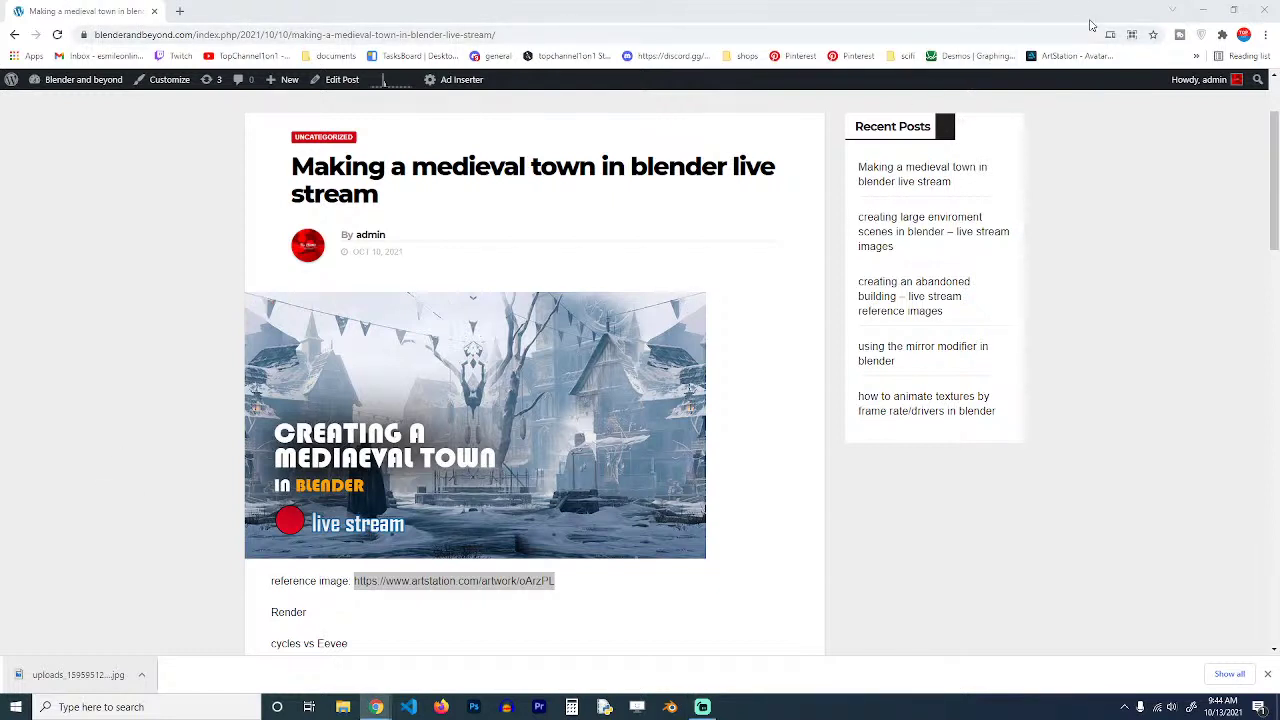
Bring up the medieval town blog post in the browser and view its picture and reference link.
left_click(1202, 10)
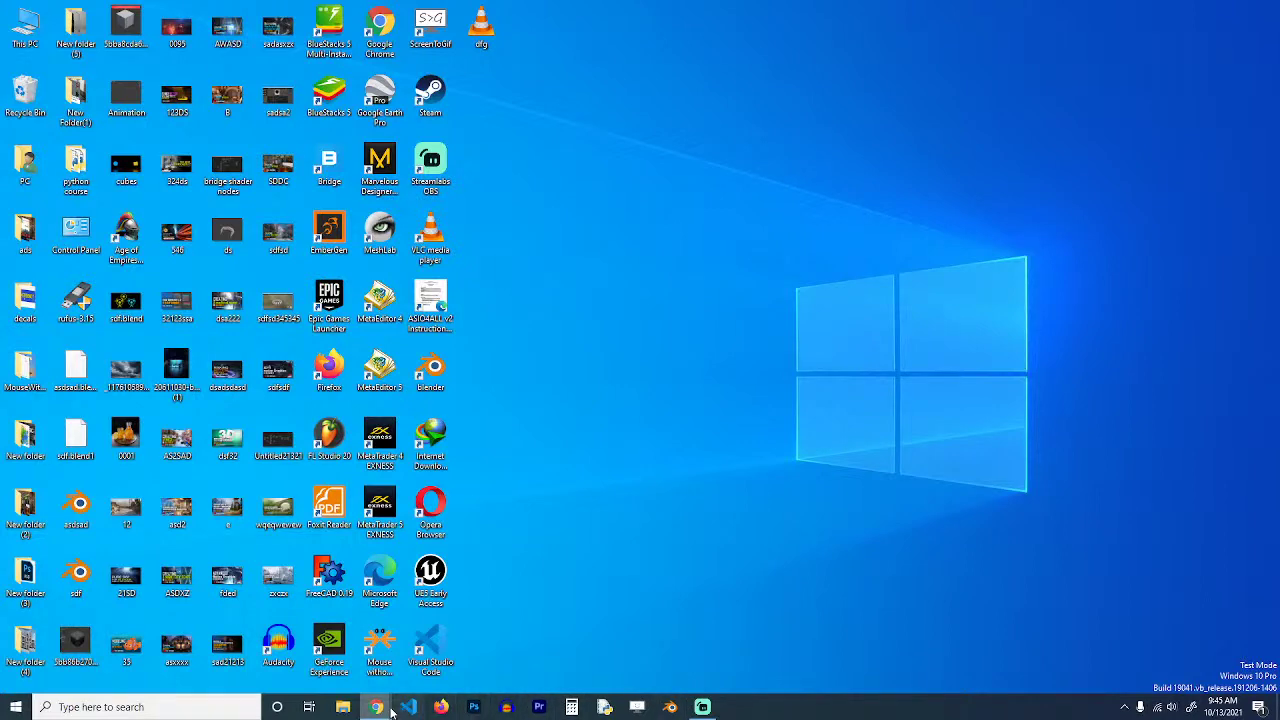
mouse_move(390, 708)
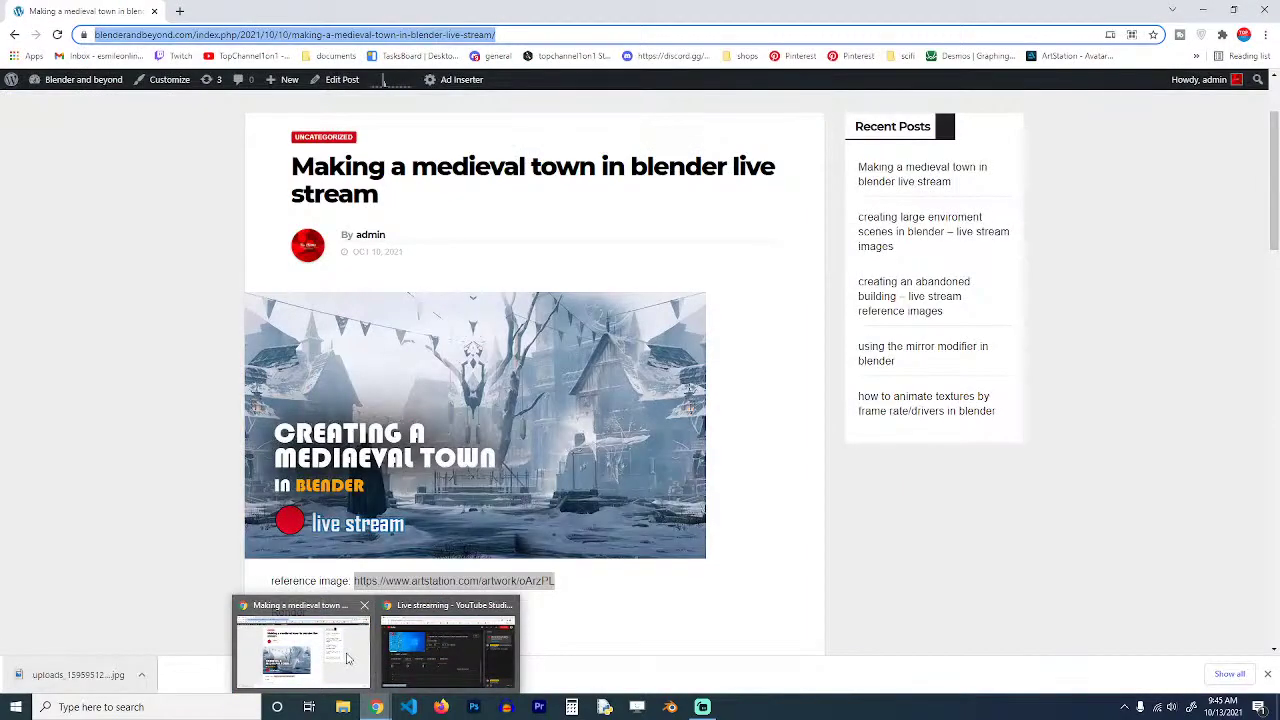
left_click(349, 659)
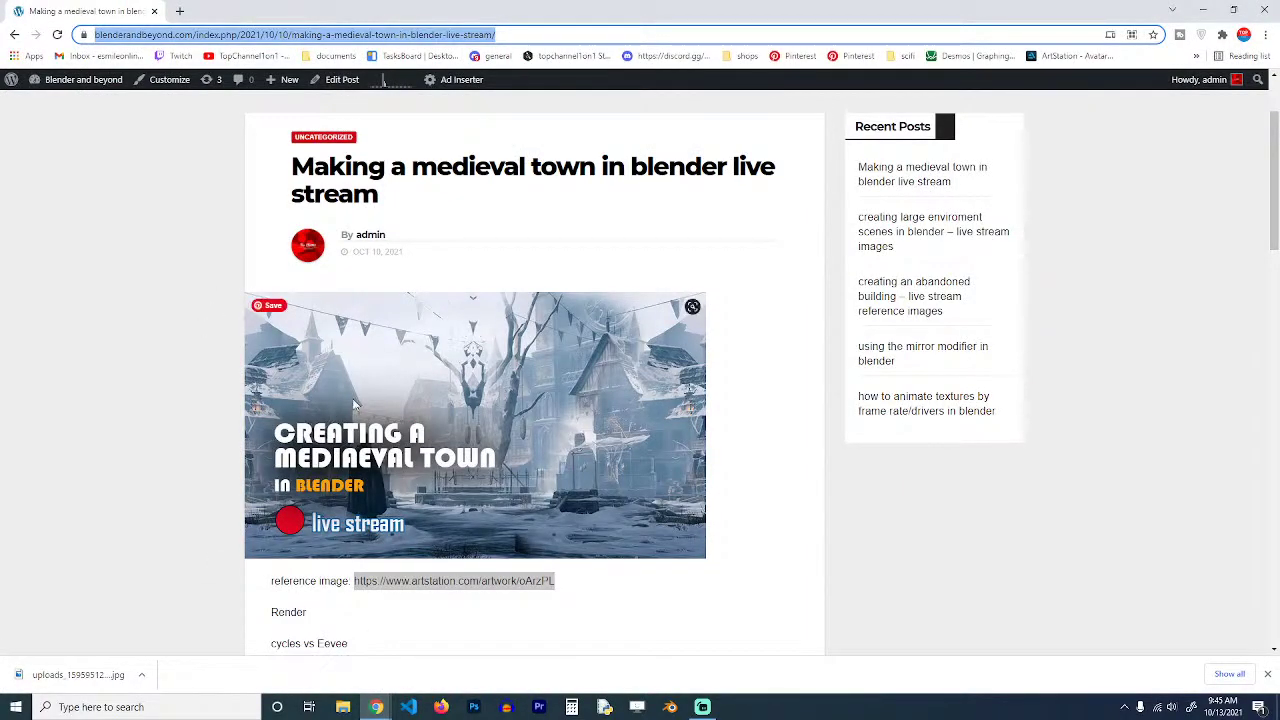
scroll(455, 393, "down", 2)
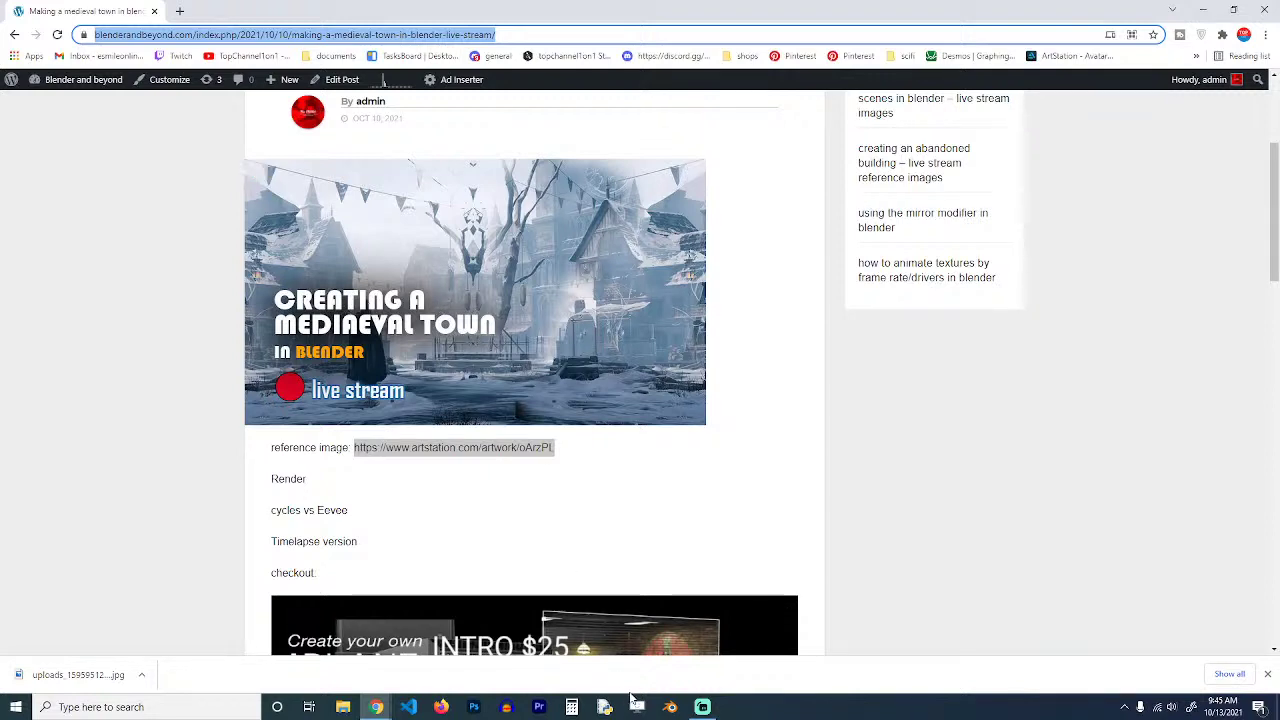
Launch Blender in the background and look over the medieval town blog post once more.
left_click(670, 707)
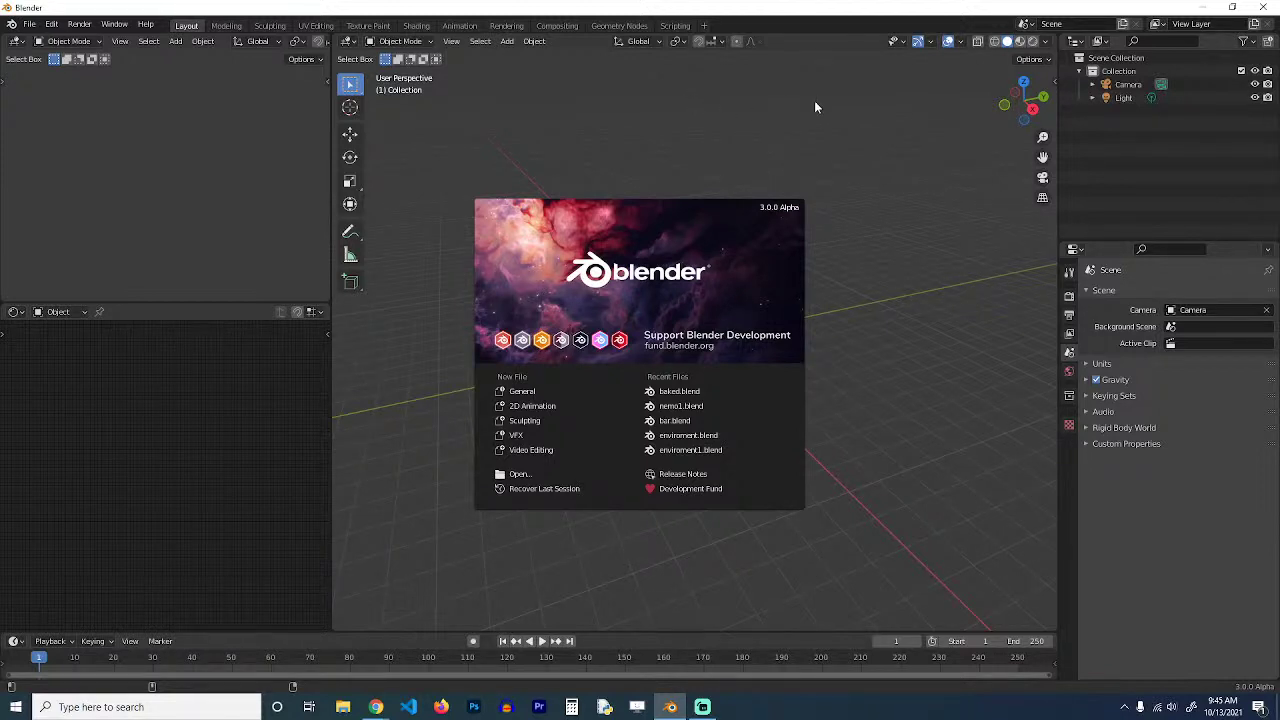
left_click(1199, 10)
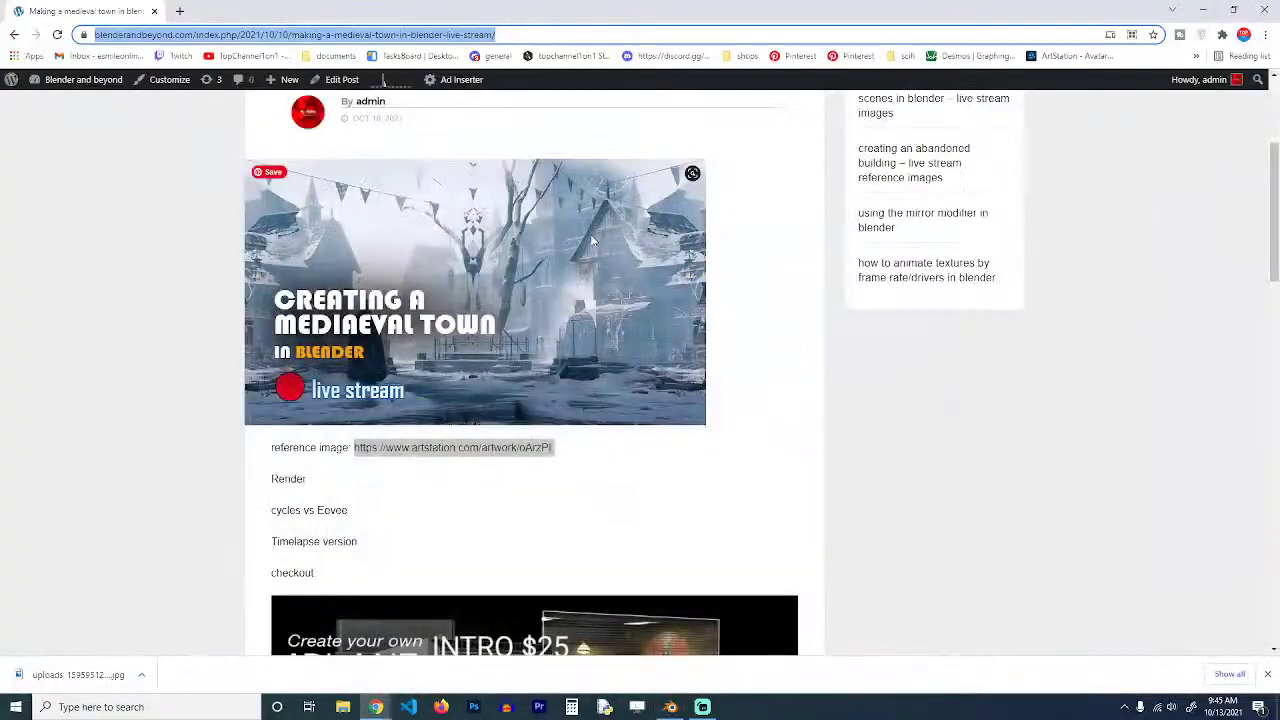
scroll(300, 176, "up", 3)
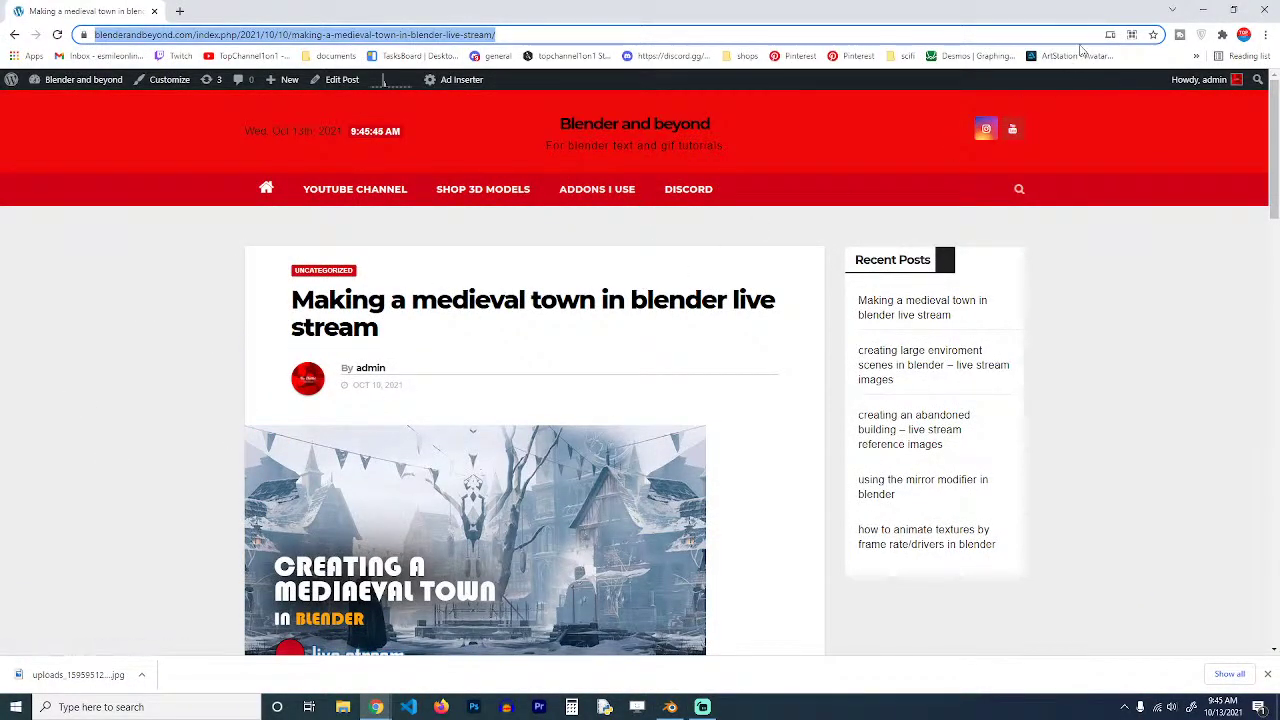
left_click(1208, 14)
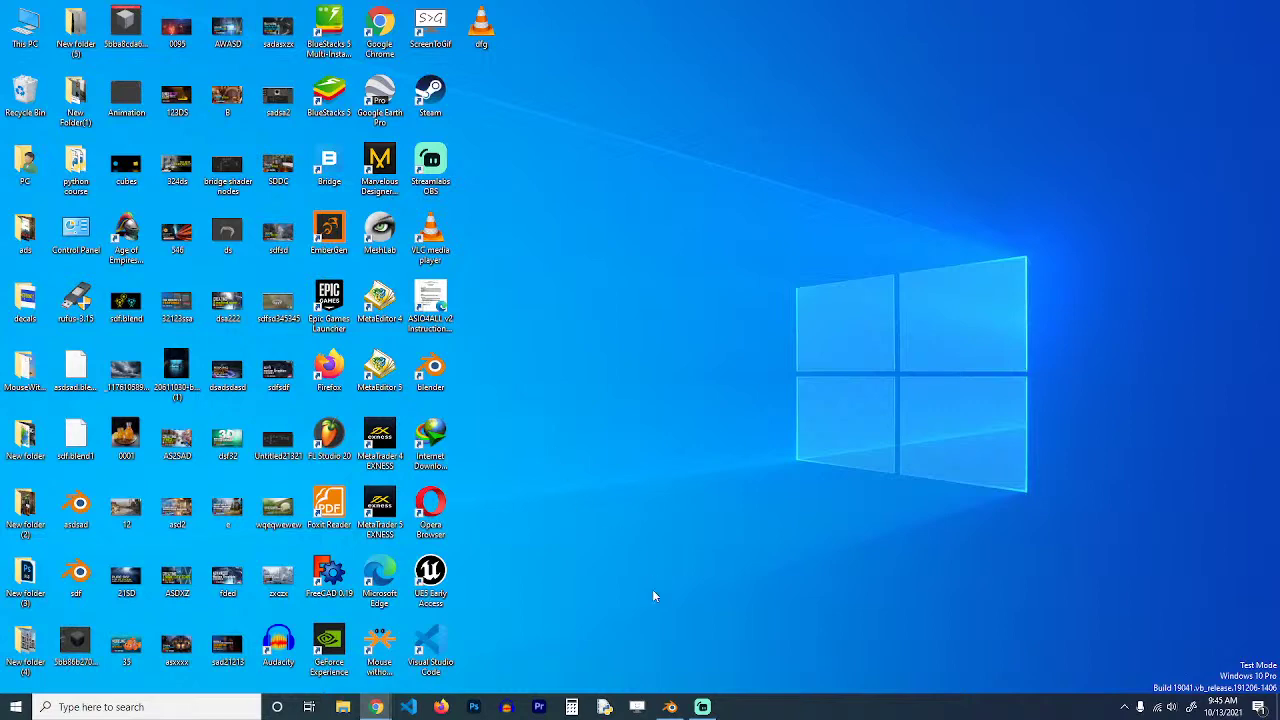
Switch to Blender, dismiss the splash screen and turn the Outliner area into an Image Editor.
left_click(670, 707)
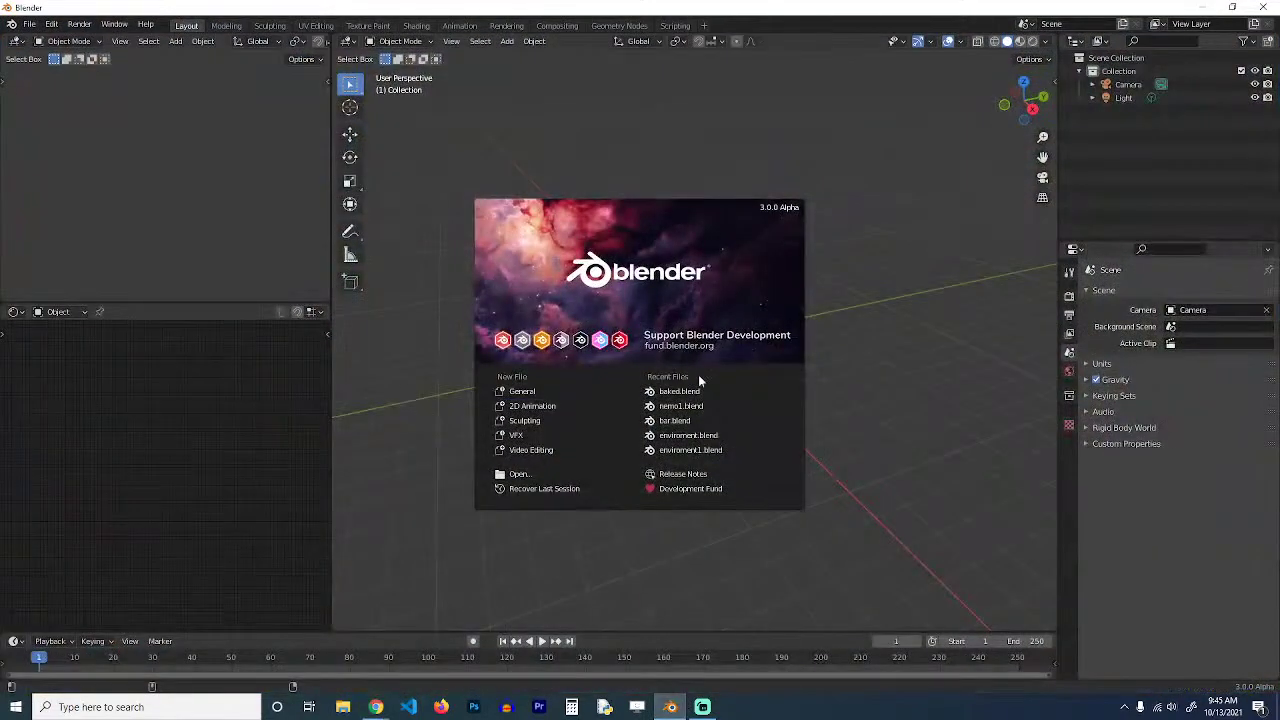
left_click(880, 383)
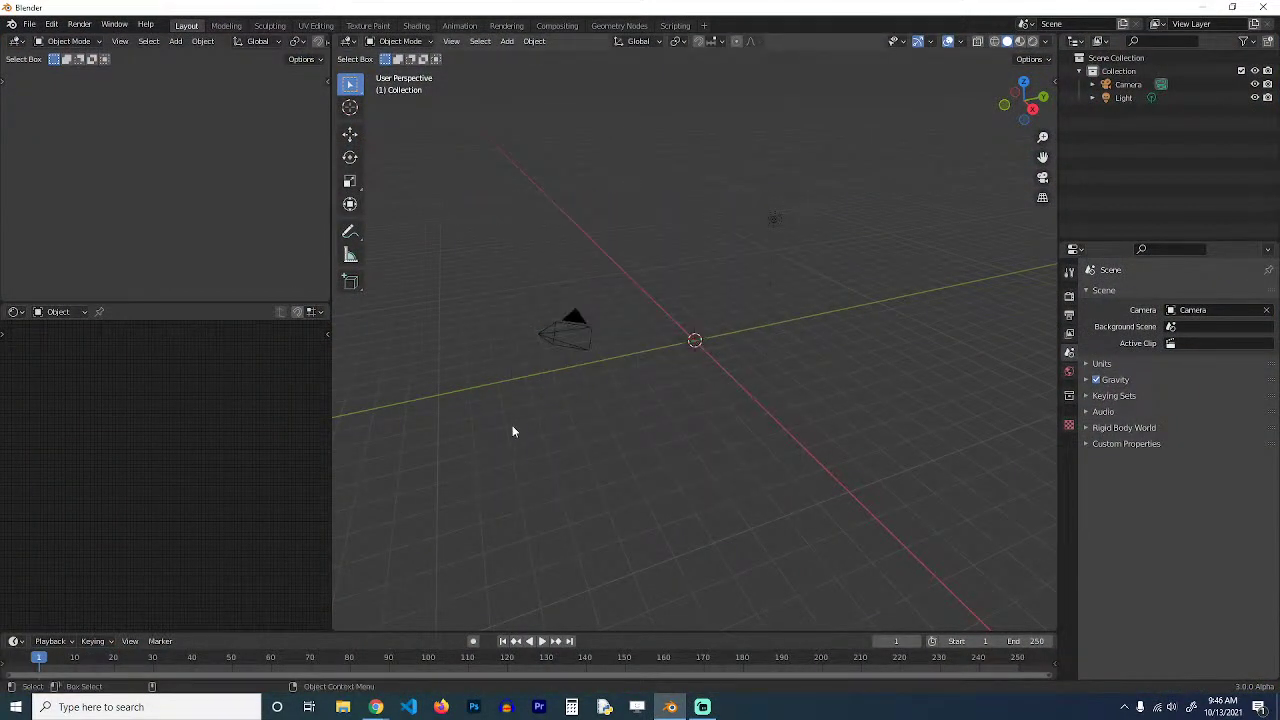
left_click(1073, 43)
left_click(645, 93)
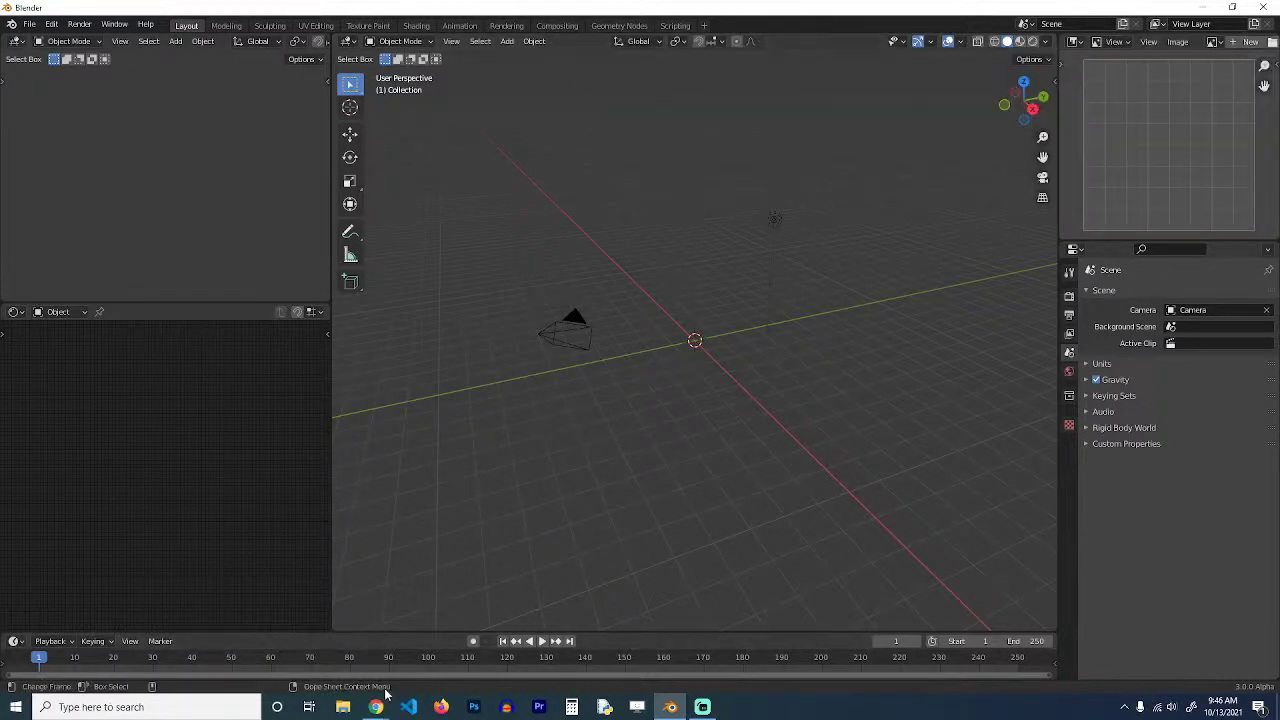
Switch to Chrome and open the ArtStation reference artwork from the address given in the blog post.
mouse_move(378, 700)
left_click(310, 650)
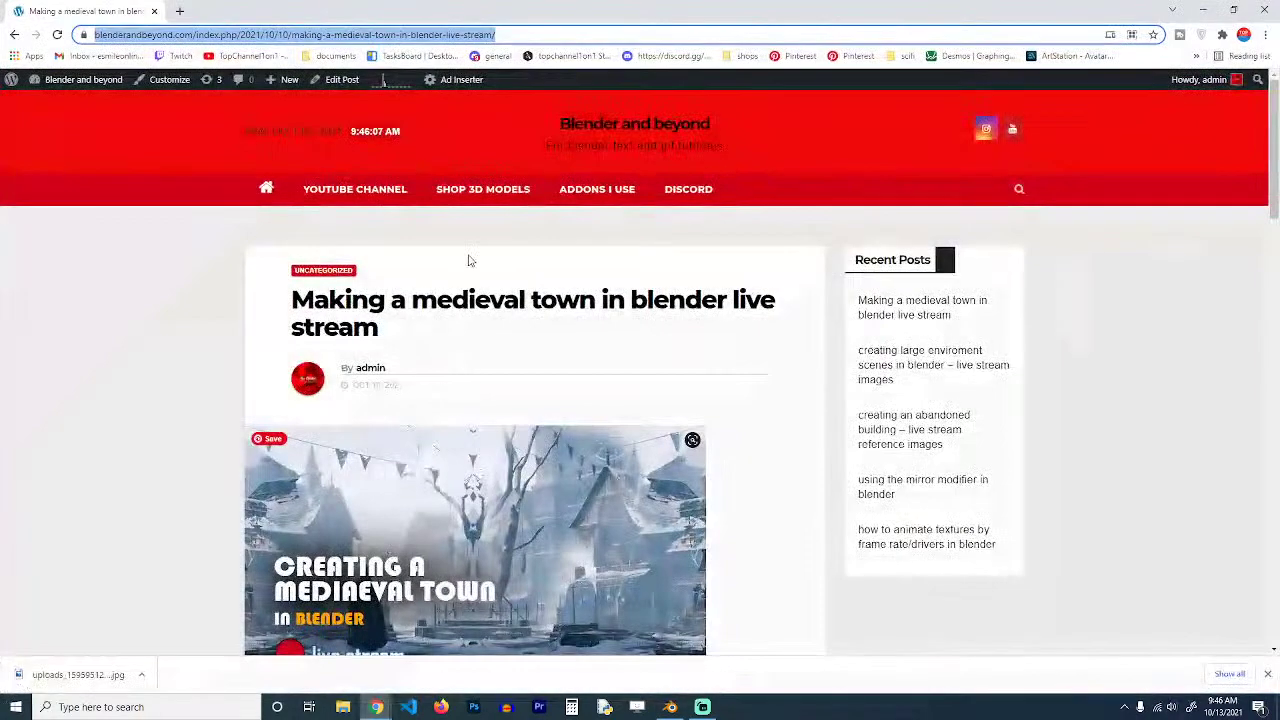
scroll(360, 460, "down", 3)
right_click(407, 448)
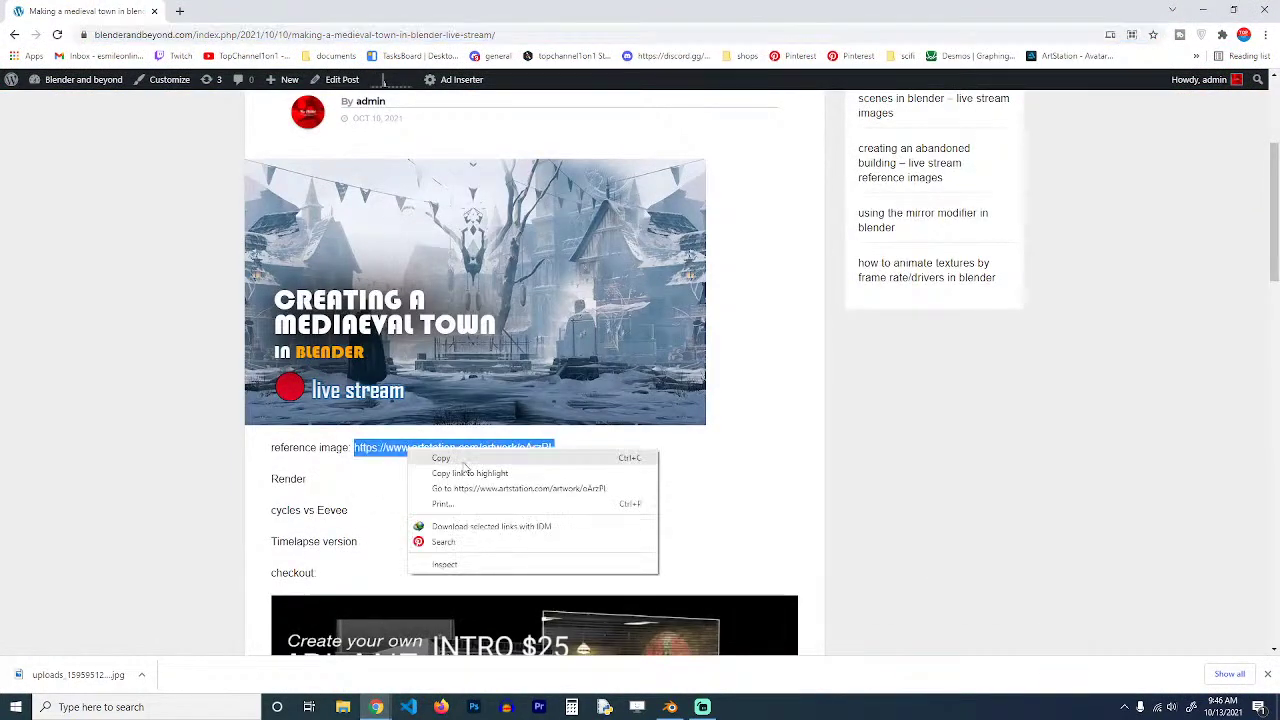
left_click(497, 489)
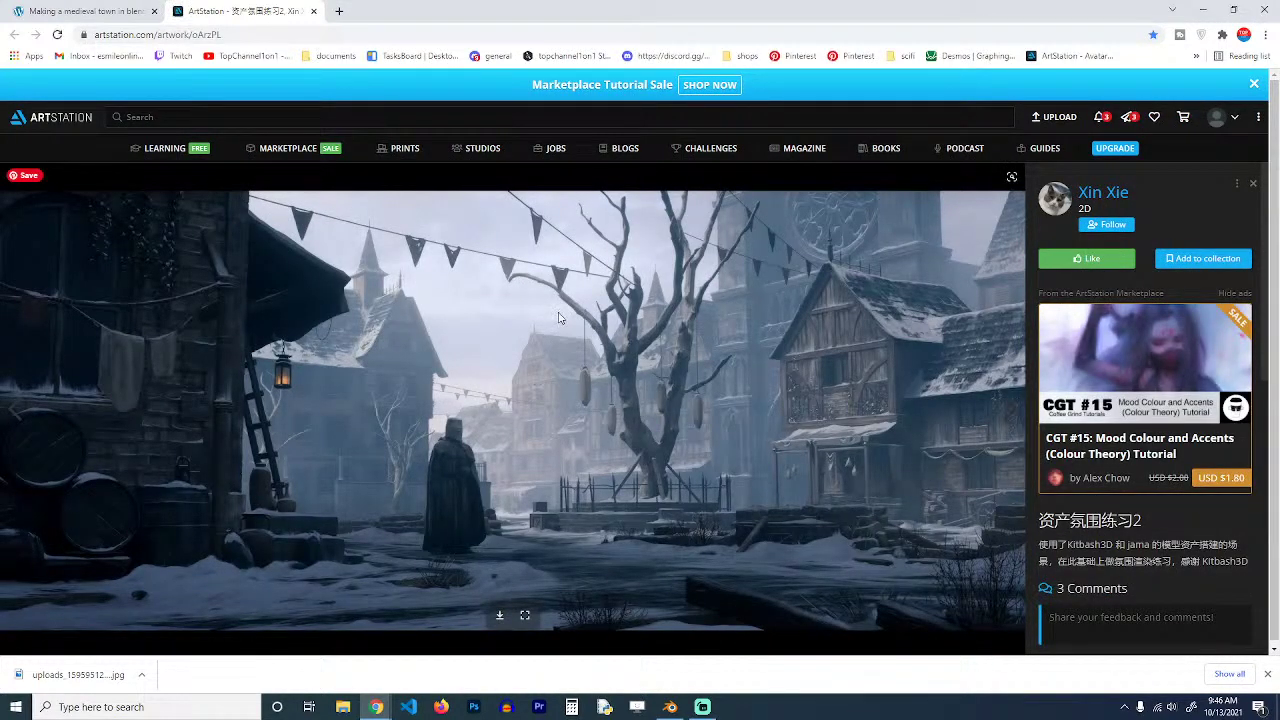
Save the reference artwork as a JPEG image in the desktop folder New Folder(1).
right_click(559, 318)
left_click(605, 333)
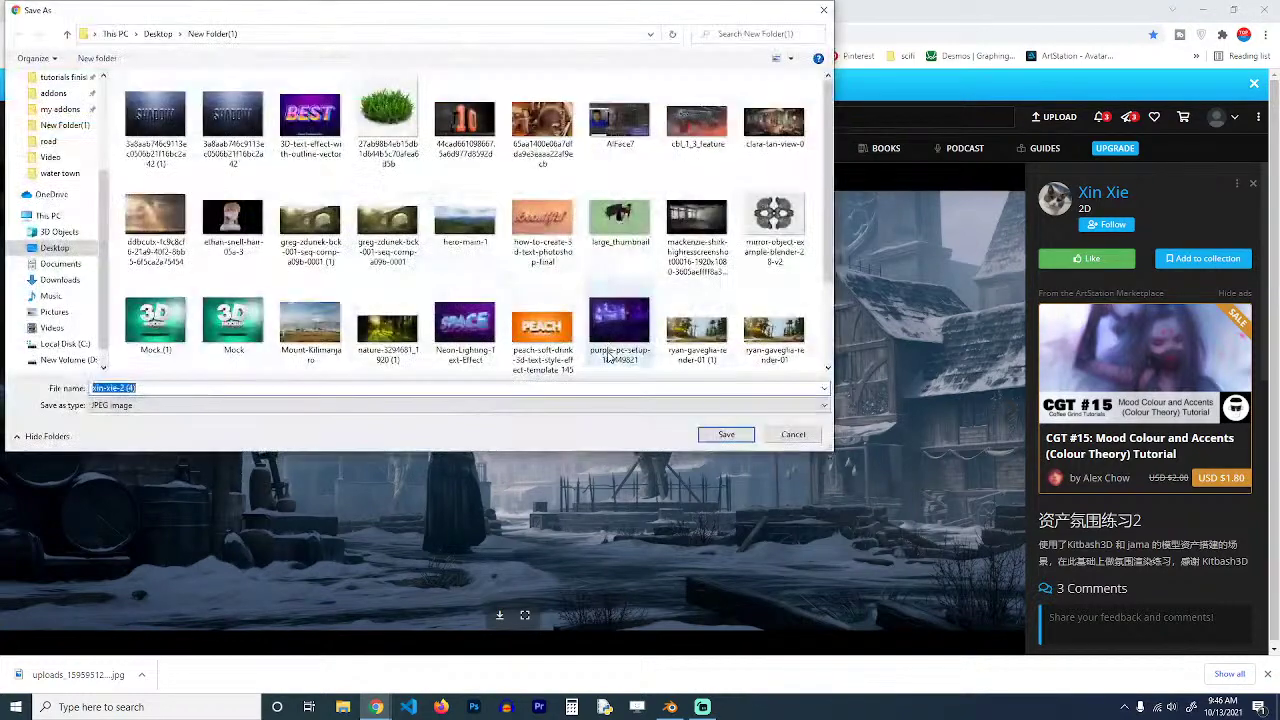
left_click(726, 434)
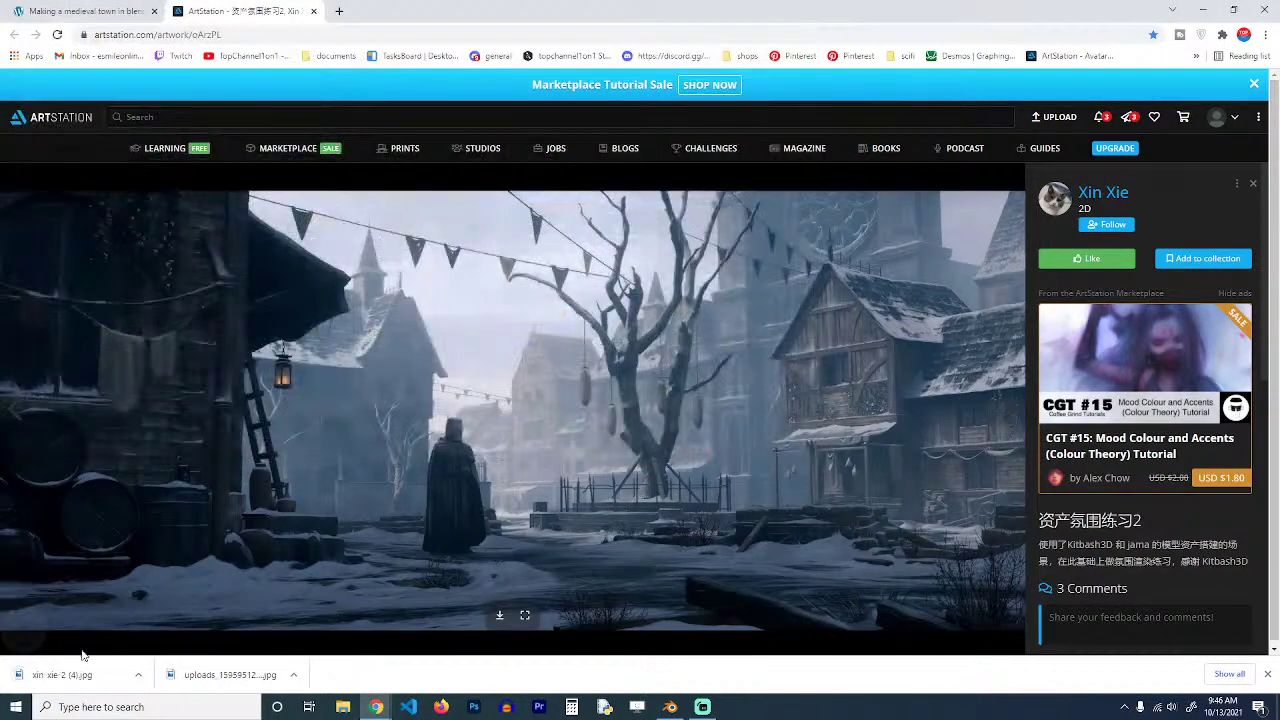
Load the downloaded artwork into Blender's Image Editor and enlarge that area in width and height.
left_click(670, 707)
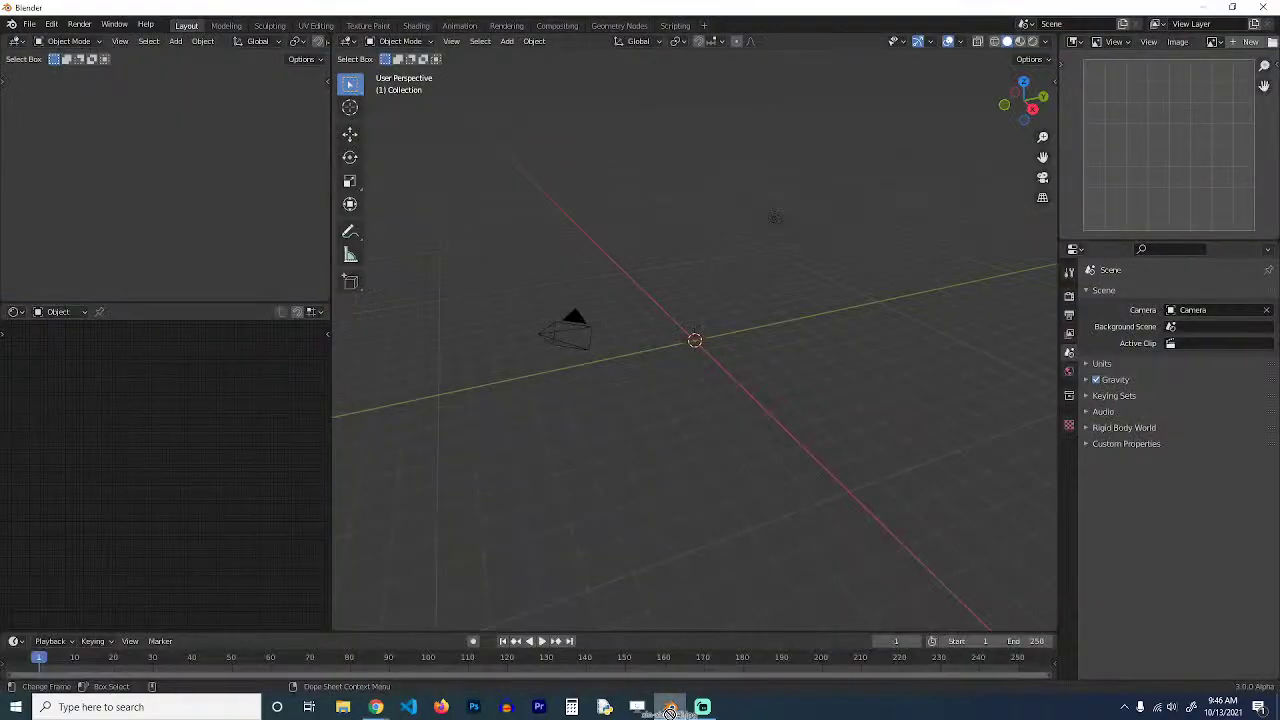
left_click_drag(670, 707, 1217, 149)
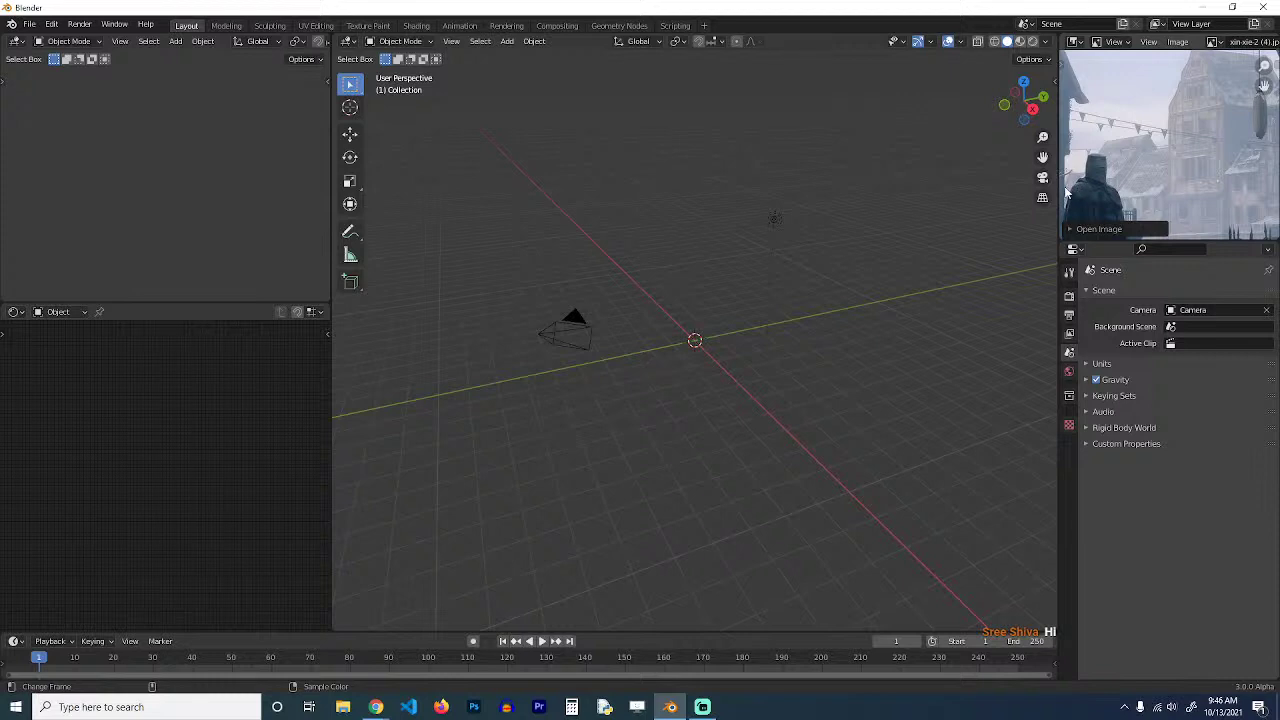
left_click_drag(1057, 186, 984, 190)
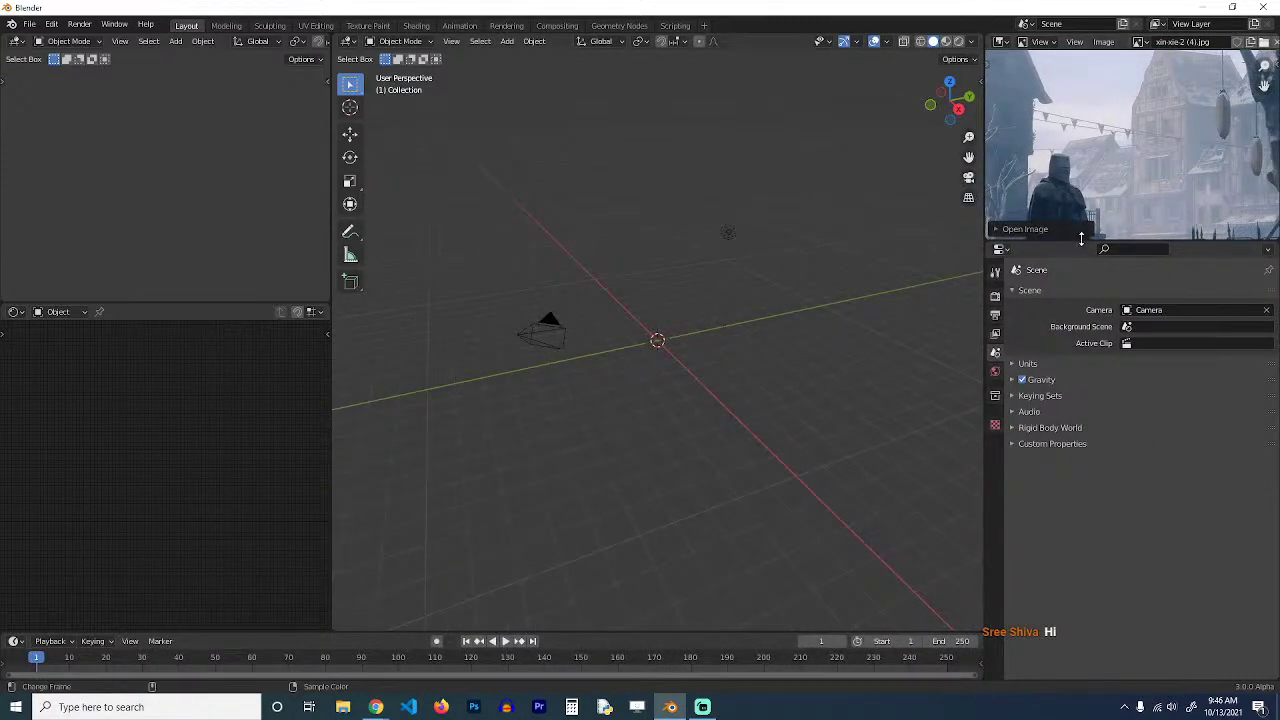
left_click_drag(1087, 241, 1093, 323)
scroll(1112, 298, "down", 5)
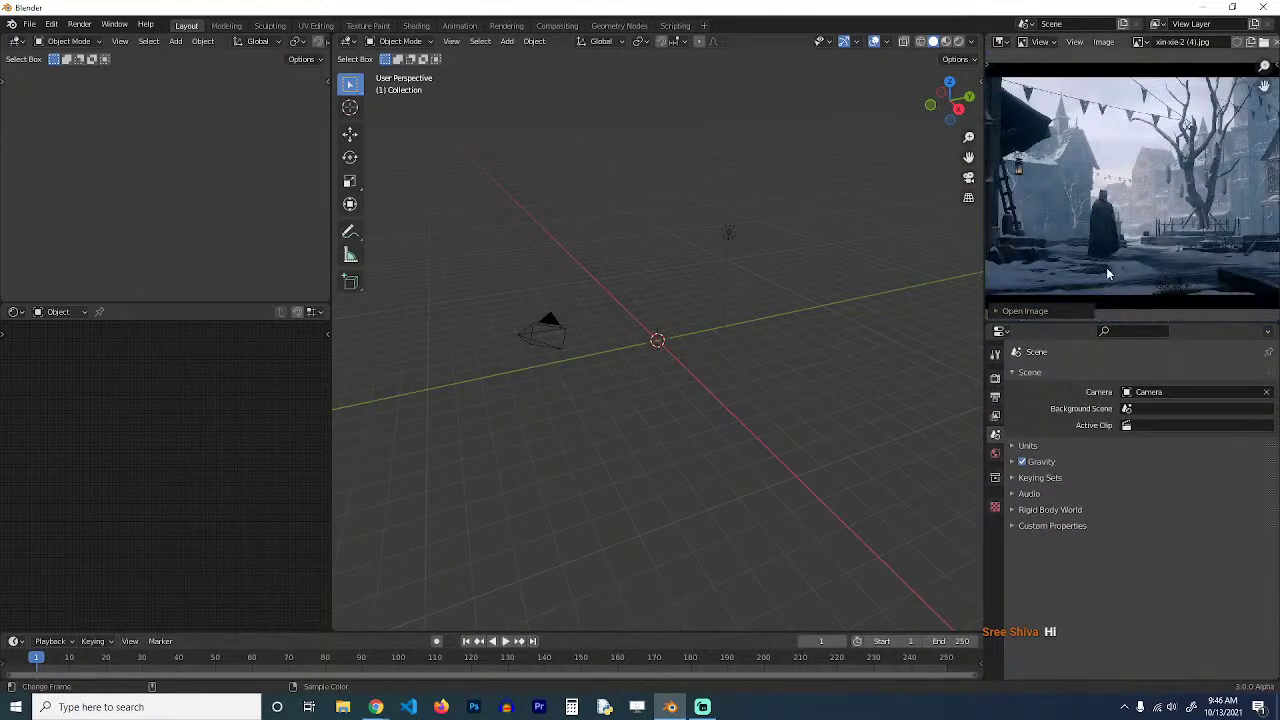
middle_click_drag(1097, 256, 1117, 248)
scroll(1119, 246, "up", 3)
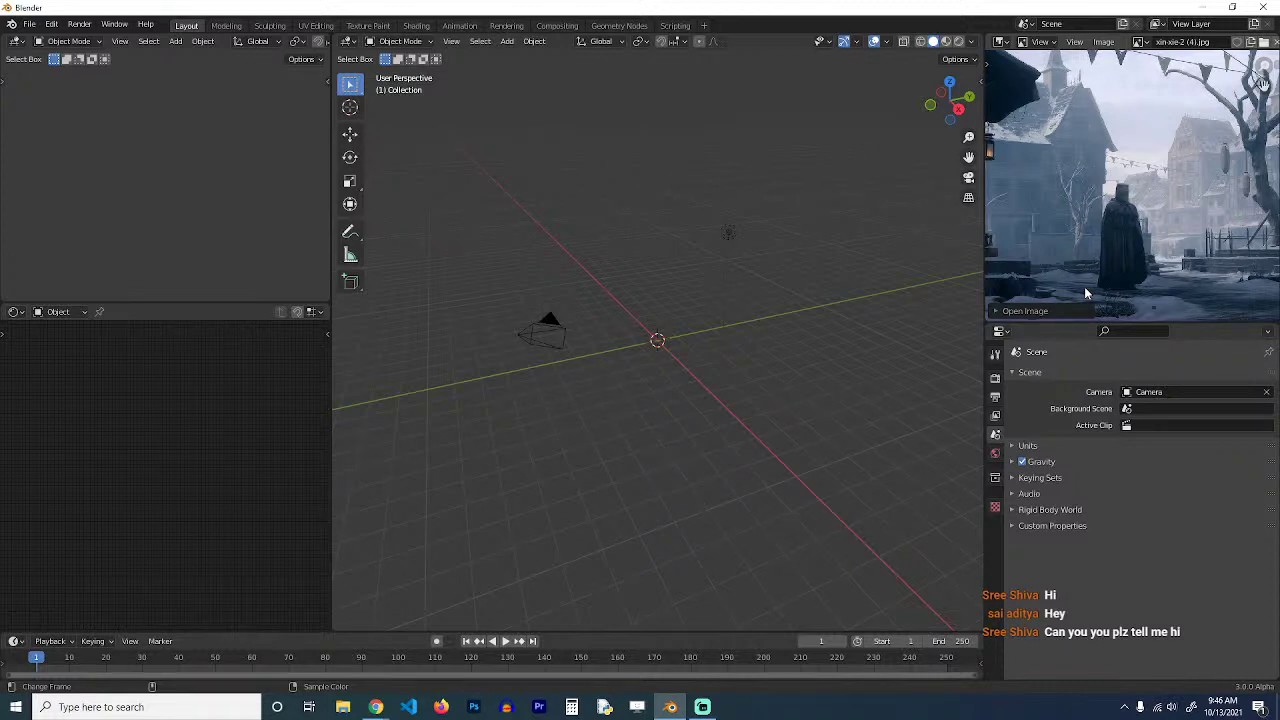
Examine the whole reference picture in a maximized Image Editor and return to the normal layout.
key("ctrl+space")
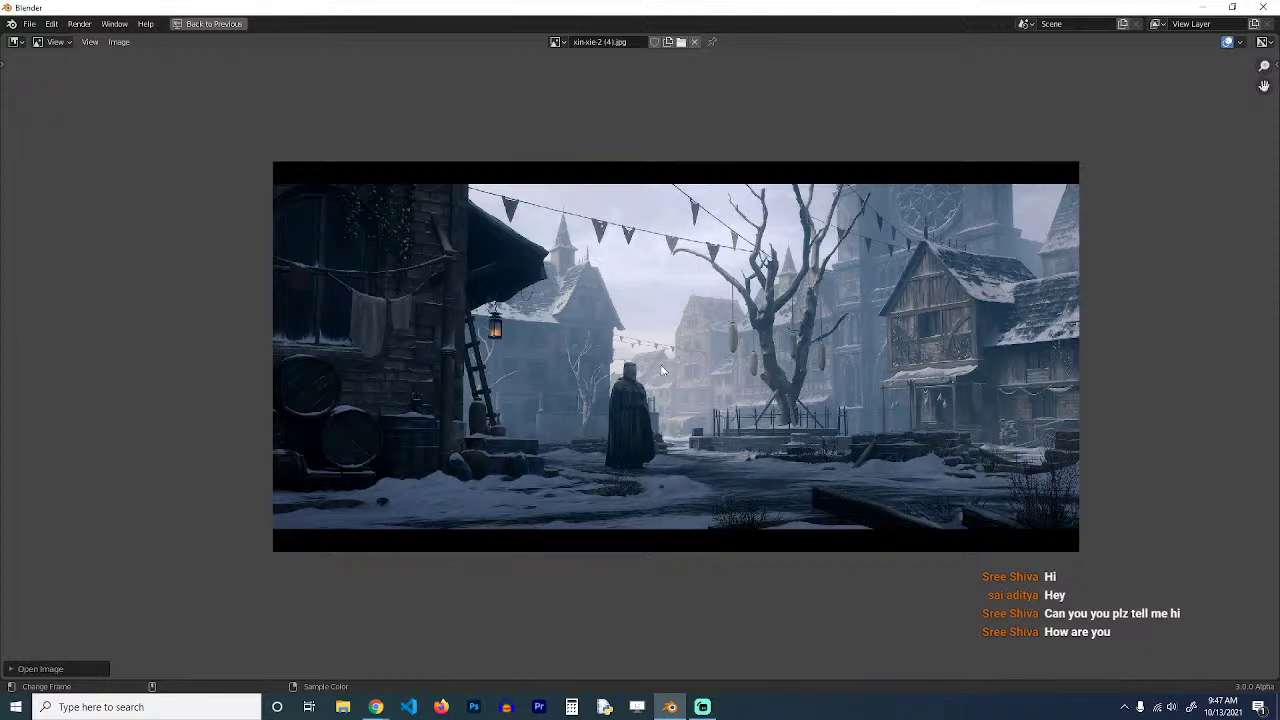
scroll(706, 340, "up", 1)
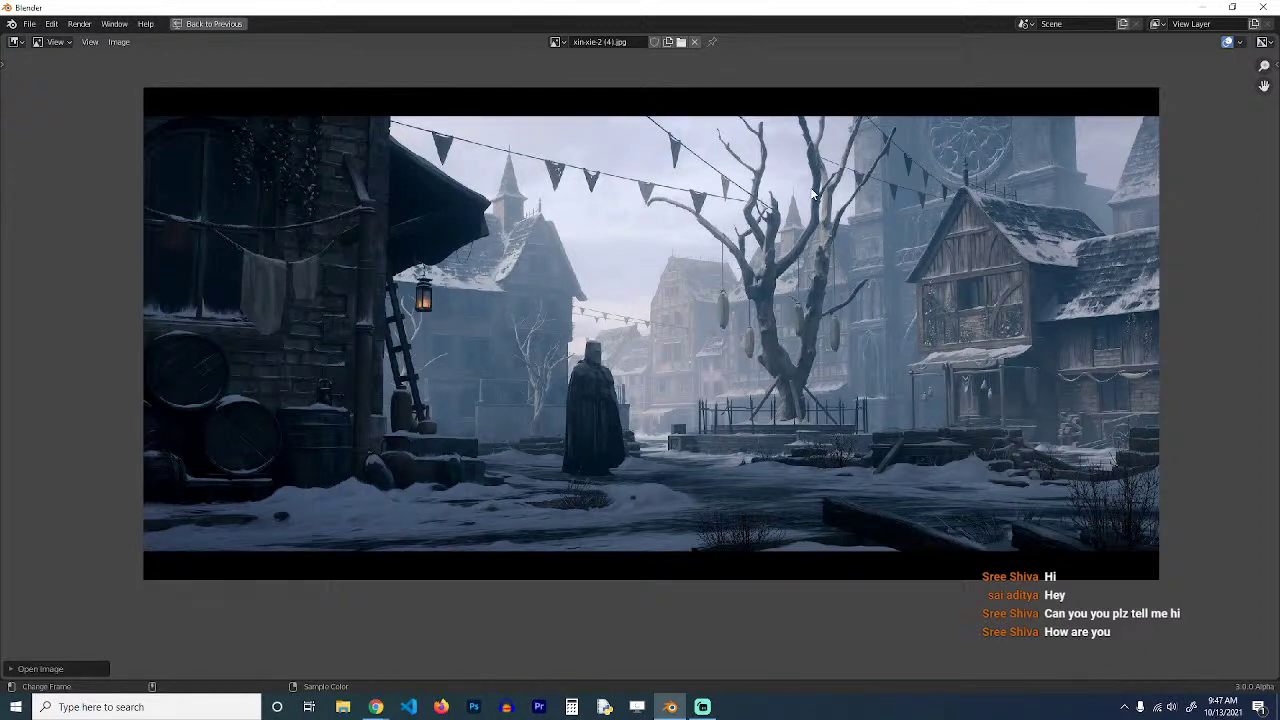
key("ctrl+space")
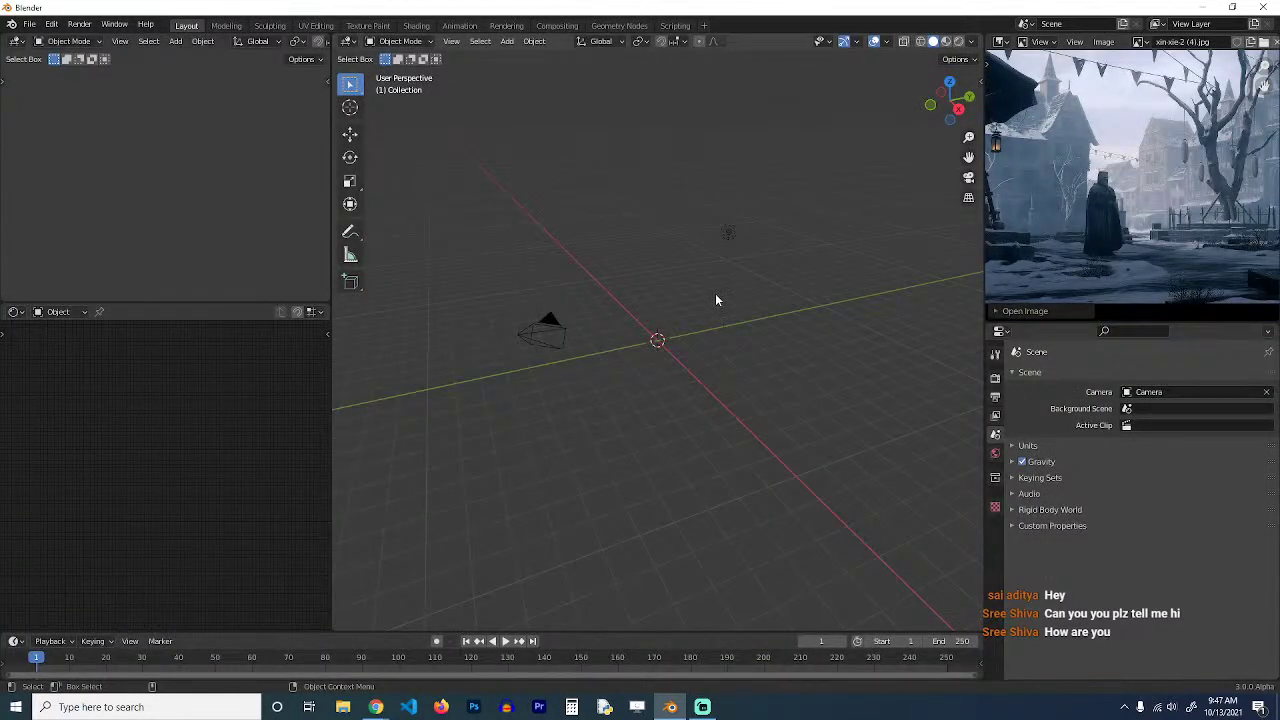
Align the camera to the front view, look through it and move the camera upward above the ground grid.
key("KP_1")
key("KP_0")
left_click(700, 251)
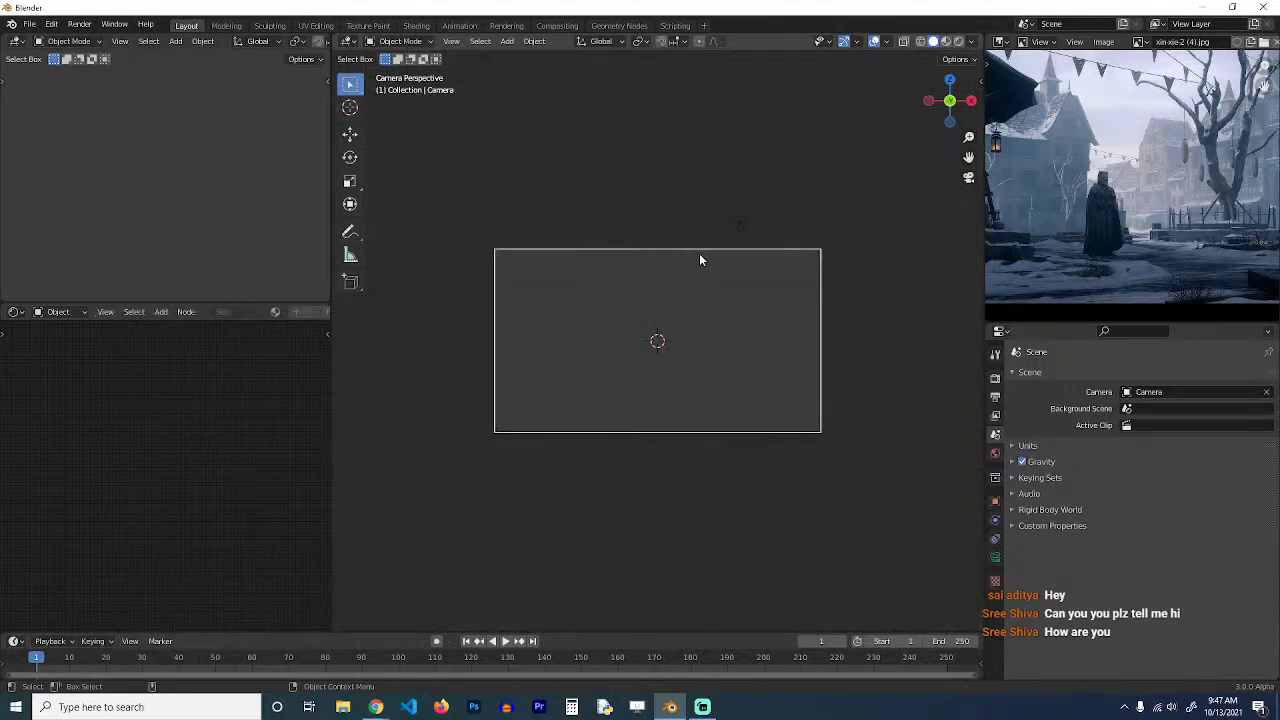
key("ctrl+z")
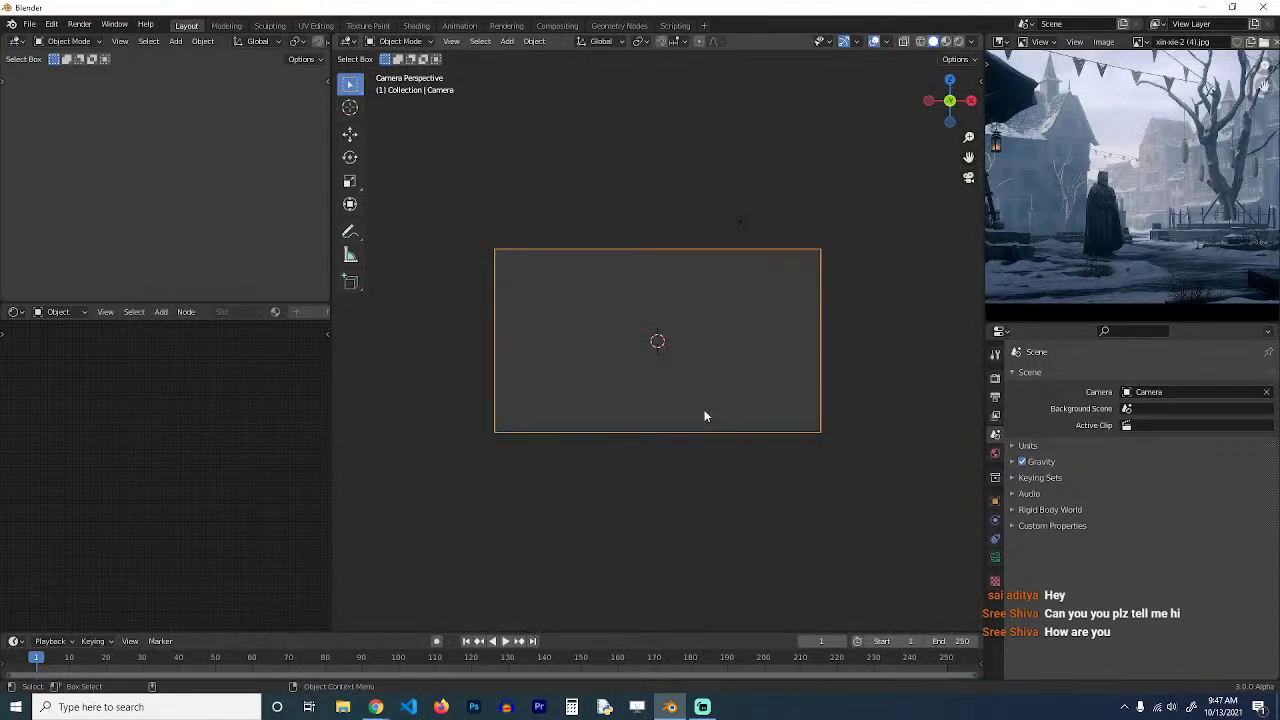
key("g")
left_click(706, 291)
Fit the whole reference picture in the Image Editor and show its image properties to check its pixel dimensions.
key("Home")
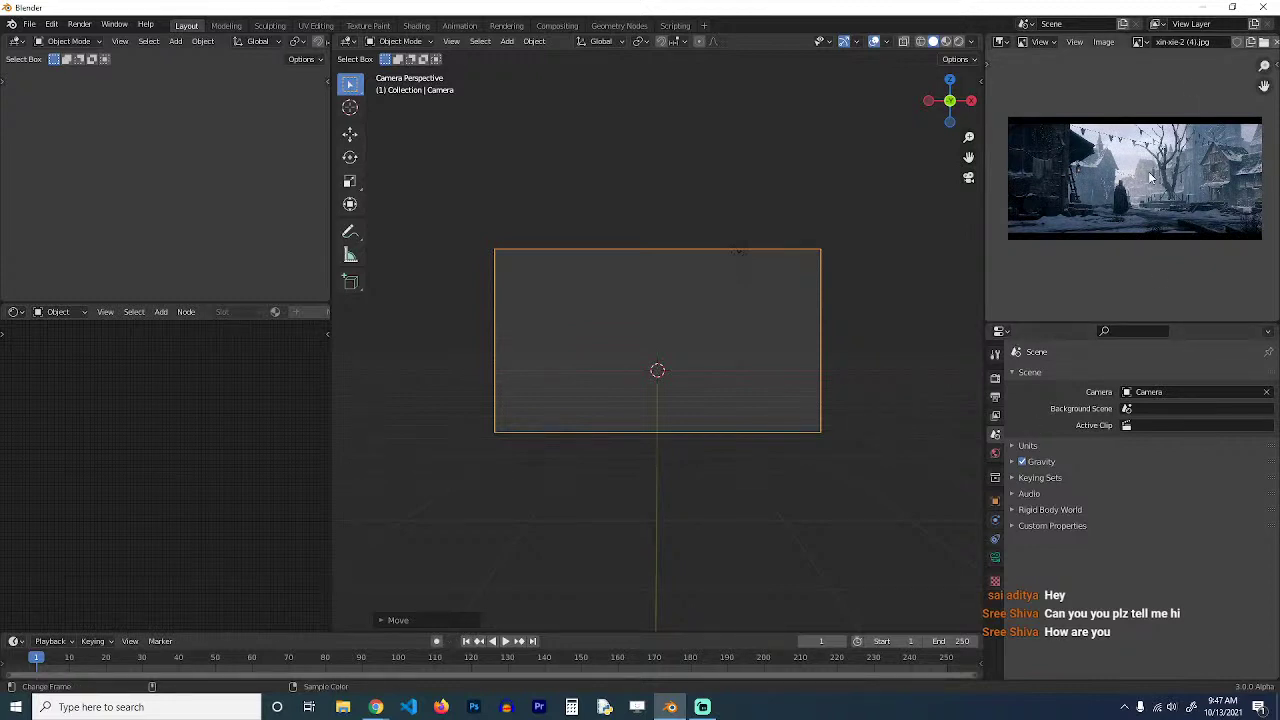
key("n")
left_click(1272, 100)
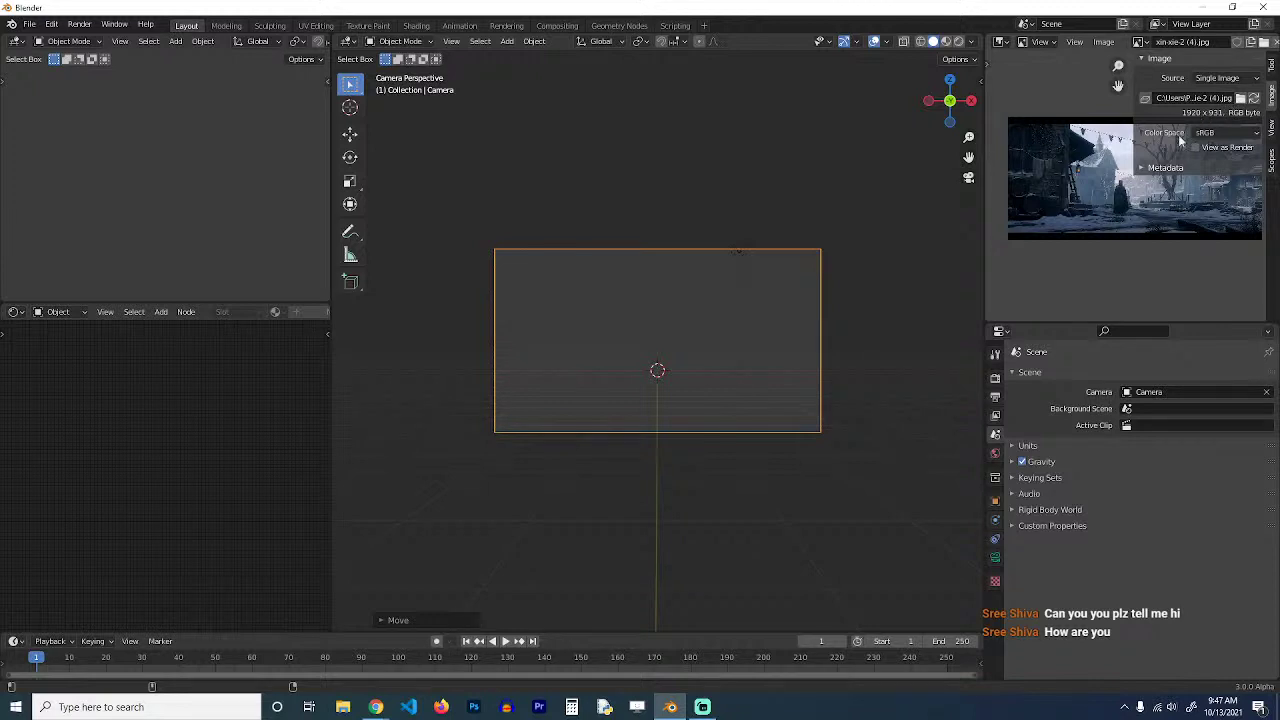
Set the render output's Y resolution to 931 px to match the reference picture's proportions.
left_click(995, 378)
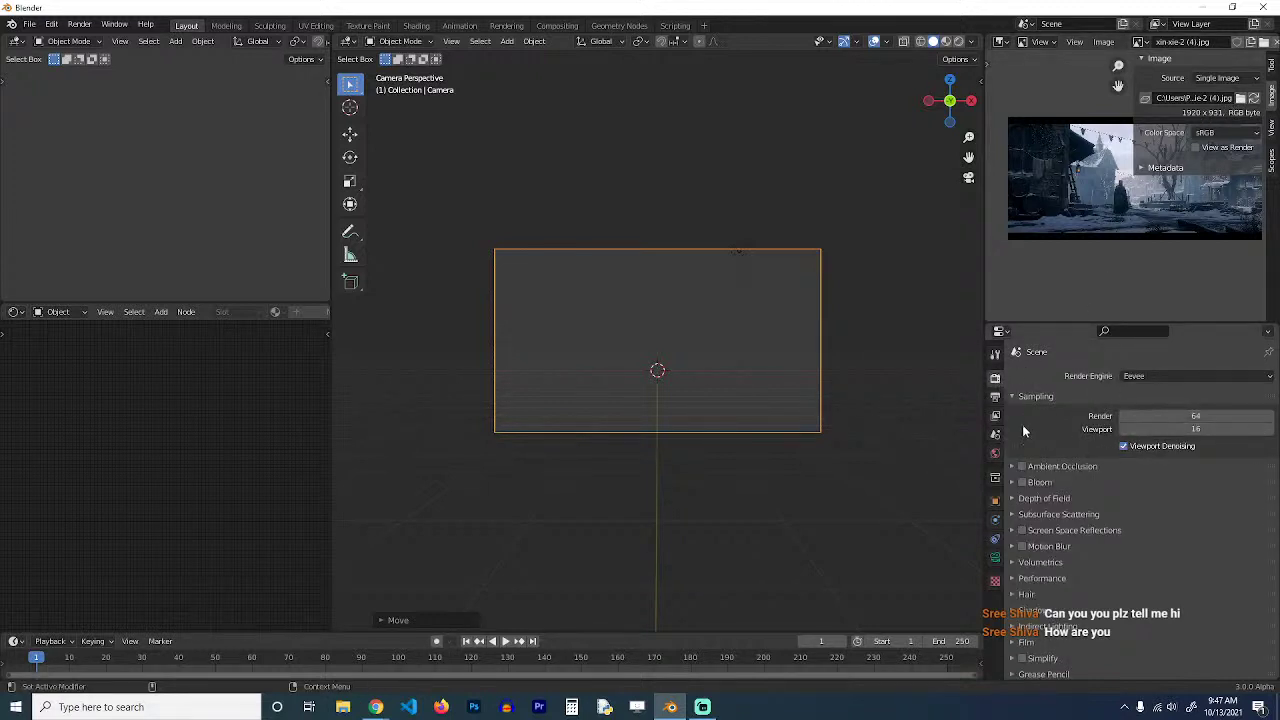
left_click(995, 397)
left_click(1186, 392)
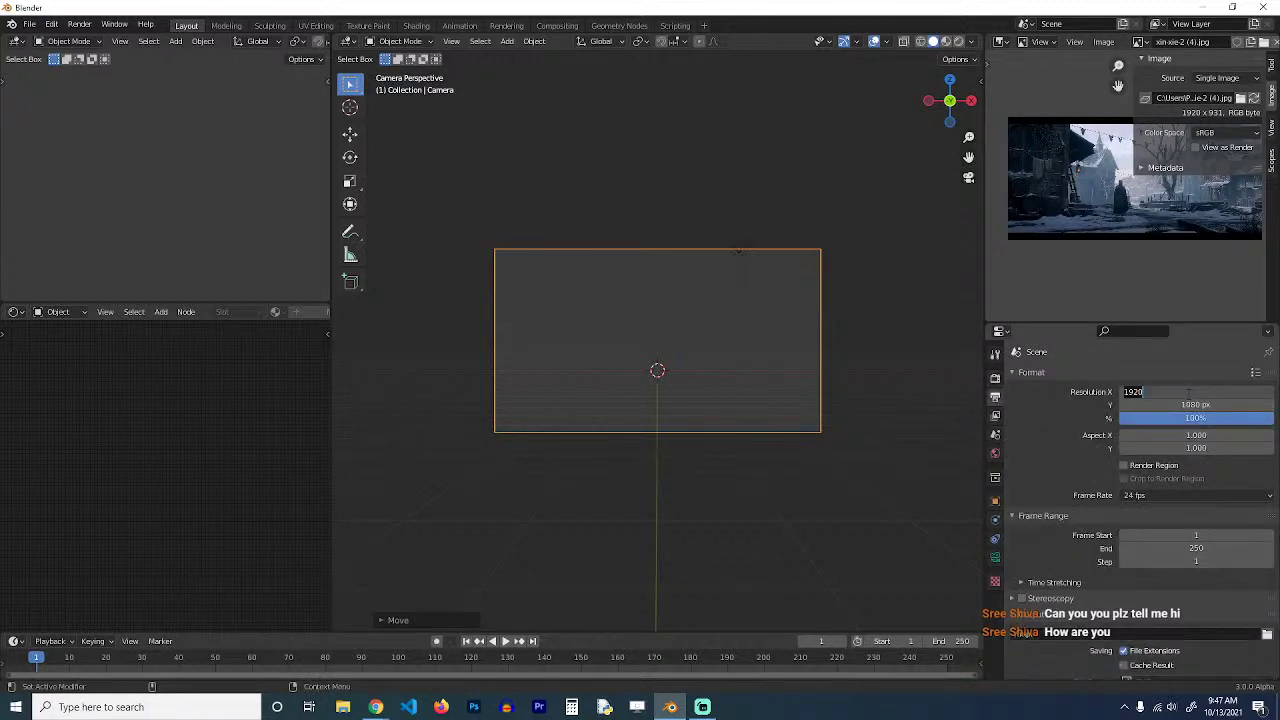
key("Tab")
type("931")
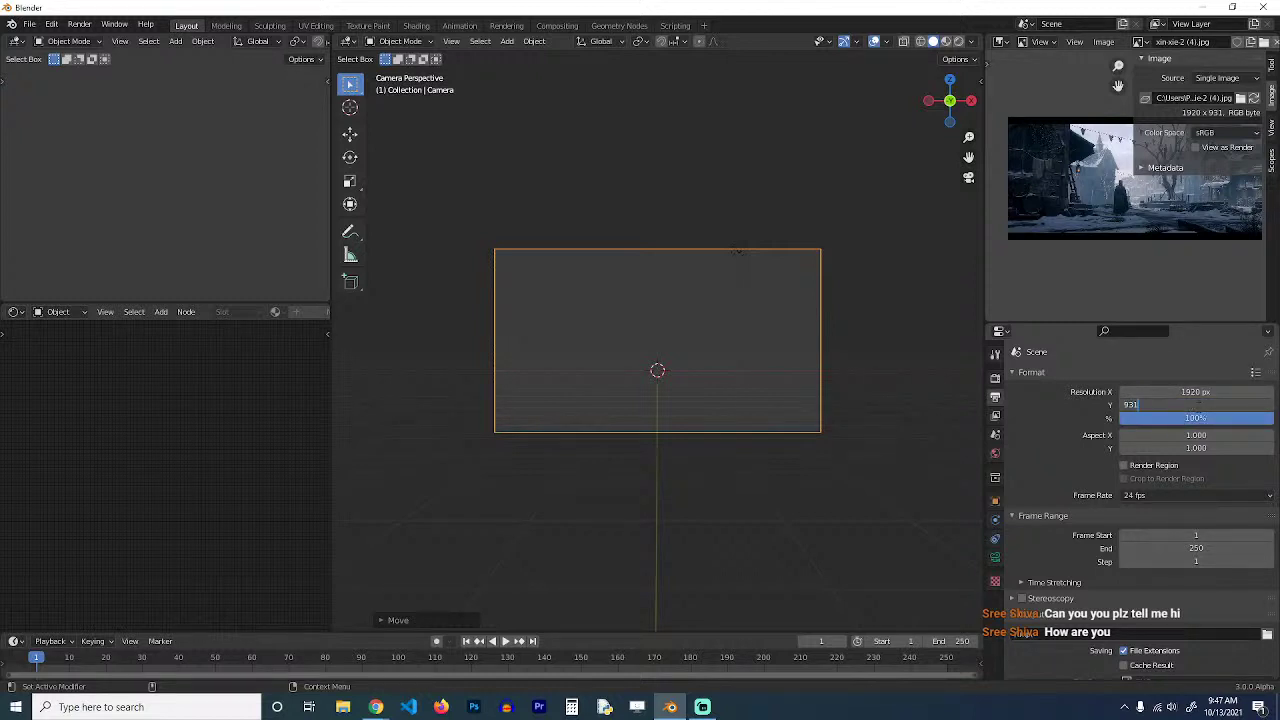
key("Return")
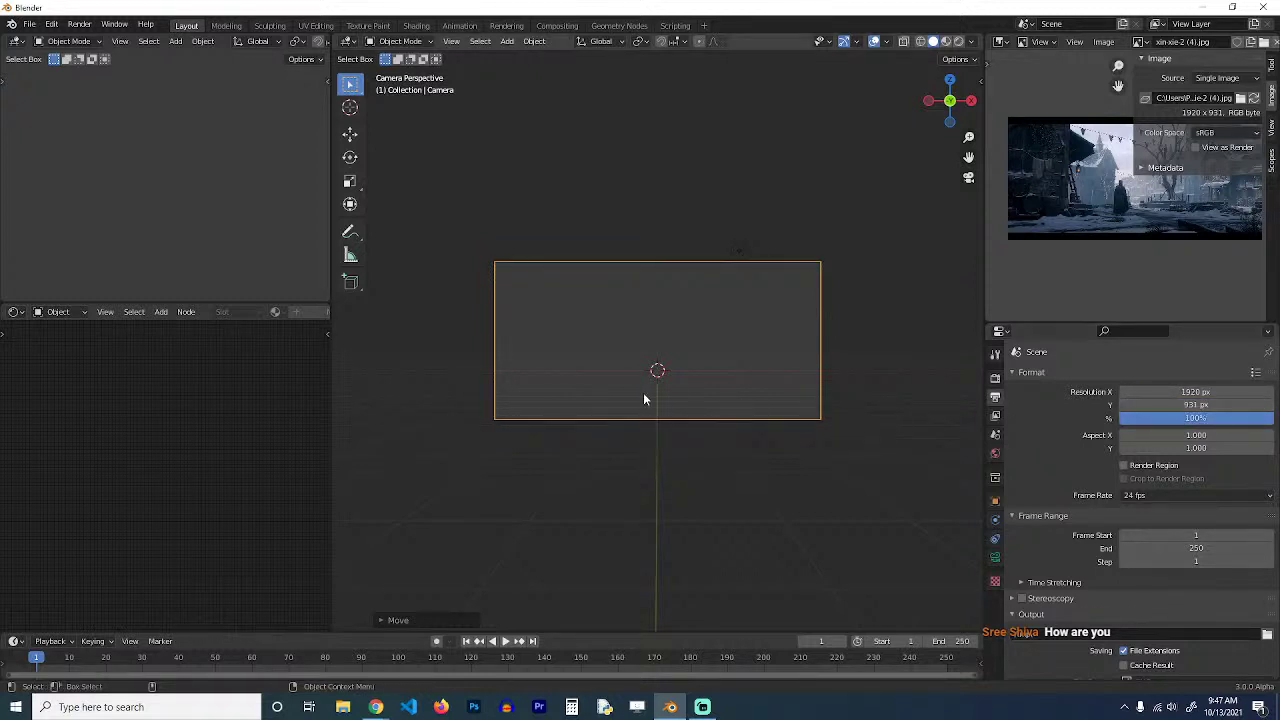
Add a mesh plane at the origin and scale it up into a large ground plane extending past the camera frame.
scroll(685, 371, "up", 2)
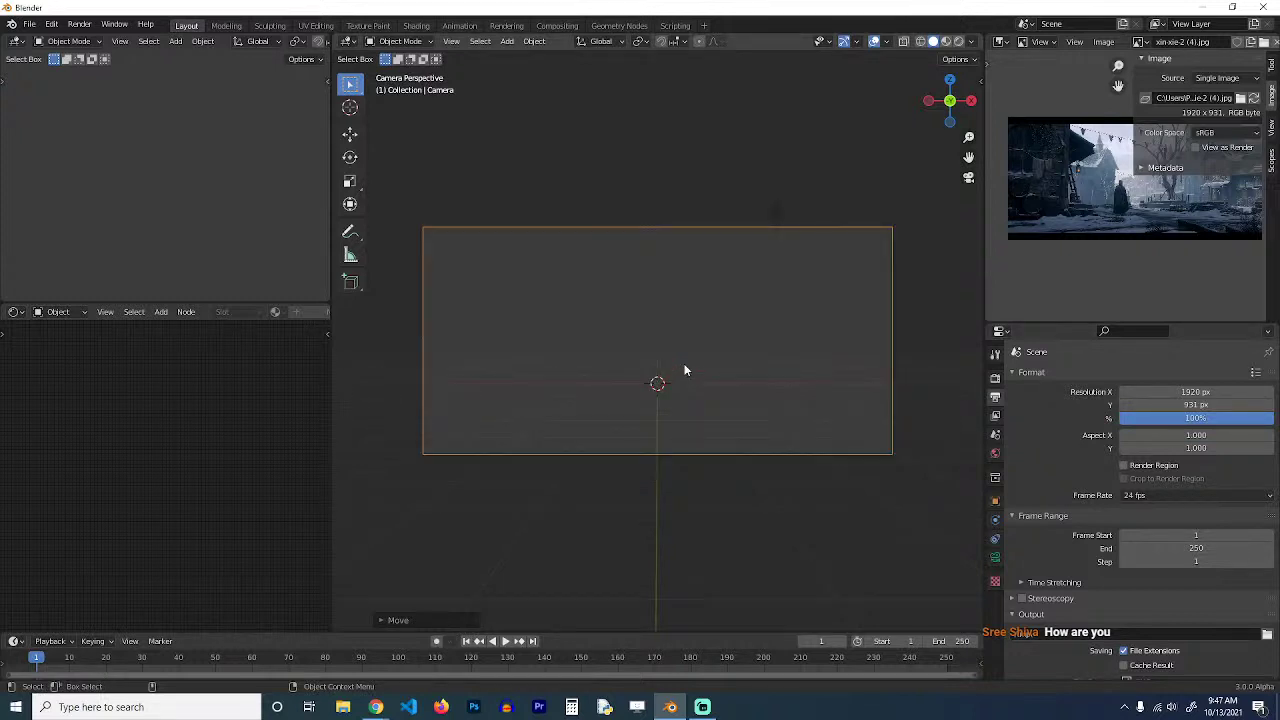
key("shift+a")
mouse_move(706, 366)
left_click(786, 366)
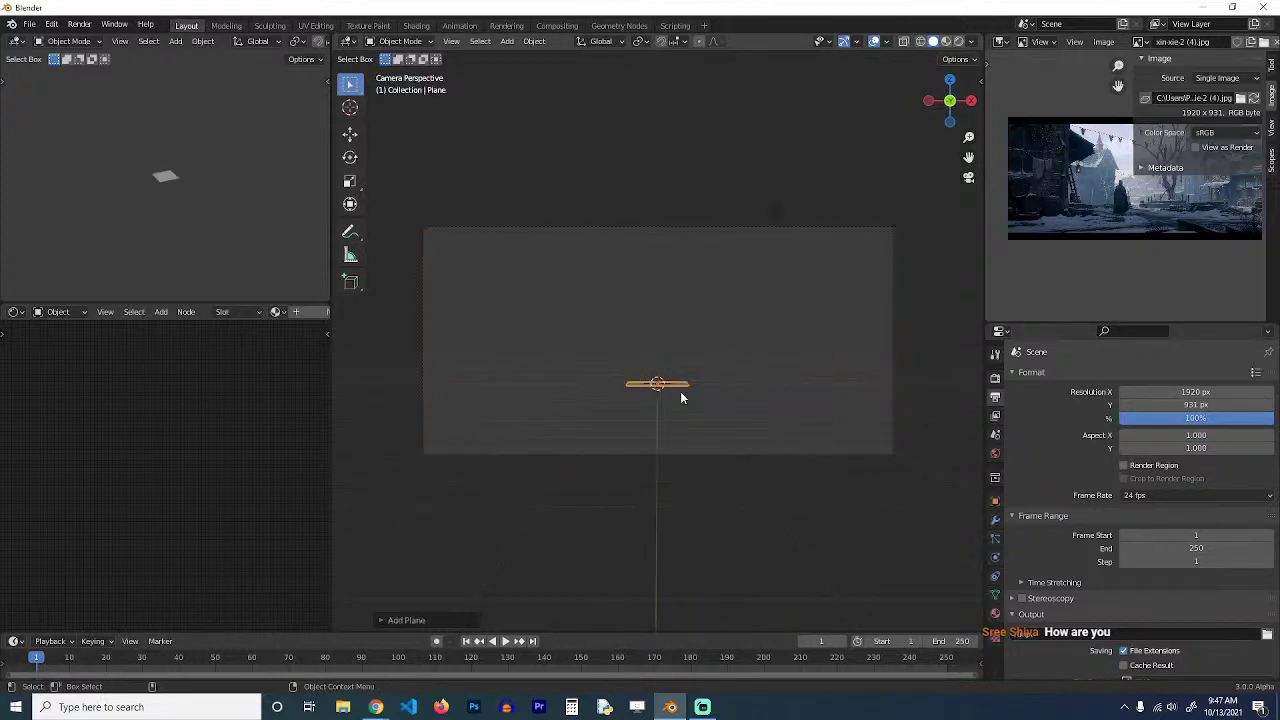
key("s")
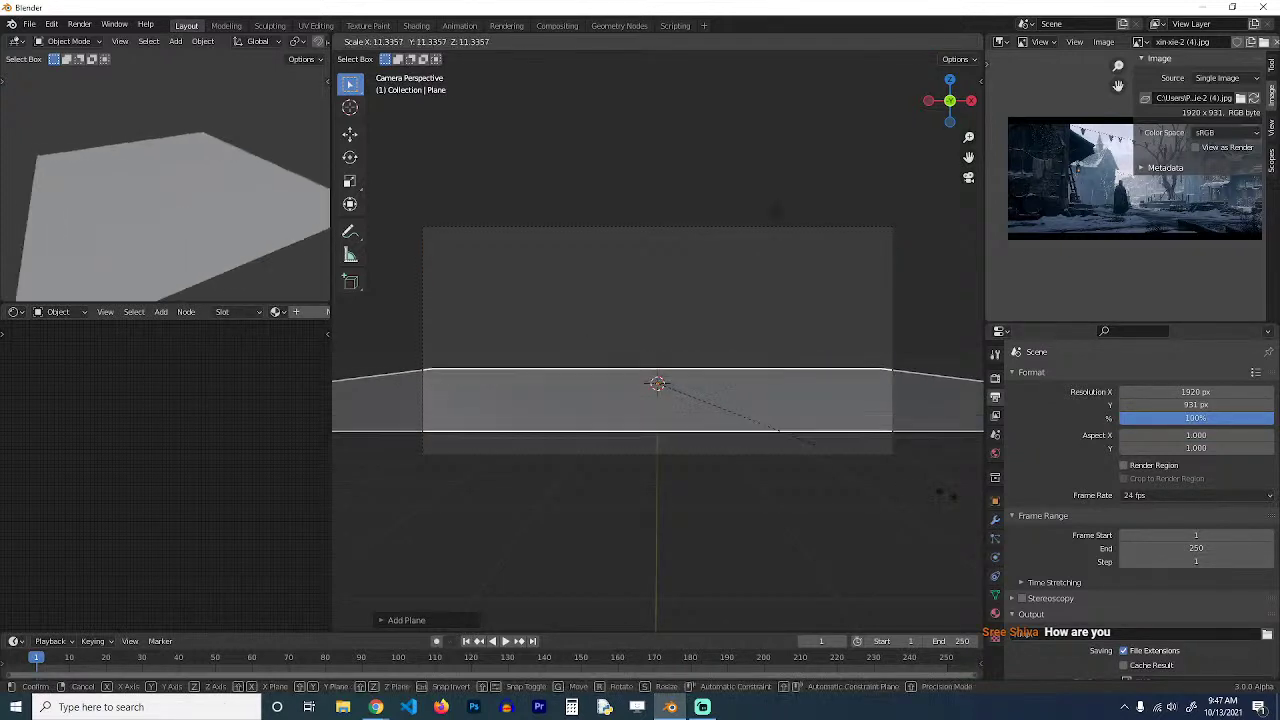
left_click(821, 384)
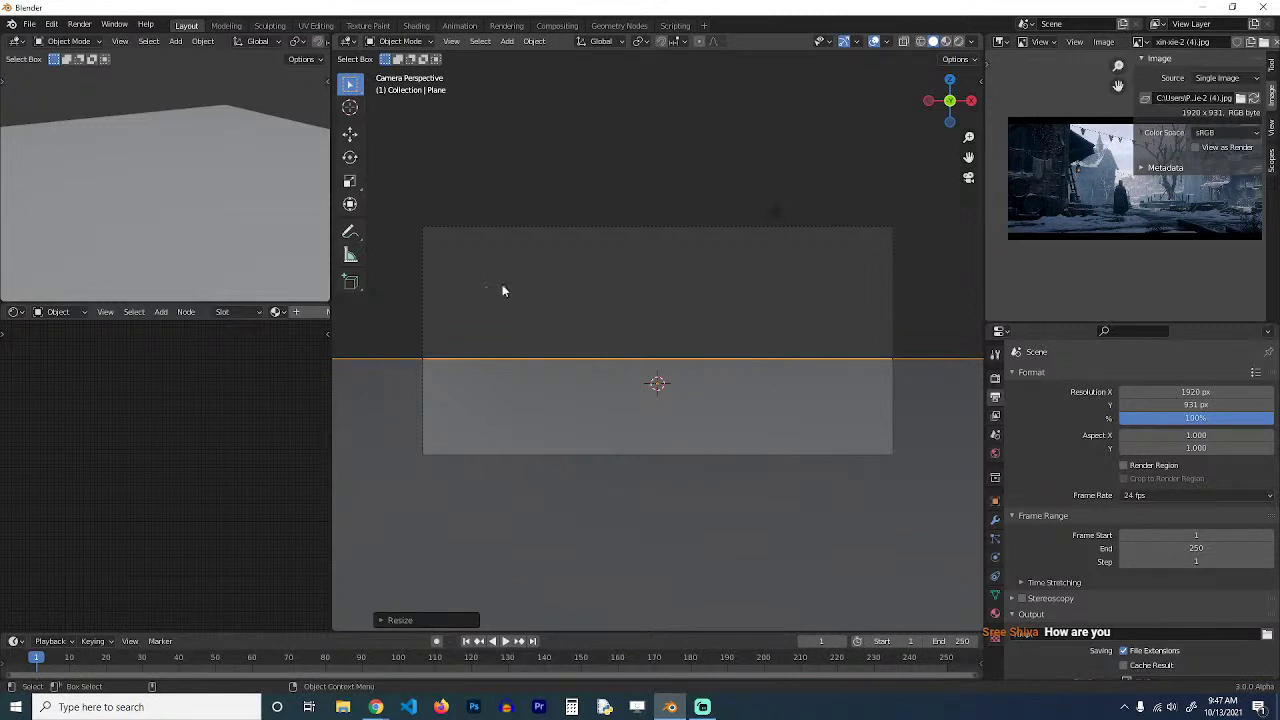
Show the camera view with Material Preview shading in the small viewport, leaving the main viewport in a free view above the ground plane.
key("KP_0")
scroll(240, 142, "up", 2)
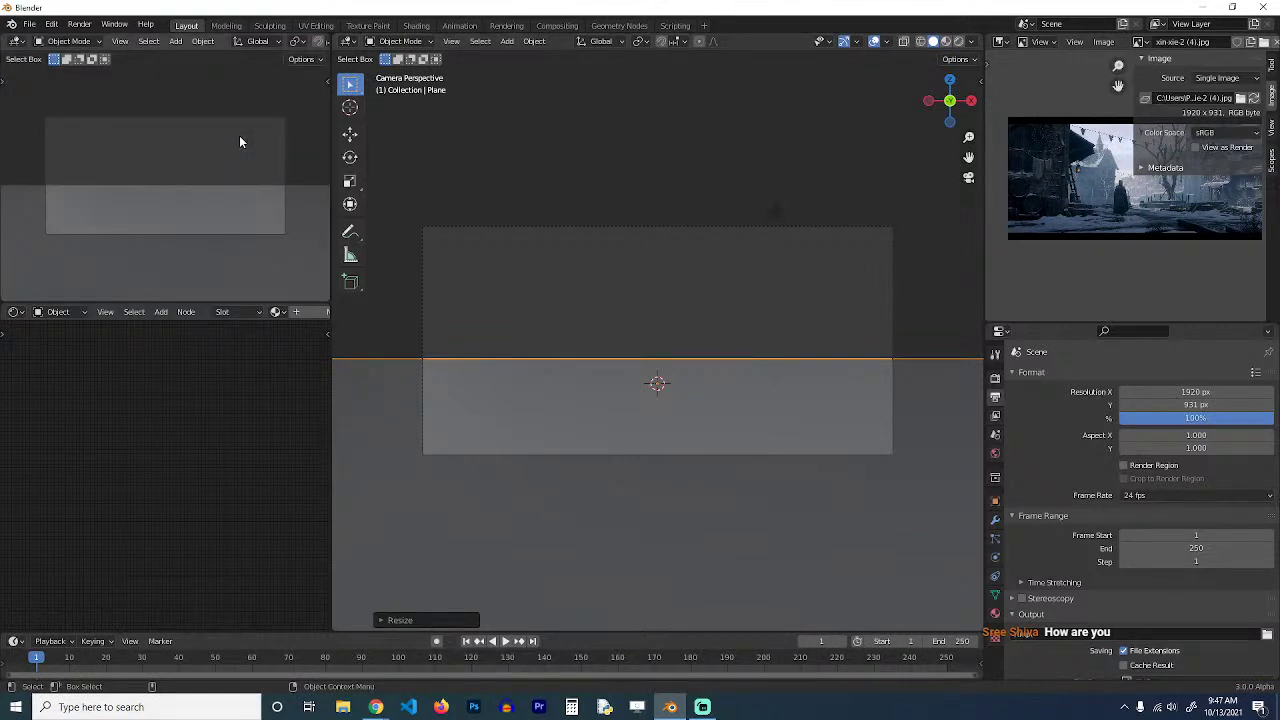
middle_click_drag(705, 328, 689, 428)
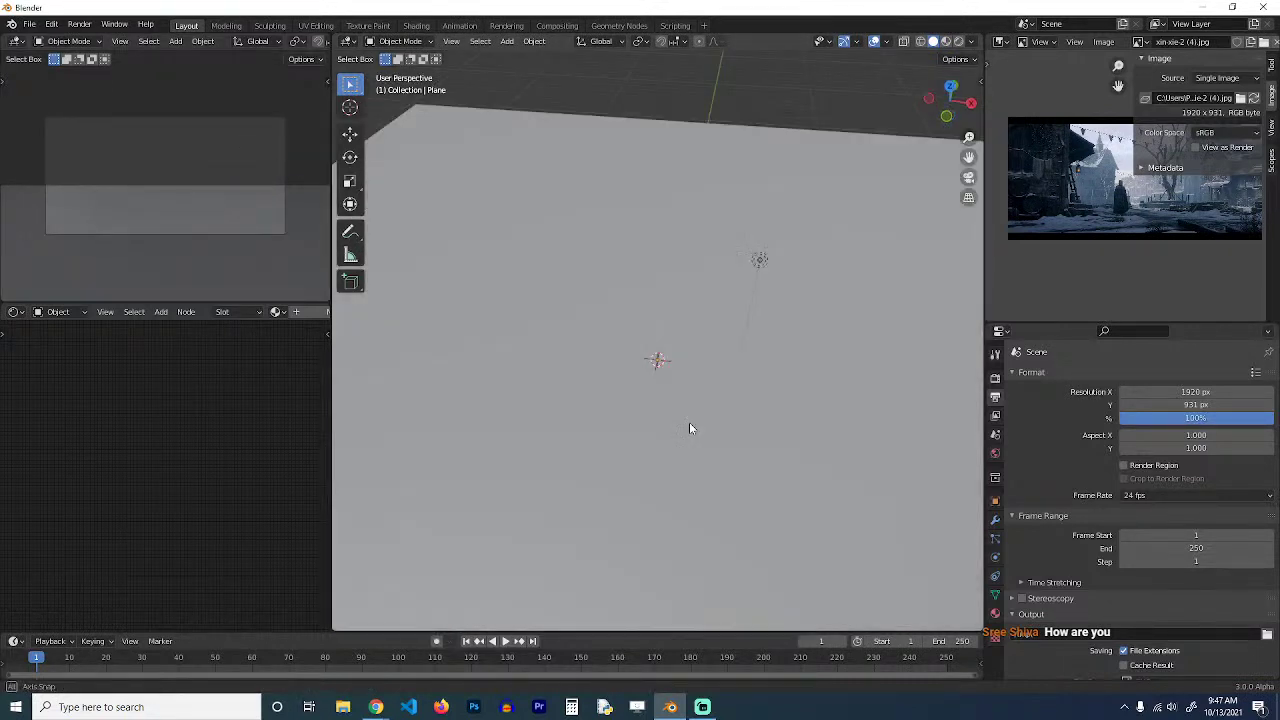
scroll(689, 428, "down", 3)
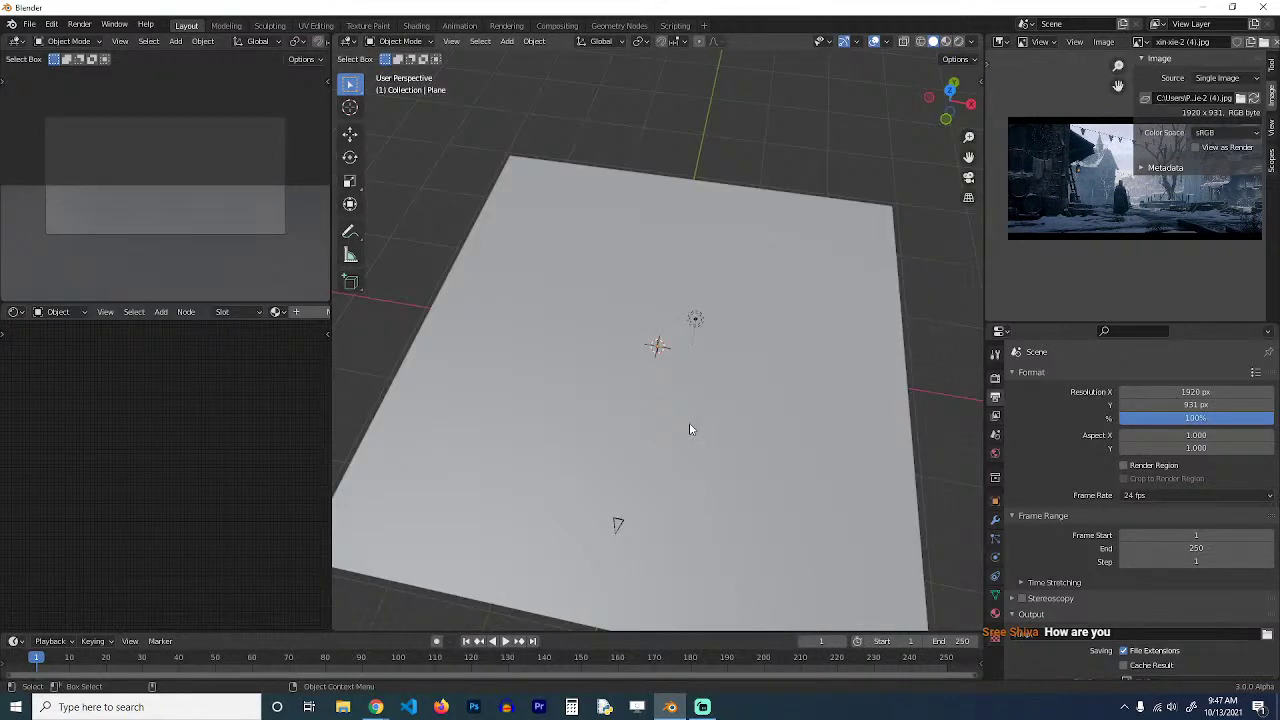
scroll(293, 47, "down", 5)
left_click(318, 41)
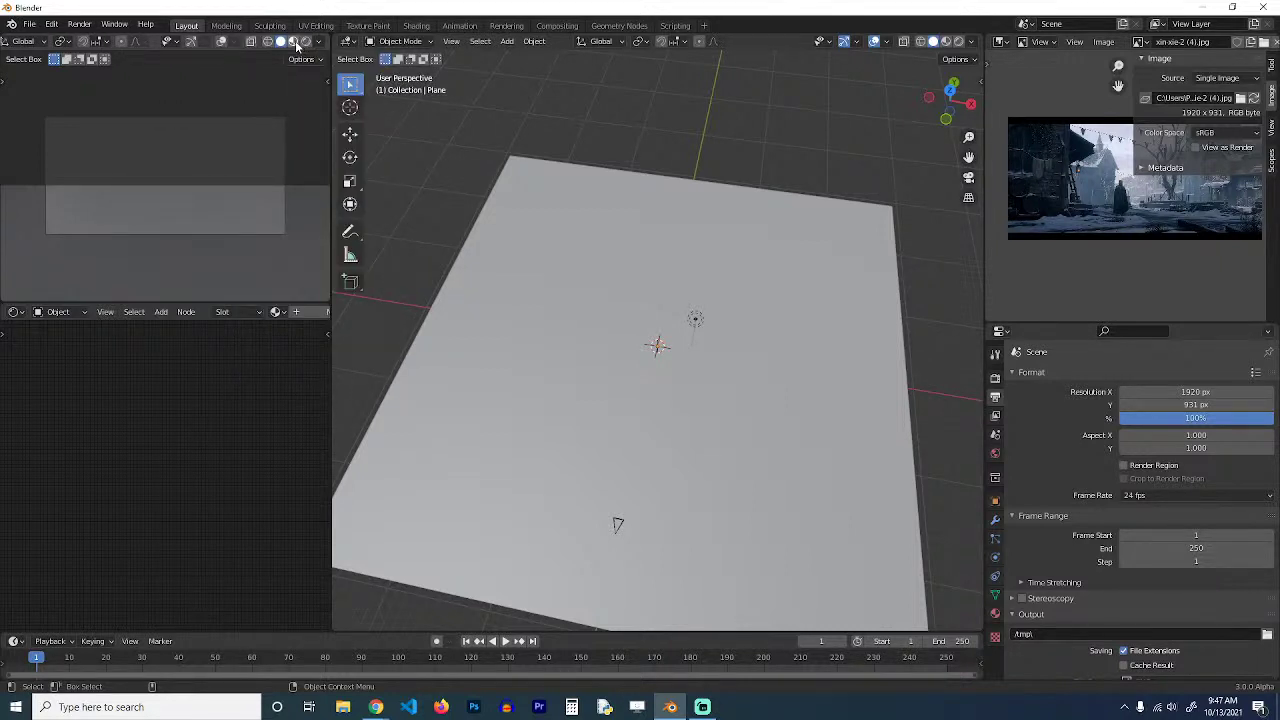
left_click(296, 45)
scroll(635, 509, "down", 2)
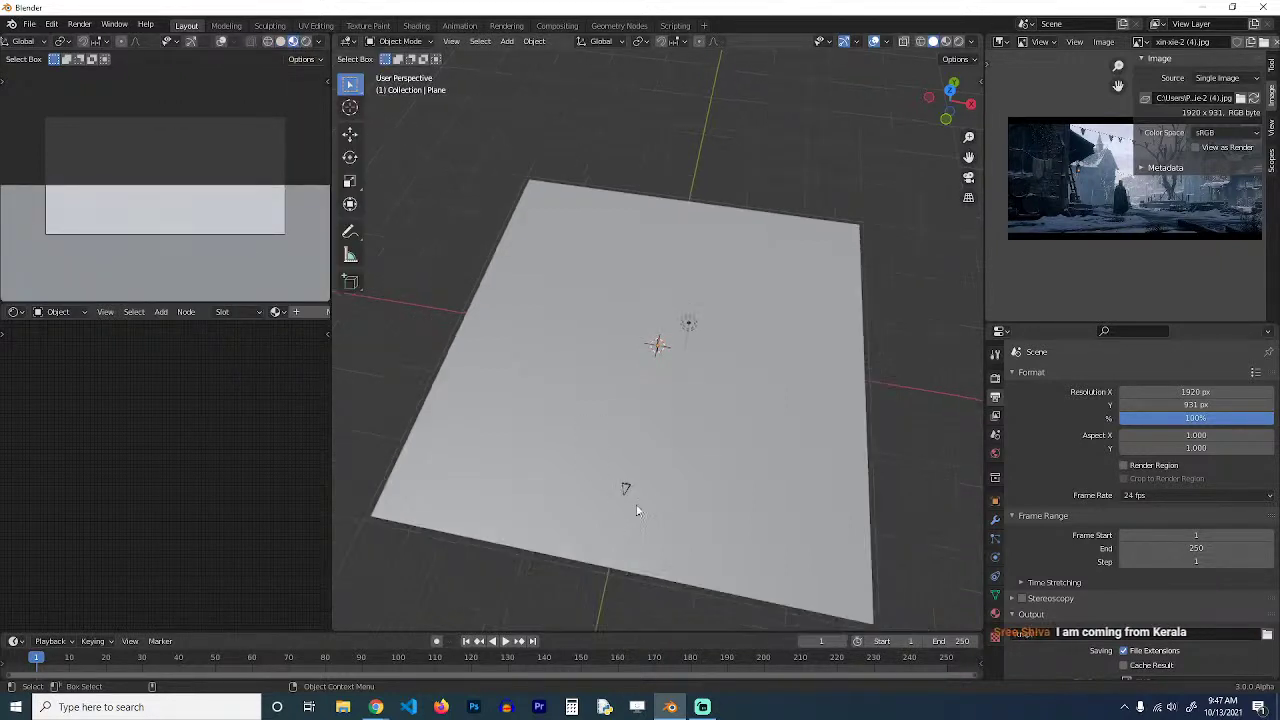
Set the main viewport's solid shading to Random color and enable Cavity and Shadow.
left_click(972, 43)
left_click(963, 222)
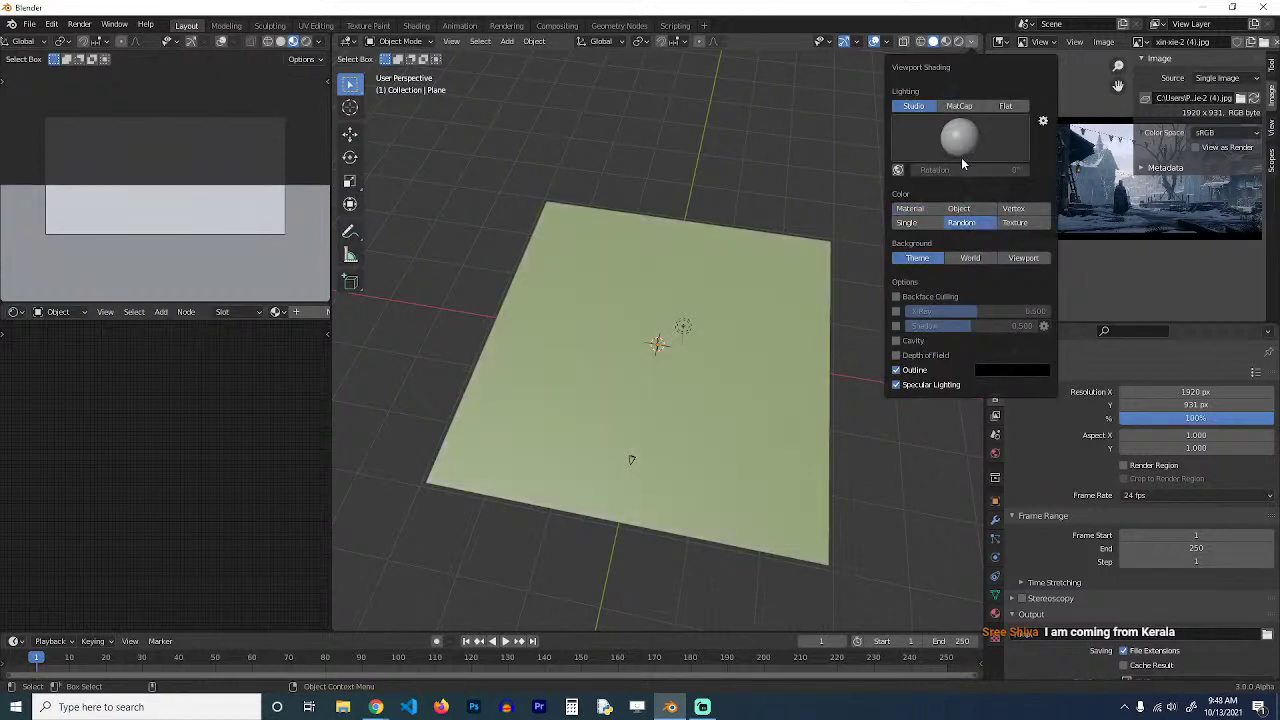
left_click(896, 338)
left_click(896, 326)
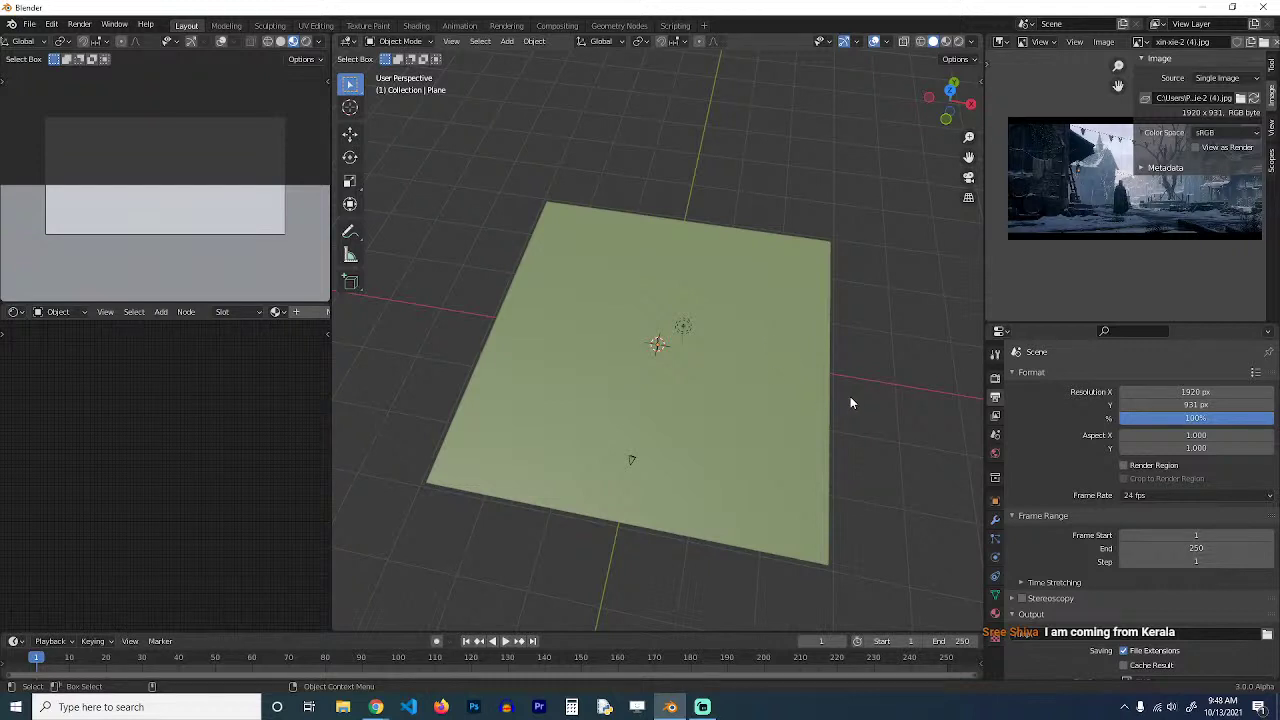
Show the ground plane from the top view and hide the reference image's properties sidebar.
key("KP_7")
key("n")
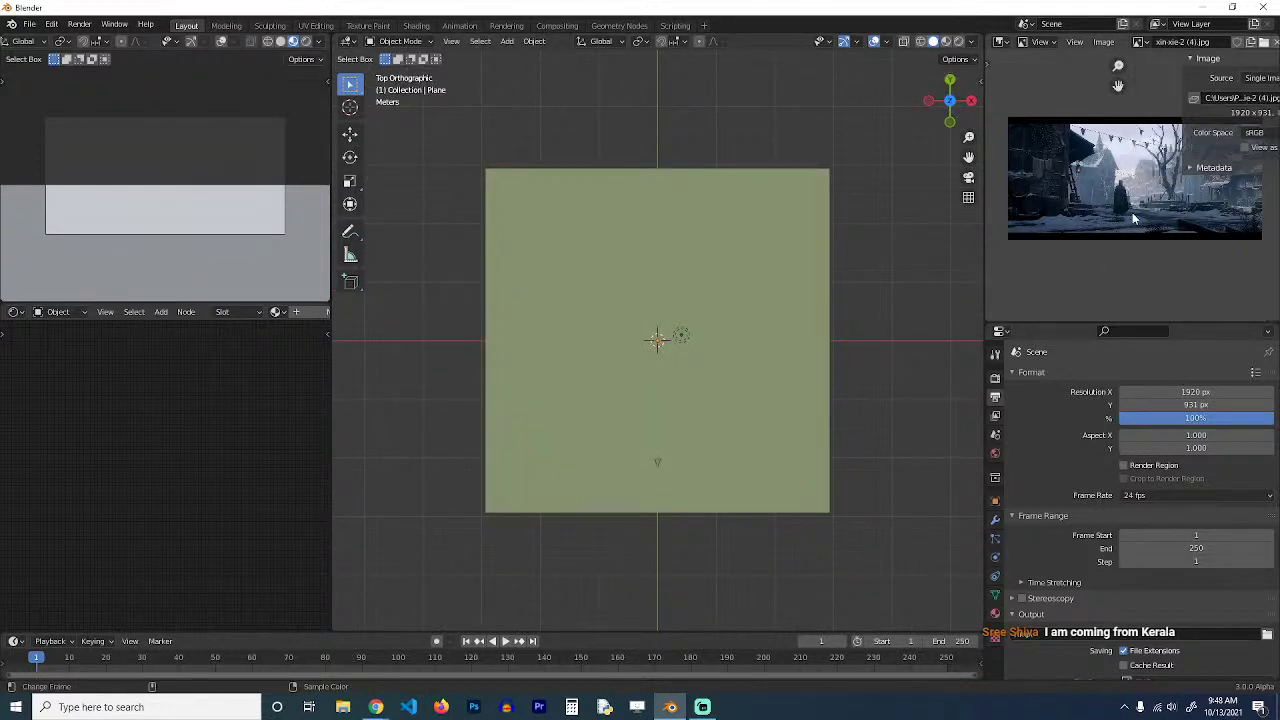
scroll(1136, 216, "up", 5)
scroll(1142, 220, "down", 4)
middle_click_drag(1142, 220, 1130, 218)
scroll(1130, 218, "up", 1)
middle_click_drag(712, 237, 640, 205, "shift")
Use Annotate to sketch the street edges on the plane: two lines from the far edge and a branch toward negative X.
left_click(350, 230)
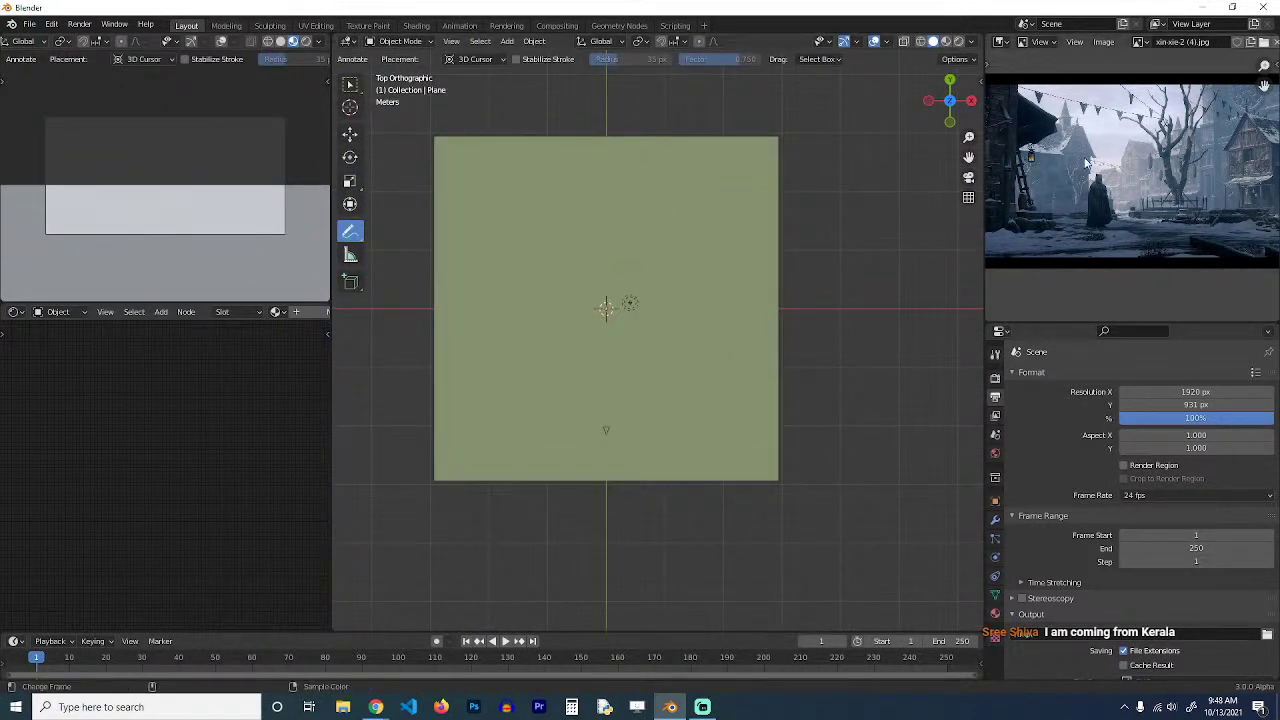
scroll(1138, 180, "up", 2)
scroll(1100, 180, "down", 2)
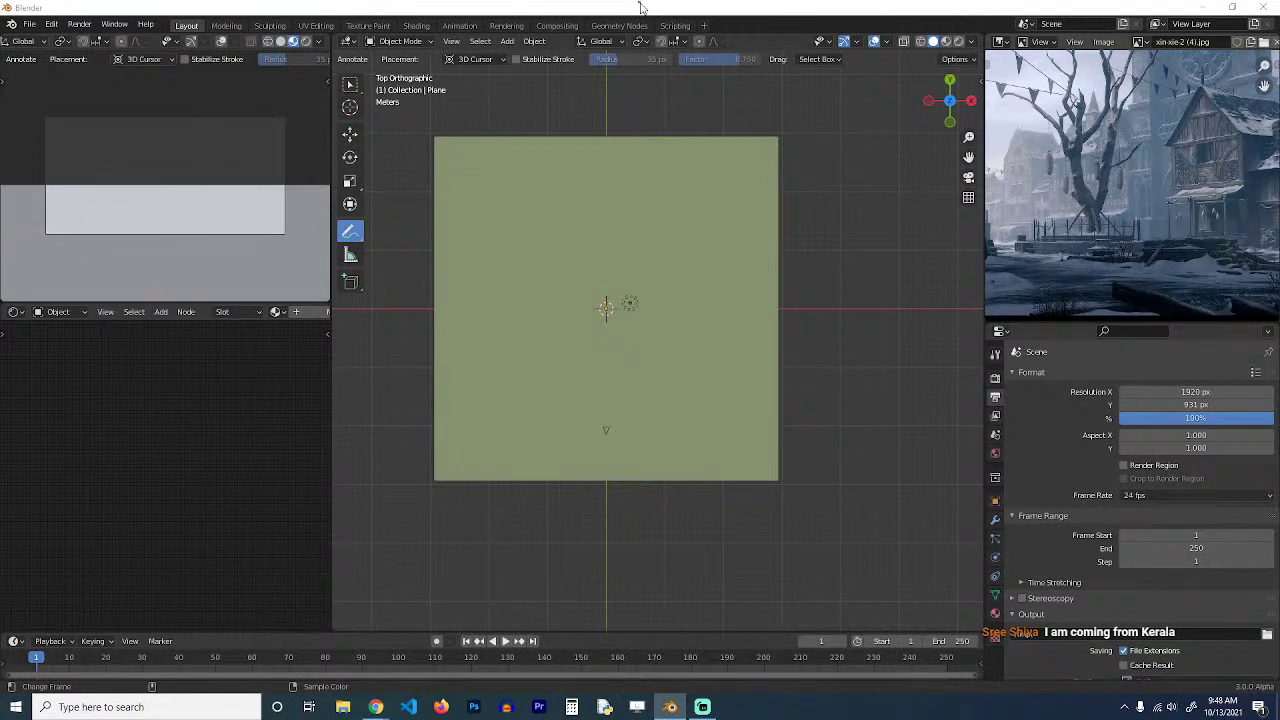
middle_click_drag(1262, 192, 1160, 203)
scroll(1140, 287, "down", 3)
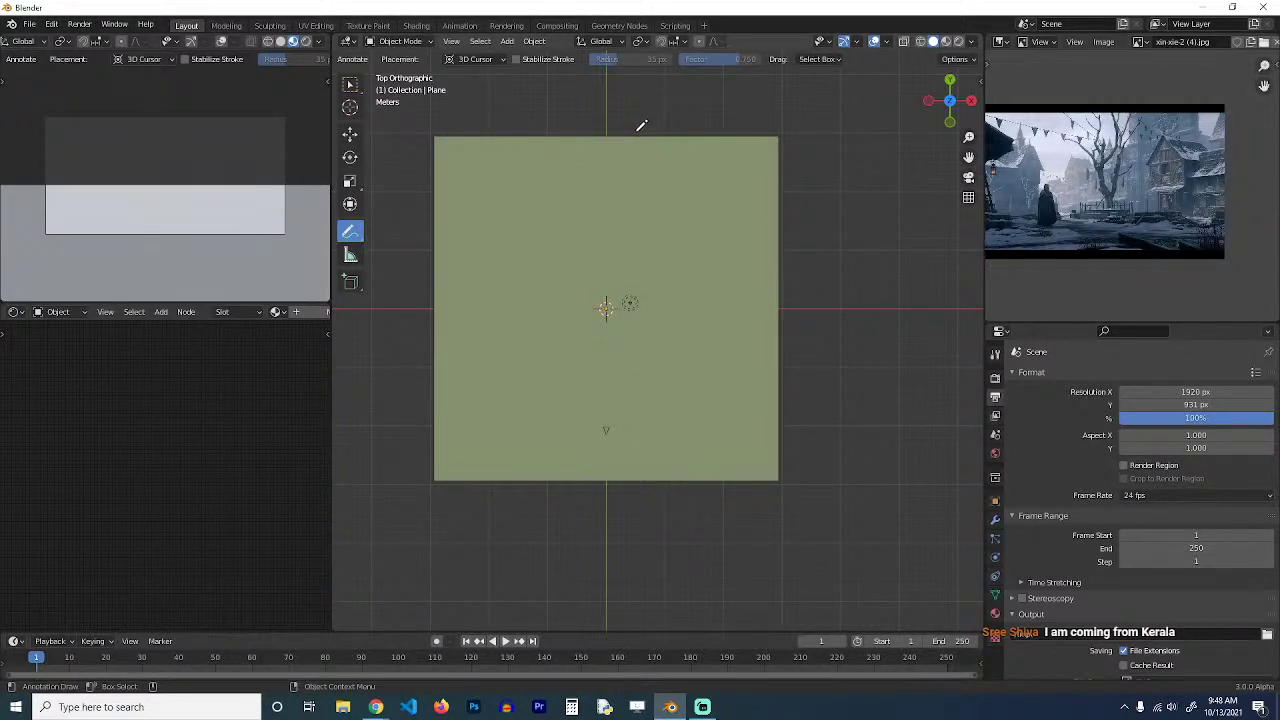
left_click_drag(642, 130, 740, 405)
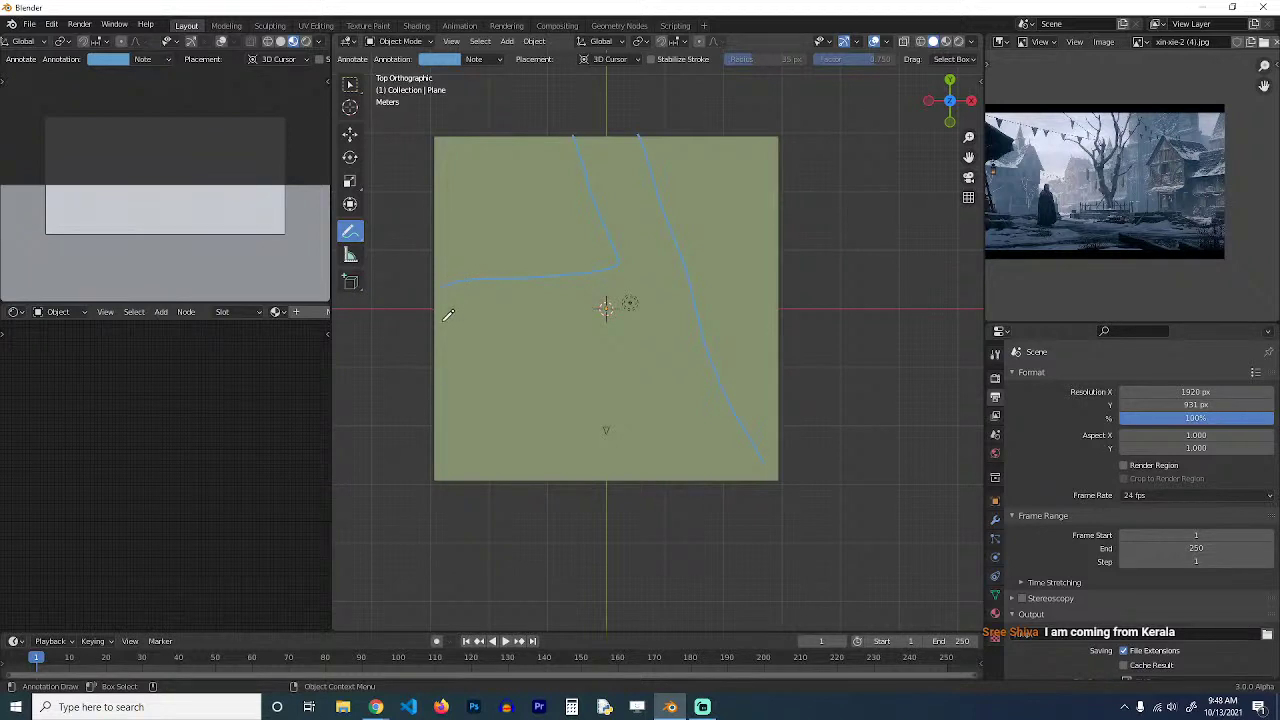
left_click_drag(424, 327, 466, 318)
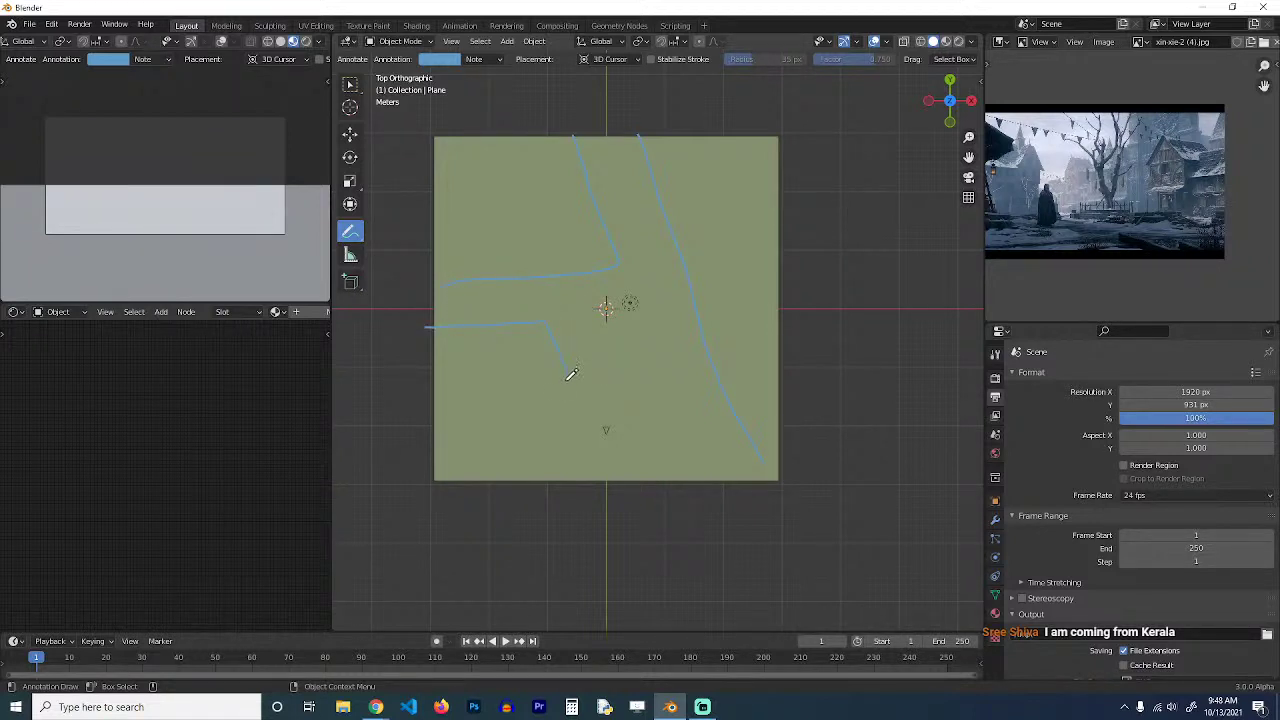
left_click_drag(570, 375, 550, 424)
left_click_drag(429, 443, 431, 443)
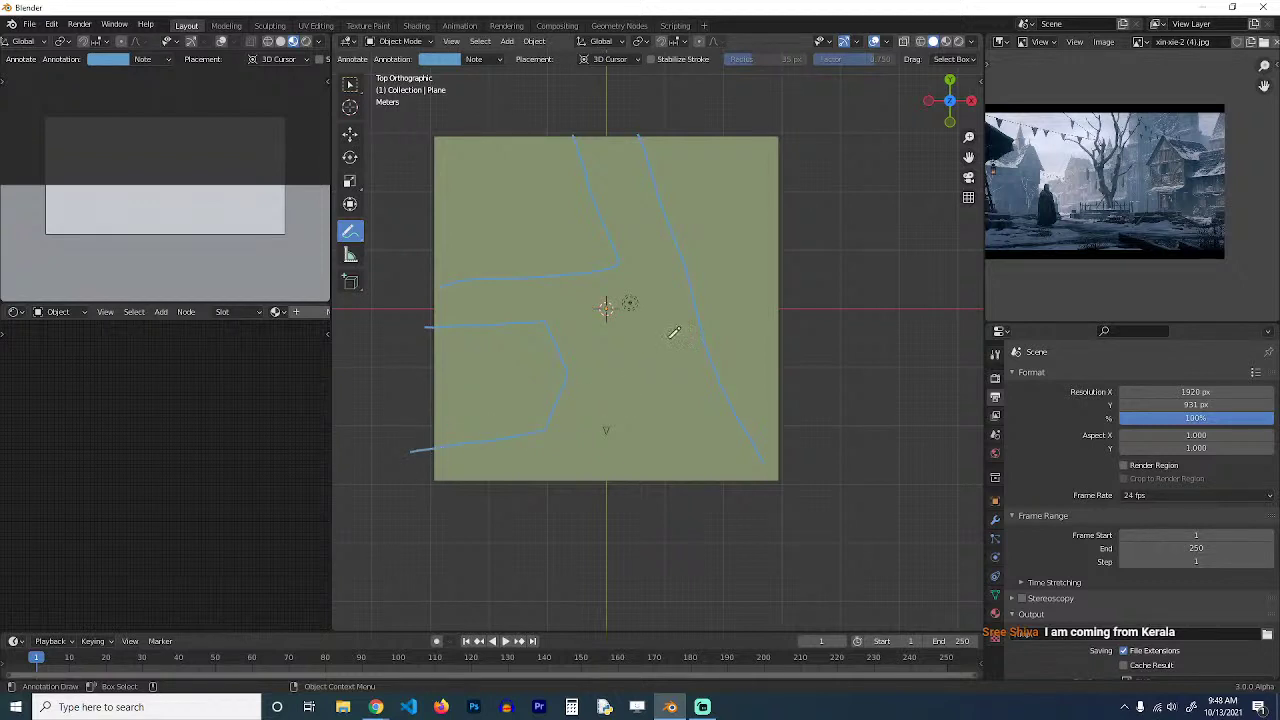
Annotate a small circle in the open area between the street lines, just beside the world origin.
scroll(700, 323, "up", 4)
scroll(1148, 182, "up", 2)
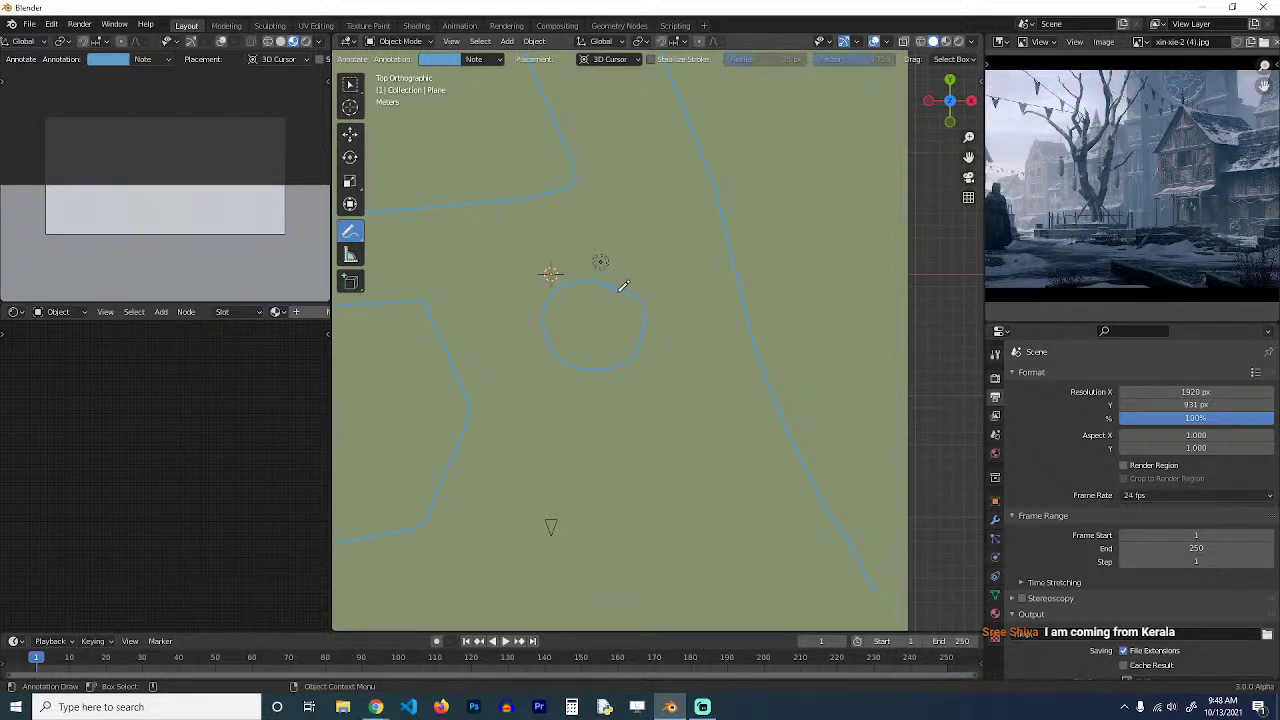
scroll(622, 287, "down", 4)
scroll(1110, 208, "down", 3)
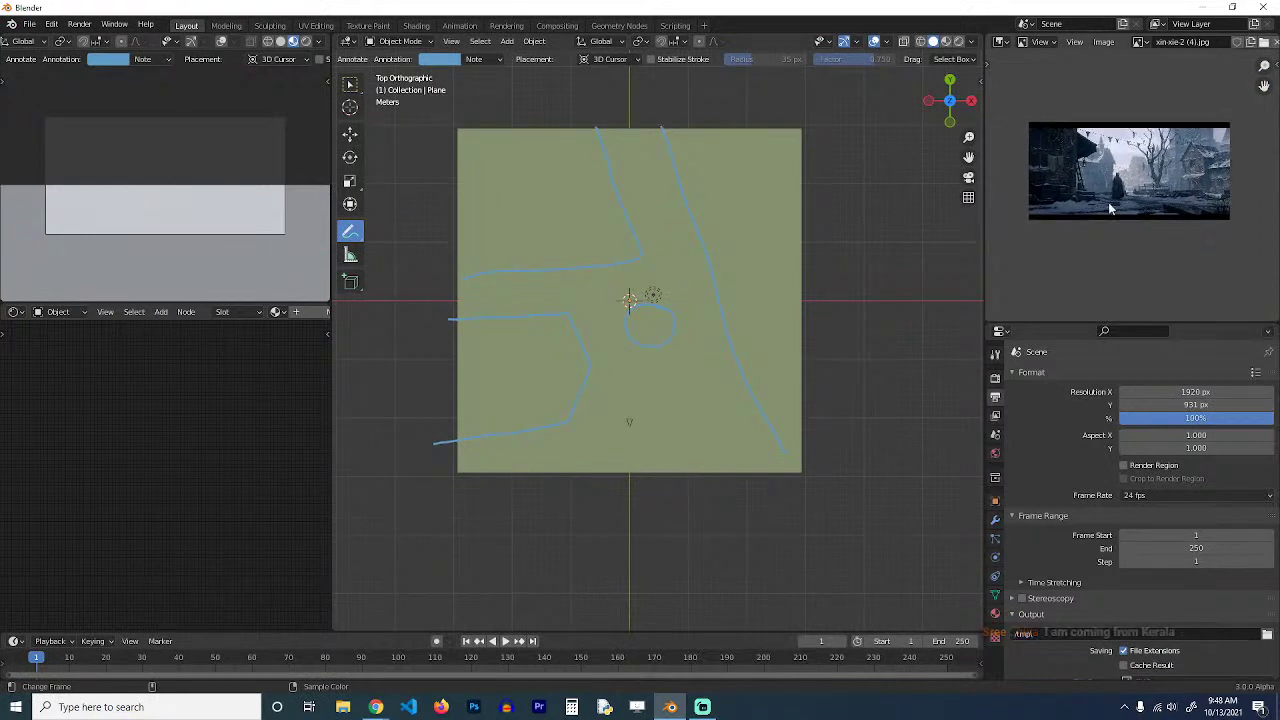
Annotate the building plots behind the street lines on both sides, adding back lines, dividing strokes and a rounded outline.
scroll(686, 434, "up", 4)
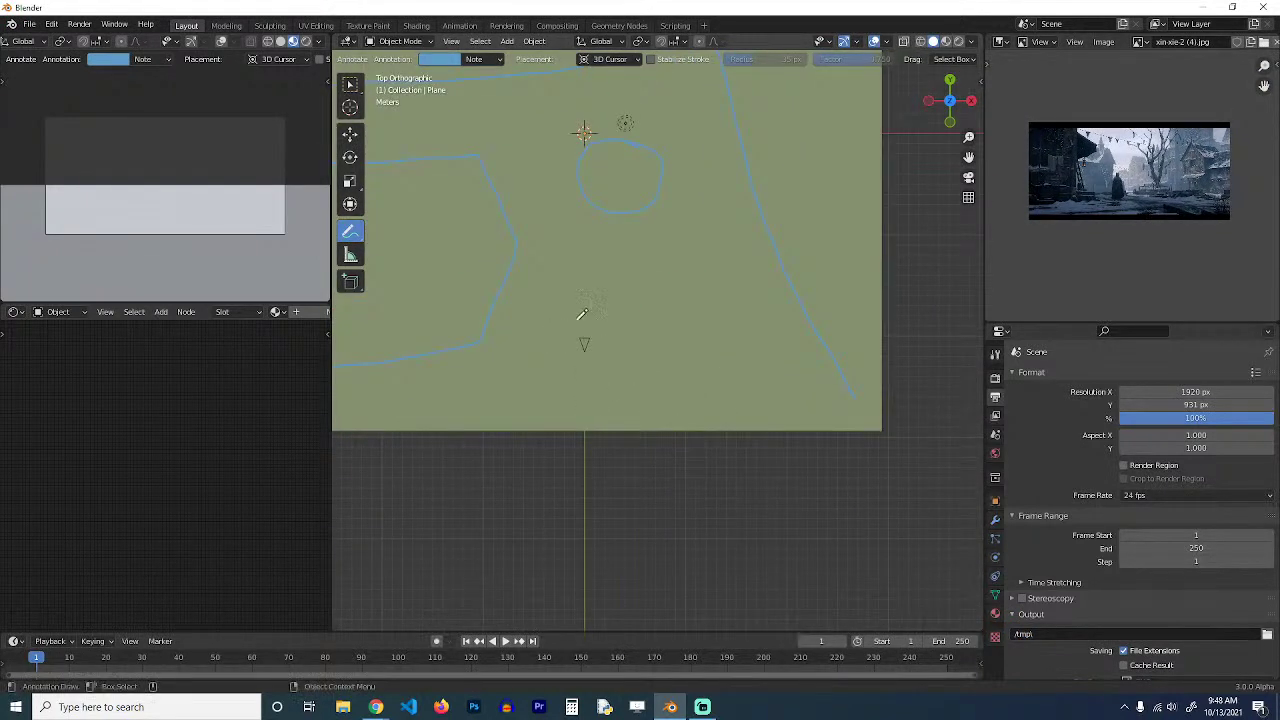
scroll(543, 262, "down", 3)
middle_click_drag(543, 239, 522, 252, "shift")
scroll(584, 261, "up", 1)
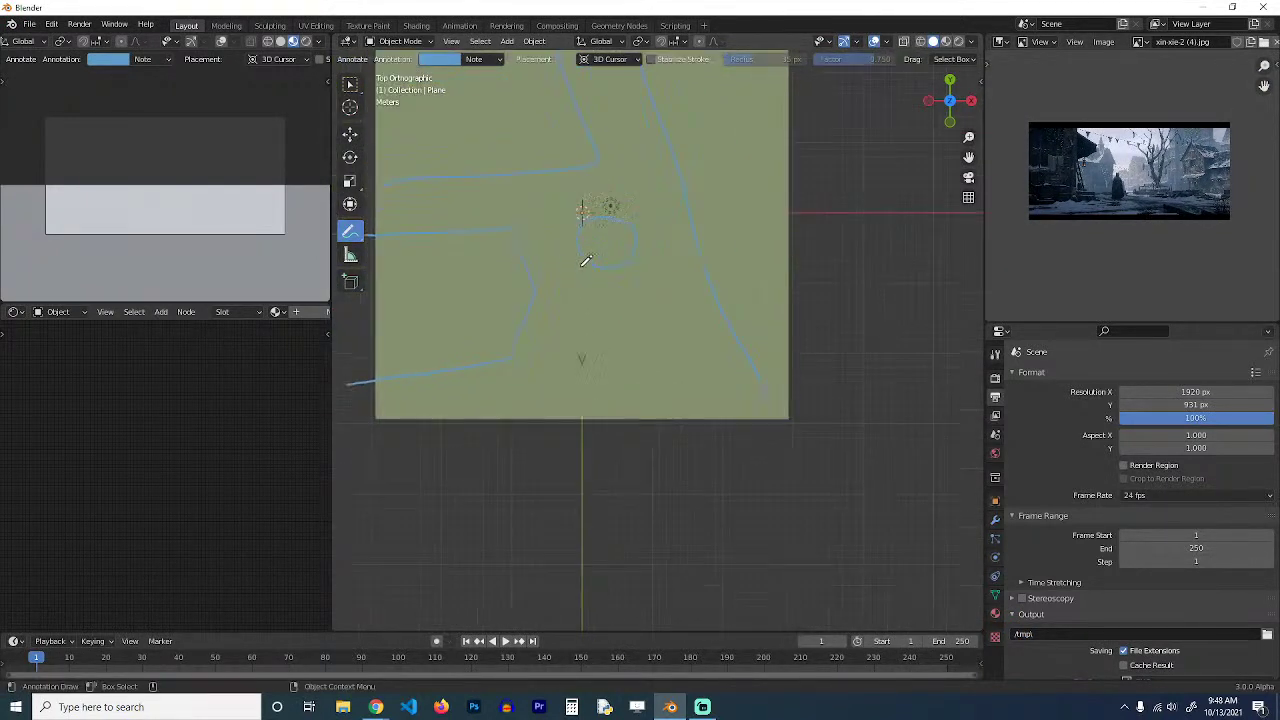
middle_click_drag(609, 251, 638, 308, "shift")
scroll(640, 302, "down", 1)
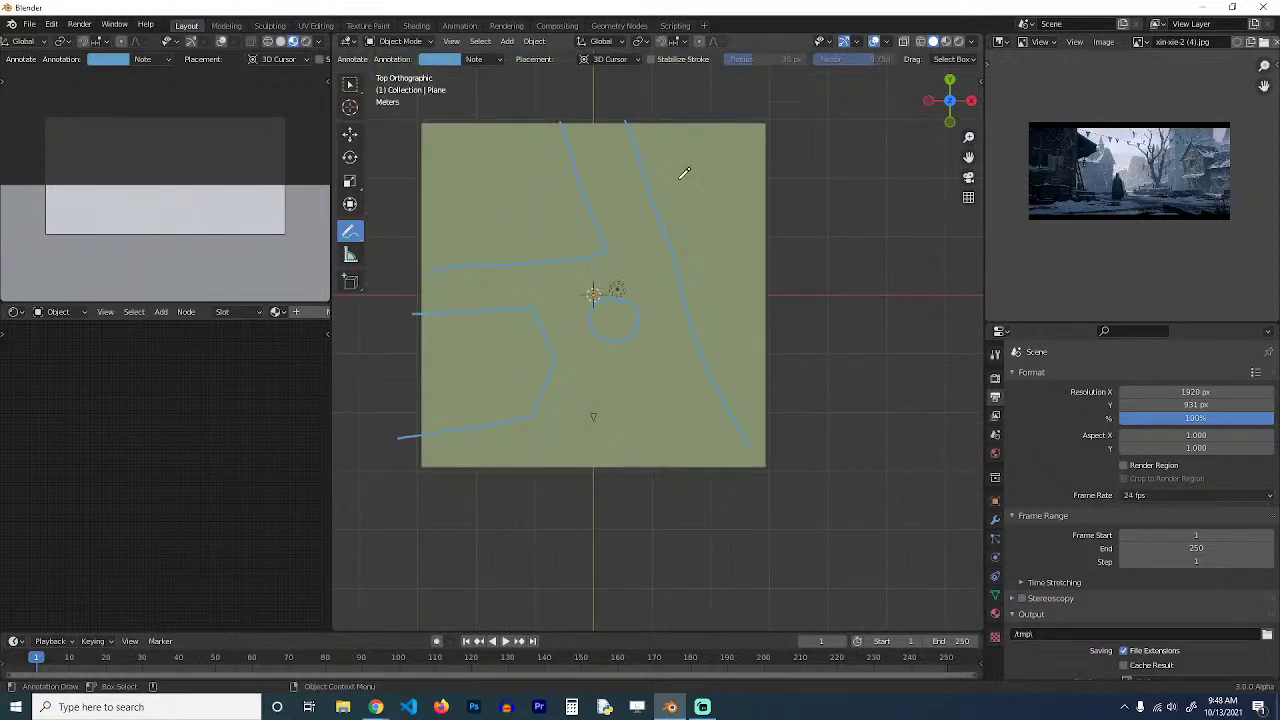
scroll(668, 185, "up", 2)
scroll(643, 151, "down", 3)
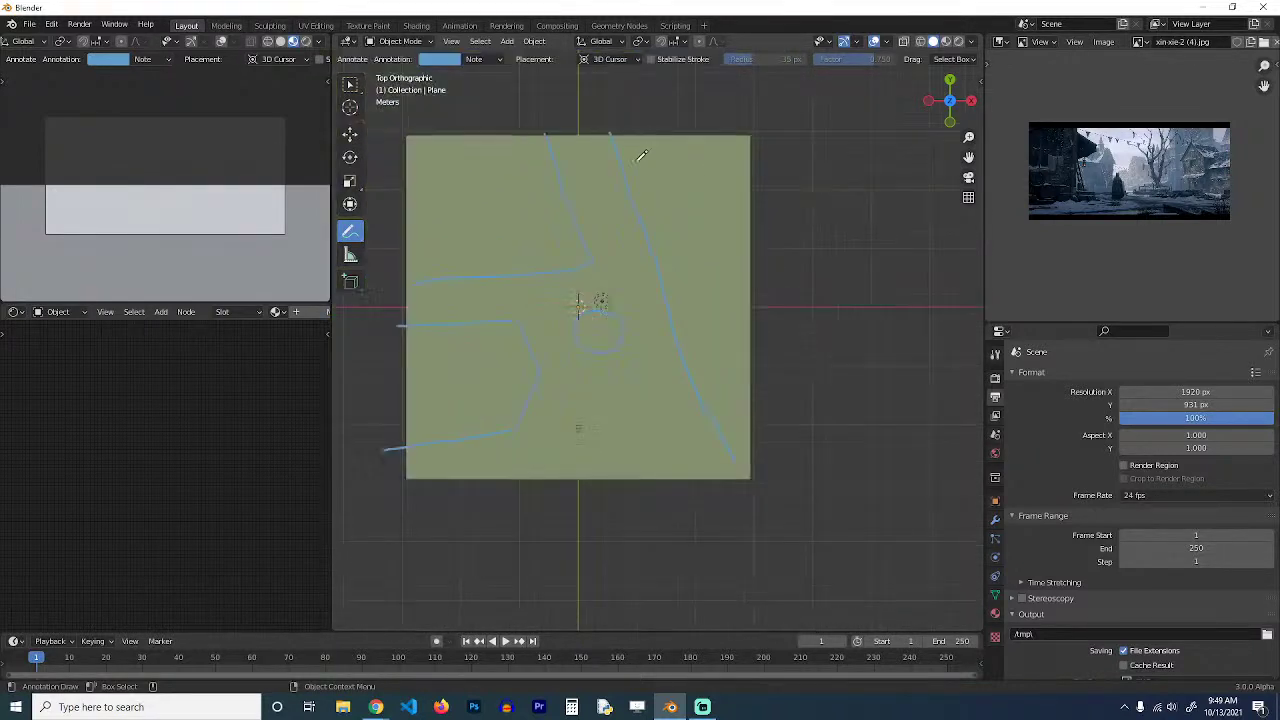
left_click_drag(680, 178, 649, 207)
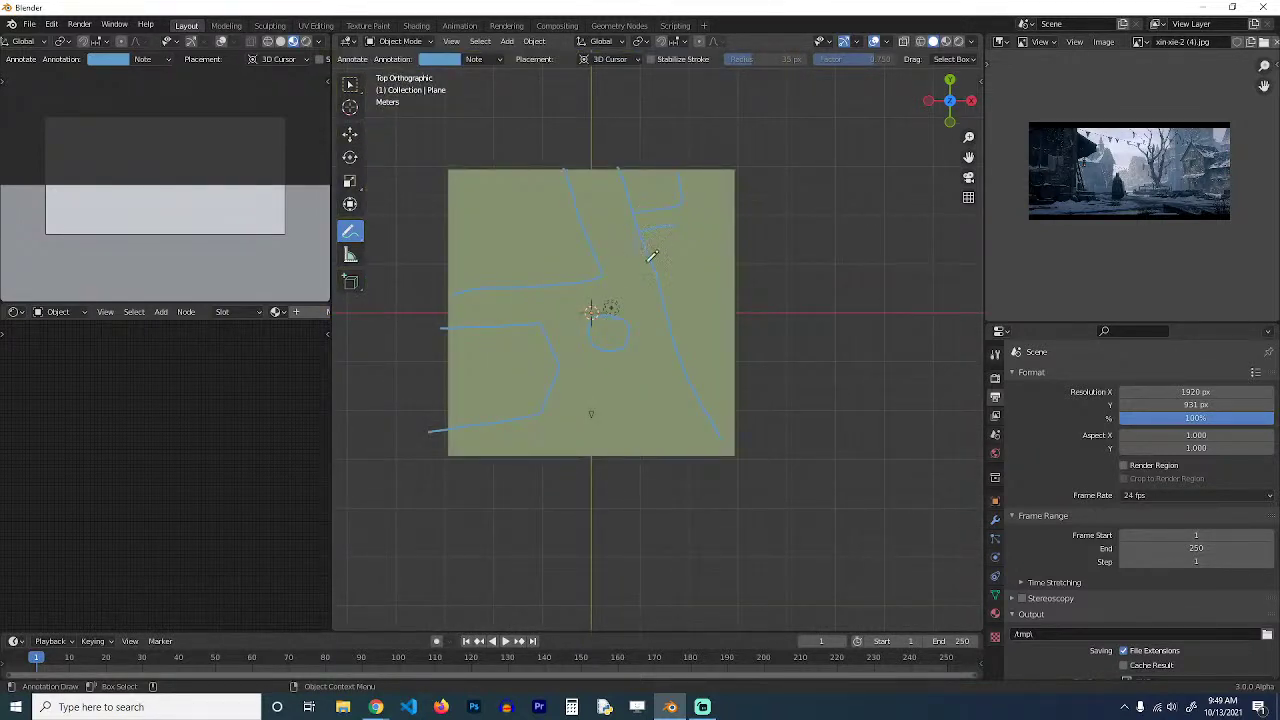
left_click_drag(651, 257, 701, 222)
mouse_move(676, 168)
left_mouse_down()
mouse_move(752, 378)
mouse_move(752, 350)
left_mouse_up()
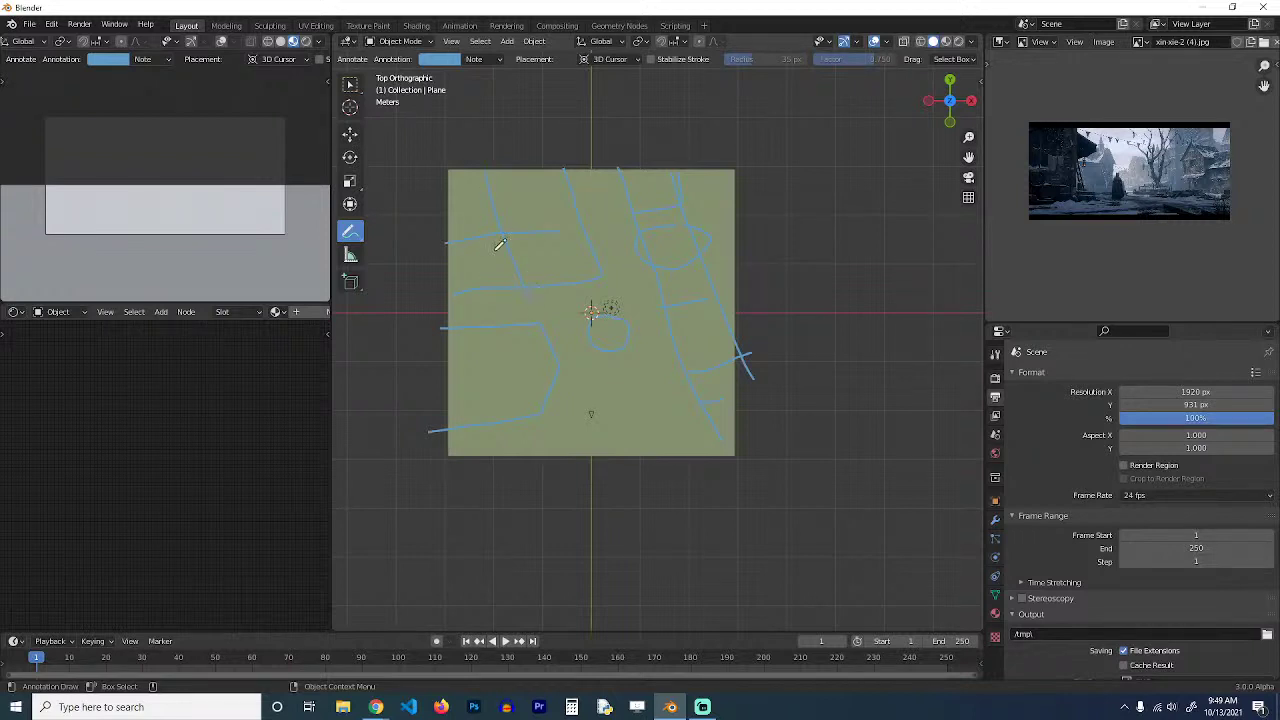
left_click_drag(497, 237, 503, 251)
Place the 3D cursor beside the camera near the front edge of the ground plane.
left_click(350, 107)
left_click(592, 413)
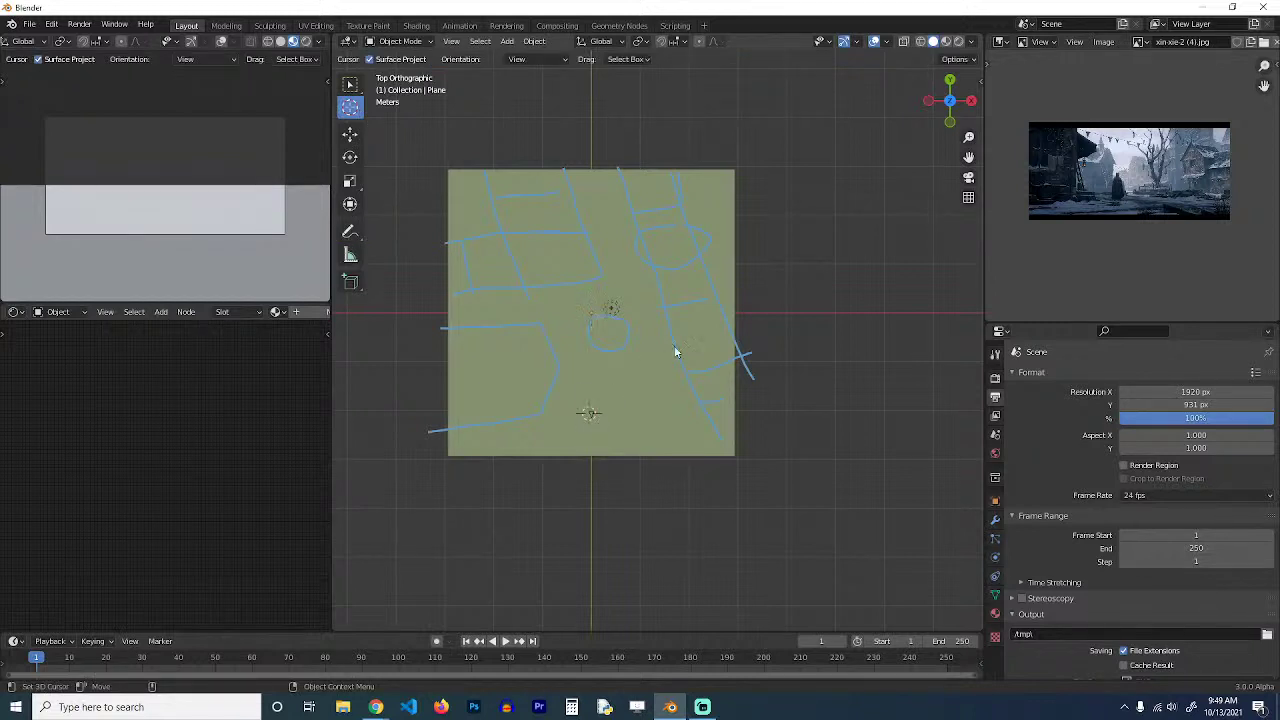
left_click(582, 415)
left_click(596, 415)
Turn the camera to about -25° around Z and move it to about X -8.3 m, Y -26.6 m.
left_click(353, 137)
left_click(588, 421)
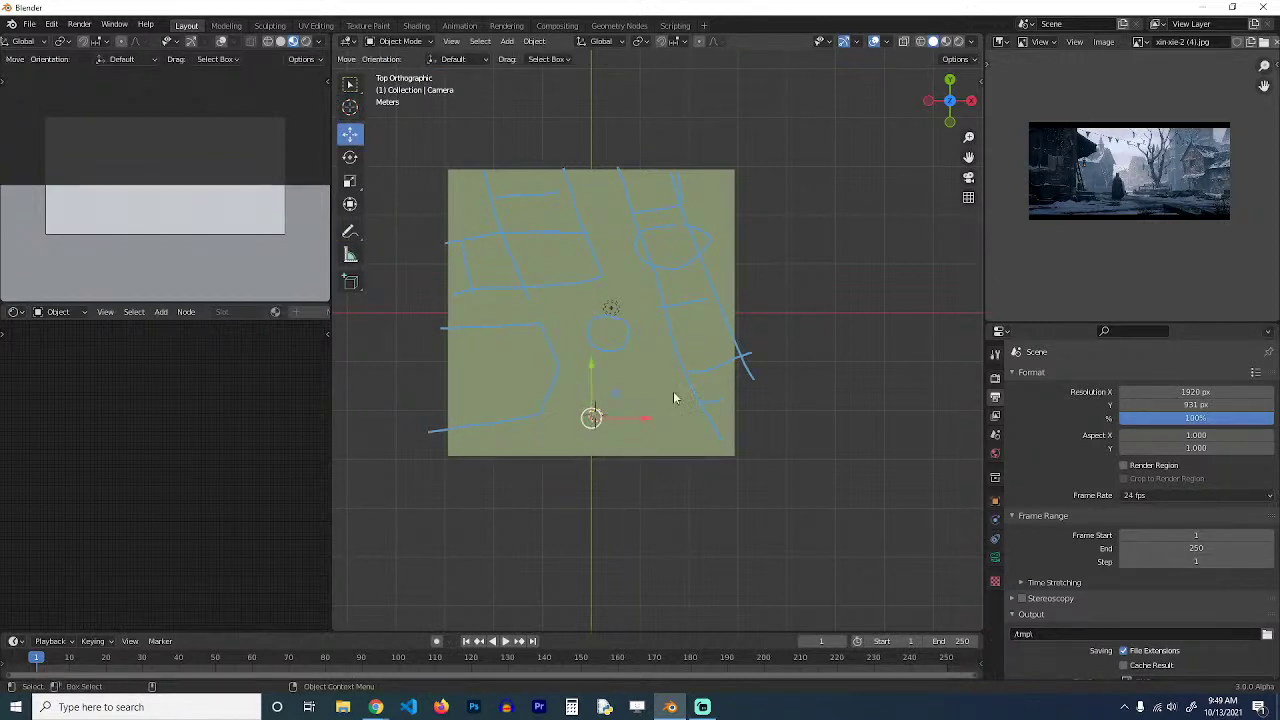
key("r")
left_click(694, 417)
key("g")
left_click(670, 436)
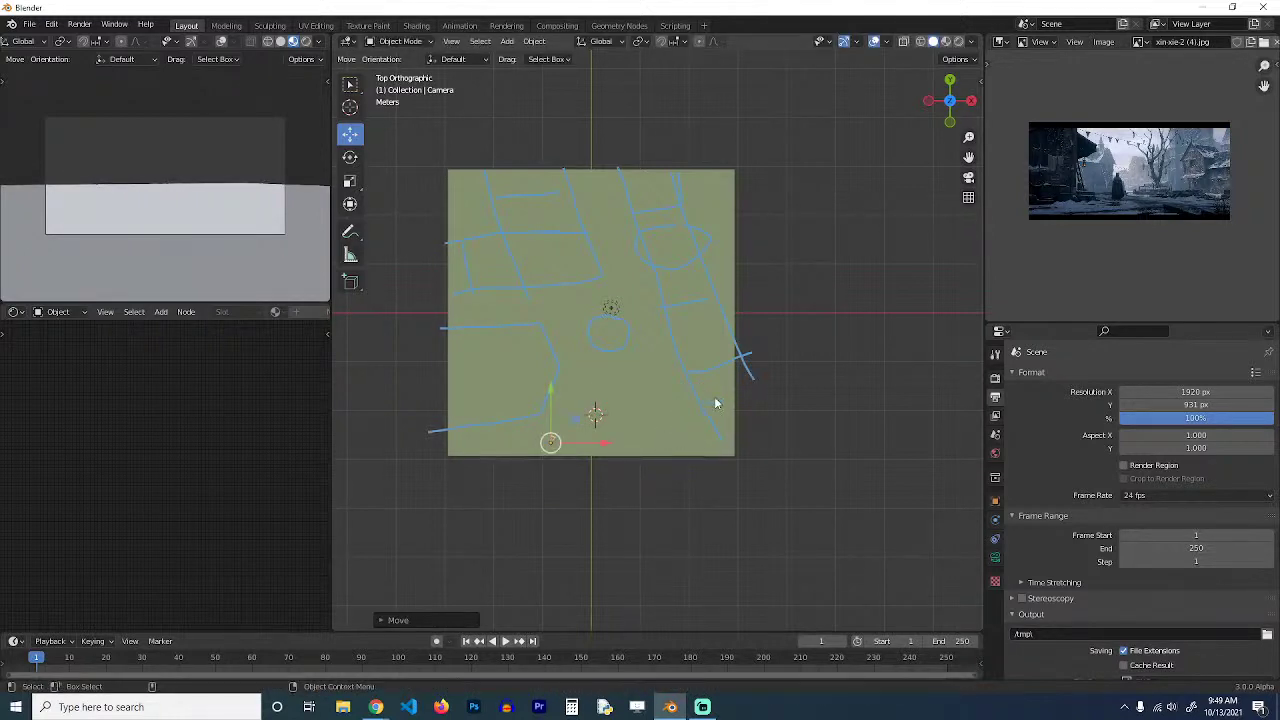
Start the Shortcut VUr add-on's on-screen key display and hide the viewport sidebar again.
key("n")
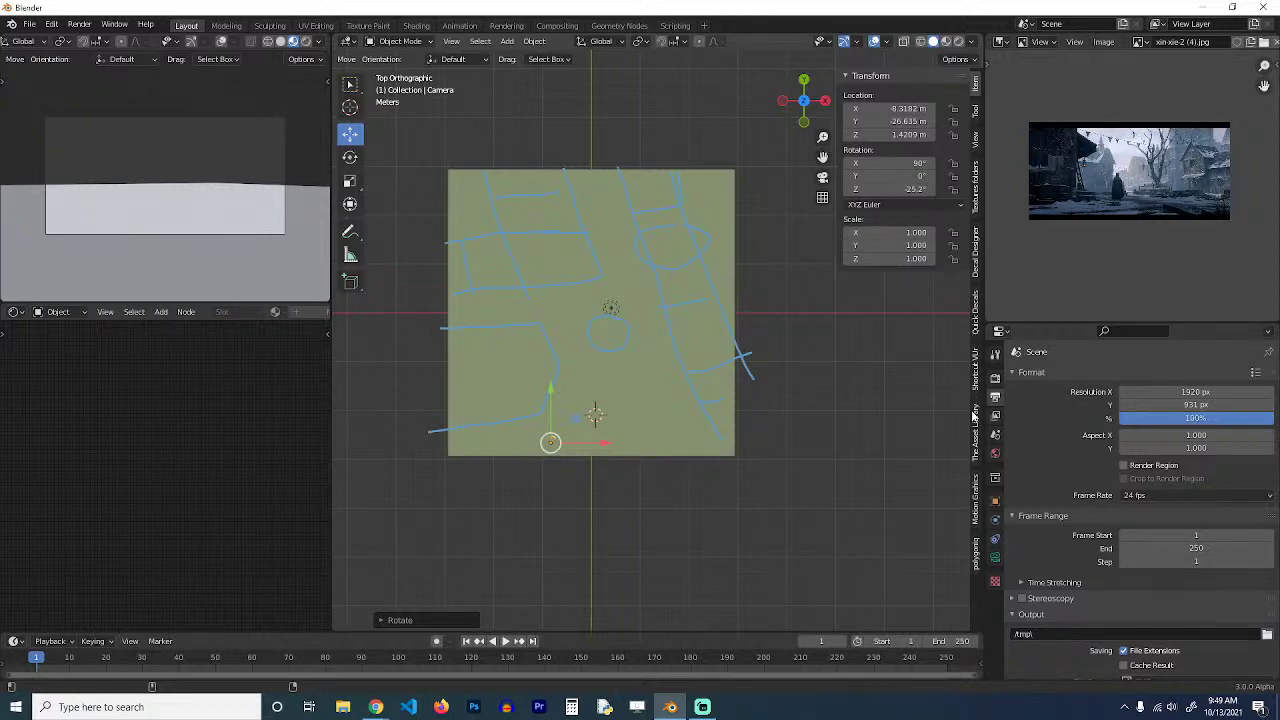
left_click(978, 372)
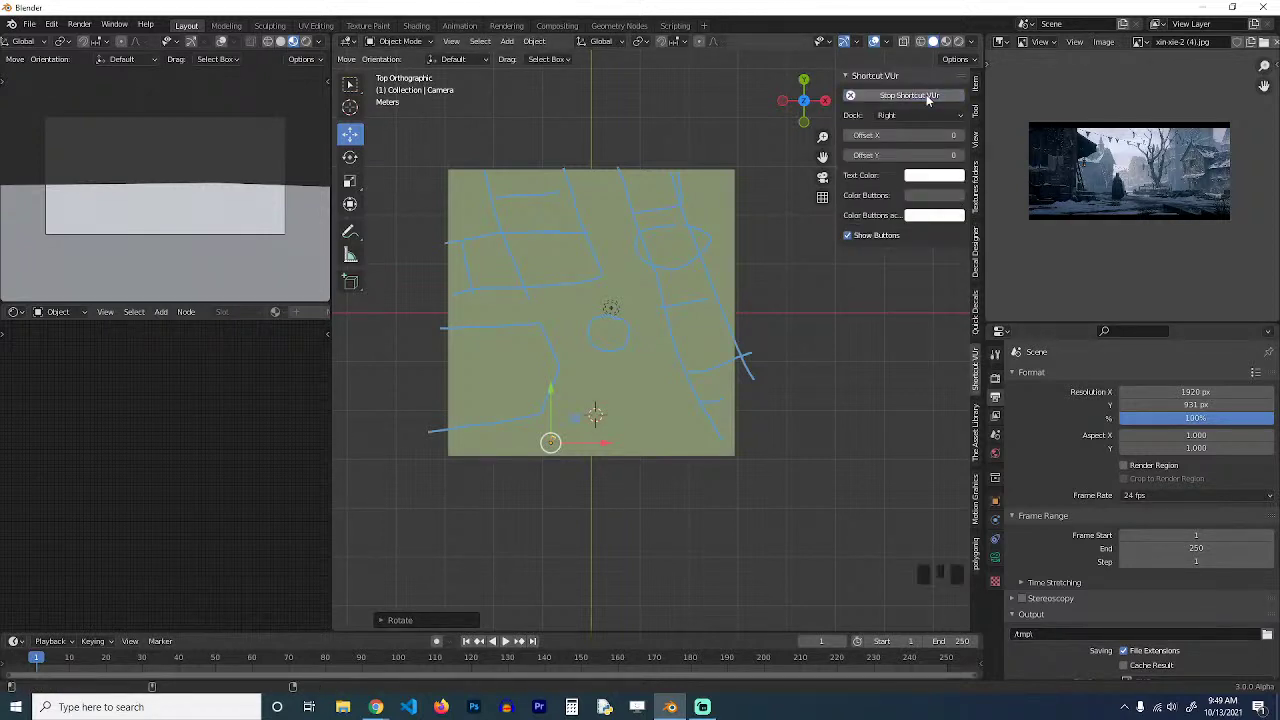
left_click(926, 95)
key("n")
Set the camera's focal length to 30 mm and adjust its rotation slightly in the top view.
scroll(670, 348, "up", 5)
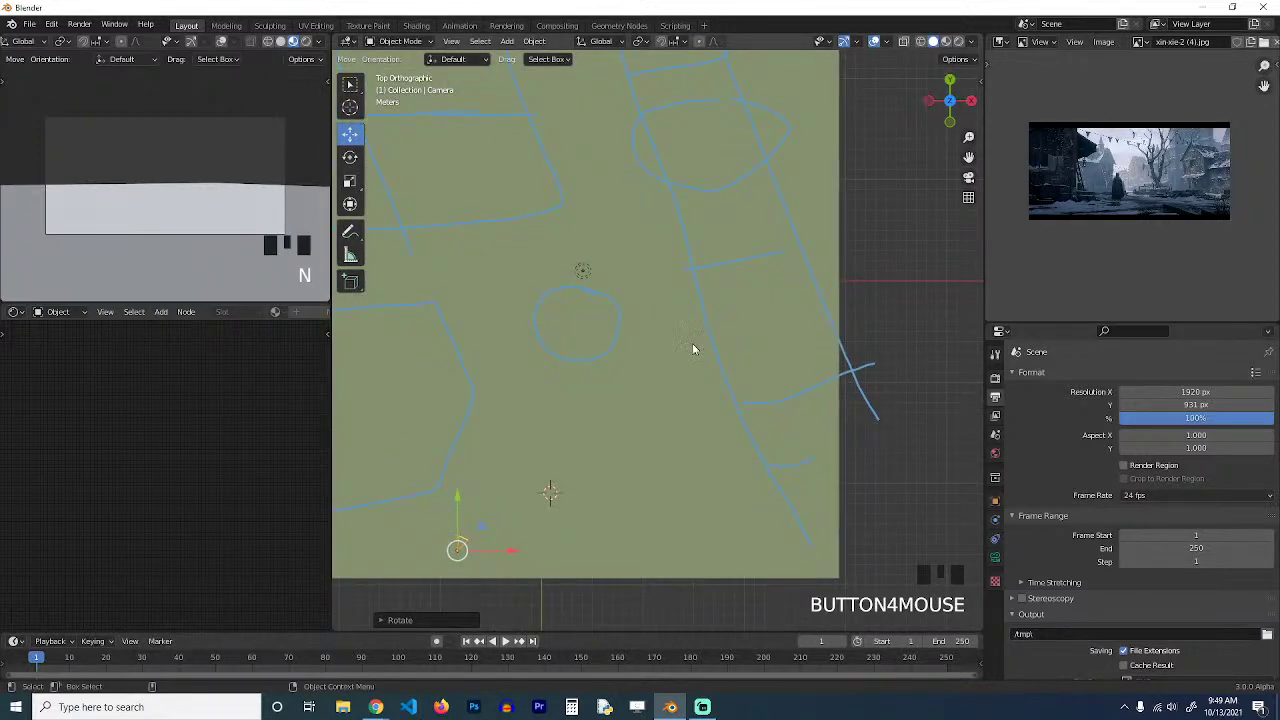
left_click(996, 556)
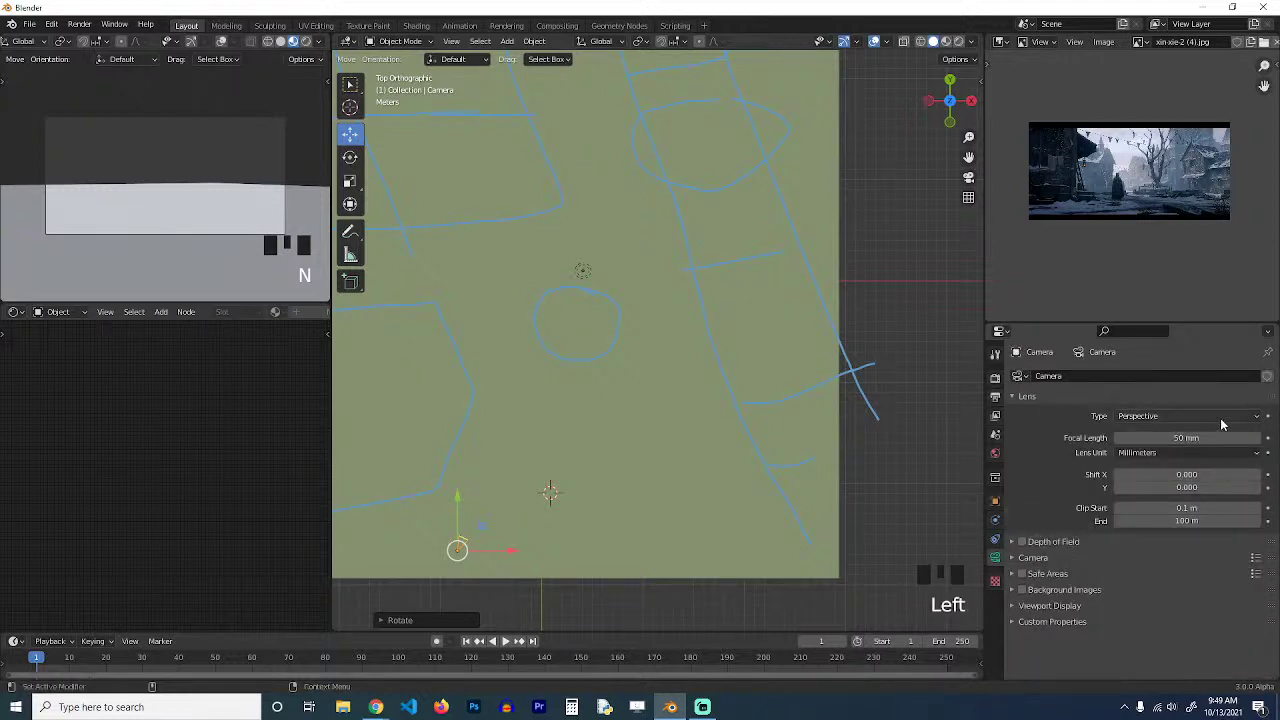
left_click(1200, 437)
type("30")
key("Return")
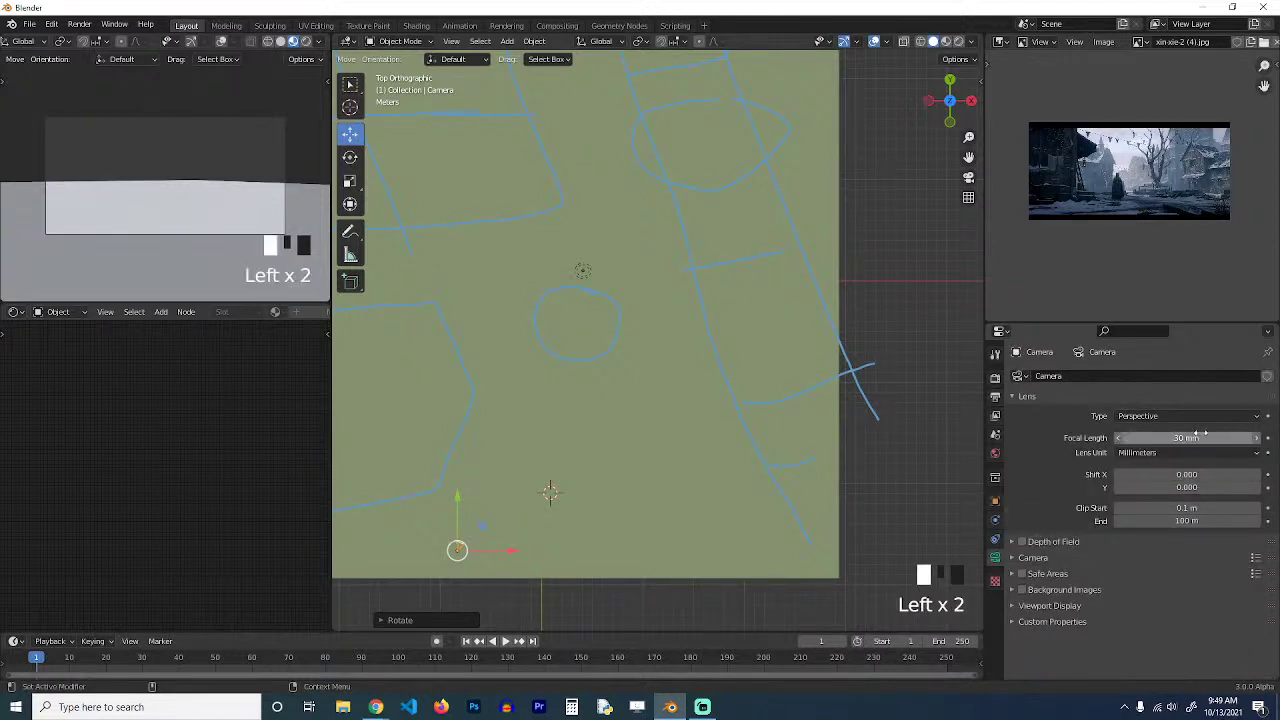
key("r")
left_click(753, 407)
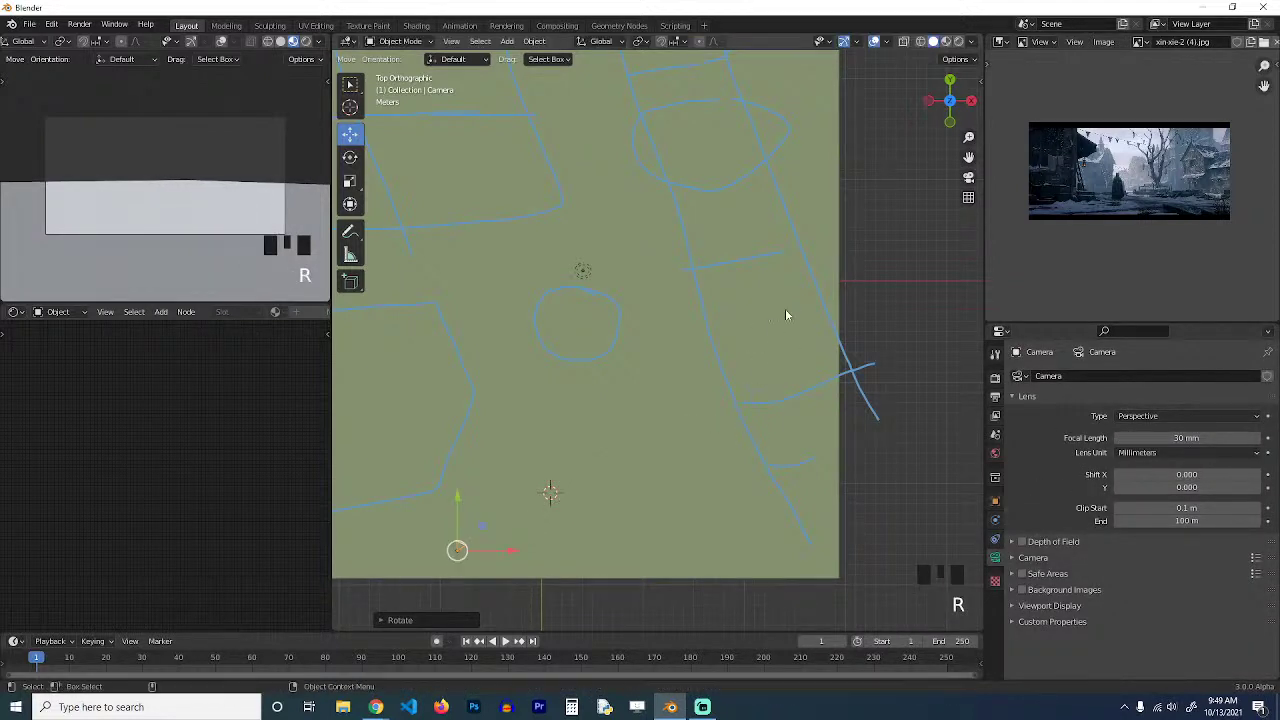
Add a cube and snap it to the 3D cursor placed at the far end of the sketched right-hand building row.
middle_click_drag(785, 308, 768, 308, "shift")
scroll(791, 357, "down", 2)
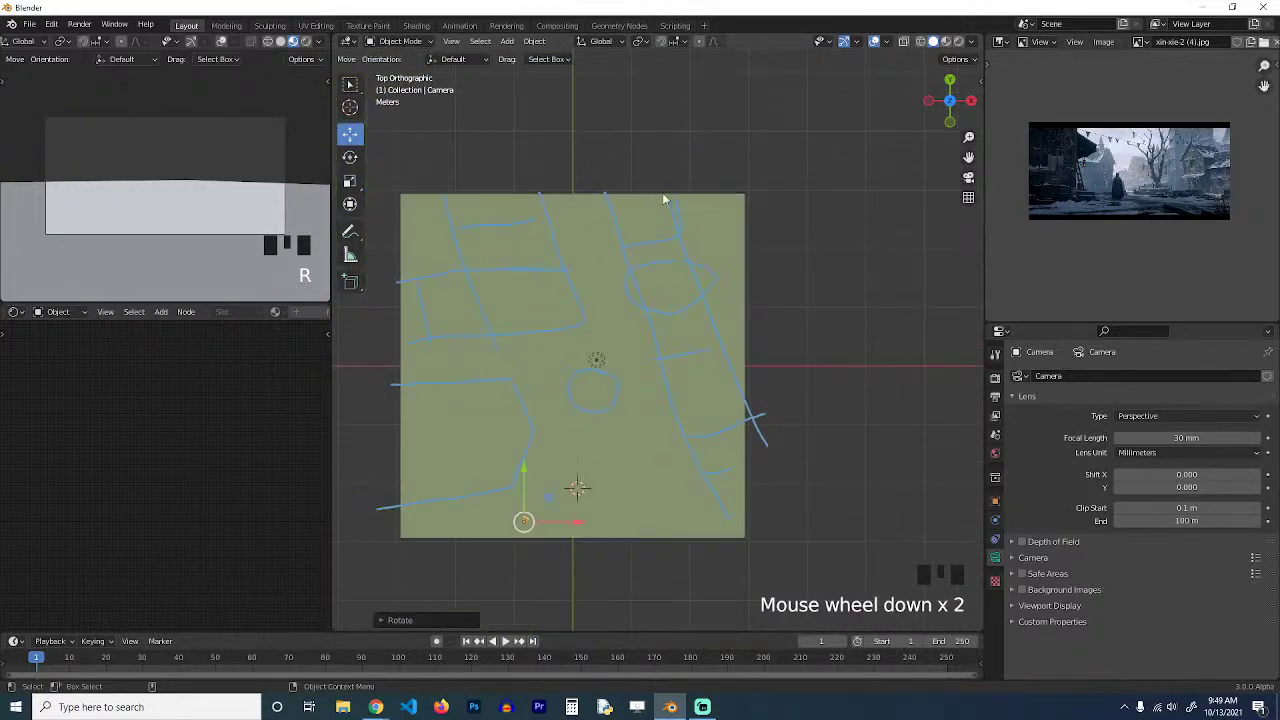
key("shift+a")
mouse_move(663, 252)
left_click(702, 263)
scroll(660, 323, "up", 3)
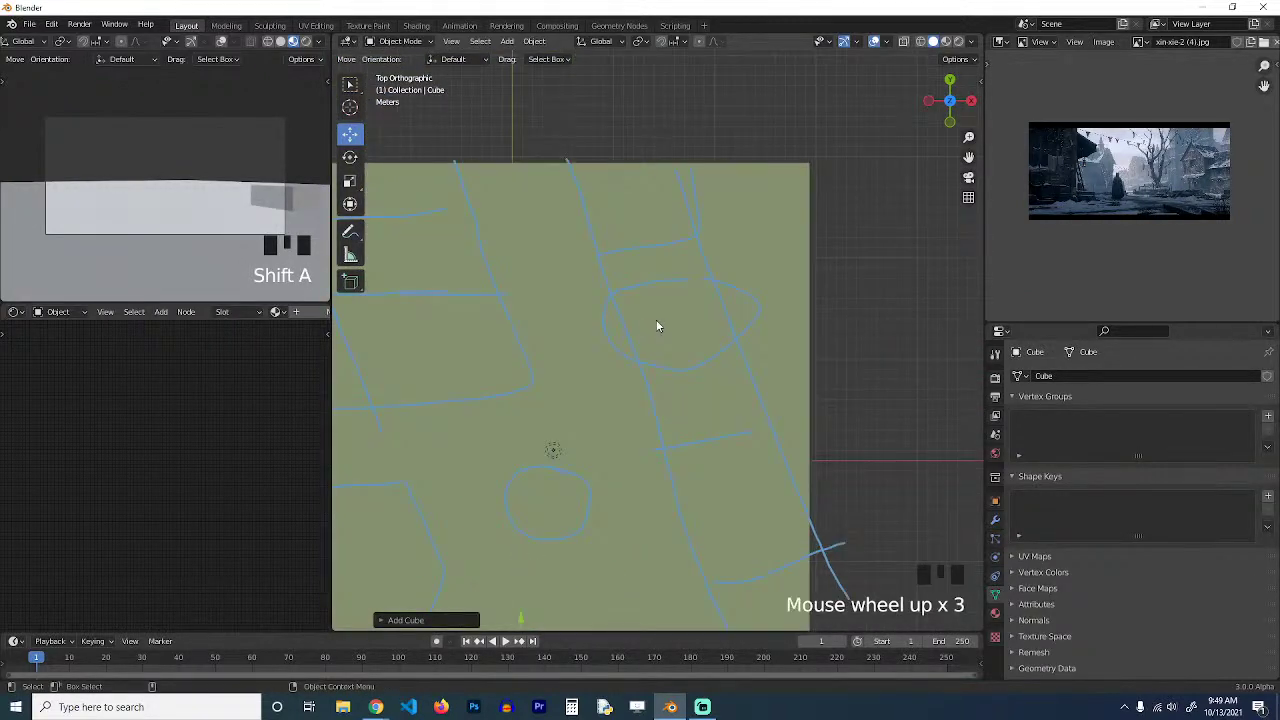
right_click(617, 208, "shift")
key("shift+s")
Scale, rotate and move the cube in the top view to fill the farthest plot of the right-hand building row.
key("s")
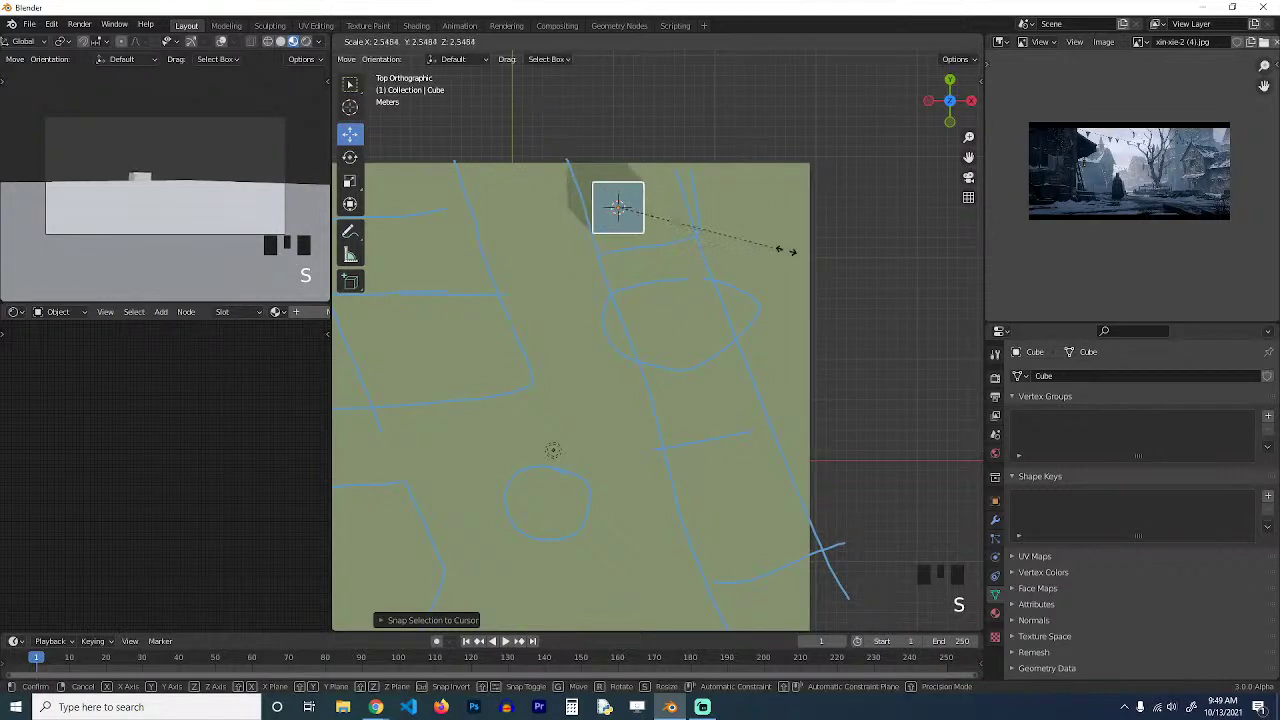
left_click(785, 249)
key("r")
left_click(818, 191)
key("s")
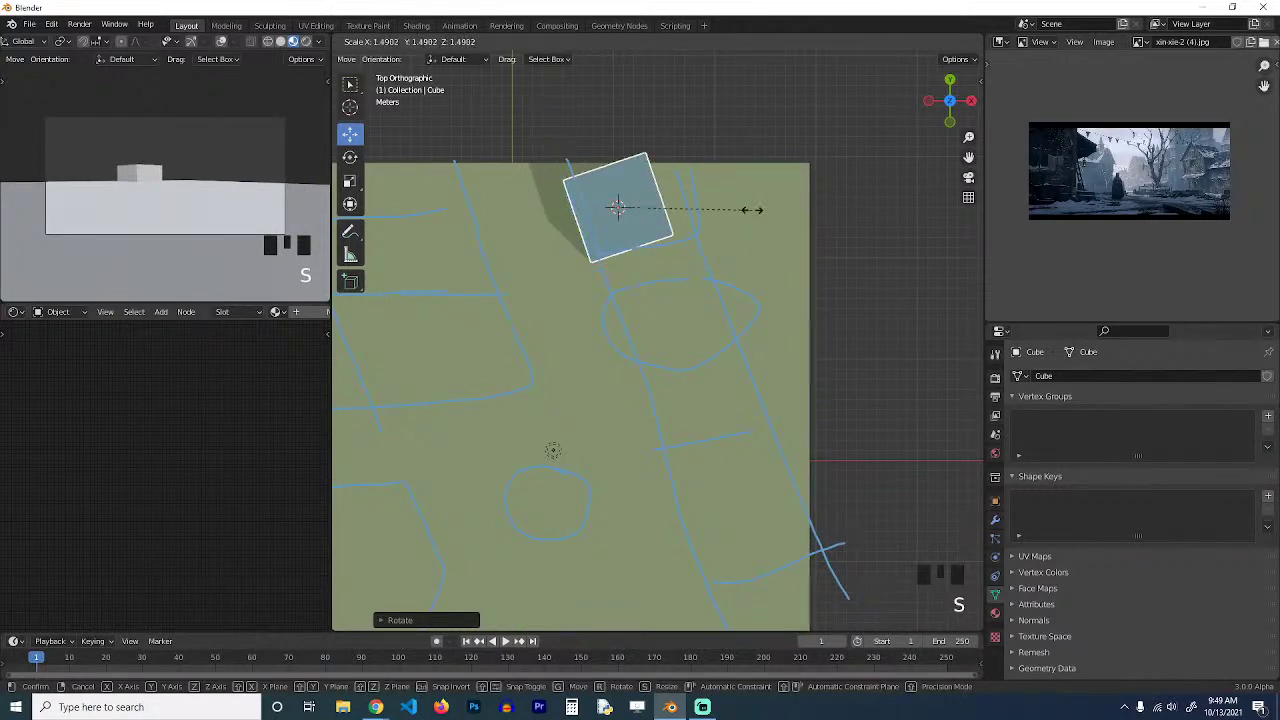
key("g")
key("r")
key("g")
key("s")
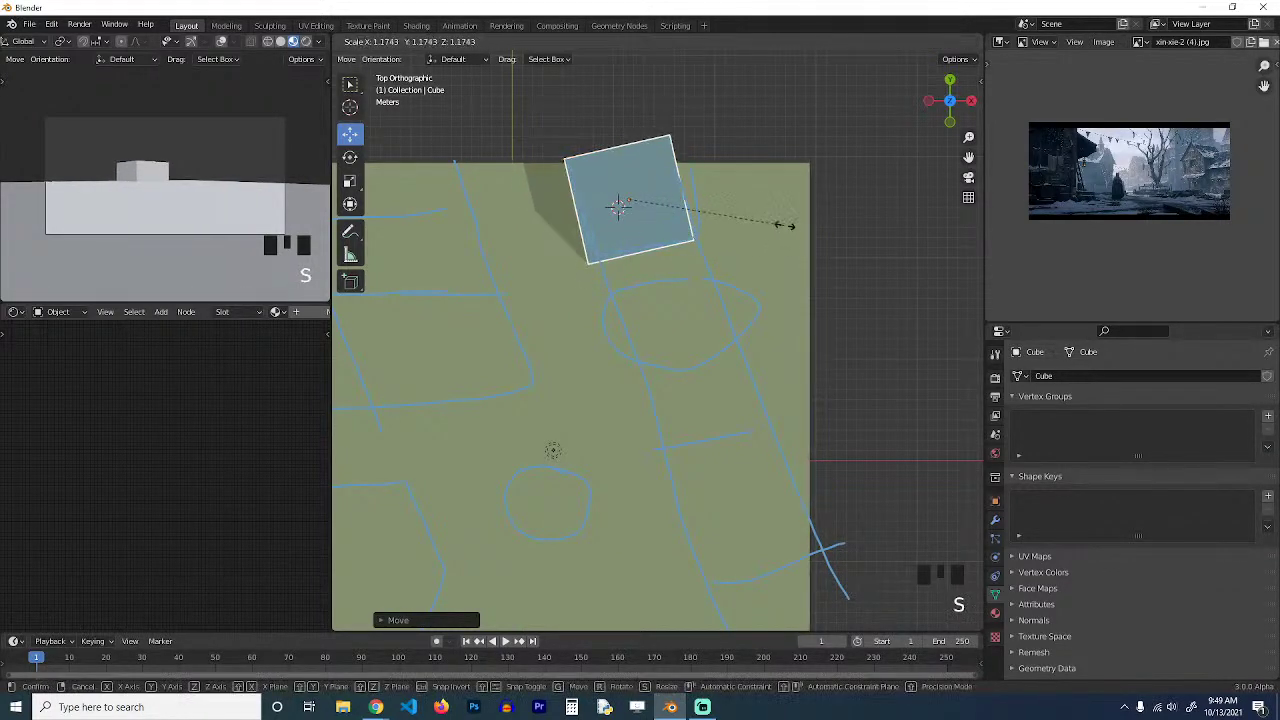
key("g")
left_click(778, 240)
Move the existing light well outside the ground plane on its positive X side.
scroll(782, 249, "down", 4)
scroll(783, 250, "down", 4)
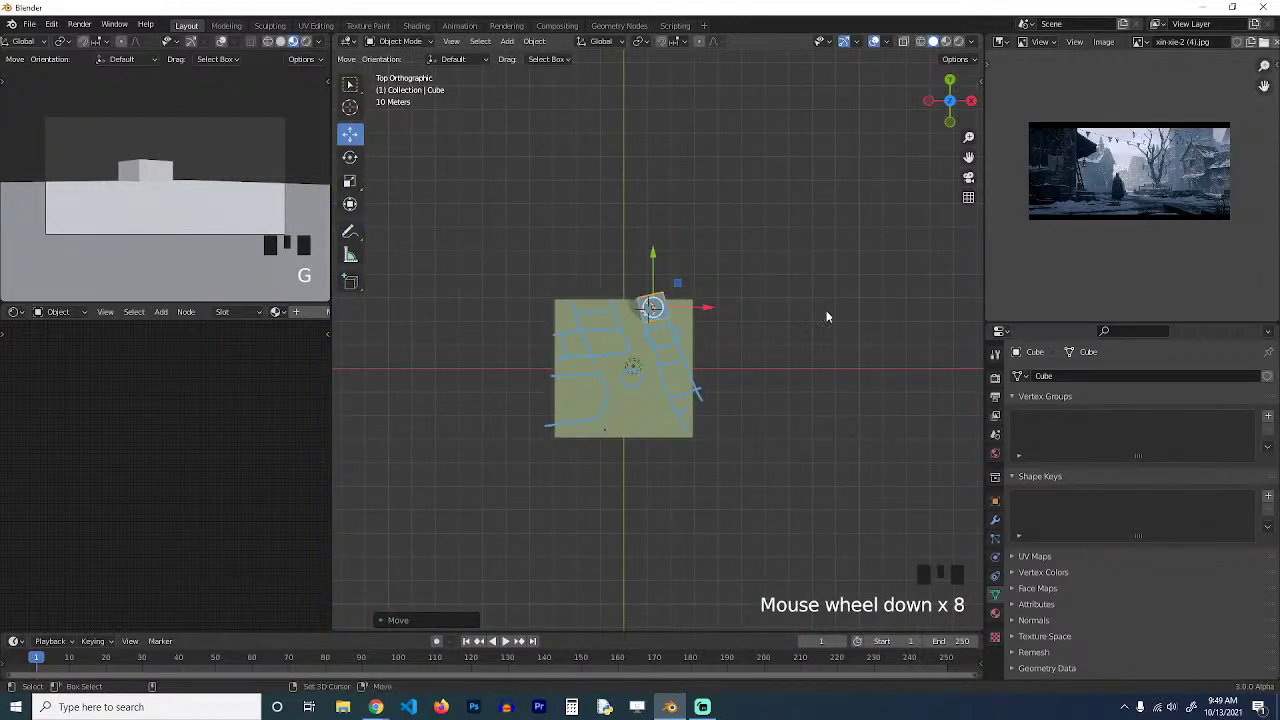
key("shift+a")
left_click(640, 369)
key("g")
left_click(790, 372)
scroll(785, 384, "up", 2)
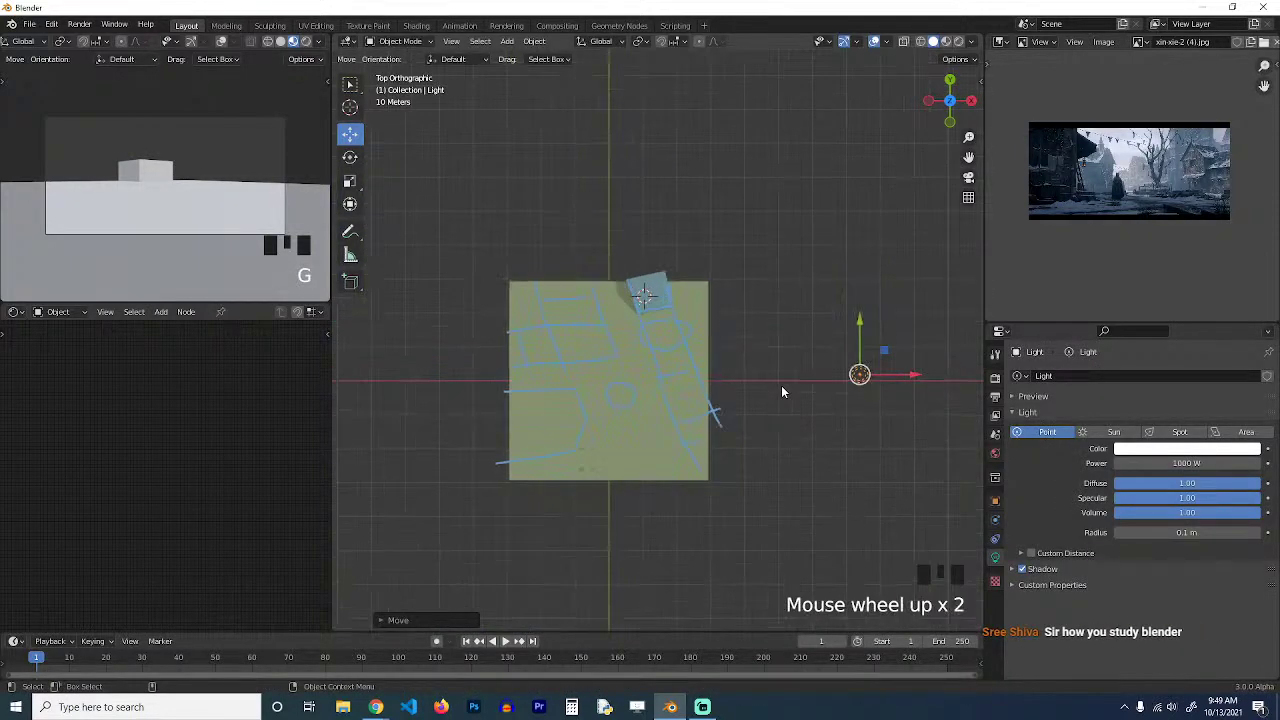
Raise the light along the Z axis, high above the ground plane.
key("grave")
middle_click_drag(783, 388, 788, 294)
key("g")
key("z")
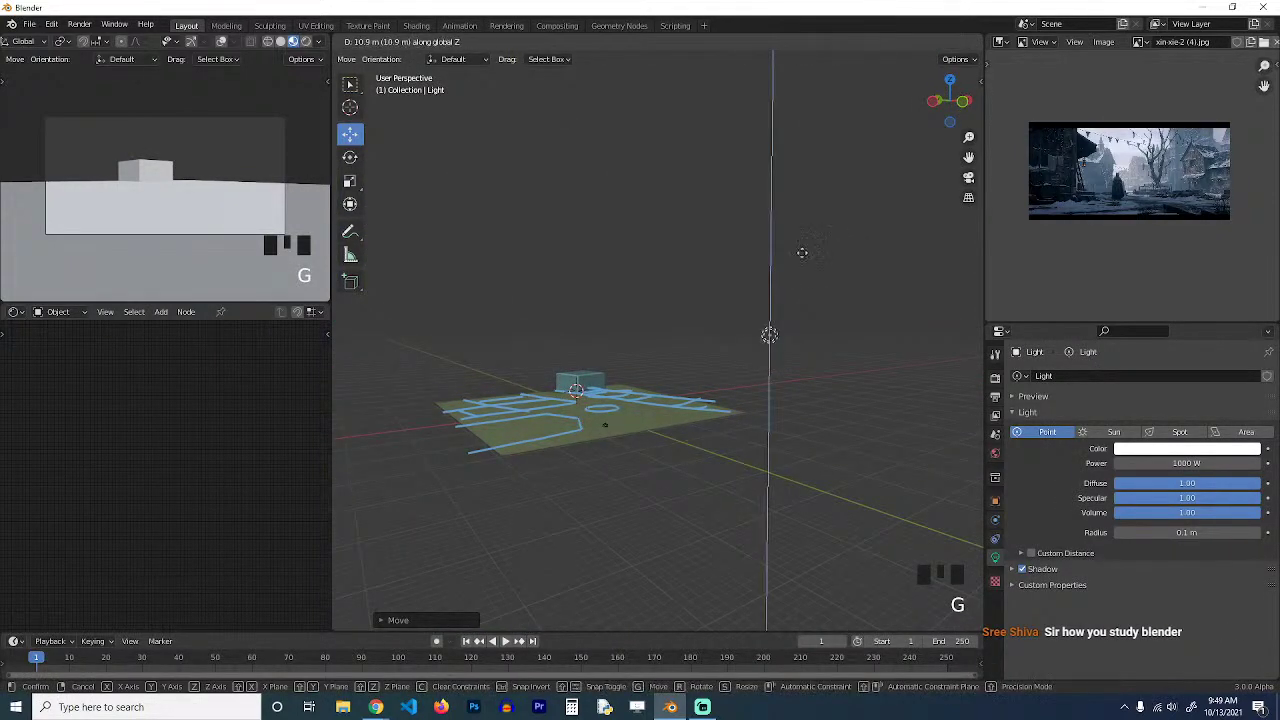
left_click(826, 246)
Change the light to a Sun and rotate it so that its beam points toward the town layout.
left_click(1114, 431)
scroll(757, 323, "up", 2)
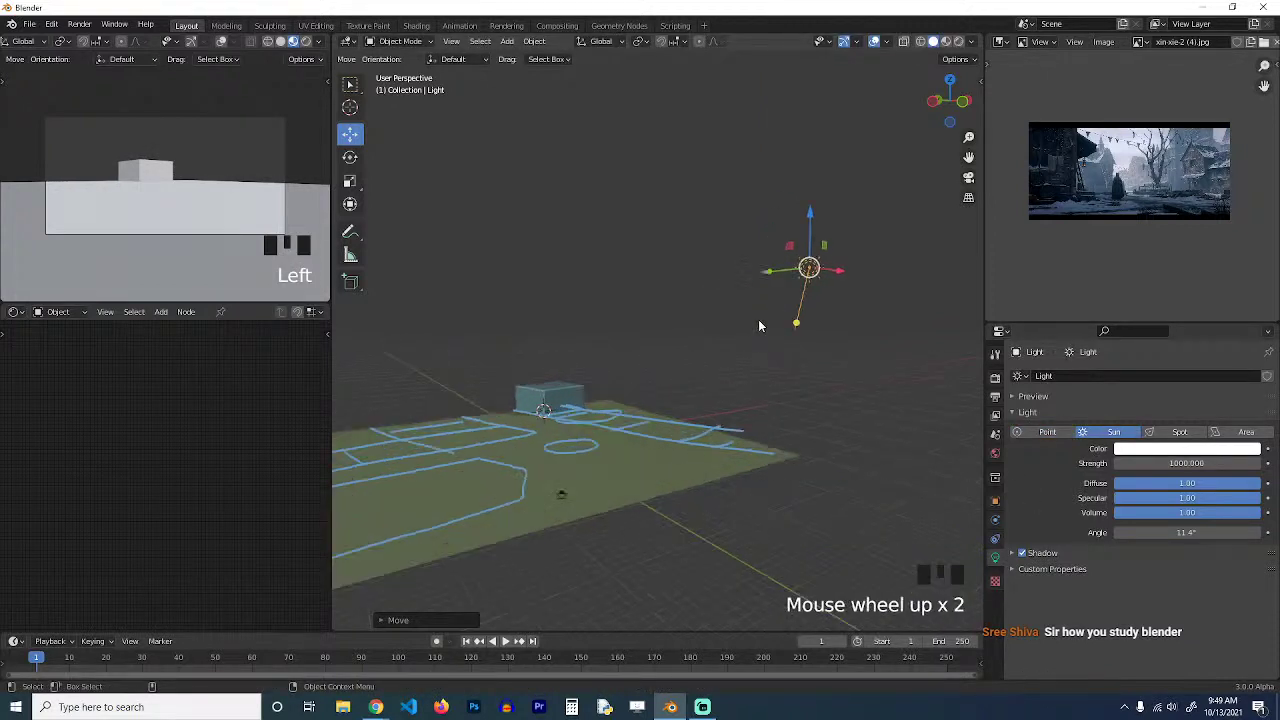
key("r")
left_click(694, 314)
key("KP_7")
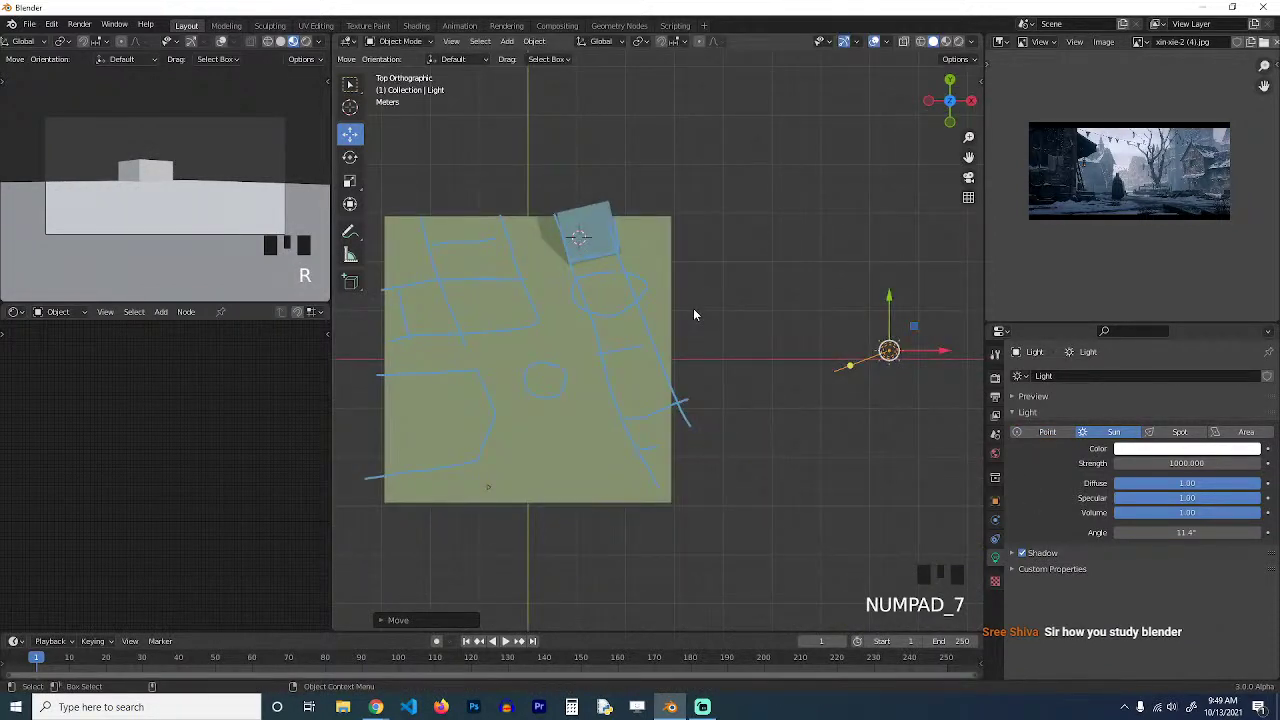
key("r")
left_click(829, 270)
key("r")
key("r")
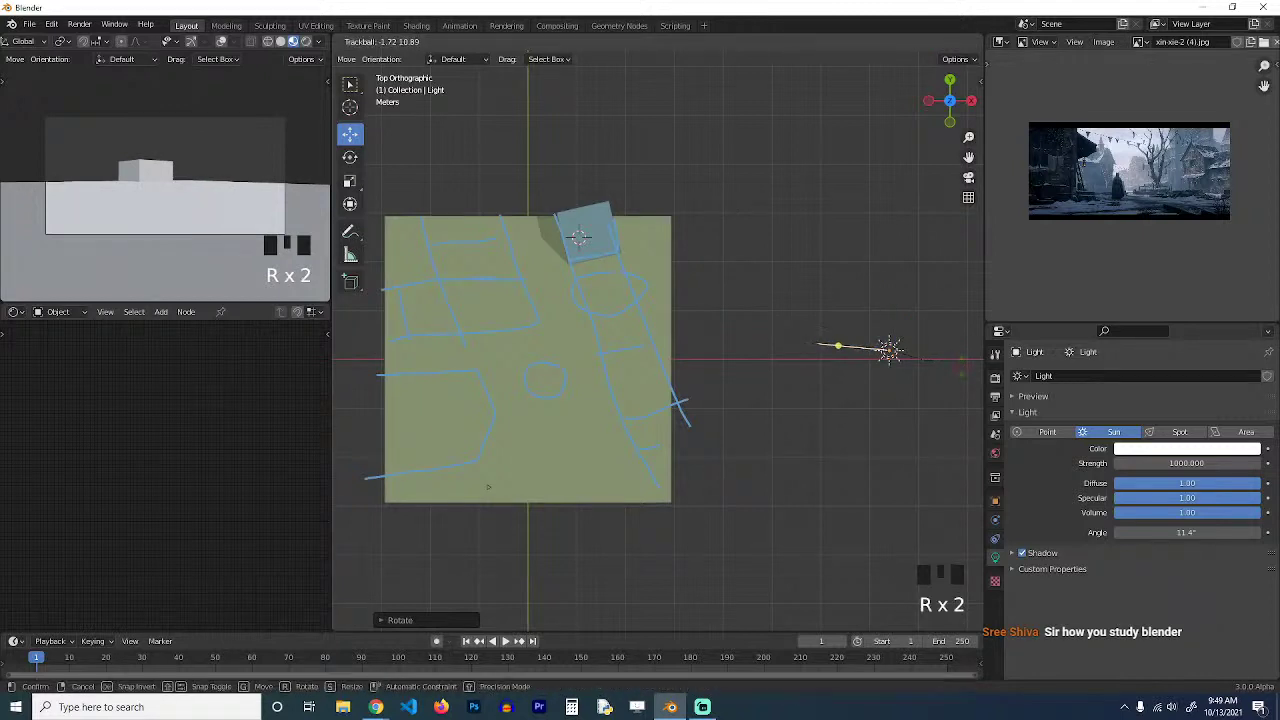
left_click(971, 367)
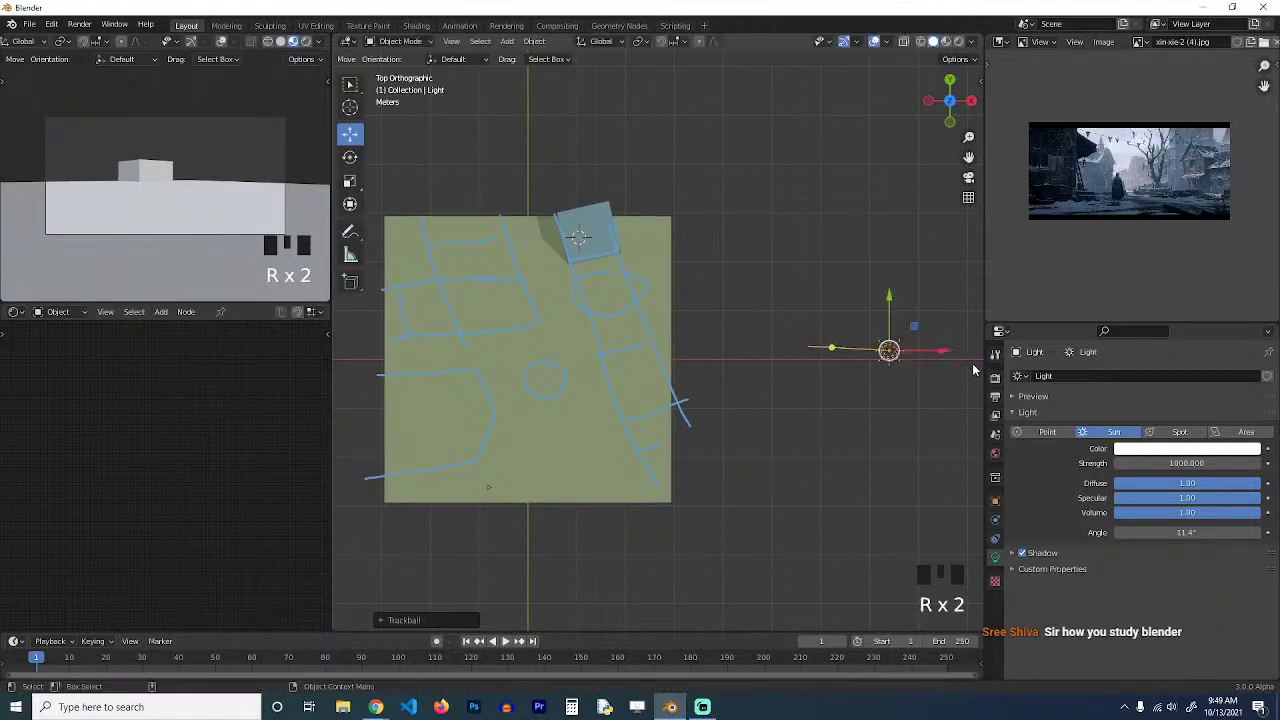
Turn on scene lights in the camera view's preview shading and set the sun's strength to 10.
left_click(319, 41)
left_click(268, 110)
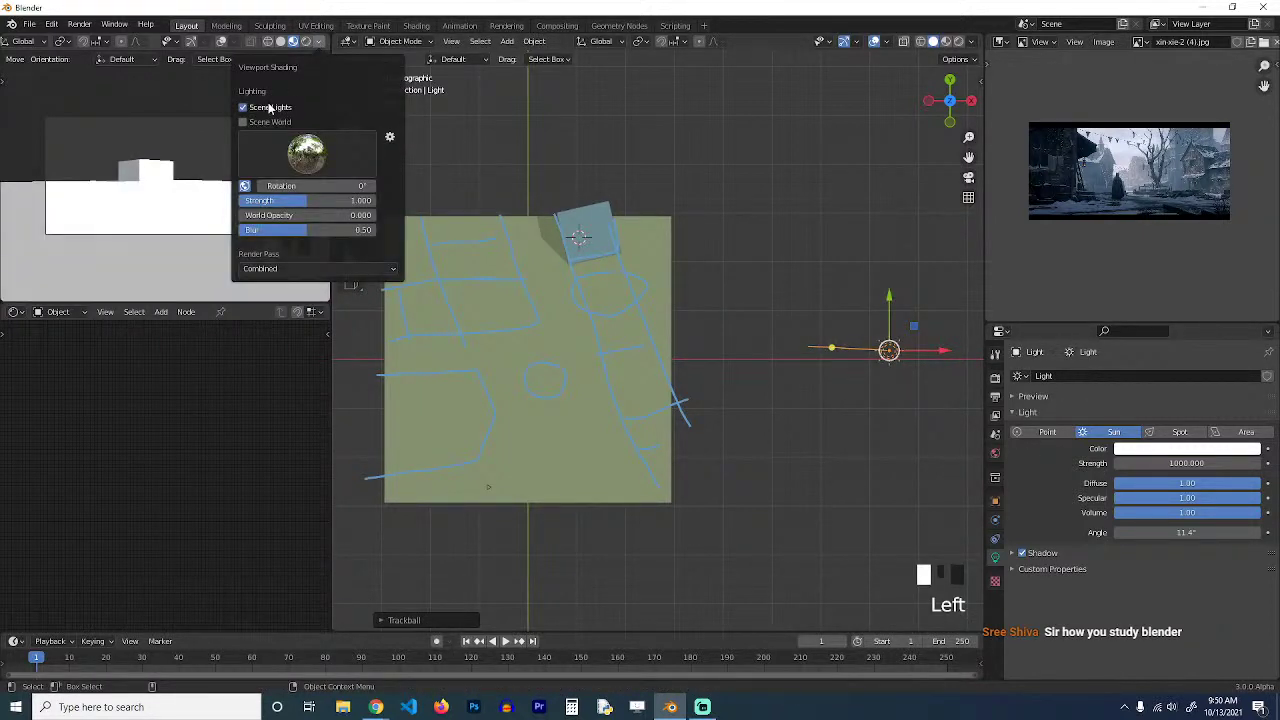
left_click(1150, 463)
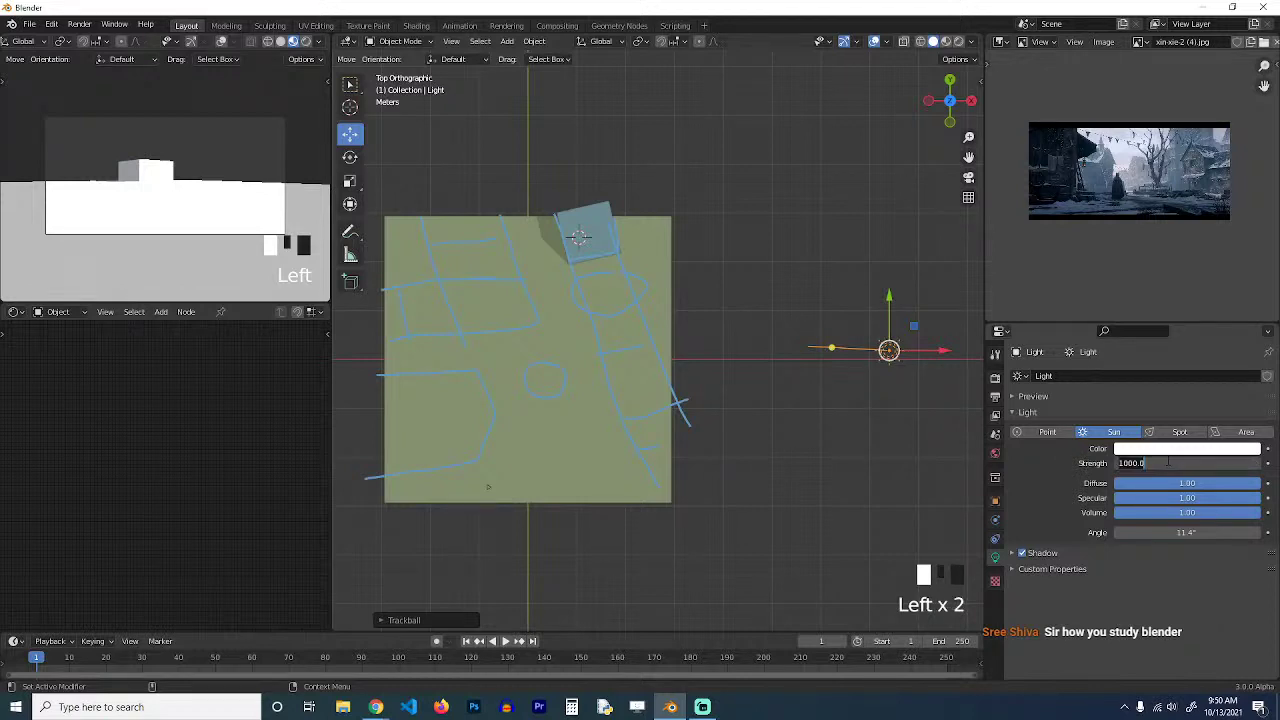
type("10")
key("Return")
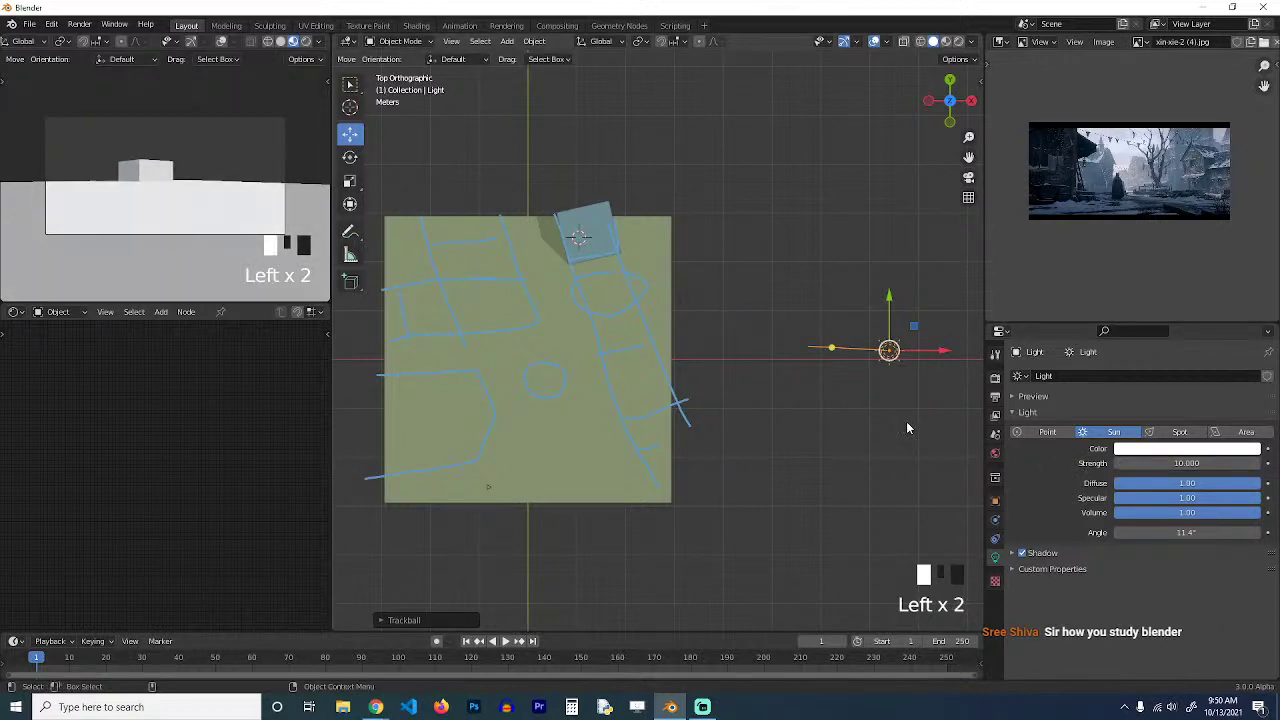
Enable Ambient Occlusion for Eevee and rotate the sun slightly in the top view.
left_click(995, 378)
left_click(1022, 467)
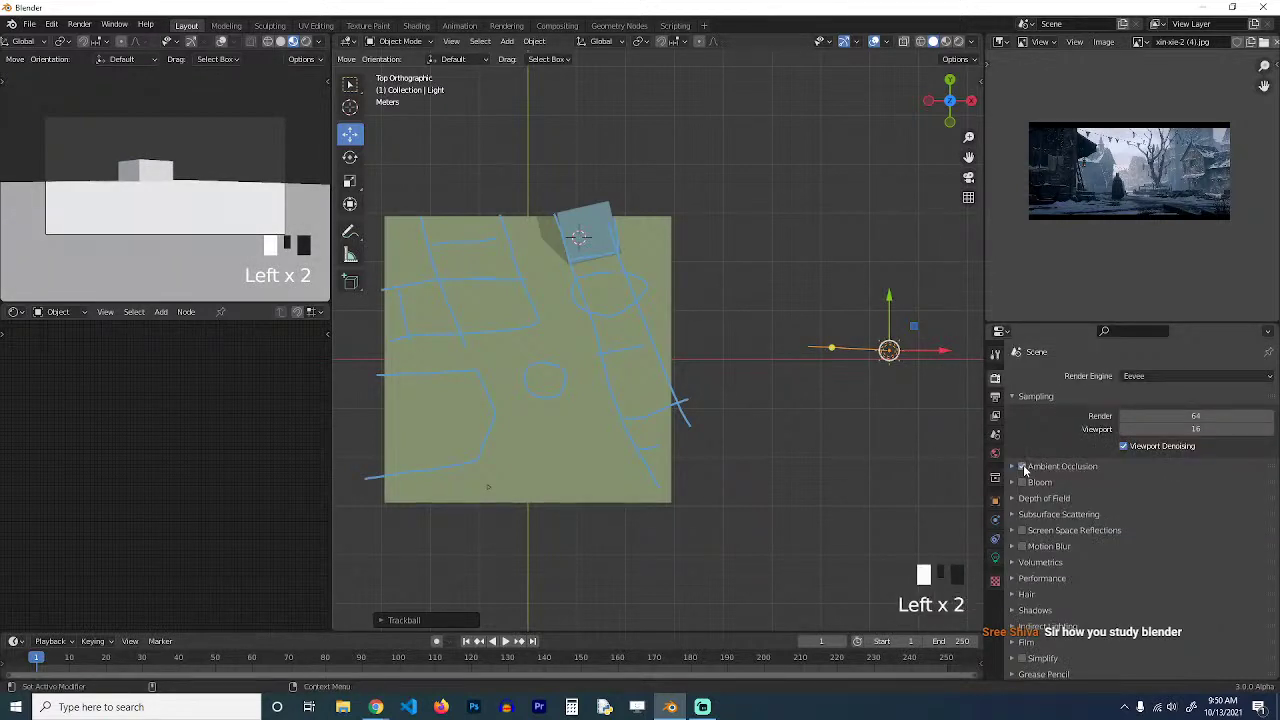
scroll(800, 415, "up", 1)
key("r")
left_click(867, 423)
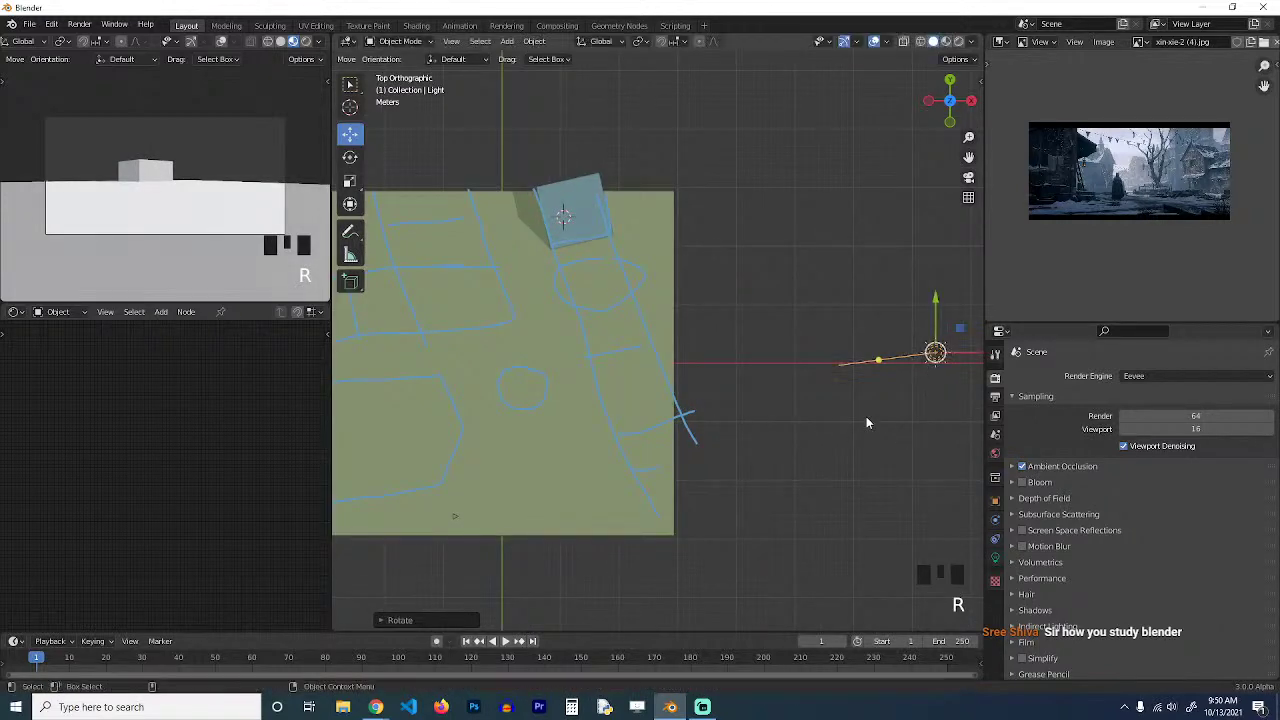
Raise the building cube vertically until its base rests on the ground plane.
left_click(576, 216)
key("grave")
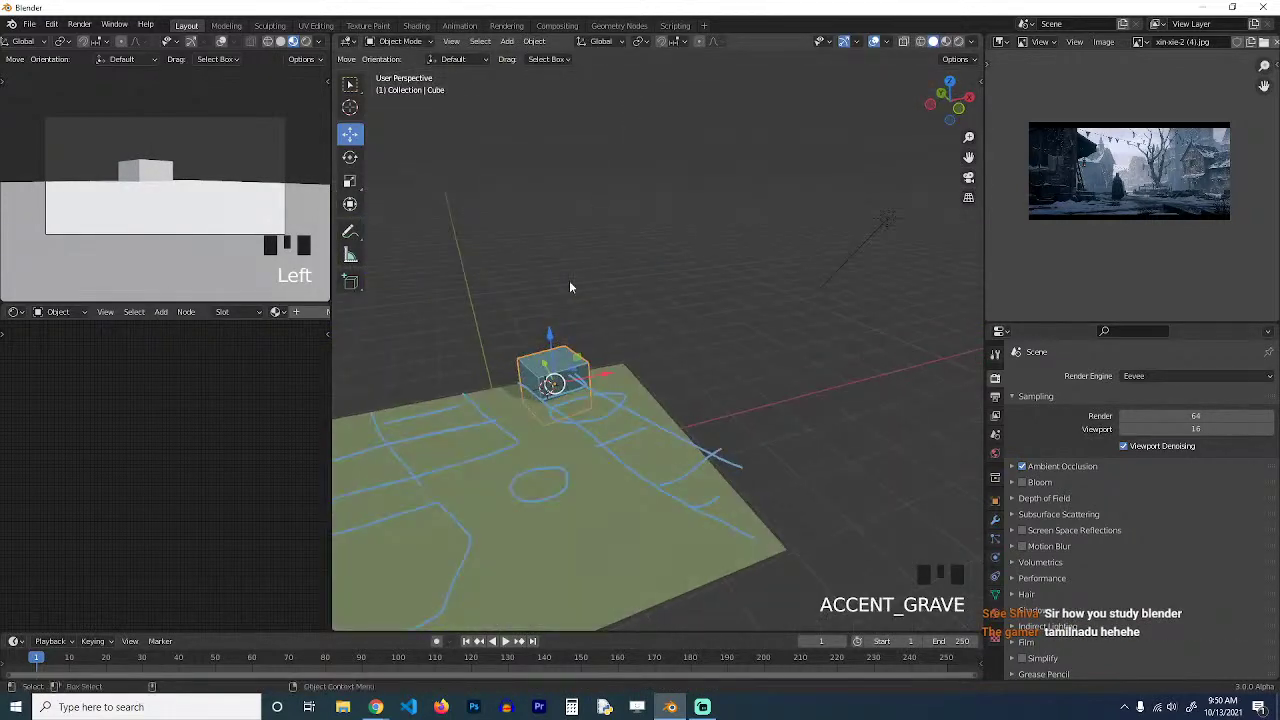
key("g")
left_click(572, 265)
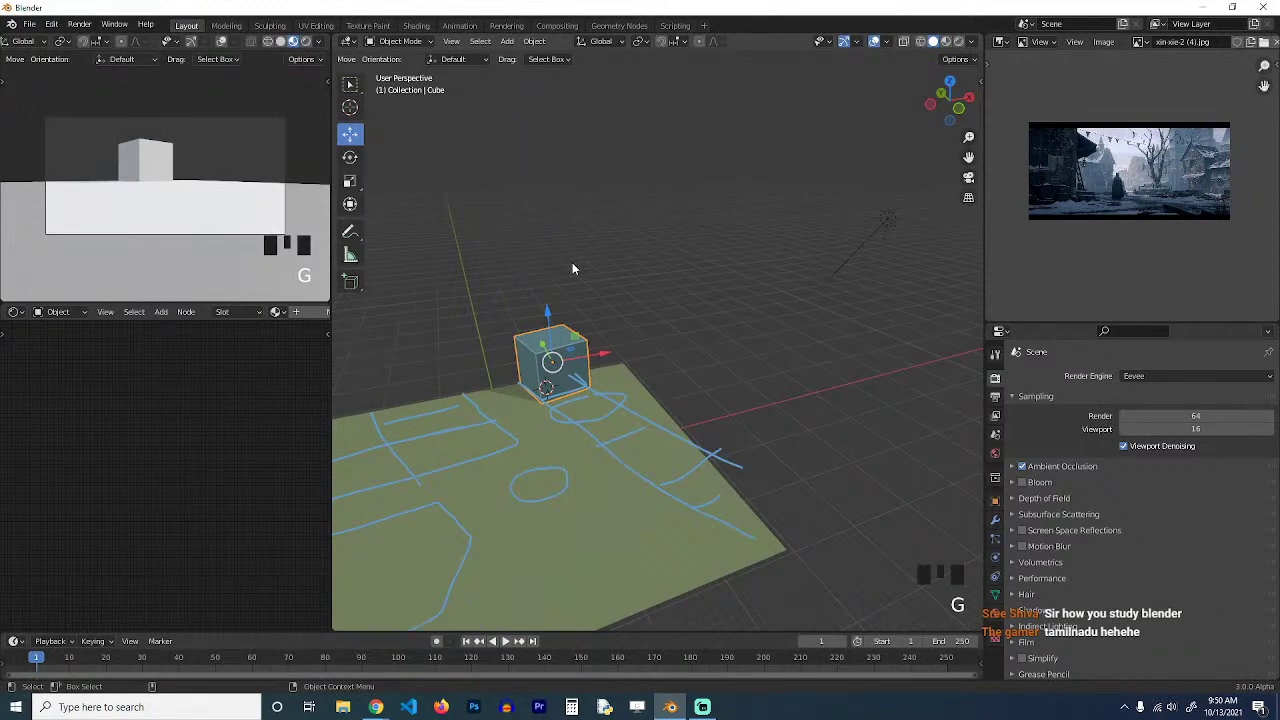
Duplicate the building cube onto the second plot, directly in front of the first one along the right-hand street line.
key("KP_7")
scroll(573, 255, "up", 2)
key("shift+d")
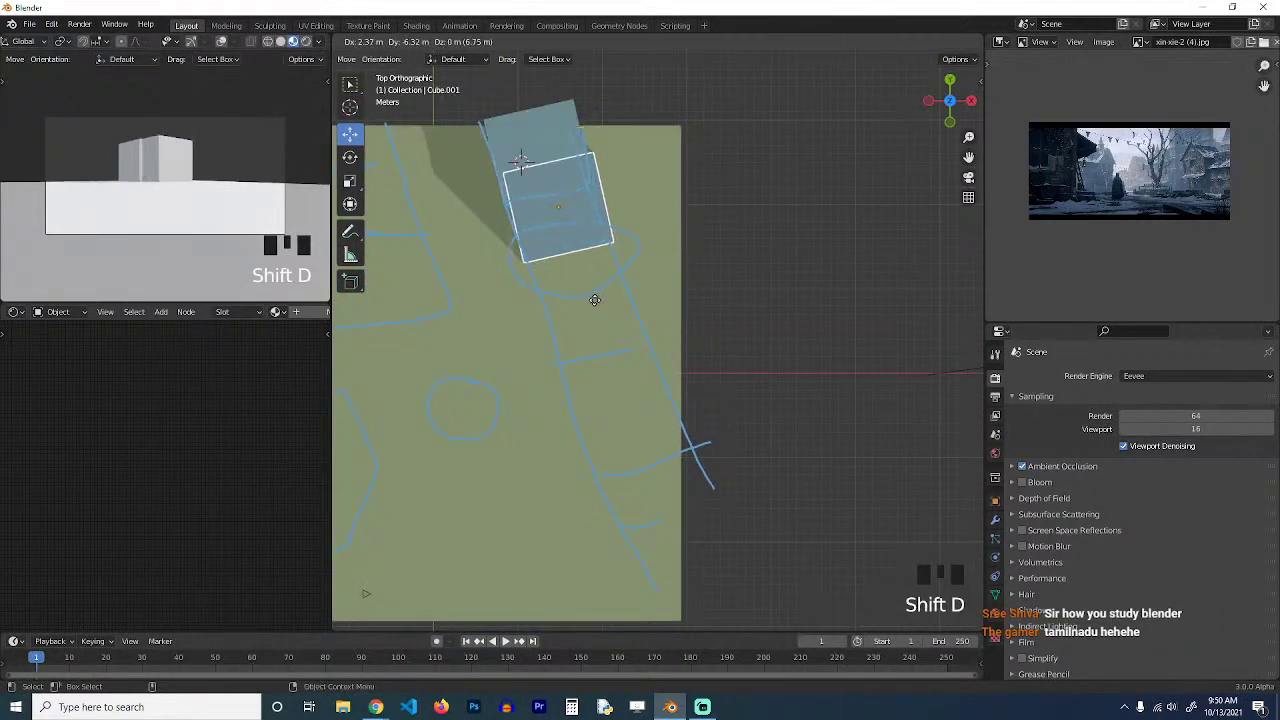
left_click(607, 338)
key("grave")
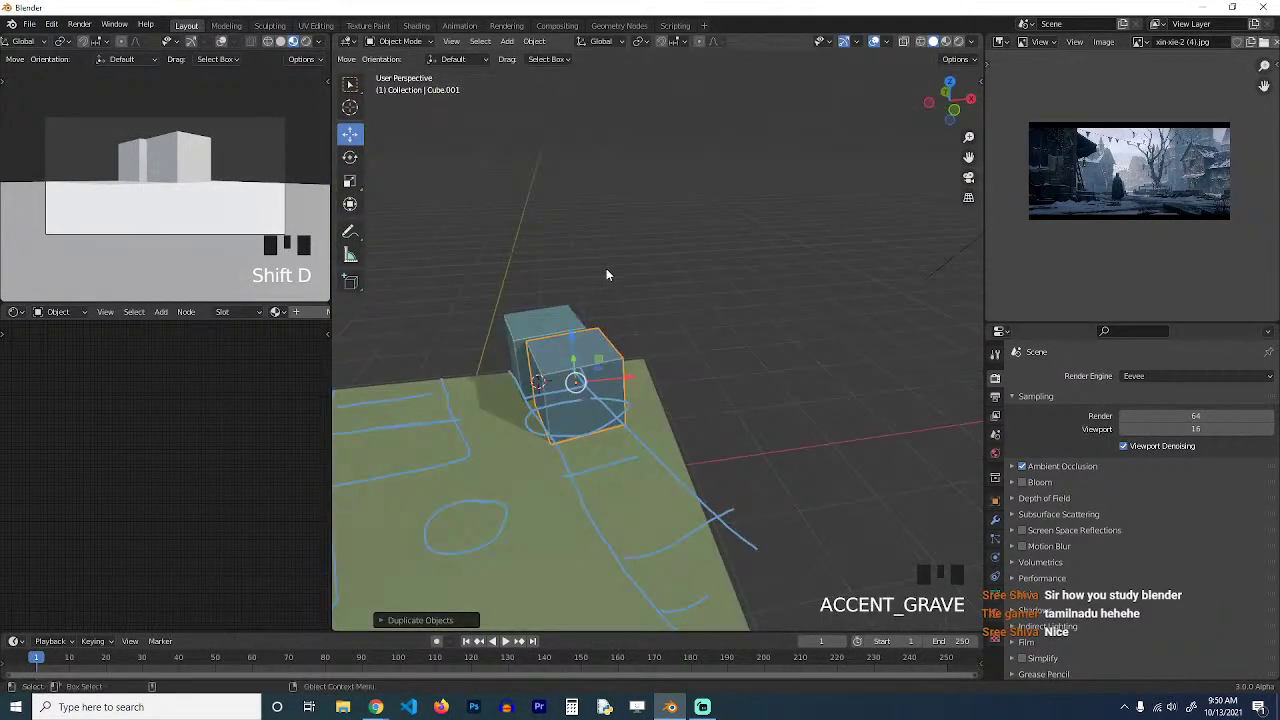
middle_click_drag(606, 268, 674, 156)
key("KP_7")
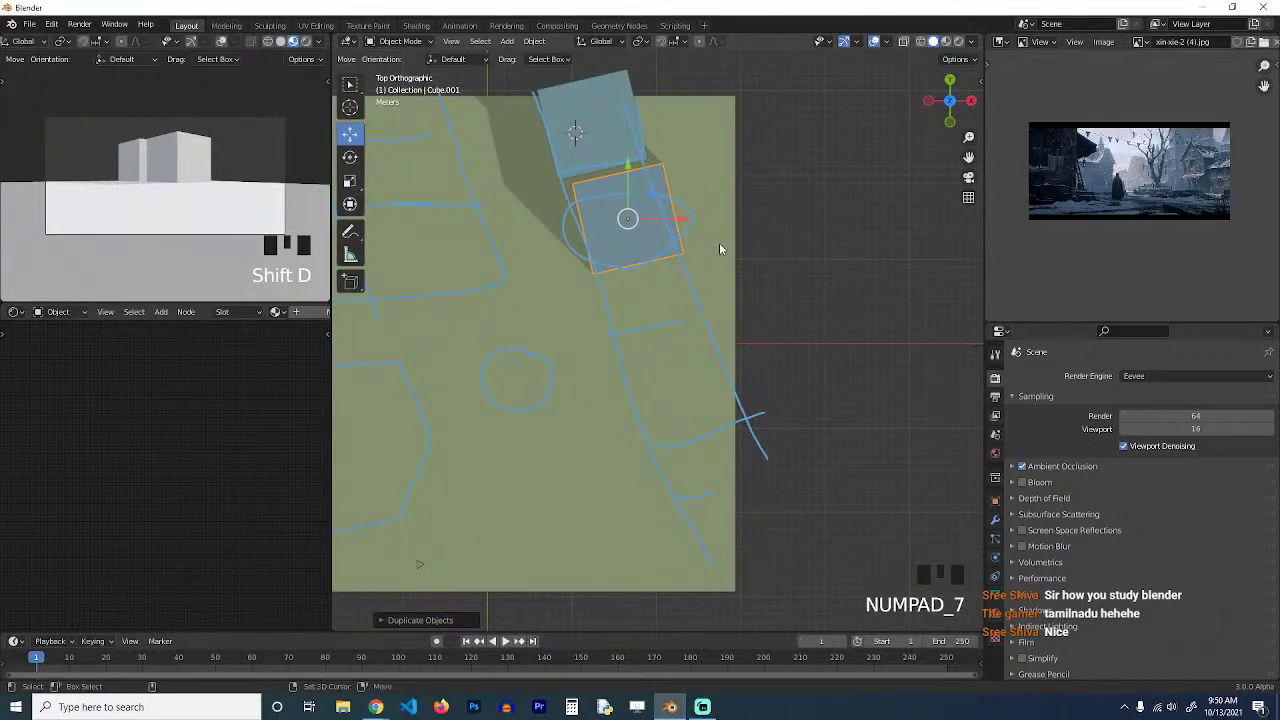
Duplicate the second block onto the third plot of the row and shift it forward to leave a gap behind it.
key("shift+d")
left_click(749, 332)
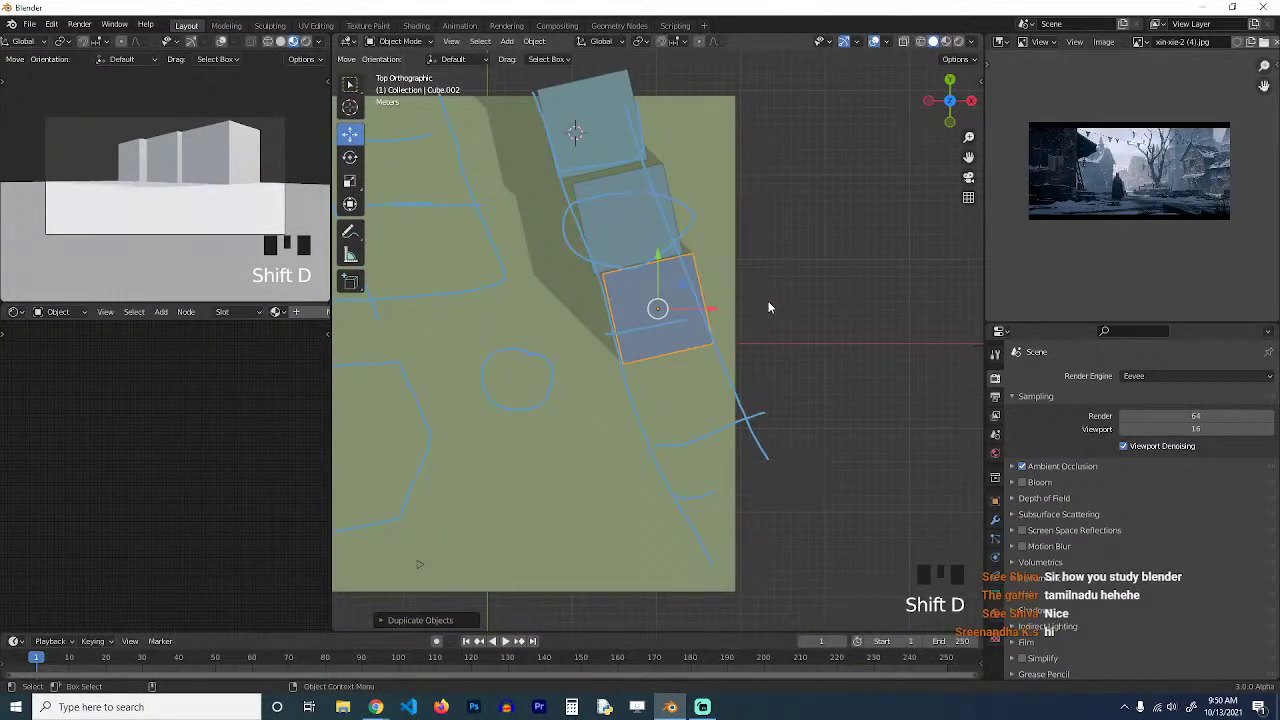
scroll(769, 307, "up", 3)
middle_click_drag(734, 277, 741, 249, "shift")
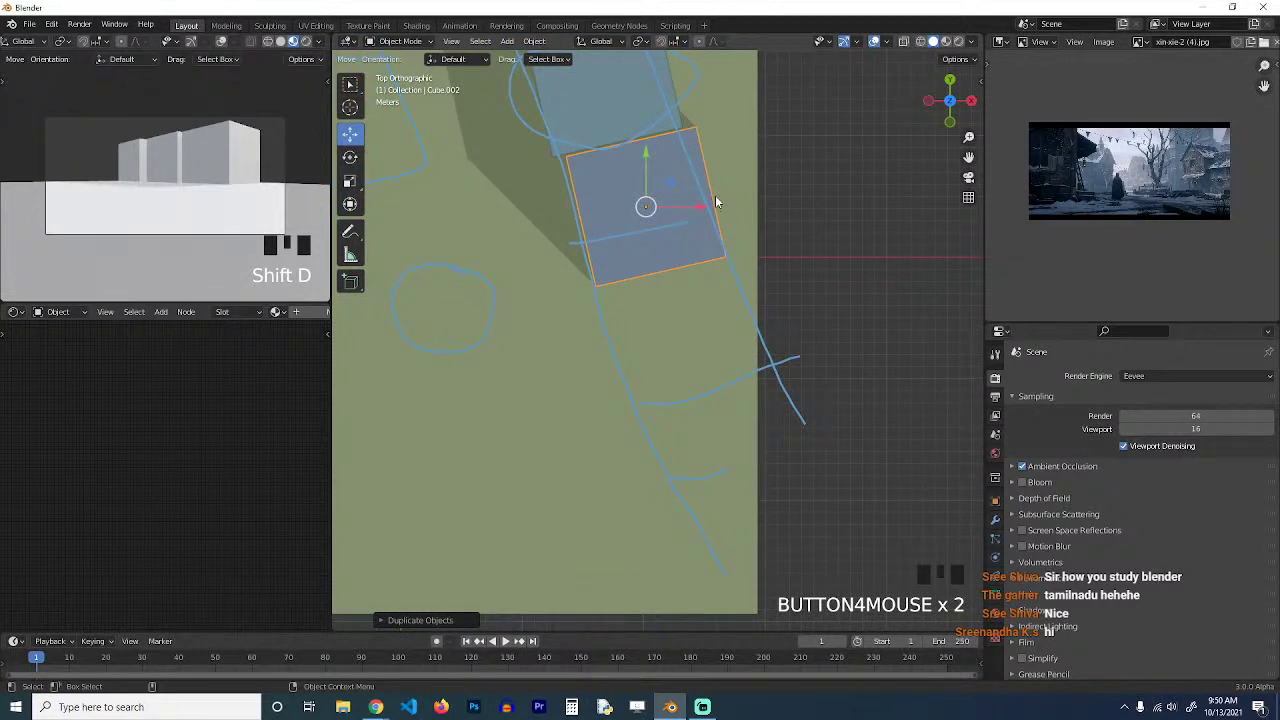
mouse_move(717, 202)
middle_mouse_down("shift")
mouse_move(704, 226)
mouse_move(686, 189)
middle_mouse_up("shift")
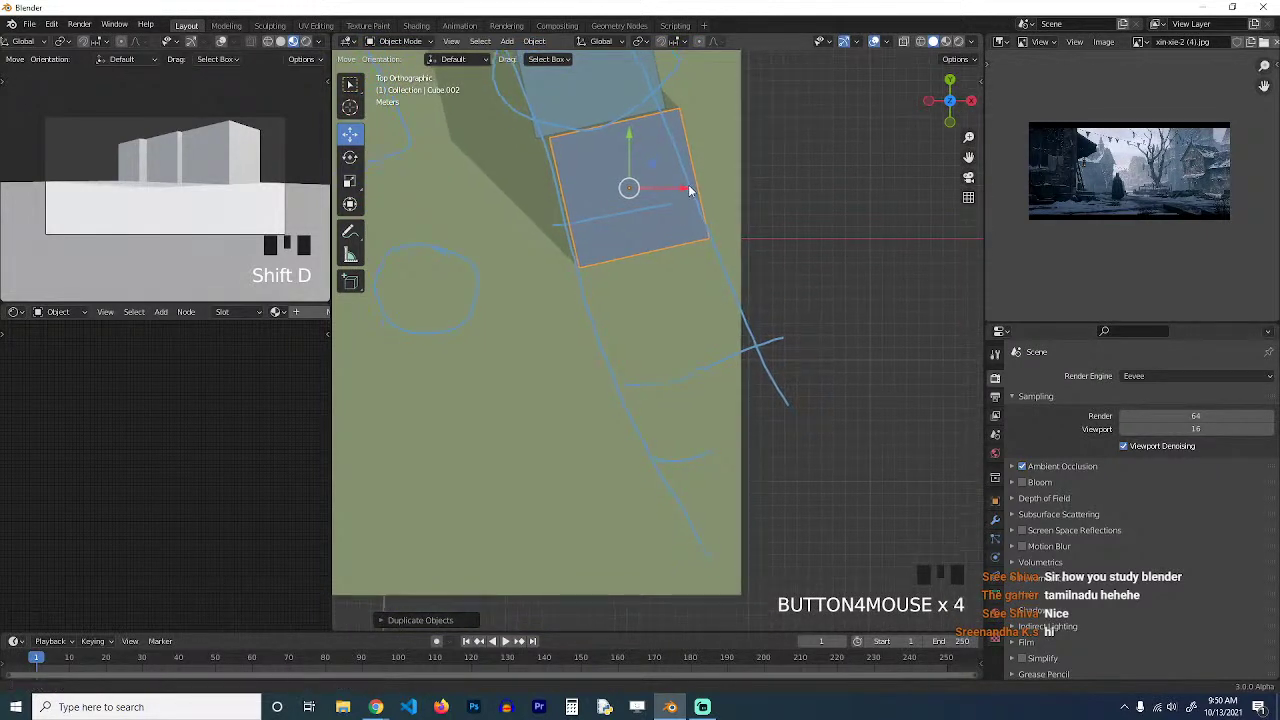
key("g")
left_click(715, 256)
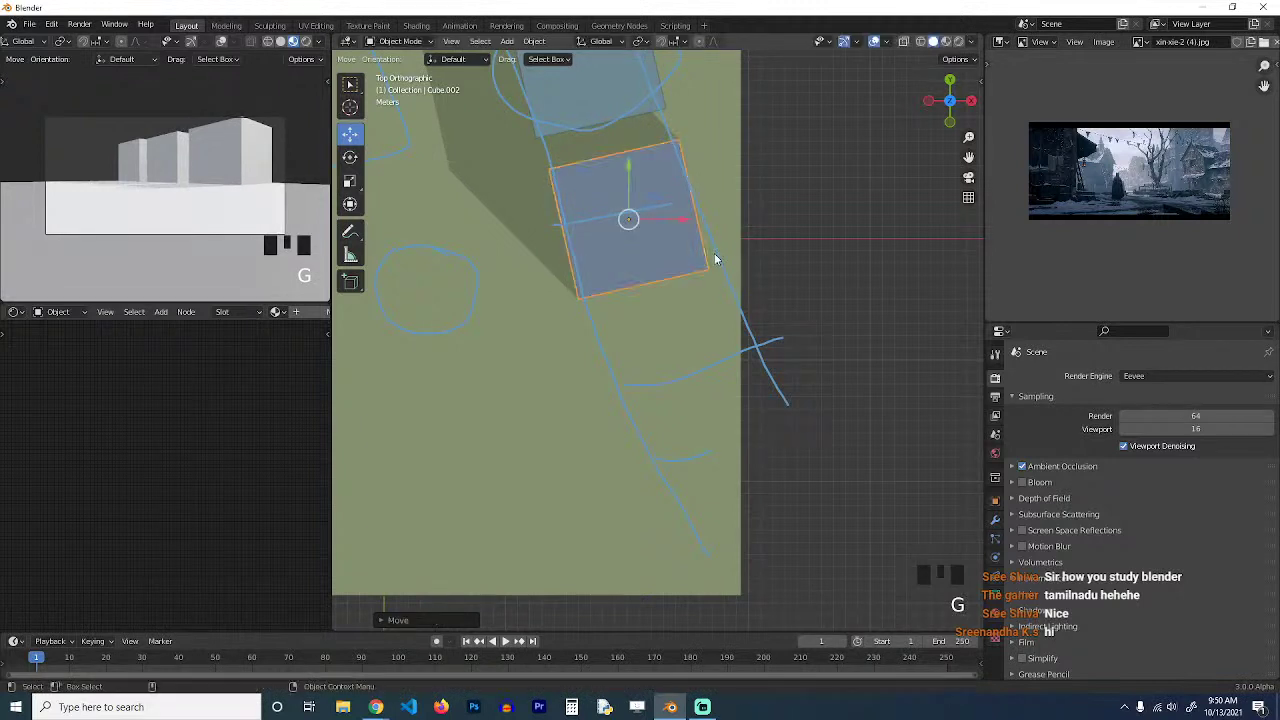
Duplicate the third block onto the nearest plot of the right-hand row, slightly overhanging the ground plane's edge.
middle_click_drag(707, 243, 674, 280, "shift")
key("shift+d")
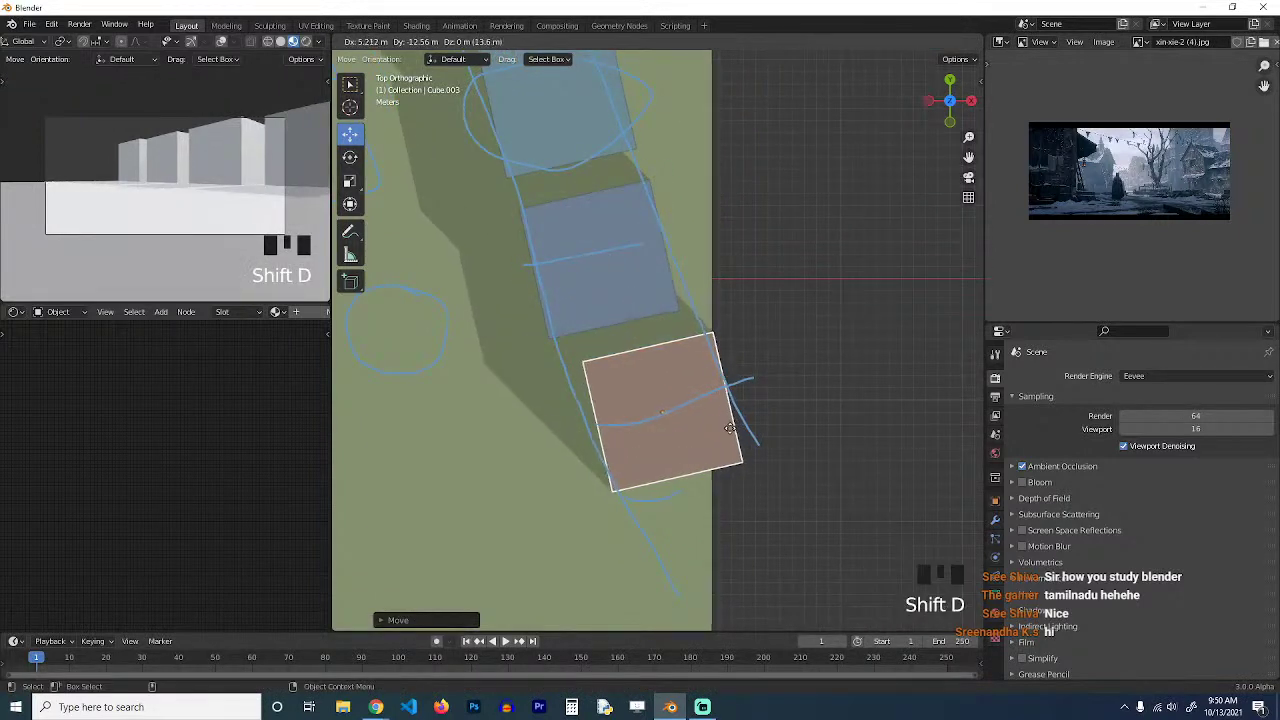
left_click(753, 407)
Compare the row of building blocks with an enlarged view of the reference image.
scroll(753, 405, "down", 4)
middle_click_drag(1040, 225, 1048, 226)
middle_click_drag(739, 316, 823, 295, "shift")
scroll(714, 262, "up", 4)
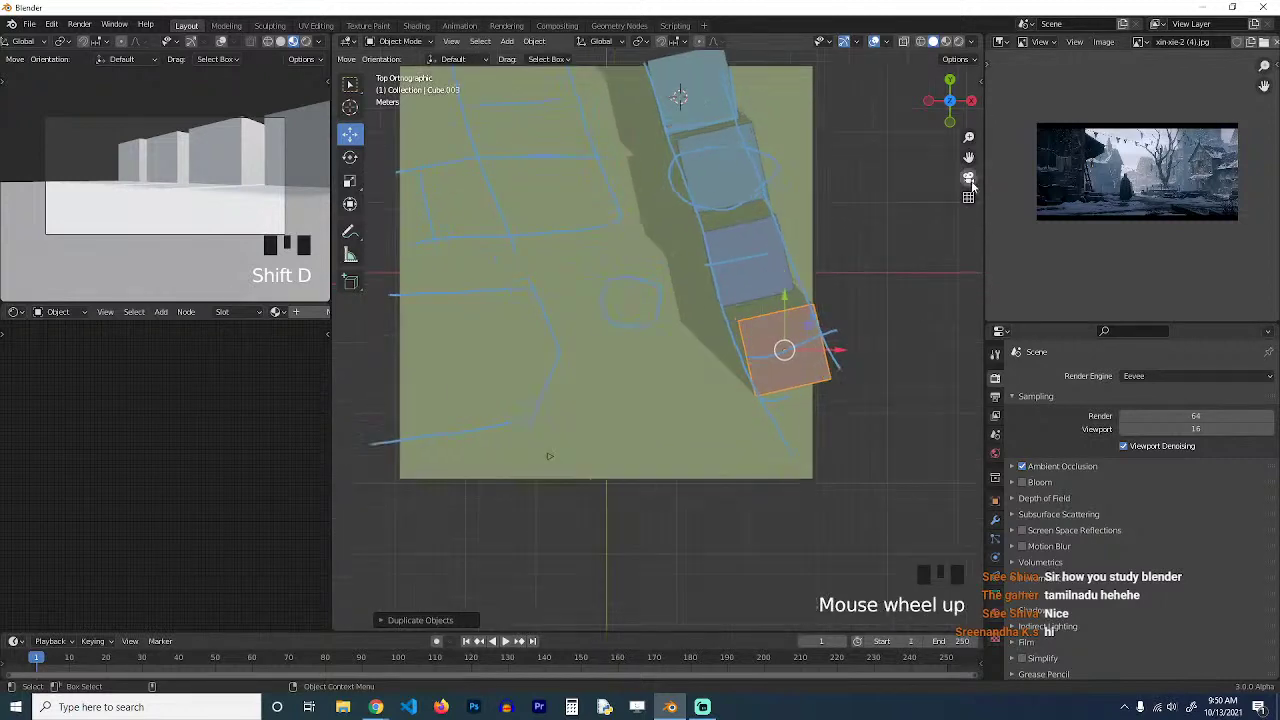
scroll(1008, 180, "up", 4)
scroll(1046, 193, "down", 2)
middle_click_drag(857, 259, 825, 263, "shift")
scroll(737, 374, "down", 2)
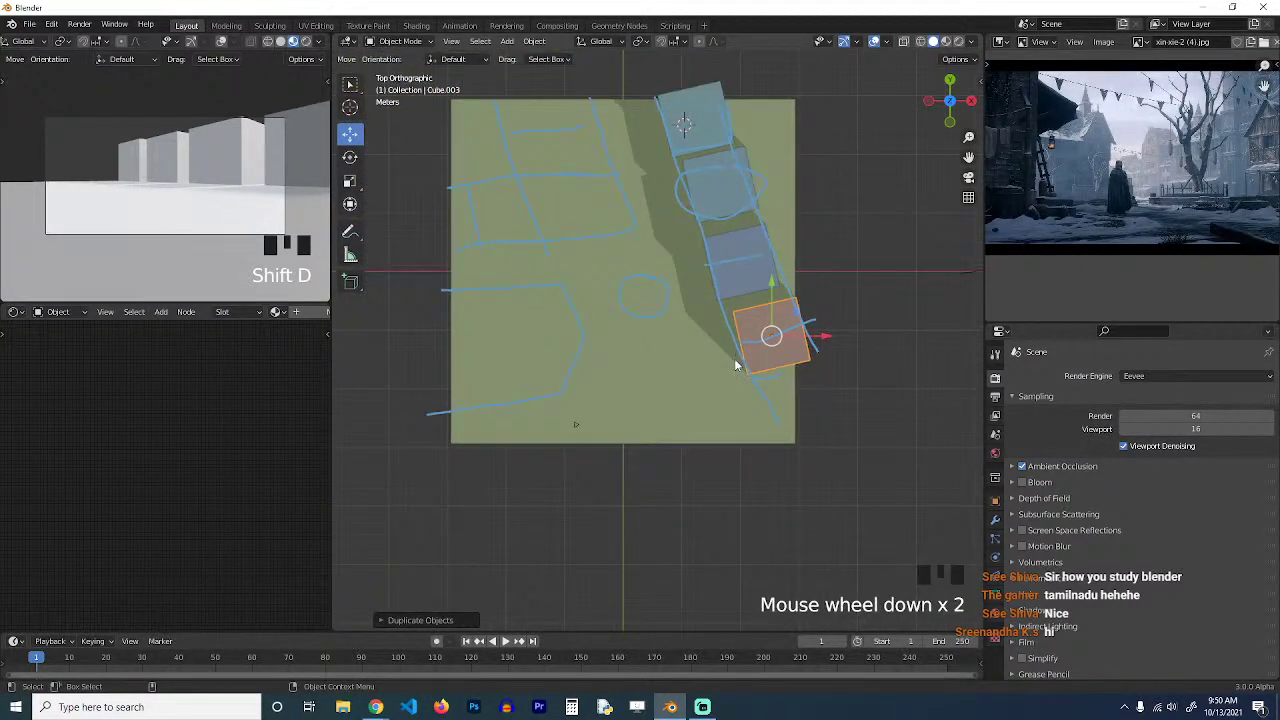
Add the walking man collection from The Asset Library 2 at a 3D cursor placed in the street in front of the sketched circle.
left_click(632, 368)
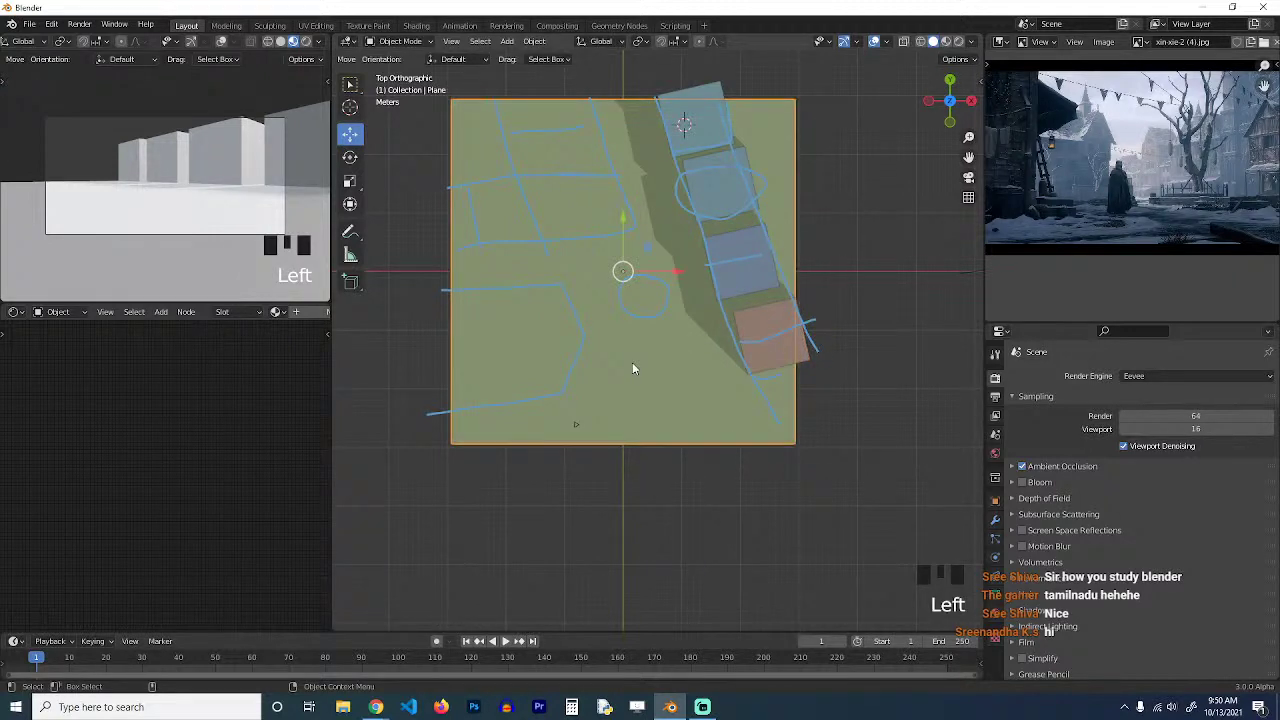
key("n")
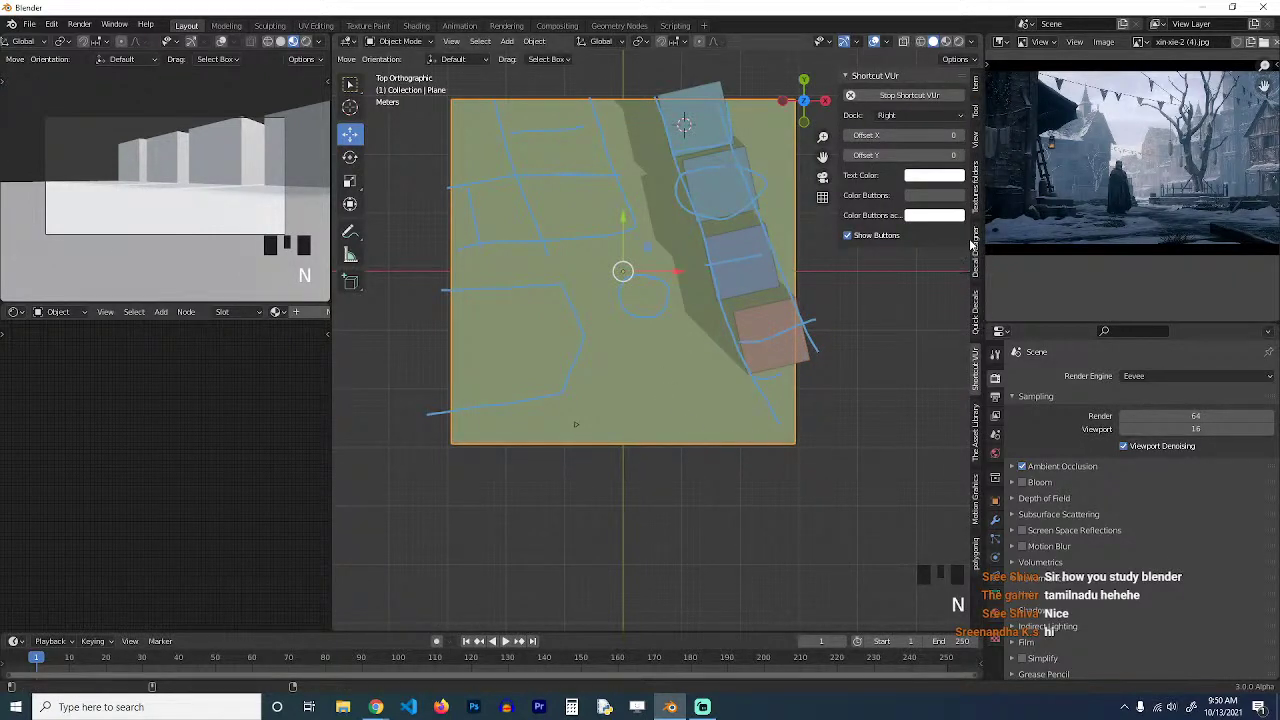
left_click(976, 436)
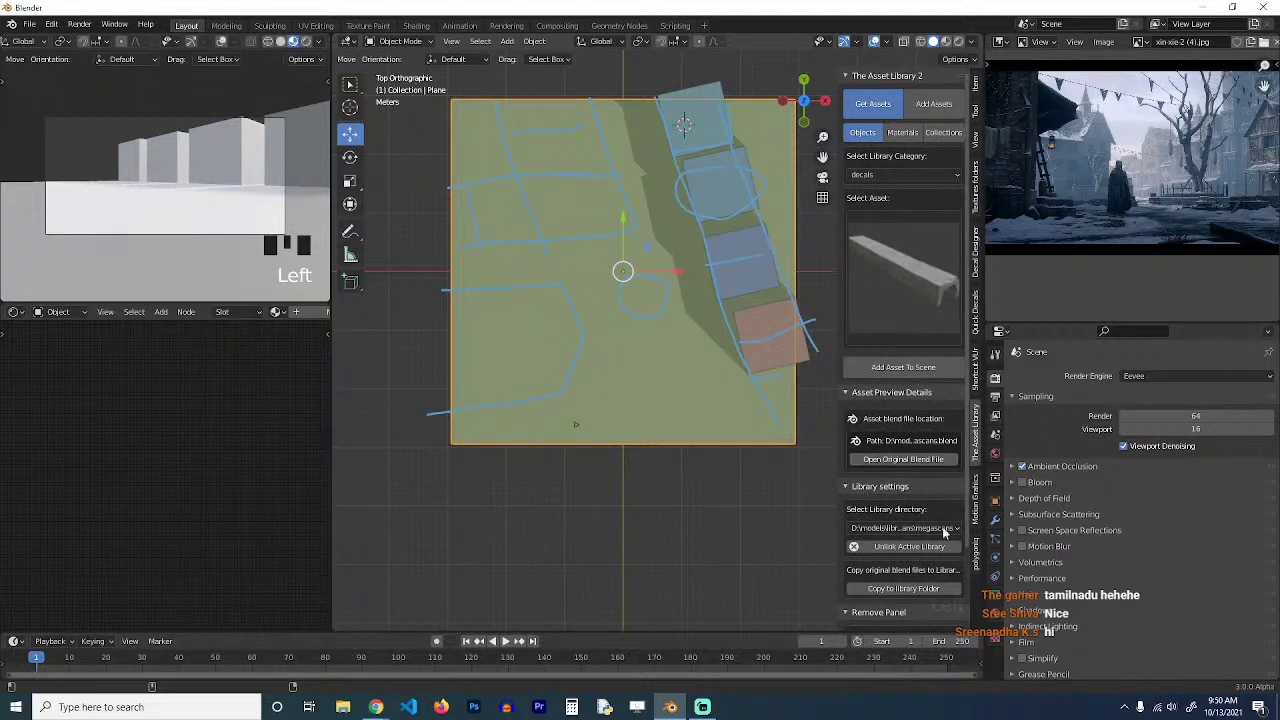
left_click(943, 132)
left_click(912, 272)
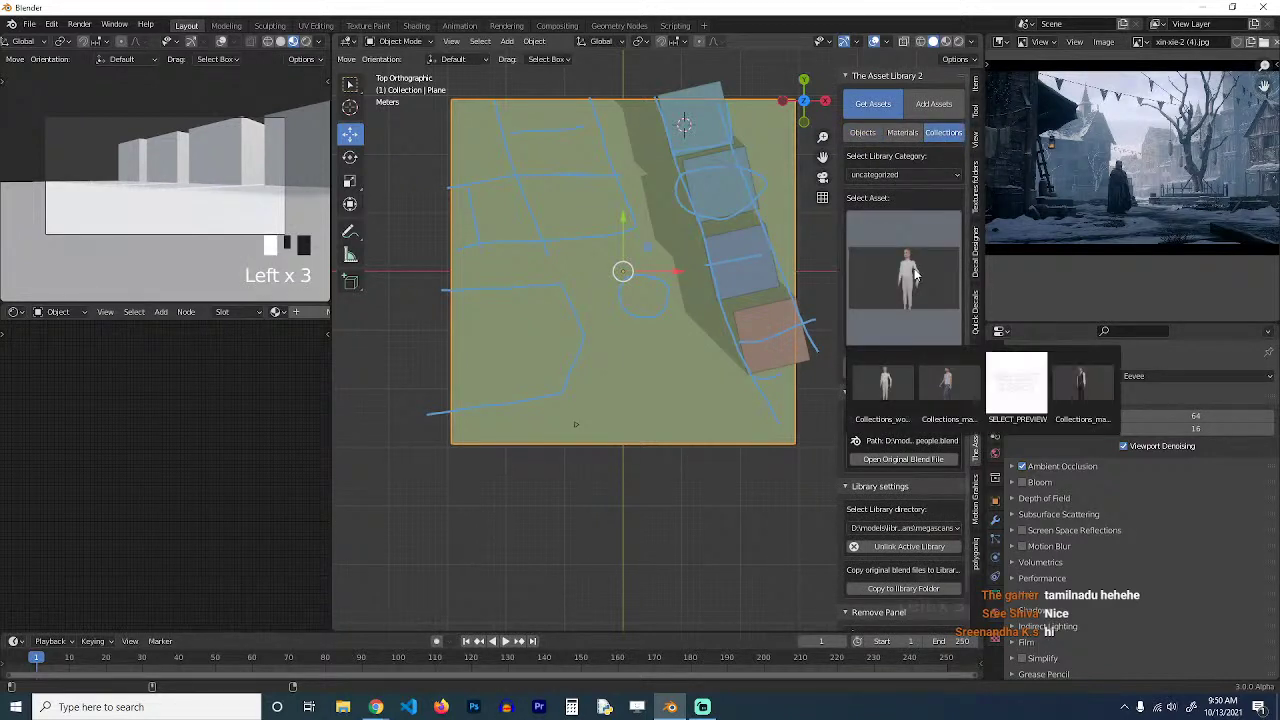
left_click(948, 384)
right_click(657, 345, "shift")
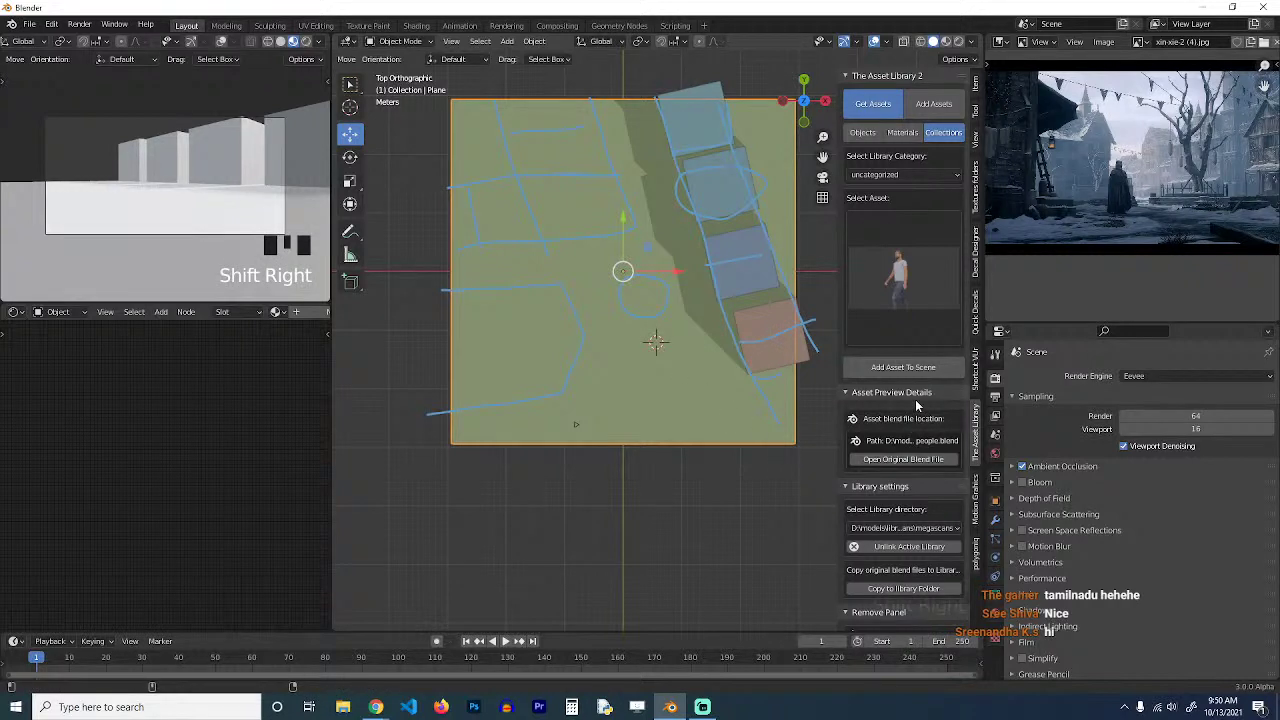
left_click(905, 368)
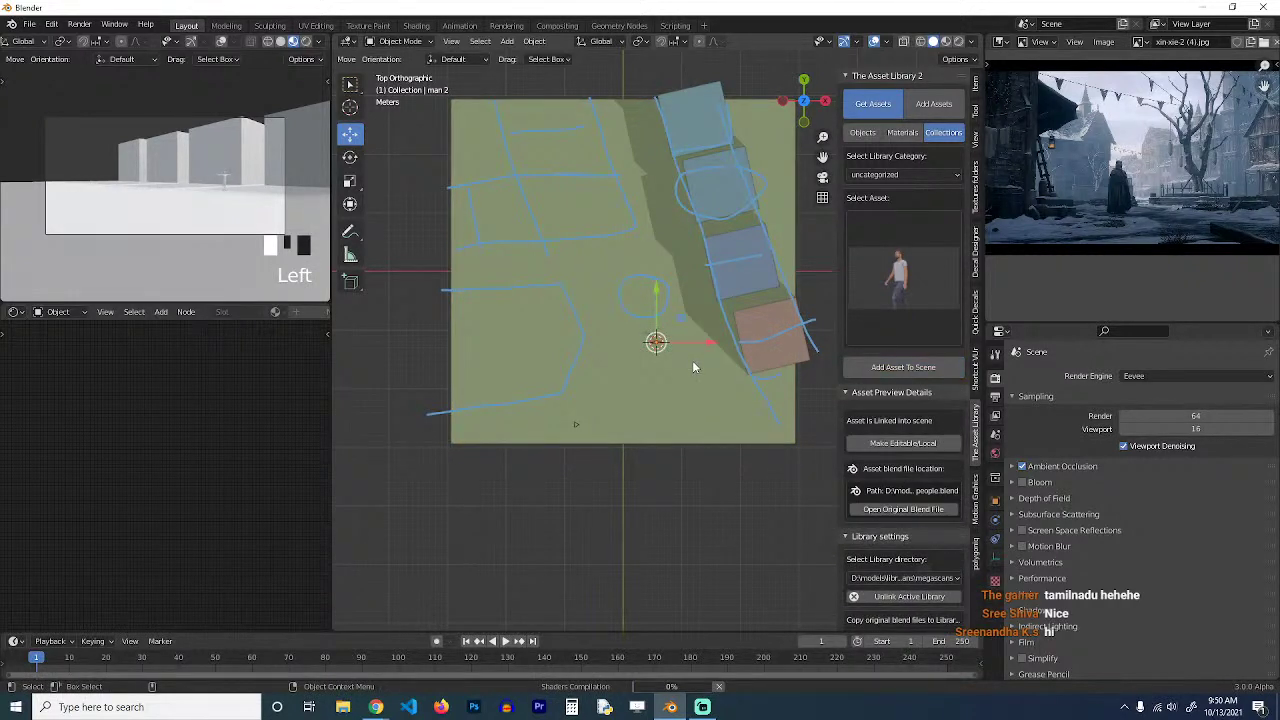
Move the man figure across the ground plane to stand just in front of the camera.
middle_click_drag(711, 358, 708, 322)
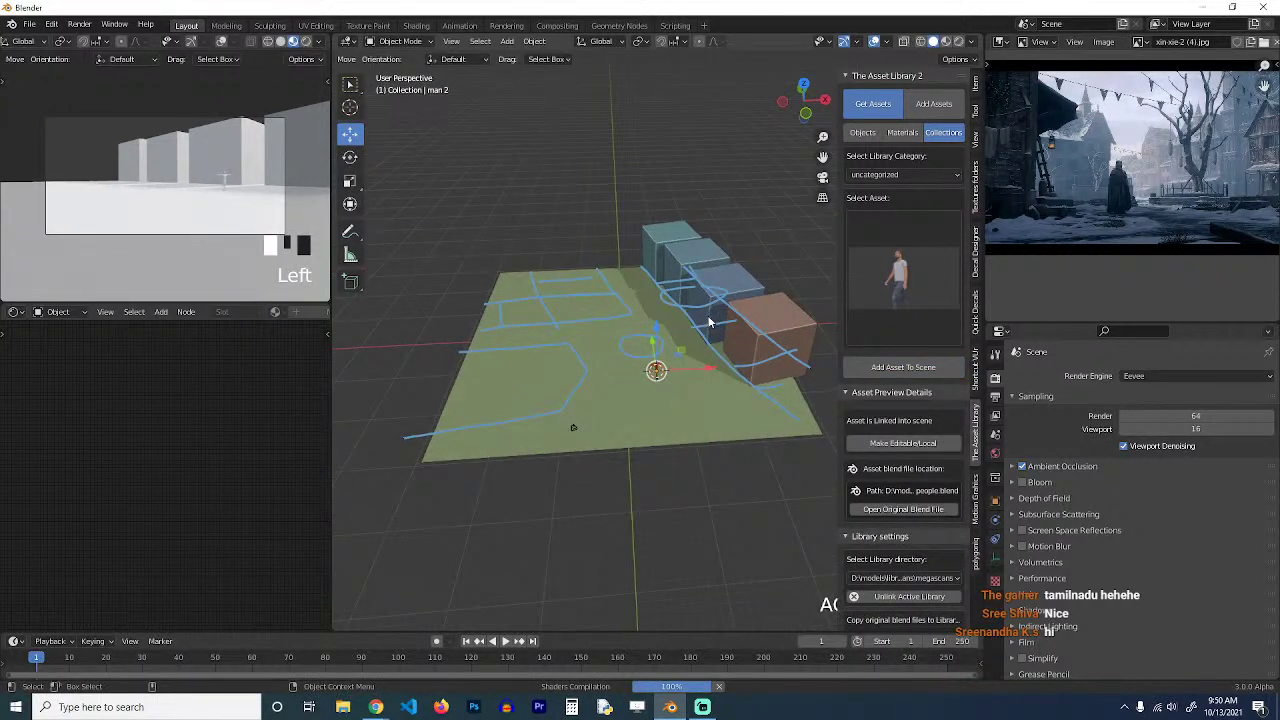
scroll(708, 322, "up", 5)
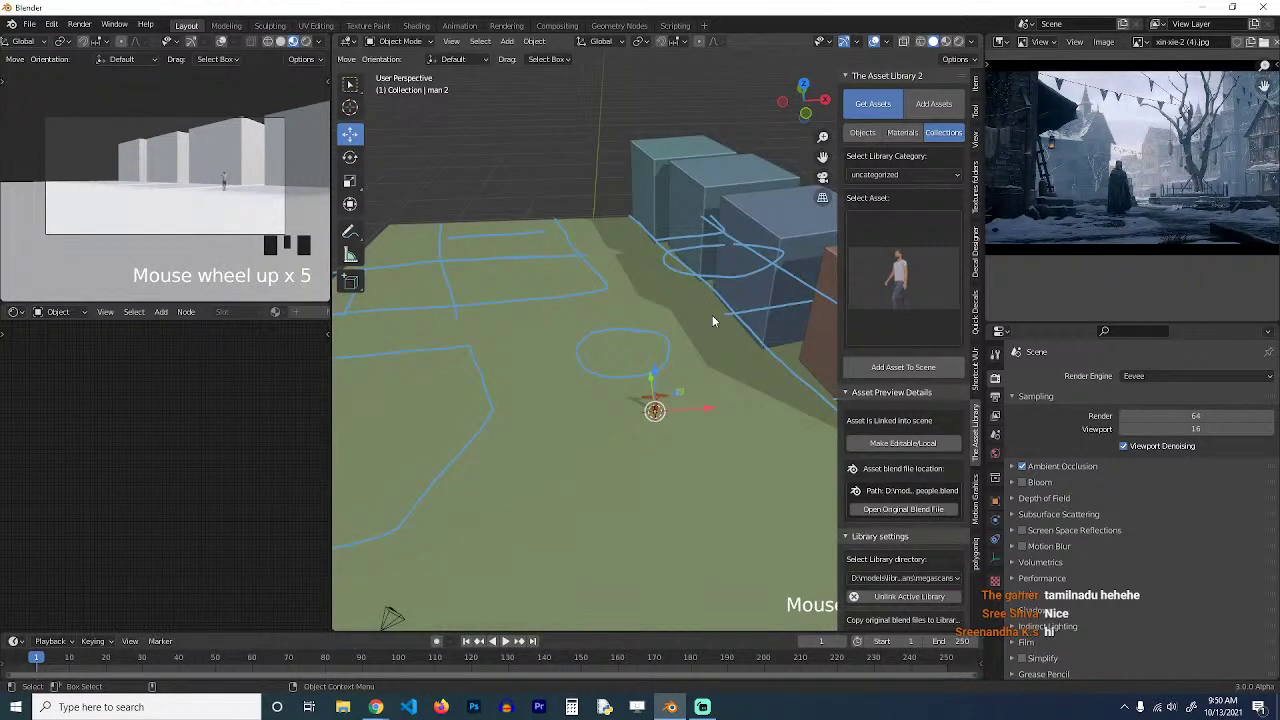
key("KP_7")
key("g")
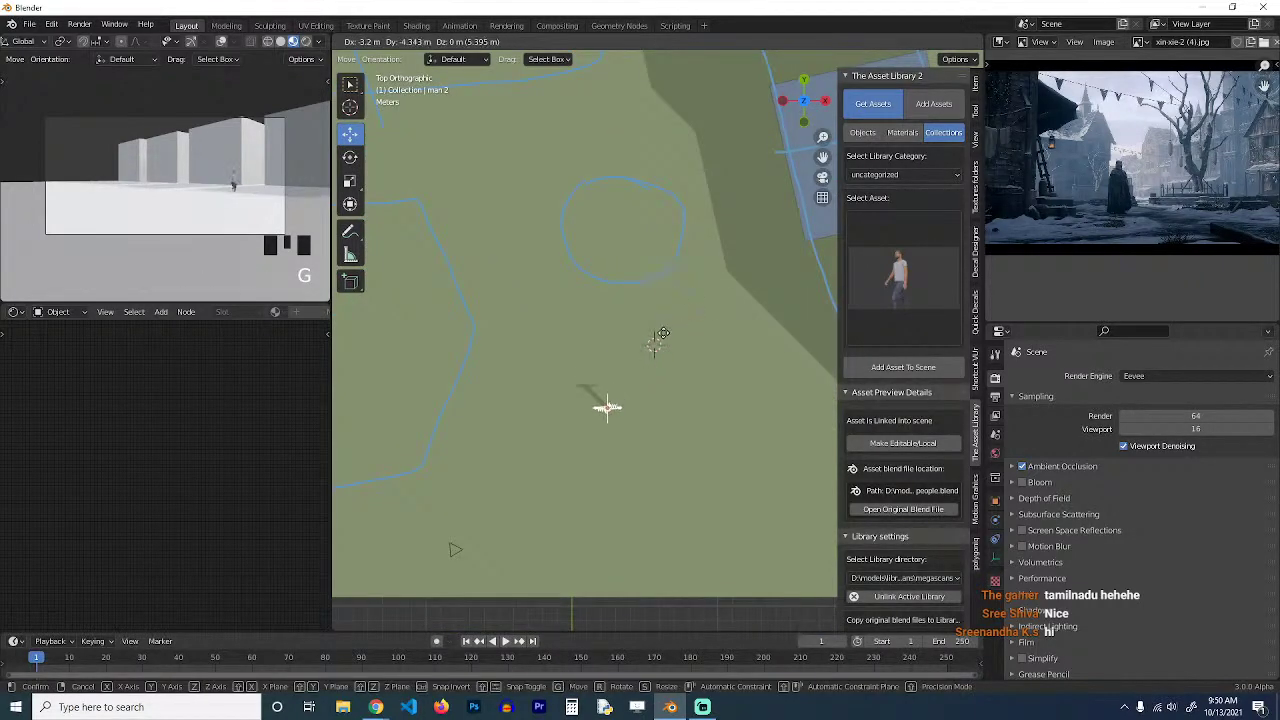
left_click(567, 402)
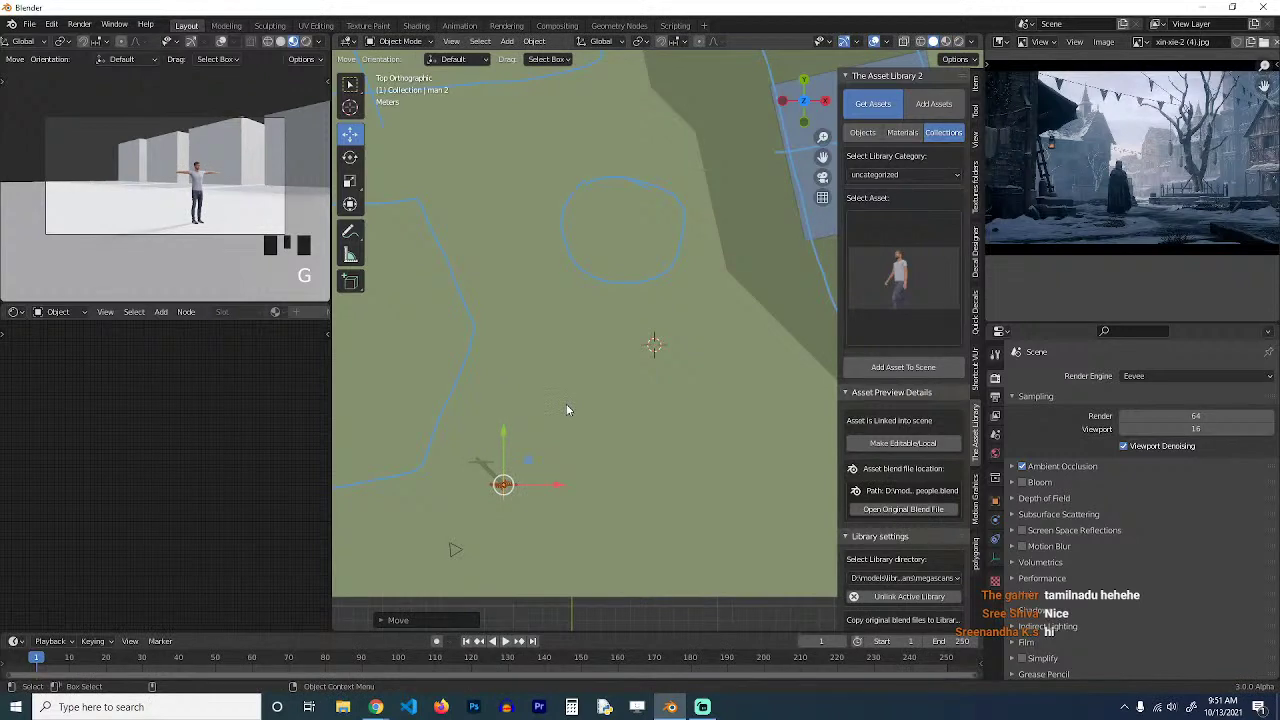
Rotate the man figure in top view so its back faces the camera.
key("r")
left_click(380, 370)
key("r")
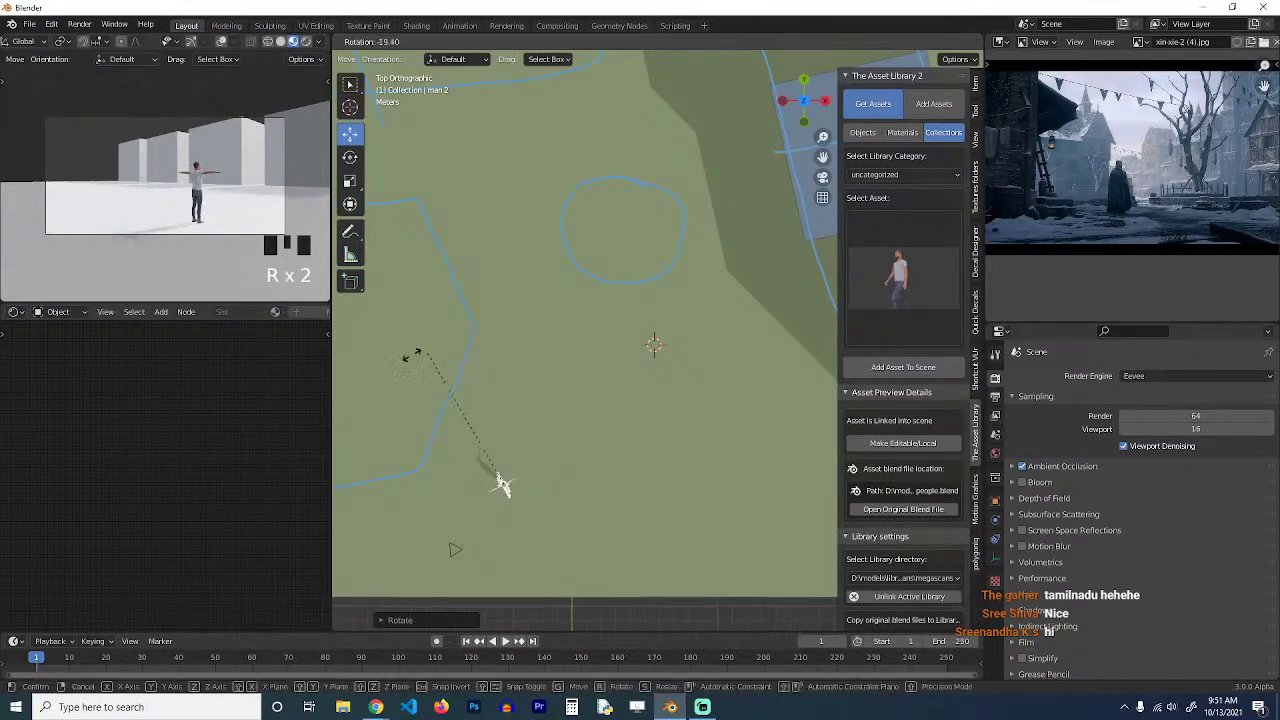
left_click(373, 378)
Select the linked man 2 figure for editing, without the building blocks behind it.
key("grave")
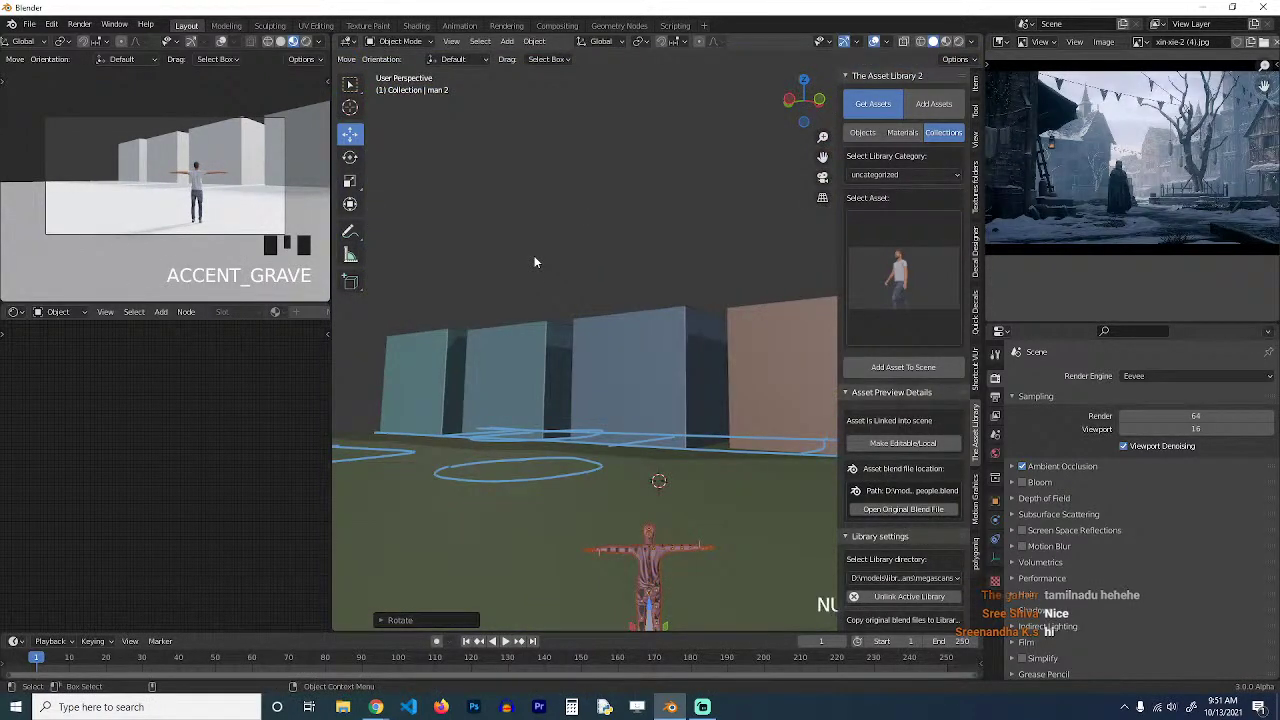
key("KP_Decimal")
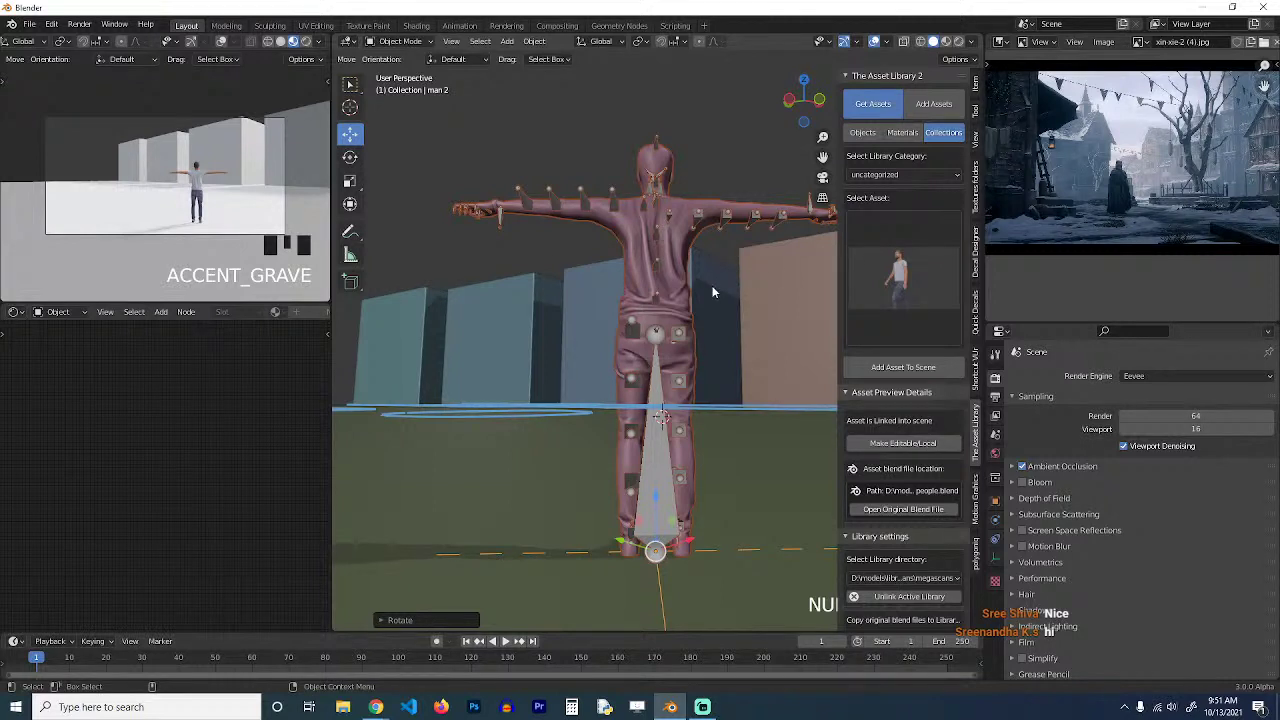
middle_click_drag(655, 285, 648, 290, "shift")
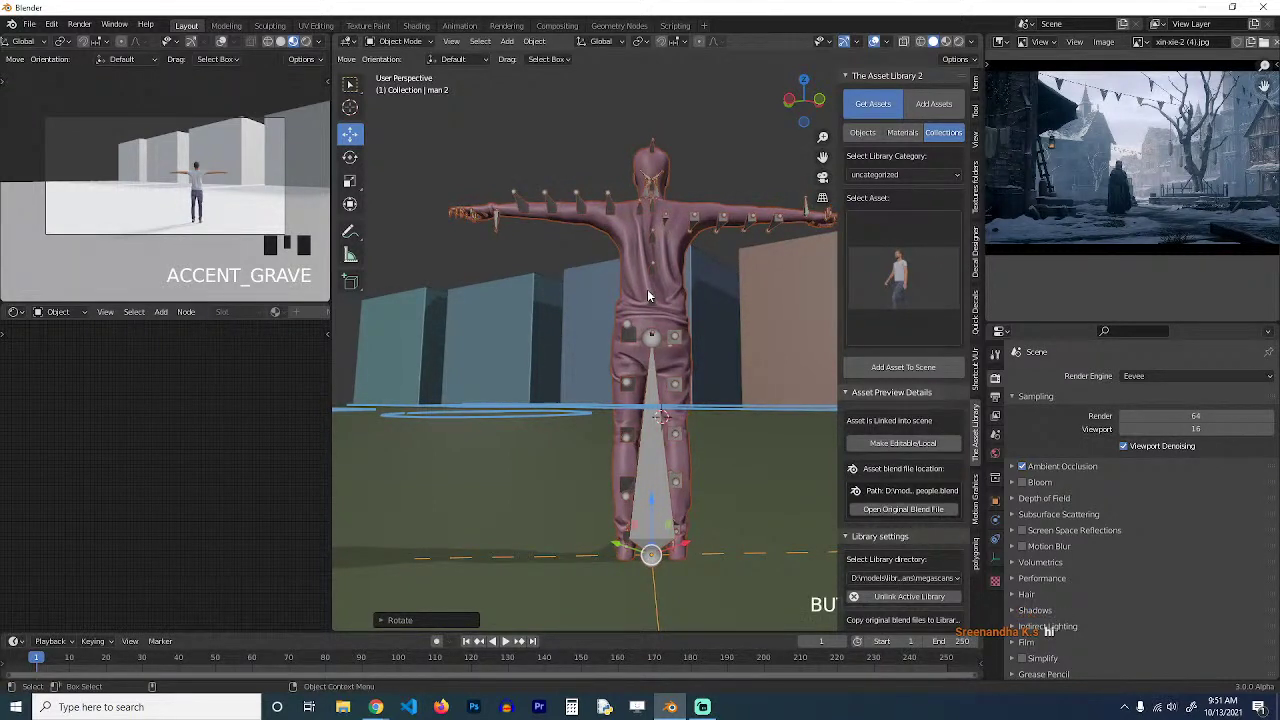
scroll(686, 266, "up", 3)
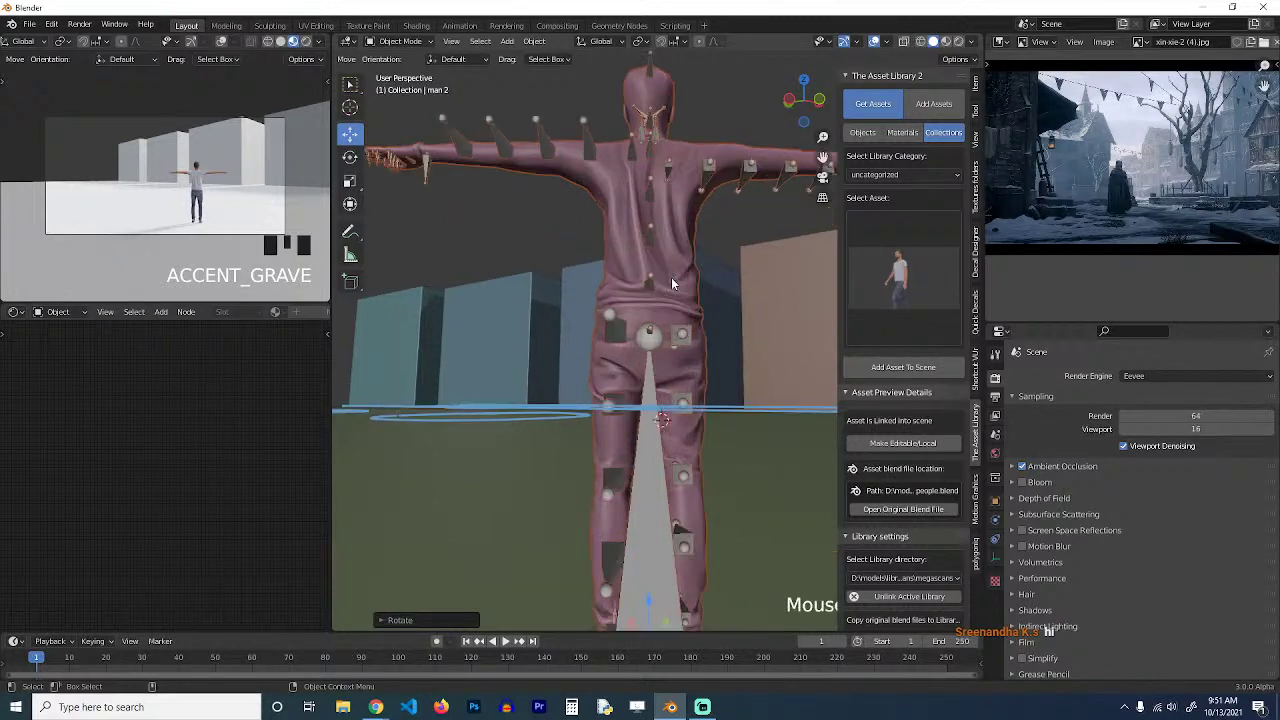
scroll(686, 266, "down", 3)
double_click(693, 230)
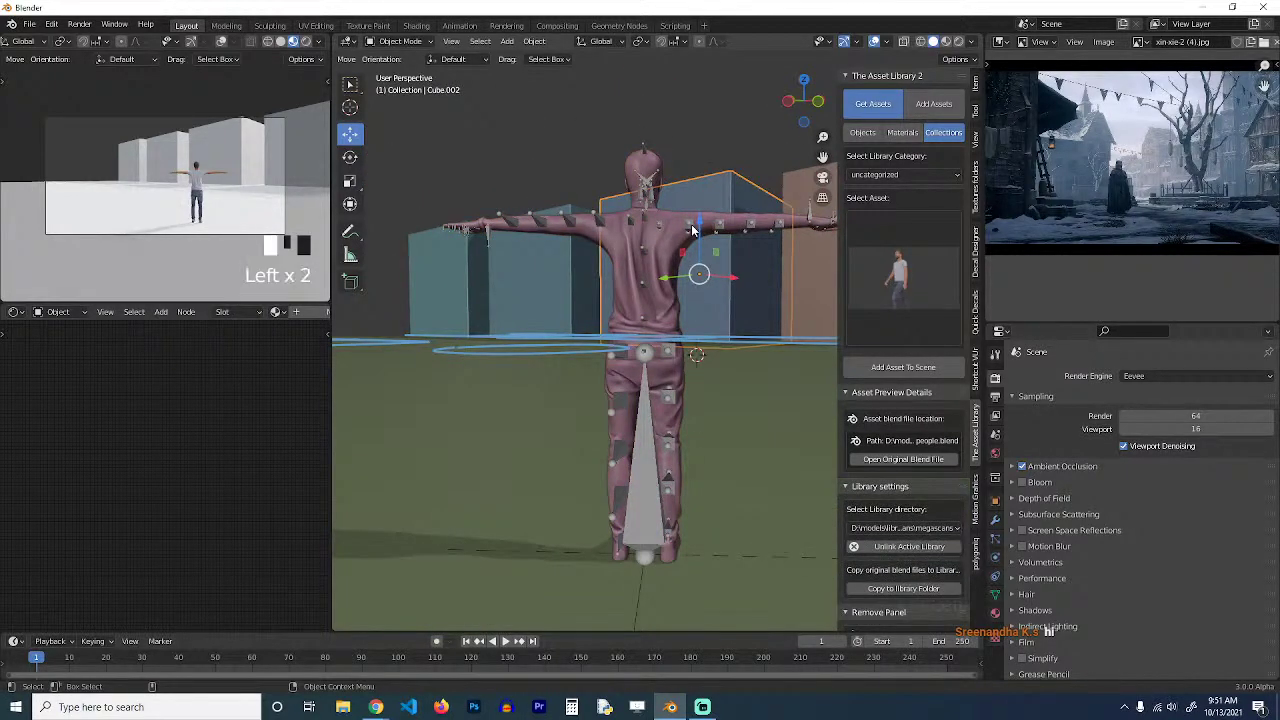
left_click(693, 230)
Open Windows Task Manager to check the running processes.
right_click(920, 708)
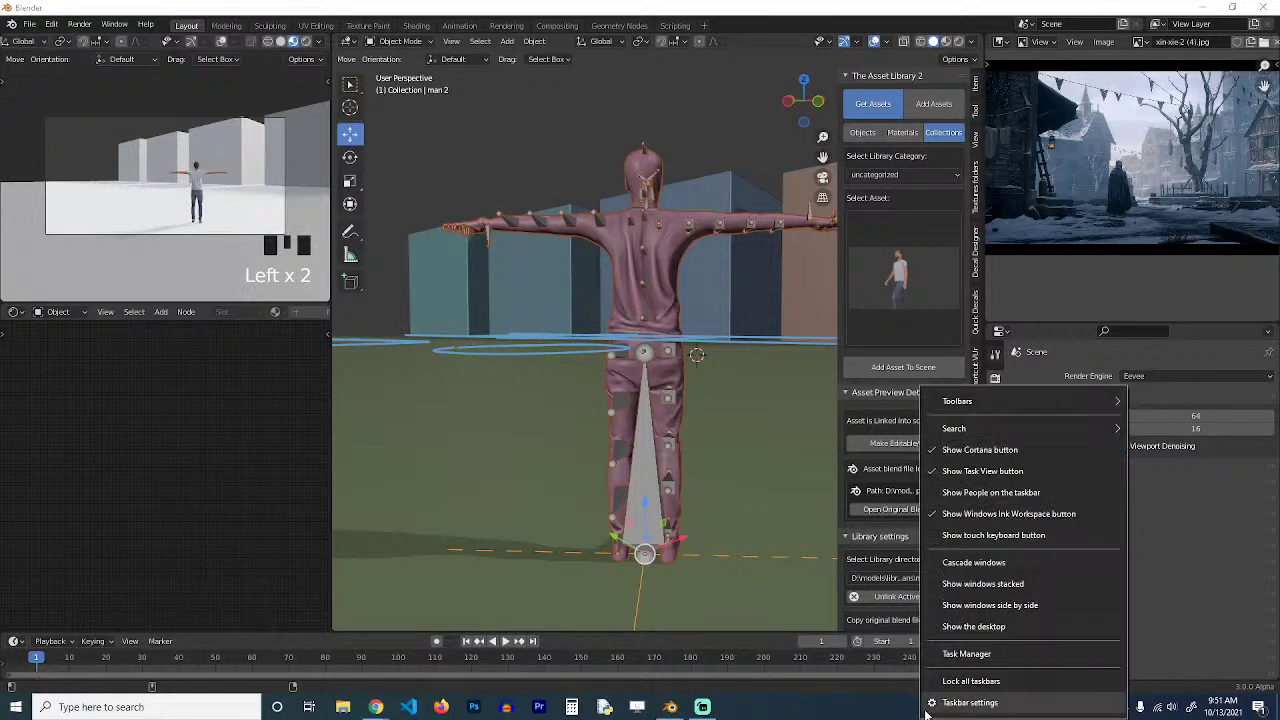
left_click(950, 654)
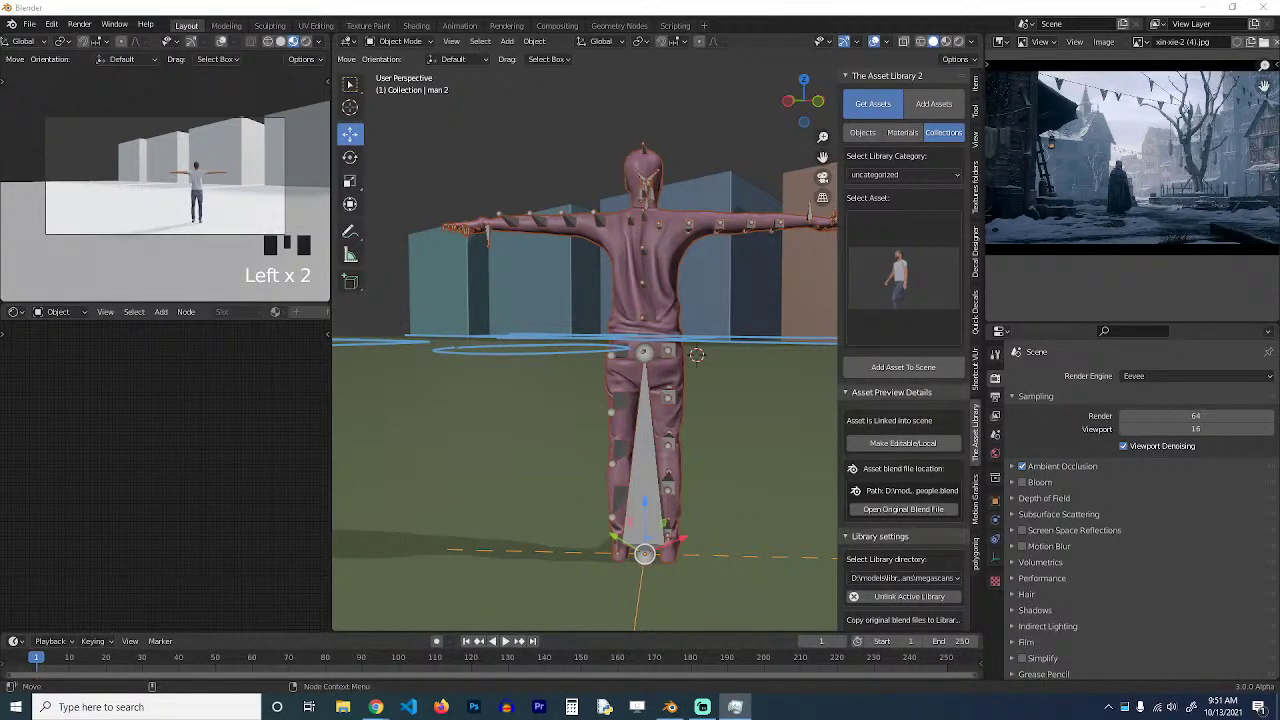
scroll(700, 400, "down", 6)
Make the linked man figure local and editable, and put its armature in Pose Mode.
left_click(905, 443)
scroll(741, 324, "up", 4)
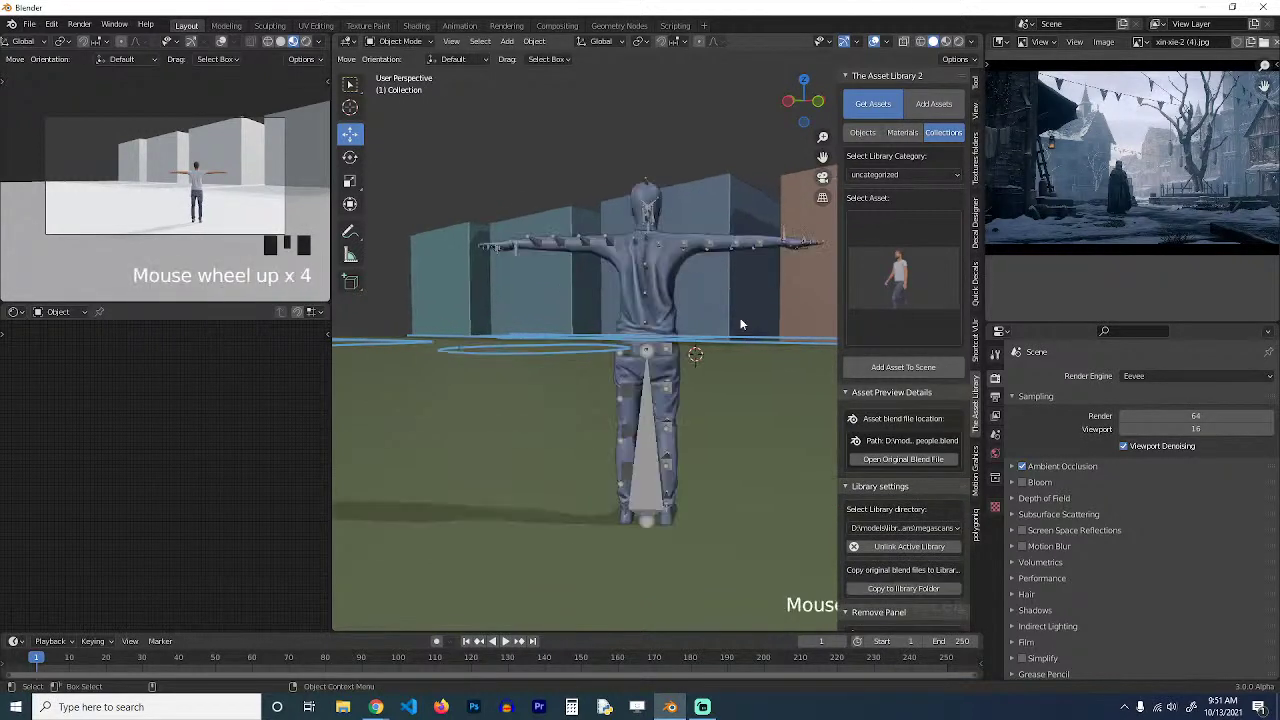
left_click(688, 248)
key("ctrl+Tab")
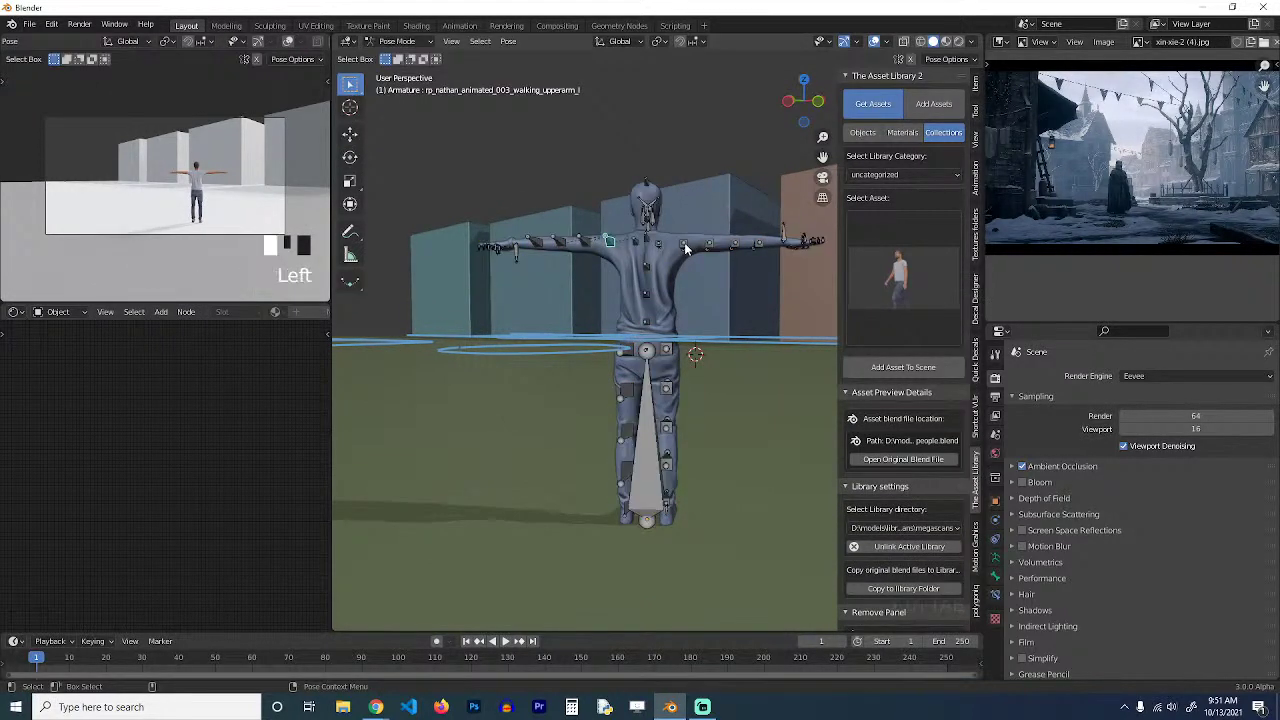
Rotate the right and left upper arm bones so both arms hang down beside the body.
left_click(688, 248)
key("r")
left_click(633, 268)
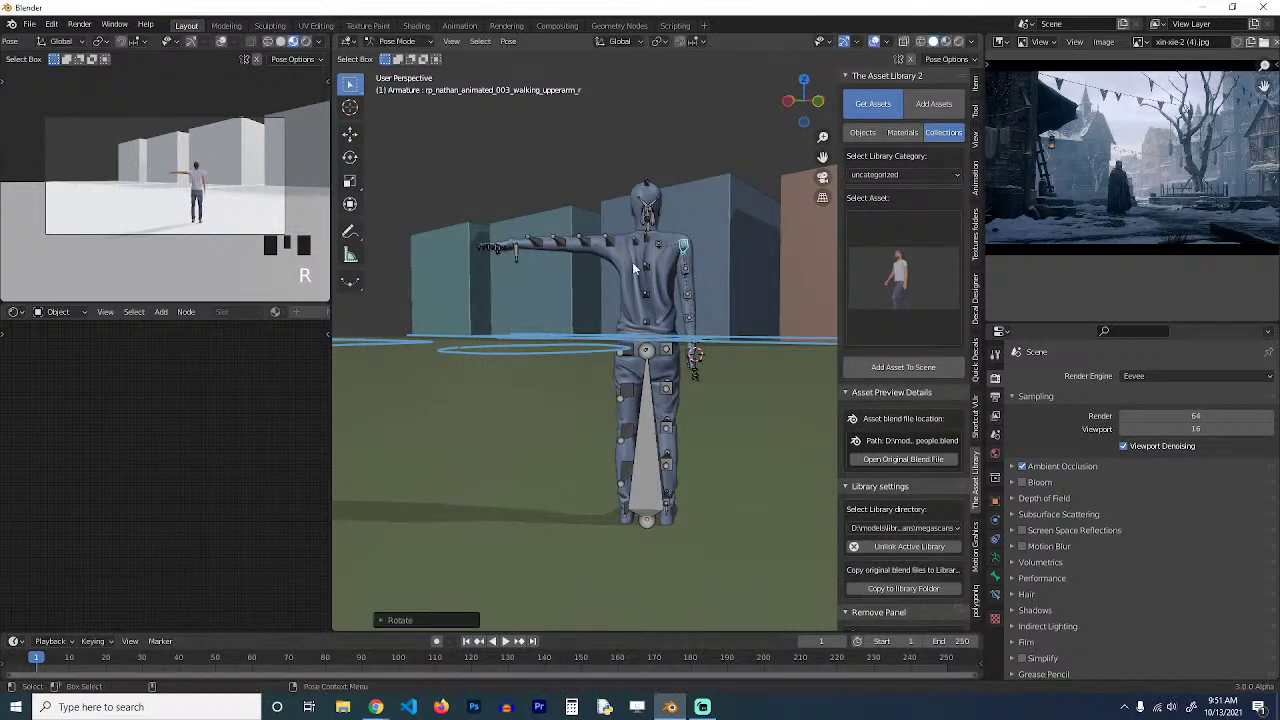
left_click(576, 263)
key("r")
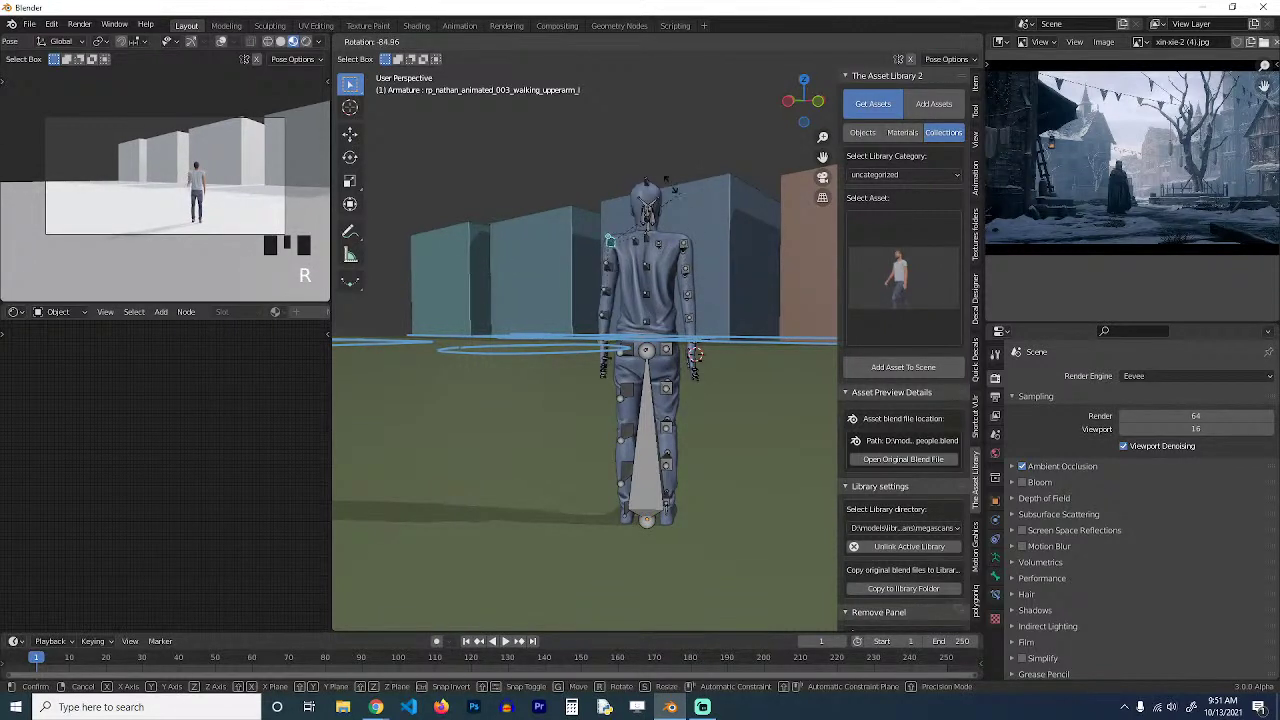
left_click(670, 193)
Rotate the left shoulder bone down and swing the left upper arm back out beside the torso.
left_click(640, 247)
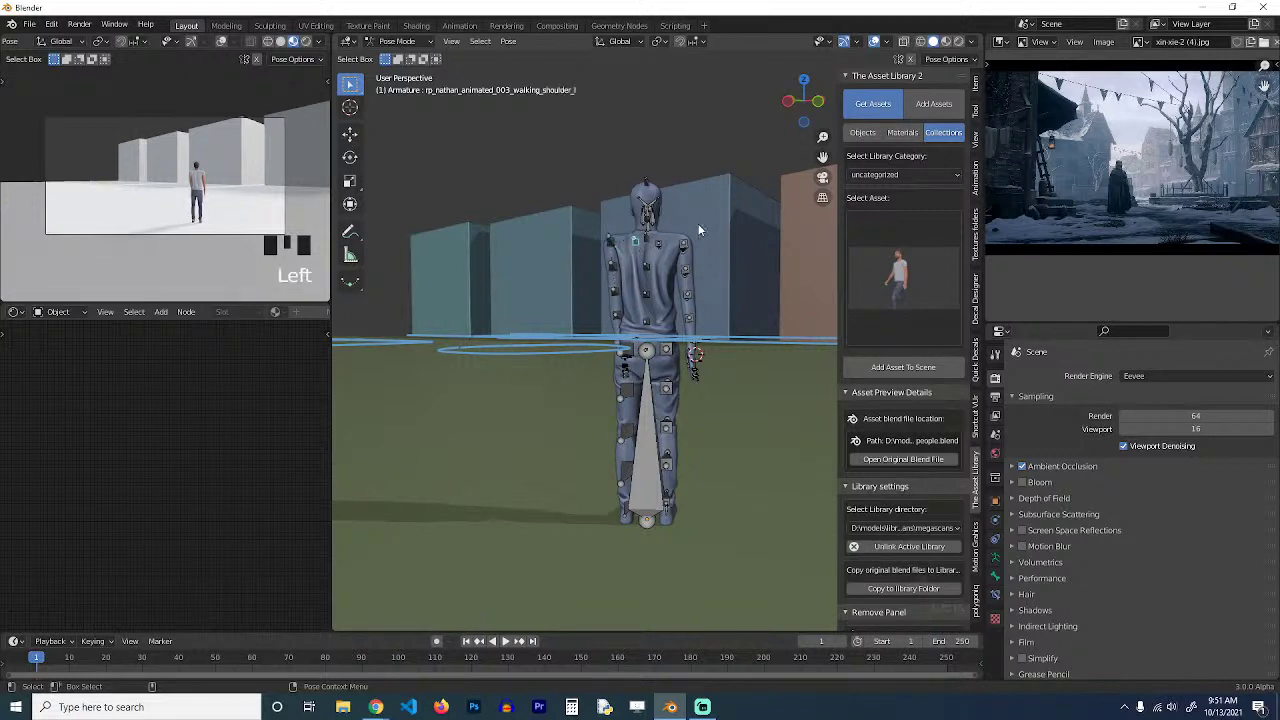
key("r")
left_click(621, 244)
left_click(621, 244)
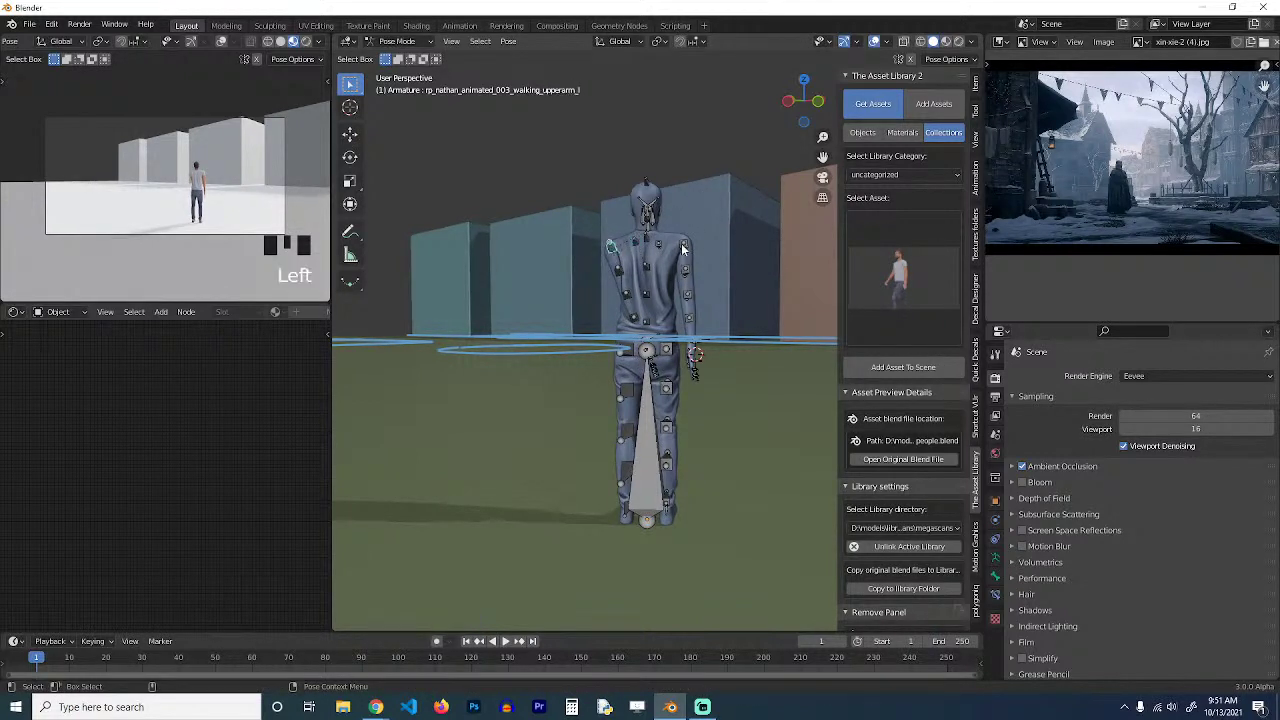
key("r")
left_click(686, 274)
Lower the right shoulder bone, readjust the right upper arm to match, and return the armature to Object Mode.
left_click(678, 246)
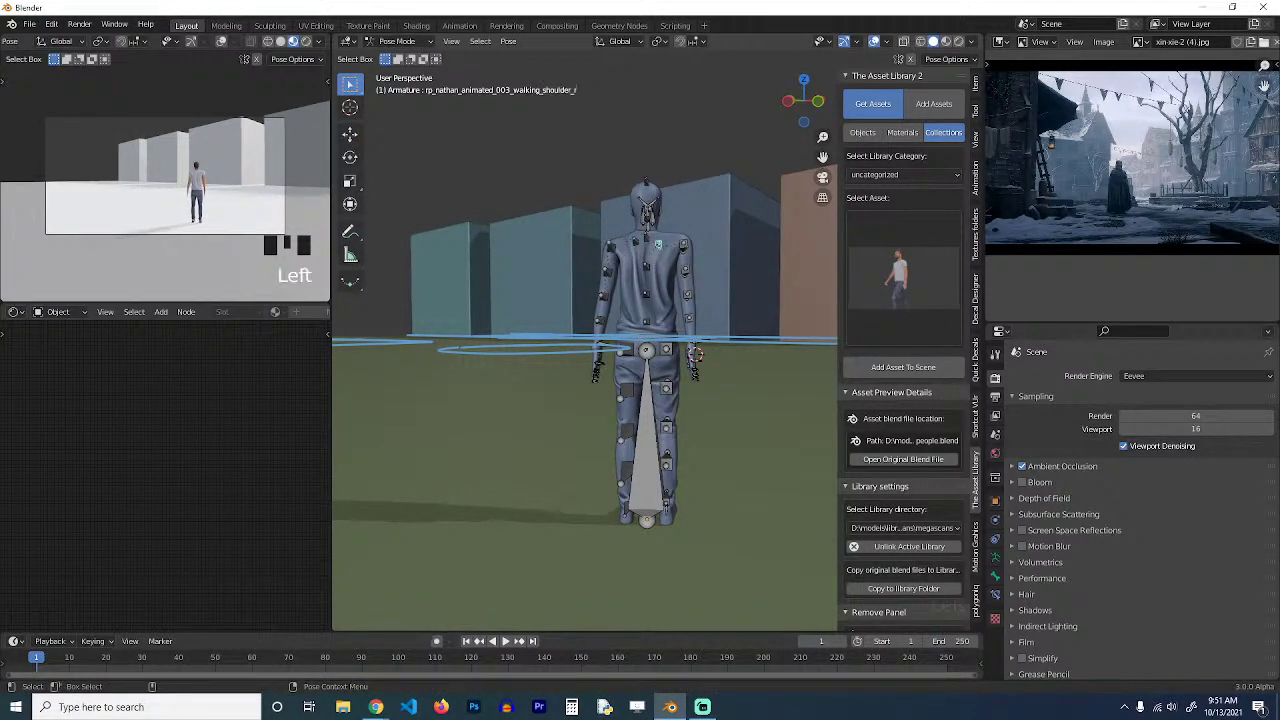
key("r")
left_click(701, 265)
left_click(681, 250)
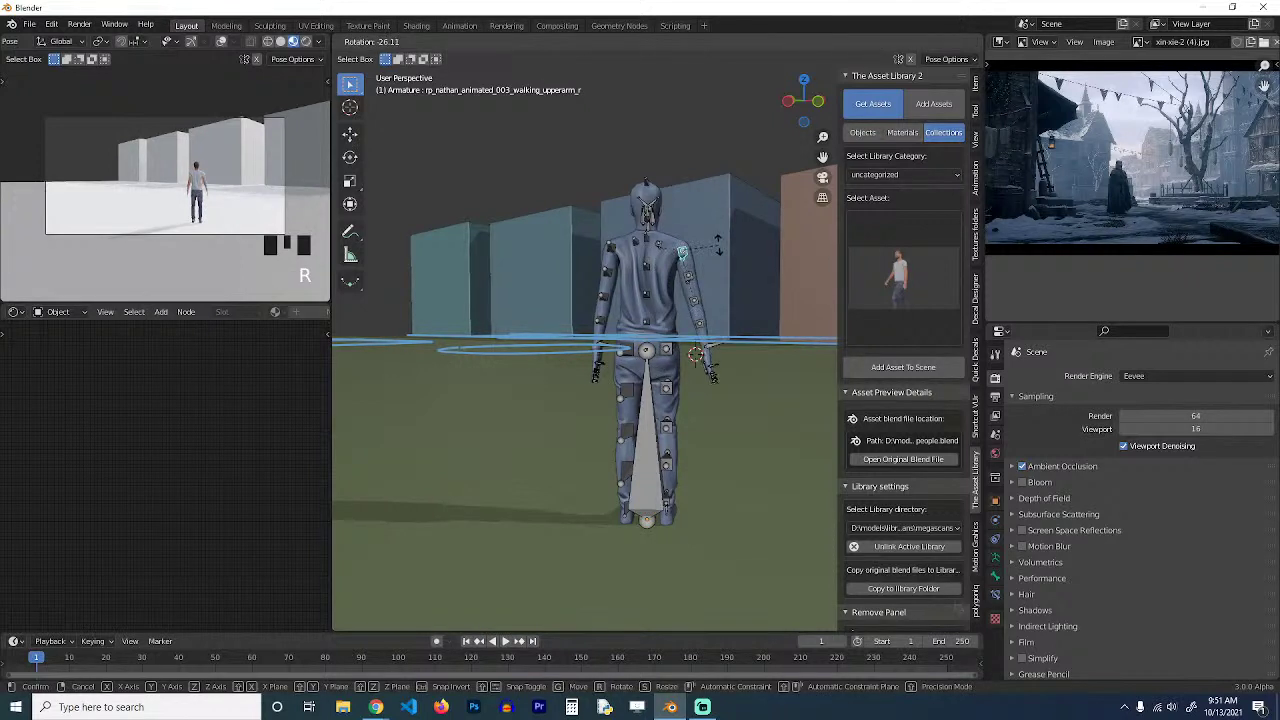
key("ctrl+Tab")
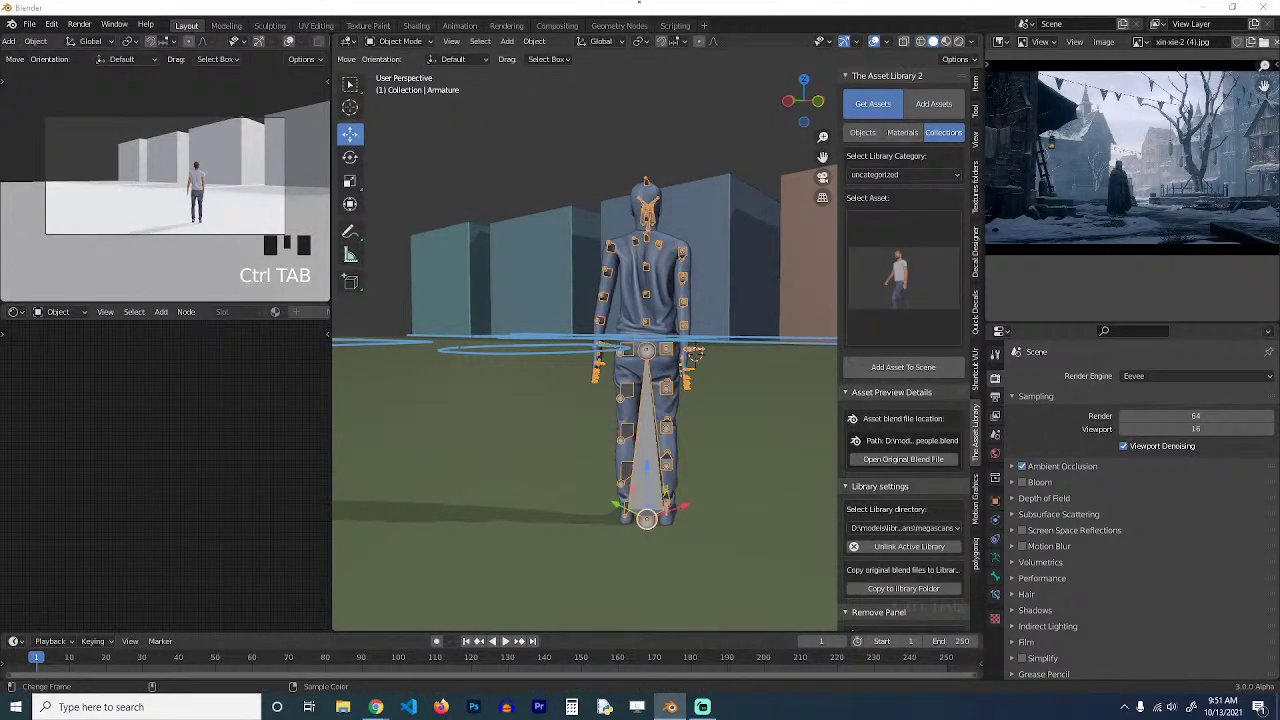
Duplicate the farthest block of the right-hand row onto the sketched corner plot across the street.
left_click(746, 95)
middle_click_drag(743, 96, 711, 131)
scroll(711, 131, "down", 10)
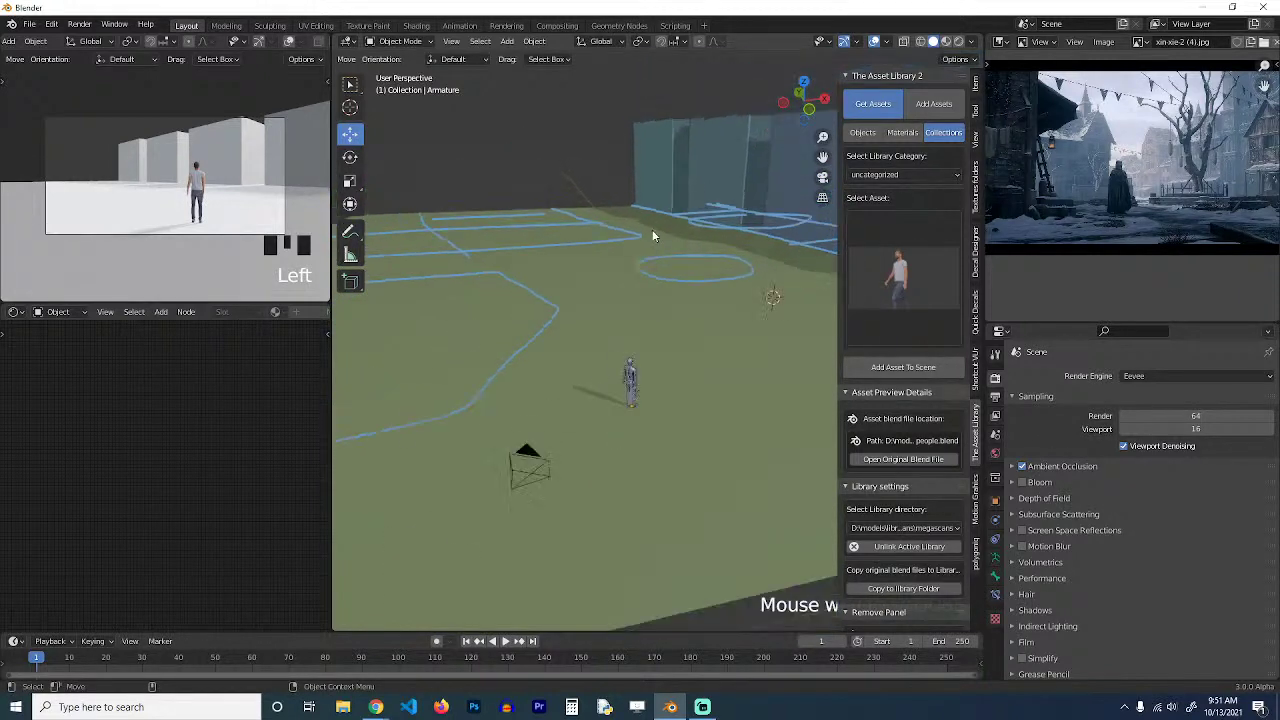
middle_click_drag(659, 226, 603, 257)
scroll(603, 257, "up", 3)
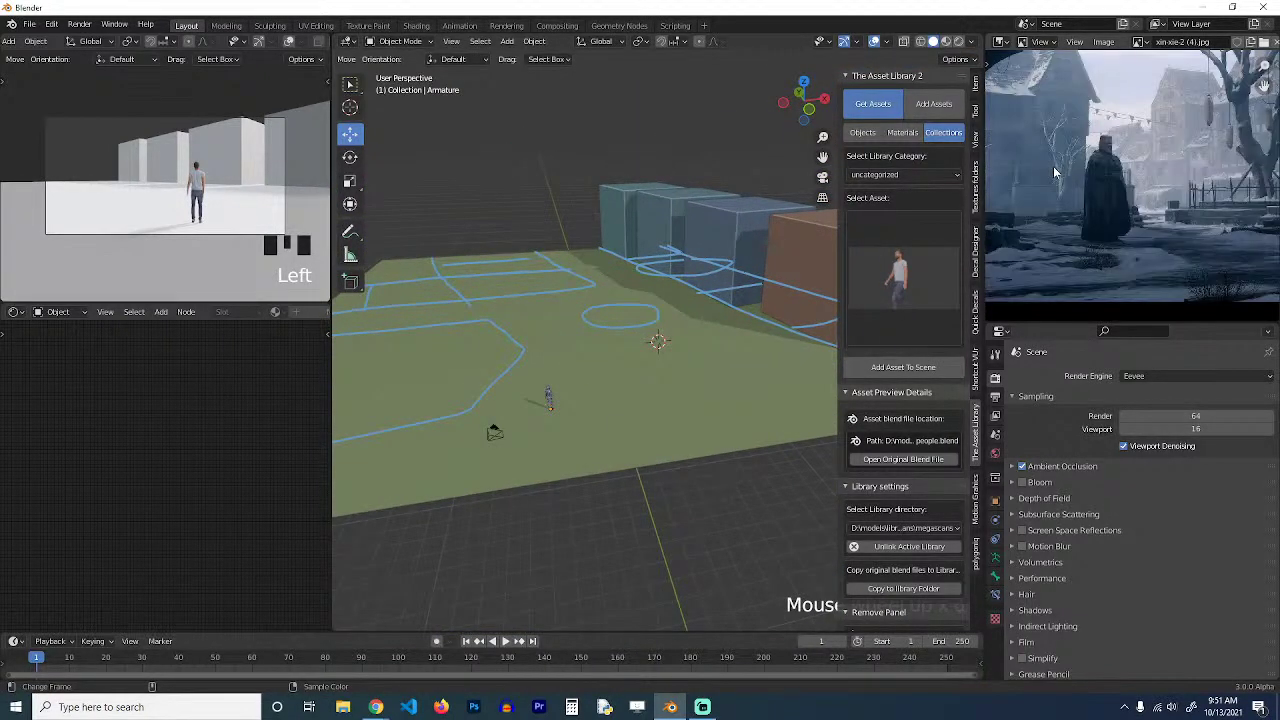
scroll(615, 236, "down", 4)
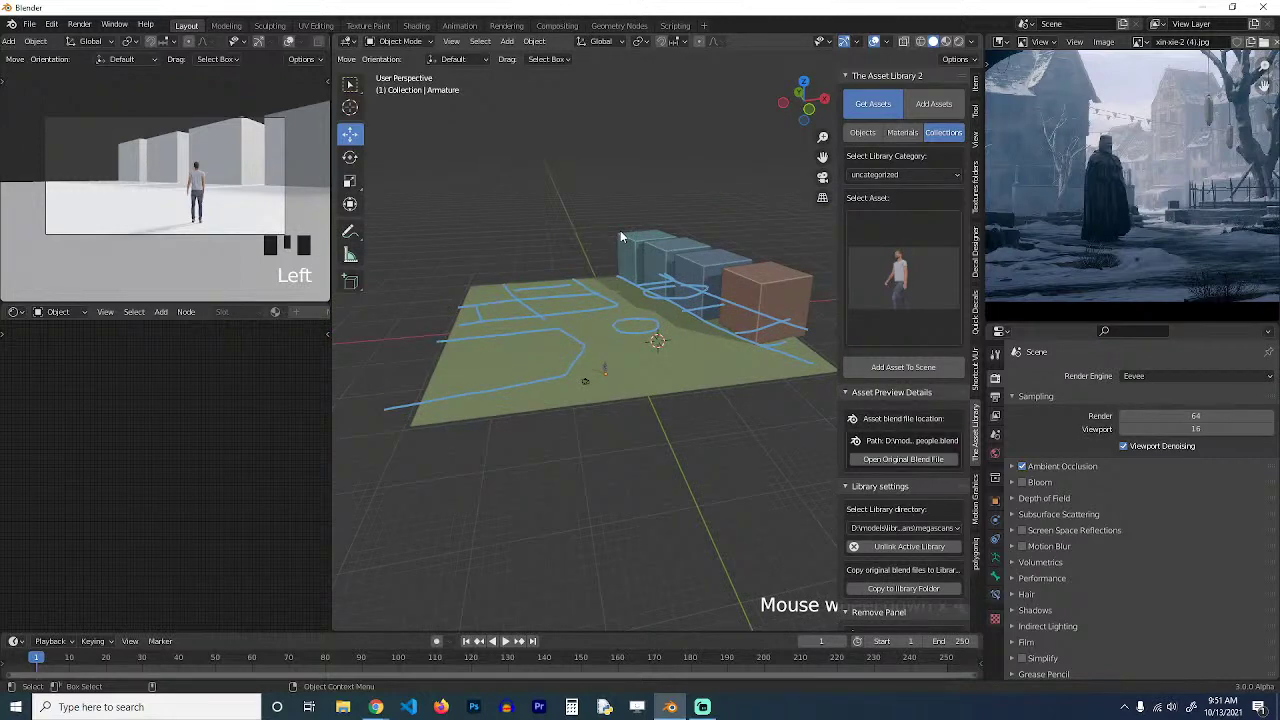
key("KP_7")
scroll(622, 235, "down", 7)
scroll(629, 245, "up", 4)
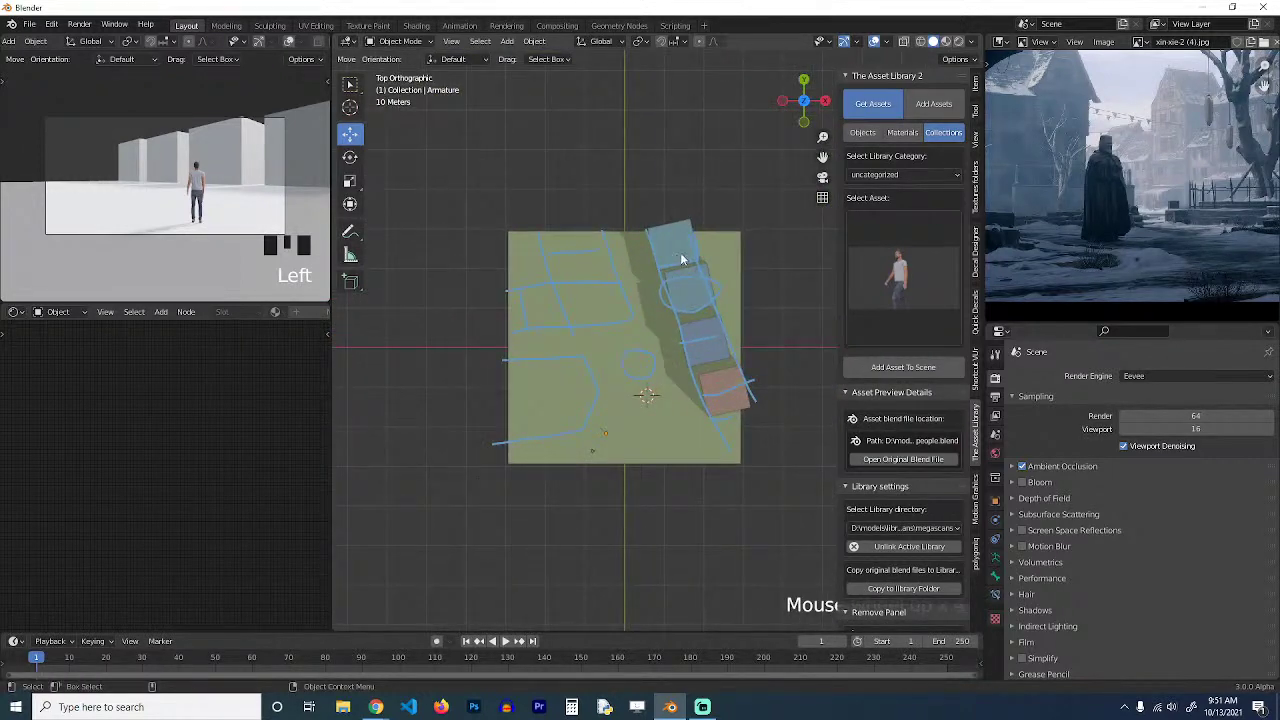
left_click(680, 252)
scroll(680, 252, "up", 4)
key("shift+d")
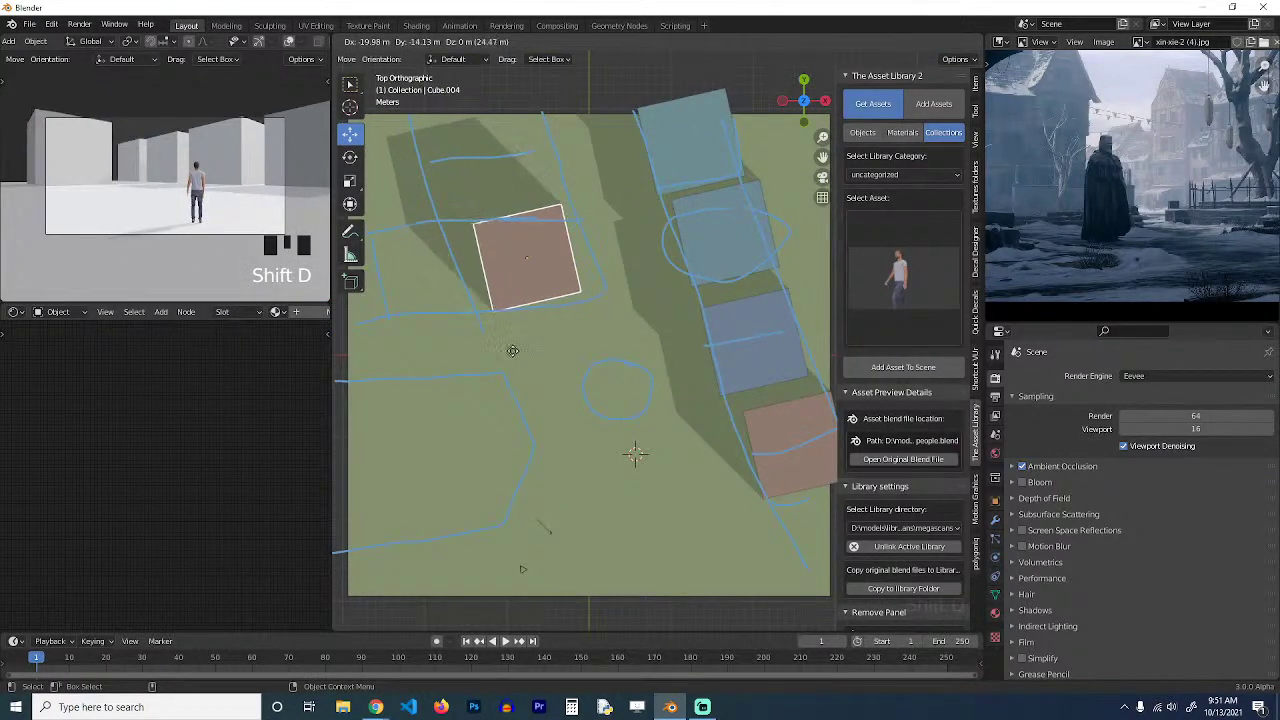
left_click(528, 356)
Duplicate the corner block onto the adjoining outer plot and rotate it to line up with the sketched plot lines.
scroll(614, 302, "down", 3)
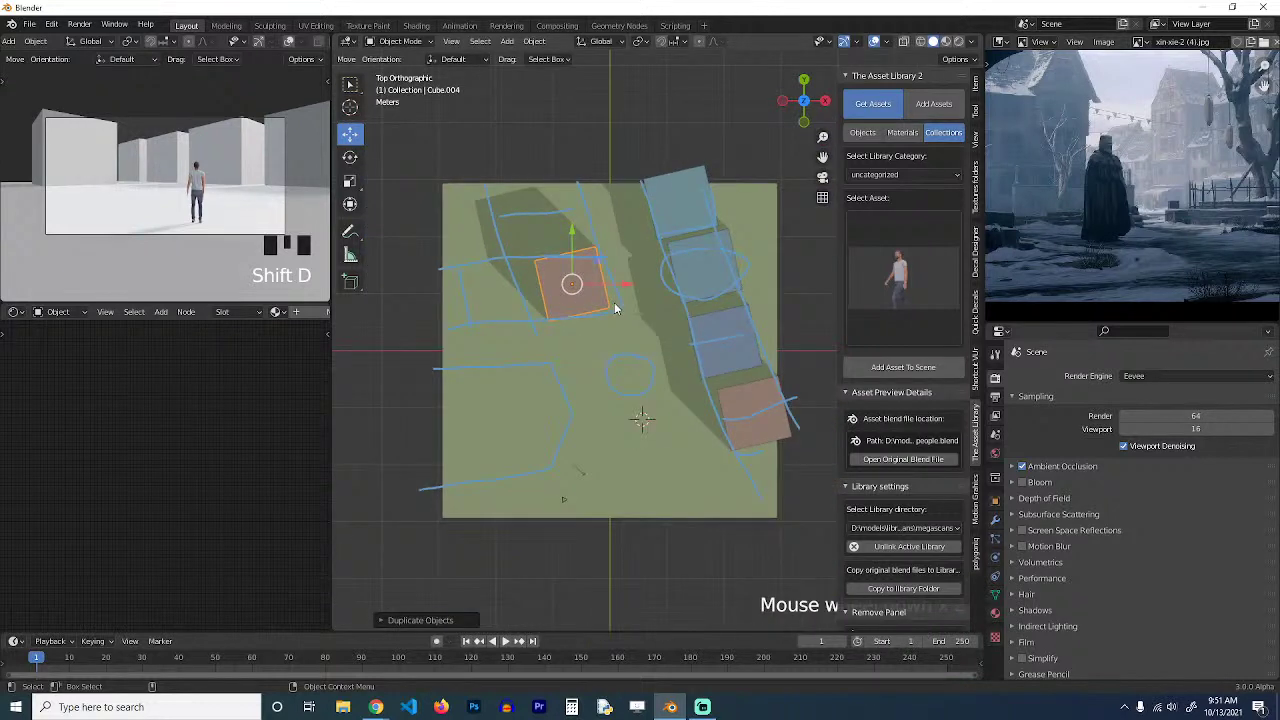
key("shift+d")
left_click(480, 318)
key("r")
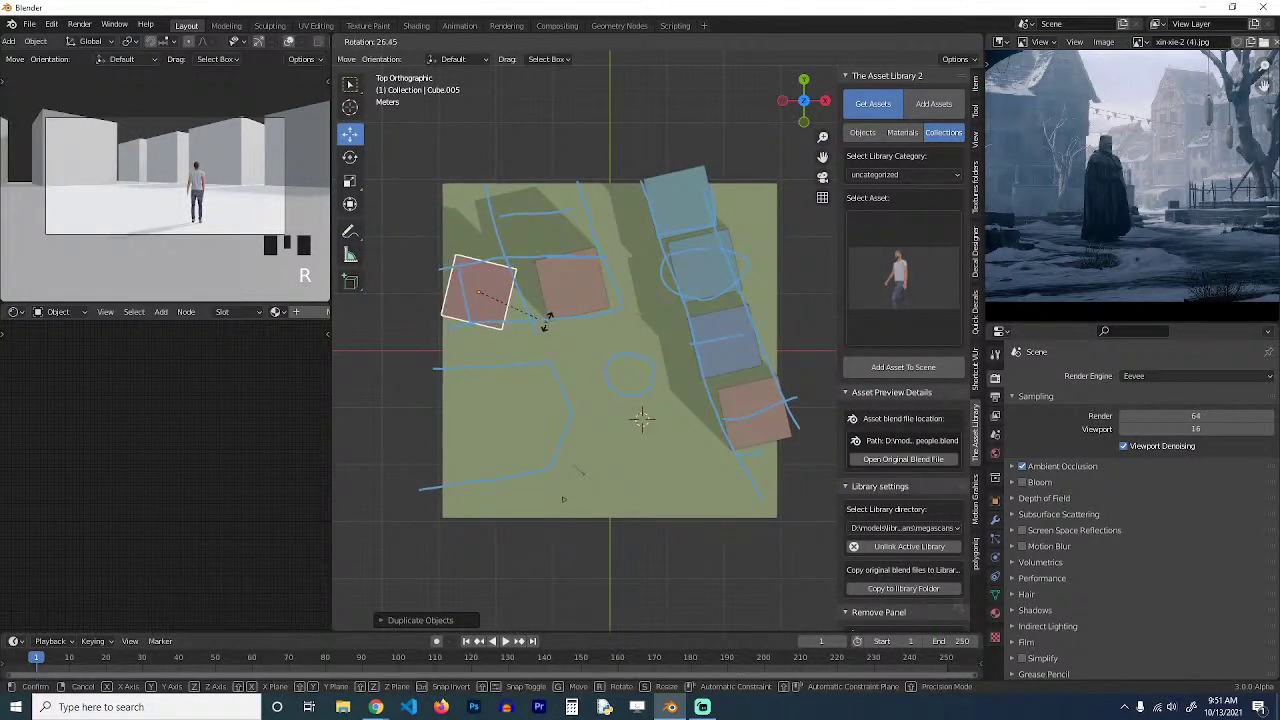
left_click(548, 312)
key("g")
left_click(573, 300)
key("r")
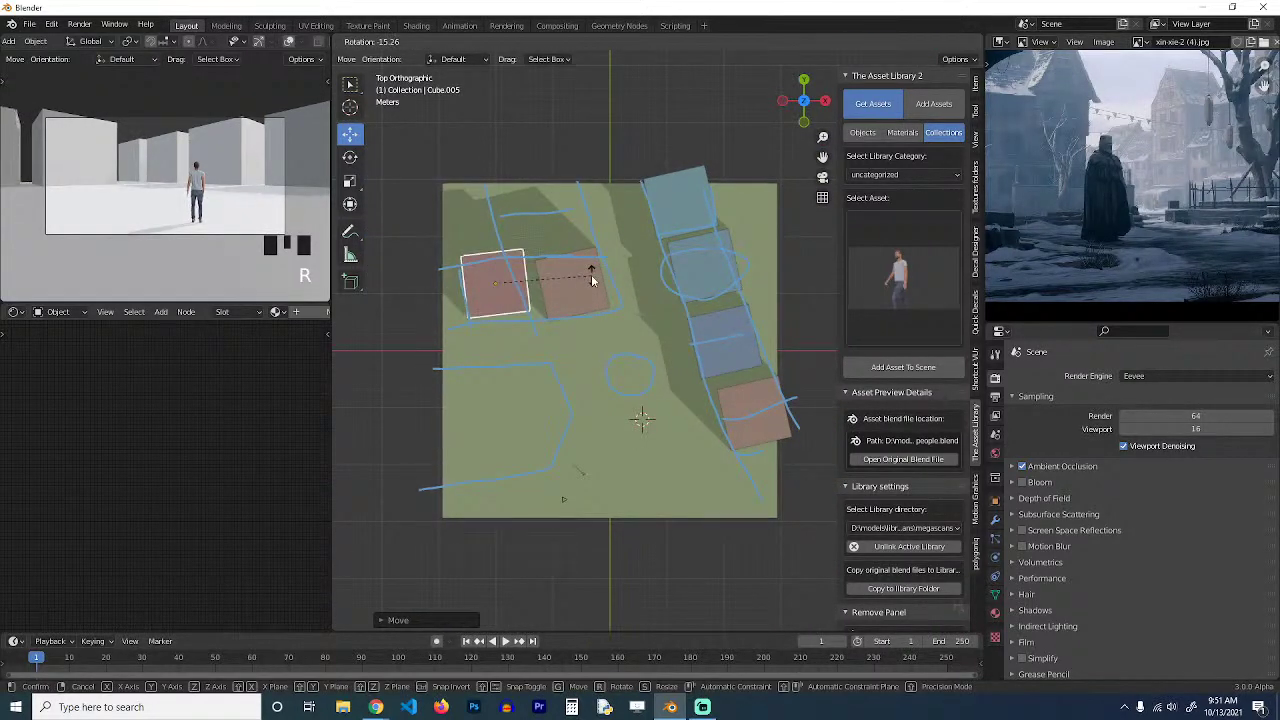
left_click(570, 300)
Duplicate the outer block onto the rear plot behind the corner block and rotate it to follow the street line.
key("shift+d")
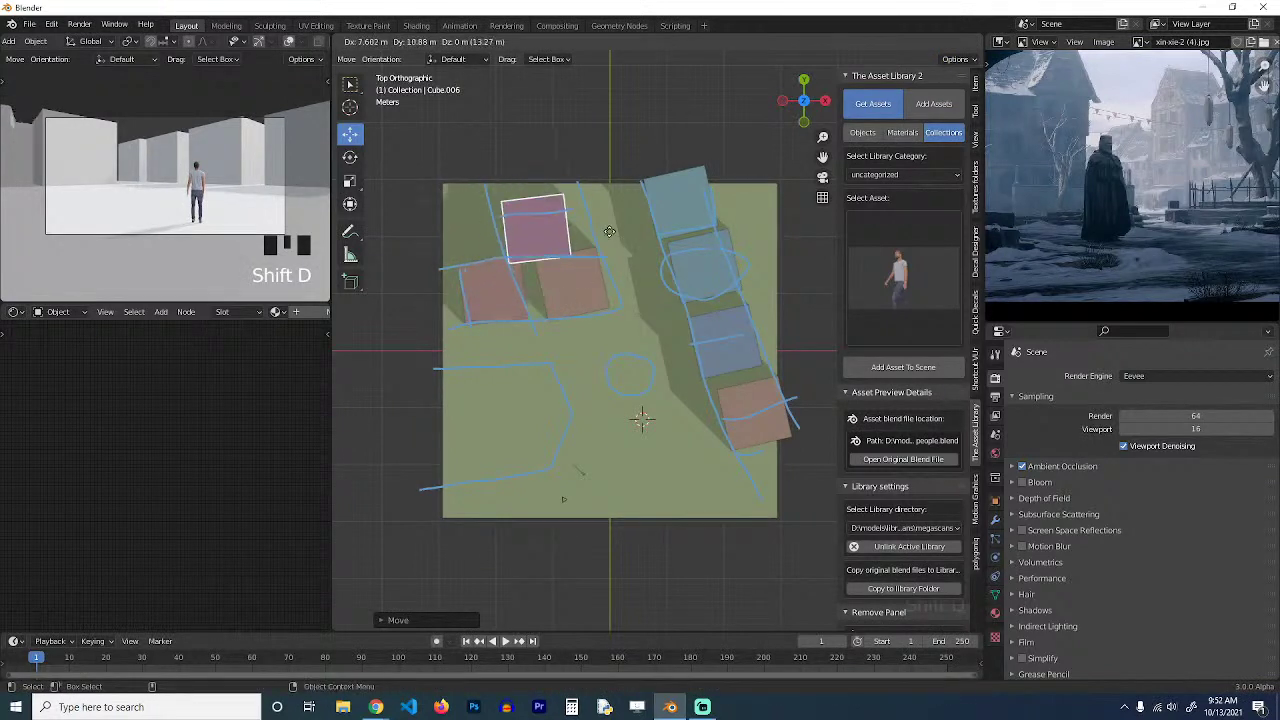
left_click(623, 230)
key("r")
left_click(649, 261)
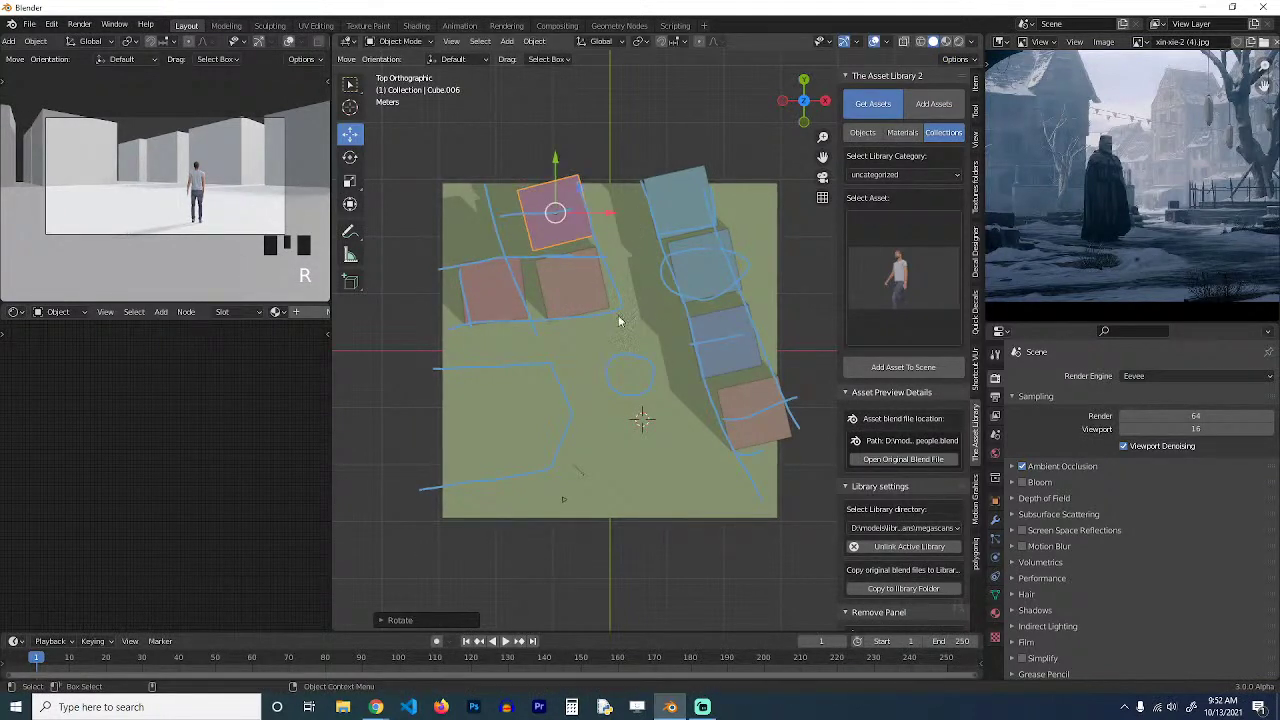
Duplicate the rear block onto the large front-left plot near the camera and angle it along the sketched slanted edge.
middle_click_drag(618, 320, 668, 265, "shift")
key("shift+d")
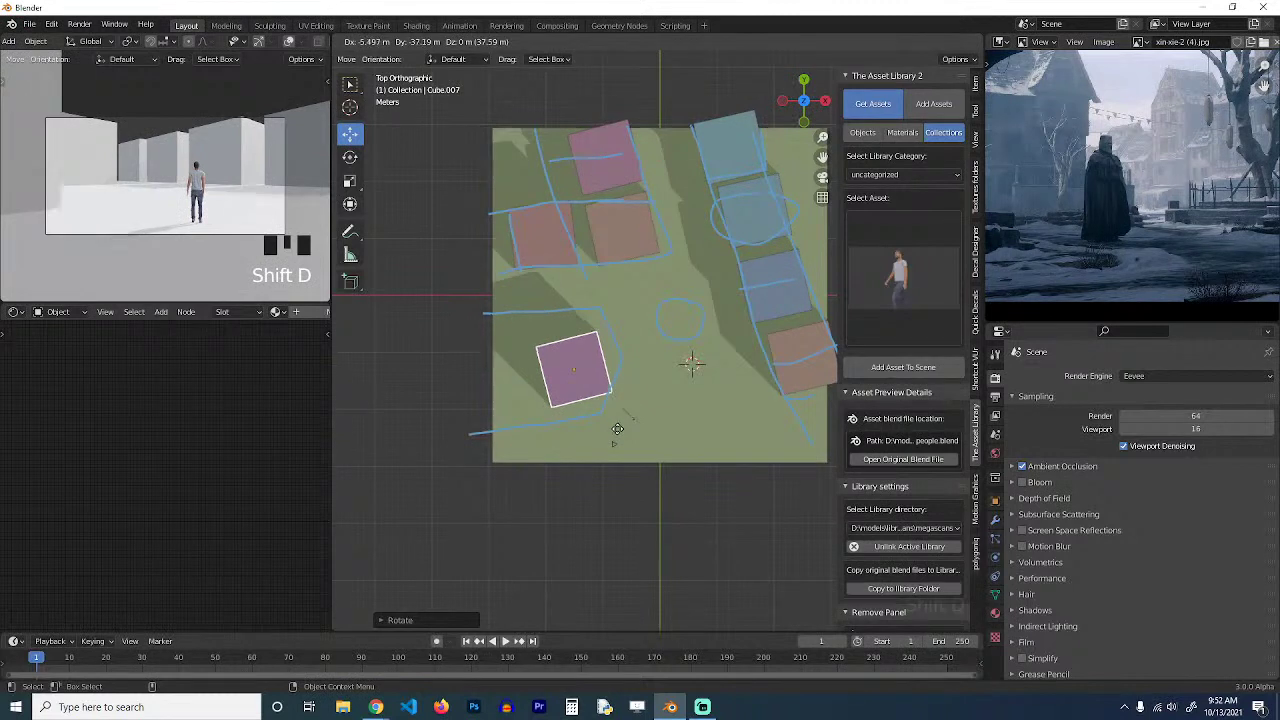
left_click(612, 435)
key("r")
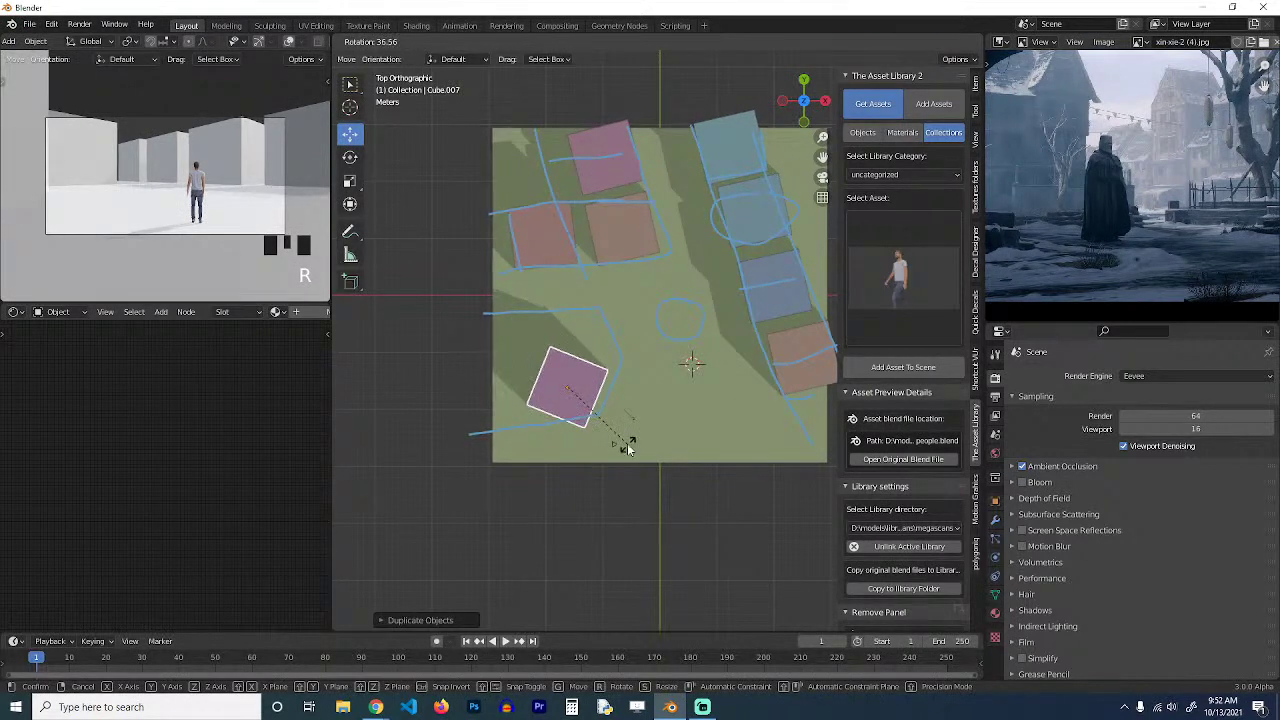
left_click(628, 449)
key("g")
left_click(637, 443)
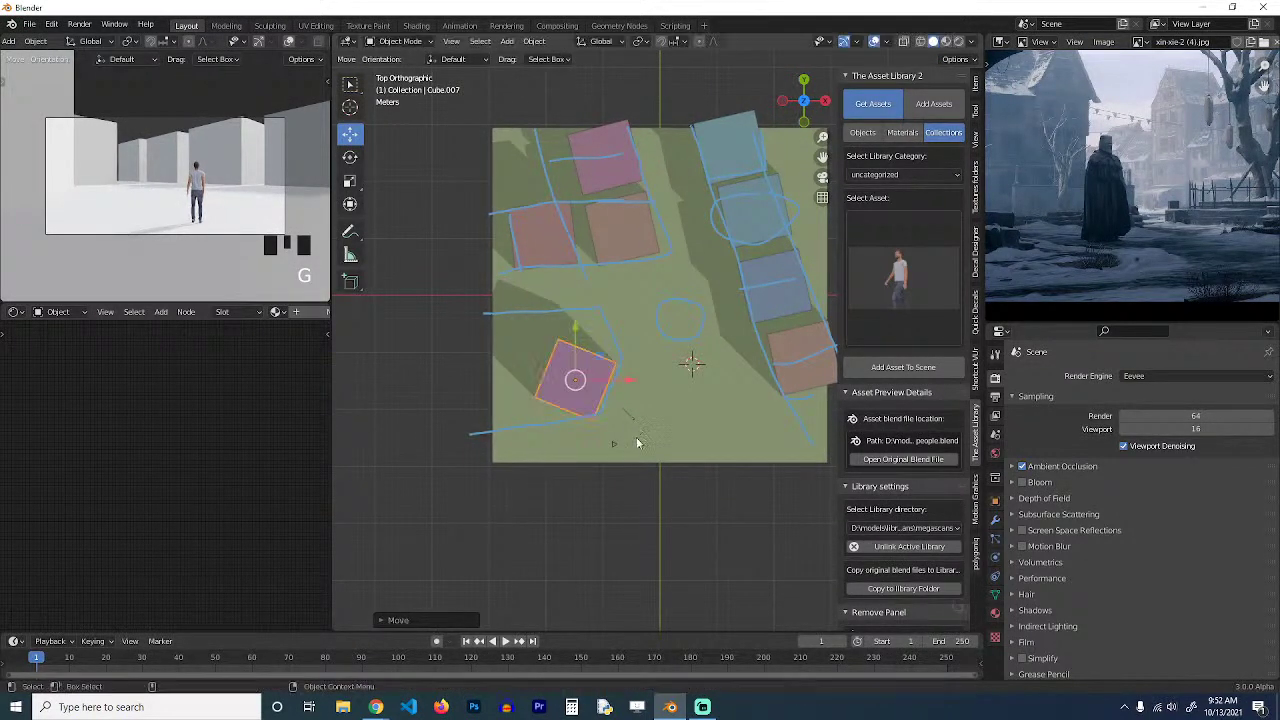
Duplicate the front-left block onto the strip behind it, rotate and position the copy, and place another copy on the adjoining outer plot.
key("shift+d")
left_click(649, 356)
key("r")
left_click(677, 317)
key("g")
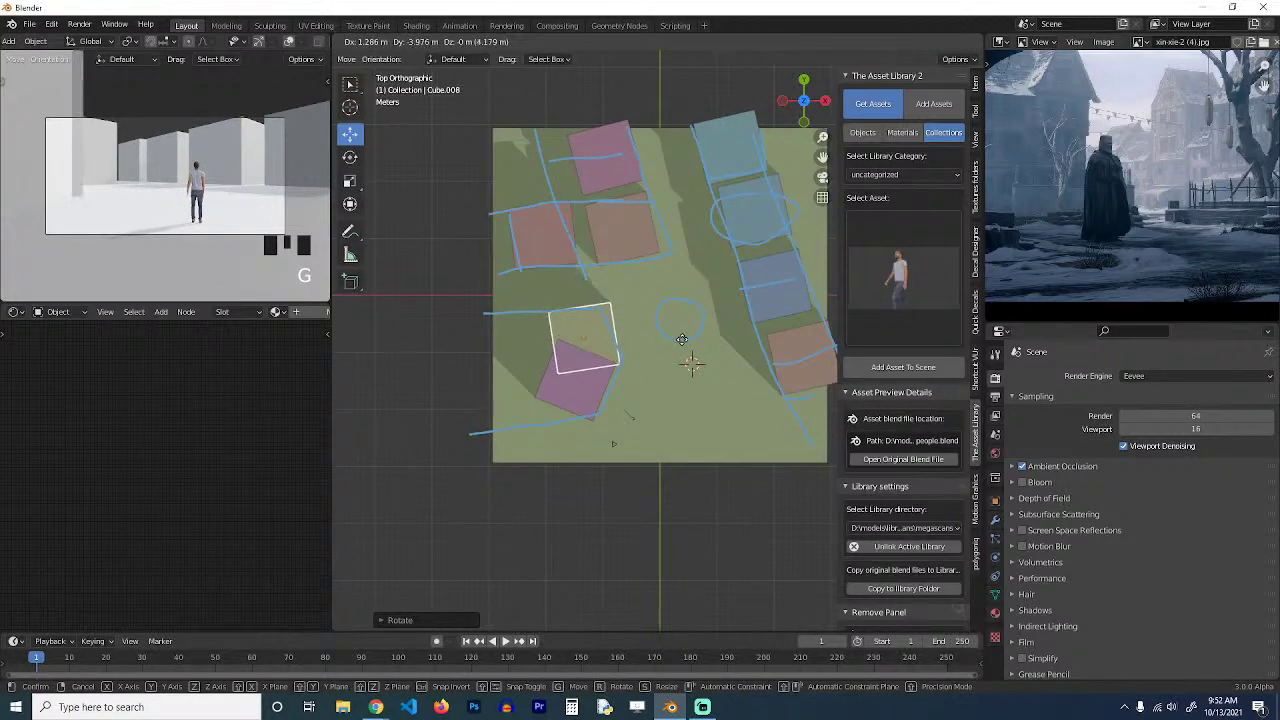
left_click(681, 339)
key("shift+d")
left_click(590, 350)
Place three duplicated blocks in a second row behind the right-hand street row, rotating the middle one to follow the row's slant.
scroll(679, 340, "down", 4)
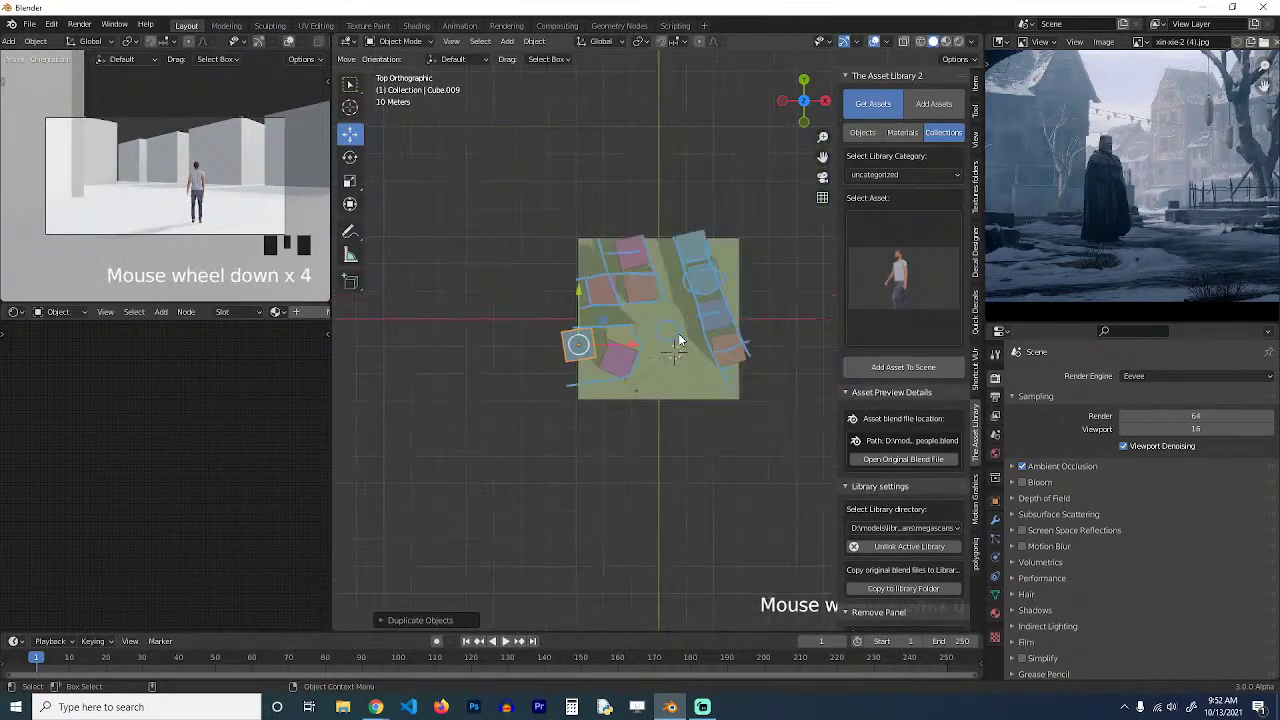
middle_click_drag(677, 340, 559, 355, "shift")
scroll(559, 355, "up", 3)
key("shift+d")
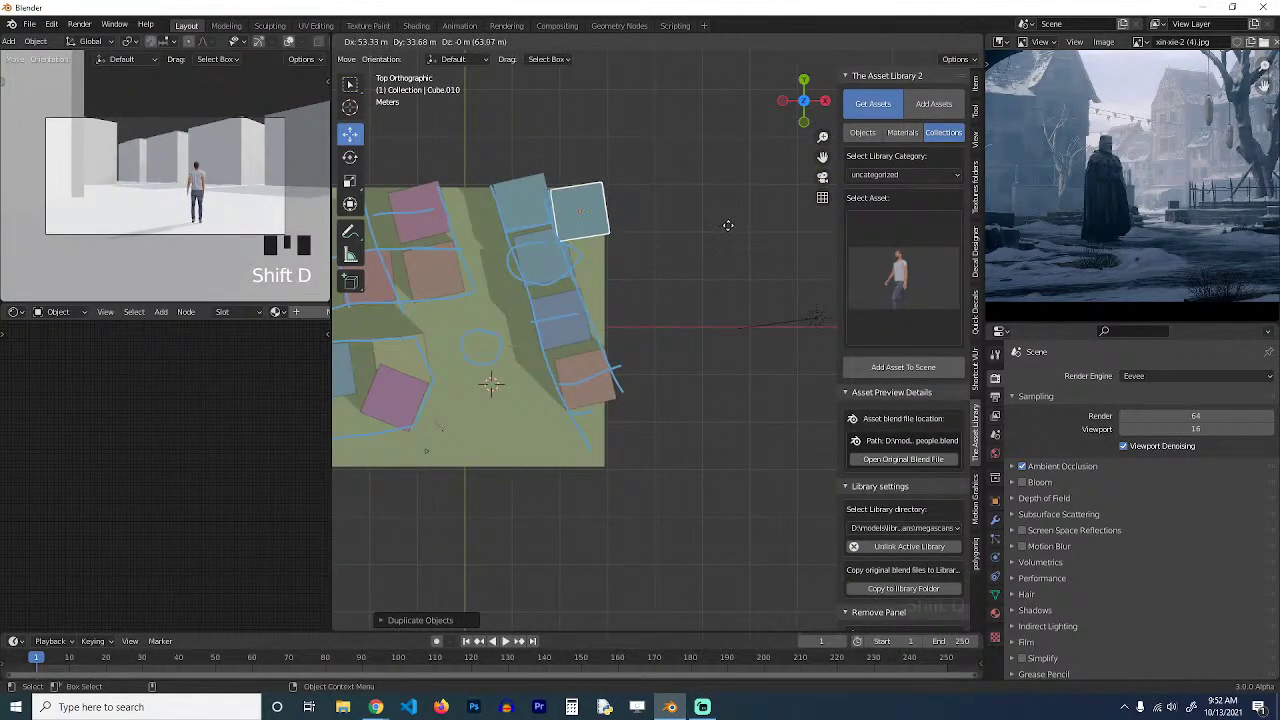
left_click(738, 230)
key("shift+d")
left_click(760, 328)
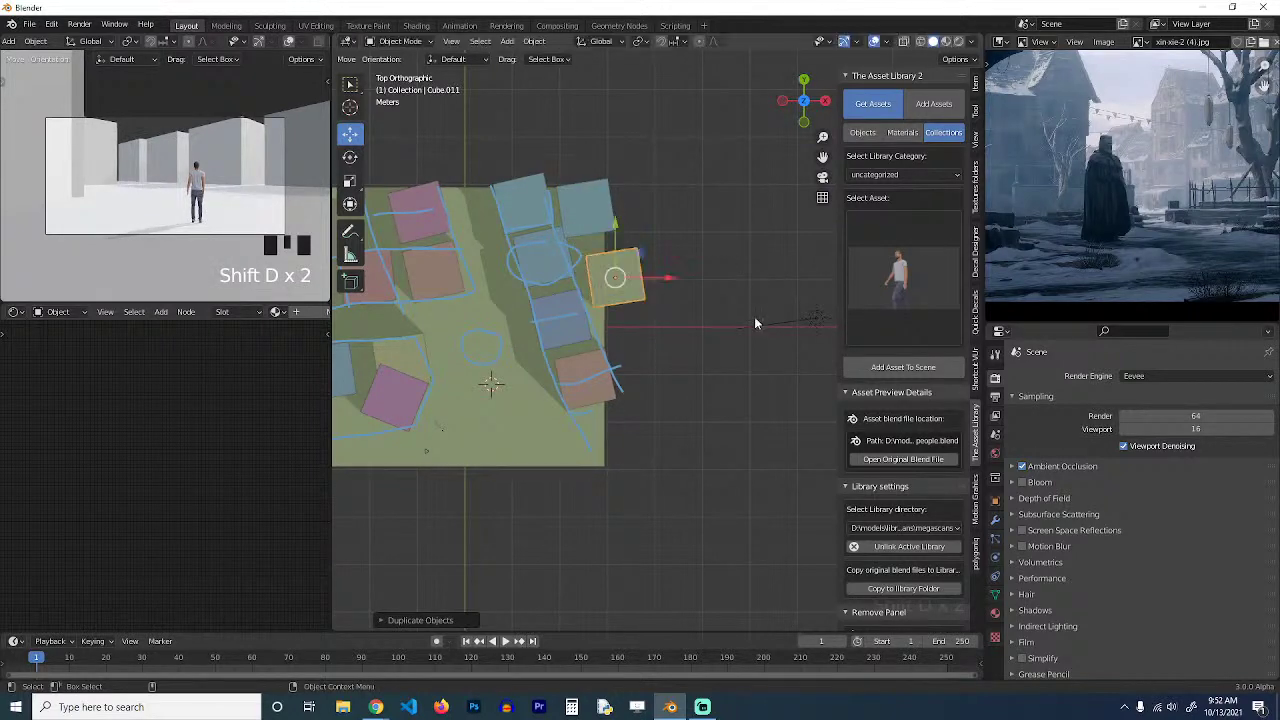
key("r")
left_click(760, 306)
key("shift+d")
left_click(758, 373)
middle_click_drag(758, 373, 748, 296)
scroll(569, 288, "down", 3)
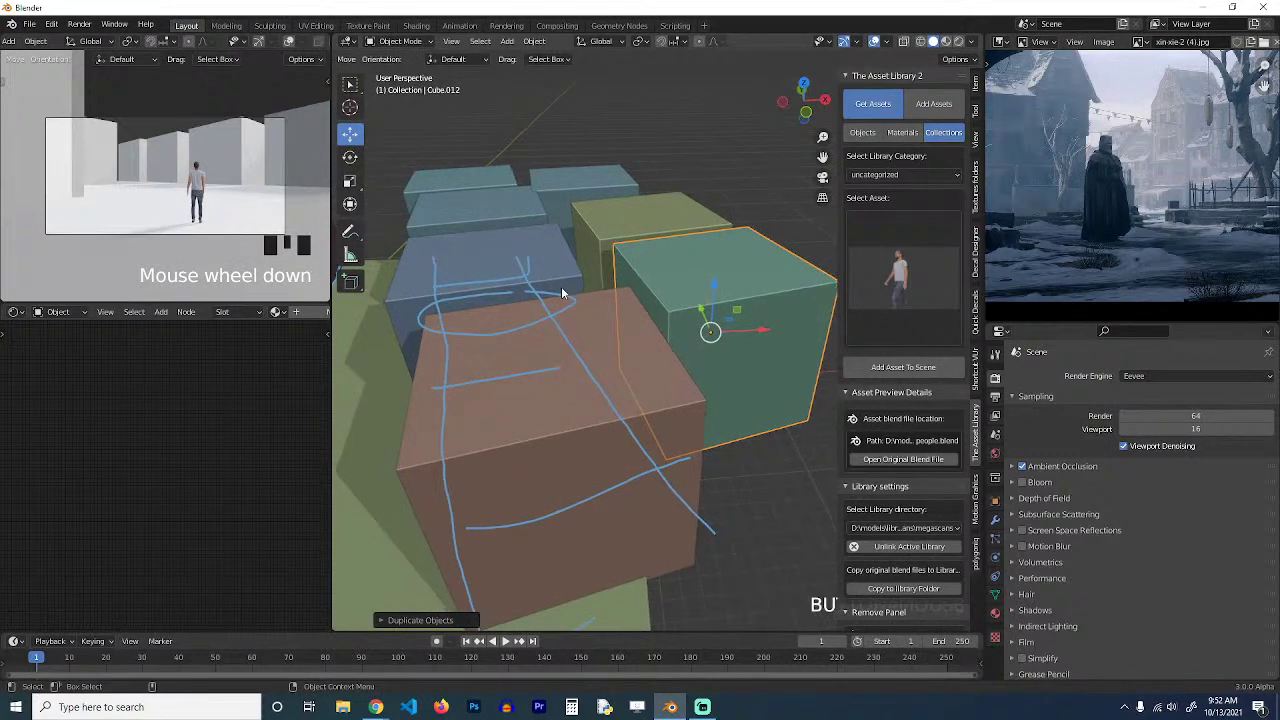
scroll(561, 286, "down", 3)
left_click(600, 300)
middle_click_drag(600, 300, 636, 300)
key("Tab")
scroll(552, 291, "down", 4)
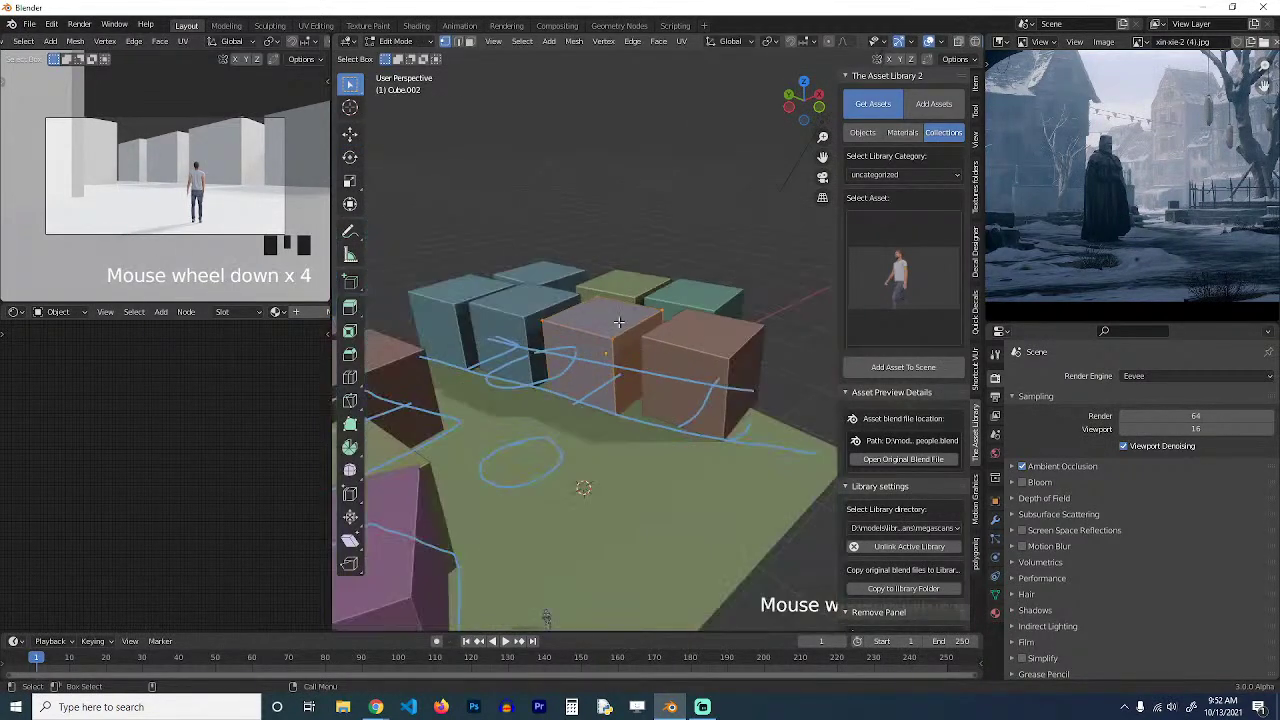
key("Tab")
Select the blocks of both right-hand rows together and edit their meshes at once in face selection.
left_click(677, 346)
left_click(592, 327, "shift")
left_click(517, 313, "shift")
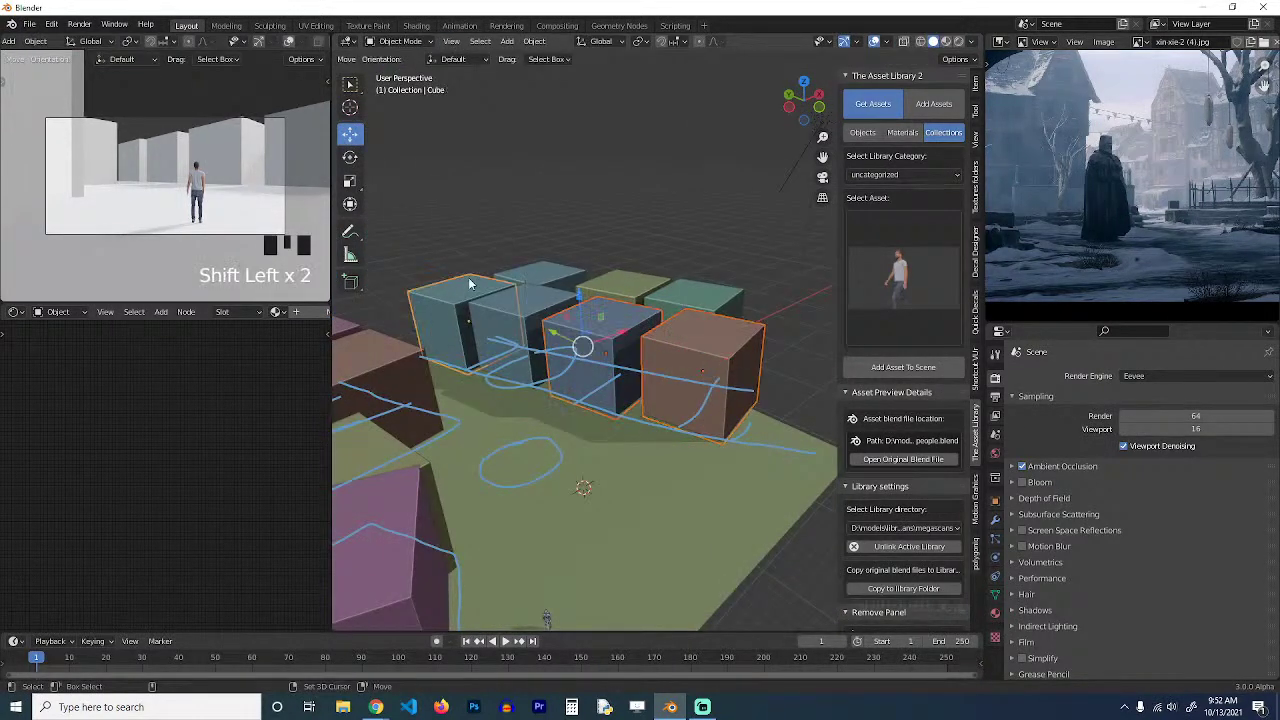
left_click(540, 274, "shift")
left_click(600, 280, "shift")
left_click(630, 285, "shift")
left_click(682, 297, "shift")
key("Tab")
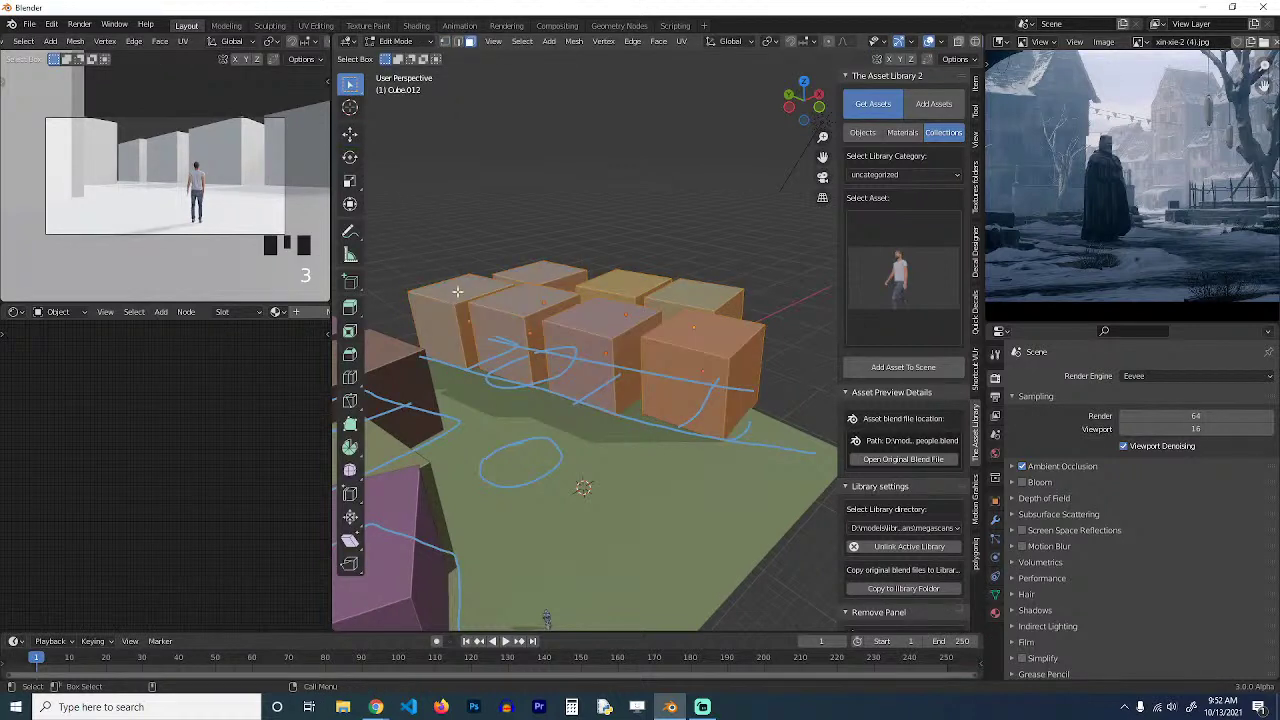
Lower the top face of the farthest street-side block along Z and raise the top face of the block beside it.
left_click(493, 272)
key("g")
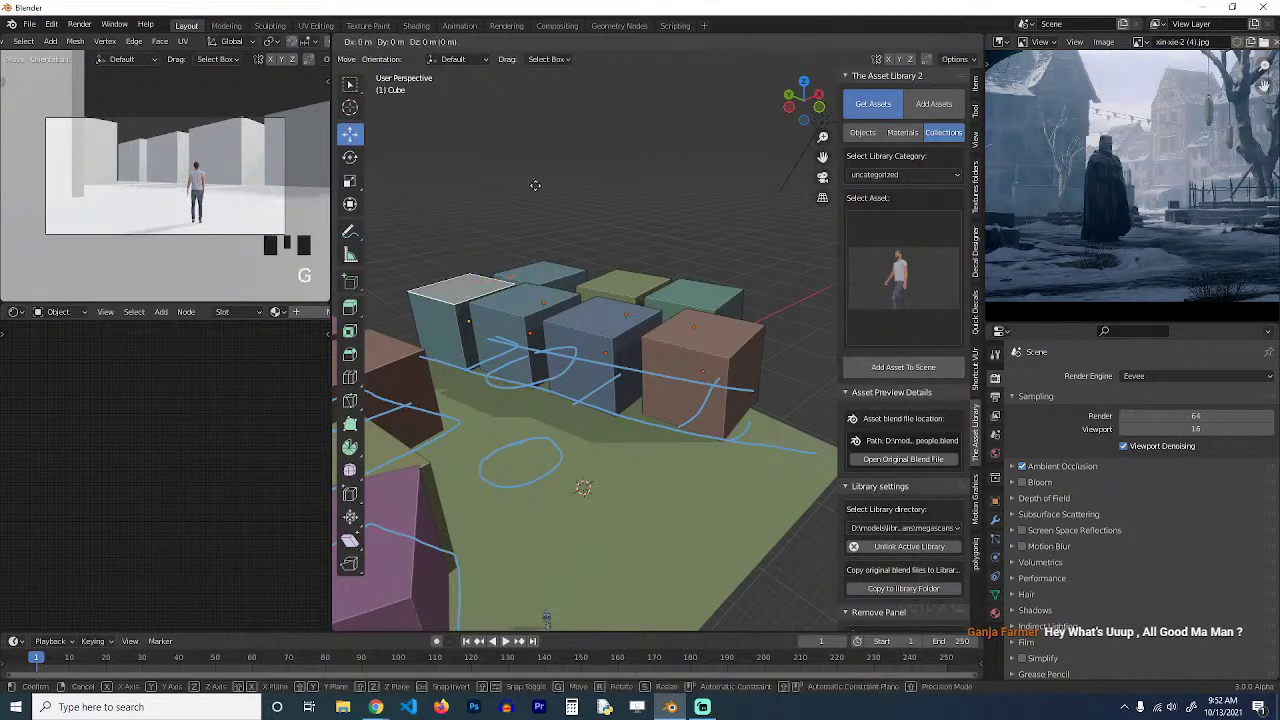
key("z")
left_click(538, 210)
left_click(538, 306)
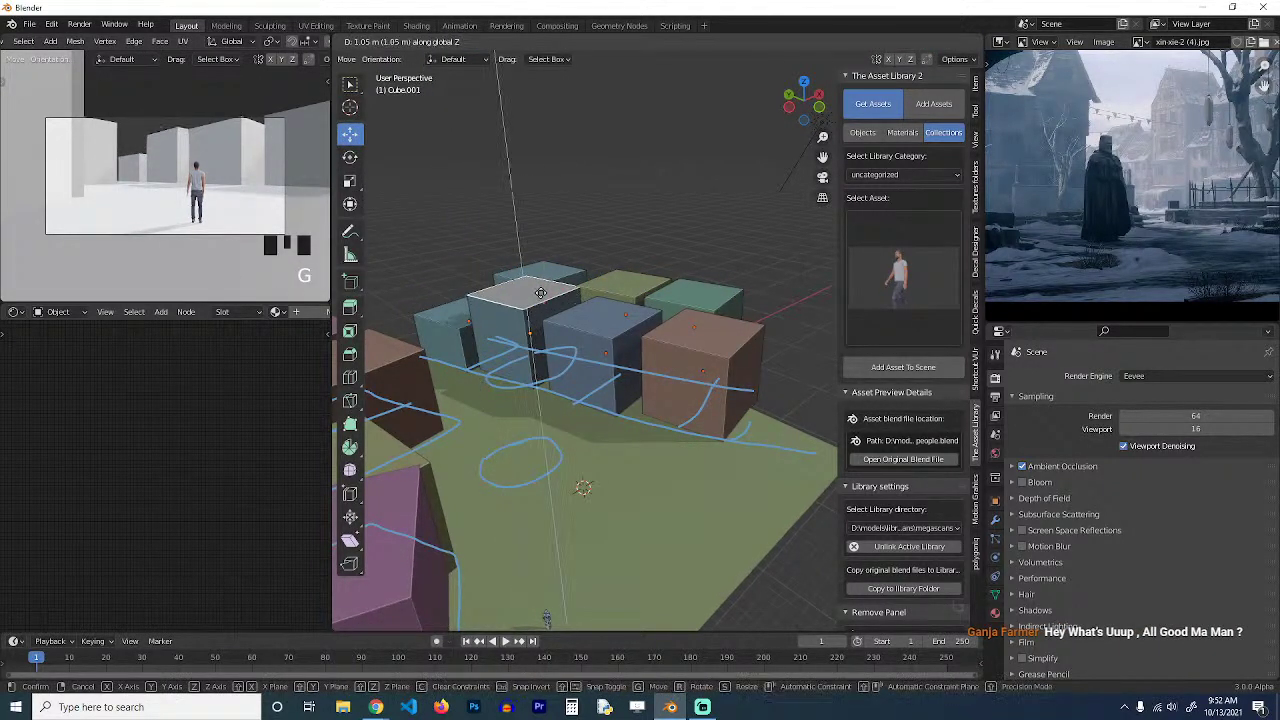
key("g")
Lower the third street-side block's top face slightly along Z and raise the nearest block's top face slightly.
left_click(602, 323)
key("g")
key("z")
left_click(603, 326)
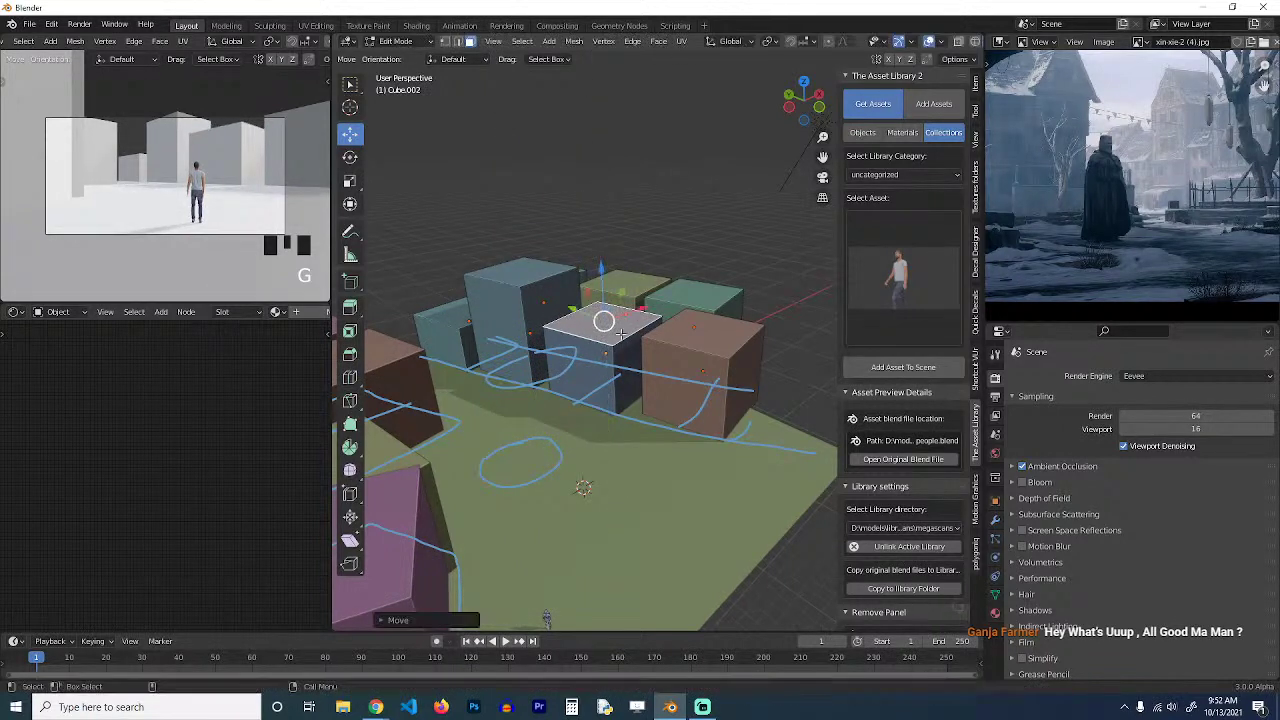
left_click(714, 341)
key("g")
key("z")
left_click(715, 346)
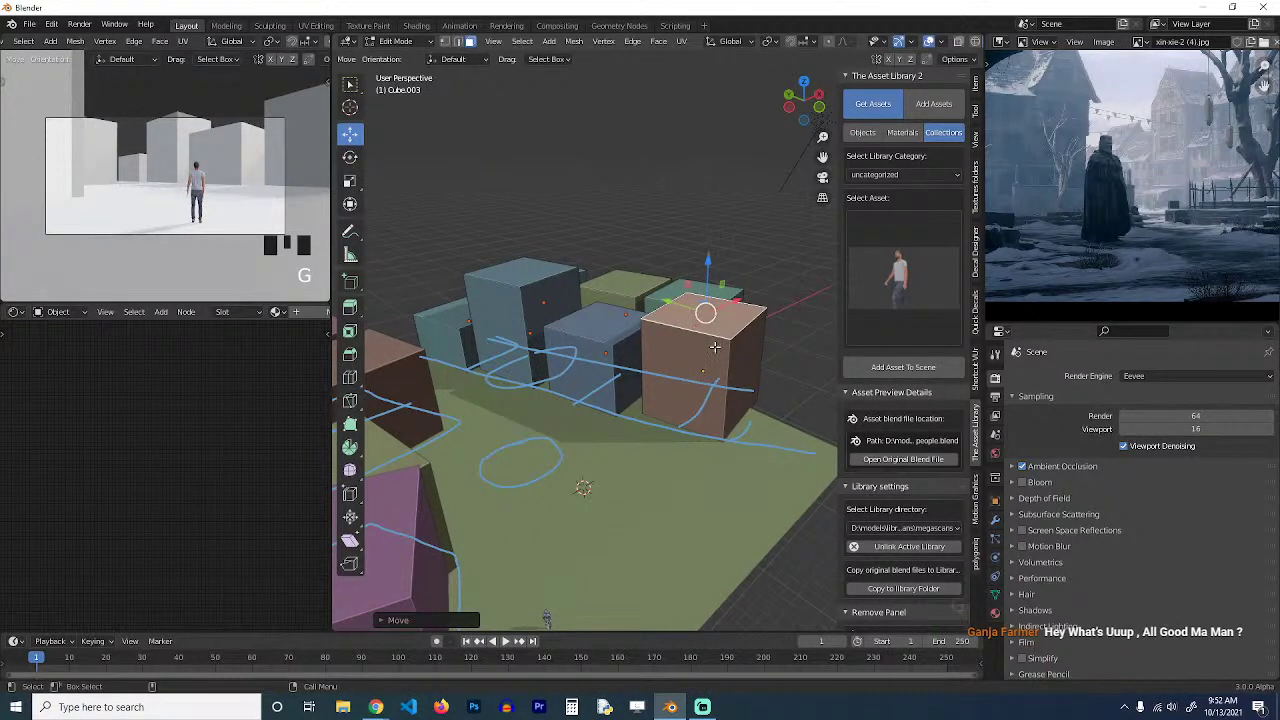
Extend the nearest street-side block toward the camera by pulling its side face along Y, and finish the mesh editing.
middle_click_drag(723, 349, 673, 336, "shift")
scroll(677, 342, "up", 2)
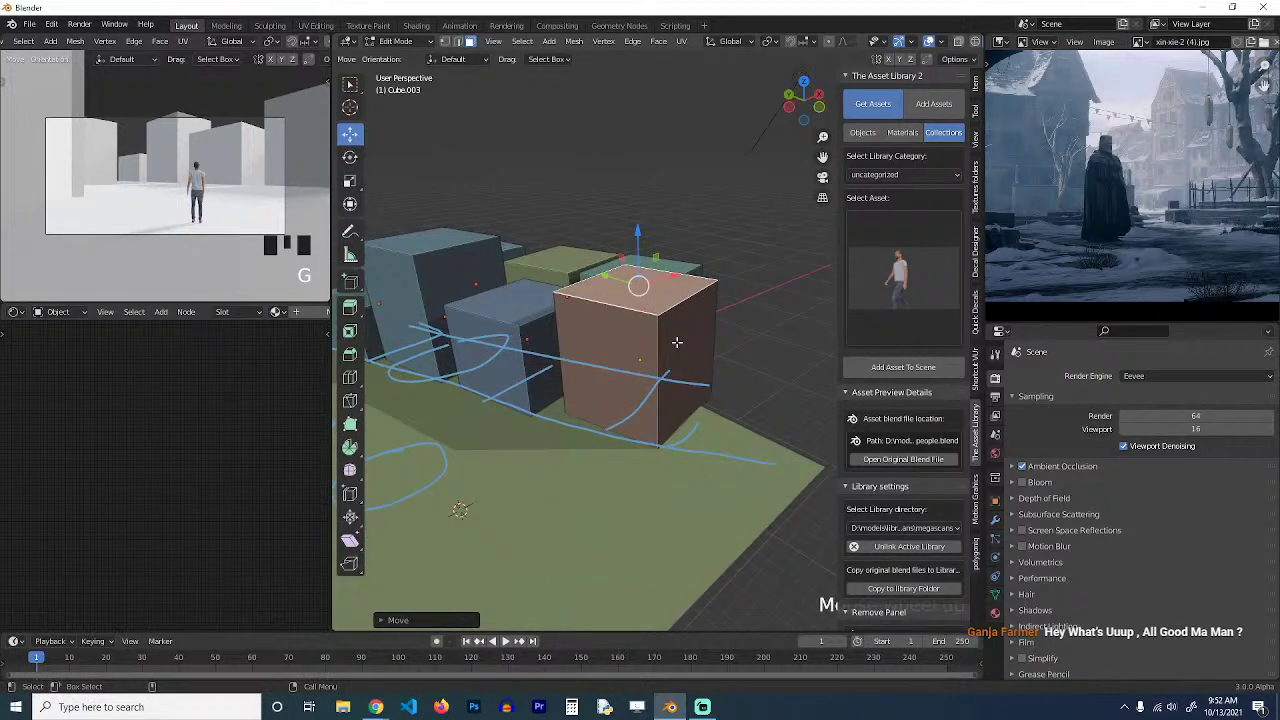
left_click(670, 332)
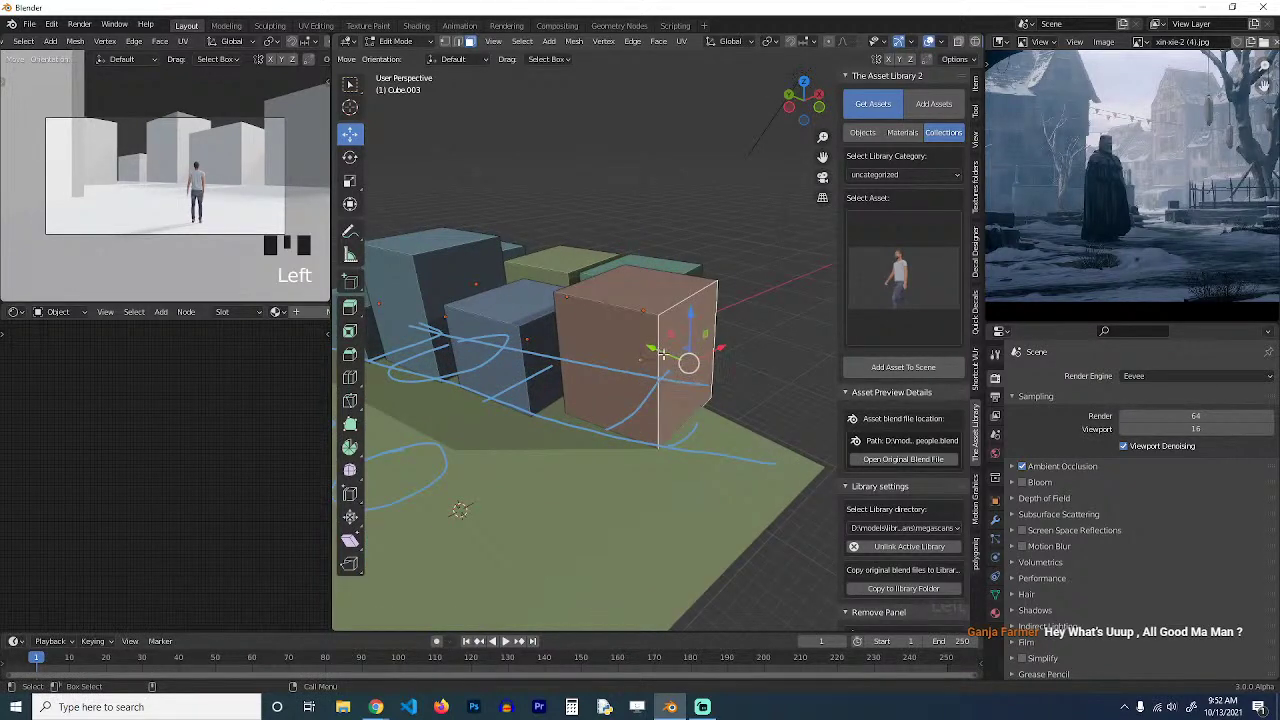
left_click_drag(663, 354, 685, 362)
key("Tab")
Scale the ground plane up uniformly so it reaches well beyond all the building blocks.
scroll(680, 369, "down", 4)
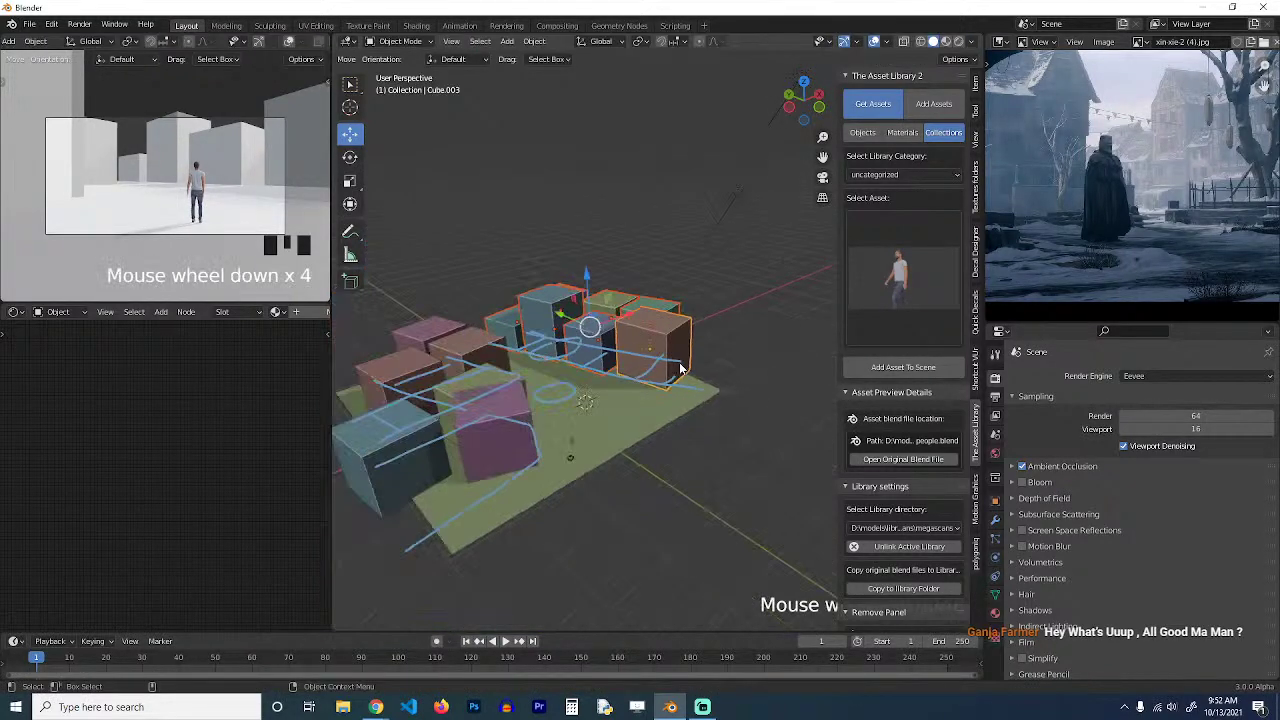
left_click(571, 457)
left_click(572, 460)
left_click(608, 456)
key("s")
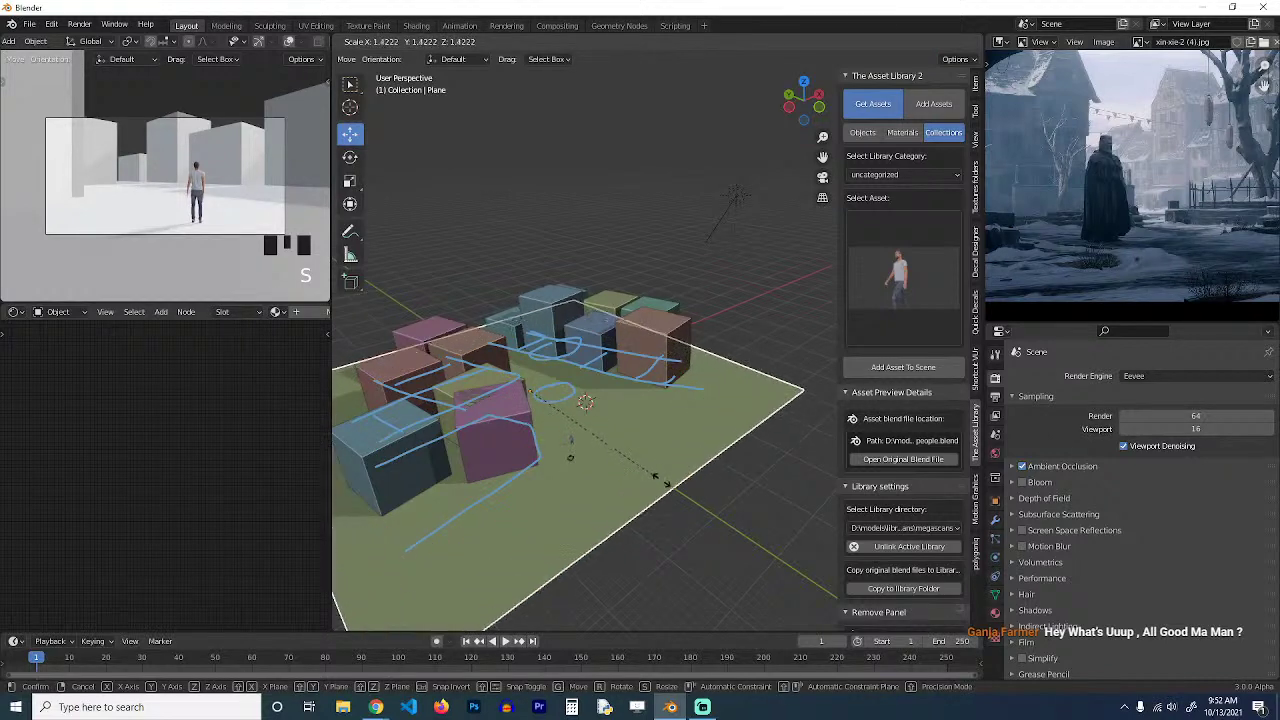
left_click(638, 484)
Move the camera farther back from the scale figure, working in top view.
left_click(575, 458)
key("KP_7")
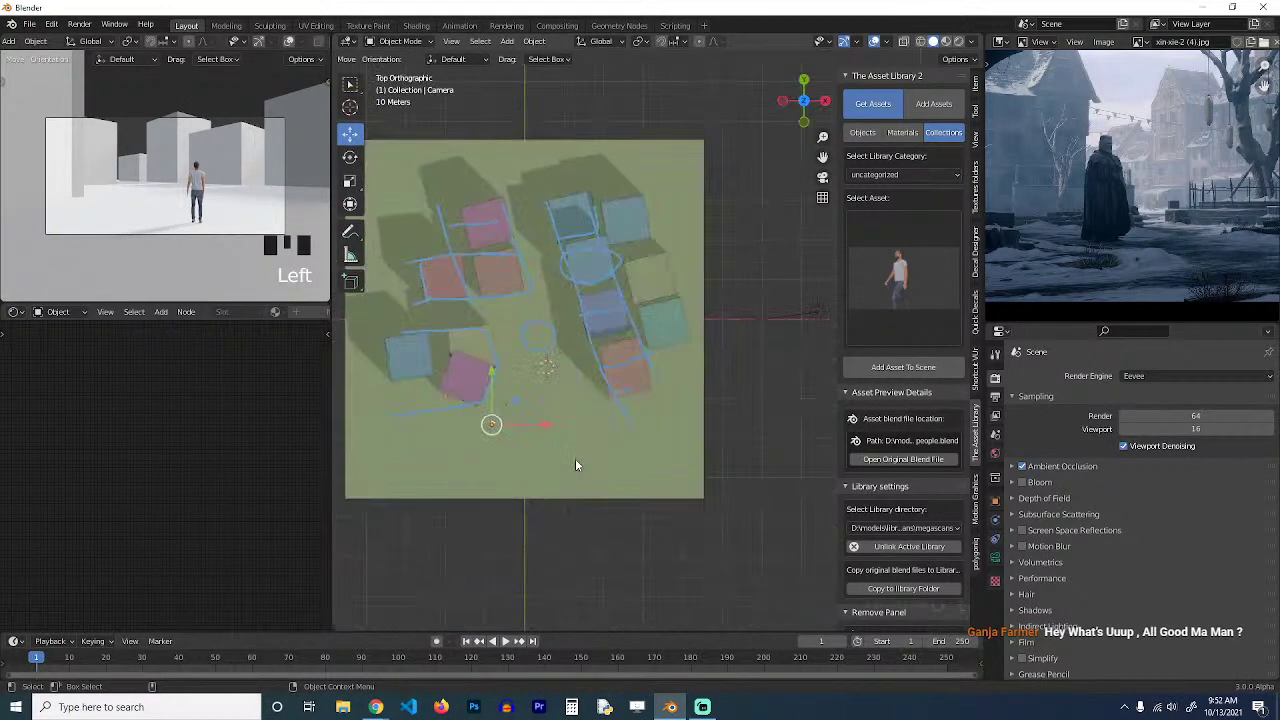
key("g")
left_click(579, 480)
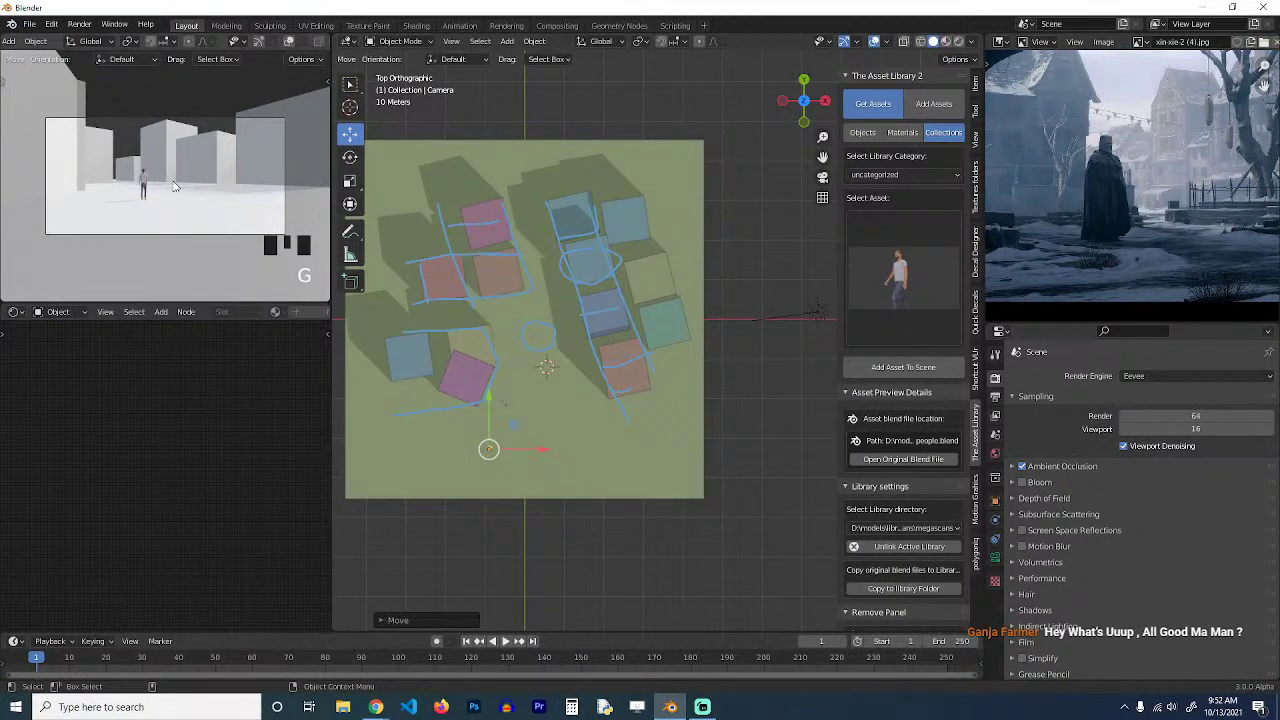
Lower the camera toward the ground and tilt it slightly upward with a trackball rotation.
key("g")
left_click(171, 215)
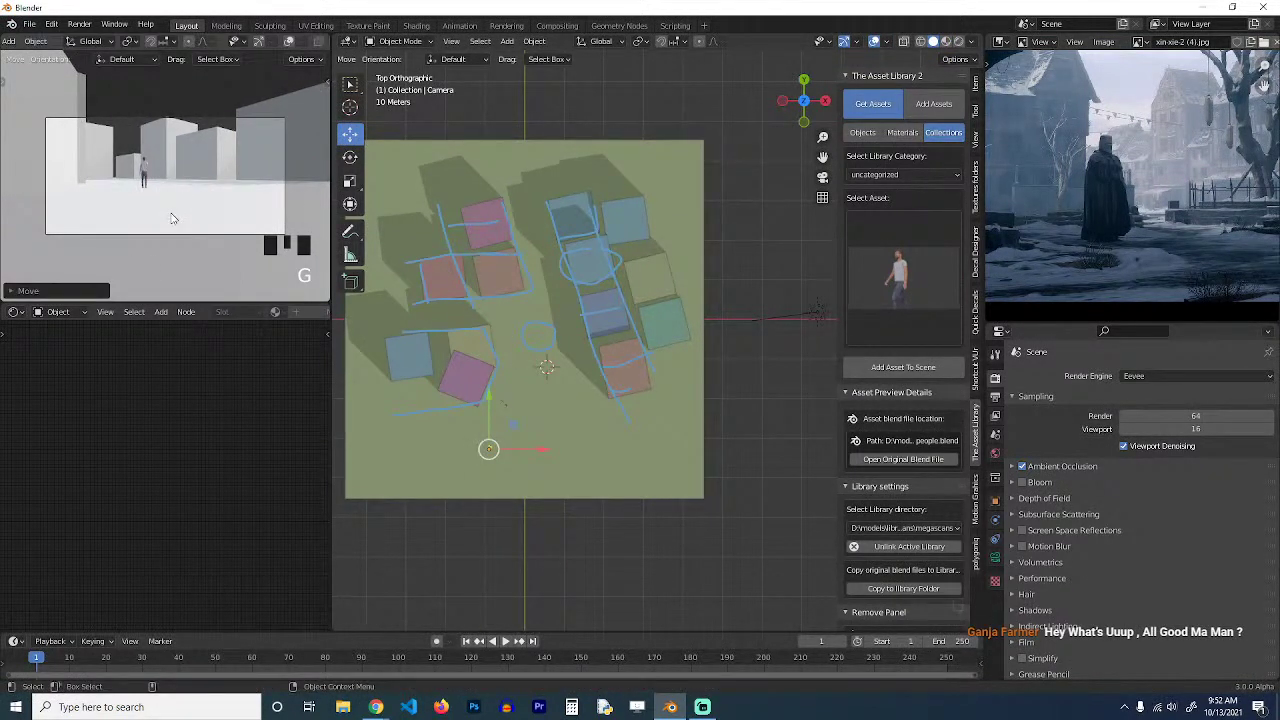
key("r")
key("r")
left_click(176, 228)
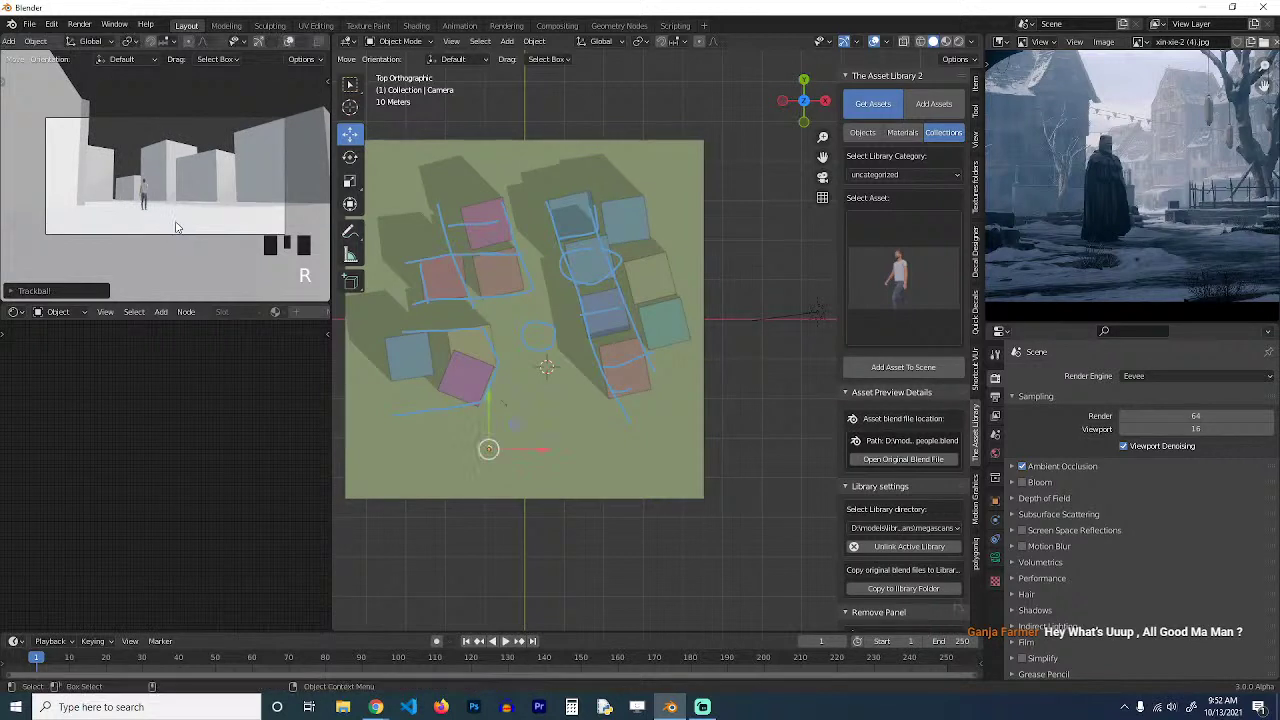
Rotate the scene light toward the near end of the street, move it over the left-hand blocks, and fine-tune its rotation.
left_click(816, 311)
middle_click_drag(743, 313, 692, 298, "shift")
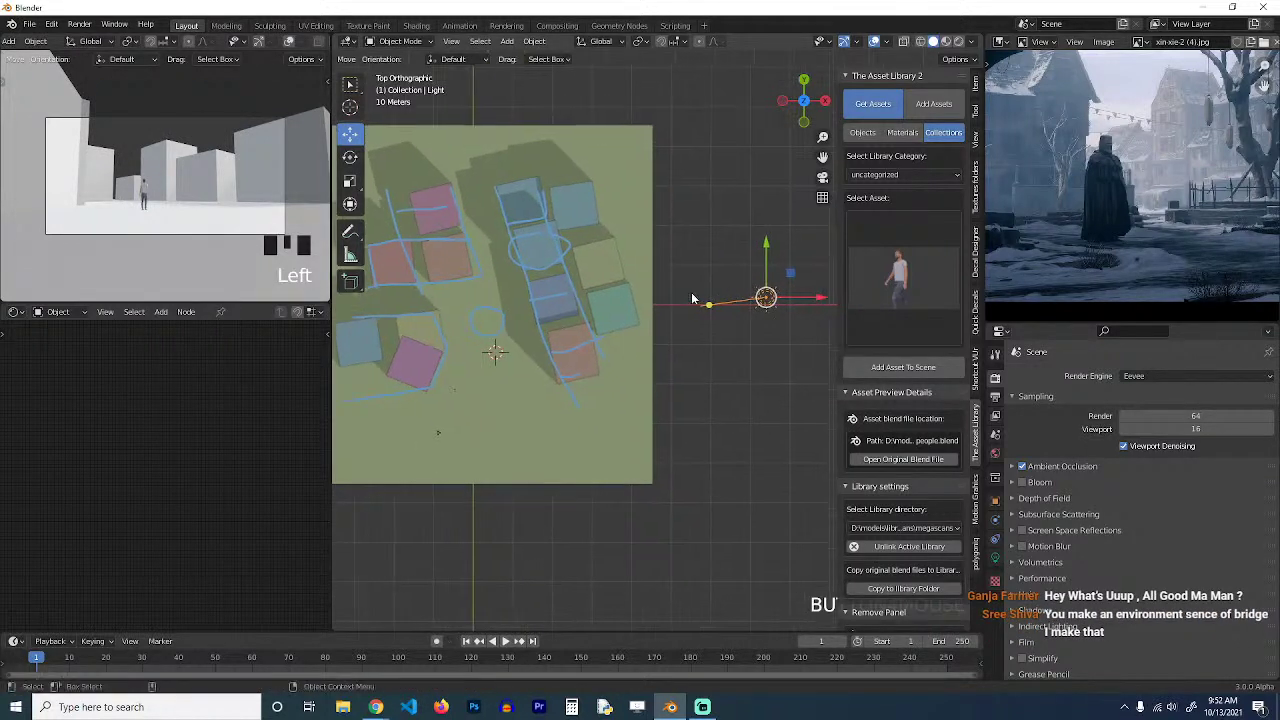
scroll(692, 298, "down", 2)
key("r")
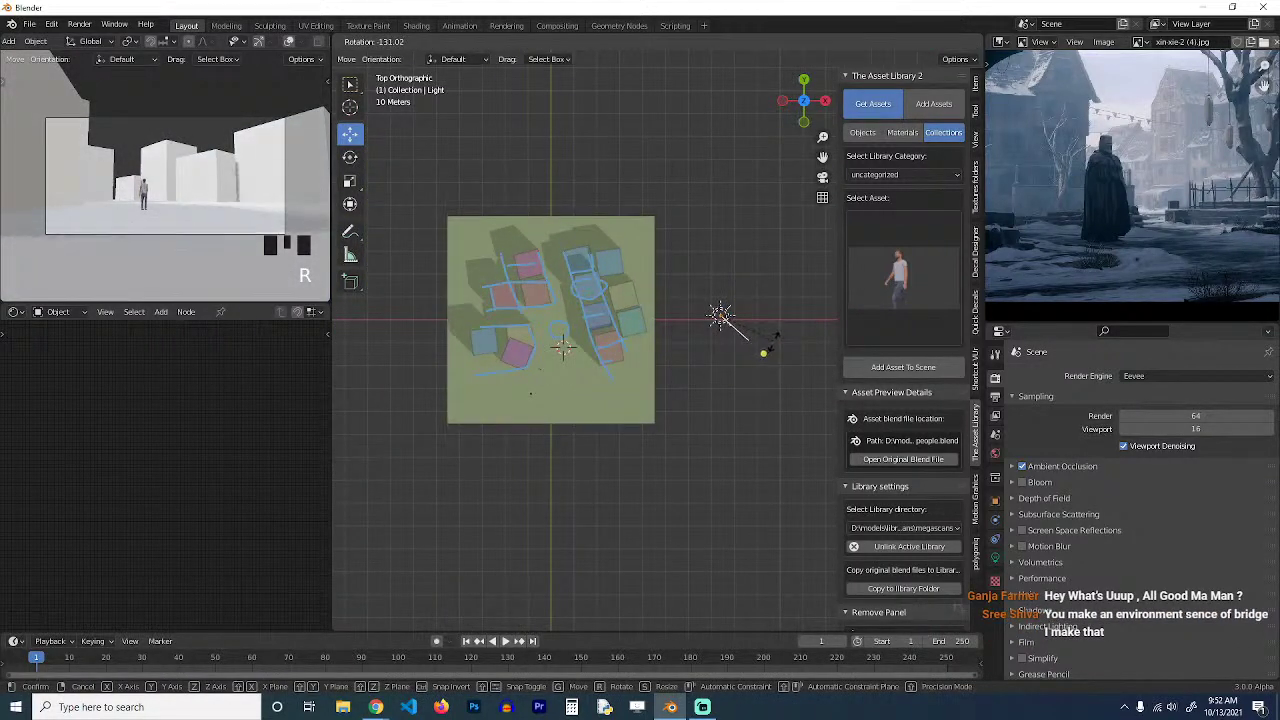
left_click(752, 352)
key("g")
left_click(533, 350)
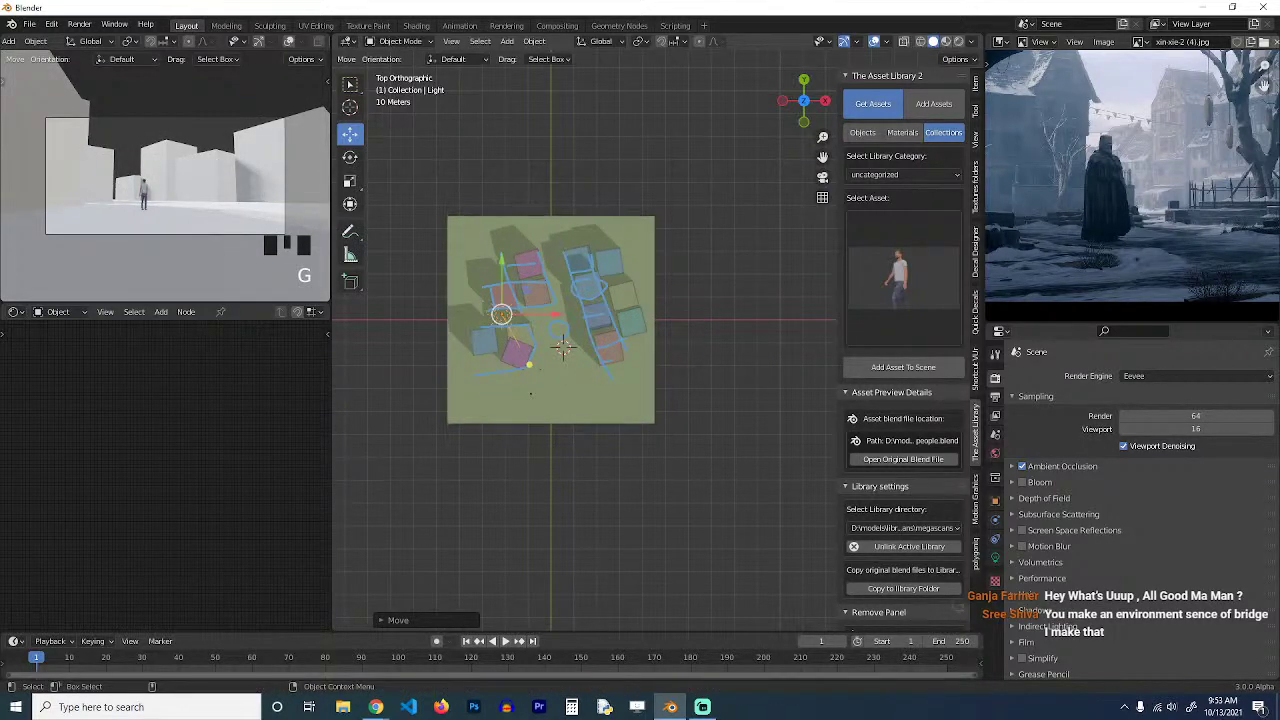
key("r")
left_click(560, 340)
Raise the top face of the second-farthest street-side block on the right to turn it into a tall building.
middle_click_drag(580, 352, 700, 232)
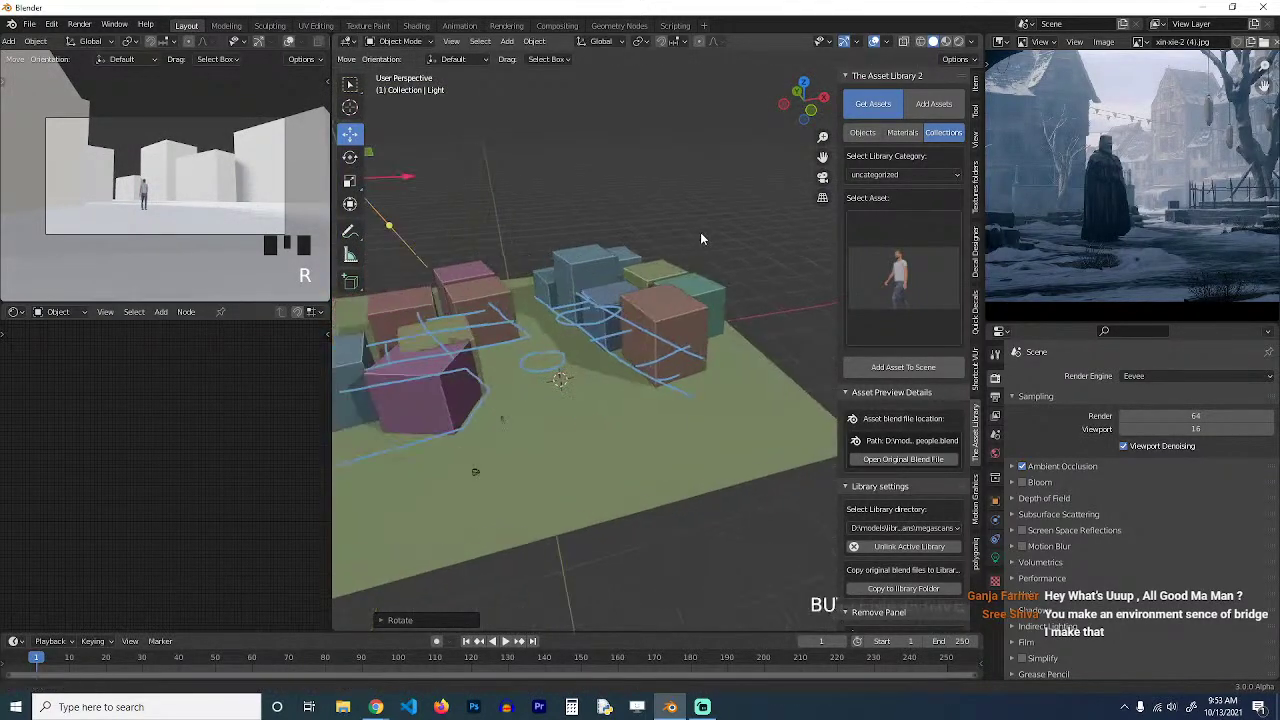
key("KP_7")
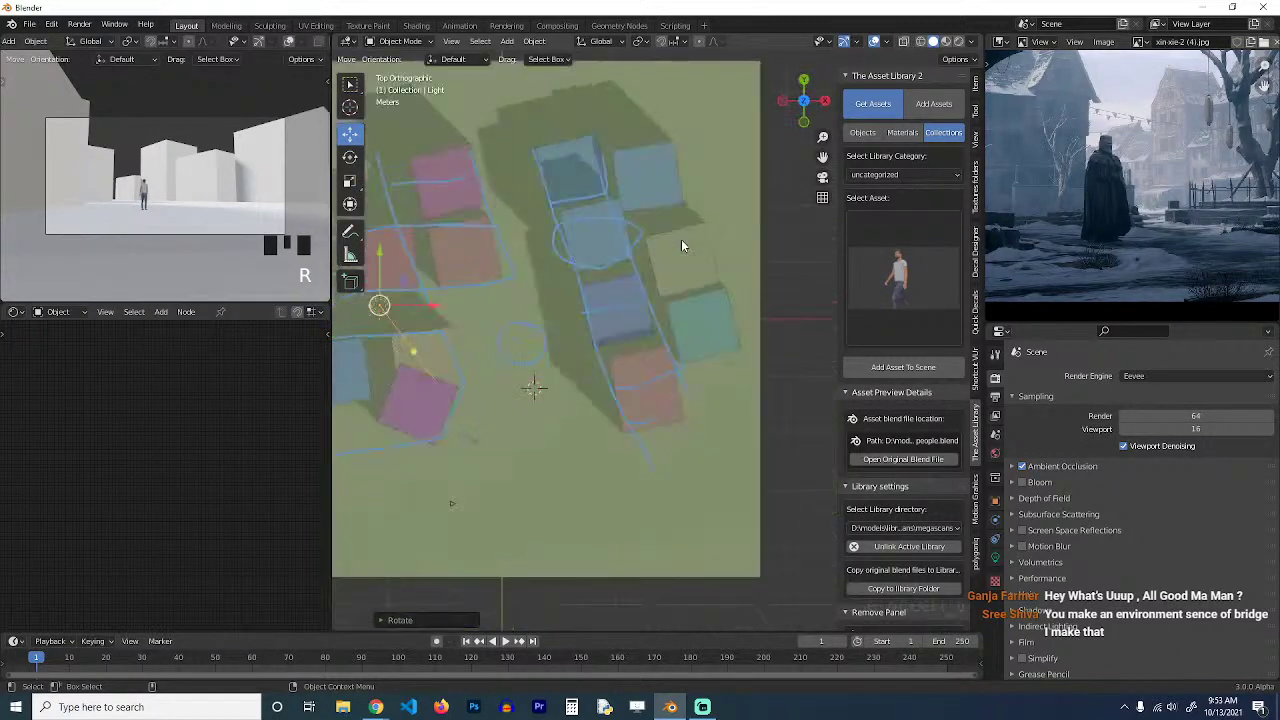
middle_click_drag(620, 258, 625, 290, "shift")
scroll(625, 290, "up", 1)
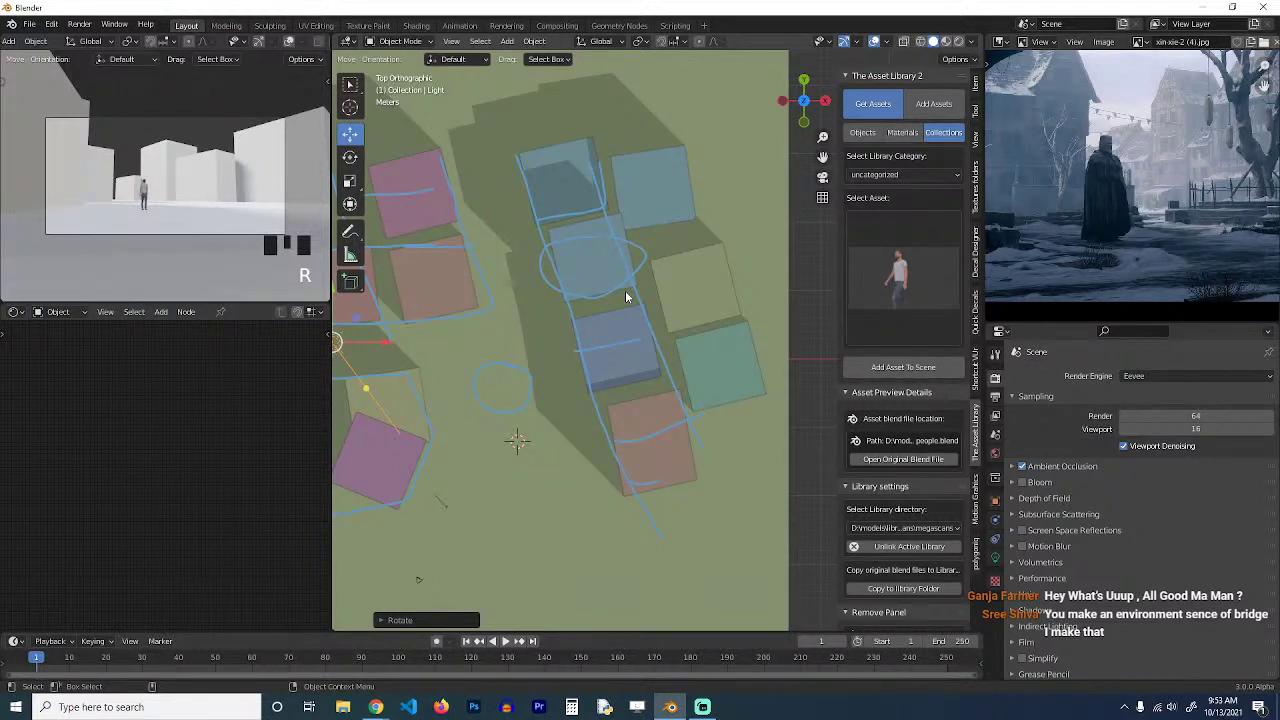
left_click(624, 297)
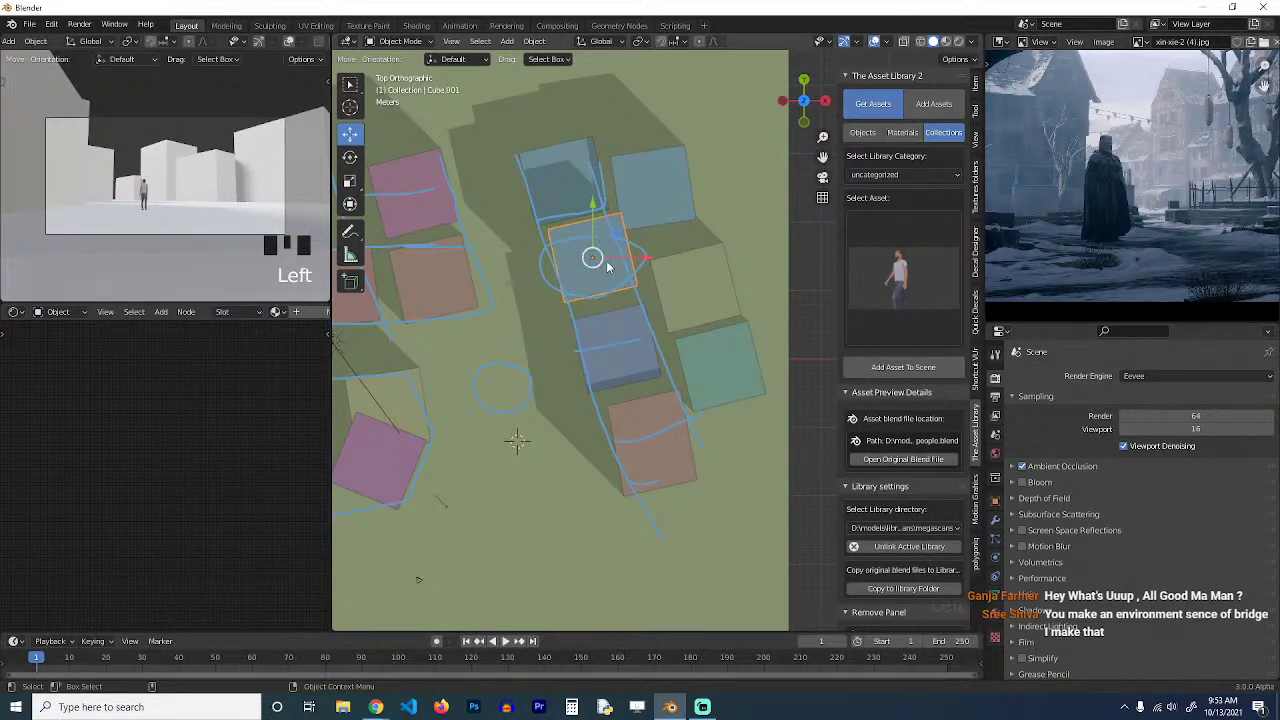
middle_click_drag(822, 244, 978, 170)
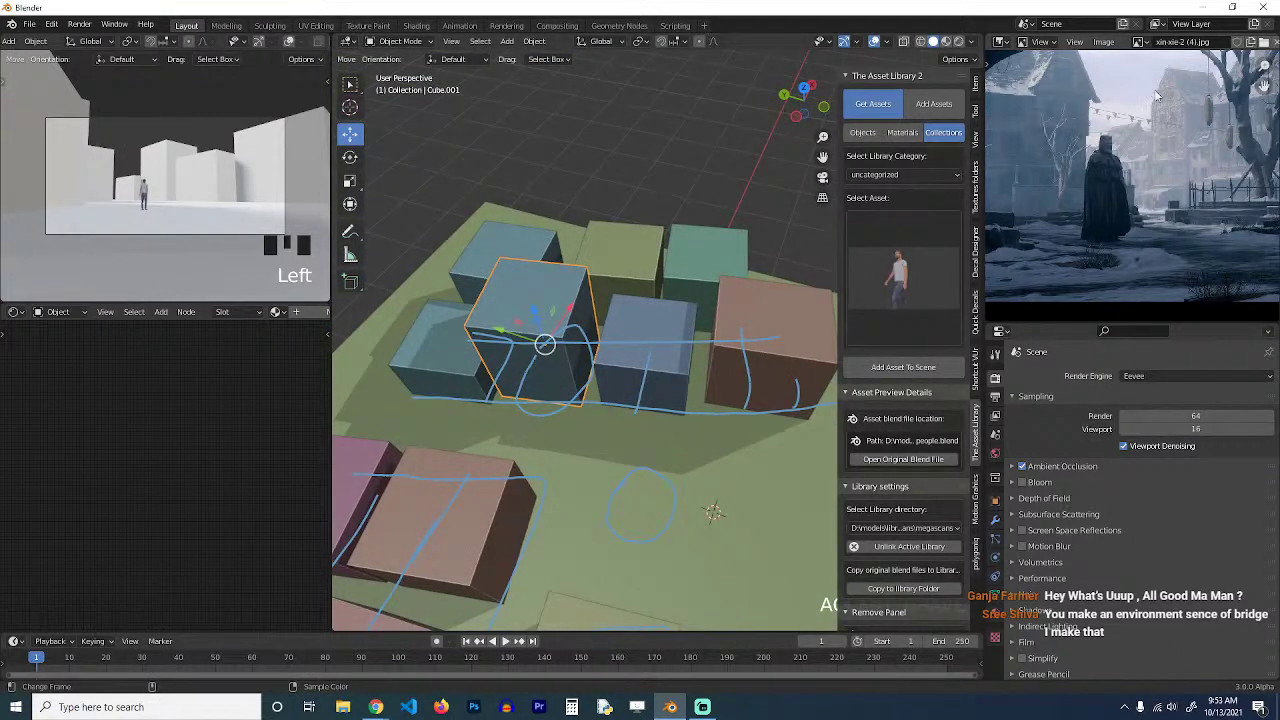
middle_click_drag(793, 259, 522, 210)
key("Tab")
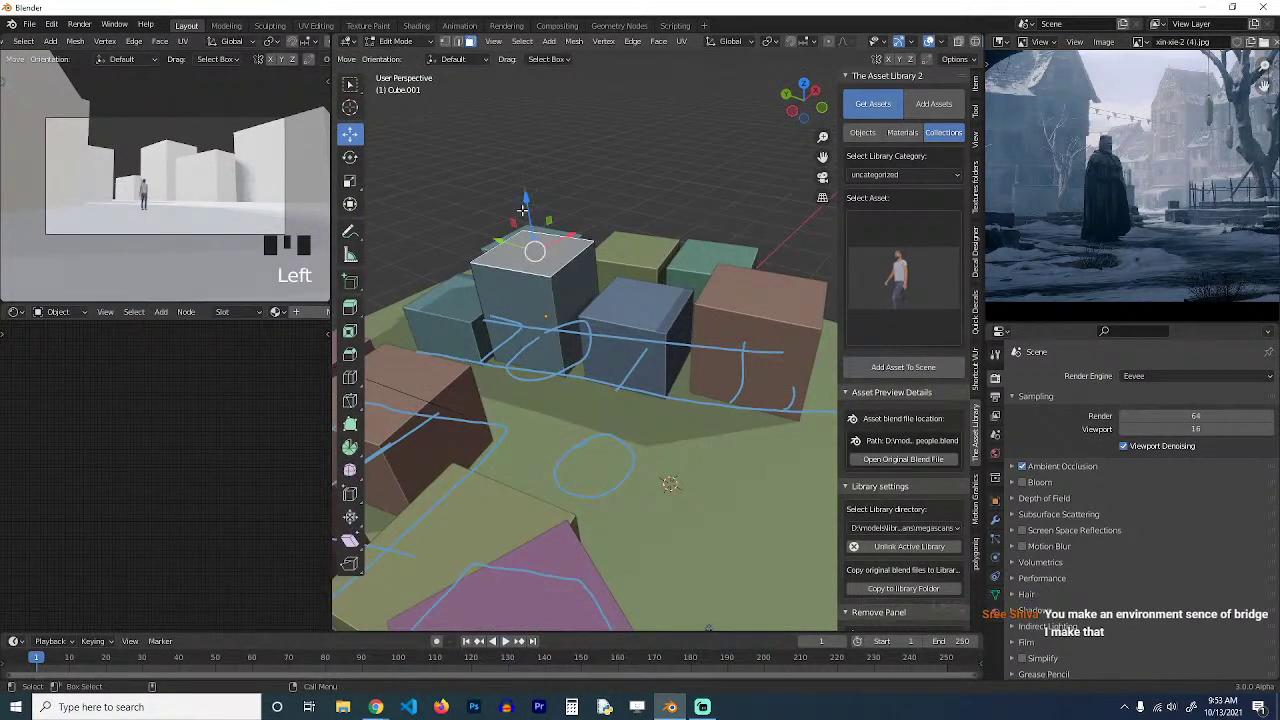
left_click_drag(524, 205, 526, 152)
key("Tab")
Tilt the camera further upward about X and adjust its position along Z.
key("grave")
scroll(575, 321, "down", 5)
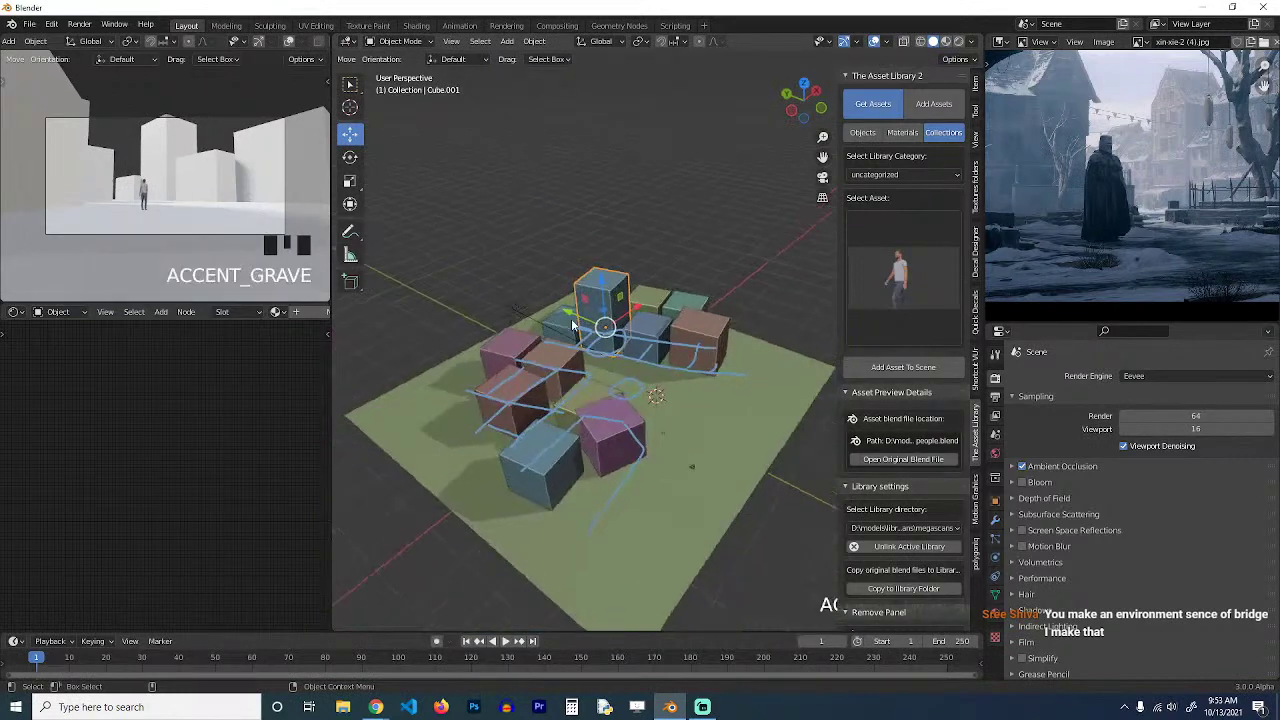
left_click(285, 243)
key("r")
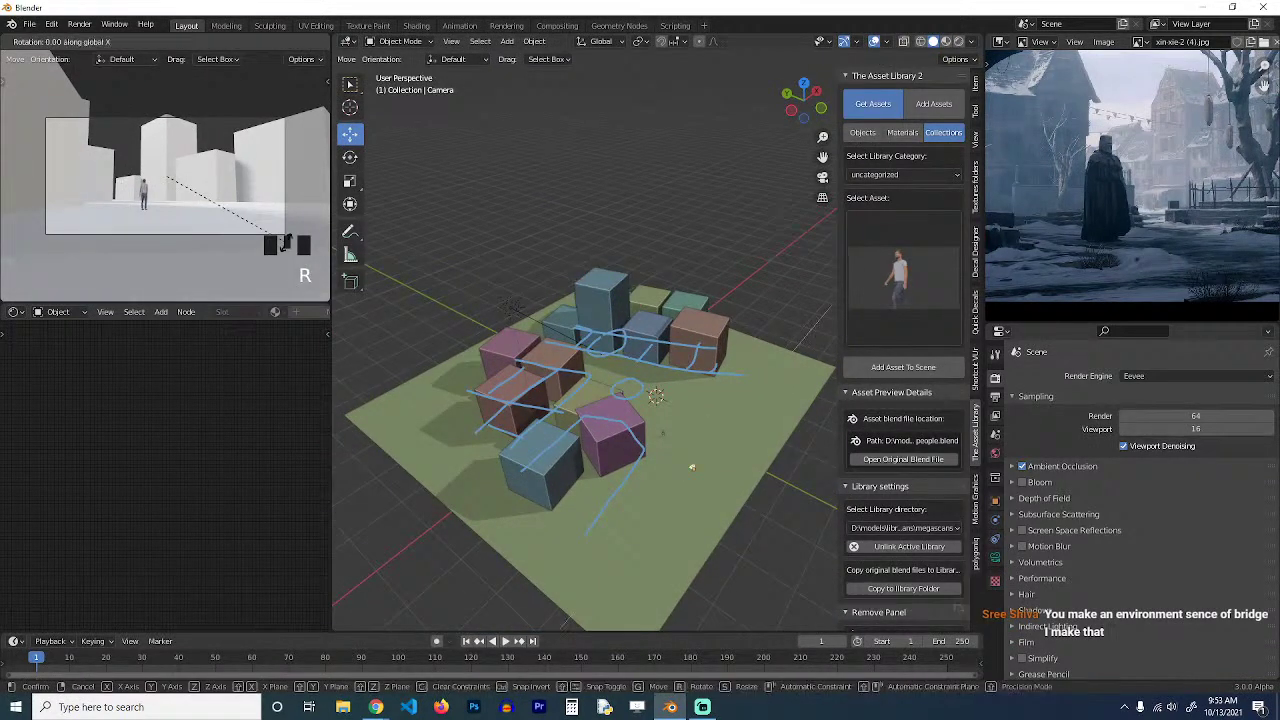
left_click(240, 197)
key("g")
key("z")
key("z")
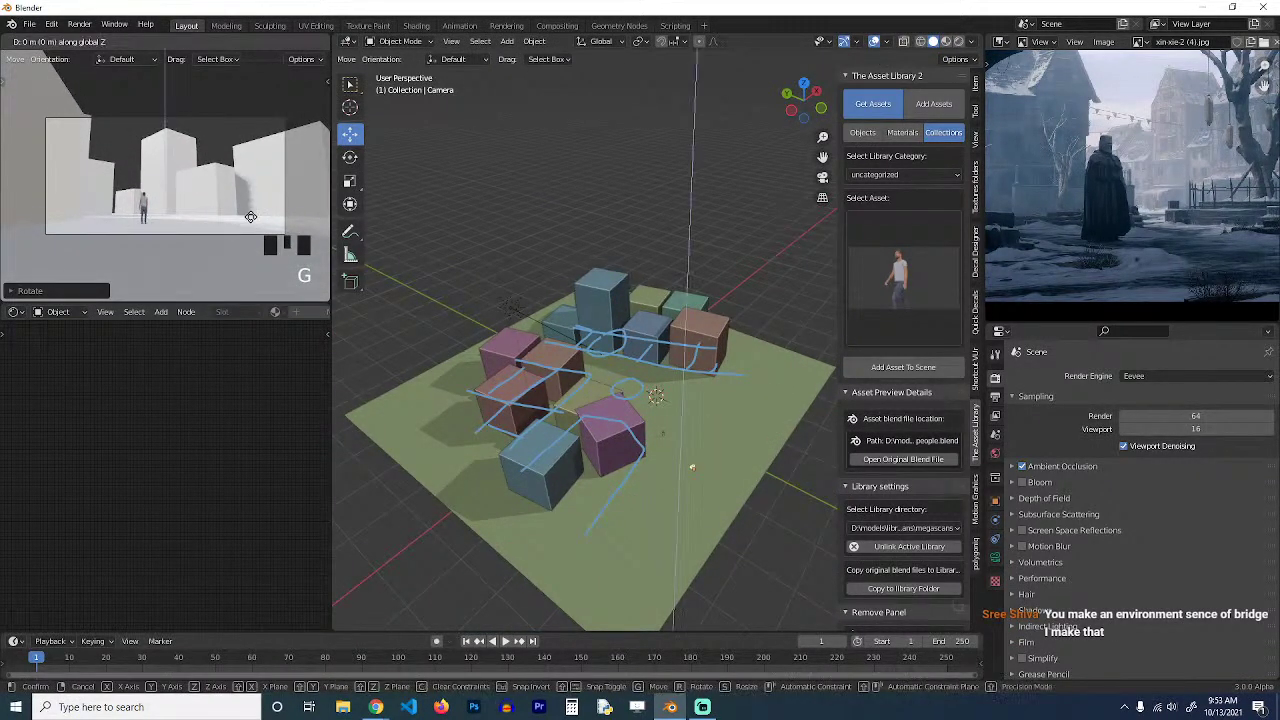
left_click(230, 206)
Add a centred vertical loop cut through the tall block and raise its top edge along Z to form a gable roof.
scroll(603, 296, "up", 3)
left_click(592, 266)
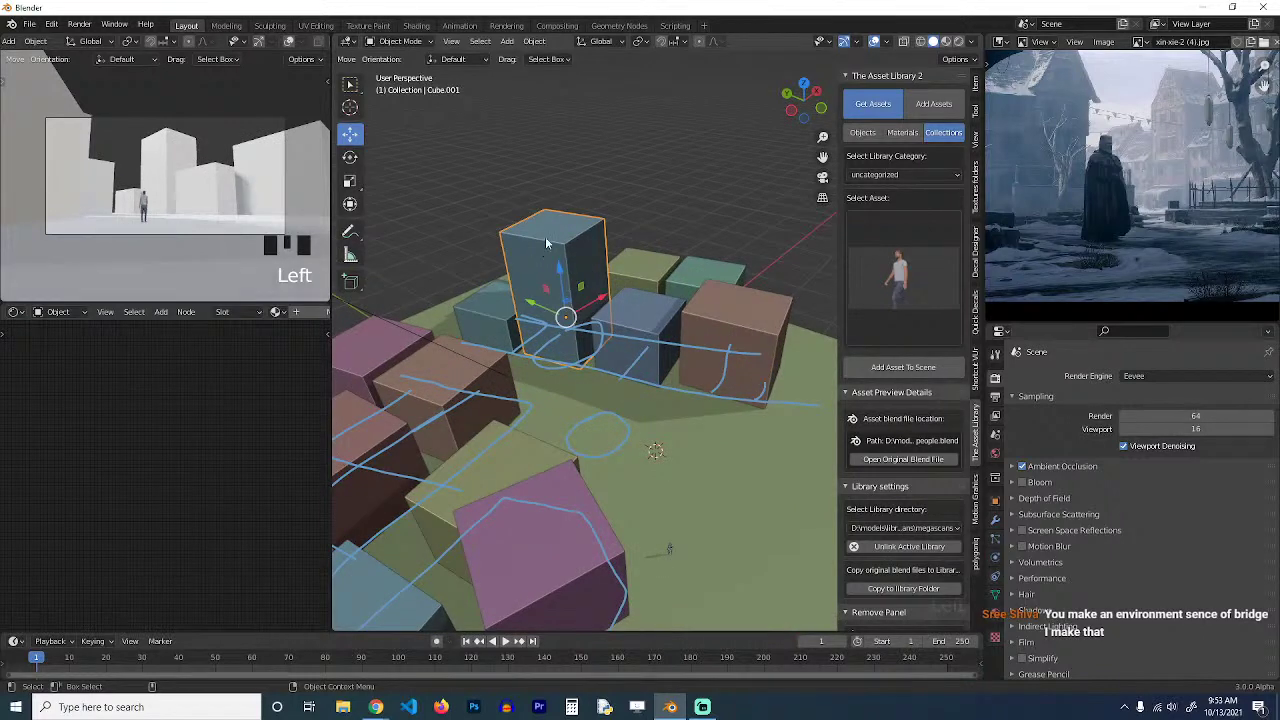
key("Tab")
key("ctrl+r")
left_click(556, 212)
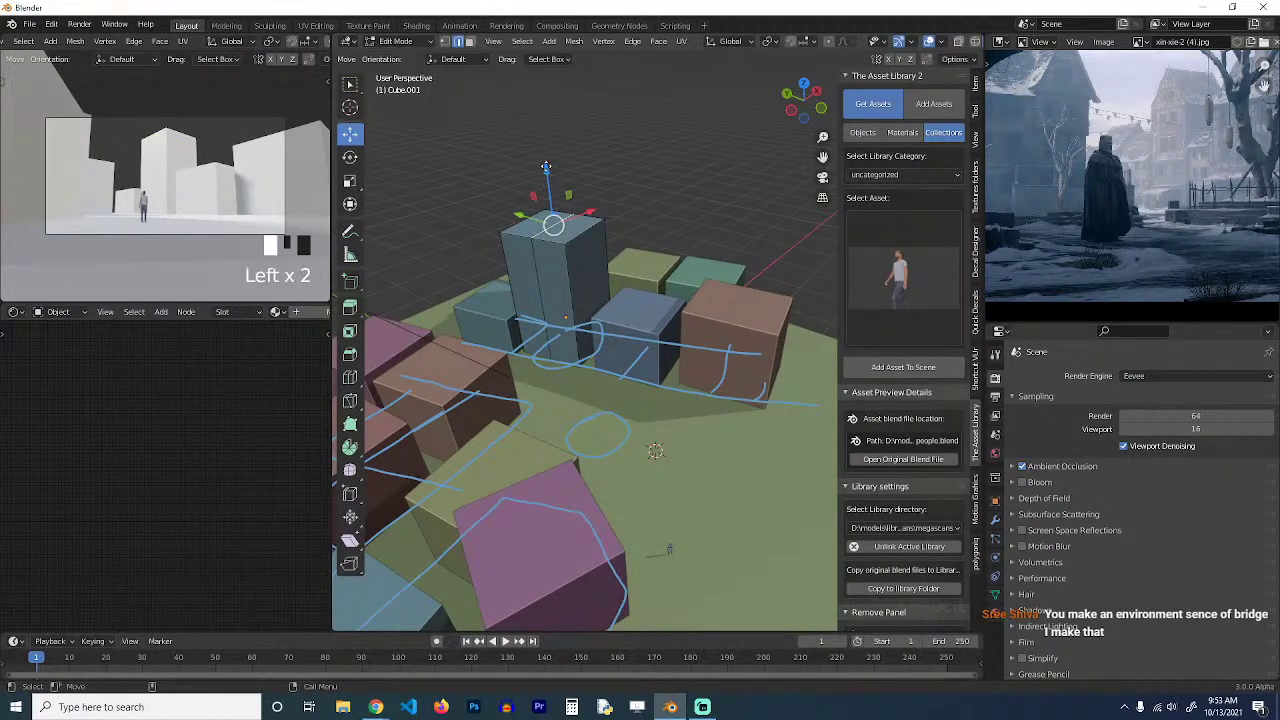
left_click_drag(546, 167, 549, 147)
key("Tab")
key("grave")
scroll(631, 277, "up", 4)
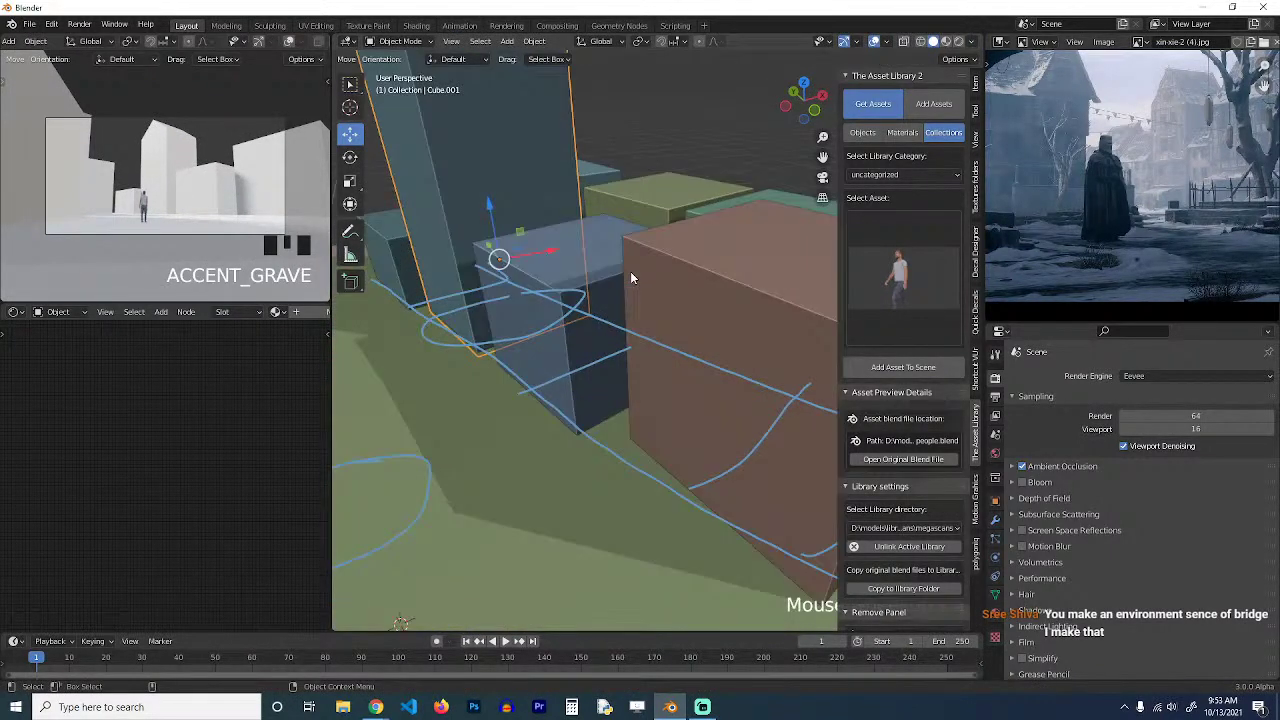
Set the transform orientation to Local and nudge the short blue block's side face along Y towards the tall building.
left_click(660, 296)
key("grave")
left_click(626, 320)
key("Tab")
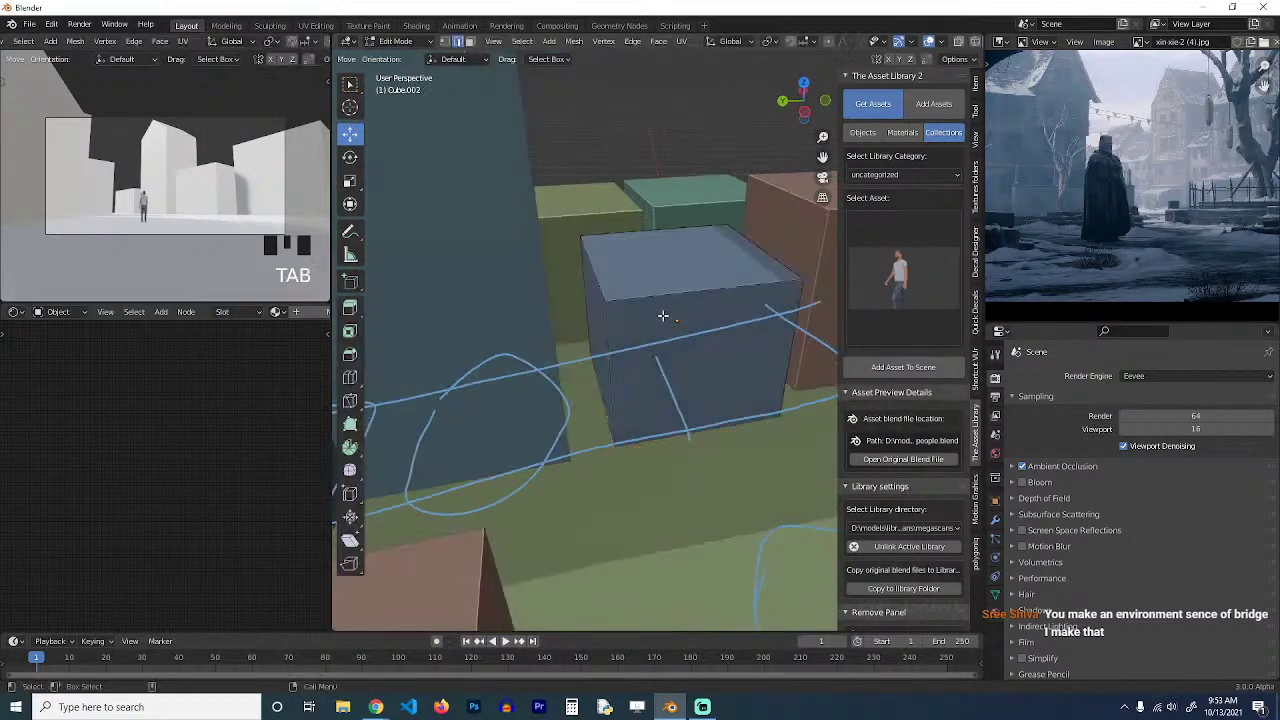
left_click(603, 321)
key("3")
left_click(596, 336)
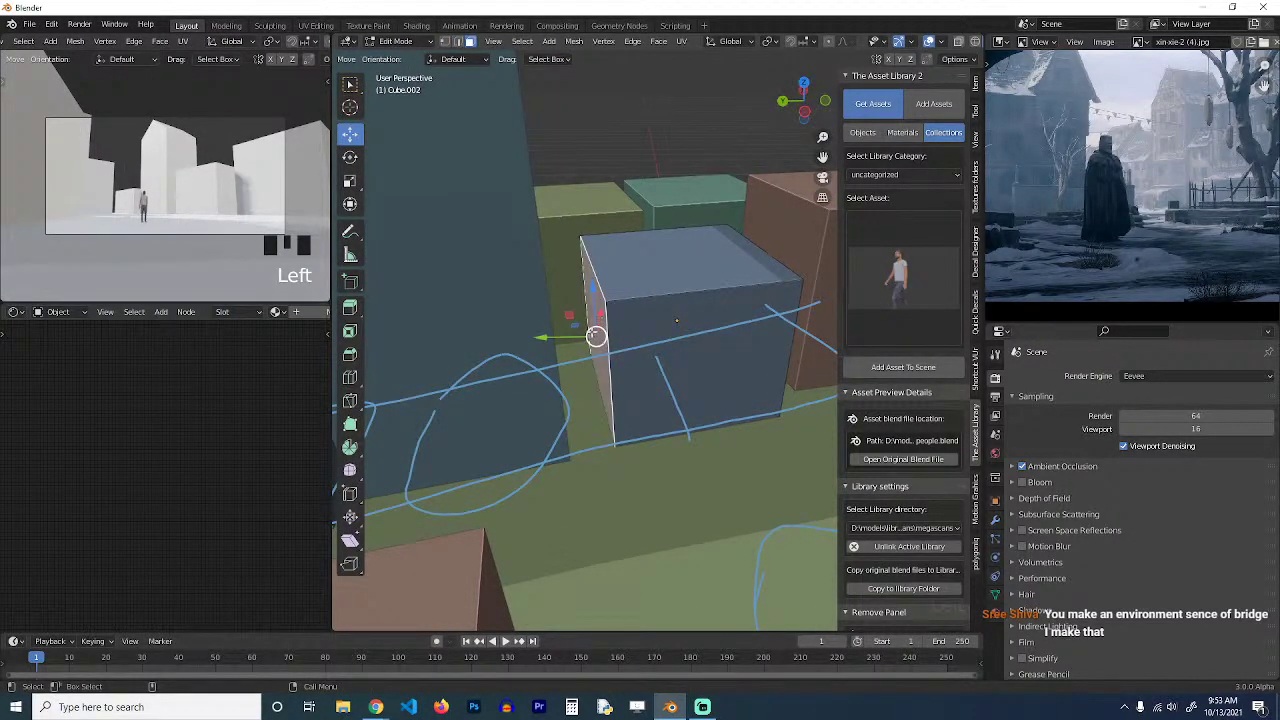
key("period")
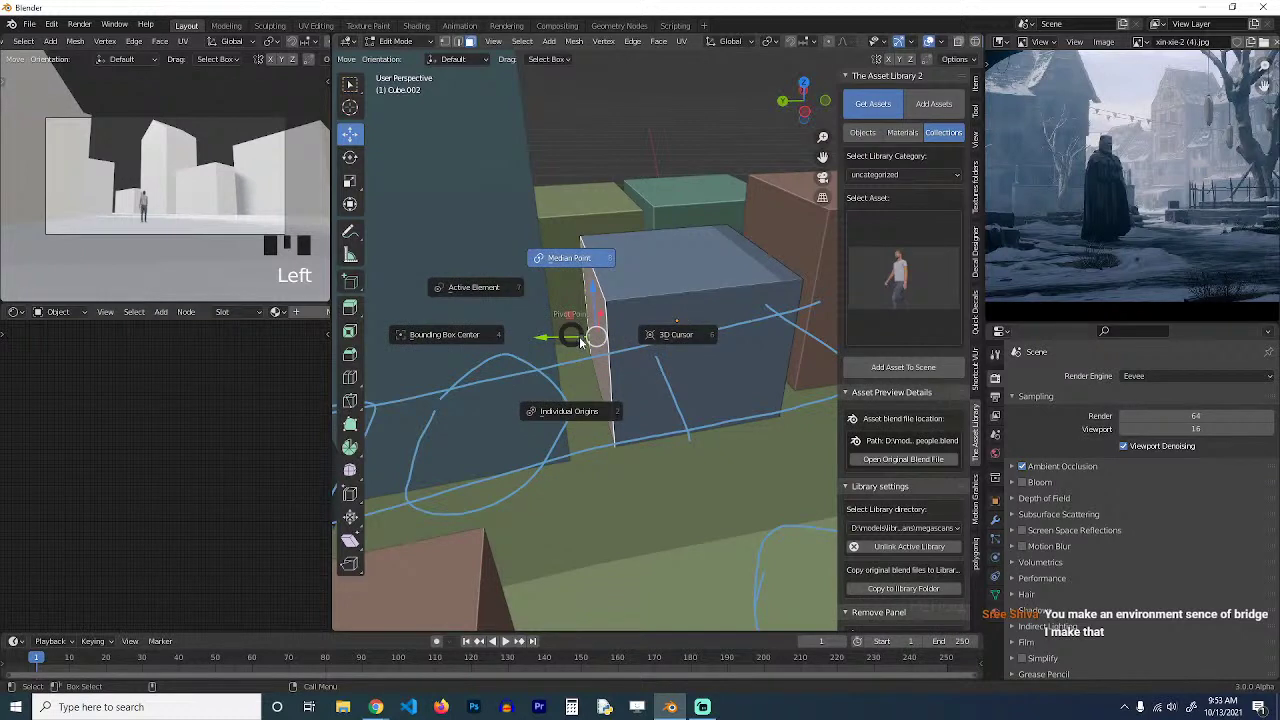
key("comma")
left_click(659, 336)
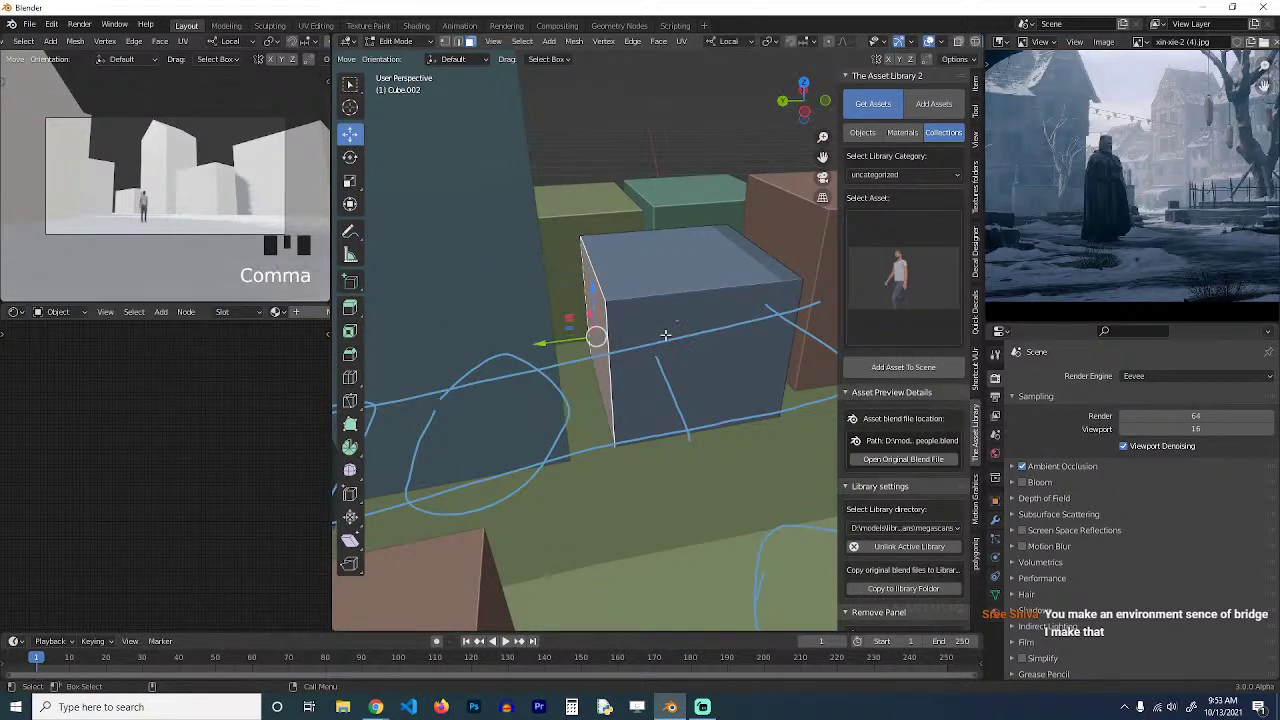
left_click_drag(548, 341, 540, 342)
Set the transform orientation to Normal for the blue block's selected side face.
key("period")
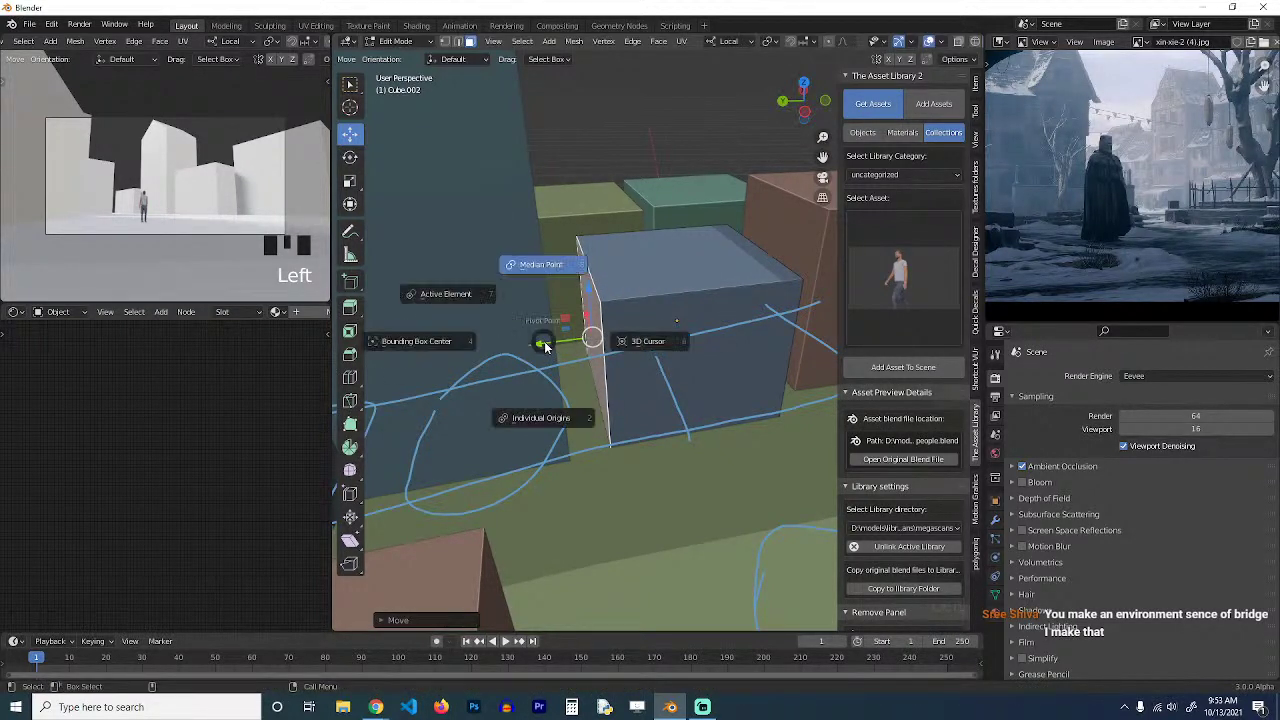
key("Escape")
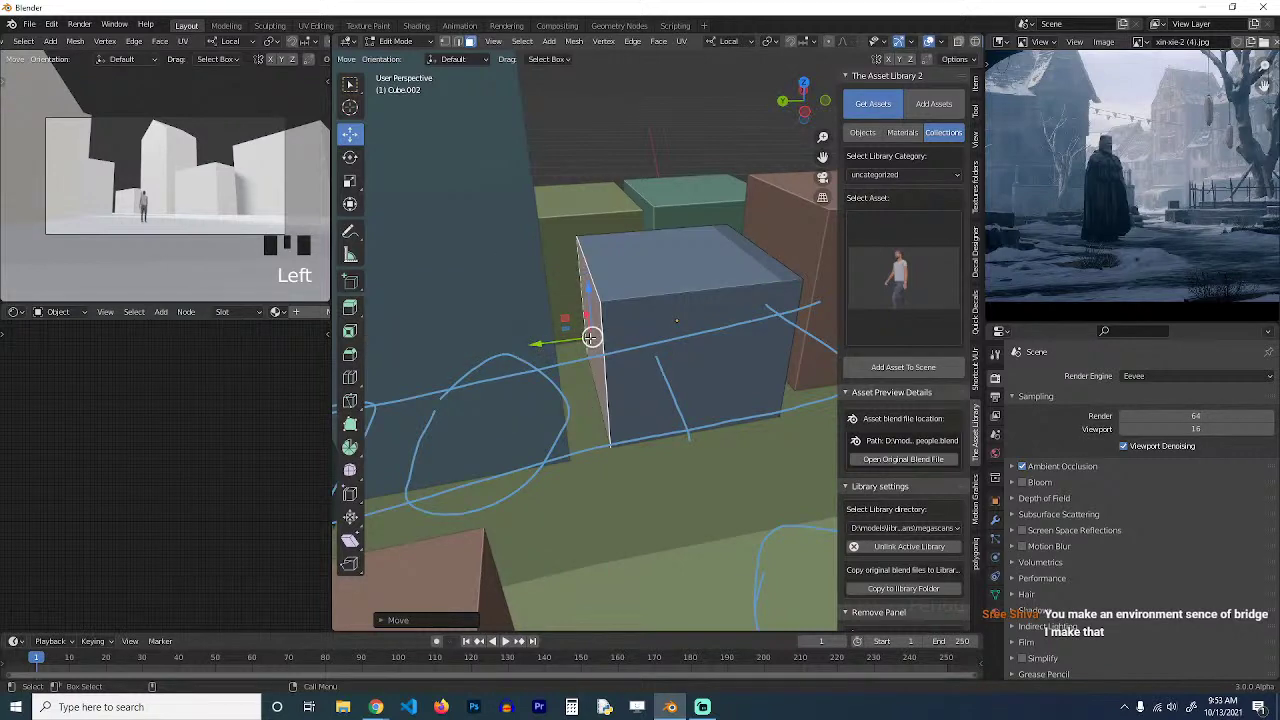
key("KP_Divide")
key("slash")
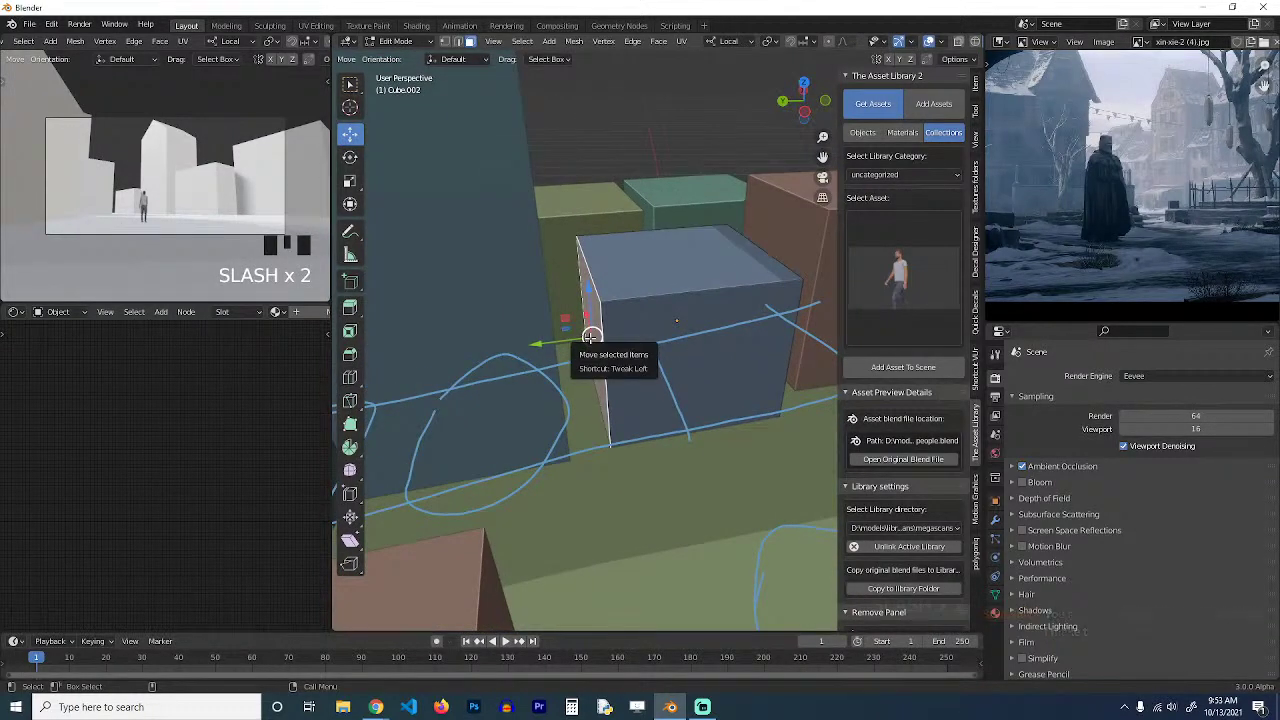
key("period")
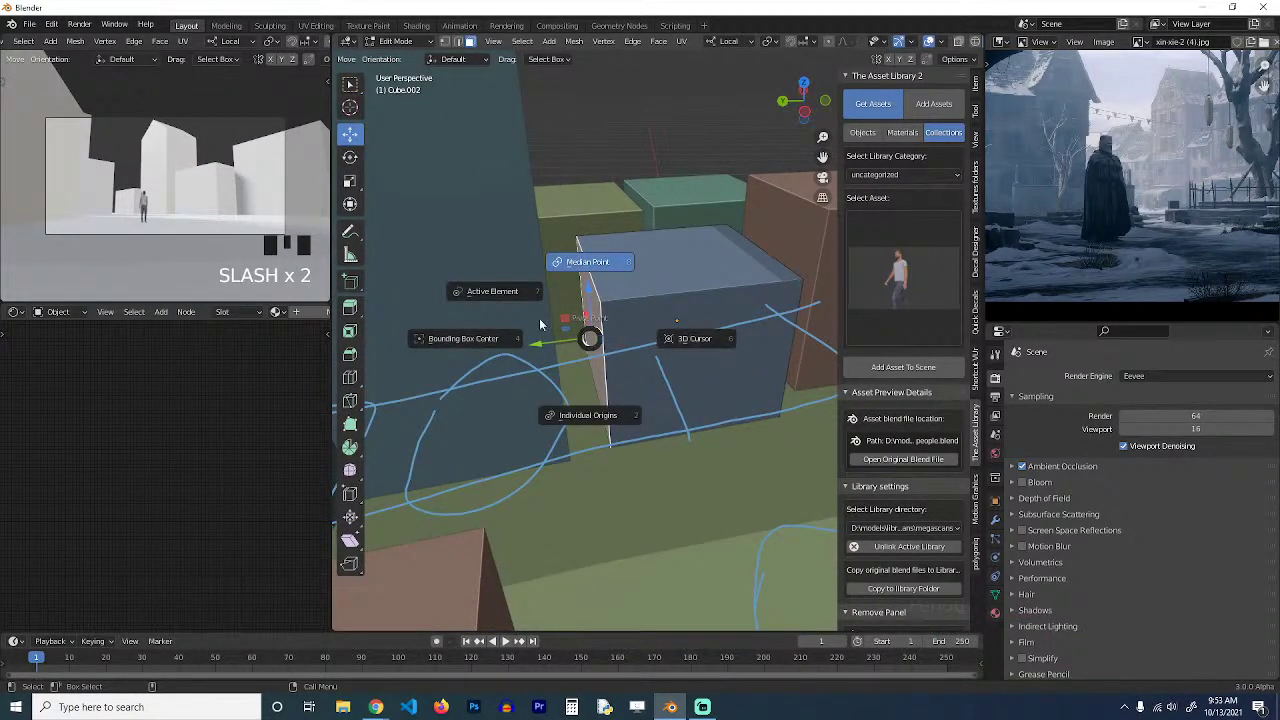
key("period")
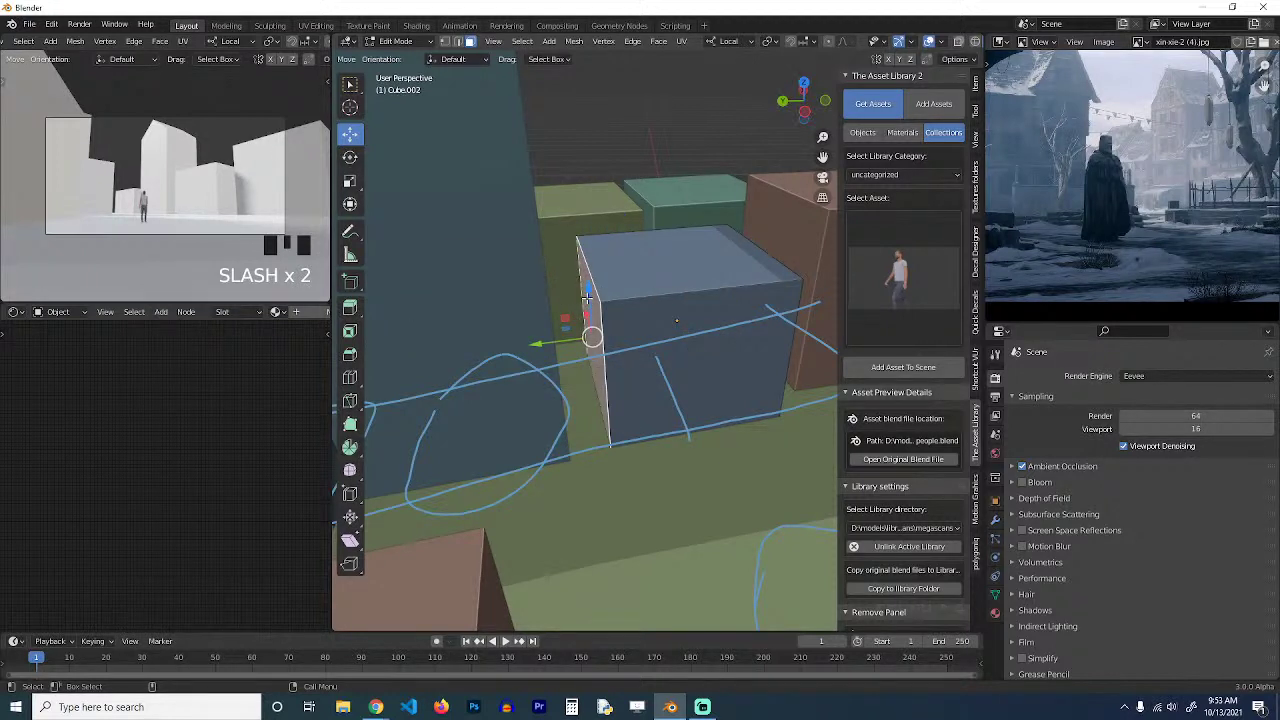
key("comma")
left_click(596, 352)
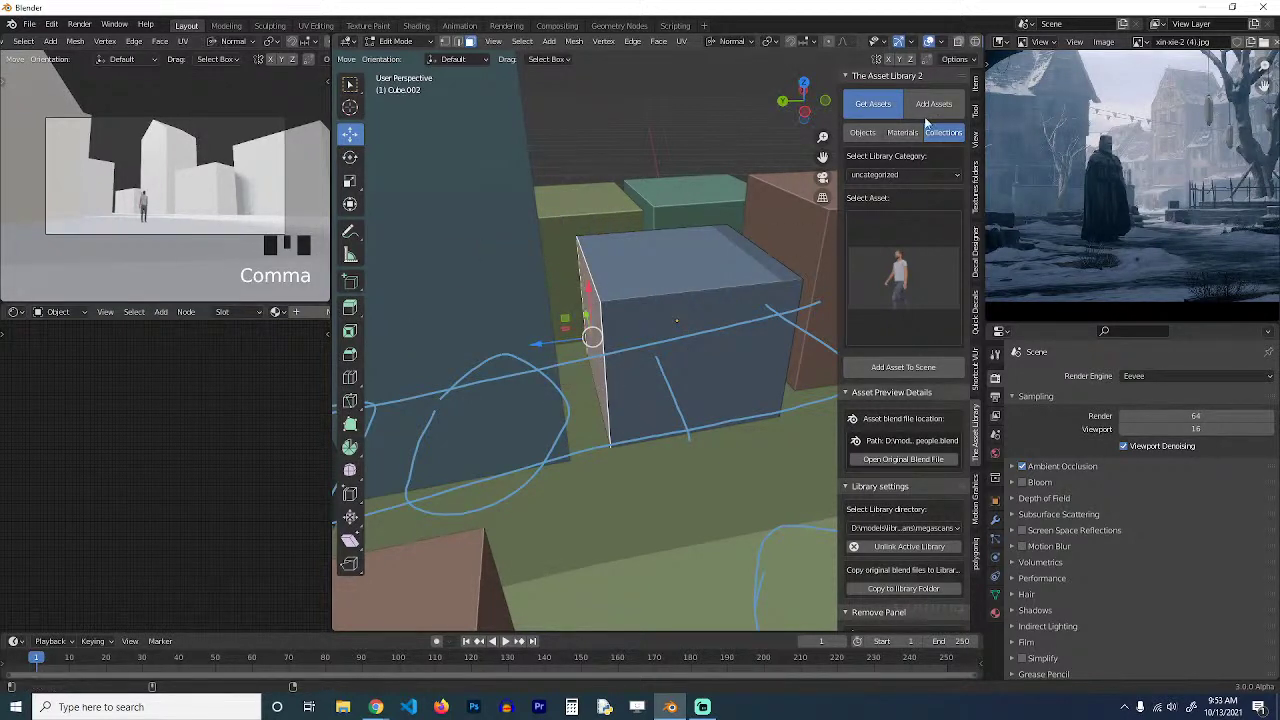
Toggle the Cavity option in the main viewport's shading settings.
scroll(960, 46, "down", 3)
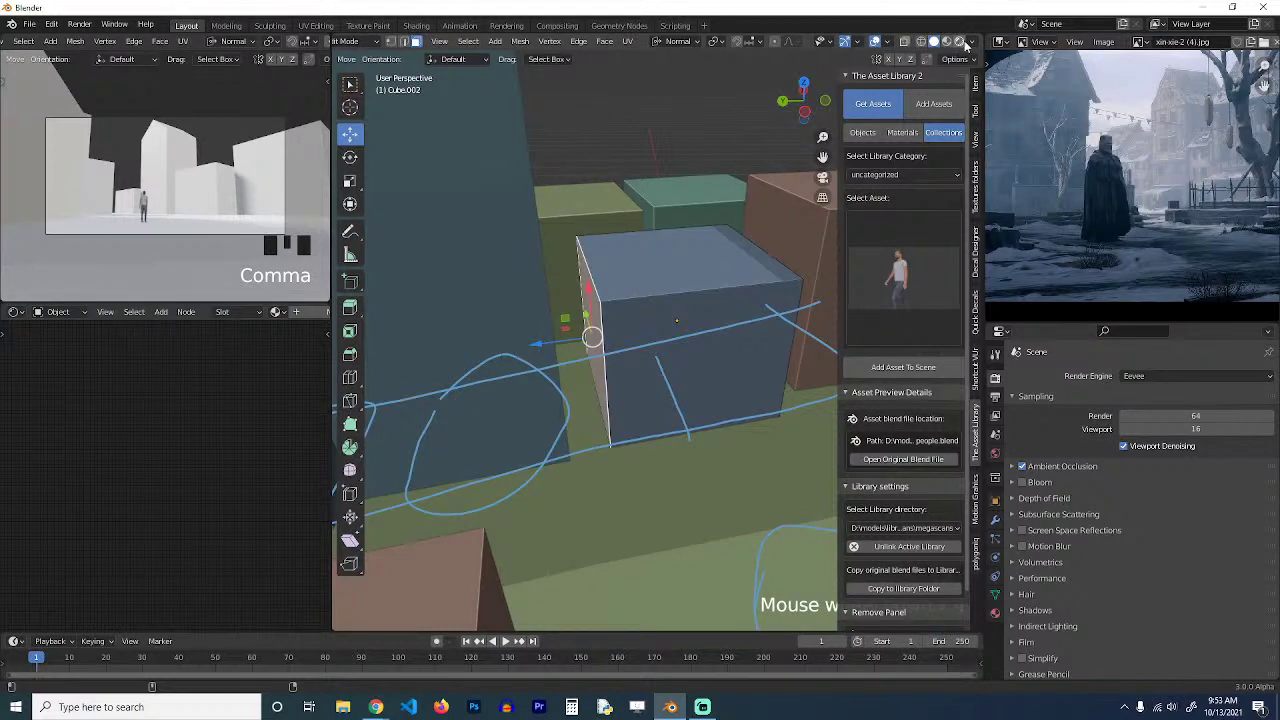
left_click(960, 42)
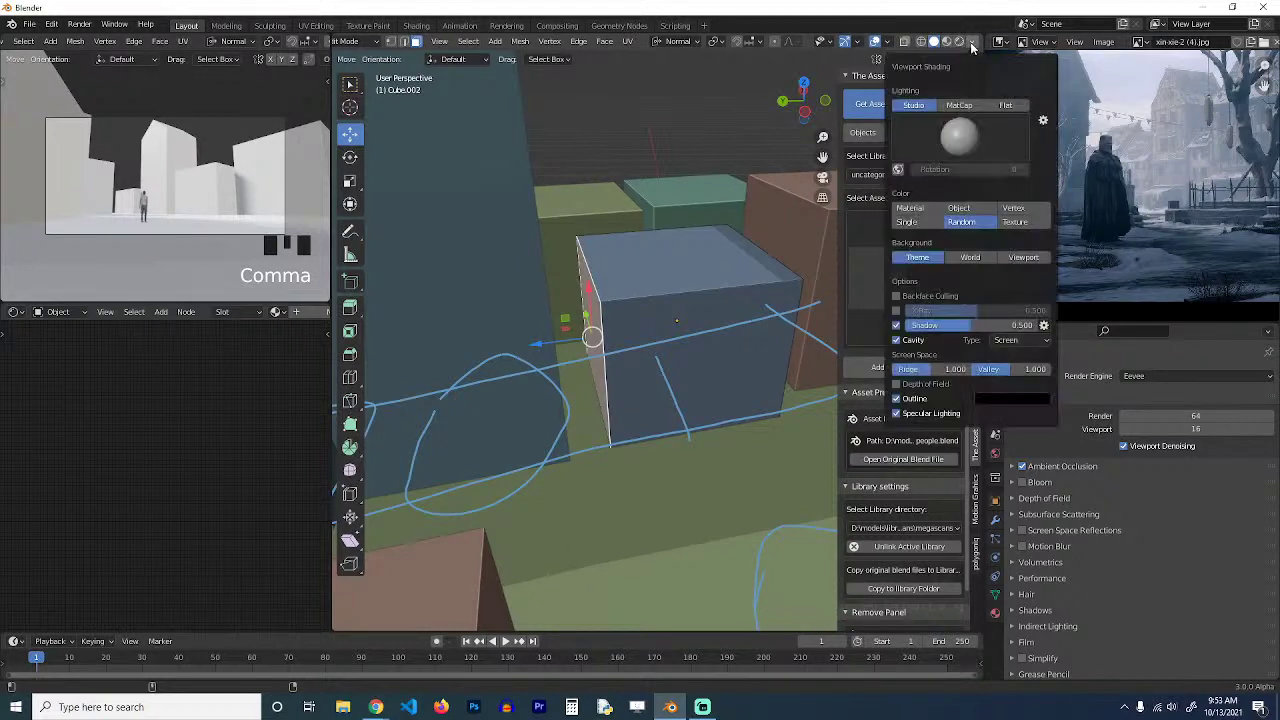
left_click(897, 340)
Extend the blue block's side face along its normal to meet the tall building, and hide the sidebar.
scroll(610, 326, "down", 3)
scroll(604, 336, "up", 3)
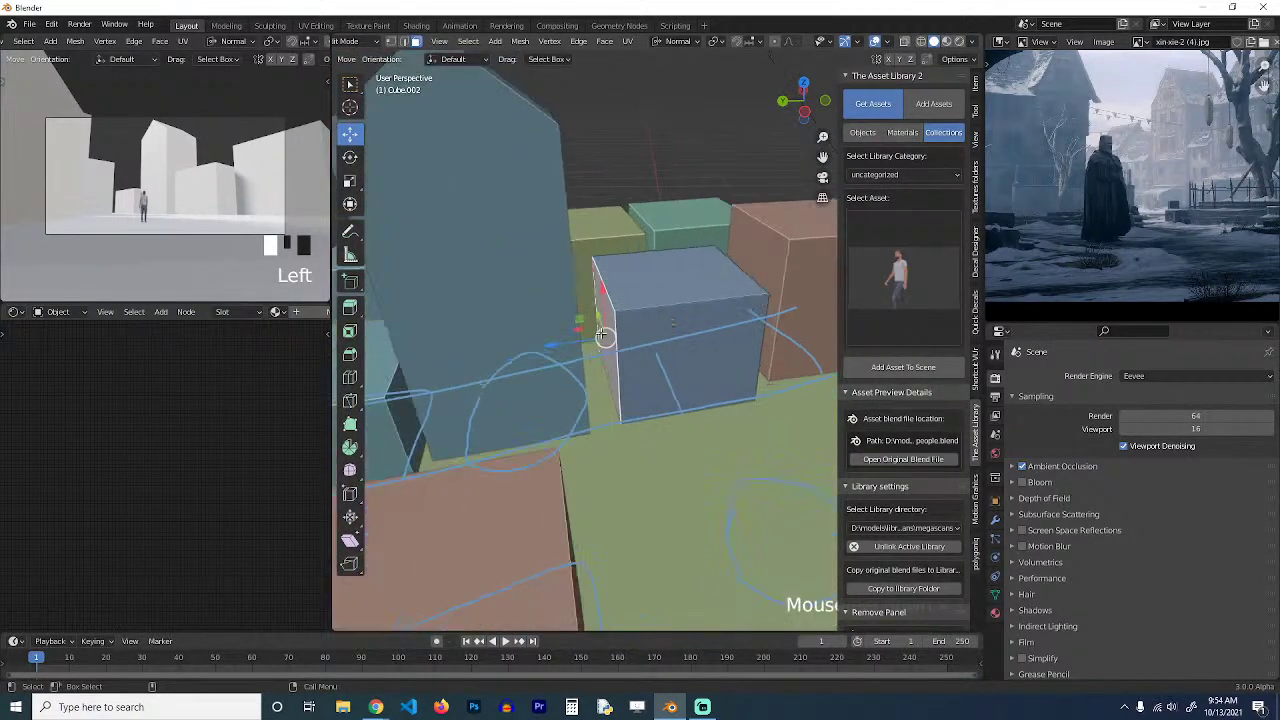
left_click_drag(553, 343, 526, 343)
key("n")
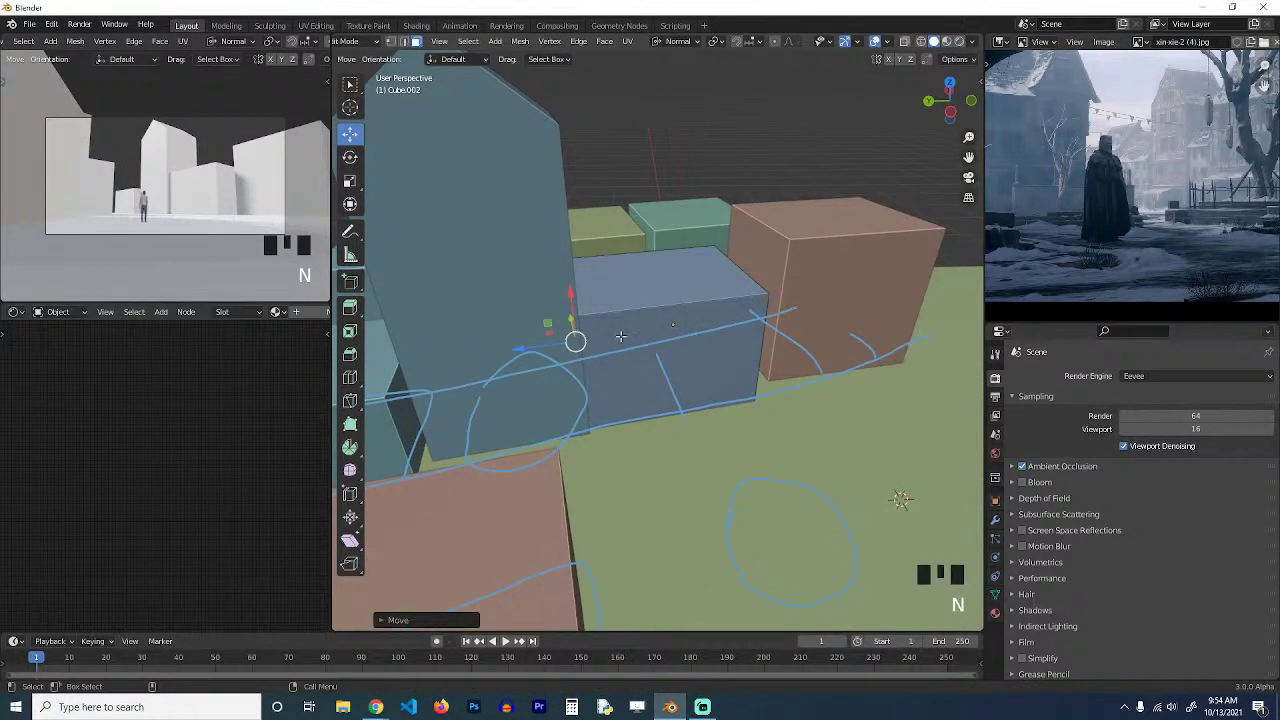
Add a centred loop cut along the blue block and raise its top edge along Z to form a gable roof.
middle_click_drag(621, 336, 668, 293)
key("ctrl+r")
left_click(686, 290)
right_click(682, 288)
left_click(657, 268)
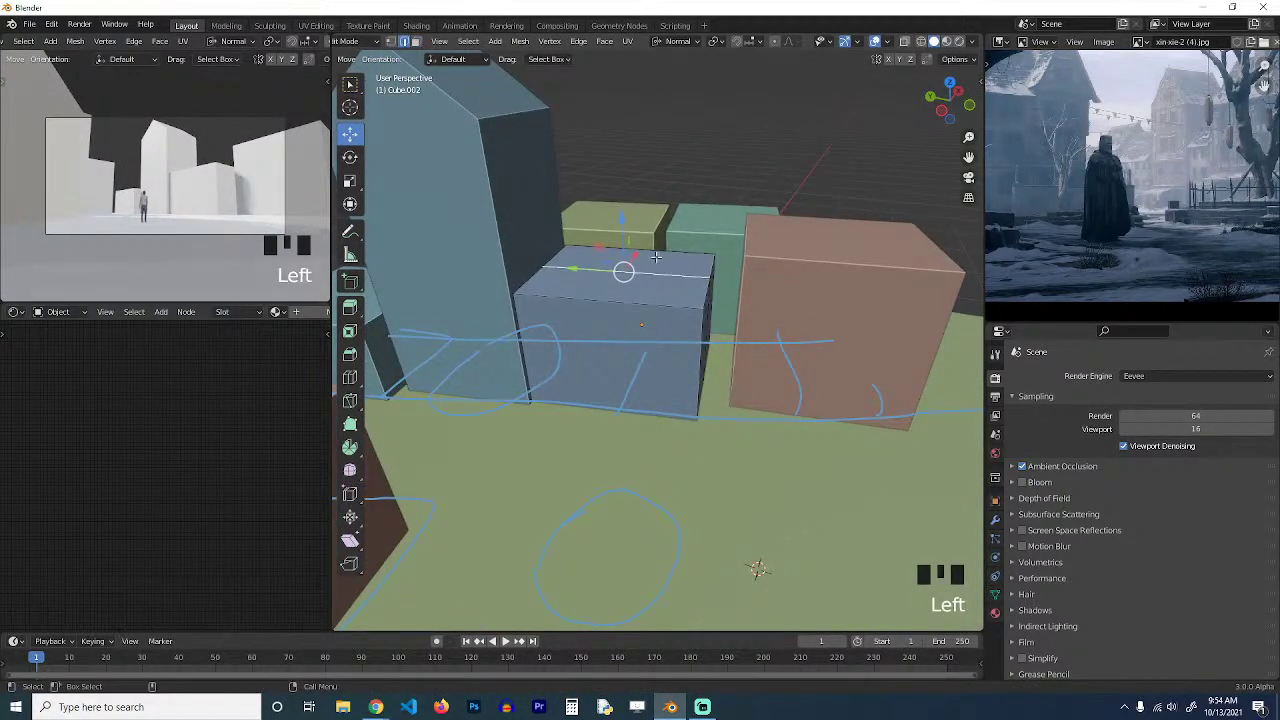
left_click_drag(625, 230, 632, 177)
key("Tab")
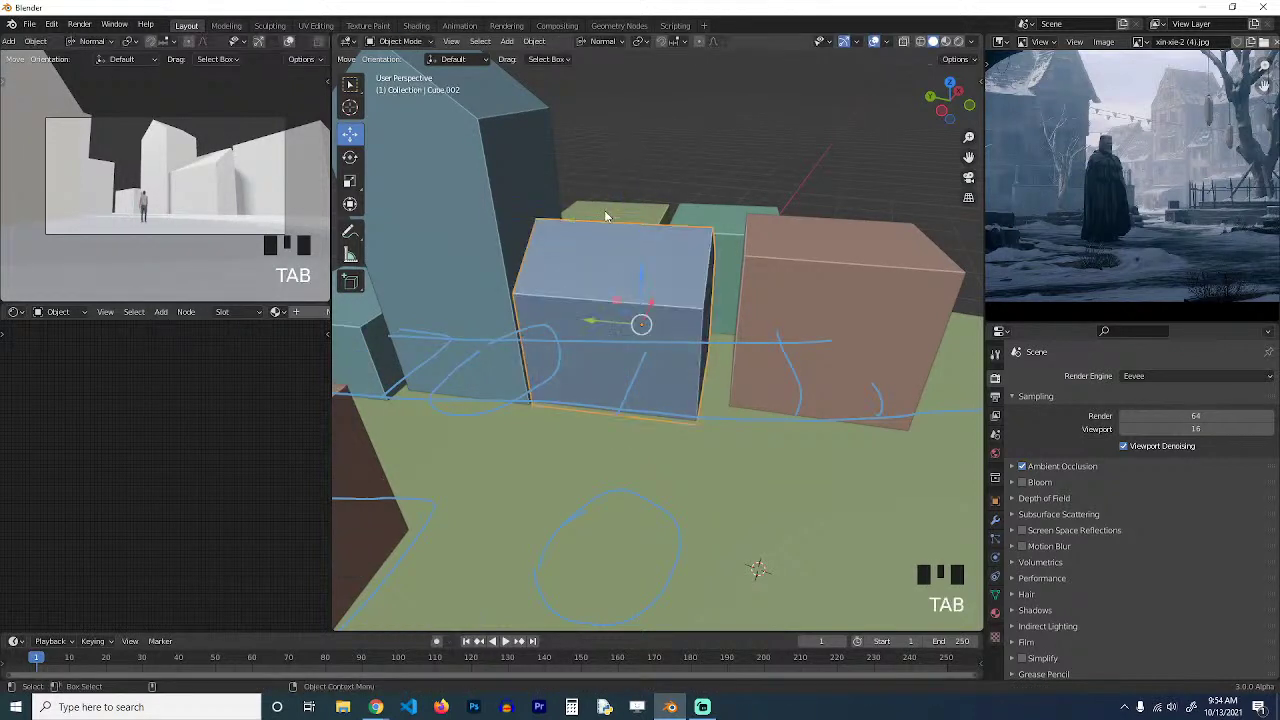
Switch the camera preview viewport to Rendered shading.
scroll(300, 57, "down", 4)
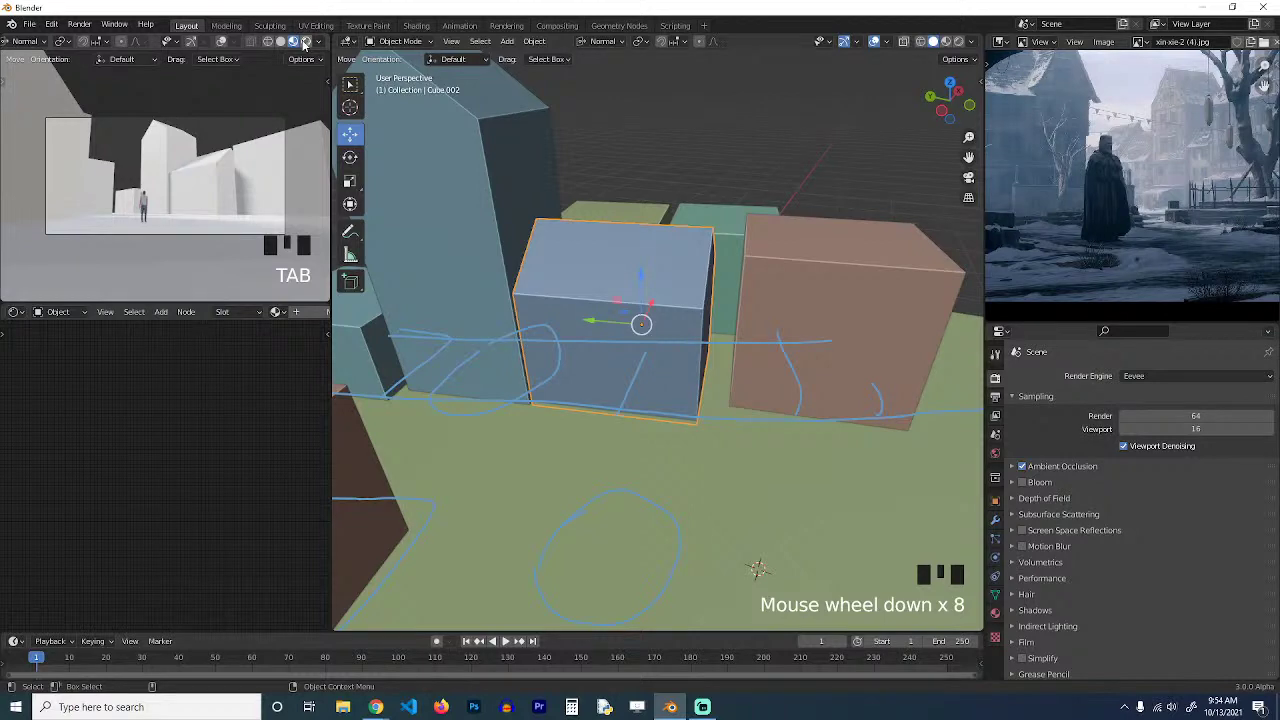
left_click(305, 44)
left_click(836, 185)
Start saving the file and create a folder named "medieval townn" in D:\models\2021\october.
key("ctrl+s")
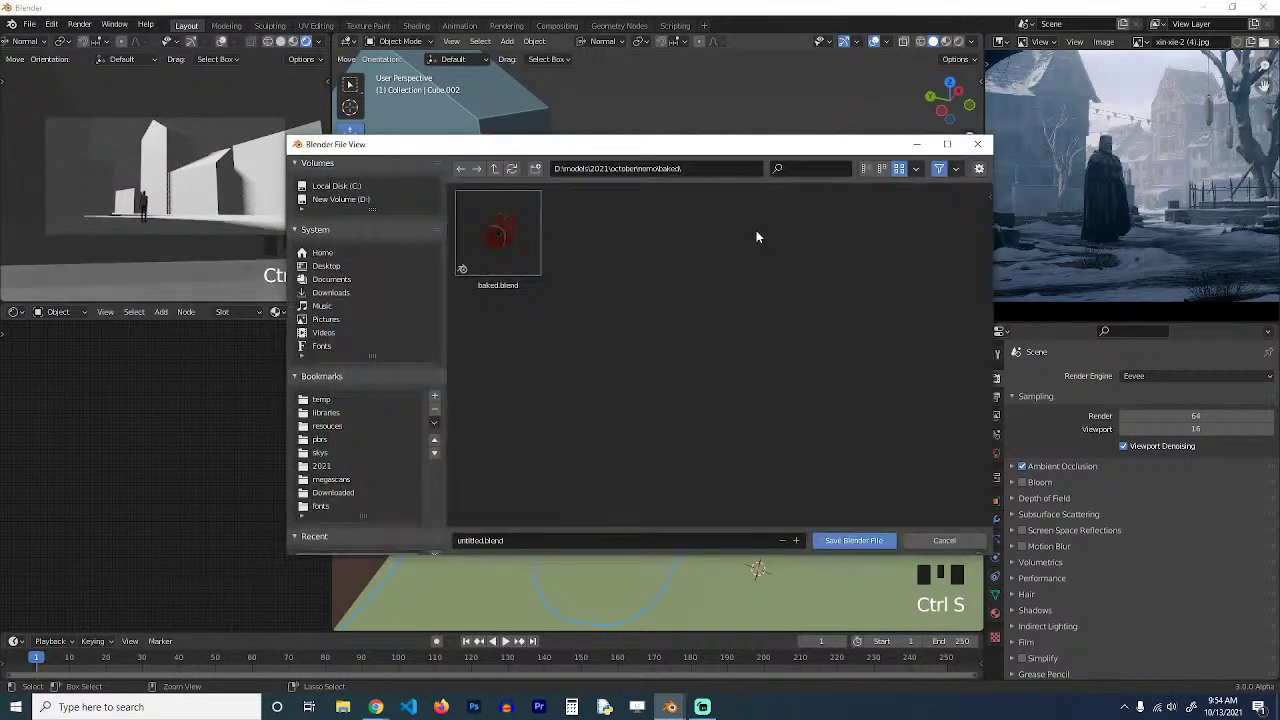
left_click(495, 170)
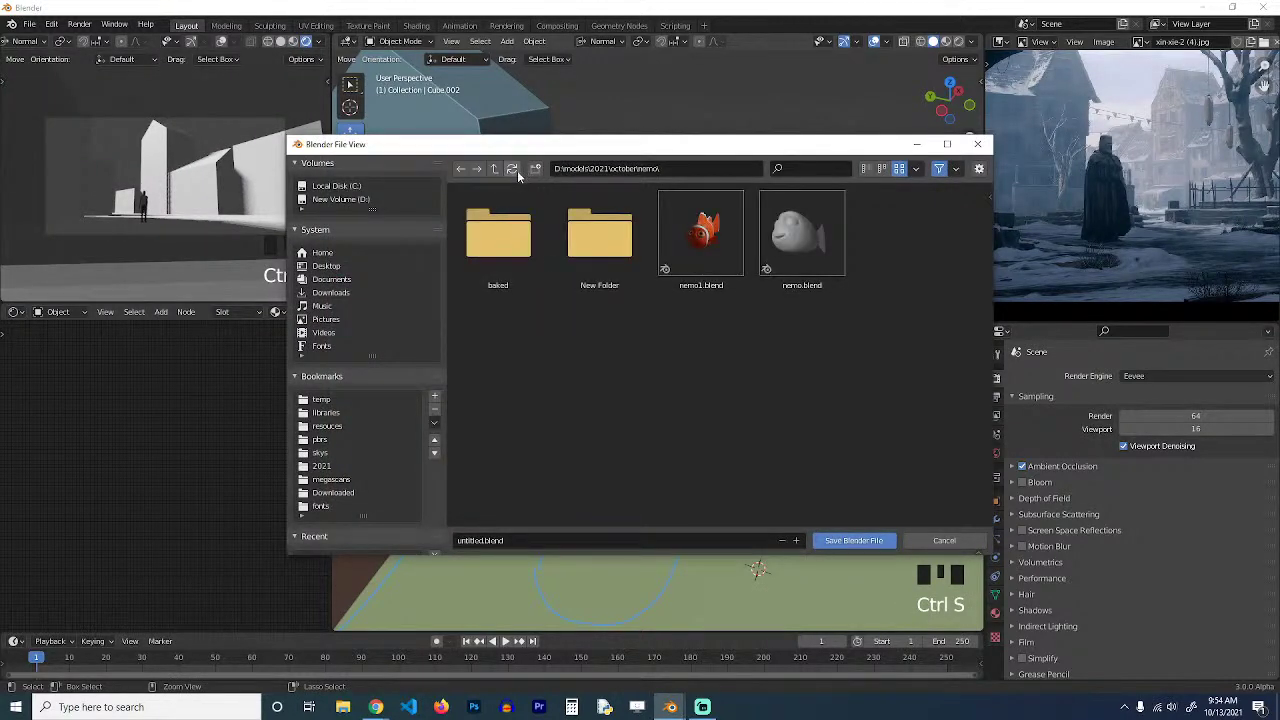
left_click(495, 169)
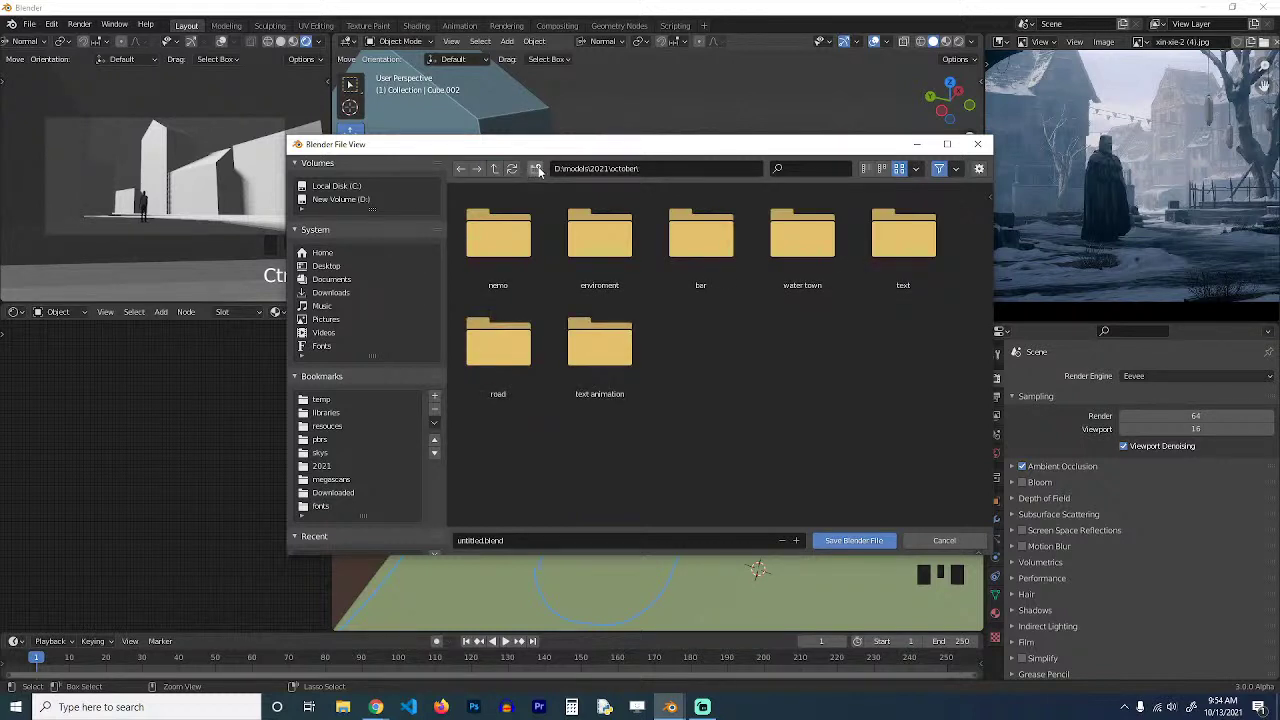
left_click(537, 168)
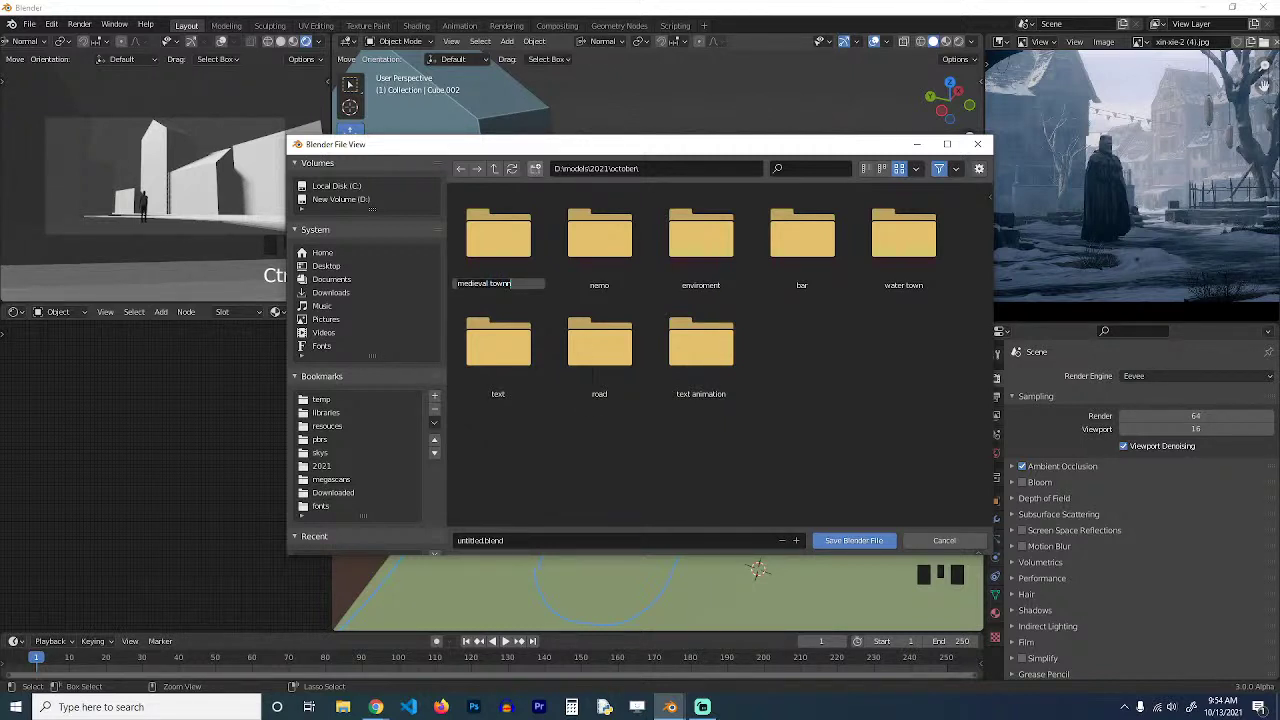
type("medieval townn")
key("Return")
Save the scene inside the new folder as "medieval townn.blend".
double_click(508, 255)
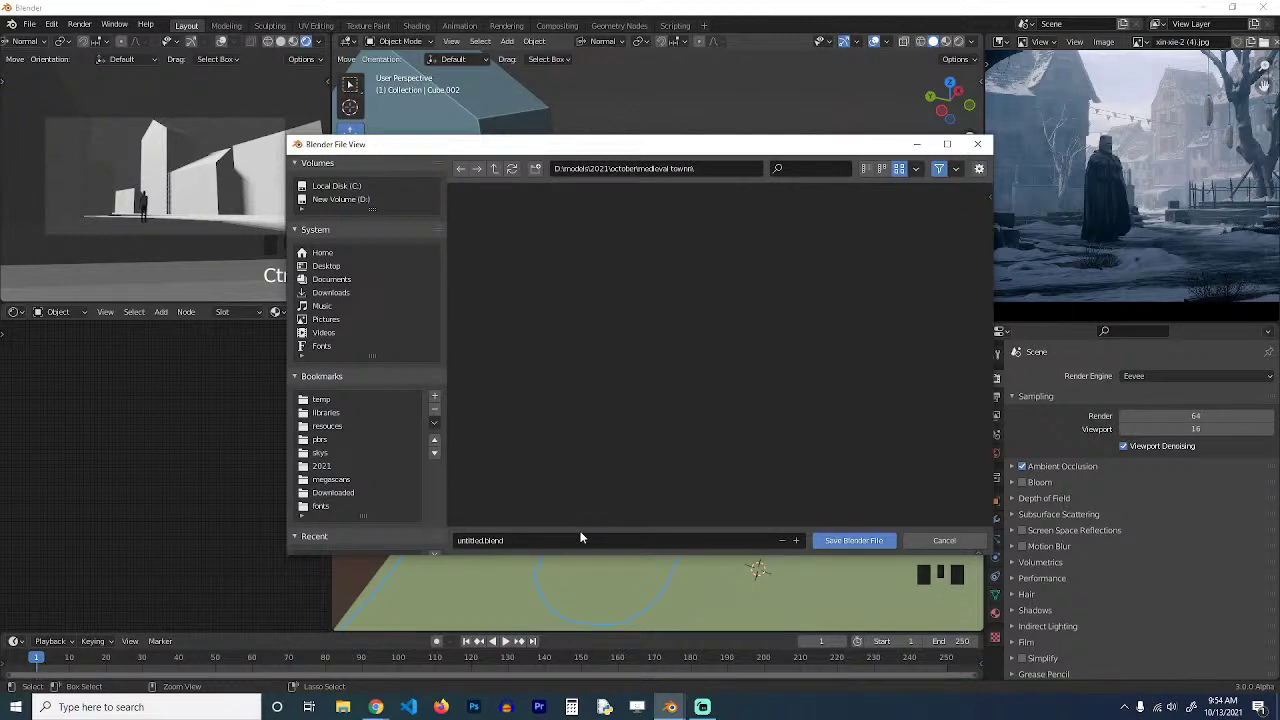
type("medieval townn")
left_click(855, 541)
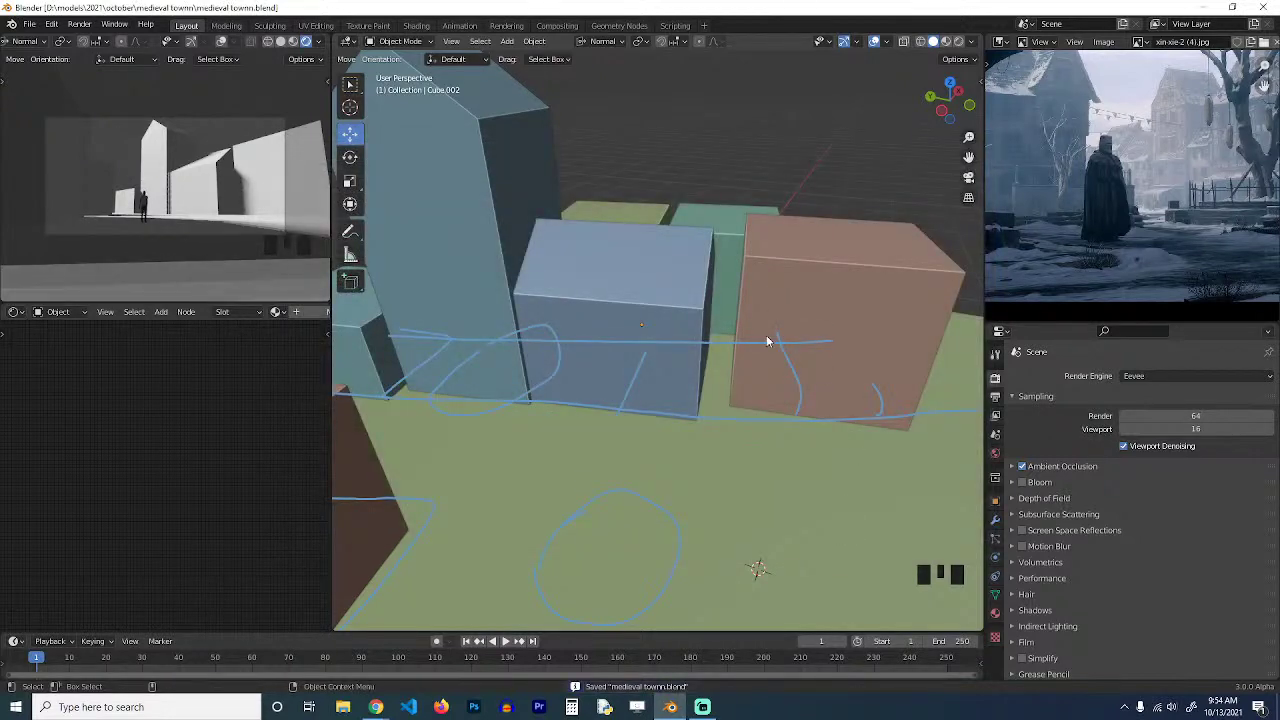
scroll(767, 341, "down", 5)
middle_click_drag(767, 341, 708, 340)
scroll(739, 342, "up", 2)
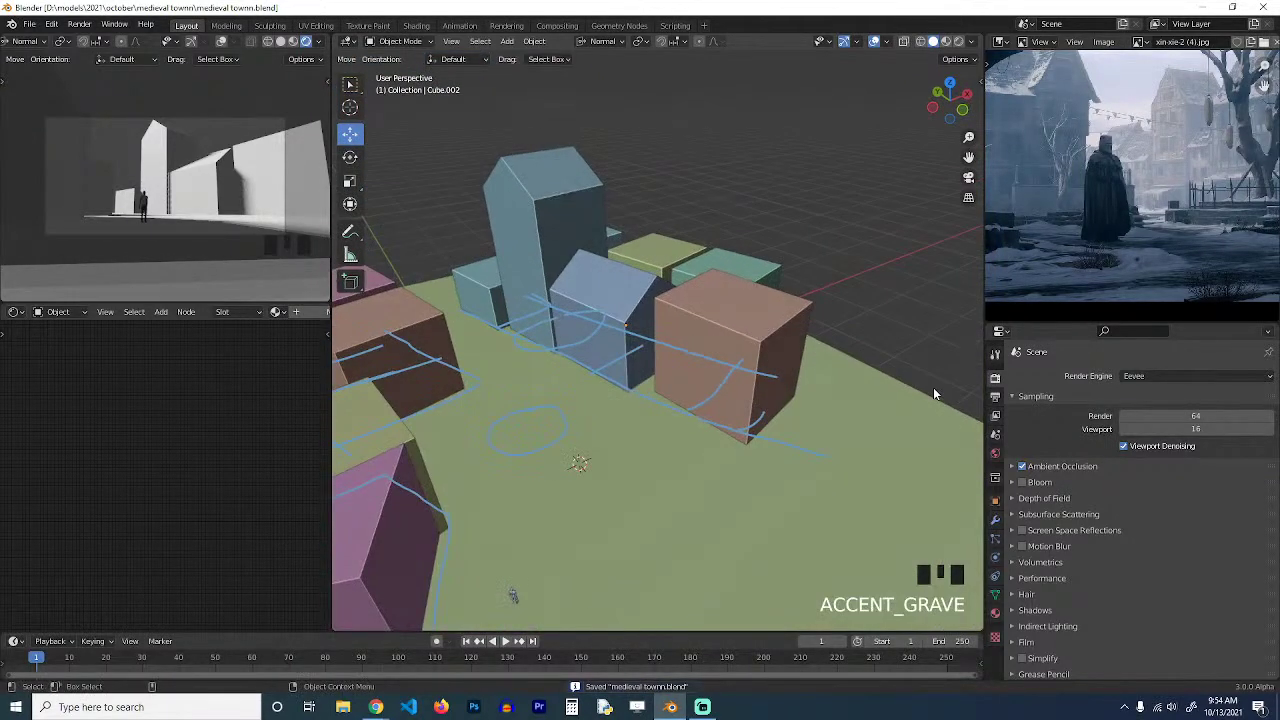
left_click(995, 453)
scroll(672, 275, "down", 2)
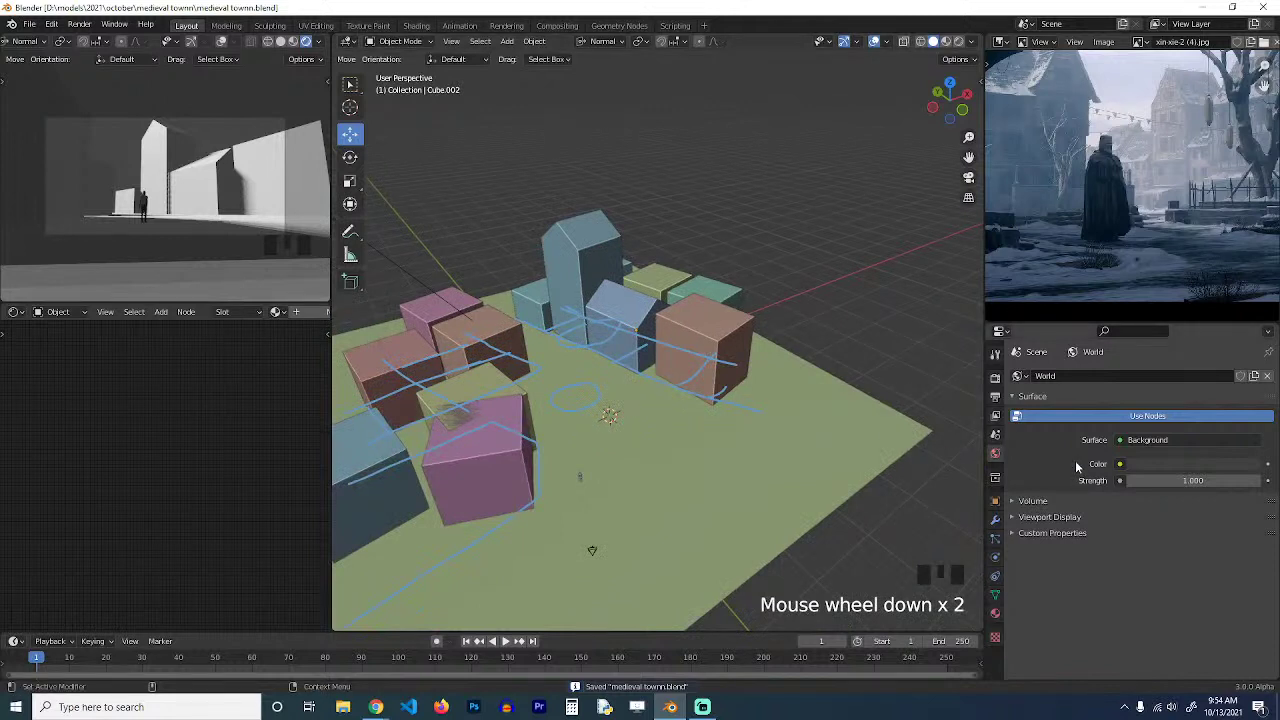
left_click(1150, 464)
right_click(1212, 342)
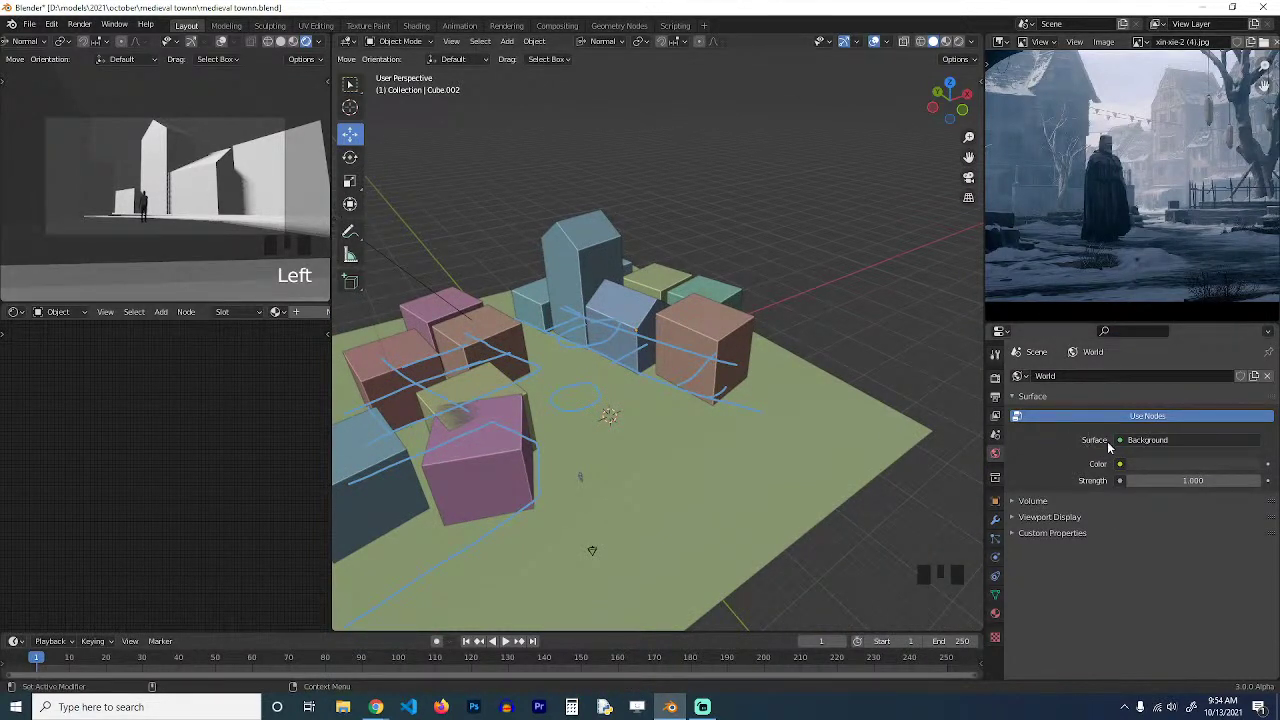
Add a plane to the scene and scale it up across the middle of the street.
scroll(789, 346, "down", 3)
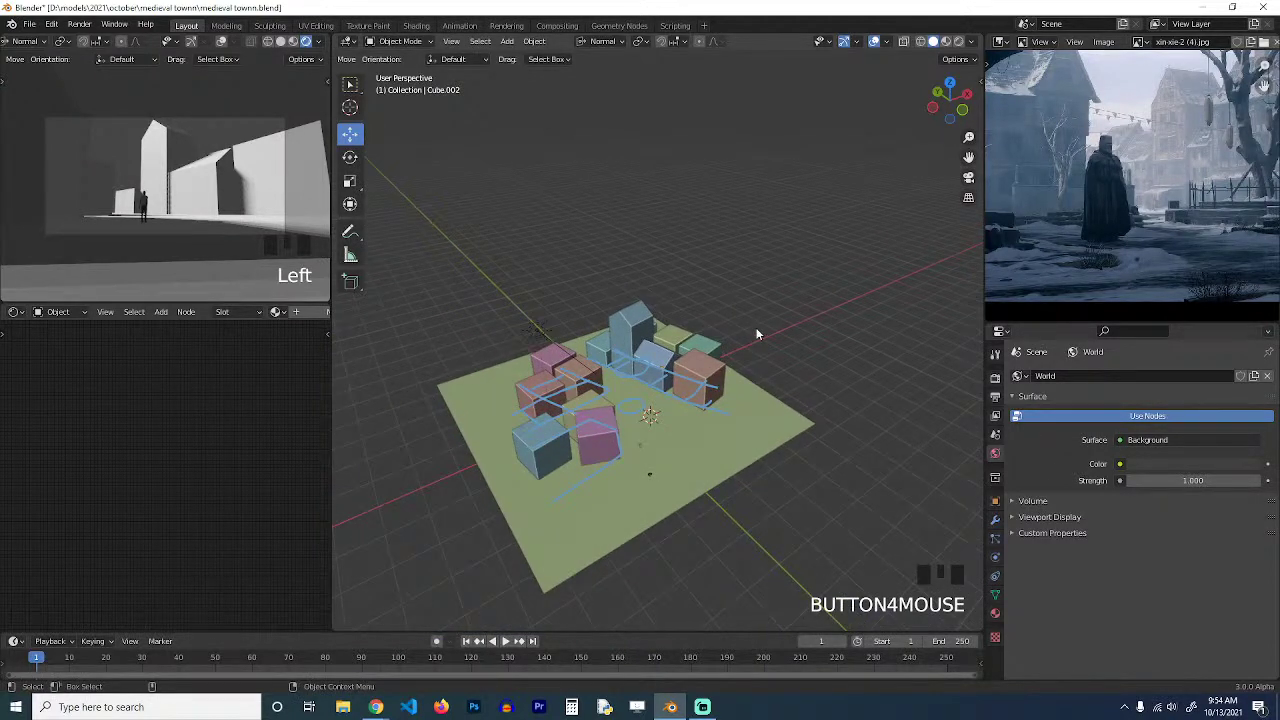
key("shift+a")
left_click(735, 296)
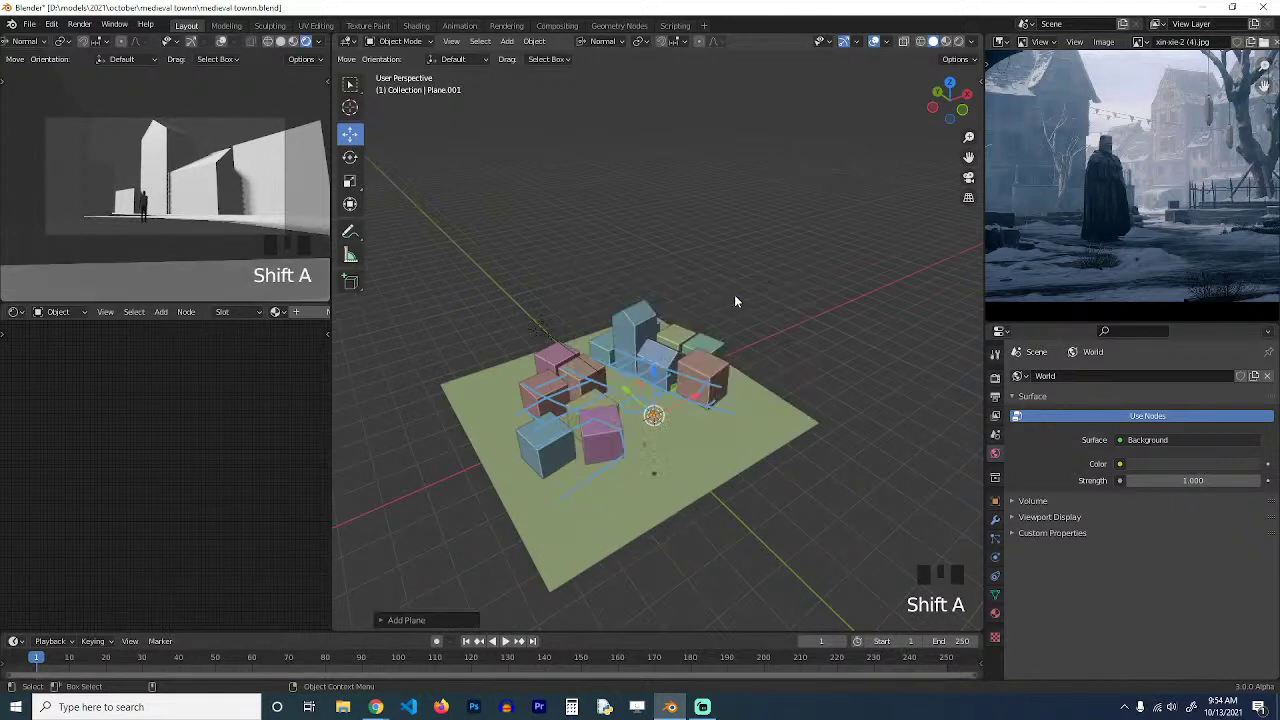
key("s")
key("s")
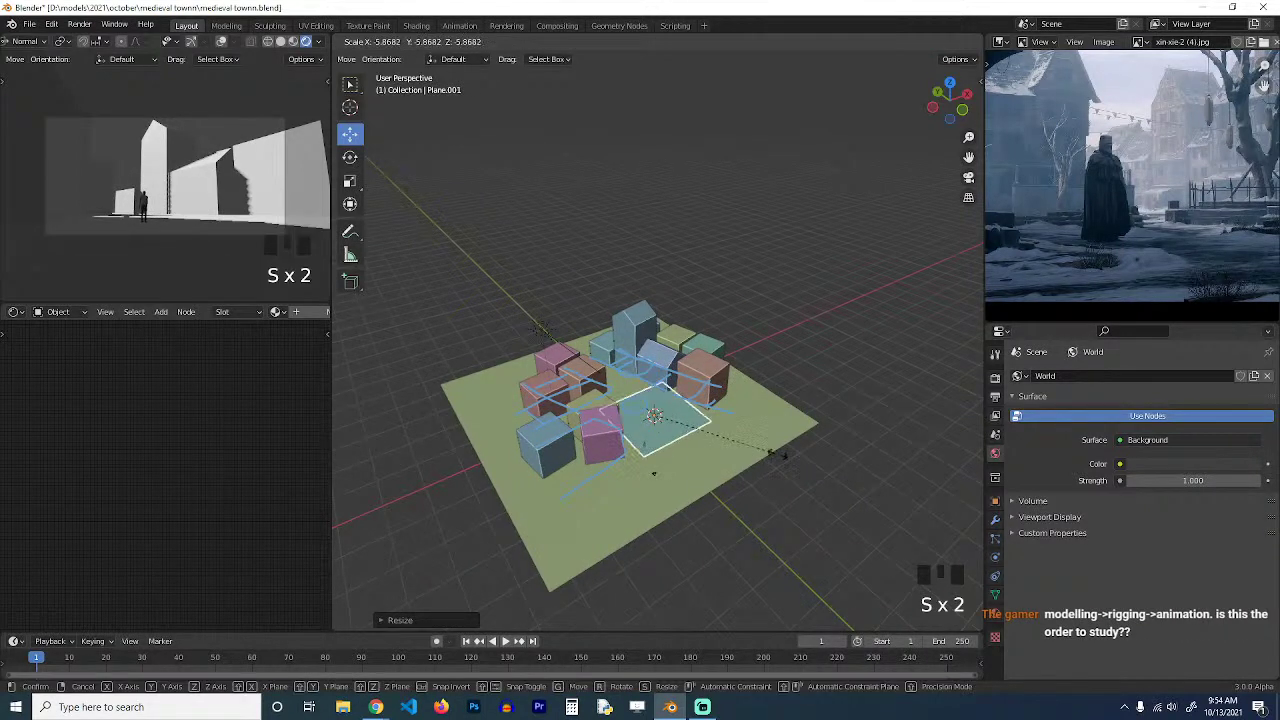
Rotate the new plane 90 degrees about the Y axis to stand it upright.
key("r")
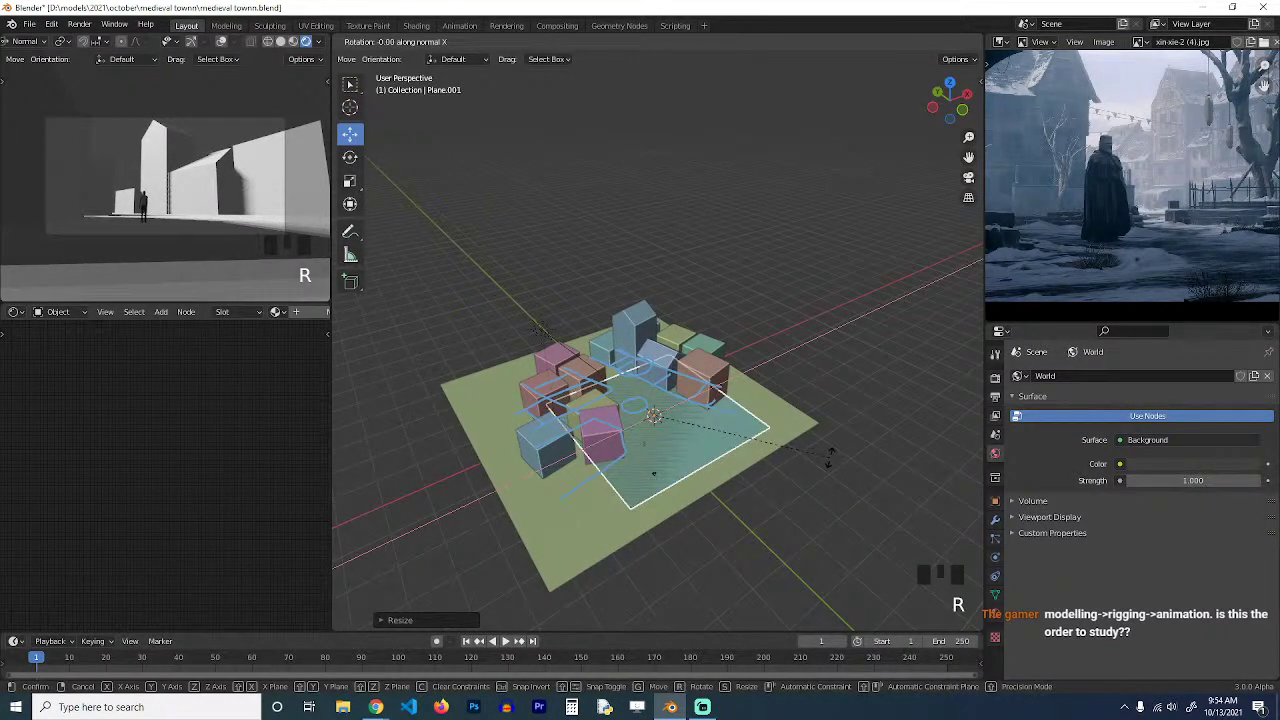
key("r")
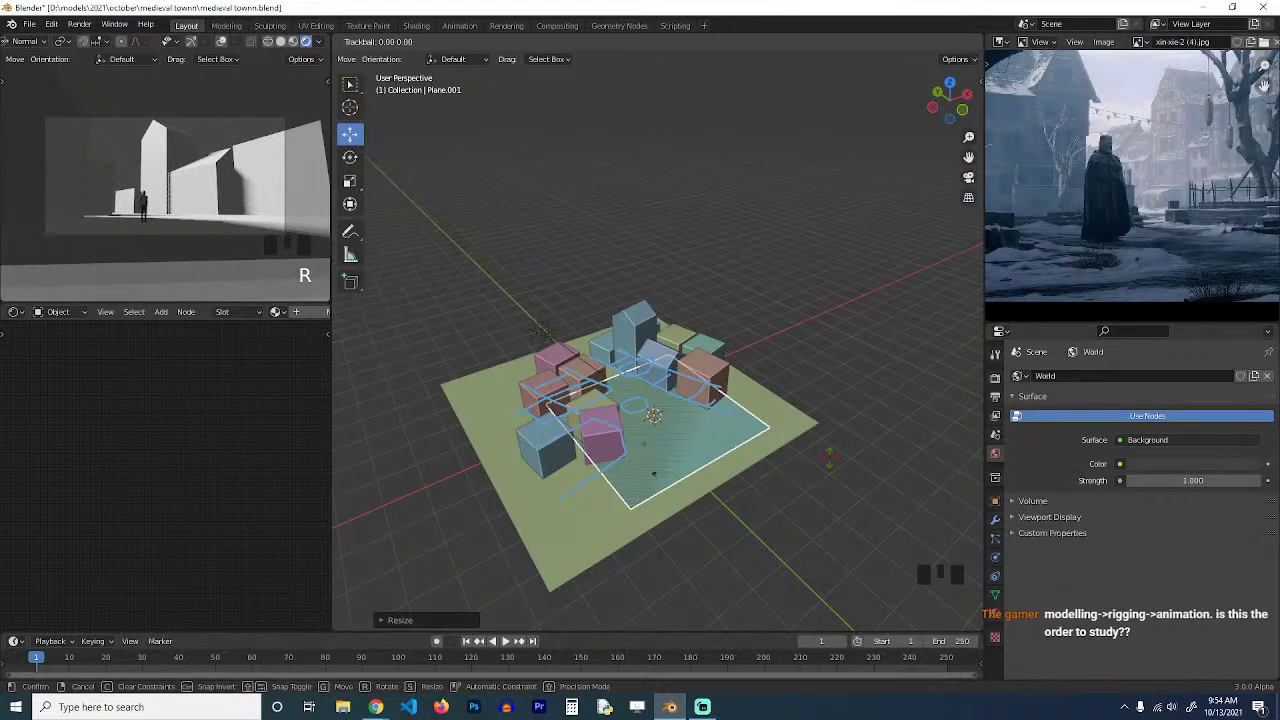
key("r")
key("y")
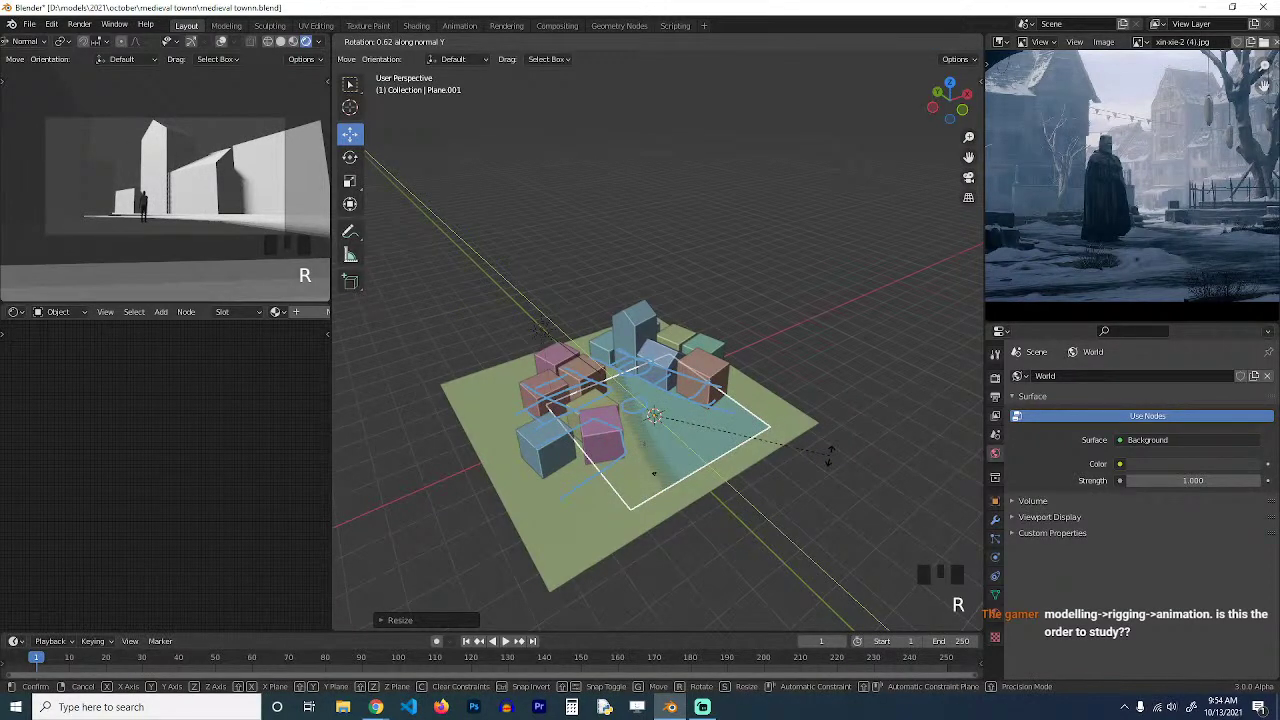
type("y")
type("90")
key("Return")
From the top view, angle the upright plane diagonally and place it beyond the ground's far corner behind the buildings.
key("KP_7")
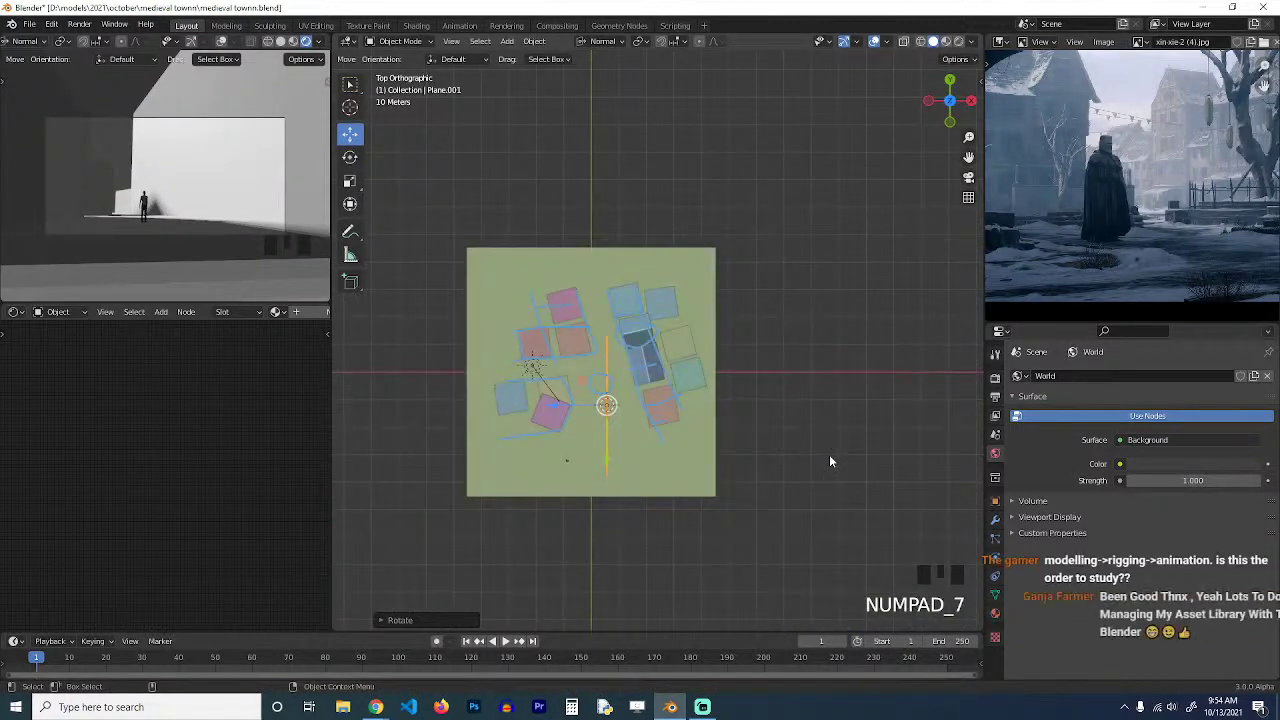
key("r")
key("g")
left_click(832, 260)
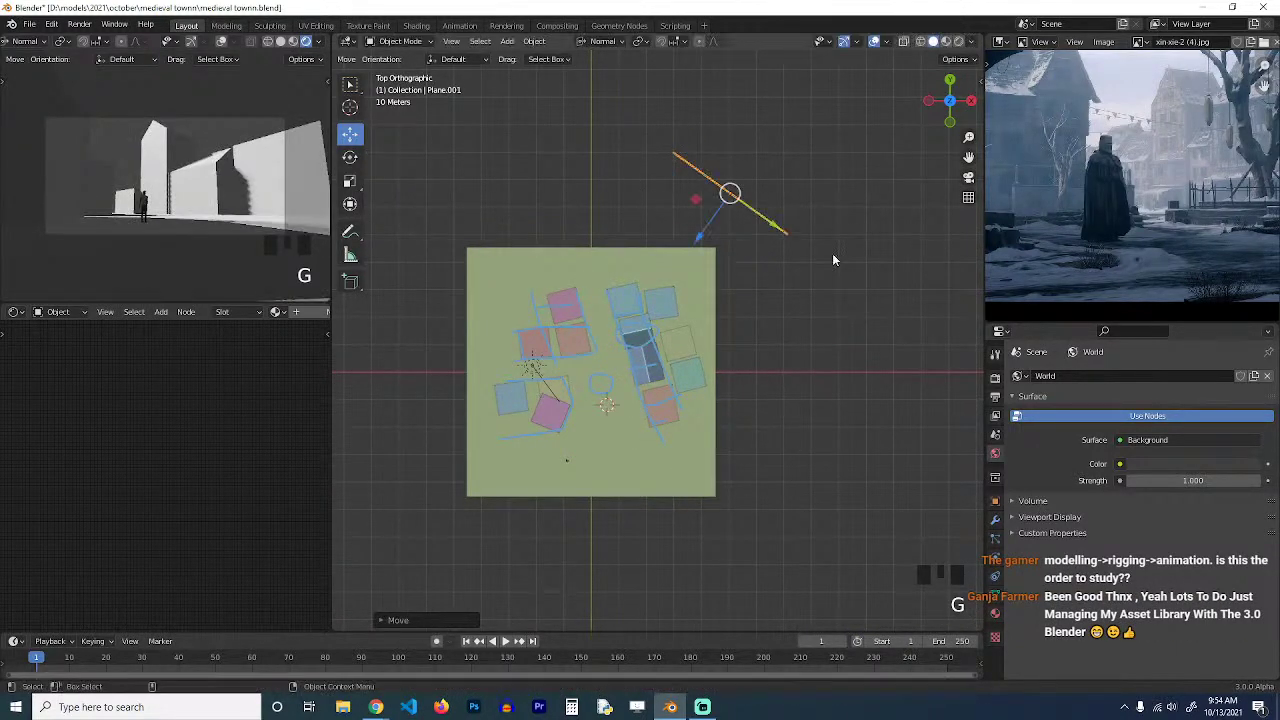
Scale up the upright plane to make a large backdrop wall behind the town.
key("s")
left_click(936, 357)
key("grave")
middle_click_drag(790, 342, 756, 294)
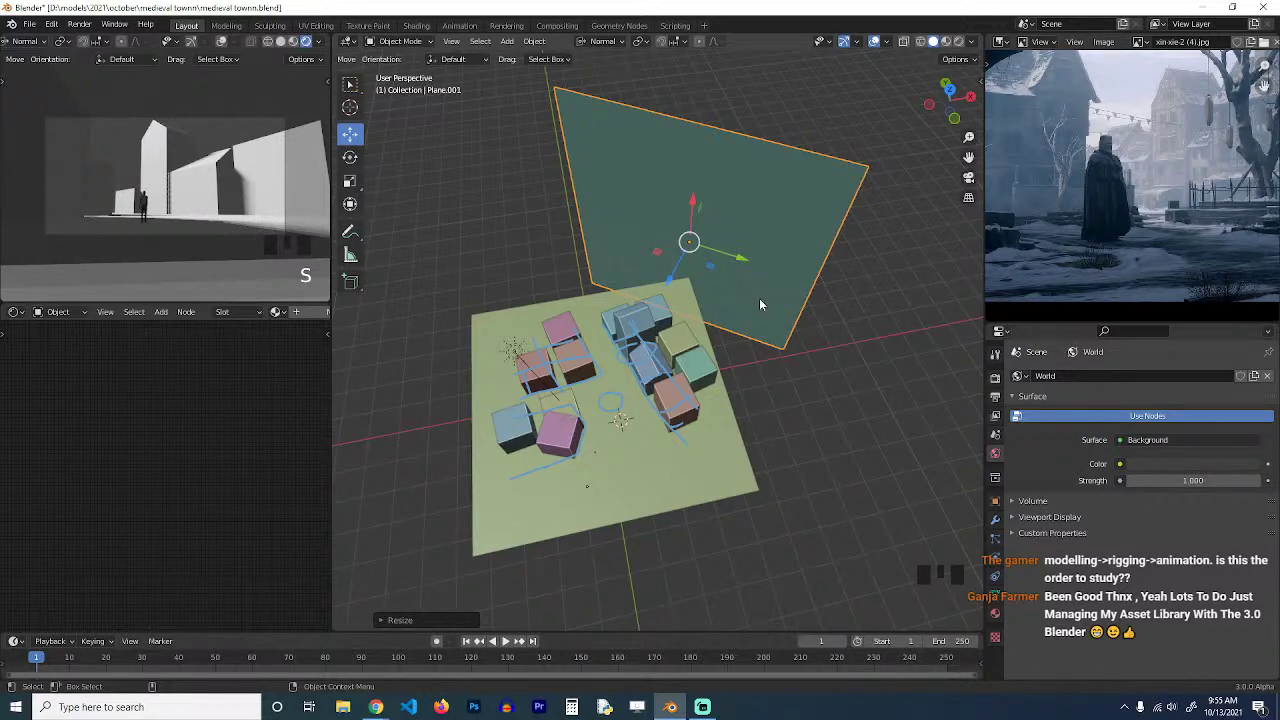
Widen the backdrop plane along its Y axis and apply its object transform.
scroll(759, 299, "down", 2)
middle_click_drag(760, 301, 765, 277)
key("s")
key("y")
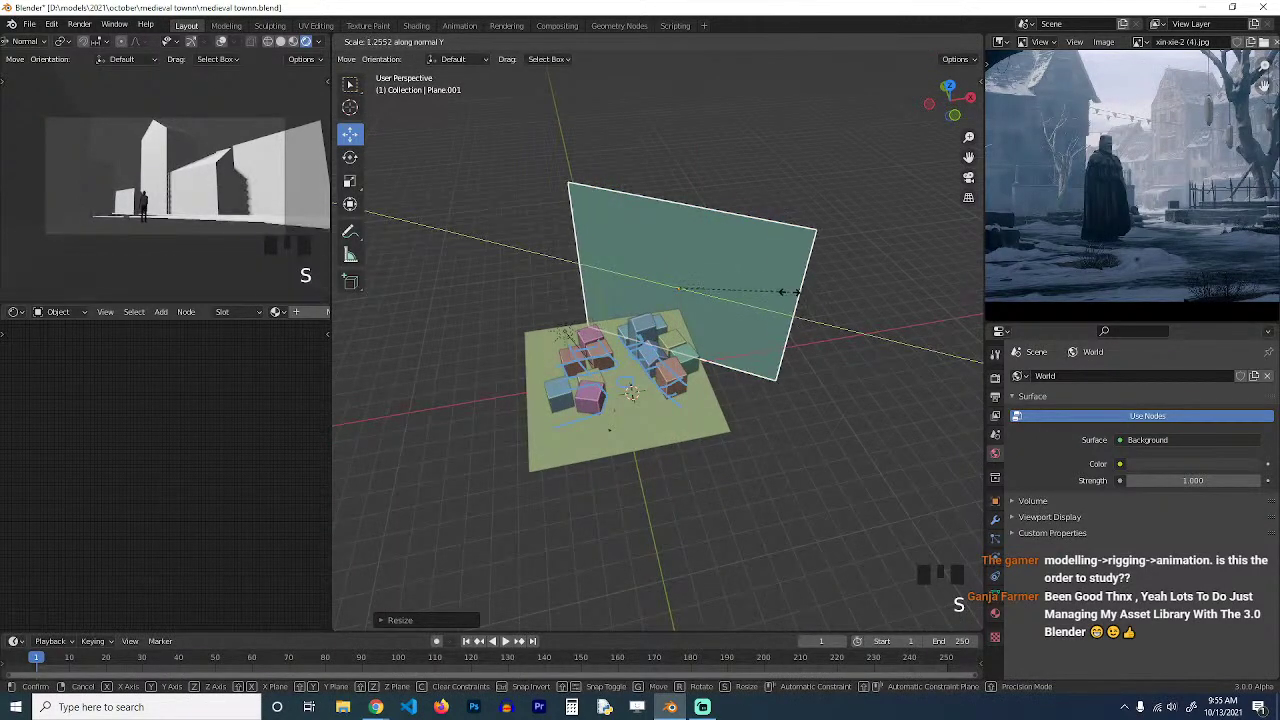
left_click(800, 298)
key("ctrl+a")
left_click(806, 334)
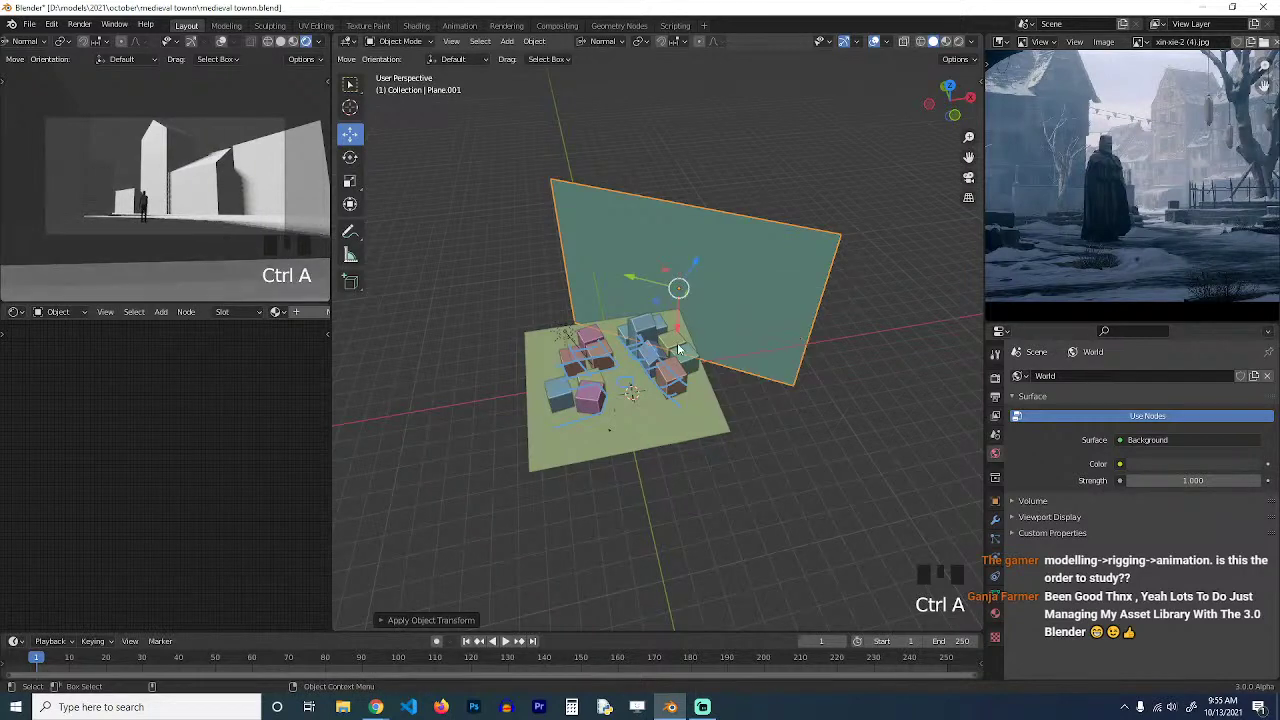
Create a new material for the backdrop plane and show the main viewport in Material Preview shading.
key("grave")
middle_click_drag(678, 349, 669, 301)
scroll(736, 309, "up", 2)
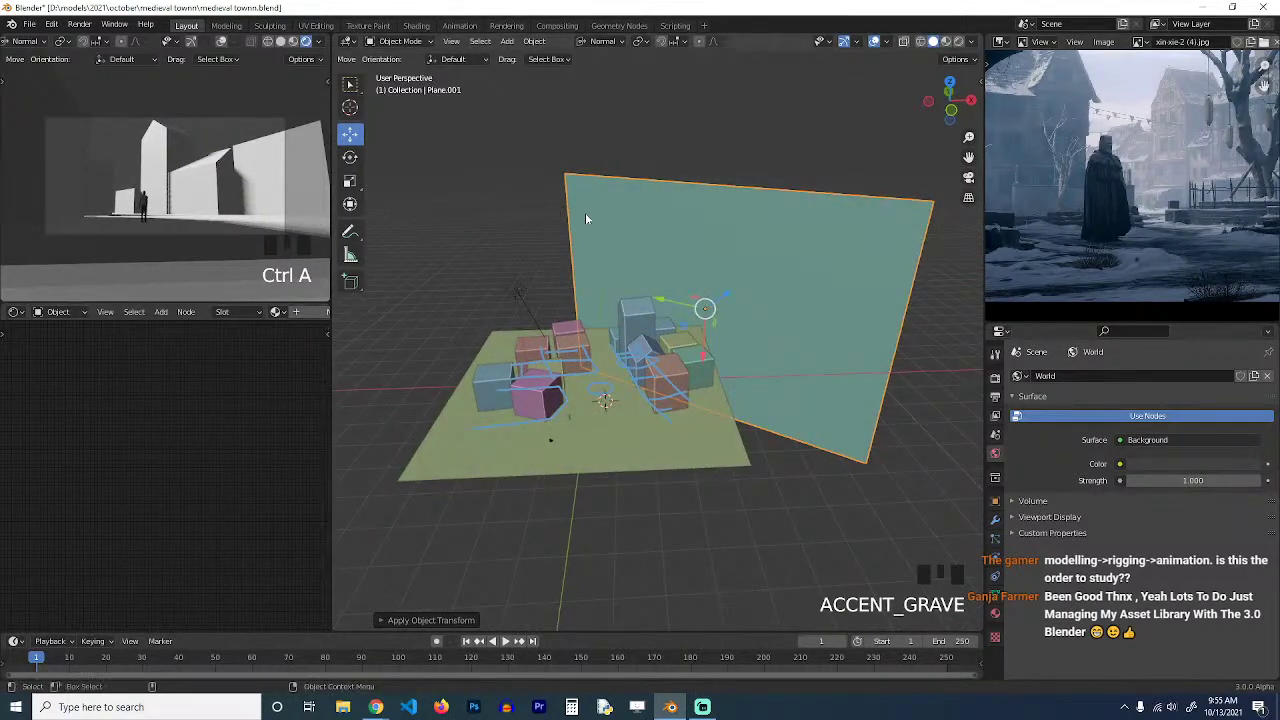
key("grave")
middle_click_drag(586, 214, 796, 207)
scroll(794, 210, "up", 3)
left_click(298, 312)
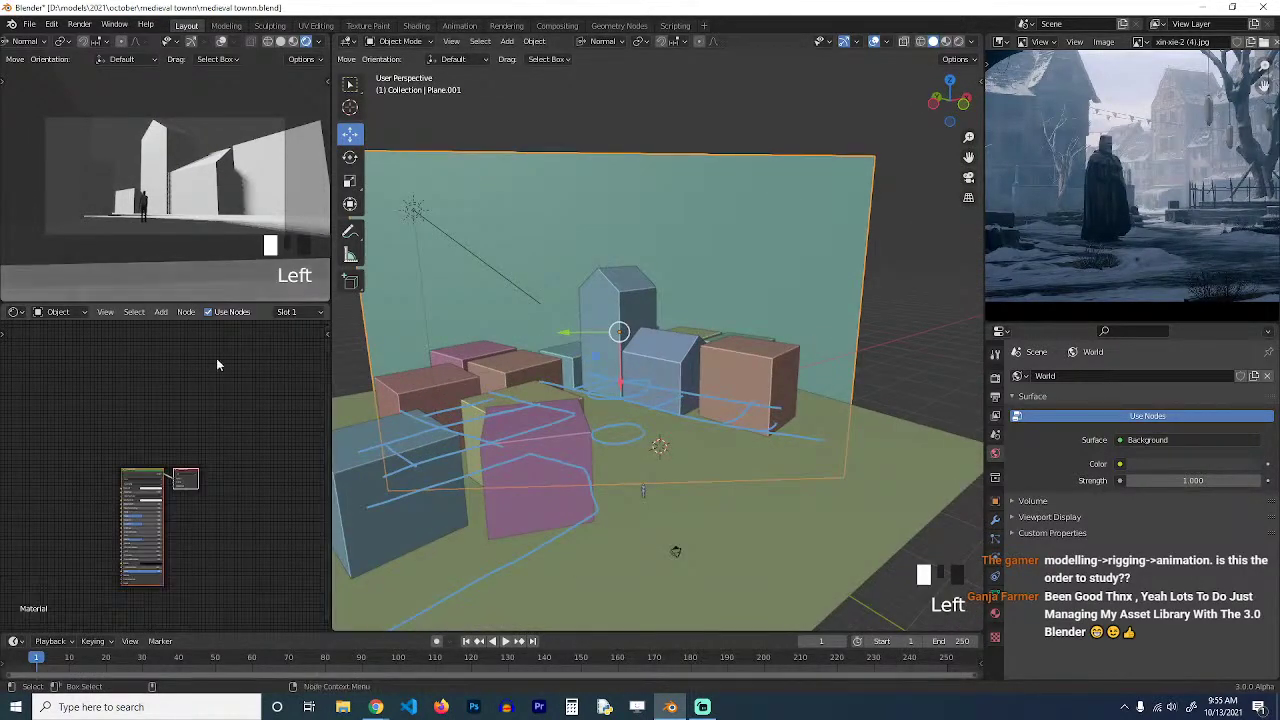
middle_click_drag(95, 473, 175, 391)
left_click(945, 42)
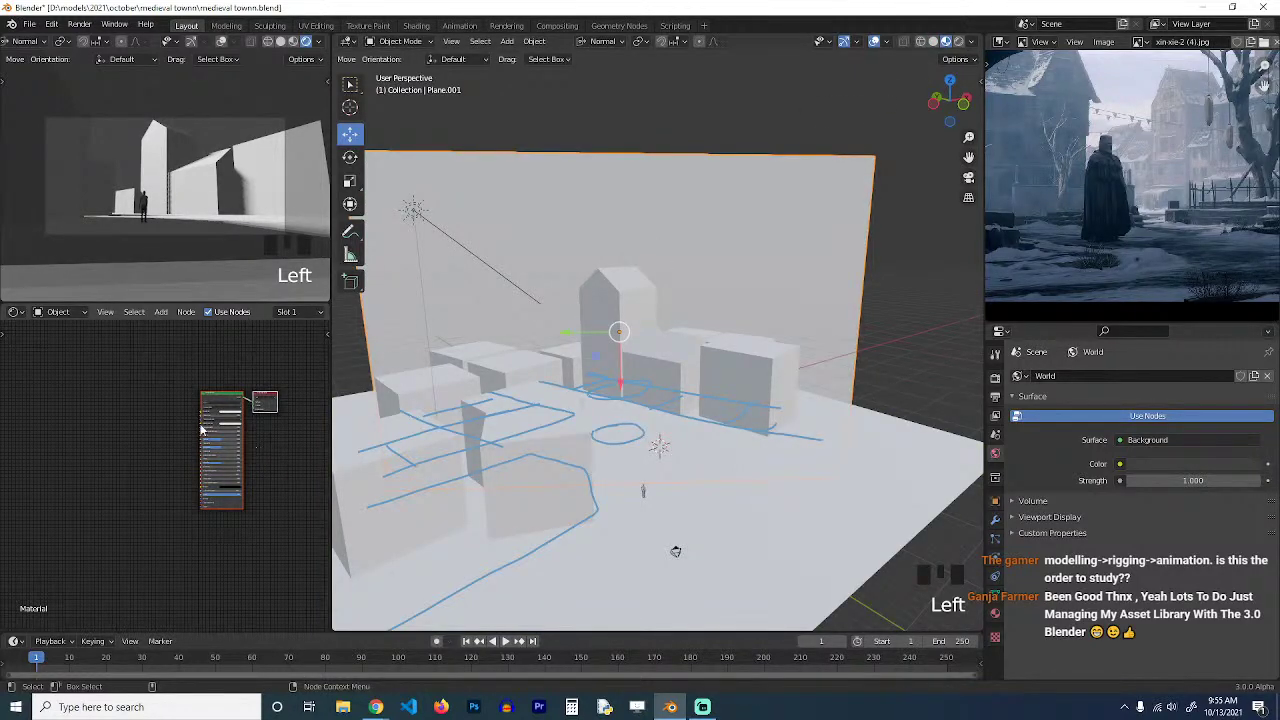
Add a Gradient Texture node to the backdrop material and preview it directly on the material output.
middle_click_drag(35, 447, 104, 425)
key("shift+a")
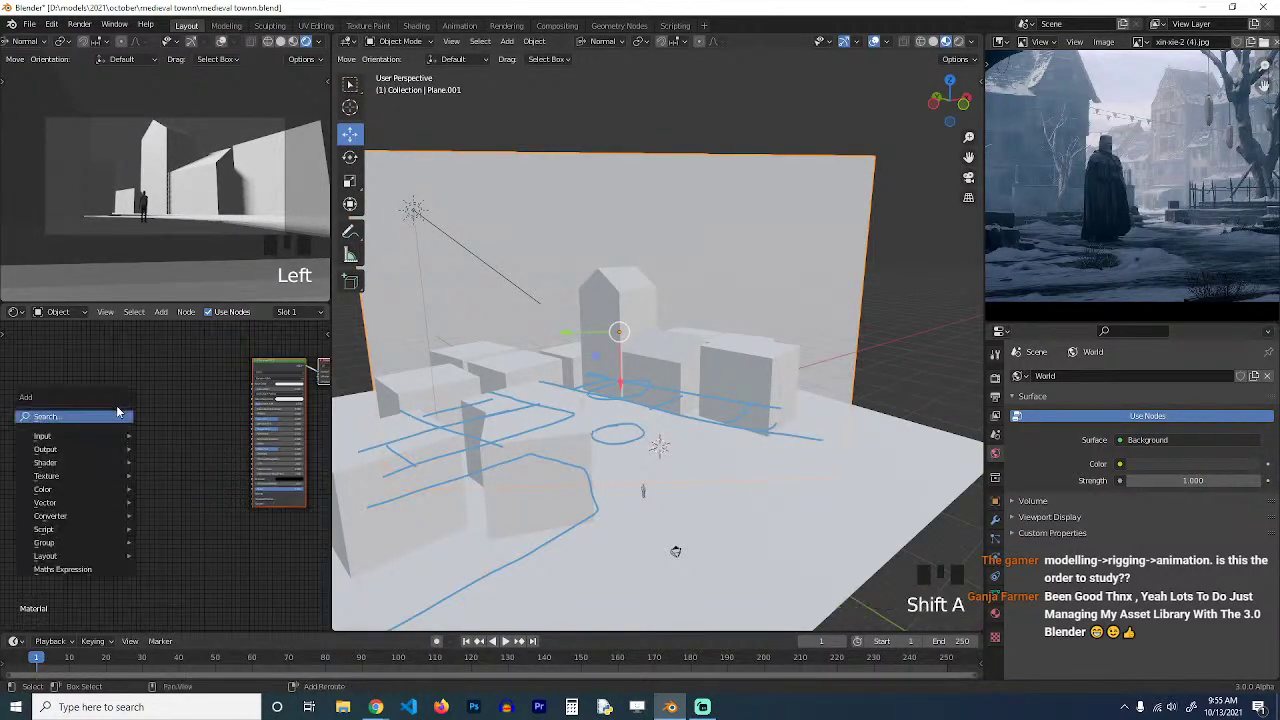
mouse_move(83, 457)
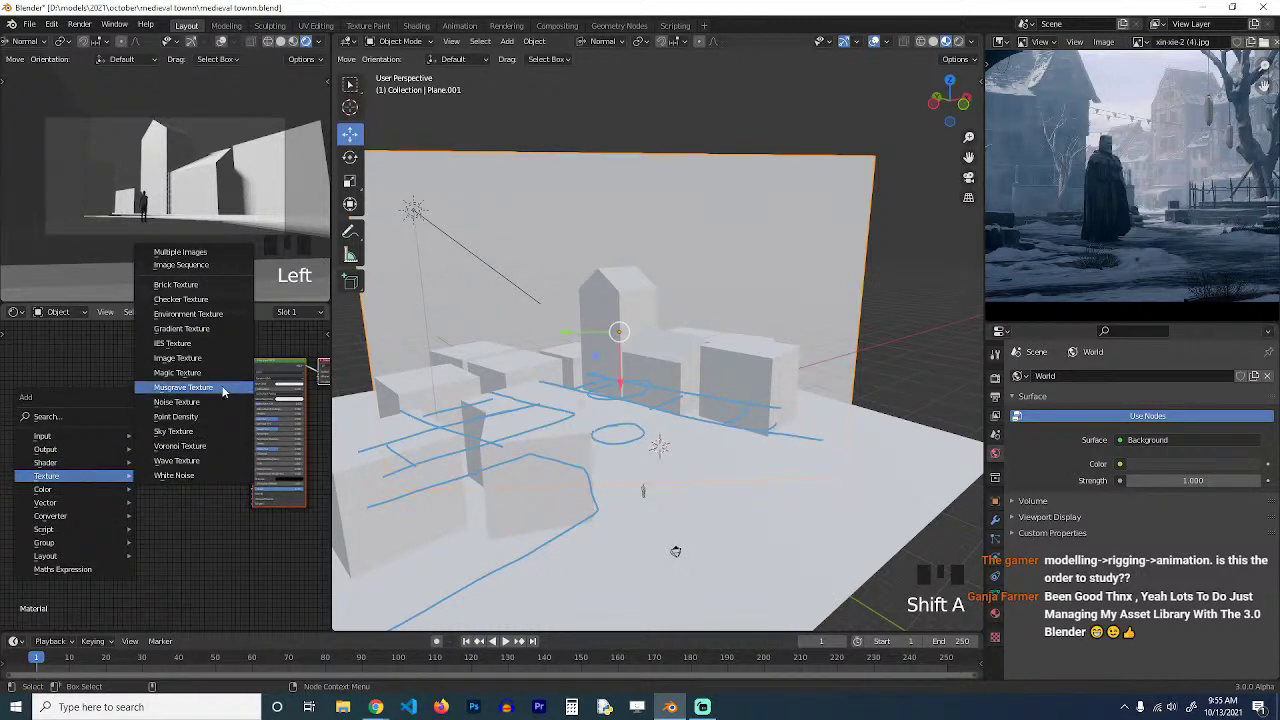
left_click(205, 330)
left_click(101, 366)
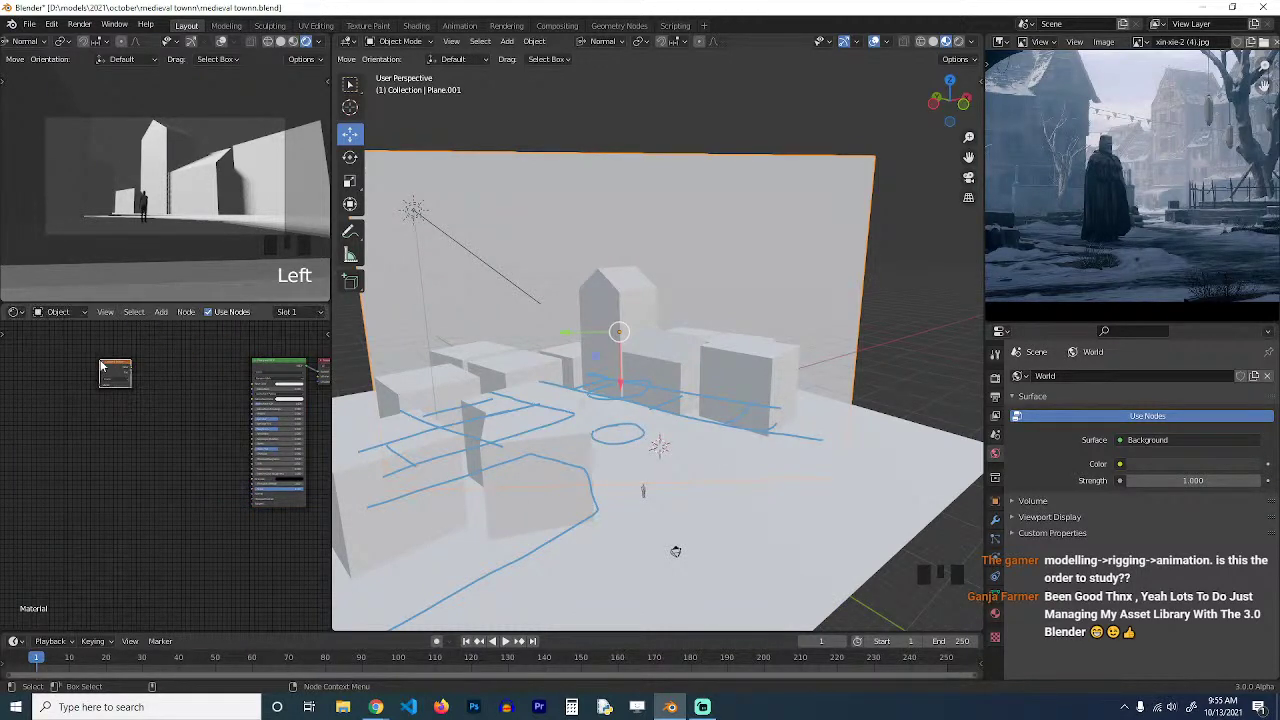
left_click(112, 371, "ctrl+shift")
middle_click_drag(112, 372, 151, 430)
scroll(156, 440, "up", 4)
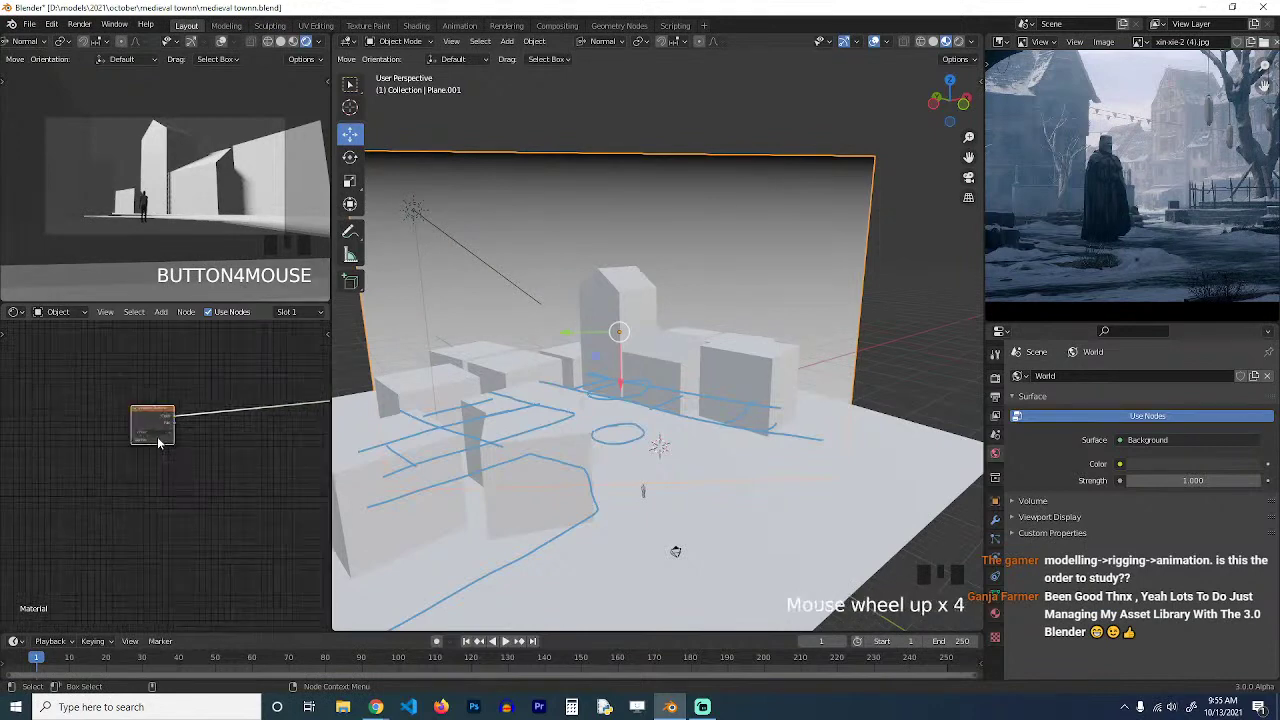
left_click_drag(153, 421, 113, 428)
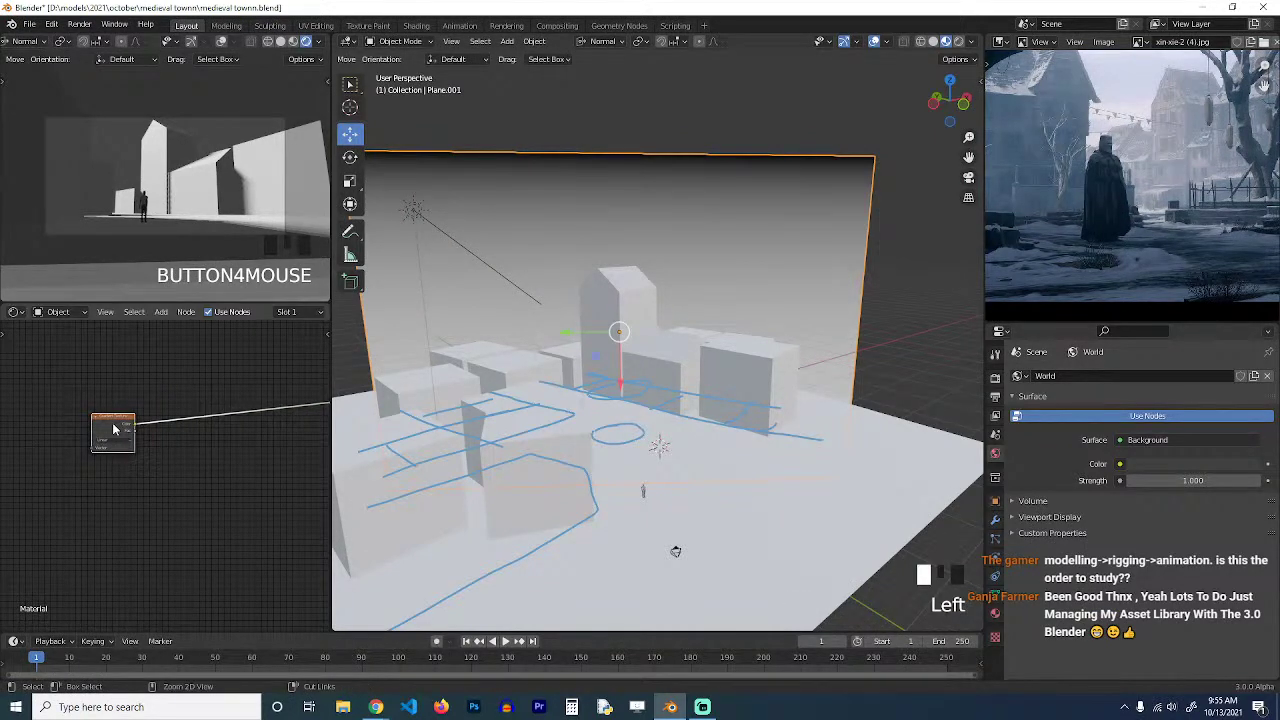
Add Mapping and Texture Coordinate nodes to the Gradient Texture and move the group away from the shader to make room.
key("ctrl+t")
scroll(150, 445, "up", 4)
left_click_drag(187, 481, 147, 497)
scroll(265, 457, "down", 4)
middle_click_drag(270, 444, 263, 448)
left_click_drag(264, 446, 28, 491)
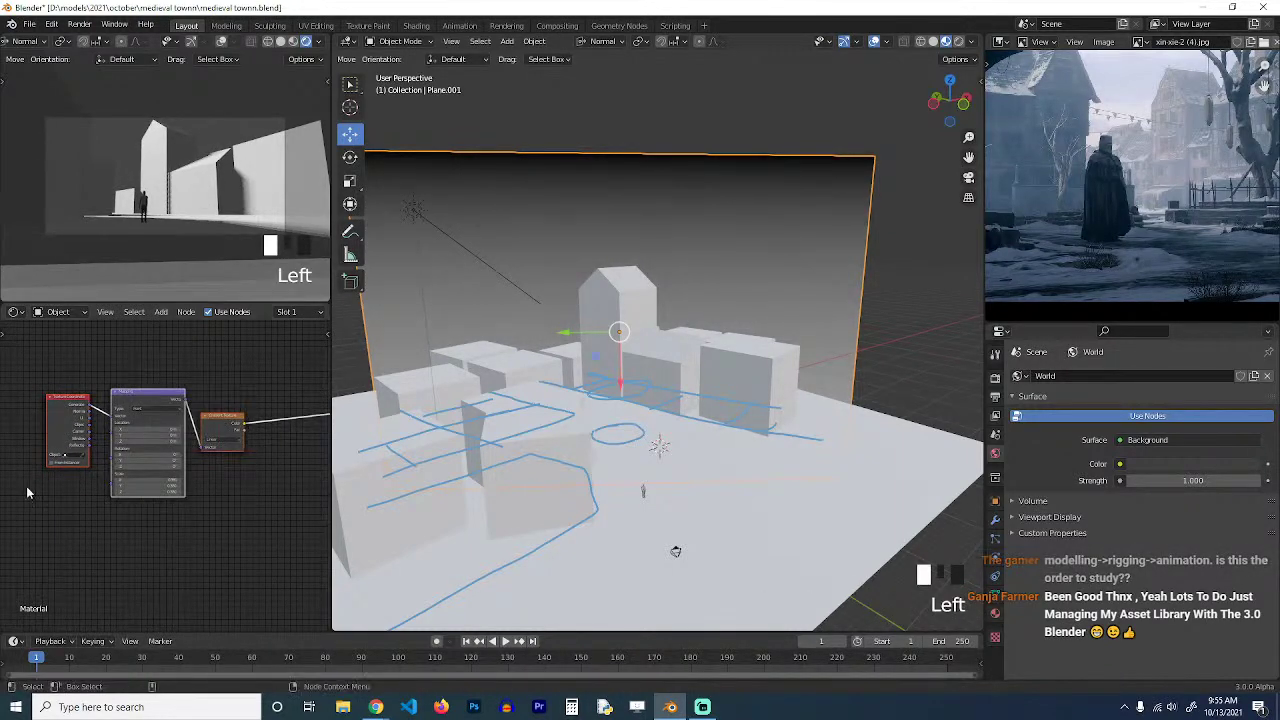
left_click_drag(217, 431, 124, 467)
left_click(178, 468)
middle_click_drag(182, 479, 114, 480)
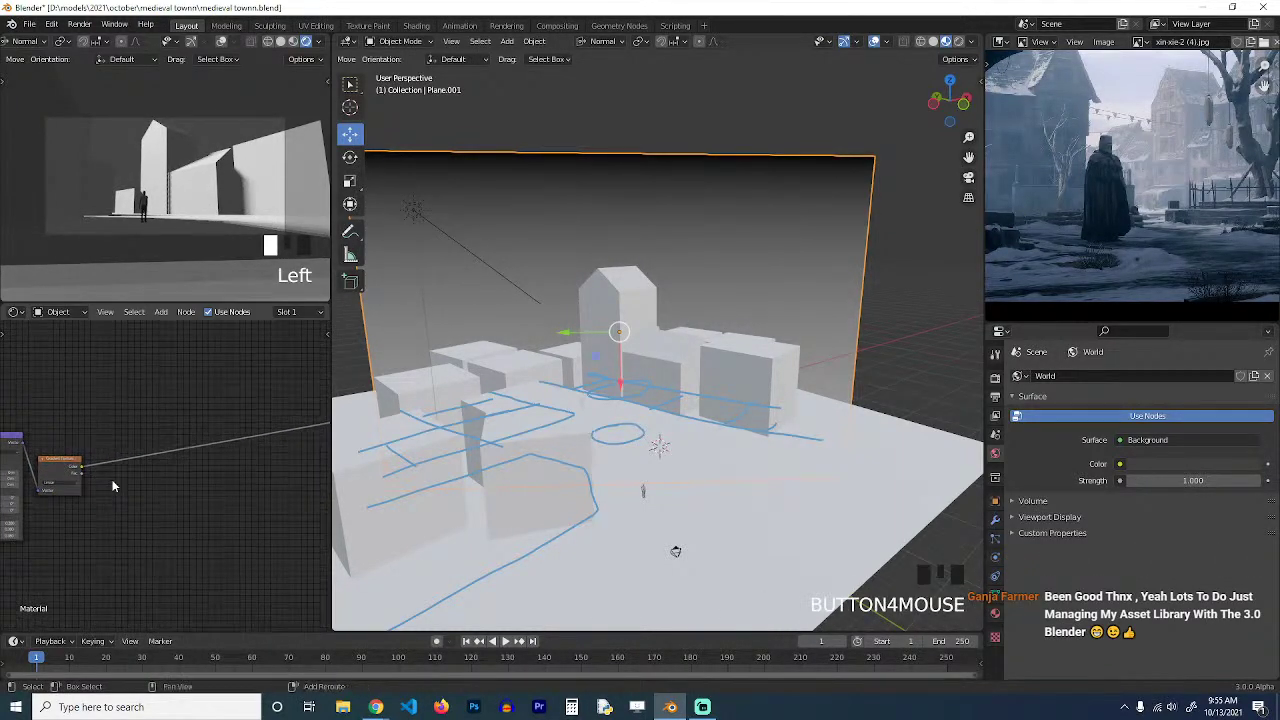
Insert a ColorRamp node on the link after the Gradient Texture.
key("shift+a")
mouse_move(120, 518)
left_click(192, 330)
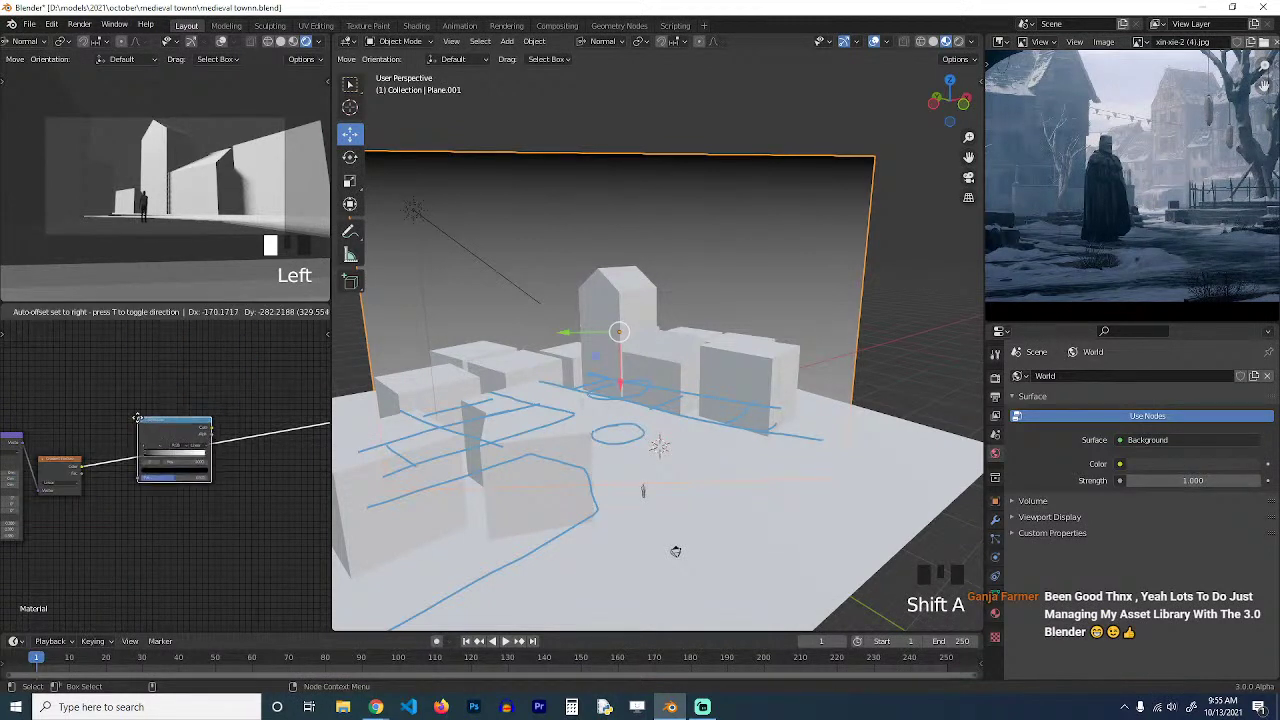
left_click(176, 470)
scroll(186, 477, "up", 5)
Change the ColorRamp's black stop to a light sky blue.
left_click(225, 450)
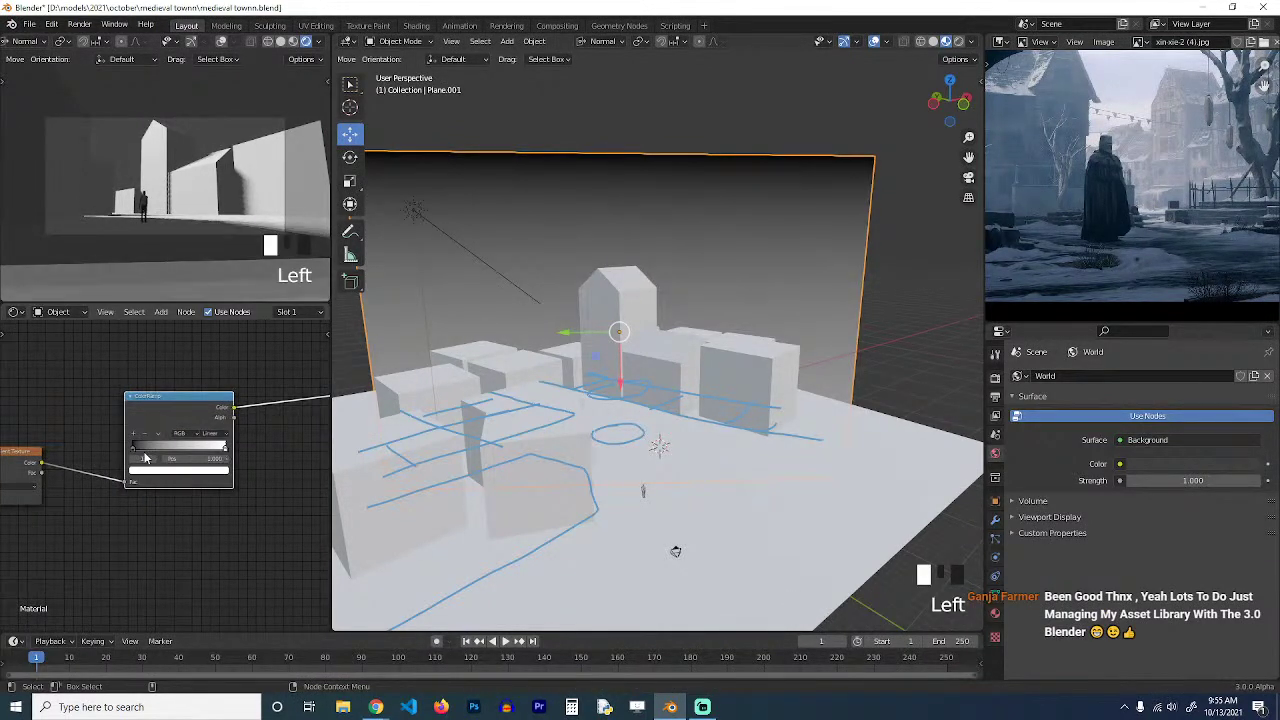
left_click(136, 449)
left_click(178, 470)
left_click(210, 347)
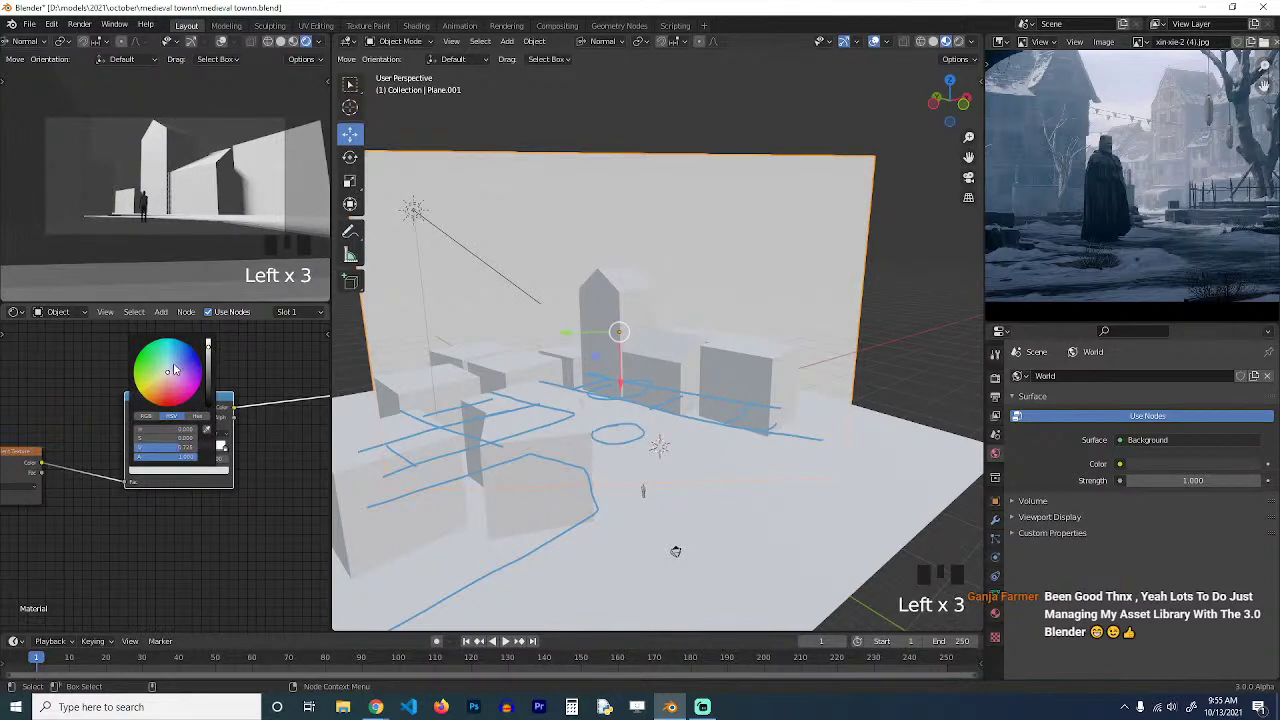
left_click_drag(170, 370, 174, 353)
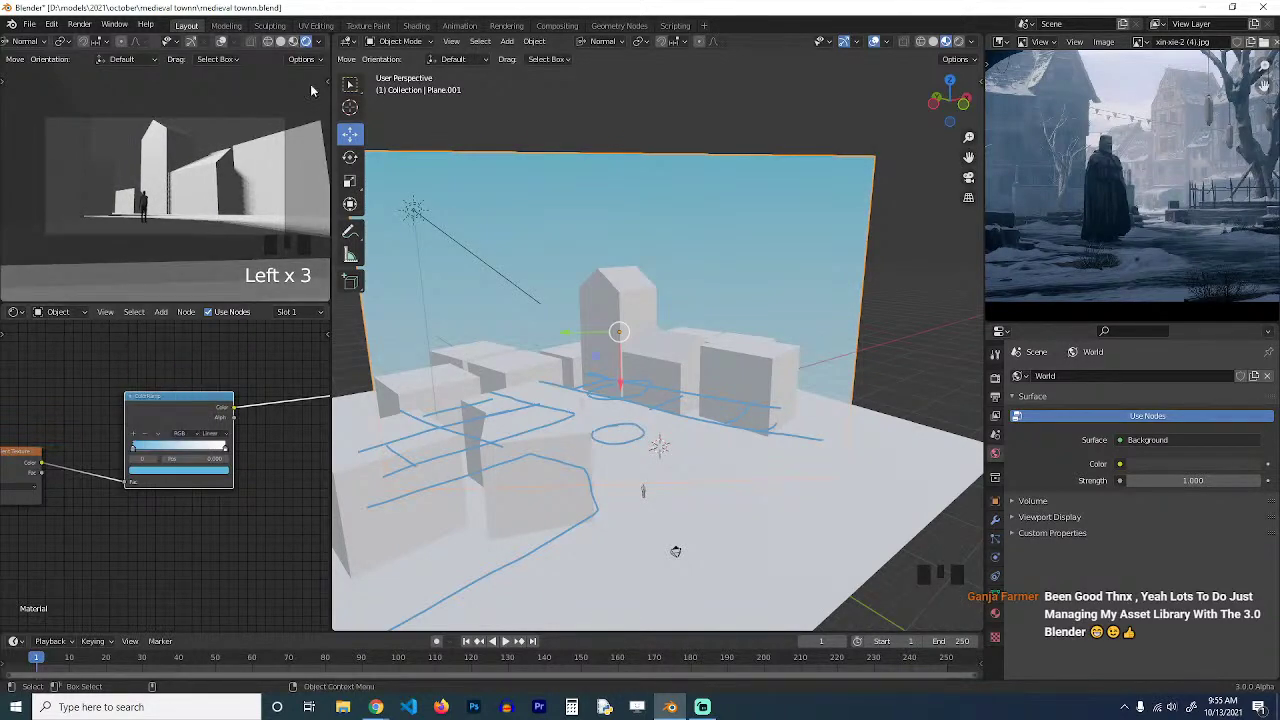
In the camera view, set the camera's clip end to 300 m.
scroll(651, 222, "down", 2)
key("KP_0")
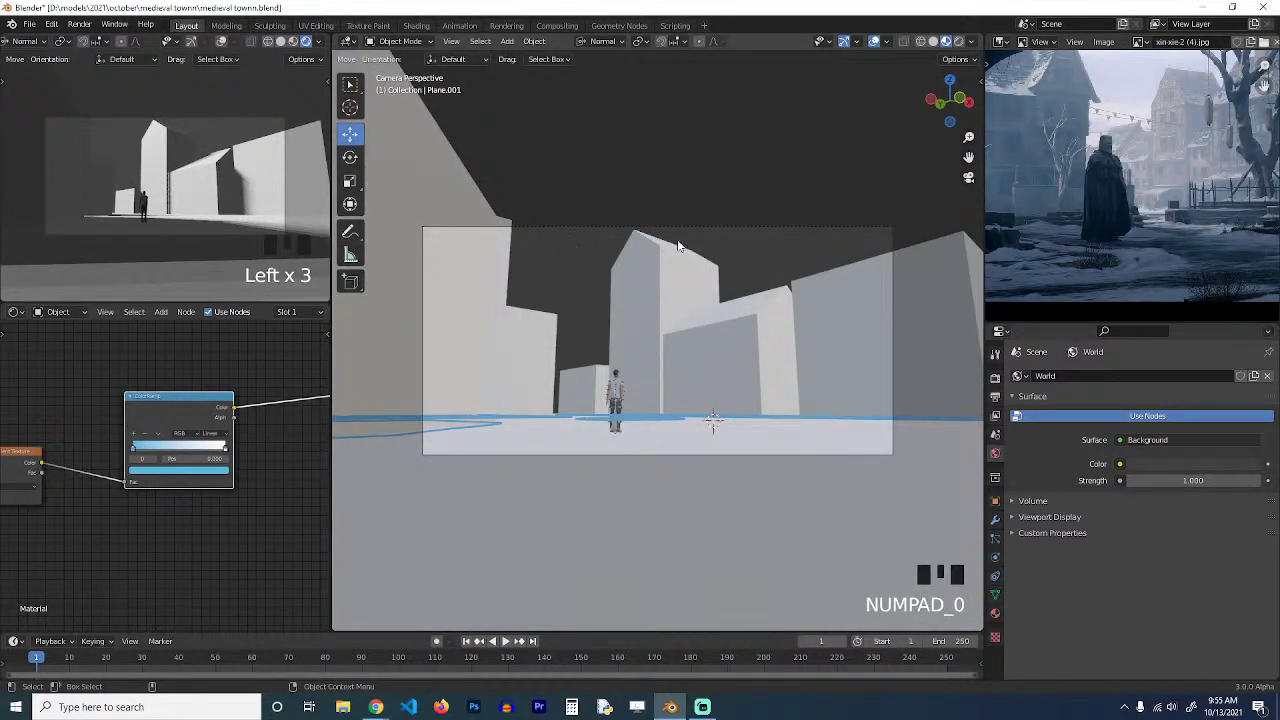
left_click(702, 227)
left_click(995, 557)
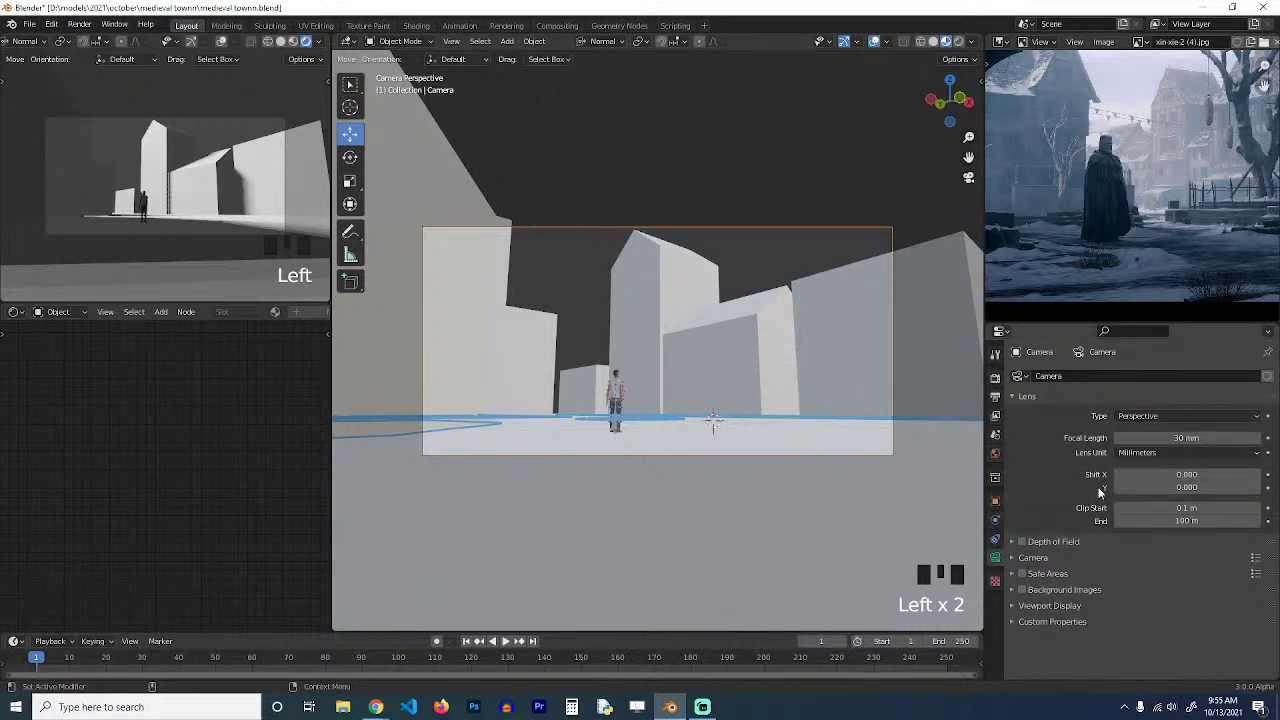
left_click(1189, 520)
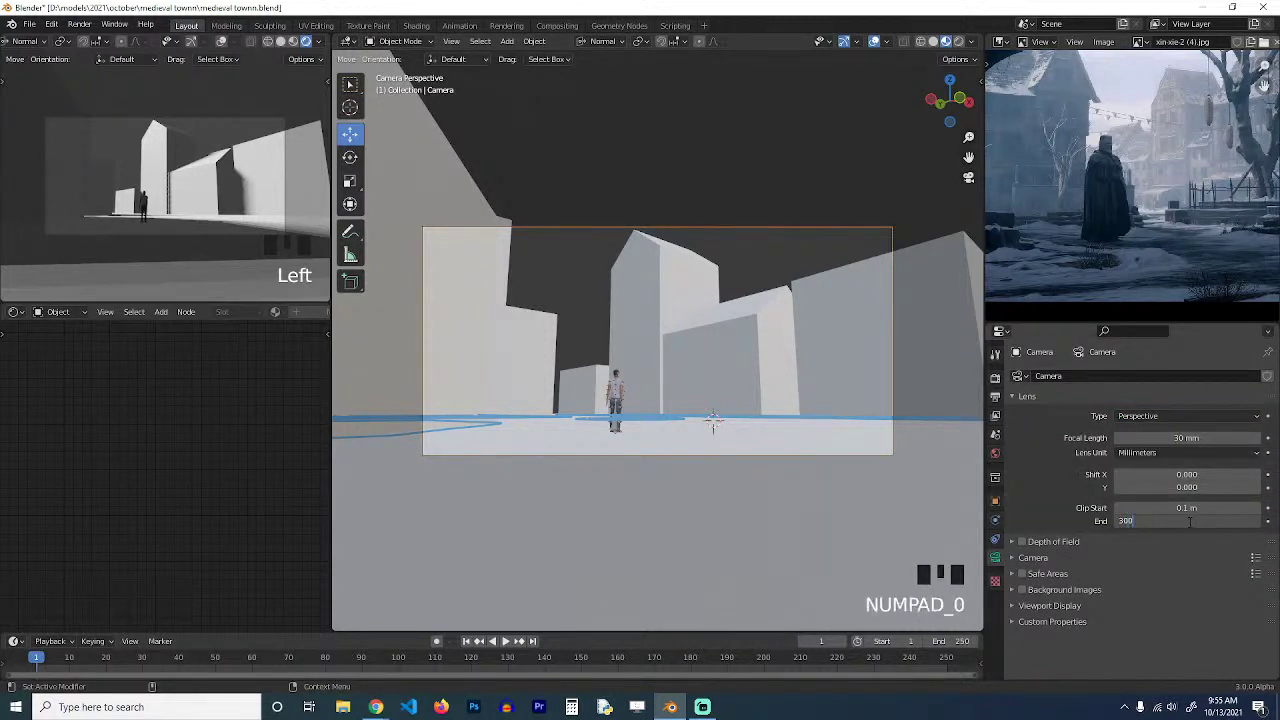
type("300")
key("Return")
Raise the backdrop plane and scale it up about 1.15 times to cover the sky in the camera frame.
left_click(732, 245)
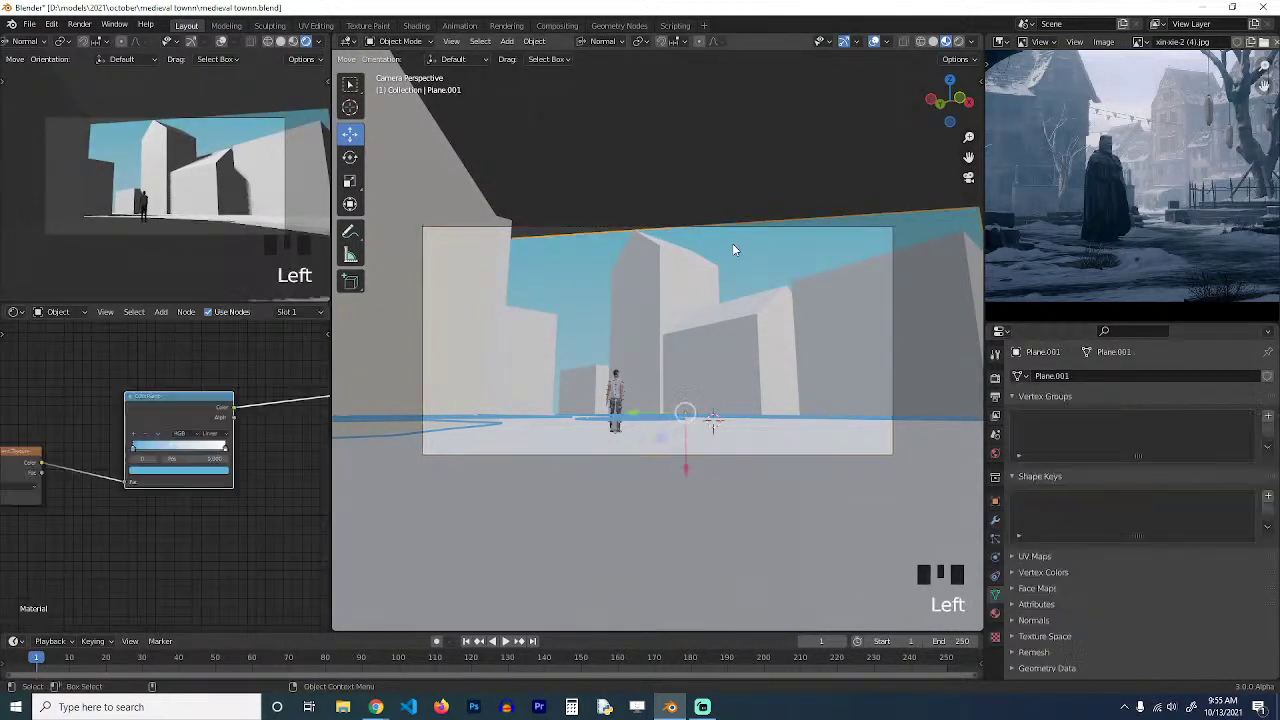
key("g")
key("z")
right_click(756, 249)
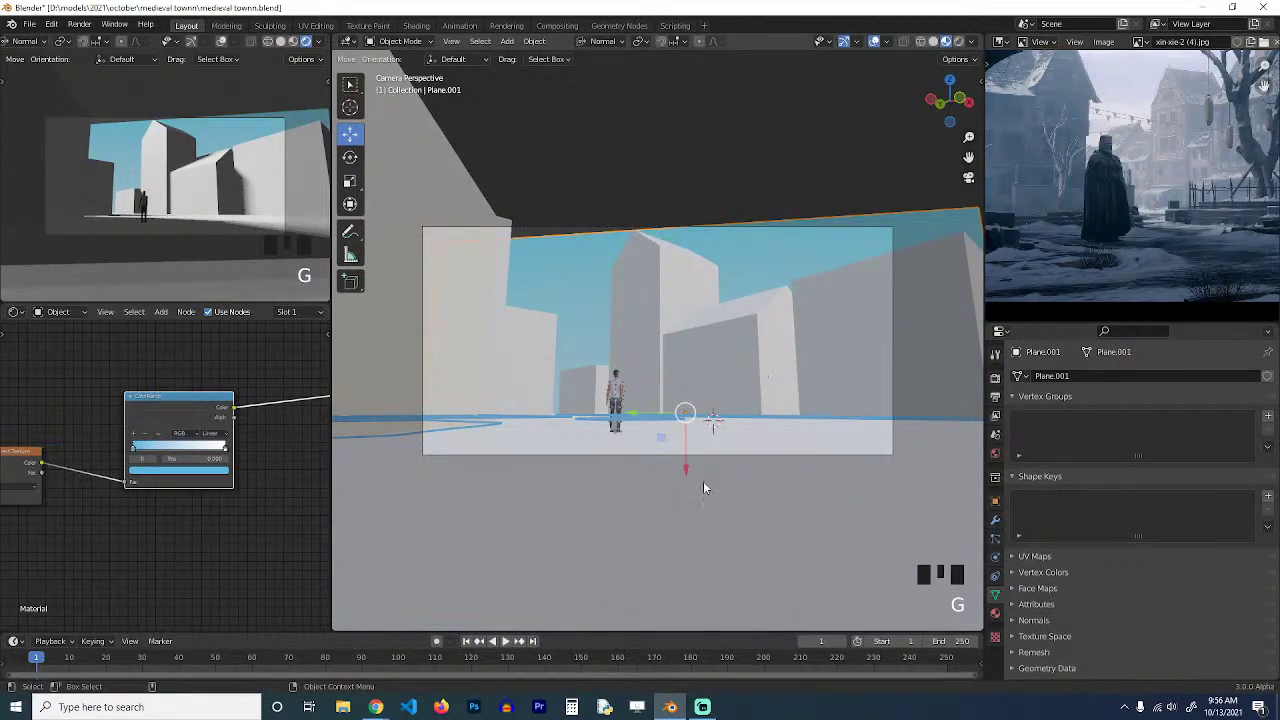
left_click_drag(681, 475, 681, 444)
key("s")
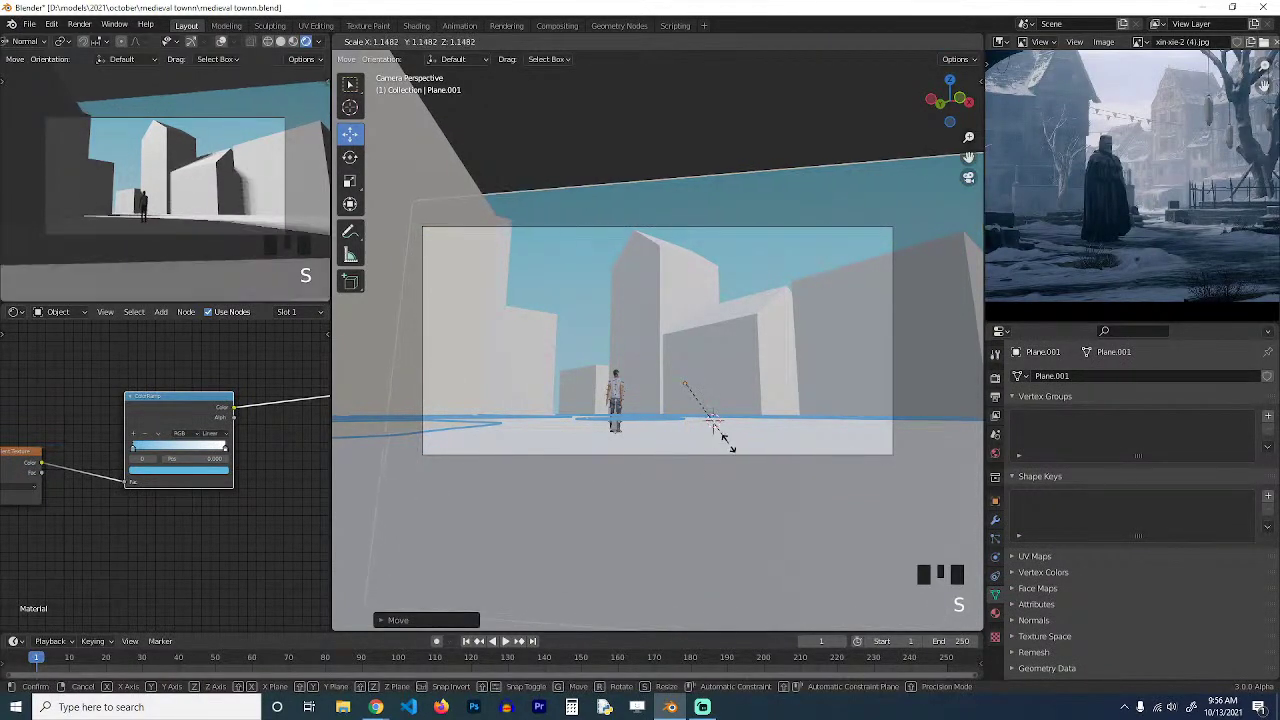
left_click(729, 445)
Insert a Math node between the Gradient Texture and the ColorRamp in the backdrop material.
scroll(225, 485, "down", 8)
key("grave")
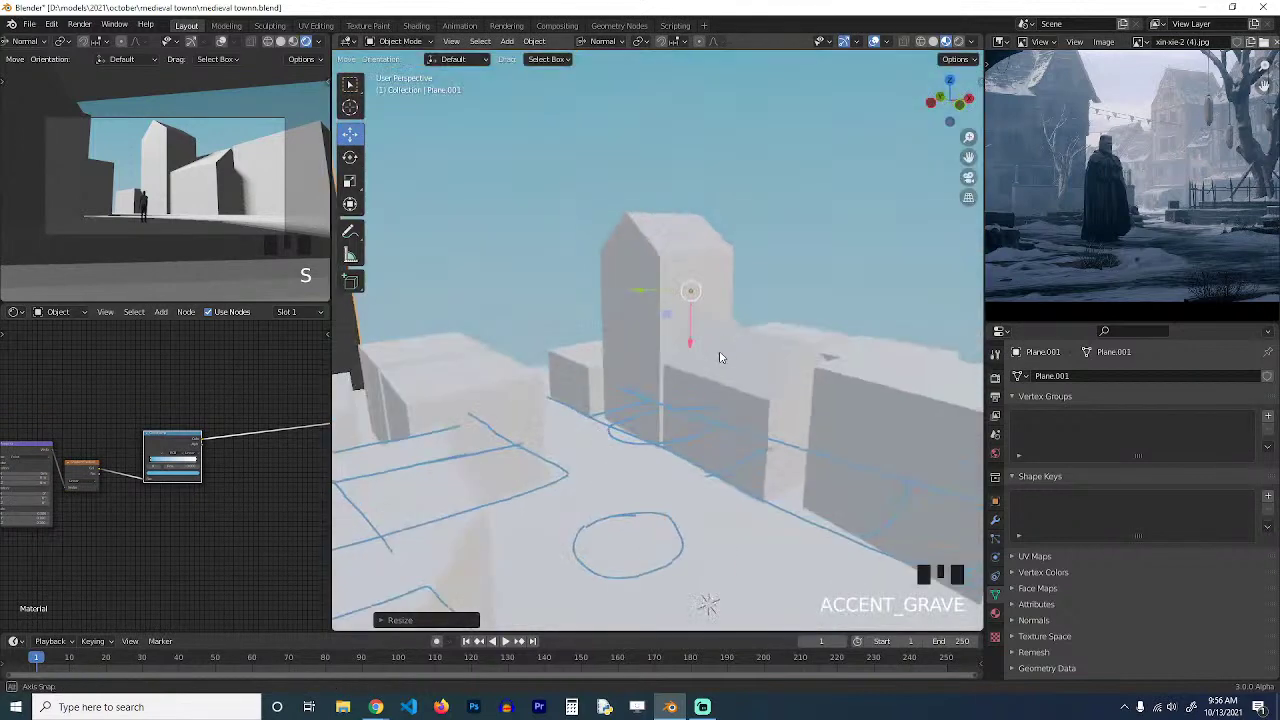
scroll(763, 327, "down", 4)
key("grave")
key("grave")
scroll(743, 351, "down", 2)
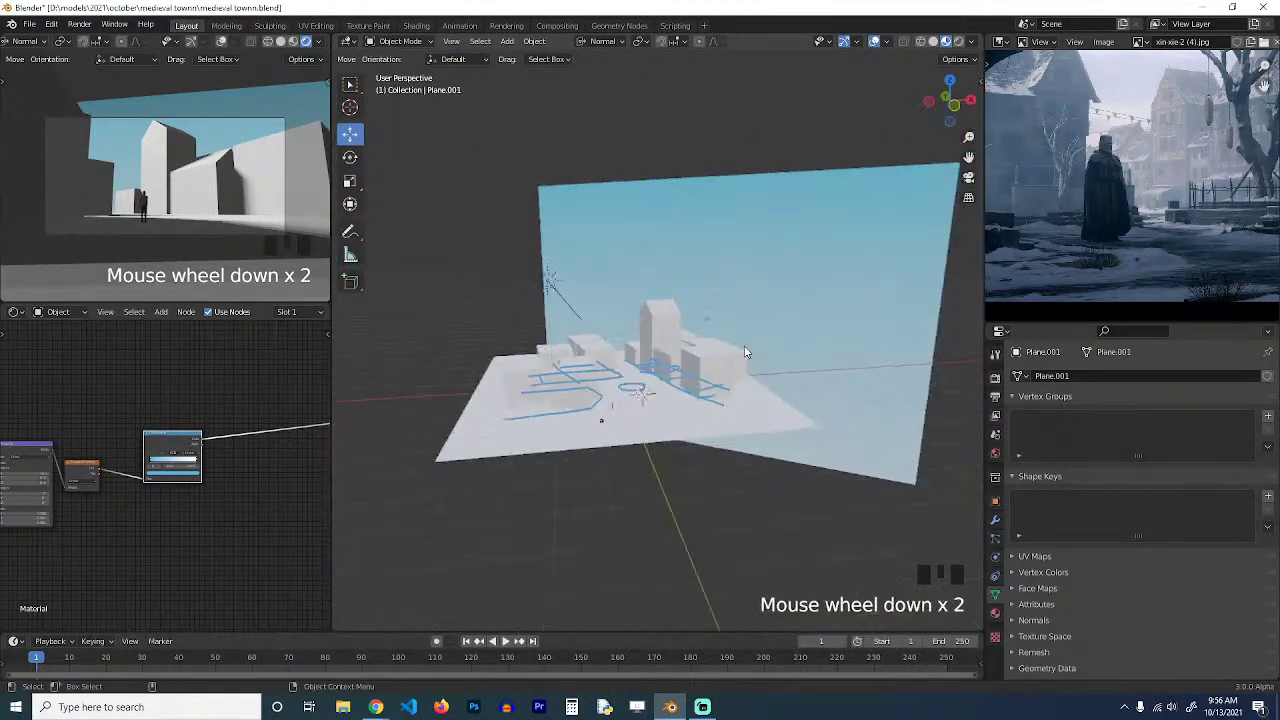
left_click(797, 288)
middle_click_drag(240, 433, 203, 415)
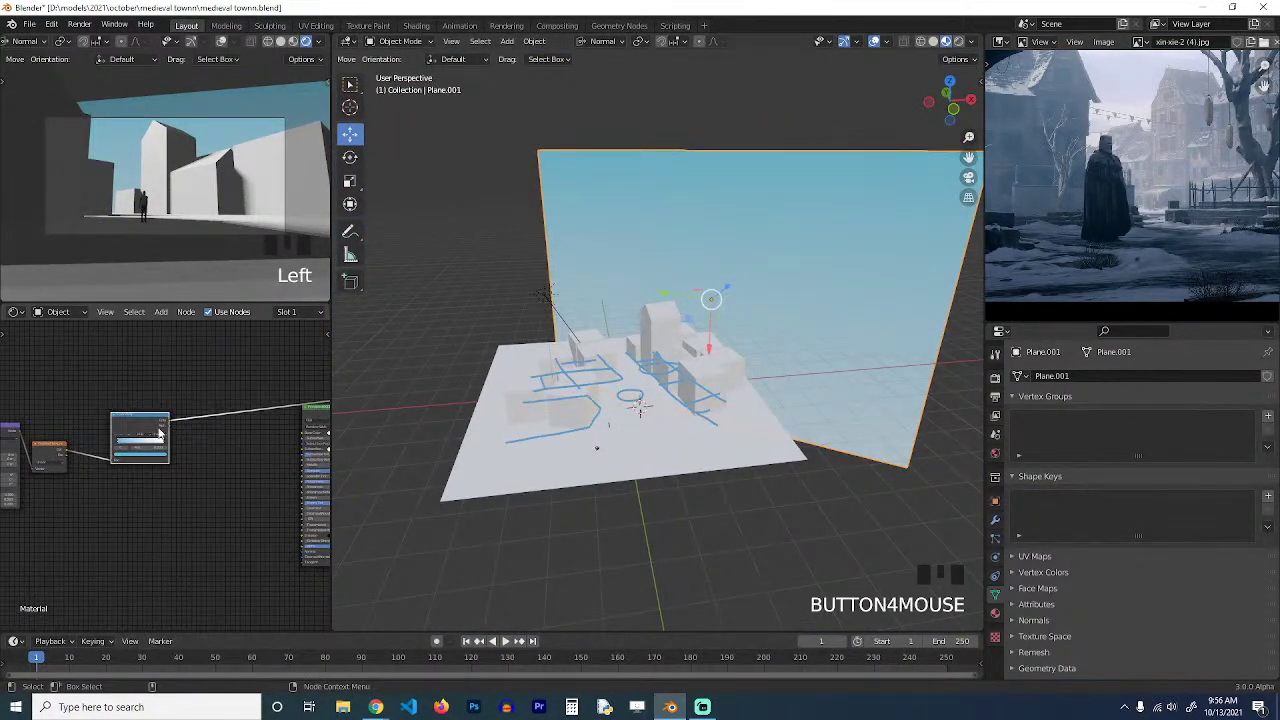
left_click_drag(159, 432, 220, 422)
key("shift+a")
mouse_move(103, 419)
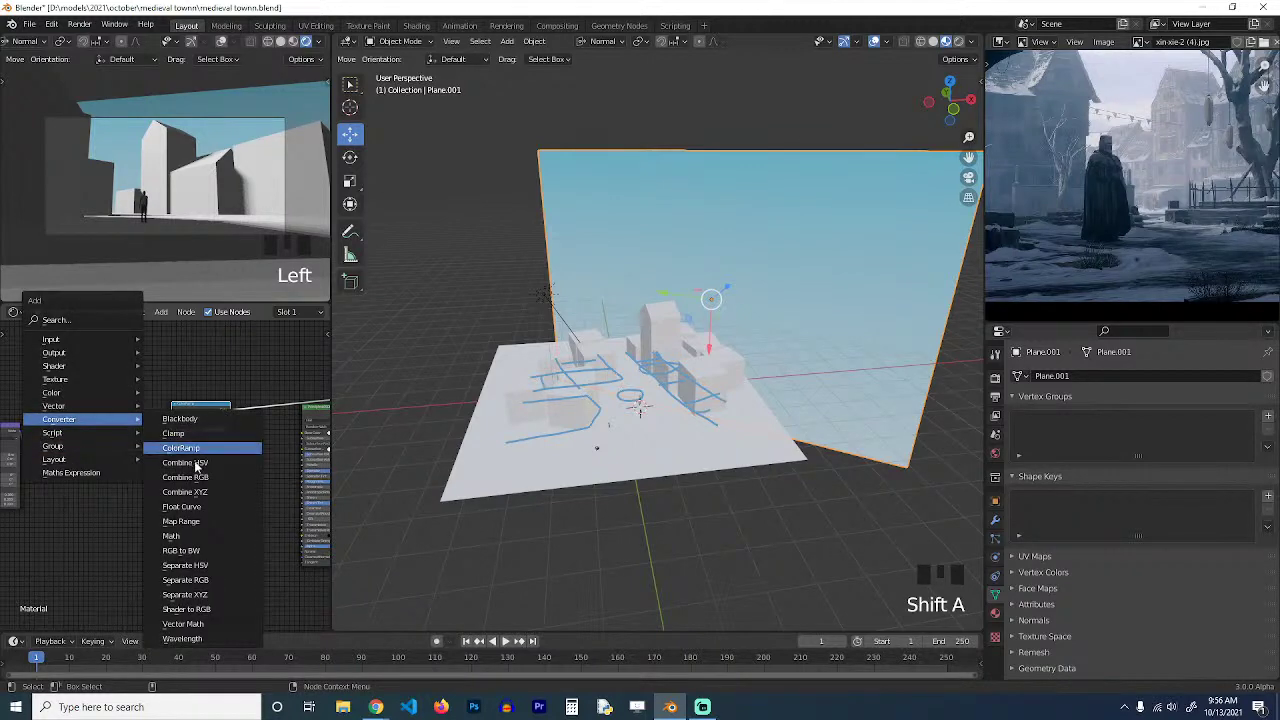
left_click(181, 550)
left_click(108, 438)
Set the Math node's operation to Power.
scroll(136, 521, "up", 4)
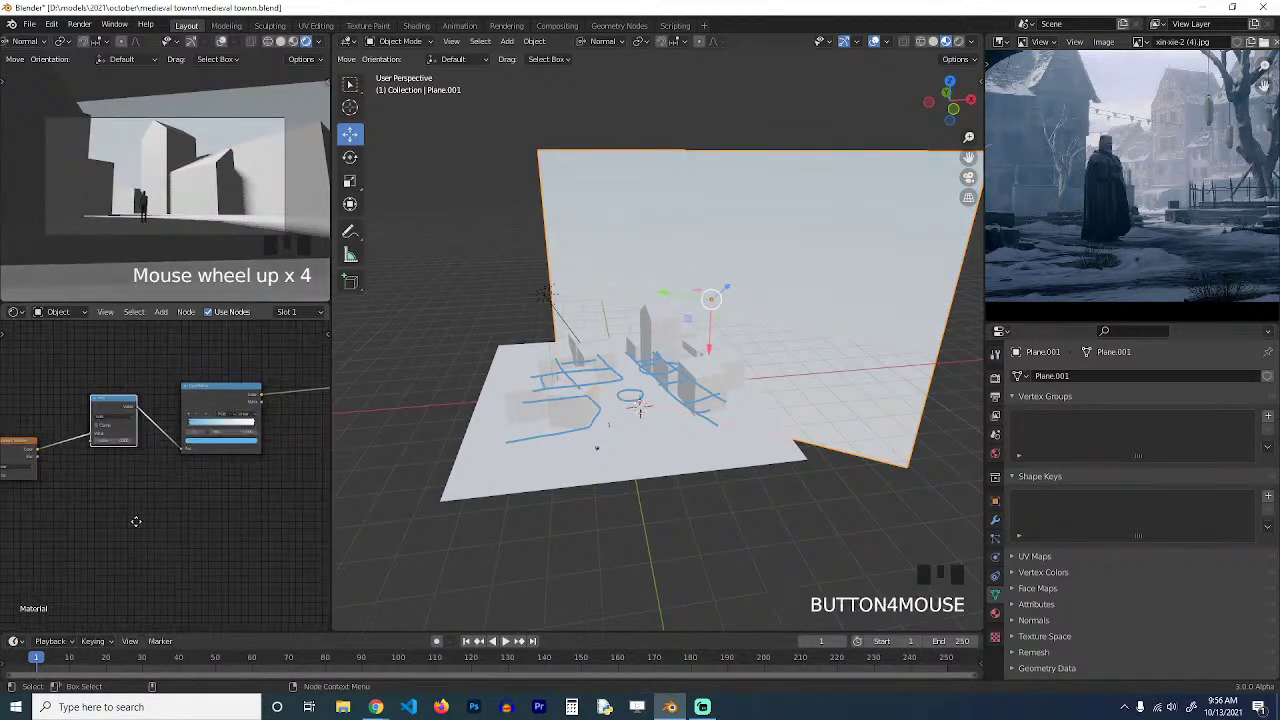
middle_click_drag(136, 521, 206, 603)
scroll(192, 543, "up", 4)
left_click(194, 489)
left_click(176, 568)
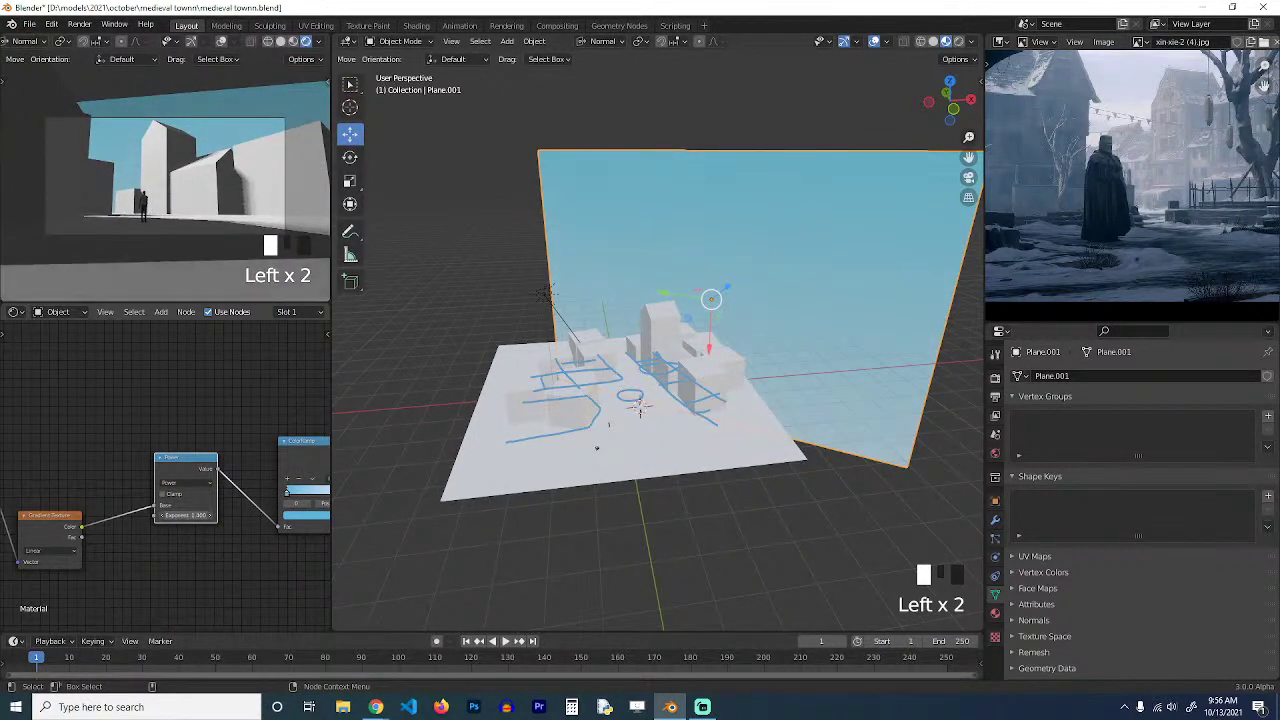
Shift the gradient by about 0.2 m in the Mapping node's X location and set the Power exponent to 2.500.
middle_click_drag(119, 536, 247, 479)
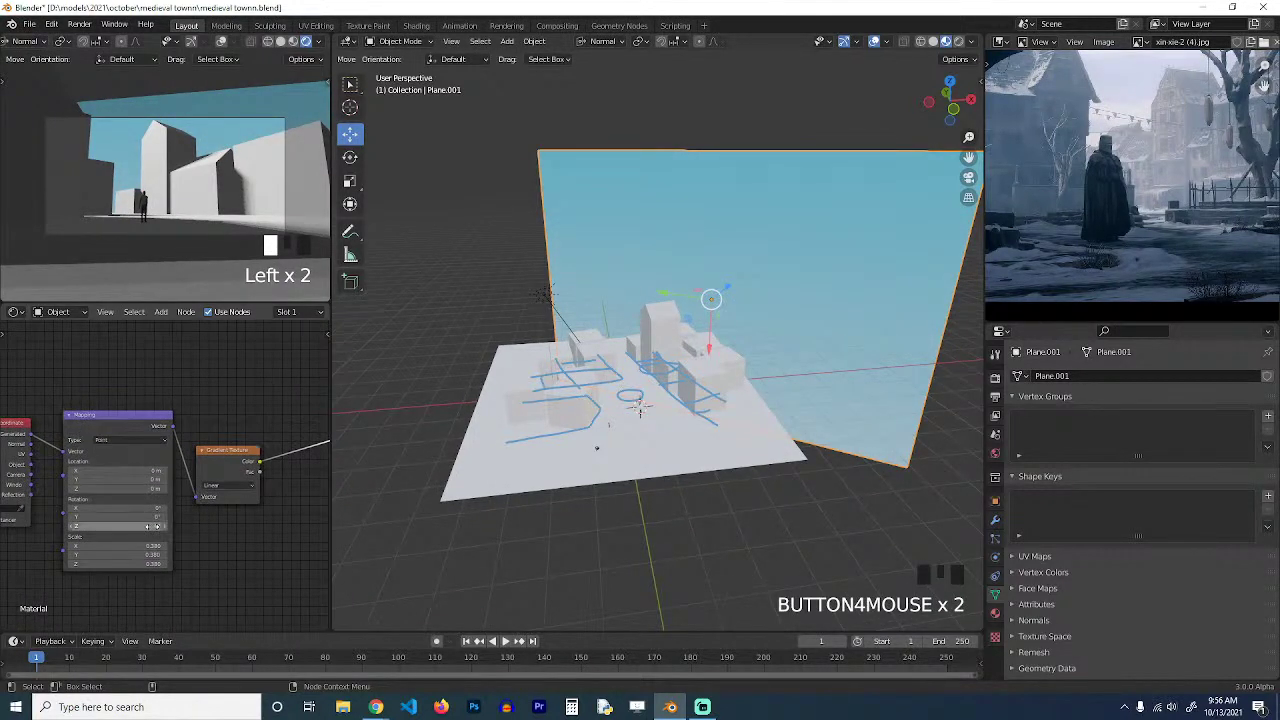
left_click_drag(148, 469, 178, 469, "shift")
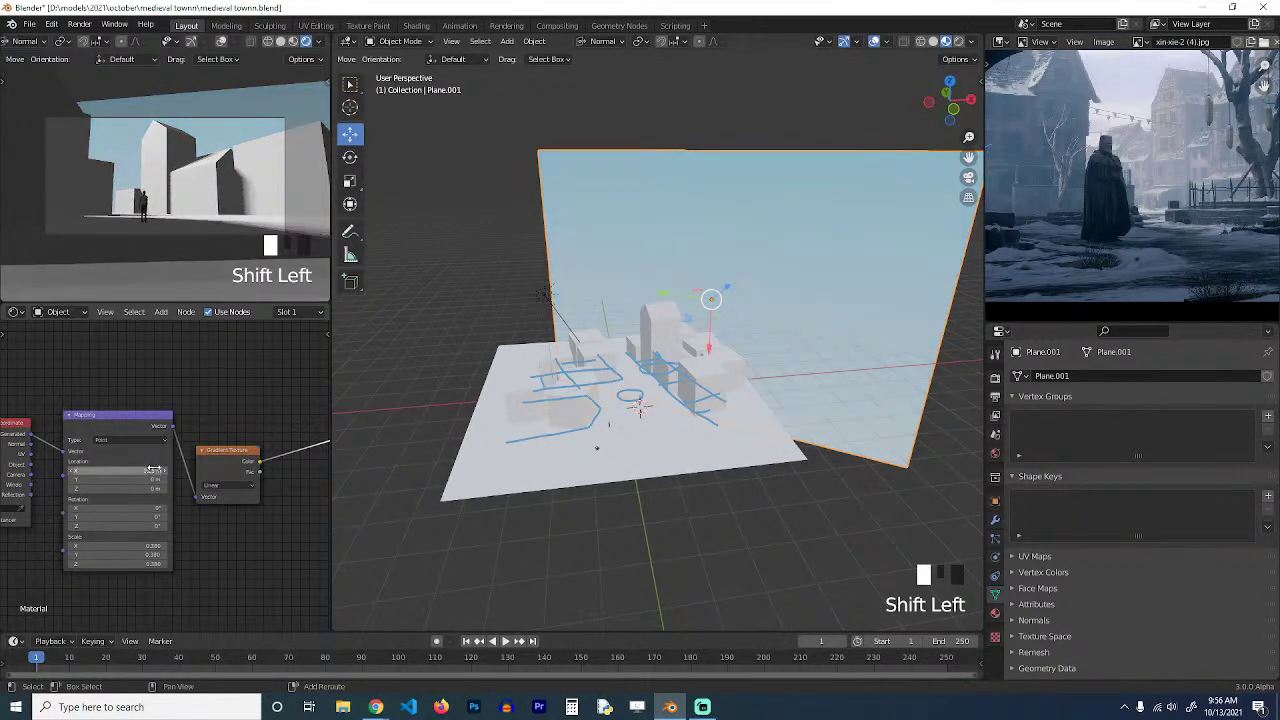
middle_click_drag(220, 480, 92, 496)
left_click_drag(230, 467, 239, 467)
Raise the backdrop plane further, scale down its height and deselect it.
middle_click_drag(716, 343, 743, 323)
key("g")
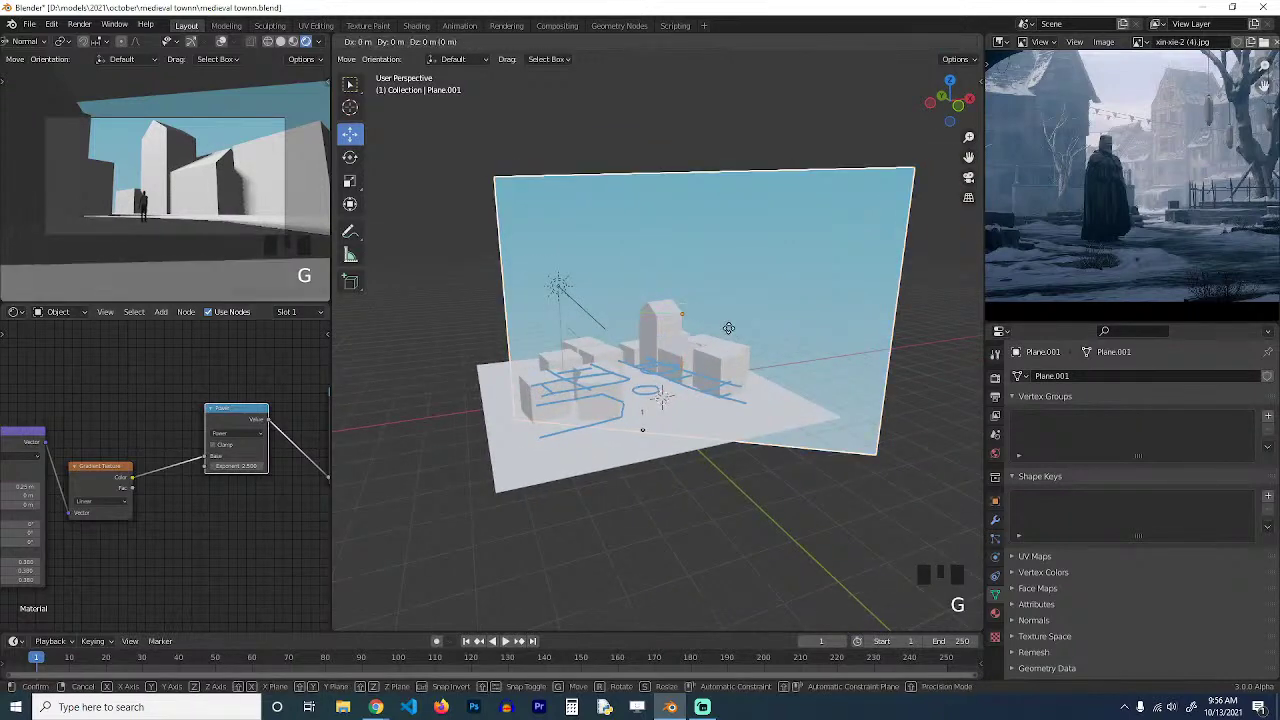
left_click(676, 350)
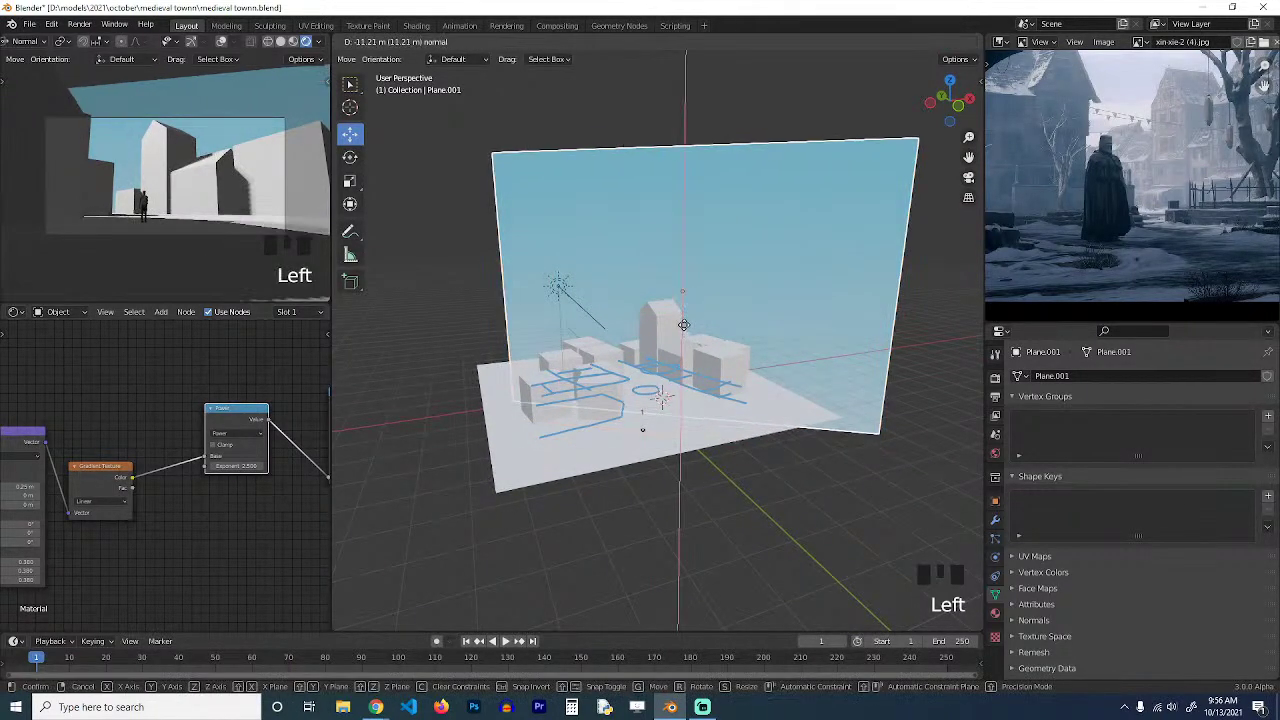
key("s")
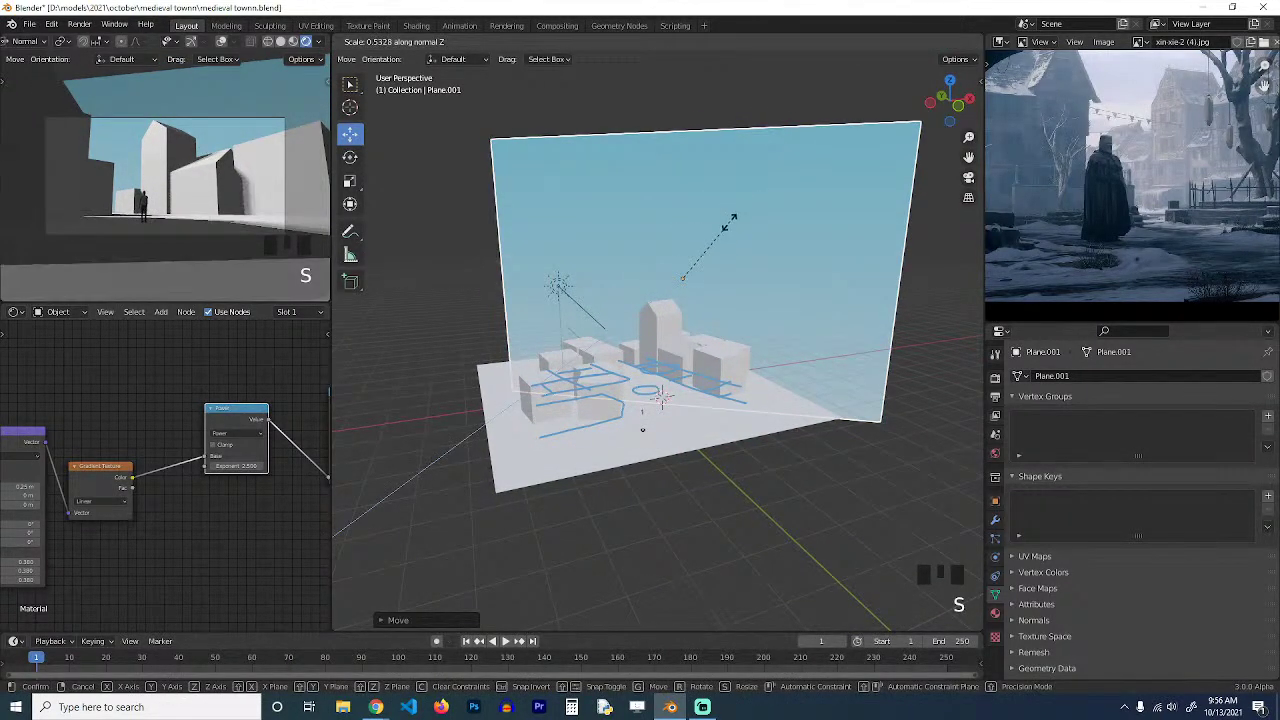
left_click(747, 216)
key("alt+a")
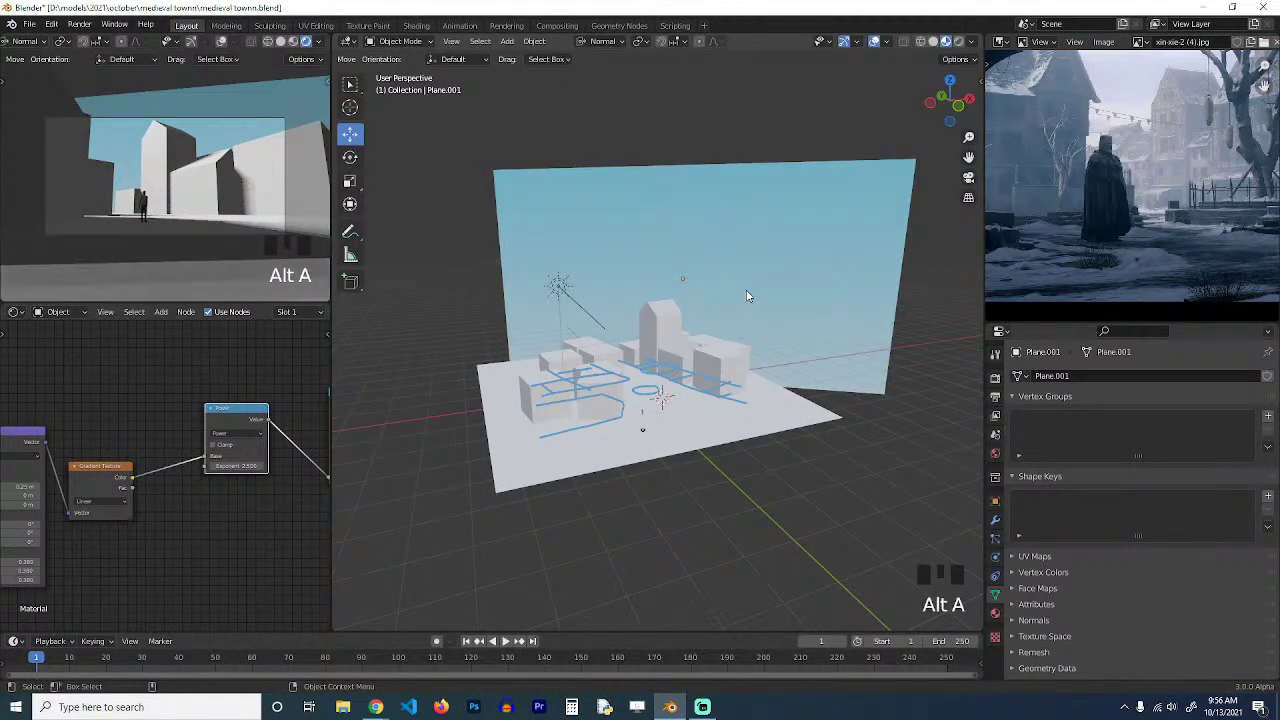
Insert an Emission shader after the ColorRamp in the backdrop material and connect it to the material output.
scroll(200, 420, "down", 4)
middle_click_drag(310, 410, 222, 400)
key("shift+a")
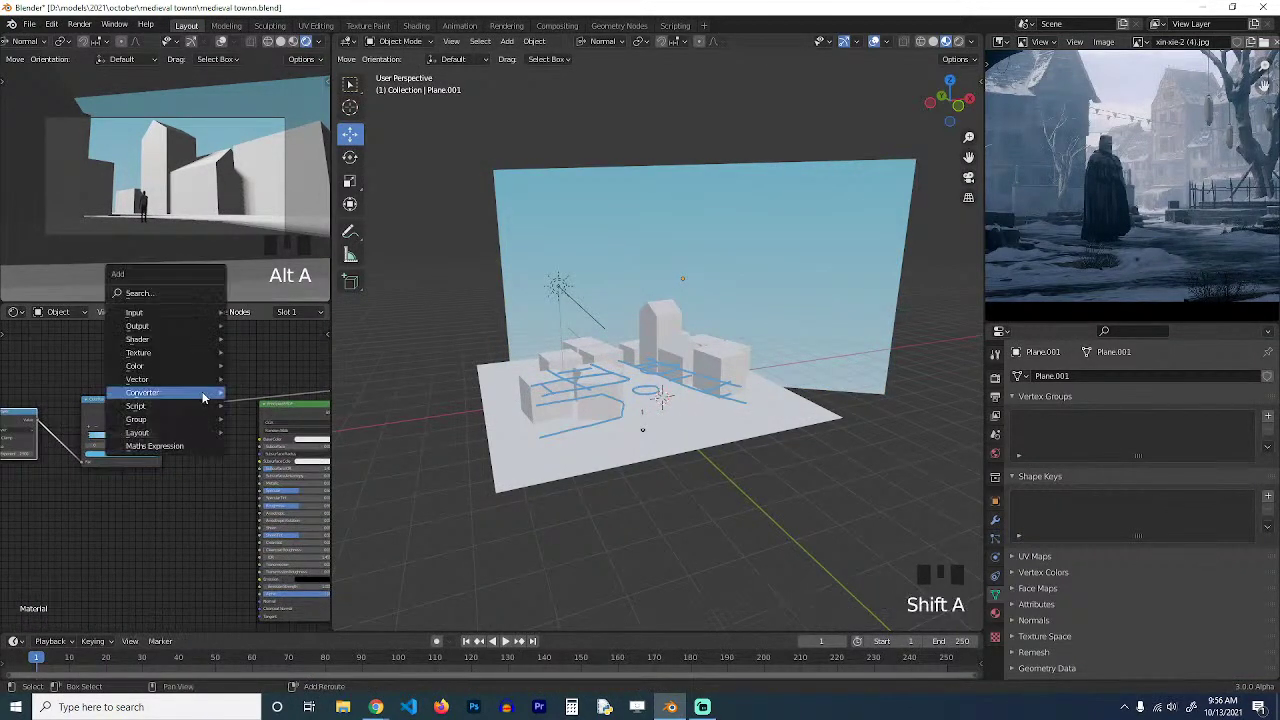
mouse_move(160, 340)
left_click(276, 368)
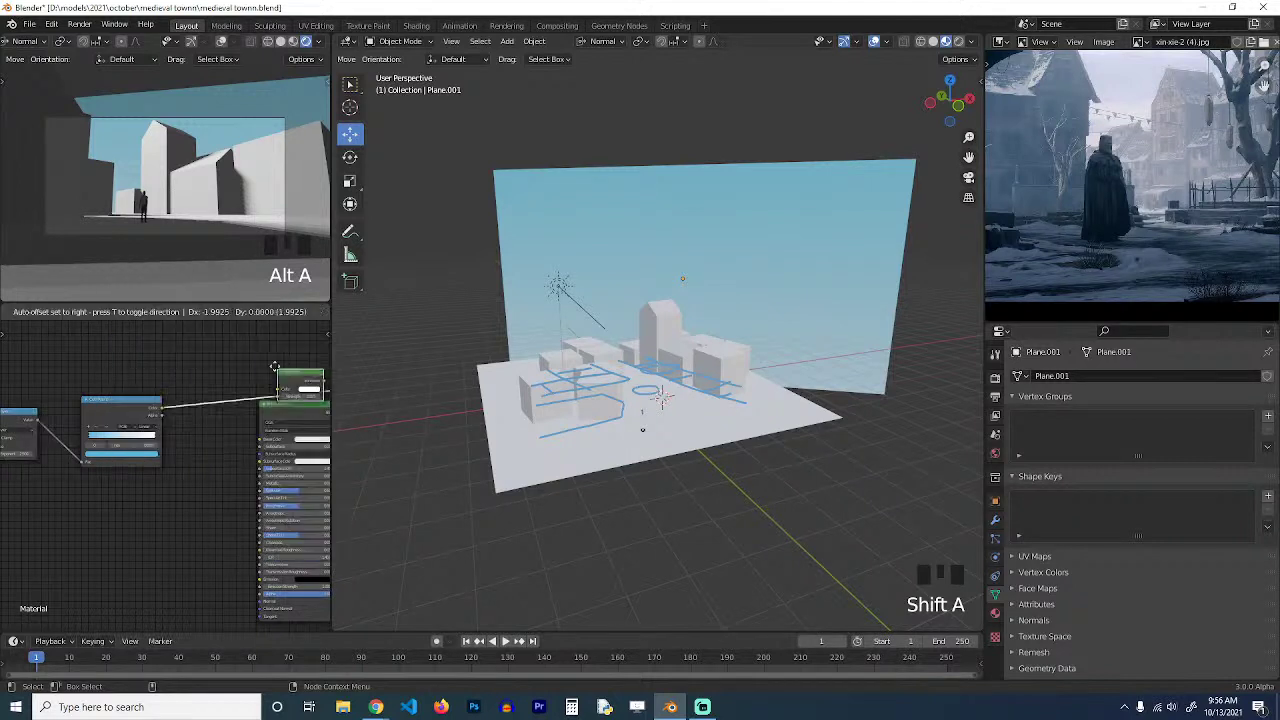
left_click(251, 370)
left_click(285, 382, "ctrl+shift")
Delete the unused Principled BSDF node and set the Emission strength to 2.
left_click(292, 413)
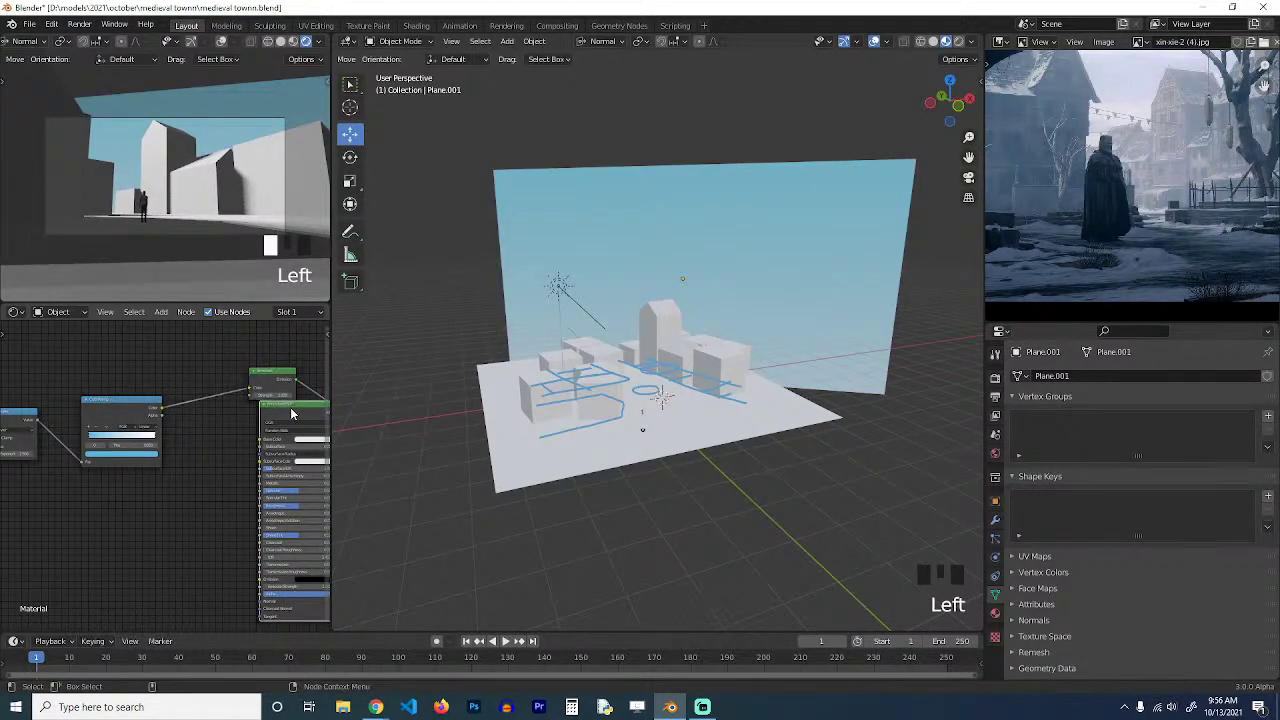
key("Delete")
type("2")
key("Return")
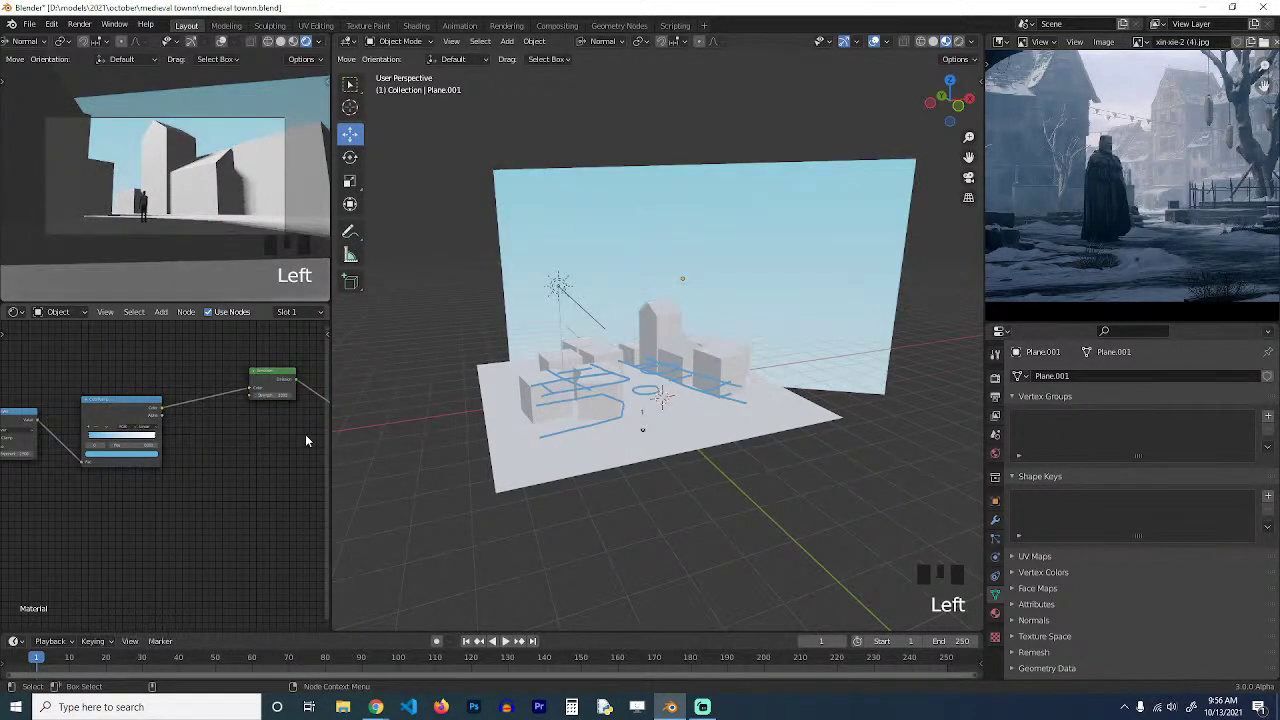
Save the scene file with the emissive sky backdrop.
scroll(796, 413, "up", 3)
scroll(796, 413, "up", 1)
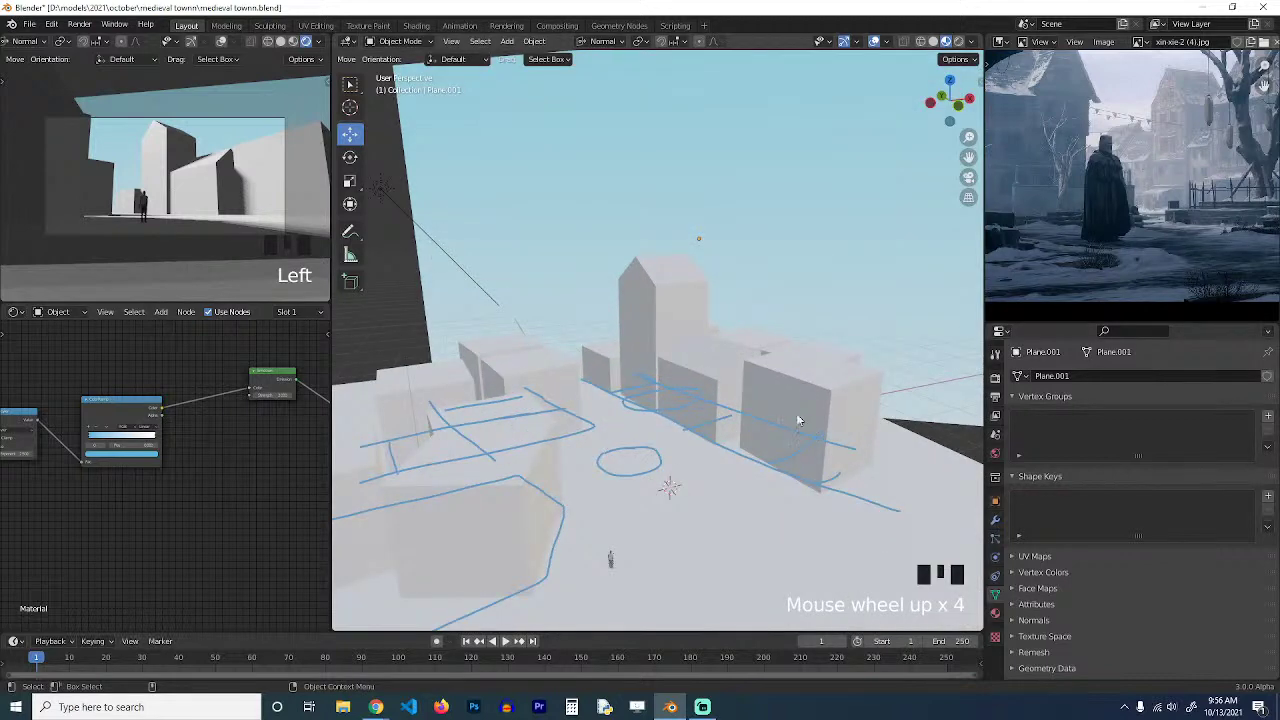
scroll(769, 402, "down", 1)
key("grave")
scroll(675, 435, "up", 1)
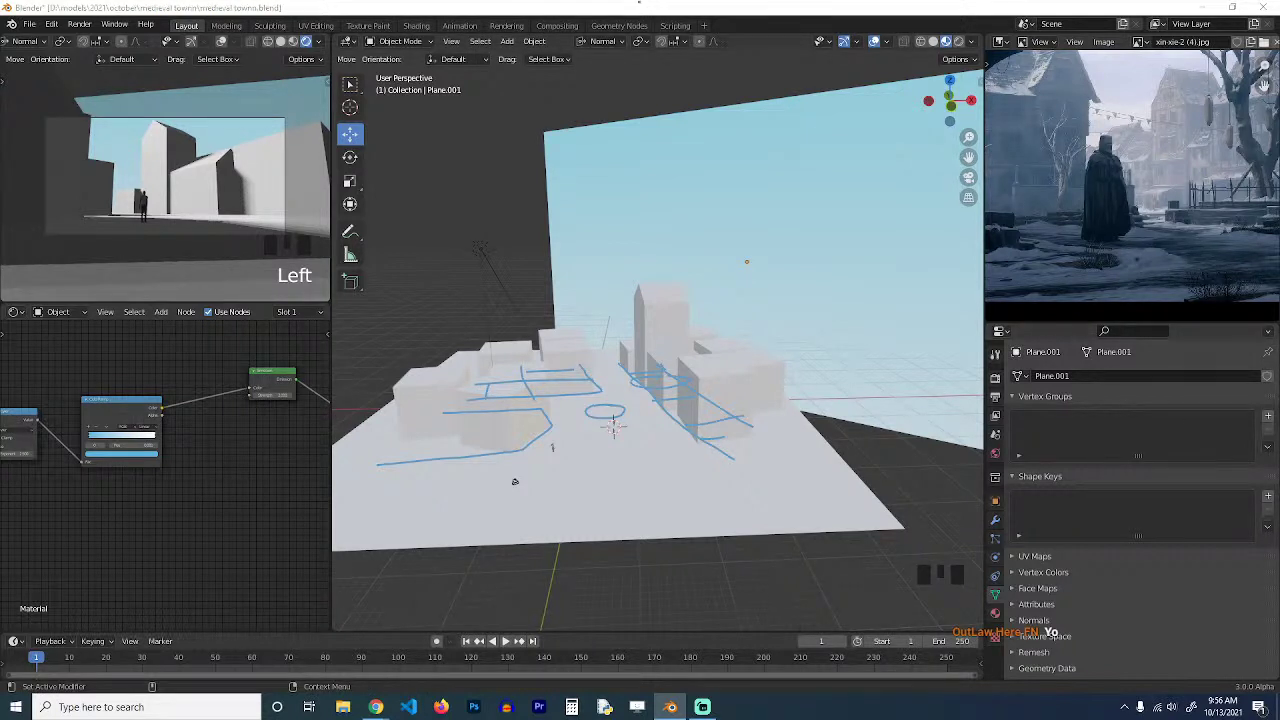
scroll(711, 331, "down", 3)
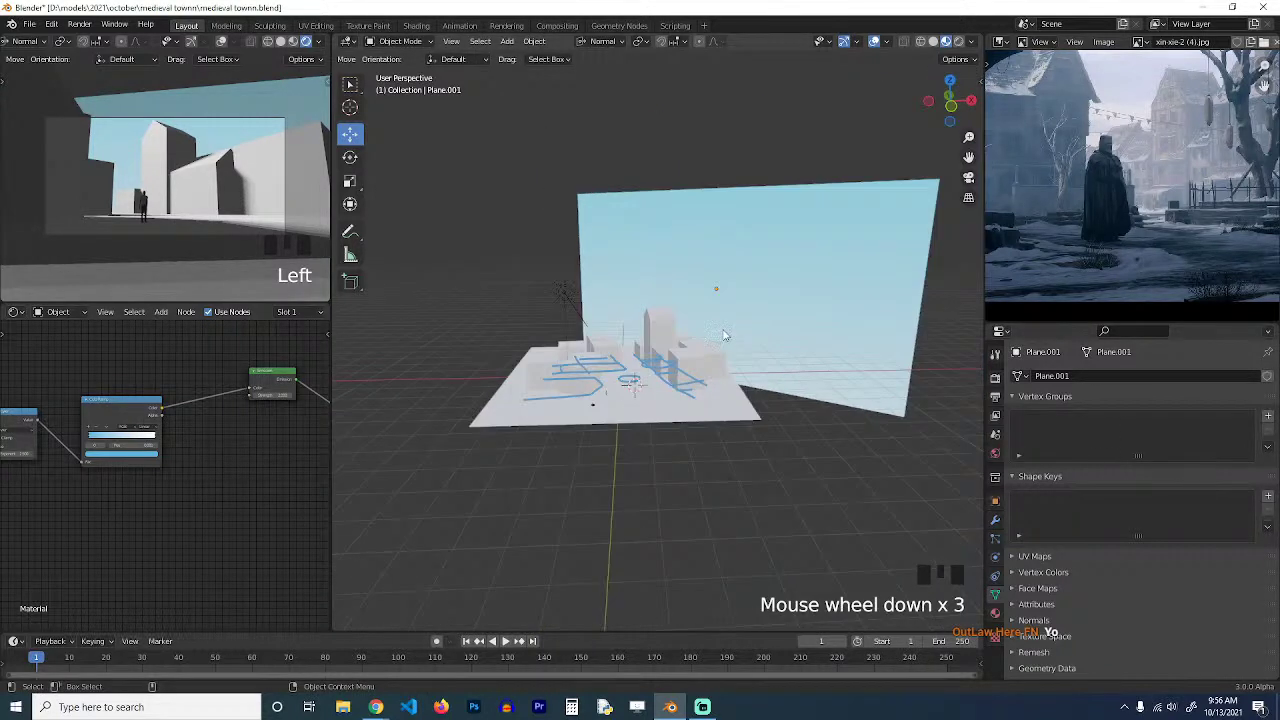
key("grave")
left_click(784, 412)
key("ctrl+s")
Examine the building block-out and the sketched street lines from several angles.
scroll(777, 403, "up", 4)
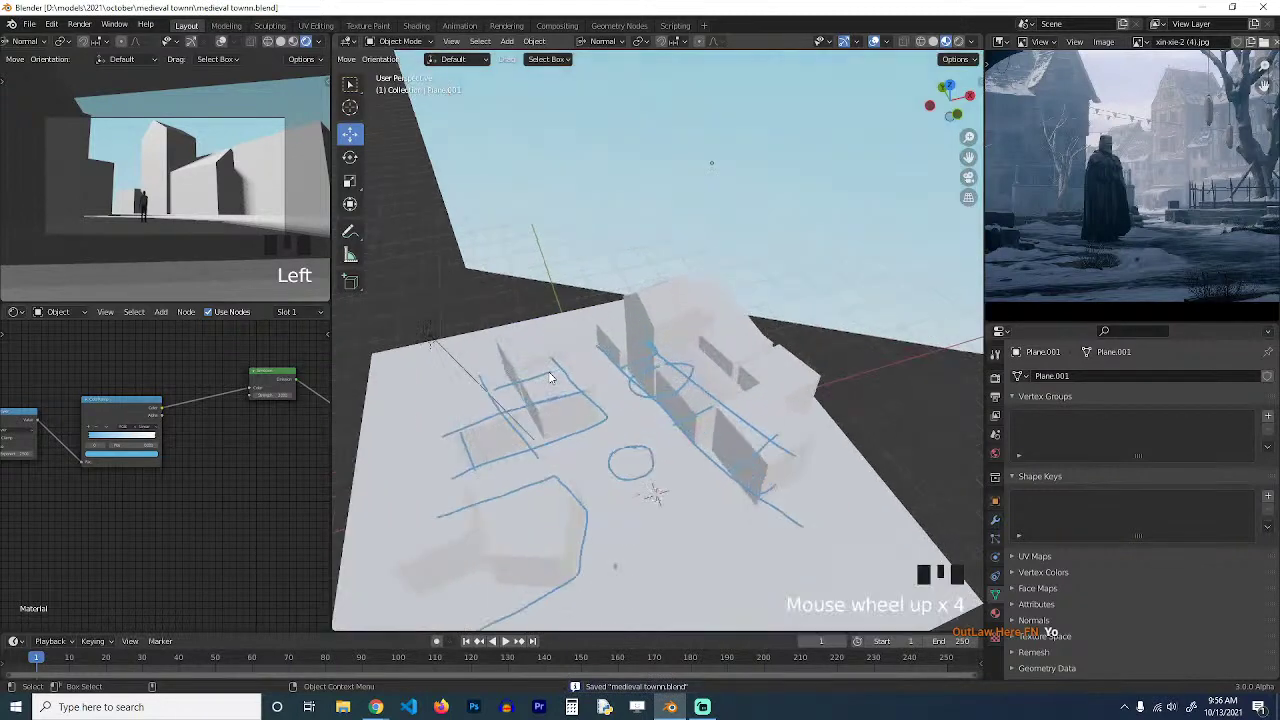
key("grave")
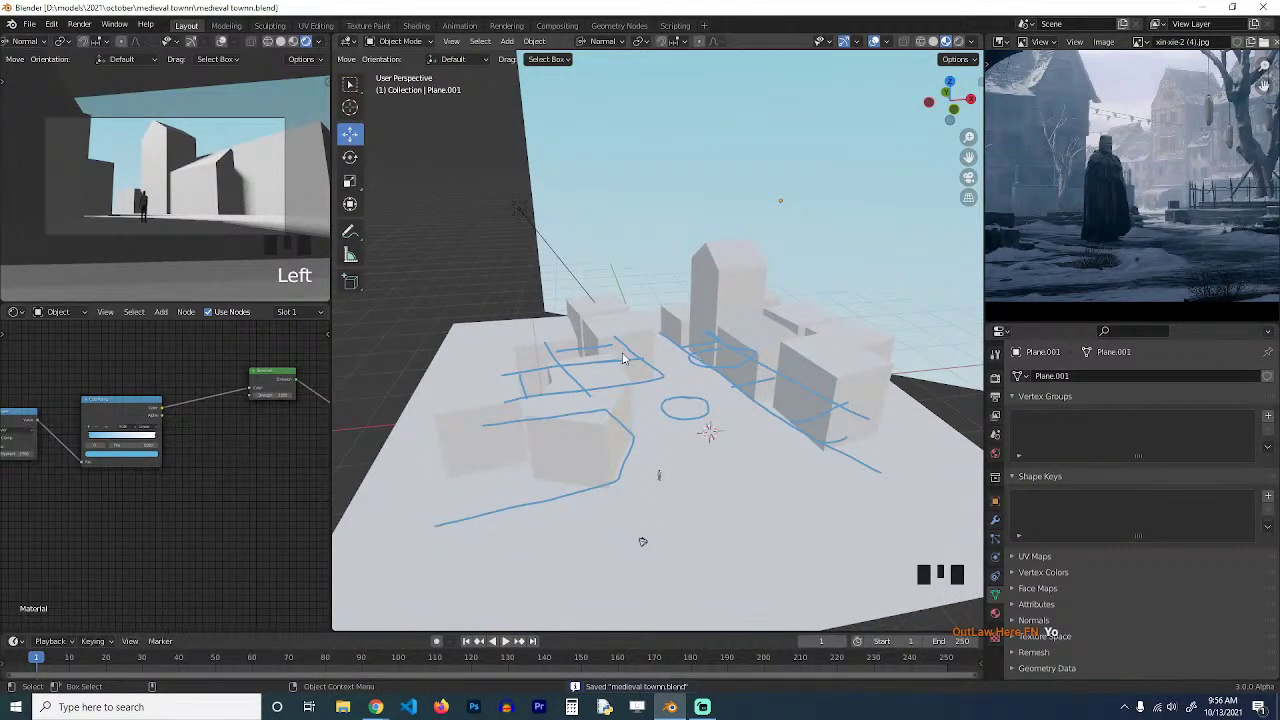
scroll(705, 408, "down", 1)
scroll(705, 408, "up", 3)
key("grave")
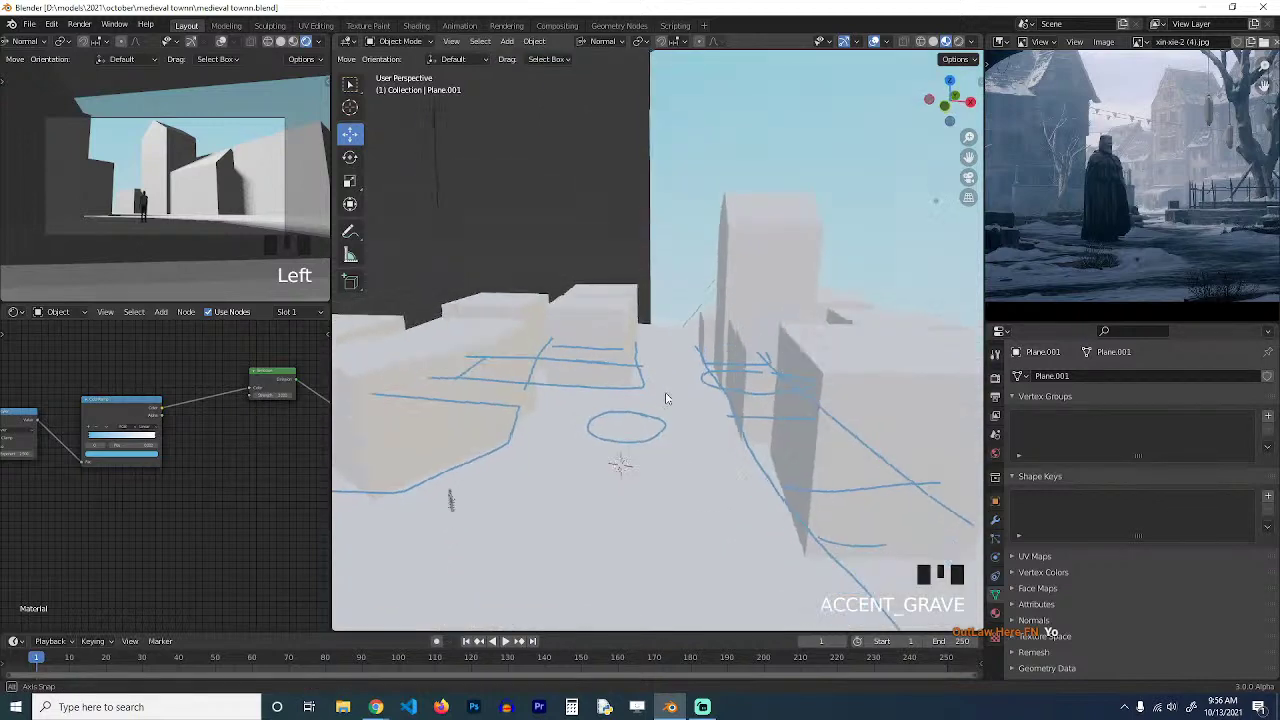
scroll(758, 333, "down", 3)
key("grave")
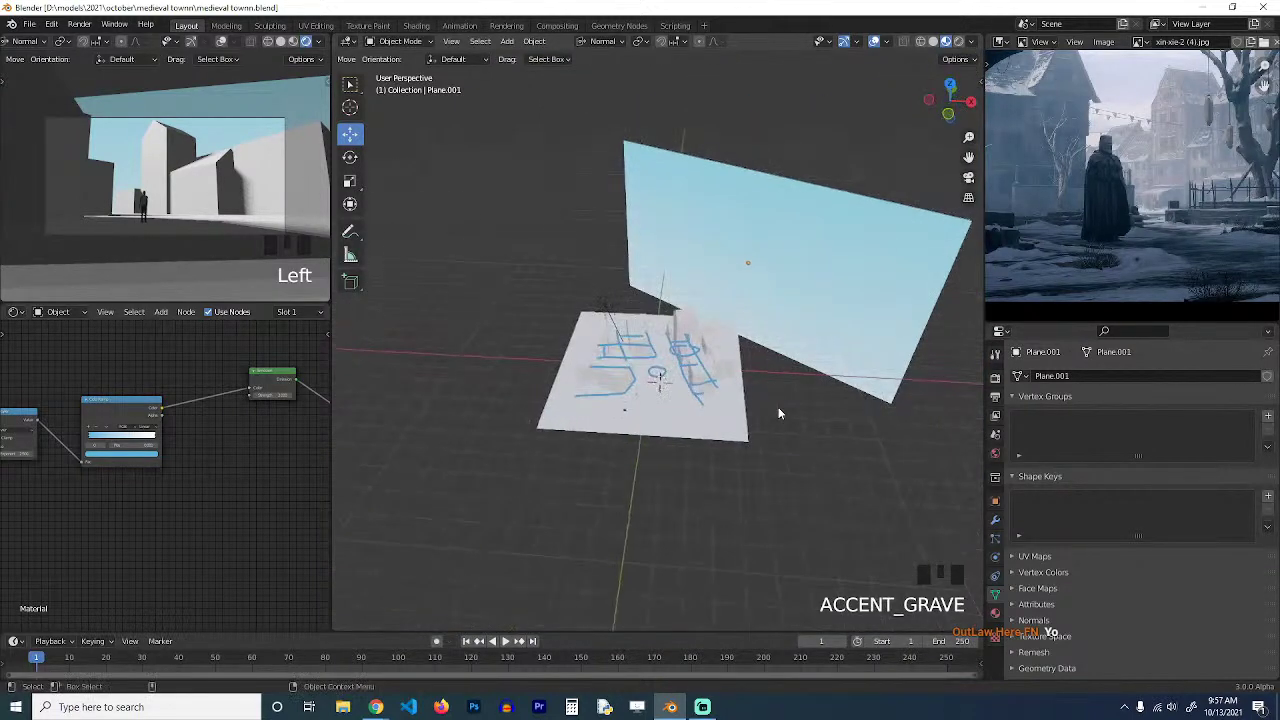
Rotate the sun light clockwise by about 25° in top view.
key("KP_7")
scroll(778, 413, "up", 3)
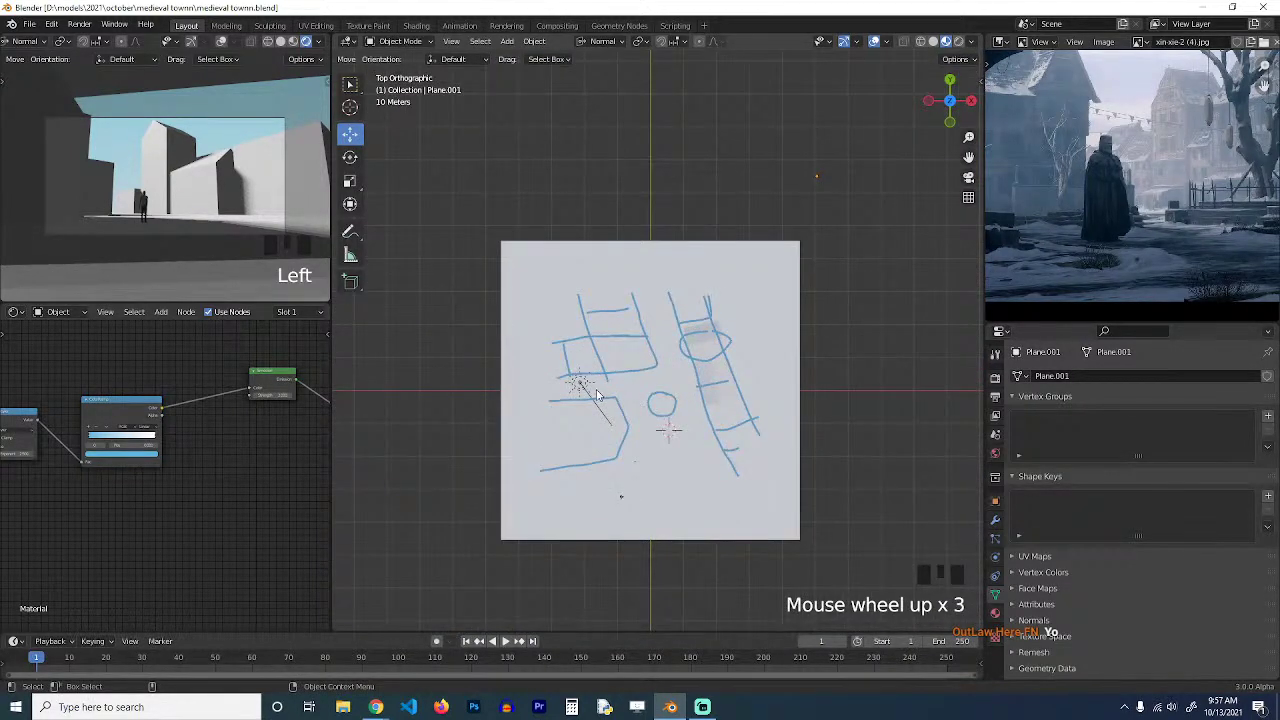
left_click(580, 382)
key("r")
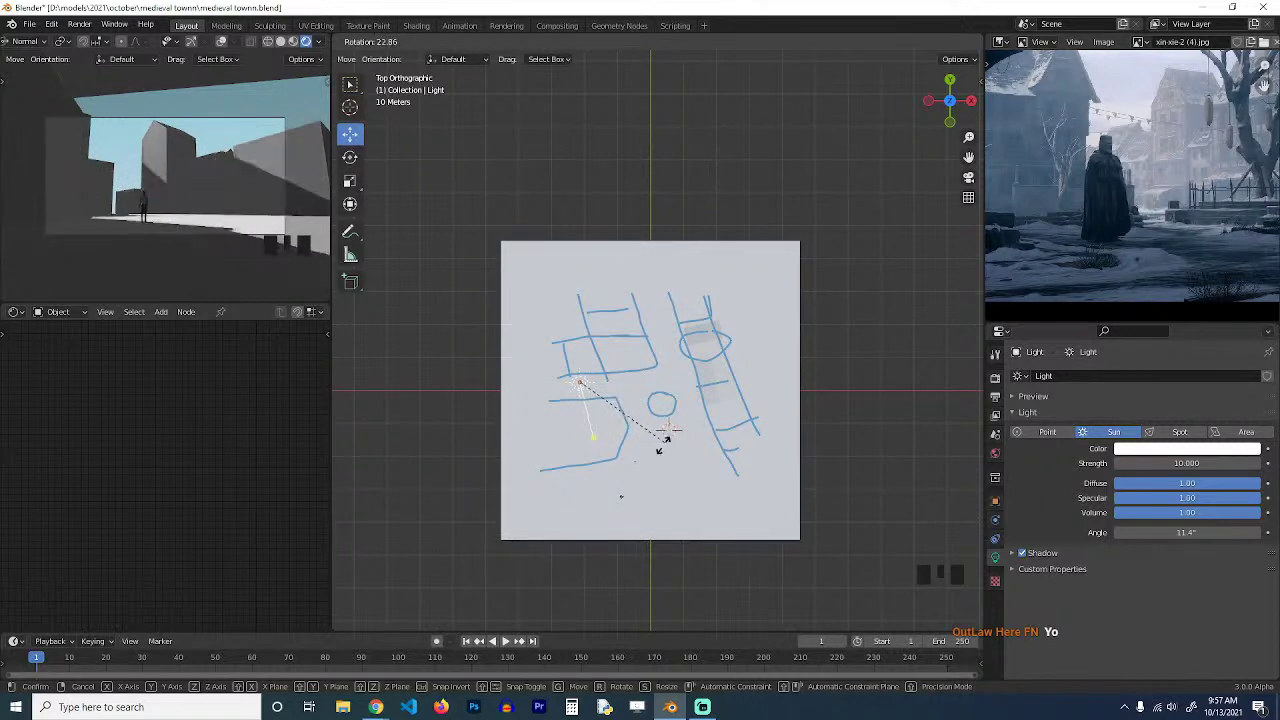
left_click(666, 454)
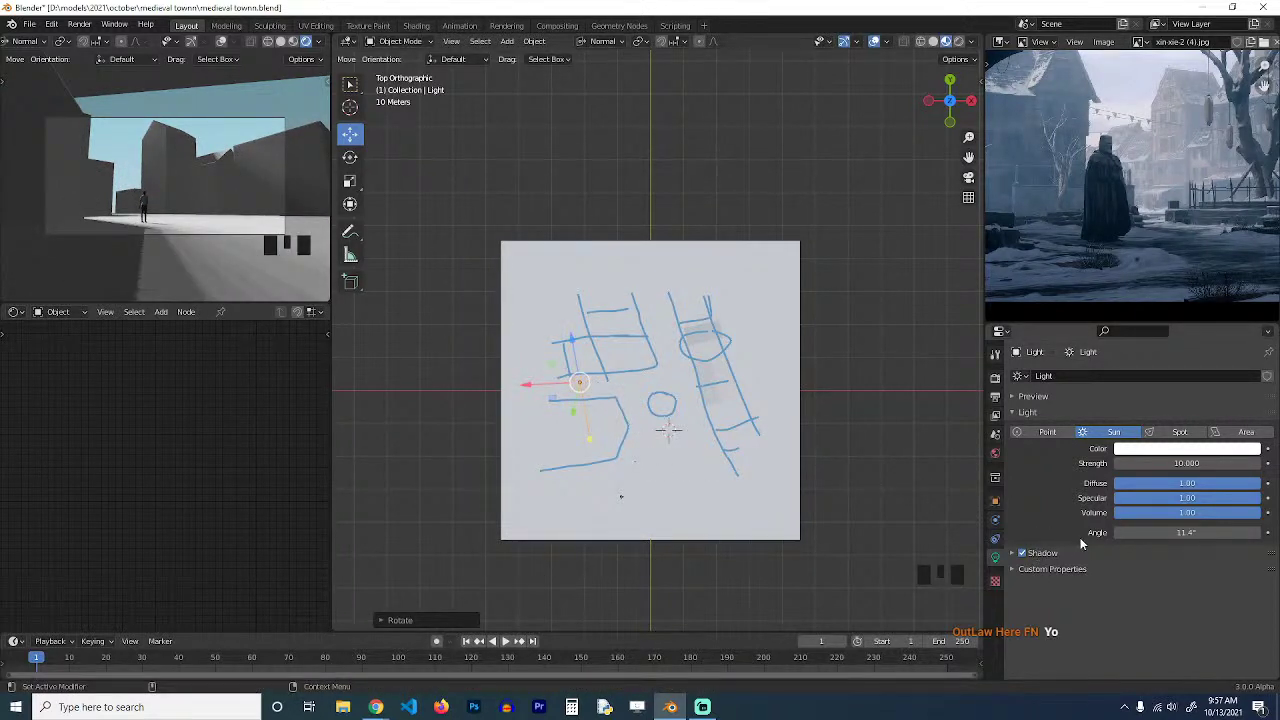
Turn on the sun light's contact shadows, set its angle to 3° and deselect it.
left_click(1040, 553)
left_click(1031, 611)
scroll(1160, 623, "down", 1)
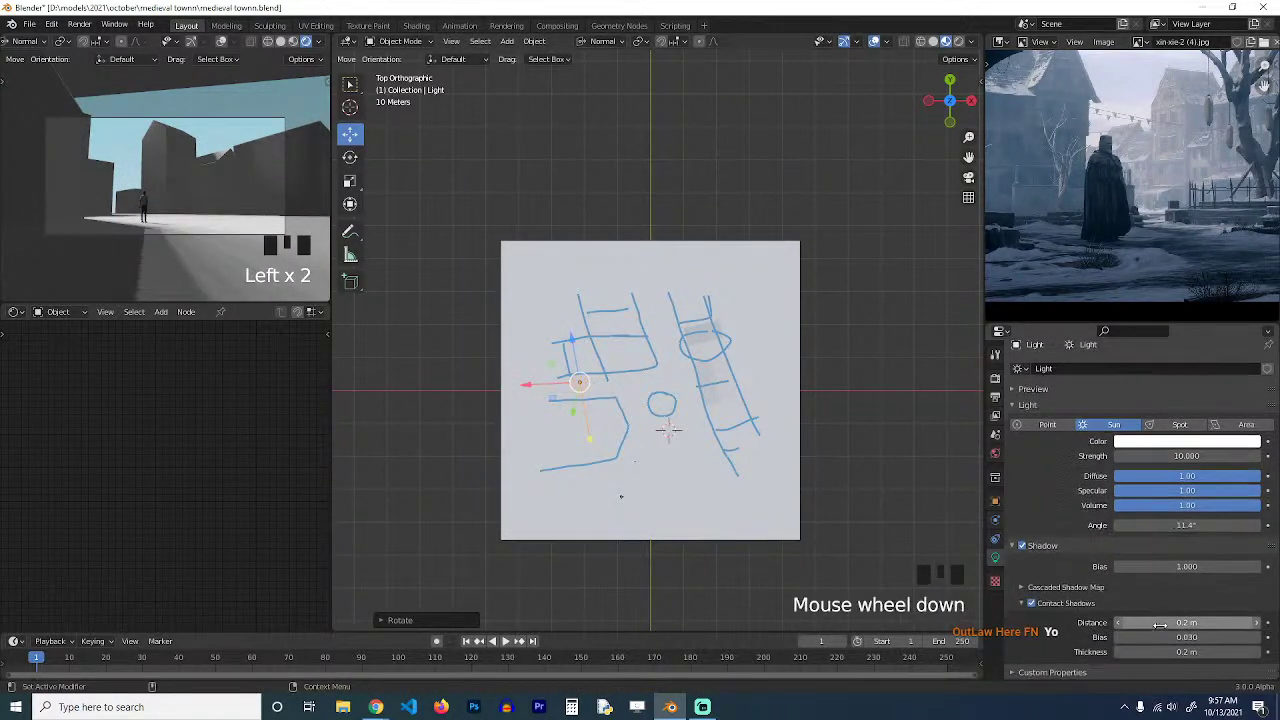
double_click(1178, 544)
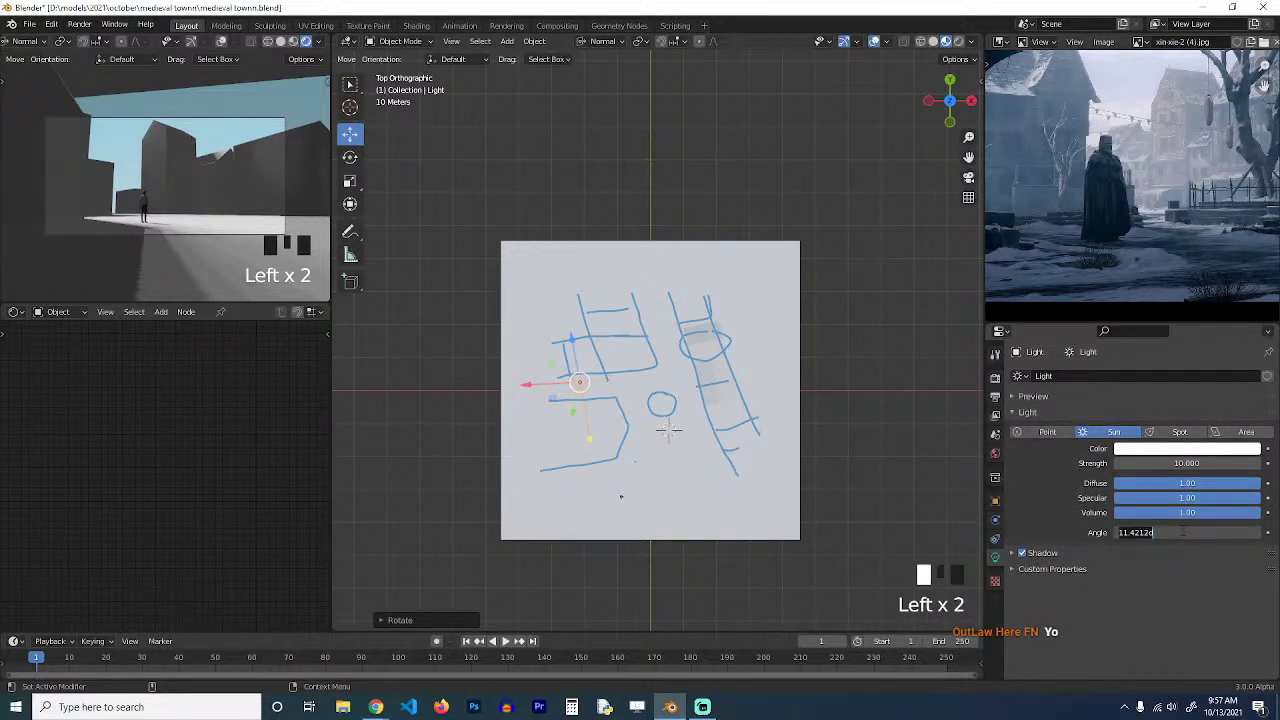
key("Return")
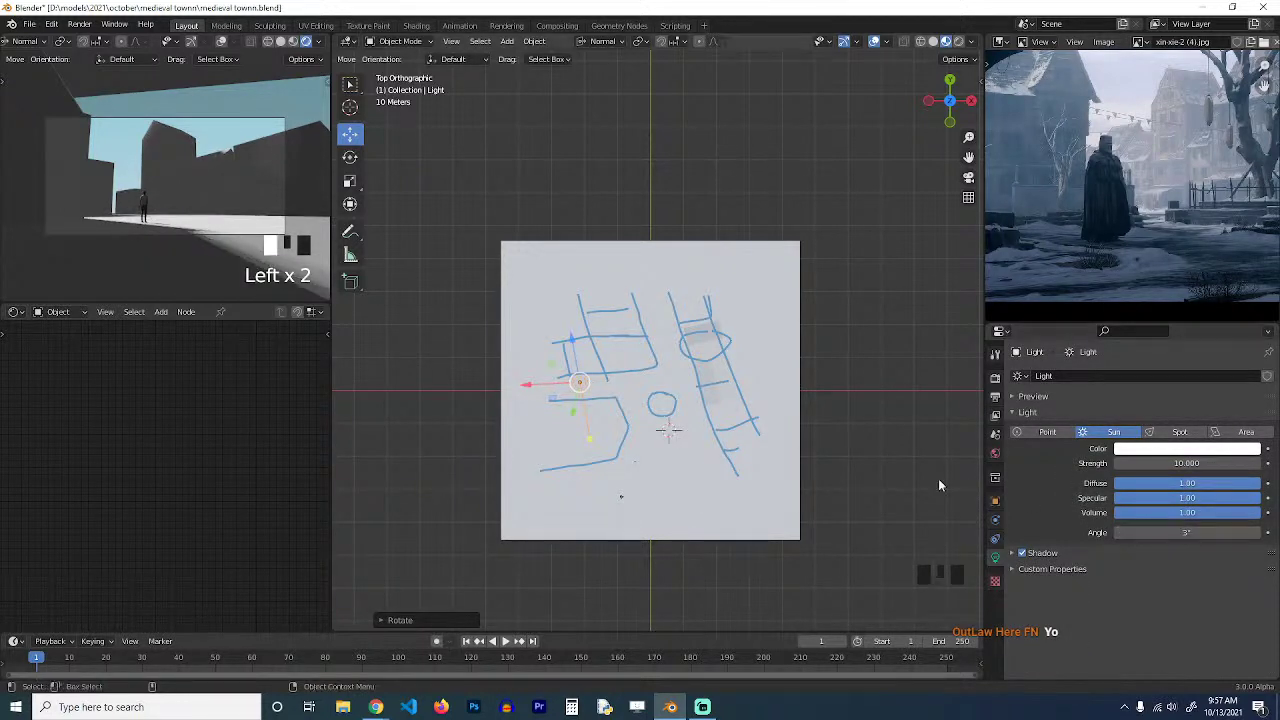
left_click(826, 380)
Rotate the sun light in top view so it shines diagonally across the square toward the front of the building row.
scroll(826, 385, "up", 2)
scroll(776, 445, "down", 2)
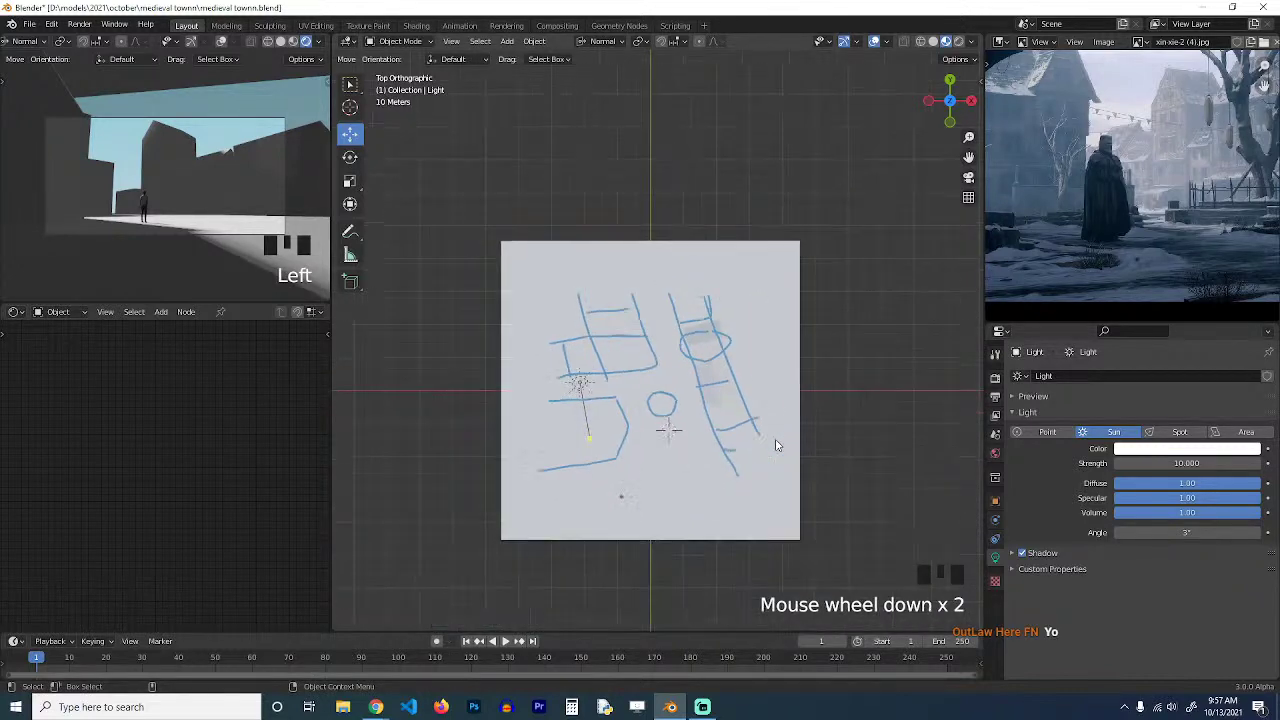
middle_click_drag(766, 445, 741, 380)
scroll(741, 380, "down", 2)
key("KP_7")
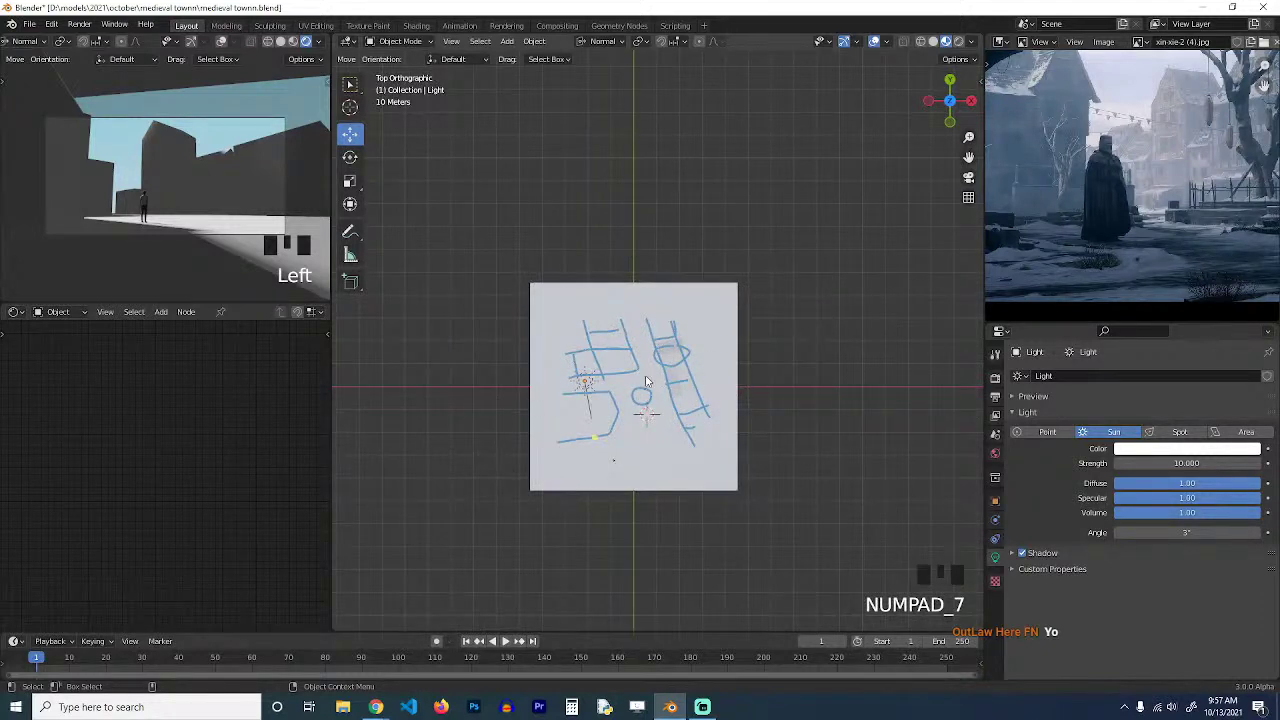
left_click(588, 394)
key("r")
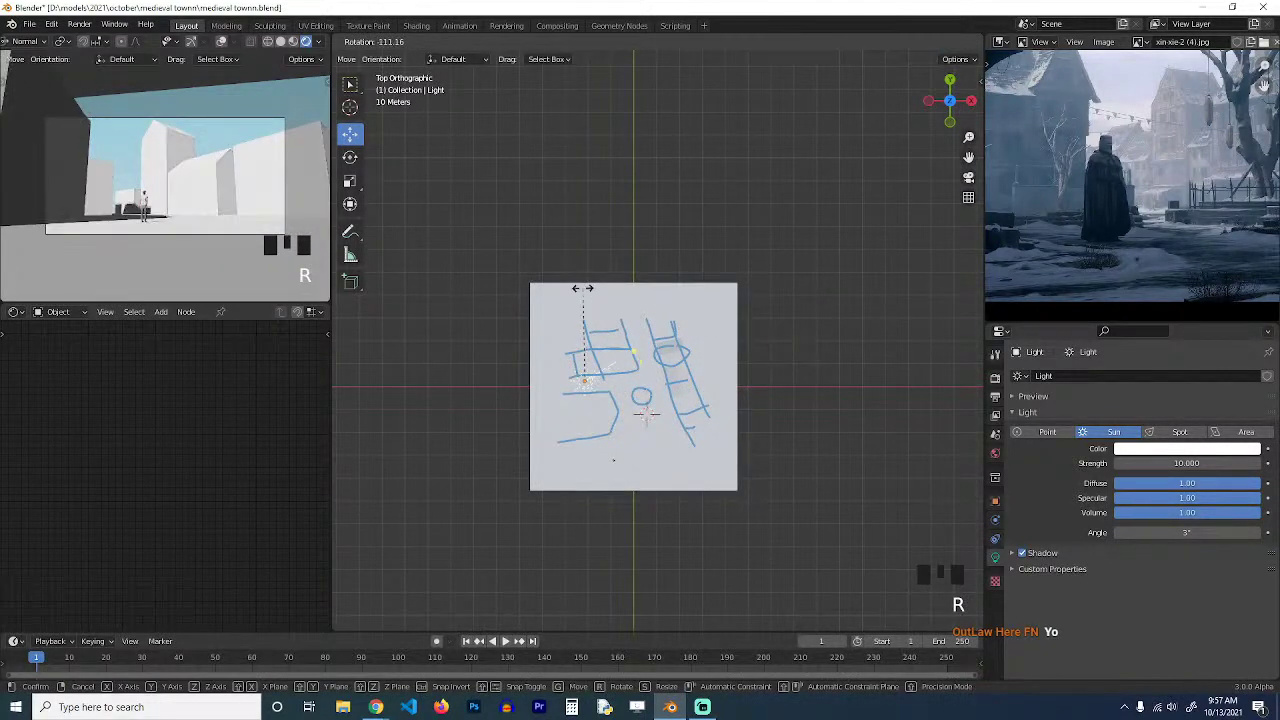
left_click(695, 338)
Tilt the sun light slightly in front view to a shallower angle.
key("KP_1")
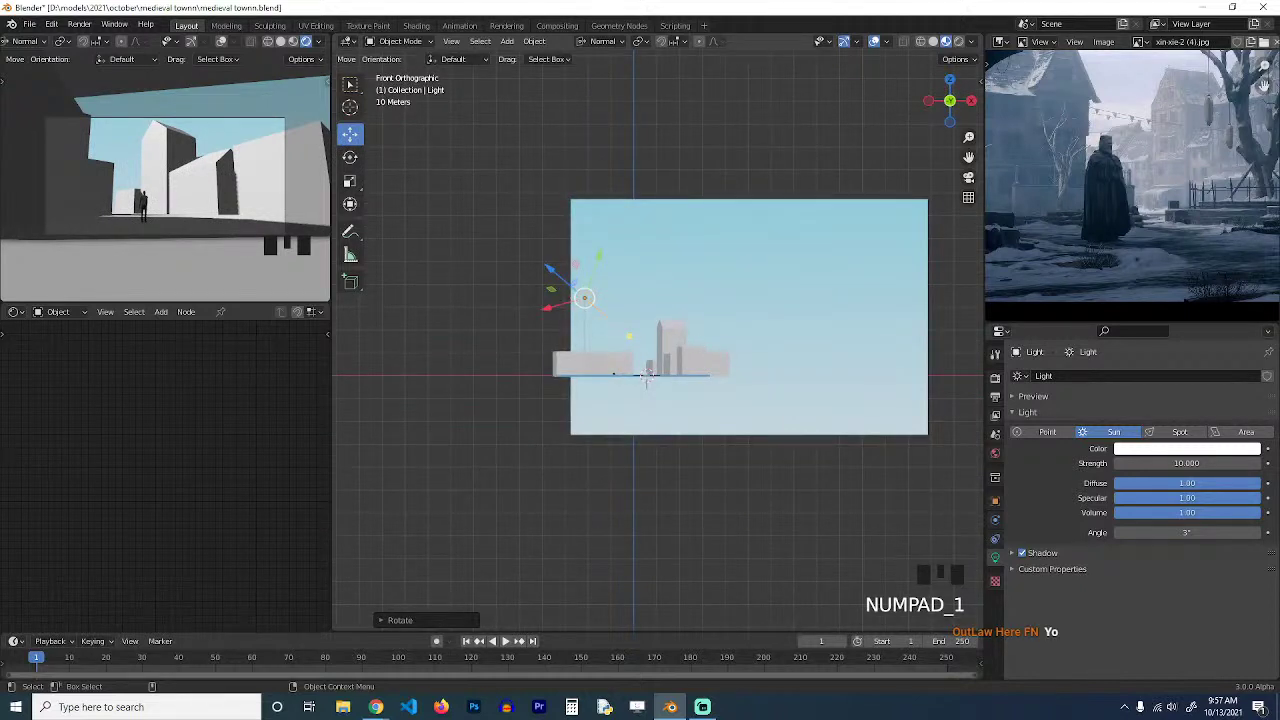
key("r")
left_click(780, 374)
Tint the sun light pale yellow with hue 0.155 and saturation 0.297, deselect it and save the file.
left_click(1155, 449)
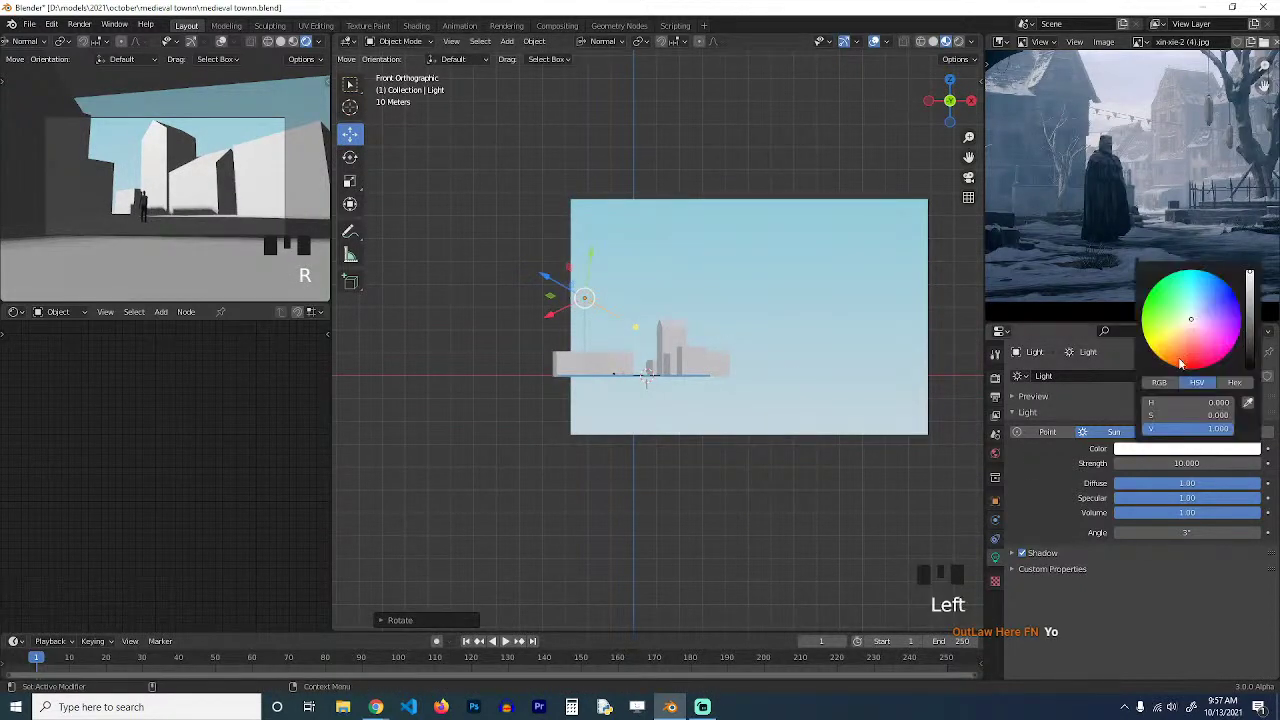
left_click_drag(1190, 320, 1186, 322)
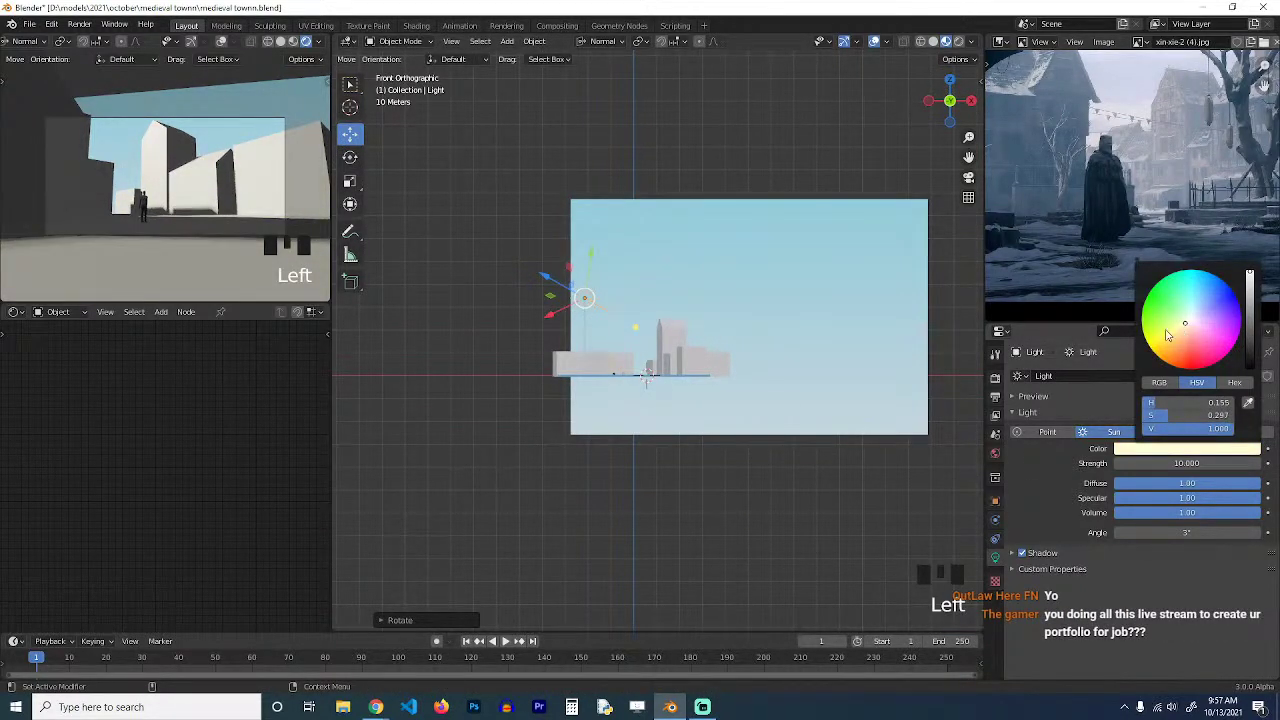
left_click(749, 386)
middle_click_drag(749, 386, 739, 419)
key("alt+a")
scroll(739, 419, "up", 4)
scroll(739, 419, "down", 4)
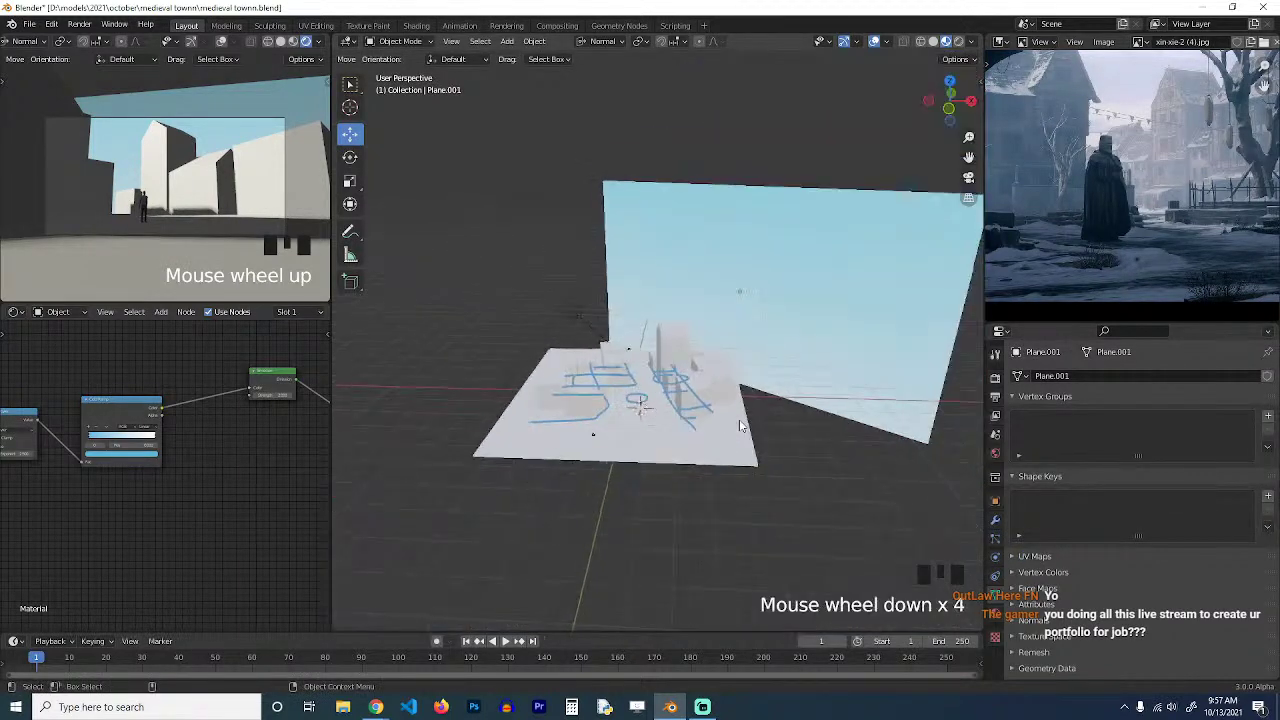
key("ctrl+s")
Change the sun light's colour to a very pale blue, set its strength to 1 and save the file.
key("grave")
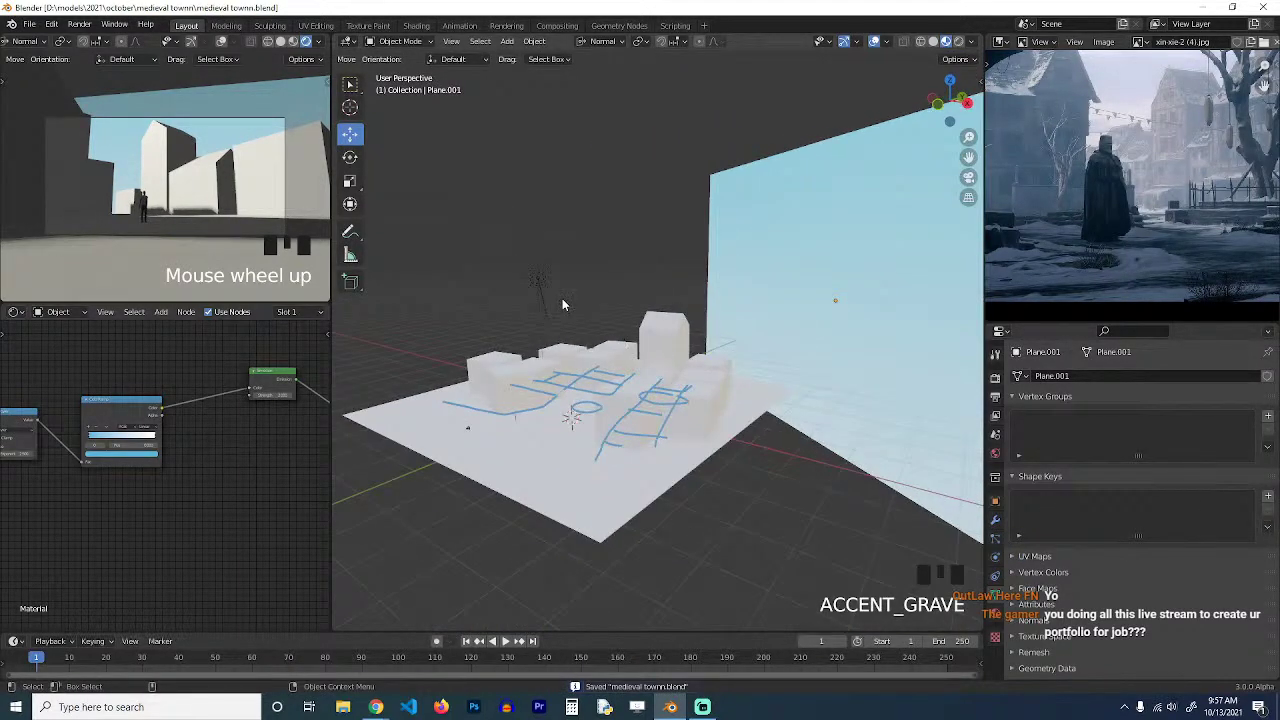
left_click(540, 283)
left_click(1188, 449)
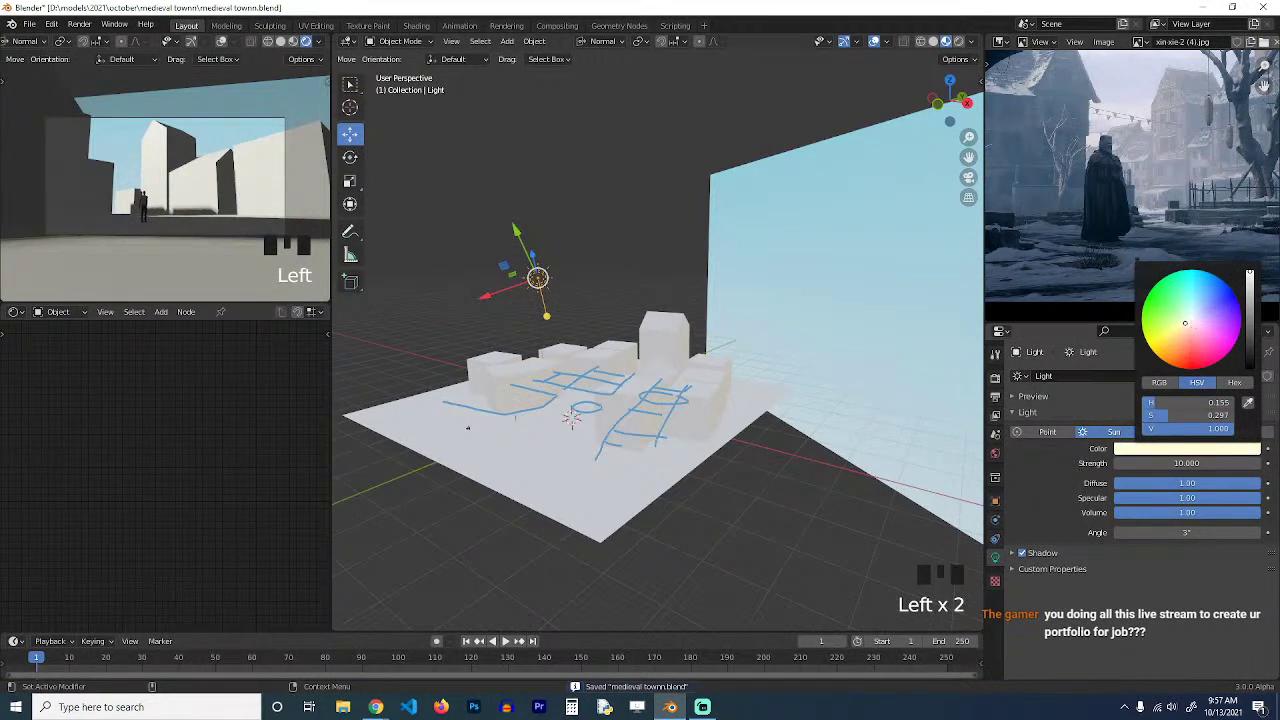
left_click(1187, 463)
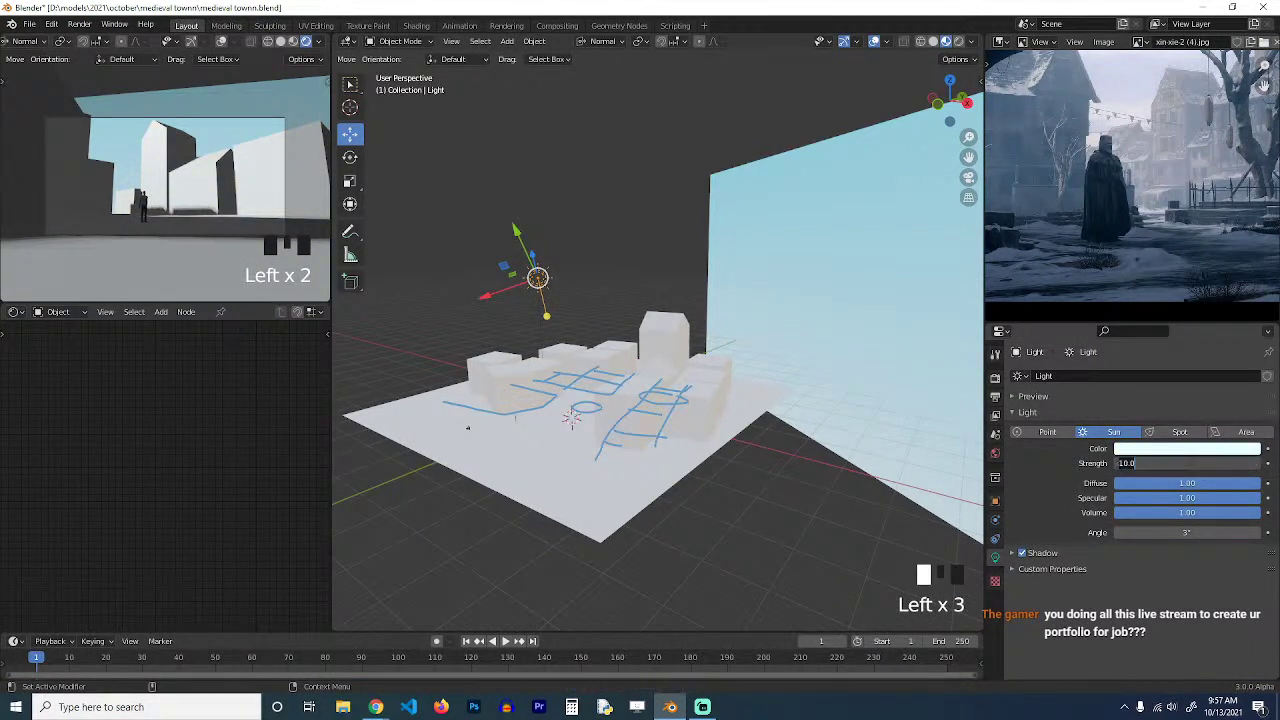
type("1")
key("Return")
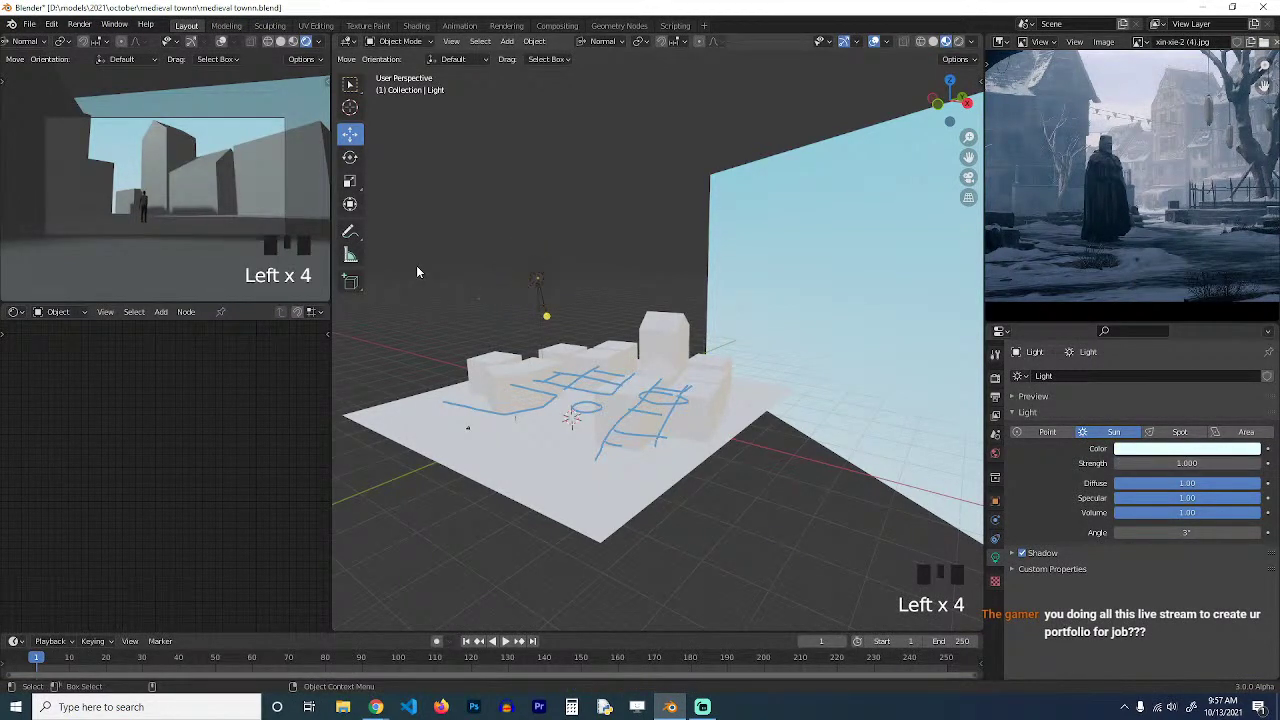
key("ctrl+s")
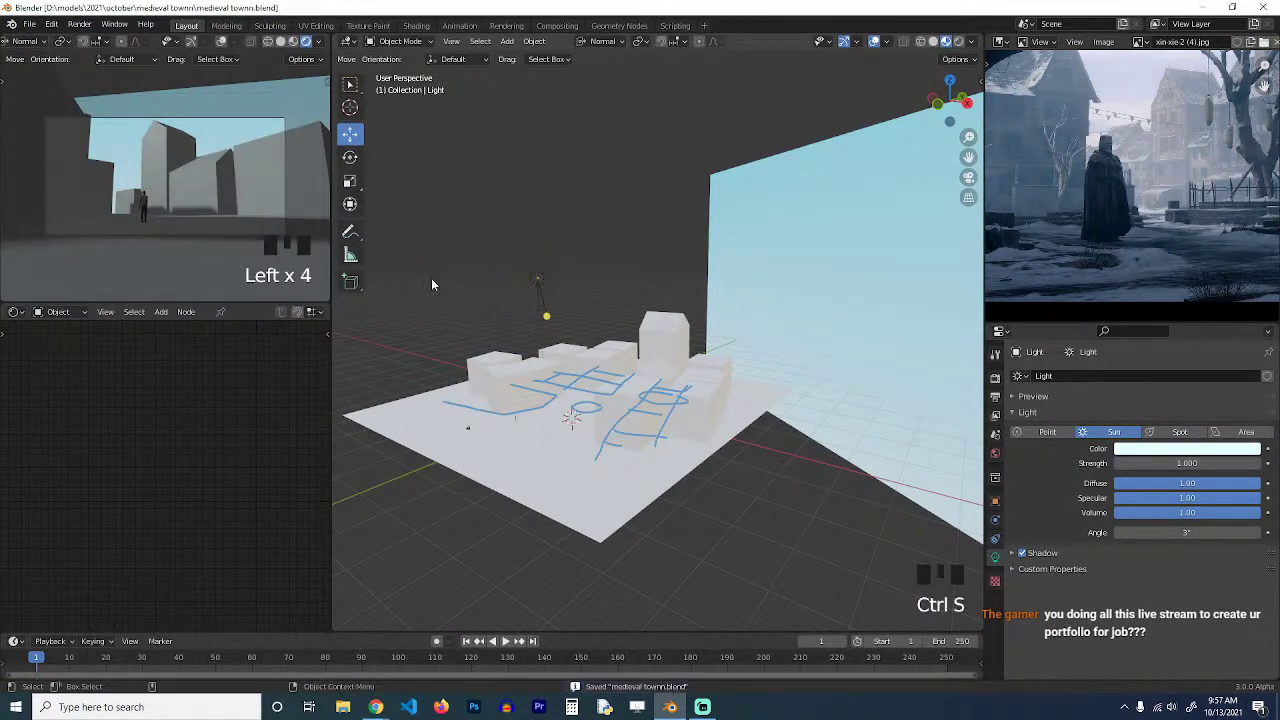
scroll(493, 320, "up", 1)
left_click(497, 317)
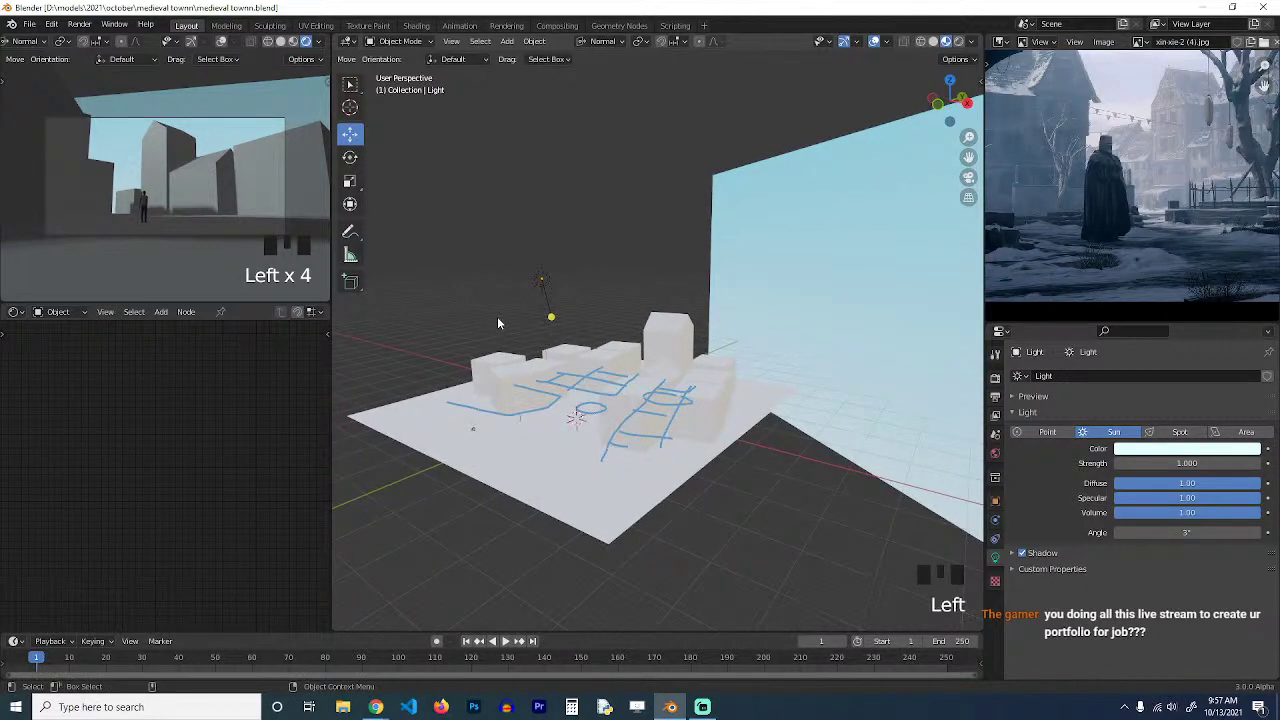
key("ctrl+s")
Inspect how the dimmer sun light falls on the block-out buildings and backdrop.
key("grave")
middle_click_drag(498, 317, 627, 323)
scroll(633, 331, "up", 4)
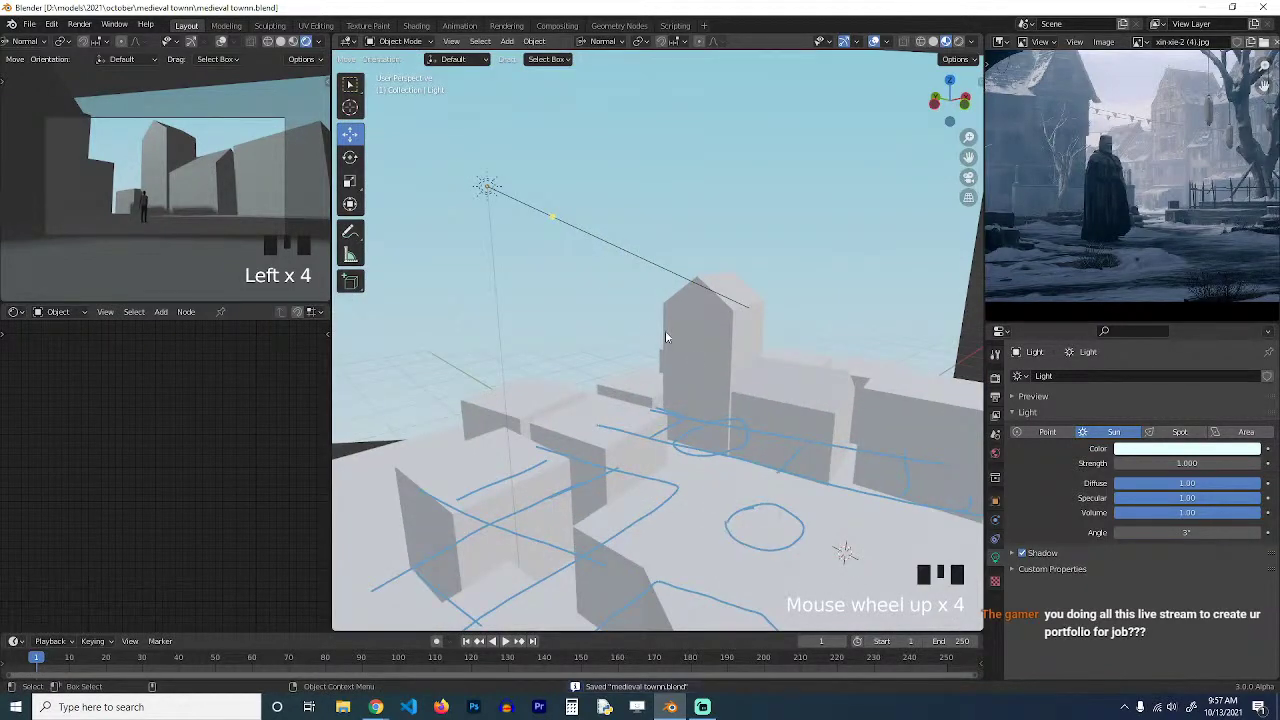
key("grave")
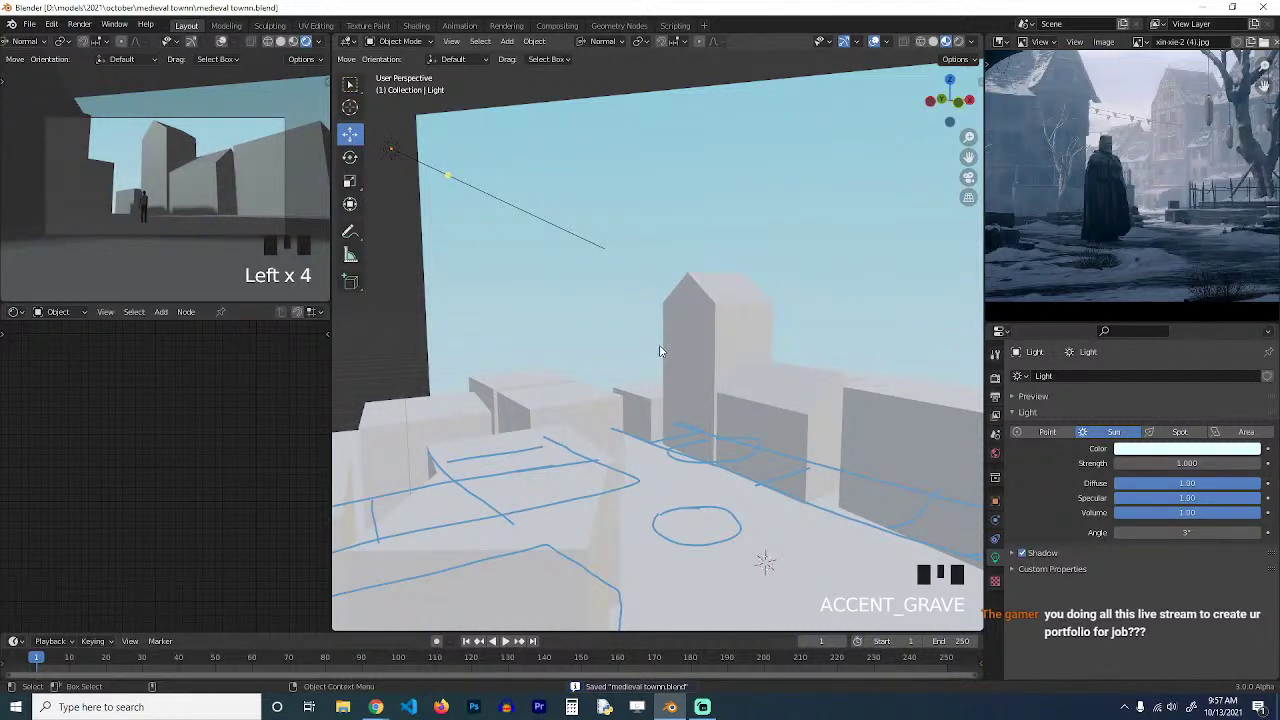
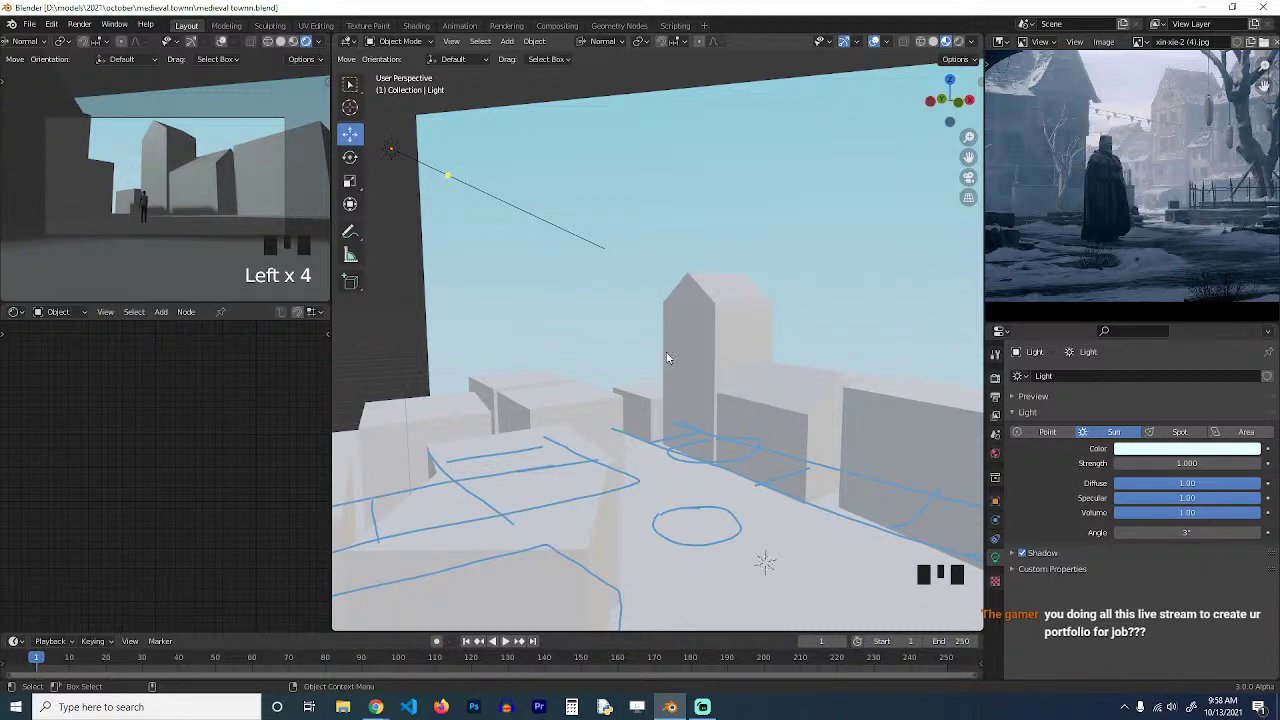
scroll(743, 352, "down", 1)
middle_click_drag(743, 352, 740, 407)
scroll(751, 338, "down", 2)
Compare the sketched circle in the square, seen from above, with the fenced tree base in the reference image.
key("KP_7")
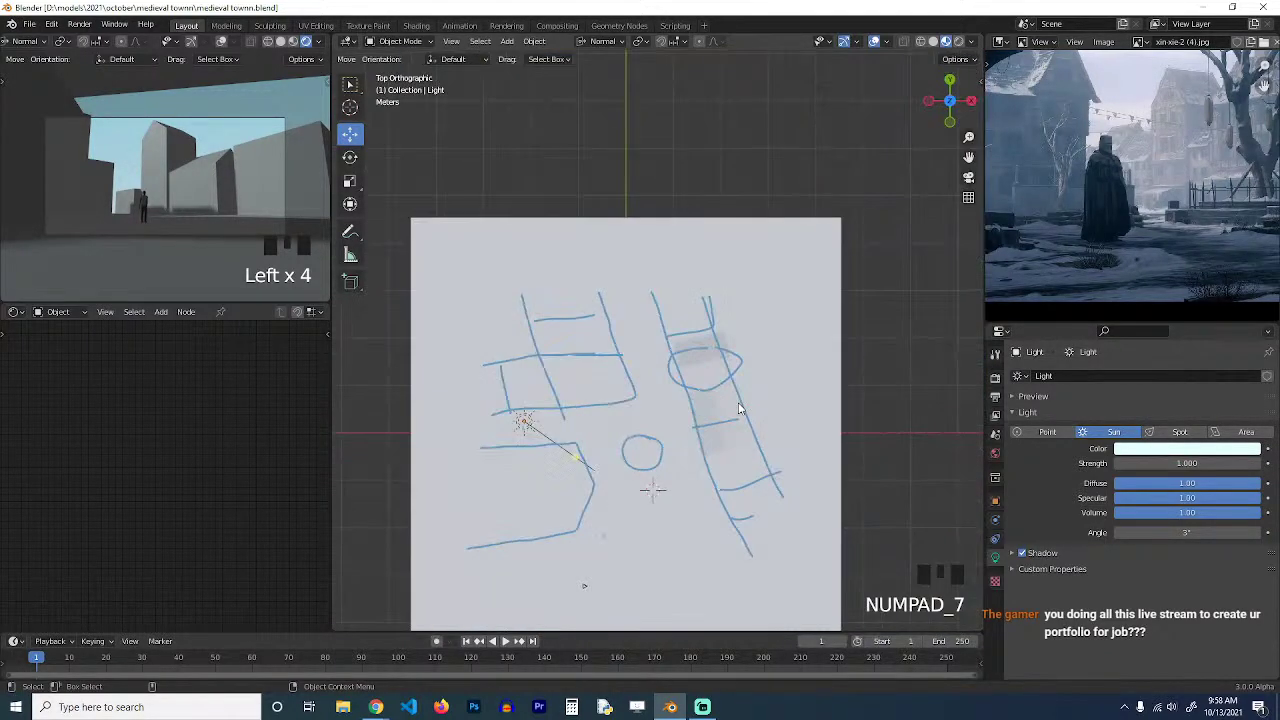
scroll(714, 320, "up", 5)
scroll(1155, 200, "up", 1)
middle_click_drag(1155, 200, 1009, 213)
scroll(650, 385, "up", 4)
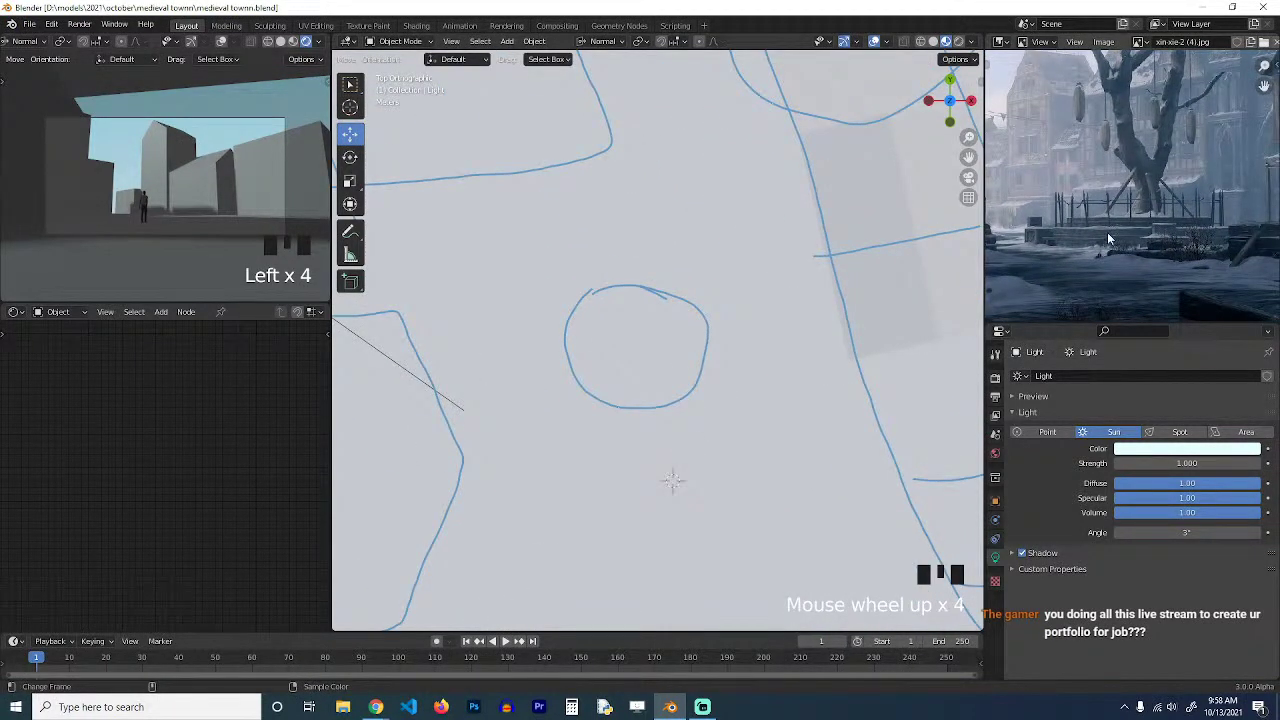
Add a mesh circle at the sketched tree-base ring and scale it to roughly match the drawn outline.
key("shift+a")
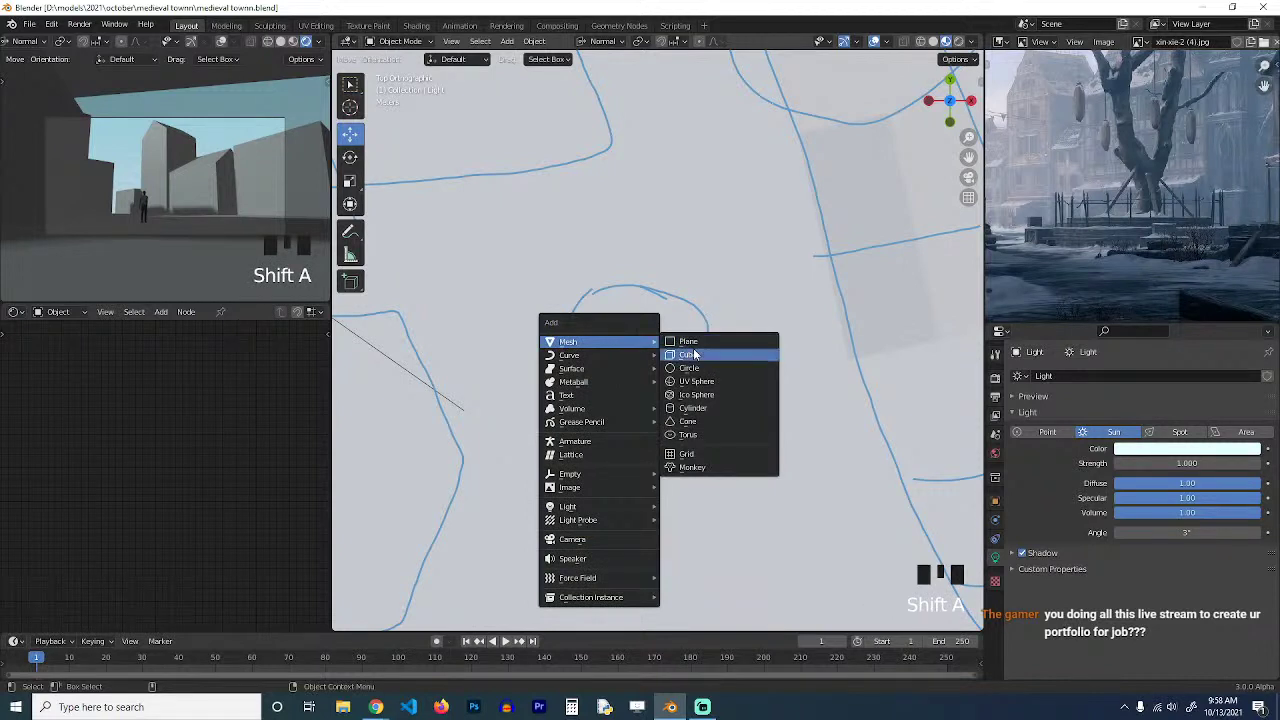
mouse_move(650, 355)
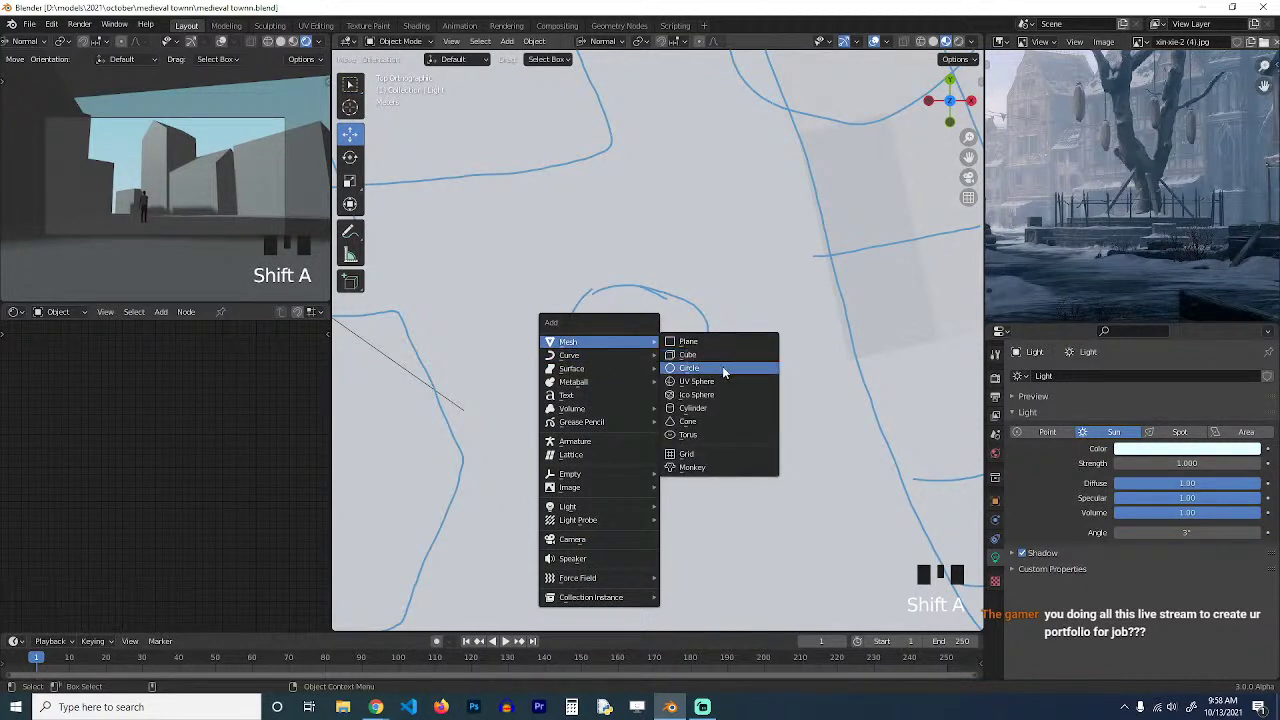
left_click(722, 366)
key("s")
left_click(764, 339)
Subdivide the circle's edges and round it out with To Sphere.
key("Tab")
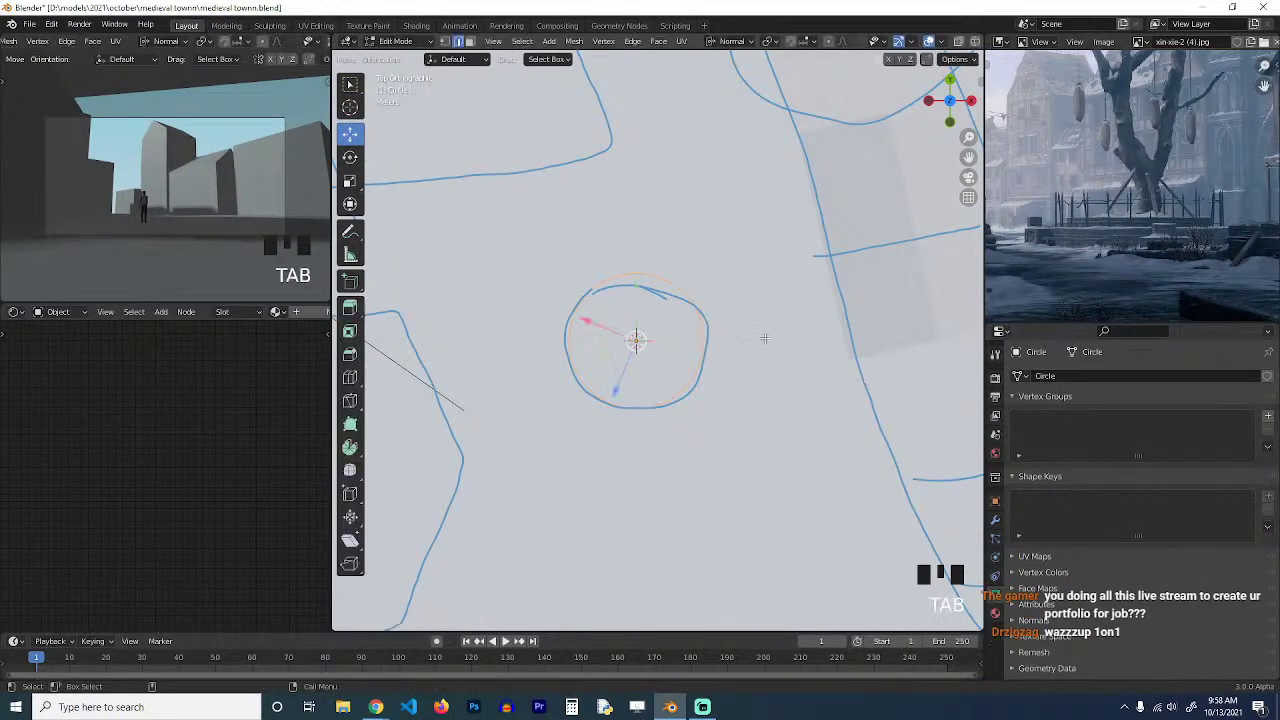
right_click(735, 288)
left_click(733, 281)
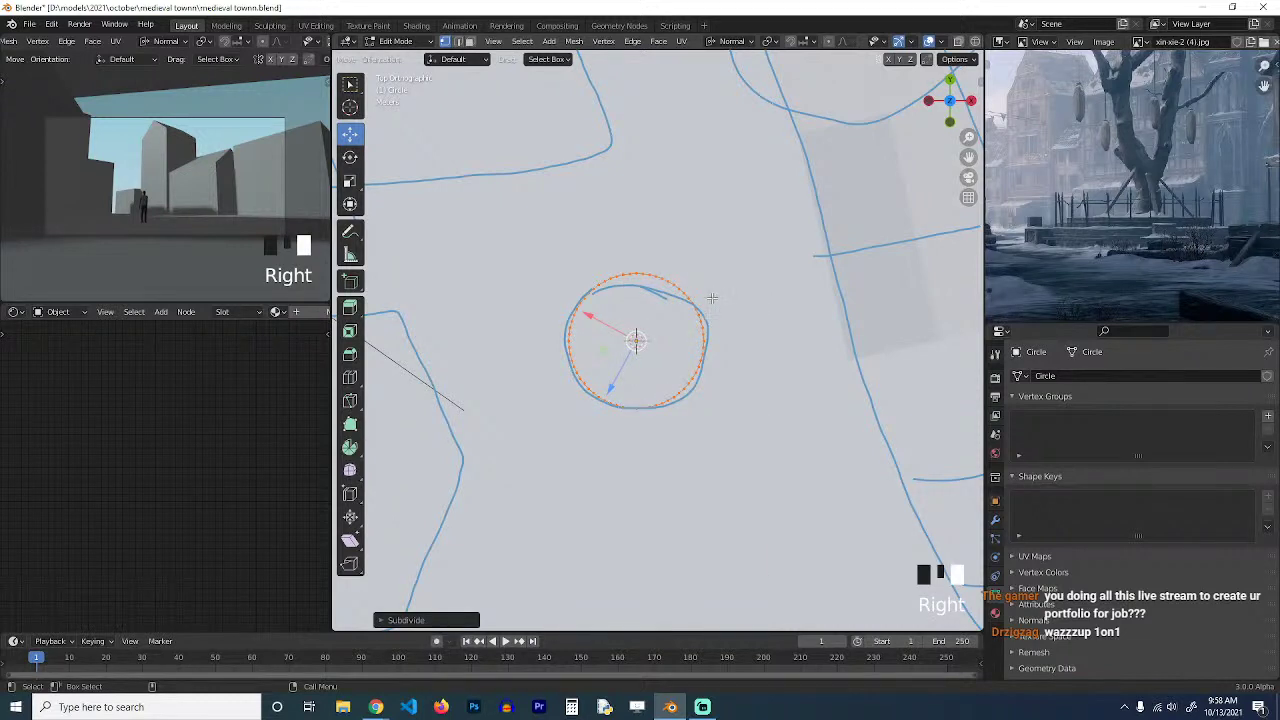
key("shift+alt+s")
left_click(711, 297)
Extrude the circle's edge loop in wireframe view and scale it slightly inward to form a narrow flat ring.
scroll(757, 334, "up", 4)
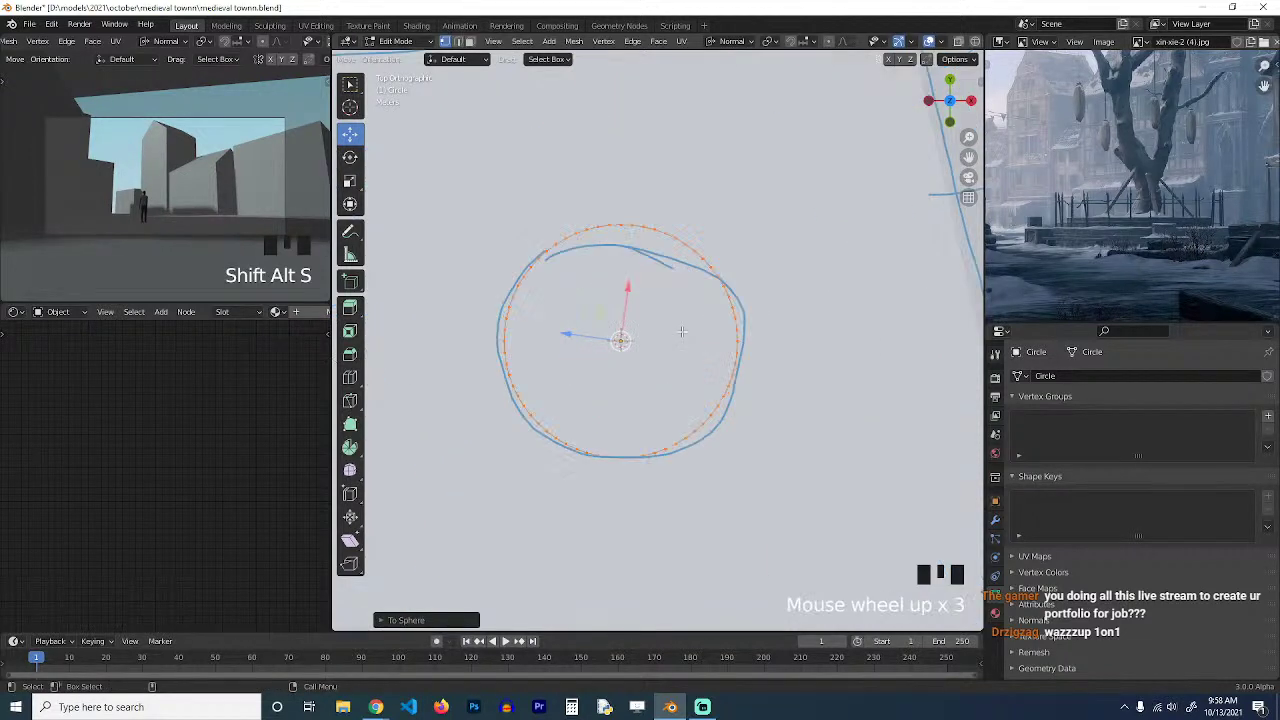
key("z")
left_click(497, 306)
right_click(611, 308)
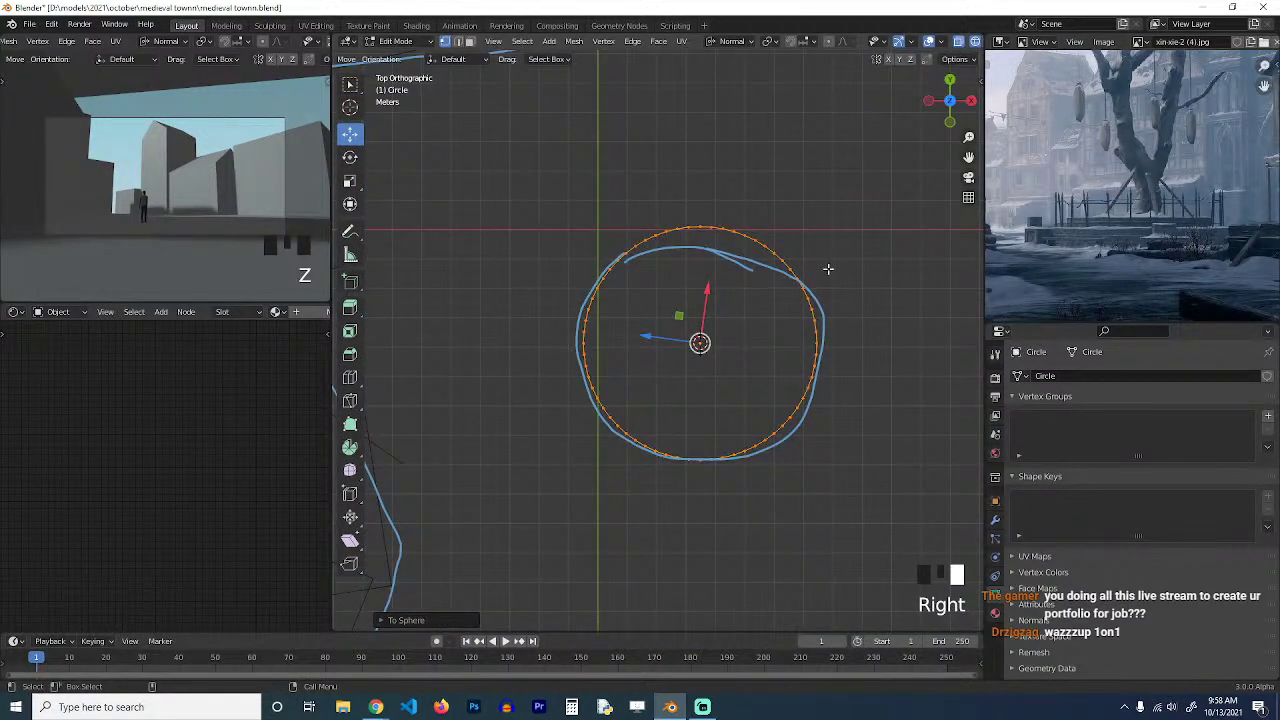
scroll(828, 269, "up", 3)
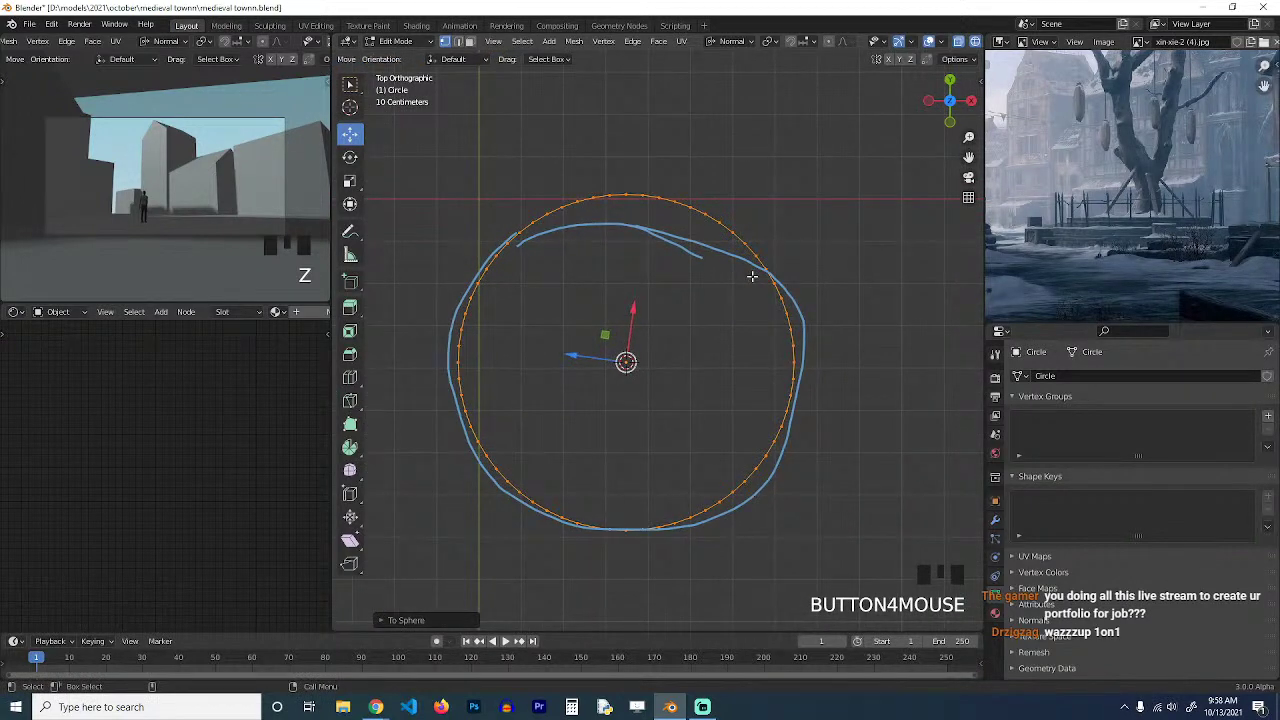
key("e")
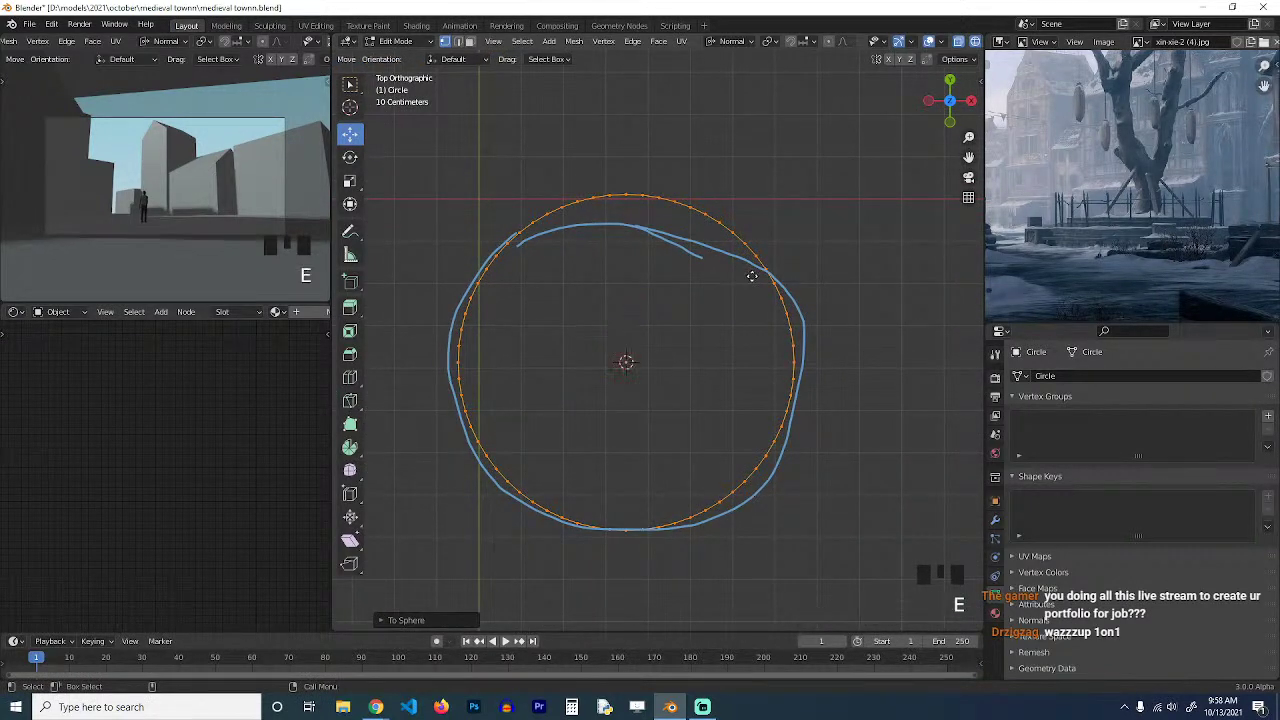
right_click(752, 276)
key("s")
left_click(793, 277)
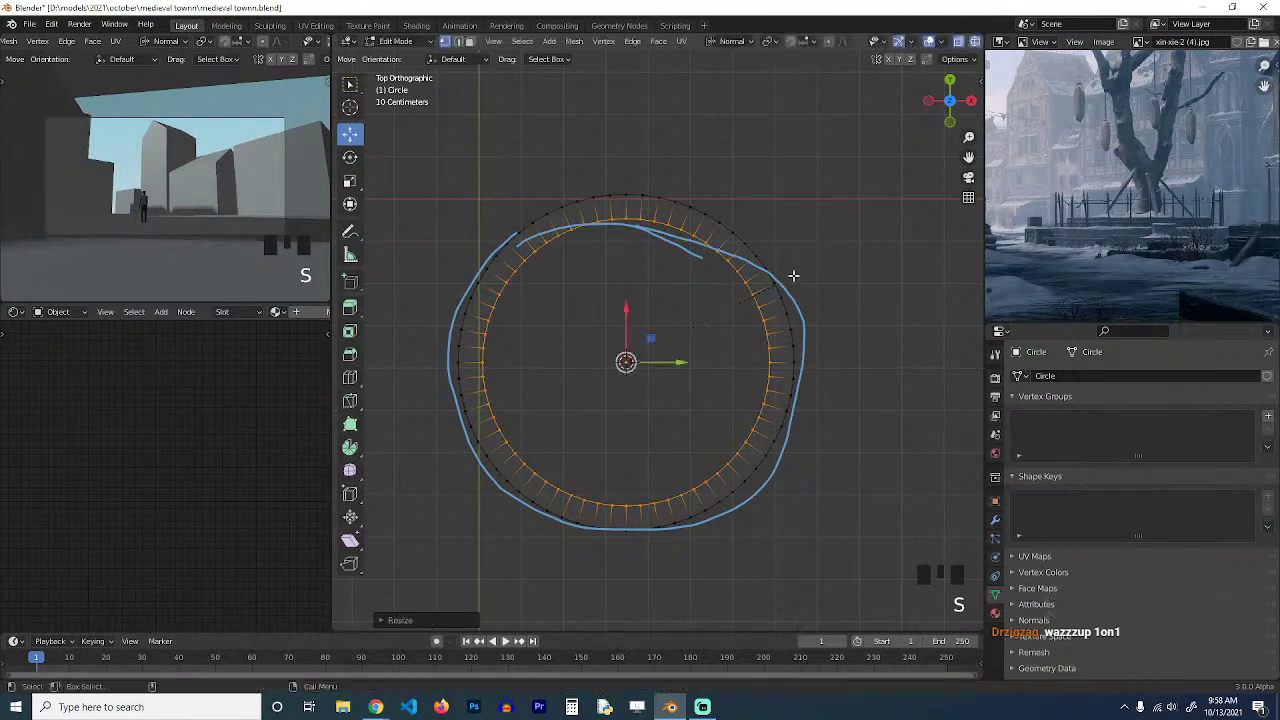
Extrude the whole ring vertically along Z into a low circular wall and leave mesh editing.
key("a")
middle_click_drag(803, 332, 766, 243)
key("grave")
key("z")
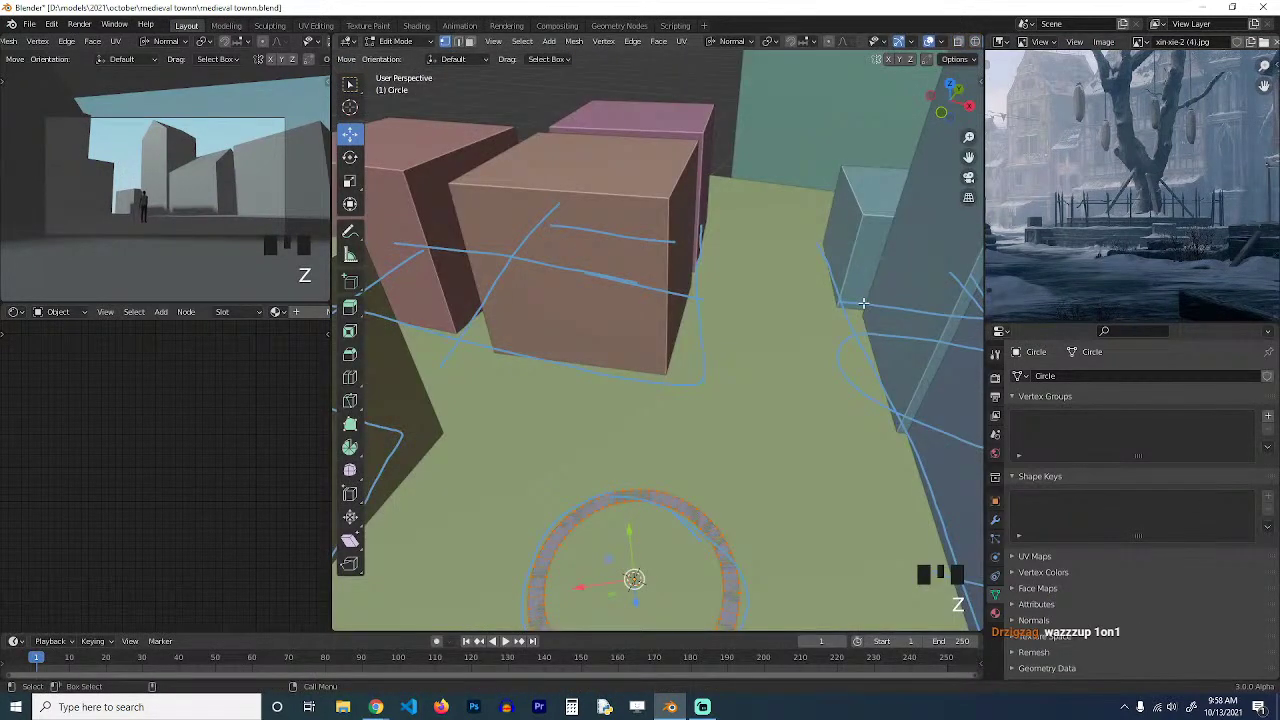
key("KP_Decimal")
key("grave")
key("e")
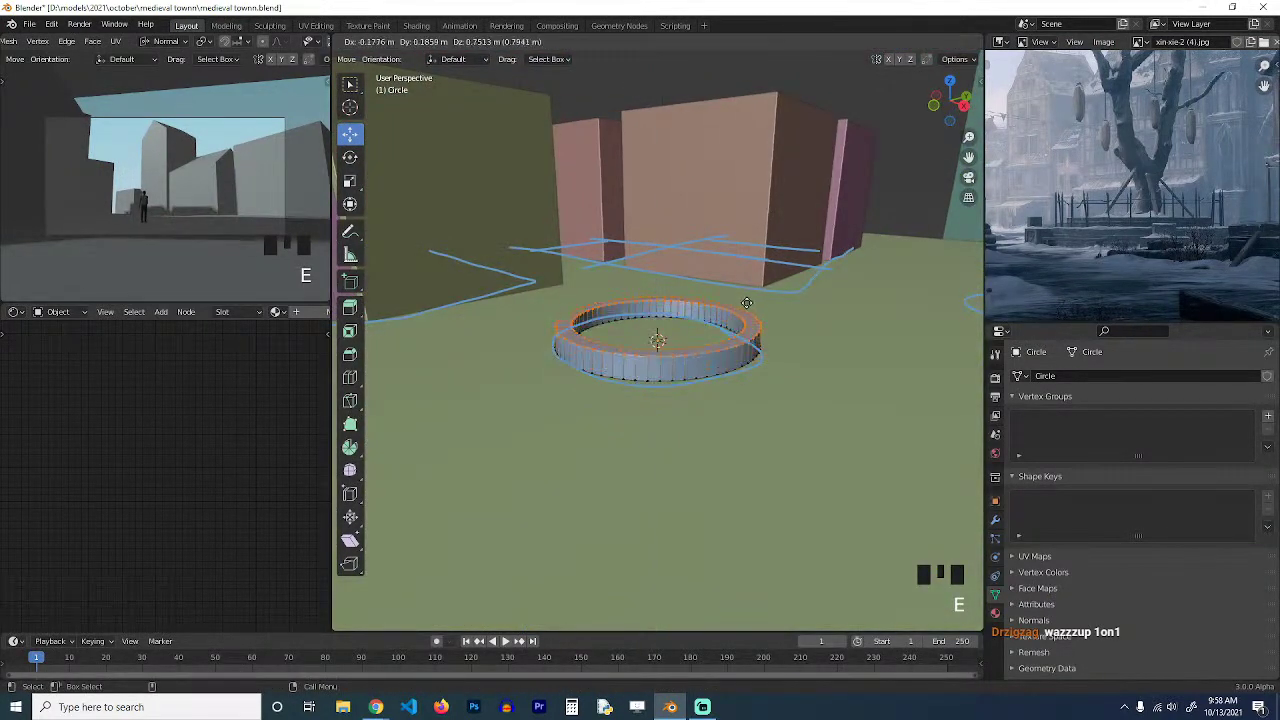
key("z")
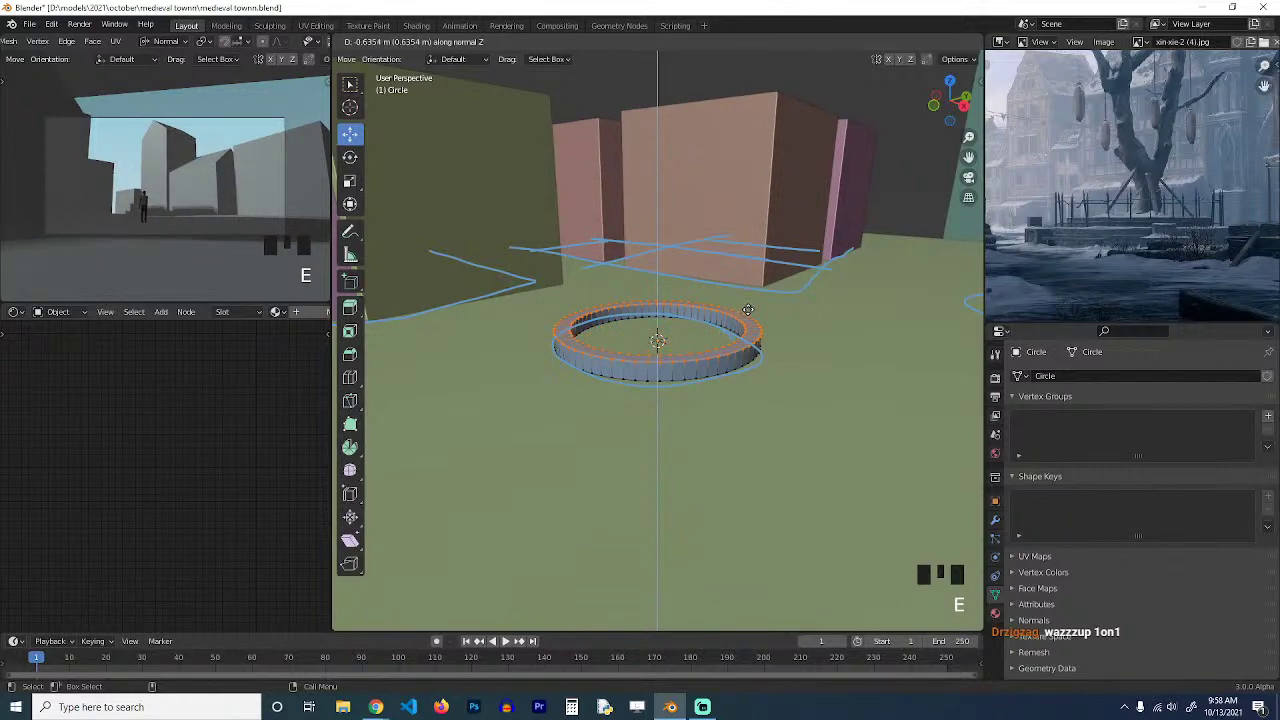
left_click(746, 316)
key("Tab")
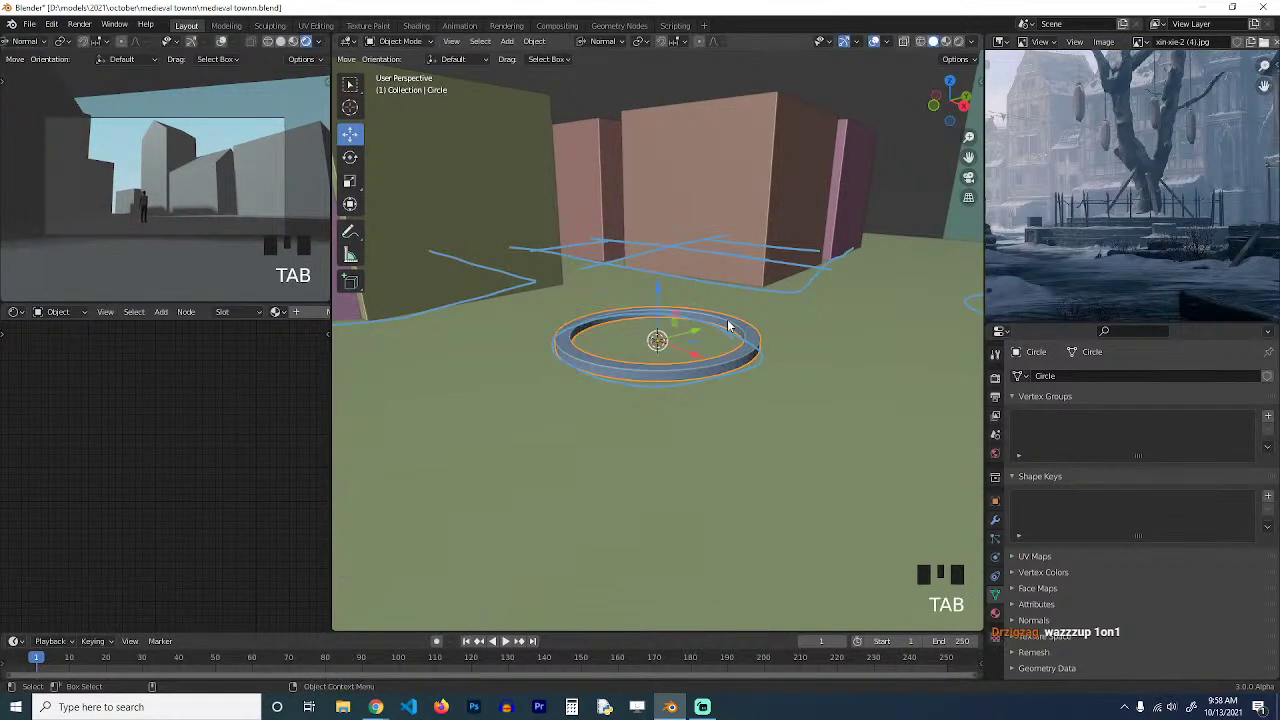
Shrink the circular wall slightly, move it in top view to just below the sketched circle and save the file.
key("grave")
key("grave")
scroll(779, 362, "down", 2)
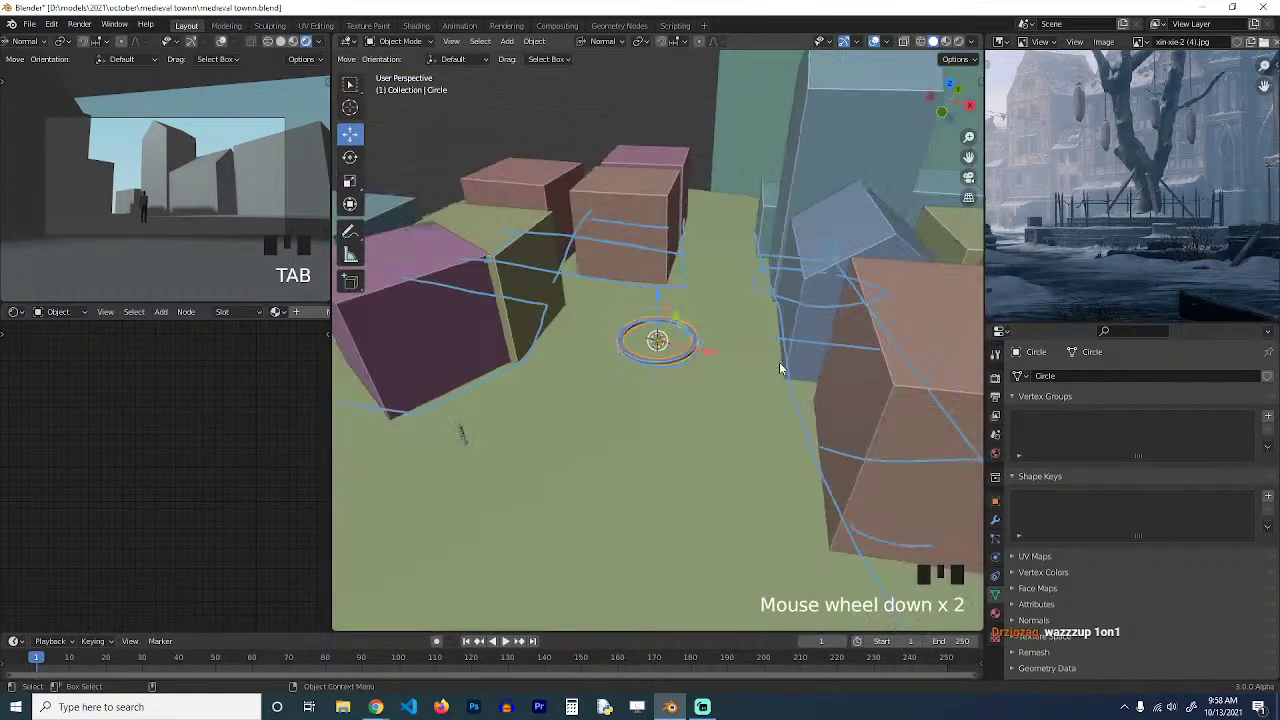
key("grave")
scroll(700, 417, "up", 4)
scroll(749, 399, "down", 5)
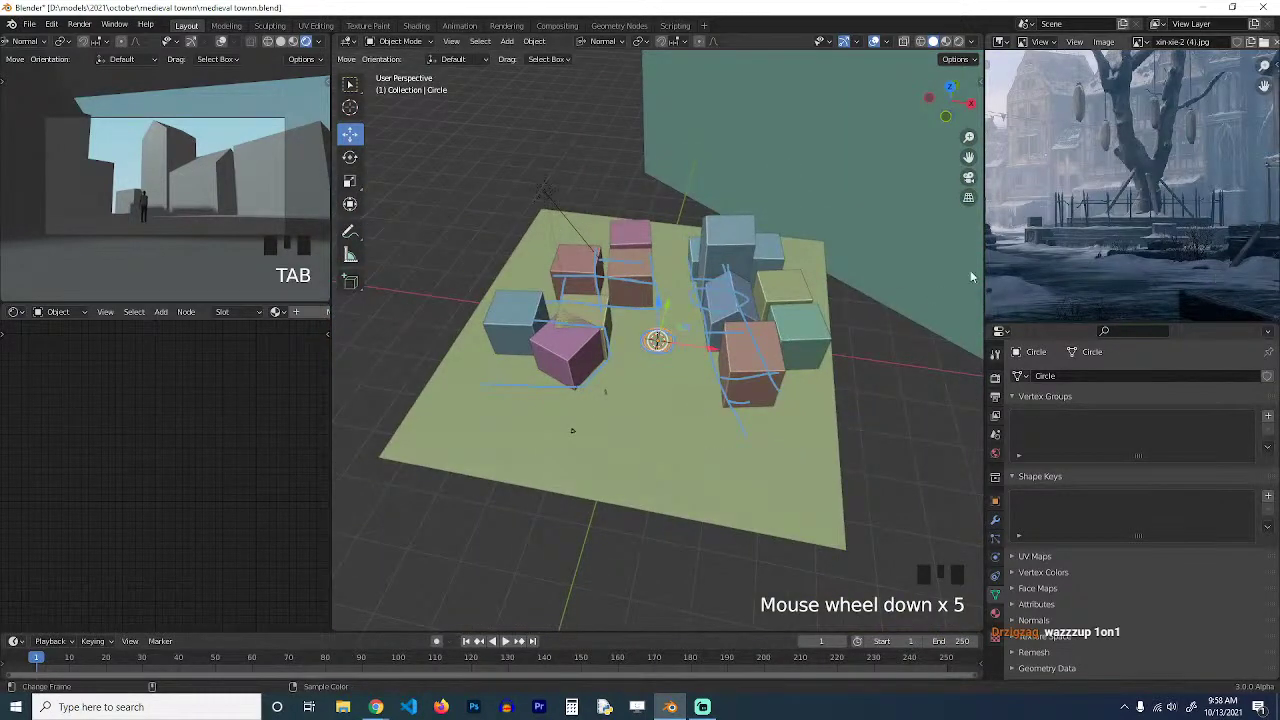
scroll(670, 343, "down", 1)
key("KP_7")
scroll(670, 343, "up", 6)
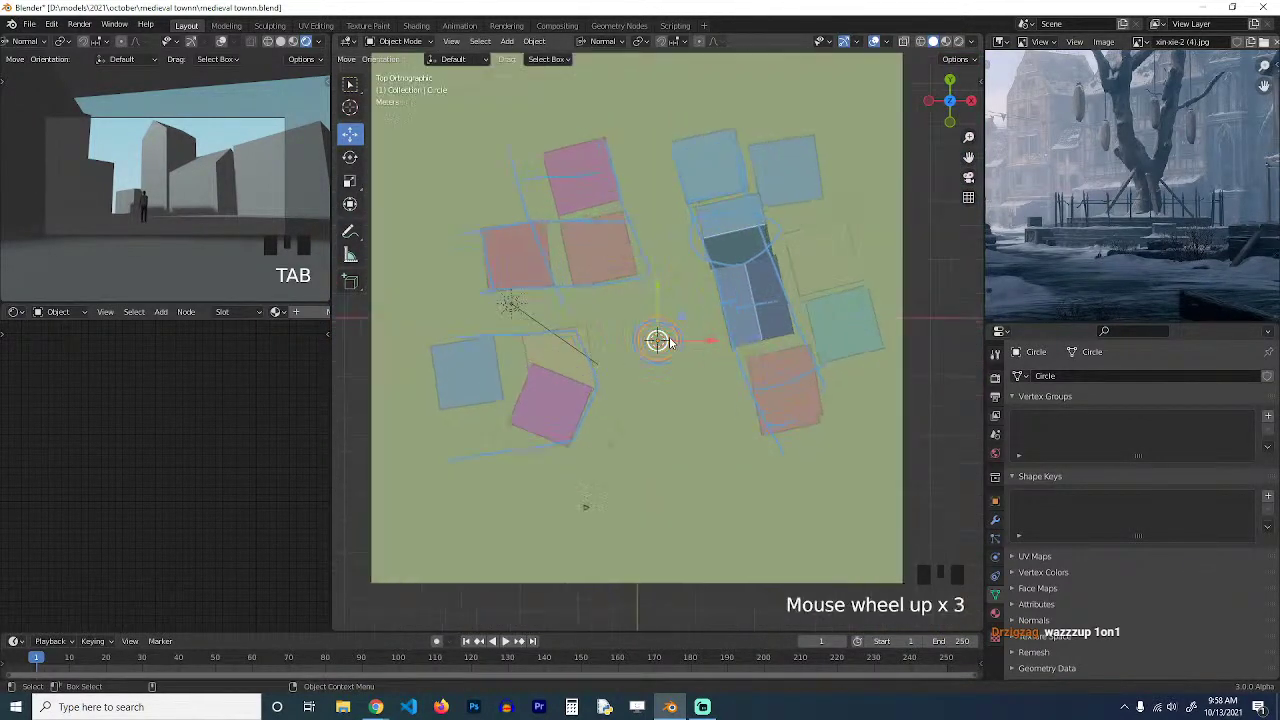
key("s")
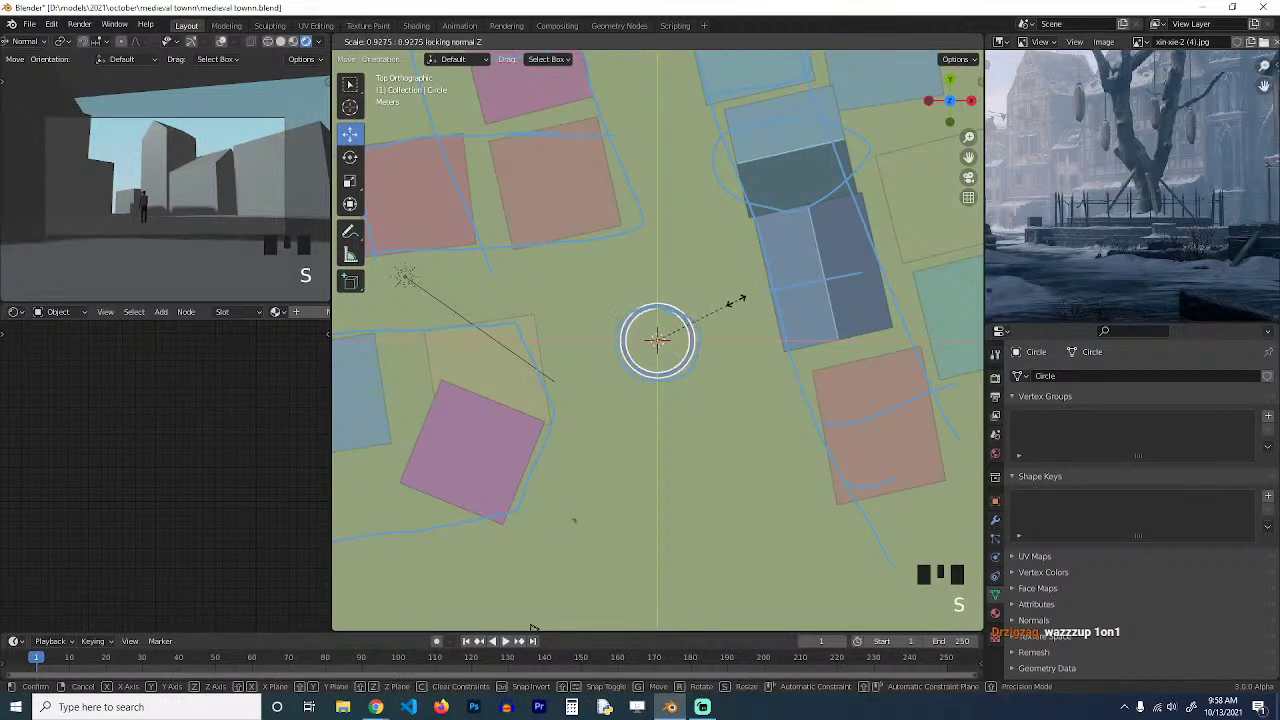
left_click(715, 316)
key("g")
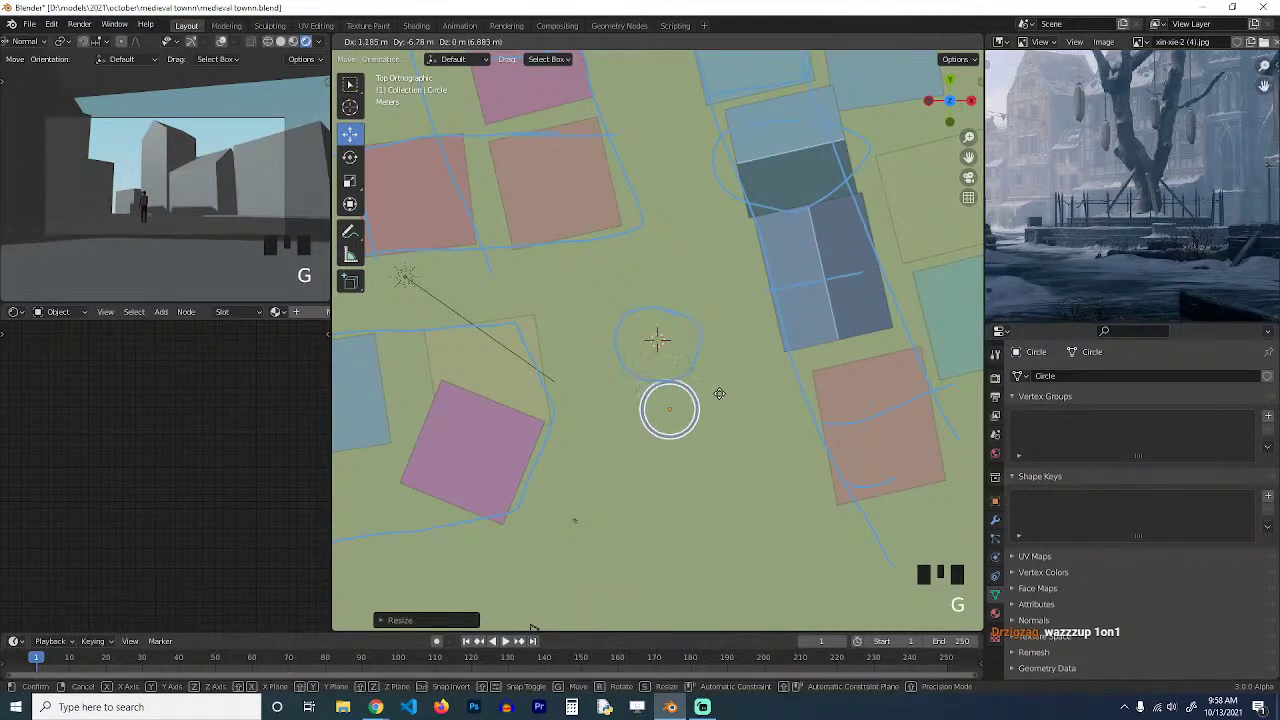
left_click(720, 410)
key("ctrl+s")
Rotate the sun light about 10° counterclockwise as seen from above, deselect it and save the file.
scroll(675, 350, "down", 4)
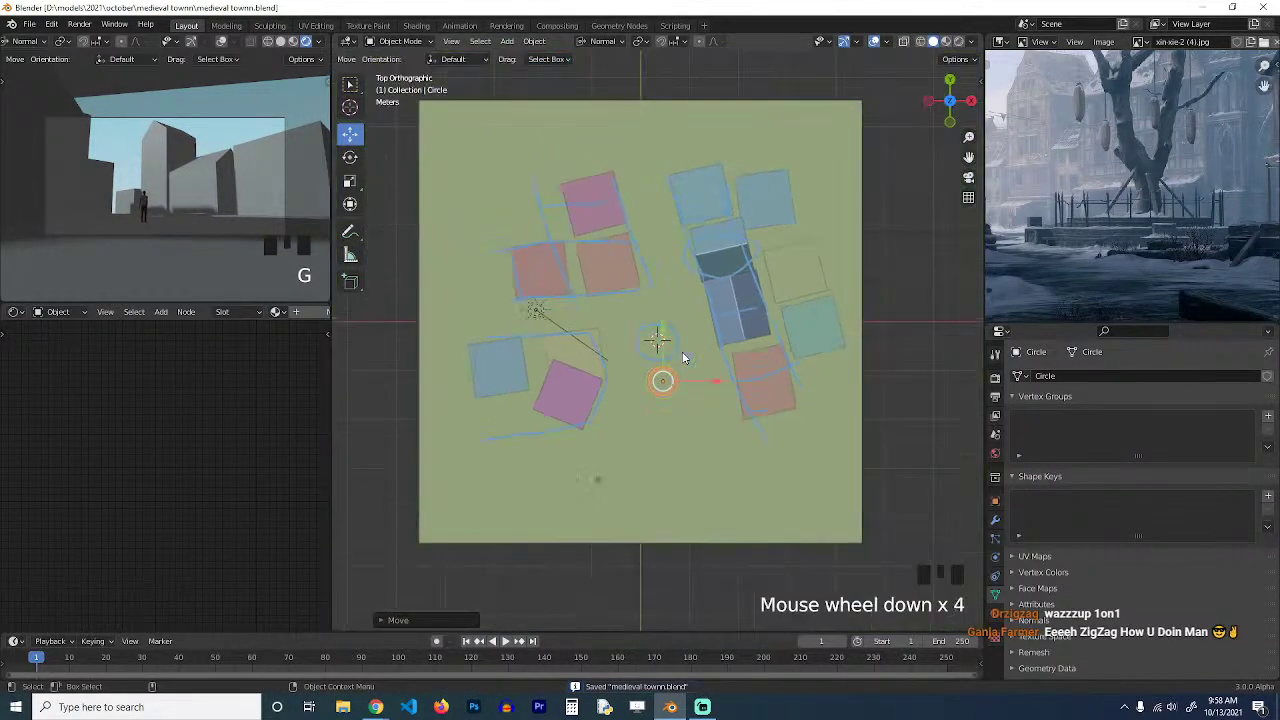
scroll(670, 342, "up", 4)
left_click(536, 313)
key("r")
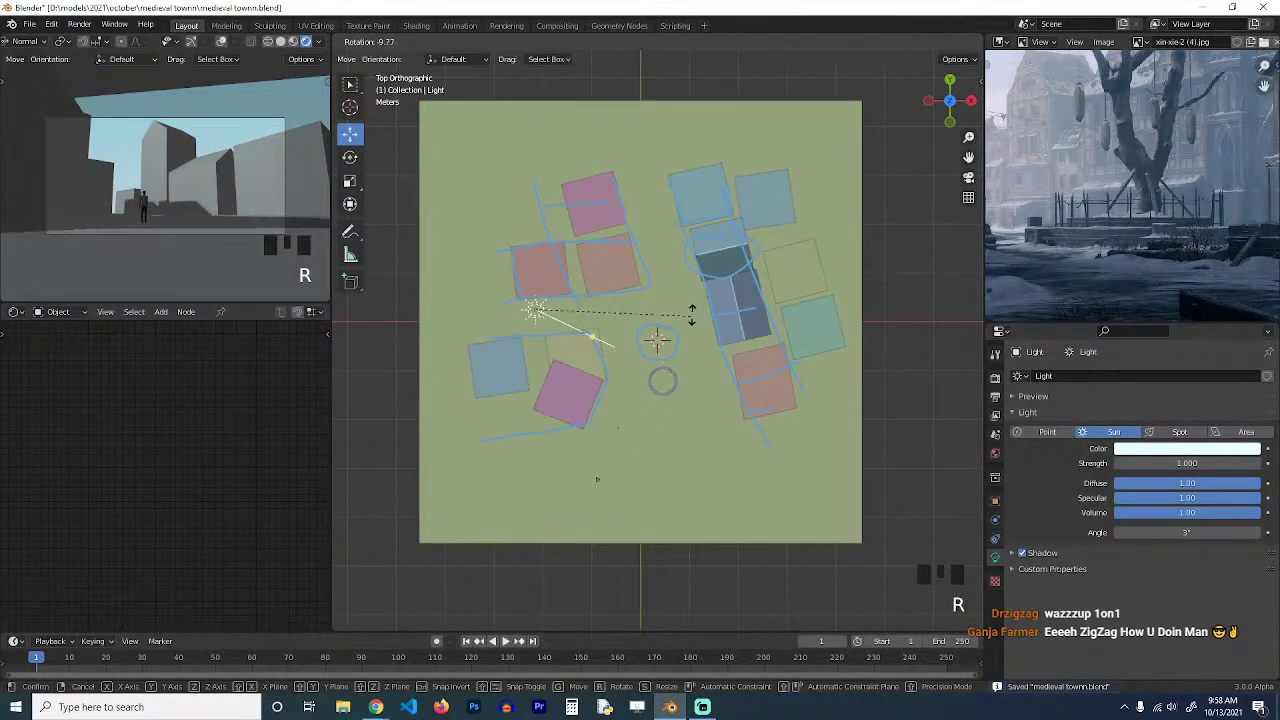
left_click(696, 319)
scroll(705, 333, "up", 1)
scroll(705, 335, "down", 1)
scroll(712, 300, "up", 4)
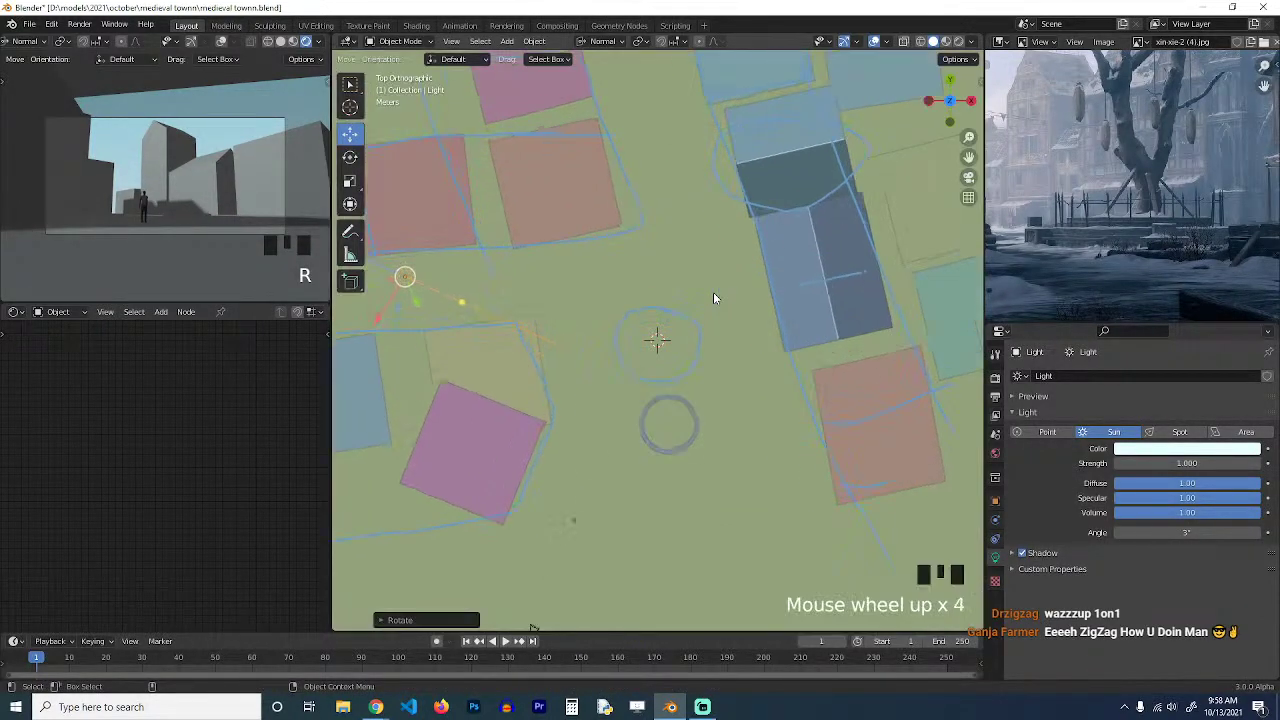
key("alt+a")
key("ctrl+s")
Add a cube at the town's centre and scale it up to a large block covering most of the buildings.
scroll(701, 337, "down", 6)
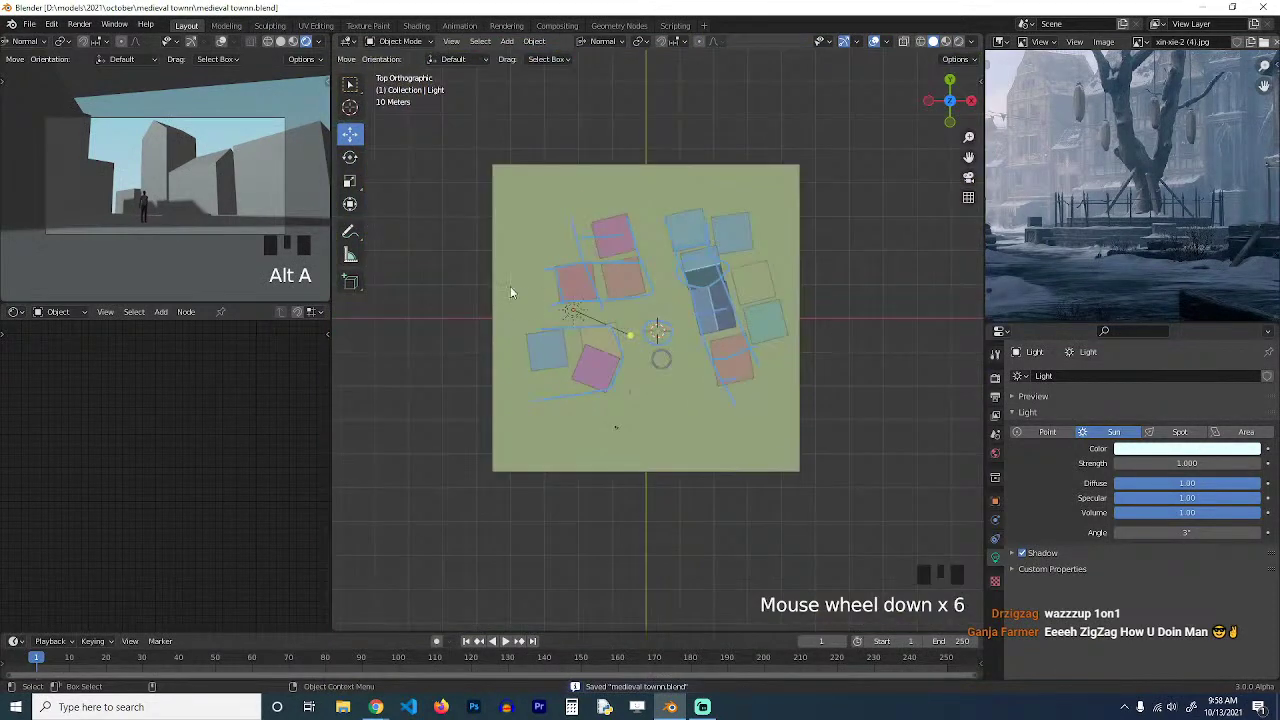
key("shift+a")
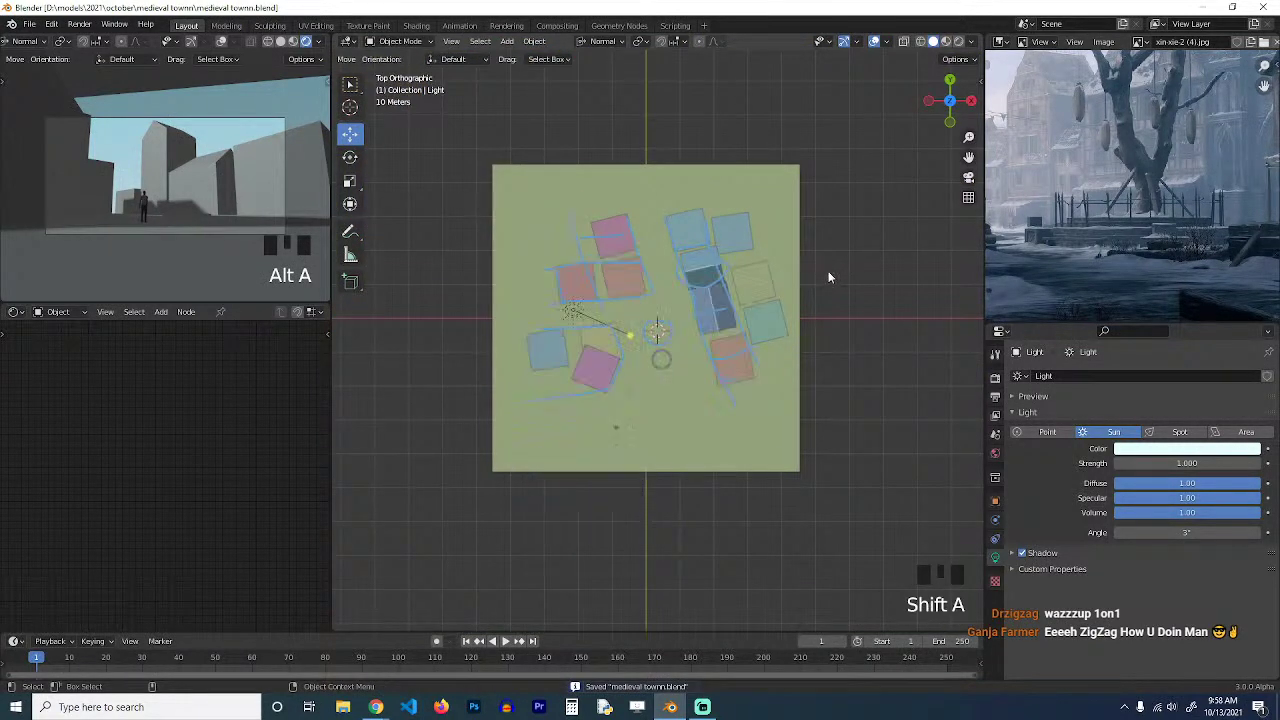
scroll(1025, 181, "down", 3)
scroll(650, 320, "up", 3)
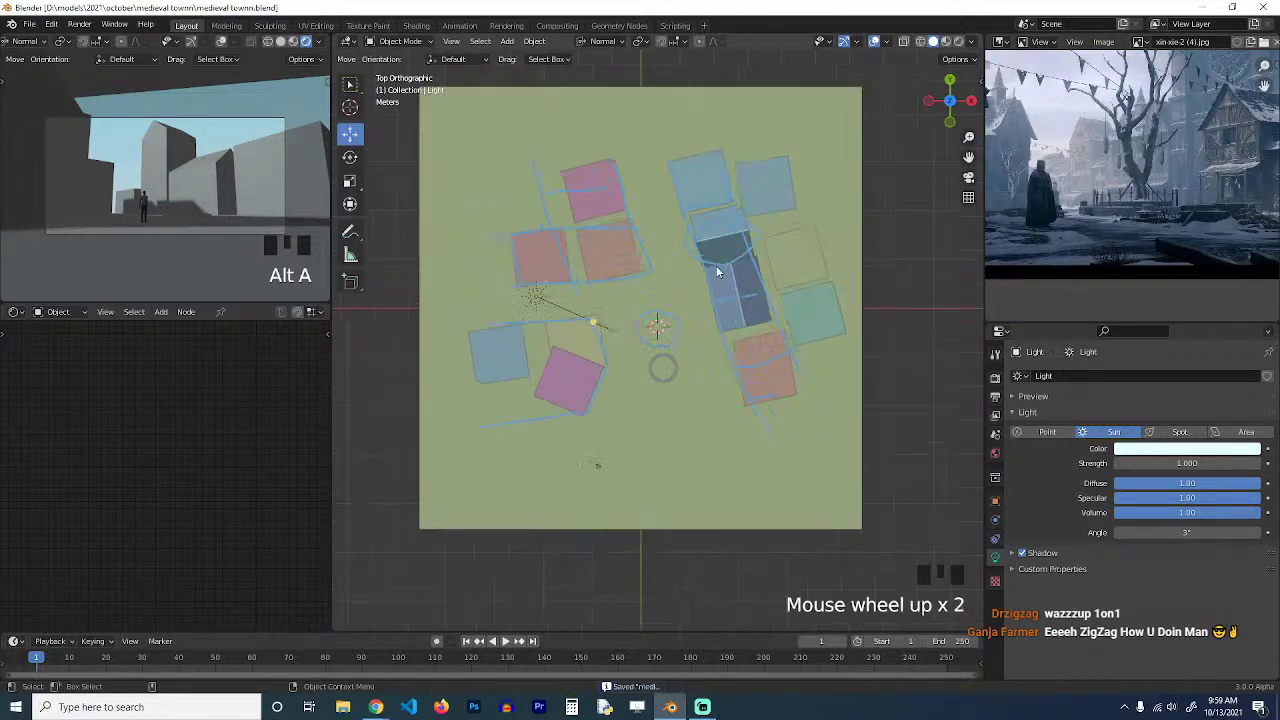
key("shift+a")
mouse_move(580, 263)
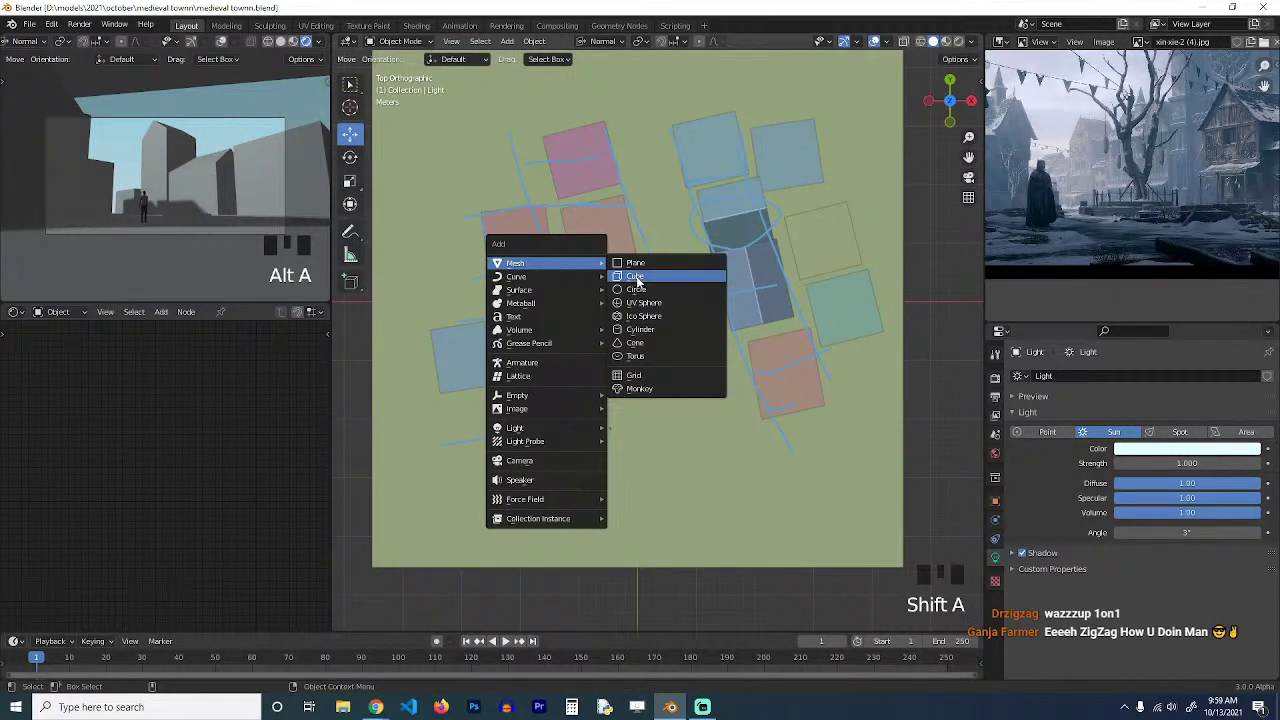
left_click(640, 280)
scroll(645, 296, "down", 4)
key("s")
left_click(818, 291)
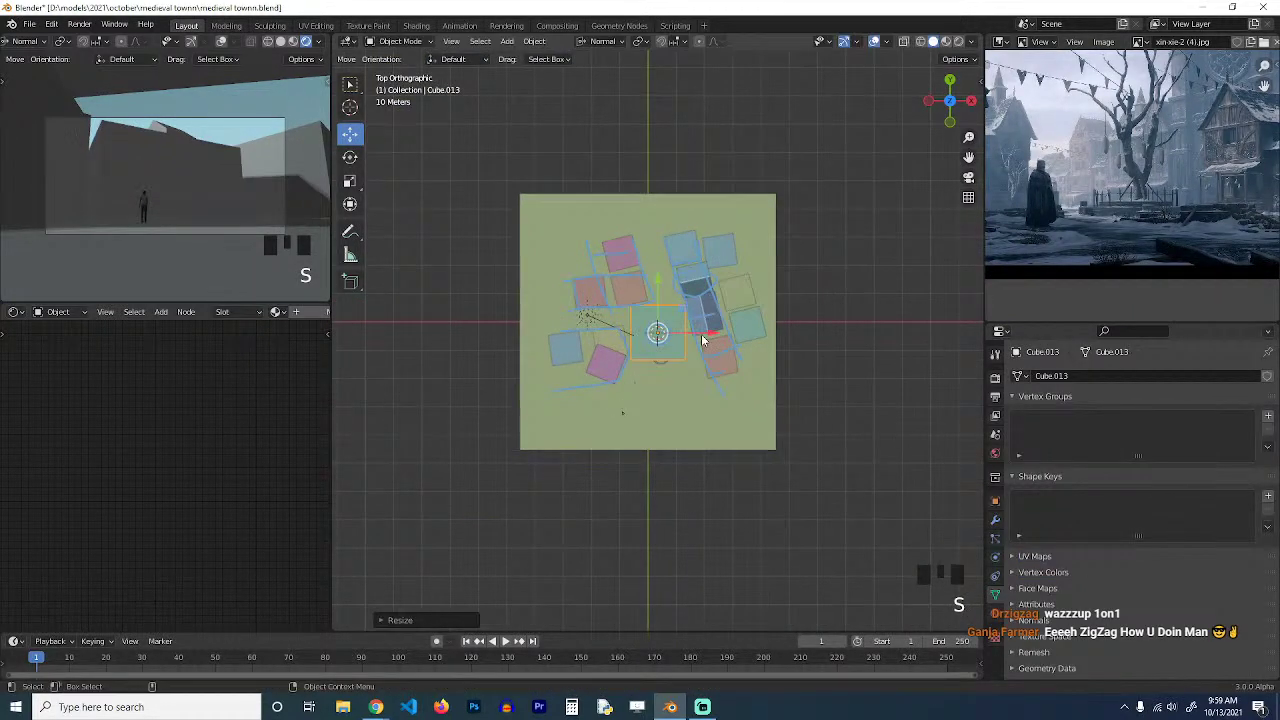
key("s")
left_click(820, 317)
Move the large cube toward the back of the town and stretch it along X to span the ground's width.
key("g")
left_click(822, 248)
key("s")
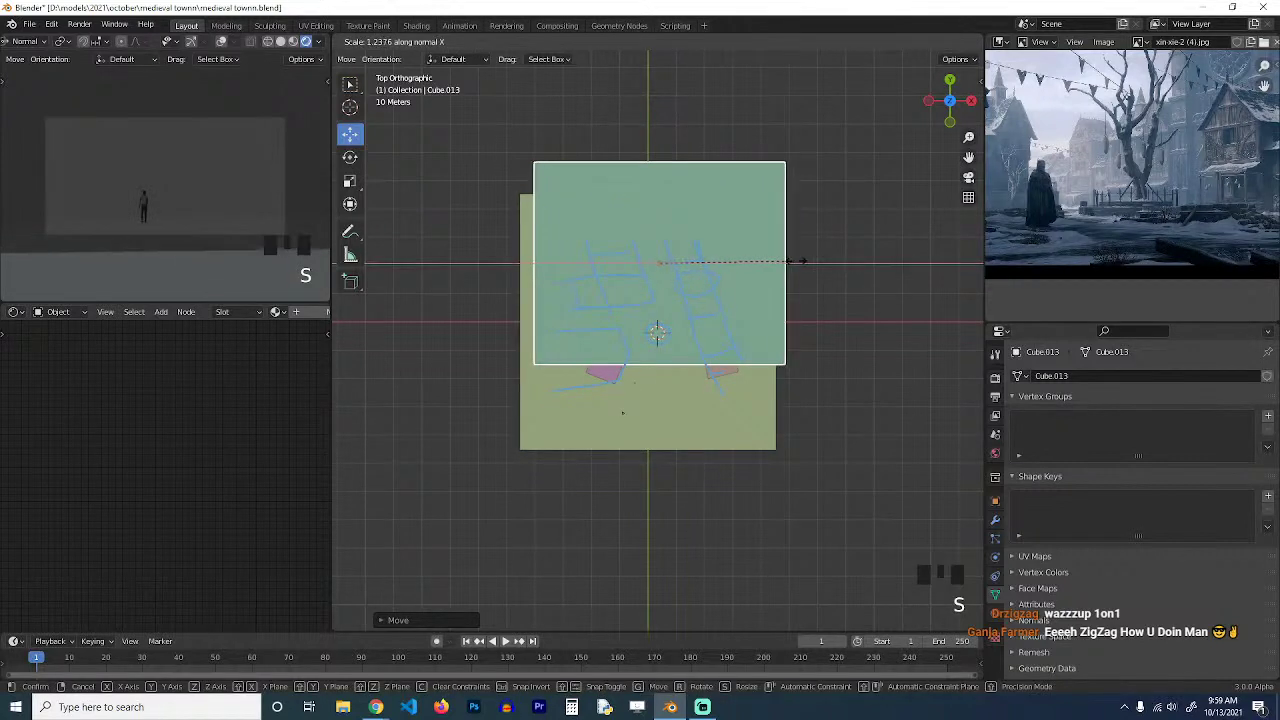
left_click(795, 295)
Create a new material for the large cube and add a Principled Volume shader node.
scroll(279, 312, "down", 5)
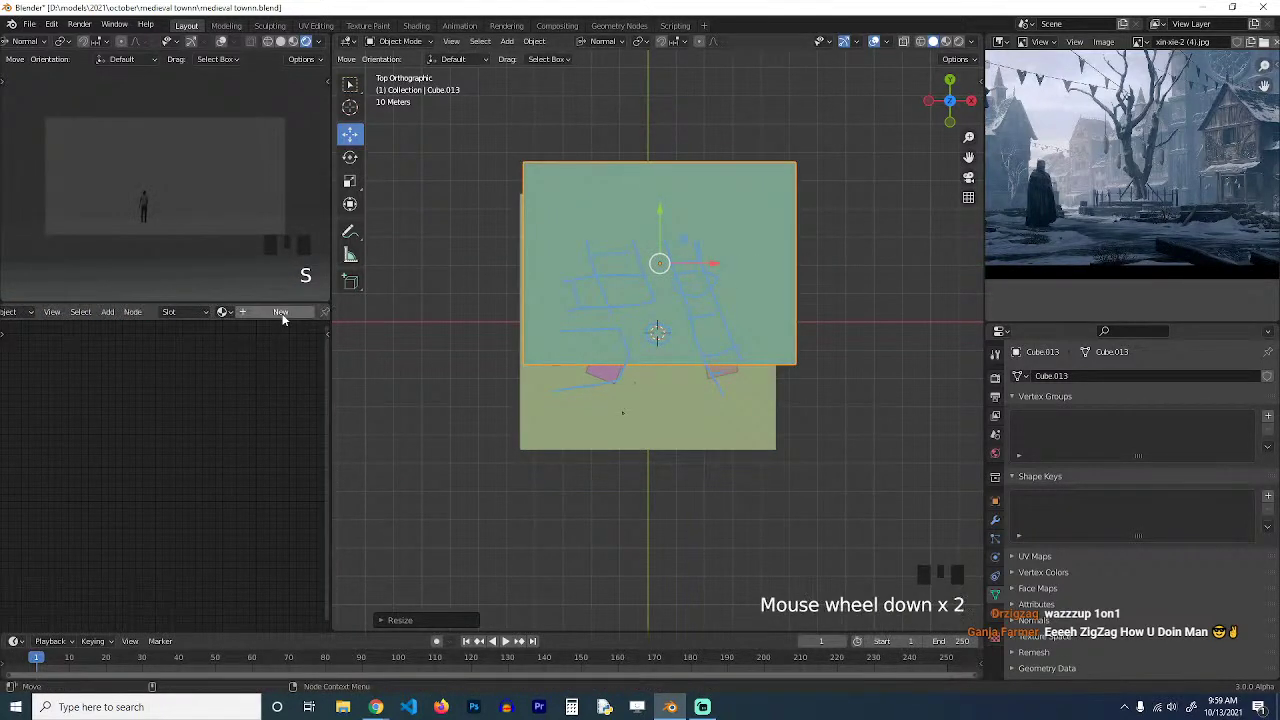
left_click(212, 312)
middle_click_drag(204, 426, 126, 405)
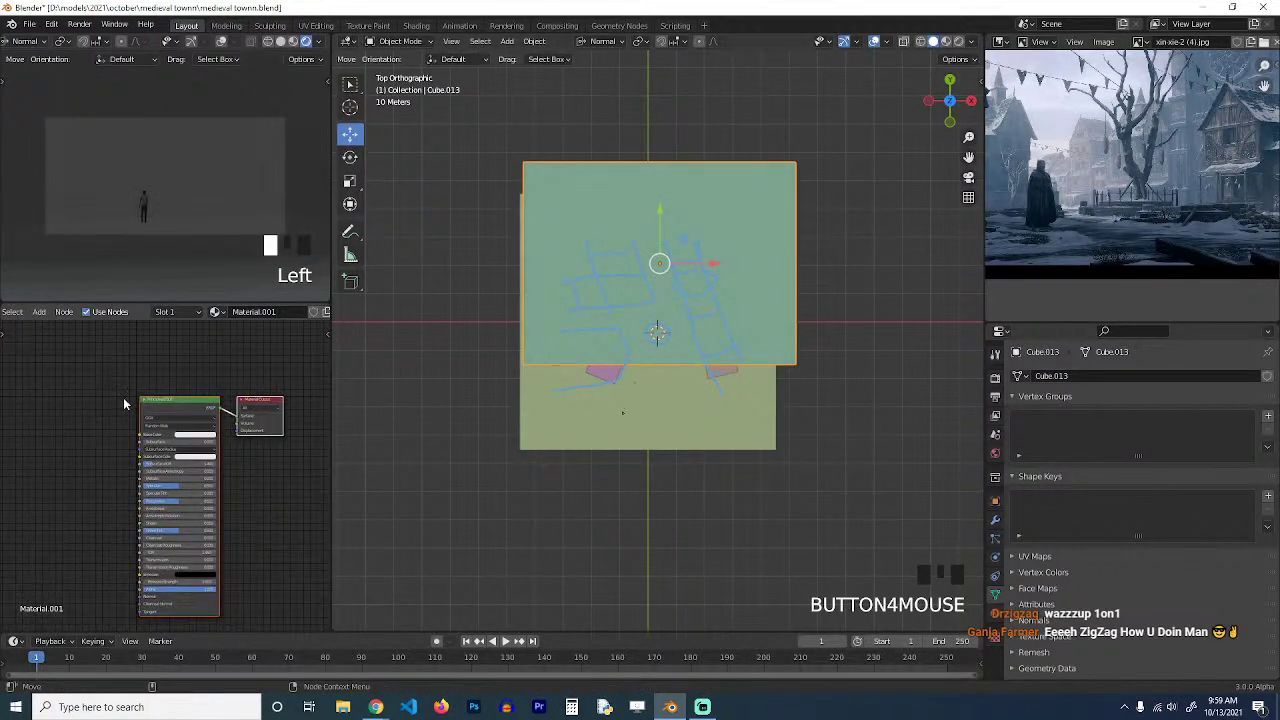
left_click(92, 420)
key("shift+a")
mouse_move(60, 445)
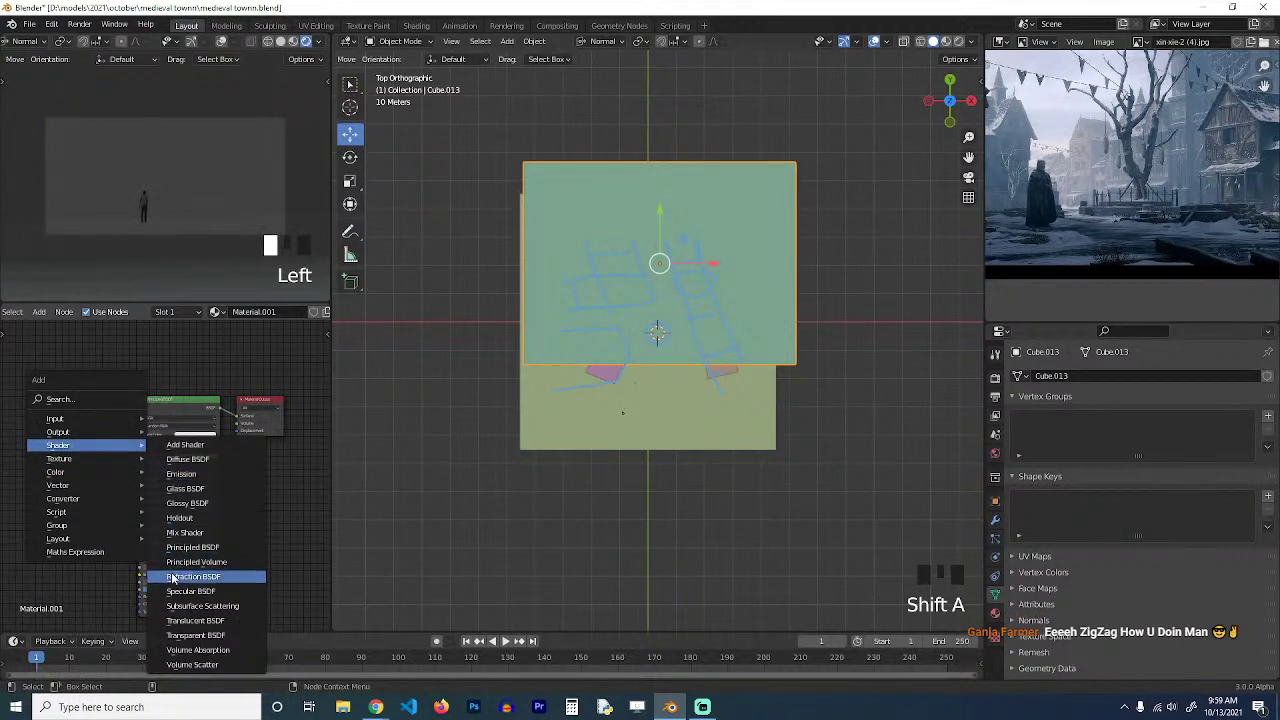
left_click(196, 562)
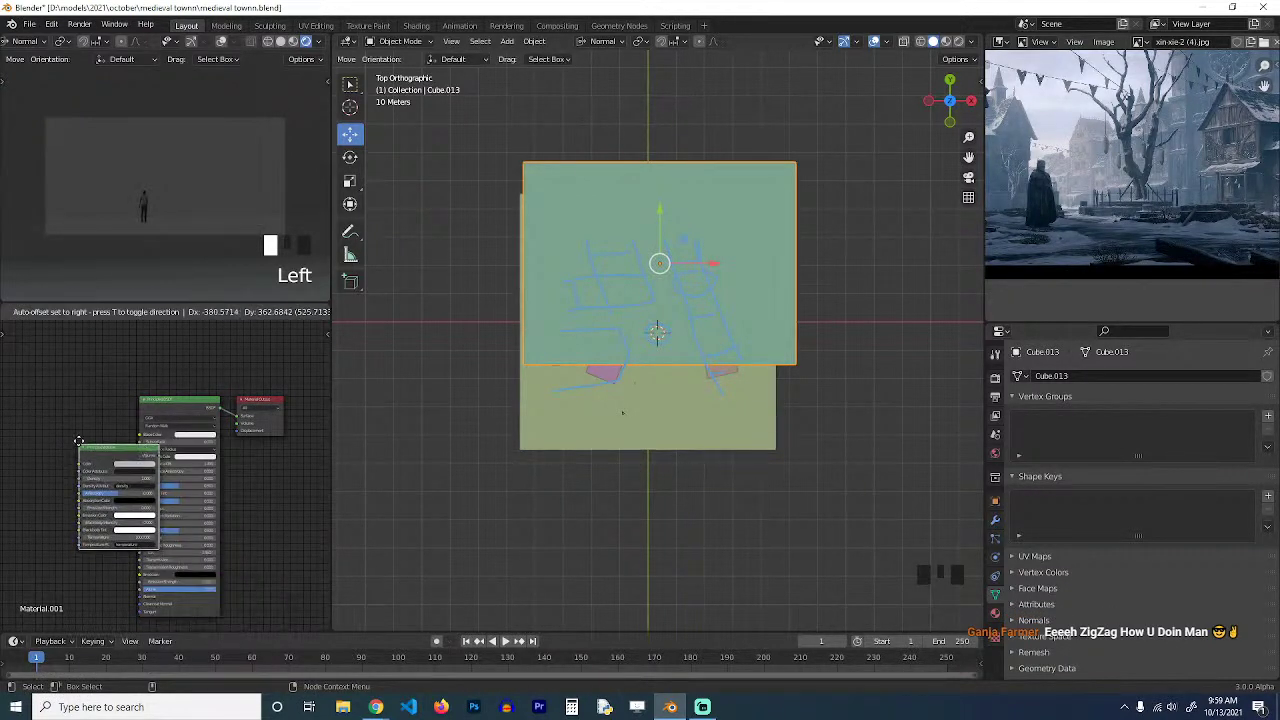
Connect the Principled Volume to the material output's Volume input, delete the Principled BSDF node and save the file.
left_click_drag(153, 413, 236, 428)
left_click(188, 411)
key("Delete")
scroll(163, 437, "up", 4)
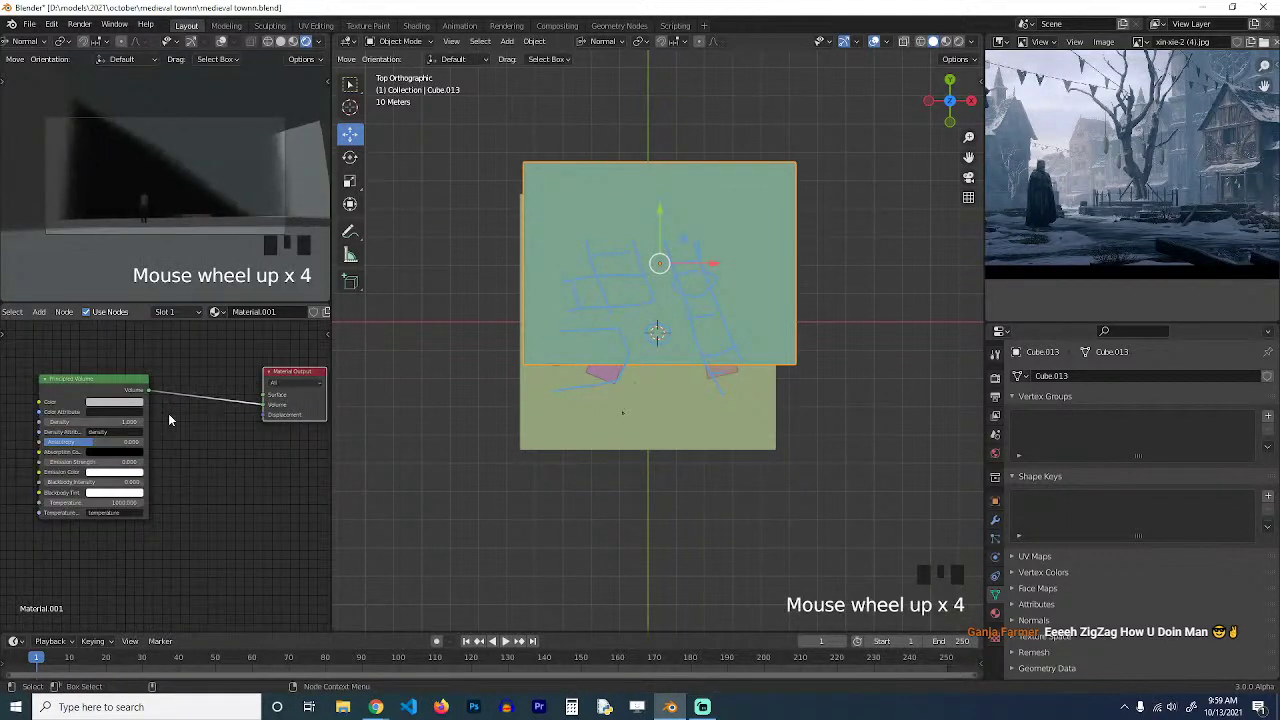
key("ctrl+s")
Set the Principled Volume's density to 0 and raise its emission strength to 0.040.
middle_click_drag(99, 466, 169, 458)
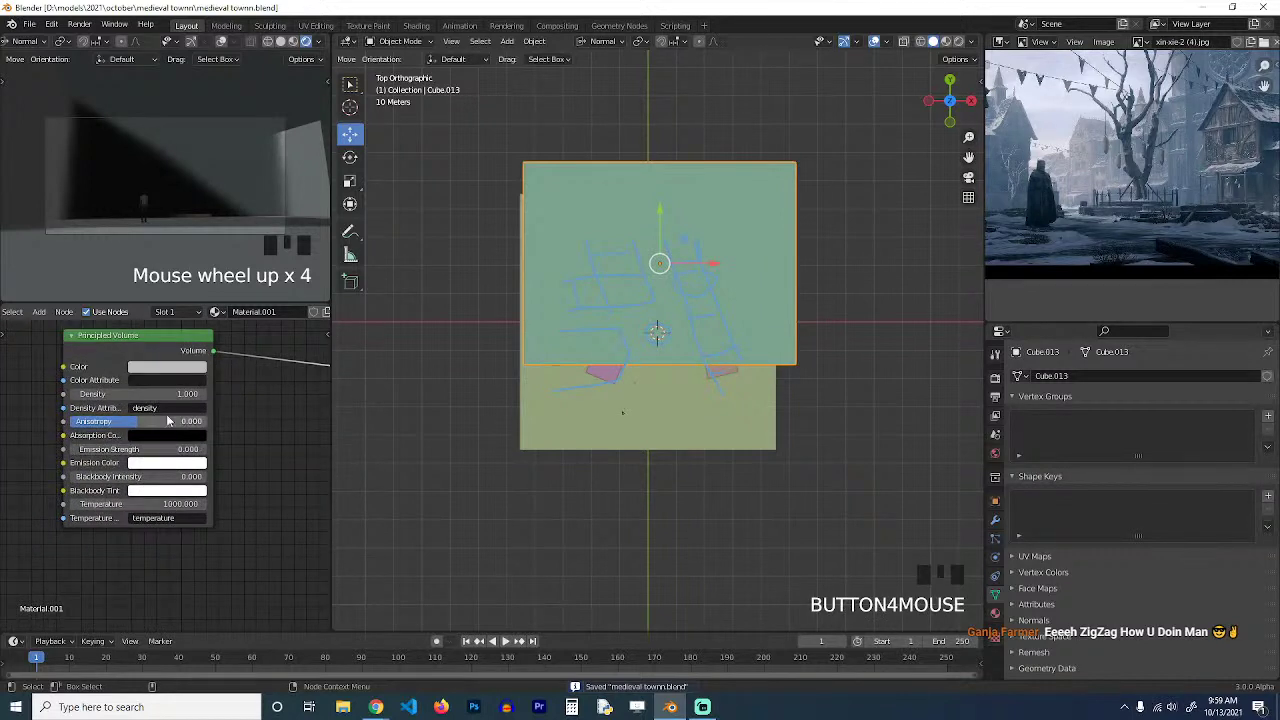
left_click(166, 399)
left_click(168, 393)
left_click(168, 392)
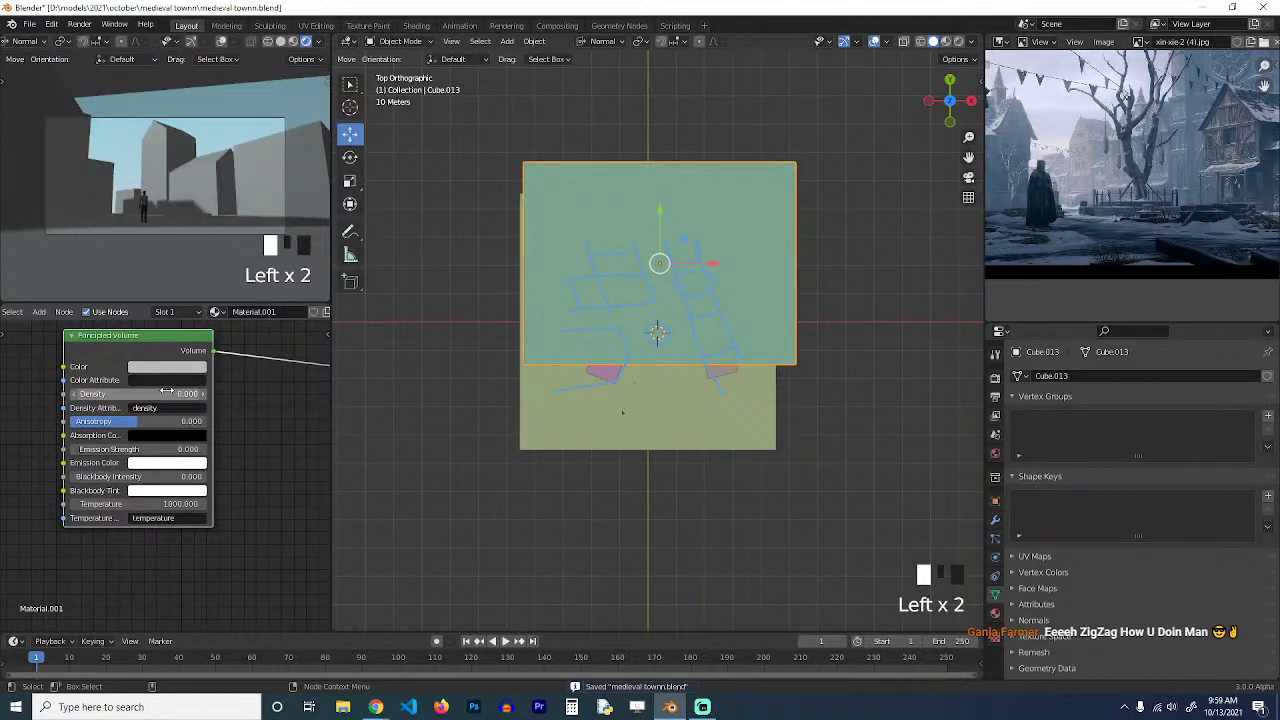
left_click(173, 449)
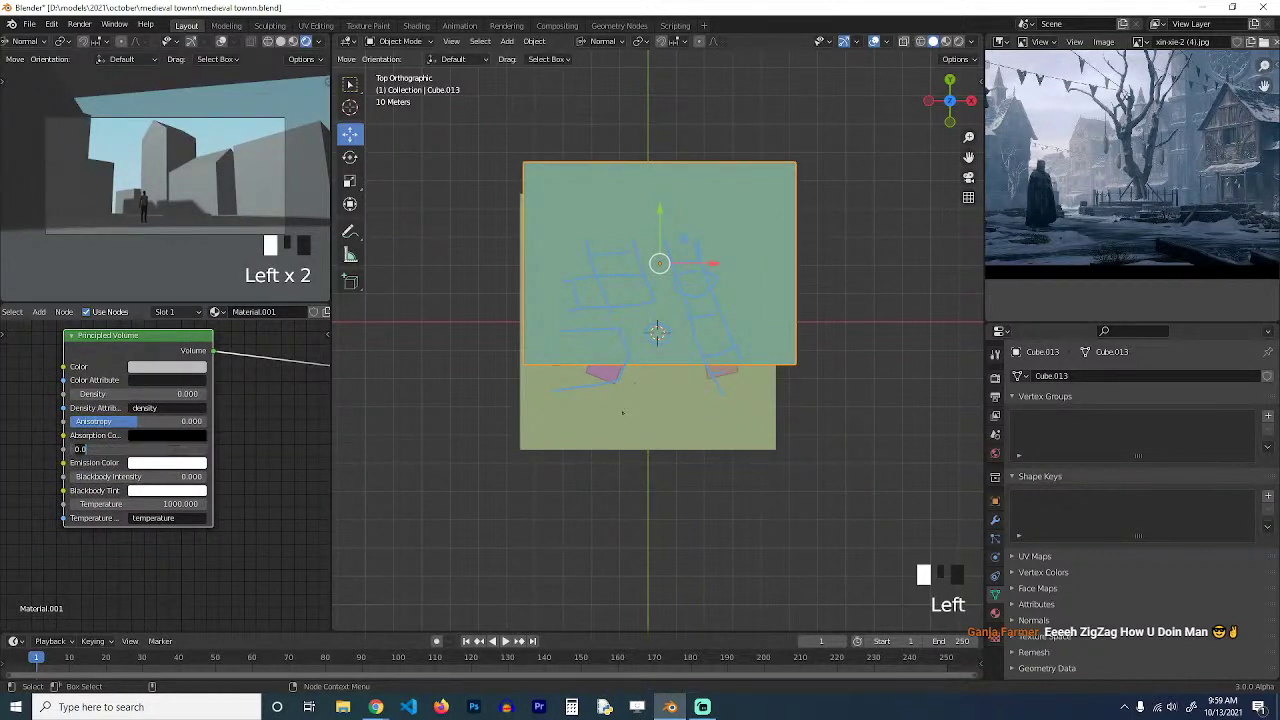
key("Return")
left_click_drag(188, 449, 142, 449, "shift")
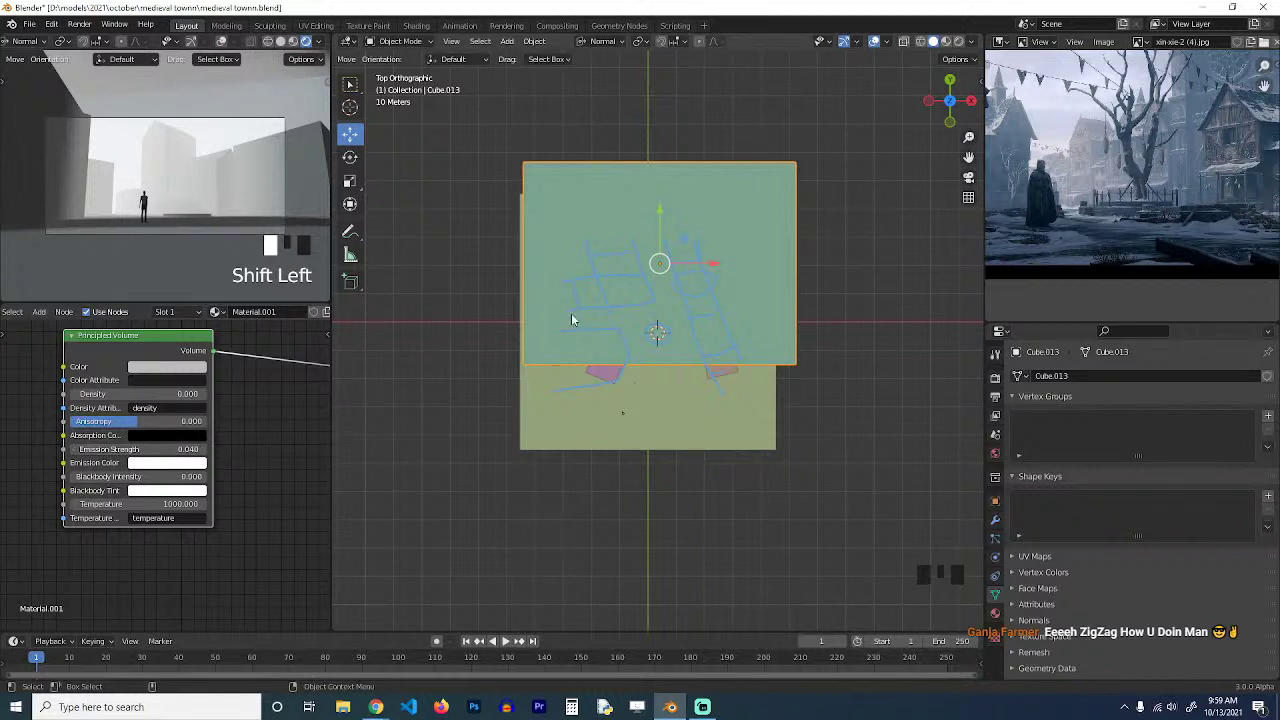
Scale the fog cube slightly along Y in top view and save the file.
scroll(630, 320, "down", 2)
key("s")
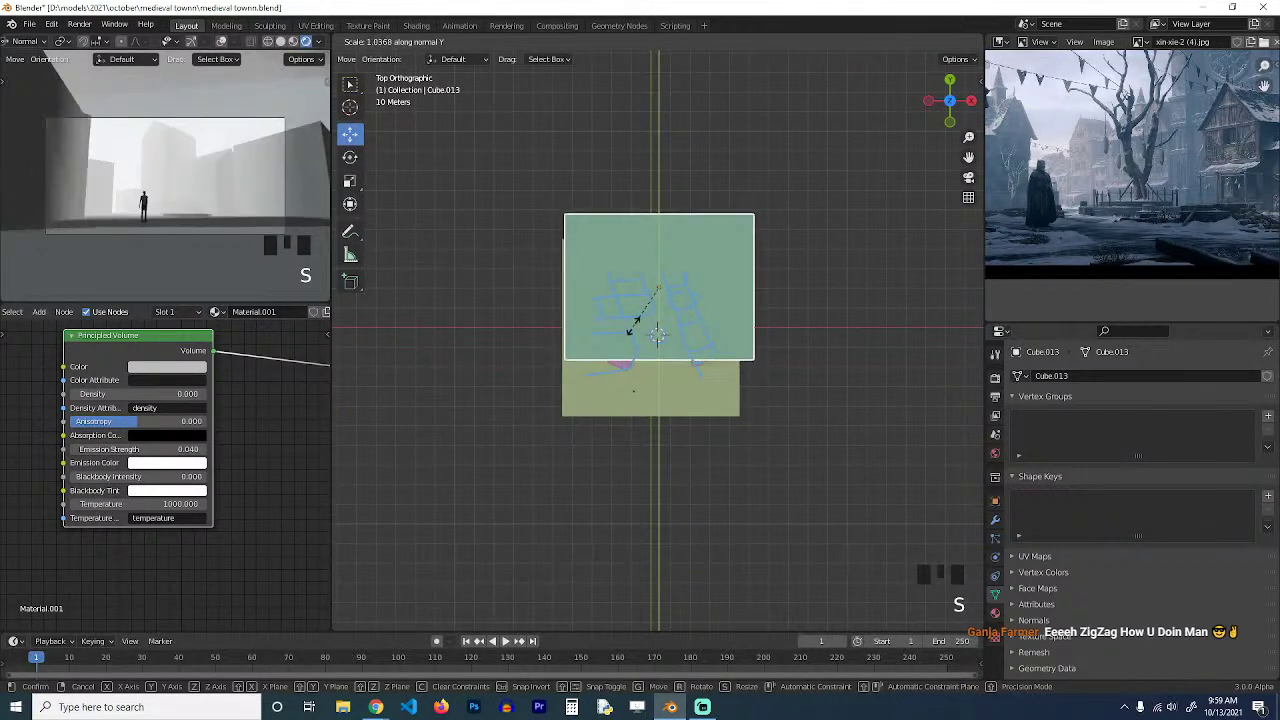
left_click(633, 332)
key("ctrl+s")
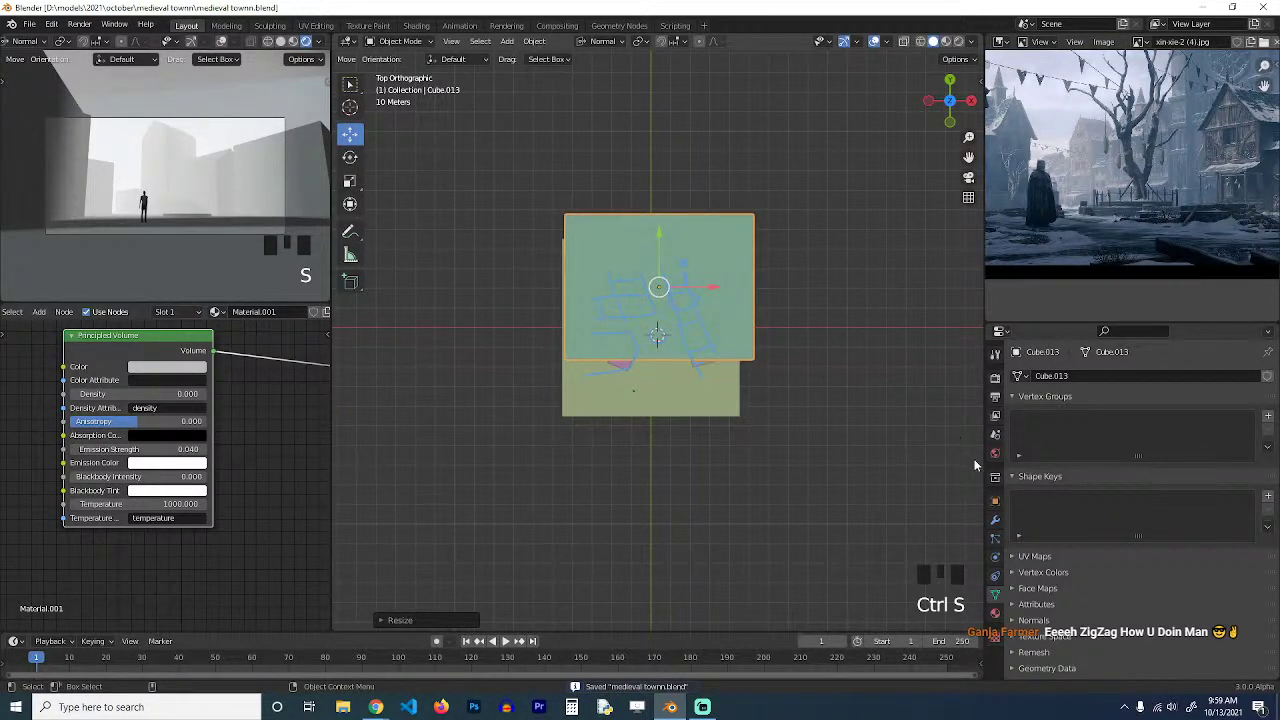
Set the fog cube's viewport display to Wire in its object properties.
left_click(995, 501)
scroll(1132, 608, "down", 6)
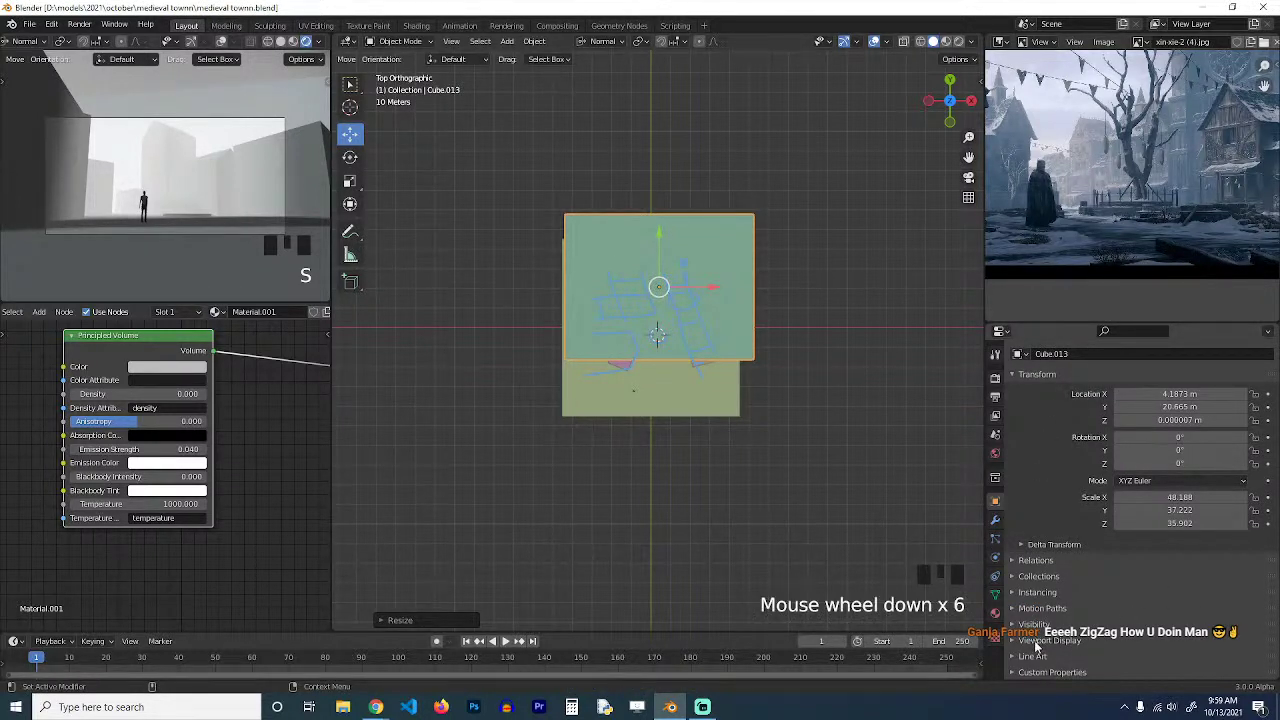
left_click(1040, 625)
scroll(1053, 621, "down", 5)
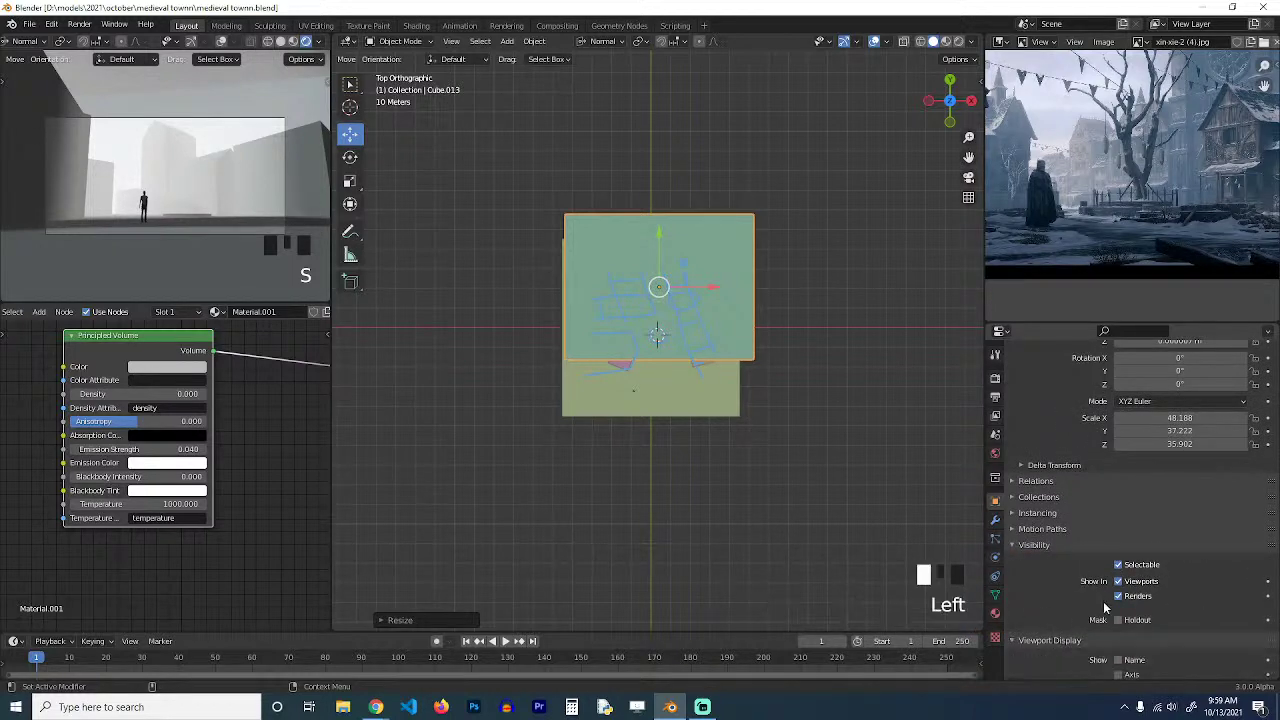
scroll(1150, 612, "down", 6)
left_click(1190, 612)
left_click(1190, 578)
Scale the fog cube down along Z, move it up onto the ground plane and save the file.
middle_click_drag(700, 300, 729, 256)
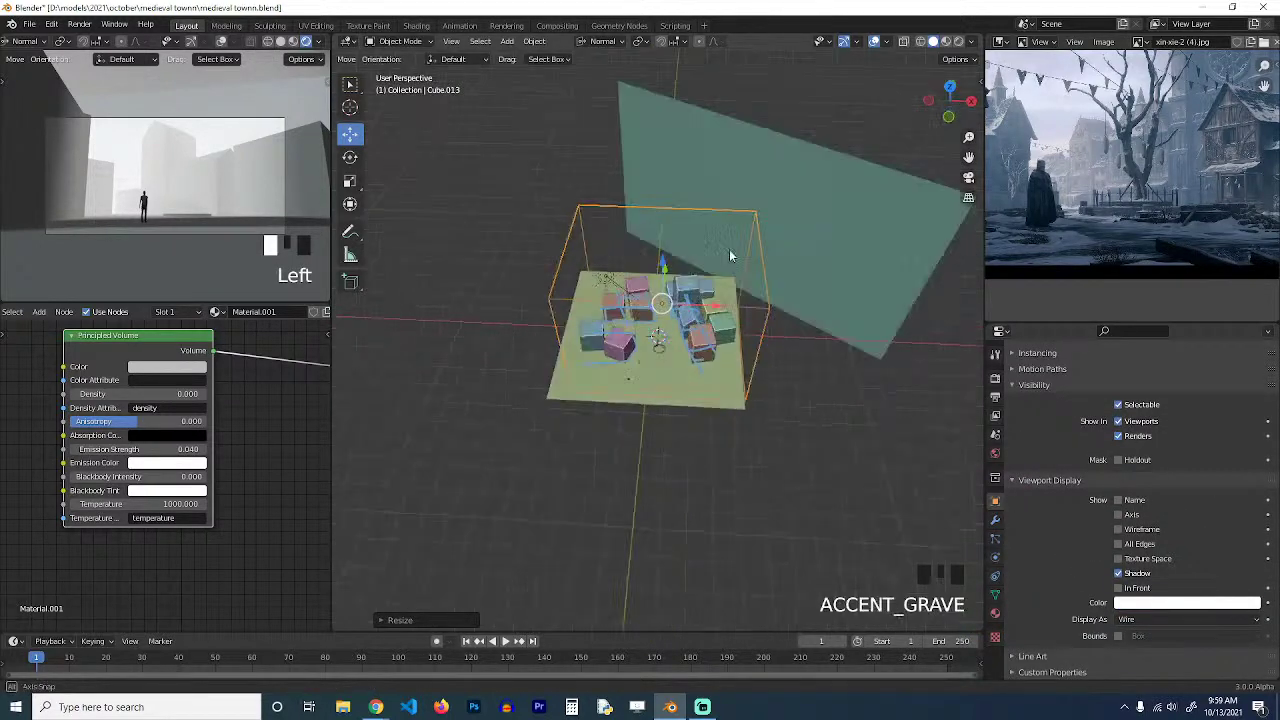
scroll(729, 255, "up", 4)
key("grave")
key("s")
key("z")
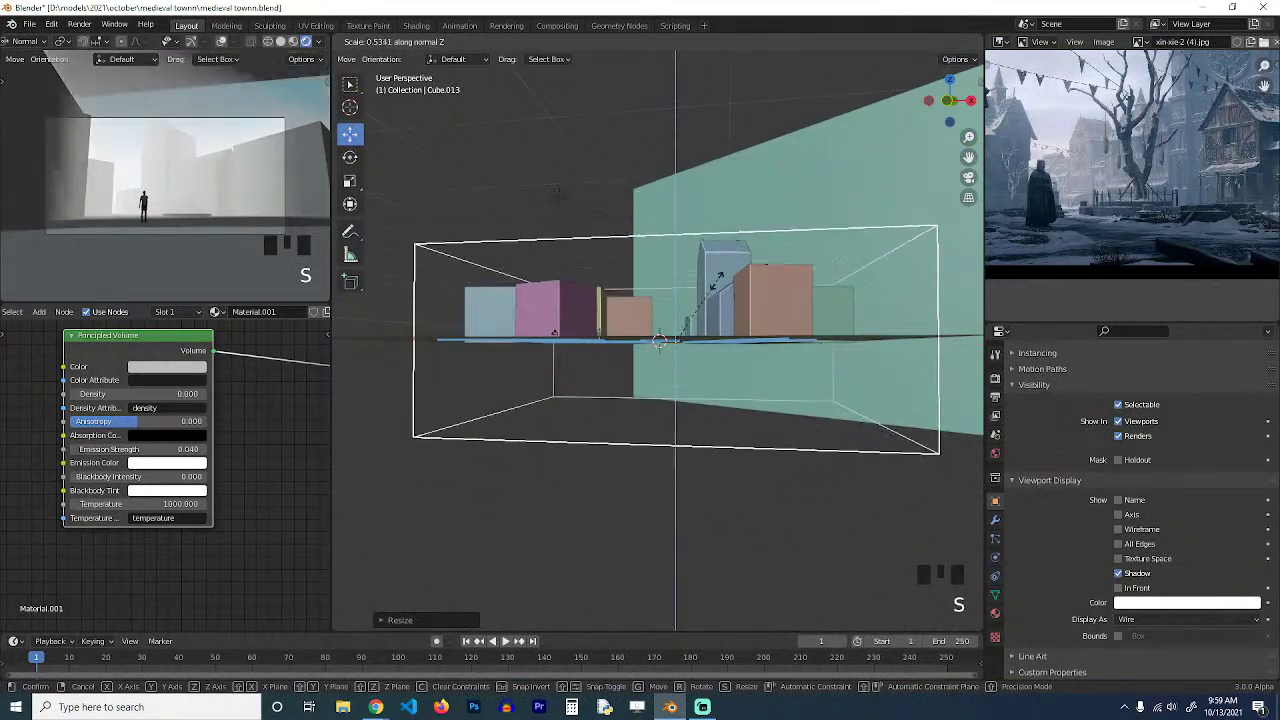
key("g")
left_click(672, 285)
key("ctrl+s")
key("grave")
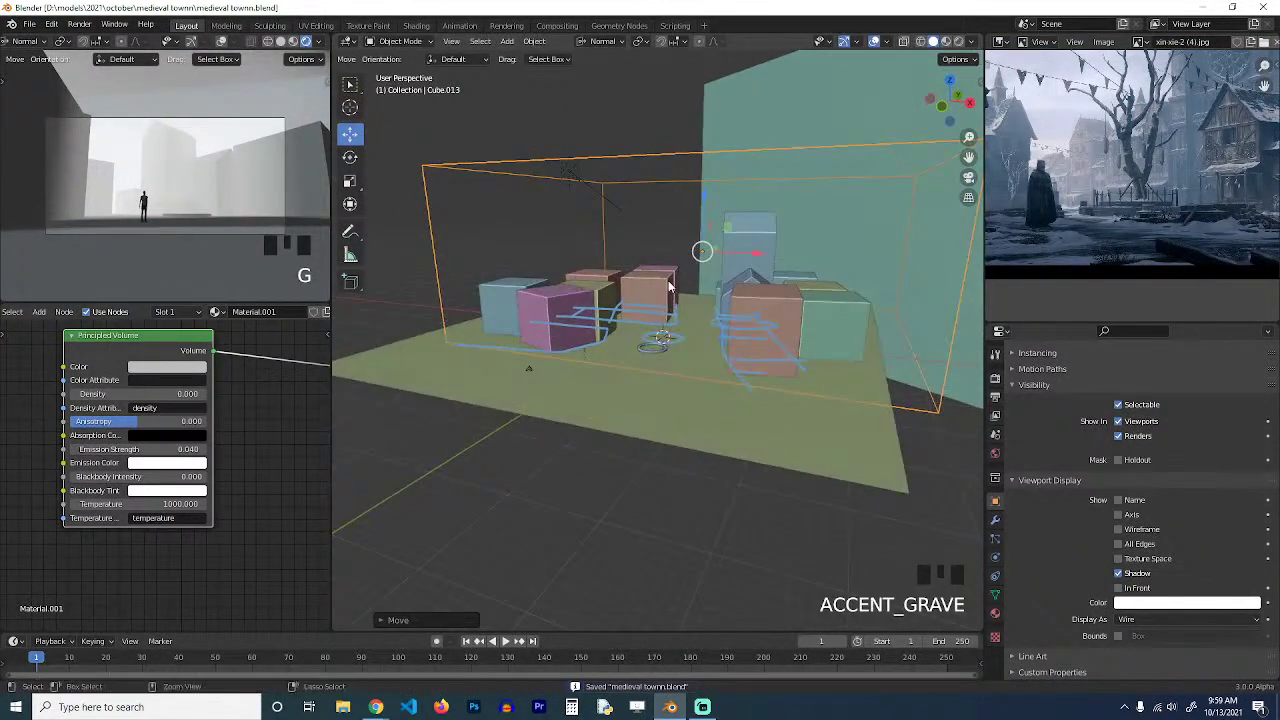
key("ctrl+s")
Expand Eevee's Volumetrics render settings and measure the distance from the camera to beyond the far buildings in top view.
left_click(995, 378)
scroll(1038, 580, "down", 5)
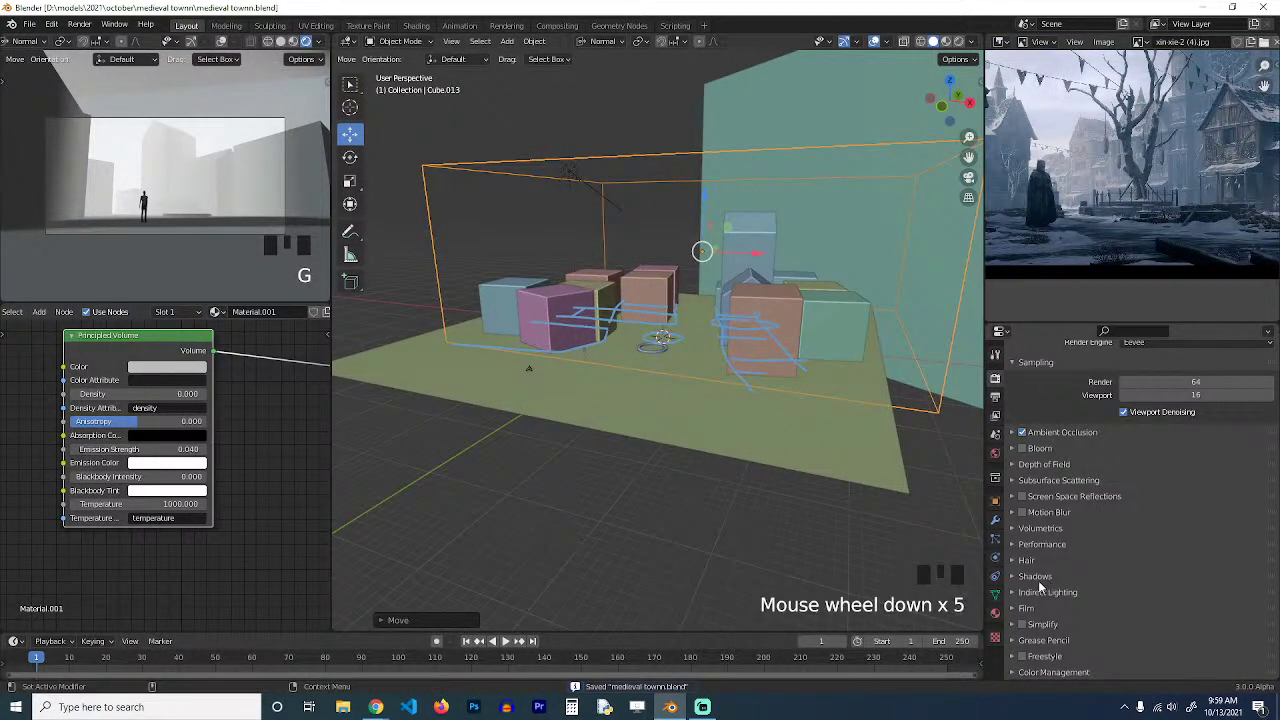
left_click(1040, 528)
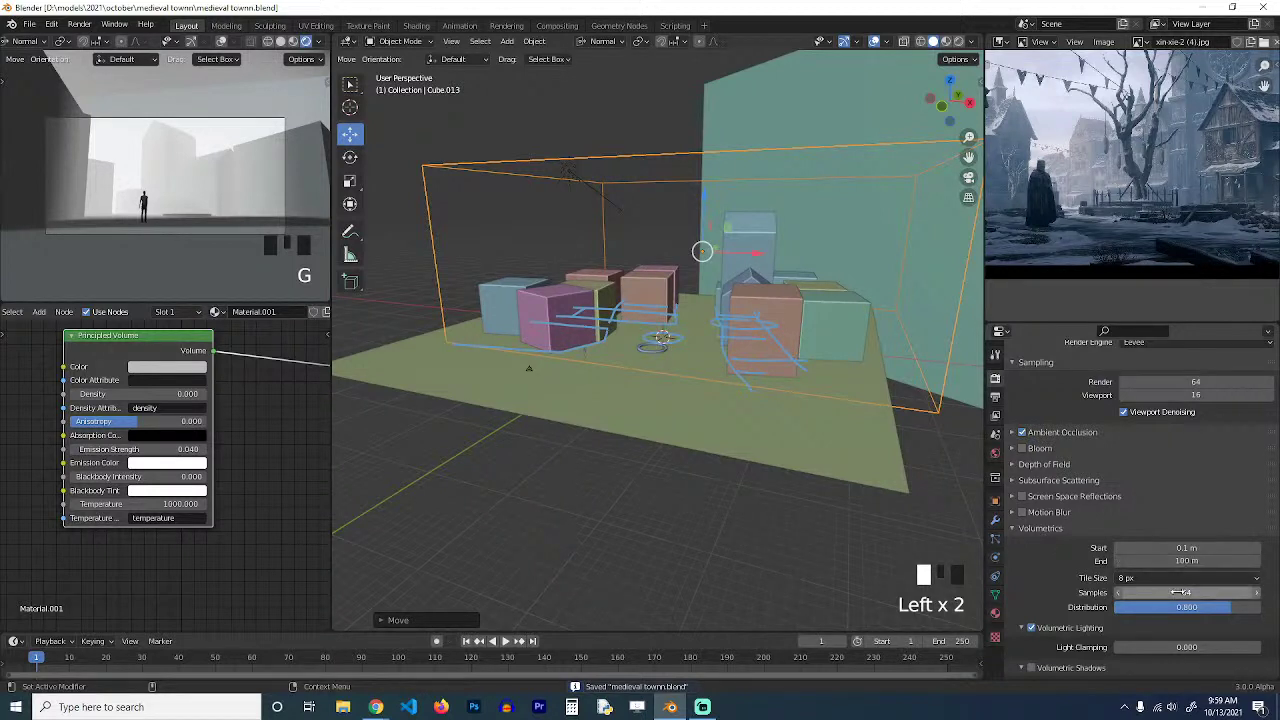
scroll(1064, 581, "down", 4)
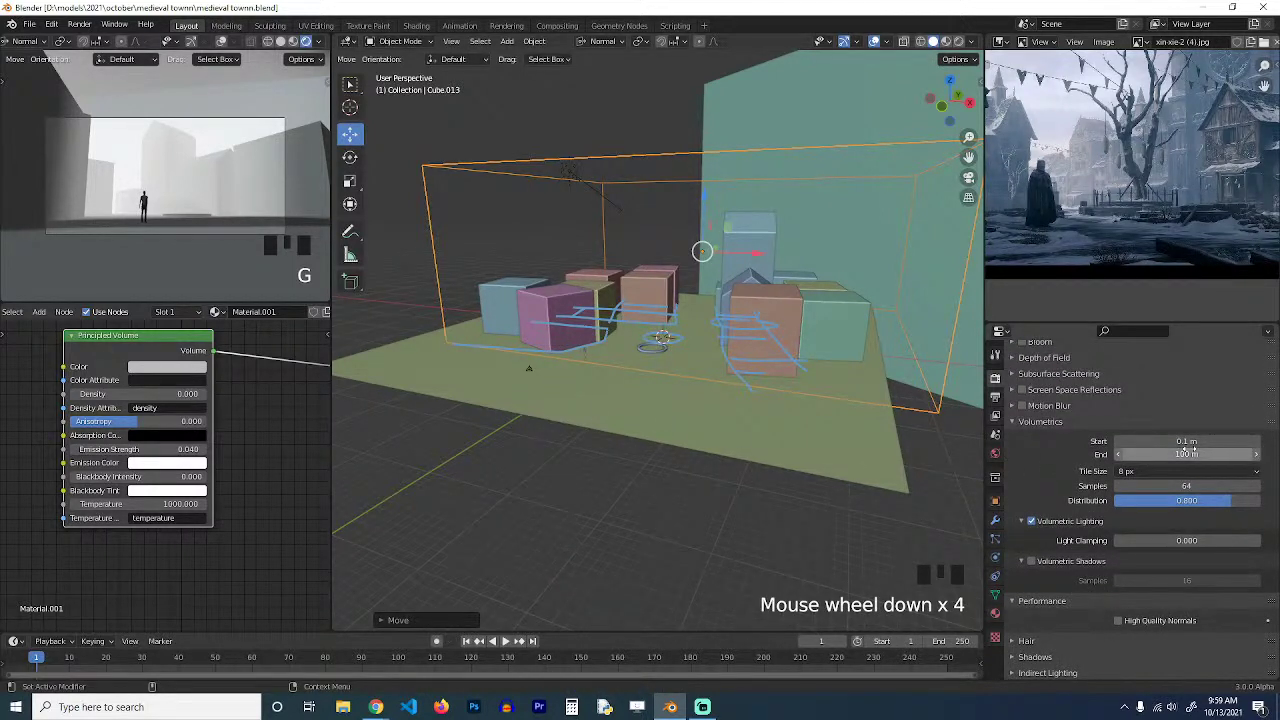
key("KP_7")
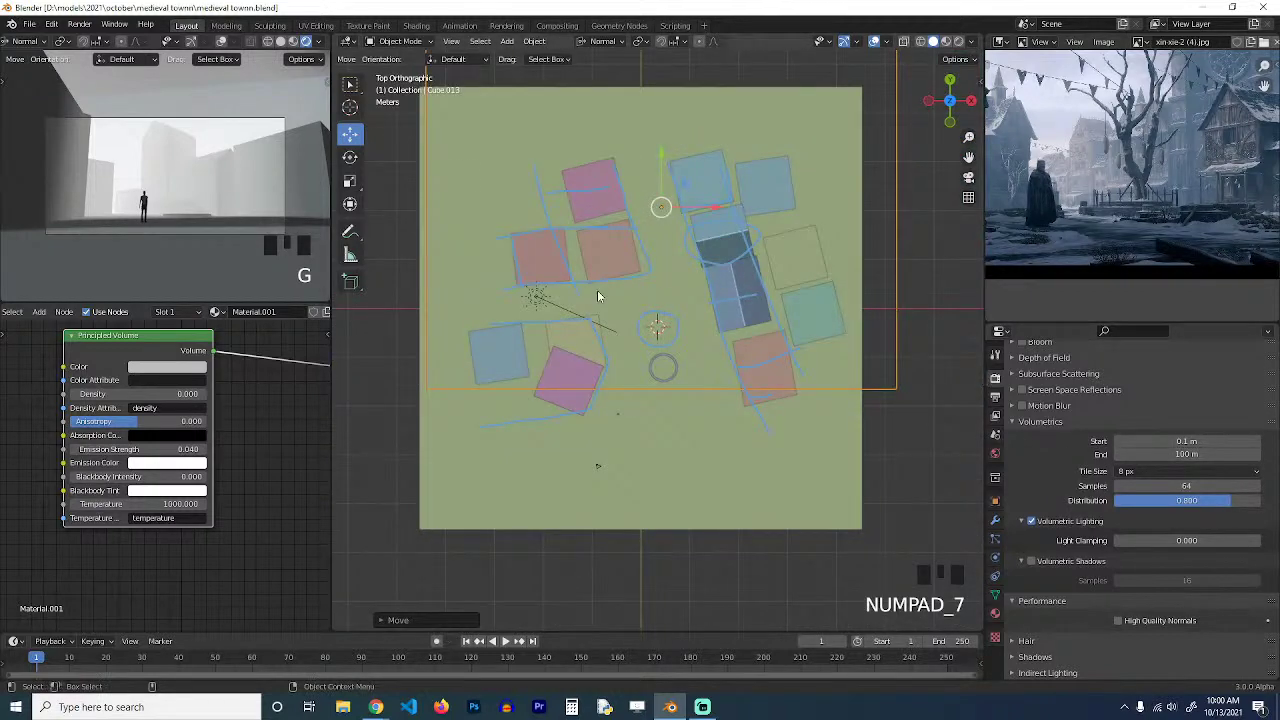
left_click(350, 254)
left_click_drag(598, 466, 717, 138)
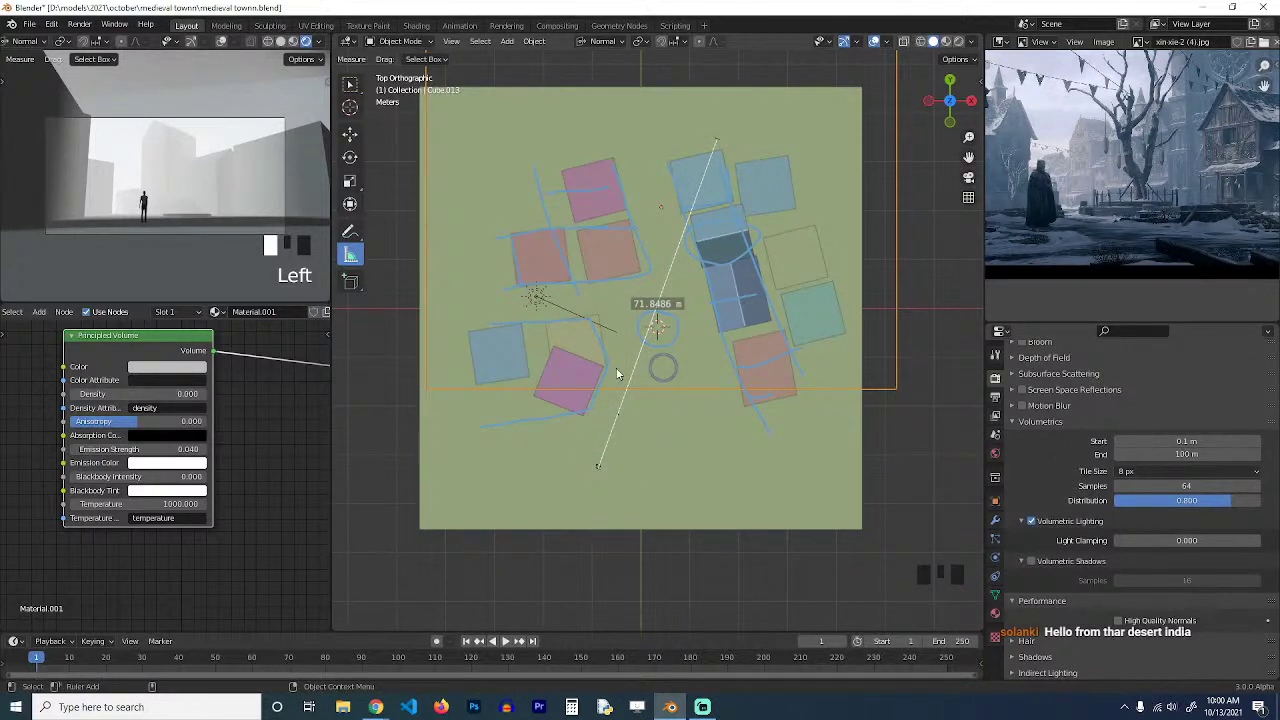
Replace the ruler with one from the camera to the fog cube's front edge and set the volumetric Start to 13.6 m.
key("Delete")
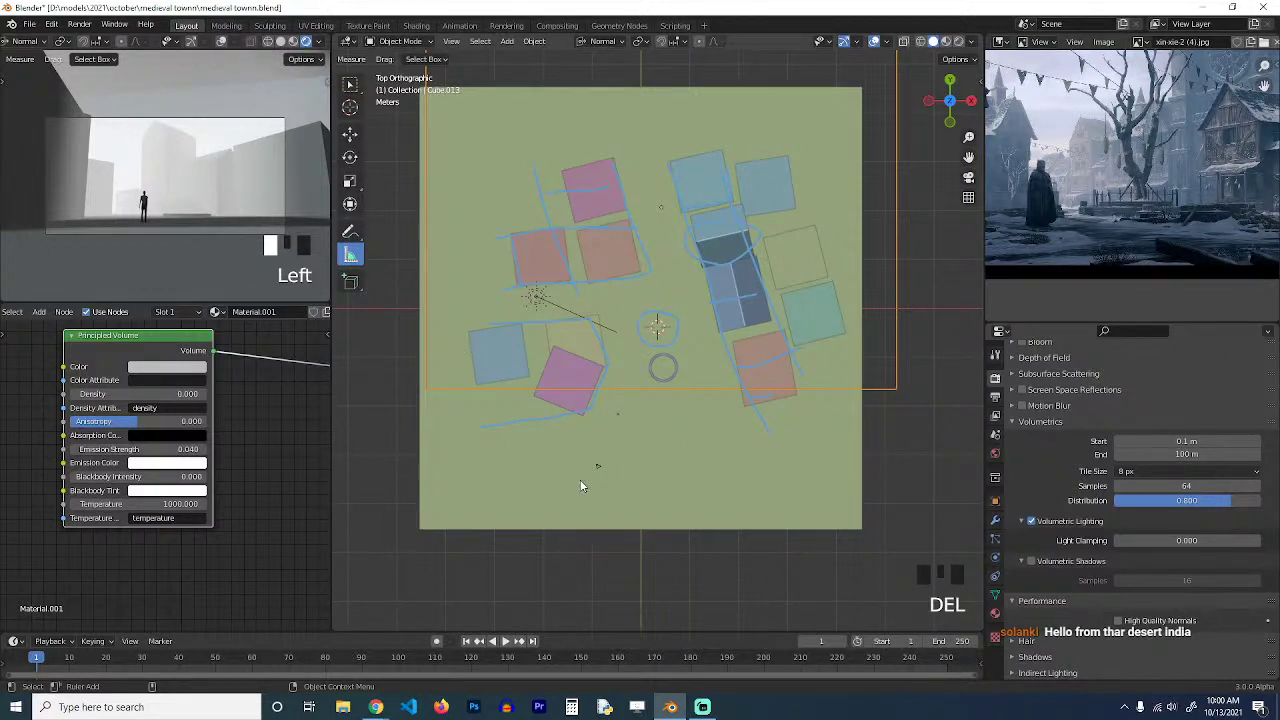
left_click_drag(610, 475, 605, 453)
left_click_drag(638, 393, 638, 393)
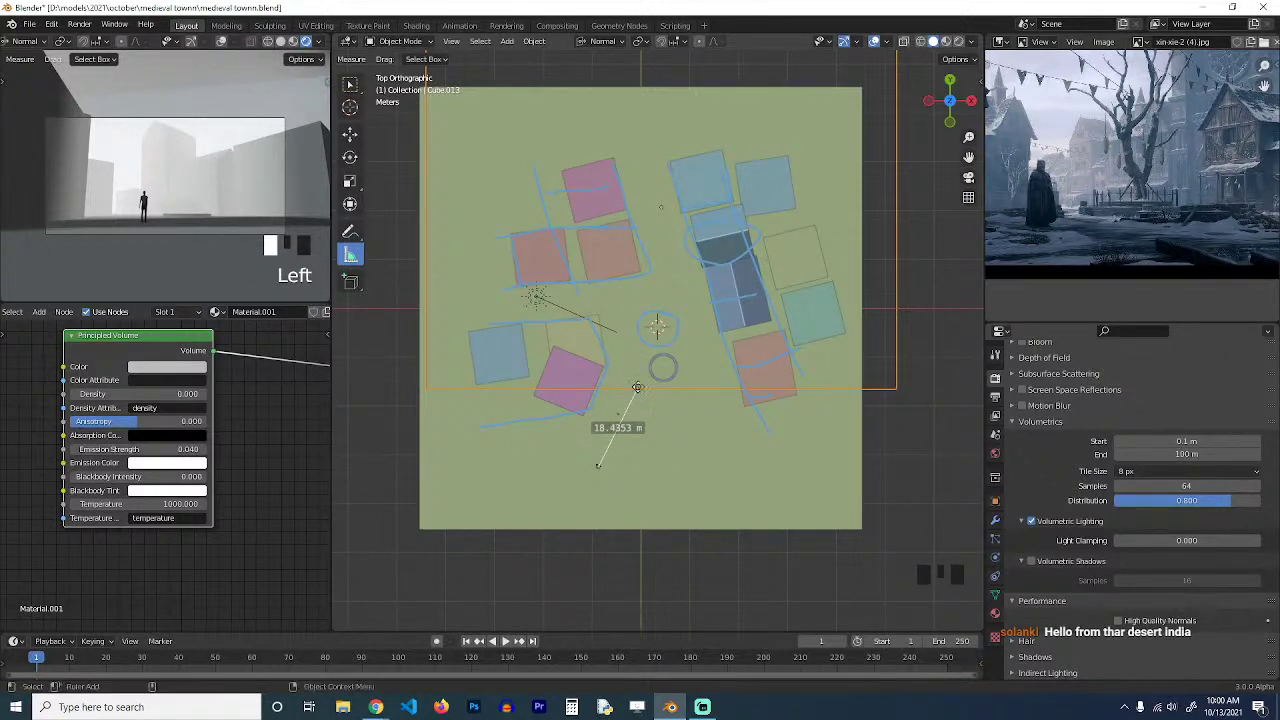
left_click(1193, 441)
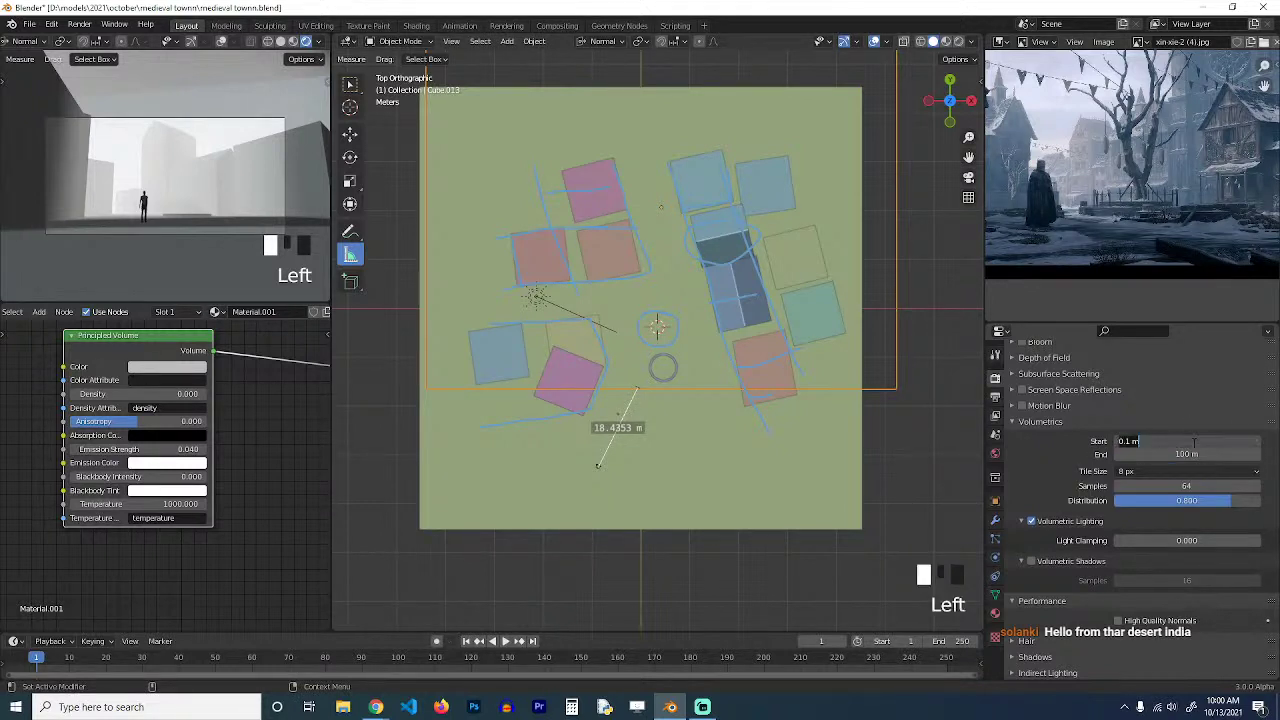
key("Return")
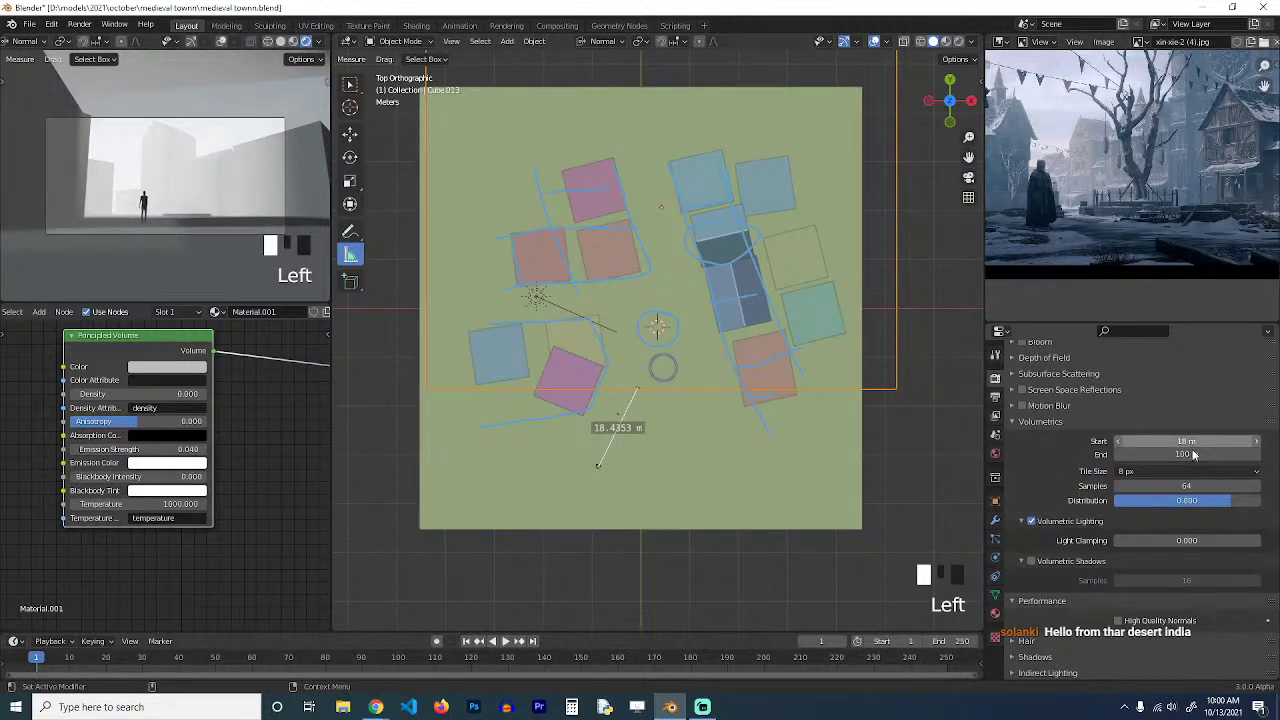
mouse_move(1187, 440)
left_mouse_down()
mouse_move(1260, 440)
mouse_move(1205, 440)
left_mouse_up()
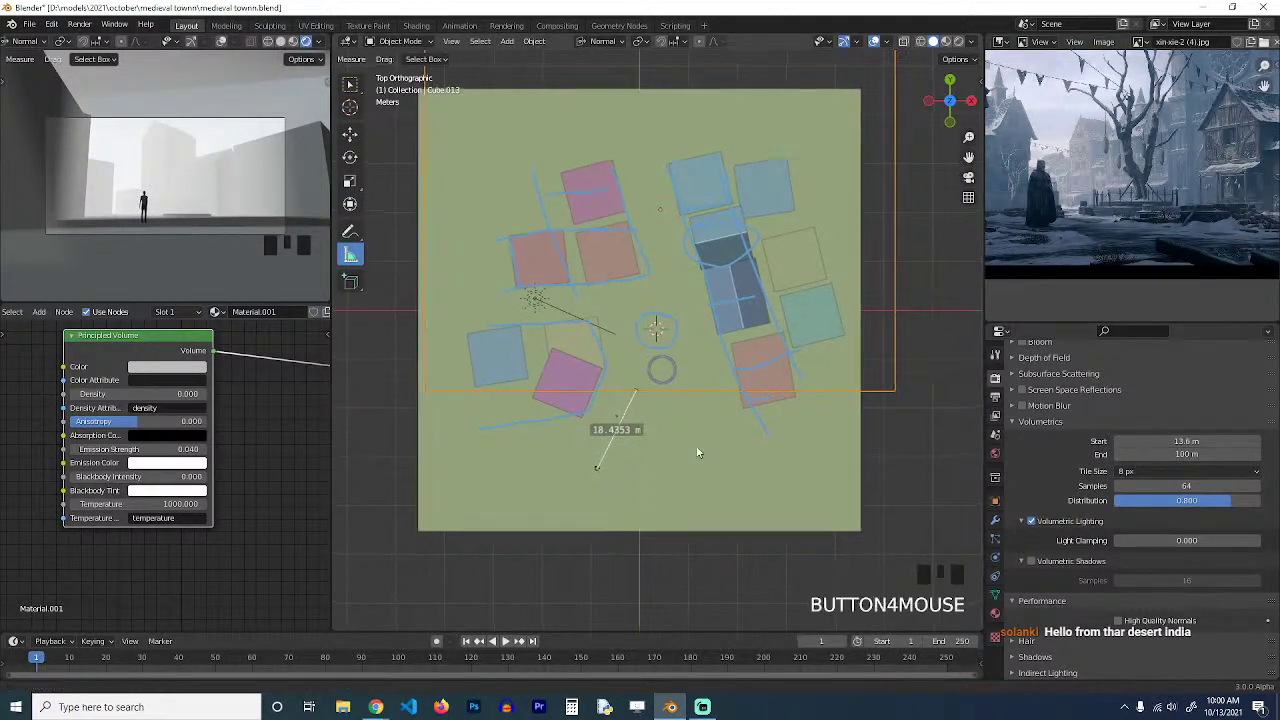
Extend the ruler from the camera to beyond the far buildings and set the volumetric End to 700 m.
middle_click_drag(651, 476, 626, 537, "shift")
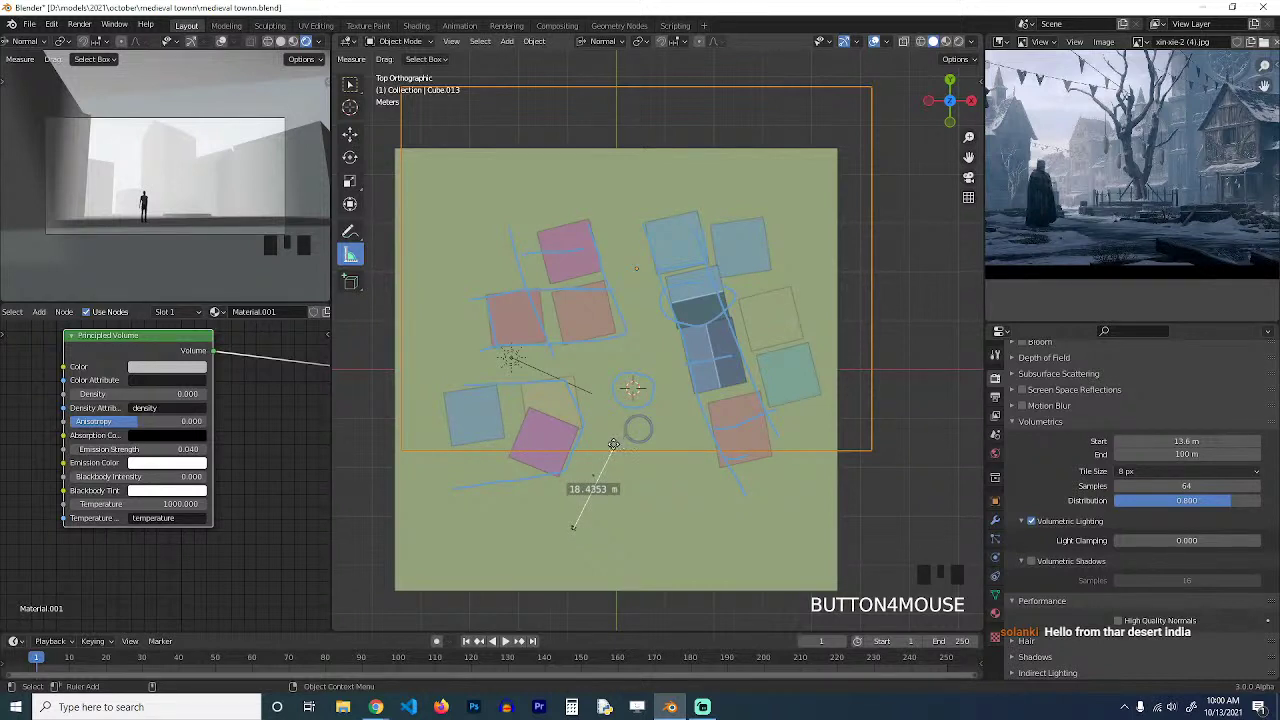
left_click_drag(614, 443, 711, 212)
left_click(1202, 454)
key("Left")
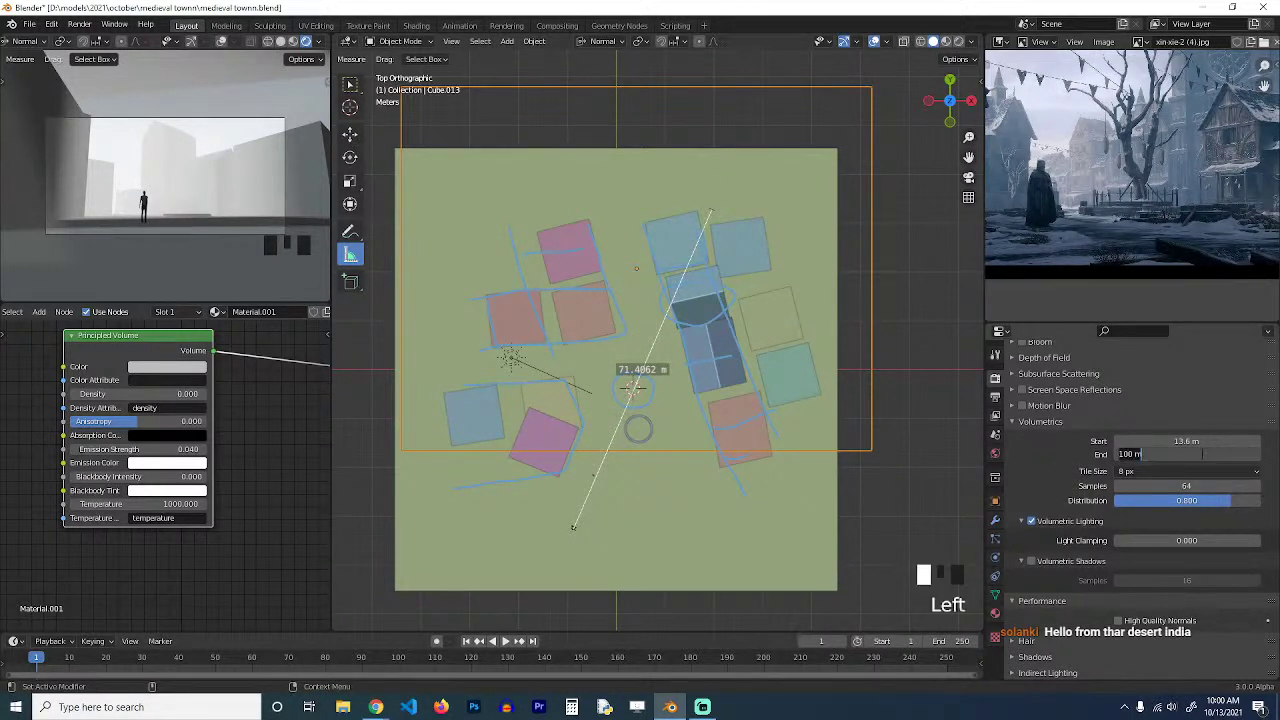
type("0")
key("Return")
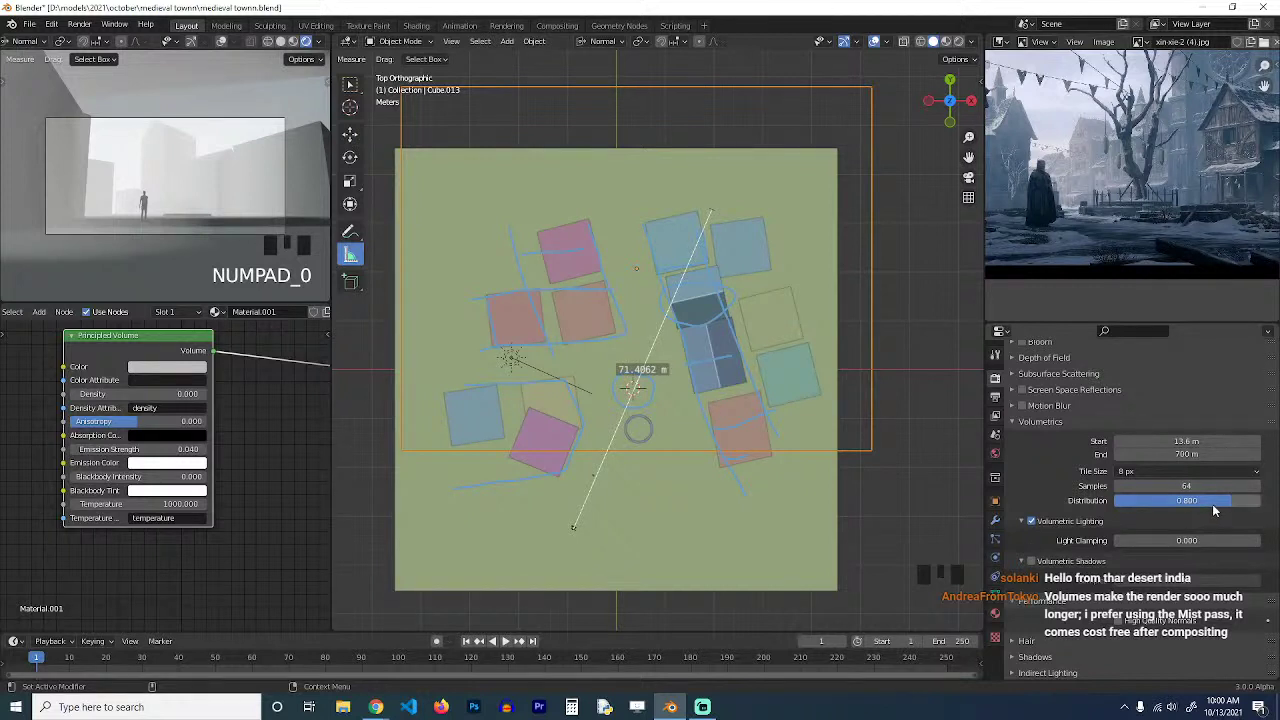
Set the volumetric Distribution to 0.795 and the Start distance to 1 m.
mouse_move(1190, 501)
left_mouse_down()
mouse_move(1110, 501)
mouse_move(1189, 501)
left_mouse_up()
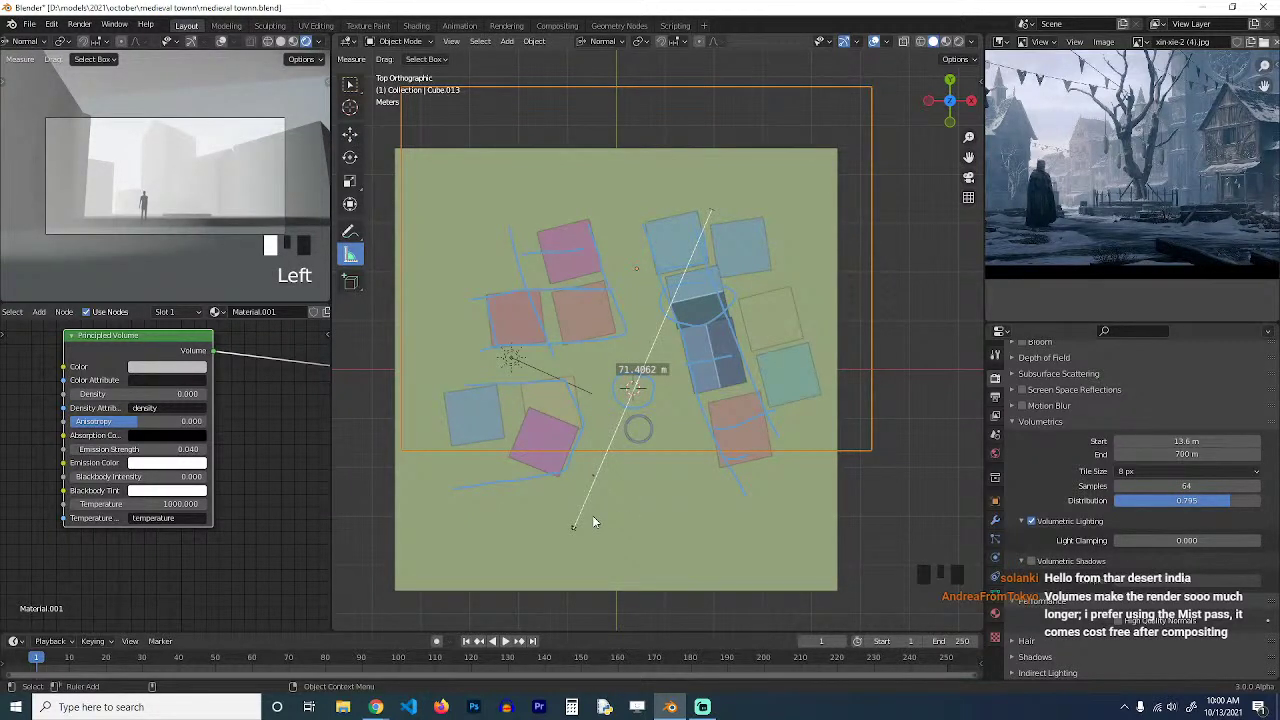
key("grave")
middle_click_drag(668, 434, 585, 265)
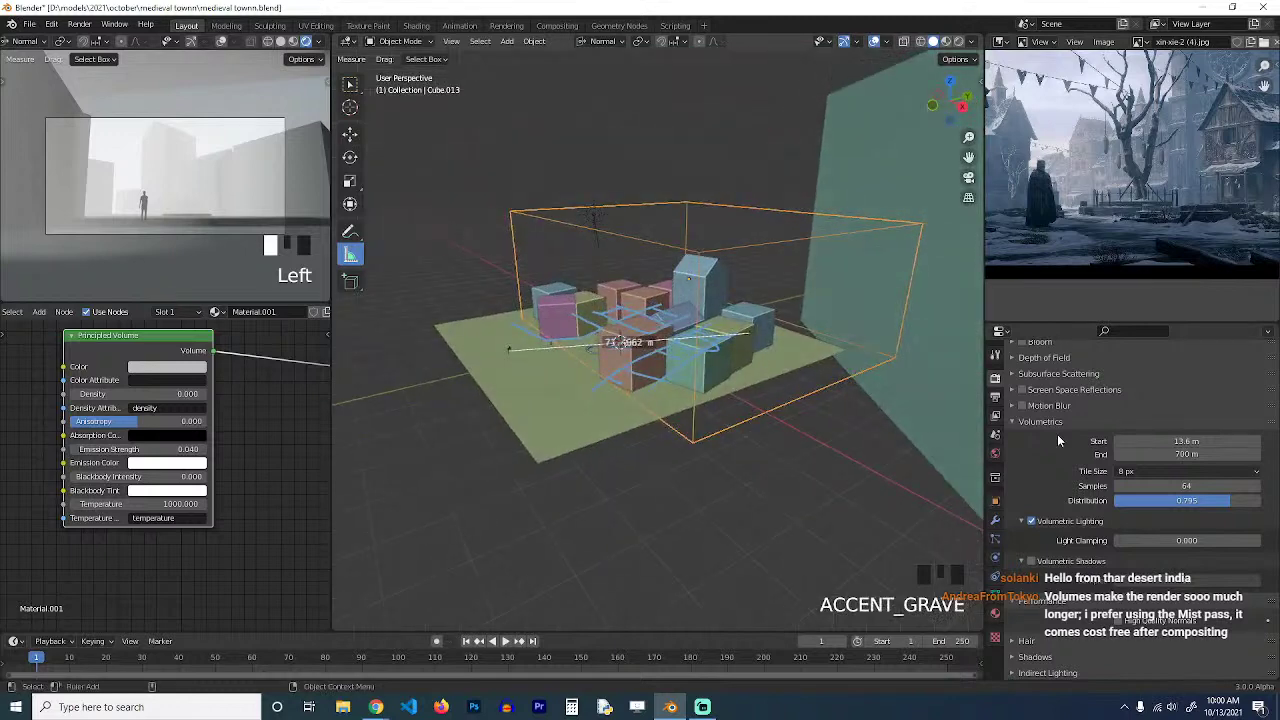
left_click(1186, 441)
type("1")
key("Return")
Delete the ruler measurement running through the town and save the file.
key("grave")
middle_click_drag(790, 410, 757, 347)
key("grave")
key("grave")
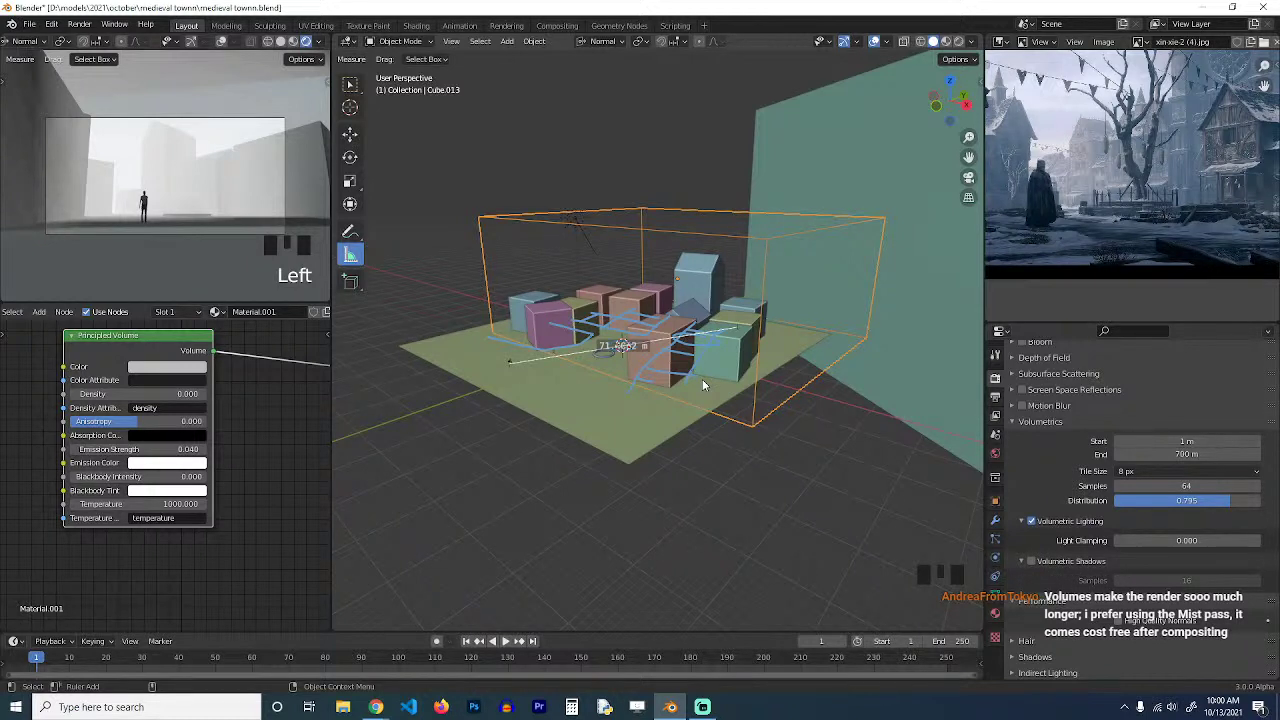
left_click(577, 354)
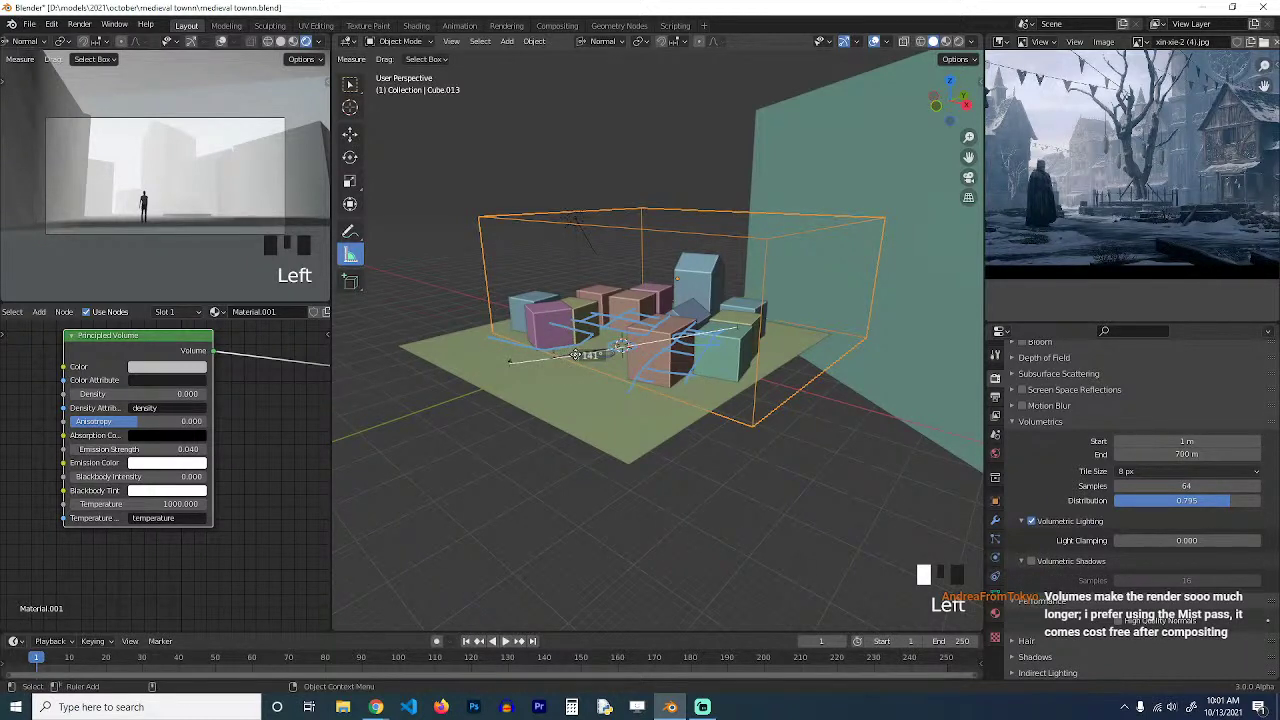
key("Delete")
key("Delete")
key("Delete")
key("ctrl+s")
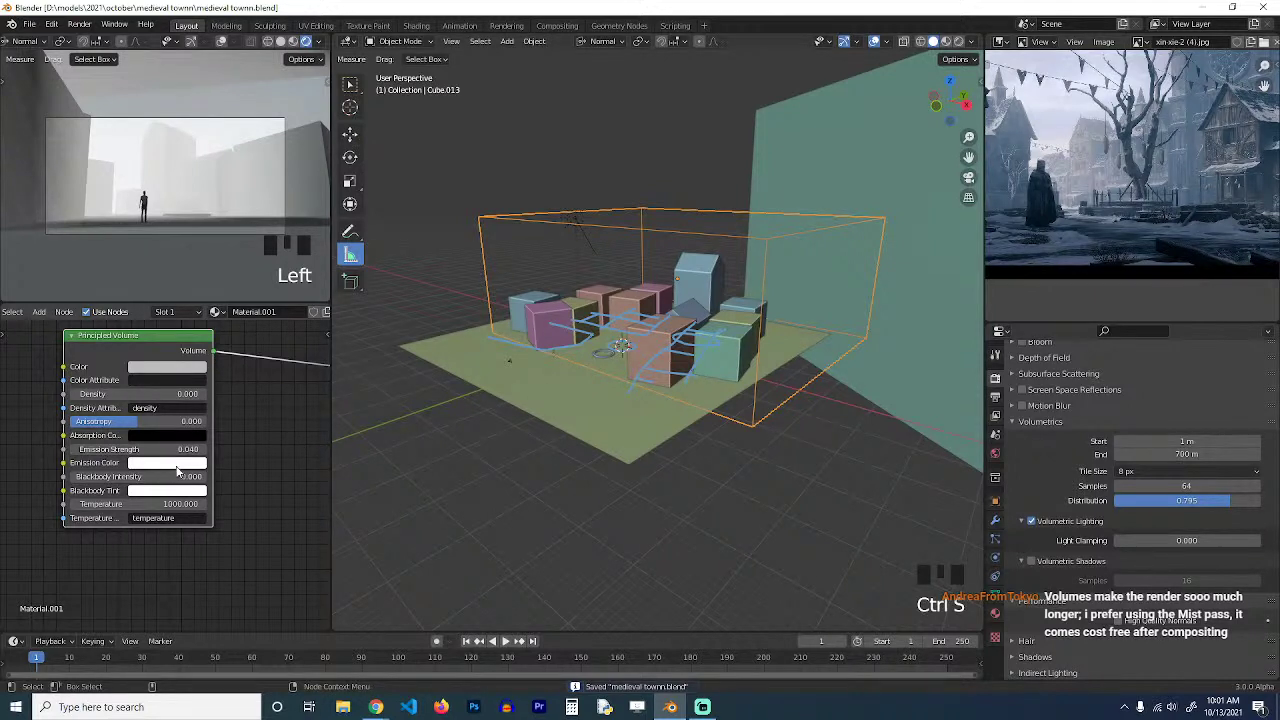
Tint the Principled Volume's emission color light blue.
left_click(178, 464)
left_click(183, 325)
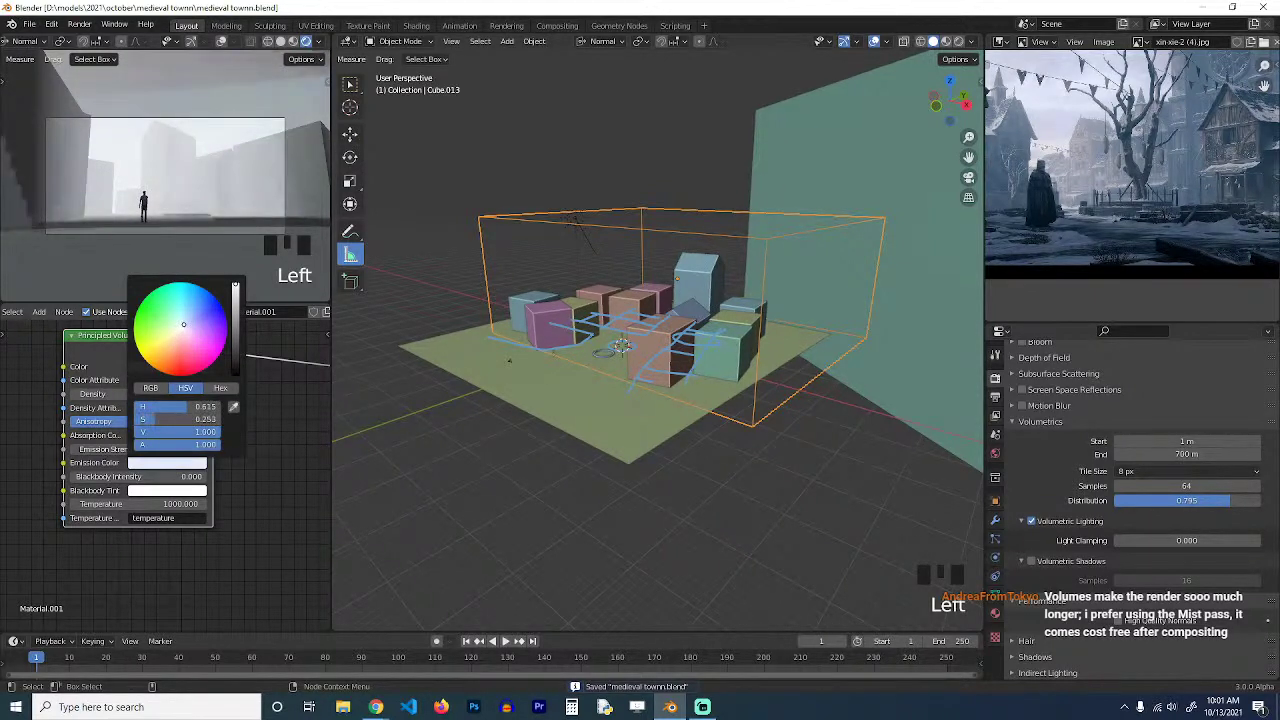
Scale up the ground plane so it extends well beyond the buildings and the fog cube, and save the file.
key("grave")
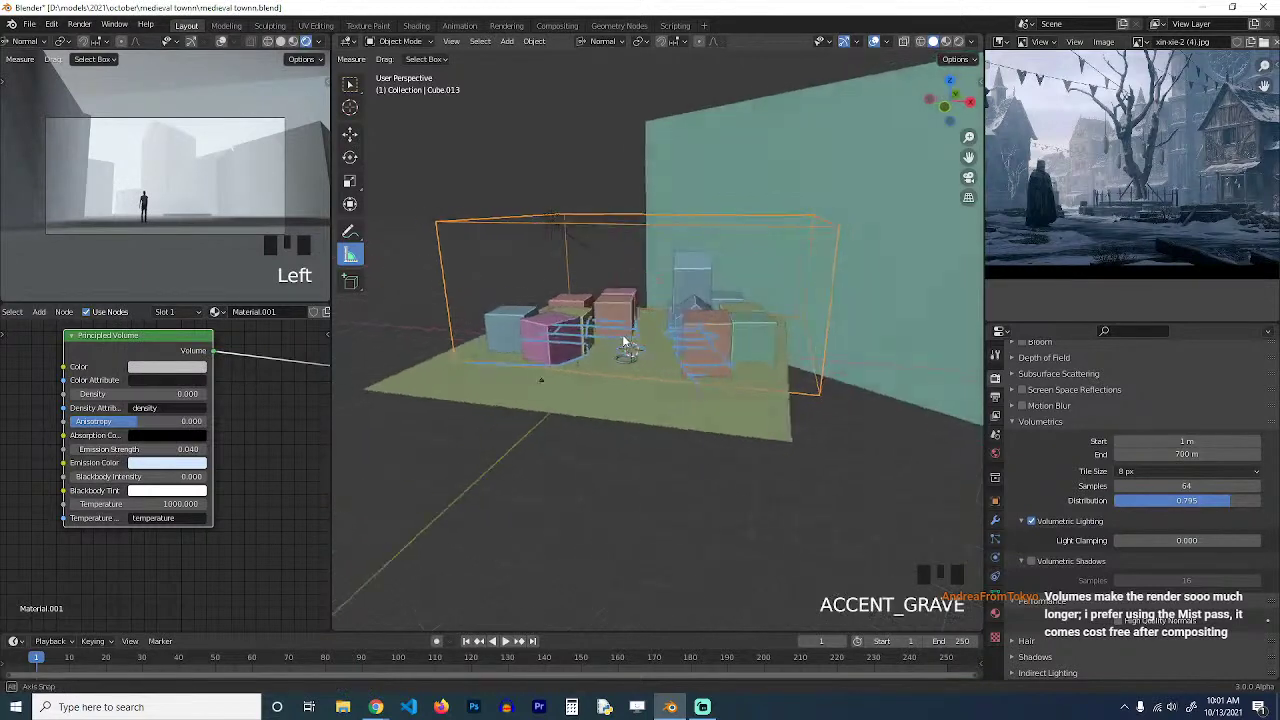
scroll(638, 362, "up", 3)
key("grave")
scroll(667, 414, "down", 4)
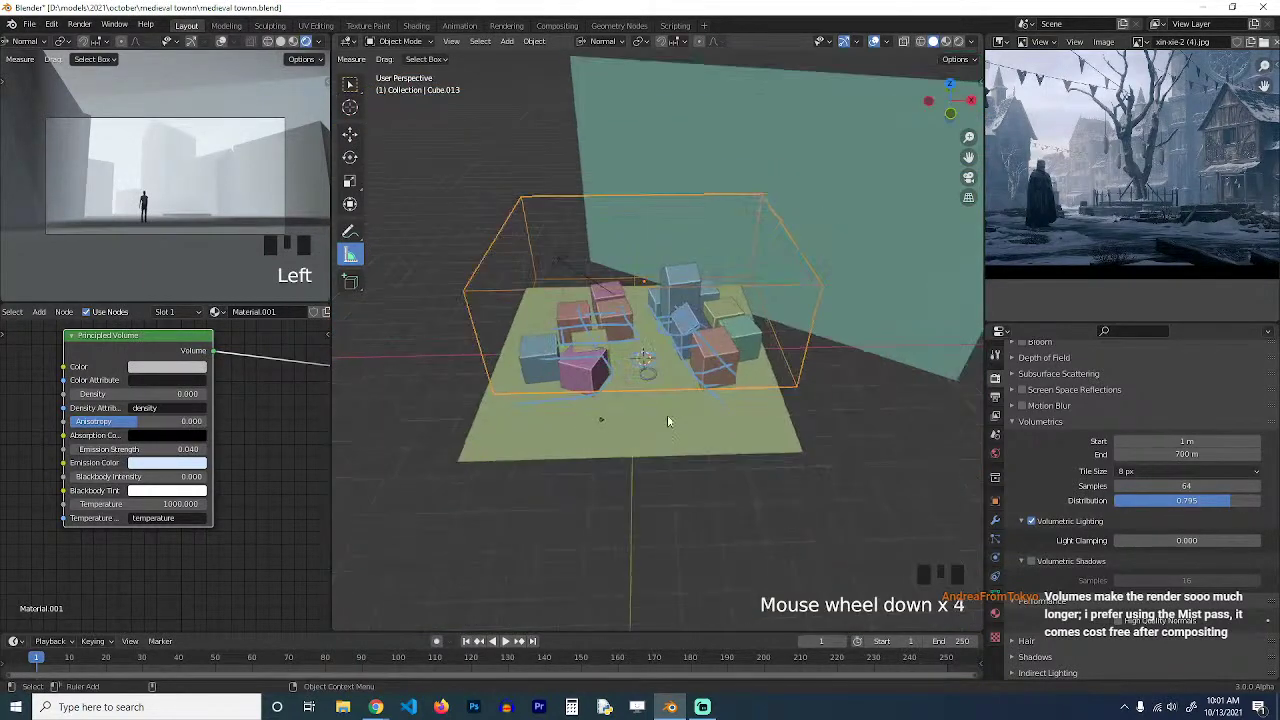
left_click(667, 414)
key("s")
left_click(760, 420)
key("grave")
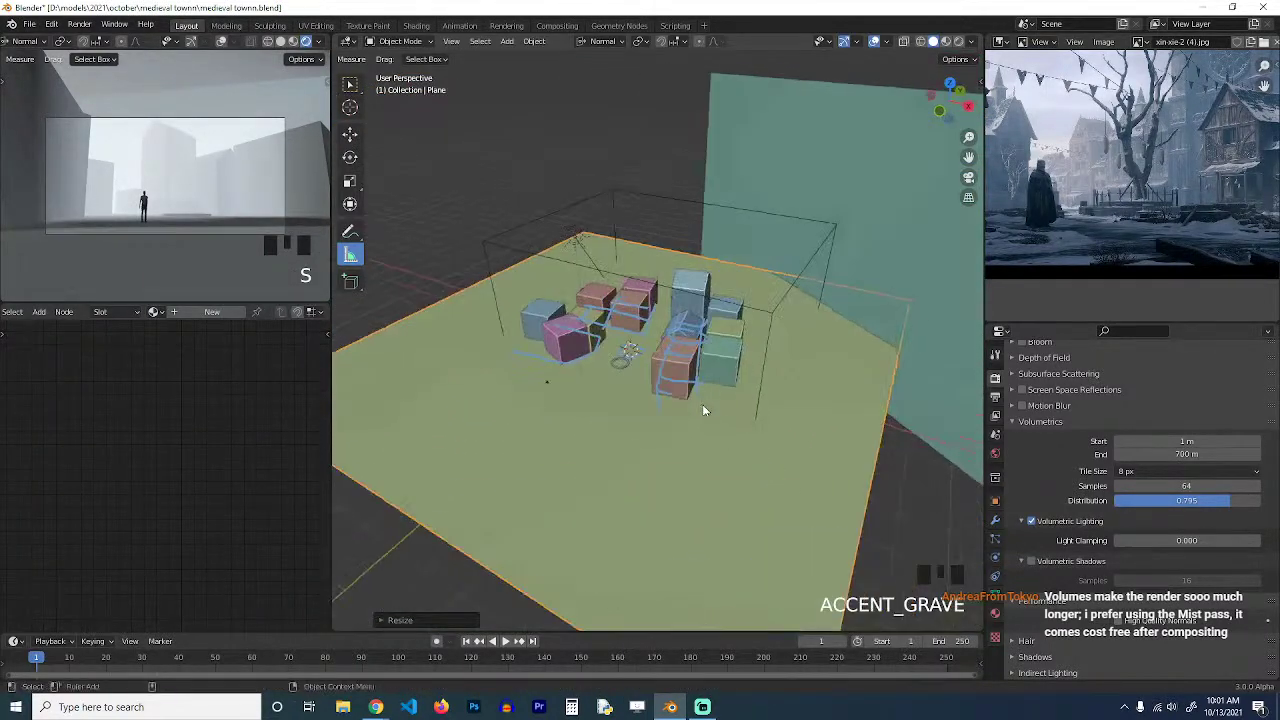
key("ctrl+s")
key("ctrl+s")
Hide the fog cube surrounding the blocked-out town.
key("grave")
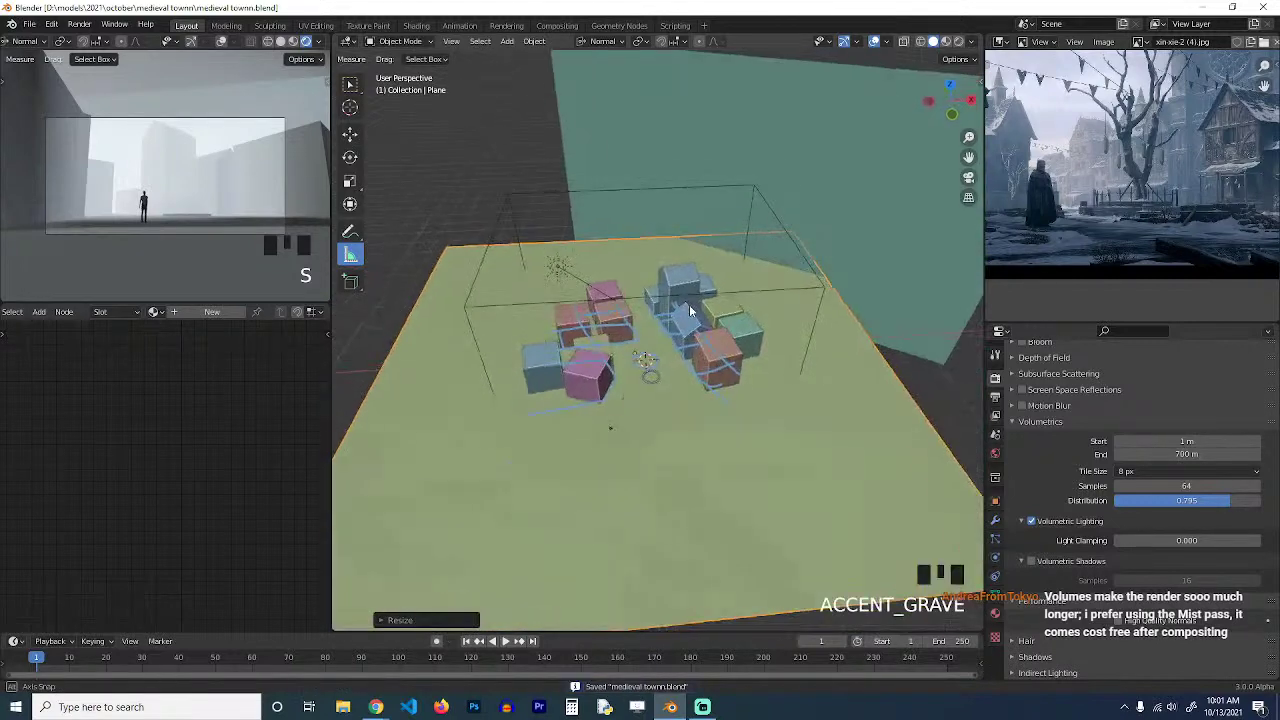
scroll(689, 306, "down", 3)
left_click(718, 245)
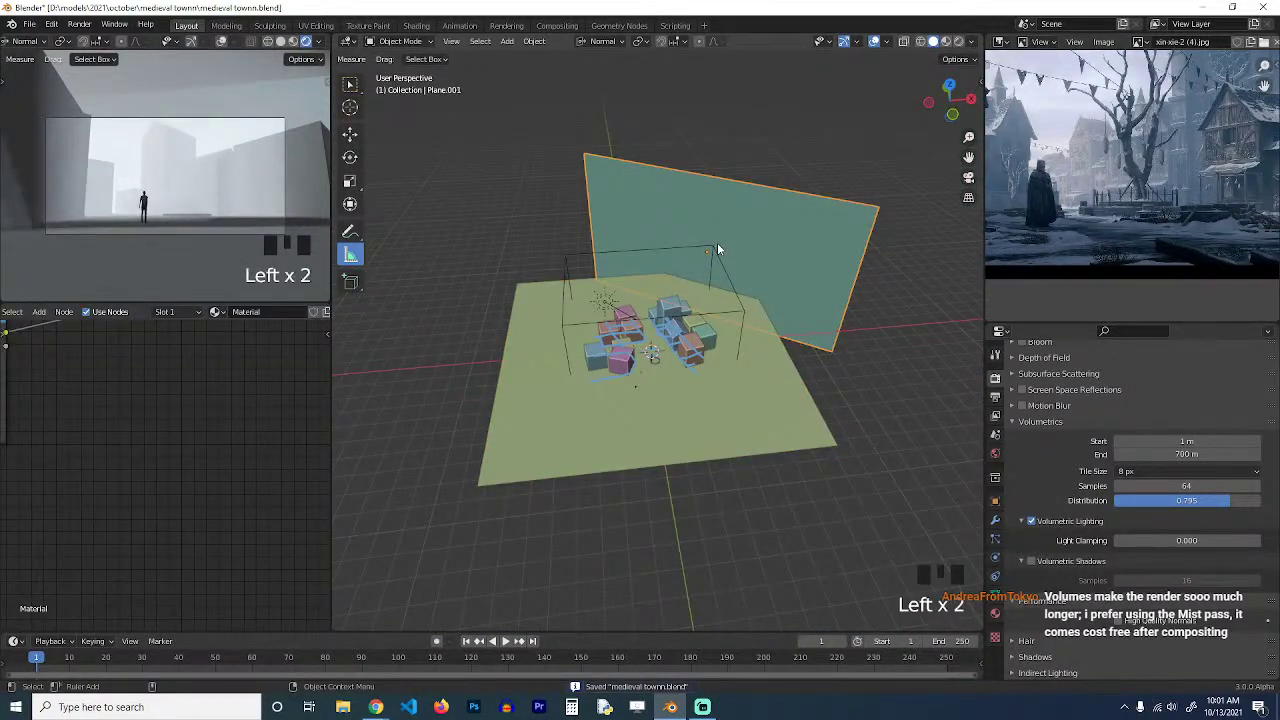
left_click(715, 247)
key("h")
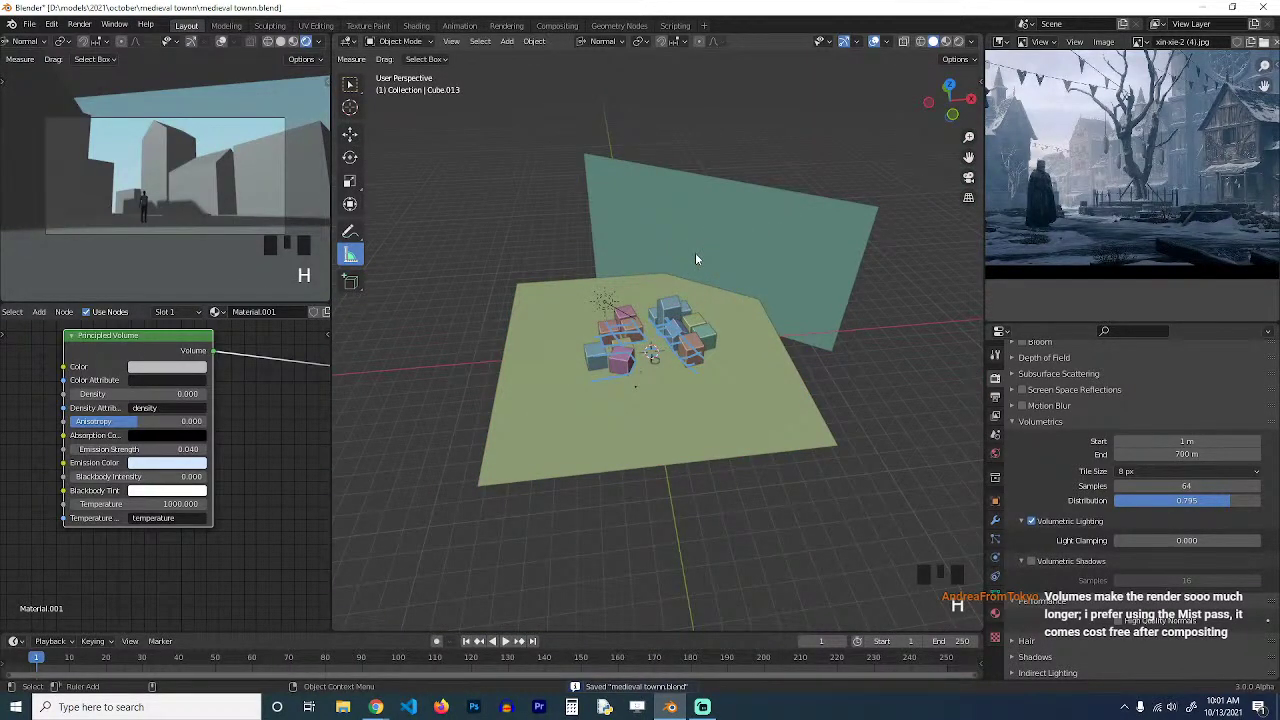
Try a second sun by duplicating the light to the other side of the town and rotating it, and delete the duplicate.
key("KP_7")
left_click(608, 355)
left_click(608, 355)
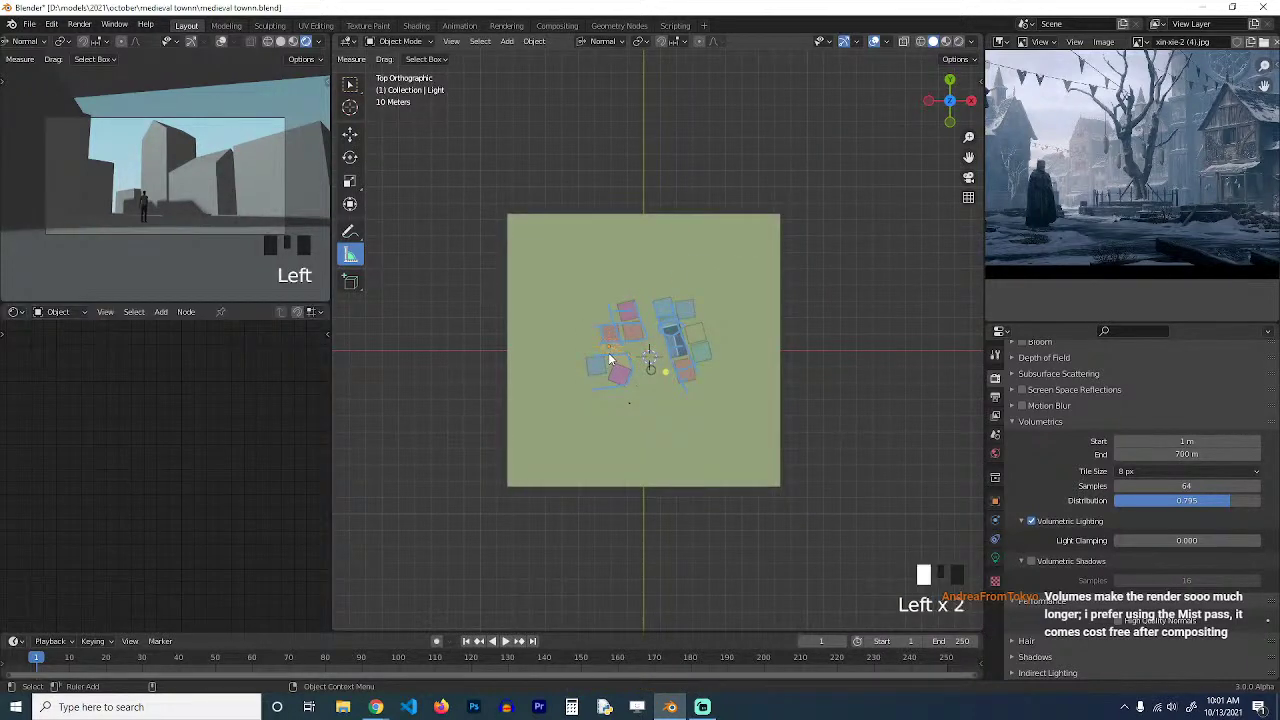
left_click(601, 346)
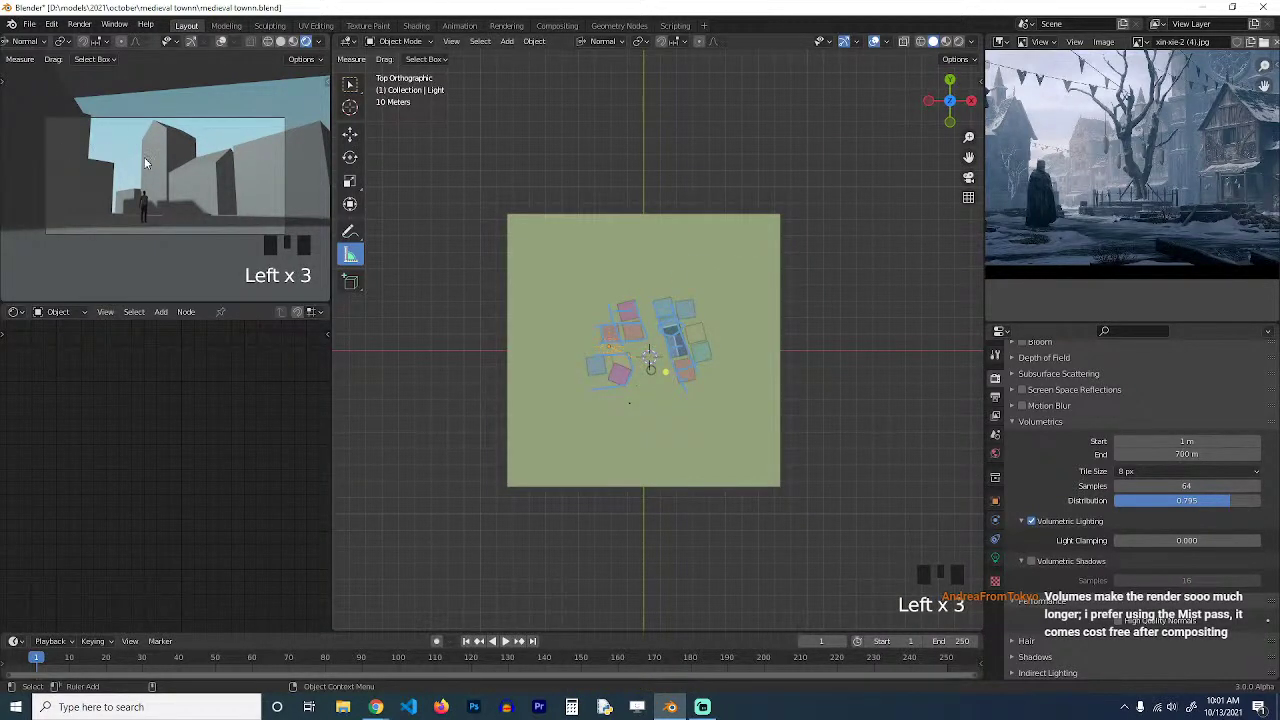
scroll(610, 358, "up", 4)
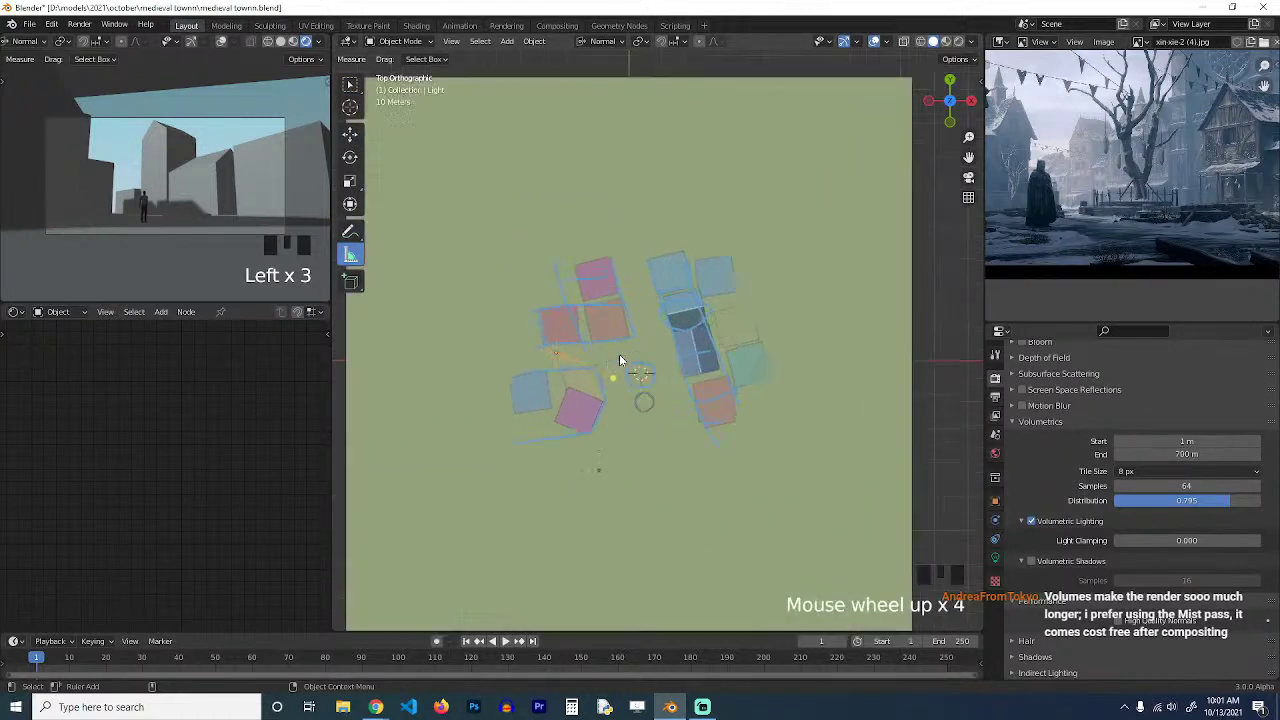
key("shift+d")
left_click(727, 408)
key("r")
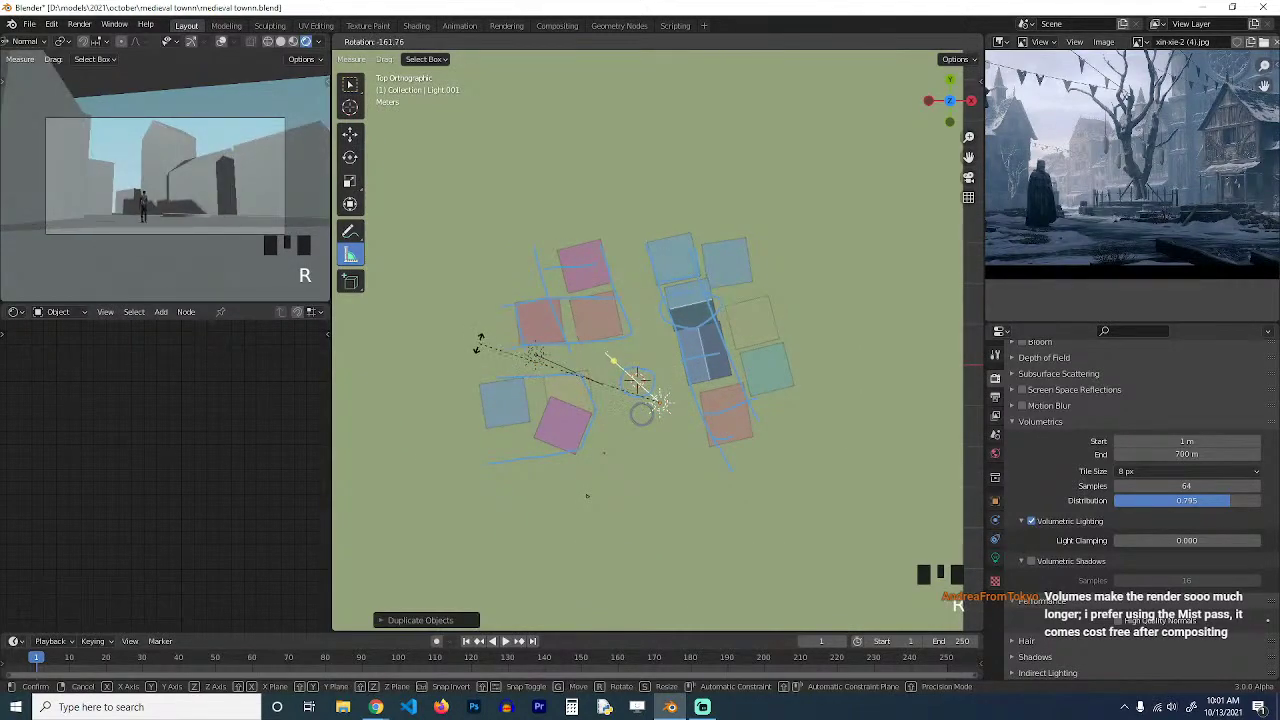
right_click(480, 346)
key("x")
left_click(586, 367)
Set the Shadow Mode of the backdrop plane's emission material to None and save the file.
key("grave")
middle_click_drag(584, 362, 557, 285)
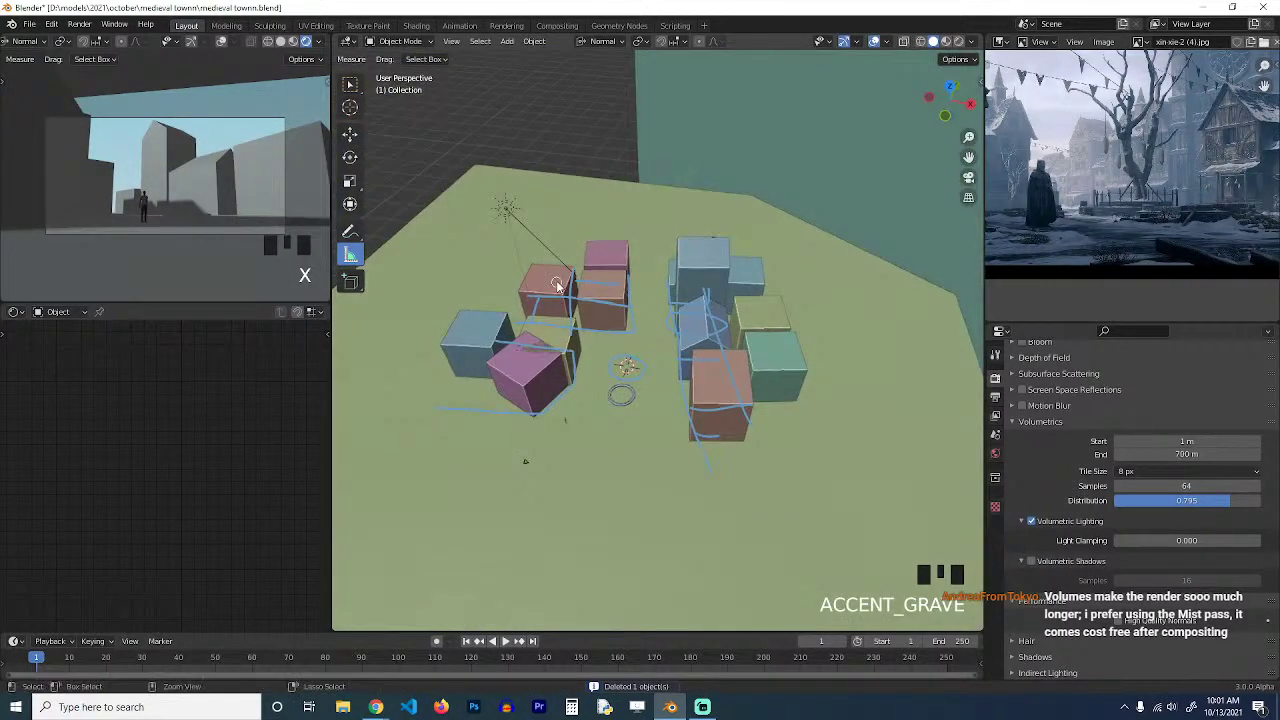
key("ctrl+s")
middle_click_drag(749, 387, 850, 318)
left_click(995, 453)
scroll(652, 315, "down", 4)
key("grave")
left_click(862, 307)
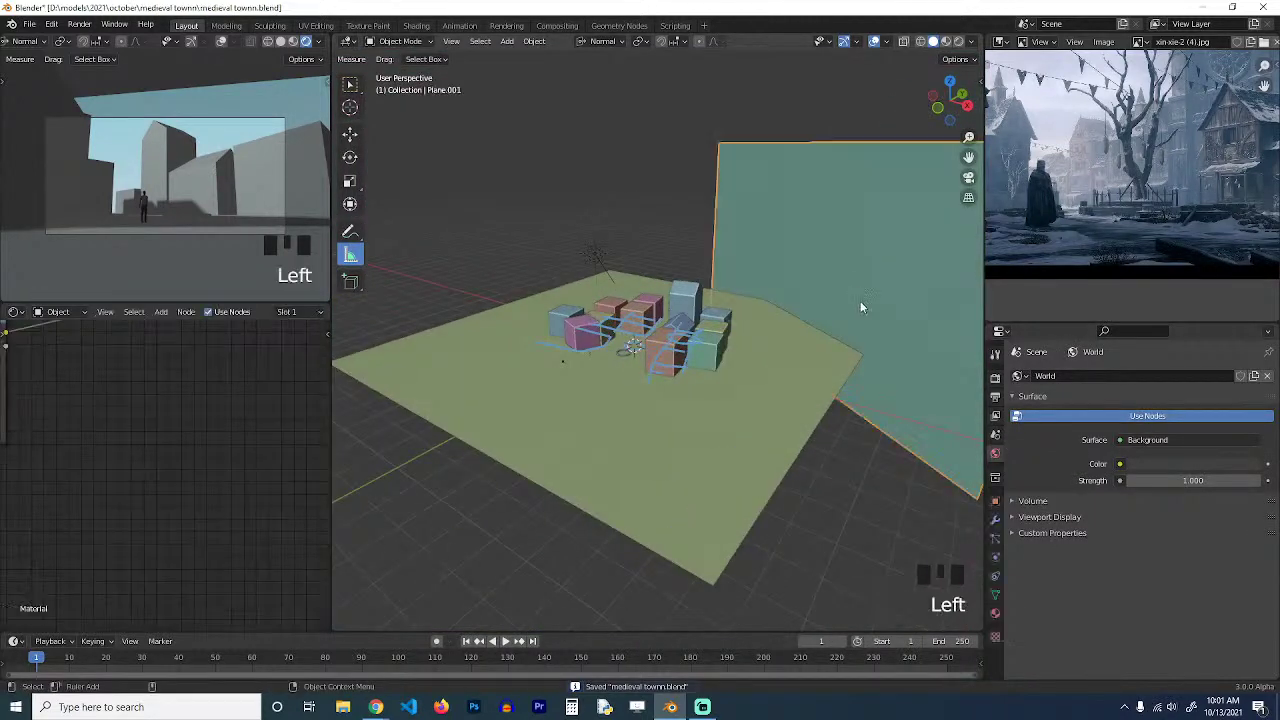
left_click(995, 613)
scroll(1150, 540, "down", 5)
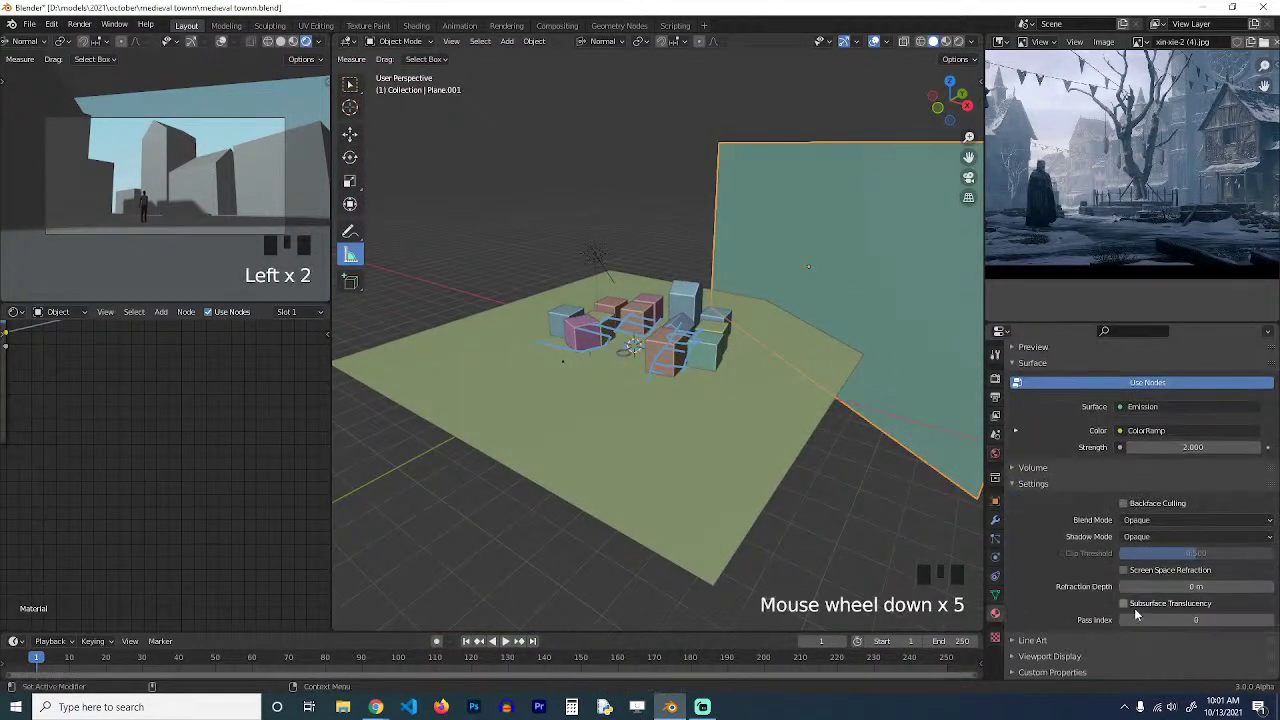
left_click(1209, 536)
left_click(1183, 556)
key("ctrl+s")
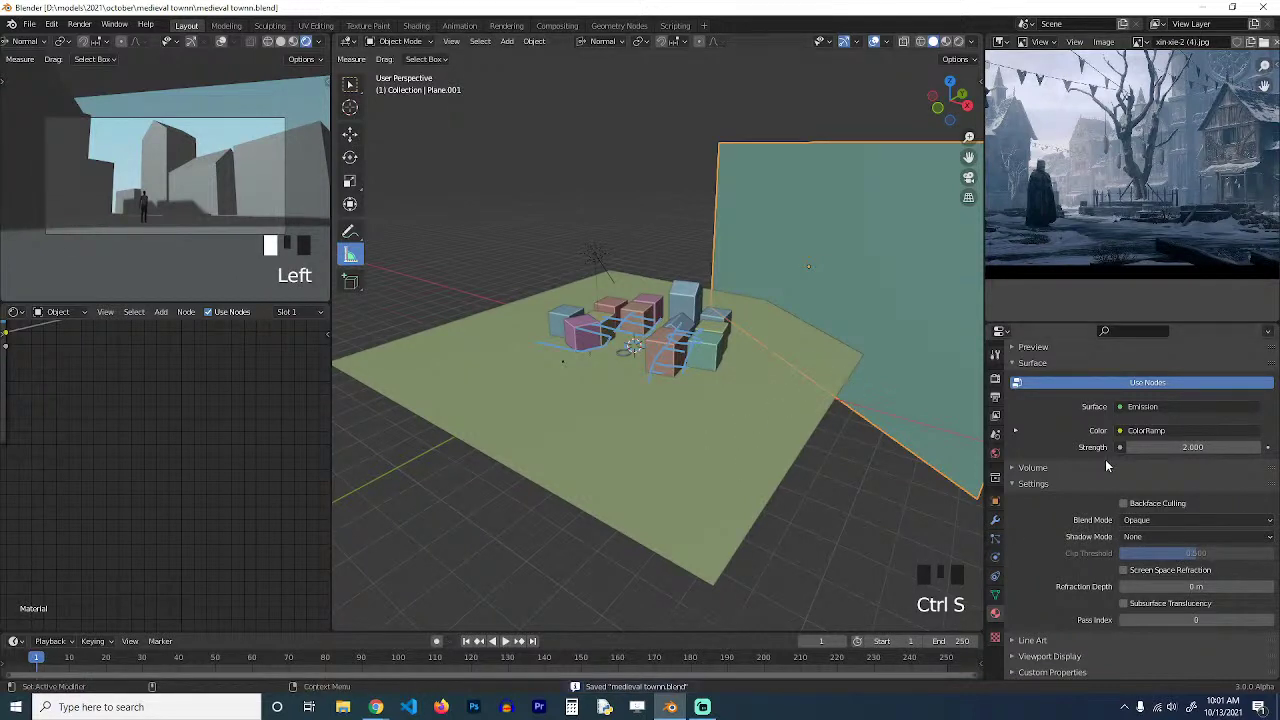
left_click(1033, 483)
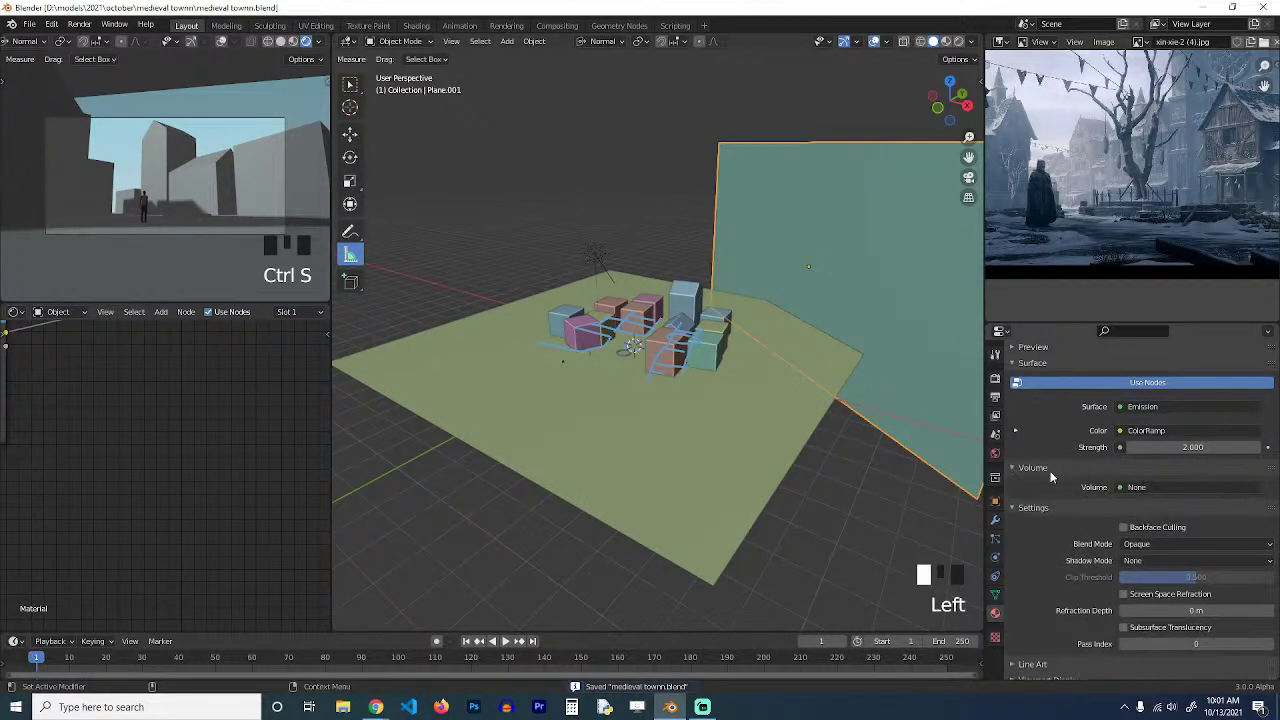
left_click(1033, 483)
left_click(1033, 483)
scroll(1094, 460, "up", 2)
Assign a Sky Texture to the world background color, using the Nishita sky type.
left_click(995, 454)
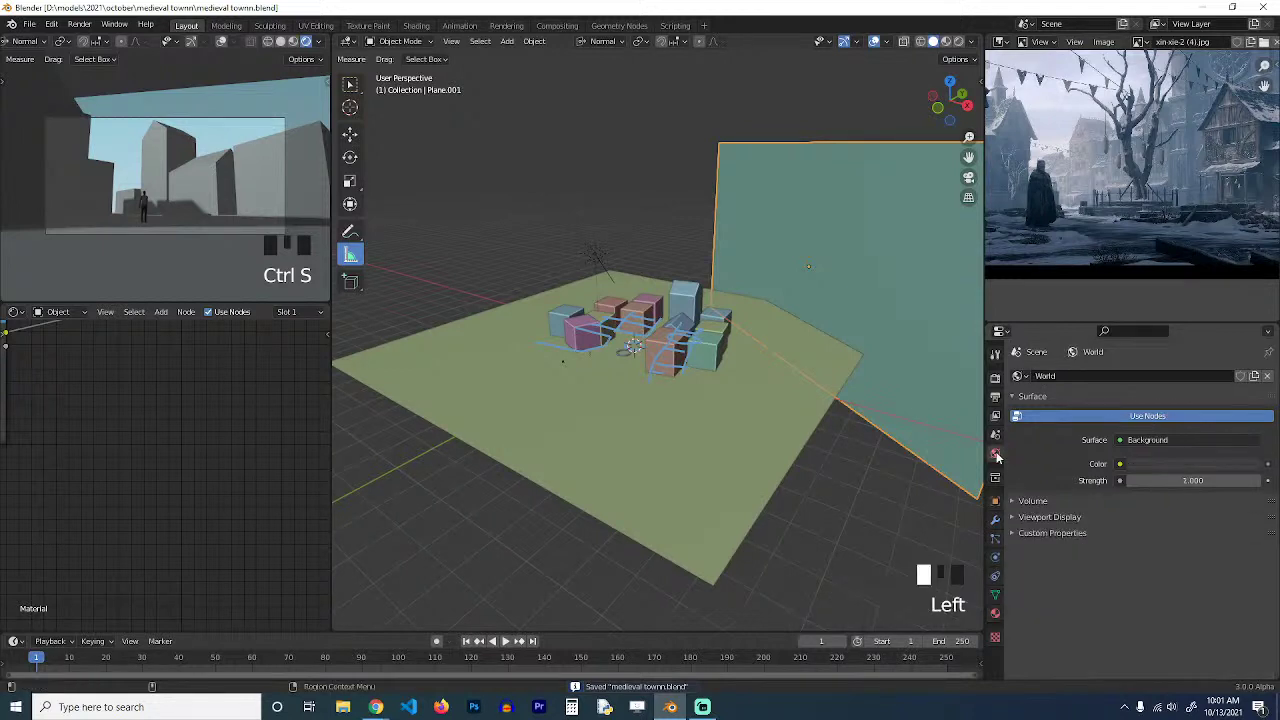
left_click(1122, 464)
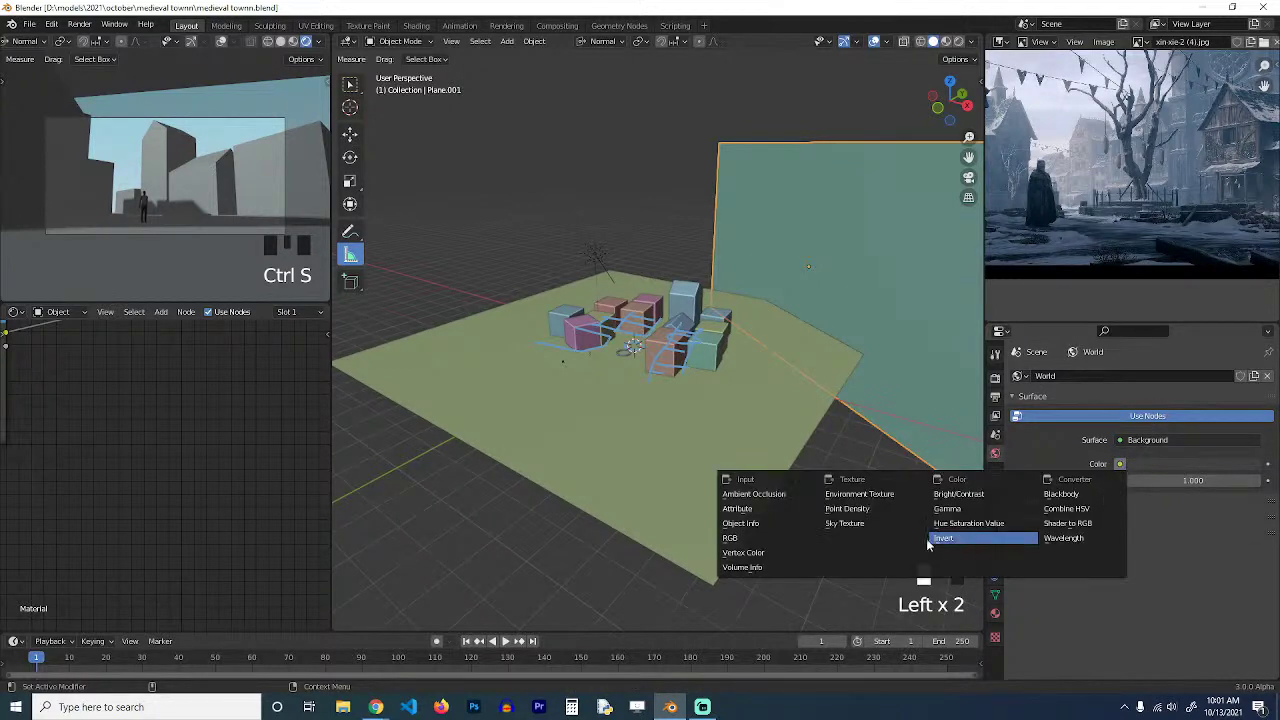
left_click(855, 527)
left_click(1162, 481)
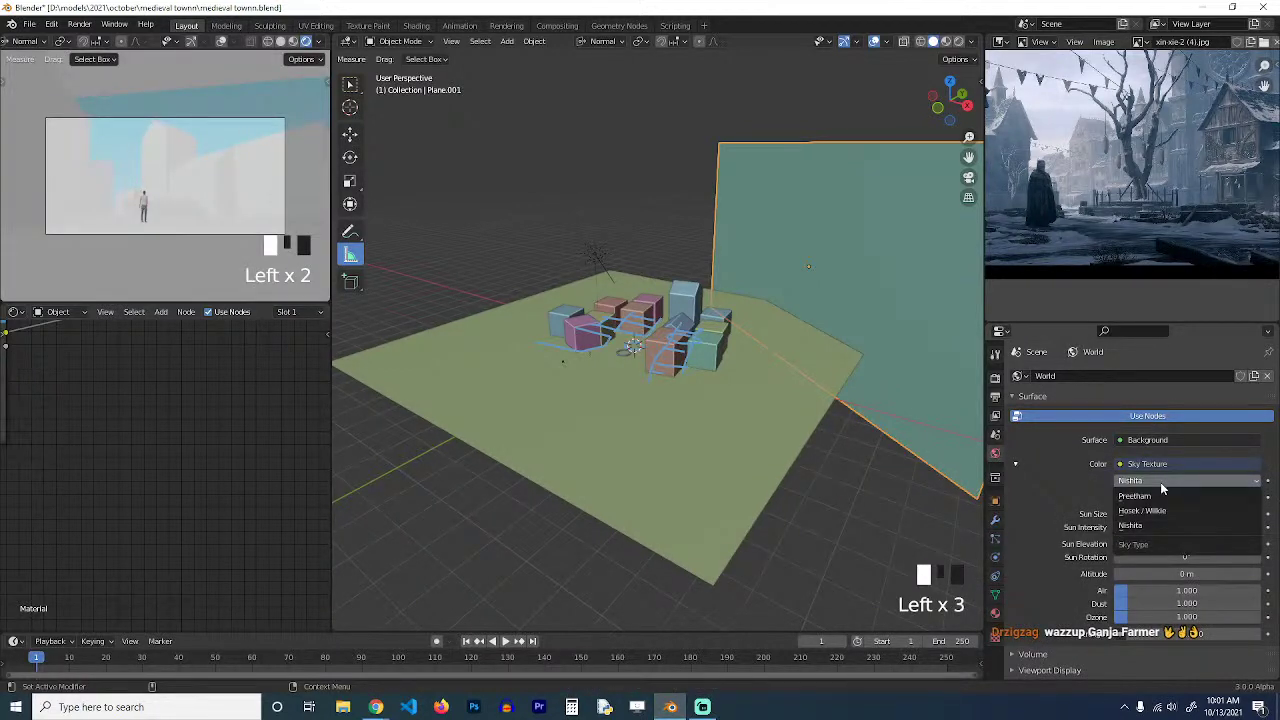
left_click(1147, 525)
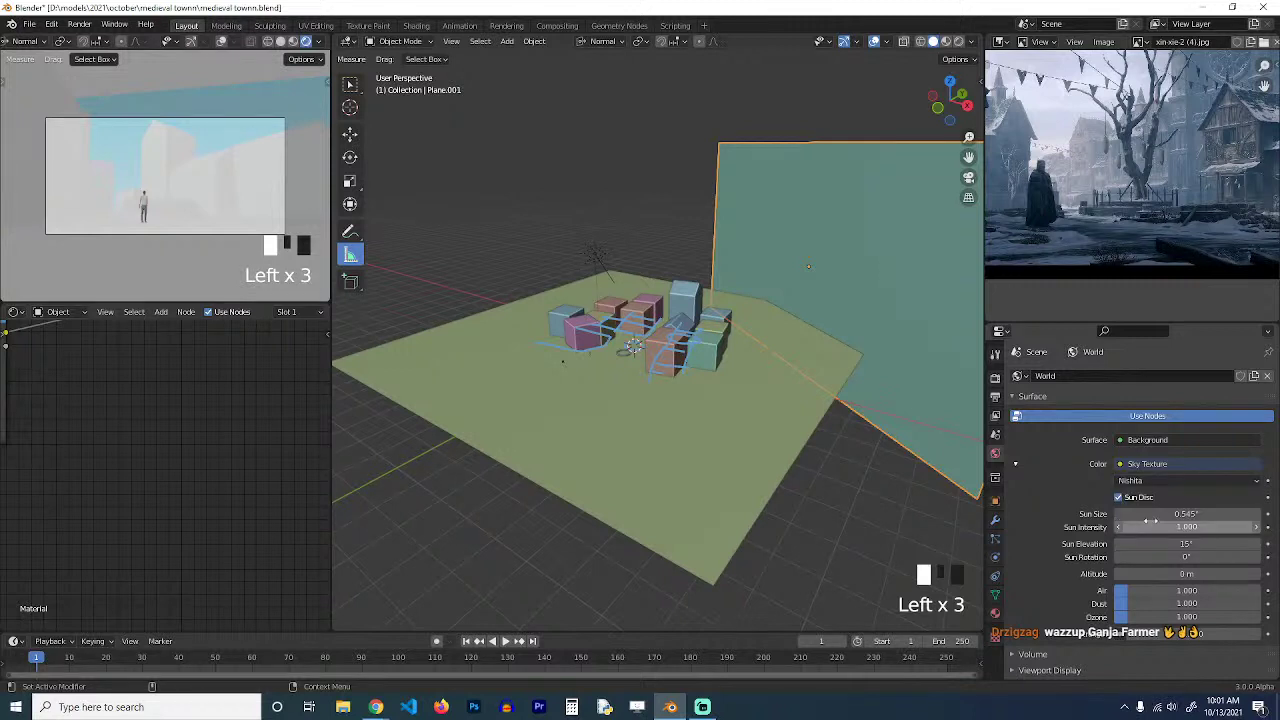
Try the Preetham sky type for the world background and save the file.
left_click_drag(1166, 482, 1157, 504)
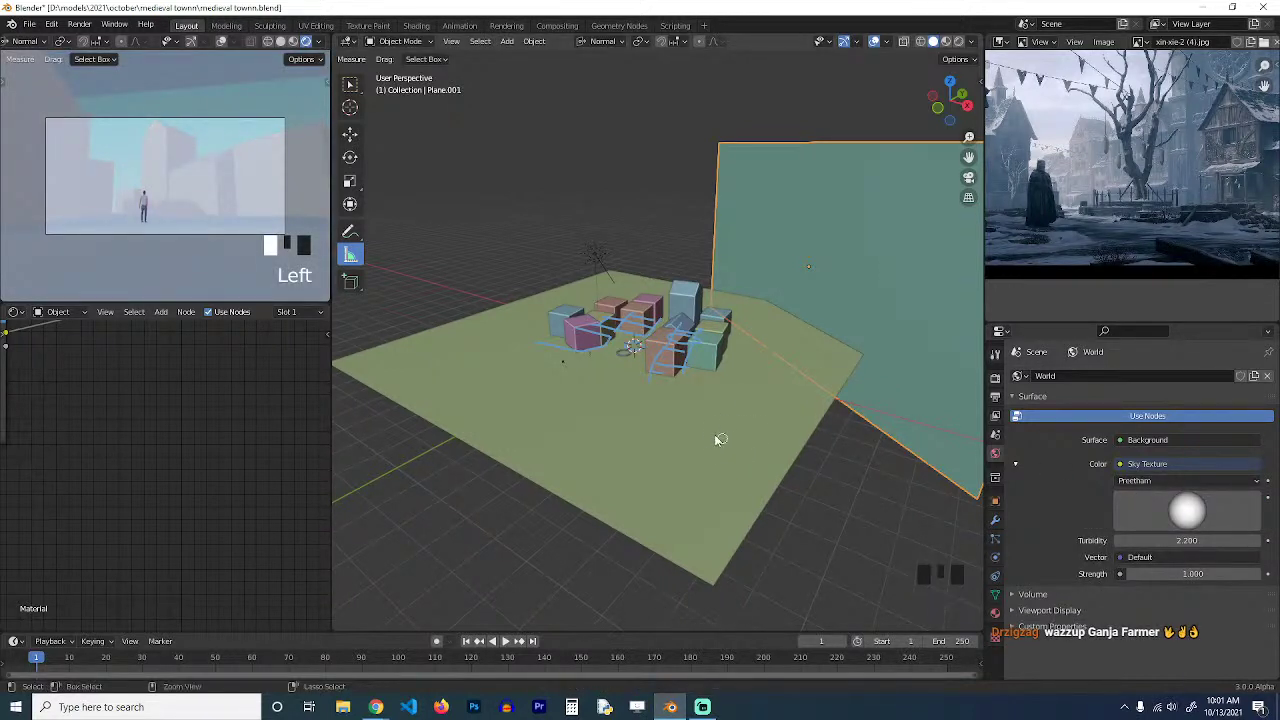
key("ctrl+s")
middle_click_drag(704, 429, 709, 449)
key("ctrl+s")
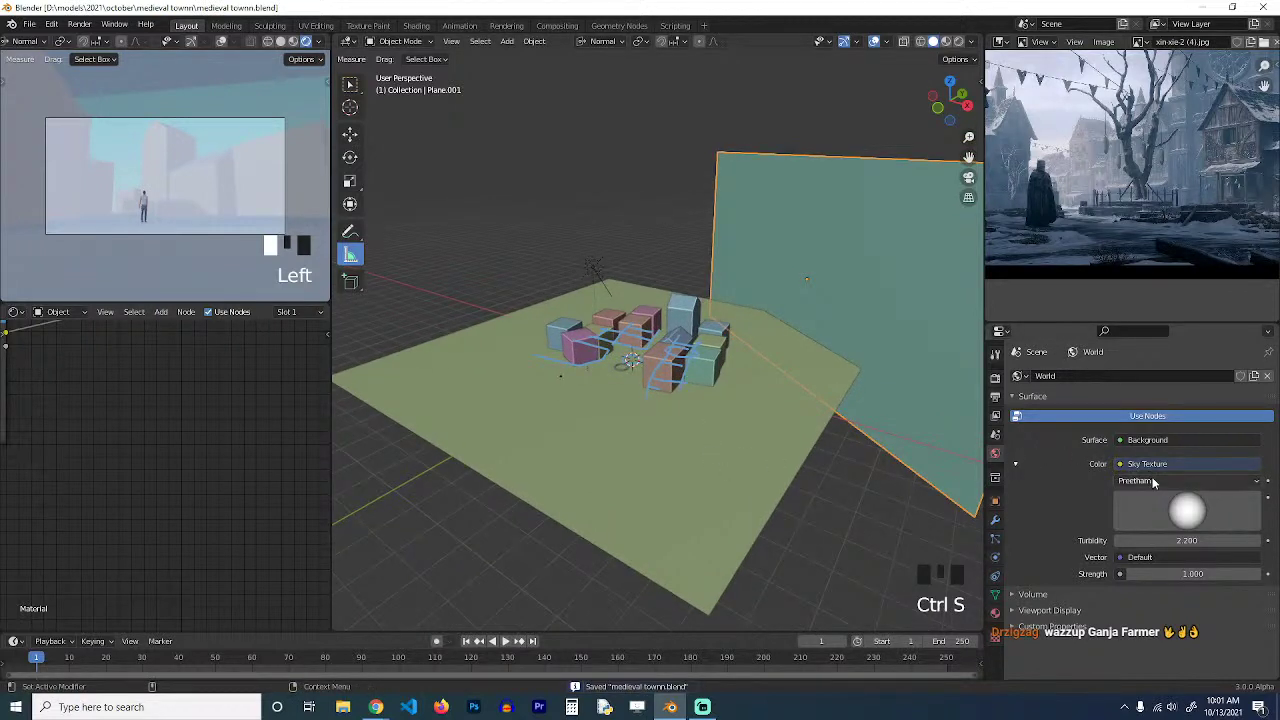
Switch the sky type to Hosek / Wilkie, set the background strength to 0.380 and save the file.
left_click(1153, 482)
left_click(1157, 508)
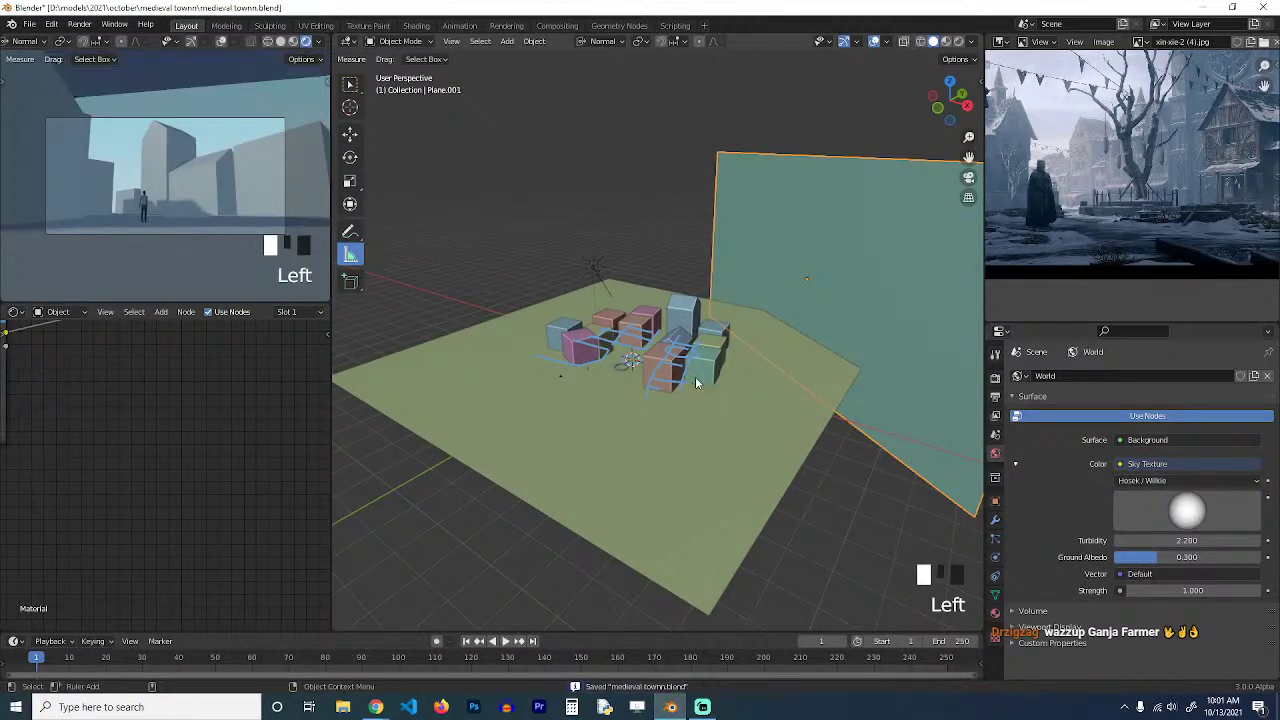
middle_click_drag(697, 382, 757, 414)
key("ctrl+s")
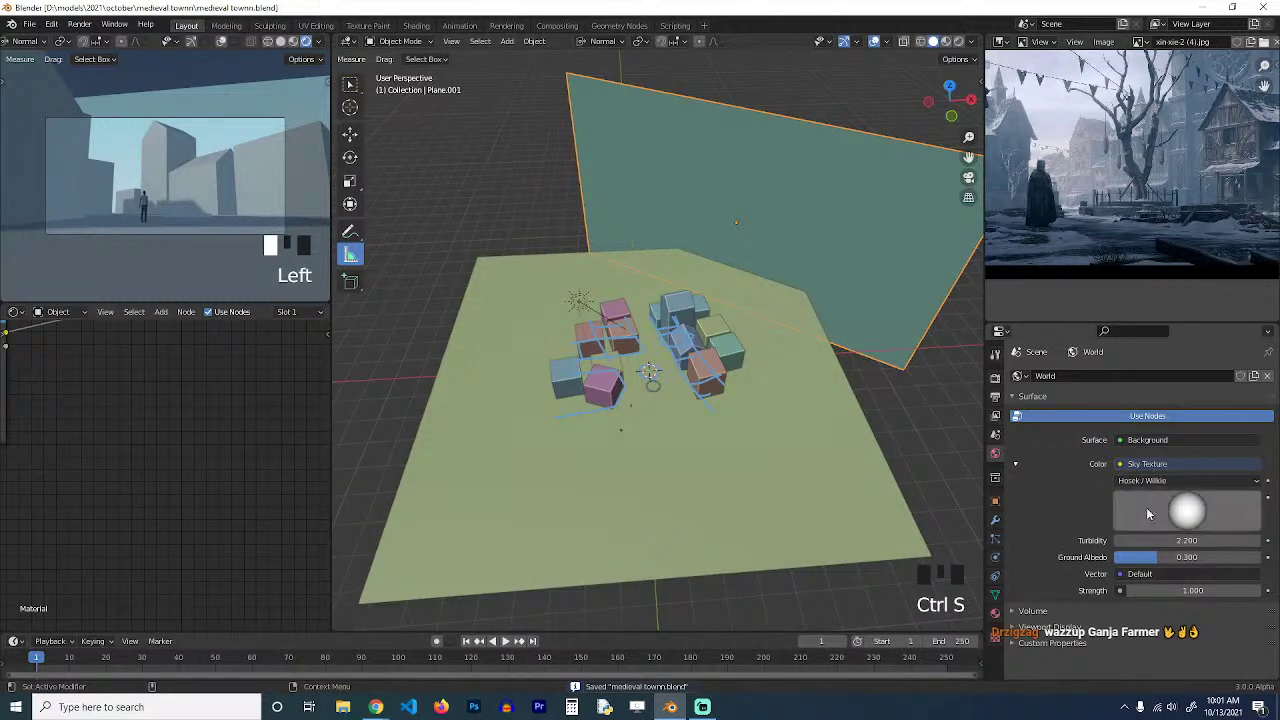
left_click_drag(1181, 590, 1118, 590, "shift")
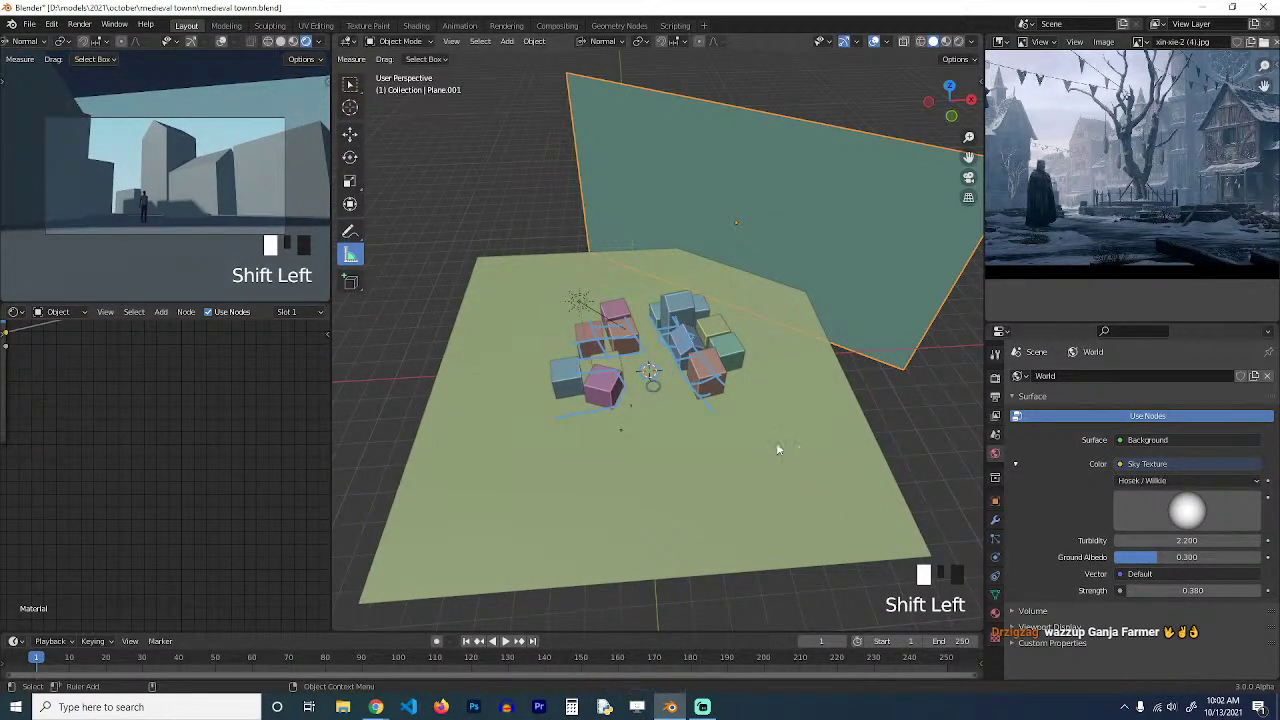
key("ctrl+s")
Enable Bloom and Screen Space Reflections in the Eevee render settings.
left_click(995, 380)
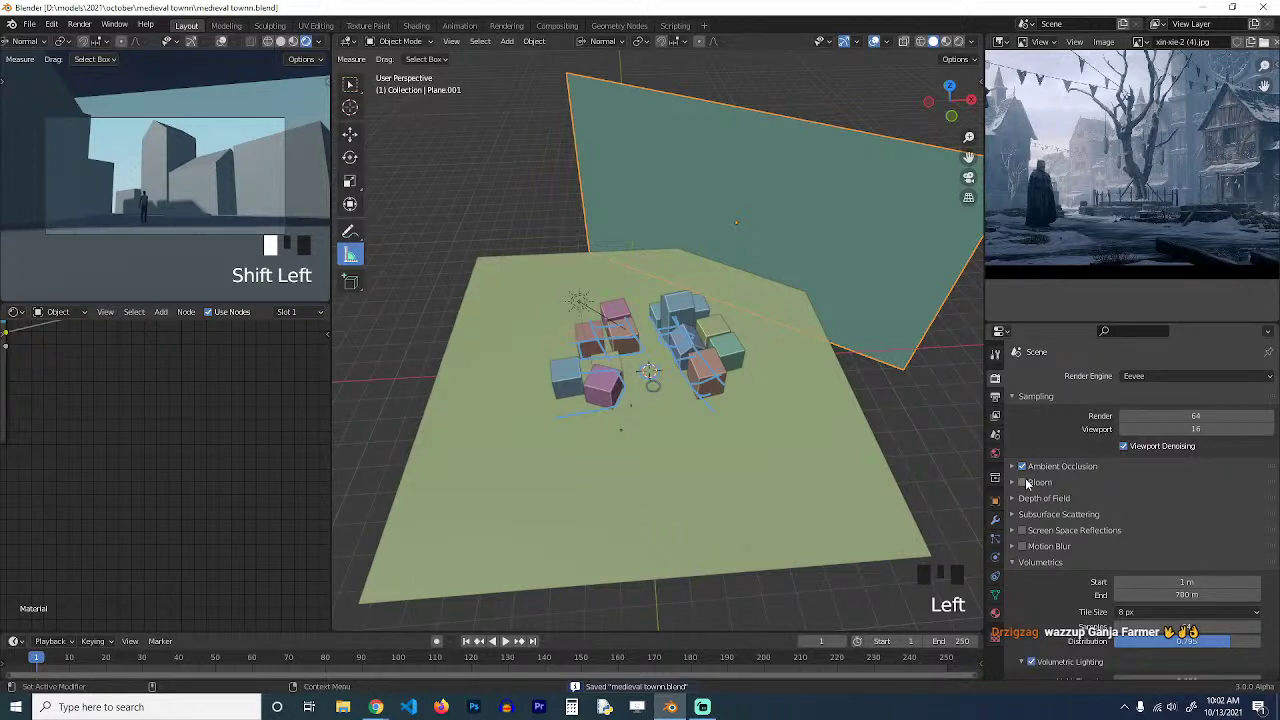
left_click(1022, 482)
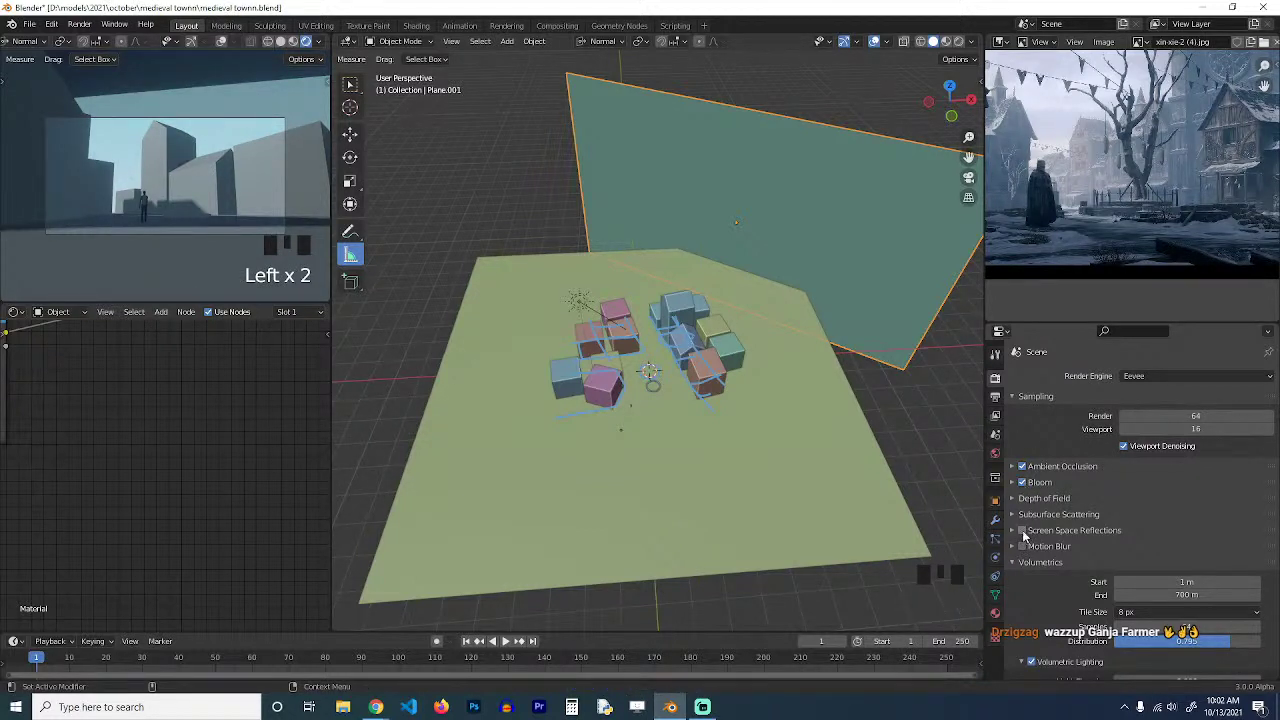
left_click(1023, 531)
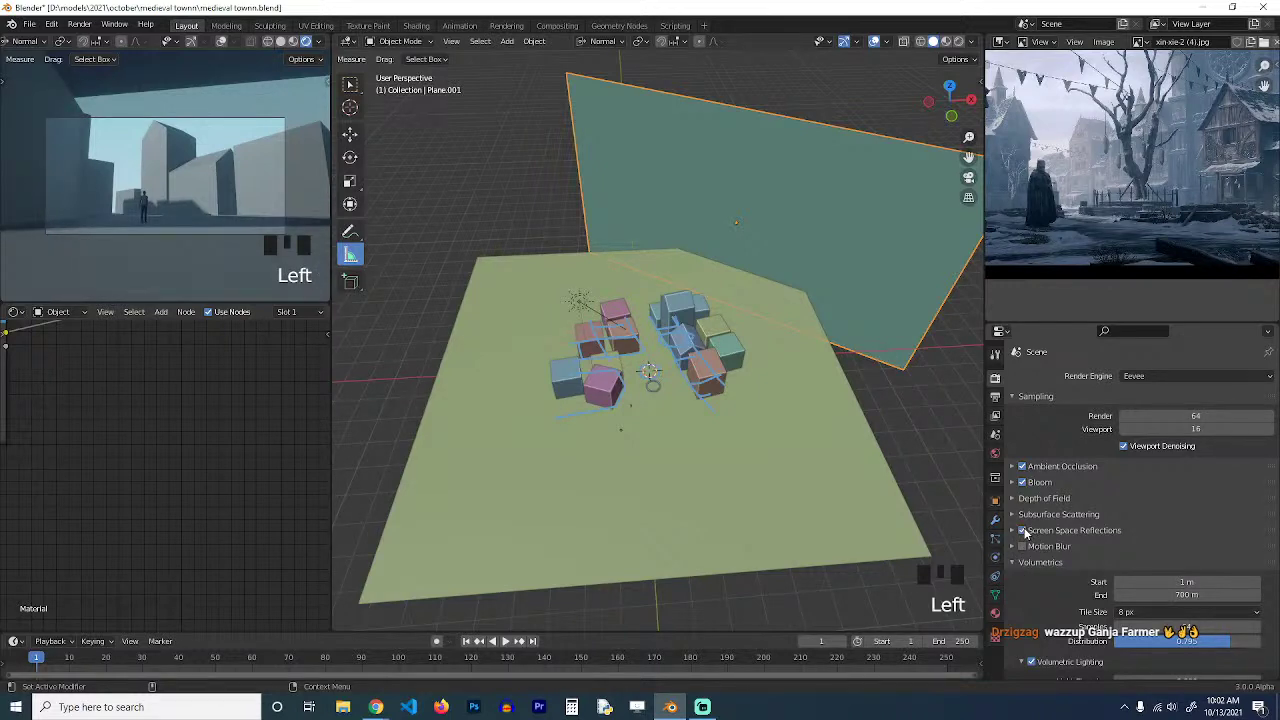
Scale the ground plane up further around the town and save the file.
left_click(737, 418)
key("s")
left_click(781, 398)
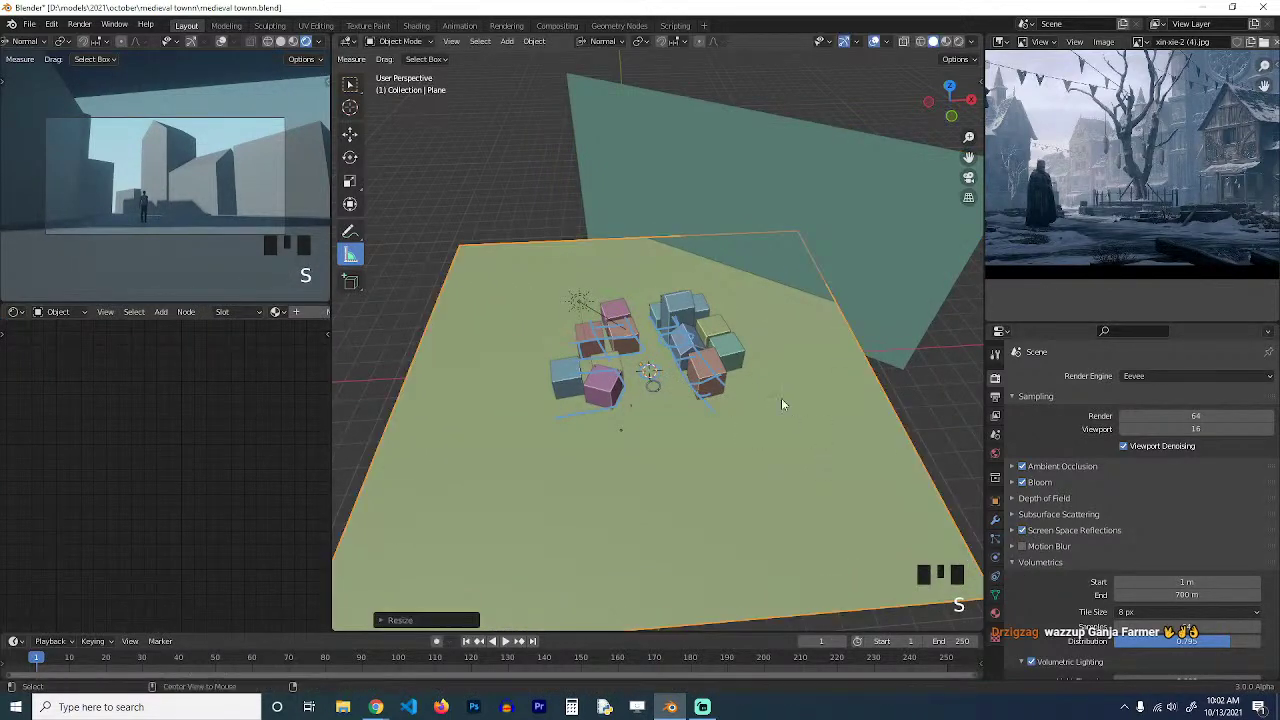
scroll(775, 385, "up", 4)
key("ctrl+s")
Rotate the sun light slightly, by about -2.7°, as seen from a low perspective facing the backdrop.
middle_click_drag(775, 385, 658, 288)
scroll(671, 363, "down", 4)
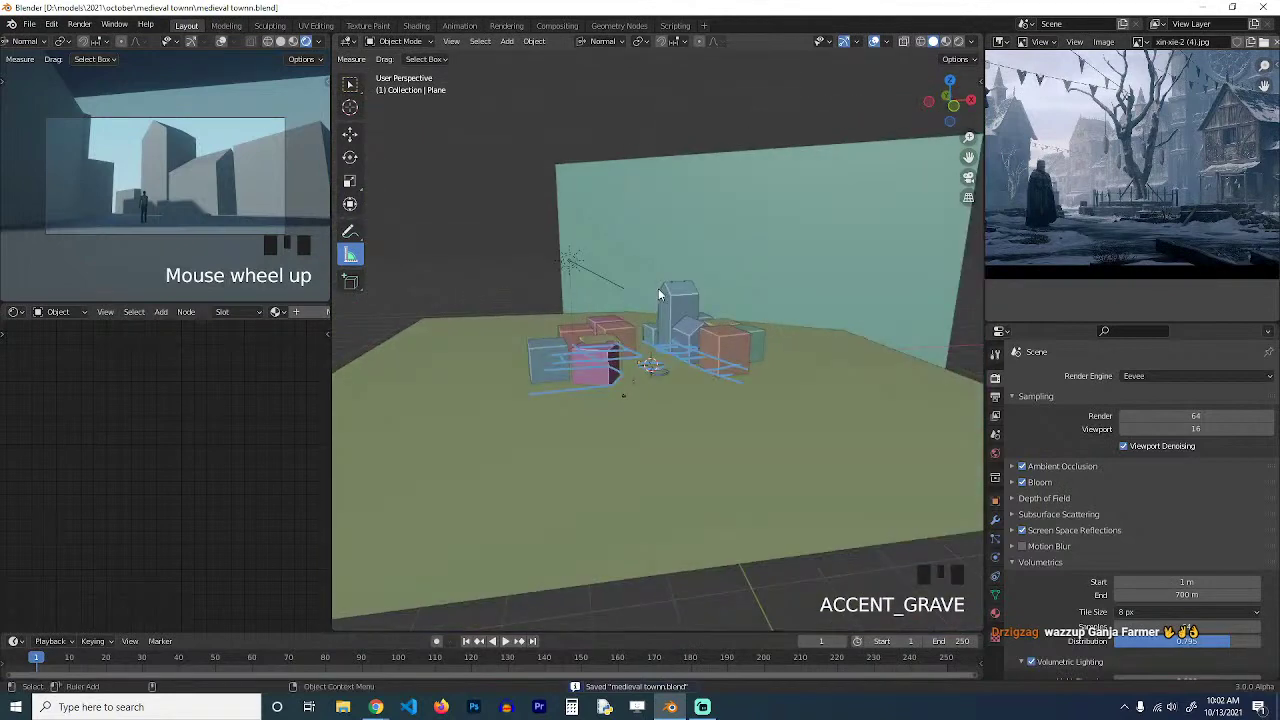
left_click(621, 287)
left_click(607, 288)
key("r")
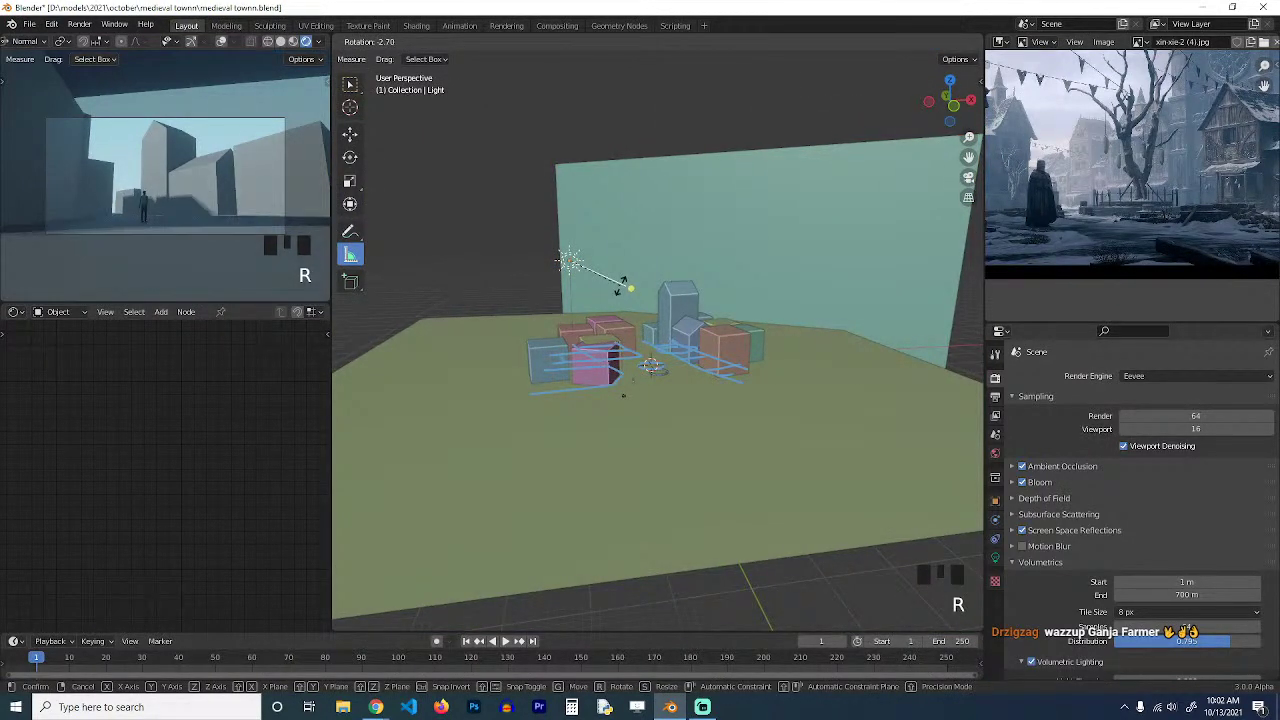
left_click(622, 284)
Examine the tree and timber house in the reference image and compare them with the blocked-out buildings.
scroll(1097, 163, "up", 3)
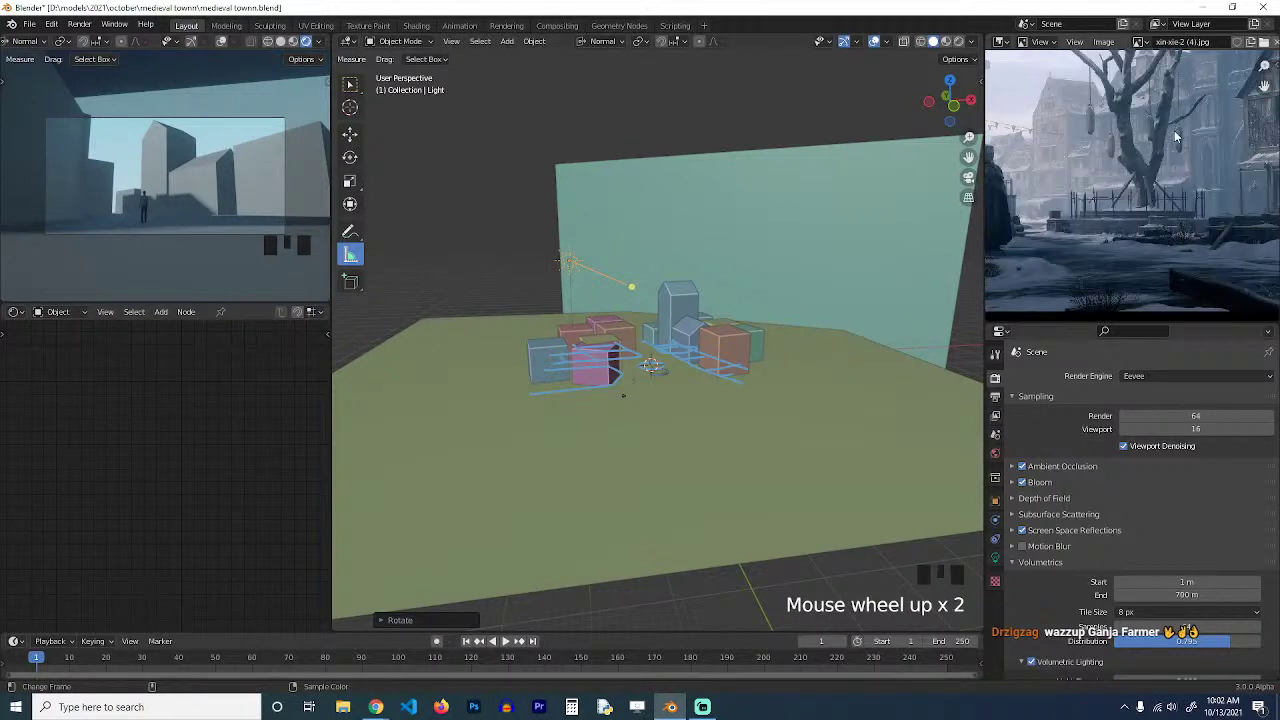
scroll(1097, 168, "down", 3)
scroll(1084, 184, "up", 4)
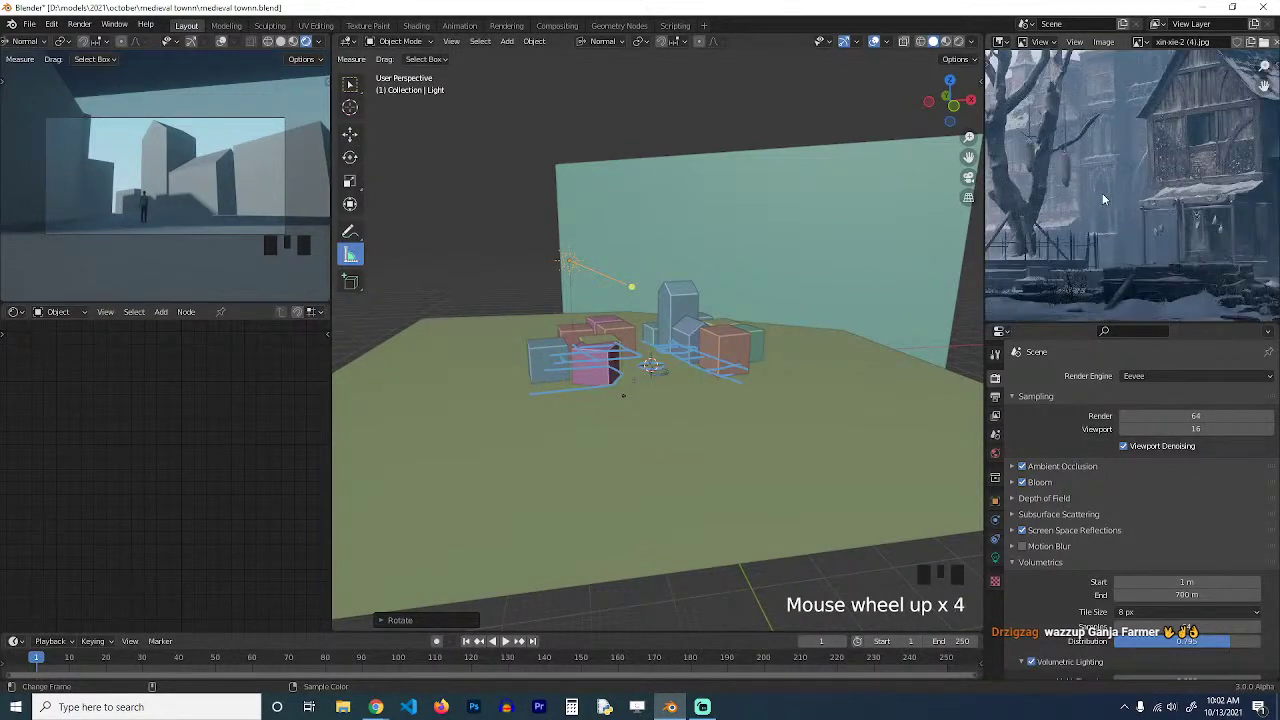
scroll(697, 300, "up", 2)
middle_click_drag(697, 300, 586, 263)
scroll(723, 374, "up", 3)
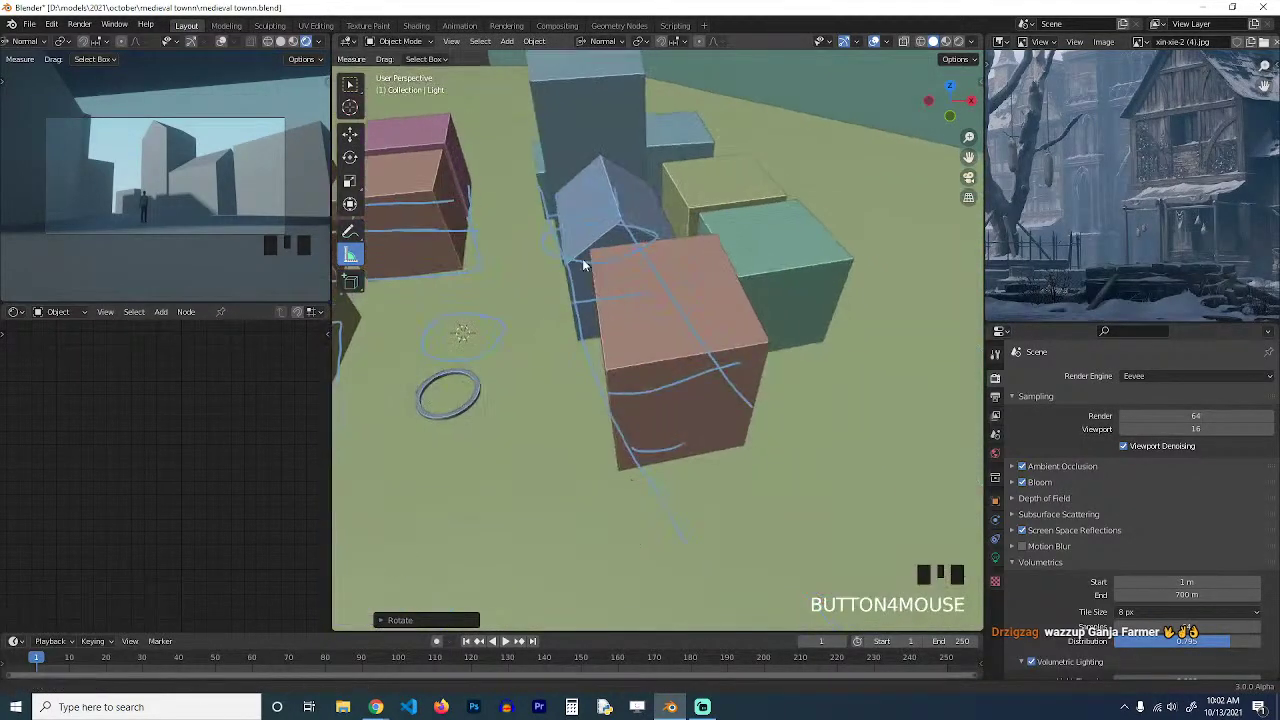
scroll(1167, 190, "down", 3)
scroll(794, 305, "up", 3)
middle_click_drag(794, 305, 860, 279)
scroll(860, 279, "down", 4)
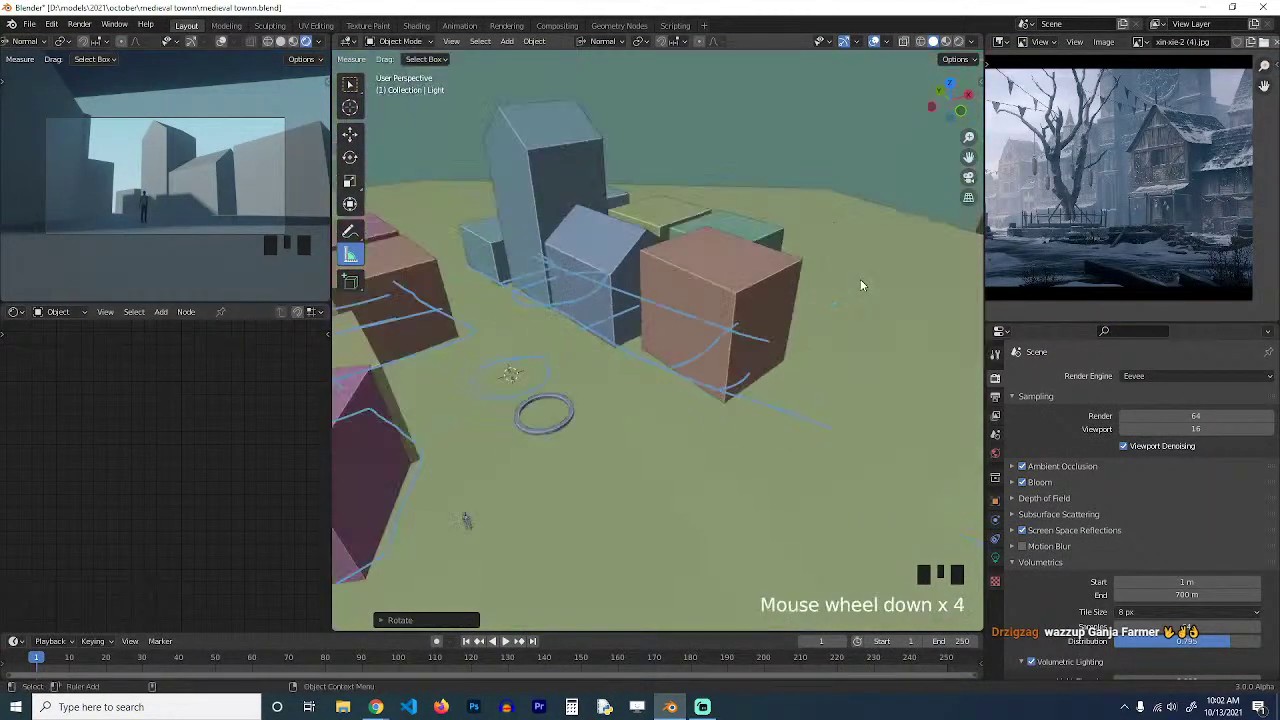
Inspect the low gabled house beside the tower from the camera view and from close up.
key("KP_0")
scroll(862, 290, "up", 5)
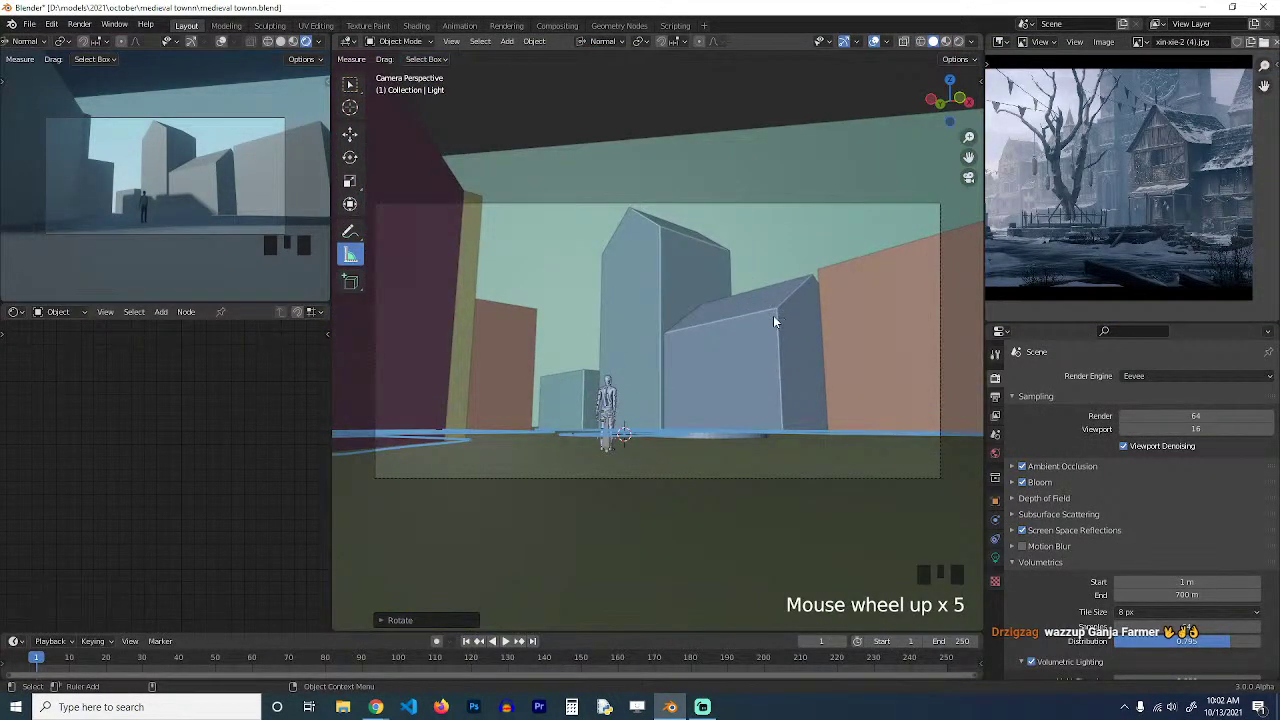
scroll(754, 338, "up", 2)
left_click(754, 338)
key("grave")
scroll(788, 372, "up", 4)
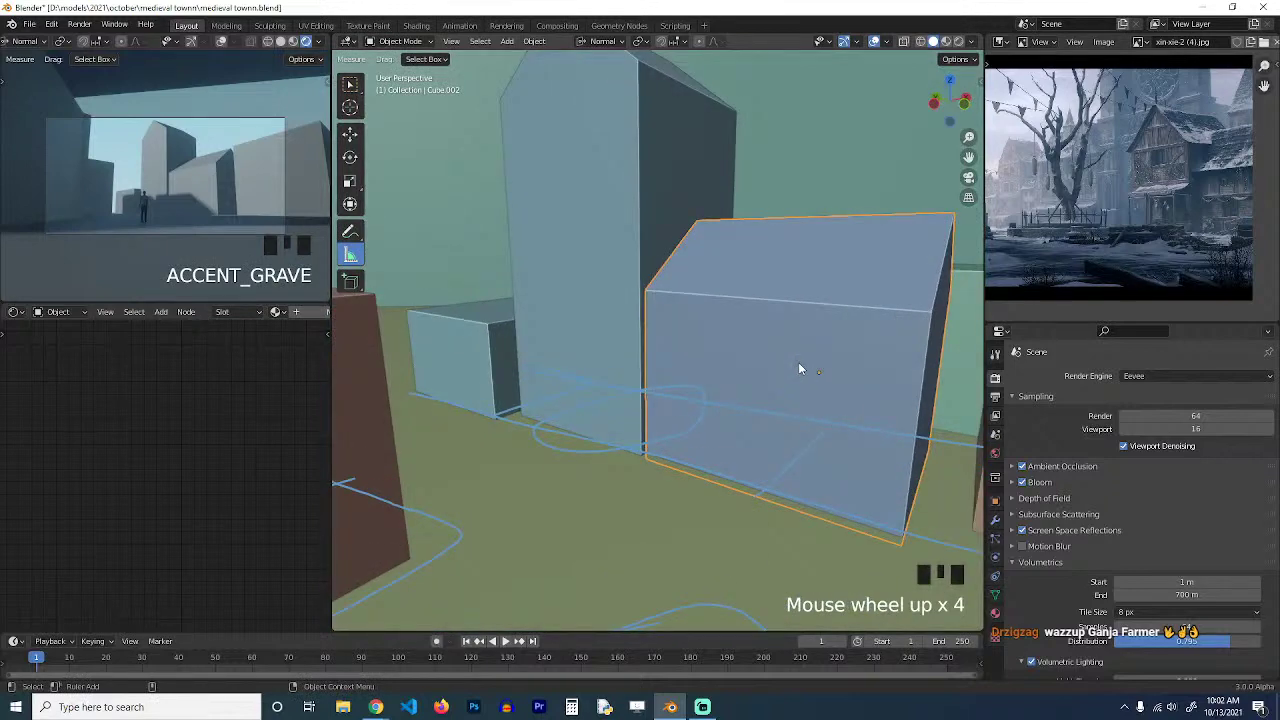
middle_click_drag(799, 366, 762, 377, "shift")
scroll(762, 377, "down", 4)
left_click(760, 370)
scroll(1150, 190, "down", 2)
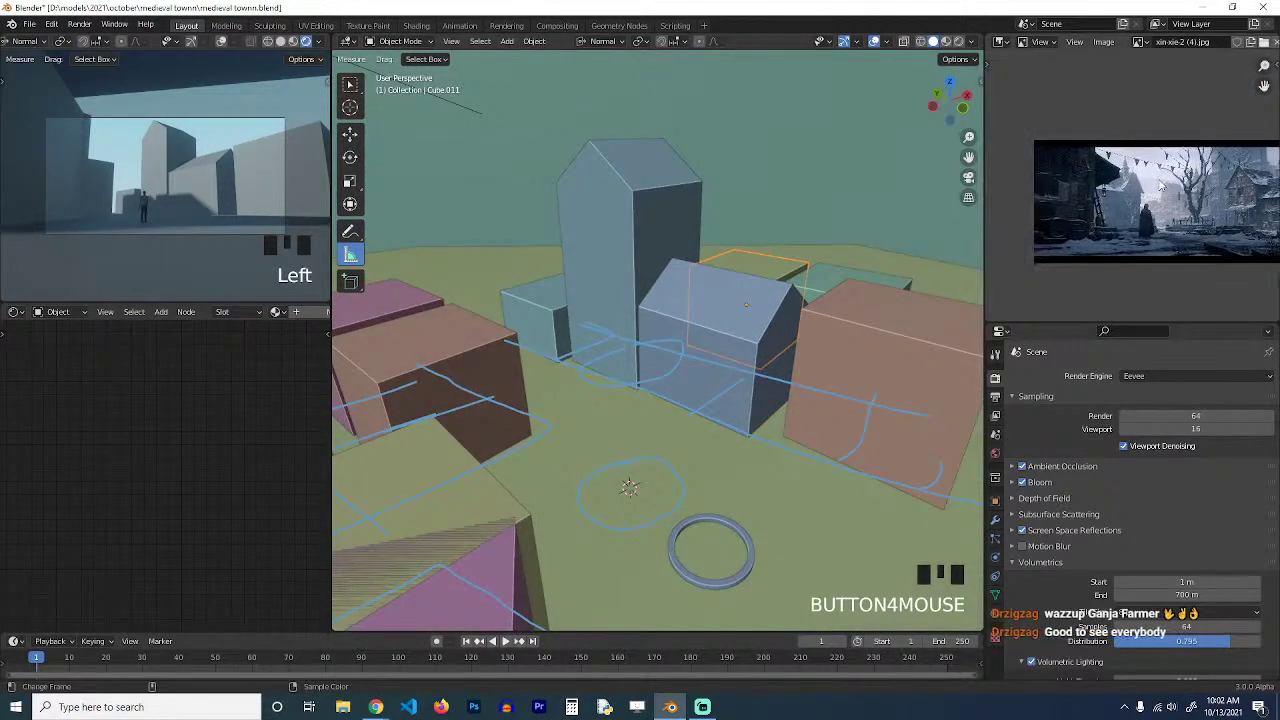
Bring the reference's timber house into close view, select the tall gabled tower for comparison and save the file.
scroll(1180, 193, "up", 8)
middle_click_drag(1181, 194, 1140, 168)
scroll(1111, 147, "down", 3)
scroll(1148, 122, "down", 1)
left_click(655, 190)
key("grave")
scroll(690, 195, "up", 3)
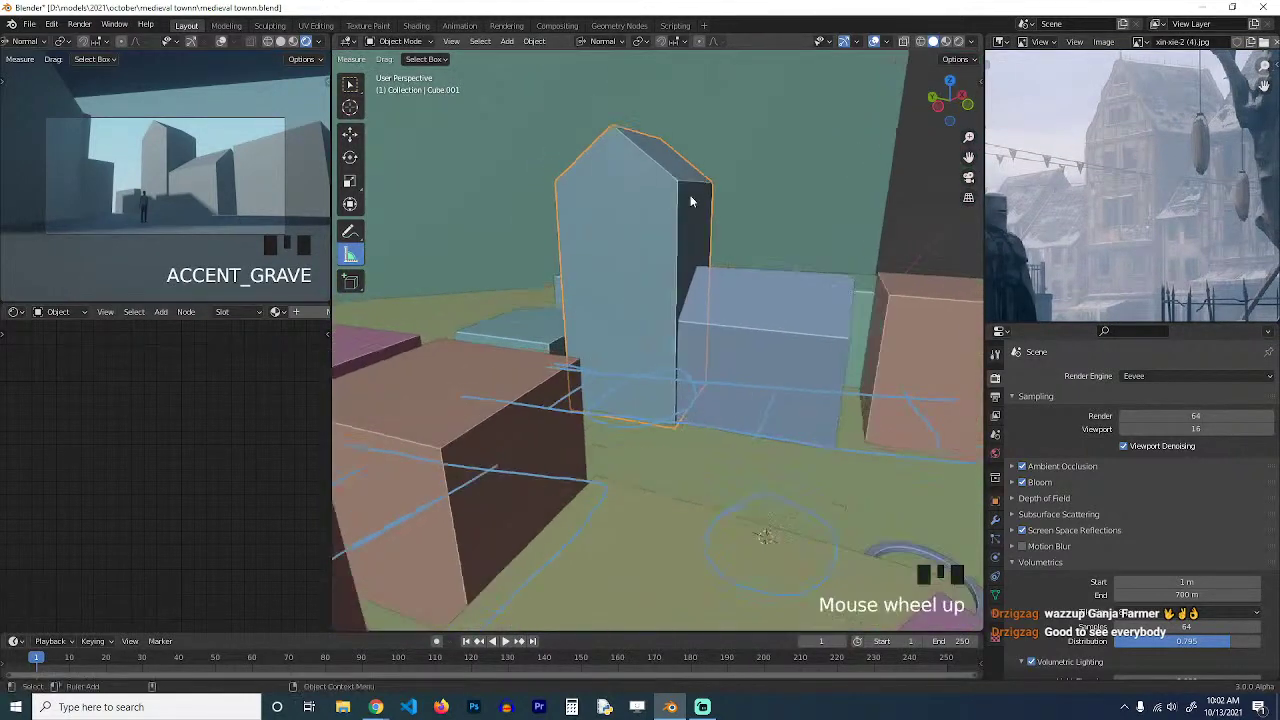
middle_click_drag(668, 183, 653, 226)
key("ctrl+s")
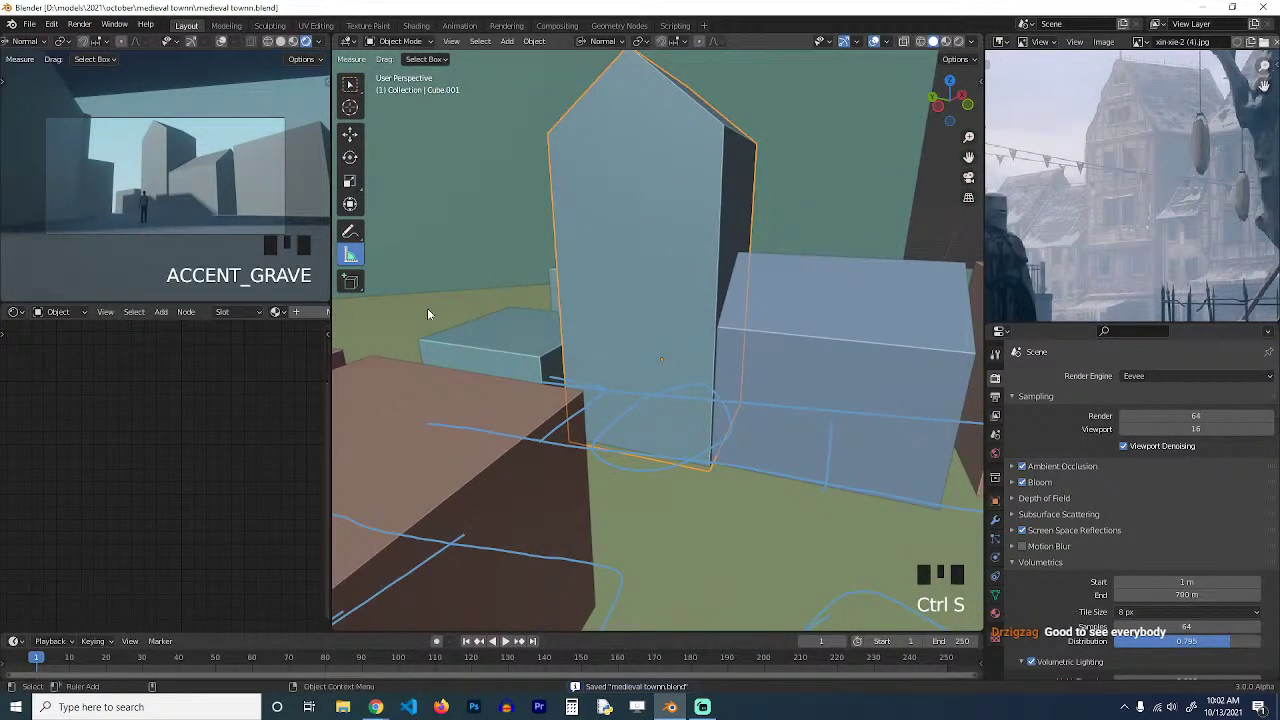
Link the walls folder from the resources bookmark as a new texture folder in the Texture Folders add-on.
key("n")
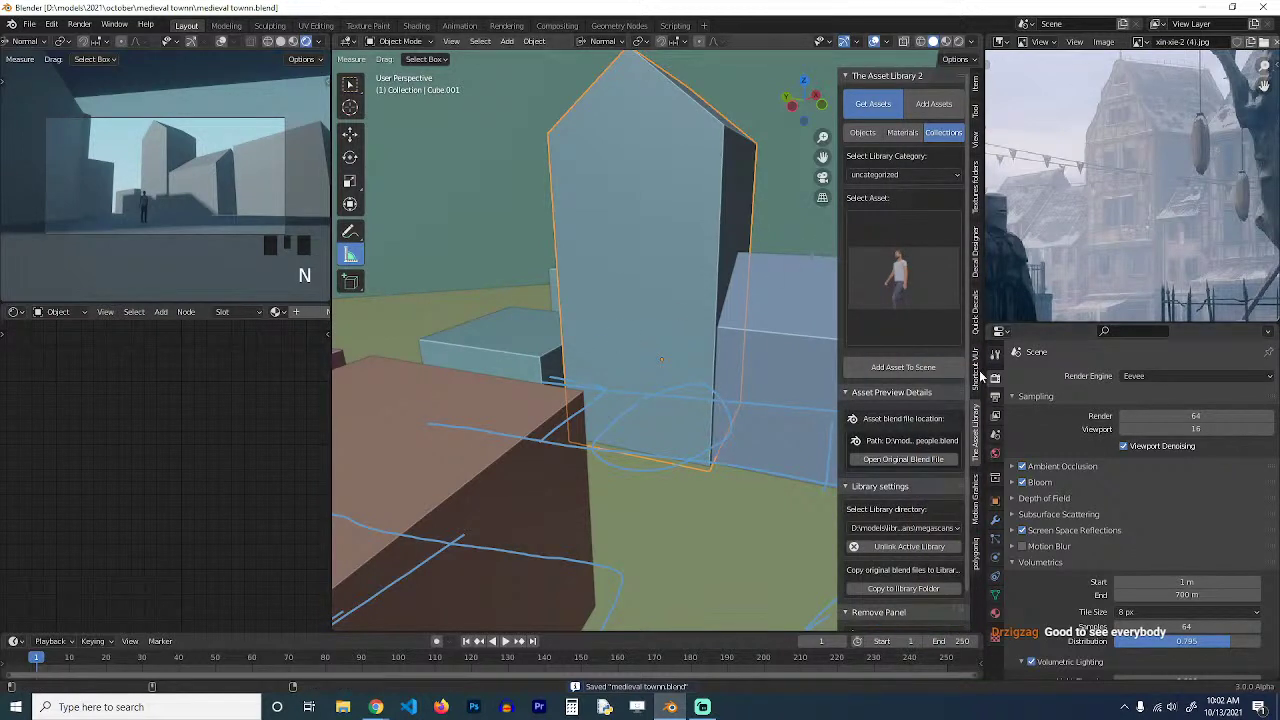
left_click(975, 172)
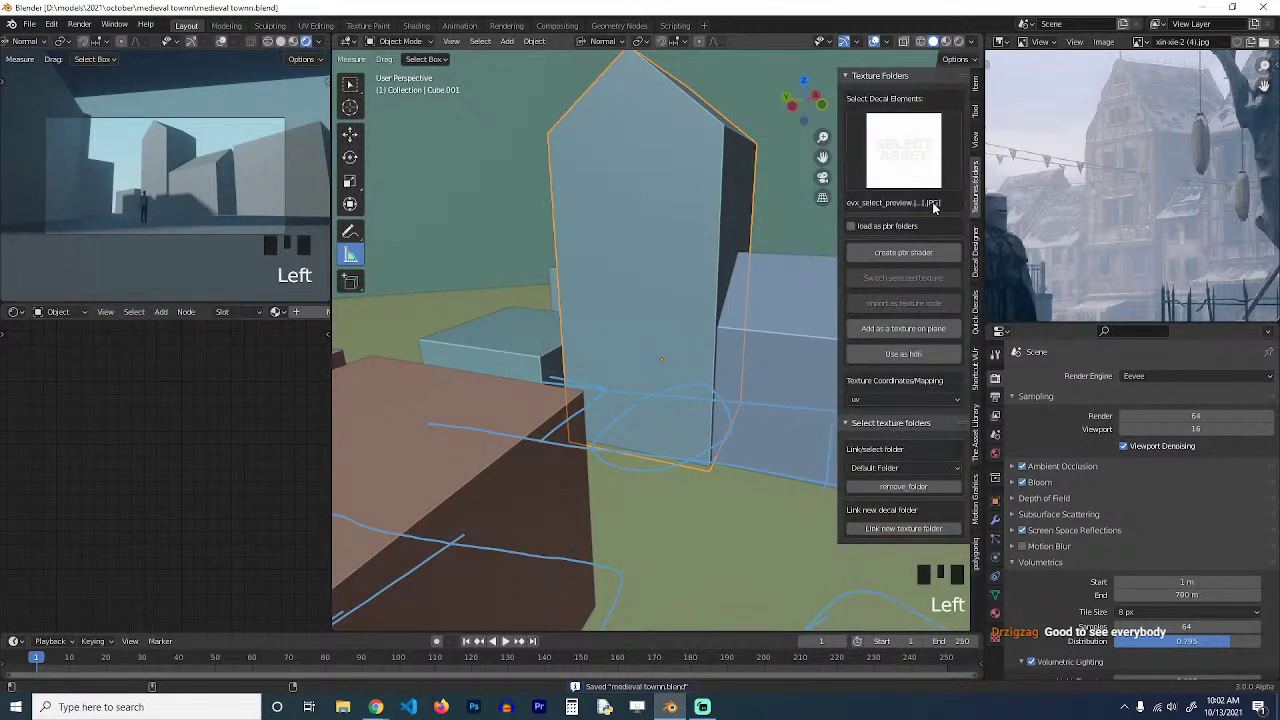
left_click(918, 468)
left_click(903, 528)
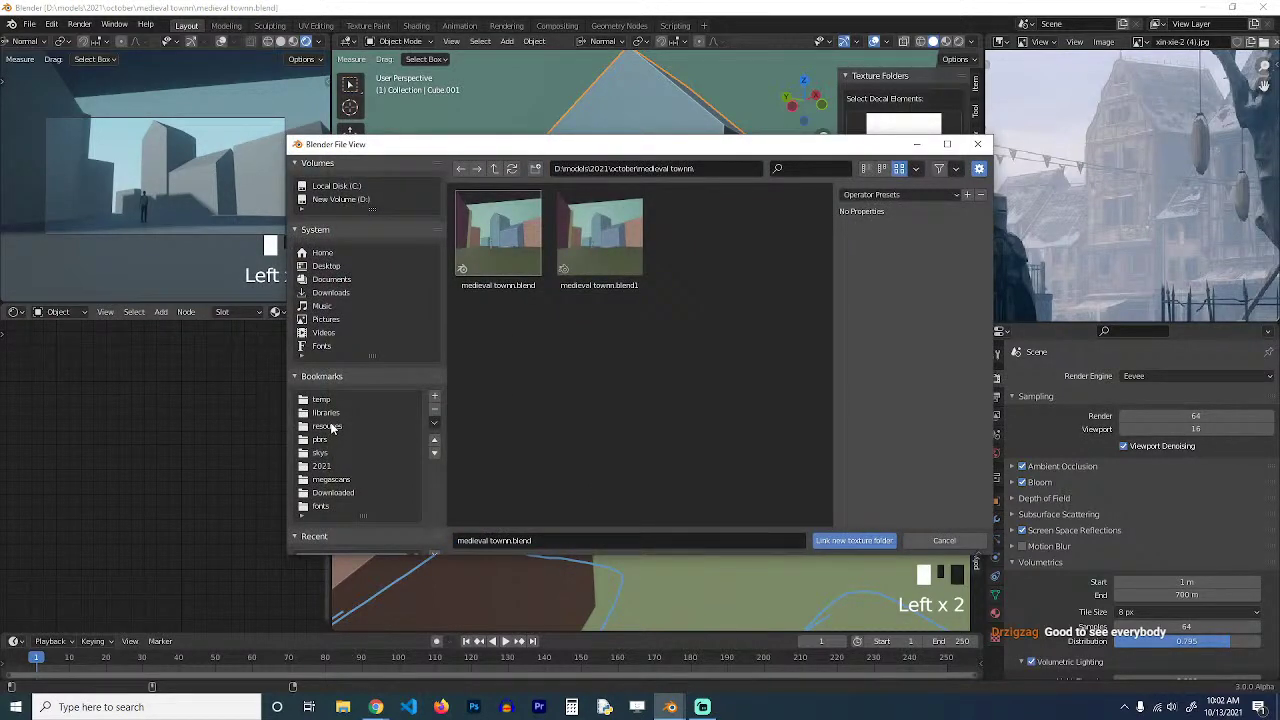
left_click(330, 426)
scroll(600, 440, "down", 1)
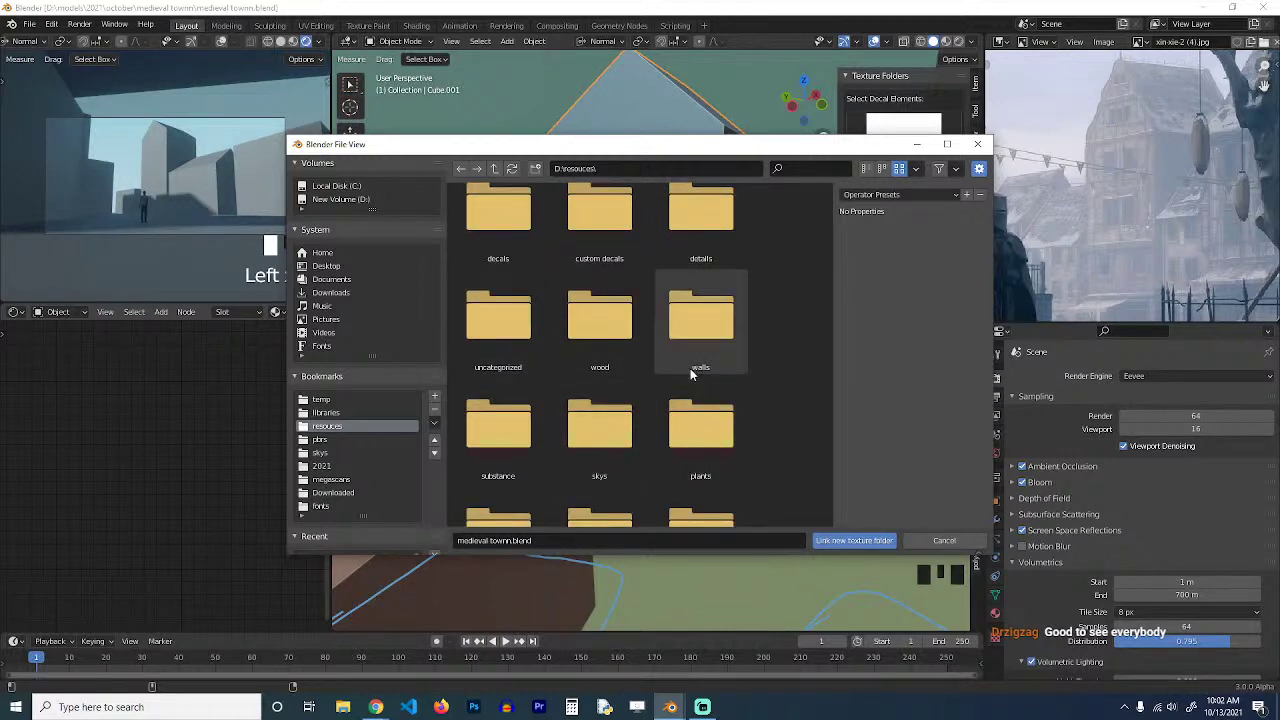
double_click(690, 373)
left_click(853, 540)
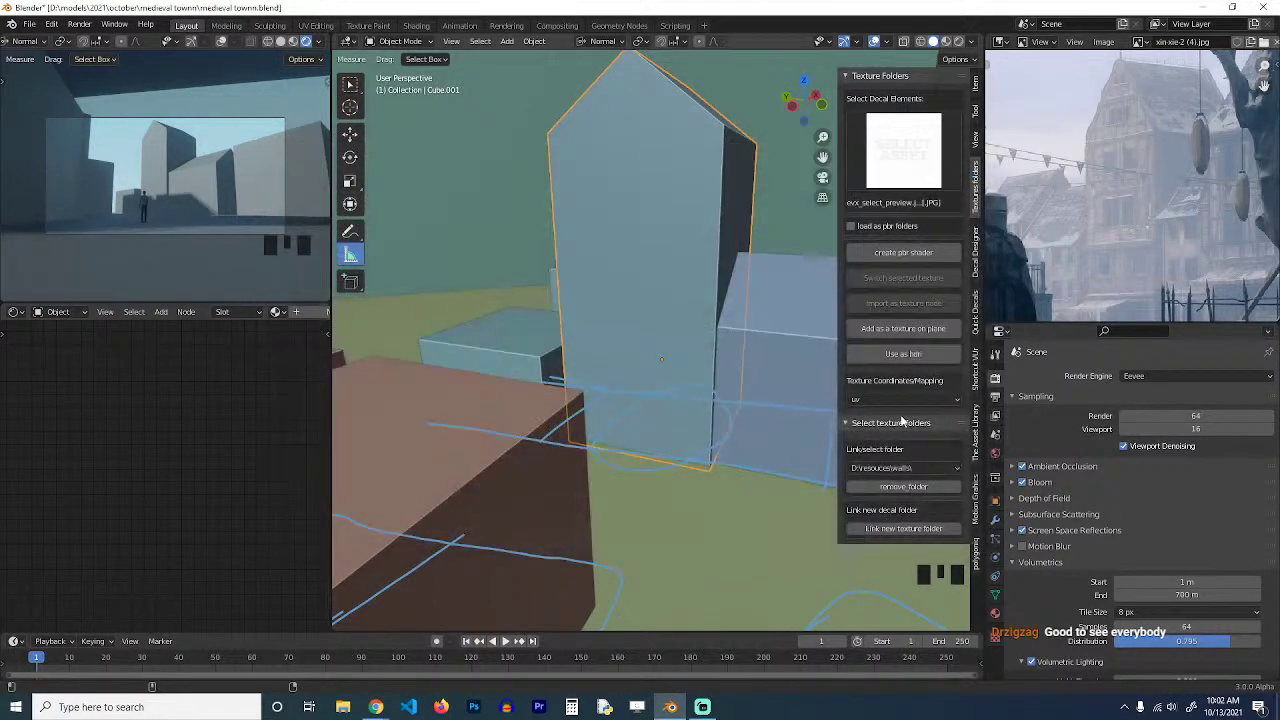
Choose the grey k_5_bump_grain.jpg wall texture from the linked walls folder.
left_click(901, 172)
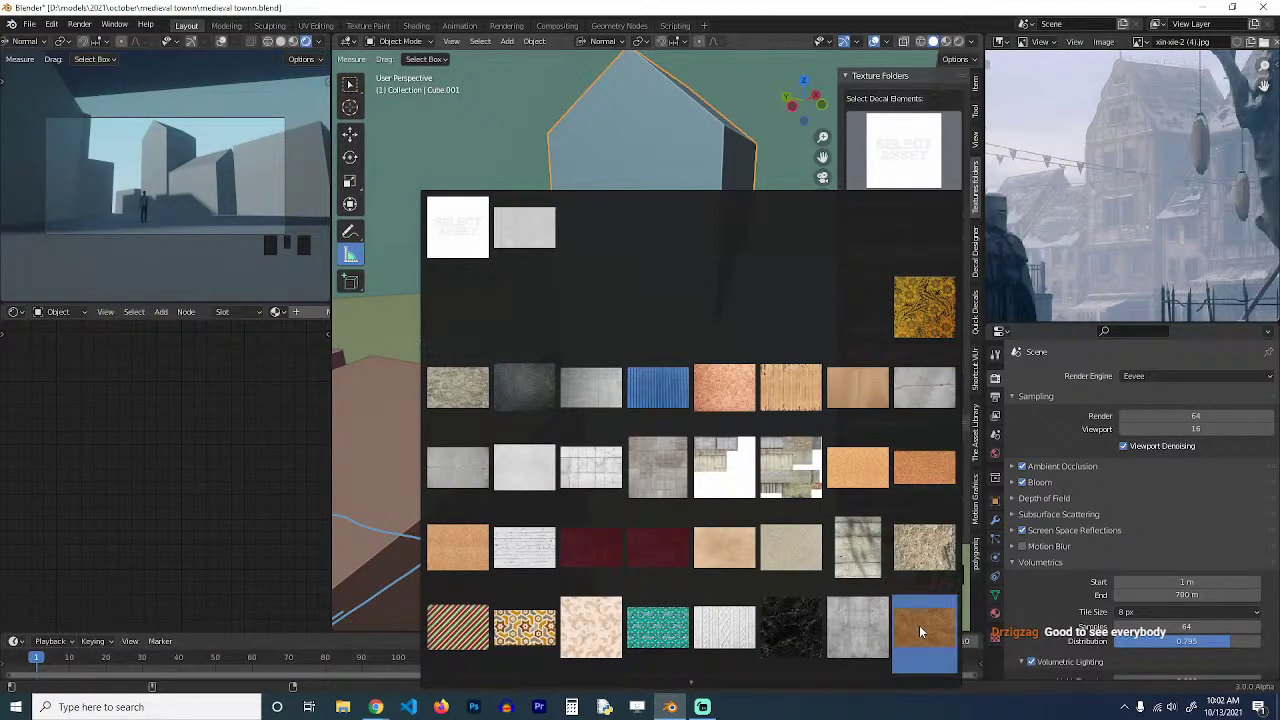
left_click(919, 625)
left_click(910, 180)
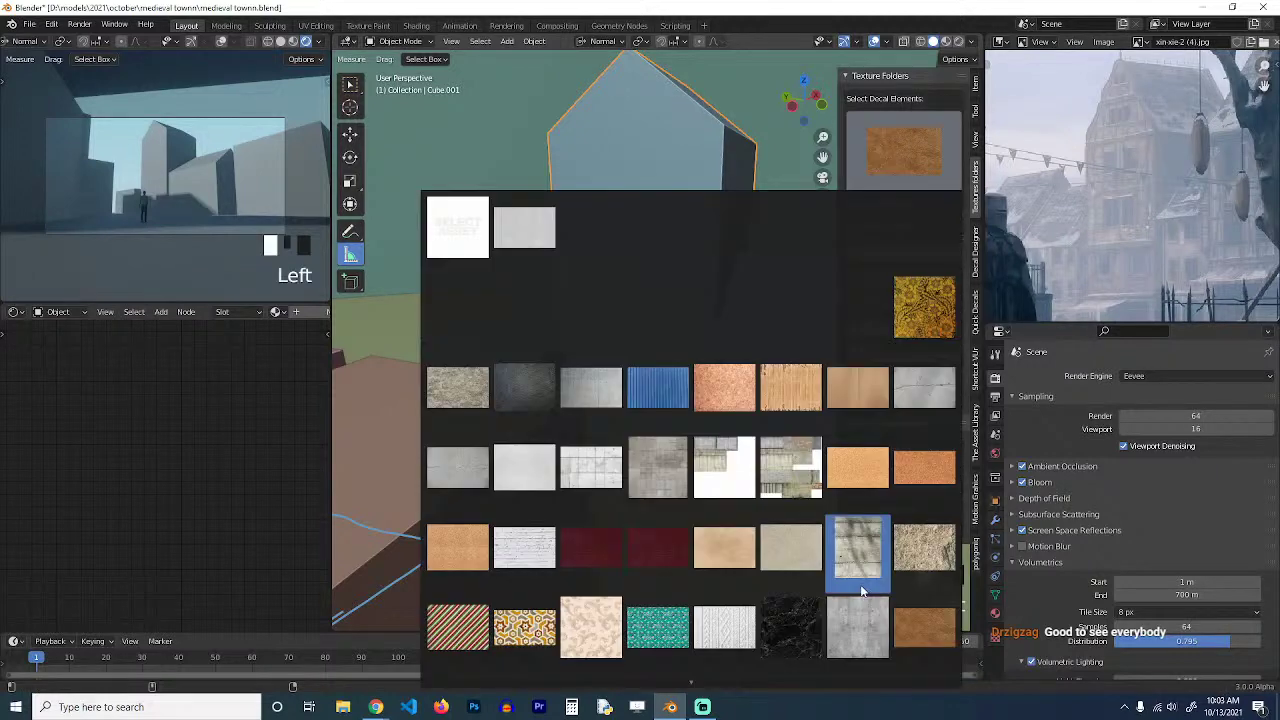
left_click(868, 624)
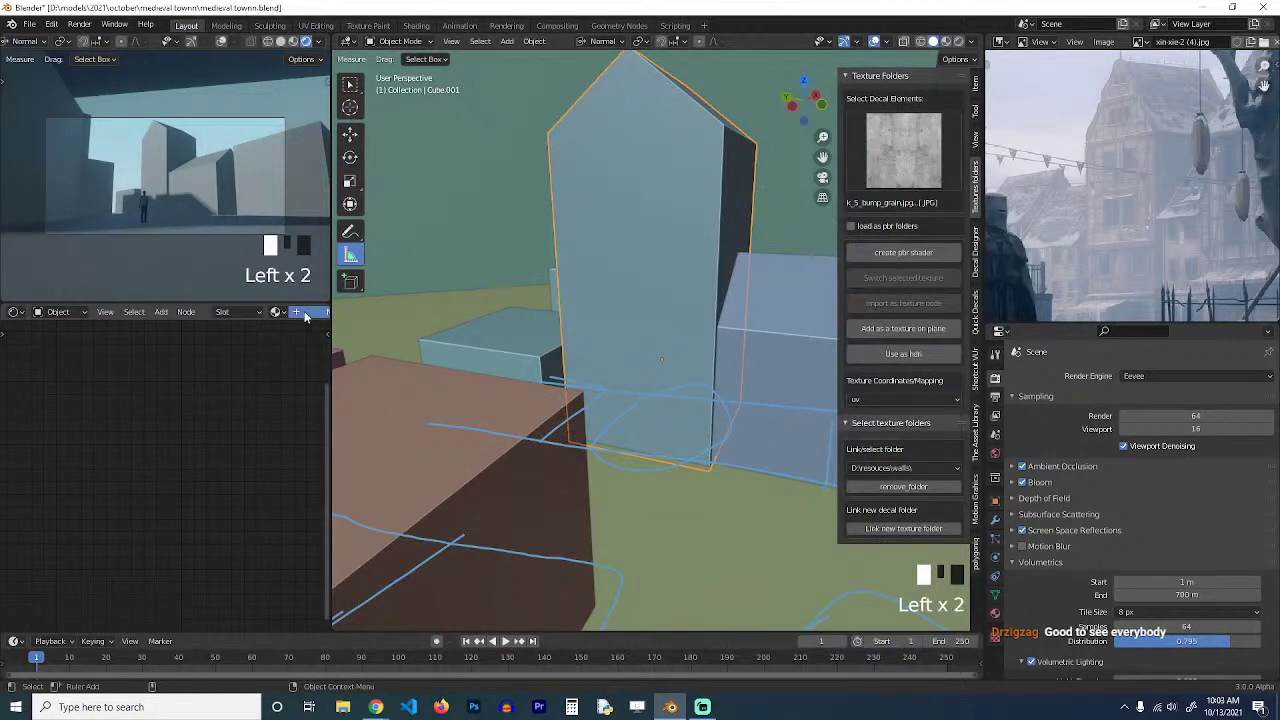
Give the tower a new material, isolate it in material preview shading and create a PBR shader from the chosen texture.
middle_click_drag(460, 315, 353, 309)
key("slash")
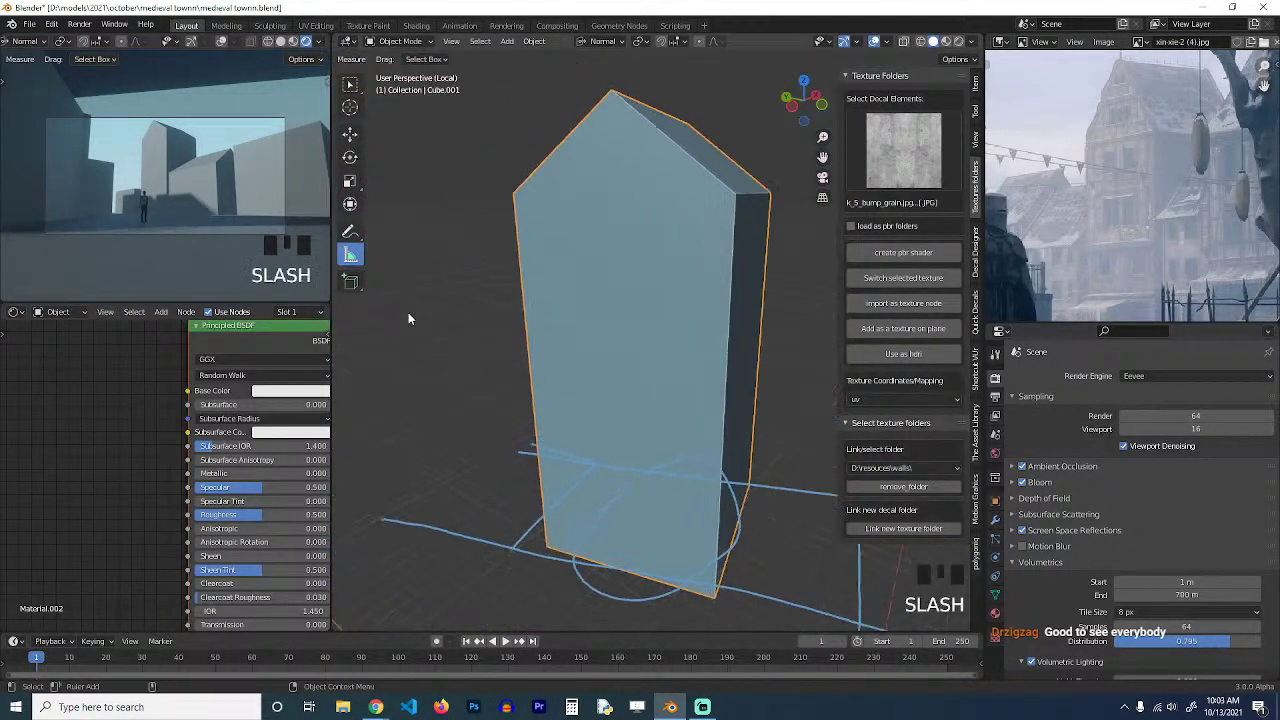
left_click(945, 41)
key("grave")
key("grave")
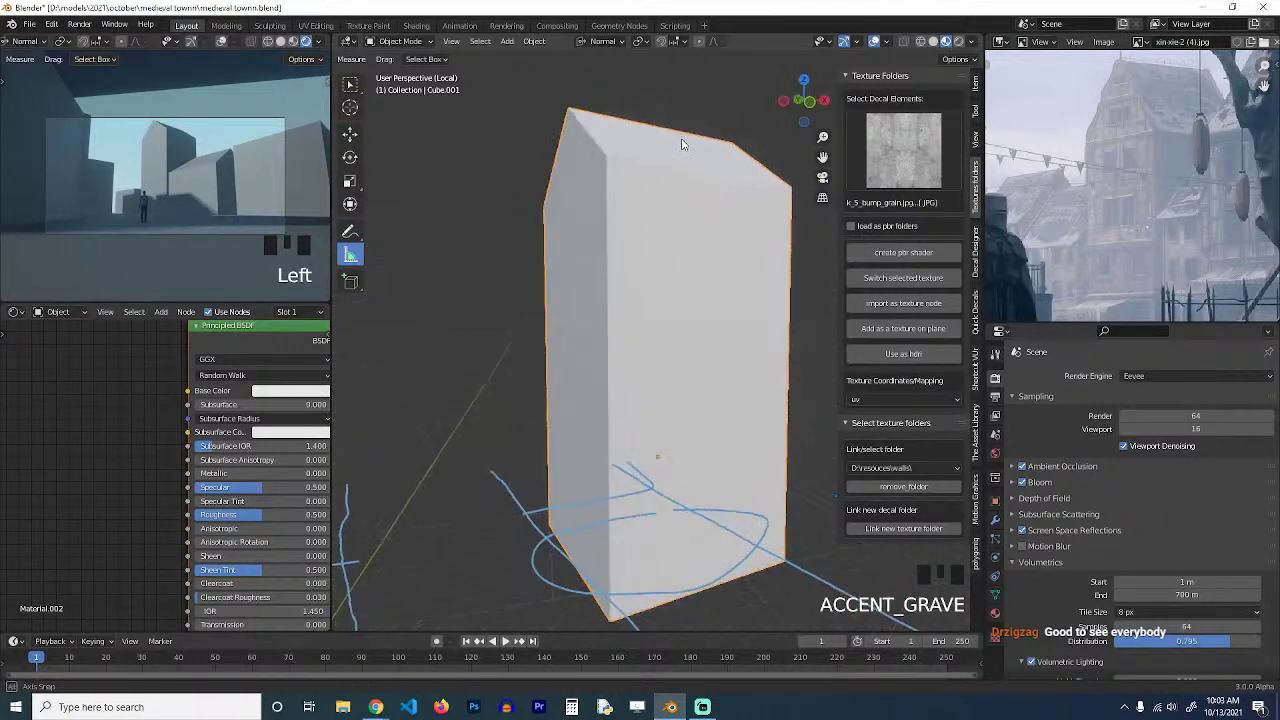
left_click(903, 252)
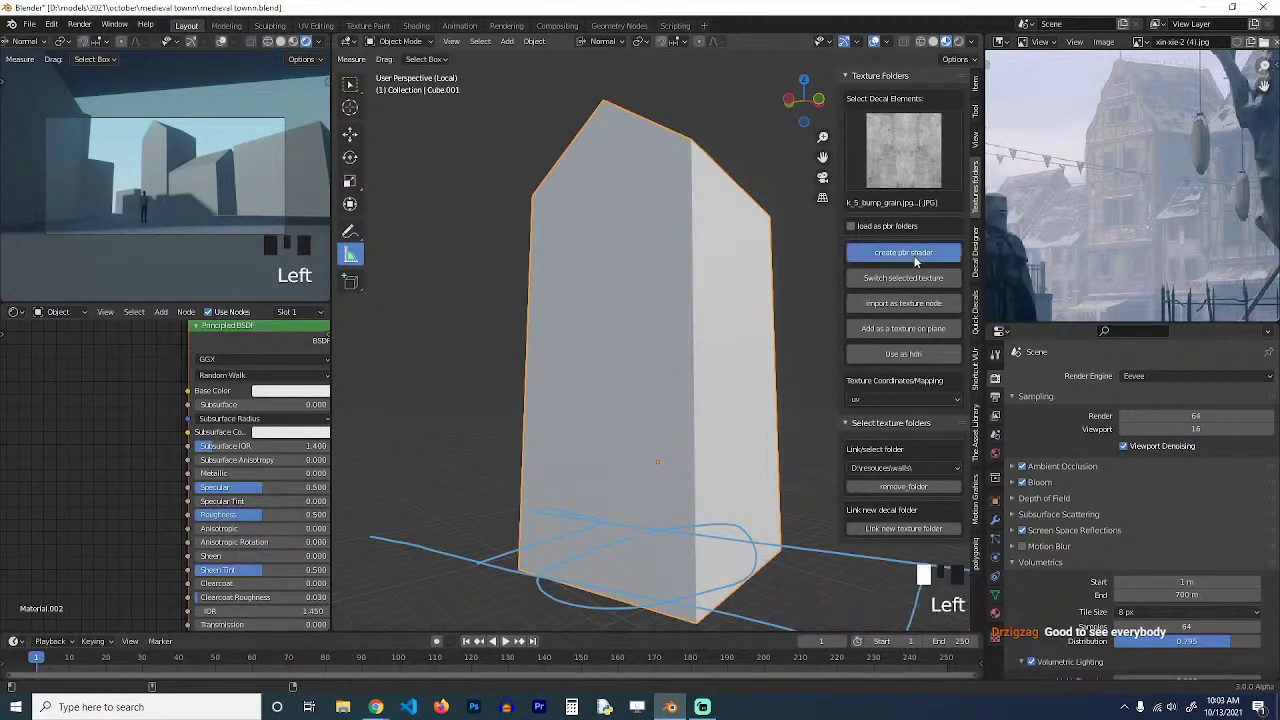
Set the building's k_5_bump_grain texture mapping to Object coordinates and save the file.
scroll(130, 492, "down", 5)
scroll(141, 464, "down", 3)
scroll(536, 342, "down", 3)
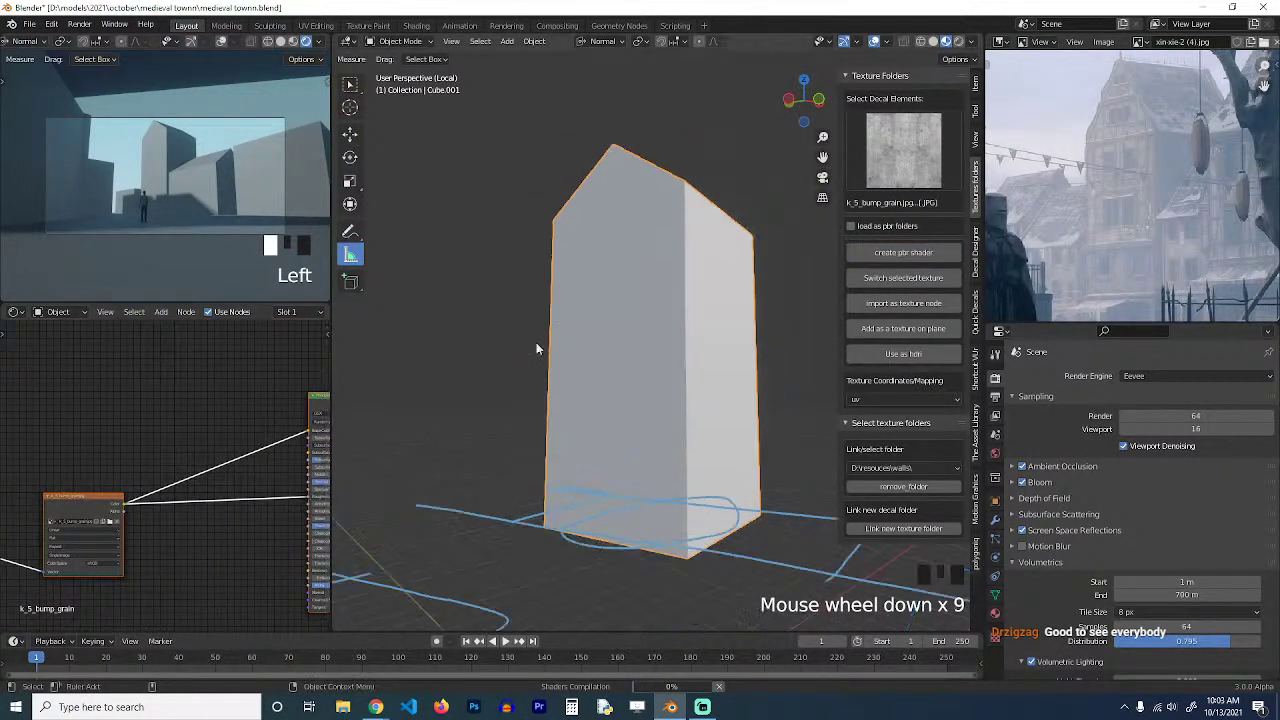
middle_click_drag(536, 342, 566, 403)
left_click(890, 400)
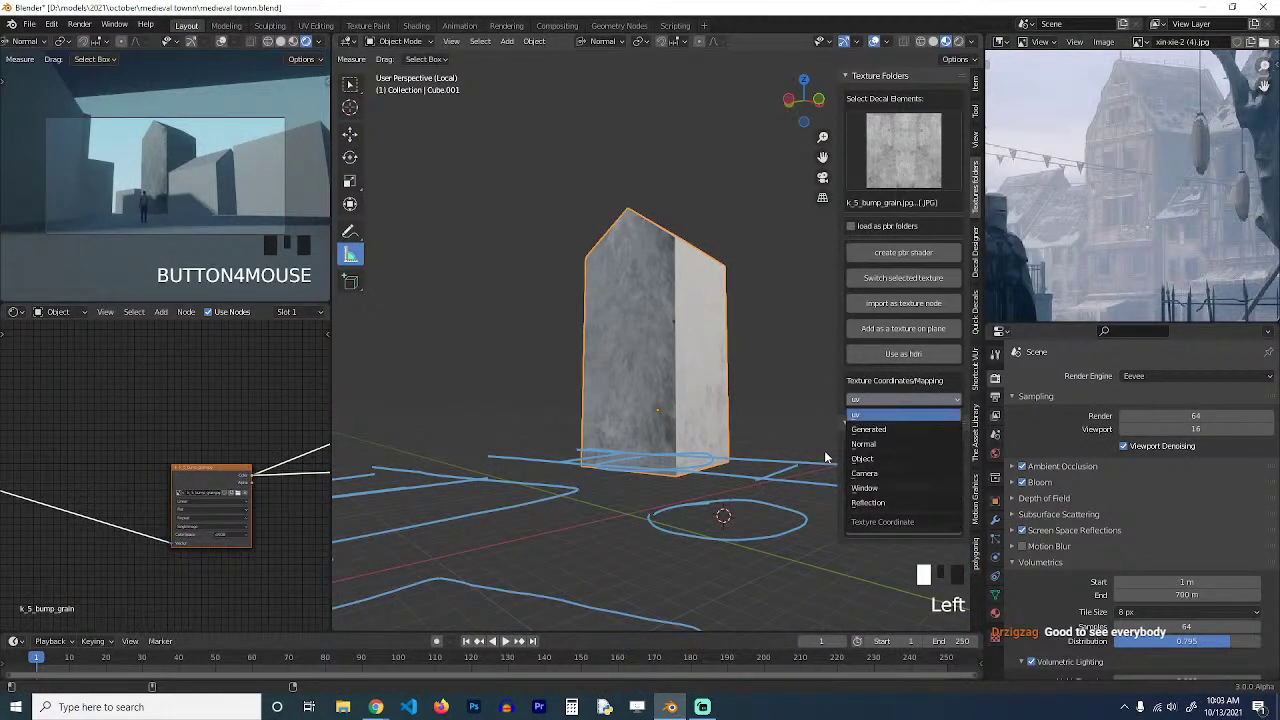
left_click(870, 460)
scroll(722, 408, "up", 6)
scroll(720, 380, "down", 1)
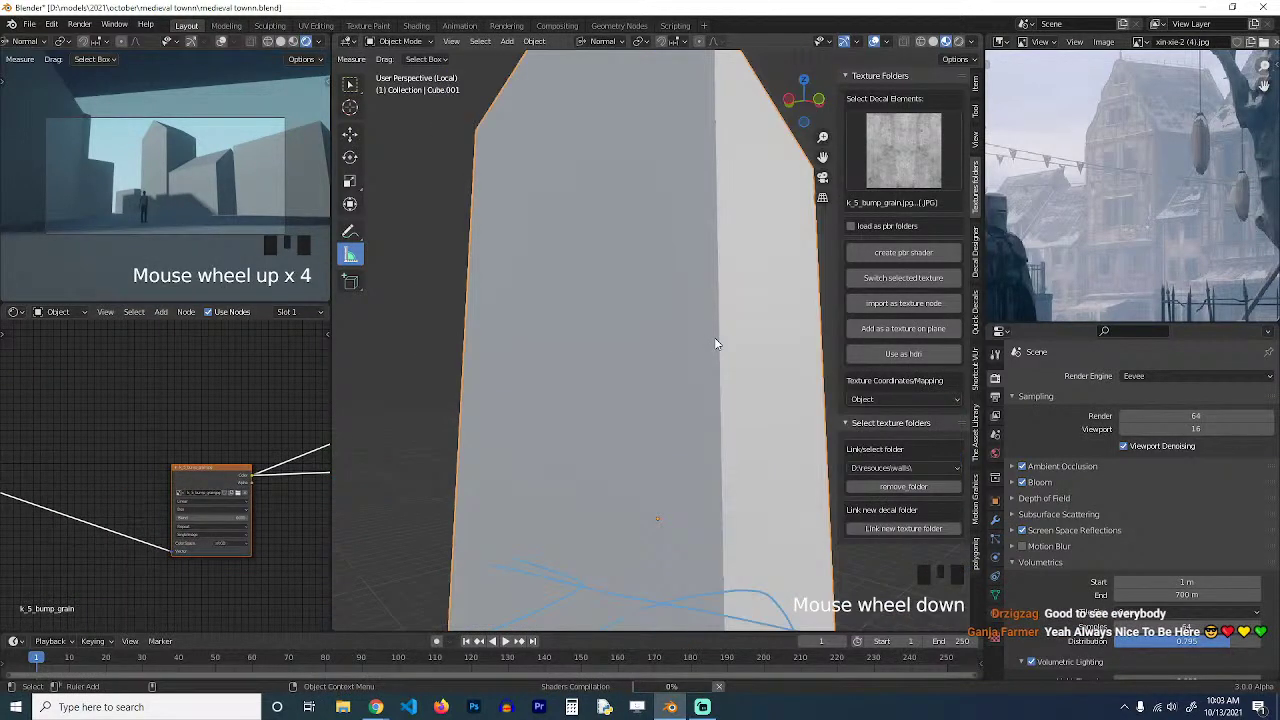
key("ctrl+s")
key("grave")
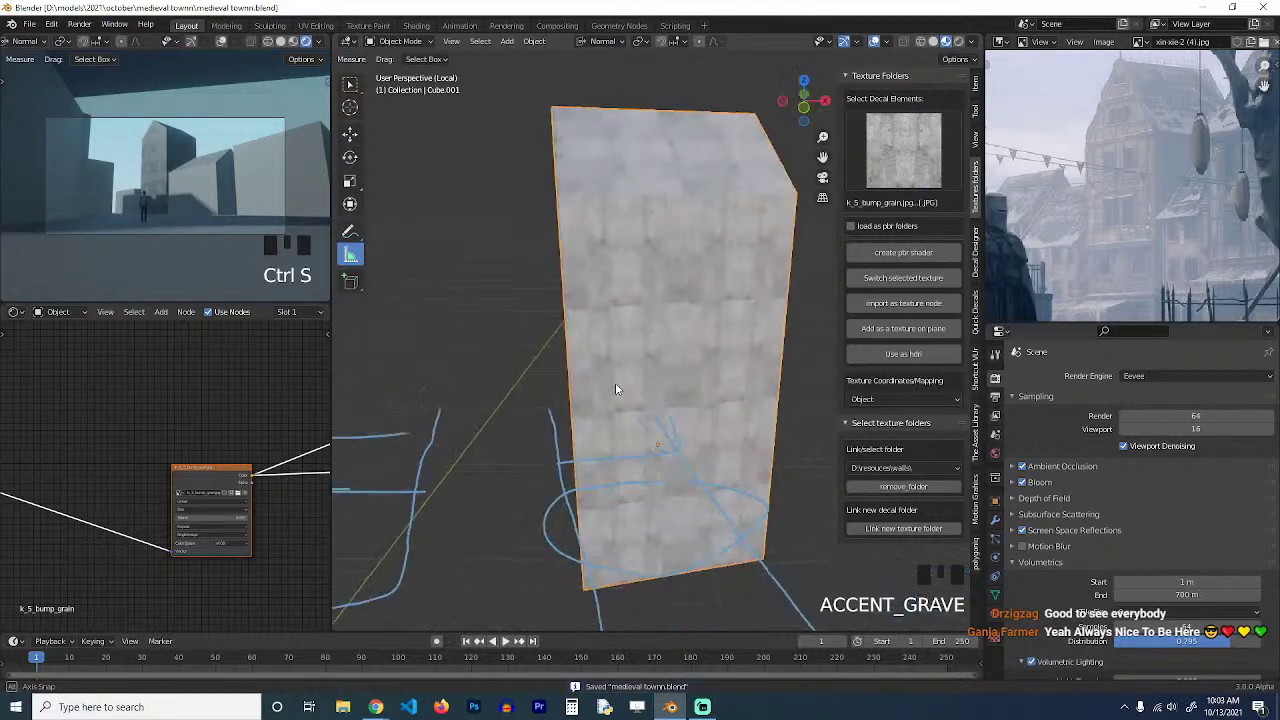
scroll(620, 375, "up", 4)
key("grave")
middle_click_drag(620, 375, 588, 350)
scroll(687, 336, "down", 2)
key("grave")
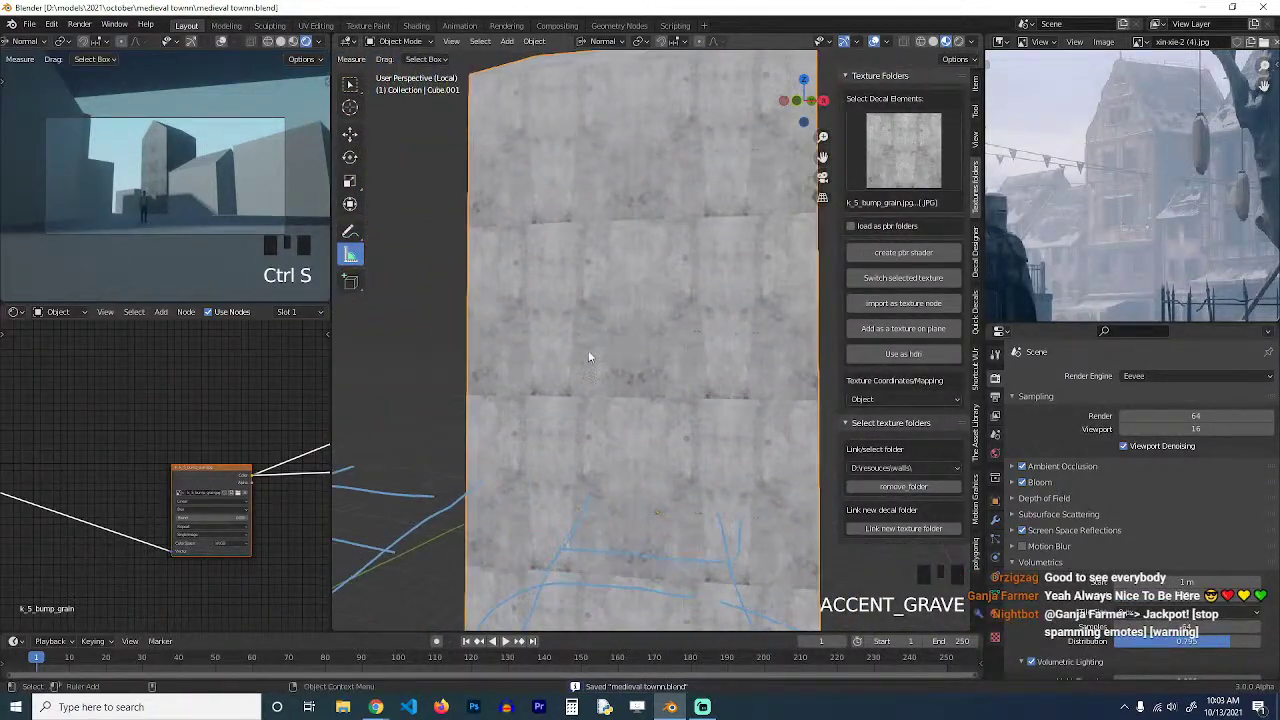
Move the k_5_bump_grain image texture node up in the node graph, clear of the Principled BSDF.
scroll(197, 478, "down", 2)
scroll(197, 480, "down", 1)
middle_click_drag(218, 464, 174, 482)
scroll(174, 482, "up", 1)
left_click(180, 465)
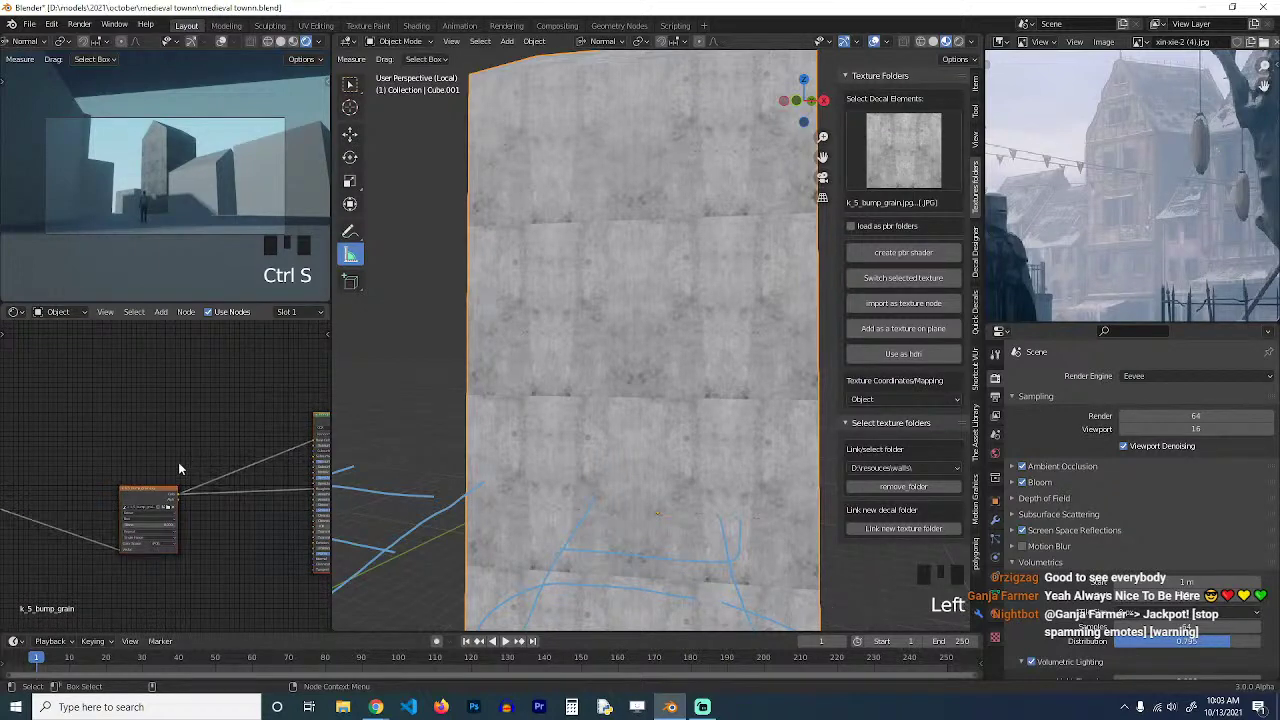
left_click_drag(155, 503, 137, 440)
scroll(166, 459, "up", 3)
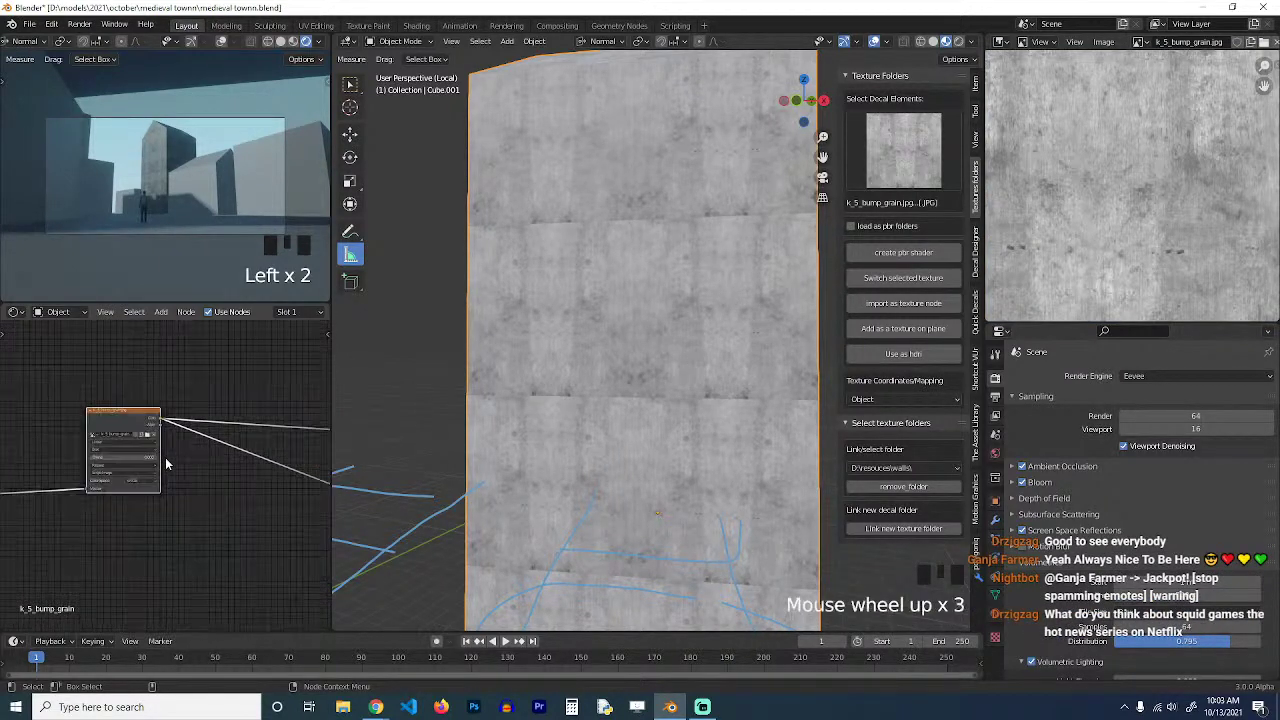
mouse_move(183, 452)
middle_mouse_down()
mouse_move(150, 442)
mouse_move(195, 463)
middle_mouse_up()
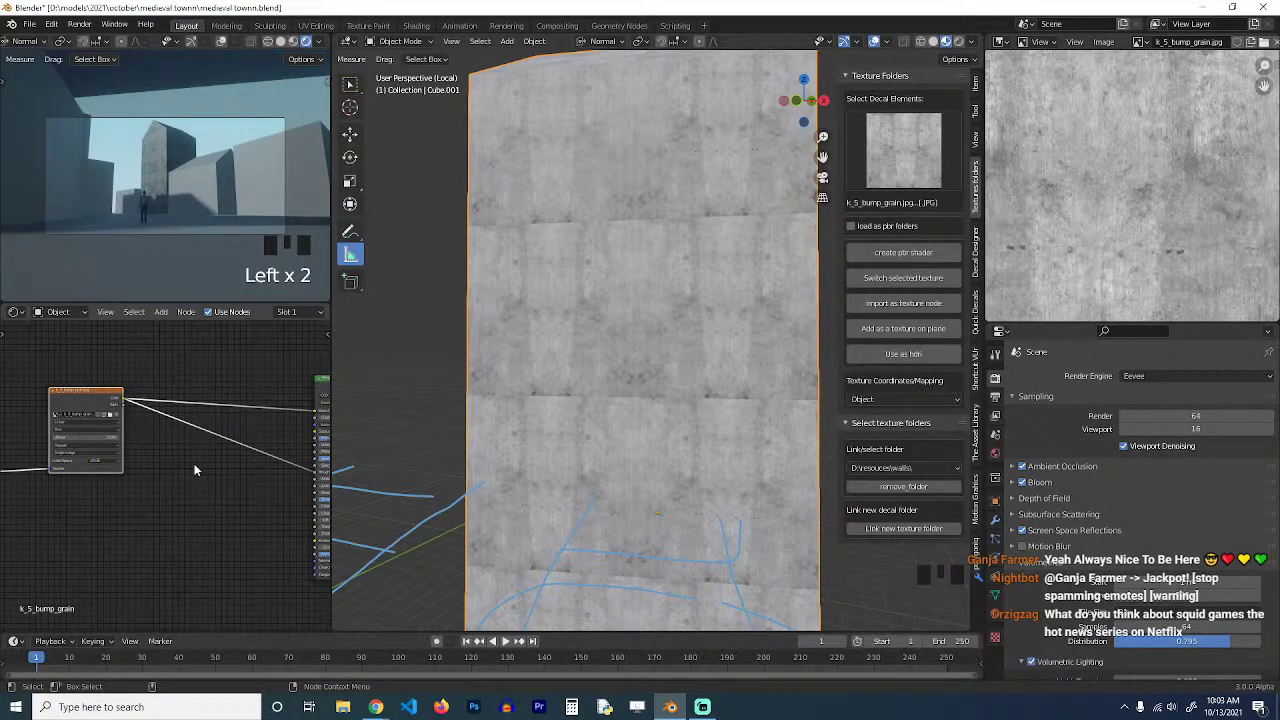
middle_click_drag(212, 450, 185, 446)
scroll(179, 446, "down", 4)
scroll(179, 446, "up", 2)
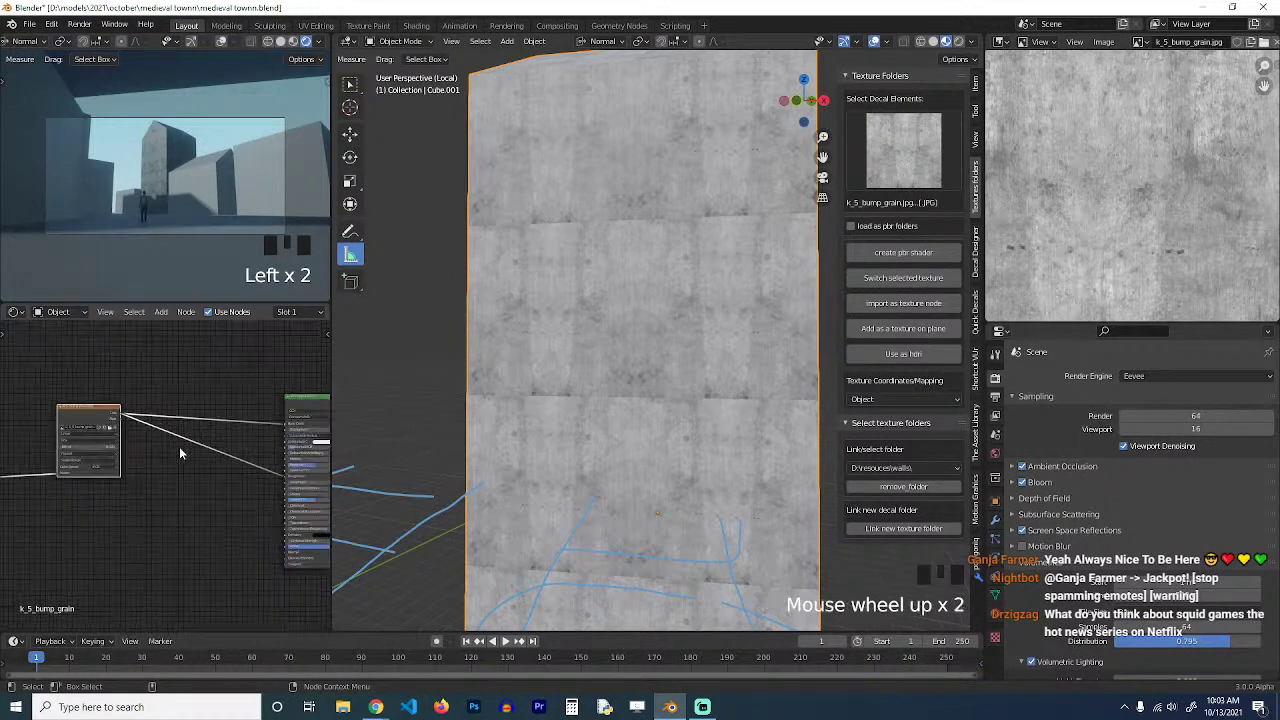
scroll(168, 418, "up", 3)
scroll(571, 343, "down", 4)
scroll(1016, 227, "down", 6)
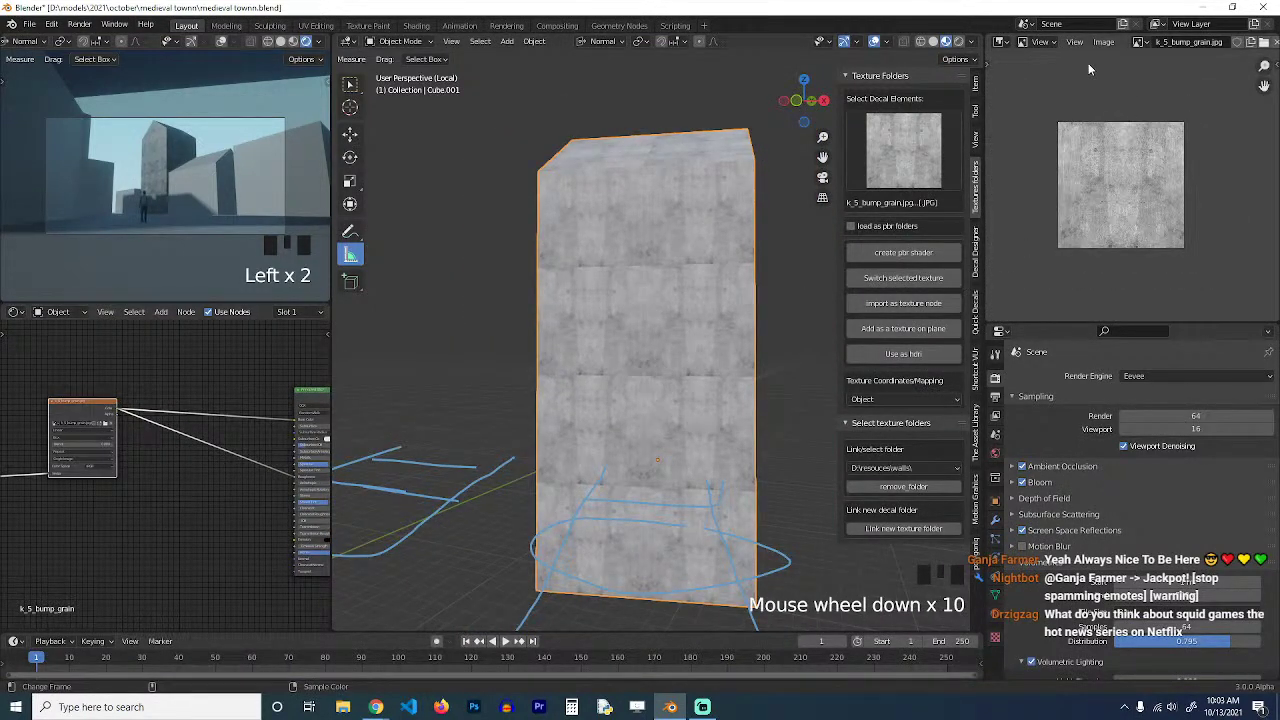
Show the reference image xin xie-2 (4).jpg in the image editor again.
left_click(1000, 42)
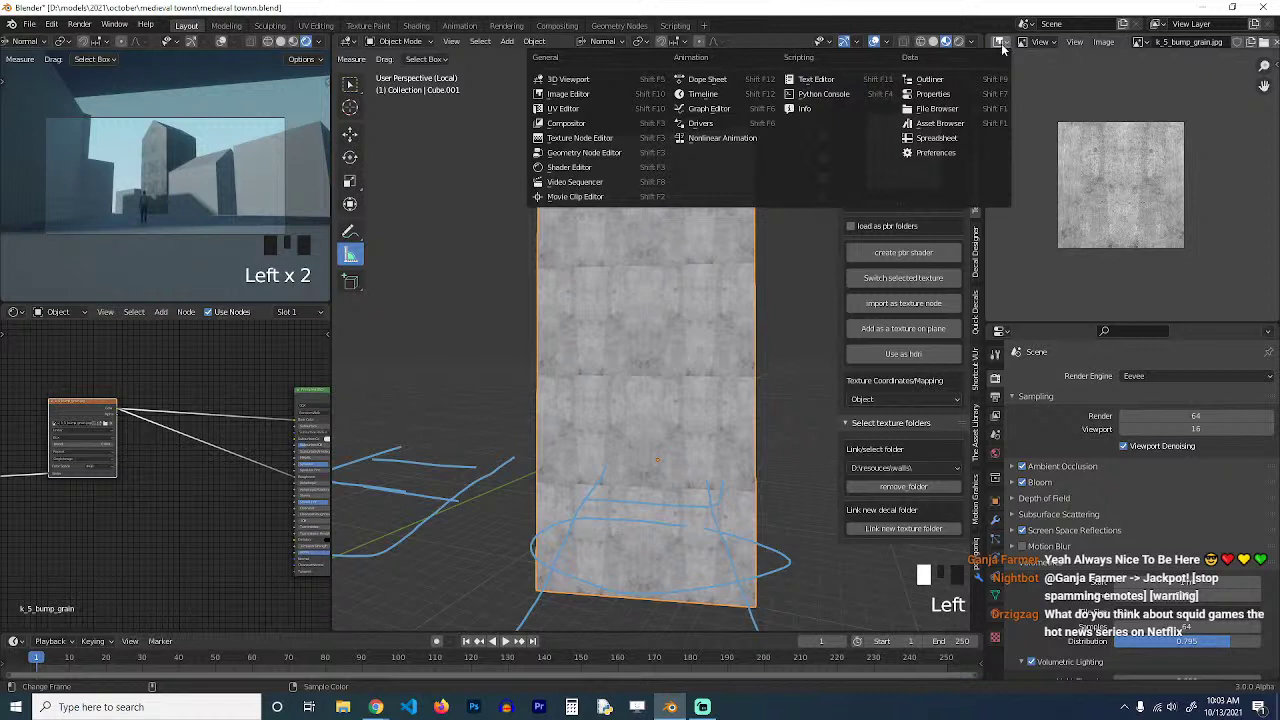
left_click(1140, 42)
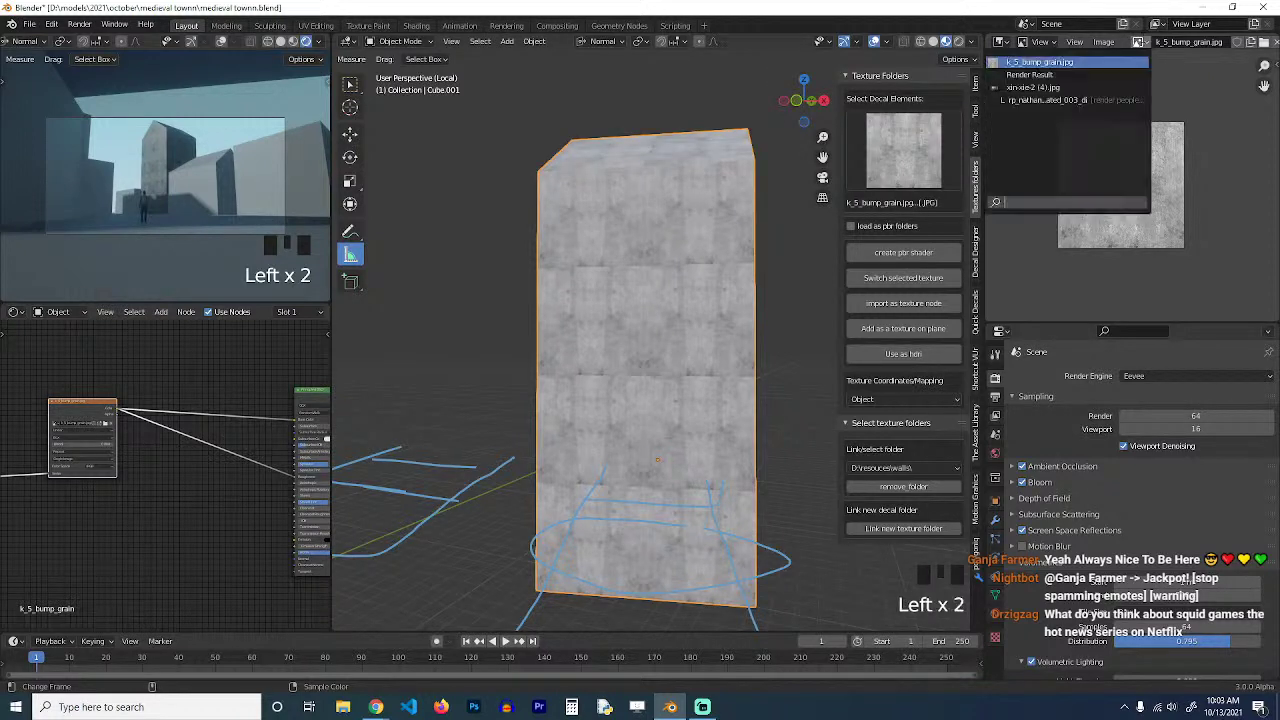
left_click(1058, 100)
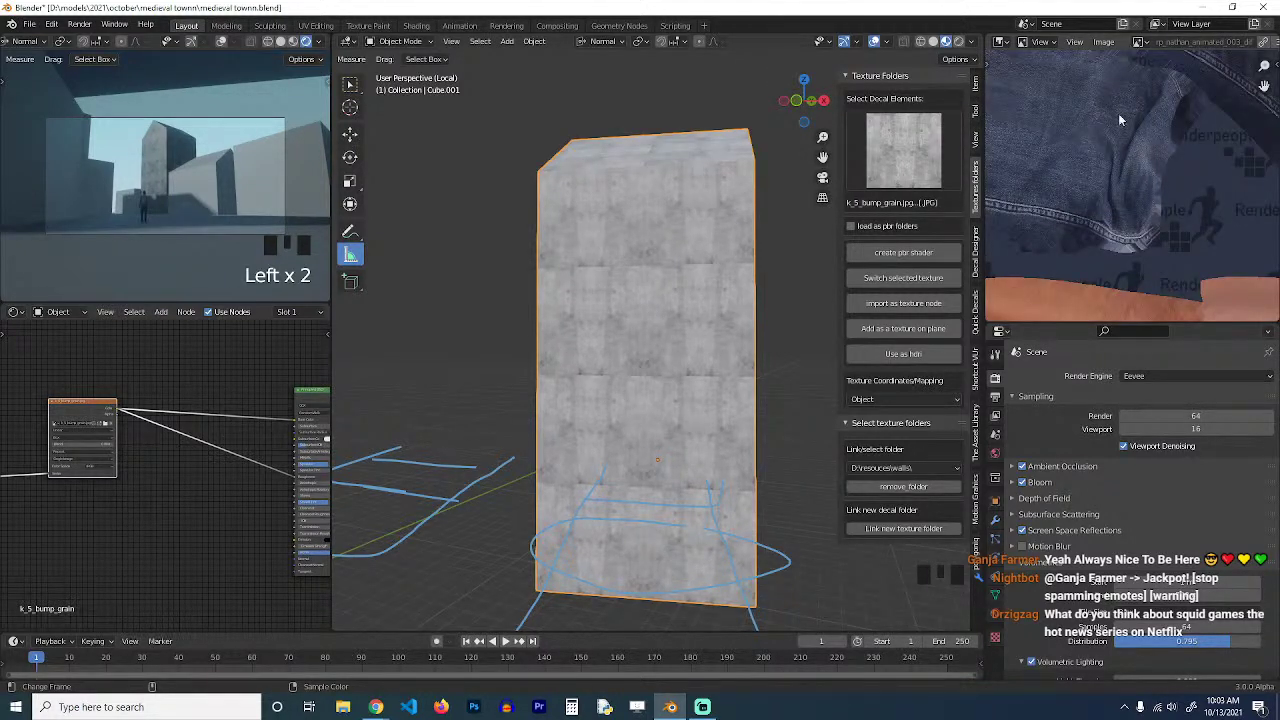
left_click(1145, 44)
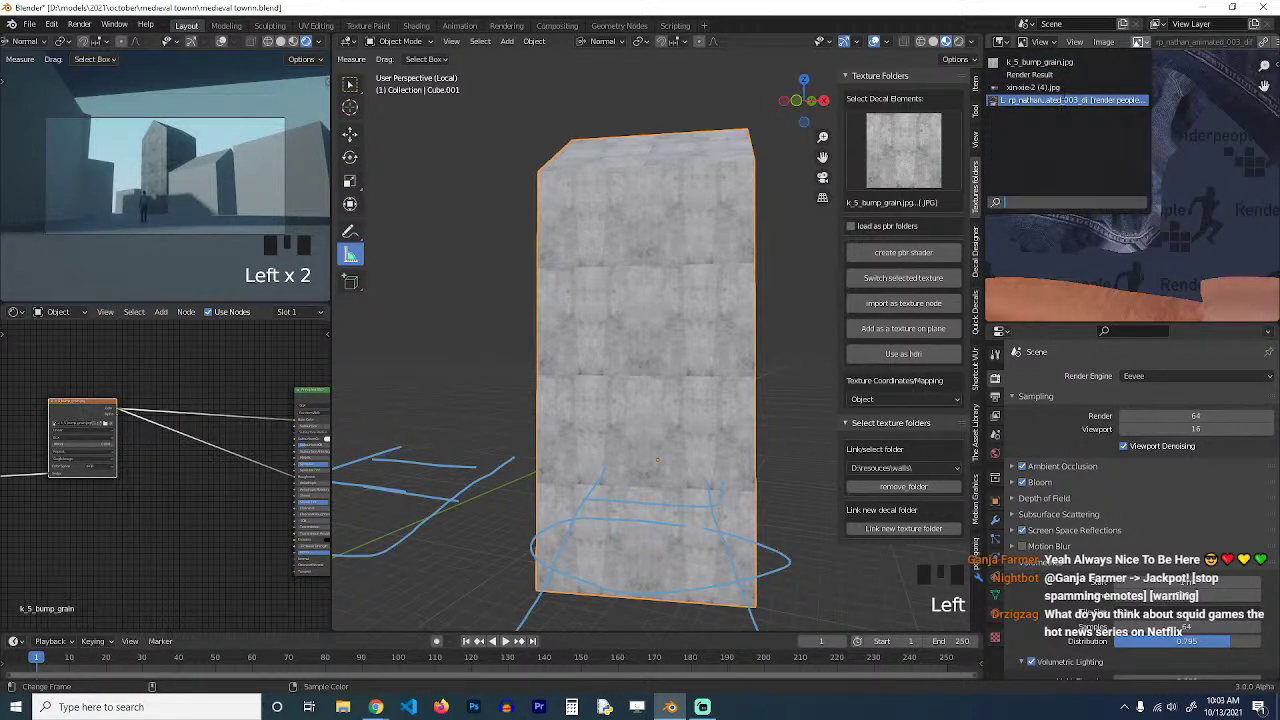
left_click(1068, 87)
scroll(1132, 210, "down", 3)
scroll(1132, 210, "up", 9)
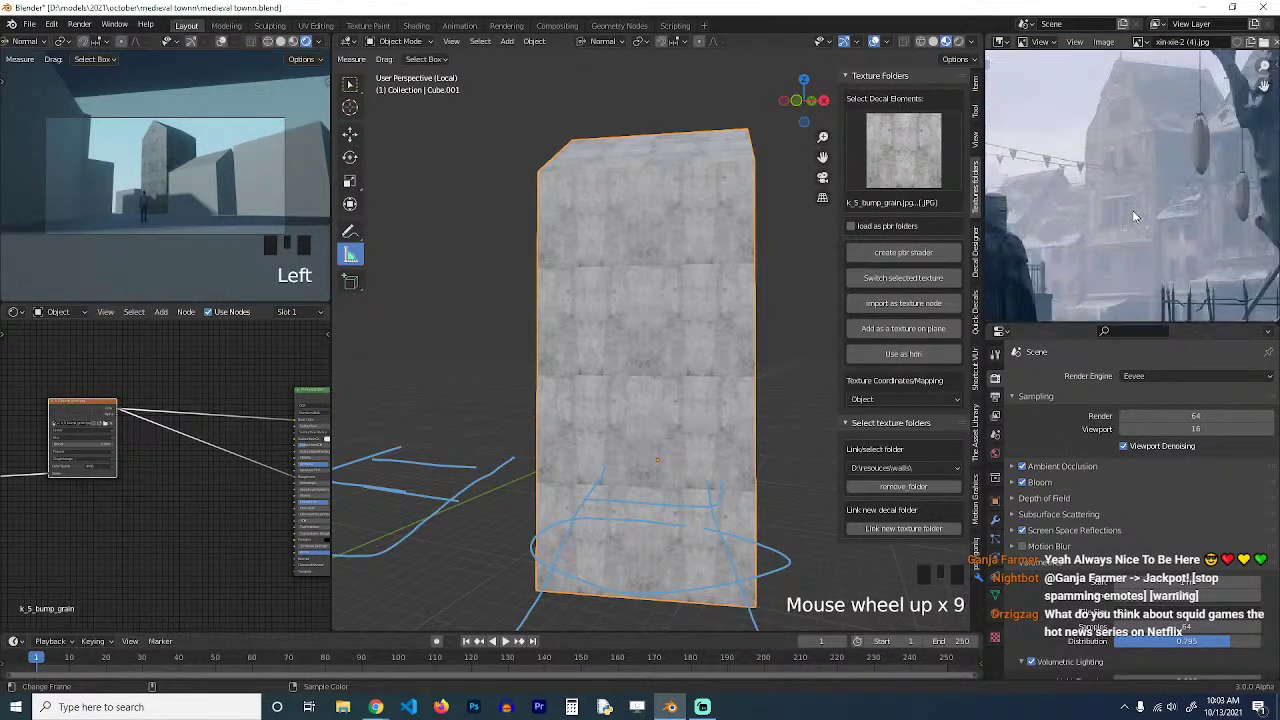
scroll(618, 288, "up", 4)
Insert a Mix colour node on the link between the image texture's colour output and Base Color.
key("grave")
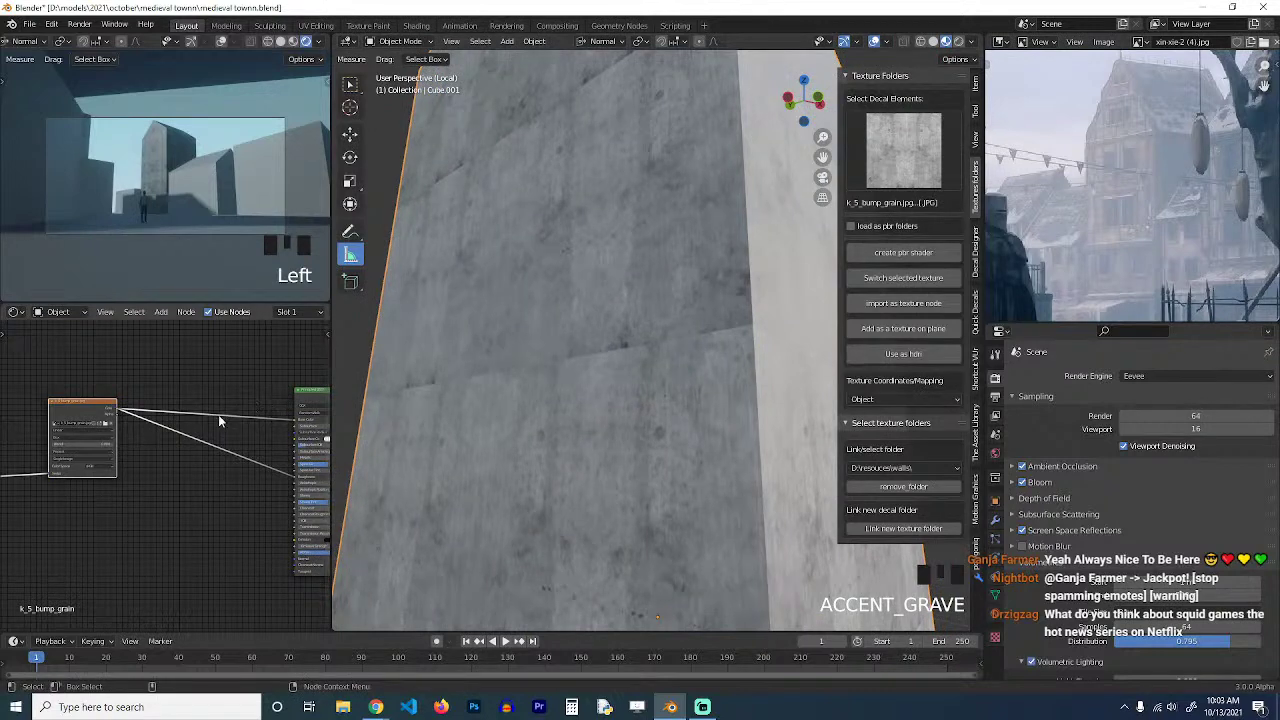
scroll(741, 288, "up", 1)
key("shift+a")
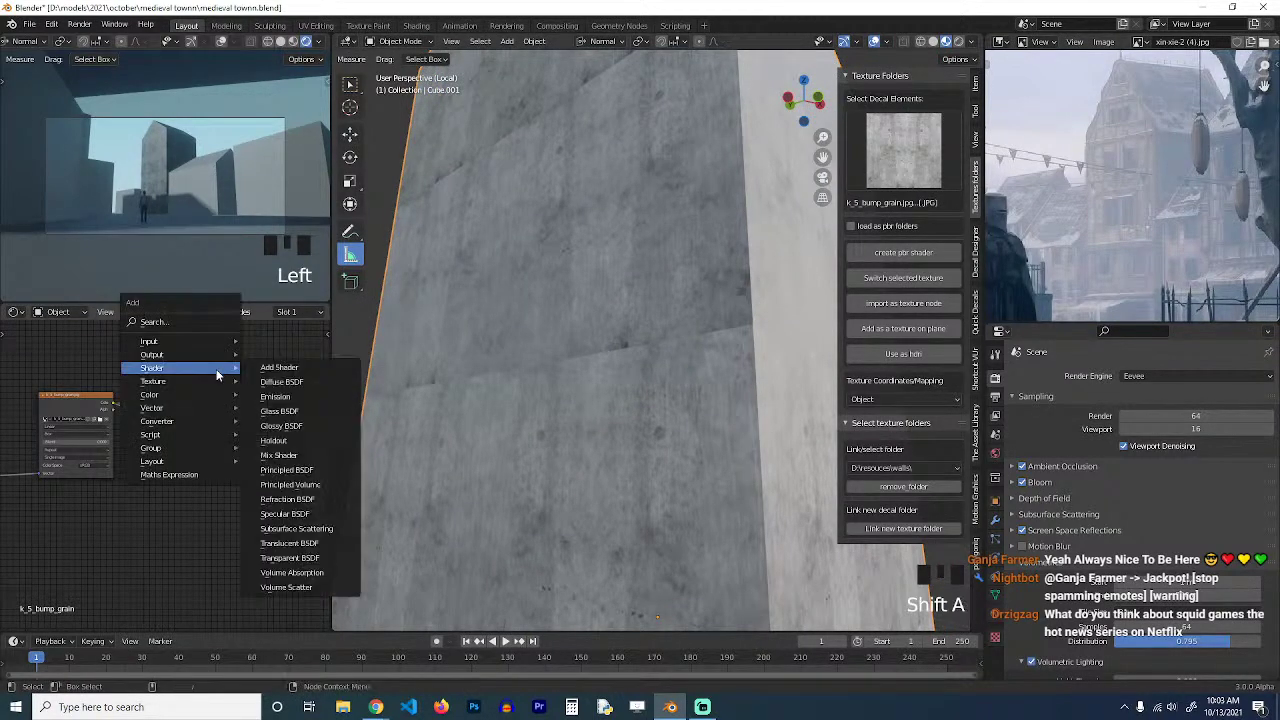
mouse_move(226, 403)
left_click(273, 467)
scroll(257, 381, "up", 5)
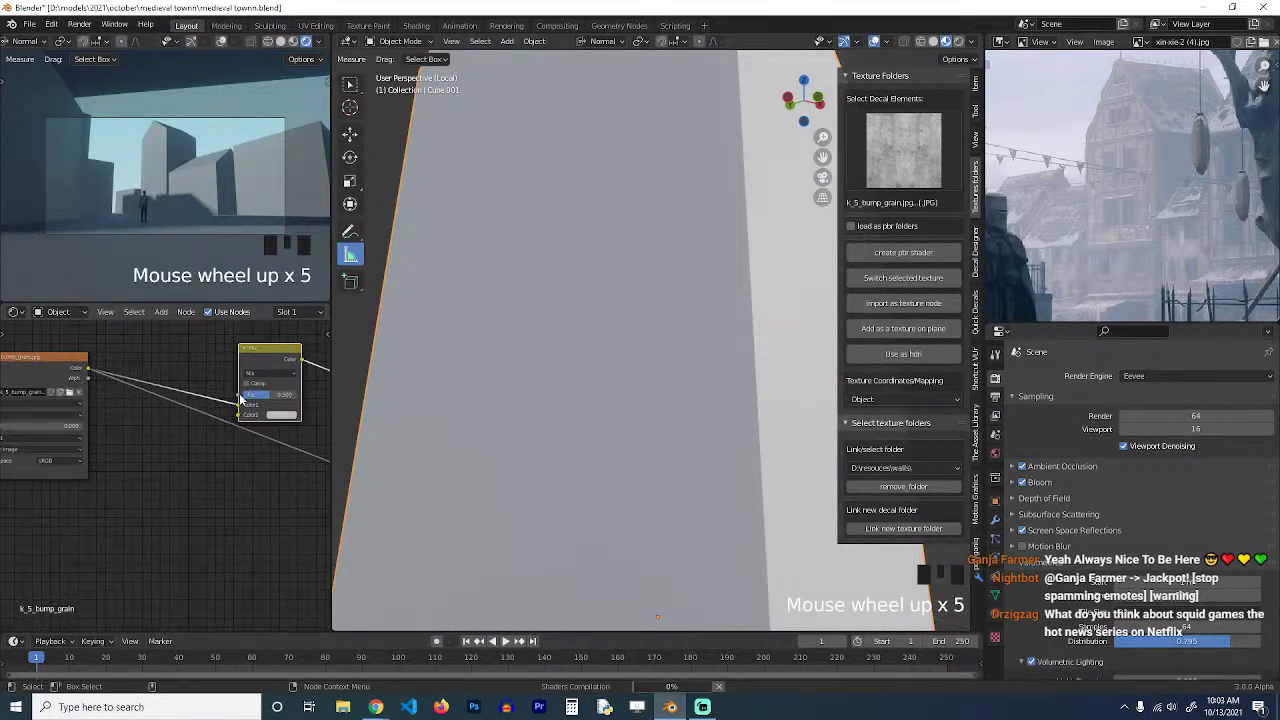
Set the Mix node's blend mode to Color and its second colour to a saturated dark orange-yellow.
left_click(257, 381)
left_click(257, 376)
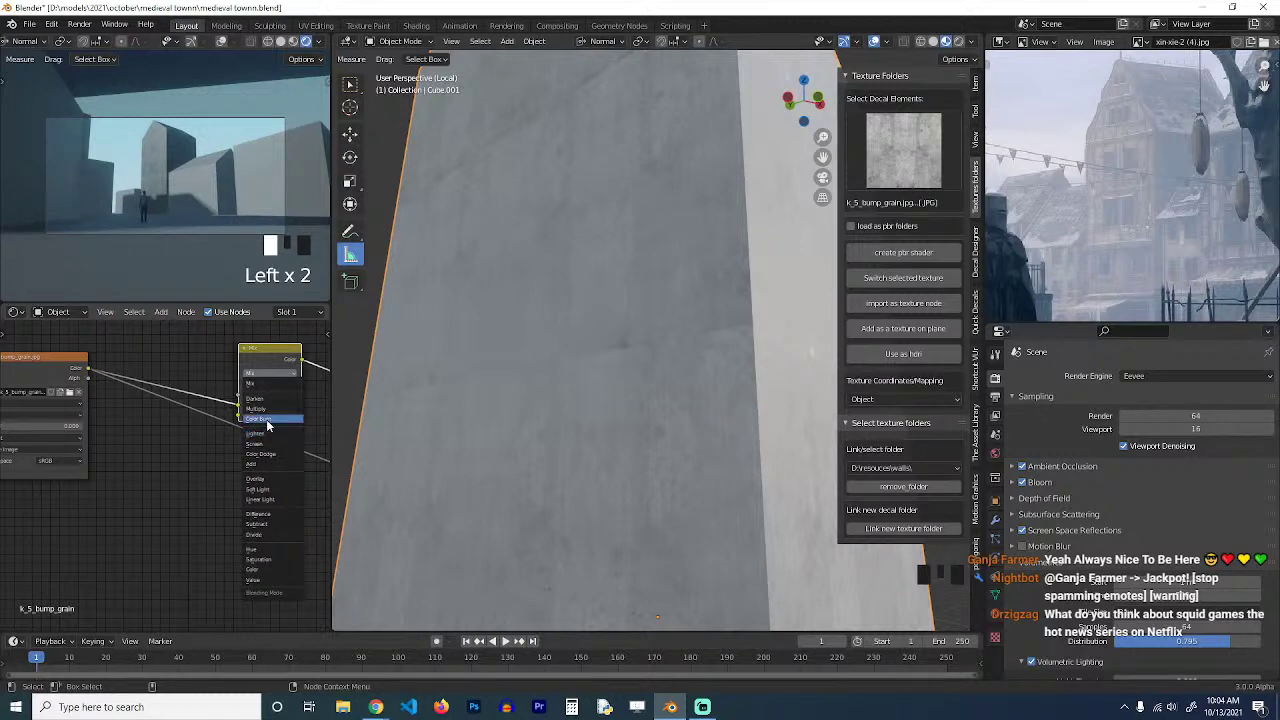
left_click(265, 571)
middle_click_drag(267, 398, 192, 477)
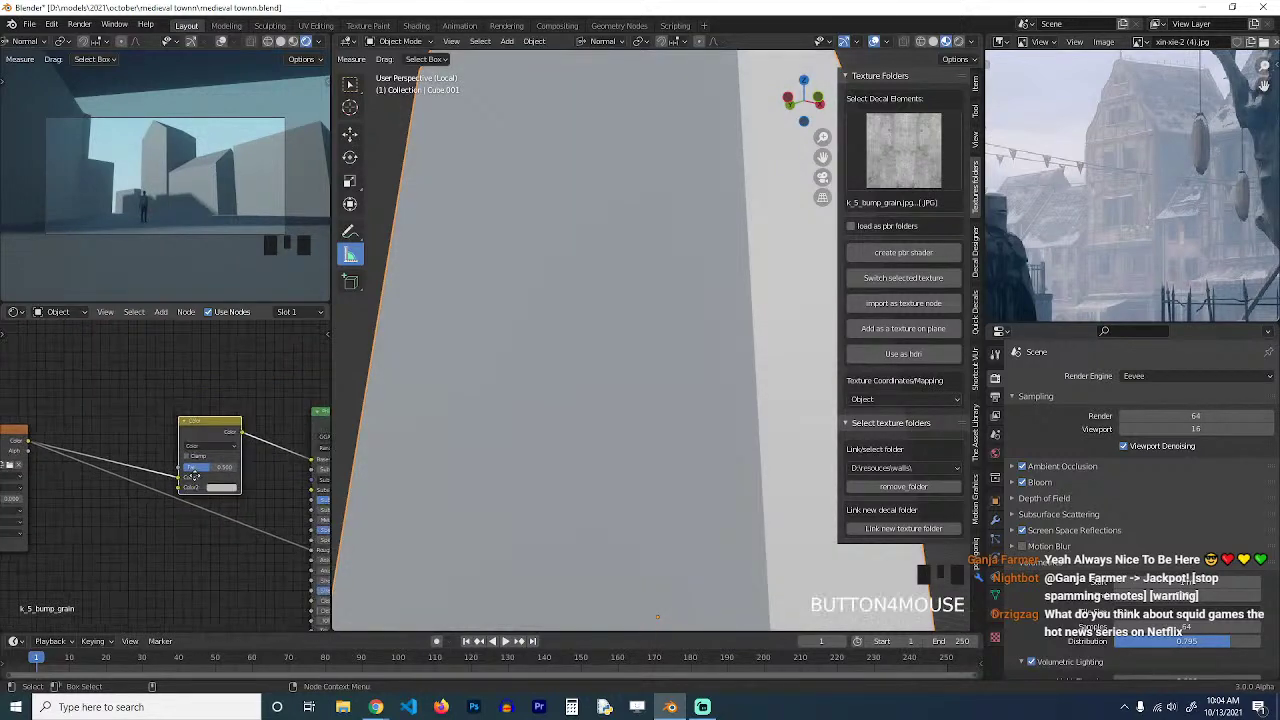
left_click(220, 492)
left_click_drag(246, 391, 224, 406)
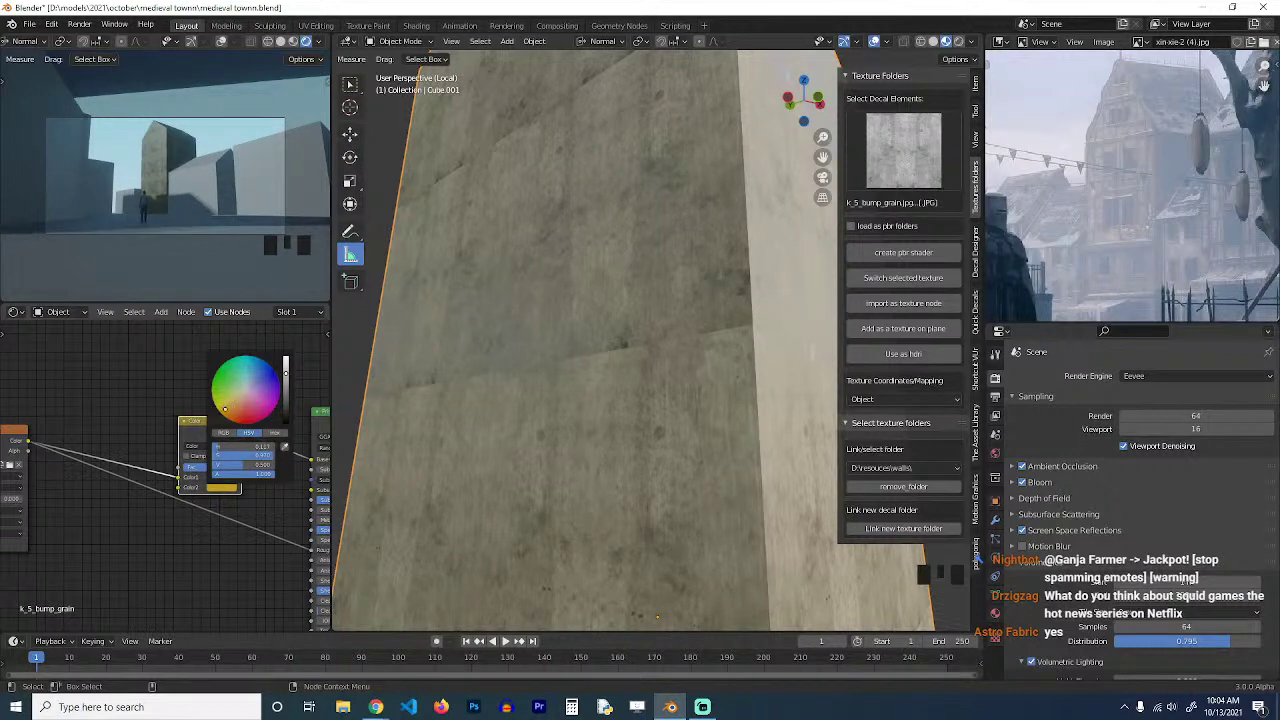
left_click_drag(226, 411, 218, 409)
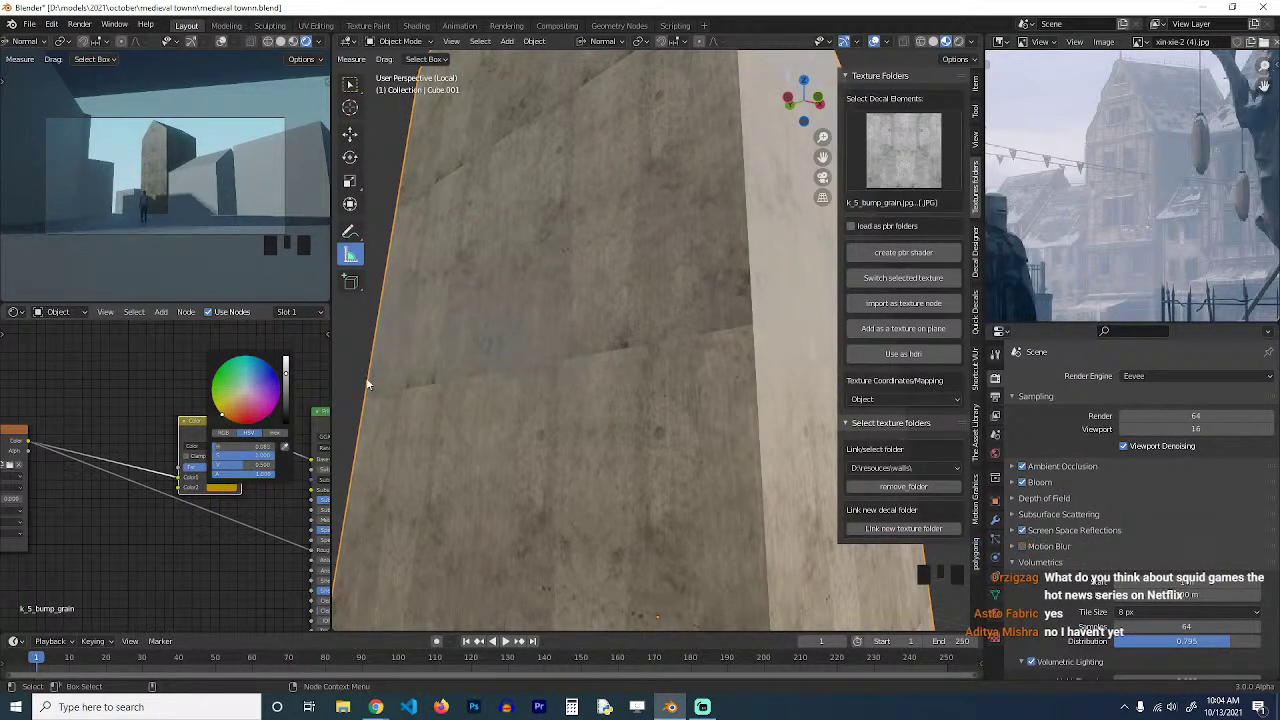
Inspect the tinted concrete walls up close from several angles and save the file.
scroll(500, 368, "down", 2)
key("grave")
middle_click_drag(548, 357, 511, 324)
scroll(511, 329, "up", 3)
middle_click_drag(594, 331, 618, 321)
scroll(628, 368, "down", 4)
key("grave")
scroll(646, 406, "up", 3)
key("ctrl+s")
key("ctrl+s")
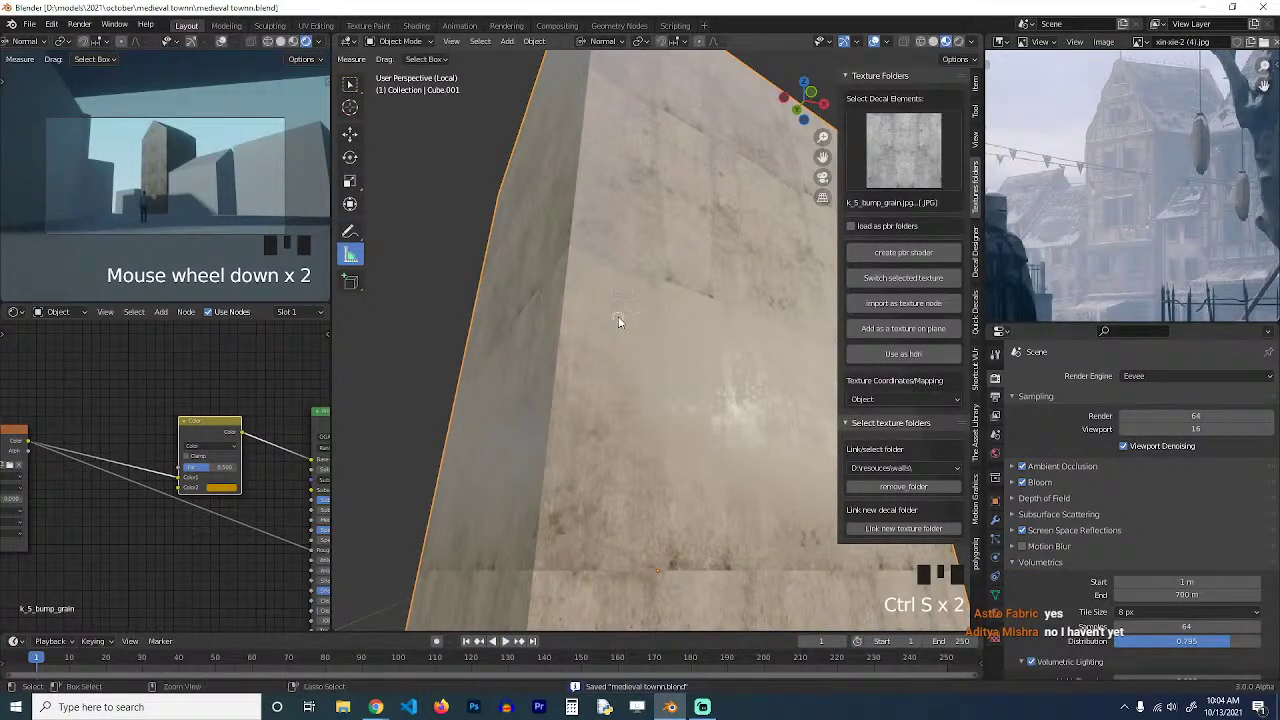
key("ctrl+s")
key("grave")
mouse_move(622, 320)
middle_mouse_down()
mouse_move(655, 366)
mouse_move(642, 332)
mouse_move(574, 300)
mouse_move(628, 342)
mouse_move(617, 339)
mouse_move(628, 325)
middle_mouse_up()
scroll(655, 365, "up", 2)
key("ctrl+s")
Examine the texture tiling over the whole building and compare it with the house in the reference image.
scroll(596, 324, "down", 7)
key("grave")
scroll(628, 339, "up", 4)
scroll(628, 339, "down", 4)
key("grave")
key("grave")
key("grave")
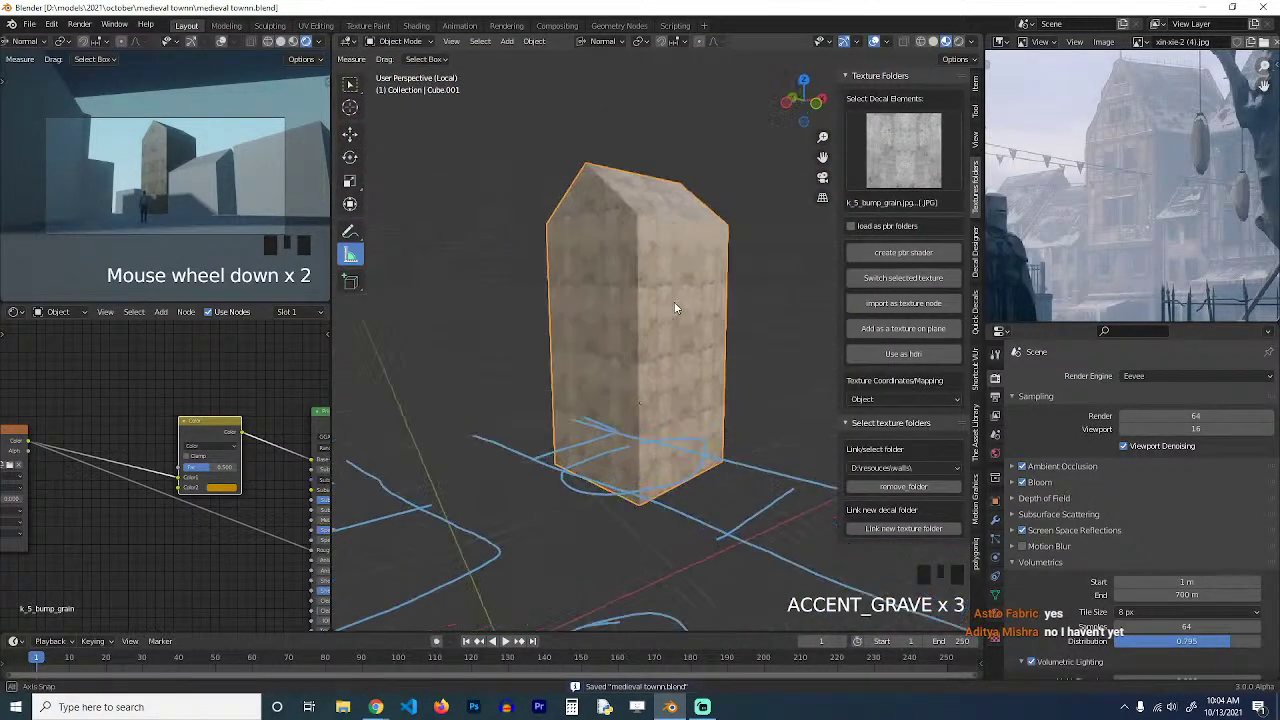
scroll(628, 330, "up", 3)
left_click(995, 519)
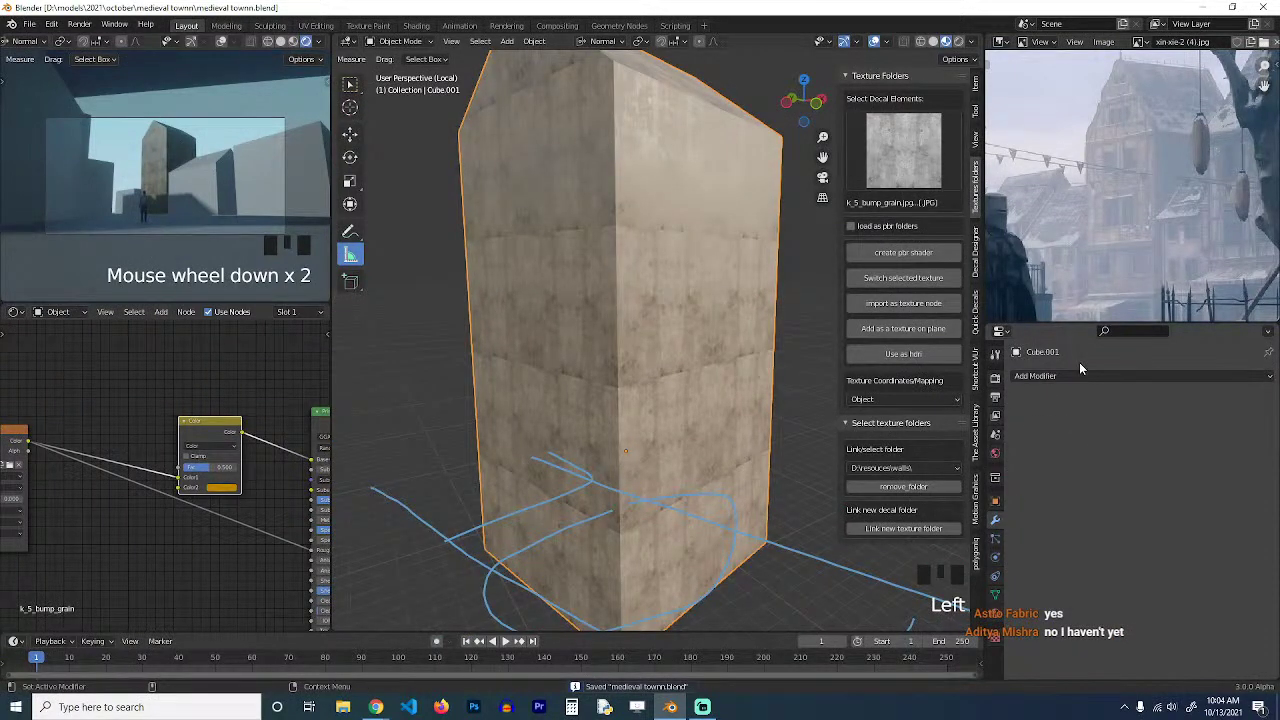
key("grave")
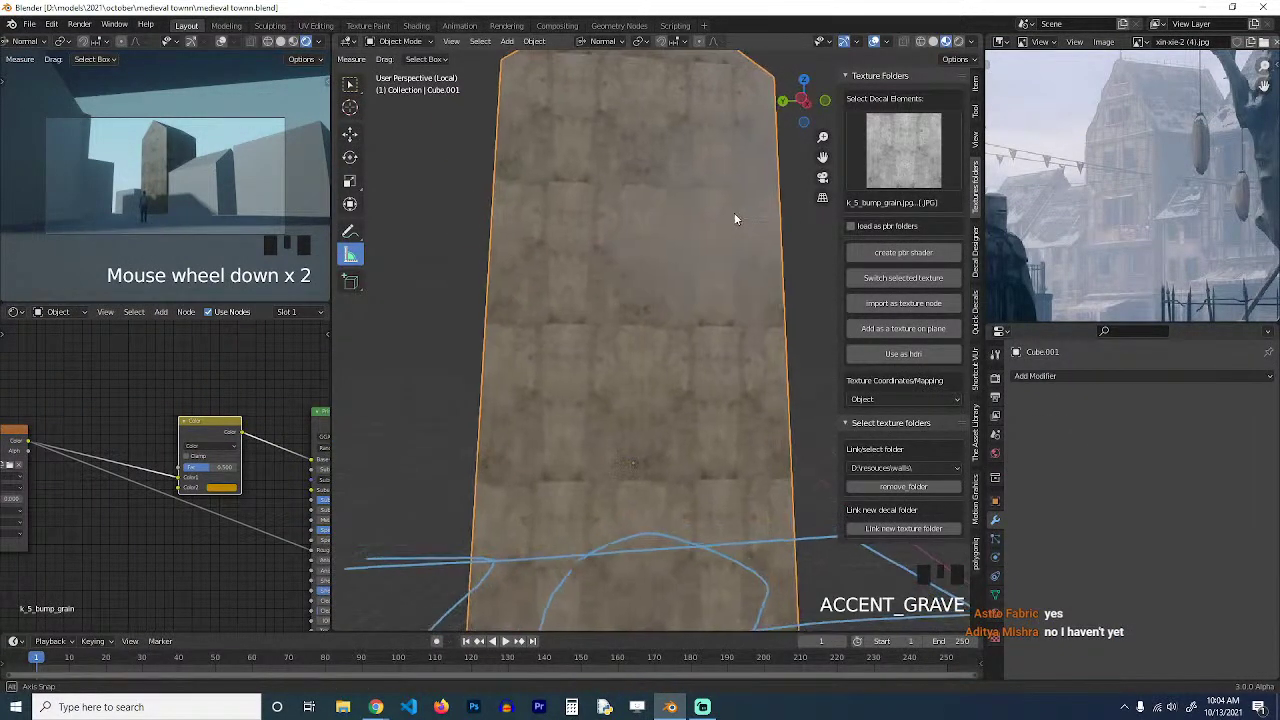
scroll(722, 288, "down", 1)
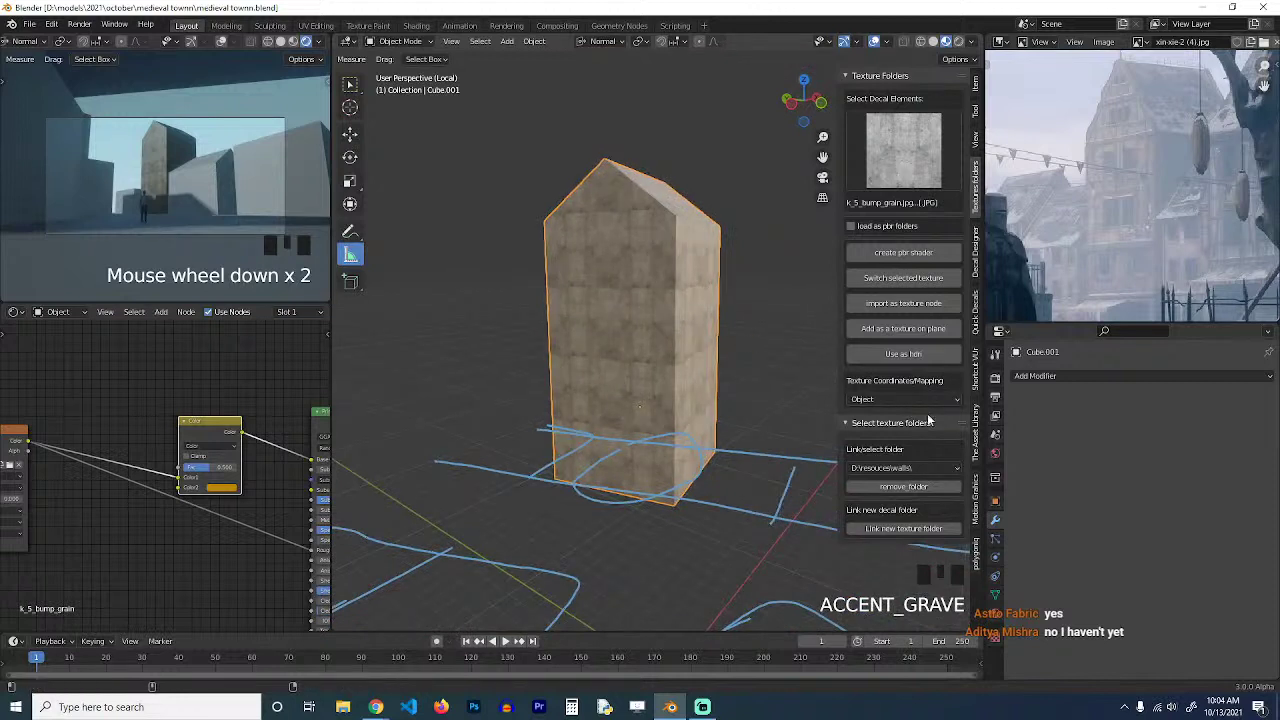
middle_click_drag(712, 391, 716, 374, "shift")
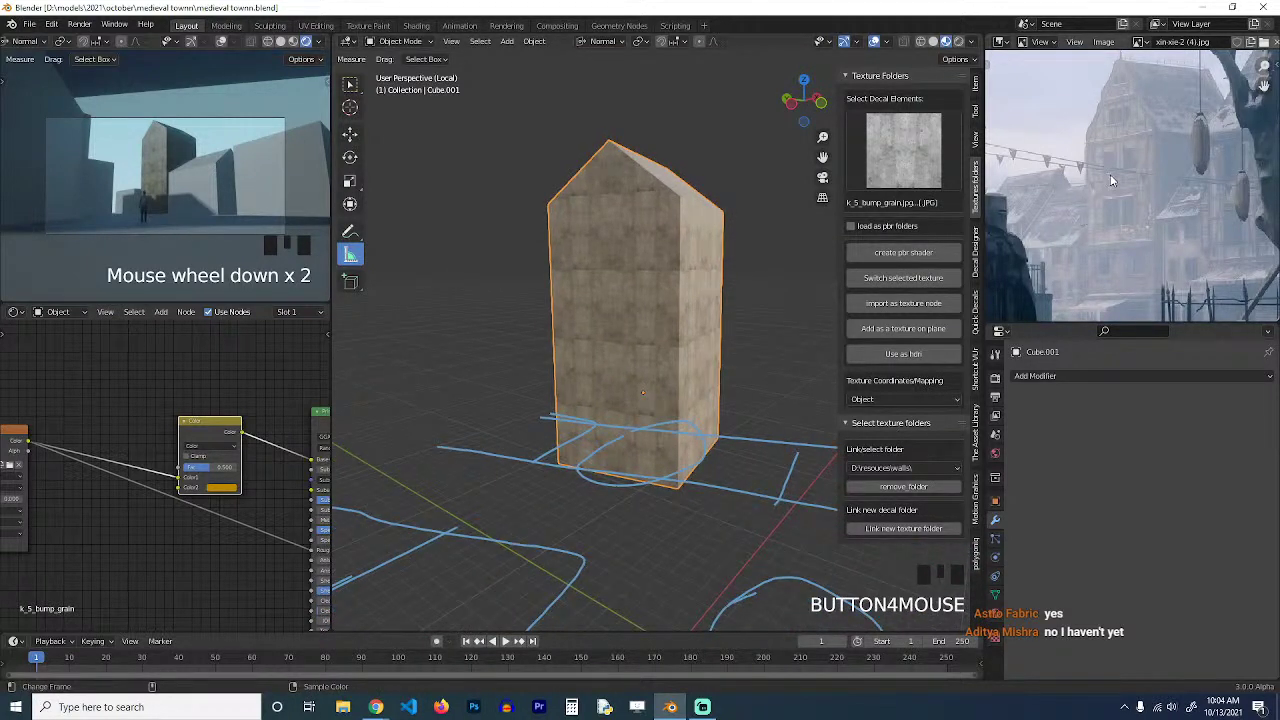
scroll(1112, 180, "up", 3)
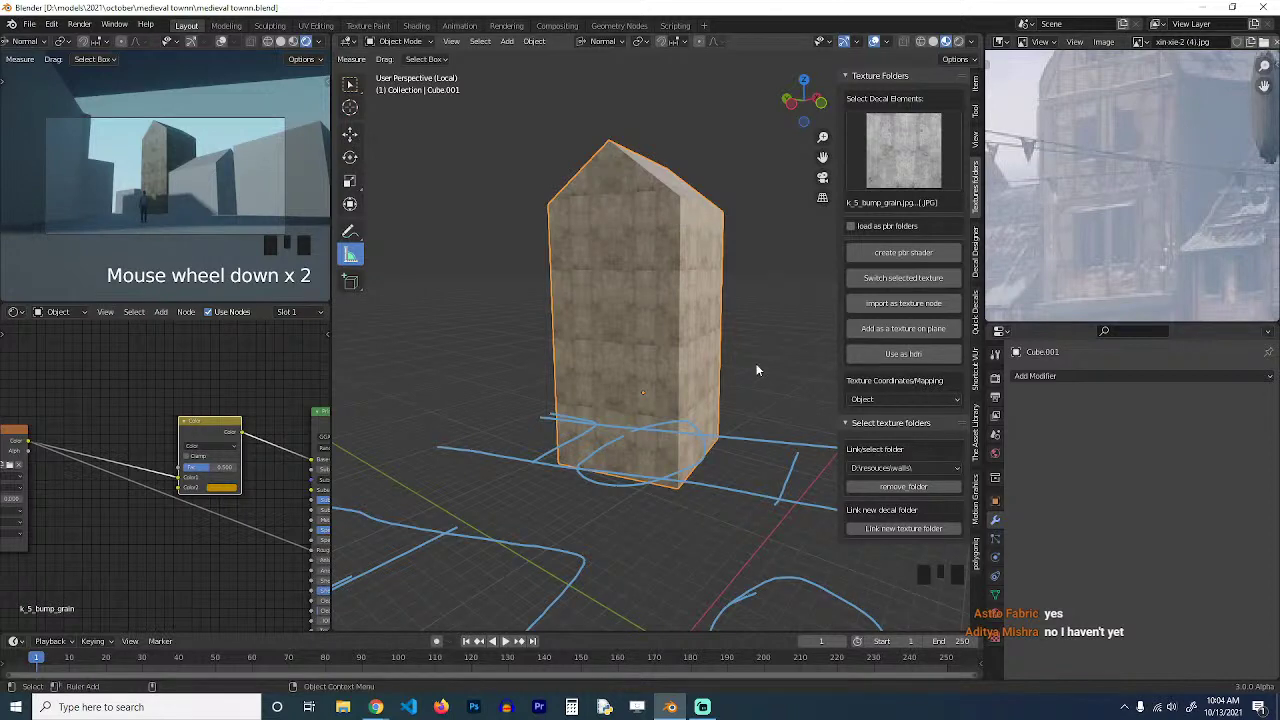
Add a cube at the building's front bottom corner, using the 3D cursor placed there, and scale it down.
scroll(757, 366, "up", 3)
key("grave")
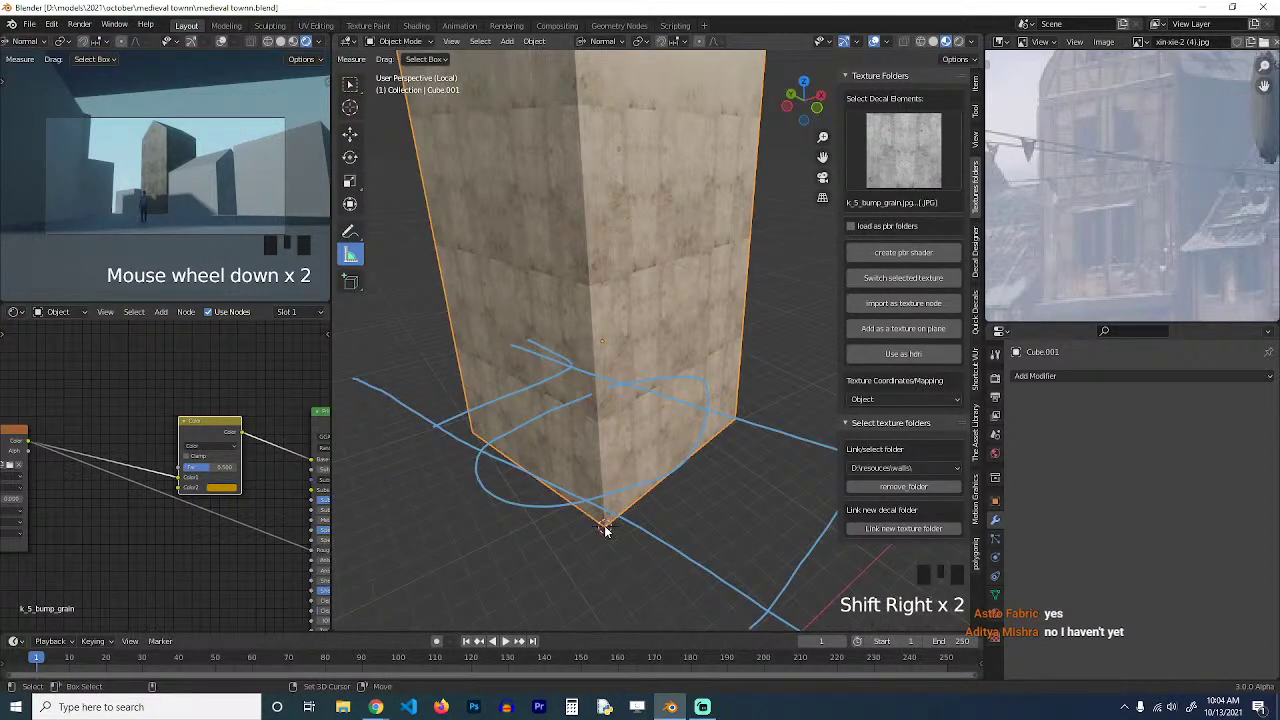
key("shift+a")
mouse_move(572, 421)
left_click(650, 434)
key("s")
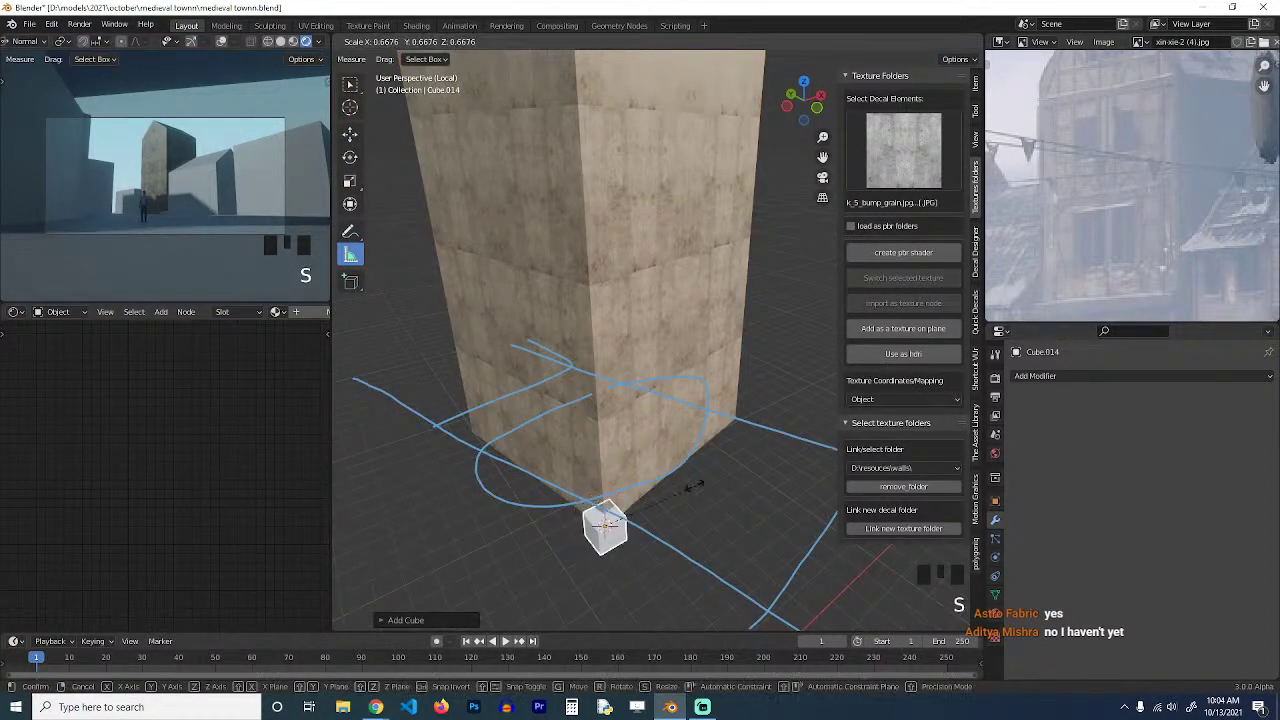
left_click(653, 501)
Rotate the small cube in top view to line up with the building's walls, and enter Edit Mode on it.
key("Tab")
key("Tab")
key("KP_7")
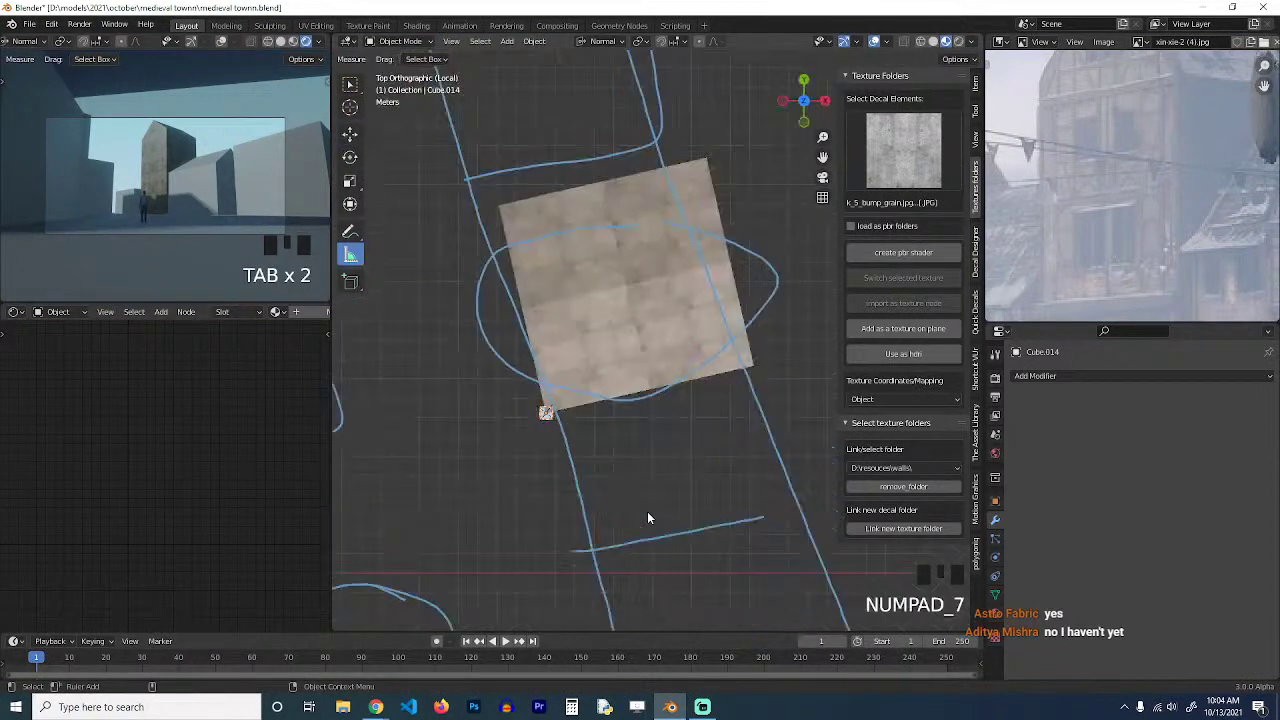
scroll(648, 518, "up", 5)
key("KP_Decimal")
scroll(651, 514, "down", 10)
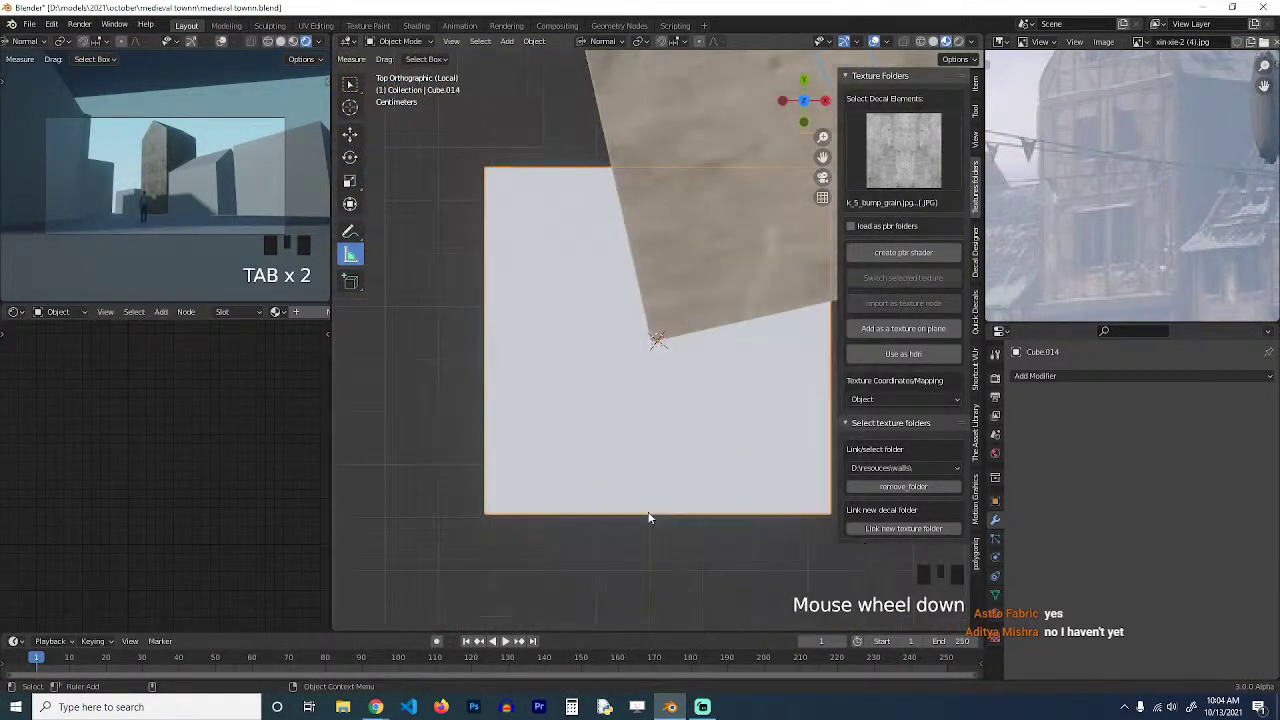
scroll(692, 376, "up", 3)
key("r")
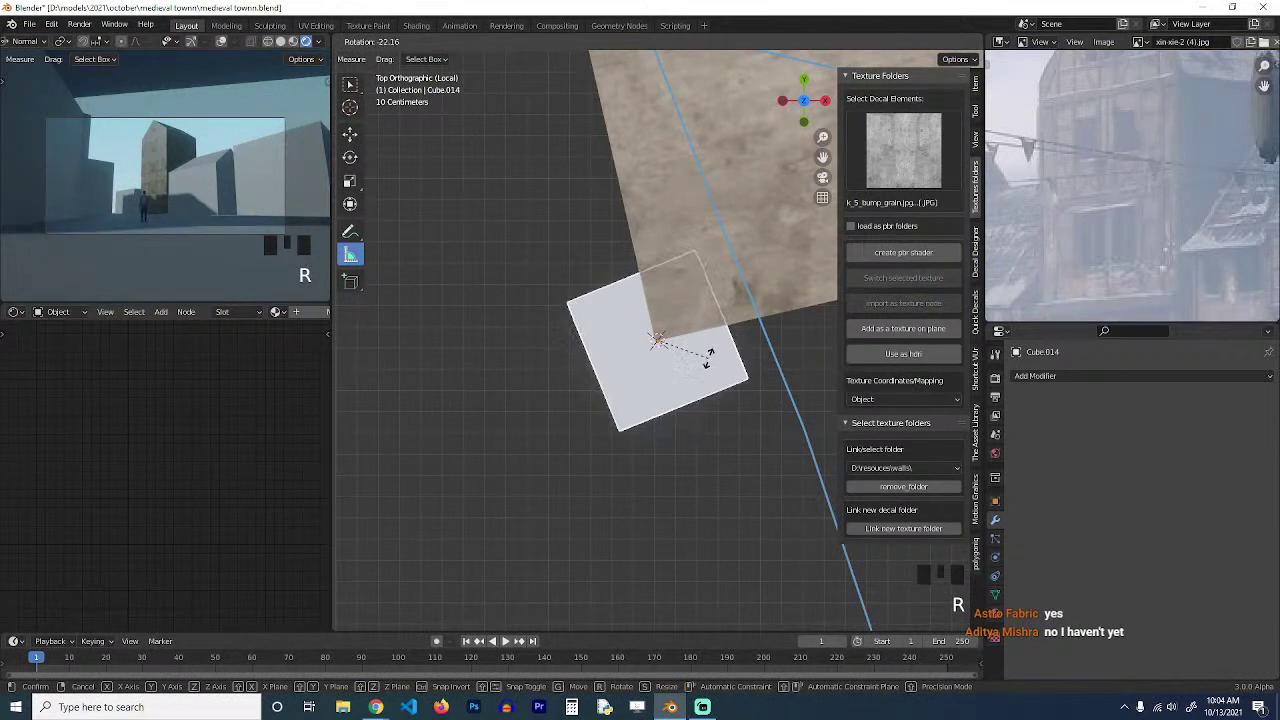
left_click(705, 376)
key("Tab")
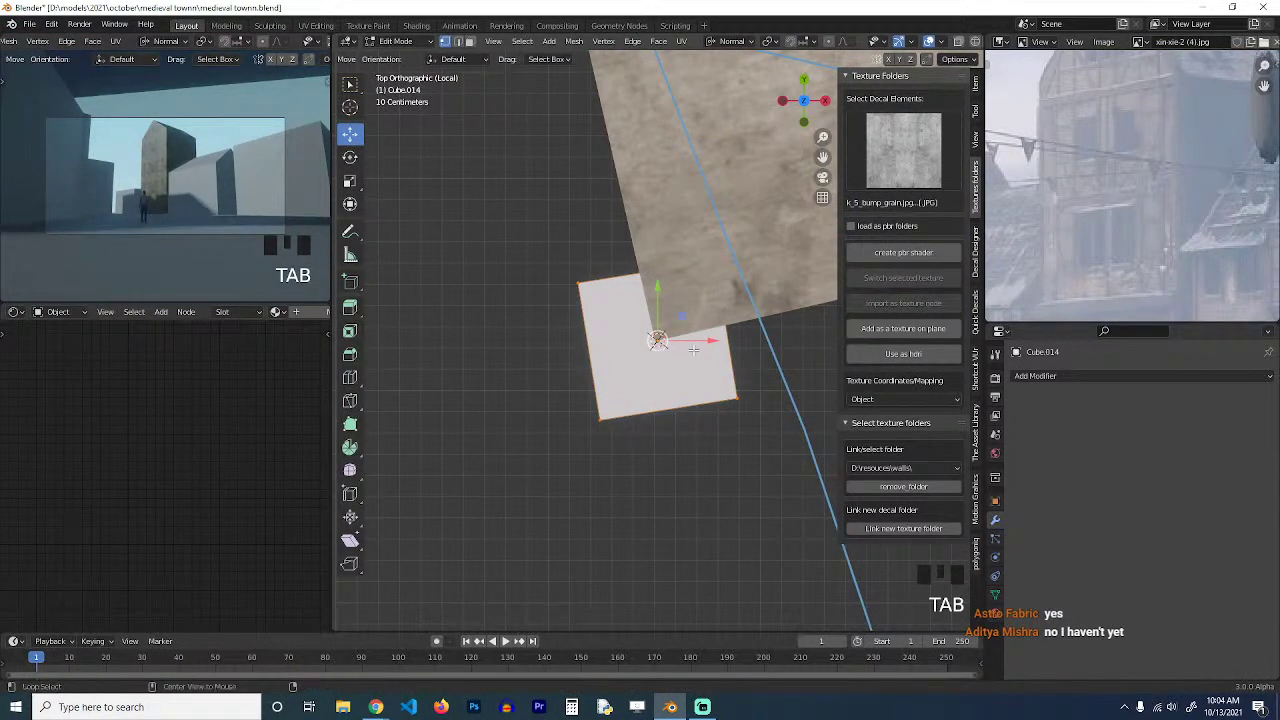
Delete the vertices on one side of the cube so only its face farthest from the building remains.
left_click_drag(610, 127, 843, 445)
key("x")
left_click(739, 297)
key("Tab")
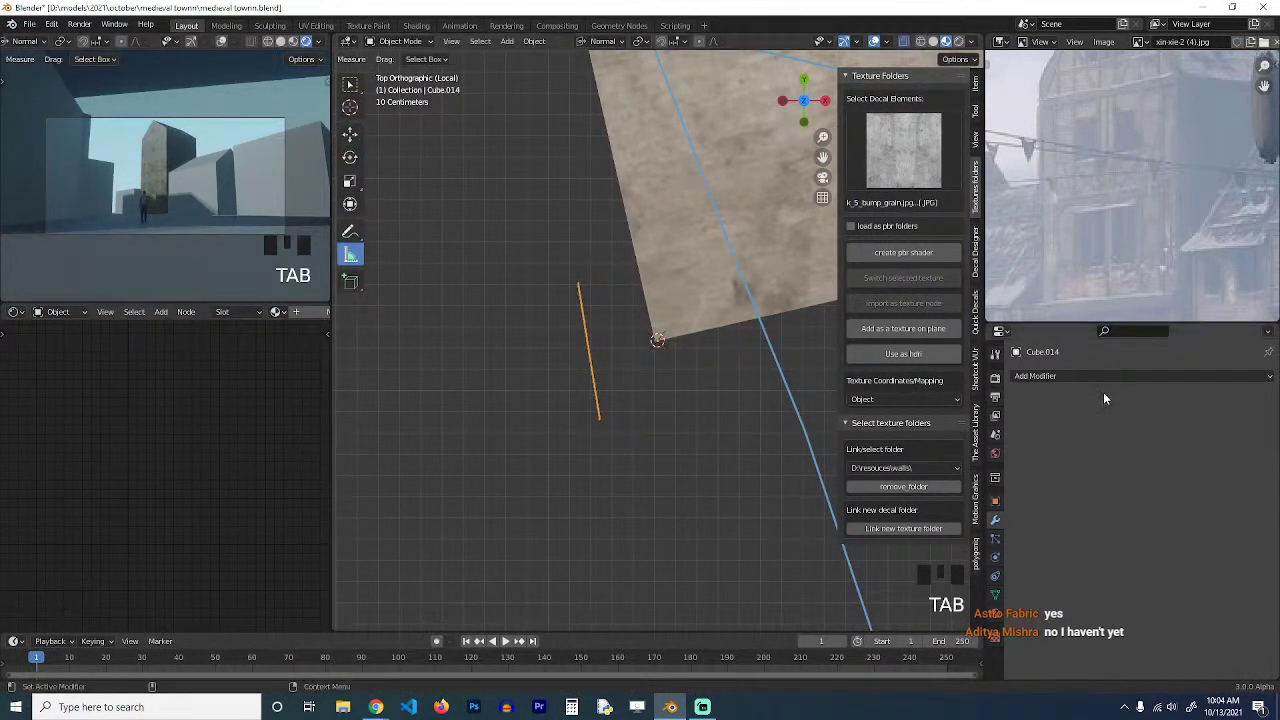
Add a Solidify modifier to the remaining face and set its thickness to 0.61 m.
left_click(1121, 376)
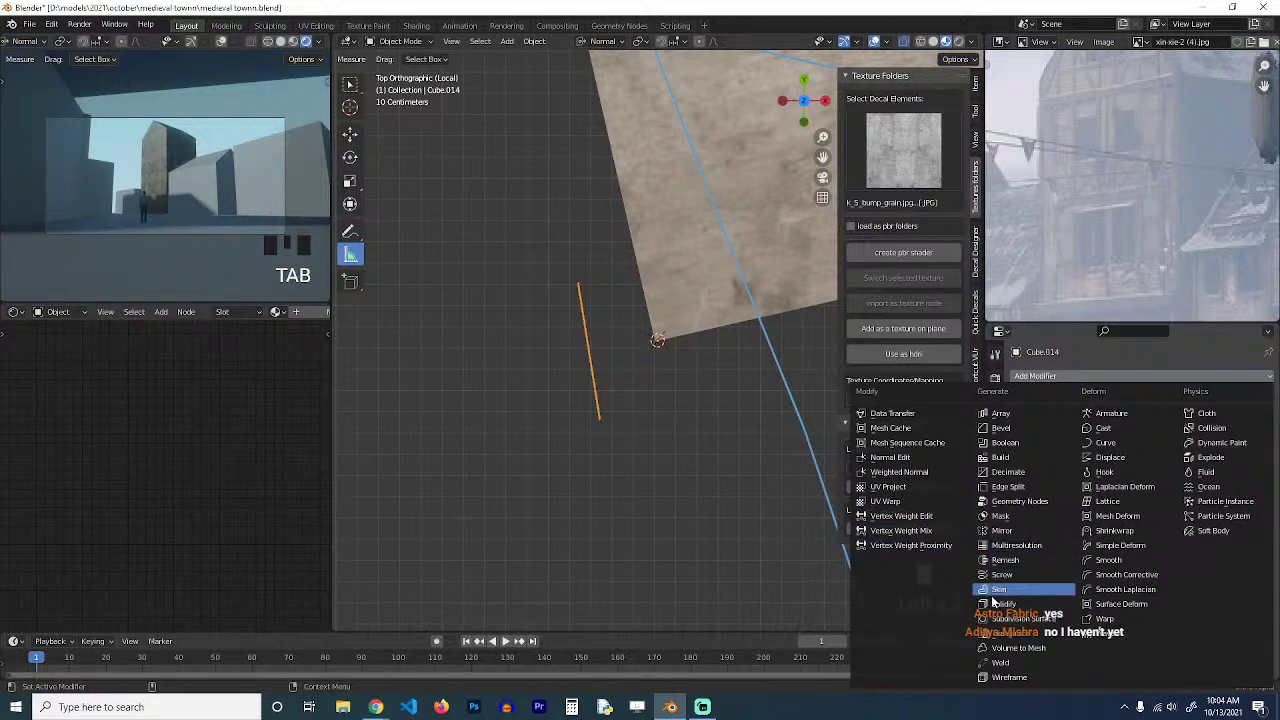
left_click(1003, 604)
left_click_drag(1185, 435, 1215, 435)
Shorten the solidified panel by moving the vertices at its front end inward.
key("Tab")
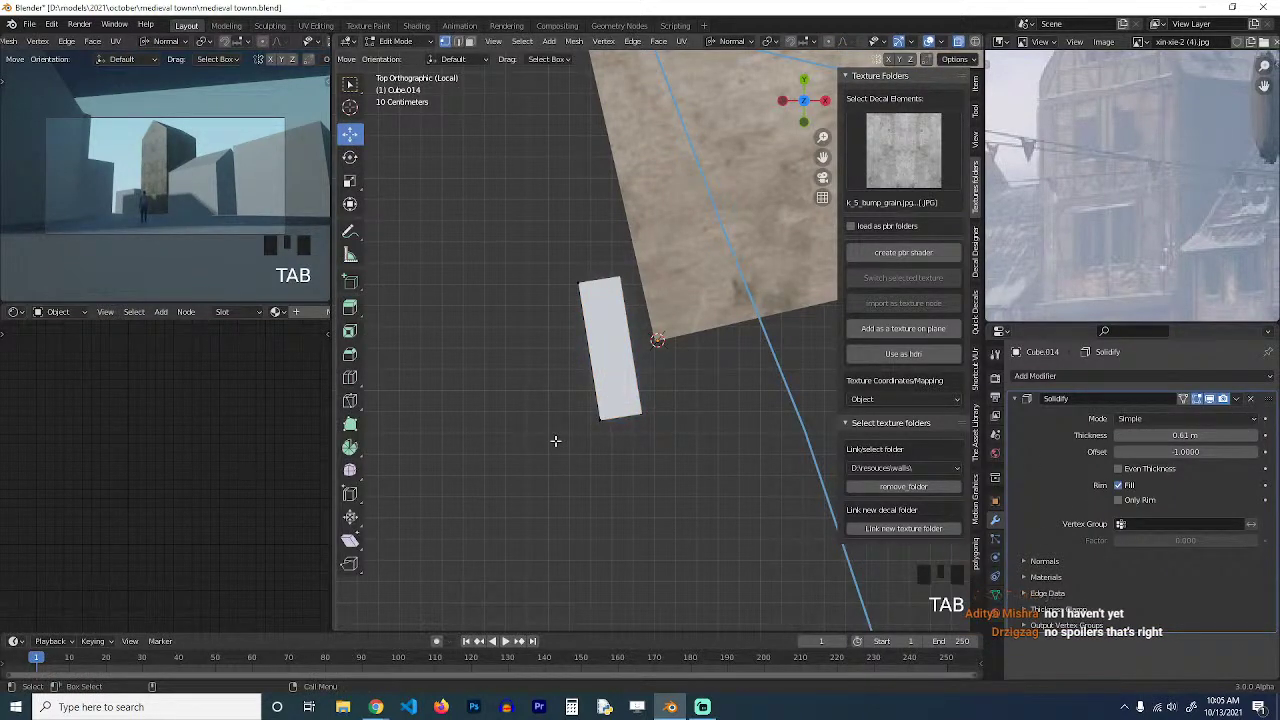
key("alt+z")
left_click_drag(500, 391, 724, 476)
key("g")
right_click(713, 393)
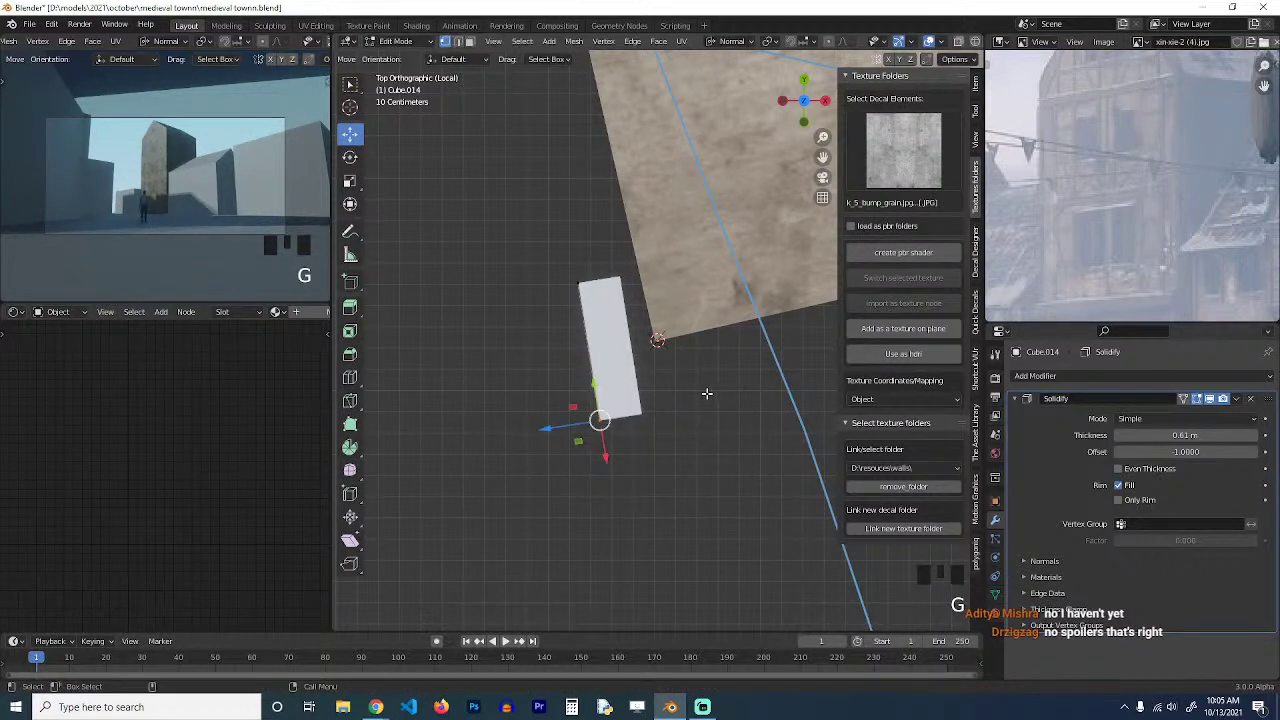
key("alt+z")
left_click_drag(556, 370, 741, 476)
key("g")
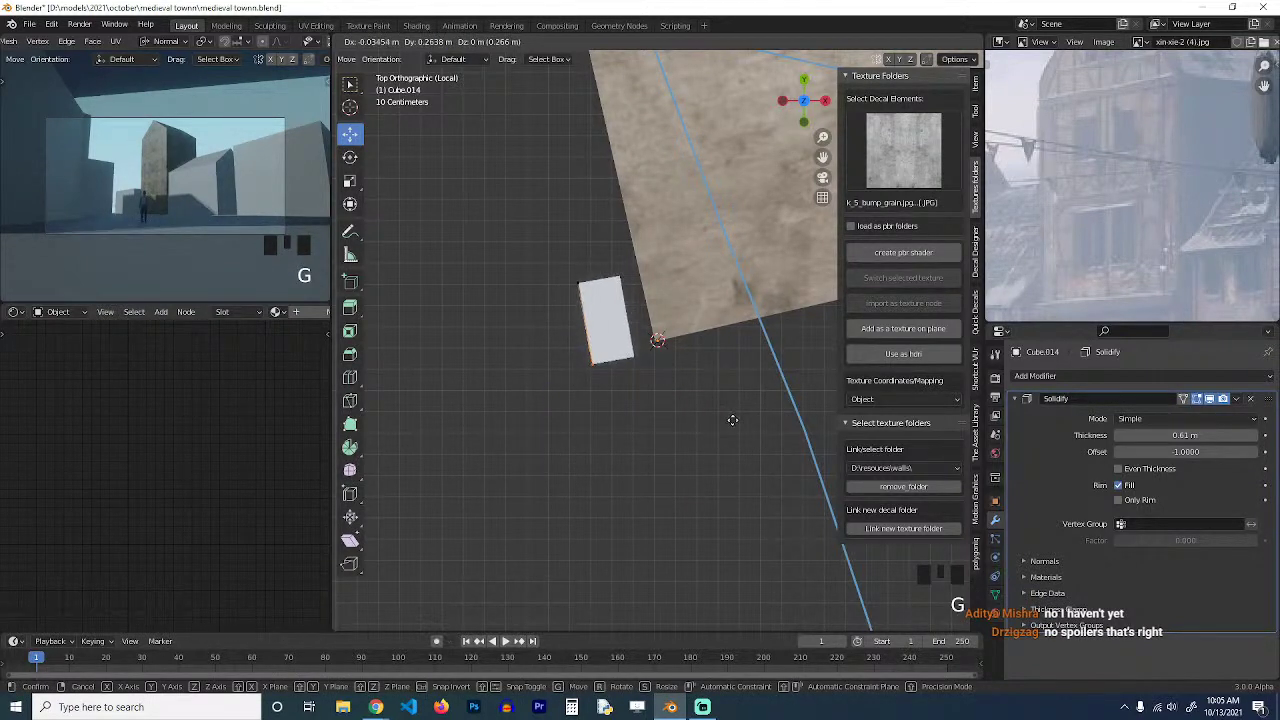
left_click(736, 432)
key("Tab")
key("Tab")
Move and rotate the whole panel's mesh so it overlaps the building's corner, and return to Object Mode.
key("a")
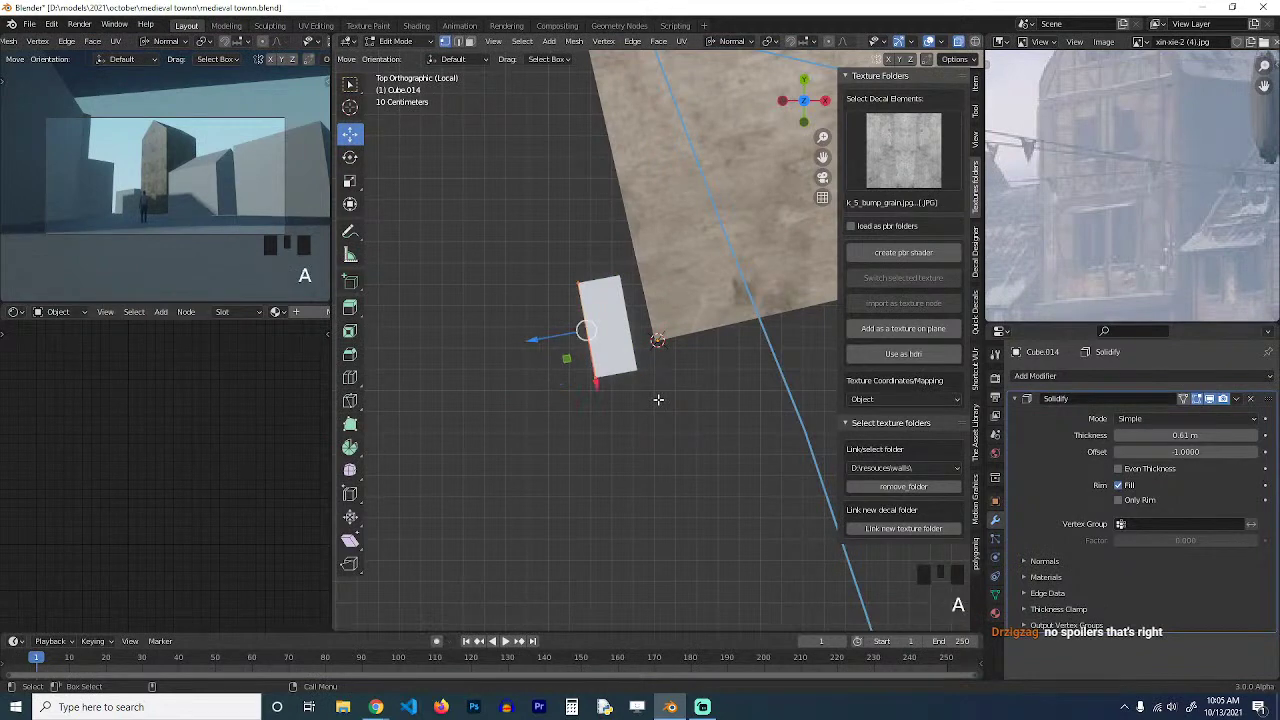
key("g")
left_click(663, 398)
key("r")
left_click(684, 394)
key("g")
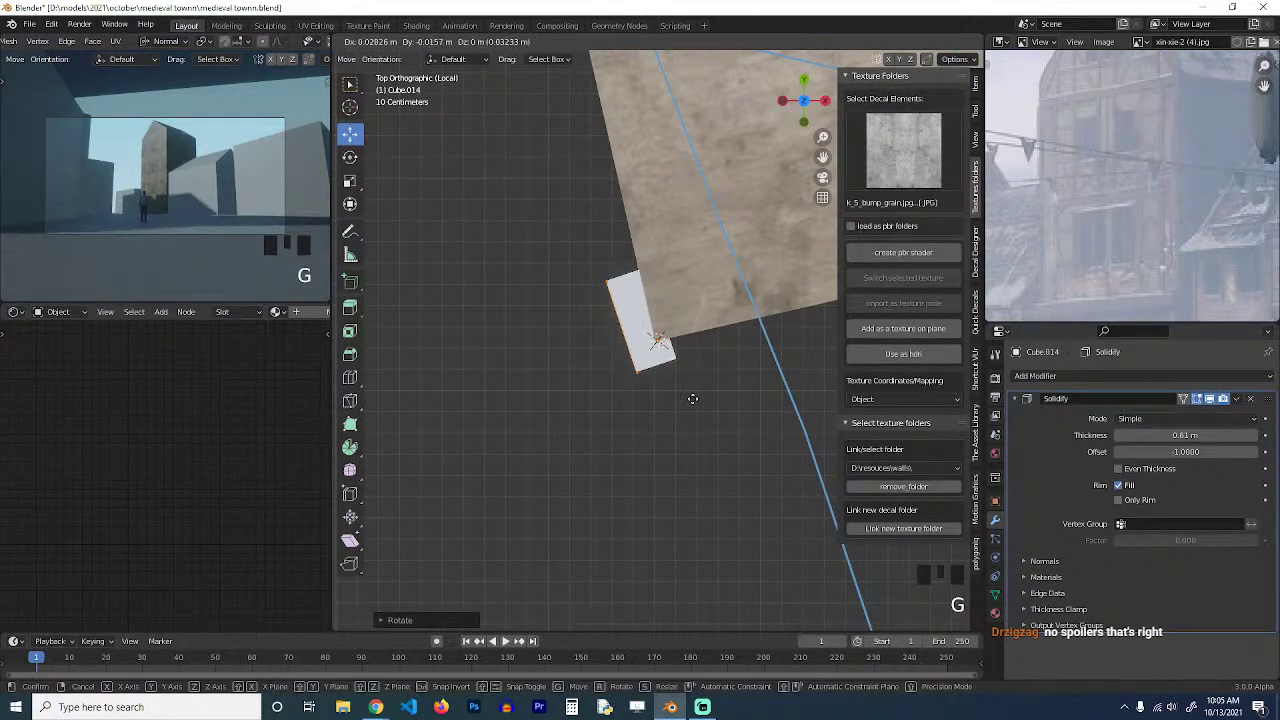
left_click(693, 400)
key("r")
left_click(695, 403)
key("Tab")
Add a Bevel modifier to the corner block after the Solidify modifier.
key("grave")
middle_click_drag(732, 343, 752, 279)
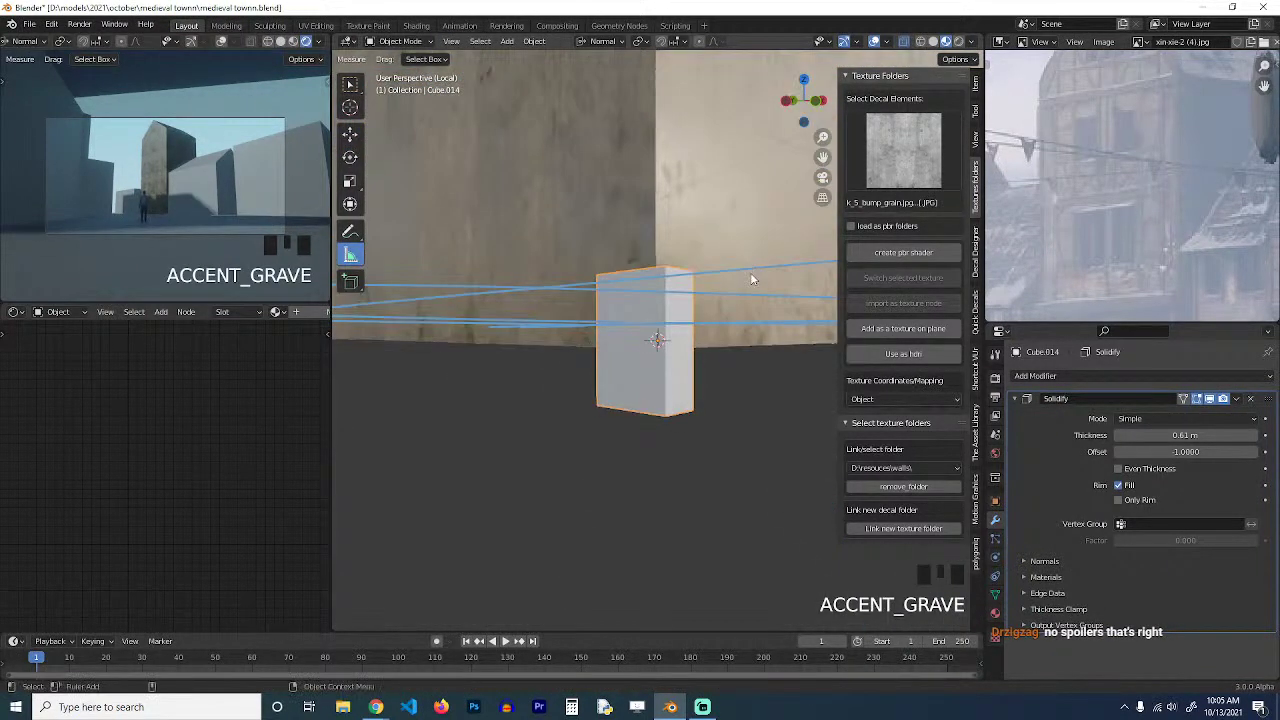
left_click(1025, 400)
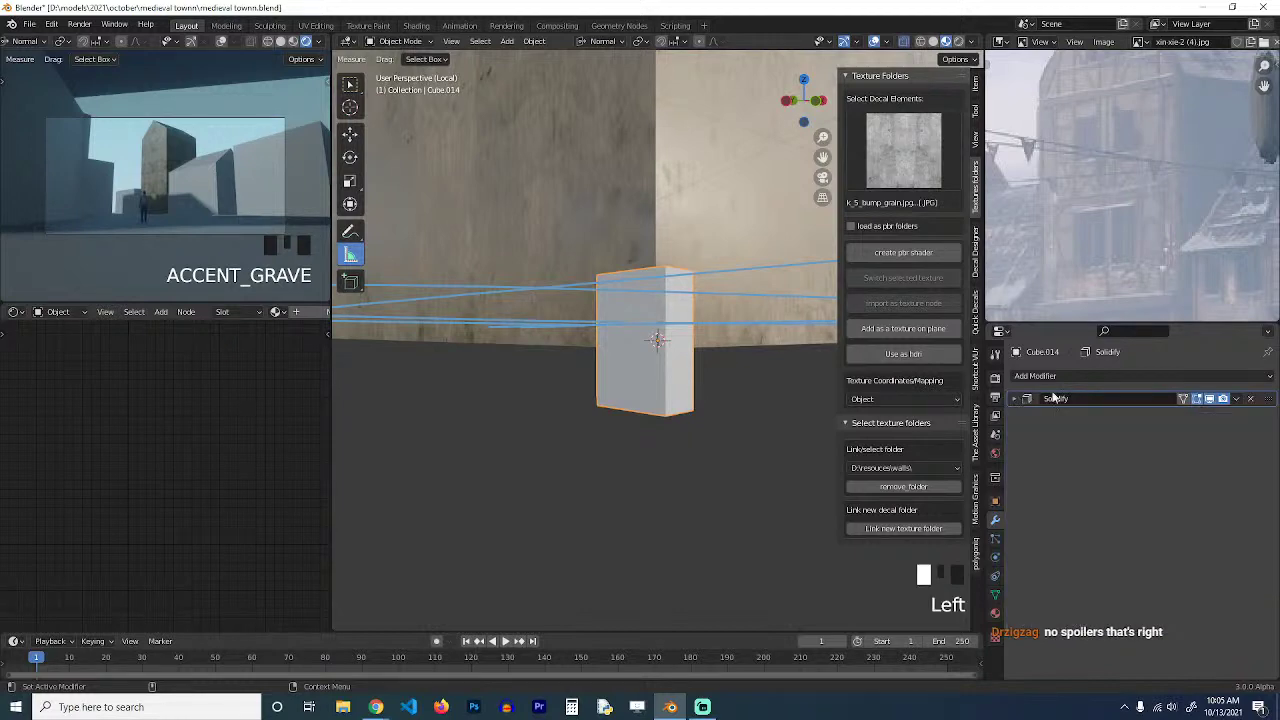
left_click(1078, 375)
left_click(998, 428)
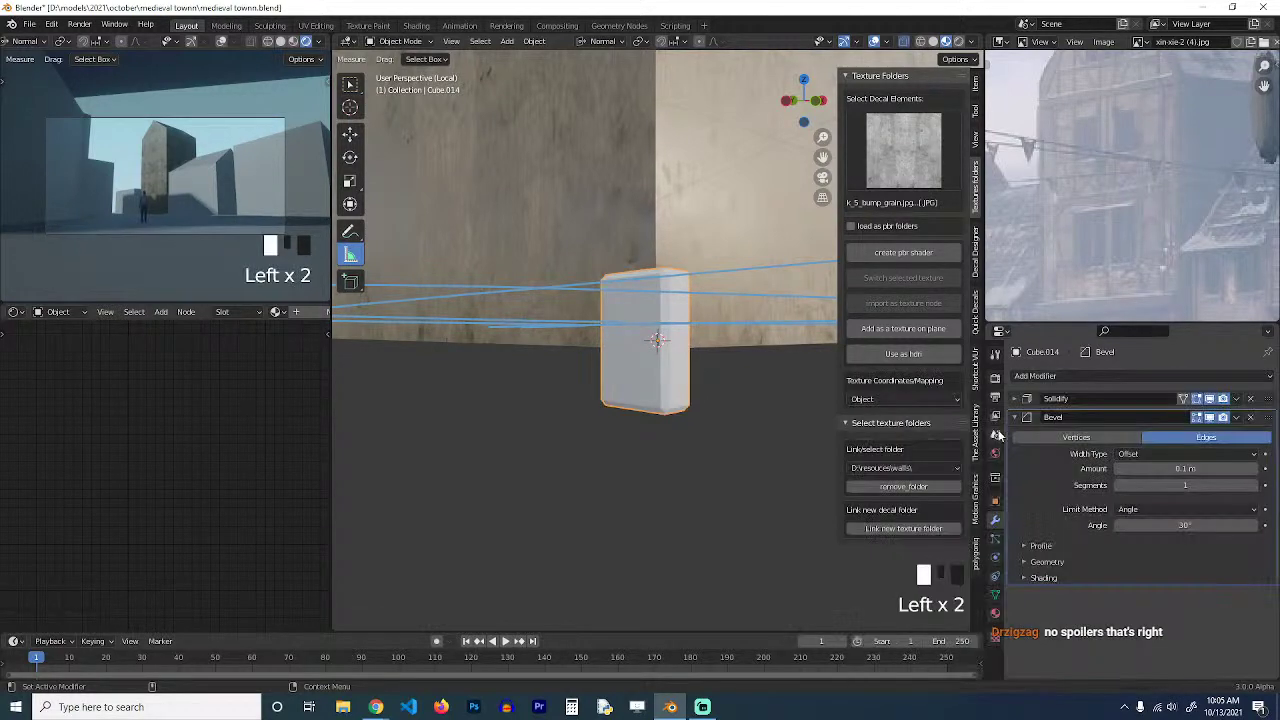
Enable Harden Normals in the Bevel's shading options and turn on Auto Smooth for the block.
key("grave")
scroll(614, 371, "up", 4)
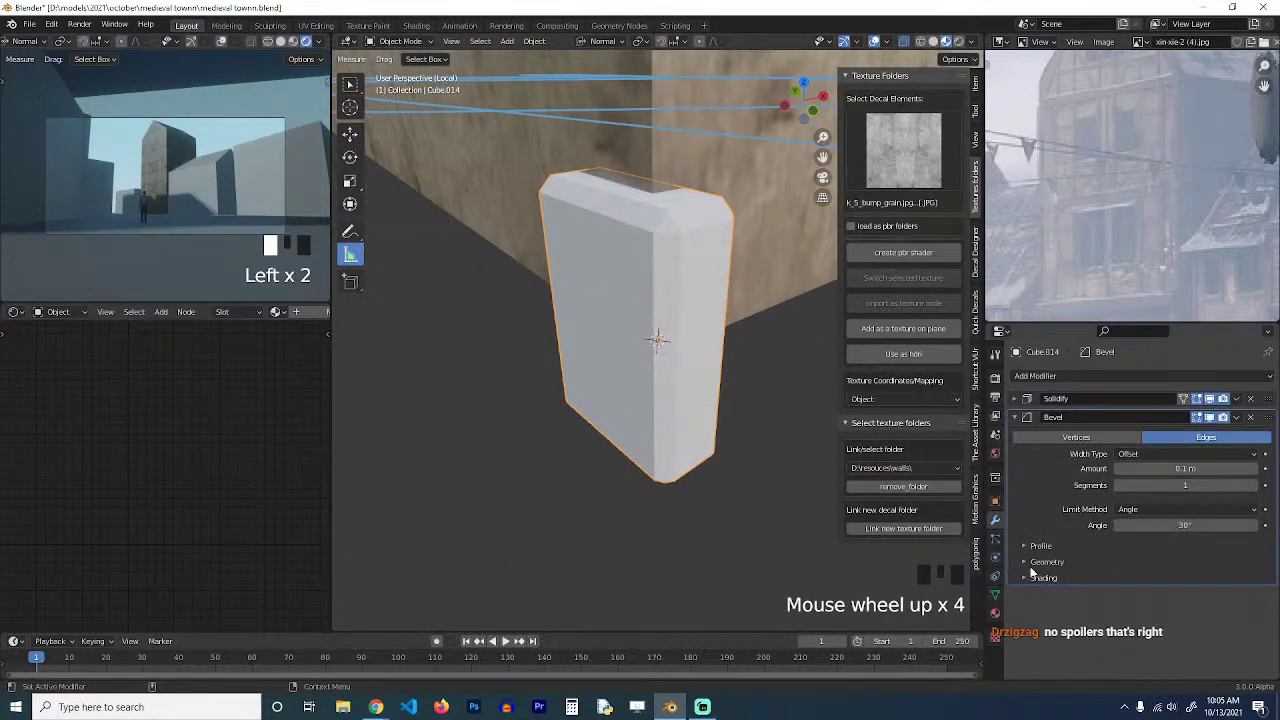
left_click(1042, 578)
left_click(1118, 598)
key("q")
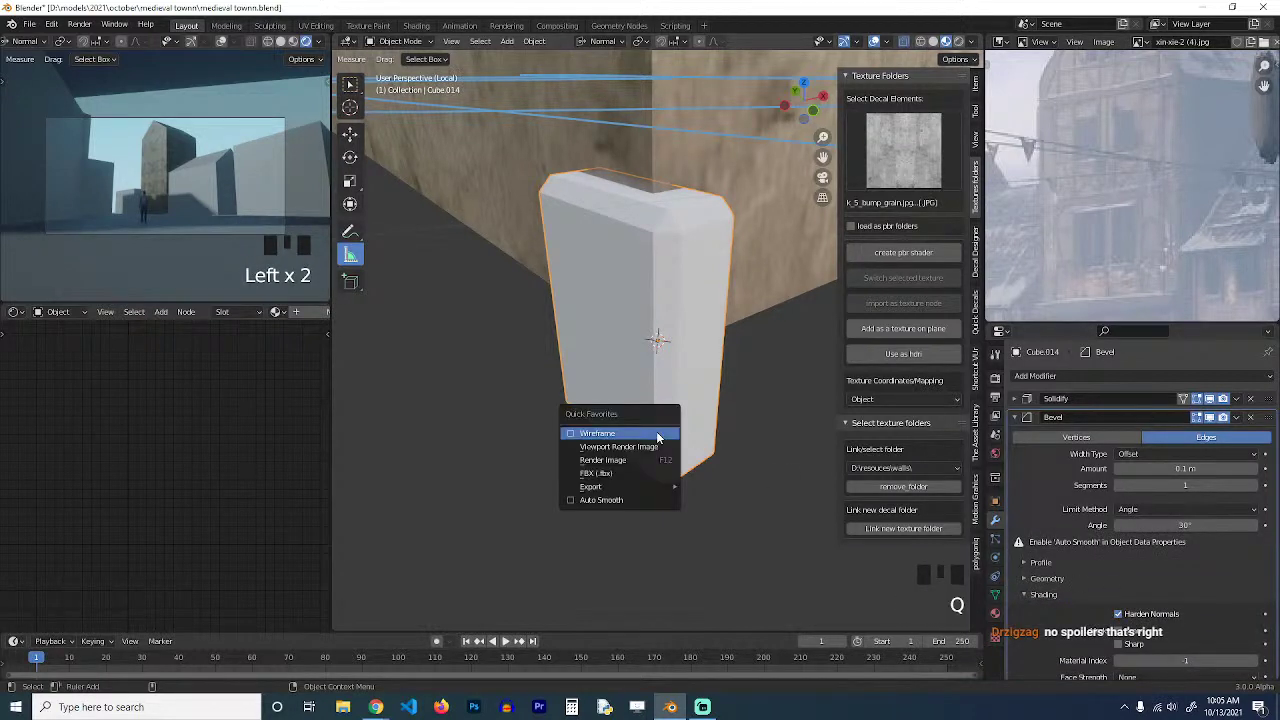
left_click(625, 498)
Create a new material on the corner block, name it wood, and save the file.
scroll(673, 355, "down", 4)
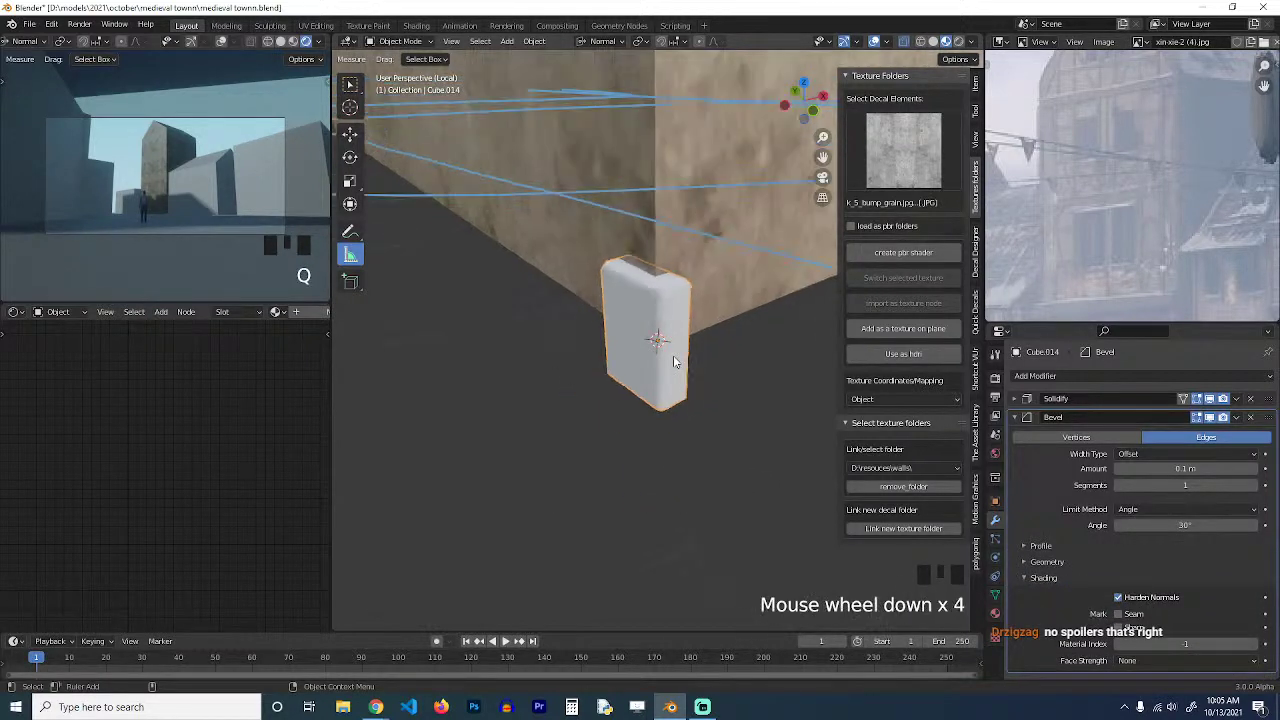
key("grave")
middle_click_drag(208, 343, 206, 353)
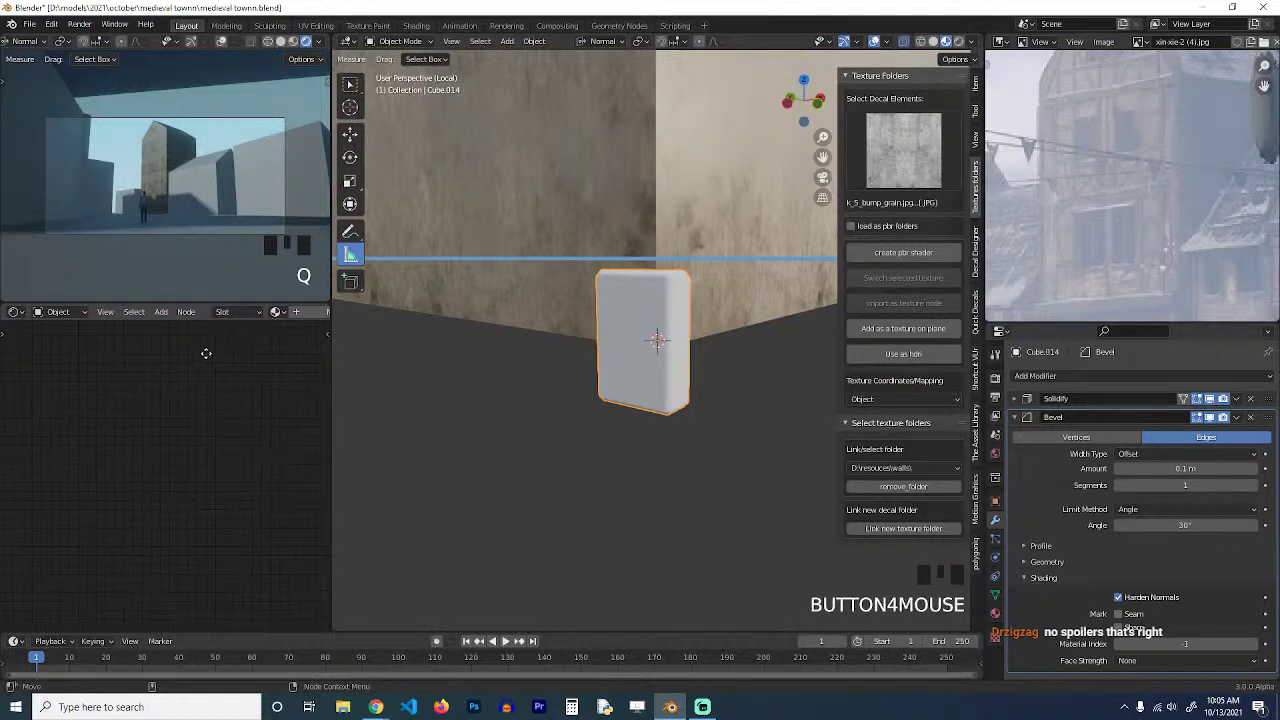
left_click(296, 312)
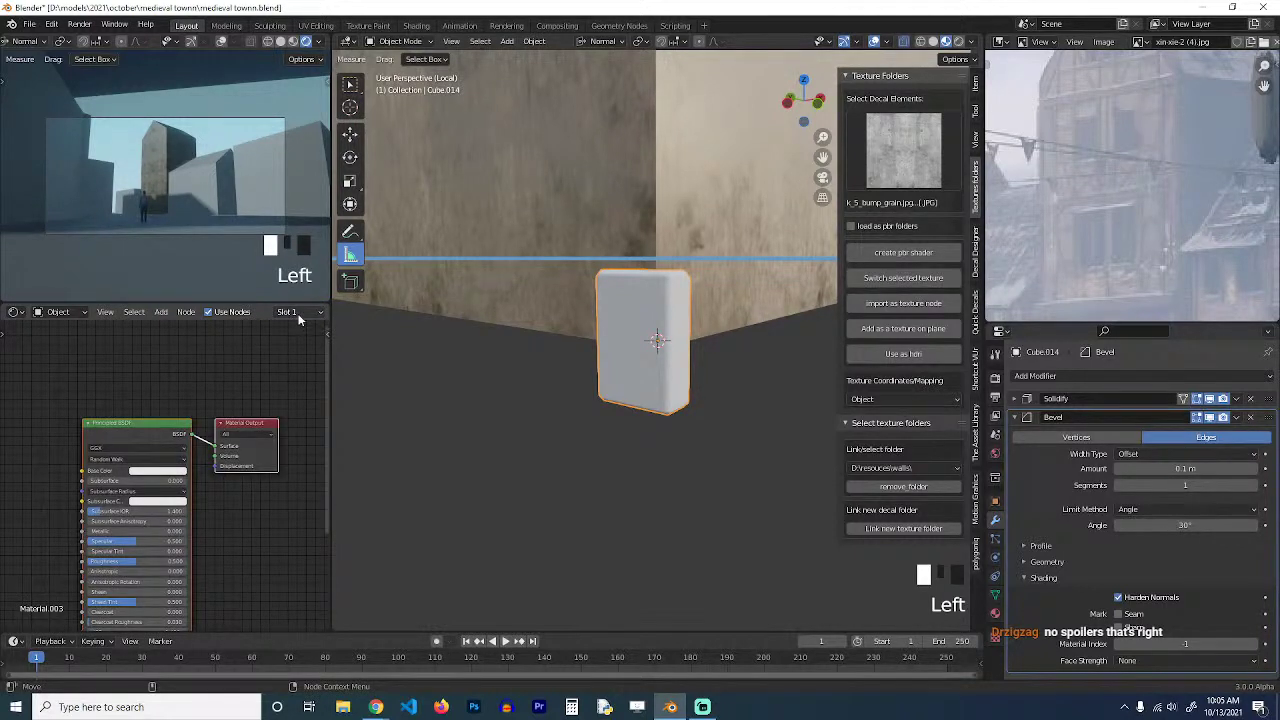
scroll(292, 312, "down", 7)
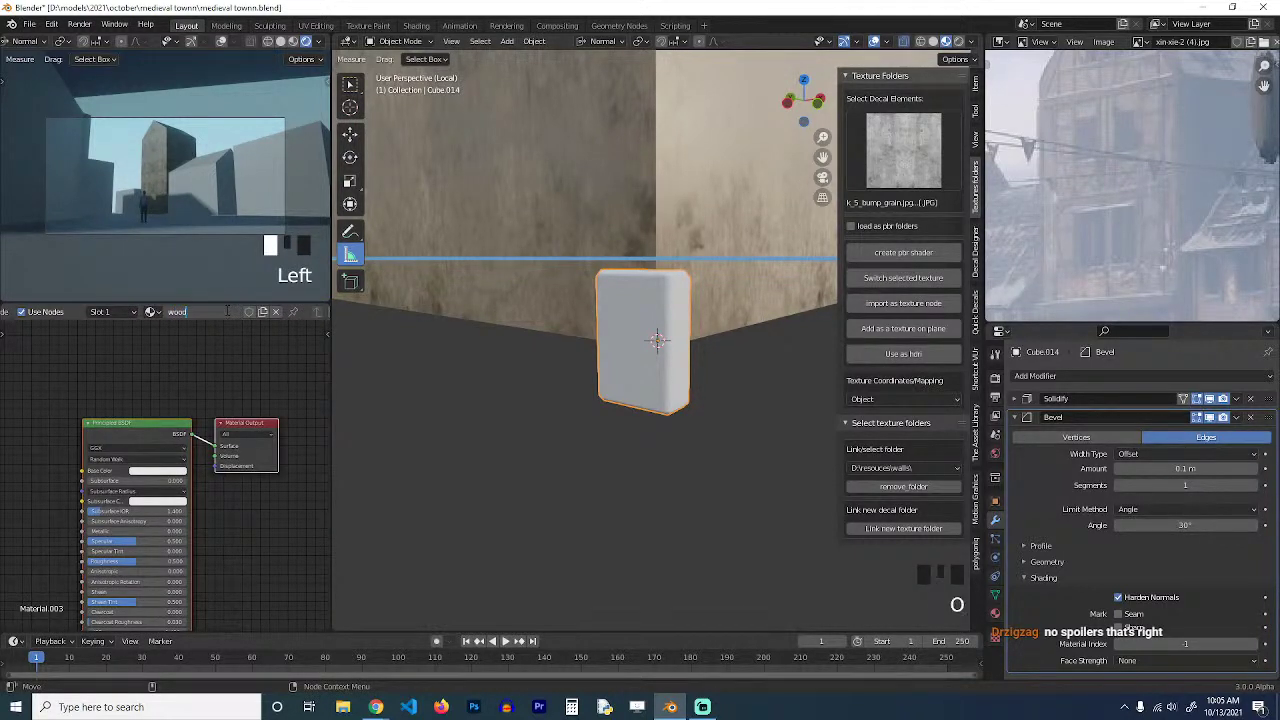
type("wood")
key("Return")
key("ctrl+s")
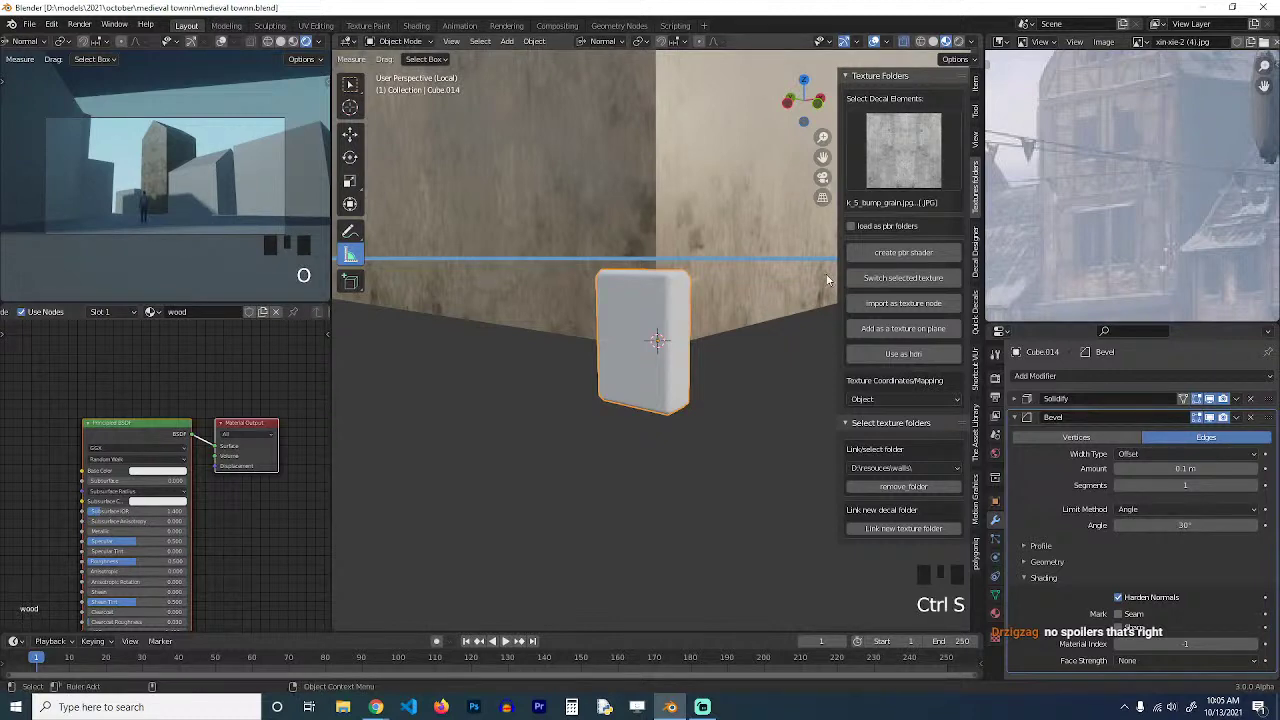
Link the wood folder inside resouces as a new texture folder.
left_click(926, 528)
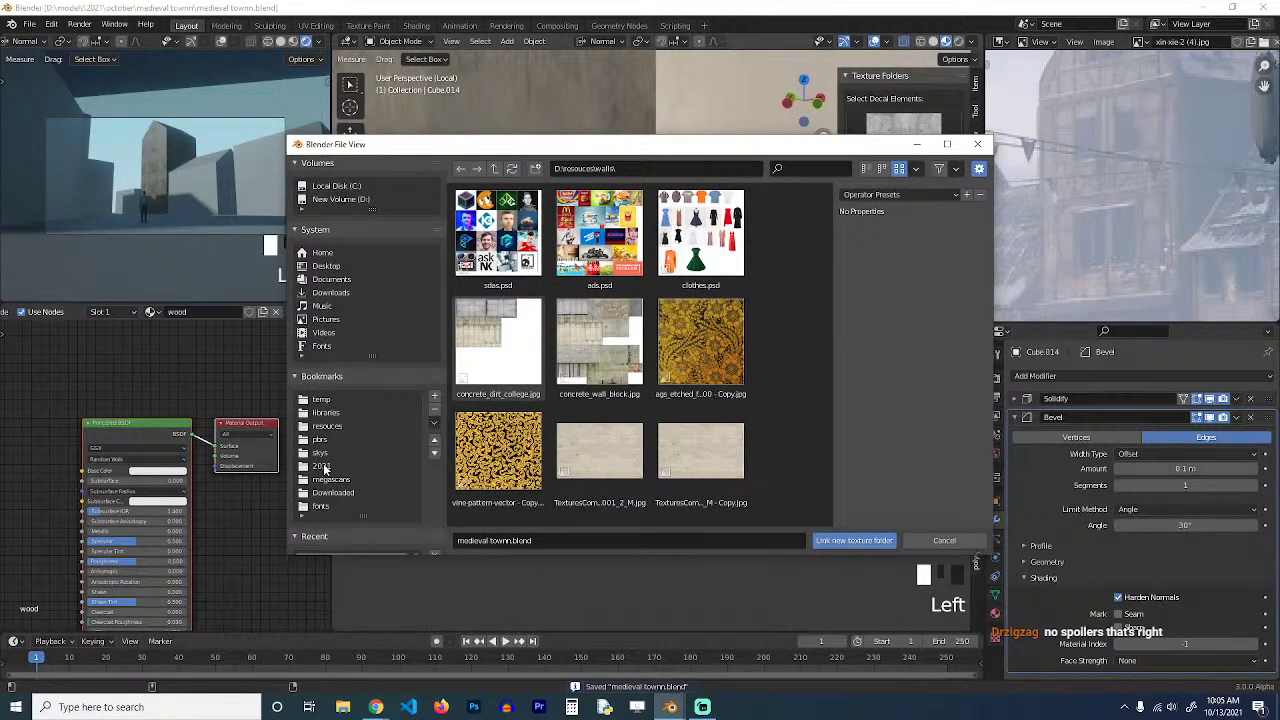
left_click(327, 426)
scroll(616, 397, "down", 4)
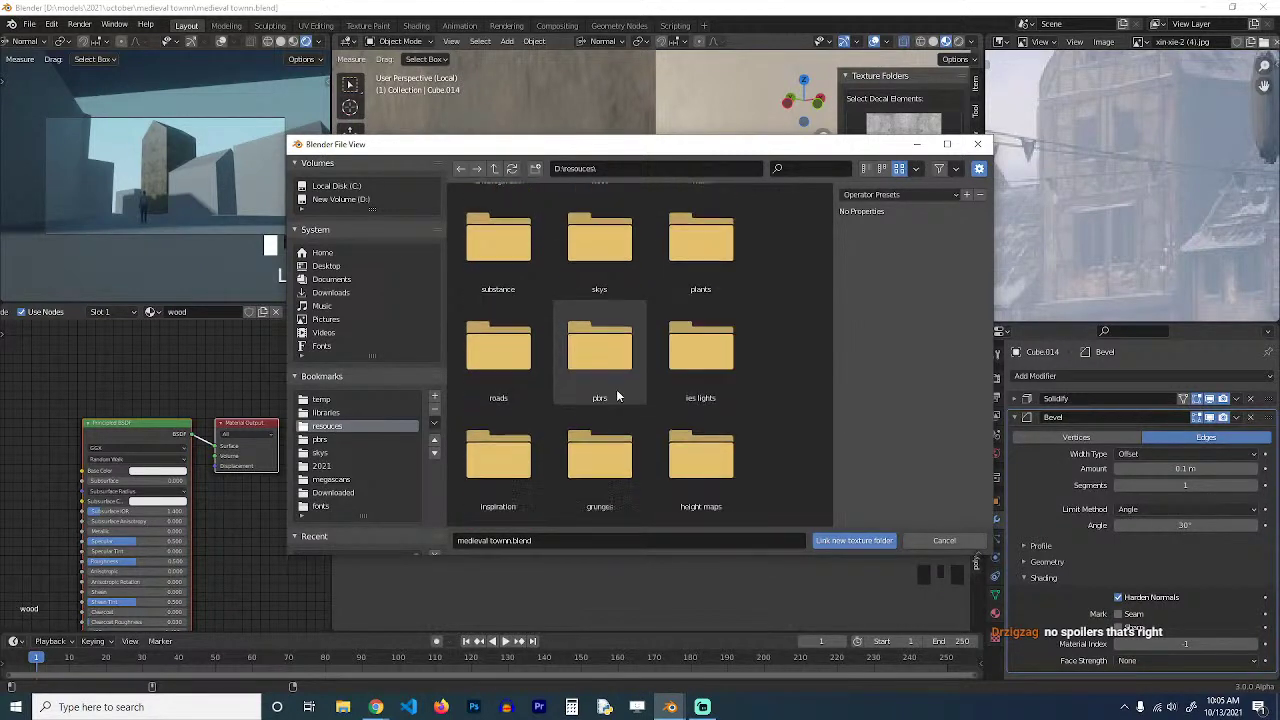
scroll(527, 421, "up", 5)
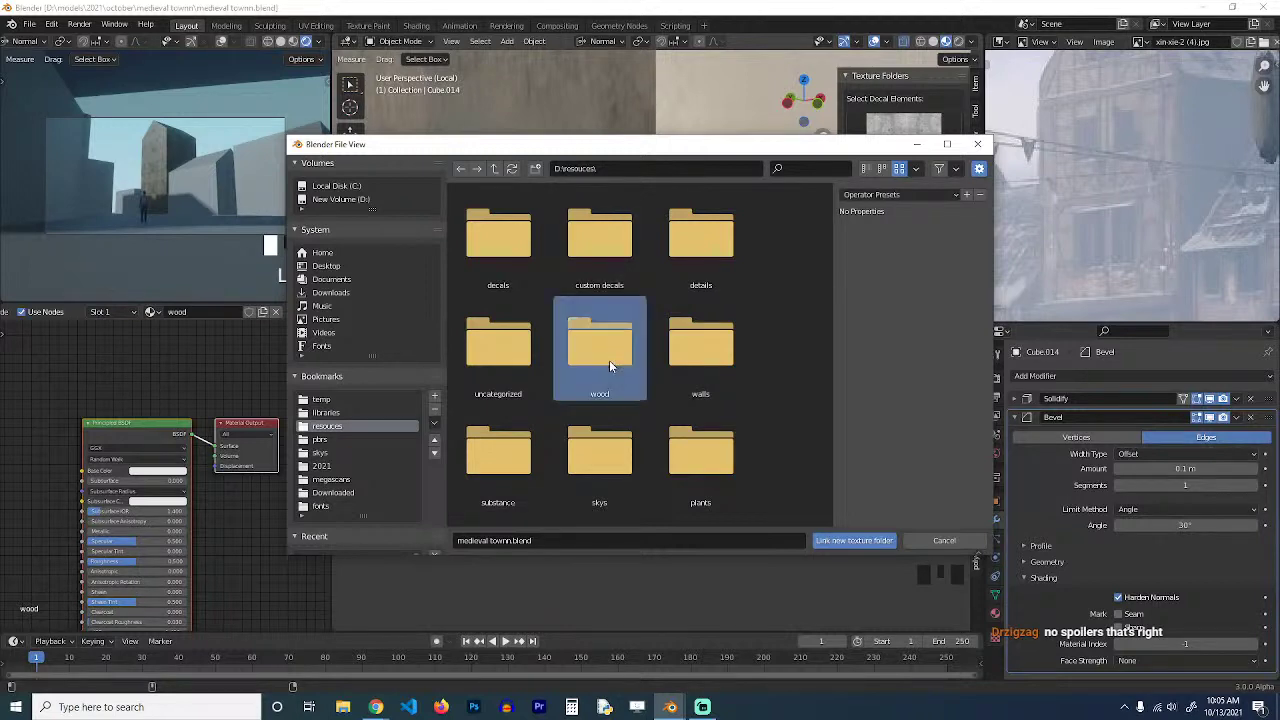
double_click(607, 345)
left_click(874, 541)
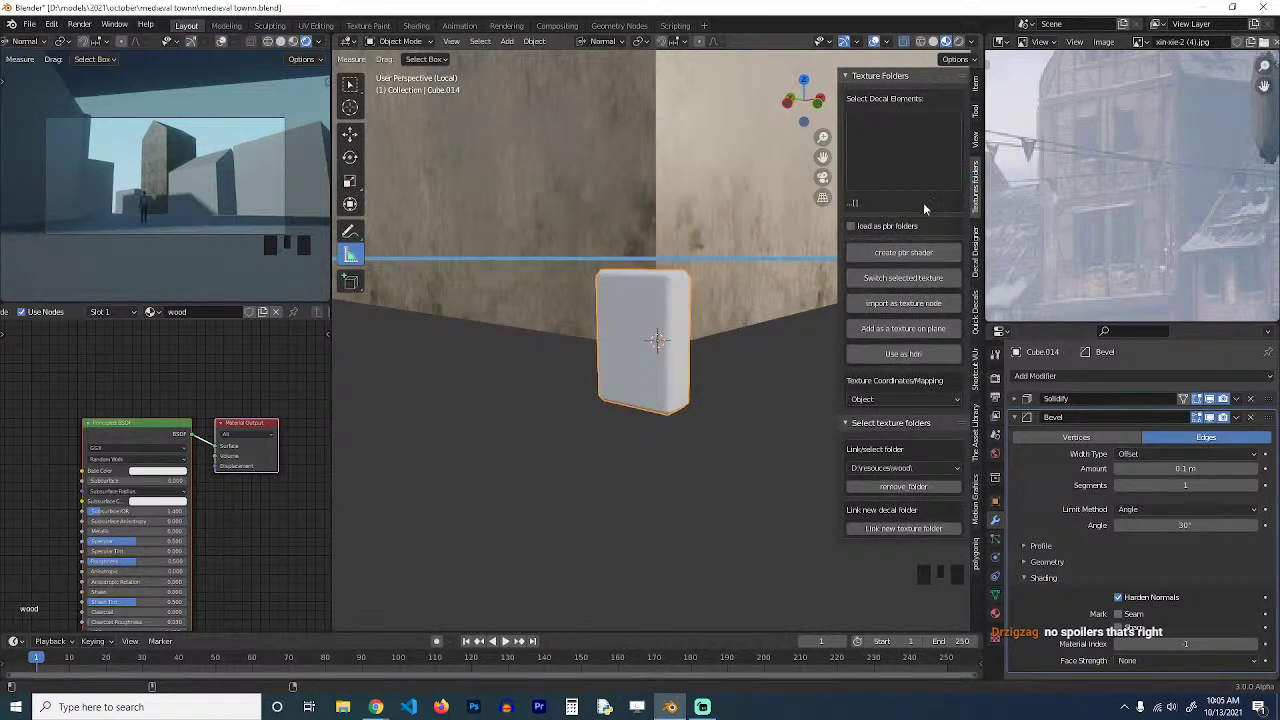
Choose the orange-brown Marble-granite wood texture and create a PBR shader from it on the corner block.
left_click(925, 175)
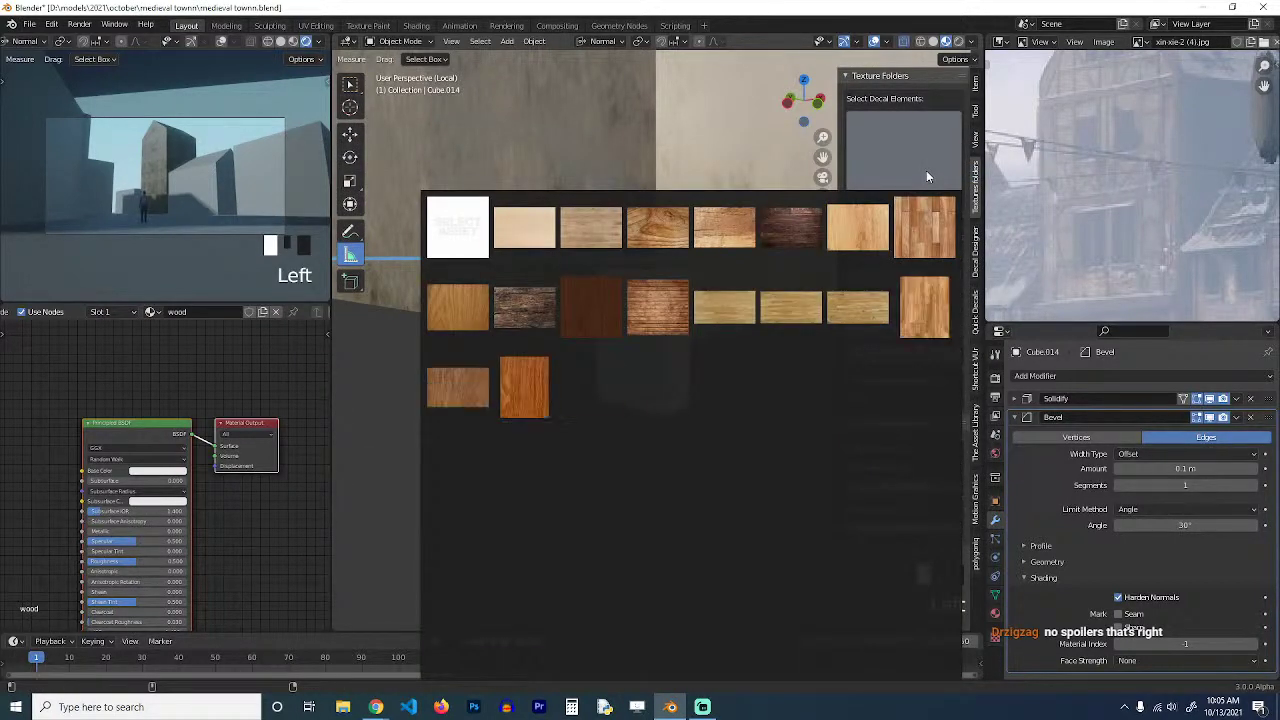
left_click(528, 390)
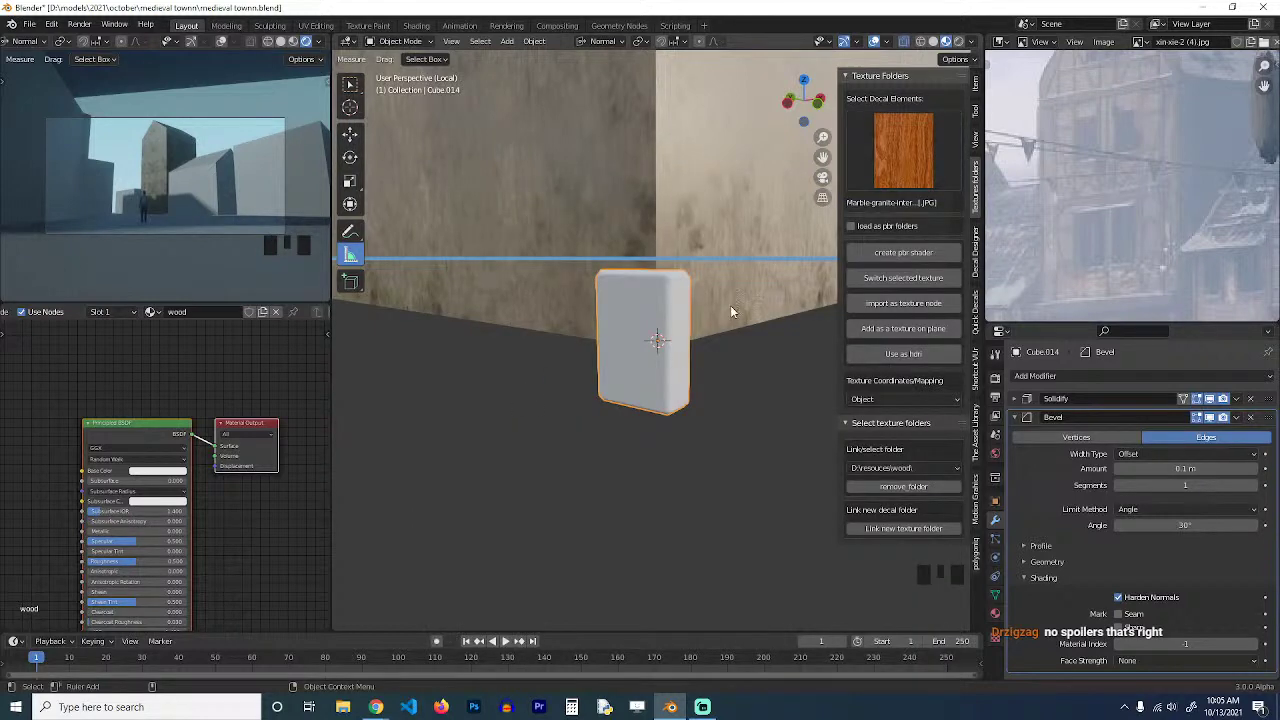
left_click(904, 254)
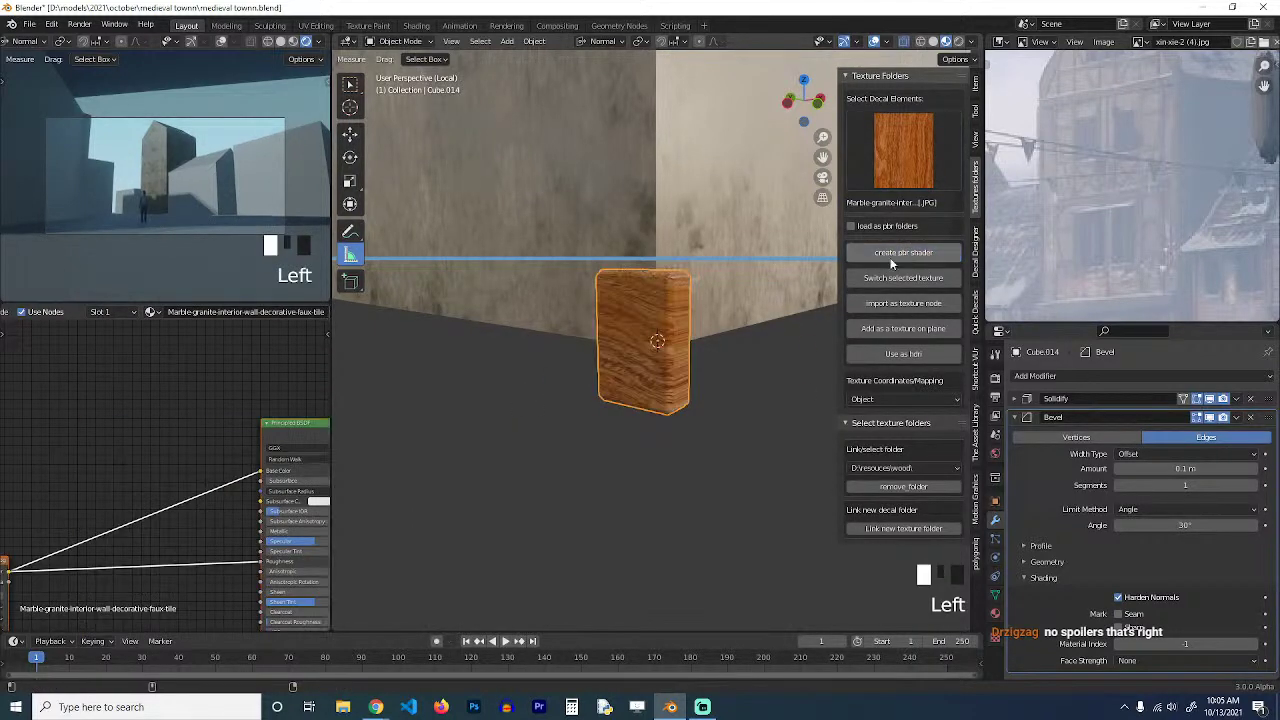
scroll(738, 321, "up", 6)
key("grave")
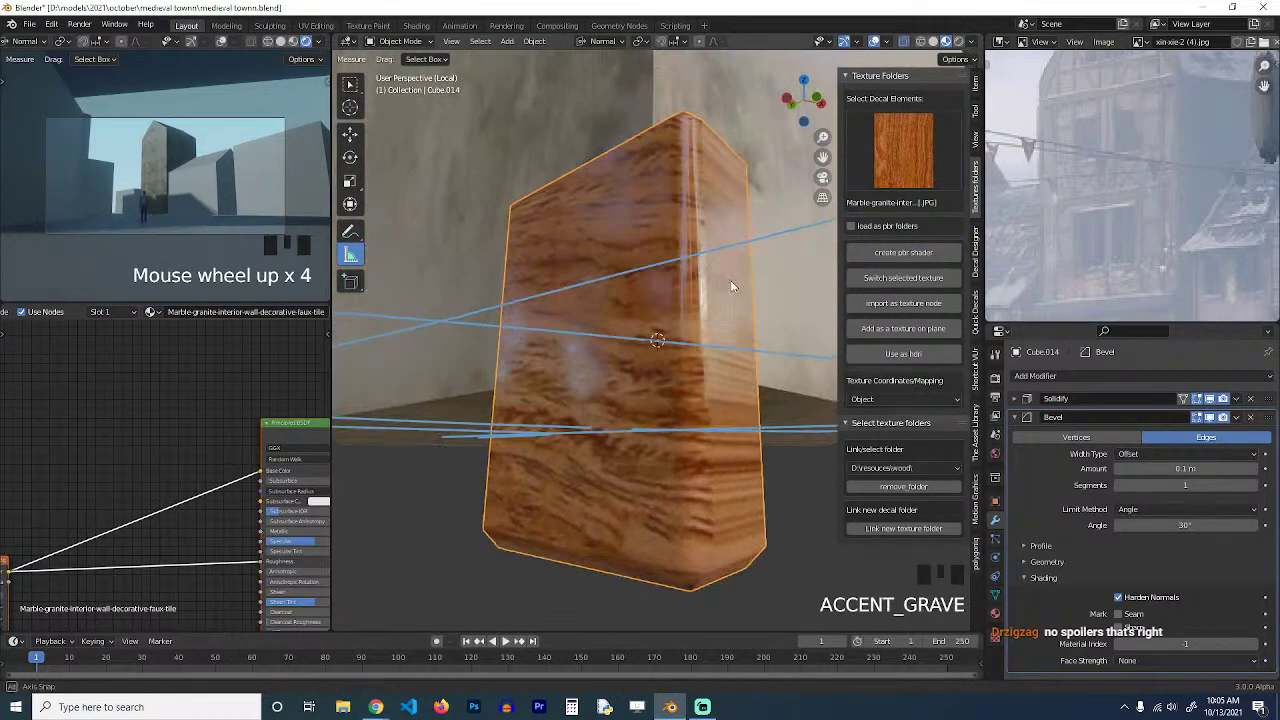
Apply Object texture coordinates to the block's wood texture and check the grain on its sides.
left_click(905, 398)
left_click(890, 459)
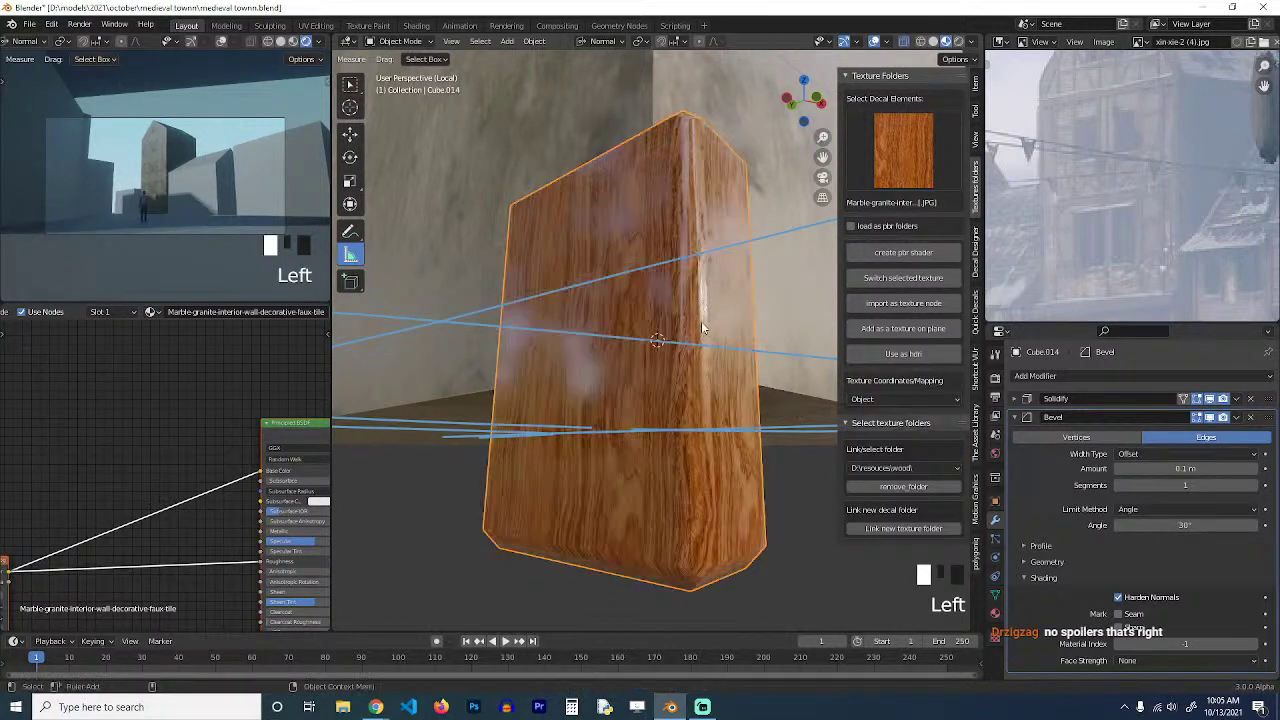
key("grave")
scroll(716, 350, "up", 2)
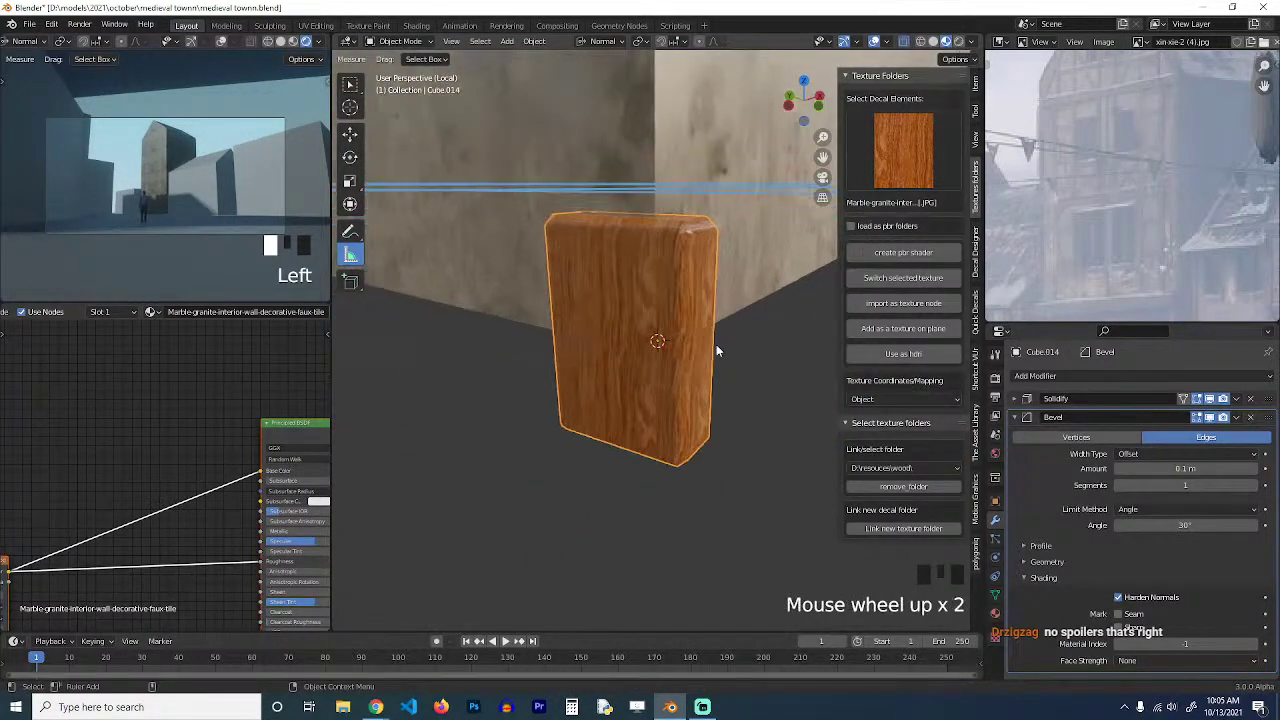
Import the dark weathered wood photo as a texture node, place it above the existing image node, and preview it on the block.
scroll(186, 467, "down", 4)
middle_click_drag(121, 498, 141, 481)
left_click_drag(62, 522, 91, 459)
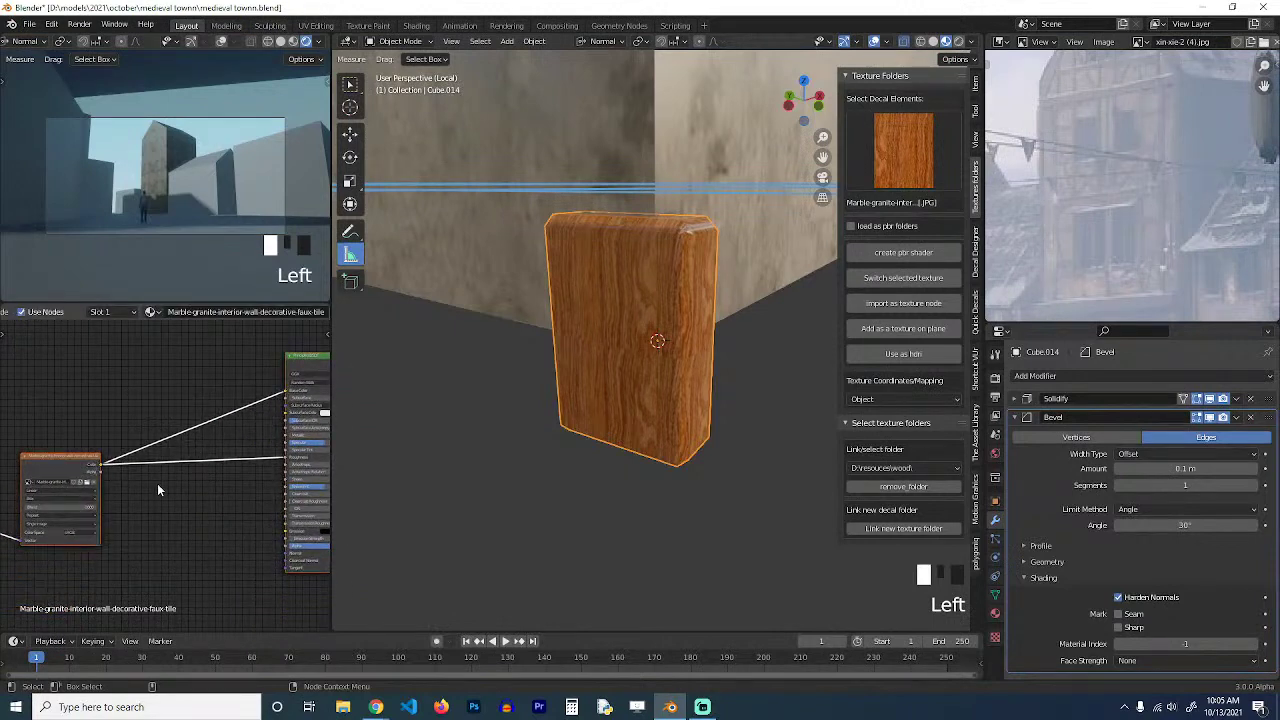
left_click(157, 490)
left_click(894, 140)
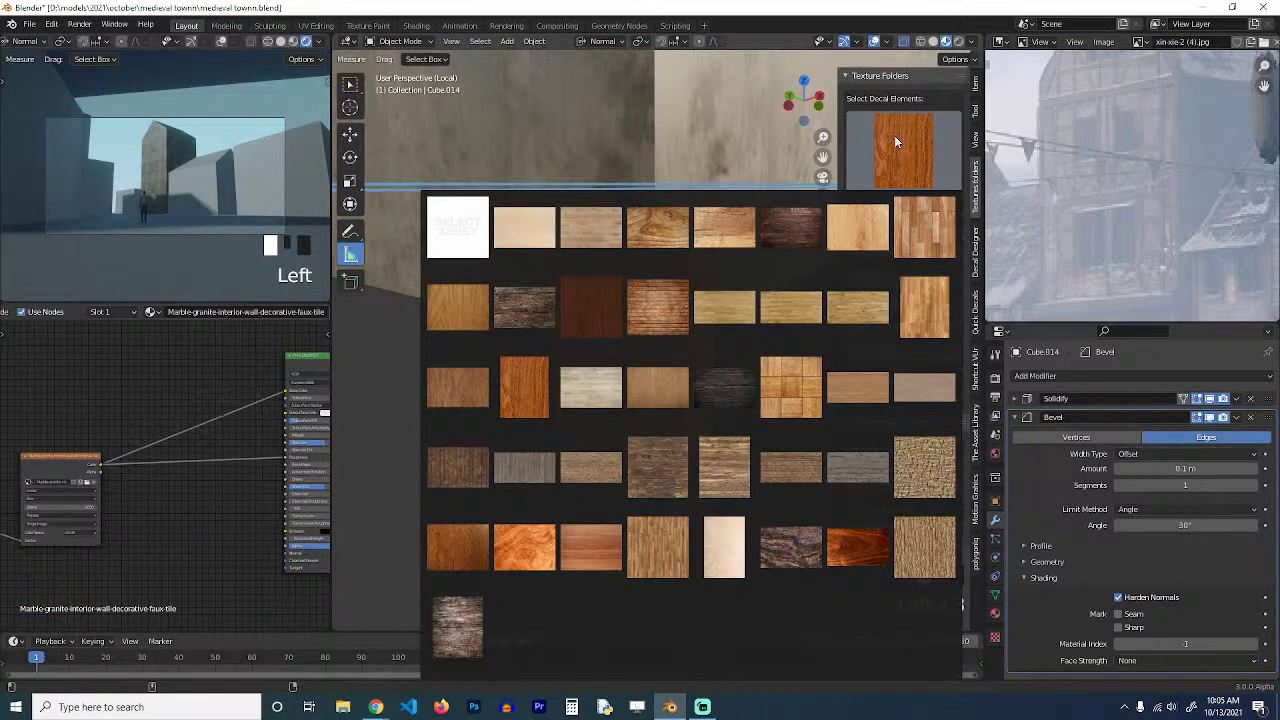
left_click(732, 392)
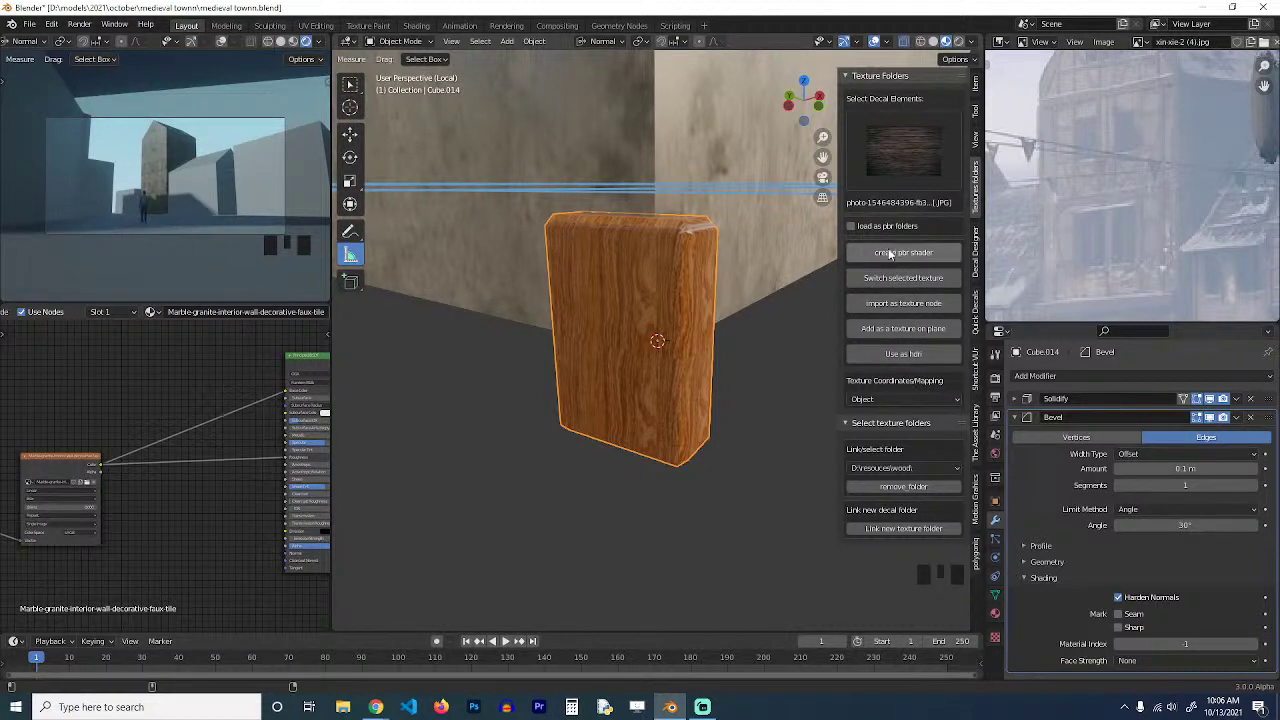
left_click(920, 304)
left_click_drag(164, 518, 109, 341)
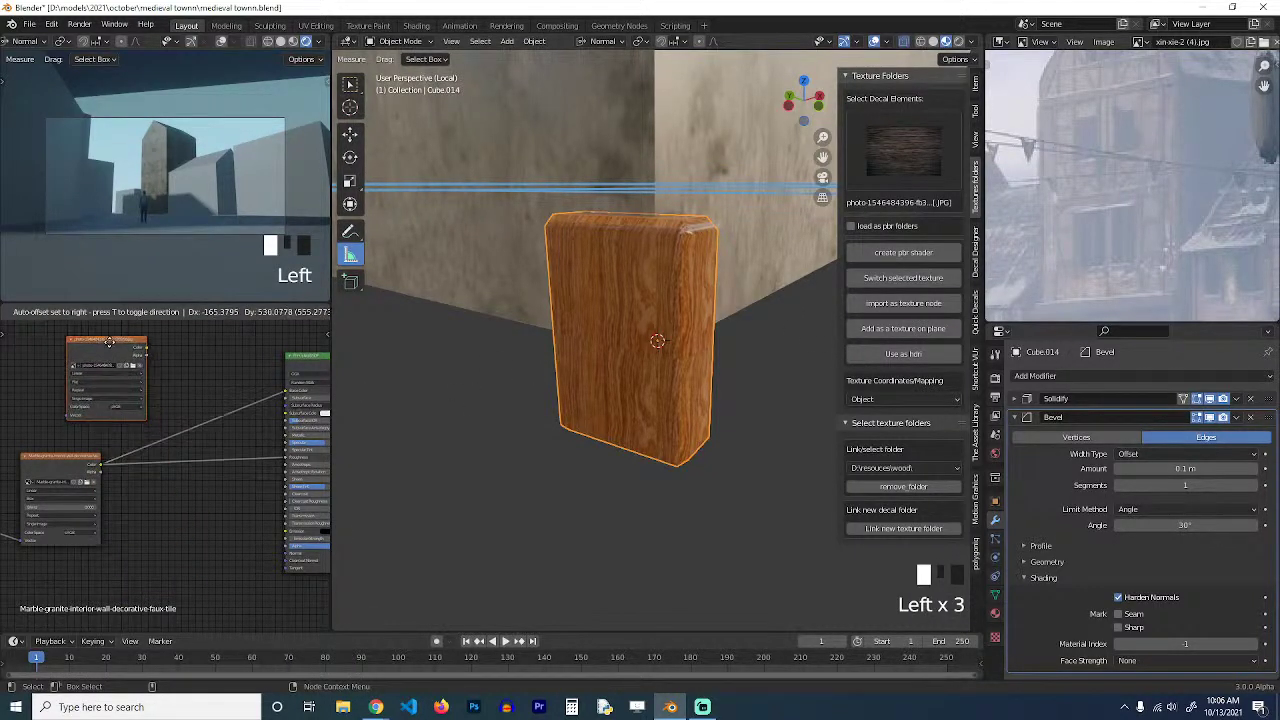
left_click(109, 341, "ctrl+shift")
Connect the Mapping node's vector to the dark wood texture node and set that texture's projection to Box.
middle_click_drag(133, 371, 255, 371)
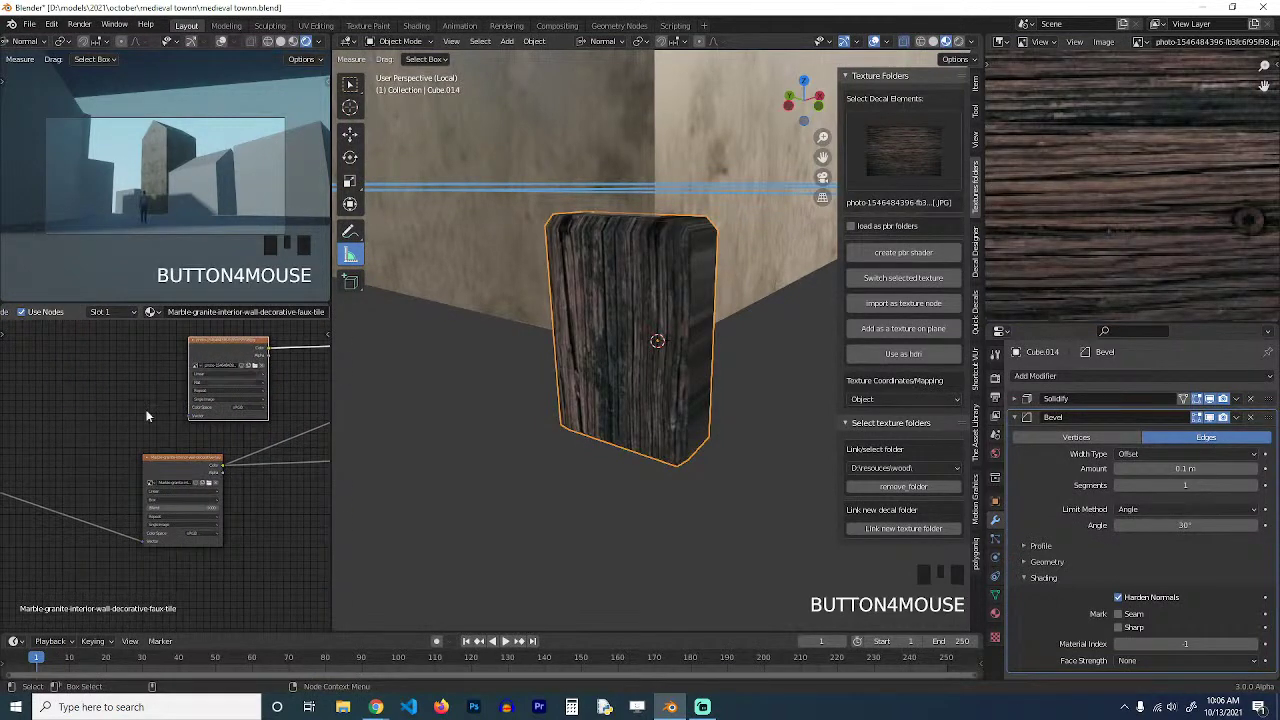
middle_click_drag(86, 446, 166, 432)
scroll(187, 431, "down", 4)
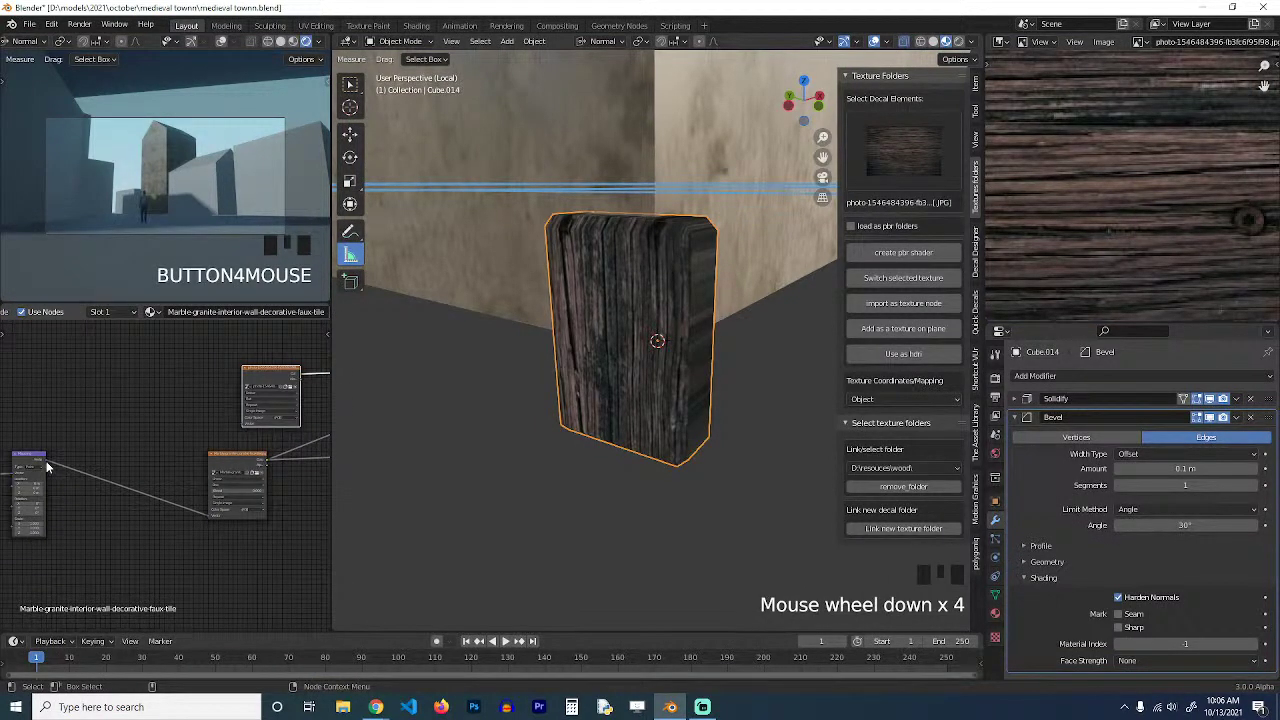
left_click_drag(46, 466, 243, 424)
left_click(270, 397)
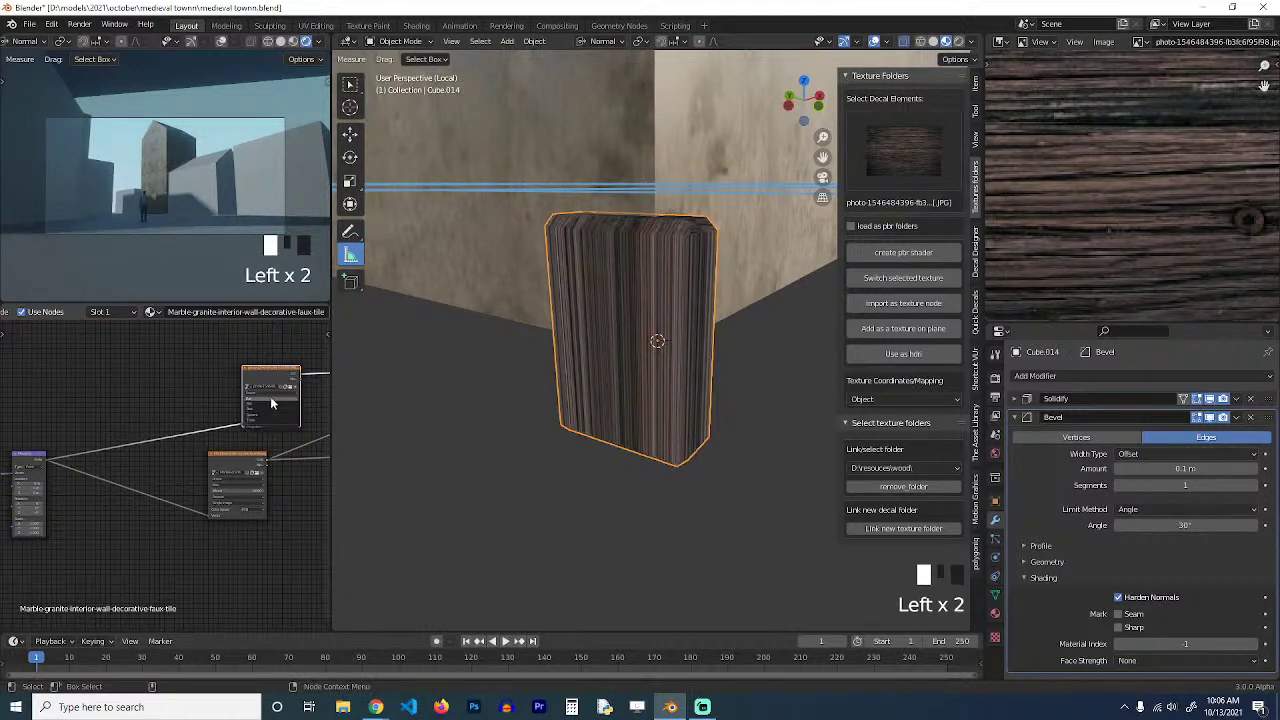
left_click(262, 408)
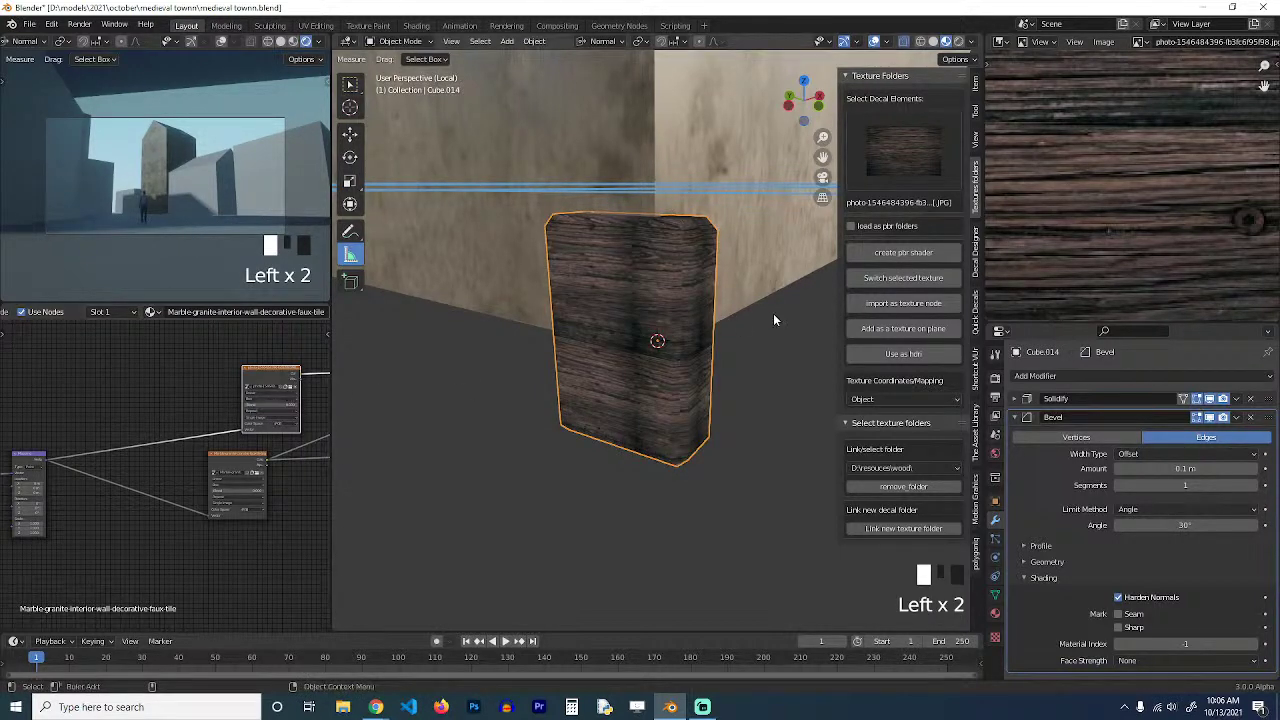
Duplicate the Mapping node and insert the copy between the original Mapping node and the dark wood texture node.
scroll(716, 308, "up", 2)
scroll(258, 430, "up", 4)
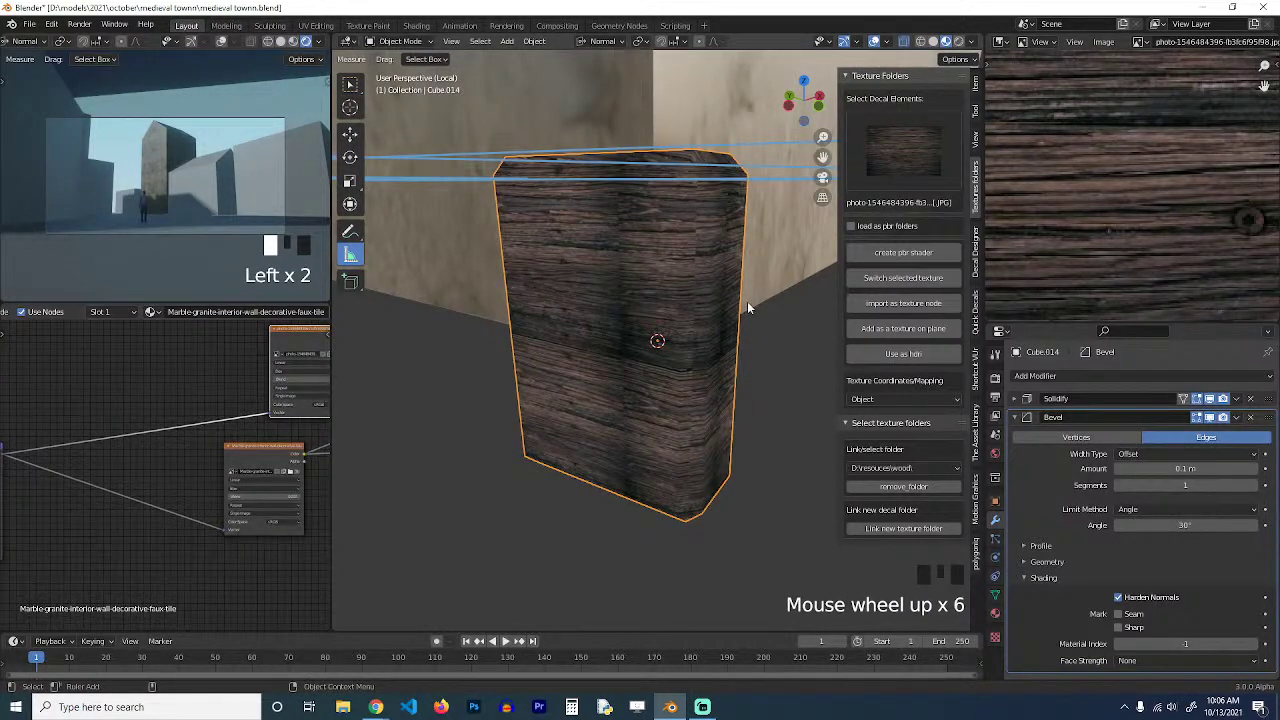
scroll(258, 430, "down", 3)
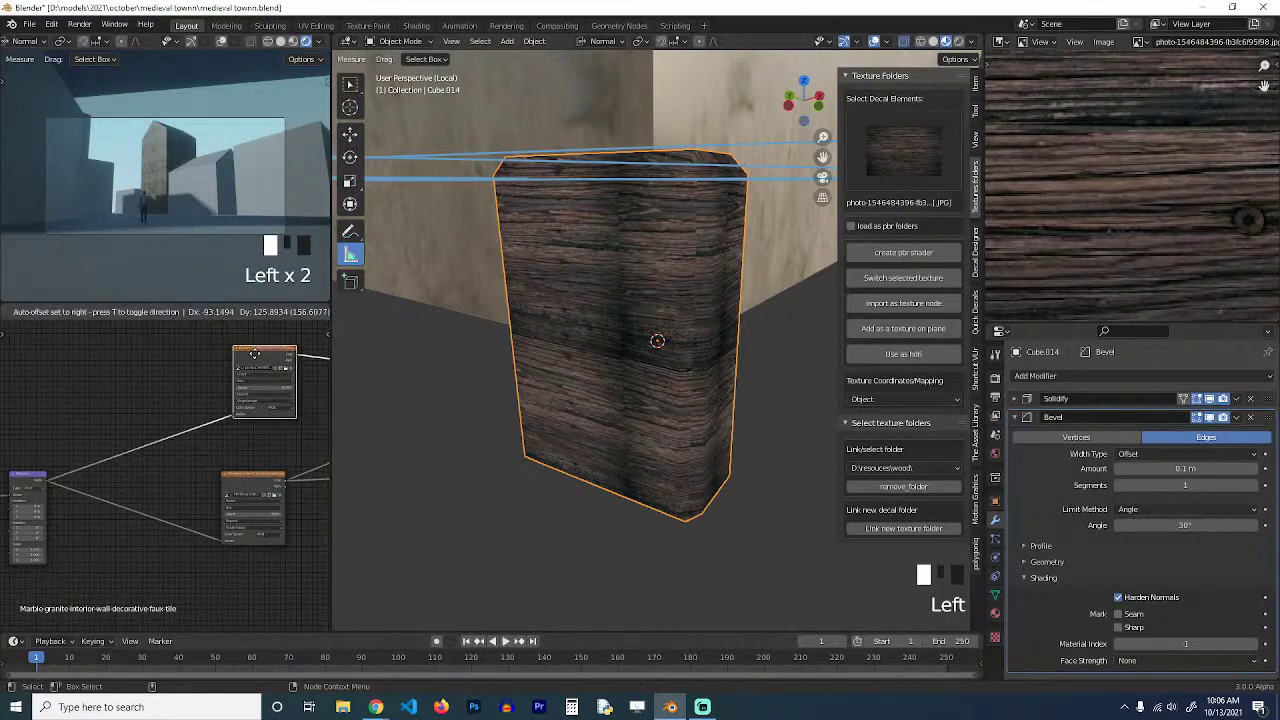
left_click(17, 490)
key("shift+d")
left_click(161, 409)
scroll(173, 458, "up", 4)
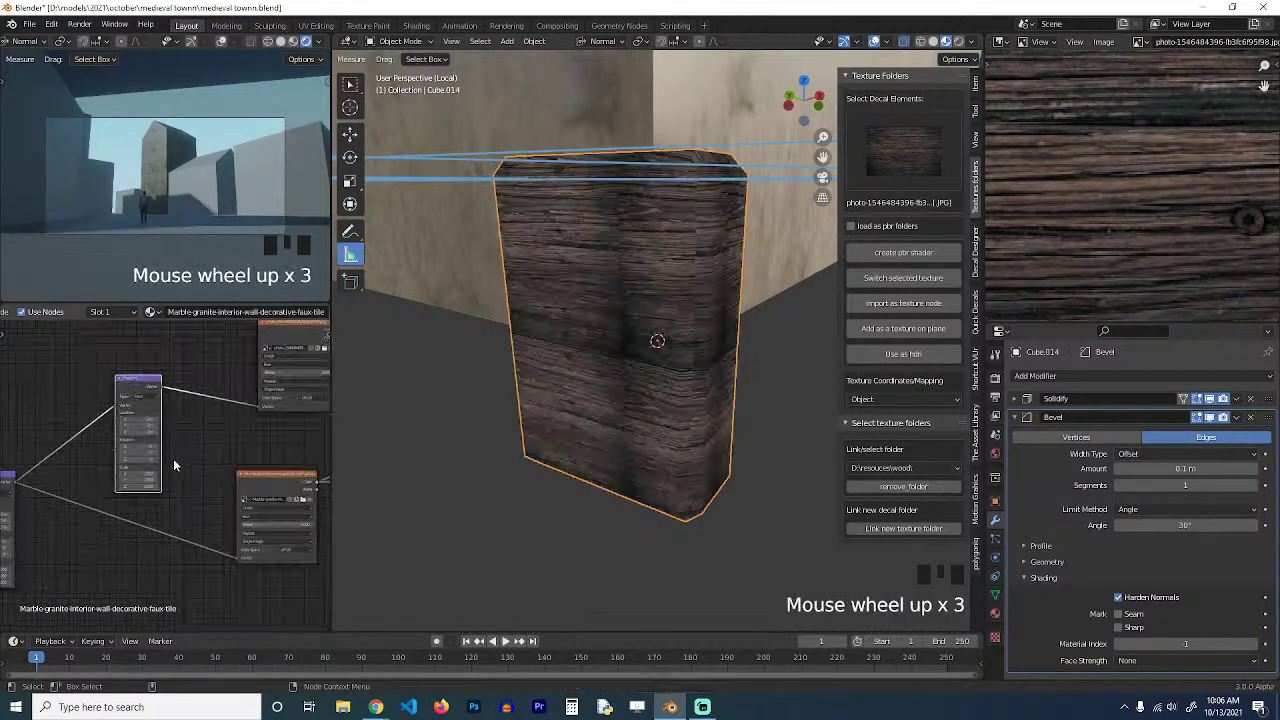
left_click(136, 459)
left_click(144, 458)
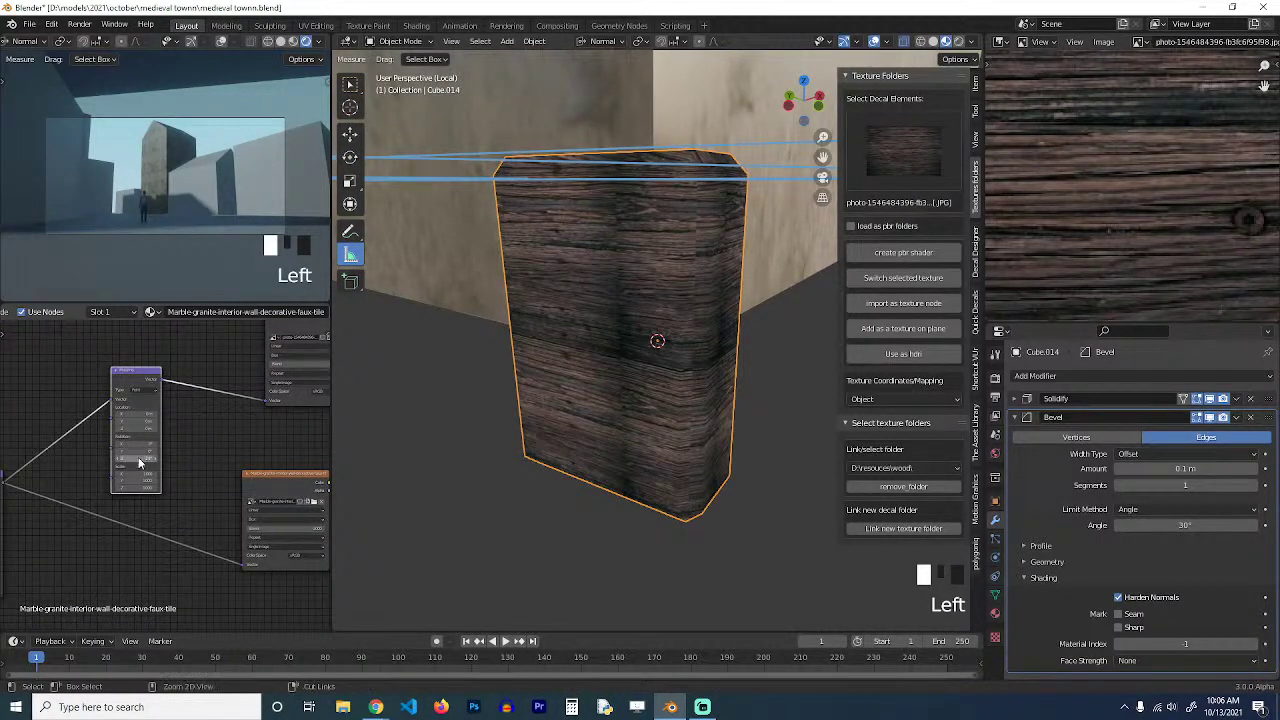
key("ctrl+z")
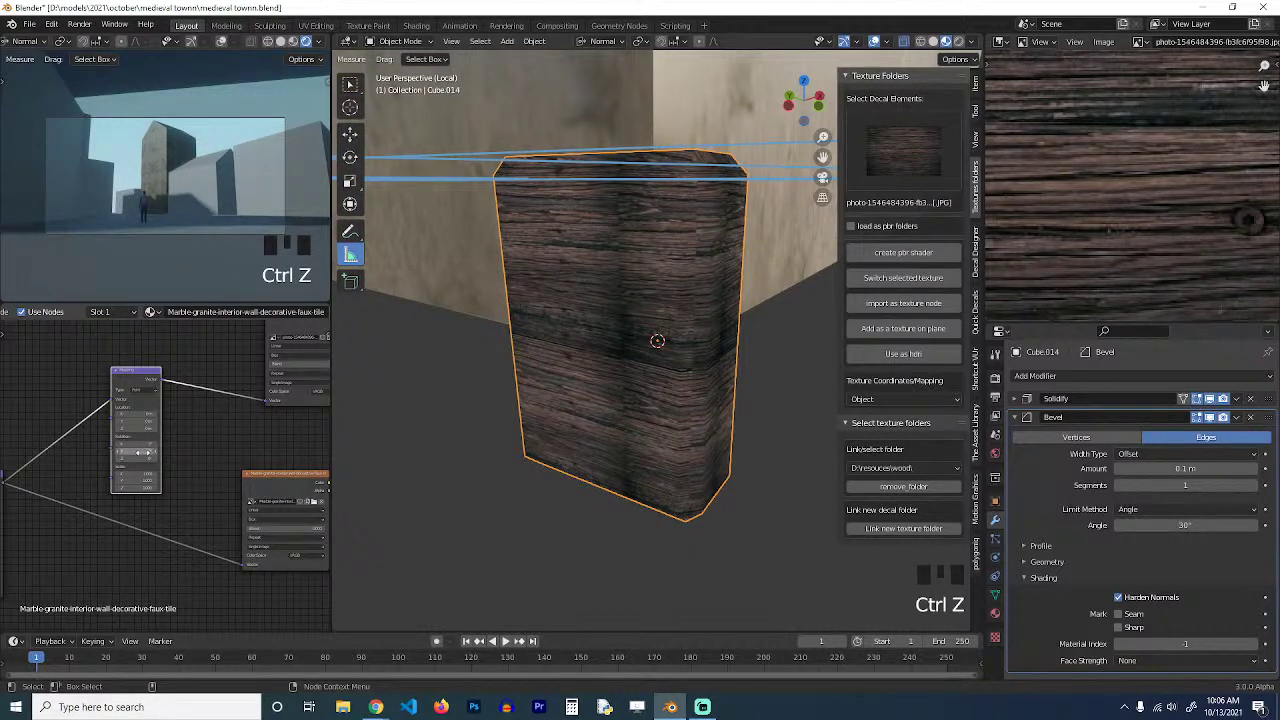
left_click(146, 453)
key("ctrl+z")
Try Y rotations of 90° and 45° on the duplicated Mapping node, reset X to 0°, and check the grain around the block.
left_click(119, 451)
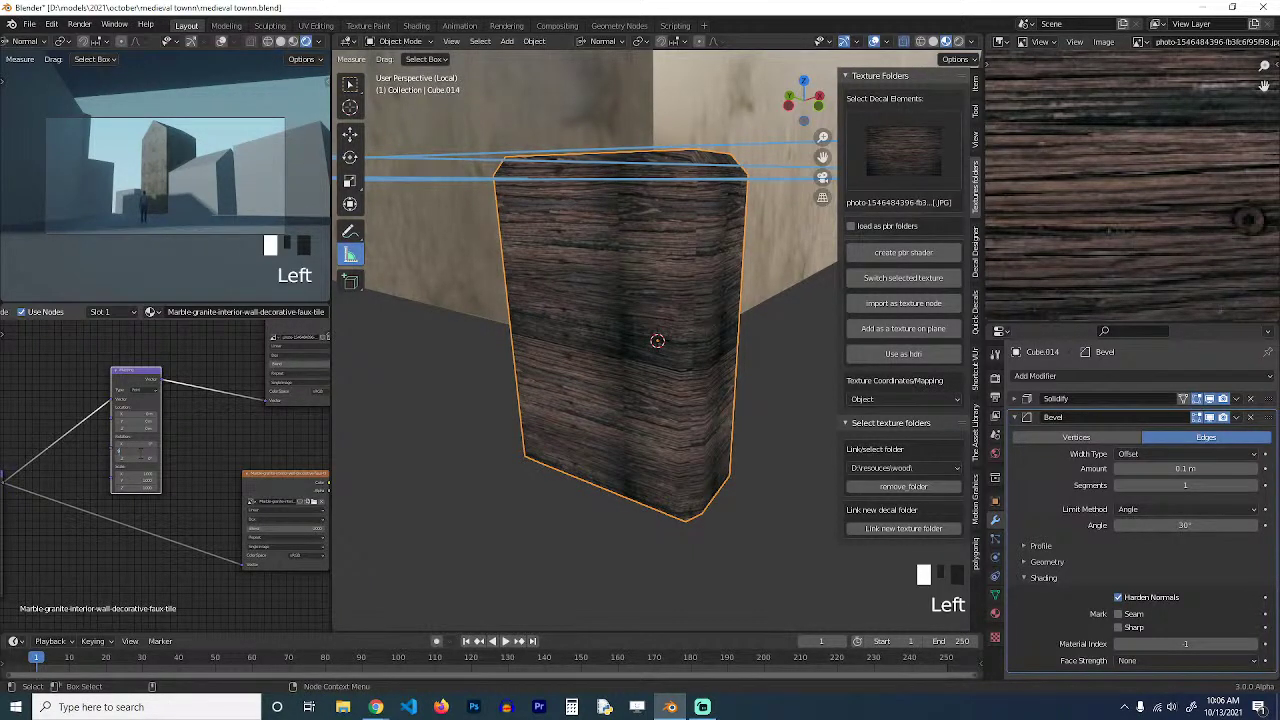
left_click(144, 453)
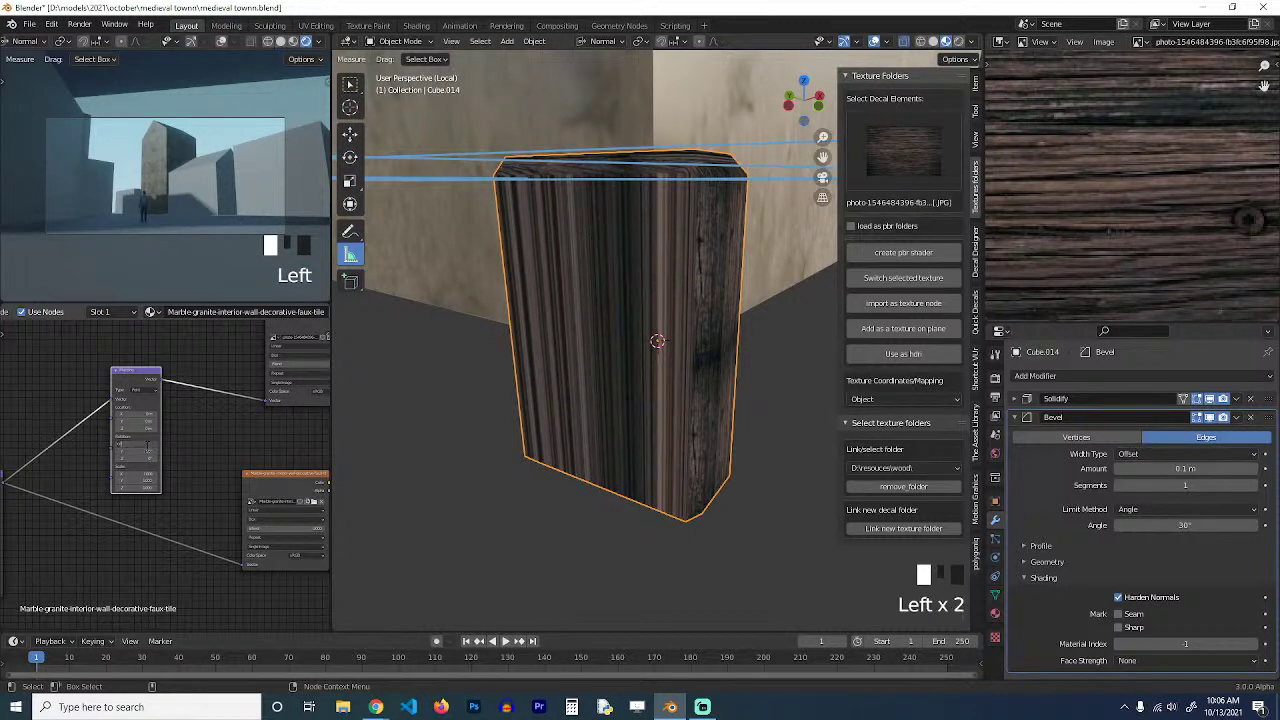
left_click(146, 446)
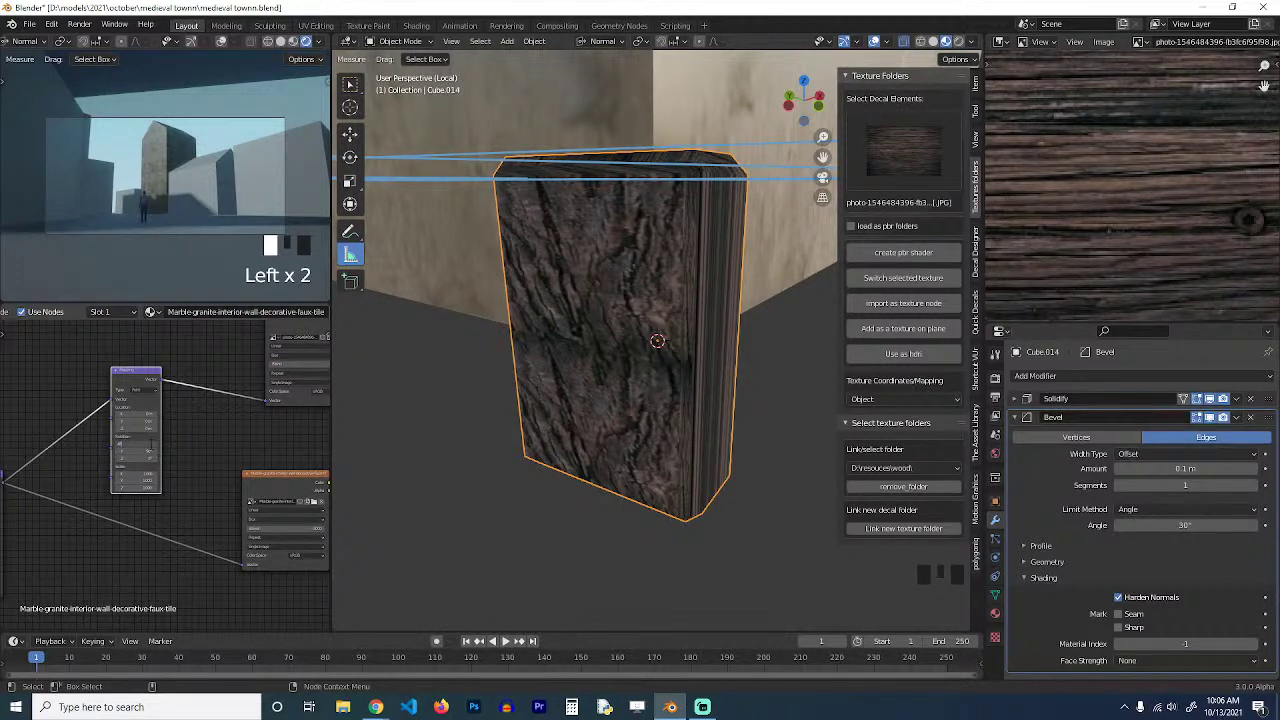
left_click_drag(151, 446, 165, 444)
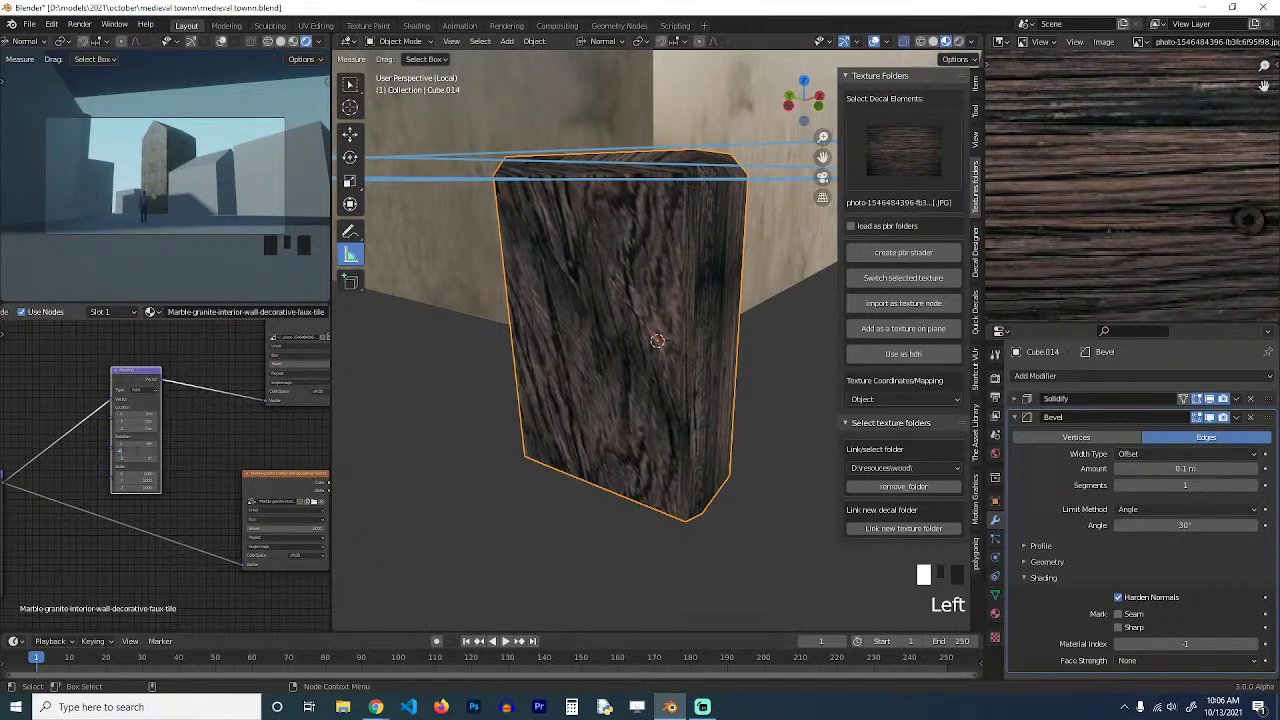
key("Return")
scroll(625, 342, "down", 4)
middle_click_drag(625, 342, 518, 320)
scroll(145, 435, "up", 4)
left_click(135, 432)
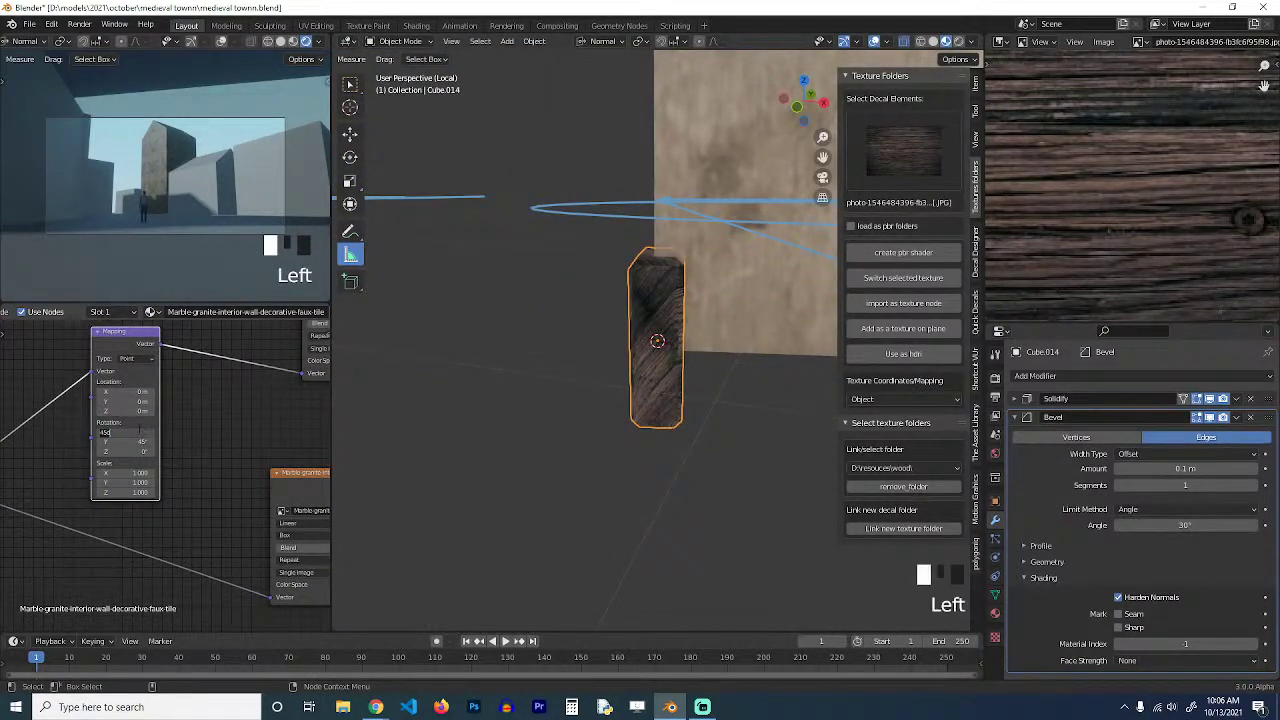
key("Return")
key("grave")
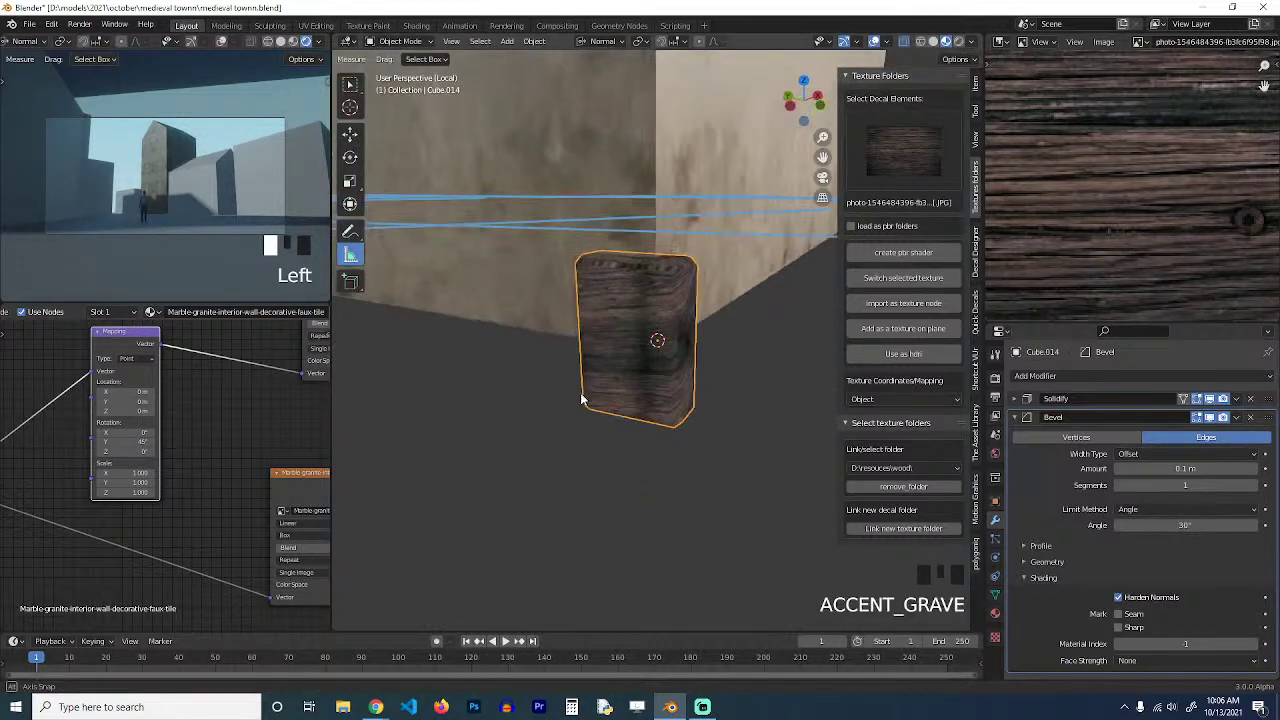
Raise the duplicated Mapping node's X and Y rotations together to just over 80° and check the dark wood grain on the block.
left_click_drag(143, 441, 170, 432)
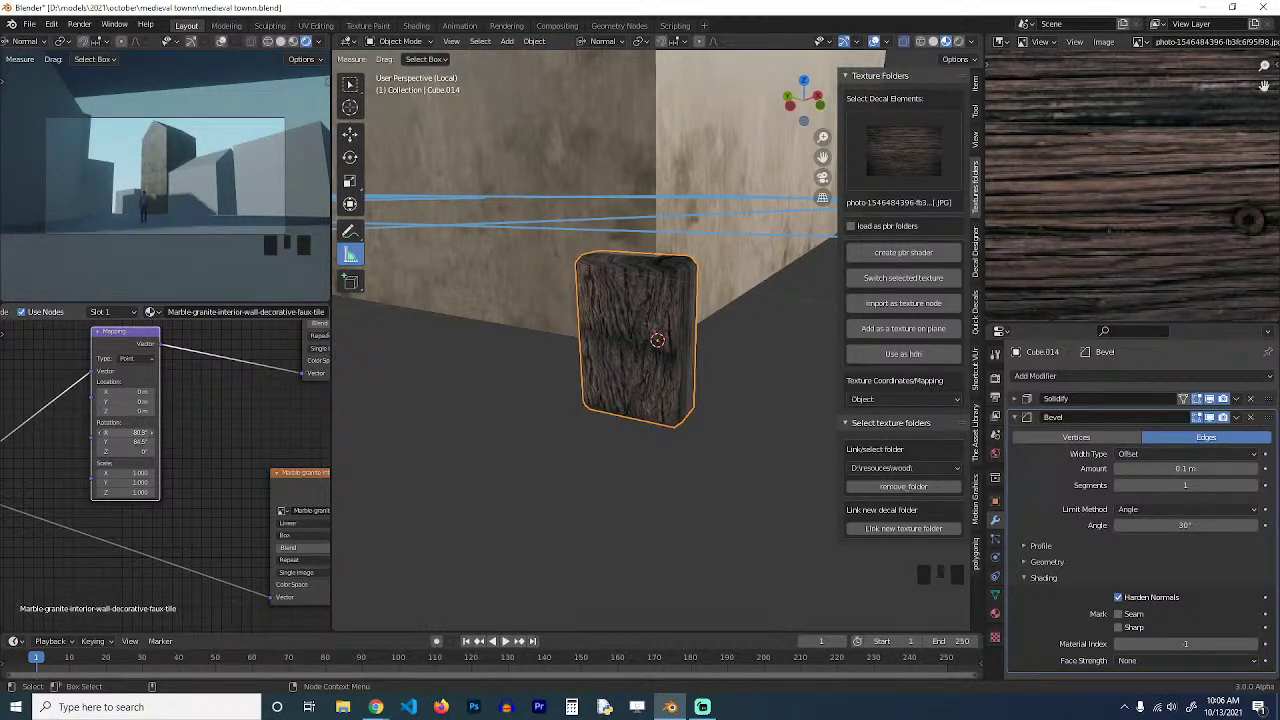
key("grave")
middle_click_drag(650, 370, 598, 399)
scroll(254, 394, "down", 3)
Combine the dark wood and orange-brown wood textures with a Mix node and place it between them and the shader.
middle_click_drag(254, 394, 113, 430)
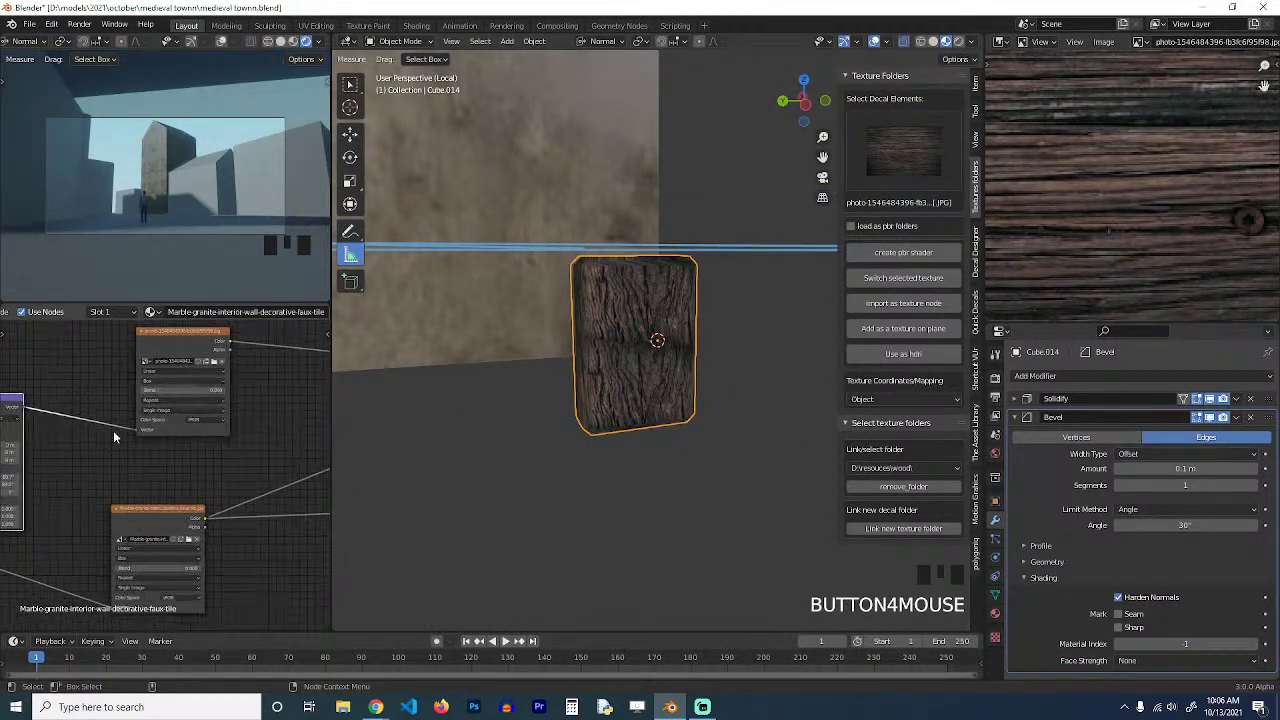
scroll(174, 430, "down", 3)
scroll(174, 427, "down", 1)
left_click_drag(189, 385, 167, 388)
right_click_drag(187, 501, 180, 432, "ctrl+shift")
scroll(251, 463, "up", 4)
left_click(239, 442)
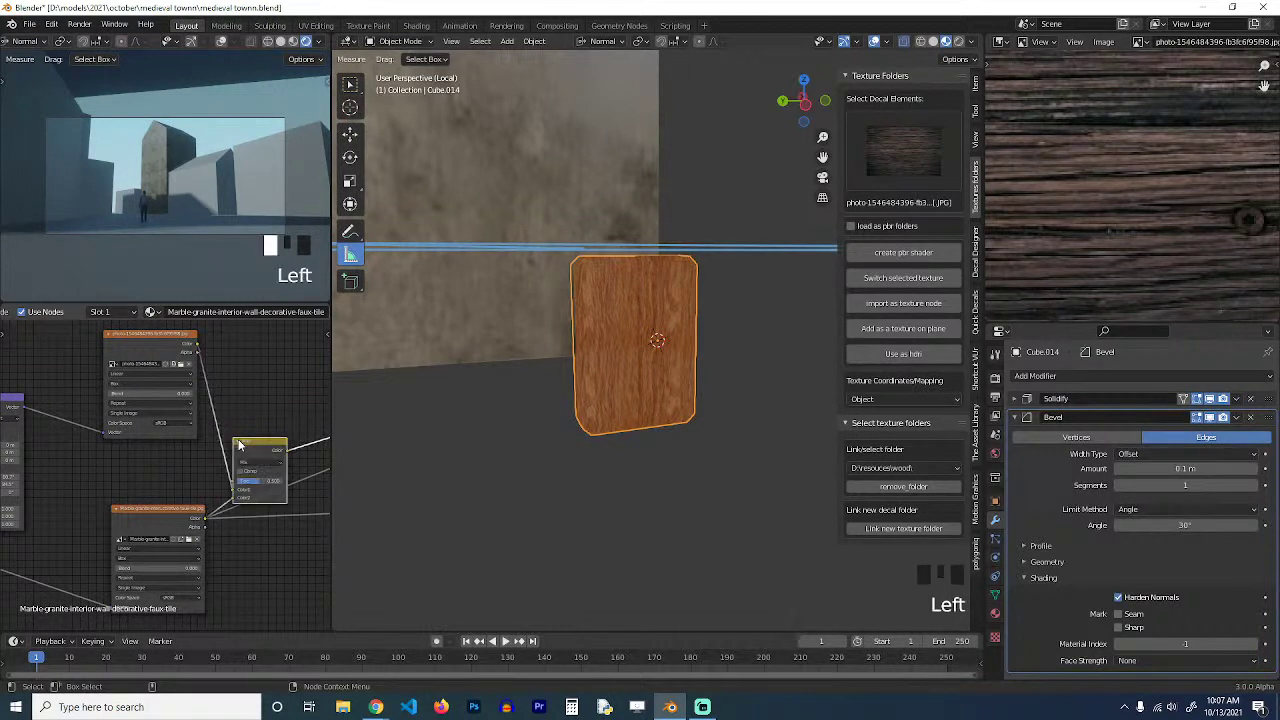
left_click_drag(248, 444, 264, 397)
Set the Mix node's blending mode to Overlay and save the file.
scroll(262, 404, "up", 2)
middle_click_drag(232, 436, 113, 460)
left_click_drag(149, 454, 149, 465)
left_click(185, 414)
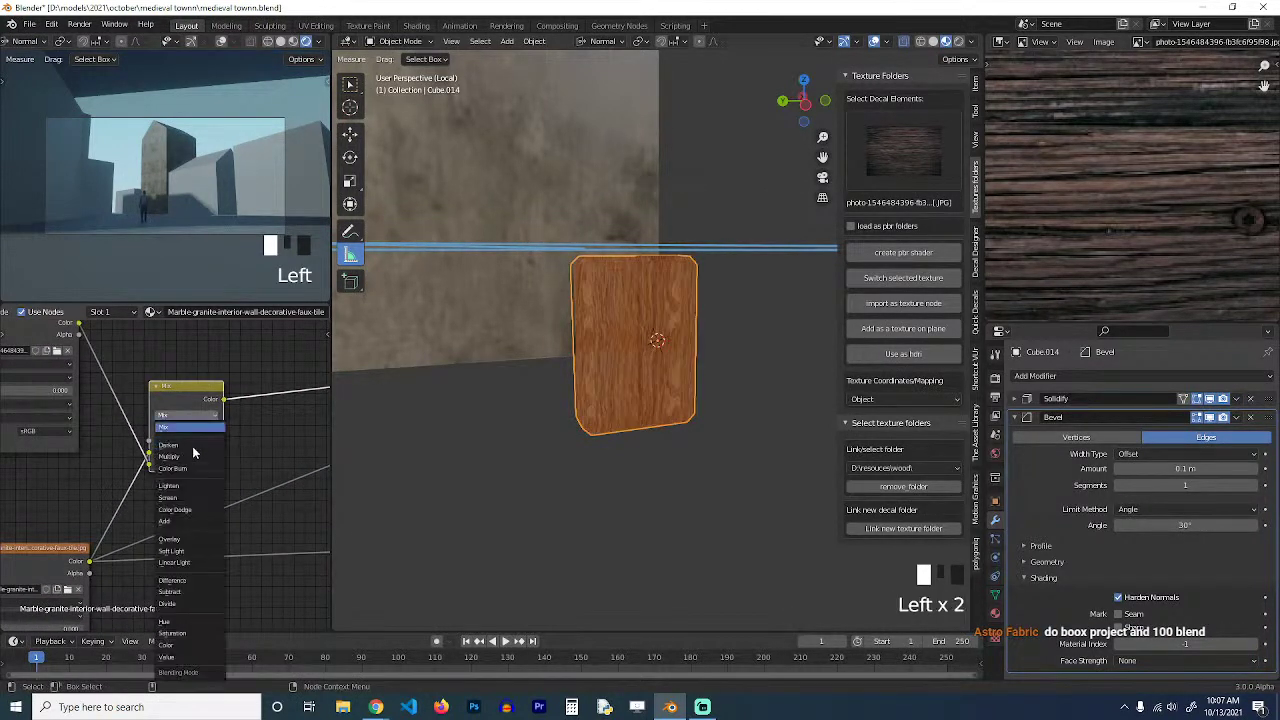
left_click(181, 540)
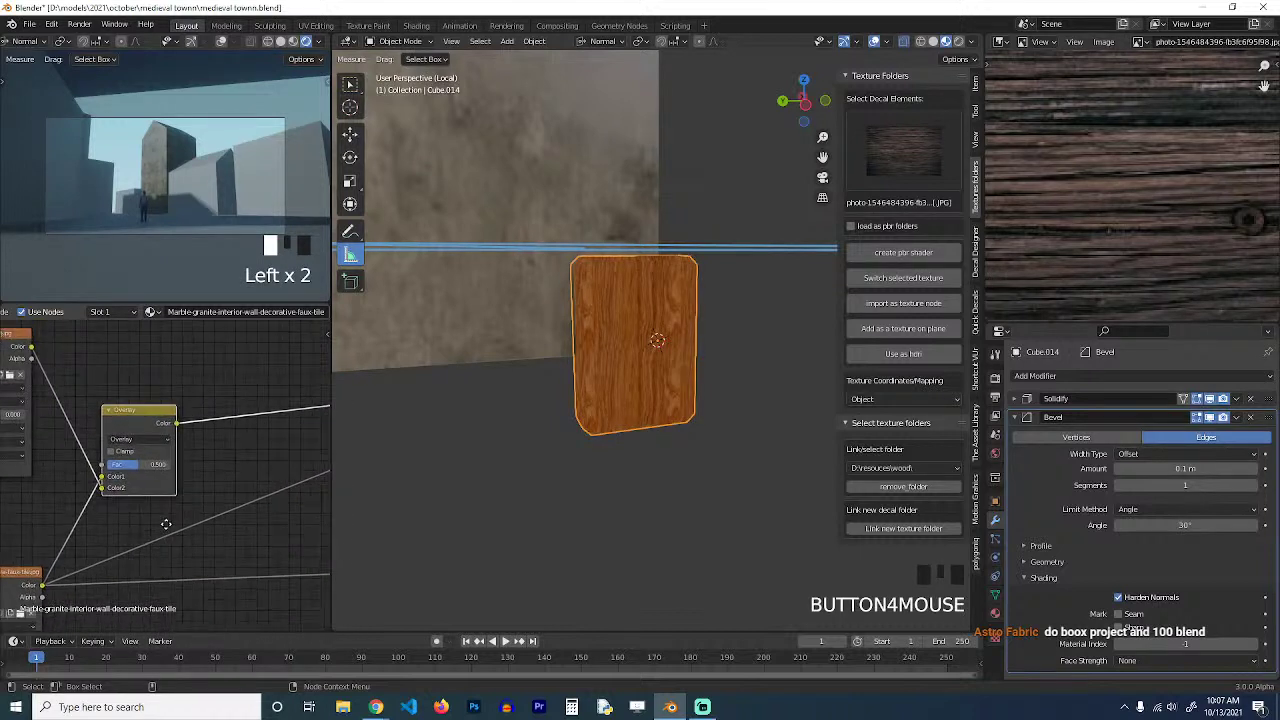
scroll(167, 530, "up", 2)
key("ctrl+s")
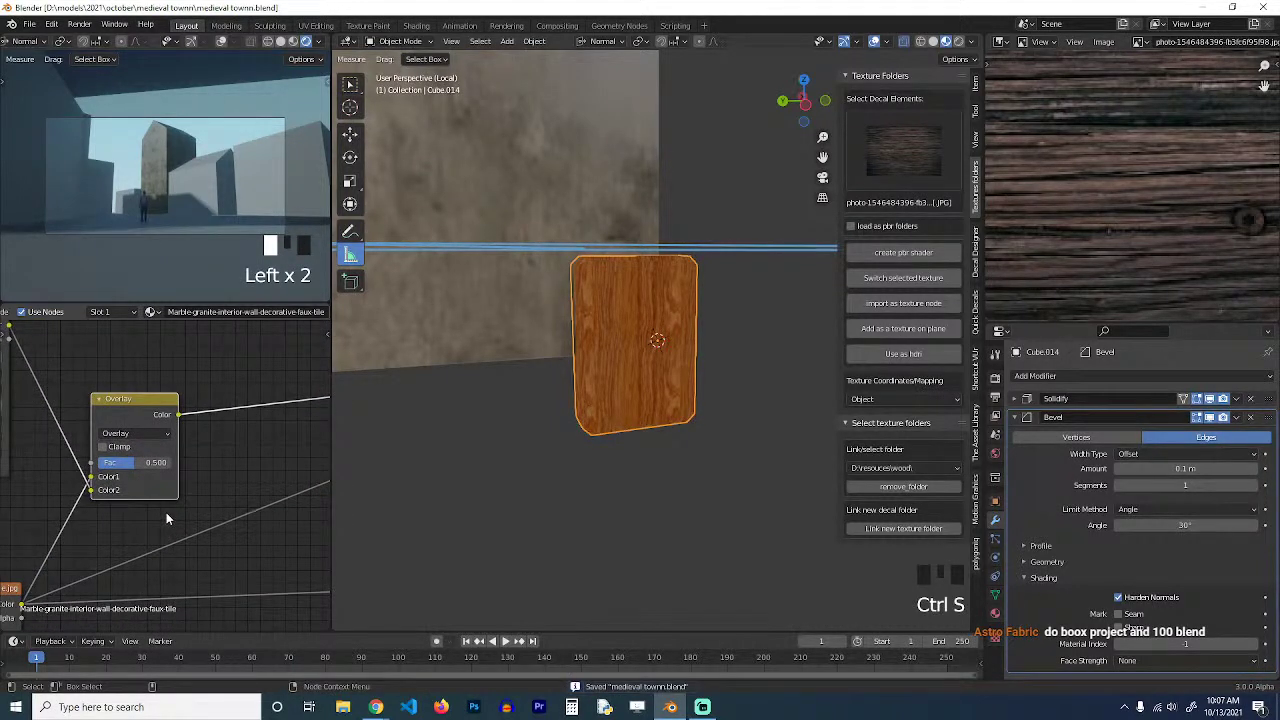
Try Overlay factors of 0.900 and 0.742 and inspect the blended wood up close on the block.
middle_click_drag(166, 512, 187, 504)
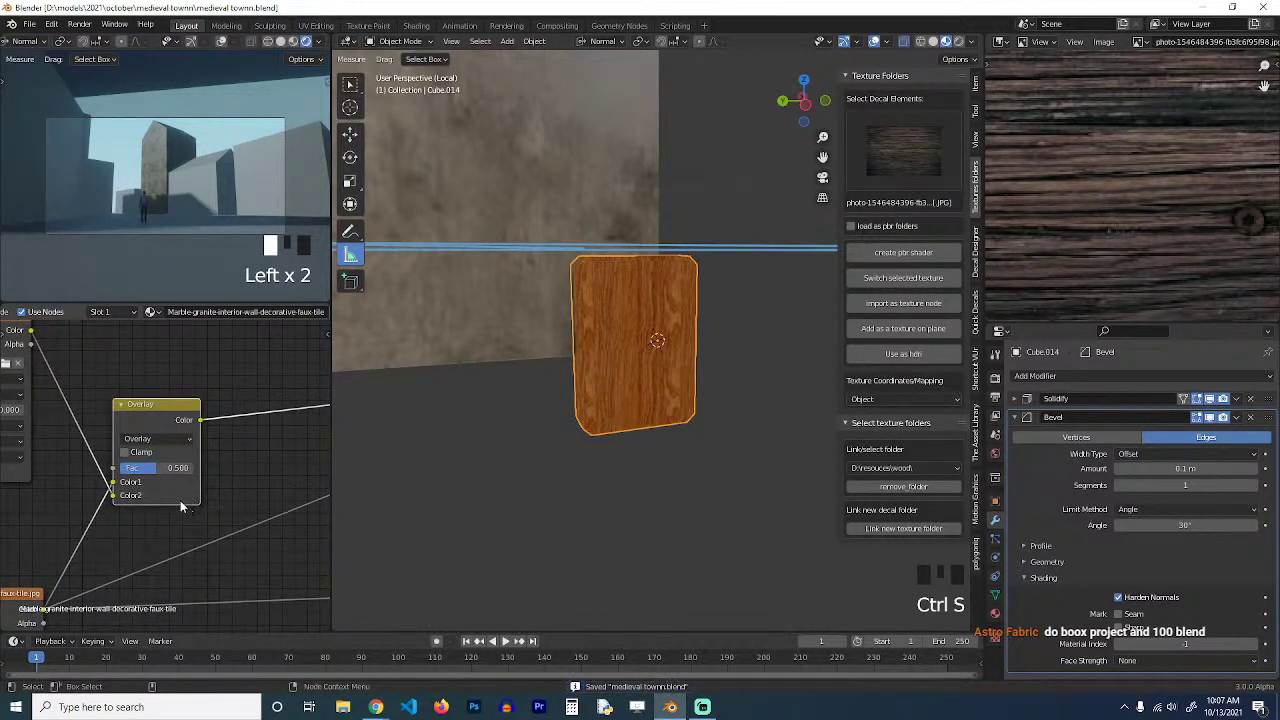
left_click_drag(150, 469, 180, 469)
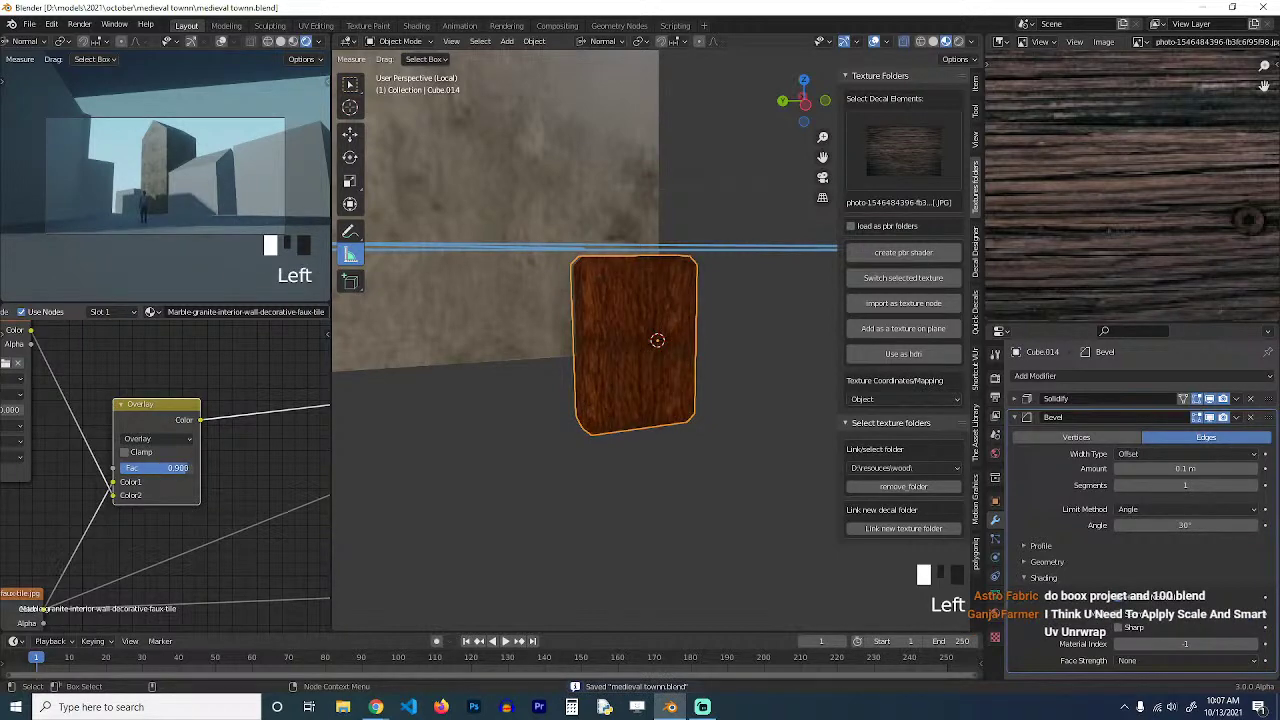
scroll(636, 378, "up", 3)
middle_click_drag(636, 378, 657, 325)
scroll(547, 368, "up", 3)
left_click_drag(165, 468, 154, 468)
Change the wood mix to Multiply with a factor of 1.000 and check the result around the block.
left_click(193, 442)
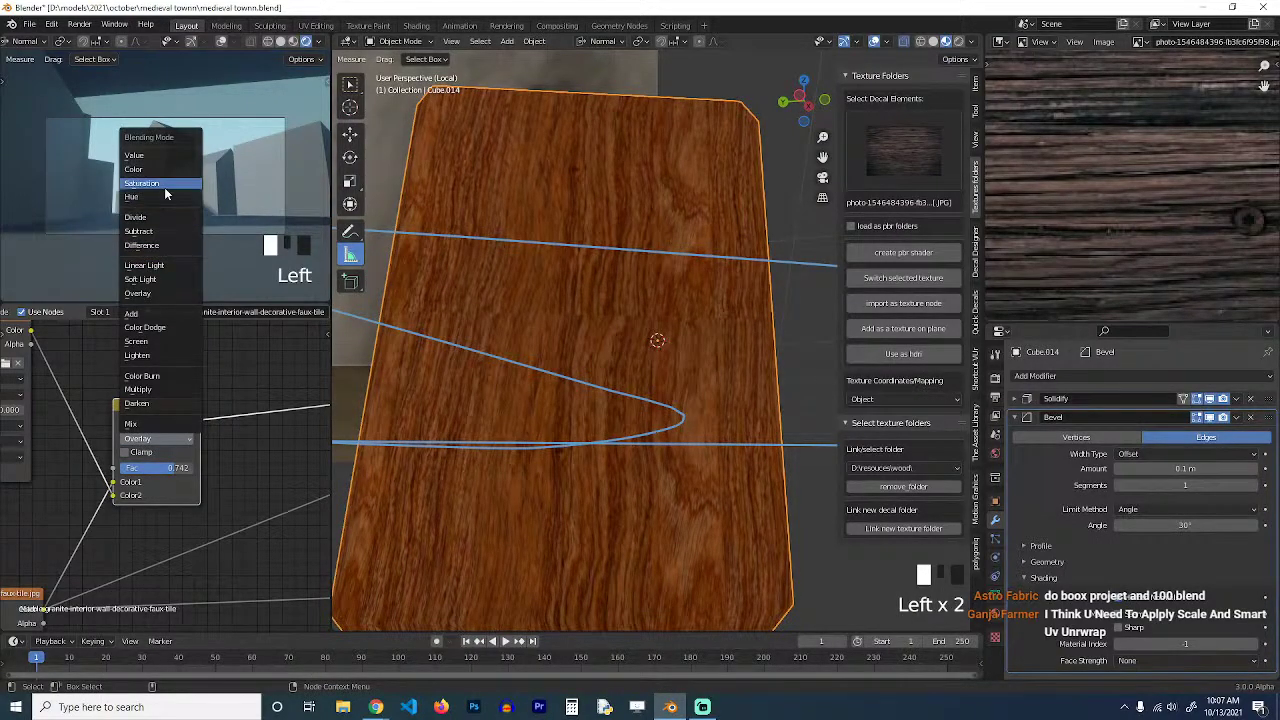
left_click(137, 389)
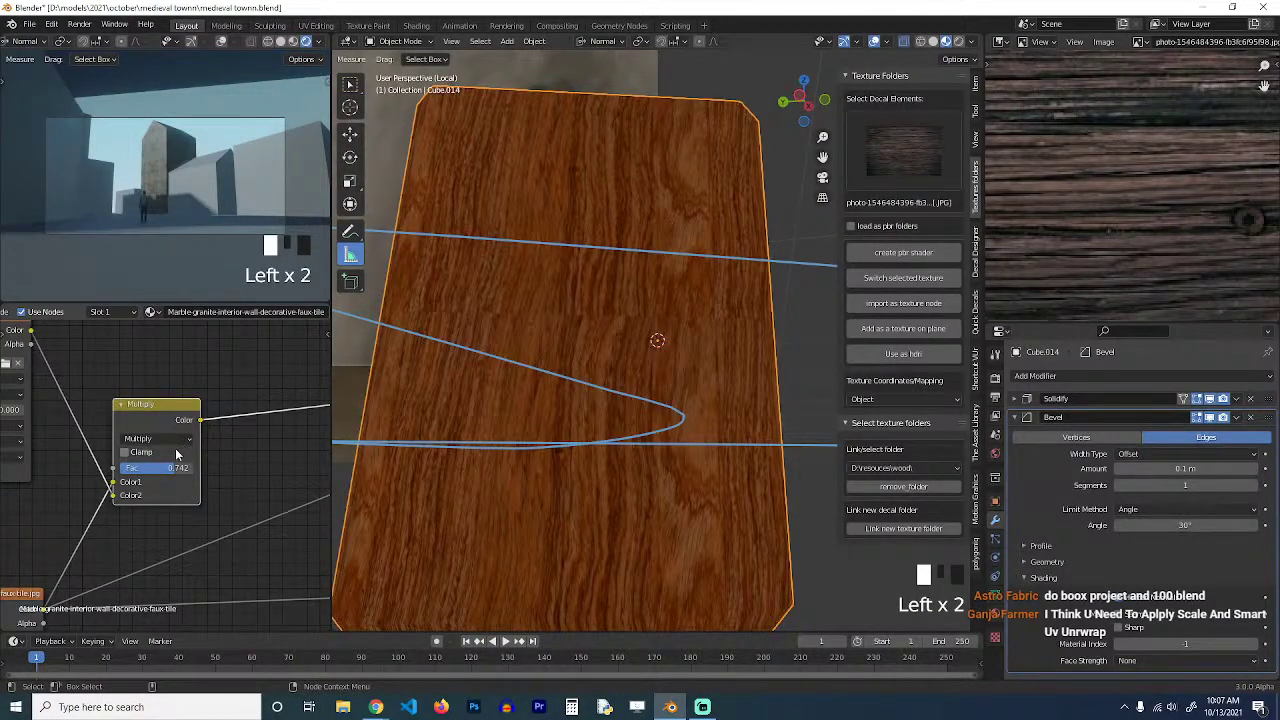
left_click_drag(165, 468, 200, 468)
scroll(621, 375, "down", 4)
key("grave")
key("grave")
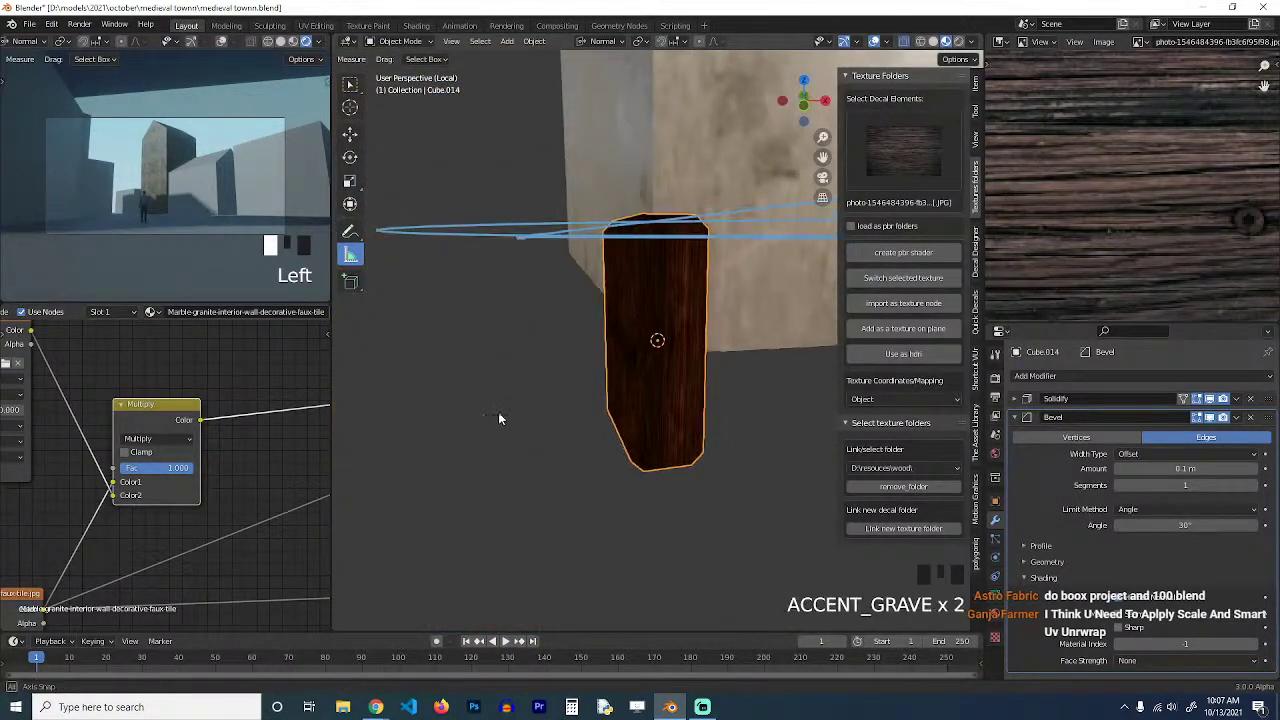
key("grave")
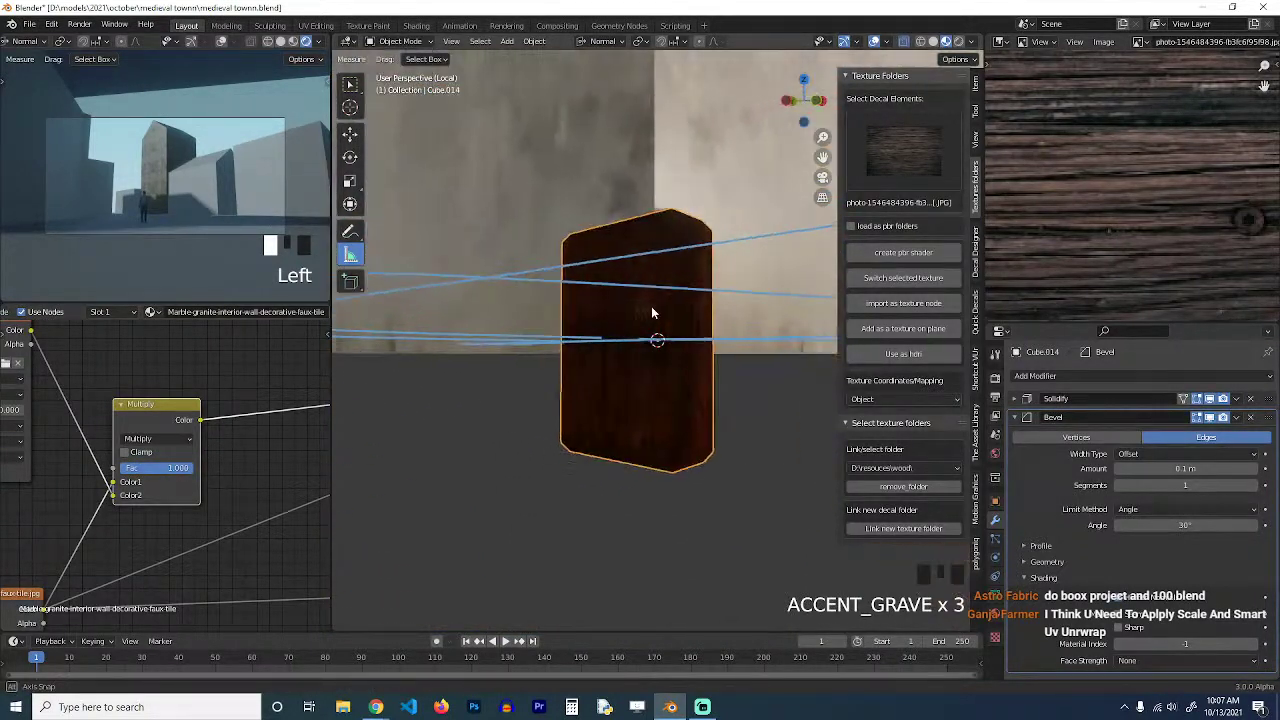
mouse_move(175, 466)
left_mouse_down()
mouse_move(156, 466)
mouse_move(174, 466)
left_mouse_up()
Insert a Hue Saturation Value node after the Multiply node, raising its value and lowering its saturation to brighten and mute the wood.
middle_click_drag(237, 443, 142, 436)
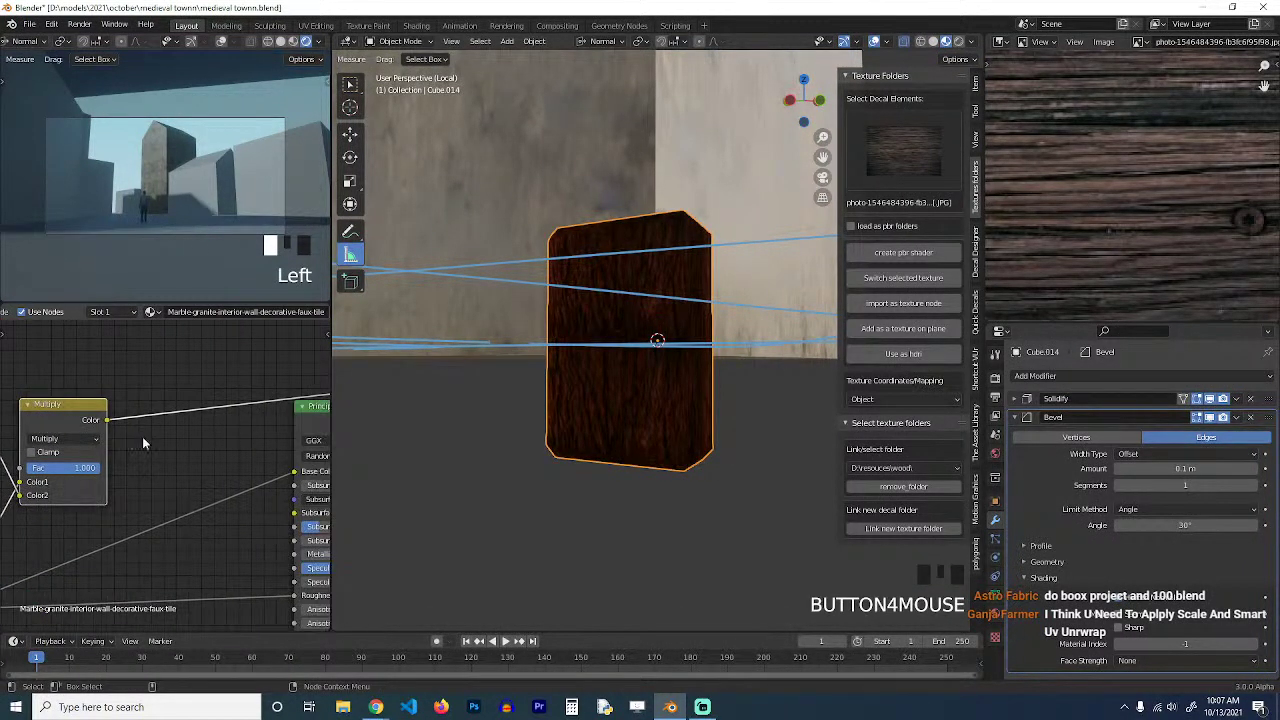
scroll(172, 398, "down", 1)
key("shift+a")
mouse_move(110, 480)
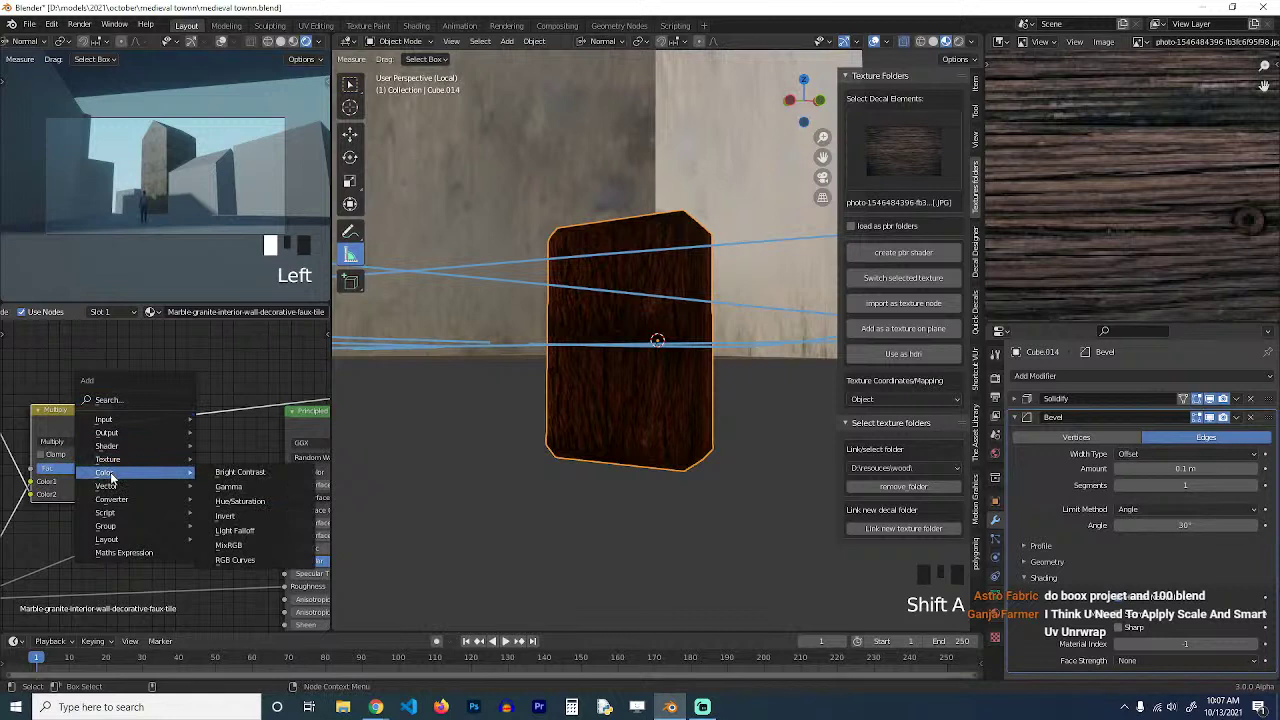
left_click(240, 501)
left_click(200, 457)
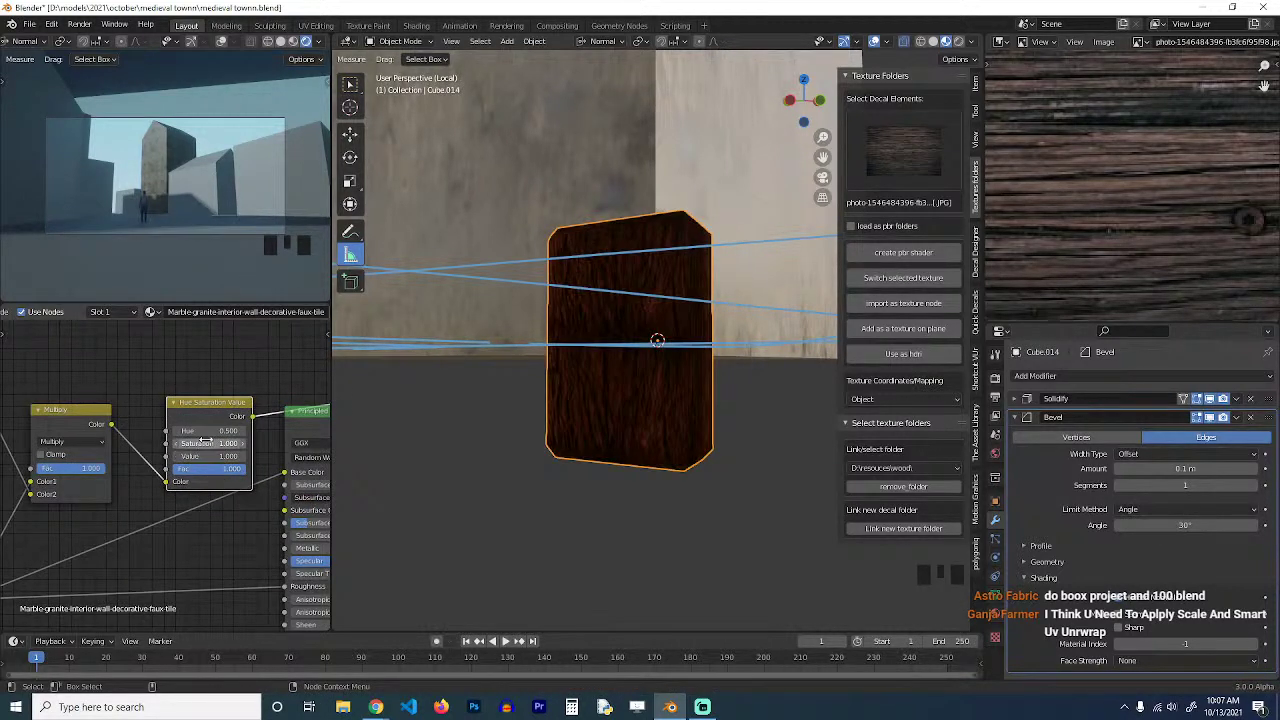
mouse_move(205, 456)
left_mouse_down()
mouse_move(240, 456)
mouse_move(195, 443)
left_mouse_up()
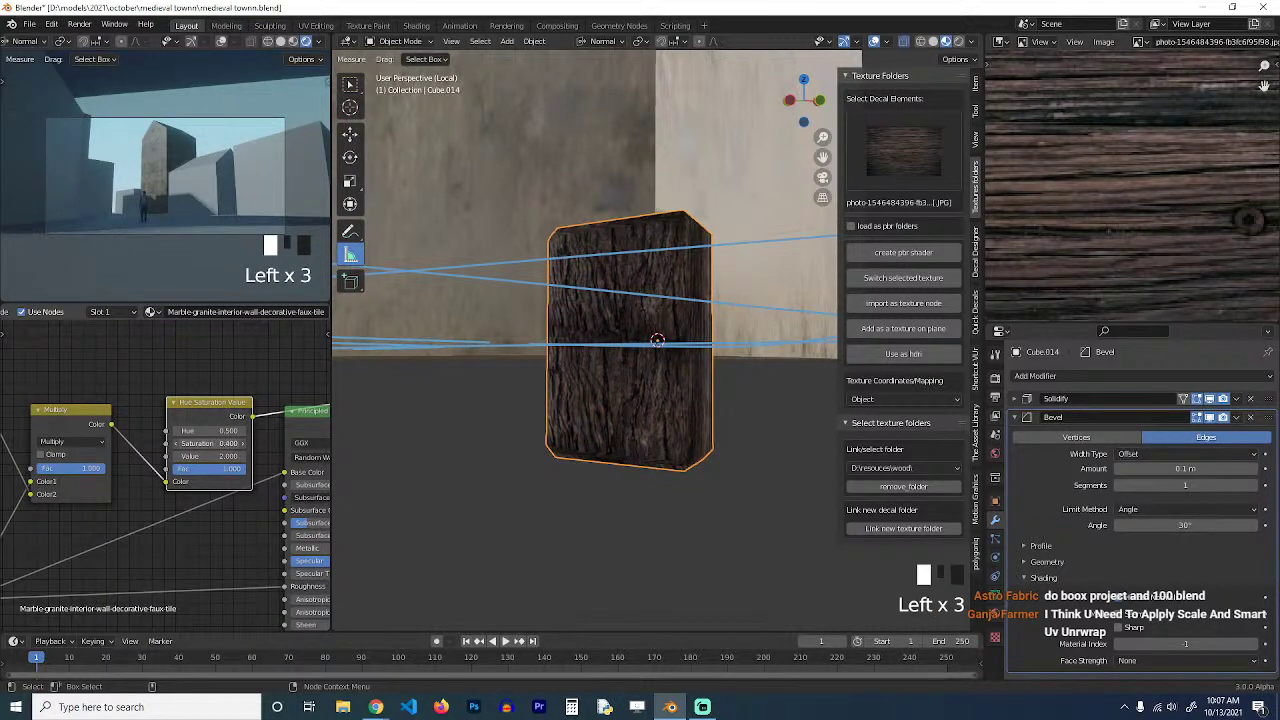
Connect the Hue Saturation Value color output to the Principled BSDF's Base Color and preview that shader on the block.
scroll(222, 460, "down", 4)
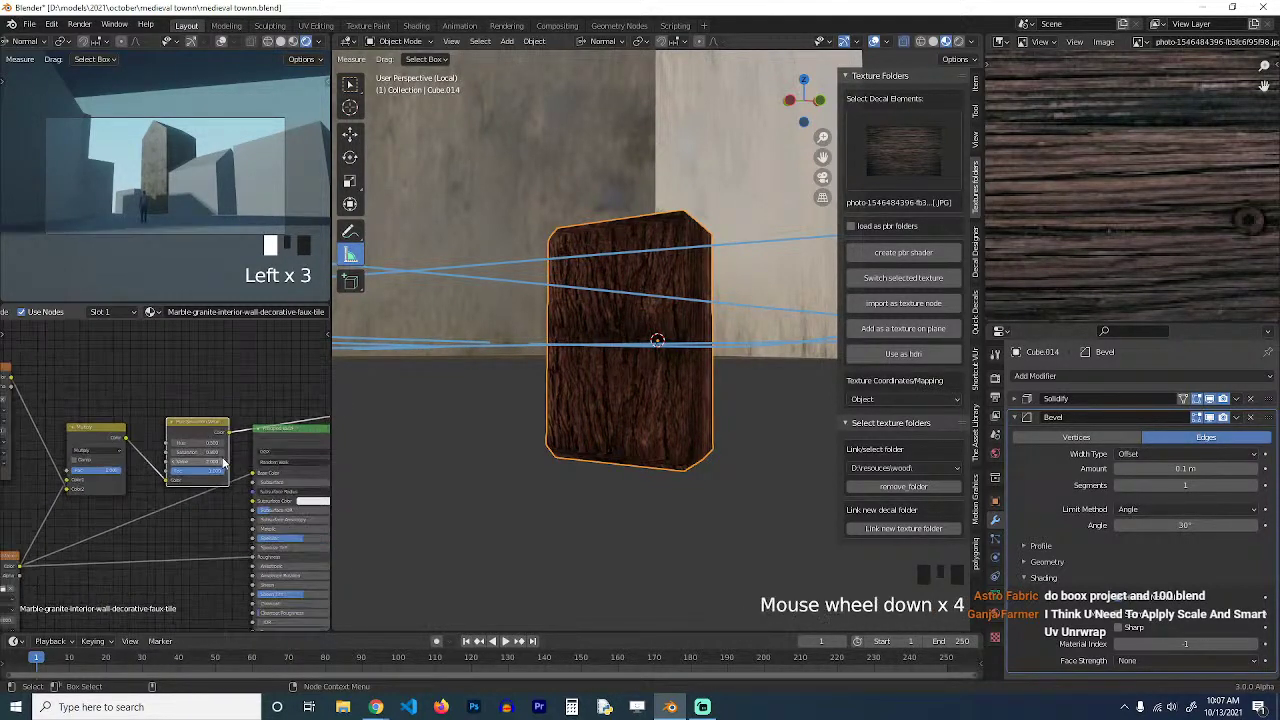
left_click_drag(217, 434, 180, 453)
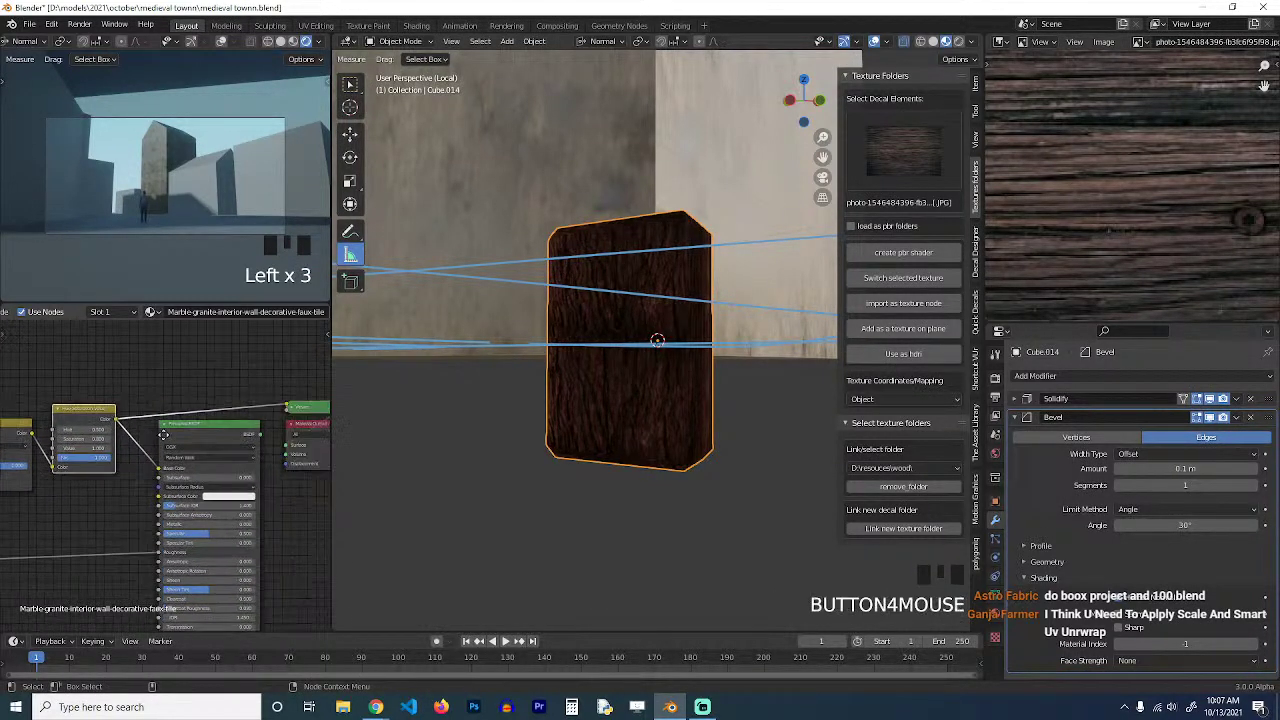
left_click(209, 428, "ctrl+shift")
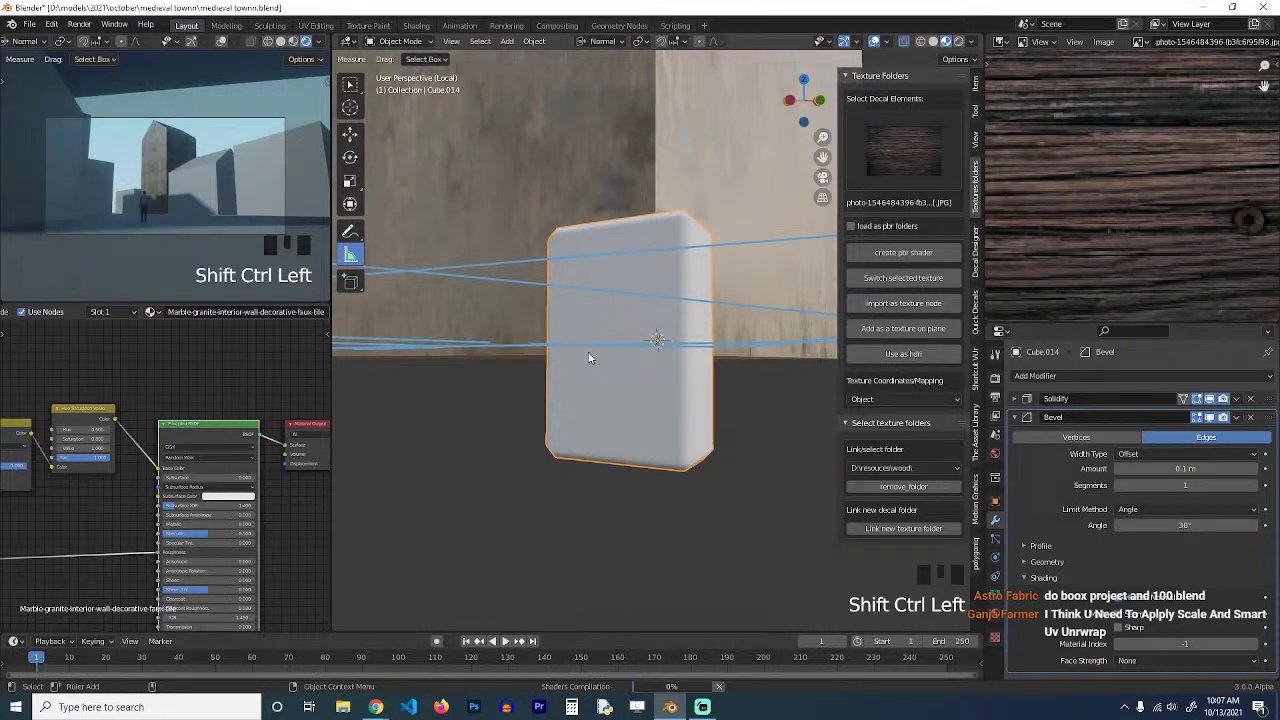
Show the medieval town reference image in the image editor again and examine the timber details on its building.
left_click(1137, 43)
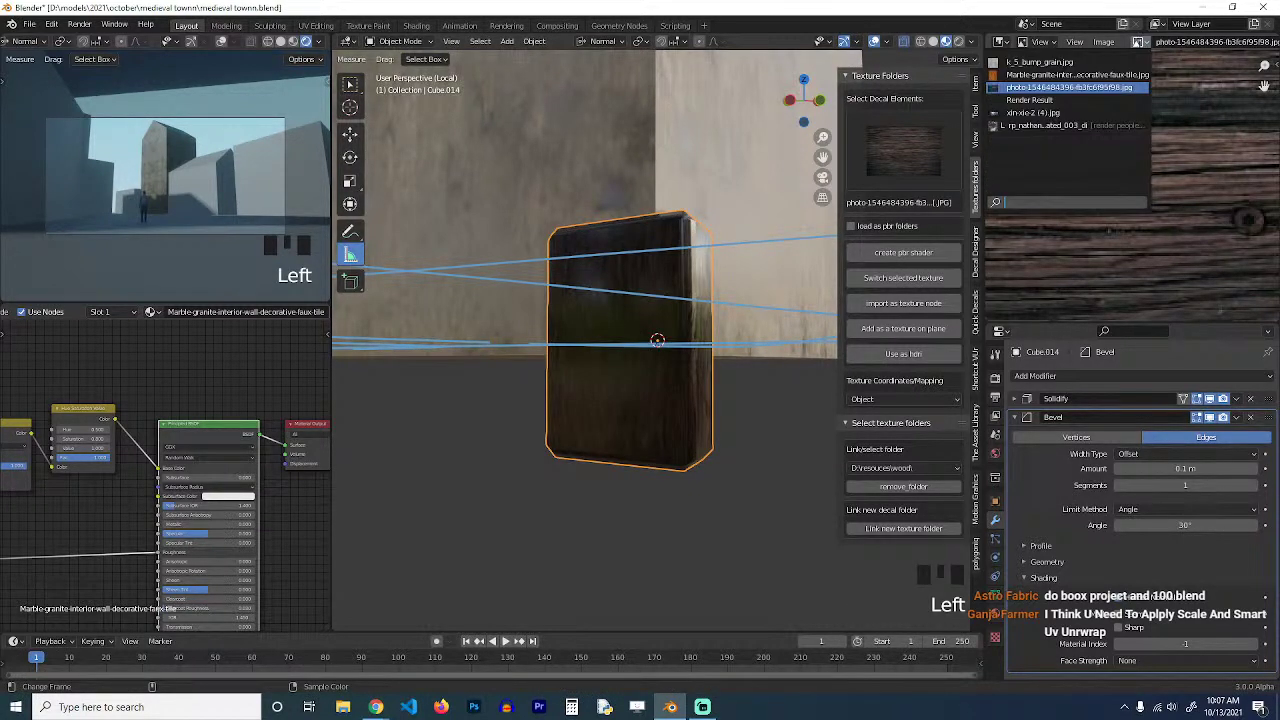
left_click(1045, 125)
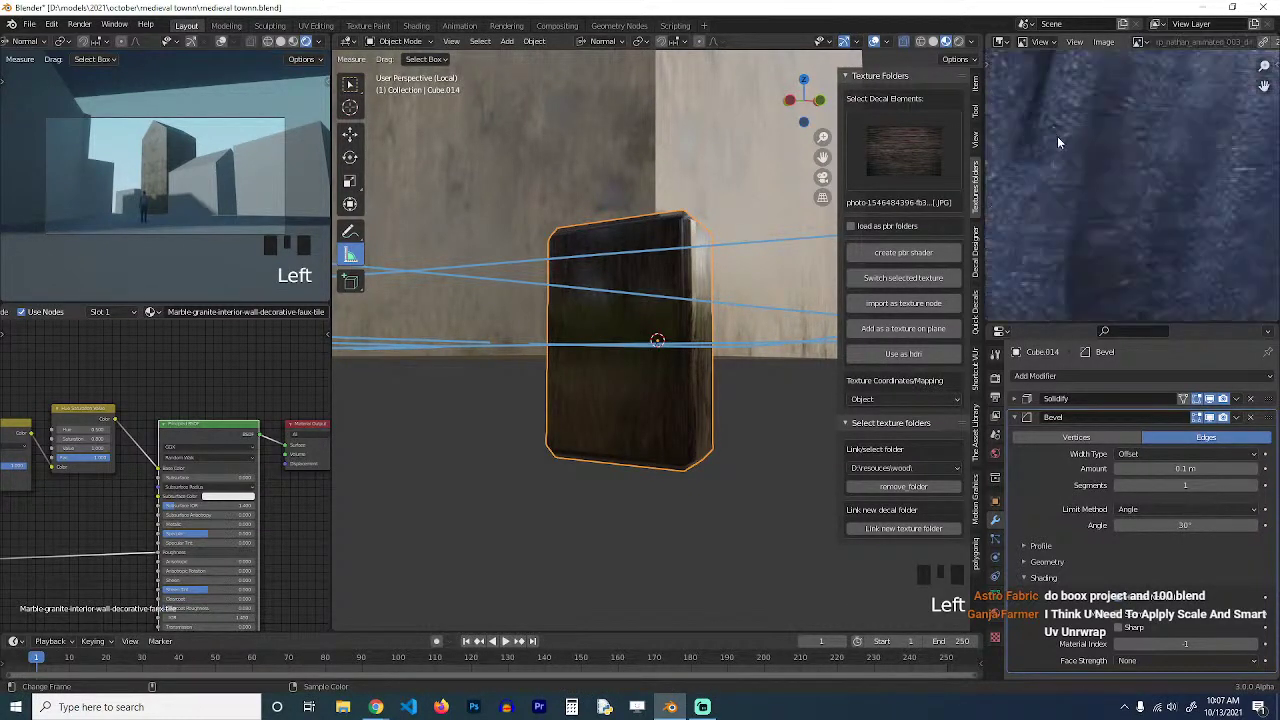
left_click(1139, 42)
left_click(1089, 112)
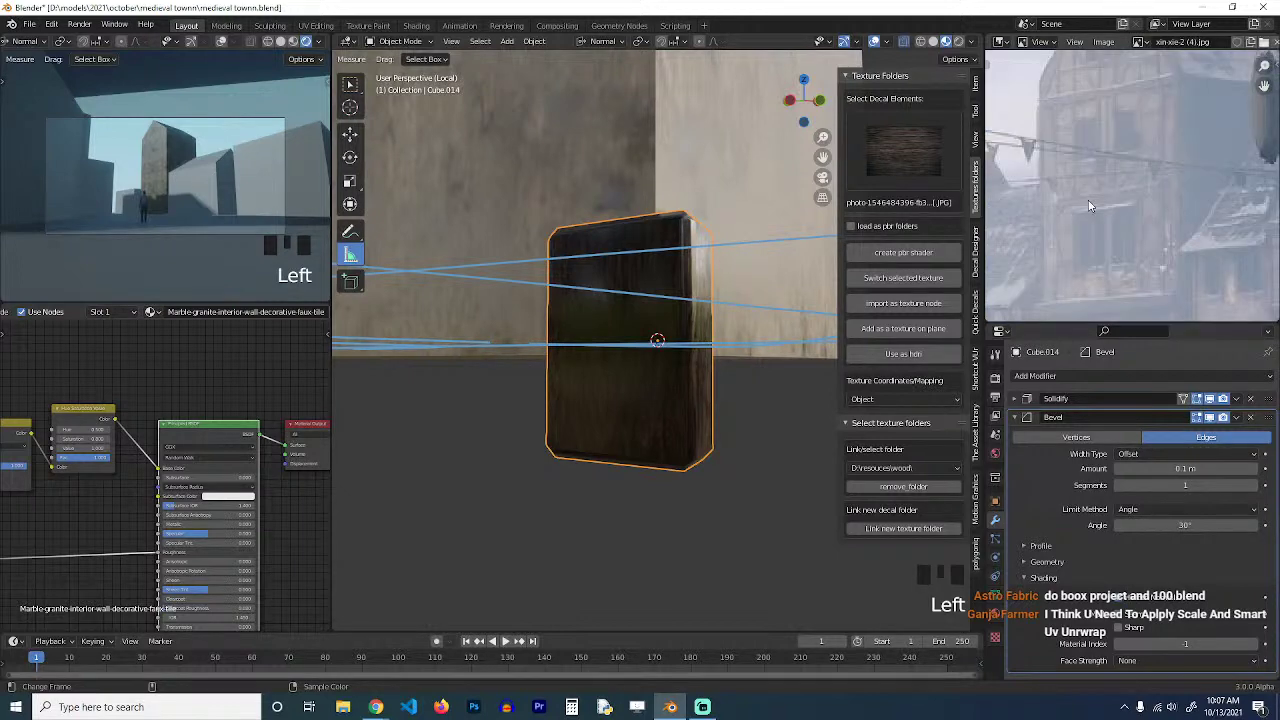
scroll(1089, 210, "up", 7)
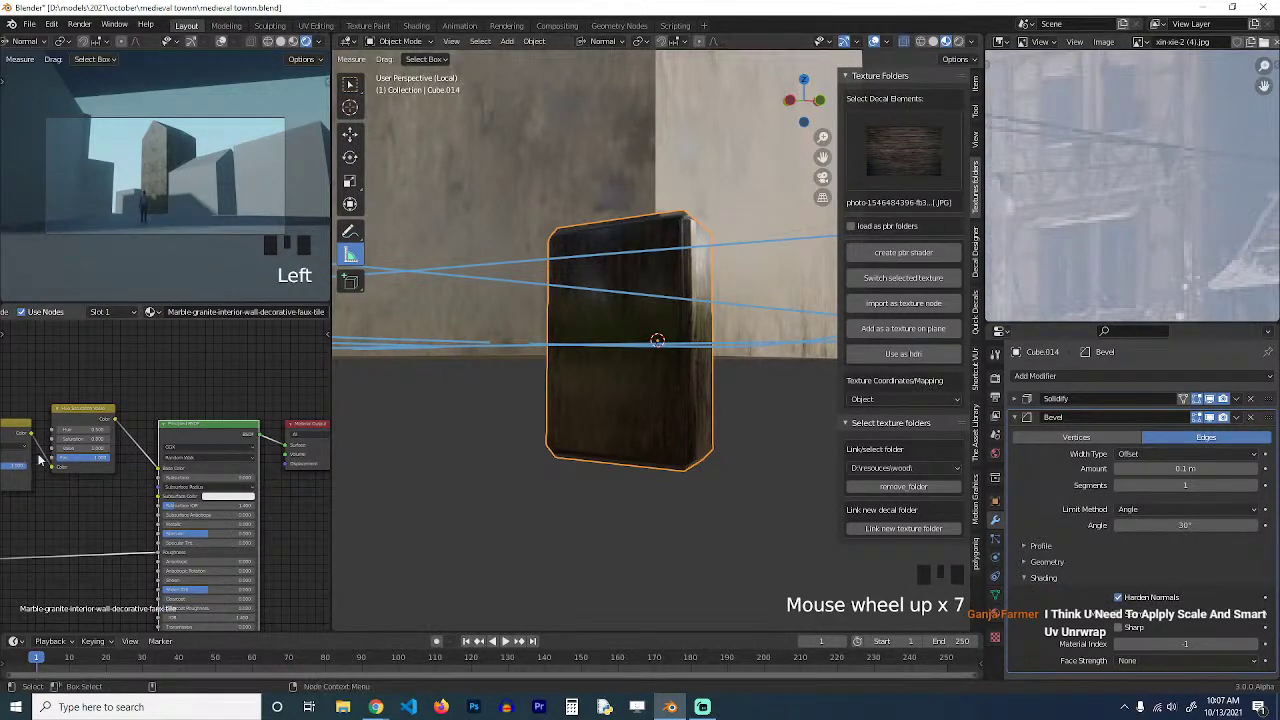
Detach the Hue Saturation Value node from the chain so Multiply feeds the Principled BSDF's Base Color directly.
middle_click_drag(57, 450, 164, 448)
left_click_drag(186, 411, 190, 360, "alt")
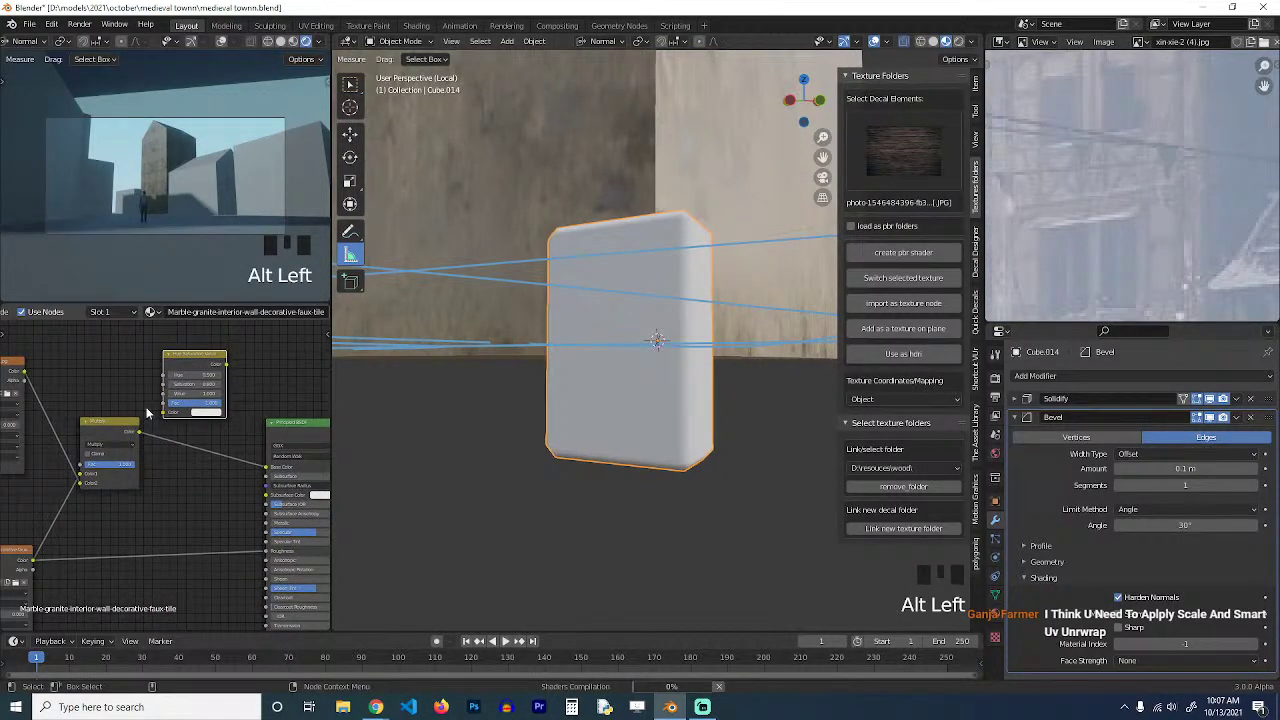
scroll(612, 324, "up", 2)
middle_click_drag(194, 448, 290, 453)
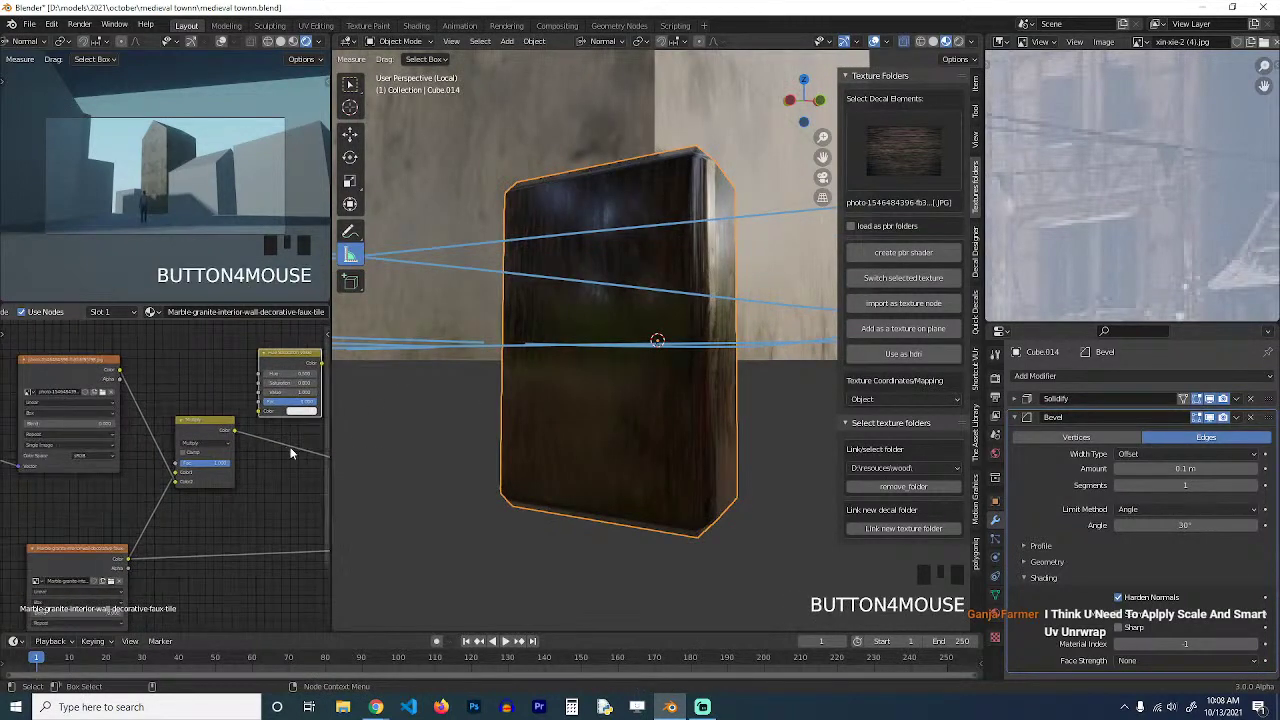
Set the Multiply node's factor to 0.767 and check the wood on the block's other faces.
scroll(291, 453, "up", 4)
left_click_drag(248, 460, 275, 460)
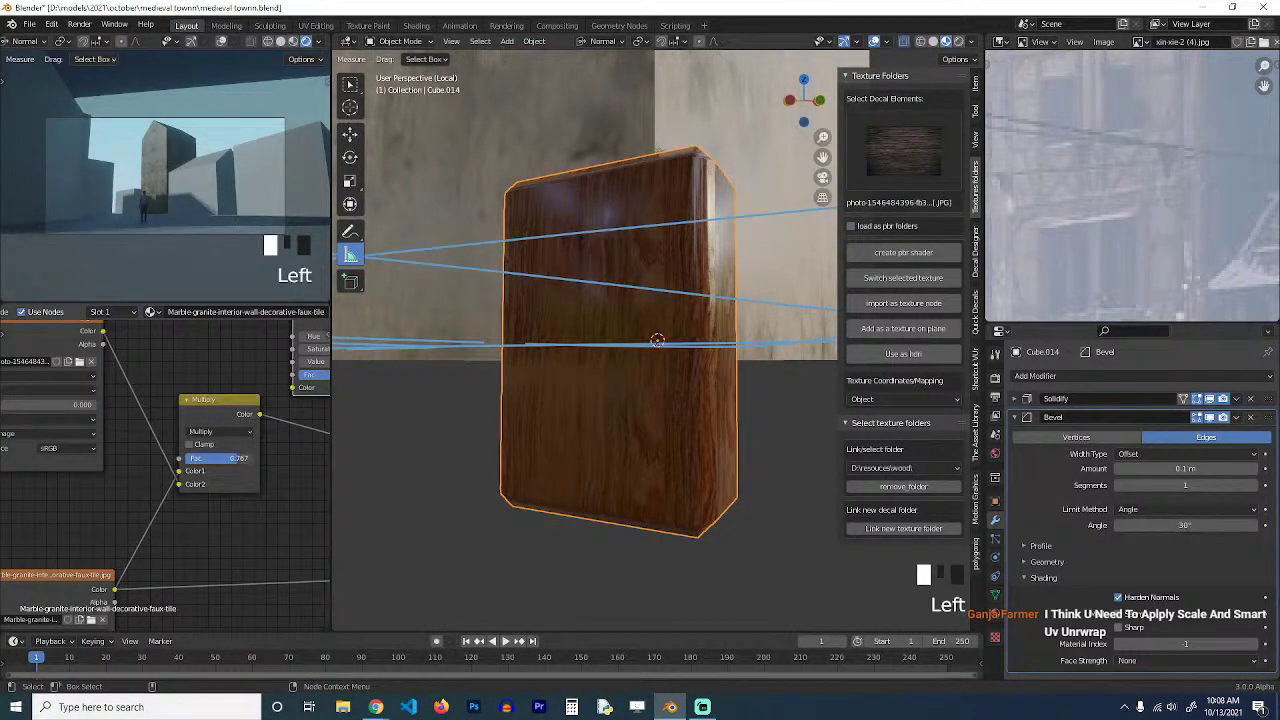
scroll(600, 350, "down", 2)
middle_click_drag(600, 350, 690, 342)
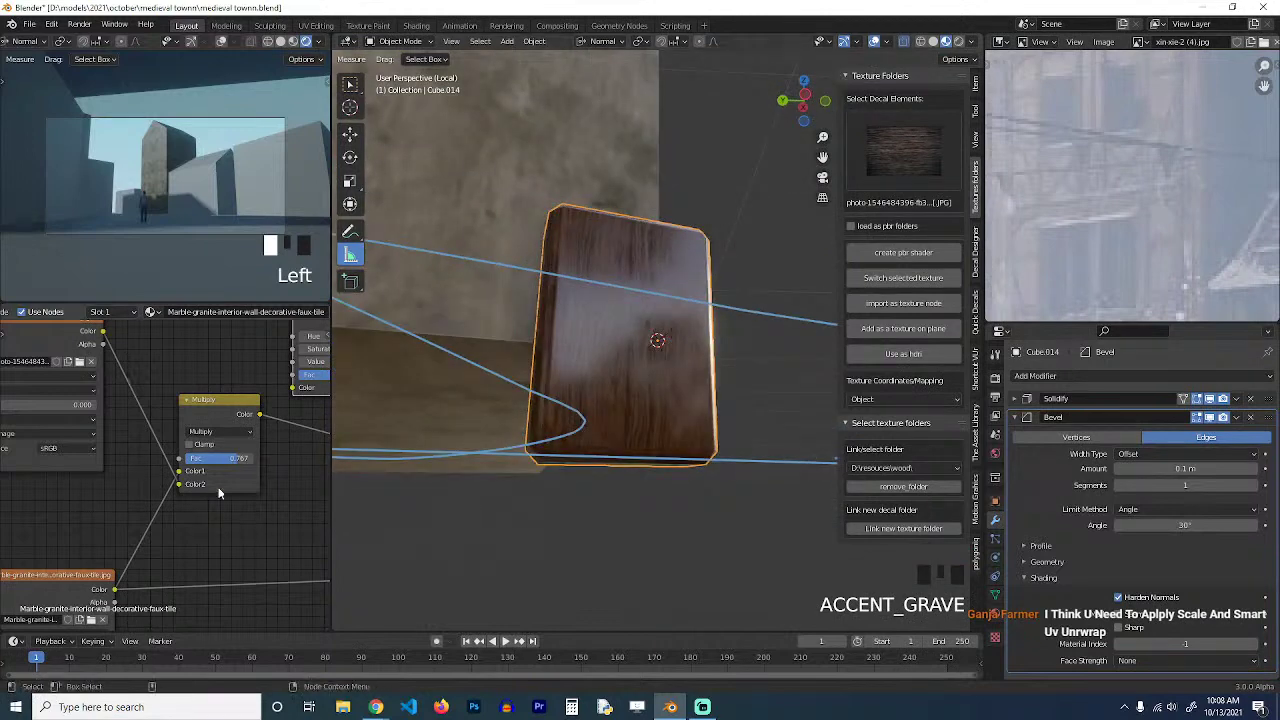
Connect the Multiply node's color output to the Principled BSDF's Roughness.
scroll(228, 484, "down", 4)
middle_click_drag(236, 478, 184, 376)
scroll(184, 376, "down", 2)
left_click_drag(177, 345, 298, 453)
scroll(712, 341, "up", 3)
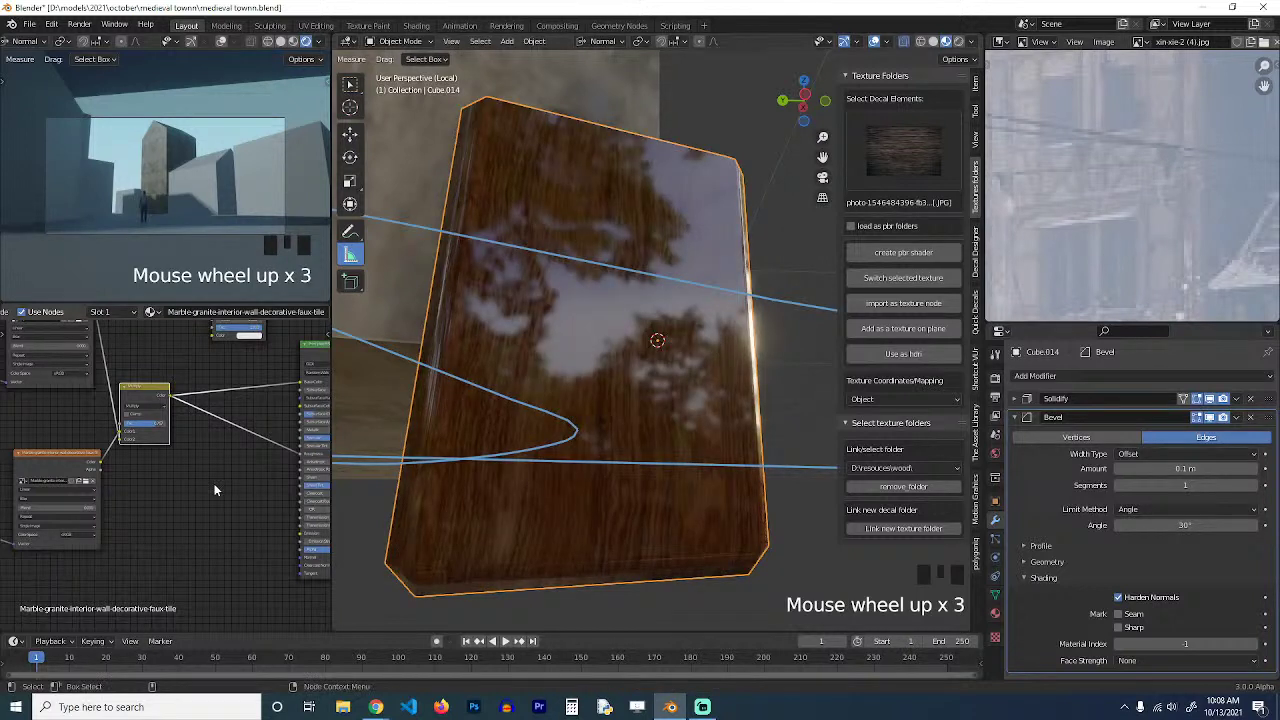
Insert a Math node set to Add between Multiply and the BSDF's Roughness, and save the file.
key("shift+a")
mouse_move(168, 519)
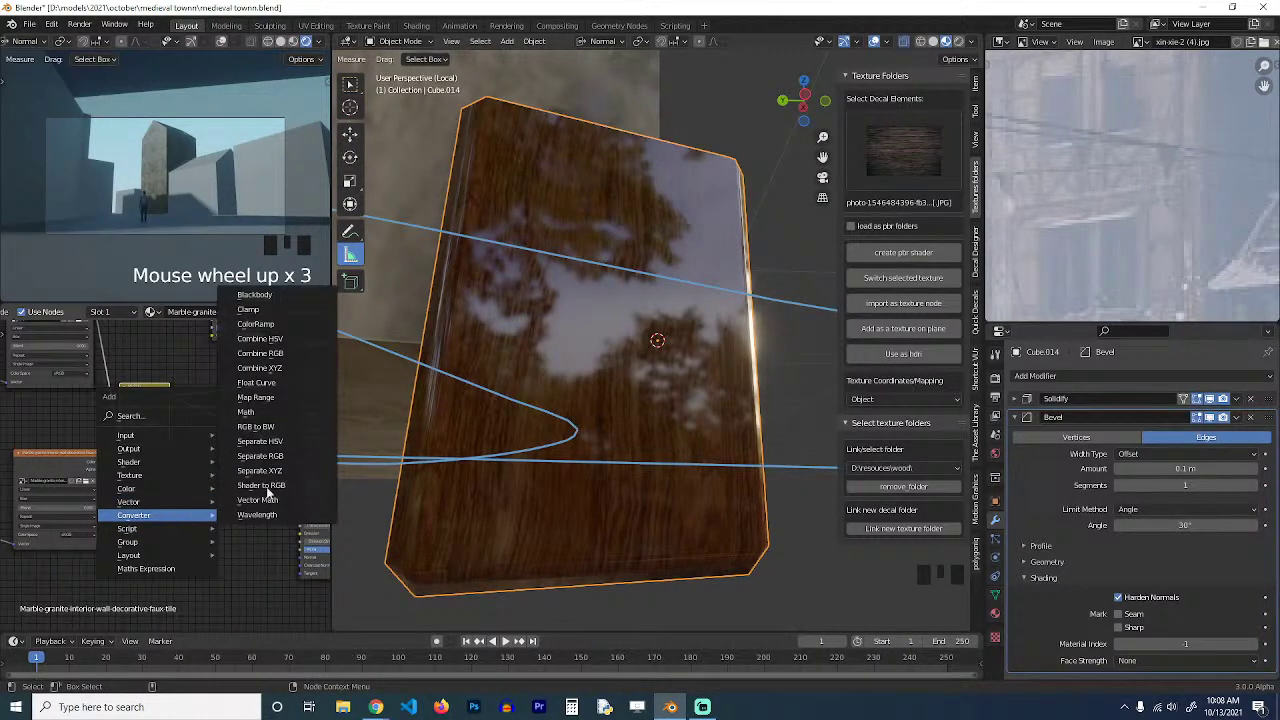
left_click(271, 411)
left_click(208, 423)
scroll(240, 462, "up", 2)
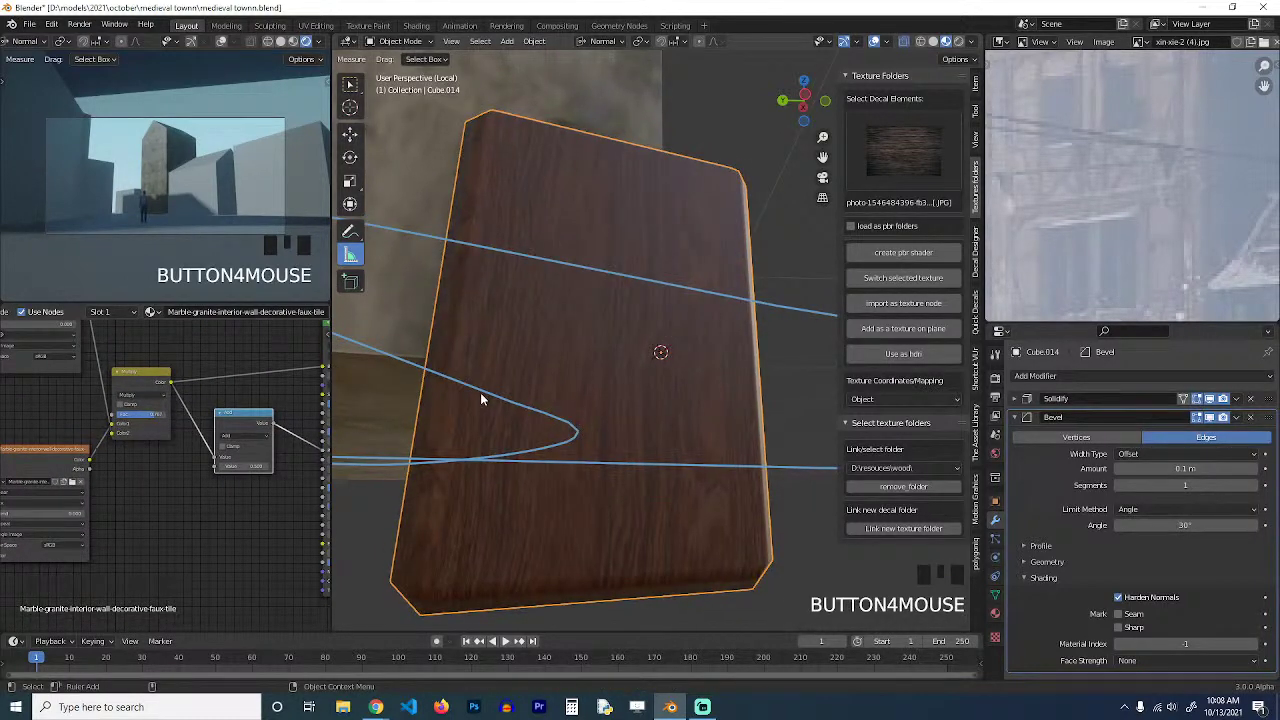
key("ctrl+s")
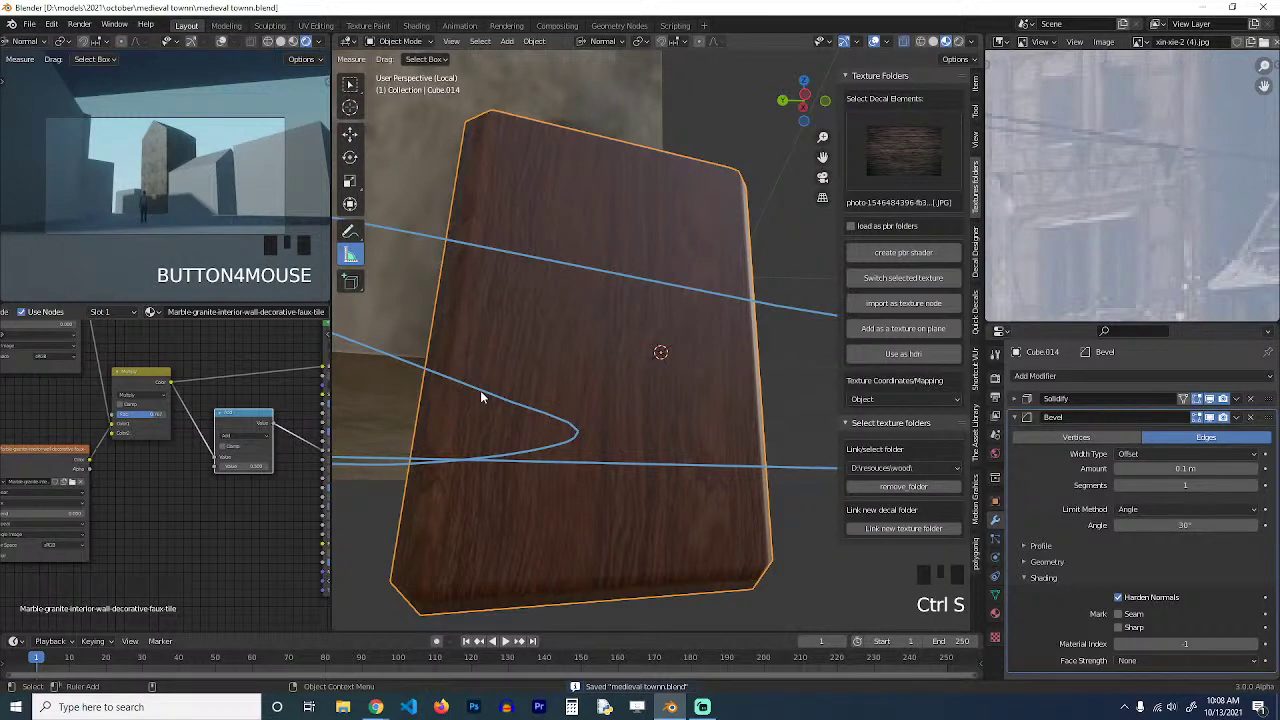
Set the Add node's value to about 0.42 and inspect the wood's sheen from several sides of the block.
left_click(256, 466, "shift")
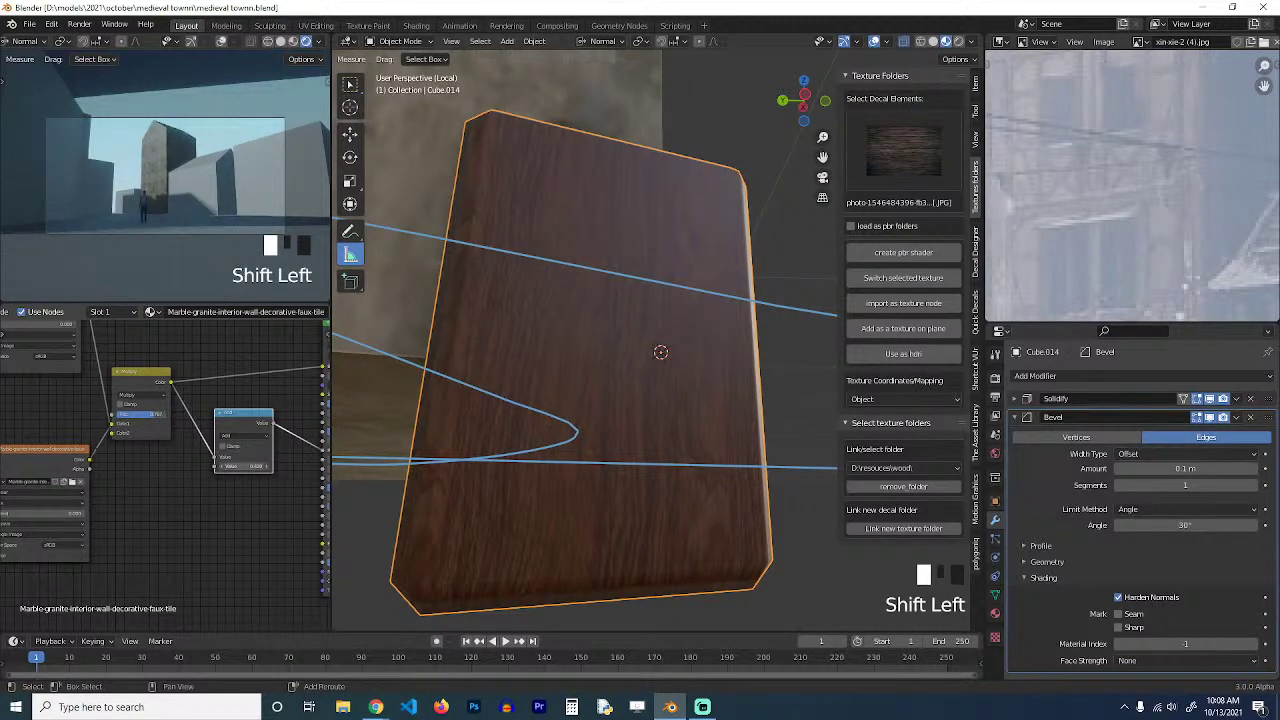
key("grave")
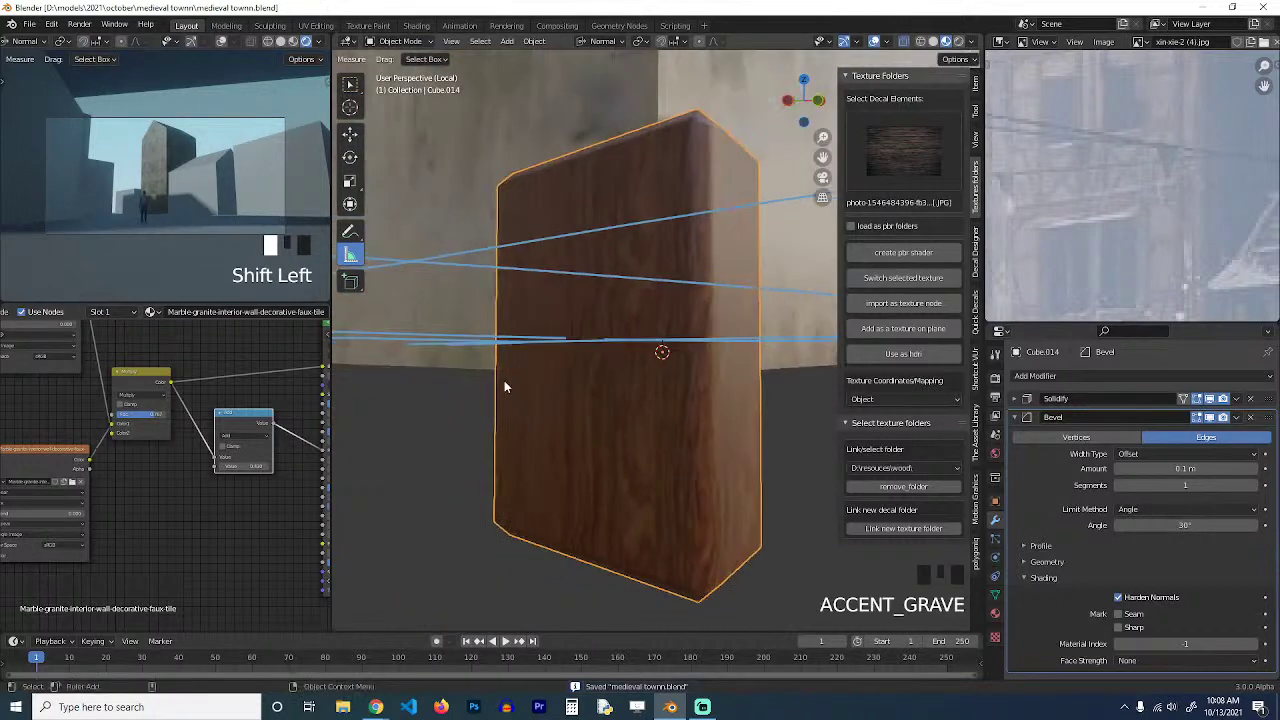
key("grave")
middle_click_drag(526, 352, 626, 316)
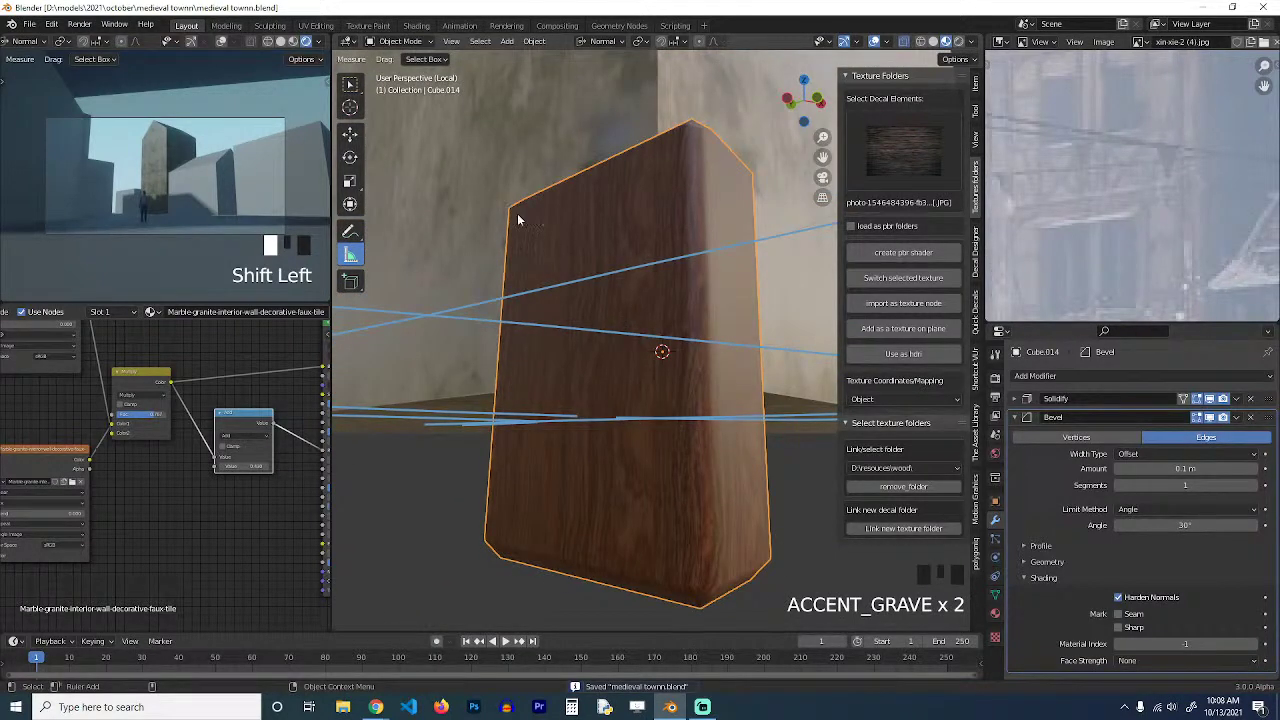
scroll(633, 239, "down", 3)
key("grave")
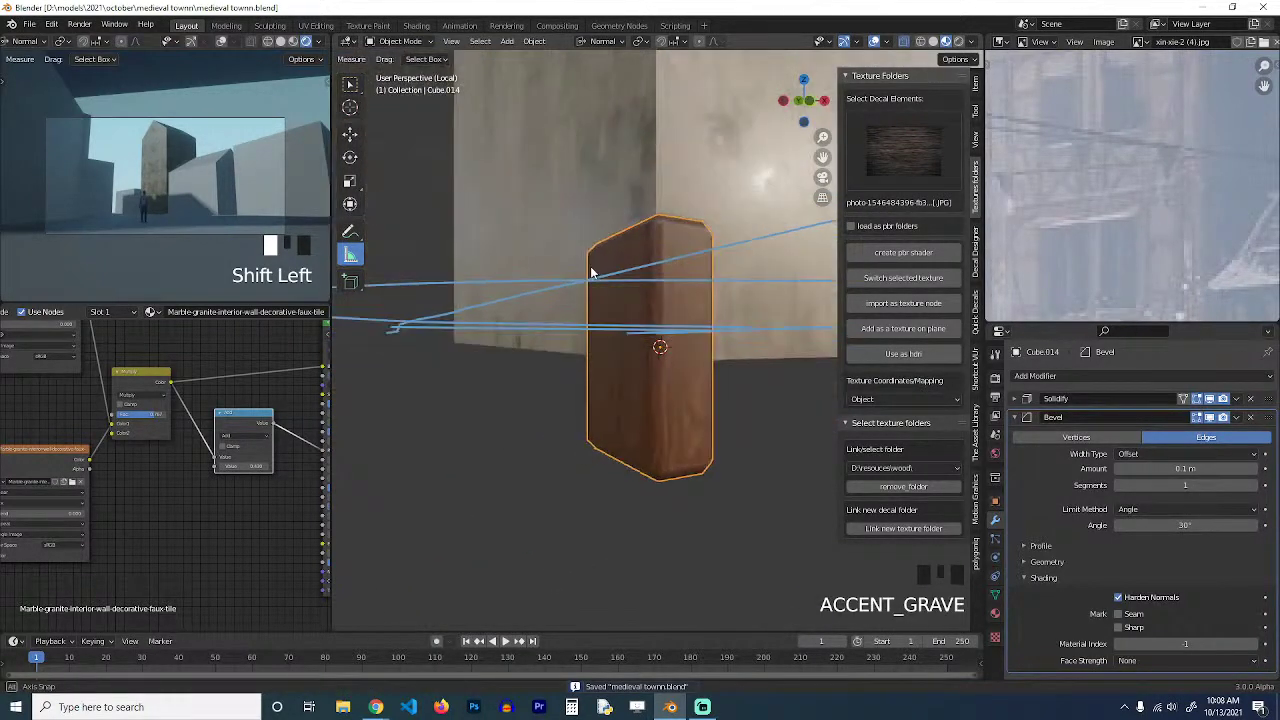
key("grave")
middle_click_drag(645, 274, 756, 278)
key("grave")
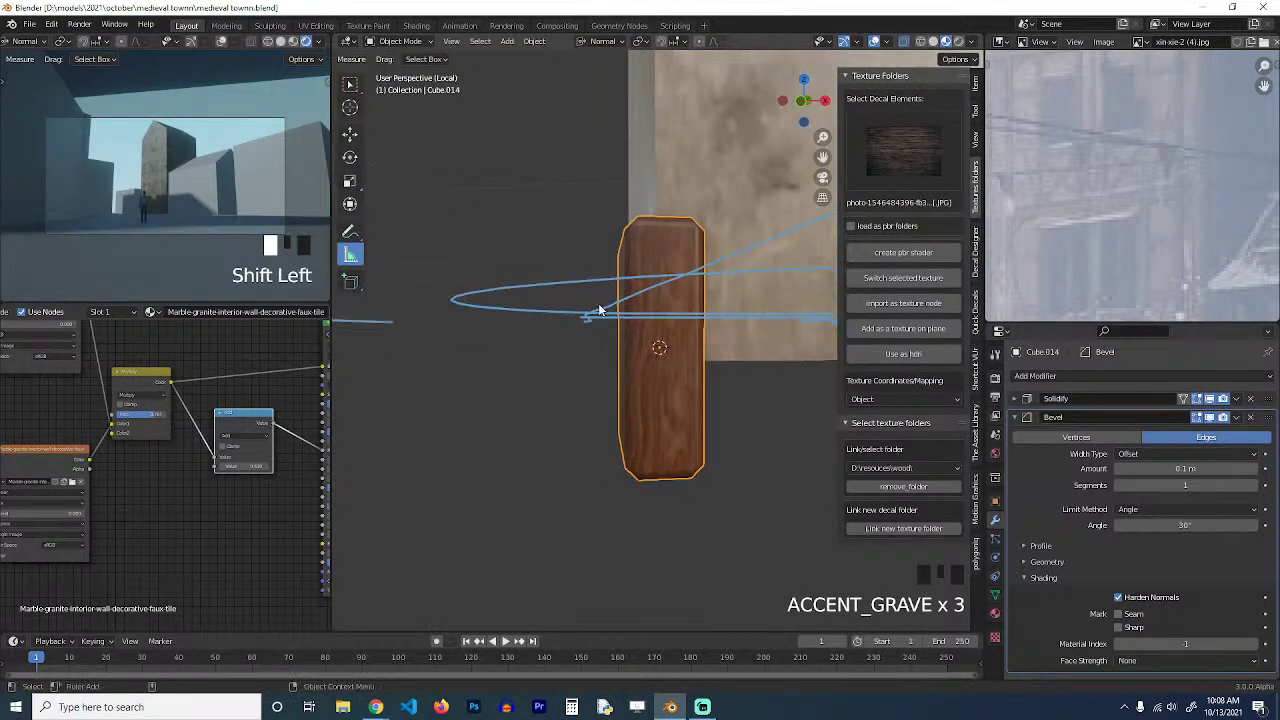
key("grave")
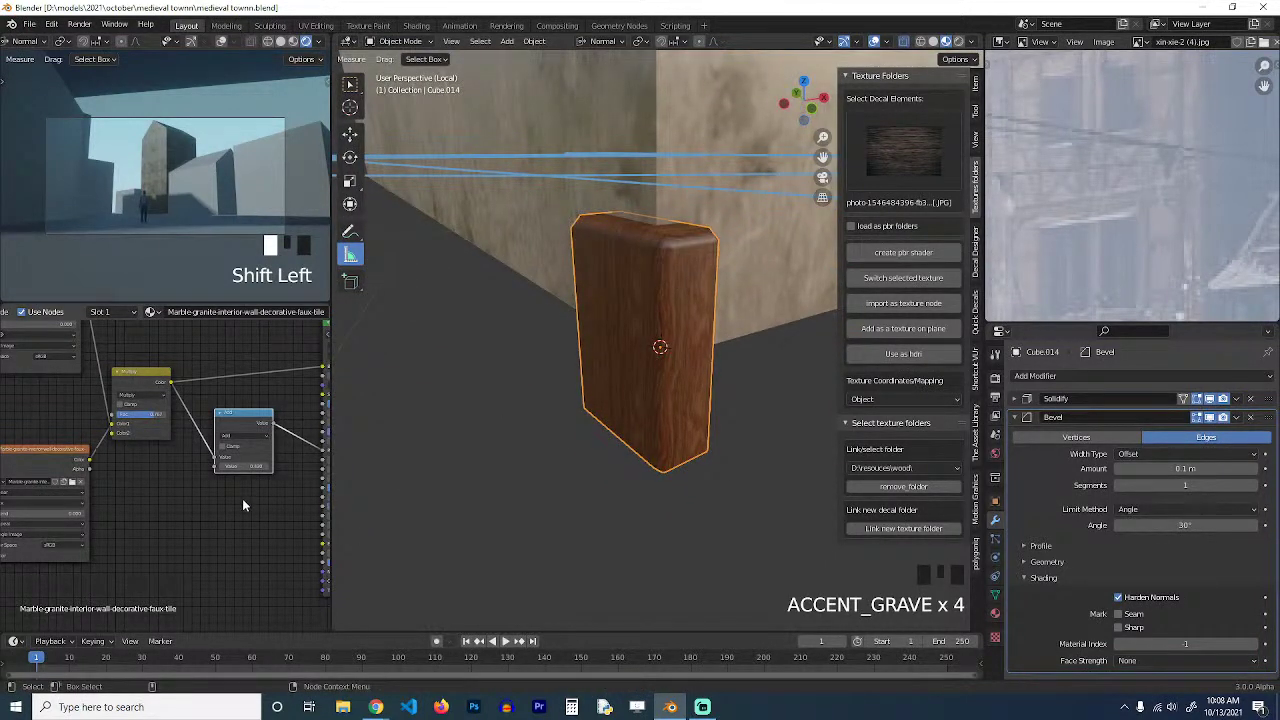
Add a Bump node with Multiply's color feeding its Height and its Normal output connected to the BSDF's Normal.
middle_click_drag(242, 504, 214, 468)
key("shift+a")
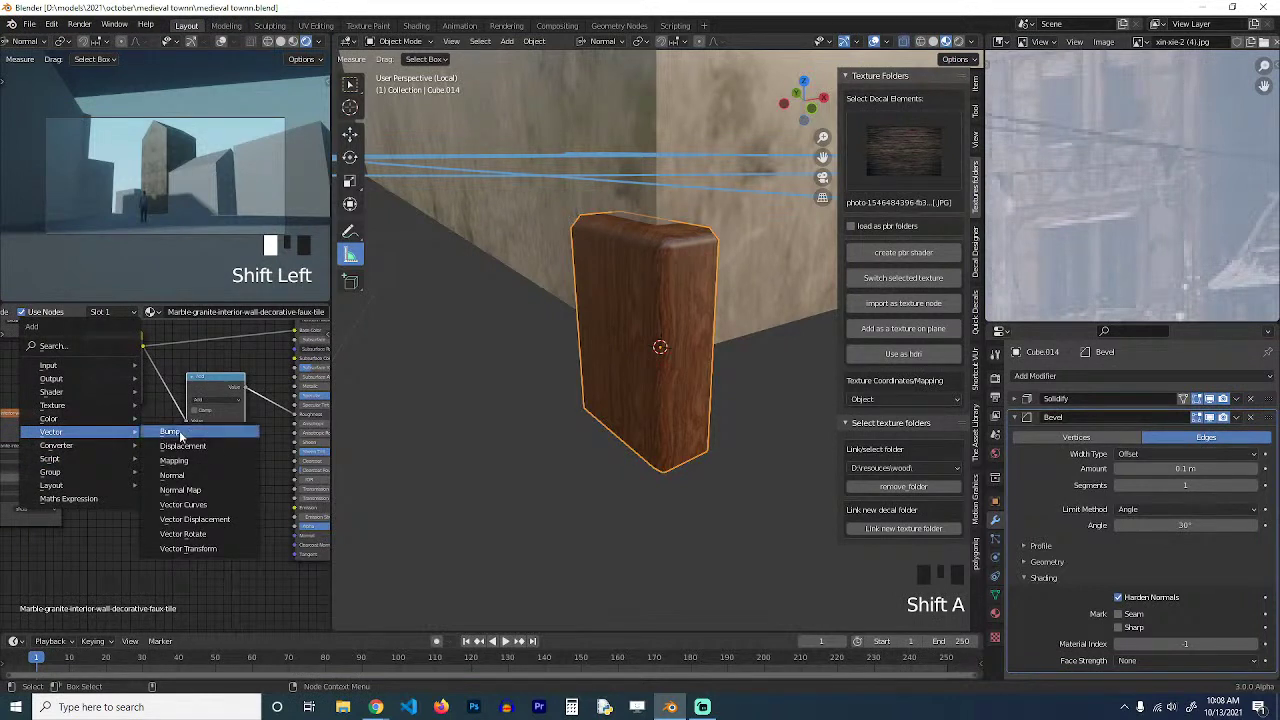
left_click(190, 432)
left_click(155, 465)
left_click_drag(143, 346, 152, 518)
left_click_drag(212, 475, 296, 540)
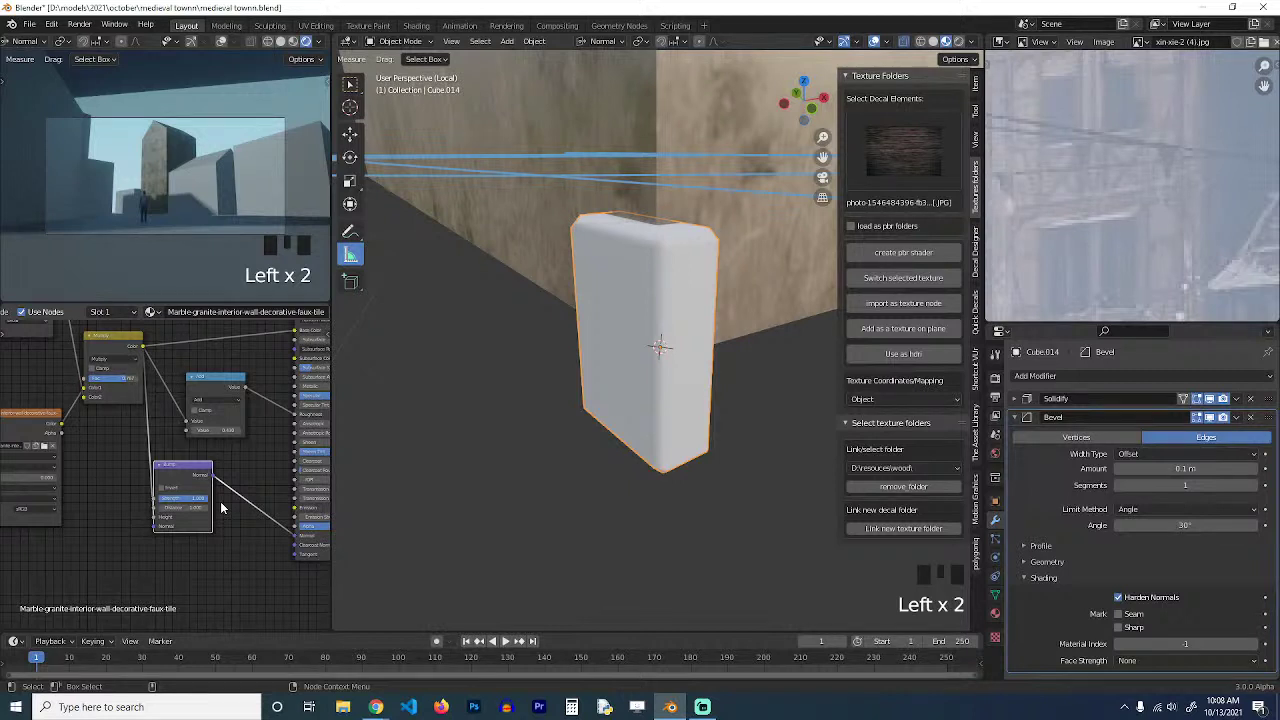
scroll(1040, 258, "down", 10)
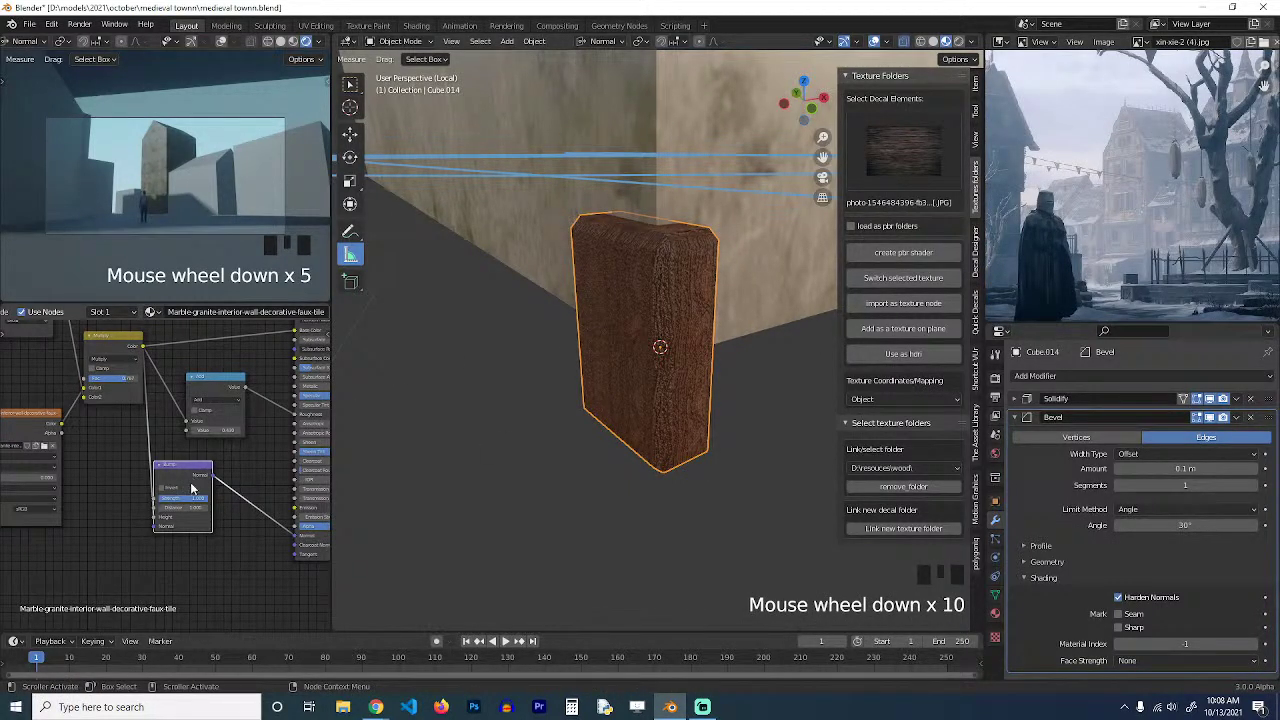
Lower the Bump node's strength to 0.267 and check the grain relief on the block.
mouse_move(196, 503)
left_mouse_down()
mouse_move(176, 503)
mouse_move(217, 495)
left_mouse_up()
key("grave")
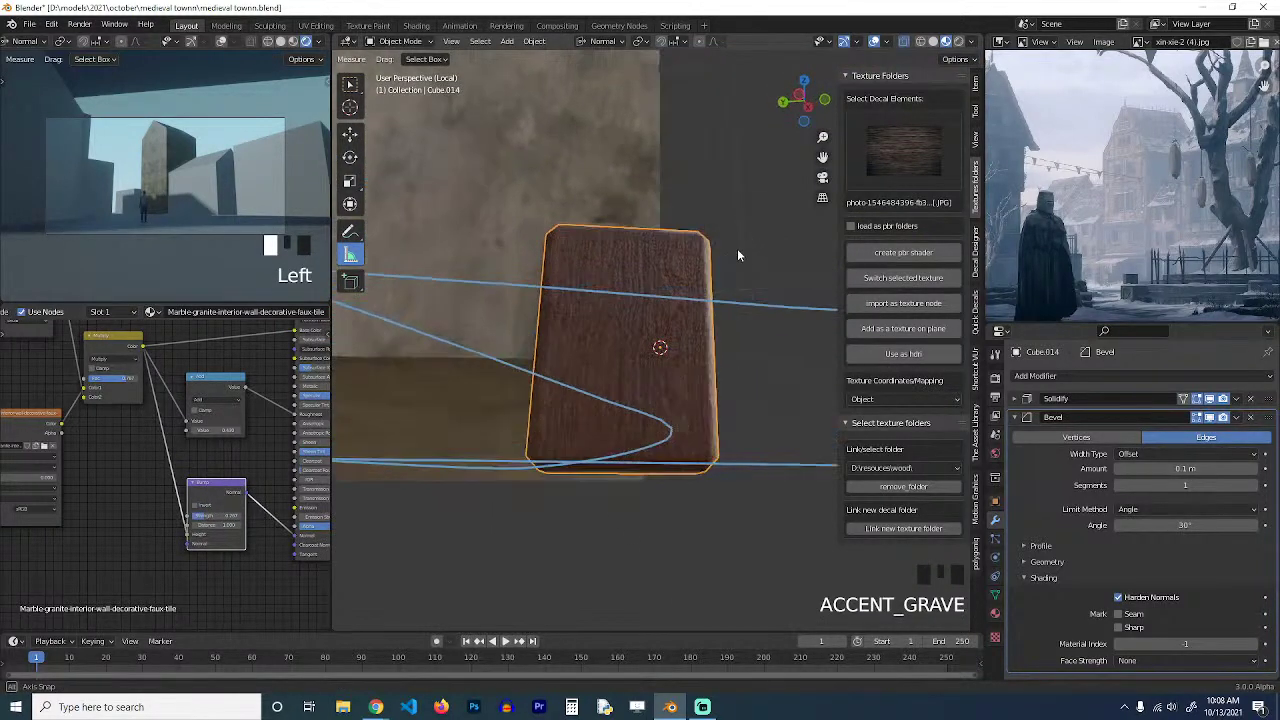
key("grave")
scroll(182, 450, "up", 1)
Insert a ColorRamp node between Multiply and the Bump node's Height, and save the file.
left_click_drag(115, 344, 97, 358)
key("shift+a")
mouse_move(140, 407)
left_click(182, 433)
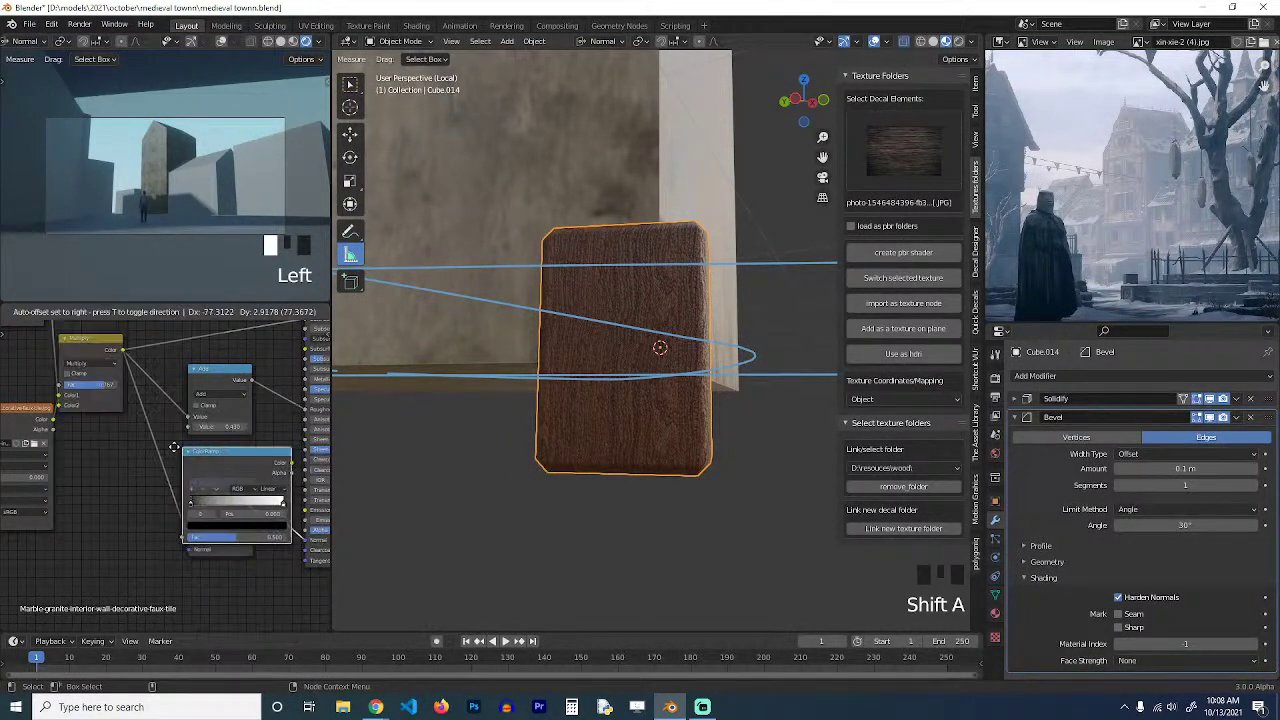
left_click(151, 453)
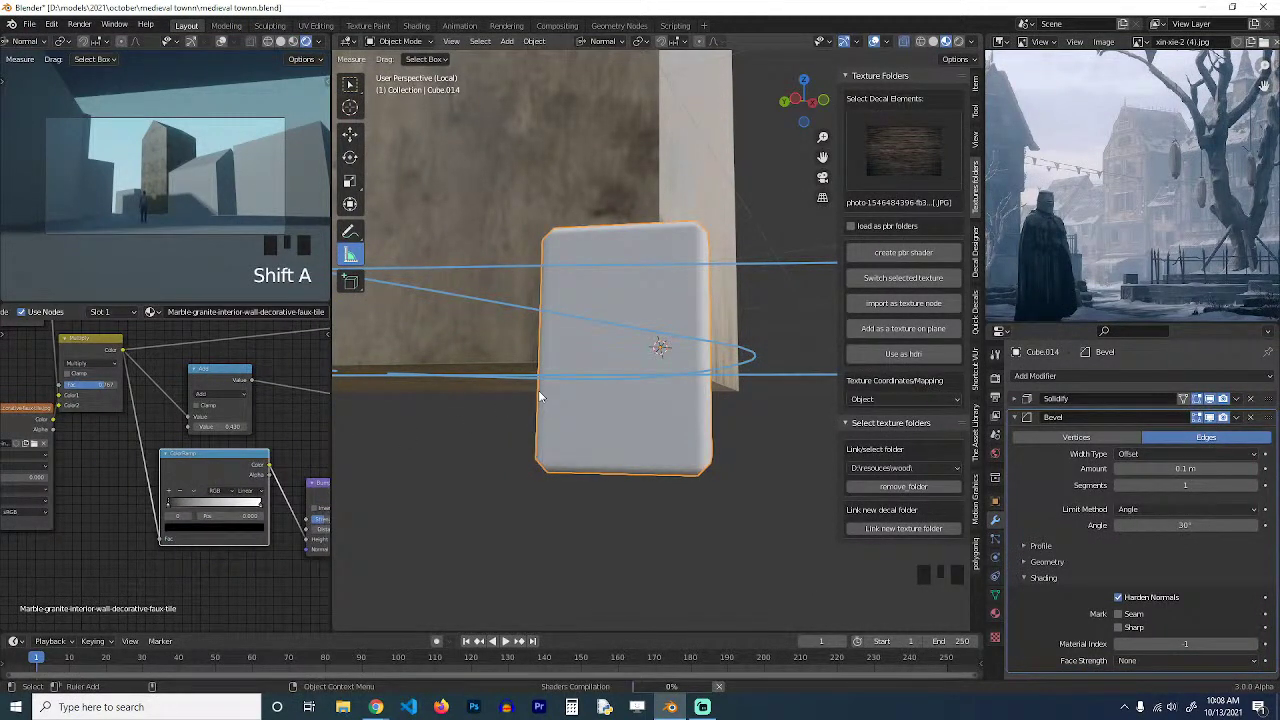
scroll(538, 390, "up", 1)
key("ctrl+s")
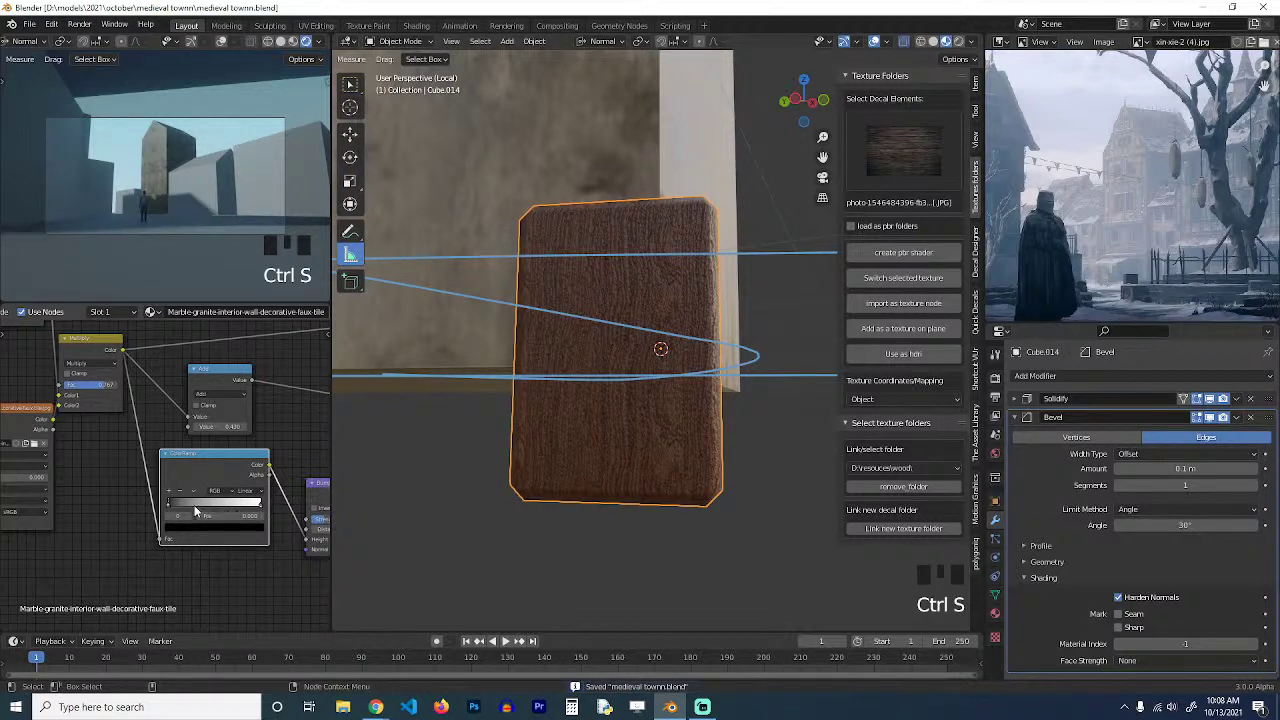
Tighten the ColorRamp's contrast by moving the white stop to about 0.42 and the black stop to about 0.03.
left_click(191, 505)
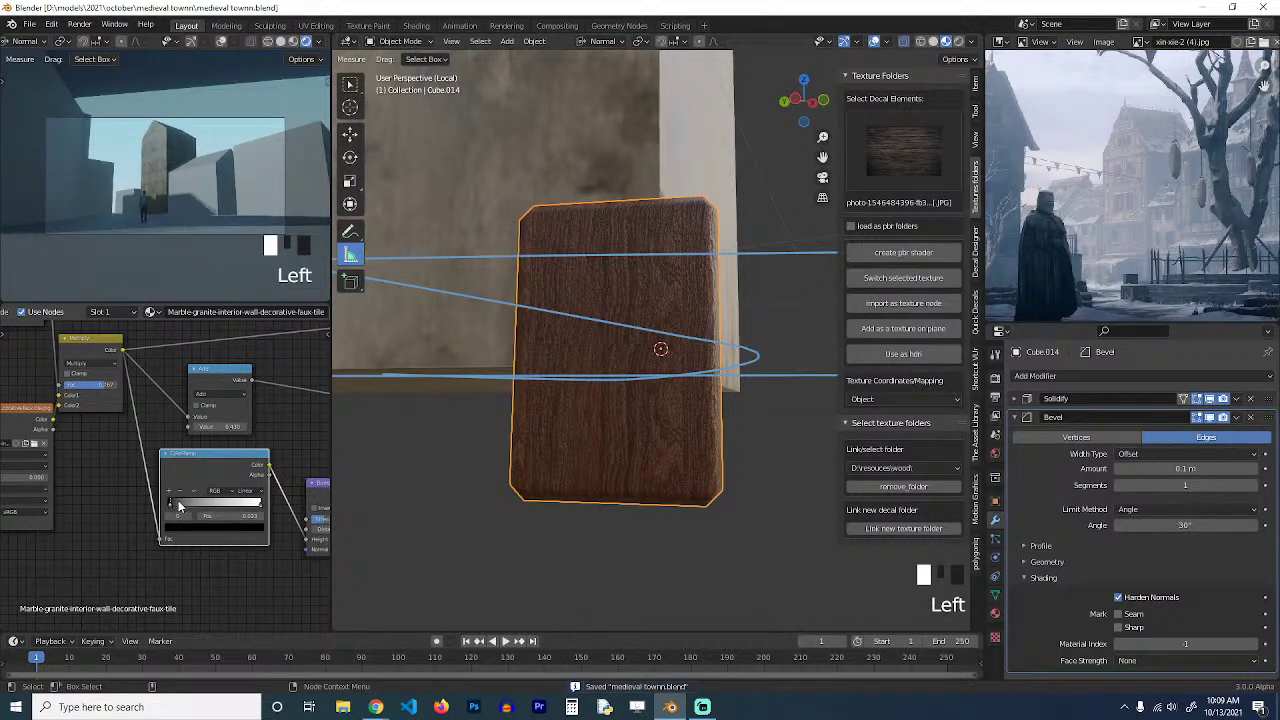
left_click_drag(246, 503, 204, 502)
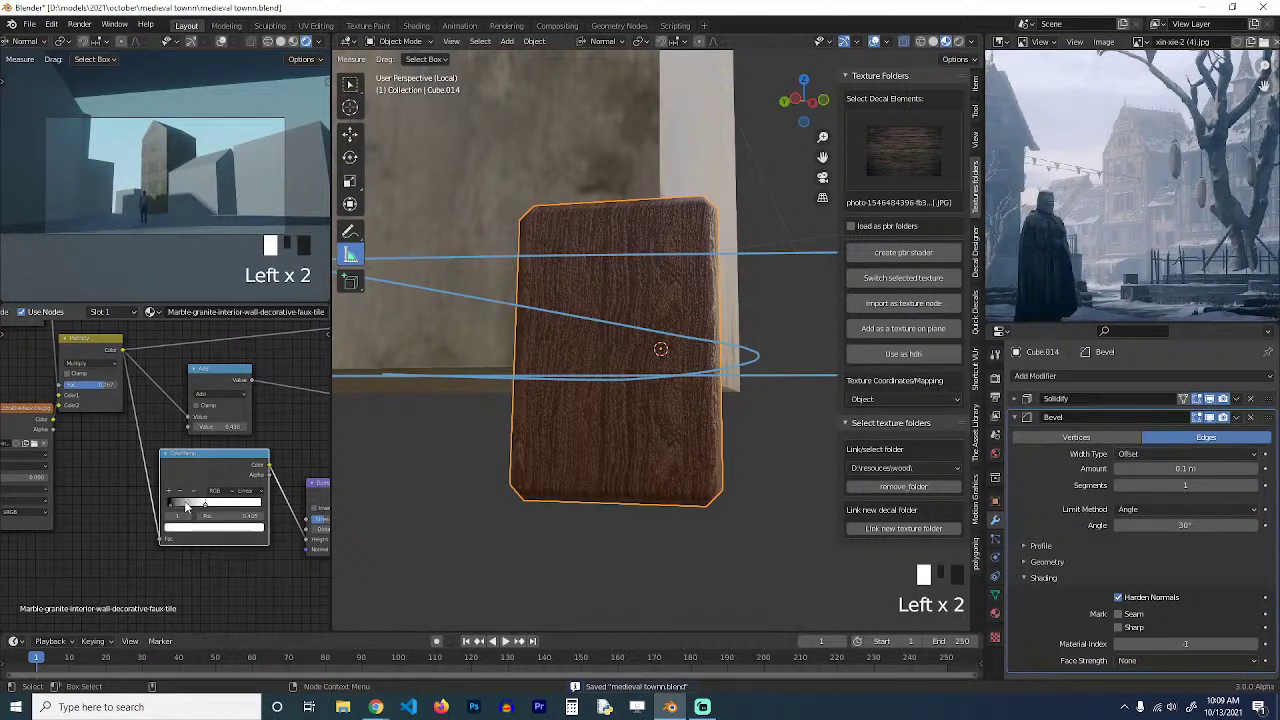
left_click(181, 507)
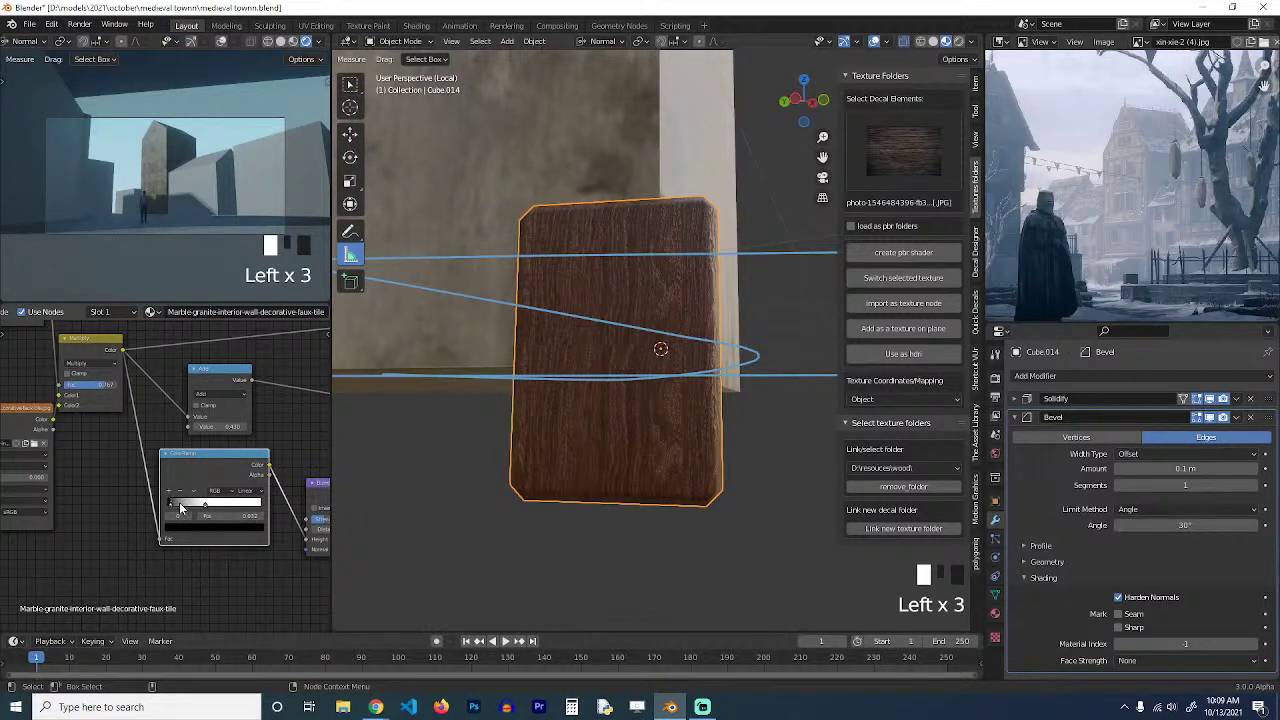
Turn on Invert for the Bump node, check the block's surface up close, and save the file.
middle_click_drag(282, 503, 186, 503)
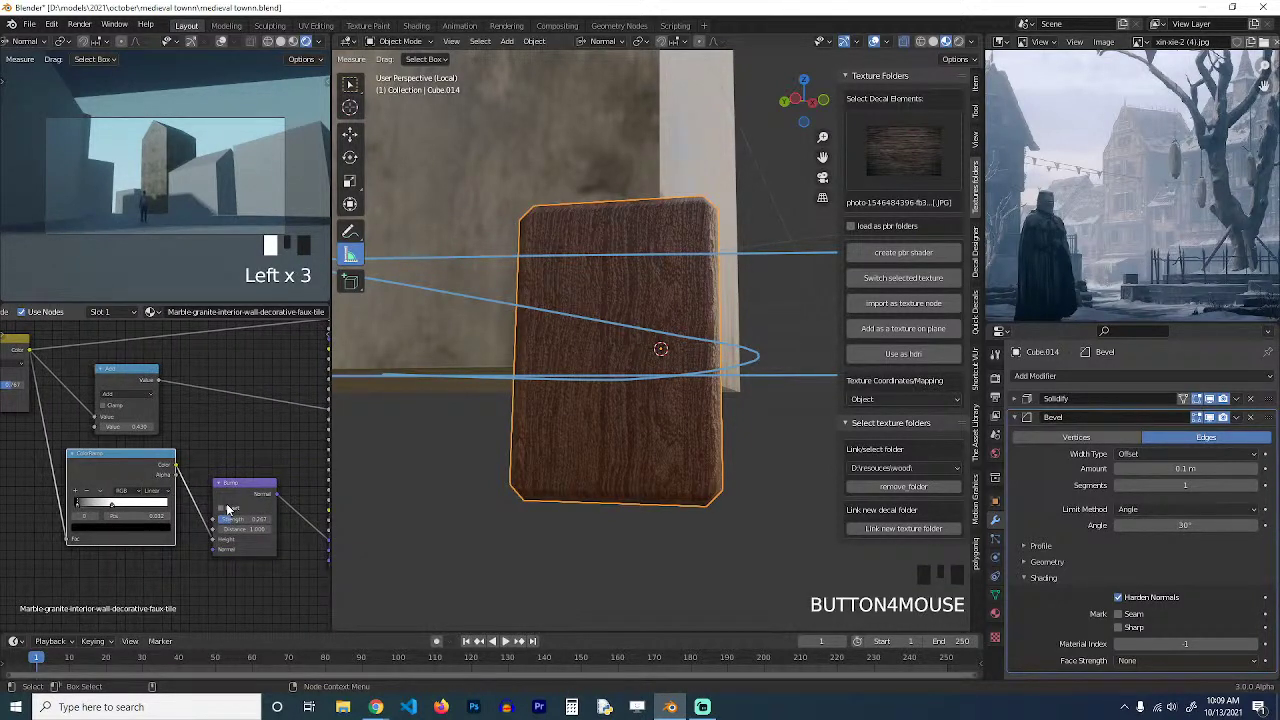
left_click(227, 509)
scroll(557, 424, "up", 3)
scroll(558, 424, "down", 1)
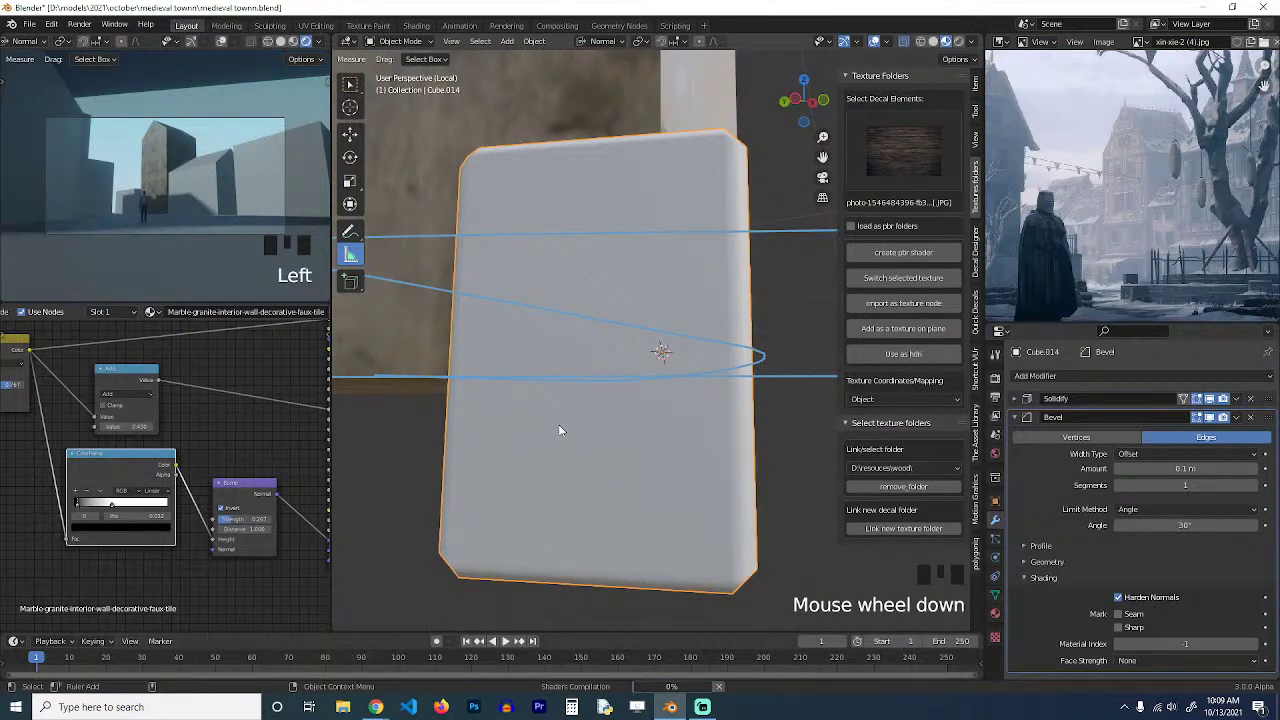
middle_click_drag(558, 430, 600, 391)
key("ctrl+s")
Delete the disconnected Hue Saturation Value node.
scroll(190, 400, "down", 5)
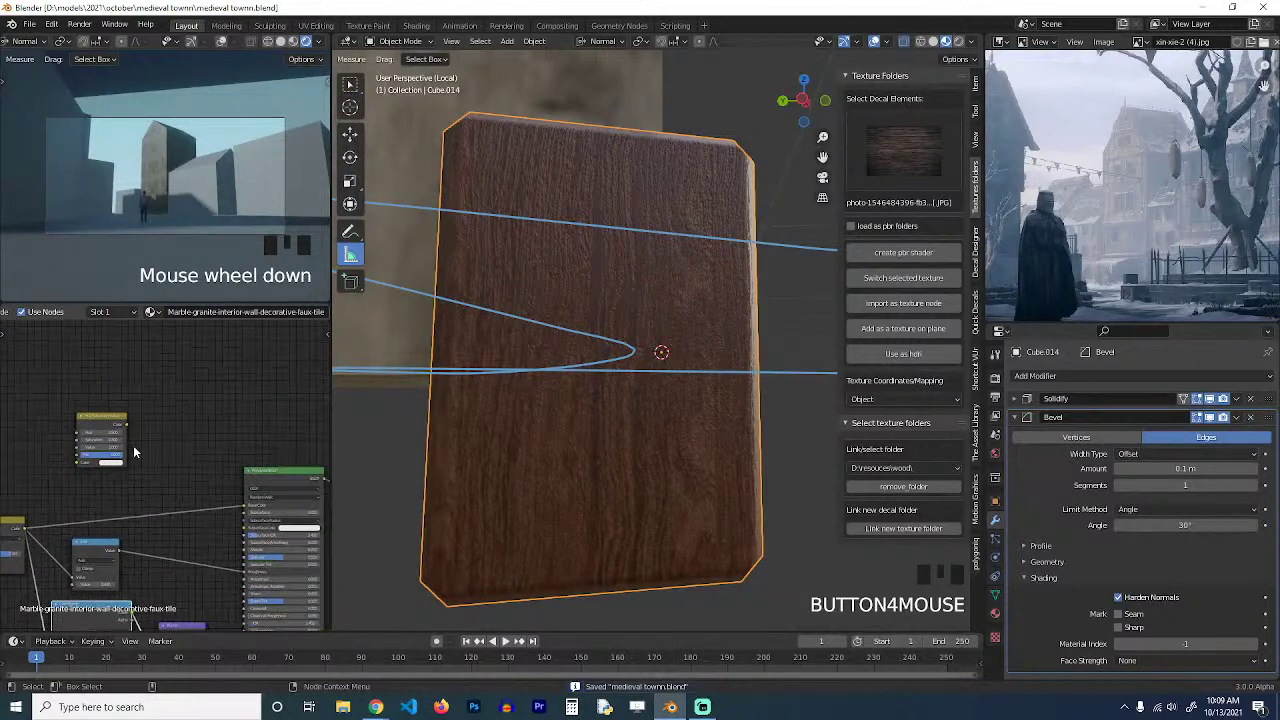
left_click(120, 427)
key("Delete")
Insert a MixRGB node between Multiply and the BSDF's Base Color, and set its blending mode to Color.
key("shift+a")
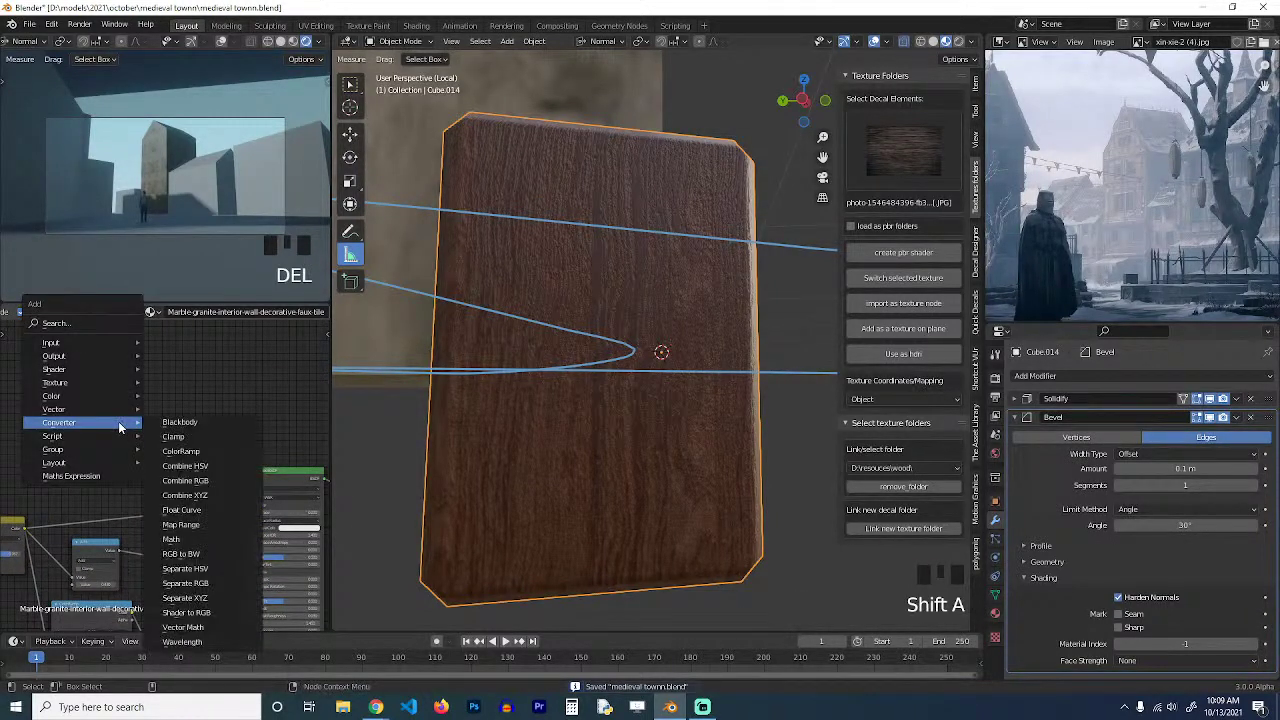
mouse_move(96, 397)
left_click(285, 466)
left_click(185, 430)
scroll(188, 422, "up", 3)
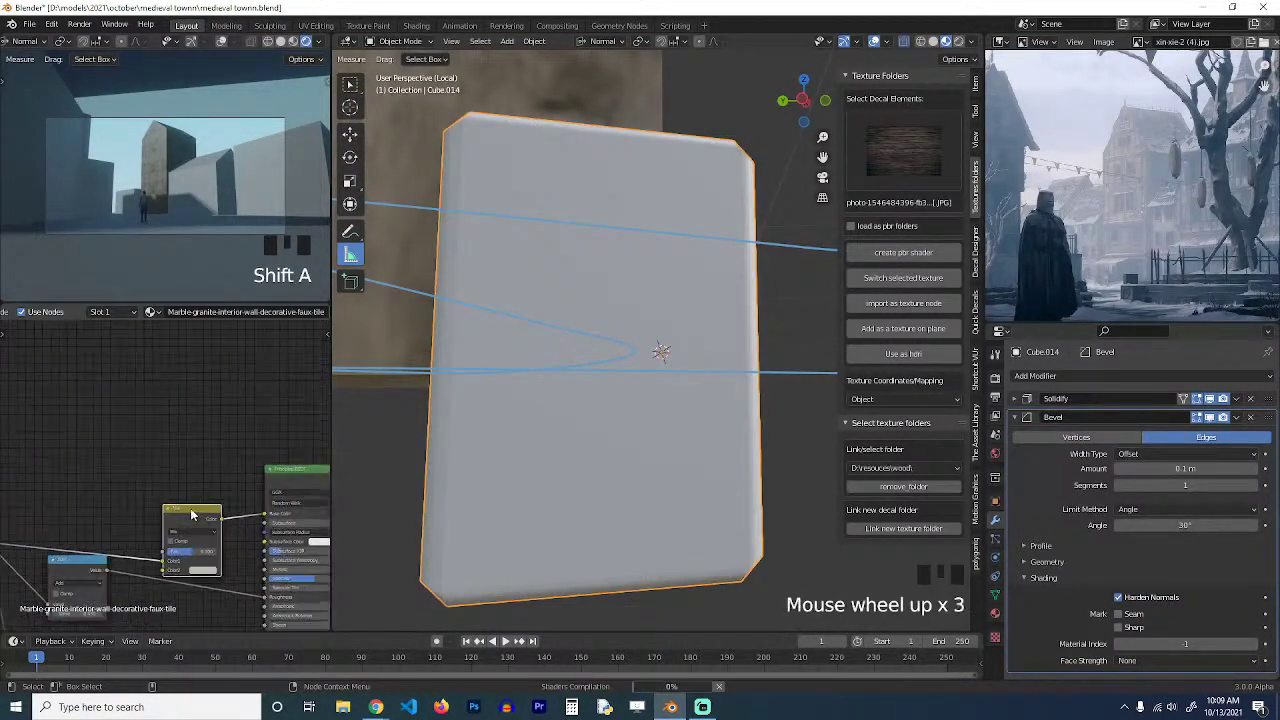
middle_click_drag(188, 423, 189, 417)
mouse_move(202, 521)
left_mouse_down()
mouse_move(199, 482)
mouse_move(210, 507)
left_mouse_up()
left_click(210, 507)
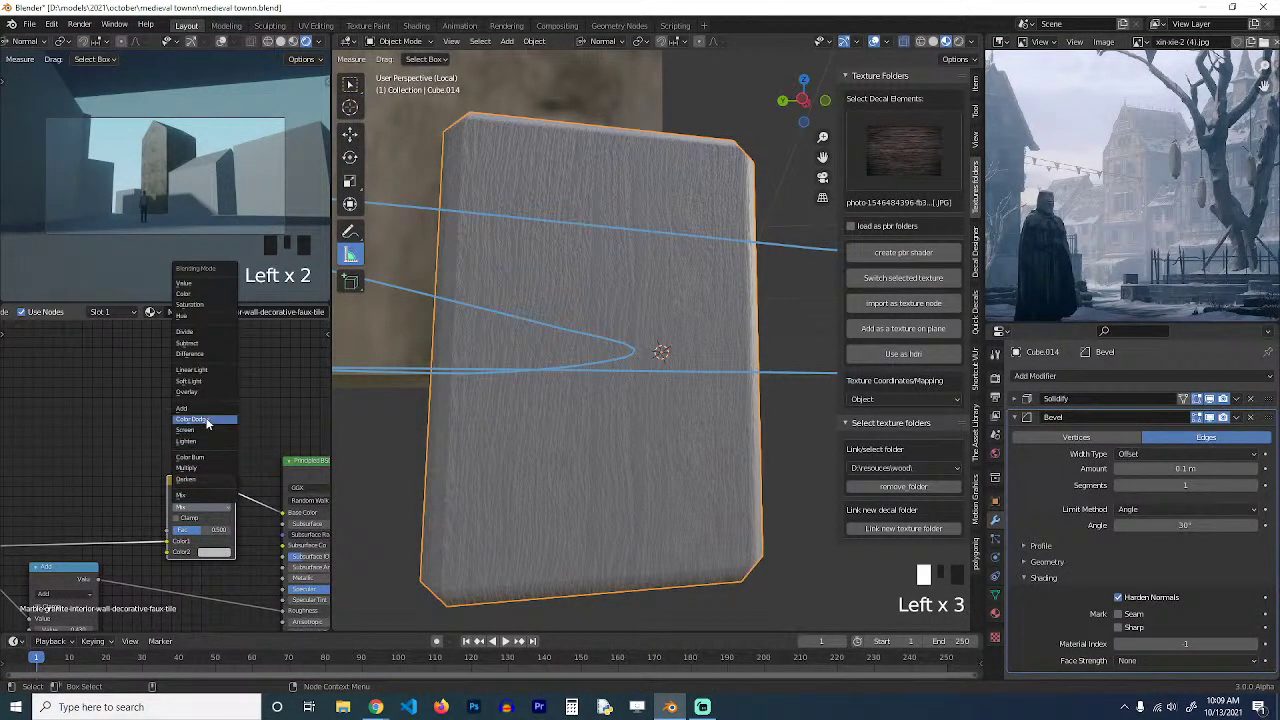
left_click(186, 294)
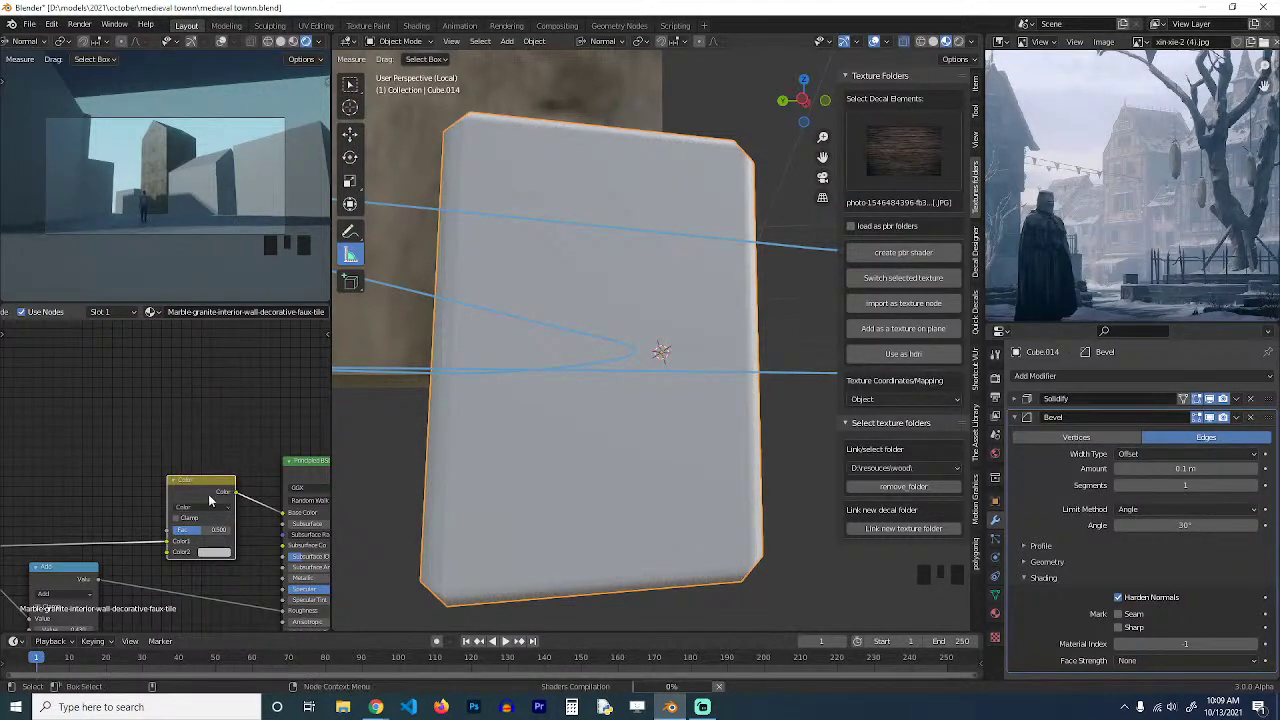
Set the Color mix node's second color to a bright yellow with value 1.000, and view the tinted block from farther away.
left_click(211, 555)
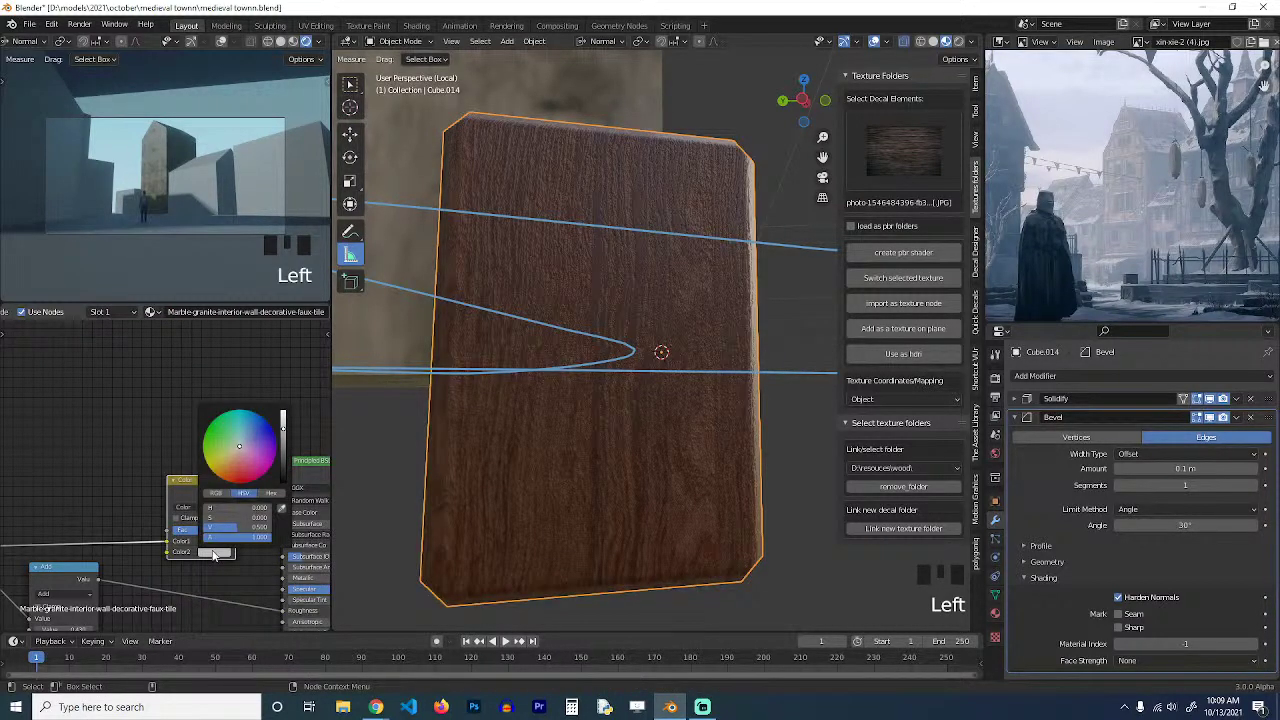
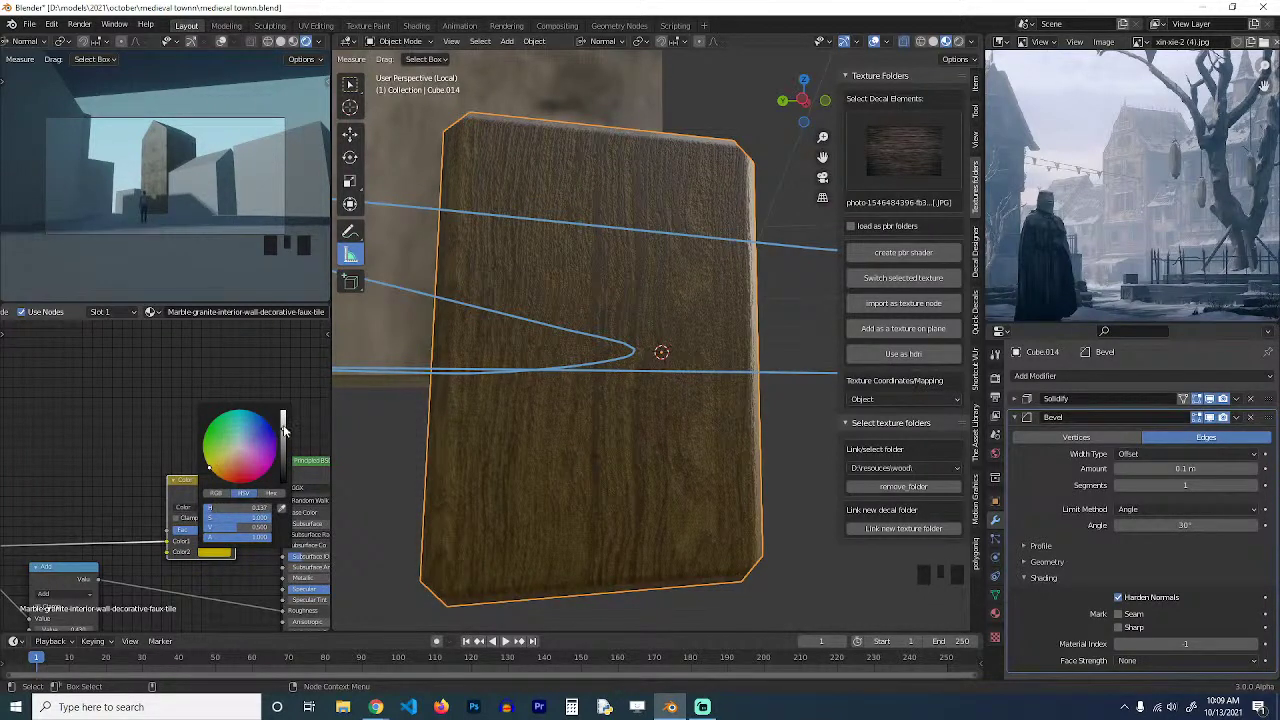
left_click_drag(284, 430, 283, 412)
left_click_drag(208, 466, 217, 462)
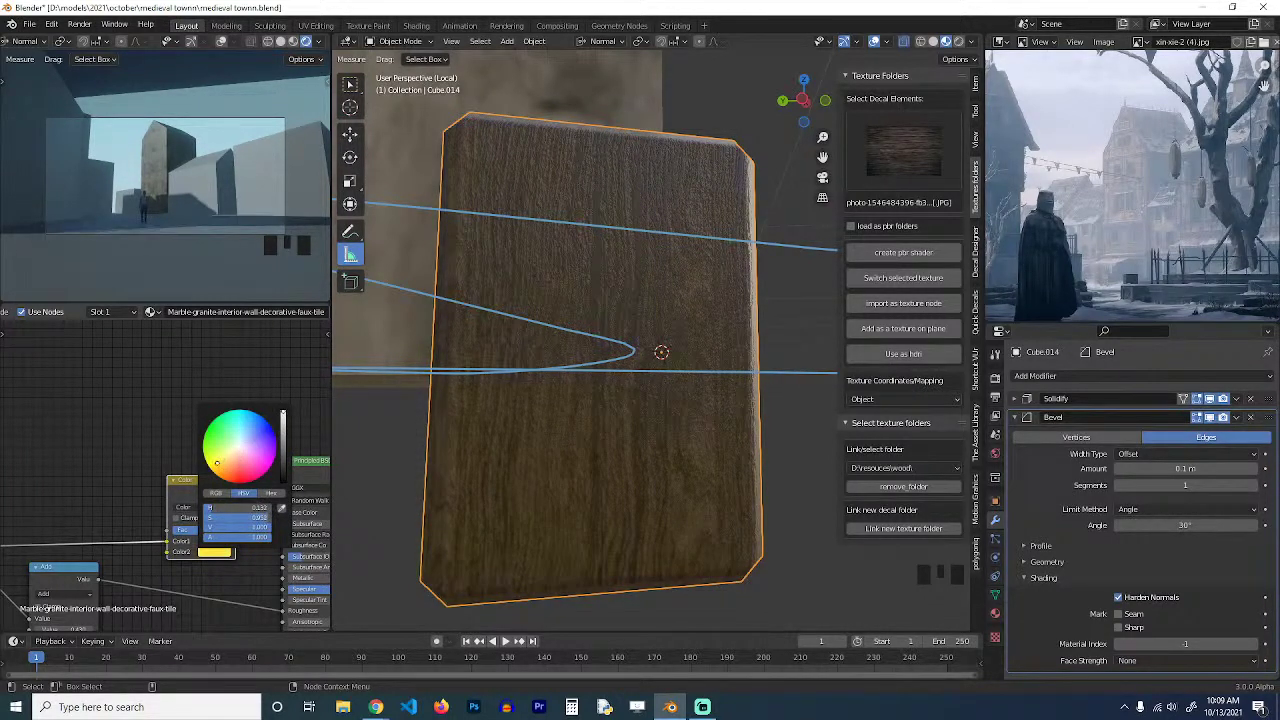
scroll(628, 396, "down", 8)
key("grave")
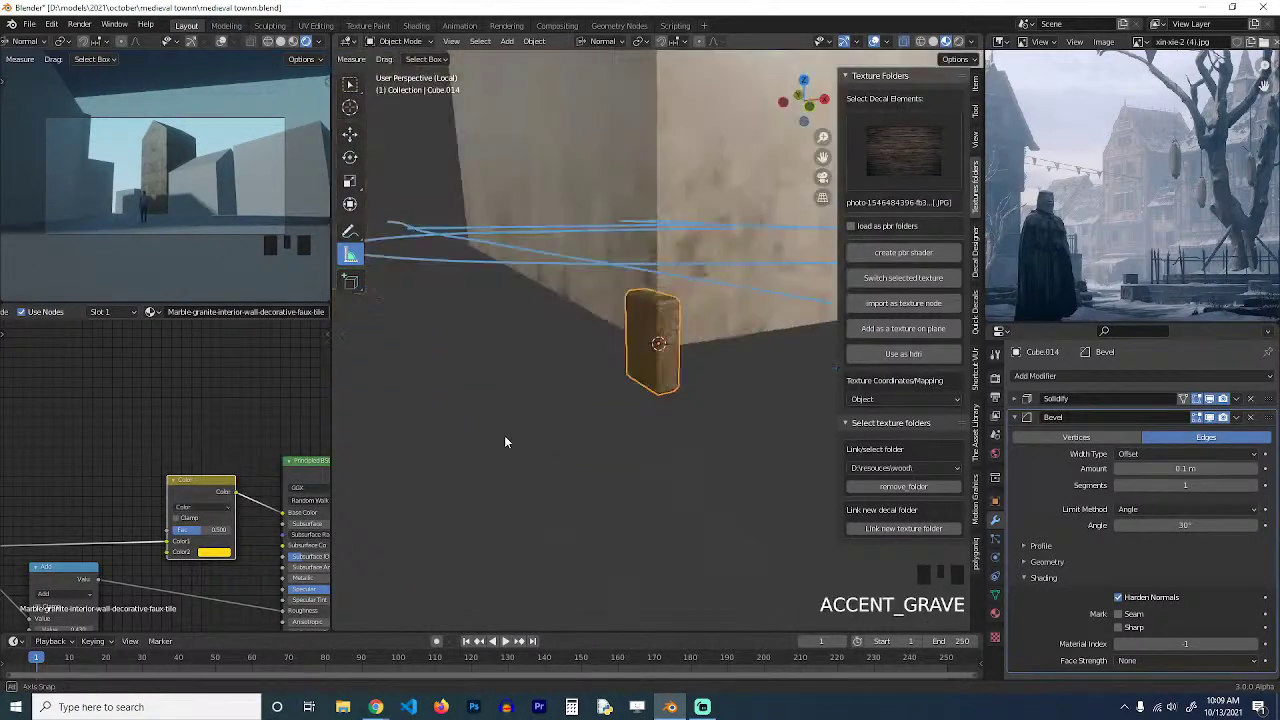
Raise the top vertices of the small corner block along Z, stretching it into a tall post up the building's corner.
key("Tab")
scroll(640, 350, "down", 1)
key("grave")
key("Tab")
scroll(698, 372, "up", 4)
key("grave")
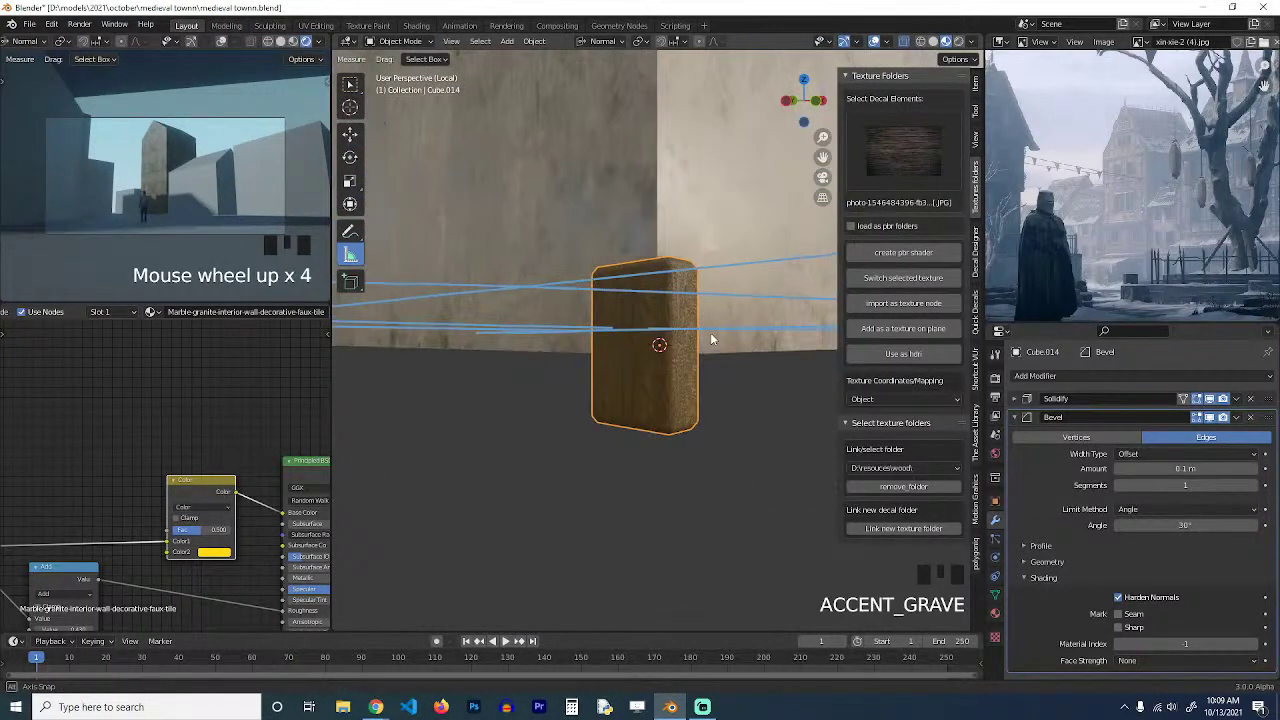
key("Tab")
left_click(660, 274, "alt")
scroll(655, 320, "down", 12)
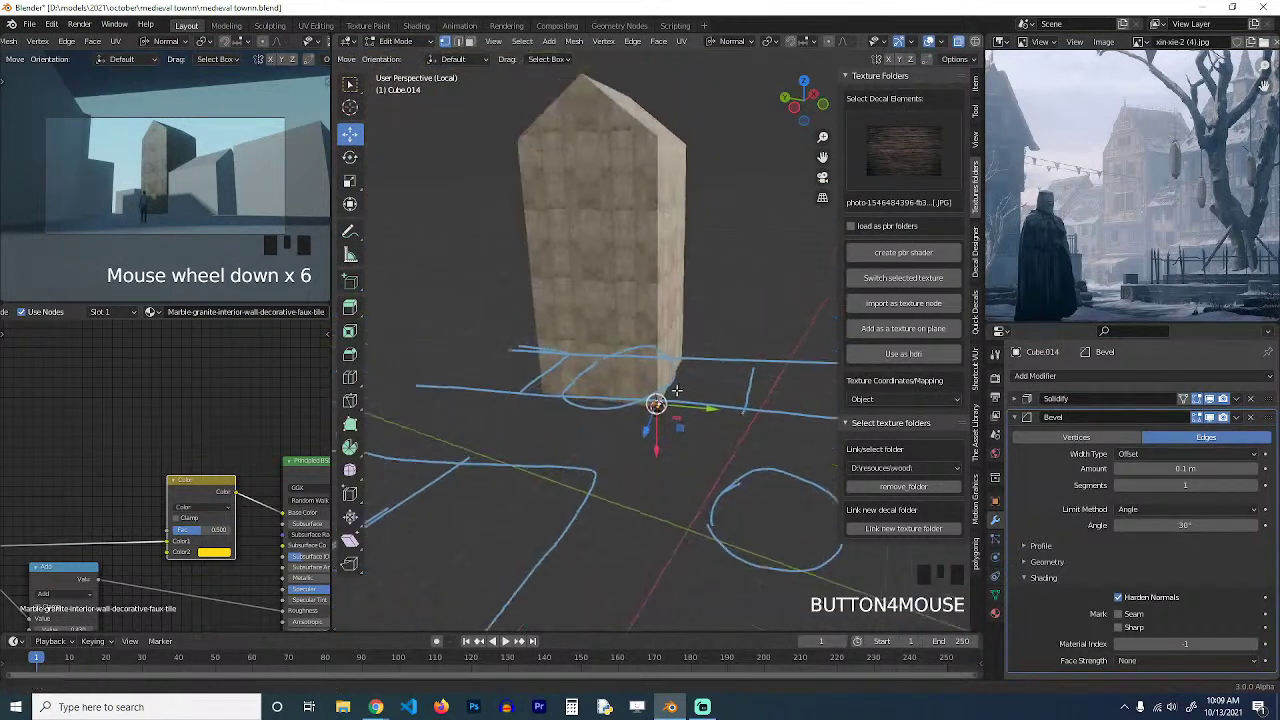
key("g")
key("z")
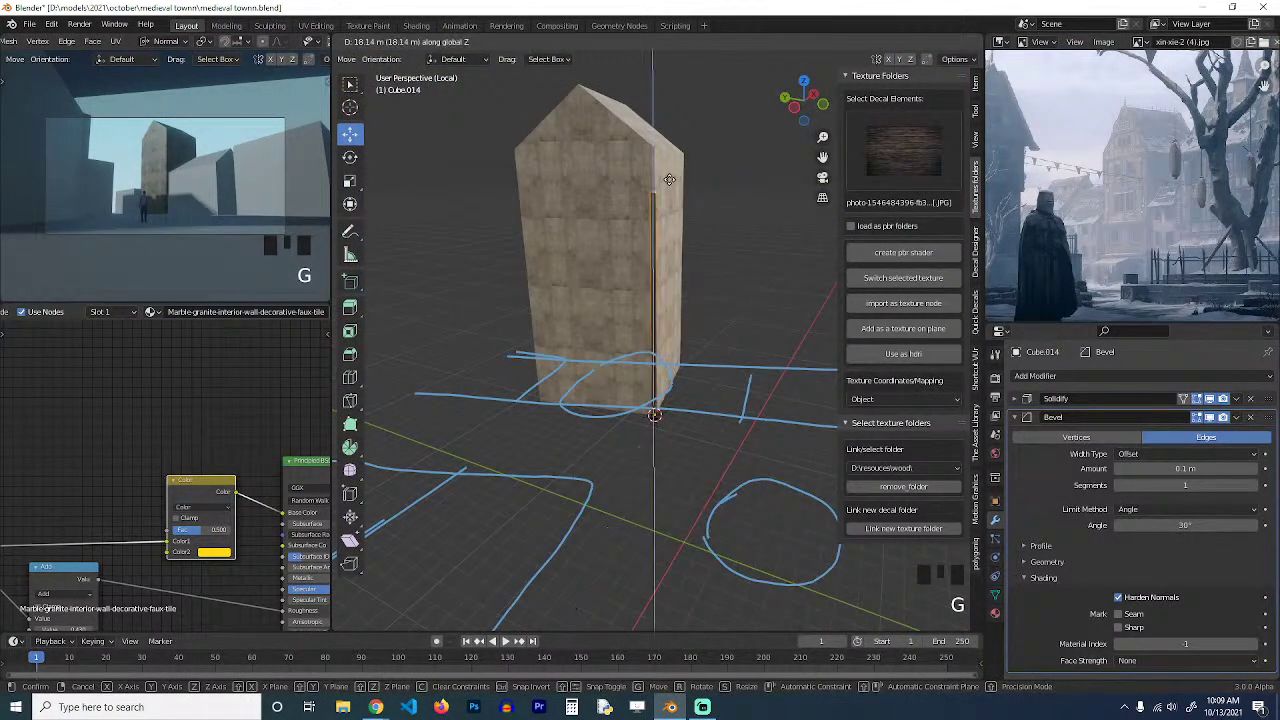
left_click(671, 138)
Examine the lengthened corner post against the building's walls from different angles and up close.
key("grave")
middle_click_drag(740, 306, 780, 443)
scroll(782, 286, "up", 2)
key("grave")
key("Tab")
key("Tab")
key("alt+a")
scroll(620, 392, "up", 2)
key("grave")
Set the Solidify thickness of the corner post to 1.15 m.
left_click(645, 390)
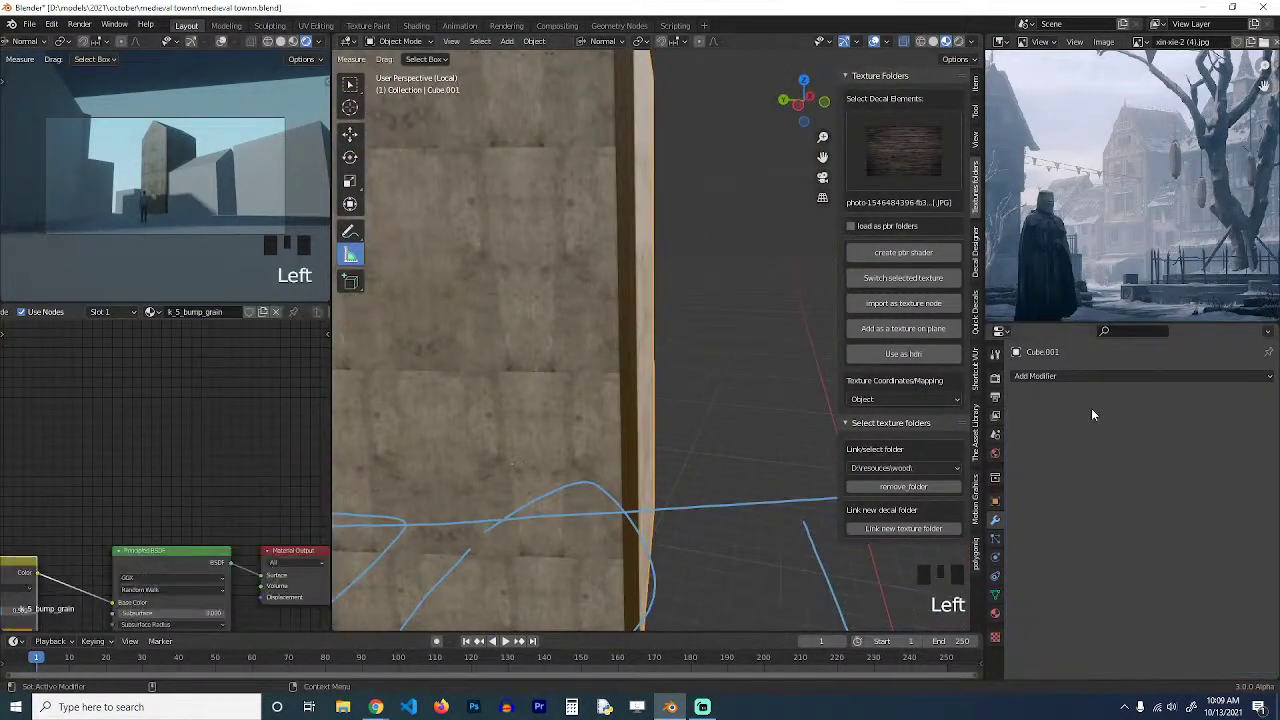
left_click(633, 398)
left_click(1015, 398)
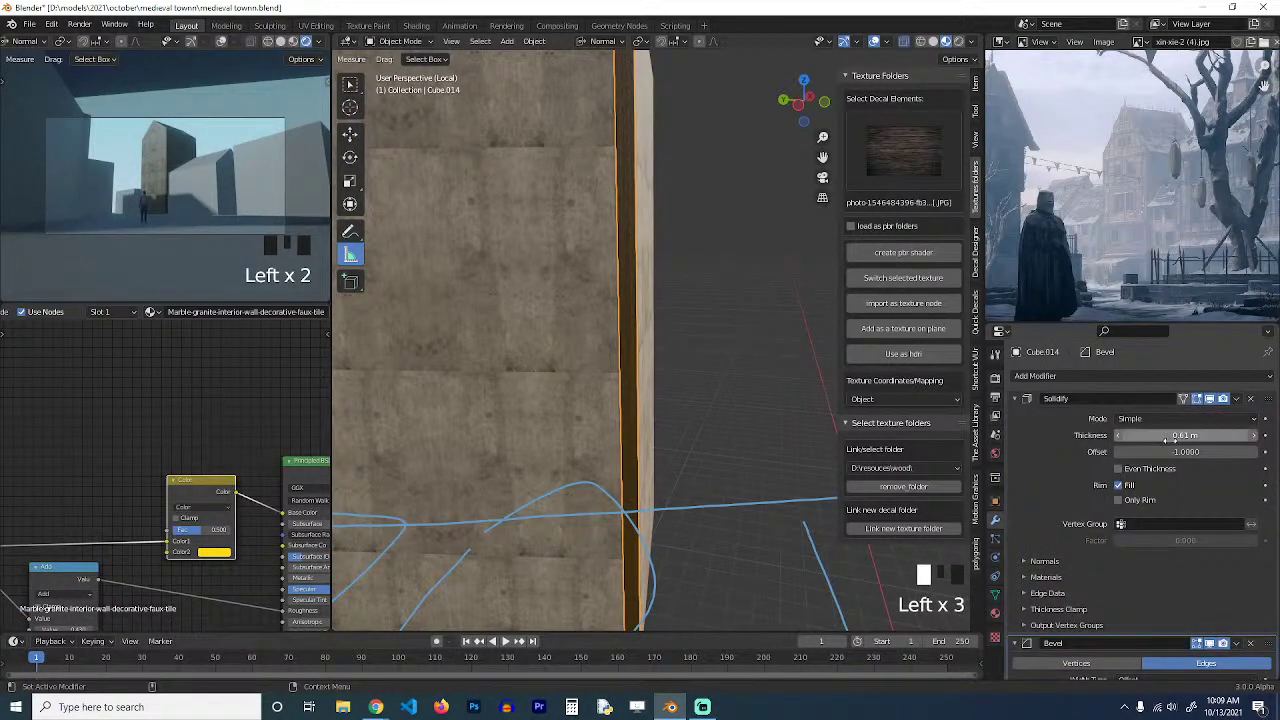
left_click_drag(1172, 436, 1178, 436)
key("grave")
middle_click_drag(662, 364, 846, 390)
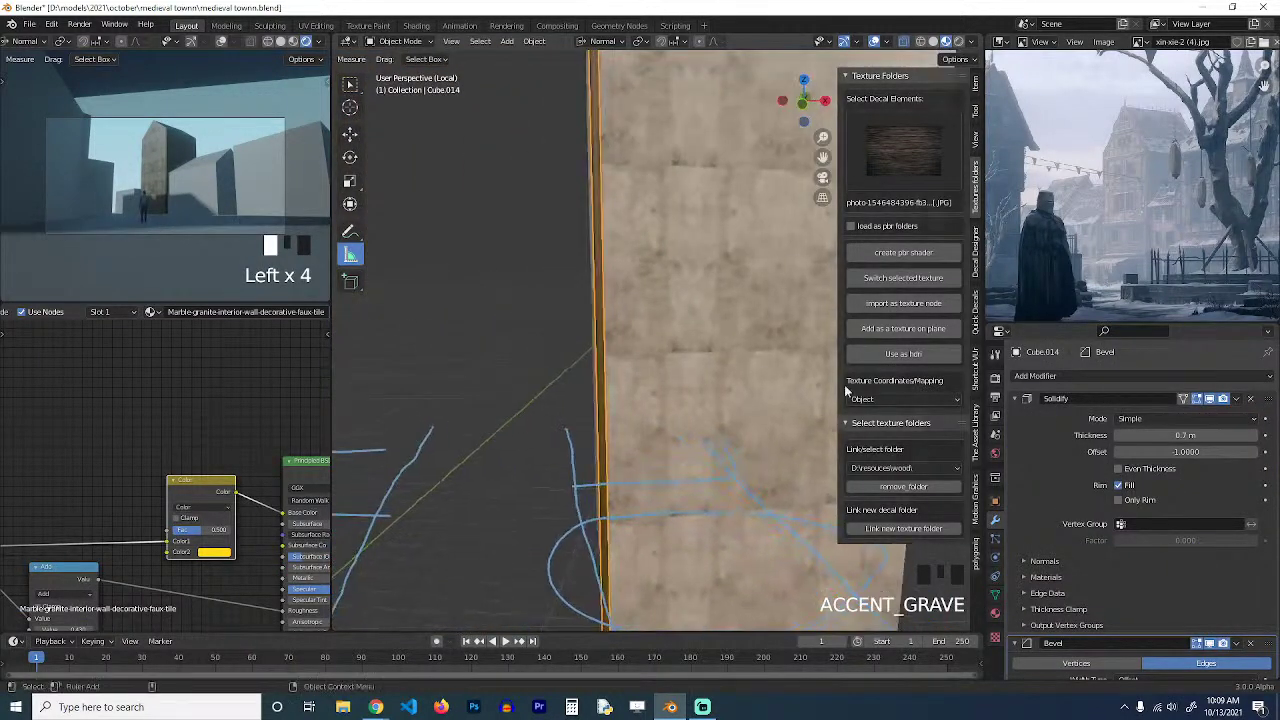
left_click_drag(1190, 435, 1224, 435)
key("alt+a")
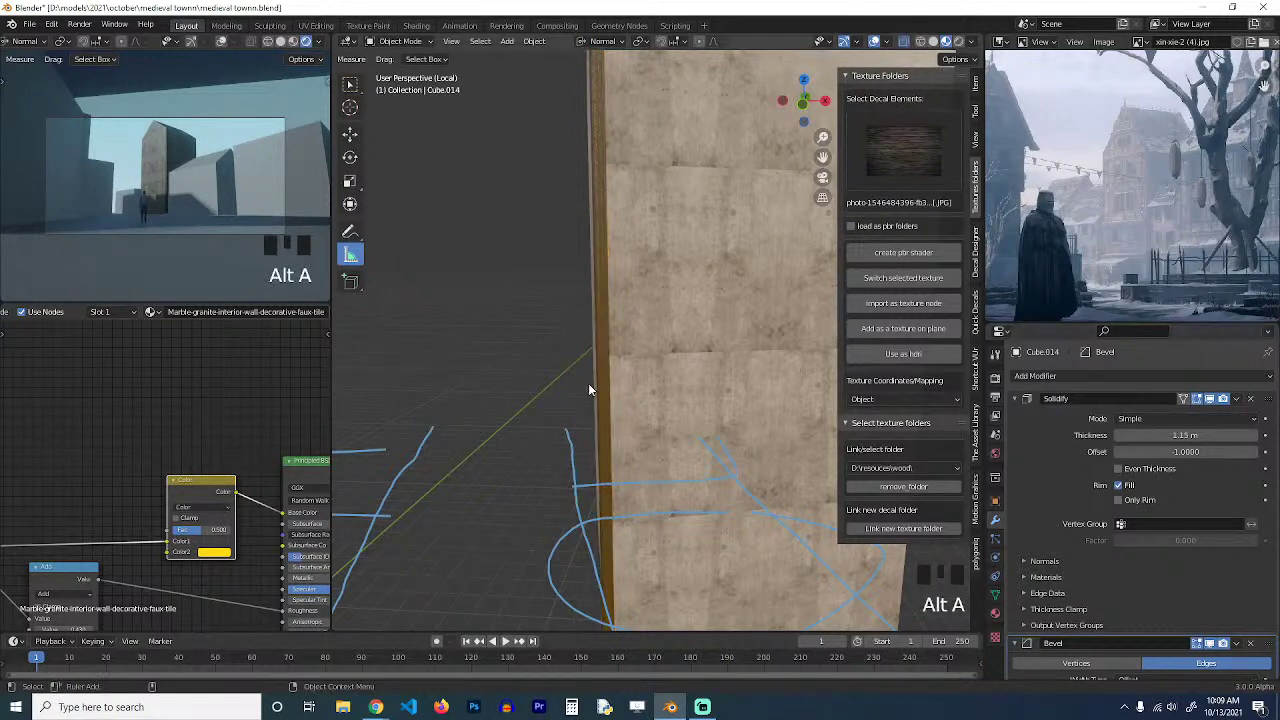
Lower the top of the corner post by about 10 m, ending it roughly halfway up the building.
scroll(589, 386, "down", 3)
key("grave")
middle_click_drag(630, 405, 752, 442)
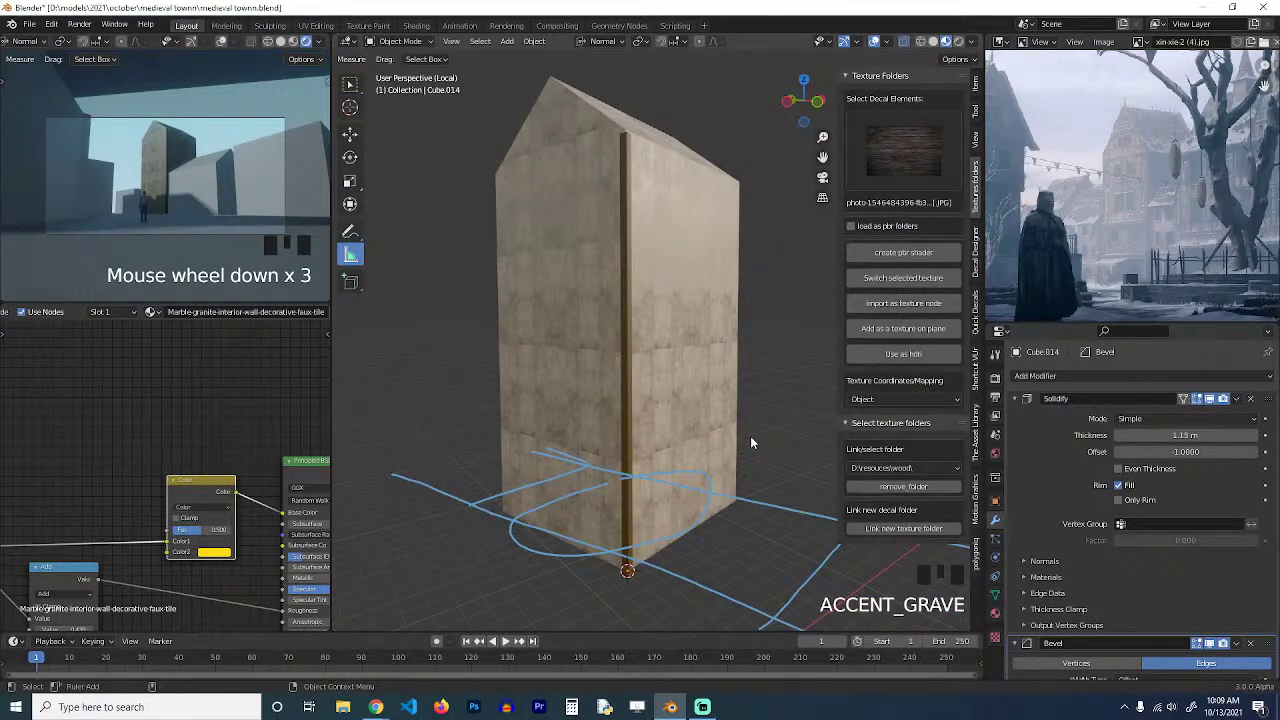
key("Tab")
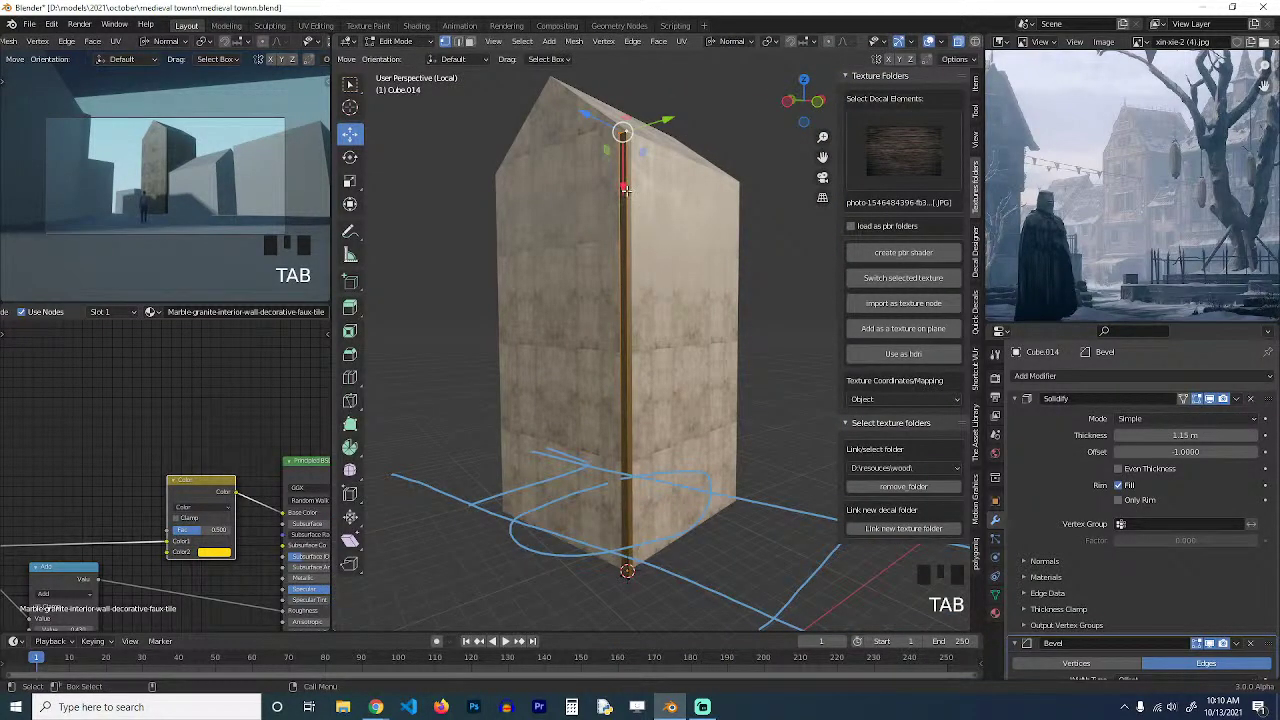
left_click_drag(624, 190, 625, 390)
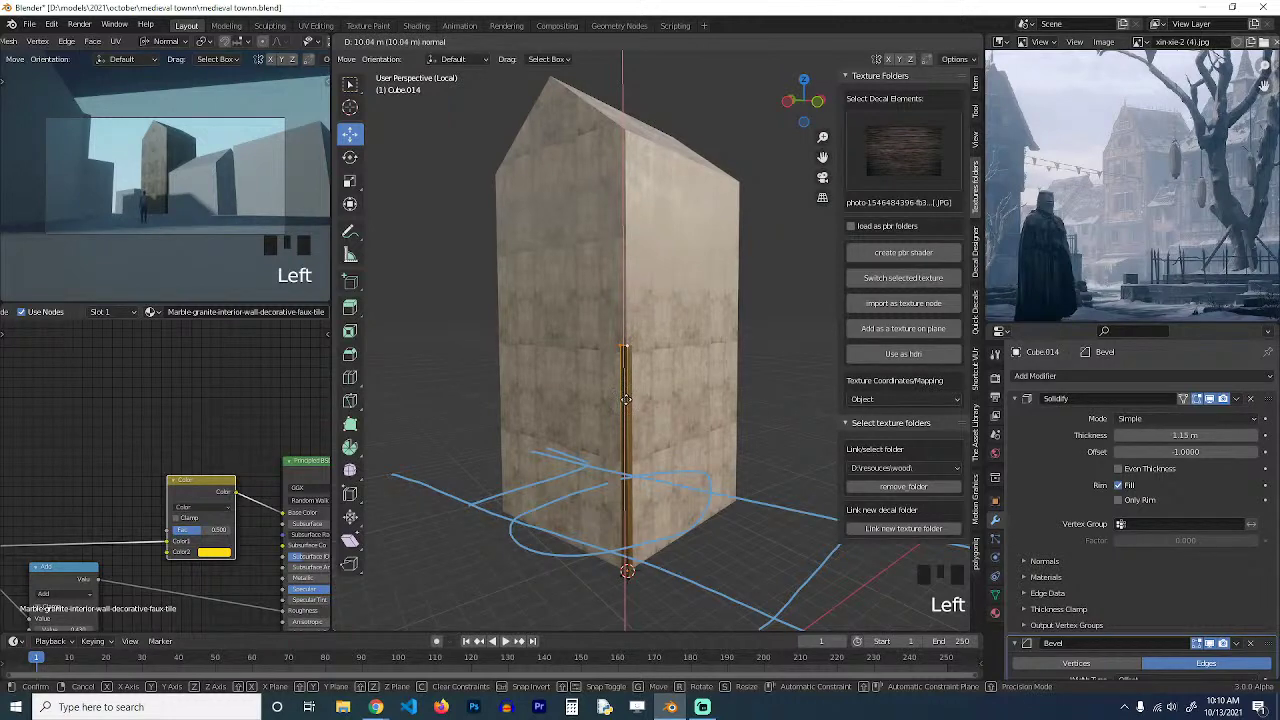
left_click_drag(627, 407, 628, 408)
key("Tab")
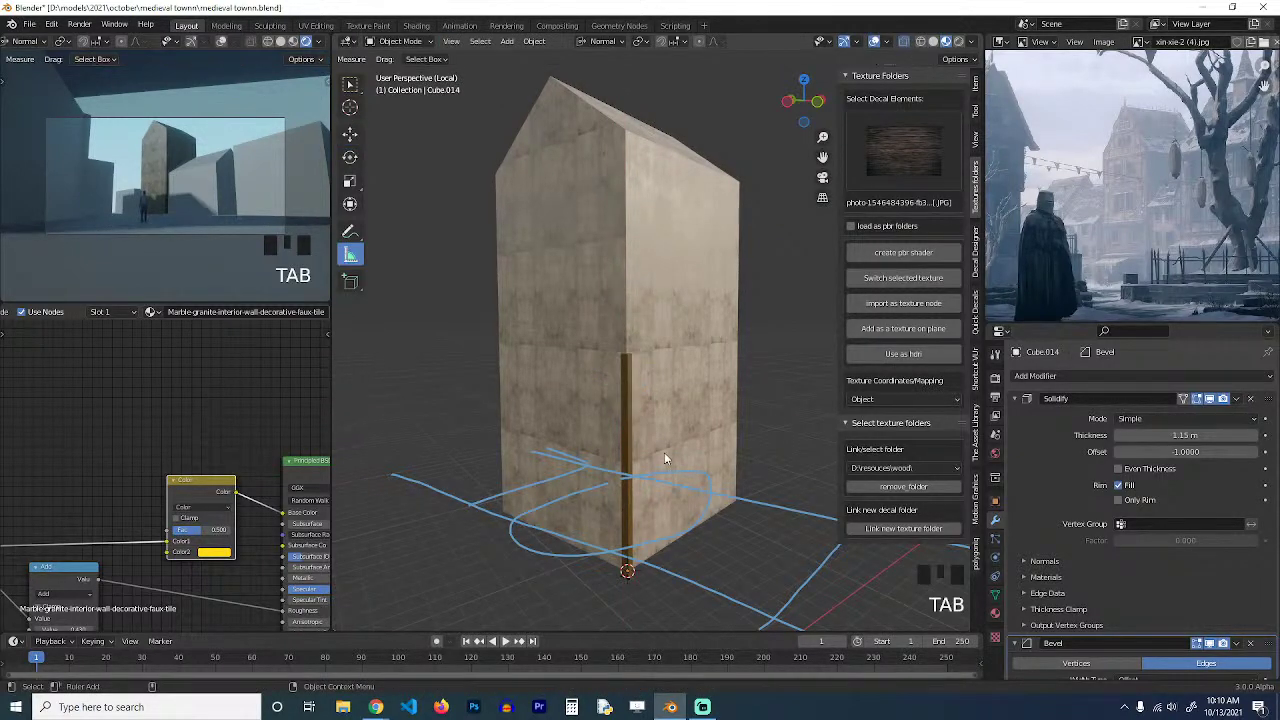
Add a Mirror modifier to the corner post on the X and Y axes, with the building as the mirror object.
key("grave")
mouse_move(664, 452)
middle_mouse_down()
mouse_move(718, 397)
mouse_move(689, 449)
middle_mouse_up()
left_click(633, 465)
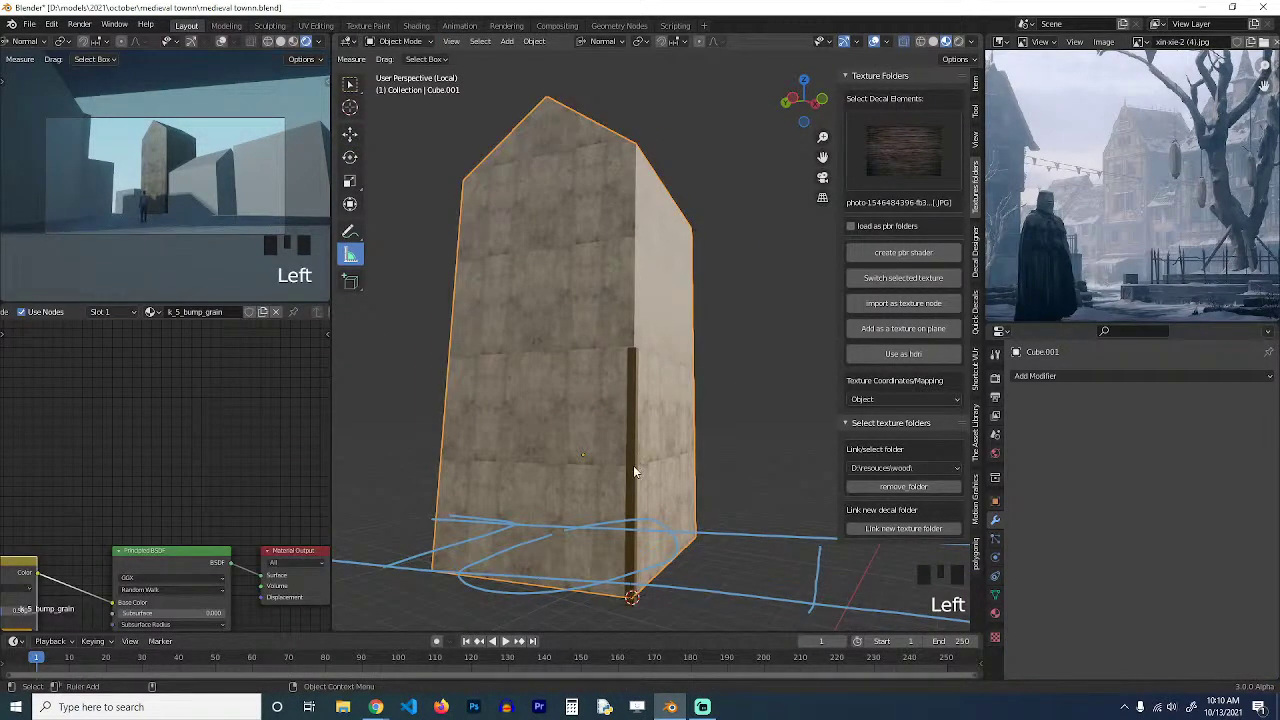
left_click(633, 465)
left_click(1015, 398)
left_click(1015, 417)
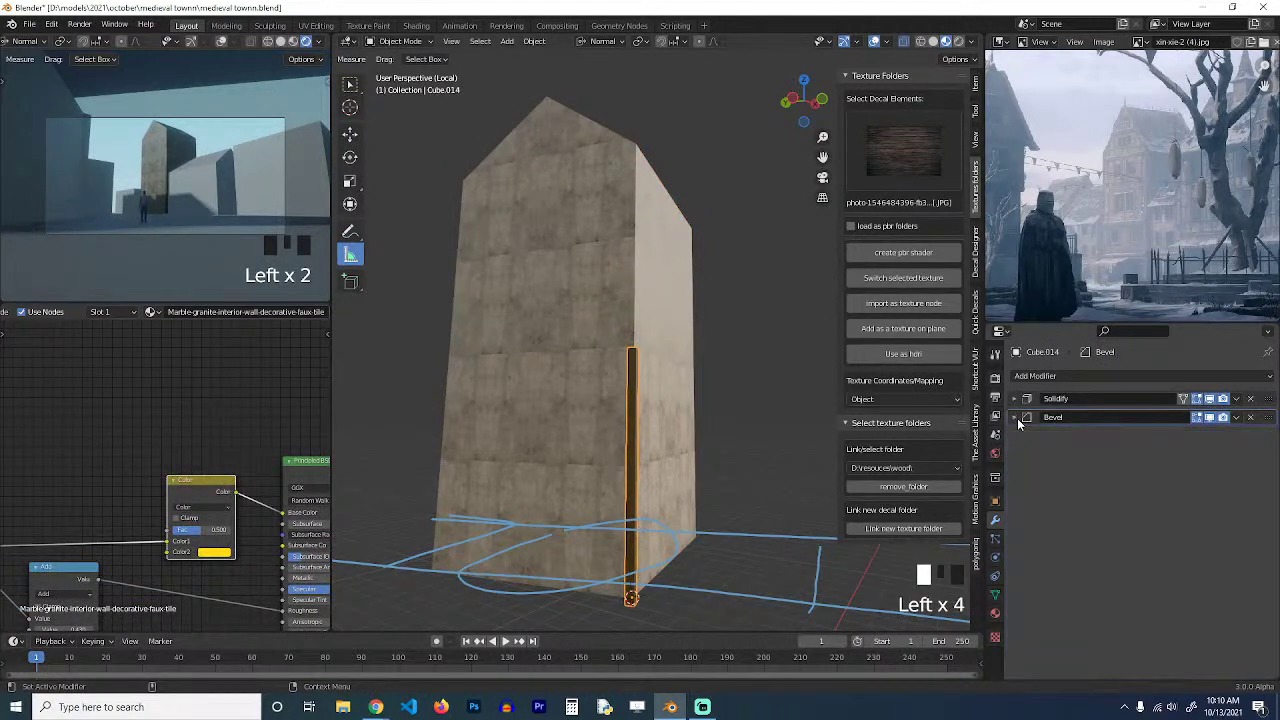
left_click(1130, 375)
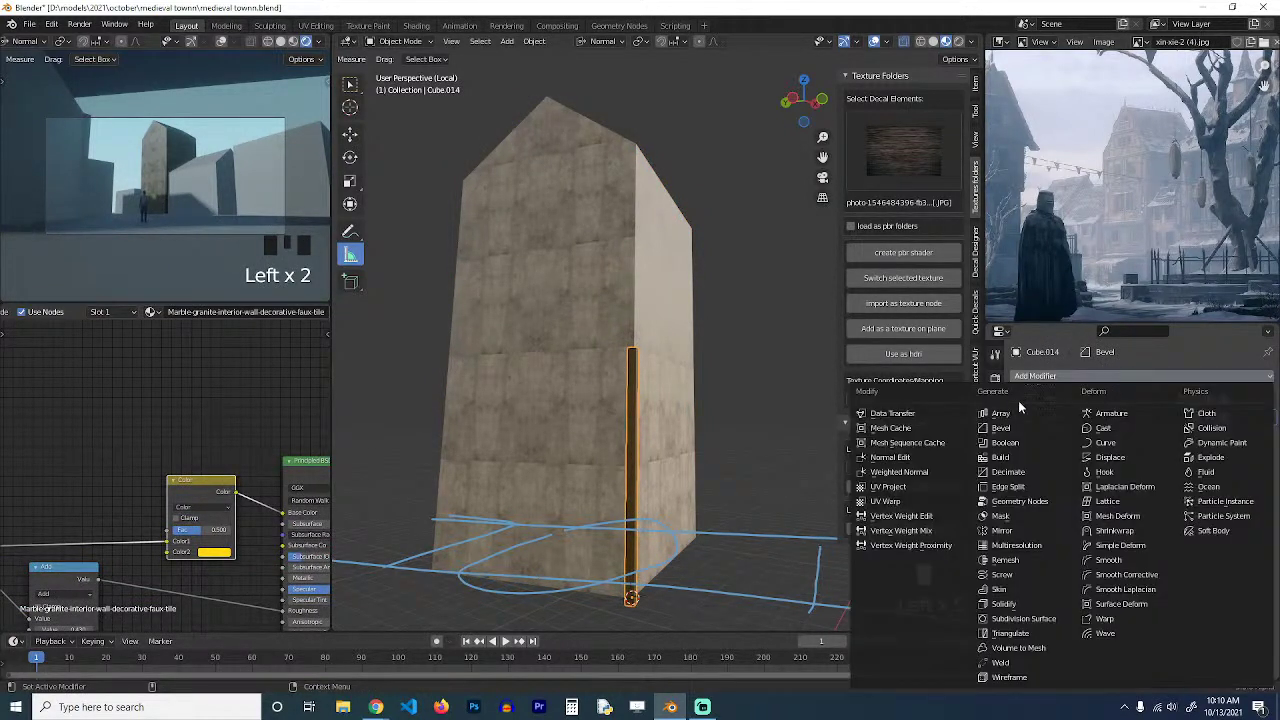
left_click(1016, 530)
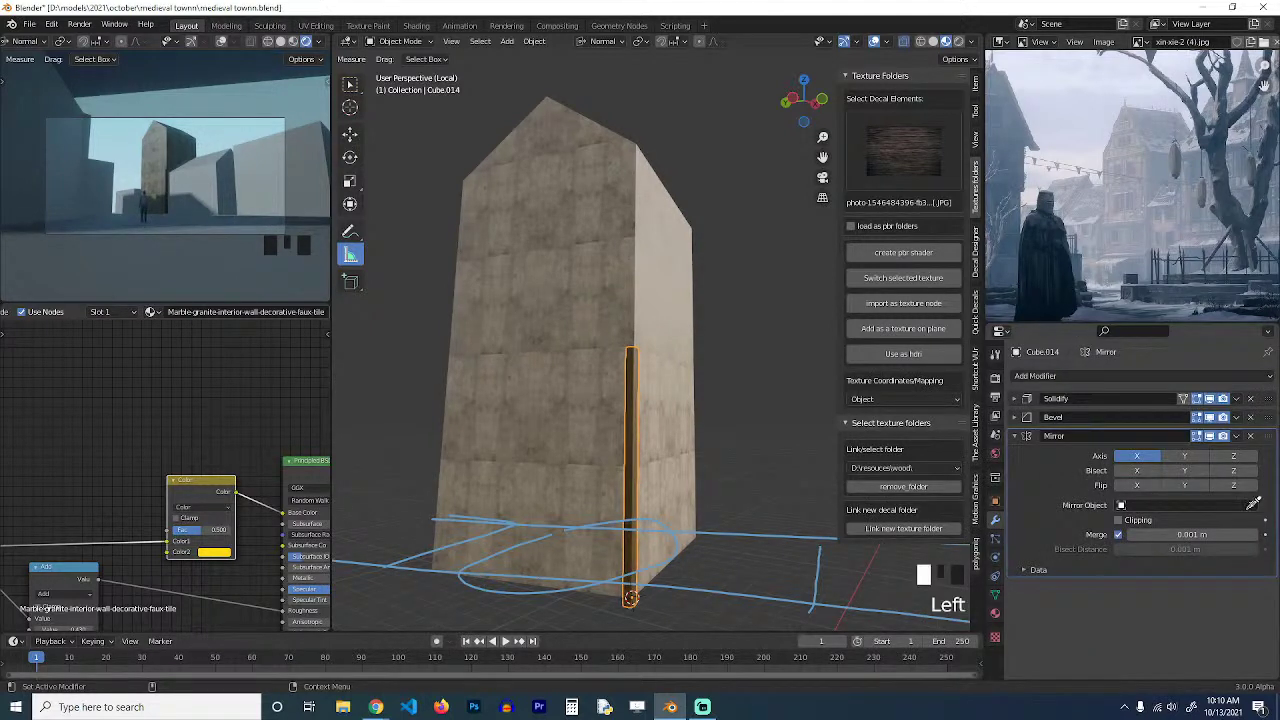
left_click(563, 349)
key("grave")
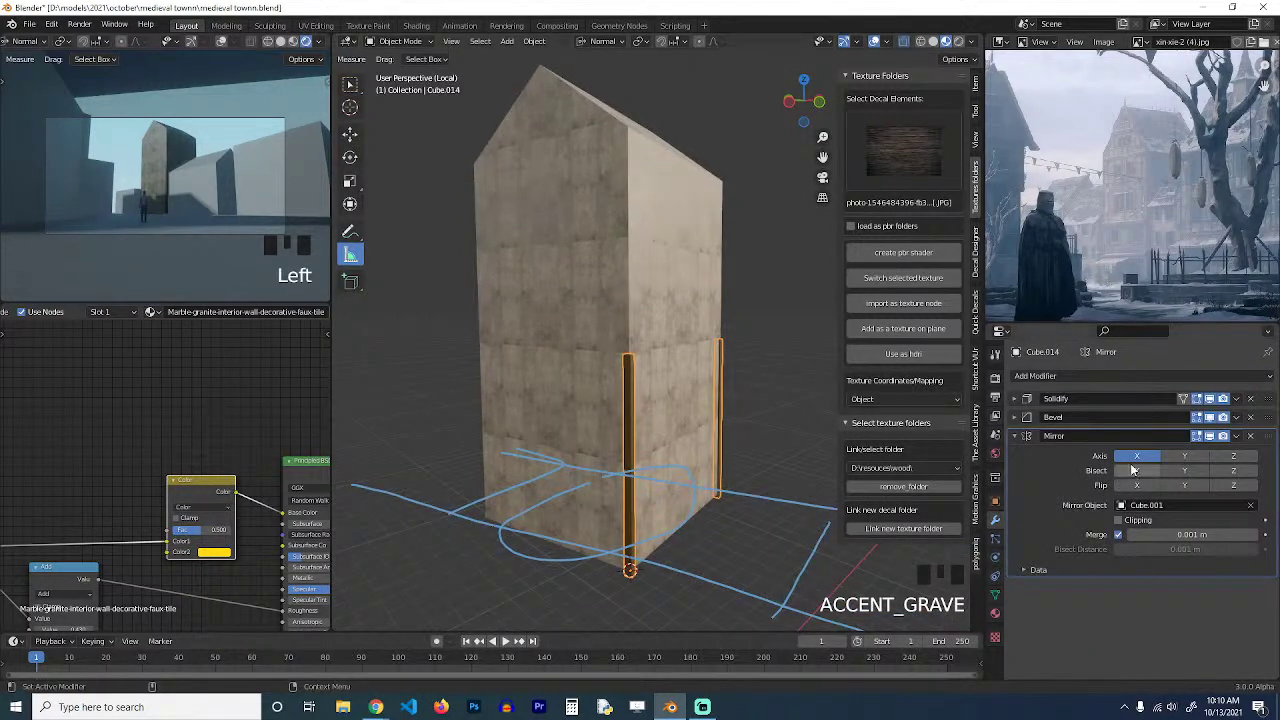
left_click(1185, 456)
Duplicate the whole post within the mesh and move the copy sideways along the front wall, parallel to the corner post.
key("grave")
key("Tab")
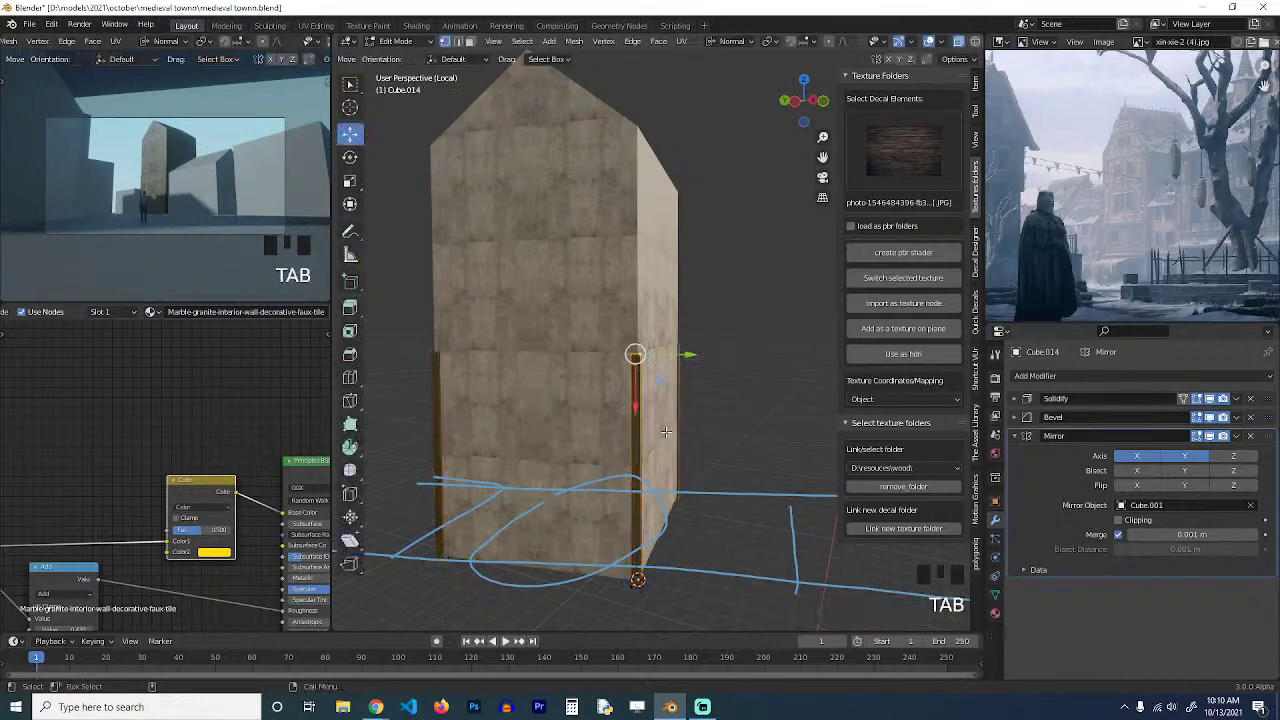
scroll(659, 435, "up", 3)
scroll(659, 435, "up", 1)
middle_click_drag(659, 435, 703, 411)
key("a")
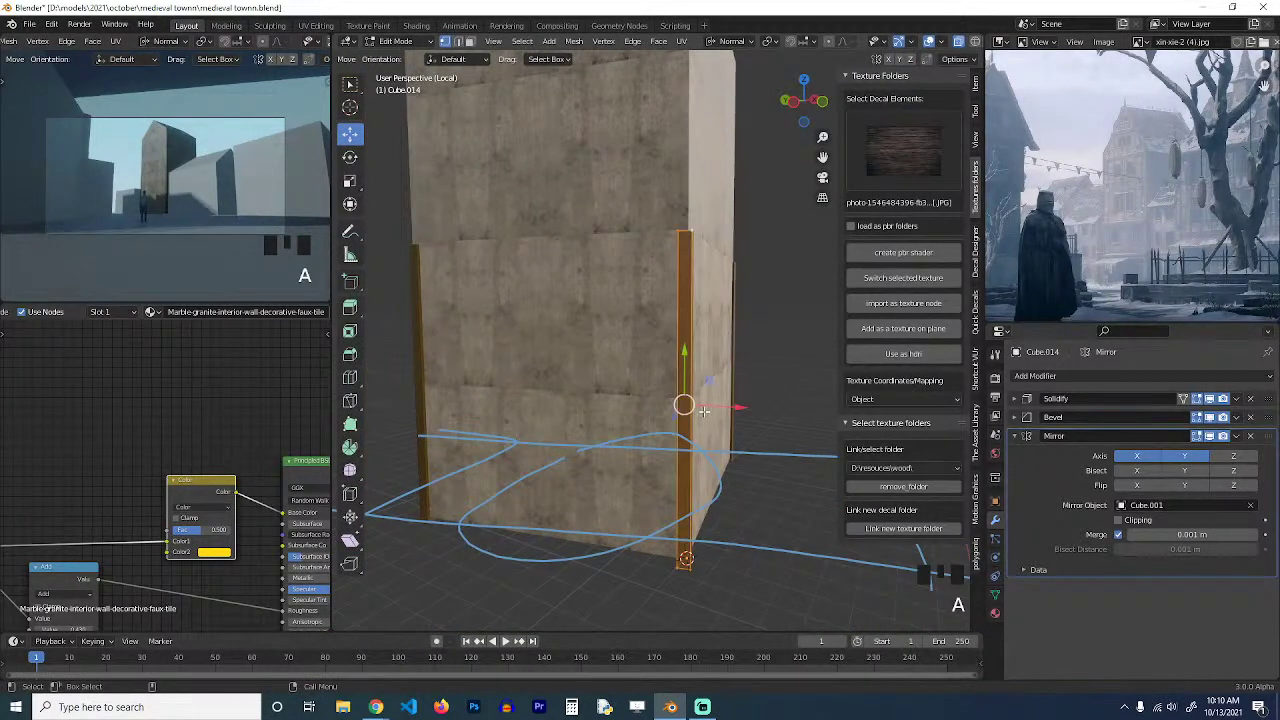
key("grave")
key("shift+d")
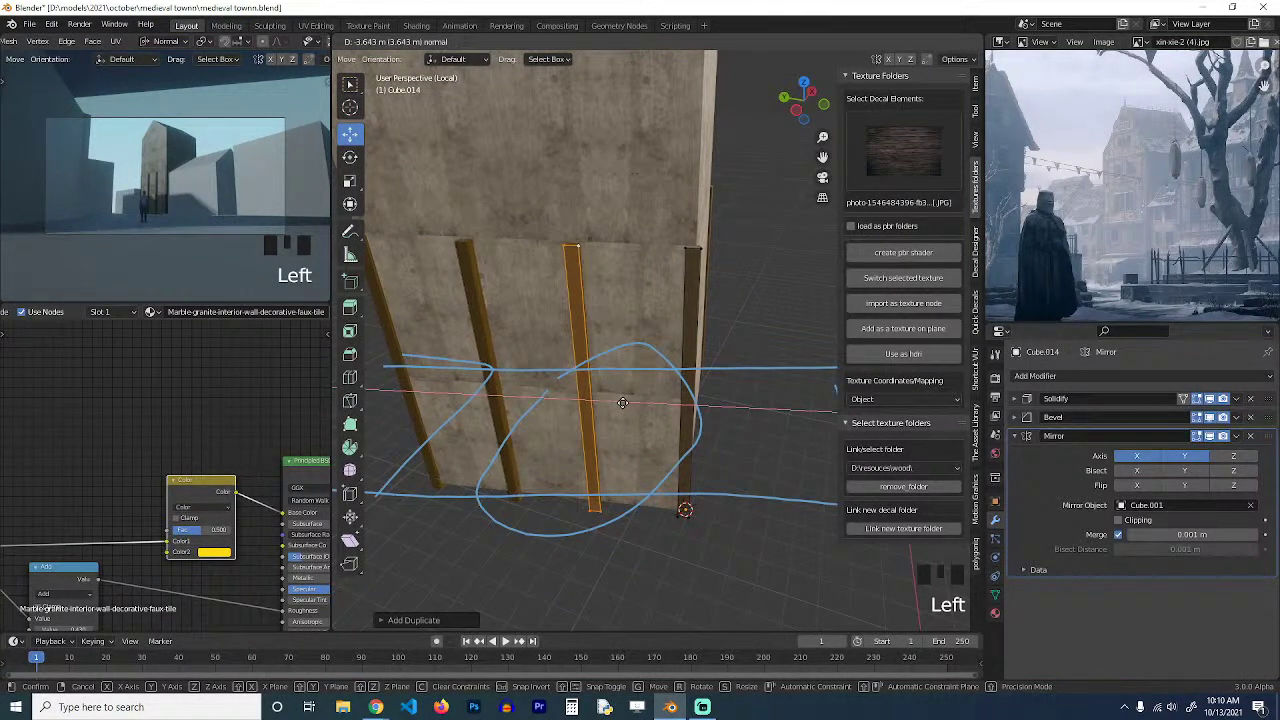
left_click(638, 400)
key("grave")
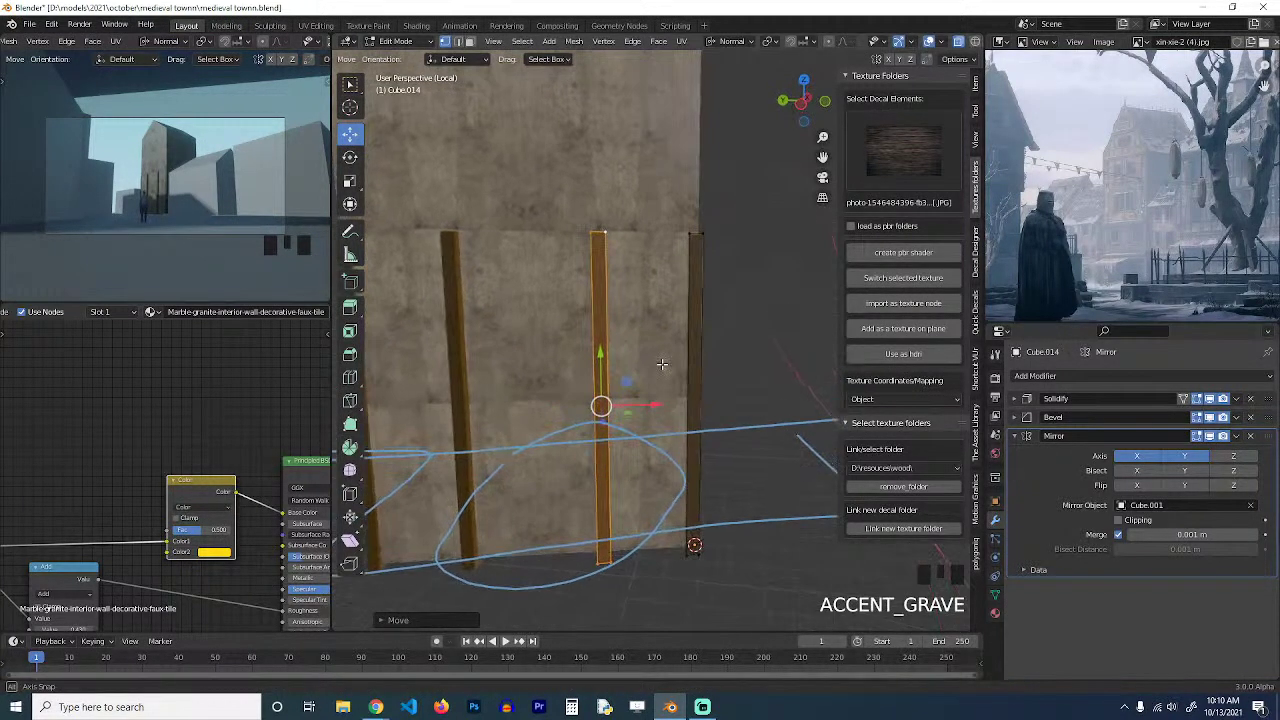
Duplicate the inner post, place the copy between the two posts, and shorten it along its length into a small block.
key("shift+d")
left_click(653, 405)
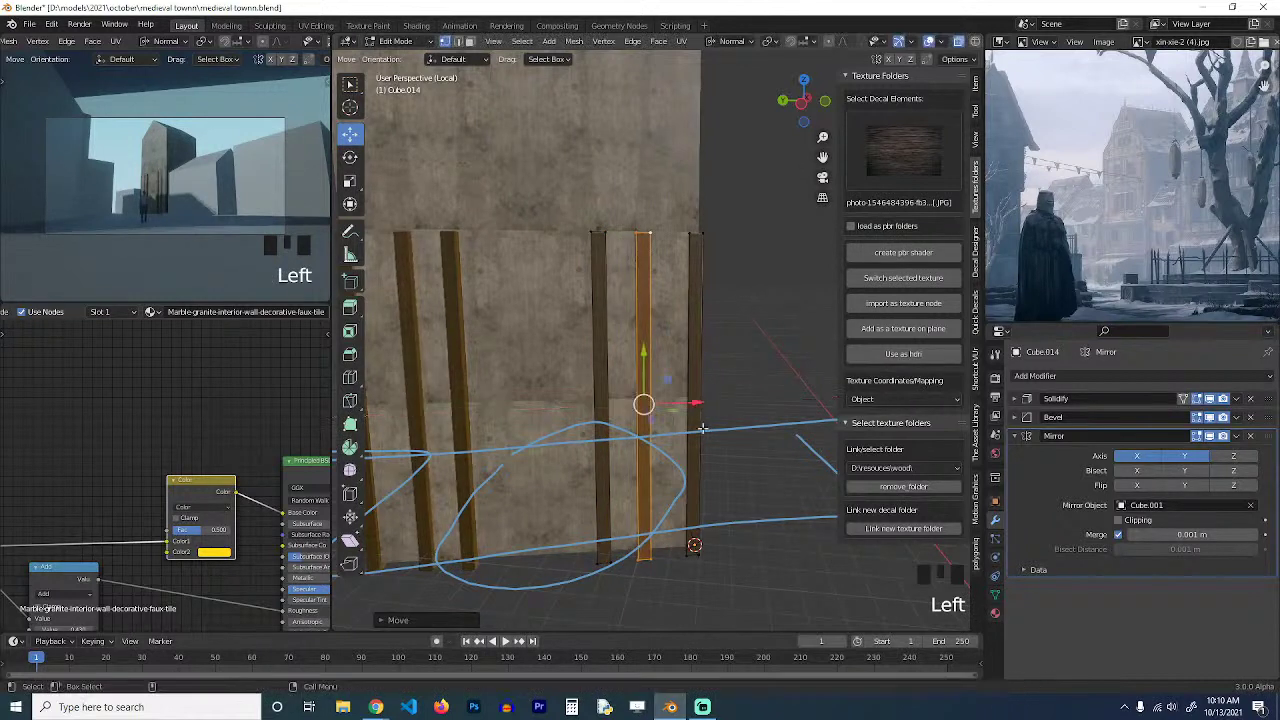
key("s")
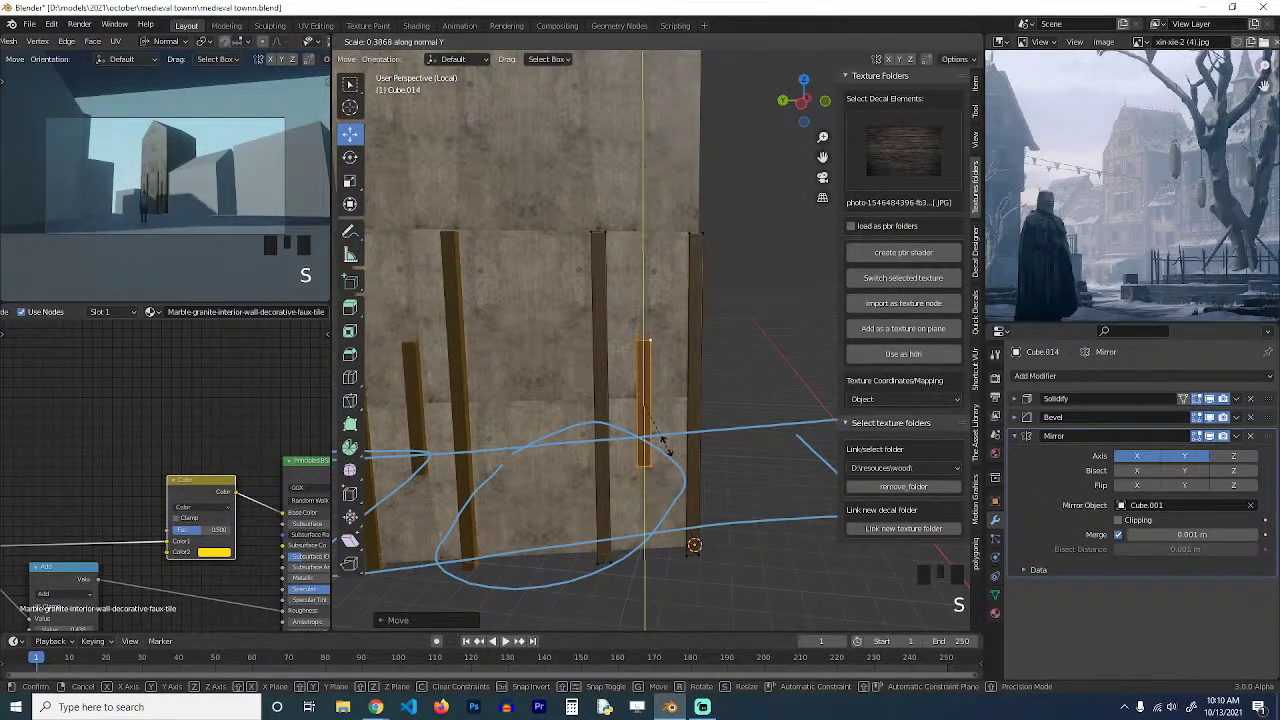
left_click(655, 425)
Rotate the short block by about -59 degrees around its normal Z axis to form a diagonal brace.
key("r")
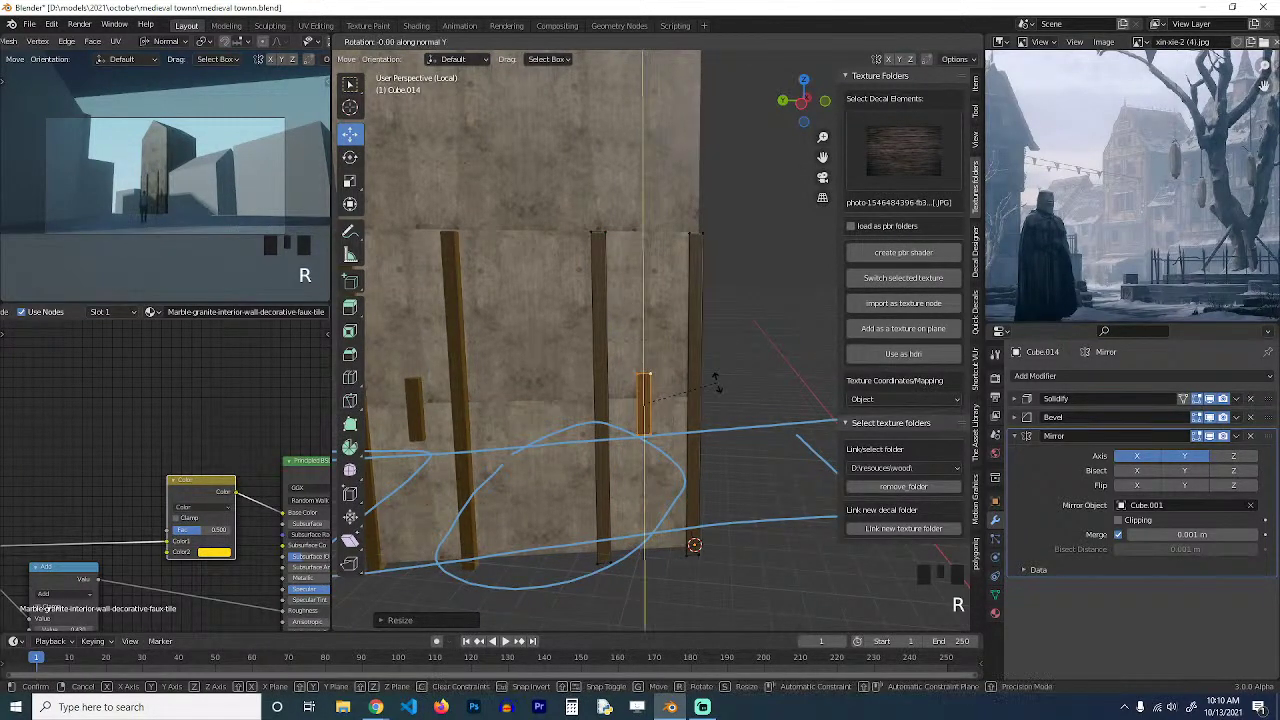
key("x")
key("x")
key("y")
key("y")
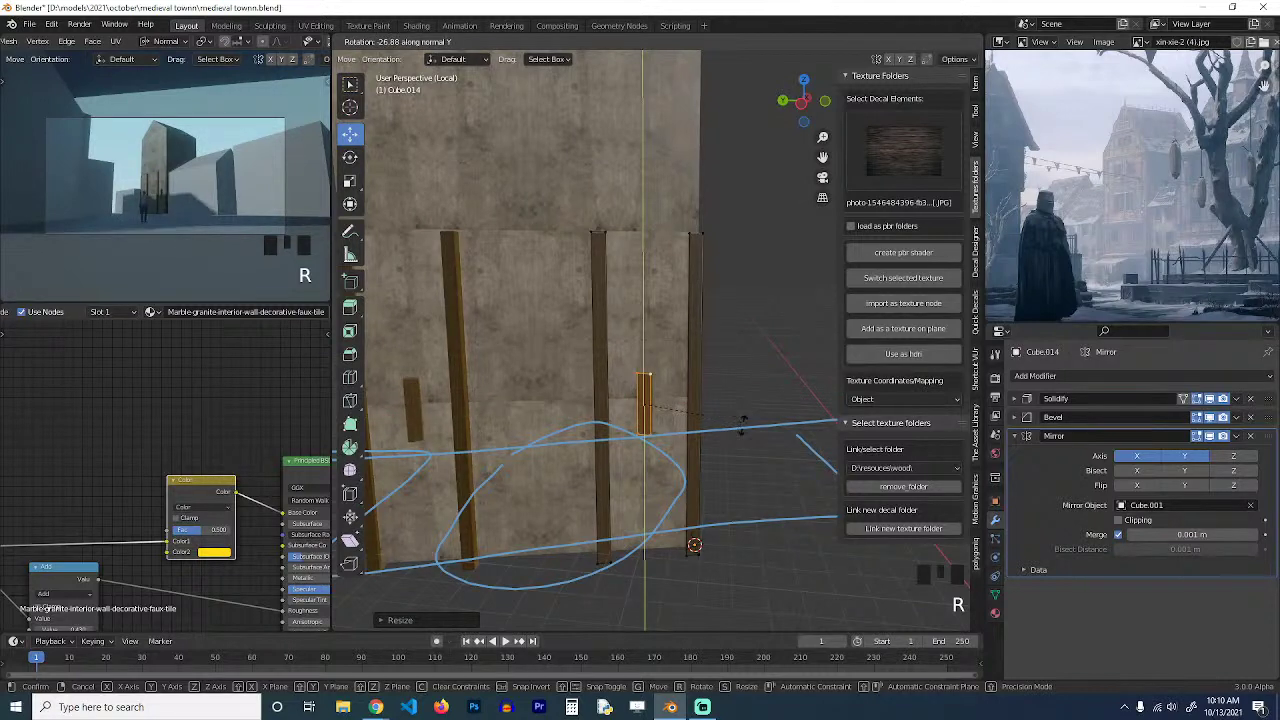
key("z")
key("z")
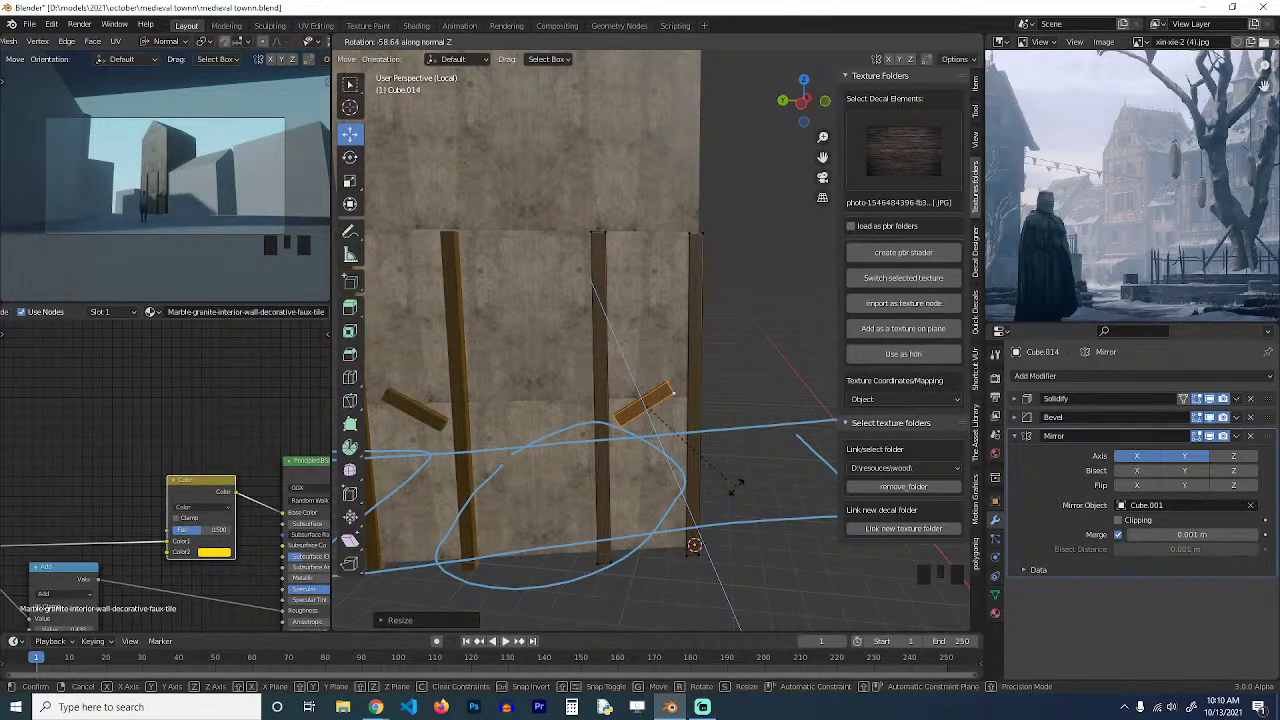
left_click(737, 482)
Extend both ends of the diagonal brace until it spans from the inner post to the corner post.
key("grave")
middle_click_drag(679, 424, 630, 426)
left_click(656, 362, "shift")
key("grave")
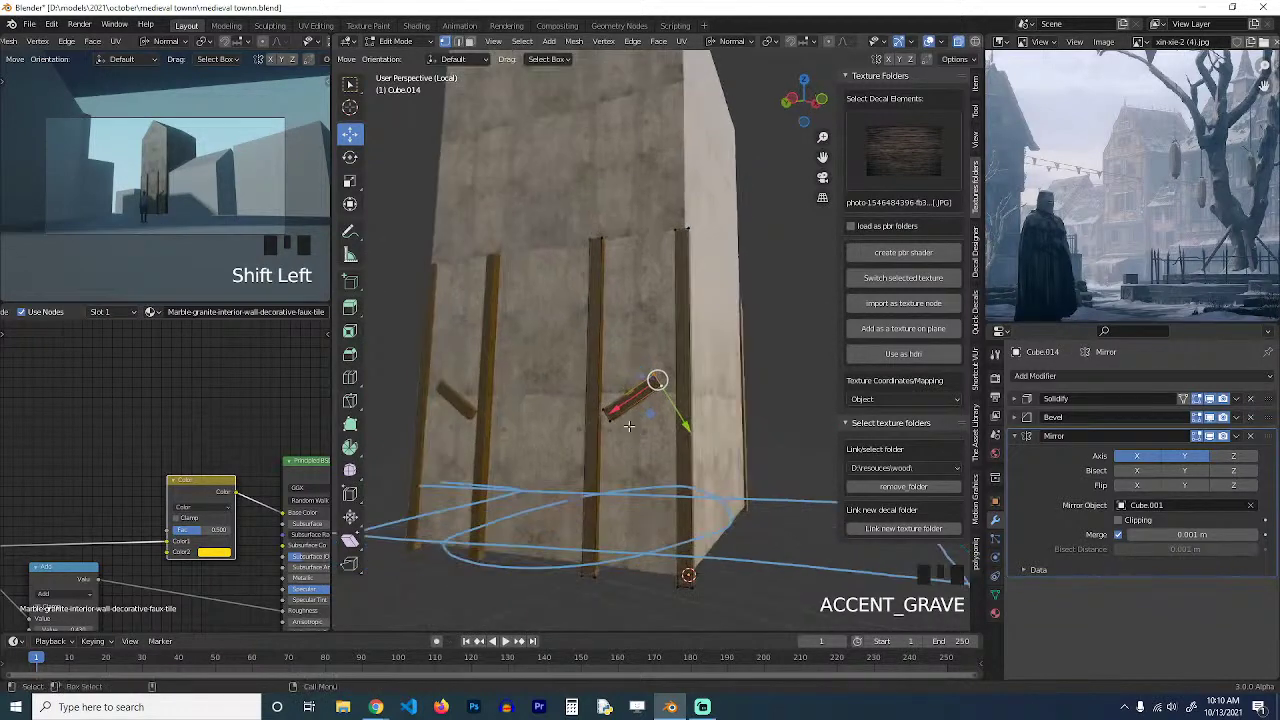
left_click_drag(619, 416, 641, 399)
left_click(605, 410)
left_click(594, 433, "shift")
key("Tab")
mouse_move(645, 399)
middle_mouse_down()
mouse_move(709, 402)
mouse_move(701, 393)
mouse_move(719, 380)
mouse_move(688, 413)
mouse_move(646, 407)
middle_mouse_up()
scroll(709, 402, "up", 3)
key("grave")
scroll(721, 390, "up", 2)
key("grave")
key("Tab")
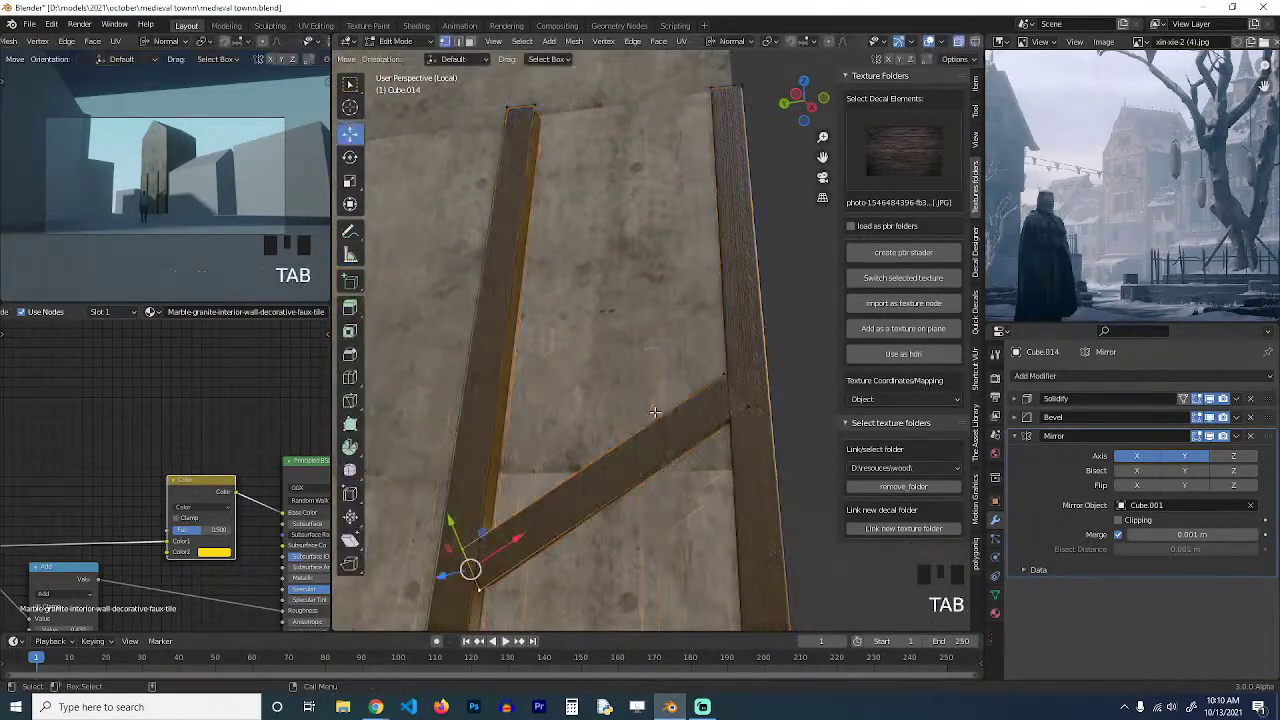
Slide the vertices at the brace's upper end along its edges so the end sits flush against the corner post.
left_click(721, 378)
key("grave")
middle_click_drag(723, 372, 734, 400)
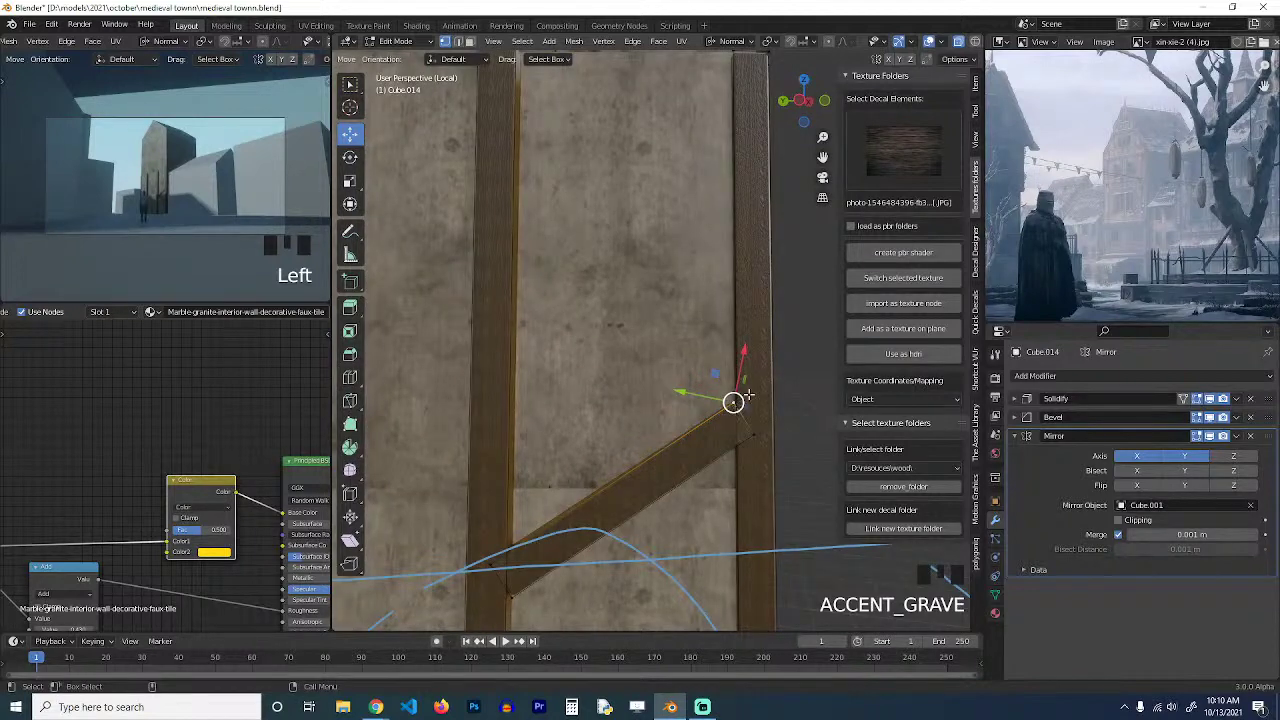
key("g")
key("g")
left_click(749, 397)
left_click(759, 435)
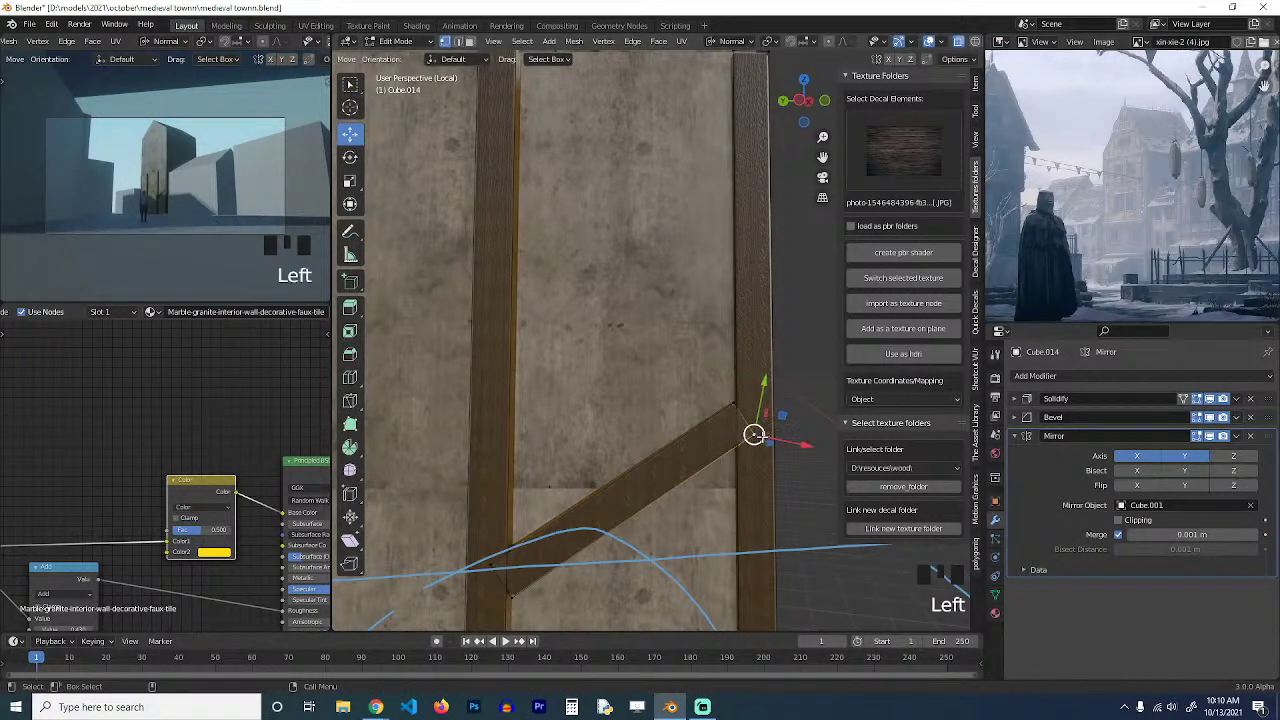
key("g")
key("g")
left_click(745, 440)
left_click(733, 425, "shift")
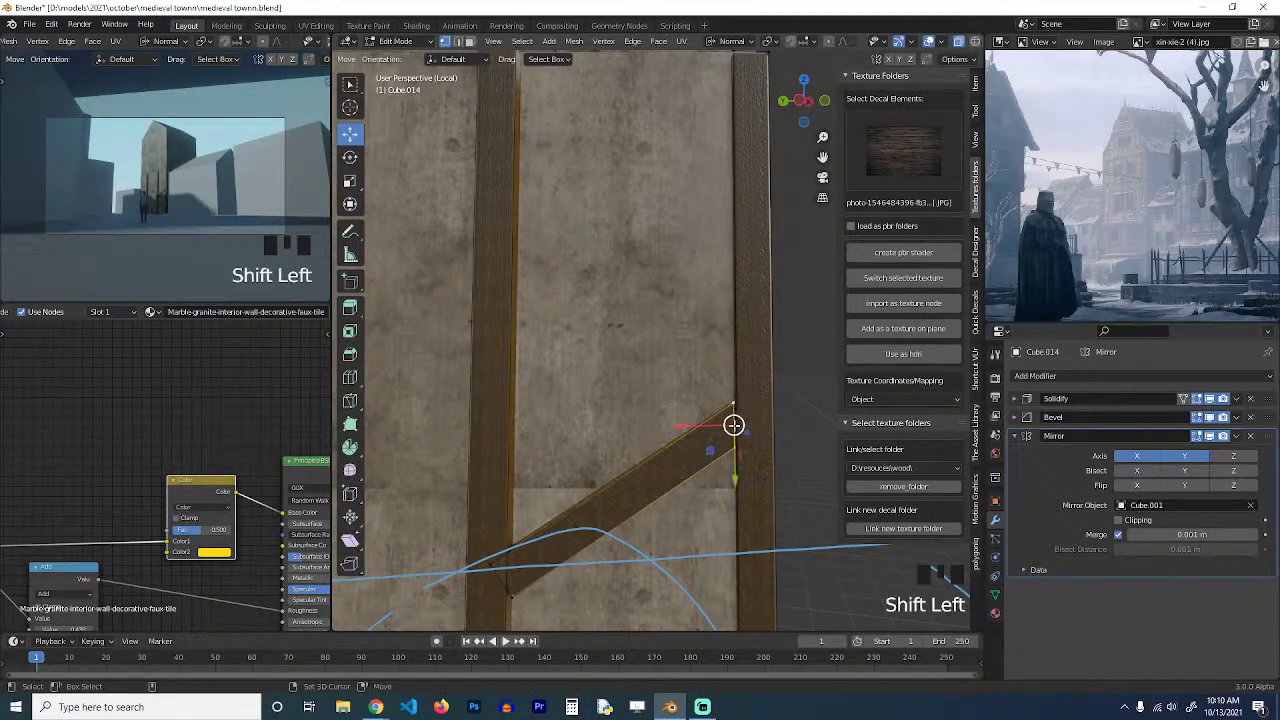
Slide the vertices at the brace's lower end along its edges so the end sits flush against the inner post.
key("grave")
middle_click_drag(713, 432, 712, 385)
key("grave")
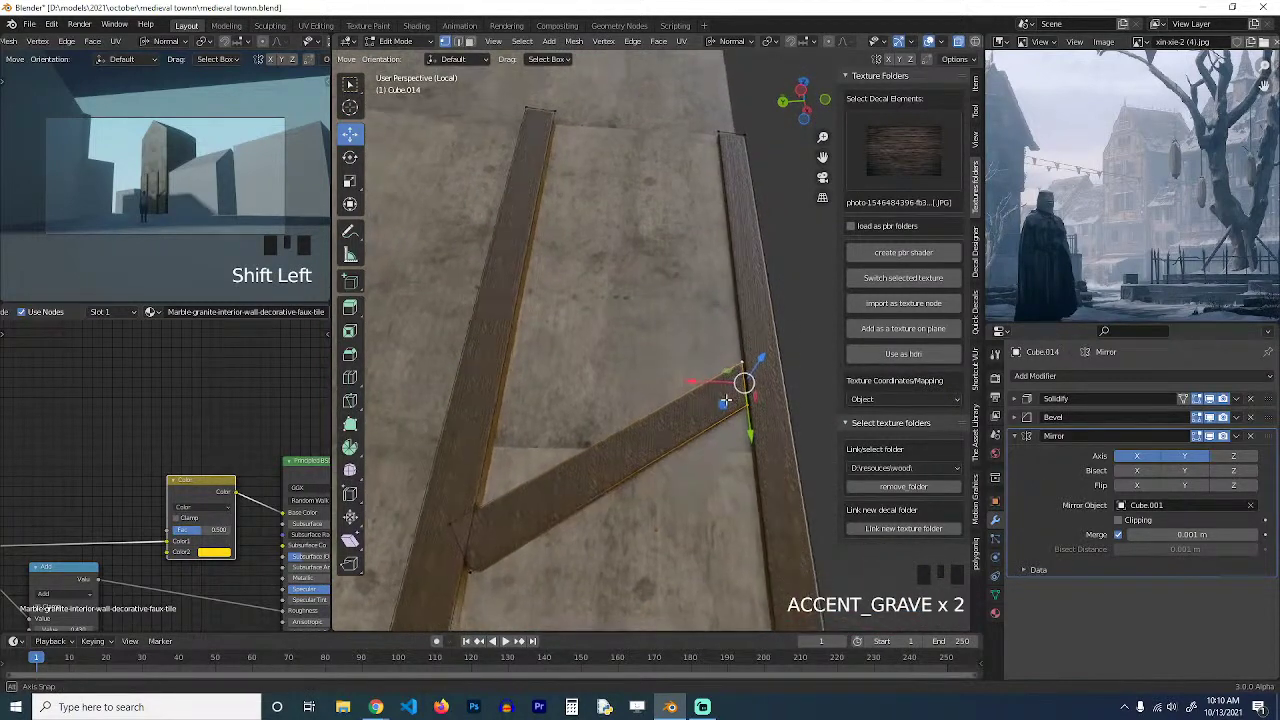
middle_click_drag(668, 425, 733, 354, "shift")
left_click(602, 435)
left_click(567, 409, "shift")
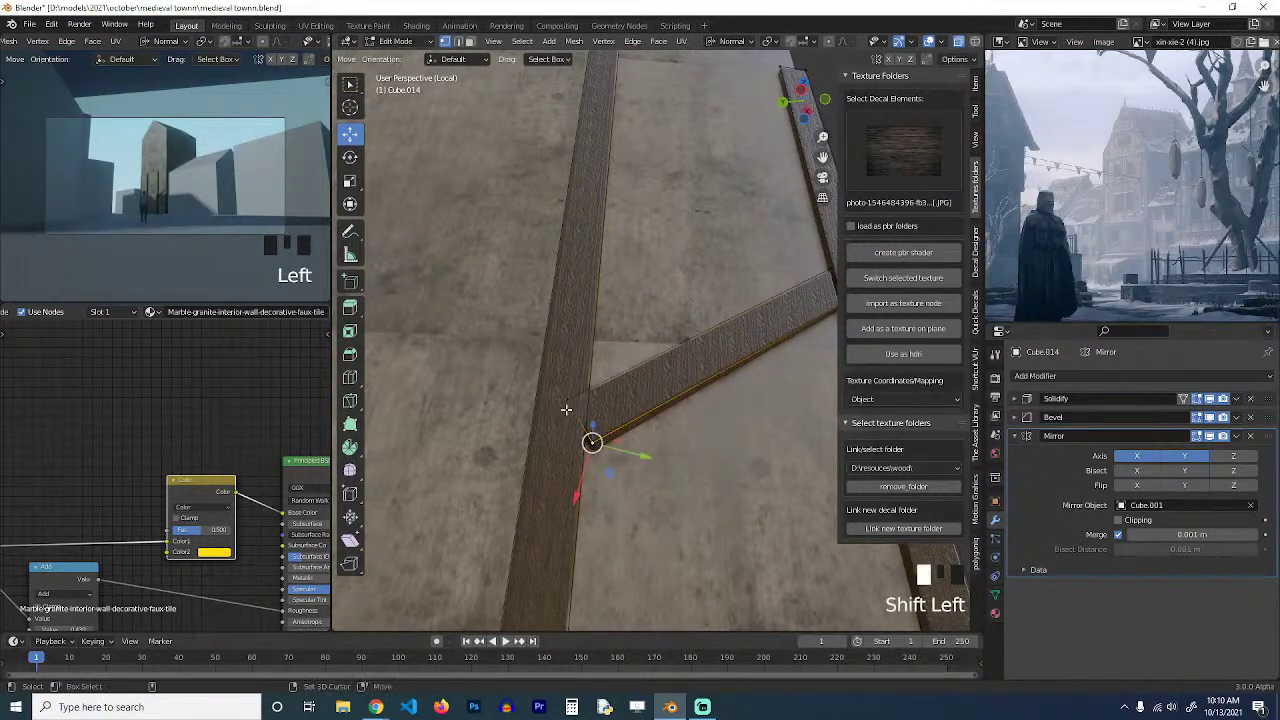
left_click_drag(626, 391, 613, 394)
left_click(563, 398)
key("g")
key("g")
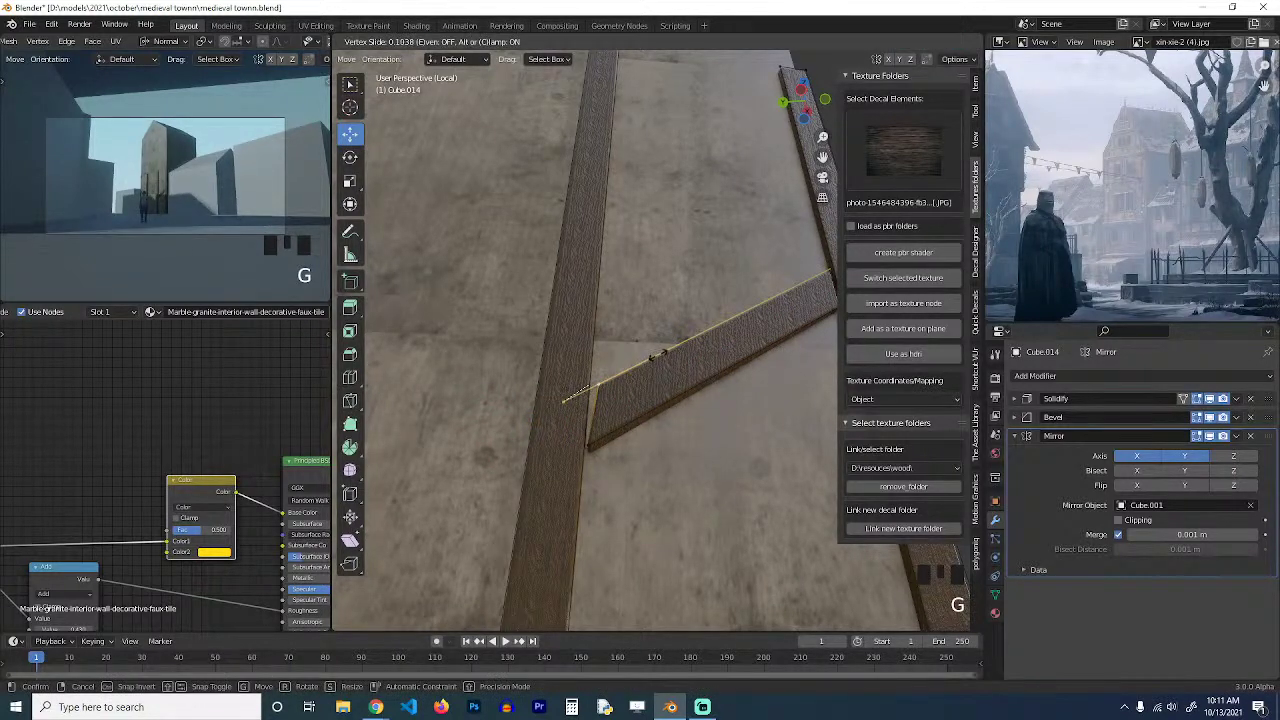
left_click(653, 358)
Set the transform orientation to Global and duplicate the diagonal brace about 4.3 m up along Z, near the tops of the posts.
scroll(668, 376, "down", 3)
key("grave")
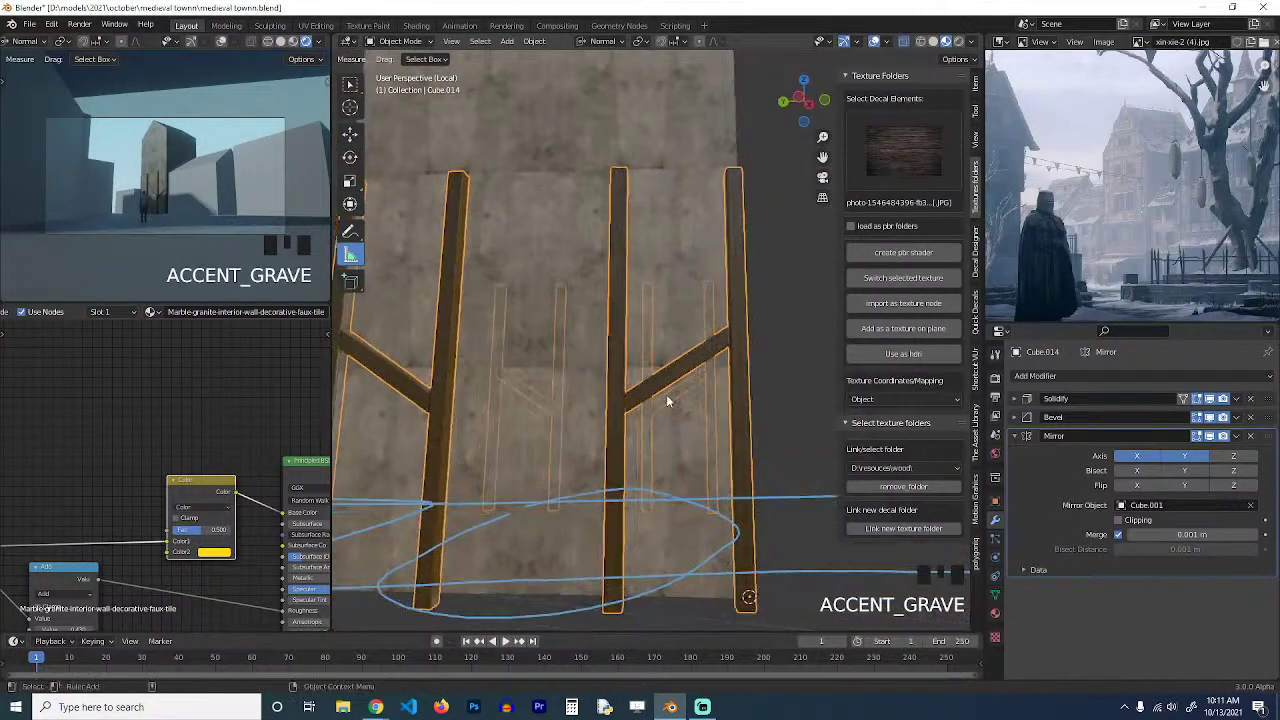
scroll(666, 398, "up", 2)
left_click(688, 383)
scroll(692, 376, "down", 2)
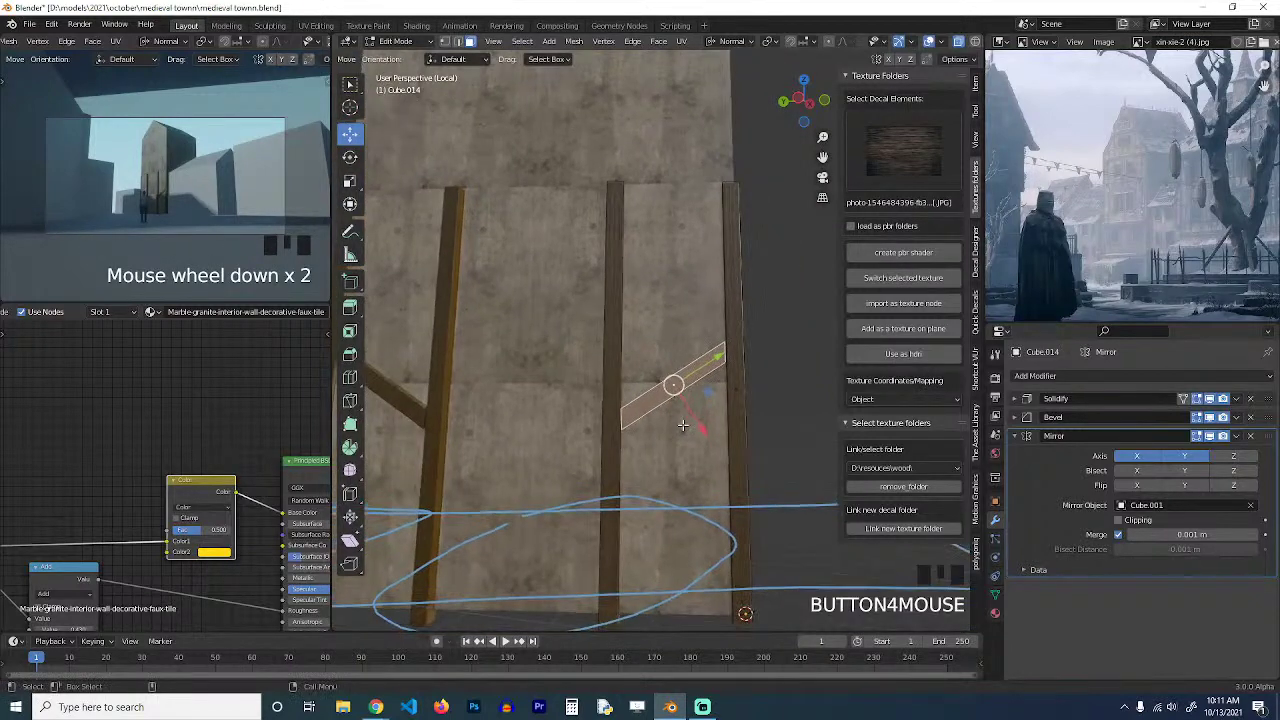
key("grave")
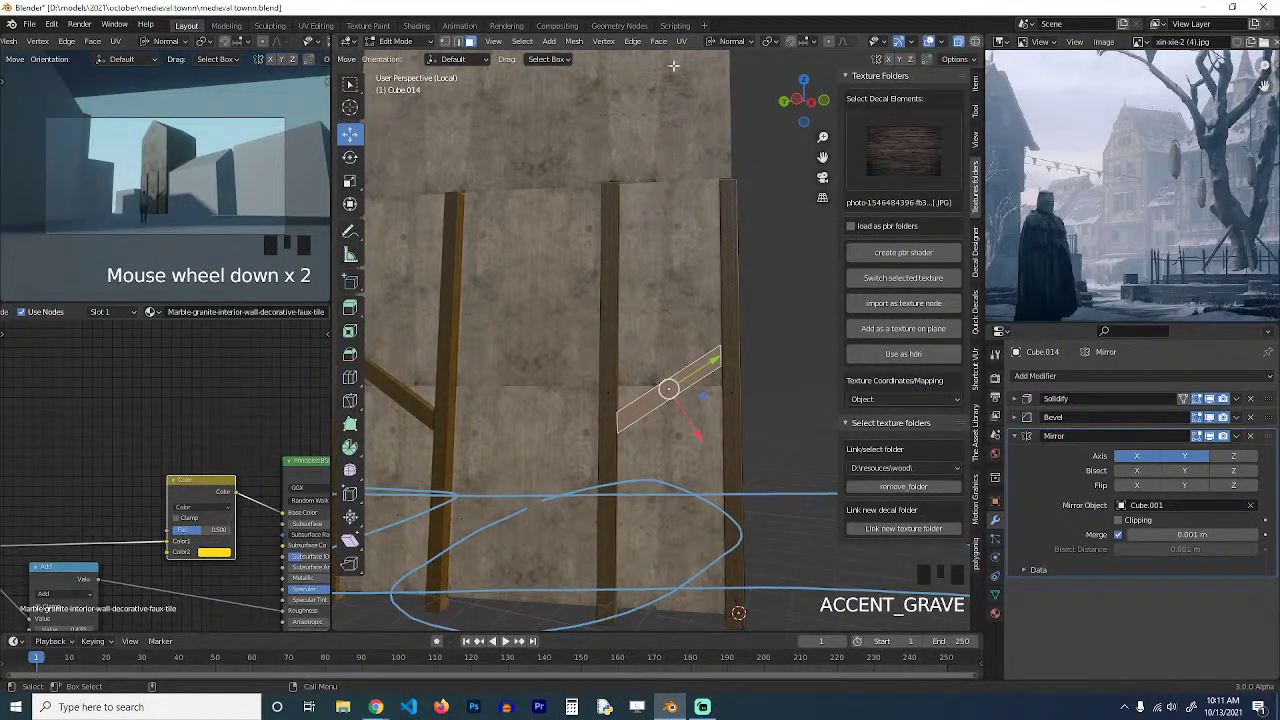
left_click(731, 42)
left_click(700, 84)
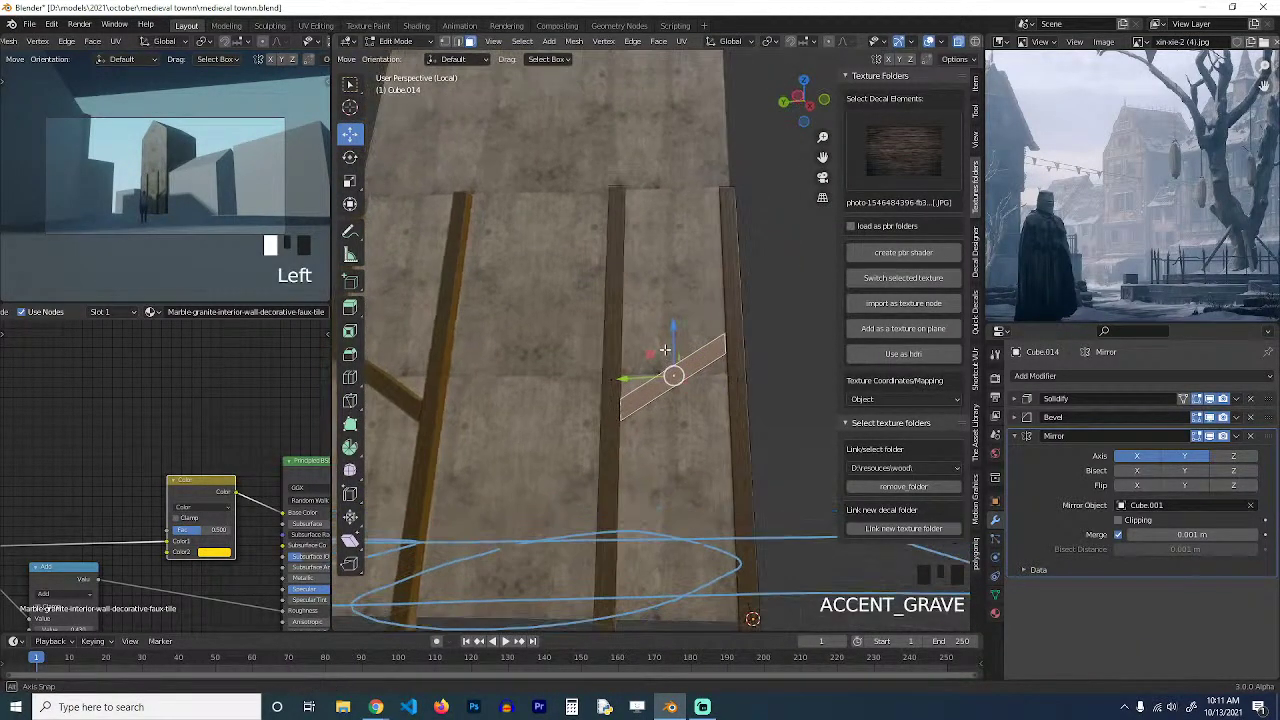
key("shift+d")
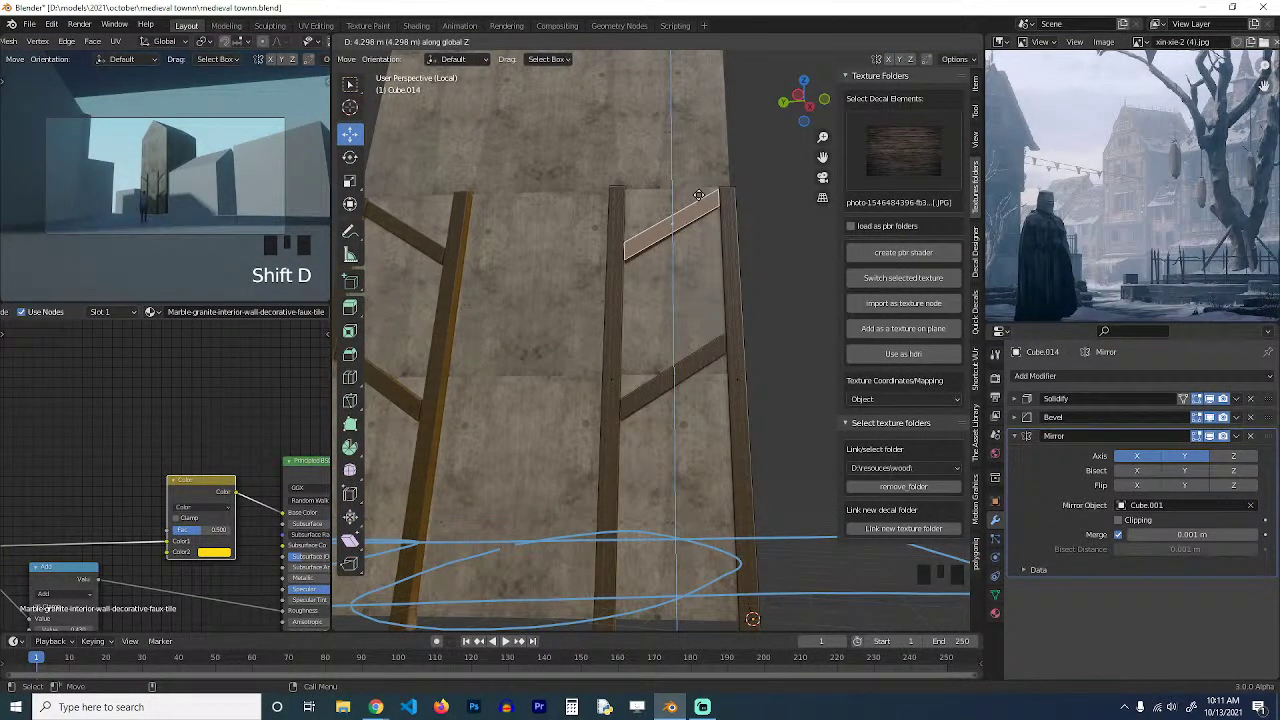
left_click(698, 194)
Mirror the upper brace copy along the global Z axis and recalculate its normals.
key("ctrl+m")
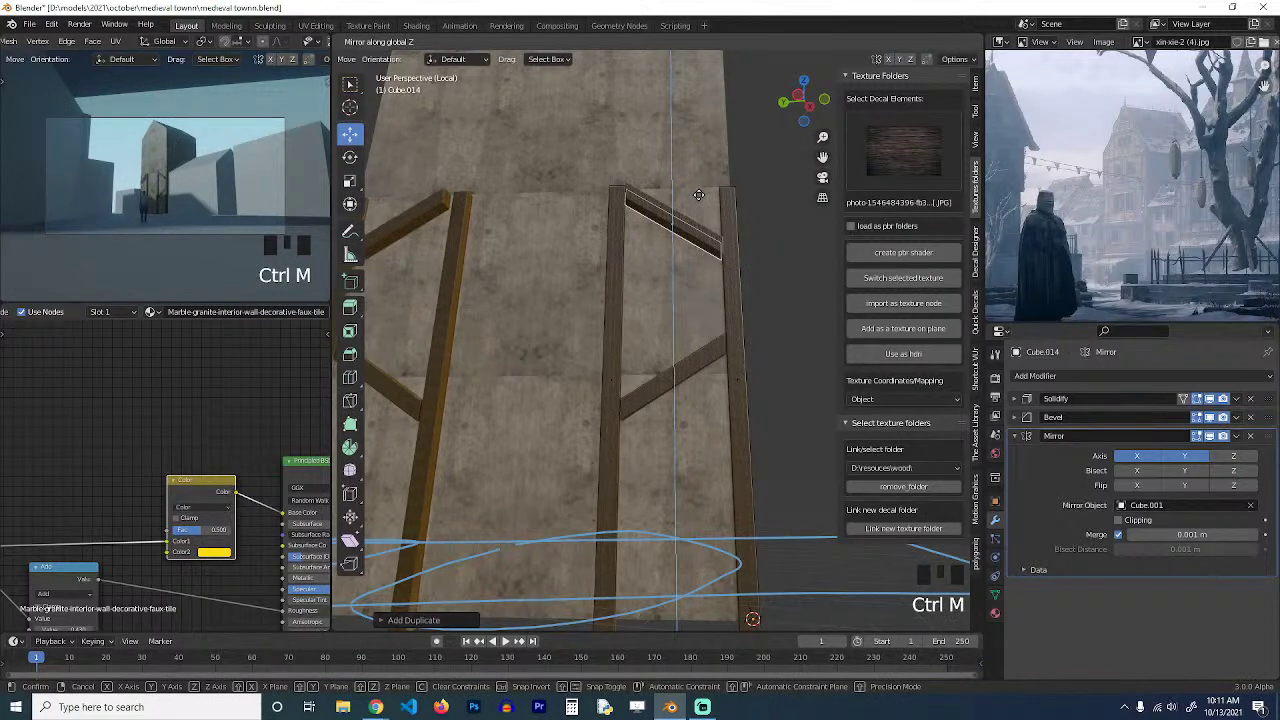
left_click(699, 195)
key("grave")
mouse_move(699, 195)
middle_mouse_down()
mouse_move(666, 242)
mouse_move(715, 182)
mouse_move(706, 249)
mouse_move(722, 206)
middle_mouse_up()
key("shift+n")
key("grave")
key("Tab")
left_click(694, 300)
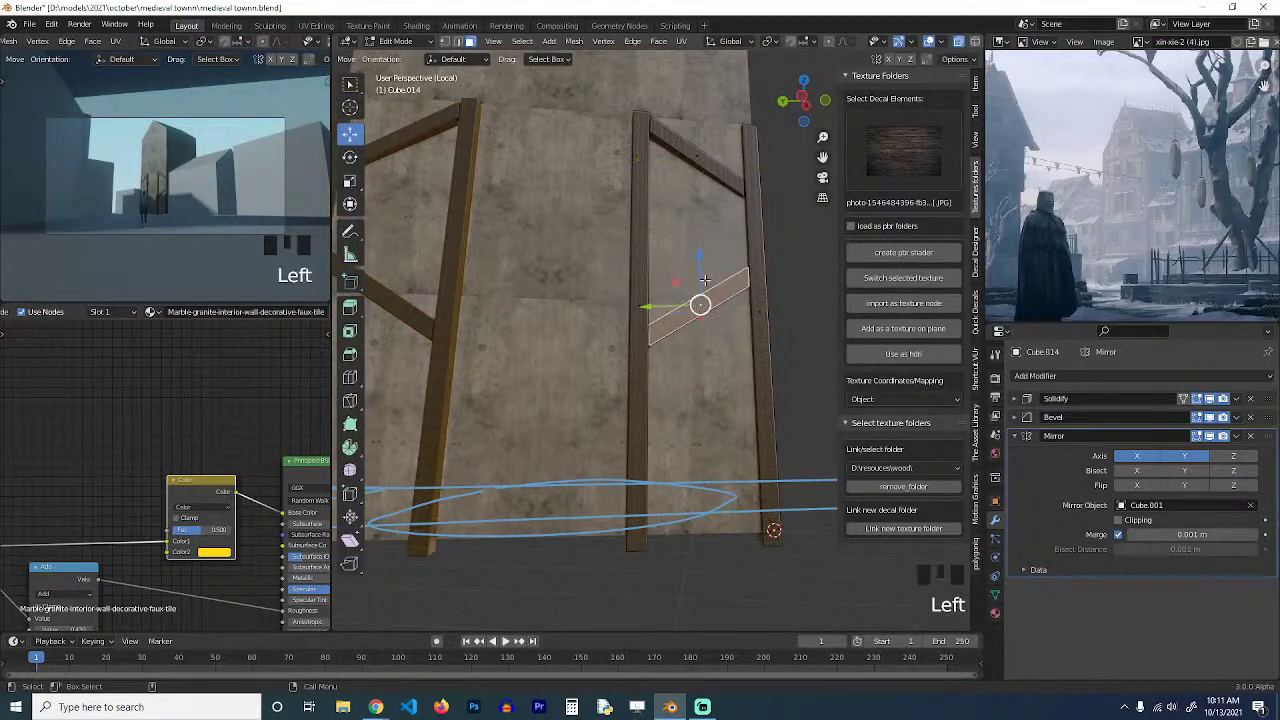
key("shift+d")
key("z")
left_click(691, 400)
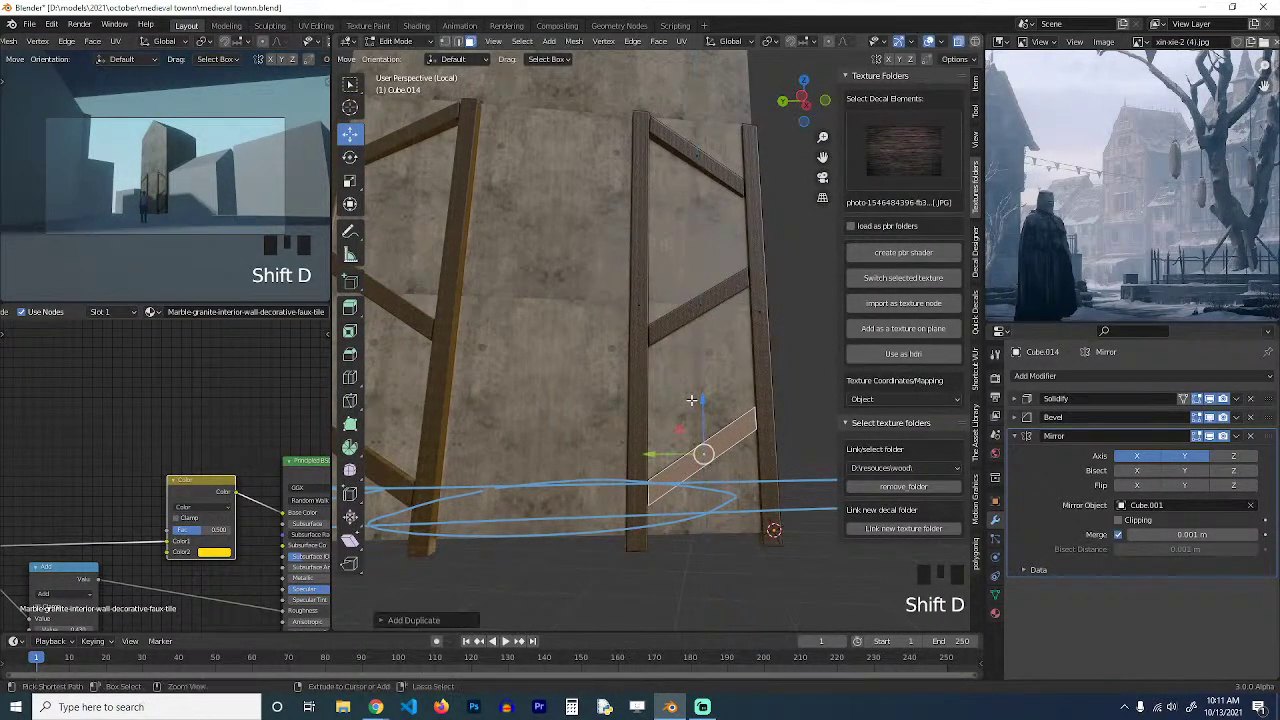
key("x")
left_click(691, 400)
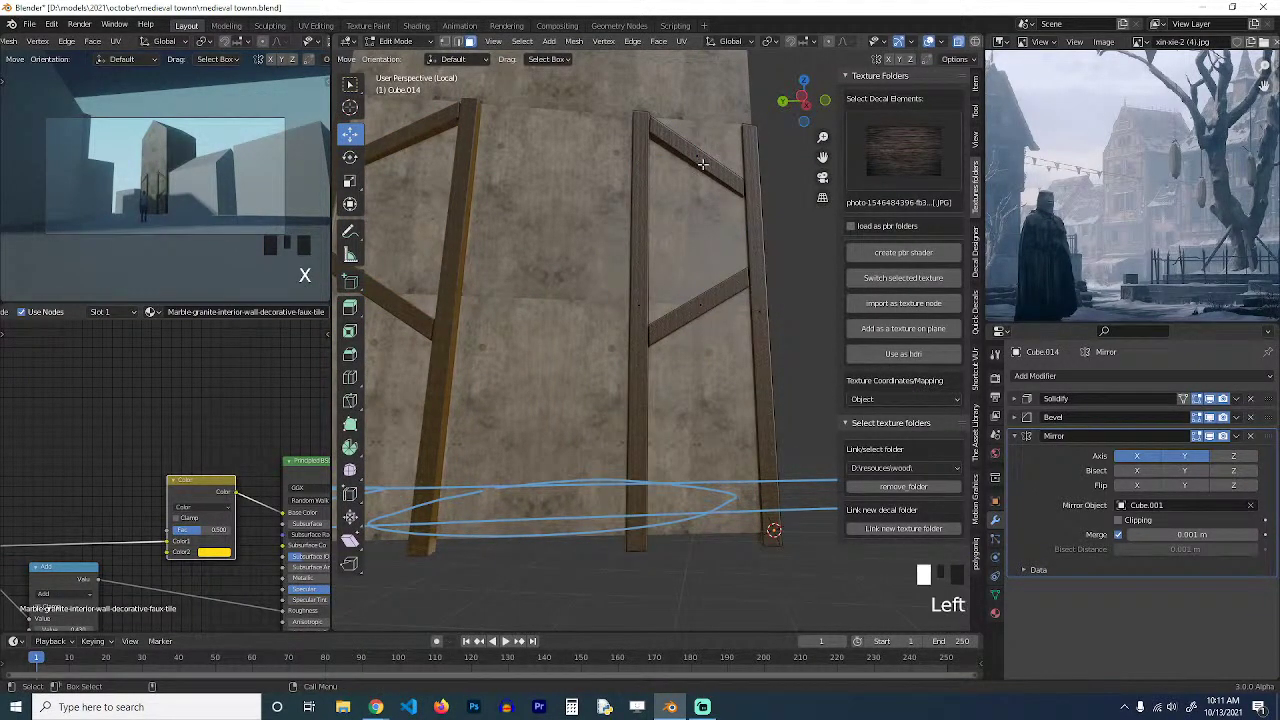
Duplicate the mirrored top brace about 8.7 m down along global Z to the base of the posts.
left_click(703, 163)
key("shift+d")
key("z")
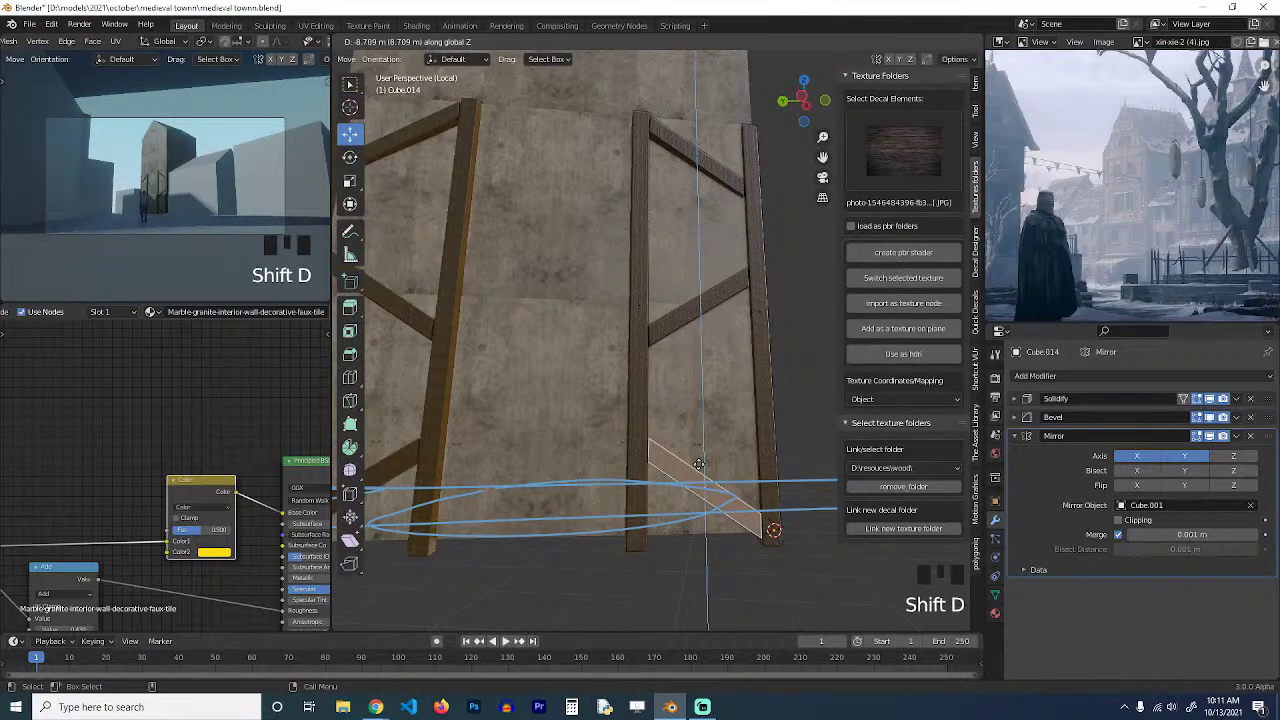
left_click(698, 464)
key("Tab")
key("grave")
key("alt+a")
key("grave")
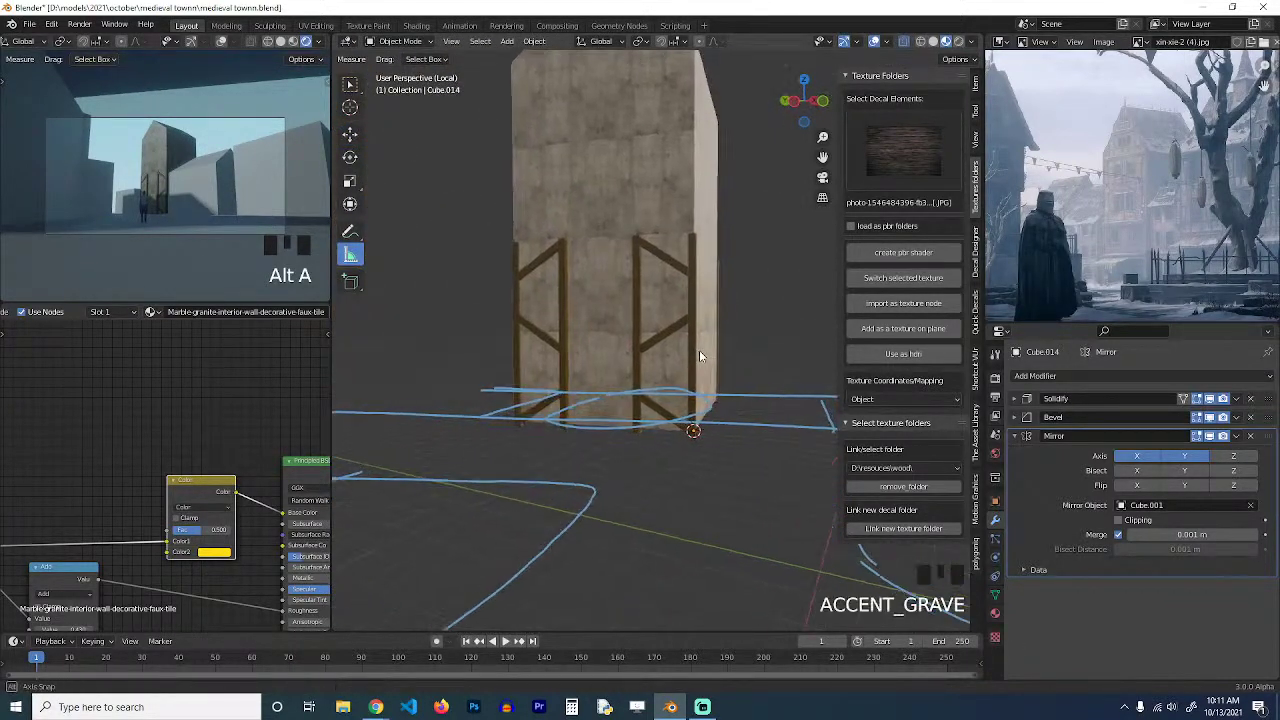
key("Tab")
scroll(705, 335, "up", 3)
left_click(712, 325)
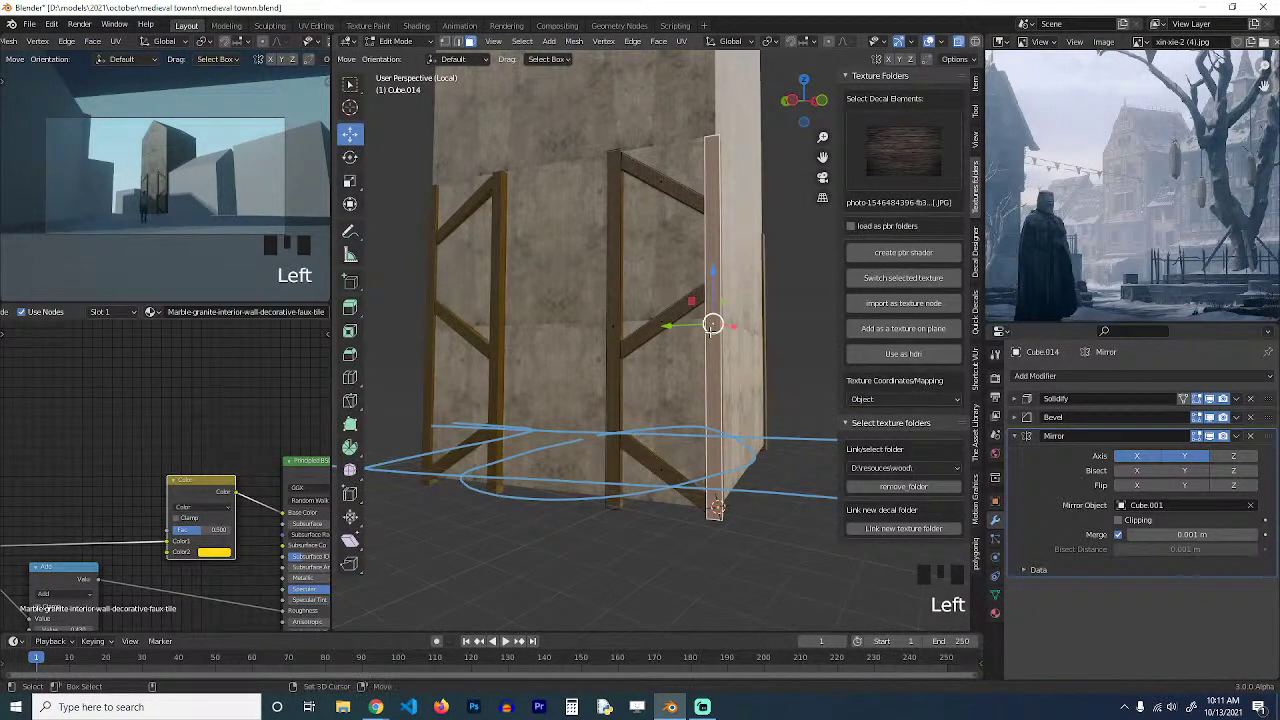
key("shift+d")
type("rx90")
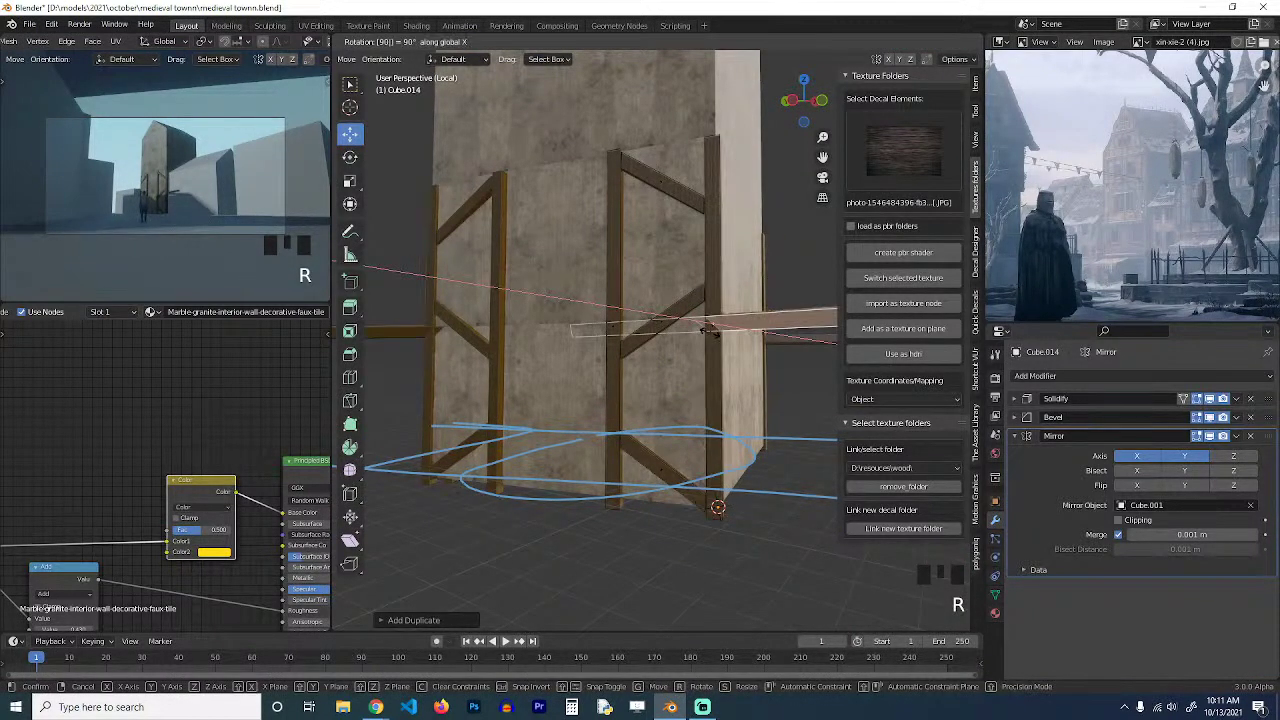
left_click(709, 329)
key("grave")
key("grave")
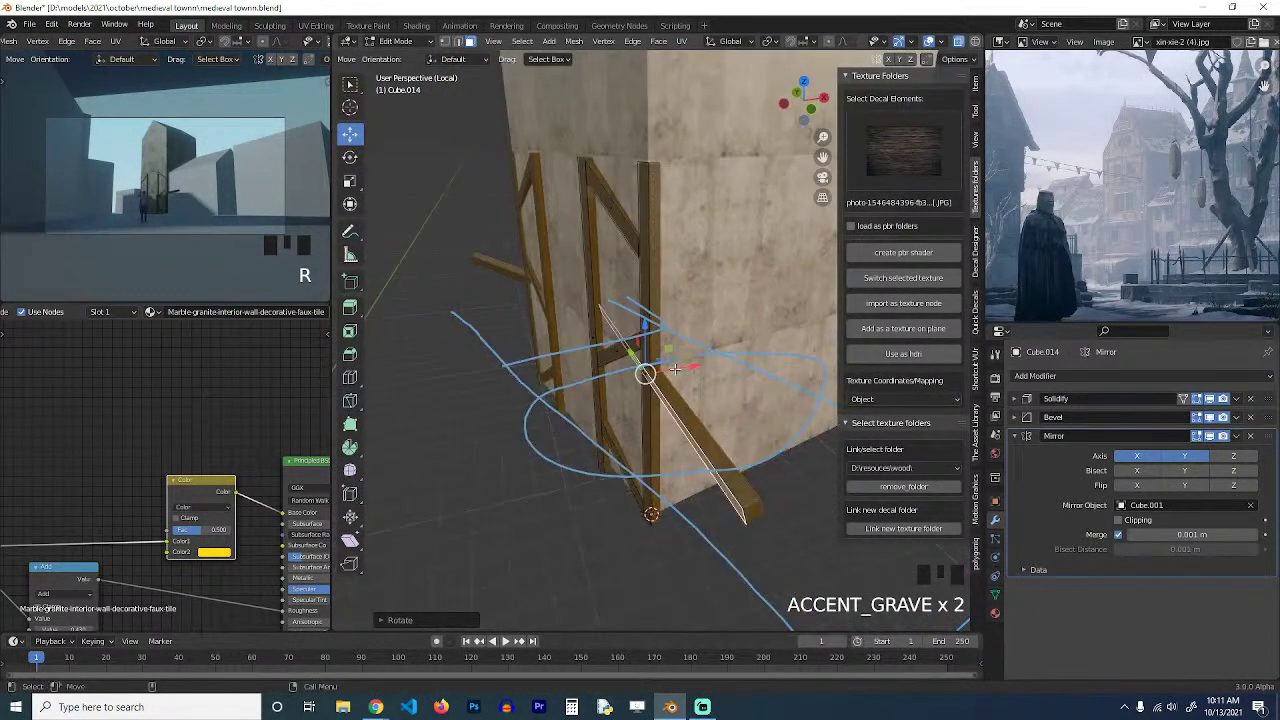
key("ctrl+z")
key("grave")
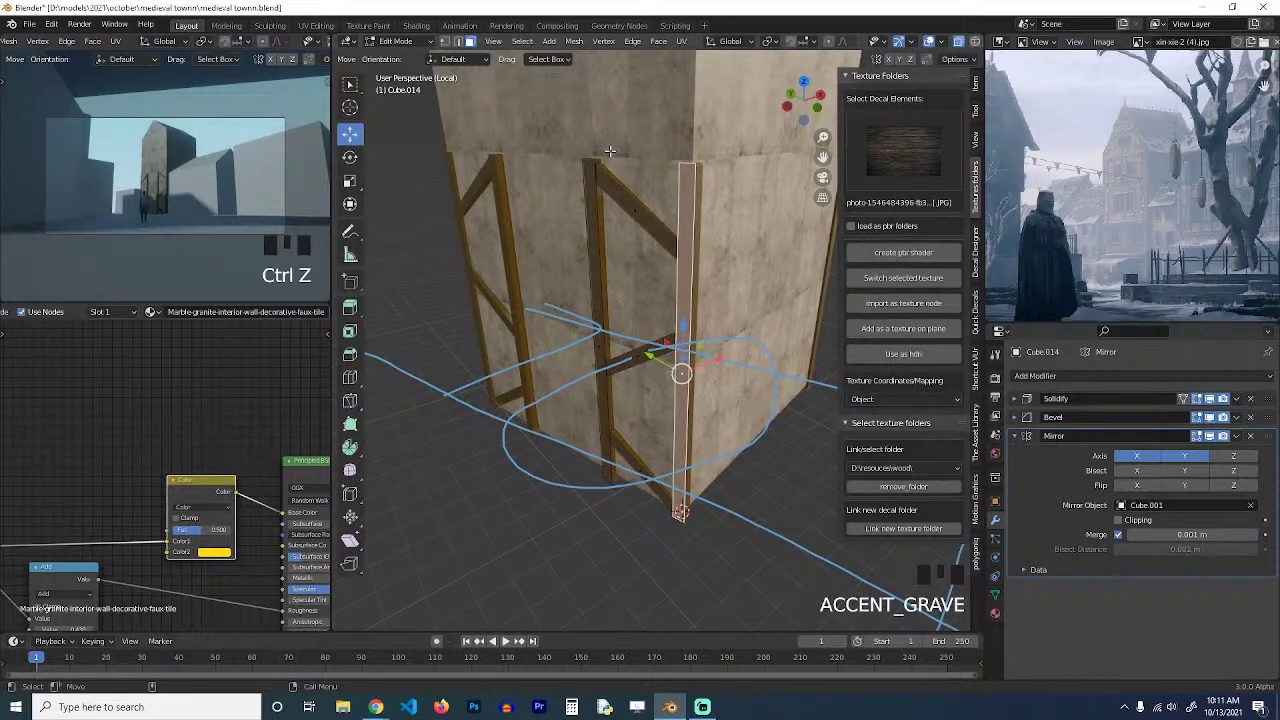
Set the transform orientation to Local, duplicate the corner post and rotate the copy 90 degrees around its local X axis.
key("comma")
left_click(730, 42)
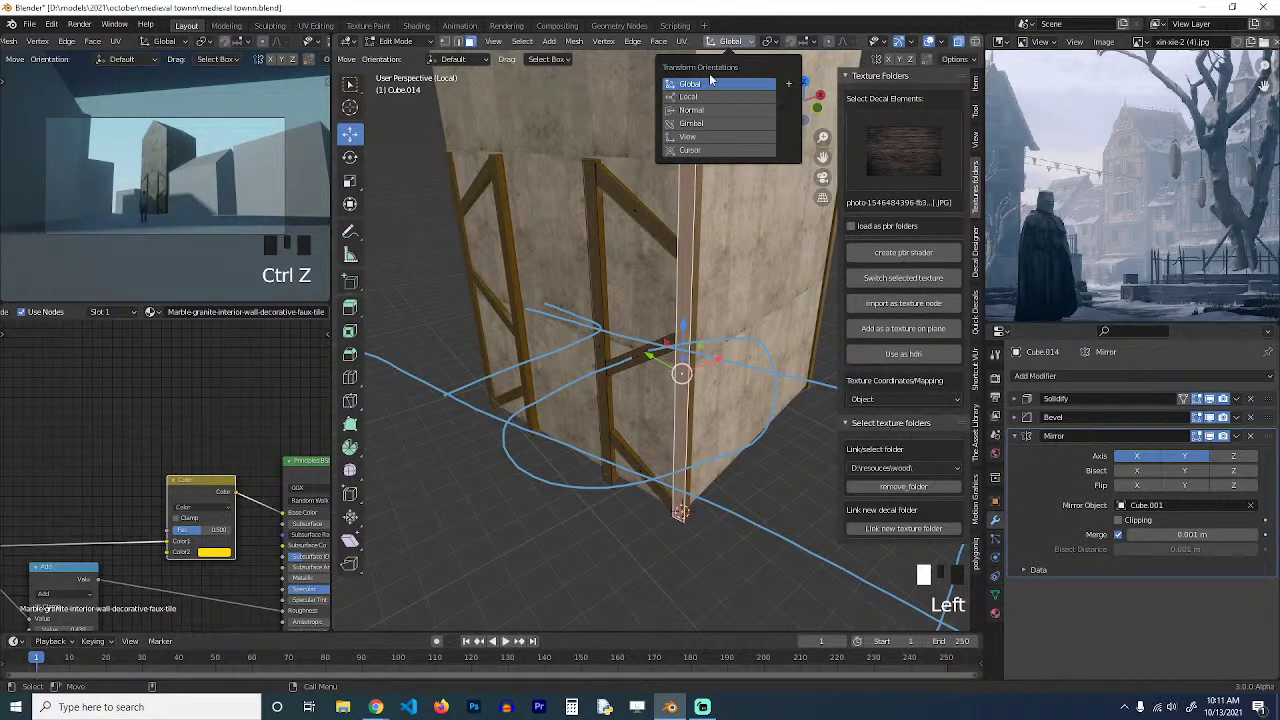
left_click(702, 97)
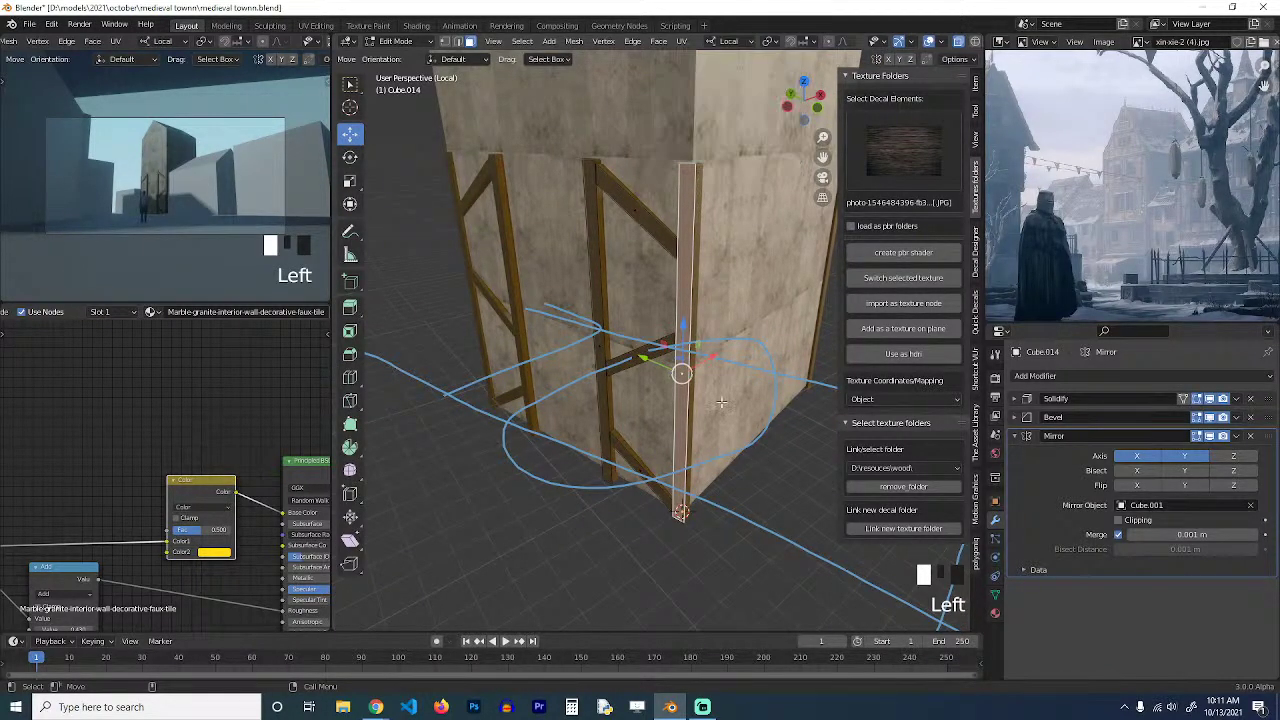
key("grave")
key("shift+d")
key("y")
key("u")
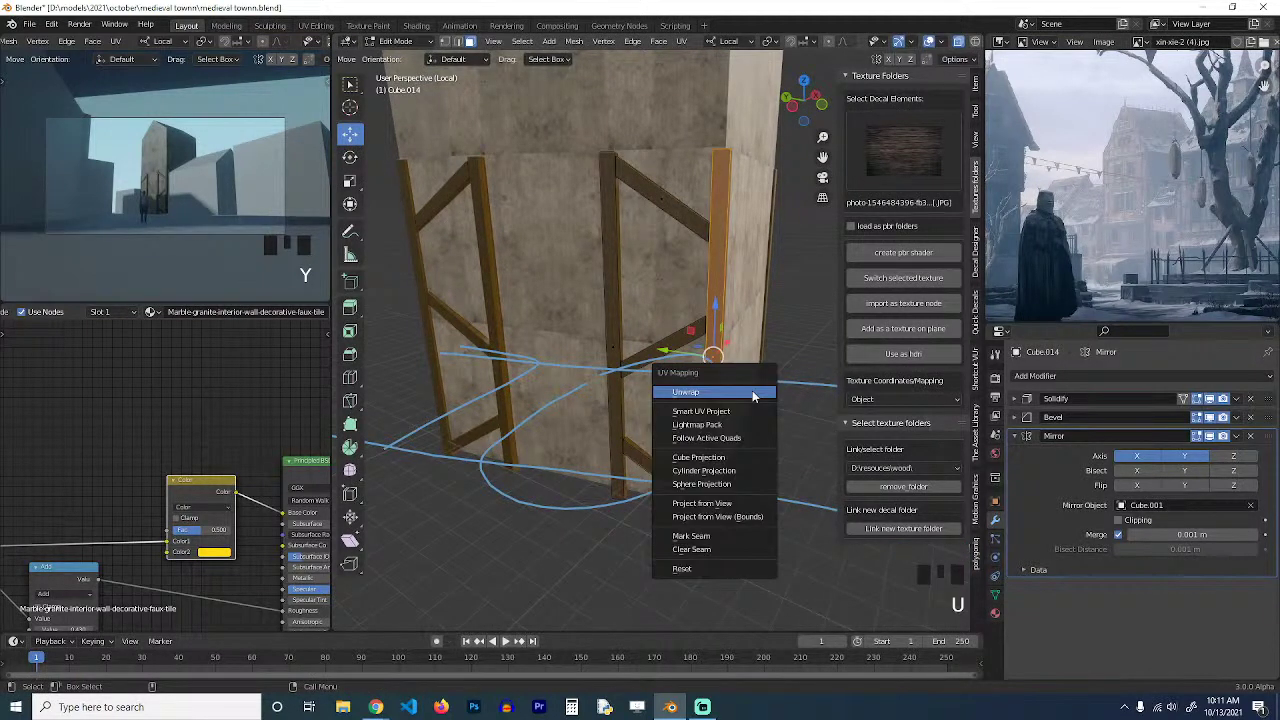
key("x")
type("rx")
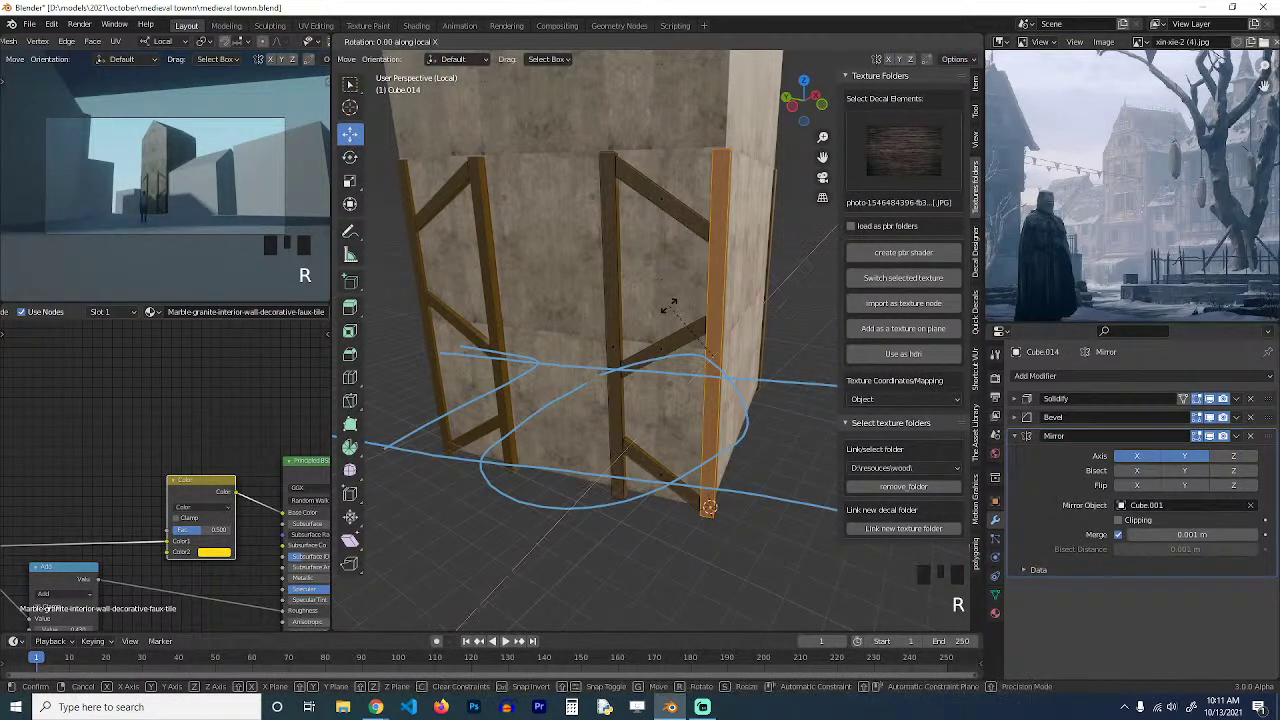
type("90")
key("Return")
key("grave")
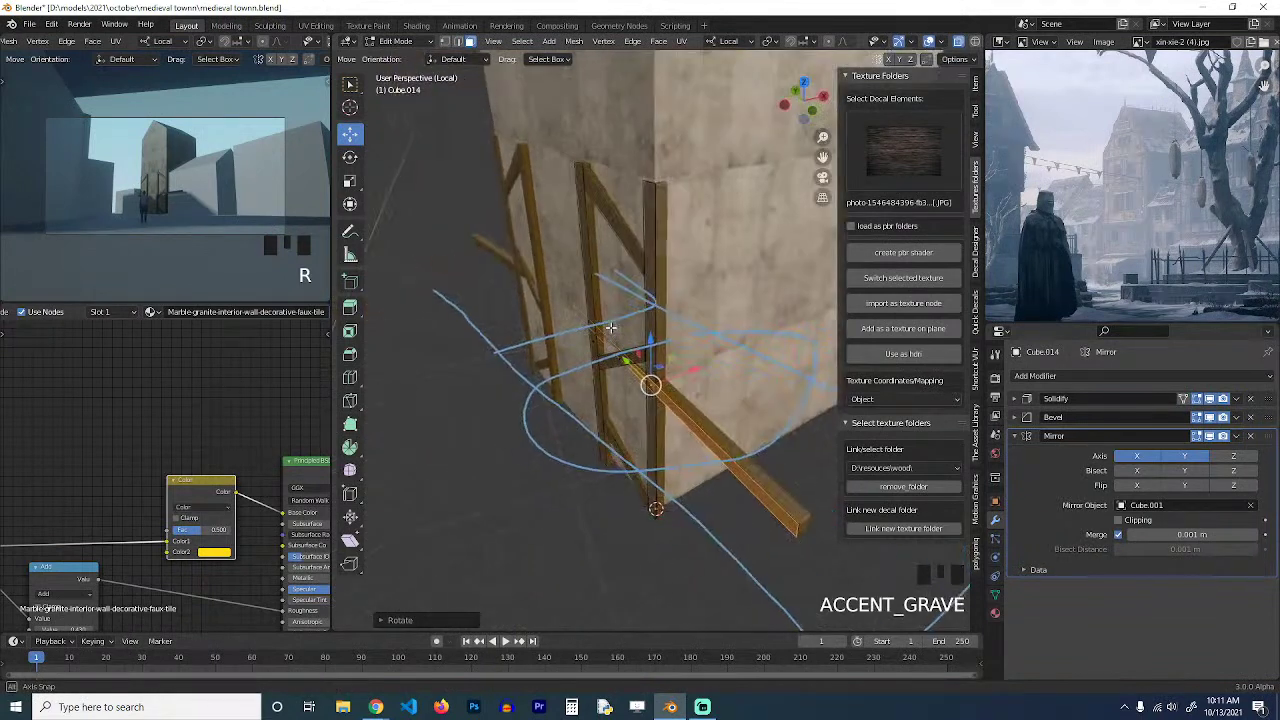
Move the horizontal beam slightly outward from the facade and rotate it about -3.9 degrees in top view to follow the wall.
left_click_drag(692, 370, 682, 367)
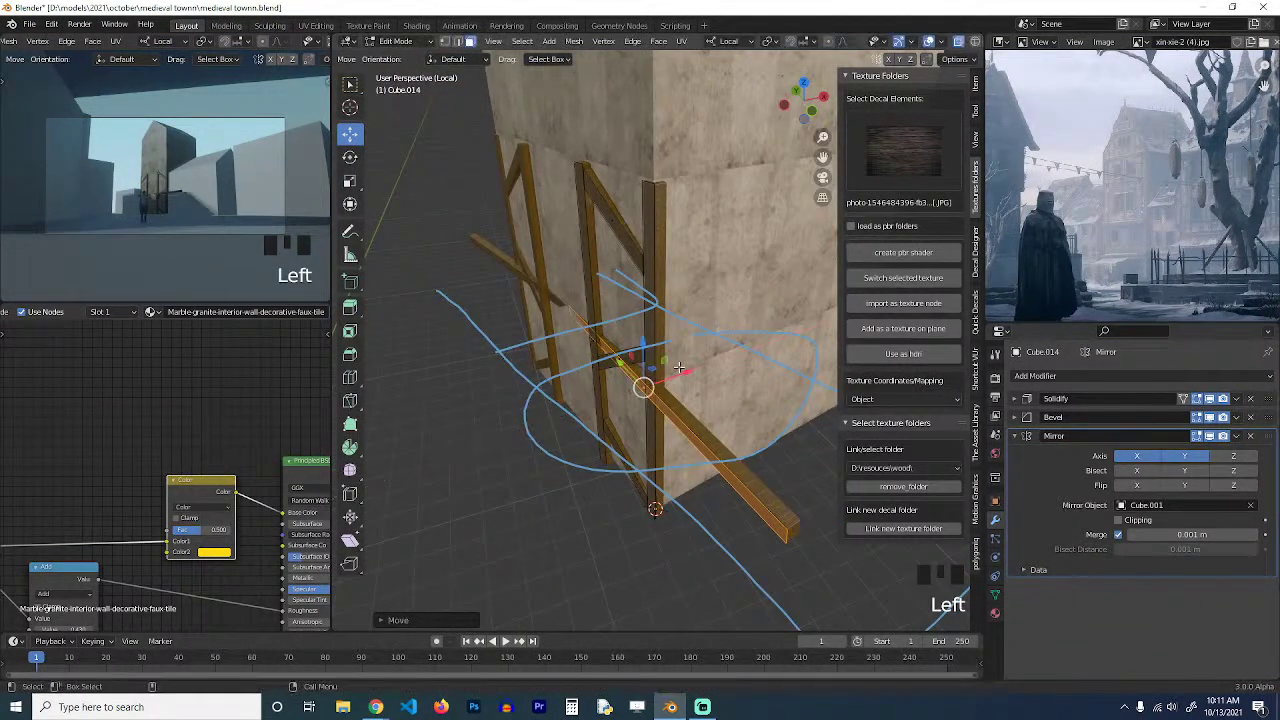
key("KP_7")
scroll(678, 367, "up", 3)
key("r")
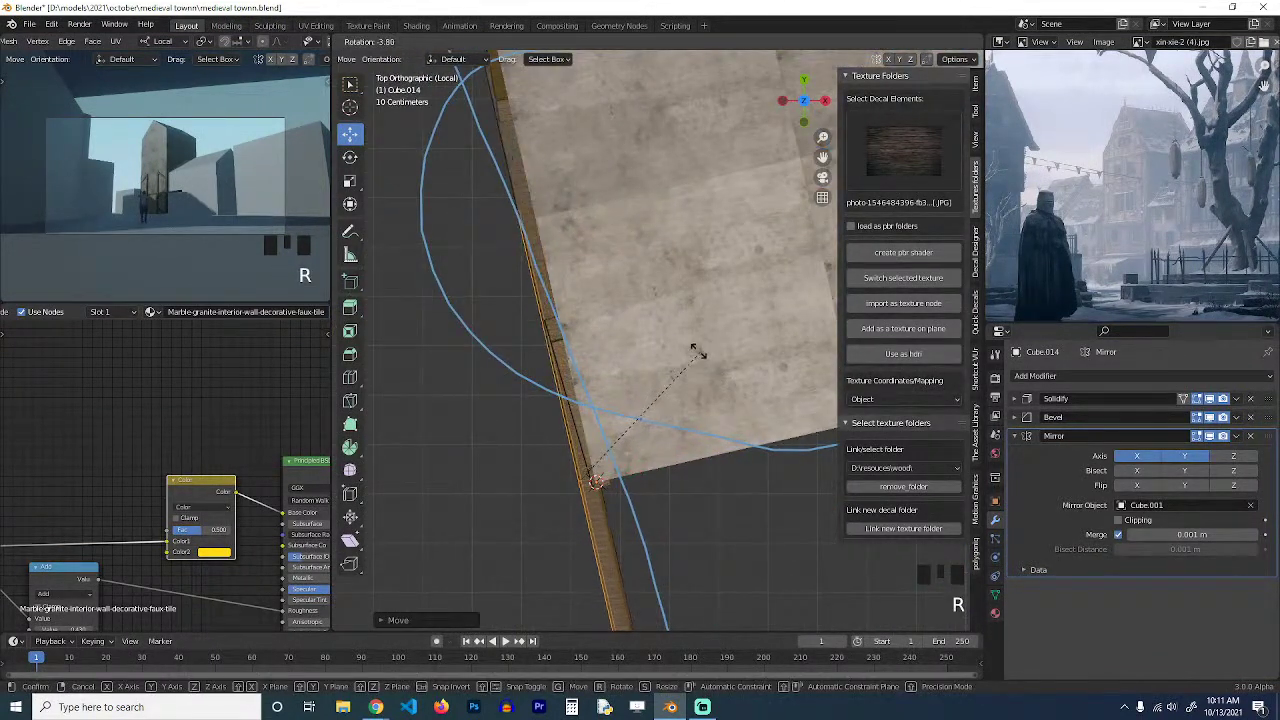
left_click(697, 352)
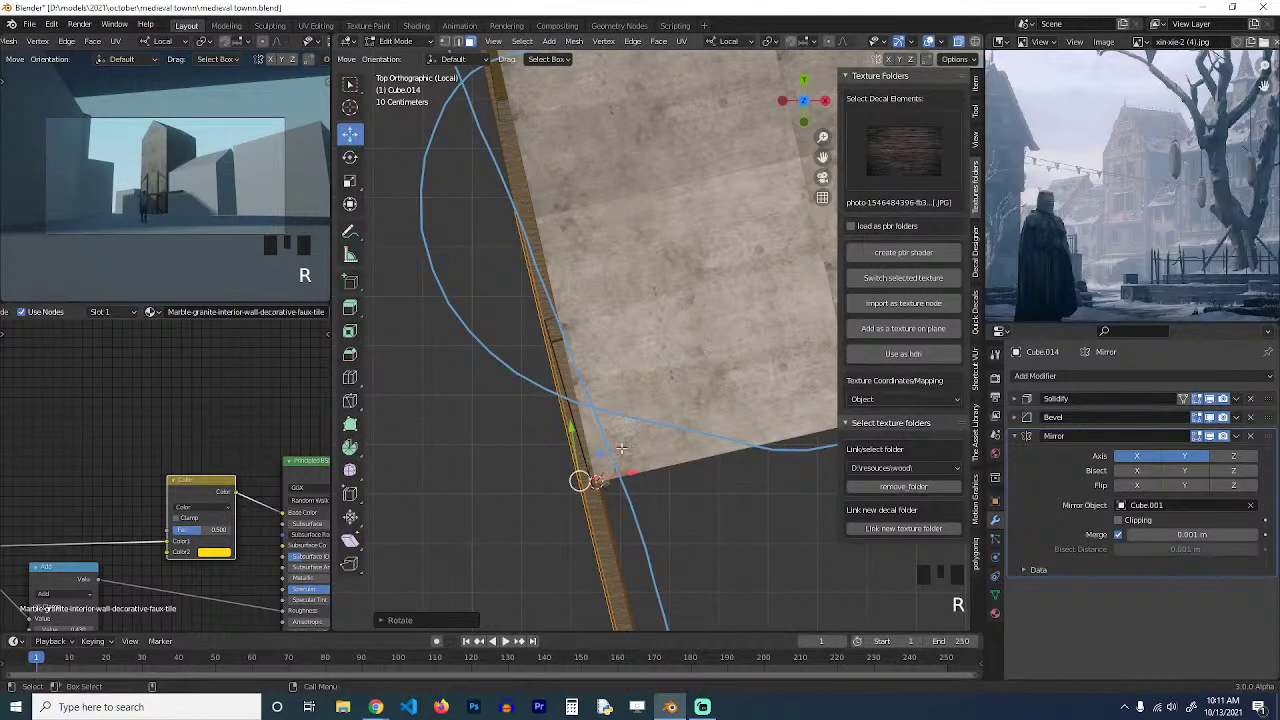
key("grave")
Scale the horizontal beam along its local Z axis by about 2.23 to make it taller.
scroll(728, 320, "down", 5)
key("s")
key("z")
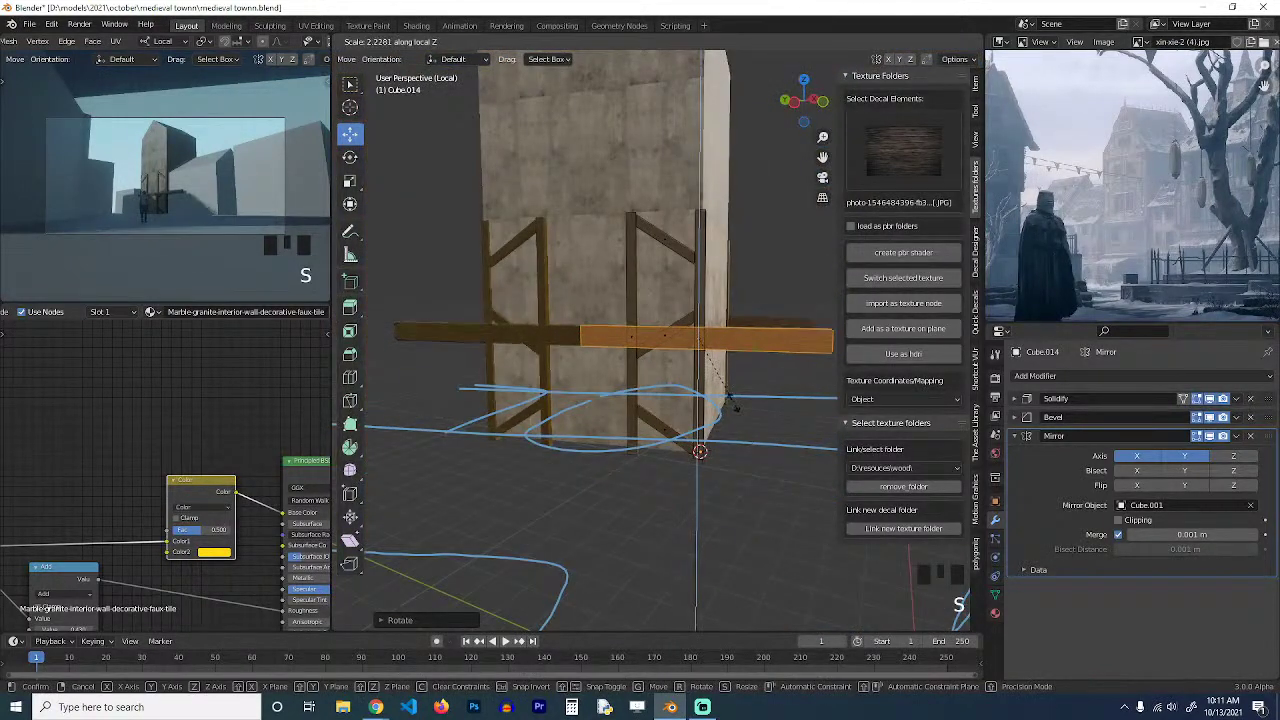
left_click(731, 408)
key("grave")
key("grave")
middle_click_drag(719, 420, 744, 418)
scroll(744, 418, "up", 3)
Enable Clipping on the Mirror modifier and try shifting the beam's inner end along its length.
key("1")
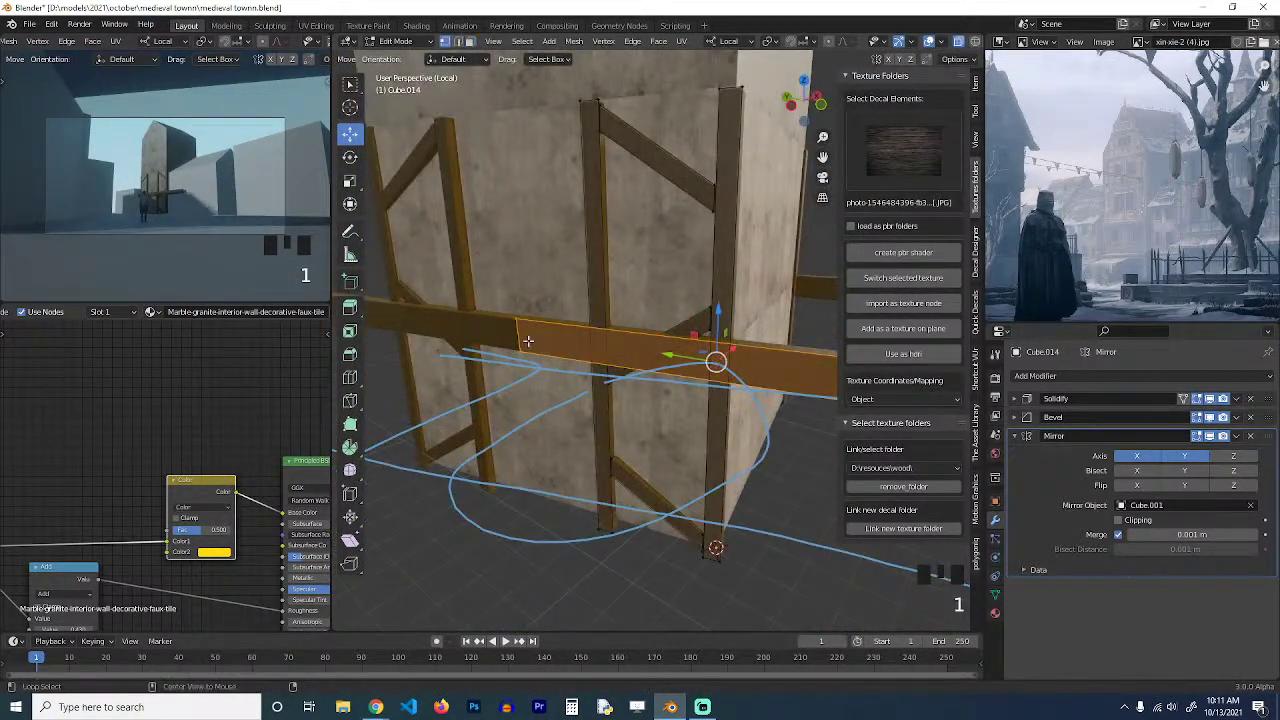
left_click(522, 339, "alt")
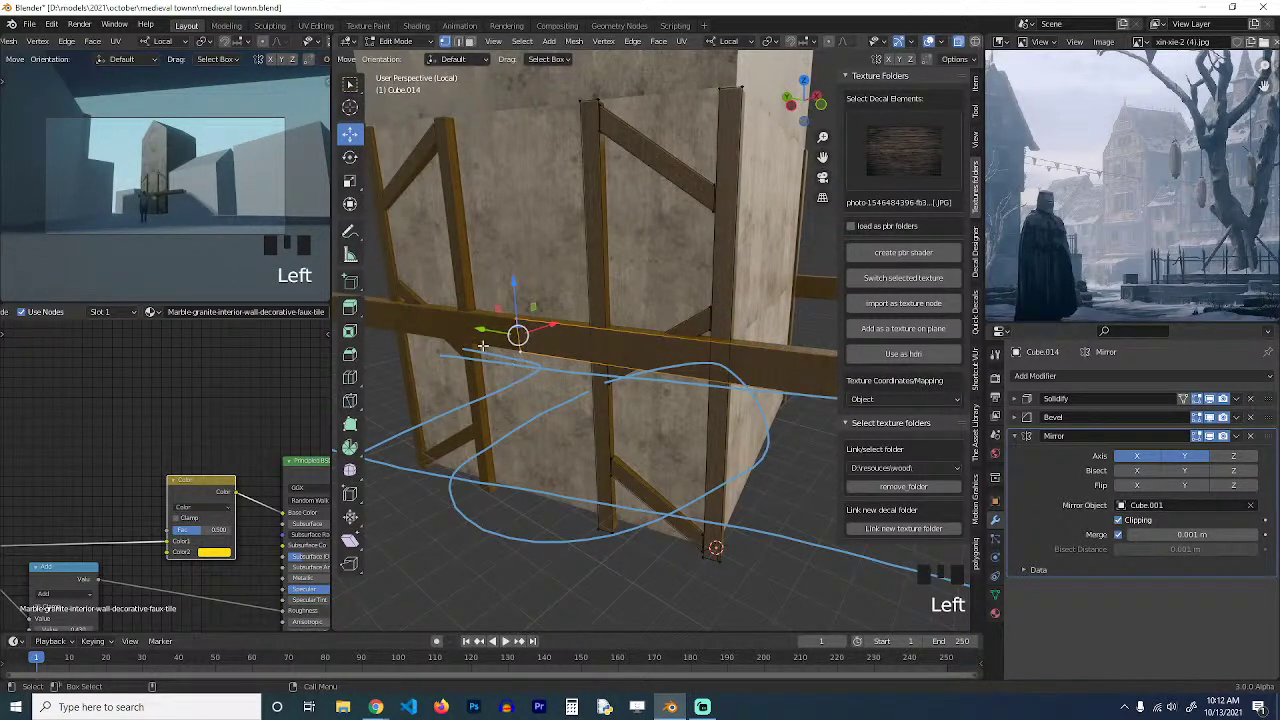
mouse_move(491, 333)
left_mouse_down()
mouse_move(550, 342)
mouse_move(504, 333)
left_mouse_up()
key("ctrl+z")
Edge-slide the beam's outer end by about 0.48 so that it ends at the corner post.
scroll(704, 371, "down", 3)
left_click(758, 368, "alt")
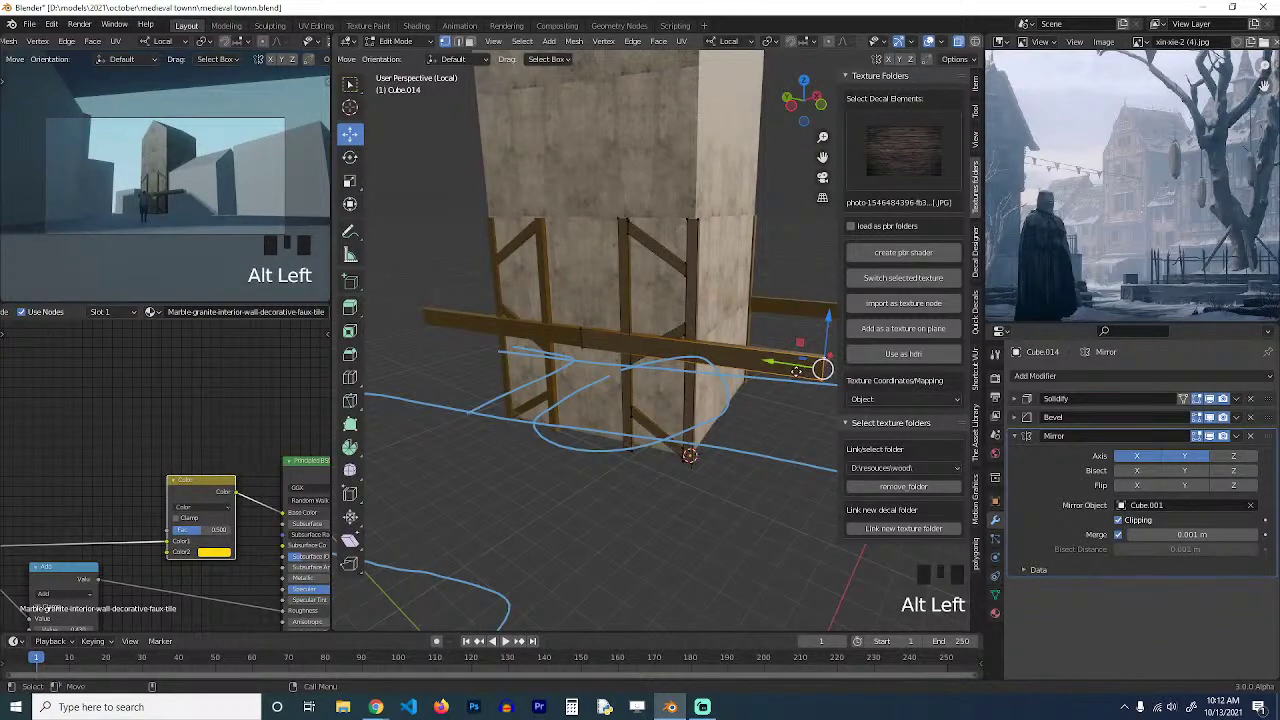
key("g")
key("g")
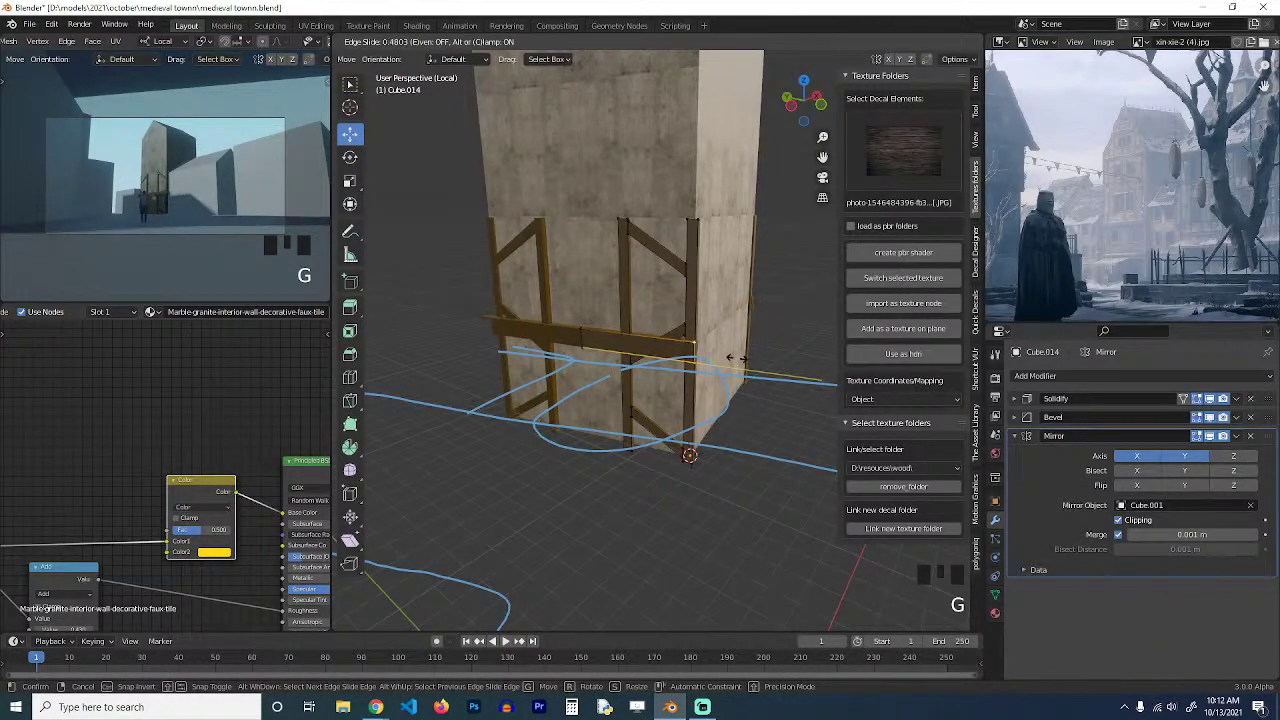
left_click(733, 357)
key("Tab")
scroll(660, 306, "up", 3)
mouse_move(686, 349)
middle_mouse_down()
mouse_move(660, 306)
mouse_move(702, 358)
middle_mouse_up()
key("Tab")
key("4")
key("Tab")
scroll(770, 385, "up", 4)
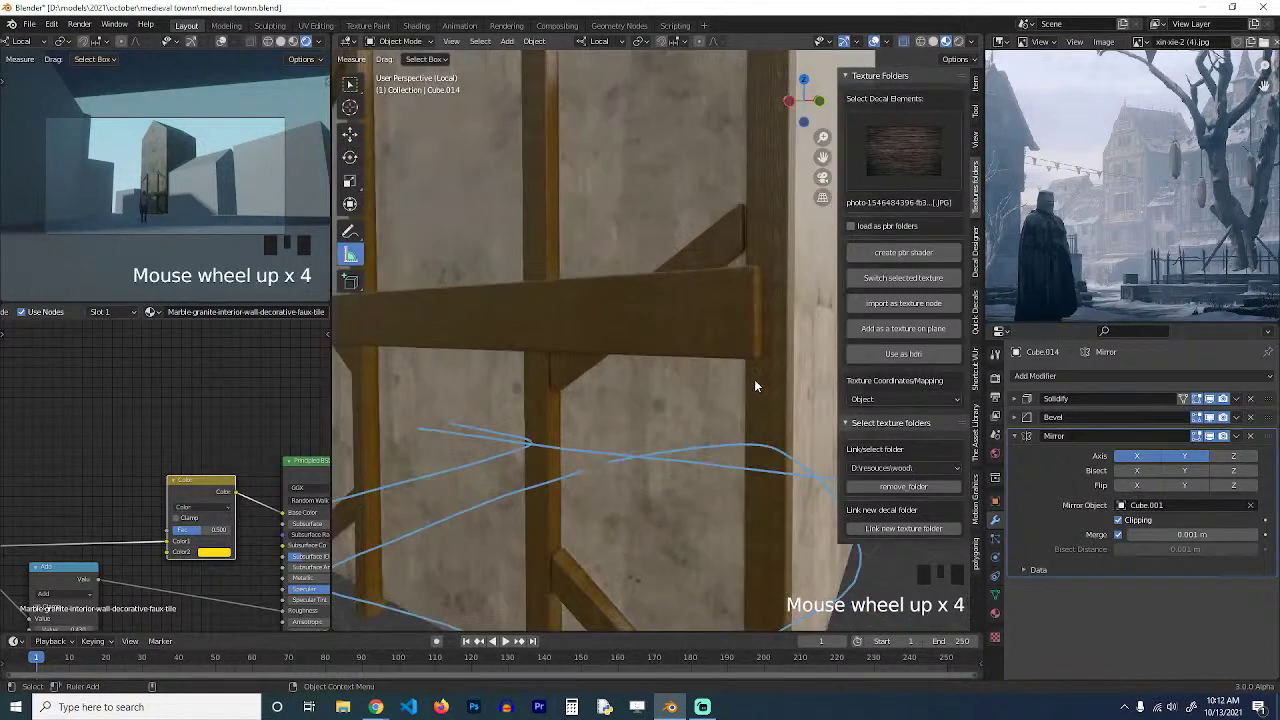
Raise the horizontal beam until it sits just above the middle diagonal braces.
key("Tab")
left_click(634, 303)
left_click(568, 301)
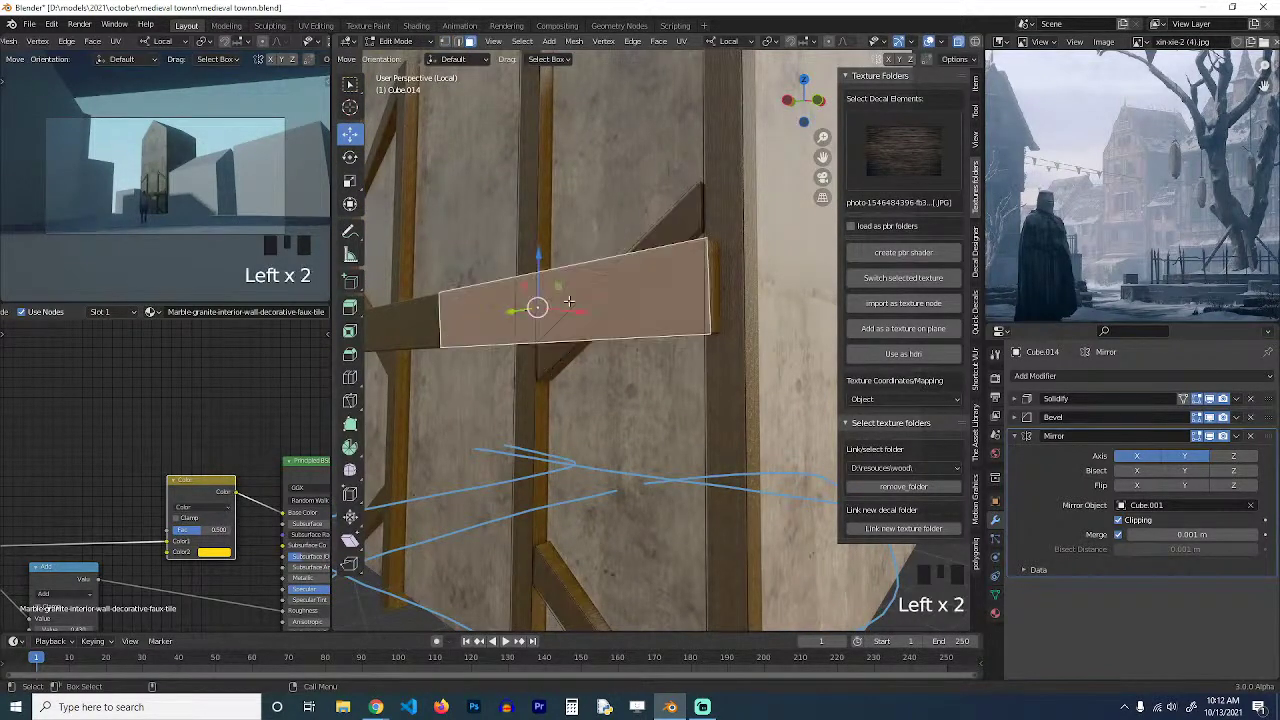
left_click_drag(537, 268, 551, 203)
right_click(551, 203)
key("grave")
middle_click_drag(551, 203, 551, 292)
left_click_drag(551, 292, 551, 228)
key("grave")
middle_click_drag(551, 228, 563, 288)
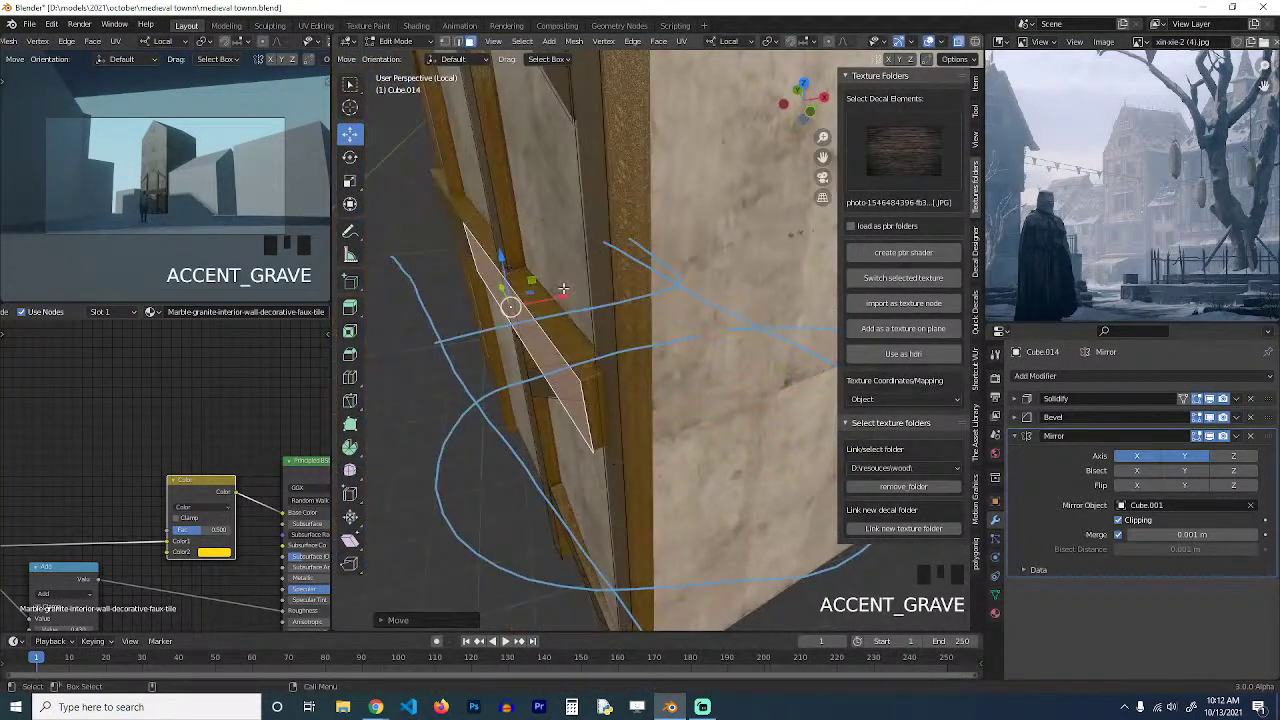
left_click_drag(561, 296, 491, 191)
left_click(570, 317)
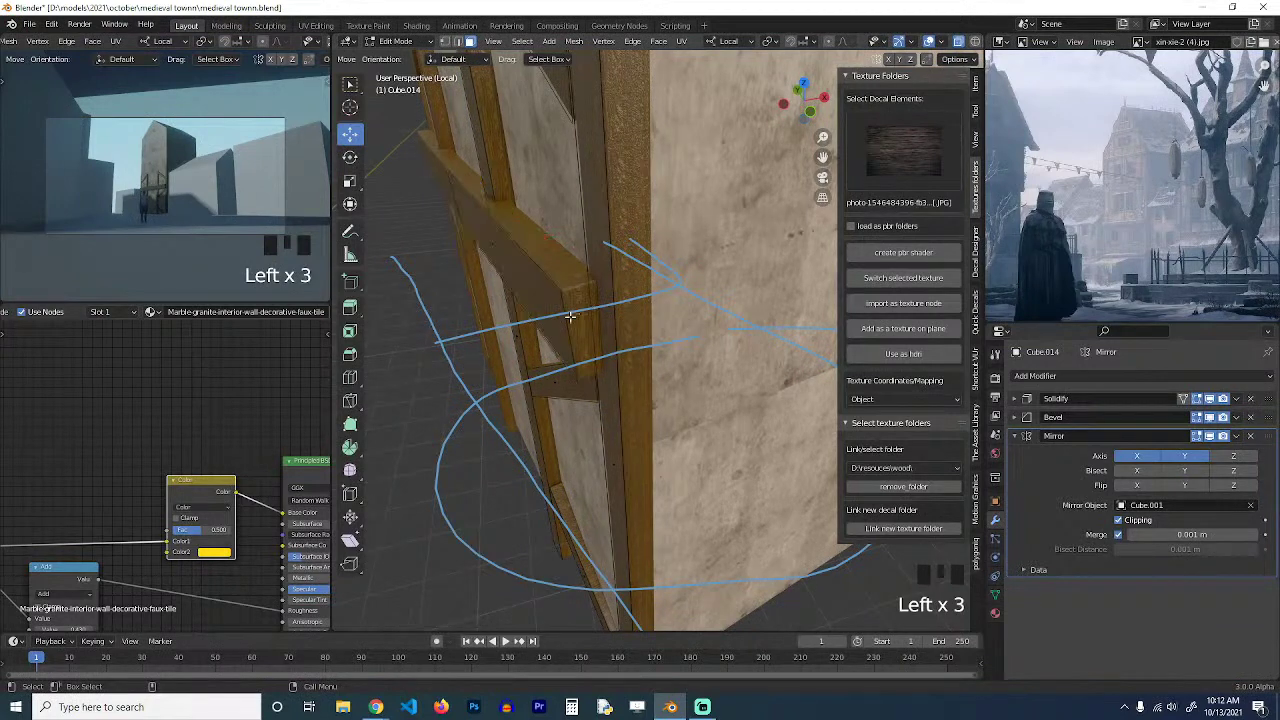
left_click(570, 317)
Adjust the two vertices at the beam's outer end along its length to line up with the corner post's edge.
key("grave")
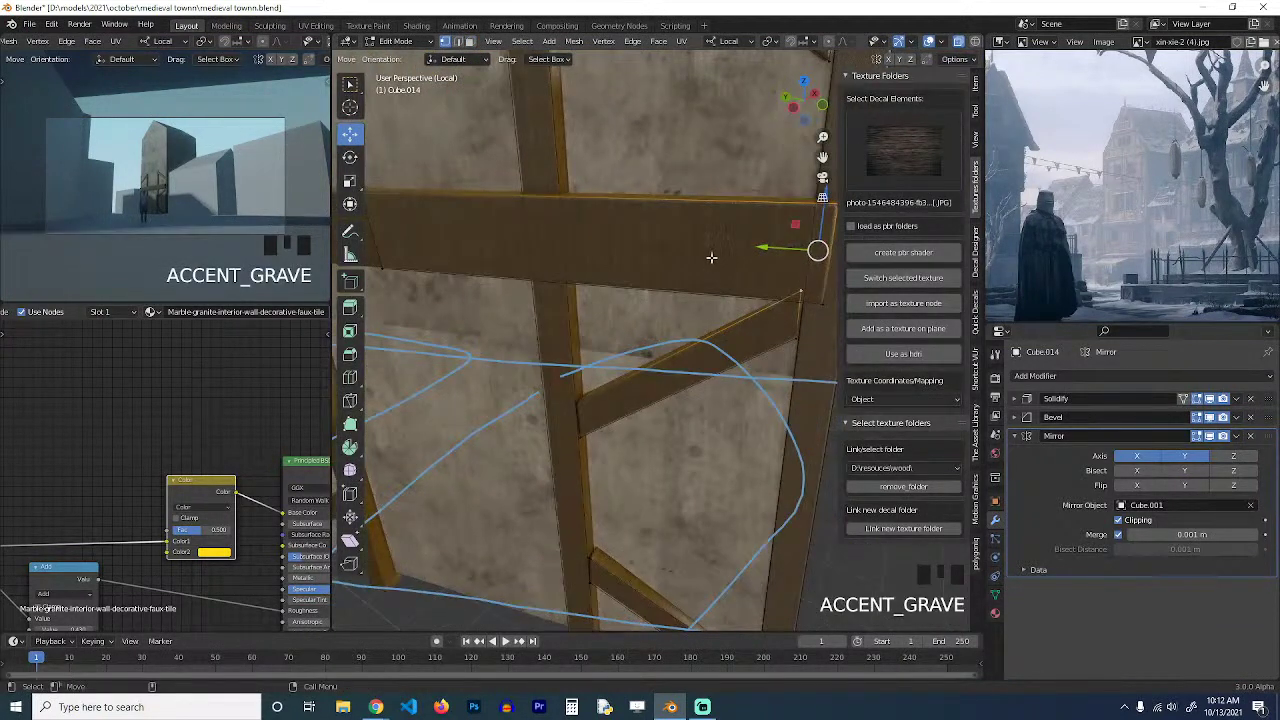
middle_click_drag(712, 257, 656, 277, "shift")
left_click(749, 314)
left_click(750, 242, "shift")
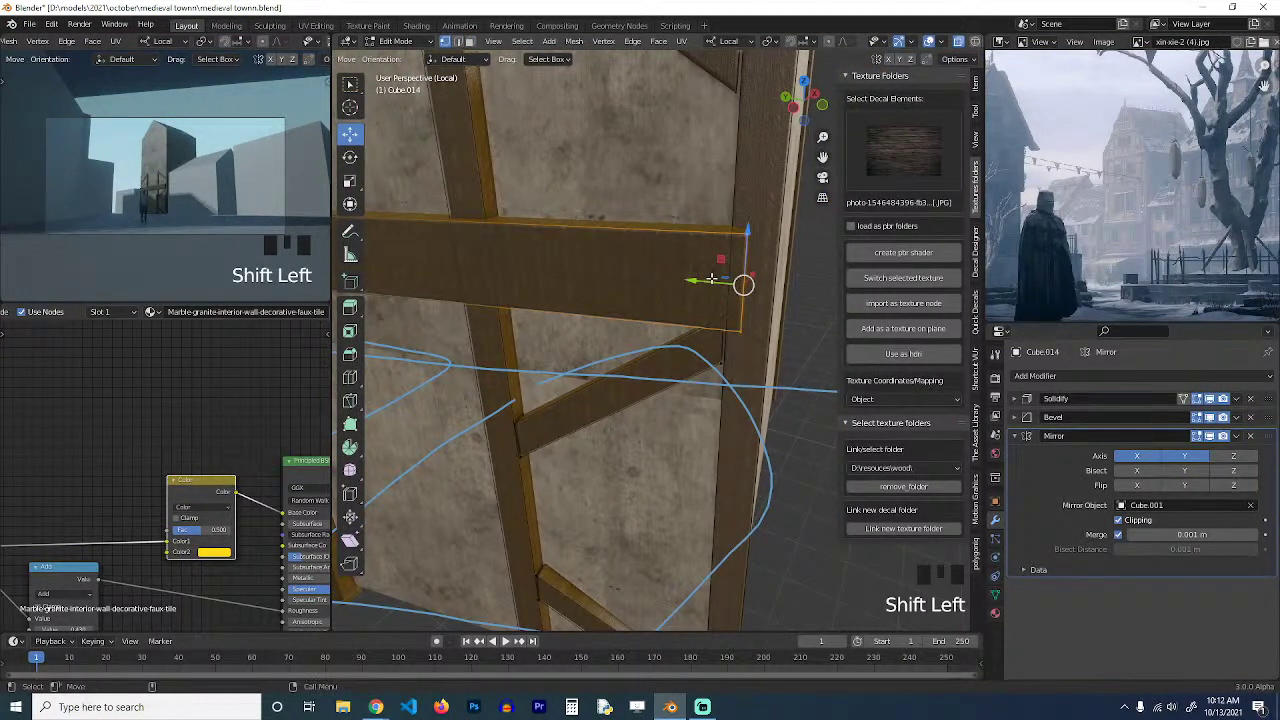
left_click(710, 287)
key("Tab")
scroll(722, 413, "down", 5)
key("grave")
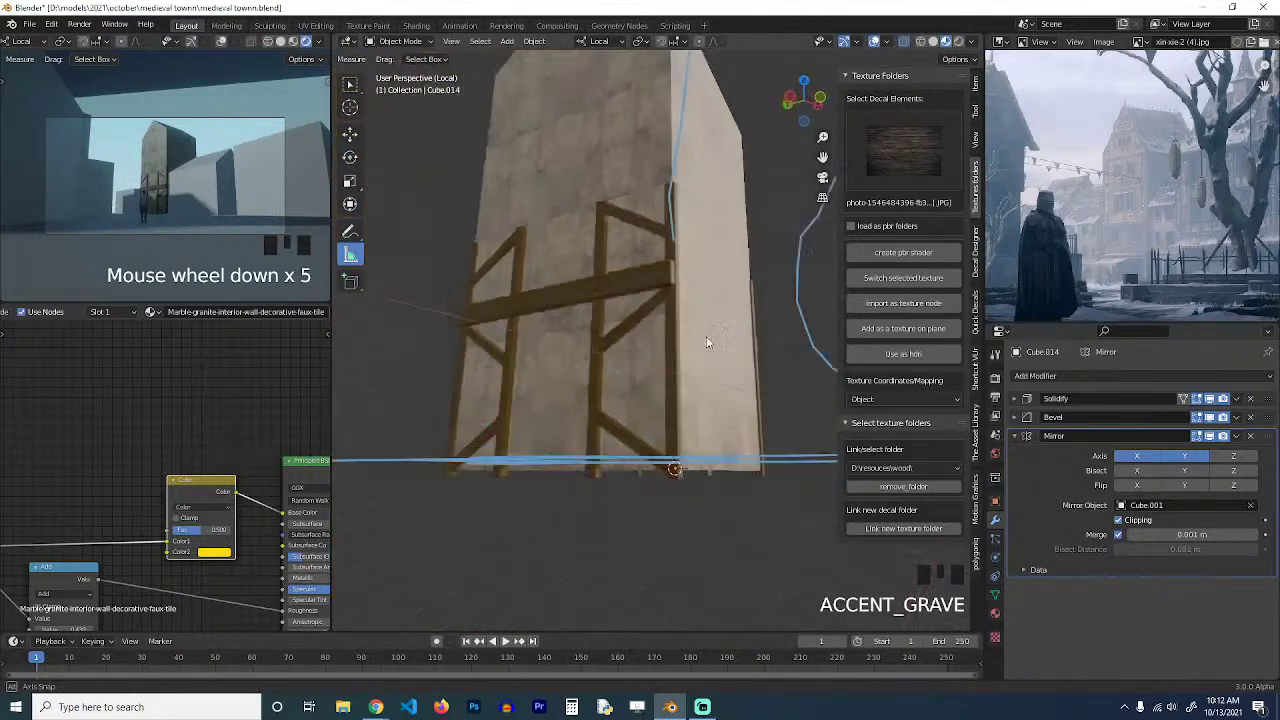
Inspect the facade's timber frame from several angles and compare it with the half-timbered house in the reference image.
key("grave")
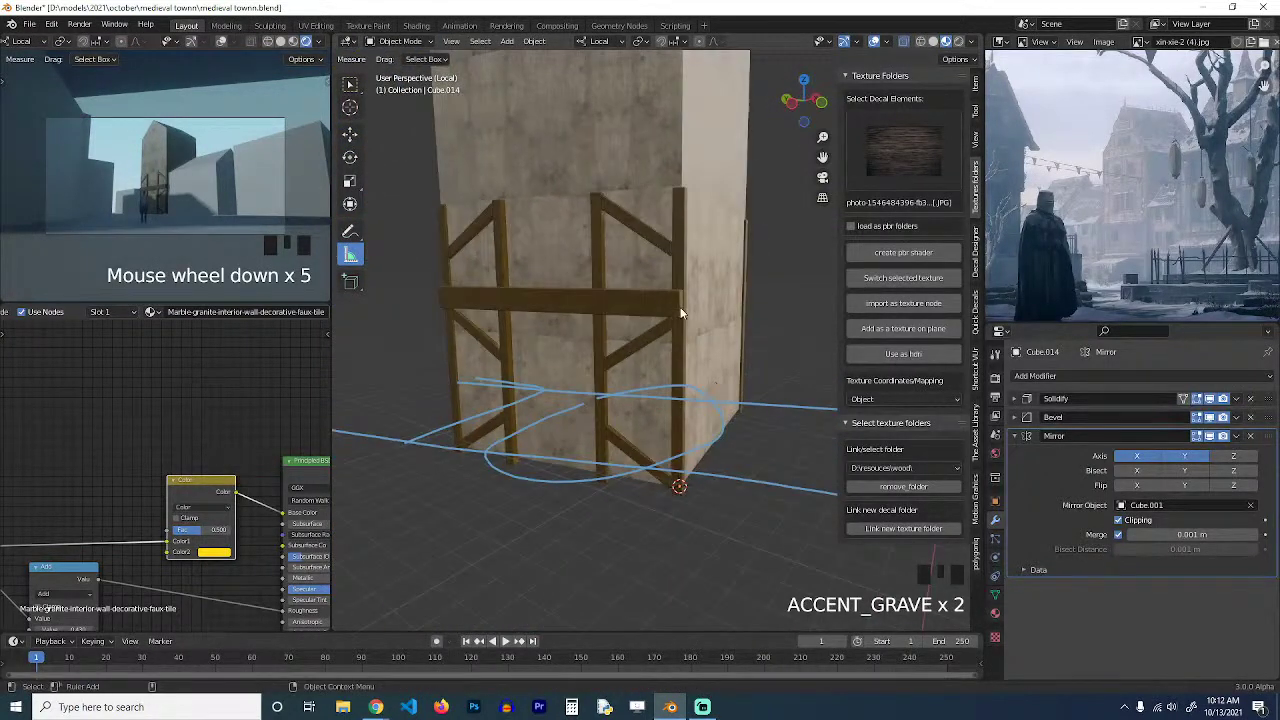
scroll(670, 285, "down", 2)
key("grave")
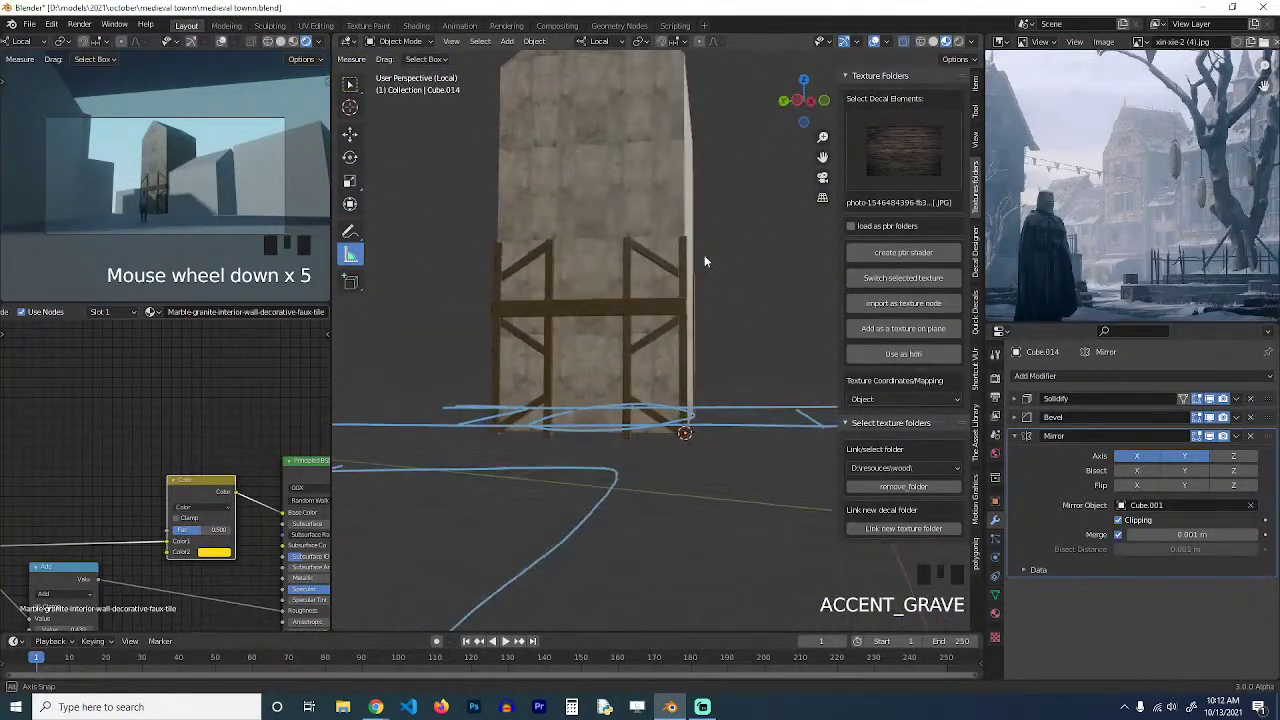
left_click(684, 268)
key("grave")
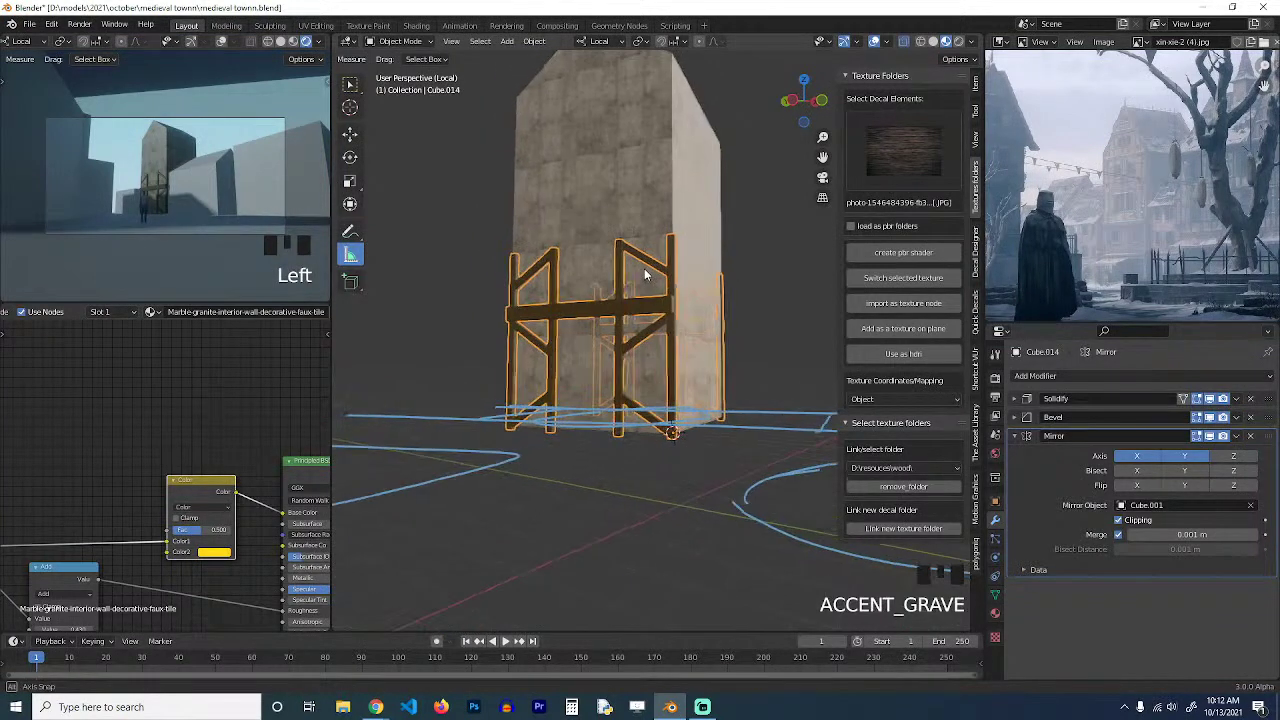
key("alt+a")
key("grave")
middle_click_drag(712, 378, 747, 358)
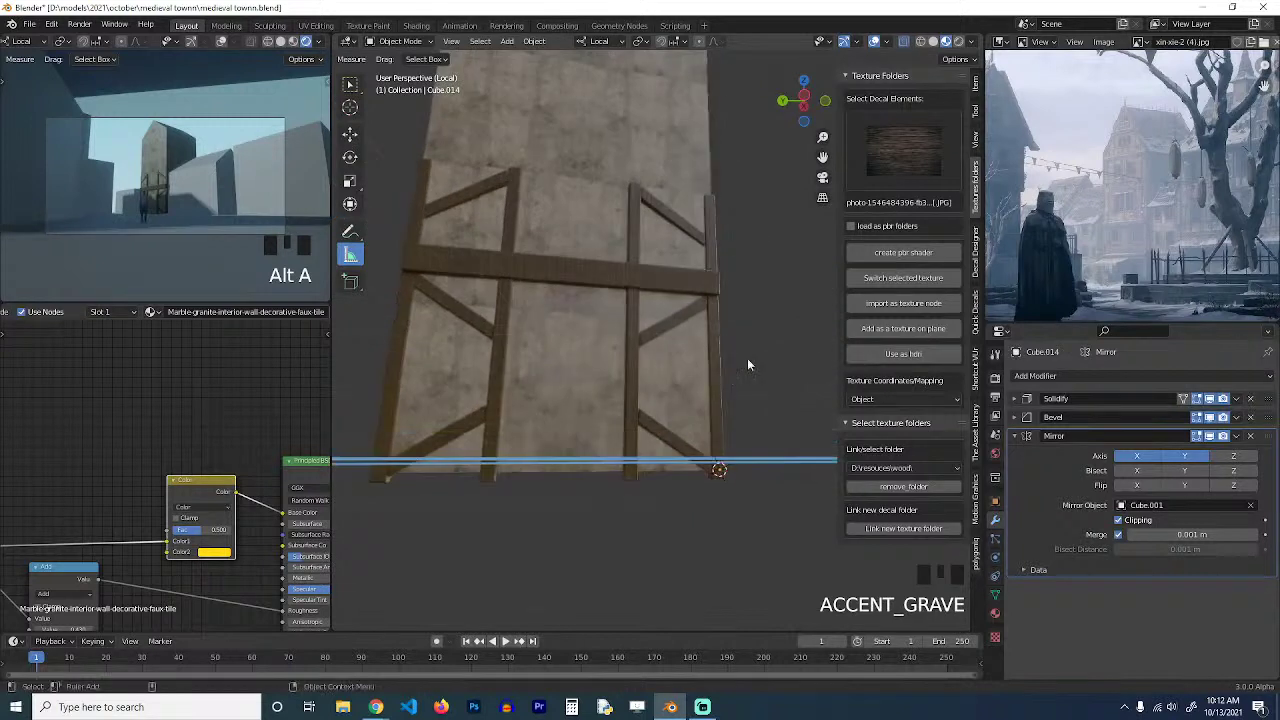
scroll(1176, 215, "up", 5)
middle_click_drag(1176, 215, 1110, 215)
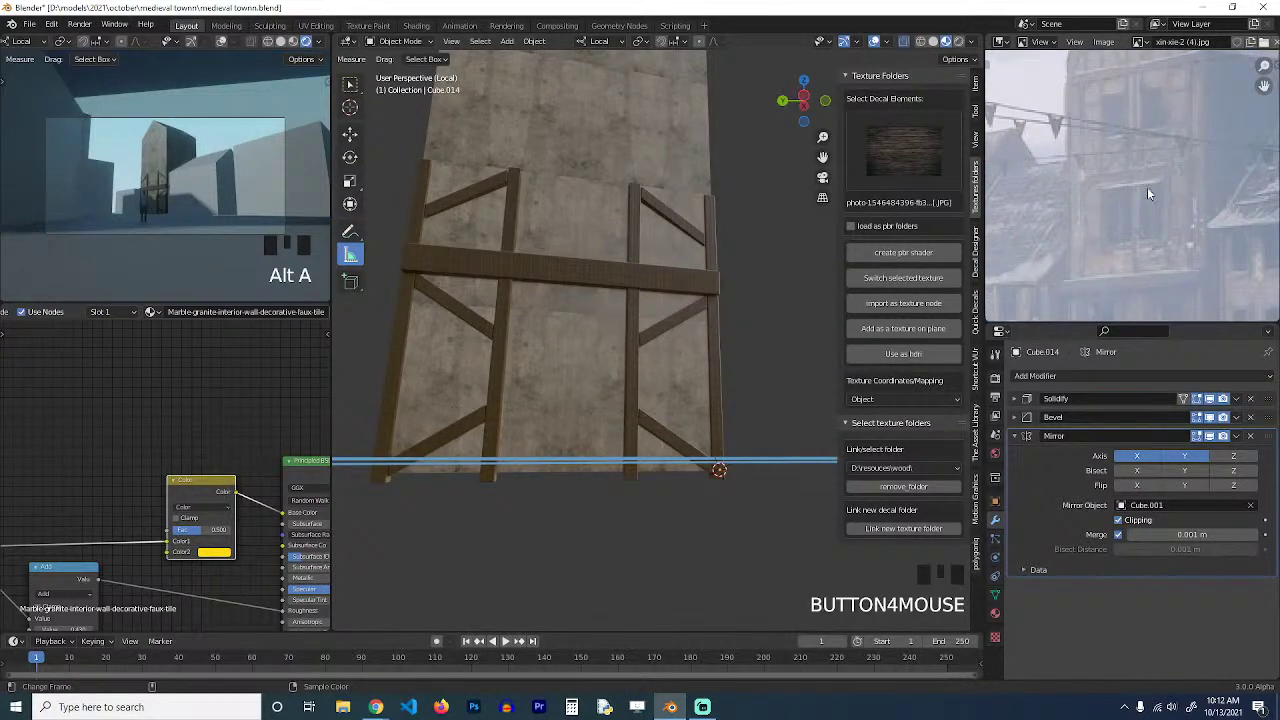
scroll(1148, 209, "up", 1)
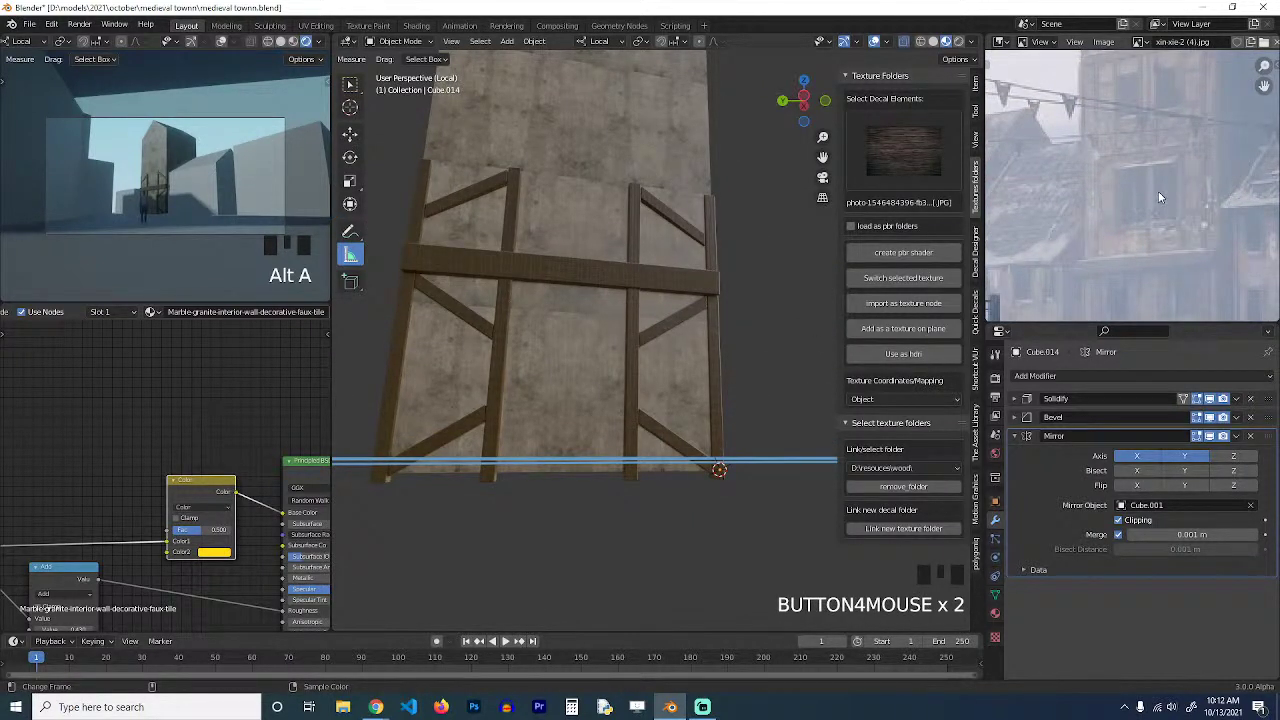
scroll(1158, 192, "up", 1)
Duplicate the horizontal beam's face and move the copy straight up the local Z axis to the facade's upper storey.
key("Tab")
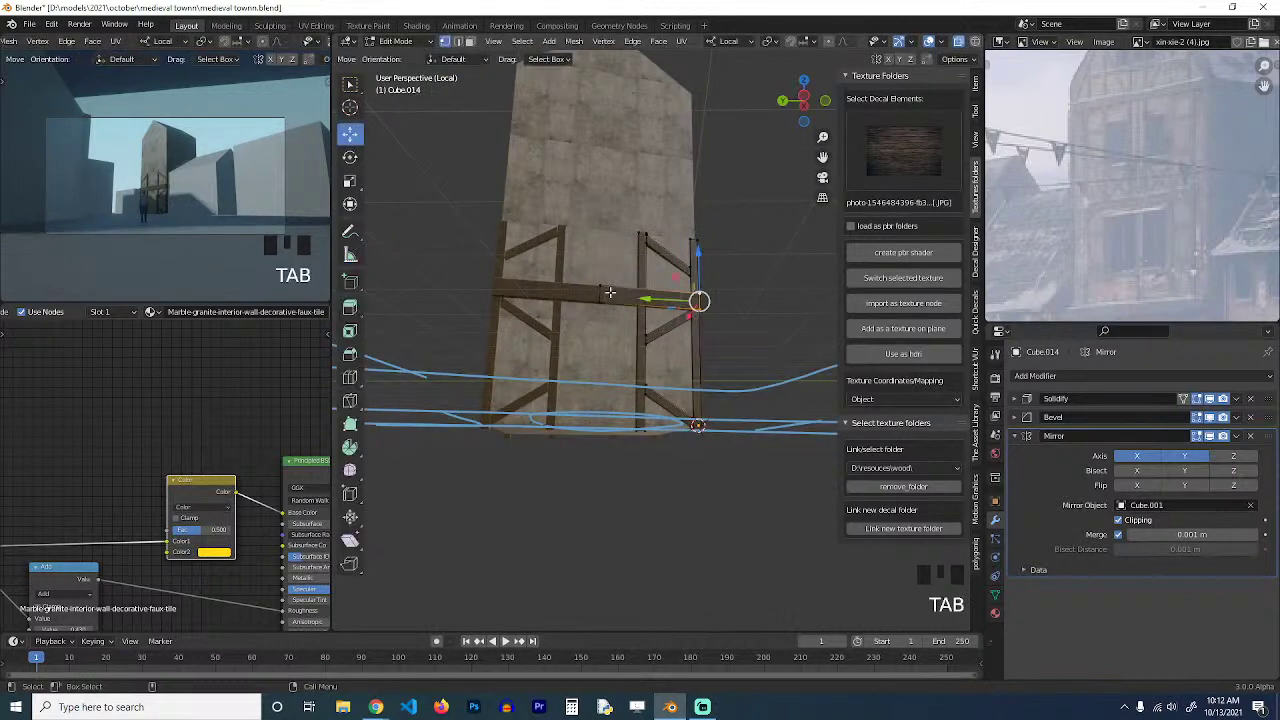
key("3")
key("grave")
key("shift+d")
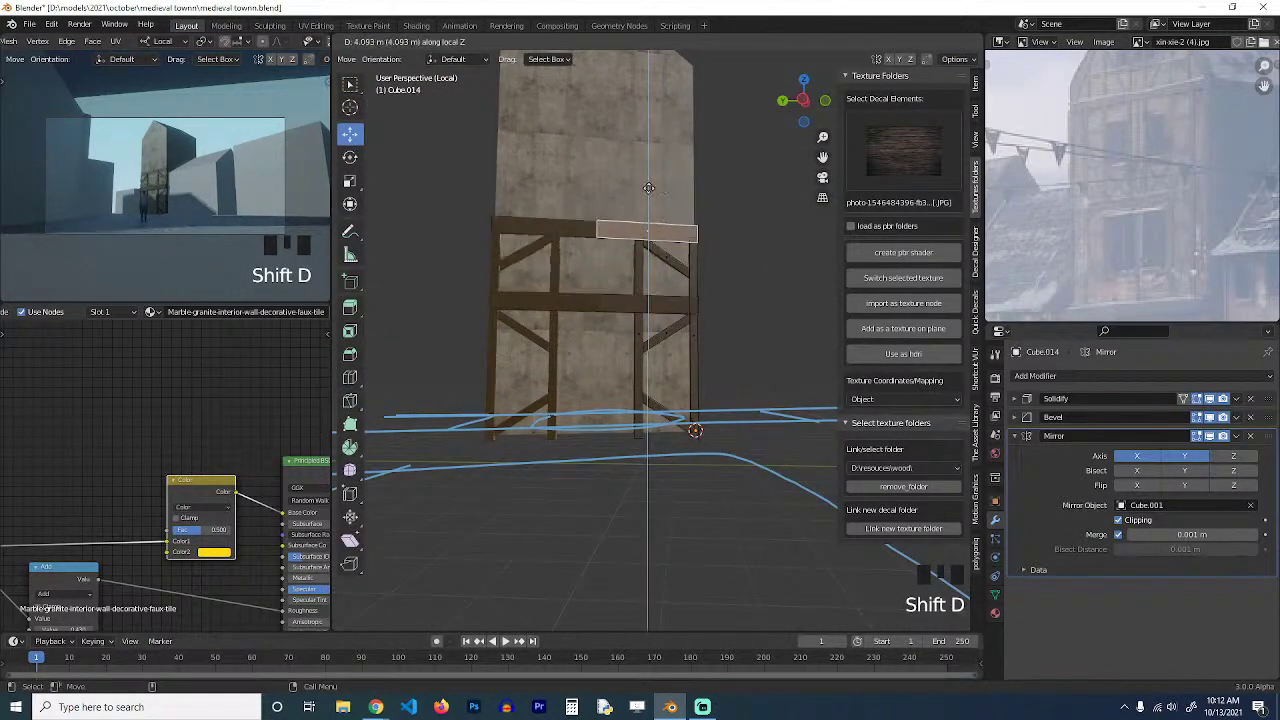
left_click(647, 198)
Check the reference house, then duplicate the upper beam along local Z to just below the base of the gable.
scroll(647, 198, "up", 1)
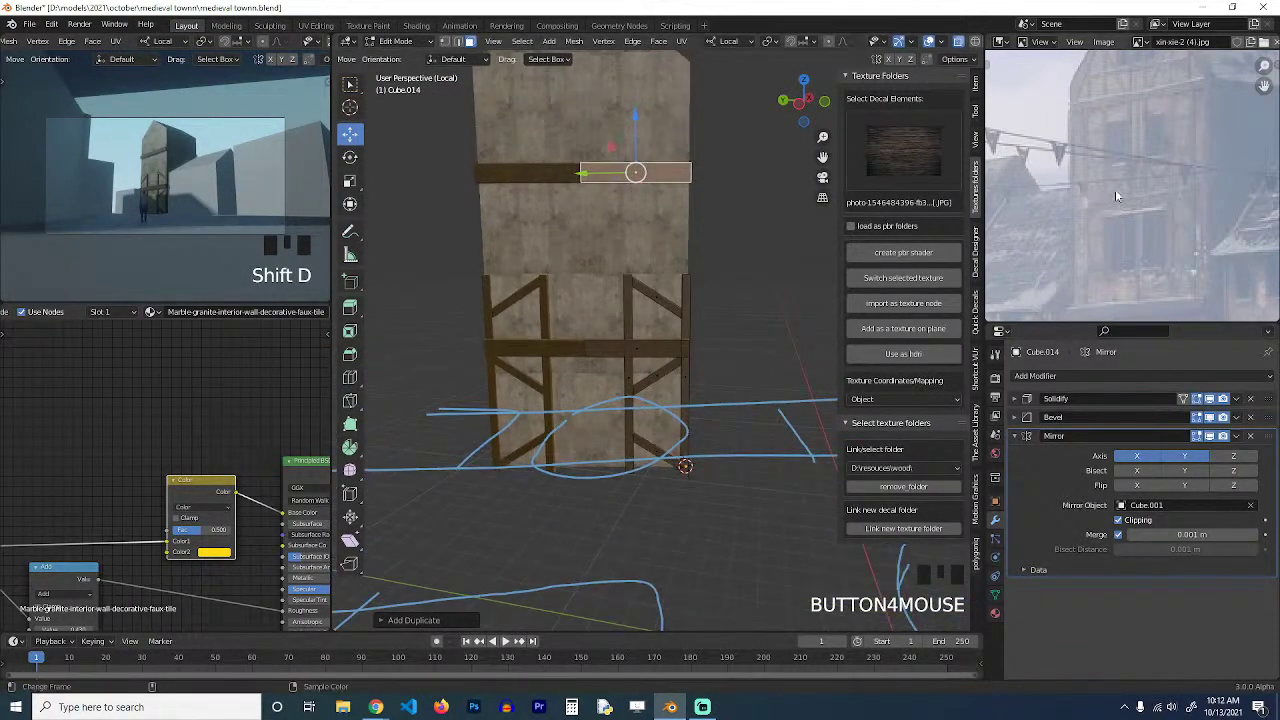
scroll(1160, 214, "down", 3)
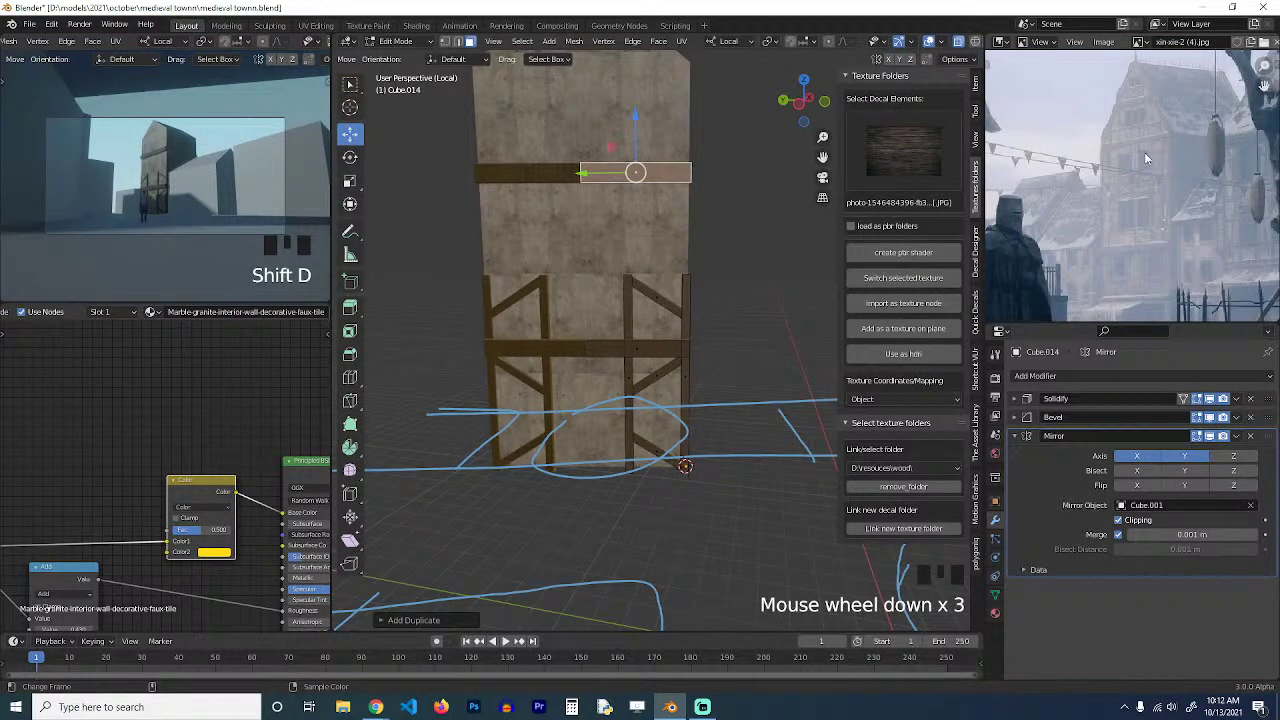
scroll(504, 190, "up", 1)
key("shift+d")
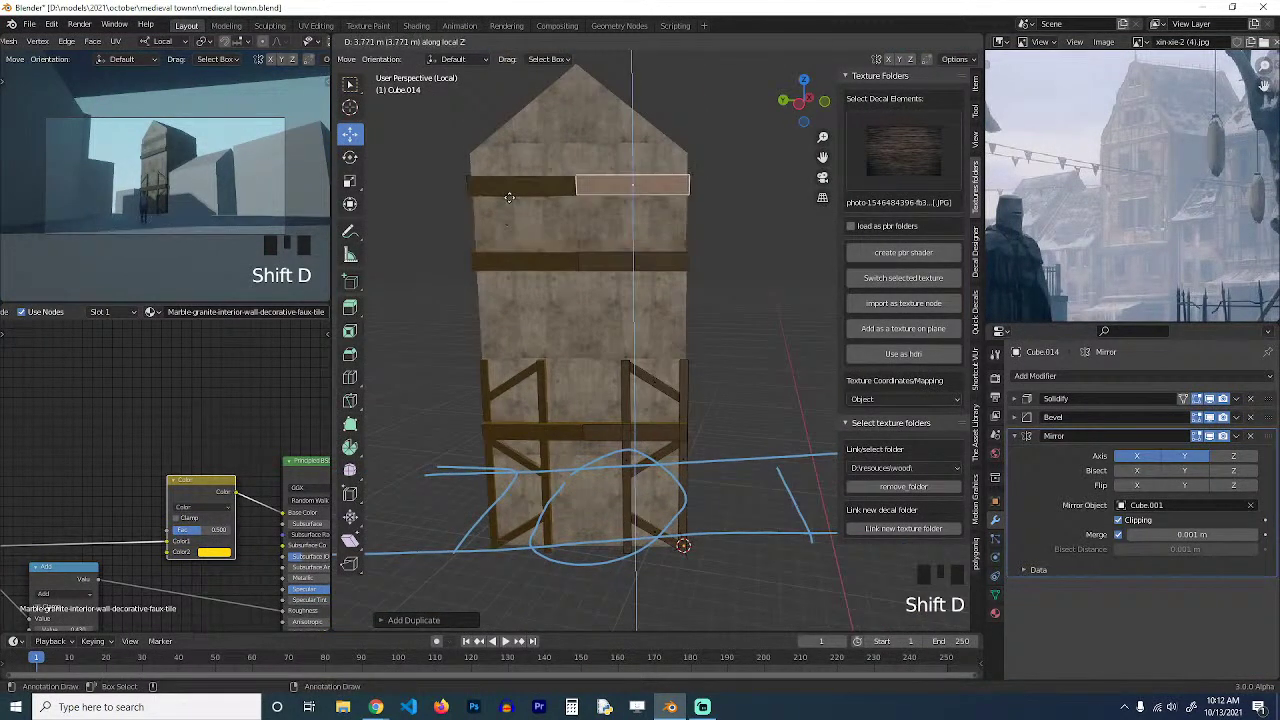
left_click(511, 192)
Scale the gable-base beam thinner along its local Z axis and nudge it up slightly.
scroll(558, 180, "up", 1)
key("s")
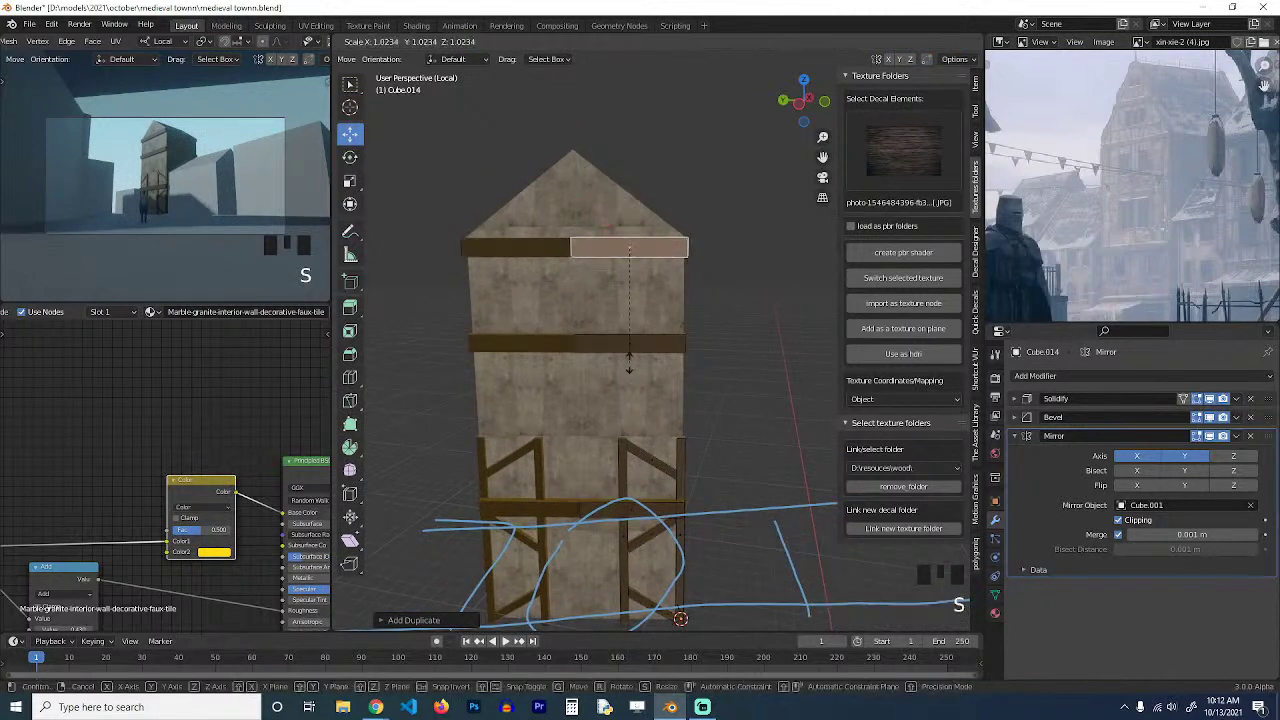
key("z")
key("z")
left_click(629, 248)
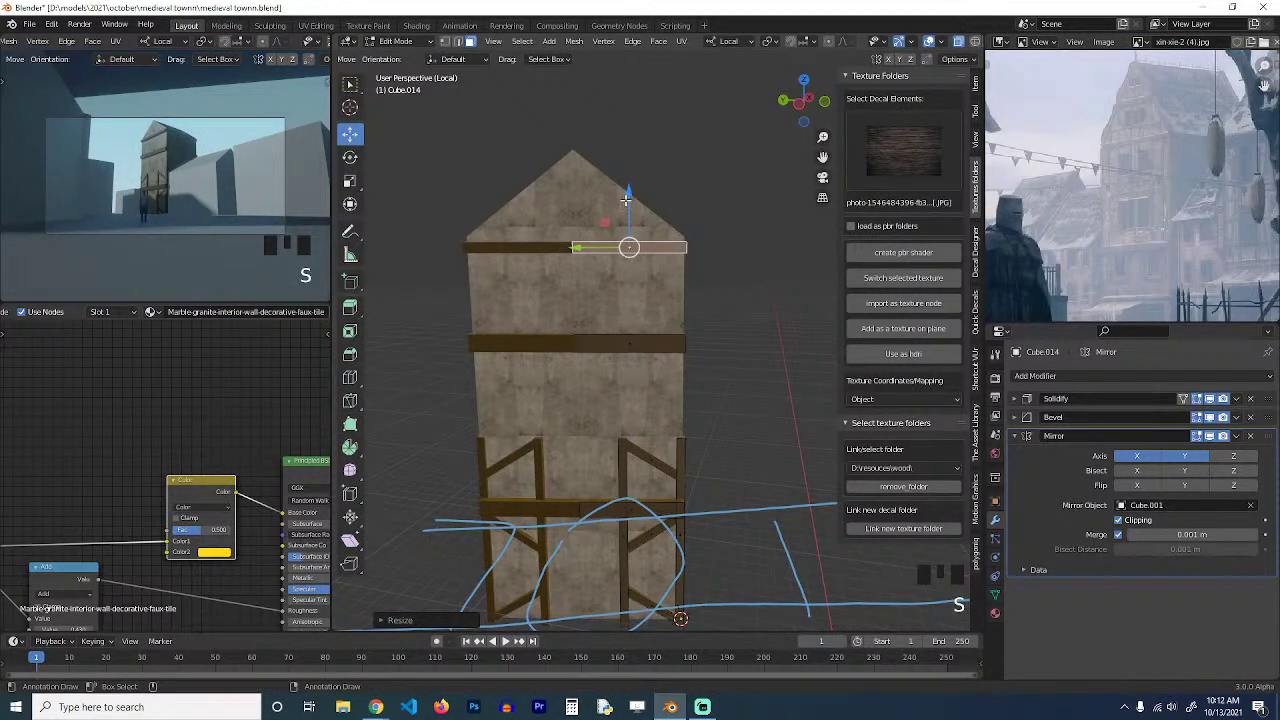
left_click_drag(627, 200, 627, 197)
Scale the beam below the gable-base beam to about 0.73 of its height along local Z.
left_click(629, 339)
key("s")
key("z")
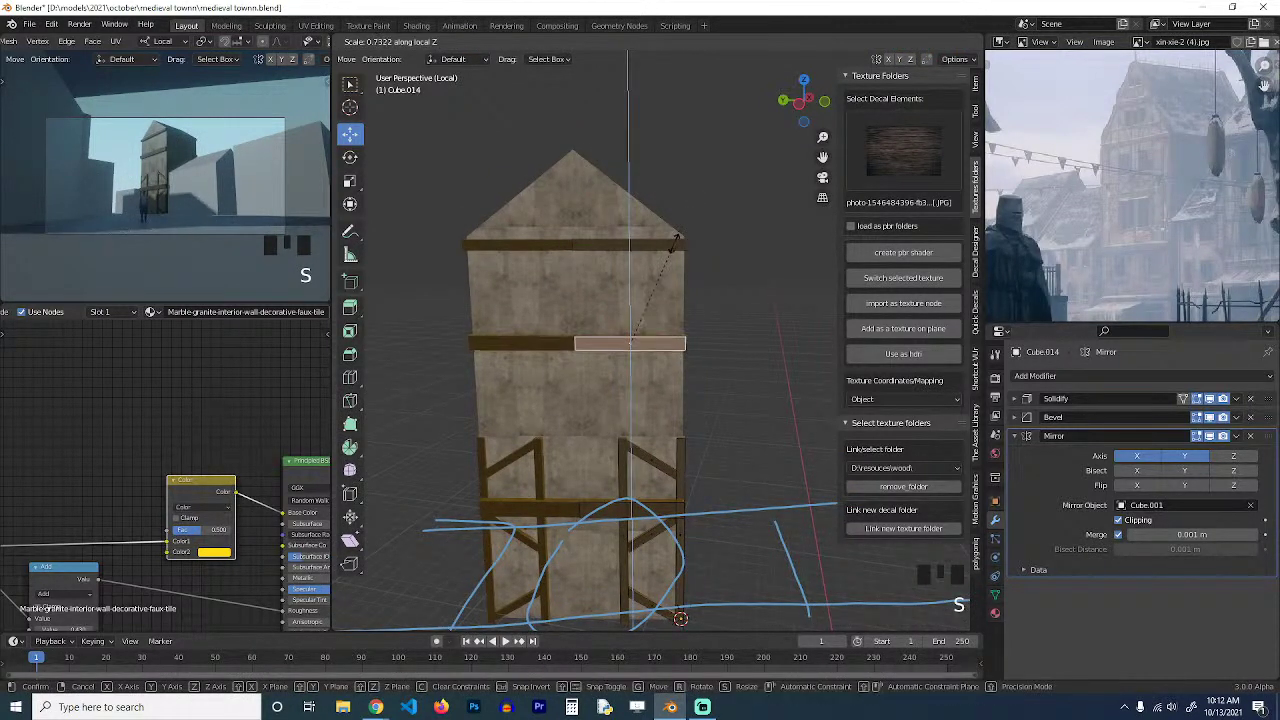
left_click(676, 238)
Duplicate the gable-base beam up into the gable and pull the copy's outer-end vertices inward to meet the roof slope.
left_click(663, 242)
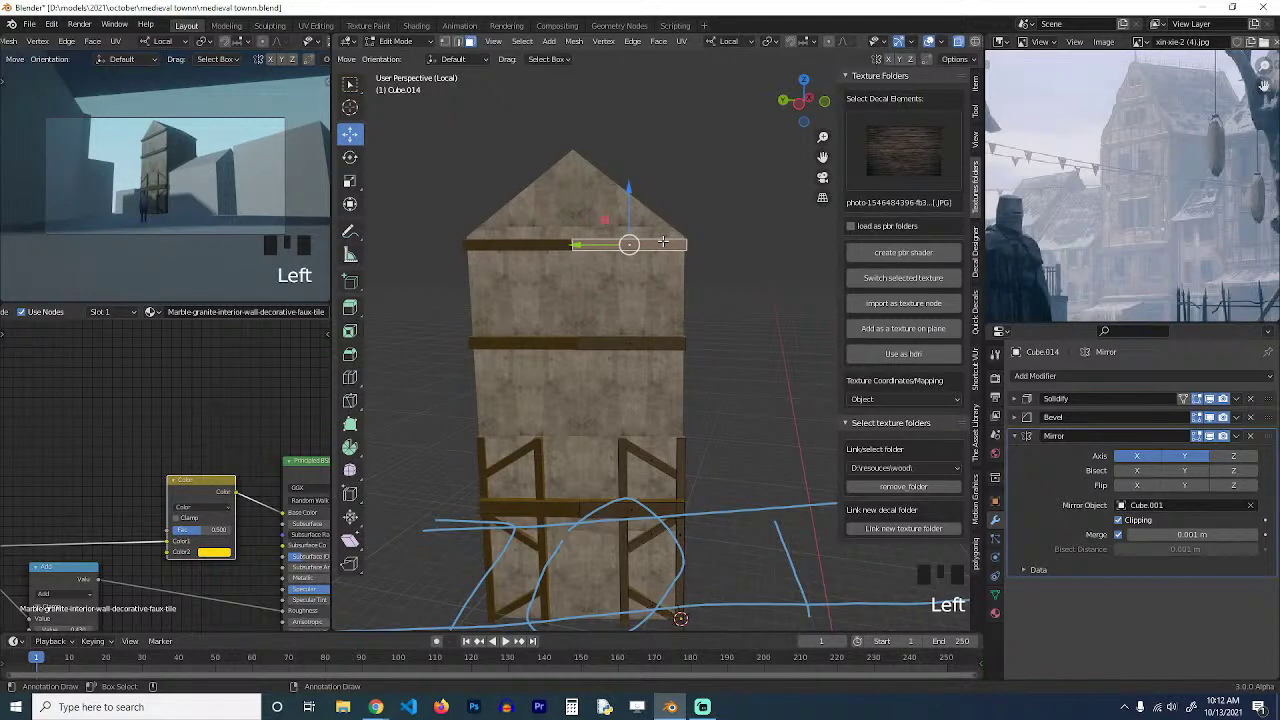
scroll(663, 242, "up", 3)
key("shift+d")
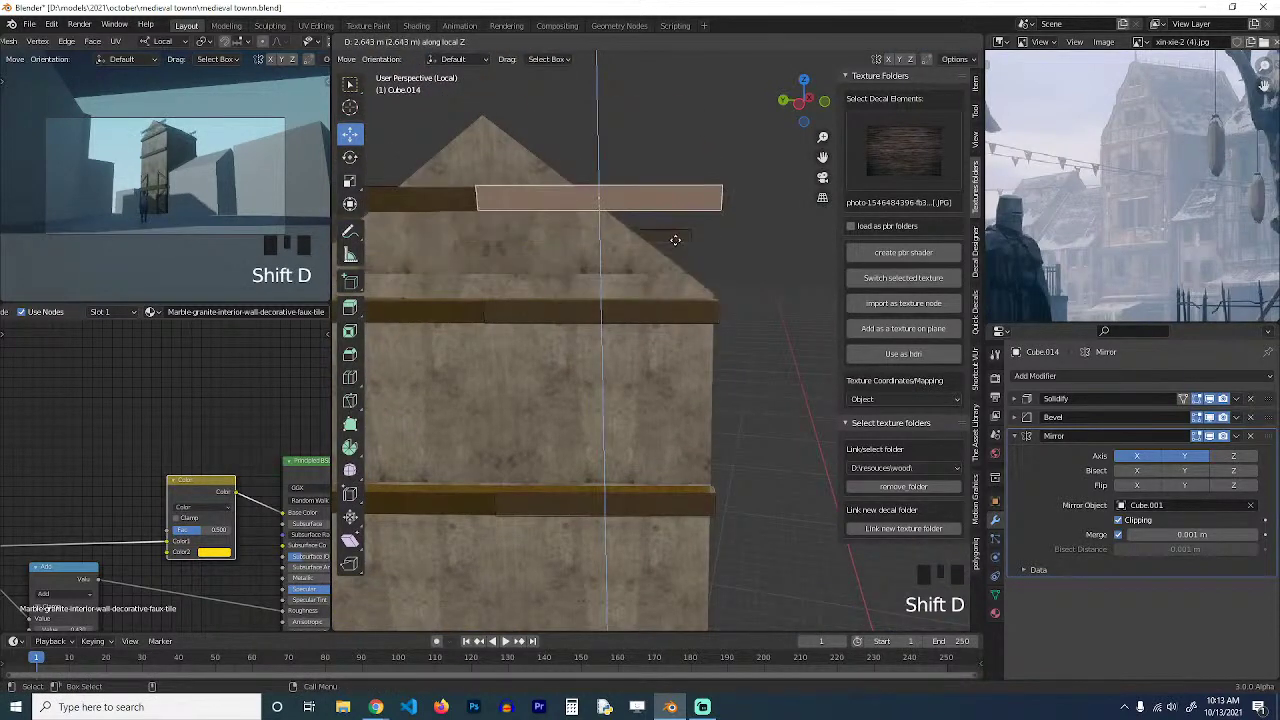
left_click(690, 224)
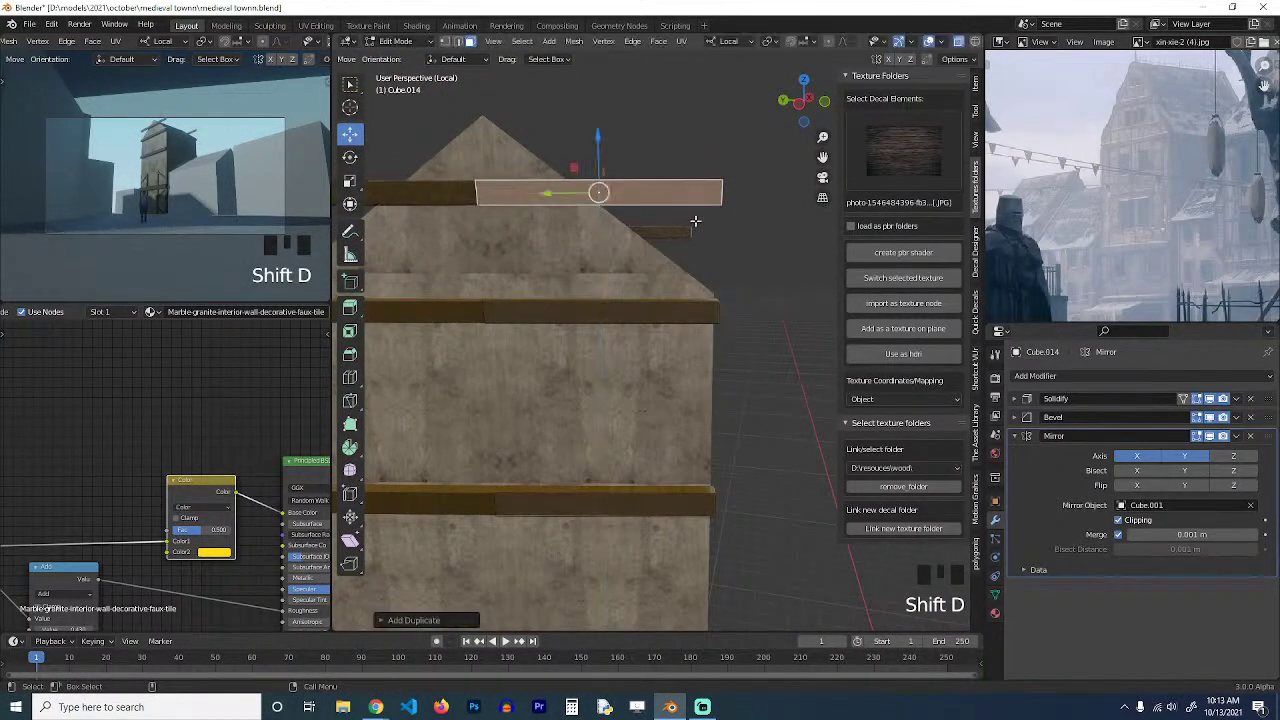
left_click(733, 180, "shift")
left_click_drag(668, 192, 535, 181)
left_click(597, 175)
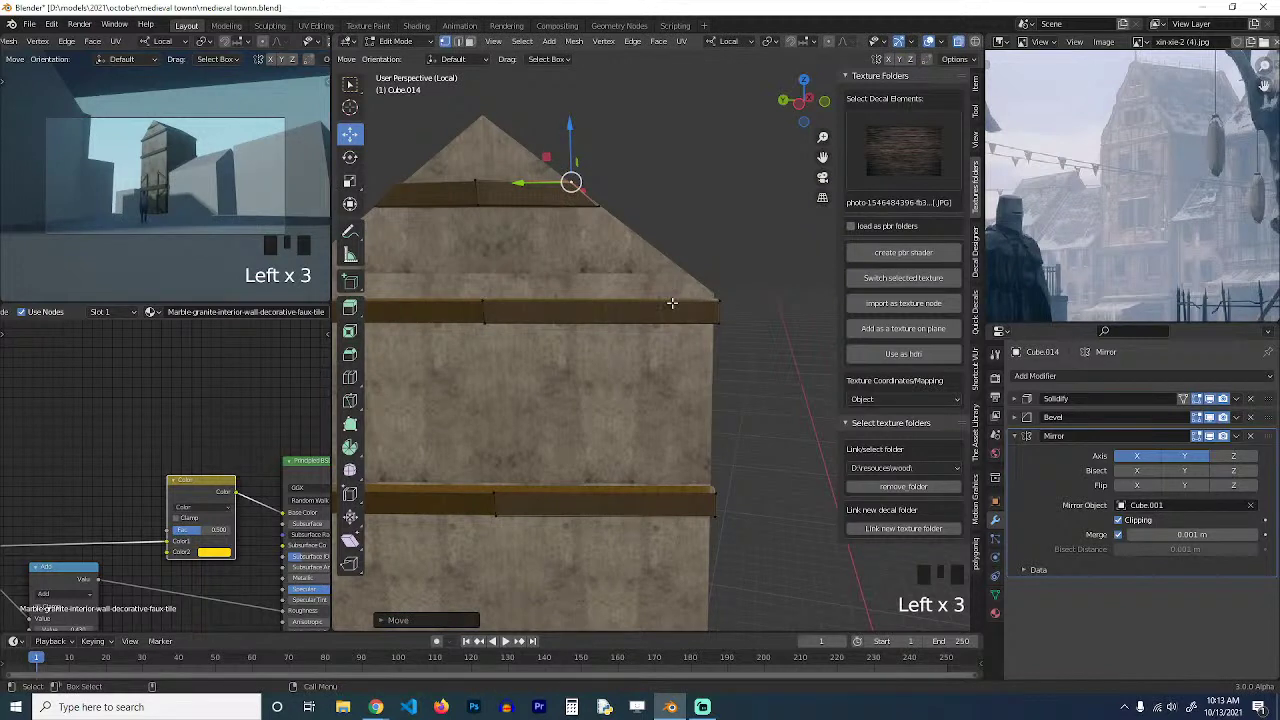
Duplicate the gable-base beam again and raise the copy to about the middle of the roof slope.
key("3")
left_click(603, 311)
key("shift+d")
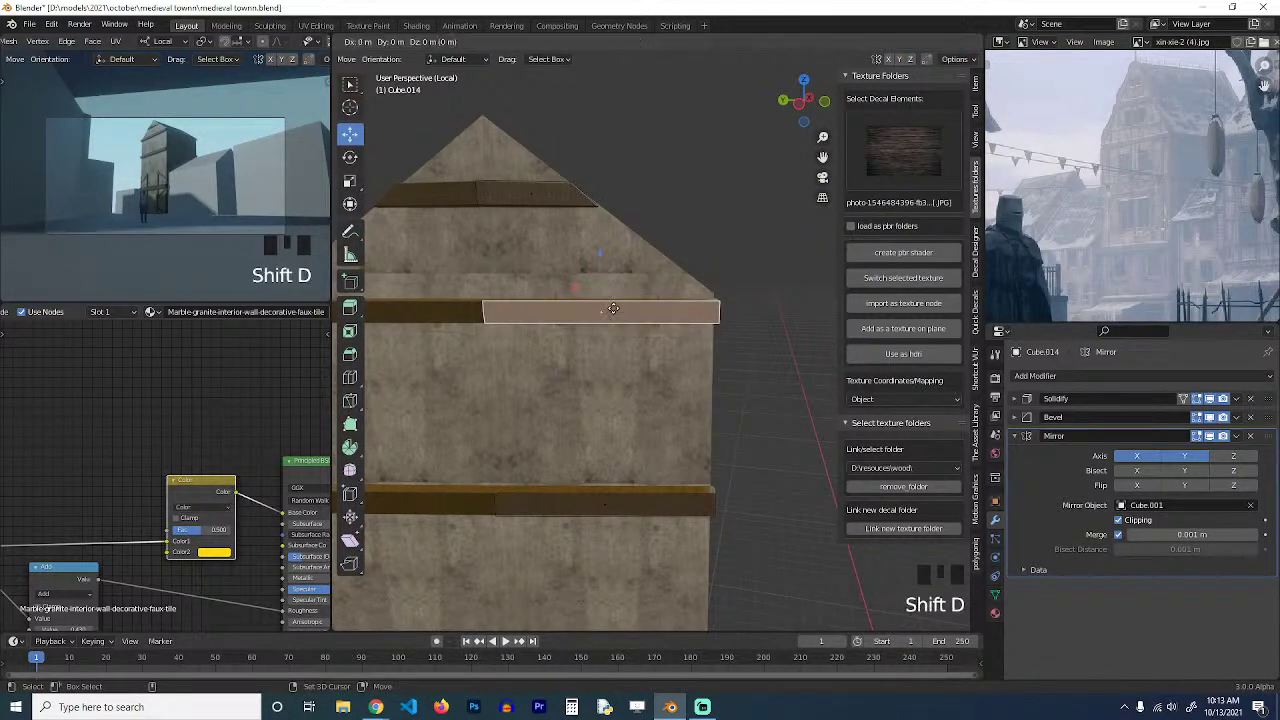
left_click(594, 152)
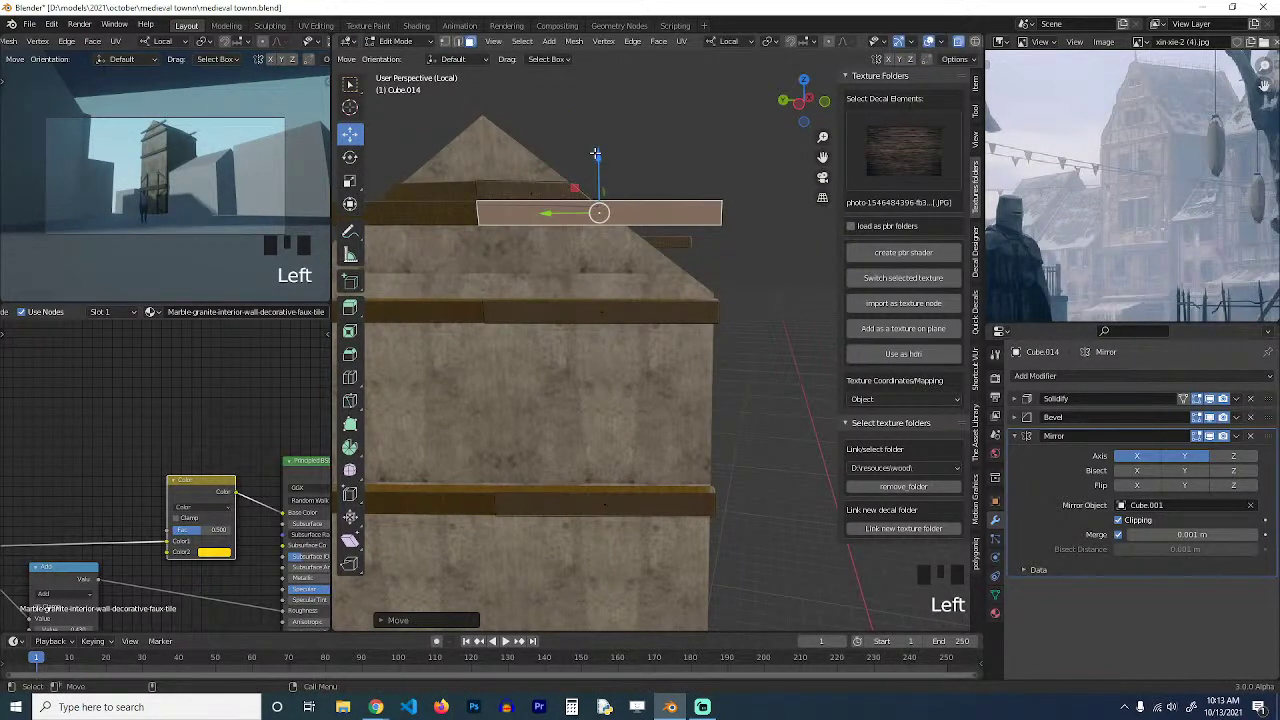
Set the transform orientation to Normal and rotate the duplicated beam about its normal Z to follow the roof slope.
key("grave")
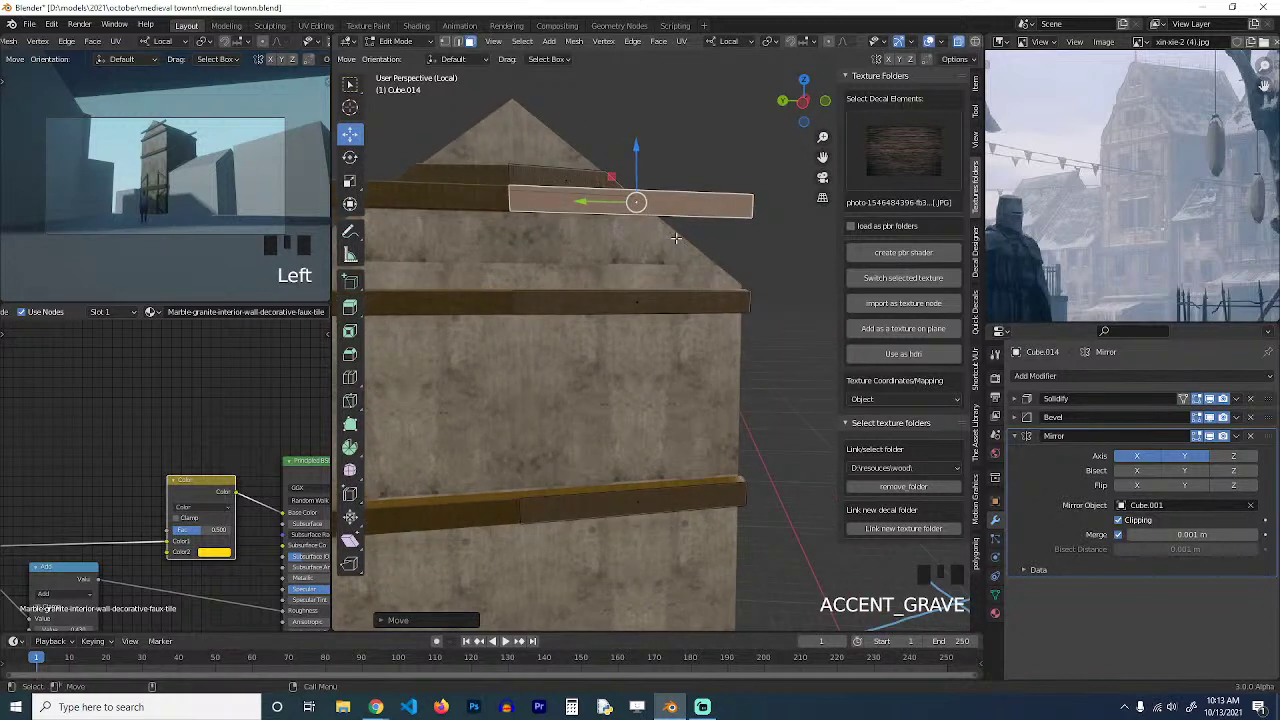
scroll(676, 237, "down", 1)
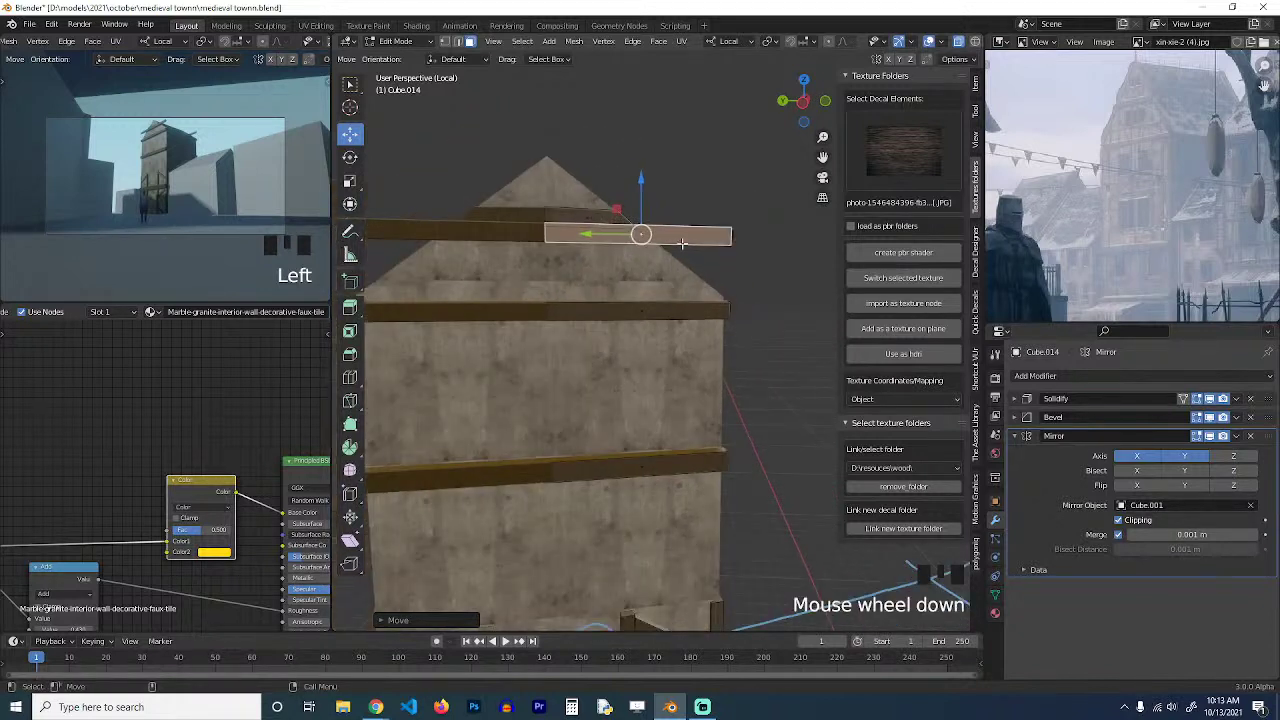
left_click(729, 42)
left_click(715, 115)
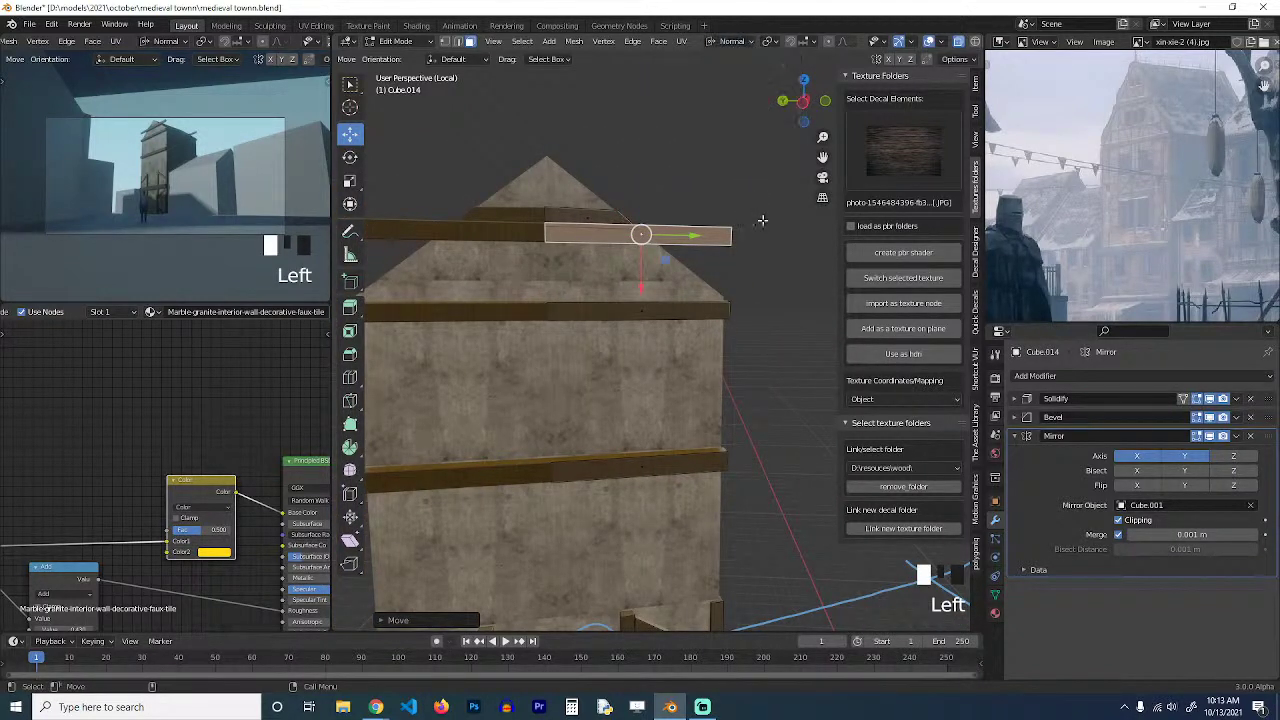
key("grave")
key("r")
key("z")
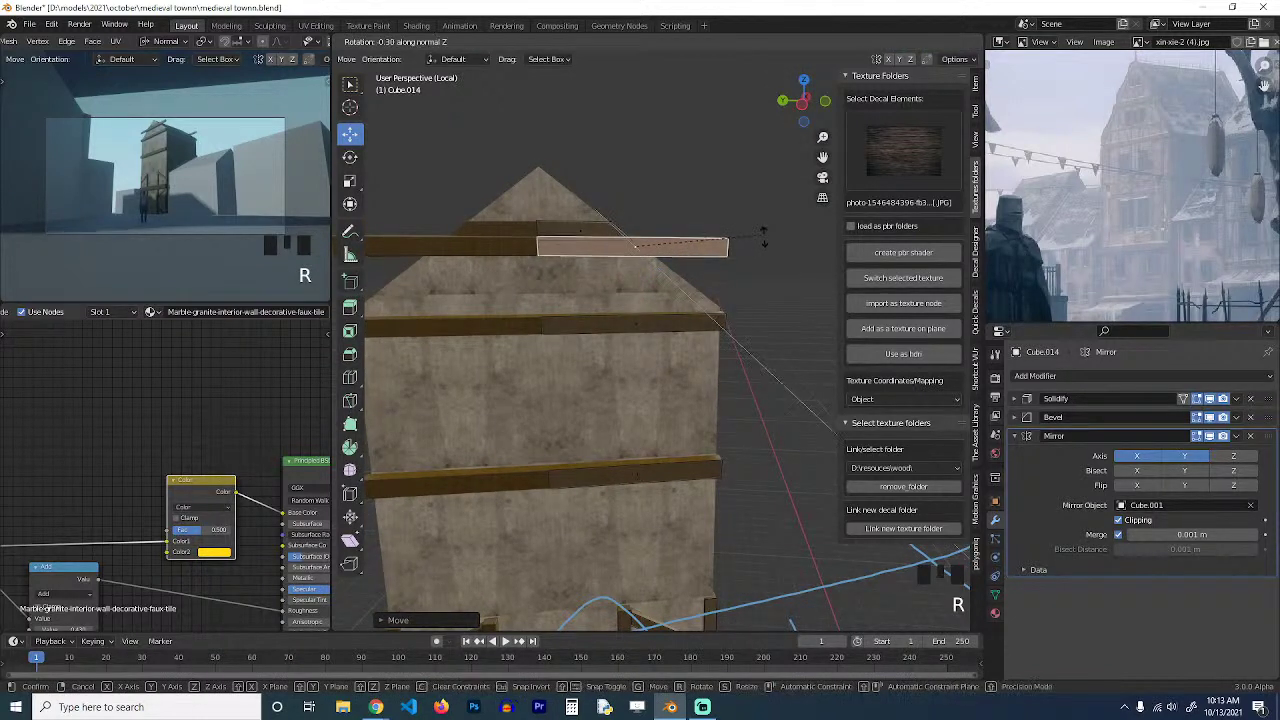
left_click(764, 348)
Switch the transform orientation back to Local and shift the sloped rafter slightly outward along Y.
left_click(733, 41)
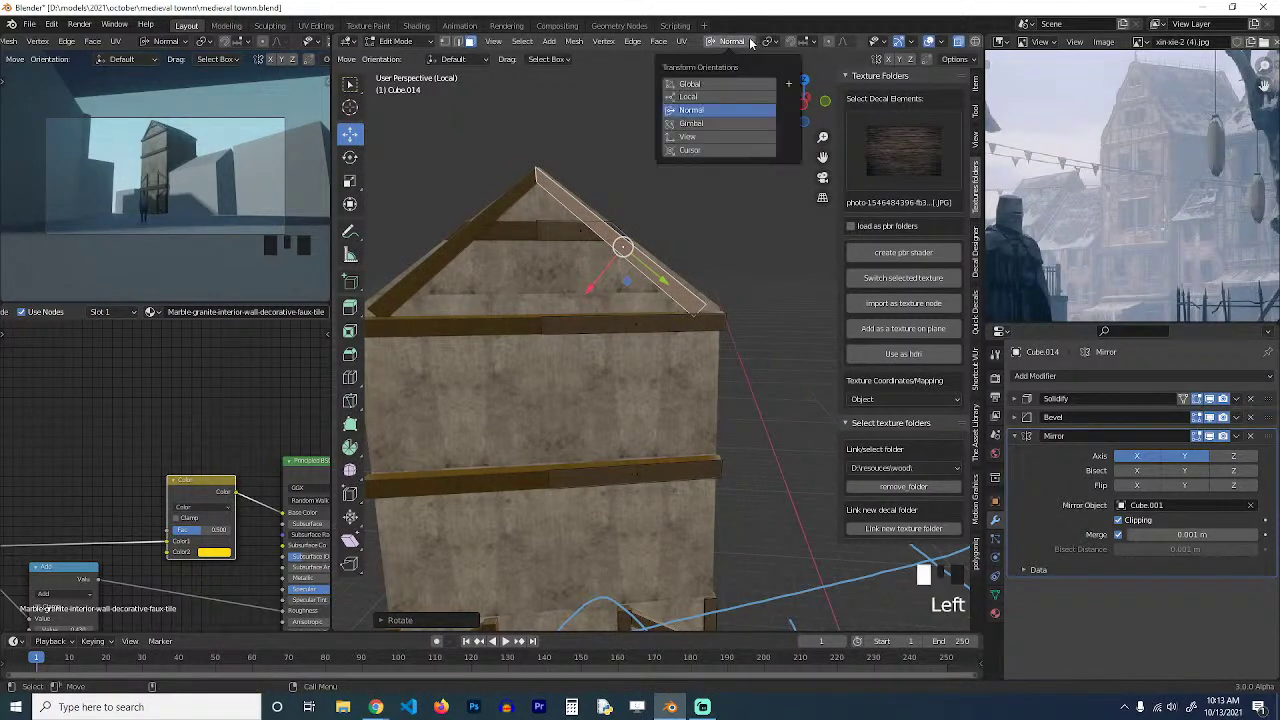
left_click(705, 100)
left_click_drag(583, 248, 594, 249)
Move the rafter's outer-end vertex down and outward to the eave corner, and adjust the vertex at the gable peak.
key("1")
left_click(707, 291)
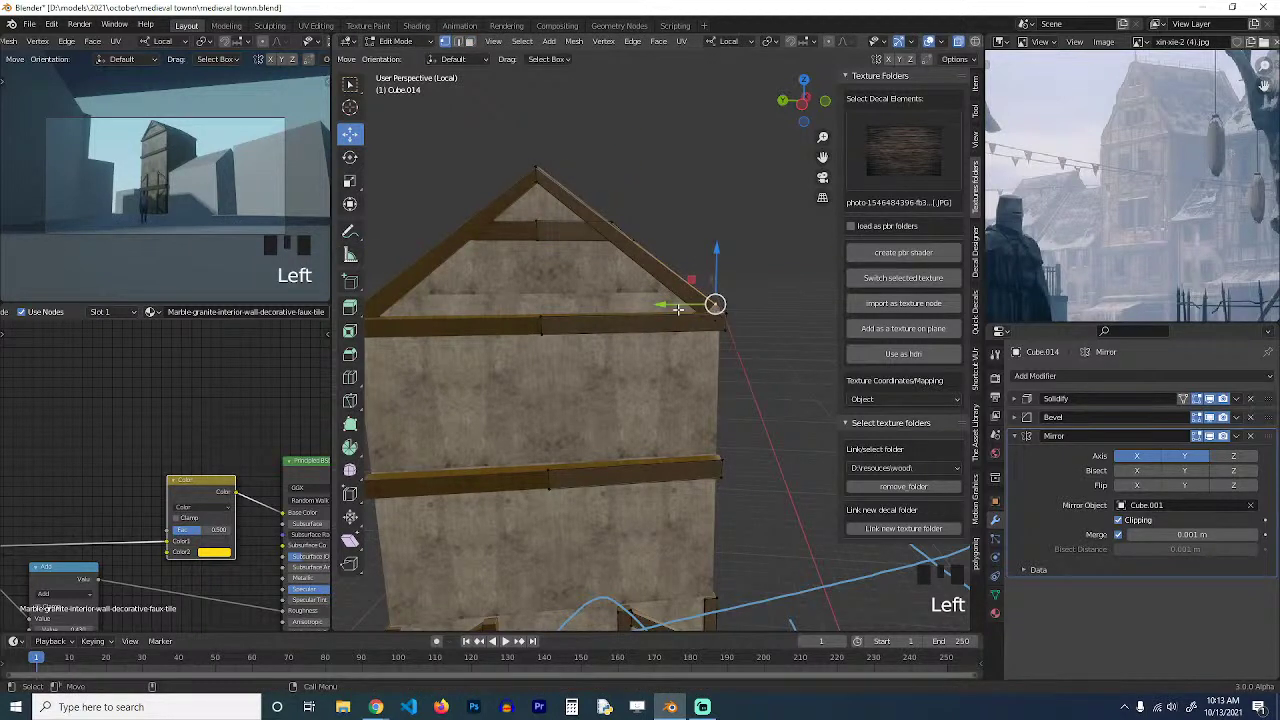
left_click_drag(717, 266, 727, 277)
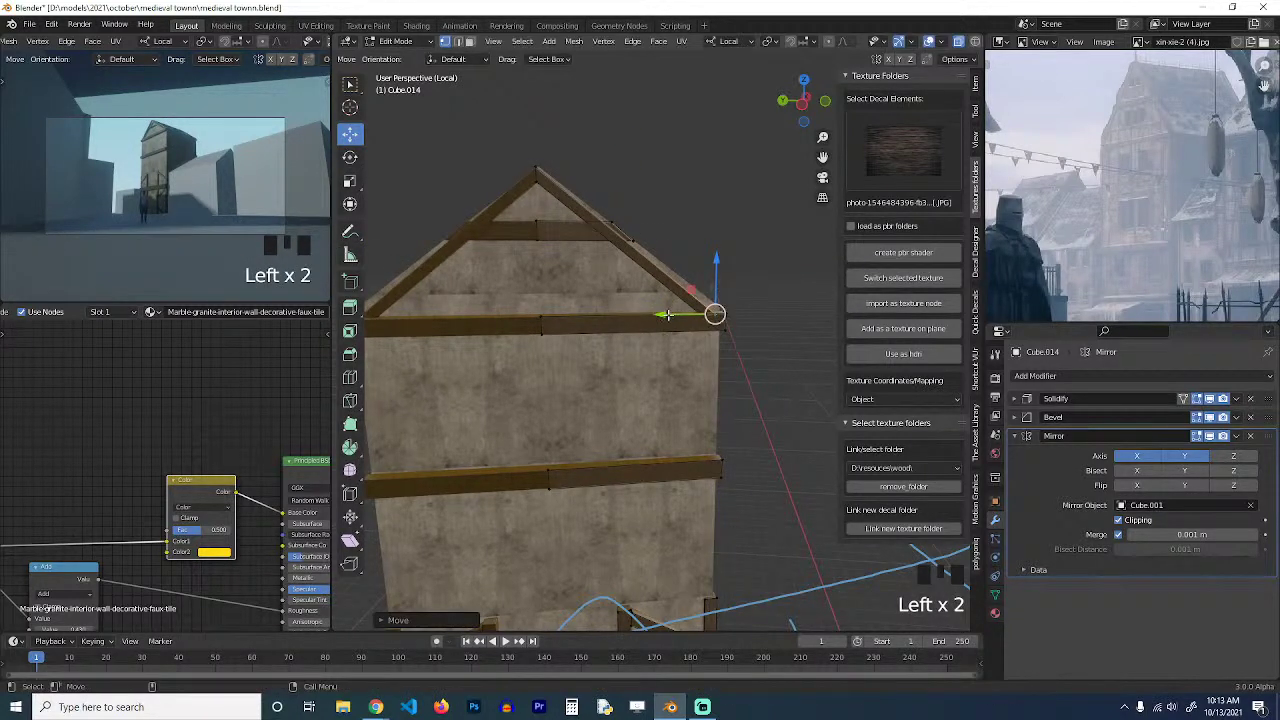
left_click_drag(672, 314, 720, 311)
left_click(535, 165)
left_click_drag(536, 138, 536, 118)
Leave mesh editing of the timber frame, save the file, and view the gable frame from the side.
key("Tab")
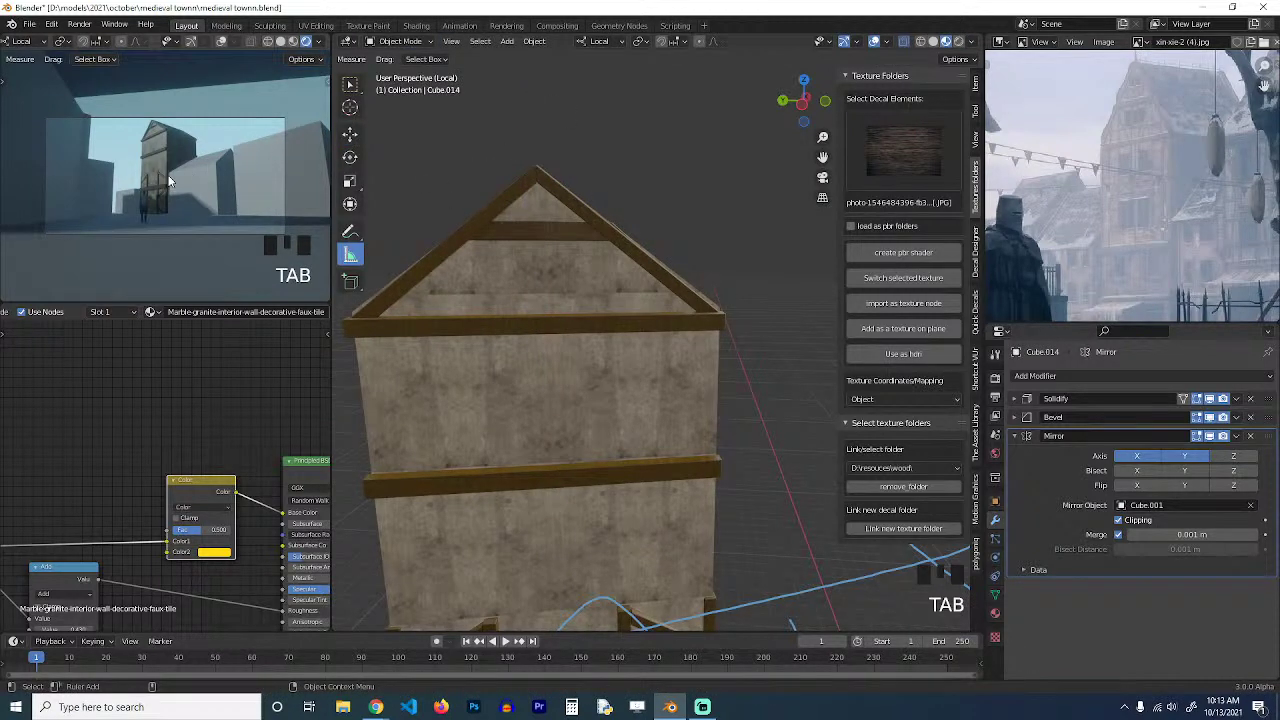
key("ctrl+s")
key("grave")
scroll(600, 277, "up", 2)
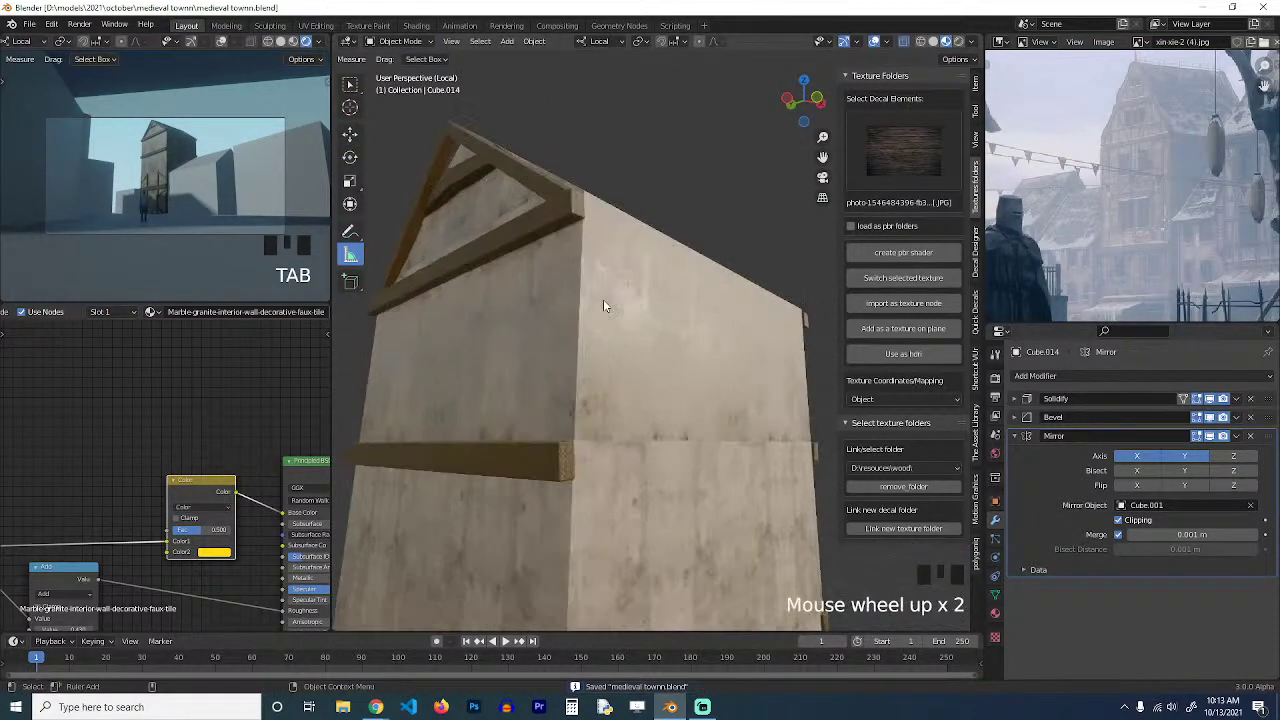
key("grave")
Select the concrete building and bring up the Eevee render settings.
left_click(662, 325)
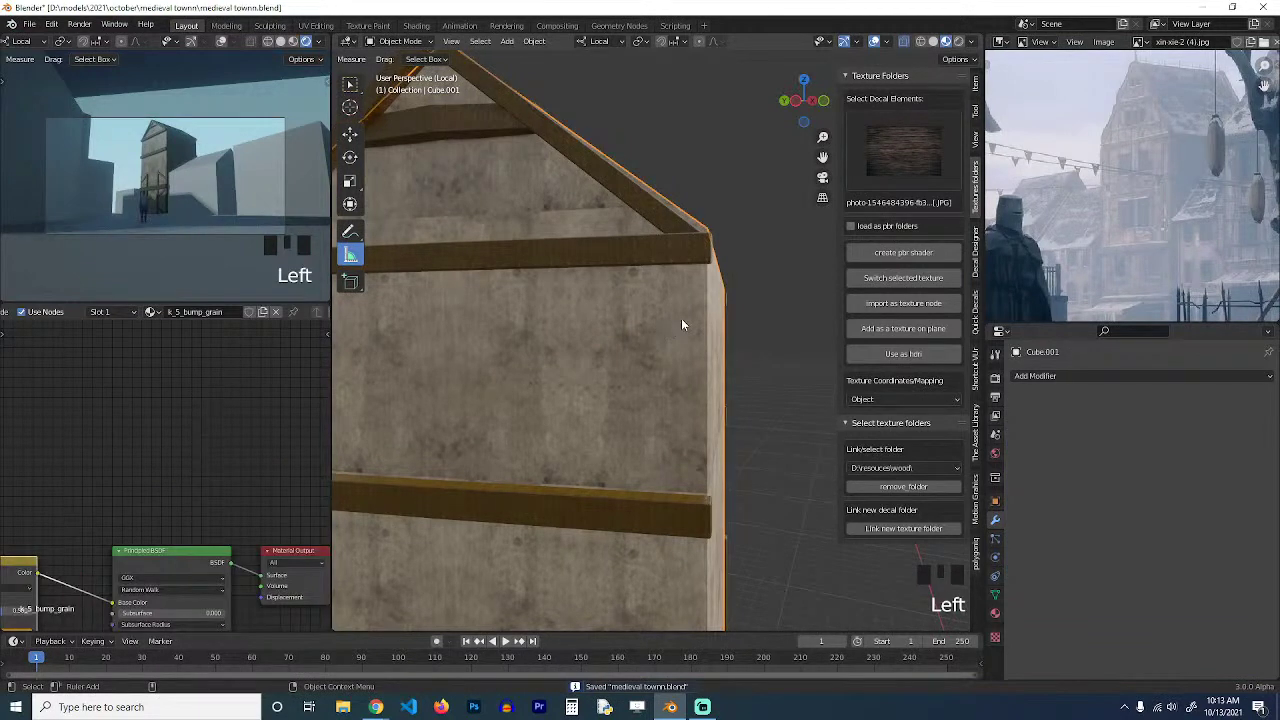
scroll(675, 318, "down", 4)
key("grave")
scroll(650, 330, "up", 4)
middle_click_drag(640, 331, 673, 290, "shift")
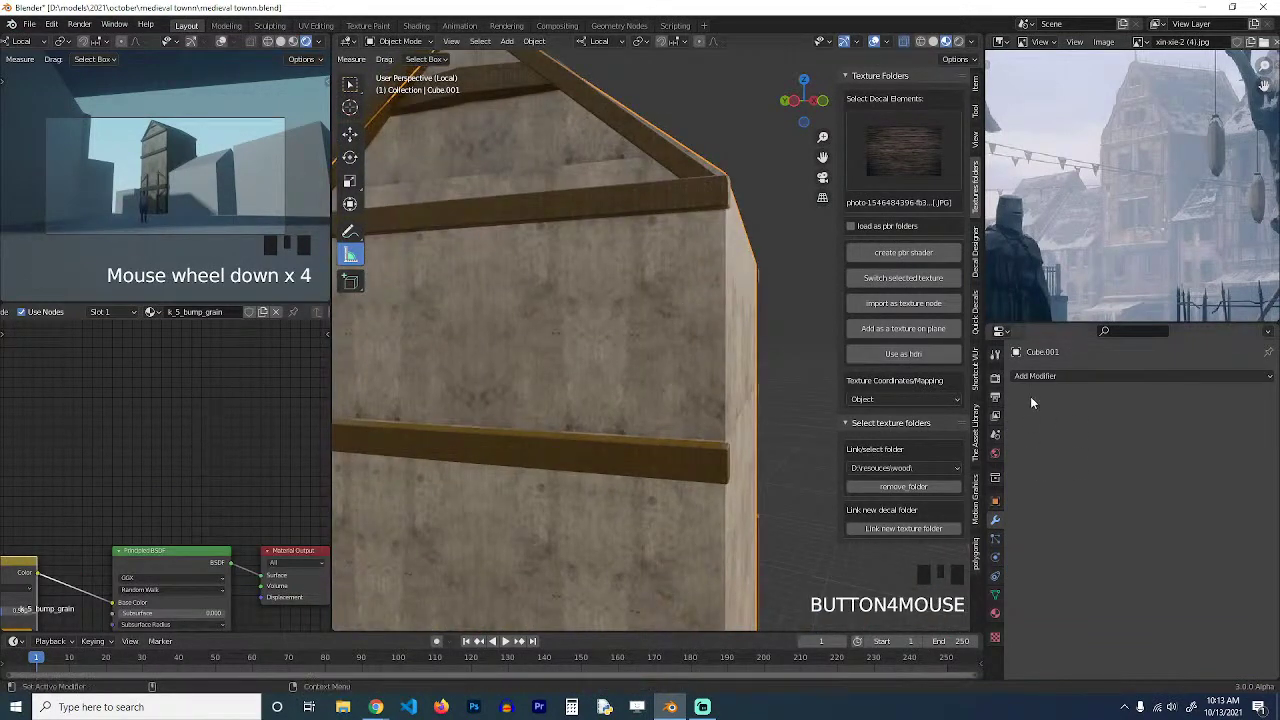
left_click(995, 379)
scroll(222, 539, "down", 2)
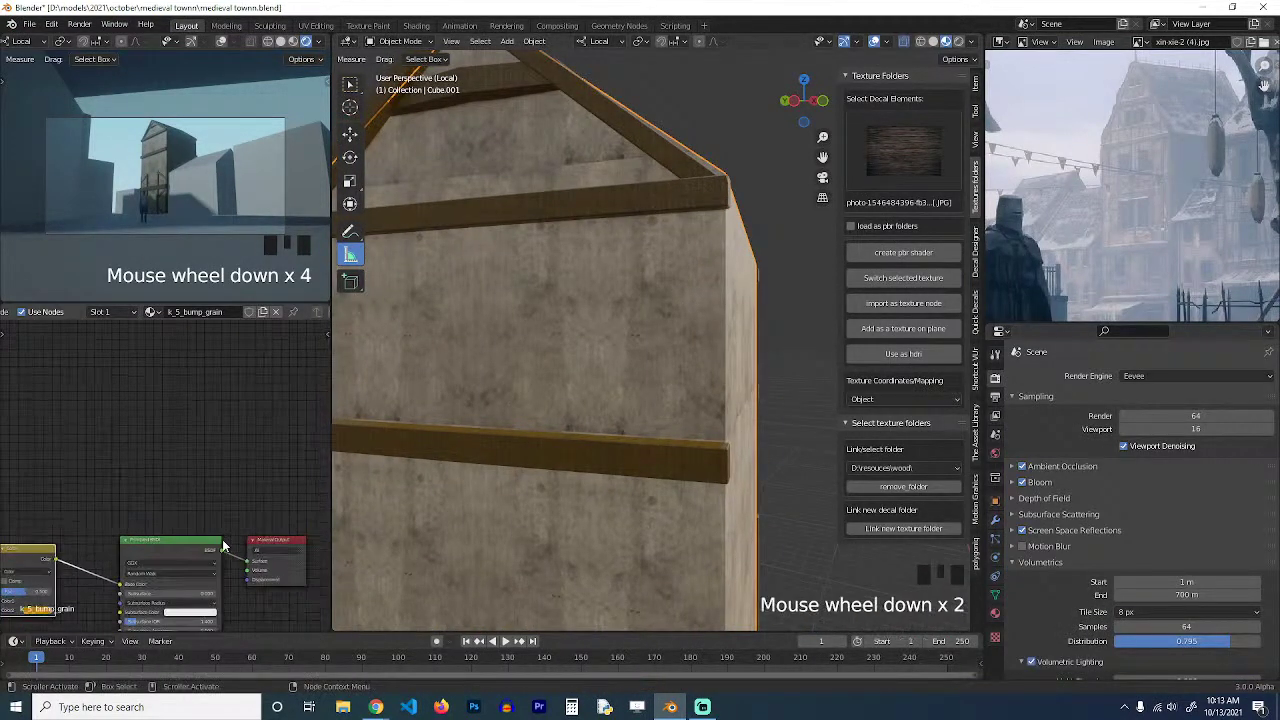
Add an Ambient Occlusion node to the k_5_bump_grain wall material and preview its output on the building.
middle_click_drag(222, 539, 161, 397)
key("shift+a")
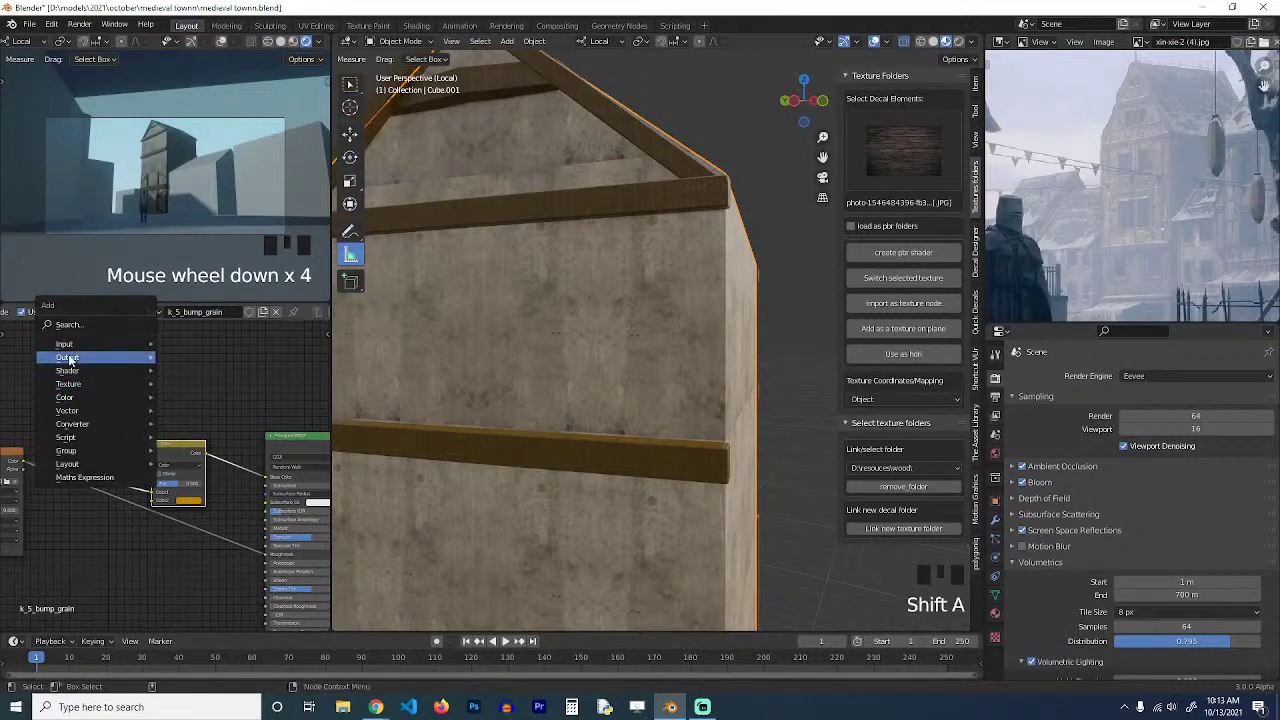
mouse_move(100, 343)
left_click(192, 364)
middle_click_drag(93, 375, 153, 375)
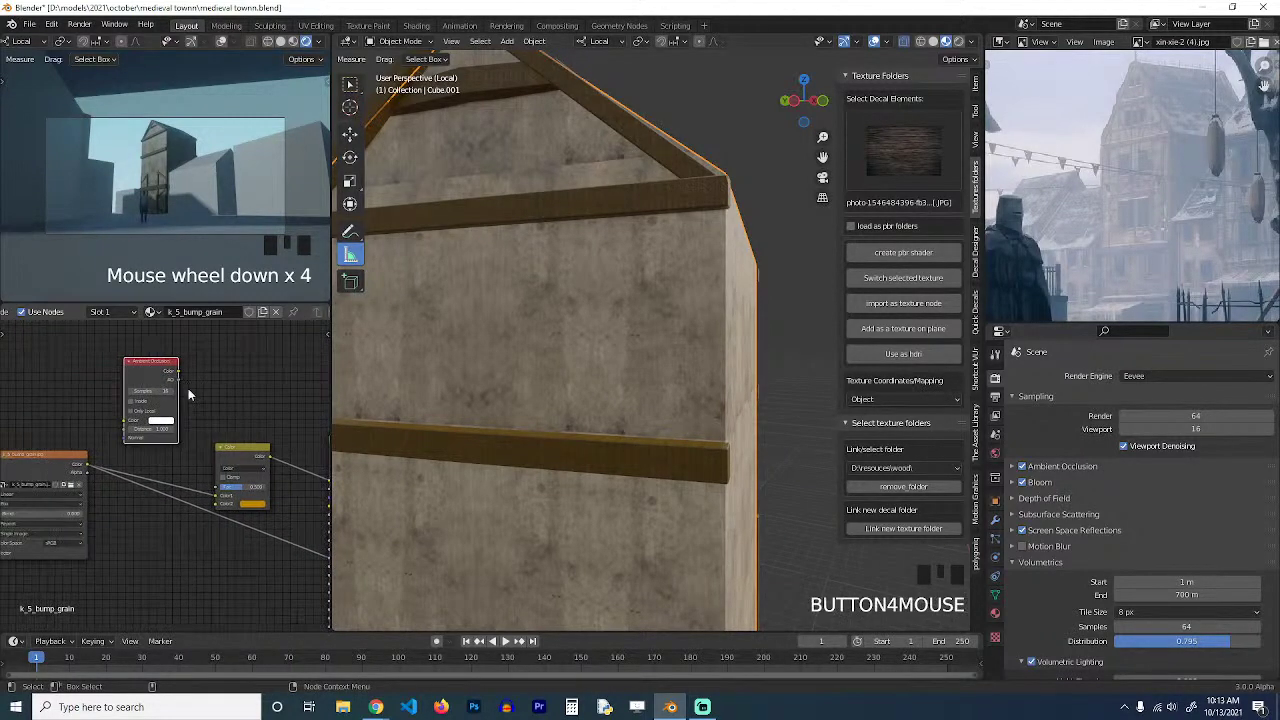
left_click(120, 375)
left_click(120, 375, "ctrl+shift")
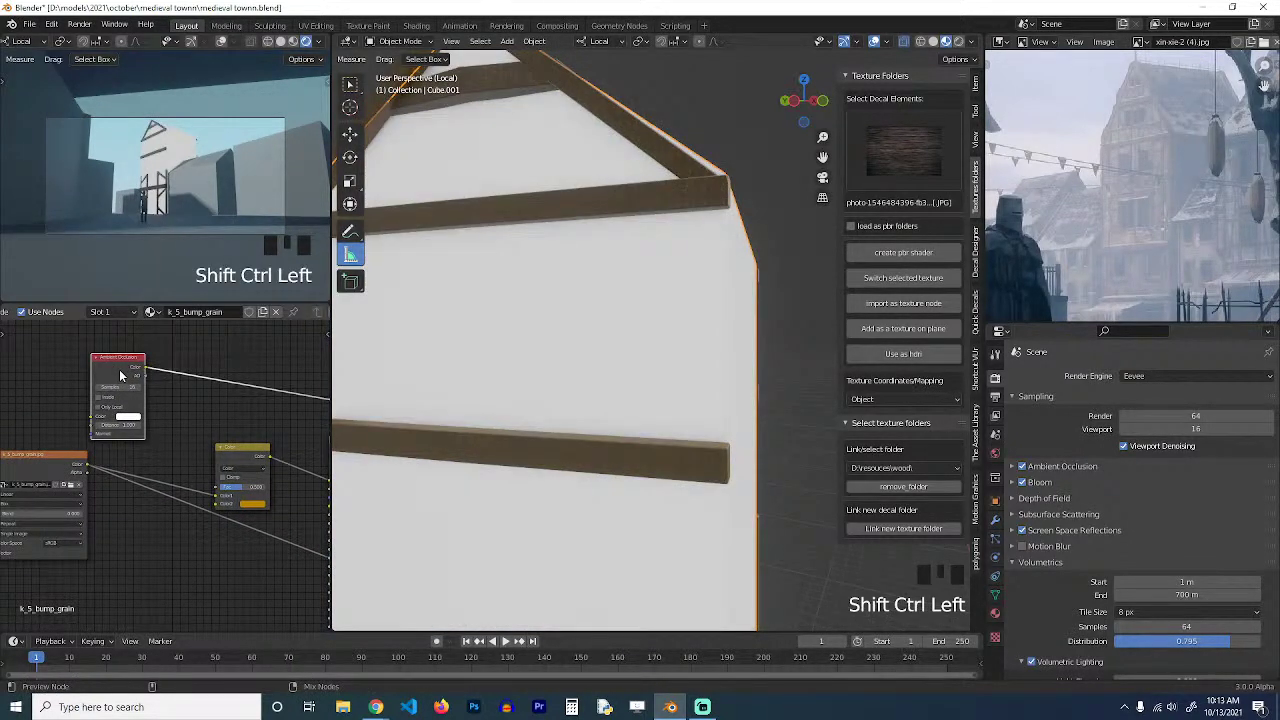
Preview the Ambient Occlusion node's AO output on the building and adjust the node's distance.
left_click(120, 375, "ctrl+shift")
scroll(133, 436, "up", 3)
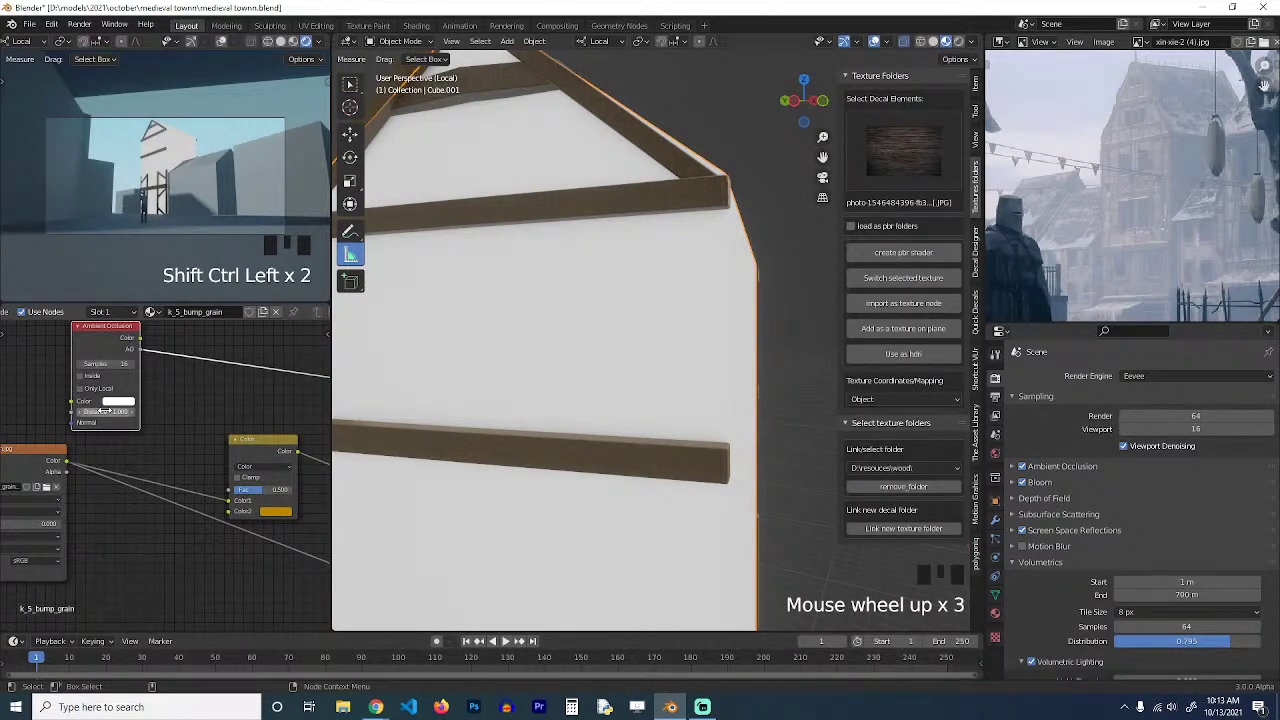
left_click(104, 364)
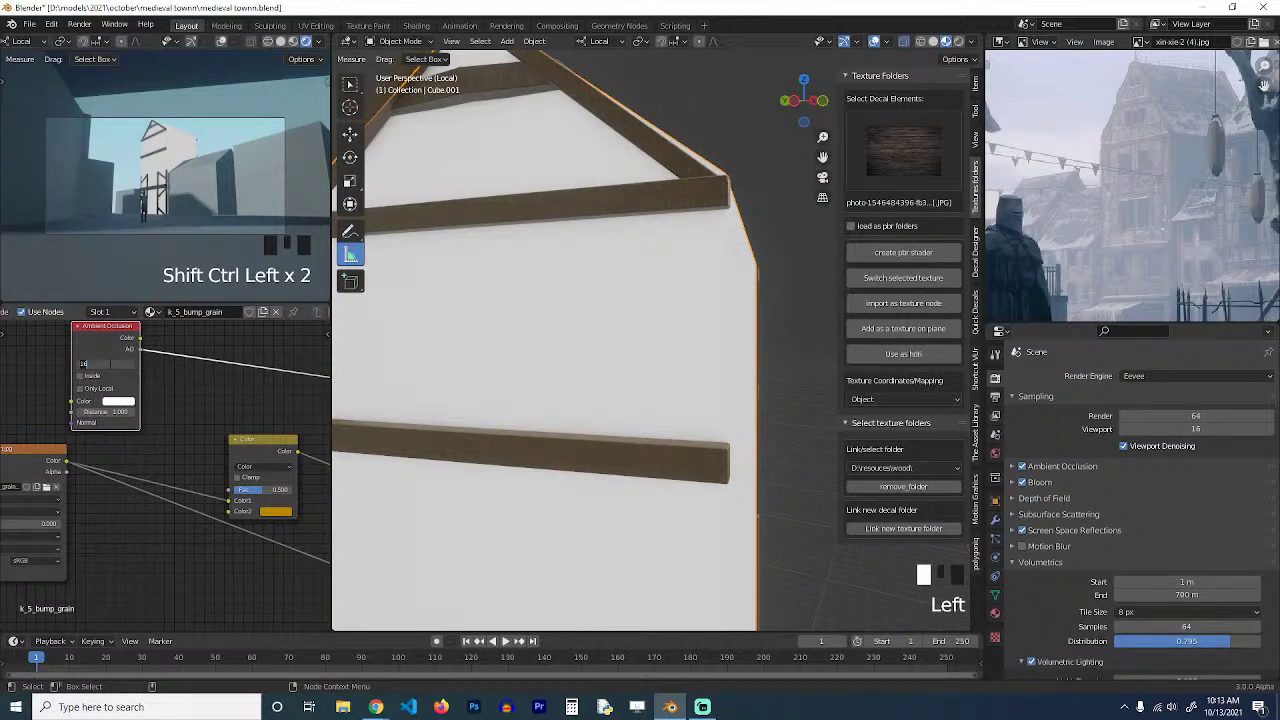
left_click(110, 412)
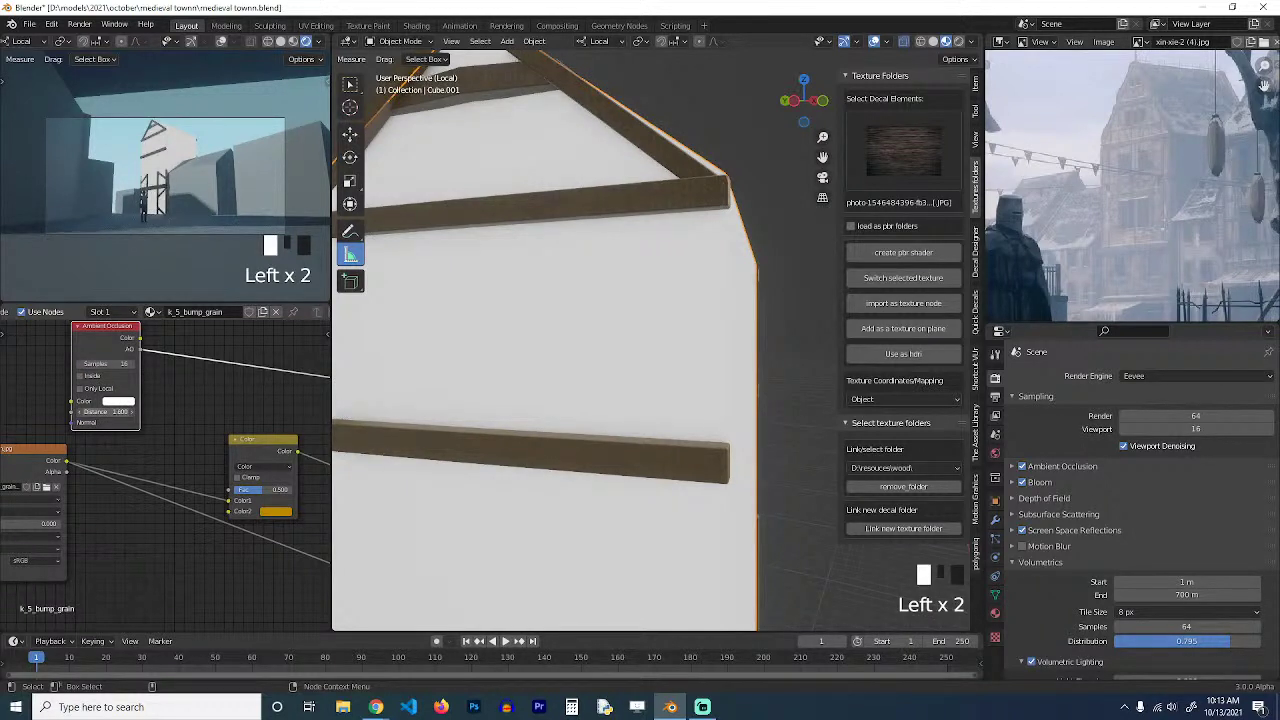
Insert a ColorRamp after the Ambient Occlusion node and tighten its dark and light stops to strengthen the shading contrast.
scroll(118, 411, "down", 3)
left_click(160, 450)
key("shift+a")
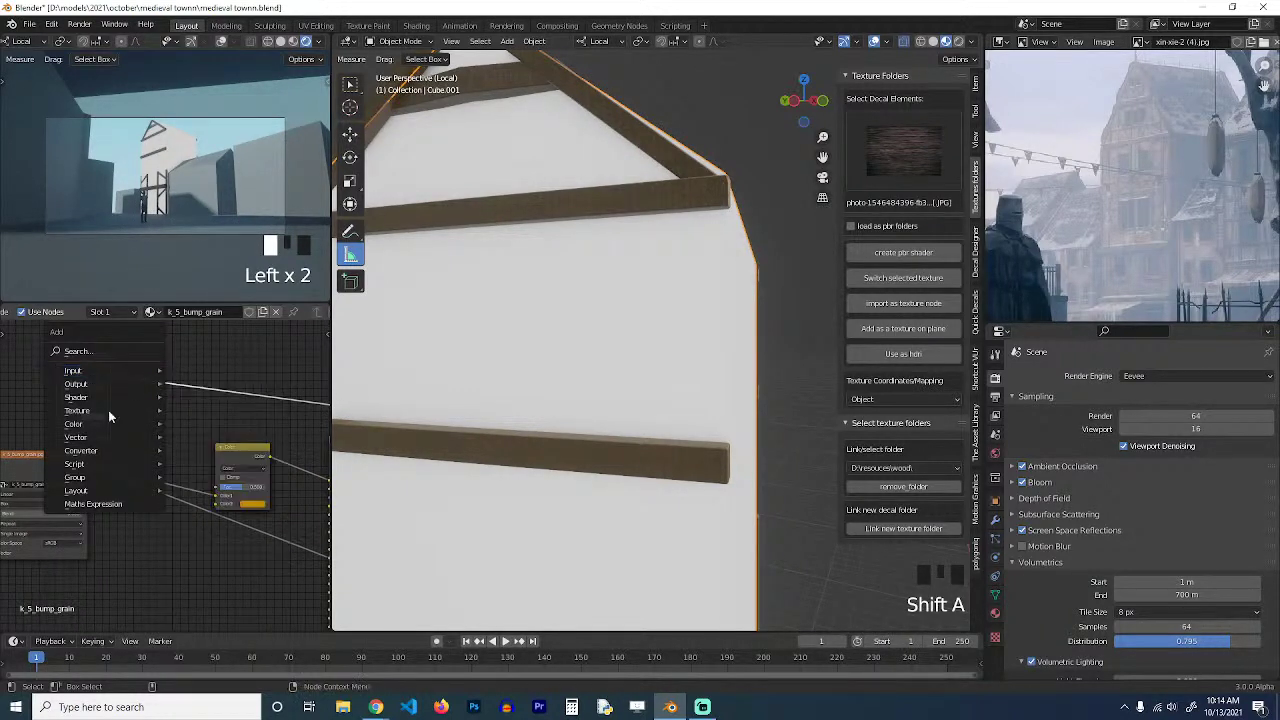
mouse_move(92, 451)
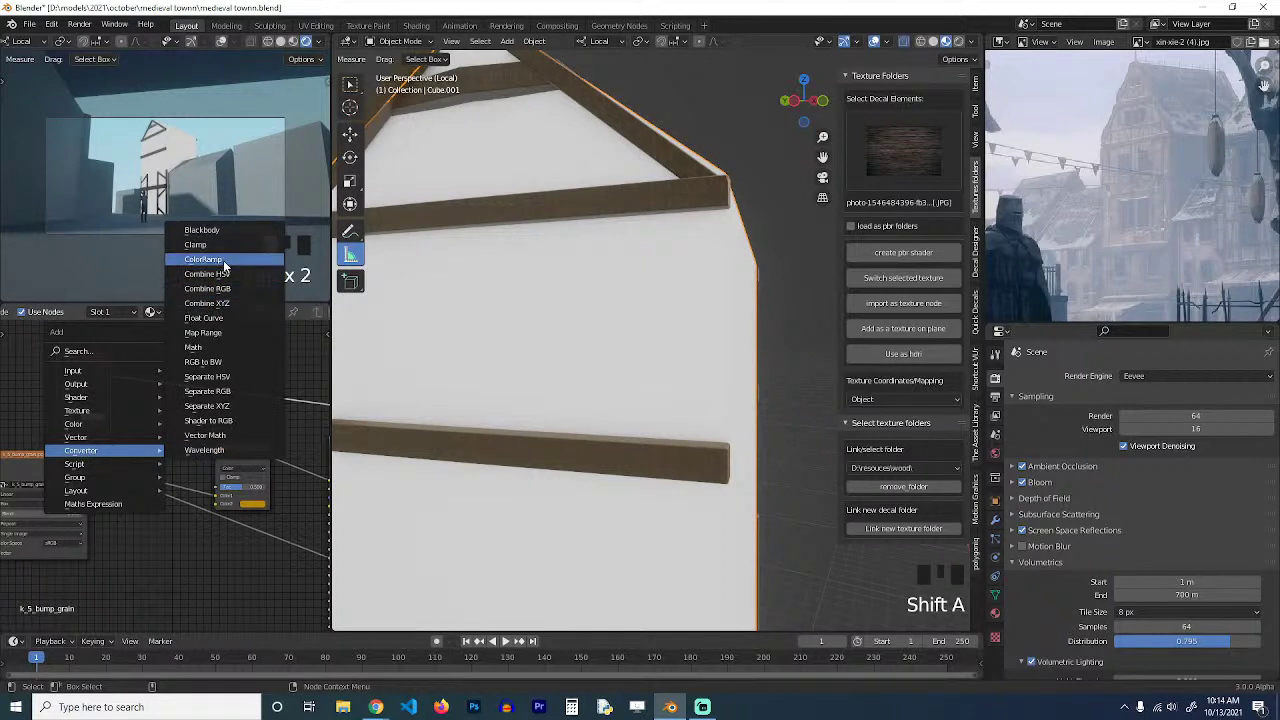
left_click(200, 260)
left_click(143, 341)
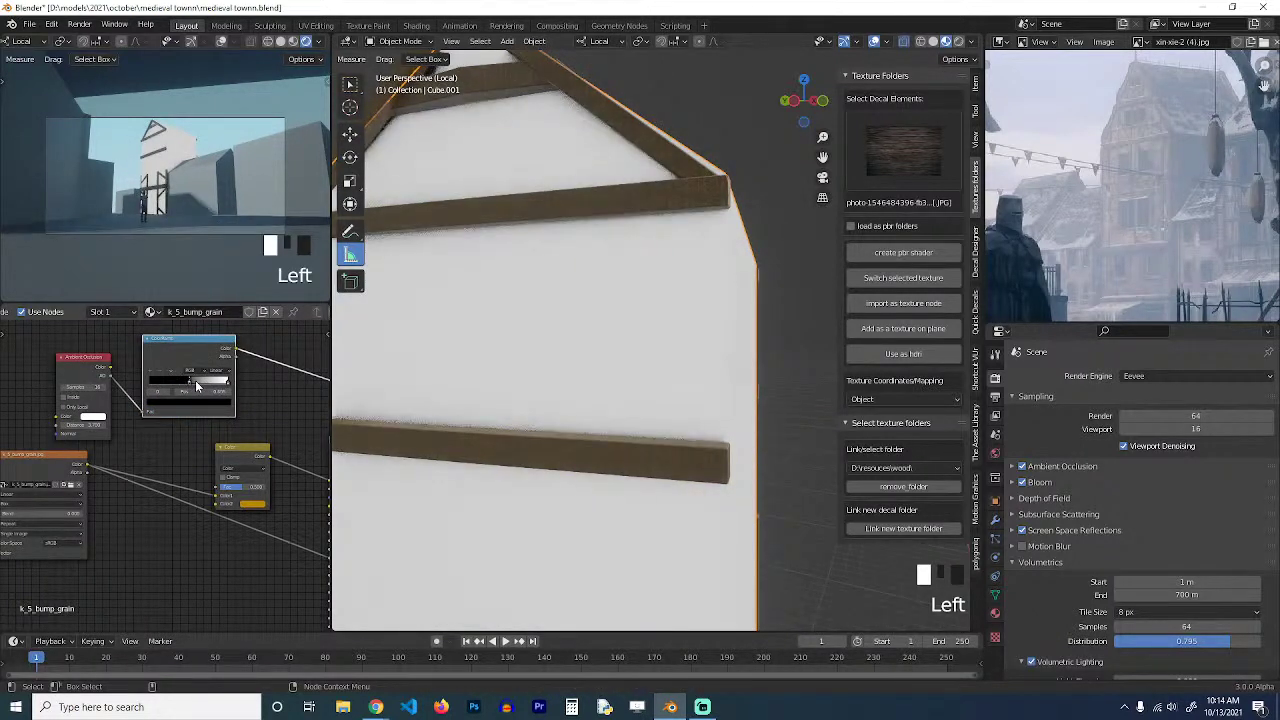
left_click_drag(185, 387, 231, 385)
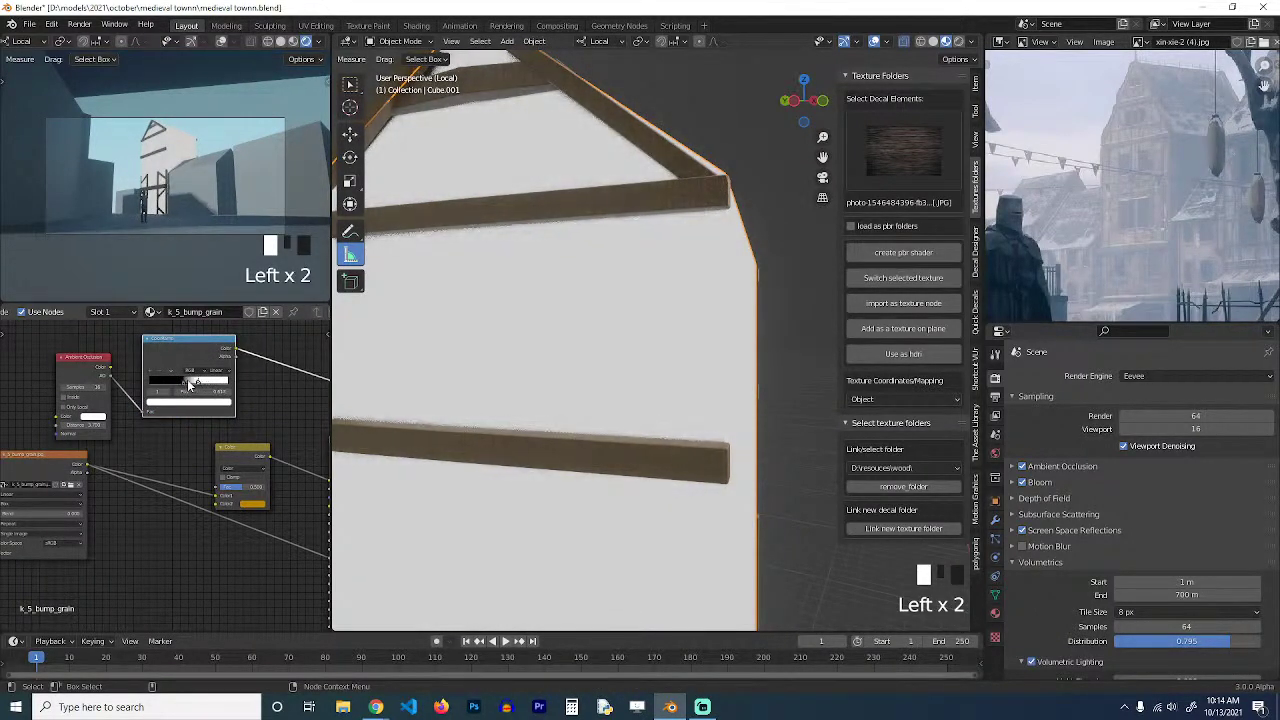
Set the scene's Eevee ambient occlusion to a distance of 1 m and a factor of 2.
left_click(1015, 467)
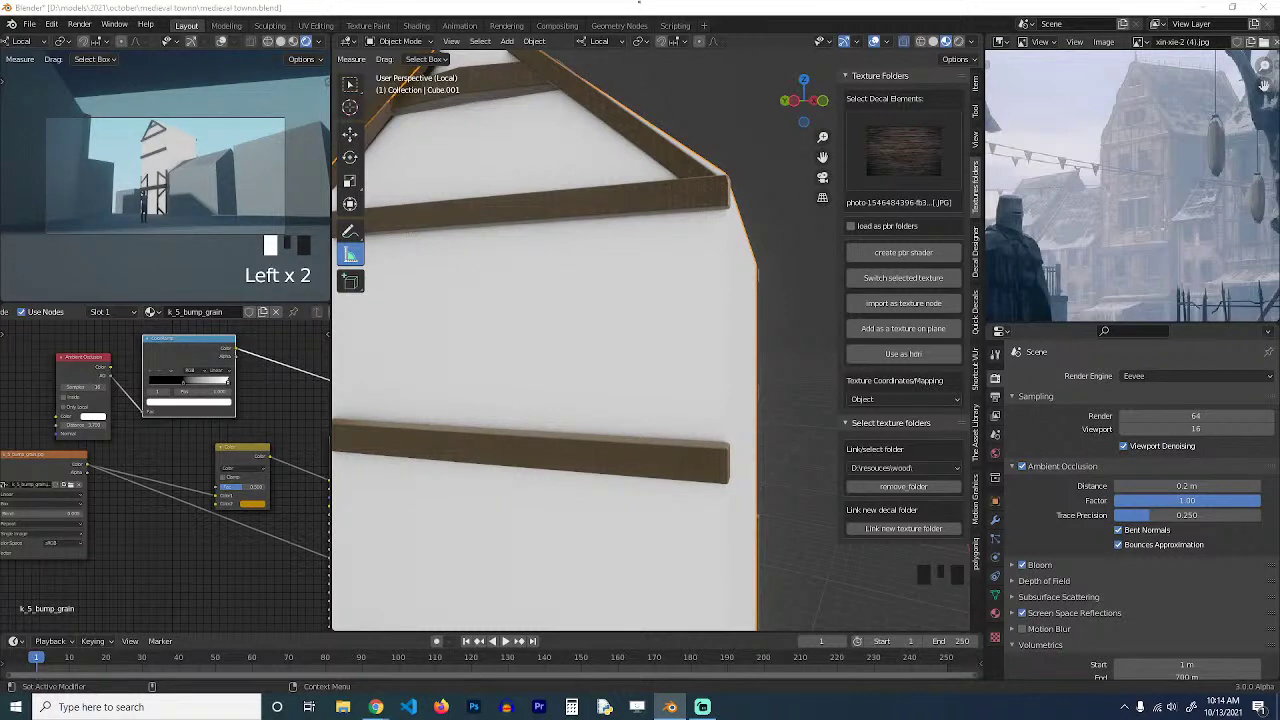
left_click(1169, 487)
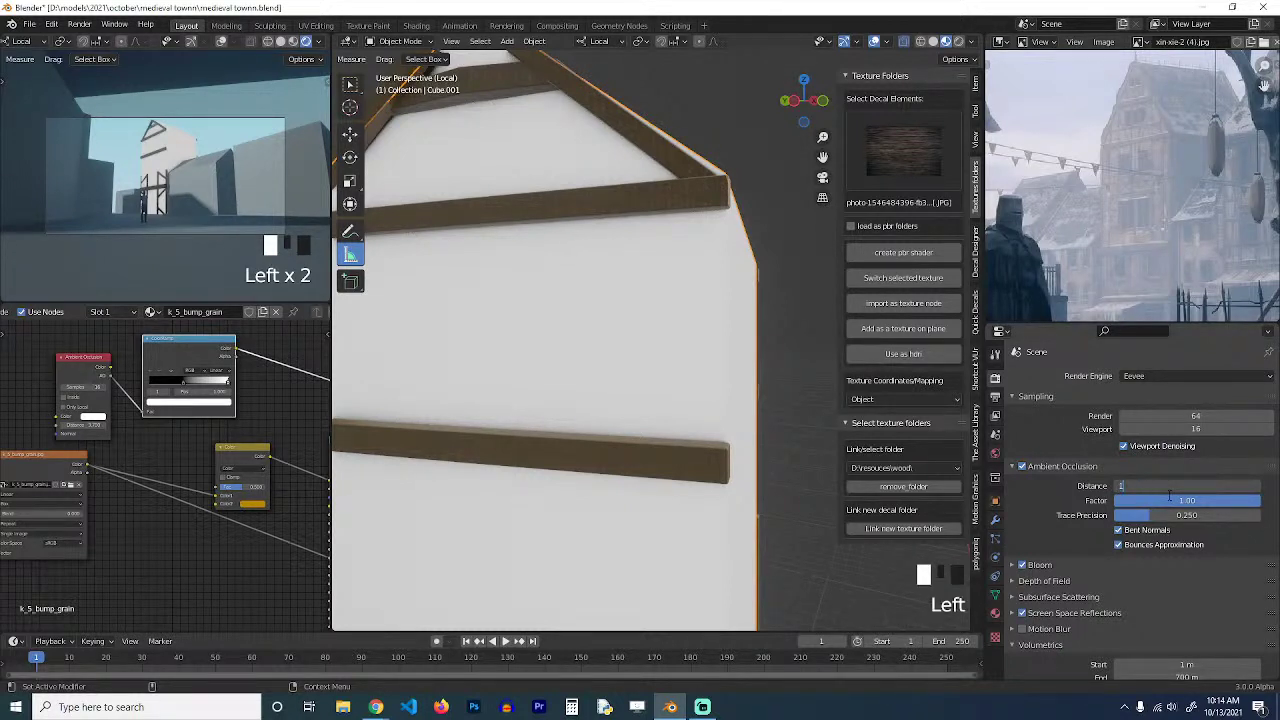
left_click(1180, 502)
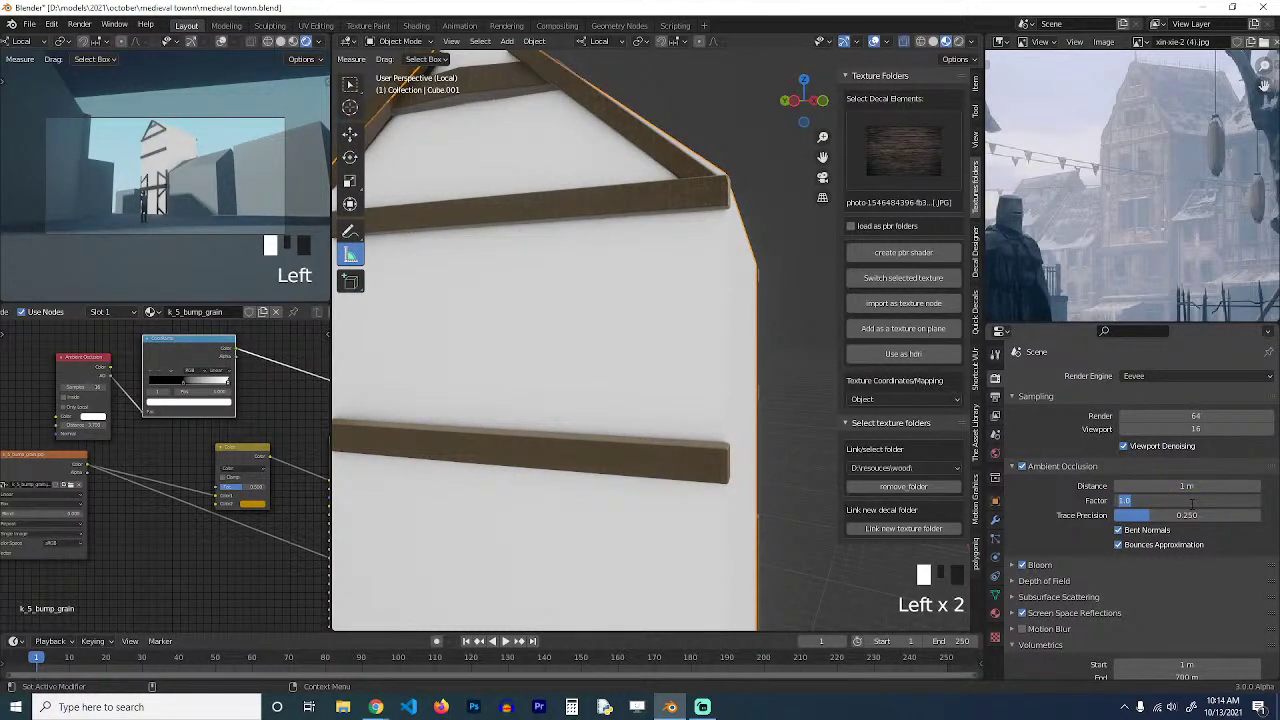
type("2")
key("Return")
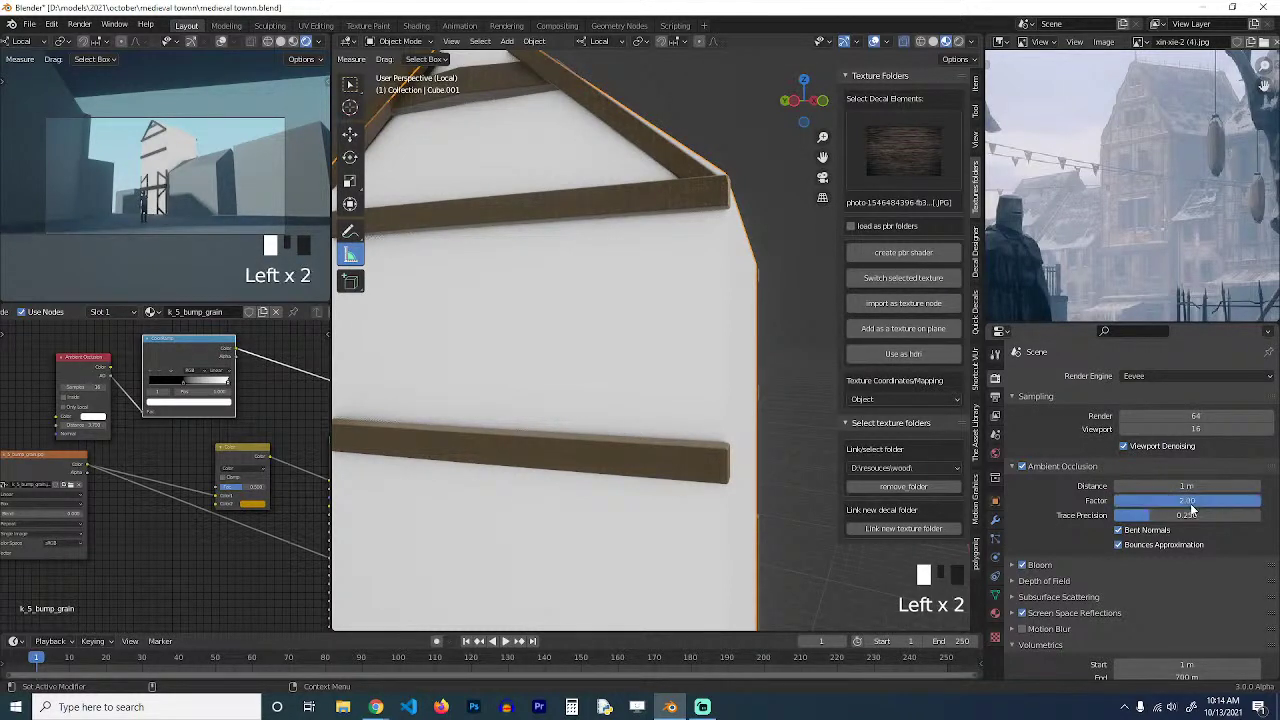
Raise the Ambient Occlusion node's distance in the wall material to about 23.
scroll(86, 413, "up", 4)
left_click(78, 407)
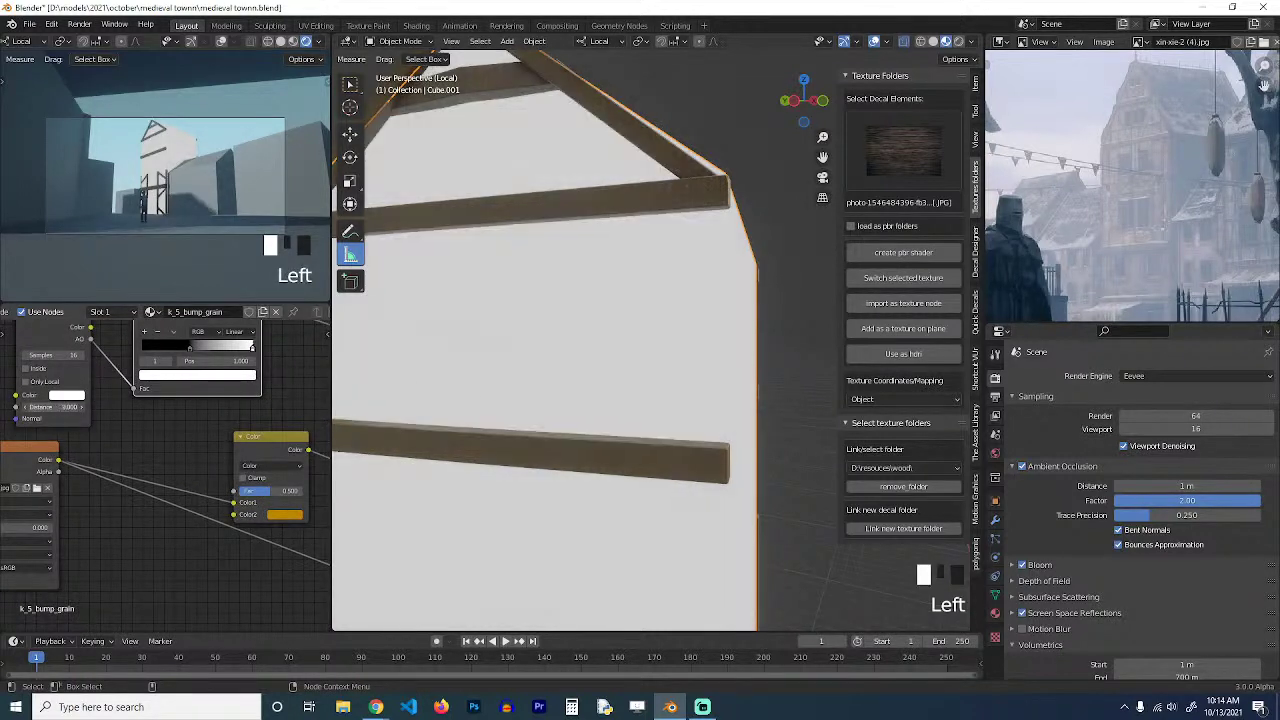
left_click_drag(78, 407, 93, 407)
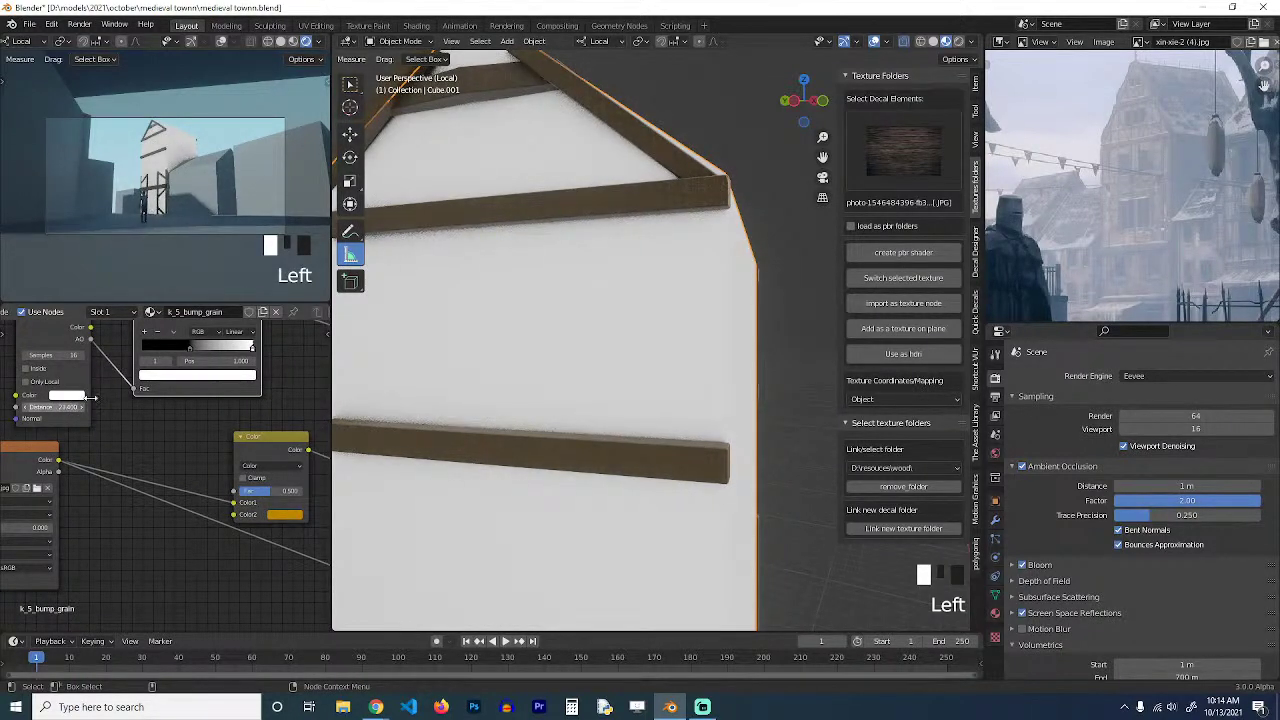
Insert a Math node set to Power between the Ambient Occlusion node and the ColorRamp, and raise the occlusion samples.
scroll(148, 396, "down", 3)
left_click_drag(184, 337, 249, 338)
key("shift+a")
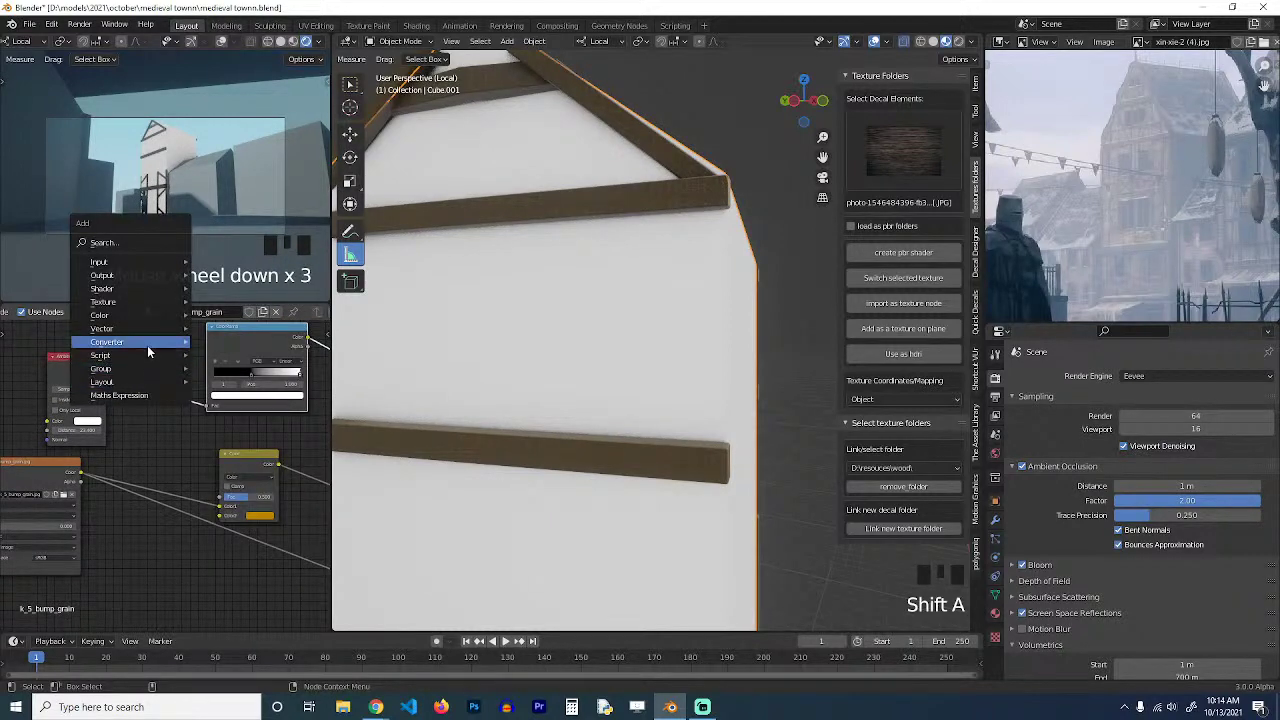
mouse_move(148, 342)
left_click(240, 456)
left_click(160, 400)
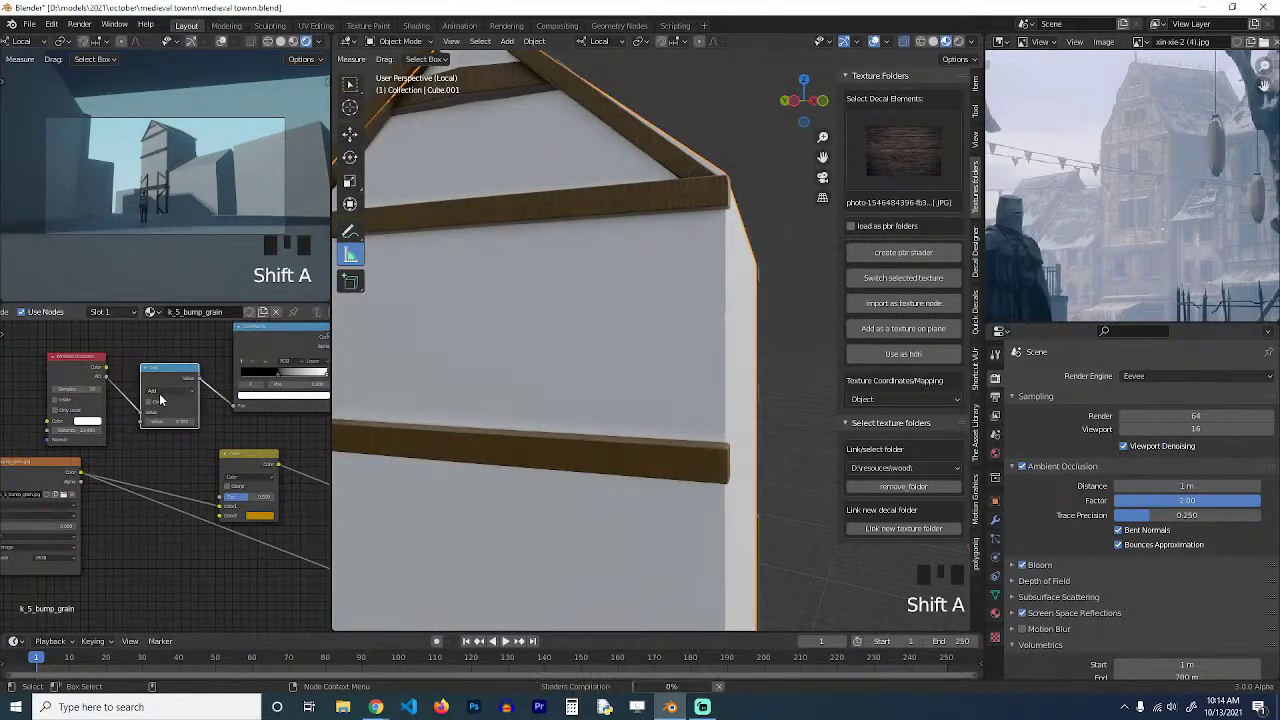
left_click(189, 392)
left_click(166, 467)
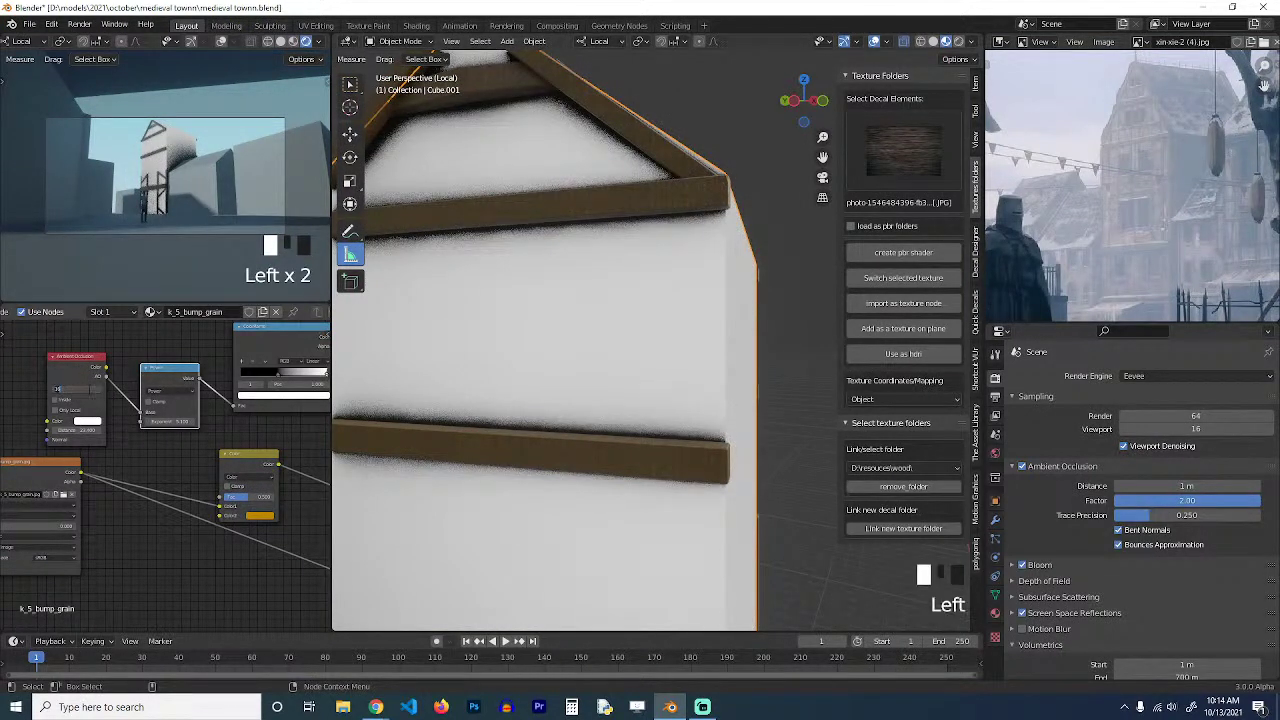
left_click(89, 390)
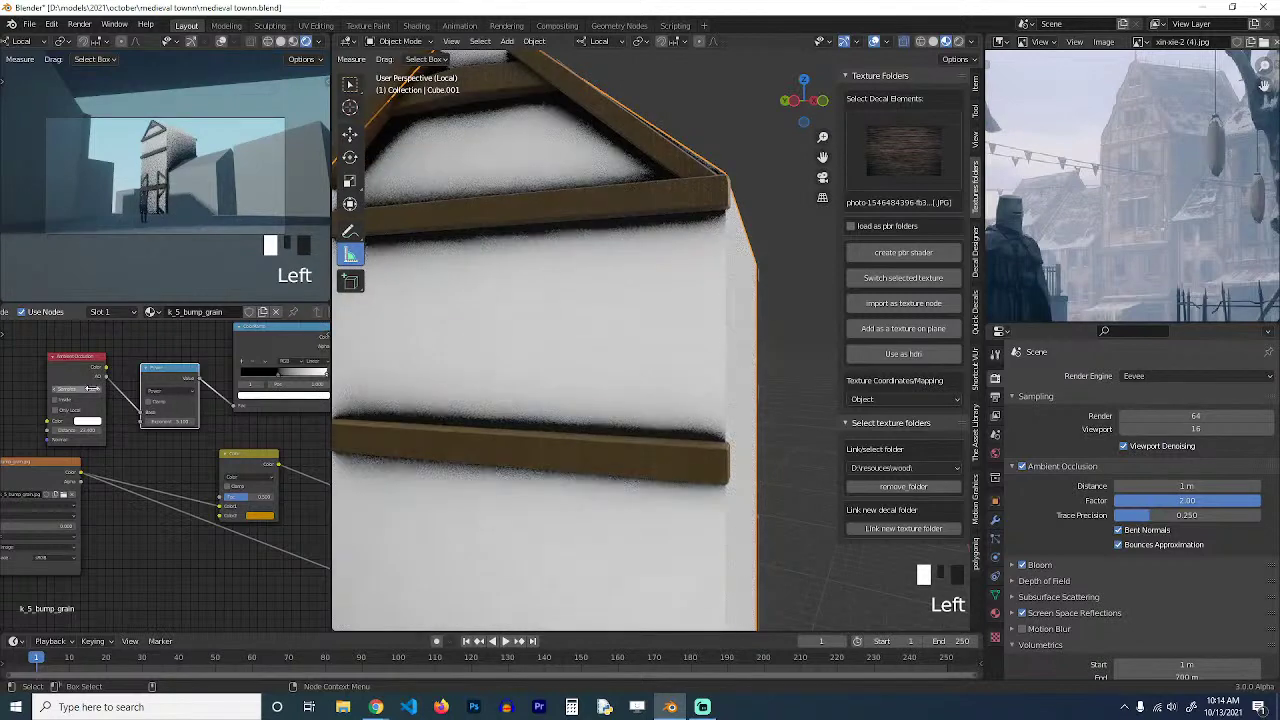
key("ctrl+s")
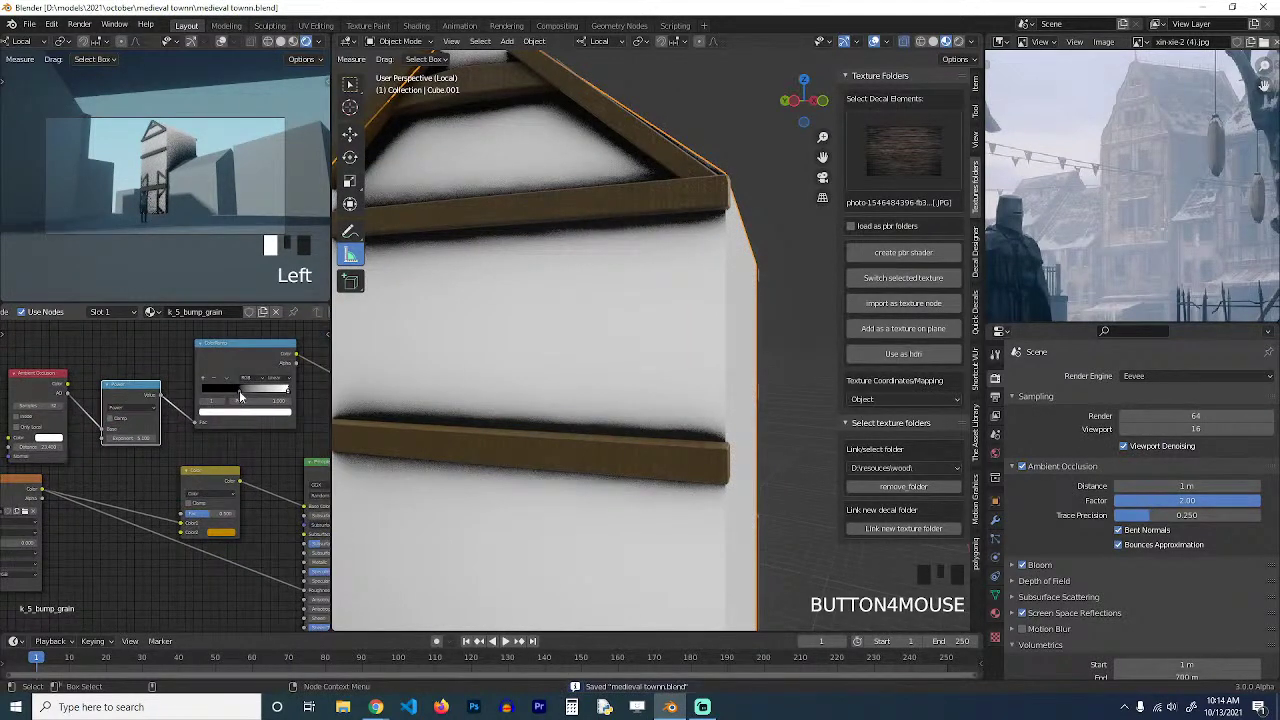
Move the ColorRamp's dark stop to position 0.109 to soften the wall shading, and save the file.
left_click_drag(240, 392, 209, 396)
scroll(209, 396, "down", 3)
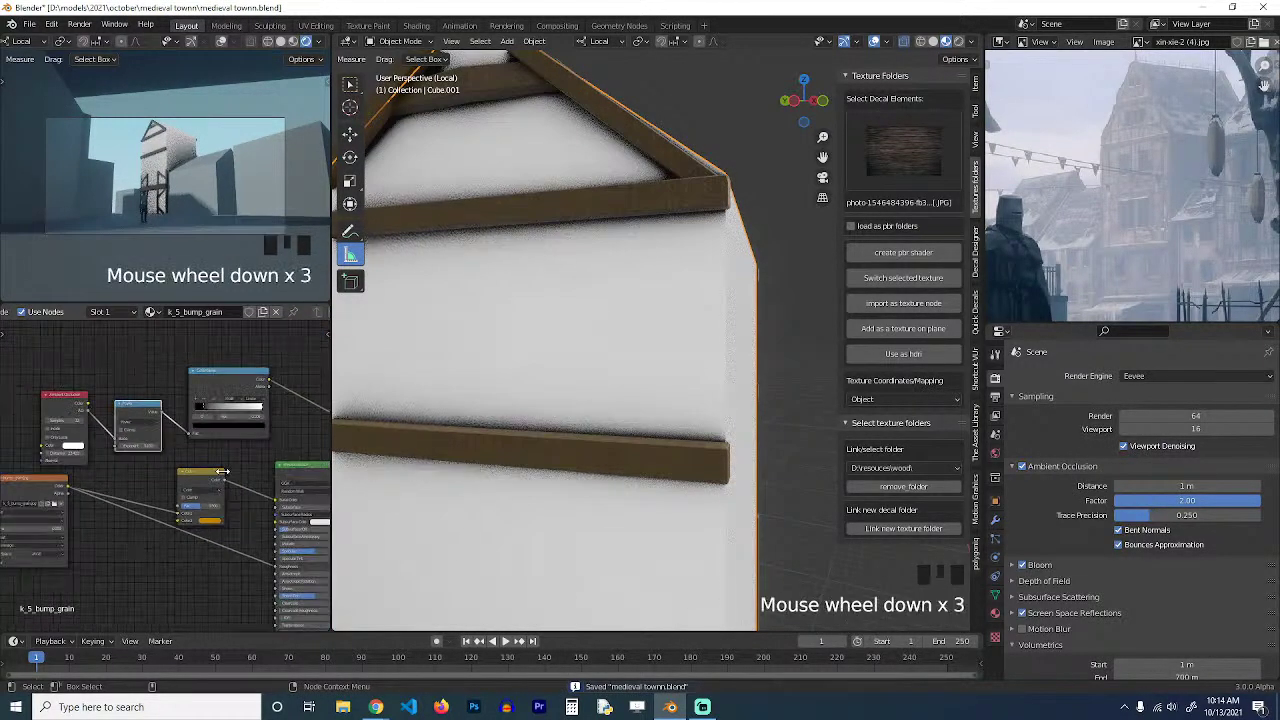
key("ctrl+s")
scroll(193, 467, "up", 2)
middle_click_drag(195, 463, 251, 479)
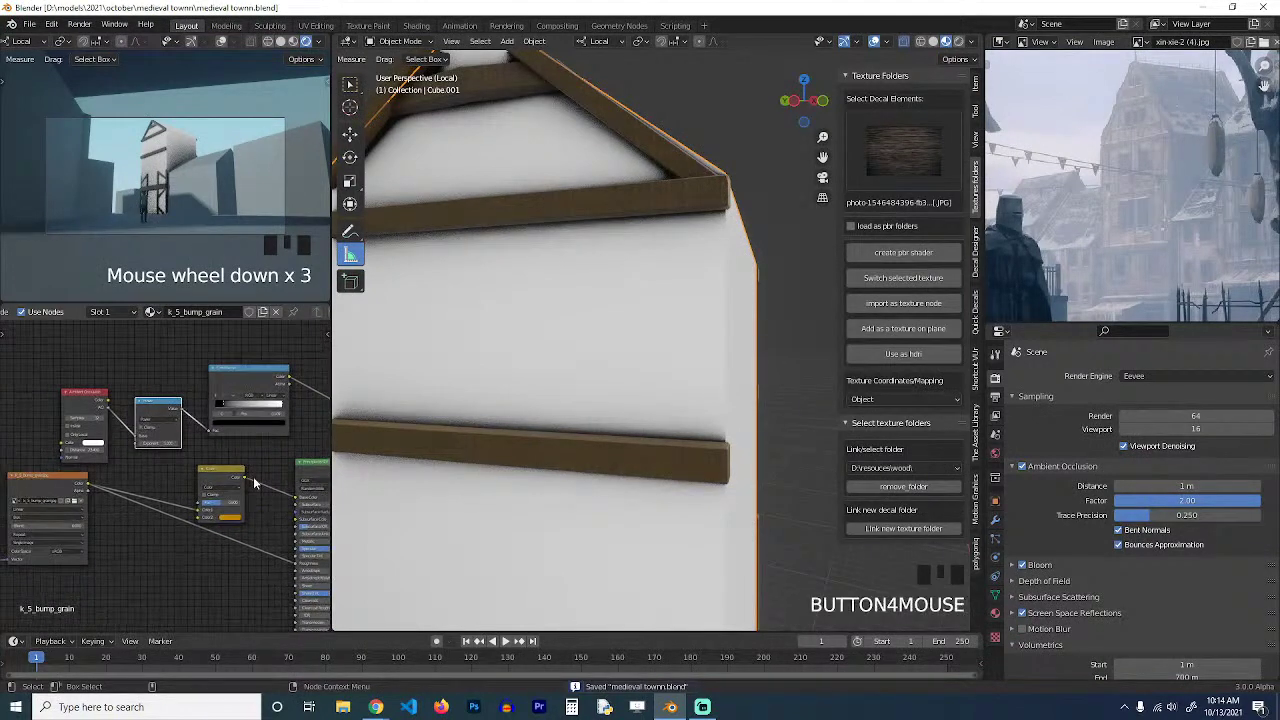
Move the ambient occlusion nodes back and shift the Color mix node up to make room before the Principled shader.
left_click_drag(266, 354, 116, 416)
left_click_drag(265, 376, 141, 380)
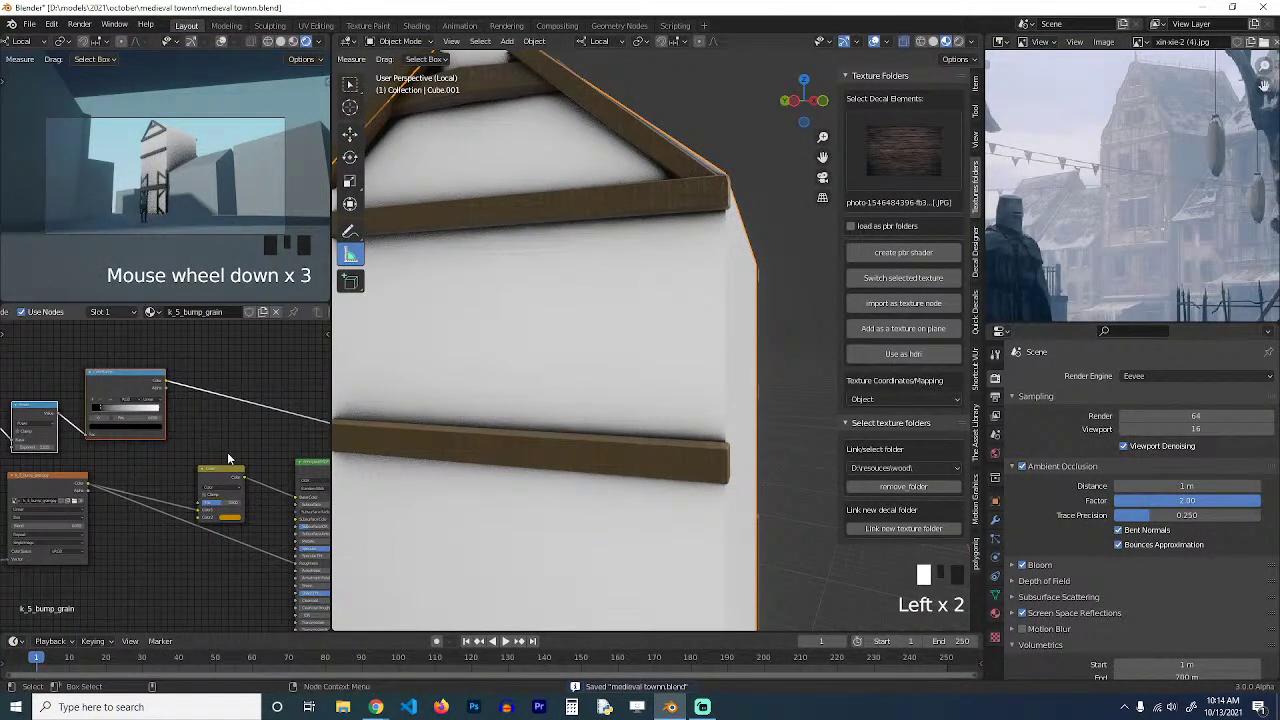
left_click(228, 454)
left_click_drag(230, 474, 261, 446)
left_click_drag(166, 383, 170, 383)
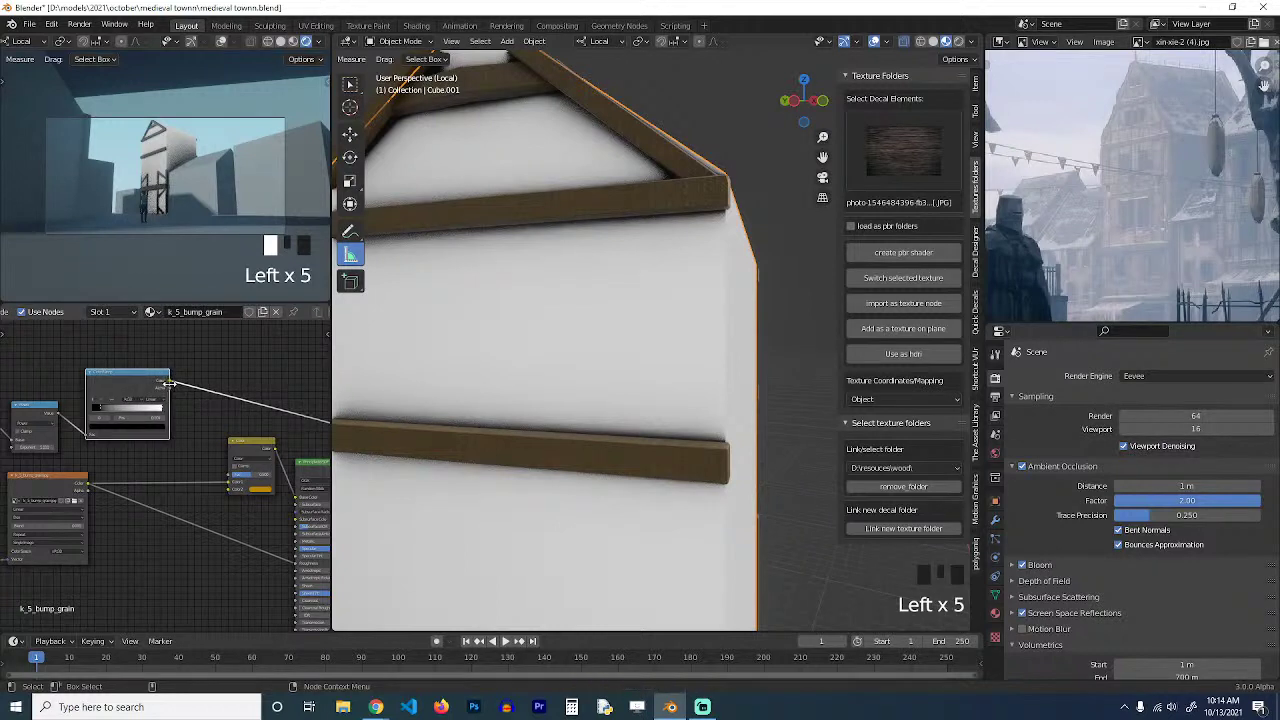
mouse_move(234, 442)
left_mouse_down()
mouse_move(187, 442)
mouse_move(272, 428)
left_mouse_up()
Duplicate the Color mix node, place the copy above the original, and set its blend mode to Multiply.
key("shift+d")
left_click(265, 384)
scroll(234, 463, "up", 4)
scroll(232, 438, "up", 3)
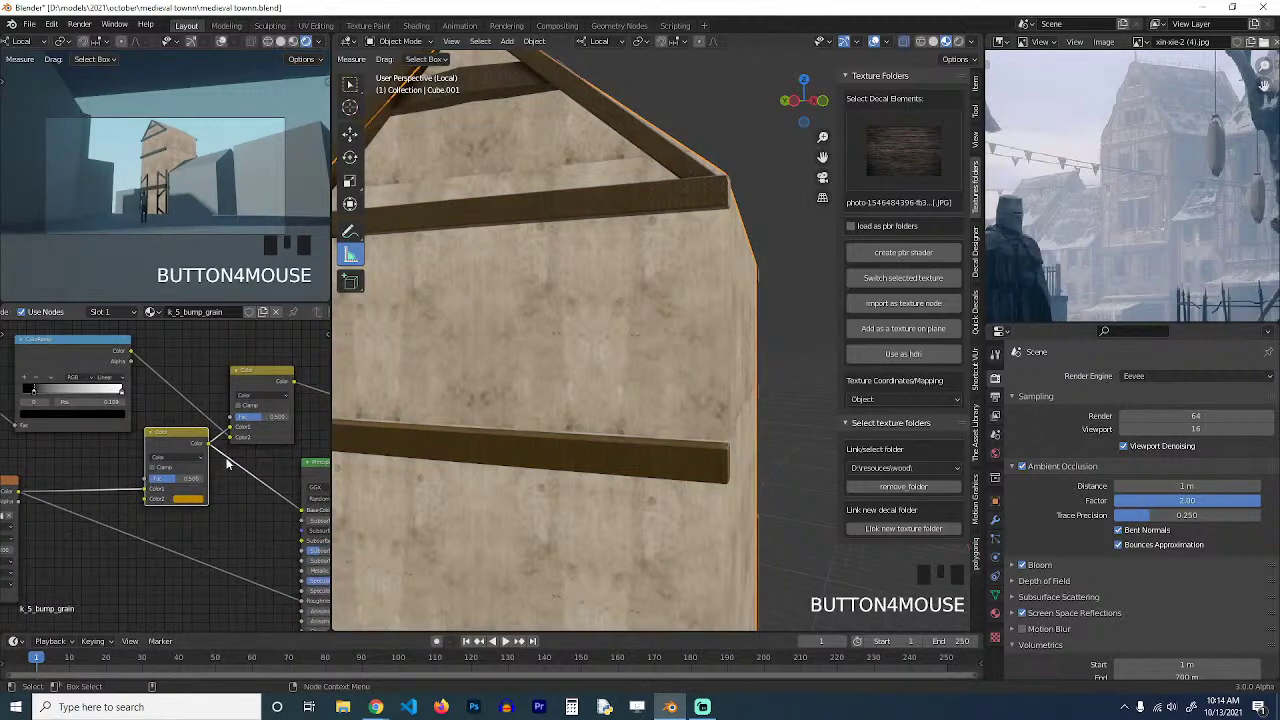
left_click(283, 378)
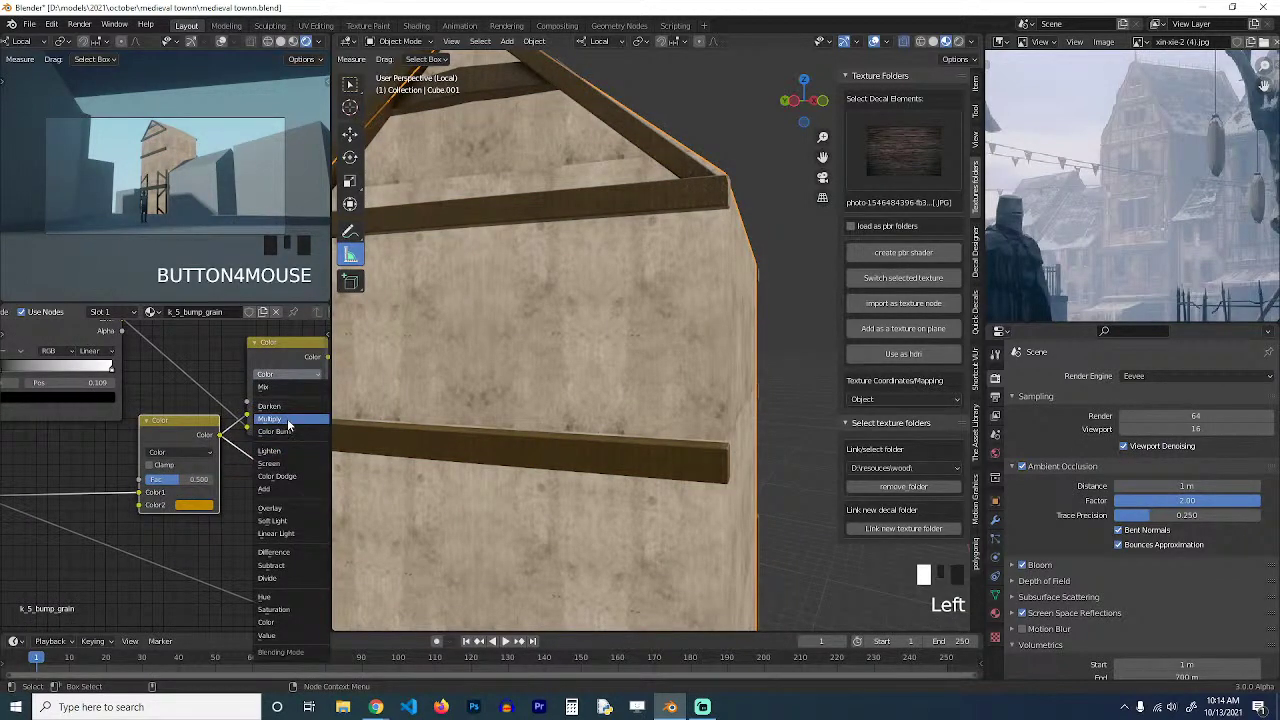
left_click(289, 424)
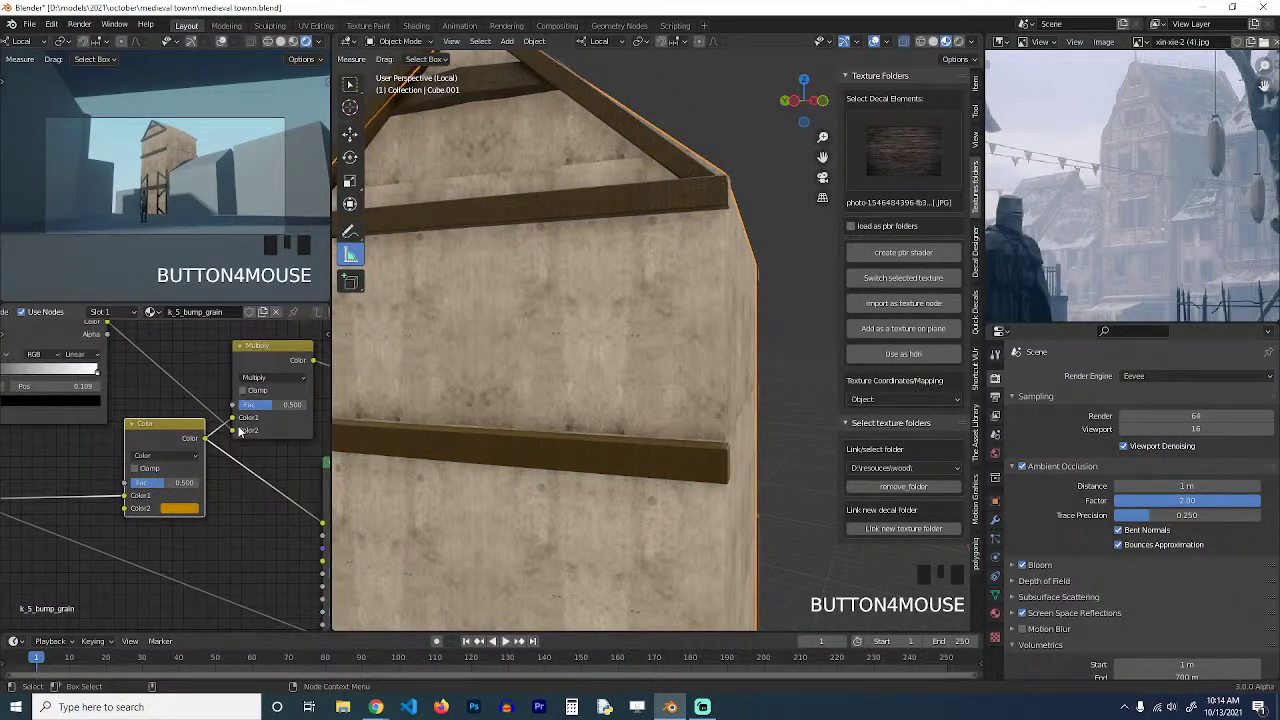
Wire the ColorRamp and the tinted concrete color into the Multiply node's two color inputs and raise its factor close to 1.
left_click_drag(233, 418, 200, 389)
scroll(210, 389, "down", 2)
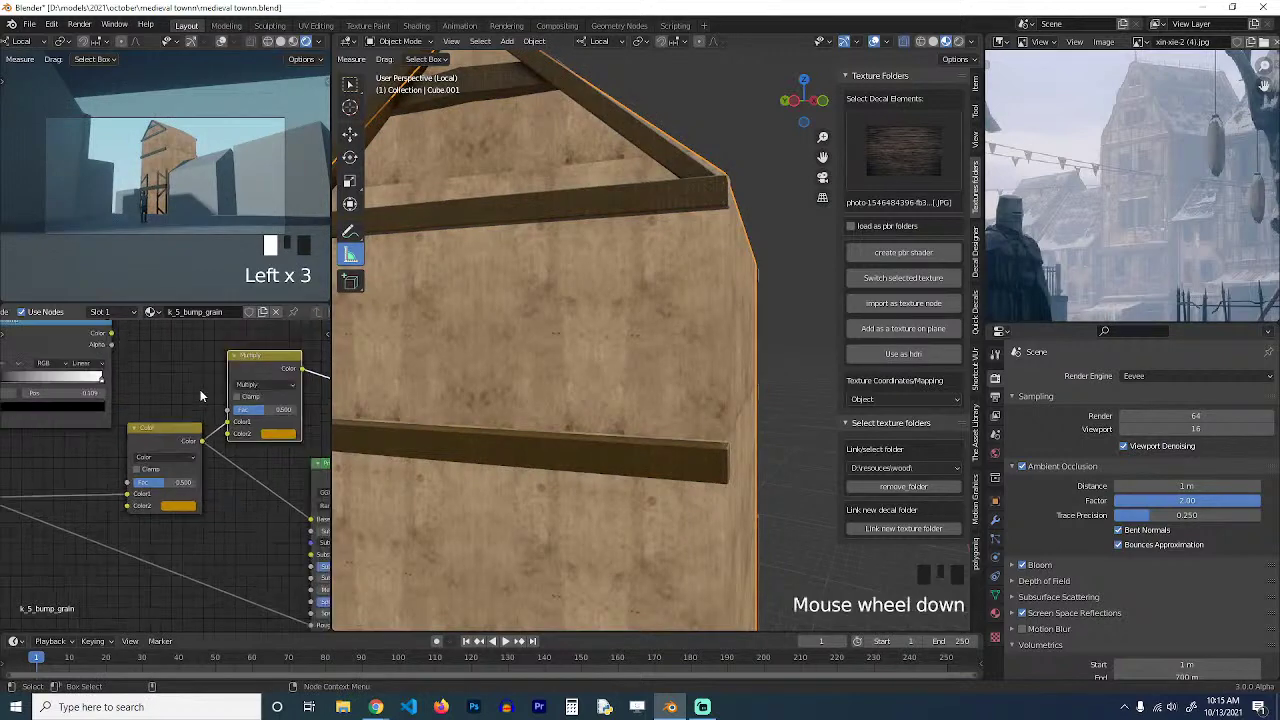
left_click_drag(116, 343, 228, 431)
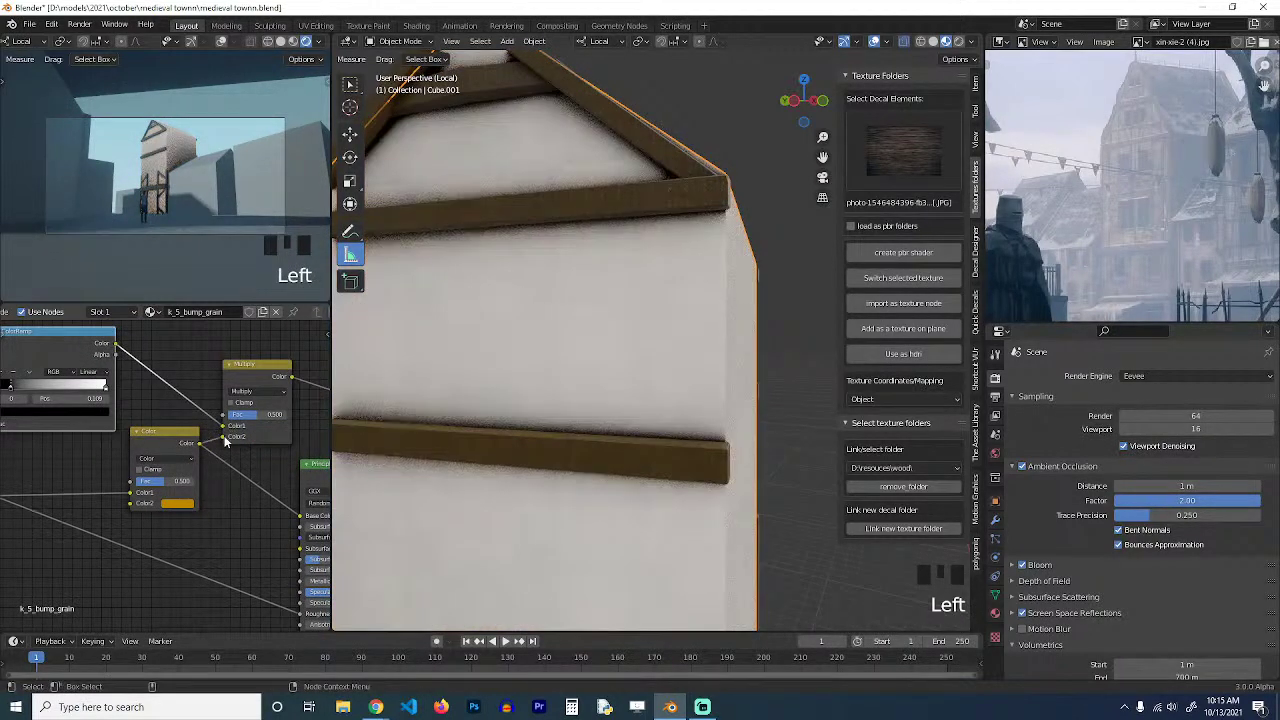
left_click(262, 420)
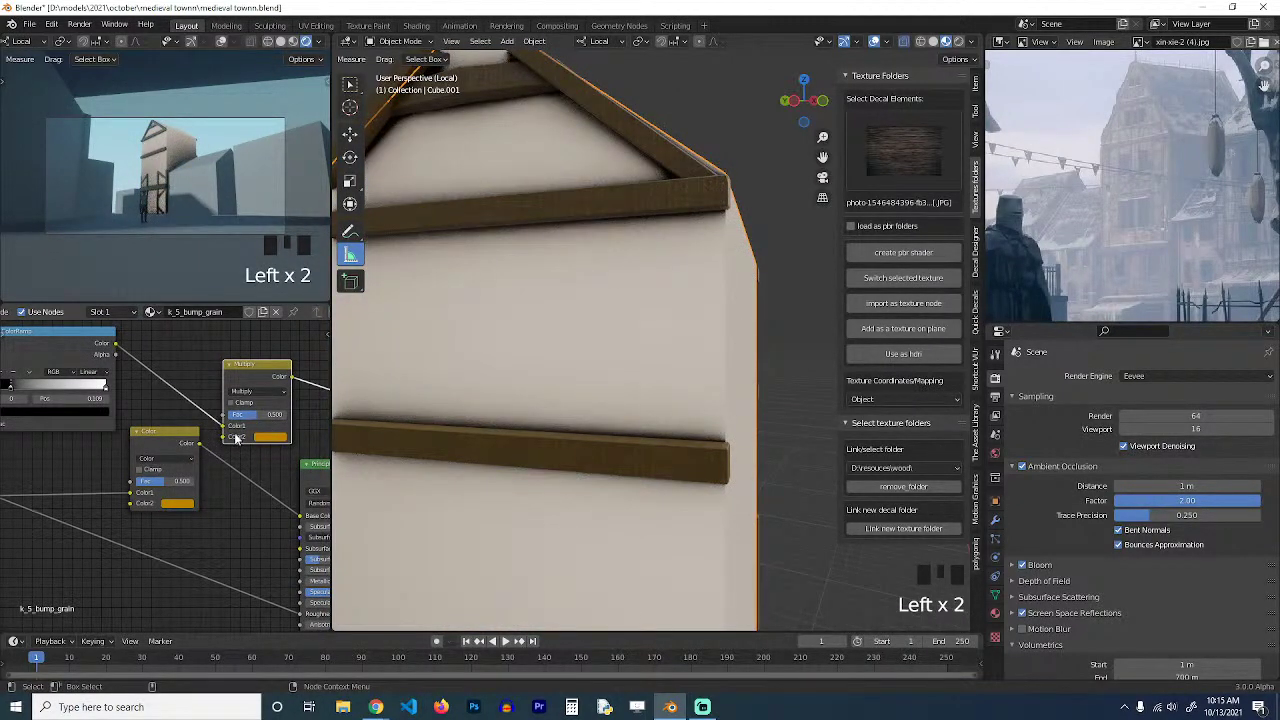
mouse_move(199, 444)
left_mouse_down()
mouse_move(253, 412)
mouse_move(285, 417)
left_mouse_up()
Examine the ambient occlusion shading on the concrete walls and around the beams from several angles and distances.
scroll(633, 404, "down", 3)
key("grave")
scroll(601, 396, "up", 3)
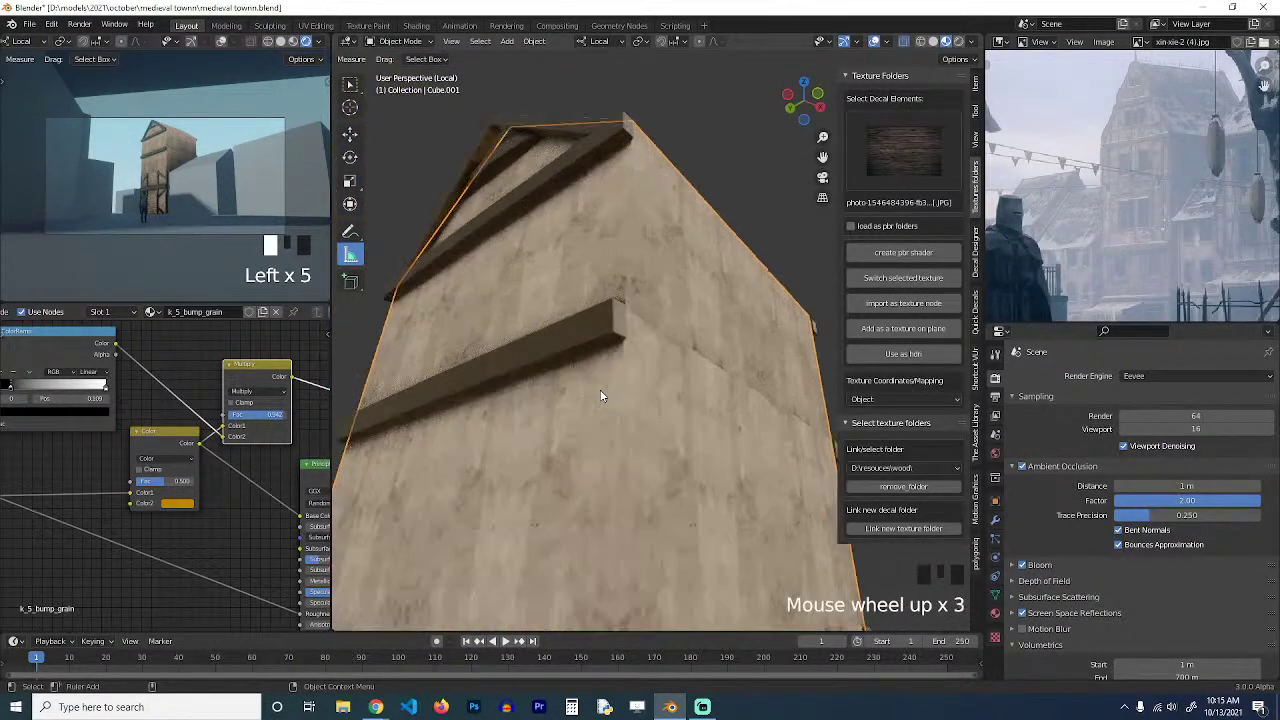
key("grave")
key("grave")
key("grave")
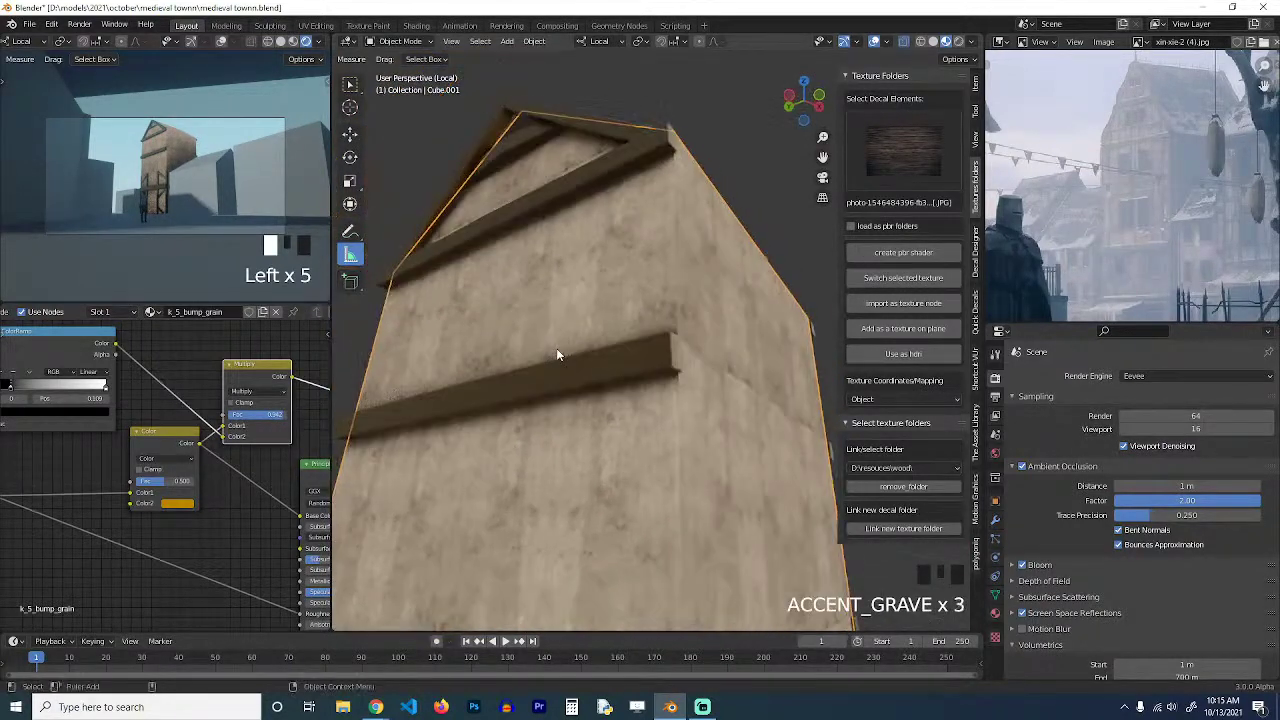
key("grave")
key("grave")
scroll(558, 288, "up", 4)
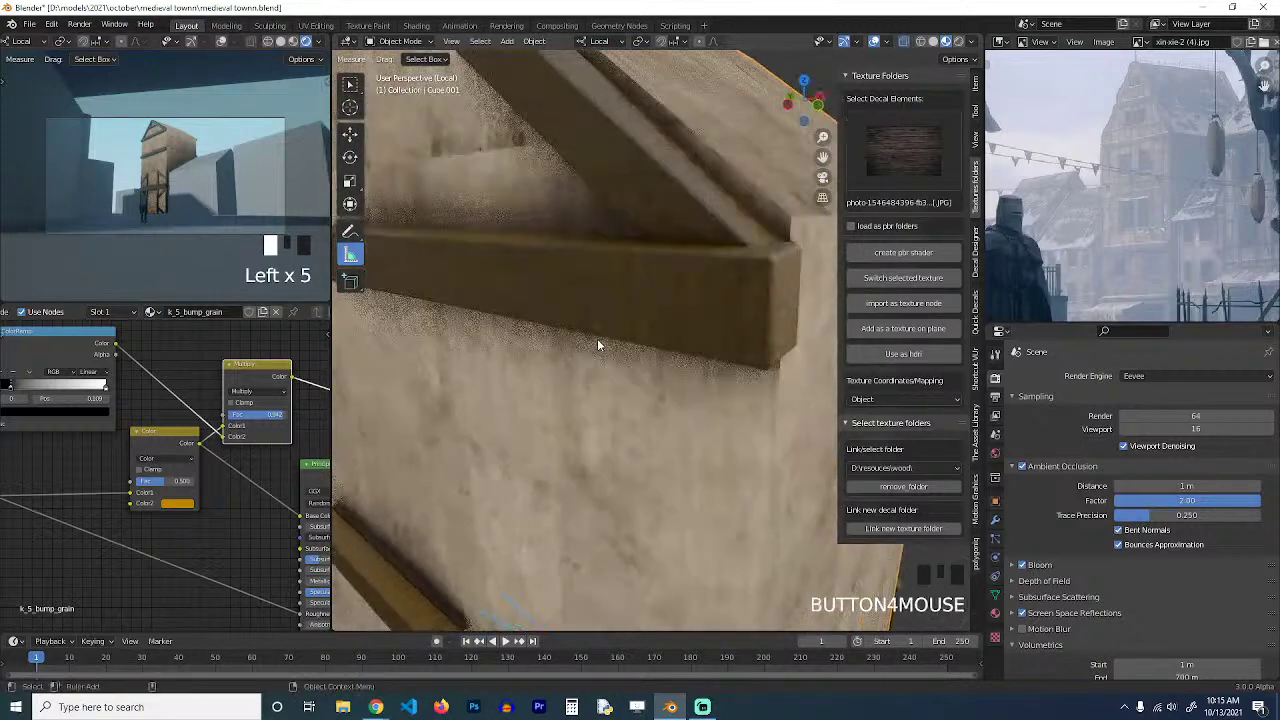
key("grave")
scroll(570, 386, "down", 3)
key("grave")
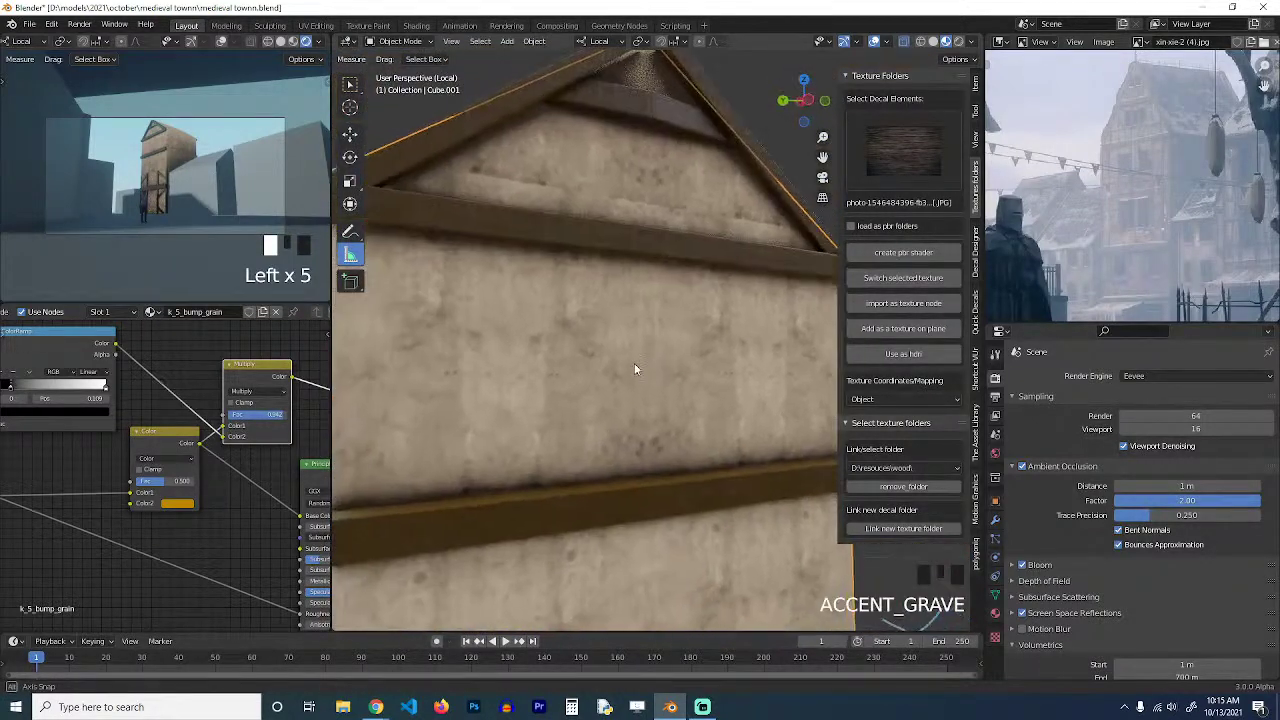
key("grave")
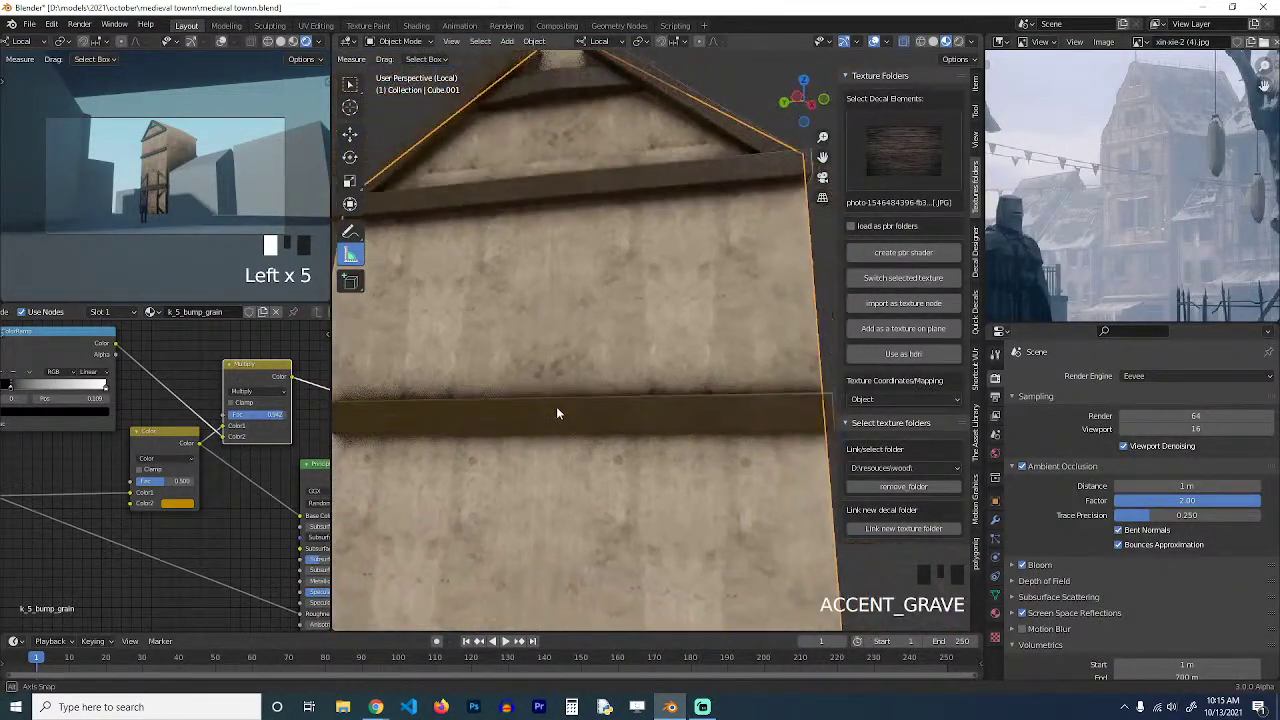
scroll(558, 430, "down", 2)
key("grave")
scroll(523, 505, "up", 2)
middle_click_drag(523, 507, 541, 420)
scroll(589, 525, "down", 2)
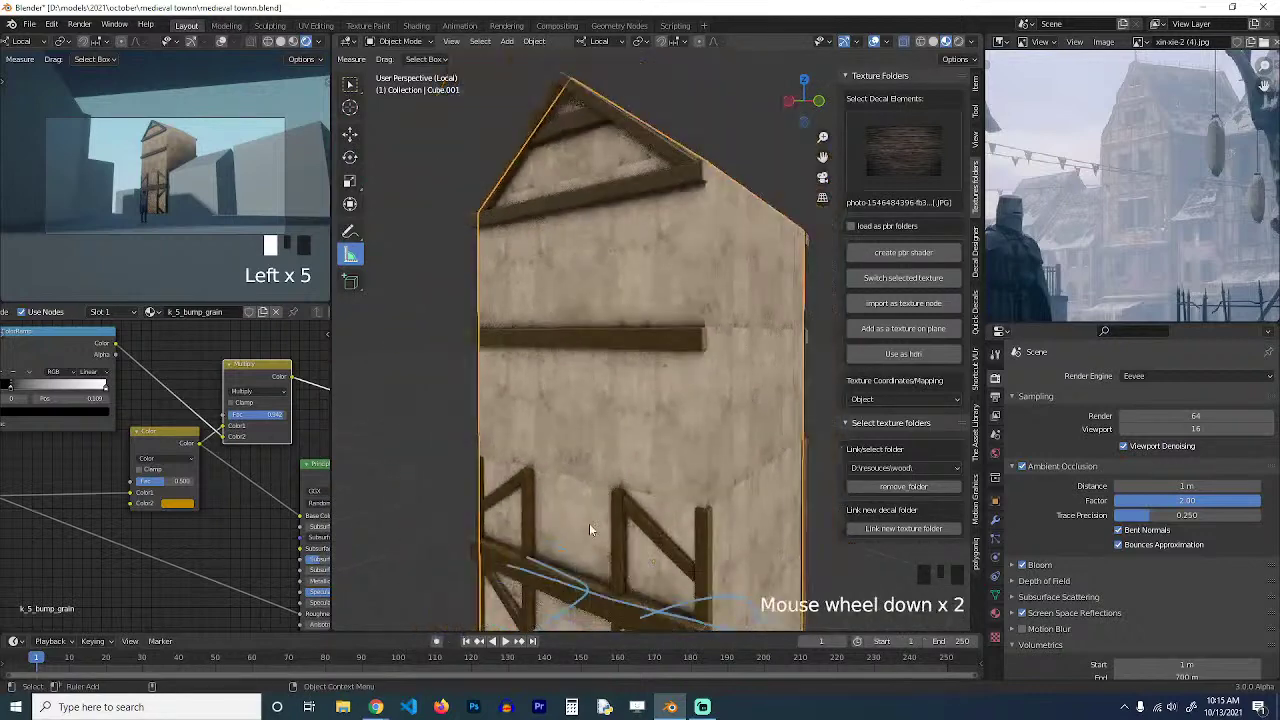
Select the timber frame and wire the Texture Coordinate node's UV output into the first Mapping node of its material.
middle_click_drag(590, 528, 631, 494)
scroll(634, 488, "up", 4)
left_click(611, 420)
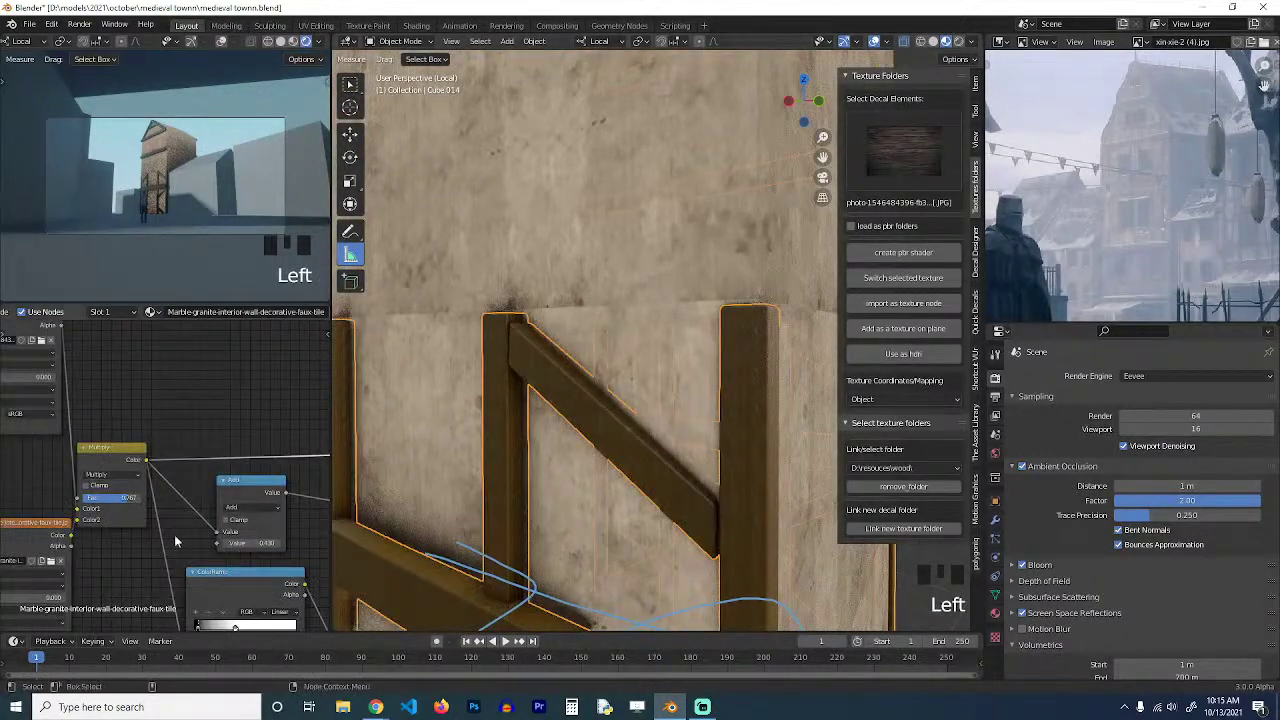
scroll(174, 530, "down", 8)
middle_click_drag(174, 513, 172, 468)
scroll(207, 472, "up", 4)
middle_click_drag(59, 506, 191, 479)
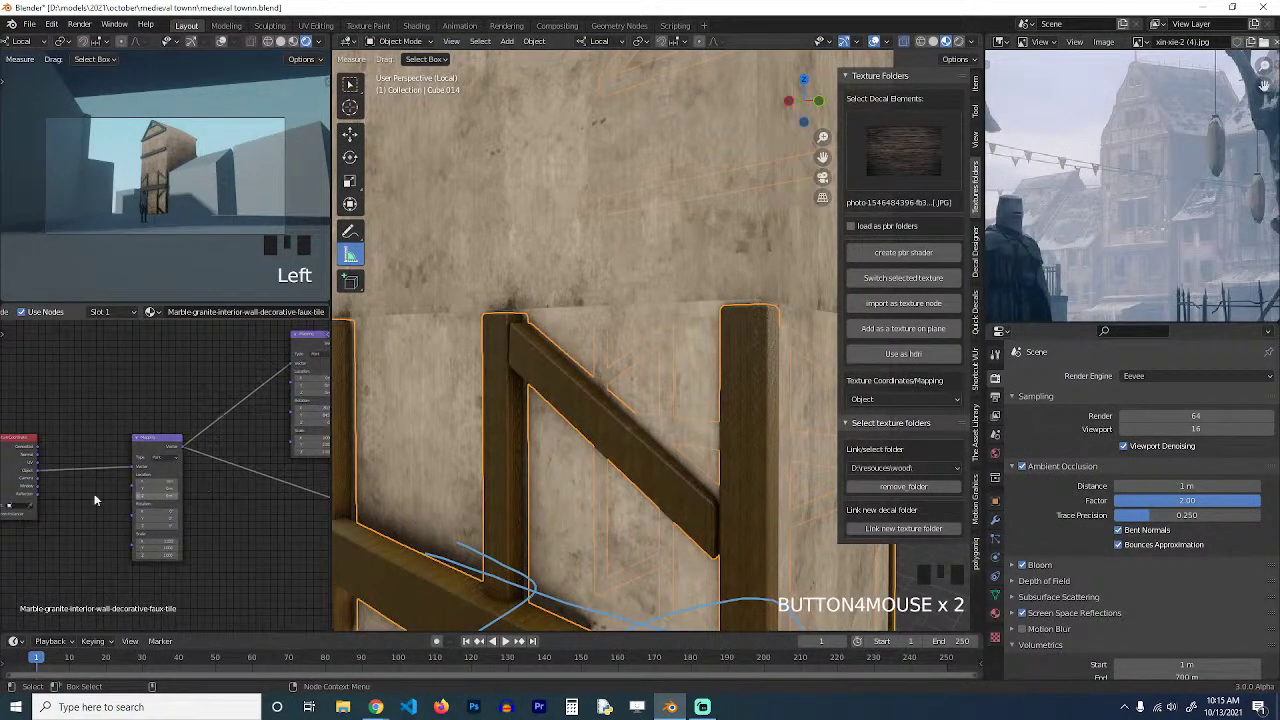
left_click_drag(36, 466, 141, 476)
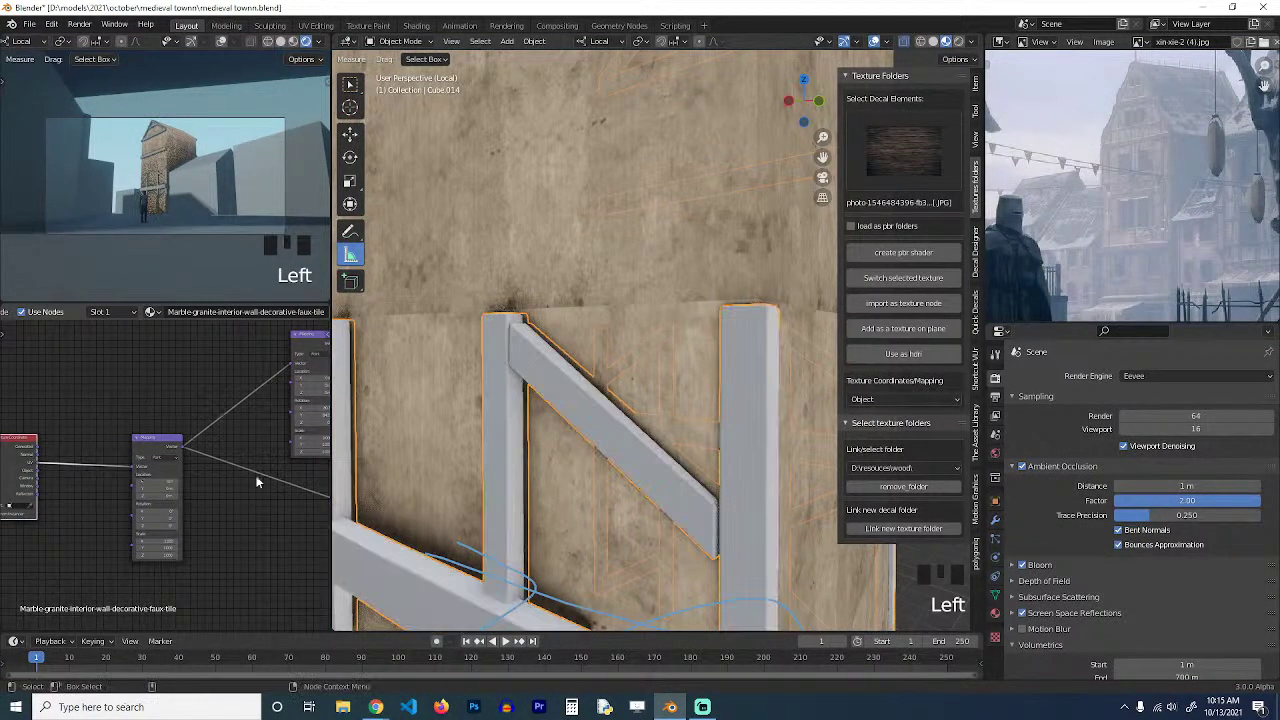
Set the projection of the marble image texture in the timber material to Flat.
middle_click_drag(250, 516, 38, 511)
scroll(156, 478, "up", 2)
scroll(132, 441, "up", 3)
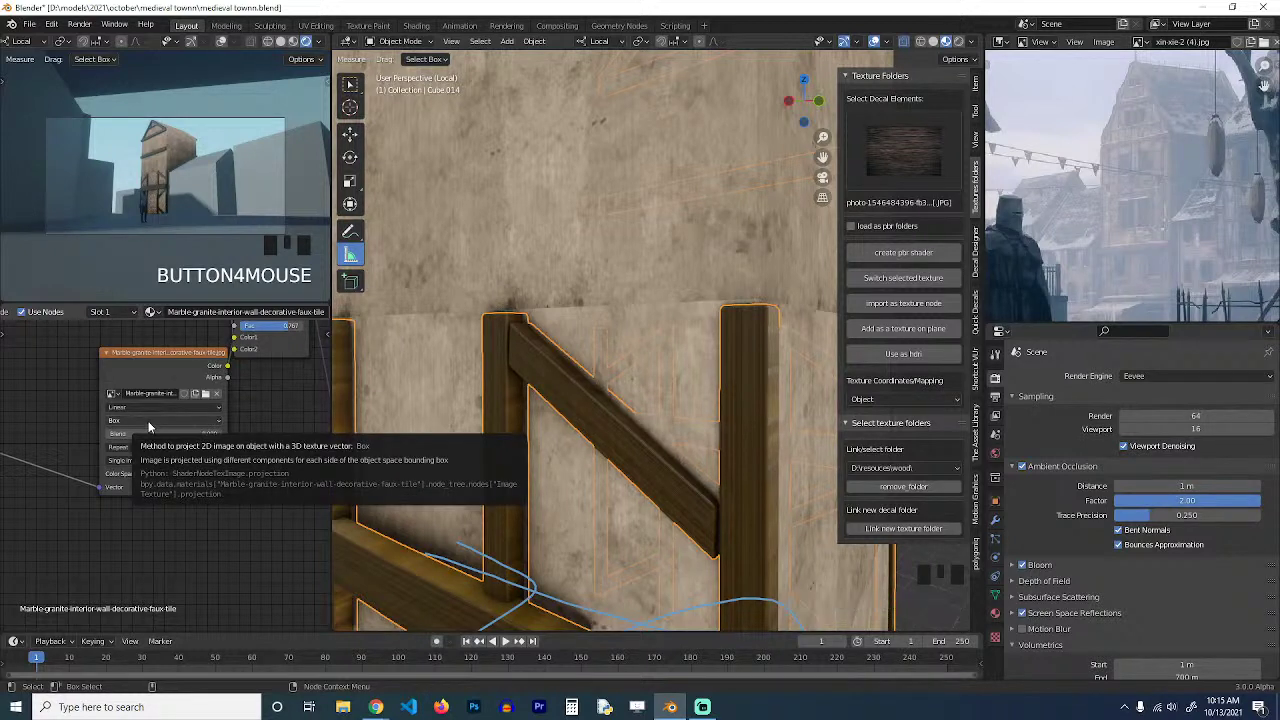
middle_click_drag(146, 428, 293, 450)
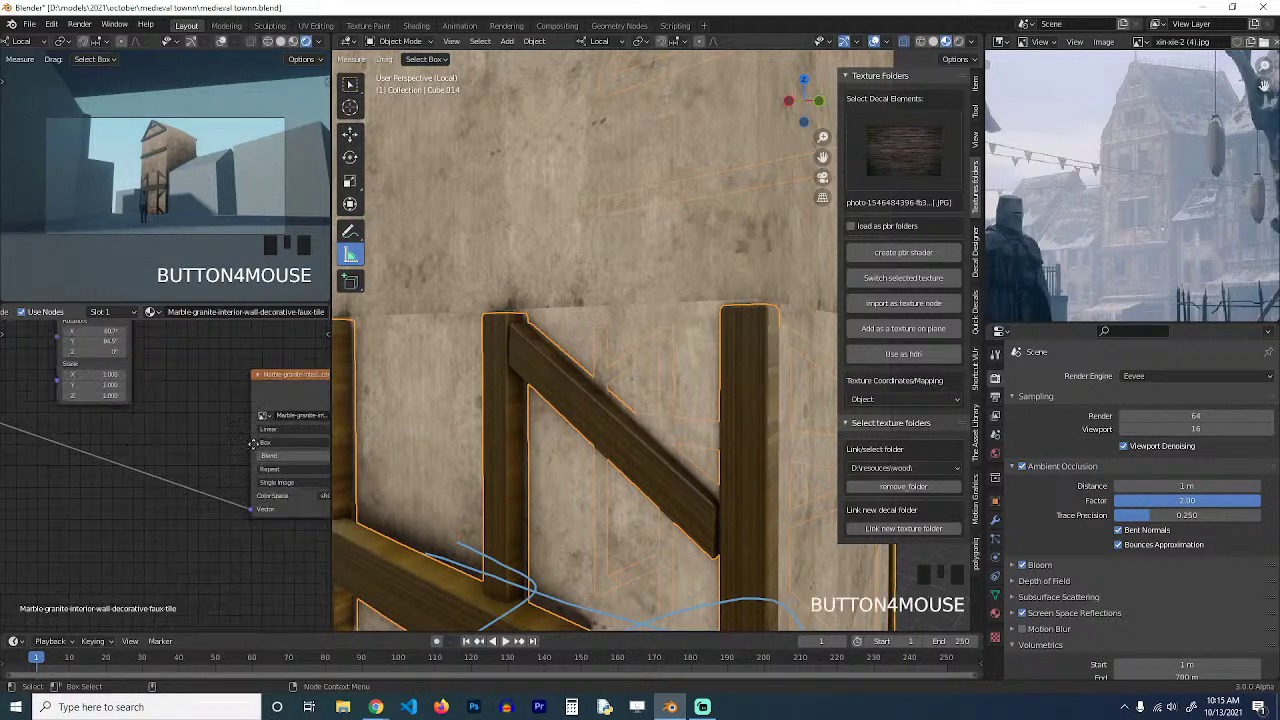
mouse_move(128, 450)
middle_mouse_down()
mouse_move(258, 452)
mouse_move(204, 466)
mouse_move(249, 470)
middle_mouse_up()
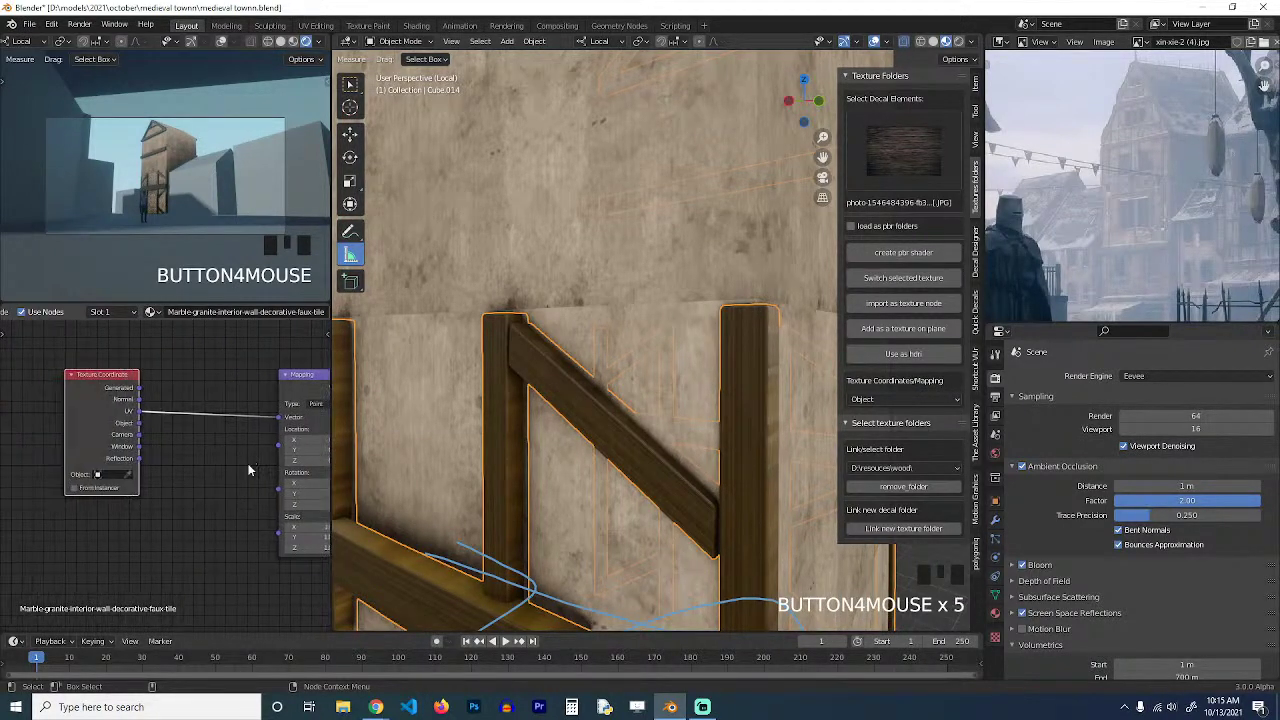
middle_click_drag(161, 447, 119, 467)
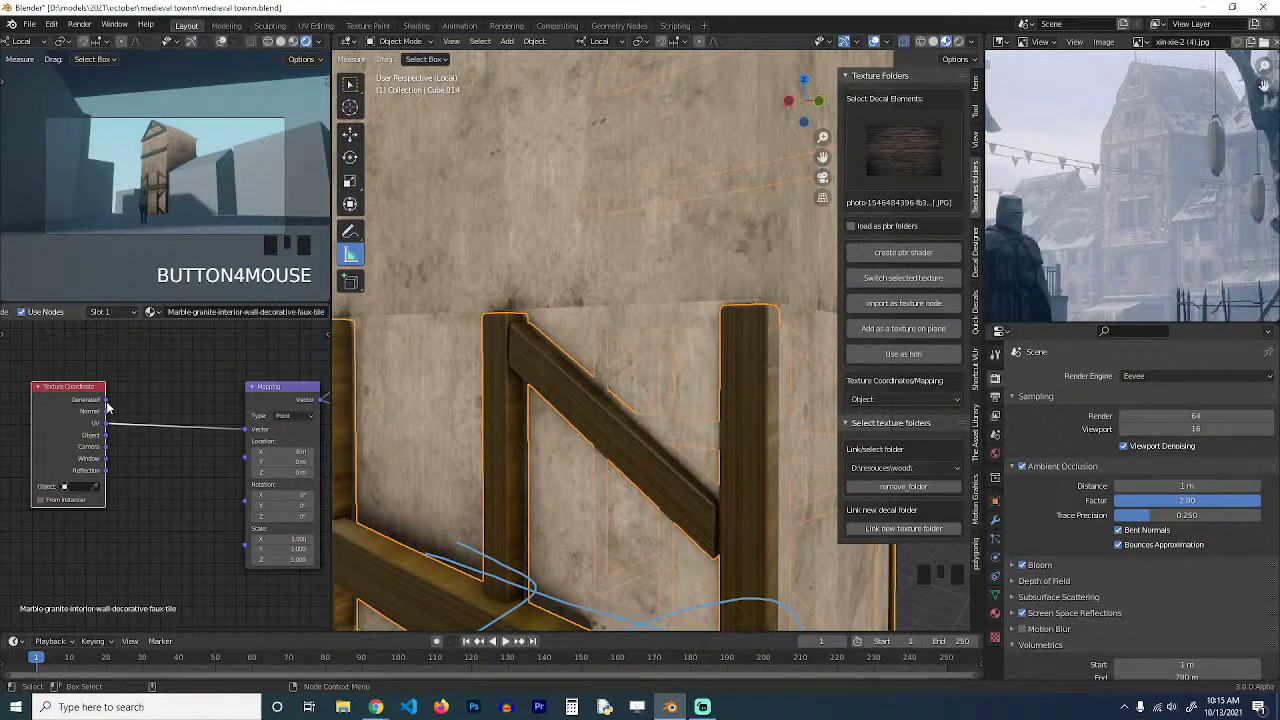
scroll(200, 500, "down", 3)
middle_click_drag(200, 500, 85, 509)
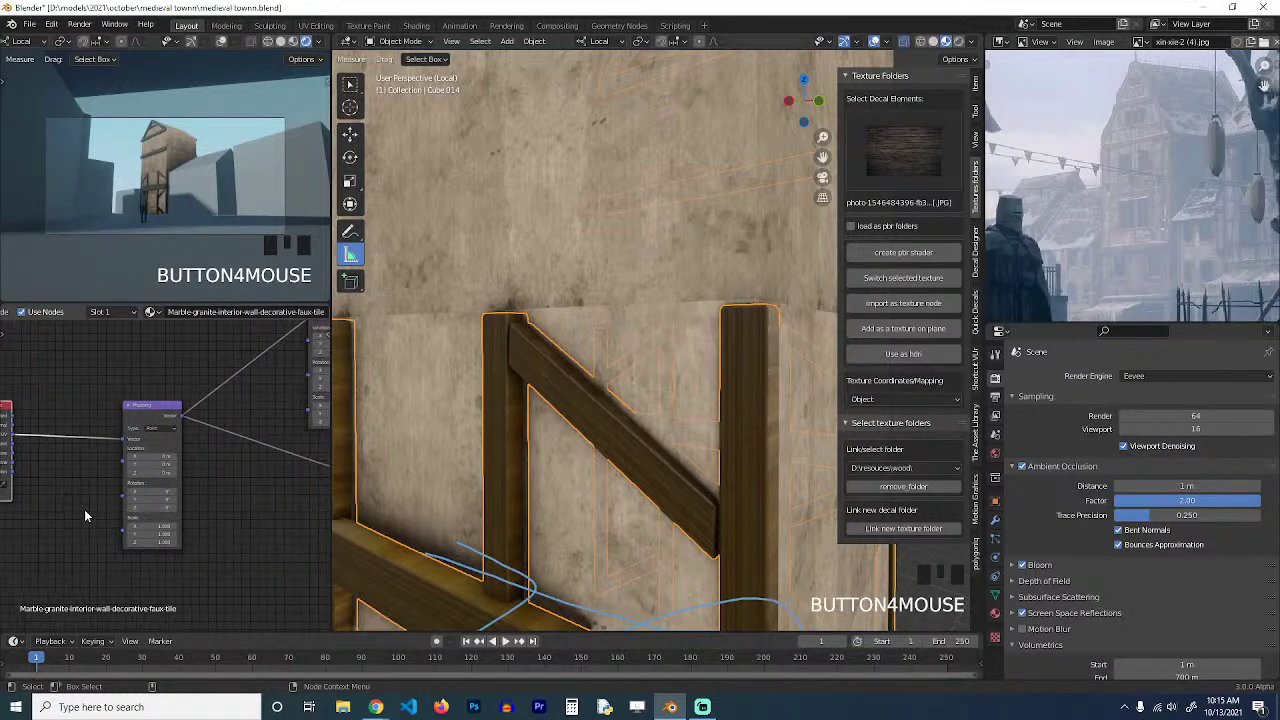
middle_click_drag(161, 519, 101, 512)
middle_click_drag(195, 531, 101, 517)
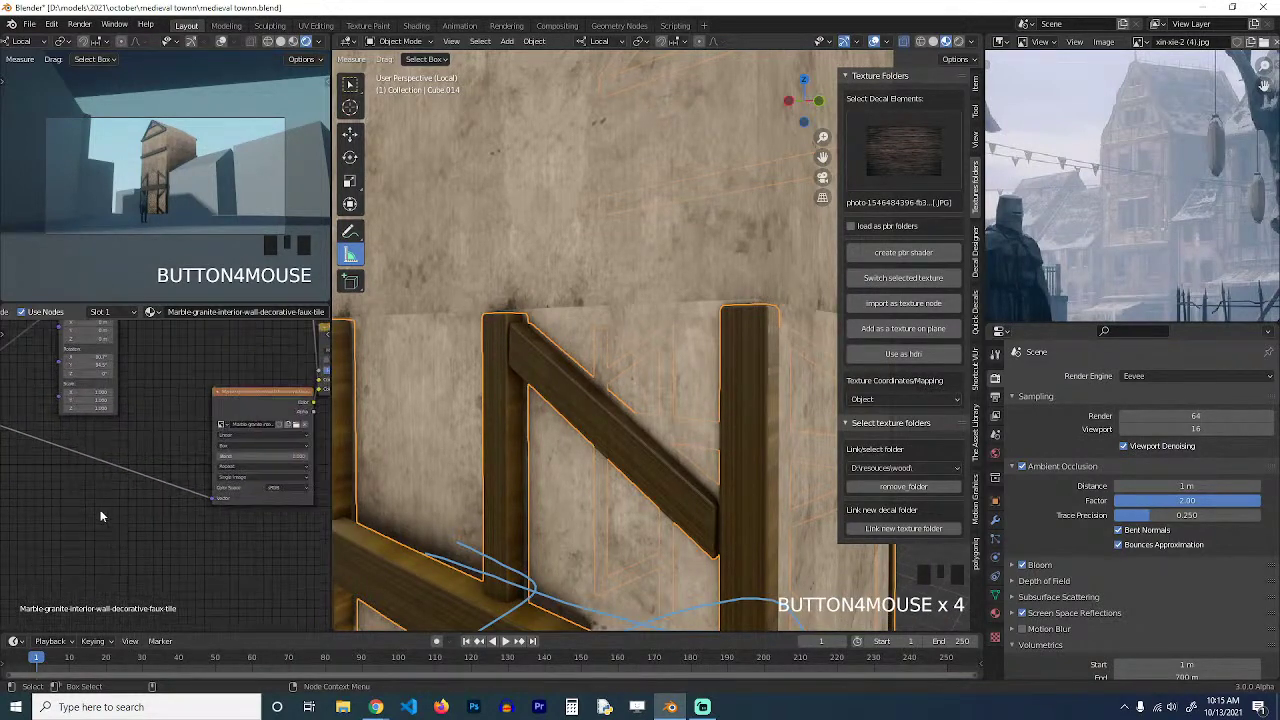
left_click(258, 446)
left_click(249, 455)
Set the wood photo texture's projection to Flat and save the file.
middle_click_drag(144, 419, 161, 547)
left_click(260, 384)
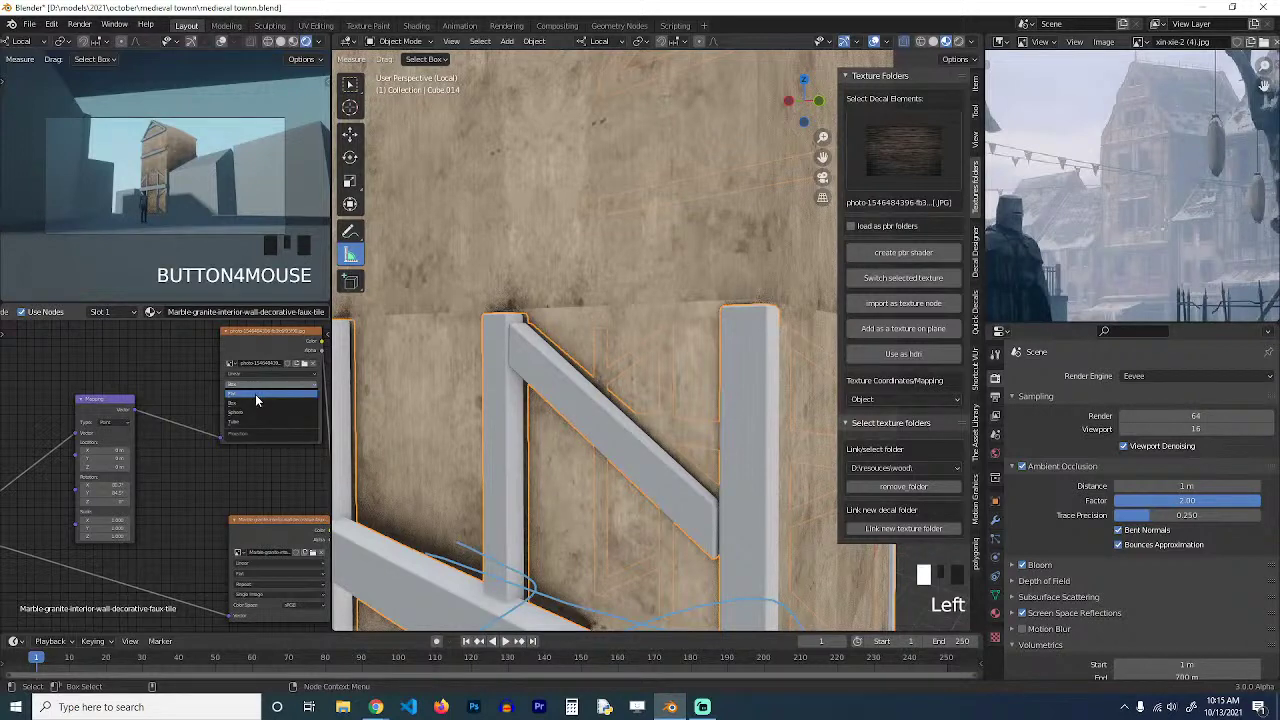
left_click(255, 394)
middle_click_drag(540, 501, 626, 318)
key("ctrl+s")
Thin the horizontal beam below the gable by scaling it along local Z, and nudge it slightly upward.
scroll(590, 376, "down", 4)
scroll(659, 410, "up", 3)
scroll(653, 415, "up", 2)
middle_click_drag(651, 417, 644, 426)
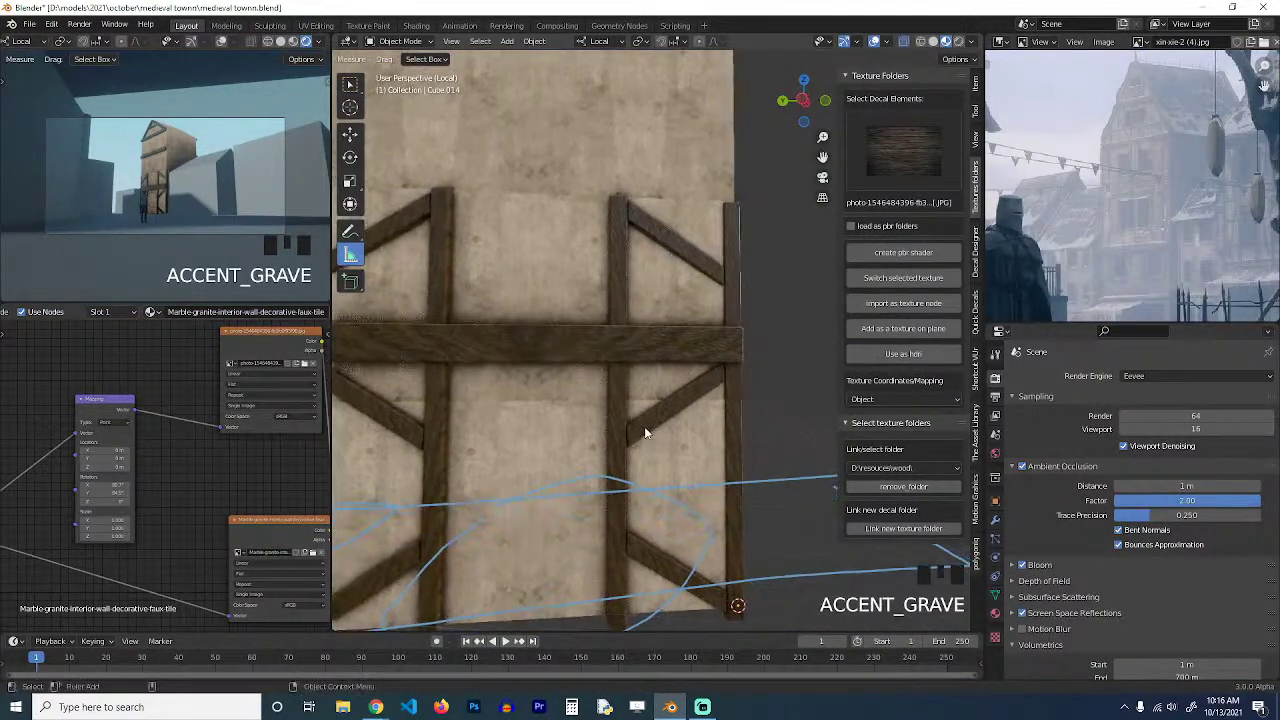
middle_click_drag(772, 380, 607, 245)
key("grave")
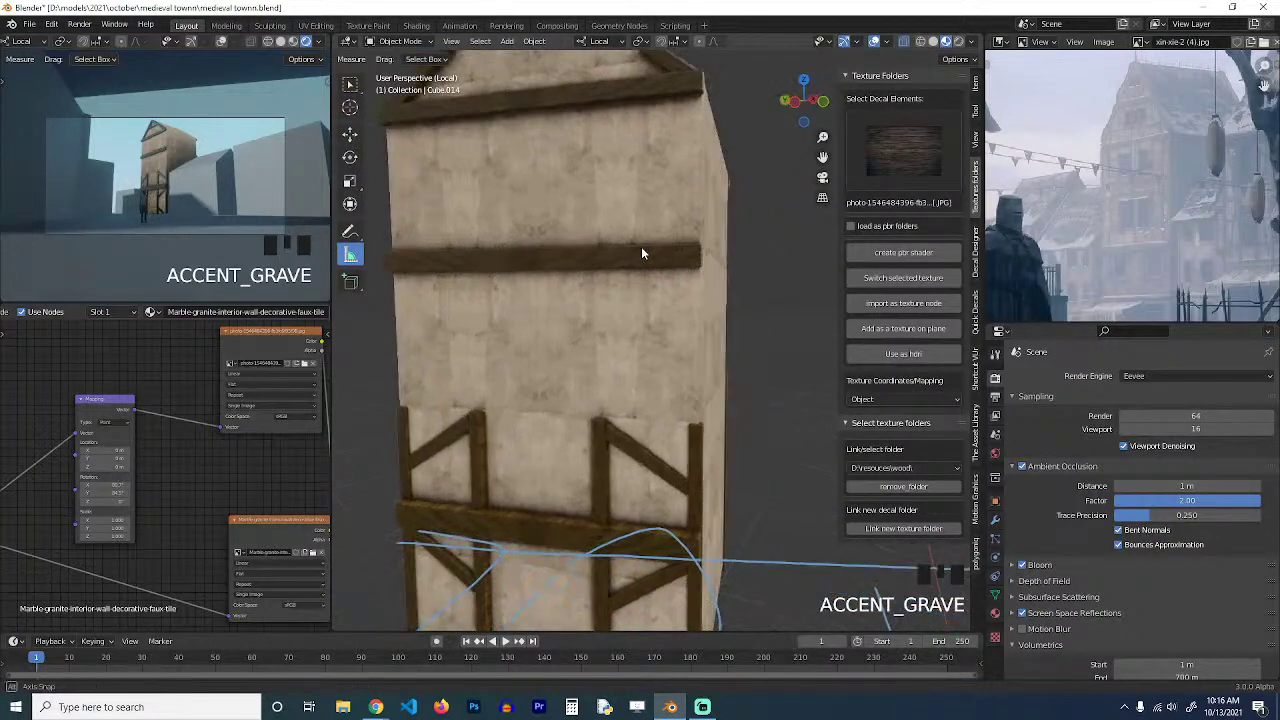
left_click(641, 246)
key("Tab")
key("grave")
left_click(600, 277)
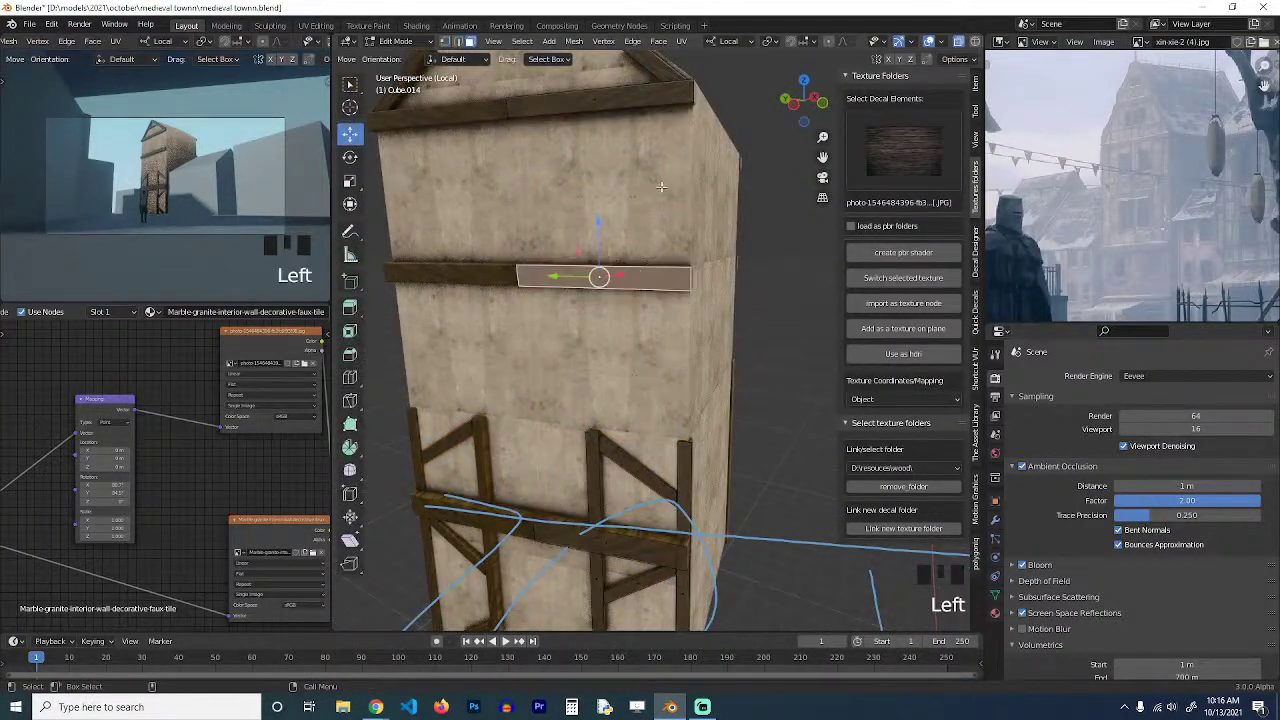
key("s")
key("z")
left_click(641, 228)
key("grave")
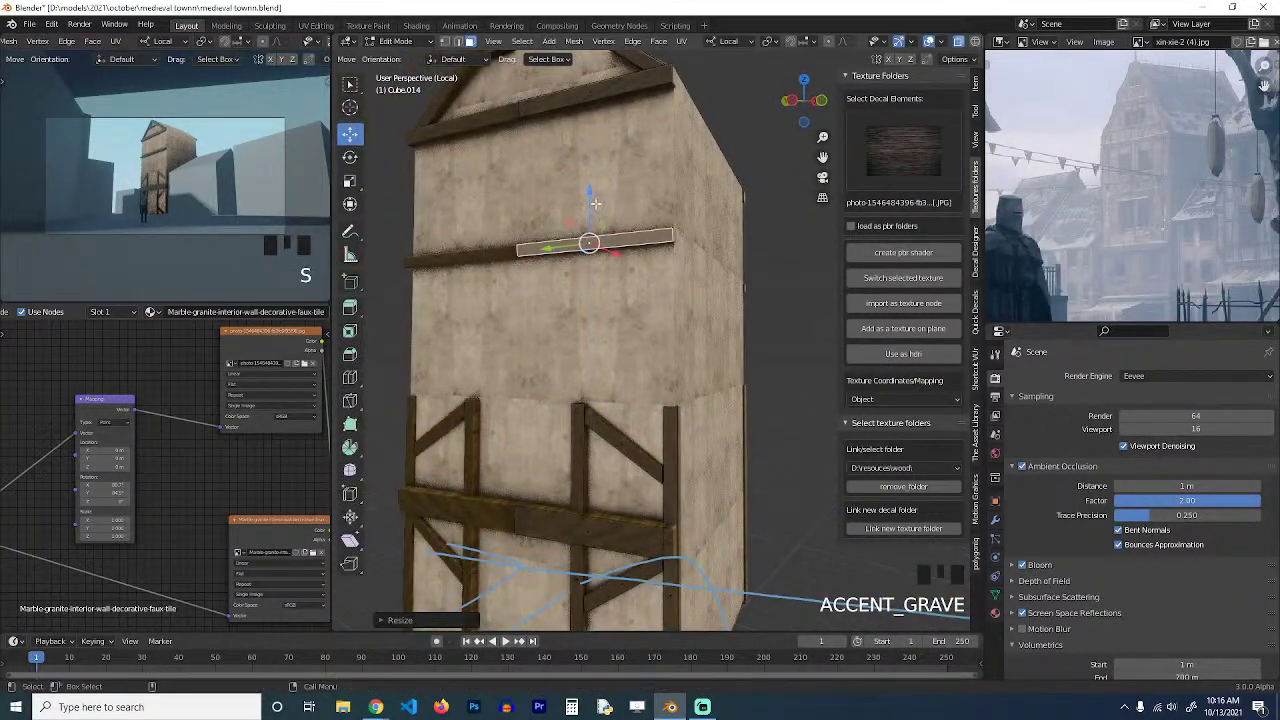
left_click_drag(588, 206, 590, 201)
Slim the gable's upper crossbeam by scaling it along local Y and Z, and pull its outer end inward.
middle_click_drag(613, 141, 600, 160)
key("grave")
key("grave")
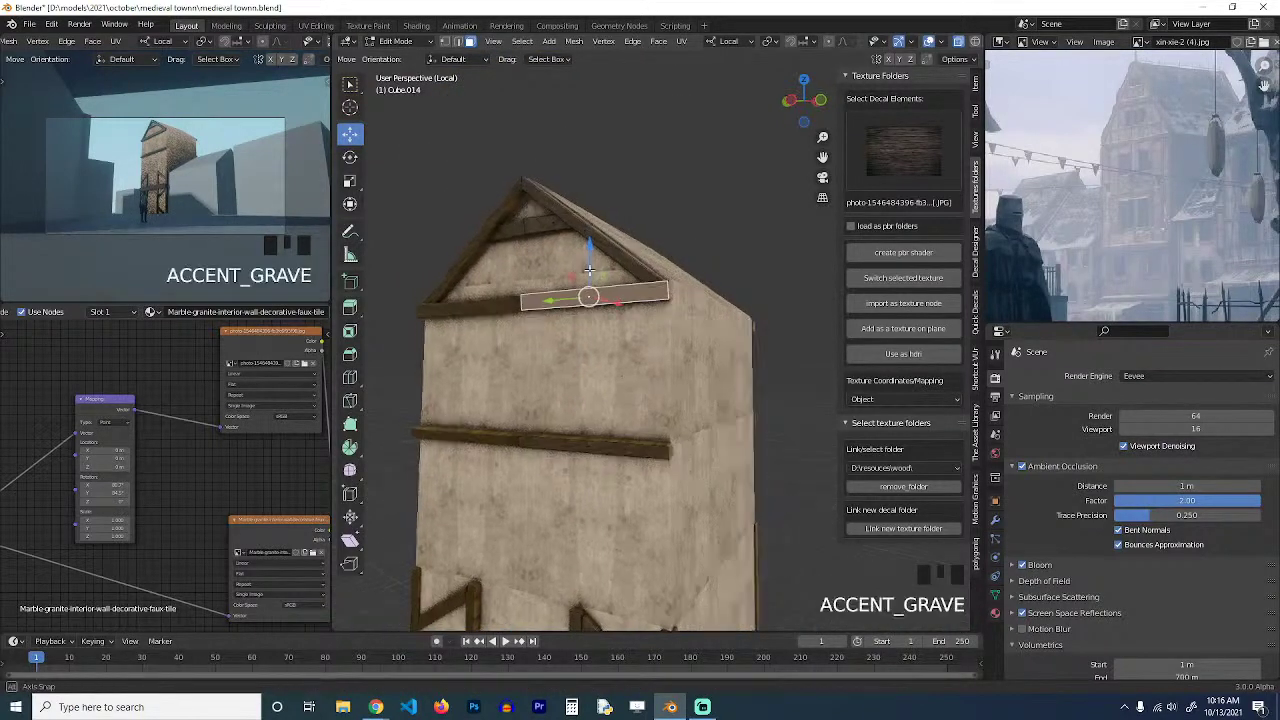
scroll(579, 351, "up", 2)
left_click(497, 305)
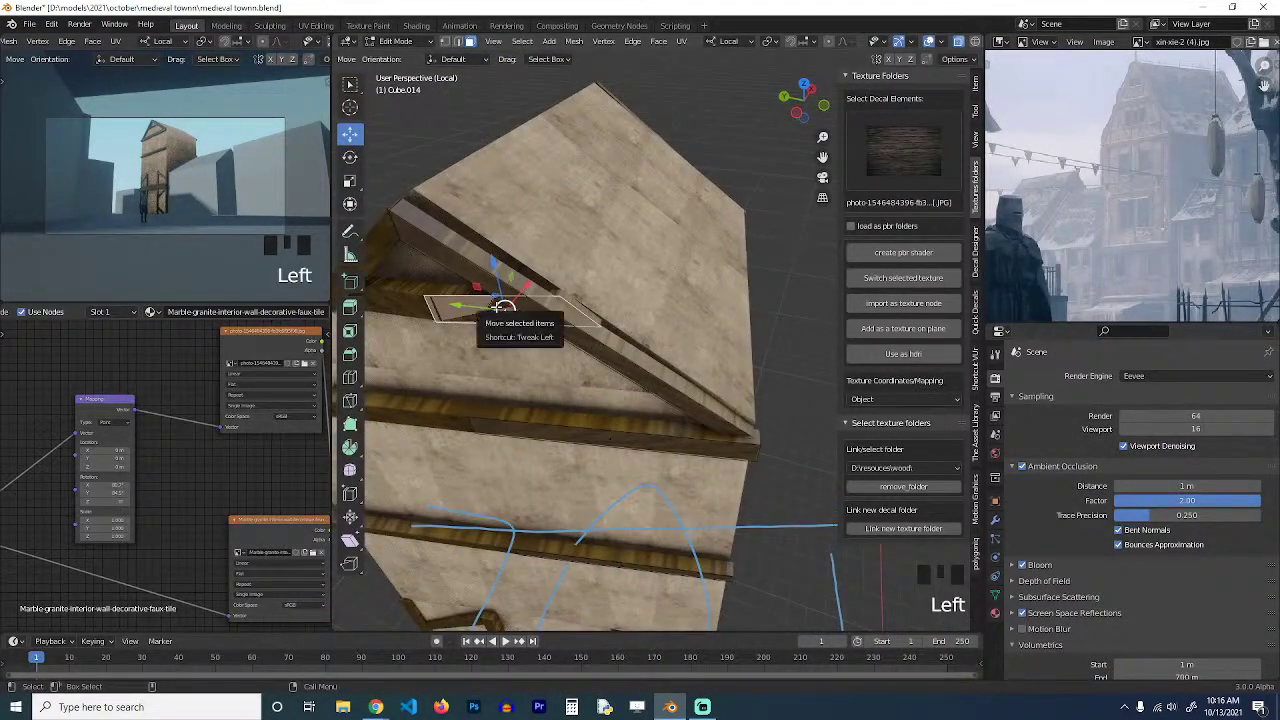
key("s")
key("y")
left_click(494, 308)
key("grave")
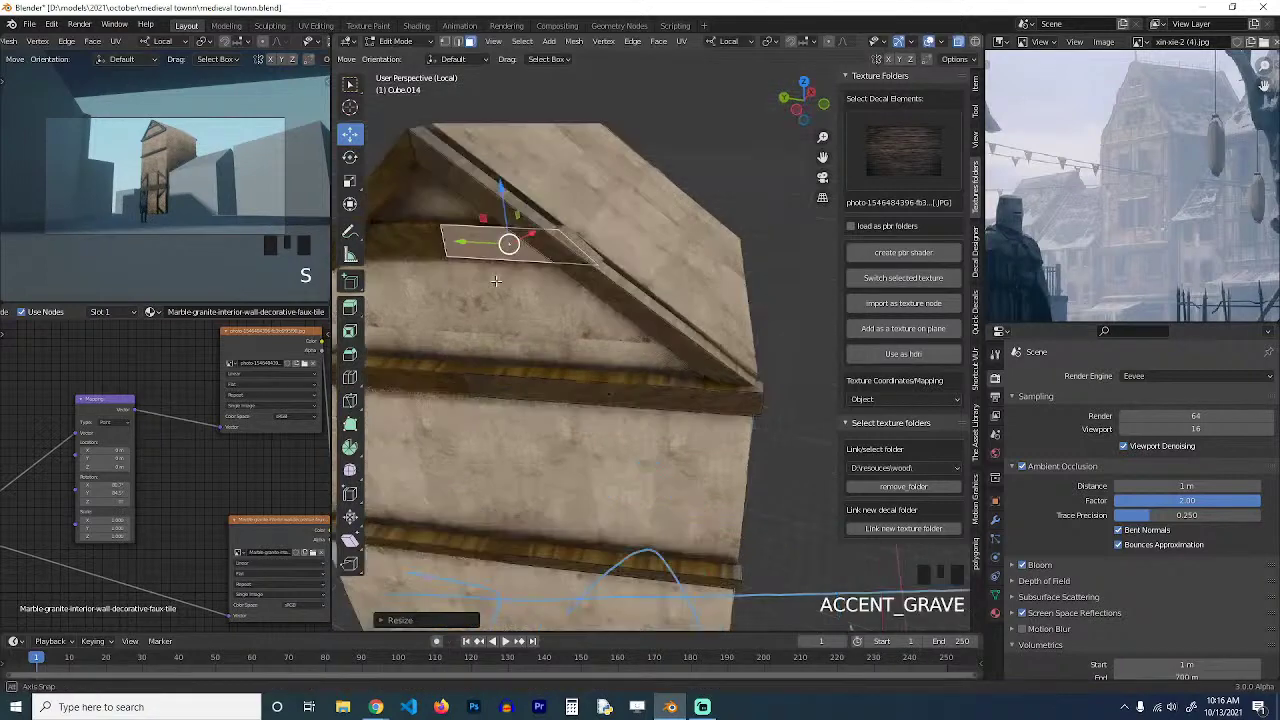
key("s")
key("z")
left_click(520, 175)
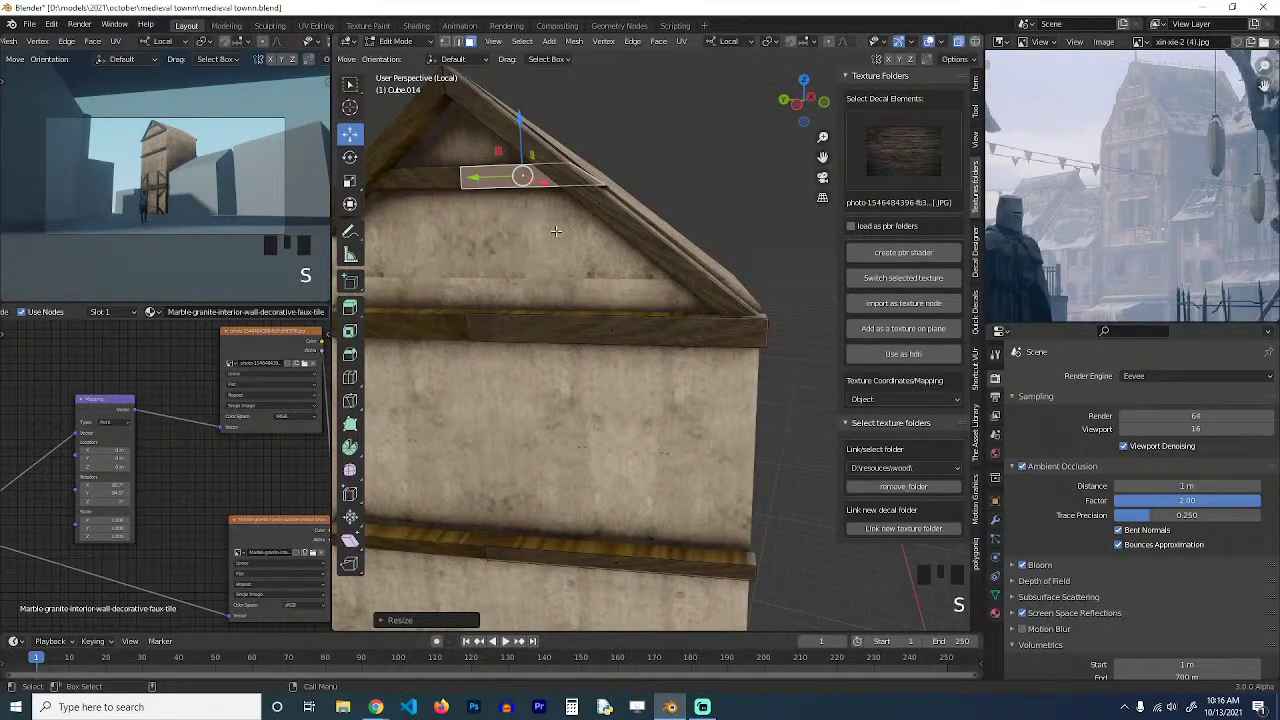
left_click(588, 172, "alt")
left_click_drag(556, 172, 508, 175)
Duplicate the gable's upper crossbeam about 1 m lower and extend the copy's outer end to the rafter.
key("shift+d")
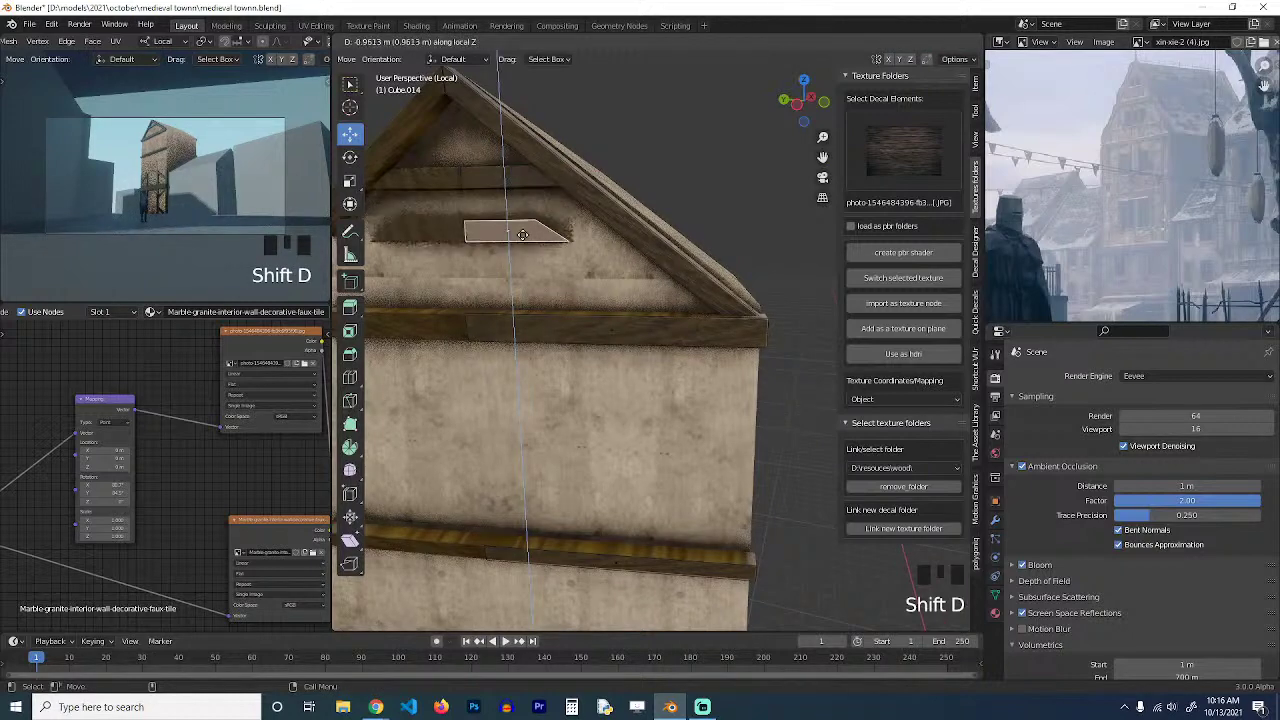
left_click(522, 246)
key("1")
left_click(537, 238)
left_click(570, 258, "shift")
left_click_drag(508, 248, 602, 250)
Thin the new lower gable crossbeam to about 0.37 of its height along local Z.
key("Tab")
middle_click_drag(632, 295, 617, 297)
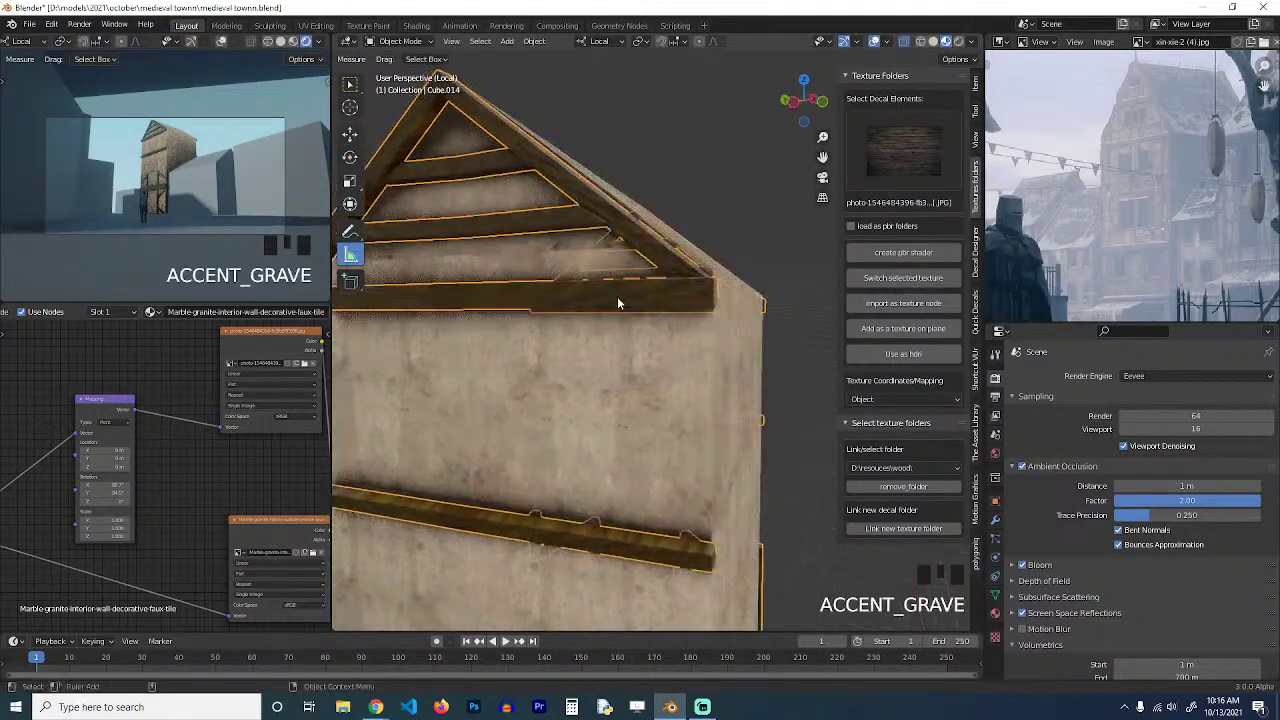
scroll(604, 390, "down", 3)
middle_click_drag(602, 405, 620, 409)
scroll(627, 336, "up", 4)
key("Tab")
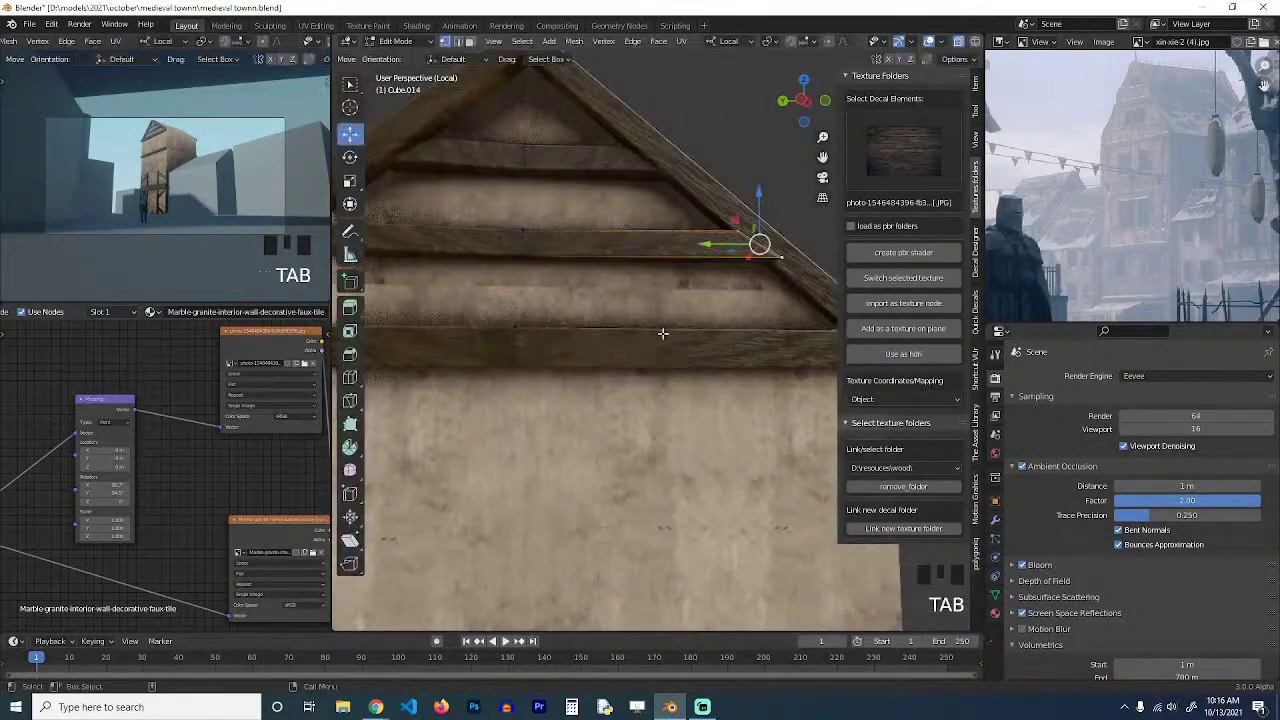
left_click(666, 241)
key("s")
key("z")
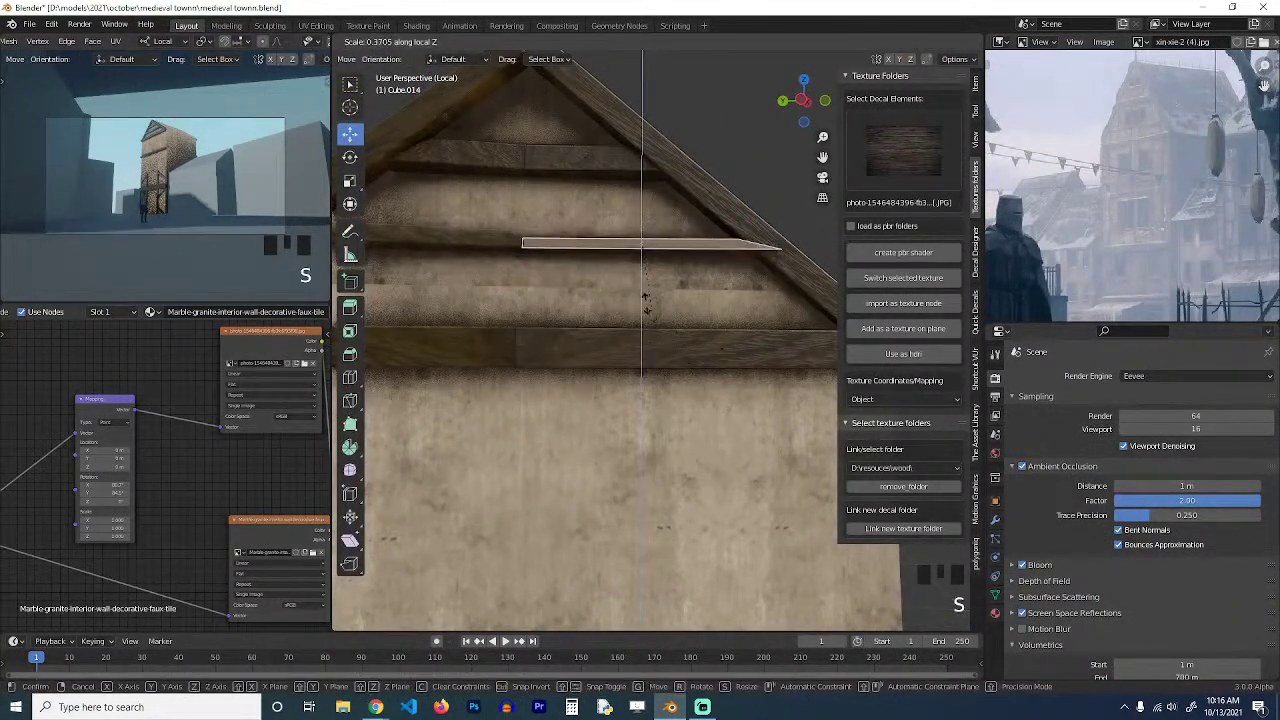
left_click(644, 307)
Flatten the selected crossbeam face with a scale of 0 along local X.
middle_click_drag(643, 307, 594, 367)
key("s")
key("x")
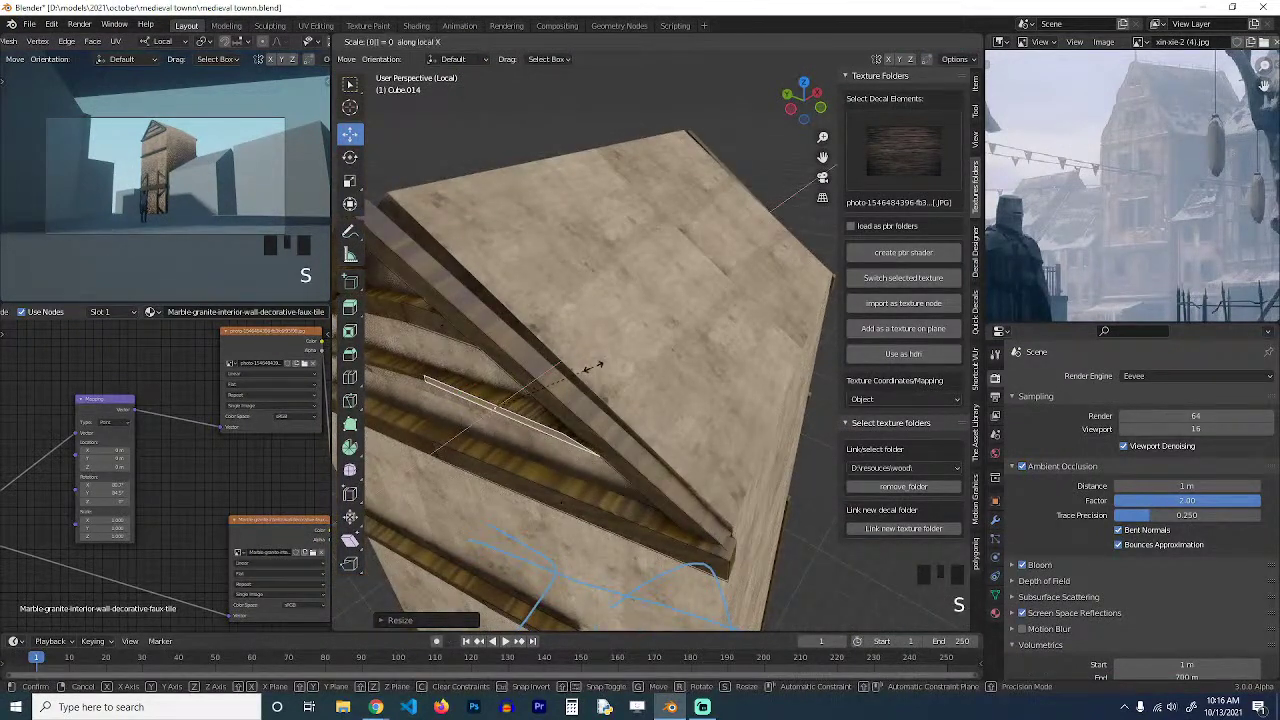
left_click(594, 367)
Show the timber frame from above in wireframe.
middle_click_drag(594, 367, 726, 374)
key("KP_7")
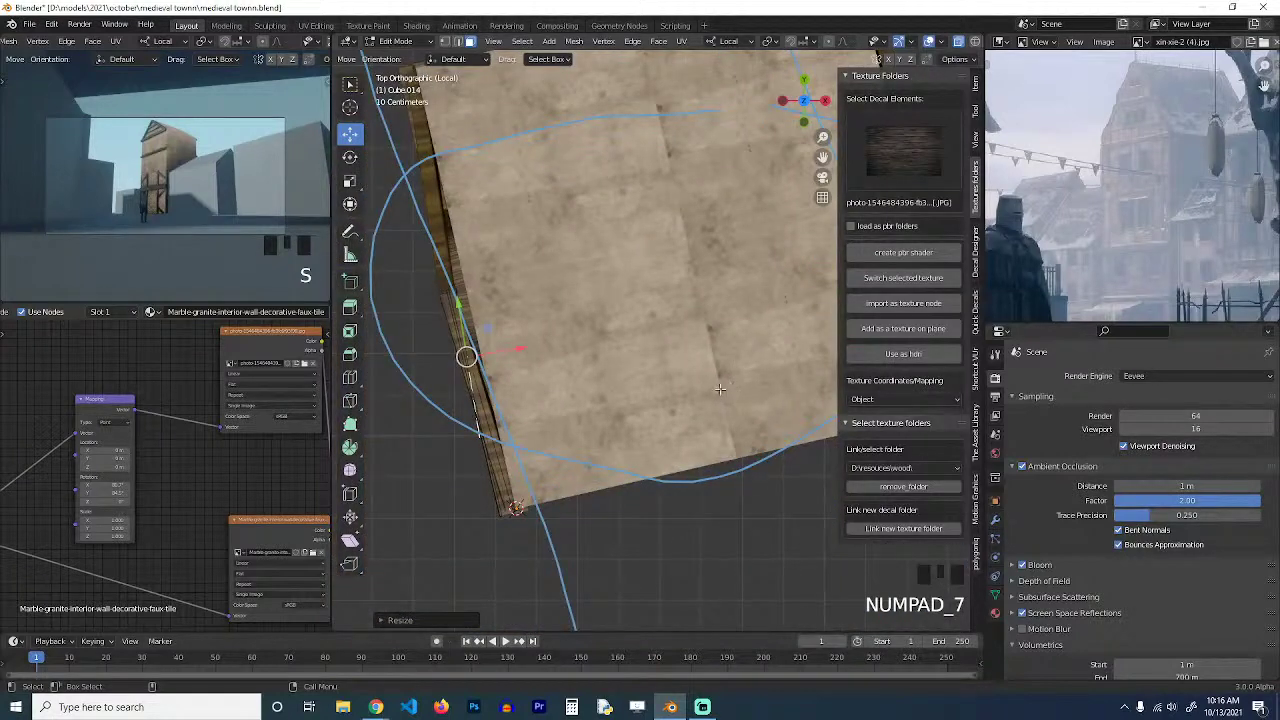
key("z")
scroll(530, 388, "up", 2)
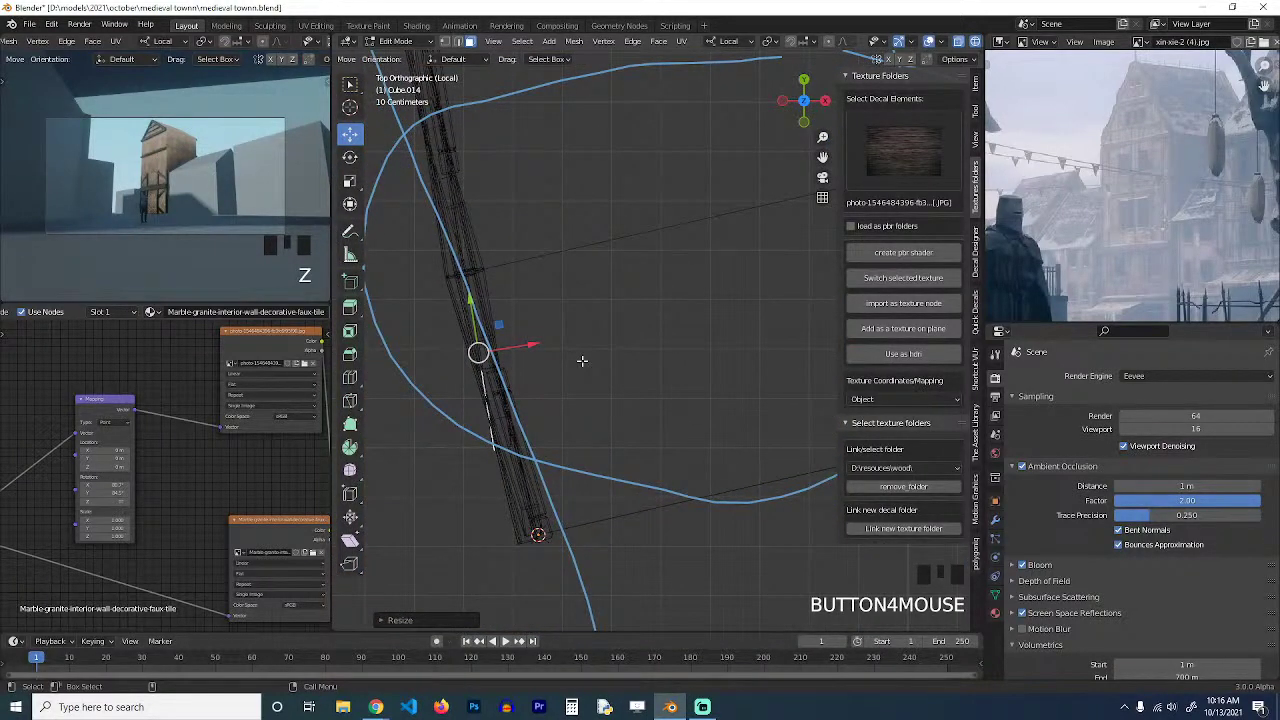
key("s")
key("x")
key("y")
right_click(594, 359)
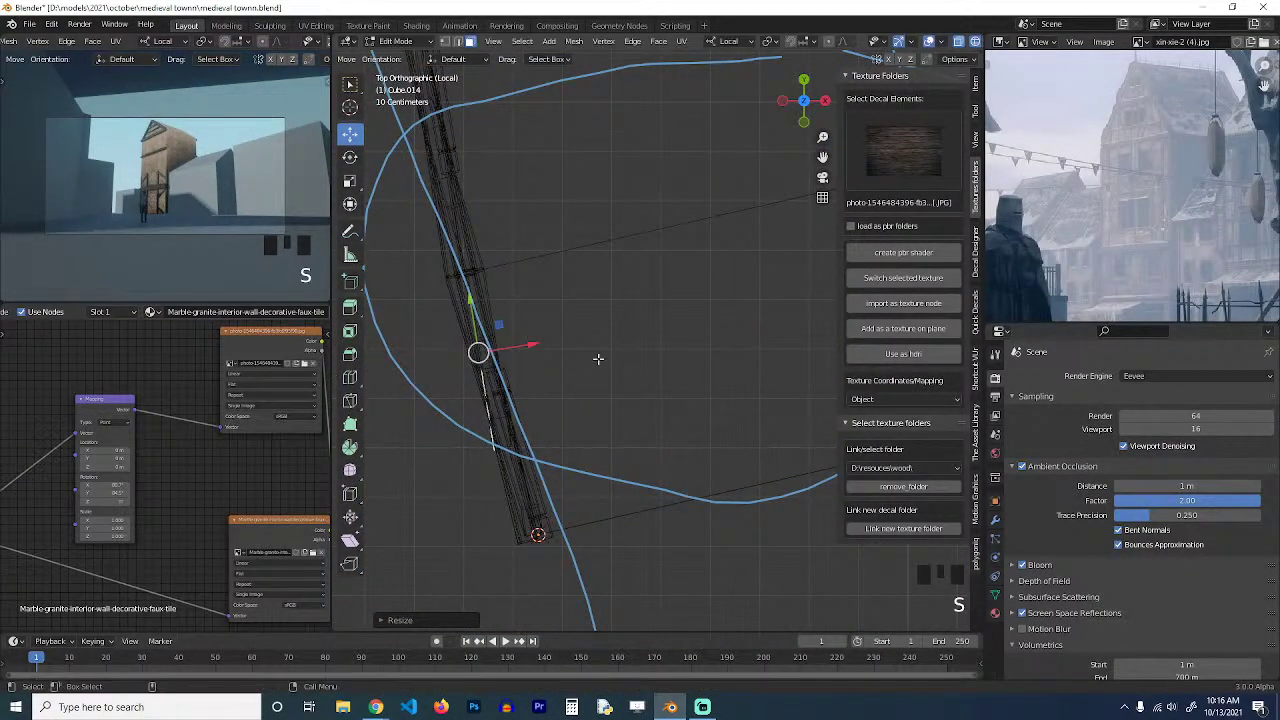
Rotate the flattened crossbeam face by about -3.3 degrees to follow the slant of the frame, and leave mesh editing.
key("r")
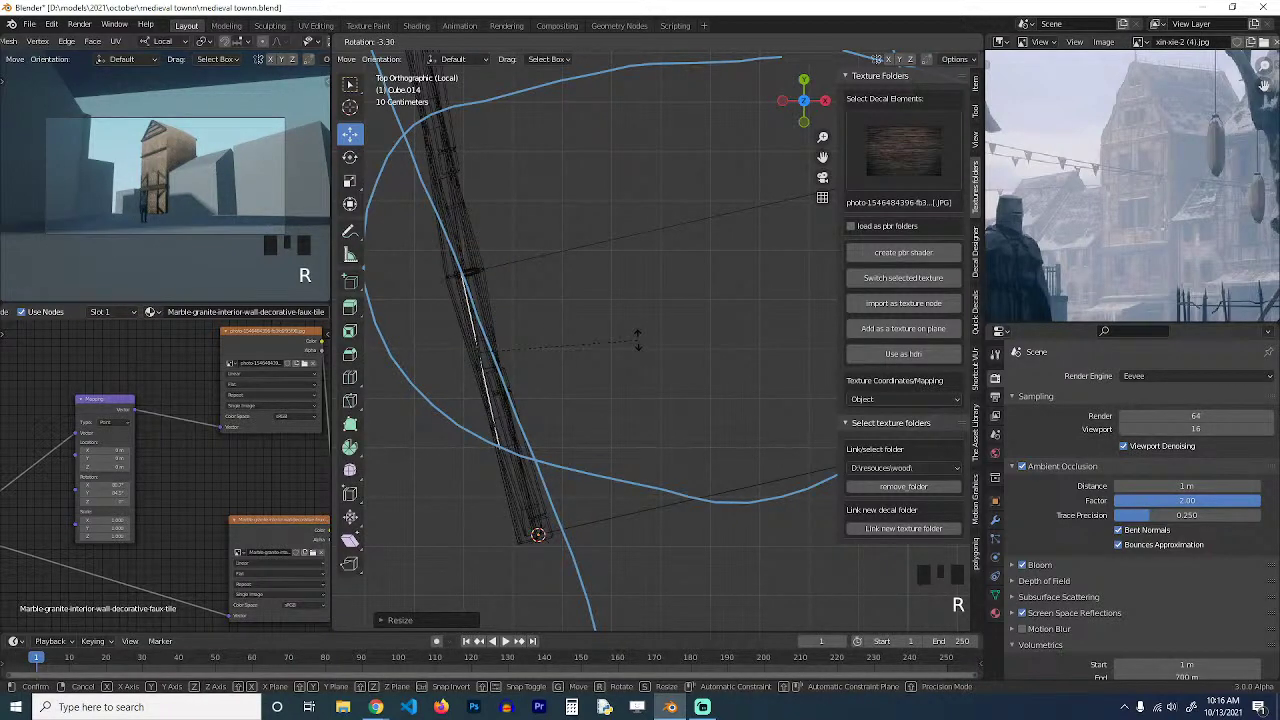
key("Tab")
scroll(561, 398, "down", 2)
key("grave")
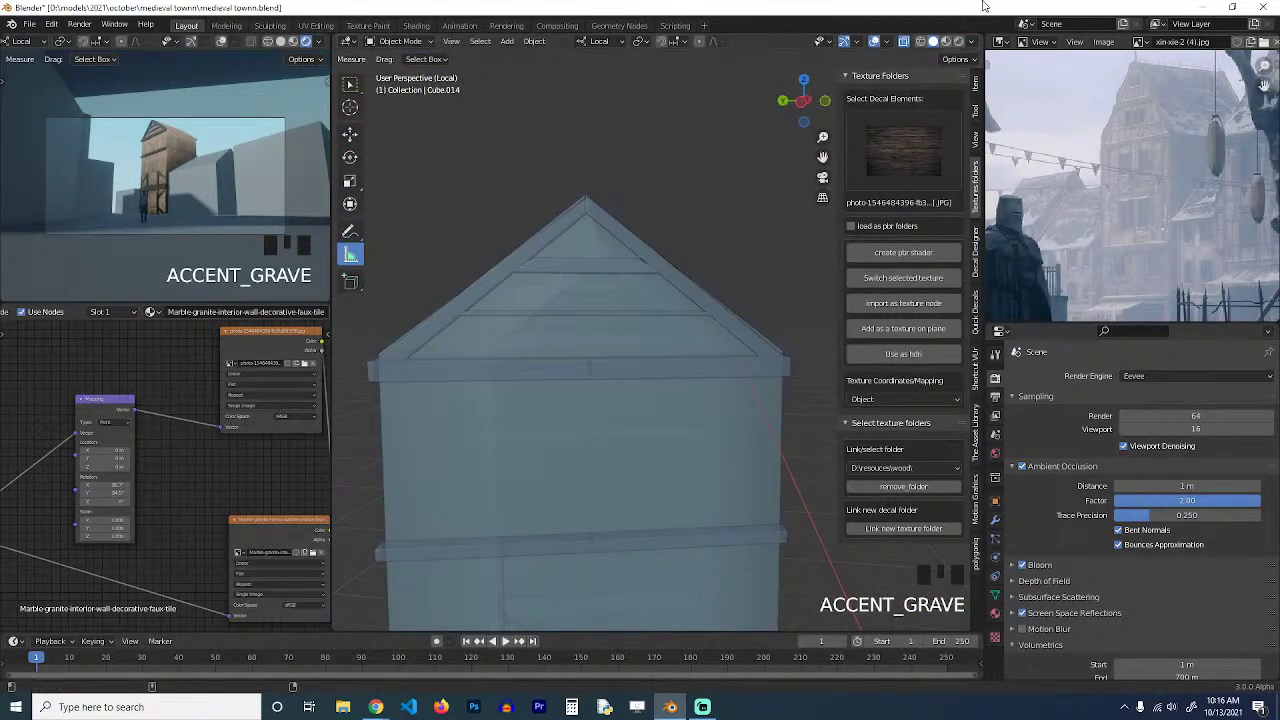
Return the viewport to Material Preview shading and save the file.
left_click(946, 41)
scroll(684, 327, "up", 3)
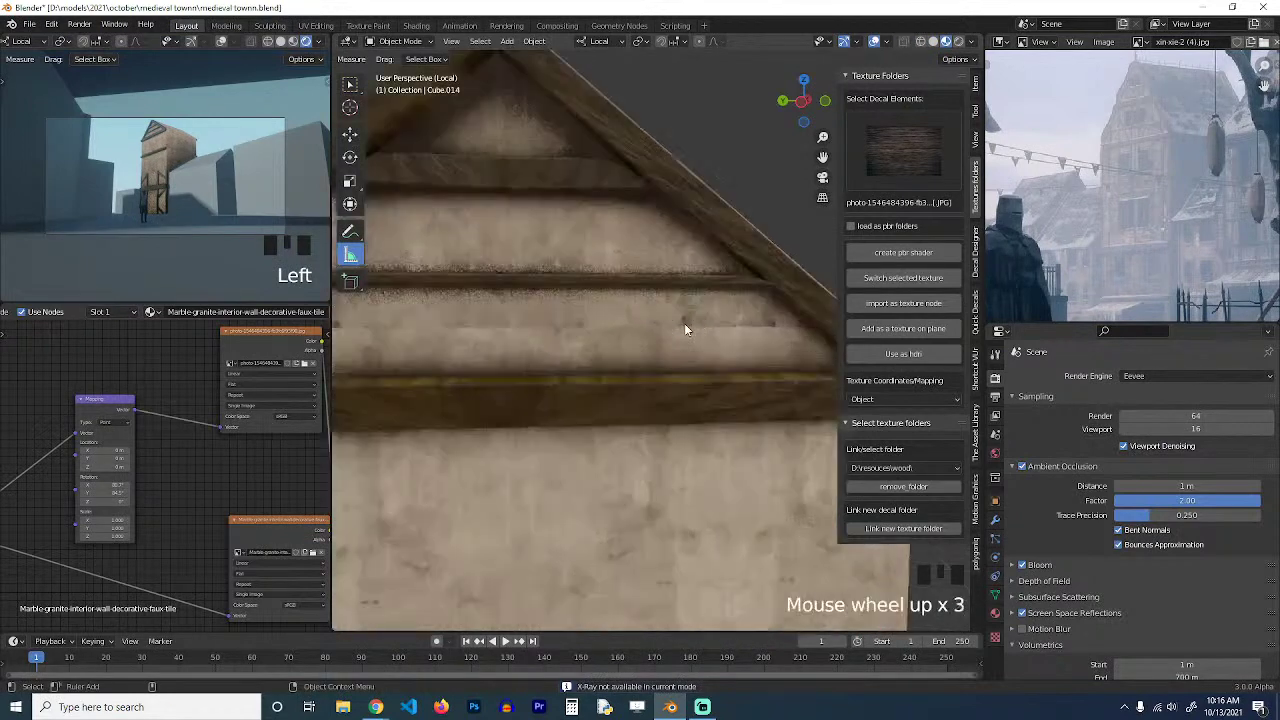
scroll(684, 324, "up", 1)
middle_click_drag(684, 324, 690, 290, "shift")
key("ctrl+s")
scroll(696, 340, "down", 5)
key("grave")
scroll(631, 336, "up", 2)
middle_click_drag(631, 336, 656, 272, "shift")
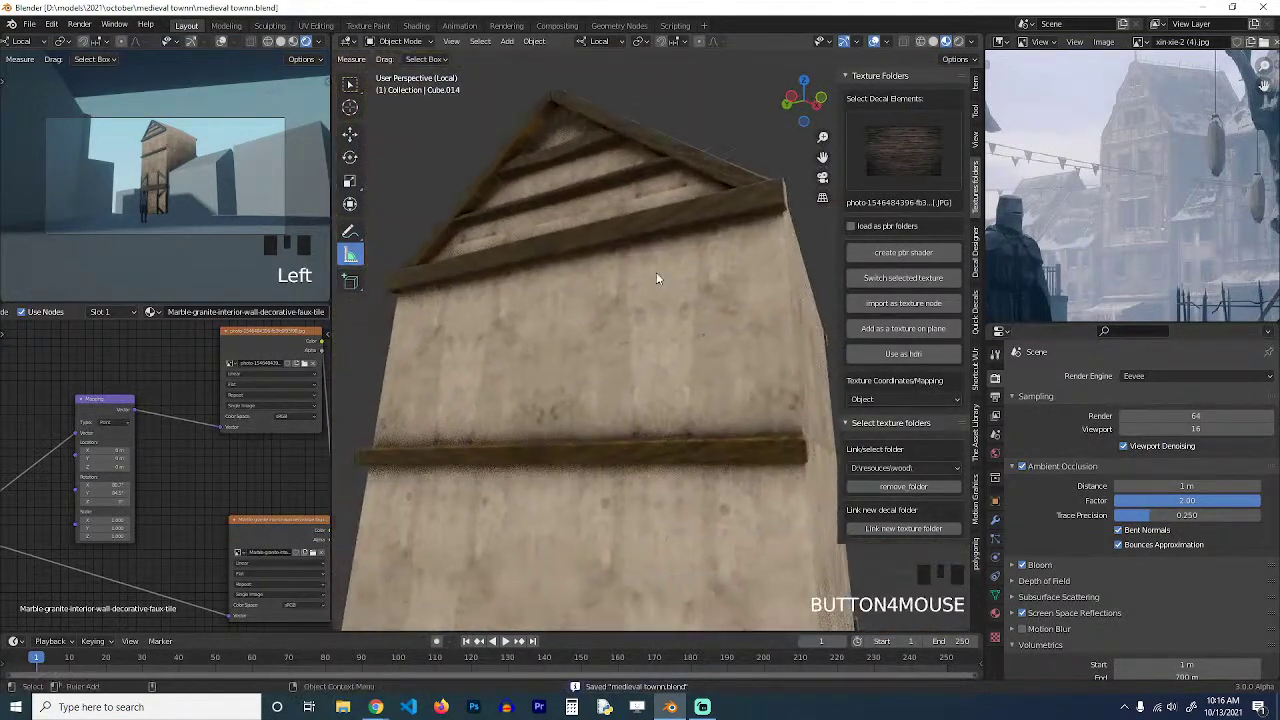
key("ctrl+s")
Examine the gable crossbeams and the lower timber frame from several angles.
middle_click_drag(657, 331, 657, 338)
key("grave")
scroll(657, 338, "down", 3)
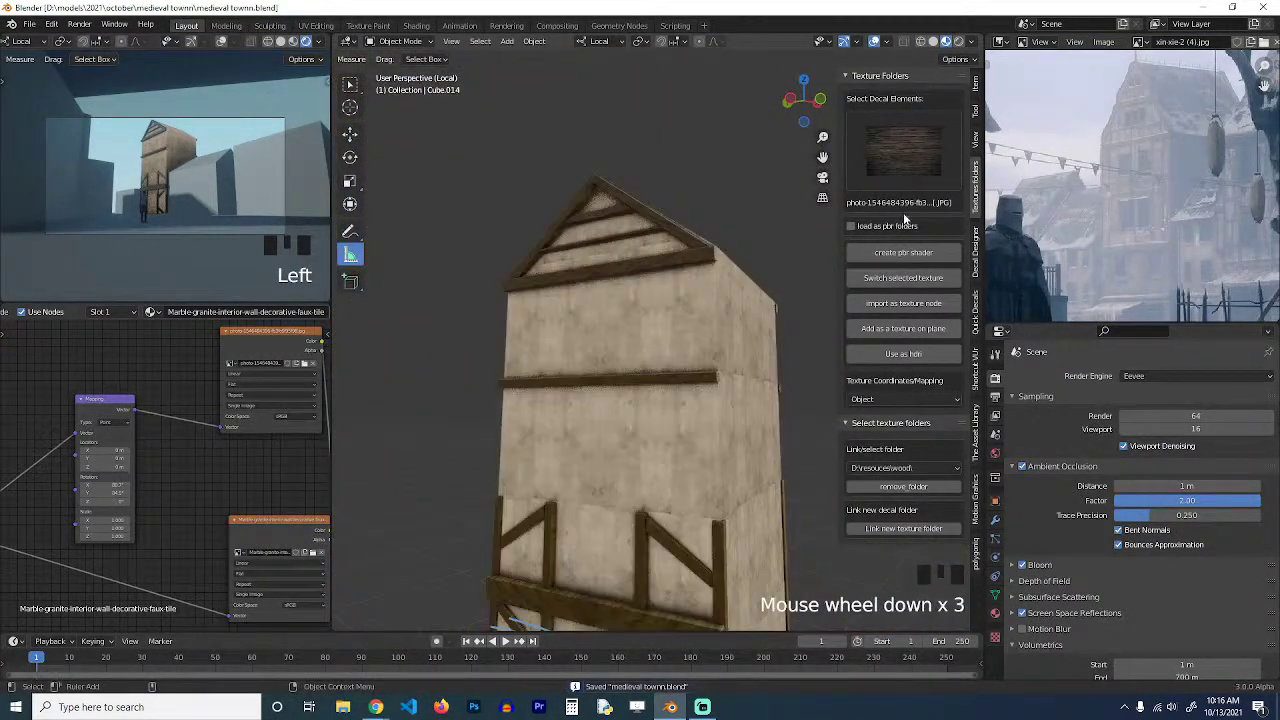
scroll(1107, 176, "up", 1)
mouse_move(663, 242)
middle_mouse_down()
mouse_move(618, 281)
mouse_move(611, 340)
mouse_move(626, 215)
middle_mouse_up()
key("grave")
middle_click_drag(682, 494, 658, 416, "shift")
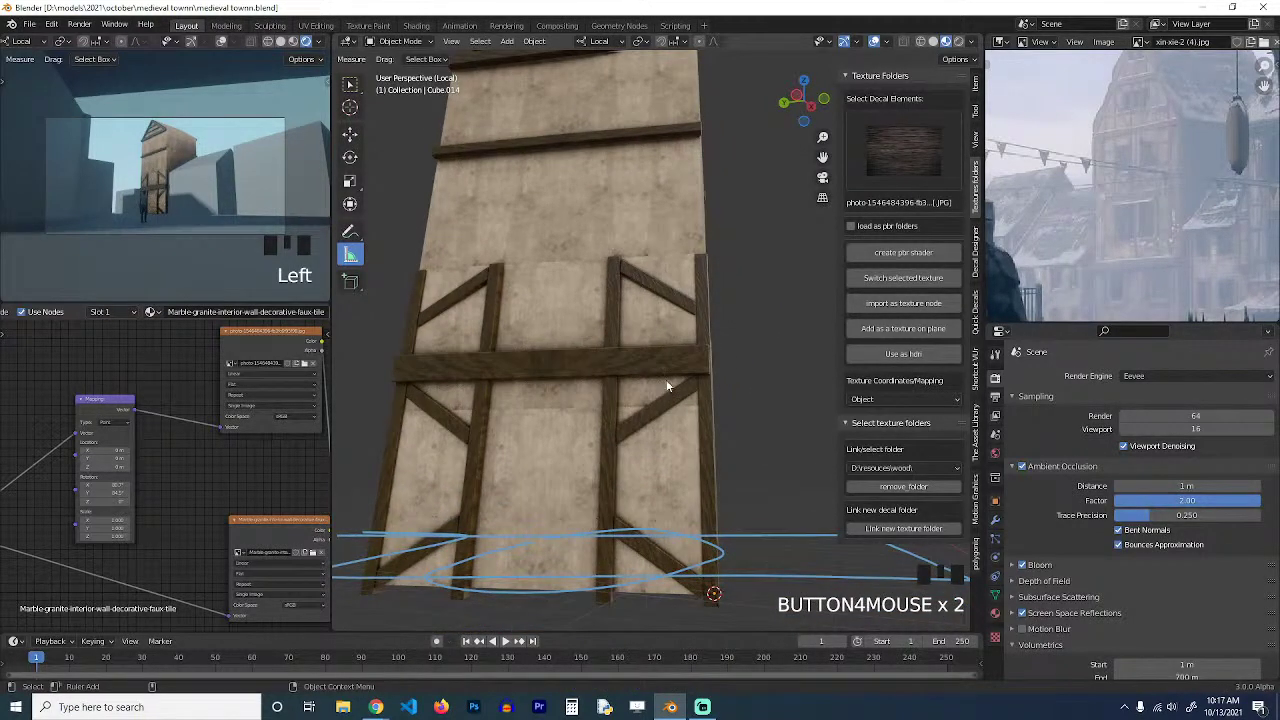
Extend the tops of the two right-hand frame posts about 5.26 m upward along local Z to the crossbeam above.
left_click(670, 368)
left_click(669, 368)
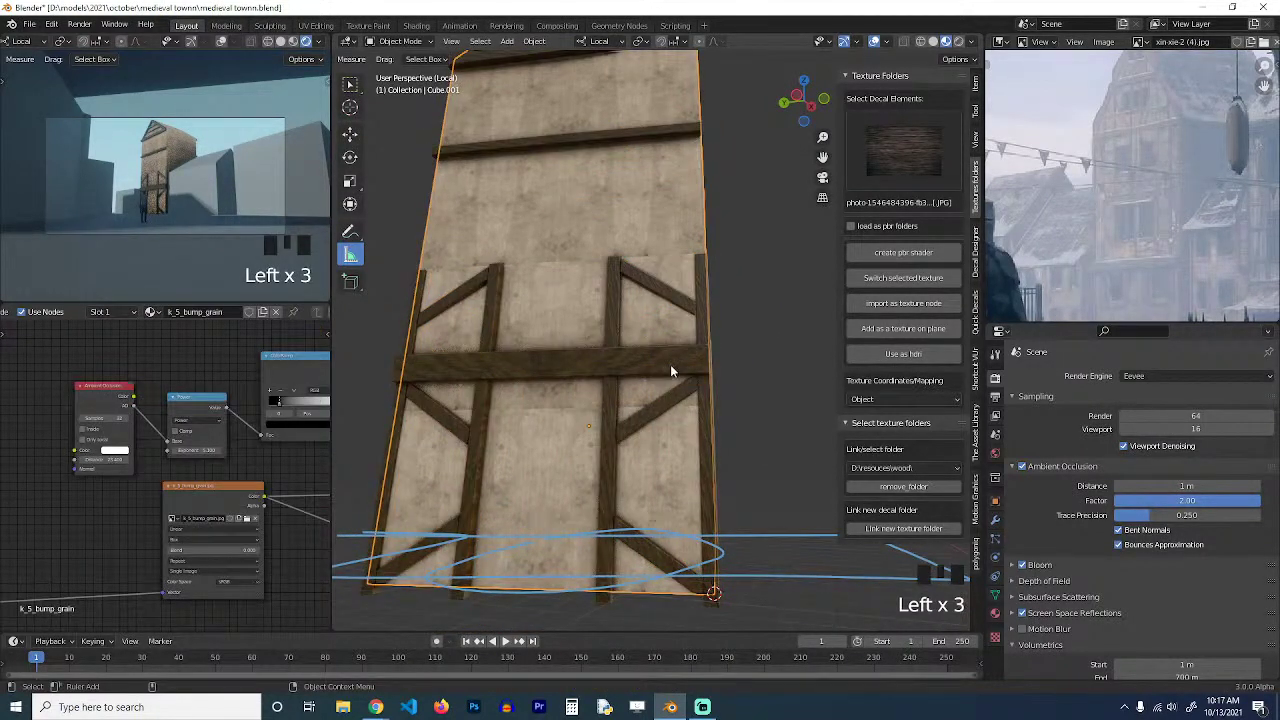
key("grave")
mouse_move(663, 384)
middle_mouse_down()
mouse_move(669, 348)
mouse_move(670, 364)
middle_mouse_up()
key("grave")
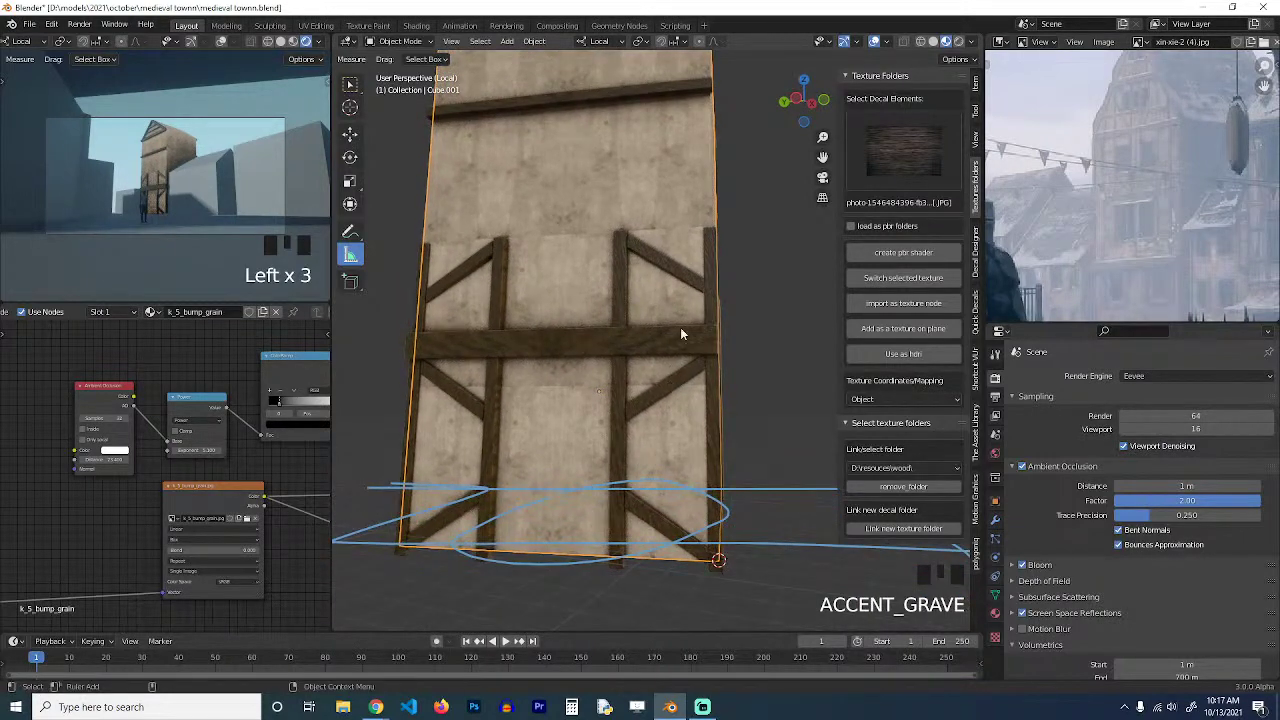
left_click(632, 266)
key("Tab")
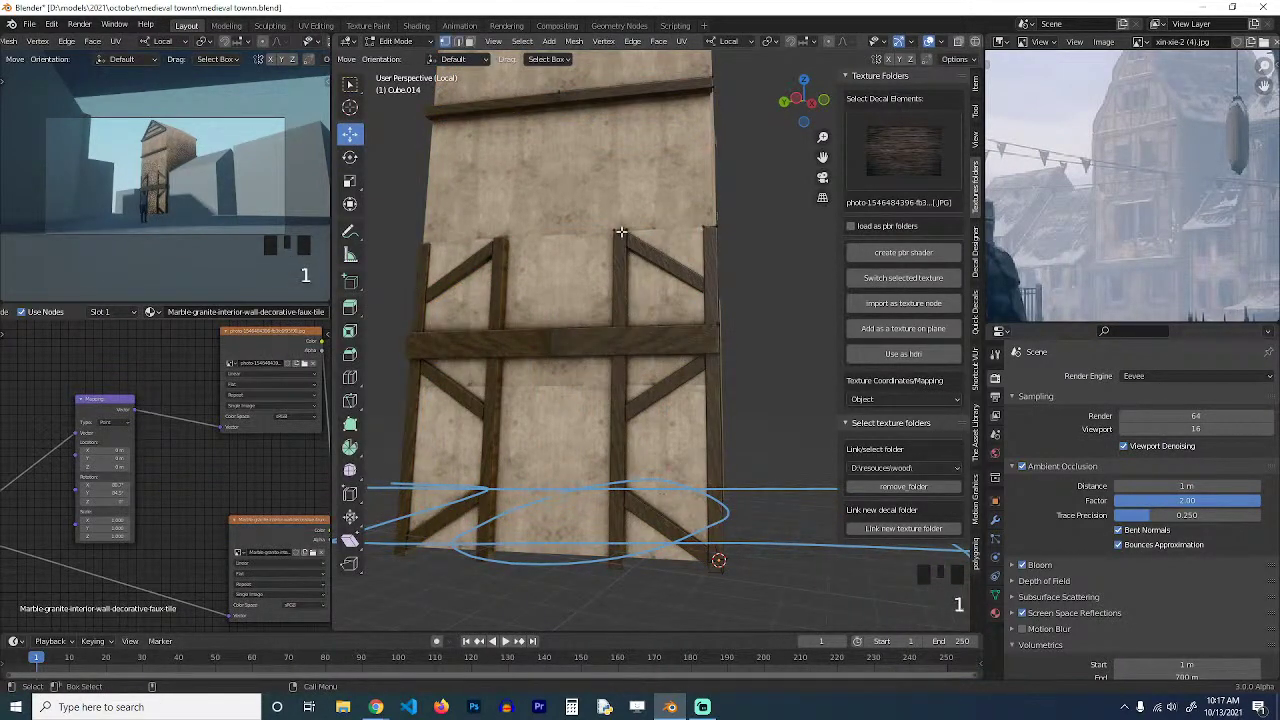
left_click(620, 231, "alt")
left_click(708, 222, "alt+shift")
middle_click_drag(708, 222, 691, 288)
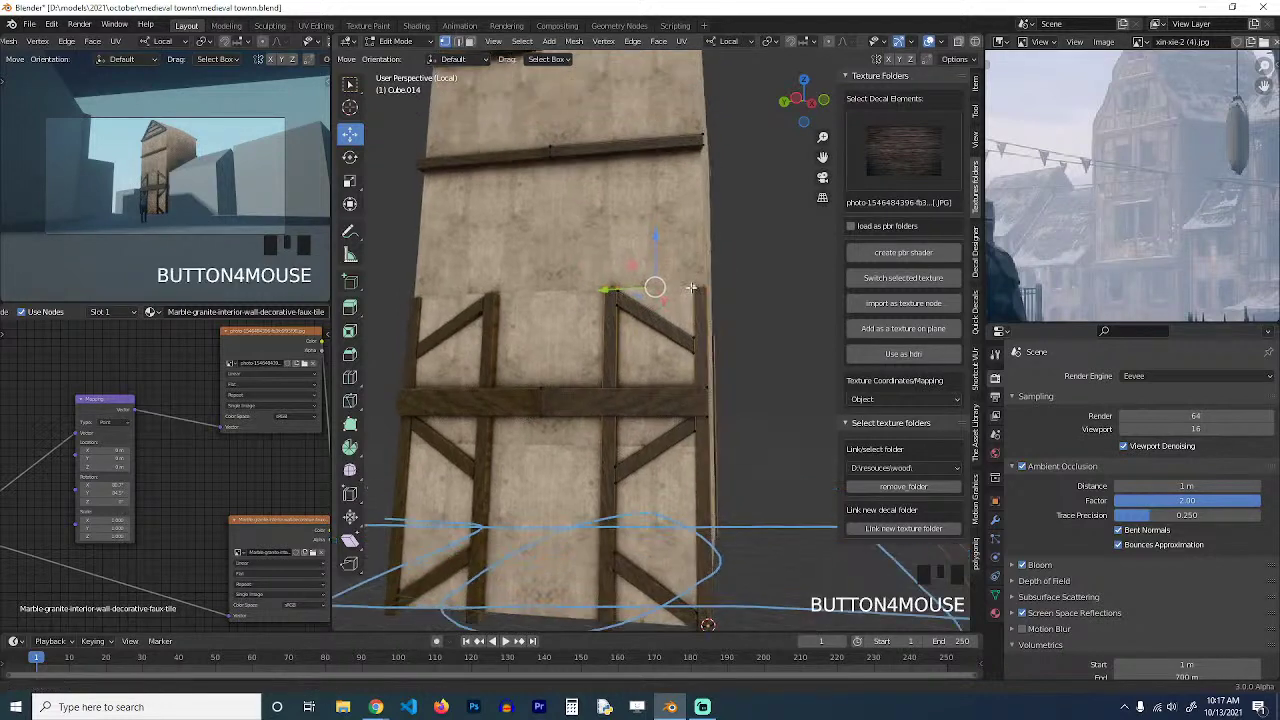
key("g")
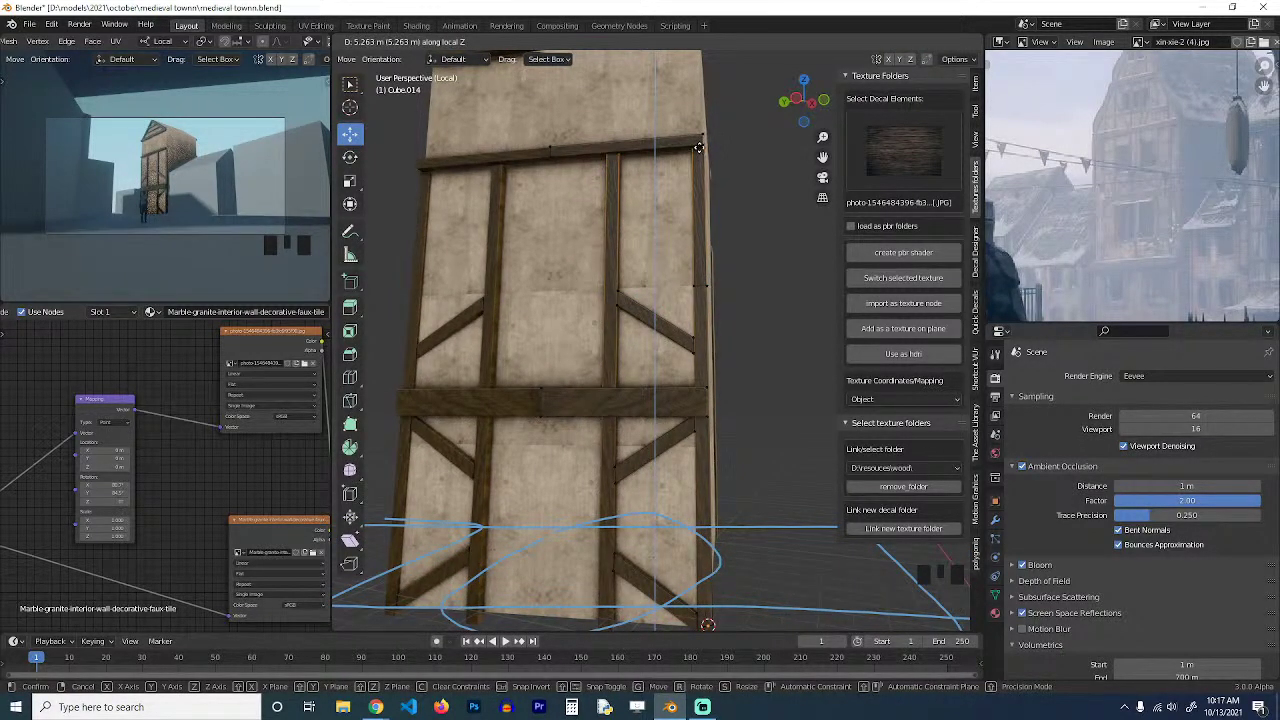
left_click(698, 147)
Thin the diagonal brace above the wide crossbeam by lowering its upper edge along local Z.
key("grave")
scroll(640, 150, "up", 2)
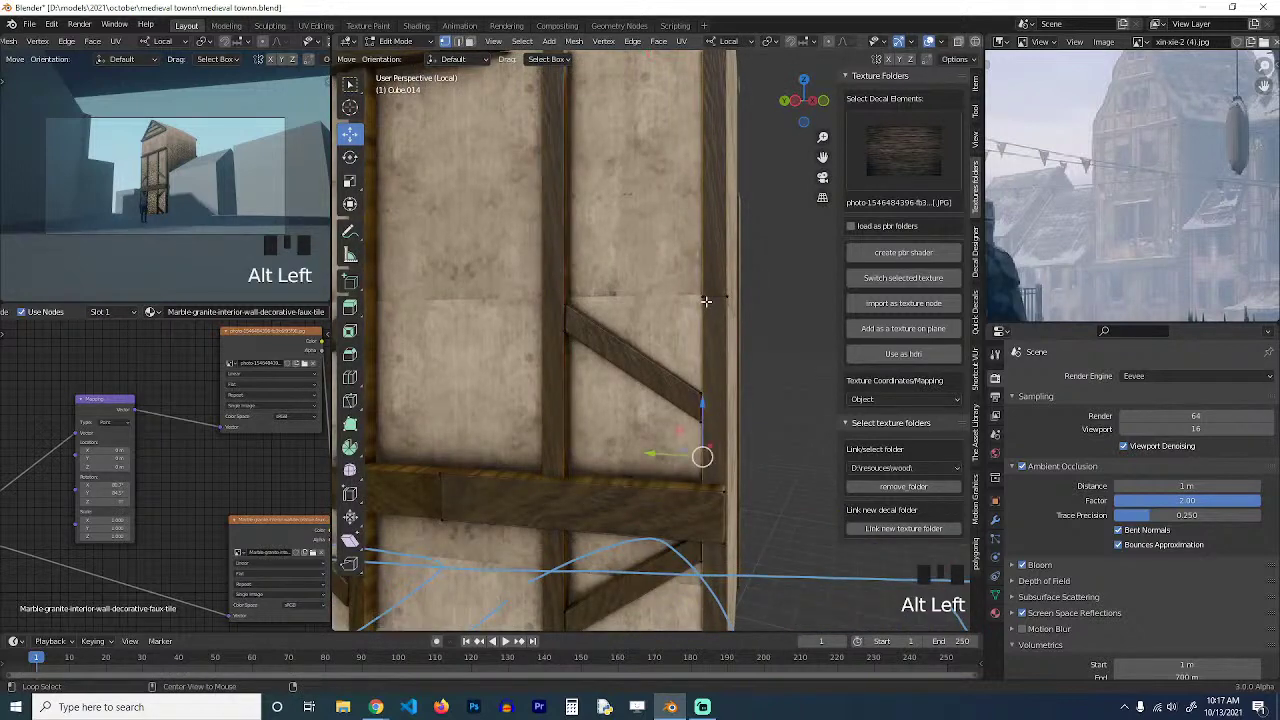
left_click(715, 296, "alt")
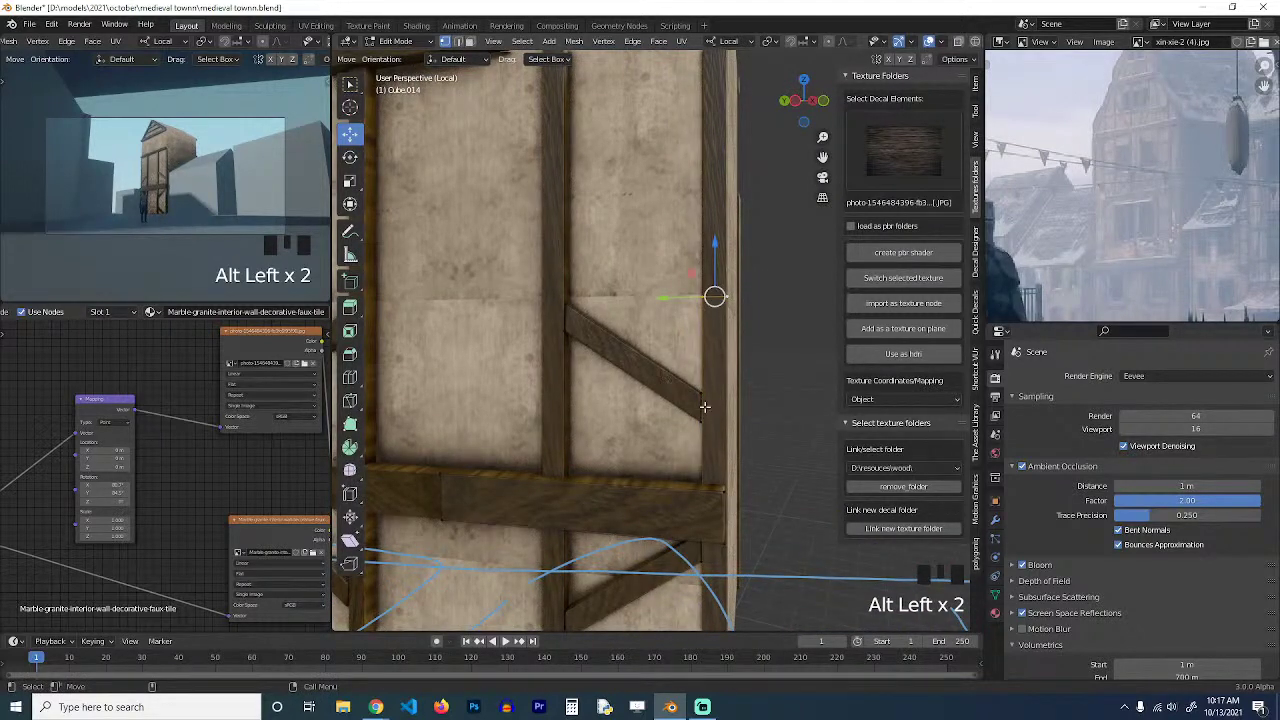
key("3")
left_click(672, 392)
scroll(674, 392, "down", 2)
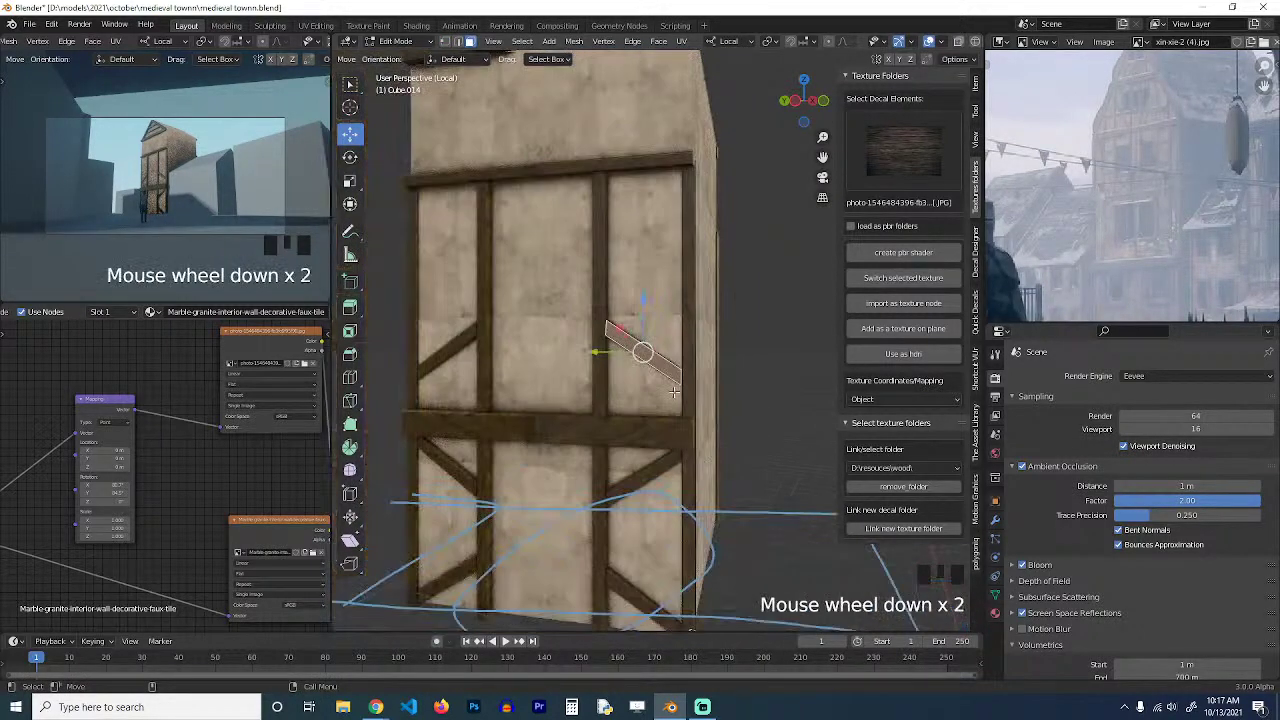
scroll(684, 391, "up", 2)
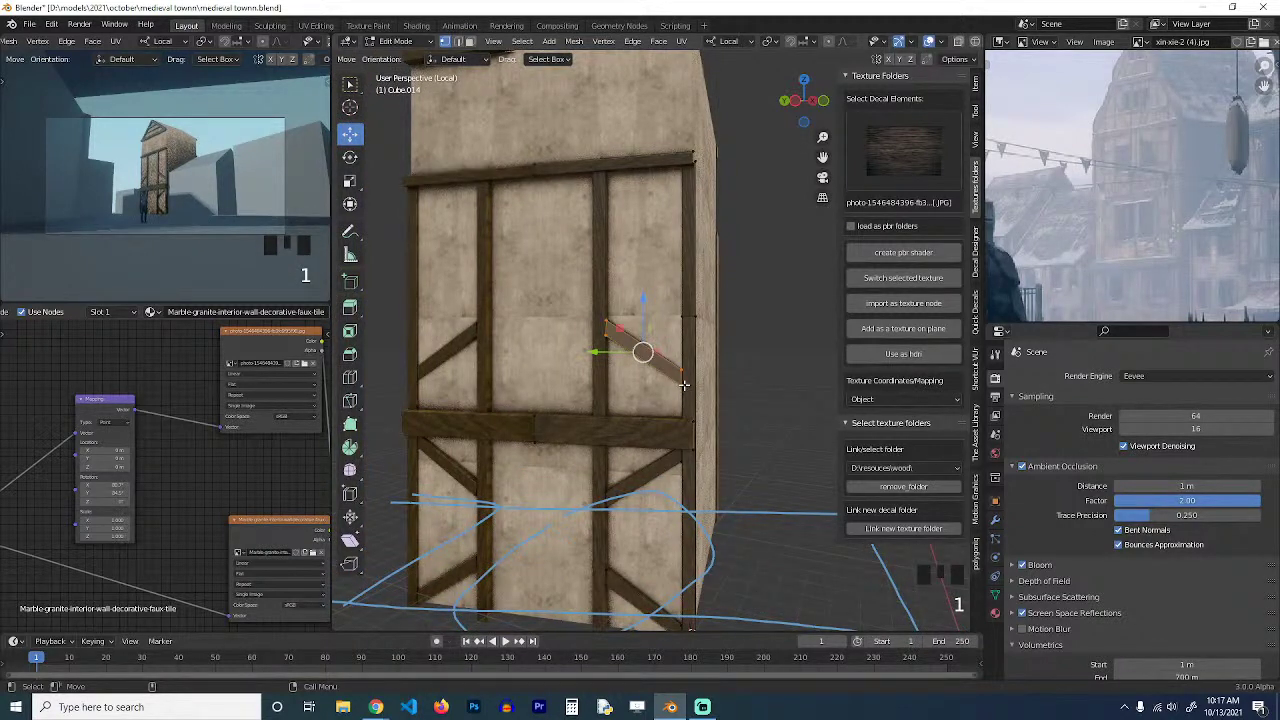
left_click(701, 395, "shift")
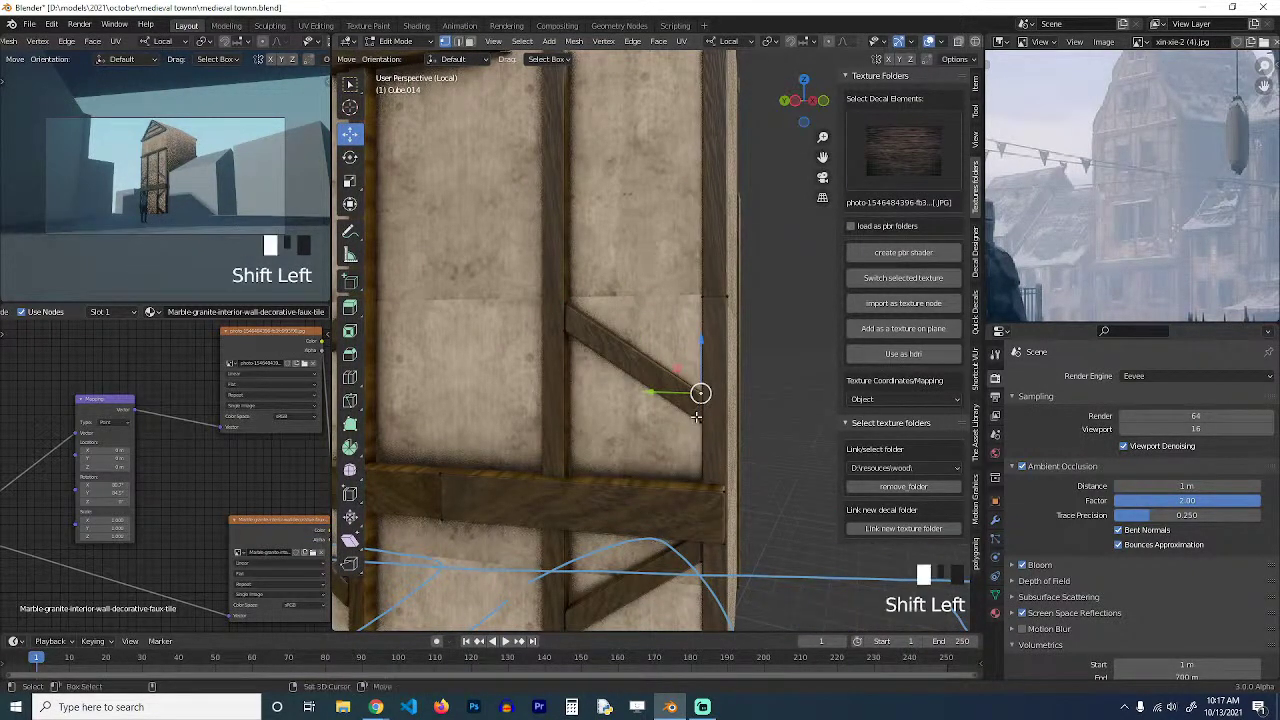
left_click(661, 364, "alt")
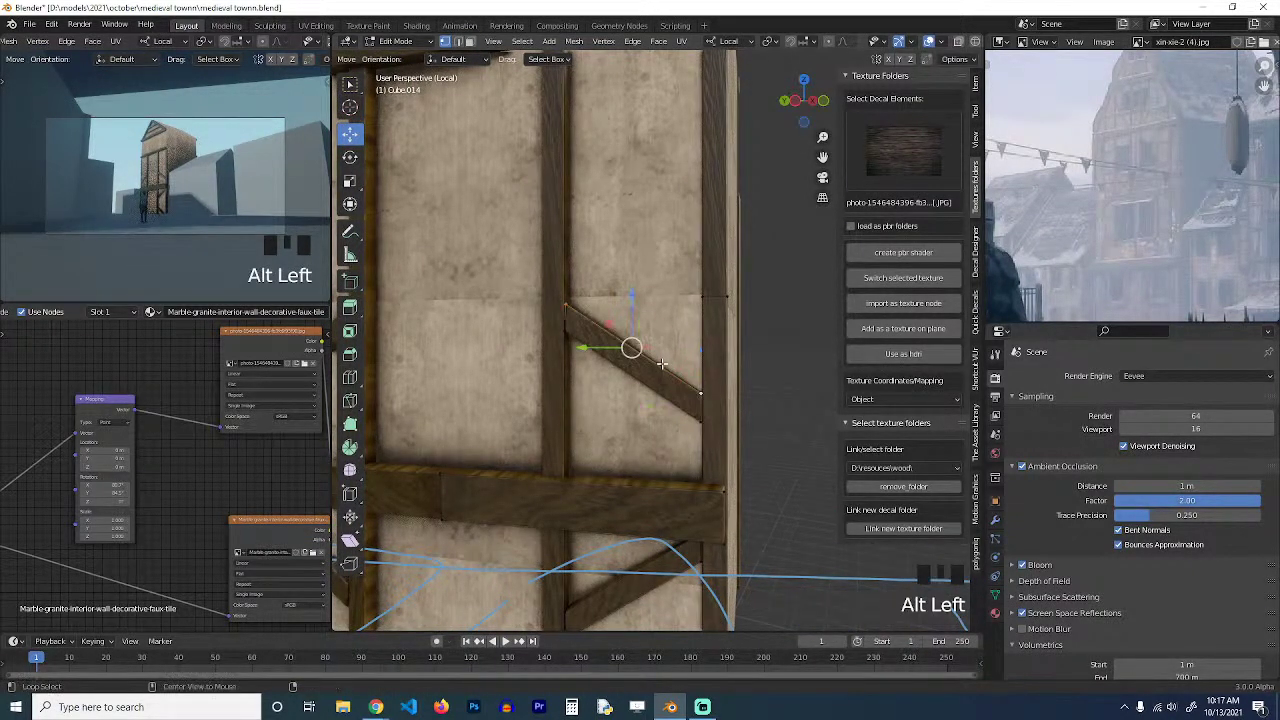
left_click(629, 297)
Lower the outer end of the thinned brace to the wide crossbeam, making the diagonal steeper.
left_click(701, 408)
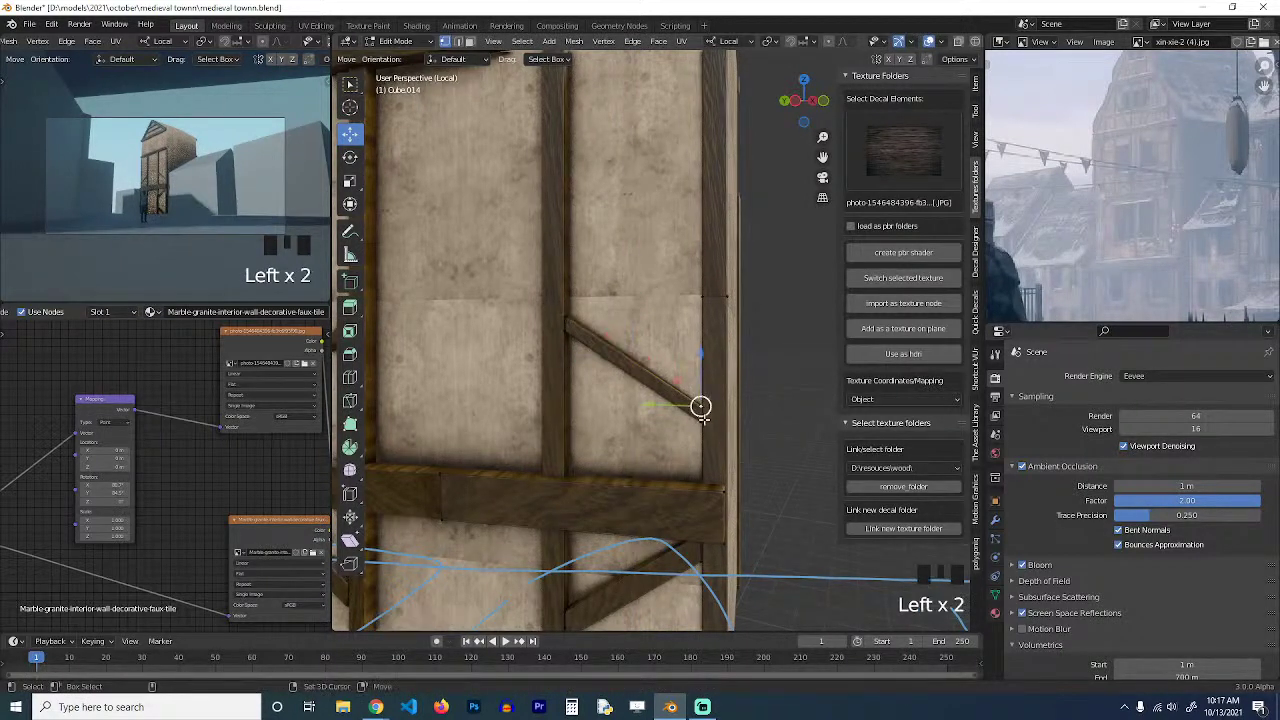
left_click(704, 419, "shift")
left_click_drag(704, 364, 716, 436)
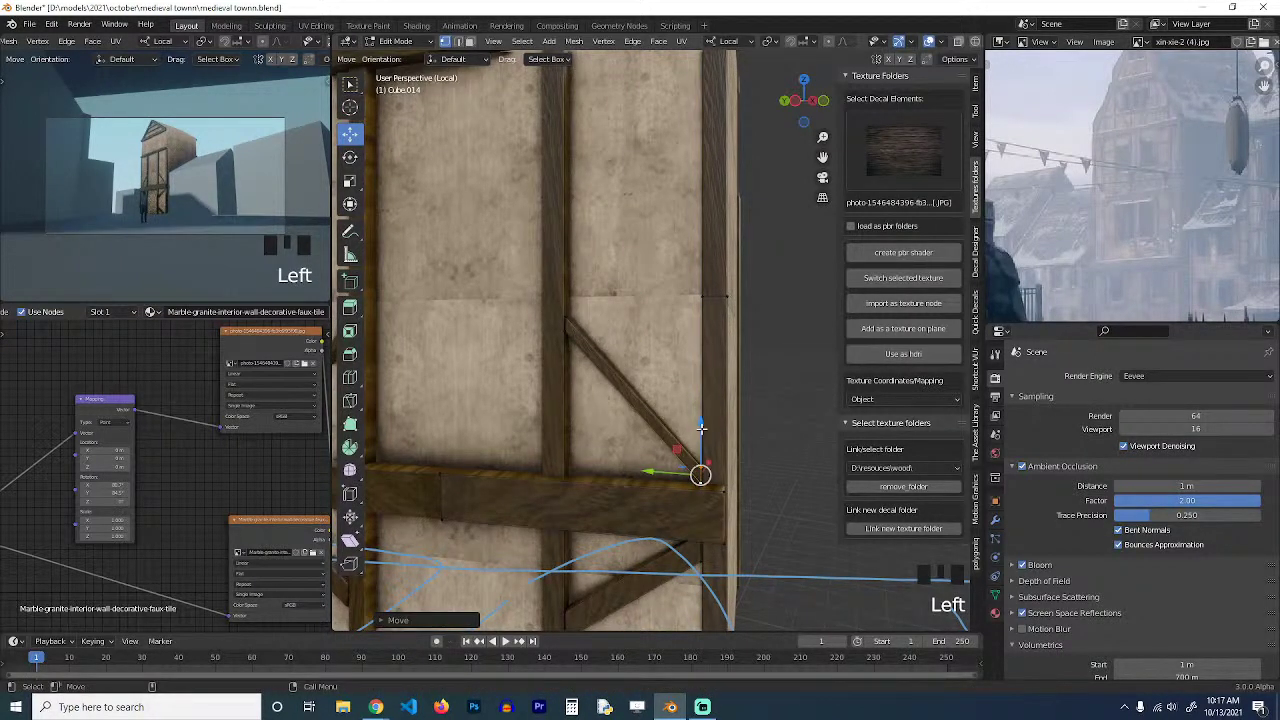
Duplicate the linked brace in place, mirror the copy along local Y to form an X, and recalculate its normals.
key("ctrl+l")
key("shift+d")
right_click(716, 420)
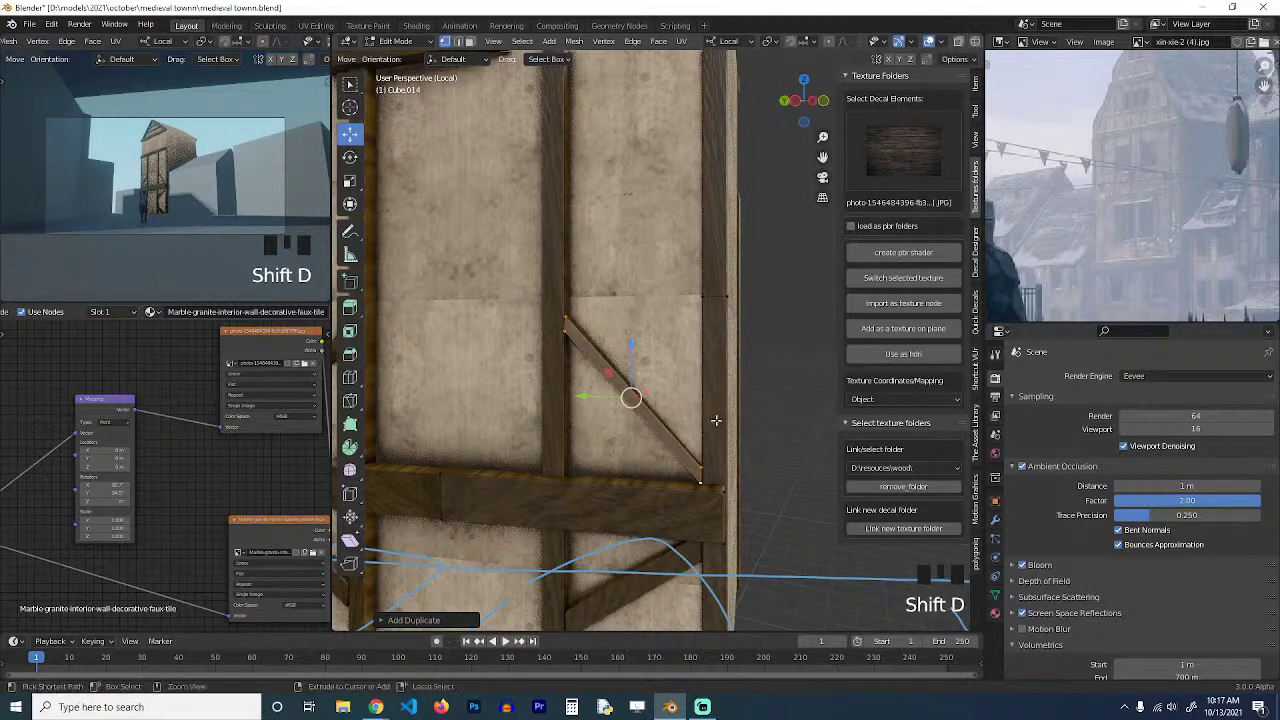
key("ctrl+n")
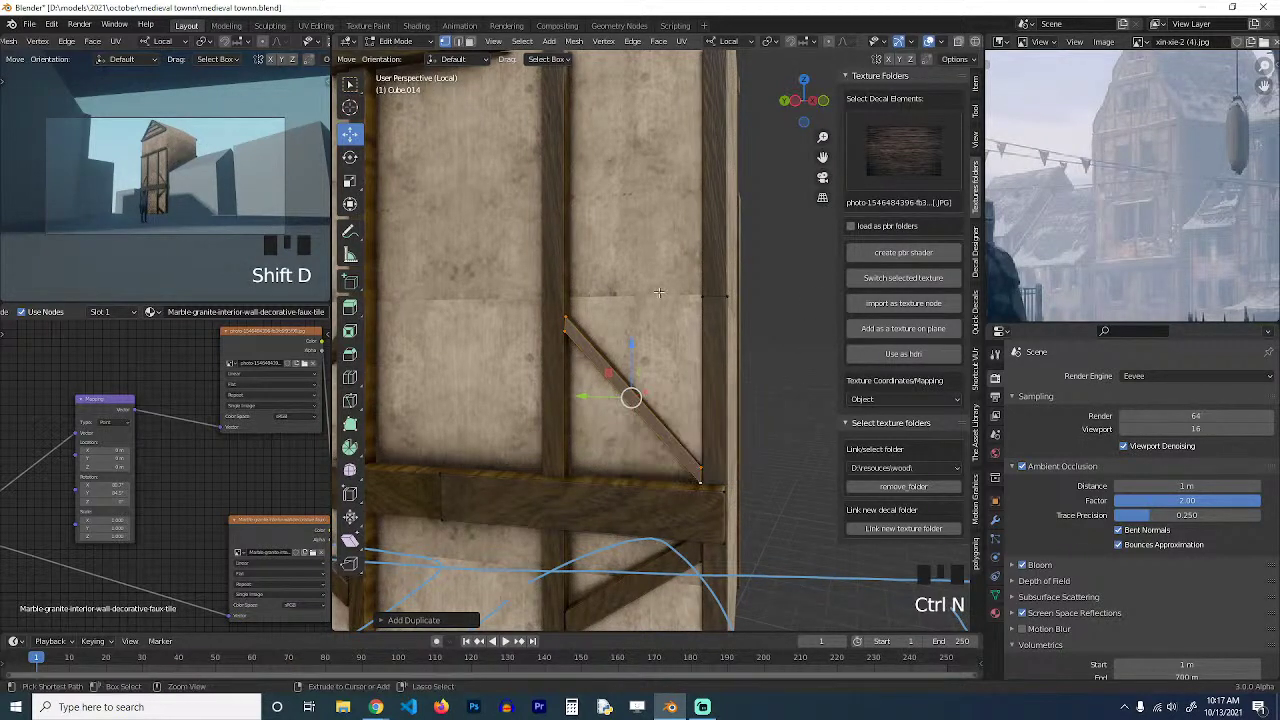
key("period")
left_click(565, 260)
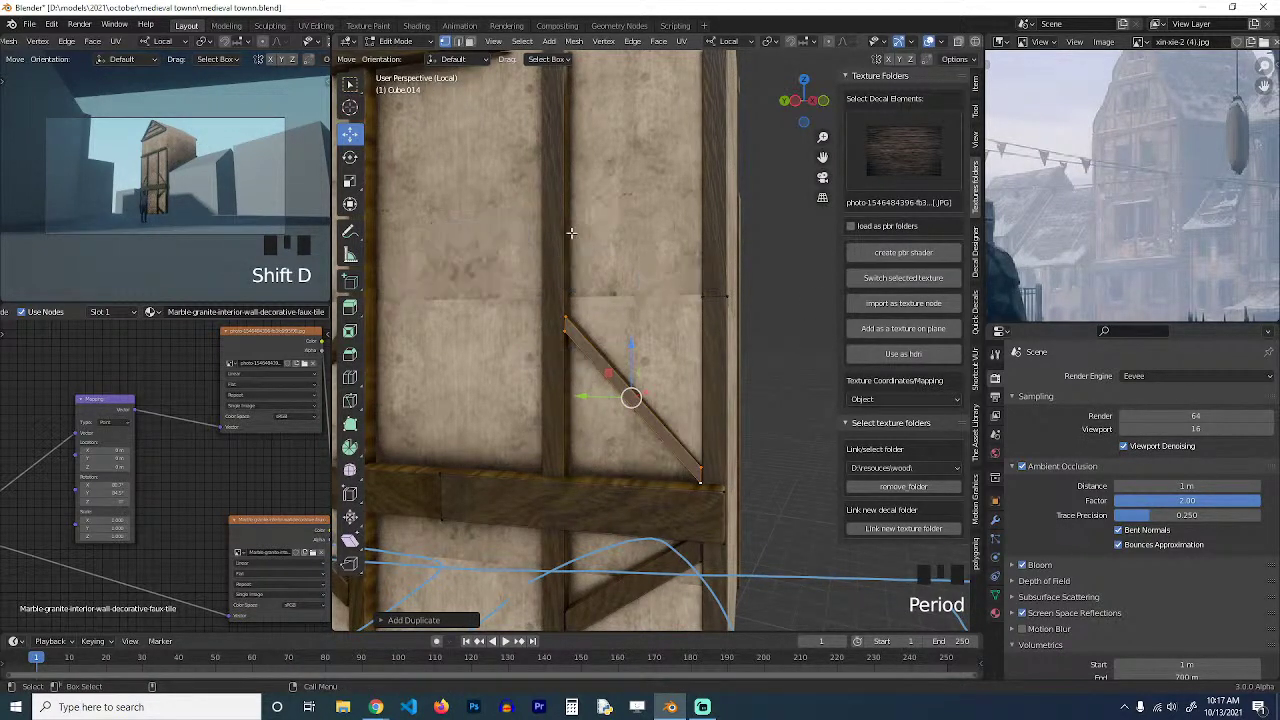
key("comma")
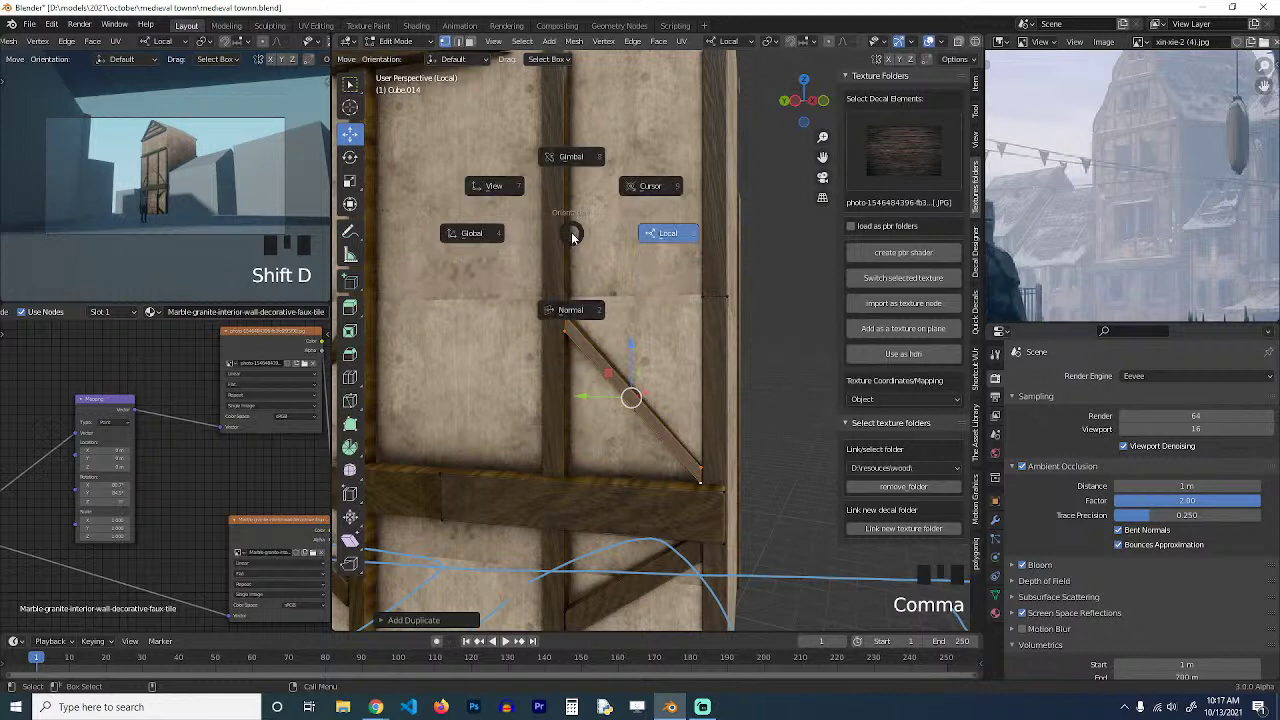
left_click(655, 233)
key("ctrl+m")
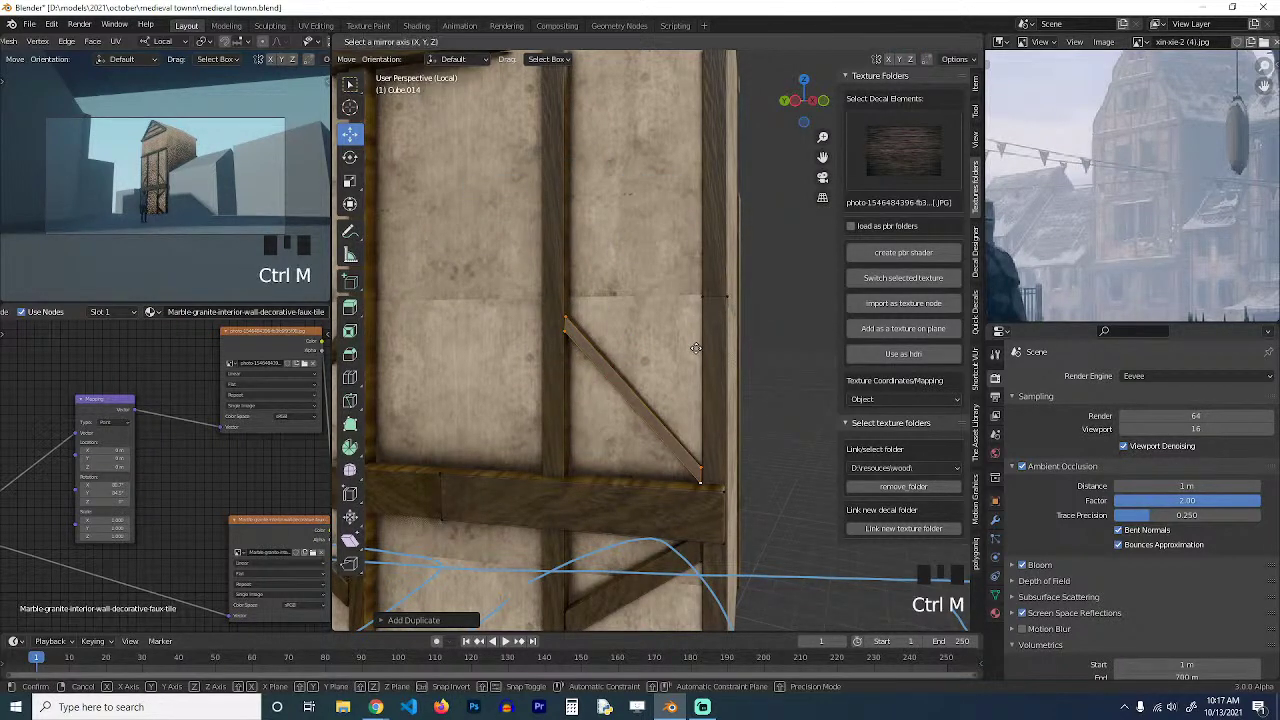
key("y")
left_click(695, 347)
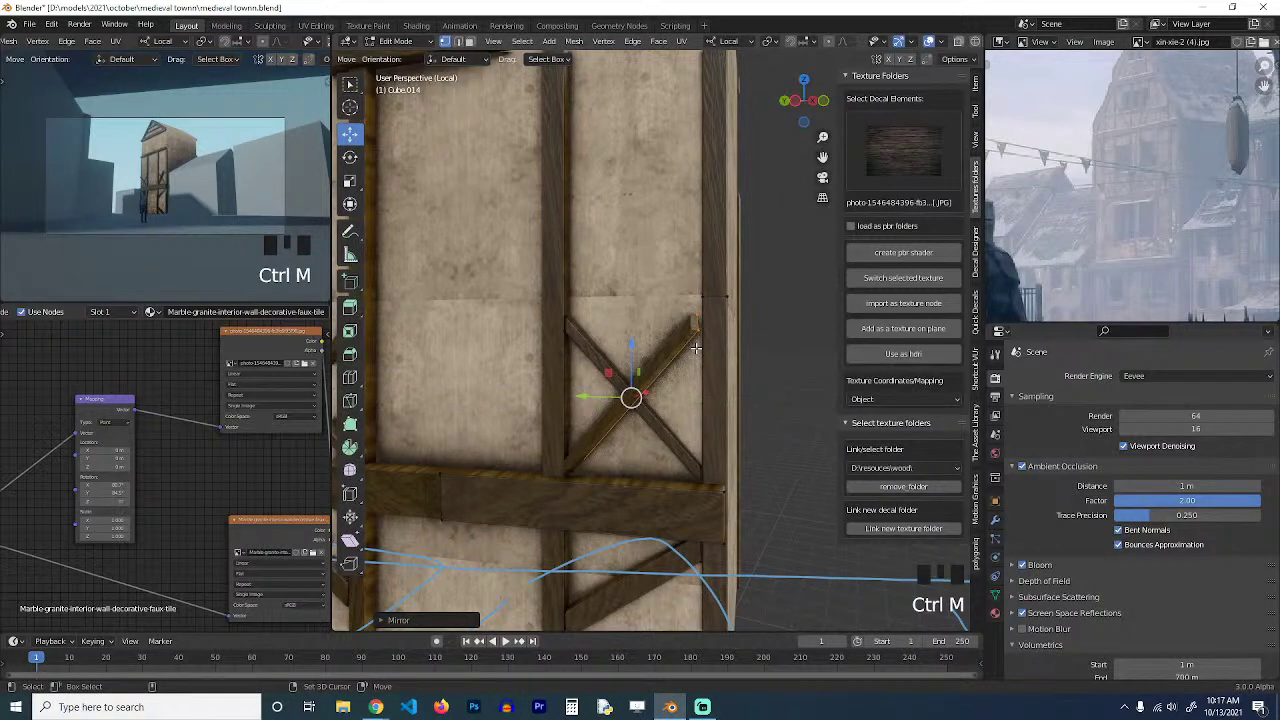
key("shift+n")
In a wireframe top view, rotate the mirrored brace about -10 degrees, shift it along local X into the frame, and save the file.
key("grave")
key("KP_7")
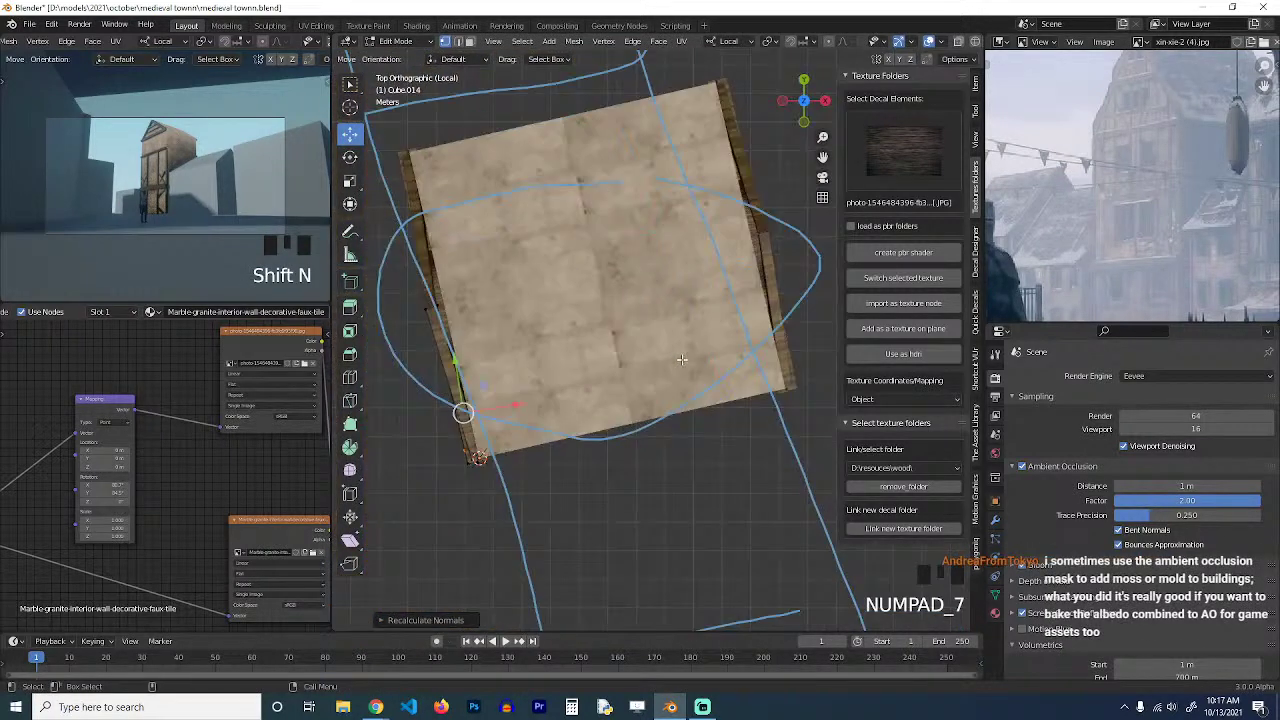
key("z")
scroll(690, 358, "up", 3)
key("r")
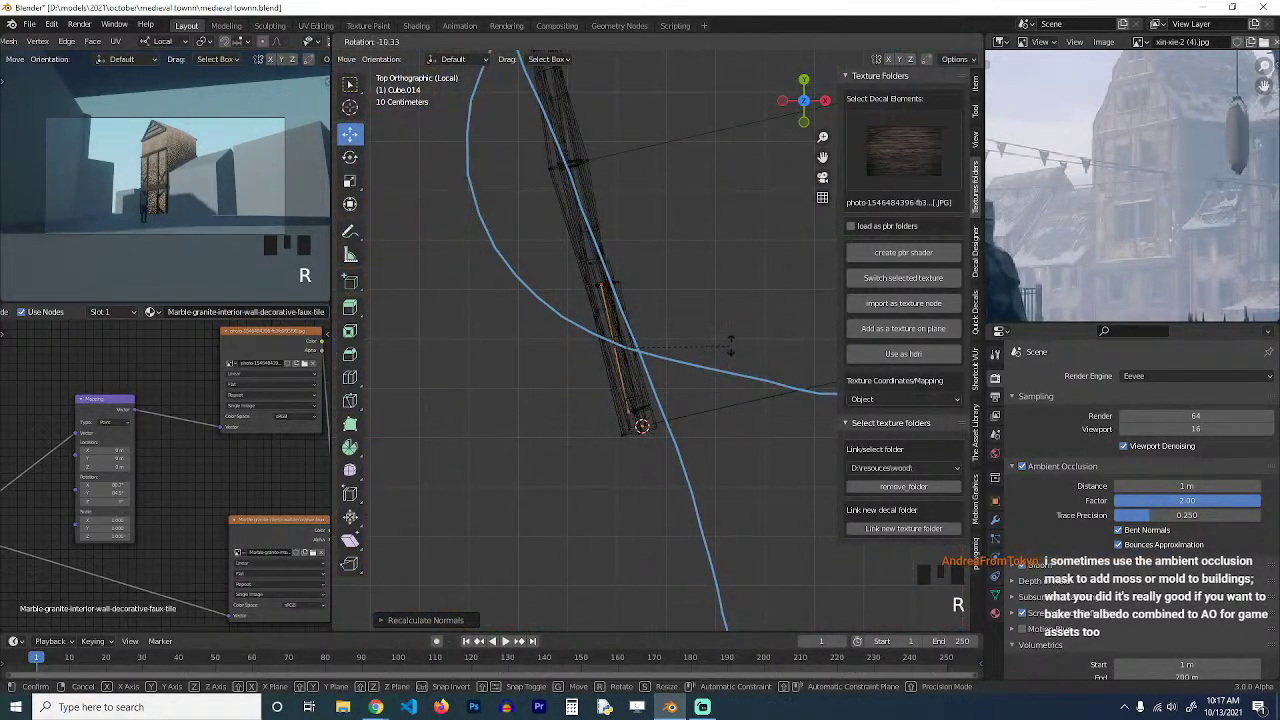
left_click(733, 341)
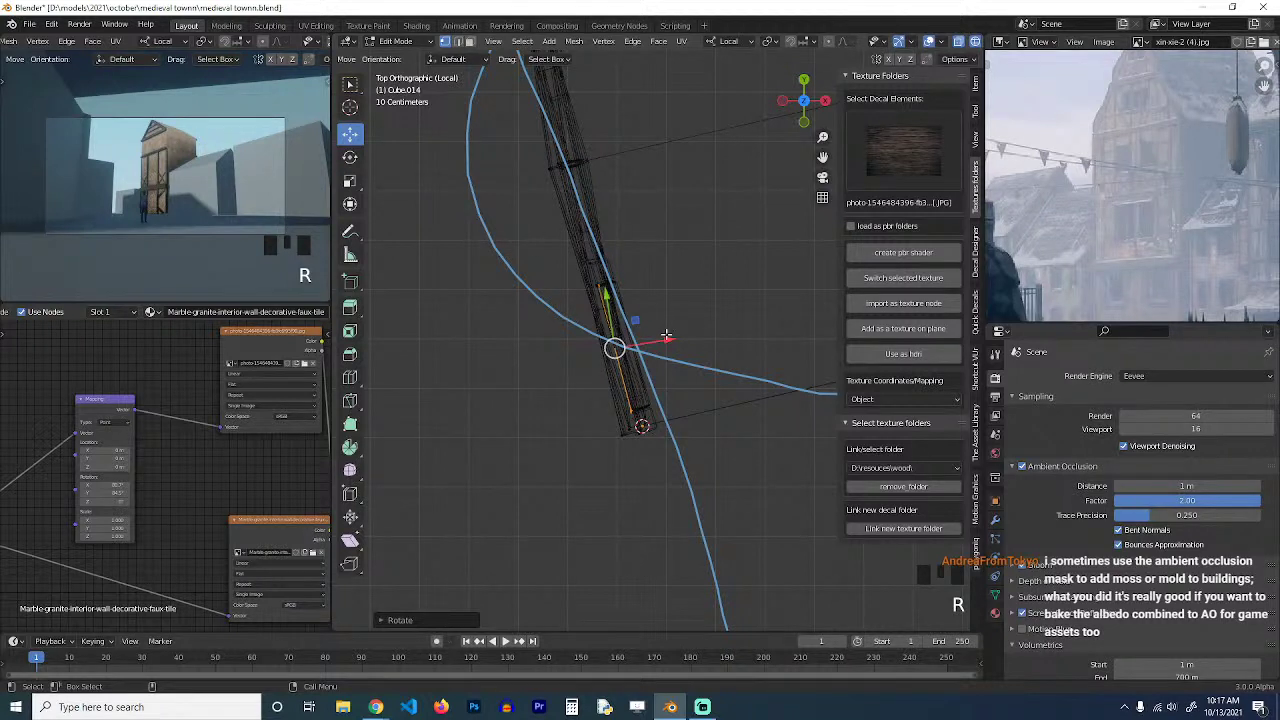
left_click_drag(666, 335, 655, 338)
key("ctrl+s")
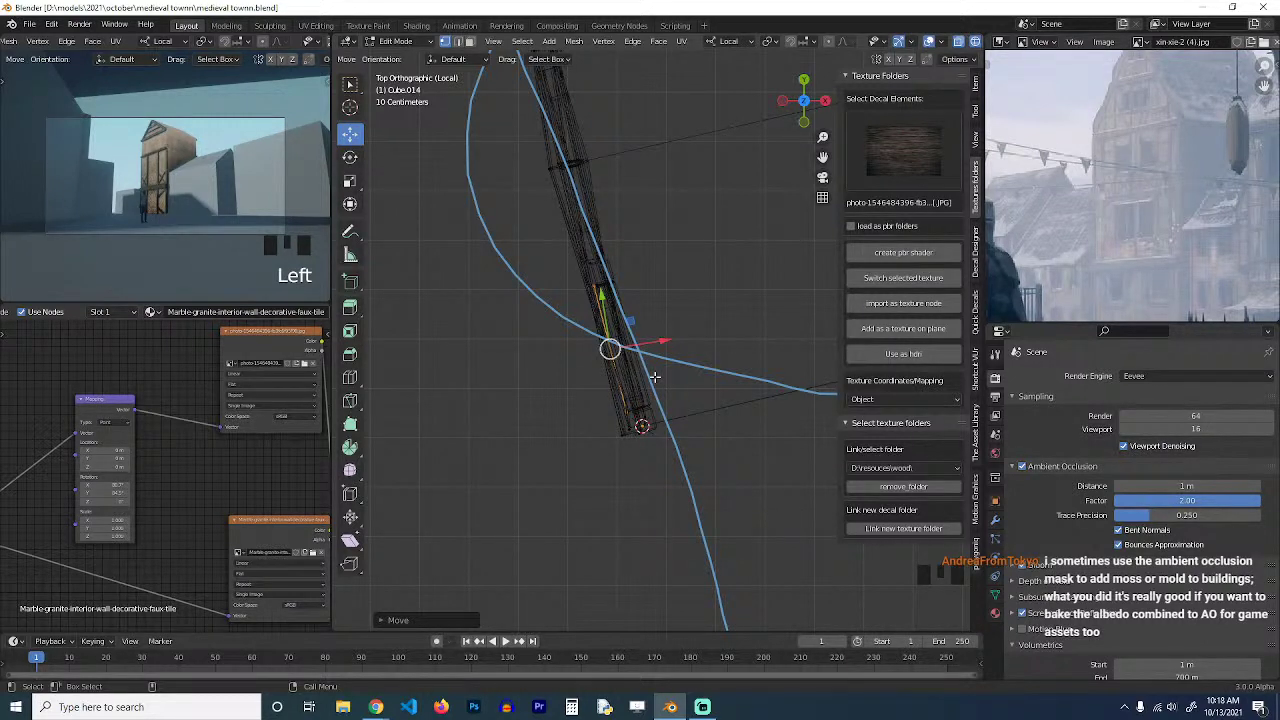
Return the viewport to Material Preview shading, leave mesh editing, save the file, and deselect everything.
key("grave")
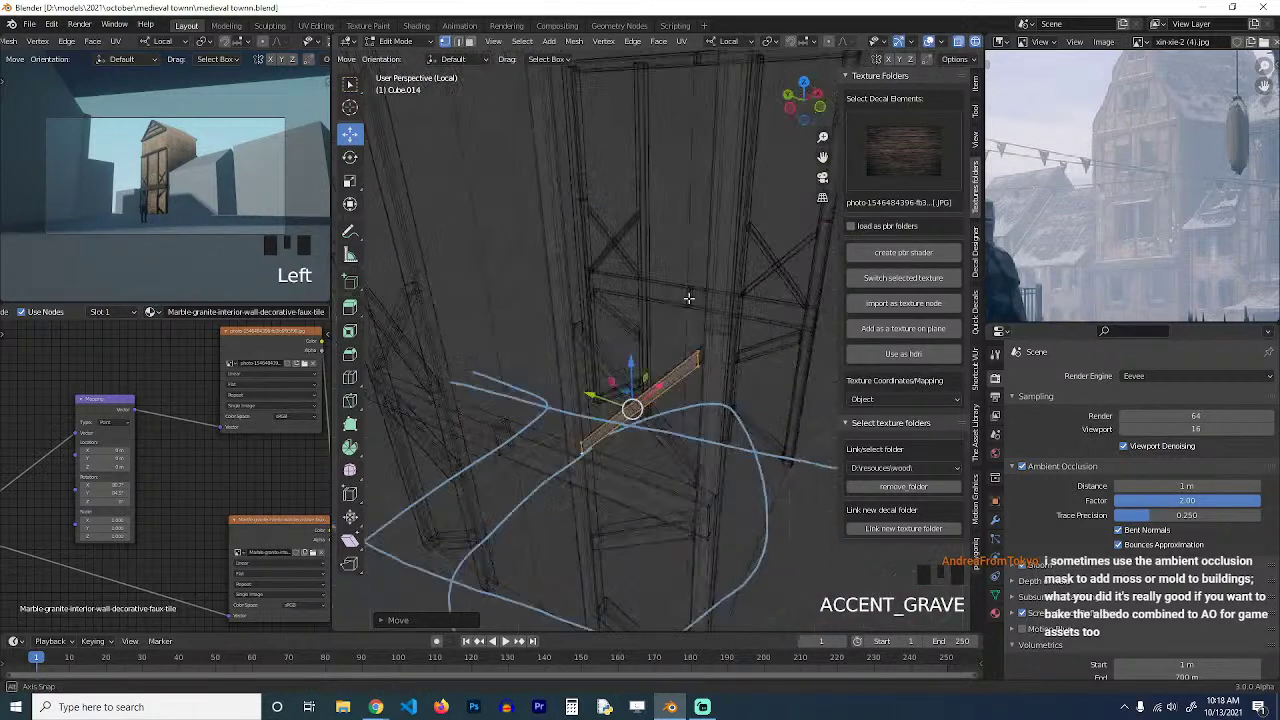
key("z")
key("ctrl+s")
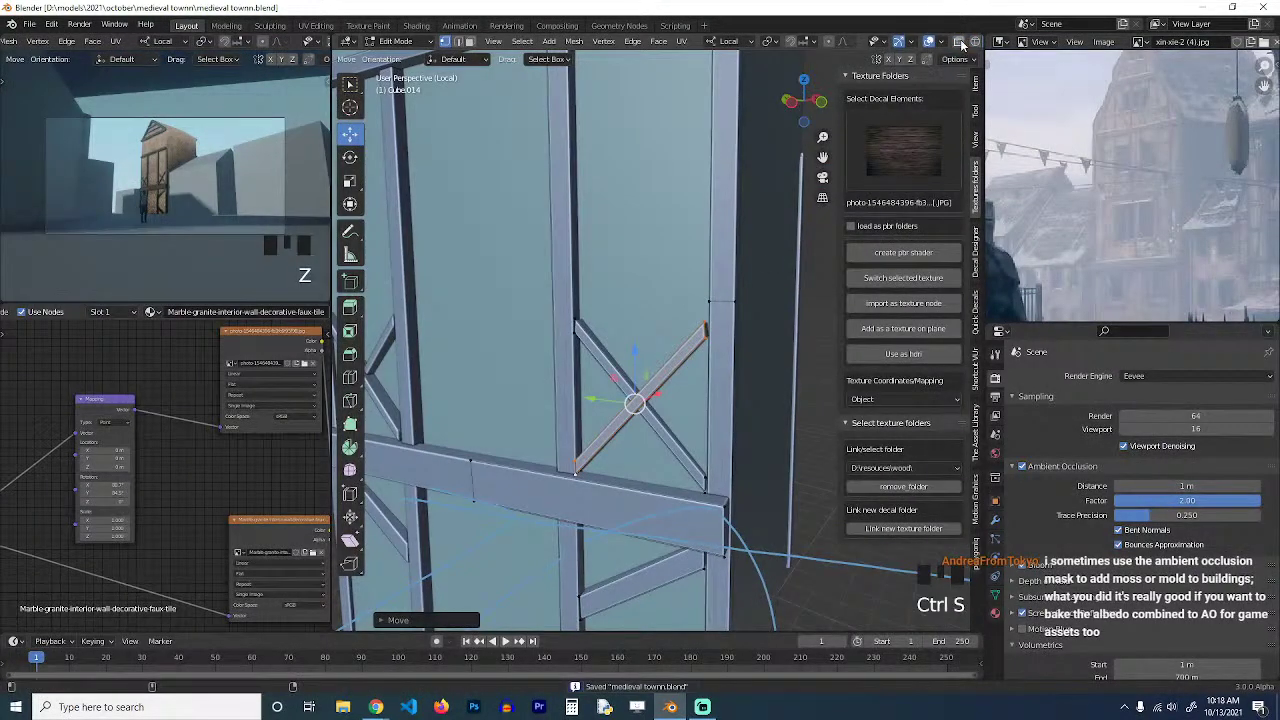
scroll(976, 41, "down", 3)
left_click(947, 41)
scroll(690, 245, "down", 3)
key("grave")
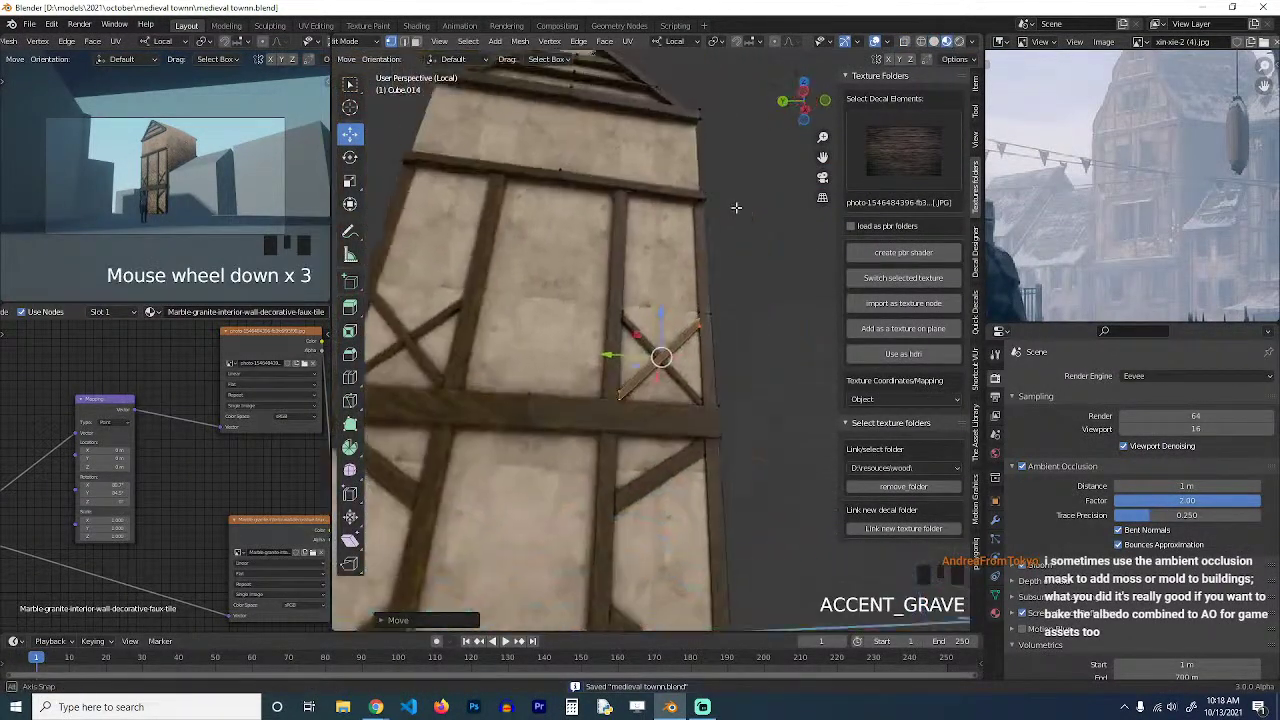
key("Tab")
key("grave")
key("ctrl+s")
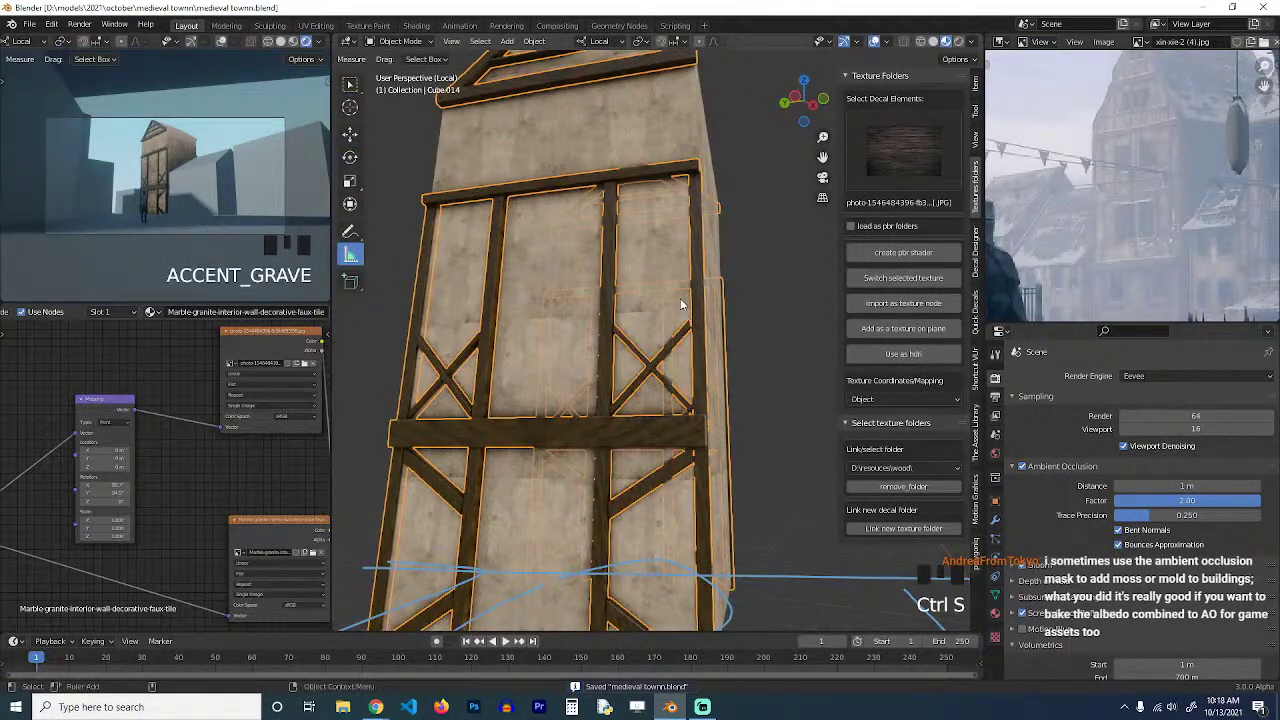
key("ctrl+s")
key("alt+a")
Examine the crossed braces up close and compare the render with Ambient Occlusion off and on.
key("grave")
scroll(636, 309, "up", 3)
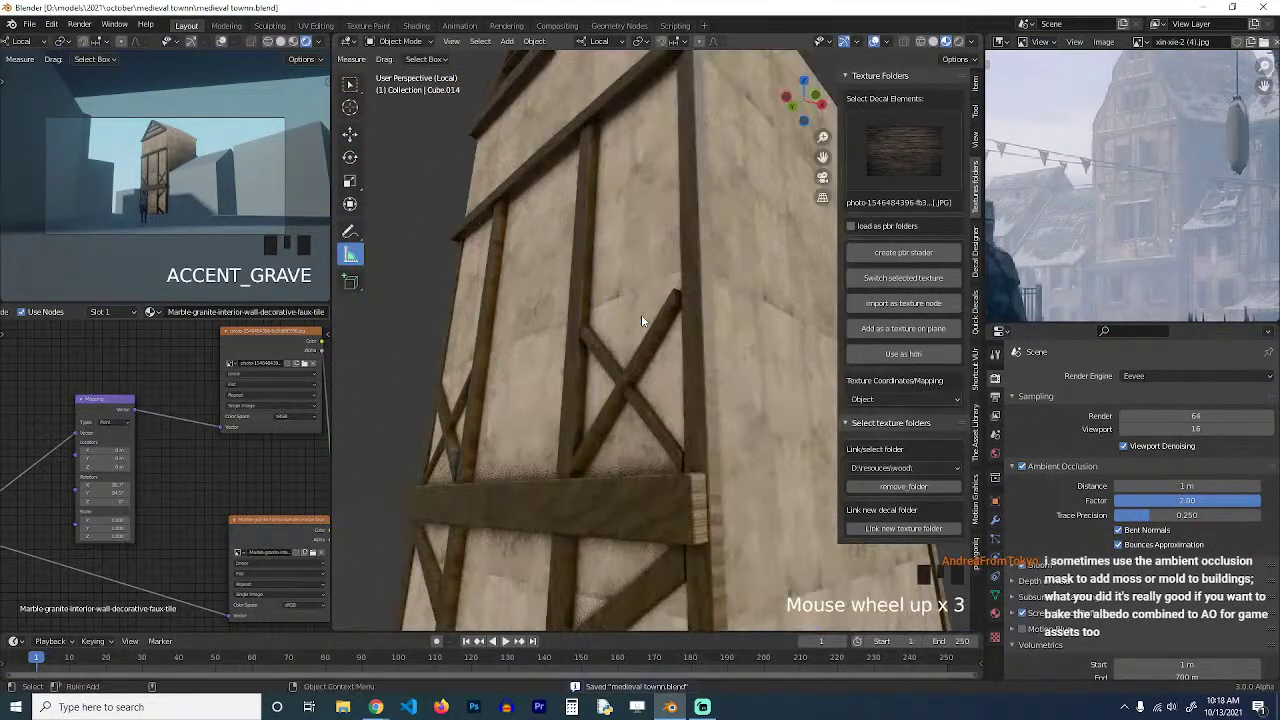
key("grave")
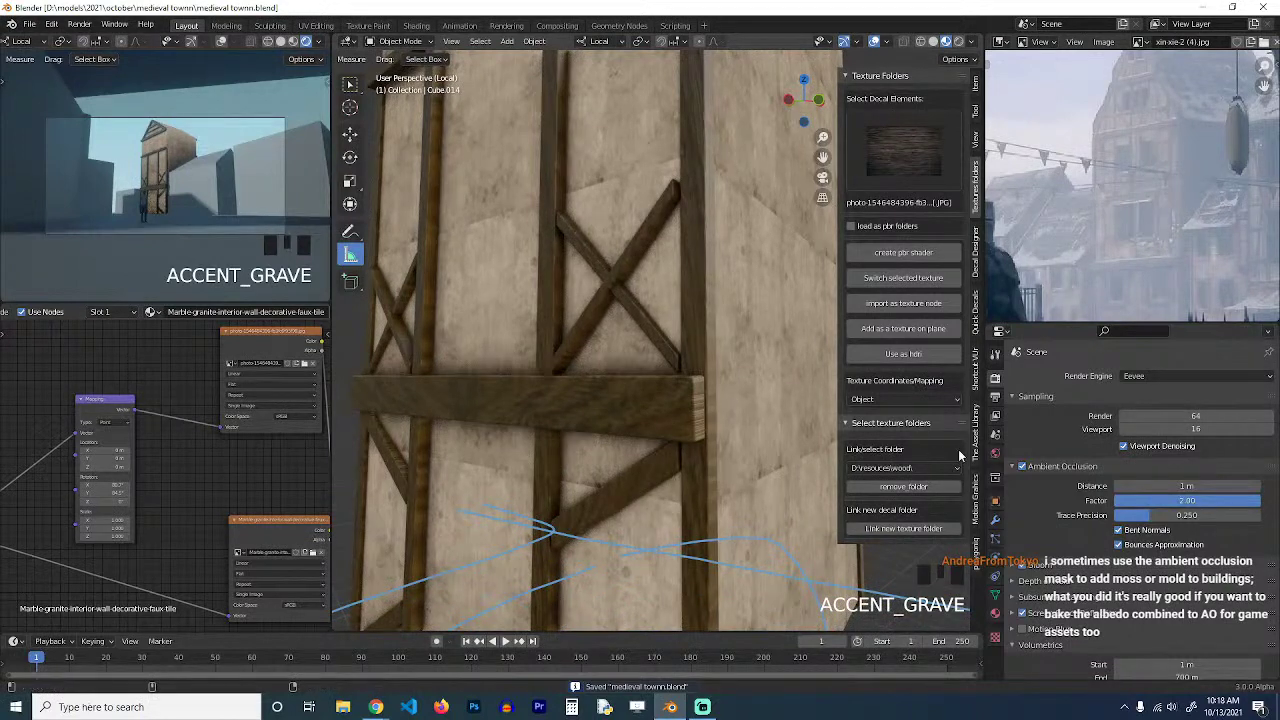
left_click(1035, 434)
left_click(1013, 467)
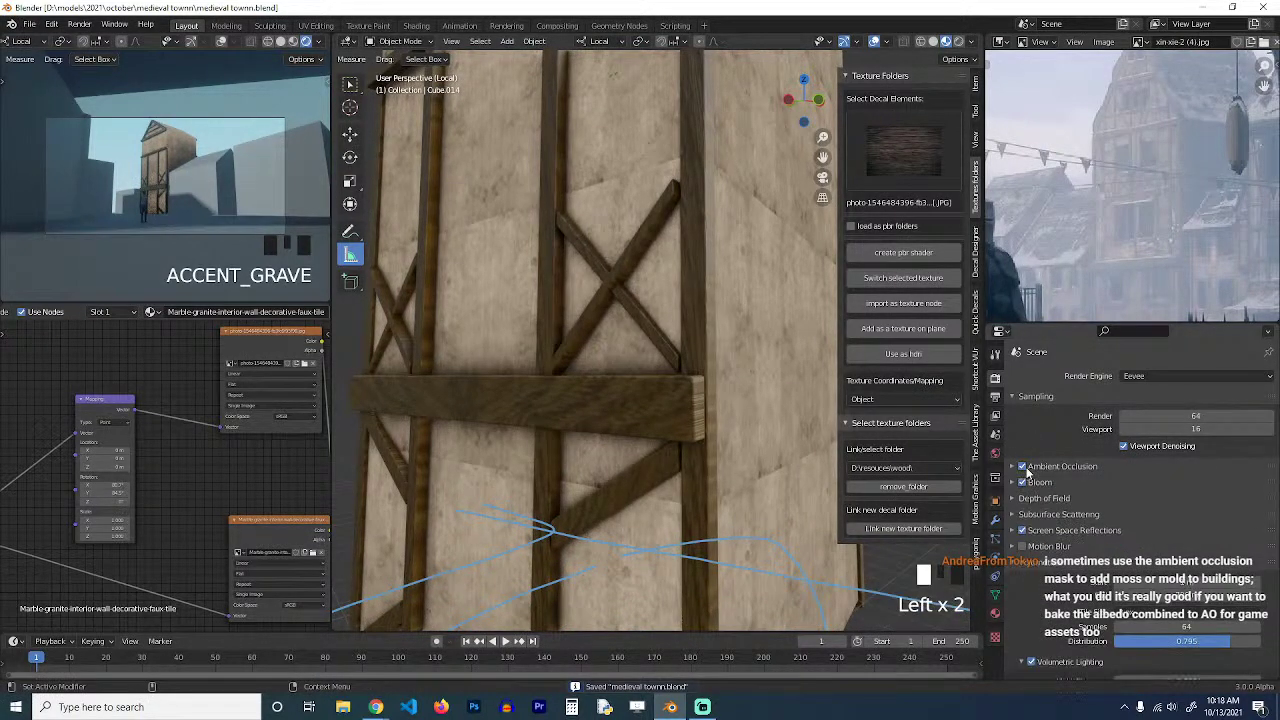
left_click(1013, 467)
left_click(1021, 467)
left_click(1021, 467)
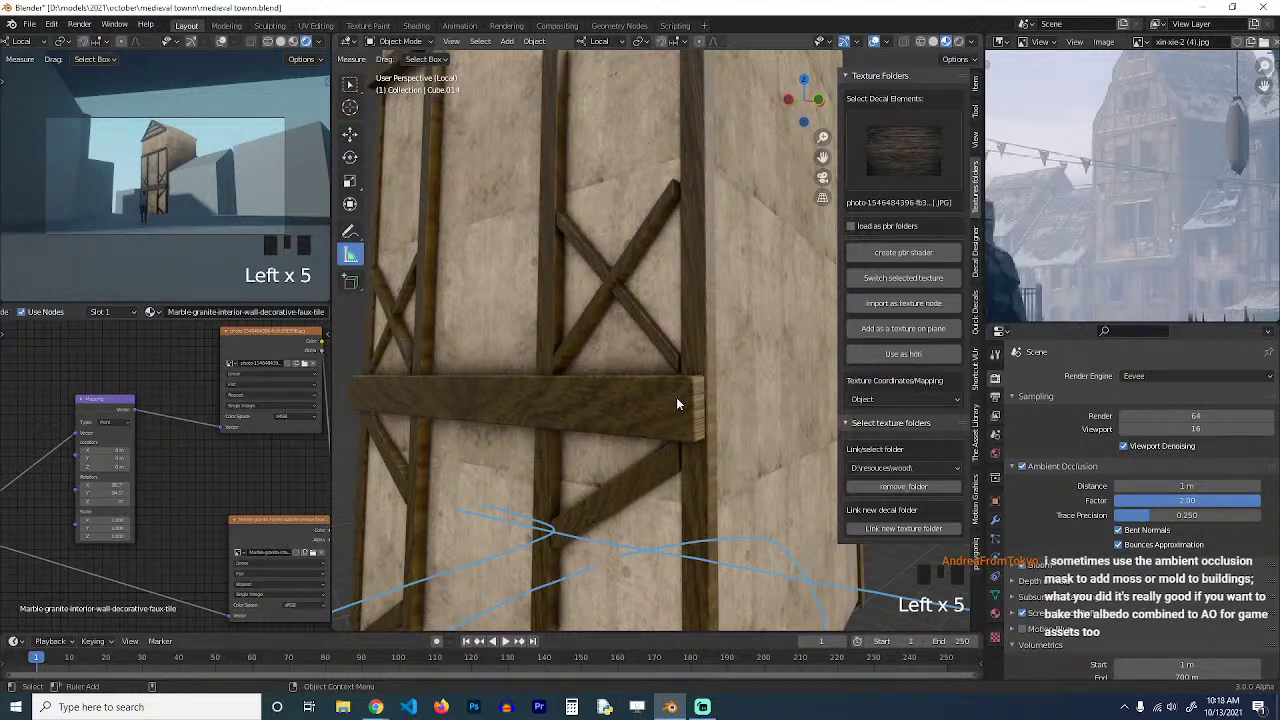
key("grave")
key("grave")
scroll(231, 393, "down", 6)
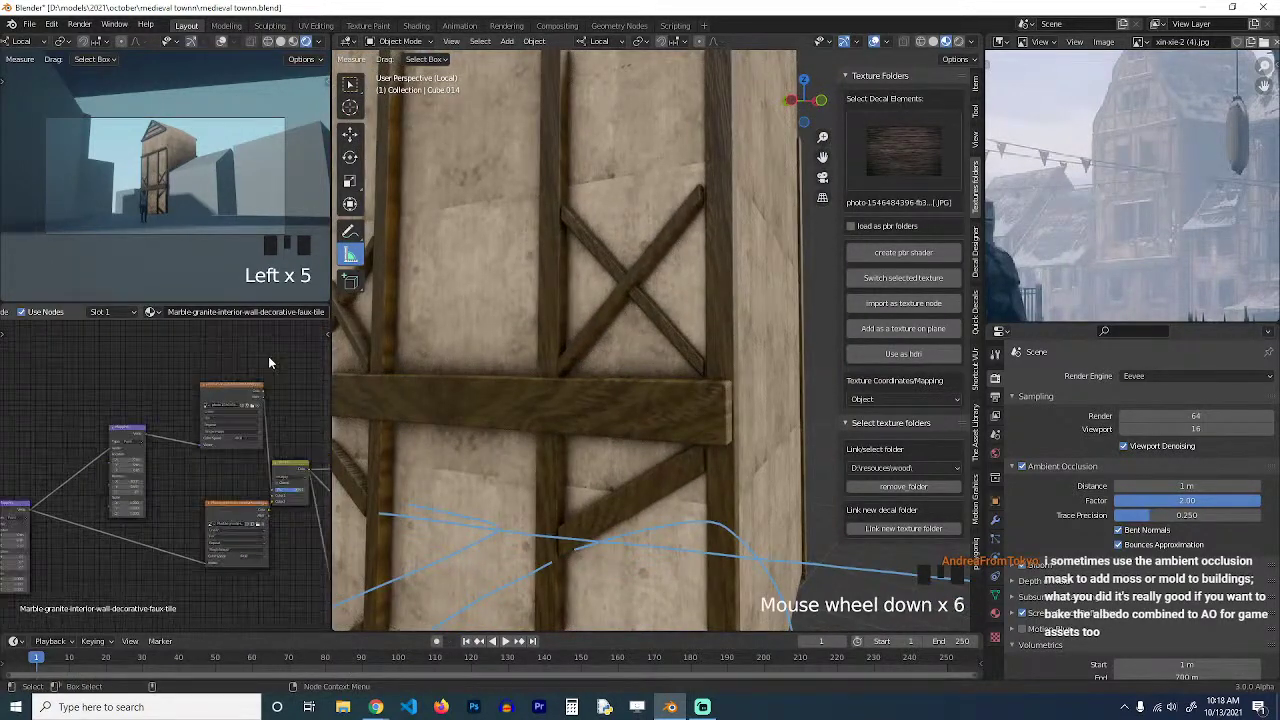
scroll(720, 372, "up", 2)
Adjust the upper end of the mirrored brace where it meets the corner post, leave mesh editing, and save the file.
key("grave")
middle_click_drag(720, 372, 746, 243)
key("Tab")
left_click(740, 230)
left_click(727, 232)
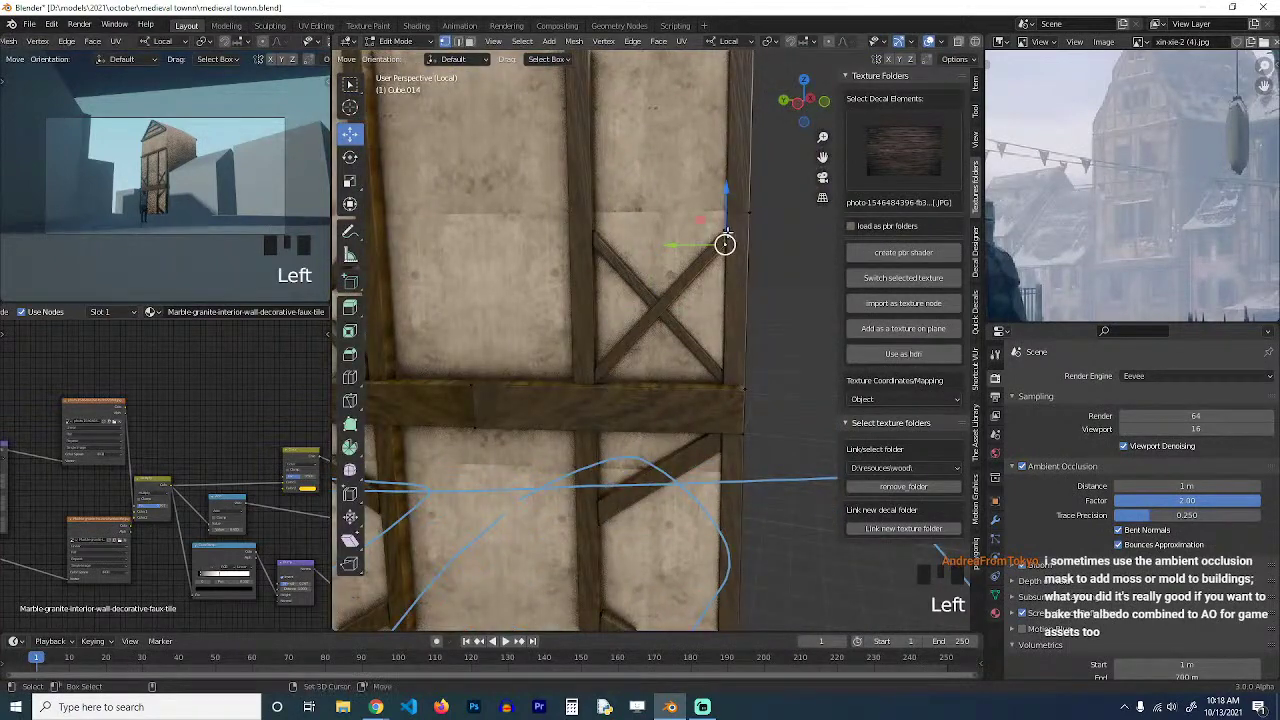
left_click(700, 238)
key("Tab")
key("grave")
middle_click_drag(711, 246, 704, 375)
key("ctrl+s")
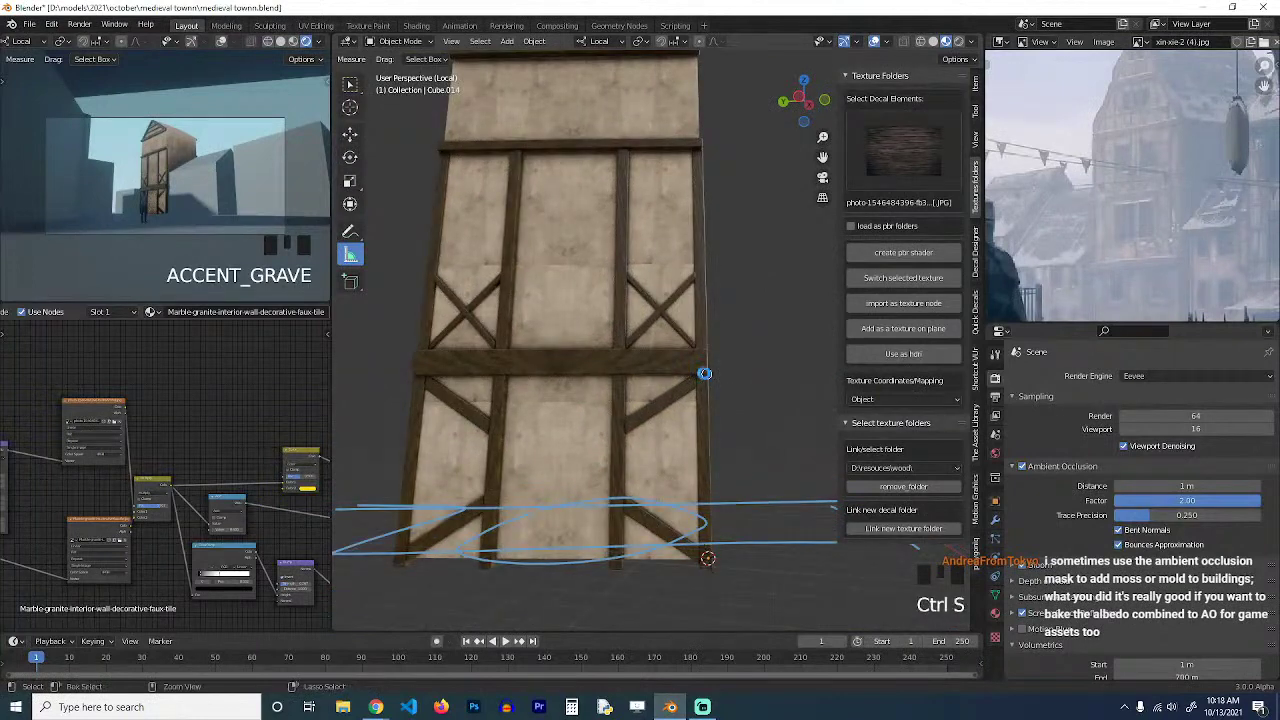
scroll(704, 378, "up", 2)
key("grave")
scroll(692, 381, "up", 2)
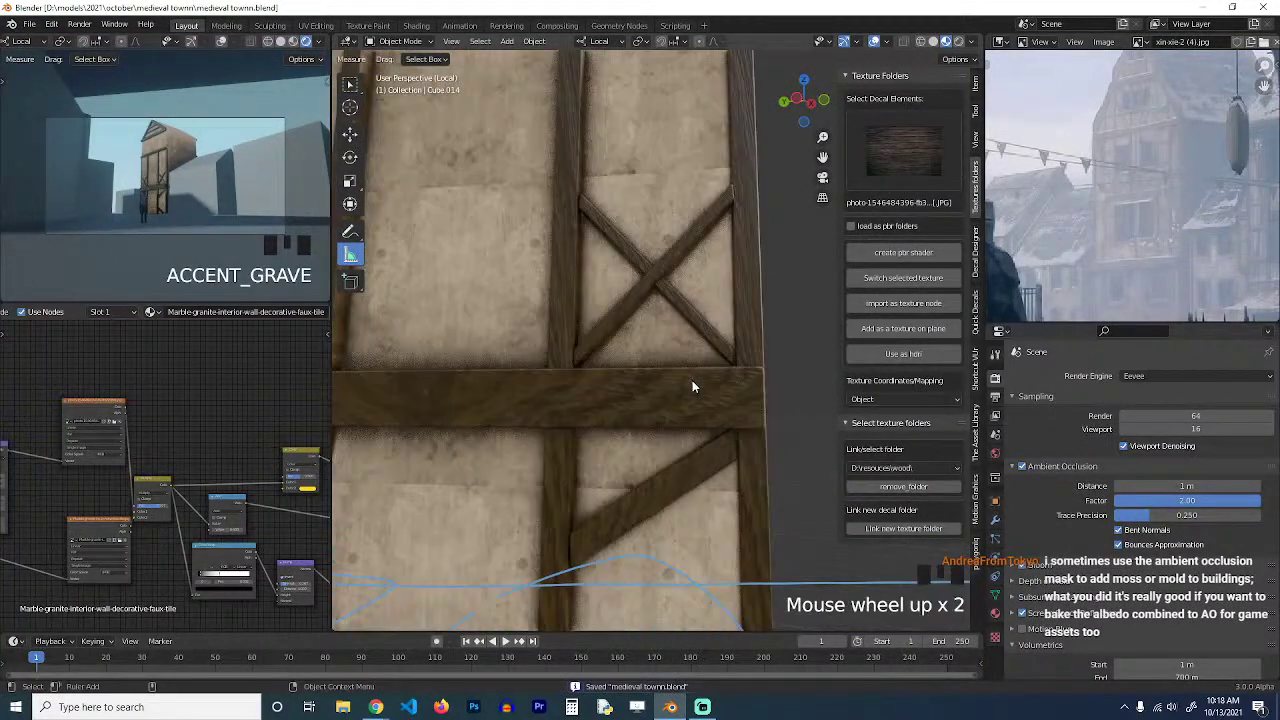
Select both crossed braces, shift them slightly along local X relative to the wall, leave mesh editing, and save the file.
key("grave")
key("Tab")
scroll(694, 371, "up", 4)
left_click(680, 371)
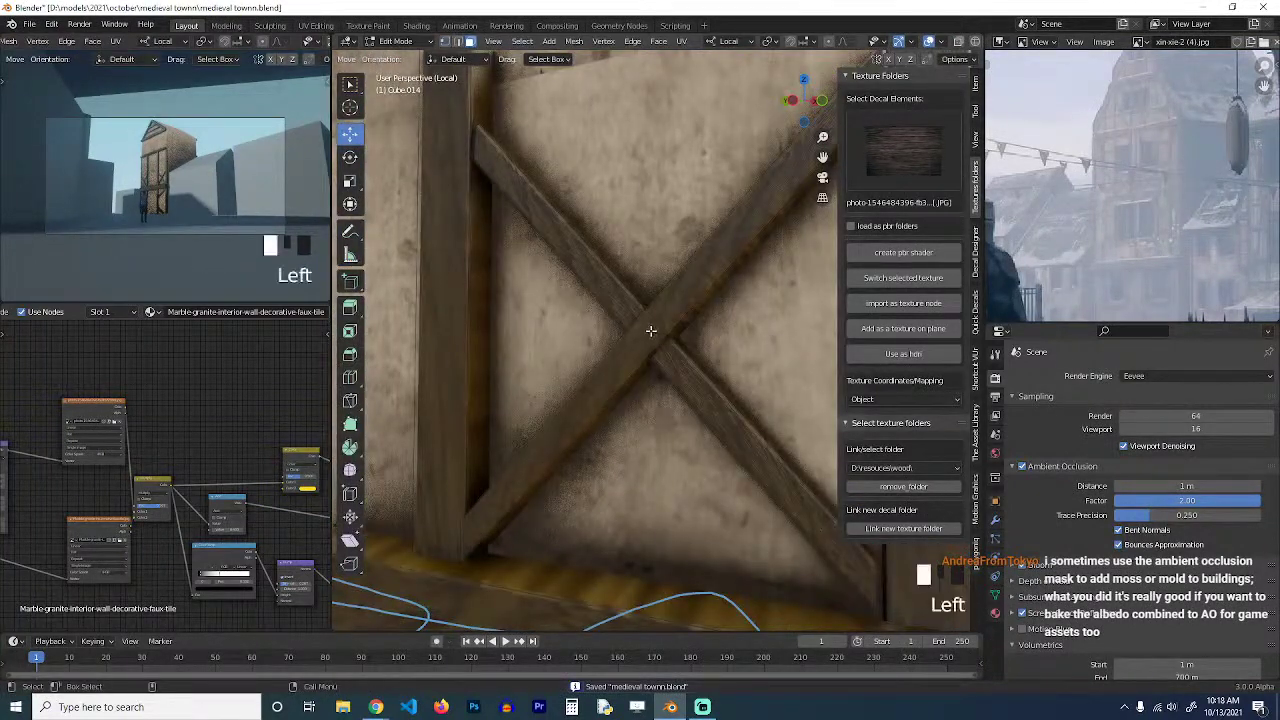
left_click(660, 330, "shift")
key("grave")
middle_click_drag(661, 329, 601, 378)
left_click(595, 359)
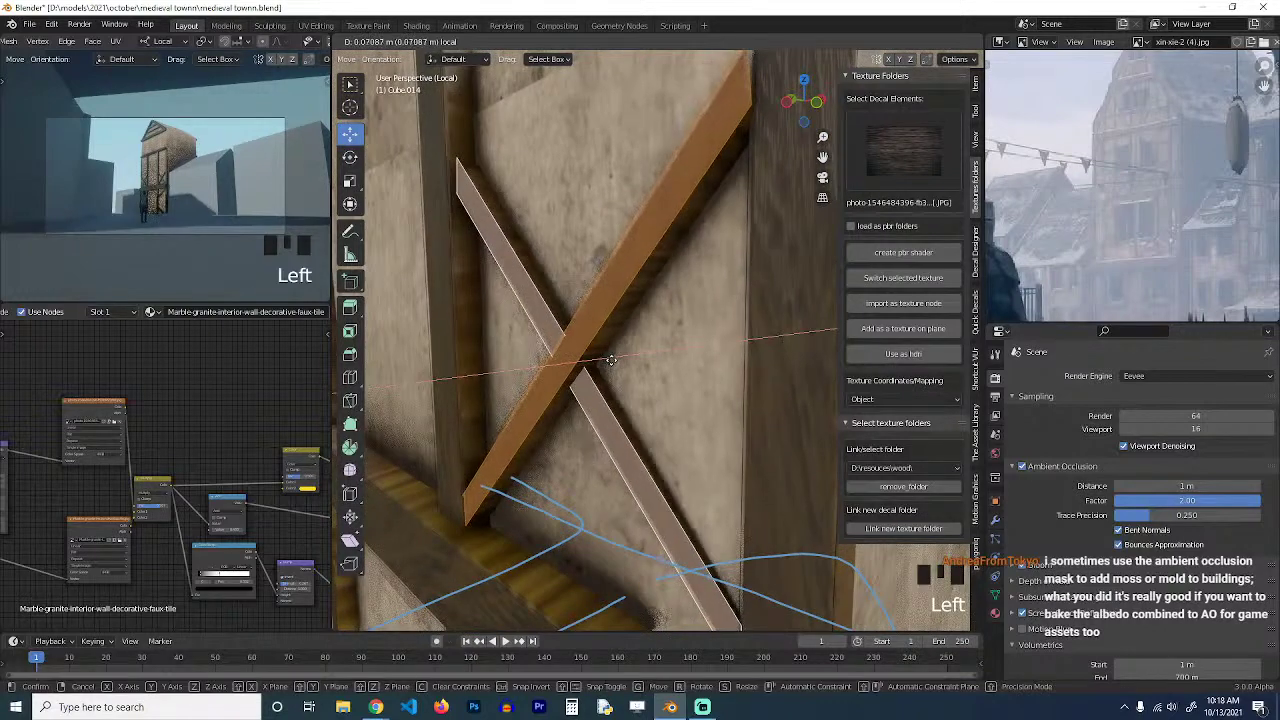
scroll(582, 417, "down", 4)
scroll(648, 413, "up", 3)
scroll(648, 413, "down", 4)
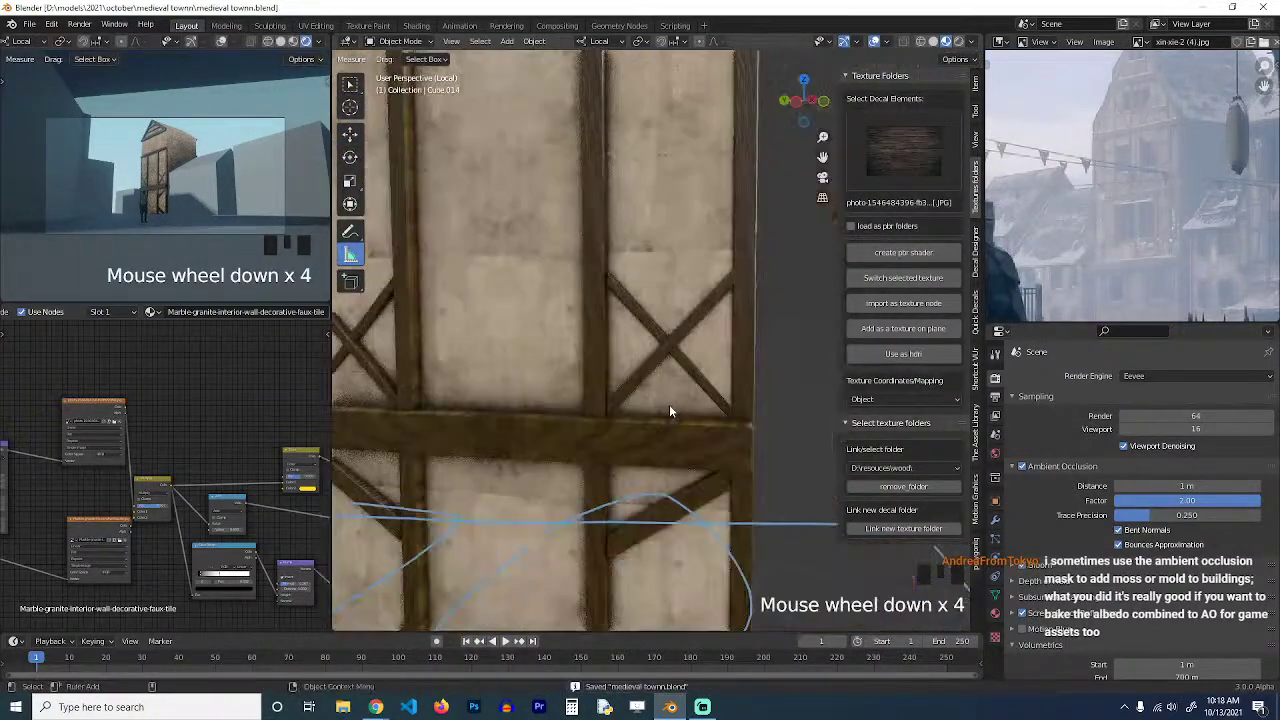
key("grave")
key("ctrl+s")
key("grave")
middle_click_drag(672, 388, 726, 278)
key("ctrl+s")
middle_click_drag(604, 250, 619, 264)
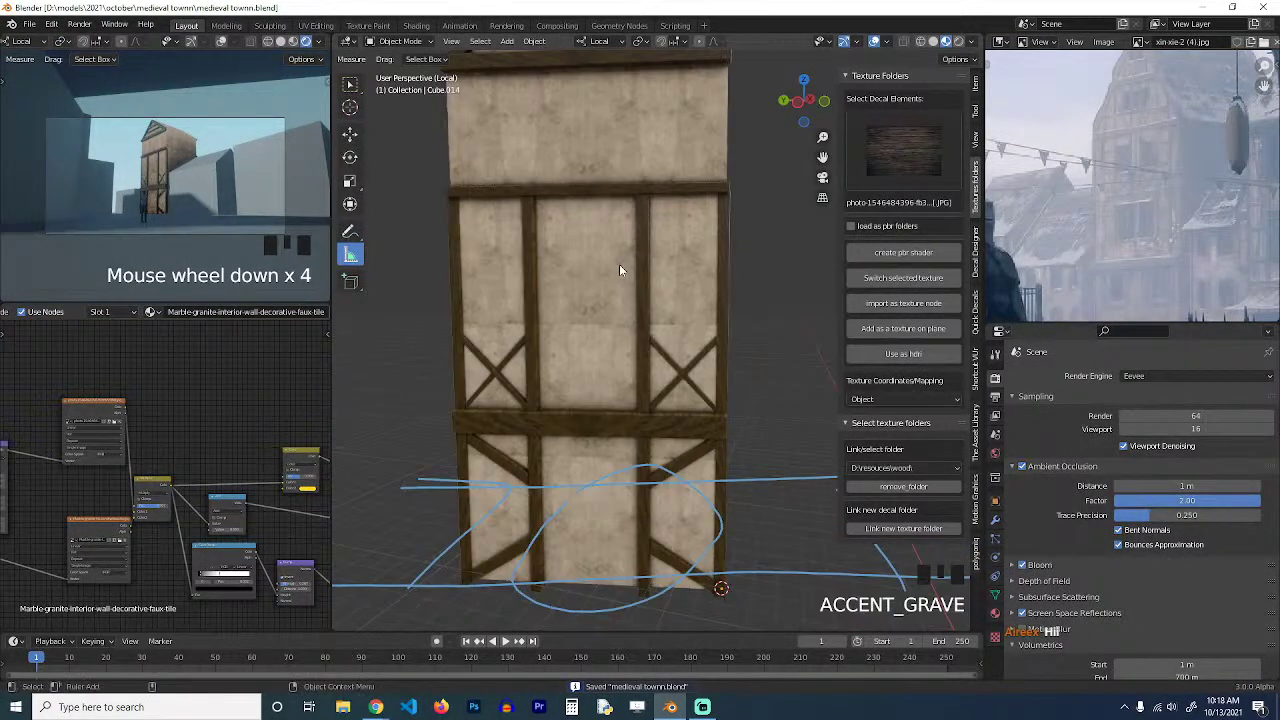
key("ctrl+s")
Duplicate the upper horizontal beam of the front frame and place the copy just above the crossed braces.
middle_click_drag(580, 213, 694, 240)
key("grave")
key("grave")
key("Tab")
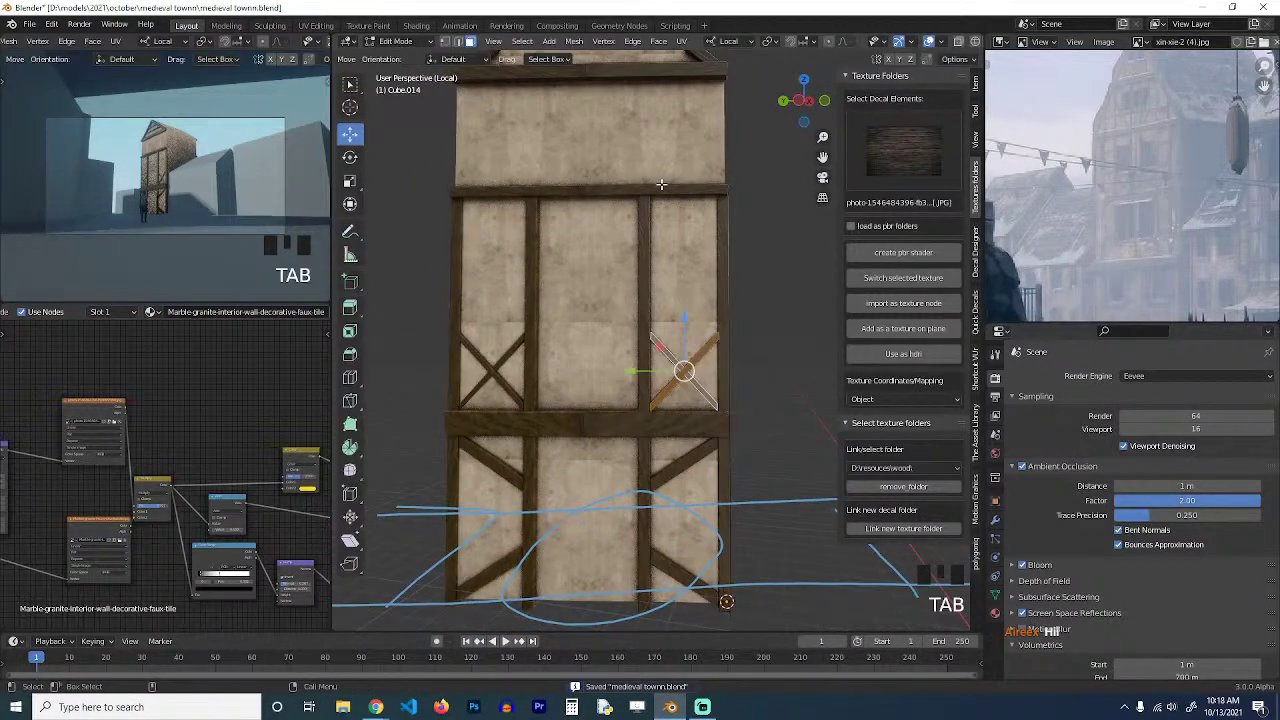
left_click(675, 189)
key("shift+d")
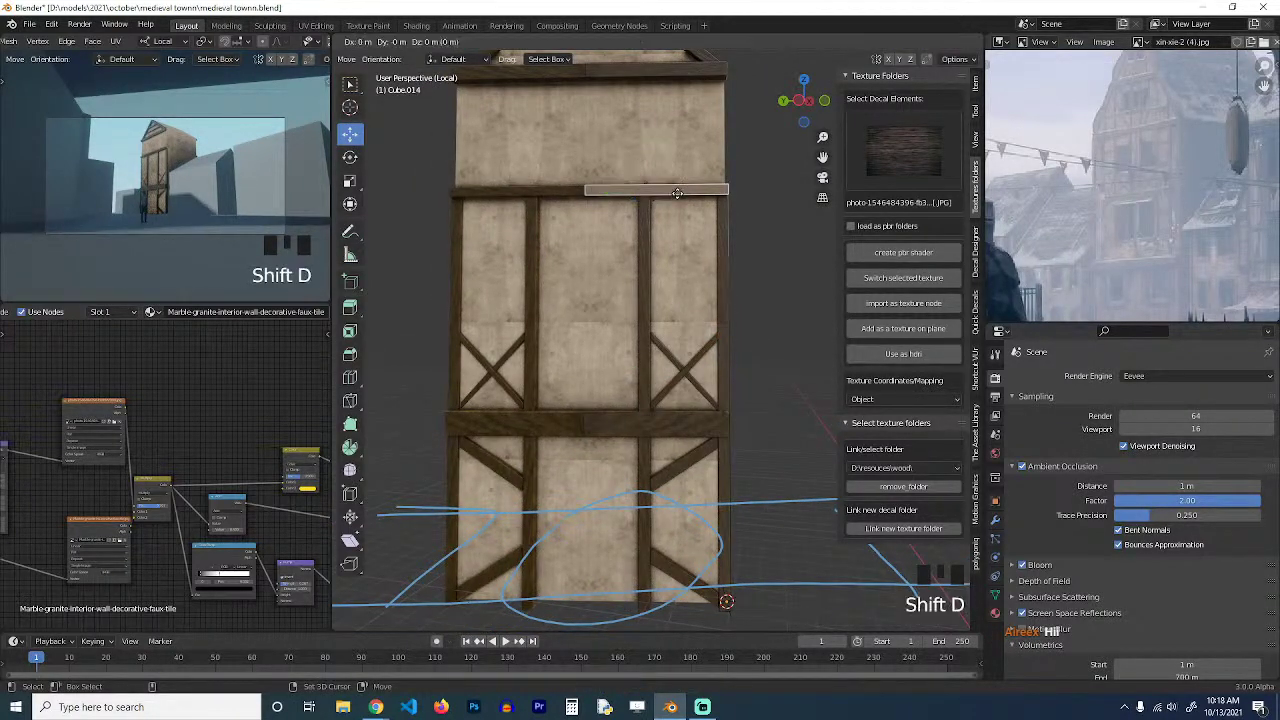
left_click(675, 327)
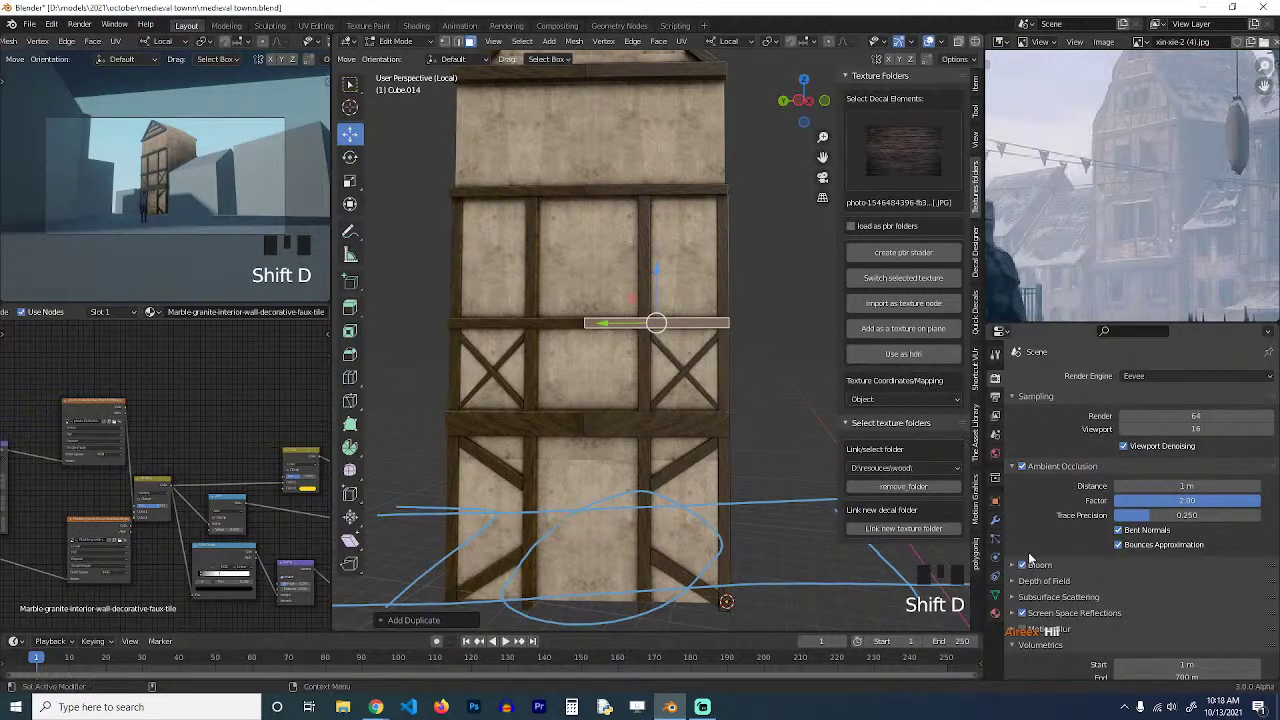
Turn off Mirror clipping, slide the duplicated beam's inner end back to the inner post, and leave mesh editing.
left_click(996, 522)
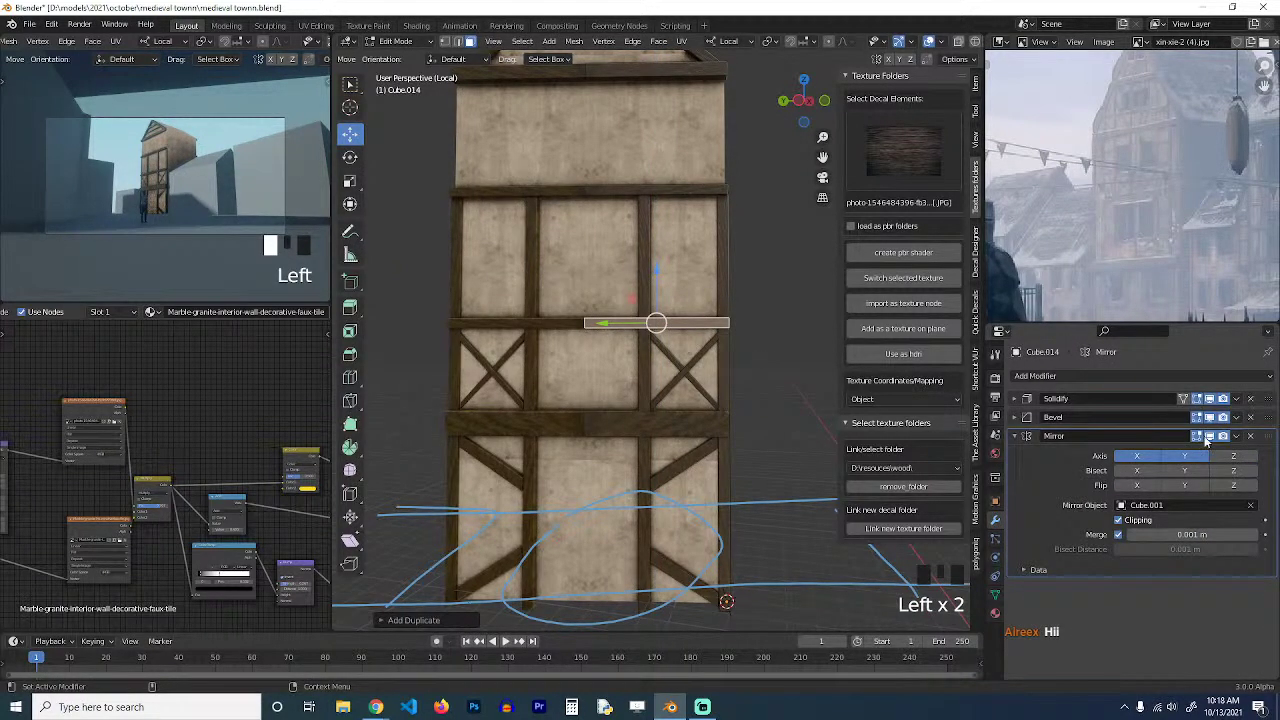
left_click(1119, 521)
key("1")
left_click(585, 318)
left_click(585, 329, "shift")
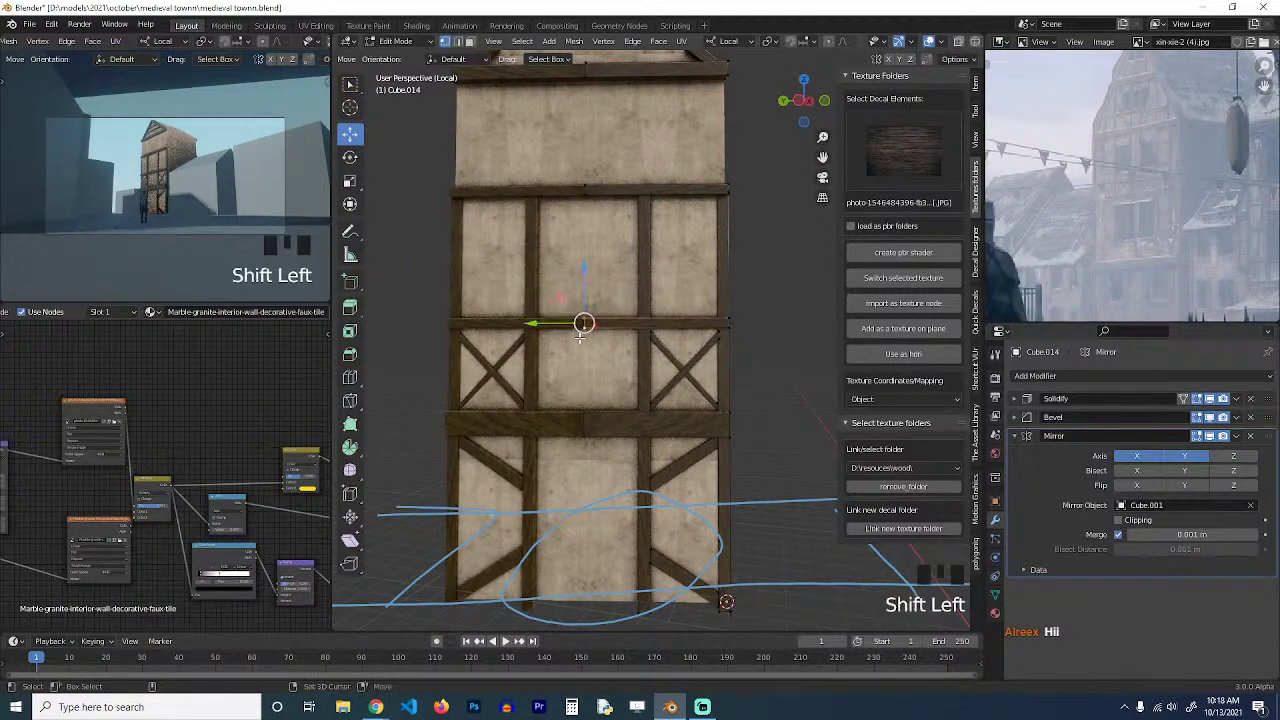
key("grave")
scroll(568, 404, "up", 3)
key("g")
key("g")
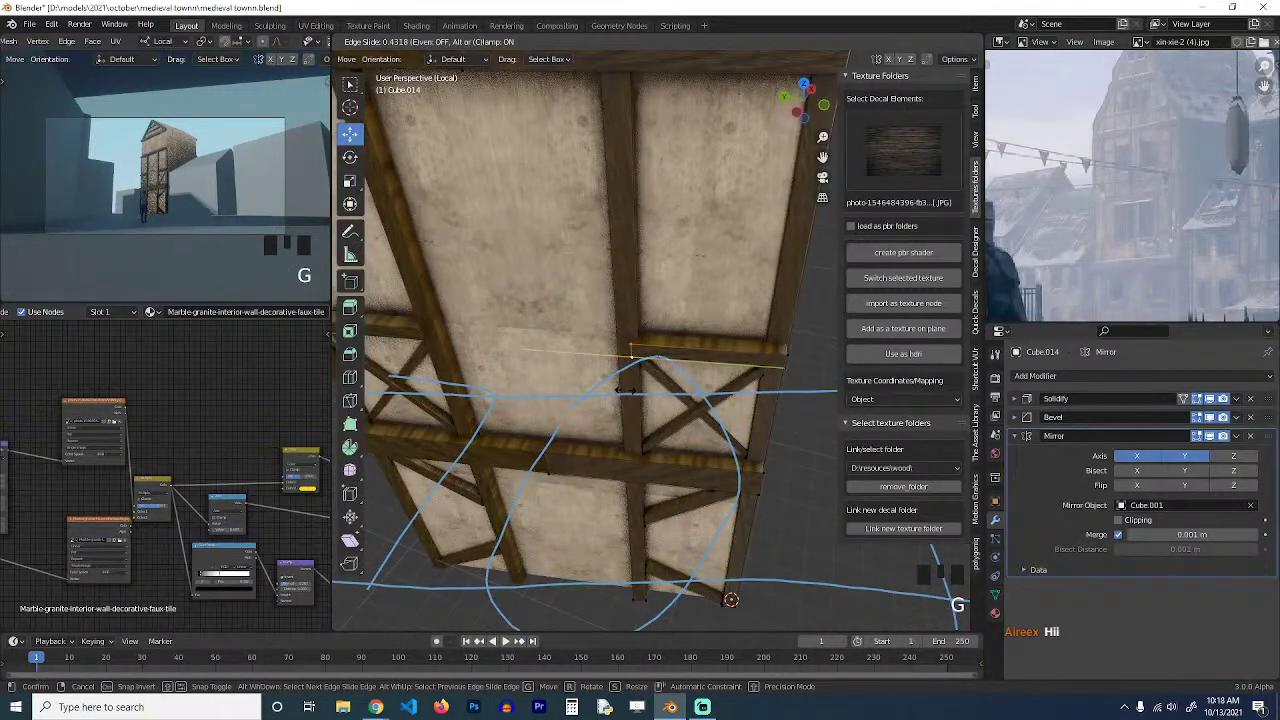
left_click(618, 385)
key("Tab")
key("grave")
scroll(631, 332, "down", 2)
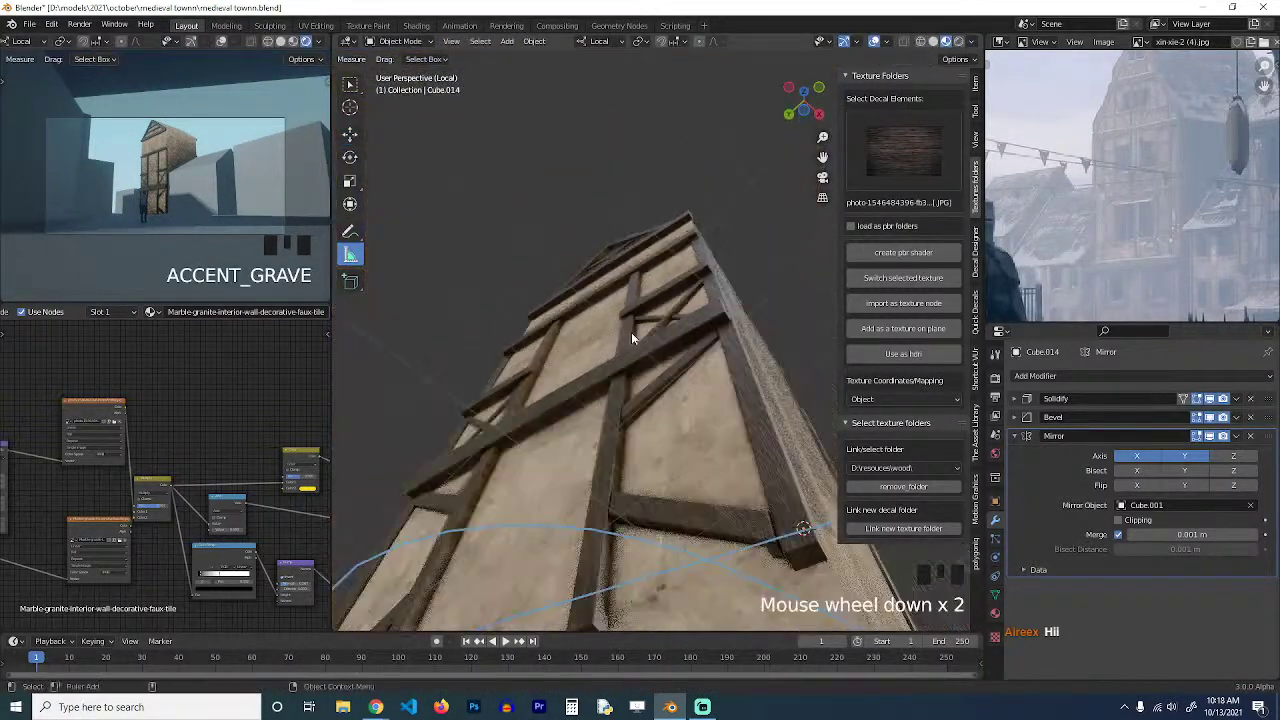
key("grave")
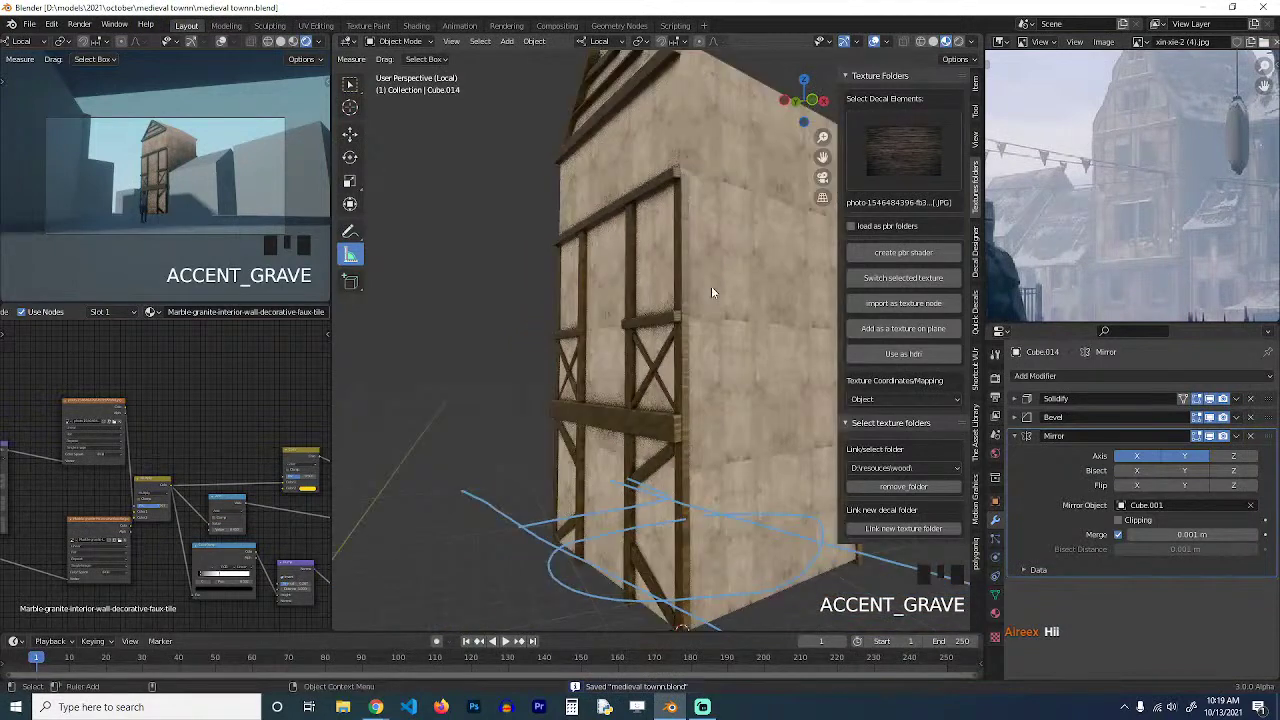
Duplicate the short beam's end edge at the building corner and extrude it along the side wall as a new beam.
key("grave")
key("Tab")
key("grave")
key("grave")
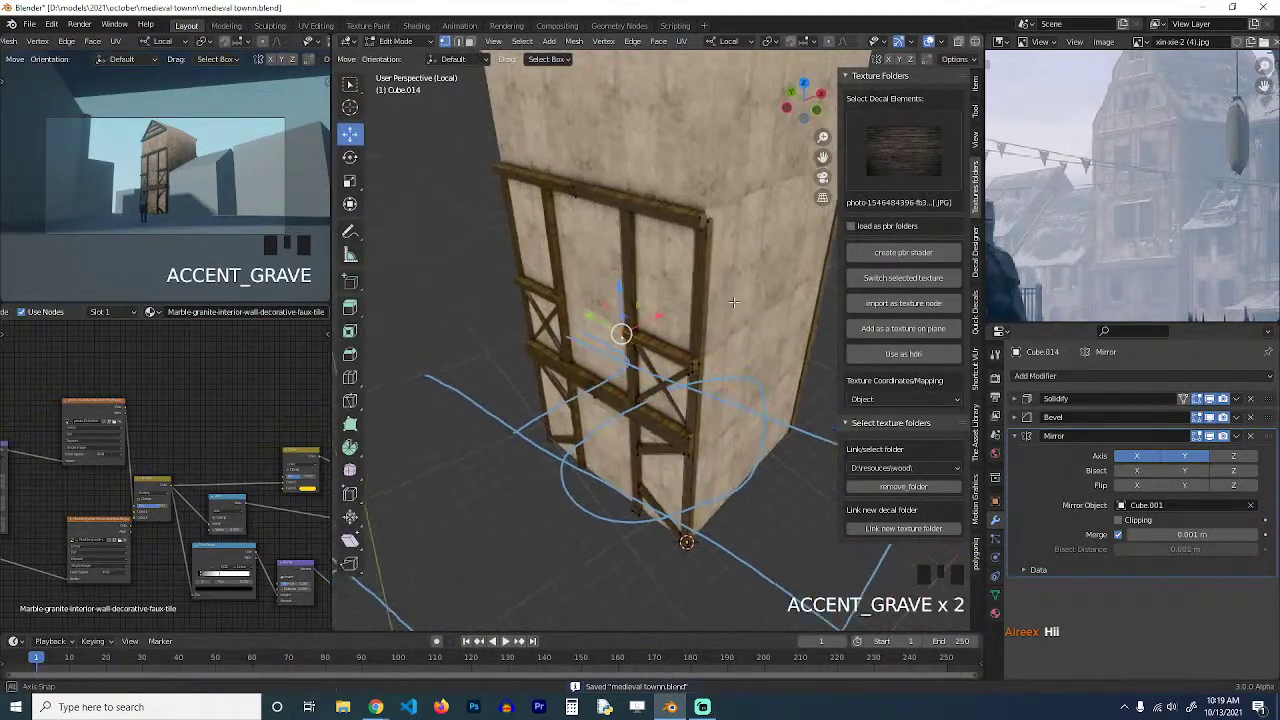
scroll(720, 384, "up", 3)
left_click(720, 384)
left_click(720, 384, "shift")
key("shift+d")
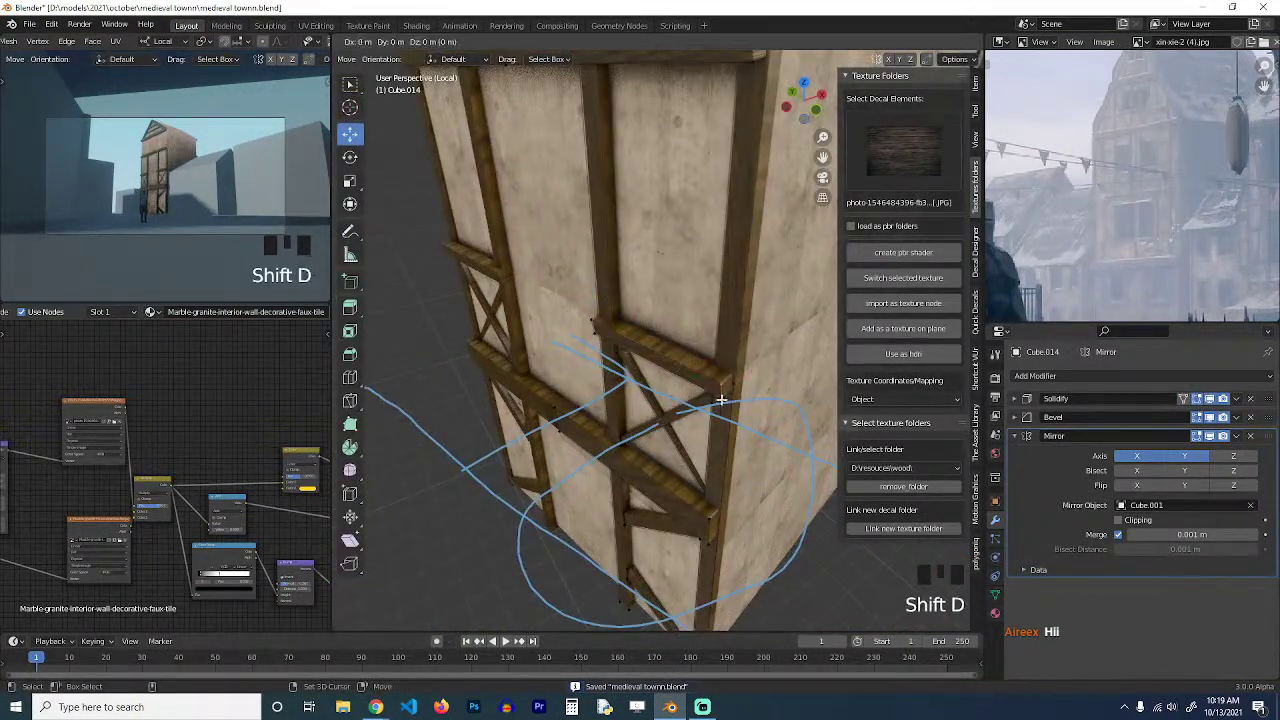
key("e")
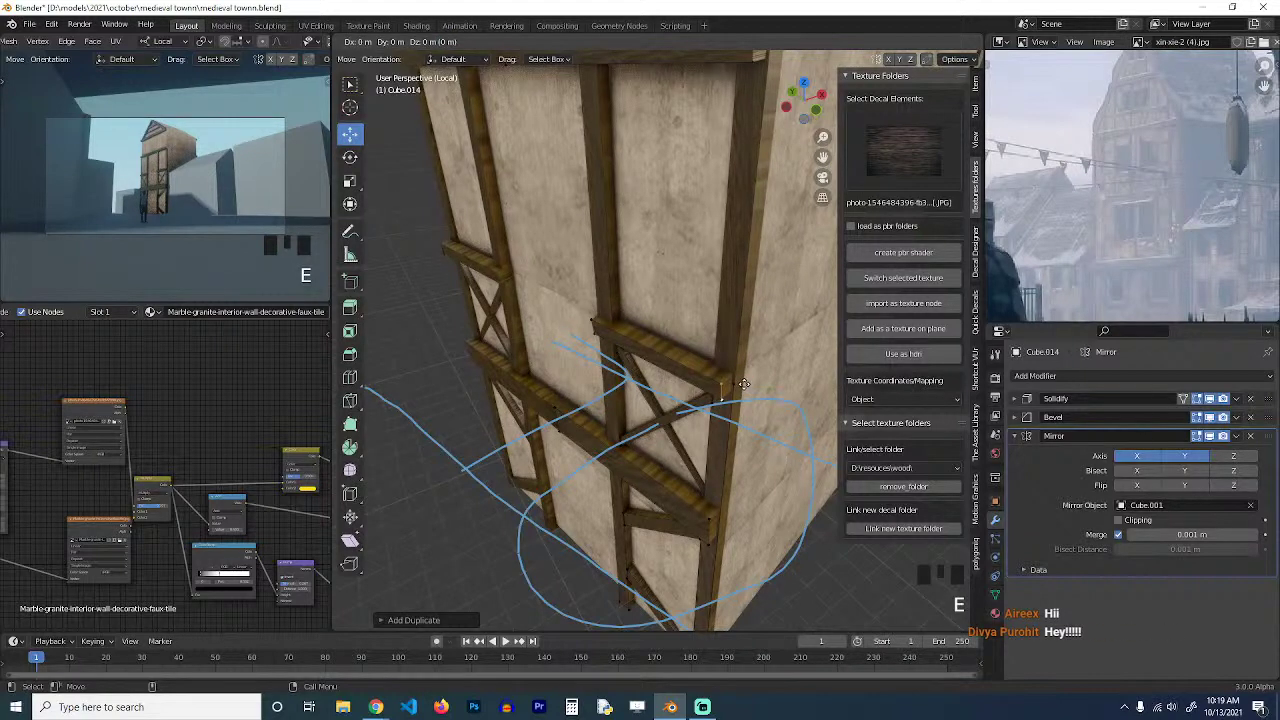
left_click(816, 341)
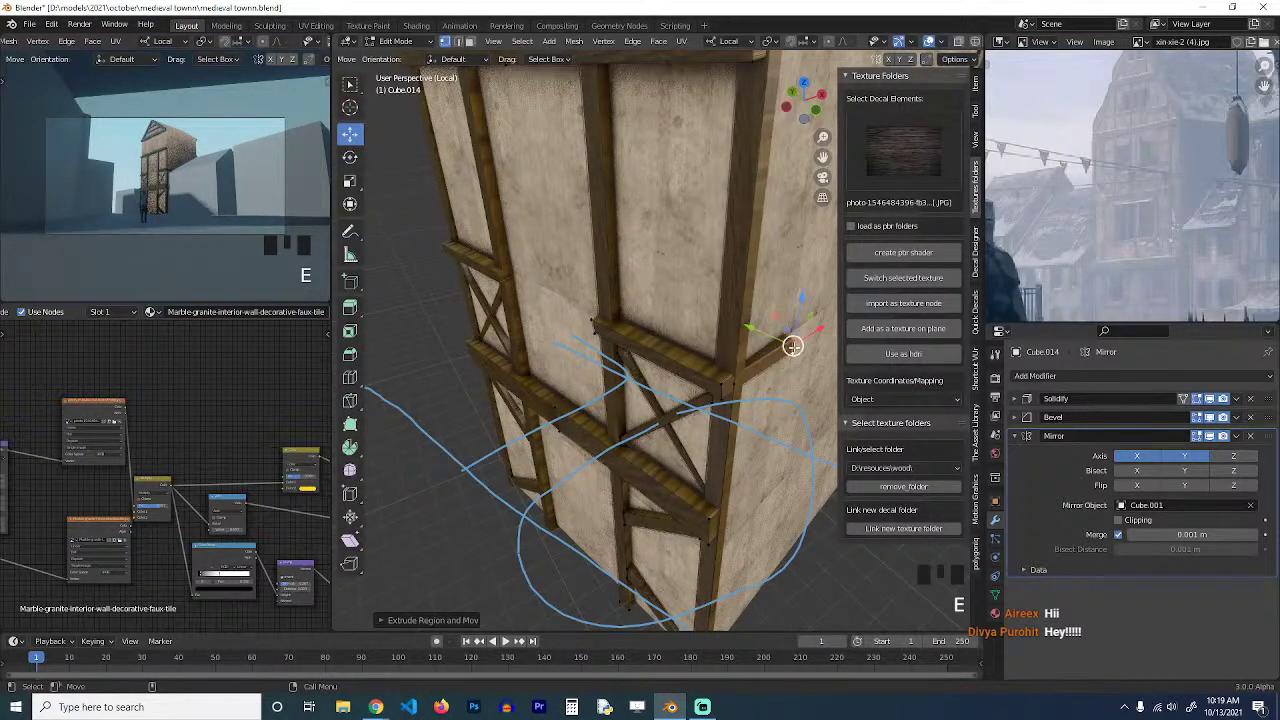
Extend the side beam's free end to the middle of the side wall and align it with the wall in top view.
key("grave")
scroll(651, 362, "down", 3)
scroll(650, 369, "up", 3)
scroll(660, 369, "down", 3)
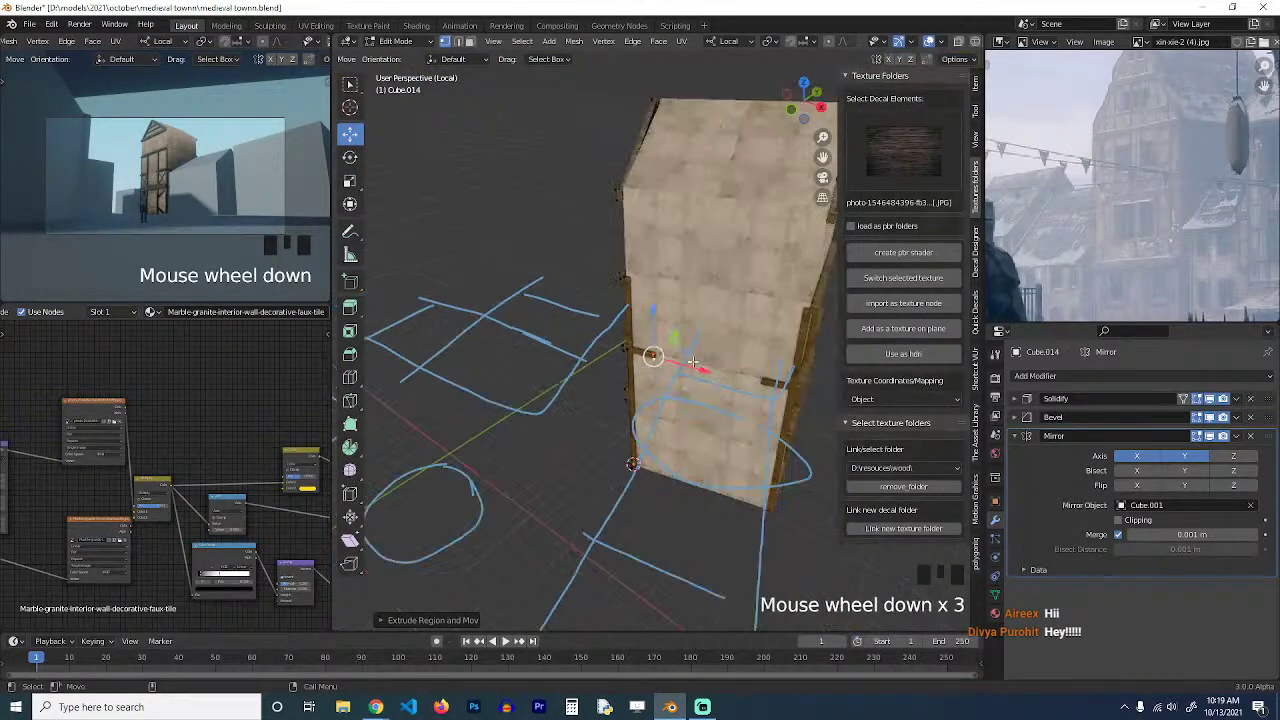
left_click_drag(649, 370, 700, 376)
key("KP_7")
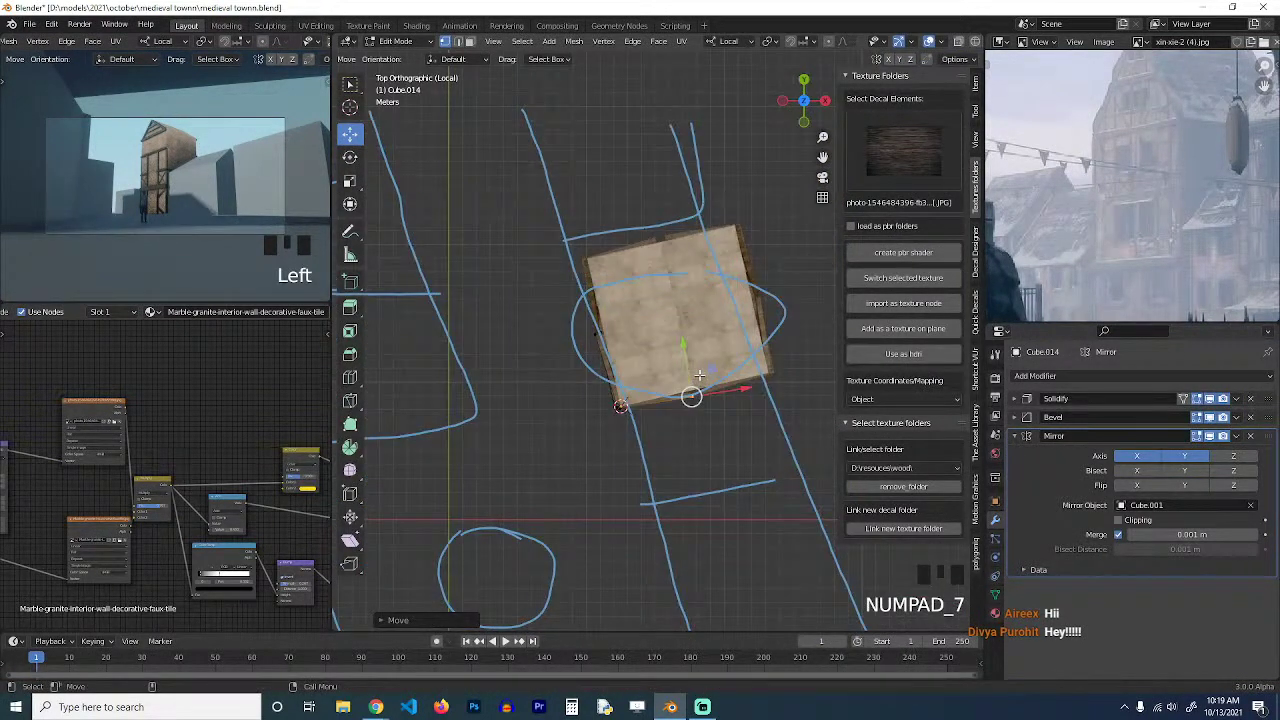
key("KP_Decimal")
scroll(632, 415, "down", 2)
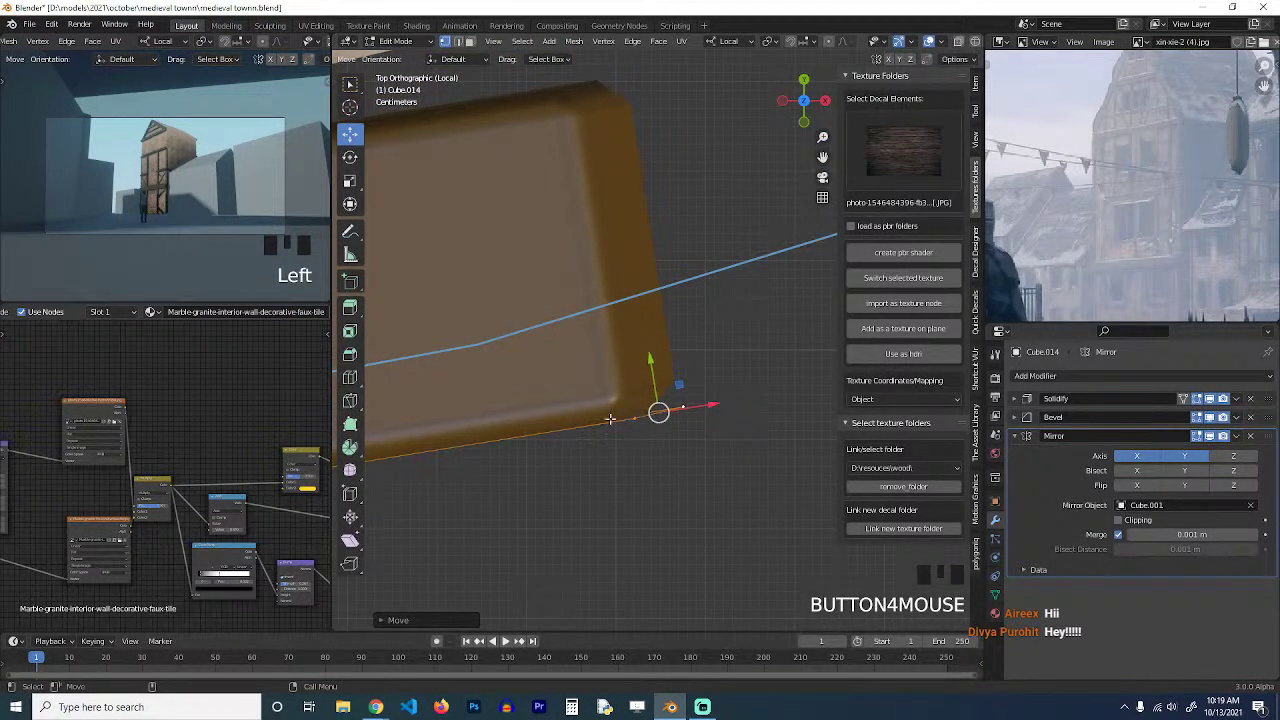
scroll(612, 419, "down", 10)
key("g")
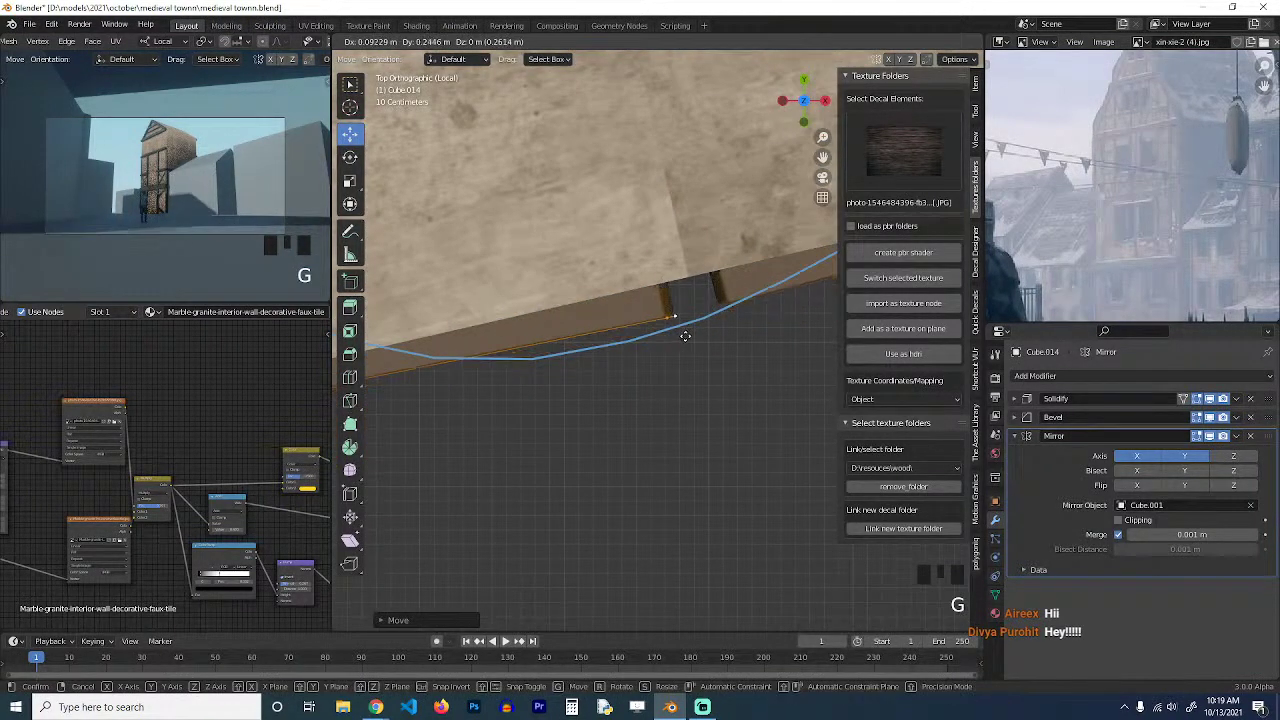
left_click(705, 322)
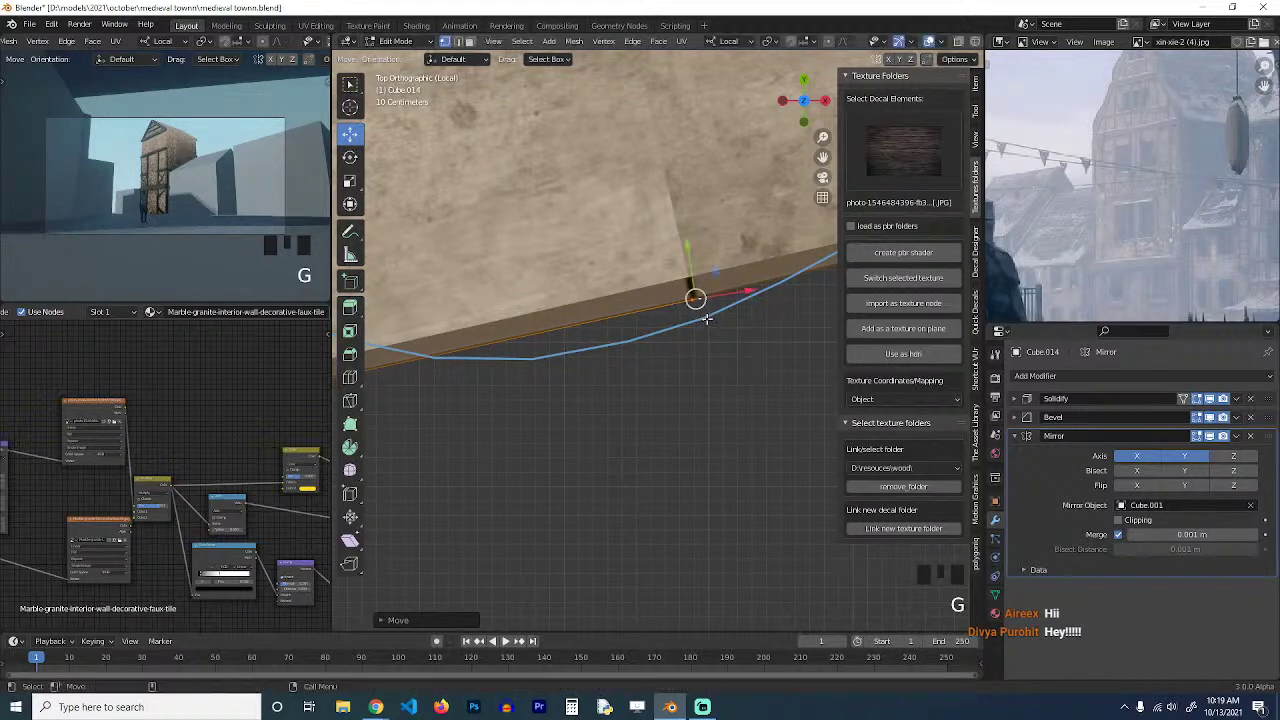
scroll(666, 372, "down", 7)
key("g")
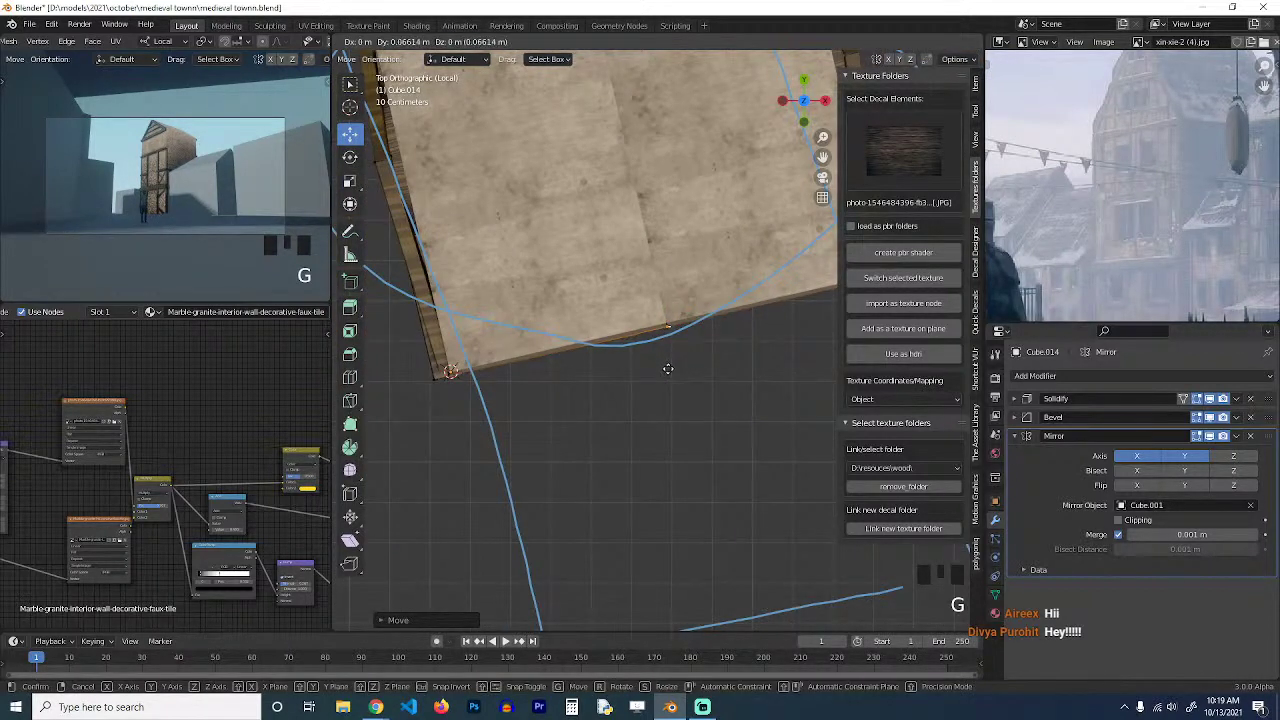
left_click(668, 369)
key("grave")
middle_click_drag(668, 369, 682, 252)
key("grave")
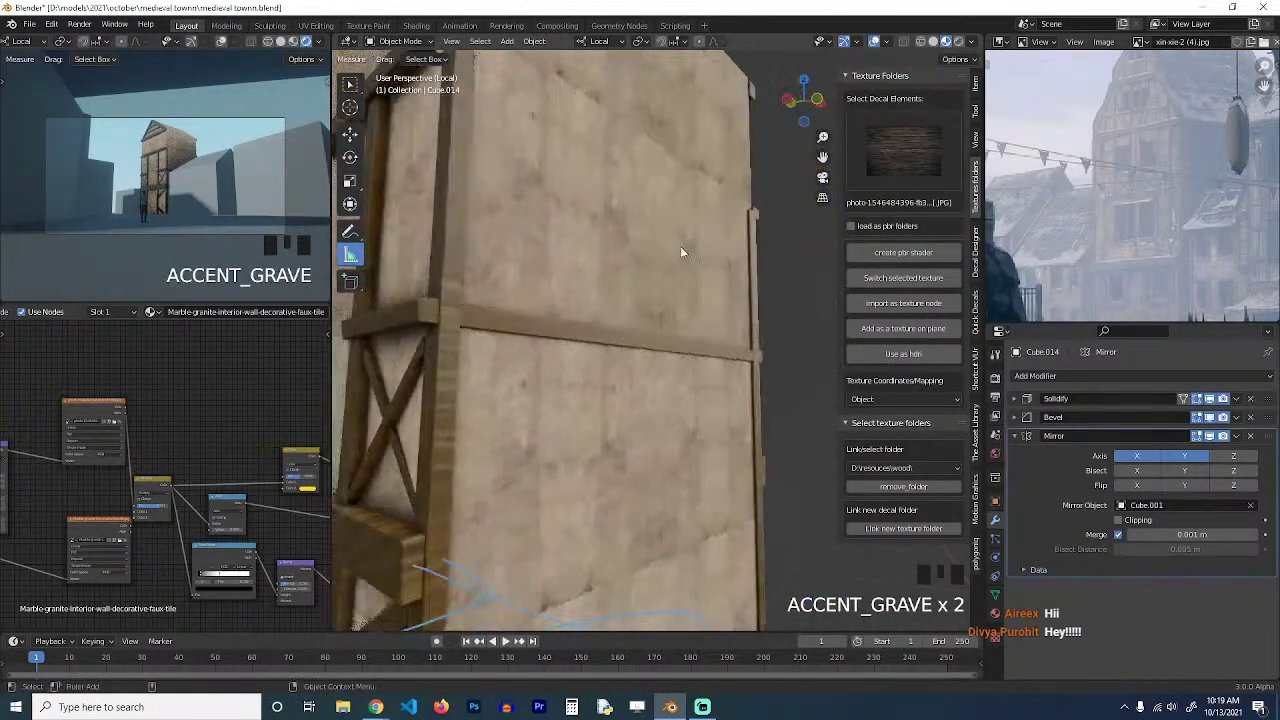
Select the side beam's face, unwrap its UVs, and leave mesh editing.
key("Tab")
left_click(603, 338)
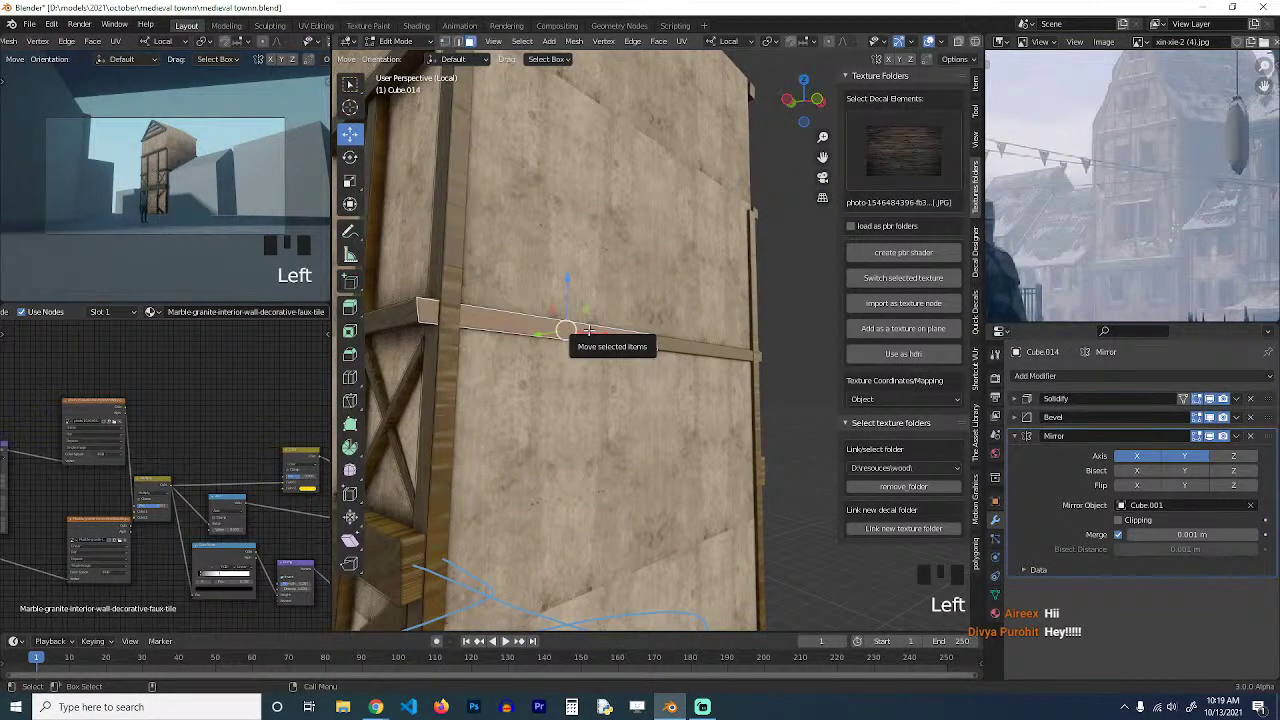
key("u")
left_click(591, 333)
key("grave")
middle_click_drag(591, 333, 630, 361)
scroll(590, 368, "down", 3)
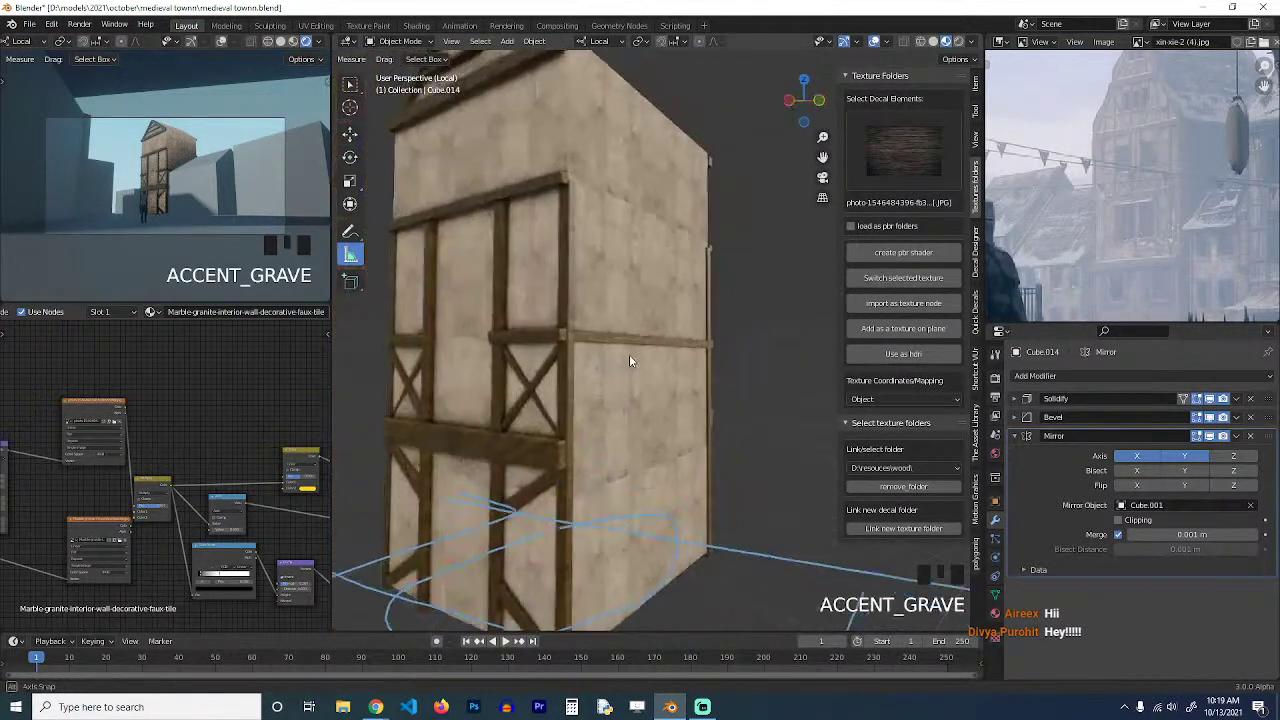
Duplicate the side beam about 4 m down along local Z to the level of the thick front beam.
key("Tab")
key("shift+d")
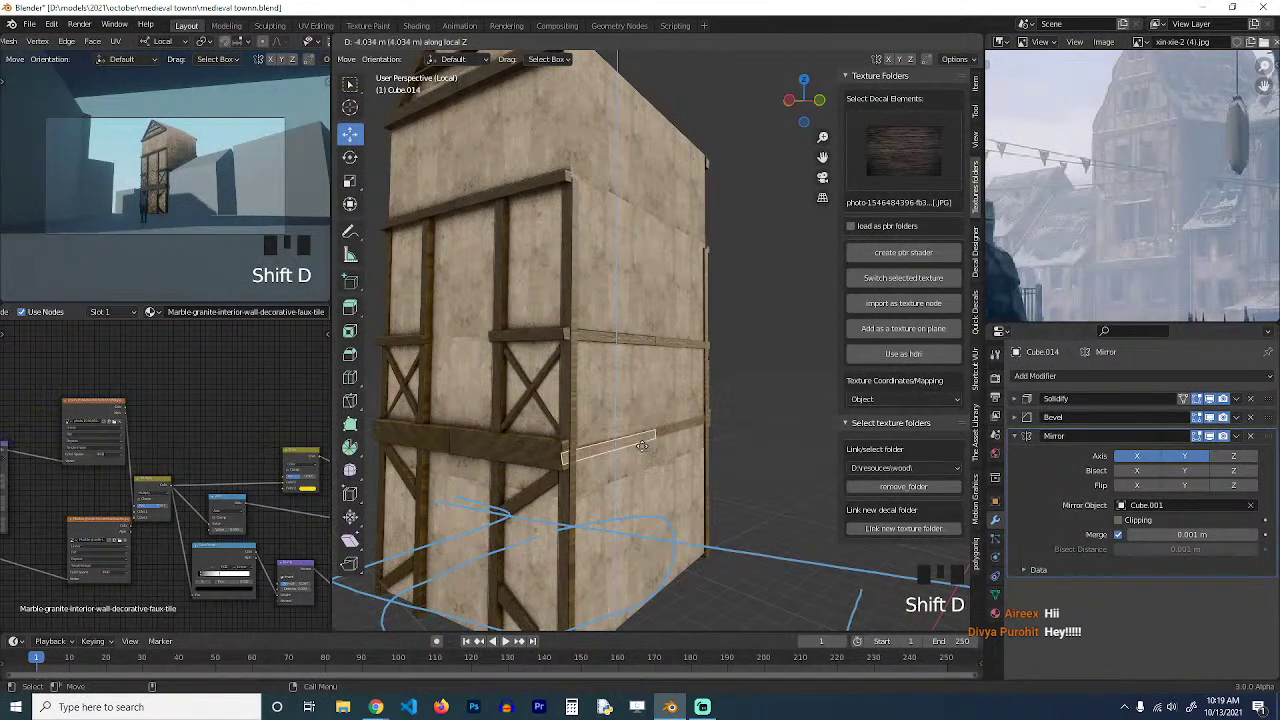
left_click(638, 448)
scroll(637, 450, "down", 3)
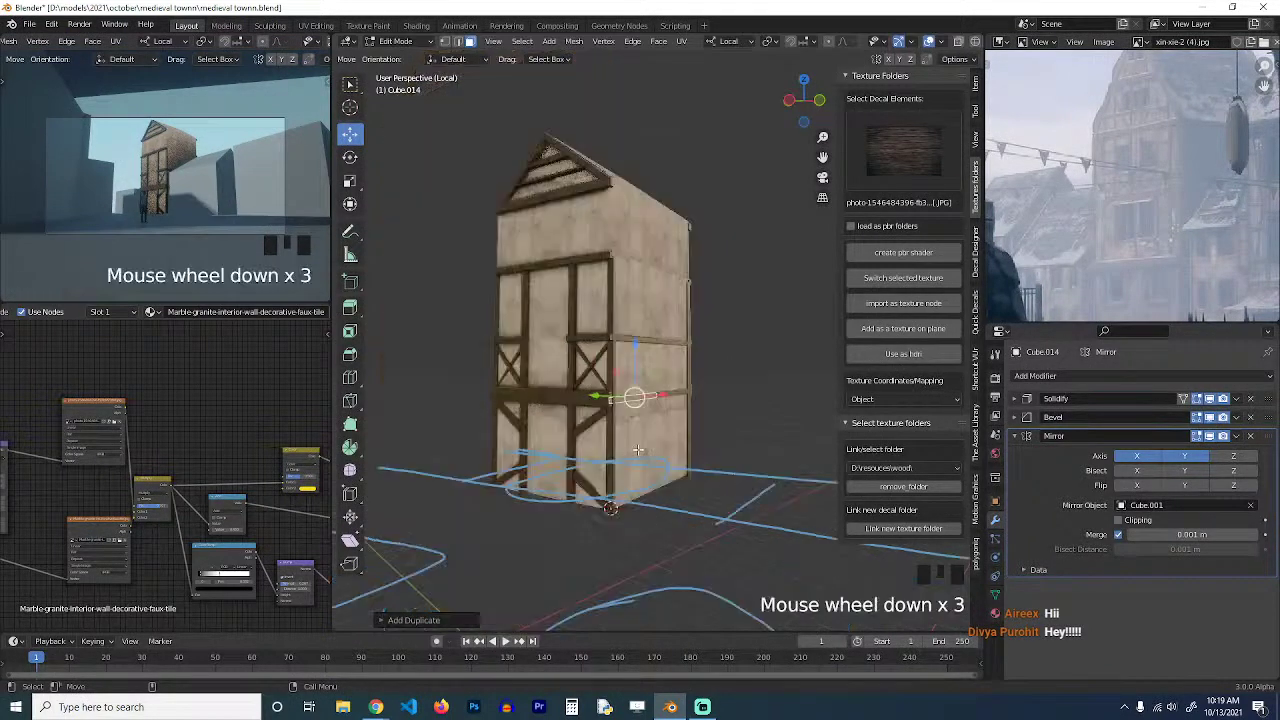
Duplicate the side beam up to the upper front beam's level, and again about 5 m higher at the eaves.
key("grave")
scroll(635, 390, "up", 3)
key("grave")
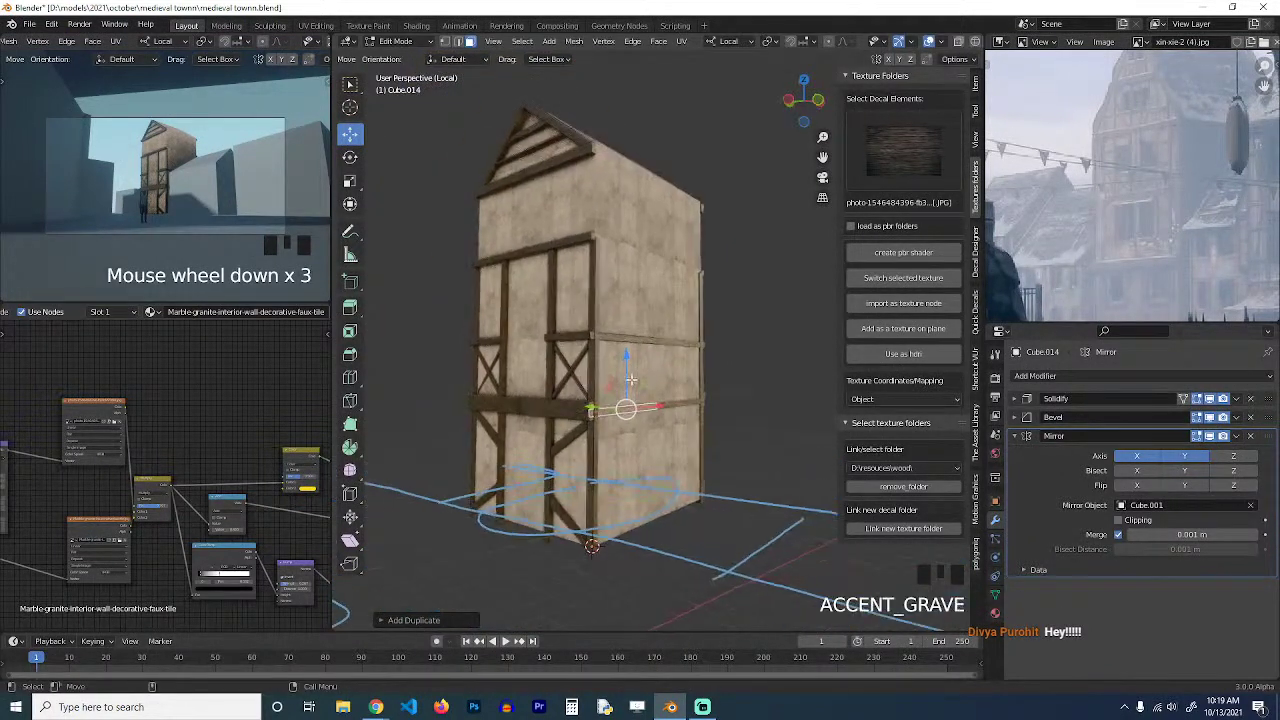
key("shift+d")
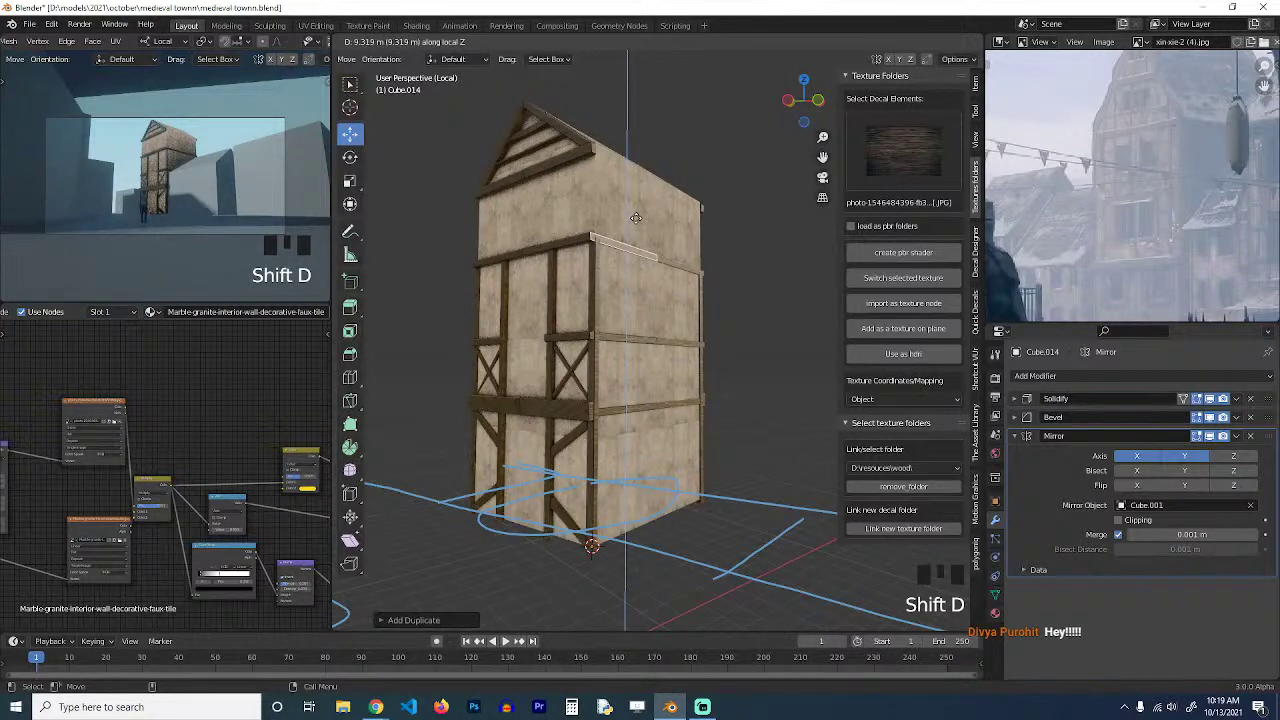
left_click(626, 244)
key("shift+d")
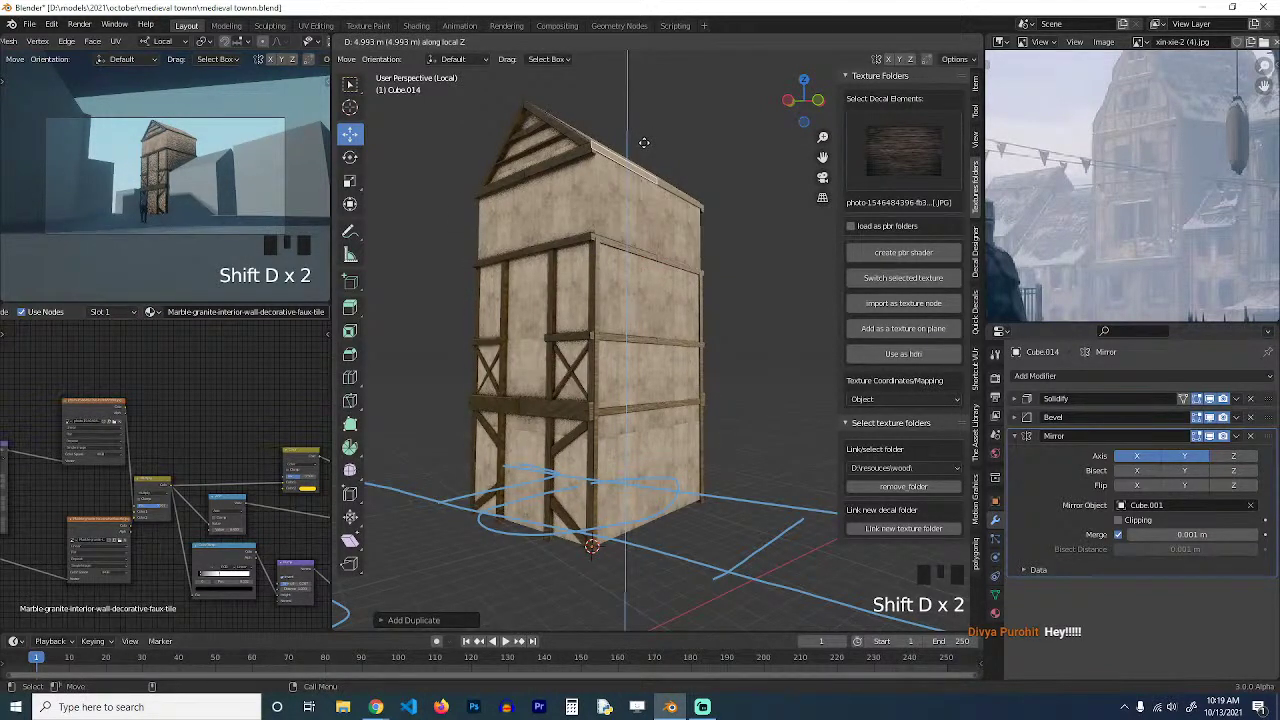
left_click(644, 143)
Raise the corner post's upper end to the base of the gable, leave mesh editing, and save the file.
key("grave")
key("1")
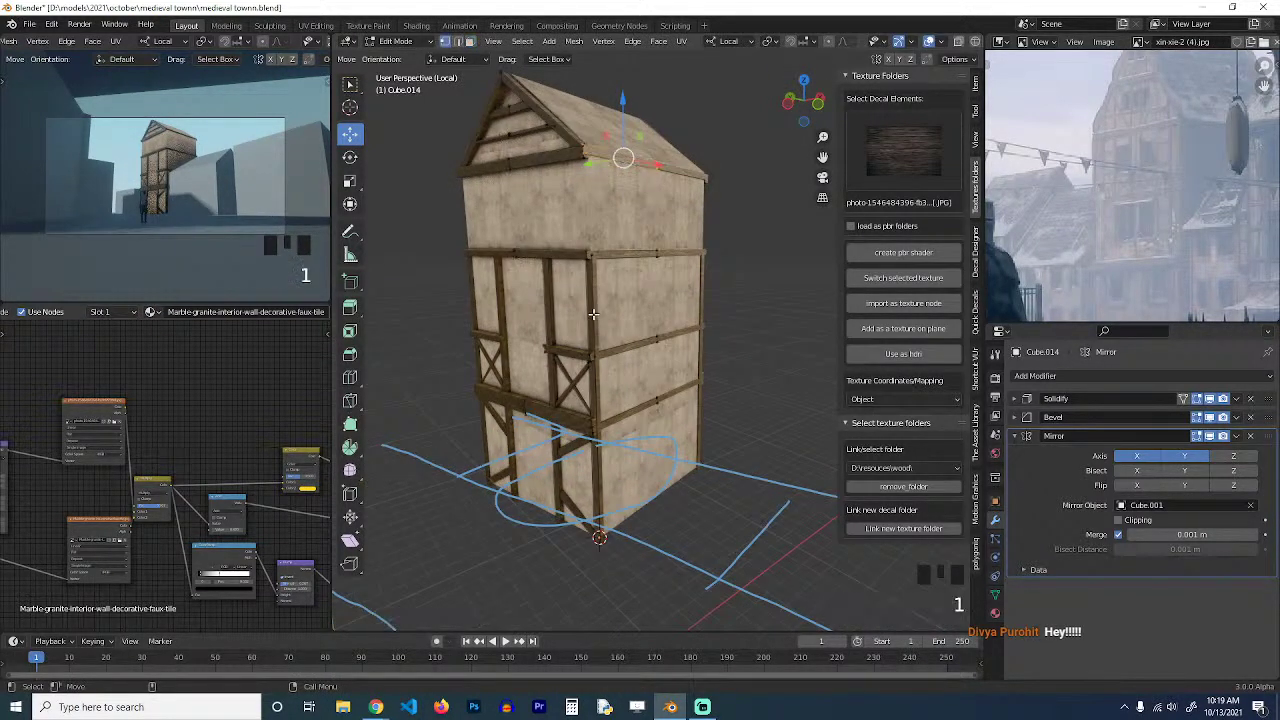
key("grave")
key("3")
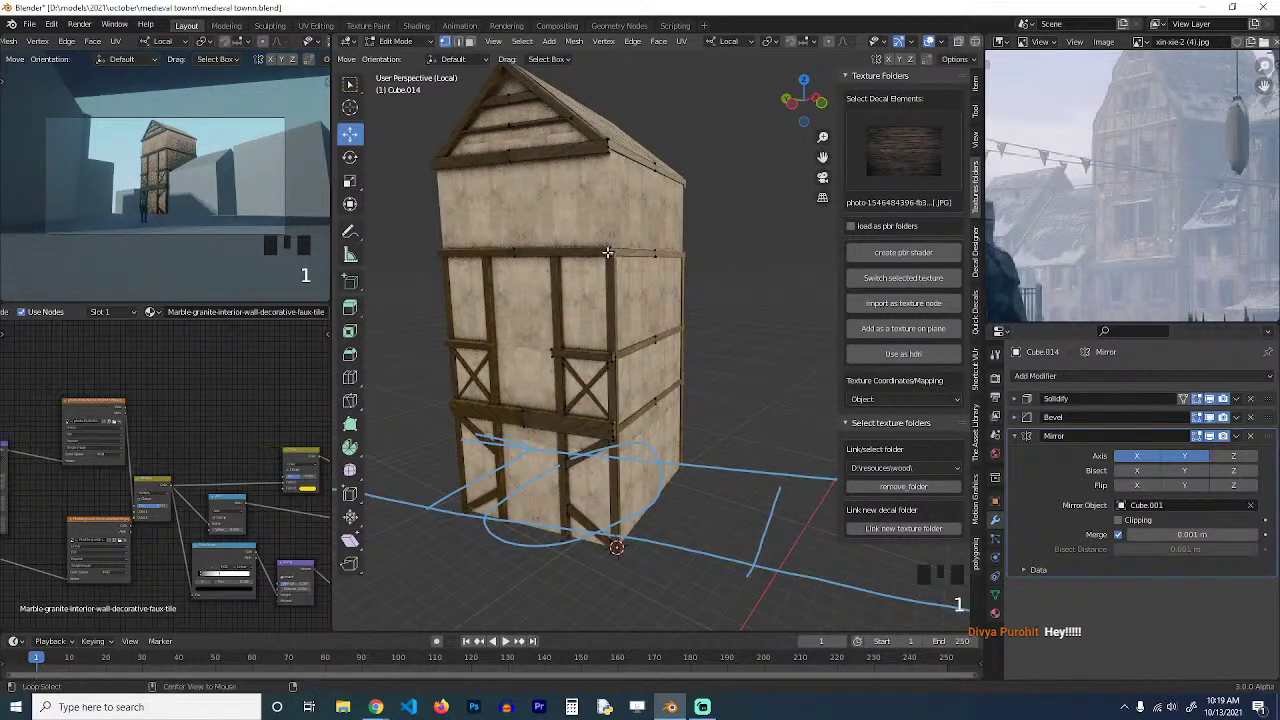
scroll(611, 290, "up", 3)
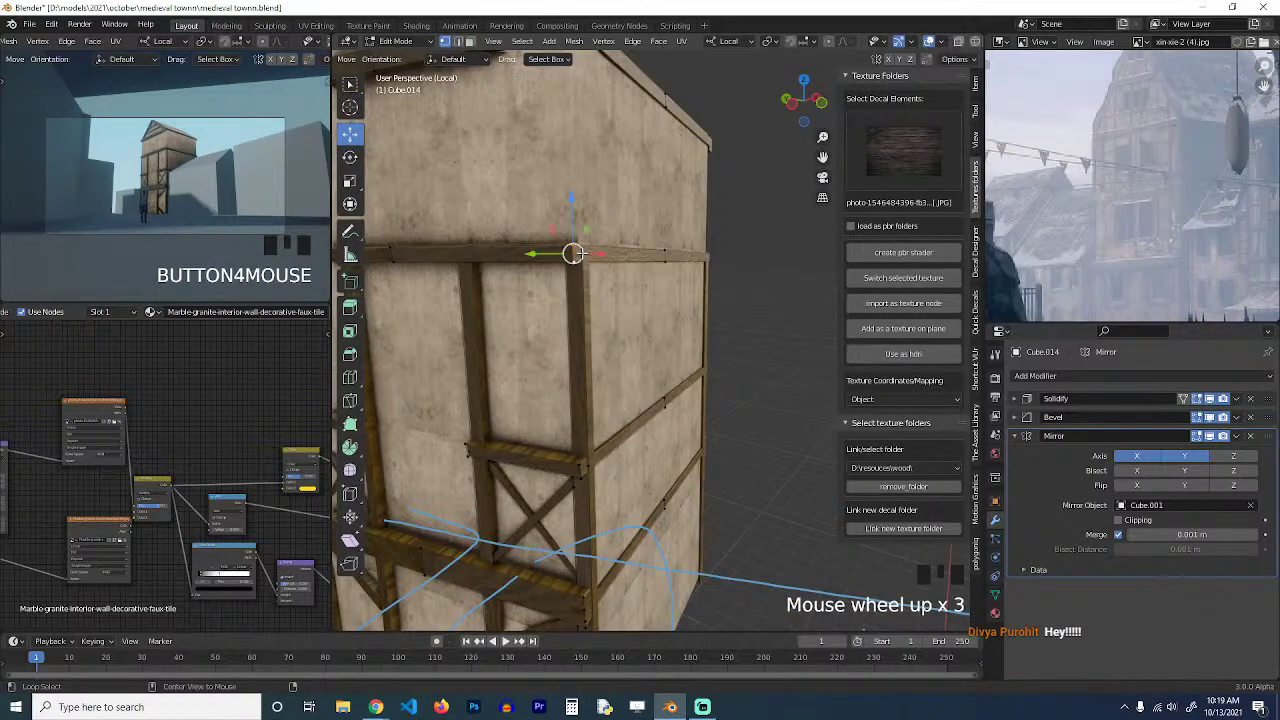
key("alt")
scroll(573, 253, "down", 2)
left_click_drag(606, 278, 601, 110)
key("Tab")
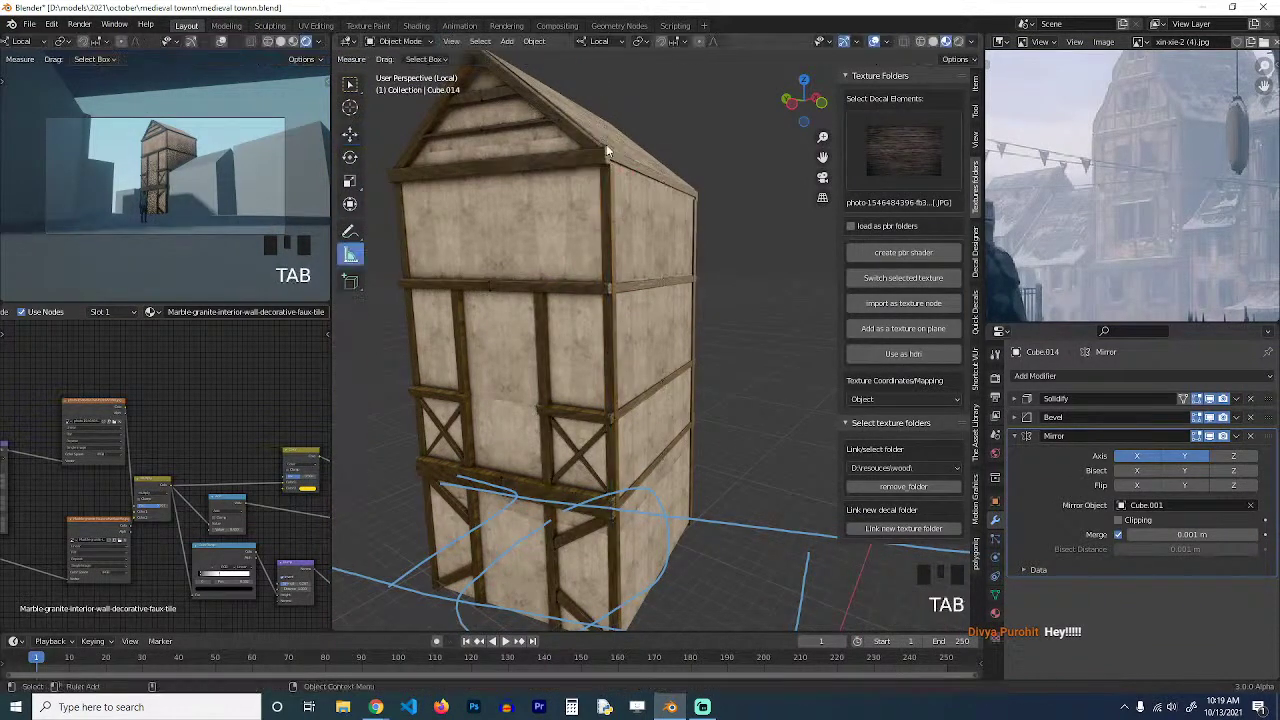
scroll(627, 296, "down", 2)
key("grave")
key("ctrl+s")
key("ctrl+s")
key("grave")
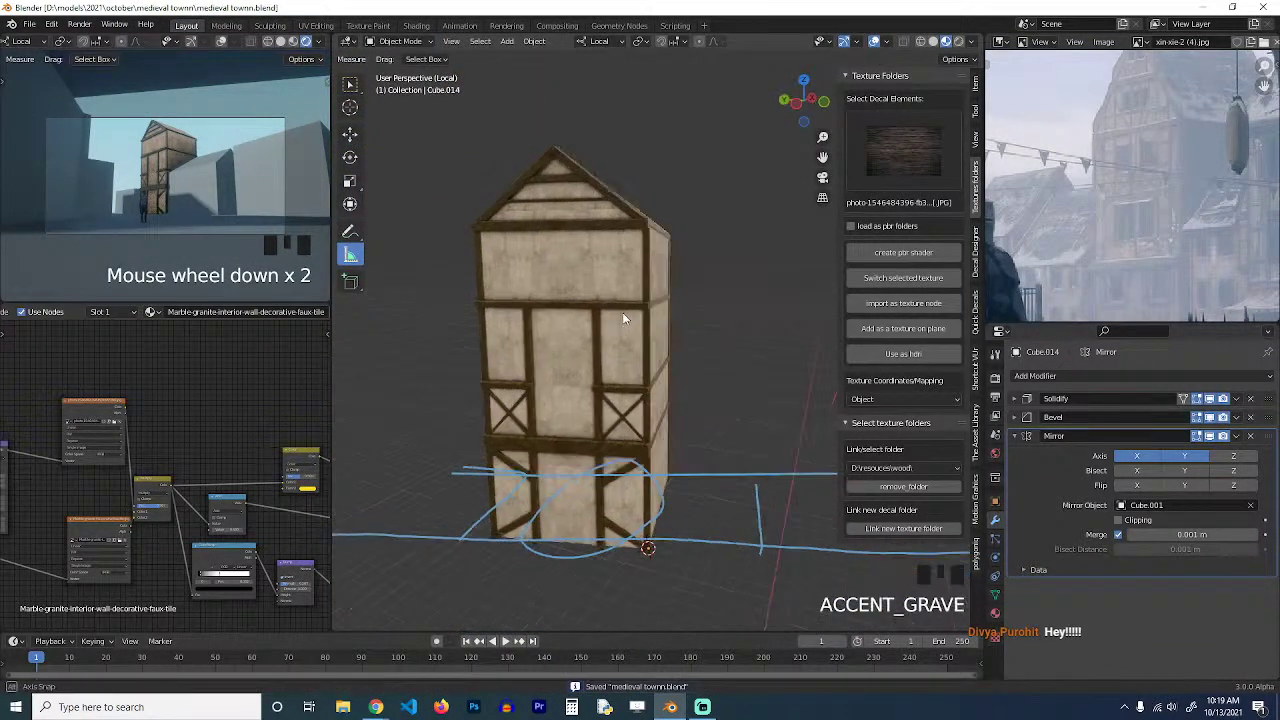
Examine the building's timber frame from the front corners and check the bare wall of the top storey.
middle_click_drag(613, 369, 660, 340, "shift")
key("grave")
scroll(657, 328, "up", 3)
key("grave")
scroll(620, 386, "up", 1, "ctrl")
scroll(575, 382, "down", 2)
scroll(653, 319, "up", 1)
left_click(698, 323)
key("grave")
key("grave")
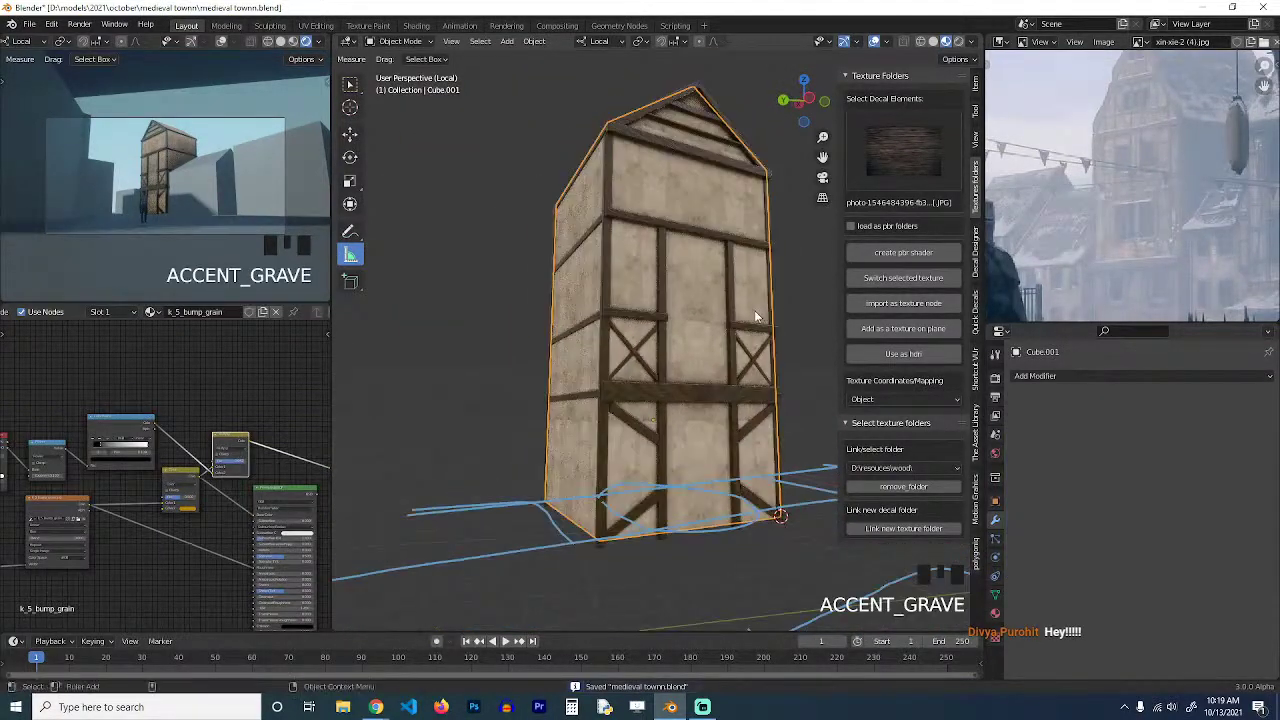
middle_click_drag(736, 319, 710, 280, "shift")
scroll(706, 294, "up", 2)
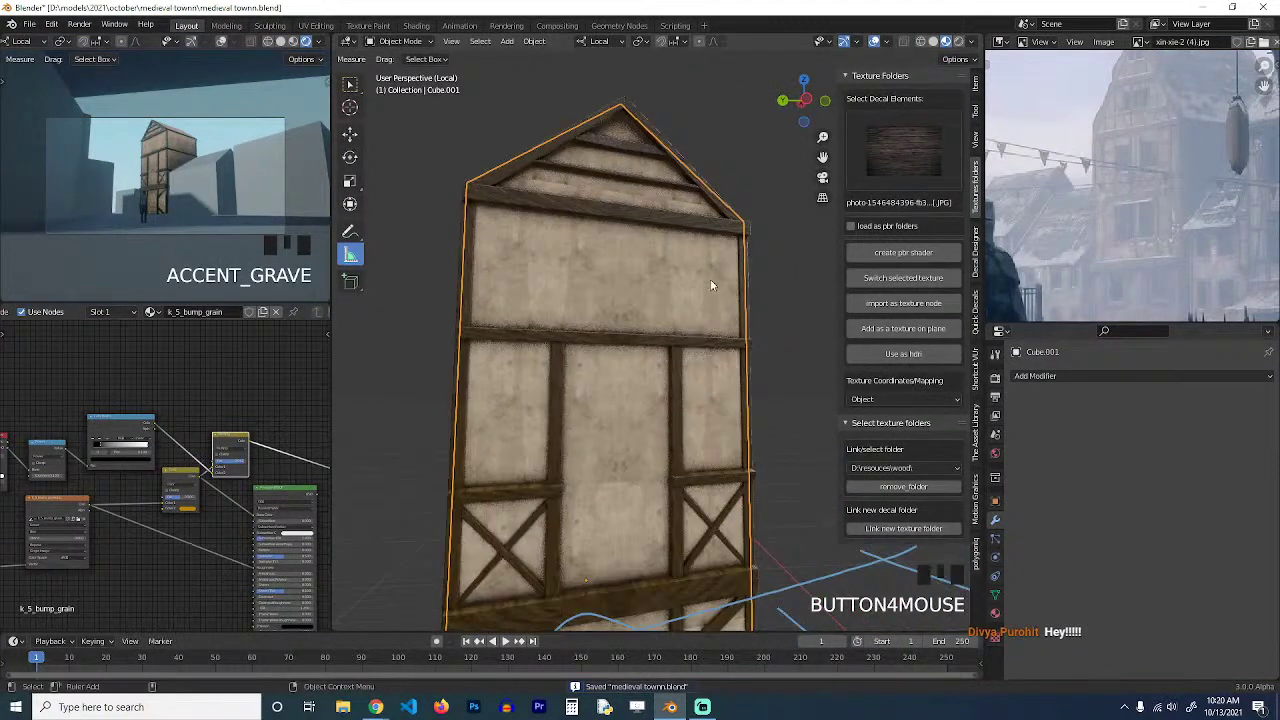
key("grave")
key("Tab")
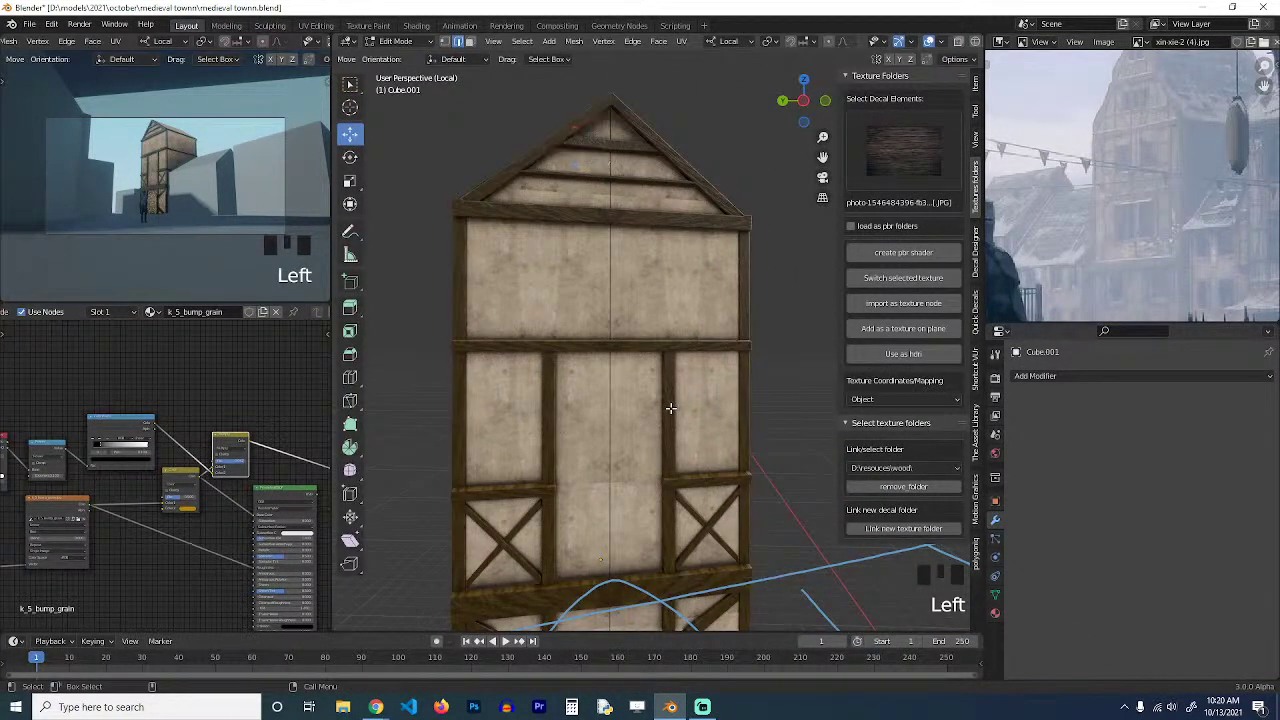
left_click(669, 382)
key("grave")
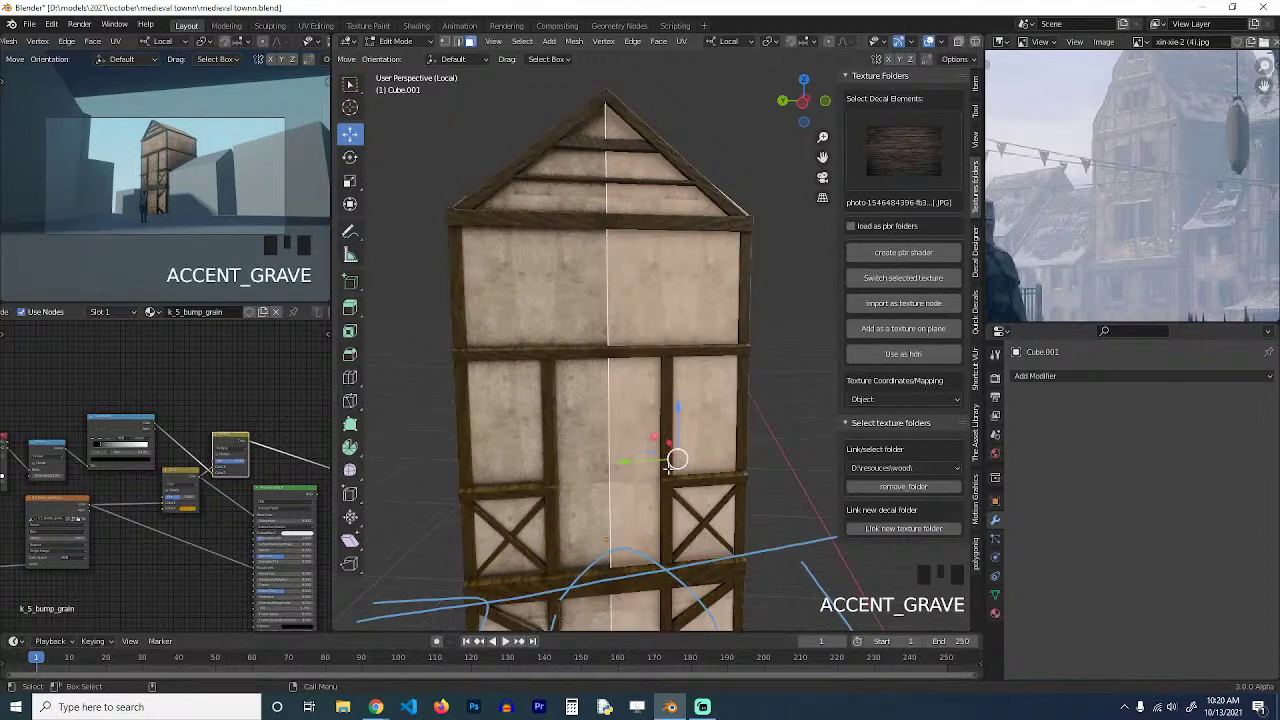
left_click(670, 479)
key("grave")
key("Tab")
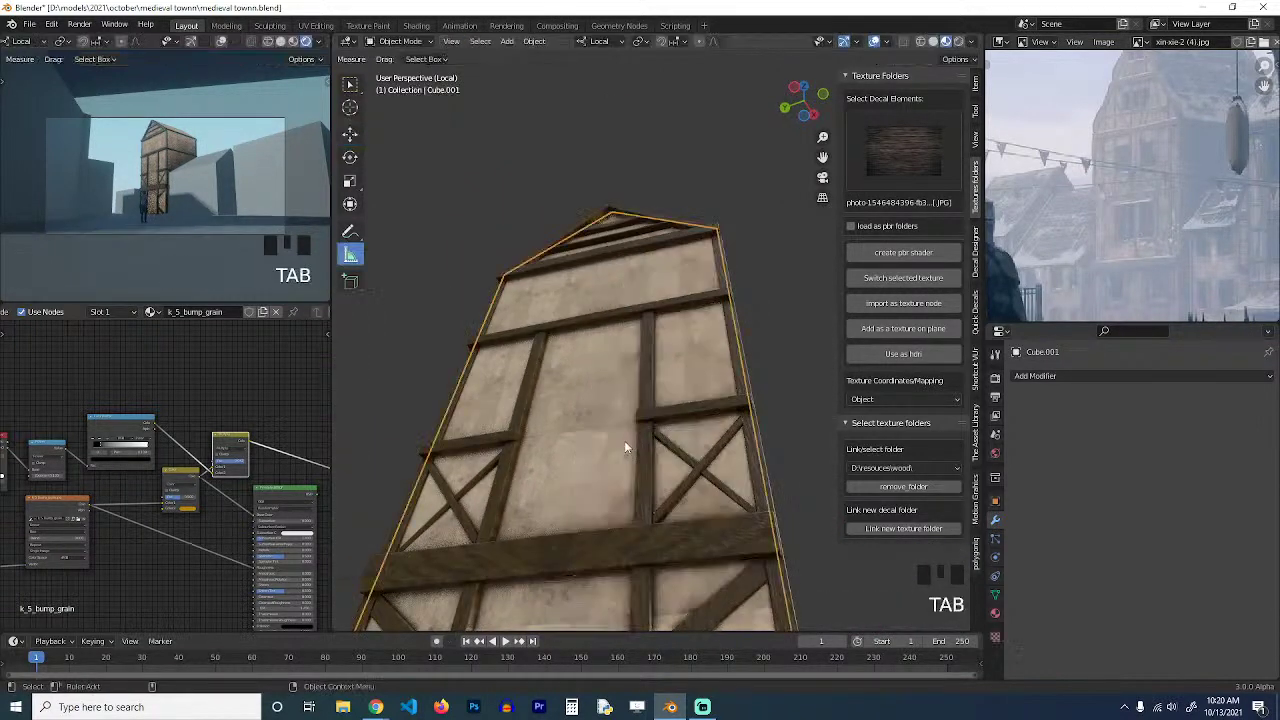
Duplicate the inner vertical post of the front wall upward along local Z into the top storey.
left_click(644, 470)
key("Tab")
left_click(651, 432)
key("grave")
key("shift+d")
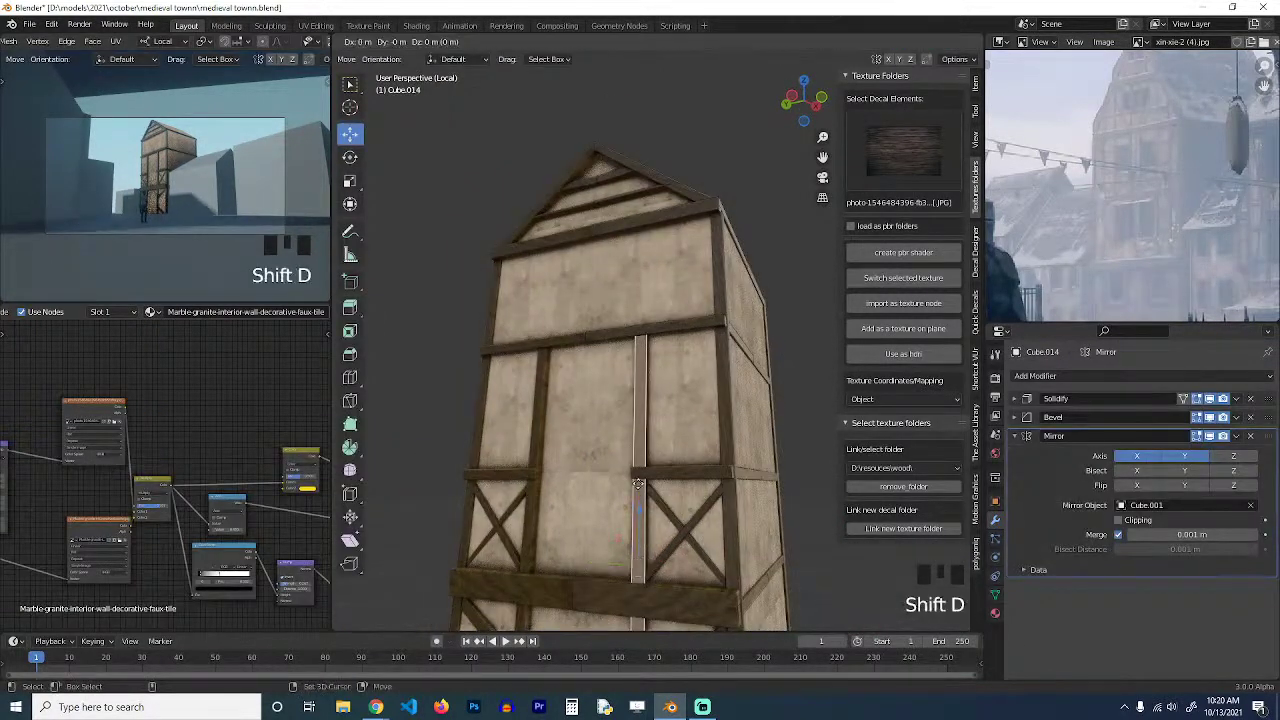
key("z")
left_click(658, 345)
Shorten the duplicated post along local Z and raise it about 5.4 m to fit between the upper front beam and the gable beam.
key("s")
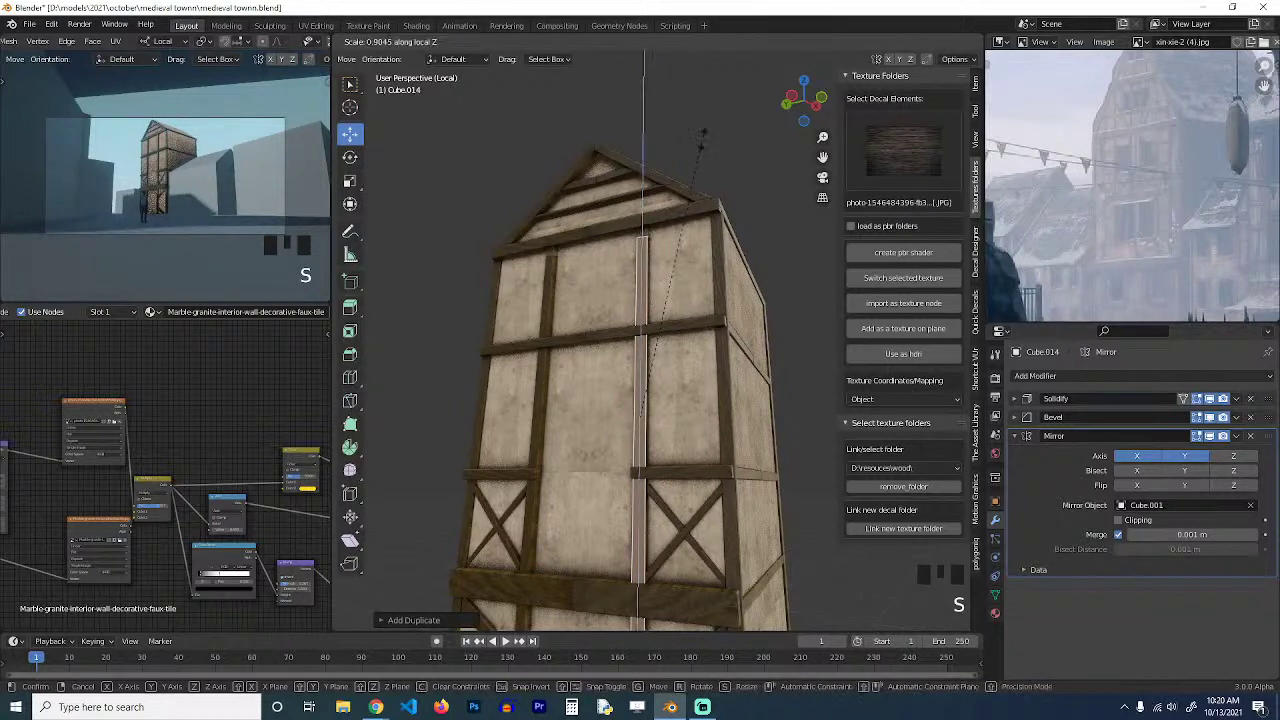
left_click(640, 374)
left_click_drag(640, 374, 647, 259)
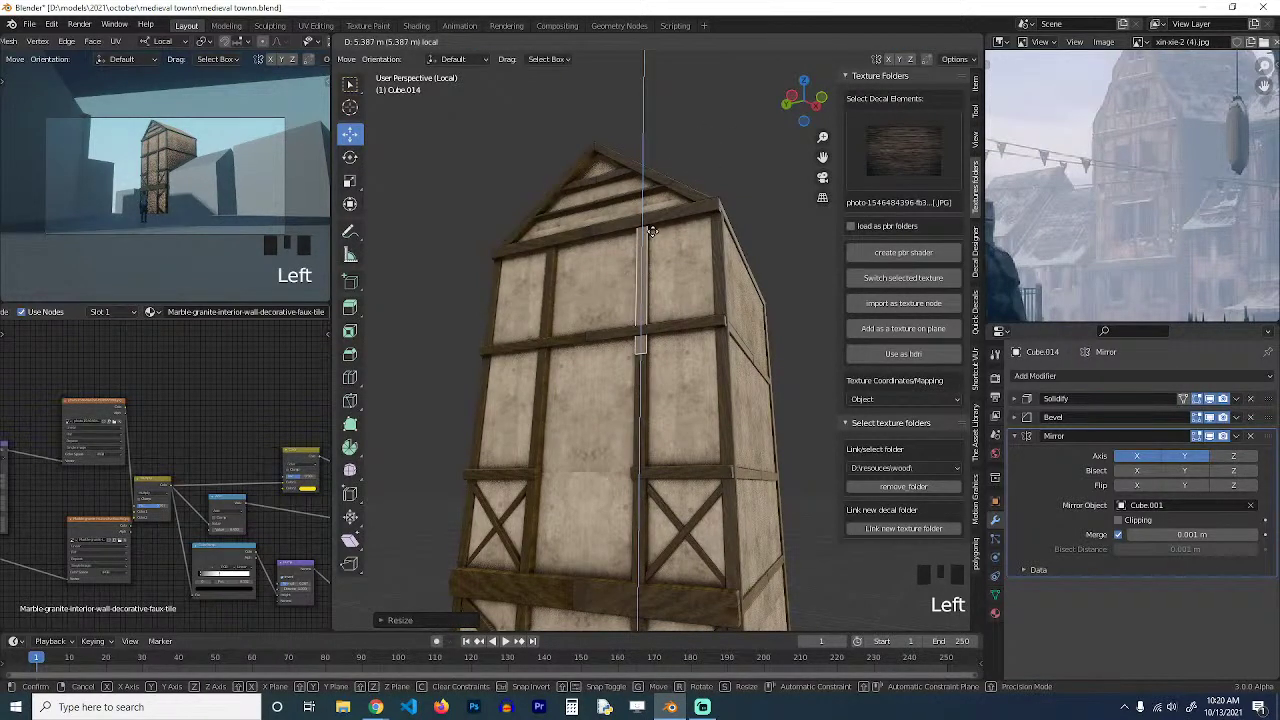
left_click(651, 231)
key("s")
left_click(667, 212)
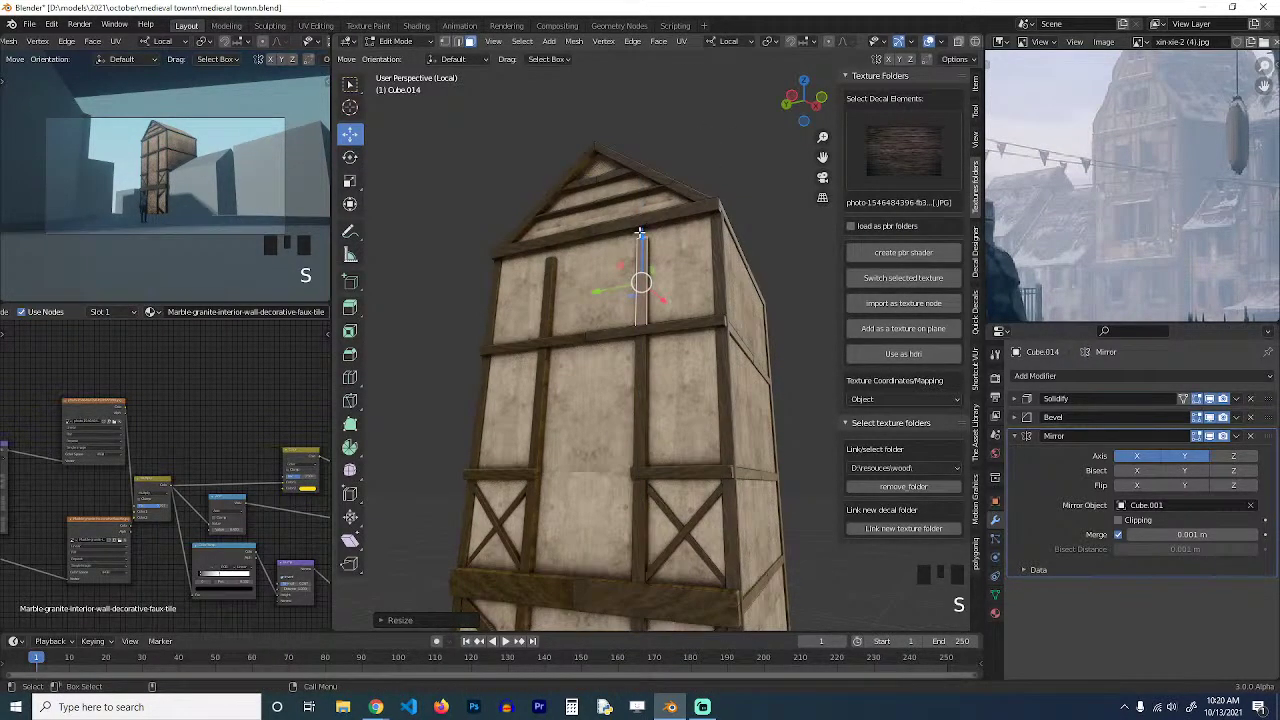
Raise the upper-storey vertical post and stretch it along Z to reach the horizontal beam below the gable.
left_click_drag(640, 232, 643, 220)
key("s")
key("z")
left_click(651, 204)
key("KP_Decimal")
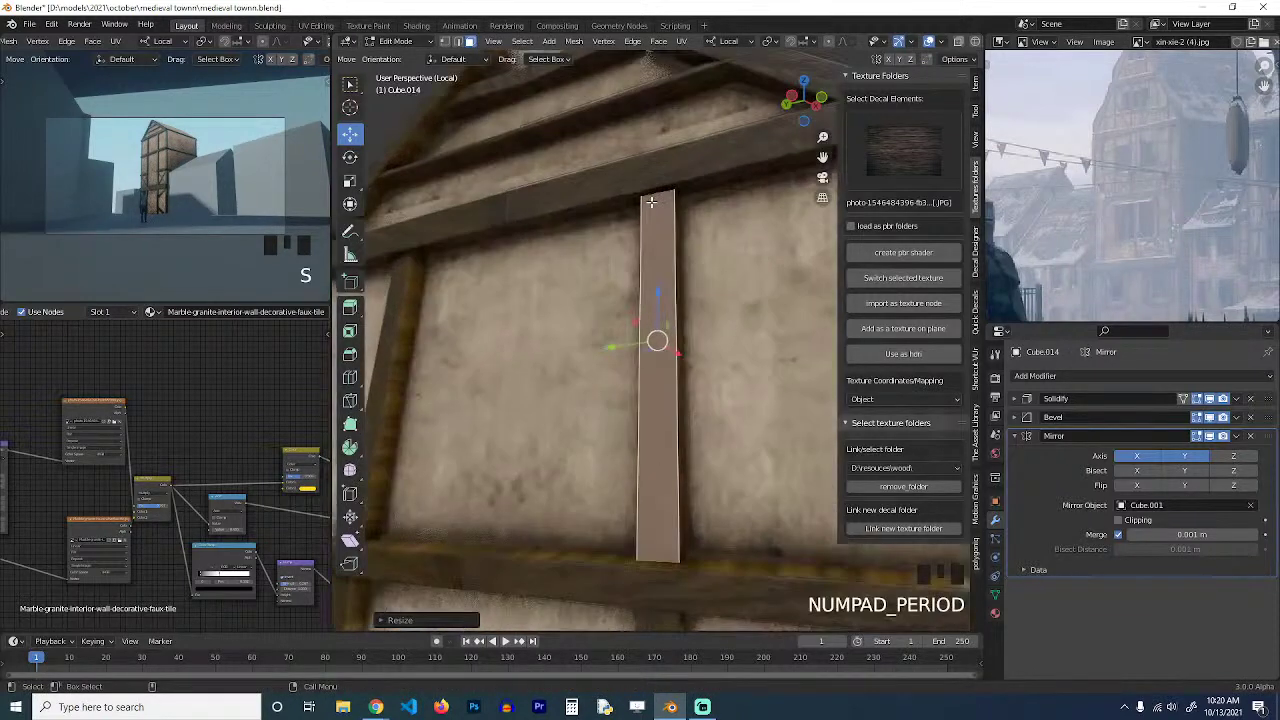
key("grave")
scroll(651, 204, "down", 3)
middle_click_drag(651, 204, 712, 319)
key("s")
key("x")
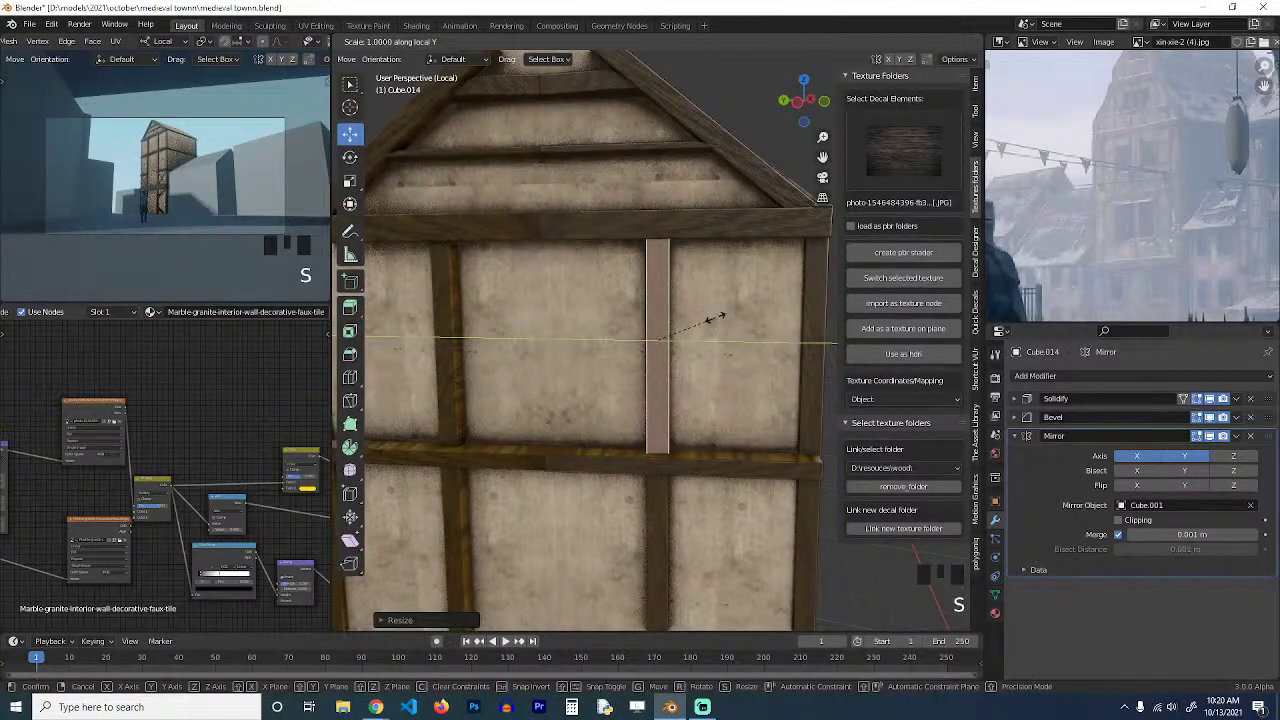
right_click(715, 318)
Edge-slide the outer side edge of the upper-storey post inward to narrow the post slightly.
key("1")
left_click(678, 340, "alt")
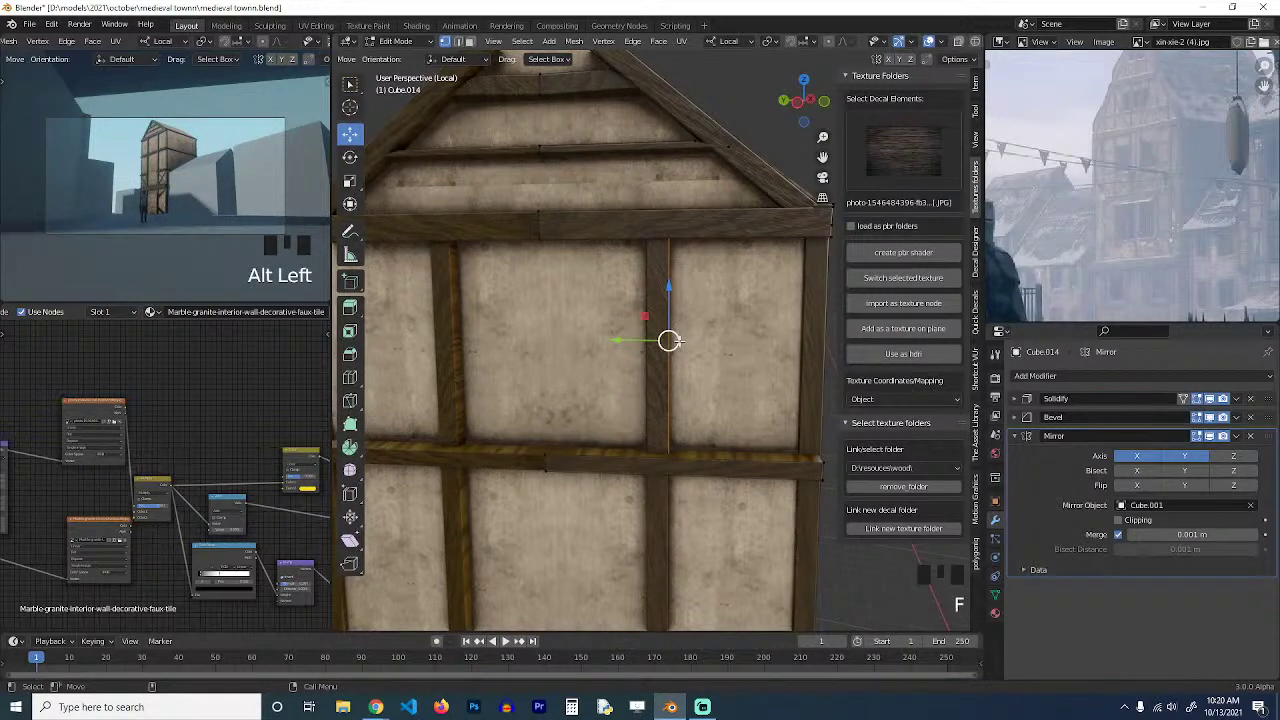
key("g")
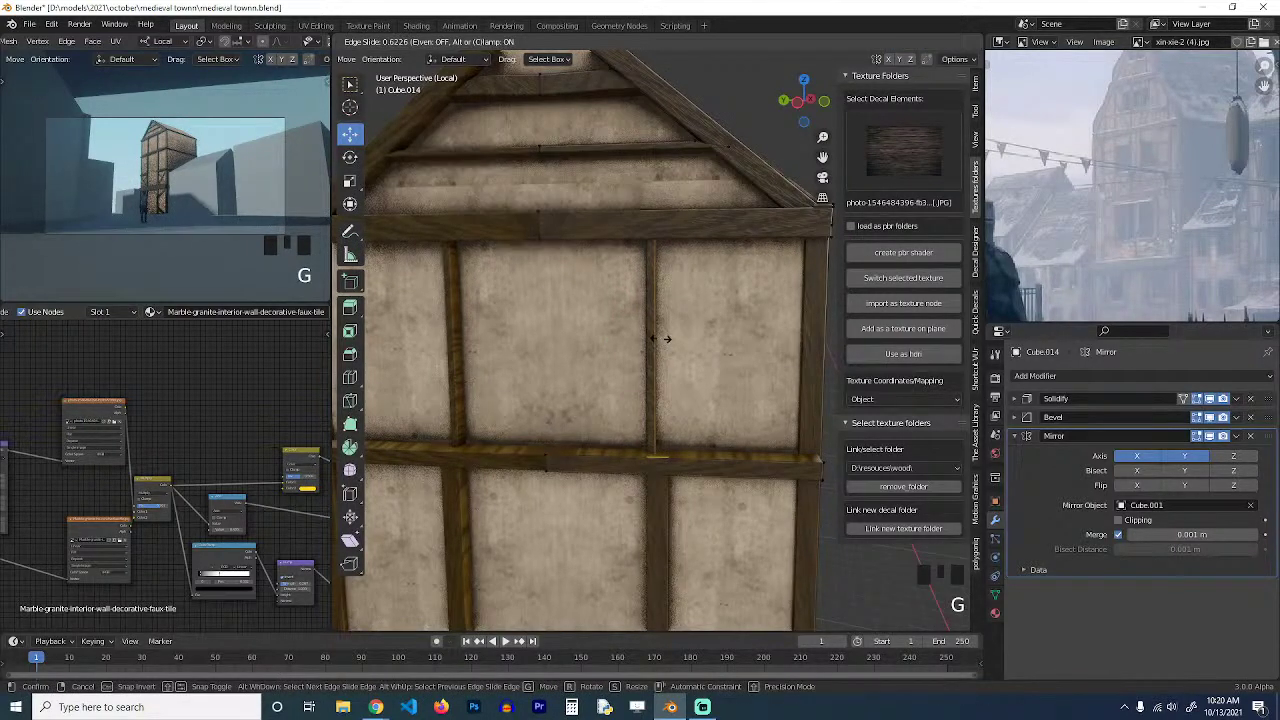
key("g")
key("grave")
middle_click_drag(659, 342, 644, 354)
Duplicate the narrowed upper-storey post and move the copy sideways into the panel between it and the corner post.
key("3")
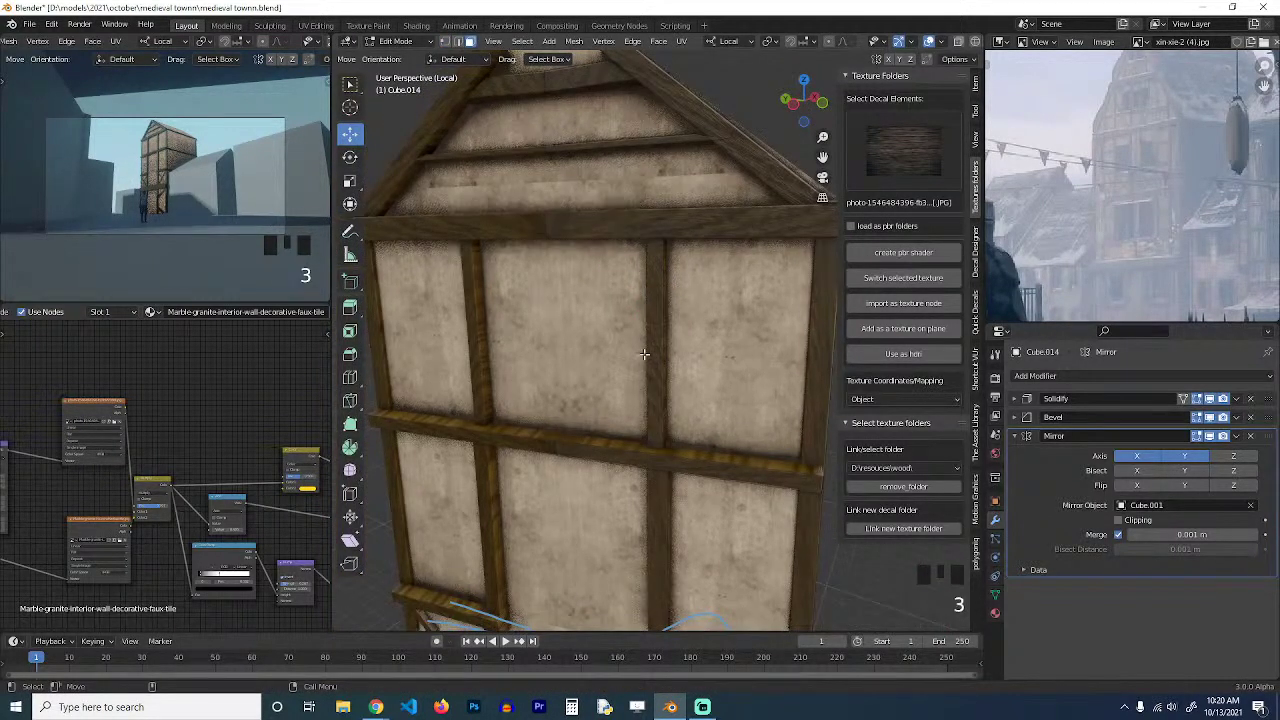
left_click(651, 366)
key("grave")
left_click_drag(690, 330, 702, 327)
key("grave")
key("grave")
key("shift+d")
key("grave")
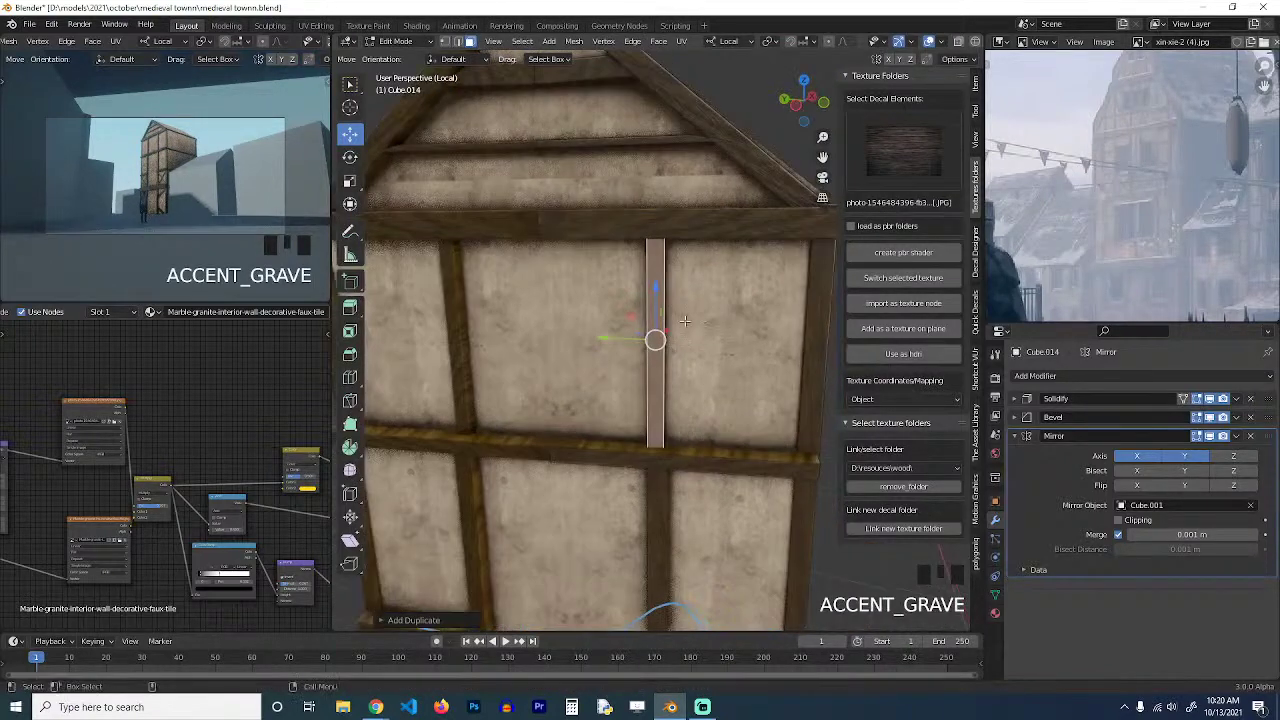
key("Left")
scroll(735, 343, "down", 2)
Rotate the copied post into a diagonal brace rising toward the corner post, and shift it along local X against the facade.
key("r")
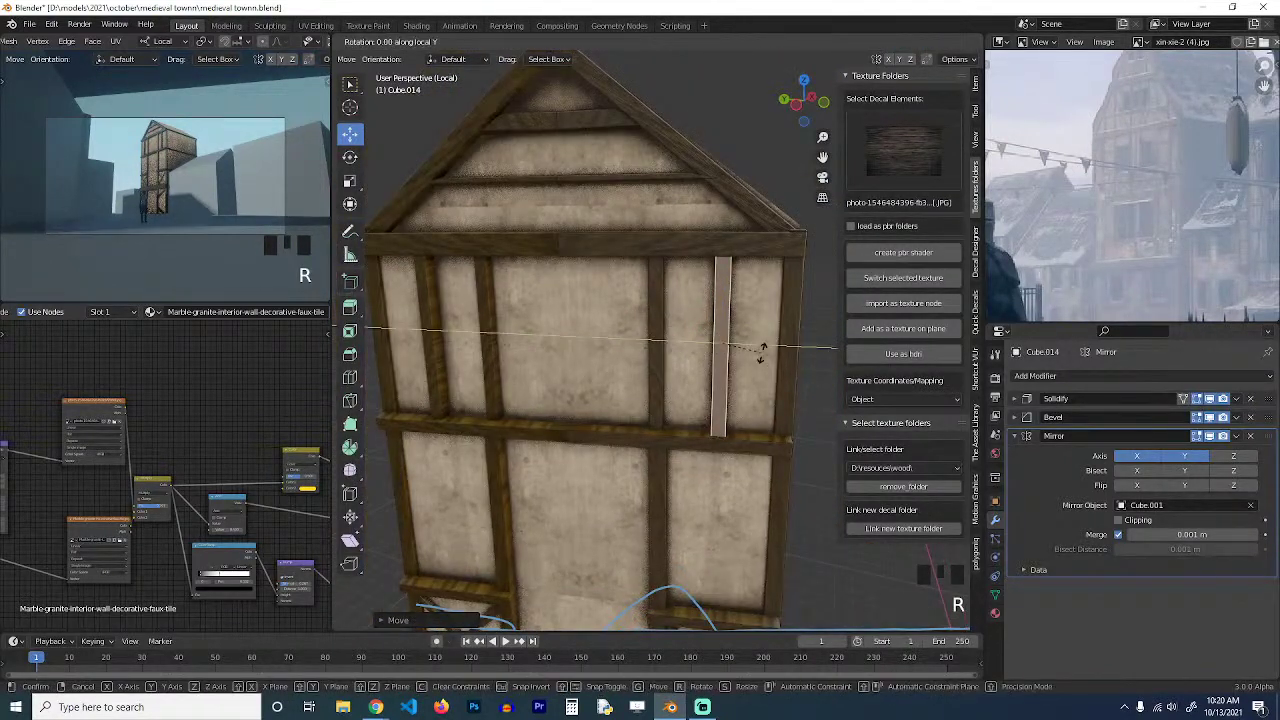
left_click(762, 310)
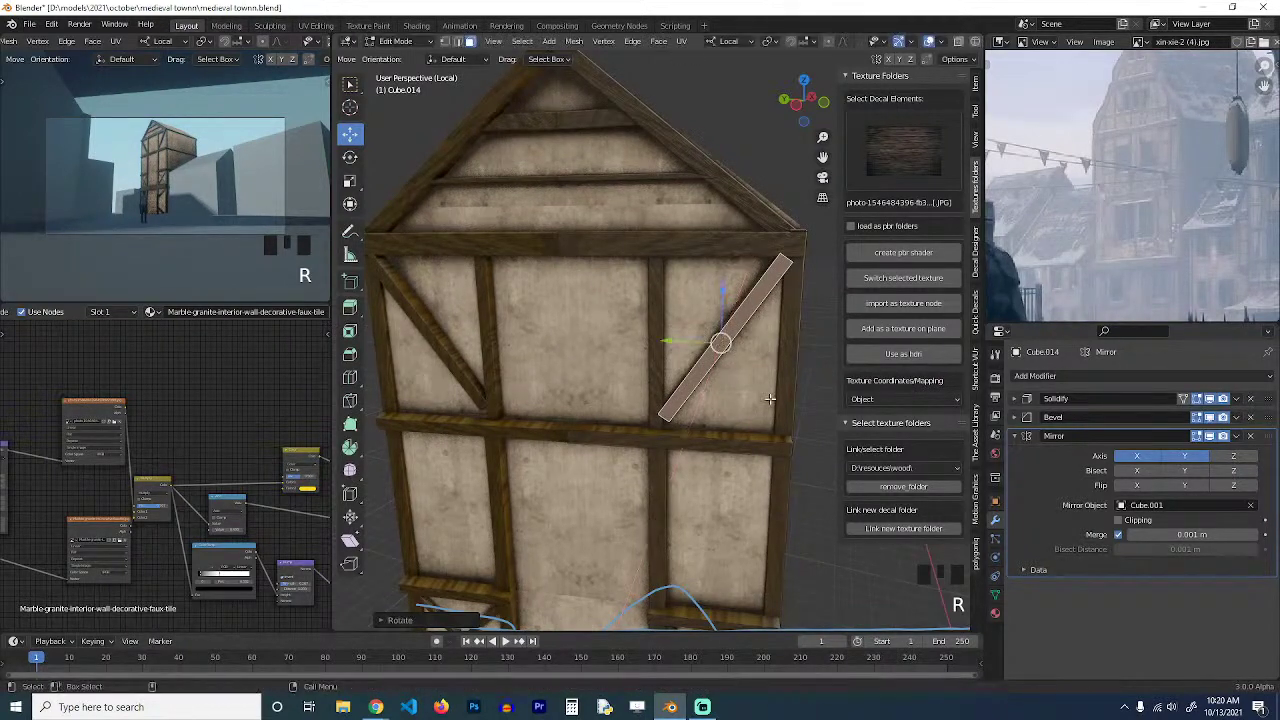
key("grave")
key("grave")
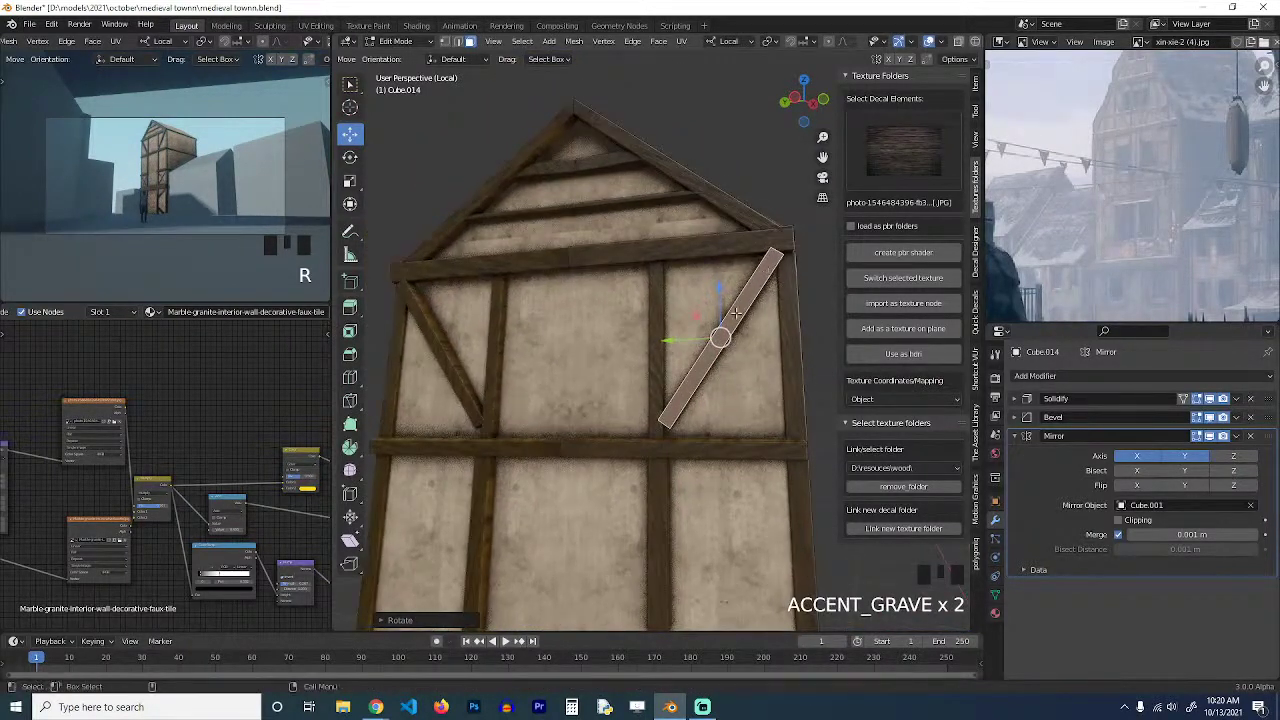
key("grave")
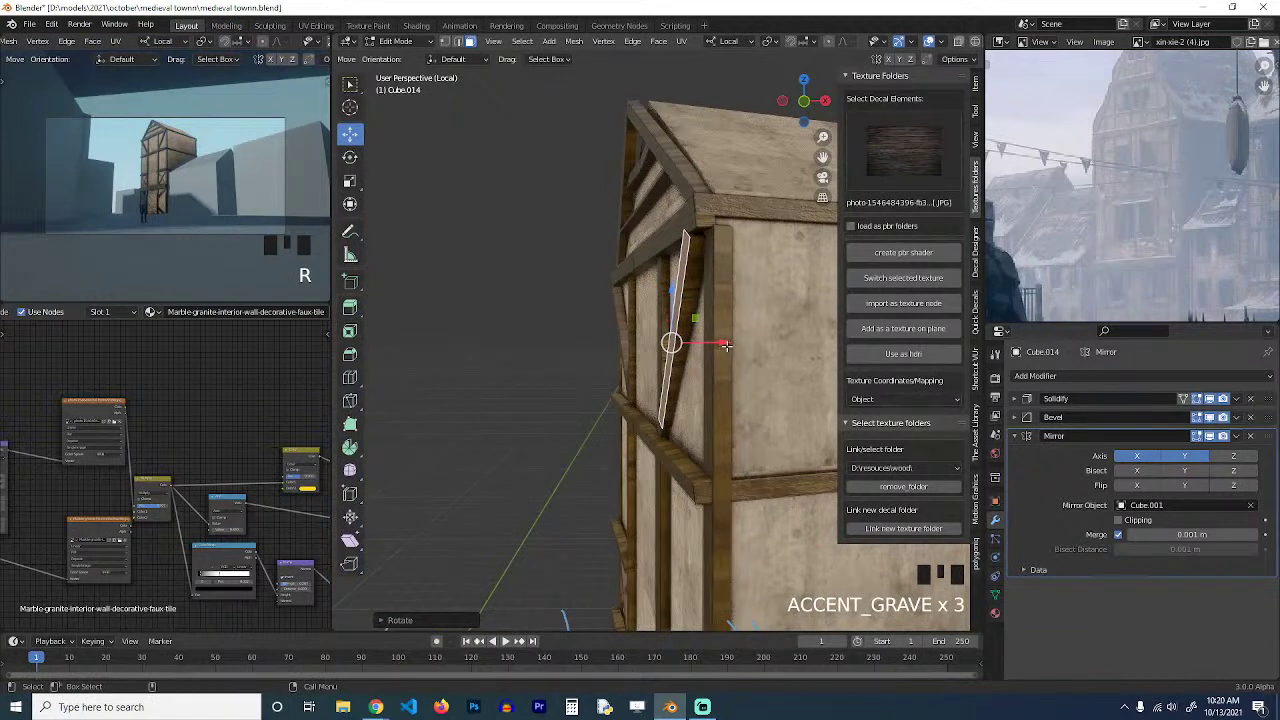
left_click(726, 345)
key("grave")
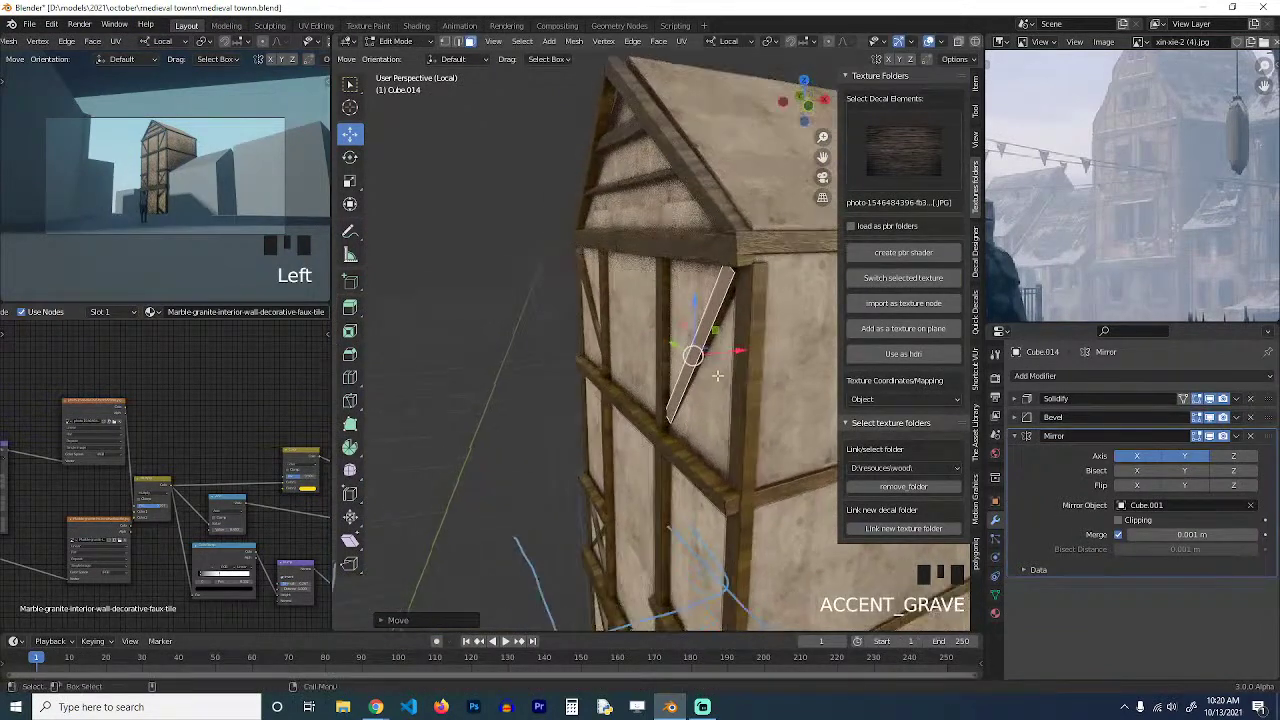
scroll(667, 428, "up", 1)
In a wireframe top view, rotate the diagonal brace until it lies parallel to the facade wall.
key("grave")
key("KP_7")
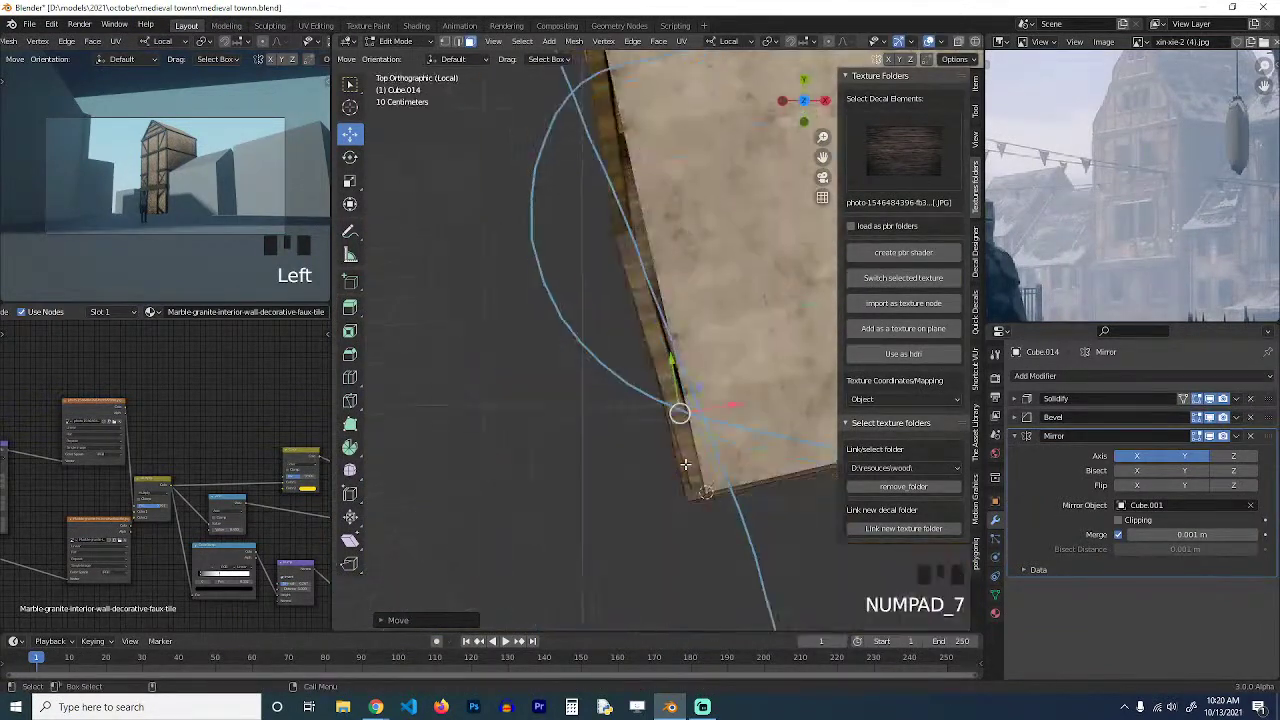
scroll(735, 246, "down", 6)
scroll(735, 246, "up", 5)
key("z")
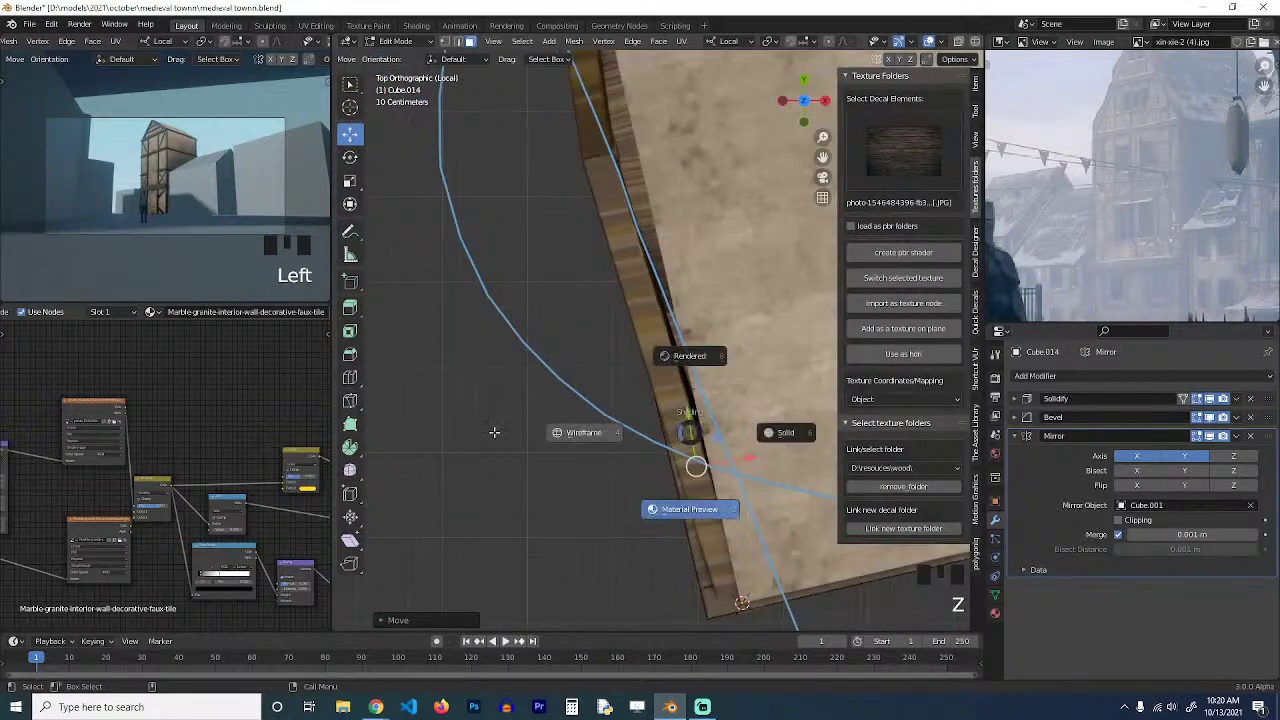
key("r")
left_click(769, 421)
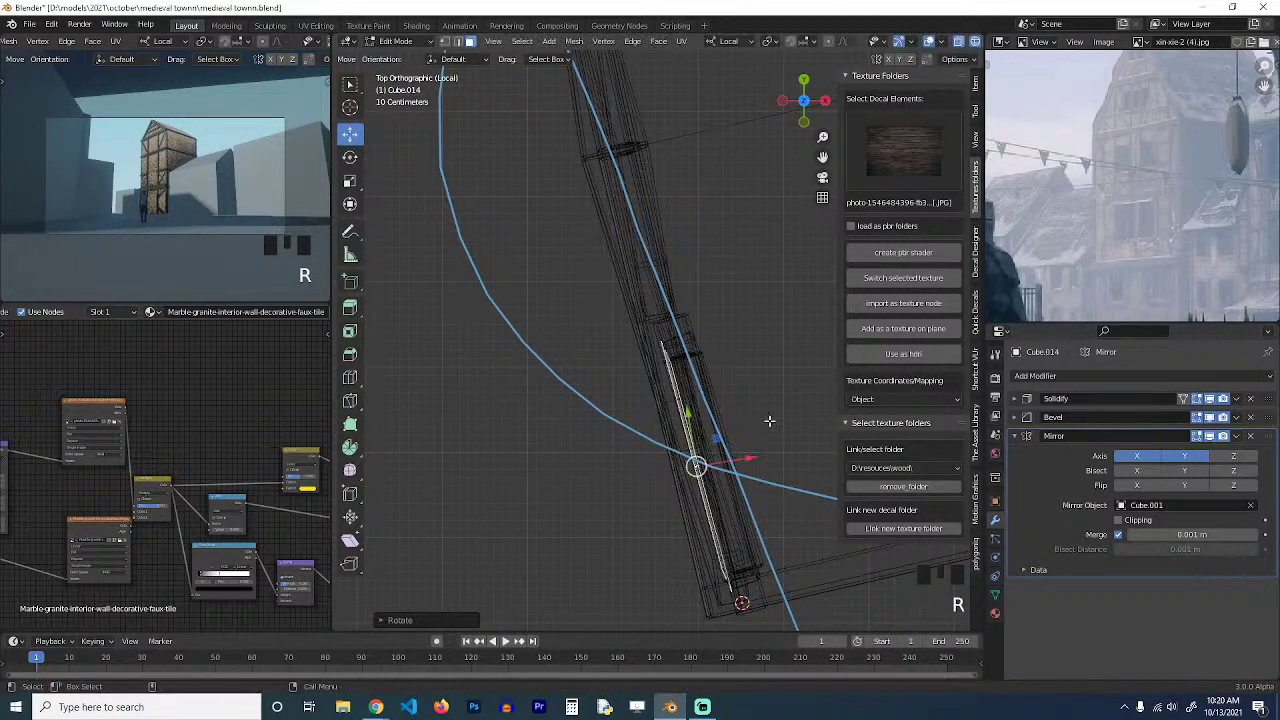
key("r")
left_click(777, 428)
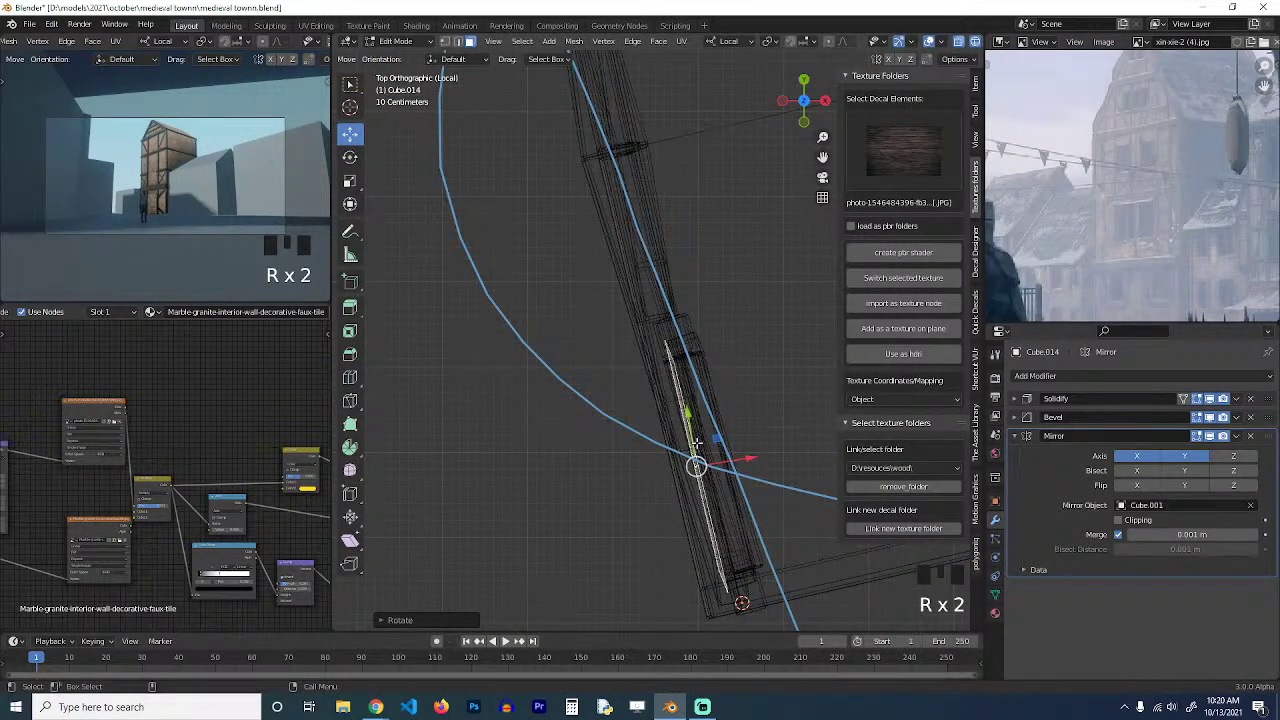
Restore Material Preview shading and scale up the diagonal brace to span its panel.
key("grave")
middle_click_drag(697, 443, 740, 300)
key("z")
scroll(740, 300, "down", 1)
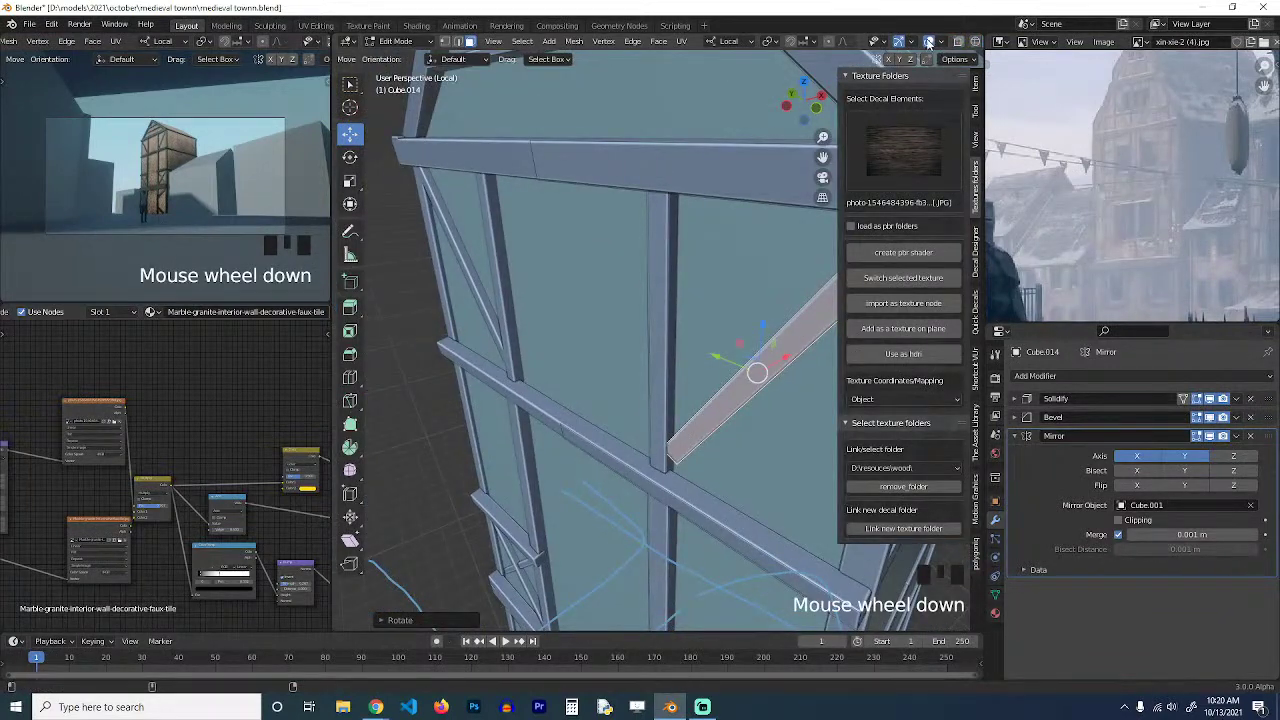
scroll(928, 41, "down", 4)
left_click(946, 42)
scroll(805, 375, "up", 2)
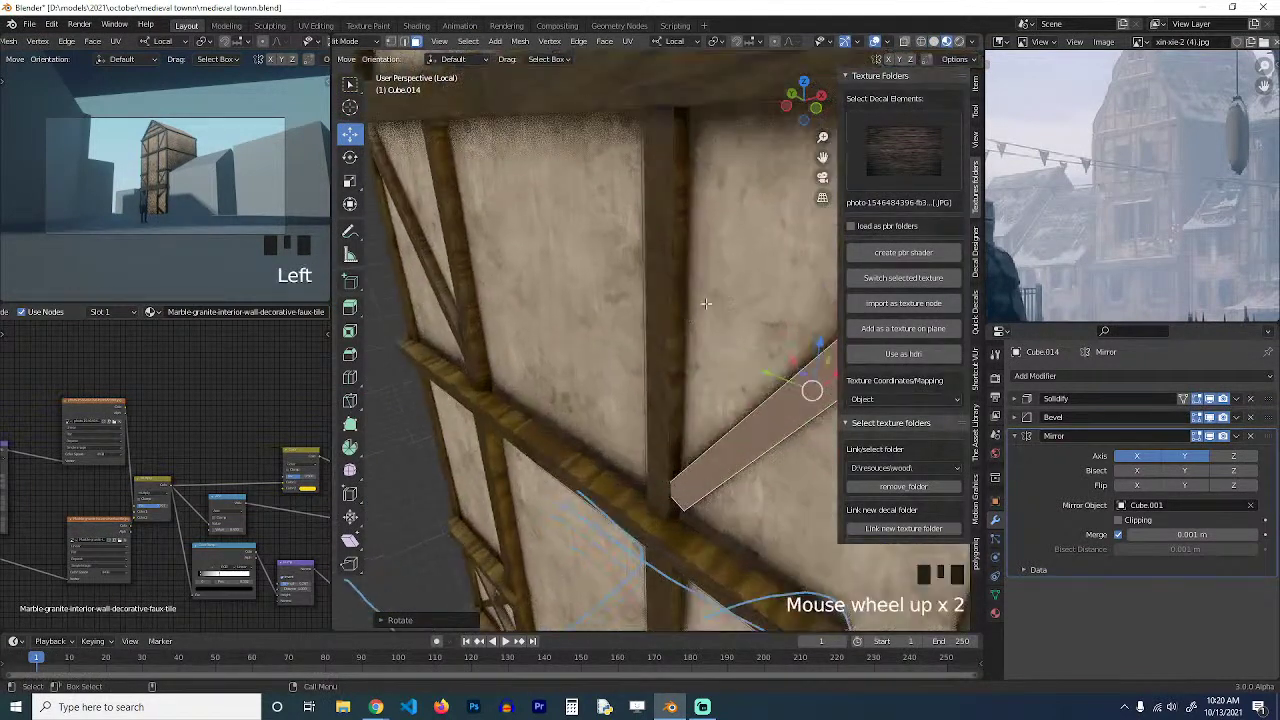
scroll(789, 337, "down", 3)
key("s")
left_click(780, 315)
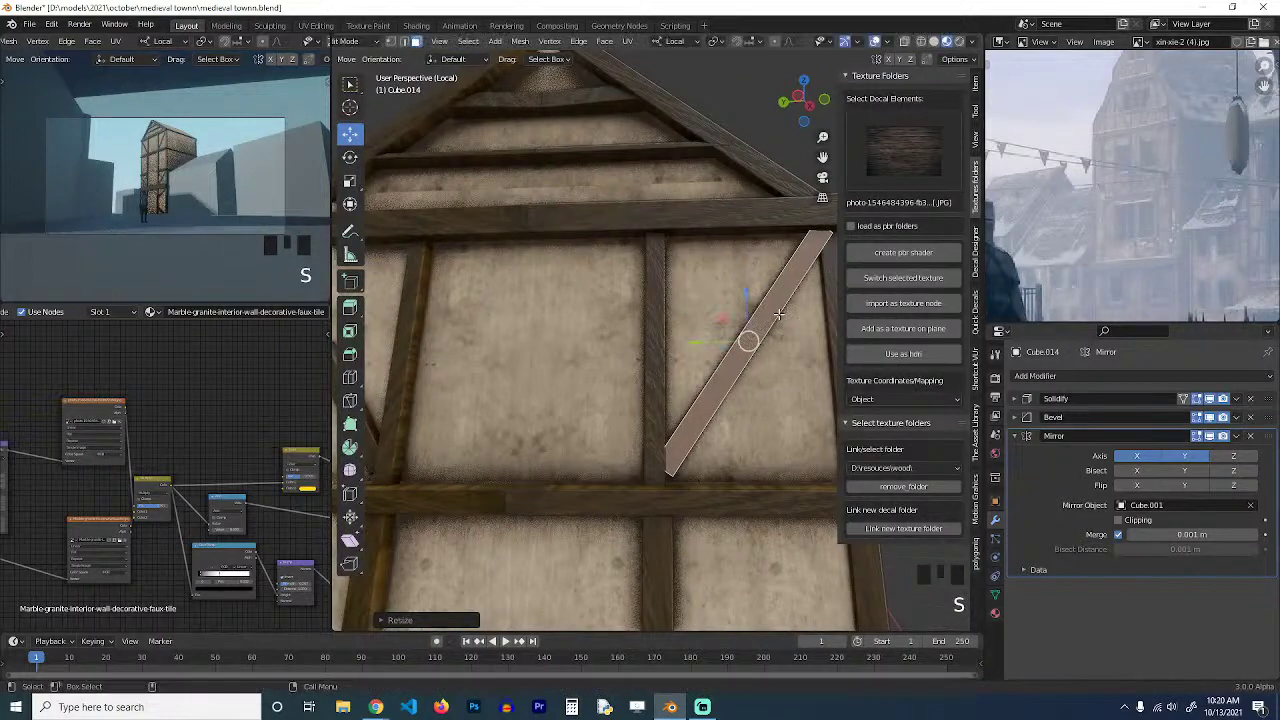
Duplicate the horizontal beam below the gable and move the copy down along Z across the diagonal brace.
scroll(762, 334, "down", 3)
key("grave")
mouse_move(769, 349)
middle_mouse_down()
mouse_move(751, 337)
mouse_move(750, 354)
middle_mouse_up()
key("grave")
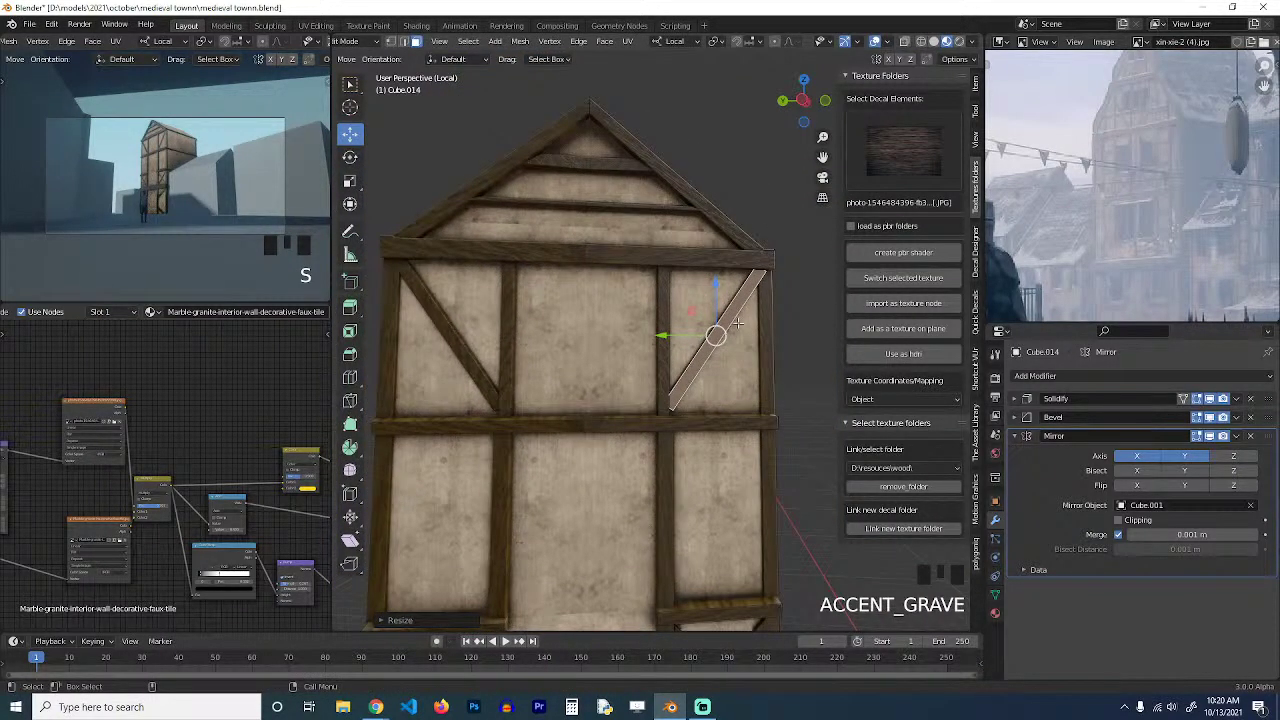
left_click(740, 262)
key("shift+d")
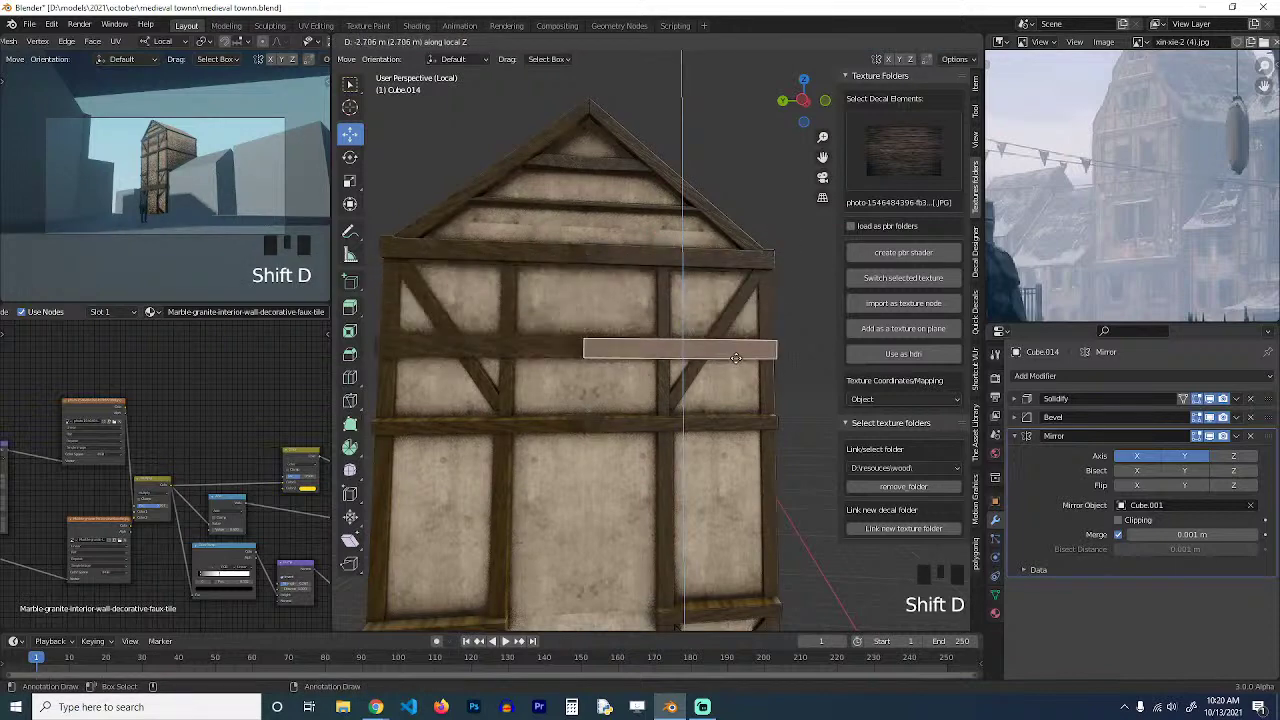
left_click(736, 362)
key("grave")
middle_click_drag(736, 362, 650, 410)
Push the duplicated horizontal beam along local X into the facade and scale it thinner along Z.
scroll(646, 413, "up", 2)
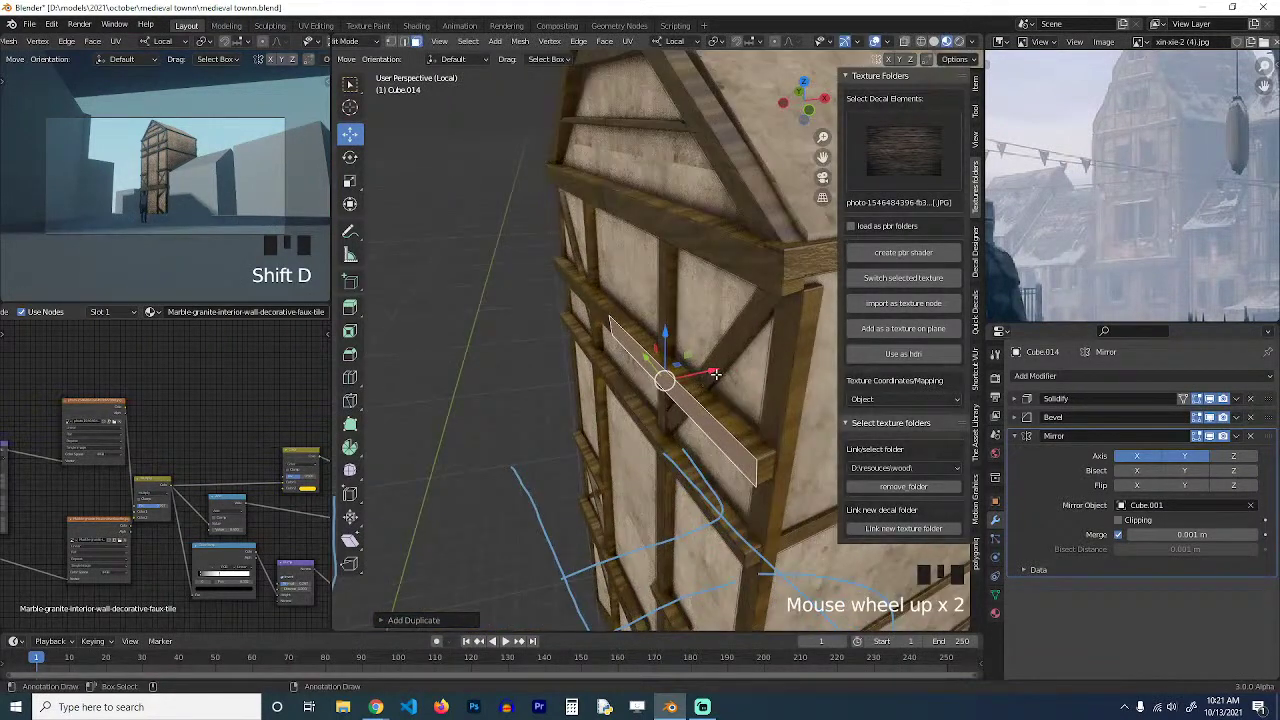
left_click_drag(716, 374, 734, 366)
key("s")
key("z")
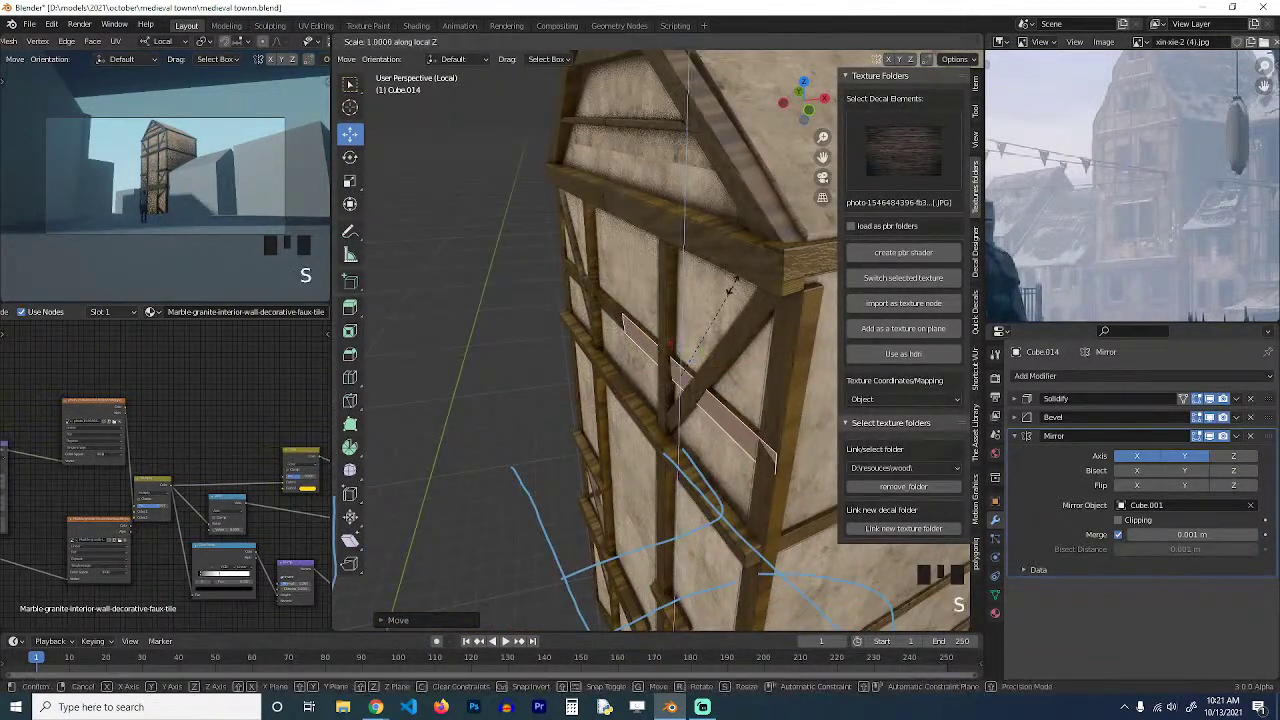
left_click(715, 310)
Return to Object Mode, deselect everything and save the blend file.
key("Tab")
key("grave")
middle_click_drag(708, 318, 756, 318)
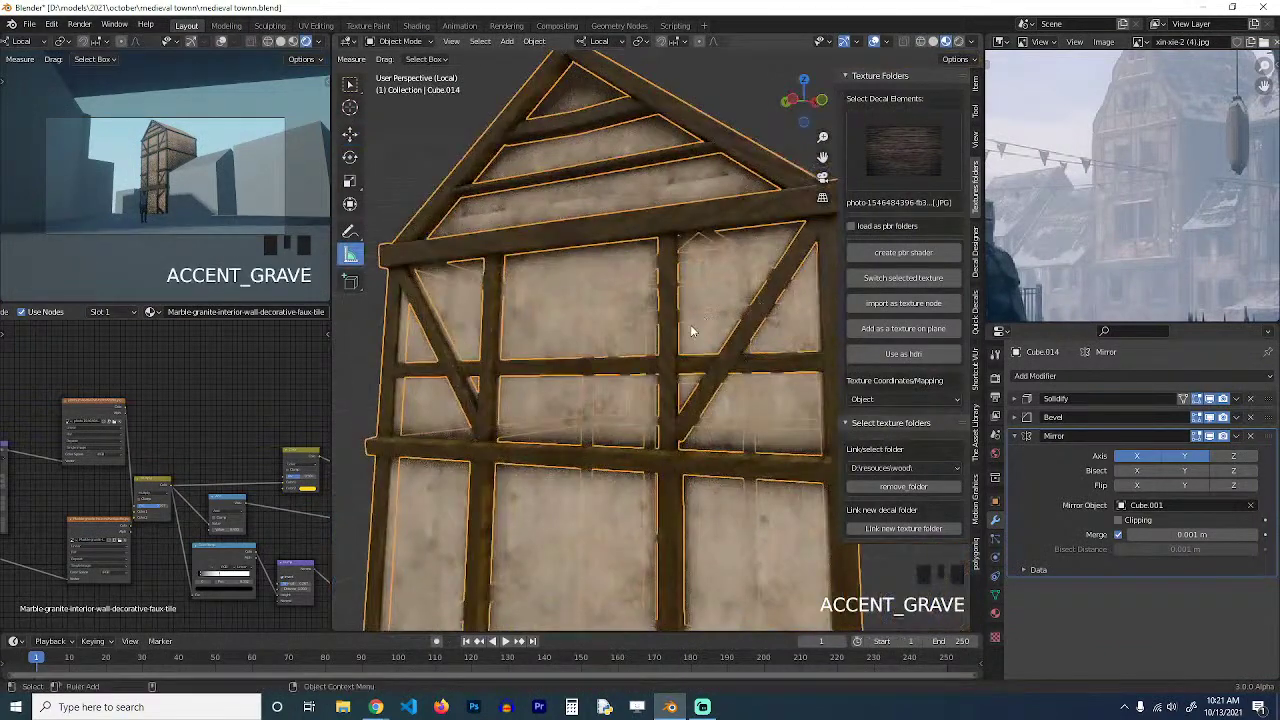
key("grave")
scroll(716, 364, "down", 2)
key("alt+a")
key("grave")
middle_click_drag(603, 354, 659, 255)
key("ctrl+s")
scroll(647, 344, "down", 3)
key("ctrl+s")
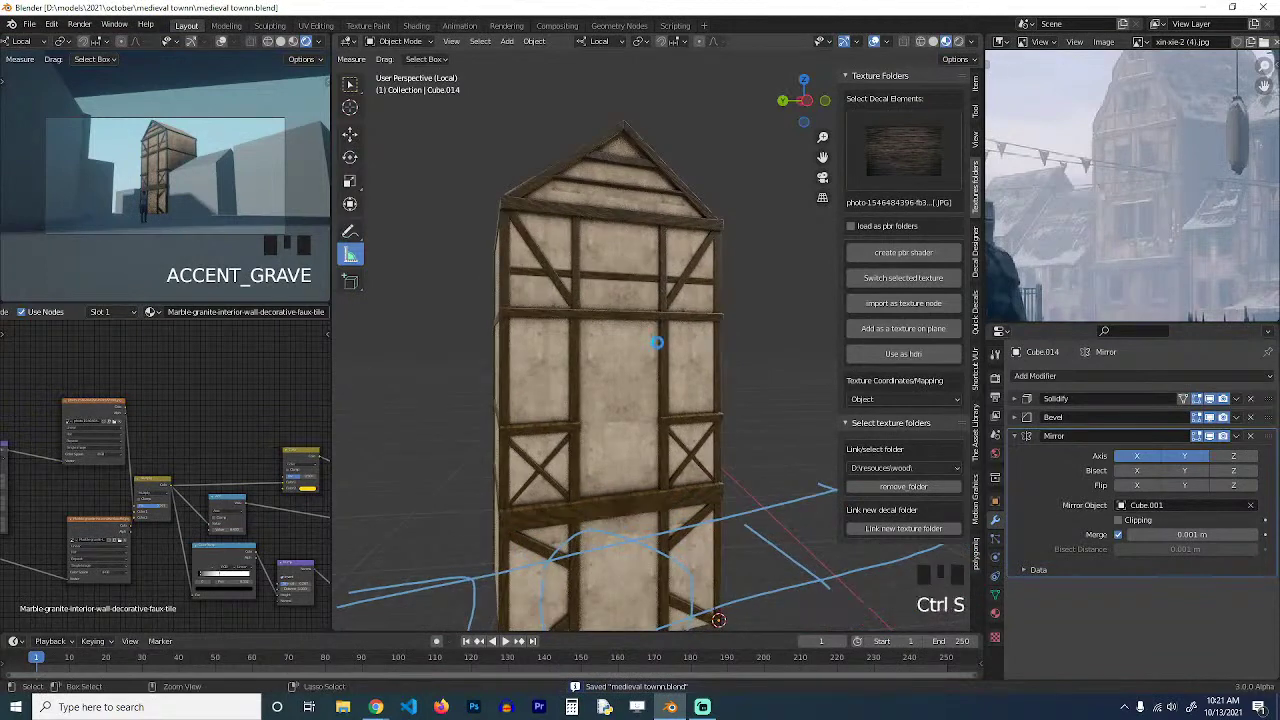
Duplicate the tower's timber frame object in top view and place the copy diagonally below the tower on the street sketch.
key("grave")
mouse_move(657, 343)
middle_mouse_down()
mouse_move(597, 347)
mouse_move(637, 298)
mouse_move(671, 350)
middle_mouse_up()
key("grave")
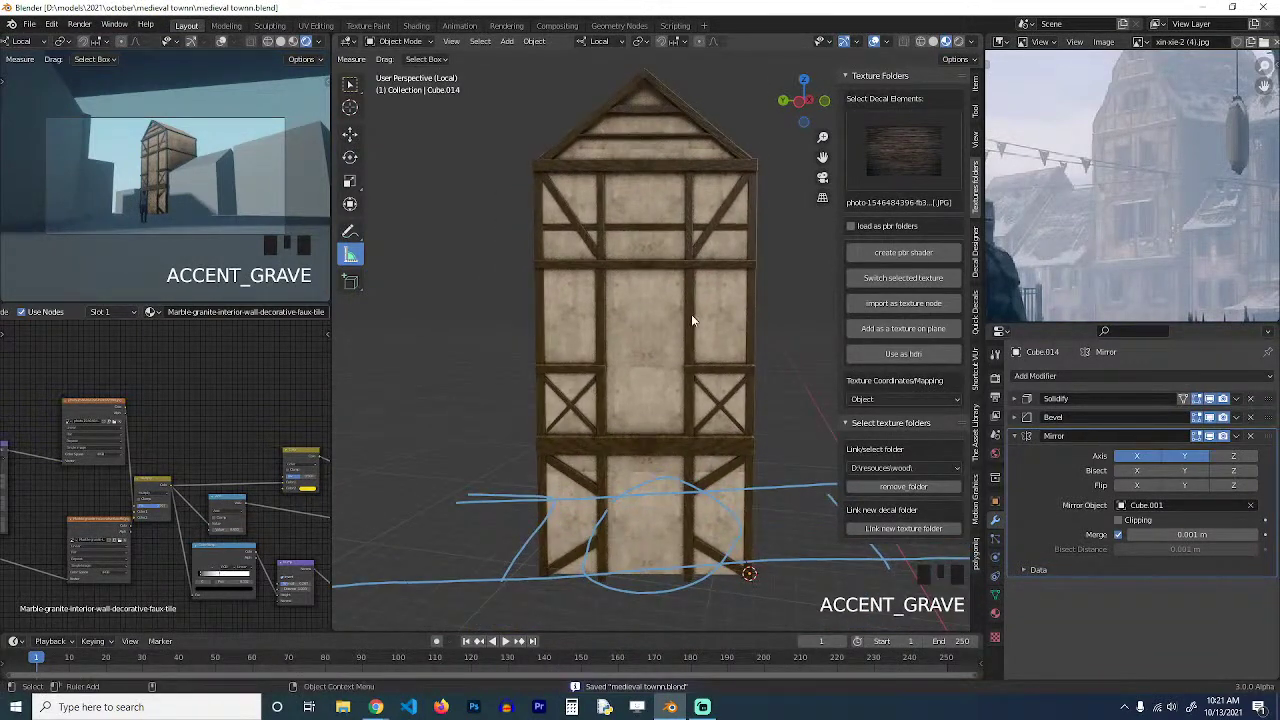
scroll(605, 305, "up", 4)
scroll(600, 310, "down", 4)
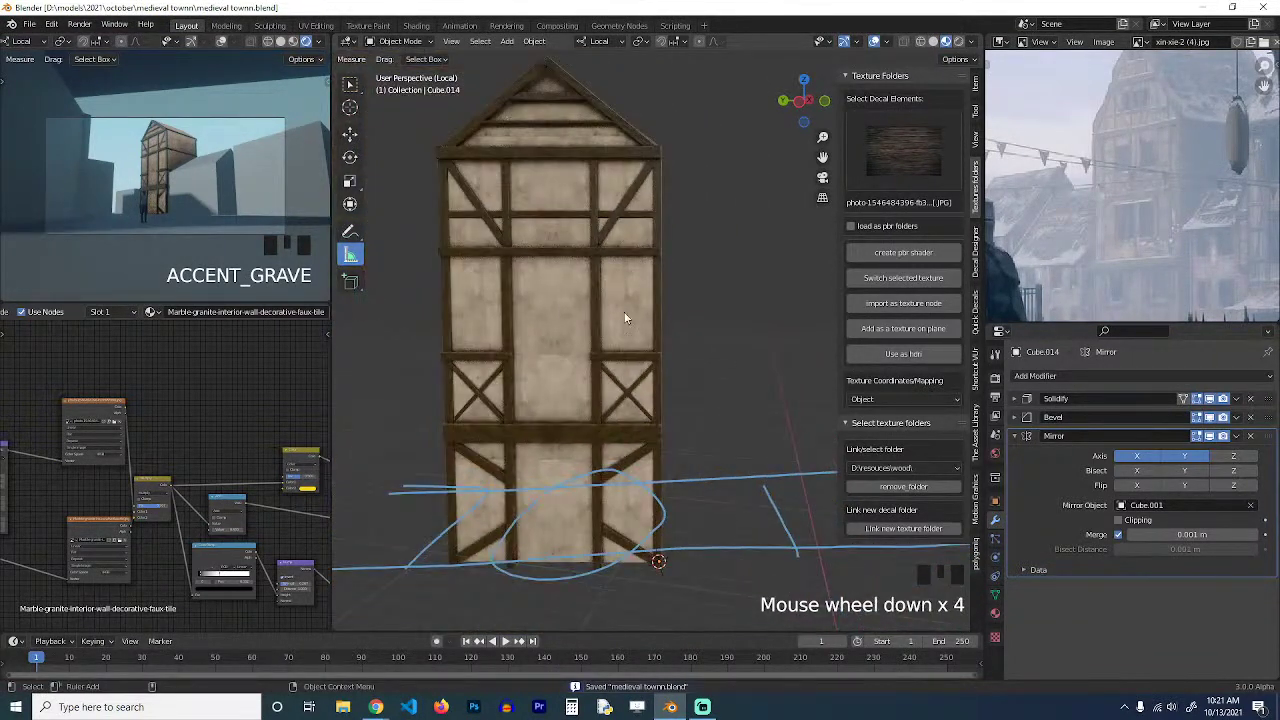
scroll(628, 358, "up", 2)
left_click(628, 358)
scroll(661, 354, "down", 4)
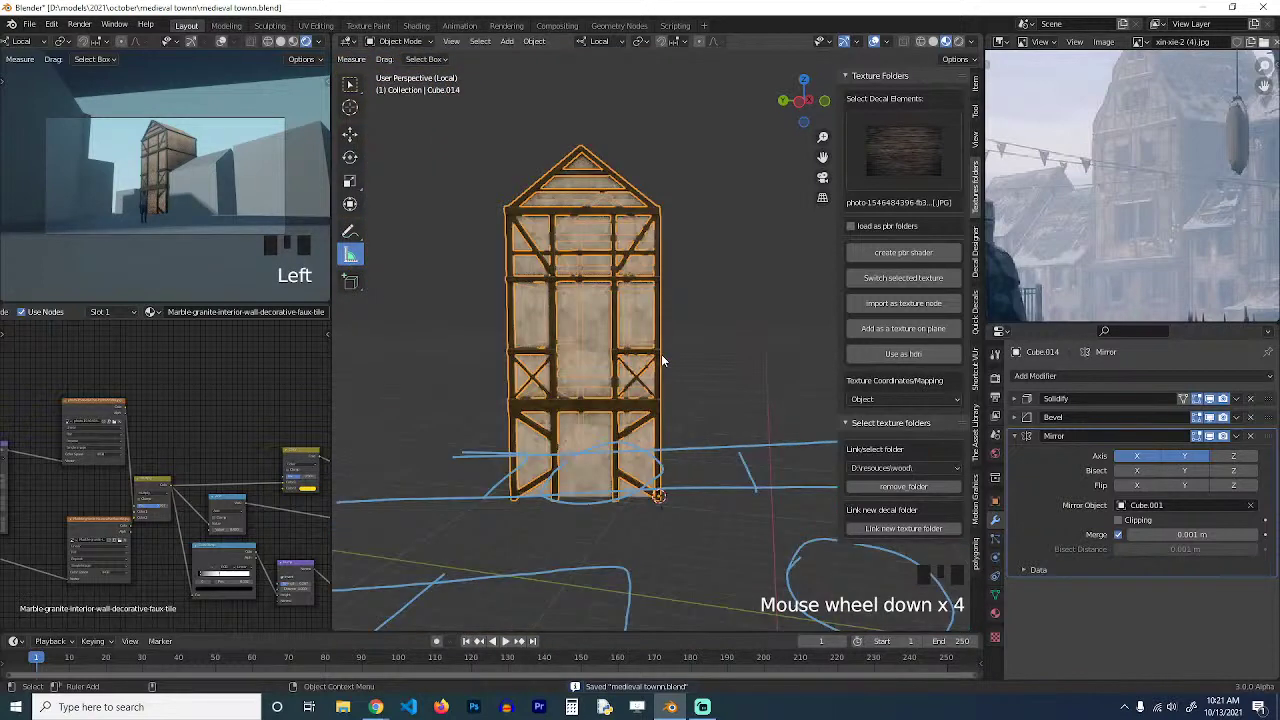
key("KP_7")
scroll(665, 361, "down", 4)
key("shift+d")
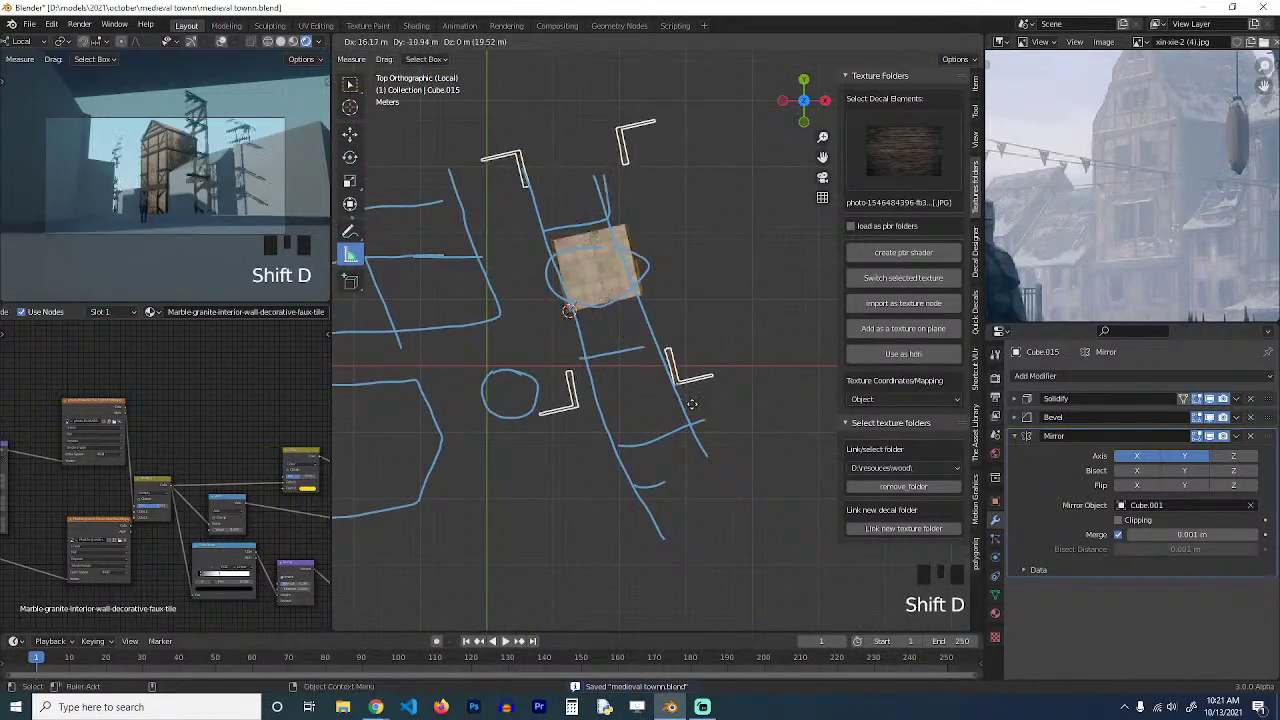
left_click(692, 406)
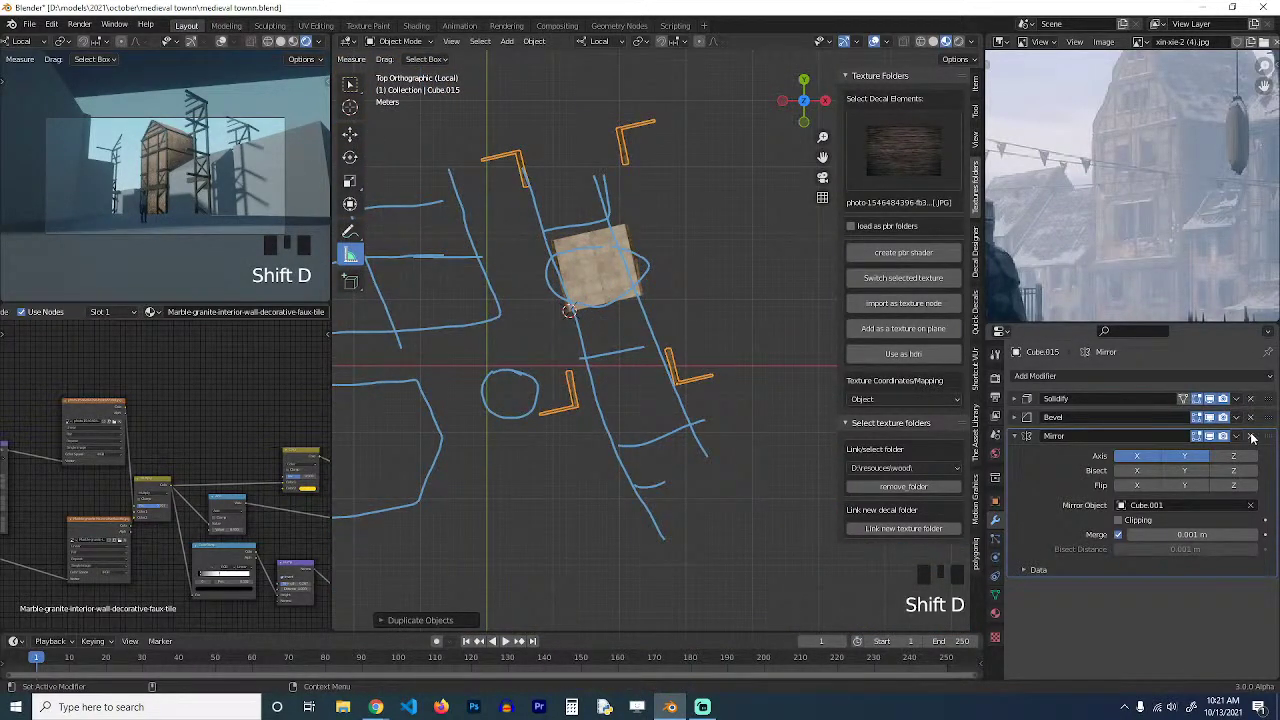
Remove the Mirror modifier from the duplicated timber frame and clear the object's rotation.
left_click(1184, 456)
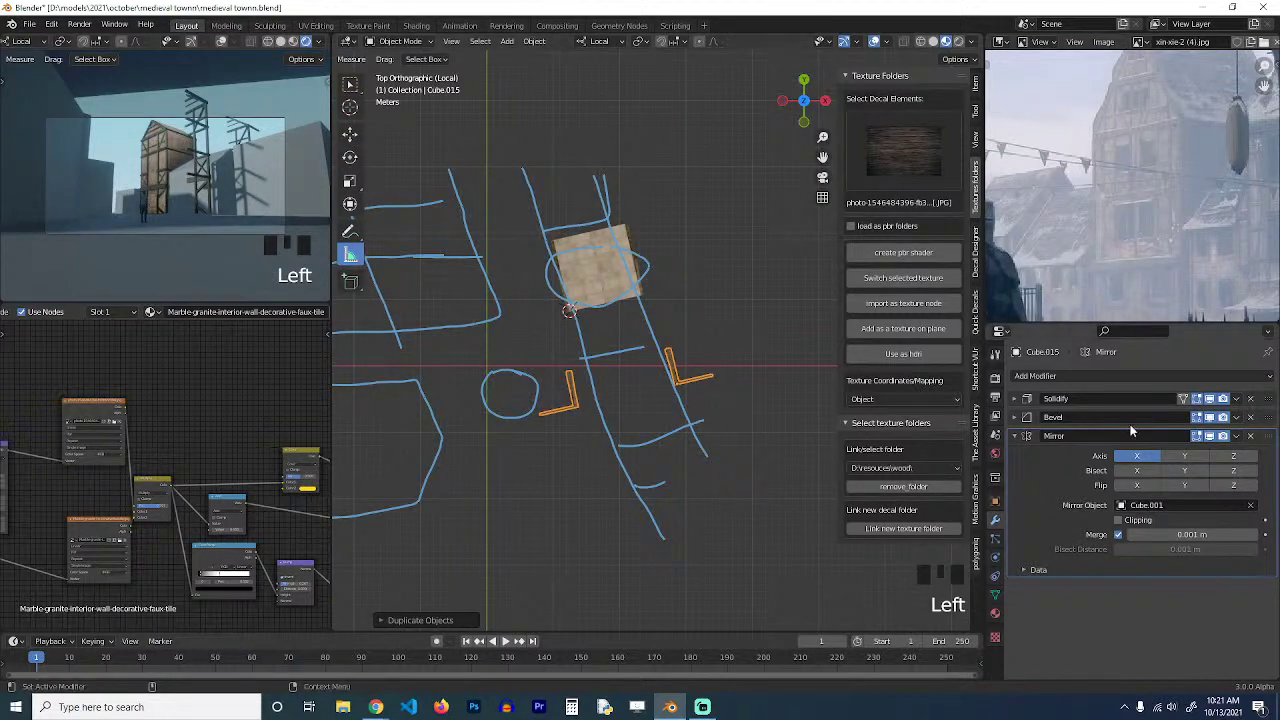
left_click(1252, 436)
key("KP_1")
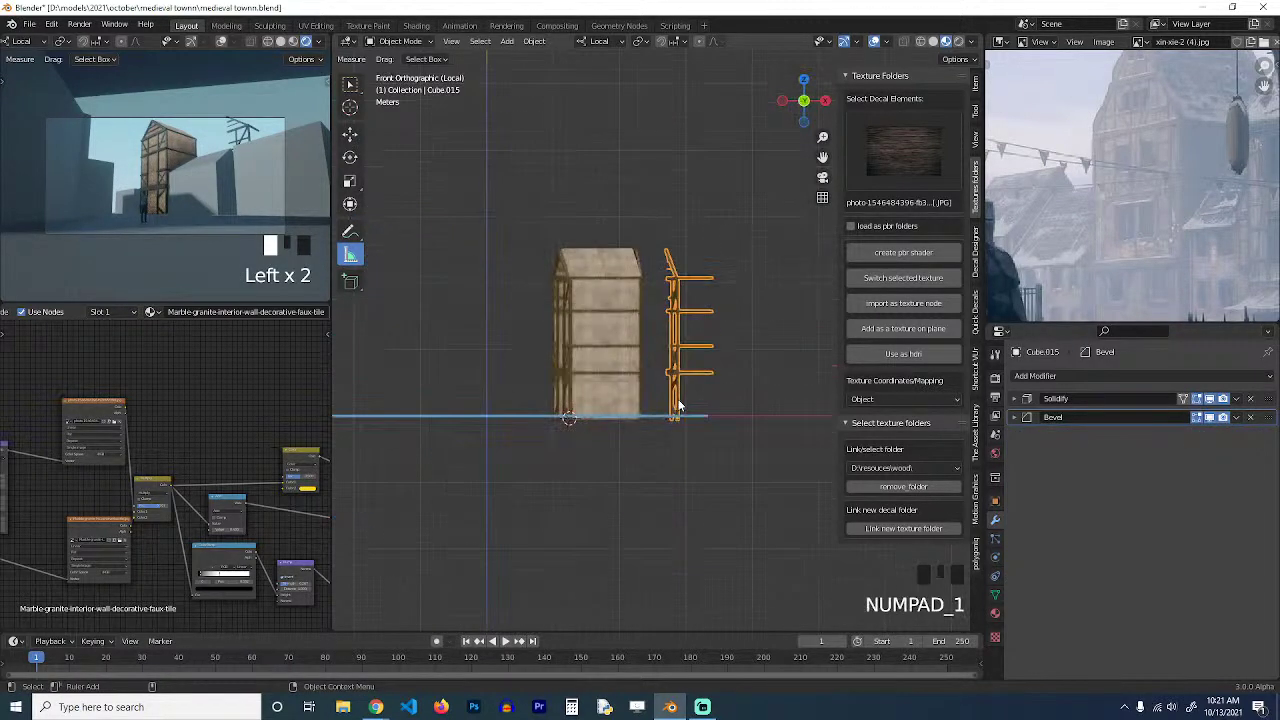
key("alt+r")
key("KP_Decimal")
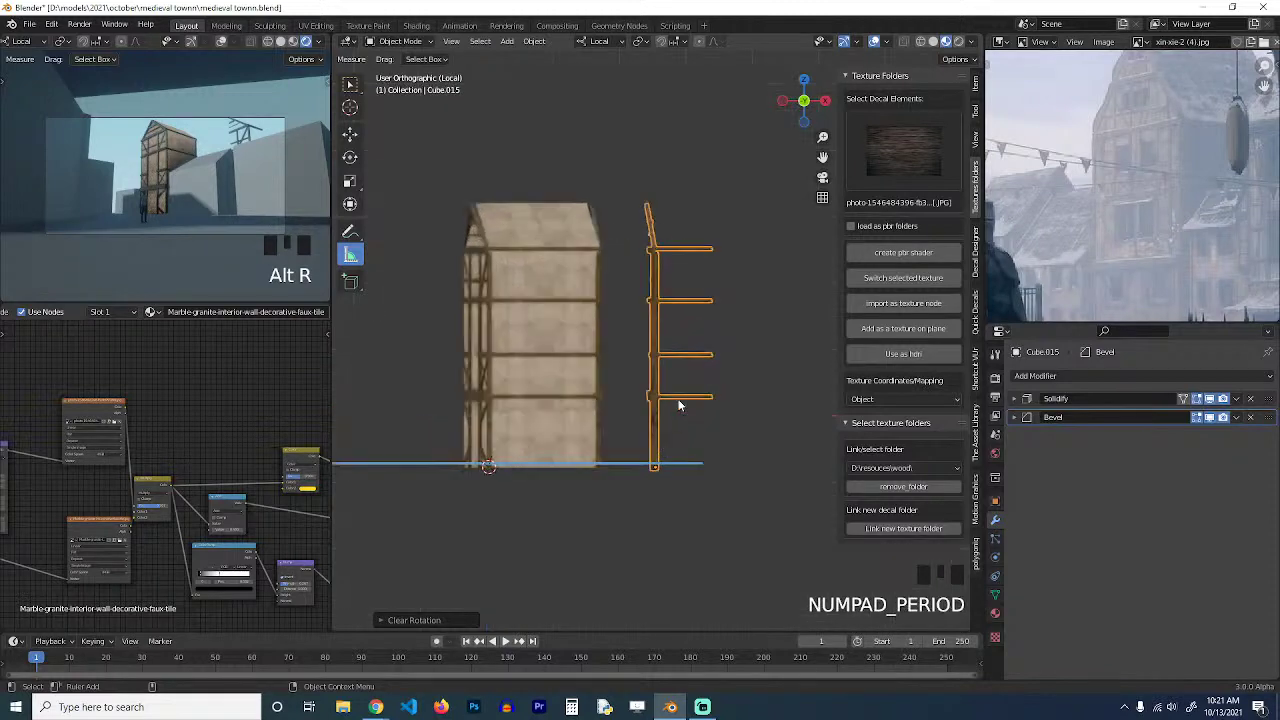
scroll(682, 404, "down", 3)
key("grave")
middle_click_drag(724, 422, 632, 383)
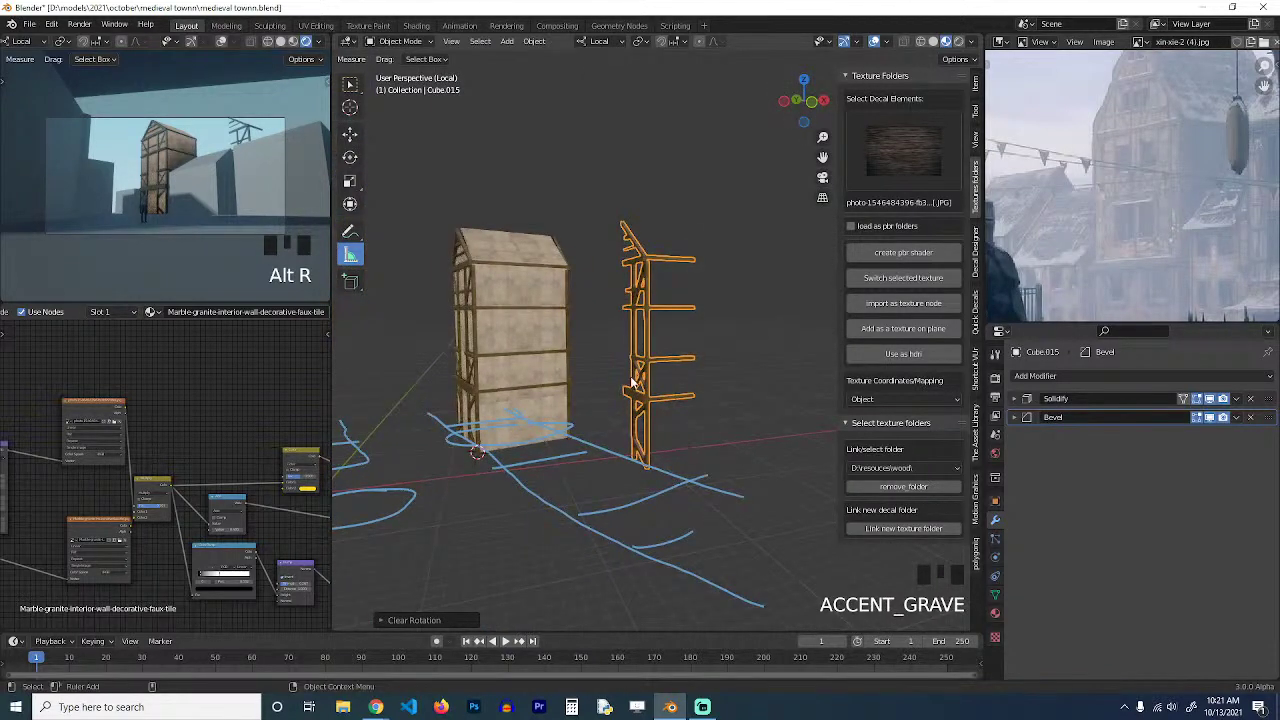
key("grave")
key("KP_1")
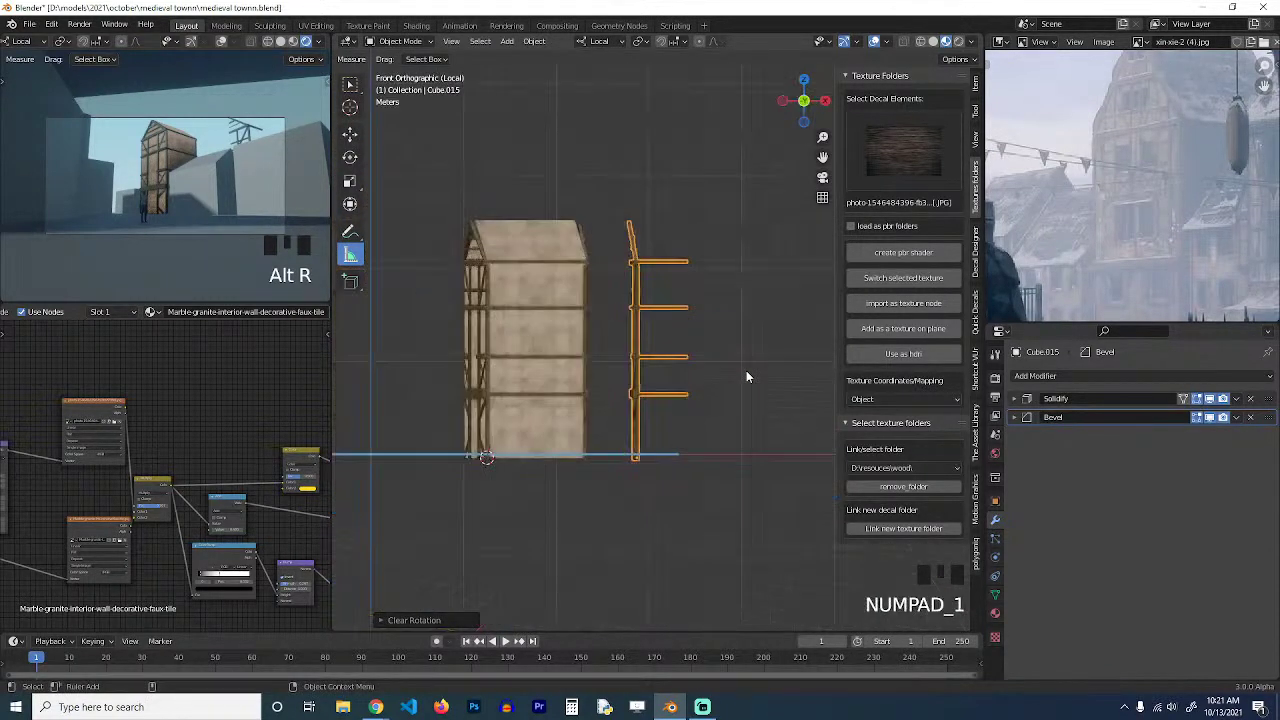
key("KP_3")
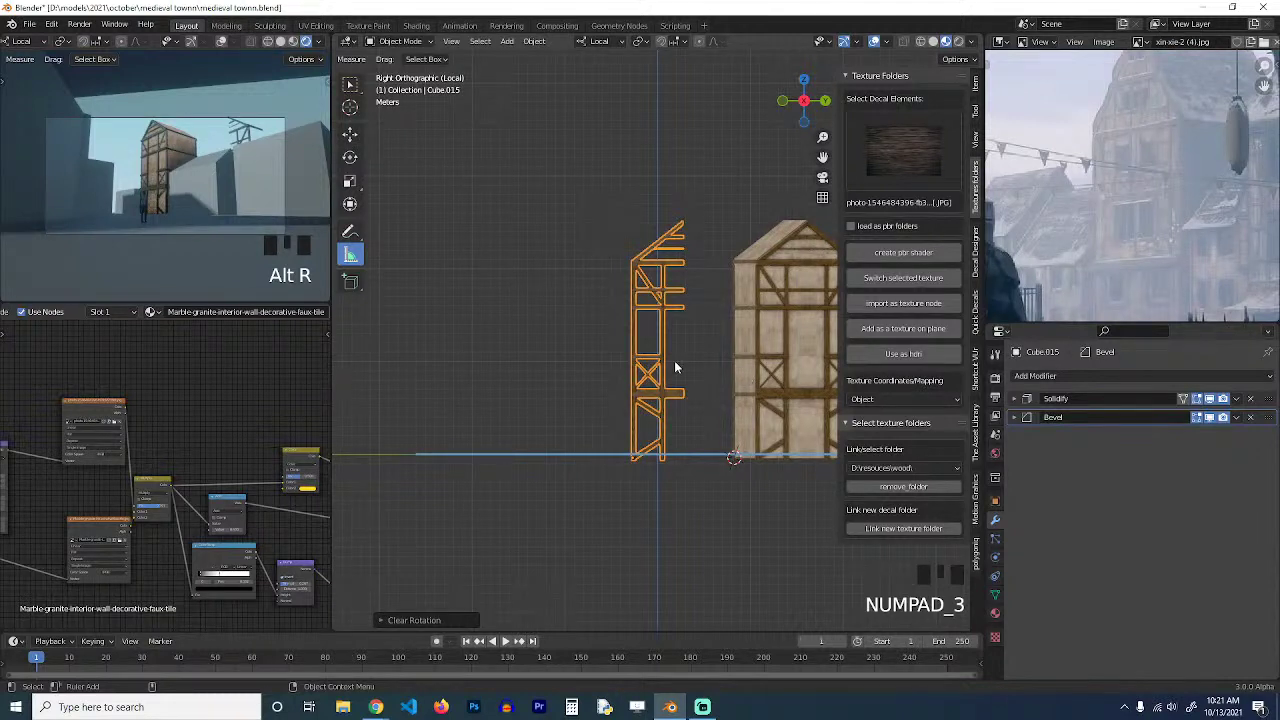
Add a Mirror modifier to the duplicated timber frame and mirror it across Y only.
scroll(674, 367, "up", 2)
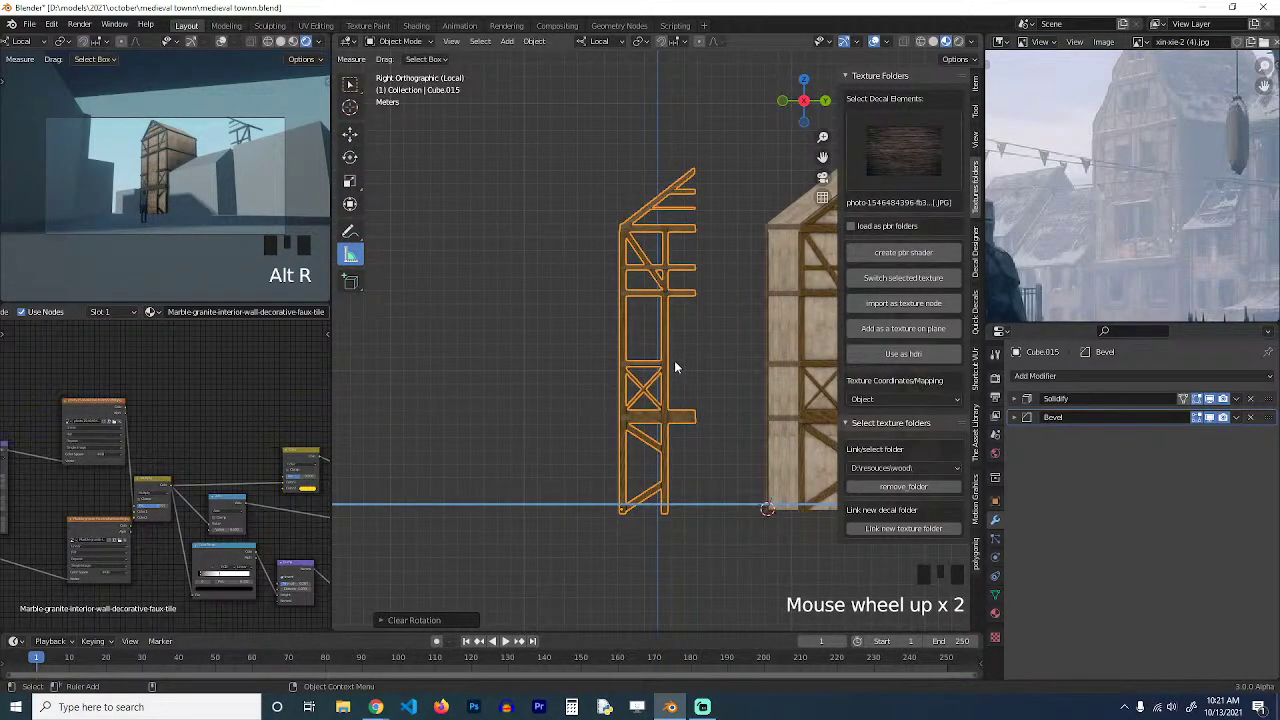
left_click(1194, 375)
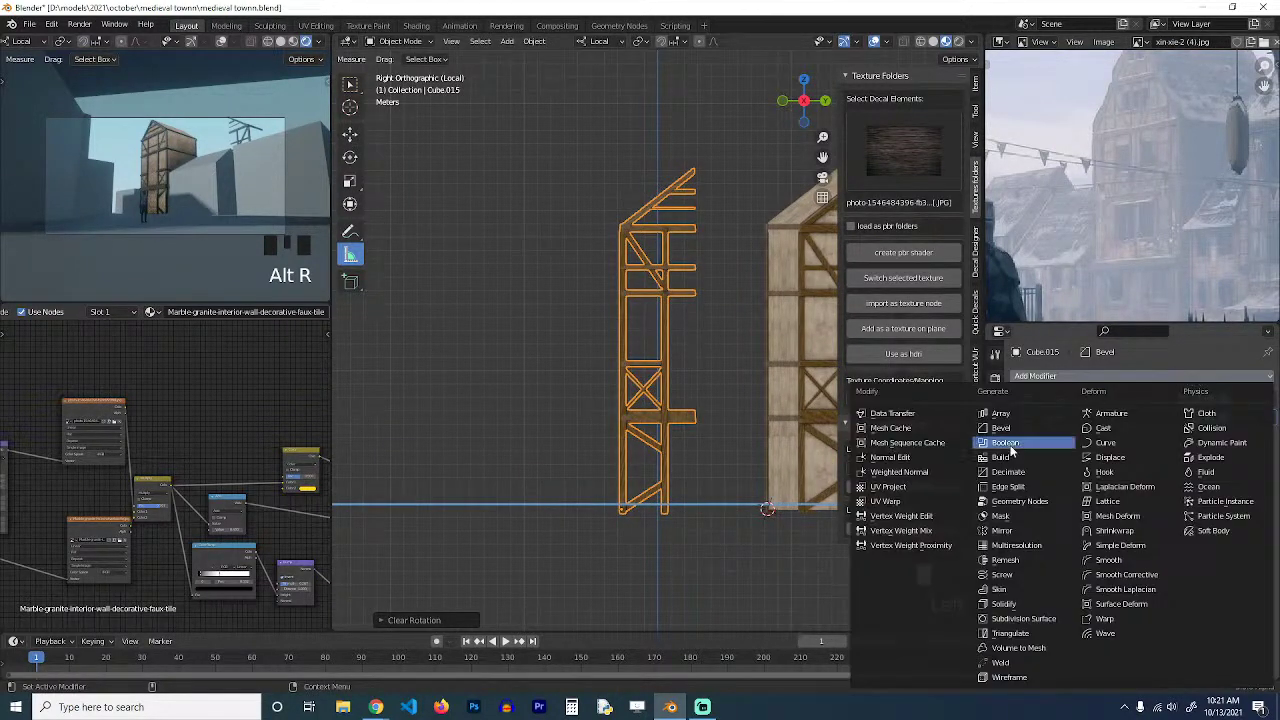
left_click(1003, 530)
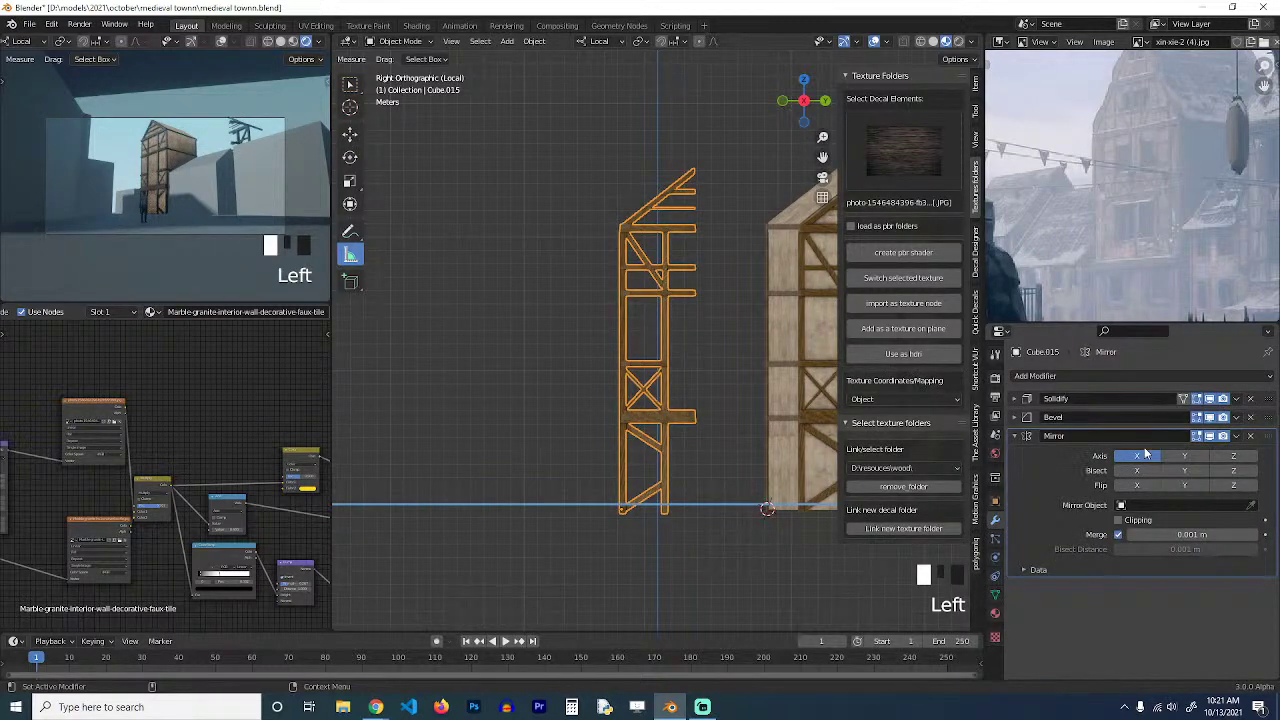
left_click(1180, 456)
left_click(1147, 460)
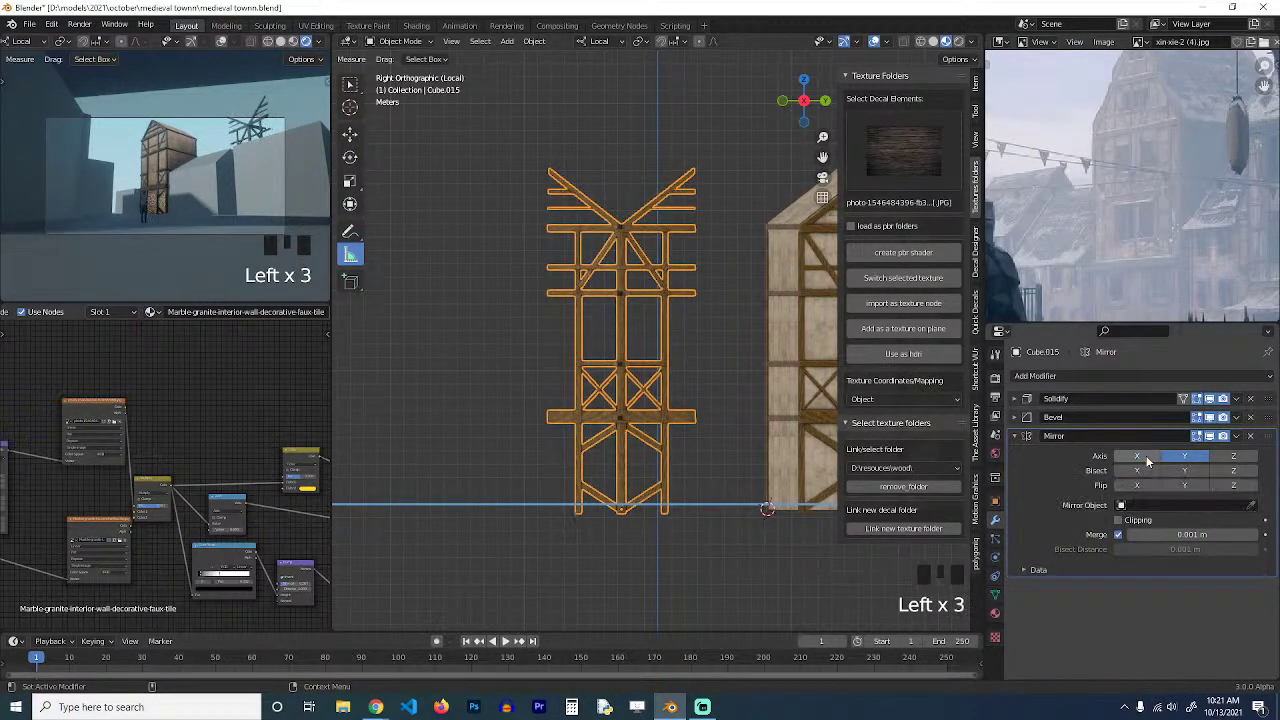
In Edit Mode, move all of the frame's geometry along Y until the mirrored halves form a complete gabled facade.
key("Tab")
key("a")
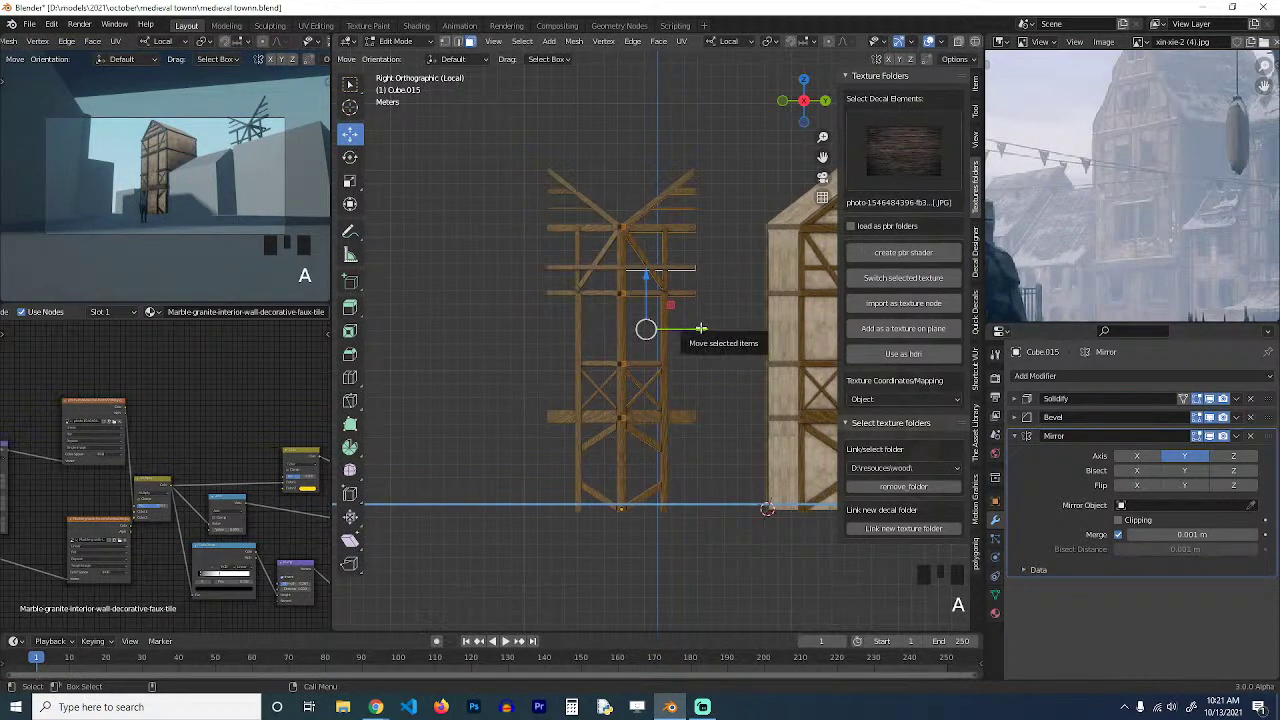
left_click_drag(694, 326, 623, 332)
key("Tab")
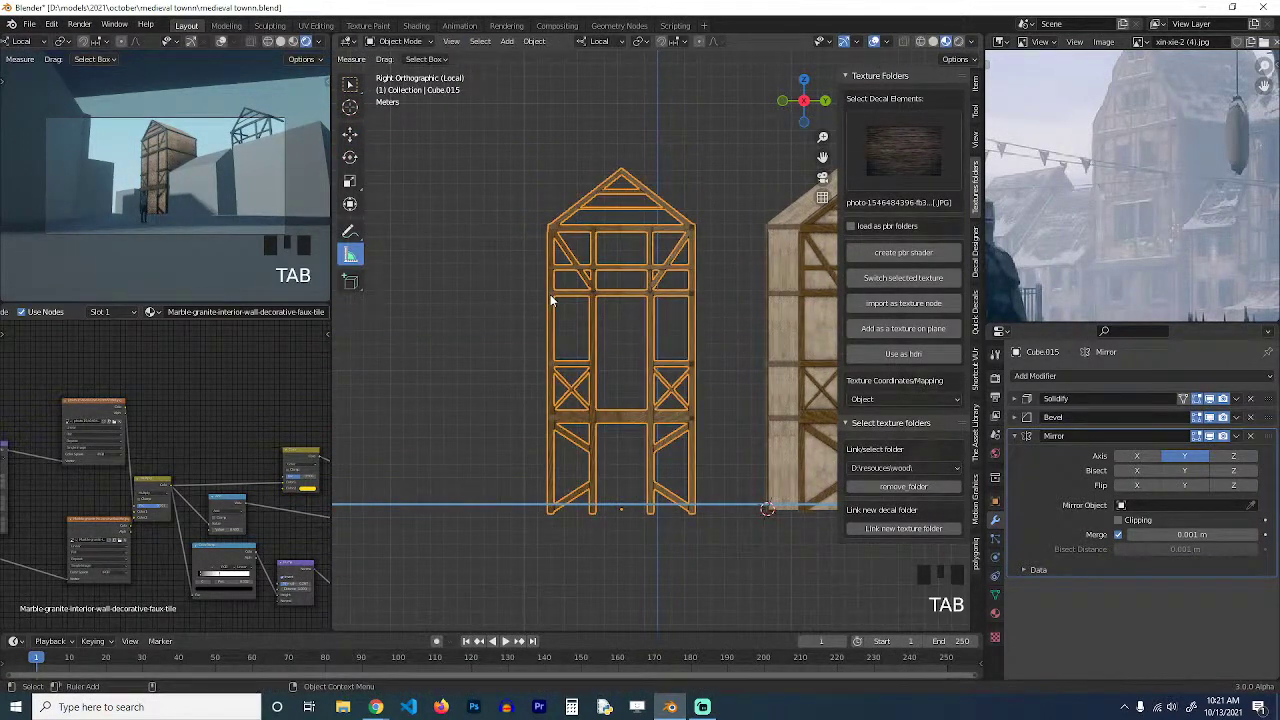
Rotate the frame's geometry in top view to straighten the mirrored facade, and clear the object's rotation in Object Mode.
key("KP_7")
key("Tab")
scroll(628, 365, "up", 3)
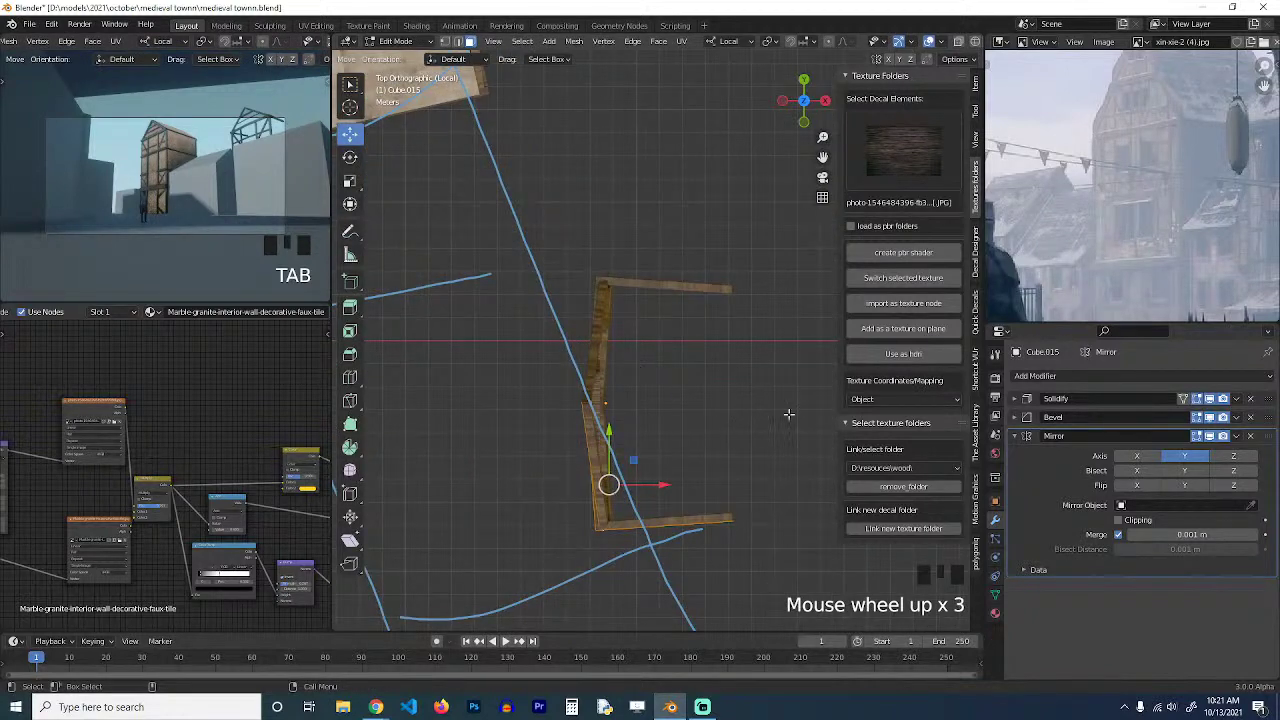
key("r")
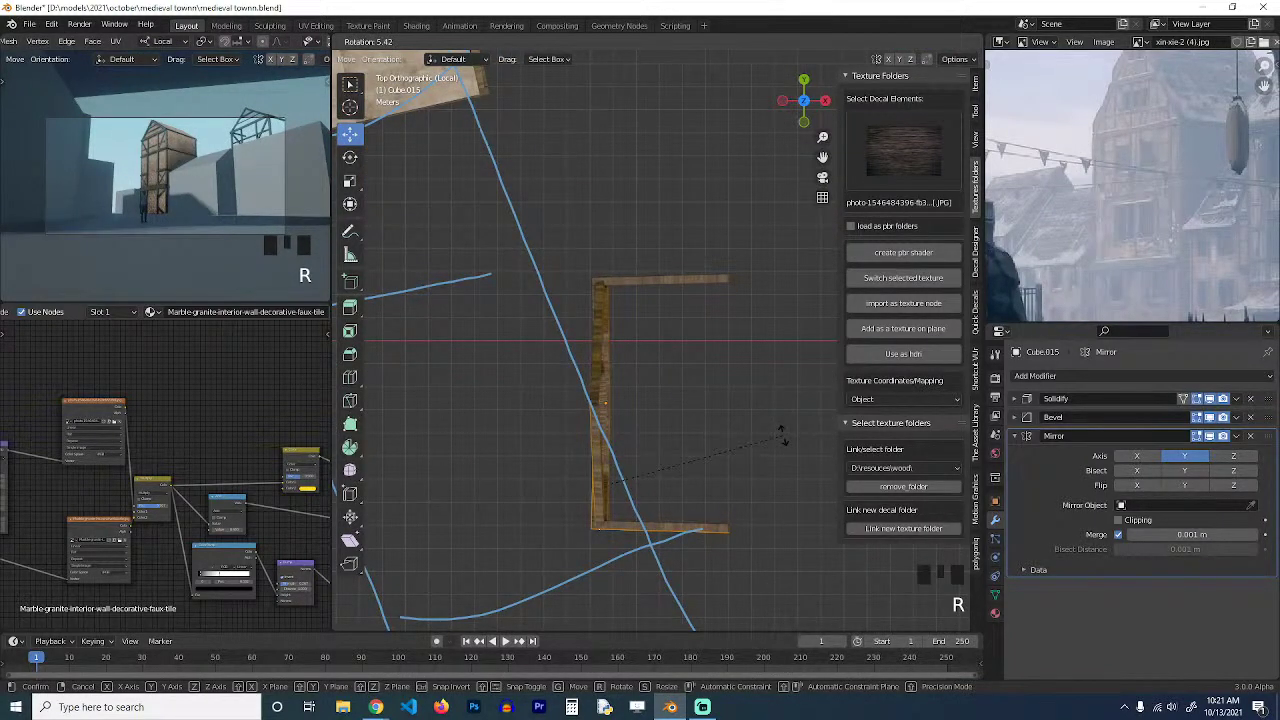
left_click(783, 430)
key("r")
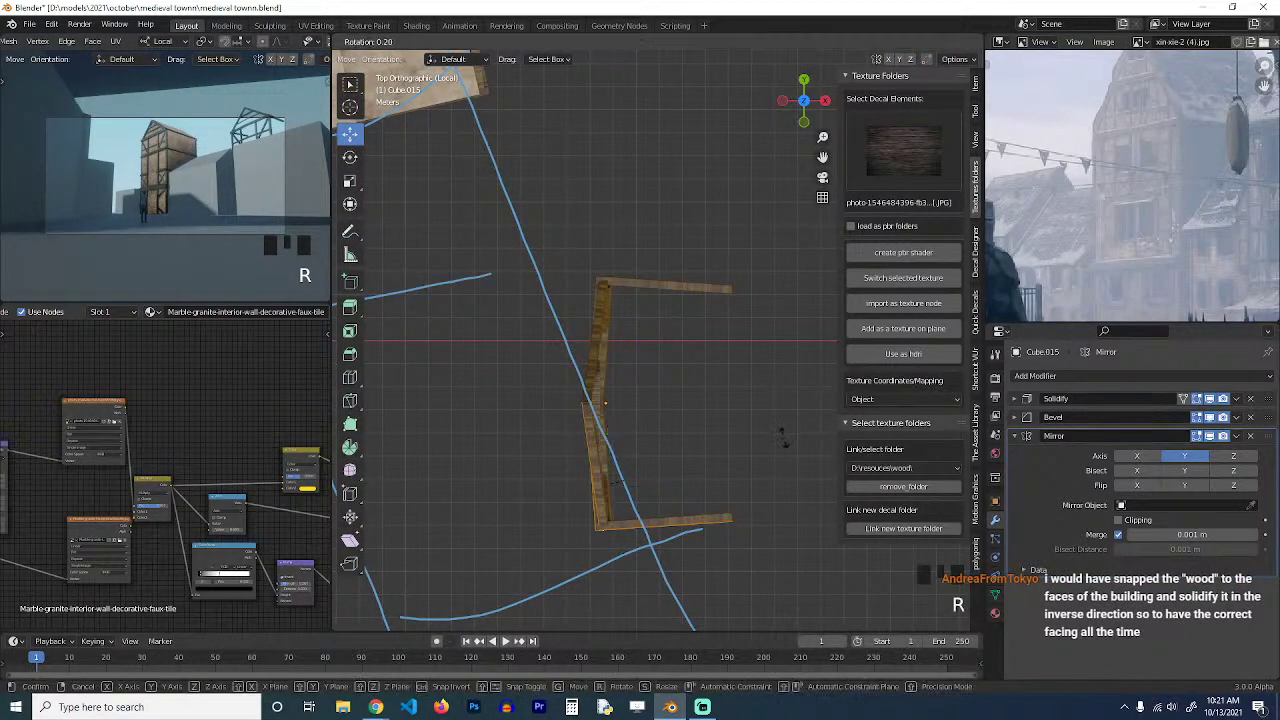
left_click(783, 455)
key("Tab")
key("alt+r")
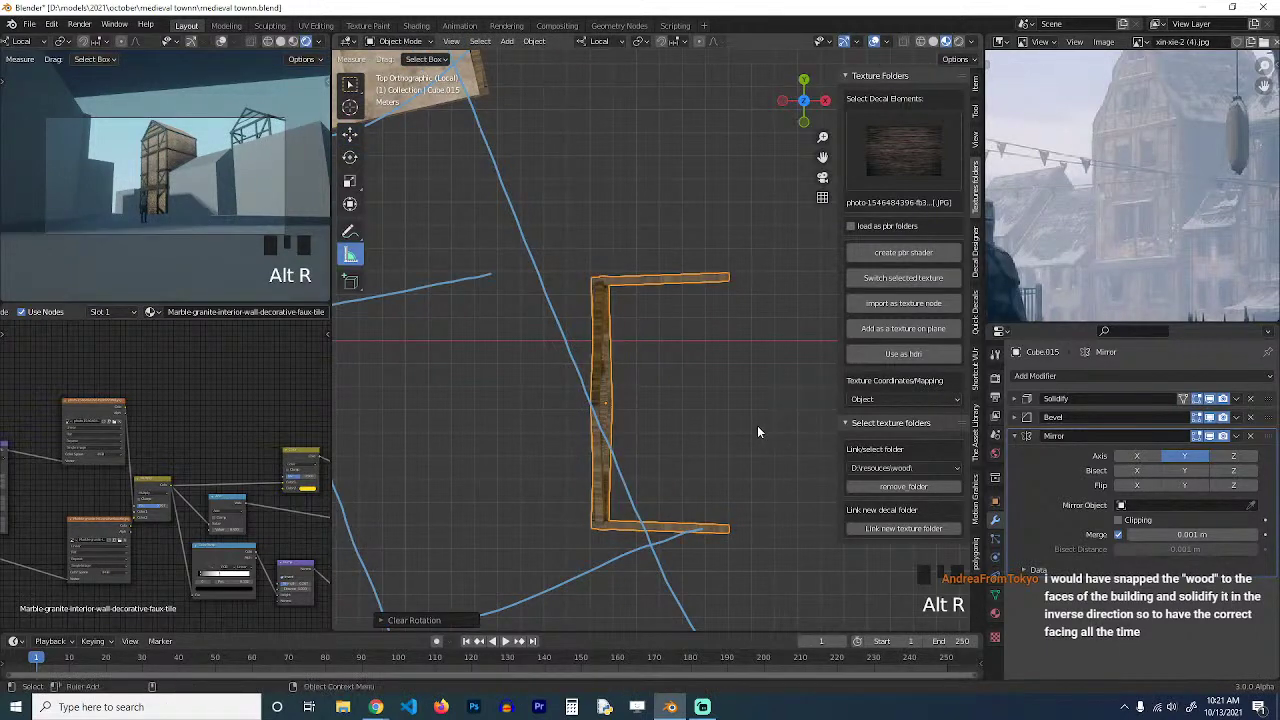
Select the facade beams' vertices in wireframe top view and flatten them by scaling to 0 along X.
key("Tab")
key("1")
key("z")
left_click_drag(510, 267, 635, 561)
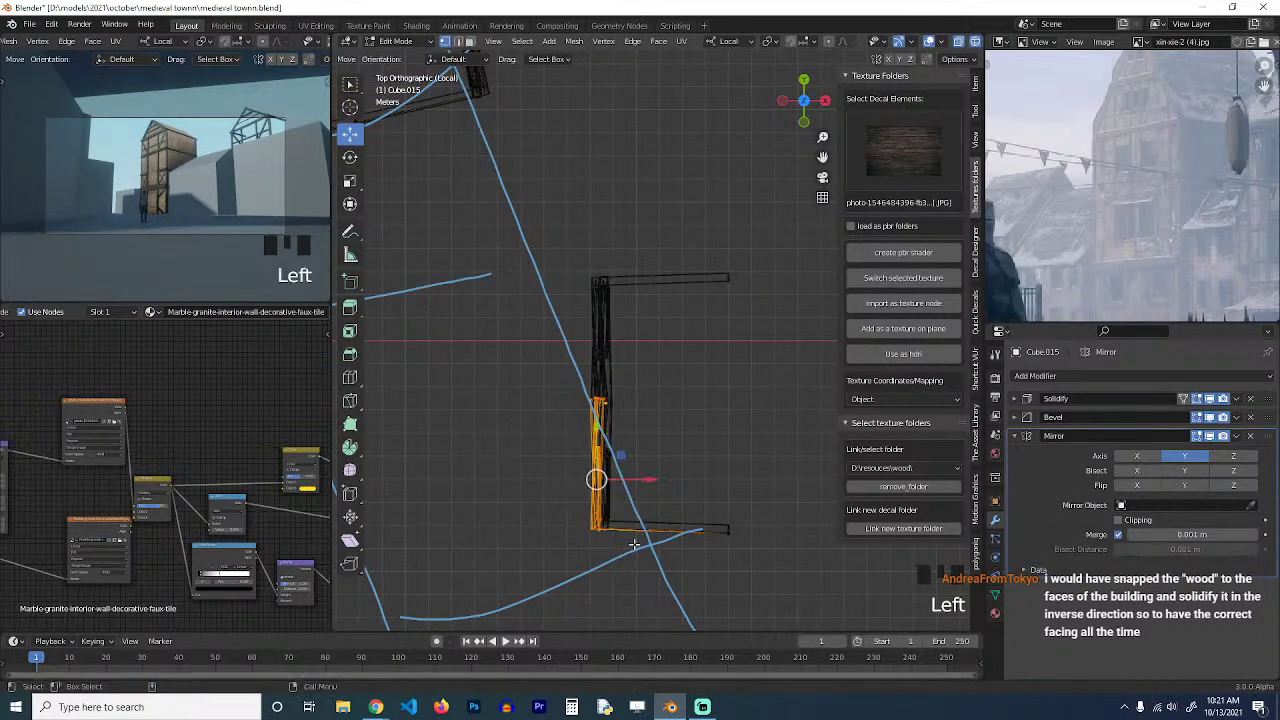
key("s")
key("x")
key("0")
key("Return")
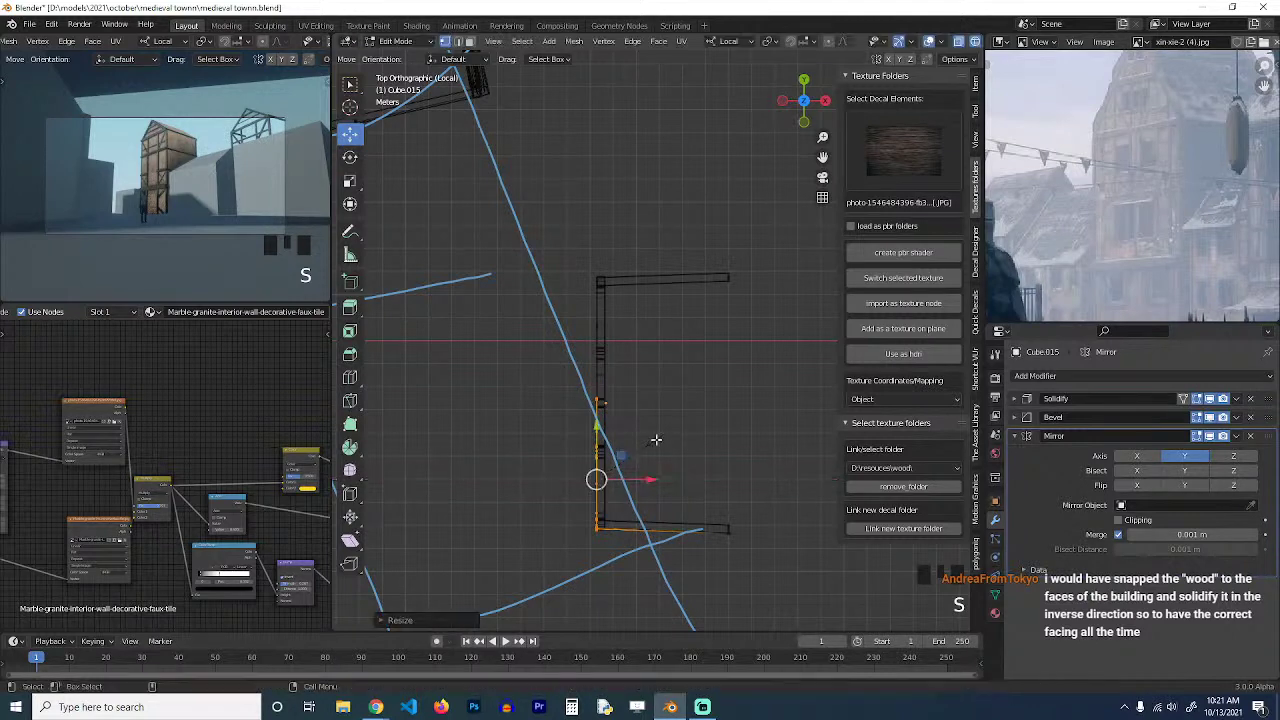
Select the faces of the beams along the frame's side and flatten them by scaling to 0 along Y.
key("alt+a")
left_click(598, 531)
left_click_drag(598, 531, 819, 575)
key("3")
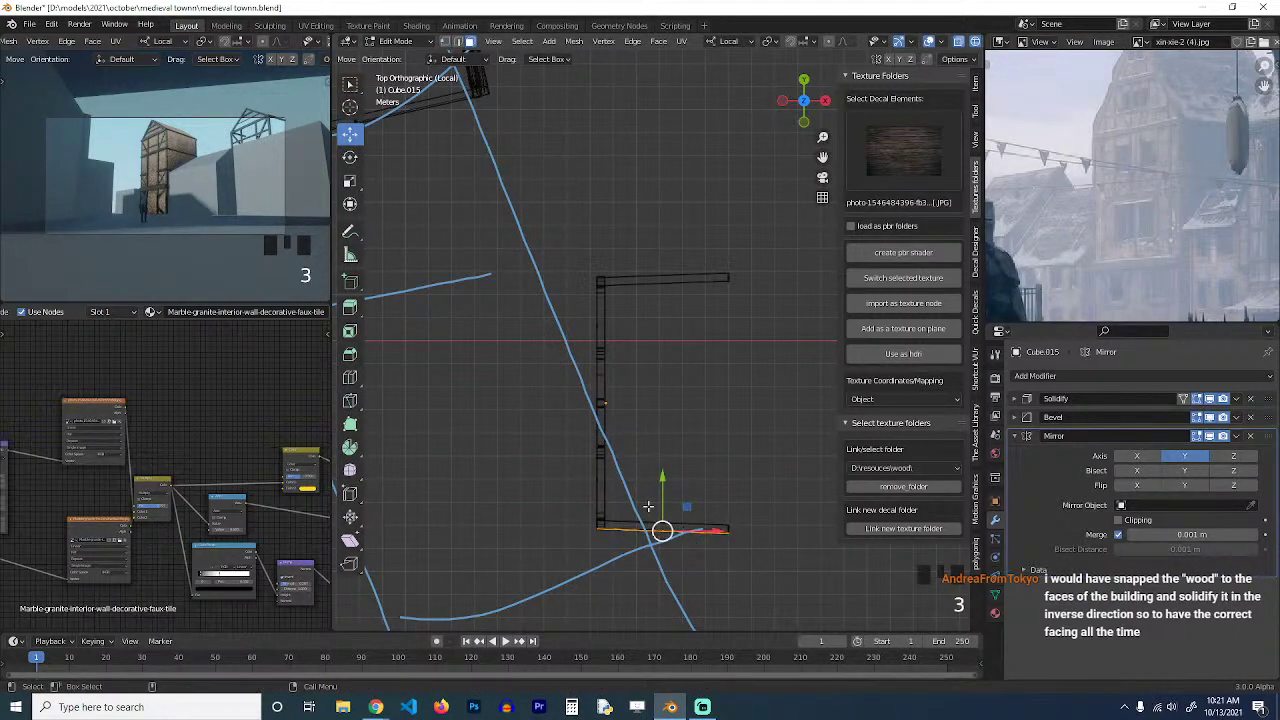
key("alt+a")
left_click(660, 534)
key("s")
key("y")
key("0")
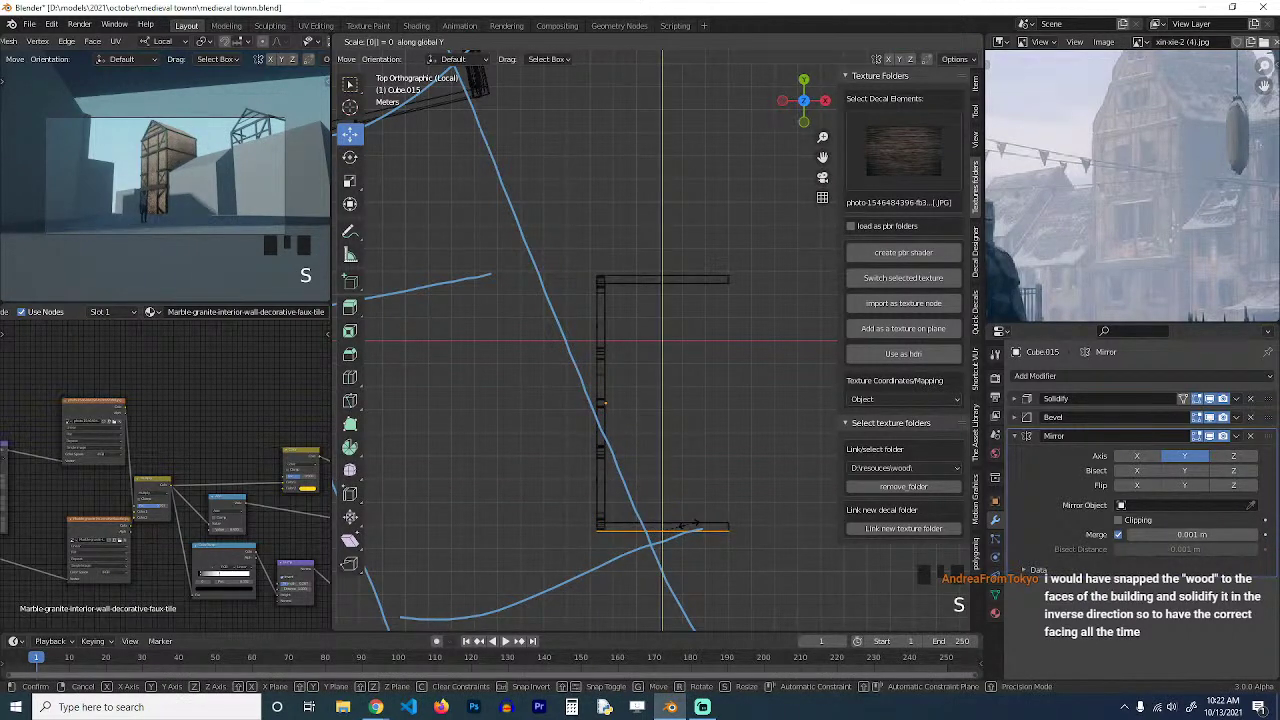
key("Return")
Return to Object Mode and save the blend file.
key("Tab")
scroll(605, 528, "down", 3)
key("ctrl+s")
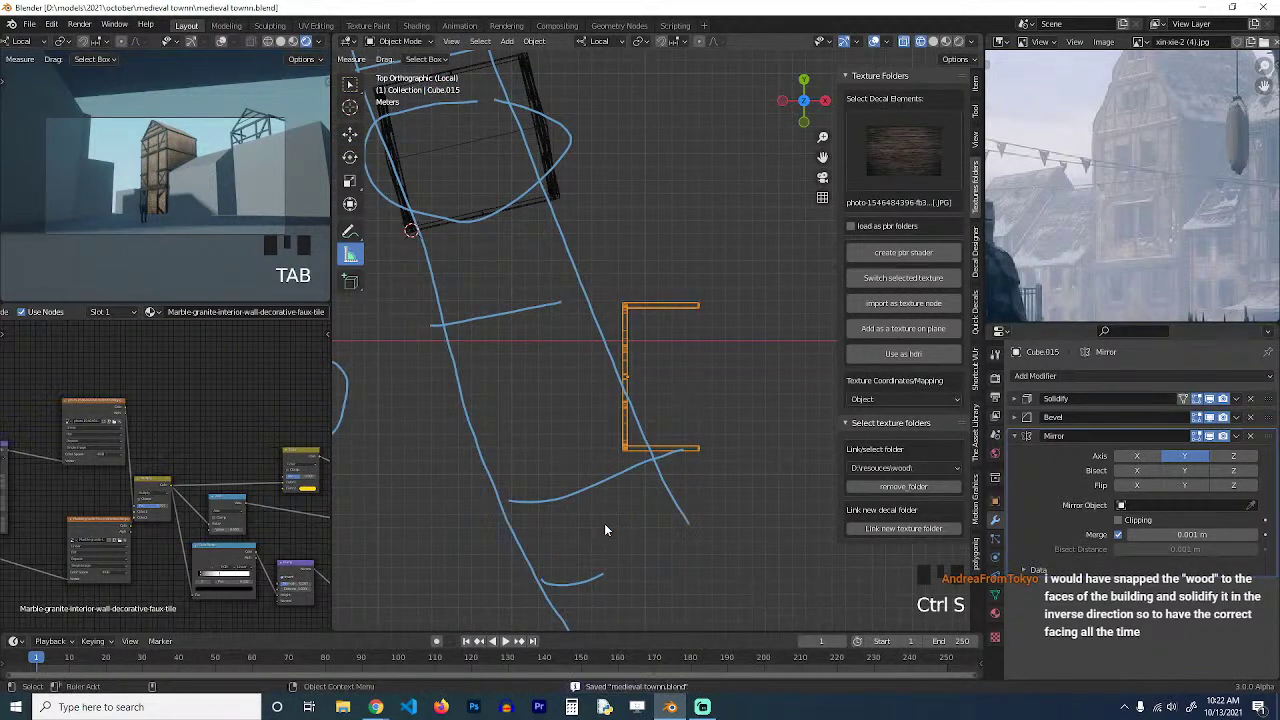
Switch the viewport to Material Preview shading and exit local view to show the whole town.
scroll(605, 530, "down", 1)
key("grave")
middle_click_drag(606, 530, 751, 390)
key("z")
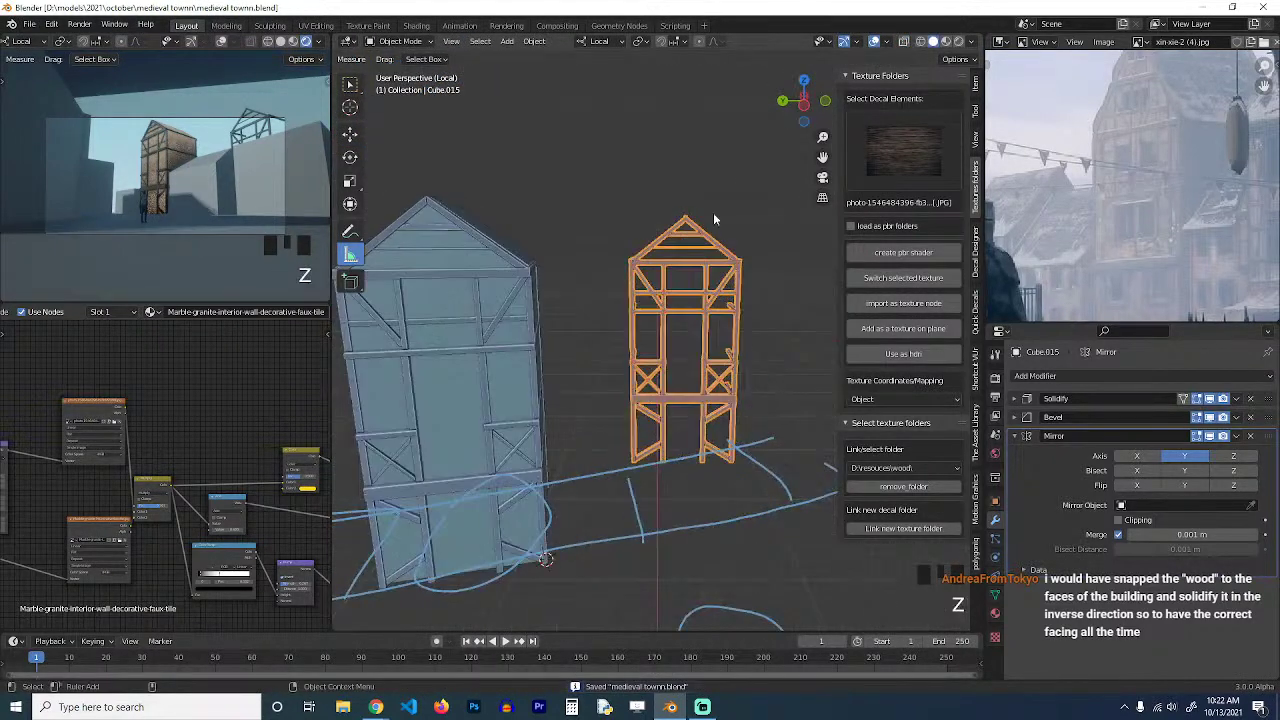
left_click(946, 41)
left_click(948, 42)
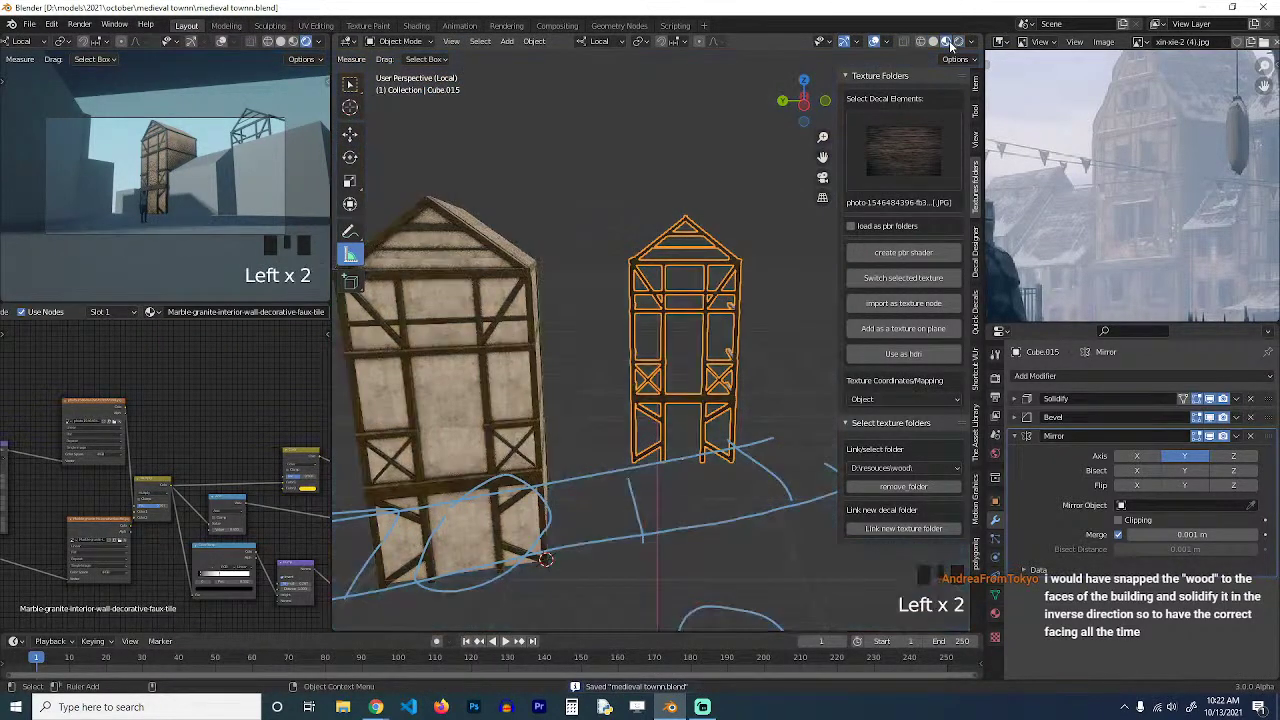
key("slash")
scroll(729, 201, "down", 3)
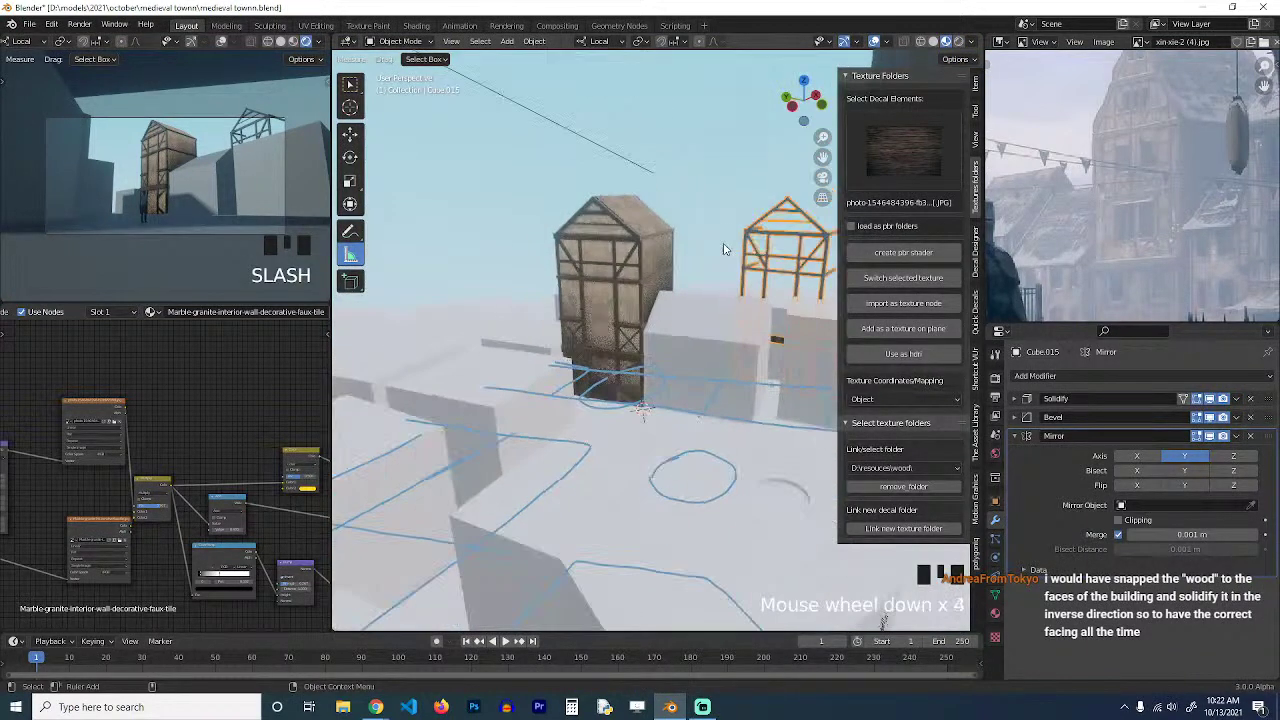
Place the 3D cursor at the base of the building beside the tower and snap the timber frame to it.
scroll(576, 231, "up", 2)
key("grave")
right_click(597, 369, "shift")
key("shift+s")
left_click(601, 181)
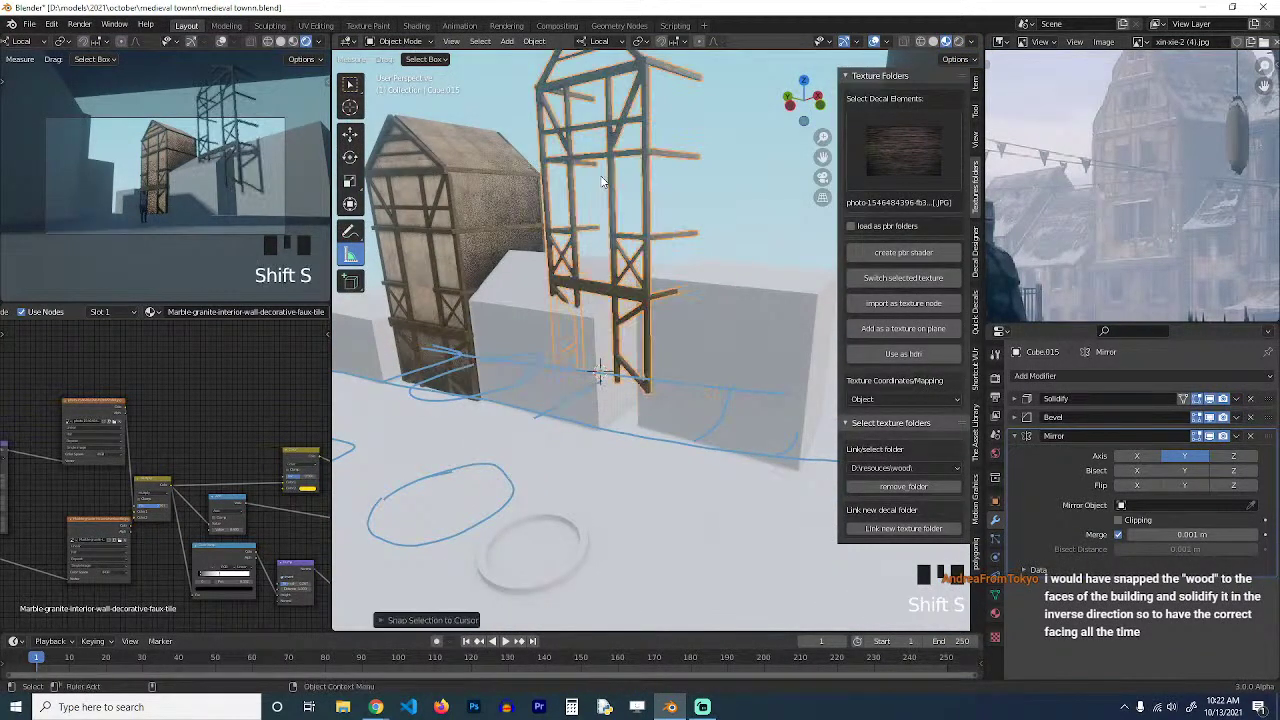
Rotate the frame in top view to match the neighbouring building's angle and move it onto that building's end wall.
key("KP_7")
key("r")
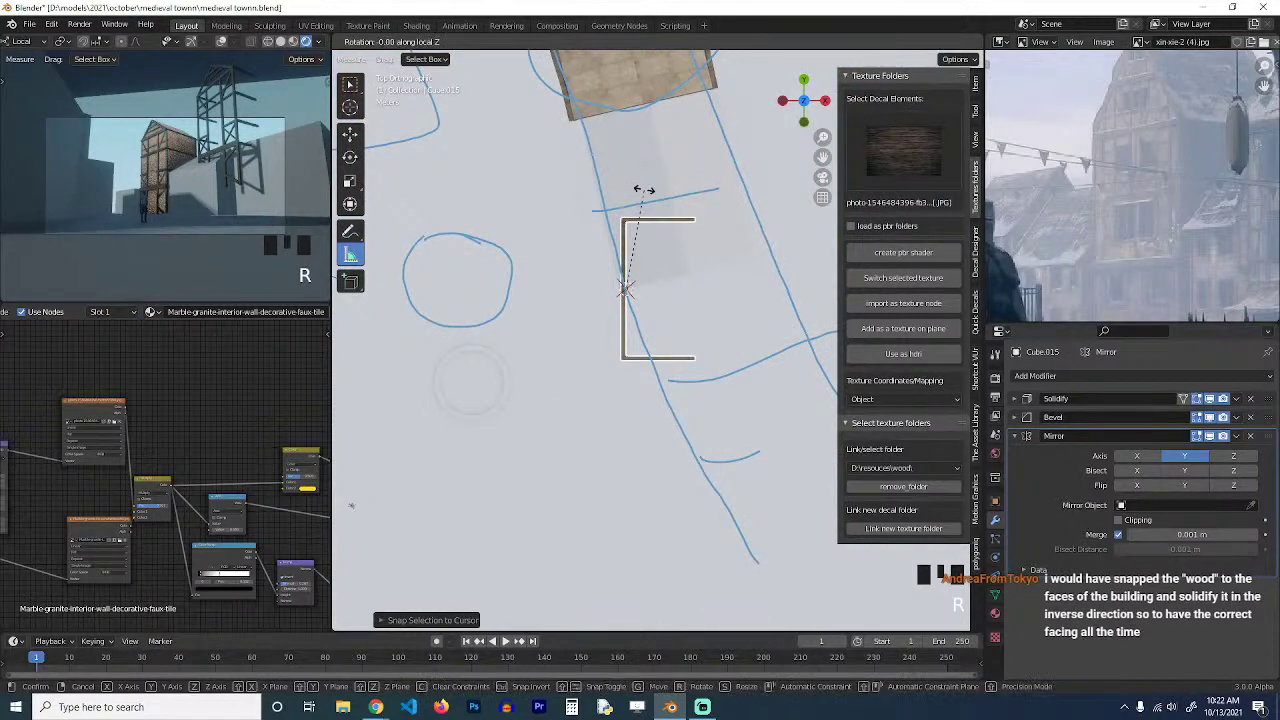
right_click(645, 190)
key("z")
key("r")
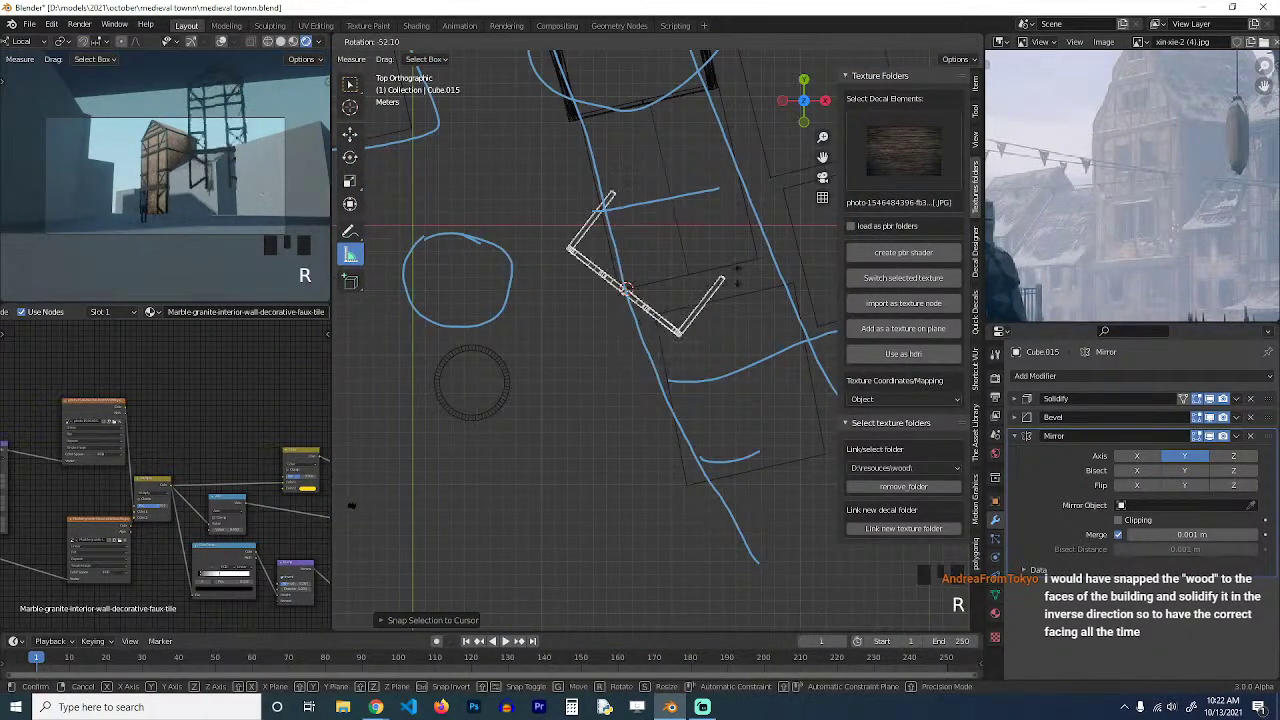
left_click(707, 190)
key("g")
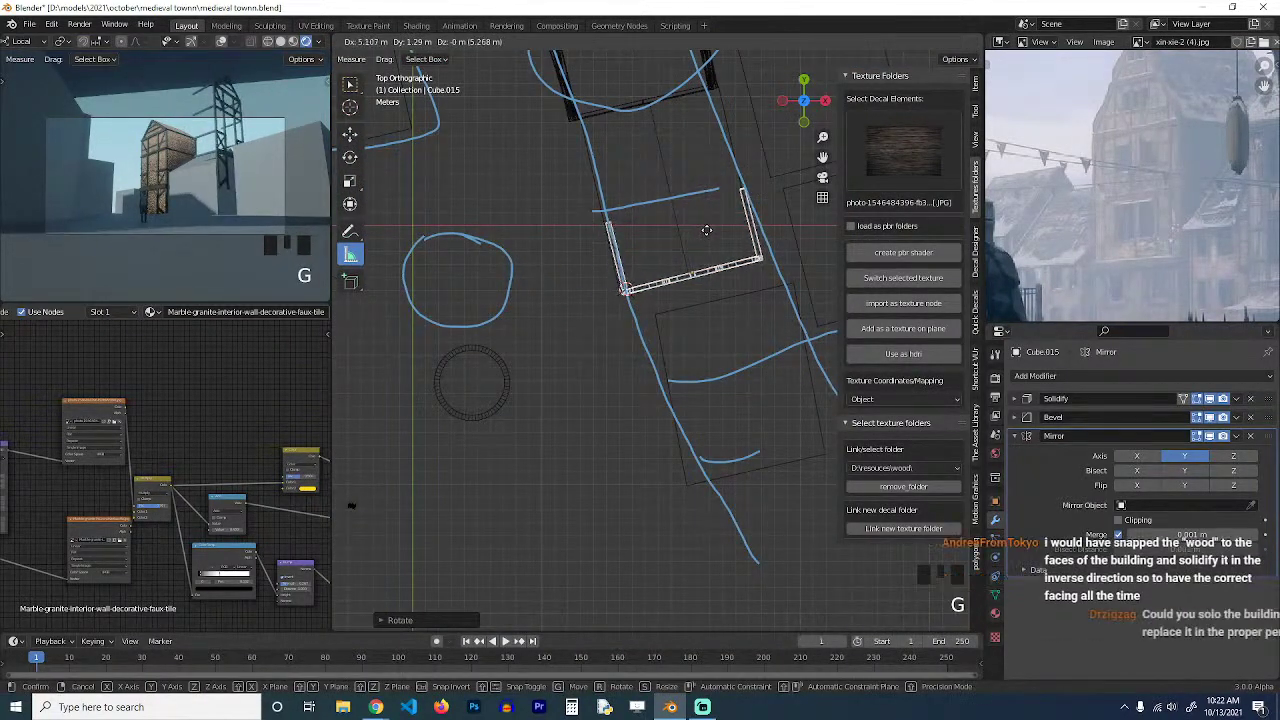
left_click(706, 229)
Lower the timber frame about 16.19 m along local Z so its gable lines up with the small building's roof.
key("grave")
middle_click_drag(688, 288, 676, 152)
key("z")
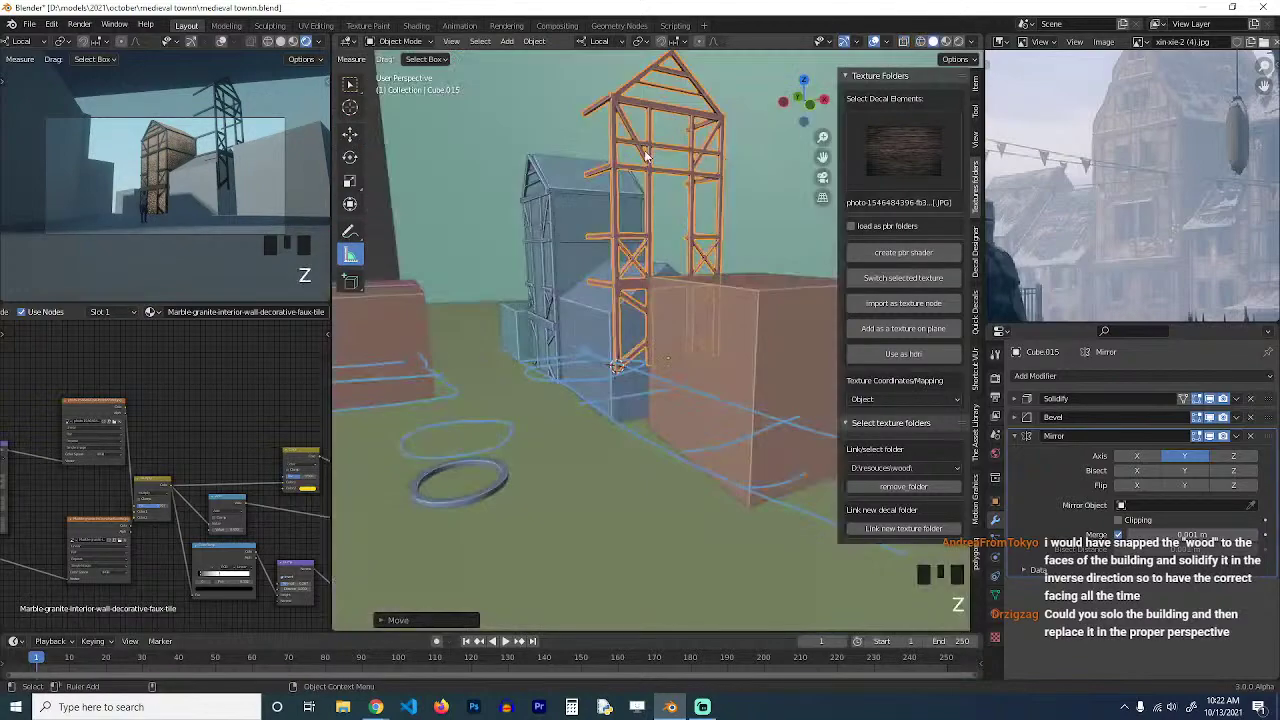
key("g")
key("z")
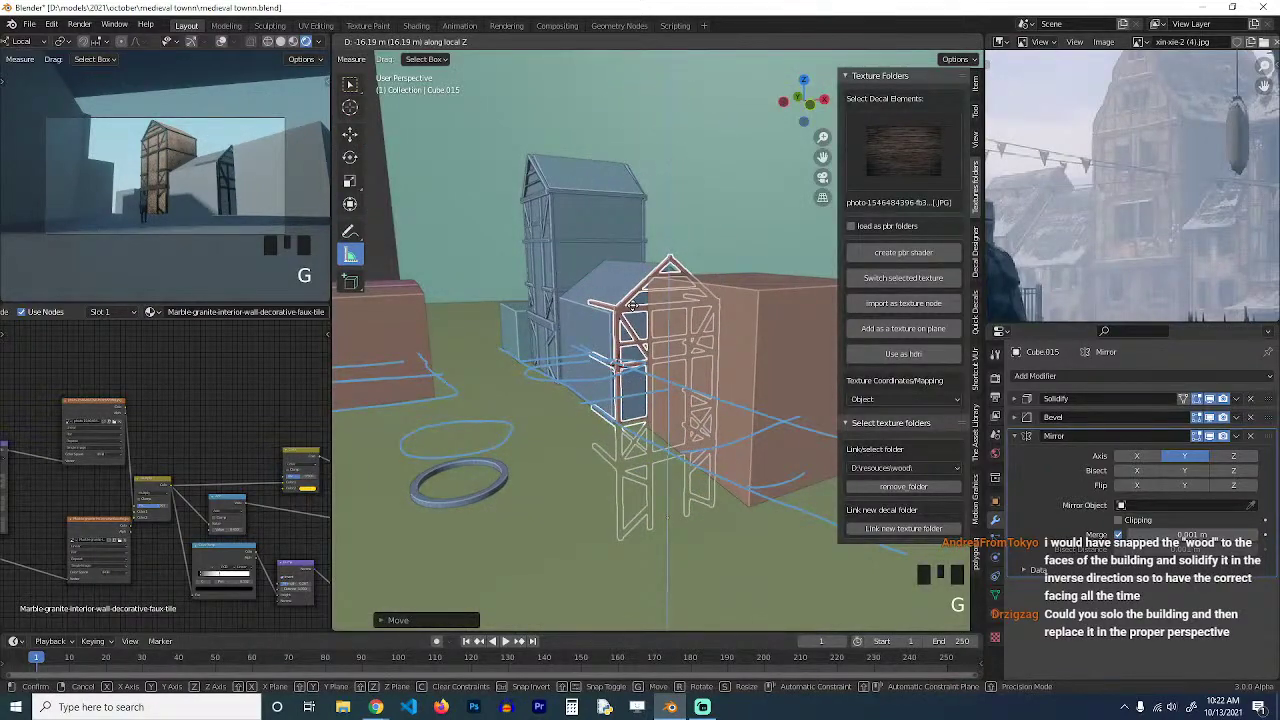
left_click(632, 306)
Shift the timber frame with the Move tool so it sits against the small building's end wall.
key("grave")
scroll(642, 333, "up", 6)
middle_click_drag(632, 306, 728, 321)
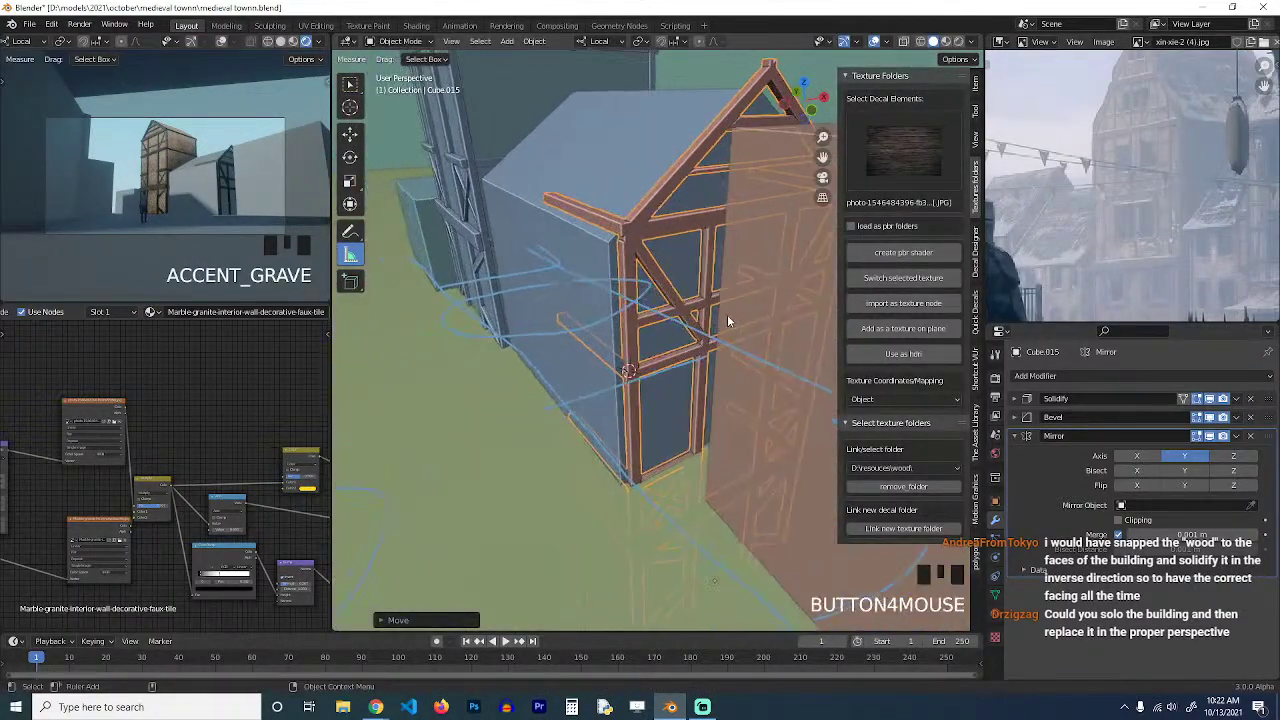
left_click(350, 133)
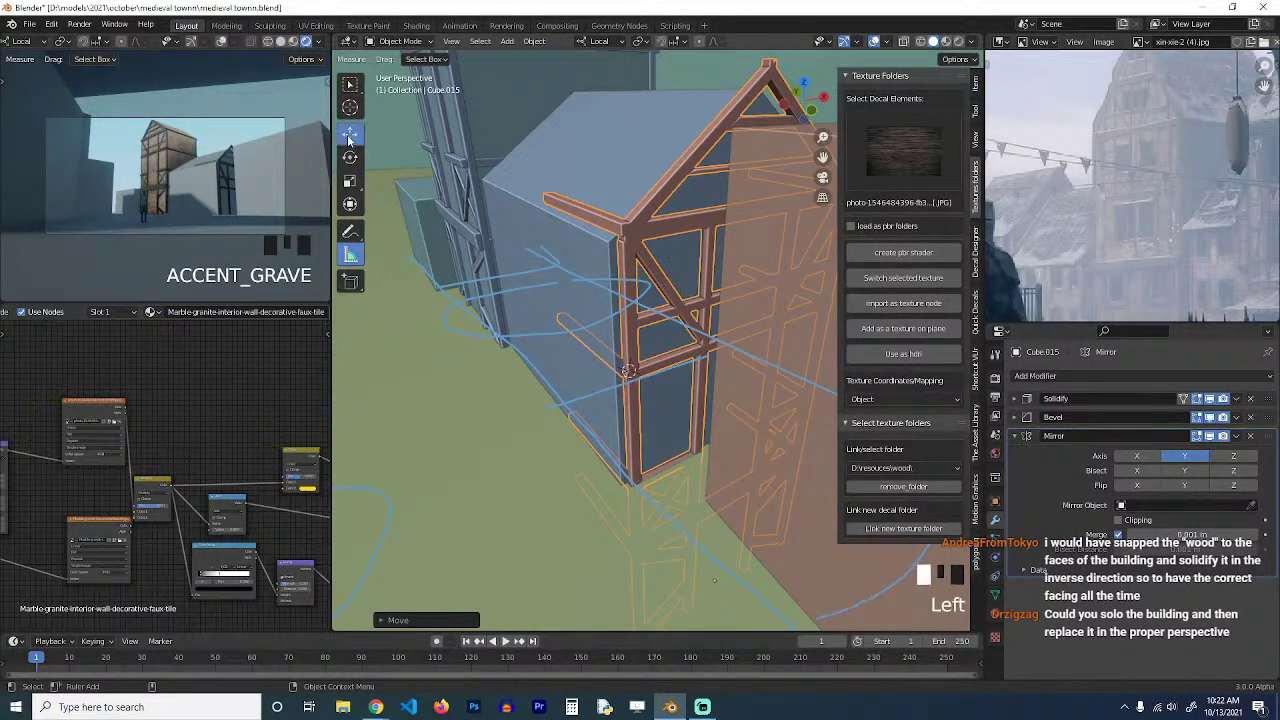
left_click_drag(692, 596, 675, 558)
scroll(676, 563, "down", 2)
key("grave")
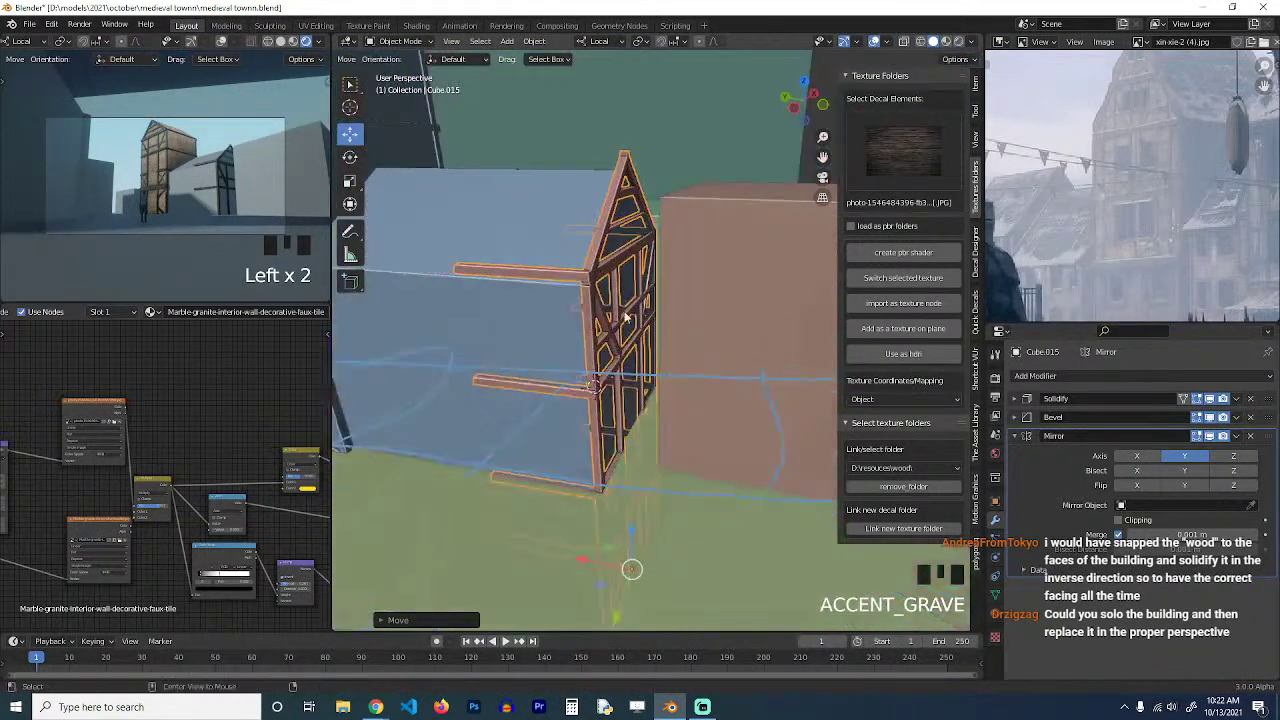
Fine-tune the timber frame's height along local Z against the small building.
scroll(616, 300, "down", 3)
left_click(616, 298)
key("g")
key("z")
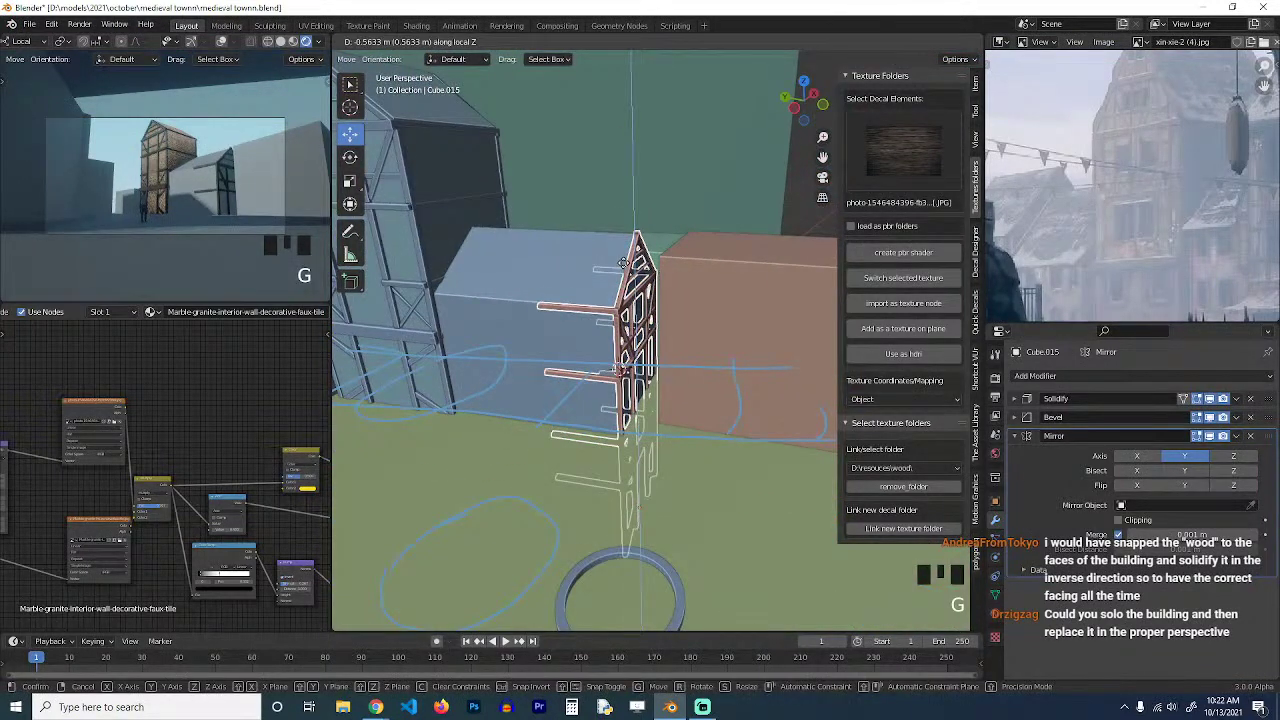
left_click(617, 307)
Enable the X axis as well in the timber frame's Mirror modifier.
left_click(1019, 437)
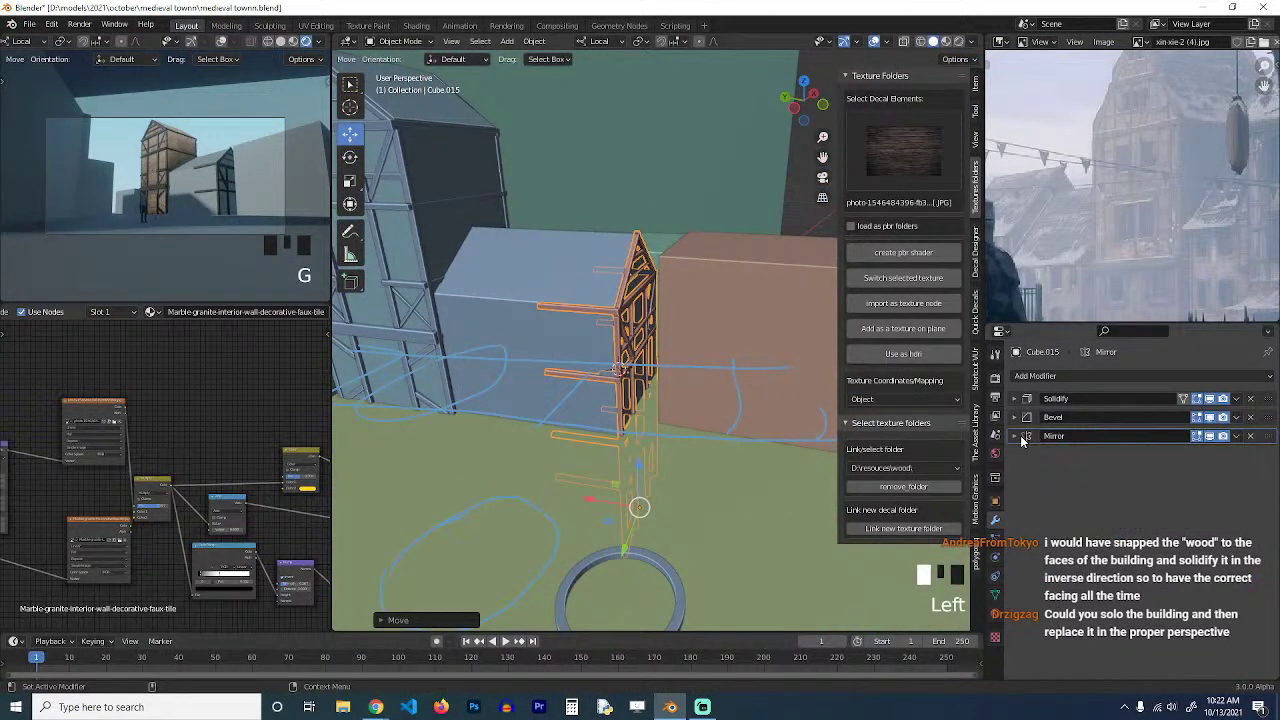
left_click(1019, 437)
left_click(1150, 457)
left_click(1157, 457)
left_click(1157, 458)
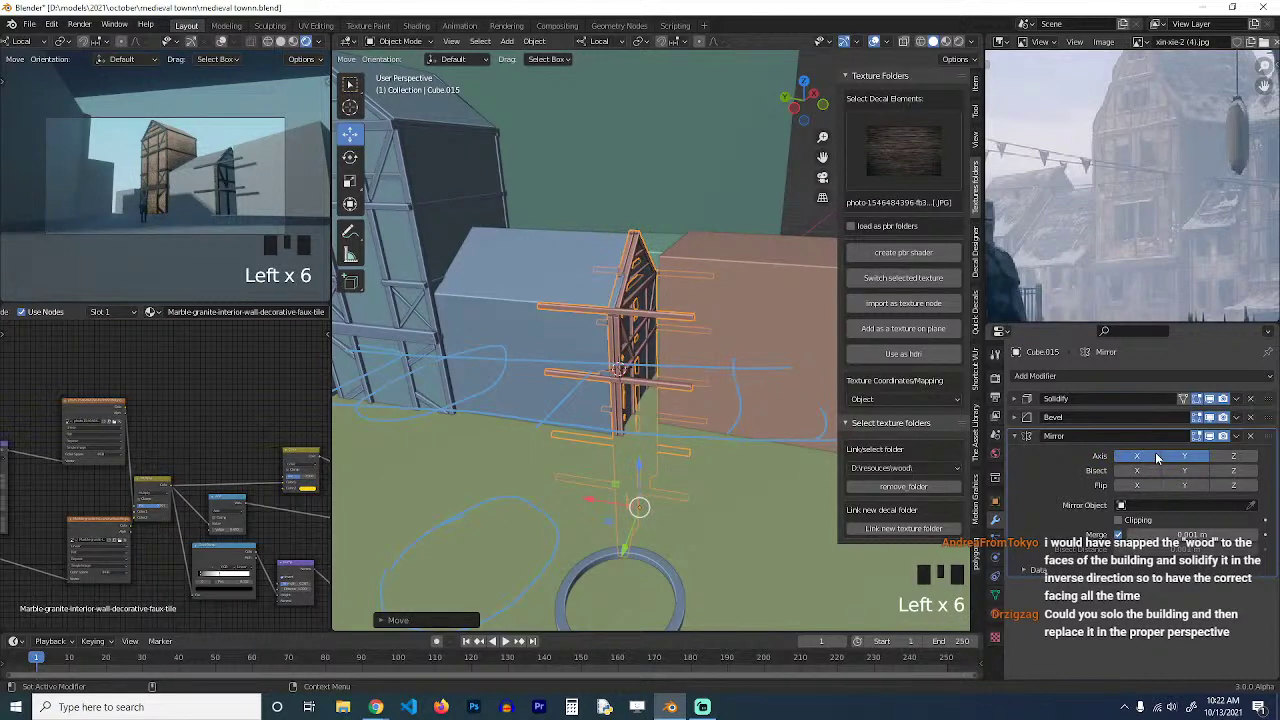
key("Tab")
key("1")
left_click(541, 302)
key("grave")
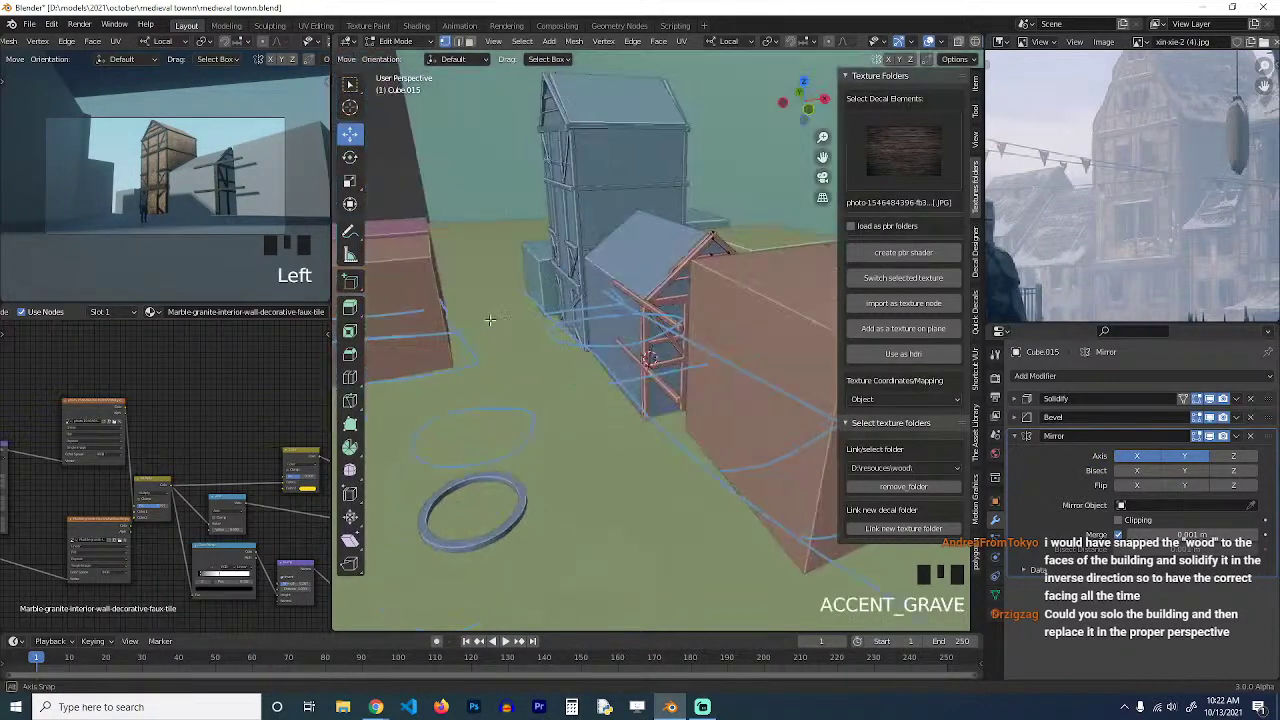
key("Tab")
Set the small gabled building block's origin to its geometry and reselect the timber frame.
left_click(579, 240)
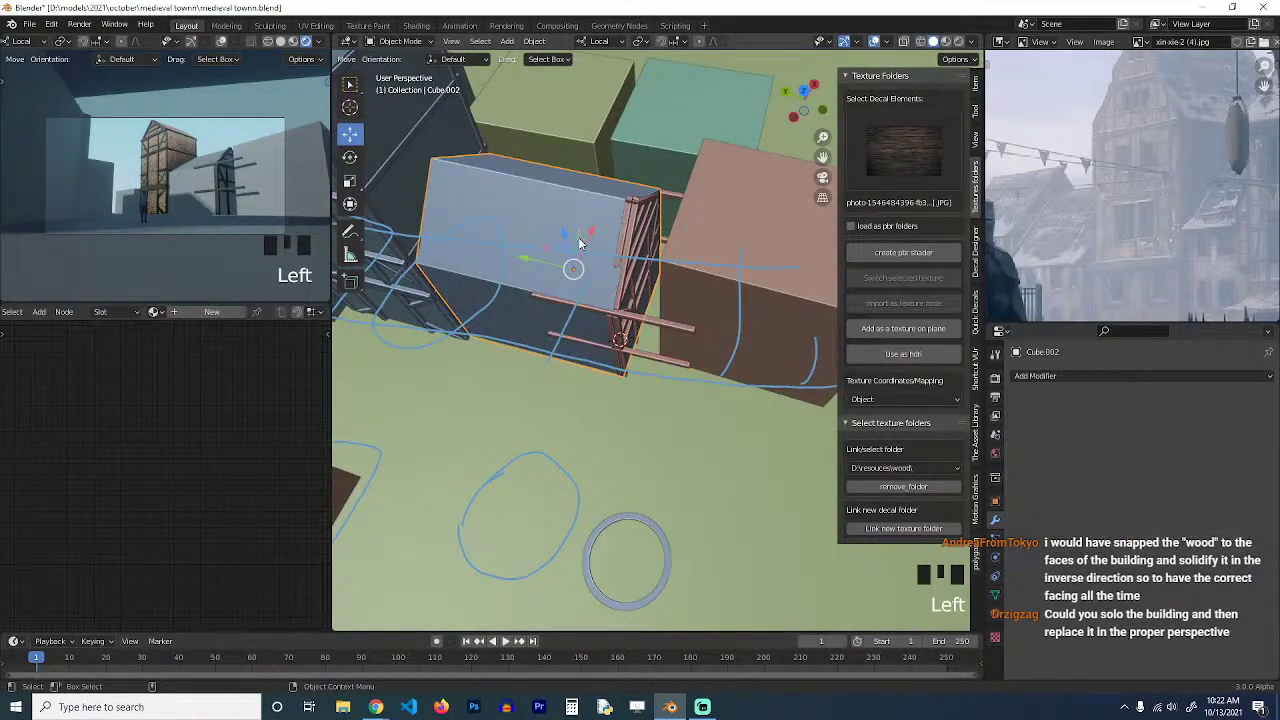
right_click(547, 213)
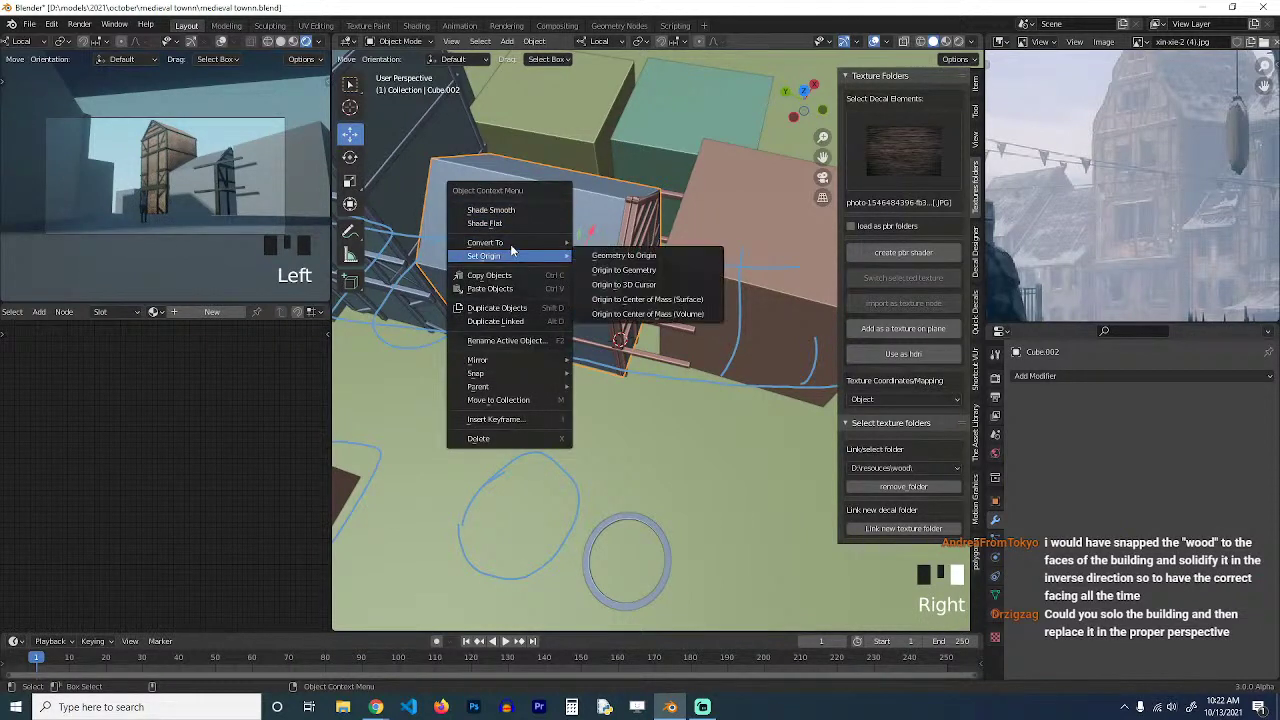
mouse_move(490, 243)
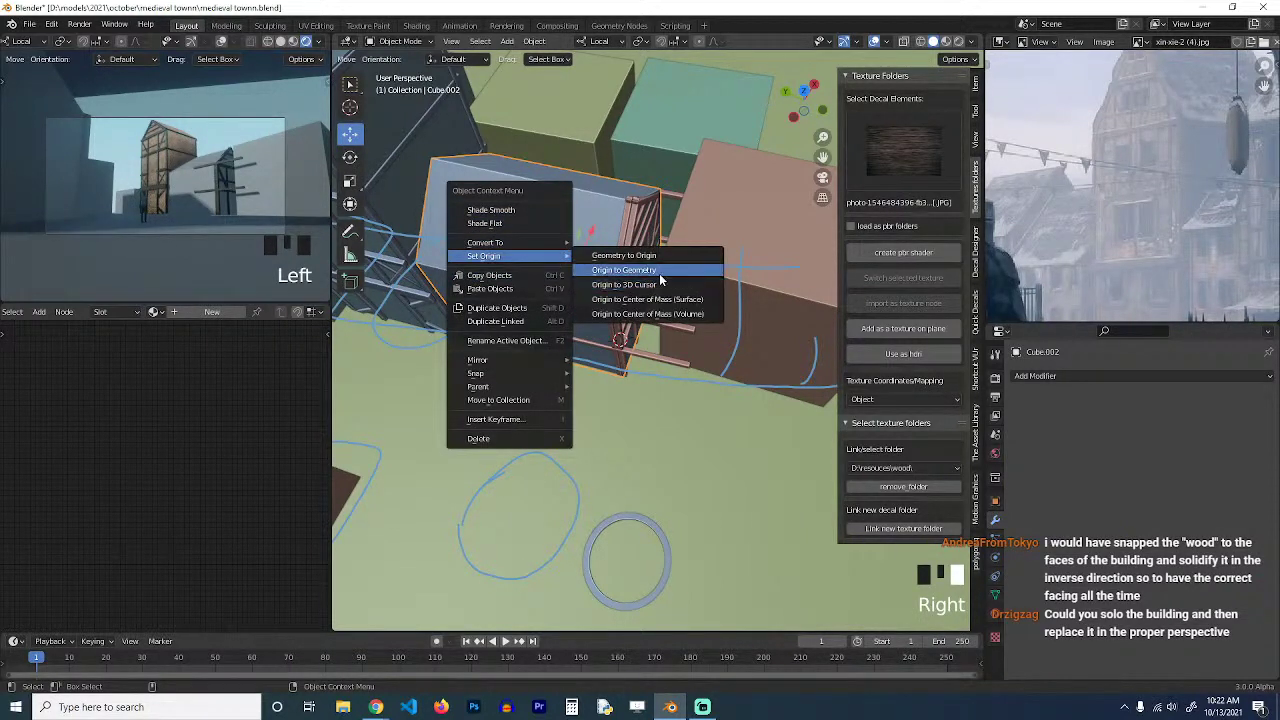
left_click(660, 272)
left_click(631, 250)
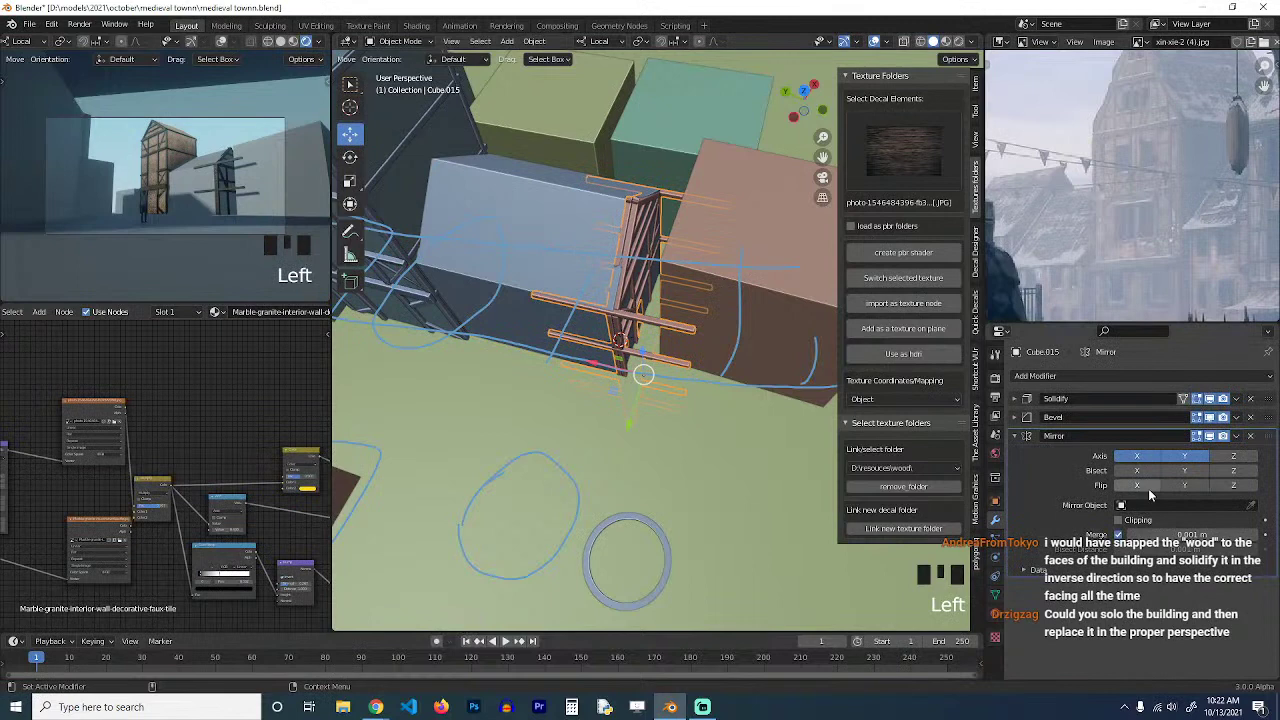
Set the small gabled building block Cube.002 as the mirror object in the timber frame's Mirror modifier.
left_click(1251, 505)
left_click(517, 258)
key("alt+a")
middle_click_drag(534, 258, 543, 208)
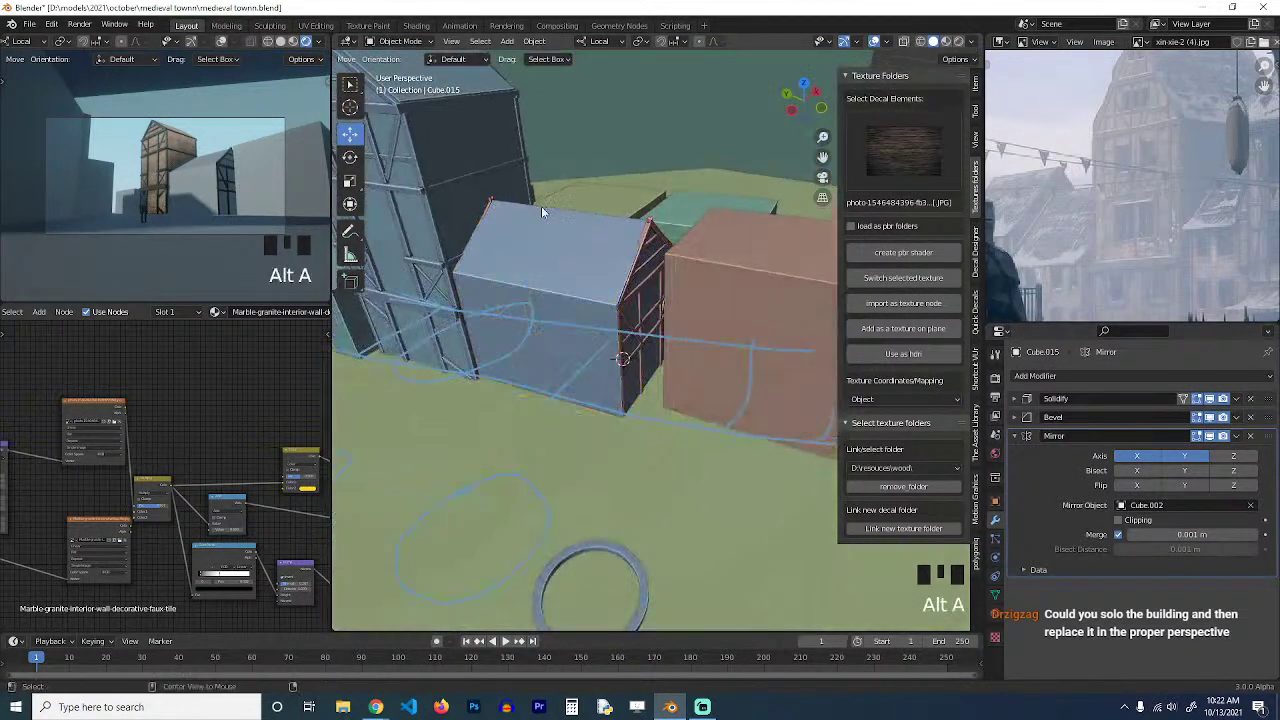
Nudge the timber frame along its local Y axis to fit it against the small building's walls.
key("grave")
middle_click_drag(652, 308, 551, 320)
left_click(657, 304)
key("grave")
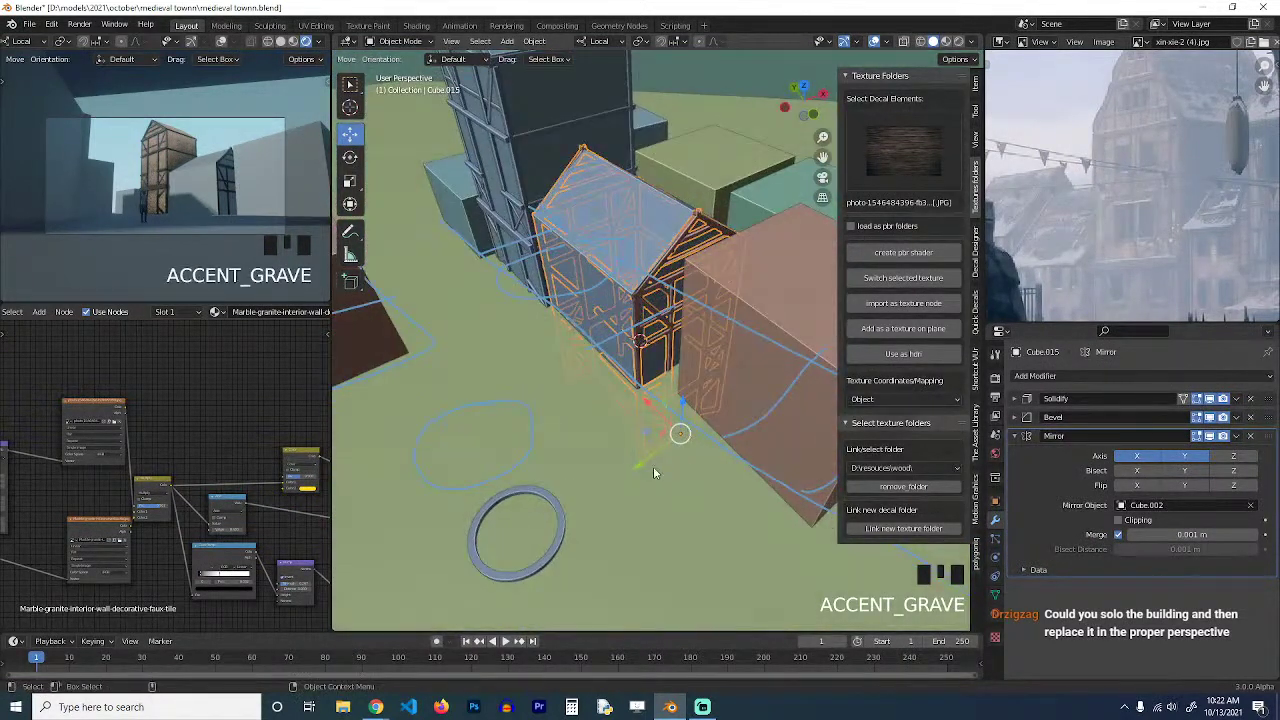
mouse_move(648, 465)
left_mouse_down()
mouse_move(634, 468)
mouse_move(648, 465)
left_mouse_up()
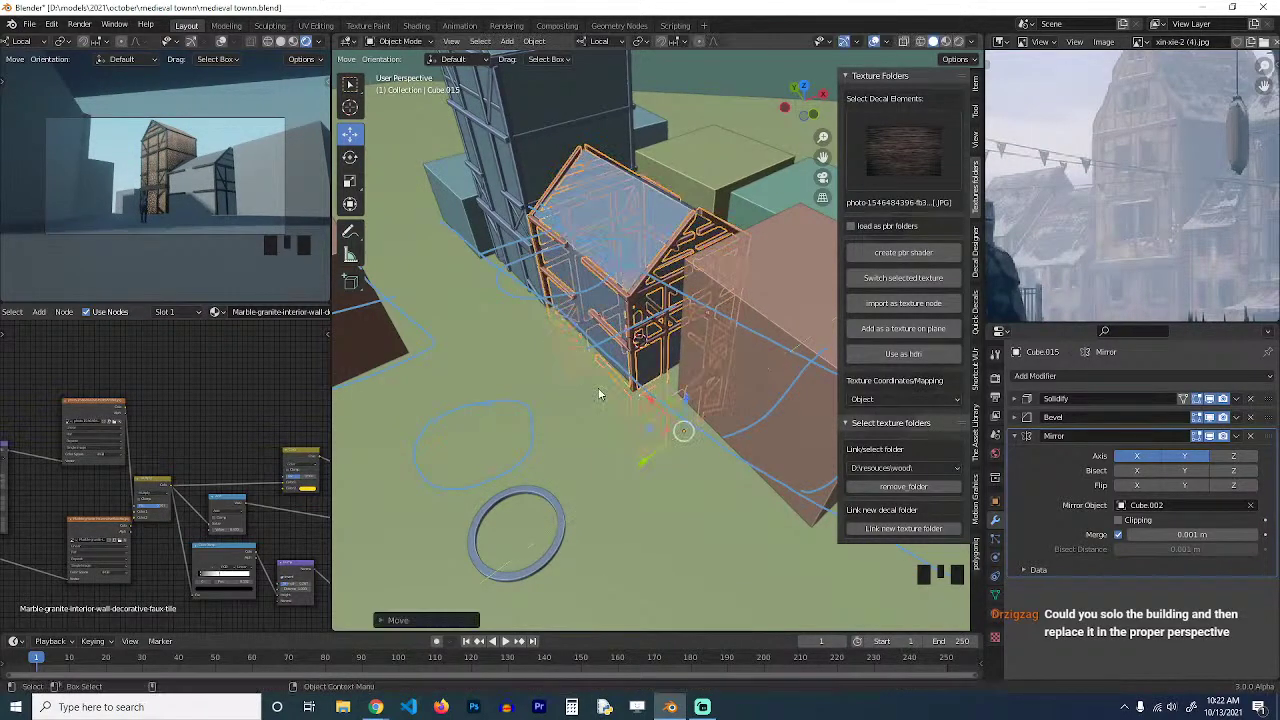
Mirror the whole timber frame object along the Y axis.
key("grave")
key("Tab")
mouse_move(669, 274)
middle_mouse_down("shift")
mouse_move(760, 283)
mouse_move(771, 326)
mouse_move(448, 292)
middle_mouse_up("shift")
scroll(760, 283, "up", 2)
key("1")
key("z")
key("Tab")
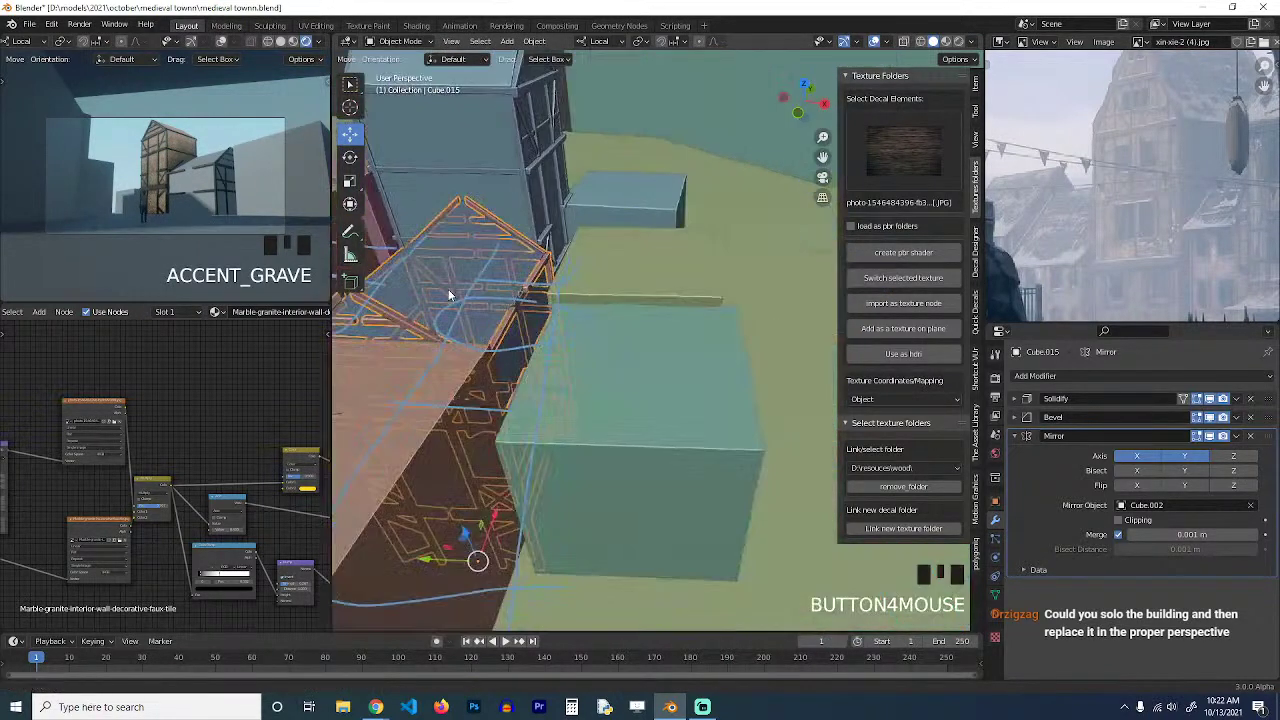
key("ctrl+m")
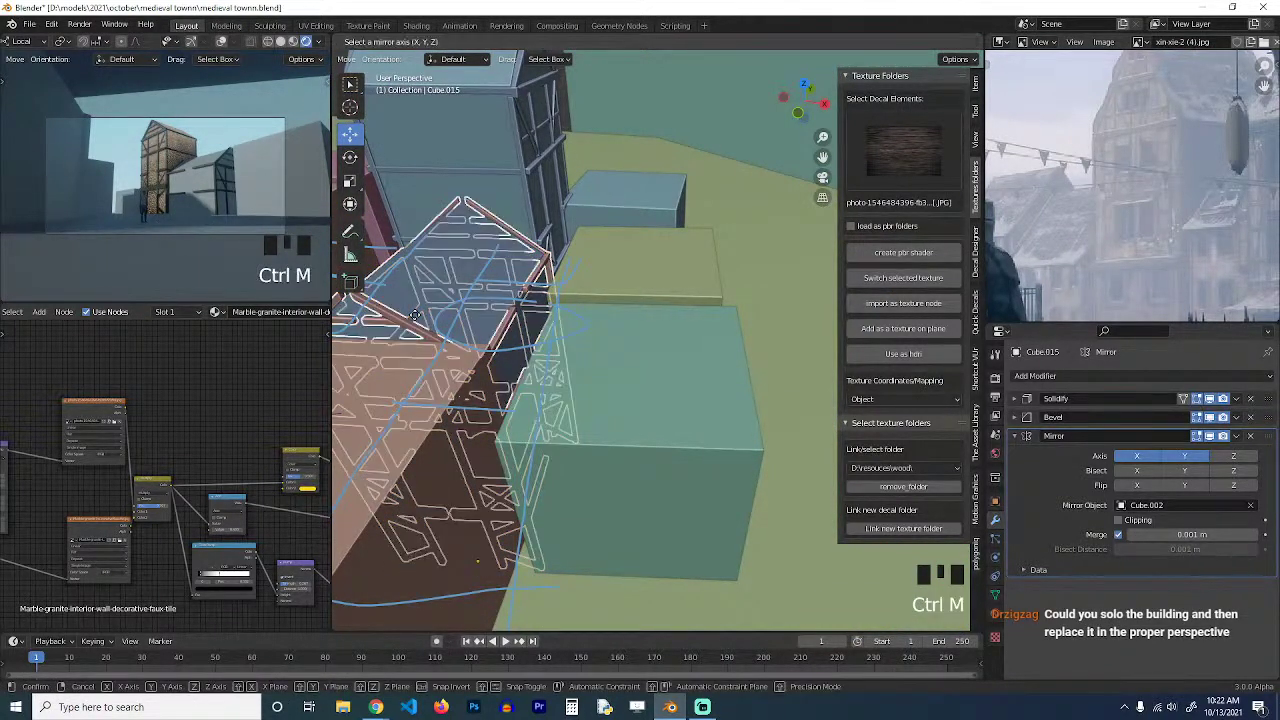
key("y")
left_click(417, 320)
Shift the mirrored timber frame about 0.59 m along its local axis to fit the small building's walls.
middle_click_drag(417, 320, 720, 451, "shift")
left_click_drag(731, 507, 716, 502)
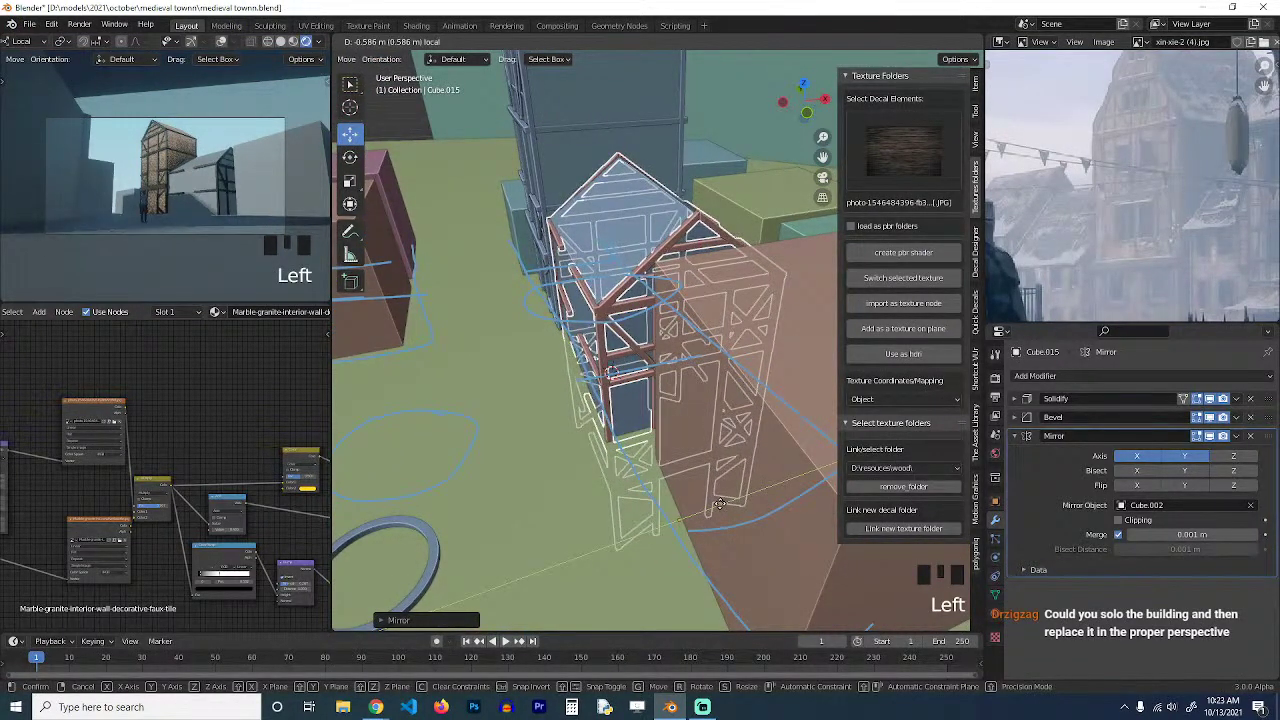
middle_click_drag(716, 502, 657, 367)
key("alt+a")
scroll(699, 221, "up", 2)
Enable Clipping in the Mirror modifier and extend the free ends of the two horizontal side-wall beams along local X to the mirror plane.
left_click(703, 204)
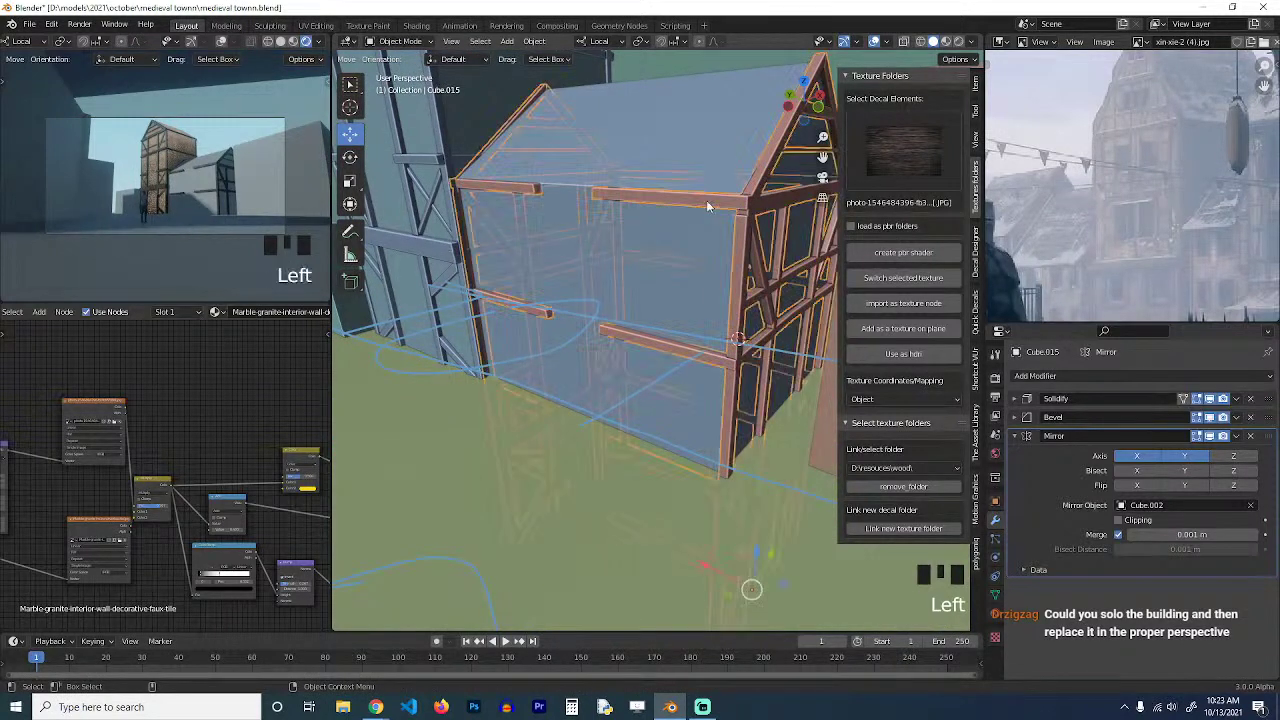
left_click(699, 202)
left_click(699, 202)
key("Tab")
left_click(592, 195)
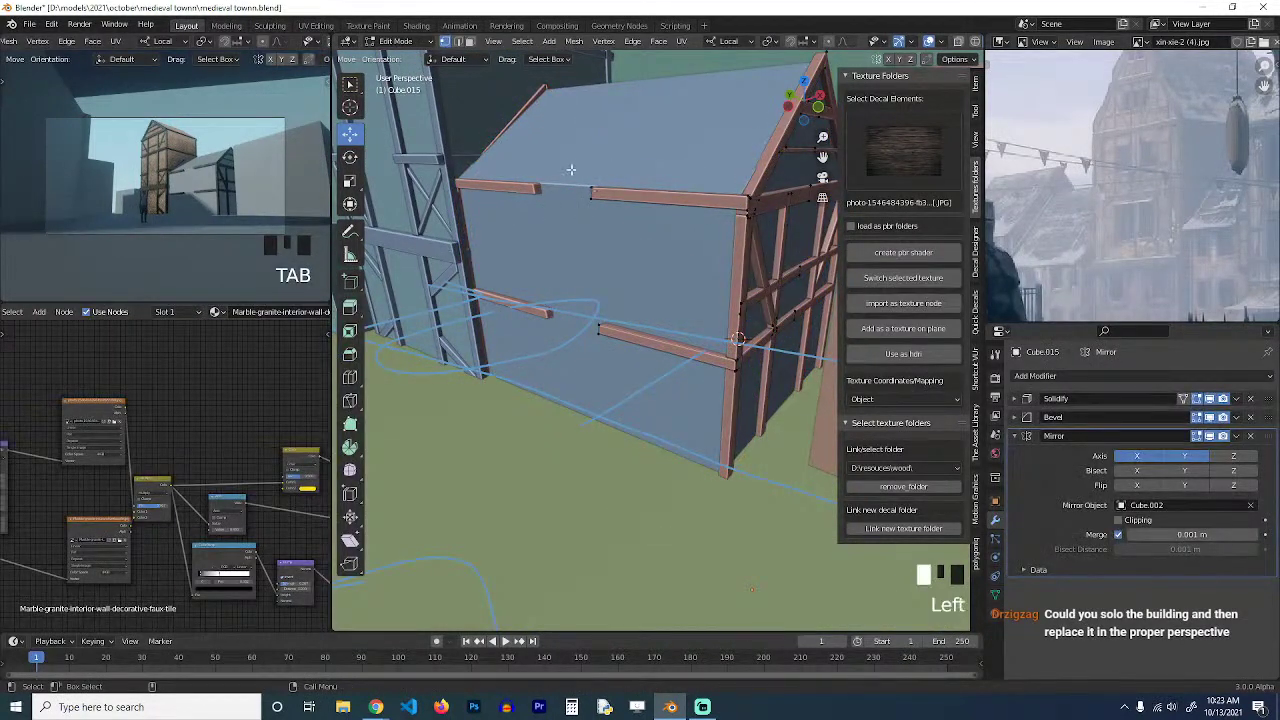
left_click(592, 194, "shift")
left_click(592, 194, "shift")
left_click(588, 331, "shift")
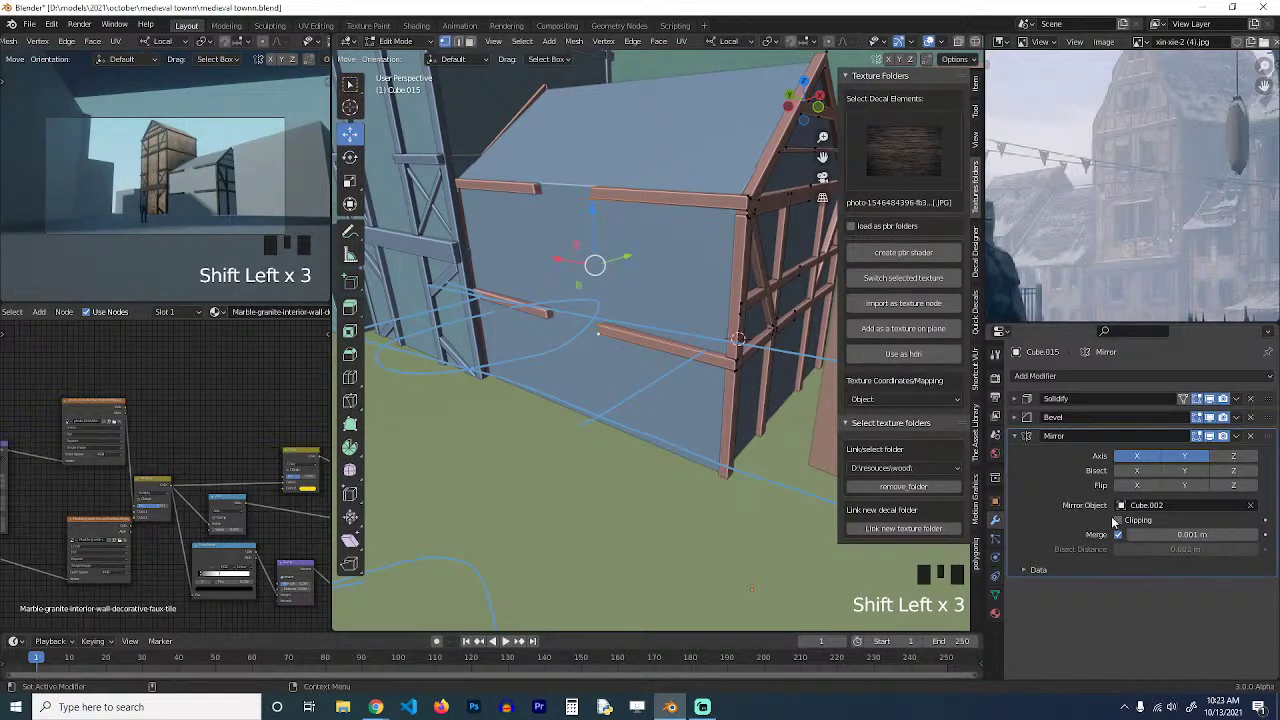
left_click(1118, 520)
key("grave")
key("KP_7")
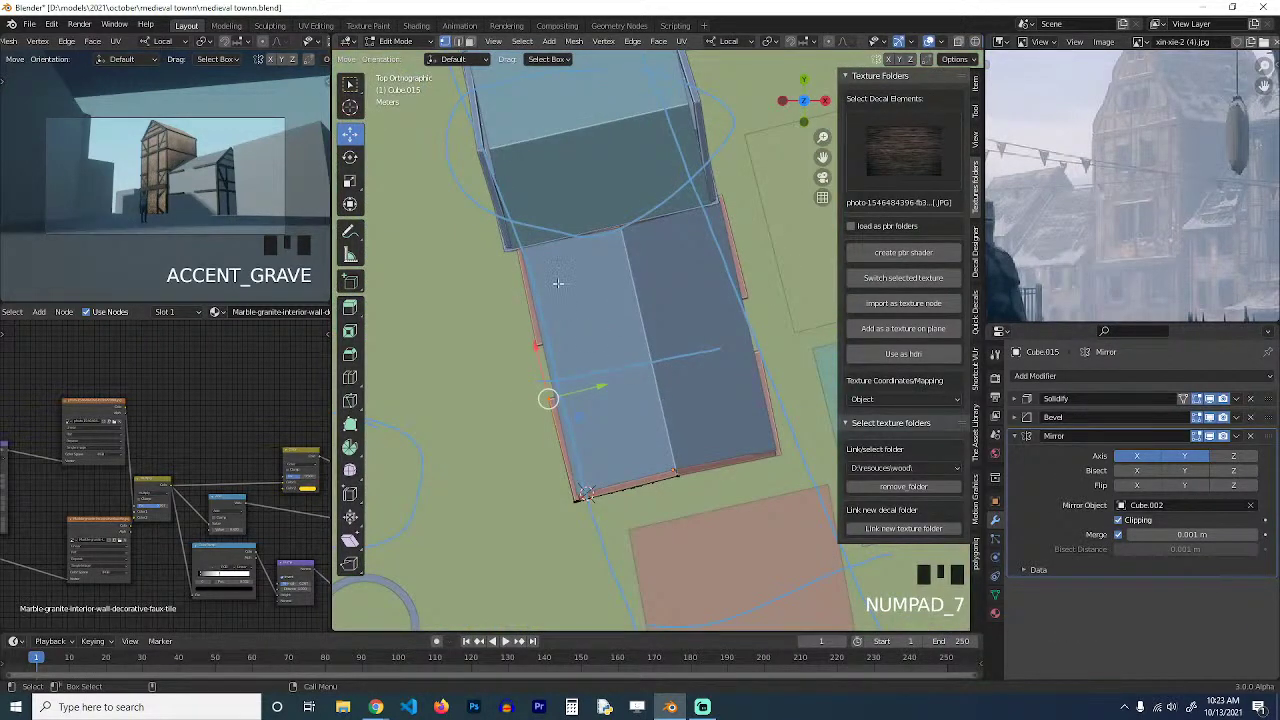
left_click_drag(536, 343, 530, 278)
left_click_drag(587, 357, 590, 367)
key("Tab")
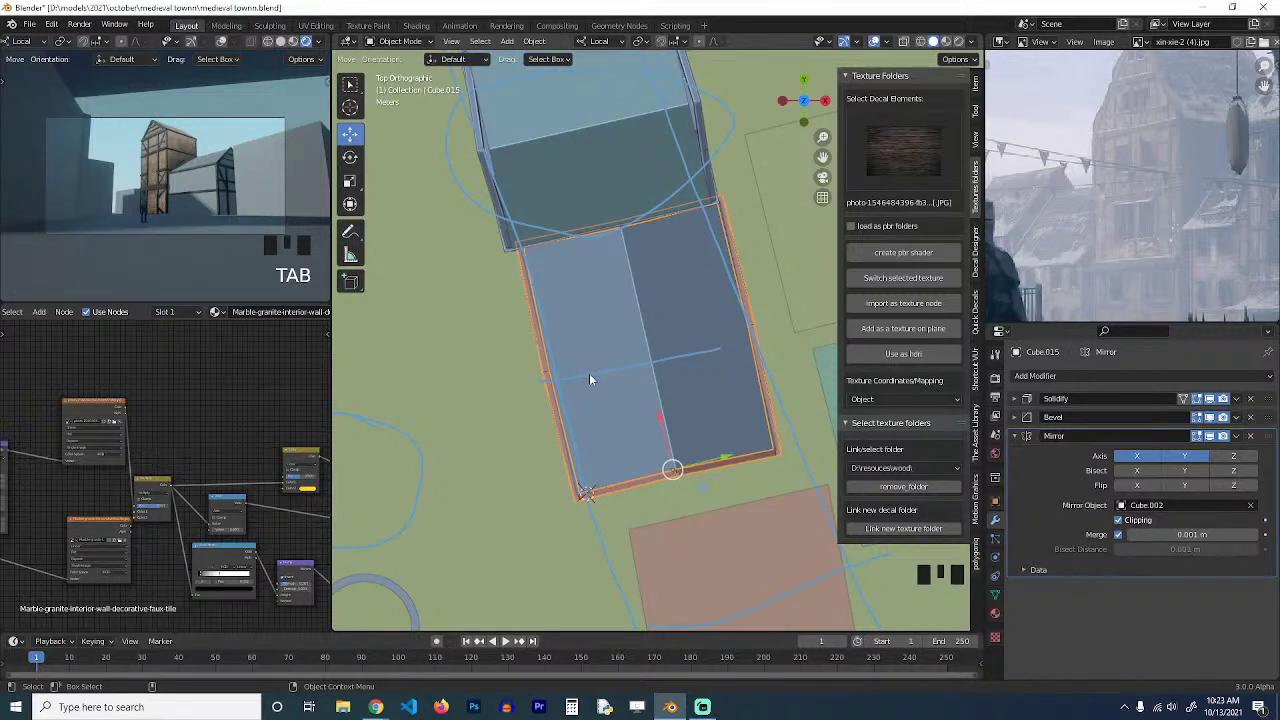
Deselect the timber frame, display the materials in the main viewport and save the file.
scroll(590, 376, "down", 4)
middle_click_drag(620, 354, 658, 337)
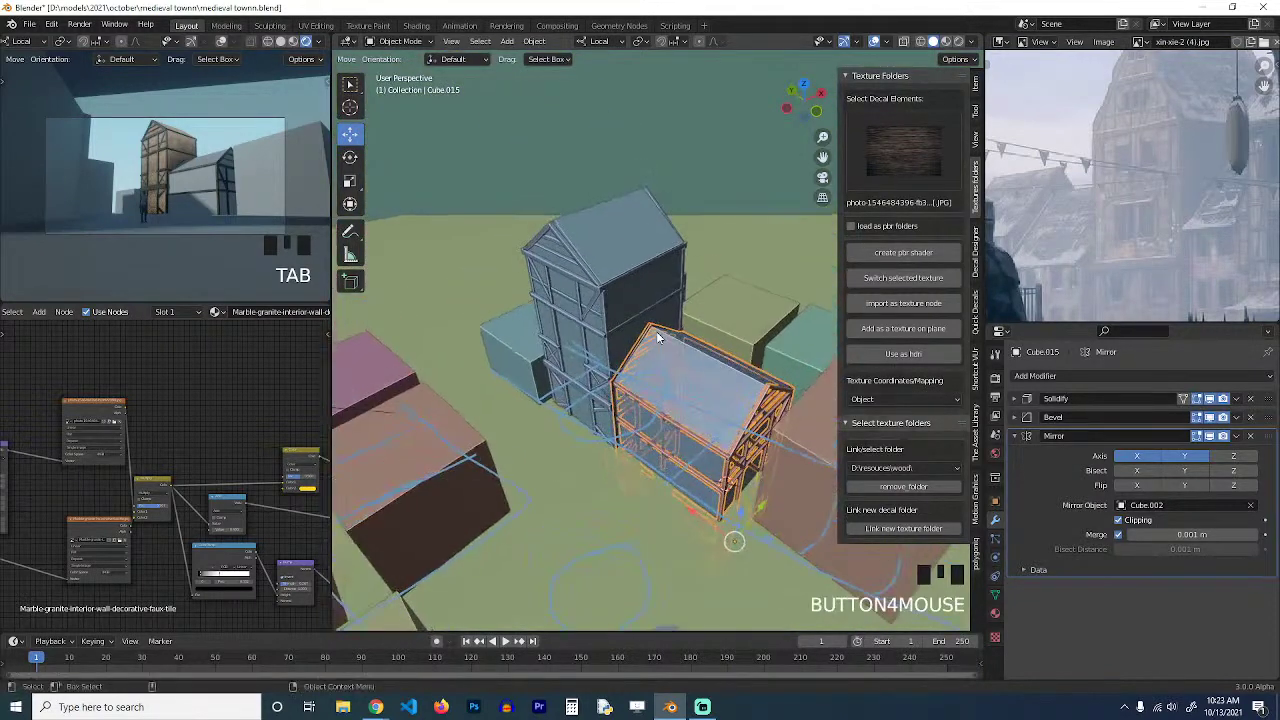
key("alt+a")
key("ctrl+s")
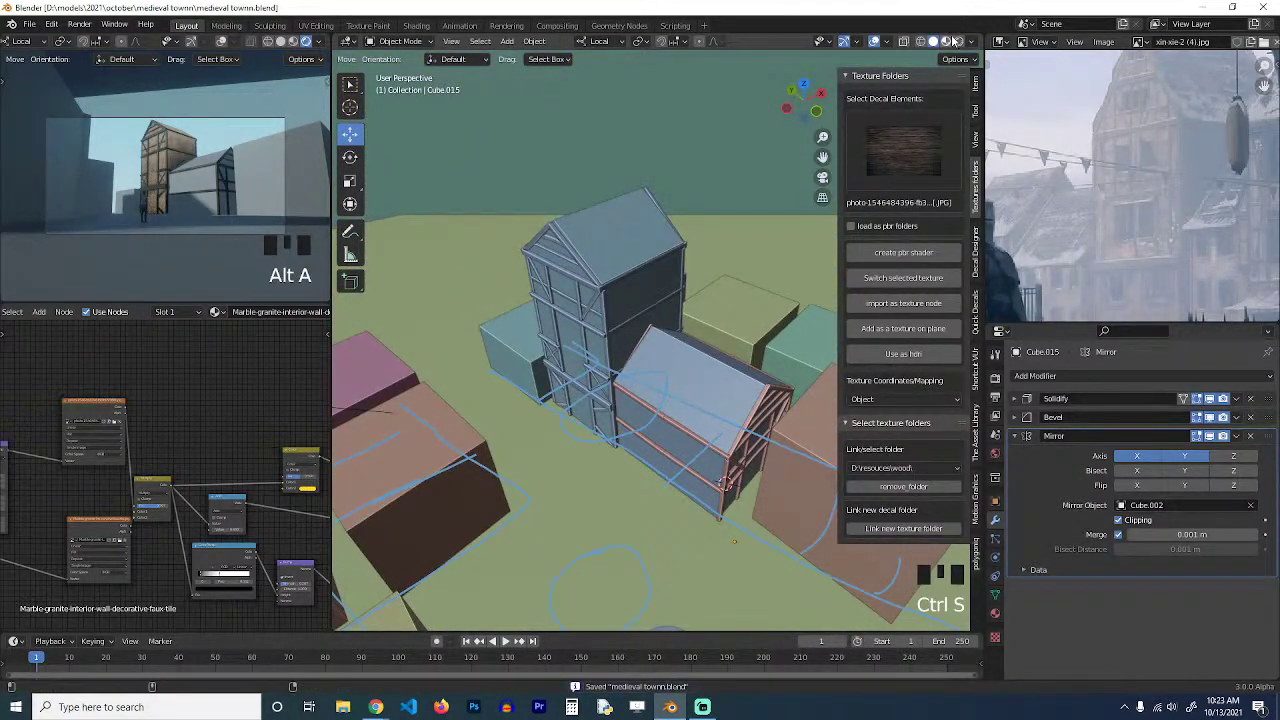
left_click(958, 41)
scroll(639, 333, "up", 3)
mouse_move(639, 333)
middle_mouse_down()
mouse_move(656, 263)
mouse_move(678, 274)
mouse_move(628, 286)
mouse_move(635, 351)
middle_mouse_up()
scroll(635, 351, "up", 5)
key("ctrl+s")
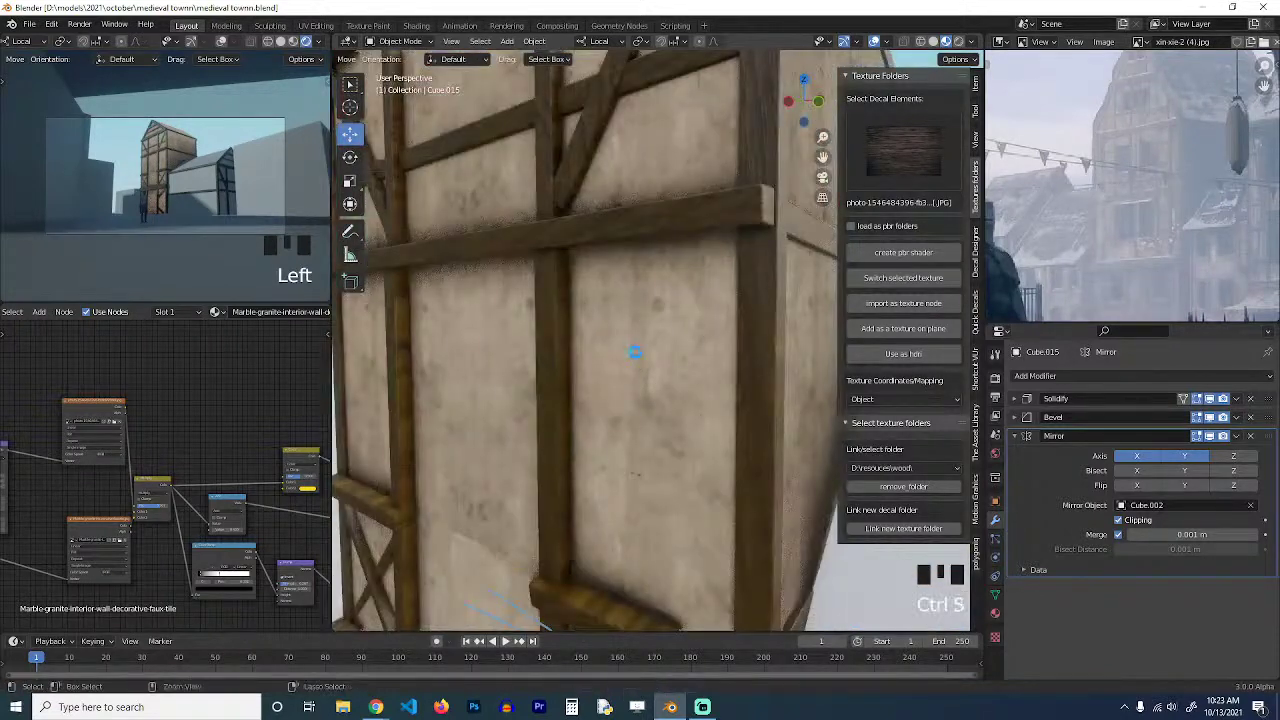
Examine the tower's textured walls and timber beams from the front and the side.
scroll(635, 351, "down", 3)
key("grave")
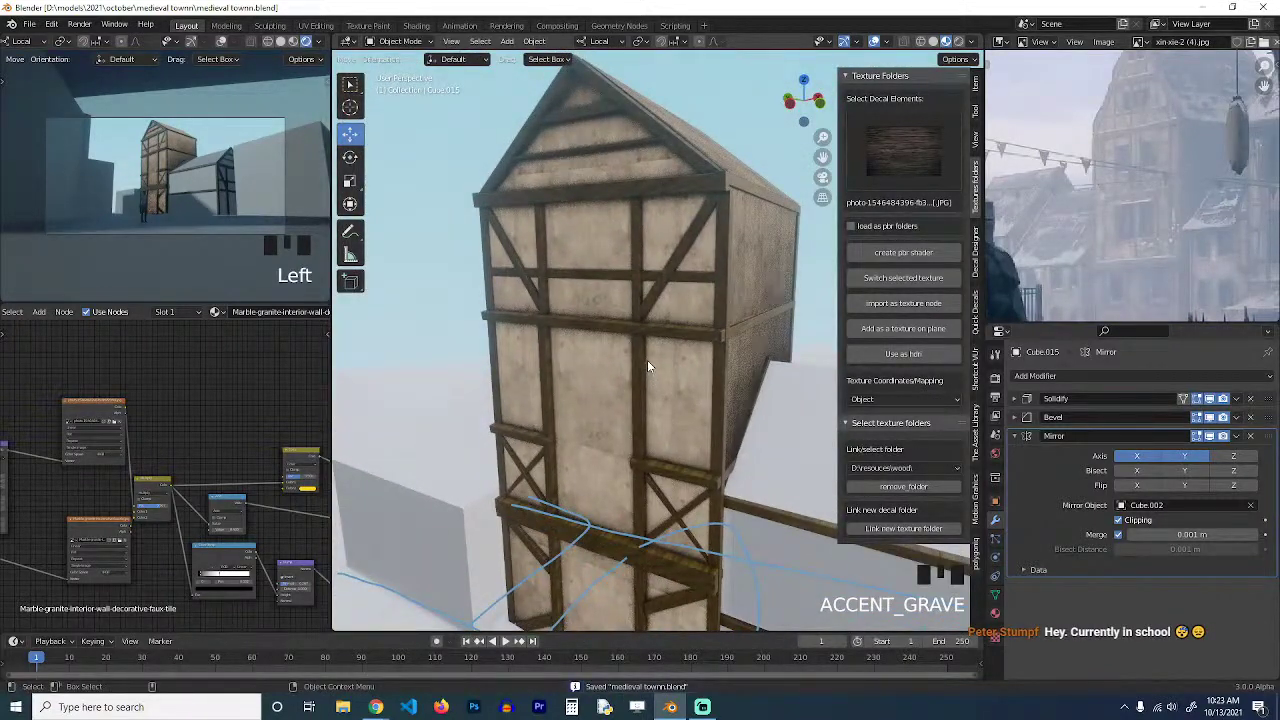
middle_click_drag(658, 266, 645, 392)
scroll(691, 257, "up", 1)
key("ctrl+s")
middle_click_drag(645, 392, 585, 288, "shift")
key("ctrl+s")
scroll(614, 368, "up", 2)
scroll(604, 349, "down", 2)
Link the tower's k_5_bump_grain material to the small gabled building and save the file.
left_click(585, 288)
left_click(578, 237, "shift")
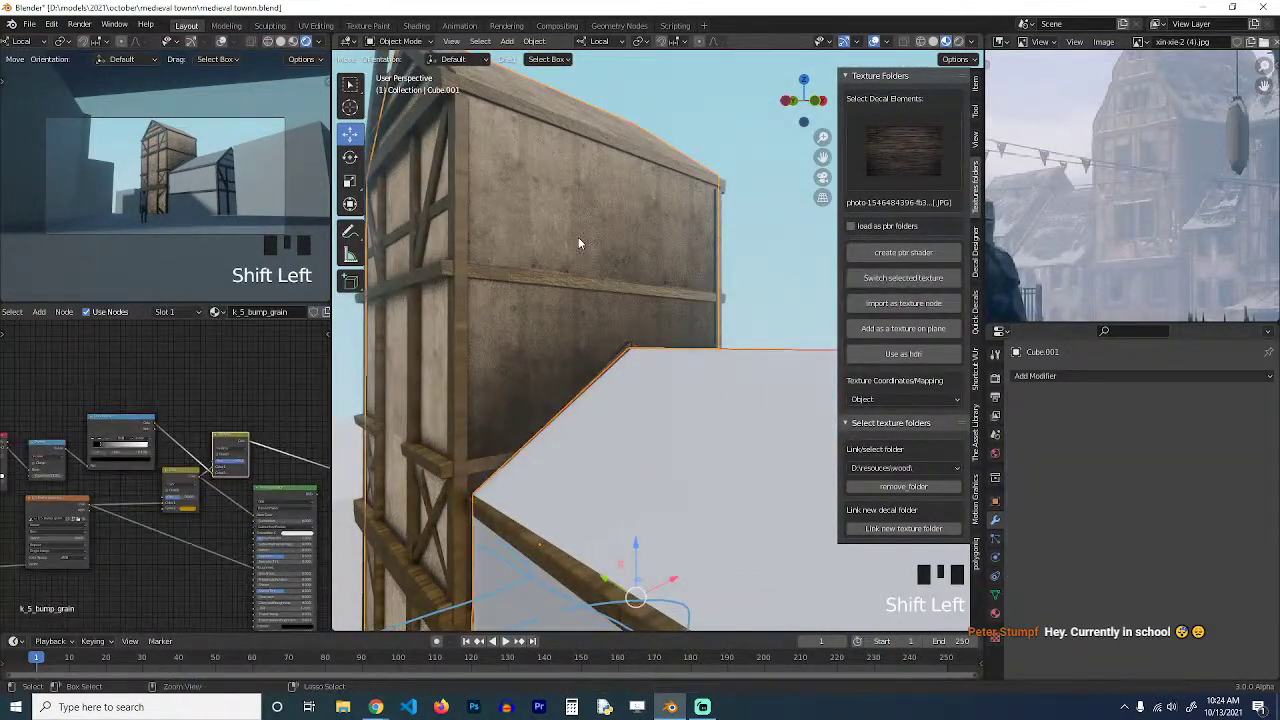
key("ctrl+l")
left_click(584, 269)
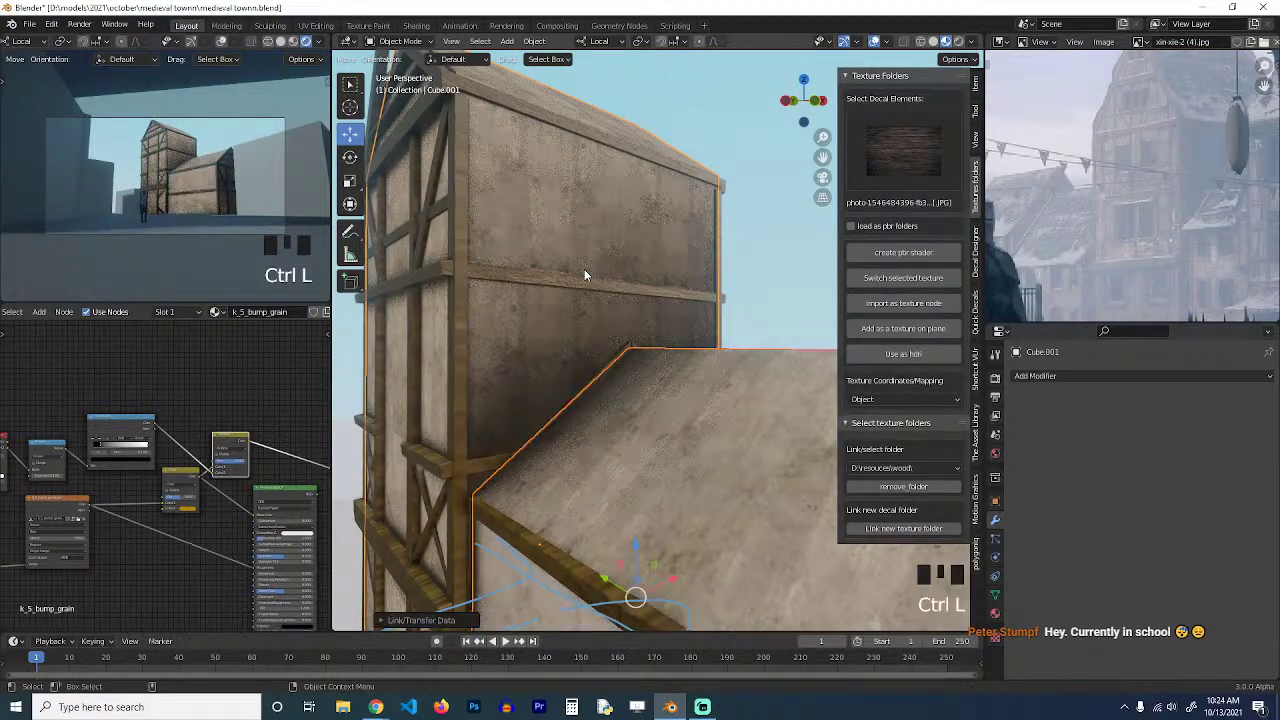
scroll(610, 320, "down", 4)
key("grave")
key("ctrl+s")
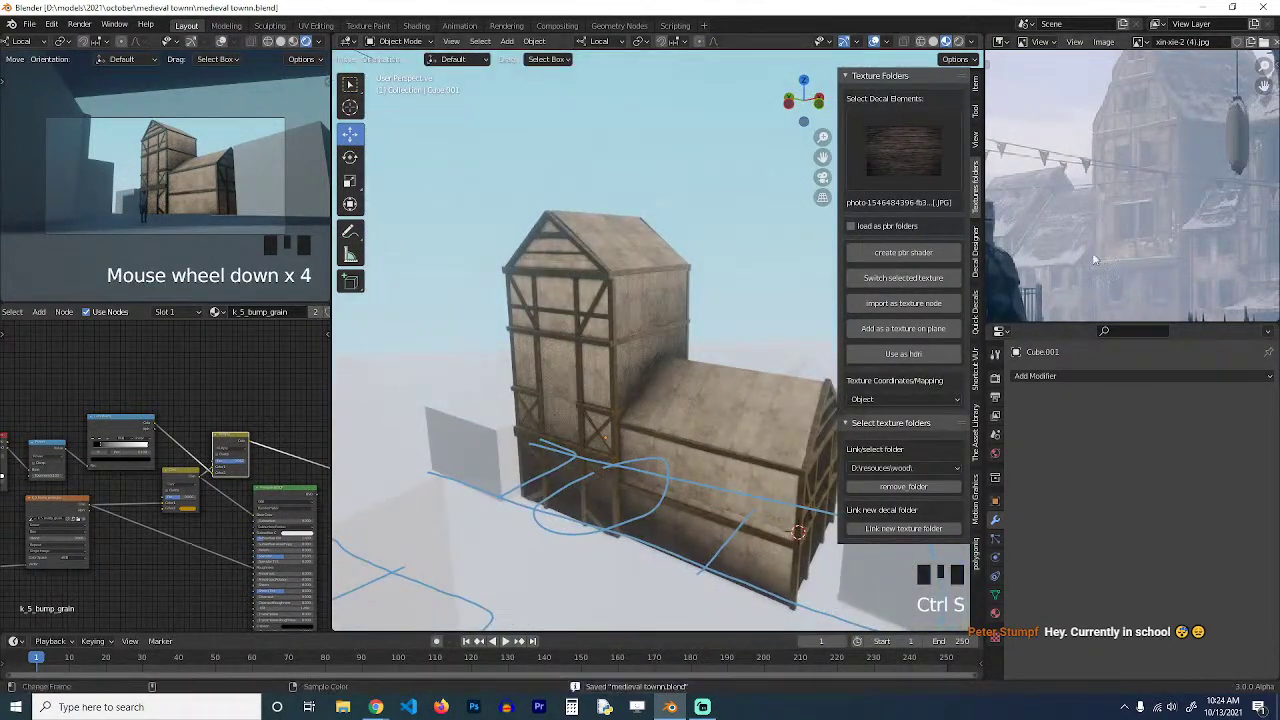
Examine the snowy town reference image and compare it with the two textured buildings.
scroll(1093, 259, "down", 3)
mouse_move(1093, 259)
middle_mouse_down()
mouse_move(1127, 242)
mouse_move(1082, 241)
middle_mouse_up()
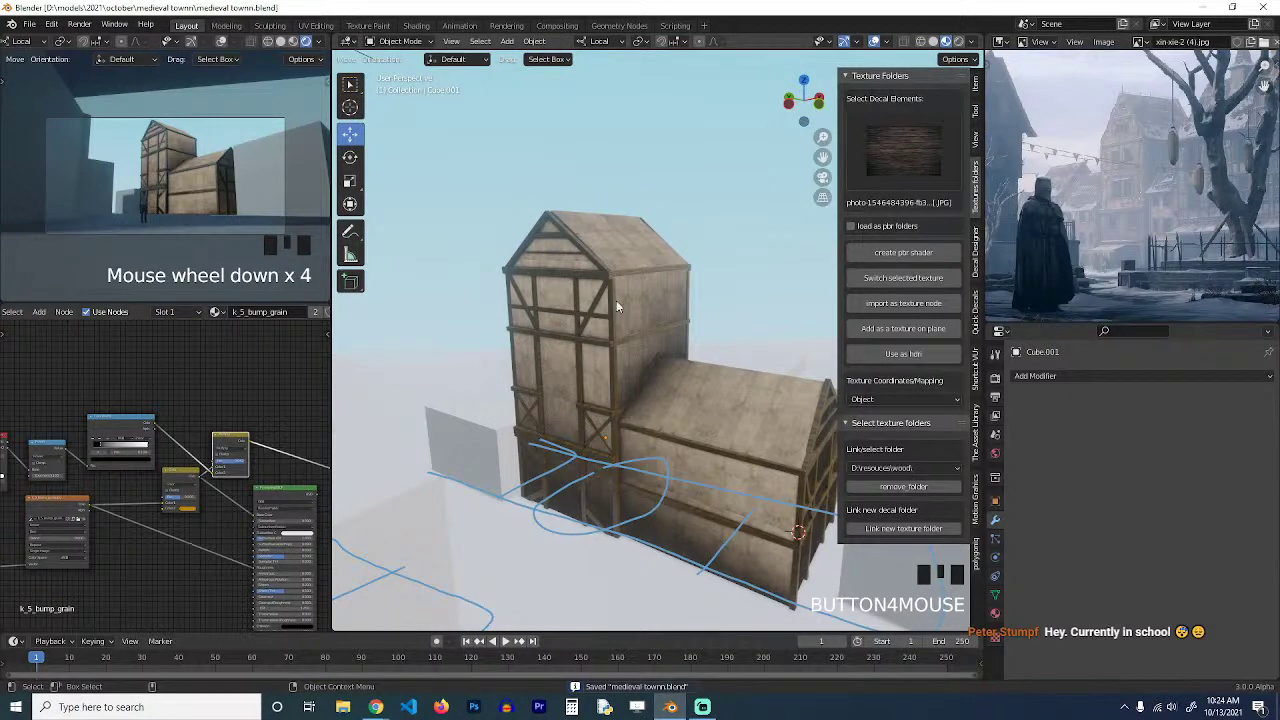
scroll(1139, 172, "up", 2)
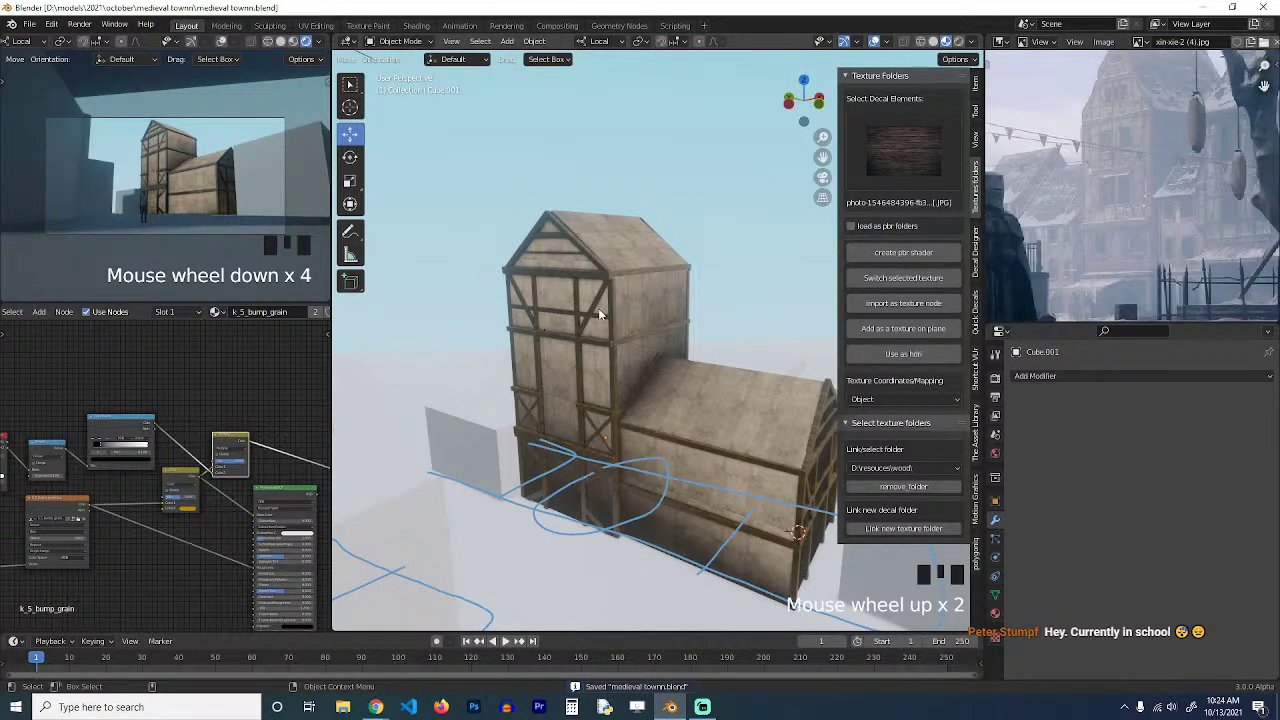
mouse_move(603, 315)
middle_mouse_down()
mouse_move(621, 326)
mouse_move(521, 279)
middle_mouse_up()
key("grave")
key("ctrl+s")
scroll(1083, 222, "down", 5)
scroll(523, 280, "down", 3)
Link the tower's k_5_bump_grain material to the surrounding plain building blocks and save the file.
left_click(670, 381)
left_click(484, 378, "shift")
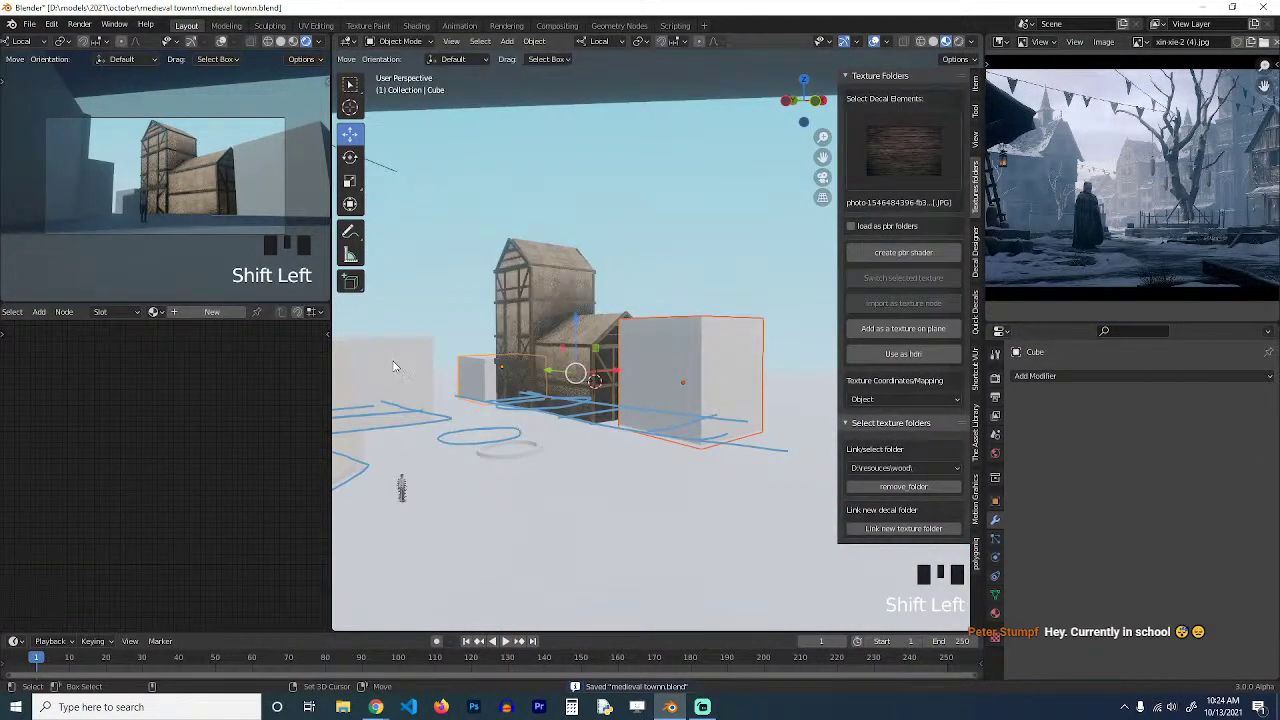
left_click(489, 374, "shift")
key("grave")
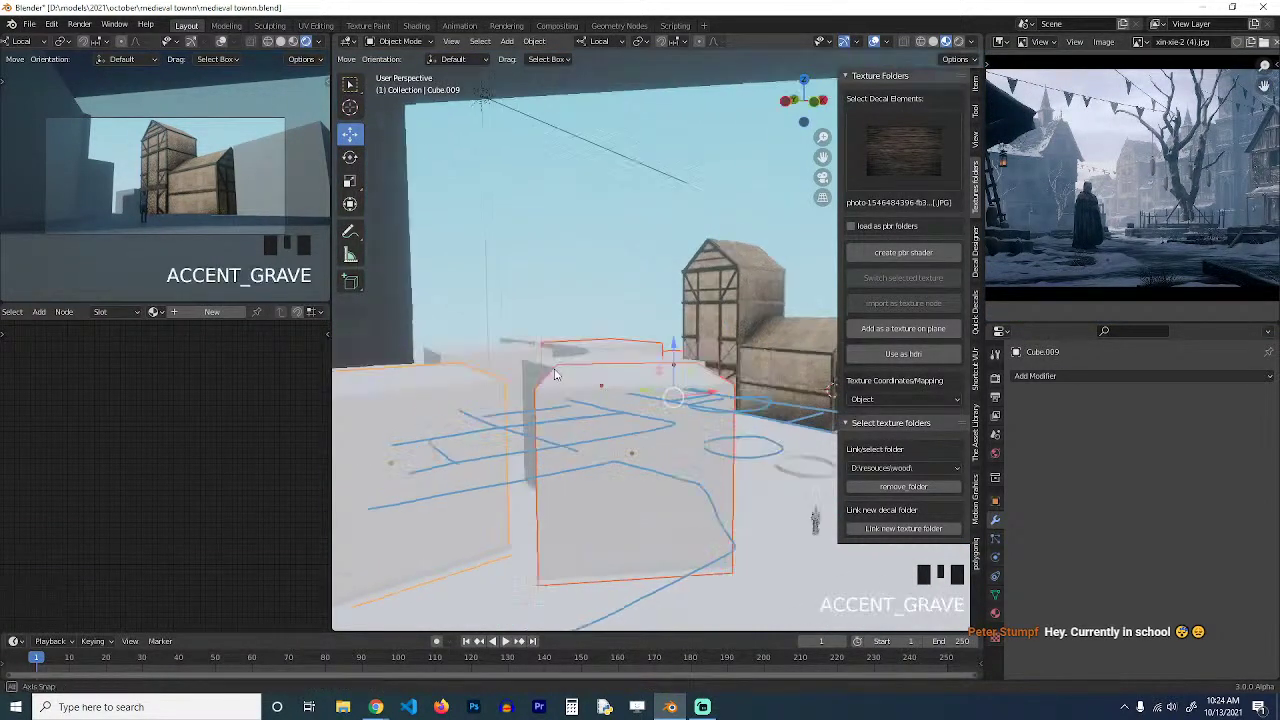
left_click(478, 378, "shift")
left_click(484, 402, "shift")
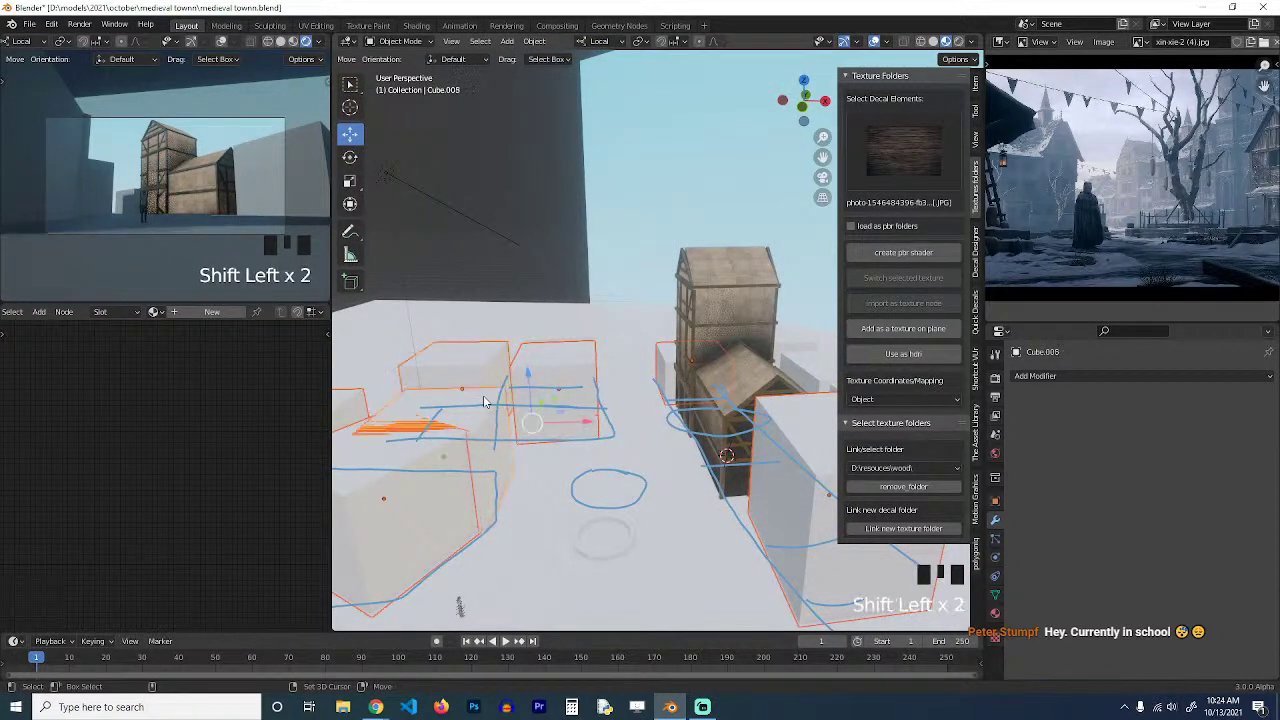
left_click(740, 290, "shift")
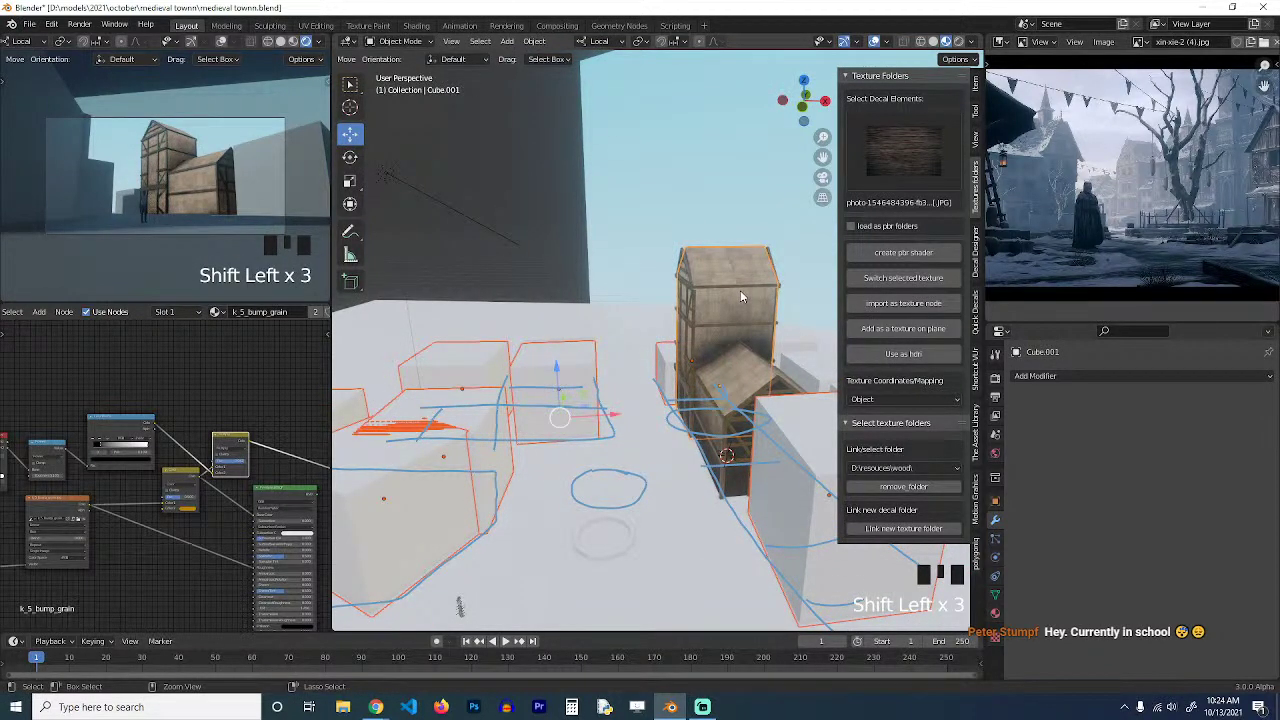
key("ctrl+l")
left_click(741, 291)
key("alt+a")
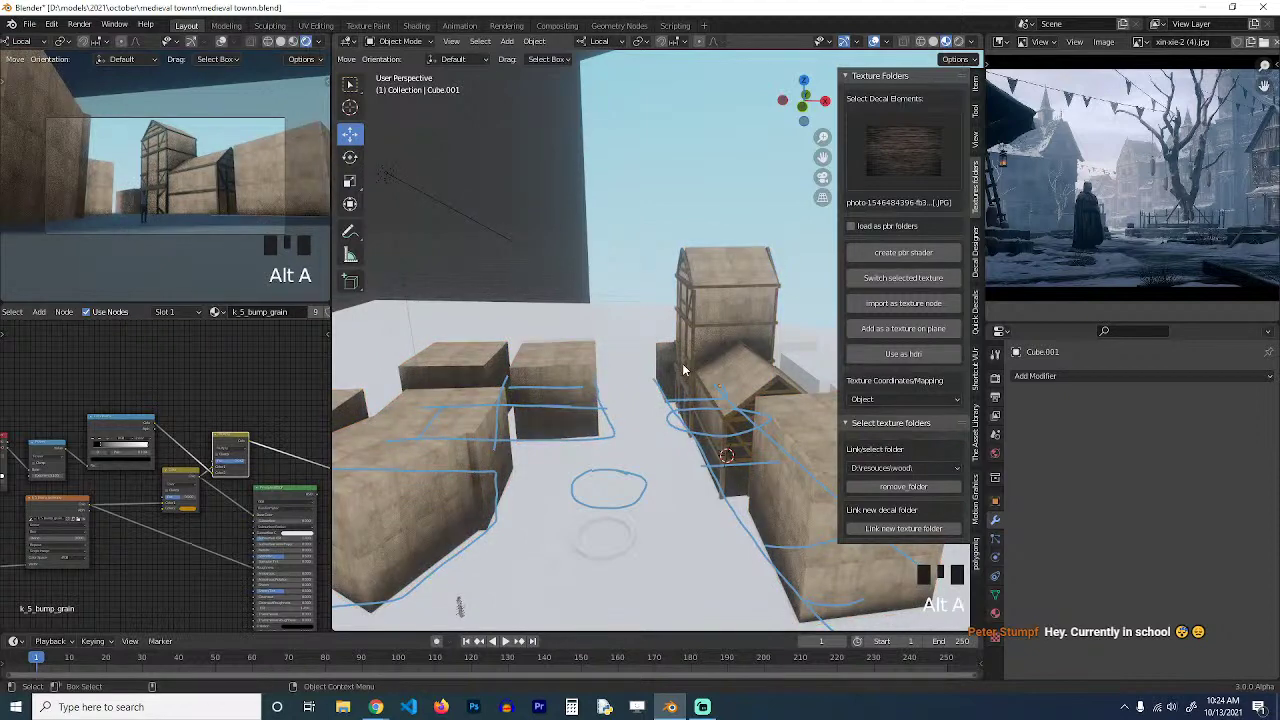
key("ctrl+s")
Set Eevee's viewport samples to 64 and save the file.
middle_click_drag(659, 375, 690, 343)
key("grave")
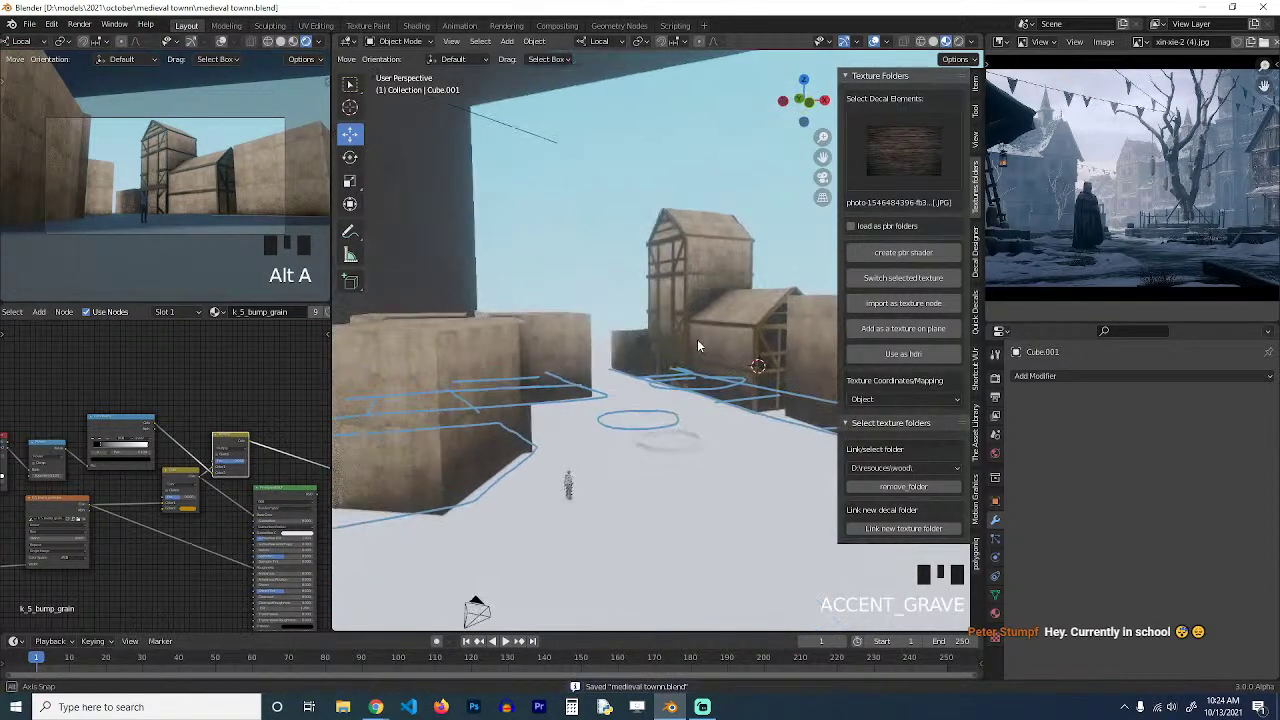
left_click(995, 379)
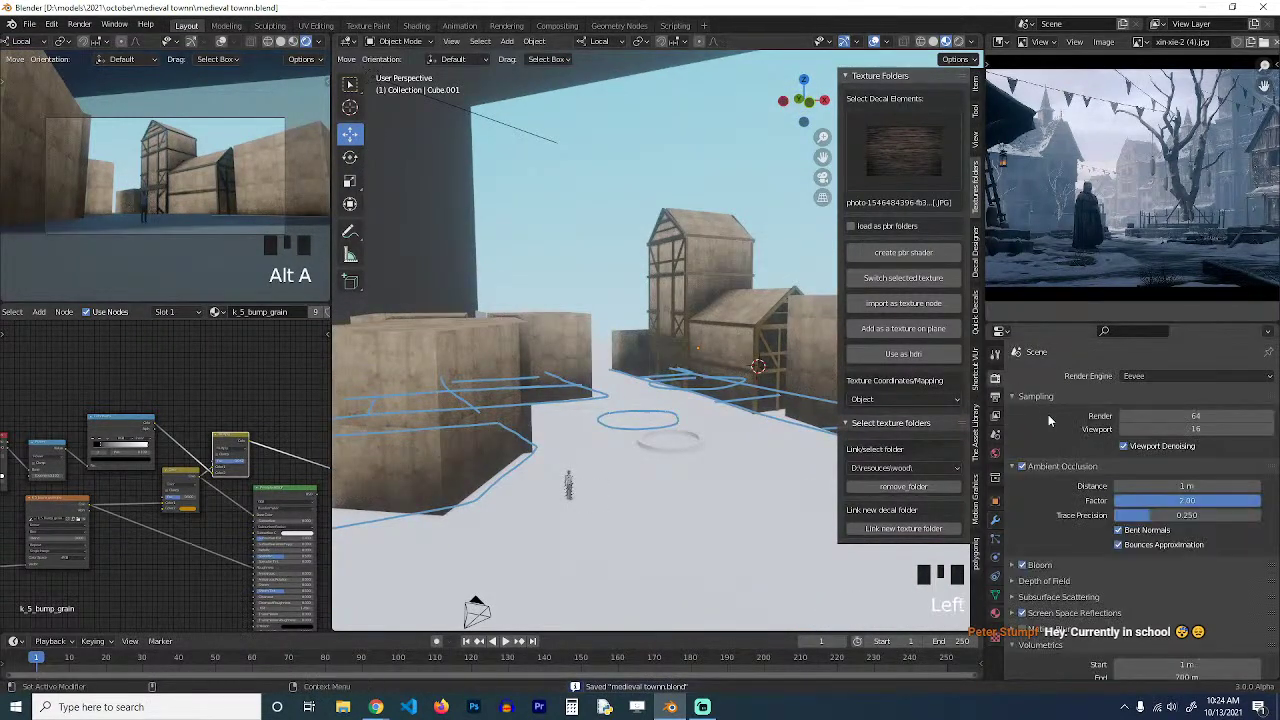
double_click(1187, 428)
type("64")
key("Return")
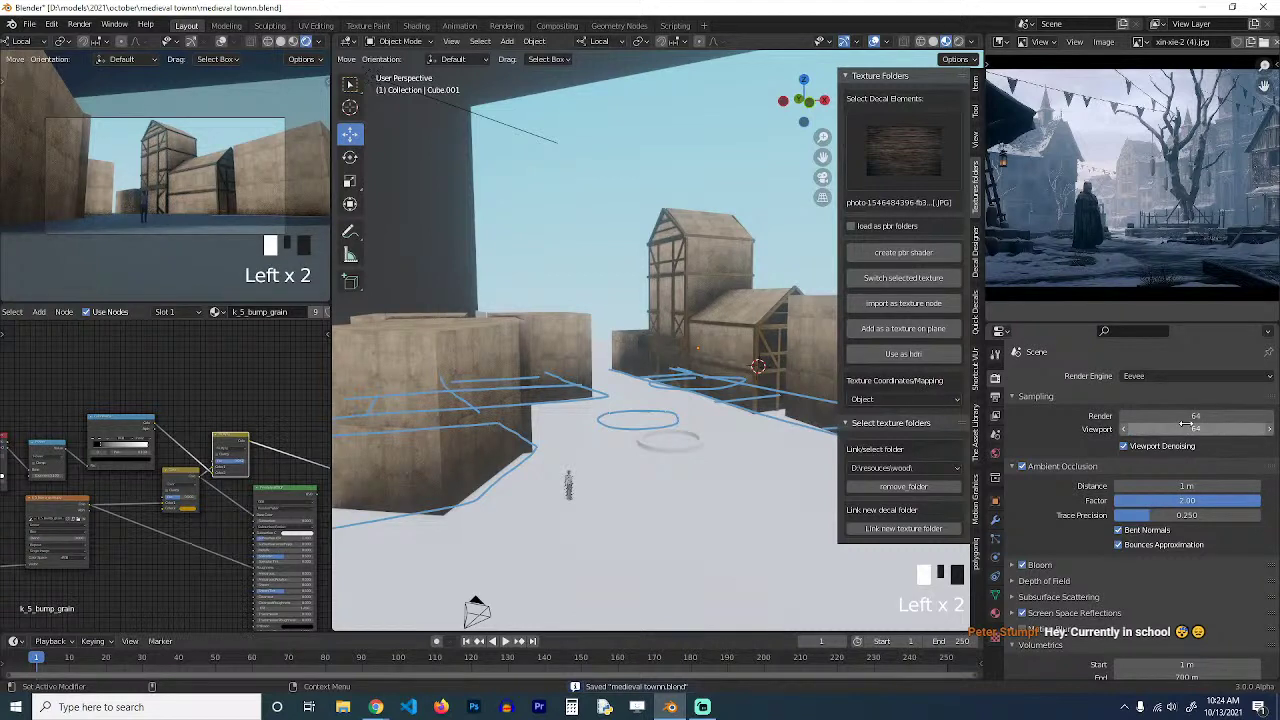
key("ctrl+s")
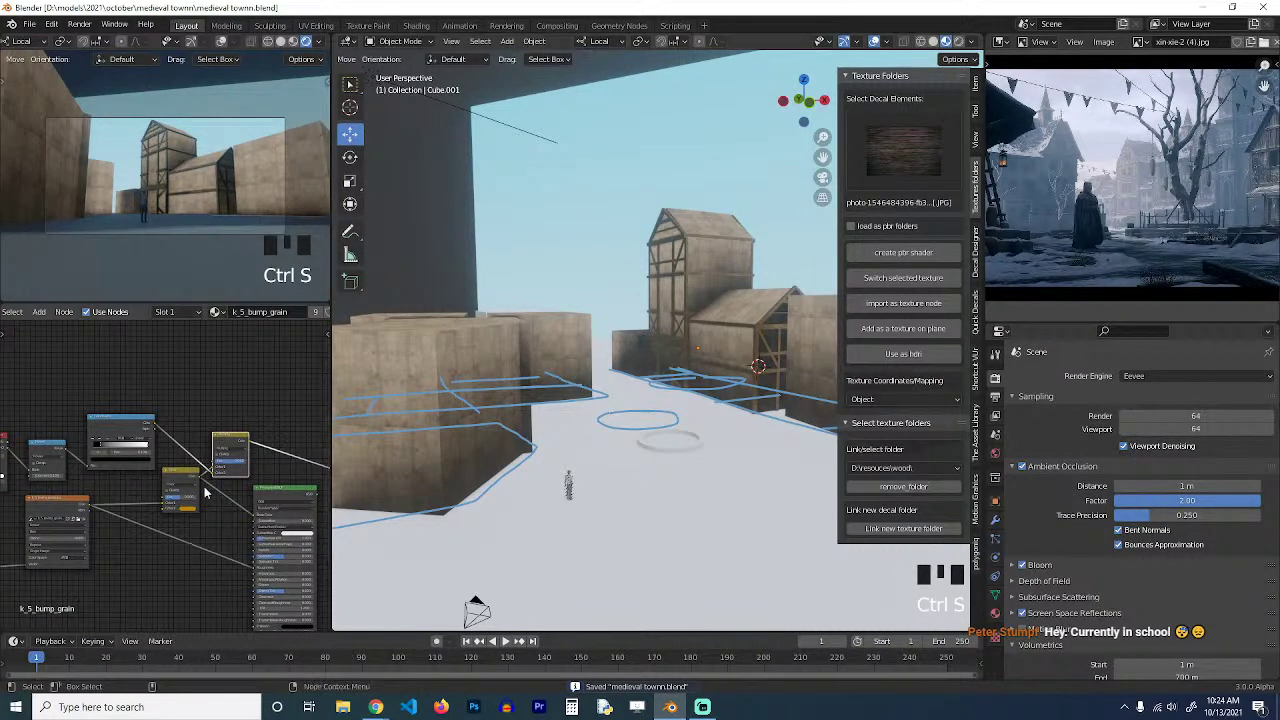
Set the Ambient Occlusion node's samples to 64 in the k_5_bump_grain material and save the file.
left_click(490, 355)
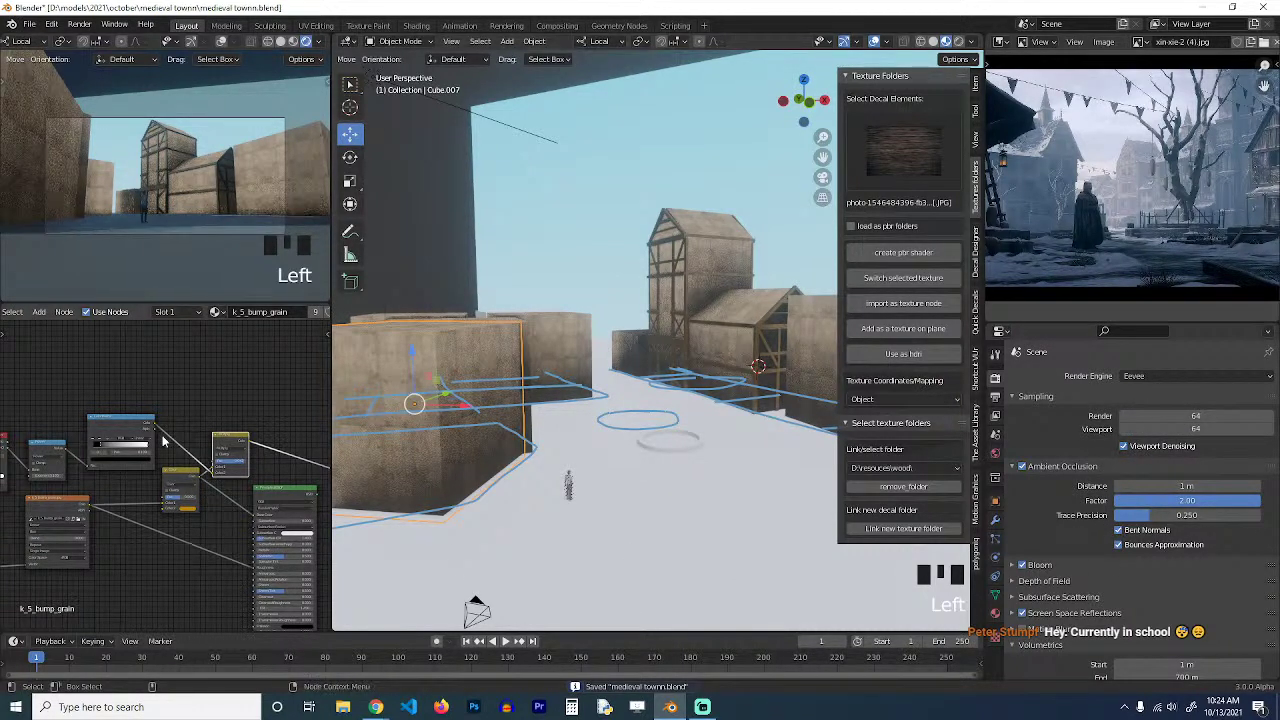
middle_click_drag(161, 435, 293, 423)
scroll(261, 464, "up", 12)
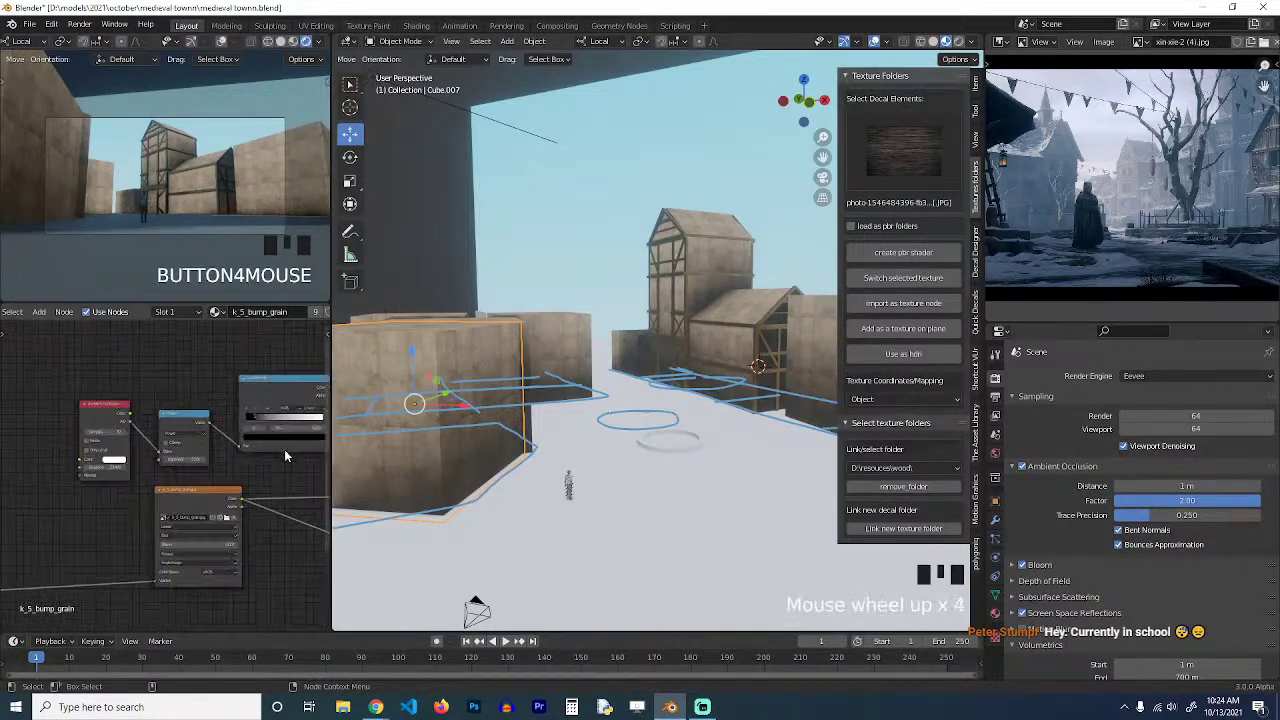
left_click(80, 395)
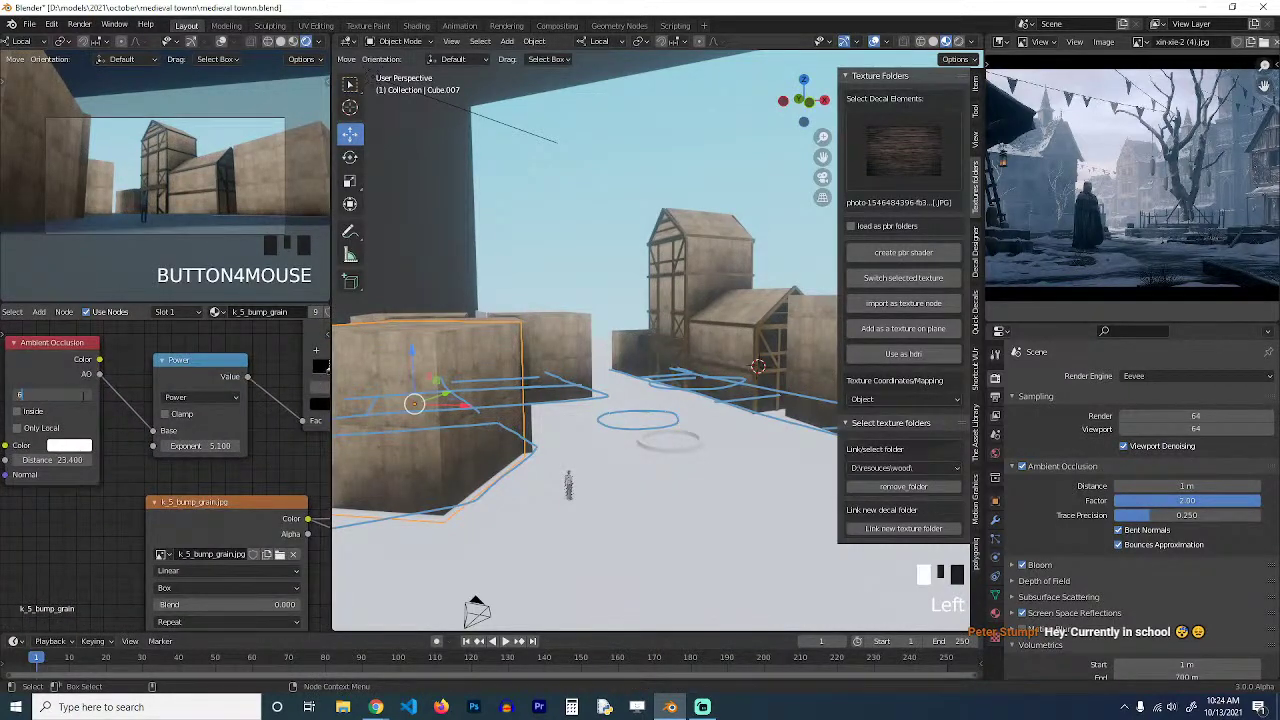
key("Return")
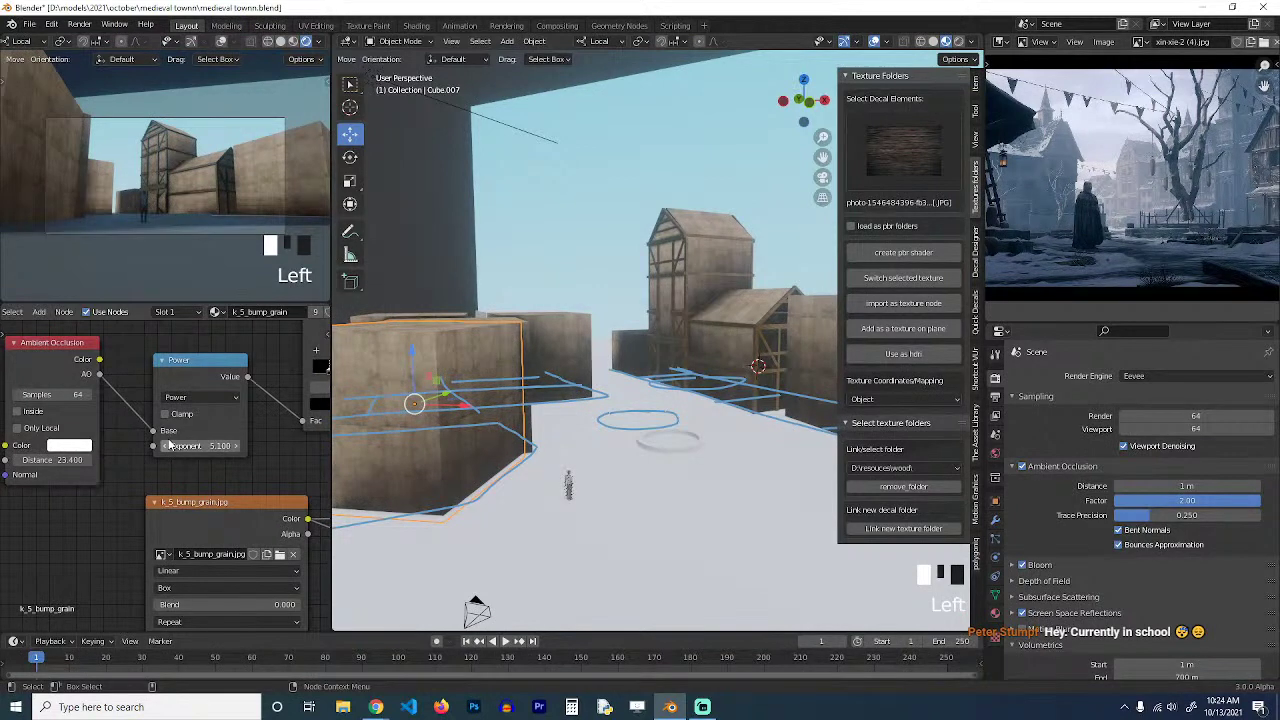
key("ctrl+s")
Set the Ambient Occlusion node's distance to 10 in the wall material.
scroll(623, 435, "up", 3)
middle_click_drag(623, 435, 650, 442, "shift")
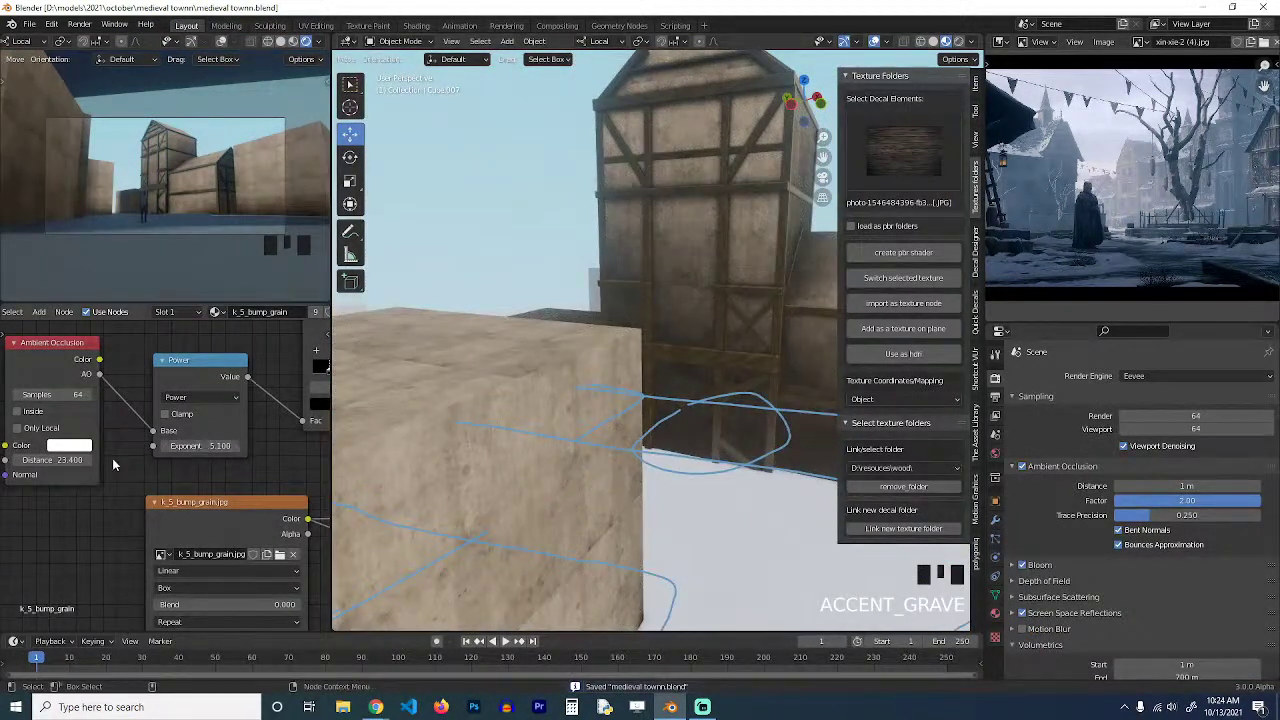
left_click(72, 460)
type("10")
key("Return")
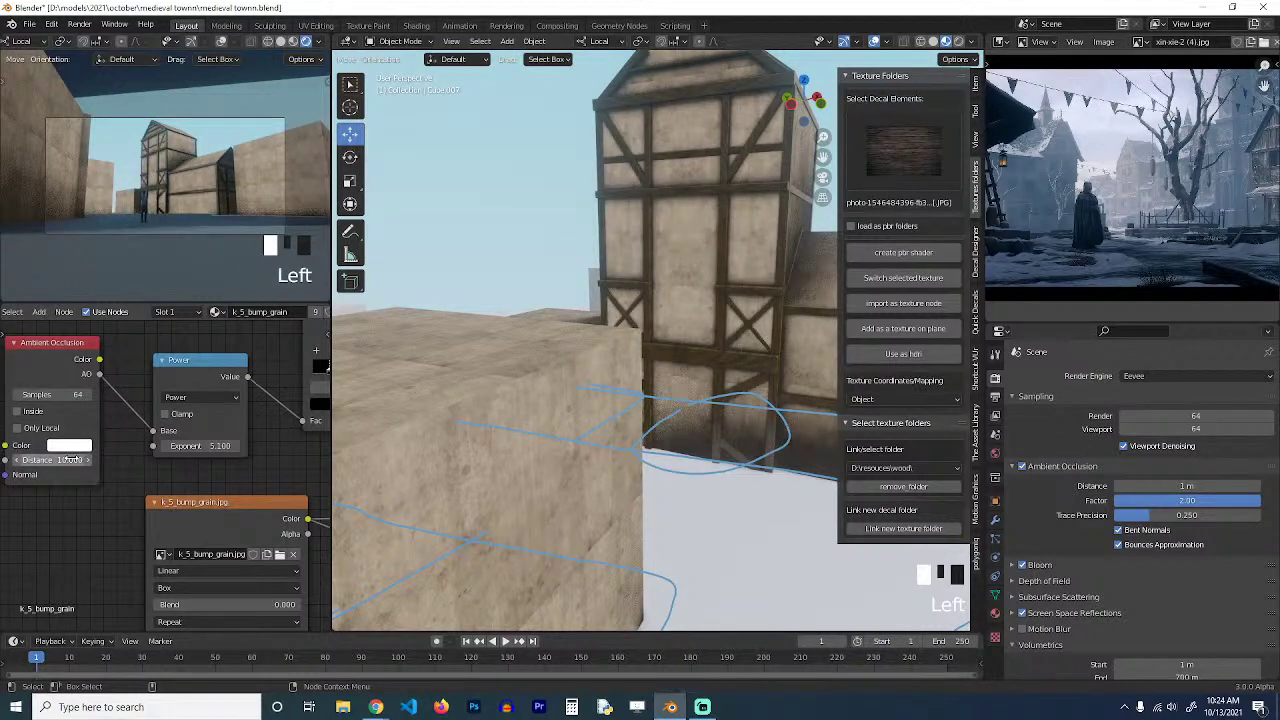
Deselect everything in the scene, hide the texture add-on's options and save the file.
key("ctrl+s")
key("alt+a")
middle_click_drag(753, 430, 679, 412)
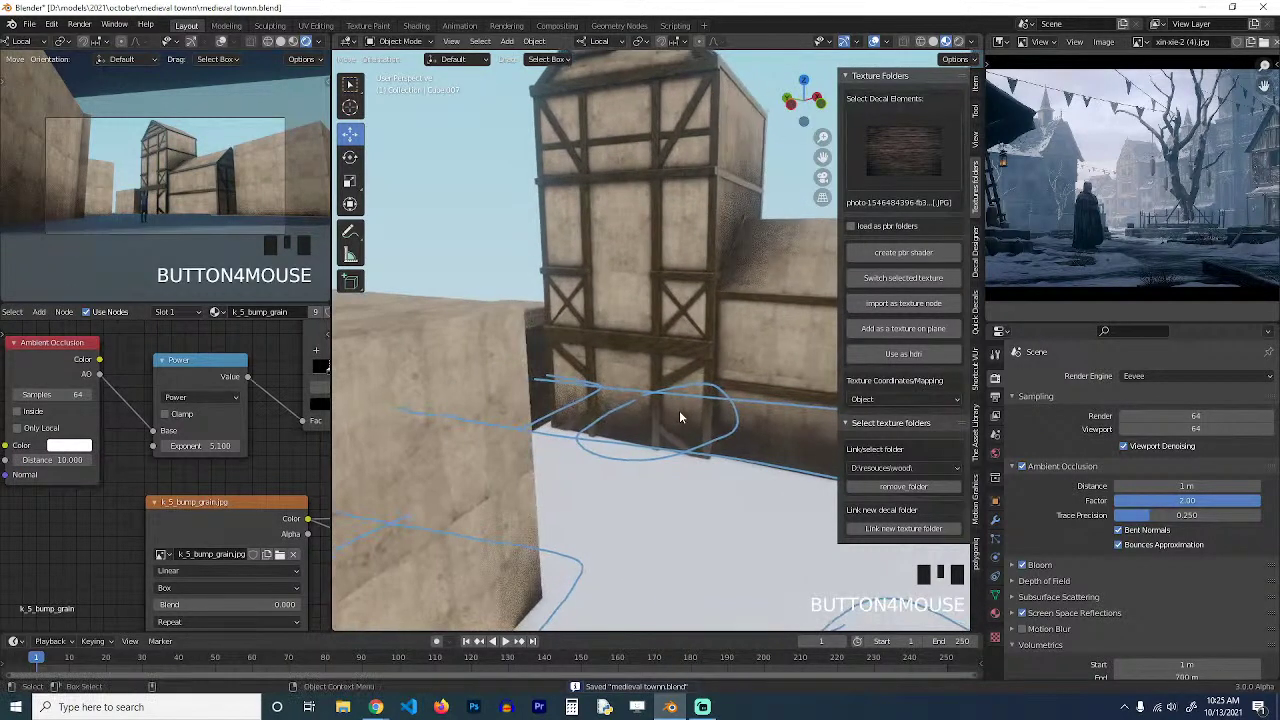
key("n")
key("ctrl+s")
key("ctrl+s")
middle_click_drag(740, 445, 702, 414)
key("ctrl+s")
key("ctrl+s")
scroll(687, 440, "down", 2)
key("ctrl+s")
scroll(702, 414, "down", 2)
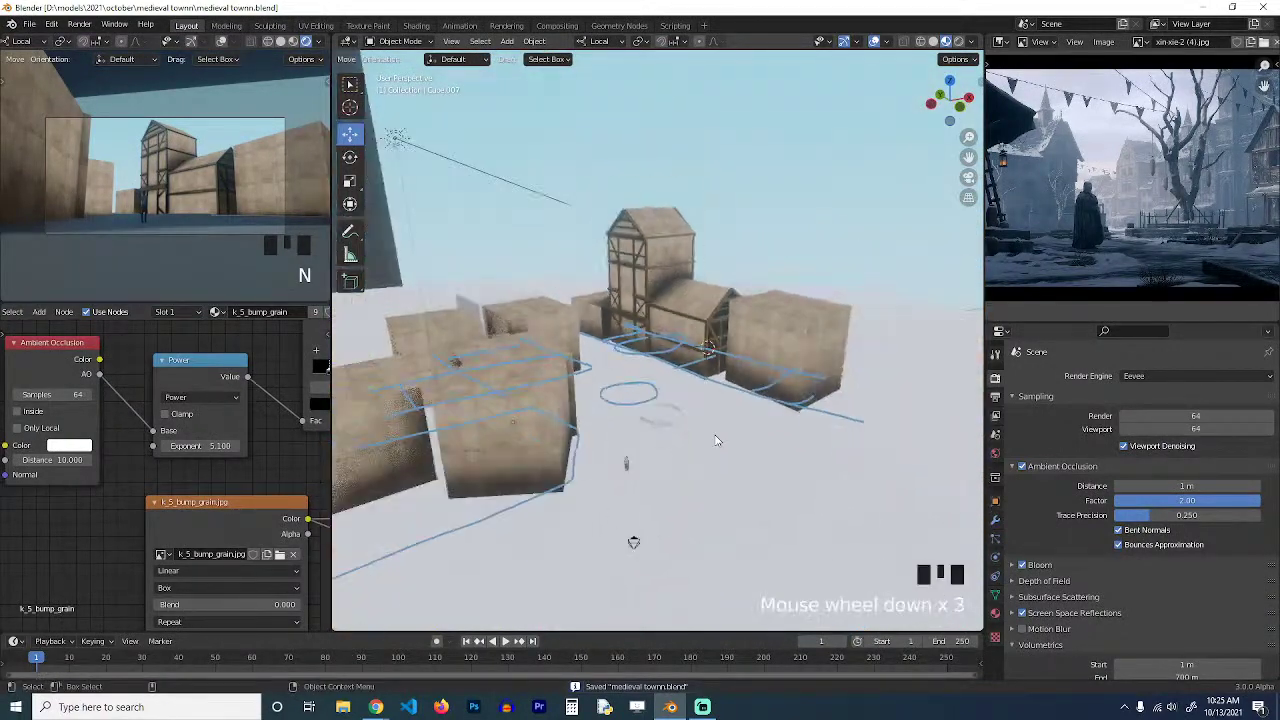
Select the ground plane and switch the viewport to solid shading.
middle_click_drag(631, 540, 531, 603)
left_click(533, 605)
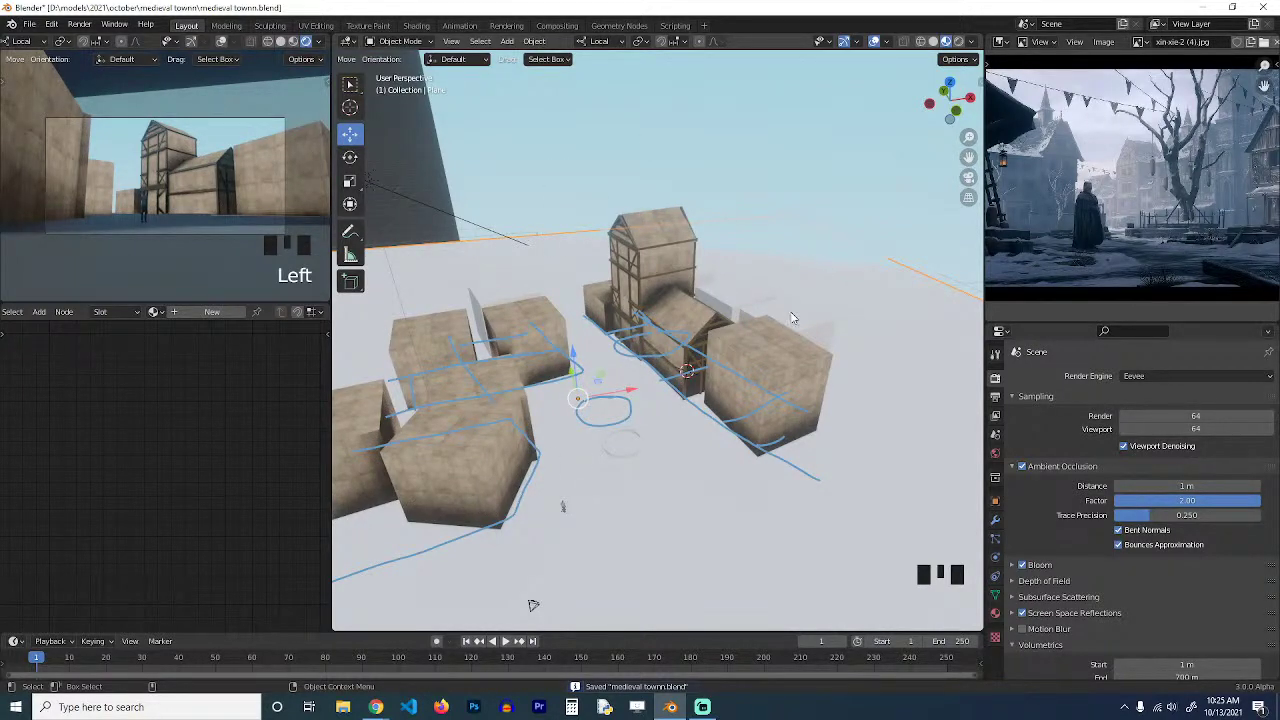
scroll(791, 318, "down", 3)
key("KP_7")
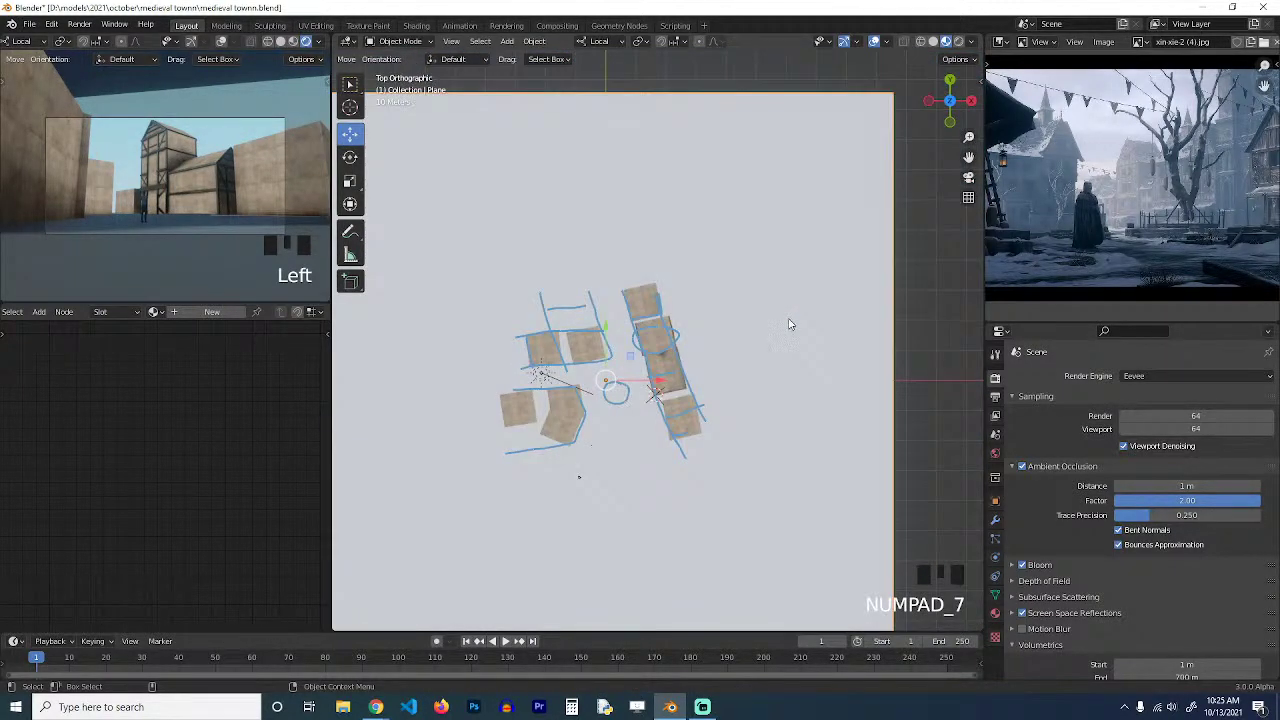
scroll(788, 324, "down", 1)
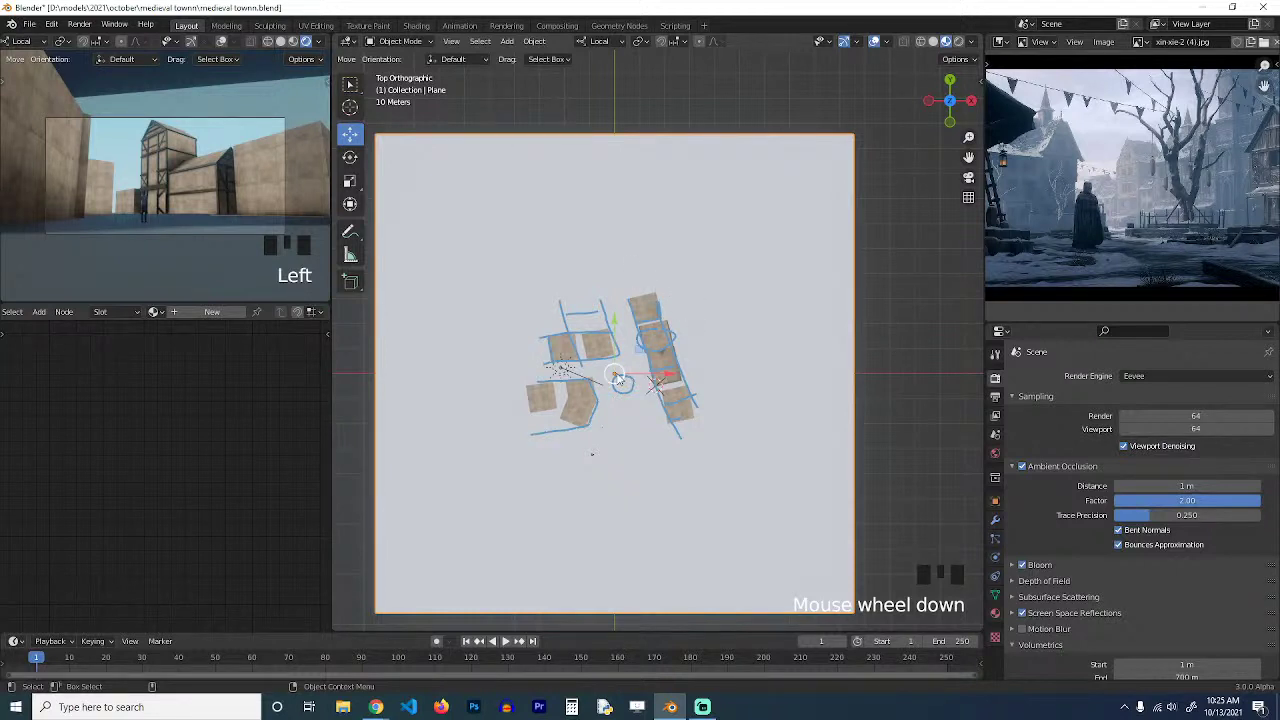
scroll(779, 318, "up", 4)
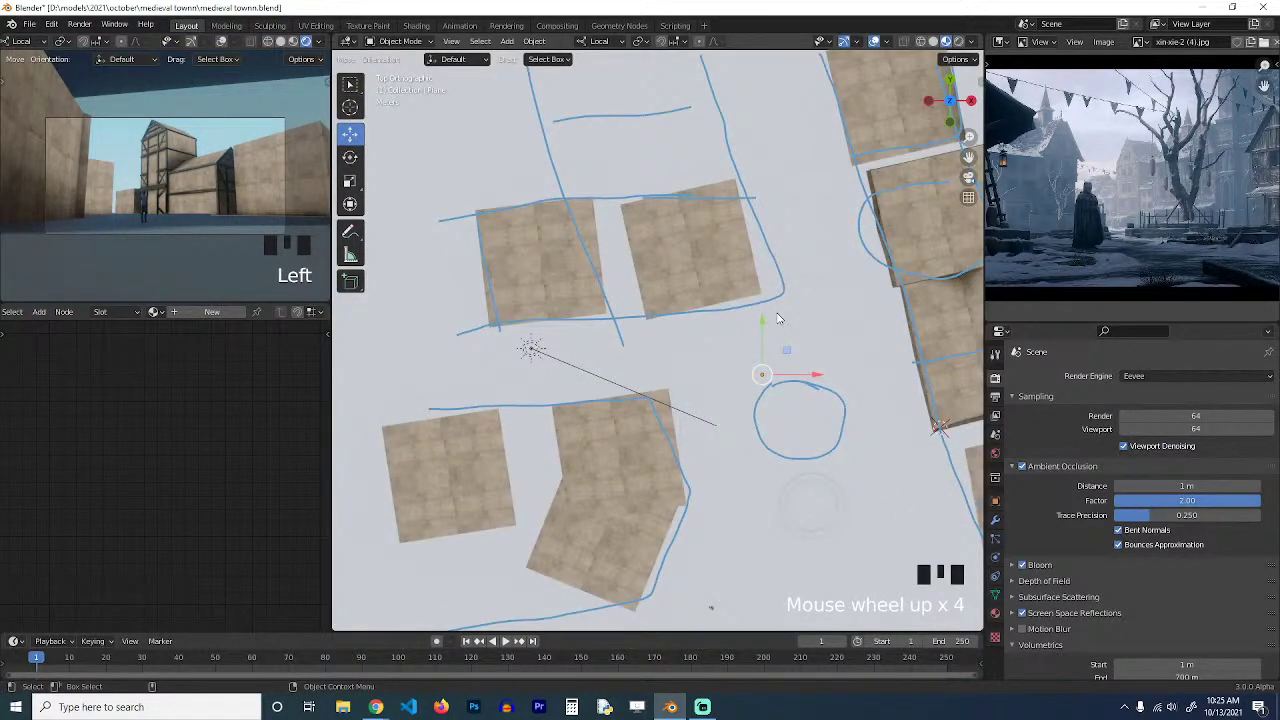
middle_click_drag(782, 368, 698, 296, "shift")
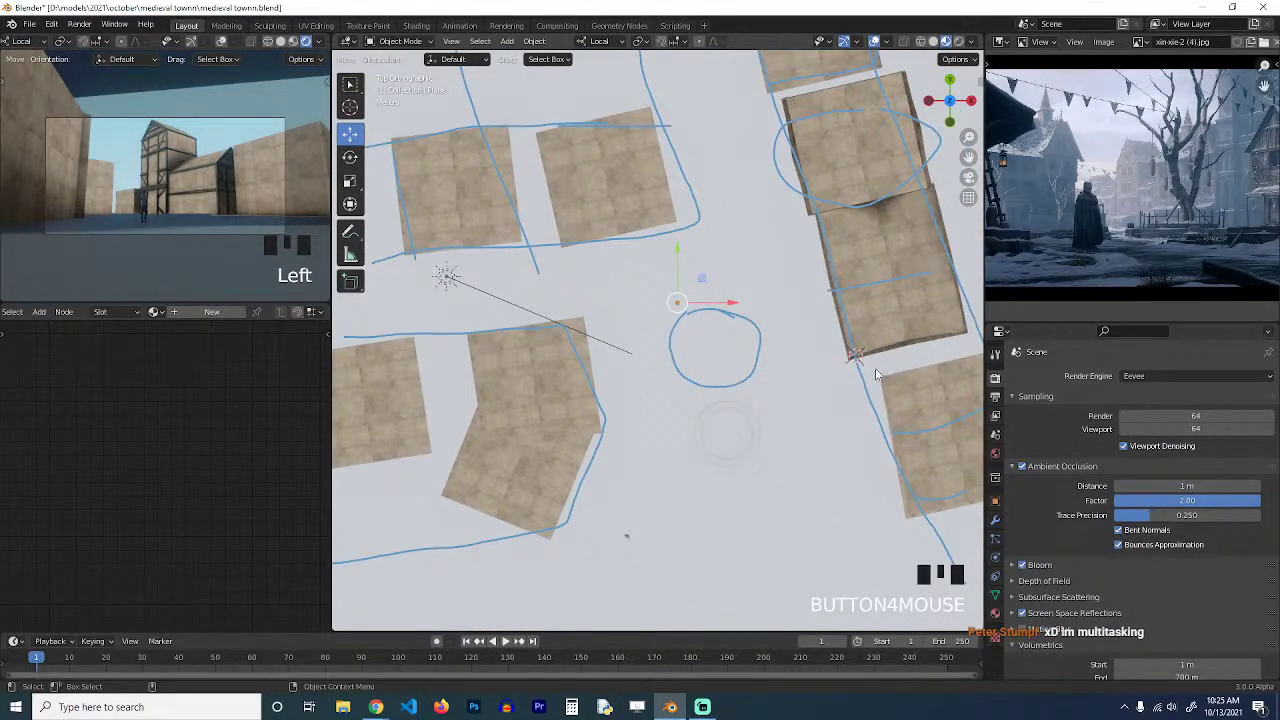
scroll(859, 379, "down", 8)
right_click(711, 270)
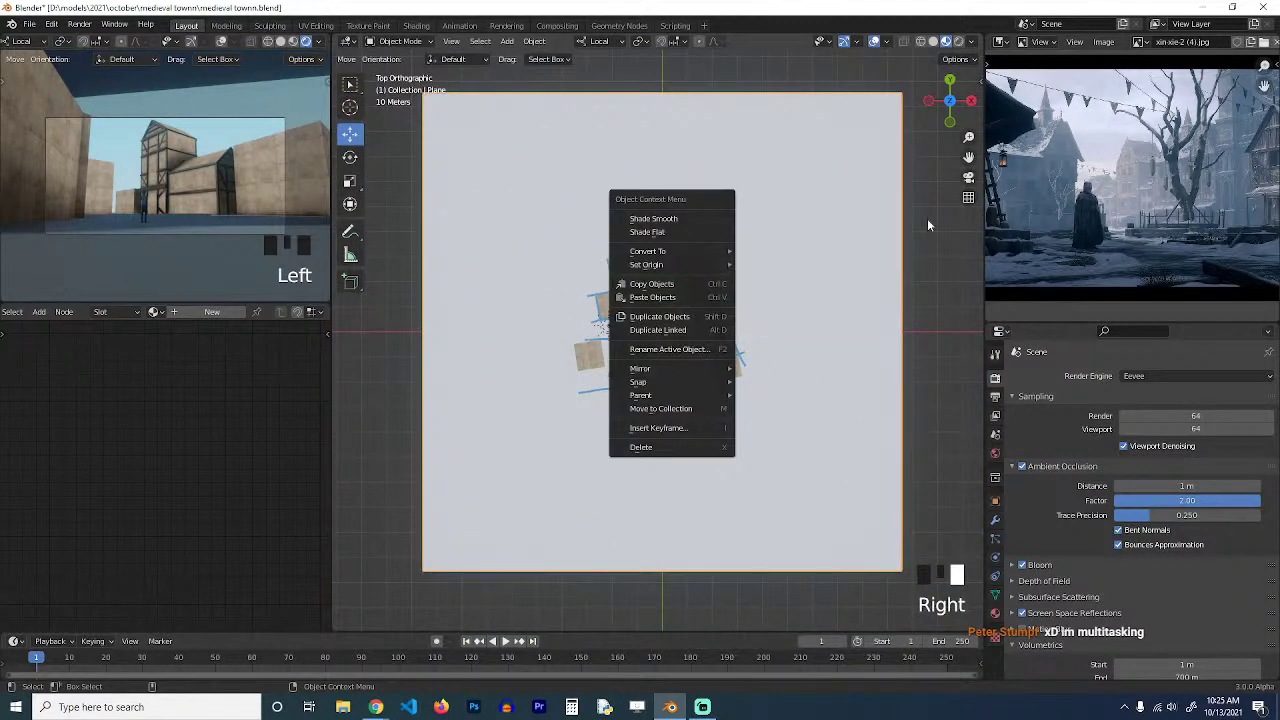
right_click(700, 216)
left_click(996, 519)
key("z")
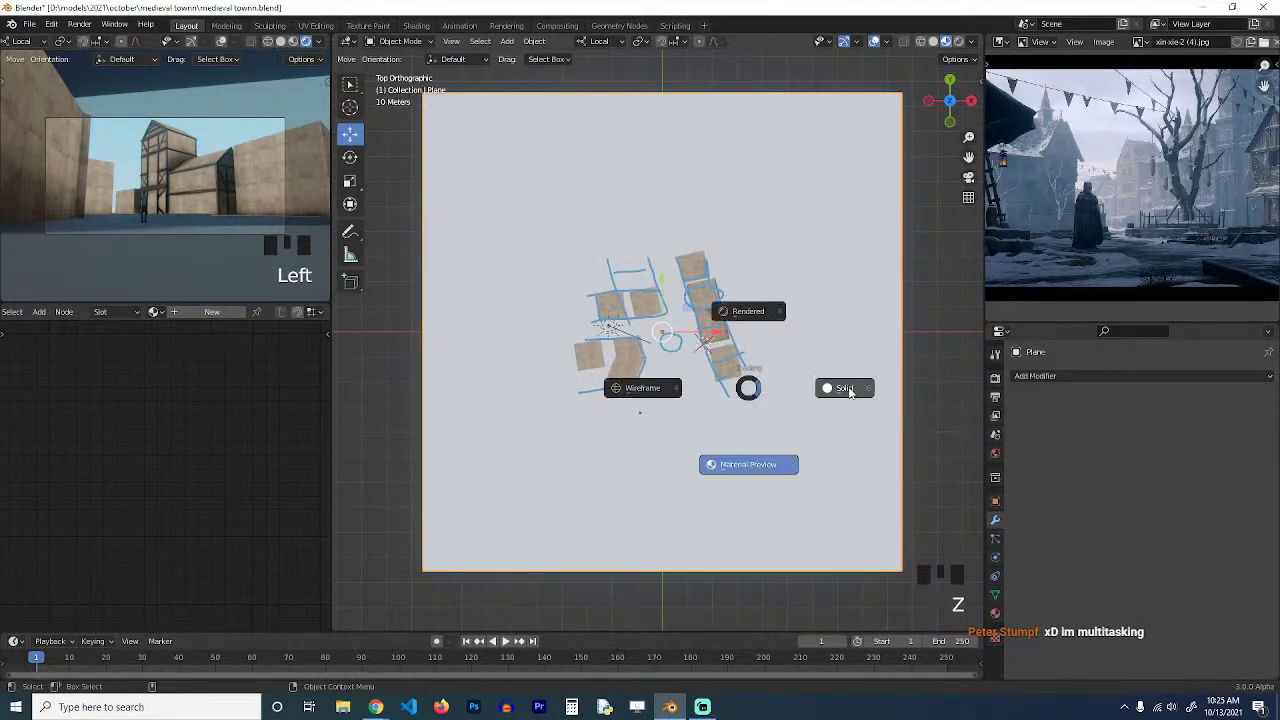
left_click(846, 390)
Add a Multiresolution modifier to the ground plane.
scroll(803, 383, "up", 2)
middle_click_drag(803, 383, 836, 248)
key("ctrl+s")
scroll(836, 250, "up", 1)
left_click(1100, 376)
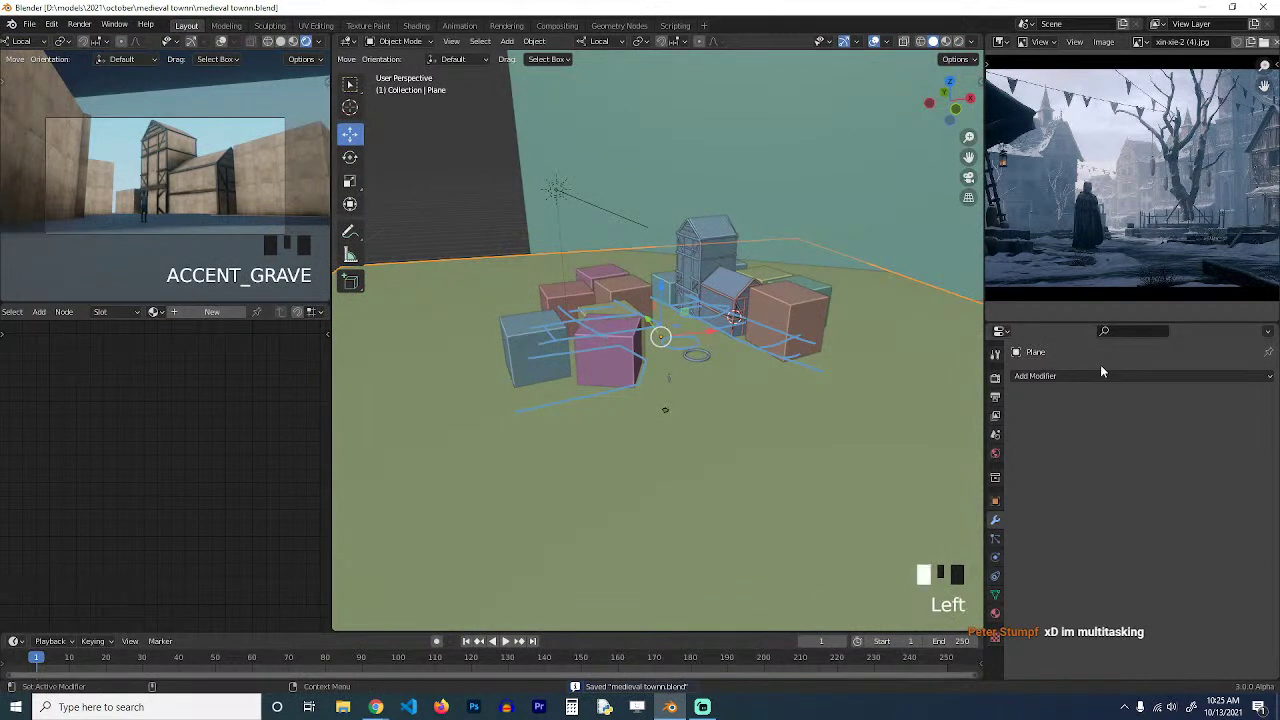
left_click(1024, 547)
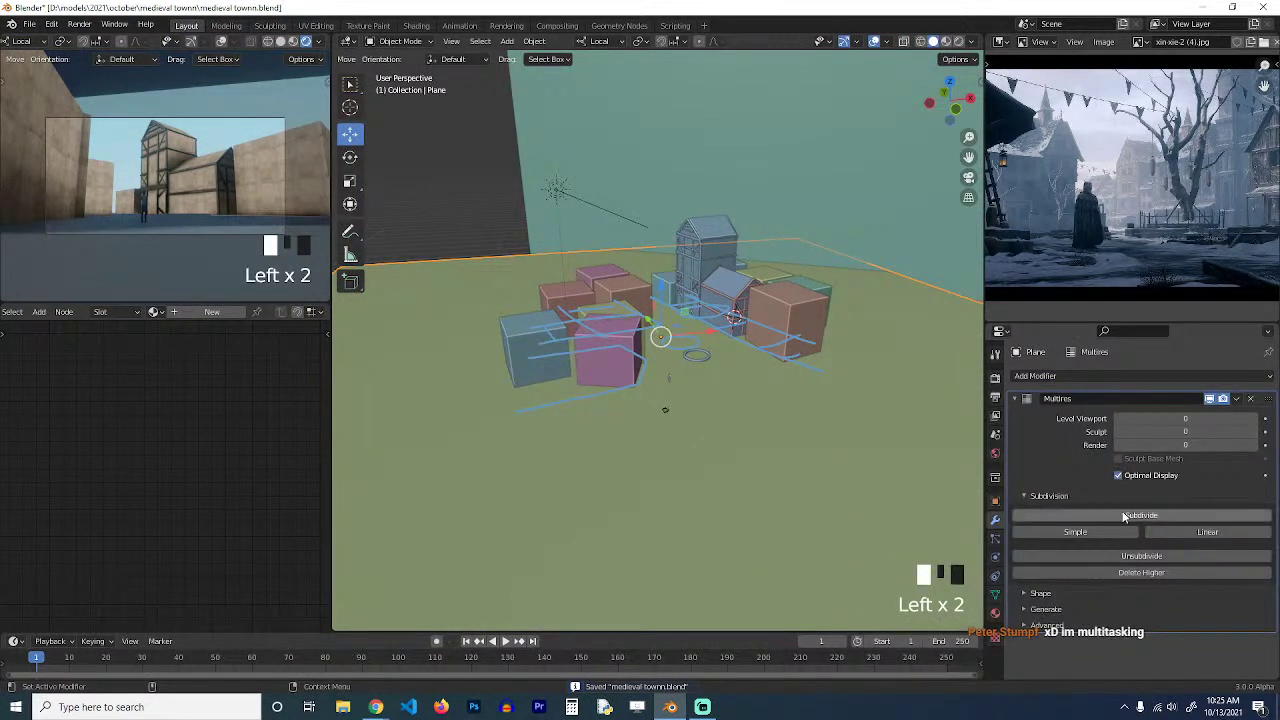
Overlay wireframes on the scene's objects and save the file.
key("q")
key("ctrl+s")
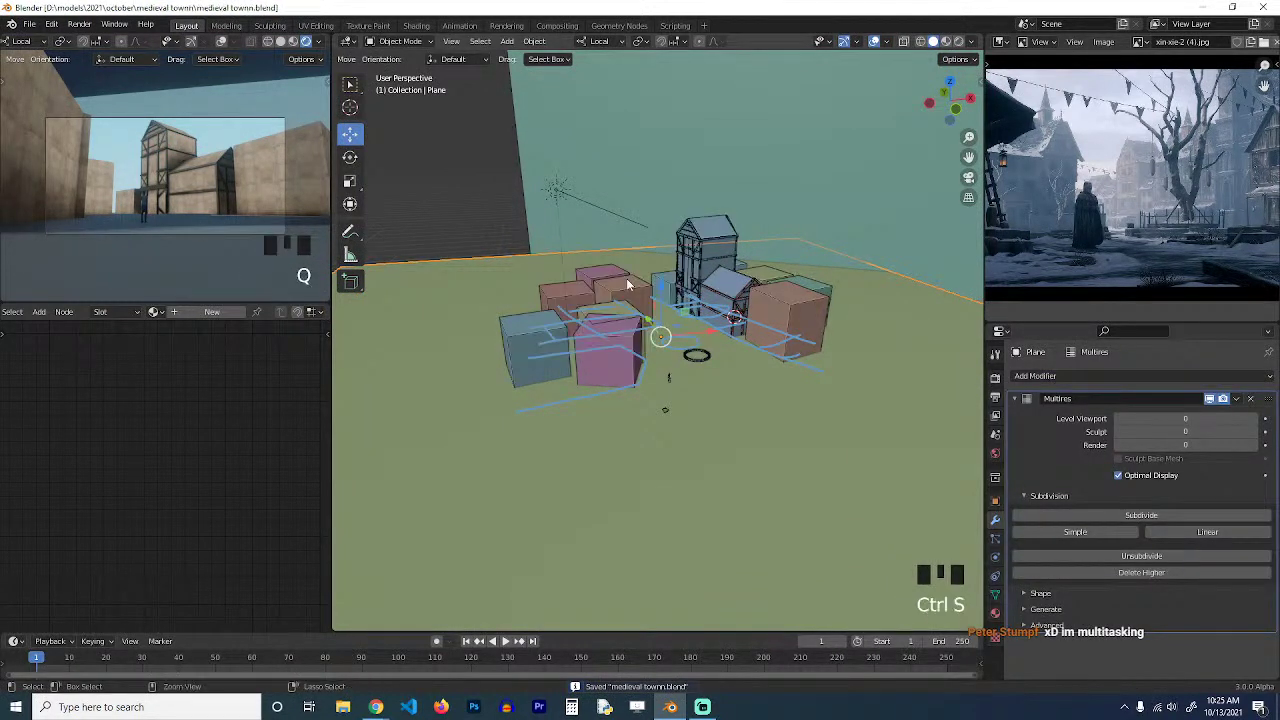
scroll(656, 352, "up", 3)
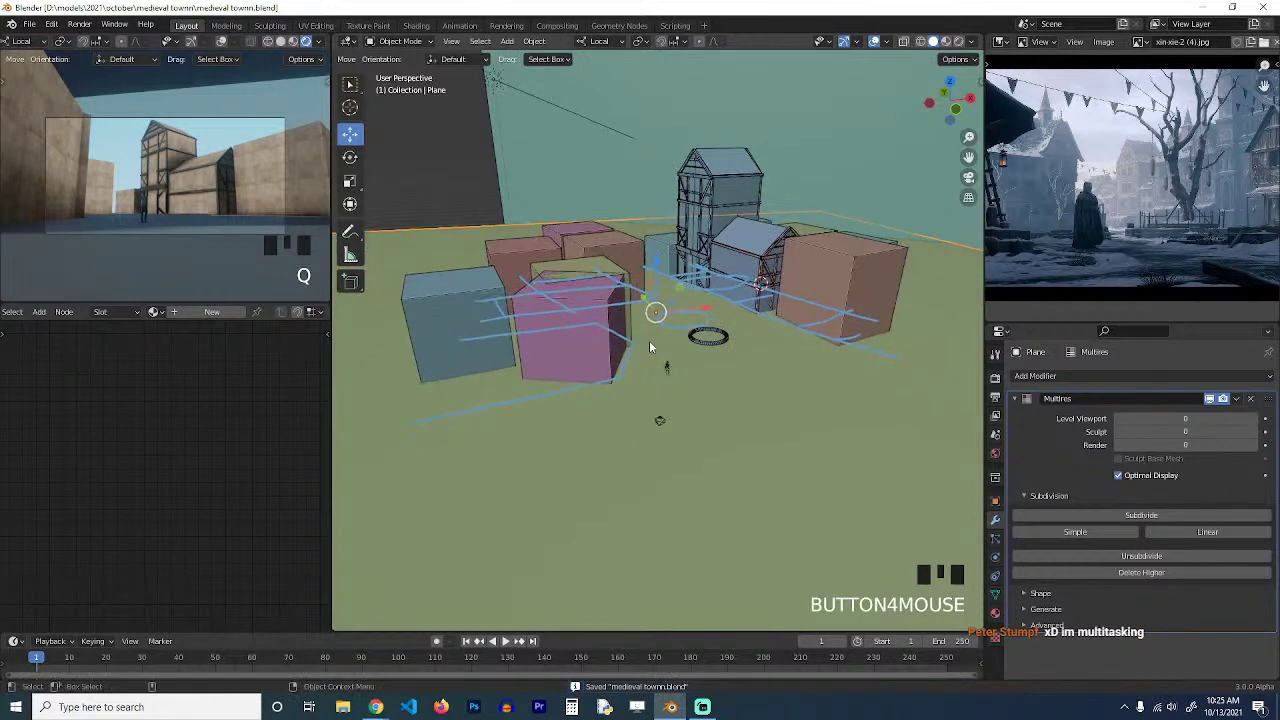
scroll(650, 347, "up", 2)
scroll(650, 347, "down", 1)
key("grave")
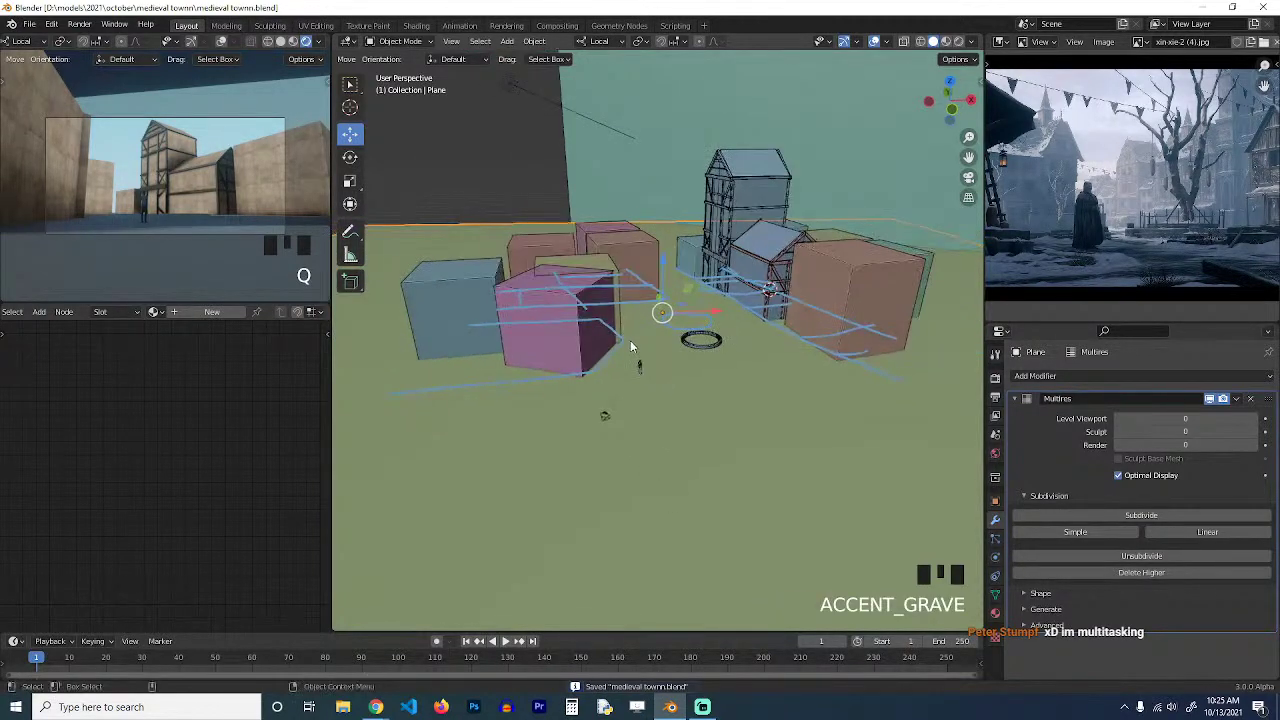
scroll(696, 347, "up", 3)
key("grave")
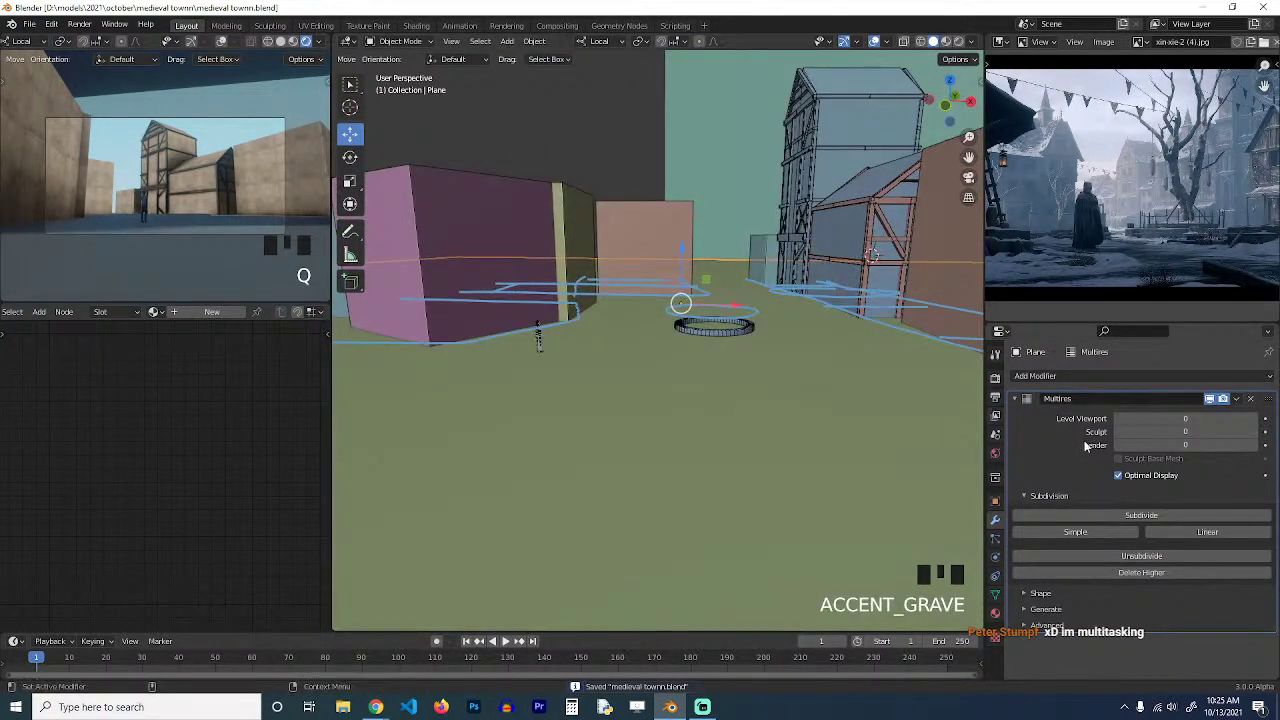
Try regular Multiresolution subdivisions on the ground plane and remove the modifier.
left_click(1143, 516)
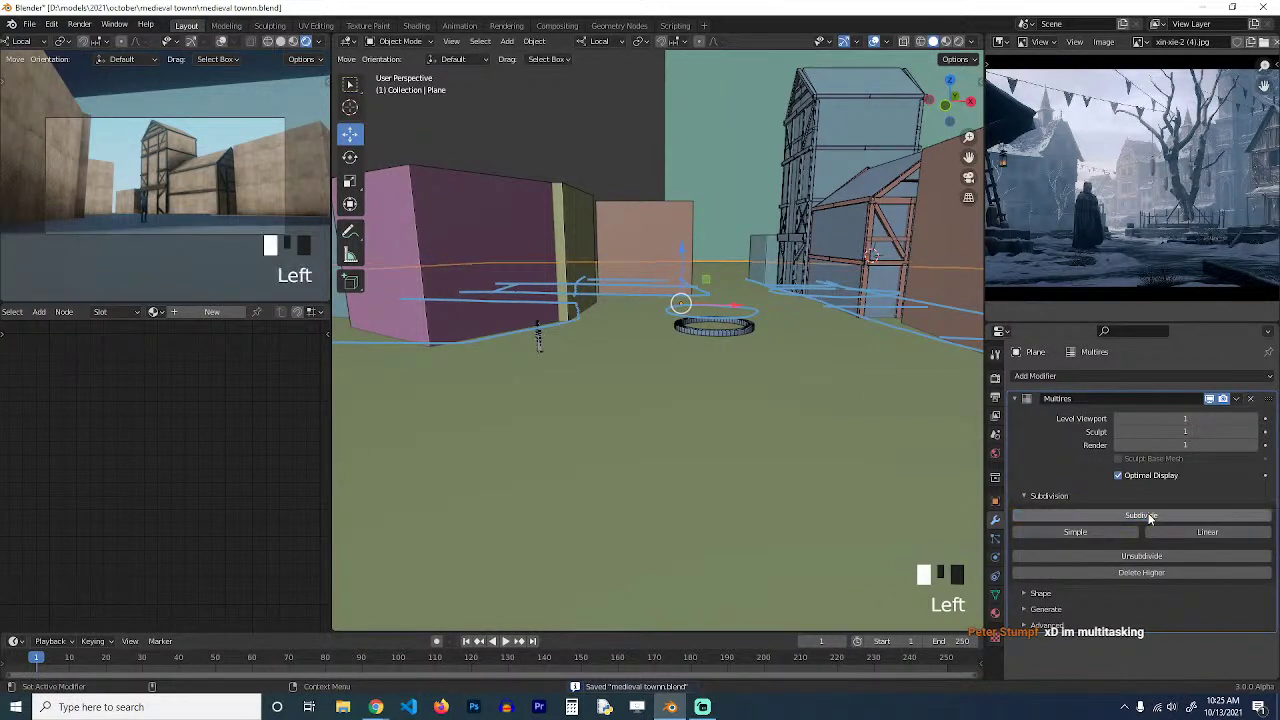
left_click(1143, 516)
left_click(1250, 398)
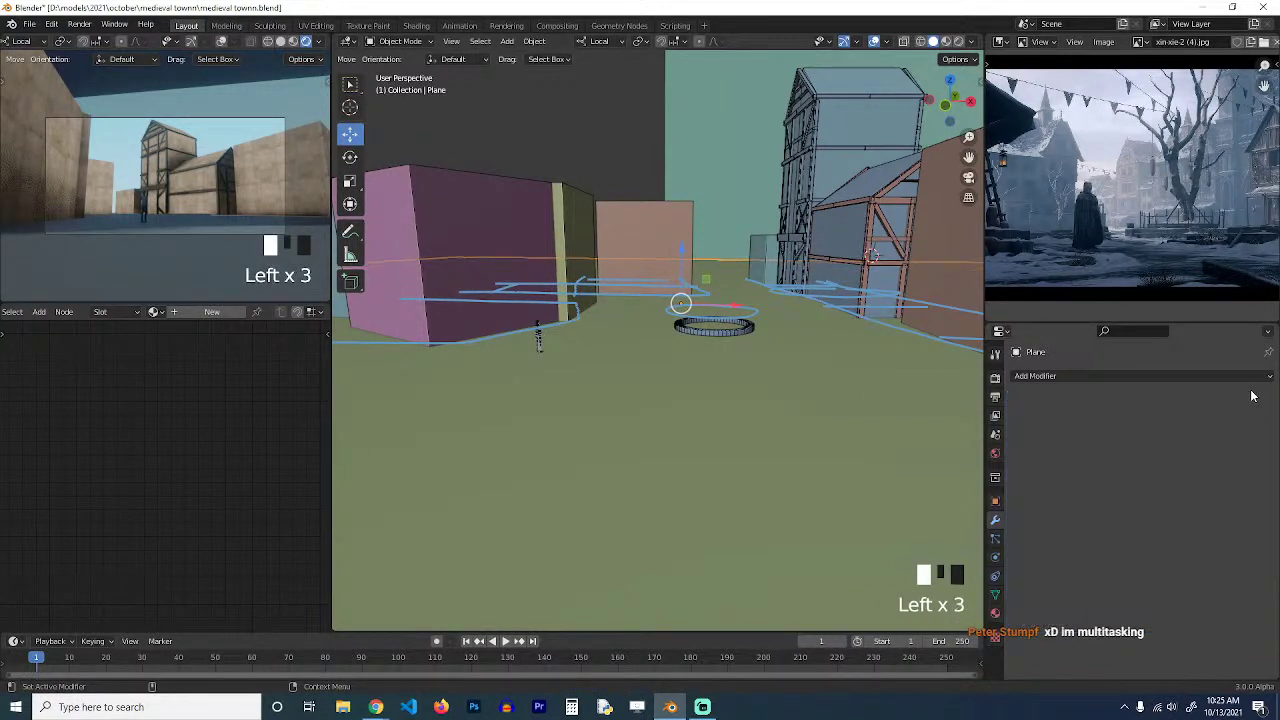
Add a fresh Multiresolution modifier to the ground plane and subdivide it linearly to level 3.
left_click(1195, 377)
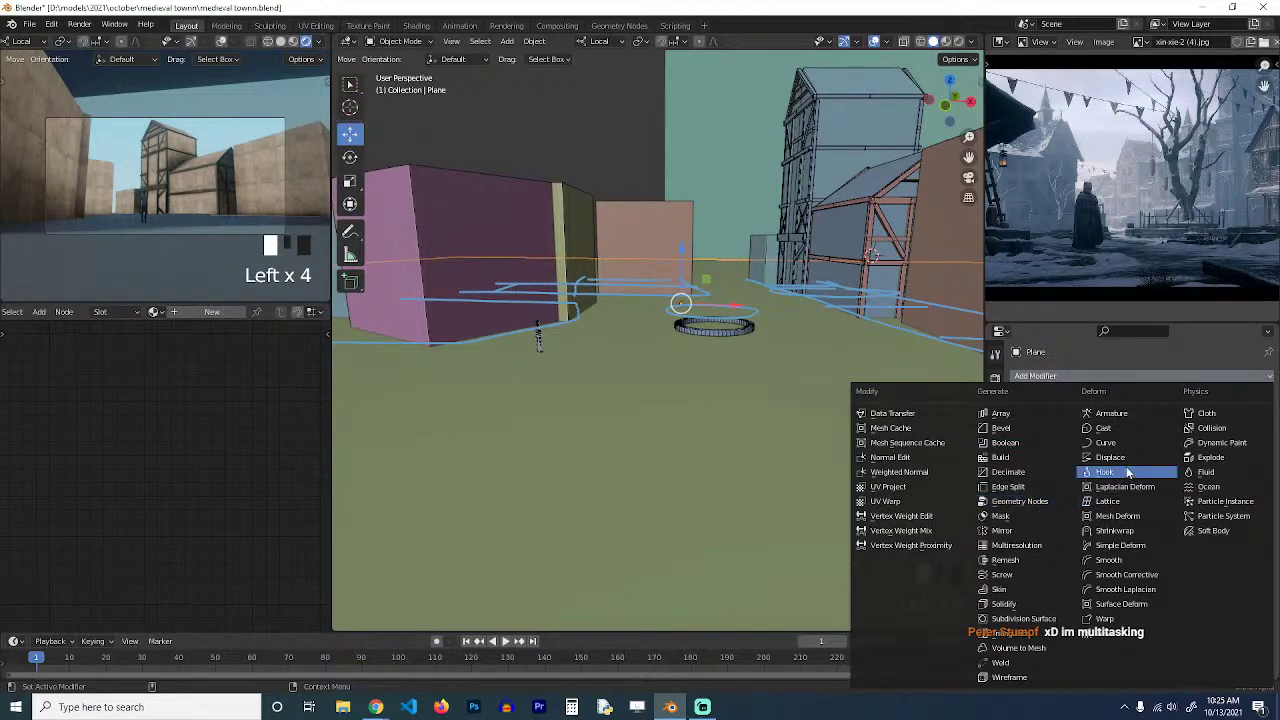
left_click(1020, 546)
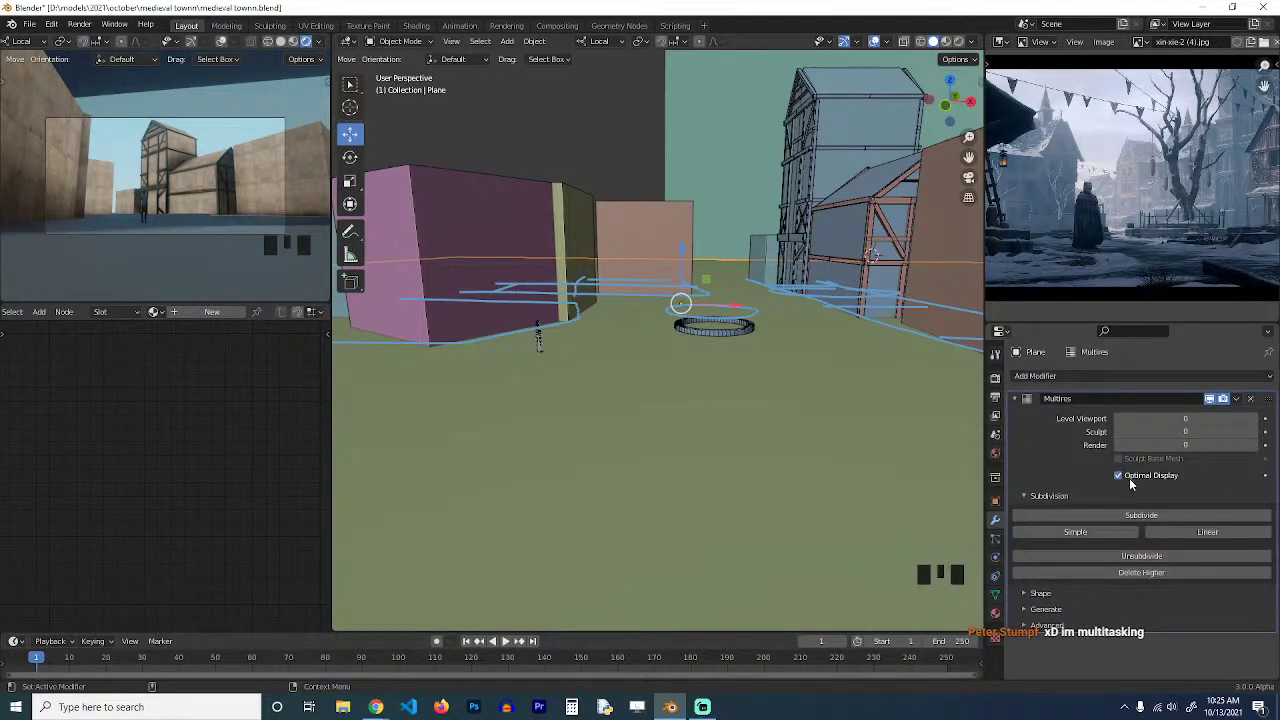
left_click(1169, 531)
left_click(1169, 531)
left_click(1169, 531)
left_click(1169, 531)
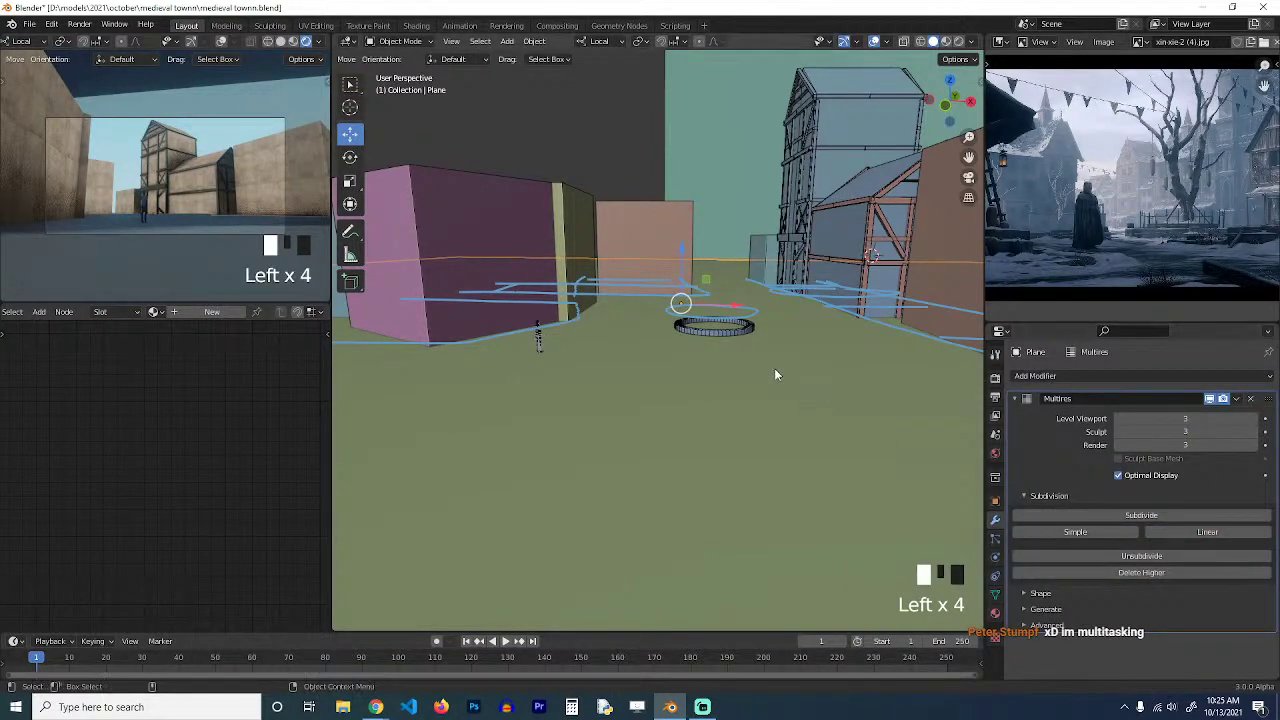
Turn off Optimal Display and continue the ground plane's linear subdivision up to level 8.
key("grave")
scroll(747, 418, "down", 2)
left_click(1119, 475)
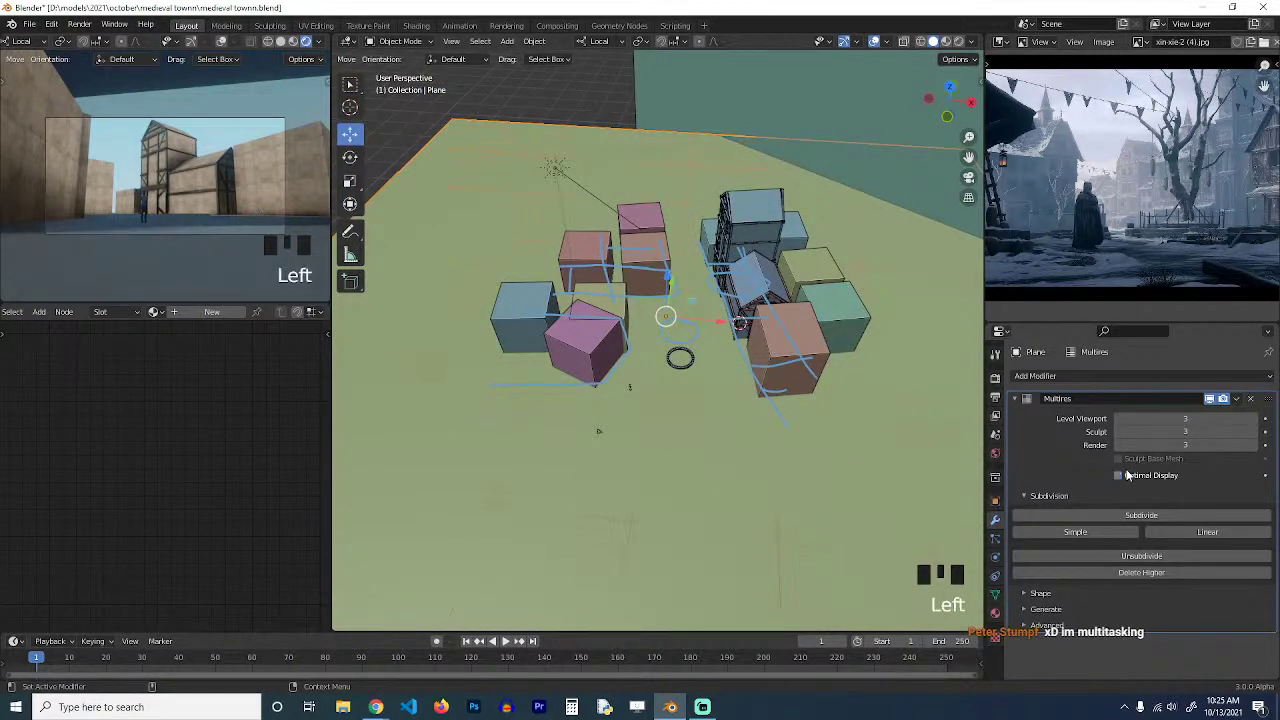
scroll(826, 423, "down", 2)
key("grave")
left_click(1208, 531)
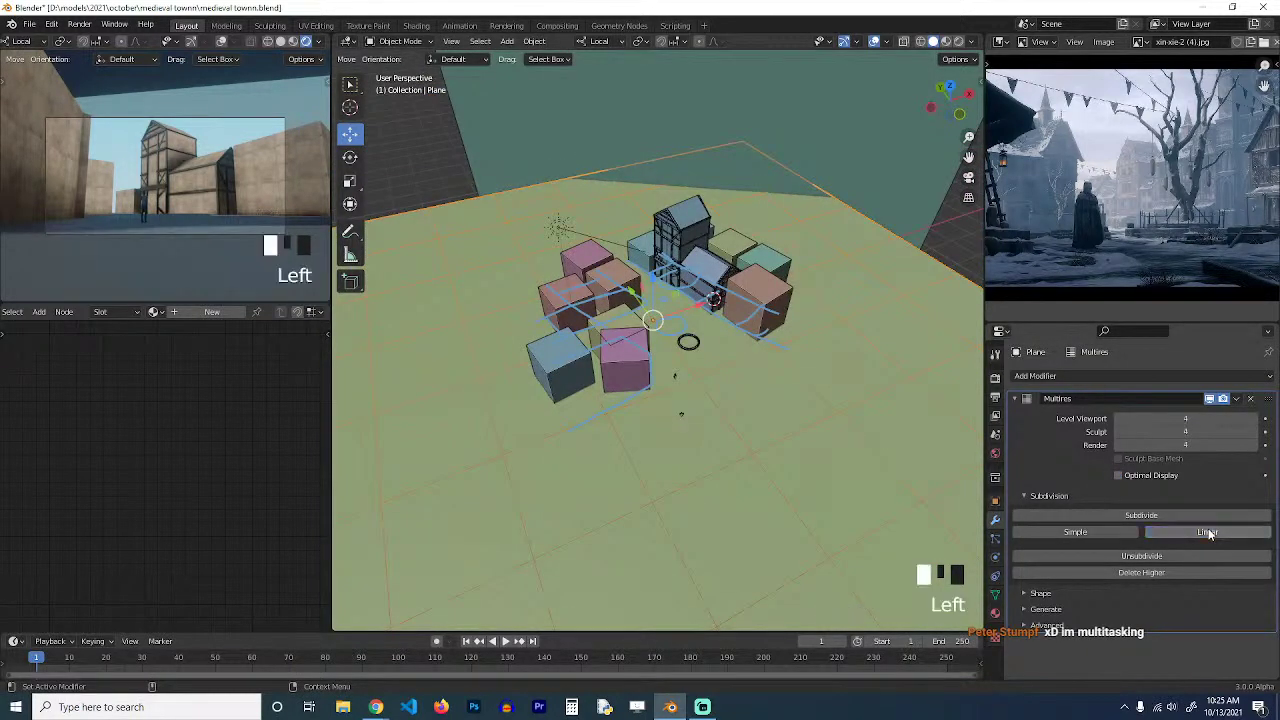
left_click(1208, 531)
left_click(1208, 531)
left_click(1208, 531)
left_click(1208, 531)
scroll(728, 353, "up", 3)
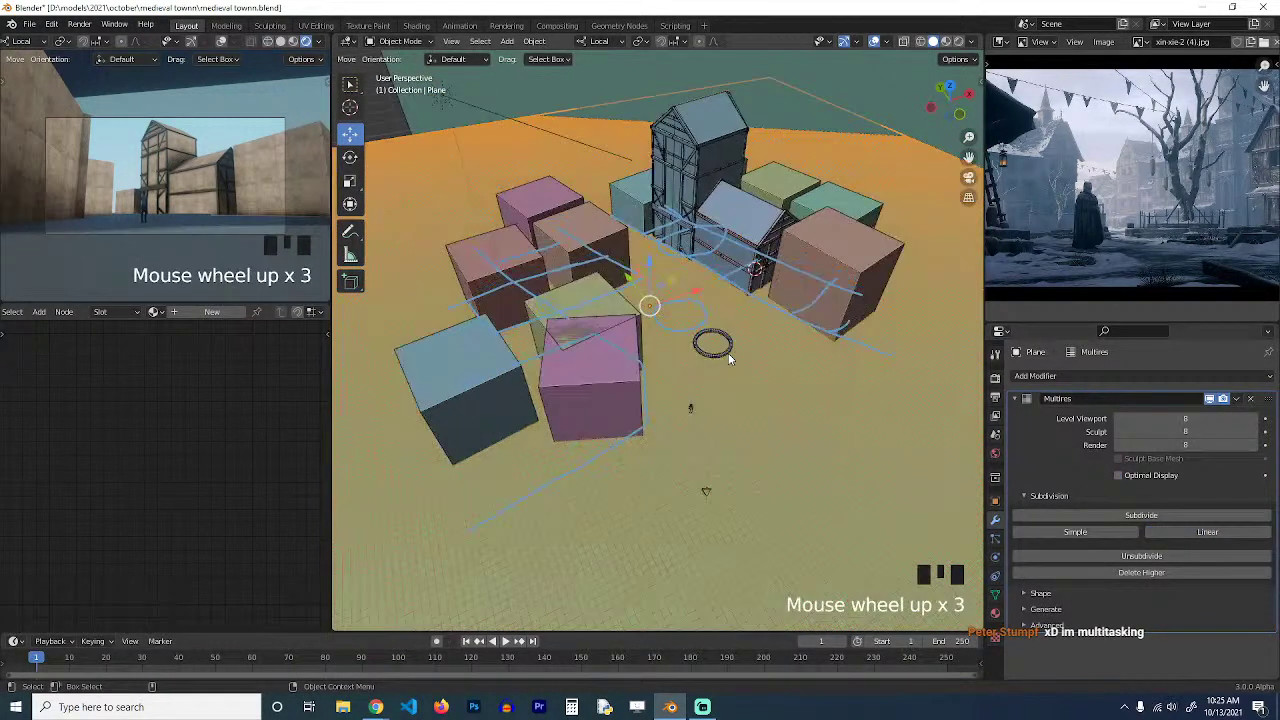
Examine the density of the ground plane's subdivision grid around the buildings.
key("grave")
key("grave")
middle_click_drag(618, 262, 498, 280)
scroll(732, 383, "down", 4)
scroll(632, 277, "down", 2)
key("grave")
scroll(495, 284, "up", 2)
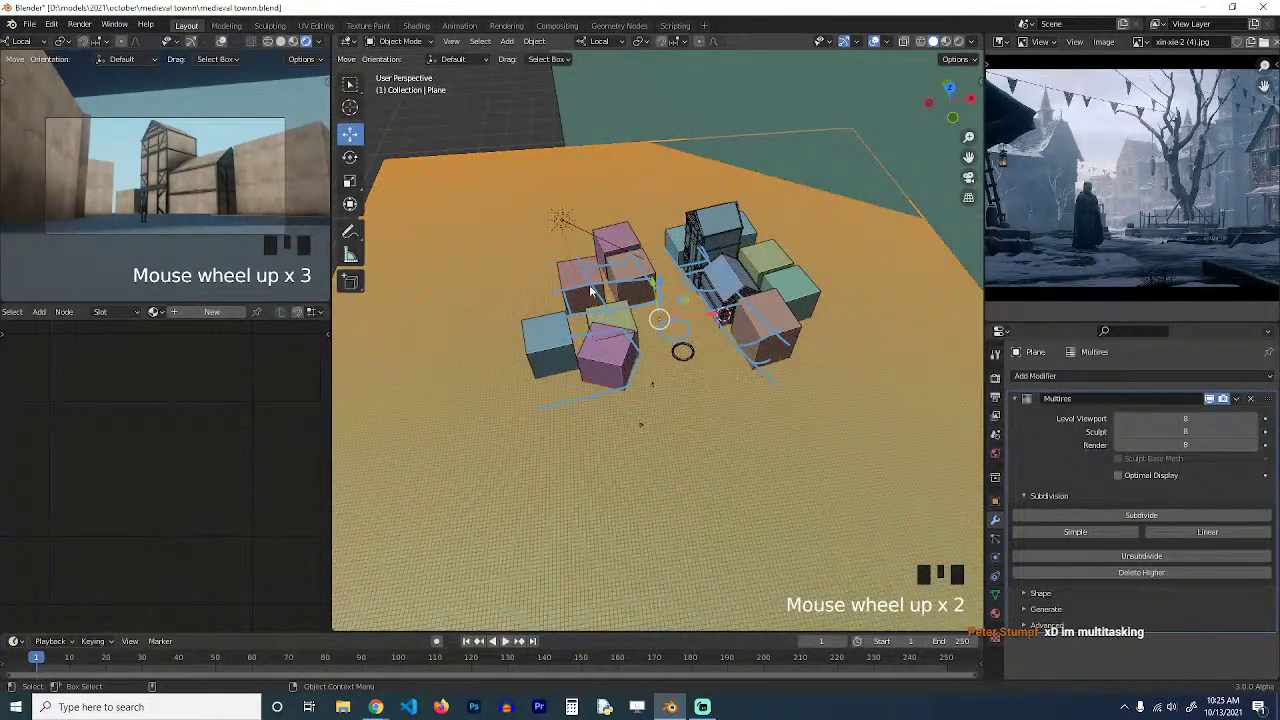
scroll(592, 292, "down", 2)
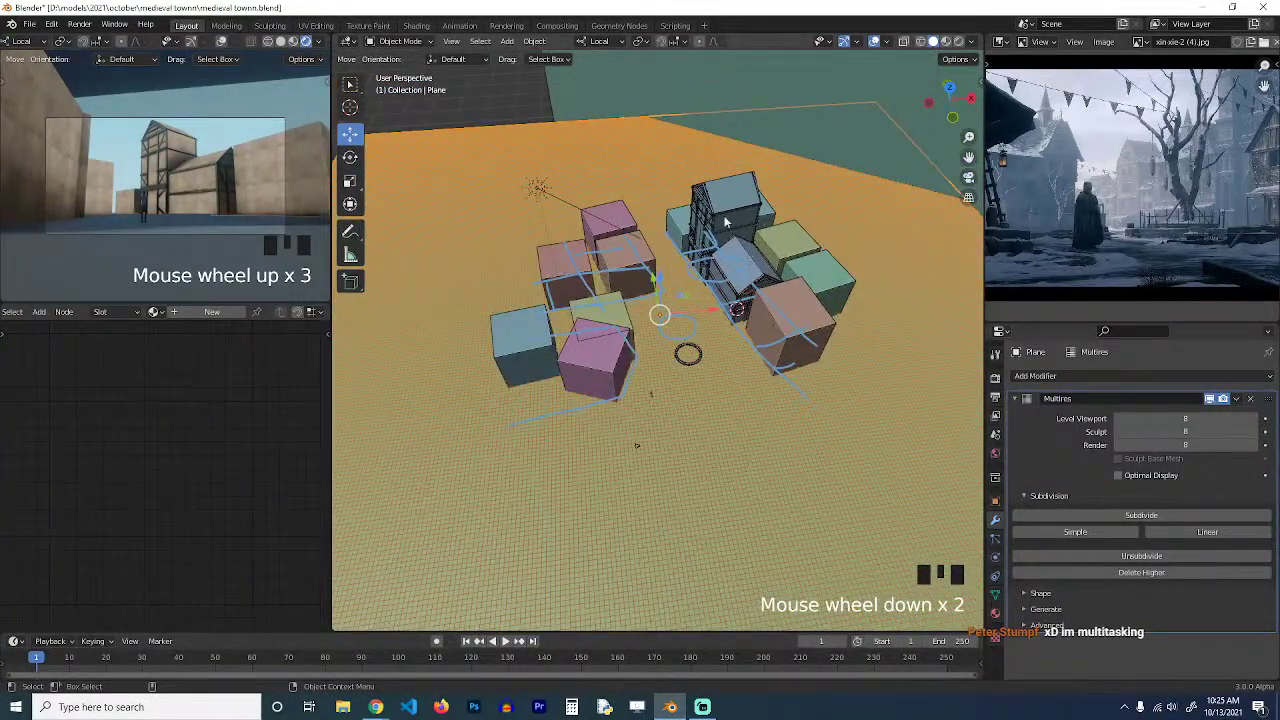
Duplicate the subdivided ground plane and scale the copy down to roughly the area occupied by the building blocks.
scroll(782, 316, "down", 3)
key("KP_7")
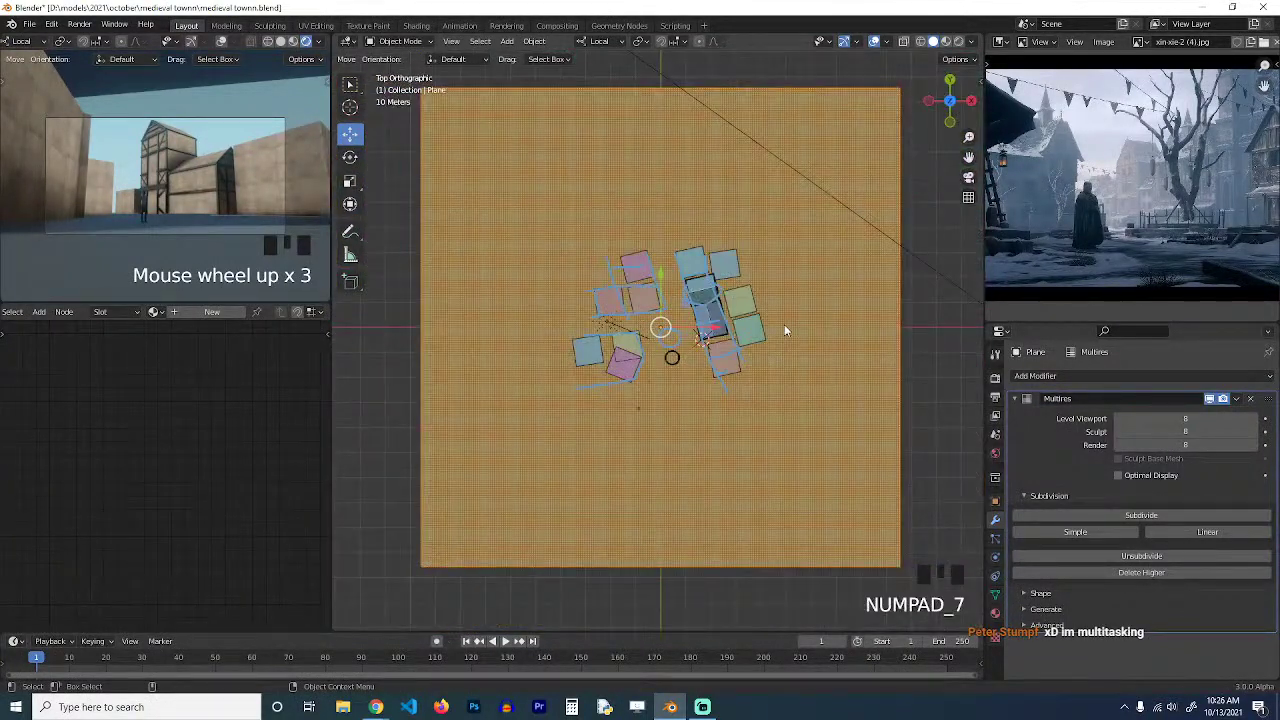
key("shift+d")
key("s")
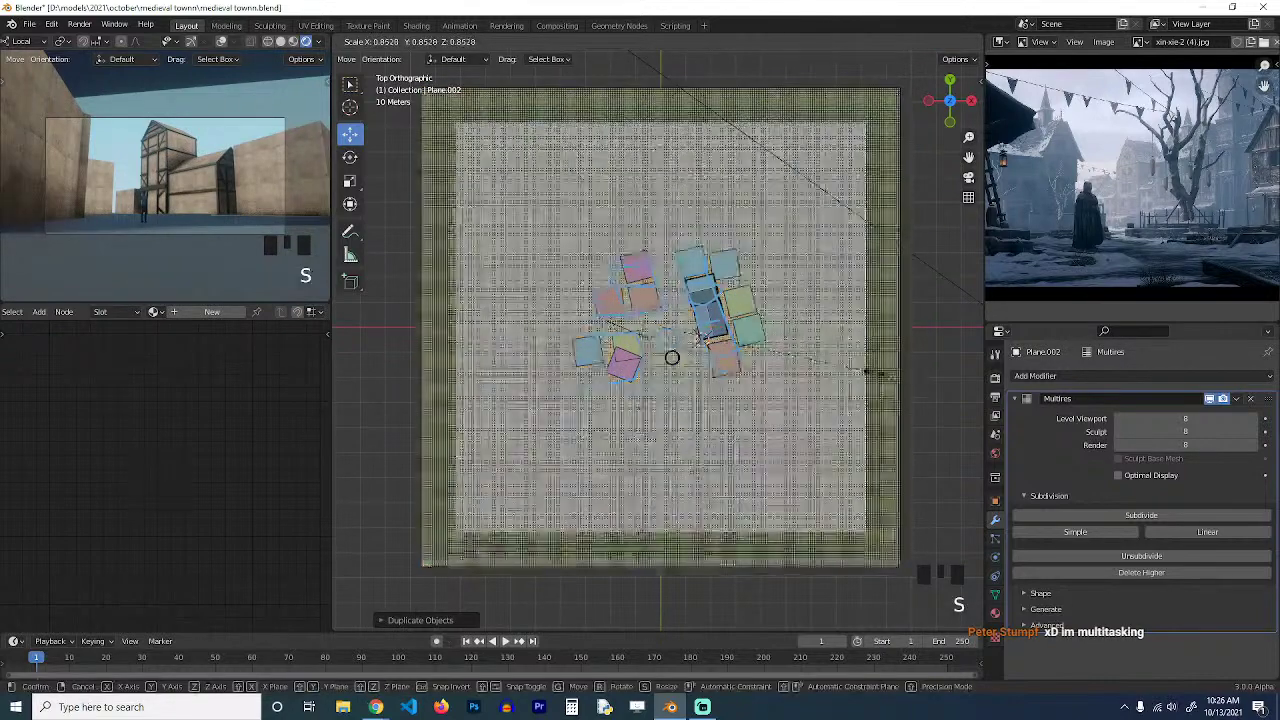
left_click(752, 335)
left_click(810, 338)
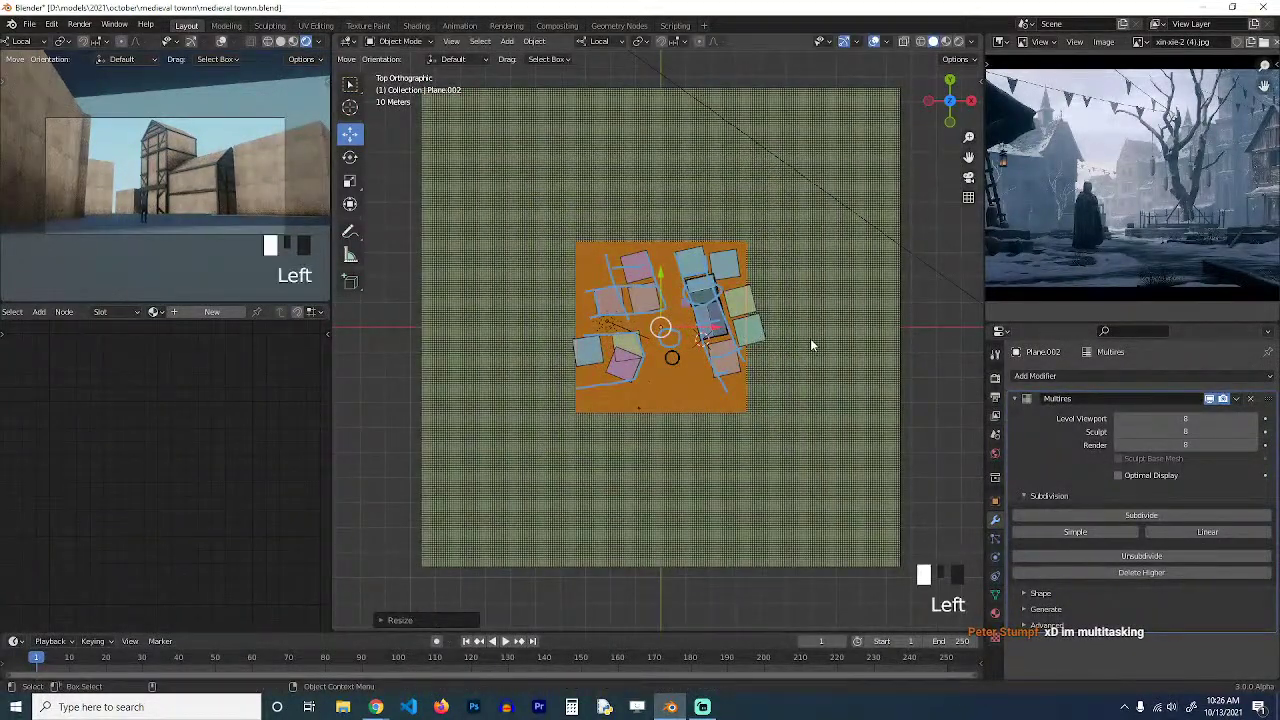
Remove the Multiresolution modifier from the large original ground plane.
left_click(705, 391)
key("KP_0")
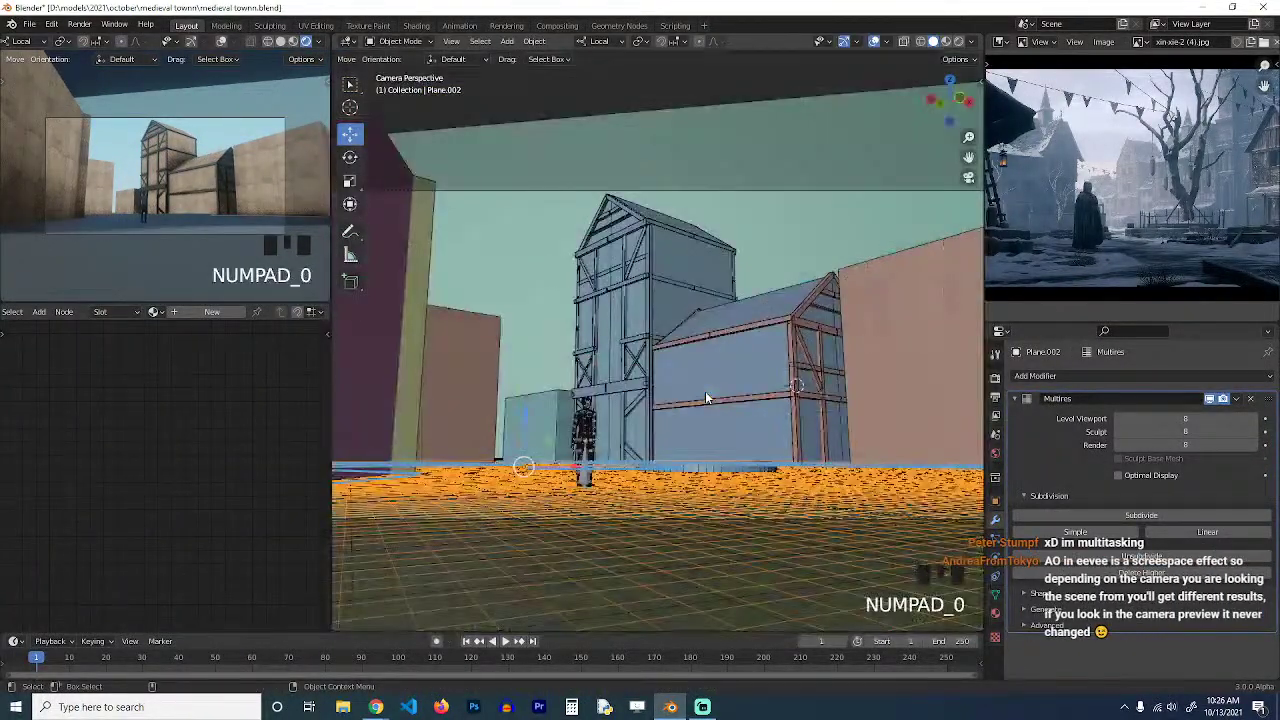
scroll(705, 391, "down", 3)
key("KP_7")
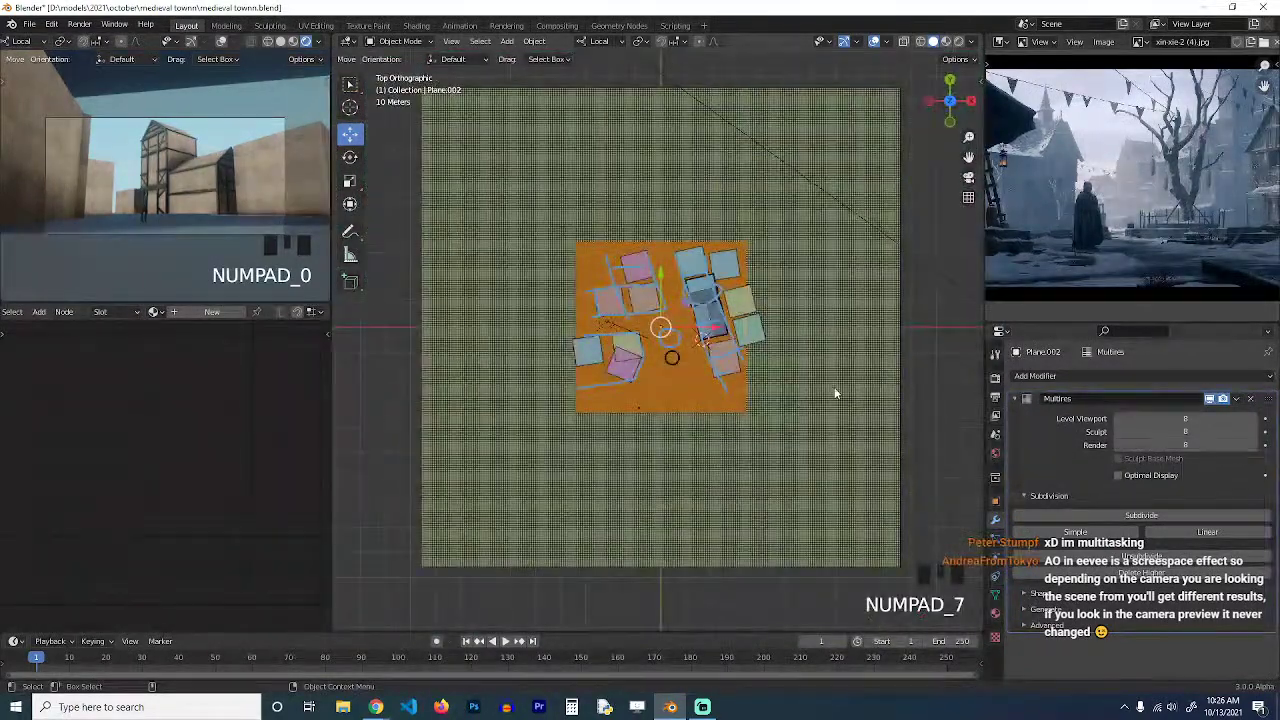
left_click(835, 393)
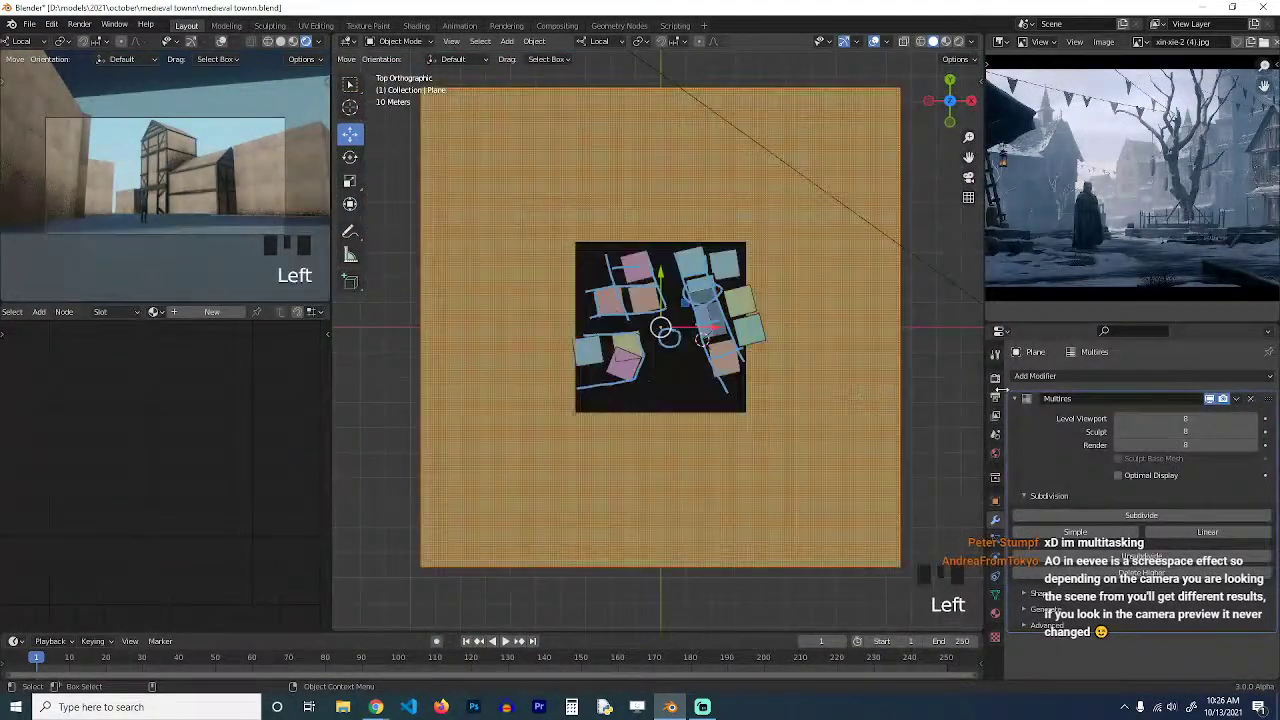
left_click(1248, 401)
Lower the large ground plane about 0.37 m along its local Z axis, beneath the smaller subdivided plane.
scroll(754, 413, "up", 4)
key("grave")
middle_click_drag(754, 413, 802, 406)
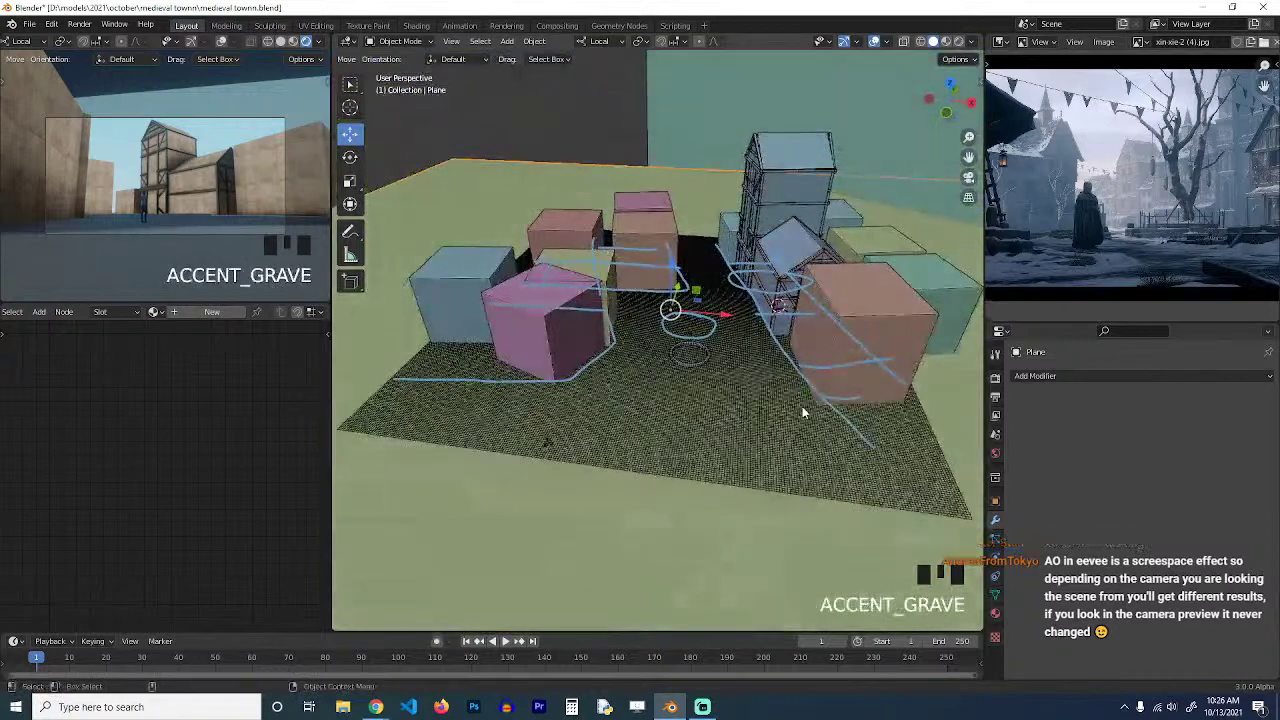
scroll(790, 440, "down", 2)
key("g")
key("z")
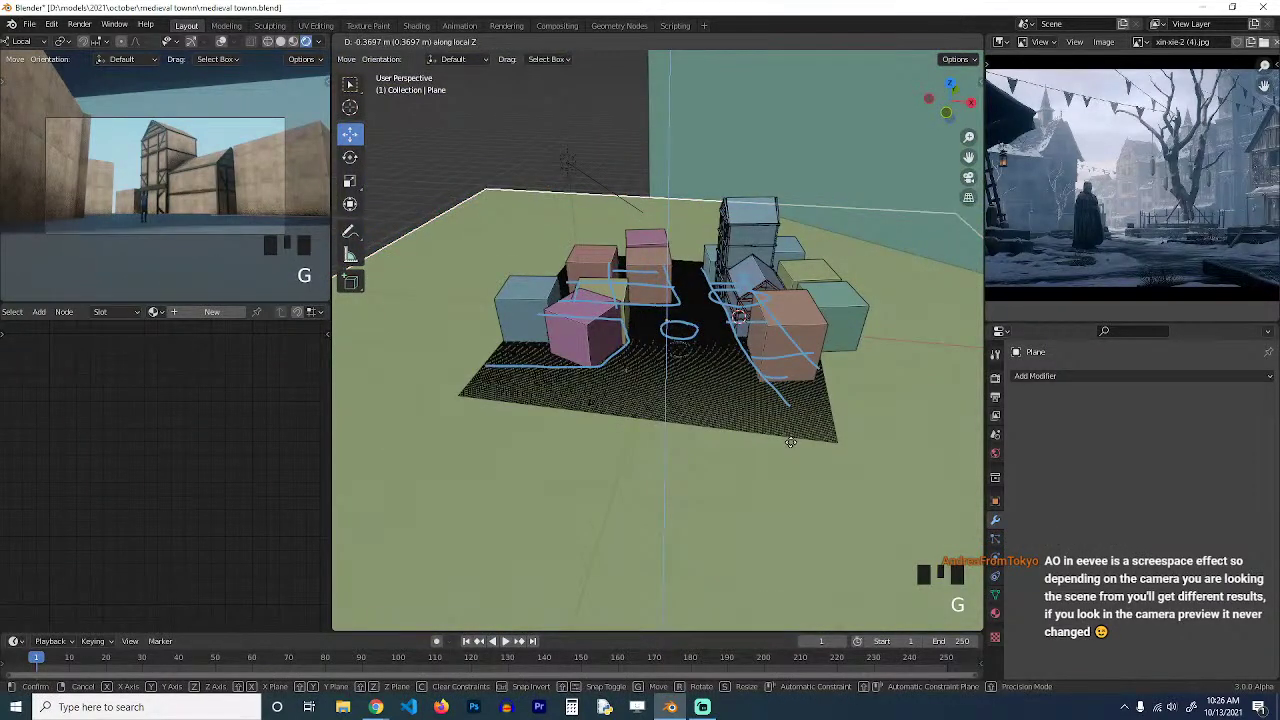
left_click(790, 441)
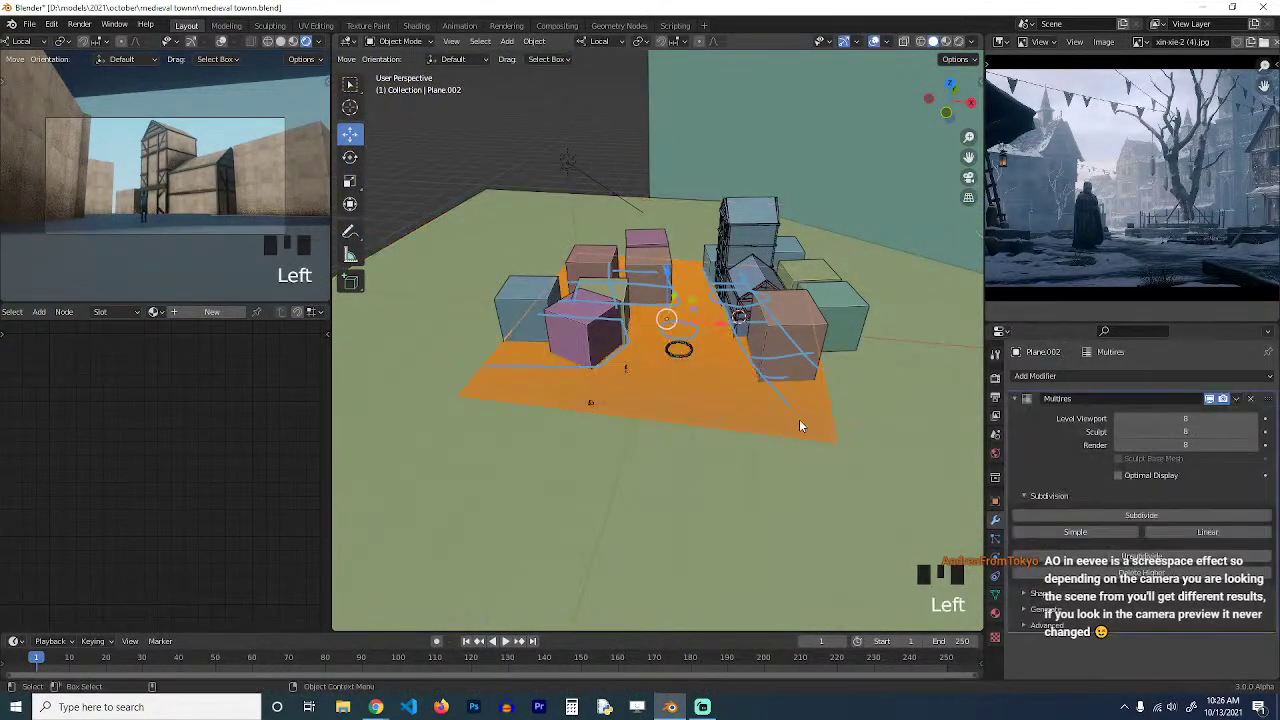
Lower the smaller ground plane's Multiresolution levels to 6 for the viewport and 7 for both sculpt and render.
left_click(1175, 556)
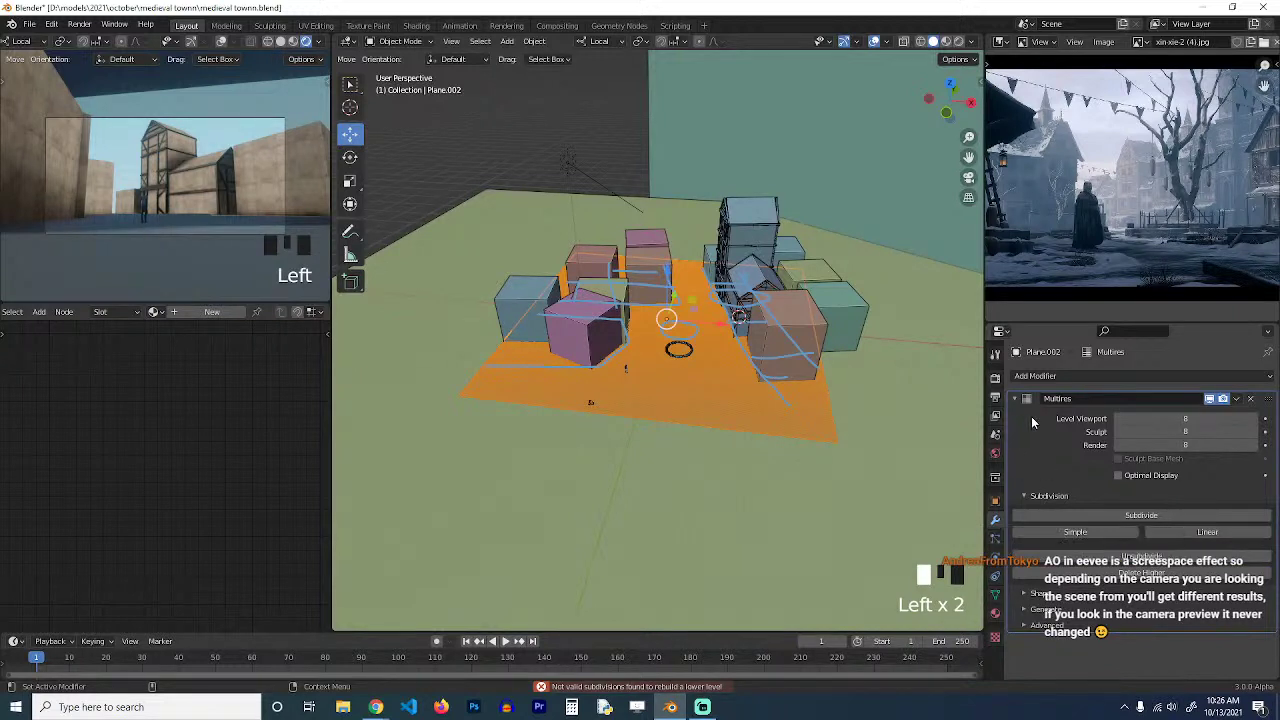
left_click(1117, 419)
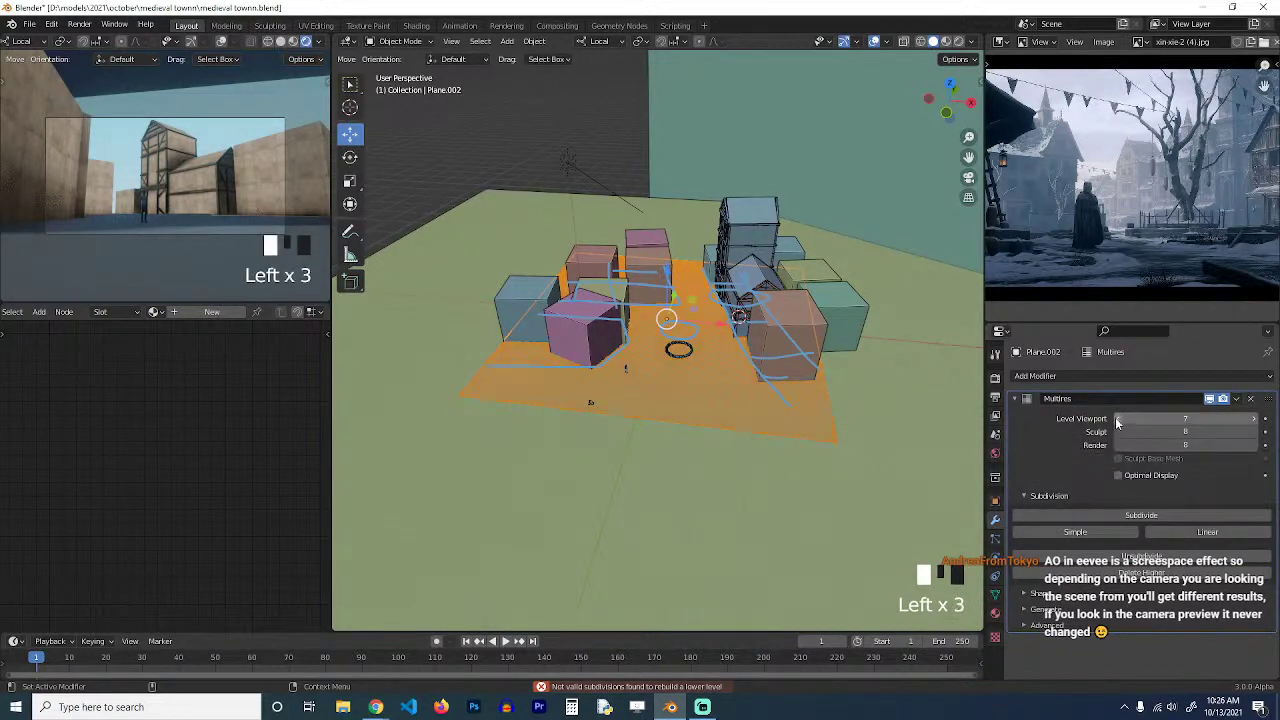
left_click(1117, 431)
left_click(1114, 443)
left_click(1119, 430)
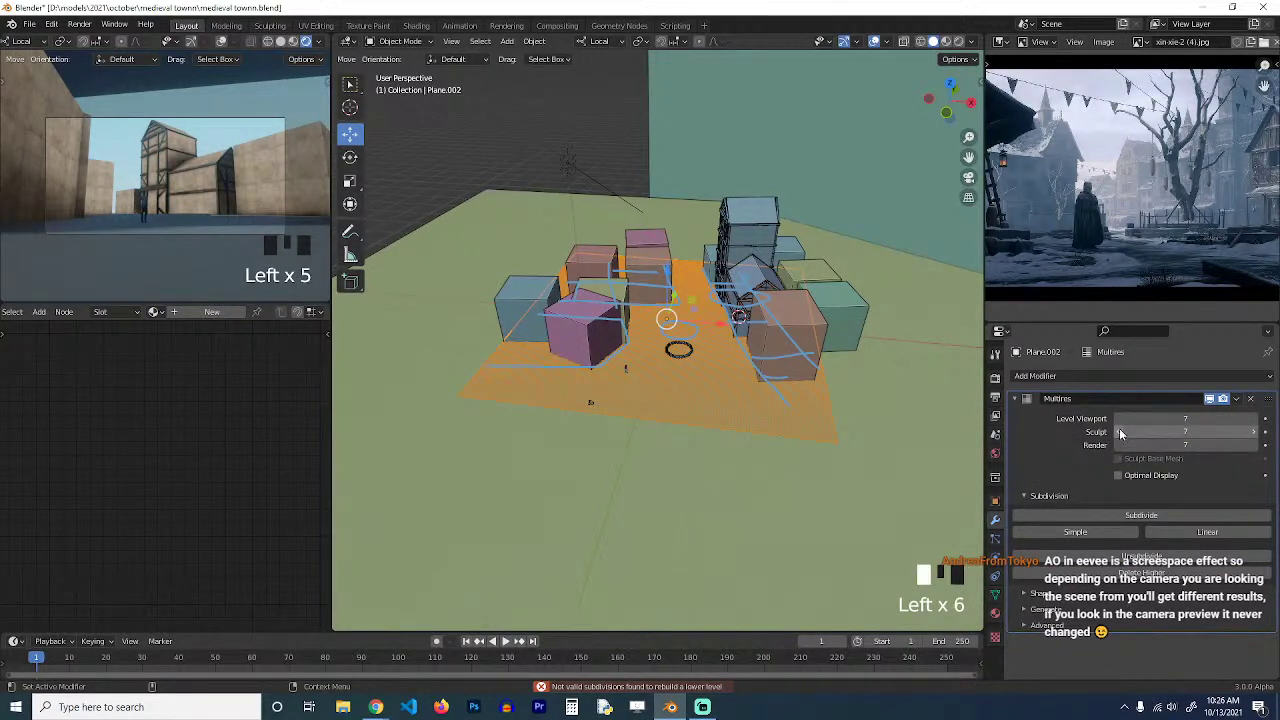
left_click(1118, 419)
left_click(1113, 446)
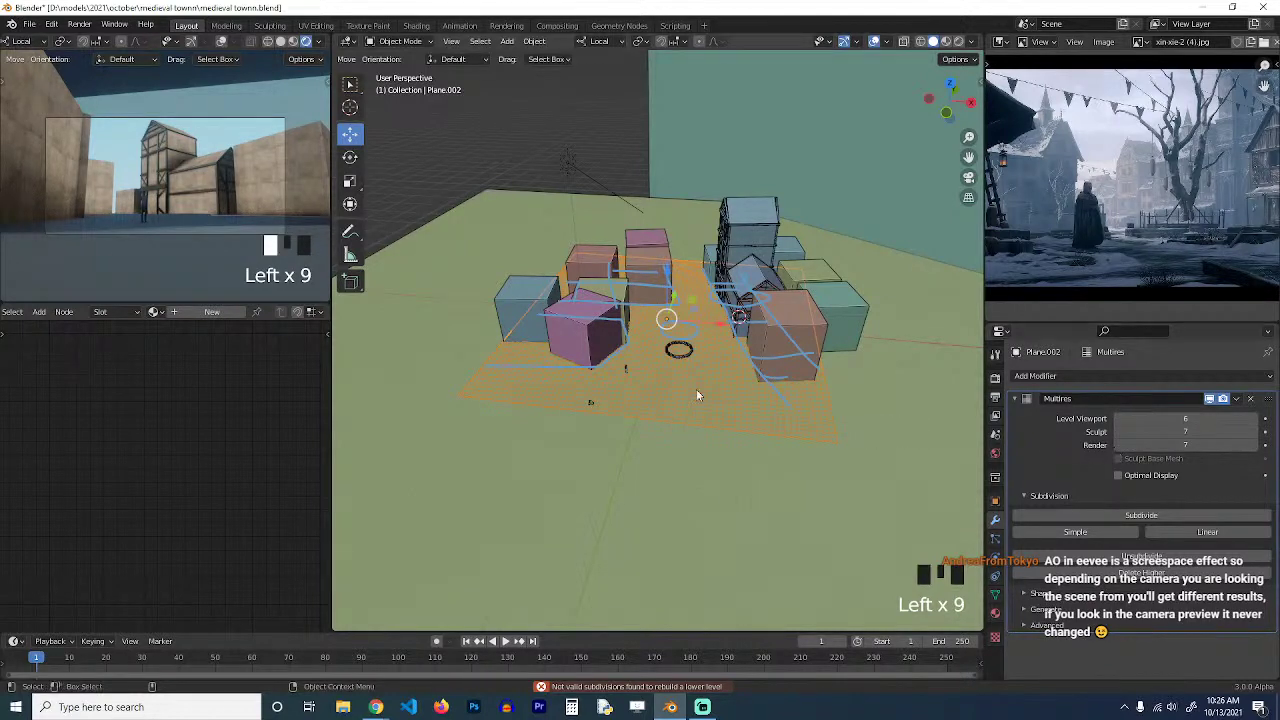
Add a Displace modifier with a new texture to the smaller ground plane and open that texture's settings.
scroll(743, 411, "up", 4)
middle_click_drag(696, 389, 796, 373)
key("grave")
left_click(1022, 398)
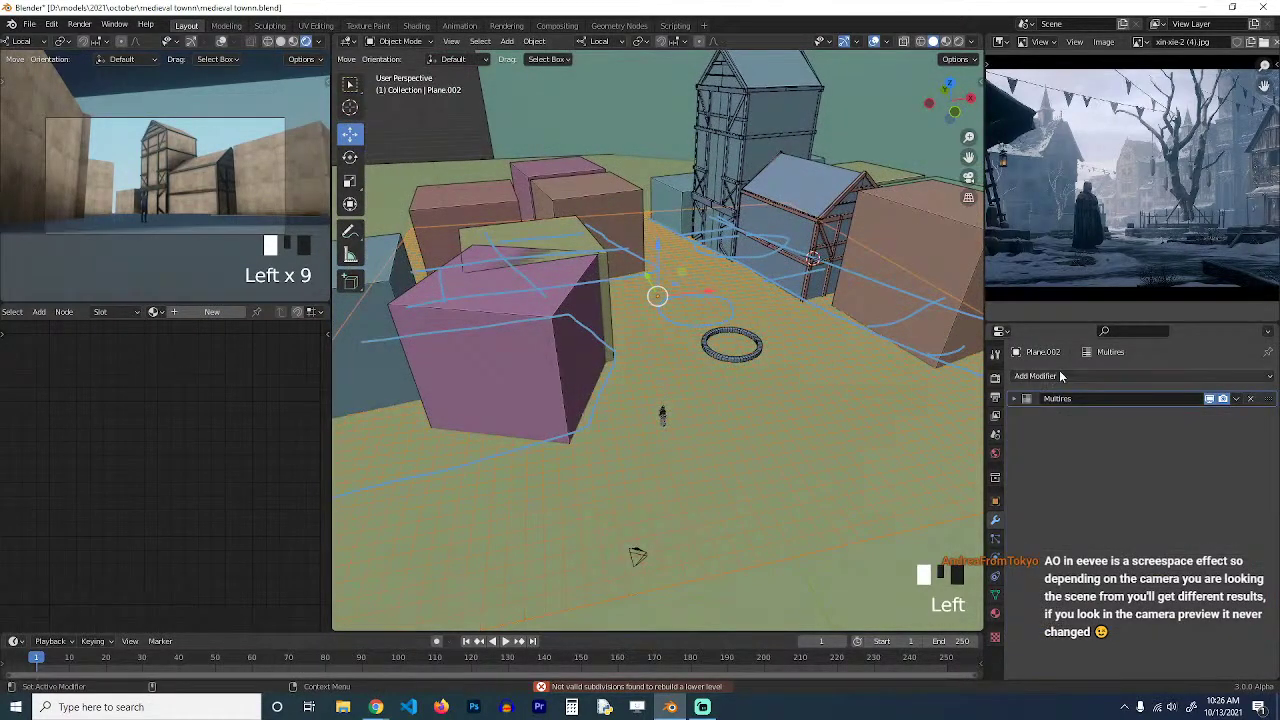
left_click(1062, 376)
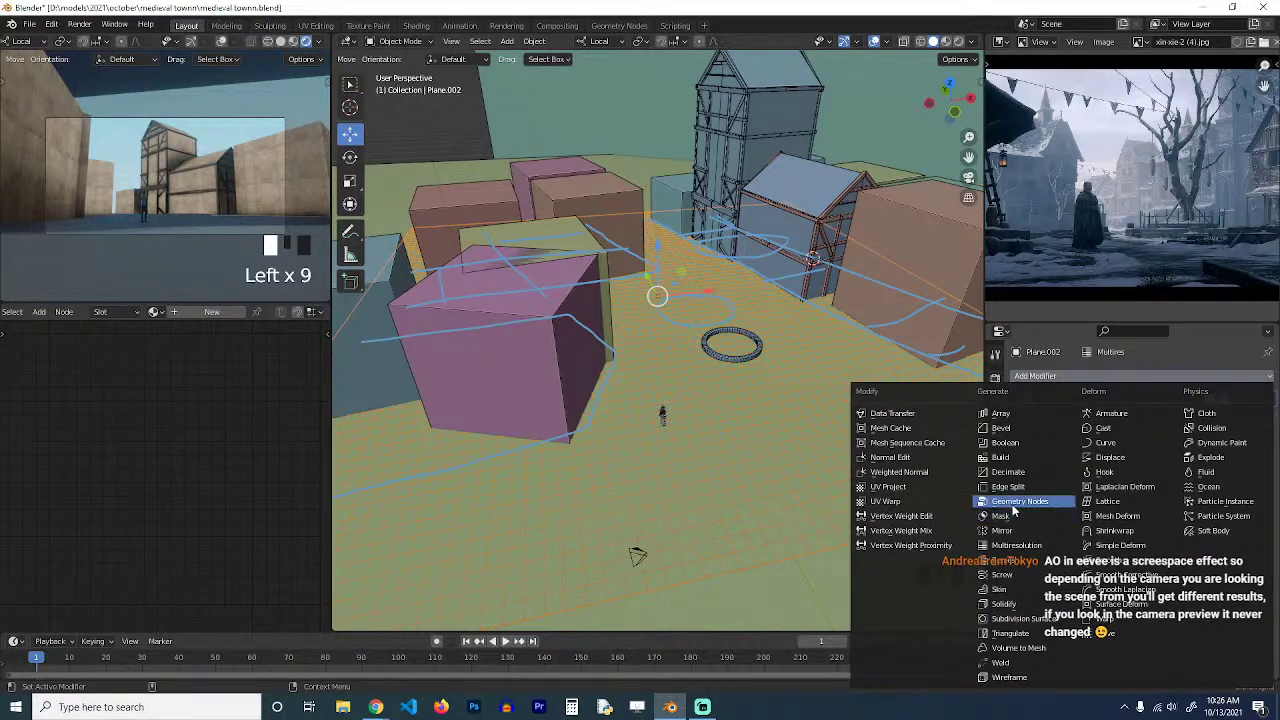
left_click(1110, 457)
left_click(1232, 439)
left_click(1264, 438)
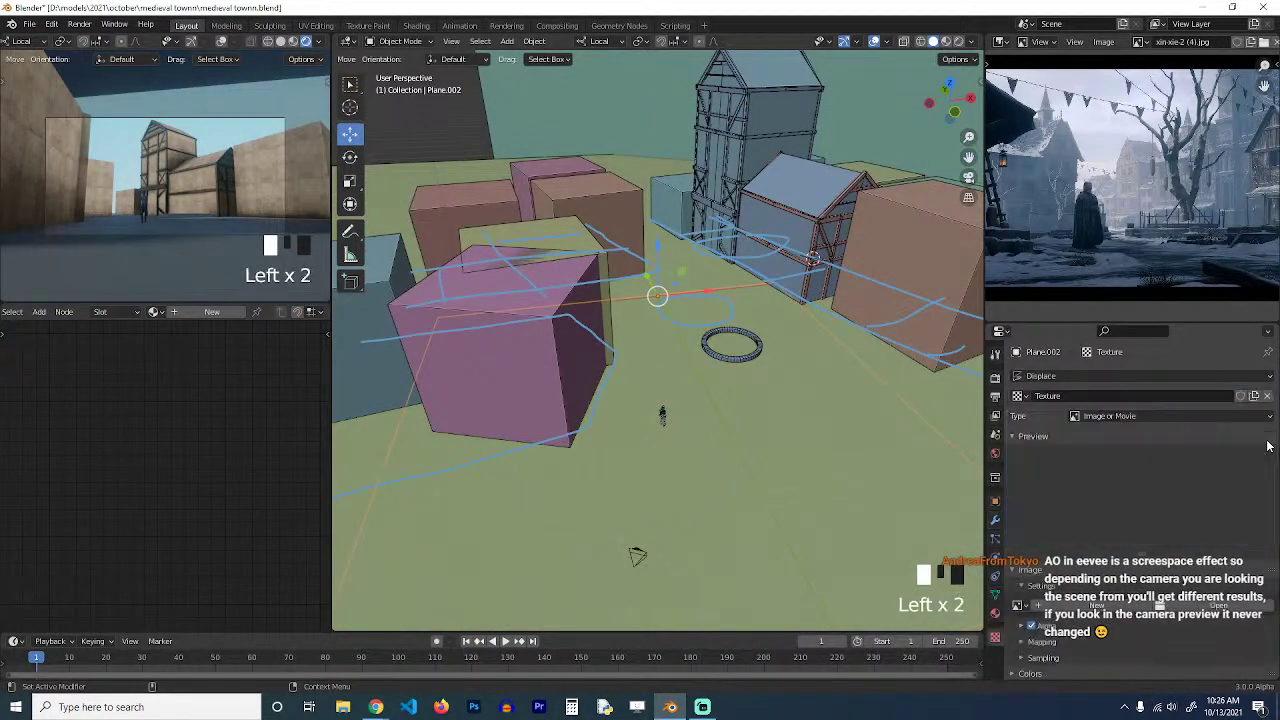
Change the displacement texture's type to Clouds and slightly increase its noise size.
left_click(1218, 416)
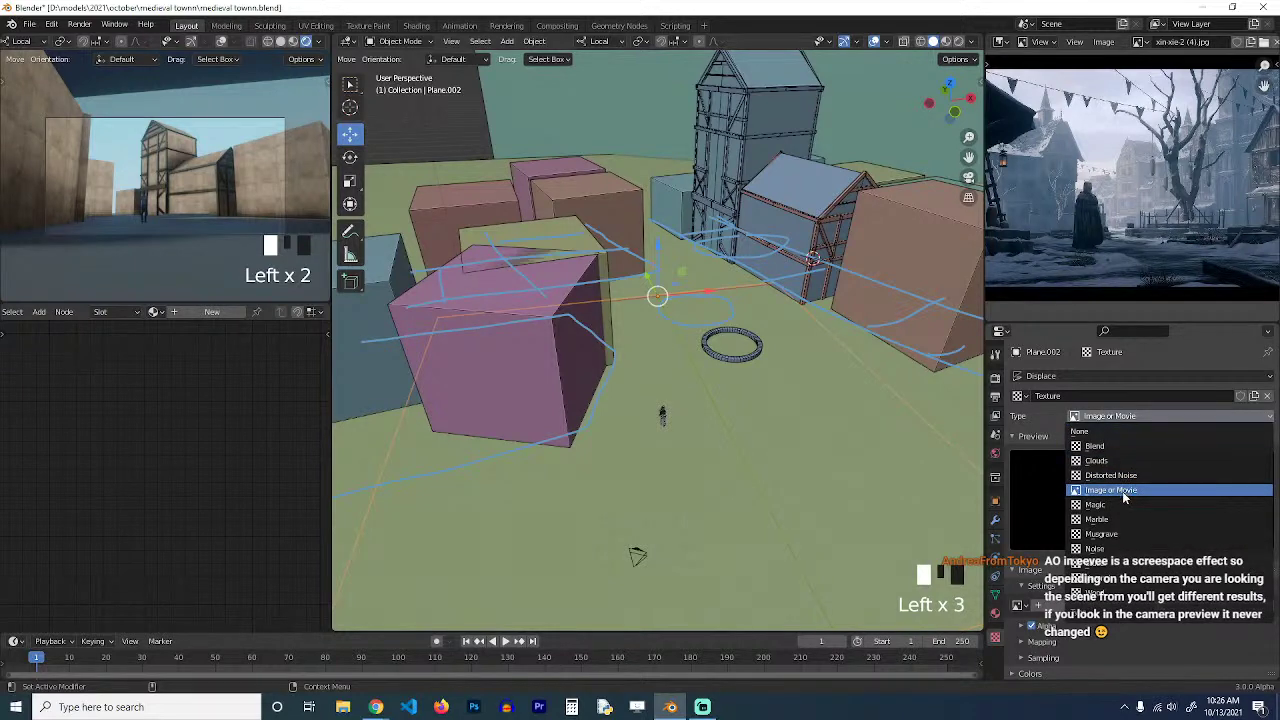
left_click(1134, 461)
key("grave")
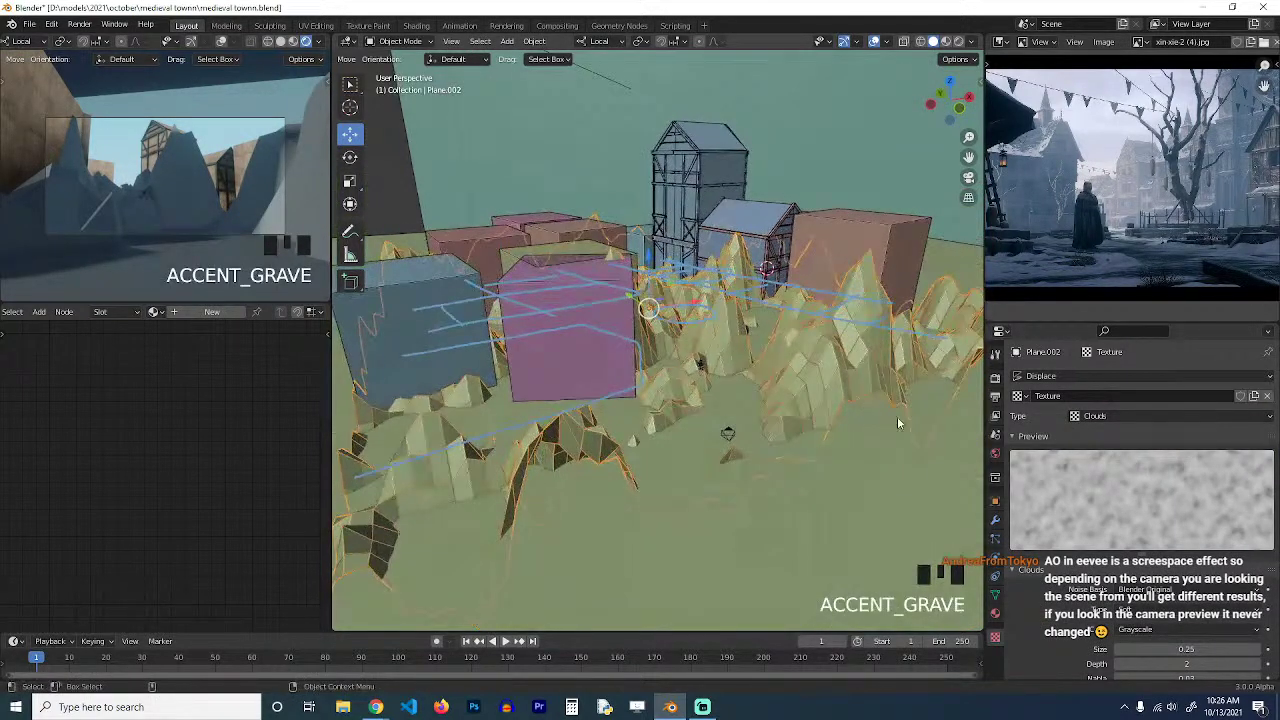
scroll(1209, 602, "down", 4)
mouse_move(1209, 603)
left_mouse_down("shift")
mouse_move(1139, 603)
mouse_move(1222, 603)
left_mouse_up("shift")
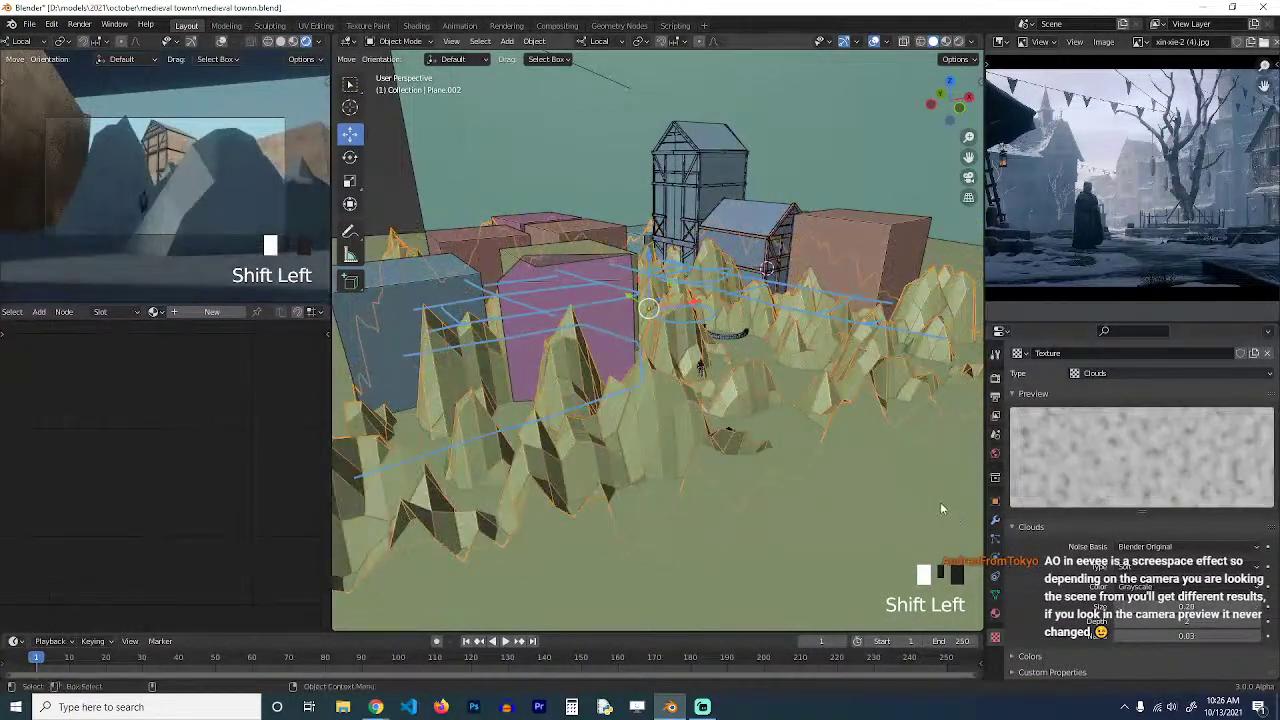
Shade the displaced ground plane smooth and set its Displace strength to 0.030.
left_click(995, 520)
key("q")
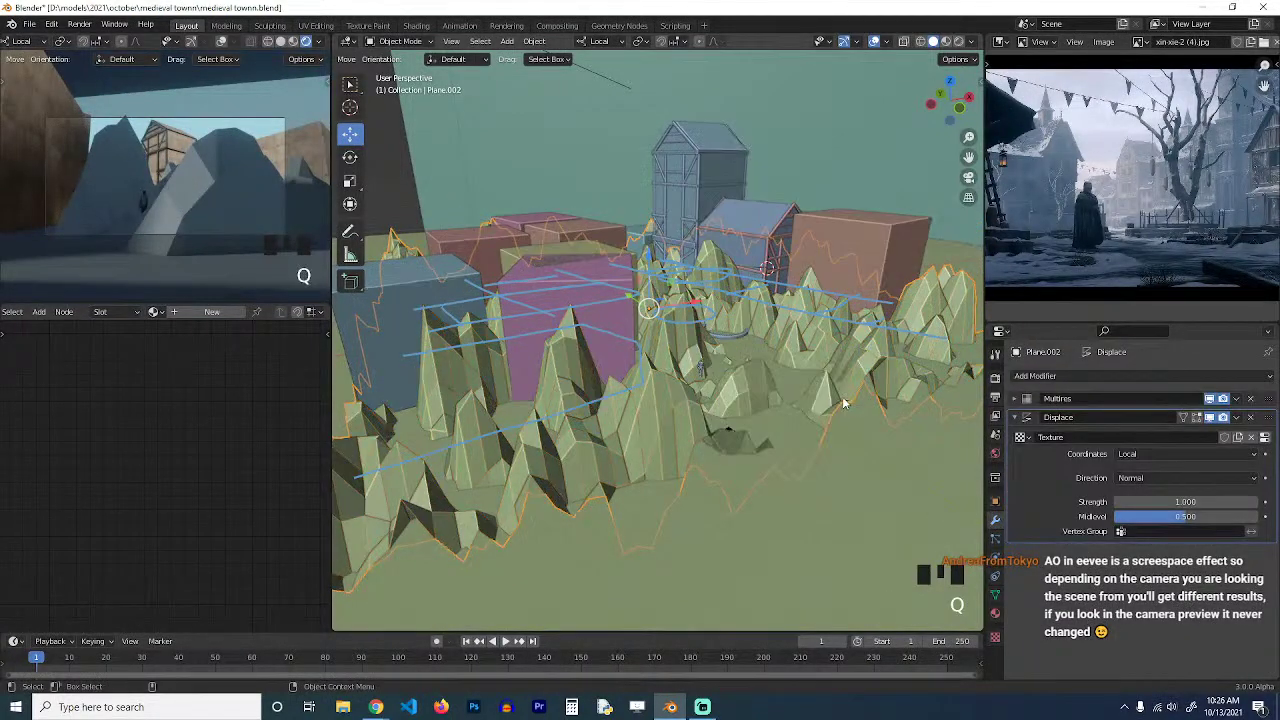
right_click(820, 355)
left_click(824, 352)
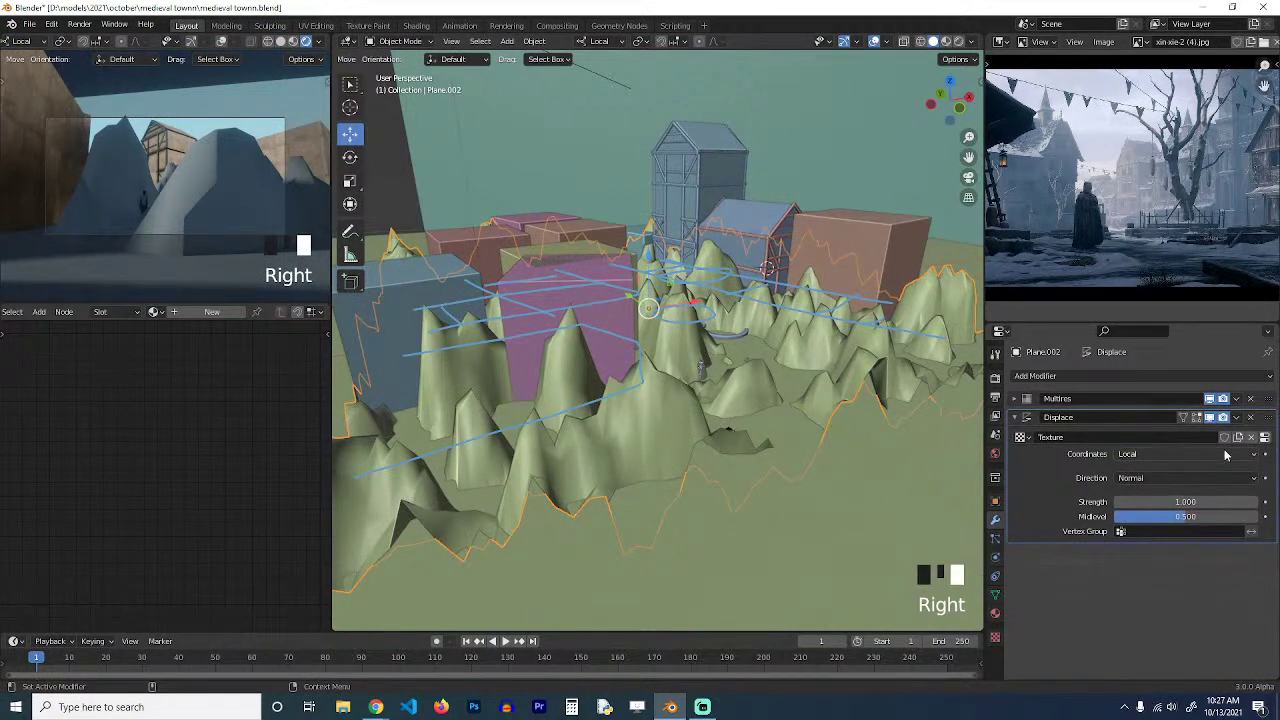
left_click_drag(1185, 501, 1142, 501, "shift")
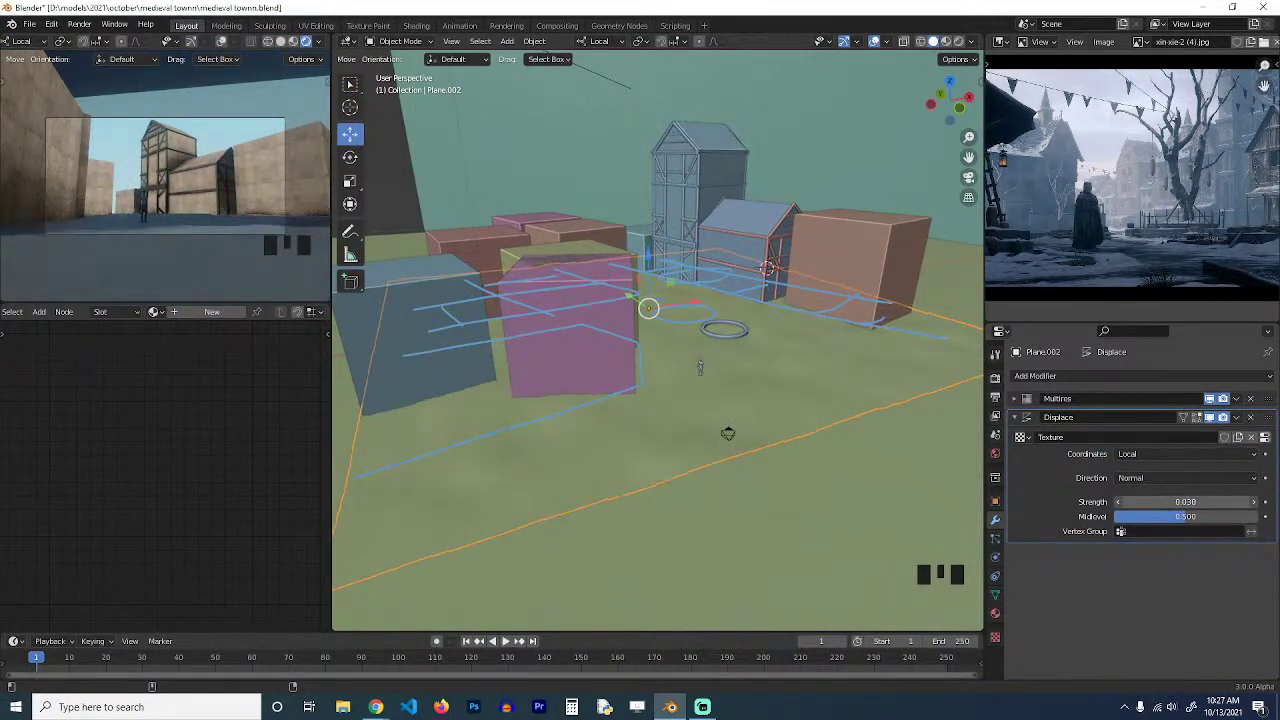
Examine the displaced ground's unevenness from a low angle, through the camera and from directly above.
key("grave")
middle_click_drag(850, 425, 770, 387)
scroll(718, 408, "up", 2)
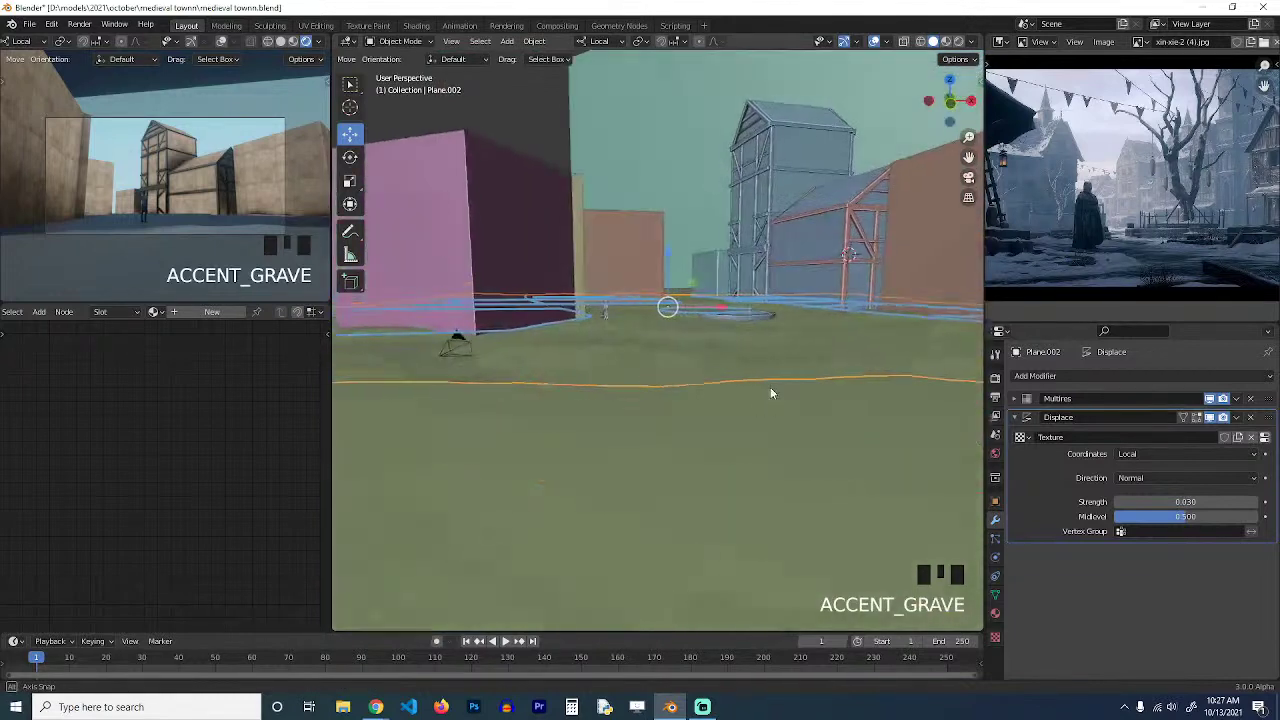
scroll(774, 390, "up", 3)
scroll(778, 390, "up", 1)
key("KP_0")
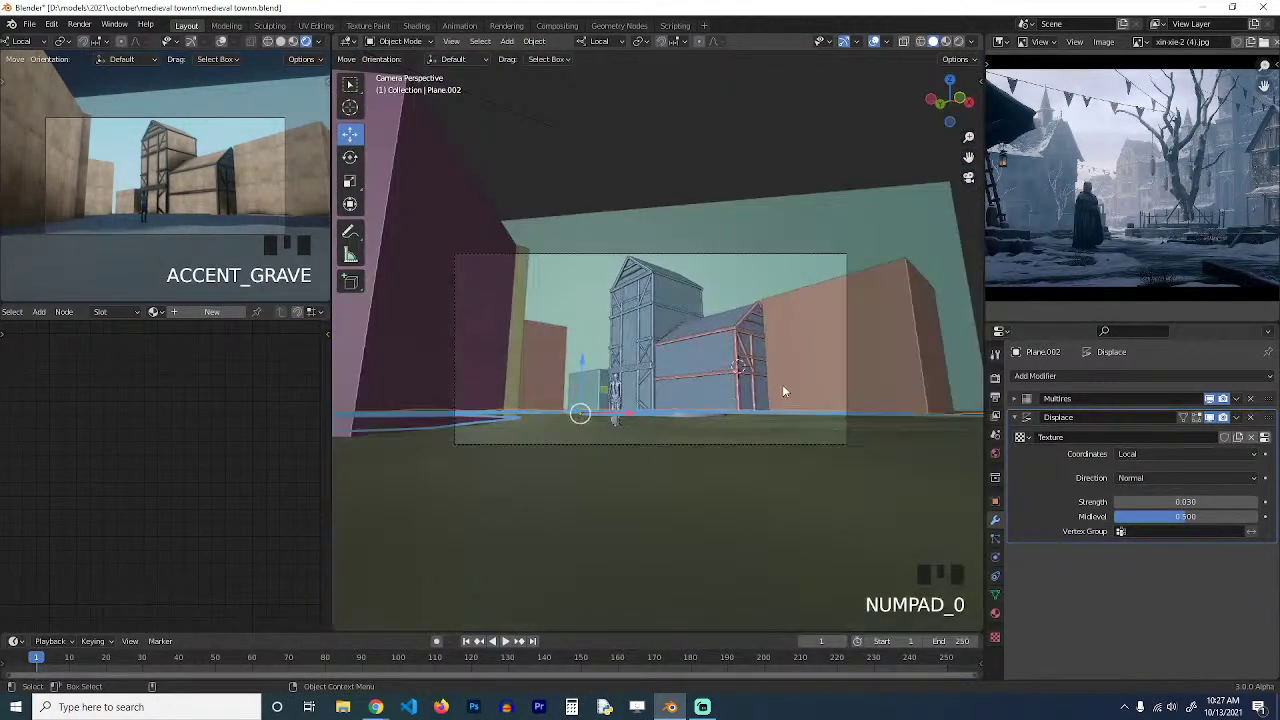
scroll(782, 386, "up", 3)
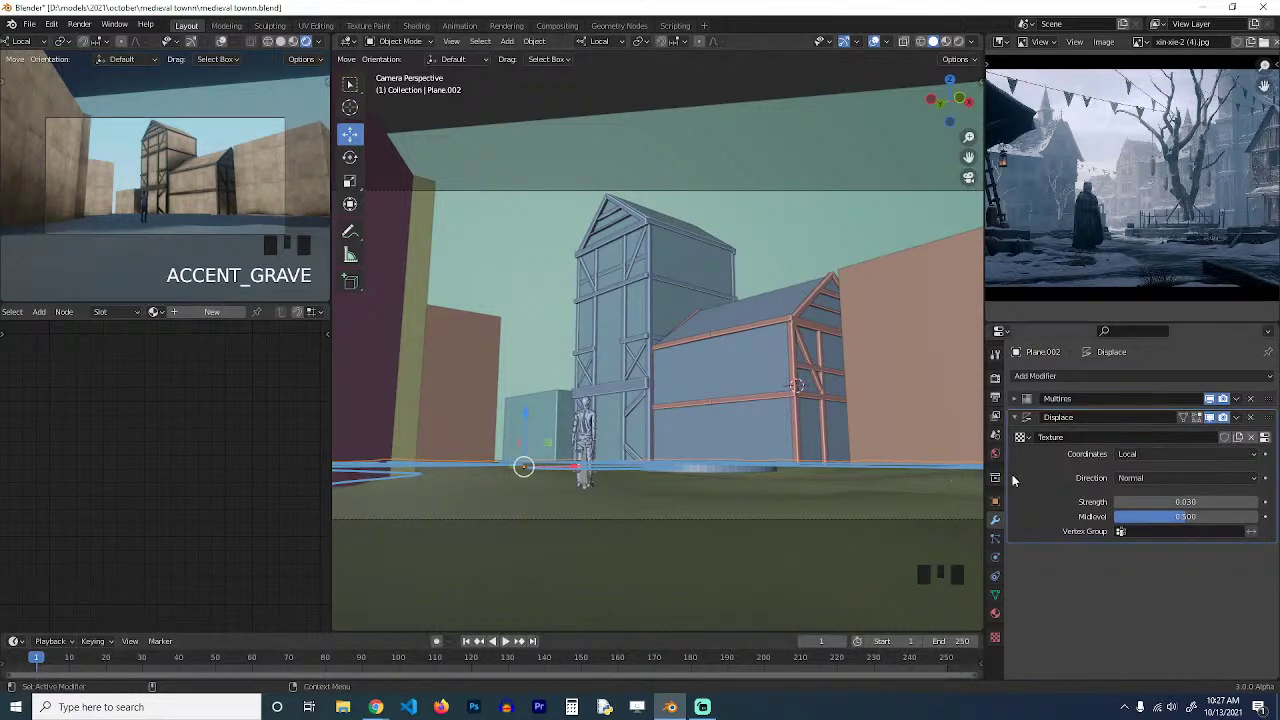
key("grave")
middle_click_drag(757, 429, 696, 500)
scroll(690, 508, "down", 3)
key("KP_7")
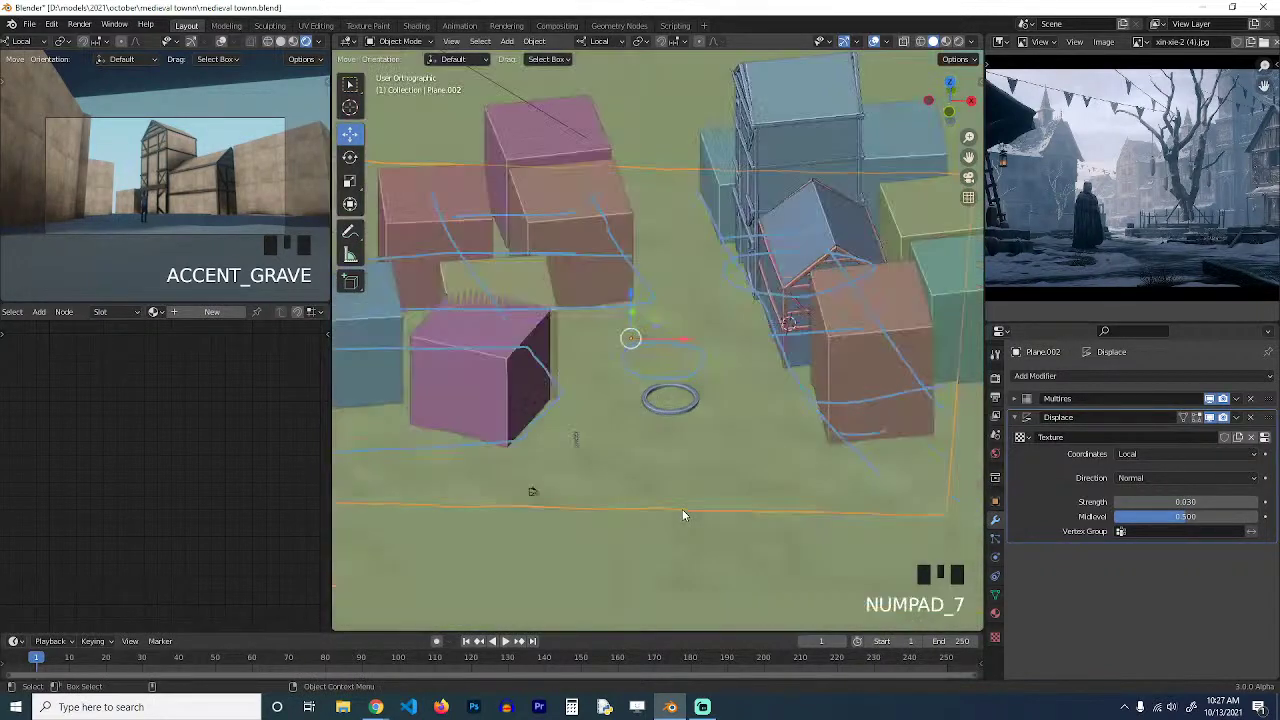
scroll(540, 414, "down", 4)
scroll(640, 404, "up", 3)
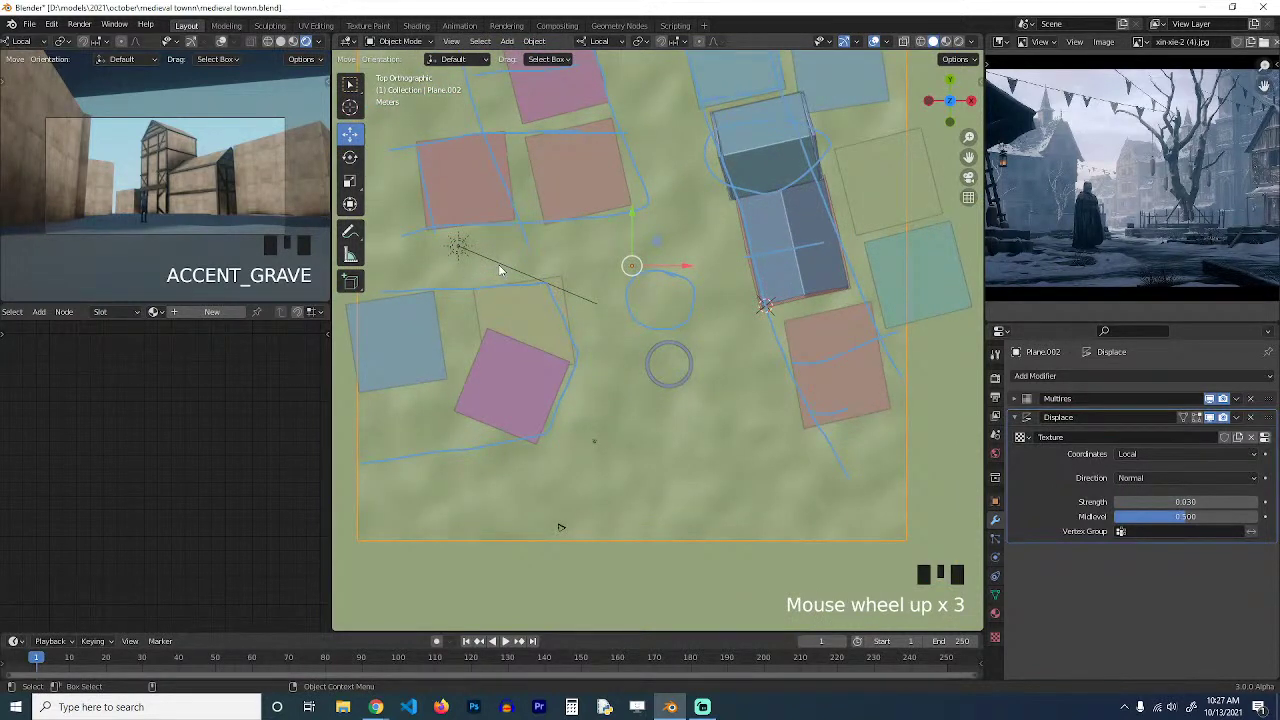
middle_click_drag(603, 334, 643, 336)
Delete the large flat ground plane that extends beyond the displaced one.
key("alt+a")
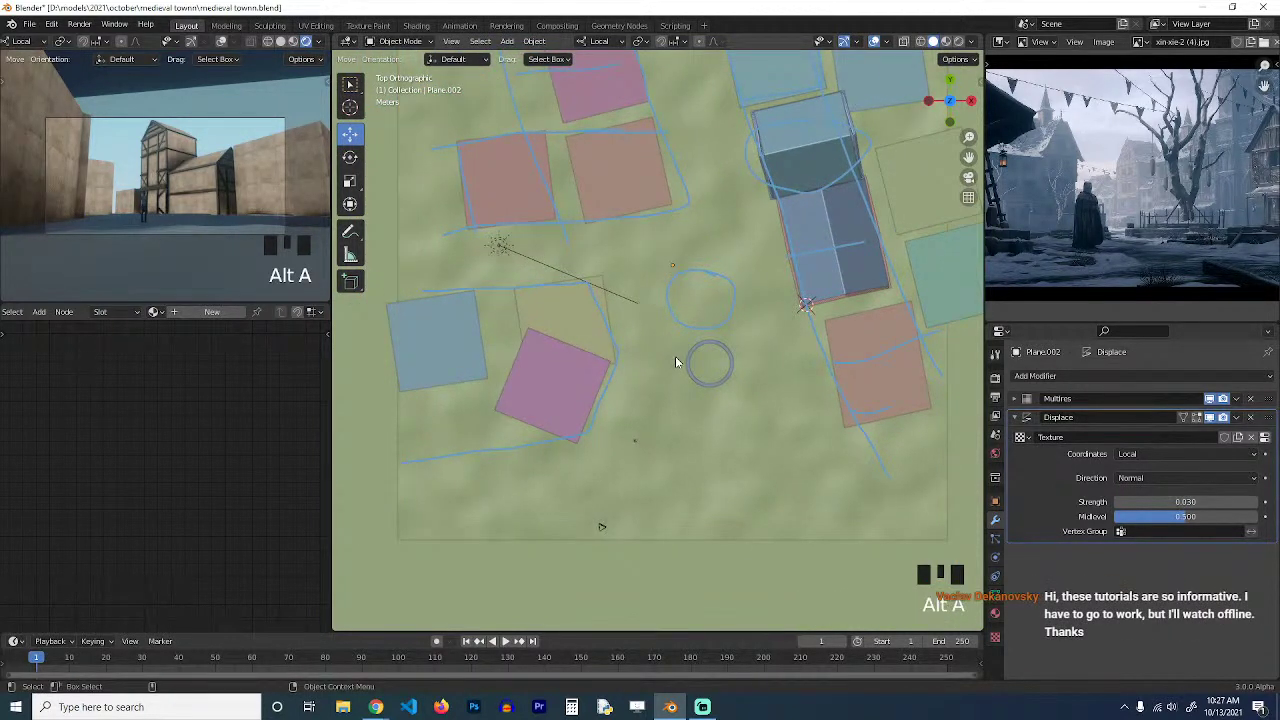
left_click(699, 434)
scroll(720, 400, "down", 4)
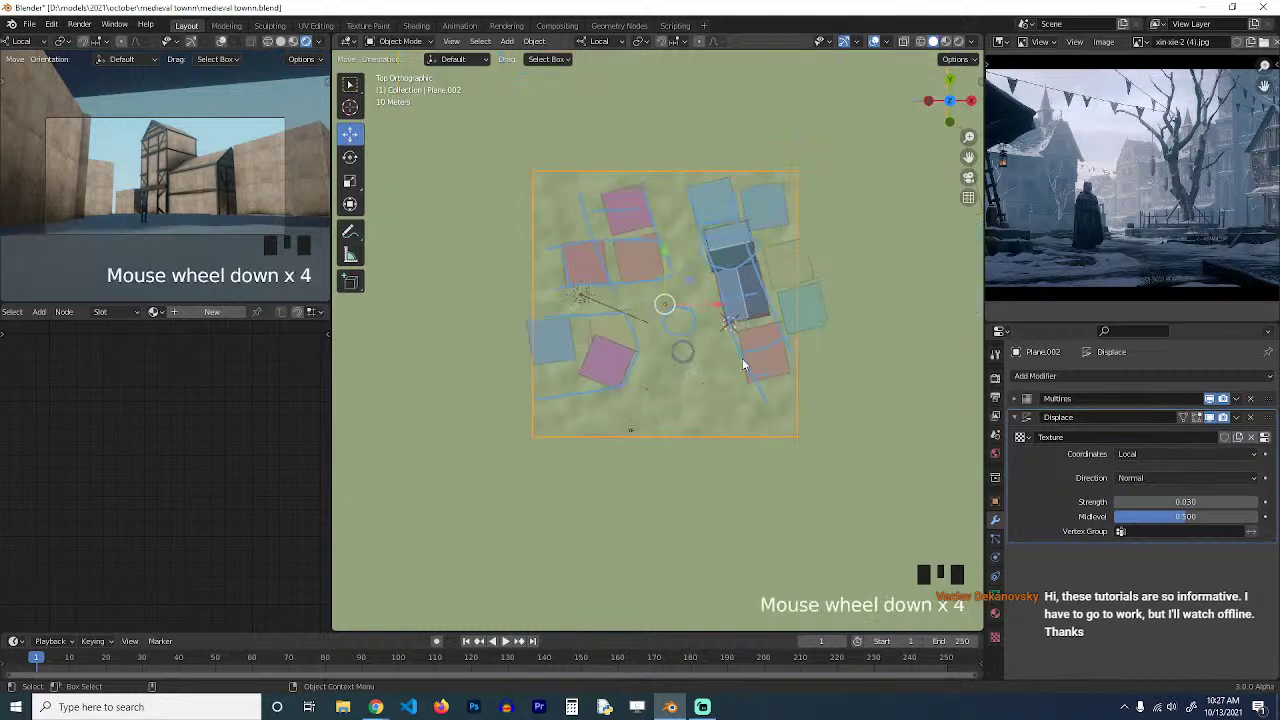
left_click(846, 295)
key("x")
left_click(846, 295)
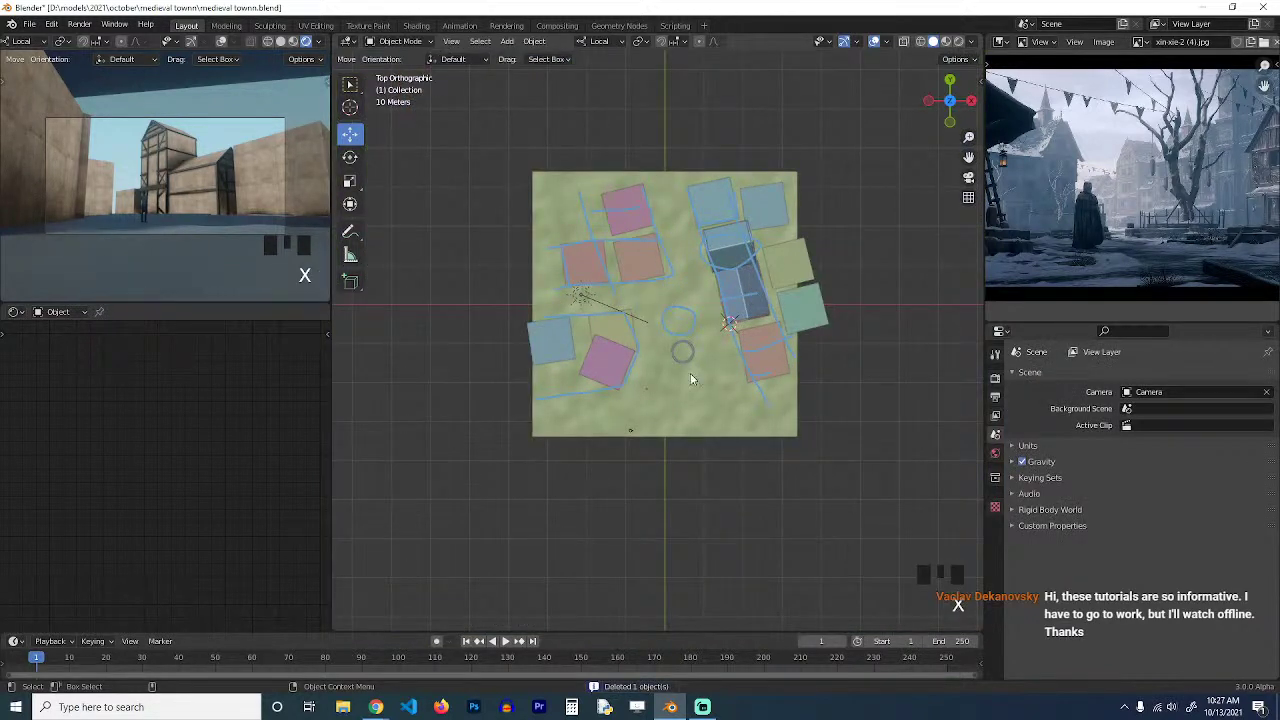
Select the remaining displaced ground plane and save the Blender file.
left_click(681, 407)
key("ctrl+s")
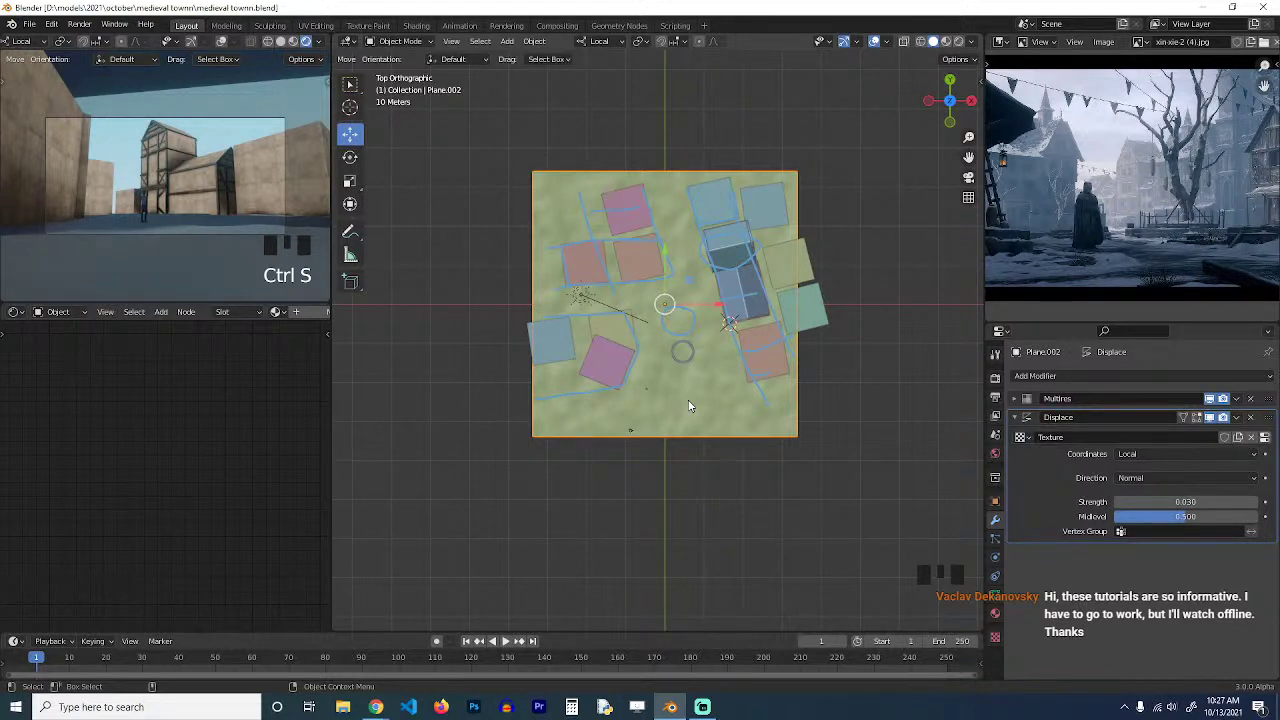
key("ctrl+s")
scroll(640, 480, "up", 3)
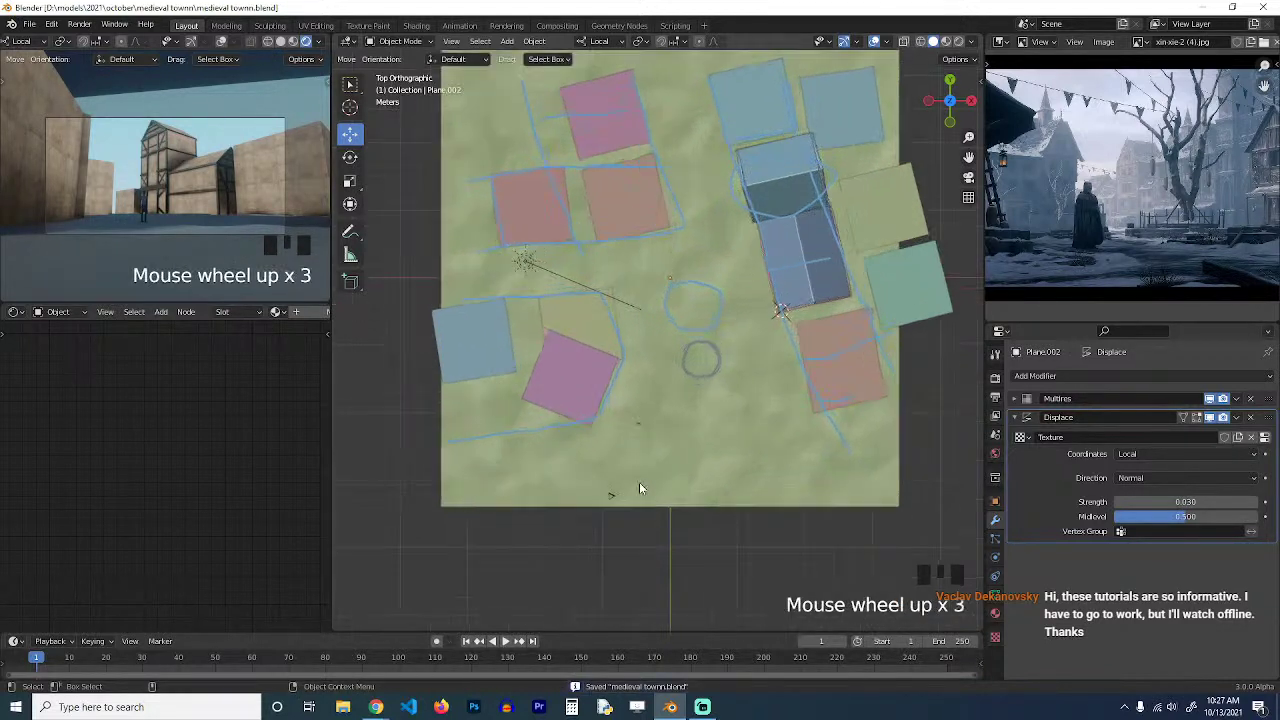
key("ctrl+s")
Inspect the building walls and the ground in the rendered preview, and return that preview to the camera view.
key("grave")
mouse_move(172, 225)
middle_mouse_down()
mouse_move(100, 218)
mouse_move(160, 244)
middle_mouse_up()
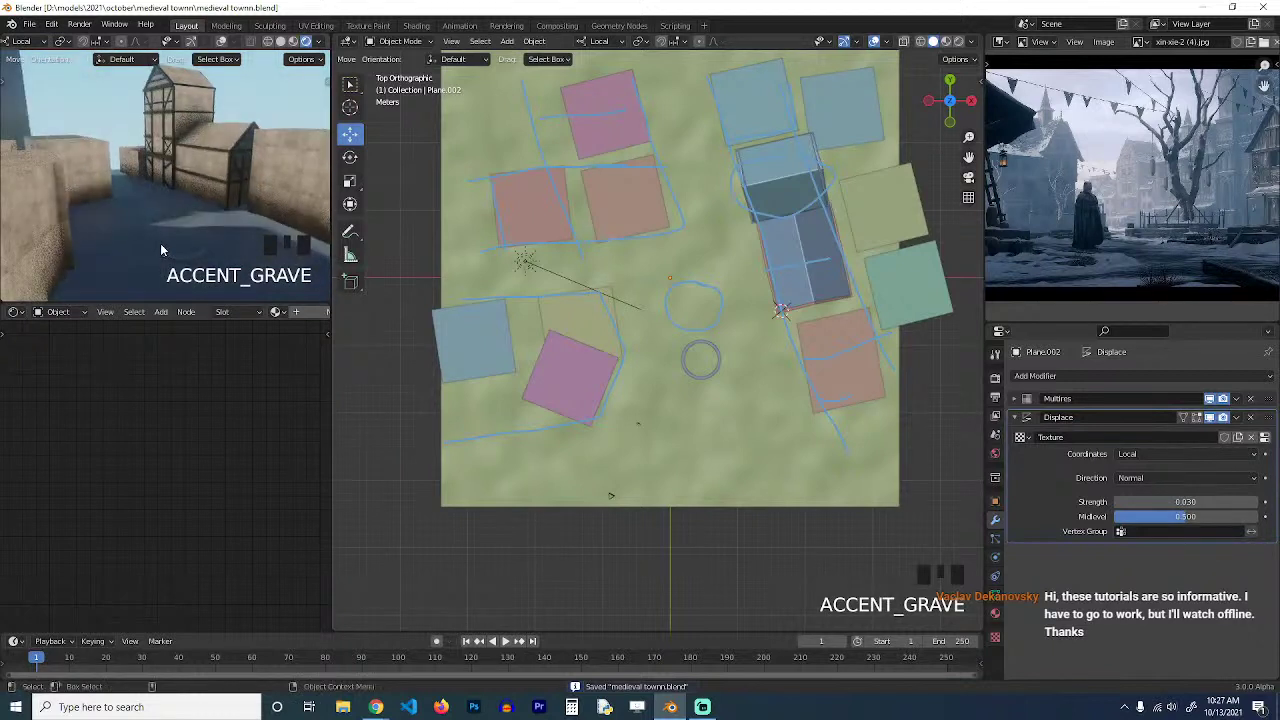
key("grave")
middle_click_drag(296, 192, 184, 194)
middle_click_drag(110, 186, 90, 183)
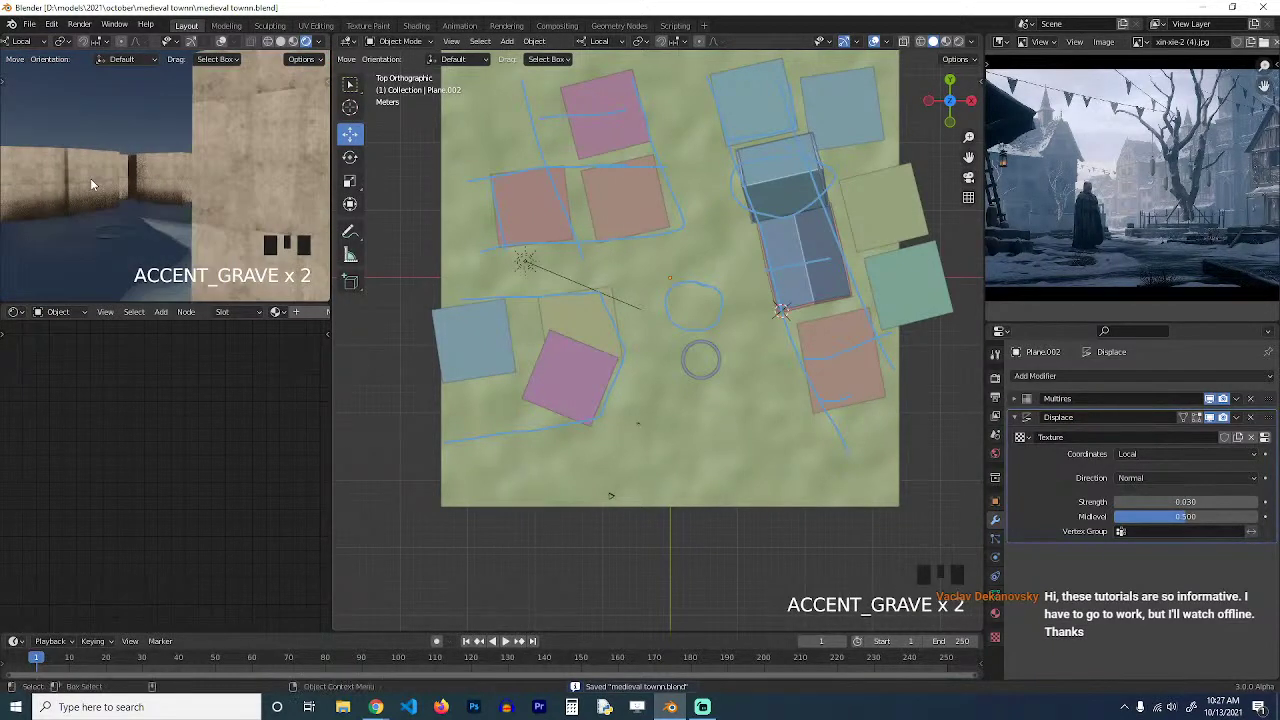
scroll(175, 248, "down", 1)
middle_click_drag(175, 248, 229, 238)
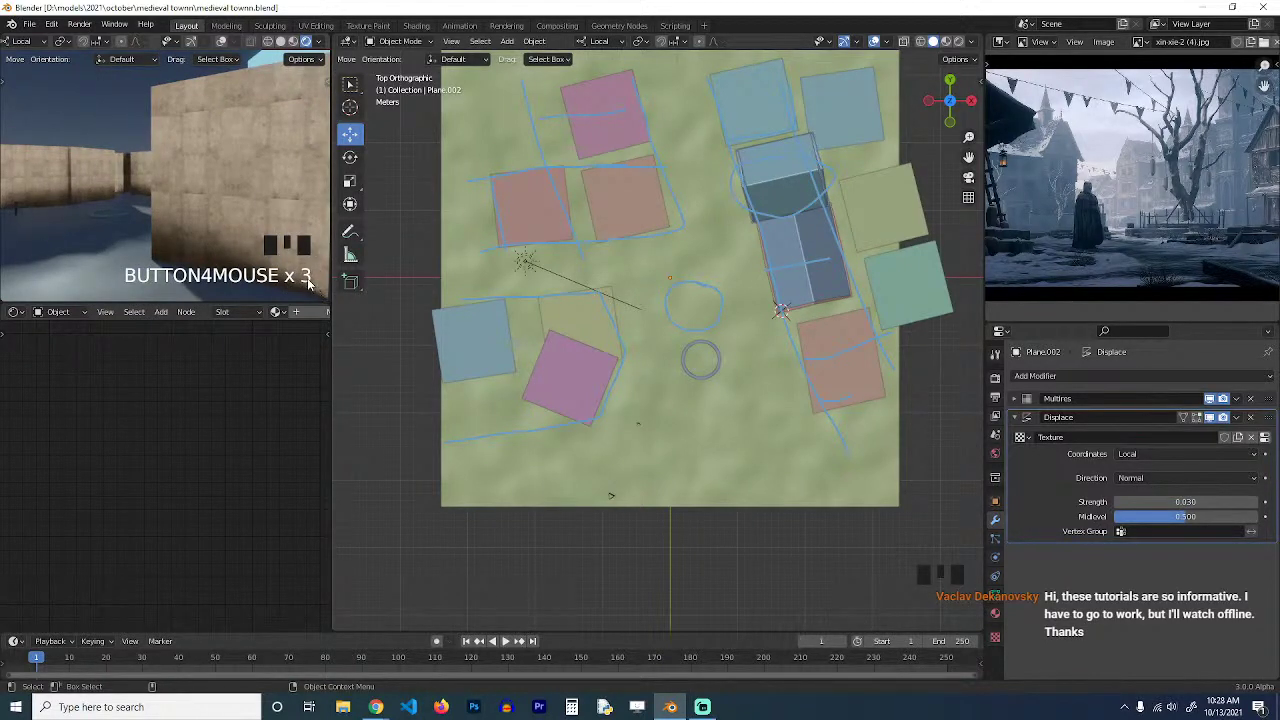
middle_click_drag(134, 208, 170, 243)
key("KP_0")
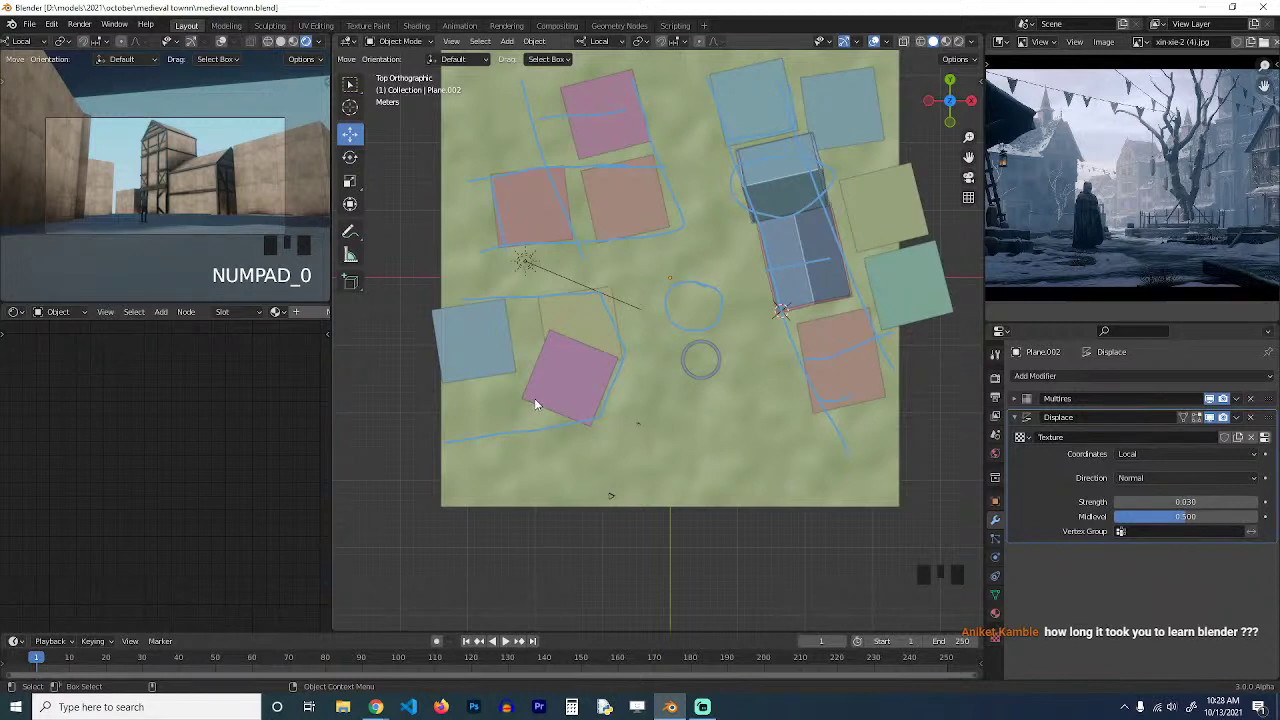
Set the sun light's strength to 10.
left_click(543, 266)
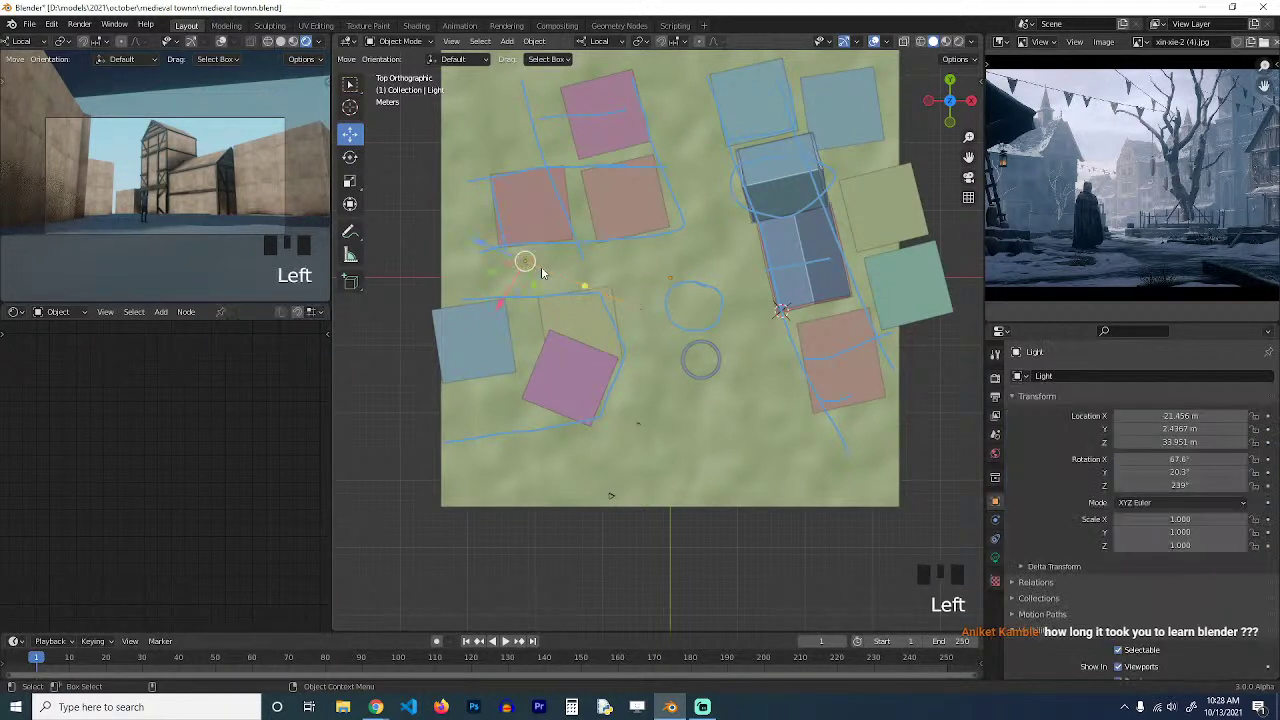
left_click(321, 45)
left_click(996, 557)
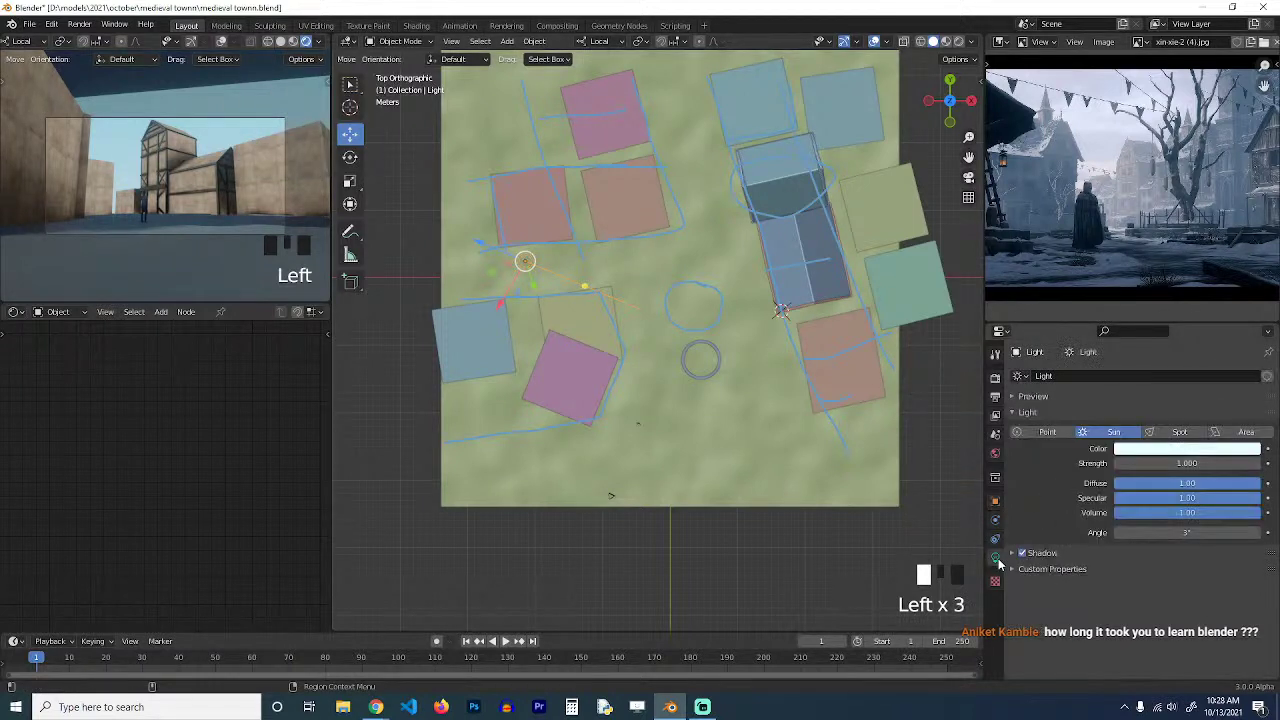
left_click(1167, 463)
type("10")
key("Return")
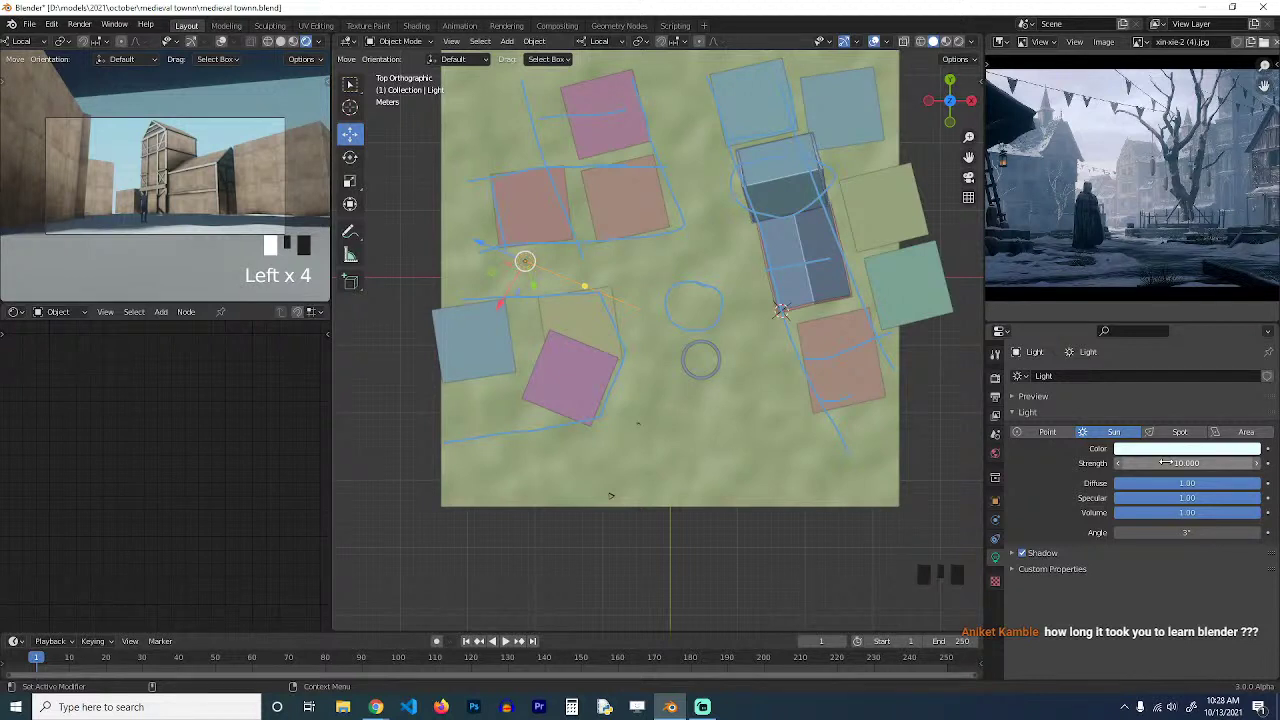
key("r")
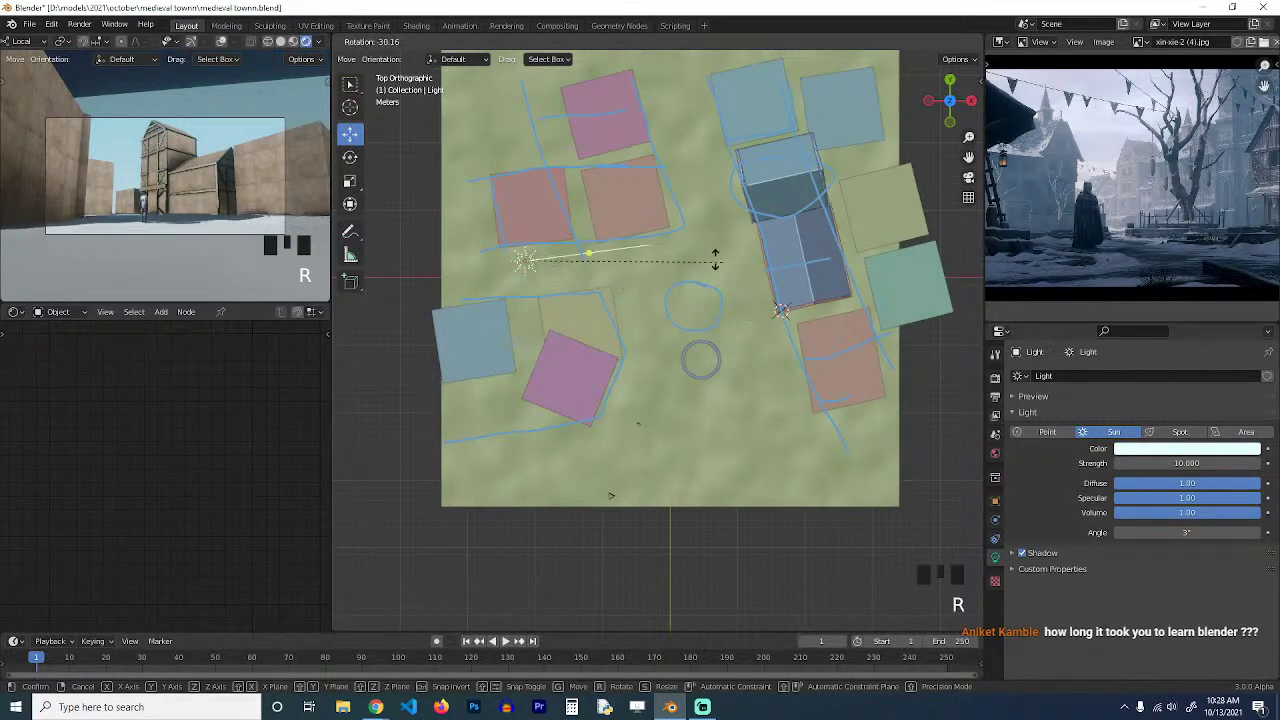
right_click(690, 258)
key("r")
right_click(561, 379)
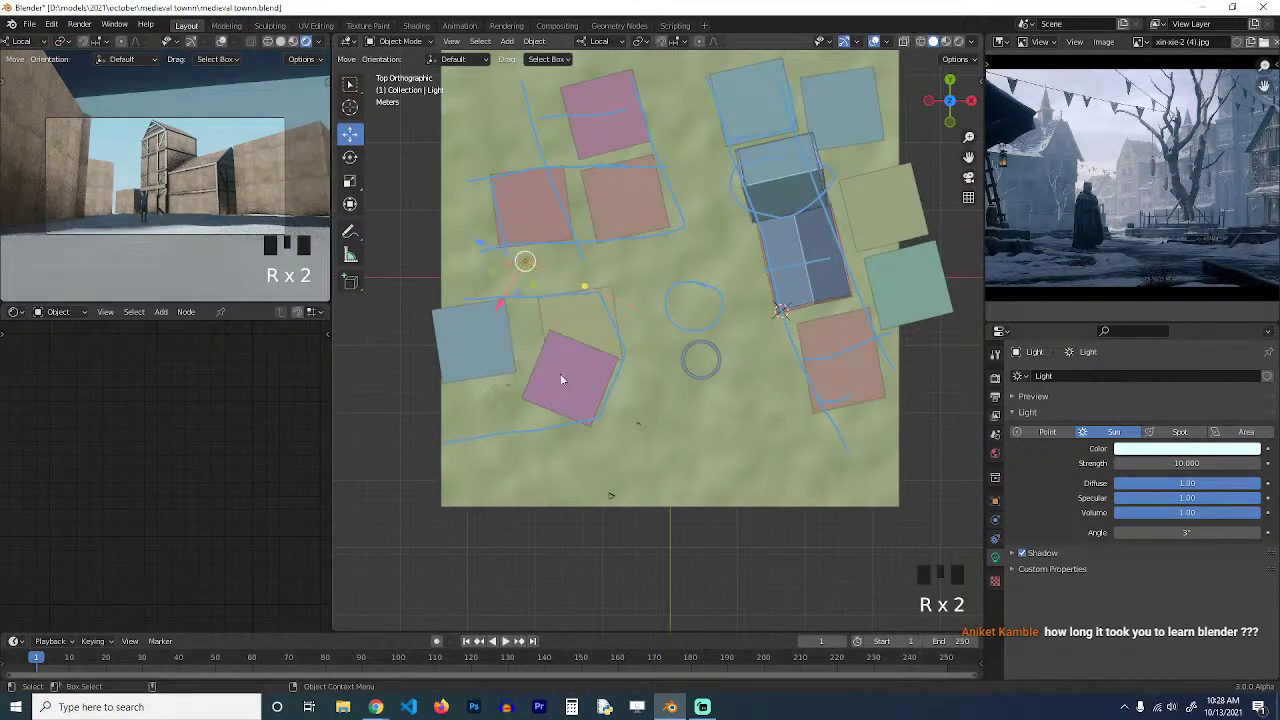
Set the world background's strength to 0.01 and hide the sun light.
left_click(995, 453)
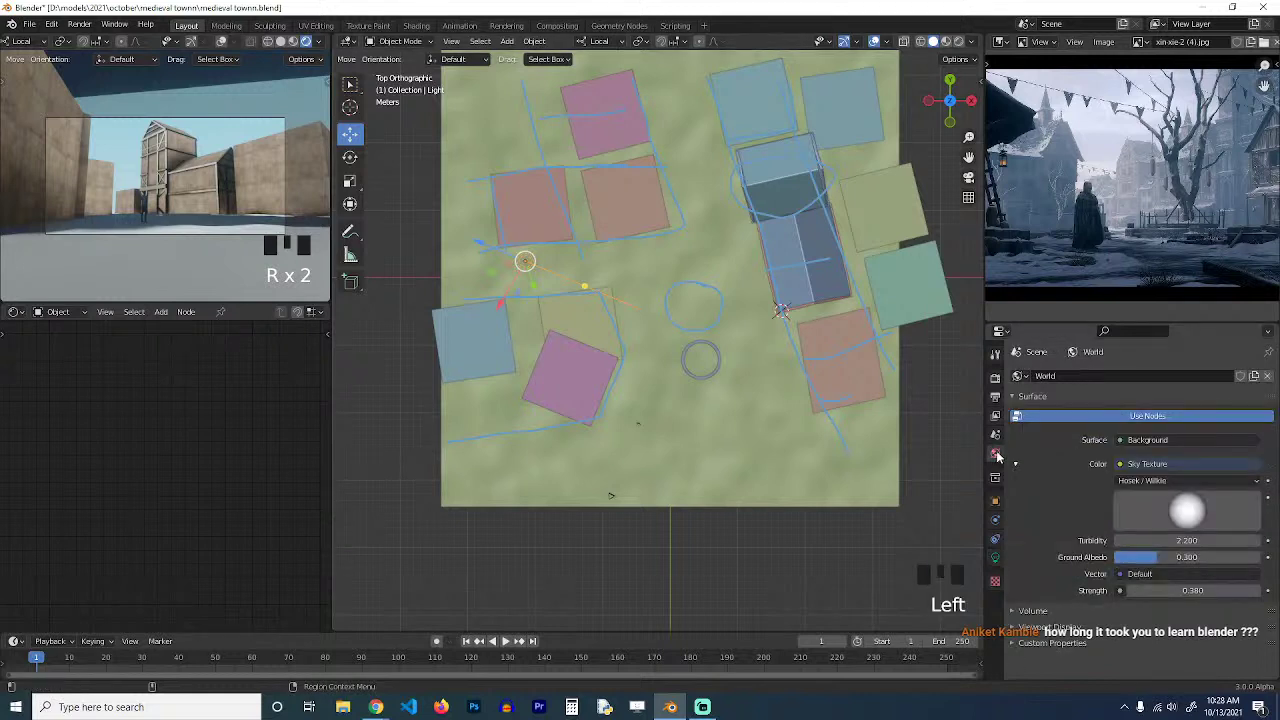
left_click(1180, 591)
type(".01")
key("Return")
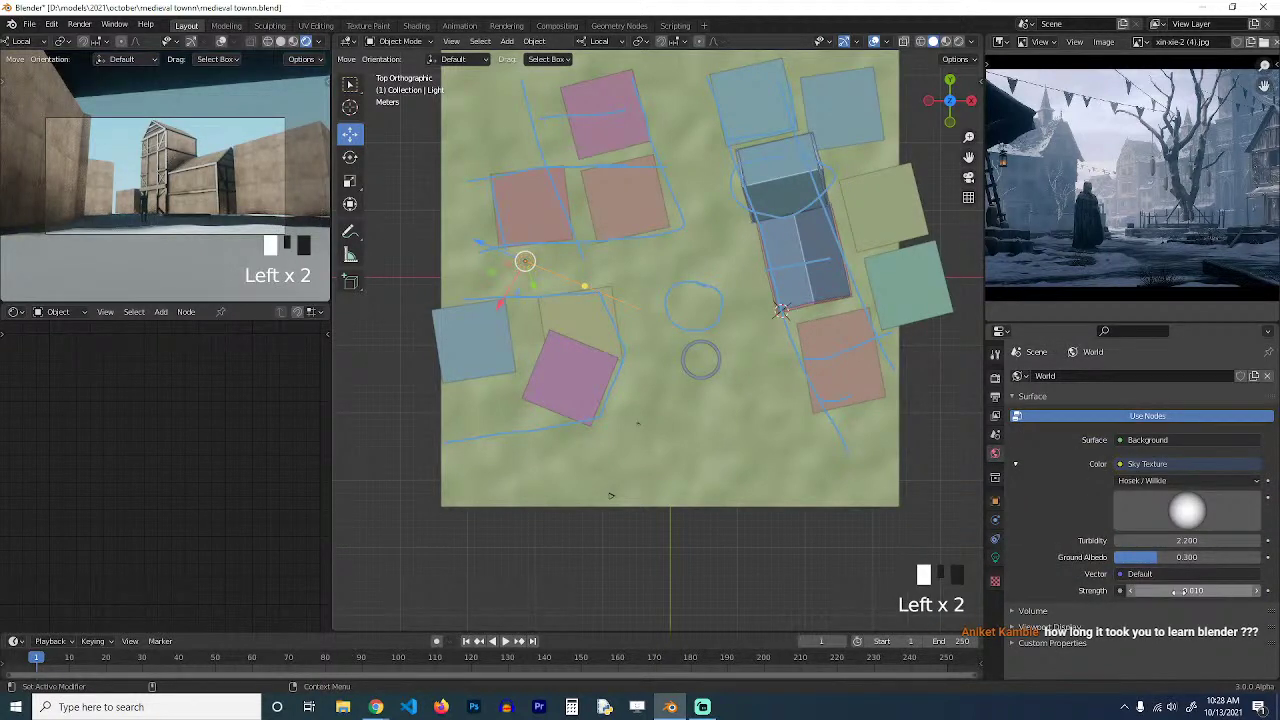
scroll(740, 540, "down", 2)
key("h")
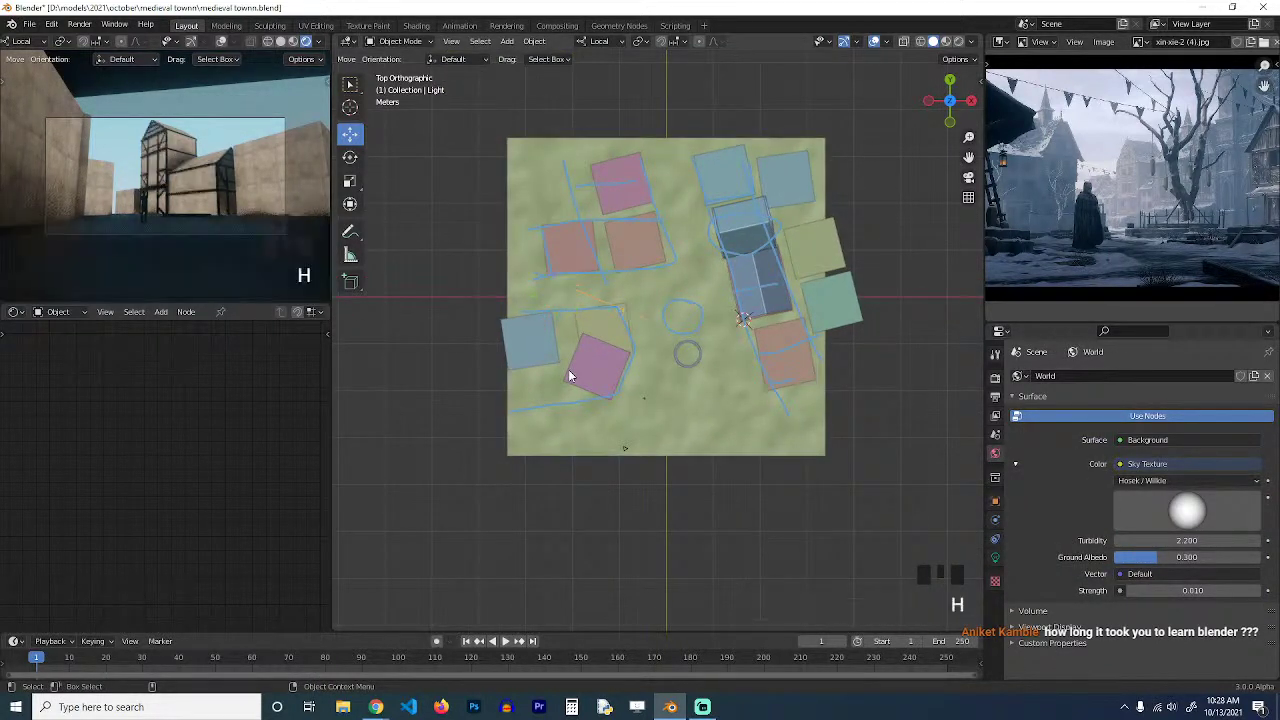
Select the large backdrop plane, set the world background's strength to 0 and save the file.
key("grave")
middle_click_drag(590, 357, 617, 120)
key("ctrl+s")
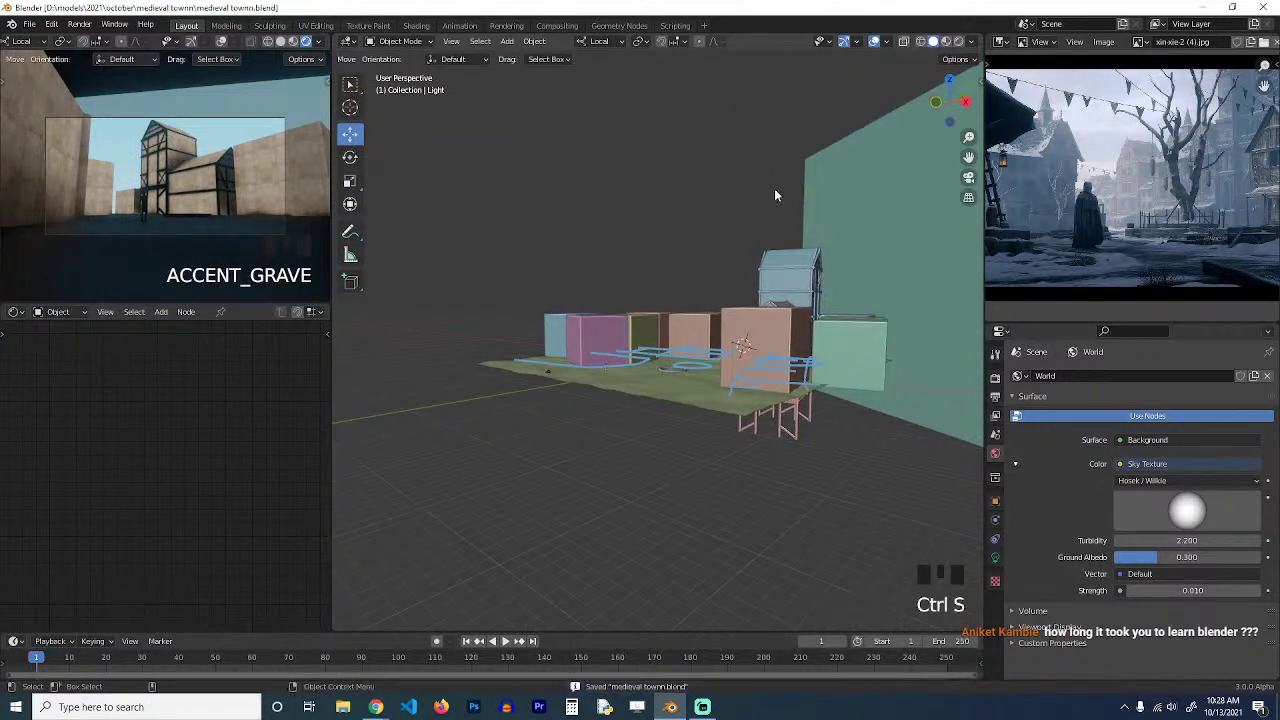
left_click(852, 234)
scroll(705, 460, "down", 6)
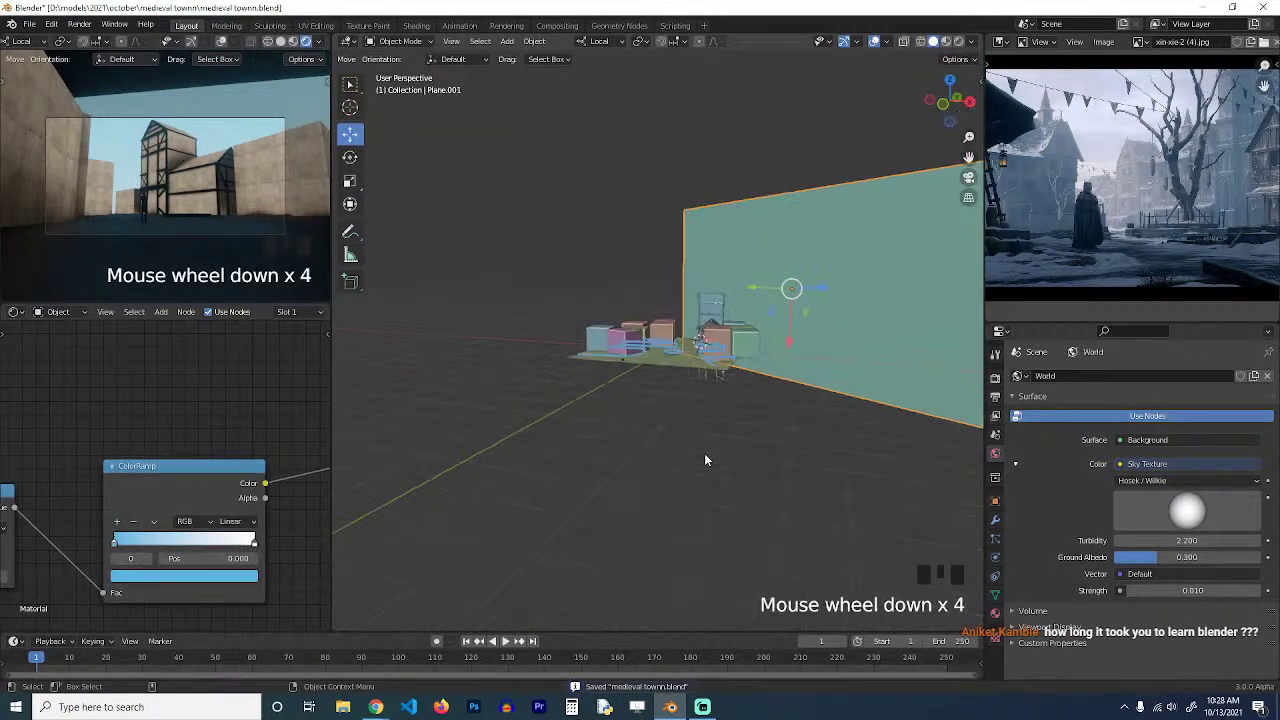
left_click(1188, 590)
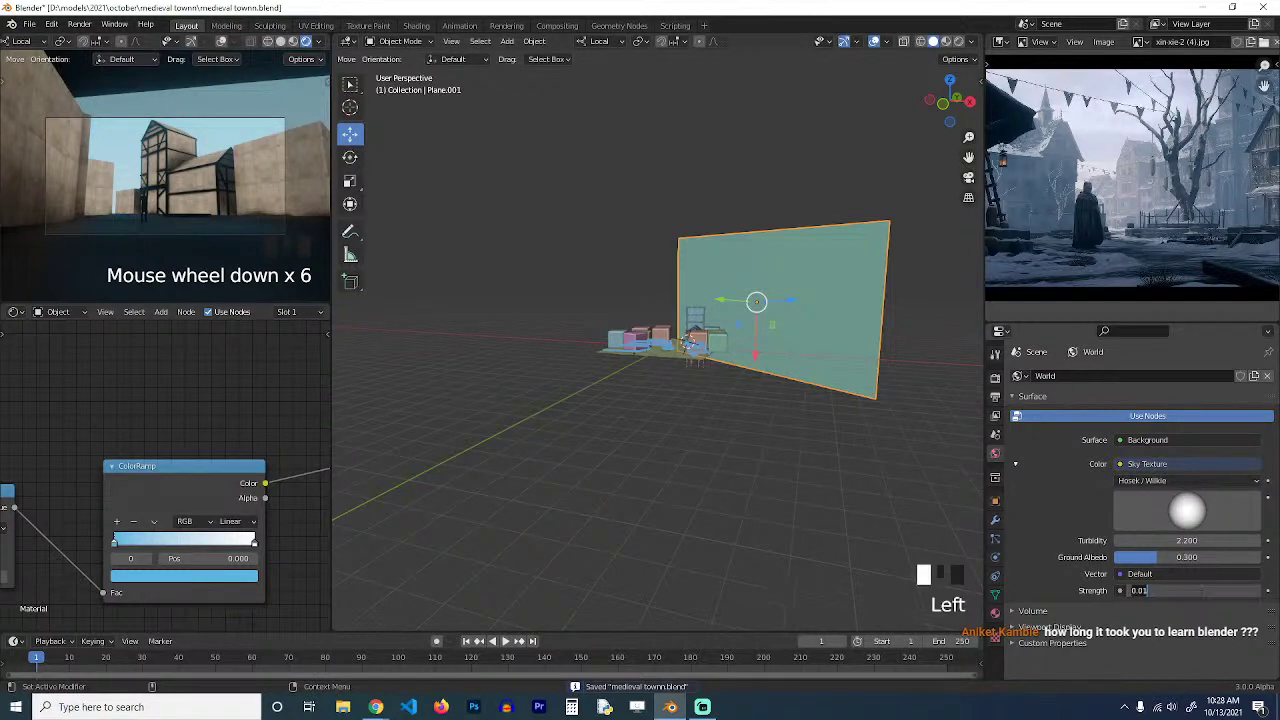
type("00")
left_click(637, 395)
scroll(637, 395, "up", 9)
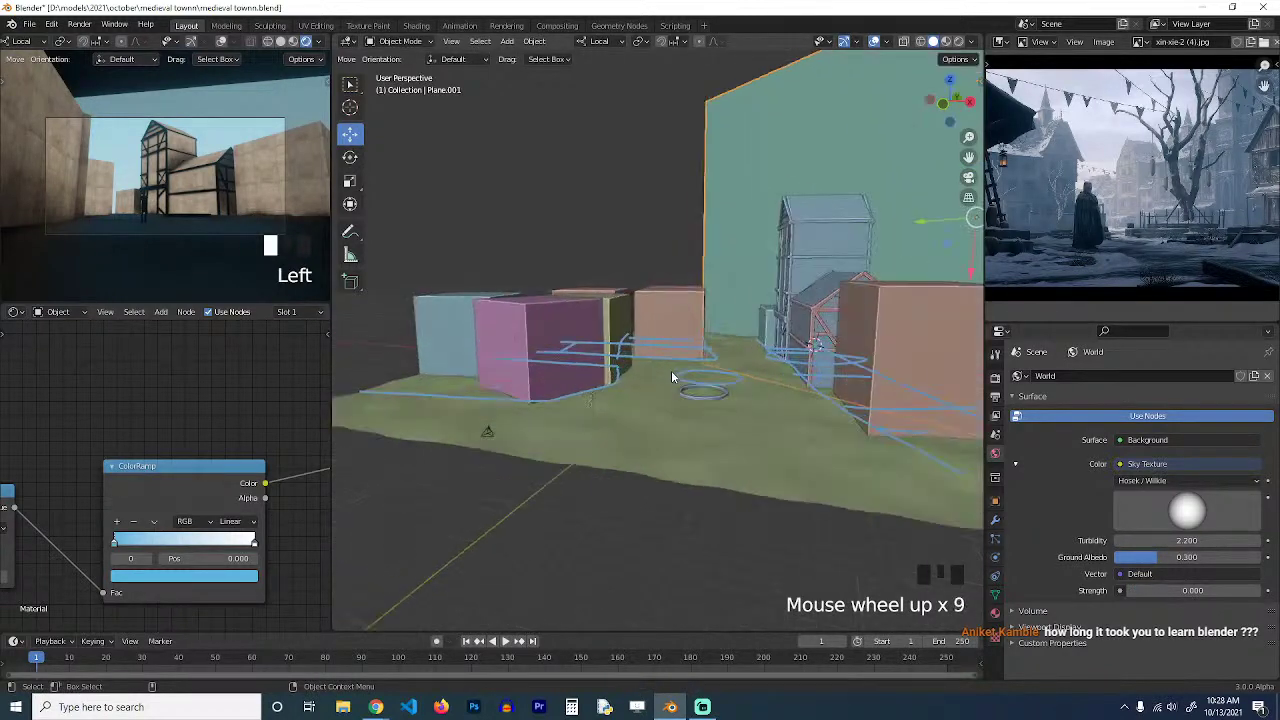
key("ctrl+s")
In the magenta cube's material, connect the Multiply node's colour to the Principled BSDF's Base Color, send the shader to the Material Output, and save.
left_click(557, 322)
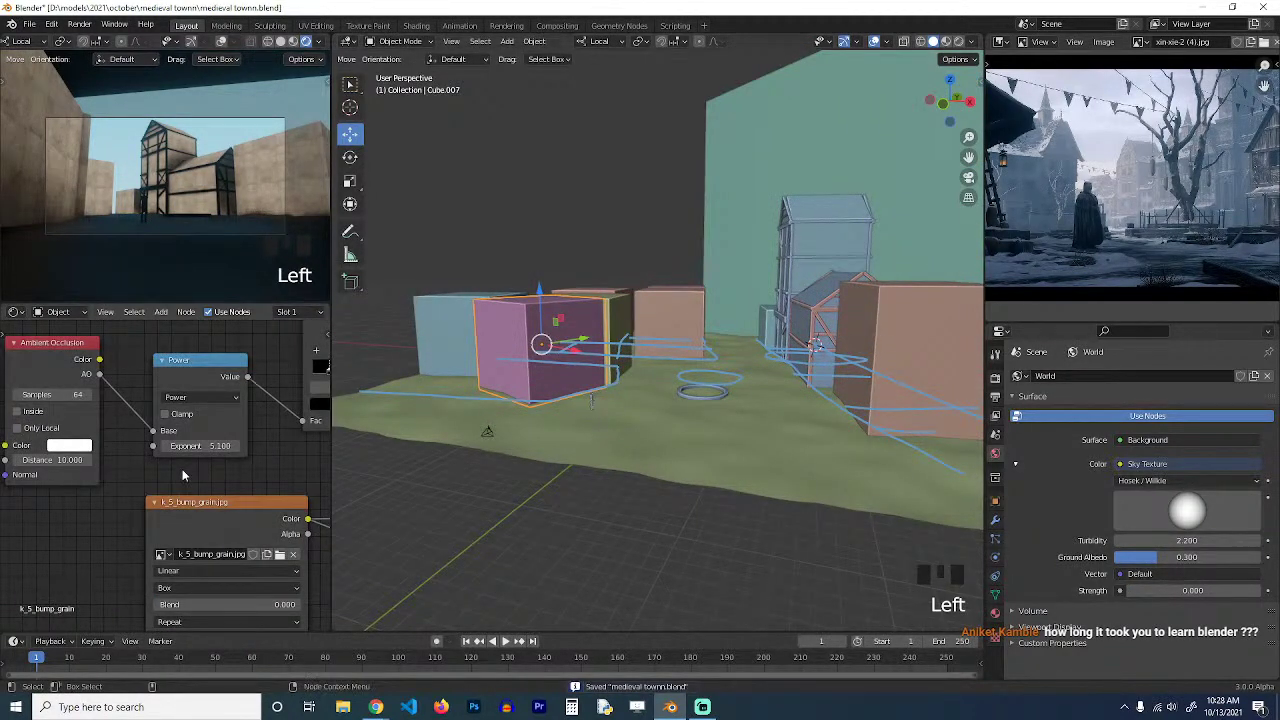
scroll(186, 475, "down", 14)
middle_click_drag(271, 488, 55, 449)
scroll(126, 463, "up", 9)
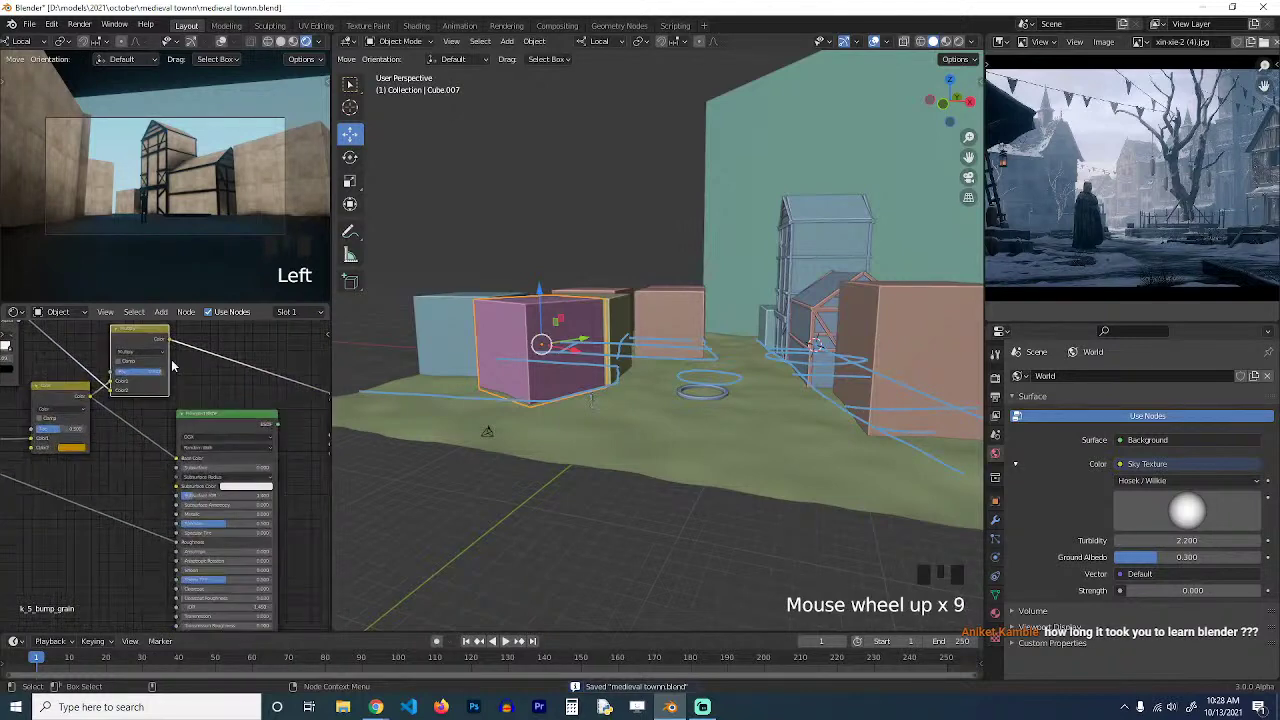
left_click_drag(170, 341, 175, 458)
left_click(216, 428, "ctrl+shift")
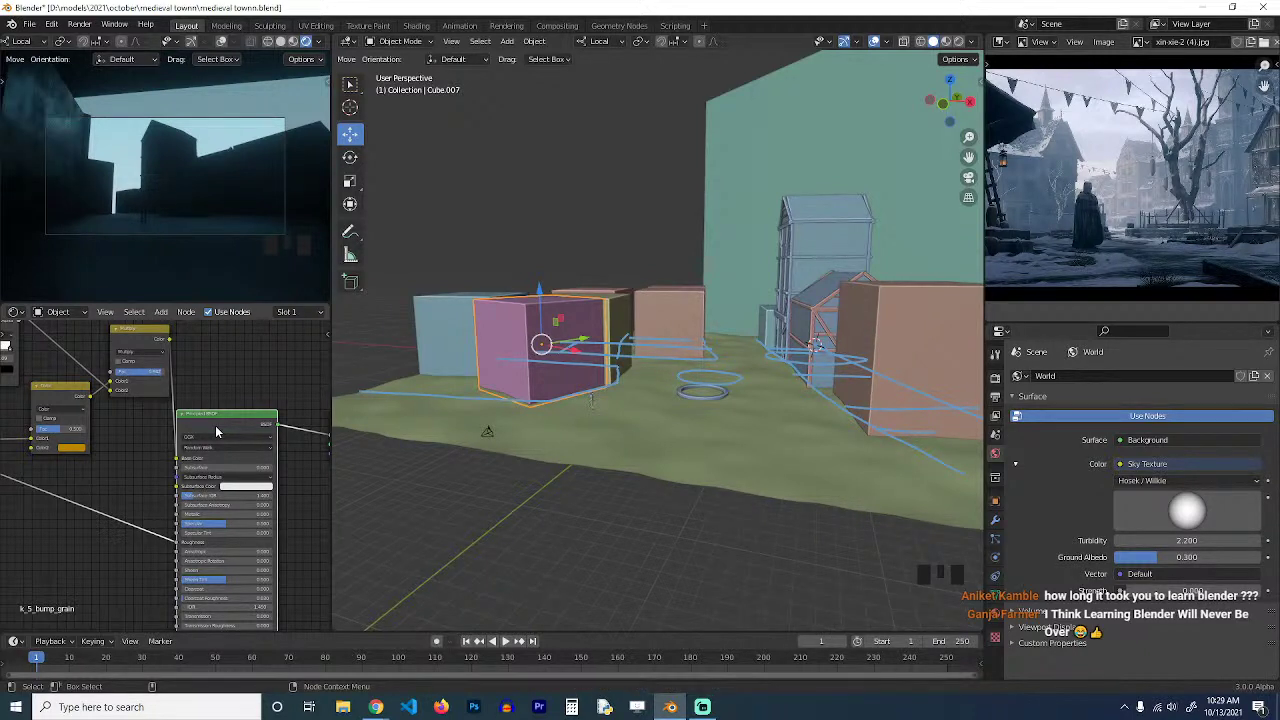
key("ctrl+s")
key("ctrl+s")
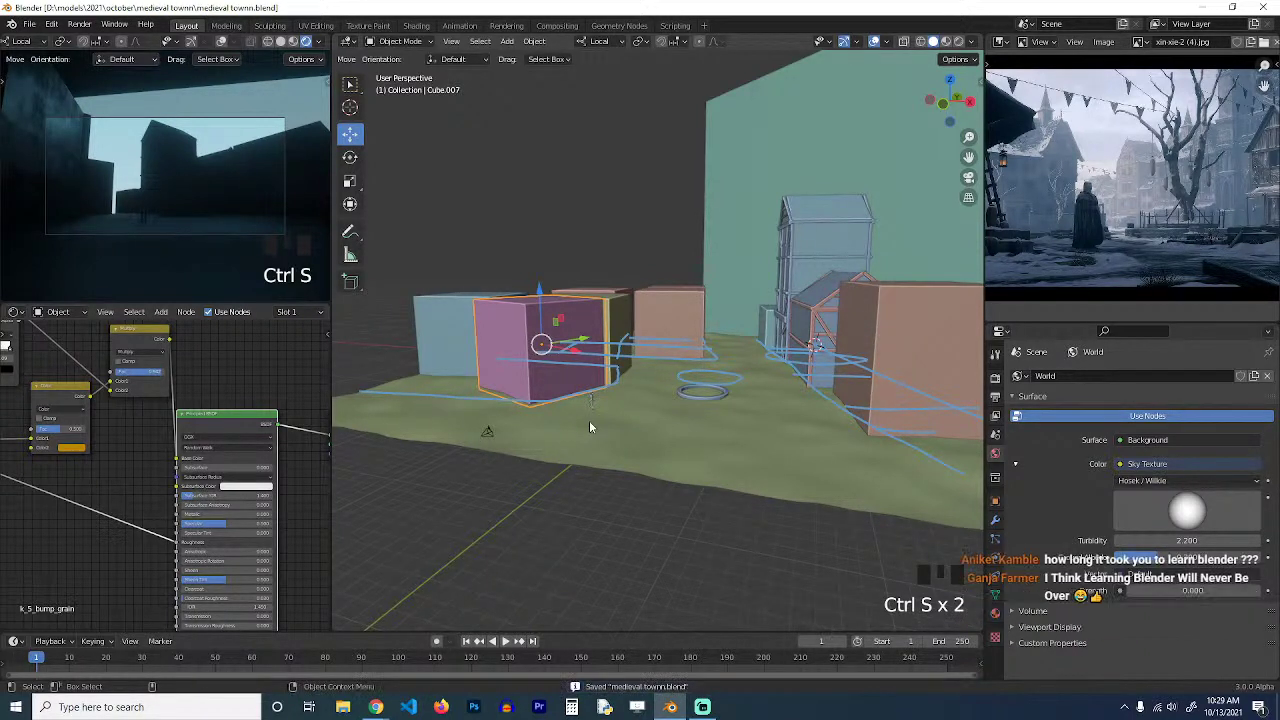
Deselect everything, raise the world background's strength slightly and save the file.
key("alt+a")
key("ctrl+s")
key("ctrl+s")
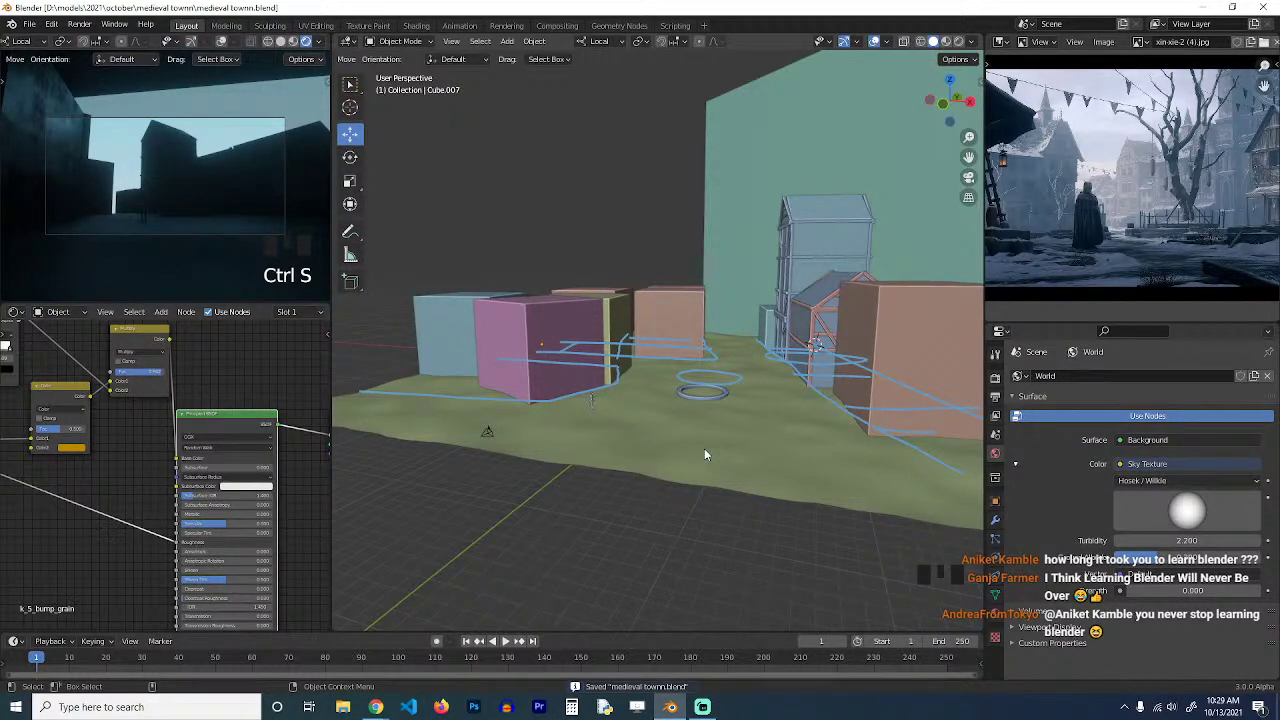
key("ctrl+s")
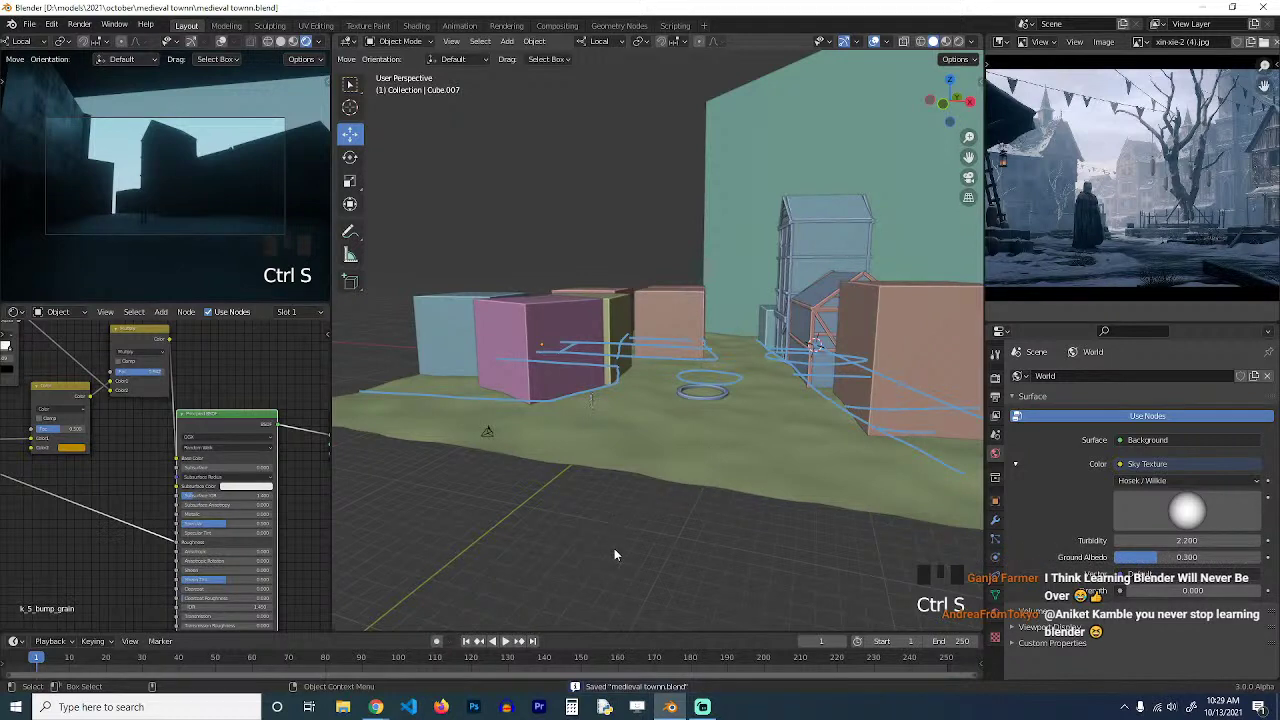
middle_click_drag(607, 351, 706, 412)
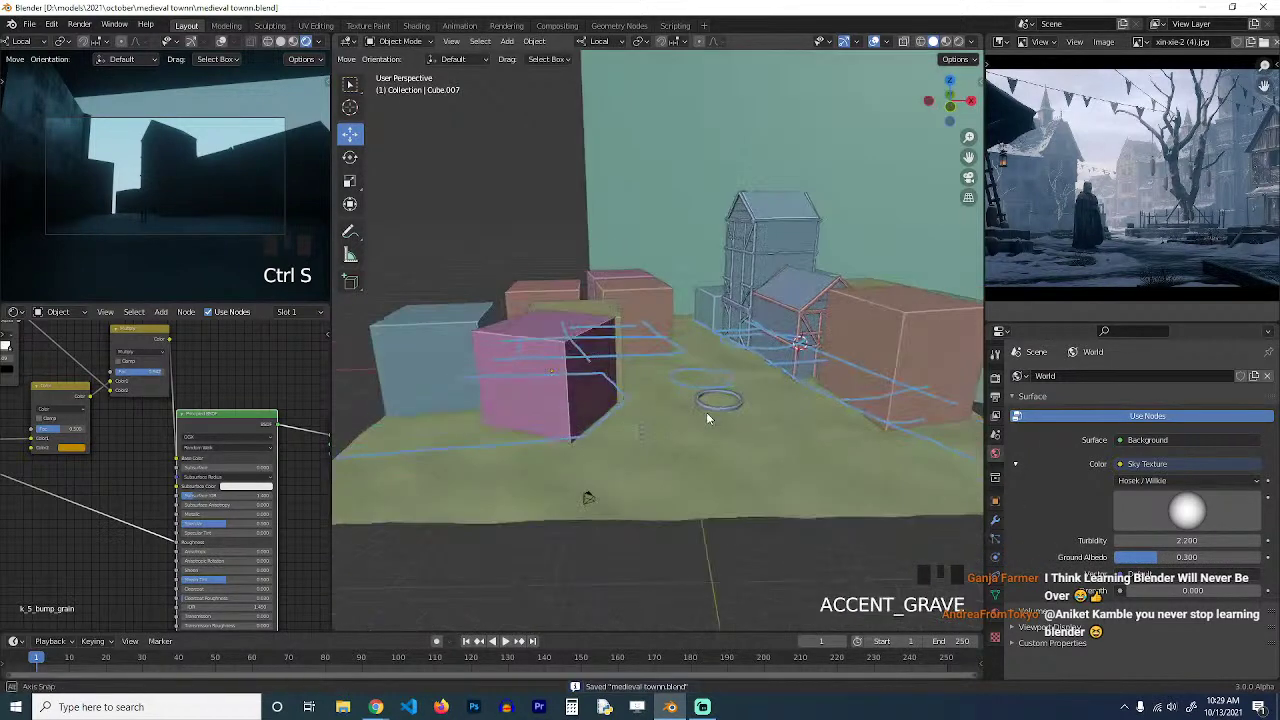
left_click(1215, 590)
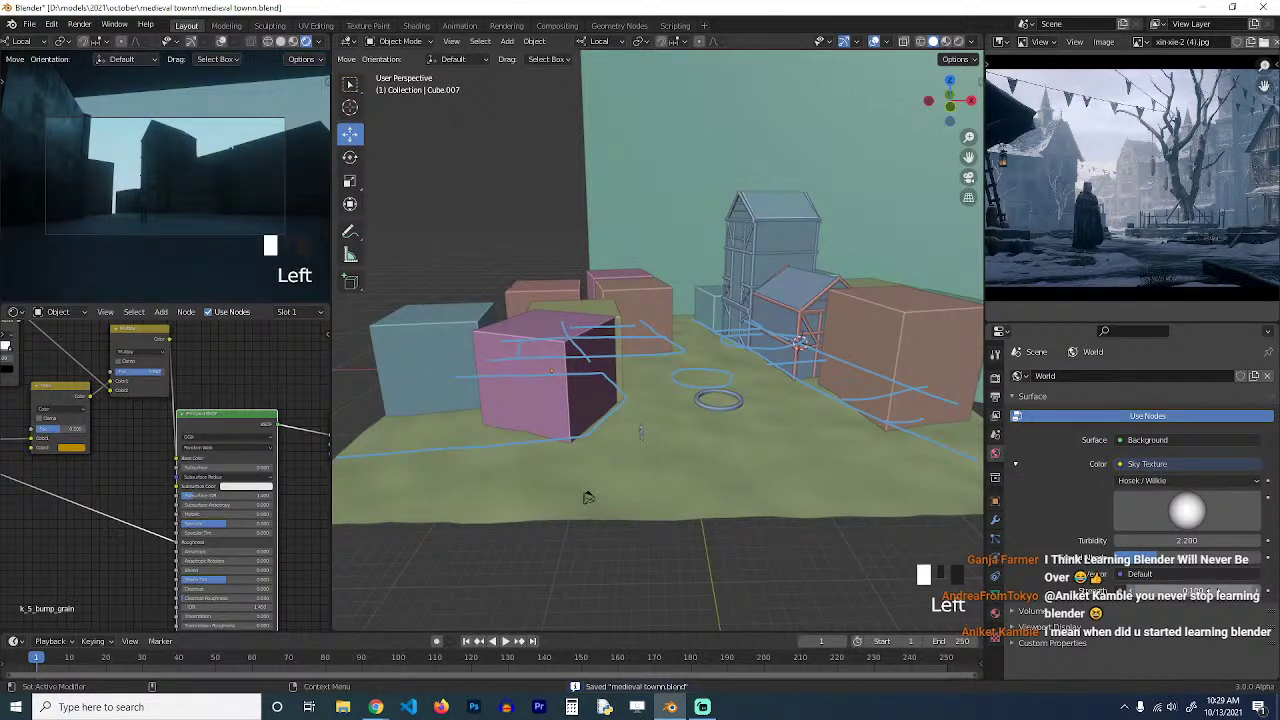
key("ctrl+s")
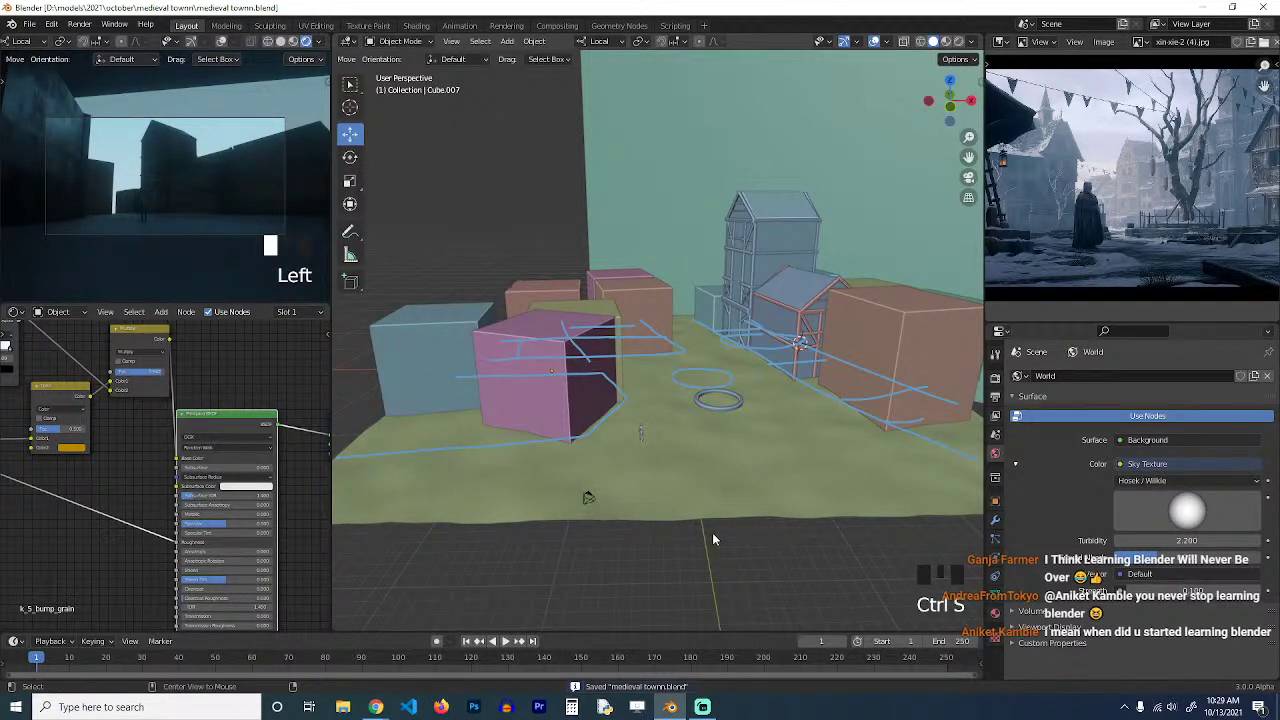
Unhide all hidden objects, select the sun light and set its strength to 5.
key("alt+h")
key("grave")
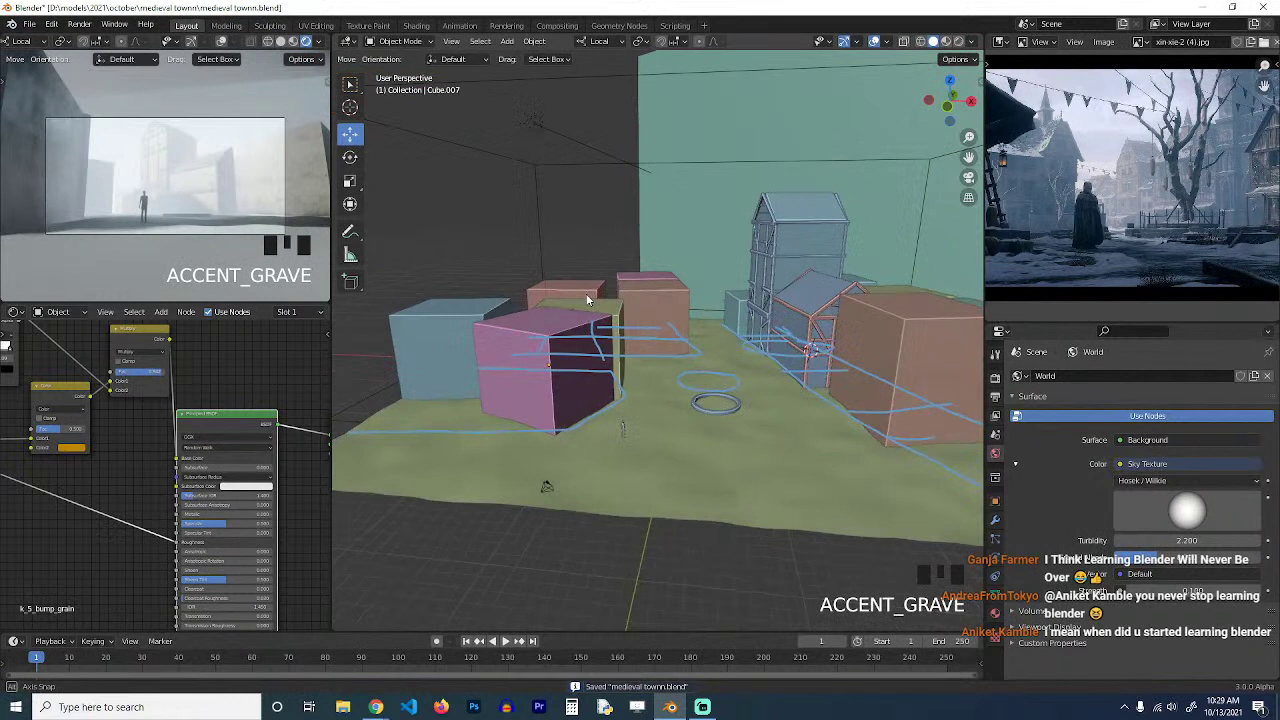
left_click(573, 145)
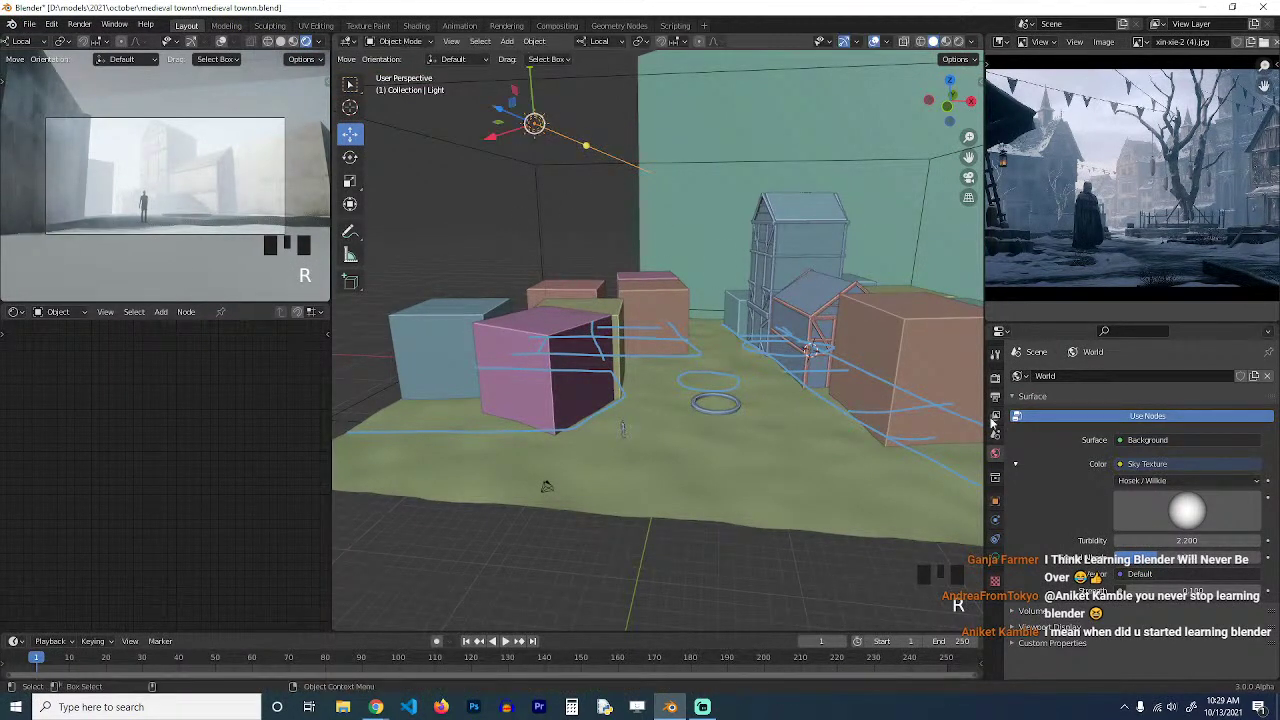
left_click(1001, 560)
double_click(1195, 463)
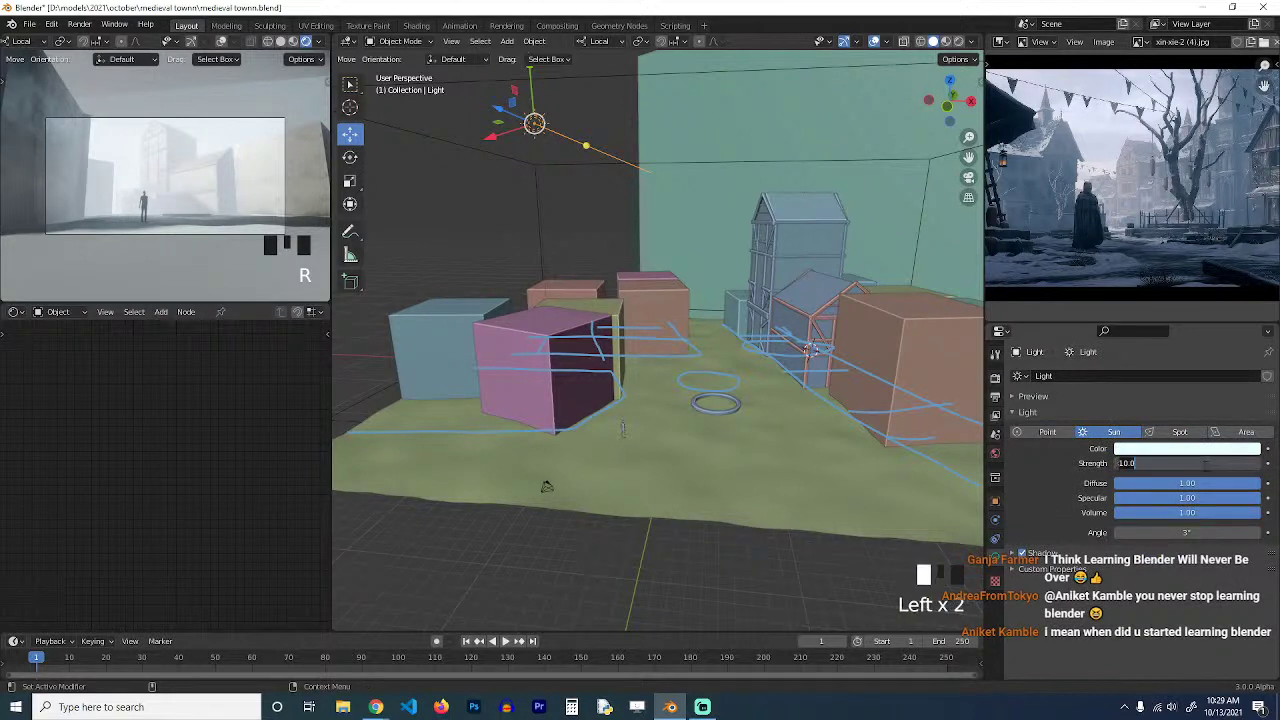
type("5")
key("Return")
Rotate the sun light to adjust the direction in which it shines across the town.
key("r")
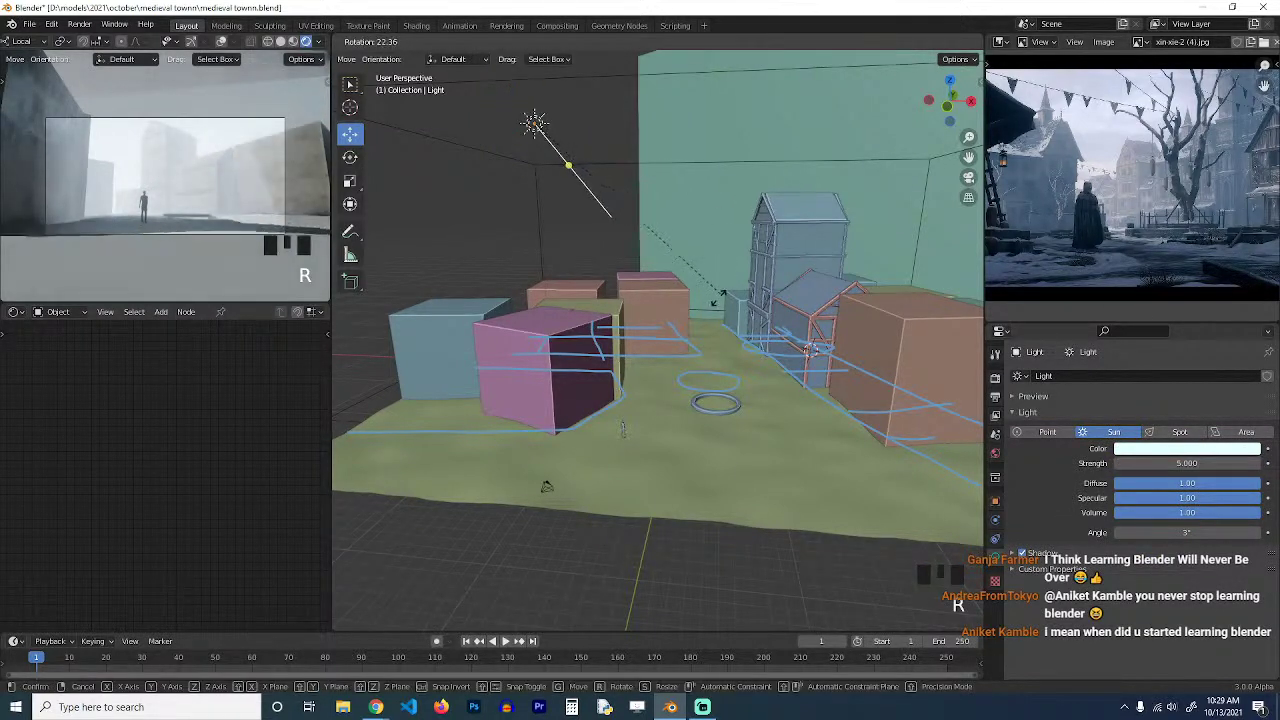
left_click(731, 187)
key("r")
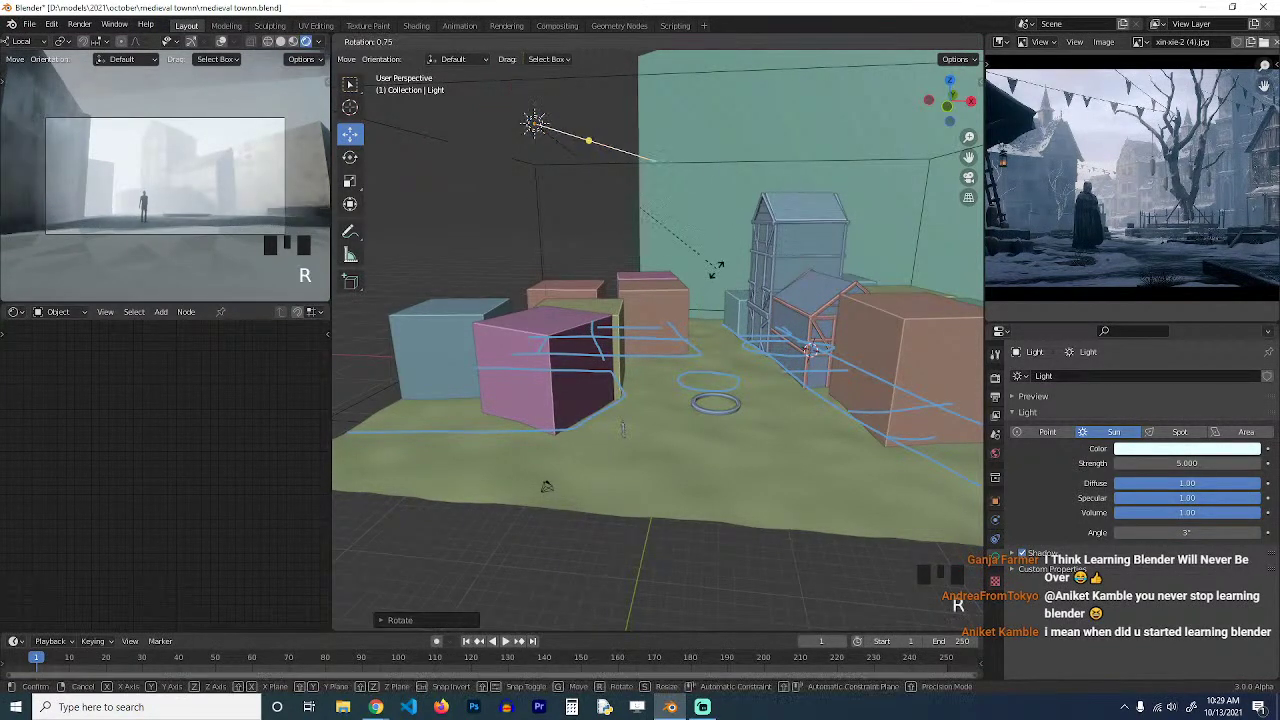
scroll(708, 307, "up", 1)
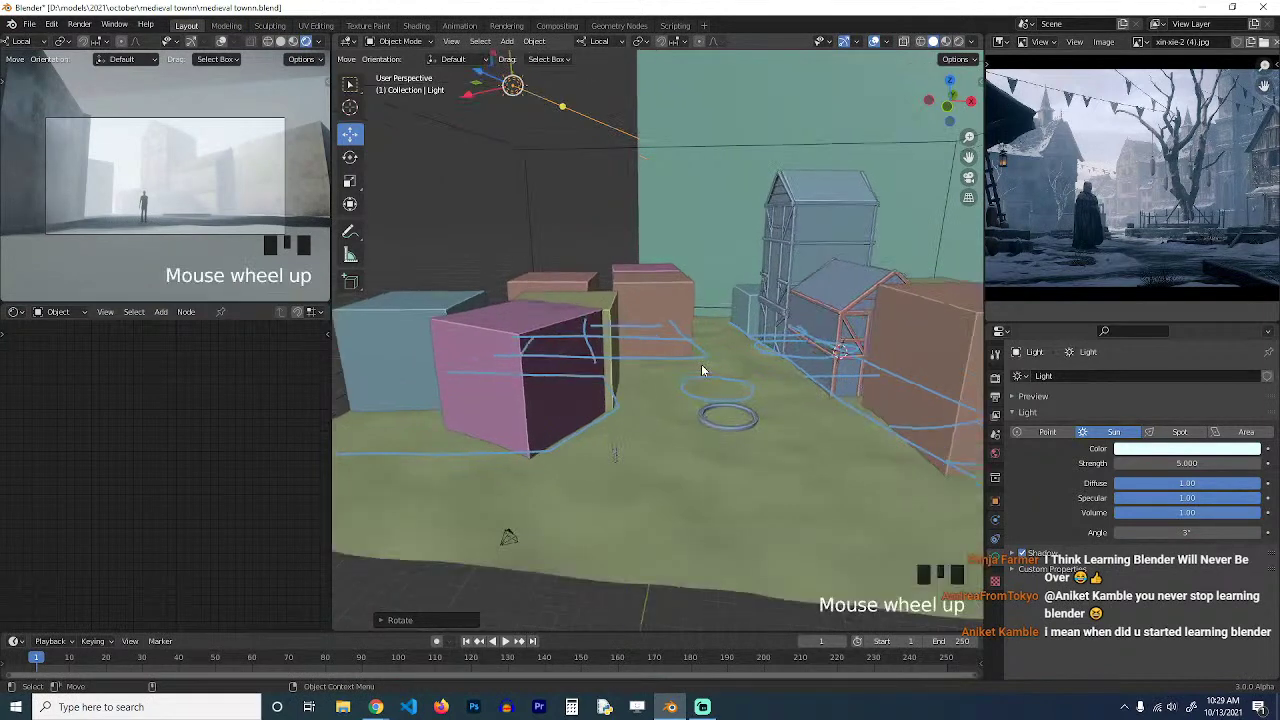
Try hiding and deleting the large backdrop plane behind the town, and restore it.
scroll(708, 307, "up", 1)
key("grave")
scroll(780, 444, "down", 2)
key("grave")
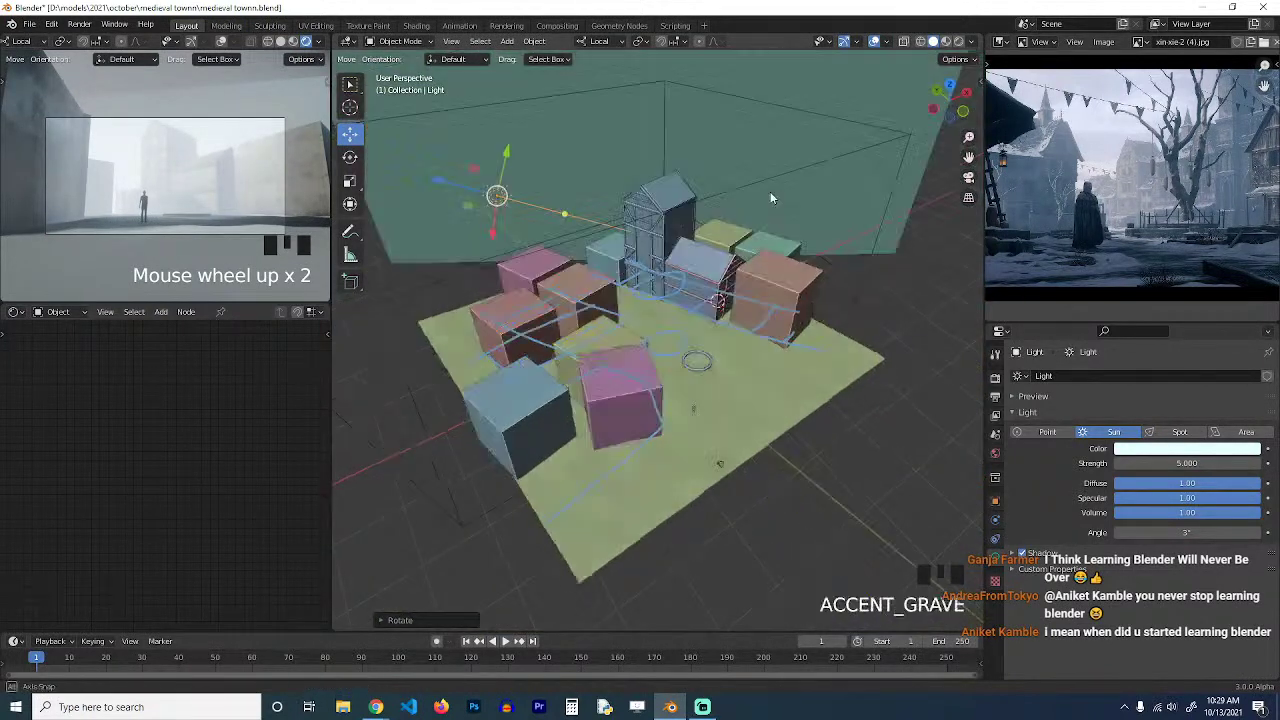
left_click(736, 142)
key("h")
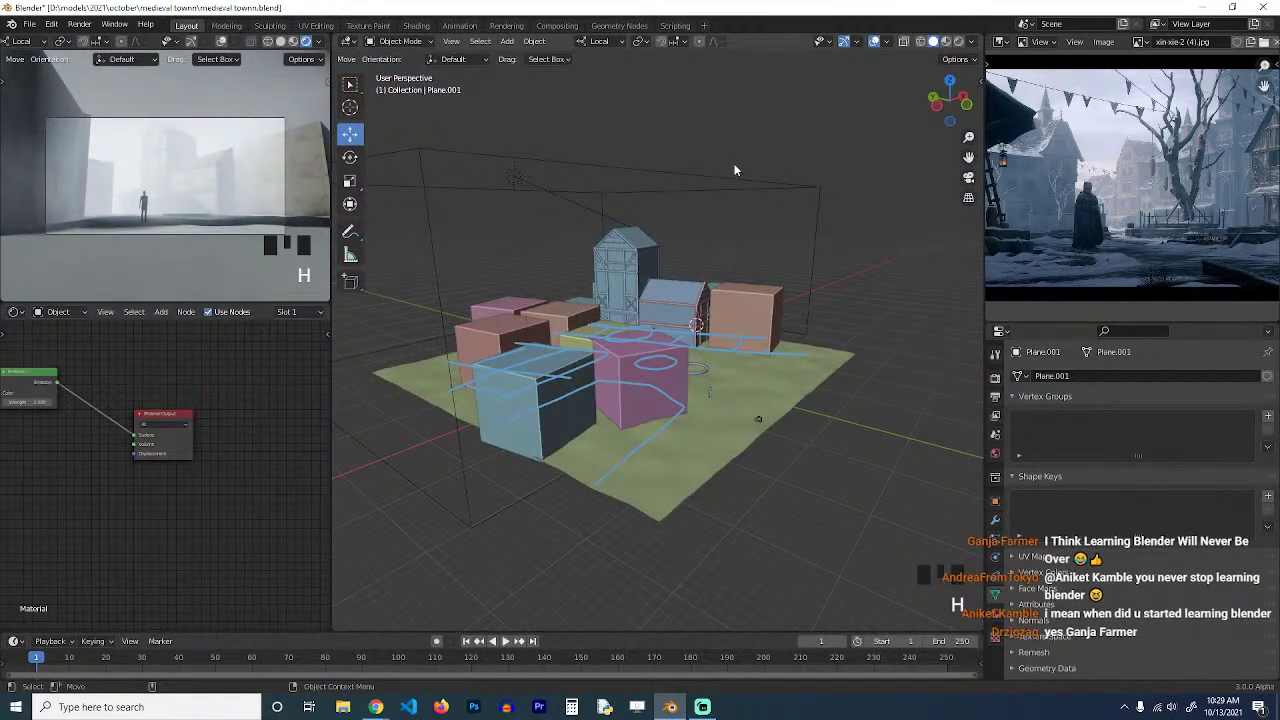
key("alt+h")
key("x")
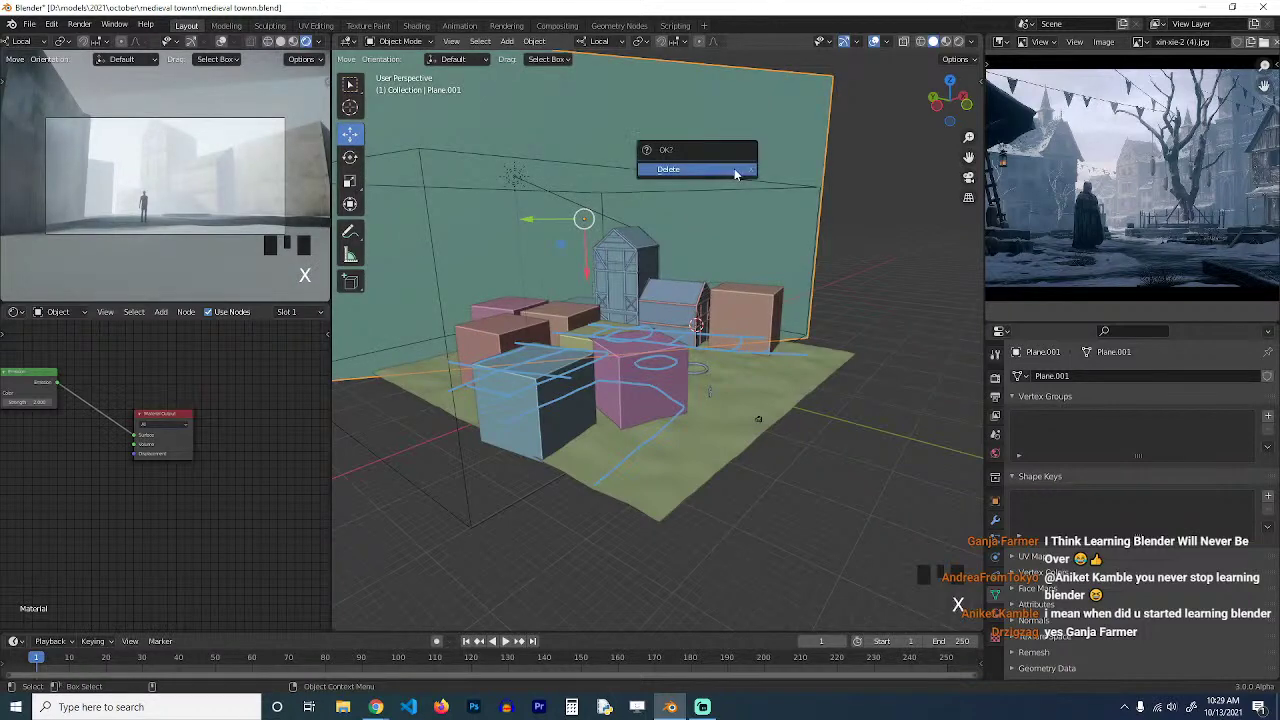
left_click(734, 172)
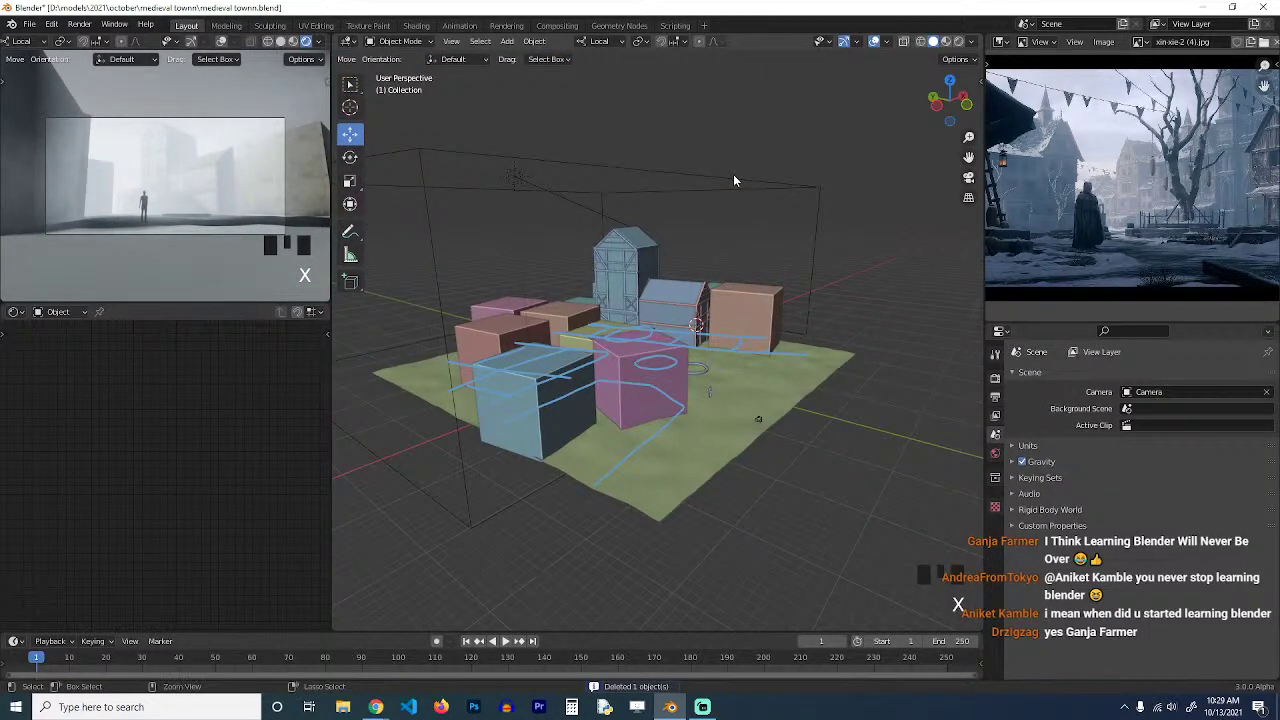
key("ctrl+z")
Move the large backdrop plane into a new collection named bk and save the file.
key("m")
left_click(733, 176)
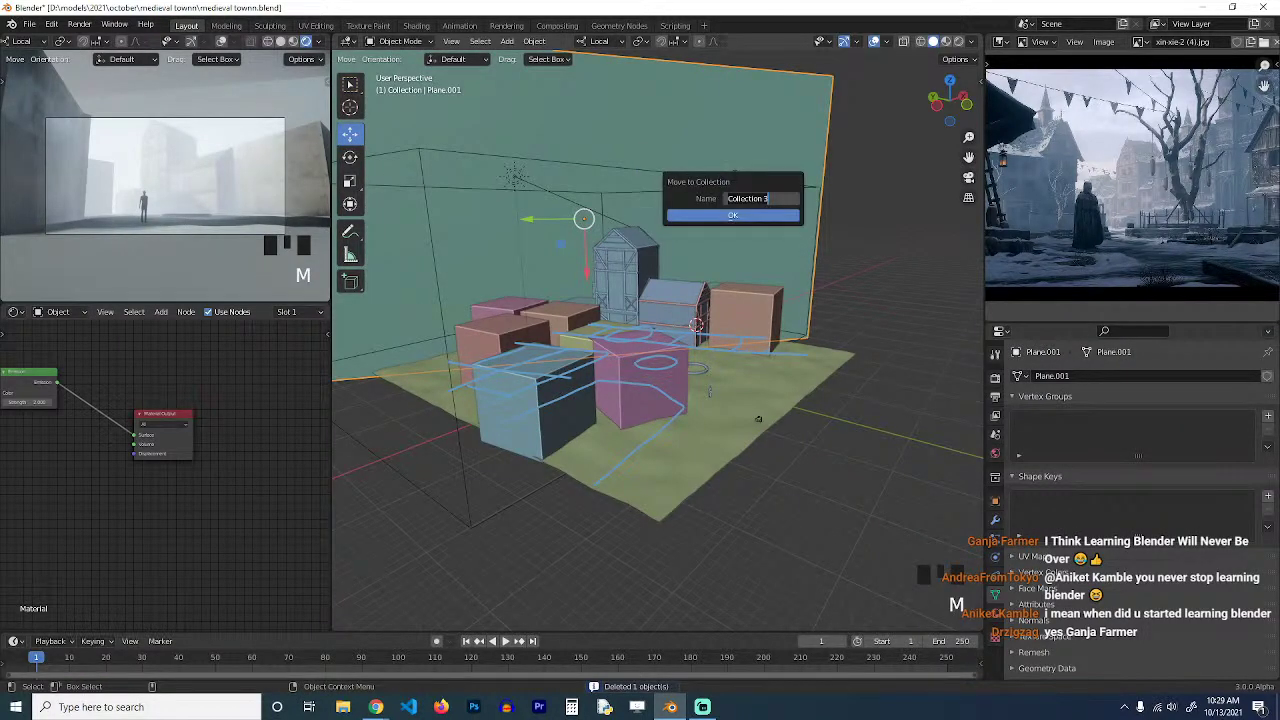
key("Return")
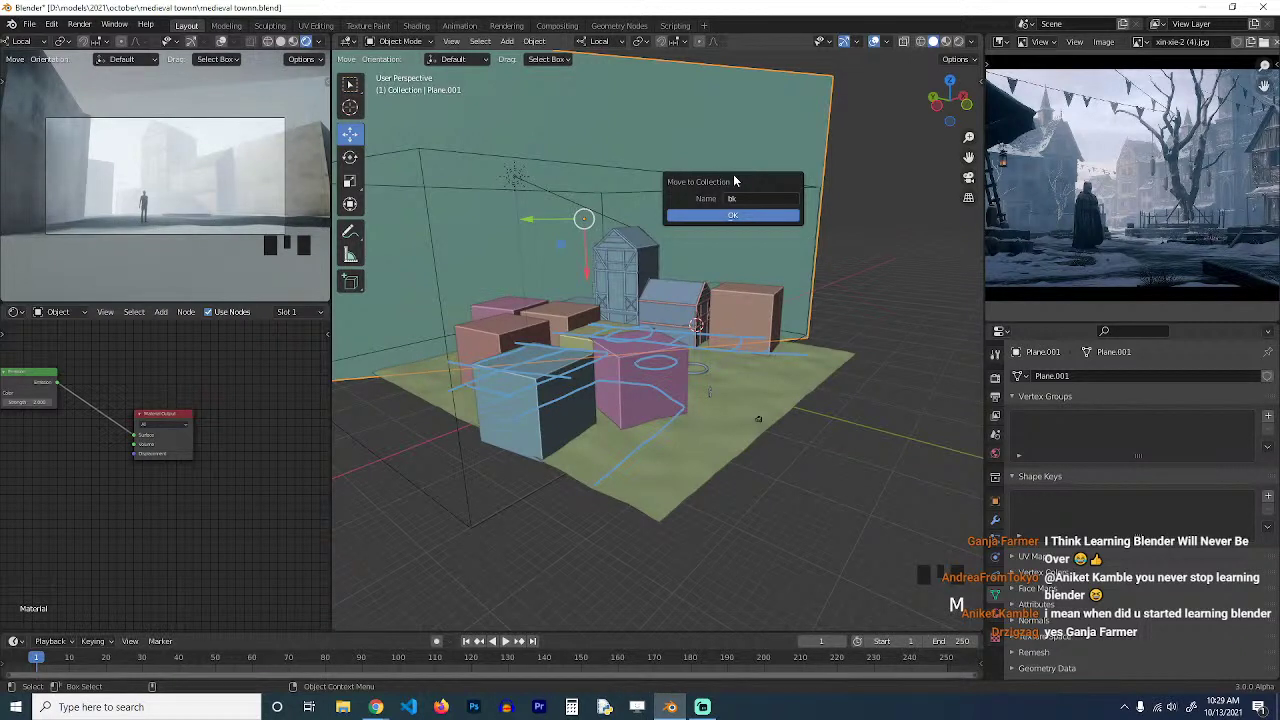
left_click(736, 214)
key("ctrl+s")
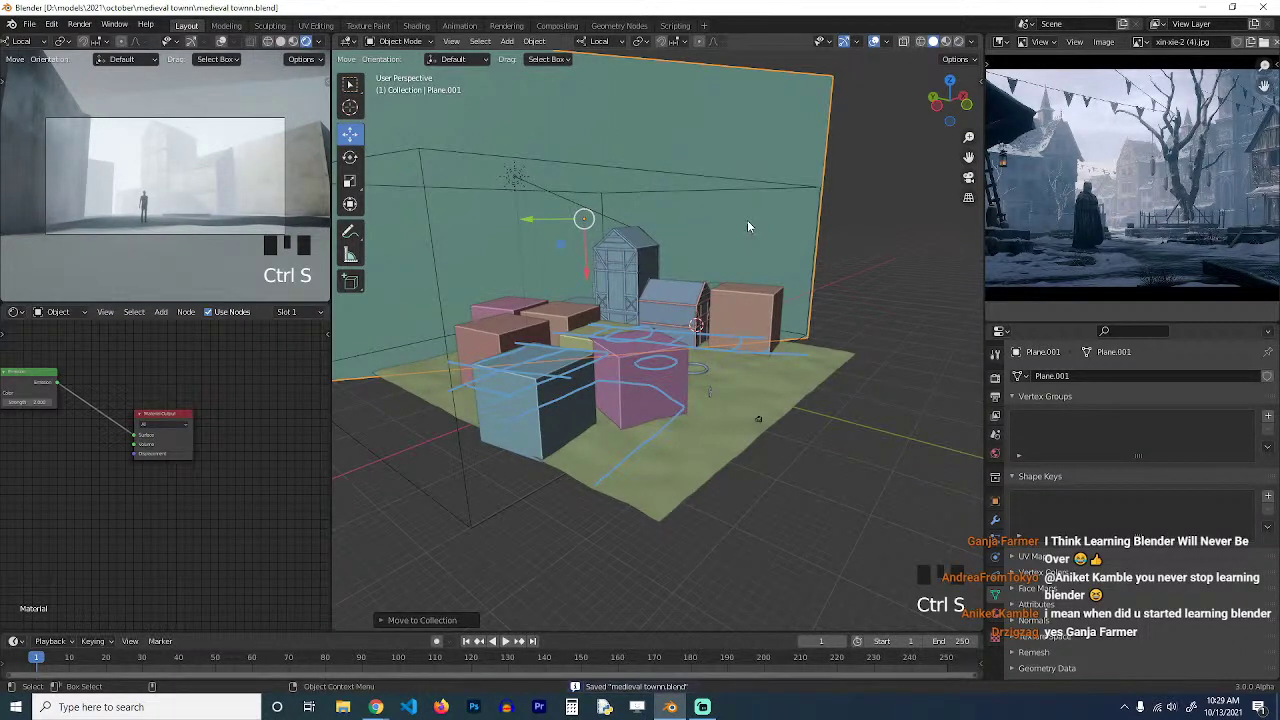
Exclude the bk collection from the view layer in the Outliner, and return that area to the Image Editor with the reference picture.
left_click(1000, 41)
left_click(929, 79)
scroll(1252, 303, "down", 10)
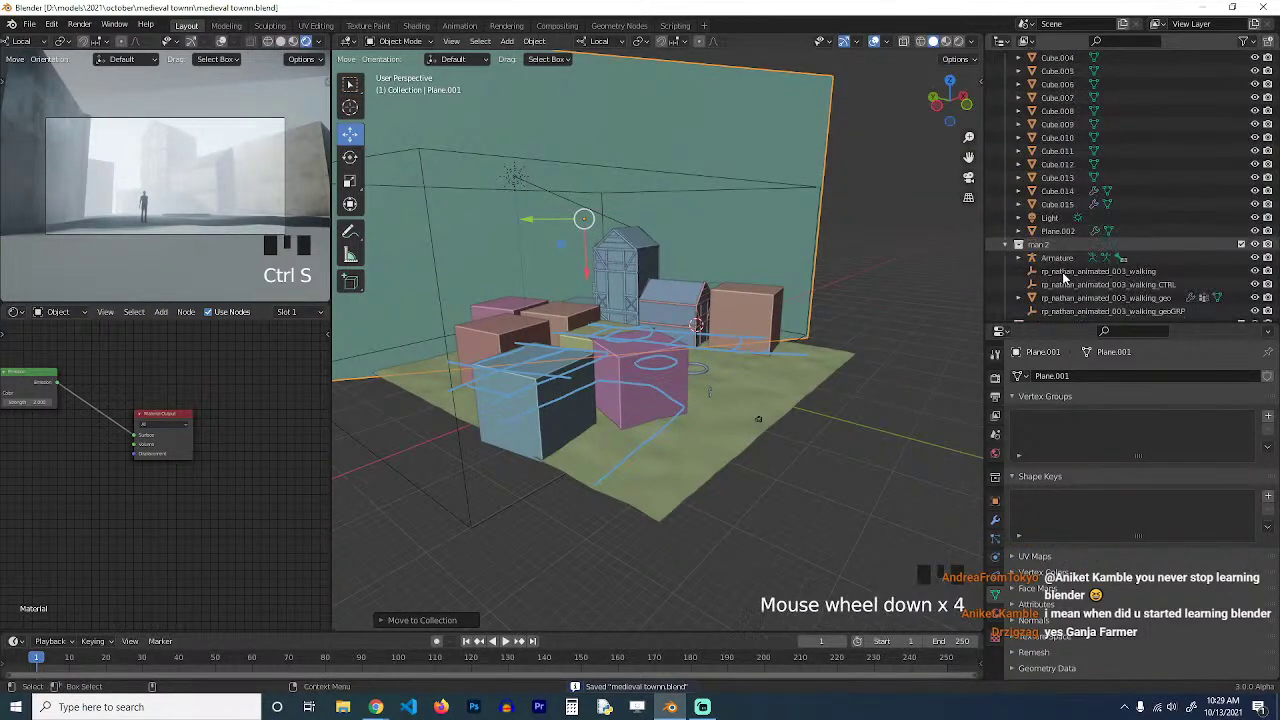
left_click(1241, 296)
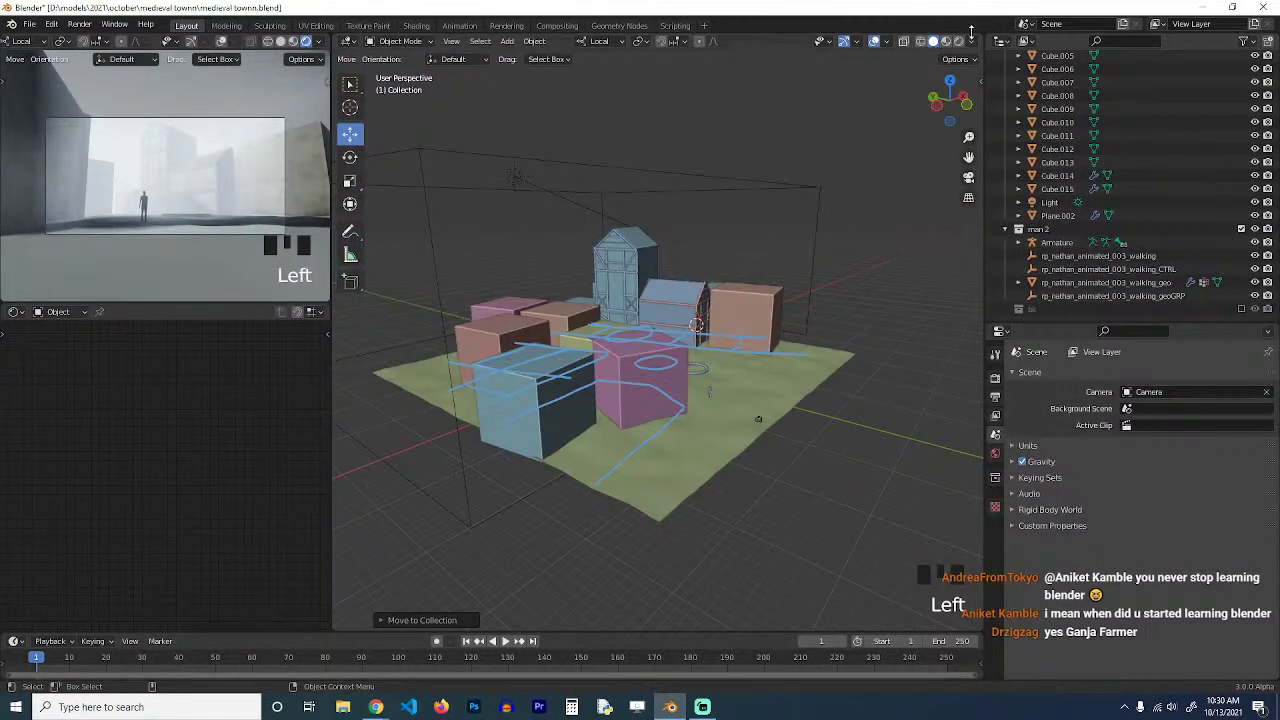
left_click(1008, 44)
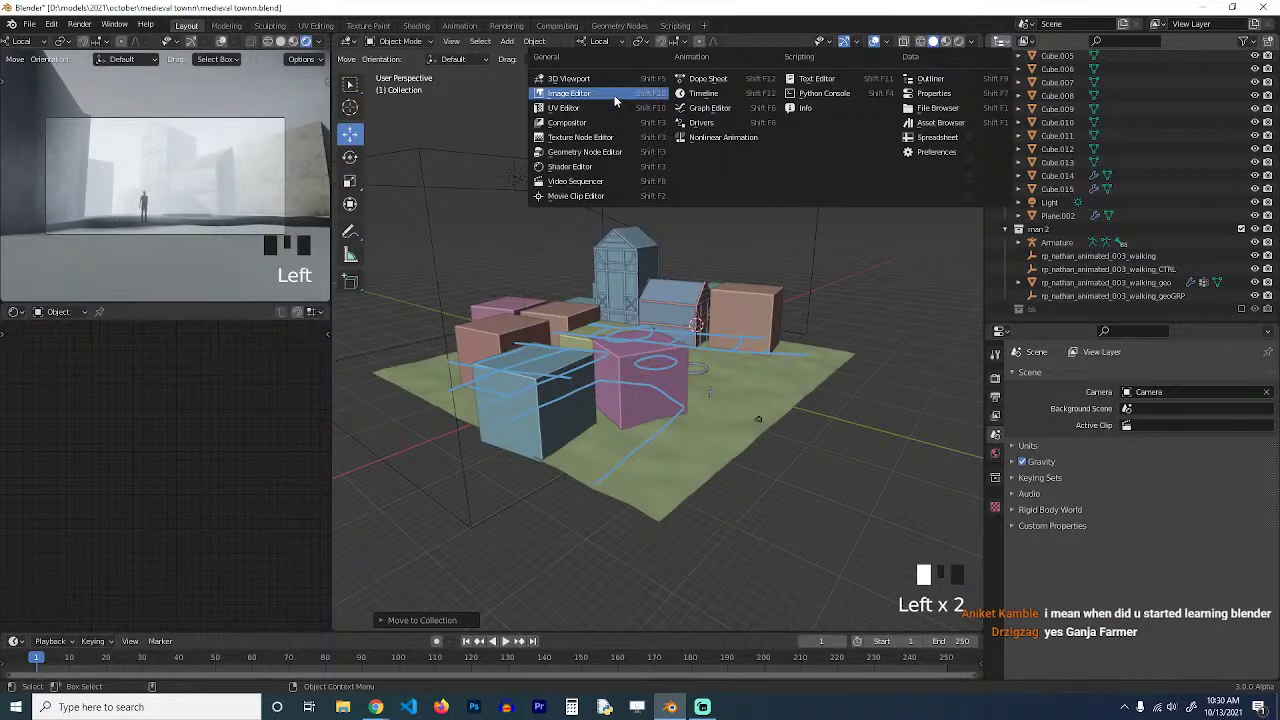
left_click(568, 93)
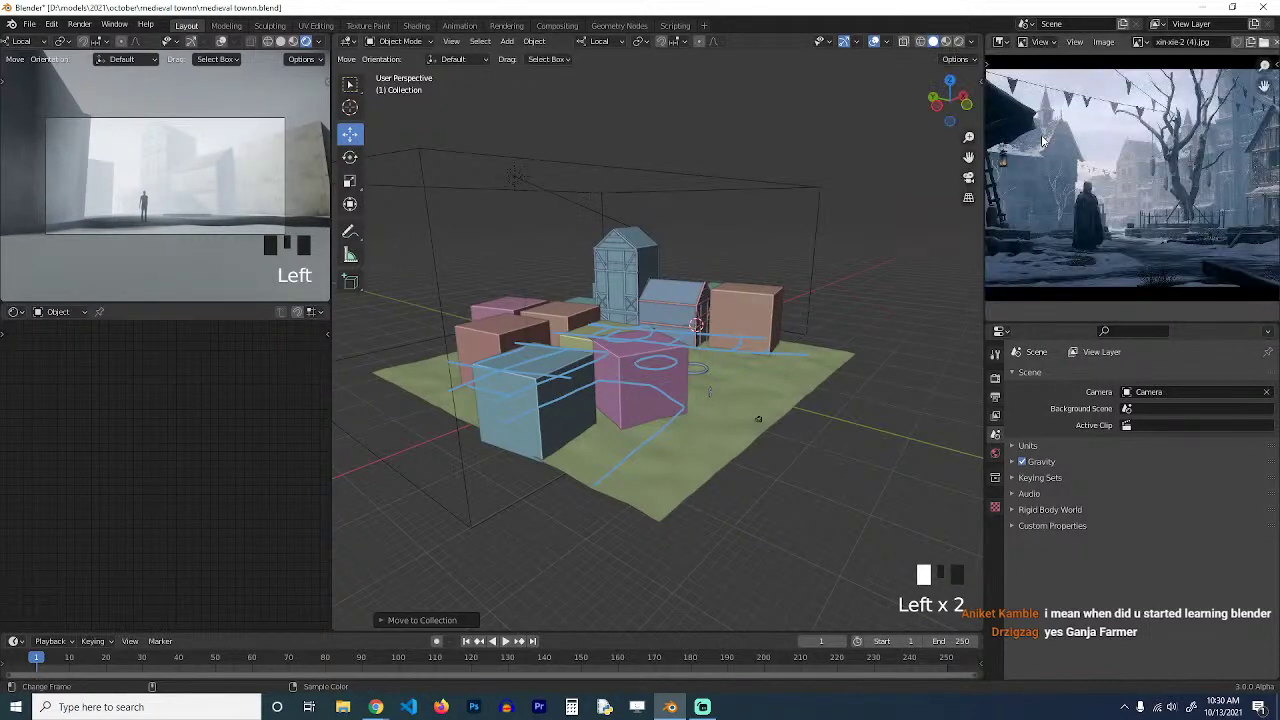
Select the large volume box enclosing the town and save the file.
left_click(706, 176)
key("ctrl+s")
key("ctrl+s")
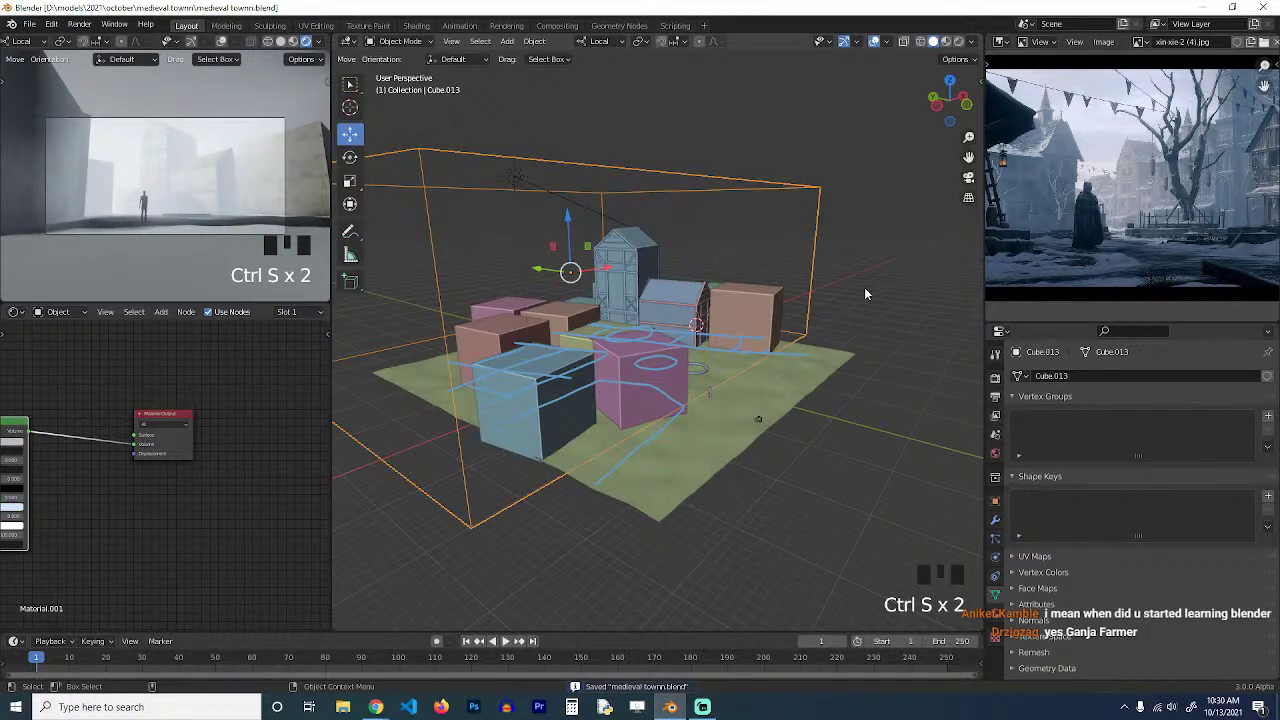
Examine the street, the ring and the surrounding buildings from ground level and from above, saving the file along the way.
scroll(866, 294, "up", 5)
key("grave")
scroll(659, 295, "up", 2)
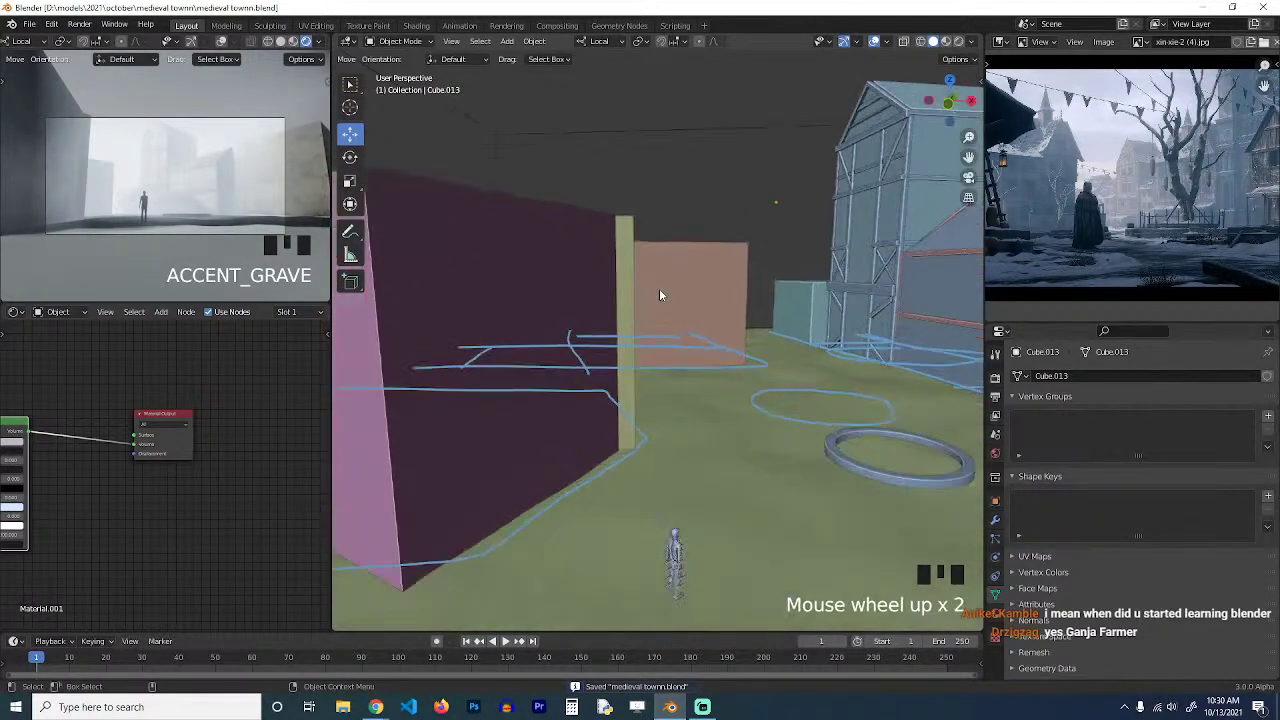
key("ctrl+s")
middle_click_drag(796, 500, 756, 430, "shift")
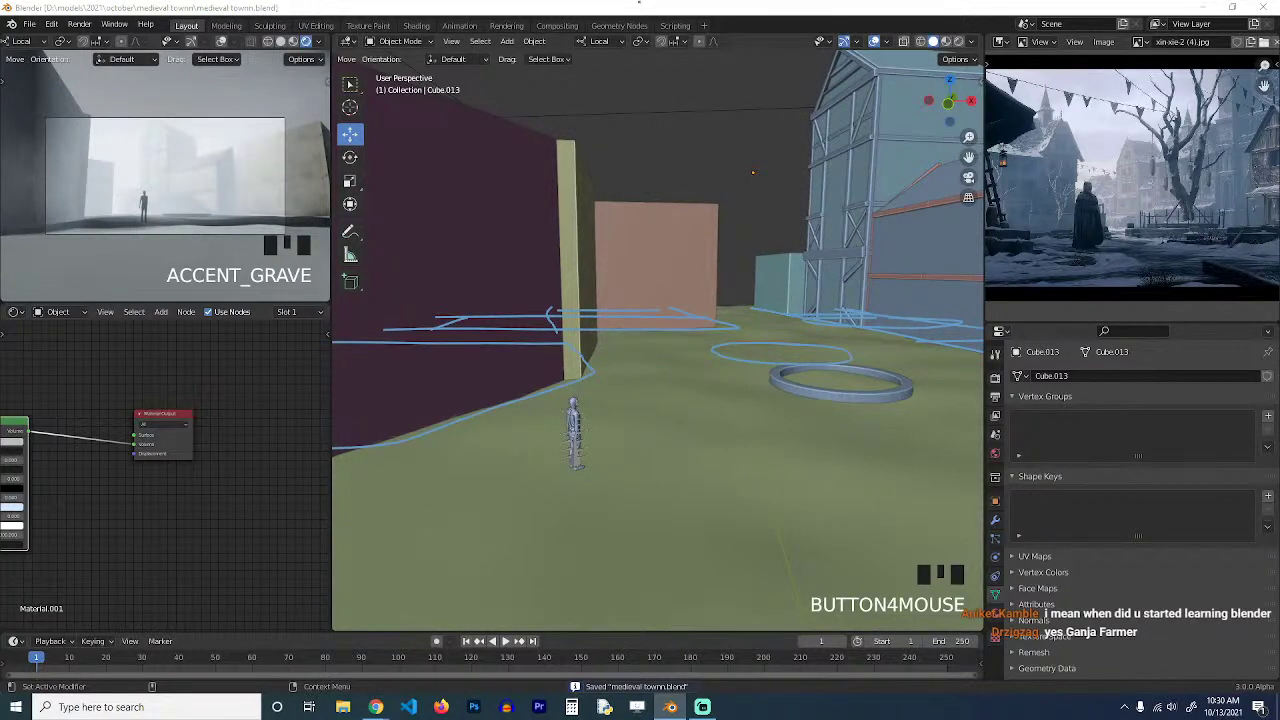
scroll(755, 205, "up", 4)
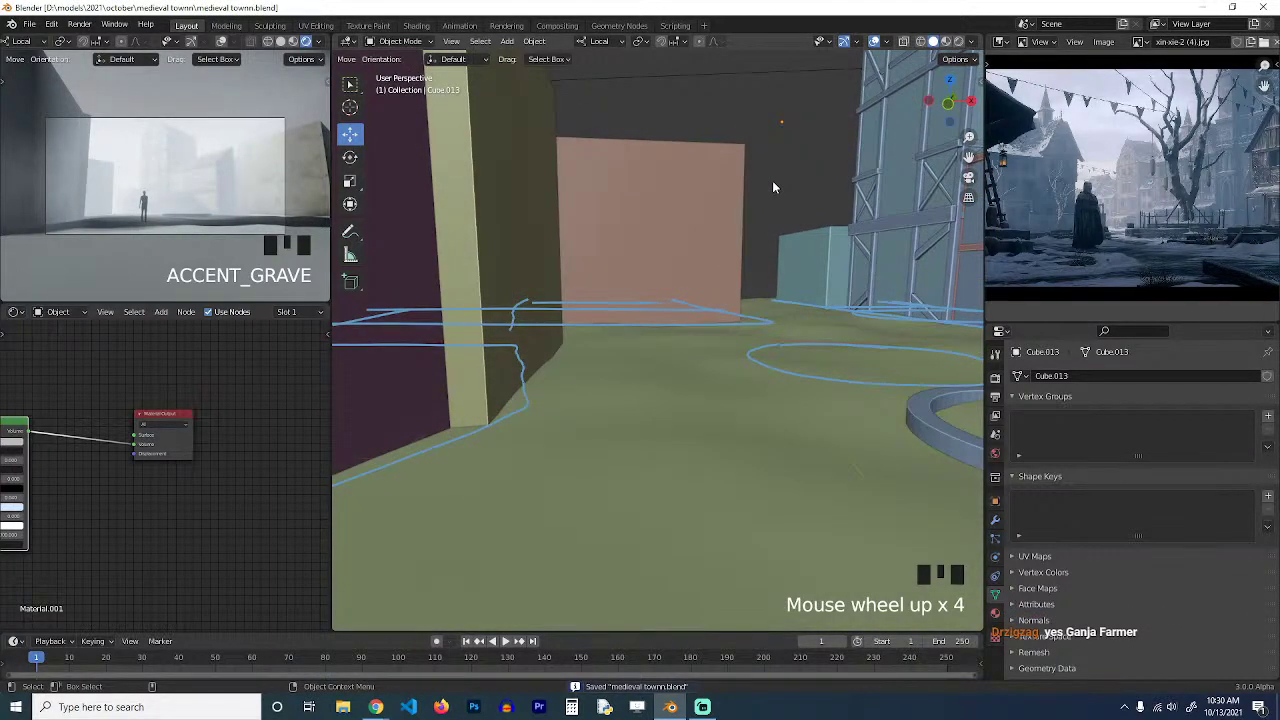
left_click(772, 180)
middle_click_drag(768, 277, 700, 312, "shift")
scroll(708, 258, "down", 4)
key("ctrl+s")
key("grave")
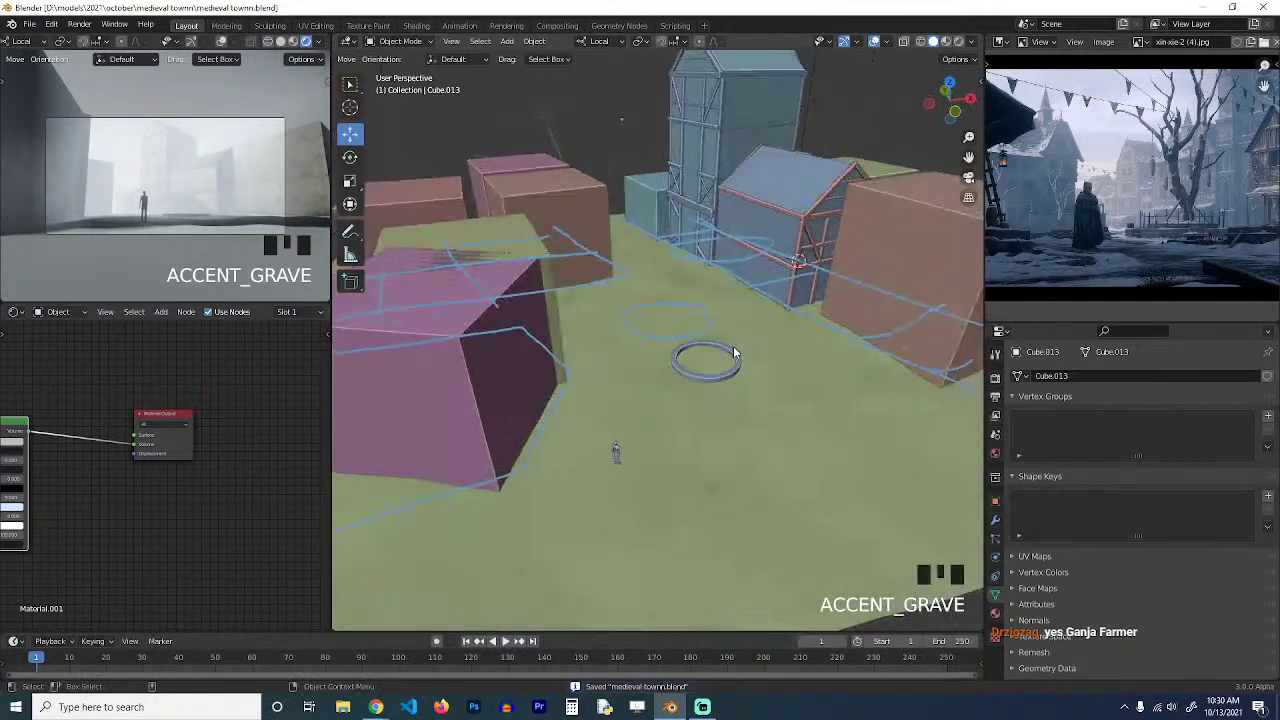
Shade the ring on the street smooth and enable Auto Smooth for it.
scroll(760, 360, "up", 3)
key("grave")
scroll(755, 365, "up", 3)
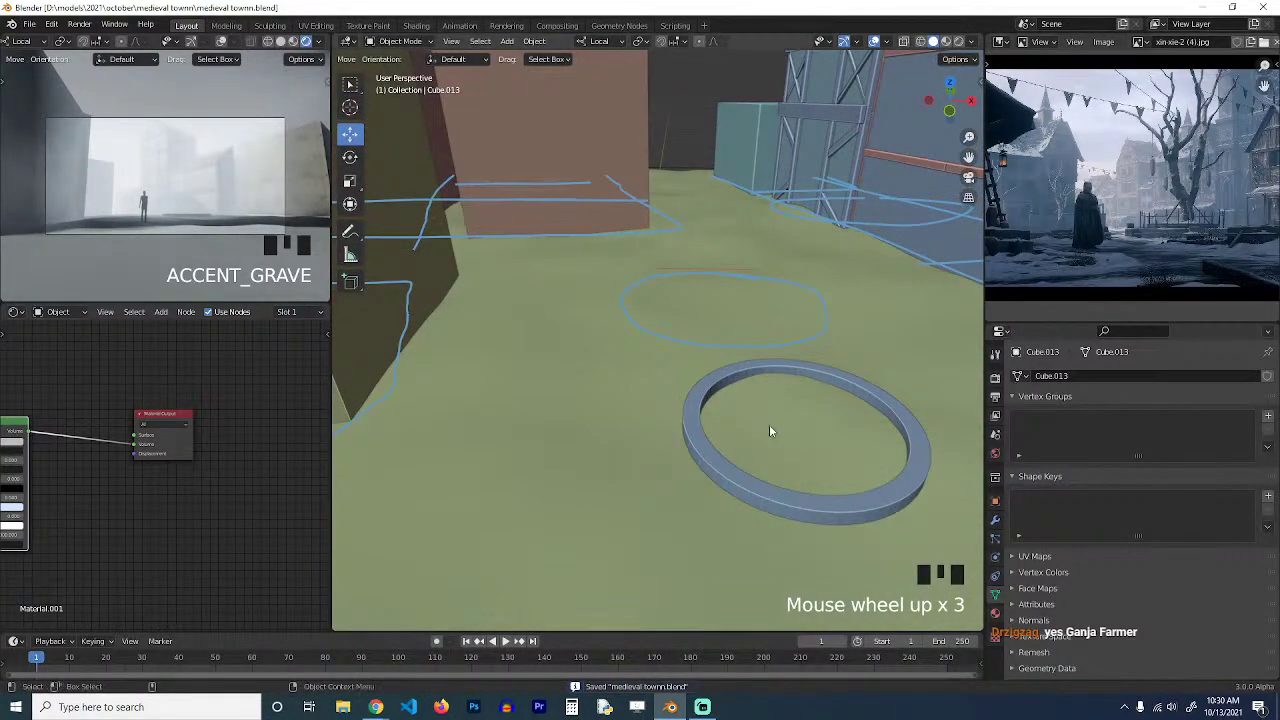
left_click(909, 429)
right_click(908, 421)
left_click(905, 419)
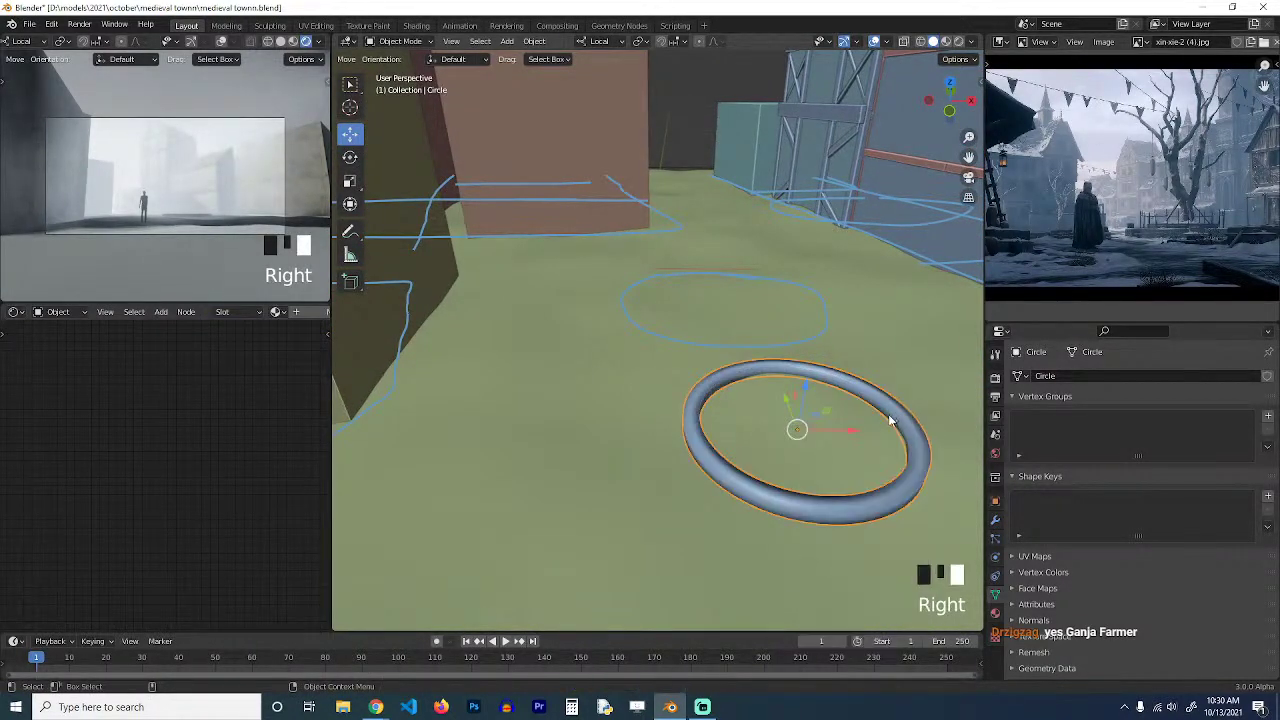
middle_click_drag(891, 418, 798, 344, "shift")
key("q")
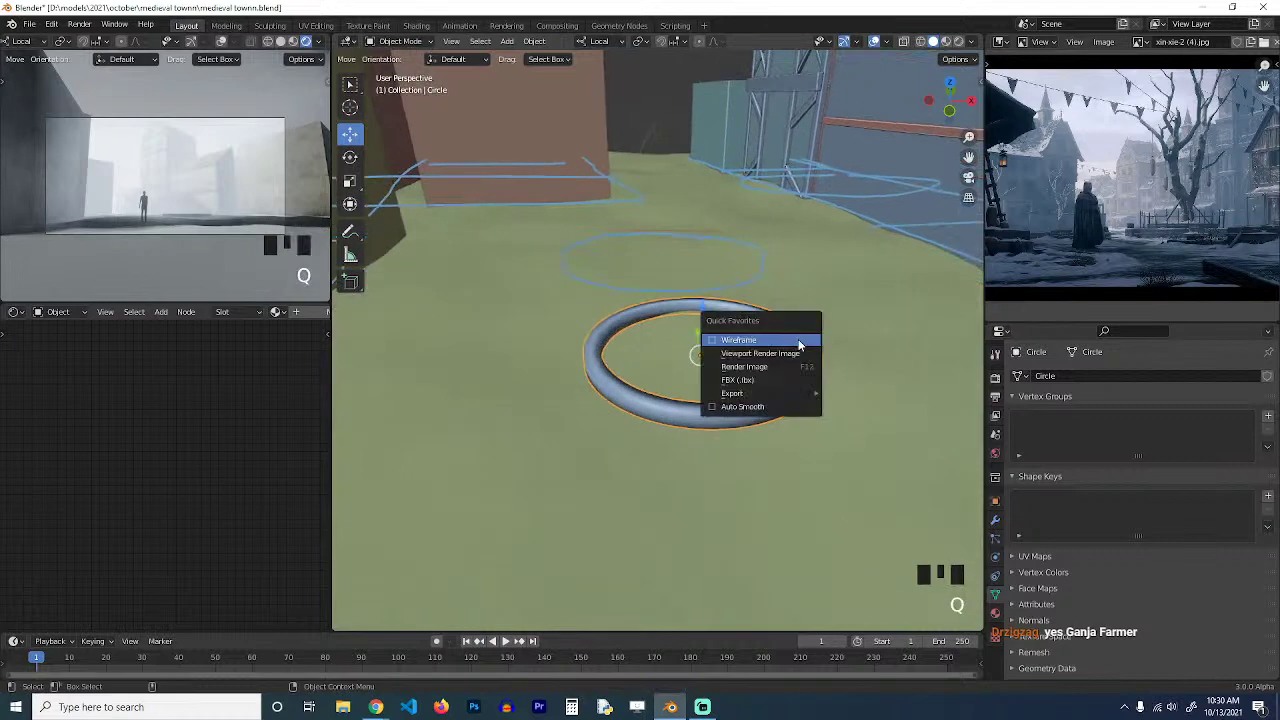
left_click(766, 407)
scroll(806, 348, "up", 2)
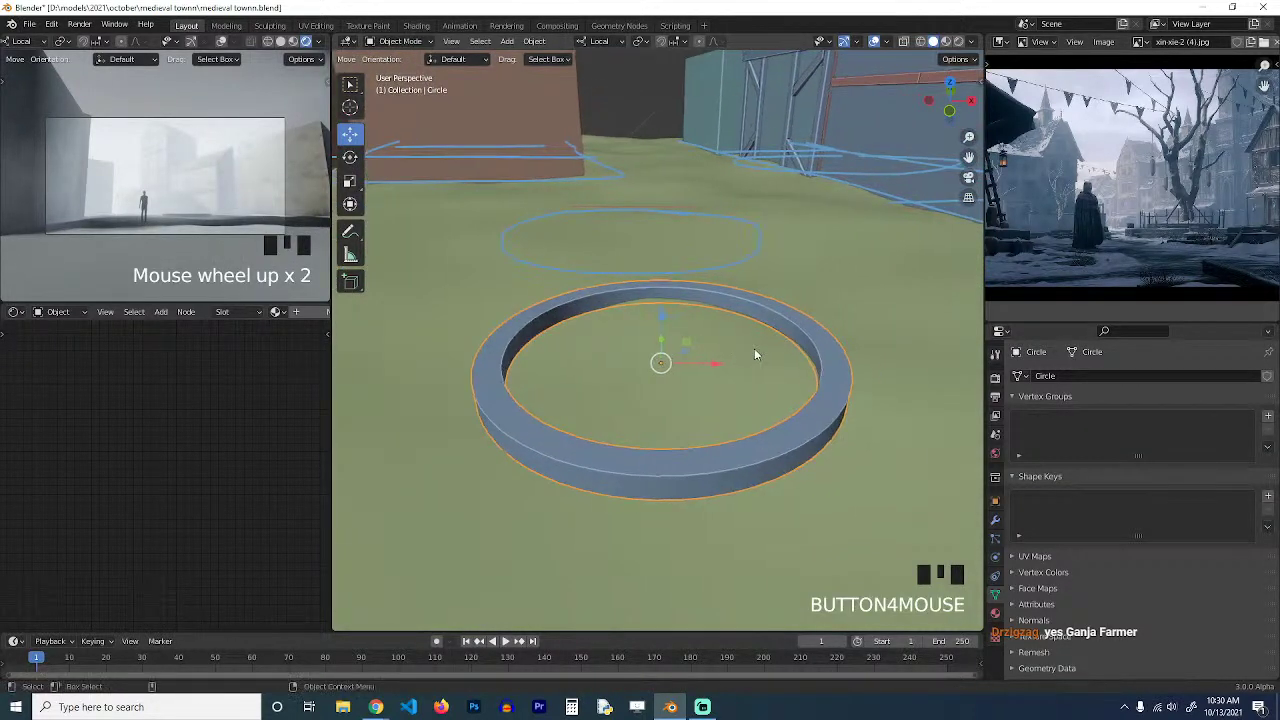
Raise the ring's top faces along local Z to make its wall taller.
scroll(754, 348, "up", 3)
scroll(756, 349, "down", 3)
scroll(801, 355, "up", 1)
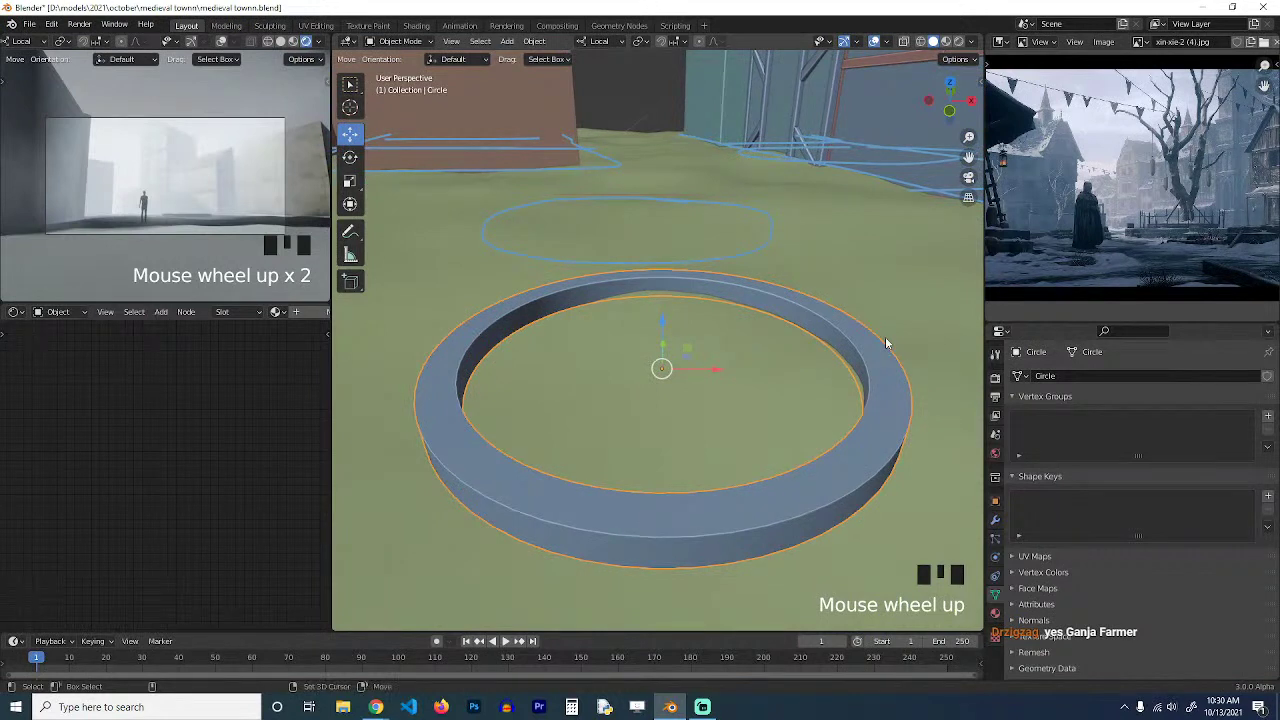
key("grave")
key("3")
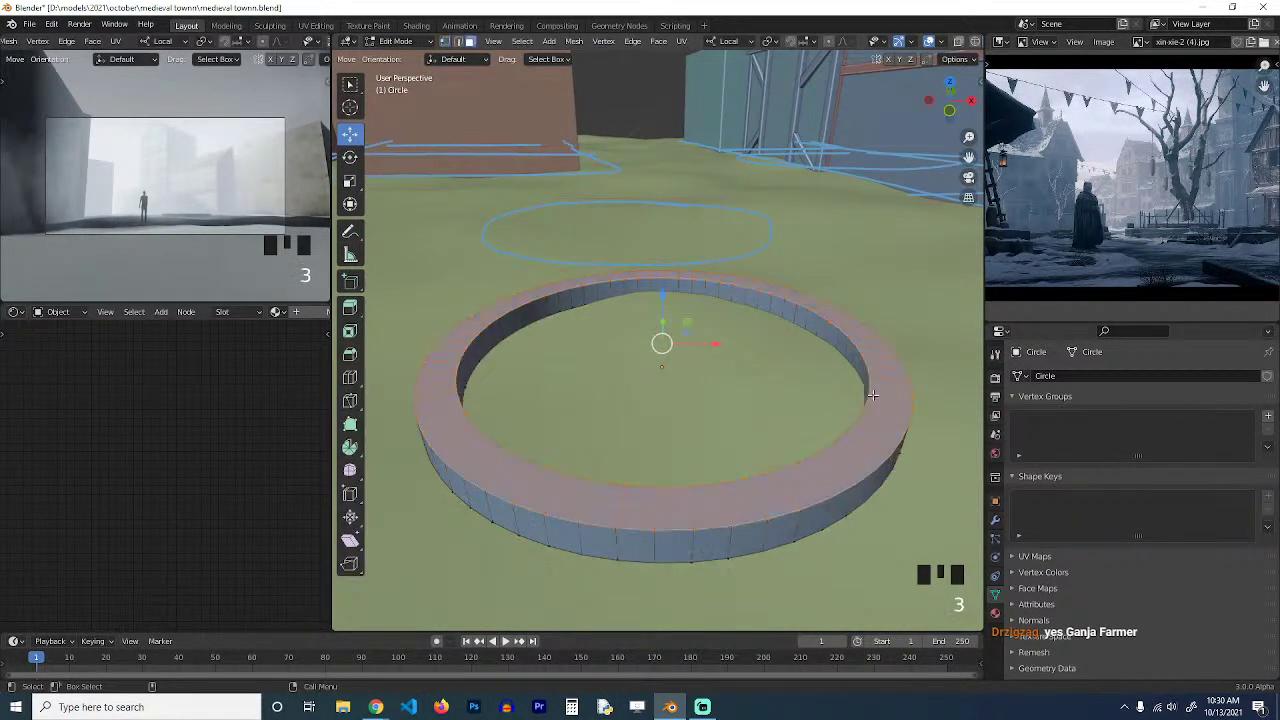
key("g")
key("z")
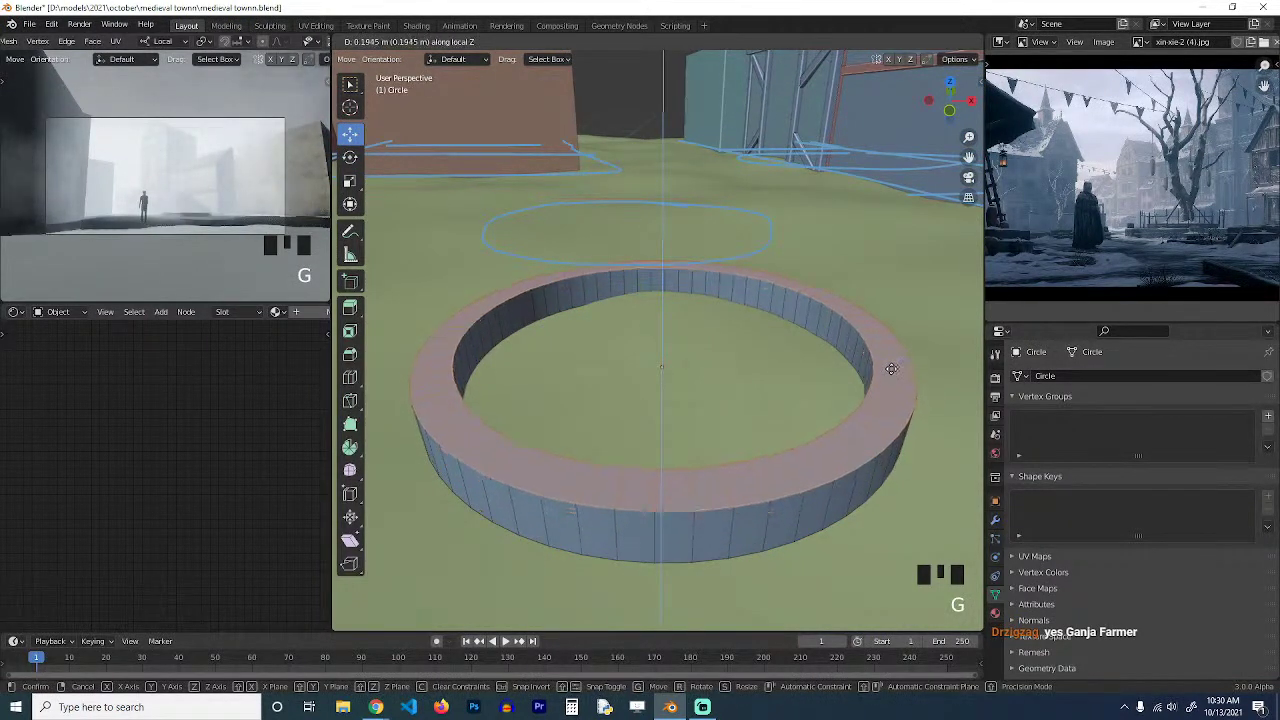
left_click(891, 375)
Duplicate the whole ring mesh, scale the copy inward on its local horizontal axes and raise it along Z as a smaller upper tier.
key("a")
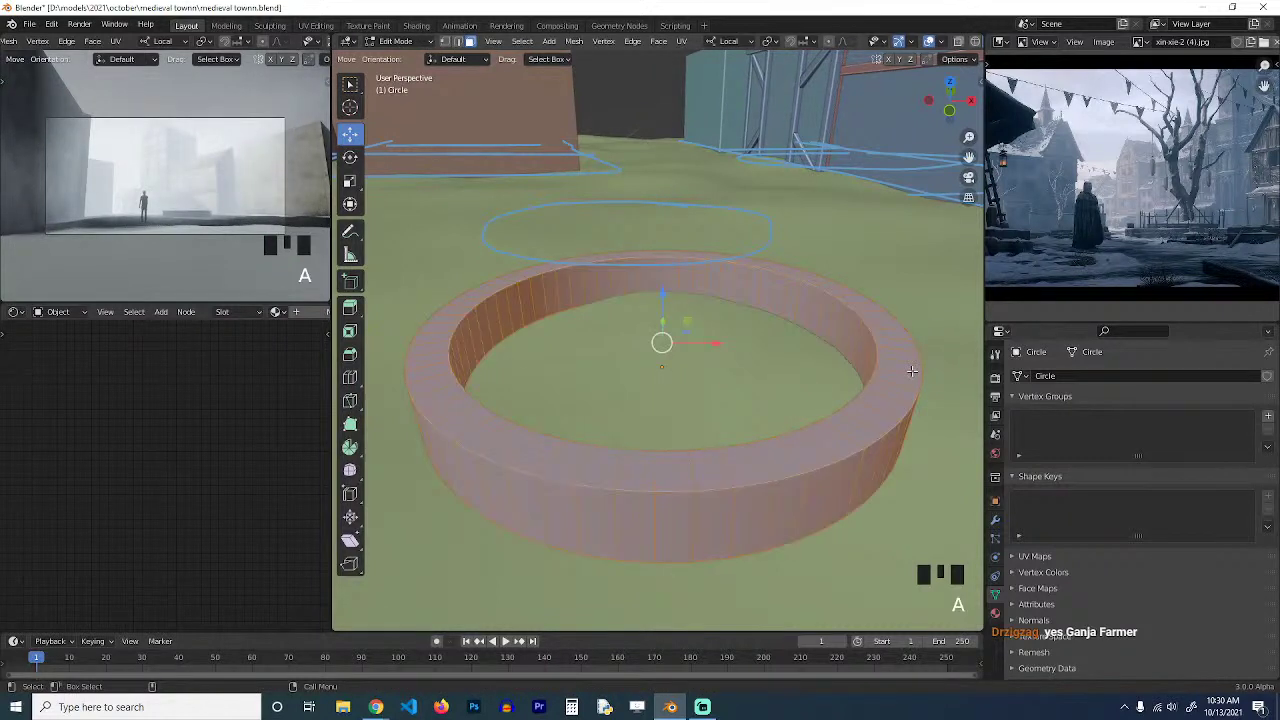
key("shift+d")
key("s")
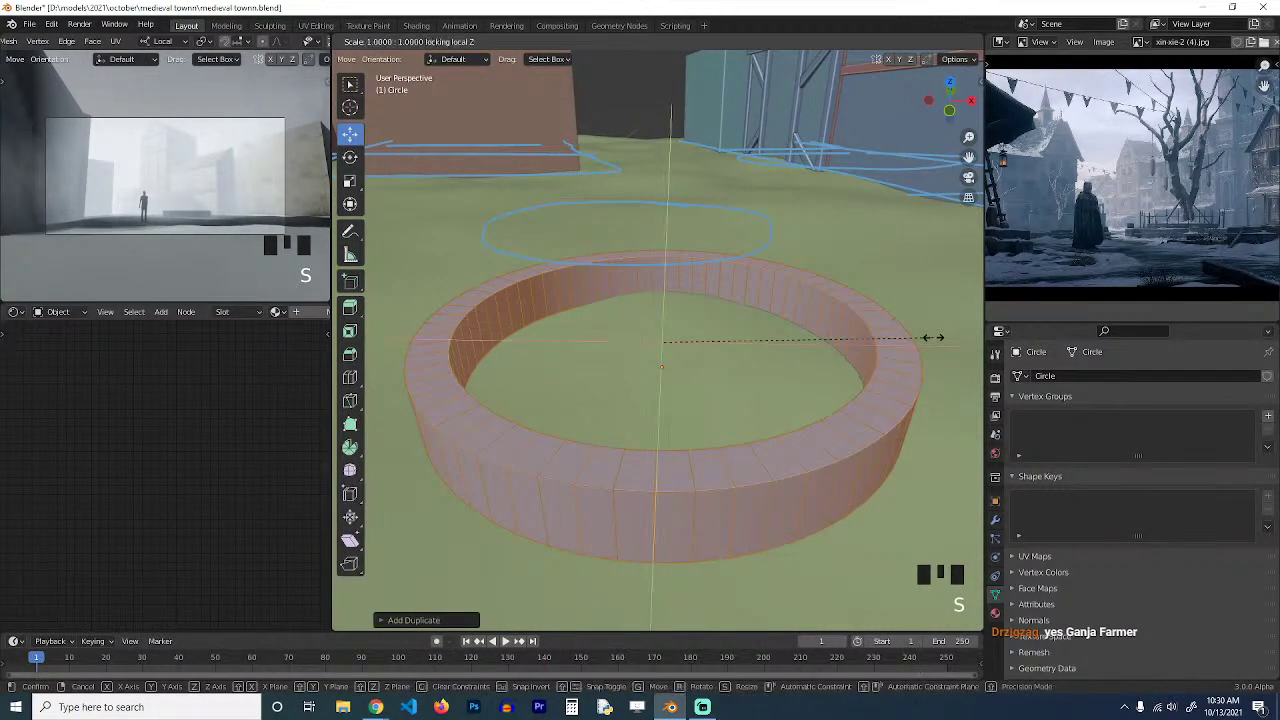
left_click(888, 343)
key("f")
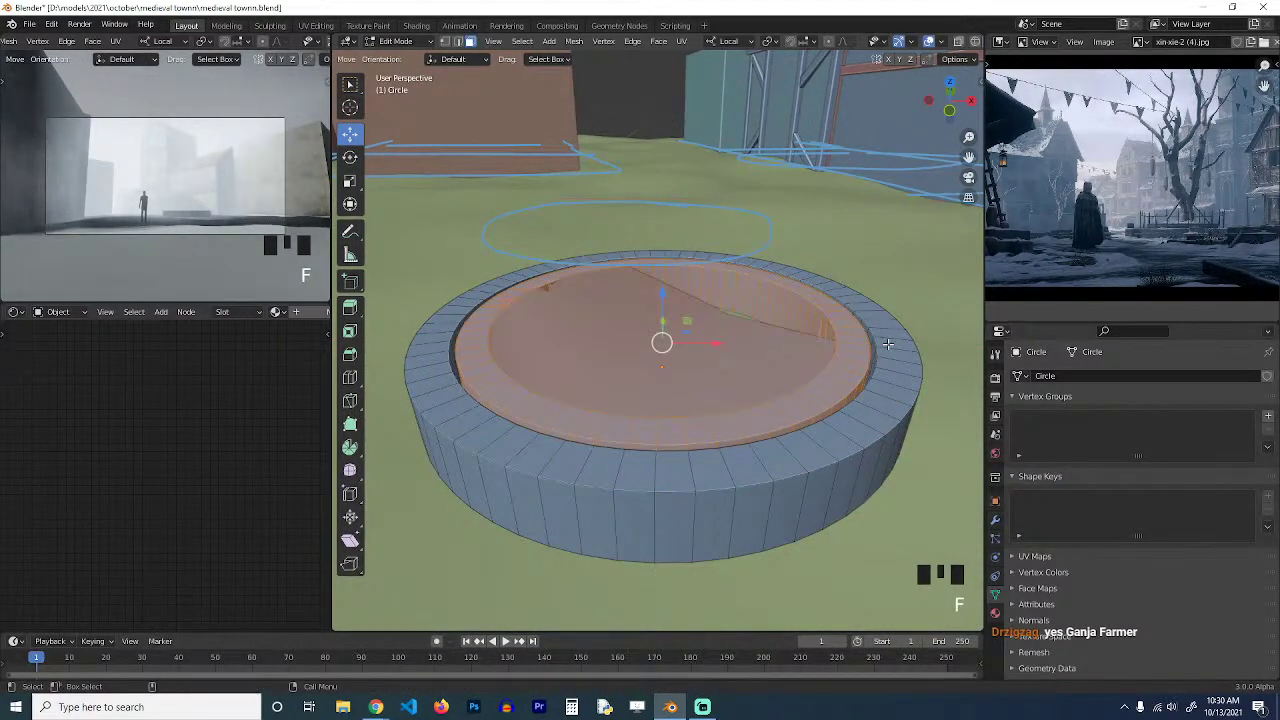
key("ctrl+z")
key("g")
key("z")
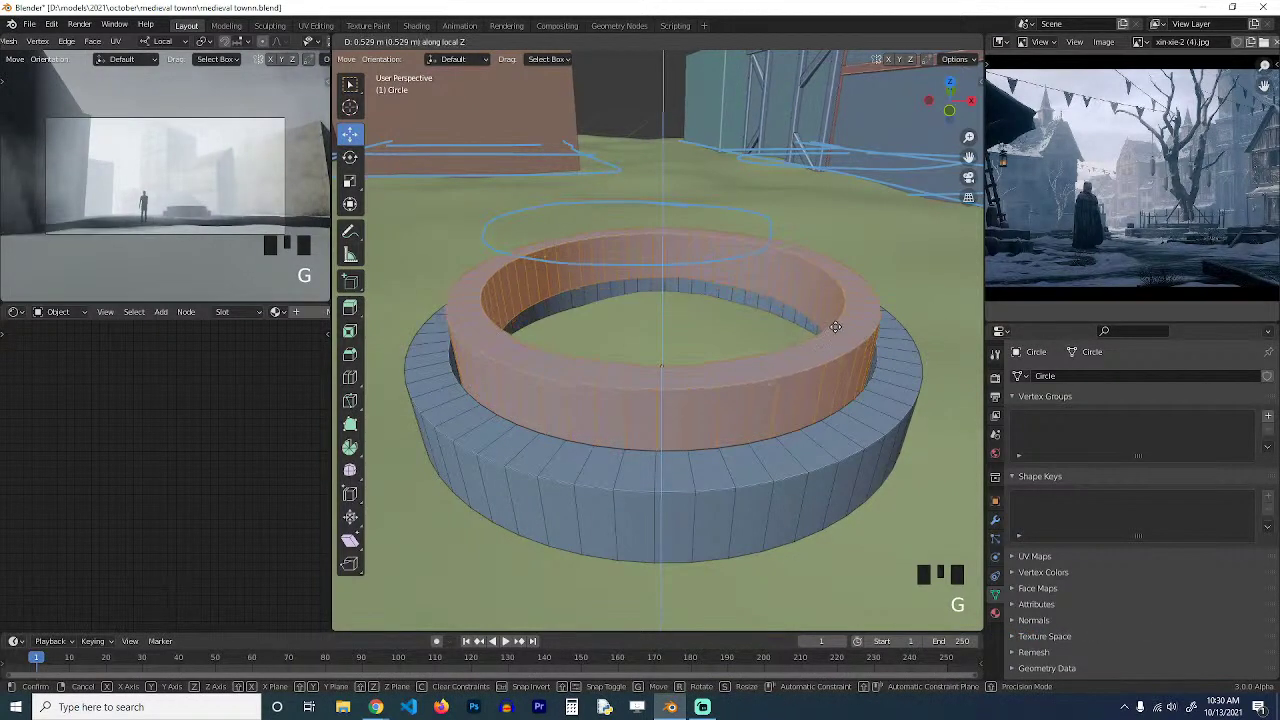
left_click(845, 341)
key("Tab")
key("grave")
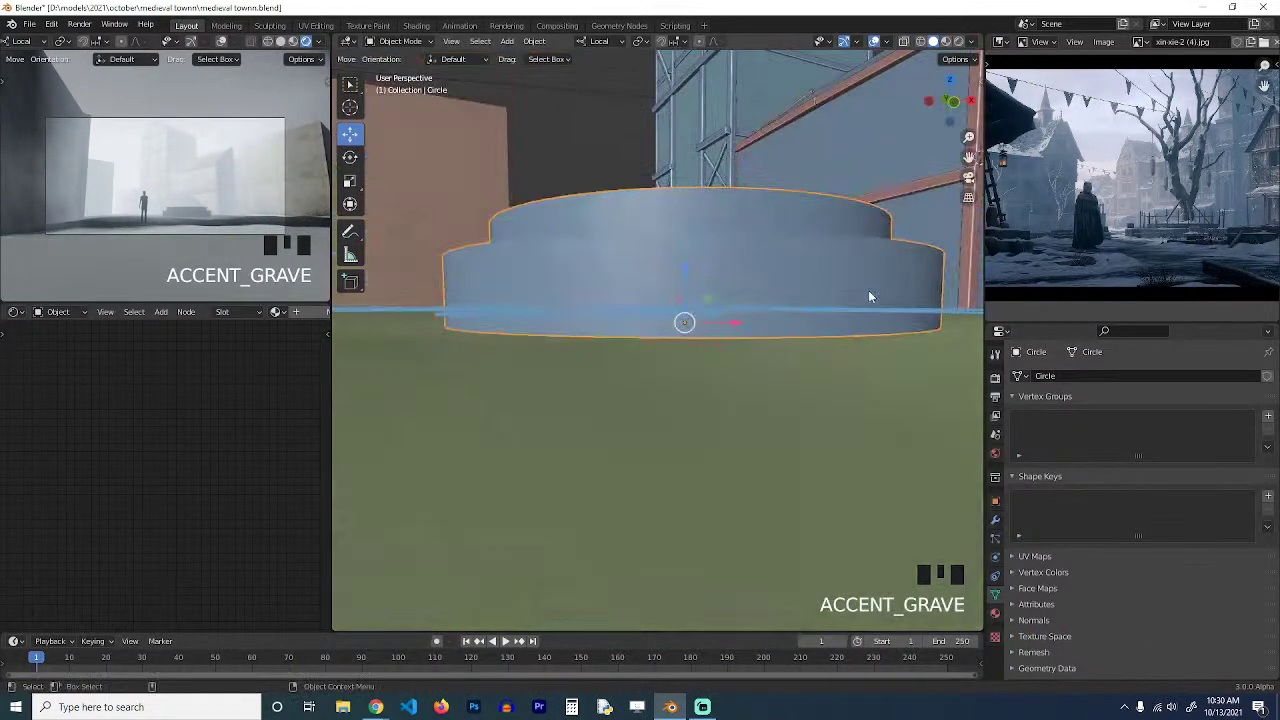
key("alt+a")
key("grave")
scroll(739, 385, "down", 4)
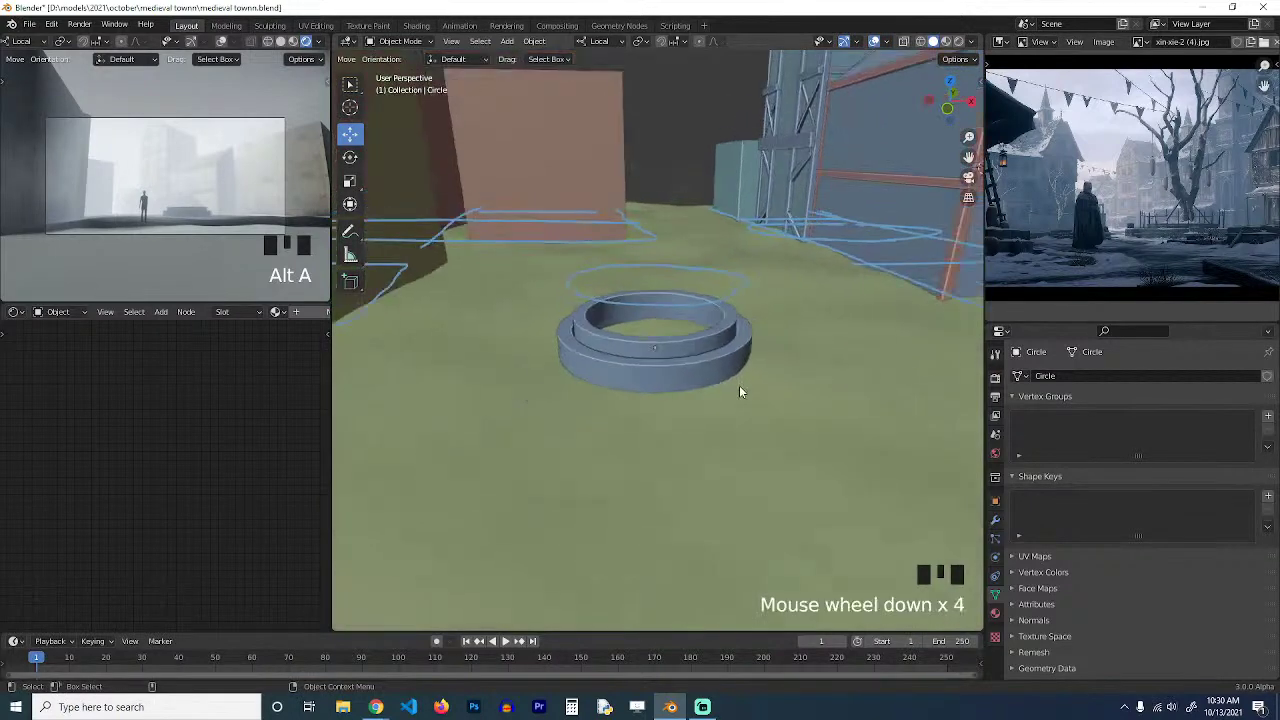
Select the ground plane and isolate it in local view with material preview shading.
left_click(785, 427)
key("grave")
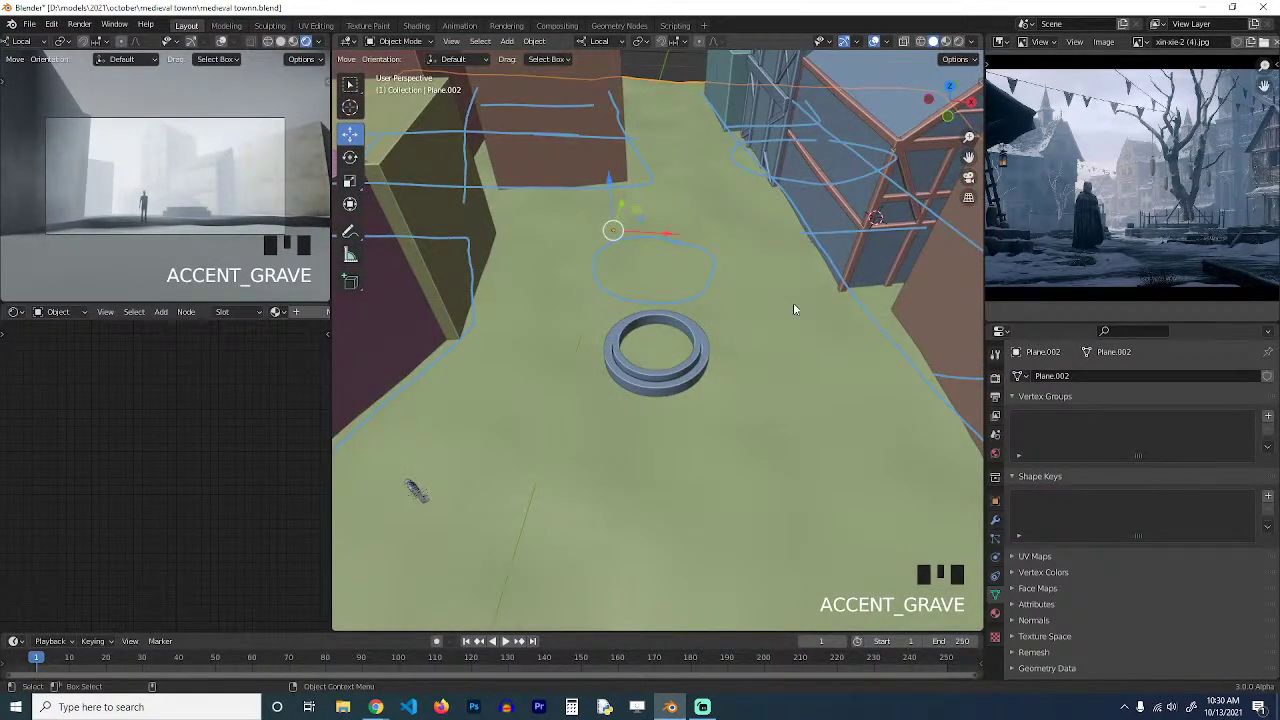
left_click(950, 43)
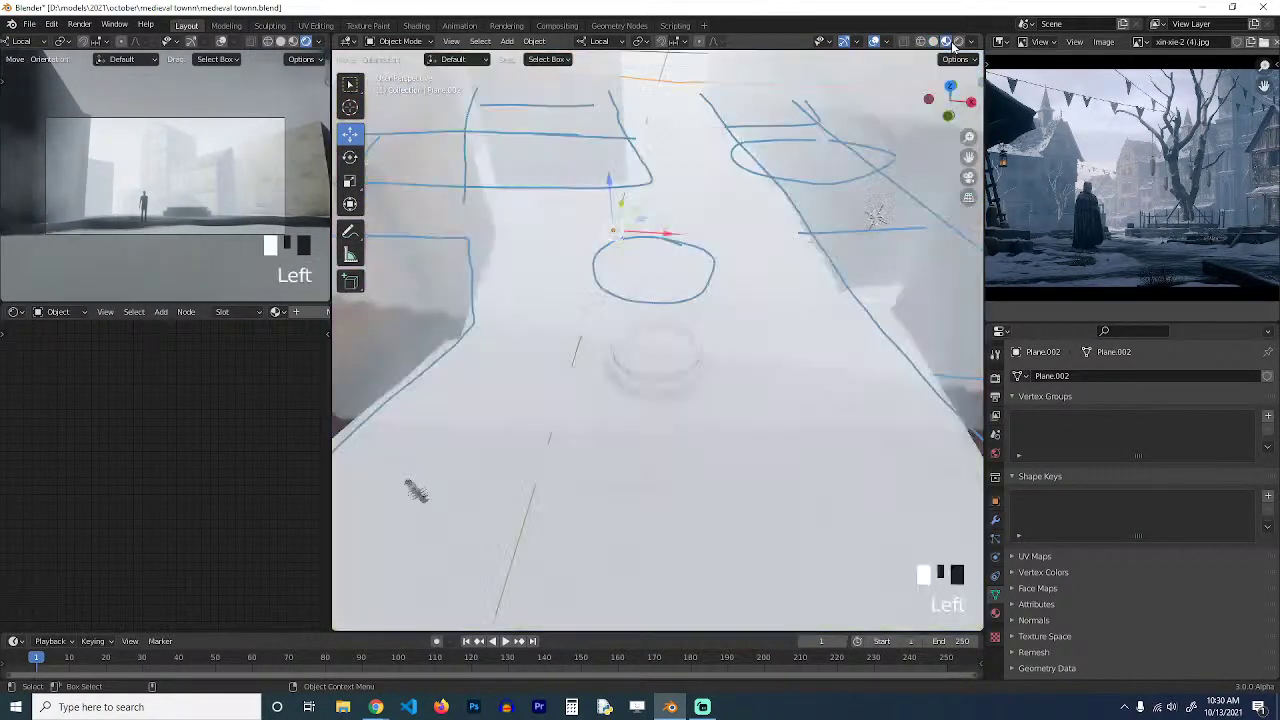
scroll(745, 386, "down", 4)
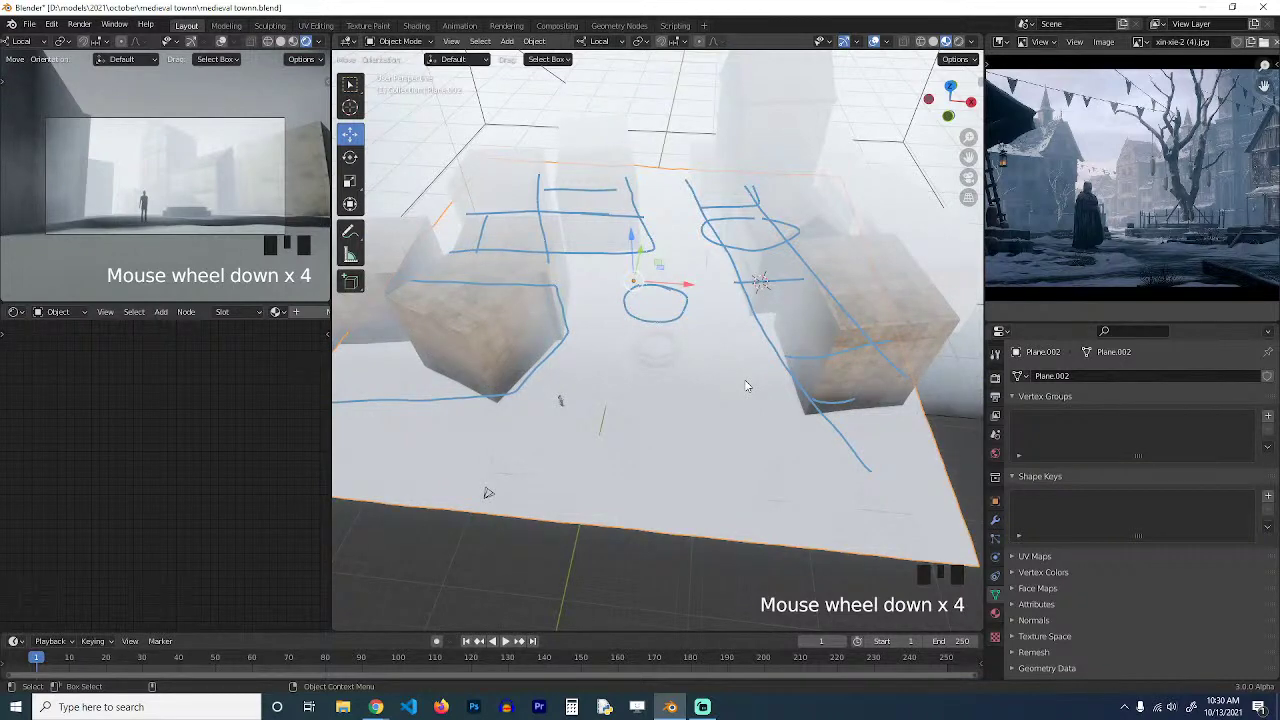
key("slash")
scroll(745, 386, "up", 2)
key("m")
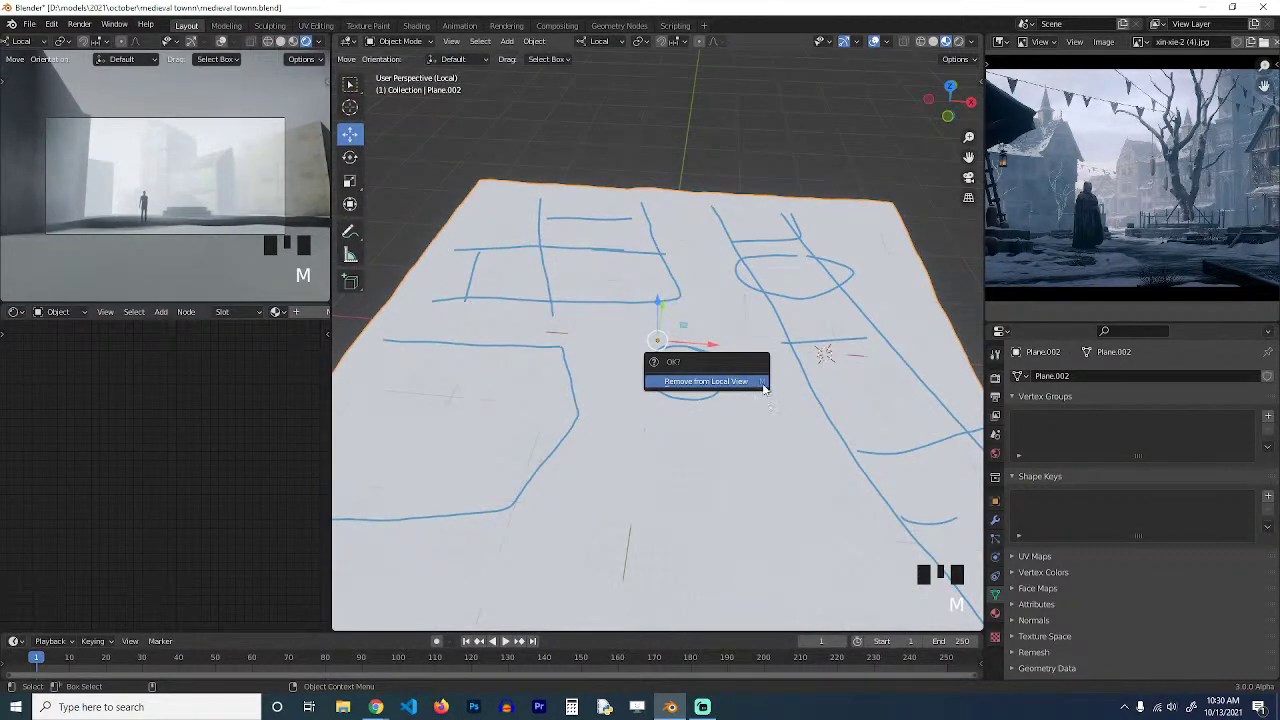
Link the pbrs "ground and rocks" folder as a new texture folder in the Texture Folders add-on.
key("n")
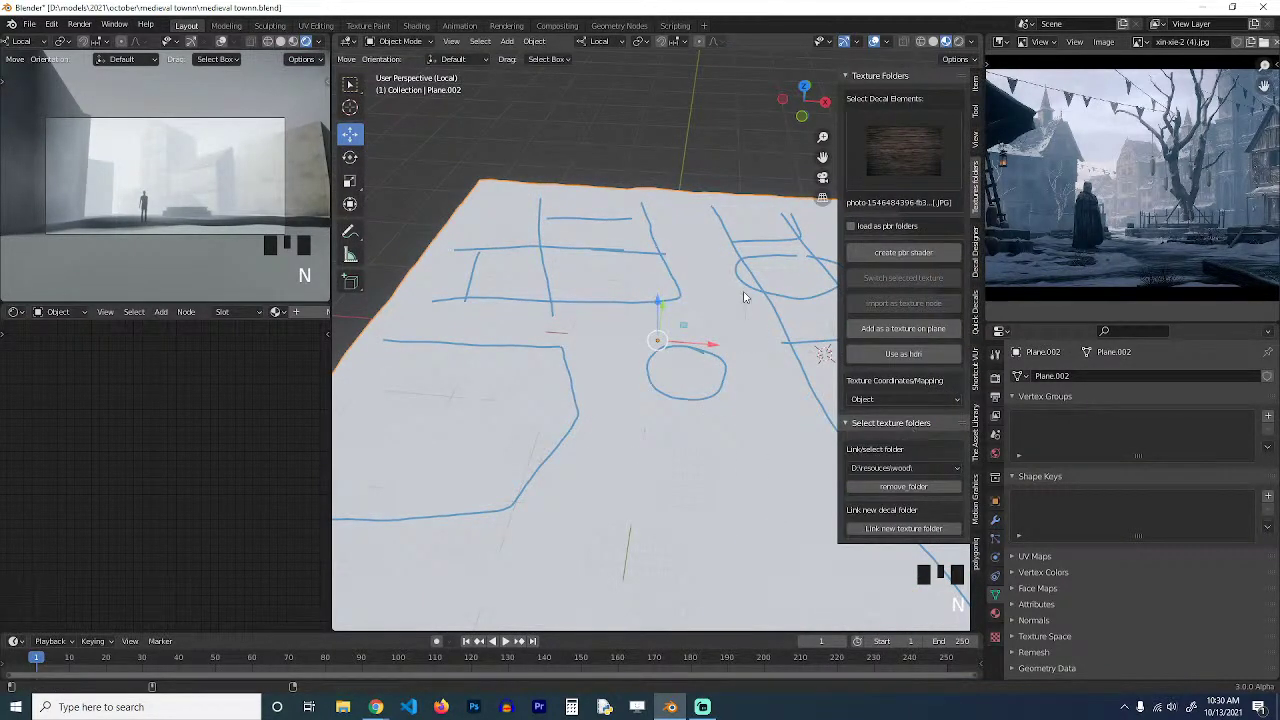
left_click(903, 528)
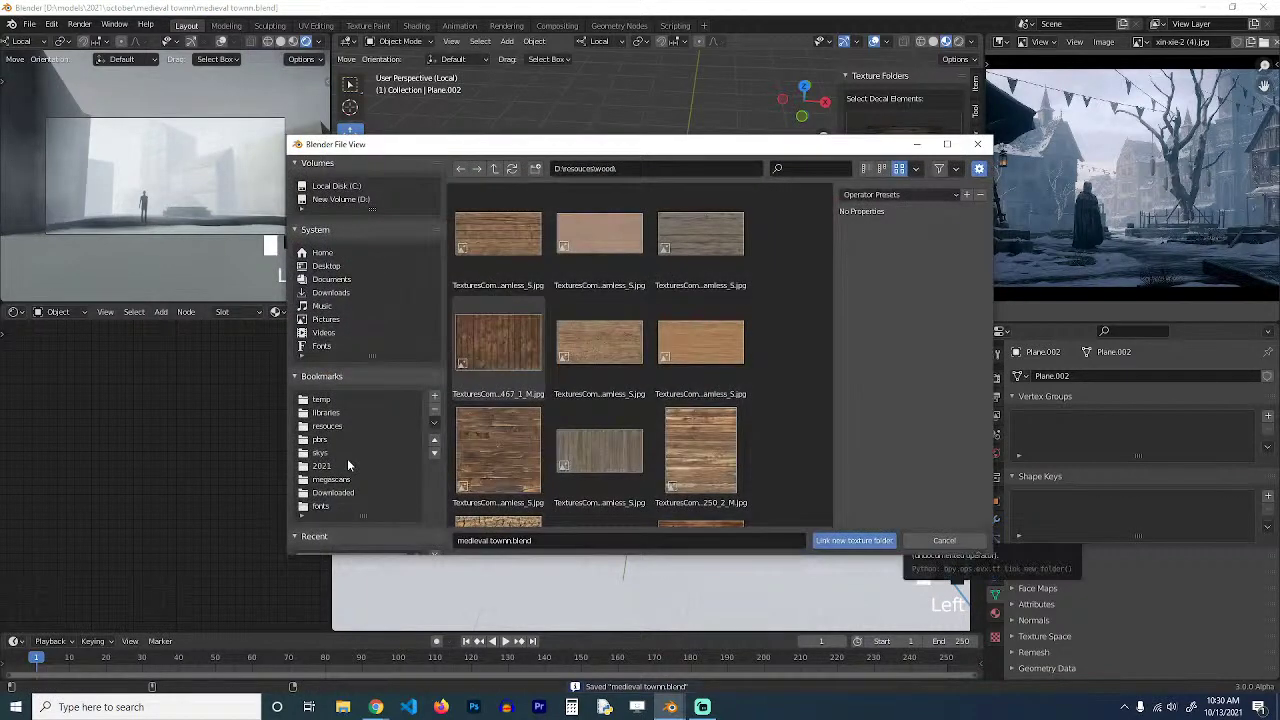
left_click(325, 439)
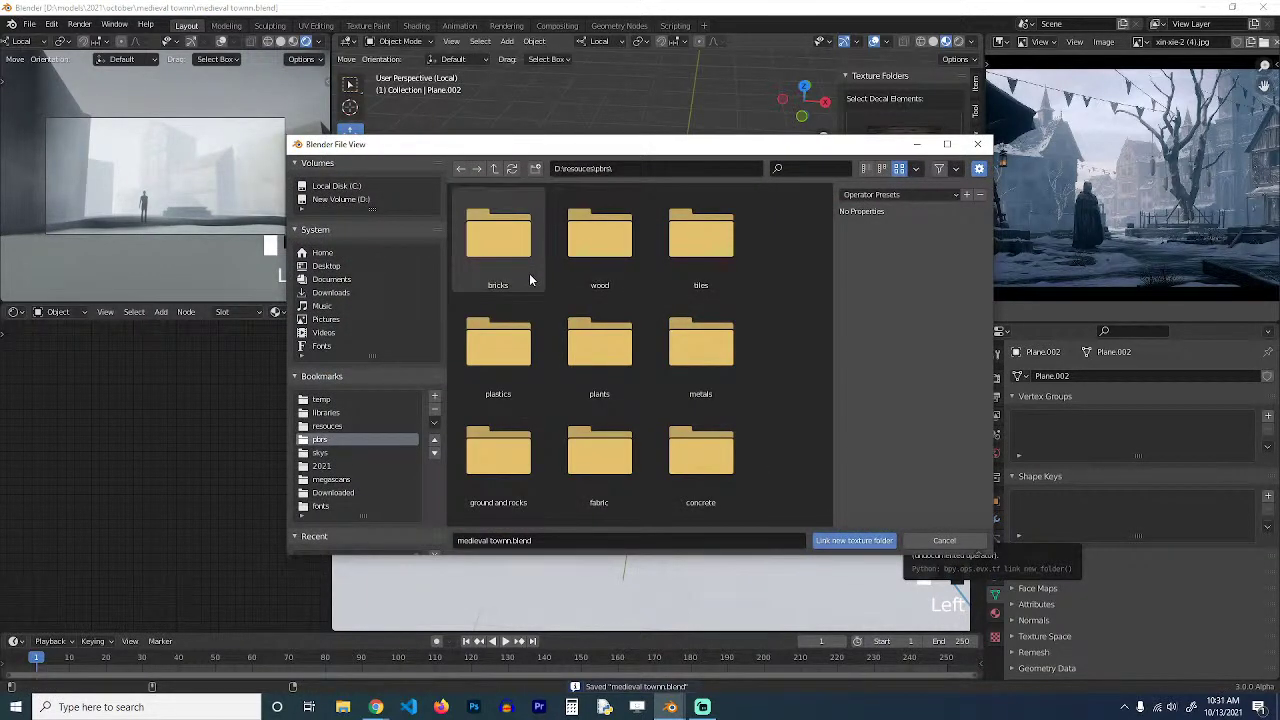
scroll(631, 437, "down", 1)
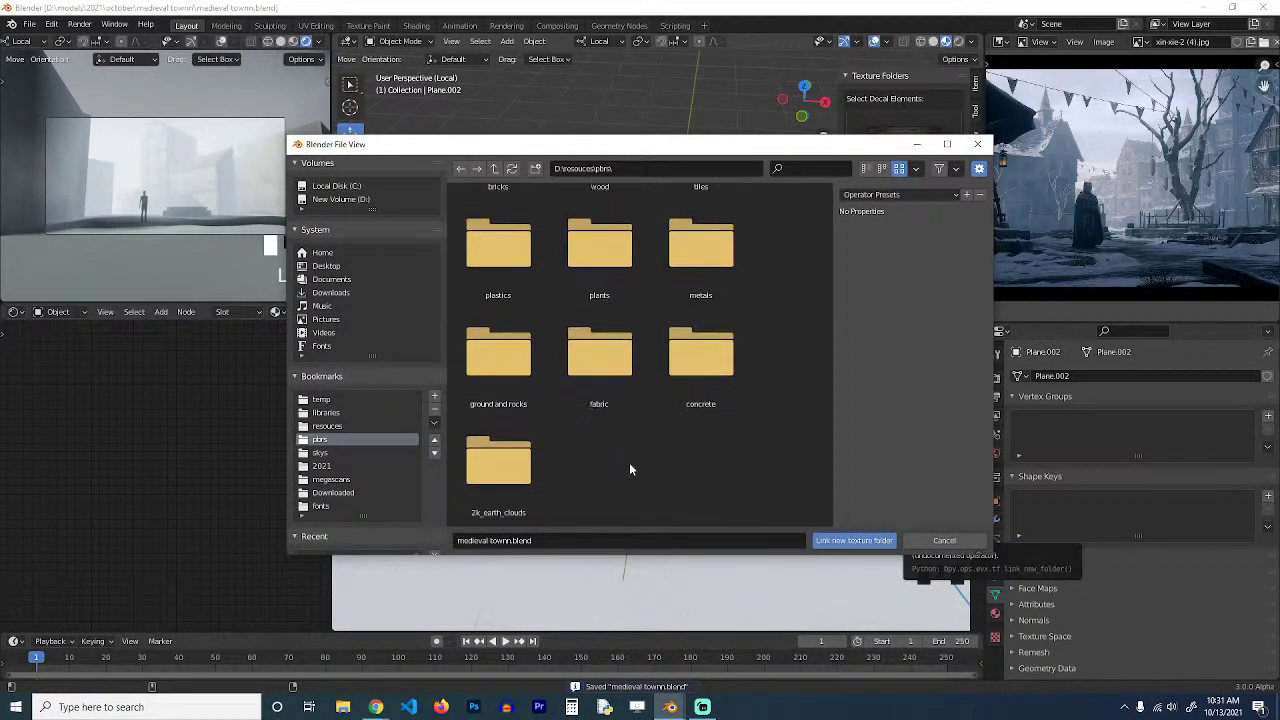
double_click(505, 394)
left_click(876, 545)
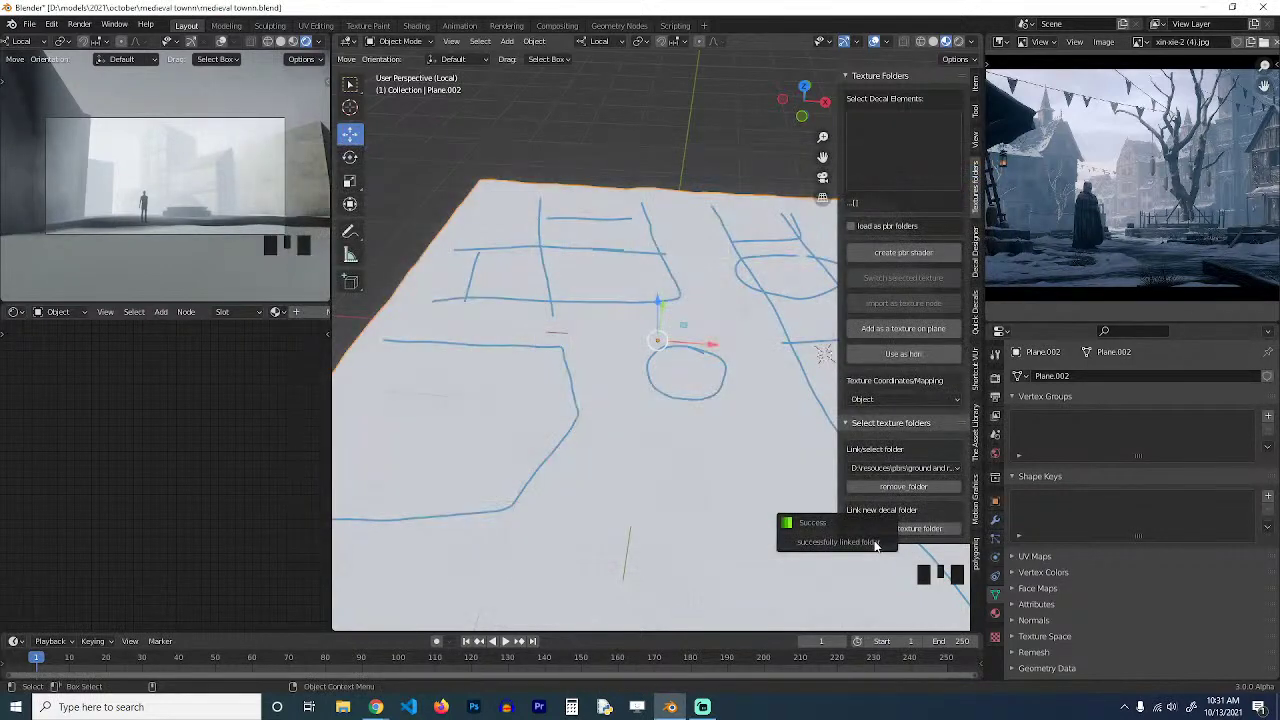
With loading as PBR folders enabled, choose the Rocks01_col texture and create its PBR shader on the ground plane.
left_click(891, 122)
left_click(893, 185)
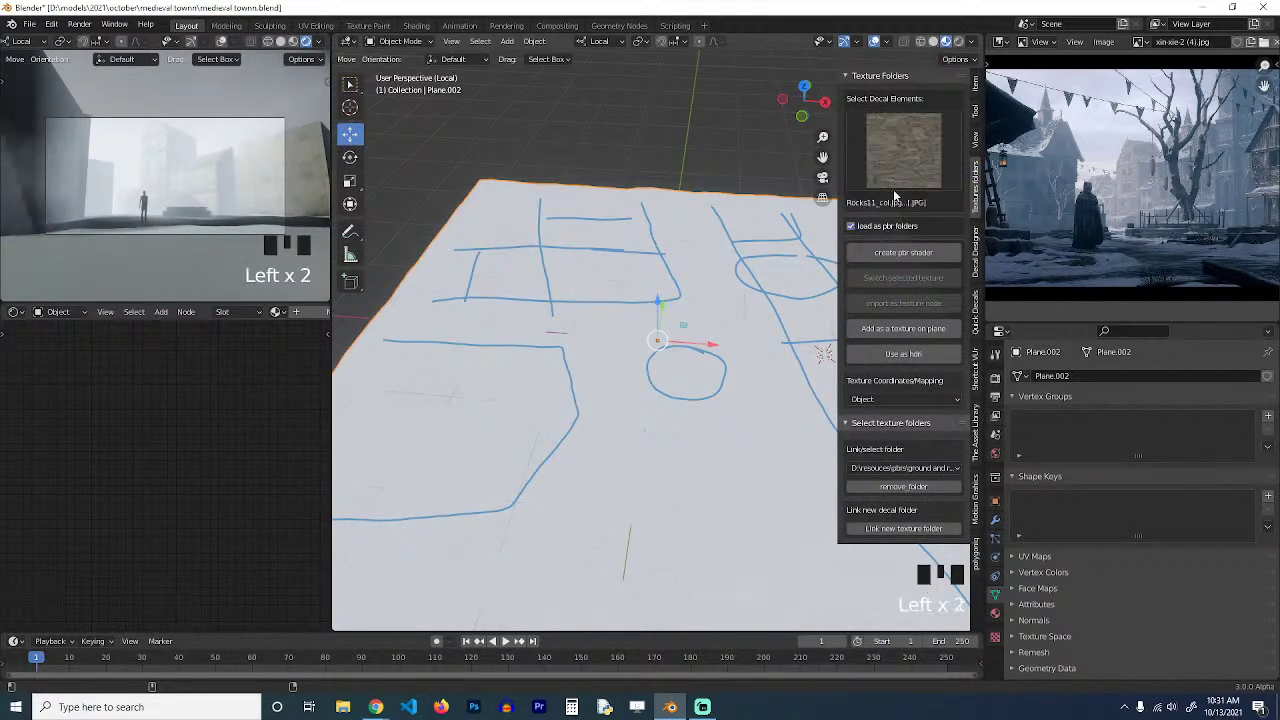
left_click(904, 160)
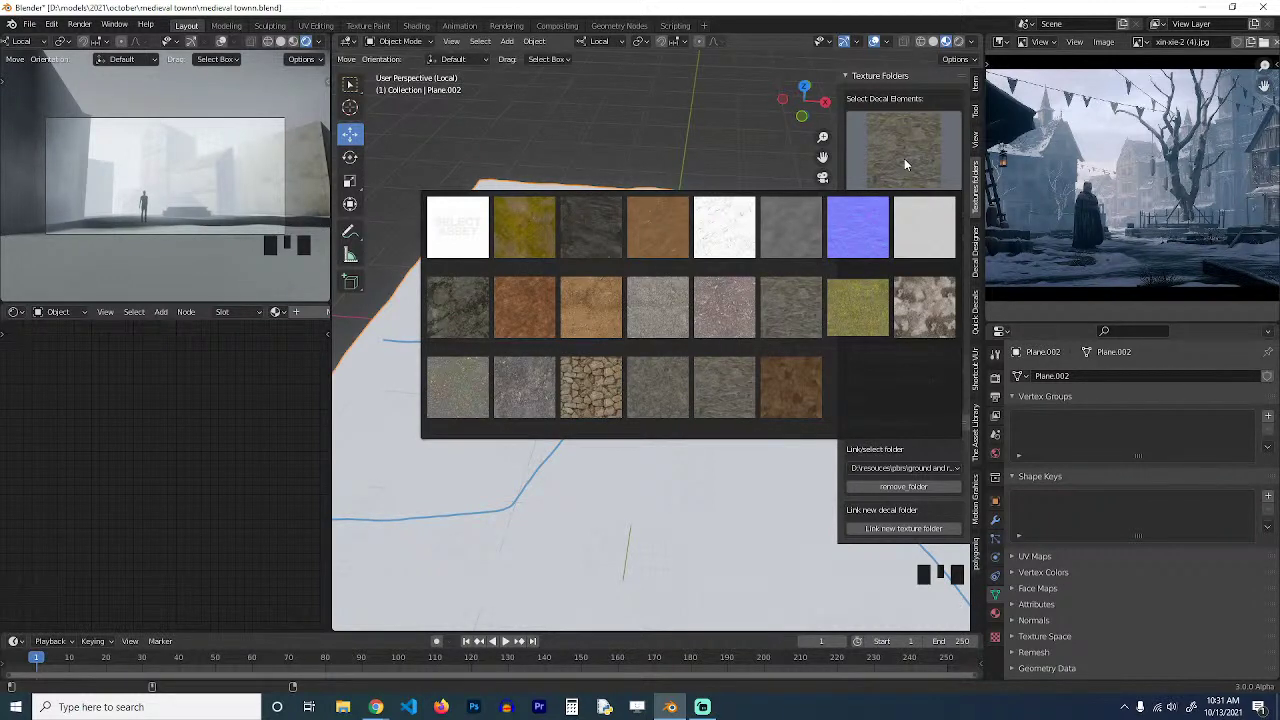
left_click(590, 398)
left_click(903, 254)
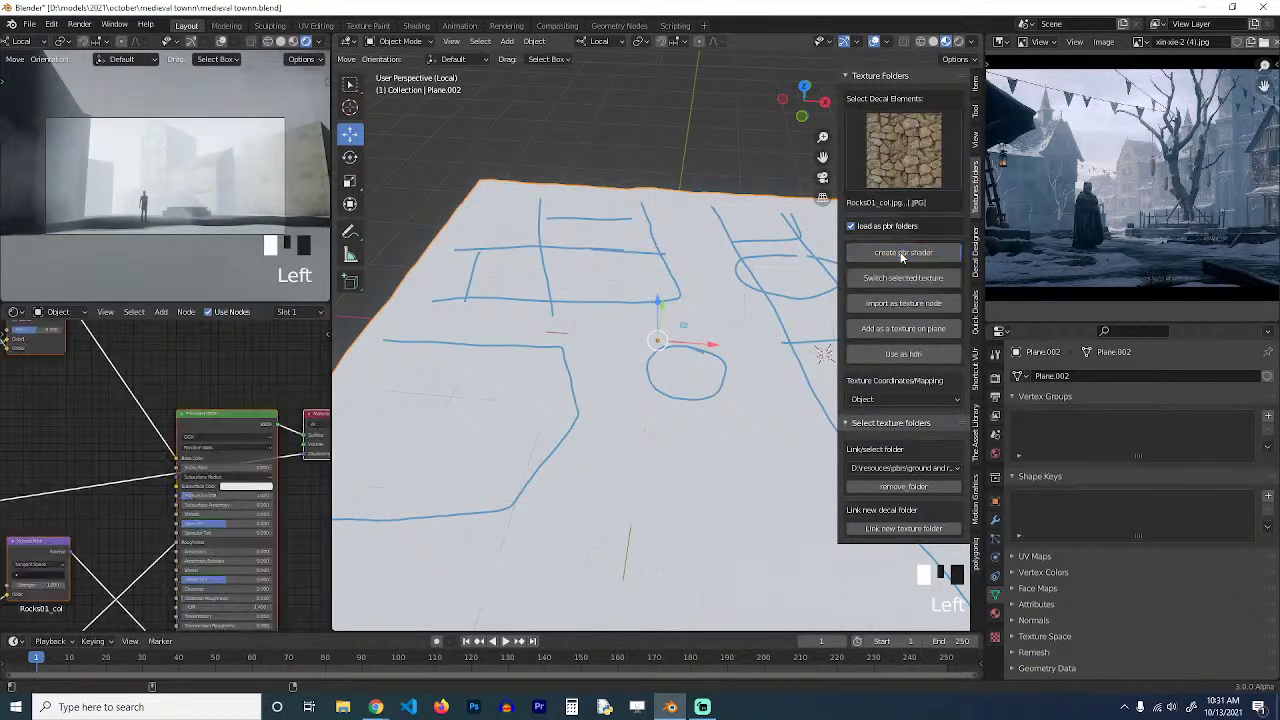
Set the ground texture's coordinate mapping to Object.
scroll(671, 414, "down", 1)
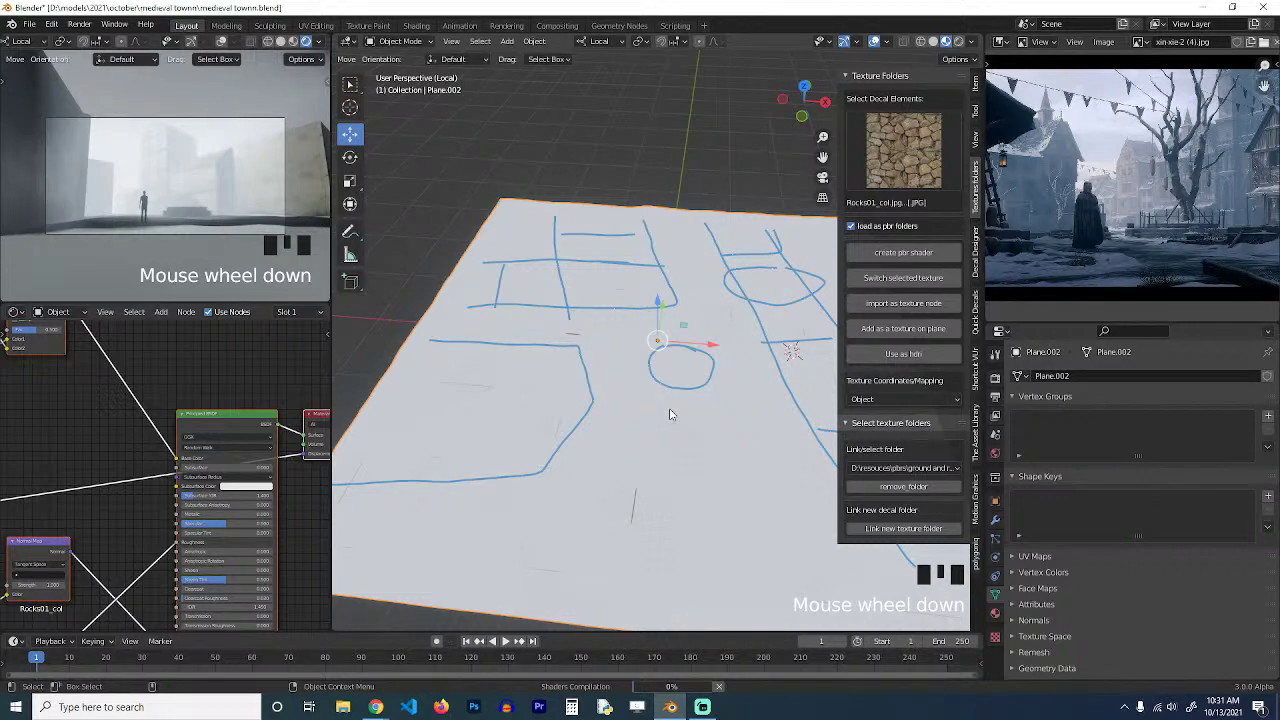
scroll(670, 414, "down", 1)
scroll(670, 414, "up", 5)
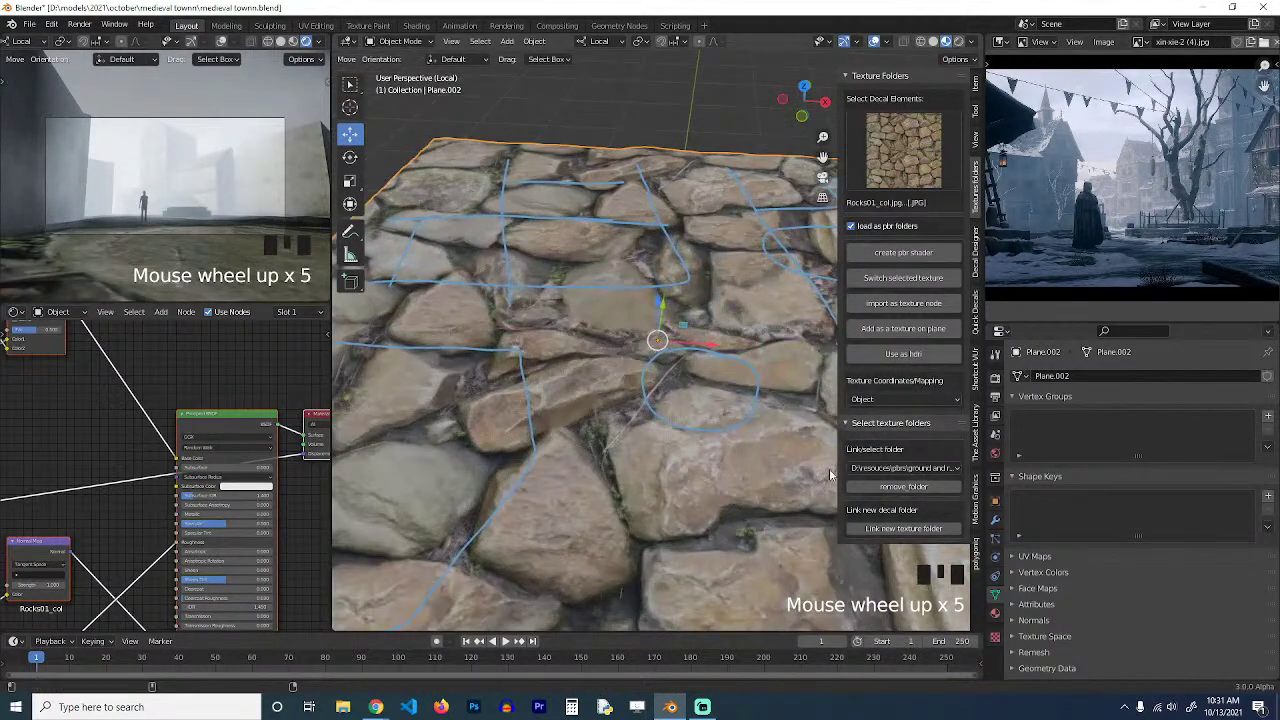
scroll(230, 477, "down", 5)
scroll(230, 477, "down", 4)
left_click(890, 399)
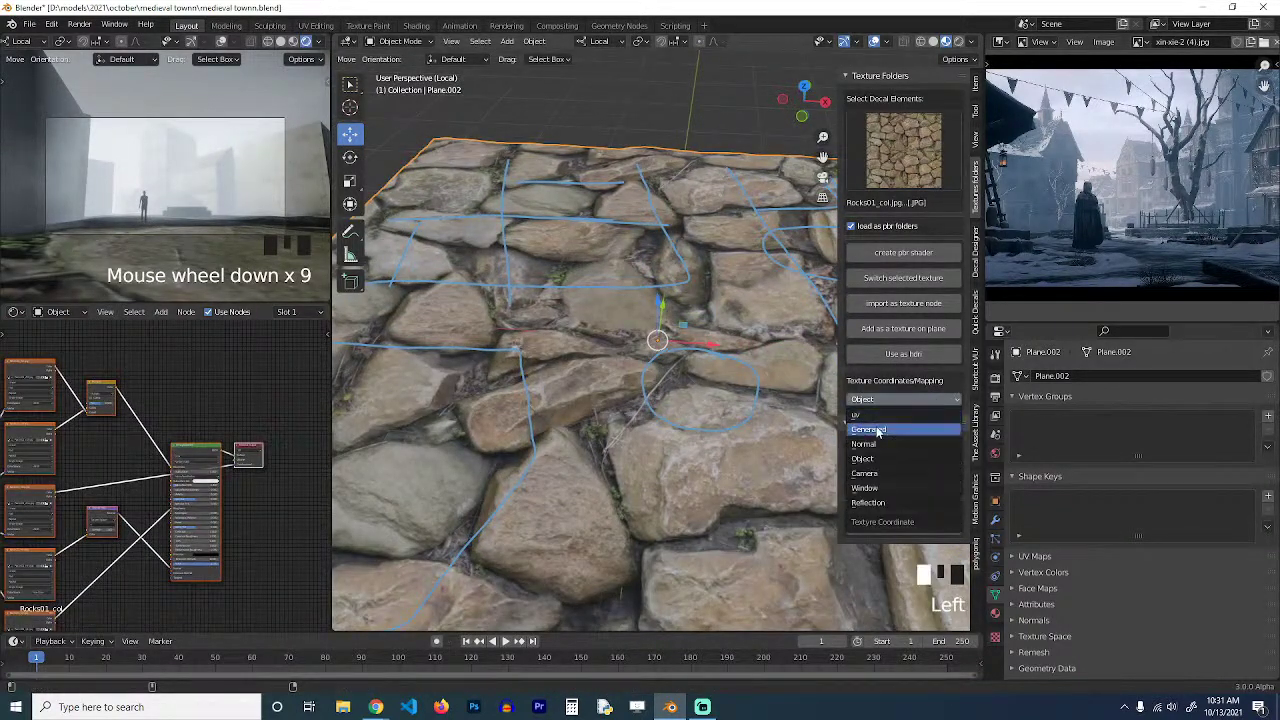
left_click(866, 458)
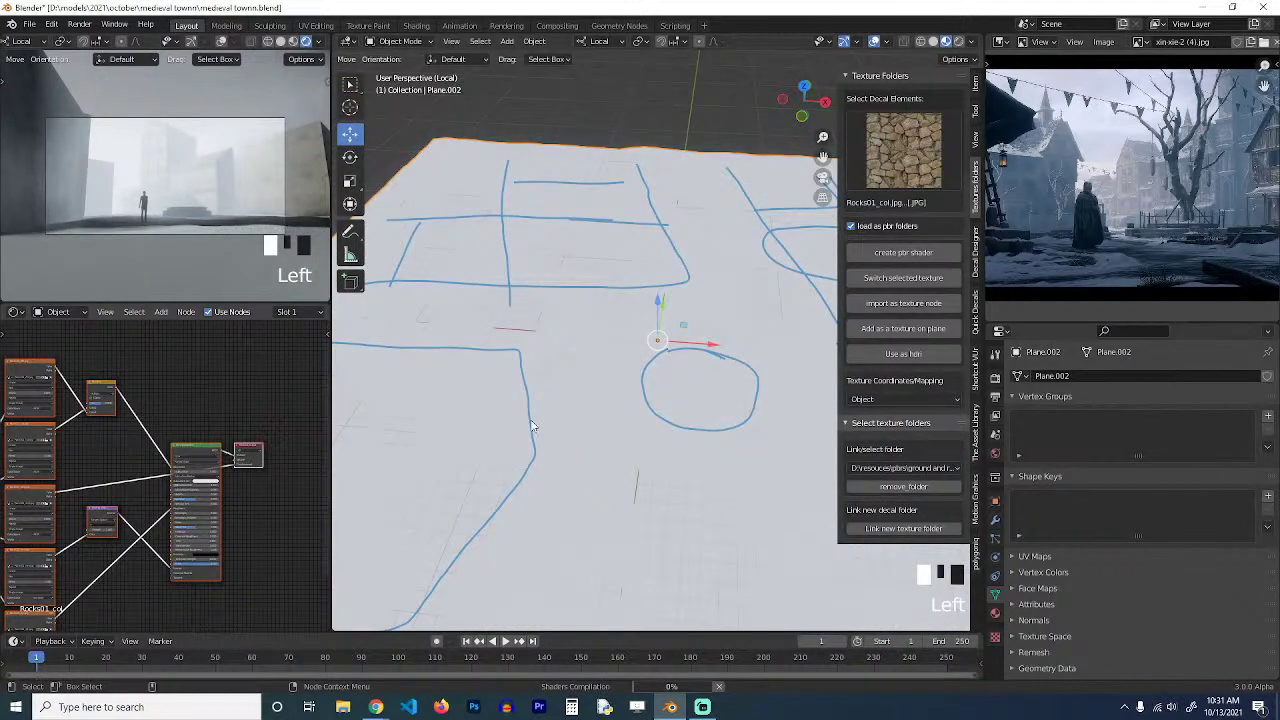
Apply the ground plane's scale and save the file.
scroll(617, 425, "down", 2)
scroll(617, 425, "up", 1)
scroll(614, 418, "up", 1)
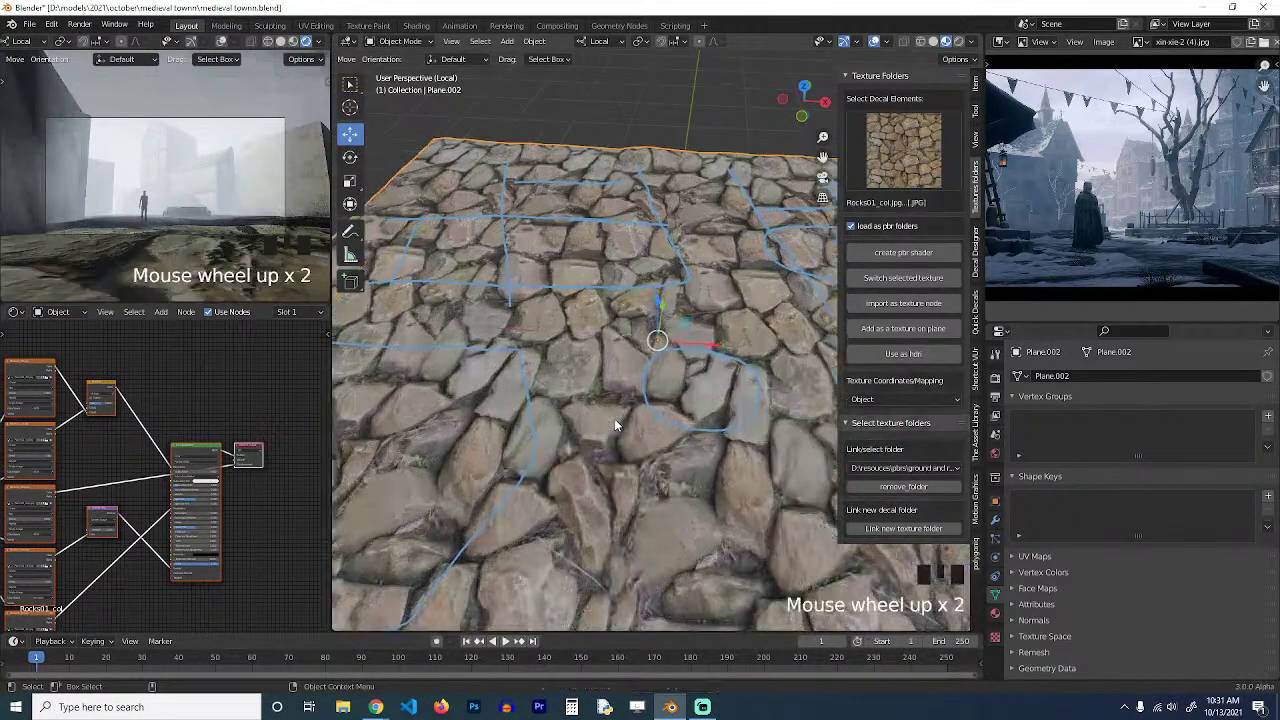
key("ctrl+a")
left_click(606, 419)
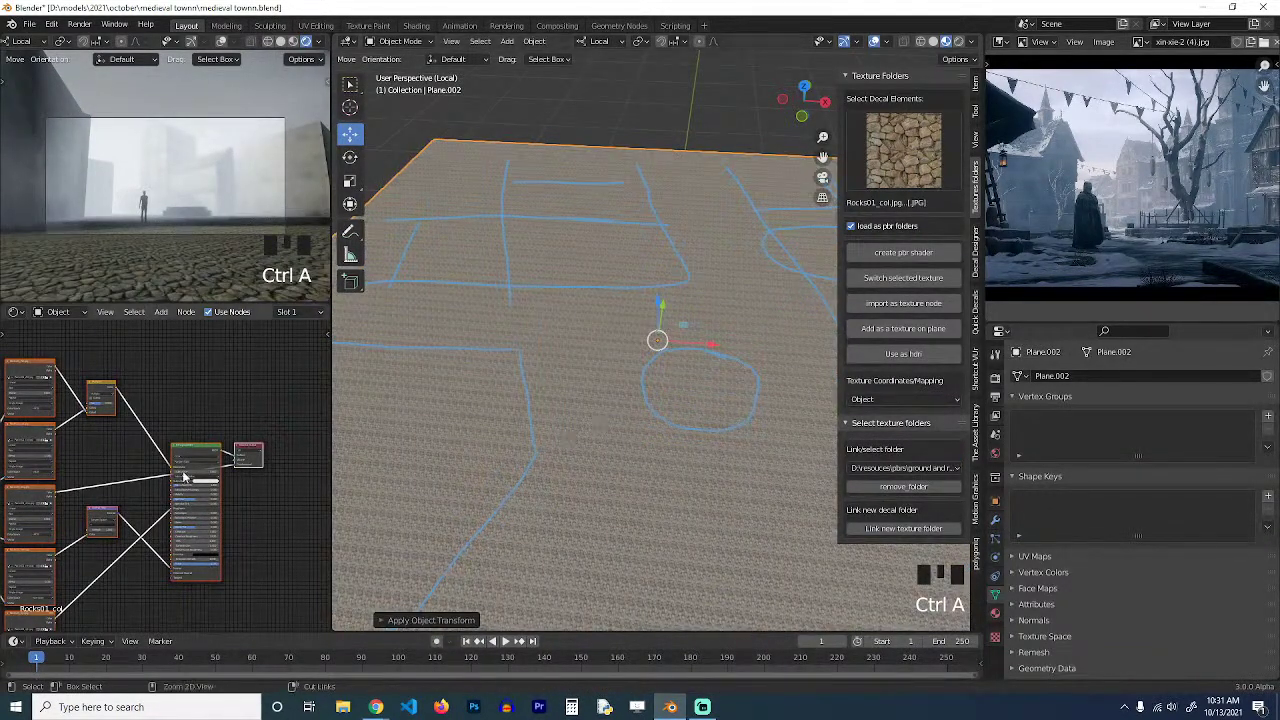
key("ctrl+s")
Reduce all Scale values of the ground material's Mapping node to enlarge the stones, and save the file.
middle_click_drag(159, 384, 214, 352)
left_click(124, 388)
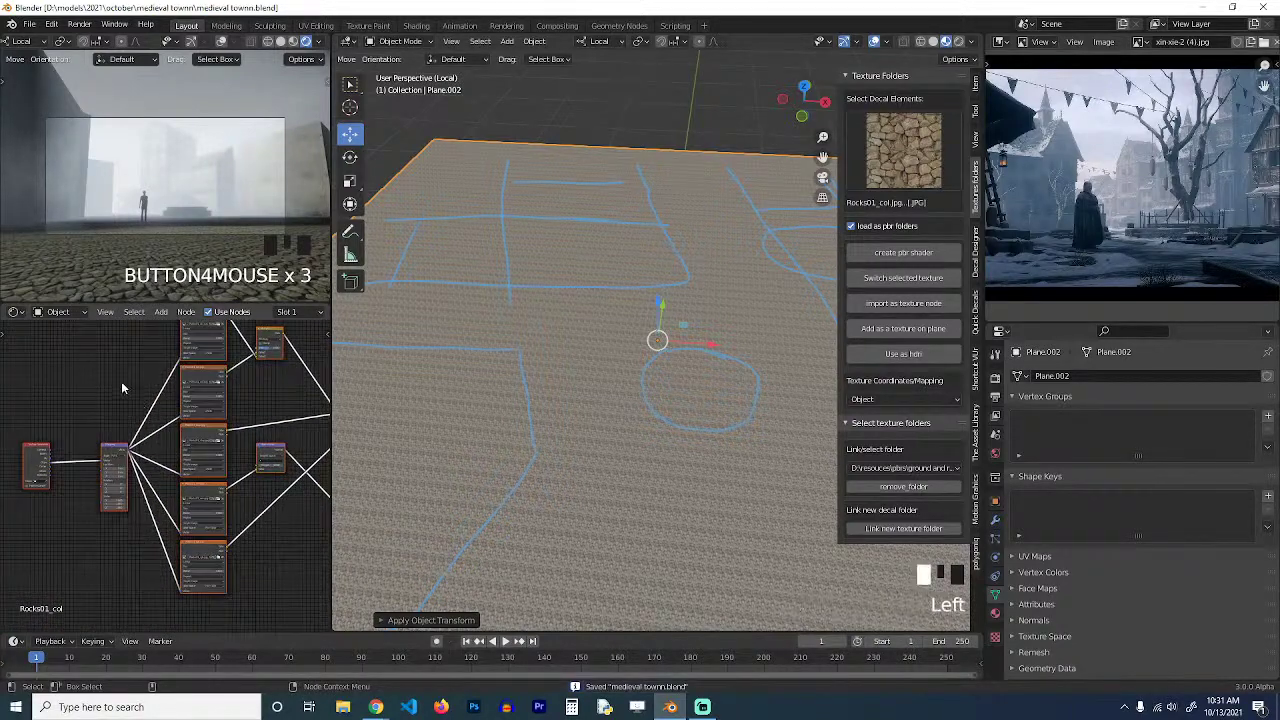
scroll(126, 454, "up", 6)
middle_click_drag(126, 454, 168, 437)
left_click_drag(135, 495, 93, 508)
key("grave")
scroll(515, 378, "up", 5)
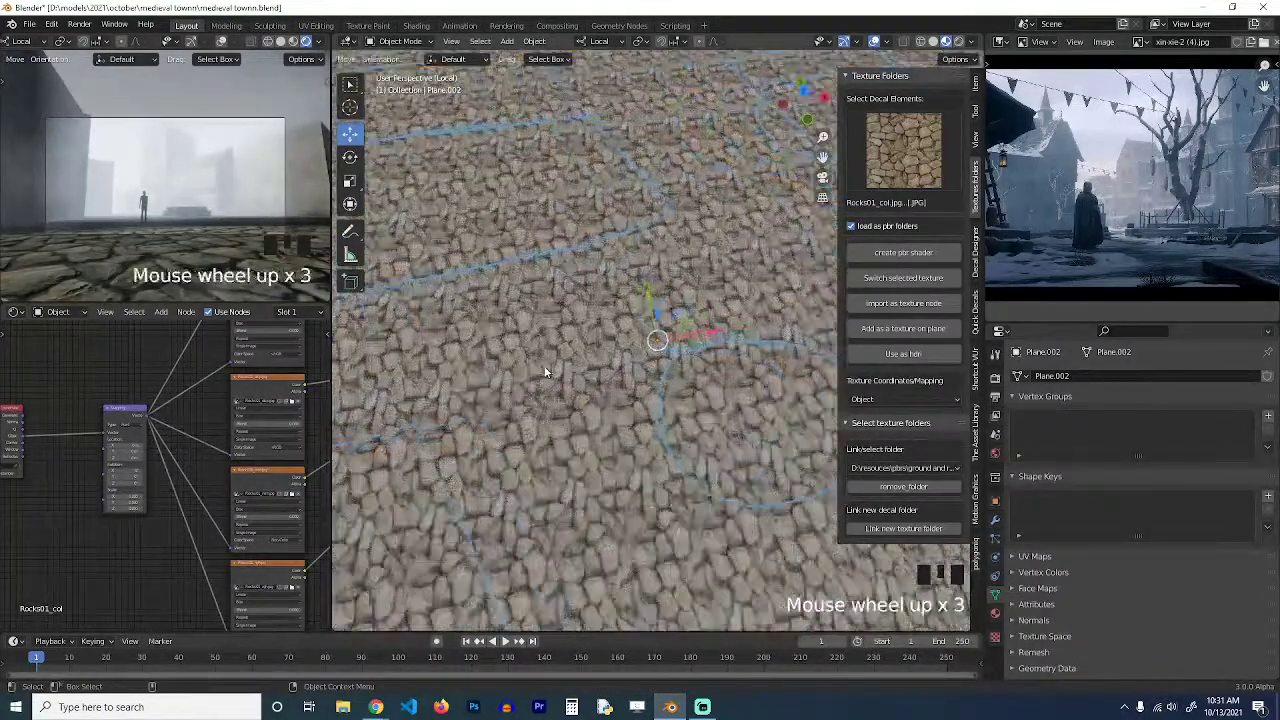
key("ctrl+s")
key("ctrl+s")
Examine how the stone texture tiles across the ground plane in the top orthographic view.
scroll(477, 315, "down", 5)
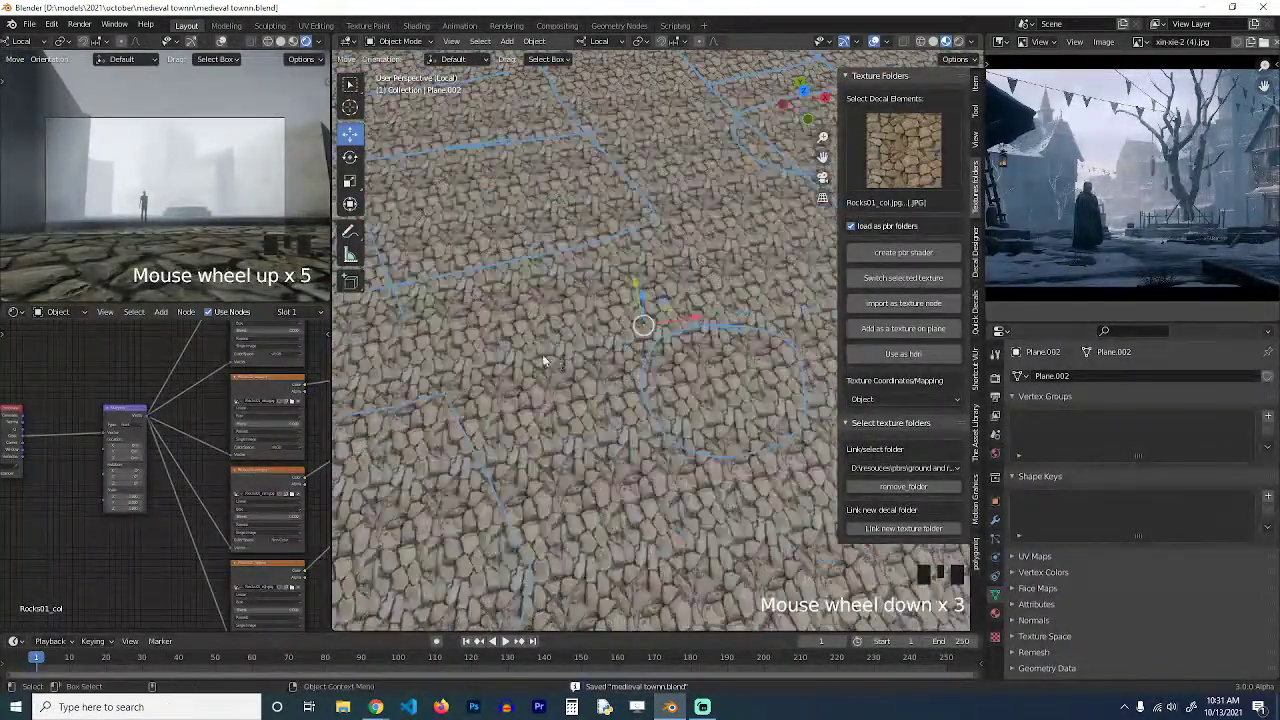
key("grave")
key("KP_7")
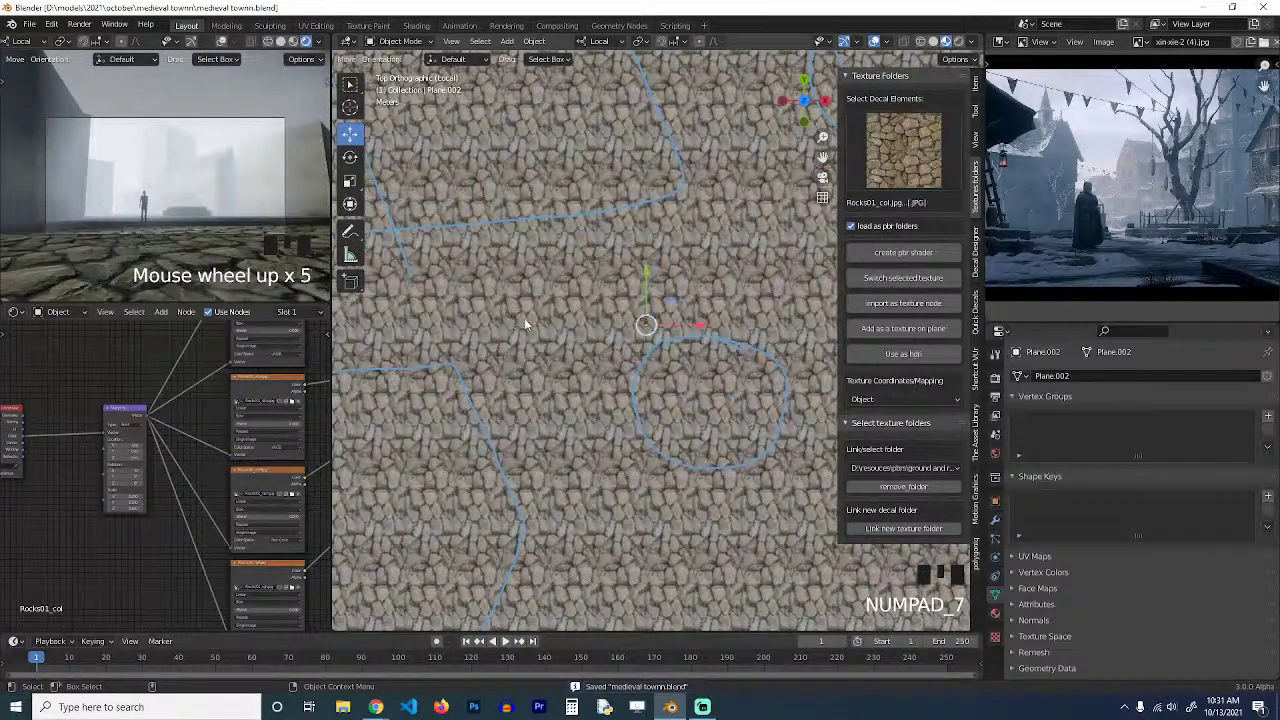
Add a UV sphere beside the ground plane, just beyond its far edge in the top view.
scroll(540, 316, "down", 3)
middle_click_drag(644, 244, 603, 320, "shift")
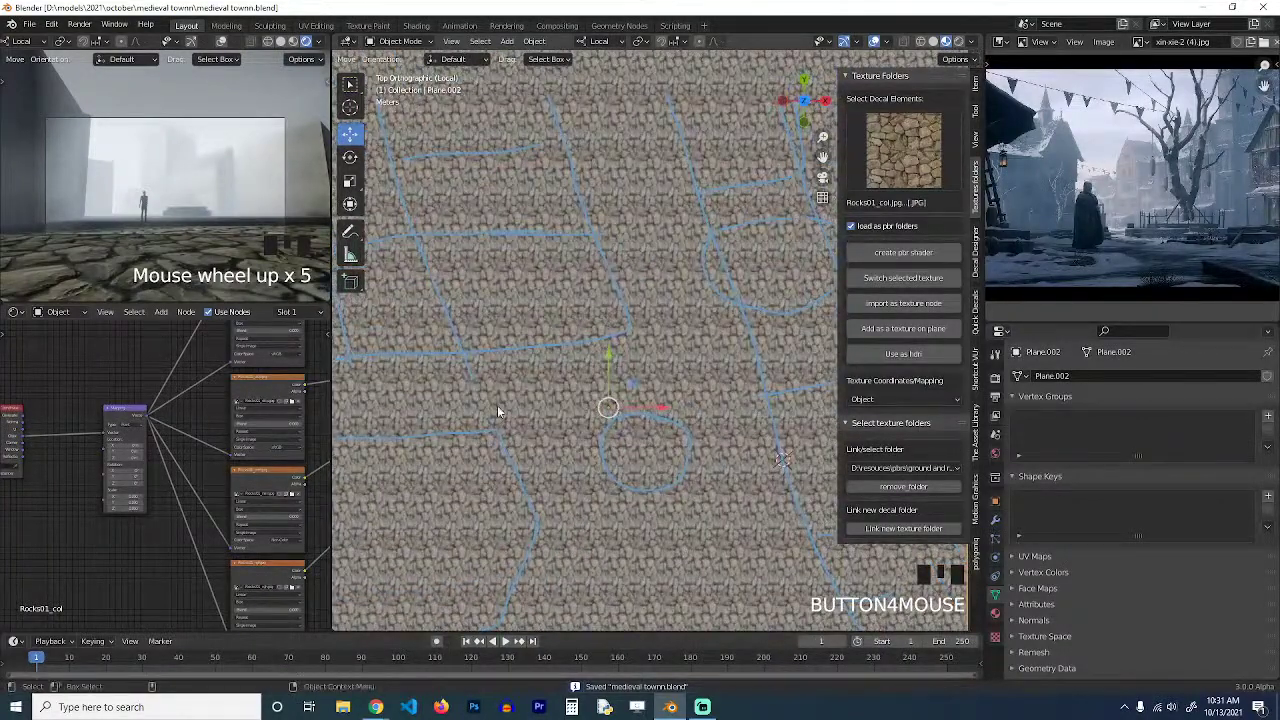
scroll(234, 391, "down", 11)
scroll(618, 323, "down", 3)
middle_click_drag(593, 323, 558, 340, "shift")
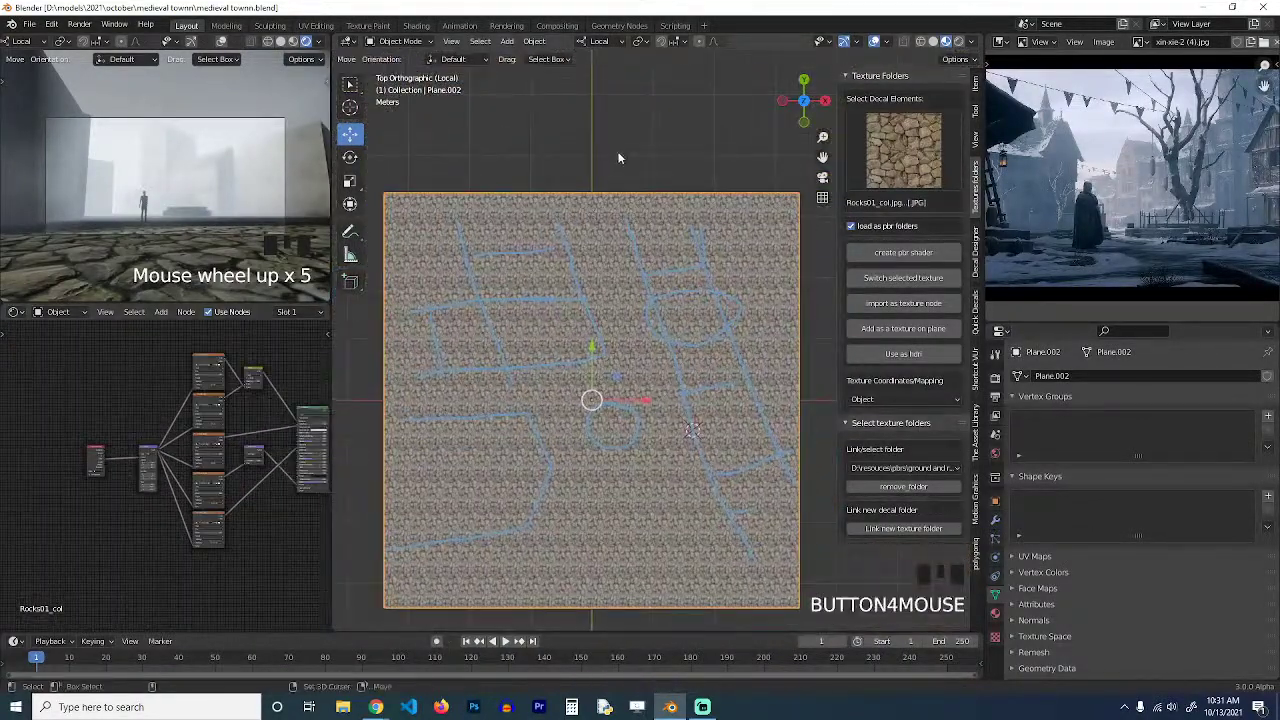
key("shift+a")
mouse_move(580, 153)
left_click(685, 193)
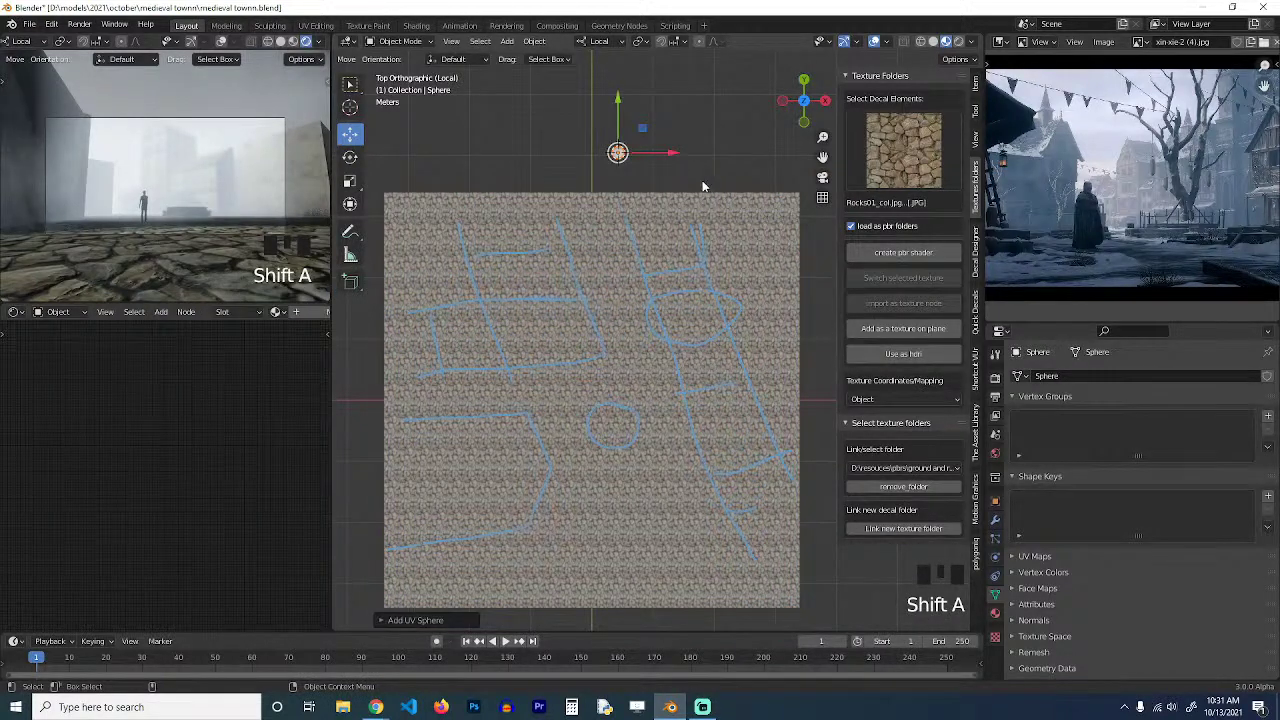
scroll(770, 200, "up", 1)
Create a PBR shader on the sphere from the aerial_grass_rock texture.
left_click(912, 157)
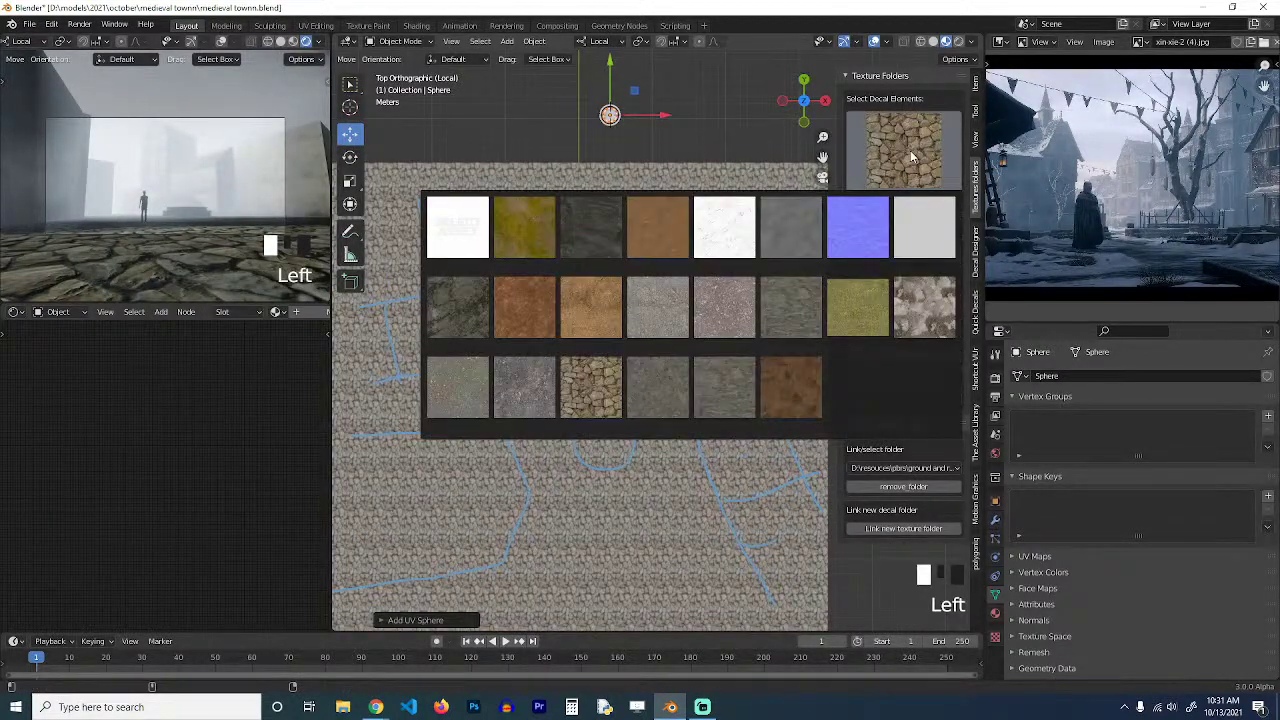
left_click(532, 250)
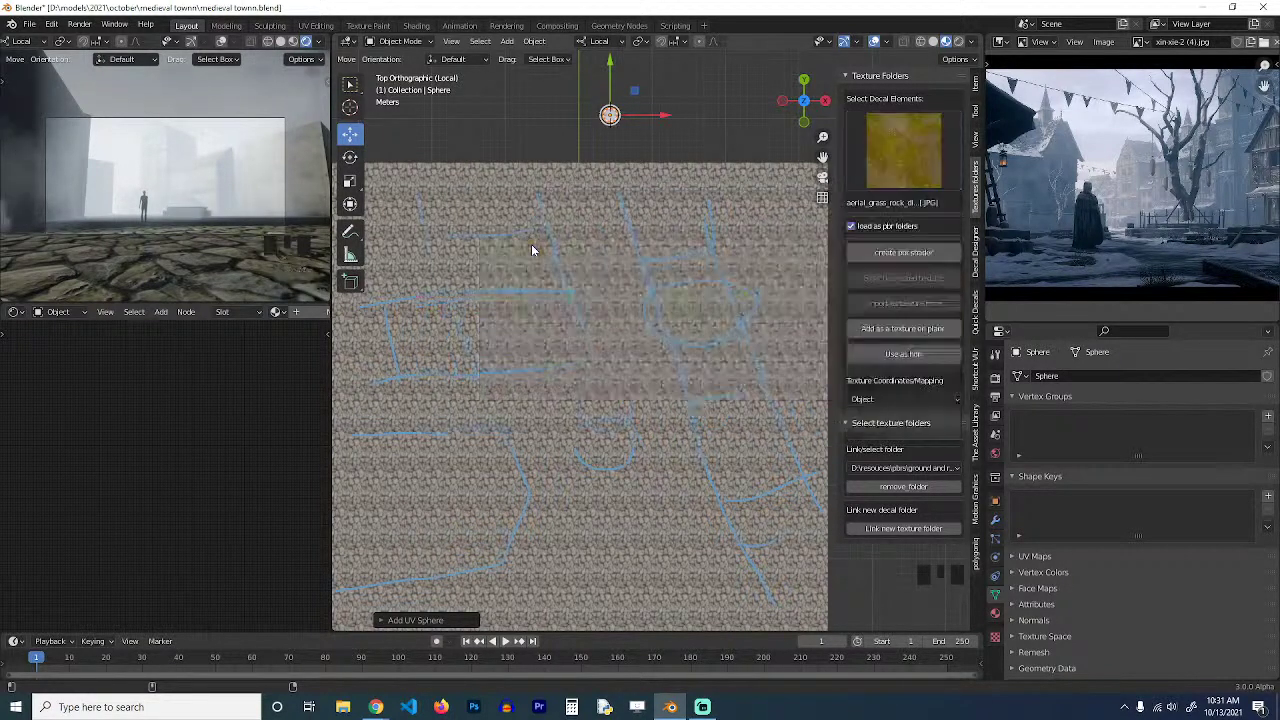
key("KP_Decimal")
scroll(590, 250, "down", 1)
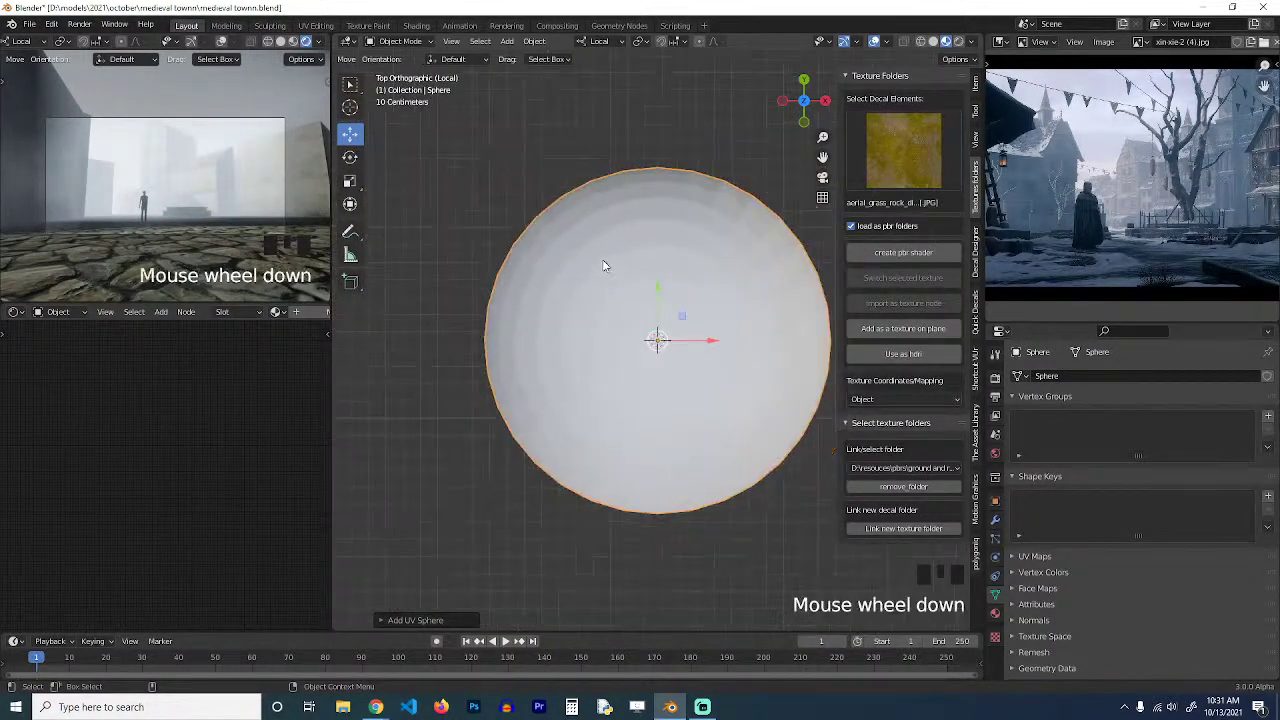
right_click(625, 262)
left_click(912, 252)
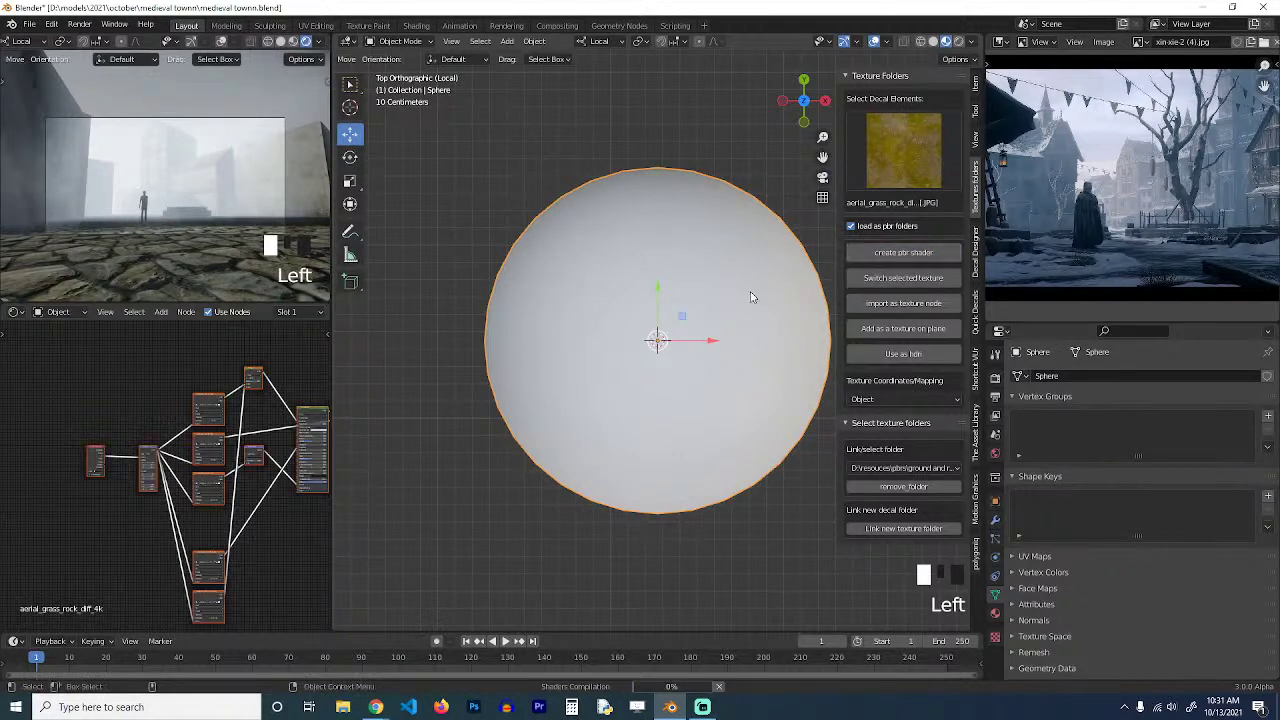
Examine the grass-rock texture on the sphere from a perspective angle next to the ground plane.
scroll(718, 341, "up", 1)
scroll(718, 341, "down", 3)
key("grave")
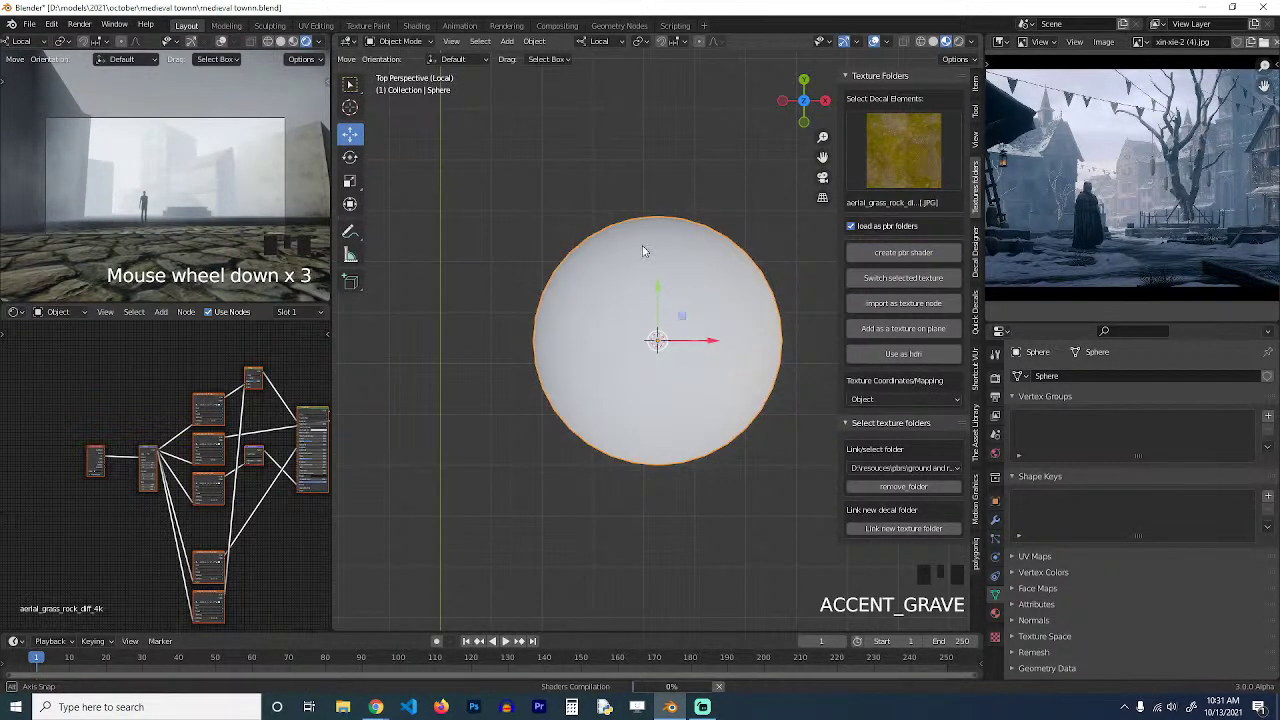
middle_click_drag(647, 335, 586, 245)
scroll(642, 312, "down", 2)
scroll(700, 403, "up", 3)
middle_click_drag(700, 403, 537, 352)
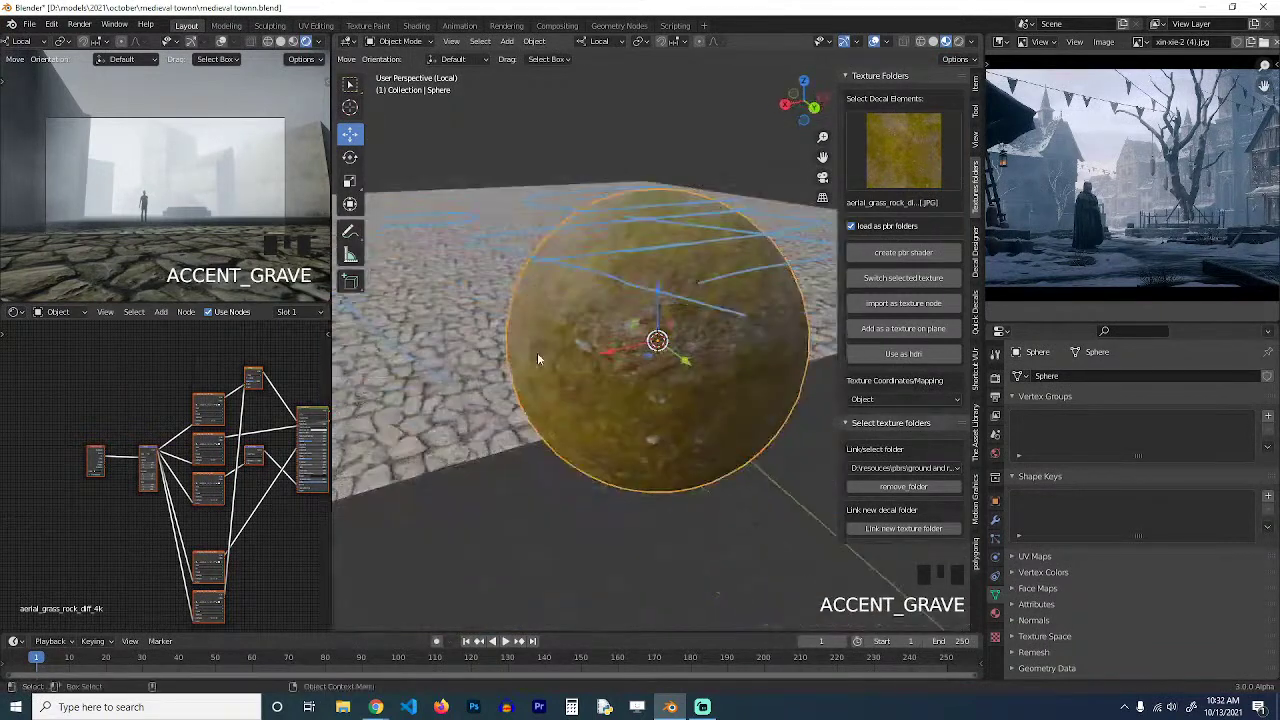
scroll(540, 350, "down", 3)
Copy the sphere's grass-rock shader nodes, leaving out the Material Output.
left_click(518, 348)
left_click(645, 335)
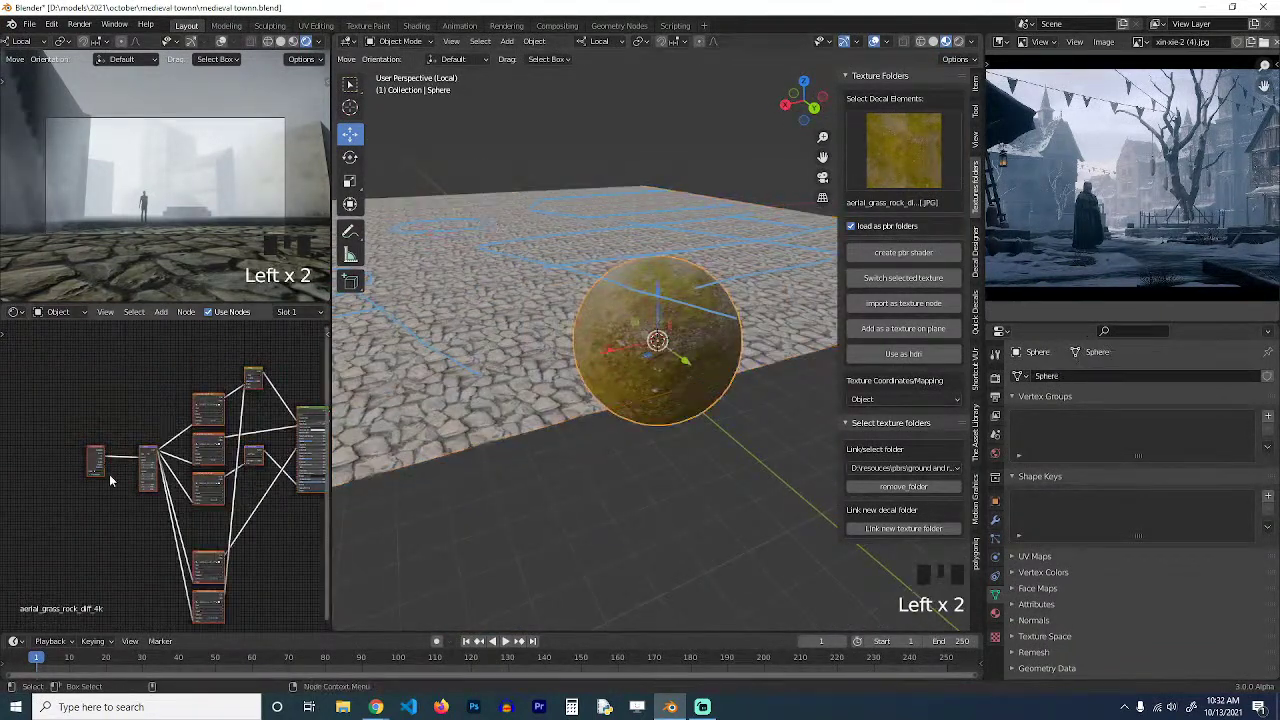
scroll(183, 507, "down", 7)
left_click_drag(122, 427, 262, 568)
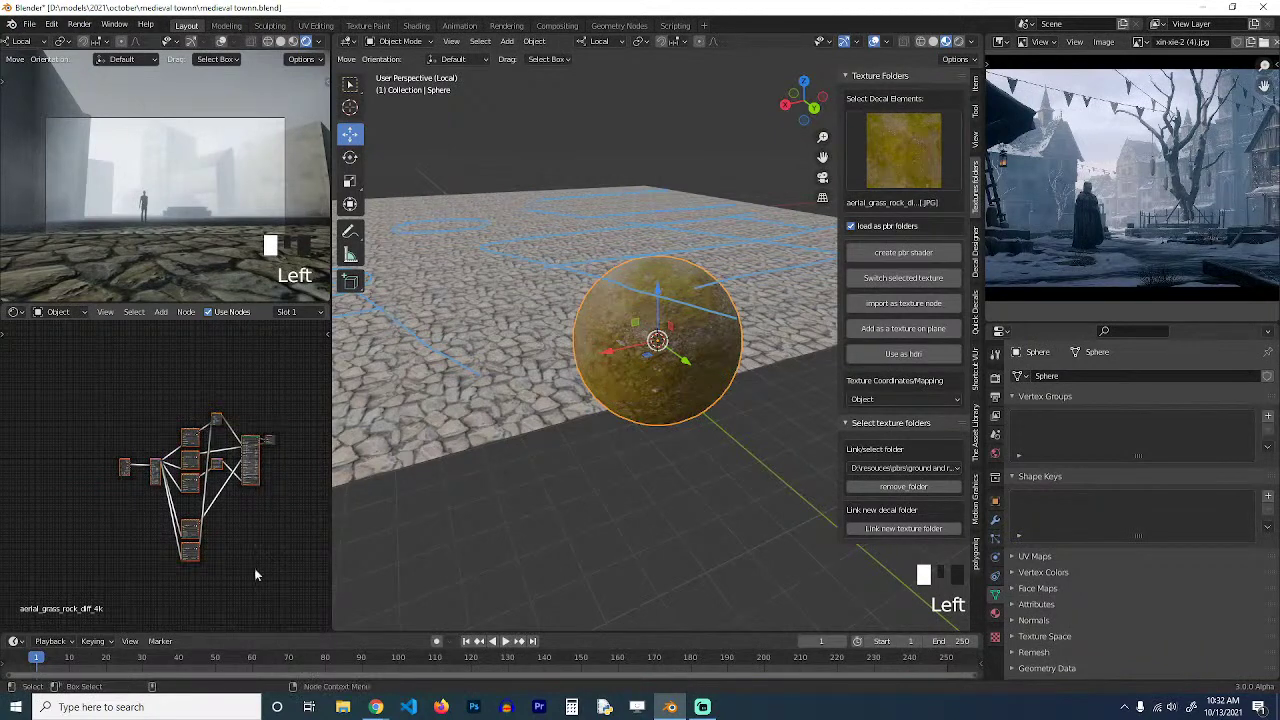
left_click_drag(59, 393, 256, 565)
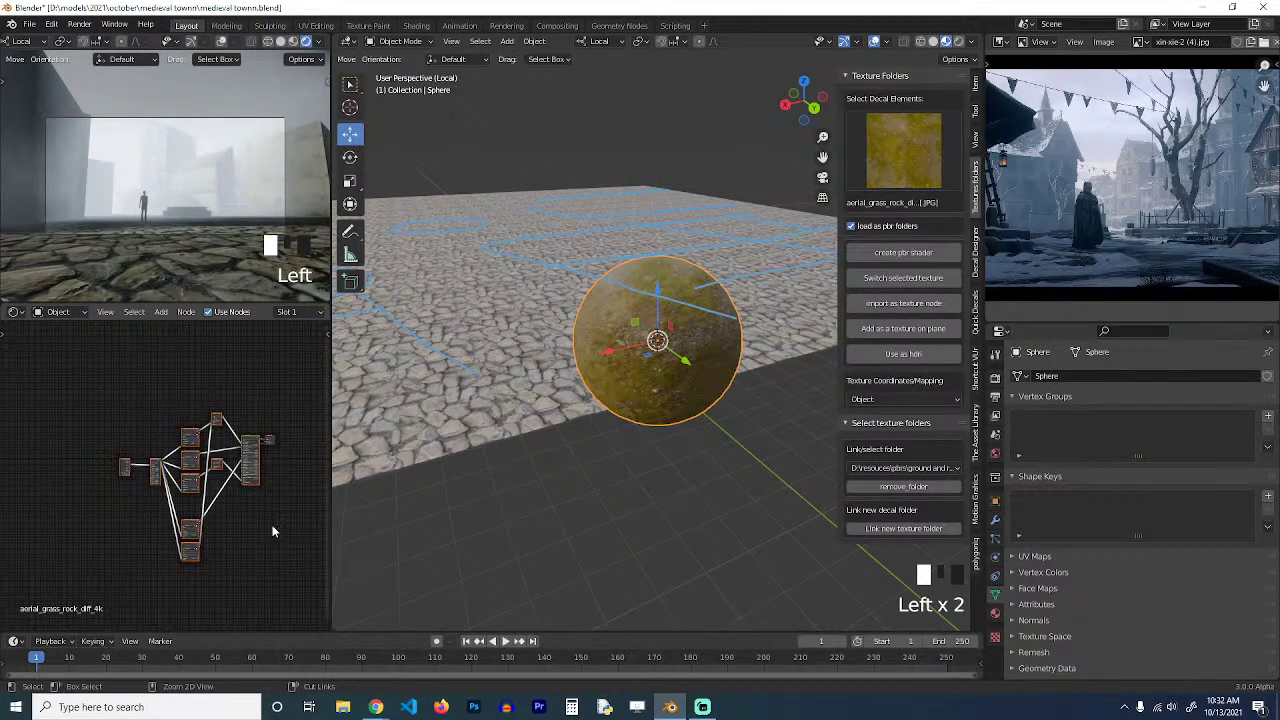
scroll(285, 458, "up", 6)
left_click(300, 420, "shift")
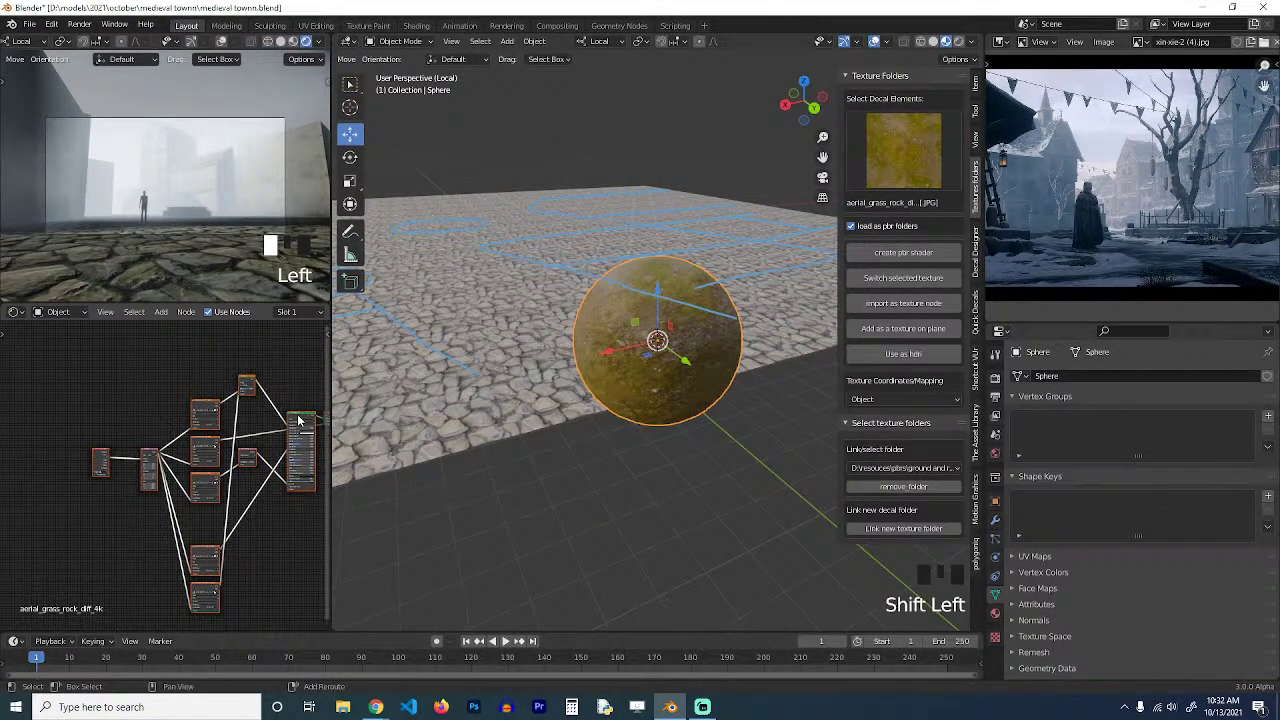
left_click(300, 420, "shift")
key("ctrl+c")
Paste the grass-rock nodes into the ground plane's material and place them above the existing stone nodes.
left_click(433, 405)
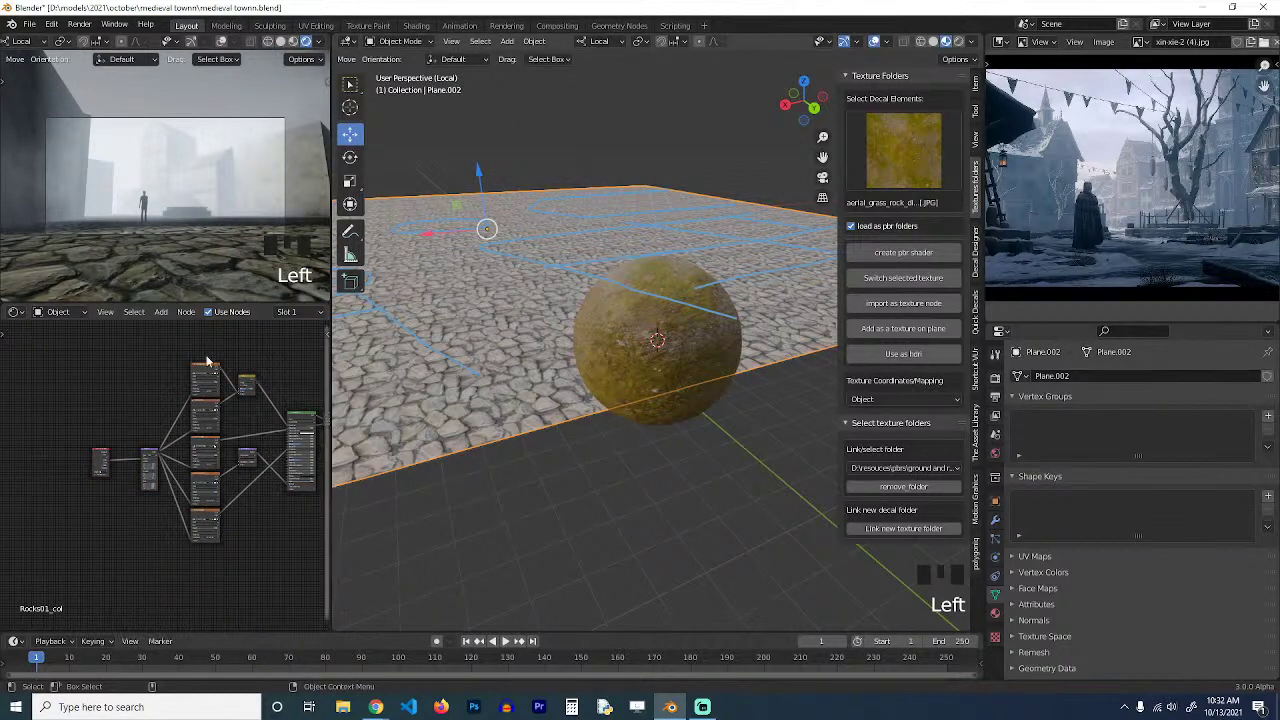
scroll(164, 401, "down", 2)
key("ctrl+v")
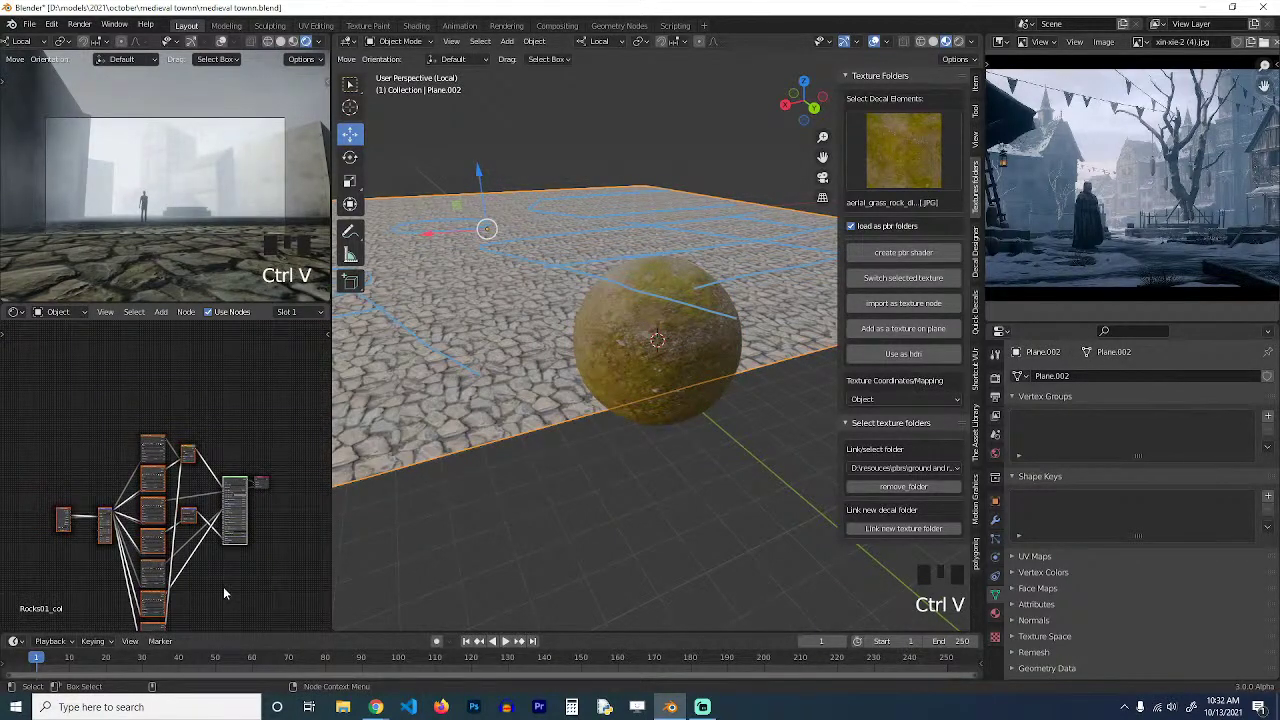
key("g")
left_click(173, 408)
middle_click_drag(256, 403, 247, 441)
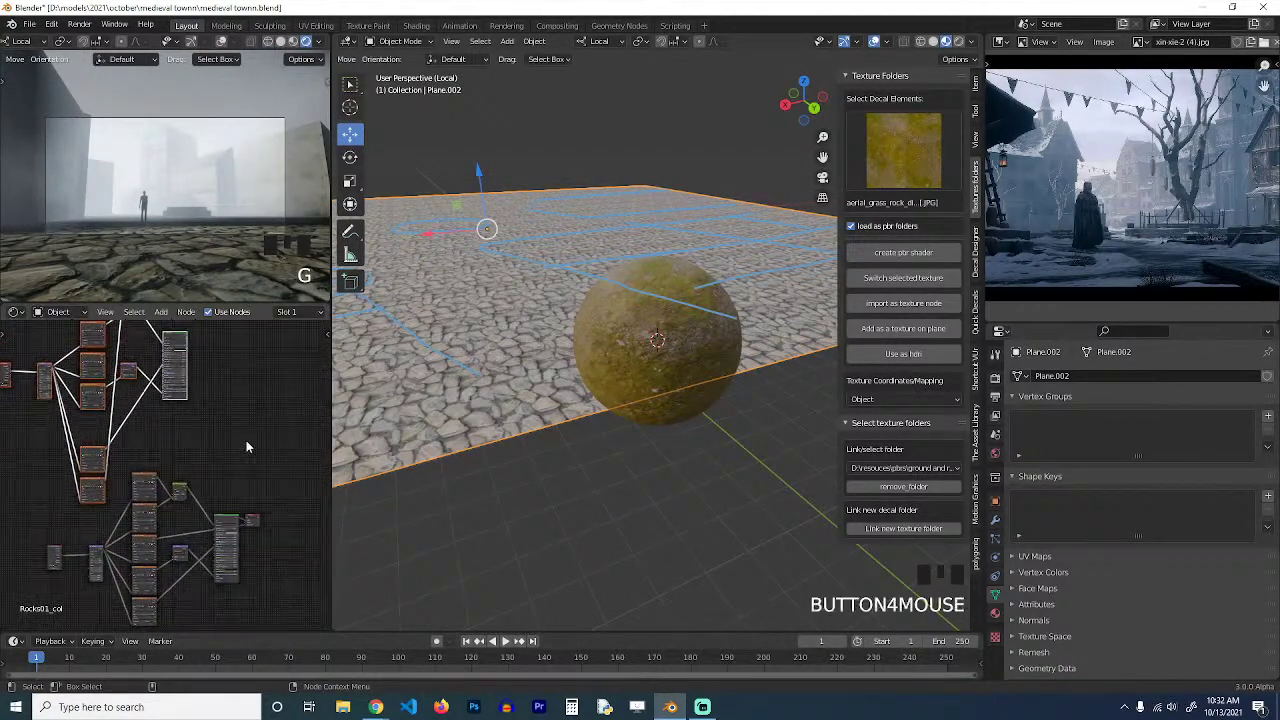
Move the Material Output and both Principled BSDF nodes apart to make room for a mixing node.
left_click(265, 517)
left_click_drag(261, 517, 309, 506)
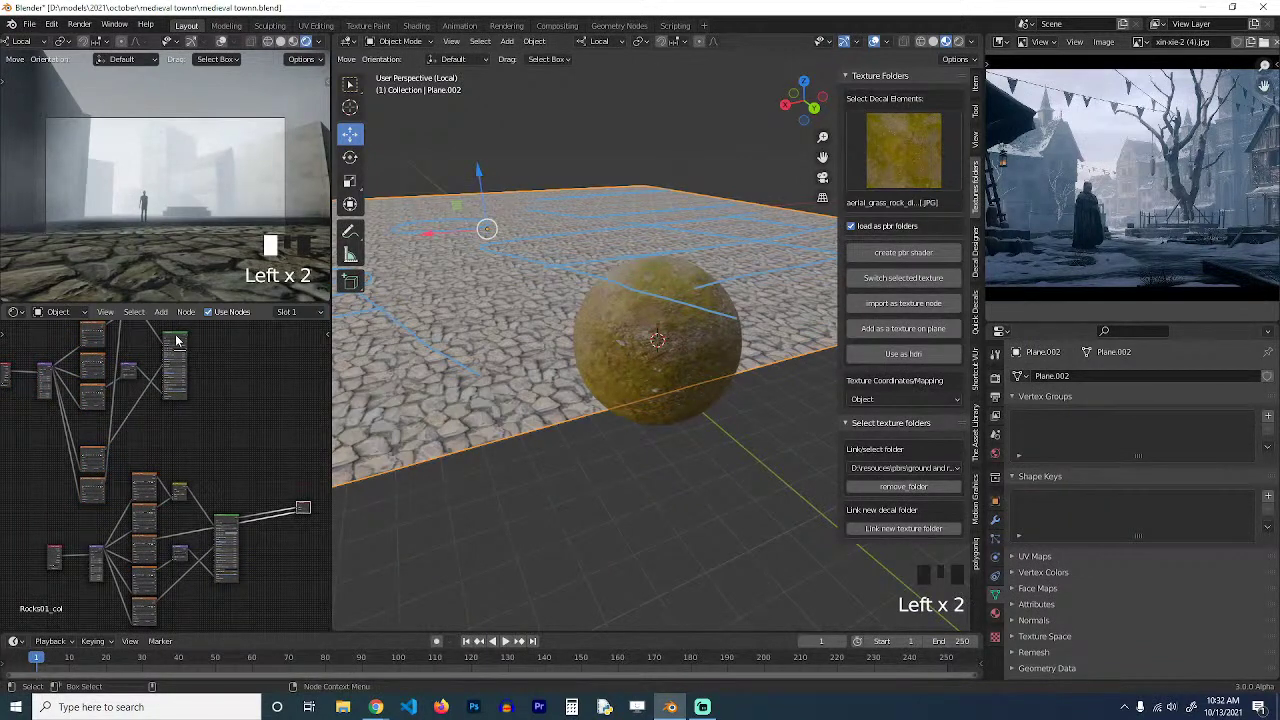
left_click_drag(176, 342, 218, 391)
scroll(256, 498, "up", 3)
left_click_drag(248, 512, 225, 508)
Combine the grass-rock and stone Principled BSDF nodes with a Mix Shader feeding the Material Output, and save the file.
right_click_drag(225, 510, 228, 402, "ctrl+shift")
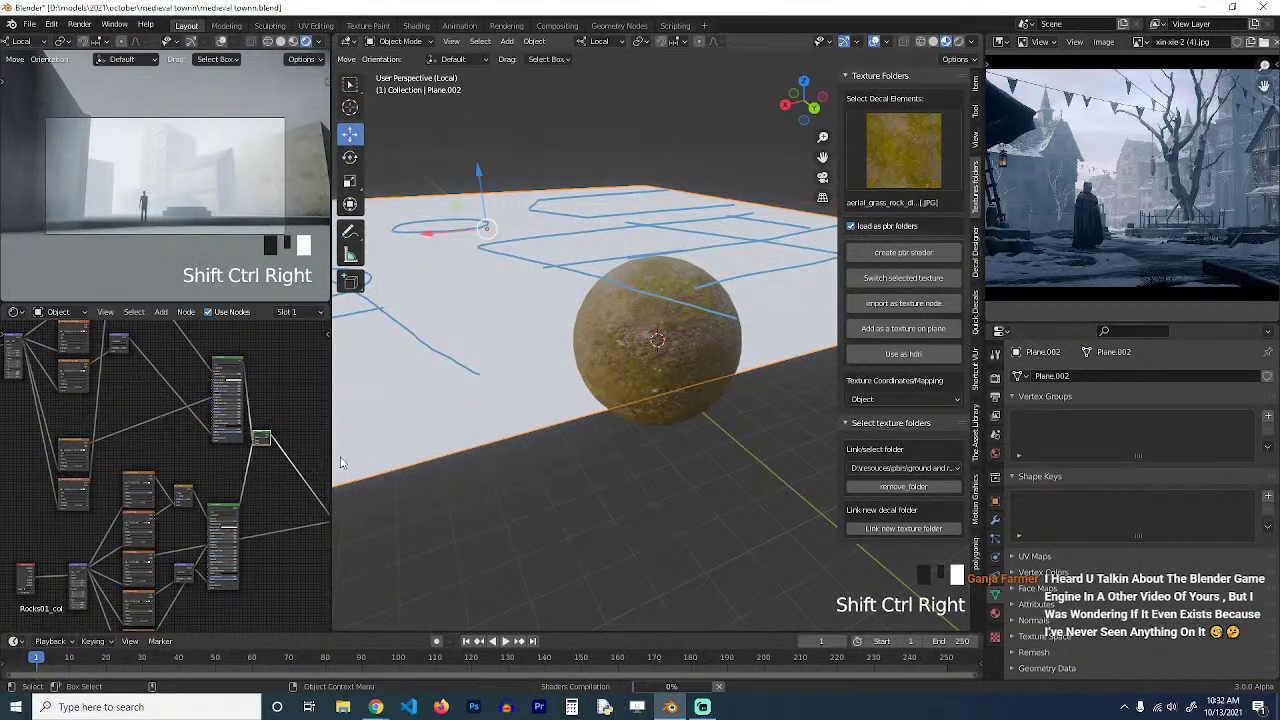
scroll(267, 490, "down", 1)
middle_click_drag(267, 490, 191, 487)
scroll(191, 487, "up", 2)
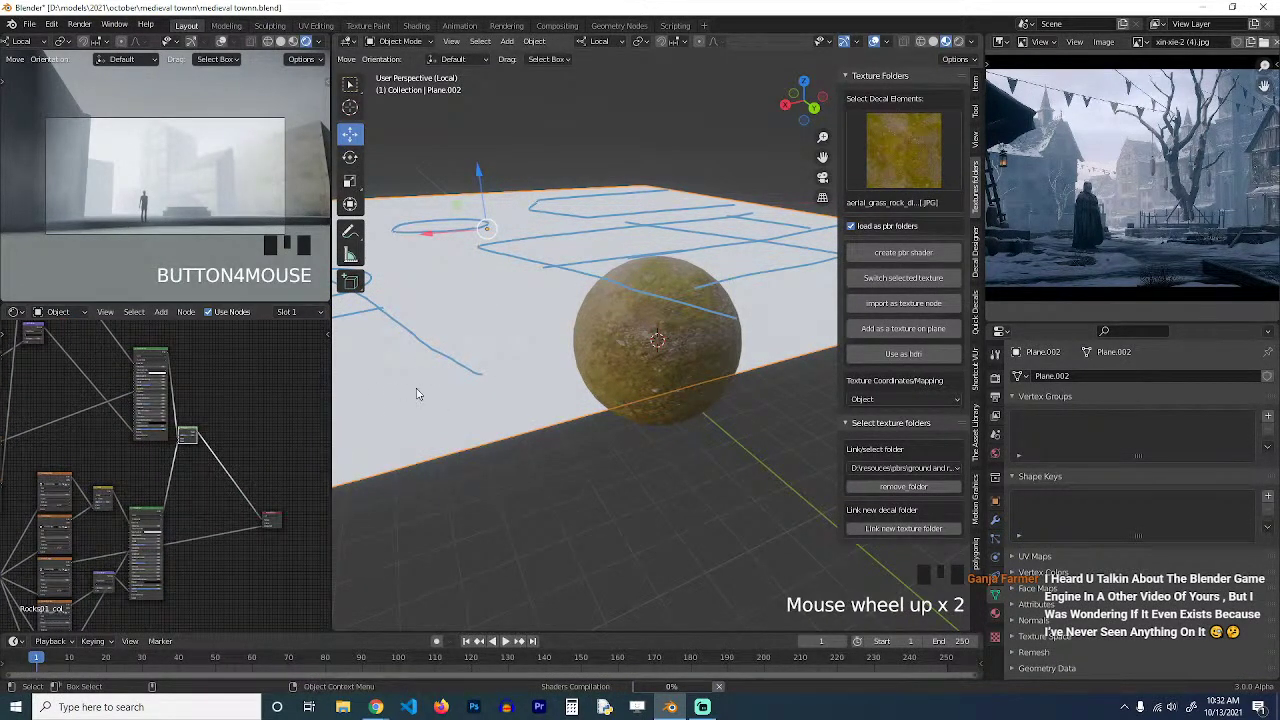
scroll(203, 432, "up", 11)
middle_click_drag(211, 390, 188, 450)
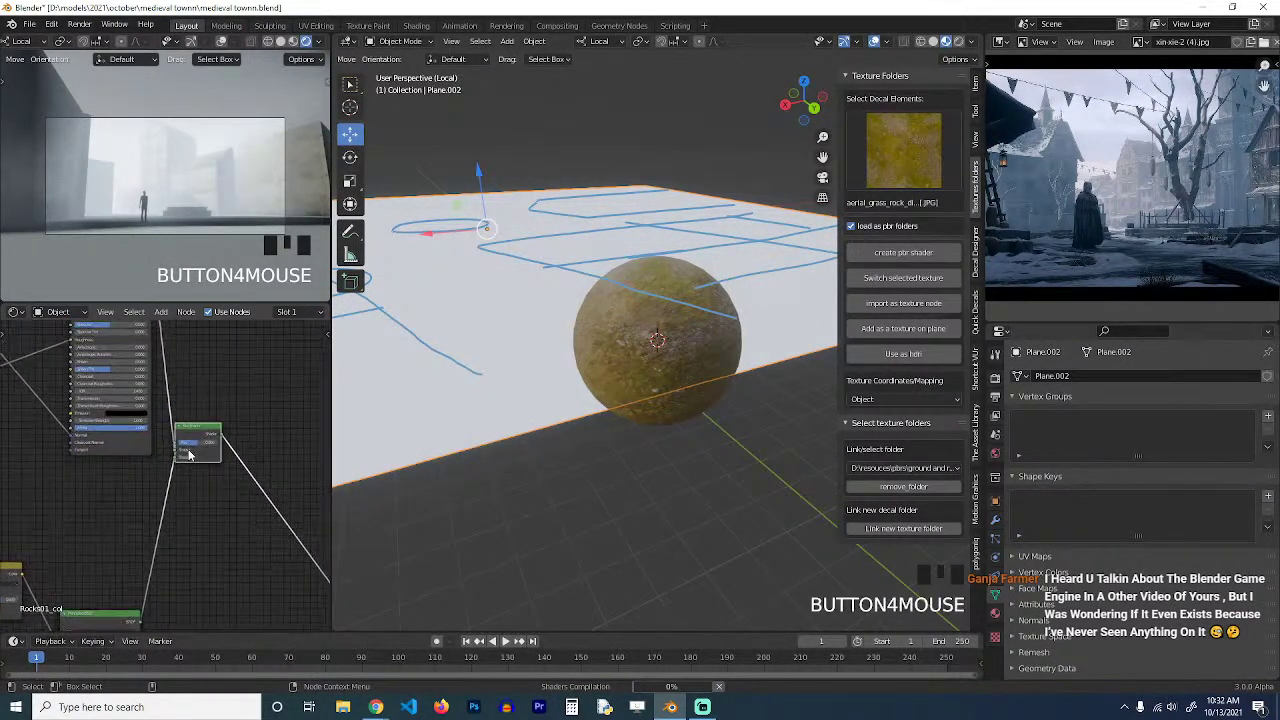
key("ctrl+s")
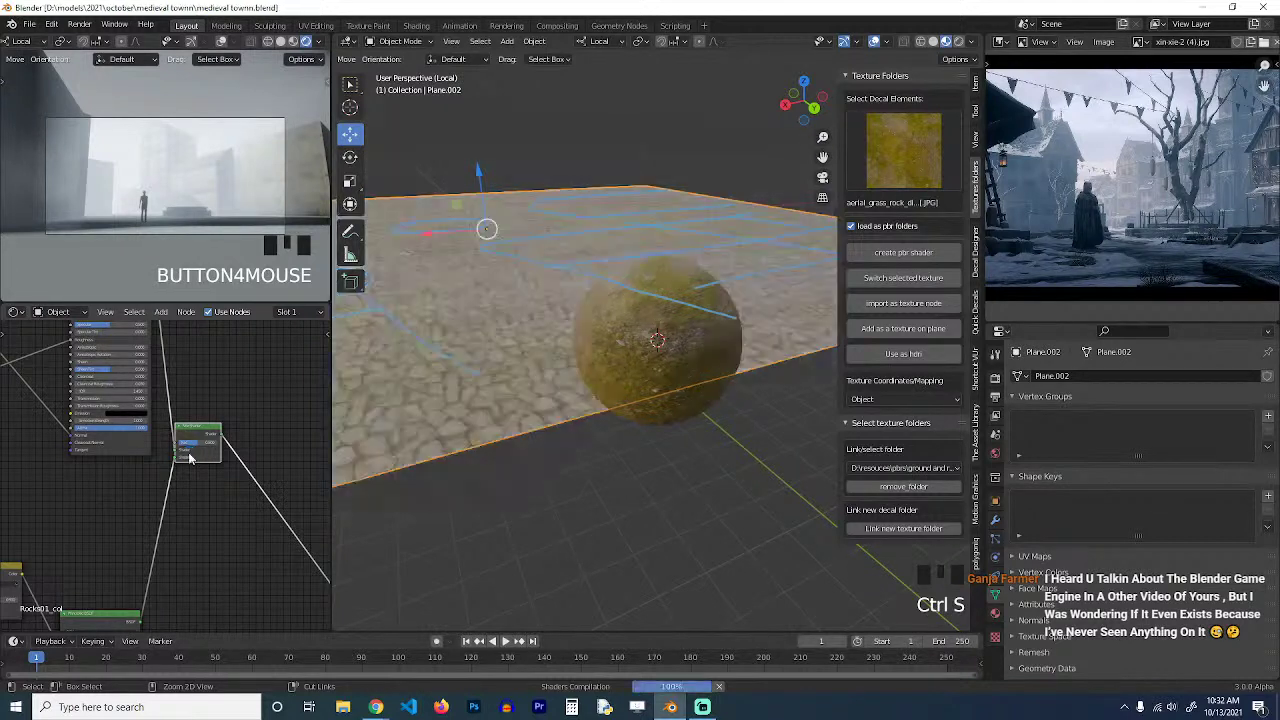
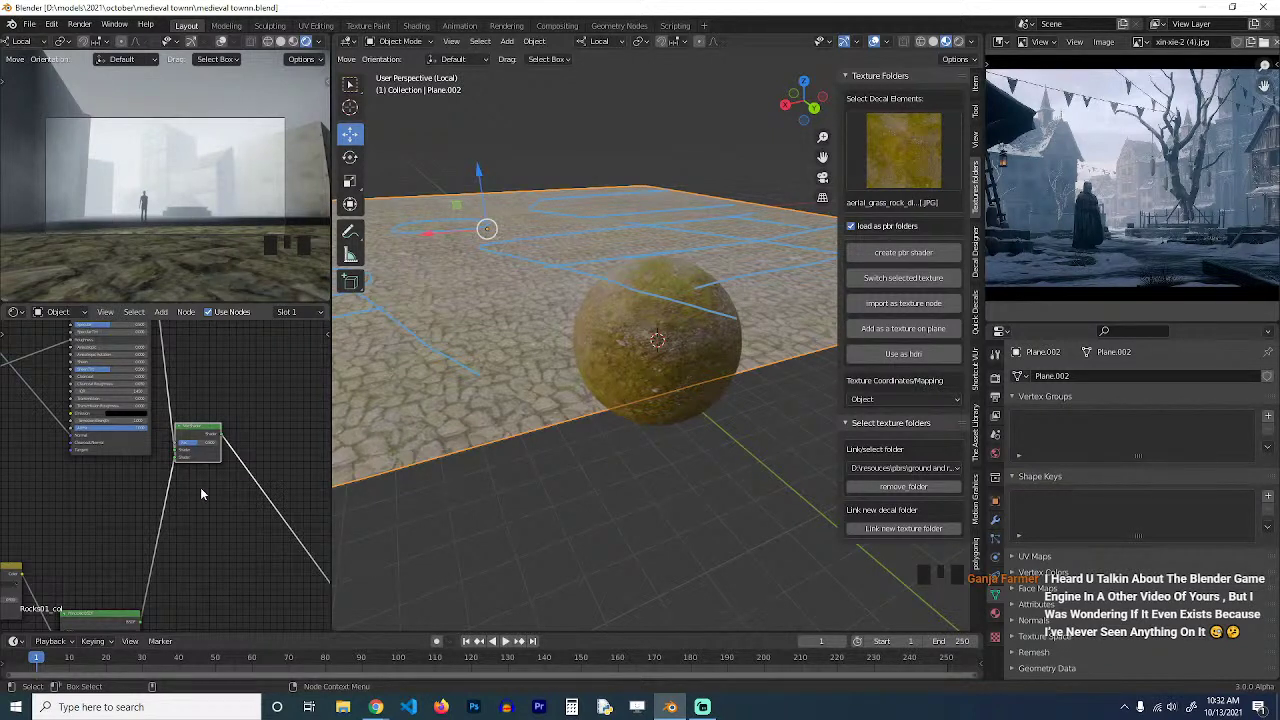
Save the file and examine the mixed stone and grass-rock texture on the ground plane in top orthographic view.
left_click(201, 488)
middle_click_drag(201, 491, 203, 526)
key("ctrl+s")
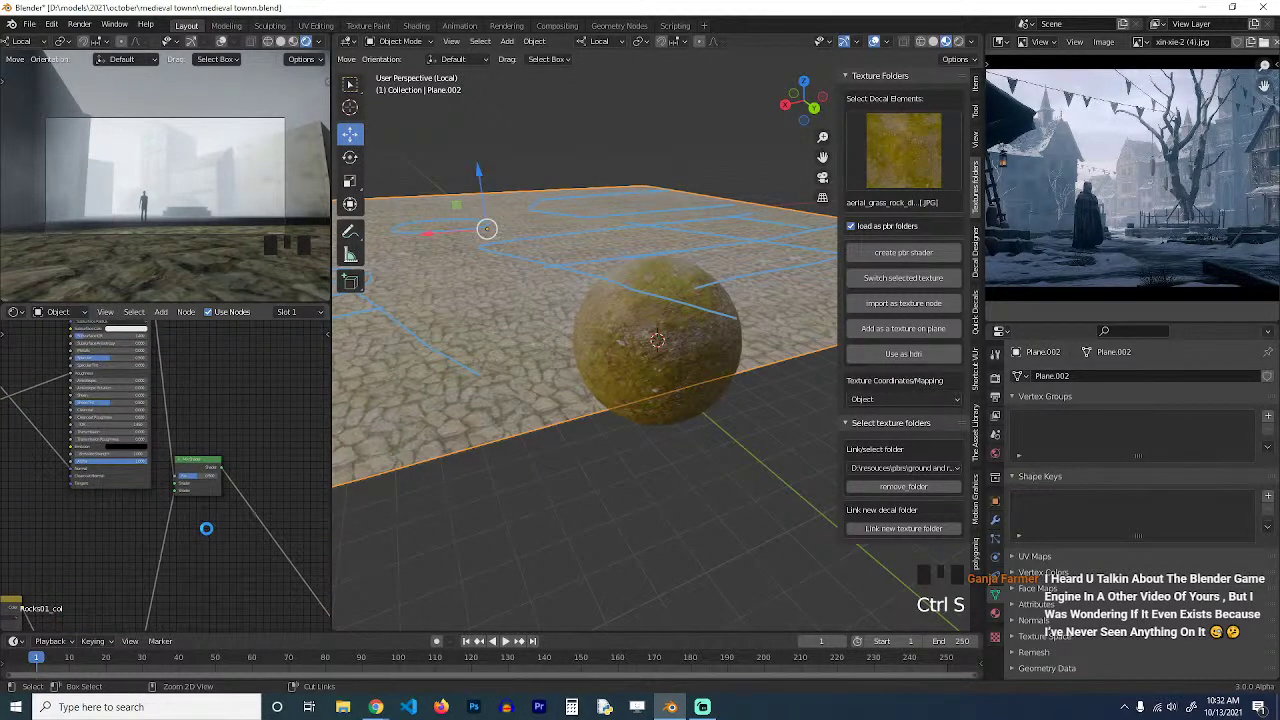
middle_click_drag(222, 402, 188, 458)
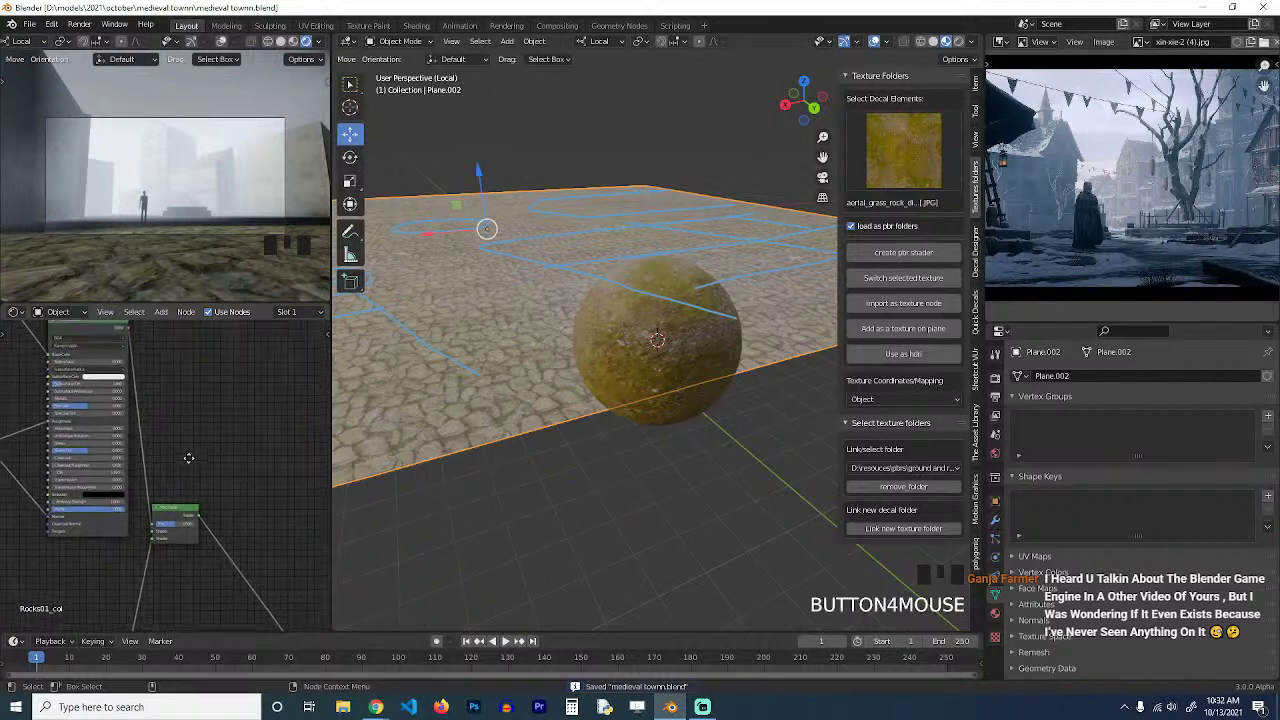
scroll(164, 460, "down", 2)
key("ctrl+s")
key("grave")
scroll(498, 429, "down", 6)
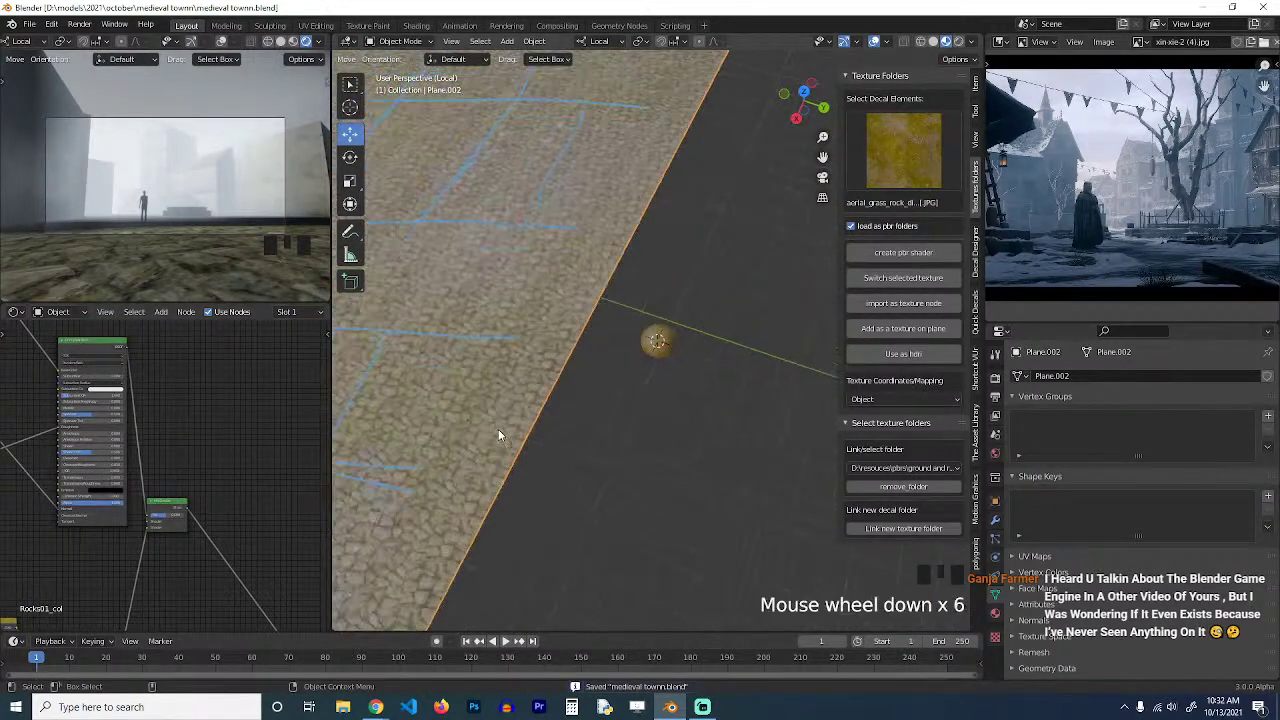
key("KP_7")
key("KP_Decimal")
scroll(538, 490, "down", 10)
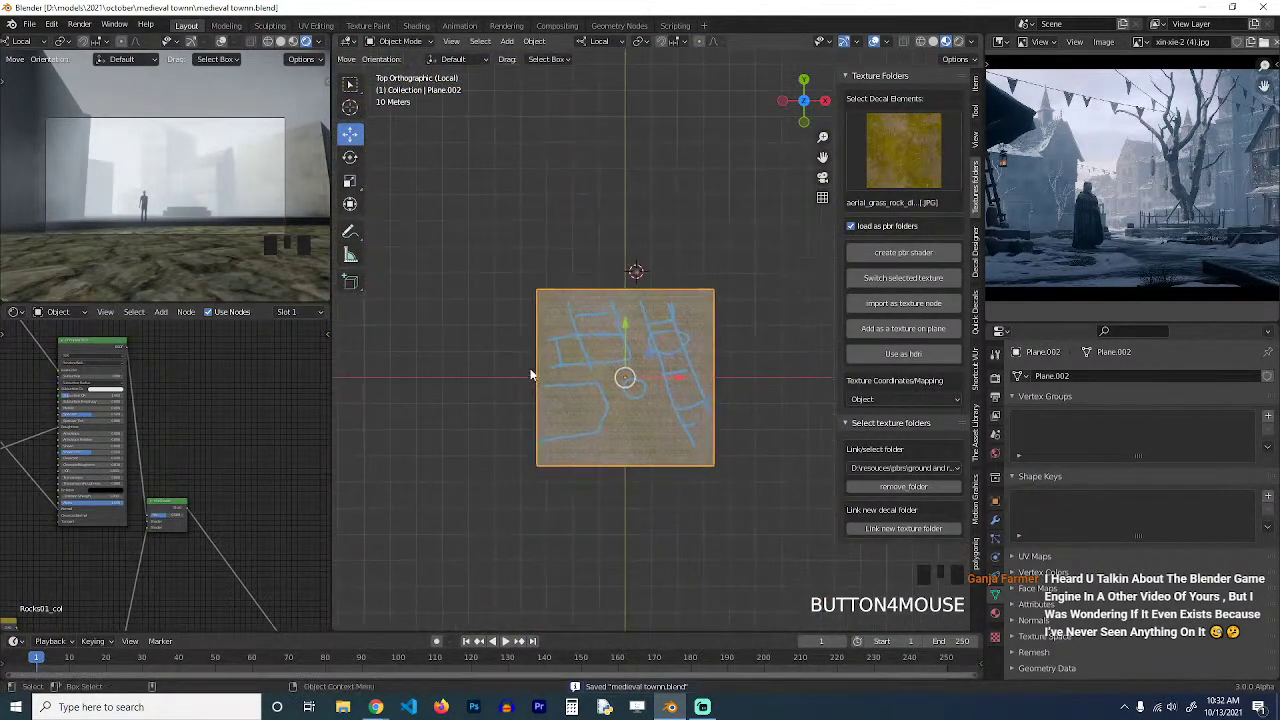
scroll(538, 390, "up", 6)
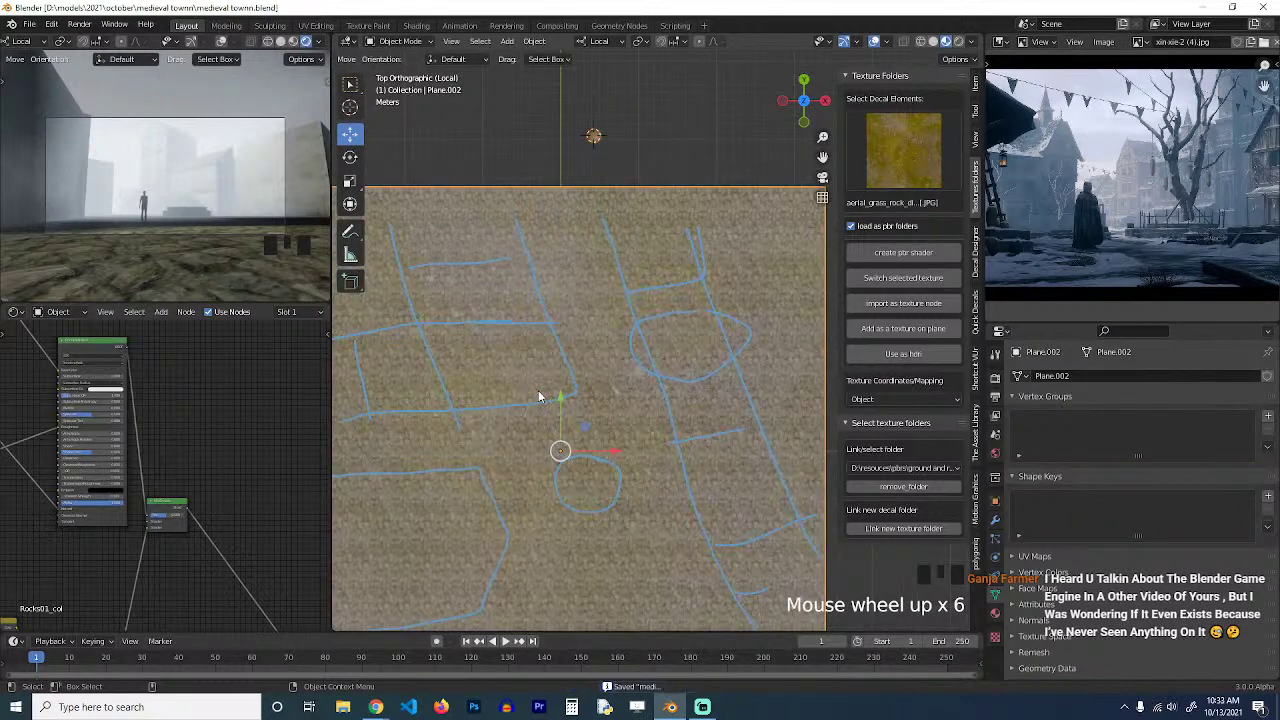
Save the file and preview the pasted grass-rock Principled BSDF on its own on the ground plane.
key("ctrl+s")
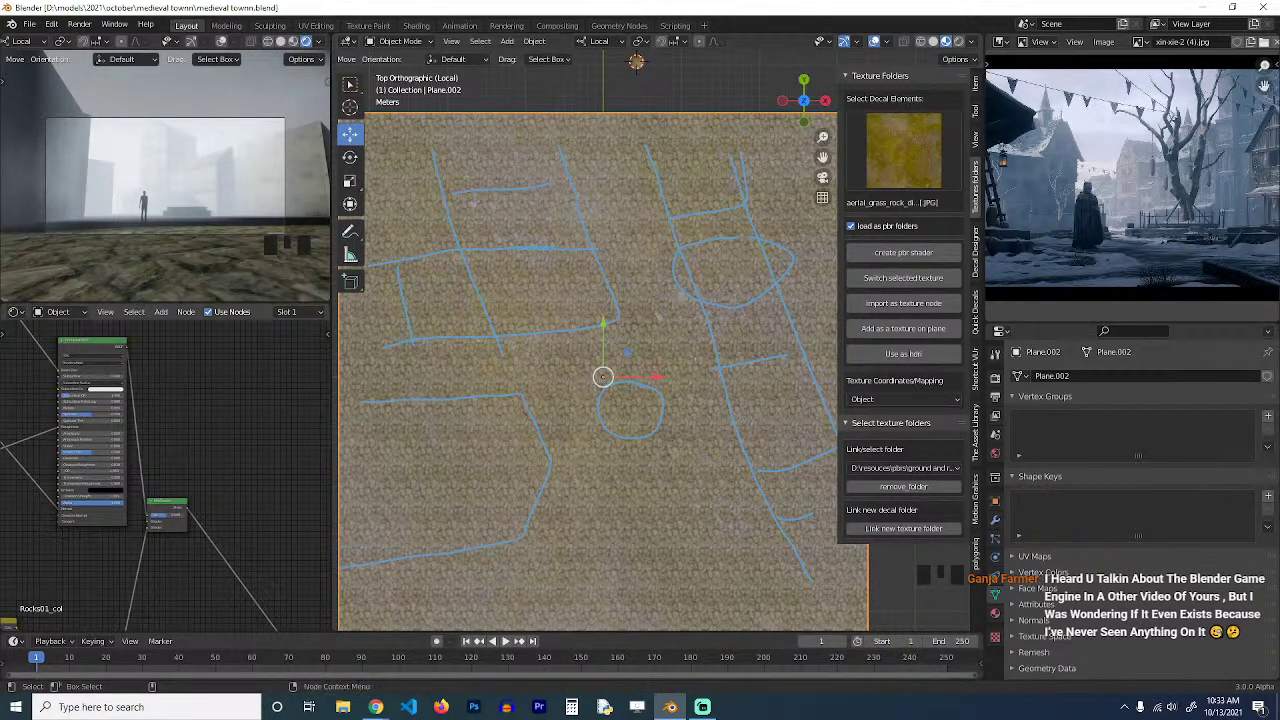
scroll(200, 520, "down", 7)
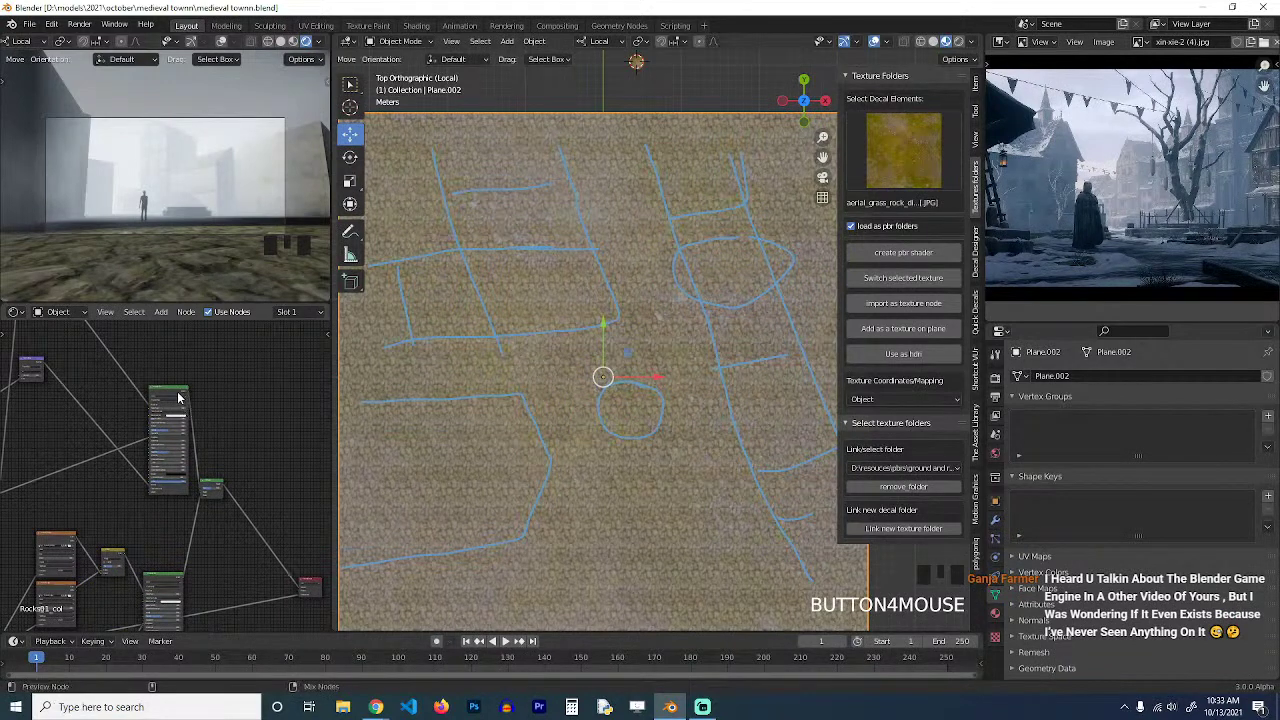
left_click(178, 398, "ctrl+shift")
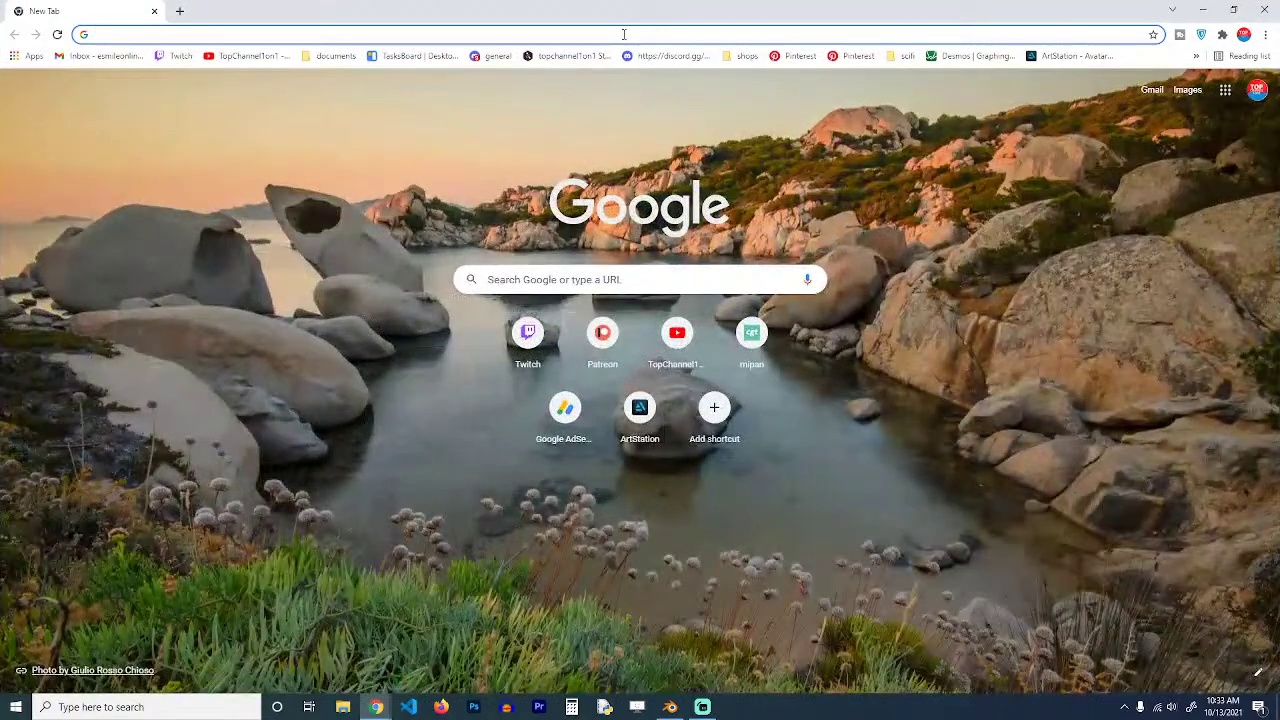
Switch to Chrome and search Google for "blender game engine".
type("bel")
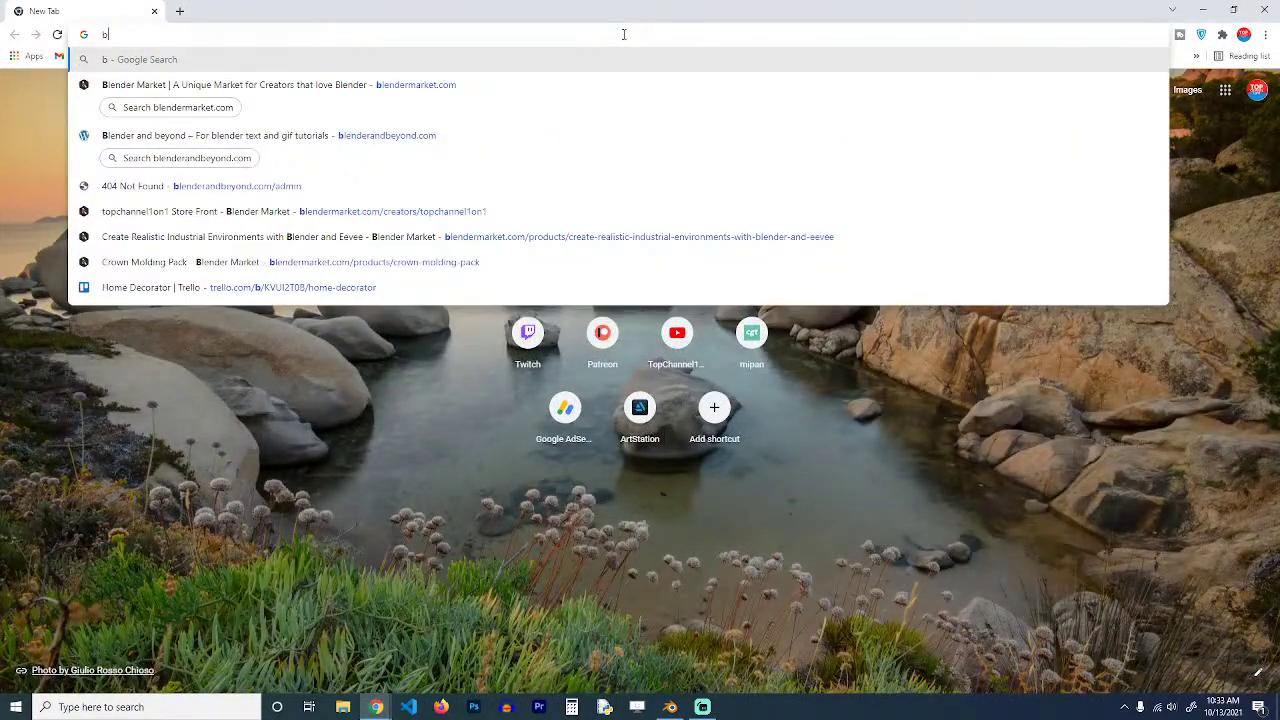
key("BackSpace")
key("BackSpace")
type("lender")
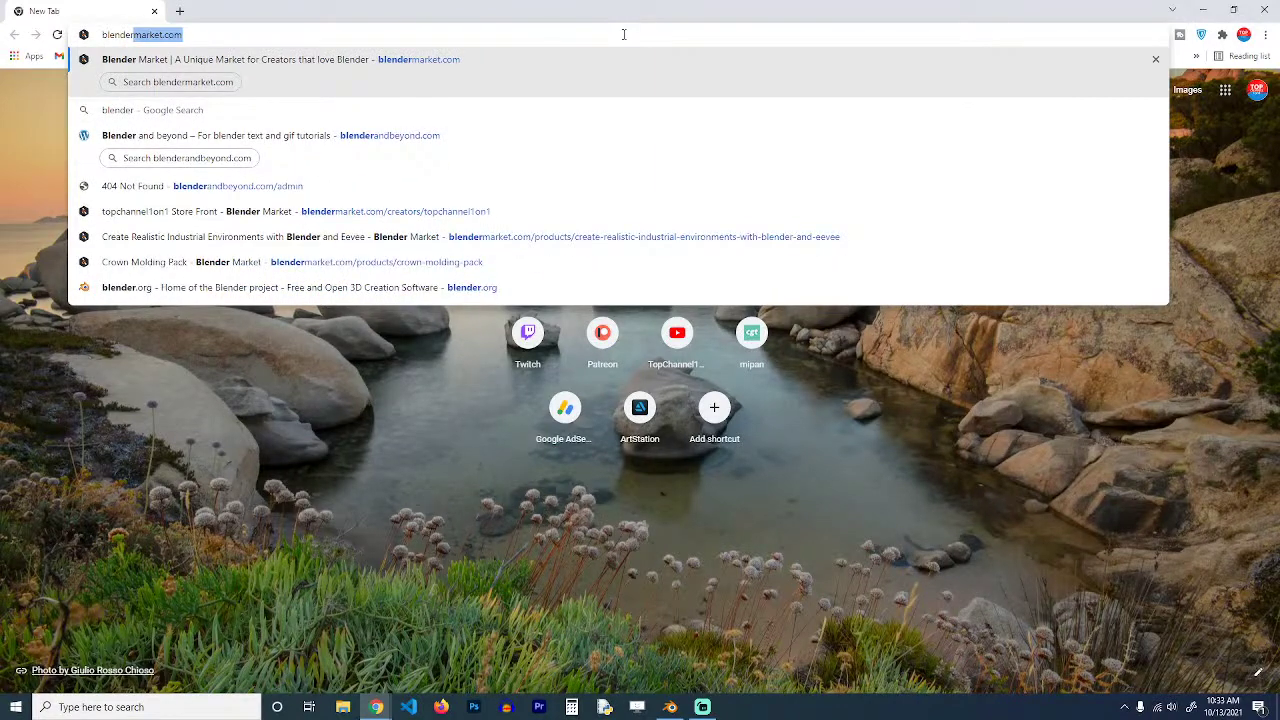
type(" ga")
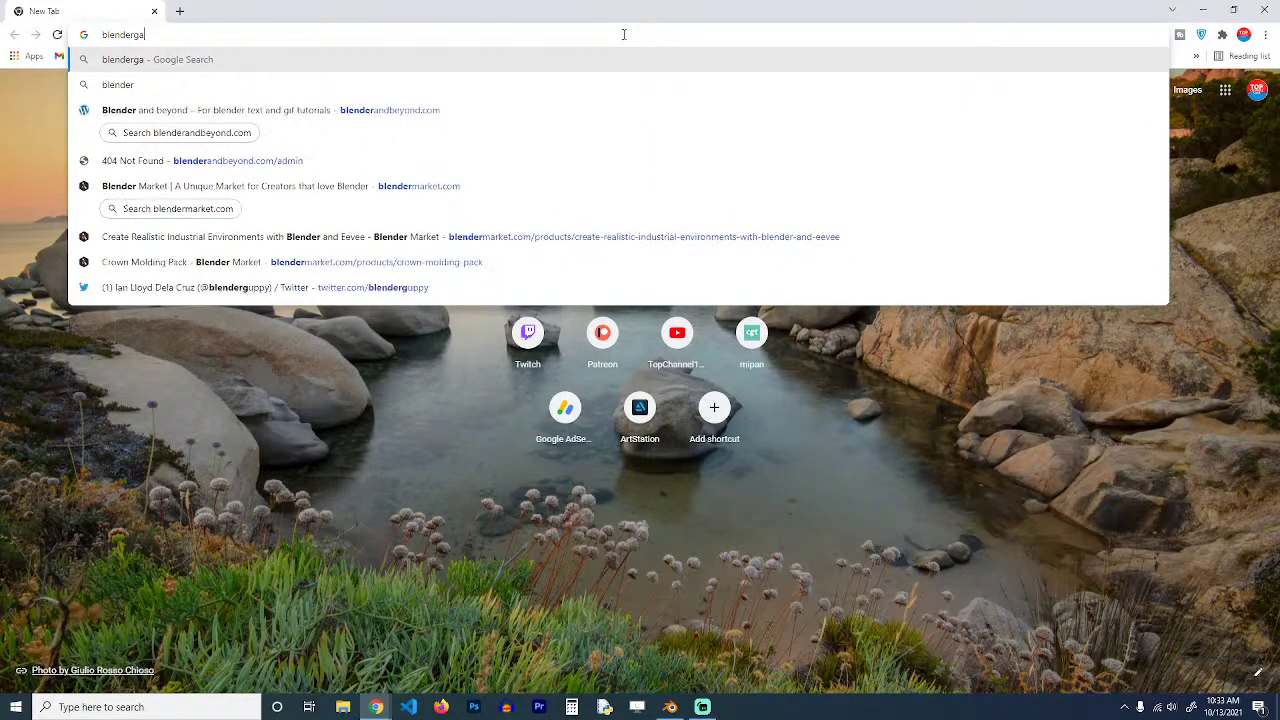
type("me engine")
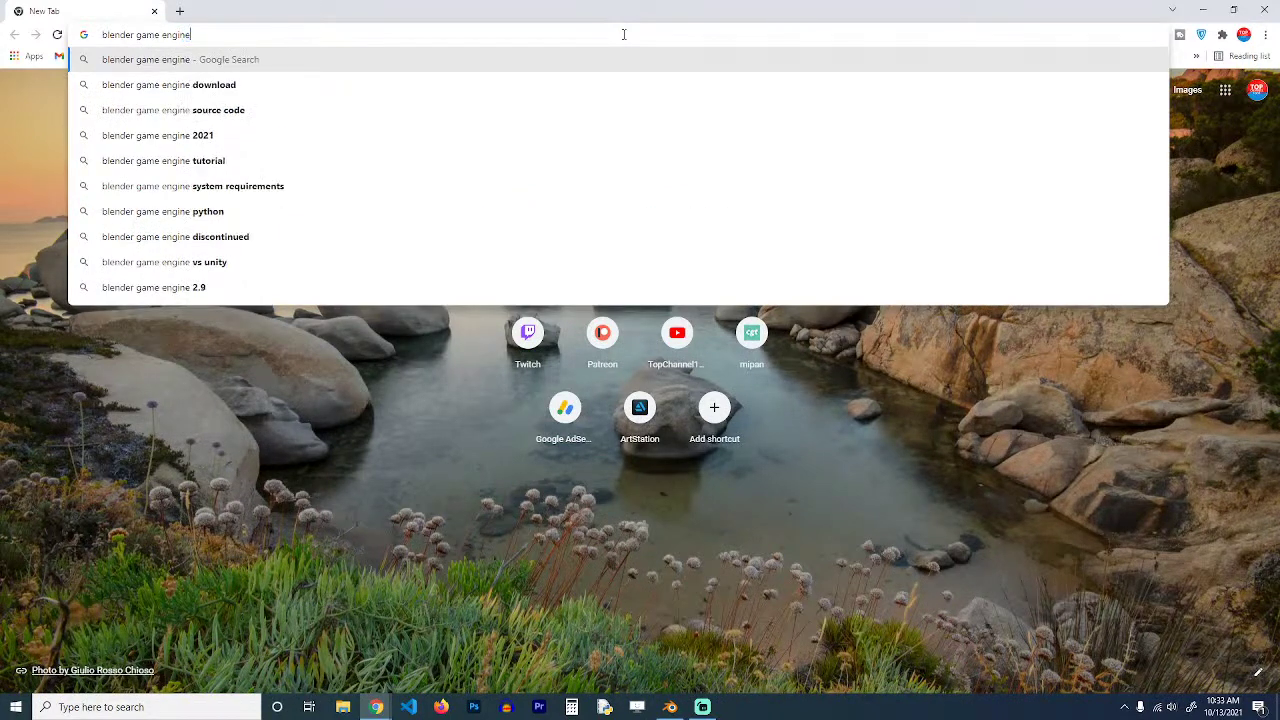
key("Return")
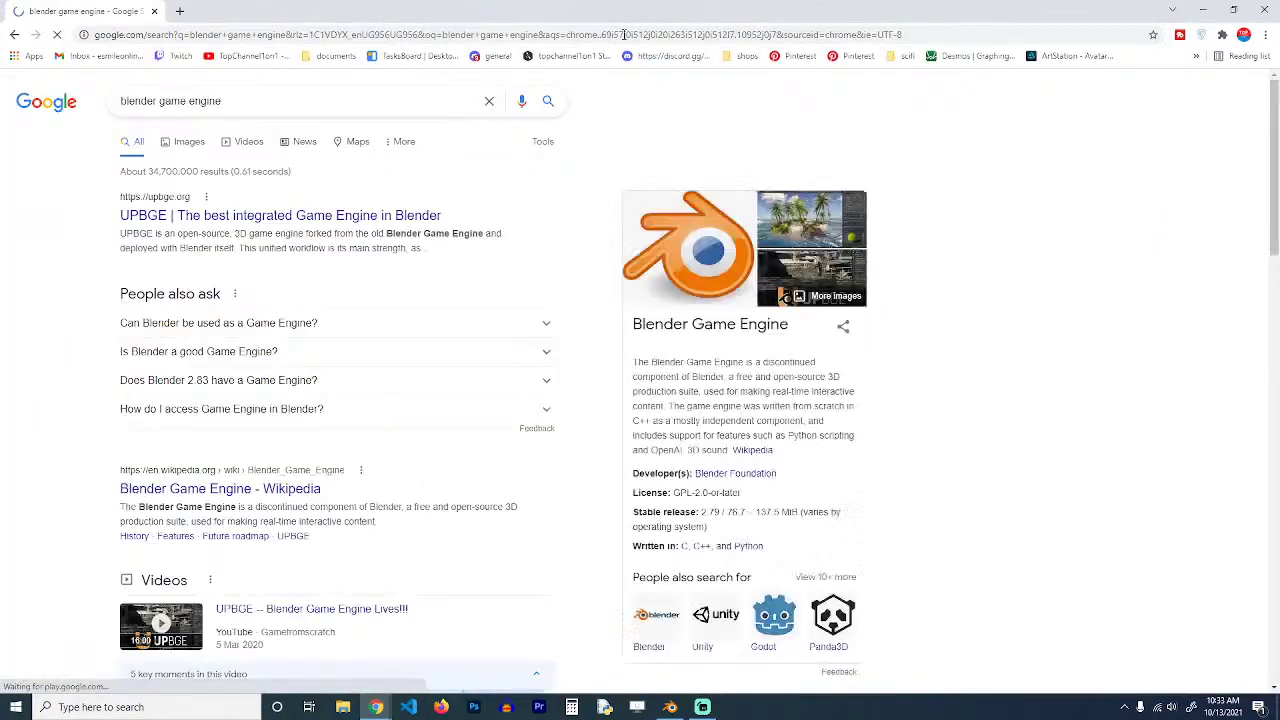
Open the UPBGE website from the search results and read through its basic, advanced and deployment features.
middle_click(280, 215)
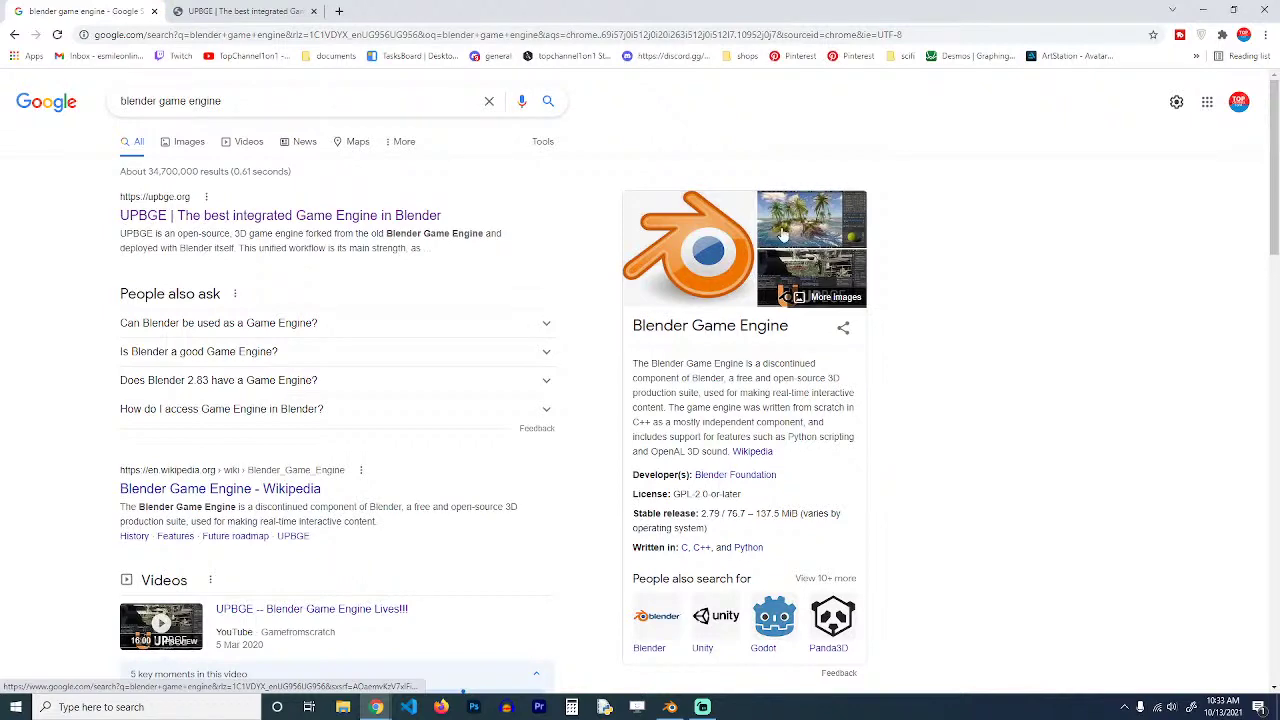
key("ctrl+Tab")
scroll(415, 472, "down", 3)
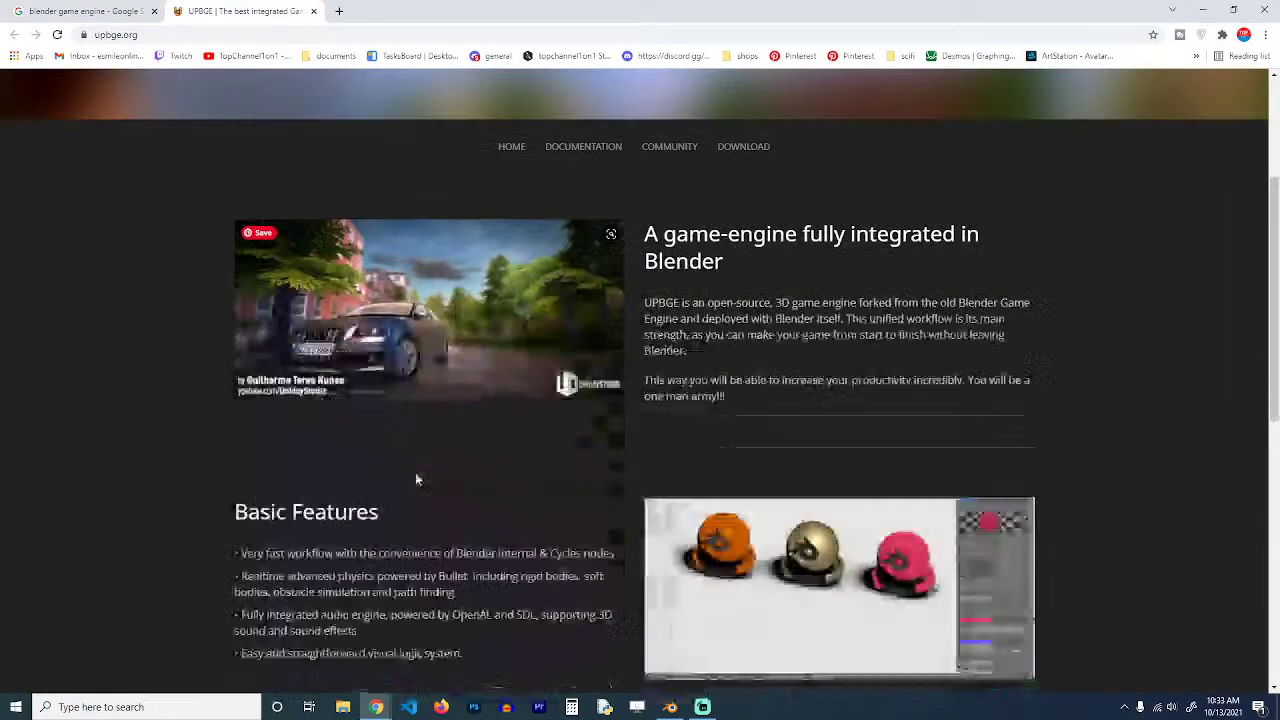
scroll(637, 481, "down", 5)
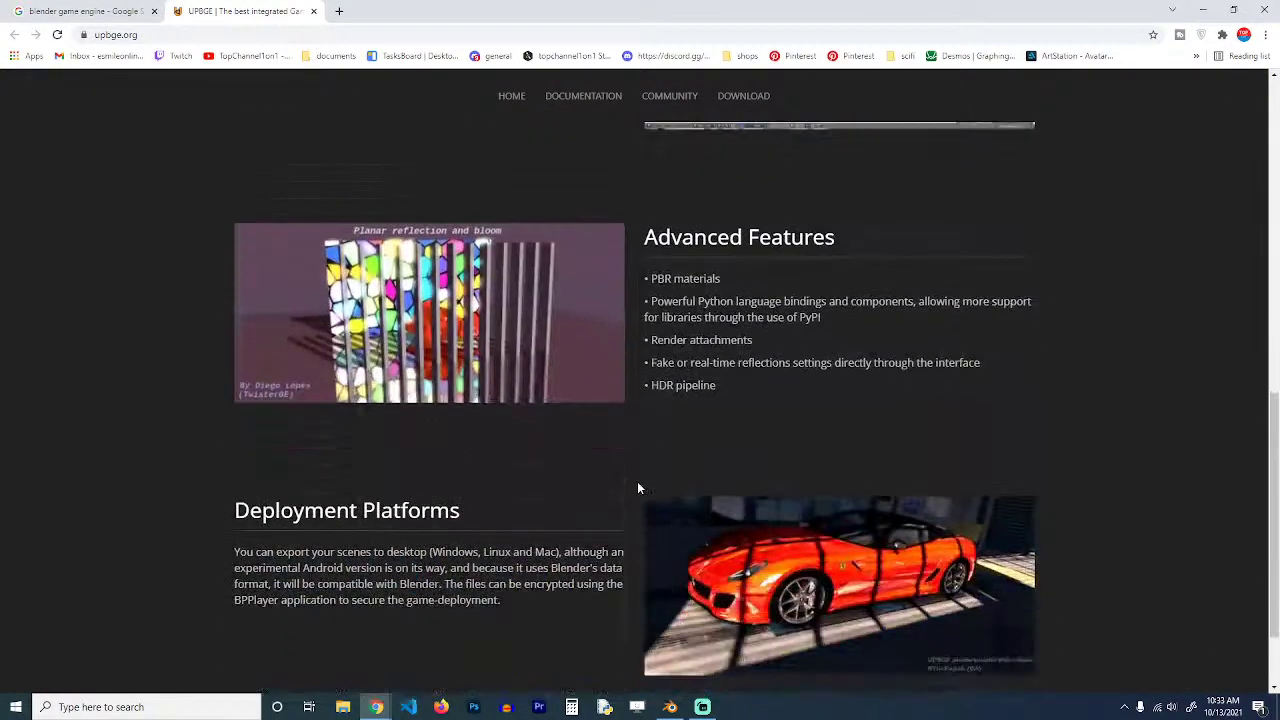
scroll(637, 481, "up", 3)
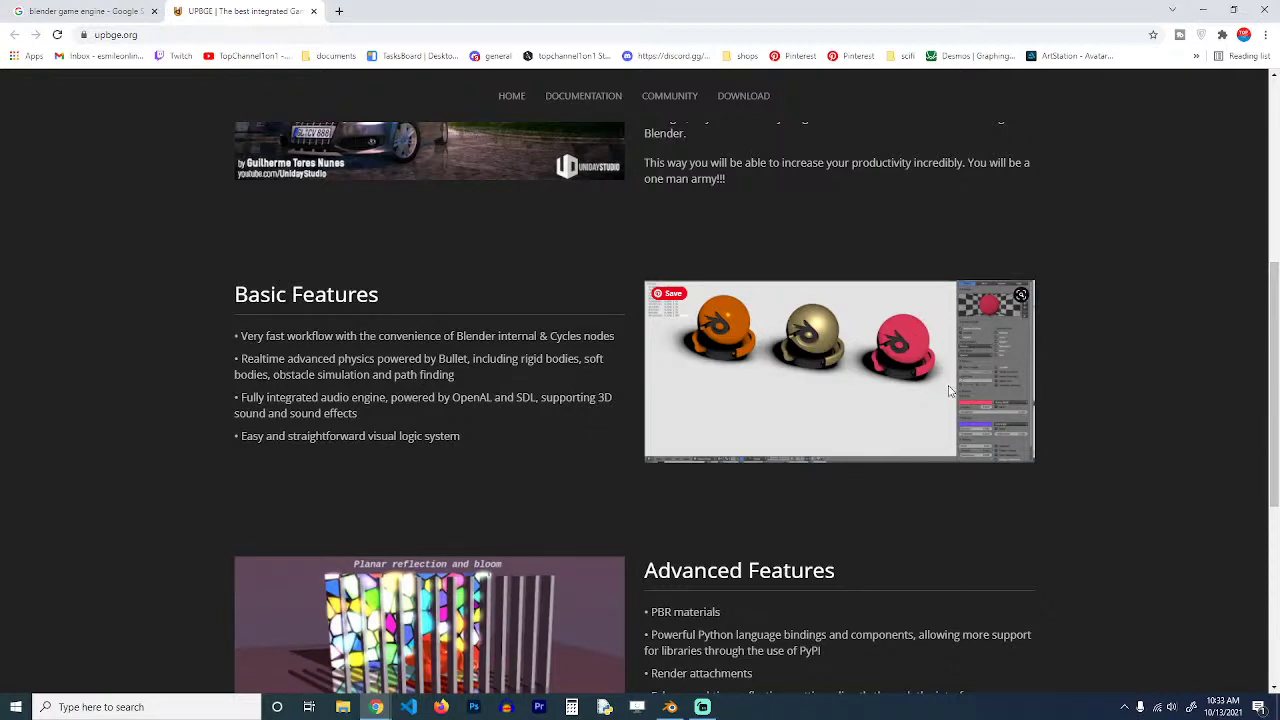
scroll(822, 495, "down", 5)
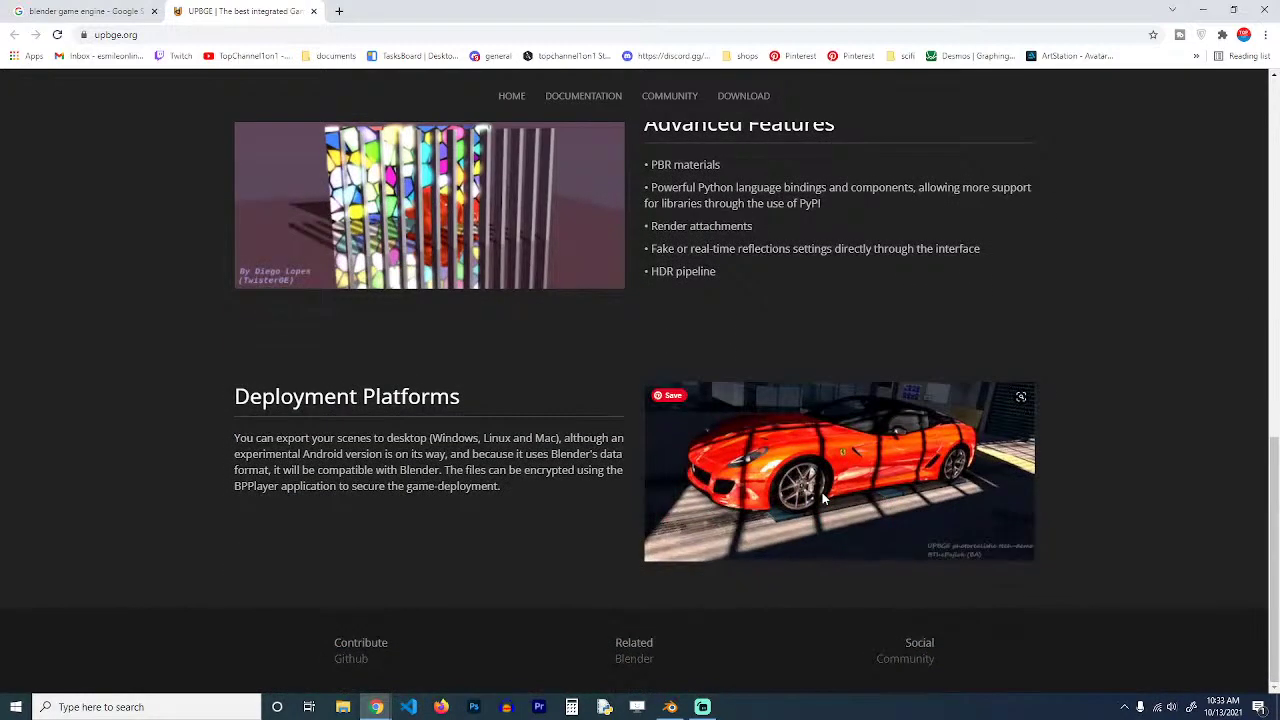
scroll(822, 498, "up", 4)
scroll(822, 498, "down", 4)
scroll(822, 498, "up", 9)
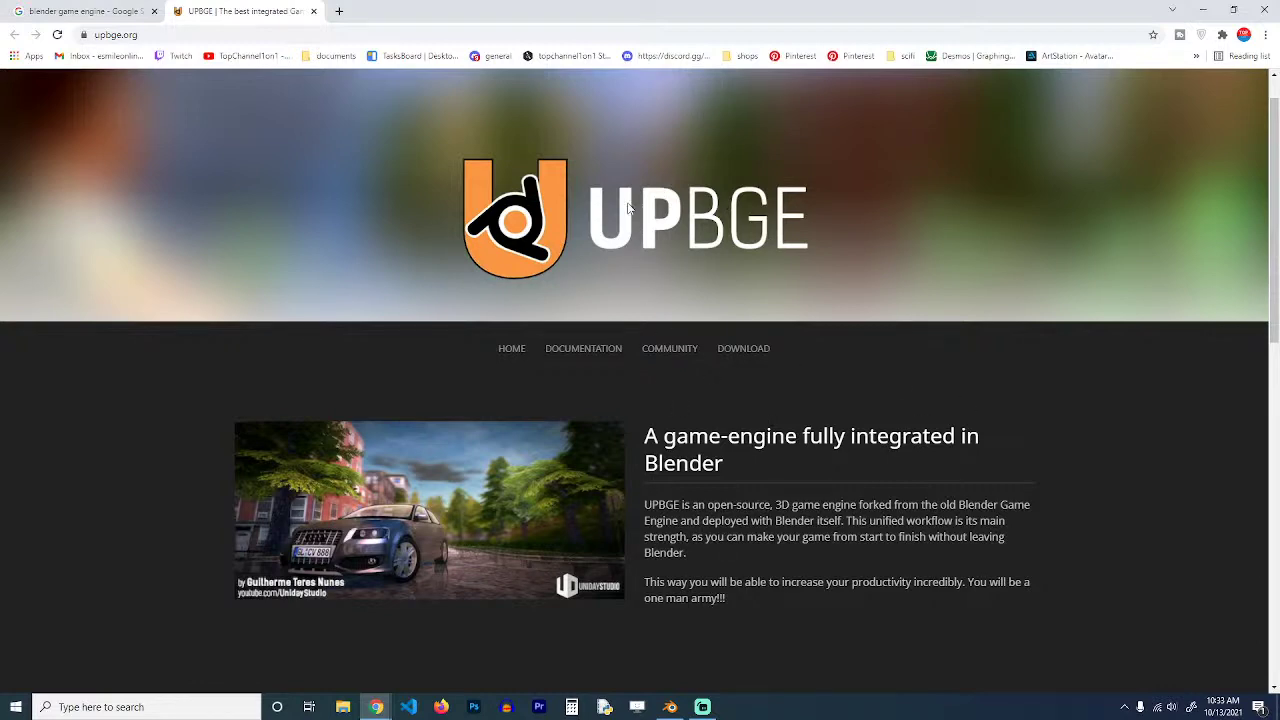
Browse the Google image results for "blender game engine" and enlarge the "Making a Stand Alone Game Part 1" tutorial image.
left_click(86, 11)
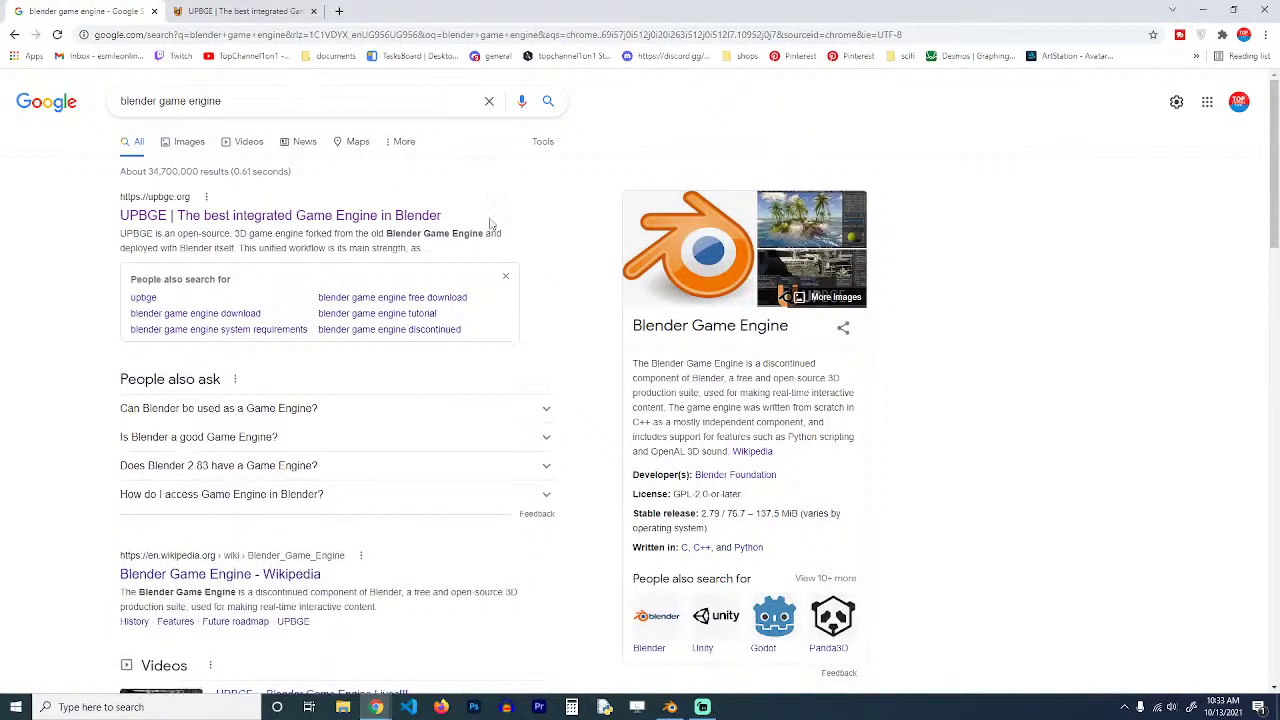
left_click(194, 145)
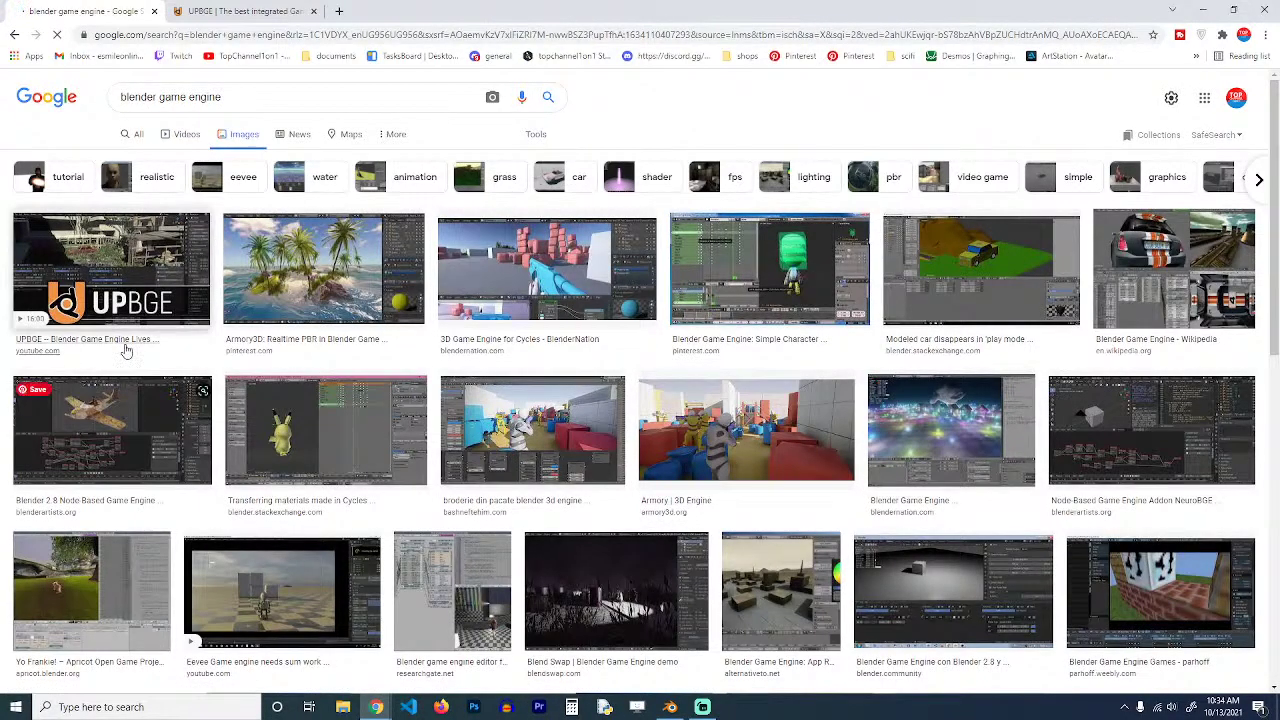
scroll(513, 373, "down", 5)
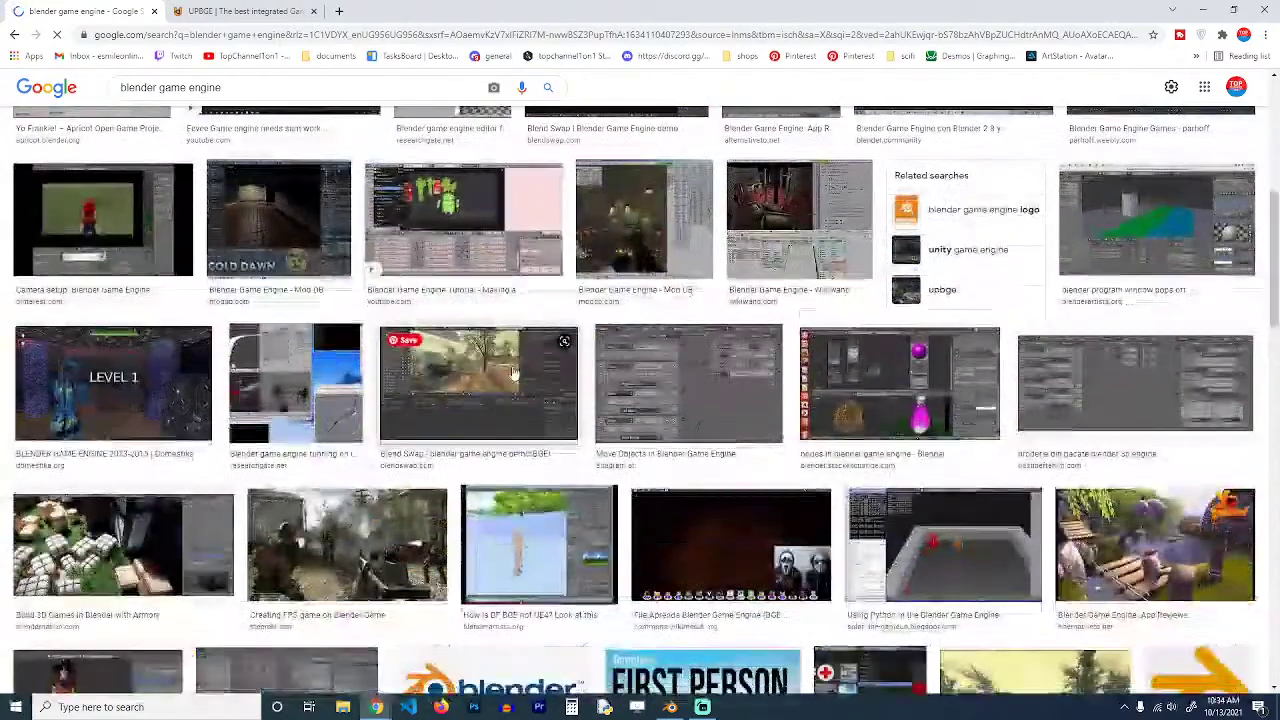
left_click(463, 218)
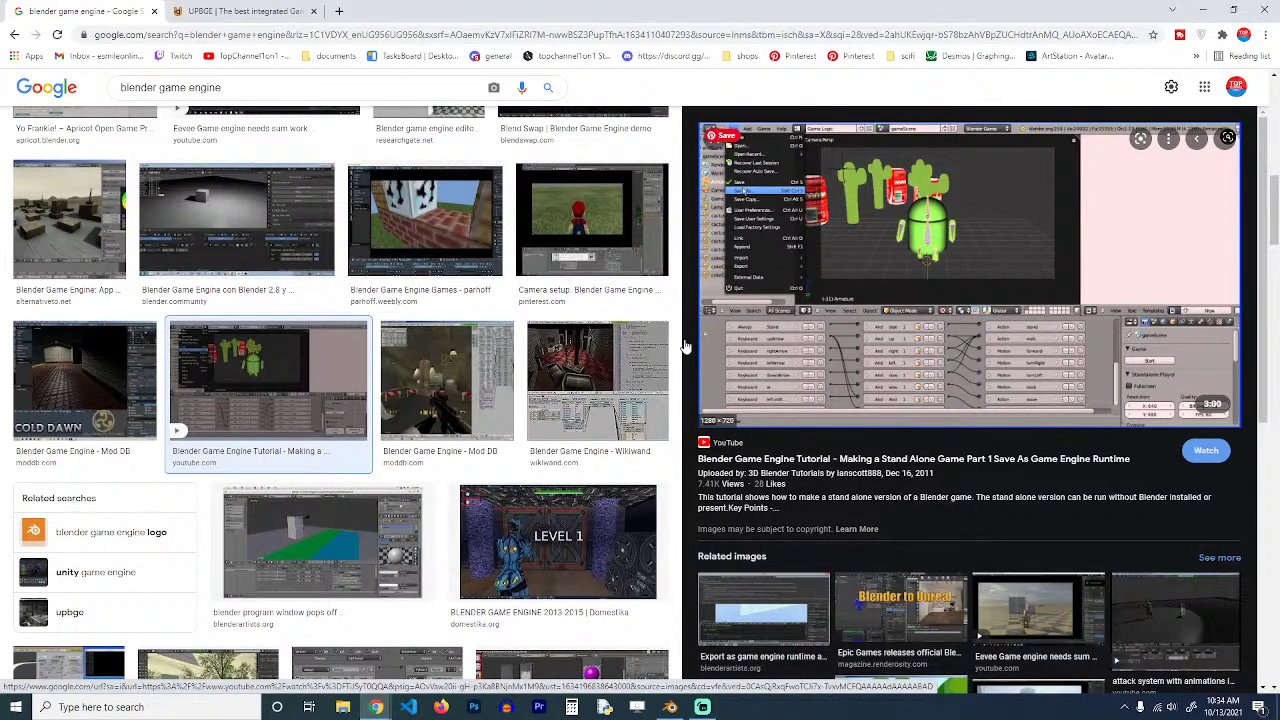
Switch back to Blender and route the ground material's Mix Shader to the Material Output, with the node set apart from the Principled BSDF nodes.
left_click(1202, 9)
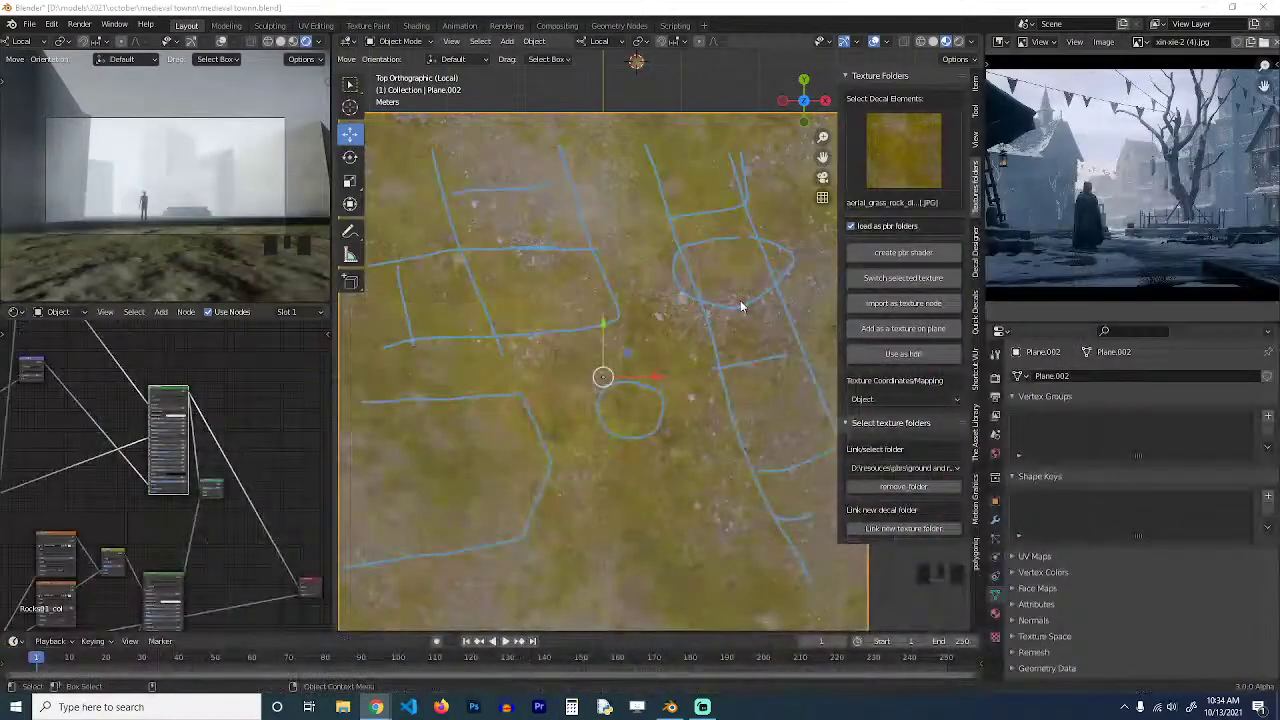
left_click(740, 305)
scroll(740, 301, "down", 3)
scroll(665, 263, "up", 3)
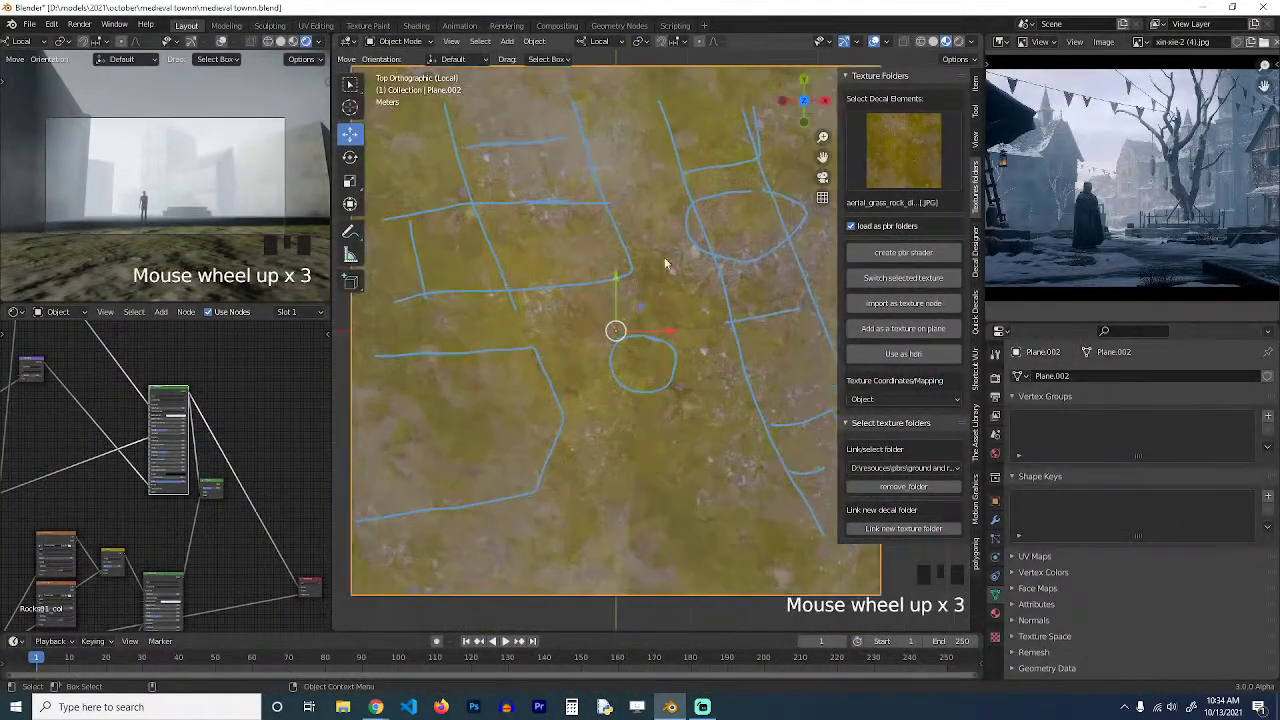
scroll(657, 253, "down", 2)
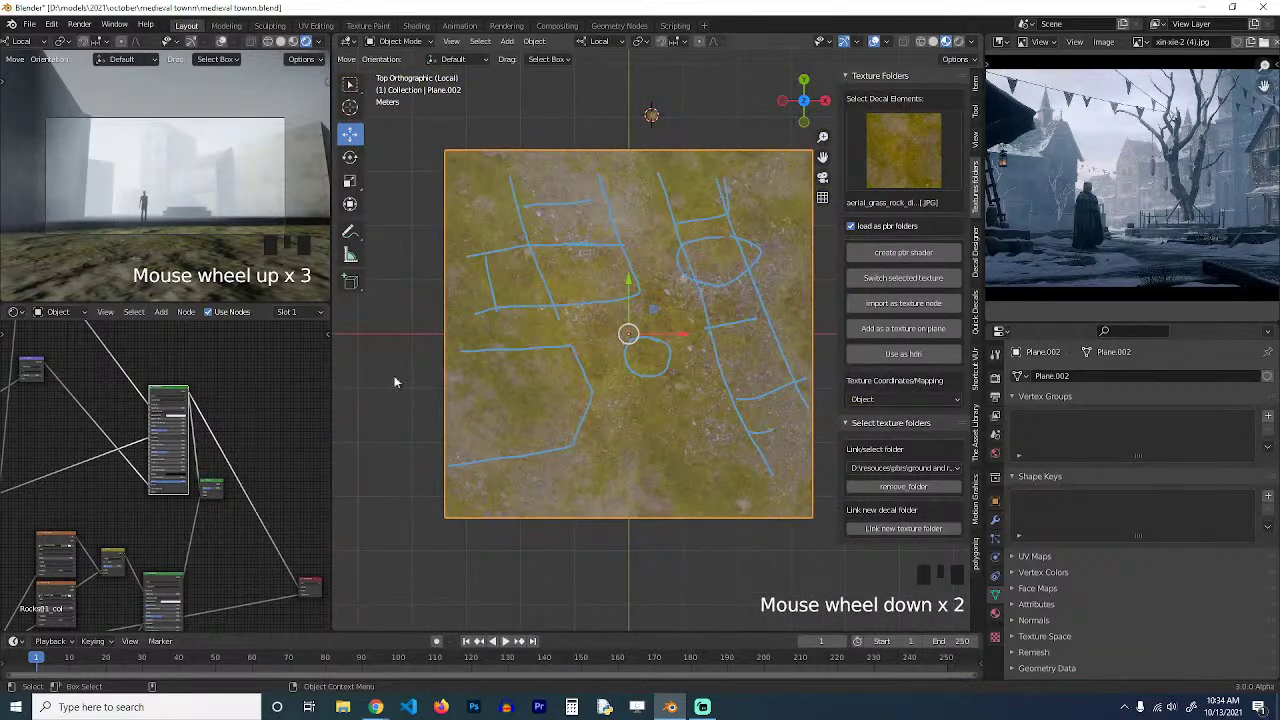
scroll(206, 422, "down", 5)
scroll(255, 418, "up", 3)
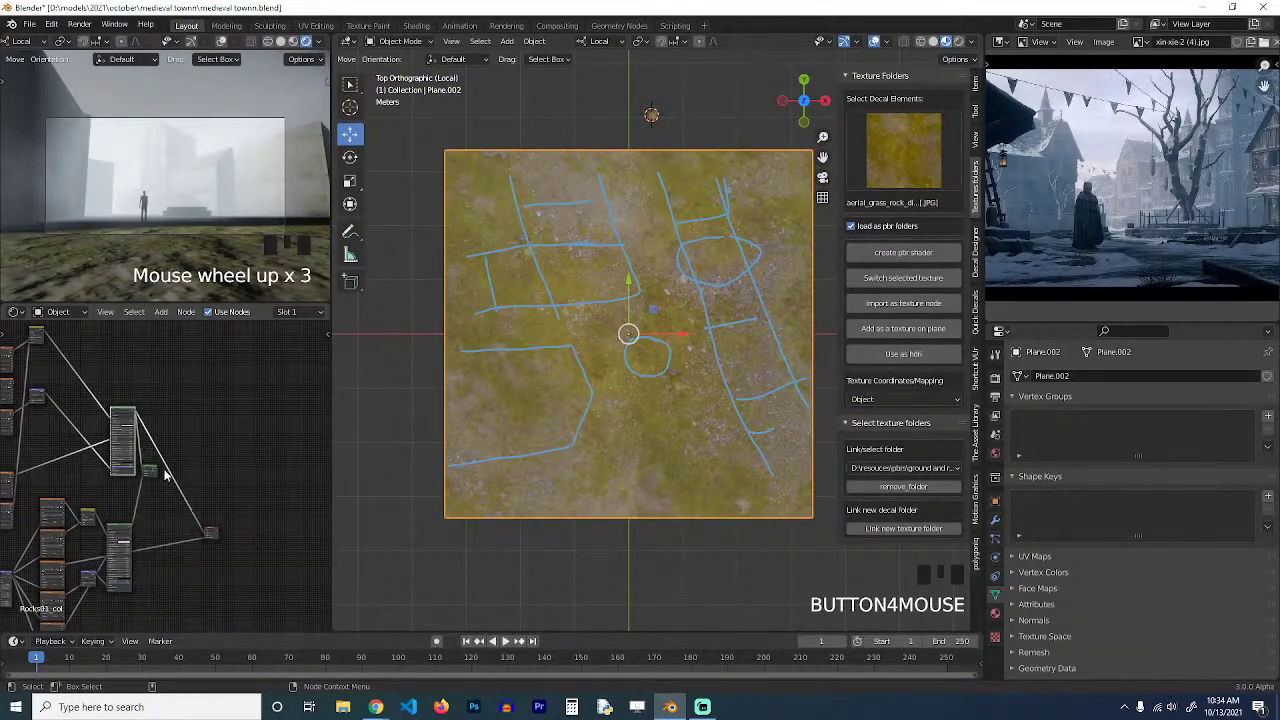
left_click_drag(154, 472, 220, 442)
left_click(219, 442, "ctrl+shift")
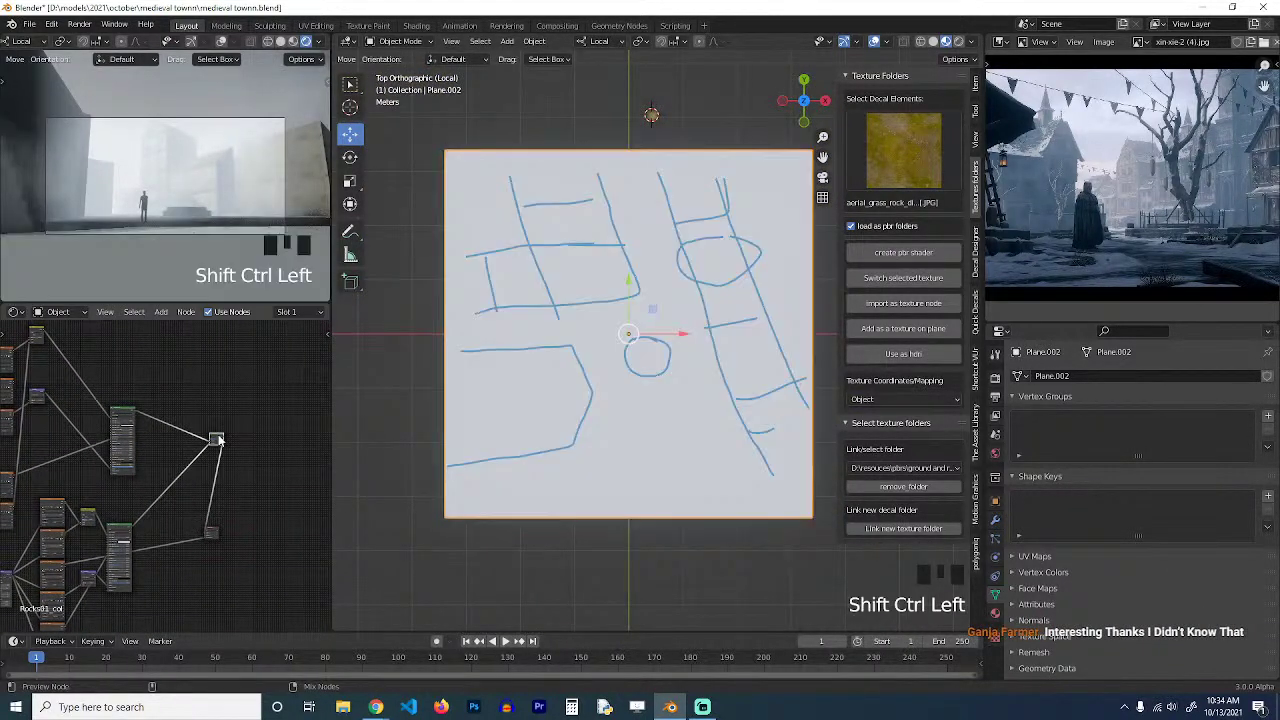
scroll(657, 248, "up", 7)
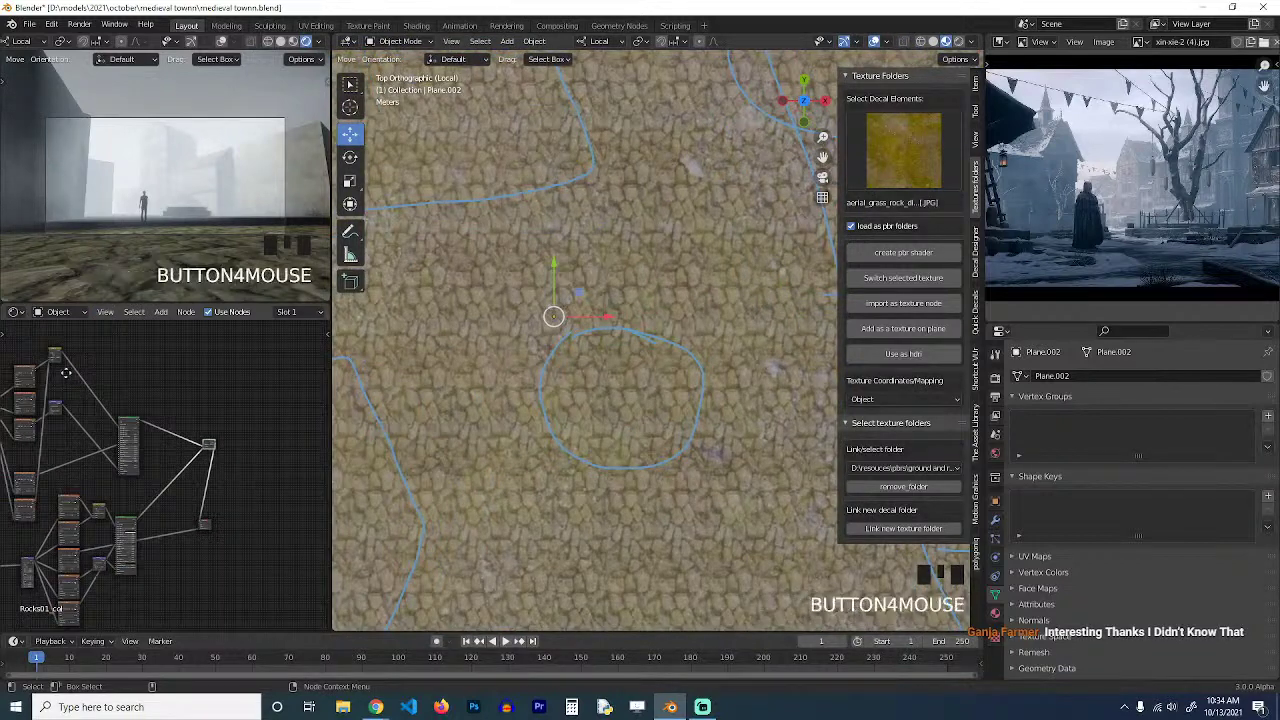
Add an Image Texture node to the ground material and create a blank 3072 × 3072 px image in it.
scroll(165, 372, "up", 7)
key("shift+a")
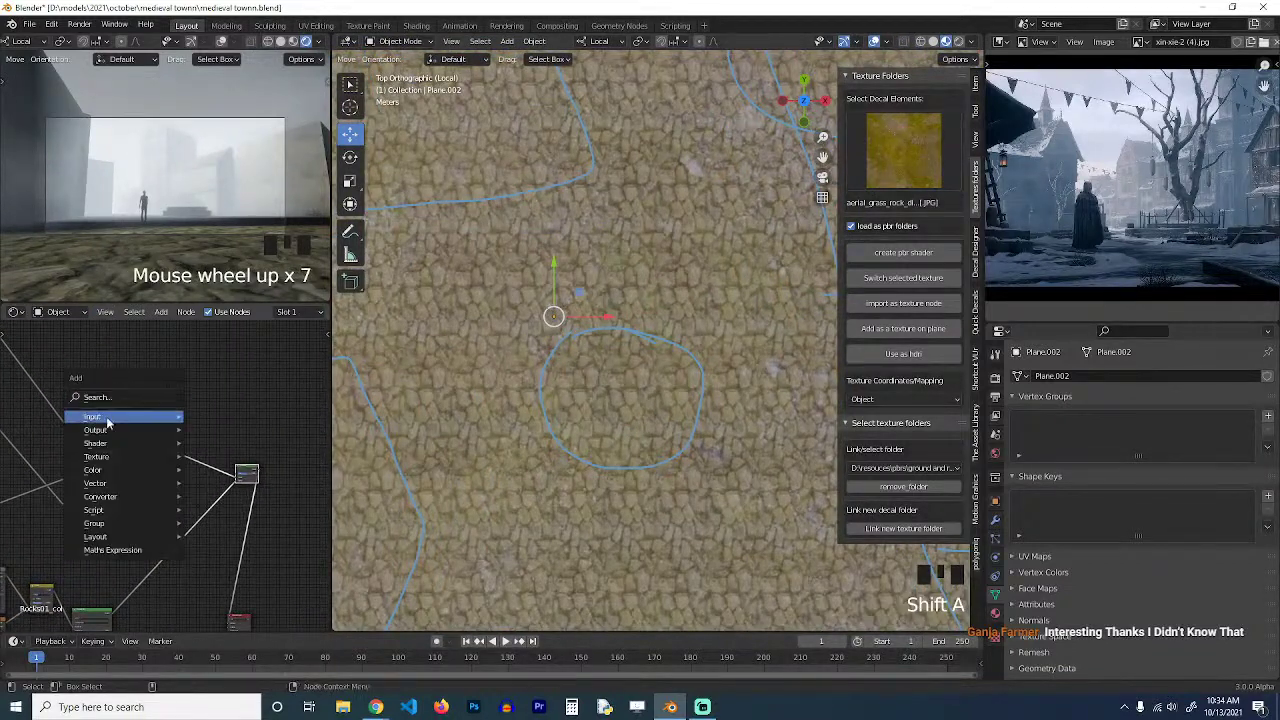
mouse_move(105, 457)
left_click(228, 339)
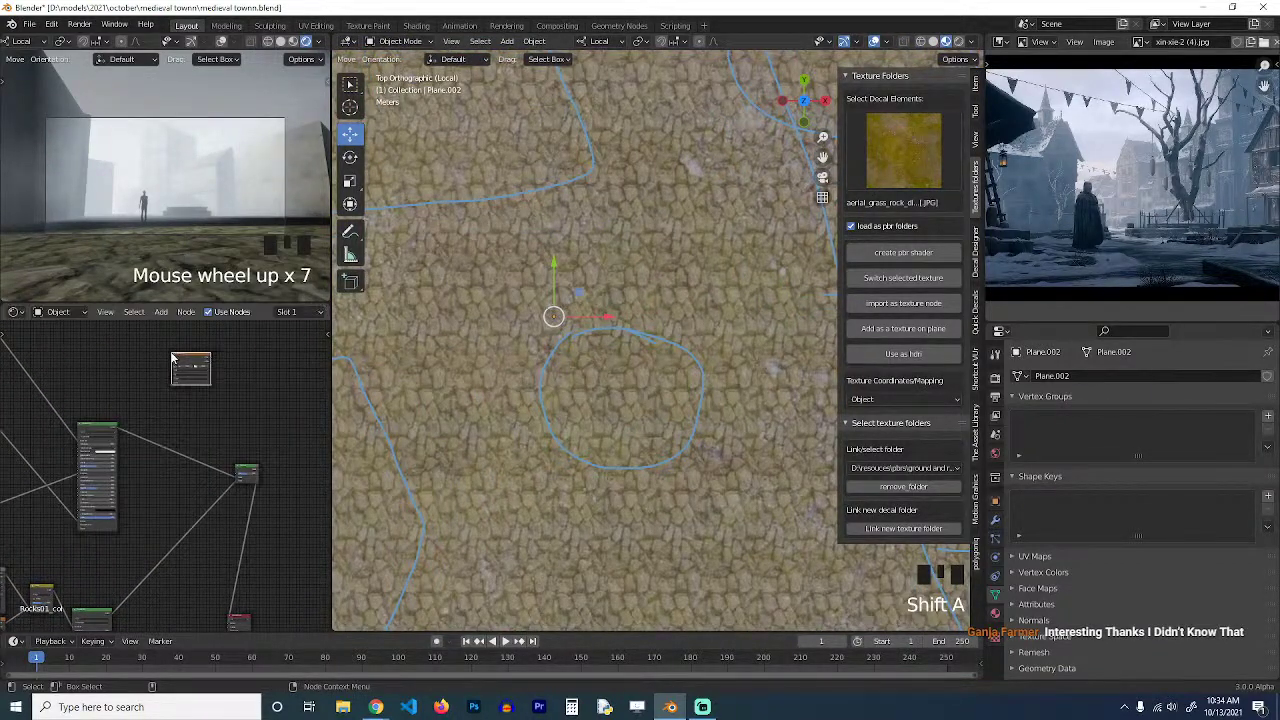
scroll(183, 434, "up", 6)
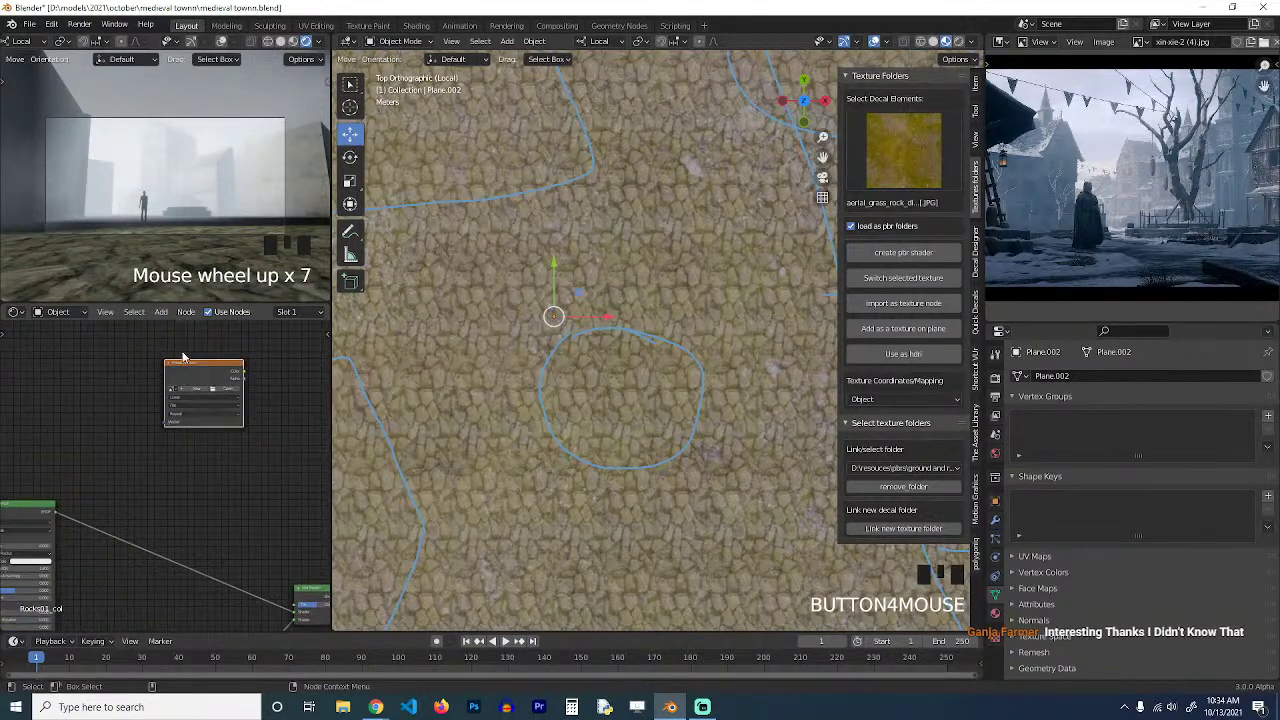
left_click(177, 458)
scroll(176, 460, "up", 5)
left_click(197, 413)
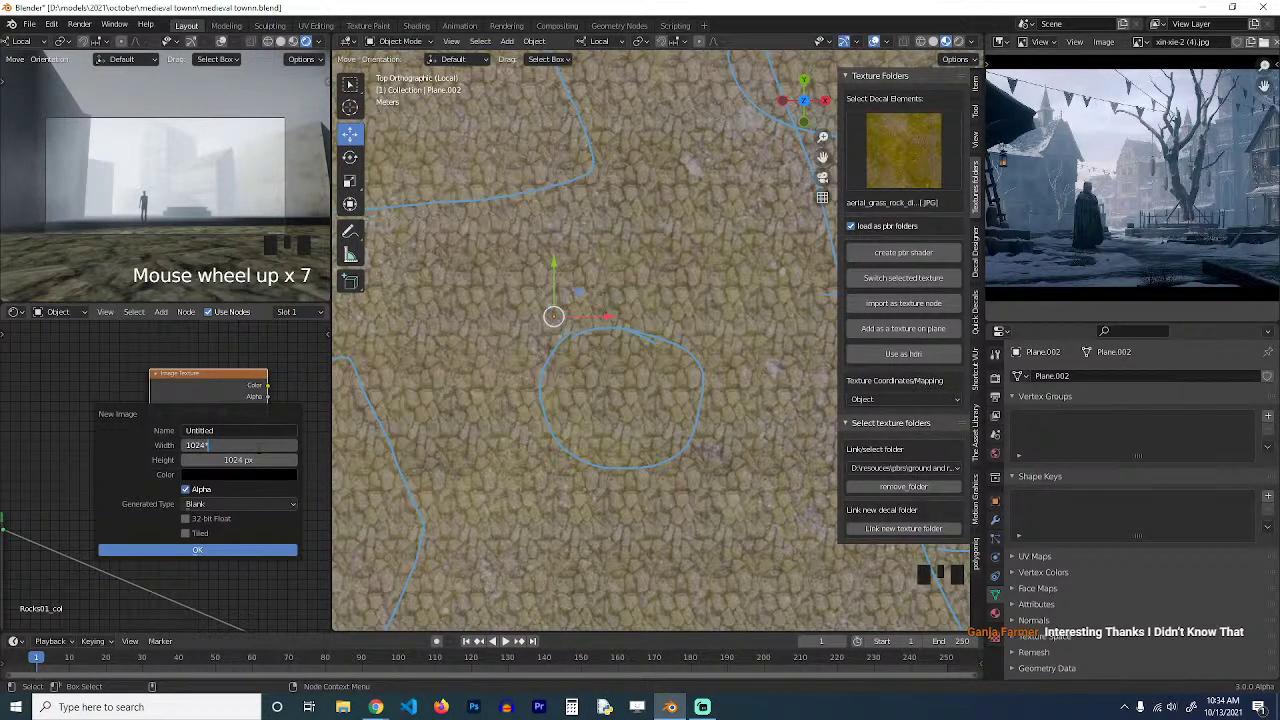
left_click(258, 459)
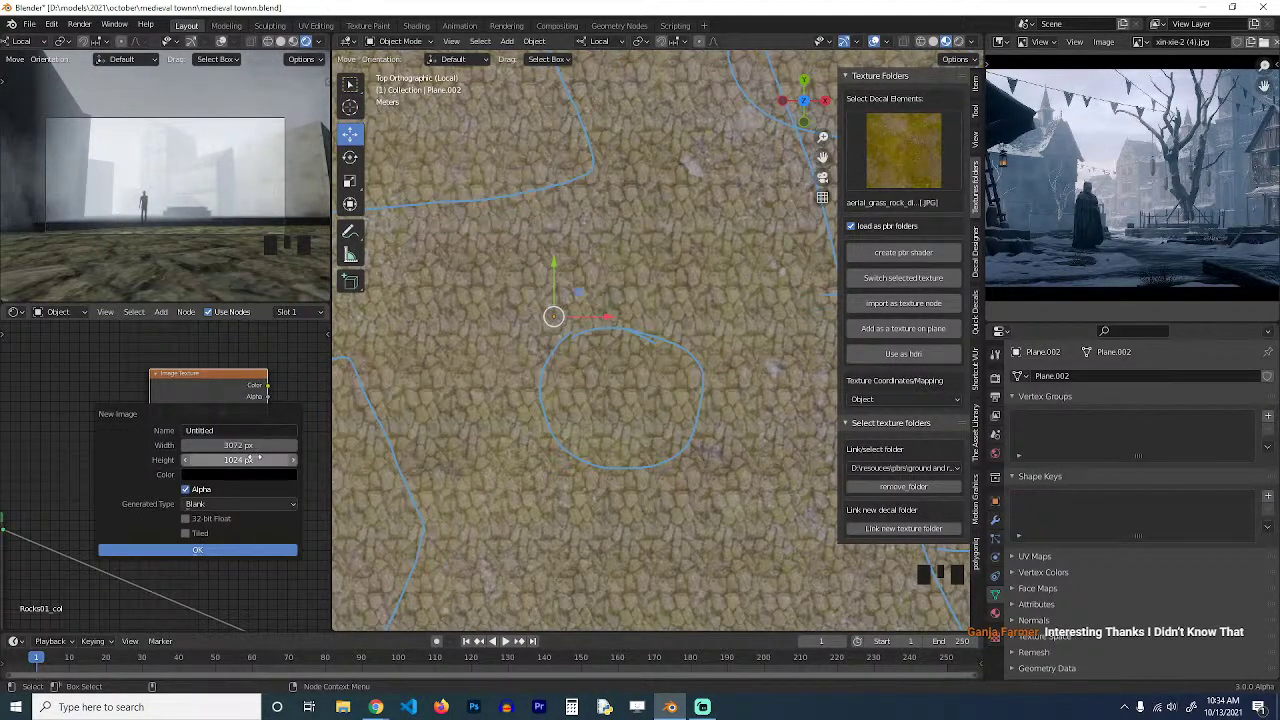
key("Return")
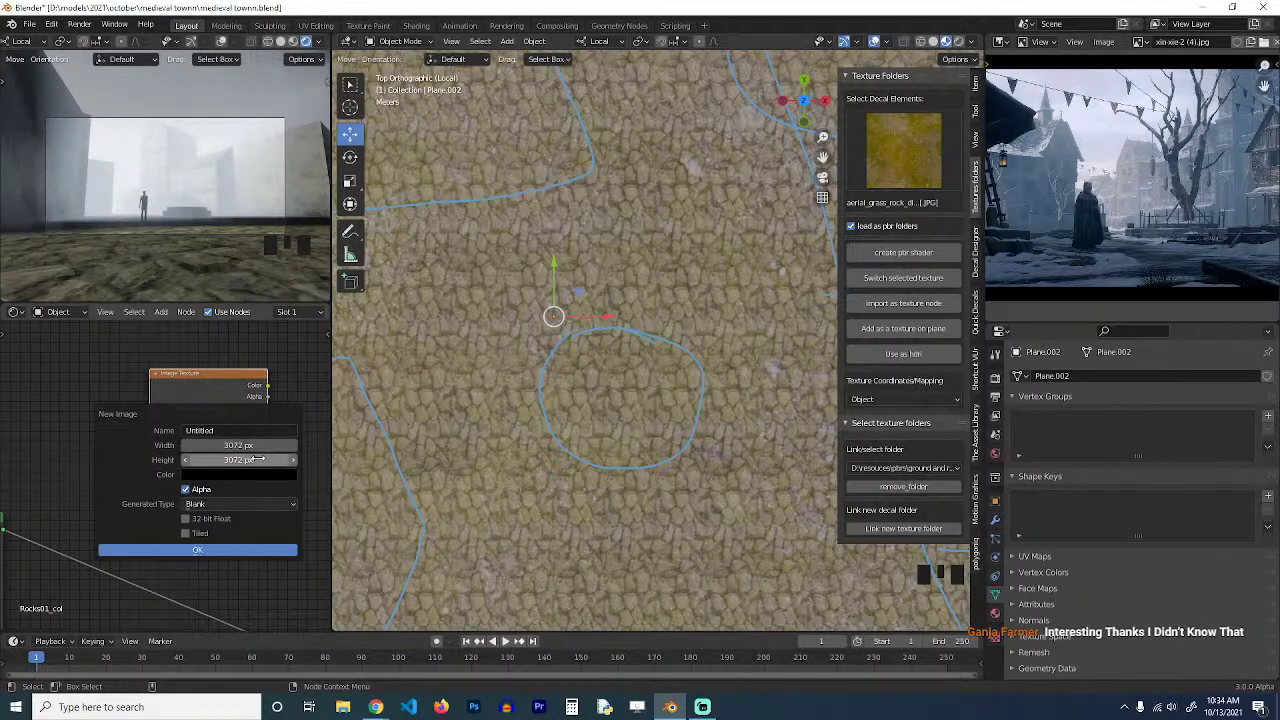
left_click(237, 549)
Connect the new Image Texture's Color output to the Mix Shader's Fac input and arrange the two nodes.
scroll(242, 496, "down", 4)
scroll(190, 440, "up", 1)
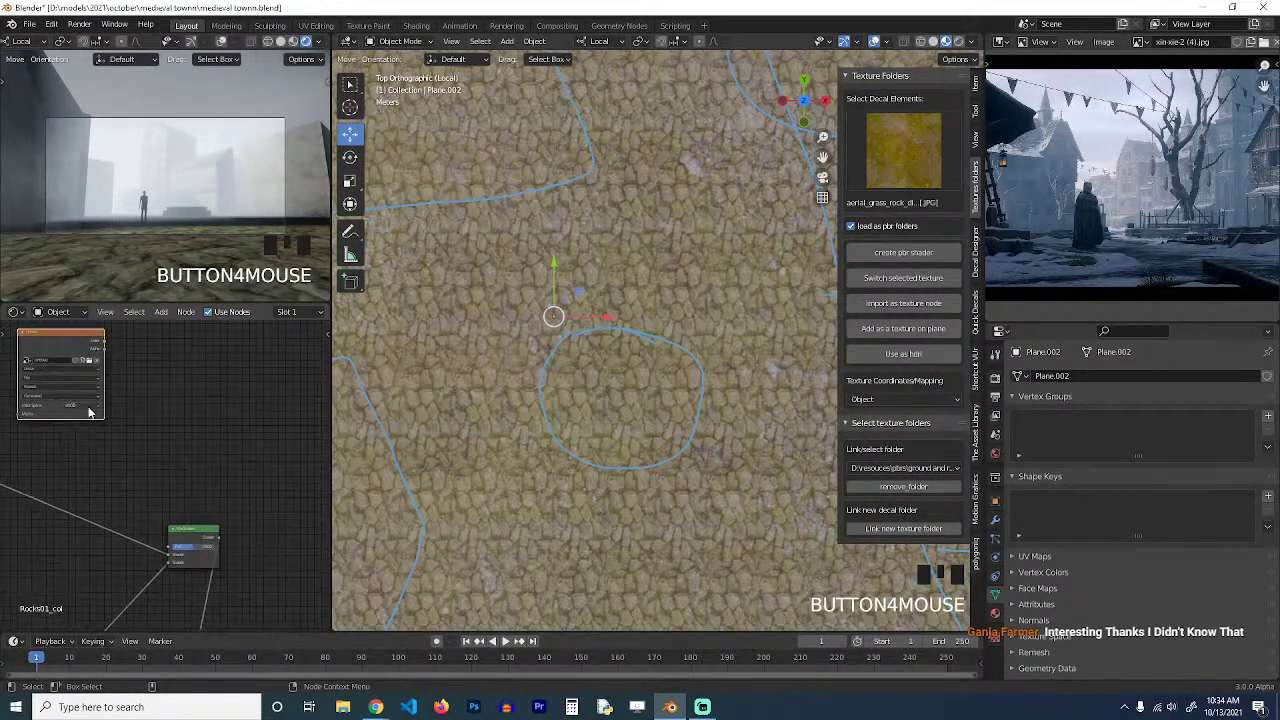
scroll(136, 390, "down", 3)
left_click_drag(100, 373, 98, 415)
scroll(185, 528, "up", 1)
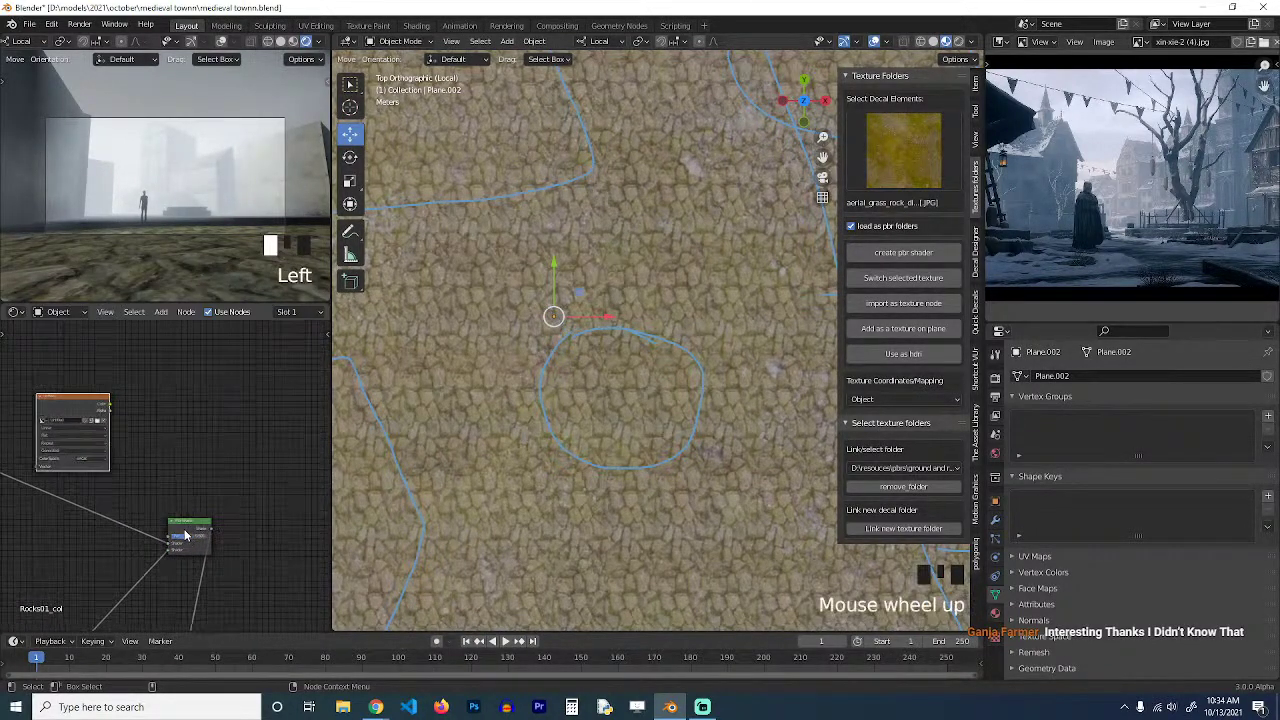
left_click_drag(187, 519, 256, 456)
left_click_drag(97, 407, 208, 432)
scroll(101, 397, "up", 2)
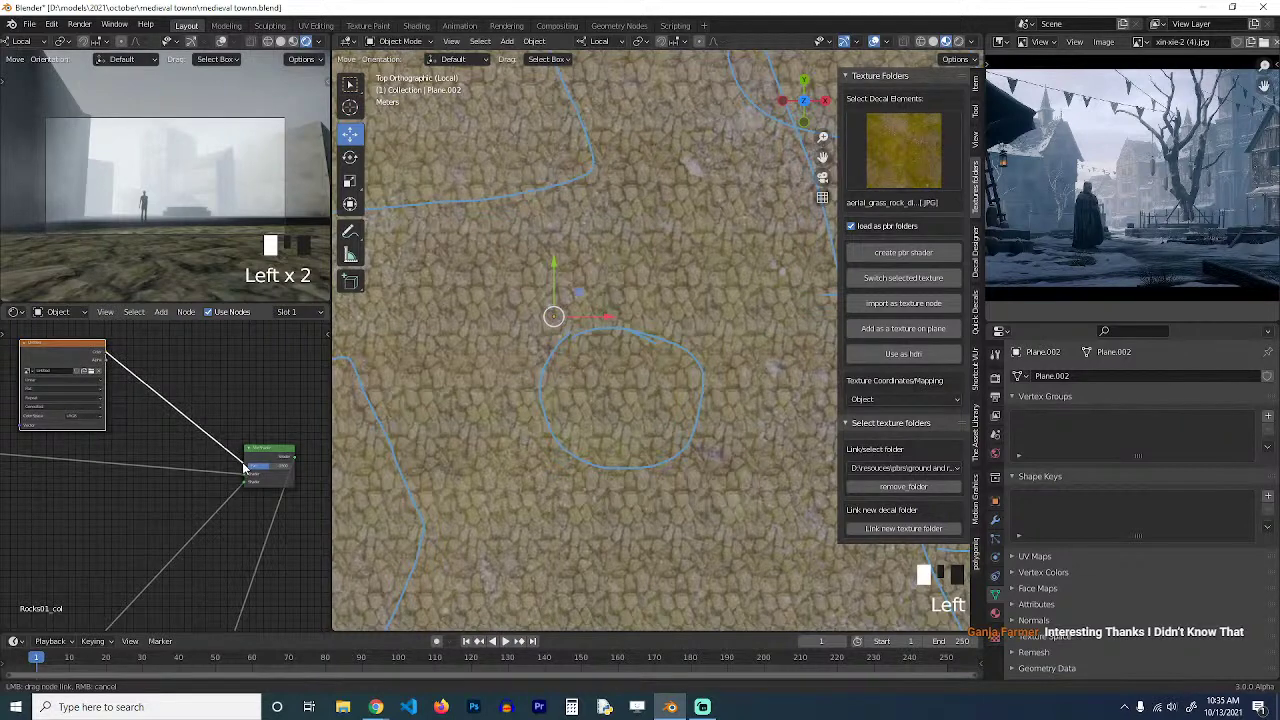
left_click_drag(245, 464, 245, 464)
middle_click_drag(89, 362, 103, 439)
scroll(112, 437, "down", 3)
left_click_drag(104, 443, 166, 409)
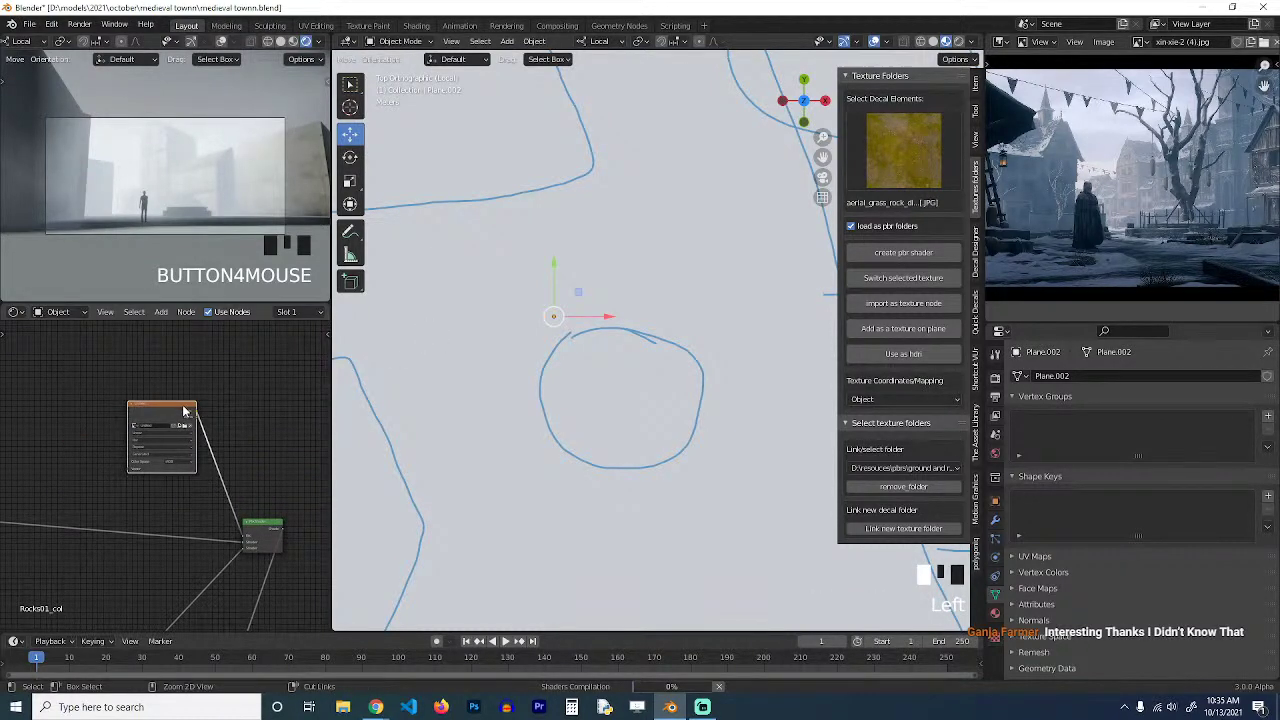
Preview the blank Image Texture alone on the ground plane, restore the Mix Shader as the material output and save the file.
left_click(182, 406, "ctrl+shift")
scroll(228, 495, "up", 3)
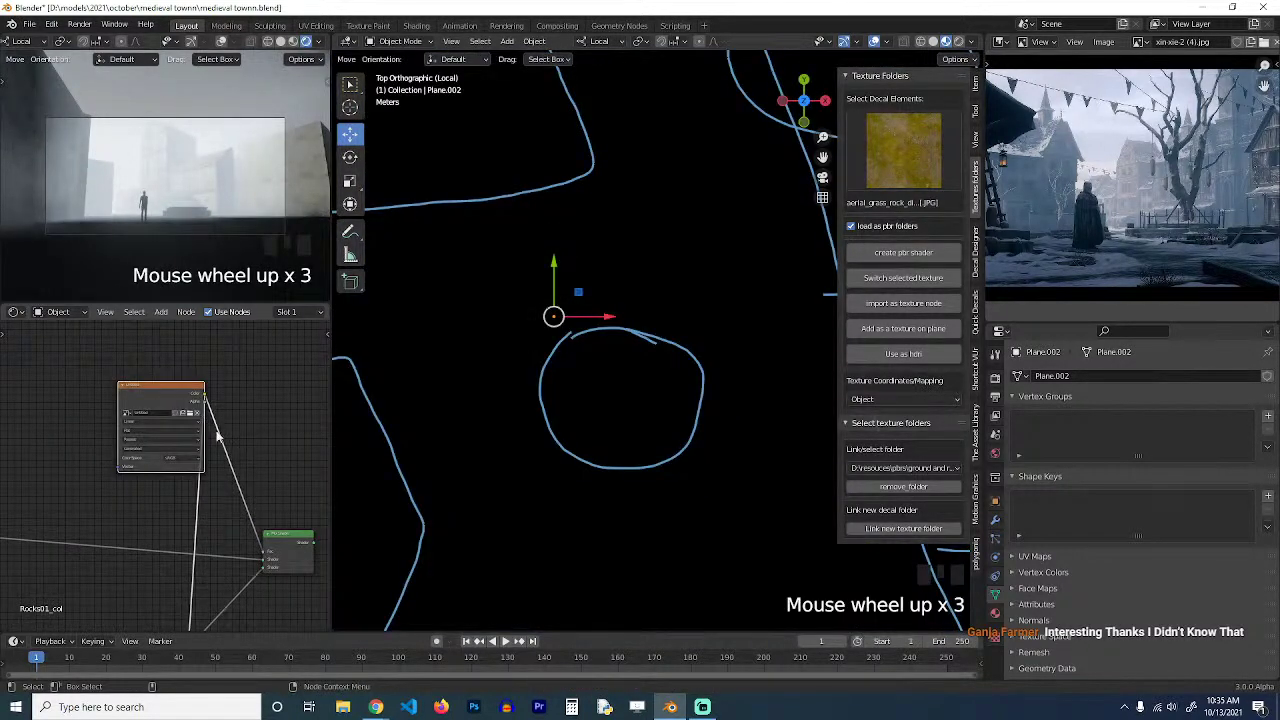
key("ctrl+s")
left_click(288, 545, "ctrl+shift")
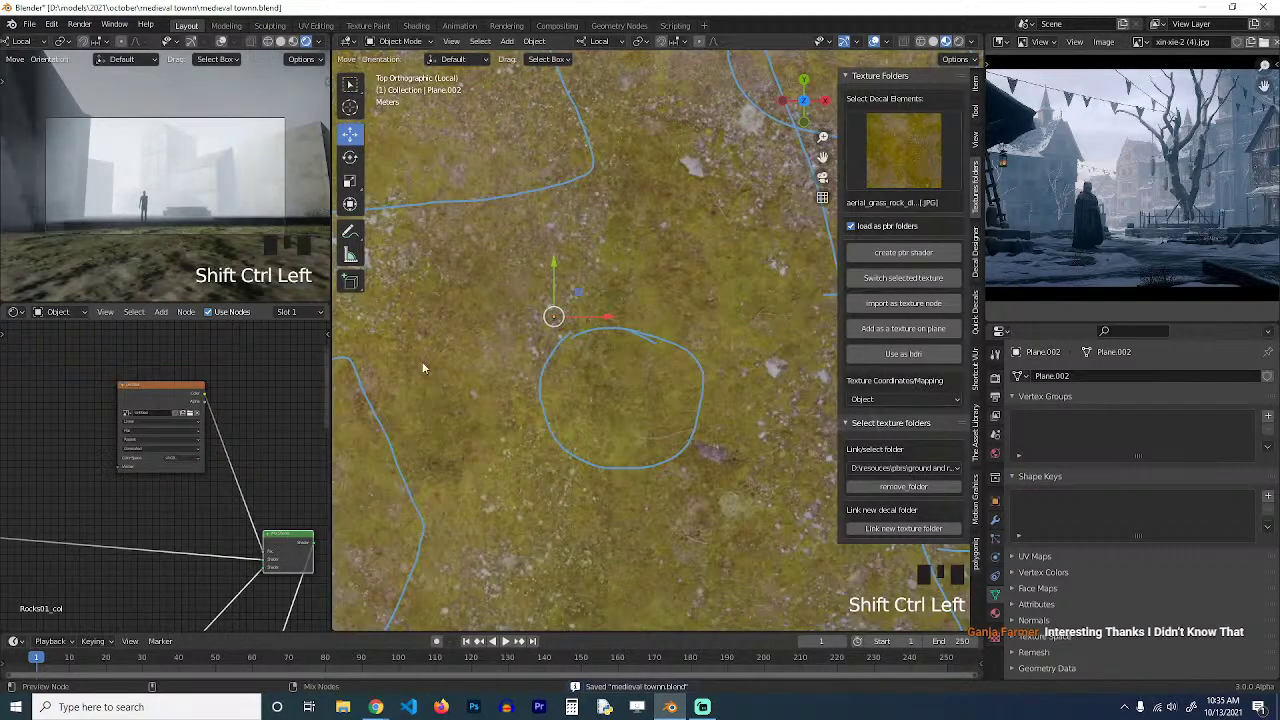
scroll(470, 348, "down", 4)
scroll(613, 346, "down", 4)
key("ctrl+s")
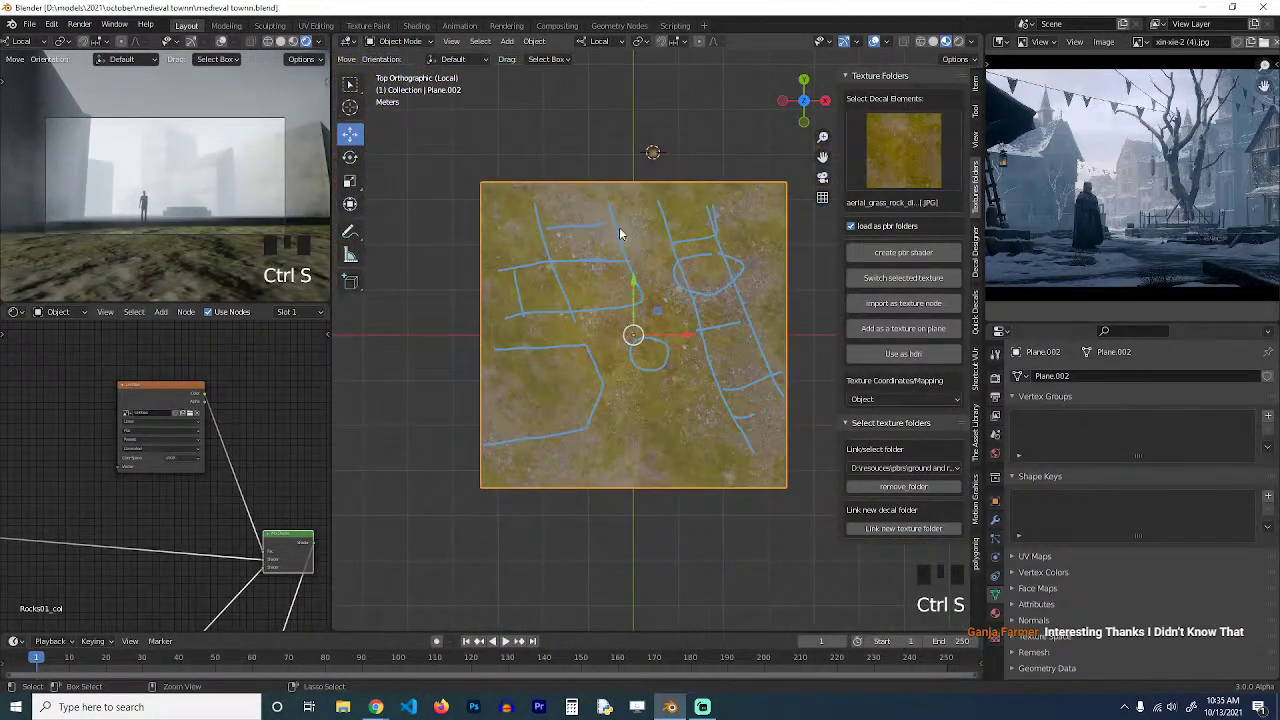
Leave local view and hide the fog volume cube that encloses the town.
scroll(603, 155, "up", 3)
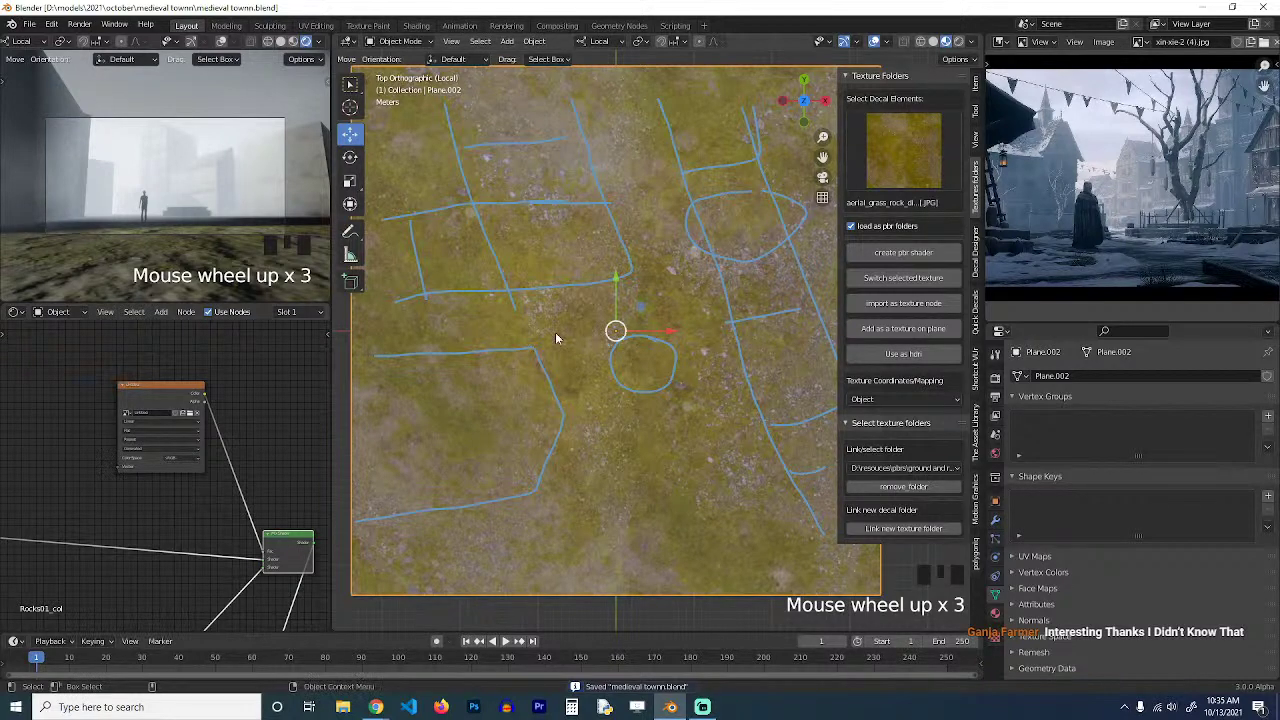
scroll(625, 170, "up", 2)
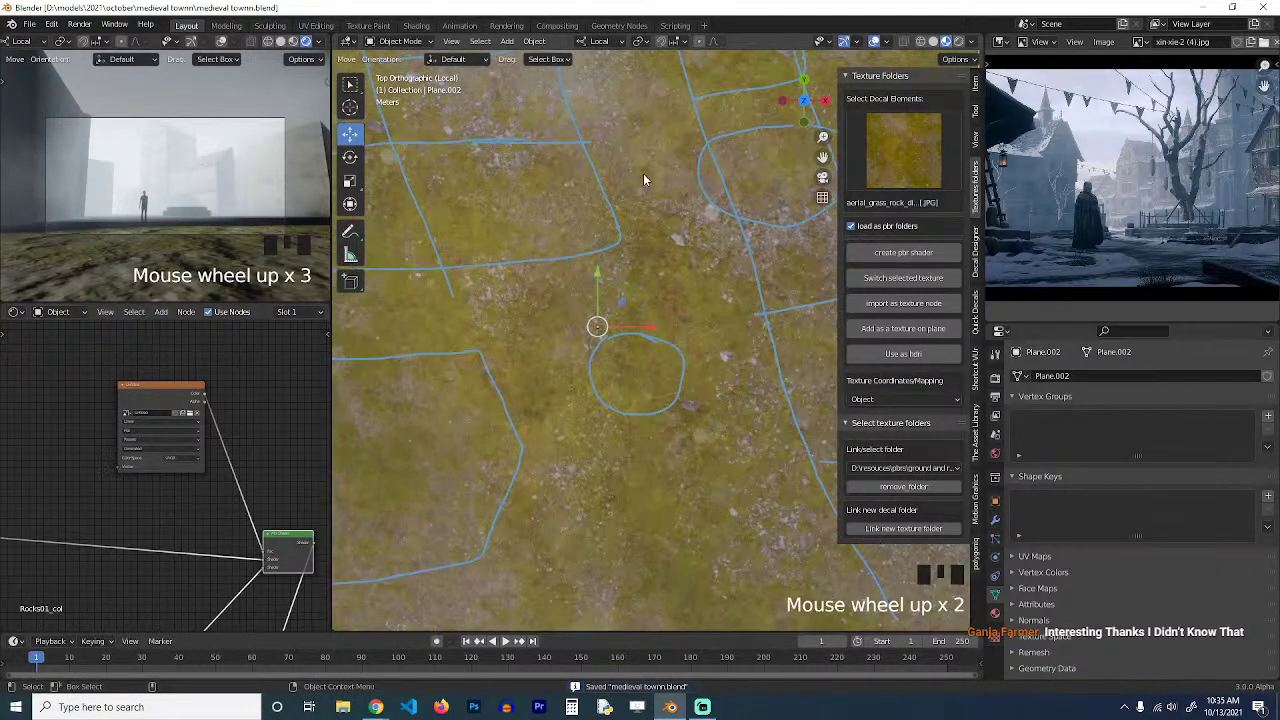
scroll(520, 325, "down", 5)
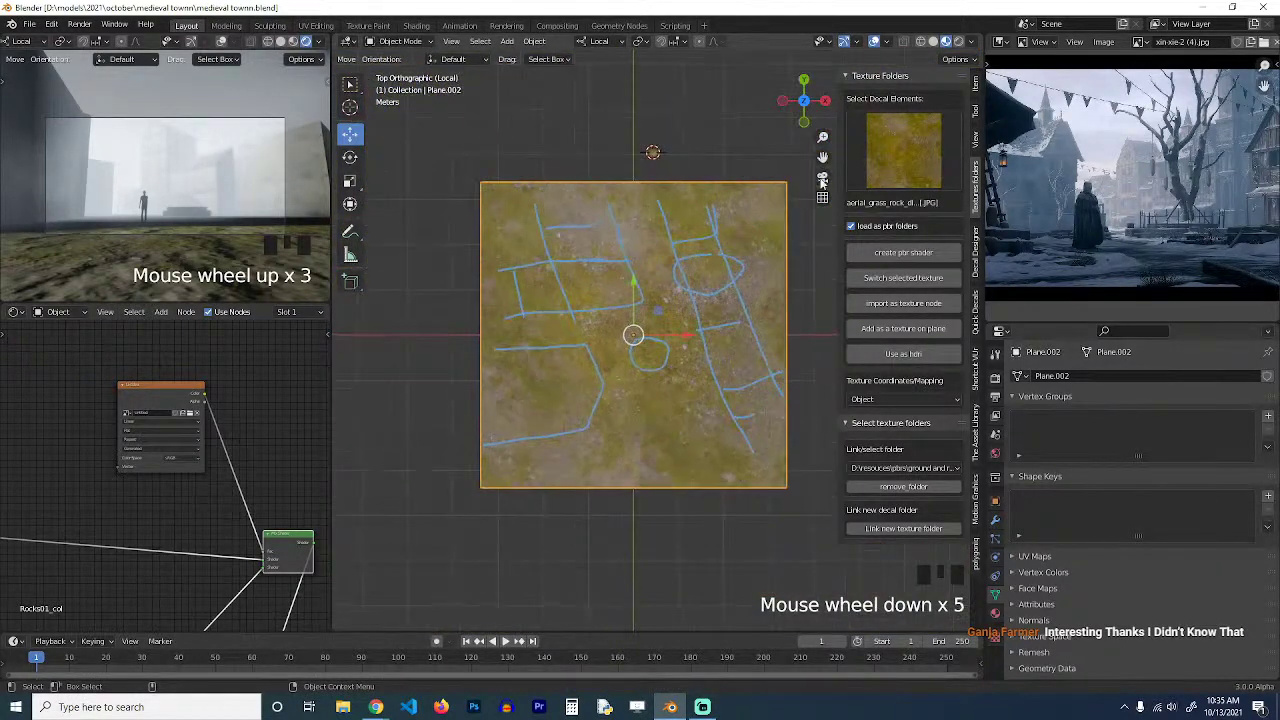
scroll(640, 229, "down", 7)
key("grave")
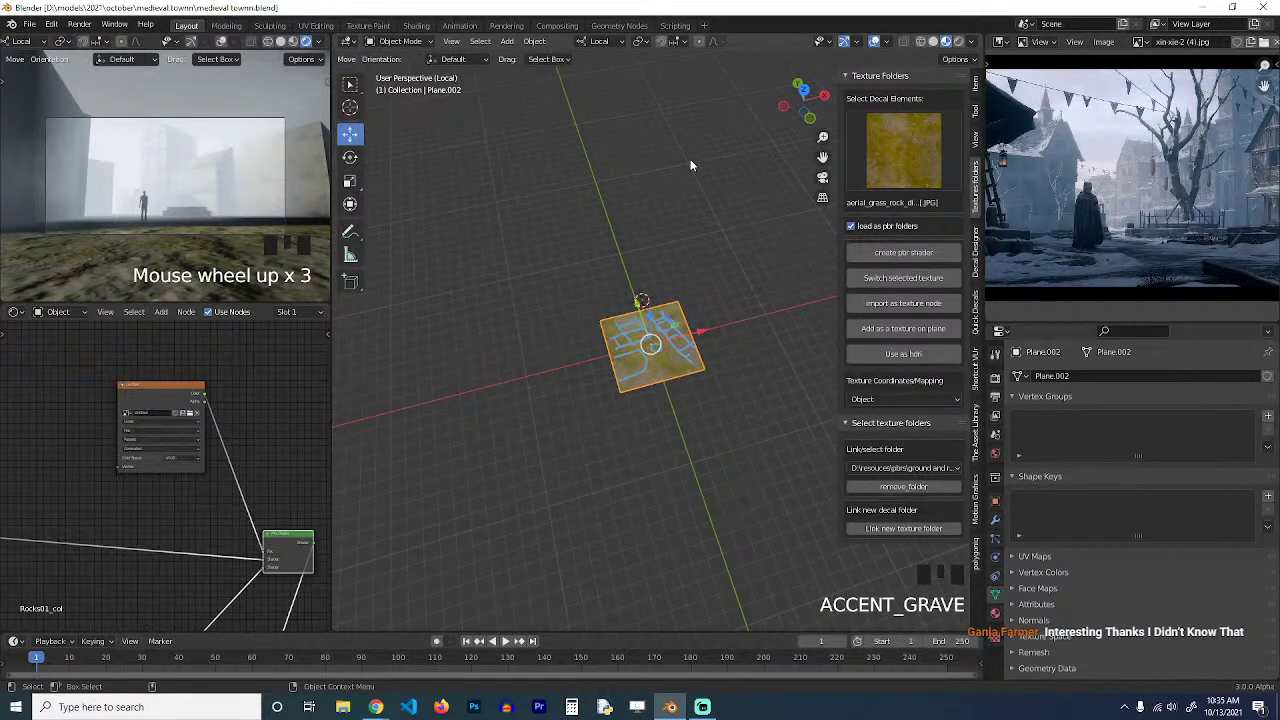
key("slash")
scroll(691, 150, "down", 5)
left_click(691, 163)
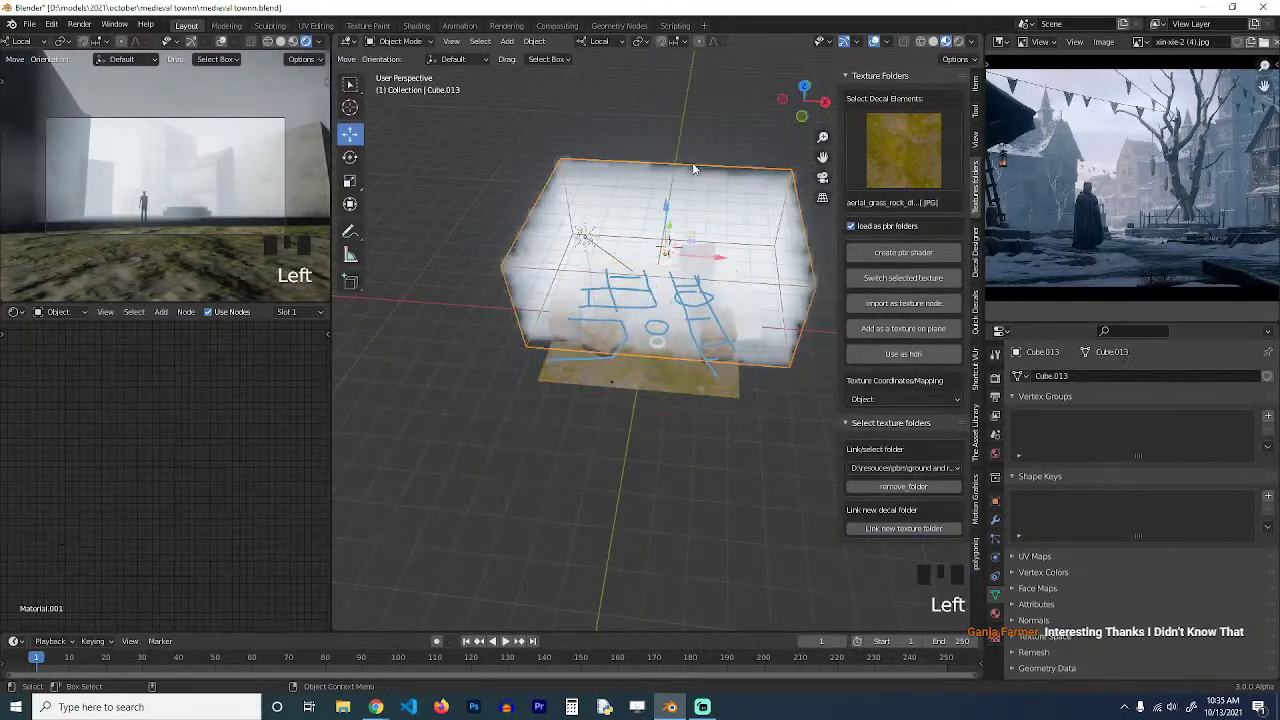
key("h")
scroll(700, 277, "up", 5)
key("grave")
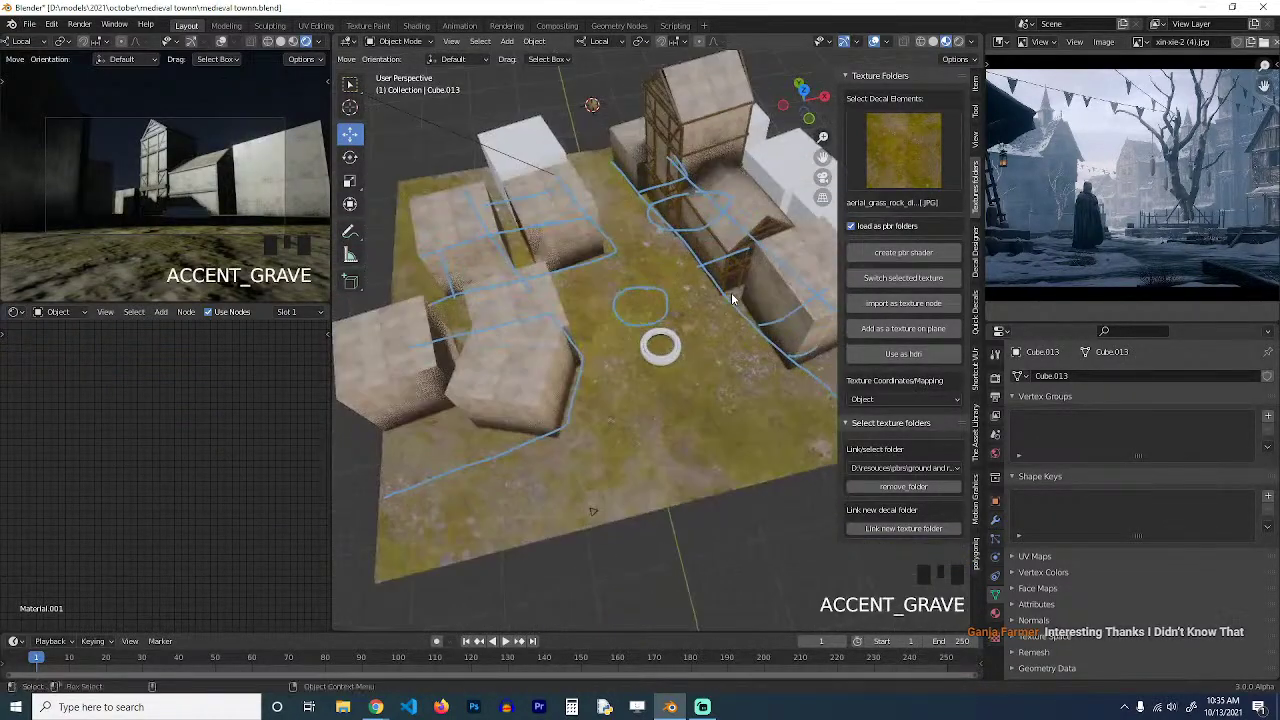
Save the file, select the ground plane and switch it to Texture Paint mode.
key("grave")
key("ctrl+s")
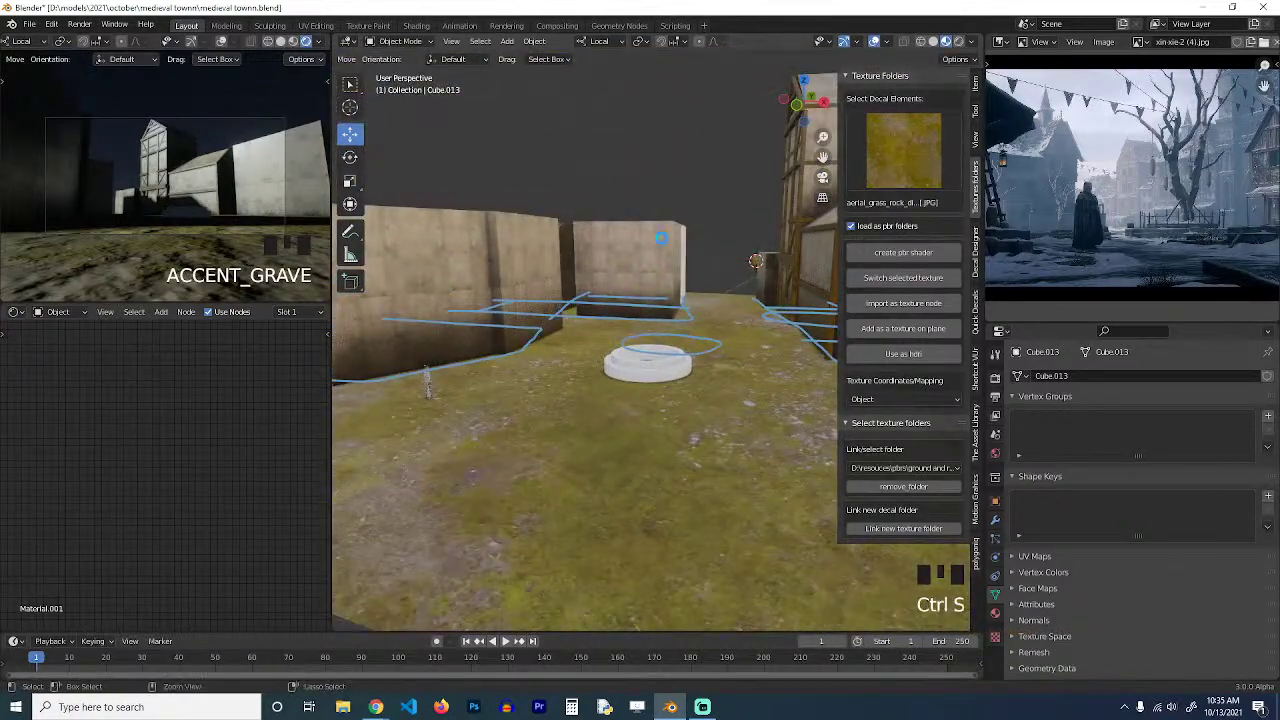
key("grave")
key("grave")
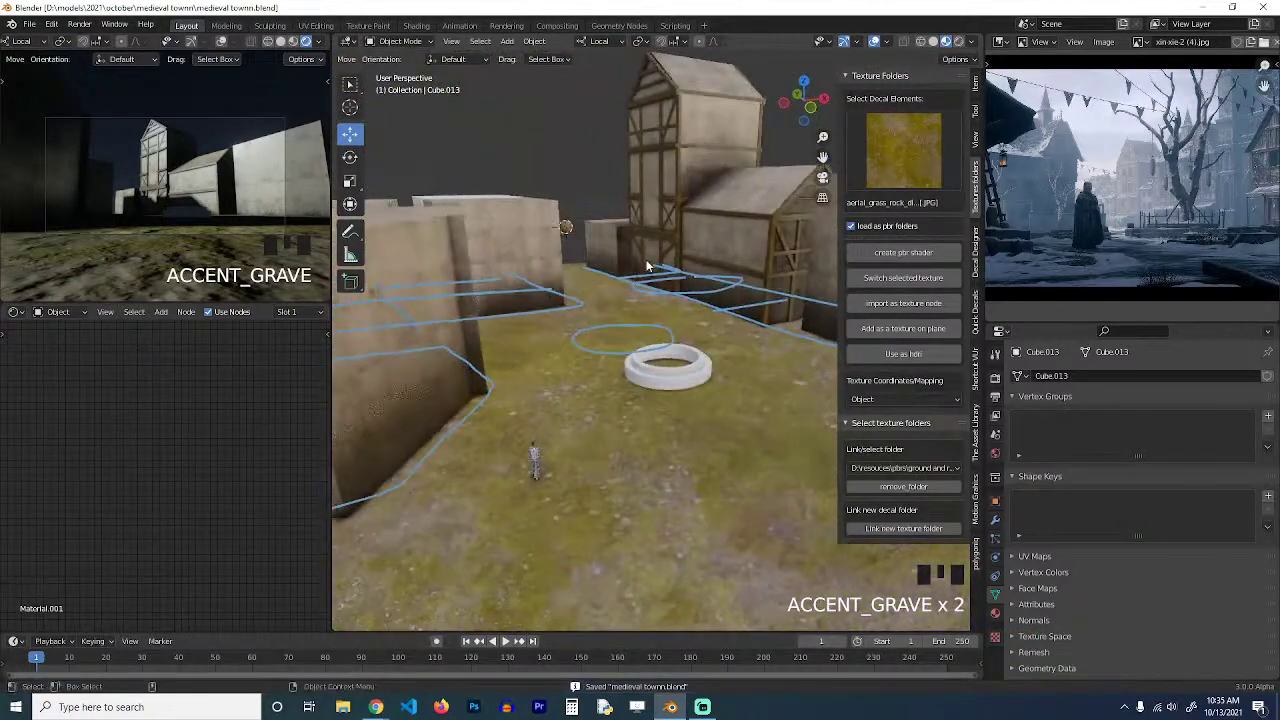
key("grave")
left_click(577, 322)
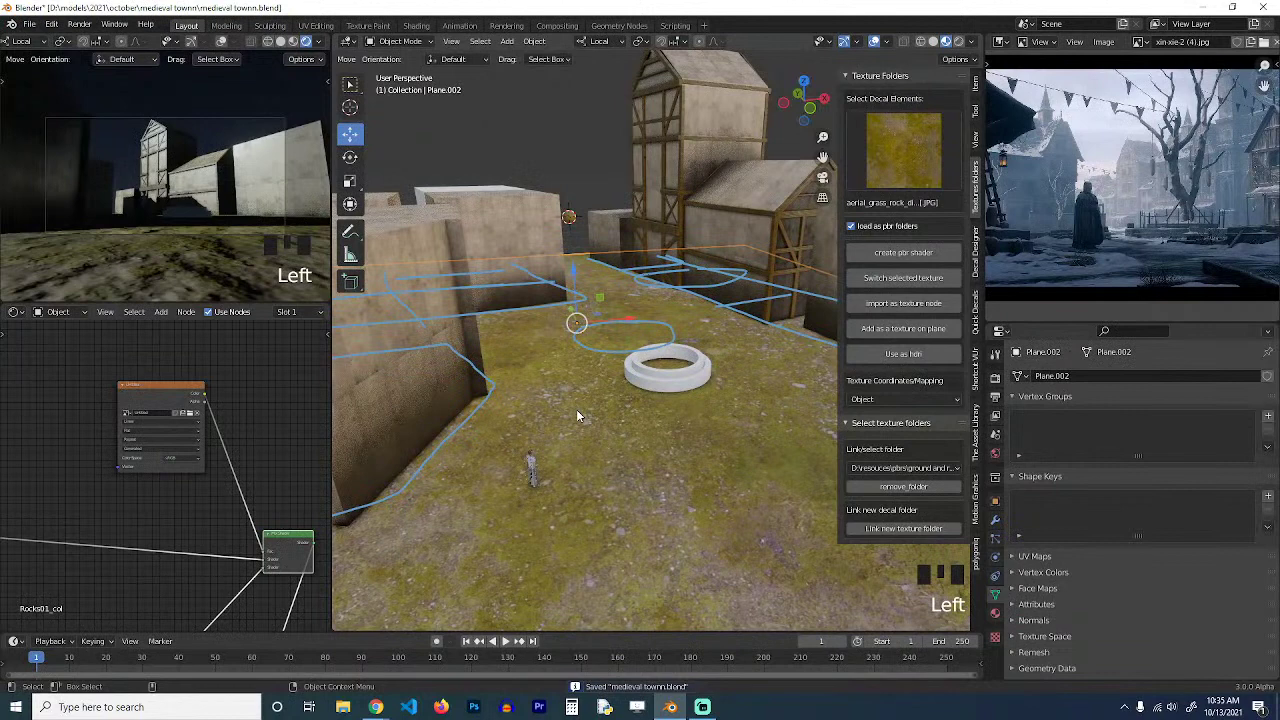
left_click(398, 42)
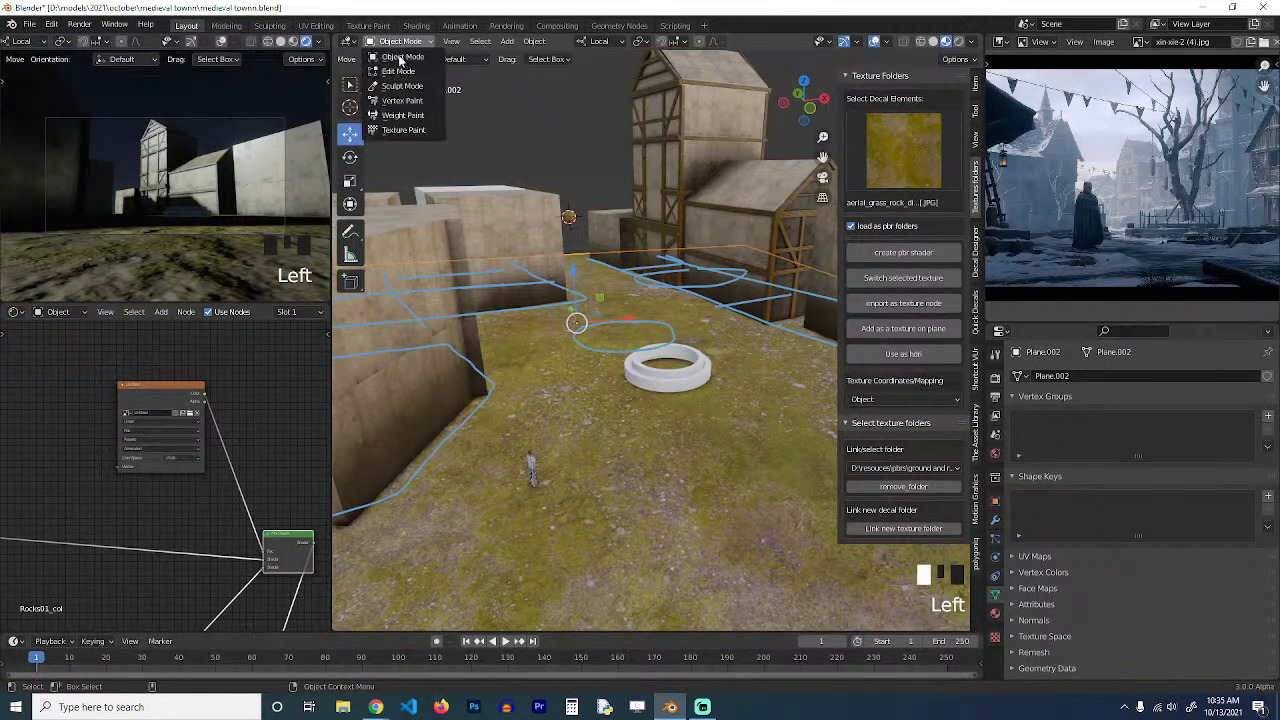
left_click(410, 130)
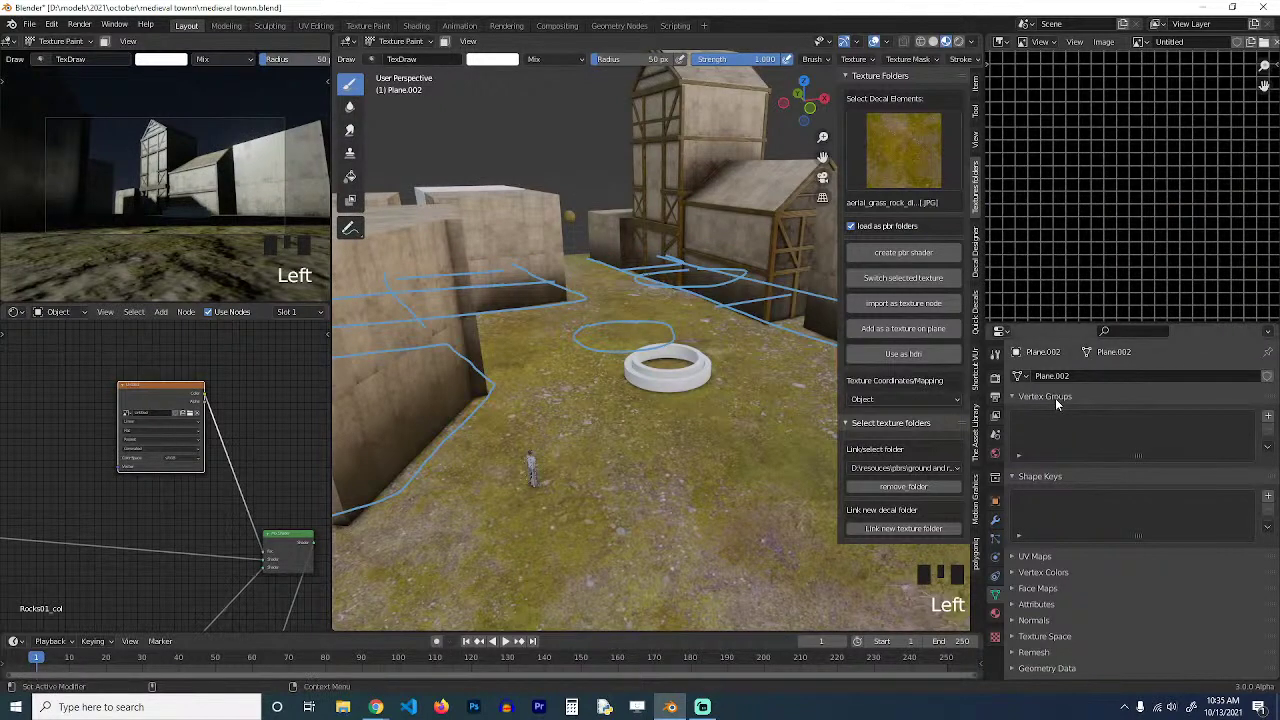
Paint a small white stroke on the ground mask beside the white ring to reveal a cobblestone patch.
left_click_drag(600, 393, 586, 398)
key("grave")
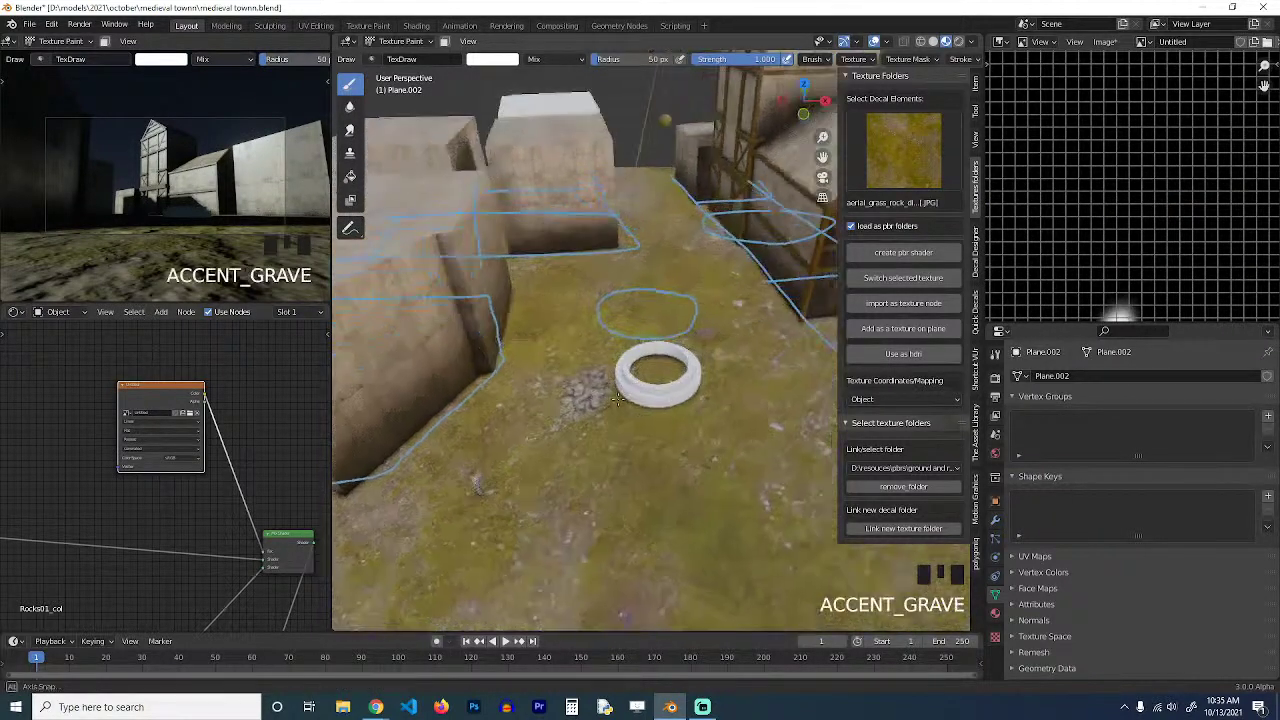
scroll(590, 394, "up", 2)
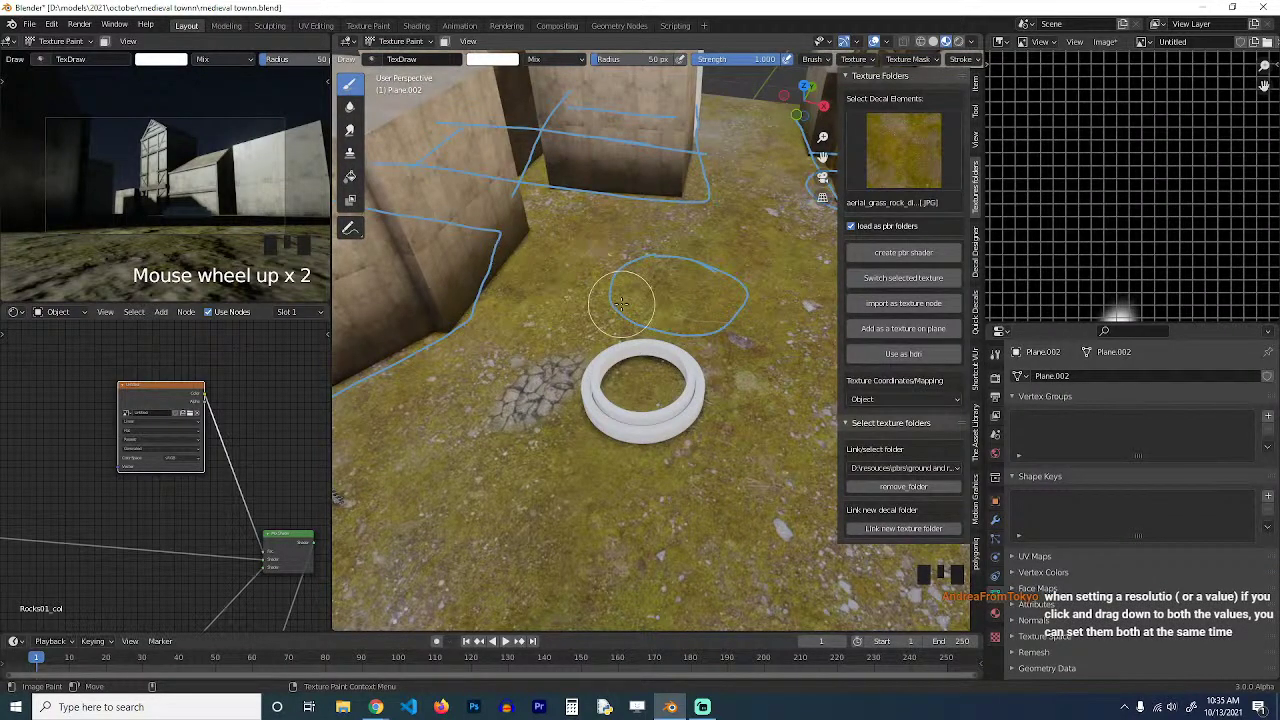
Save the painted mask image as "texture paint.png" in the medieval town project folder.
scroll(1007, 178, "down", 2)
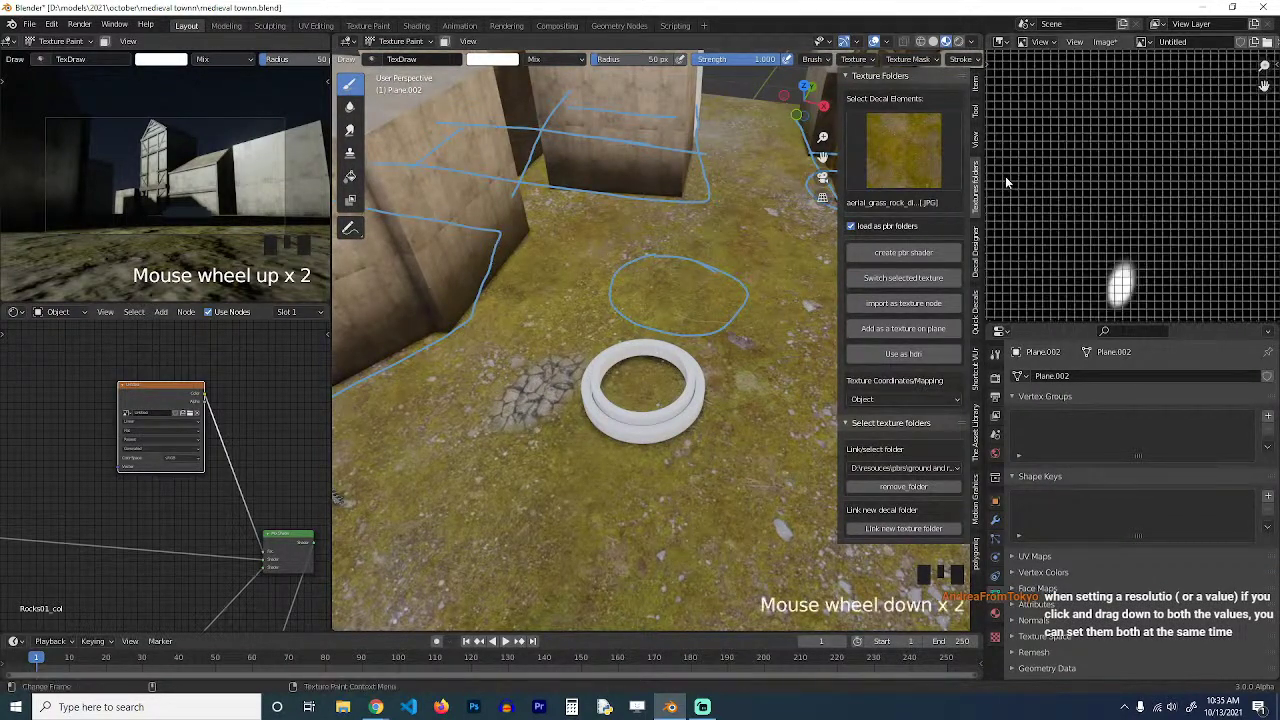
scroll(1007, 178, "up", 7)
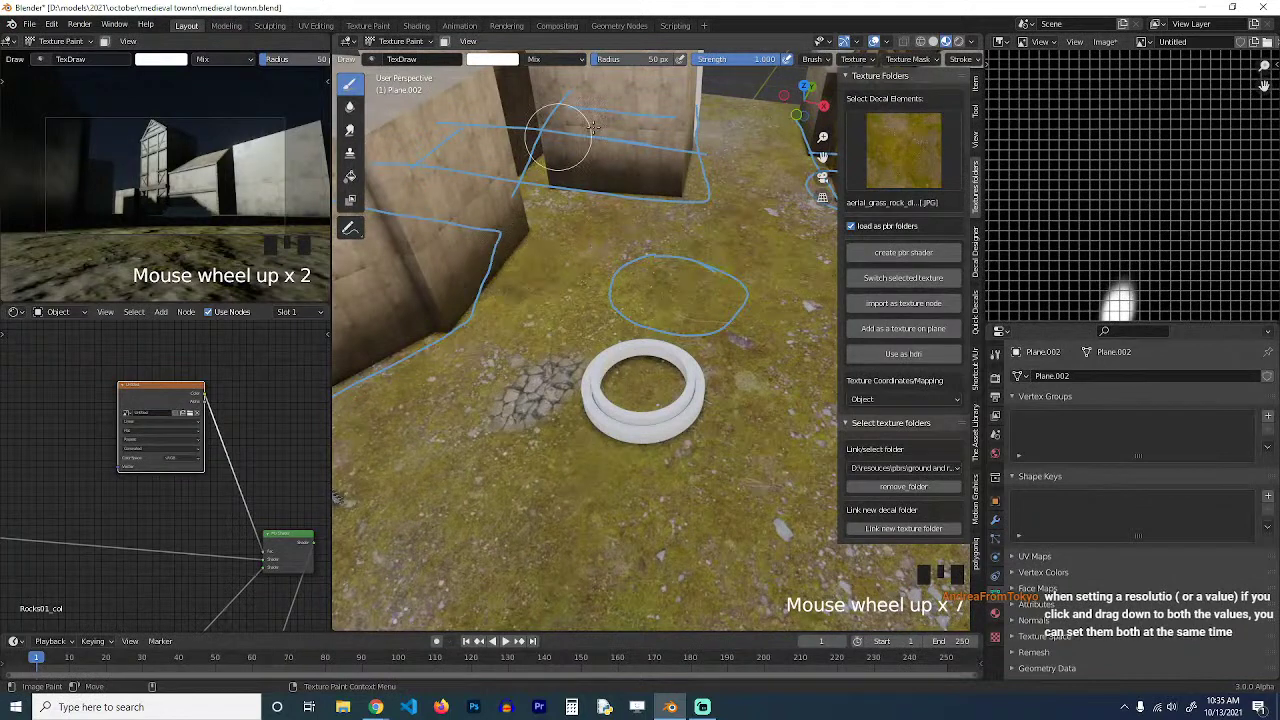
left_click(1106, 42)
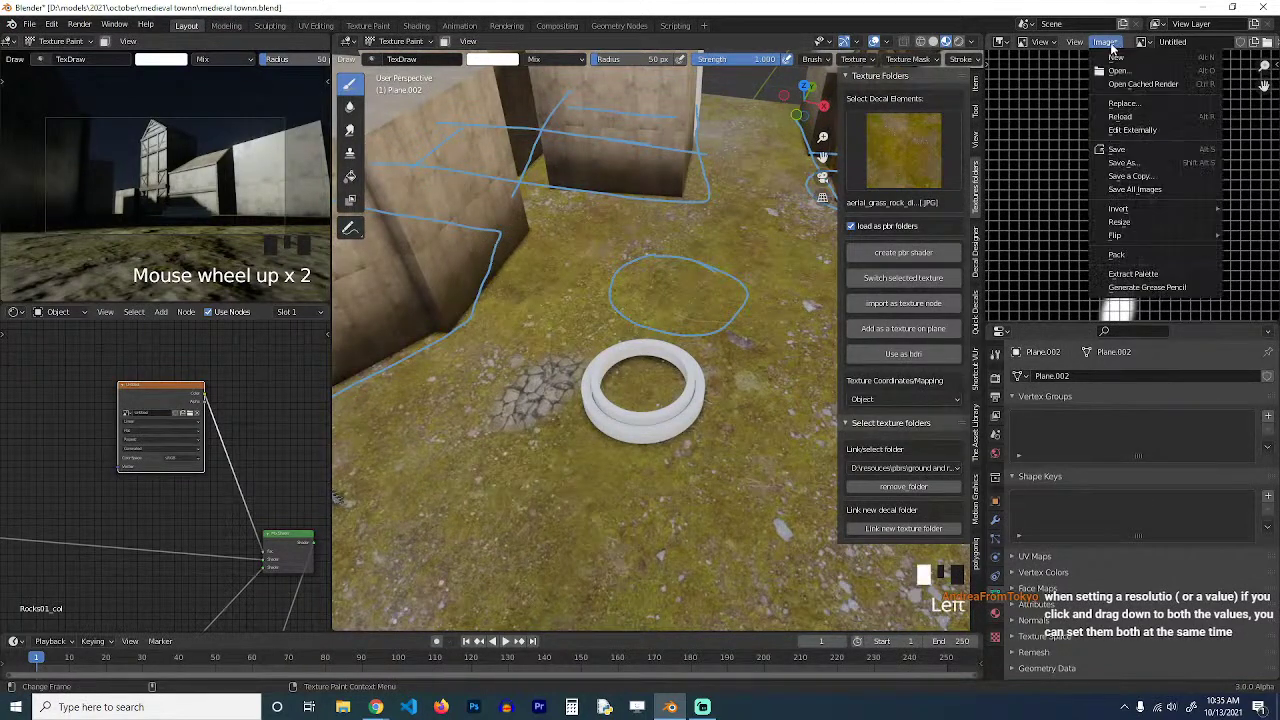
left_click(1120, 161)
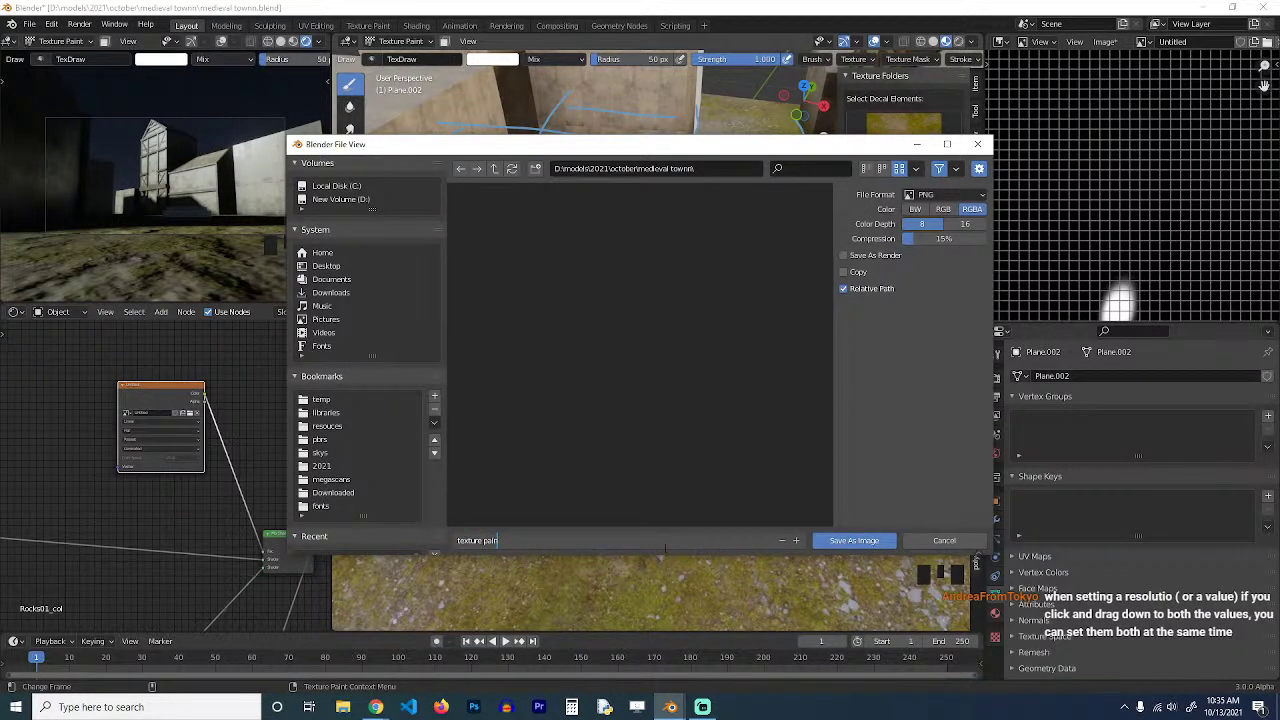
key("Return")
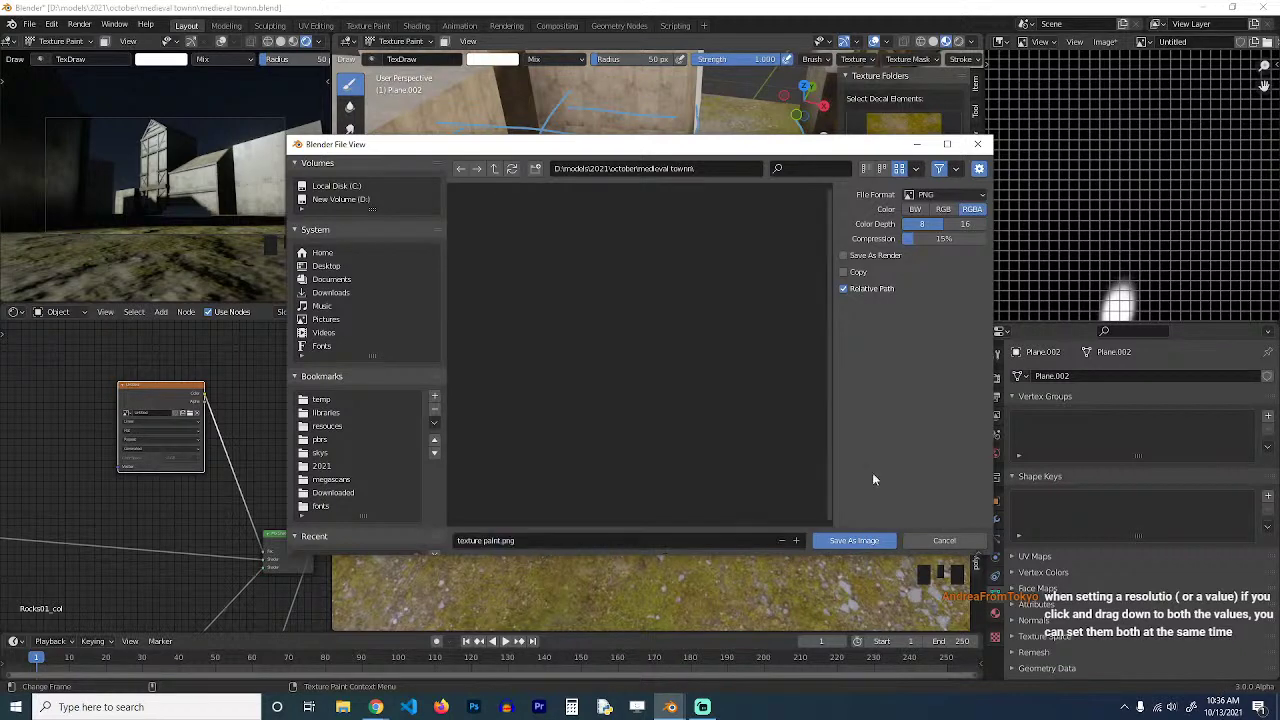
left_click(858, 540)
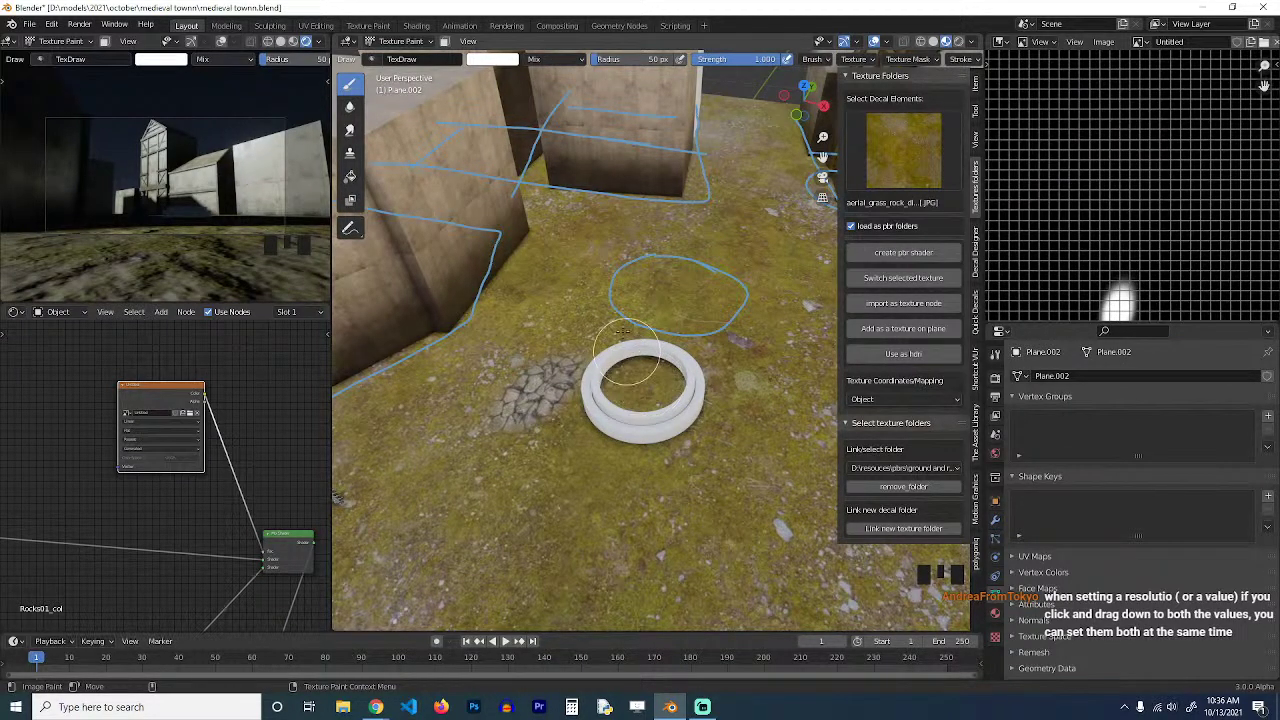
From the top view, paint a cobblestone street between the two building rows and down past the ring.
key("KP_7")
scroll(614, 291, "down", 5)
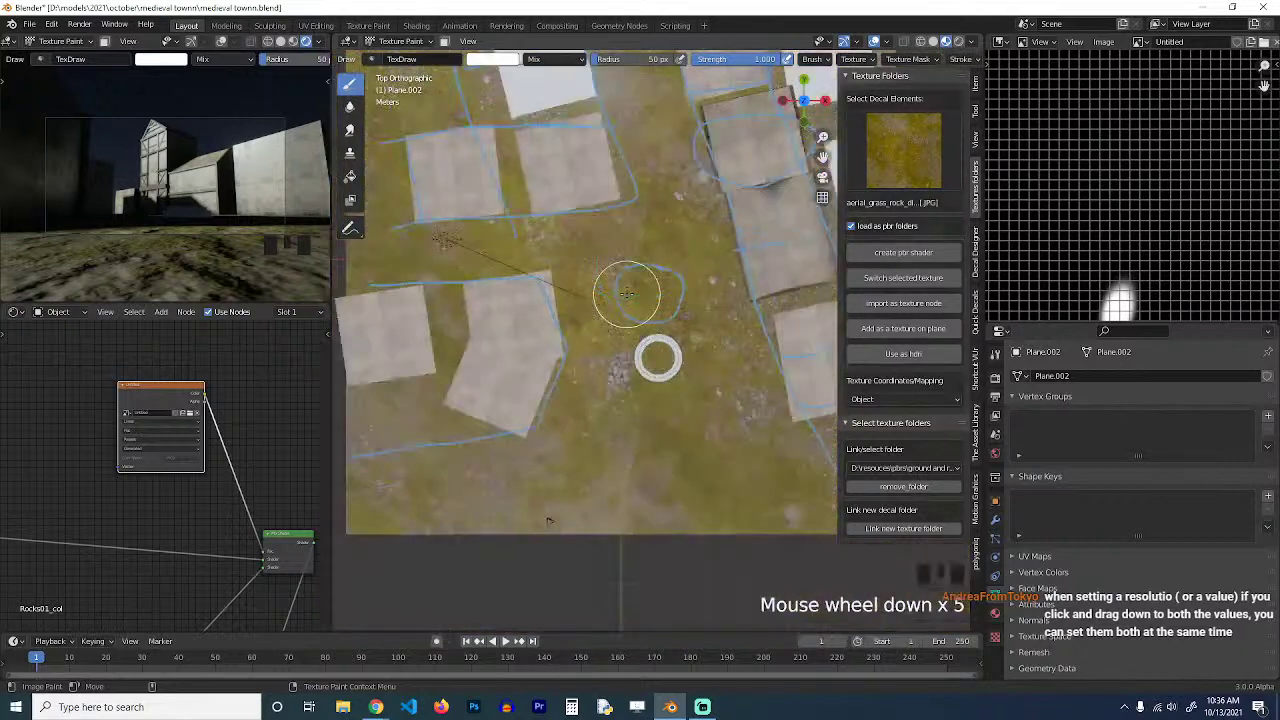
scroll(633, 276, "up", 2)
middle_click_drag(467, 251, 541, 281)
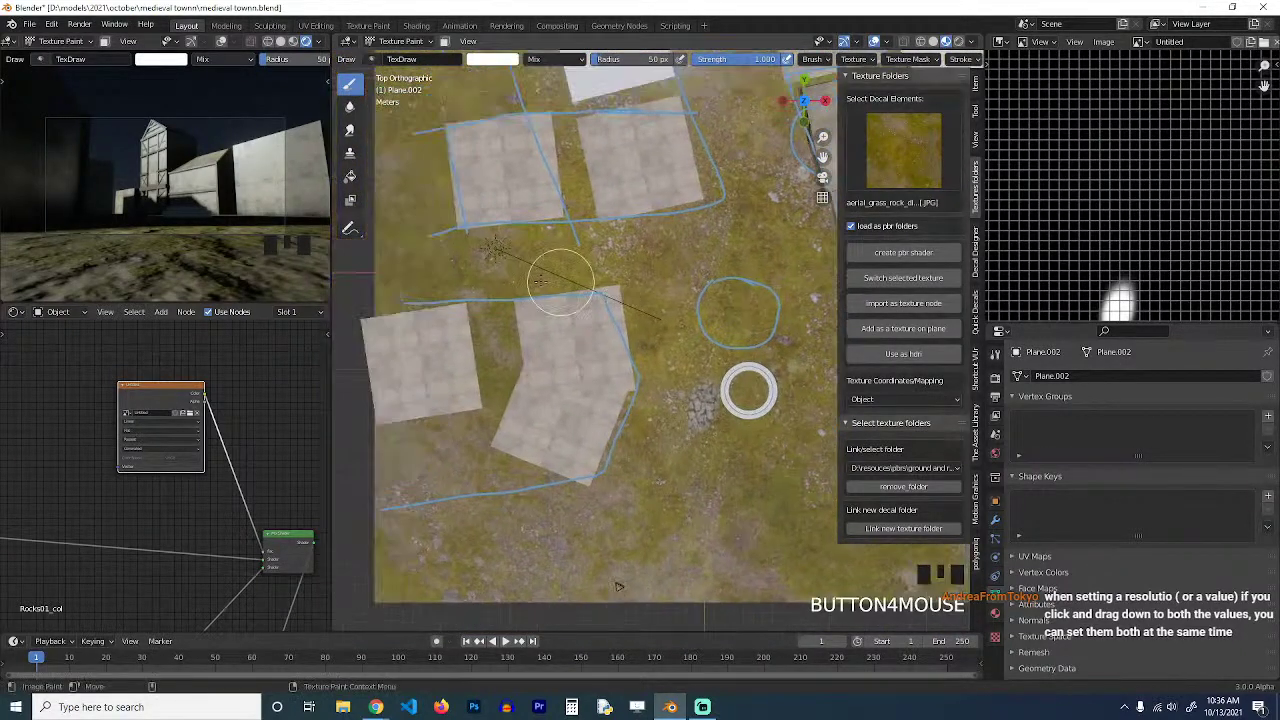
left_click_drag(411, 265, 478, 256)
left_click_drag(646, 252, 657, 249)
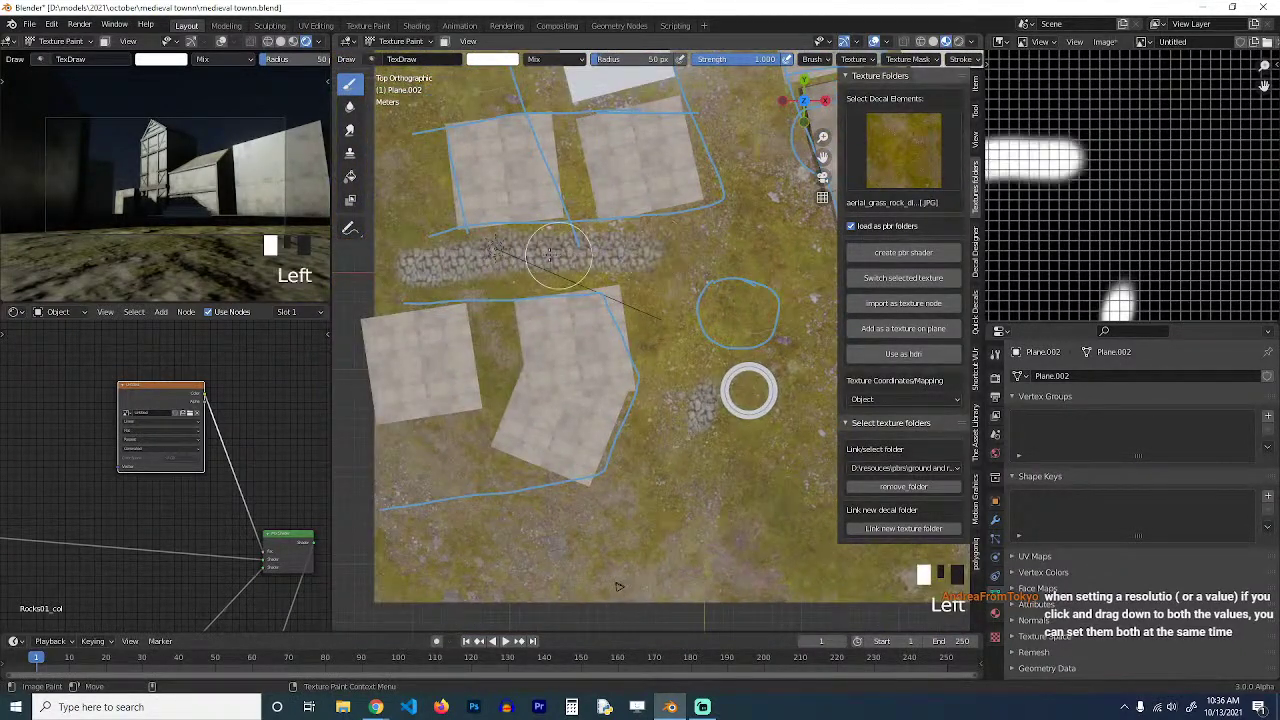
left_click_drag(560, 253, 691, 236)
left_click_drag(690, 236, 676, 313)
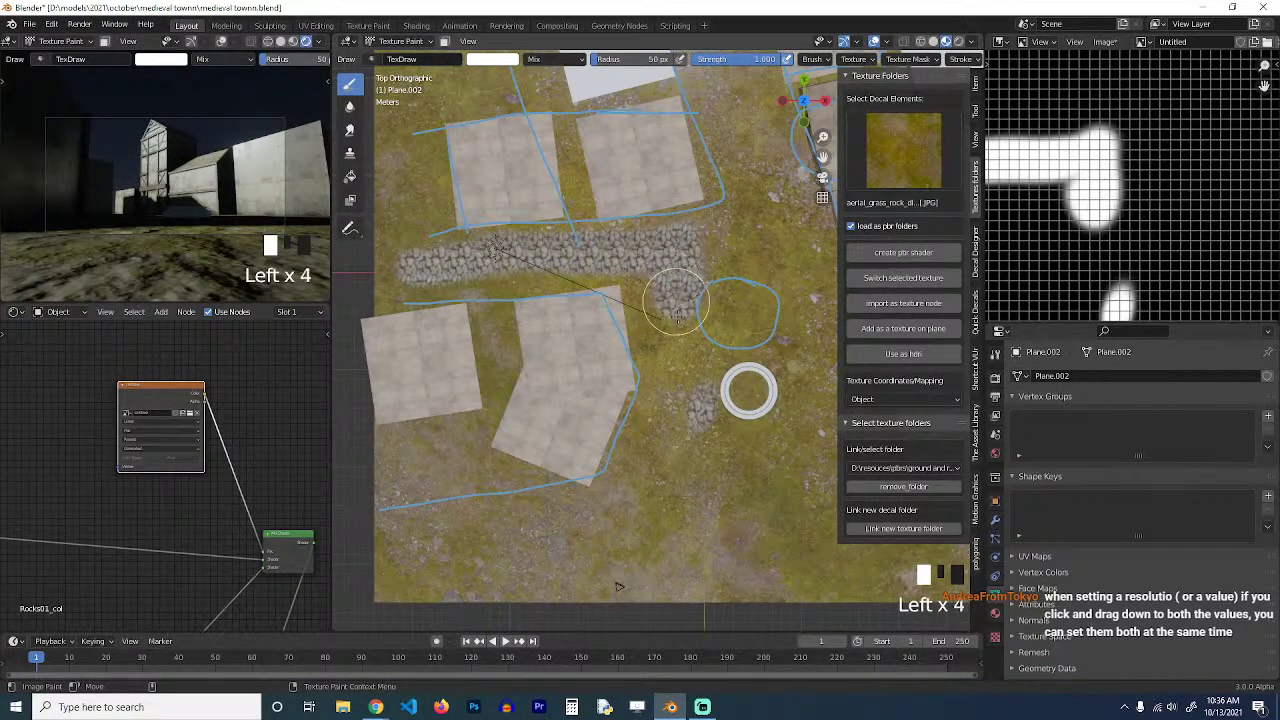
left_click_drag(692, 401, 670, 456)
Extend the cobblestone path toward the front edge and widen it along the wall of the bent corner building.
middle_click_drag(681, 424, 696, 357, "shift")
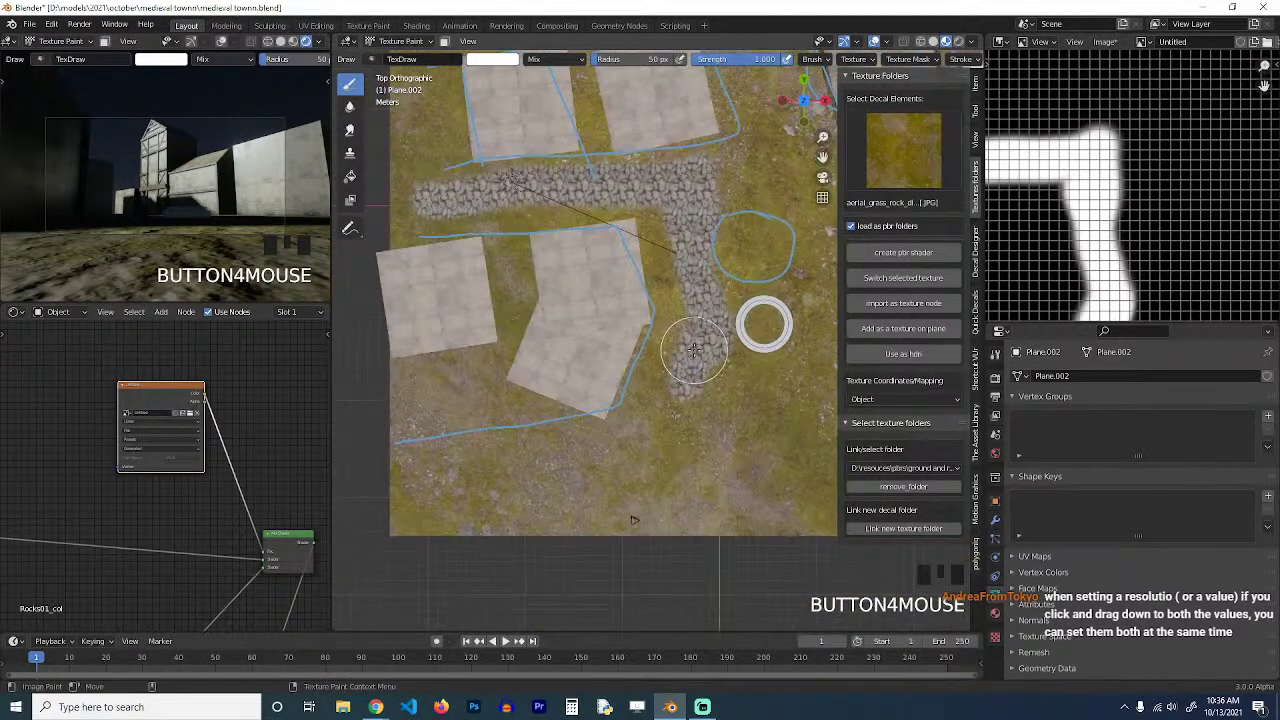
mouse_move(695, 350)
left_mouse_down()
mouse_move(647, 410)
mouse_move(672, 406)
mouse_move(659, 423)
left_mouse_up()
mouse_move(659, 423)
middle_mouse_down()
mouse_move(663, 338)
mouse_move(640, 370)
mouse_move(698, 382)
middle_mouse_up()
scroll(663, 343, "up", 5)
mouse_move(738, 372)
left_mouse_down()
mouse_move(563, 420)
mouse_move(465, 481)
left_mouse_up()
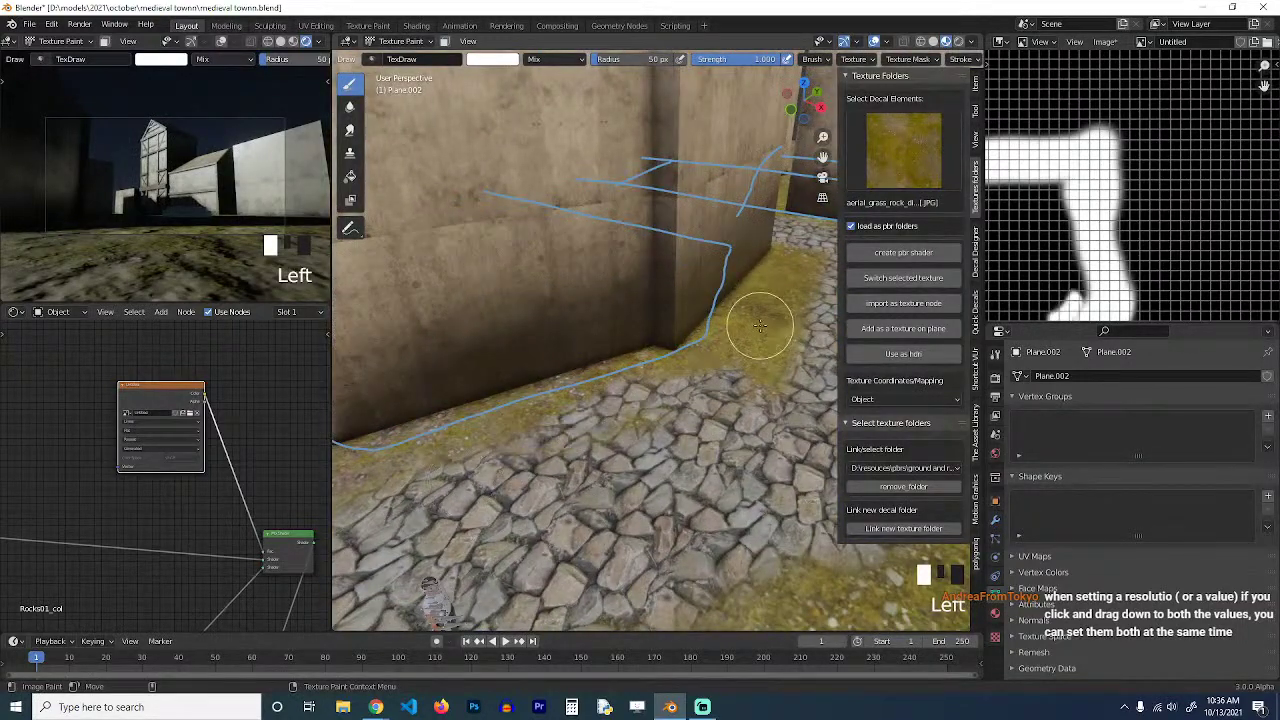
middle_click_drag(757, 320, 684, 360, "shift")
mouse_move(741, 308)
left_mouse_down()
mouse_move(689, 399)
mouse_move(655, 418)
left_mouse_up()
scroll(655, 418, "down", 3)
mouse_move(680, 405)
middle_mouse_down("shift")
mouse_move(565, 370)
mouse_move(674, 396)
middle_mouse_up("shift")
scroll(674, 396, "down", 4)
Paint cobblestone from the street junction across the square and around the annotated circle behind the ring.
left_click(608, 250)
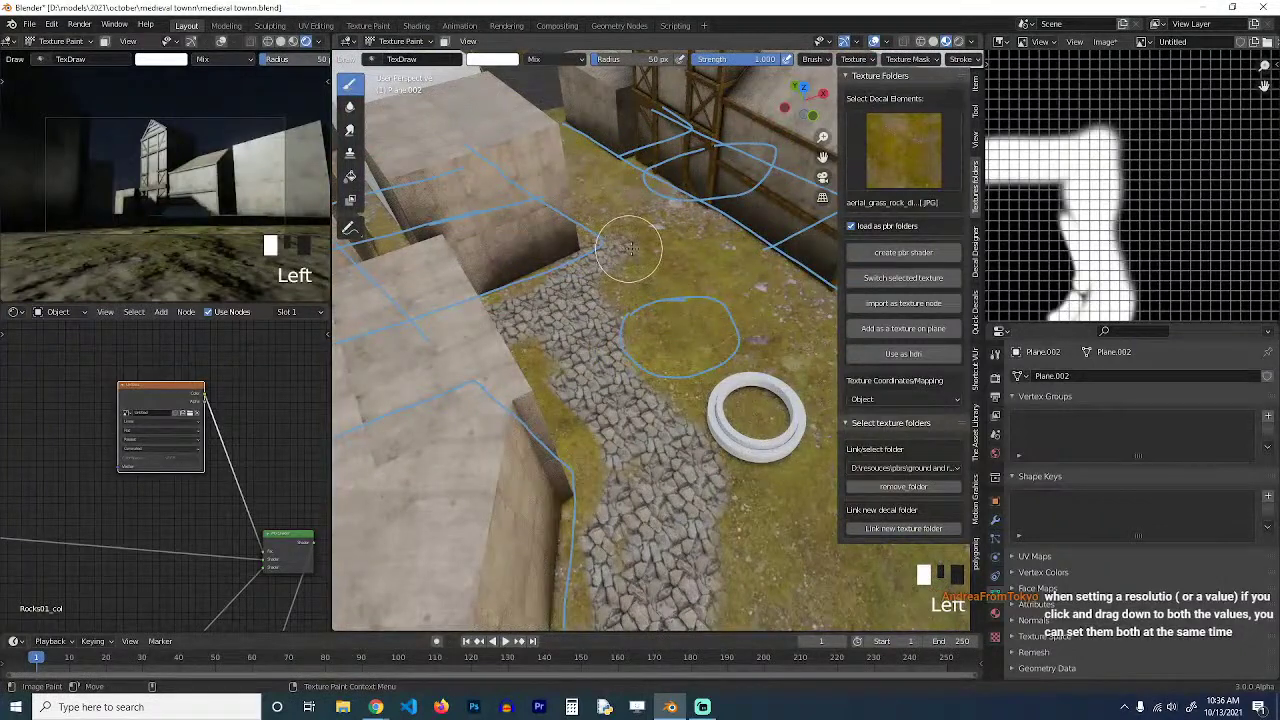
left_click_drag(630, 249, 636, 245)
scroll(666, 309, "up", 3)
middle_click_drag(680, 338, 586, 325, "shift")
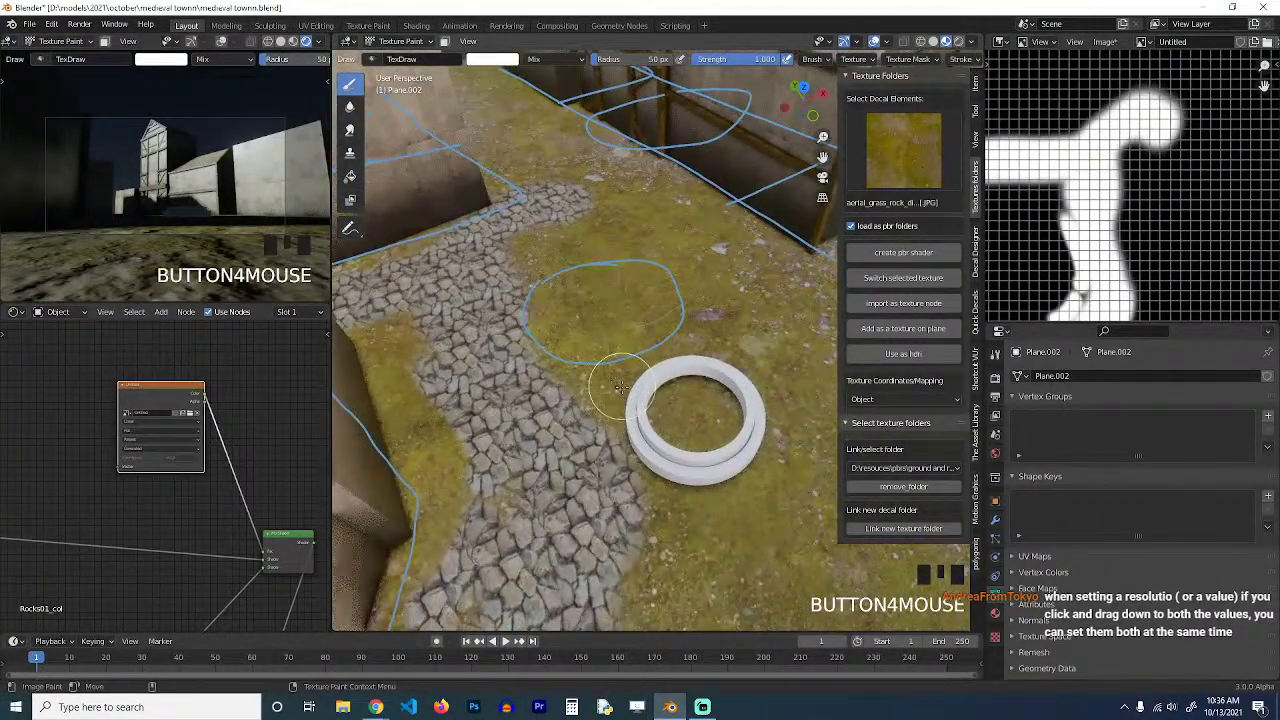
left_click_drag(601, 399, 598, 398)
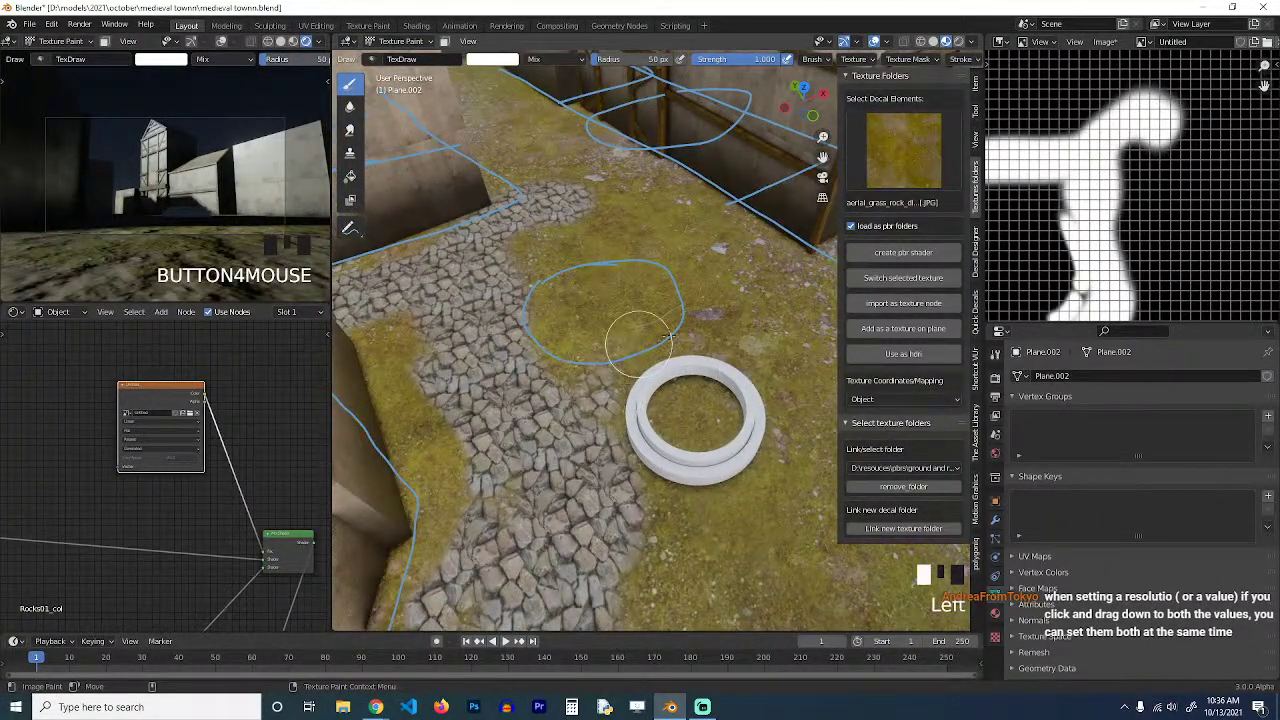
left_click_drag(516, 261, 614, 252)
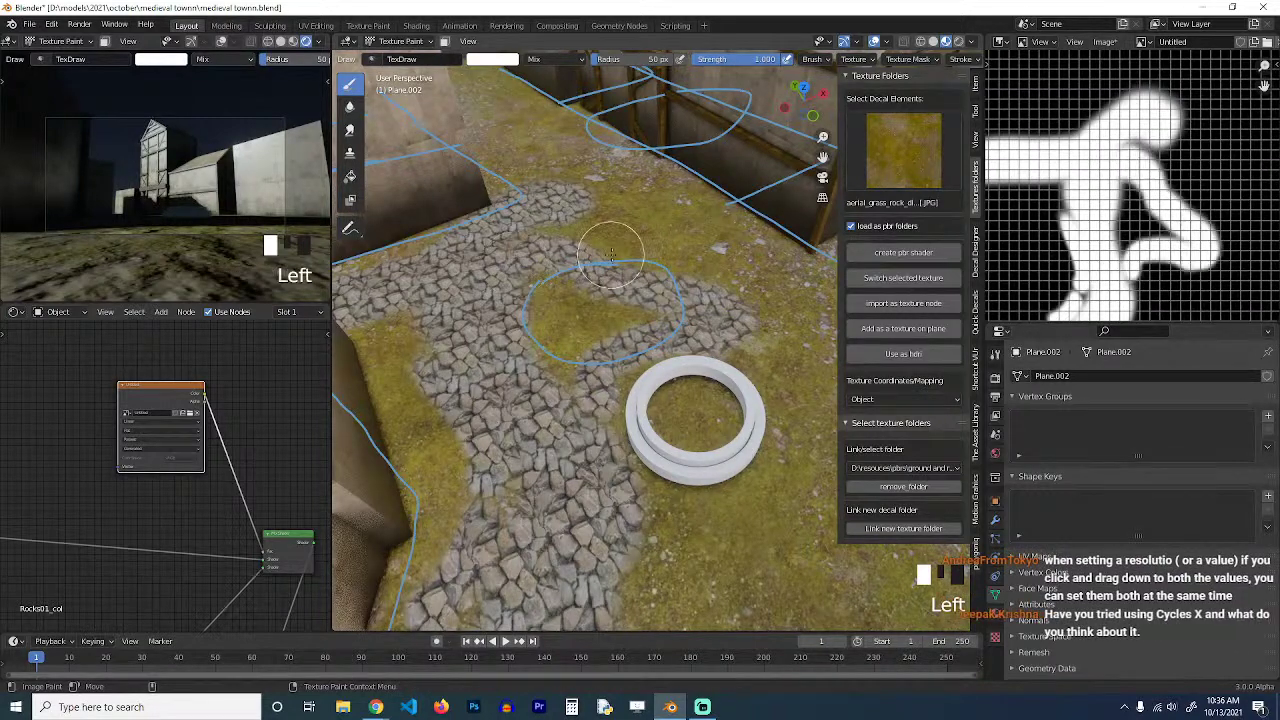
middle_click_drag(640, 286, 506, 292, "shift")
mouse_move(659, 313)
left_mouse_down()
mouse_move(701, 301)
mouse_move(715, 266)
left_mouse_up()
mouse_move(710, 262)
left_mouse_down()
mouse_move(623, 227)
mouse_move(477, 199)
mouse_move(459, 217)
left_mouse_up()
Paint the cobblestone street along the half-timbered houses up to the far end of the ground plane.
mouse_move(480, 218)
middle_mouse_down("shift")
mouse_move(638, 455)
mouse_move(633, 483)
middle_mouse_up("shift")
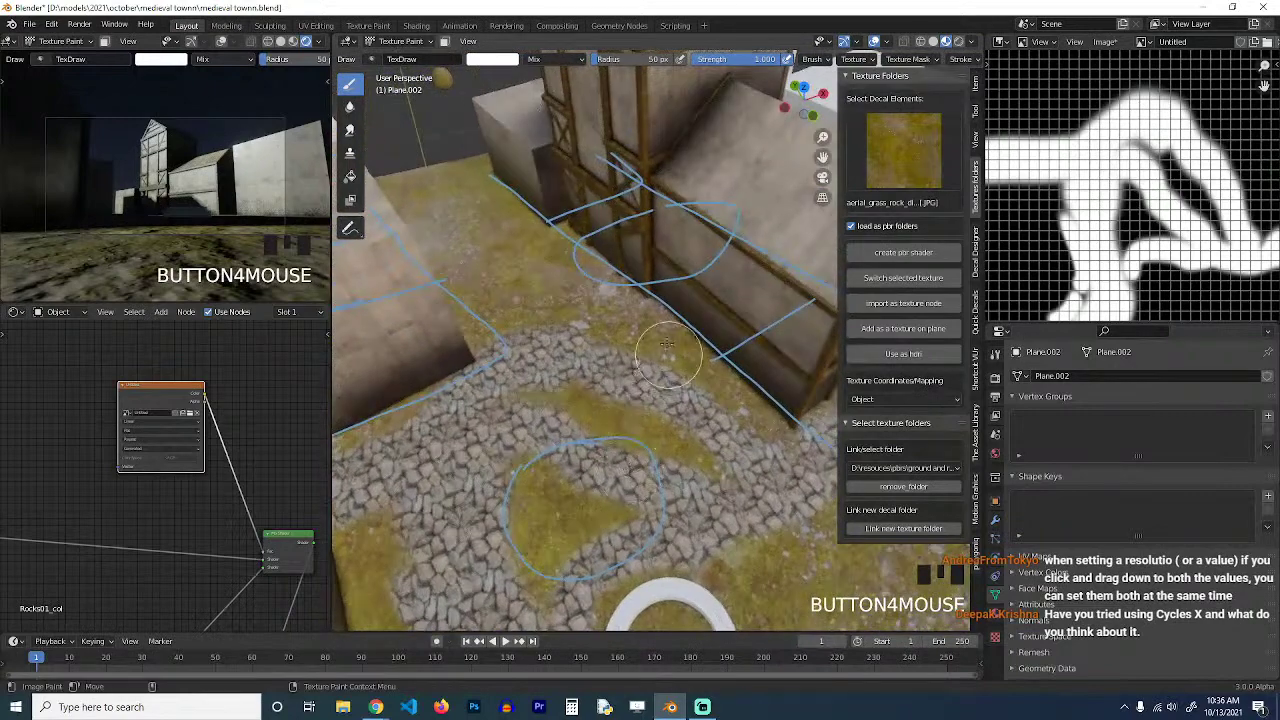
left_click_drag(652, 342, 498, 262)
mouse_move(423, 198)
left_mouse_down()
mouse_move(461, 172)
mouse_move(546, 278)
left_mouse_up()
left_click_drag(441, 231, 427, 213)
left_click_drag(474, 288, 483, 306)
Paint a cobblestone band around the outer side of the ring and join it to the path in front.
middle_click_drag(631, 417, 520, 342, "shift")
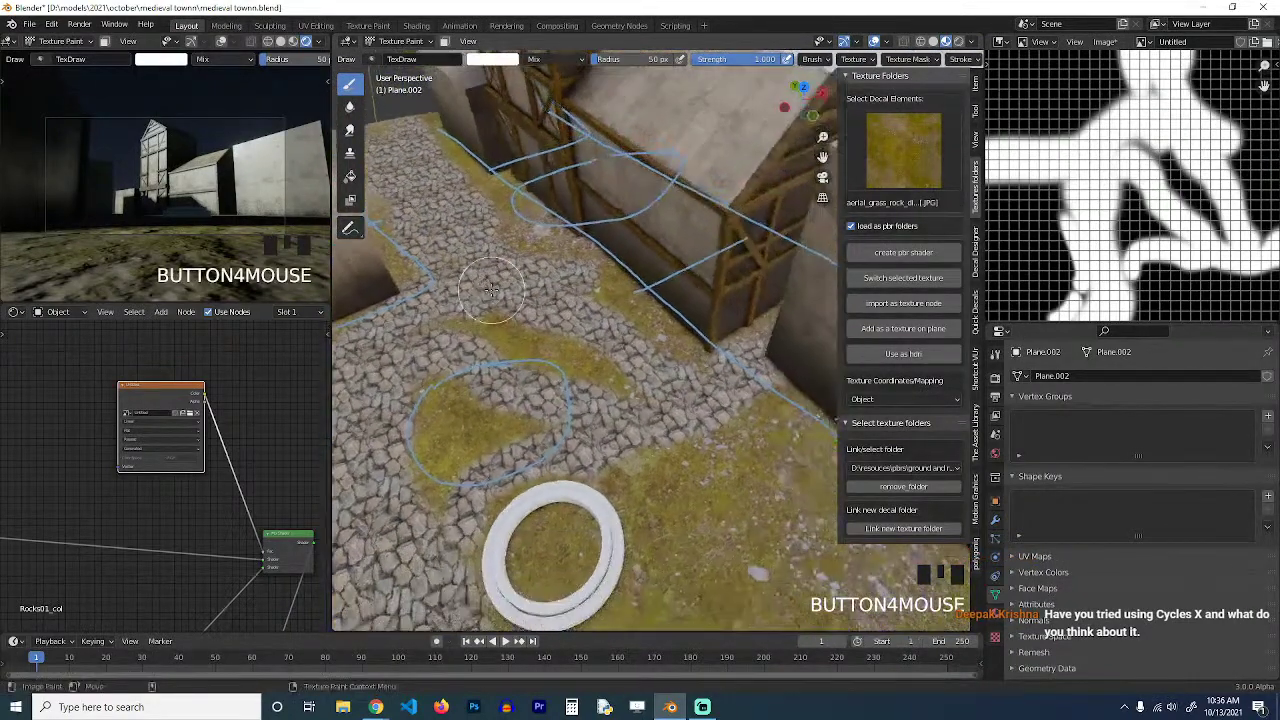
scroll(570, 320, "down", 2)
middle_click_drag(574, 301, 508, 214, "shift")
mouse_move(609, 295)
left_mouse_down()
mouse_move(613, 322)
mouse_move(563, 443)
mouse_move(568, 413)
mouse_move(667, 293)
mouse_move(737, 395)
left_mouse_up()
middle_click_drag(737, 395, 648, 286, "shift")
scroll(658, 283, "down", 3)
mouse_move(659, 283)
left_mouse_down()
mouse_move(586, 349)
mouse_move(485, 385)
mouse_move(436, 508)
left_mouse_up()
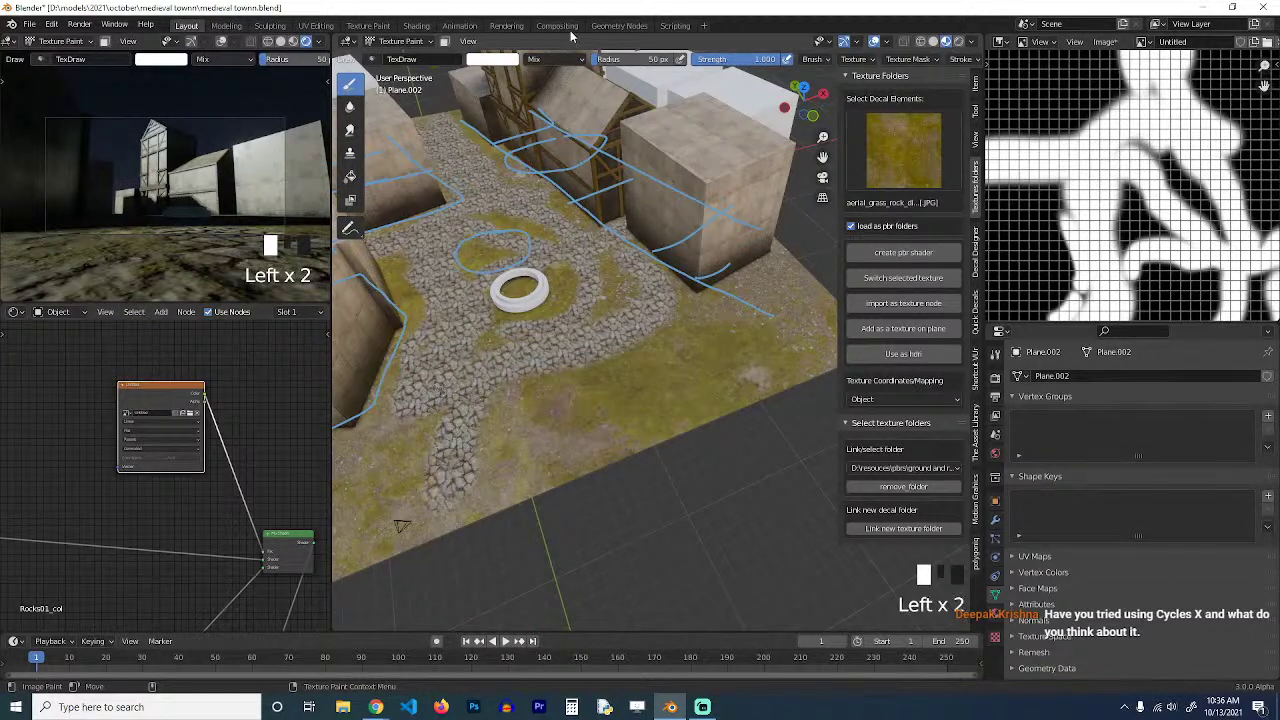
Set the brush color to light grey and dab a faded cobblestone blend over the grass in front of the ring.
left_click(492, 59)
left_click_drag(581, 76, 581, 109)
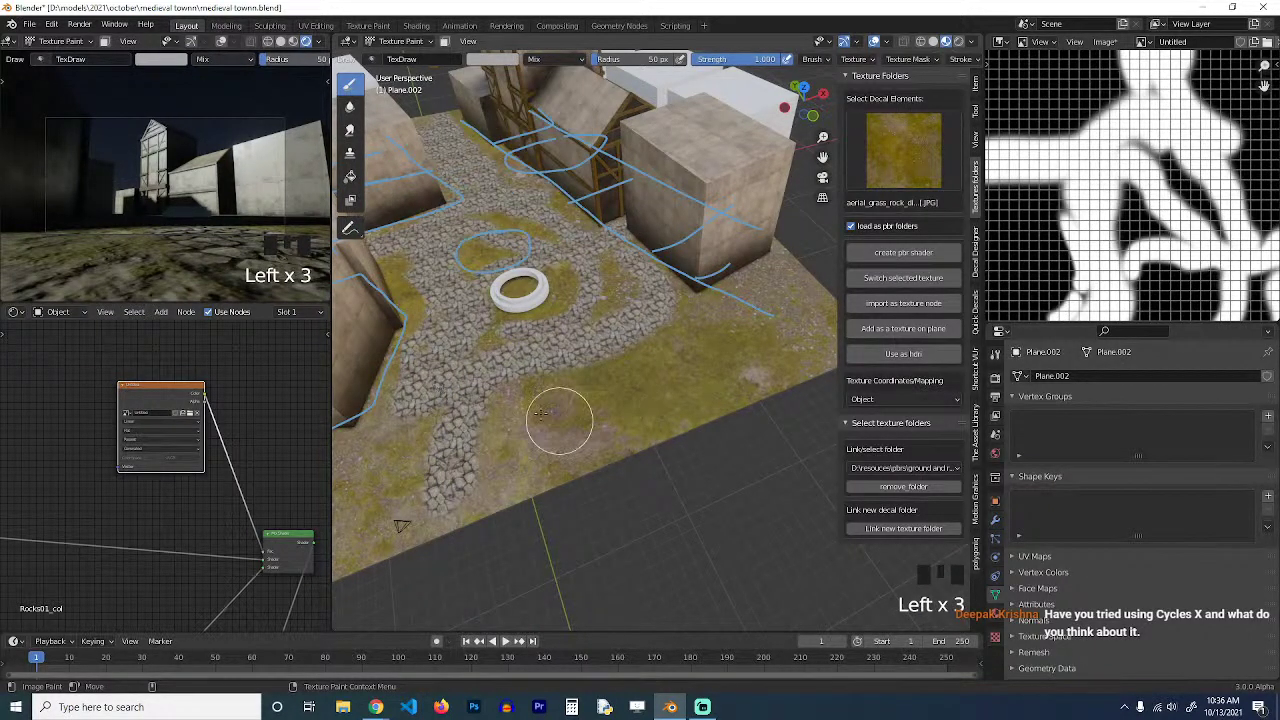
left_click(494, 396)
left_click_drag(482, 382, 557, 371)
left_click(522, 382)
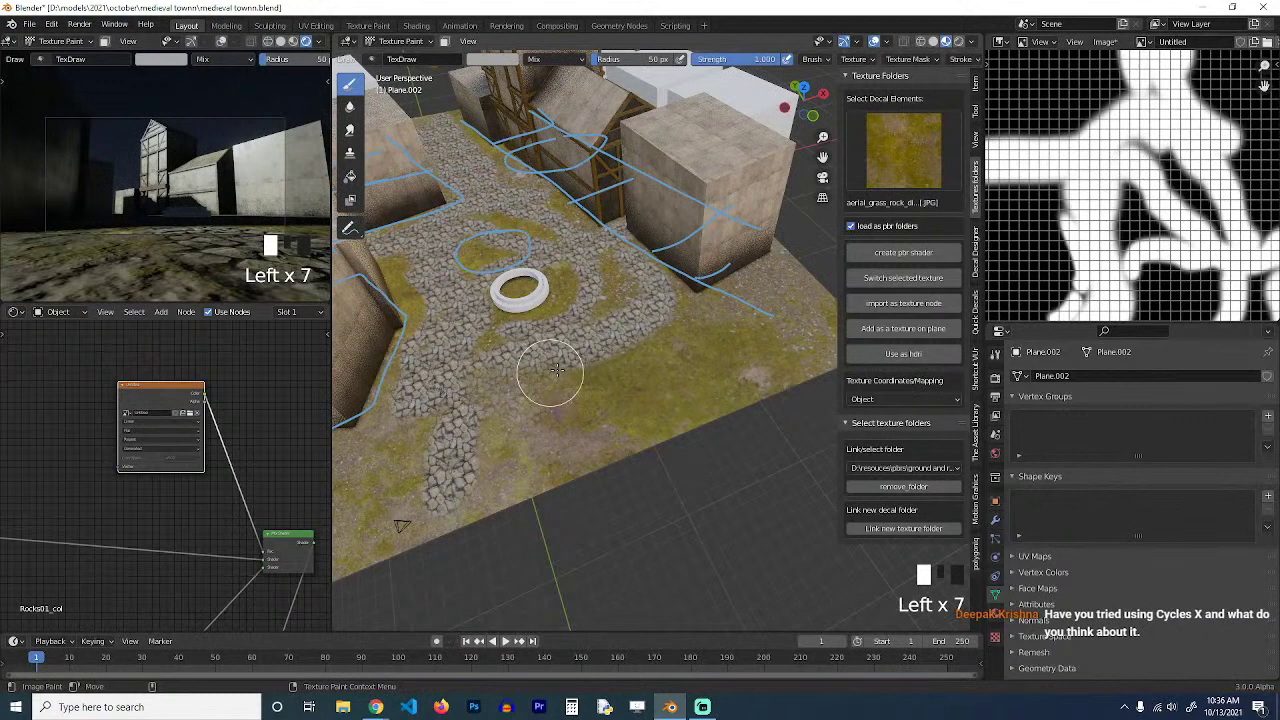
left_click(625, 335)
left_click(610, 366)
left_click(549, 408)
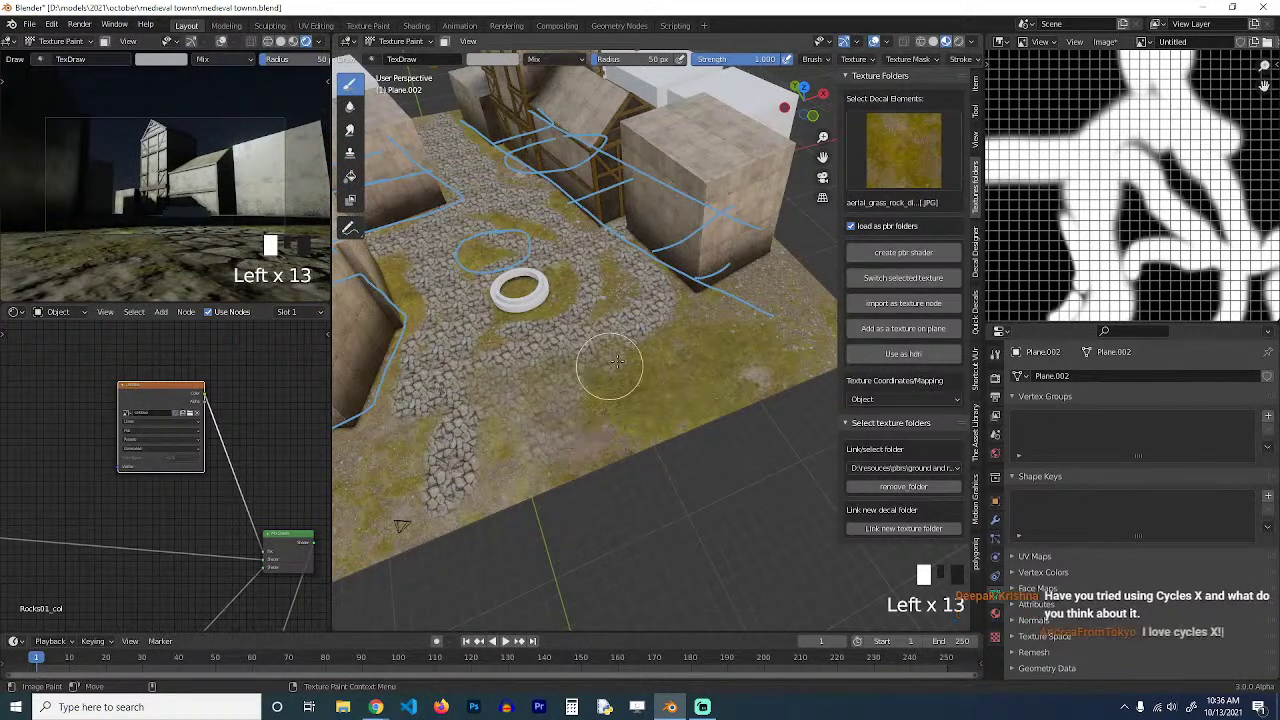
left_click(689, 346)
left_click(731, 314)
left_click(762, 285)
left_click(733, 350)
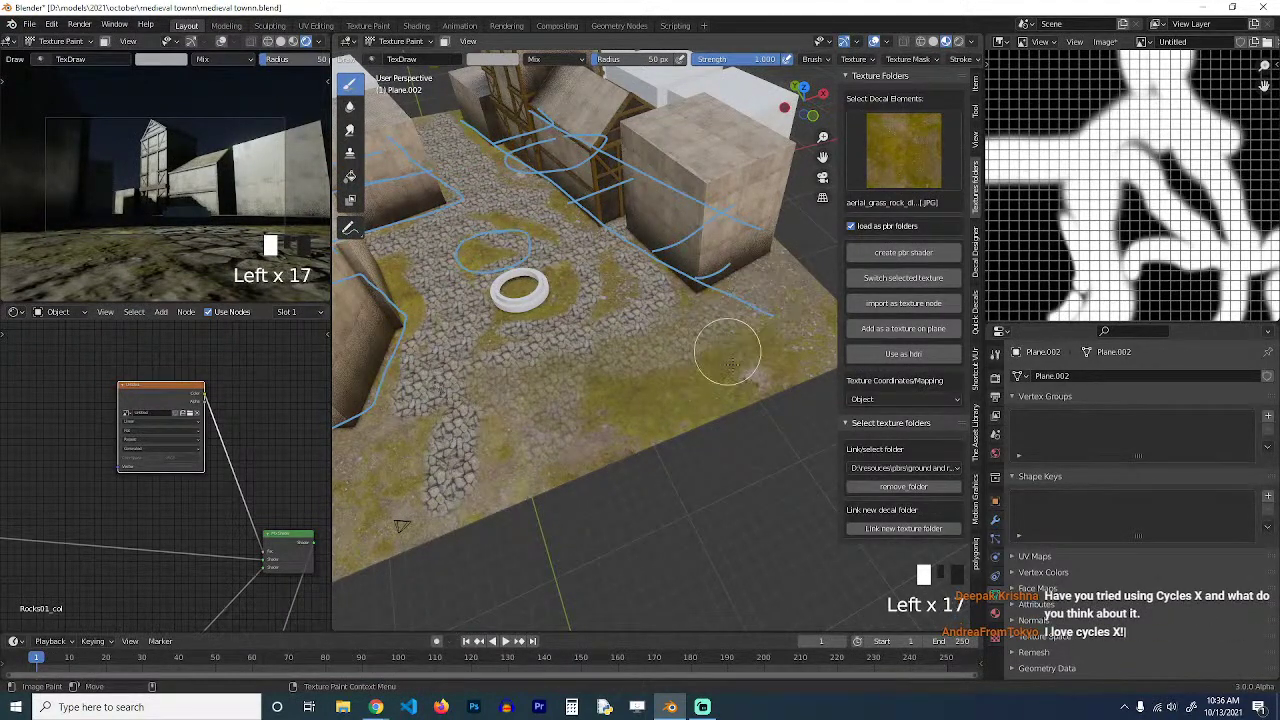
Dab the light grey blend over the annotated circle, around the ring and down along the cobblestone path beside it.
left_click(495, 287)
left_click(478, 234)
left_click(456, 237)
left_click(452, 245)
left_click(440, 256)
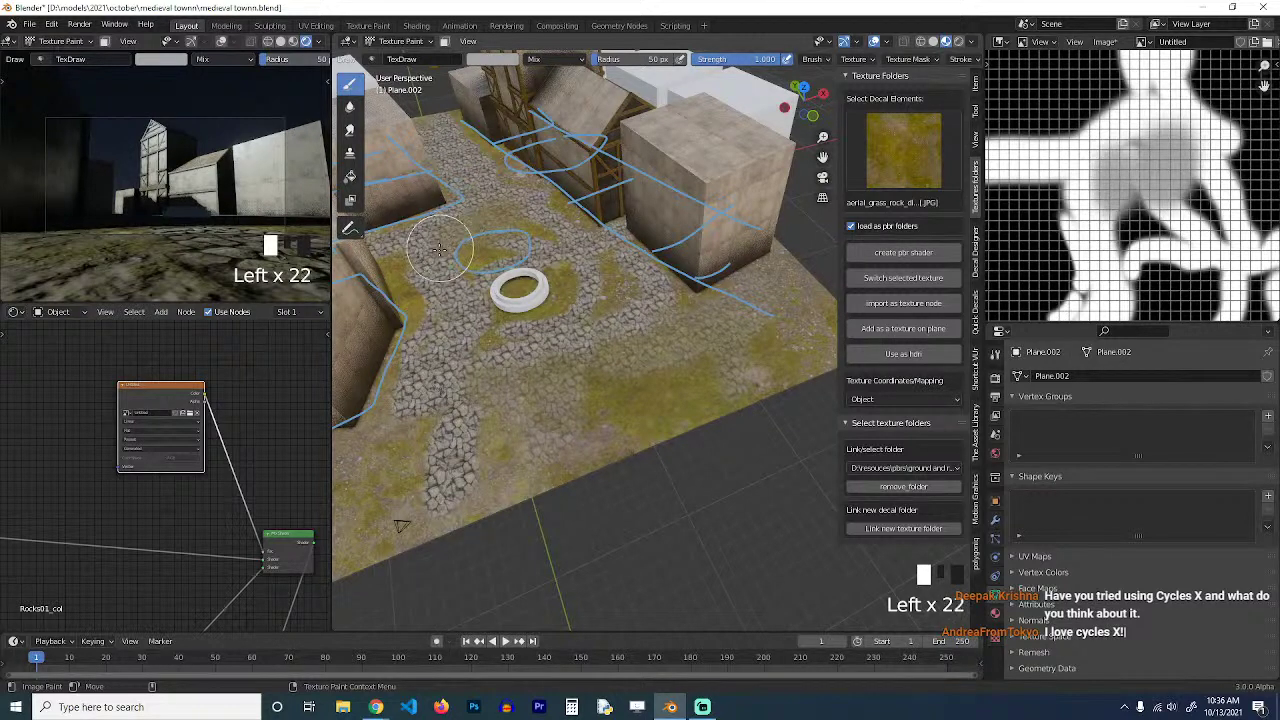
left_click(436, 268)
left_click(436, 284)
left_click(437, 300)
left_click(438, 318)
left_click(436, 345)
Check the blended ground at street level and save the updated mask image.
scroll(440, 358, "up", 4)
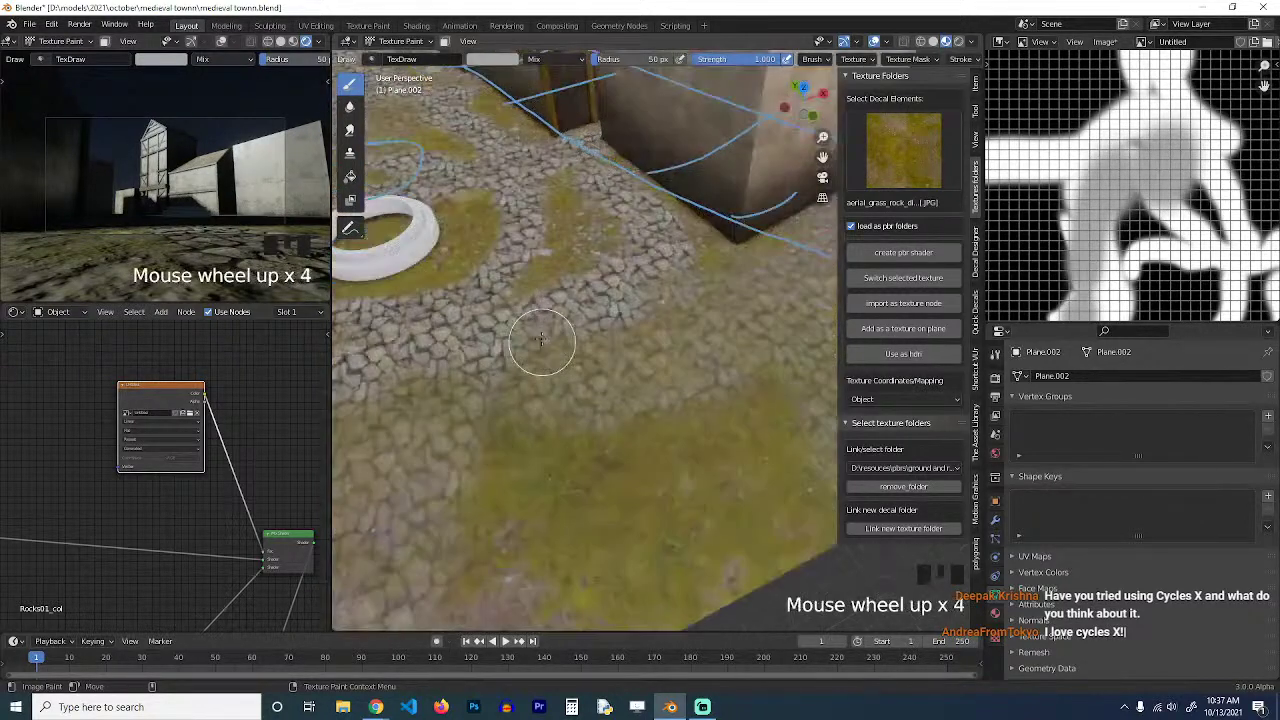
key("grave")
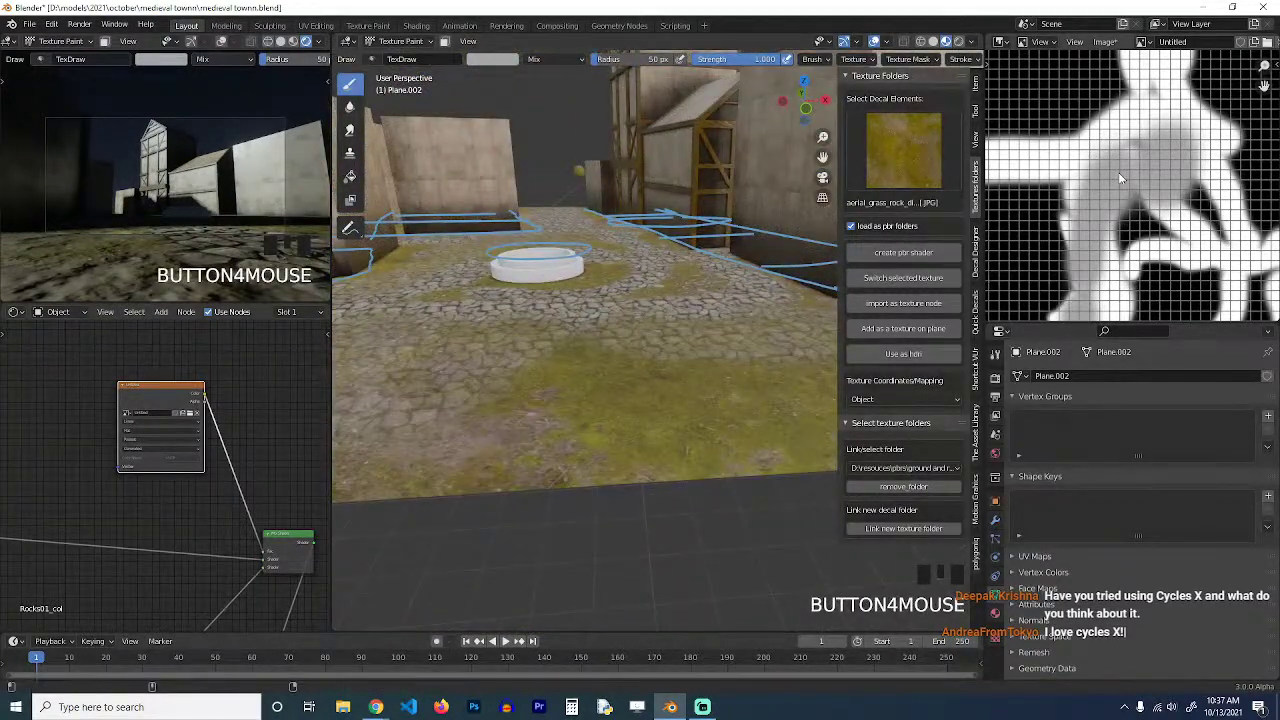
key("alt+s")
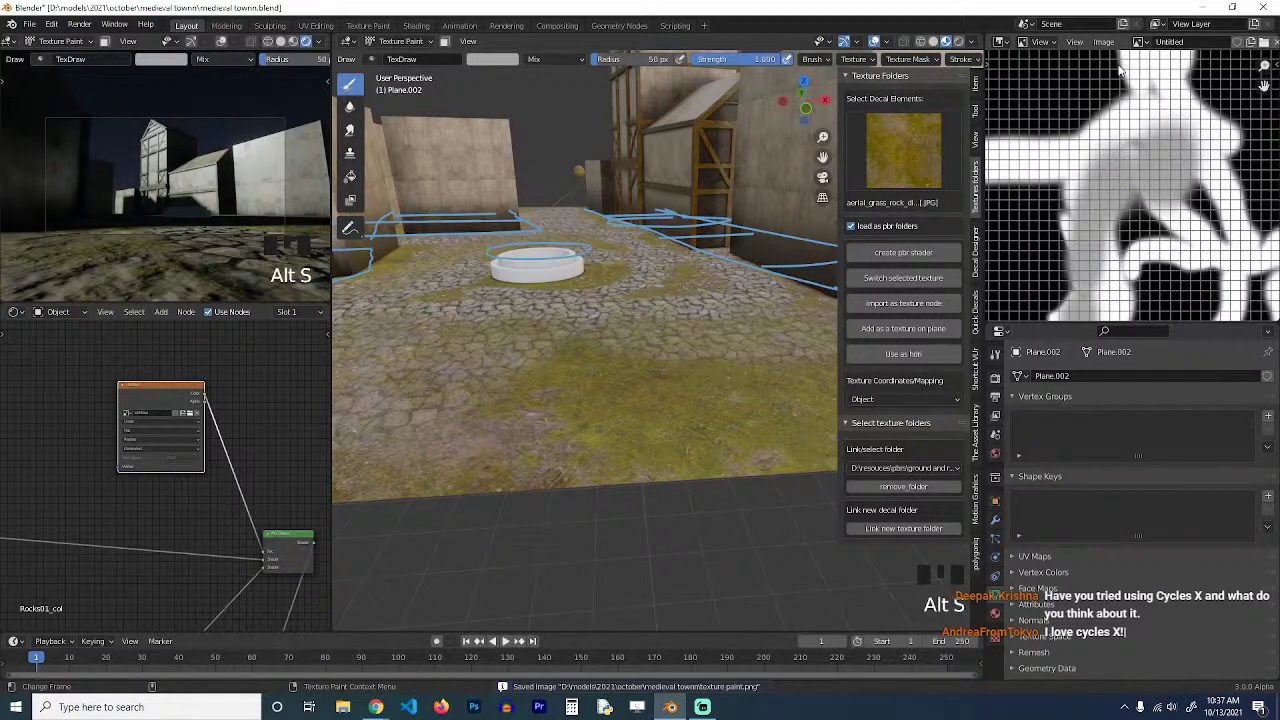
key("grave")
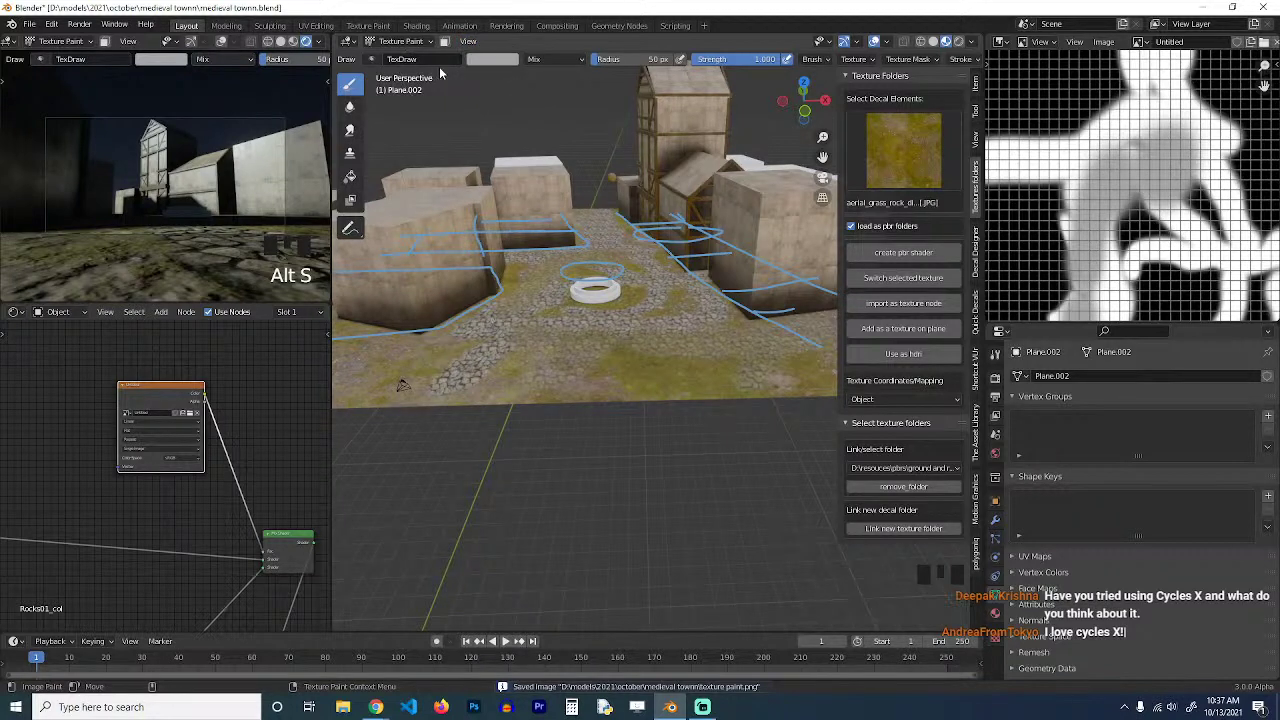
Return the ground plane to Object Mode, bring up its modifiers and collapse the existing Displace modifier.
scroll(383, 62, "up", 4)
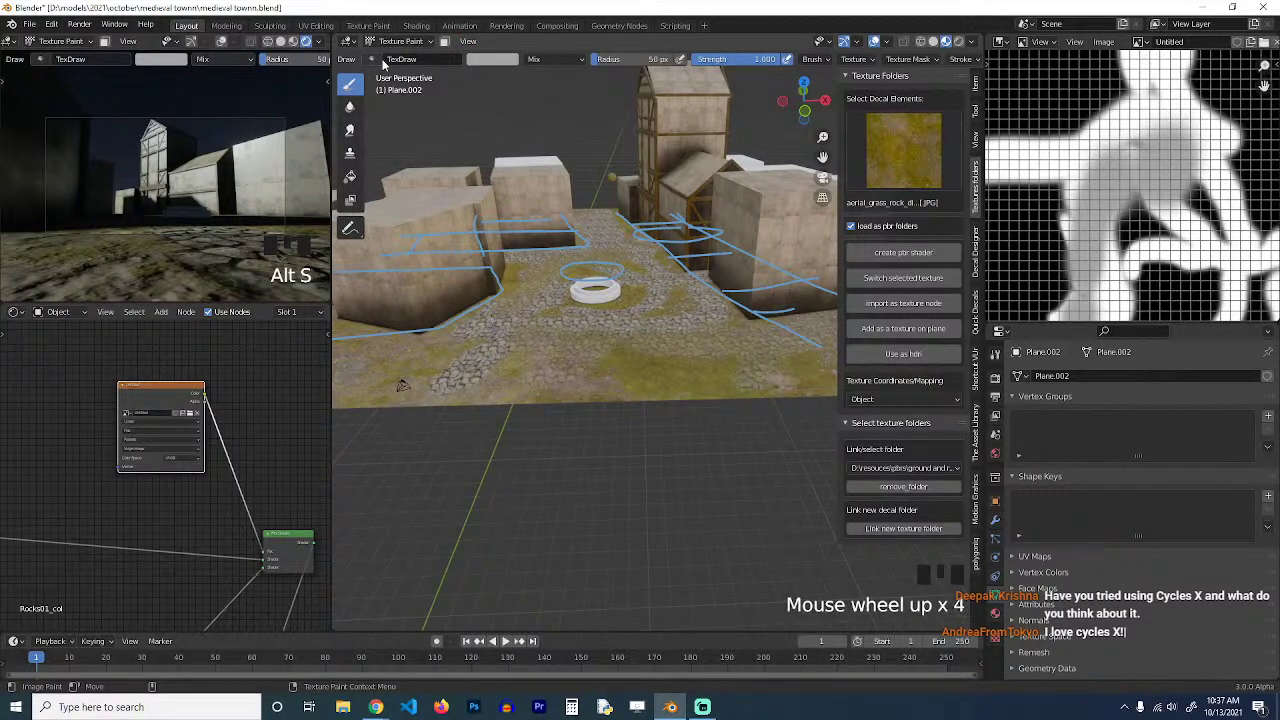
left_click(378, 45)
left_click(378, 60)
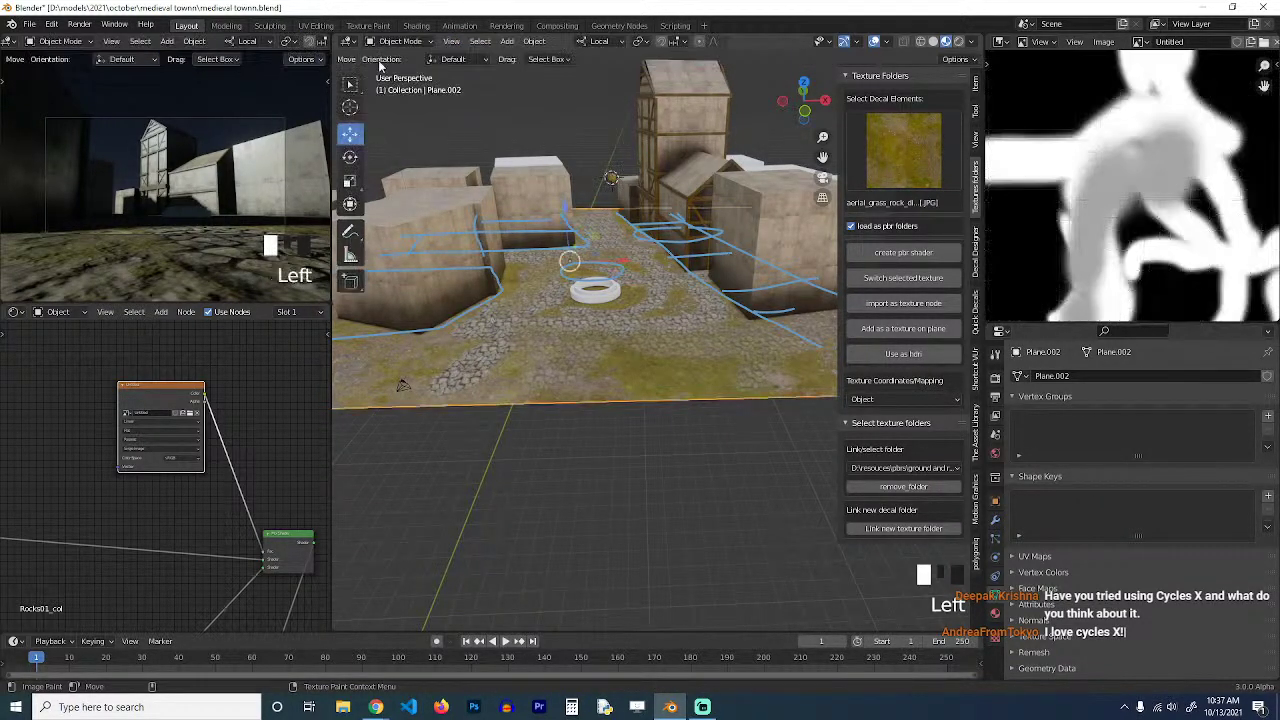
scroll(636, 306, "up", 4)
key("grave")
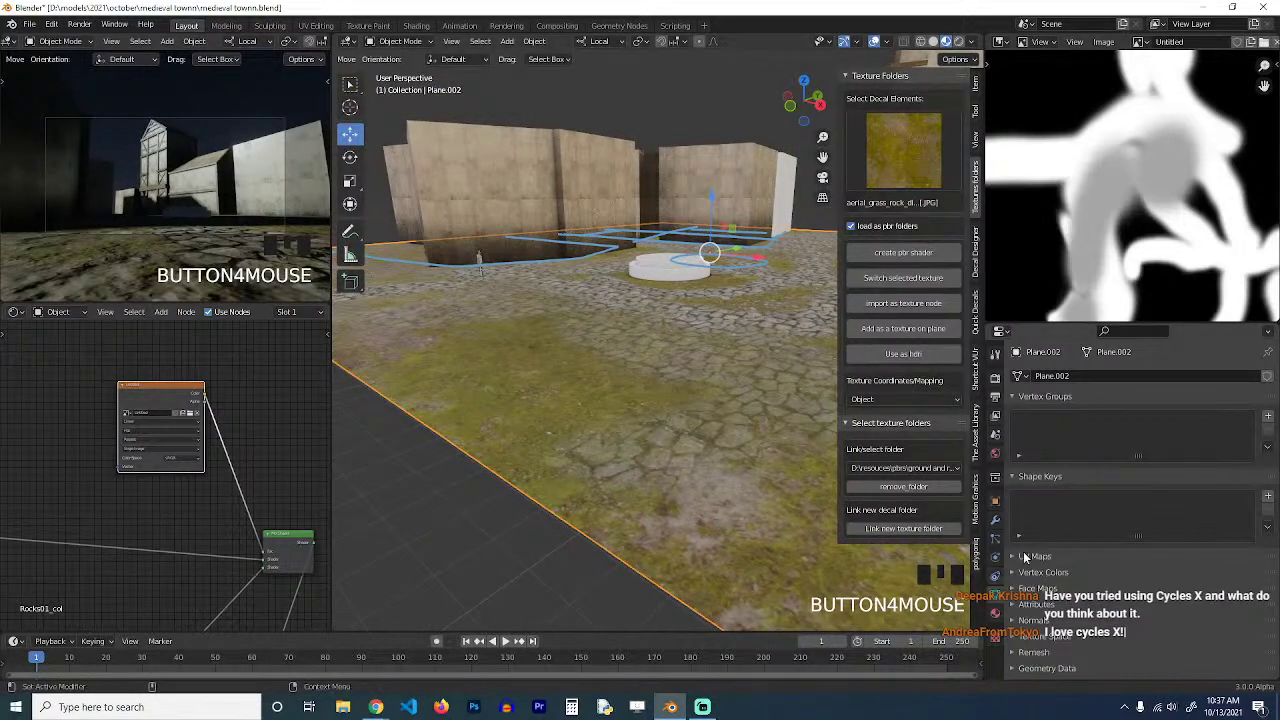
left_click(996, 520)
left_click(1023, 420)
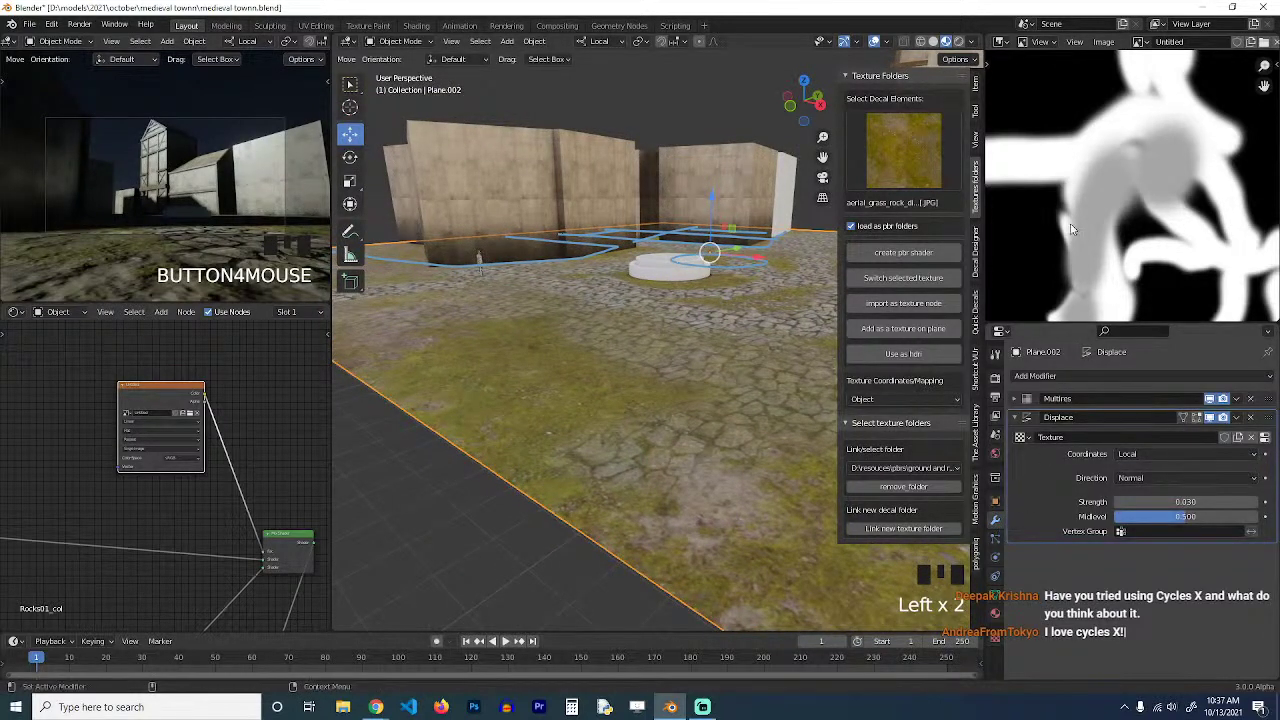
left_click(1016, 419)
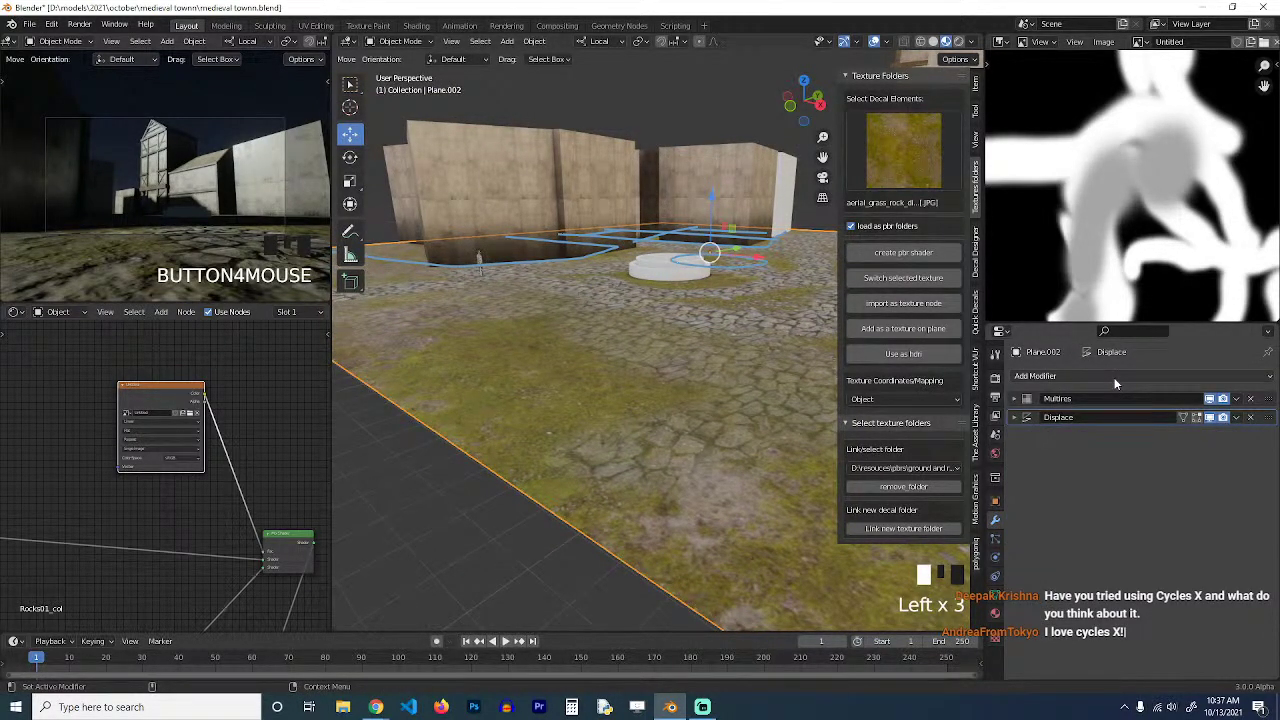
Add a second Displace modifier to the ground plane and create a new texture for it.
left_click(1117, 377)
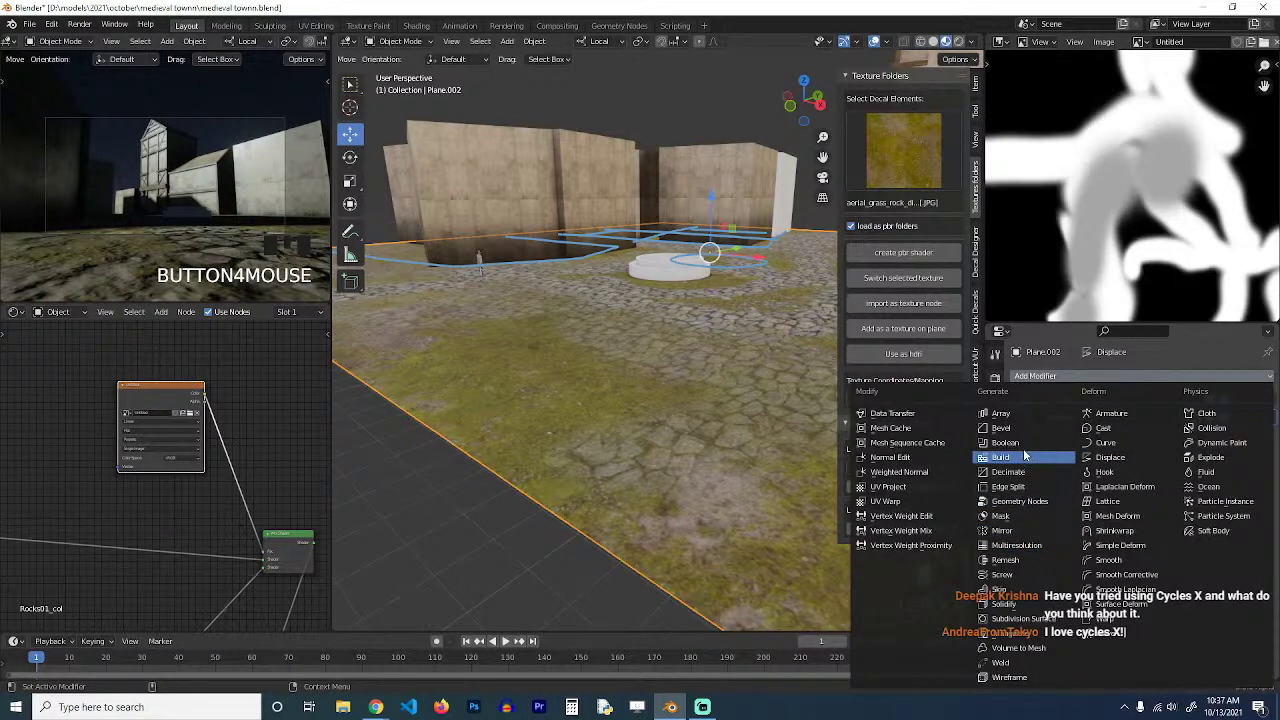
left_click(1112, 458)
left_click(1185, 456)
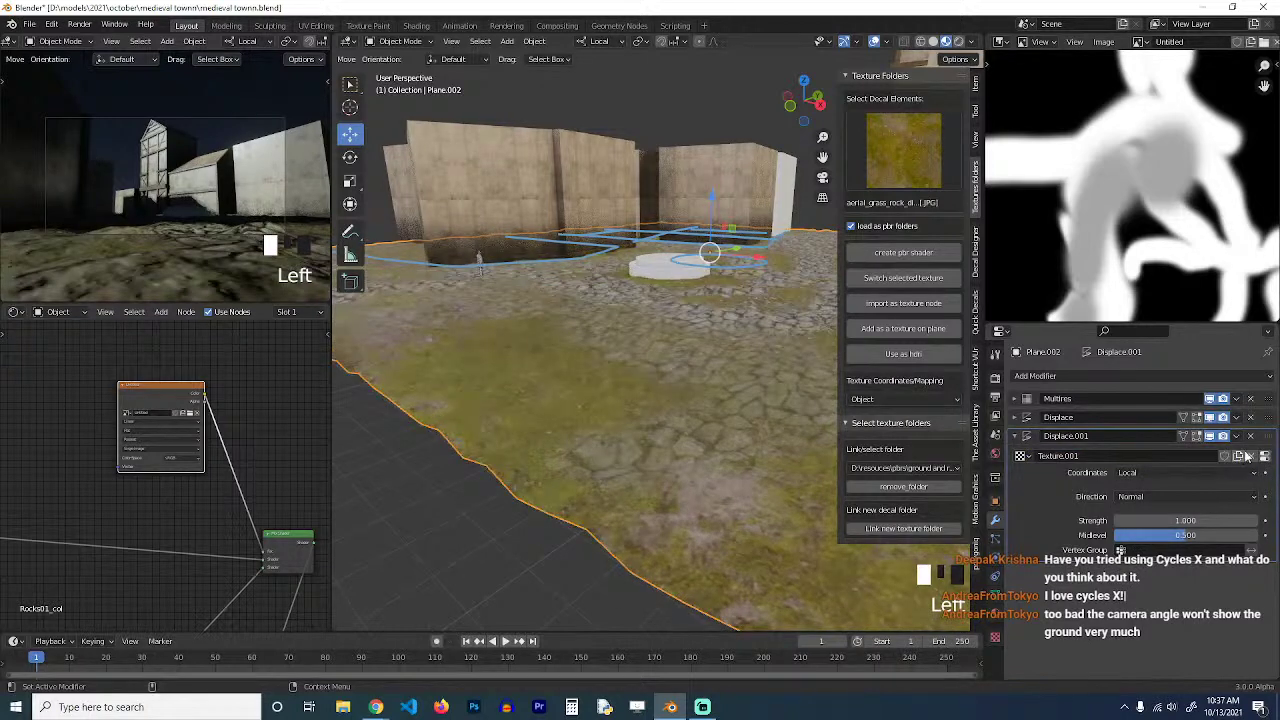
Set the new displacement texture's type to Image or Movie, assign the painted Untitled mask image, and review its mapping settings.
left_click(1264, 457)
left_click(1187, 418)
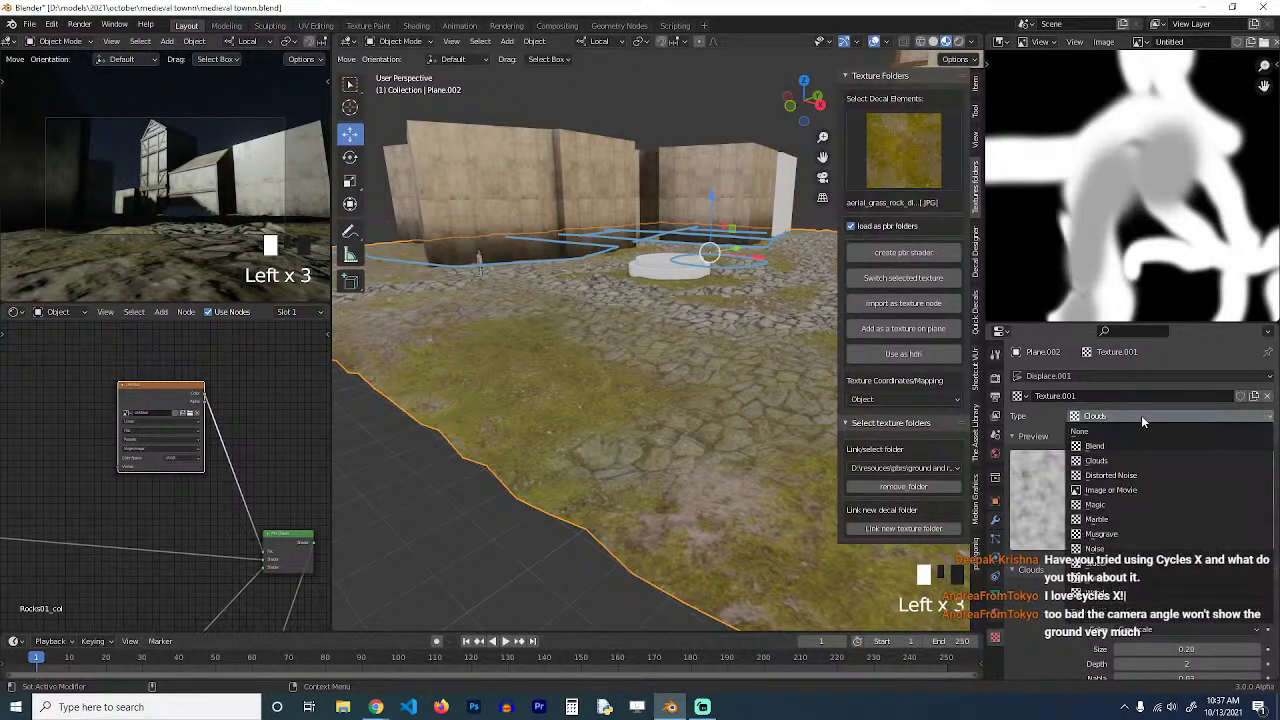
left_click(1108, 492)
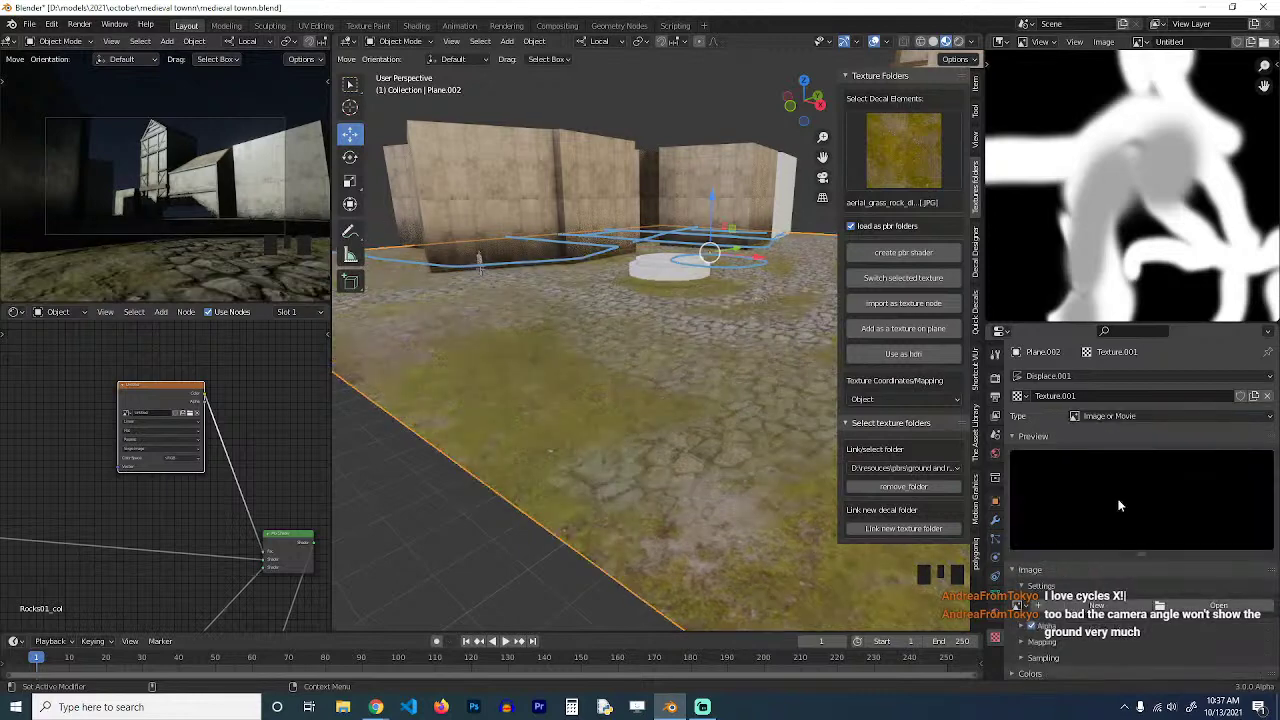
left_click(1018, 606)
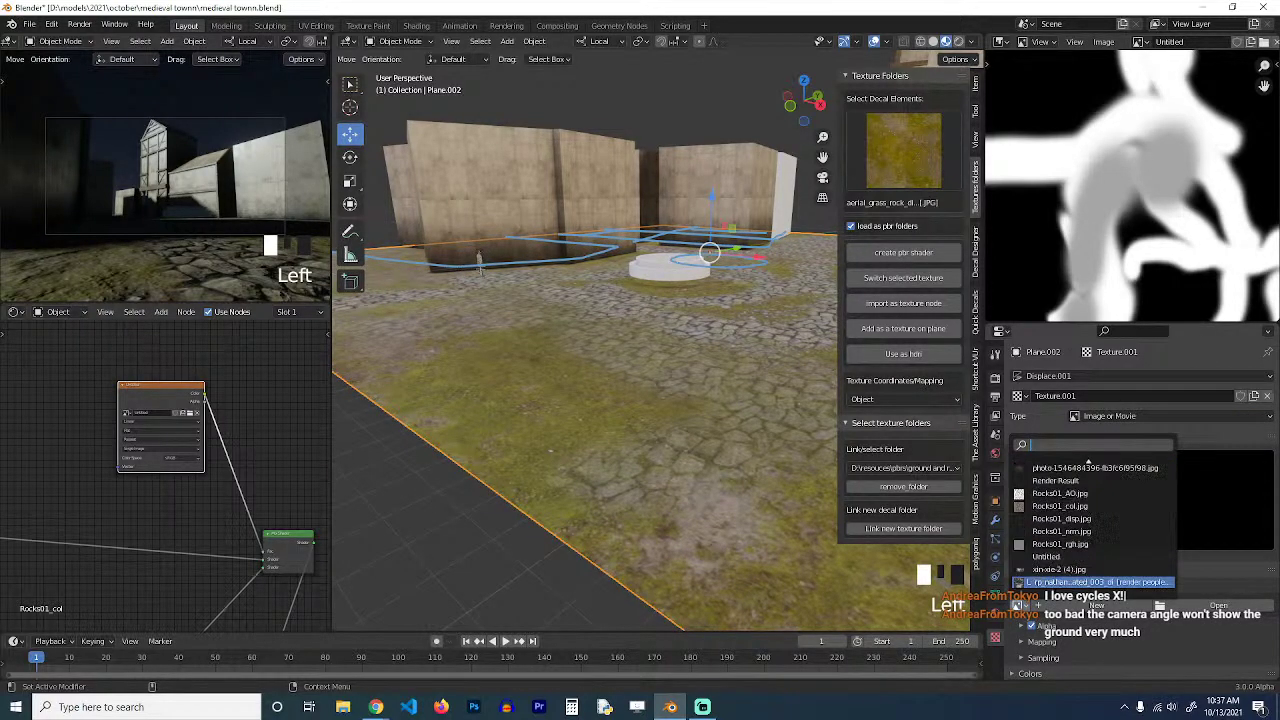
scroll(1093, 510, "up", 8)
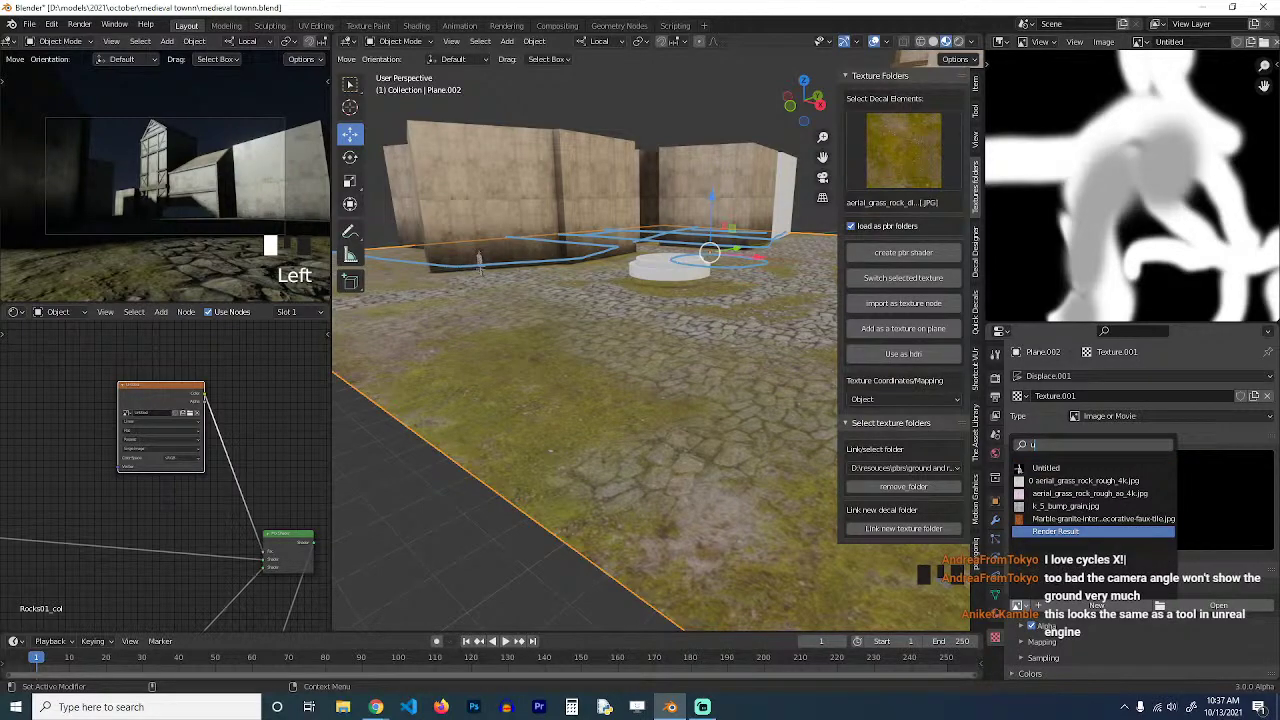
left_click(1090, 470)
middle_click_drag(635, 425, 662, 426)
scroll(662, 427, "down", 7)
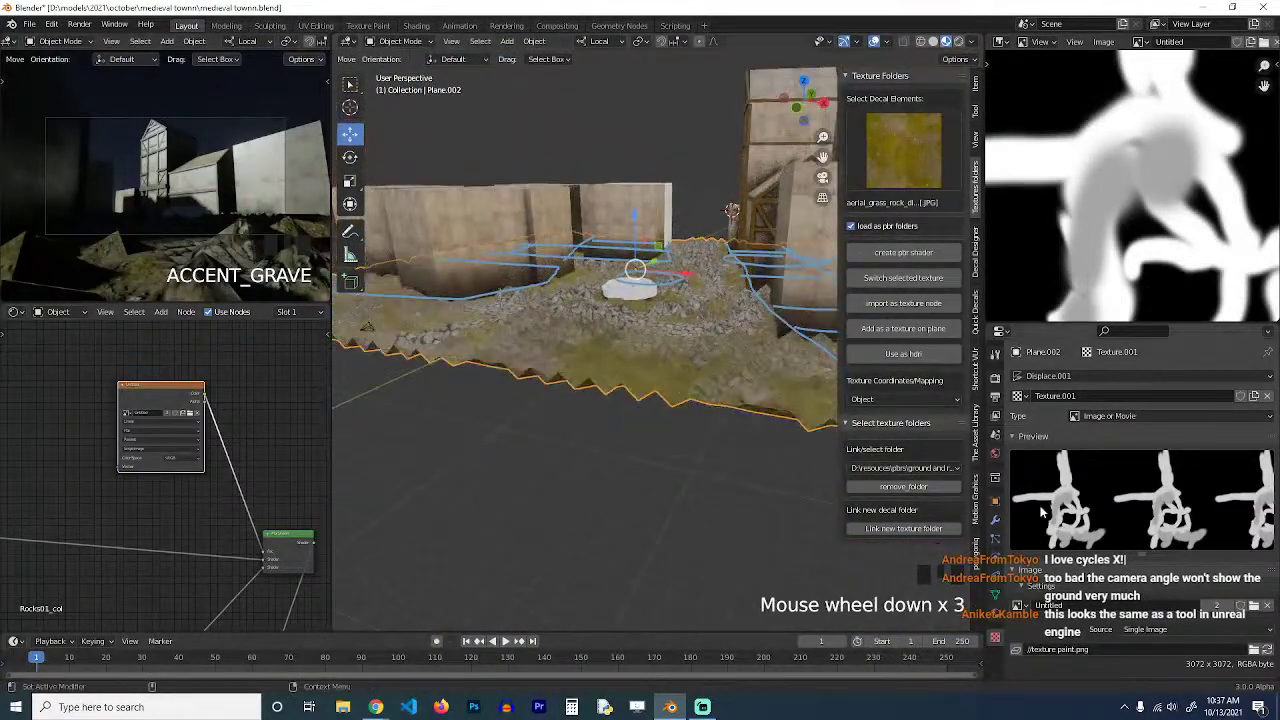
scroll(1090, 586, "down", 8)
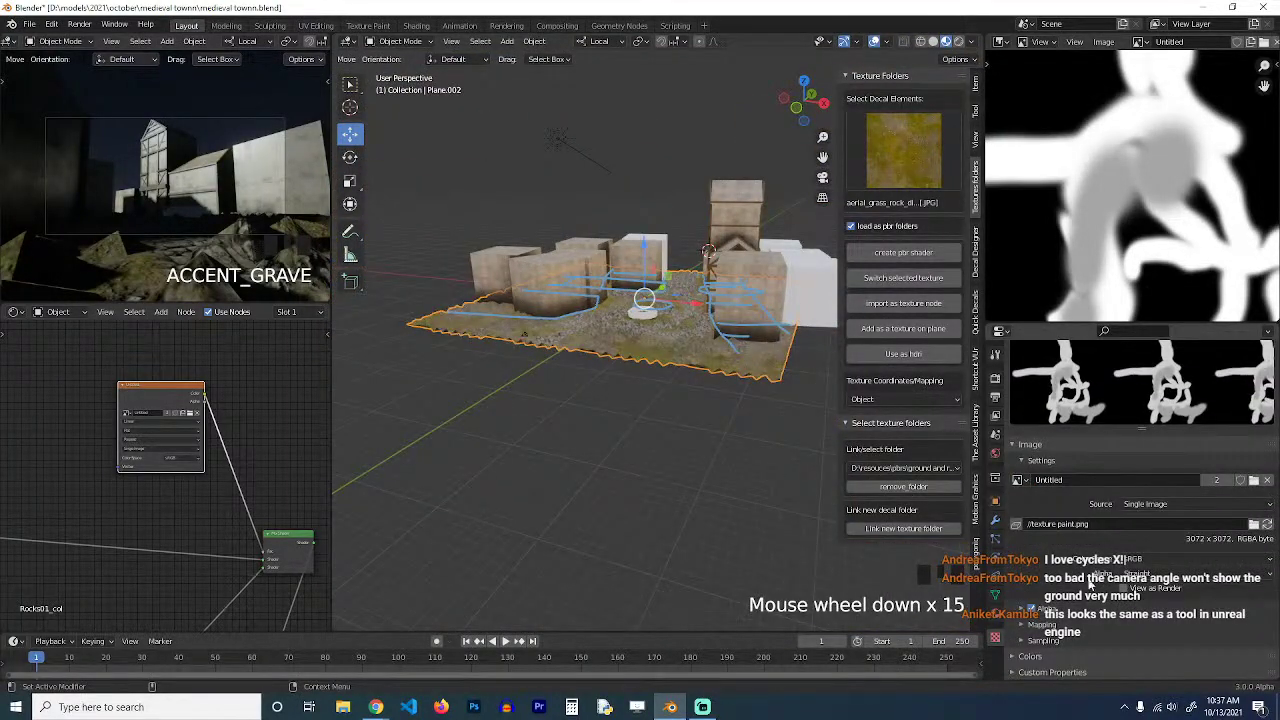
scroll(1090, 600, "down", 5)
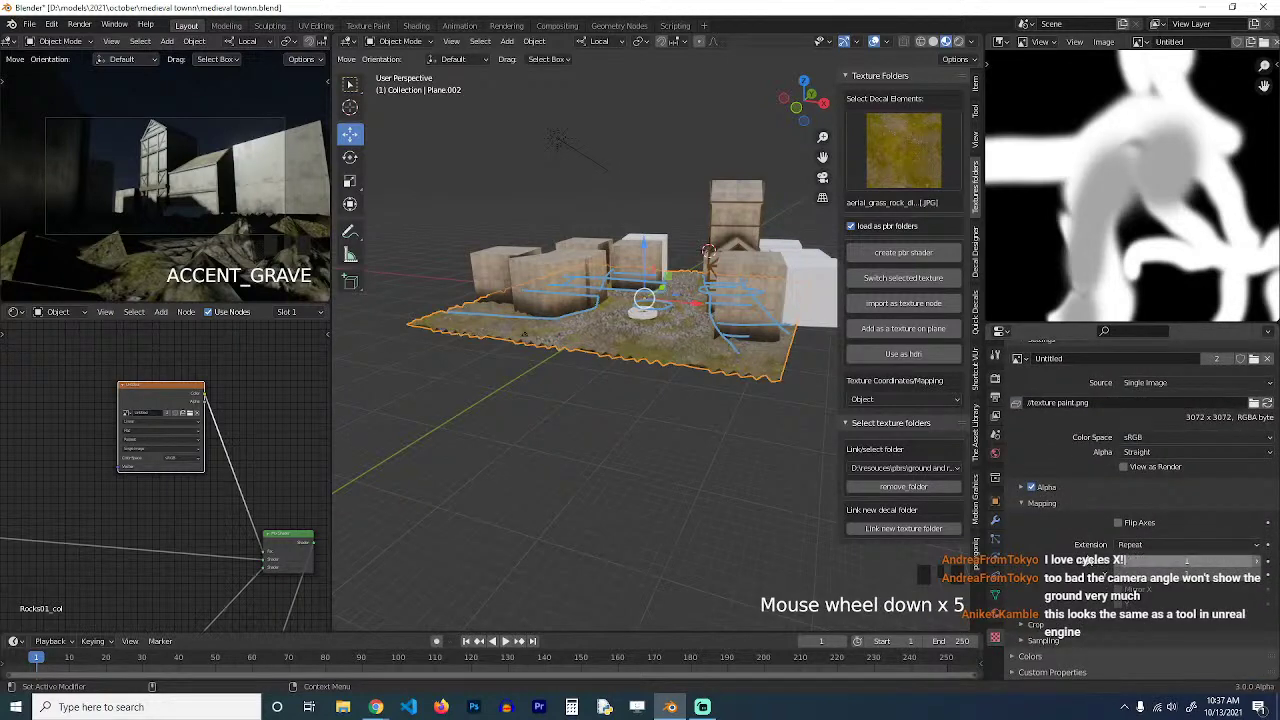
Add a Texture Coordinate node, connect its UV output to the mask image node's Vector input, and save the file.
middle_click_drag(280, 498, 331, 494)
middle_click_drag(120, 446, 207, 441)
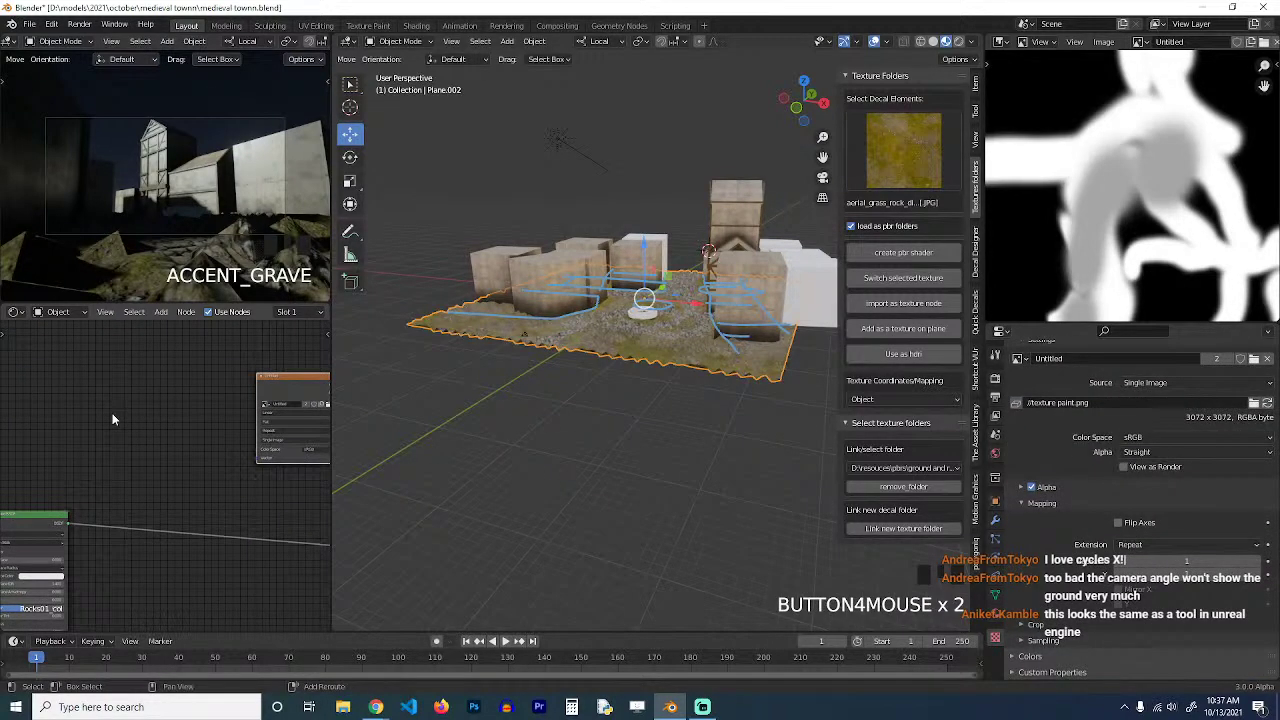
key("shift+a")
mouse_move(90, 372)
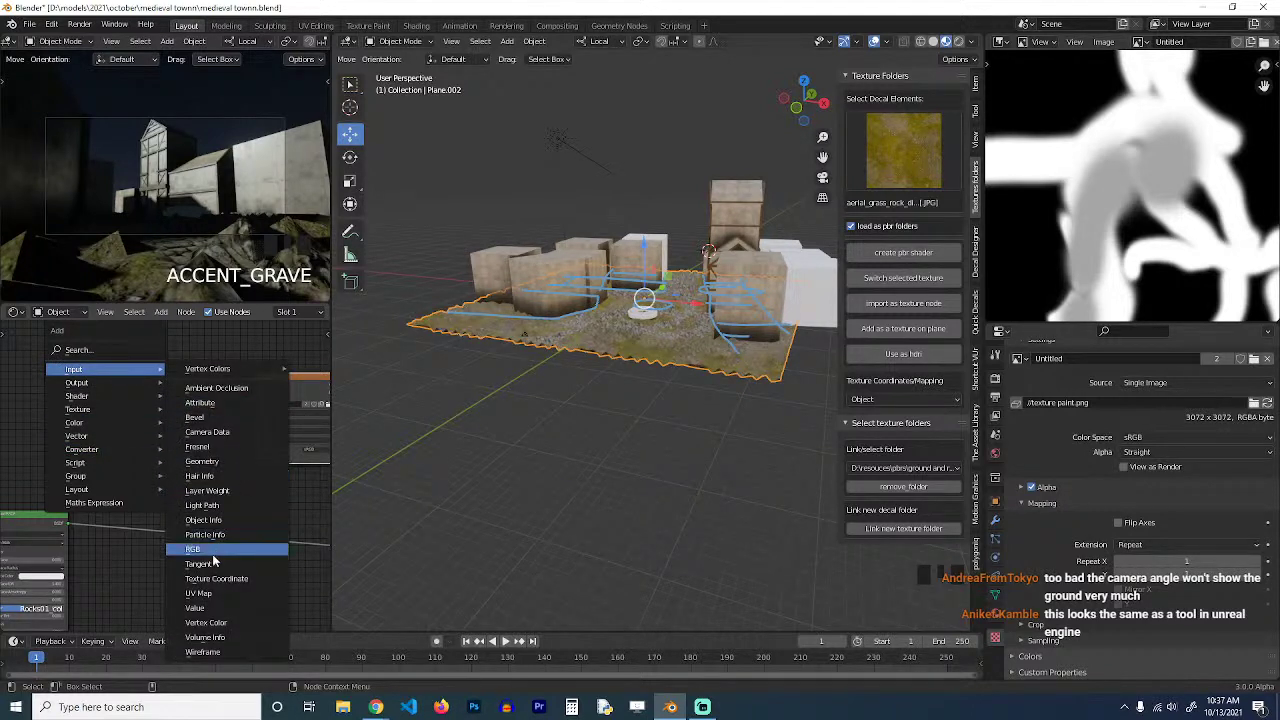
left_click(216, 579)
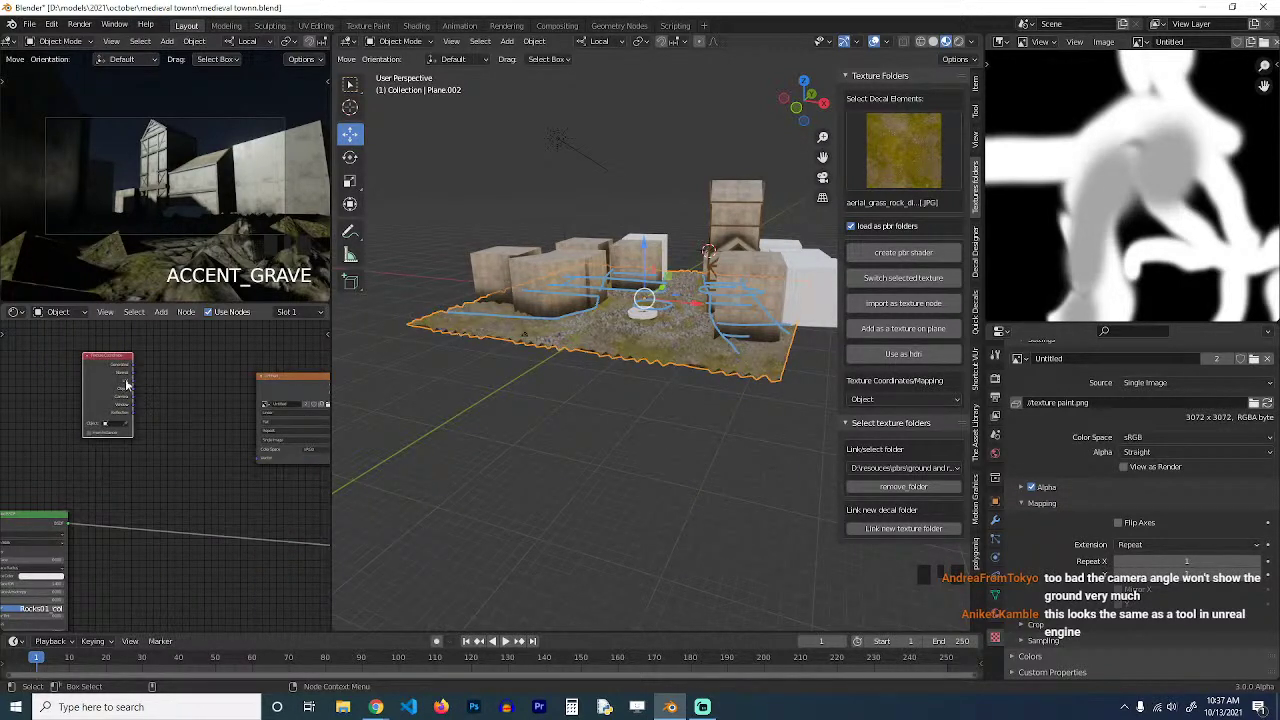
left_click_drag(128, 382, 256, 450)
scroll(609, 400, "up", 4)
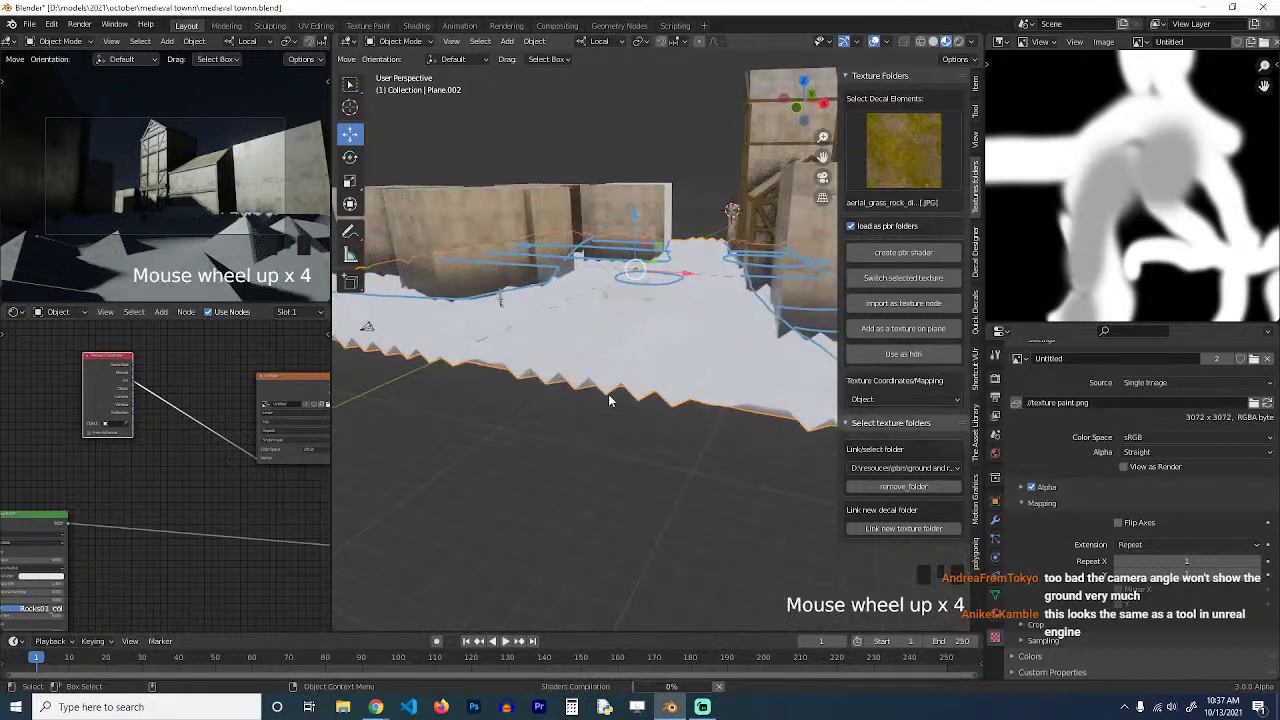
scroll(609, 399, "up", 1)
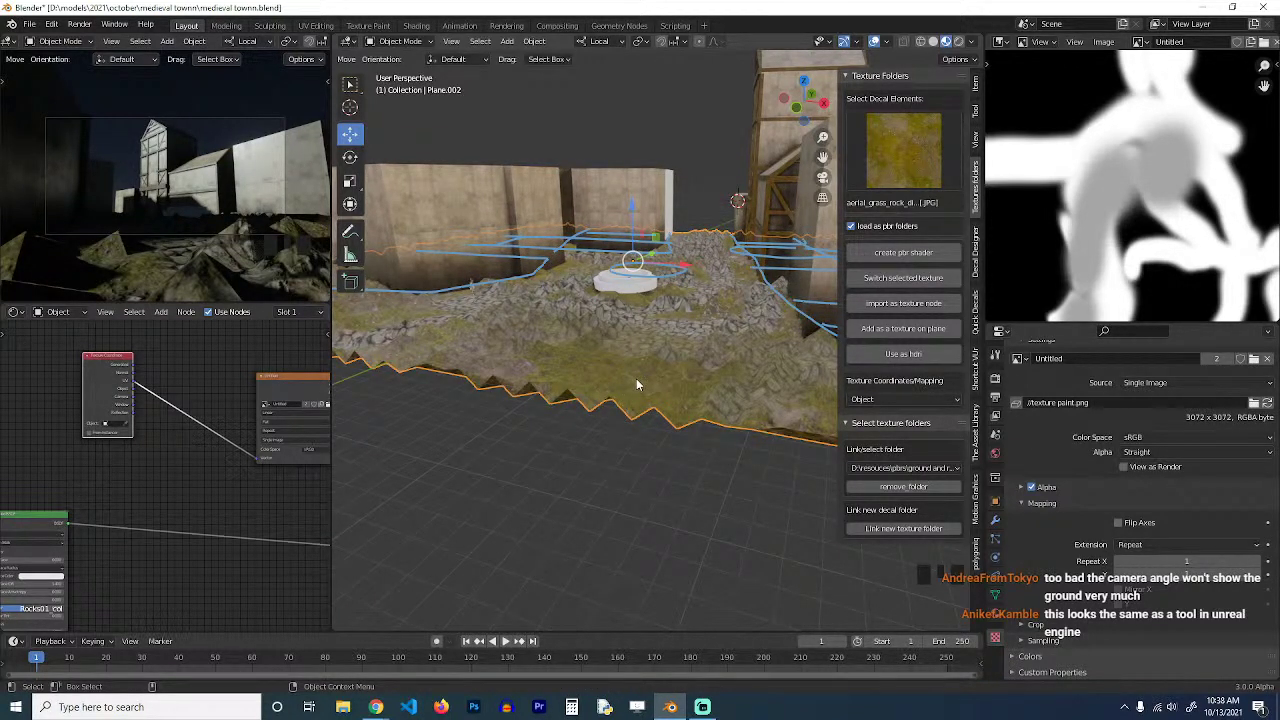
key("grave")
key("grave")
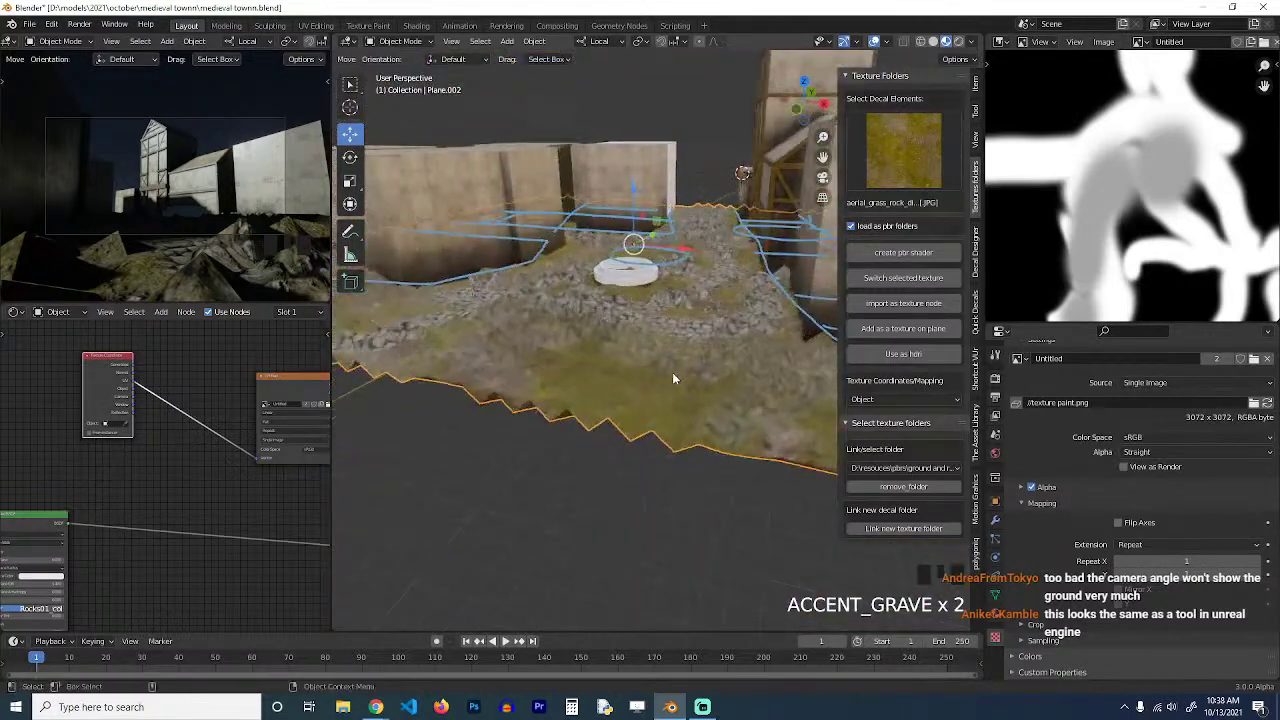
key("ctrl+s")
Preview the mask image node on the ground plane and return to the mix shader preview.
middle_click_drag(312, 396, 228, 400)
left_click(232, 396, "ctrl+shift")
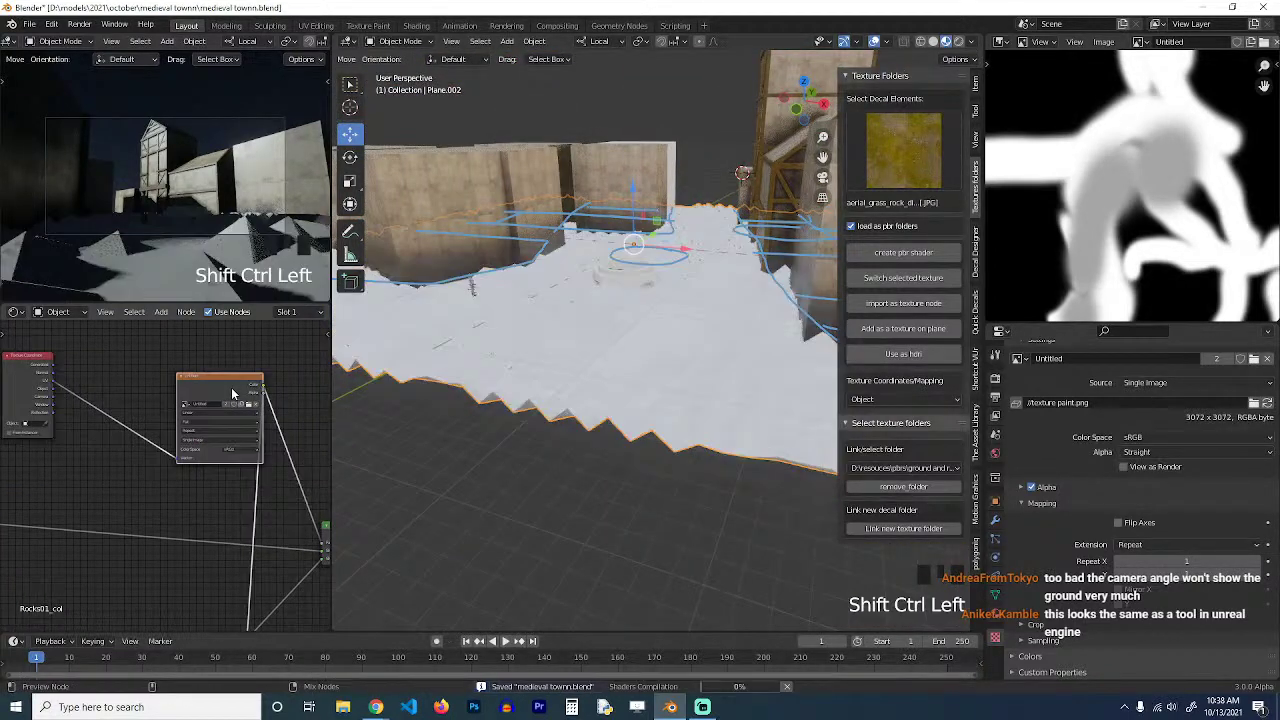
key("grave")
key("grave")
middle_click_drag(303, 480, 236, 457)
left_click(242, 496, "ctrl+shift")
Save the Blender file and the painted mask image.
key("ctrl+s")
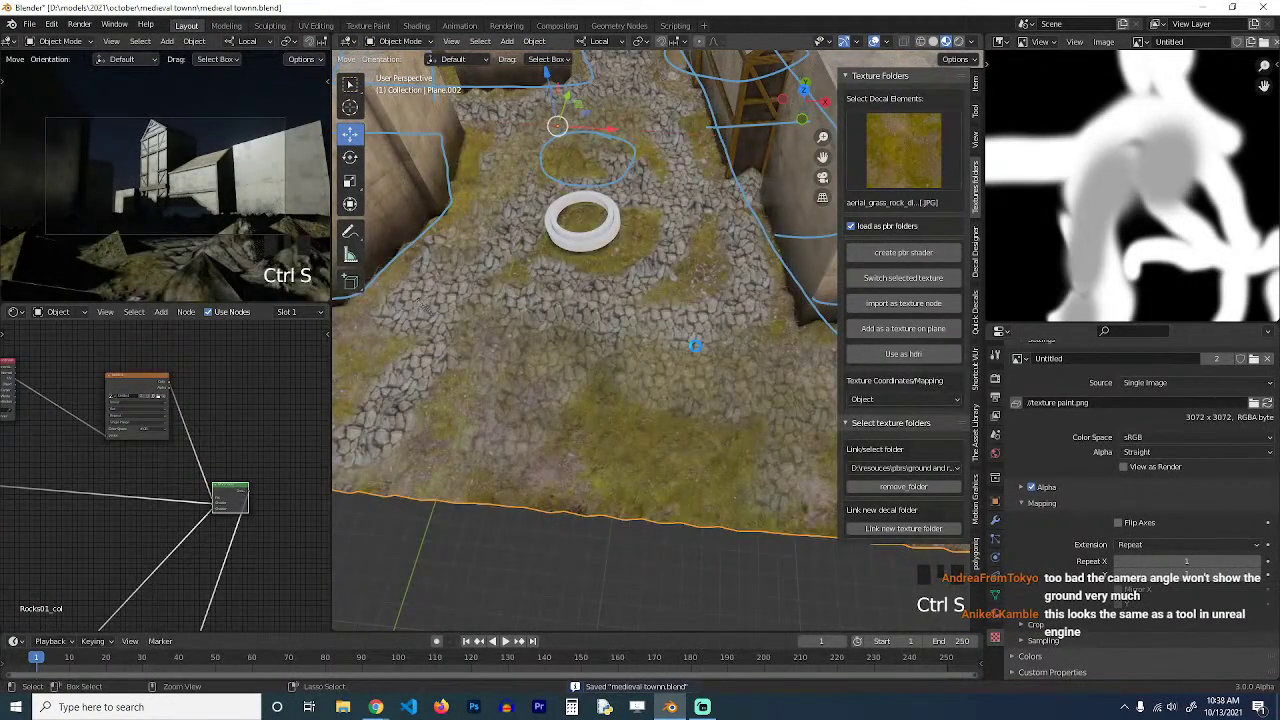
left_click(1176, 227)
key("alt+s")
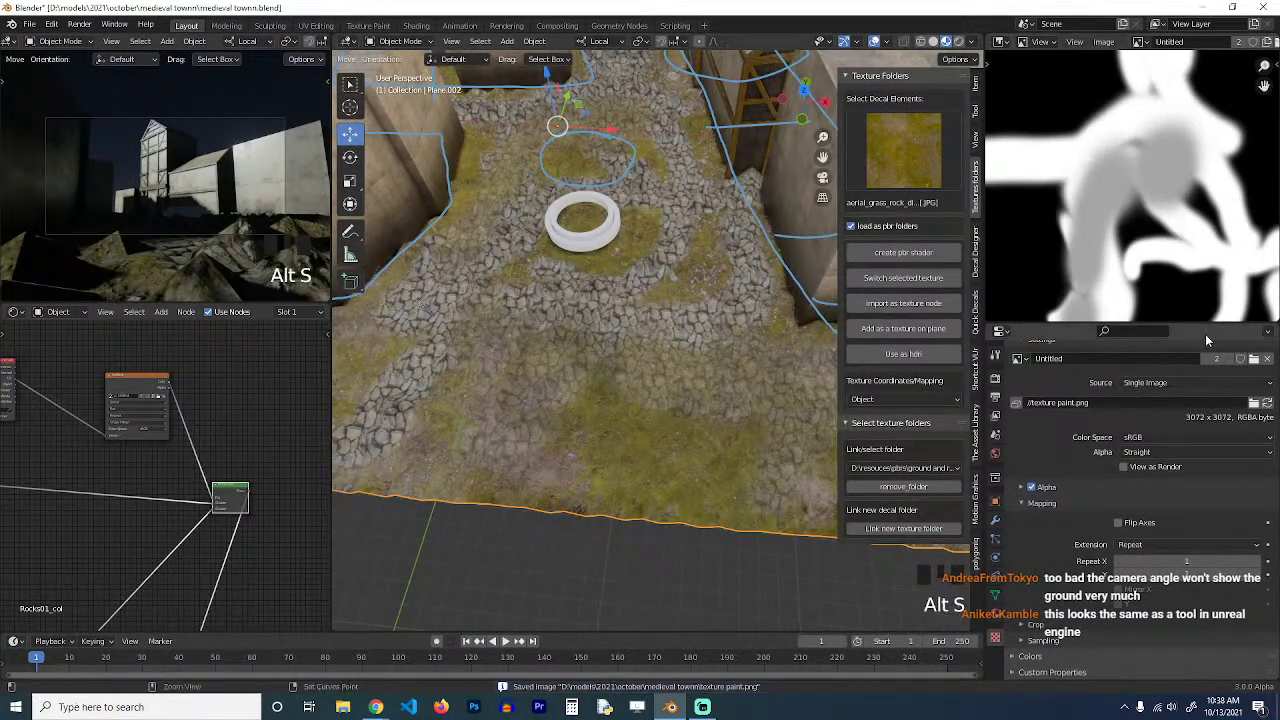
key("ctrl+s")
Reload texture paint.png from disk as the displacement texture's image.
left_click(727, 346)
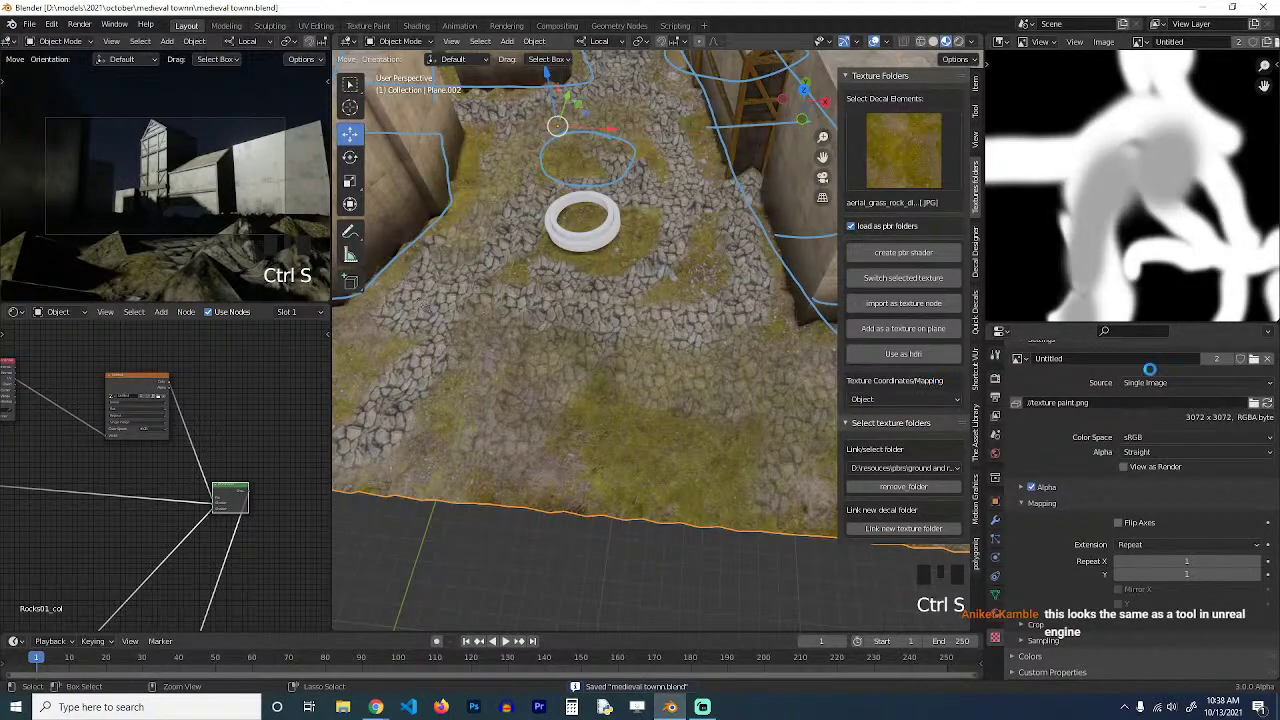
left_click(1253, 359)
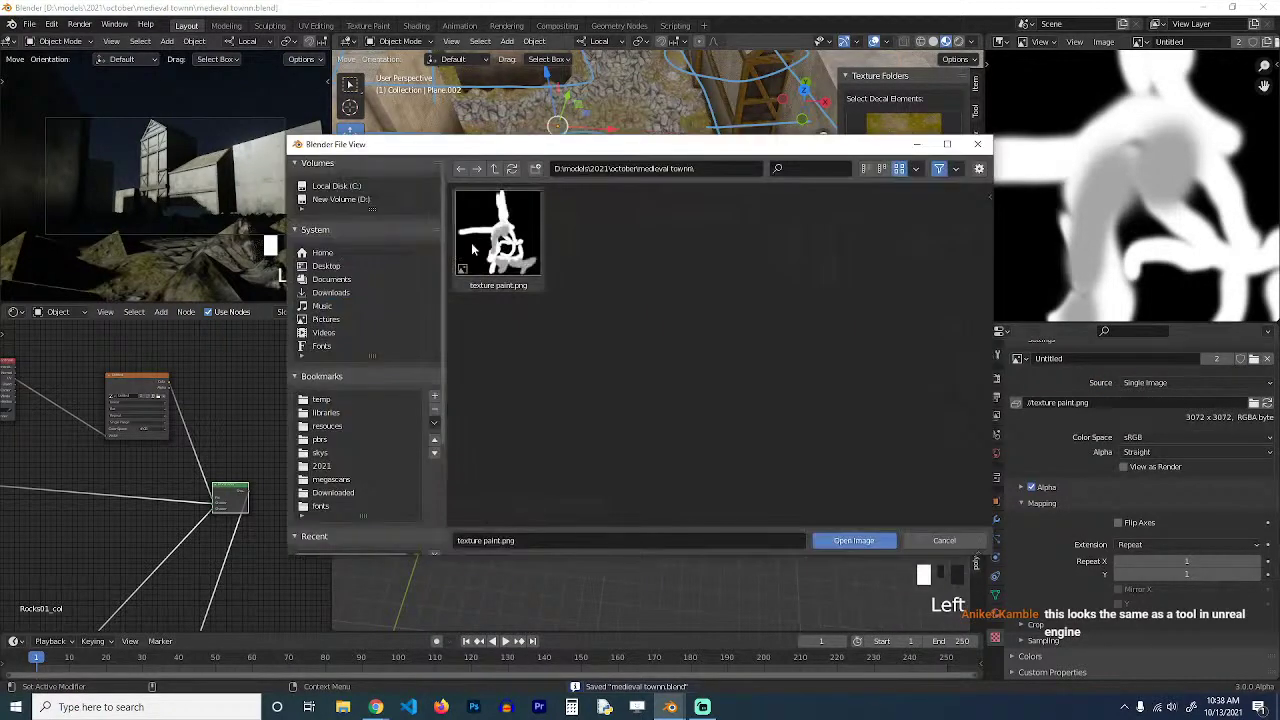
double_click(480, 245)
key("grave")
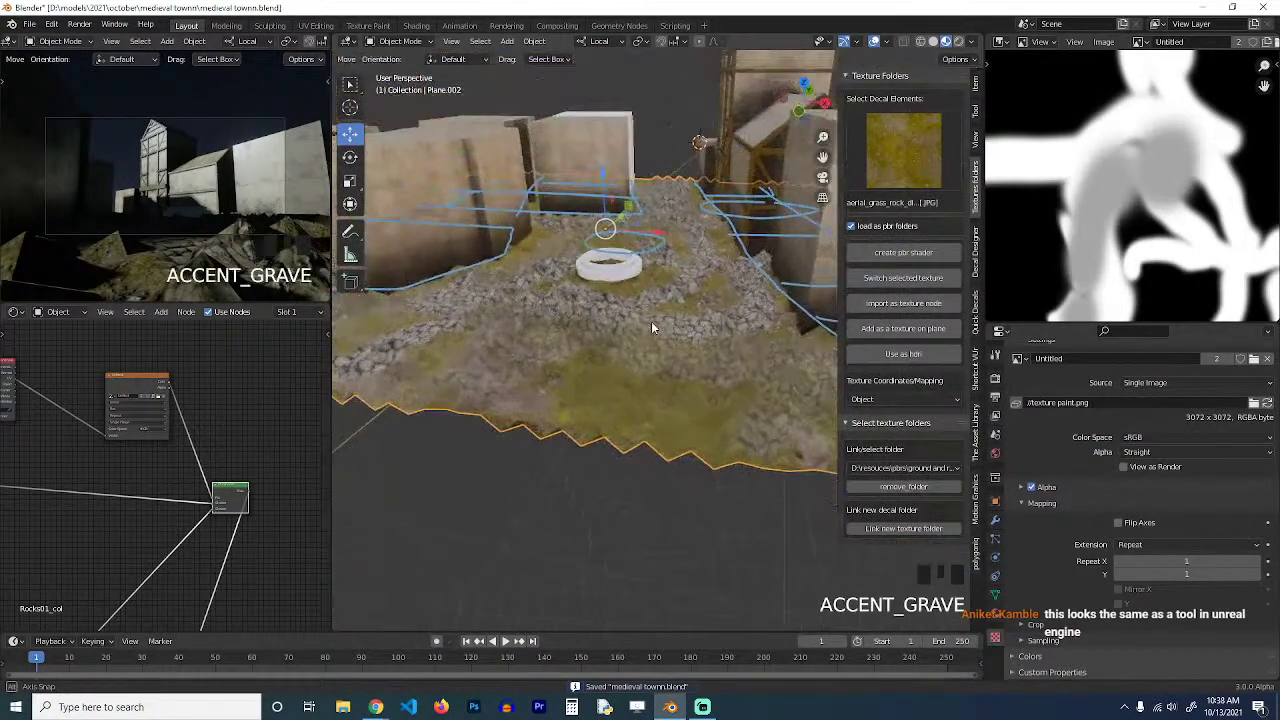
Set the second Displace modifier's strength to 0.6 and its texture coordinates to UV.
left_click(995, 520)
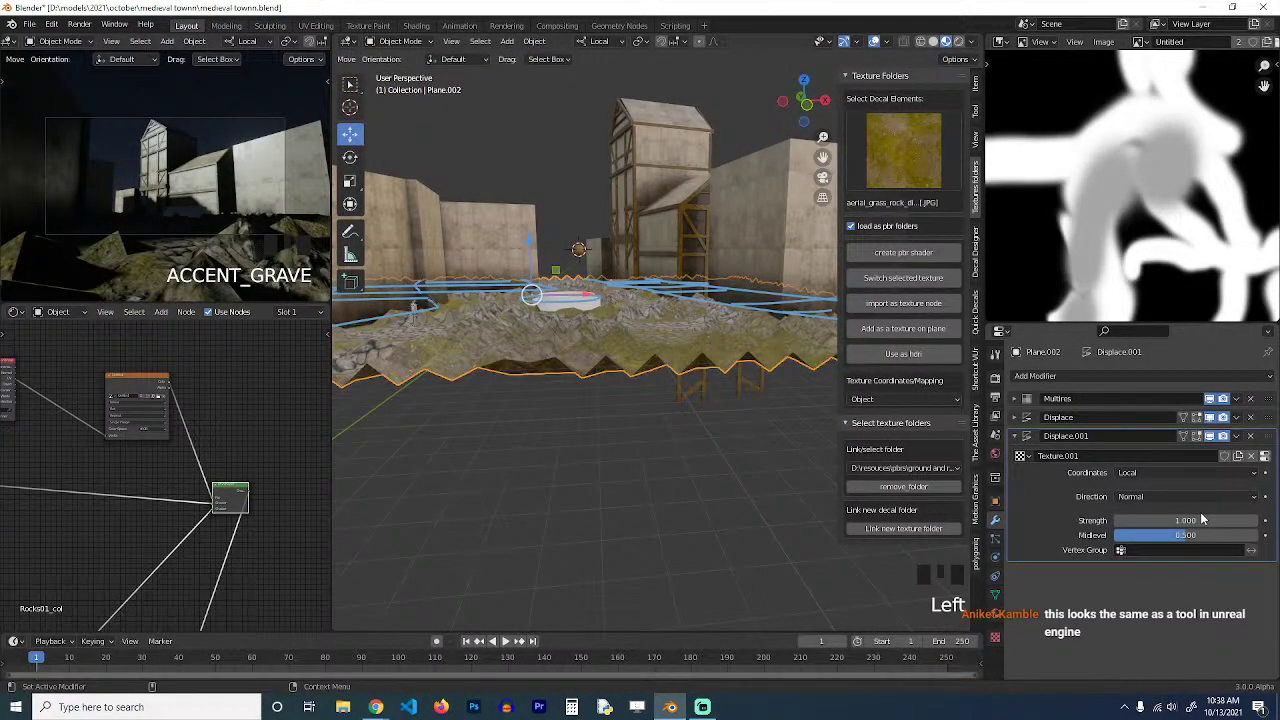
left_click_drag(1201, 516, 1150, 516, "shift")
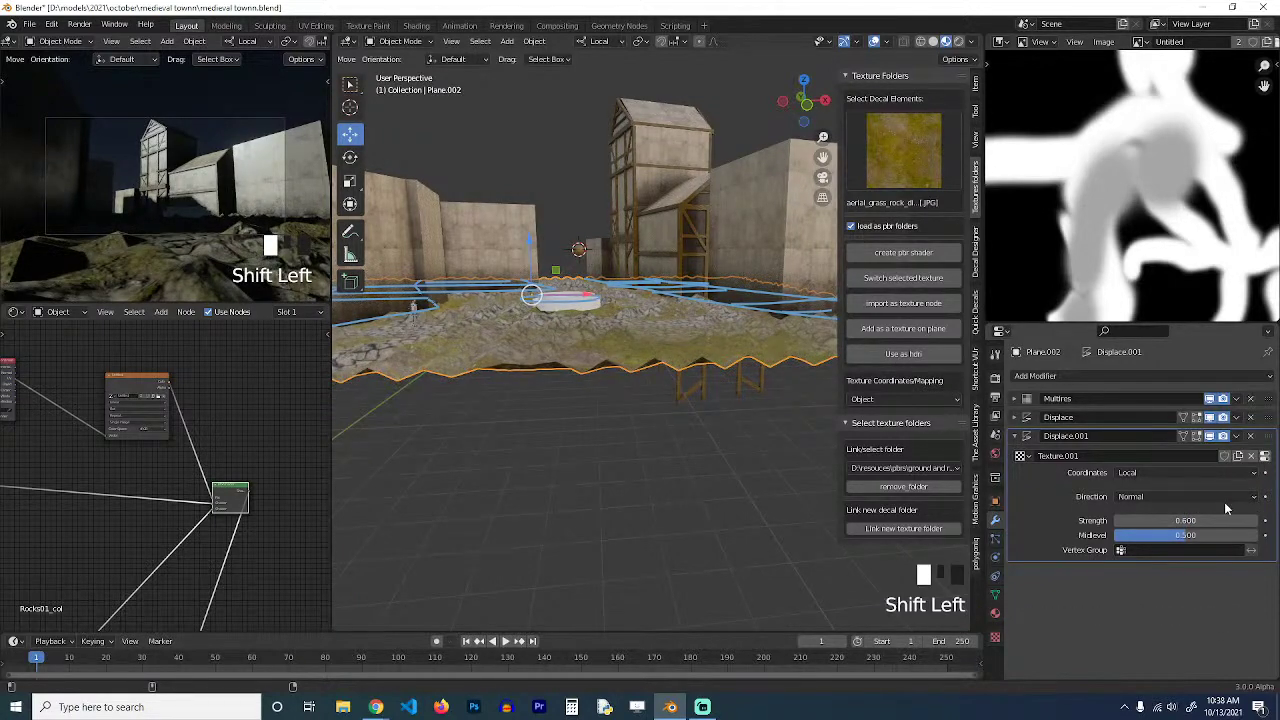
left_click(1265, 456)
scroll(1106, 580, "down", 12)
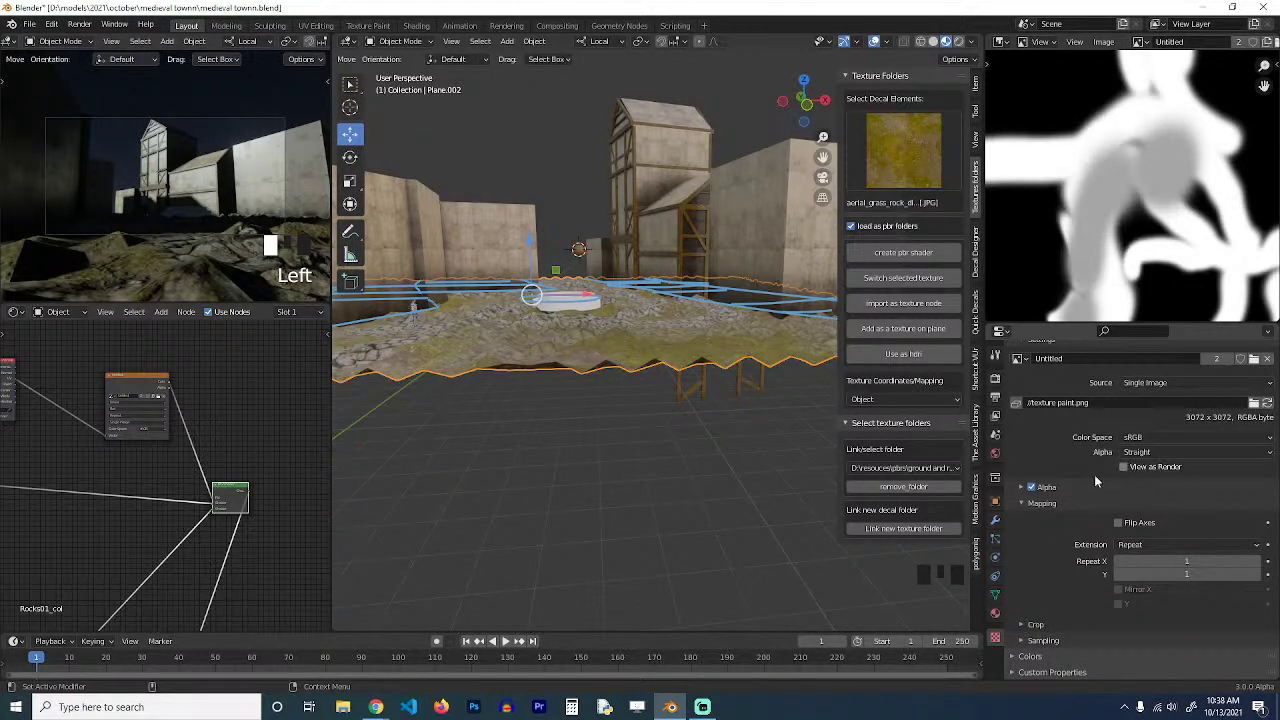
left_click(996, 519)
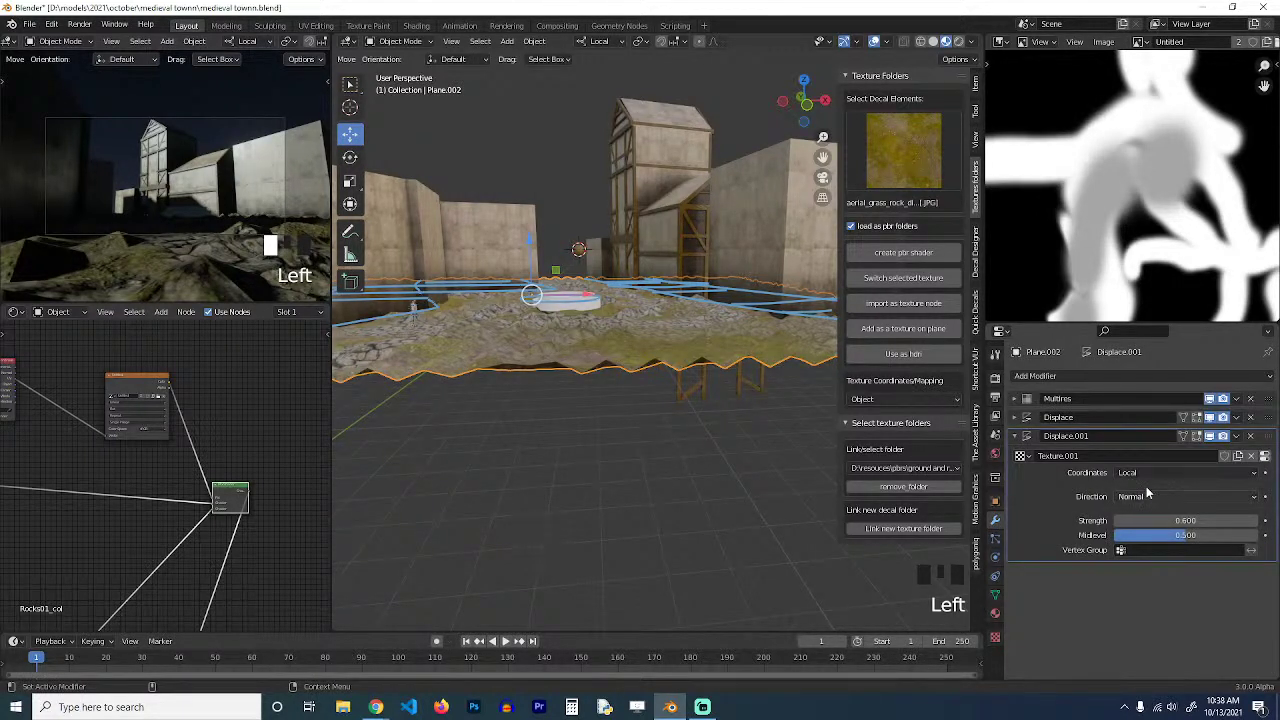
left_click(1148, 478)
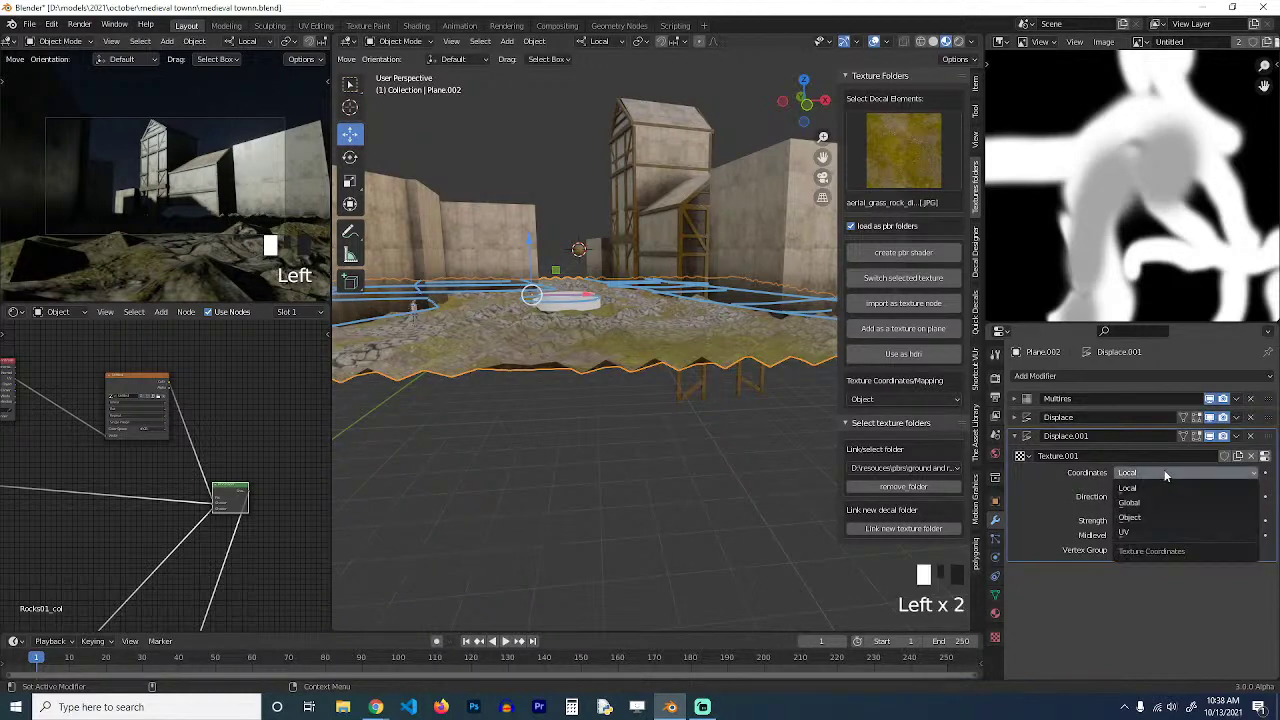
left_click(1140, 532)
Examine the mask-displaced ground around the ring and along the cobblestone path from several angles.
key("grave")
middle_click_drag(668, 432, 724, 360)
middle_click_drag(645, 356, 634, 307, "shift")
key("grave")
key("grave")
key("grave")
key("grave")
key("grave")
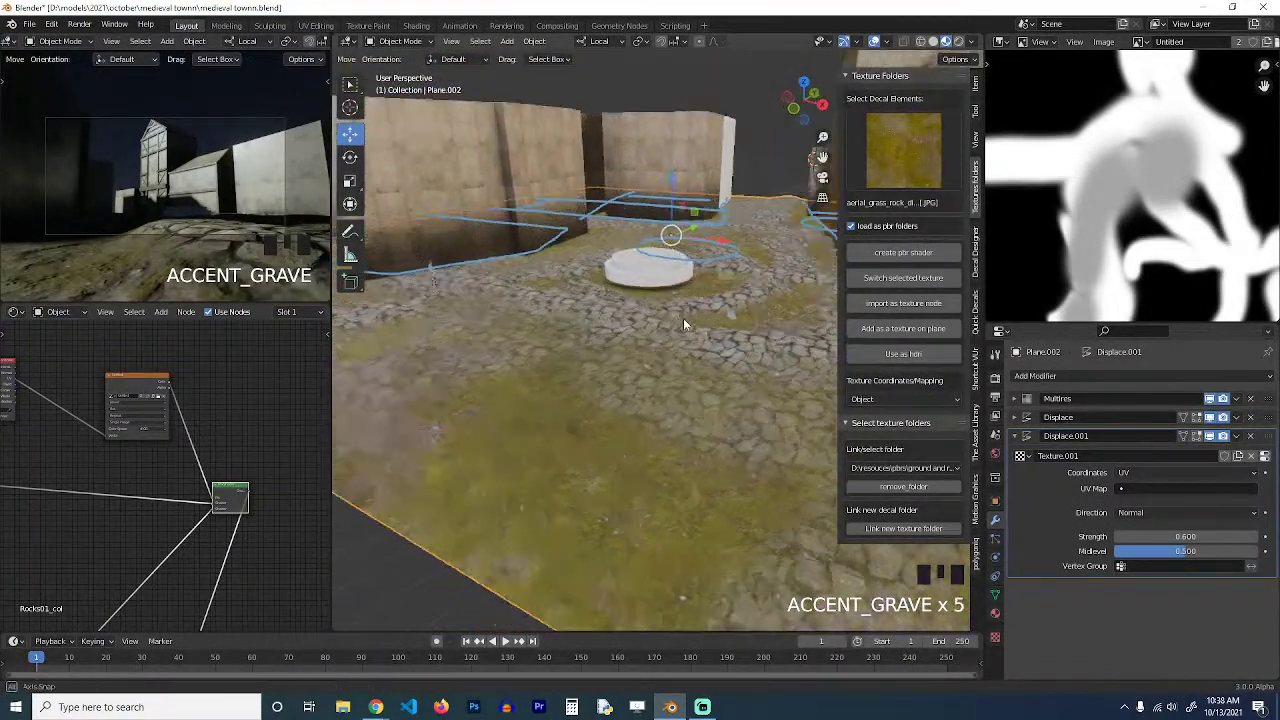
key("grave")
middle_click_drag(658, 331, 660, 383)
key("grave")
key("grave")
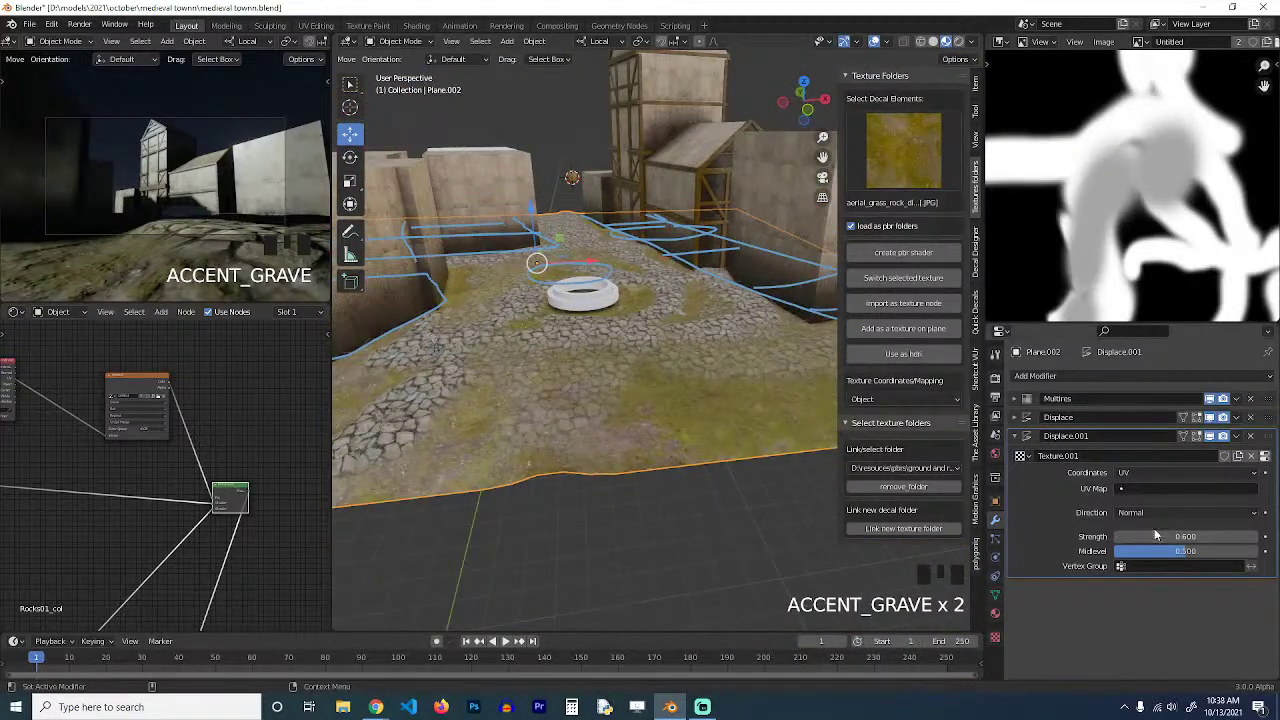
Set the second Displace modifier's strength to -0.13 and its direction to Z.
mouse_move(1183, 537)
left_mouse_down()
mouse_move(1115, 537)
mouse_move(1205, 537)
mouse_move(1178, 537)
left_mouse_up()
key("grave")
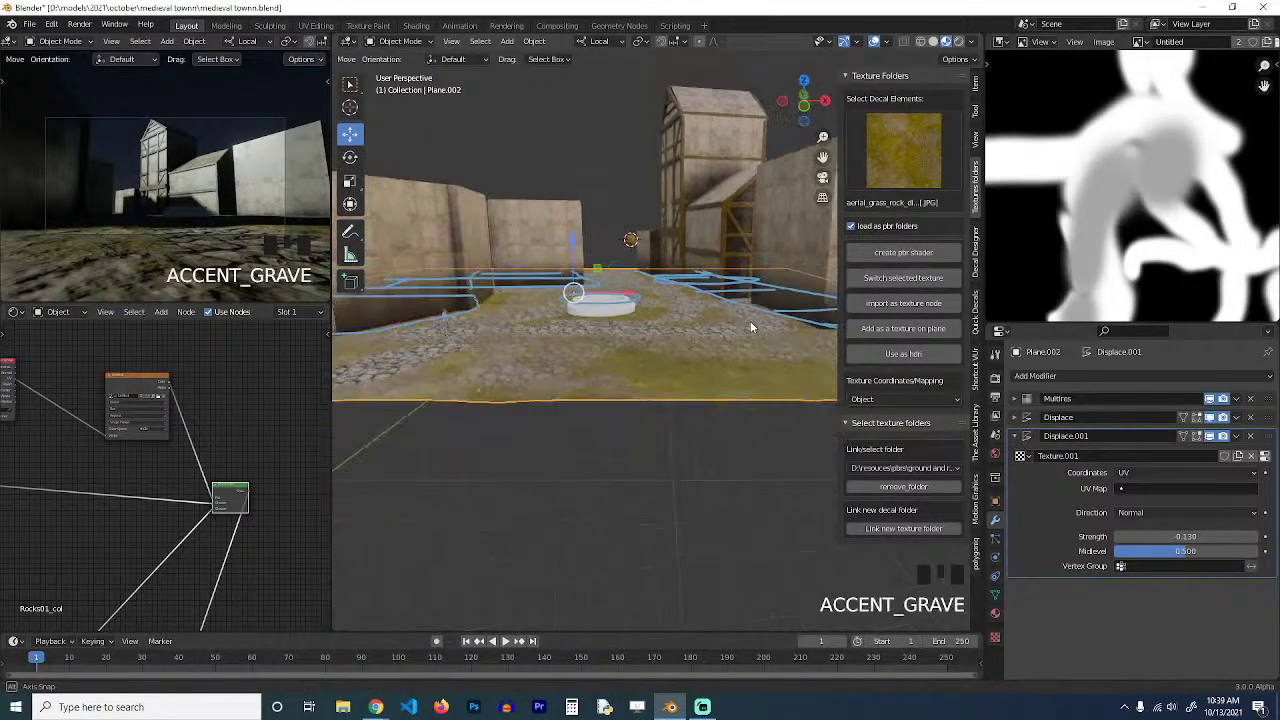
left_click(783, 313)
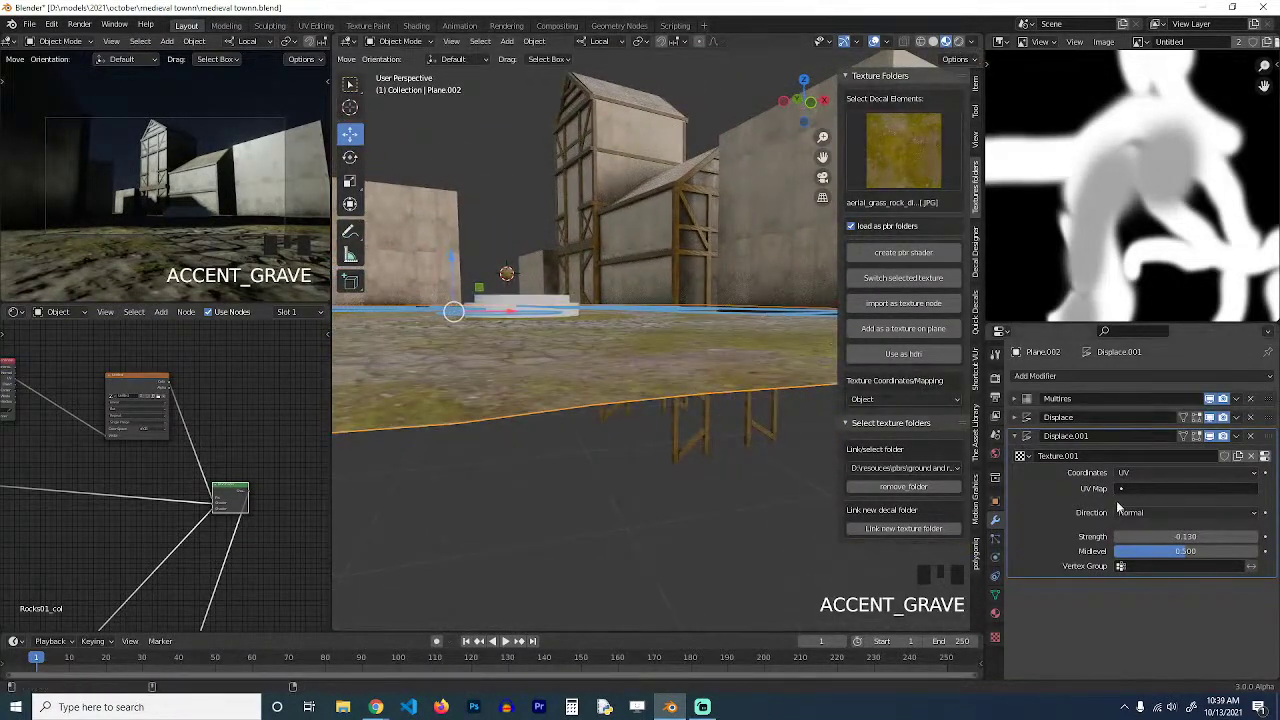
left_click(1185, 512)
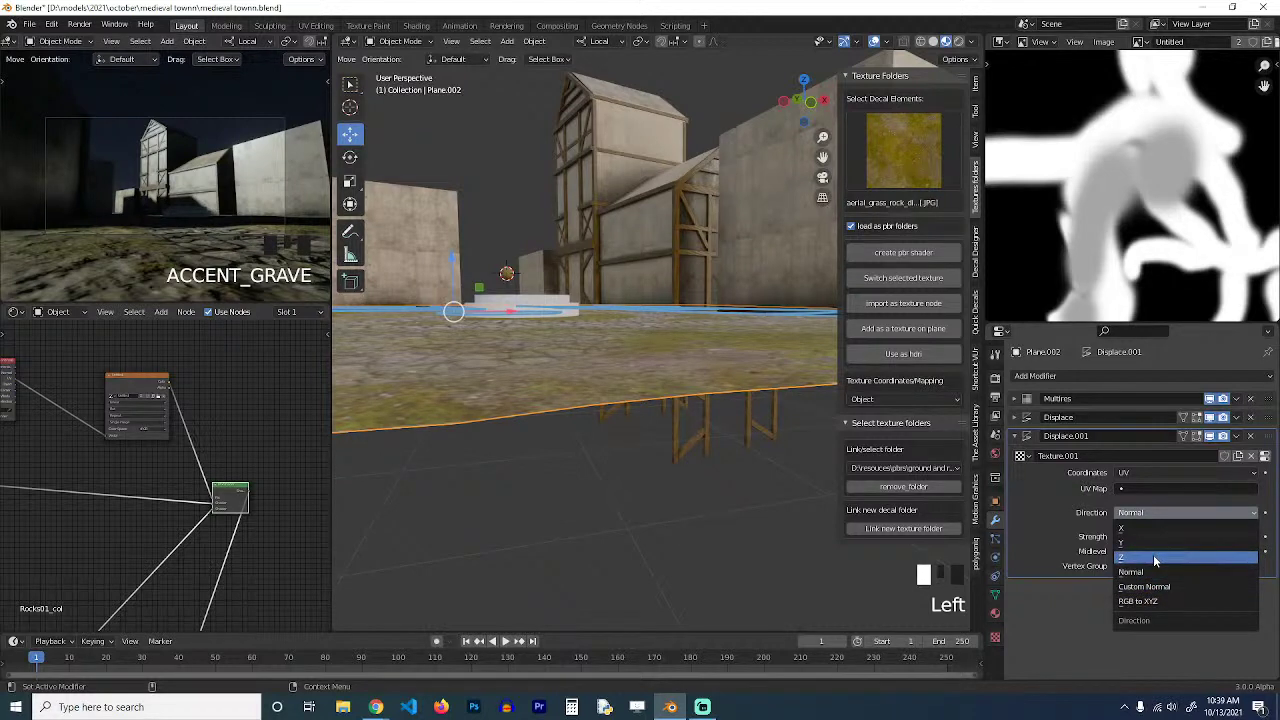
left_click(1154, 557)
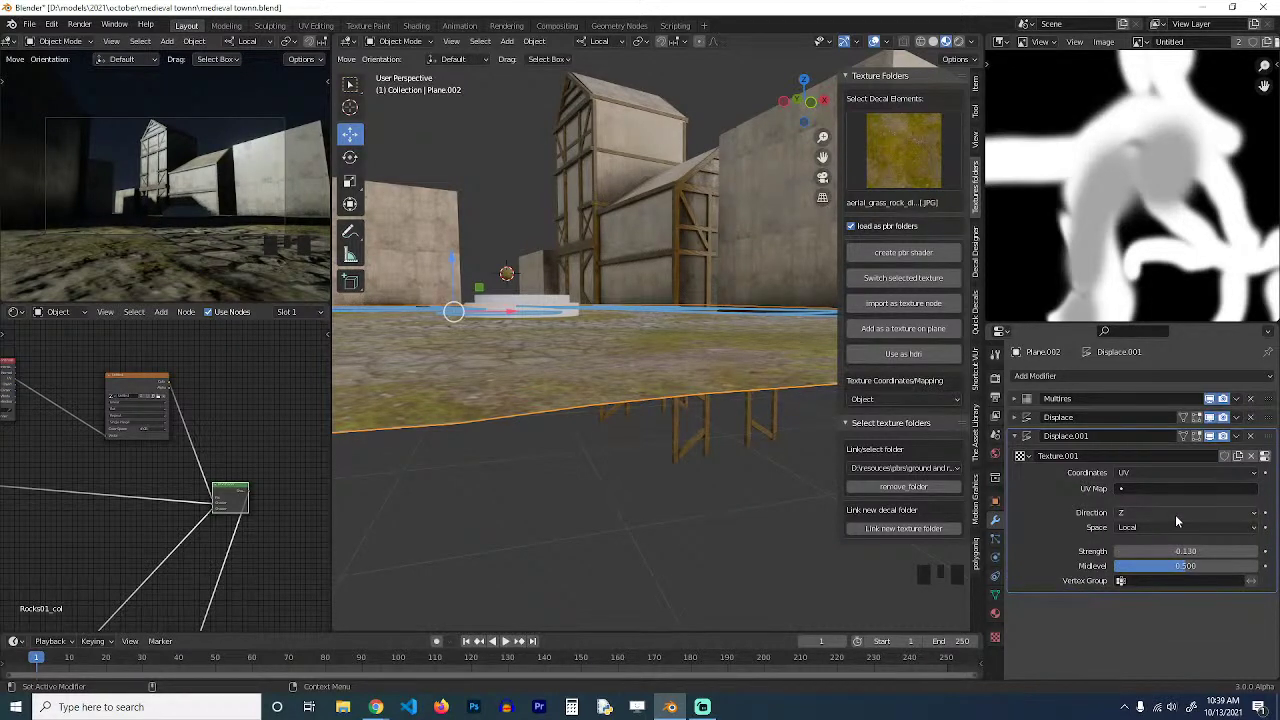
Set the second Displace modifier's strength to -0.310 on the ground plane and turn off its viewport display.
left_click_drag(1188, 549, 1202, 549, "shift")
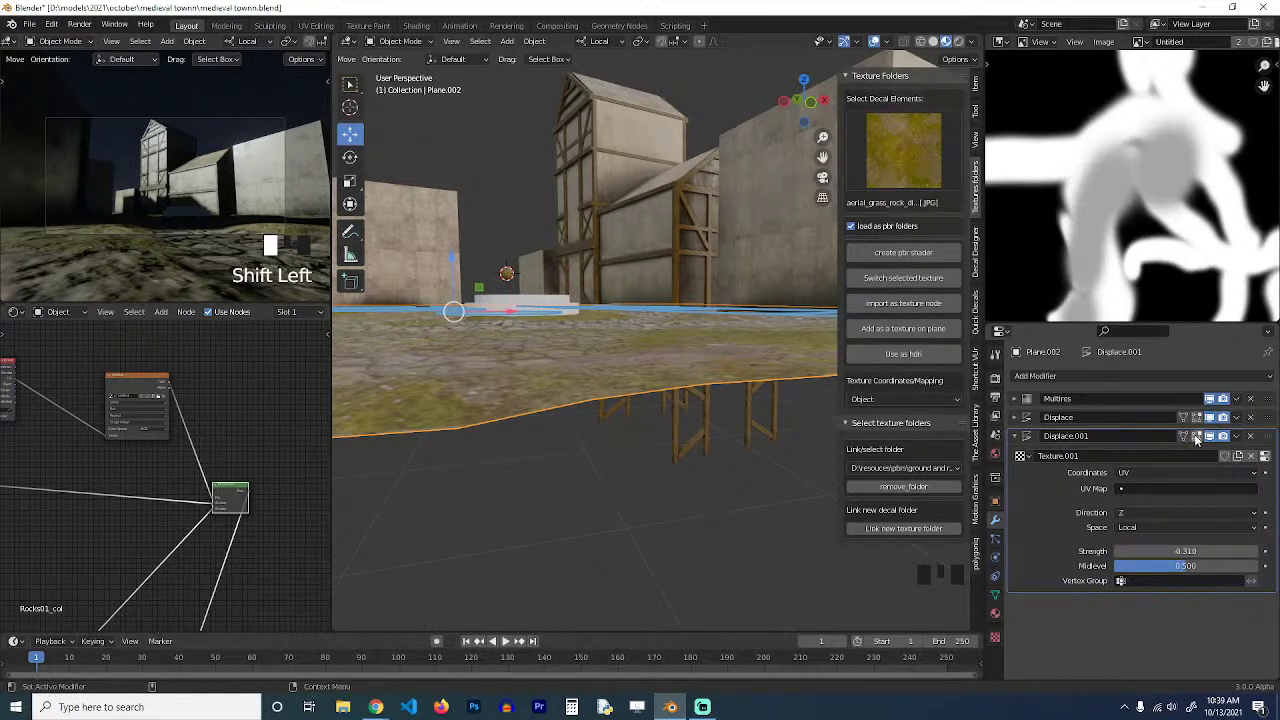
left_click(1209, 418)
left_click(1221, 418)
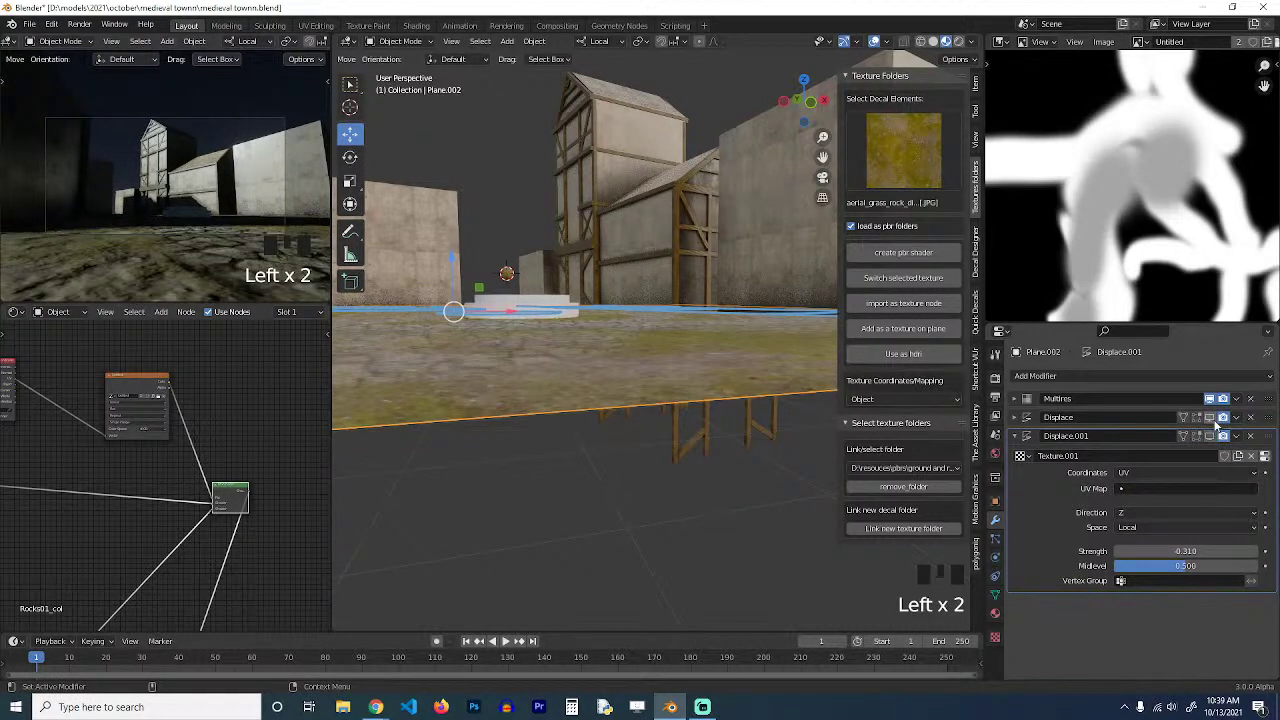
left_click(1211, 419)
left_click(1211, 419)
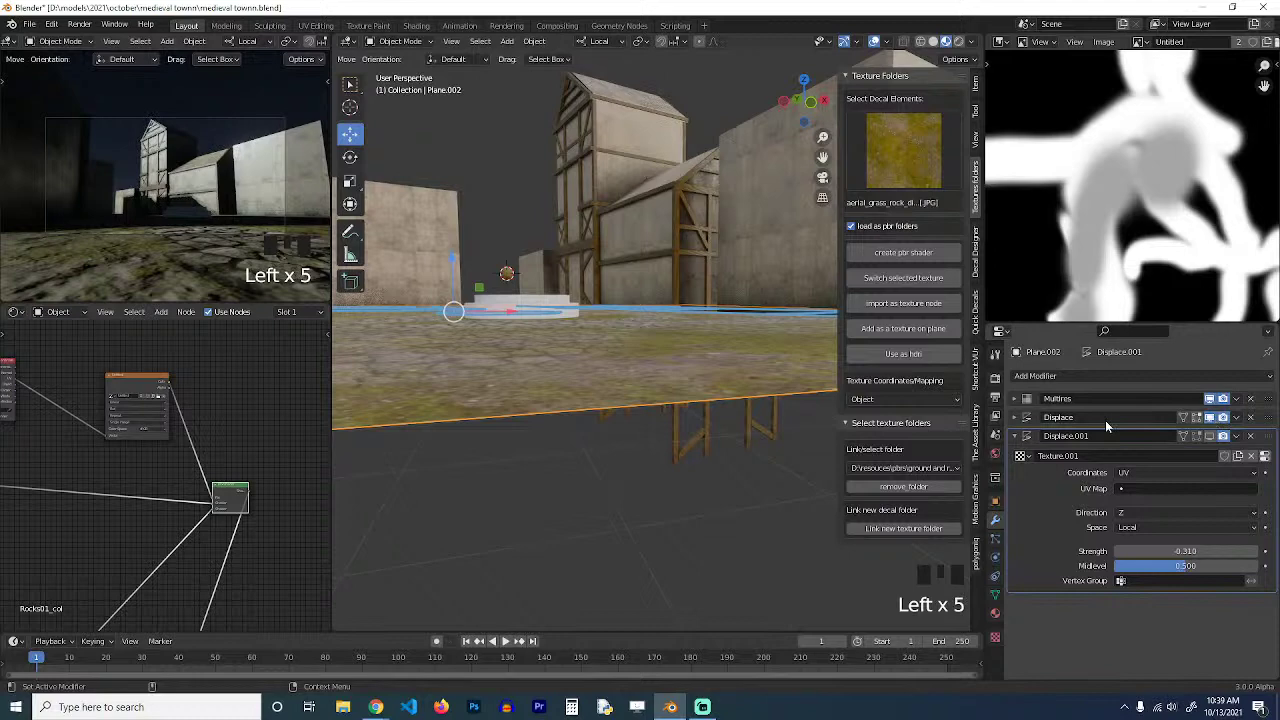
Try a strength of 0.190 on the ground plane's first Displace modifier and undo the change.
left_click(1014, 419)
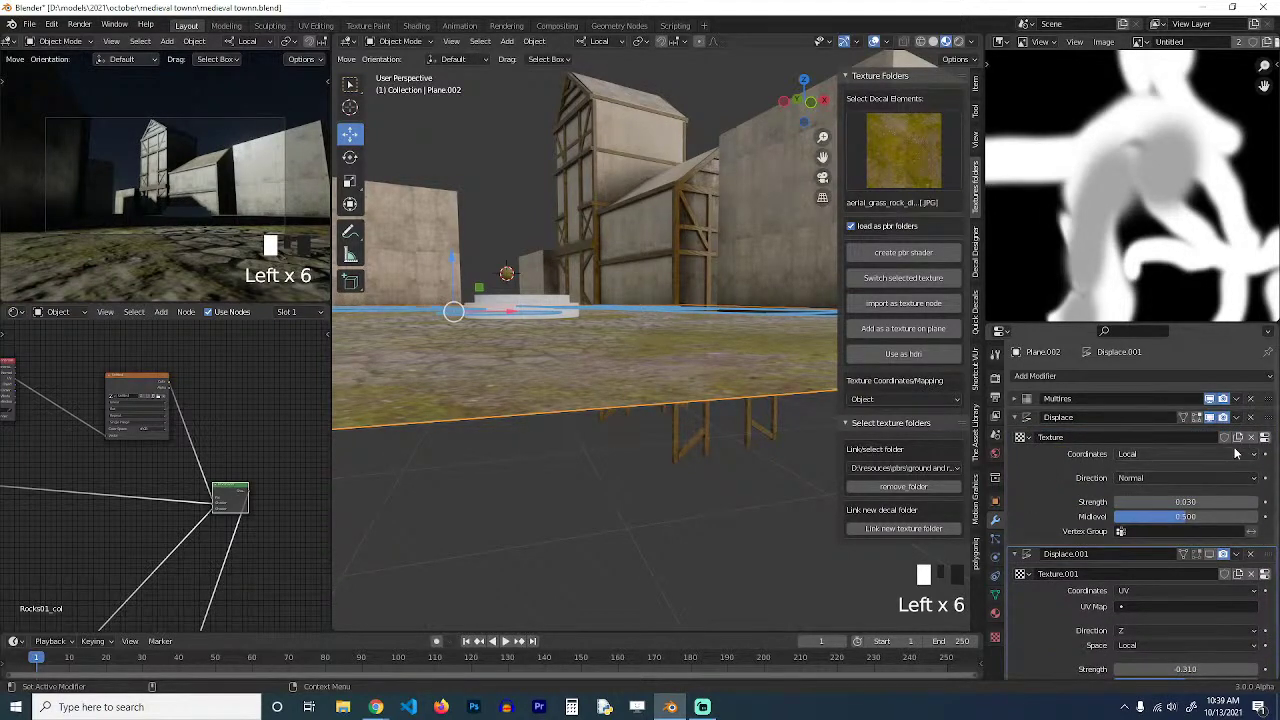
left_click(1264, 437)
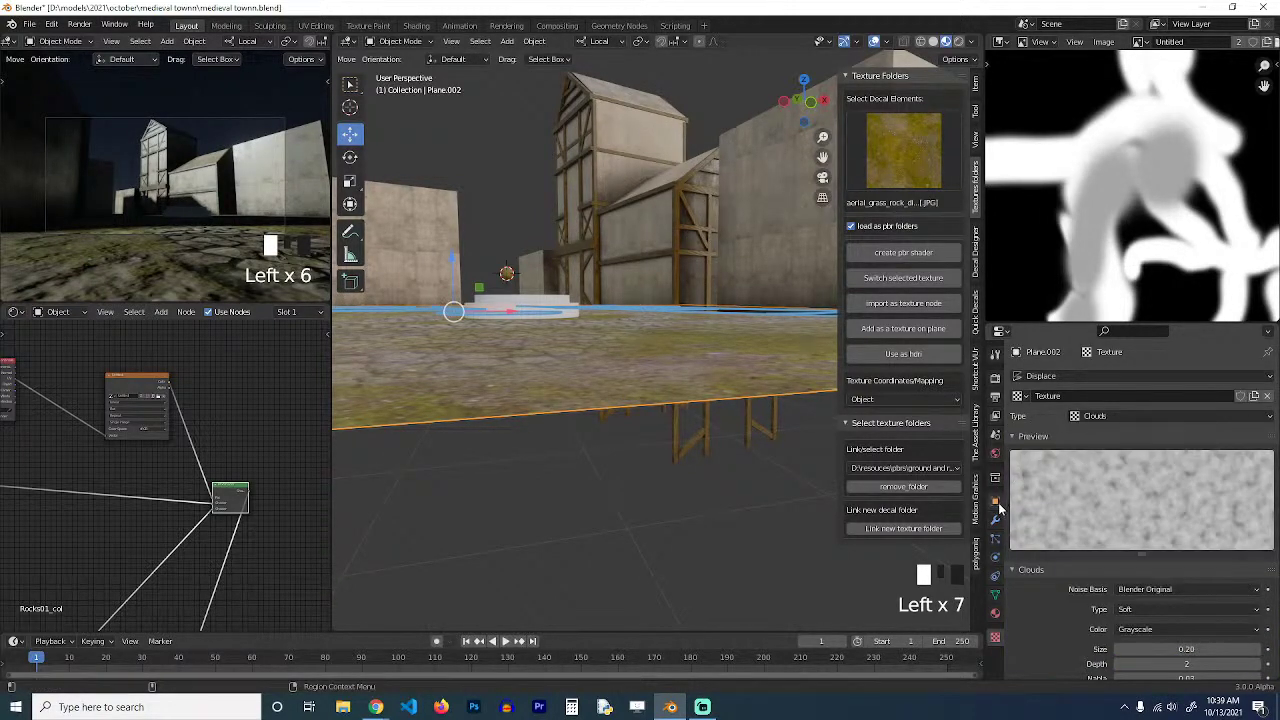
key("grave")
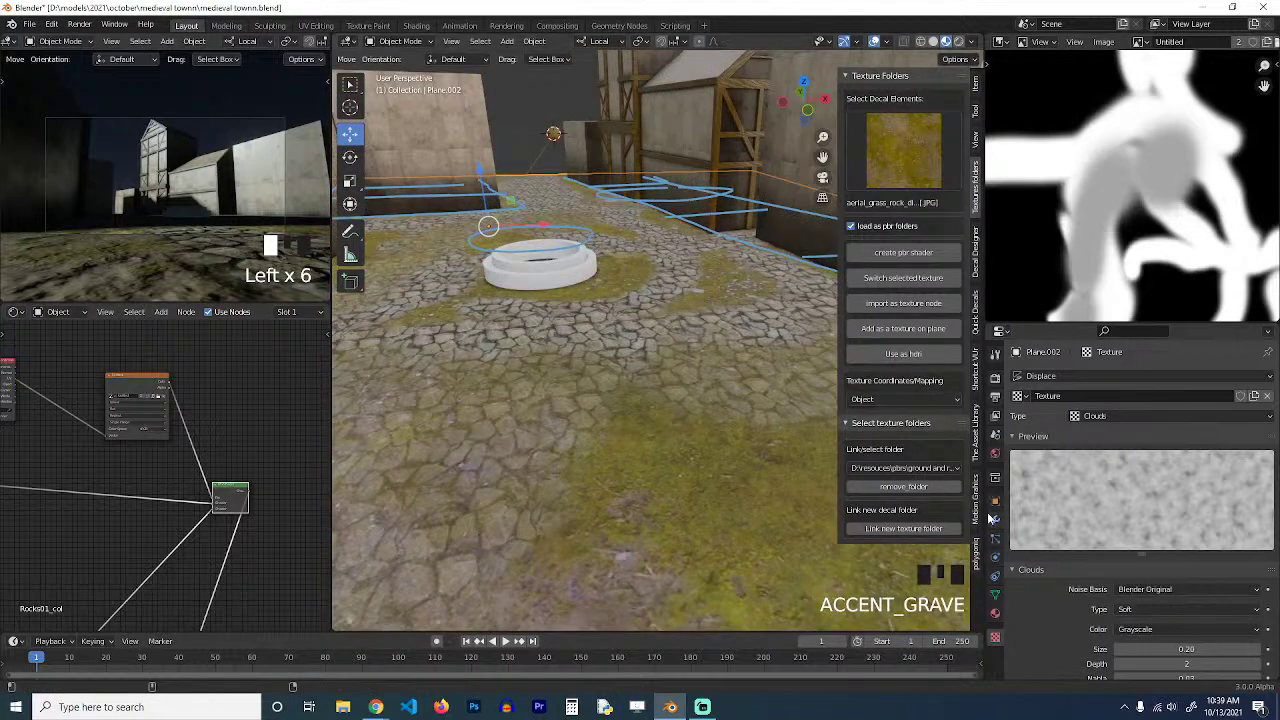
left_click(994, 519)
left_click_drag(1158, 501, 1180, 501, "shift")
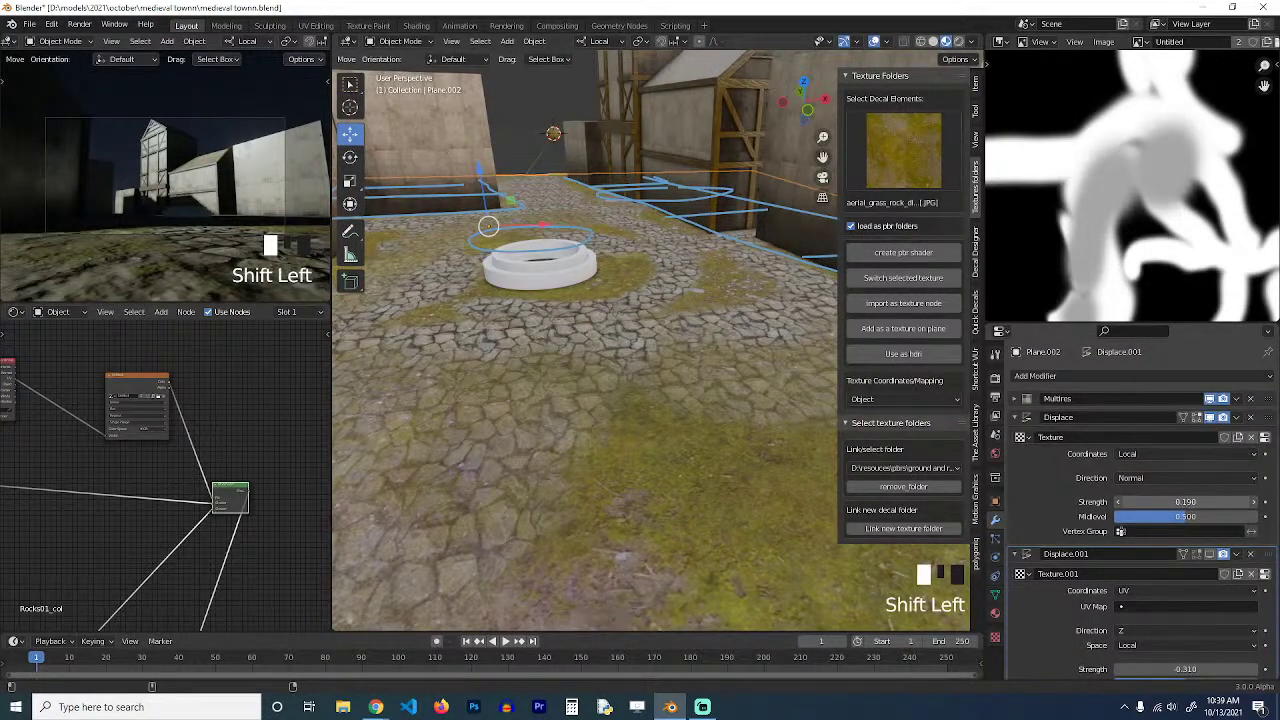
key("ctrl+z")
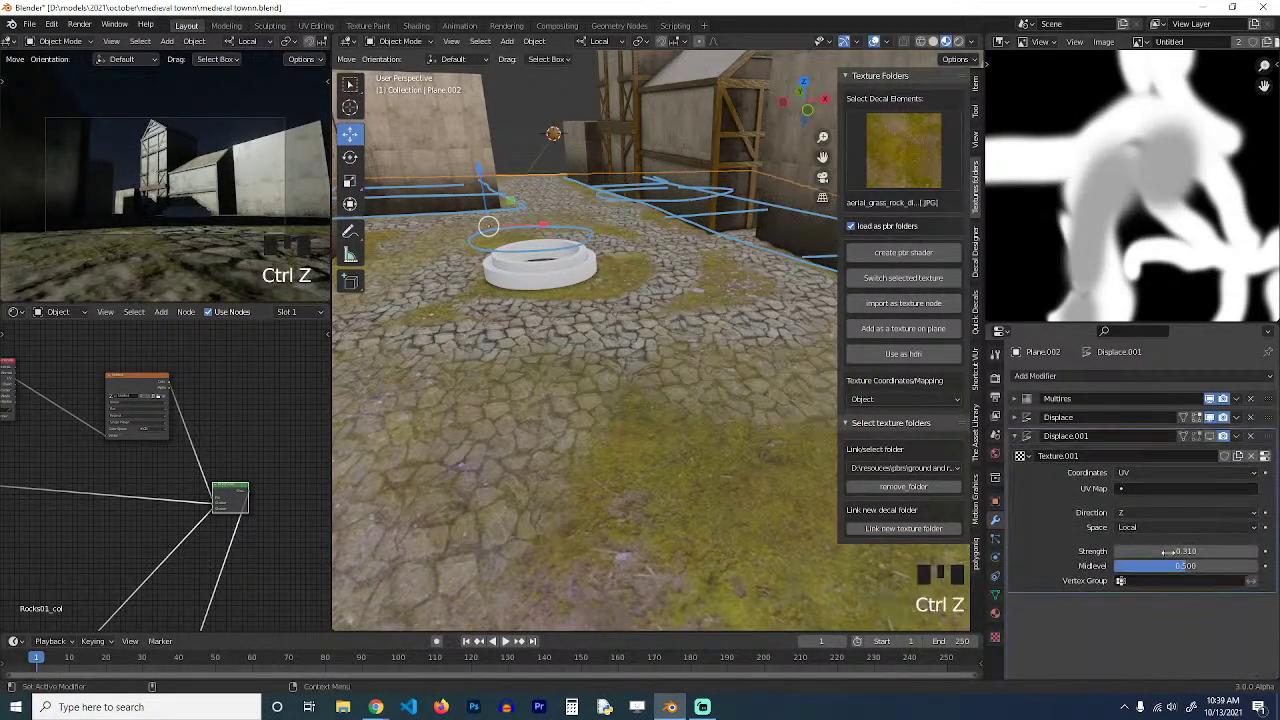
Set the first Displace modifier's strength to 0.430.
left_click(1015, 417)
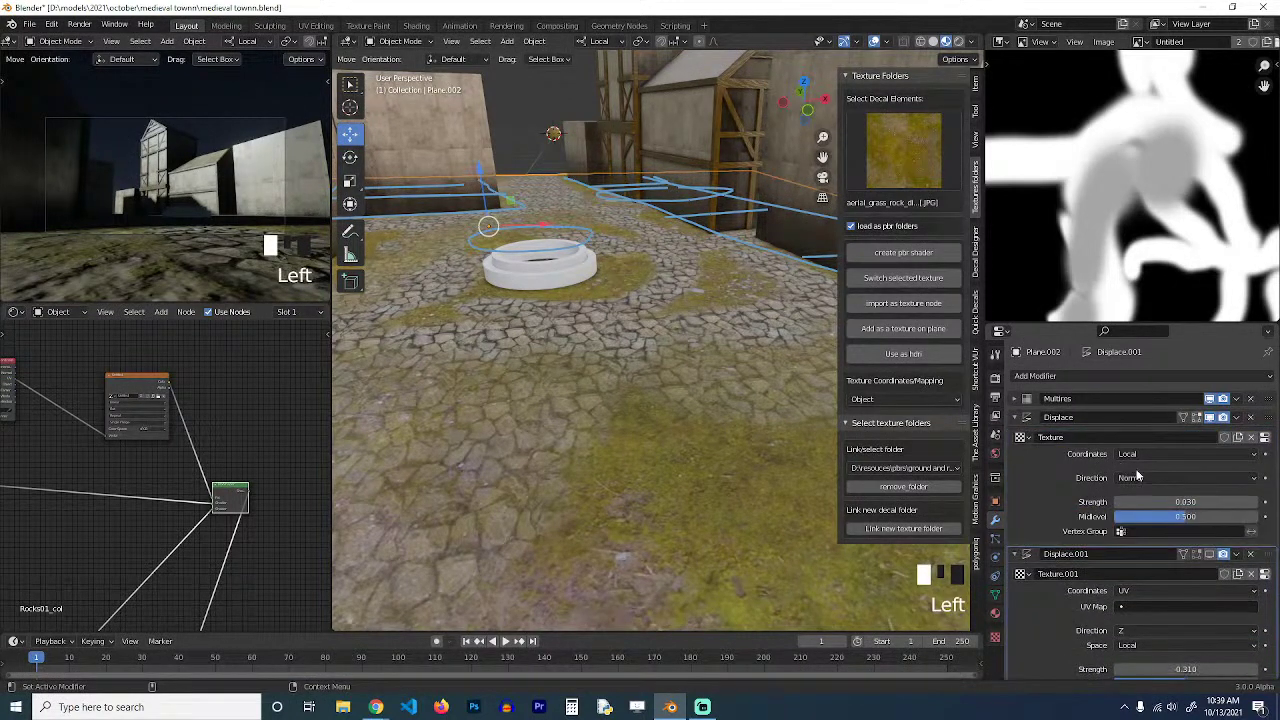
left_click_drag(1168, 502, 1210, 502)
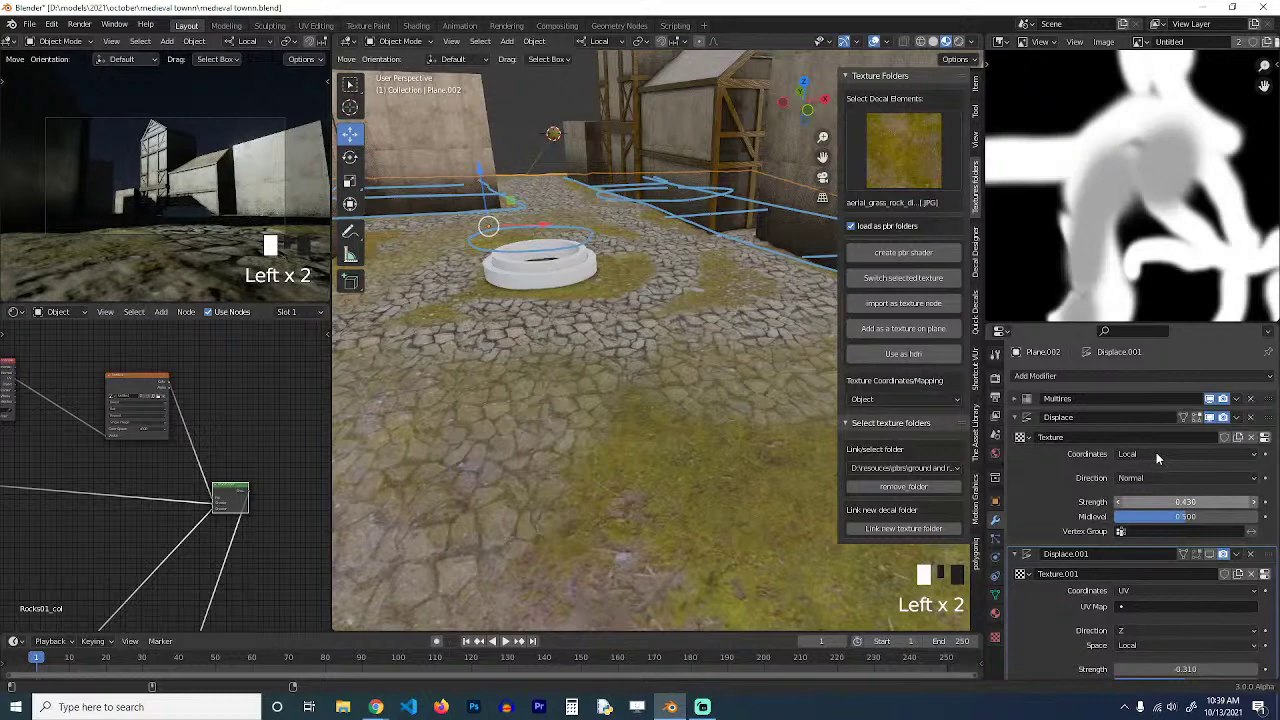
left_click(1010, 418)
Raise the Multires viewport level to 7 and subdivide until the viewport, sculpt and render levels are 9.
left_click(1014, 399)
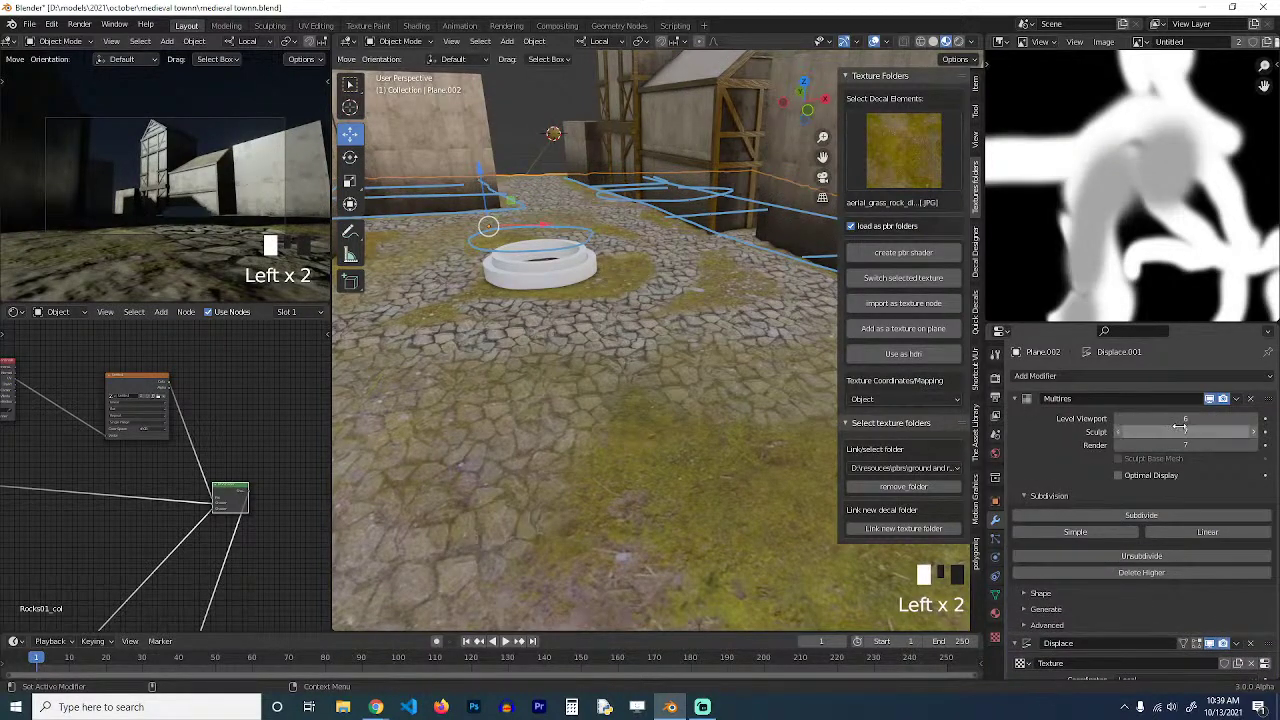
left_click(1253, 420)
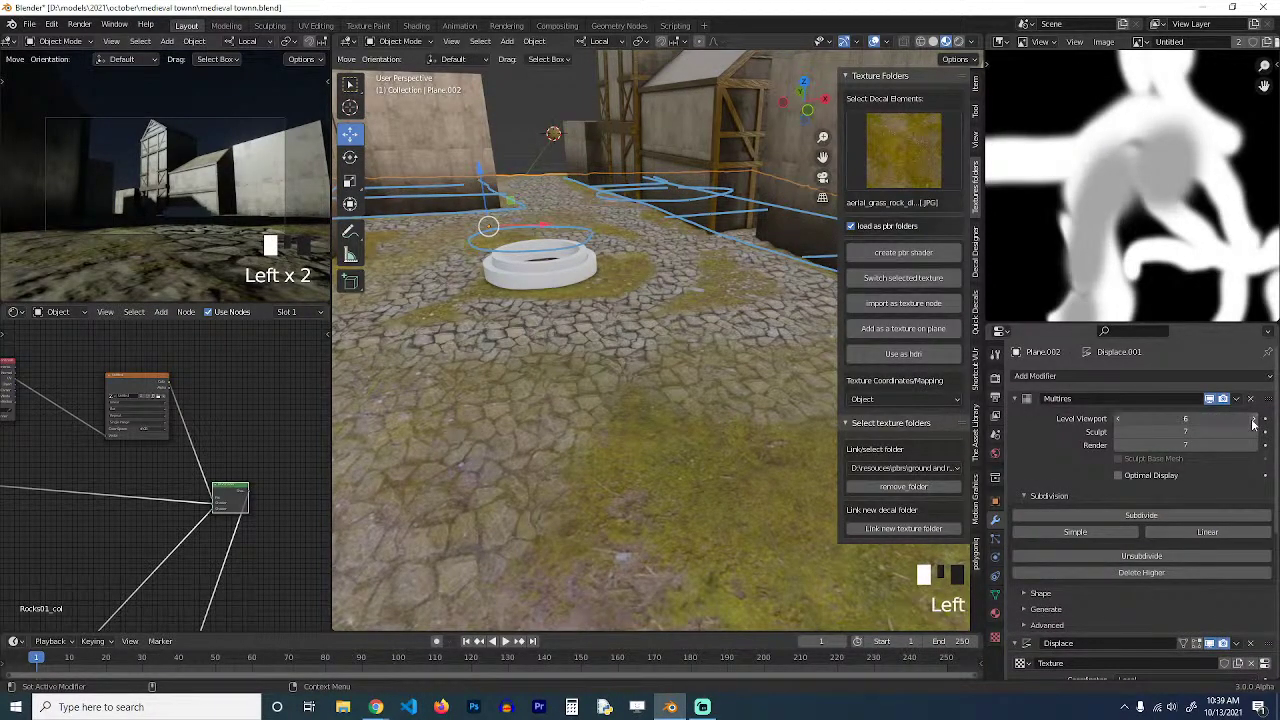
left_click(1186, 508)
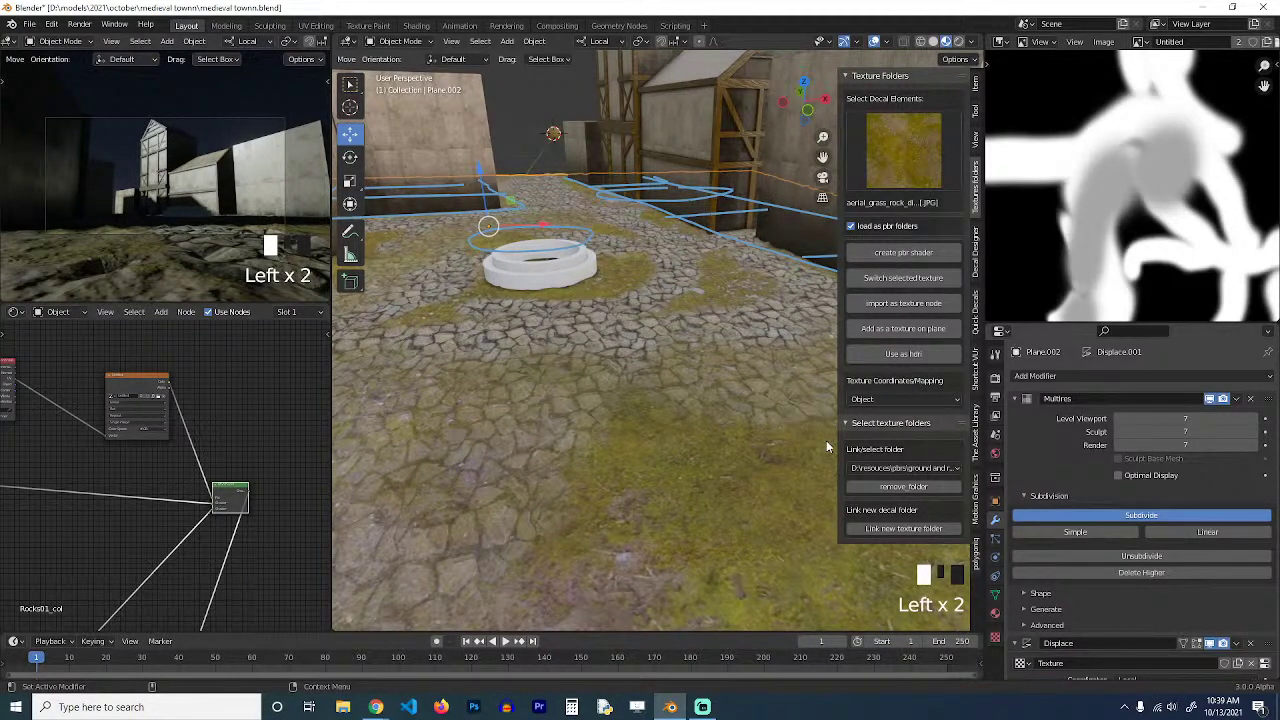
scroll(1141, 508, "down", 1)
key("grave")
key("grave")
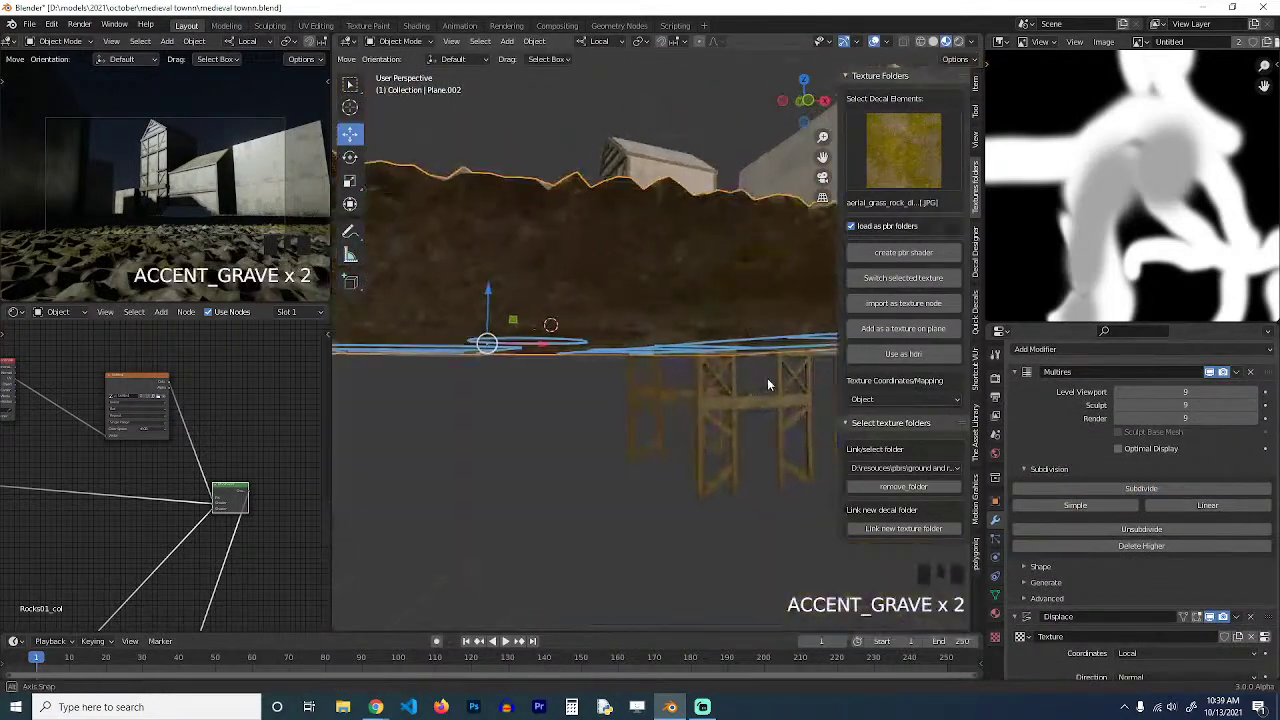
scroll(740, 421, "down", 2)
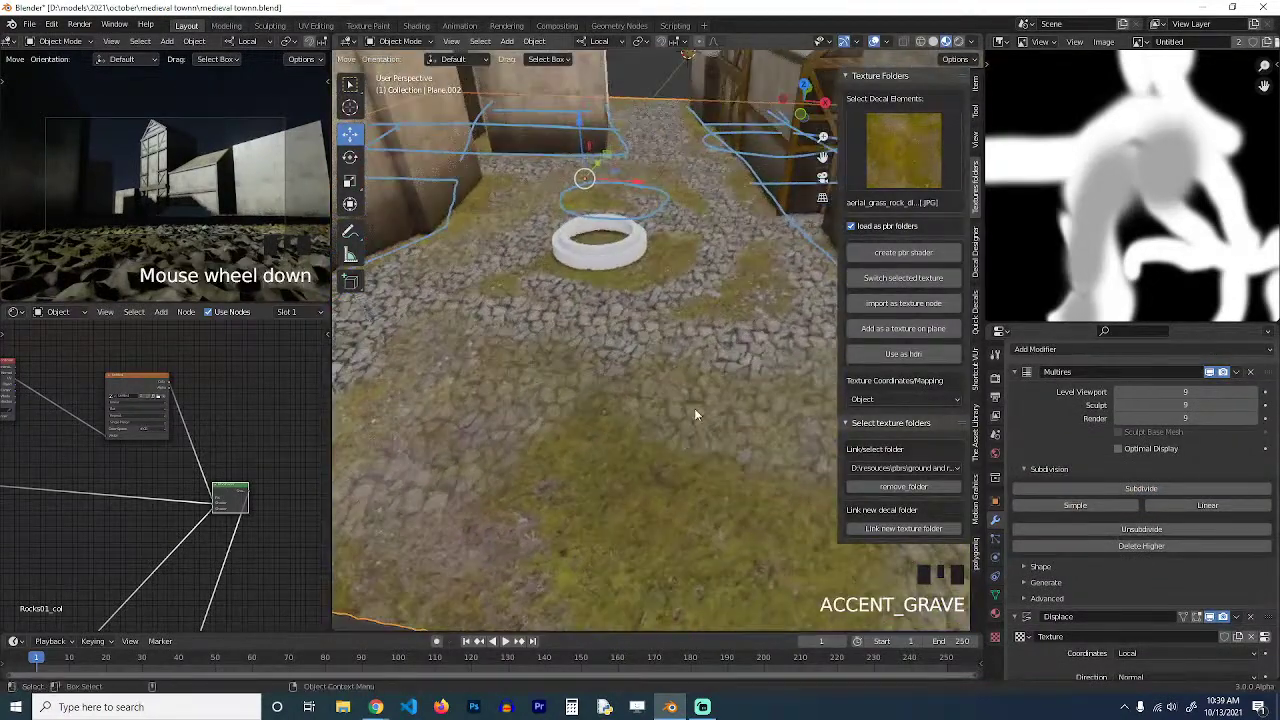
key("grave")
scroll(1094, 450, "up", 4)
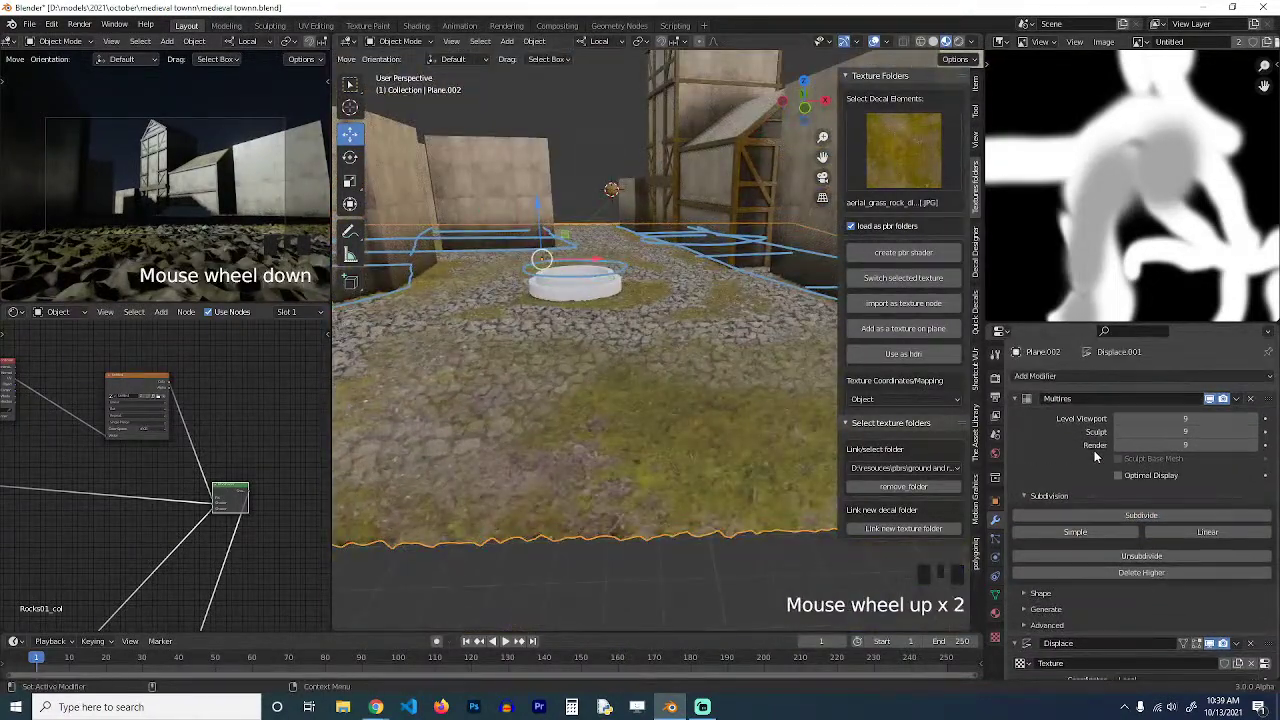
left_click(1012, 399)
Reduce the size of the first Displace modifier's Clouds texture to about 0.06.
left_click(1015, 417)
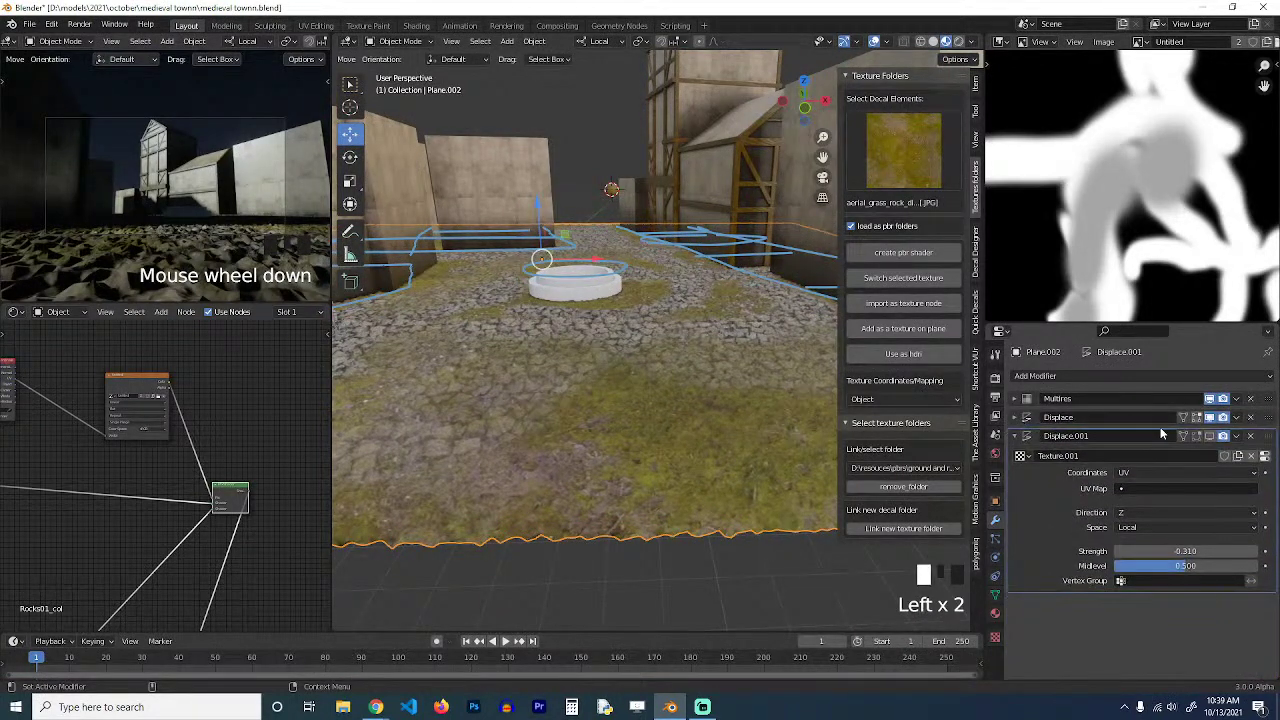
left_click(1025, 419)
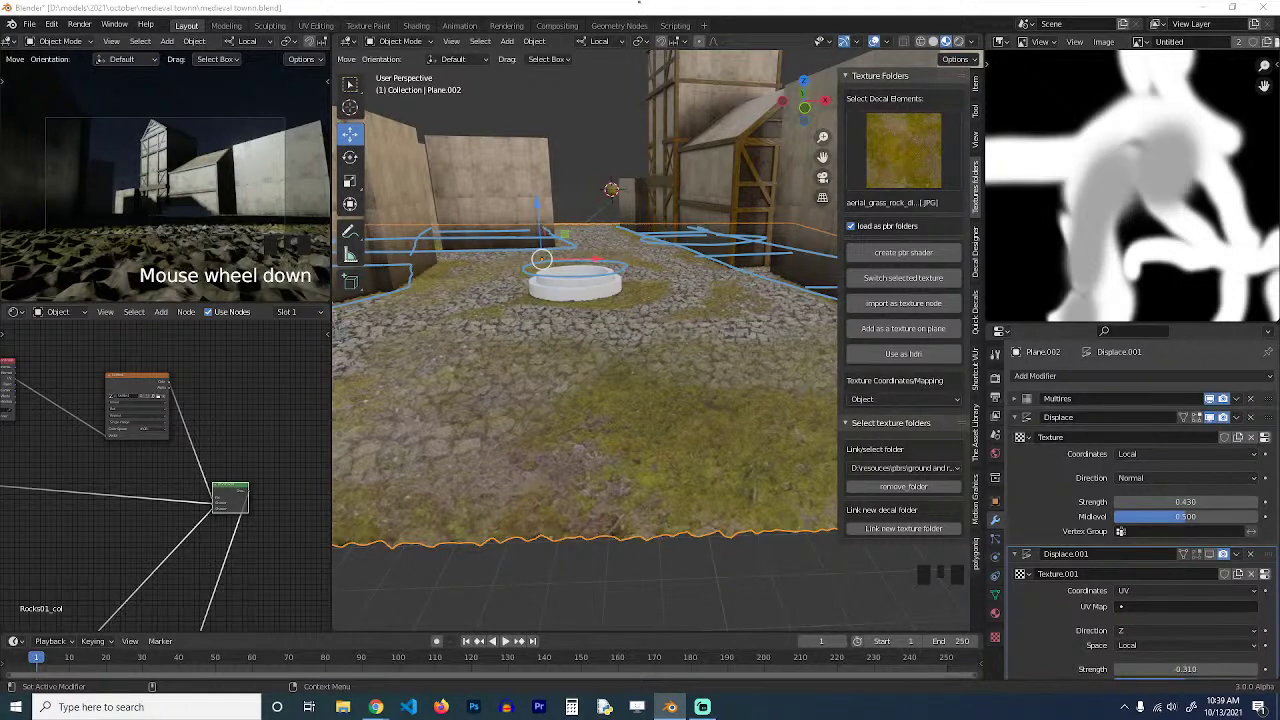
left_click(1265, 441)
scroll(1176, 605, "down", 2)
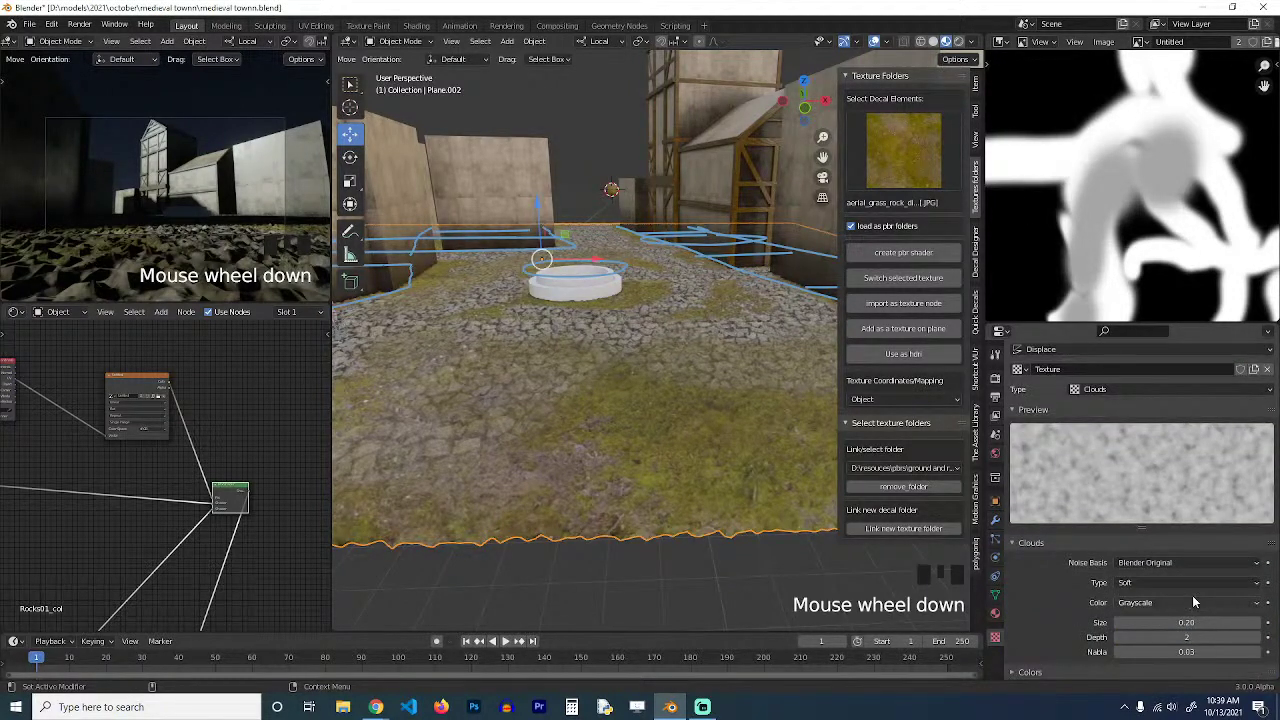
left_click(1188, 622, "shift")
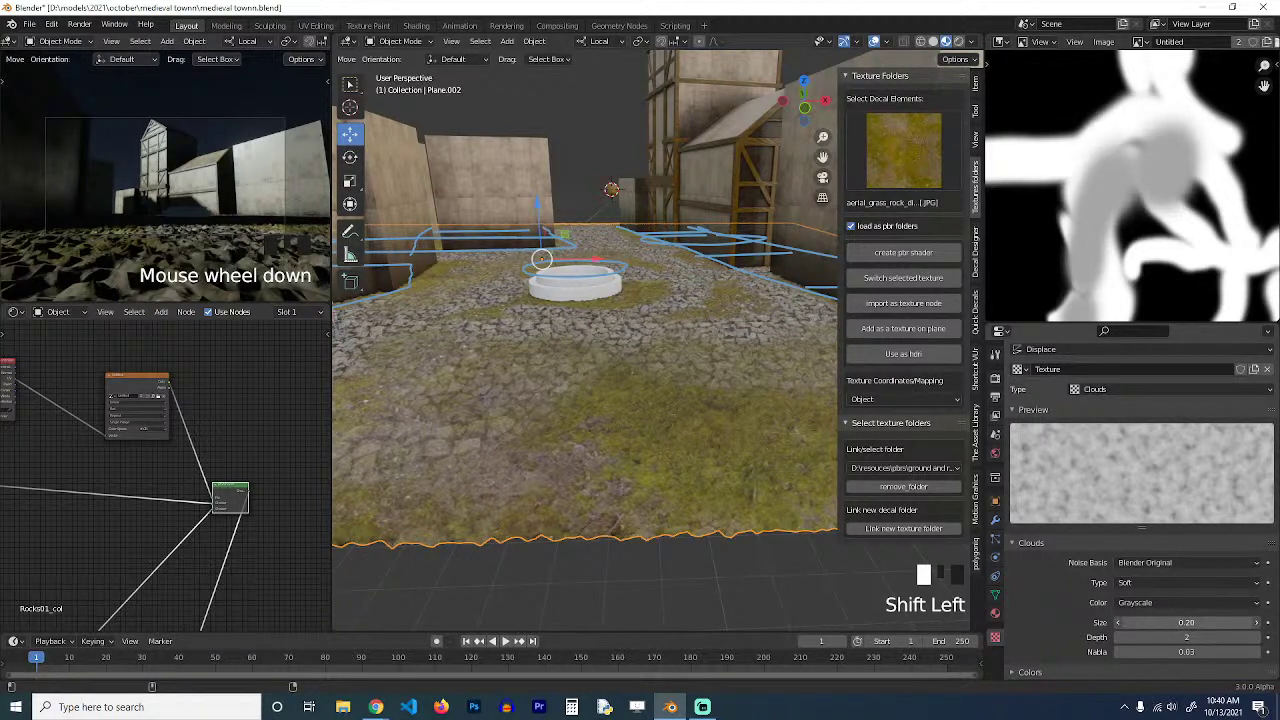
left_click_drag(1188, 622, 1189, 624, "shift")
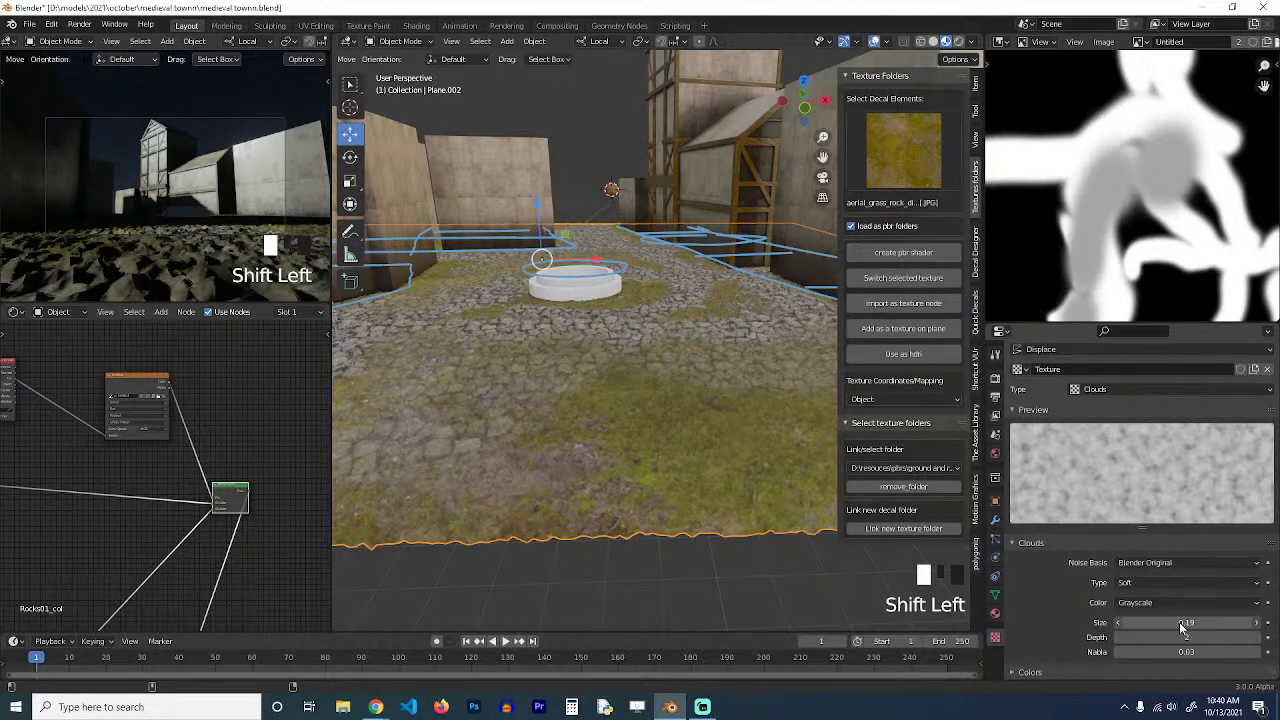
left_click_drag(1097, 578, 1090, 563)
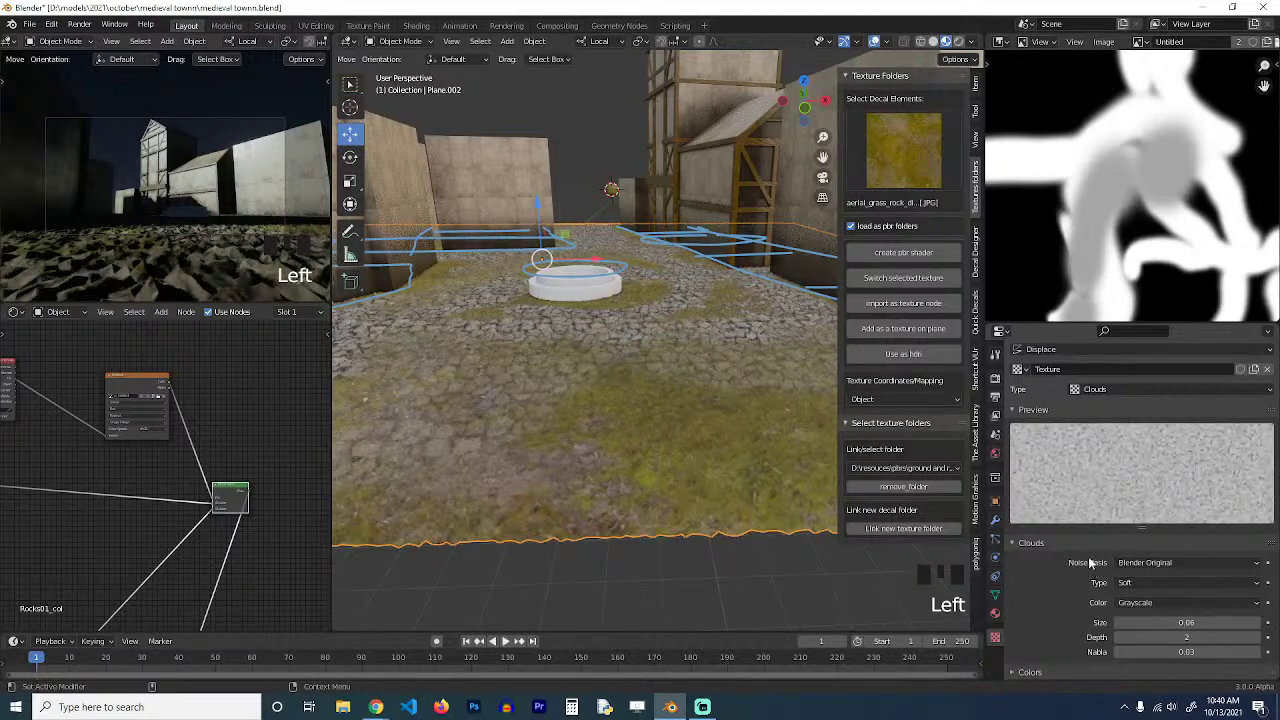
Set the Multires modifier's viewport level to 8.
left_click(995, 519)
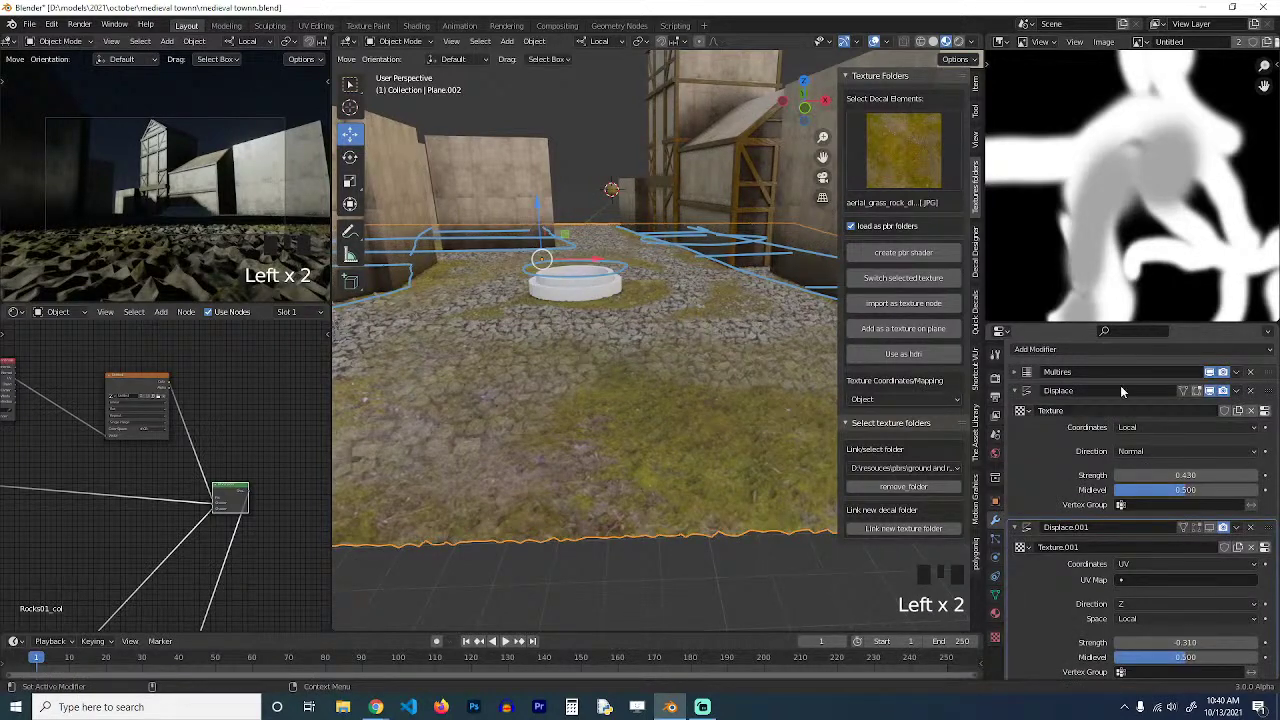
left_click(1022, 374)
left_click(1167, 391)
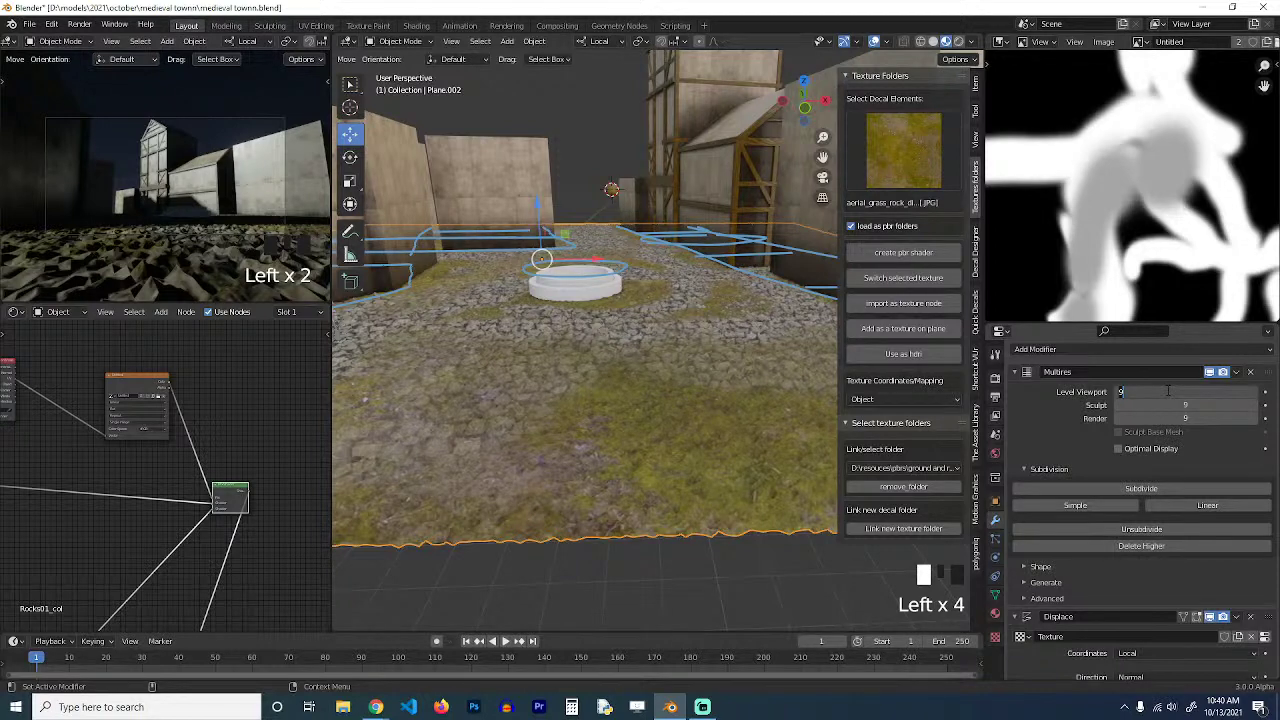
type("8")
key("Return")
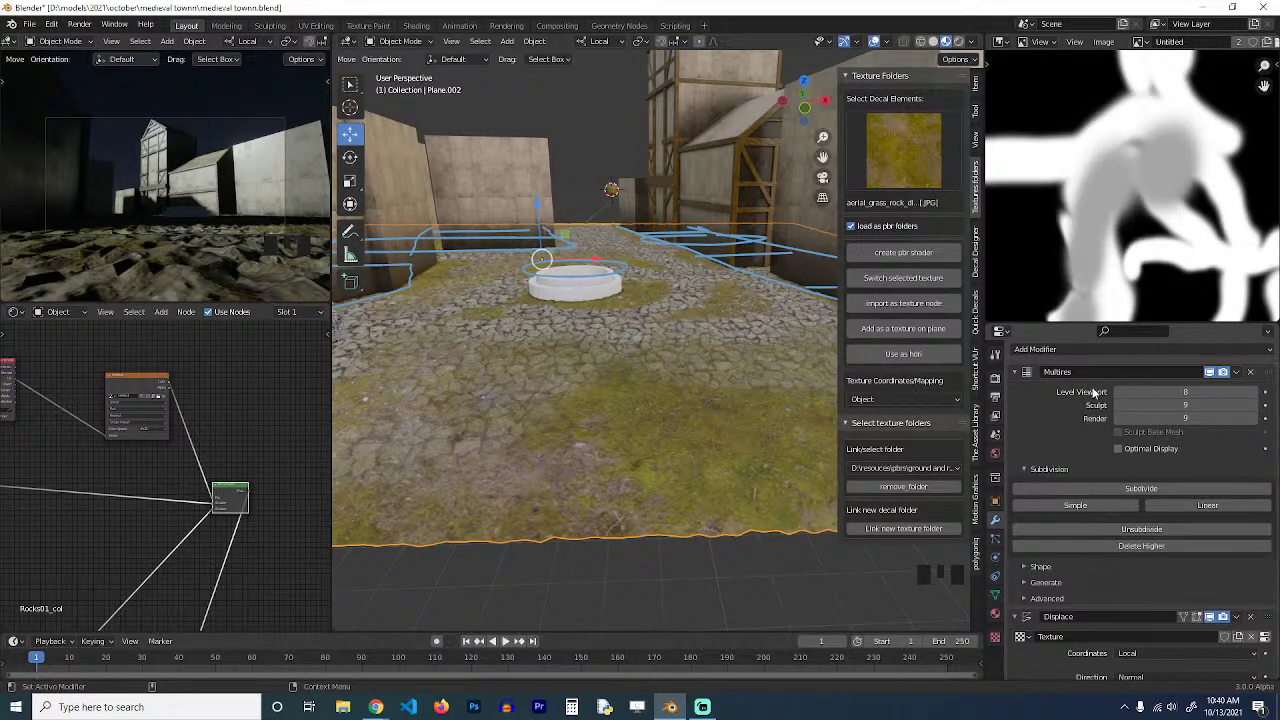
left_click(1017, 375)
Set the size of the first Displace modifier's Clouds texture to 0.50.
left_click(1264, 414)
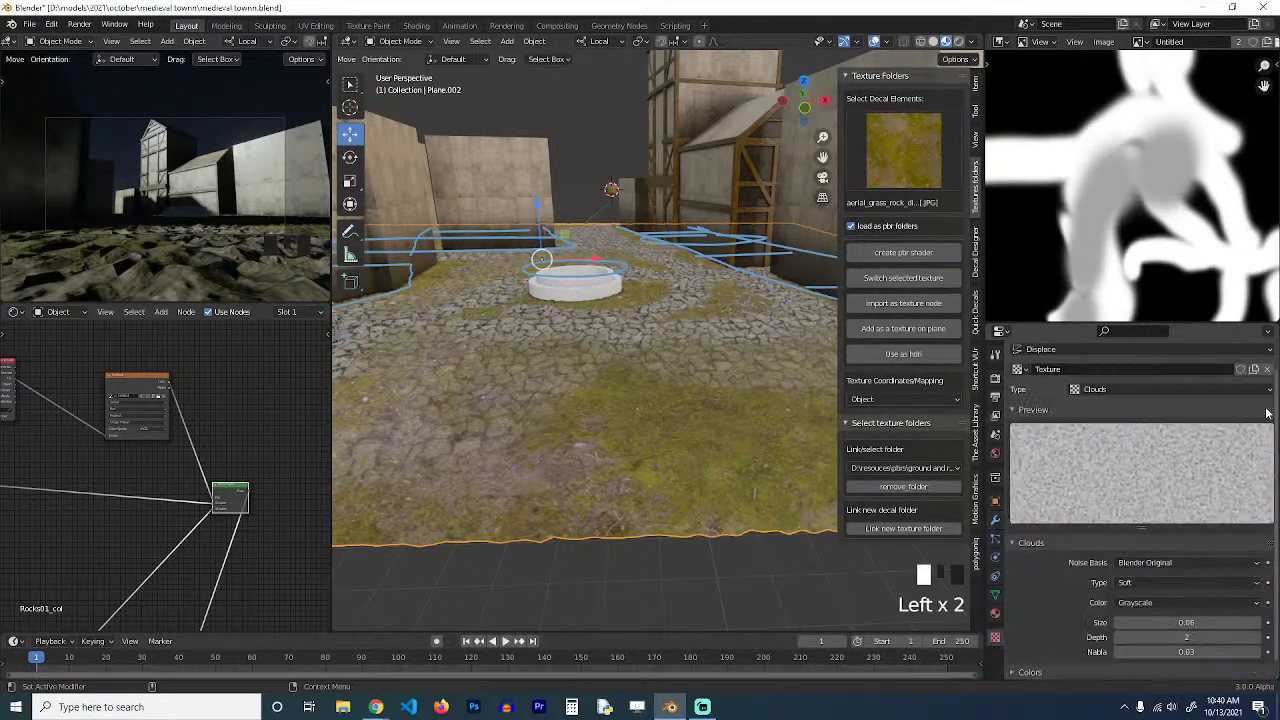
left_click(1187, 623)
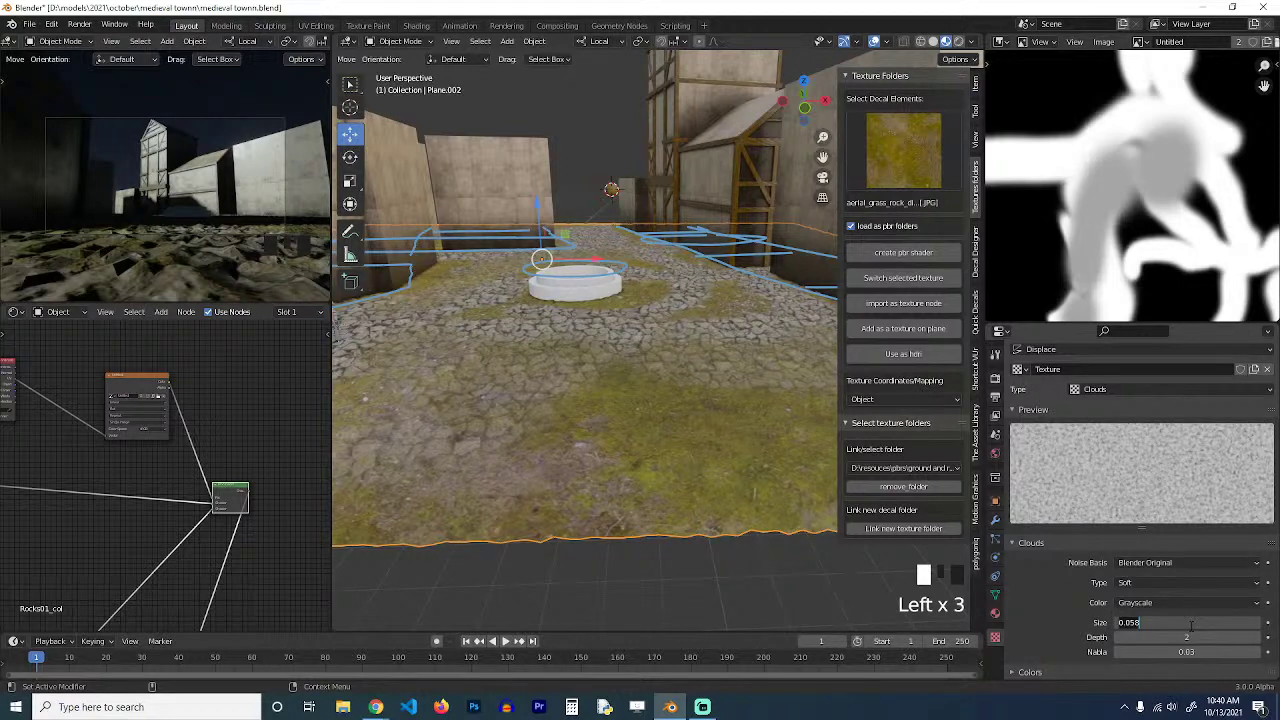
key("Return")
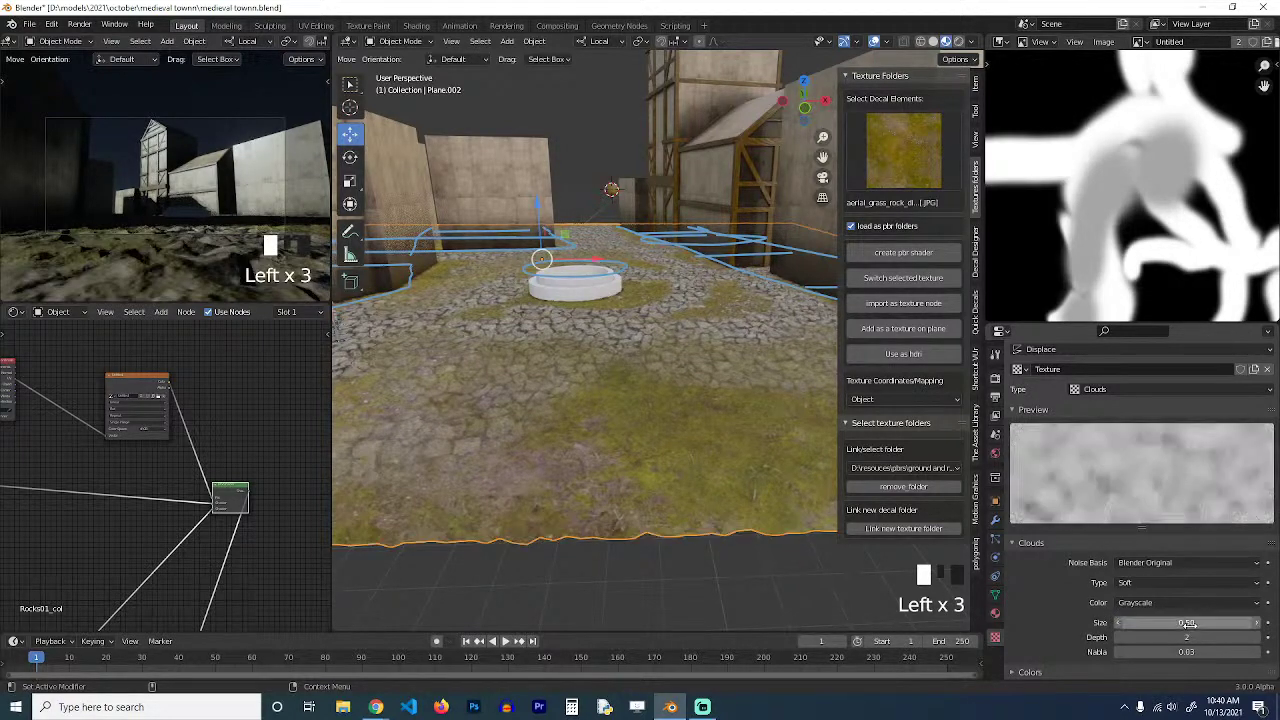
key("grave")
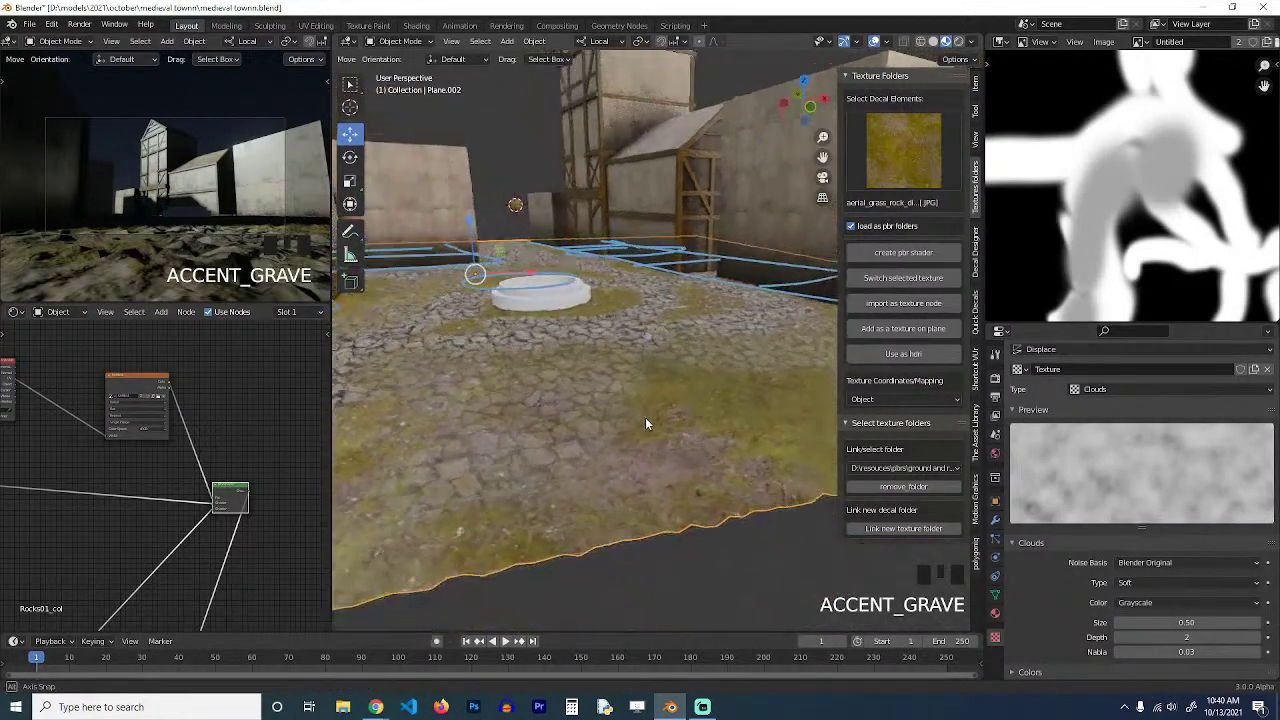
middle_click_drag(702, 406, 684, 413)
Set the first Displace modifier's strength to 0.200.
left_click(995, 520)
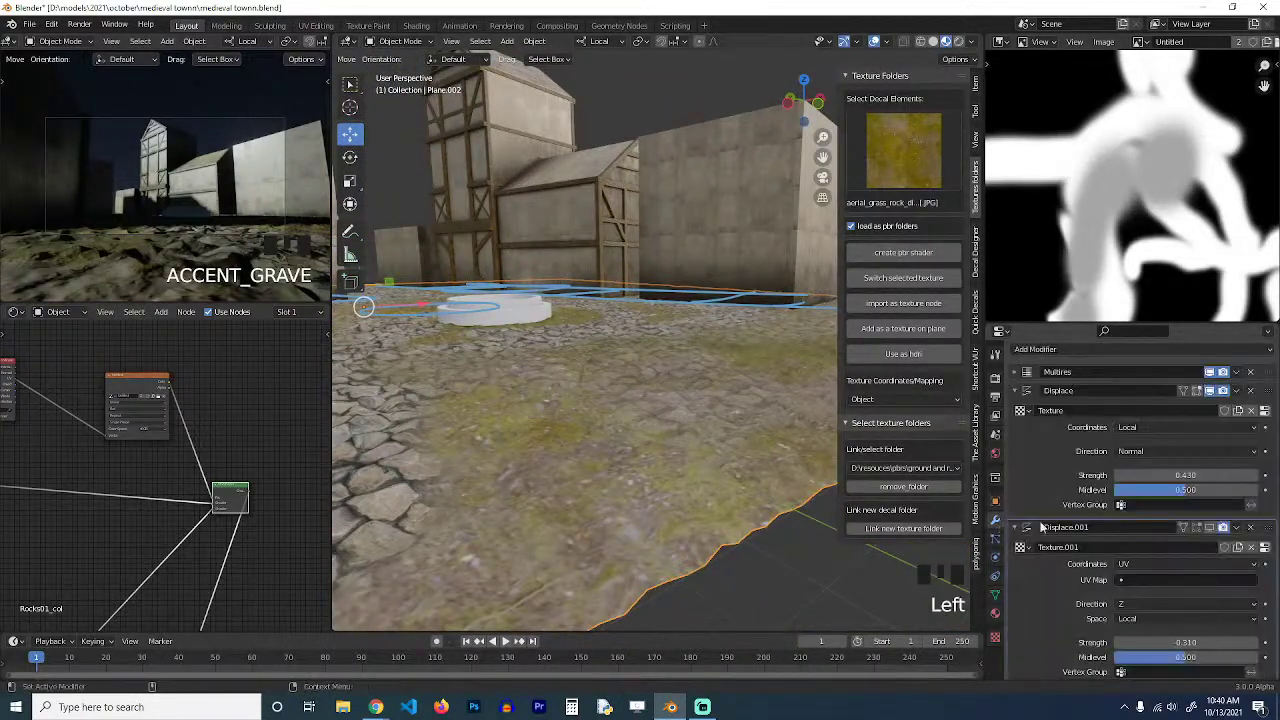
left_click(1188, 475)
type(".2")
key("Return")
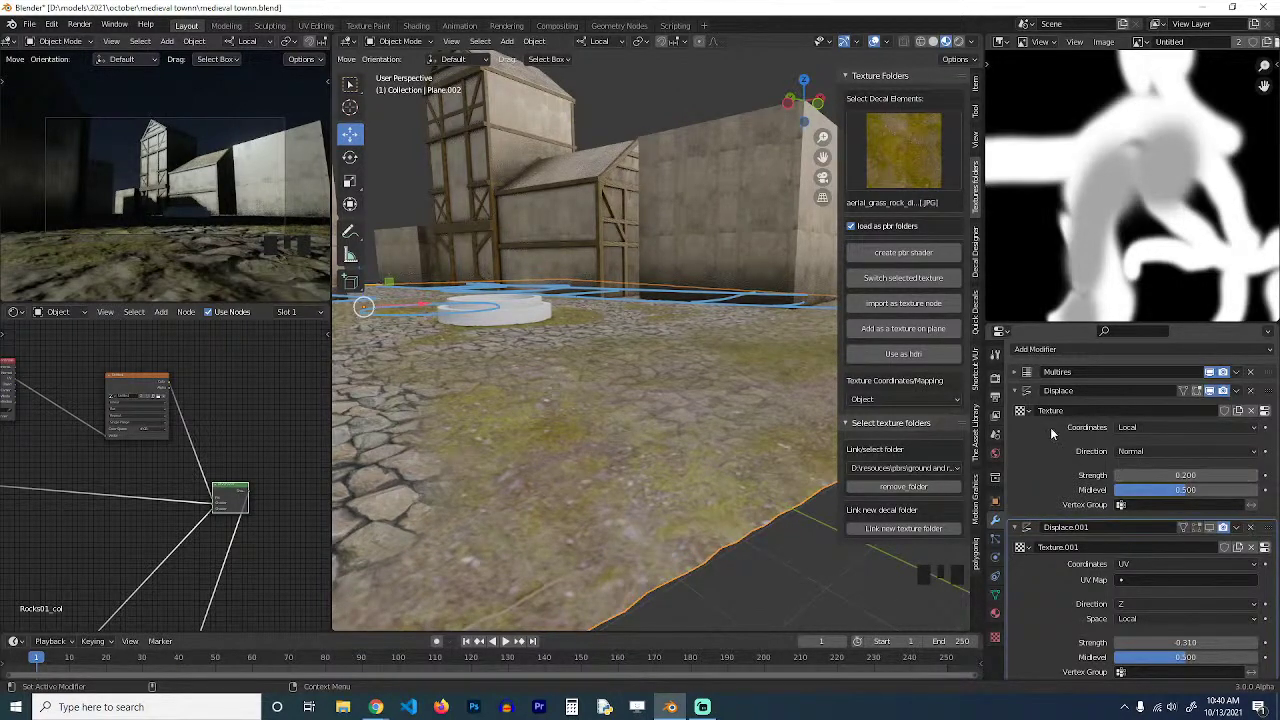
Turn on the second Displace modifier's viewport display and save the file.
left_click(1211, 528)
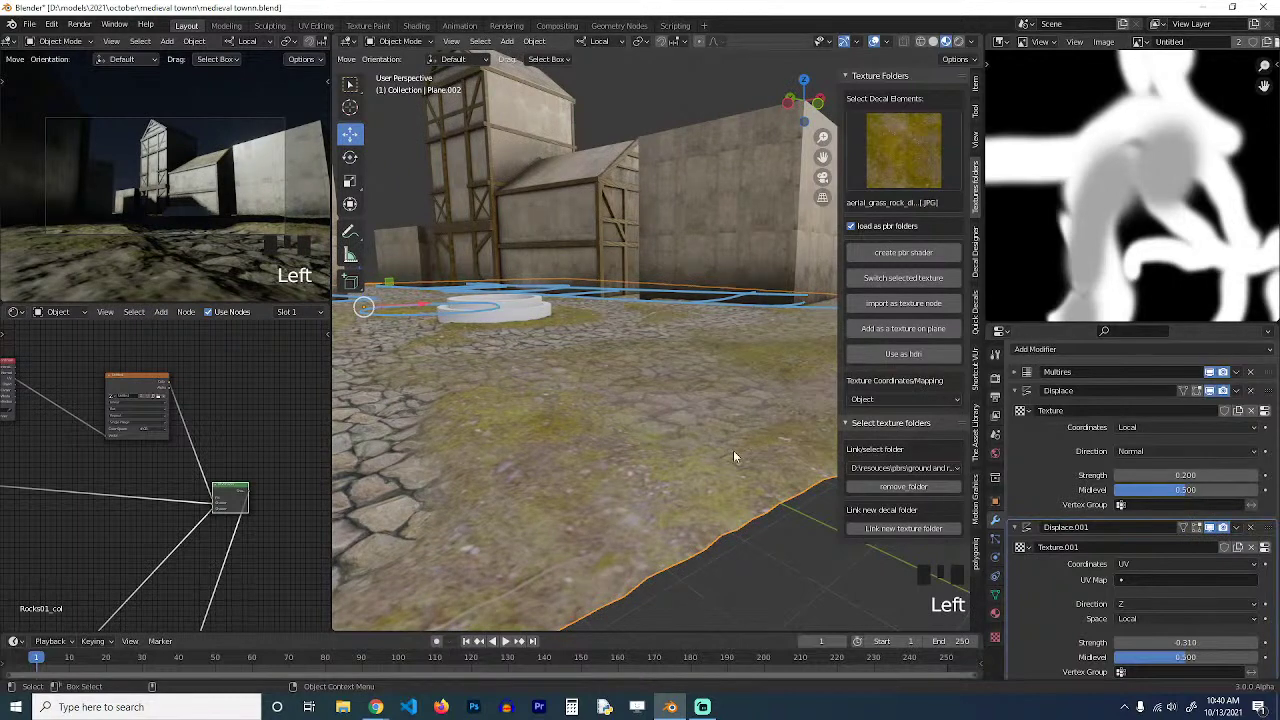
middle_click_drag(733, 450, 644, 375)
key("ctrl+s")
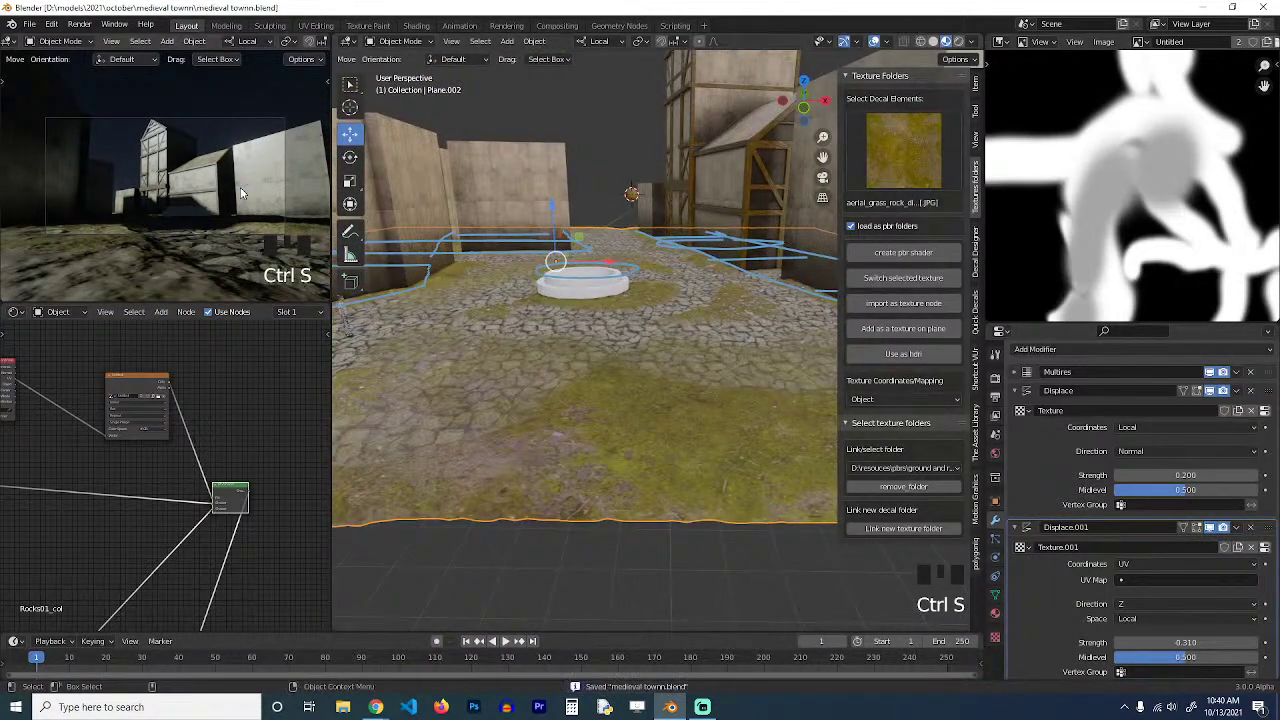
Reveal all hidden scene objects and clear the selection.
key("alt+h")
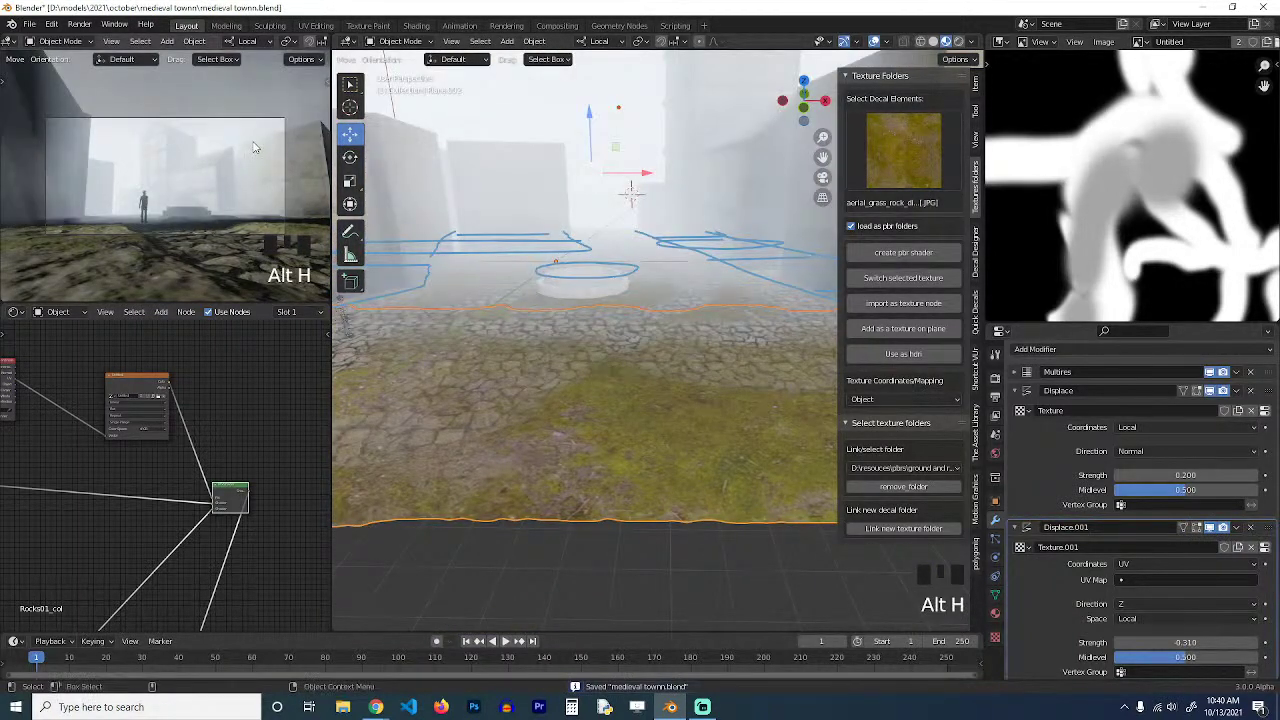
key("alt+a")
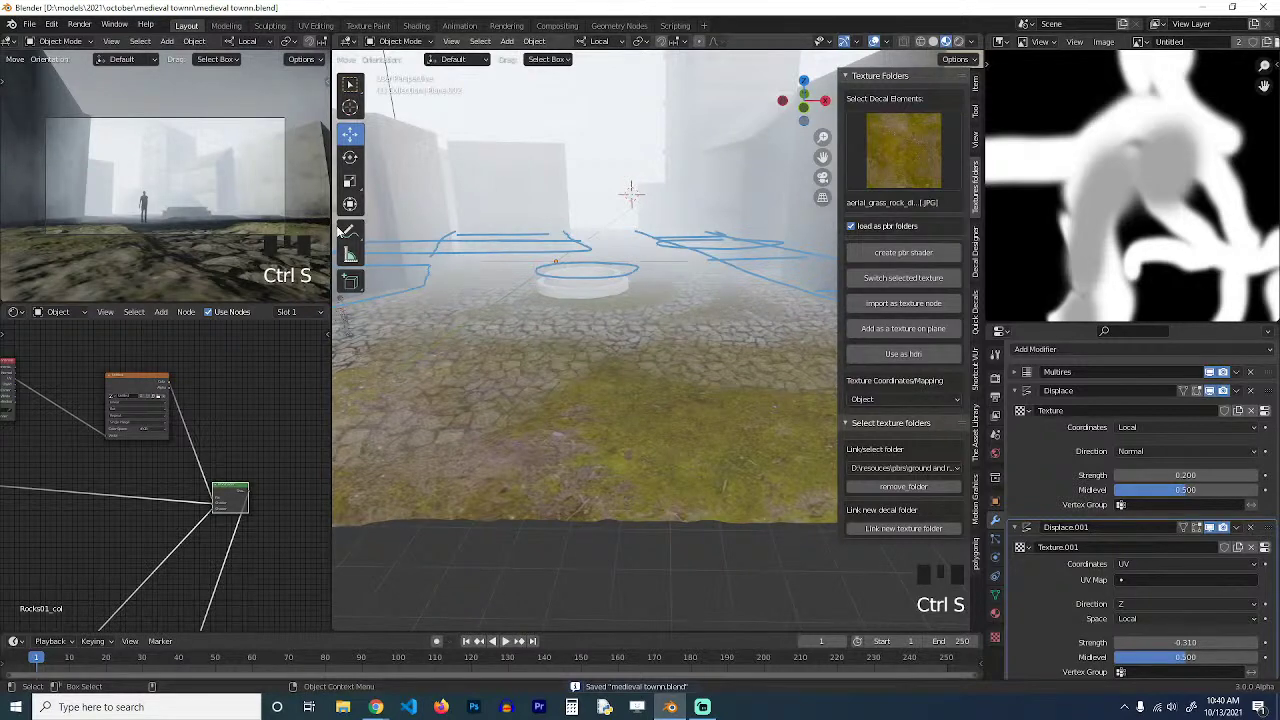
Hide the large fog volume cube enclosing the town and save the file.
scroll(222, 239, "up", 2)
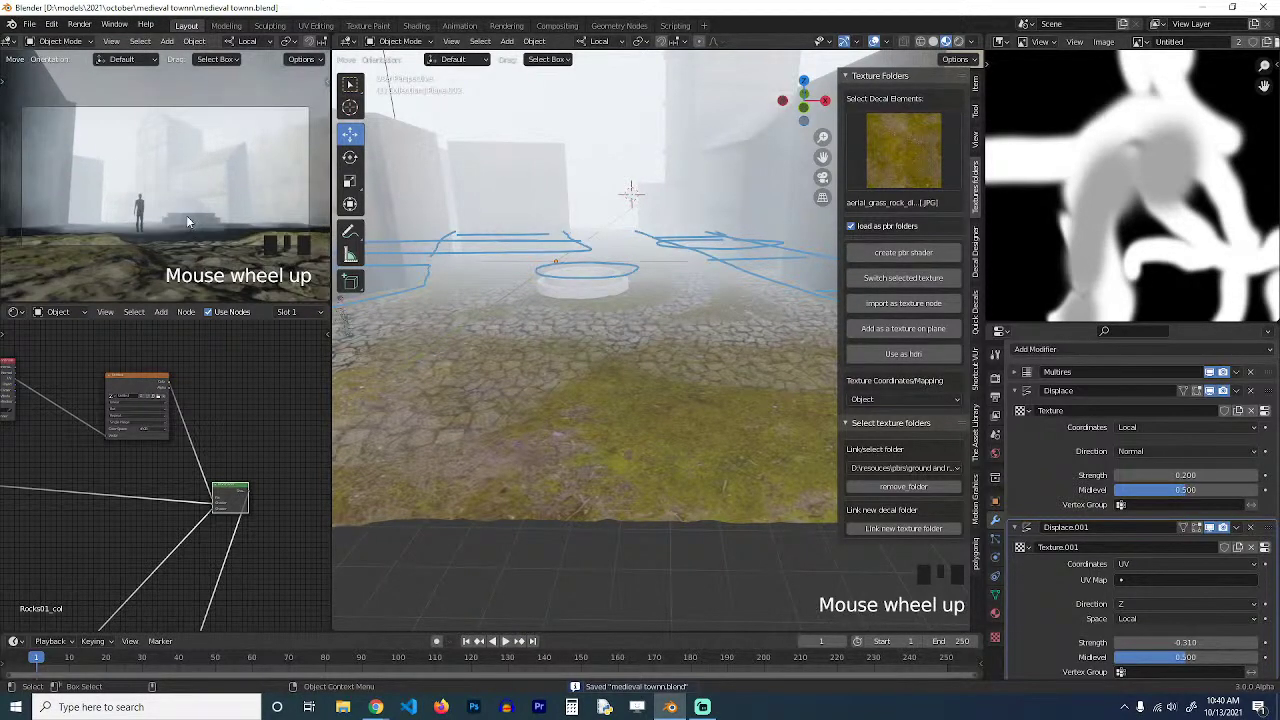
scroll(570, 346, "down", 5)
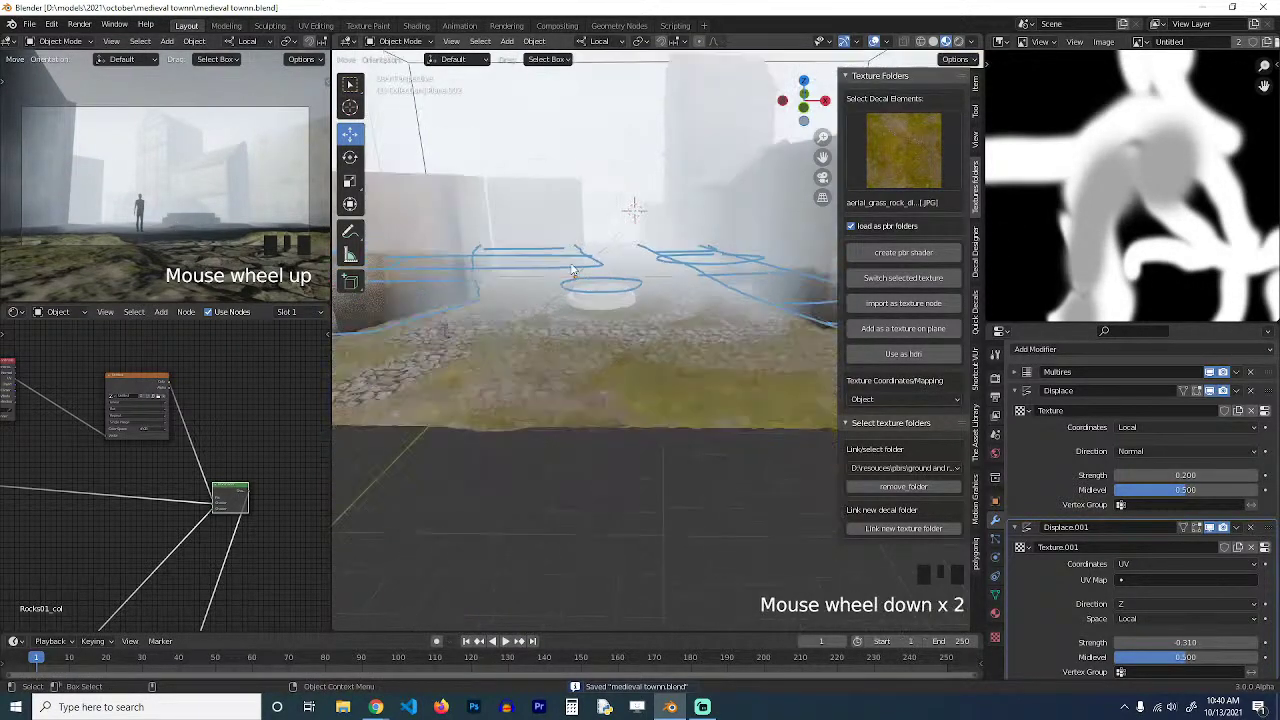
key("grave")
scroll(570, 346, "down", 1)
scroll(570, 352, "down", 3)
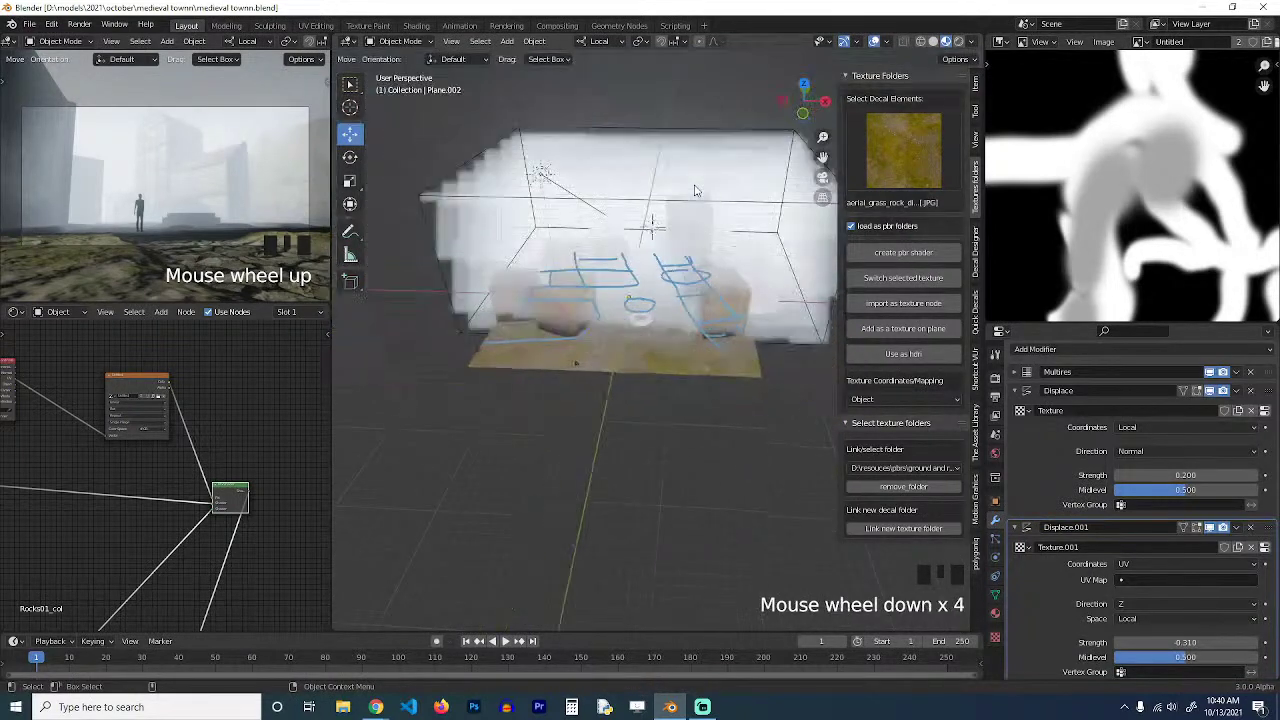
left_click(724, 137)
left_click(724, 137)
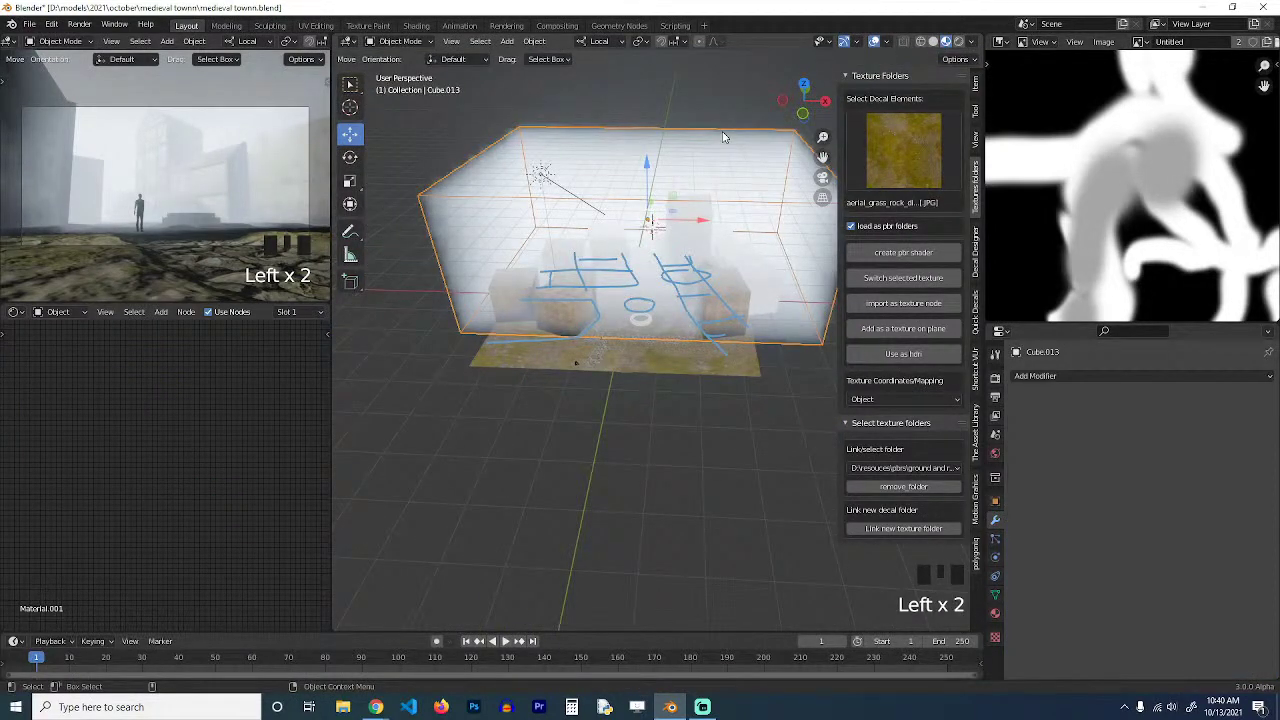
key("h")
scroll(691, 175, "up", 4)
key("ctrl+s")
key("grave")
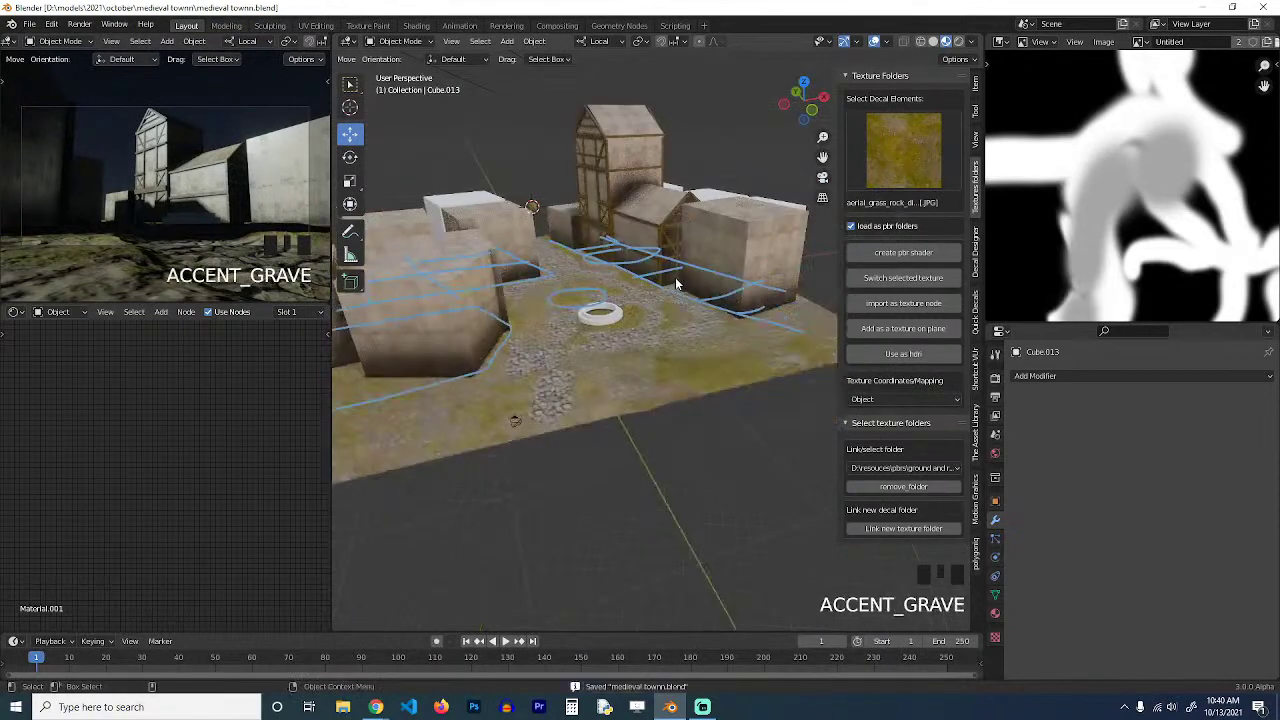
Display the reference image xin-xie-2 (4).jpg in the image editor.
left_click(1138, 42)
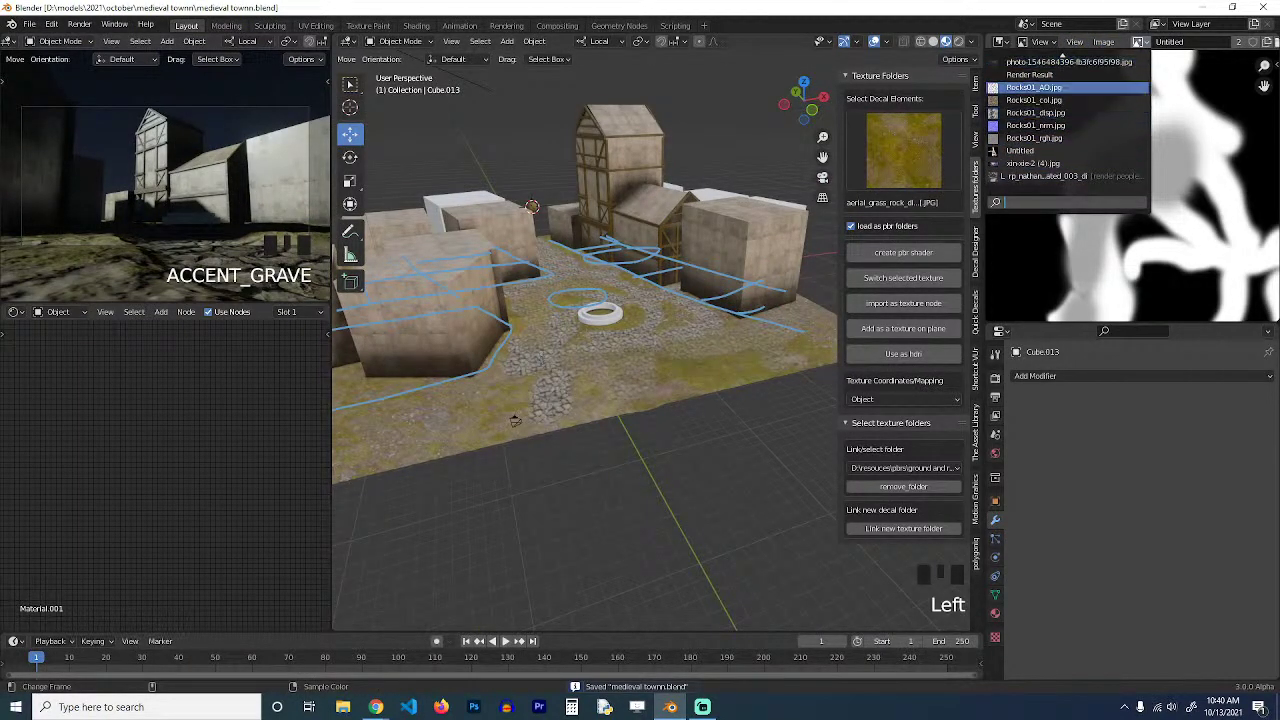
left_click(1044, 100)
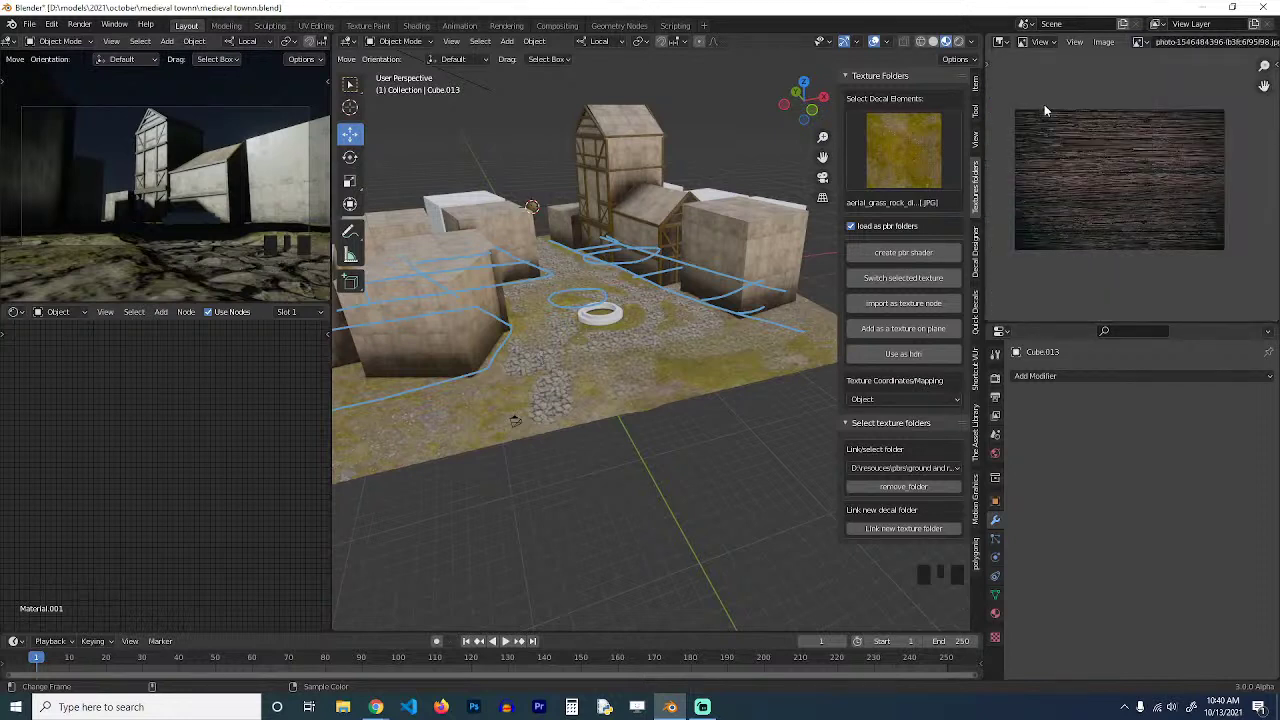
left_click(1138, 42)
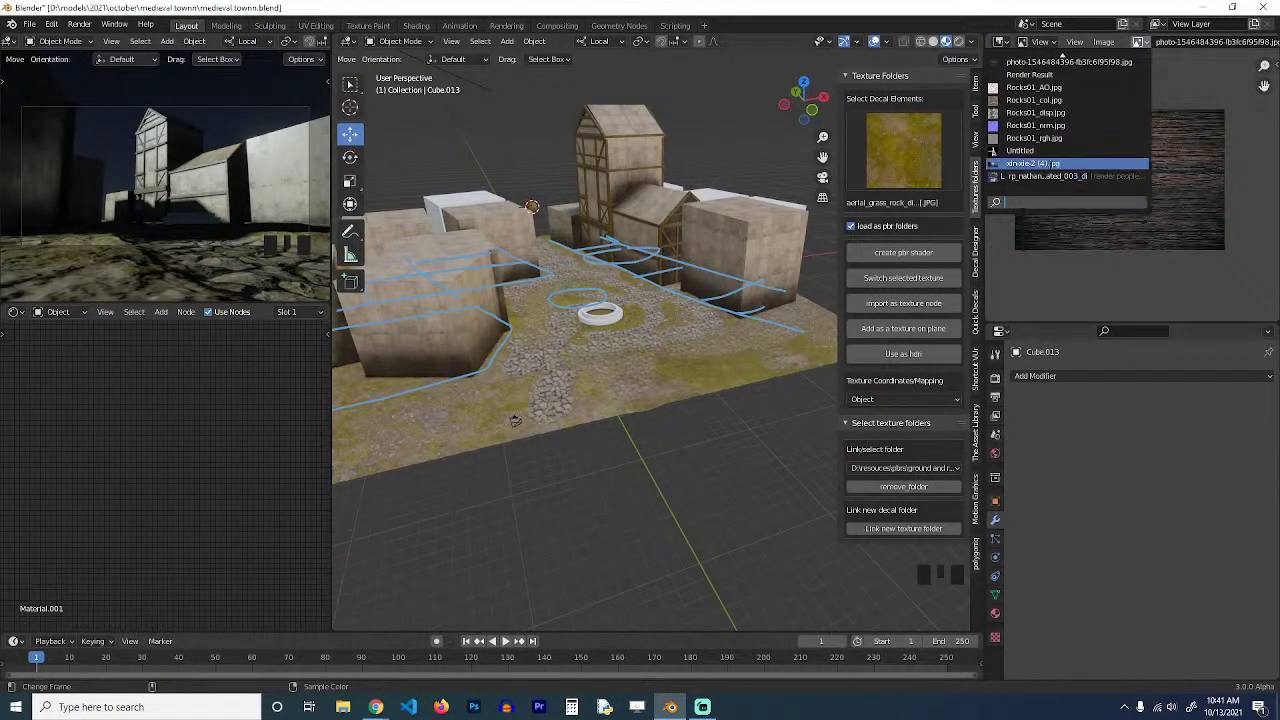
left_click(1035, 163)
scroll(1130, 185, "down", 1)
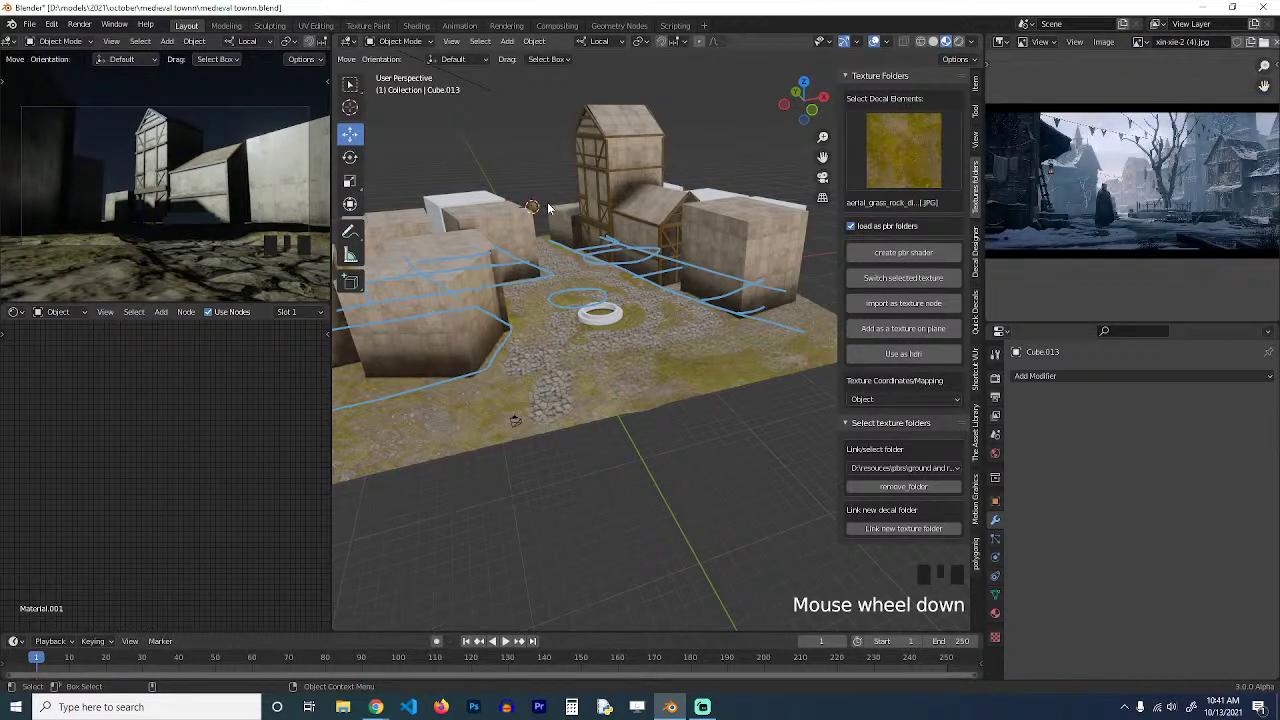
Reorient the world Sky Texture's sun direction and set the world background strength to 1.100.
left_click(594, 461)
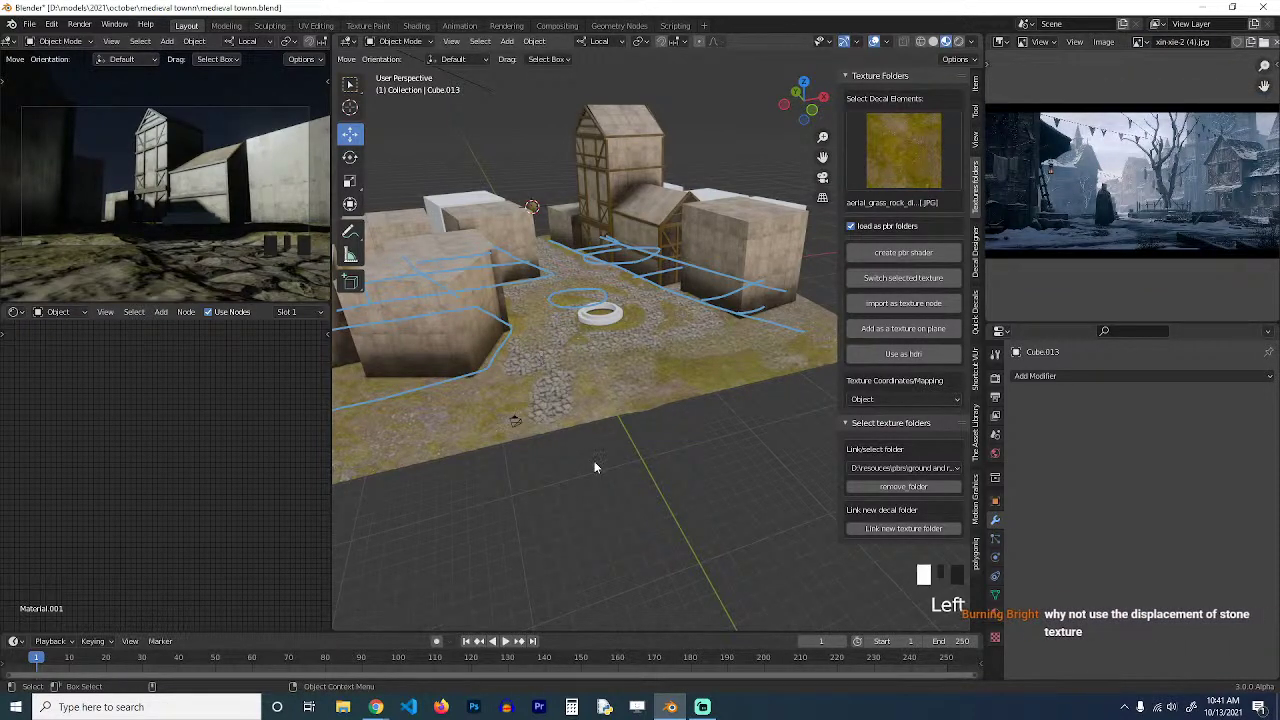
scroll(593, 458, "up", 2)
scroll(562, 341, "up", 1)
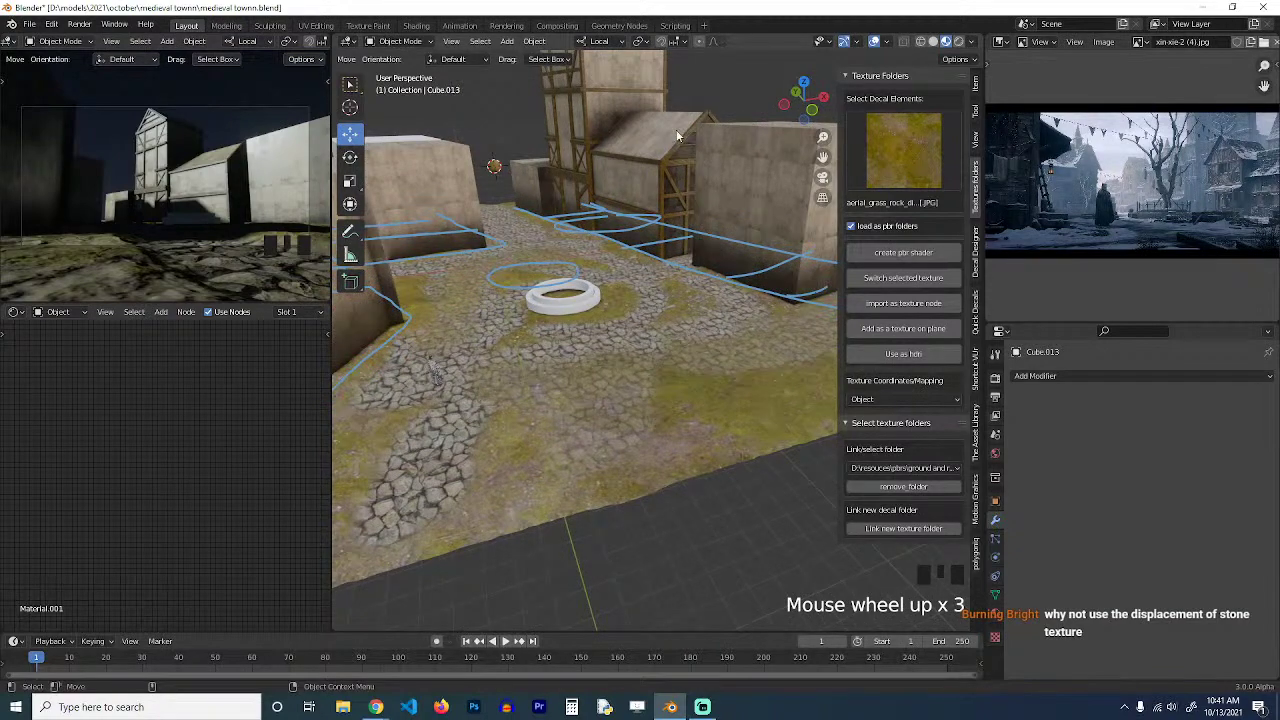
scroll(610, 250, "up", 4)
middle_click_drag(610, 250, 604, 288, "shift")
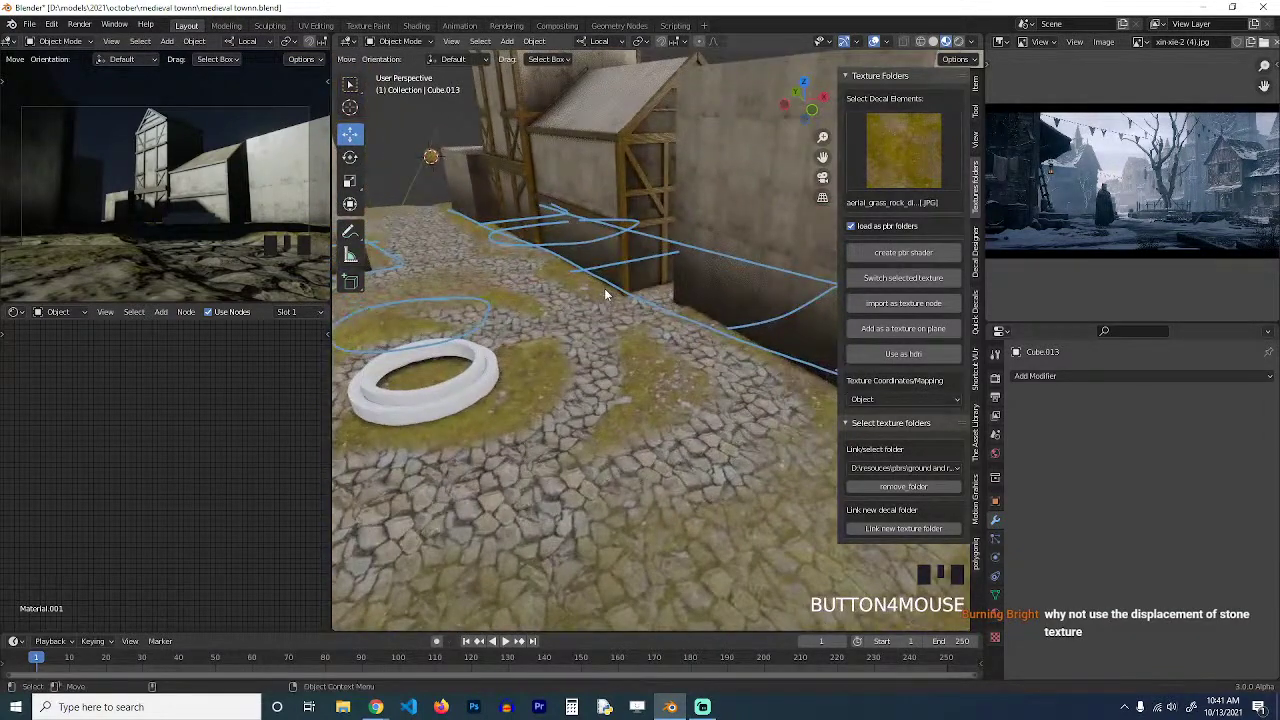
double_click(995, 378)
scroll(600, 208, "down", 4)
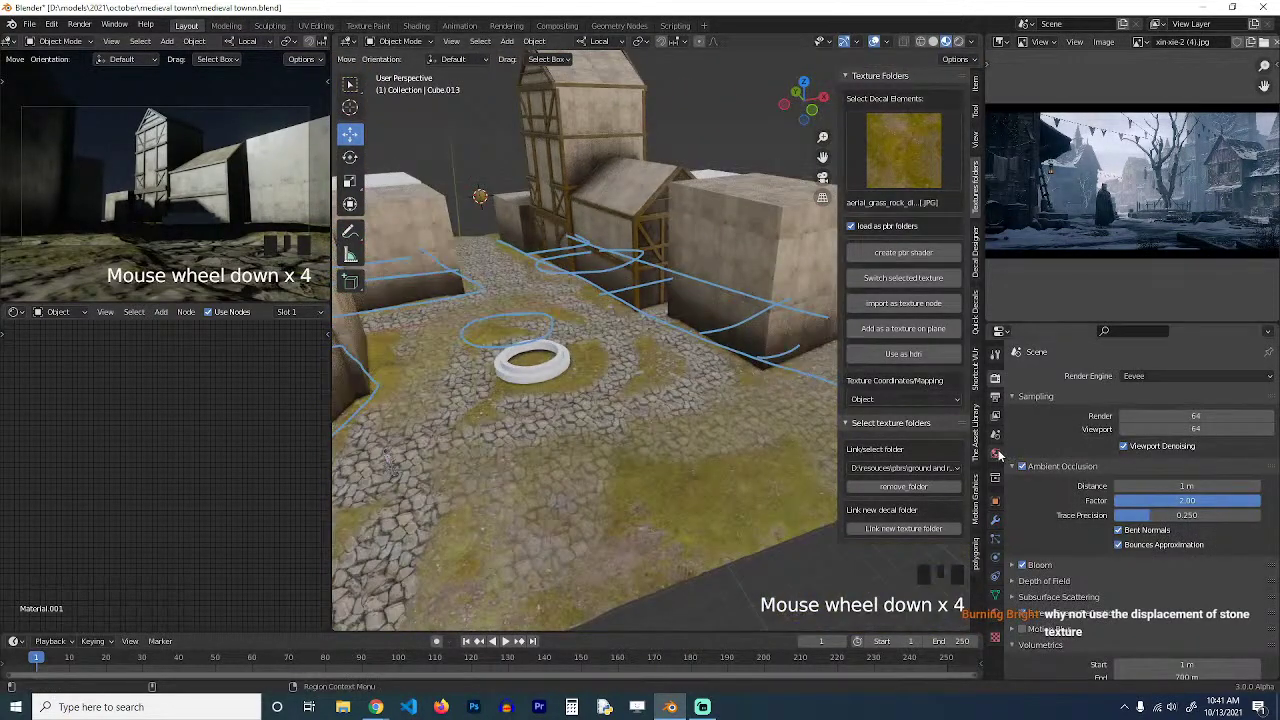
left_click(995, 453)
double_click(1176, 518)
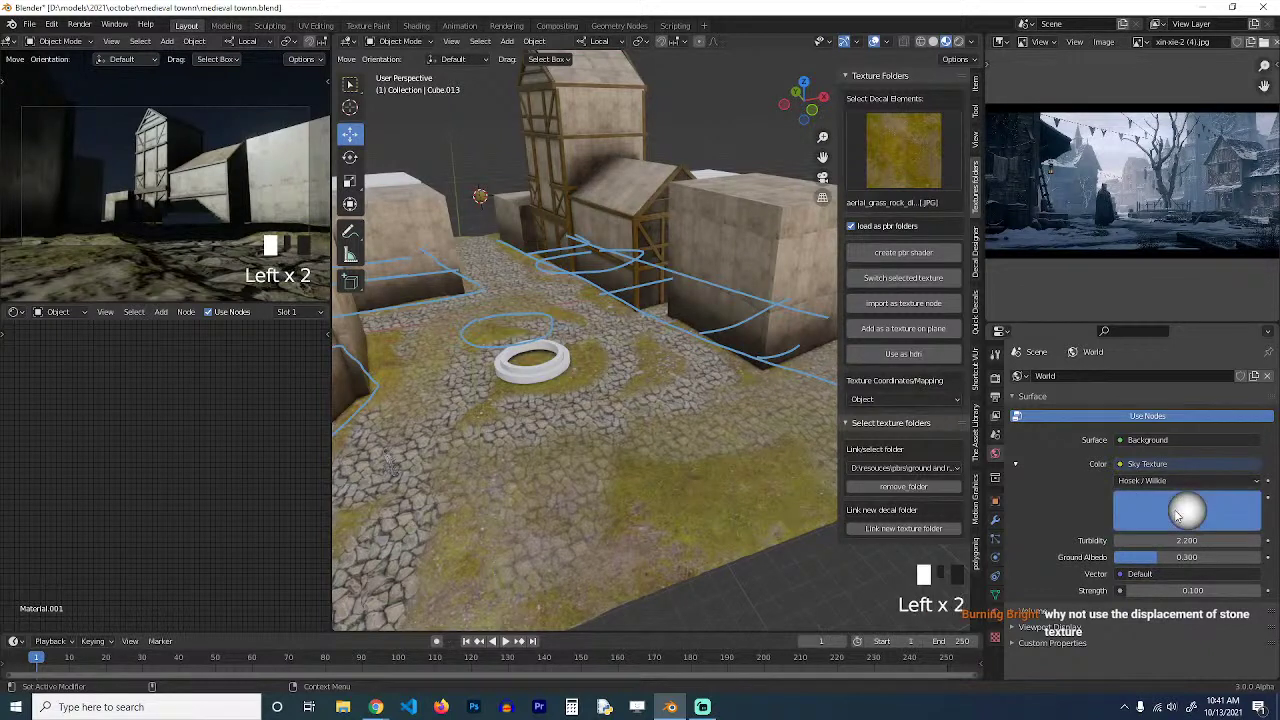
left_click_drag(1174, 494, 1180, 499)
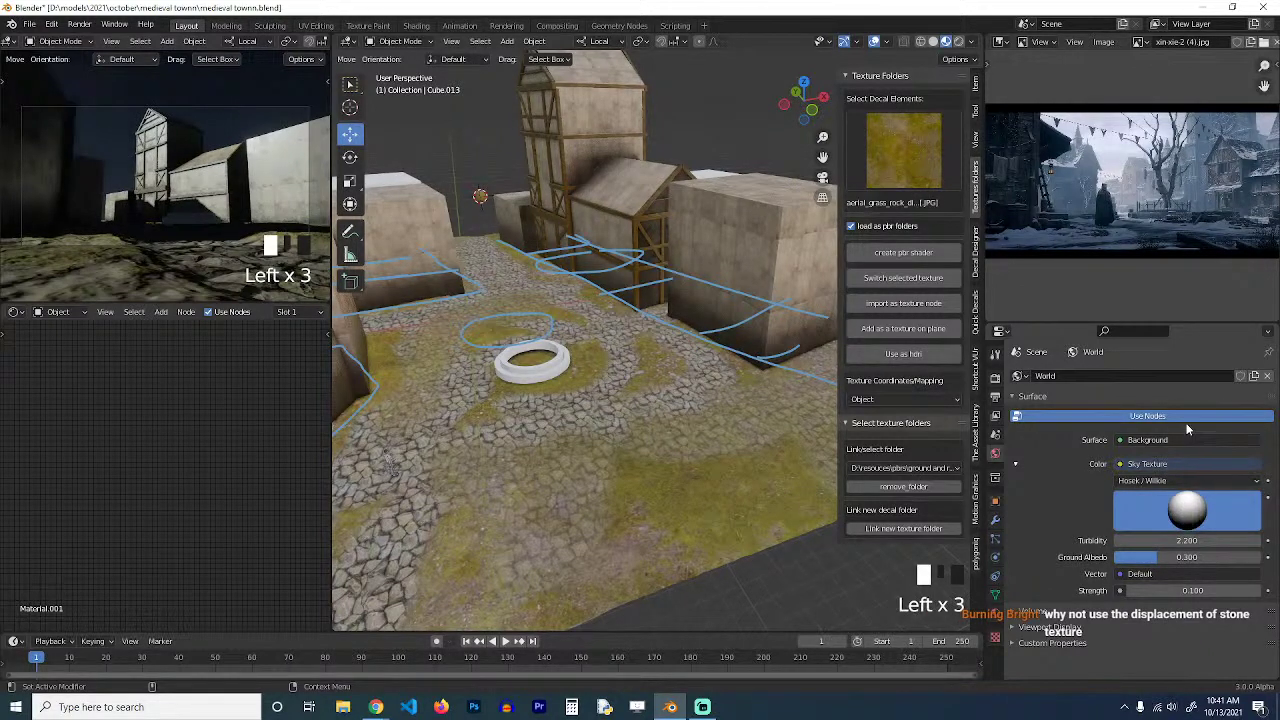
left_click(1192, 481)
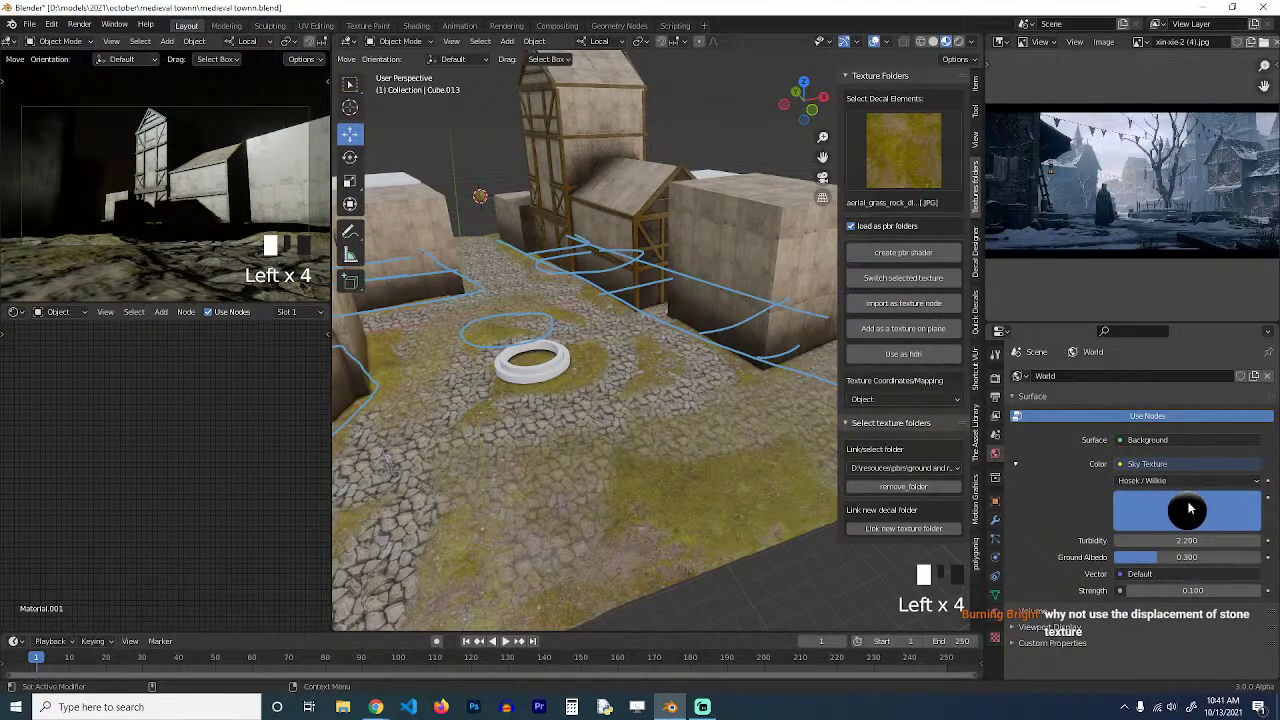
mouse_move(1190, 508)
left_mouse_down()
mouse_move(1199, 522)
mouse_move(1205, 513)
left_mouse_up()
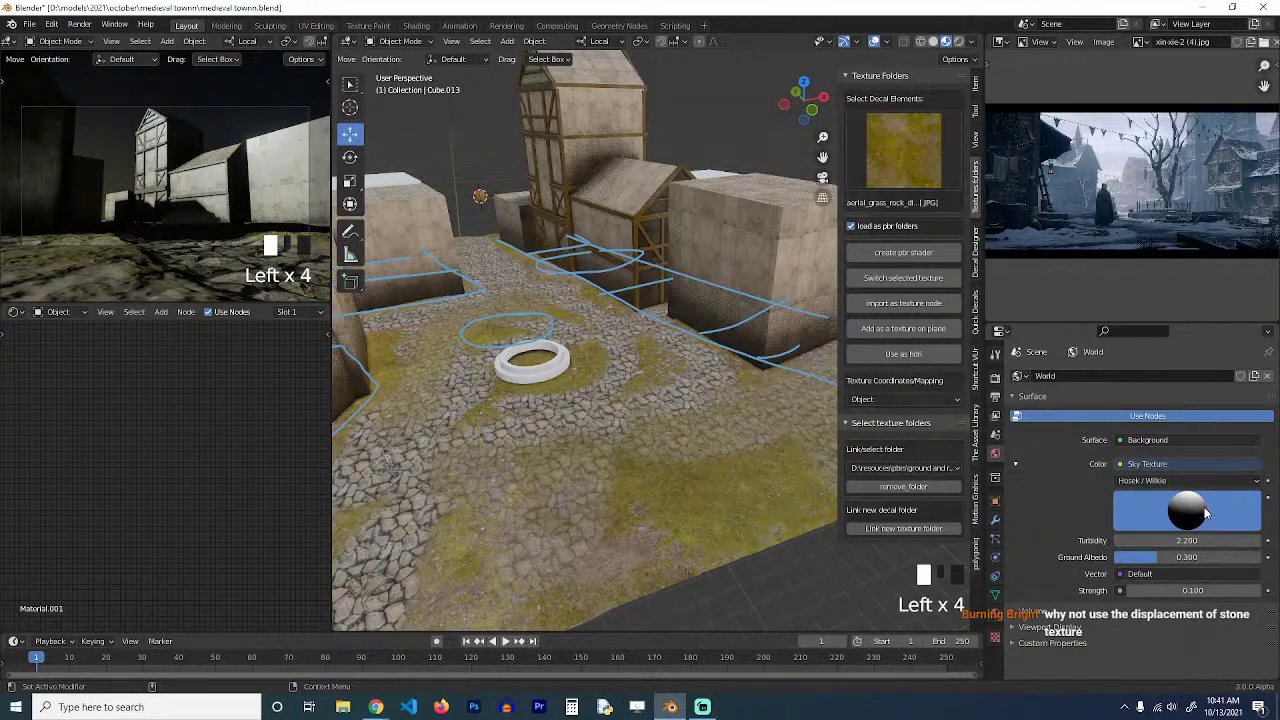
left_click_drag(1192, 590, 1215, 590)
Set the Multiply node's factor to 0.933 in the wall material of the plain block building beside the street.
left_click(748, 220)
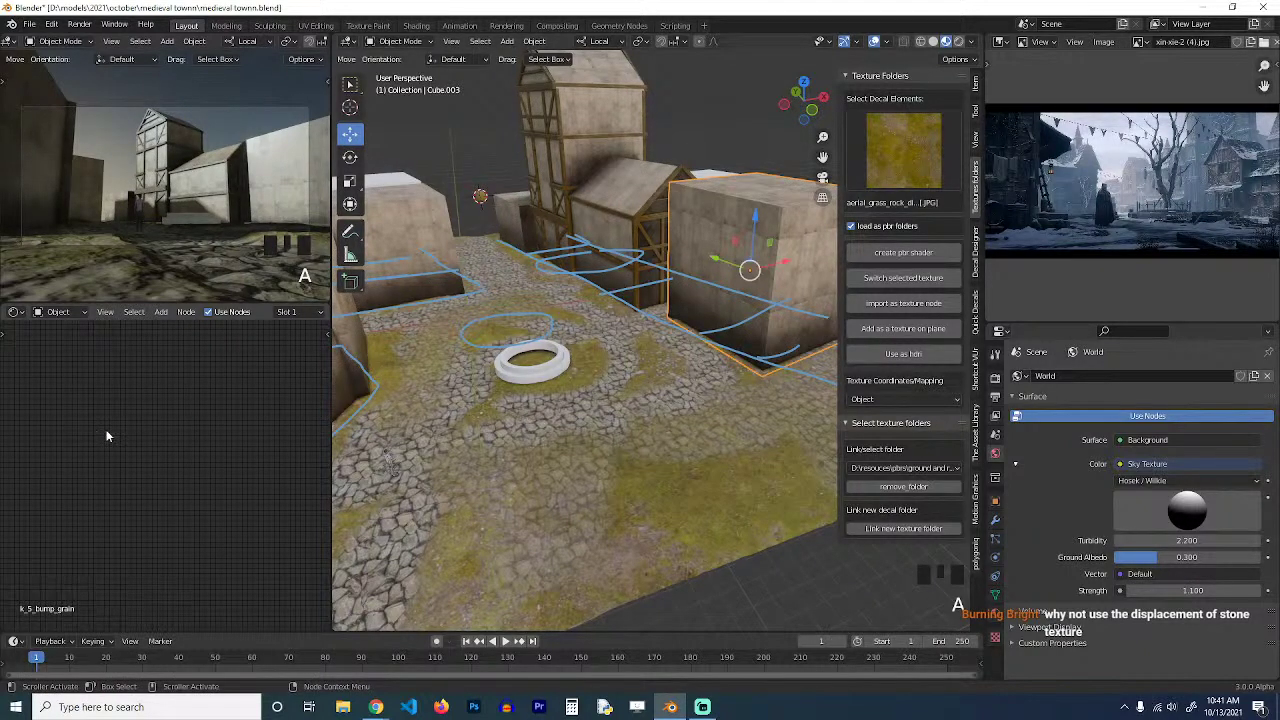
key("KP_Decimal")
left_click(205, 482)
scroll(242, 488, "up", 12)
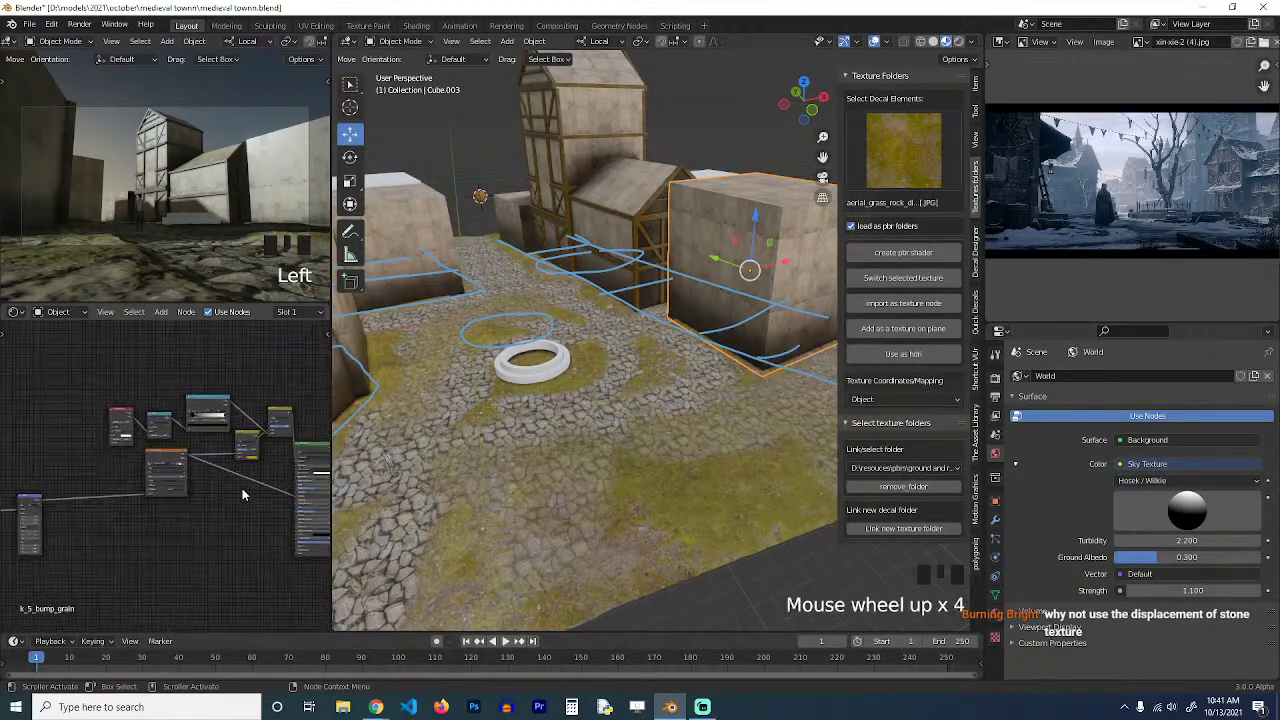
scroll(160, 500, "up", 3)
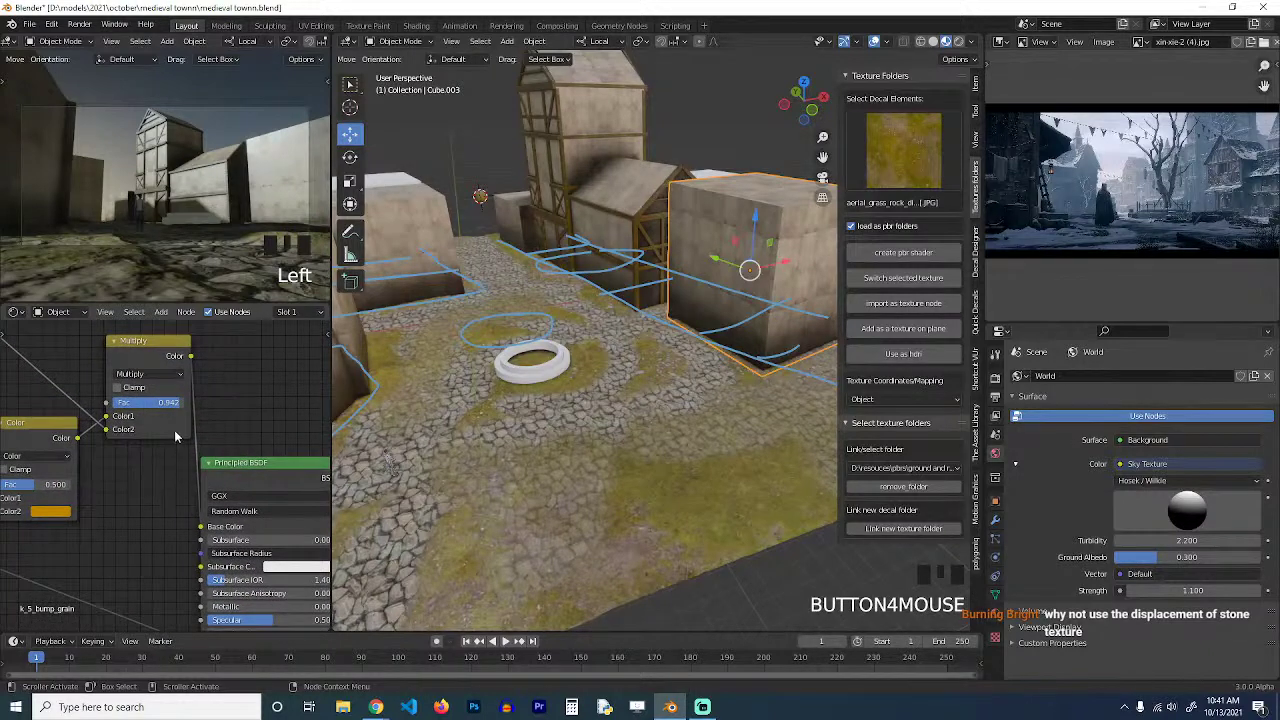
left_click_drag(172, 403, 230, 403)
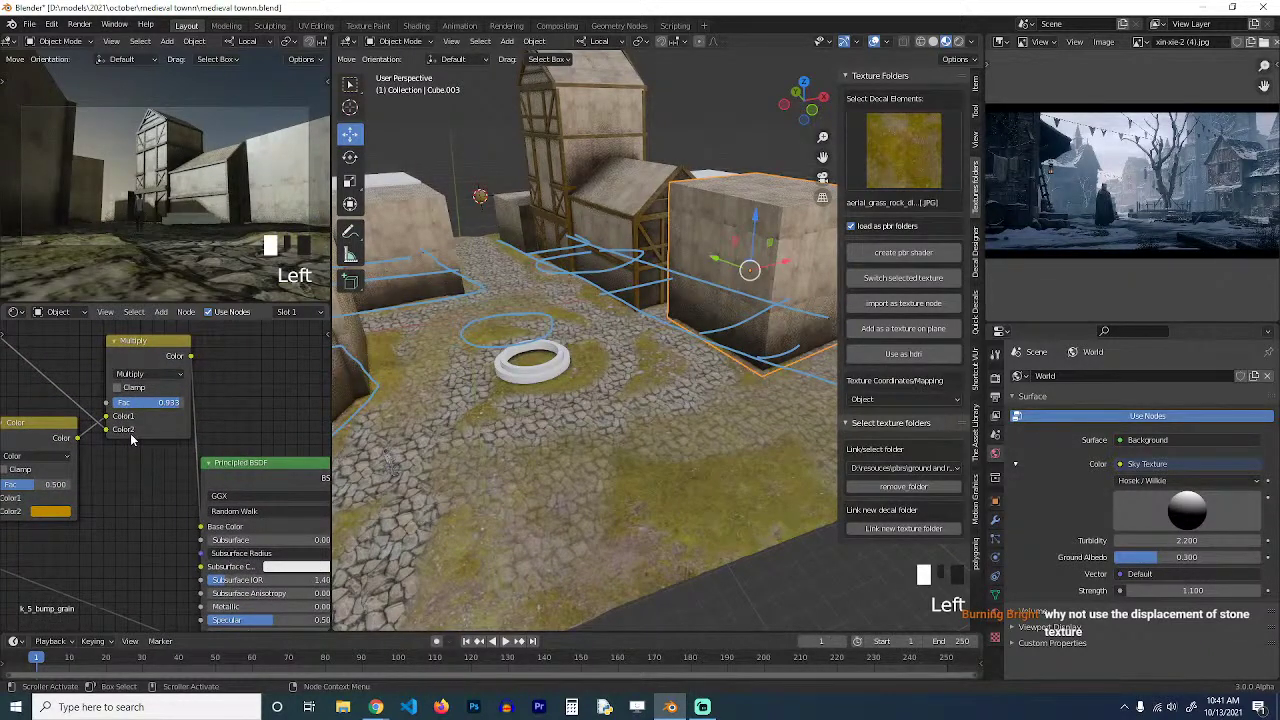
Brighten the orange Color2 of the wall material's Color mix node and set the node's factor to 0.750.
middle_click_drag(57, 485, 101, 481)
left_click(95, 507)
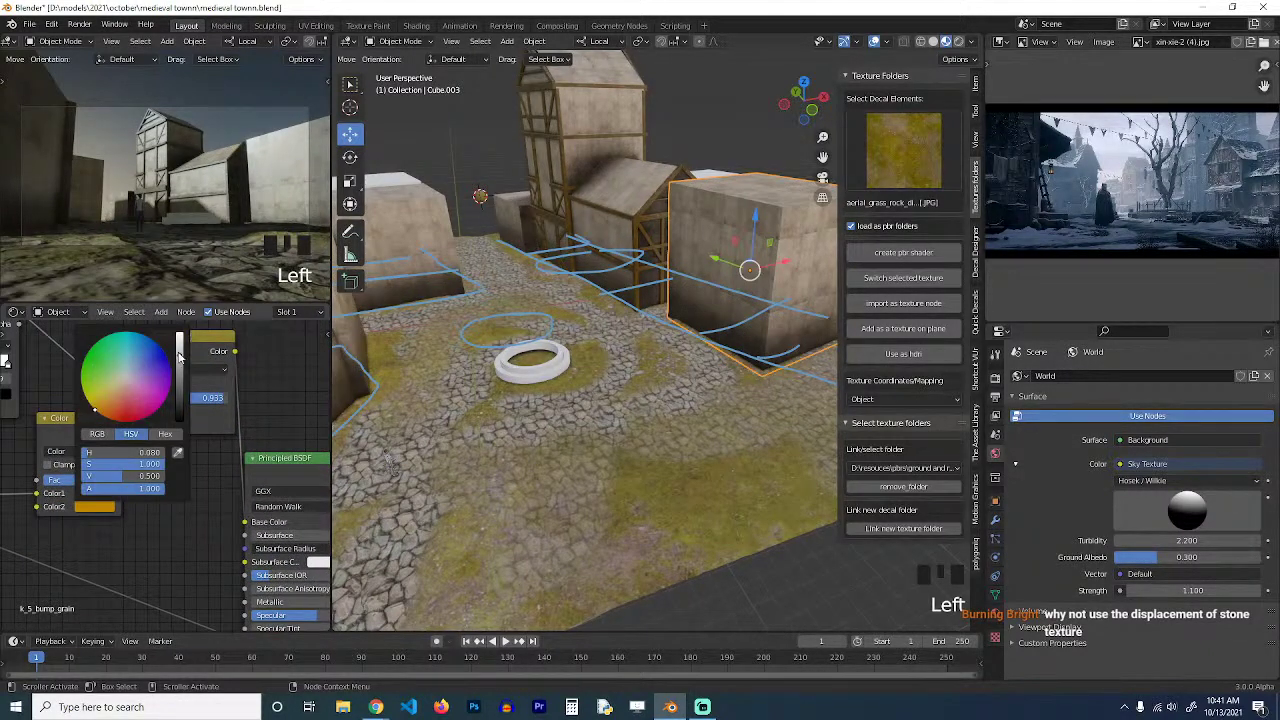
left_click_drag(180, 357, 180, 345)
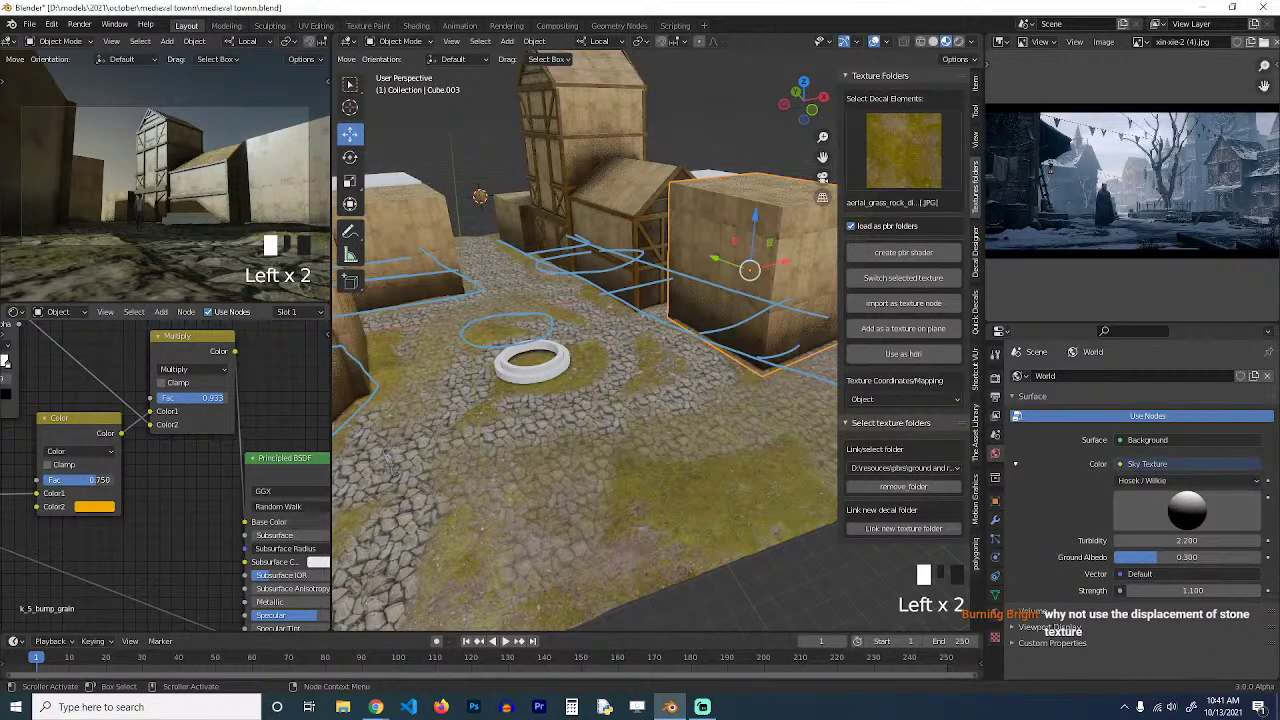
Clear the selection and save the file with the updated sky and wall material.
key("alt+a")
key("grave")
key("ctrl+s")
key("ctrl+s")
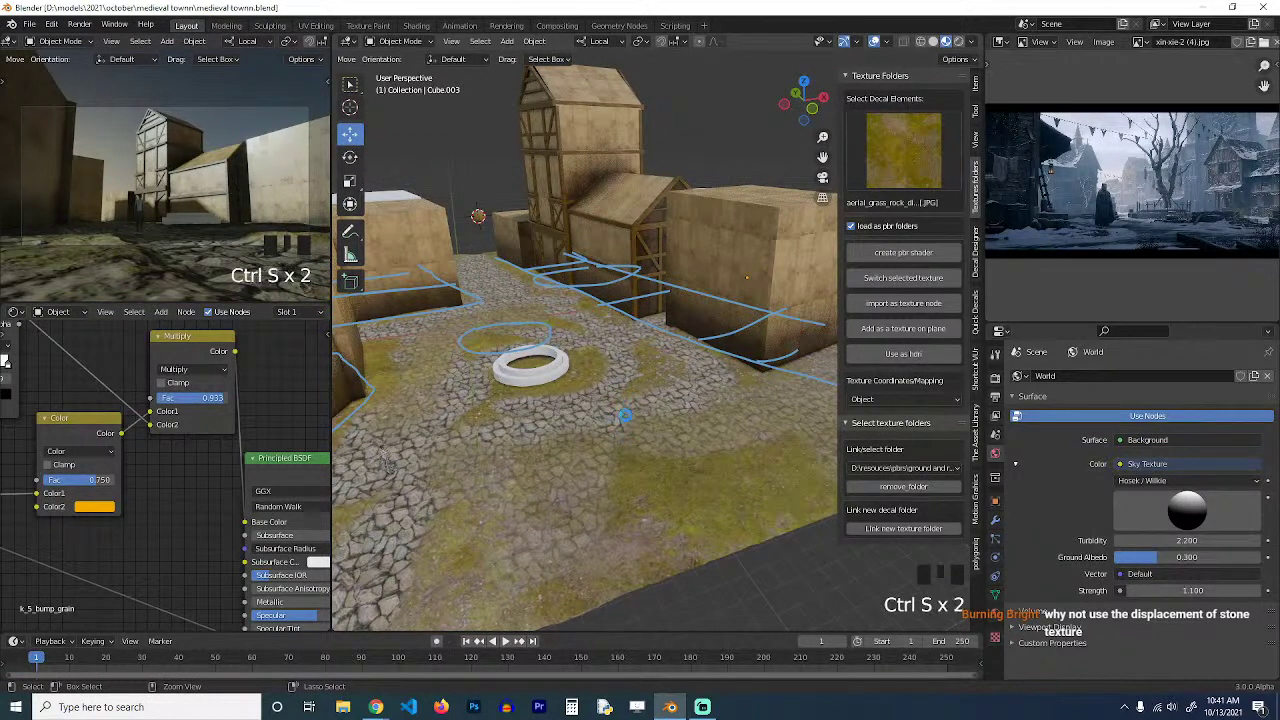
key("grave")
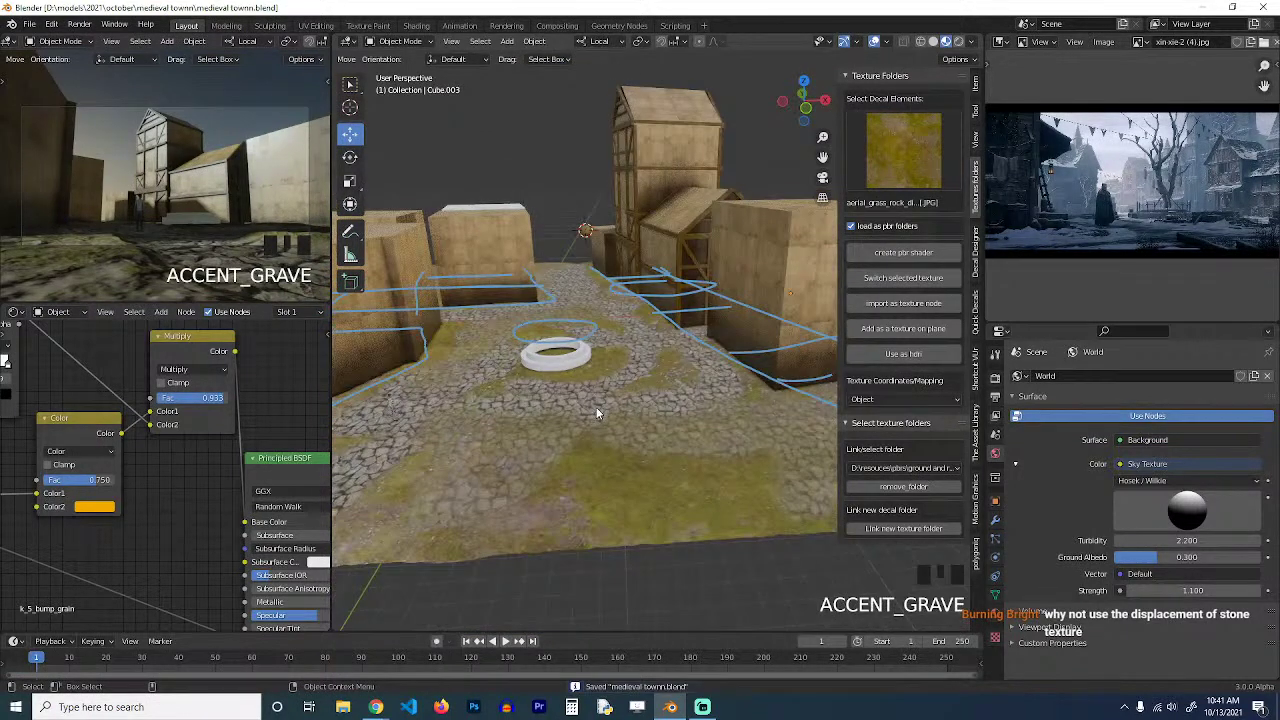
scroll(597, 406, "down", 7)
key("ctrl+s")
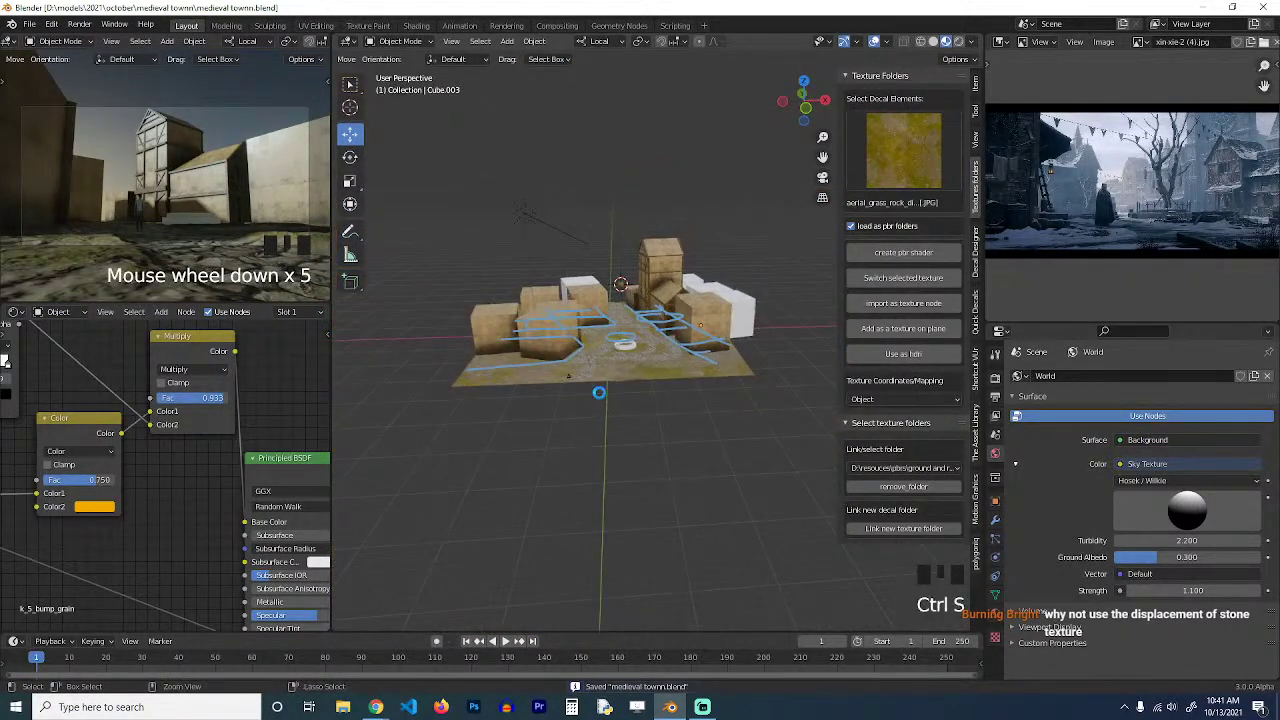
Examine the half-timbered tower house up close and compare it with the building details in the reference image.
left_click(572, 242)
key("grave")
scroll(667, 302, "up", 2)
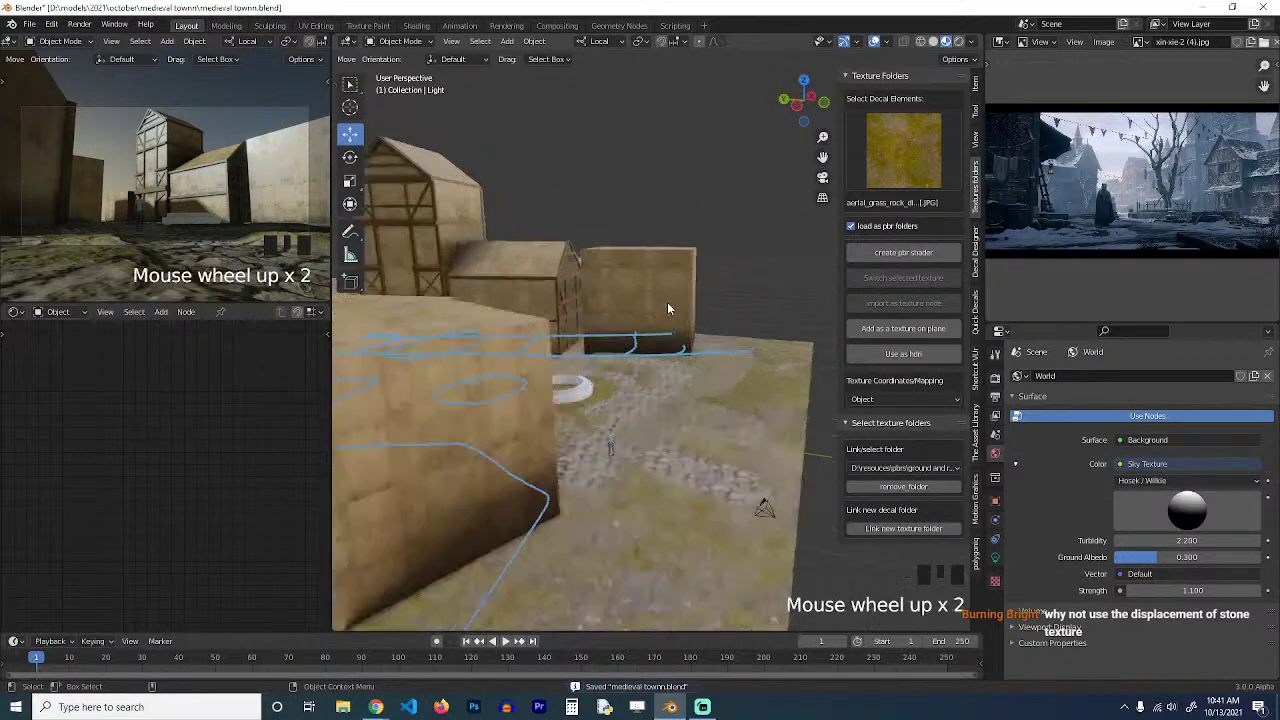
scroll(566, 377, "up", 3)
scroll(569, 371, "up", 9)
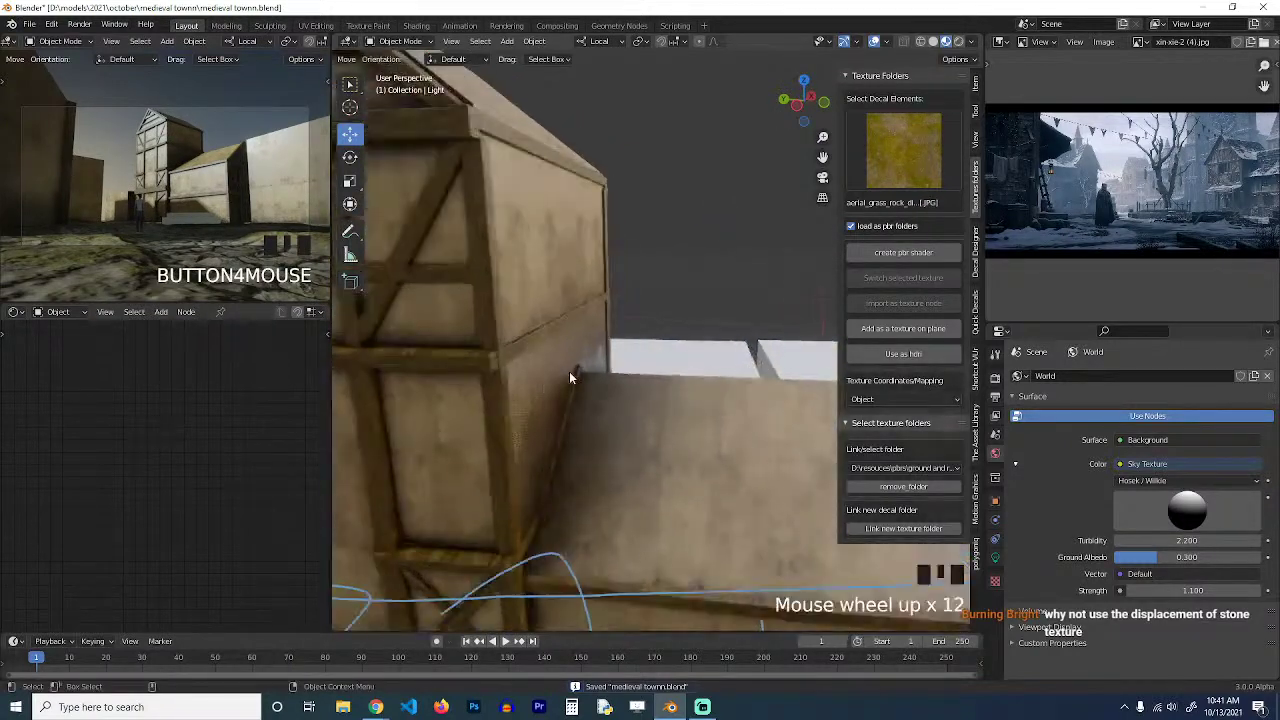
scroll(468, 405, "down", 4)
key("grave")
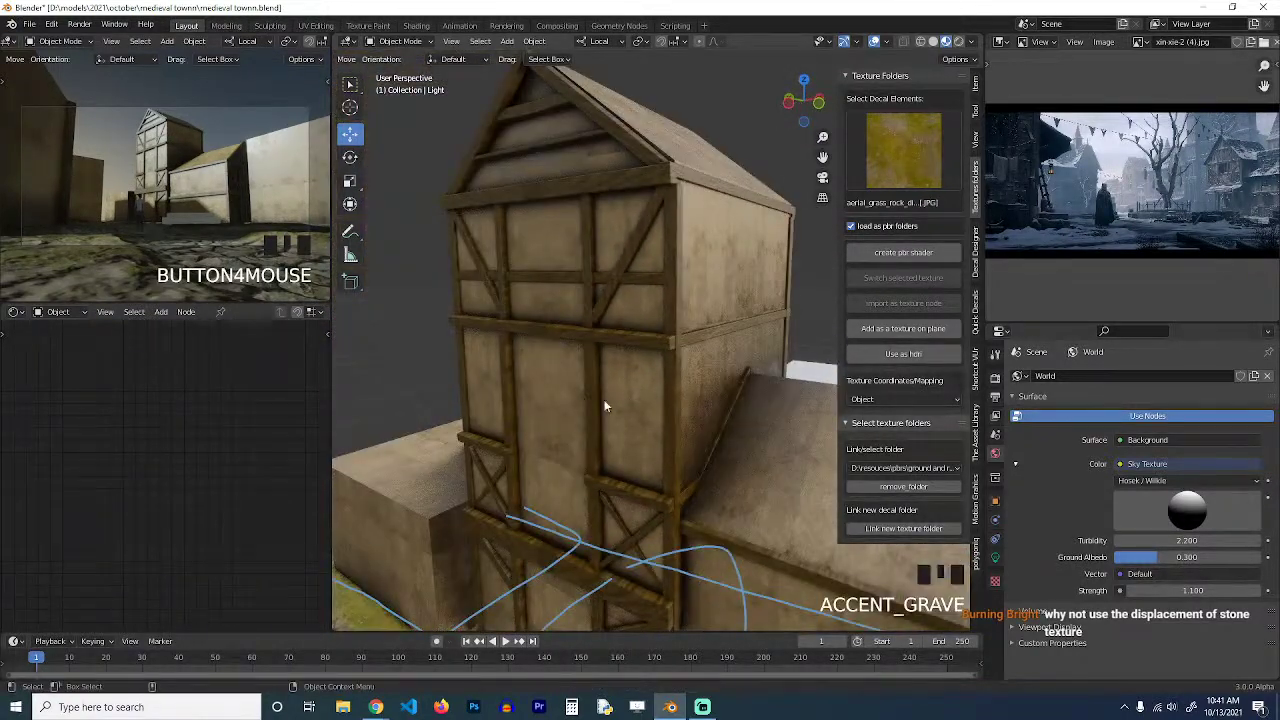
key("grave")
scroll(1225, 172, "up", 4)
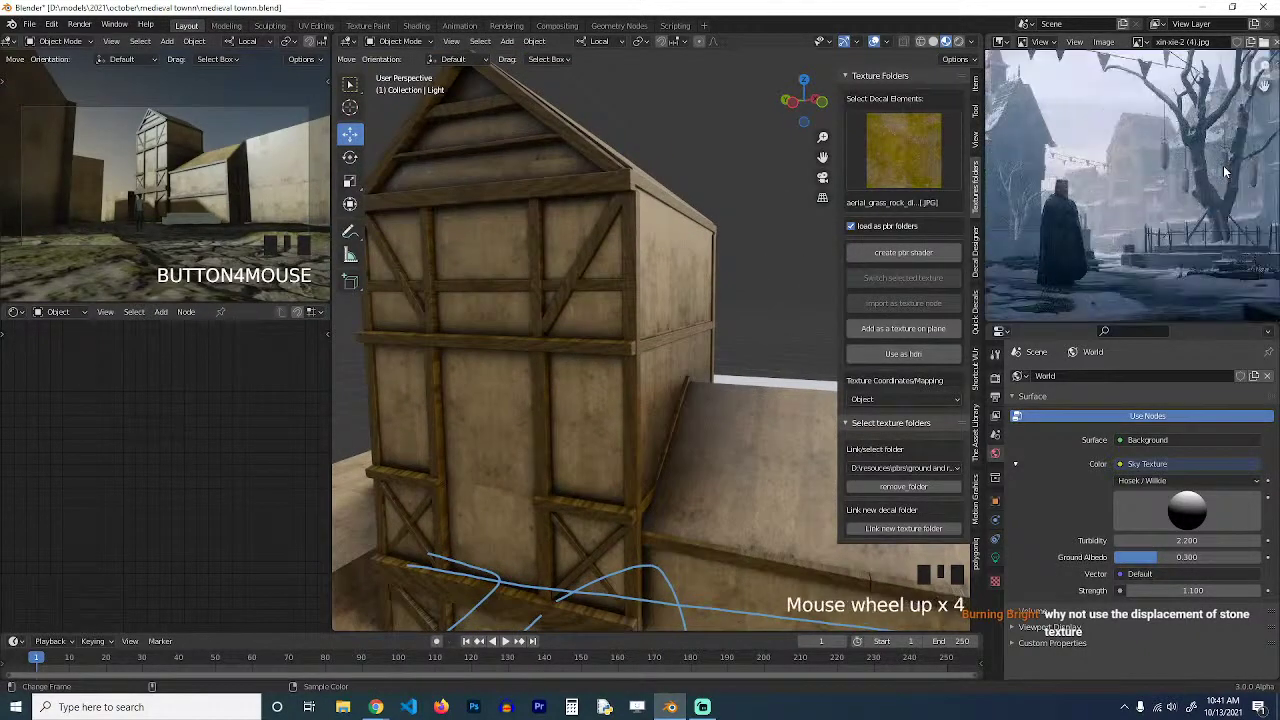
scroll(1225, 172, "up", 4)
middle_click_drag(1225, 172, 1010, 240)
scroll(1026, 201, "down", 3)
scroll(1079, 206, "up", 5)
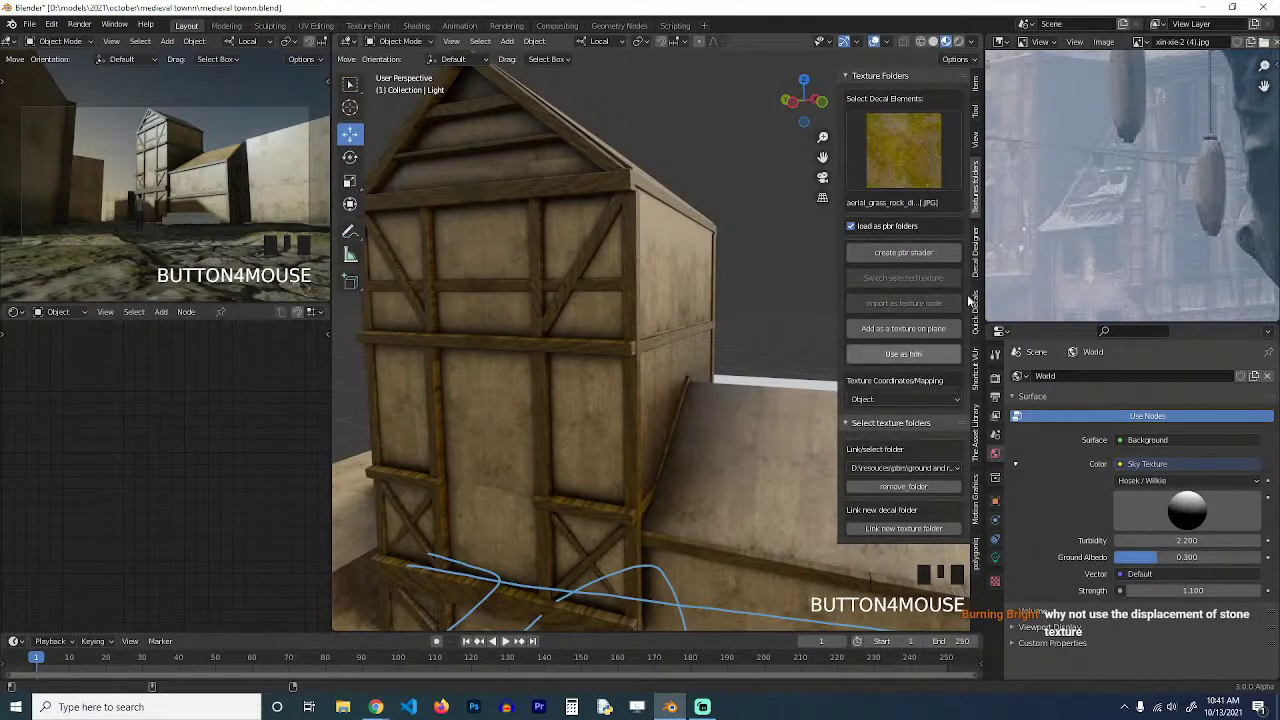
Switch the asset library to the Medieval directory and list its single objects.
left_click(977, 437)
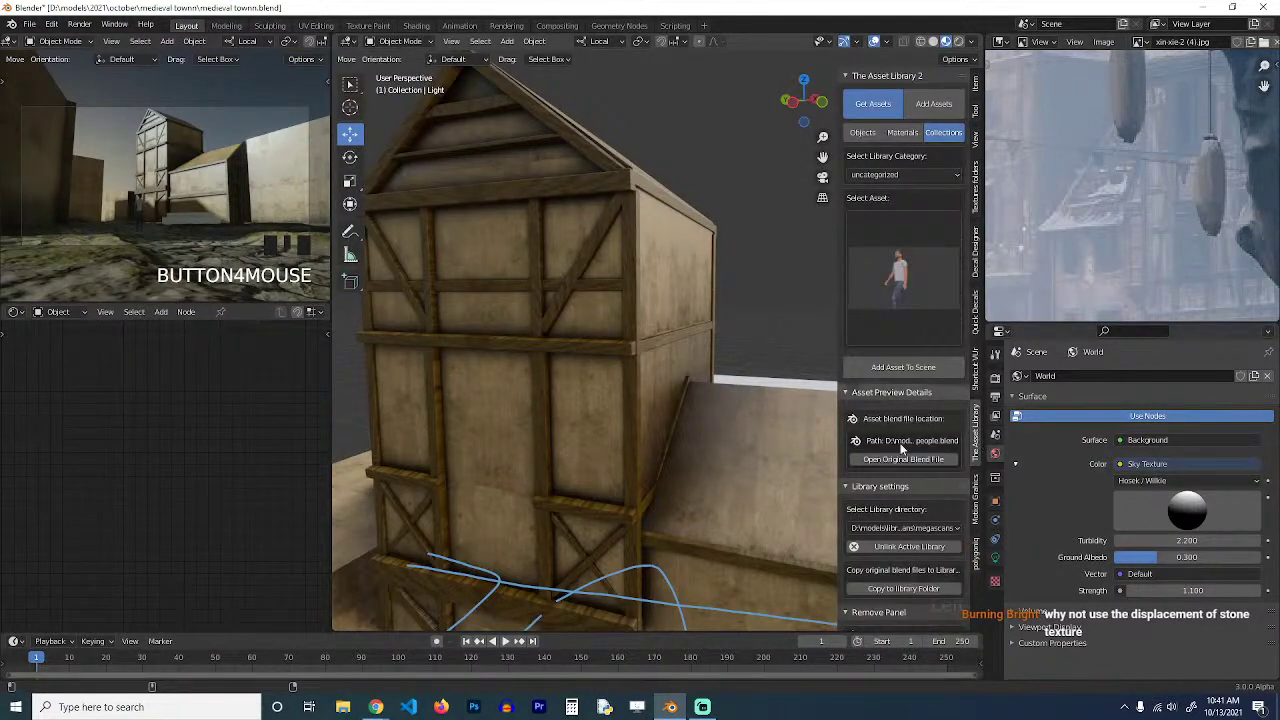
left_click(924, 528)
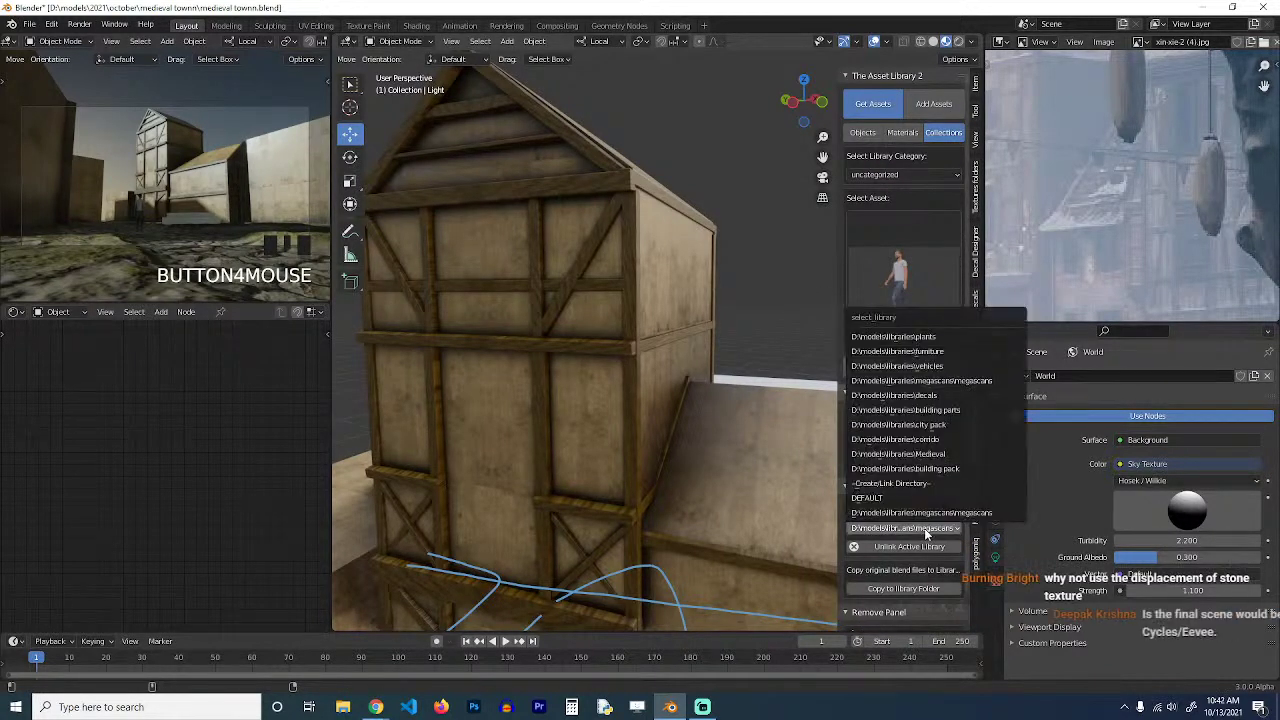
left_click(940, 453)
left_click(923, 271)
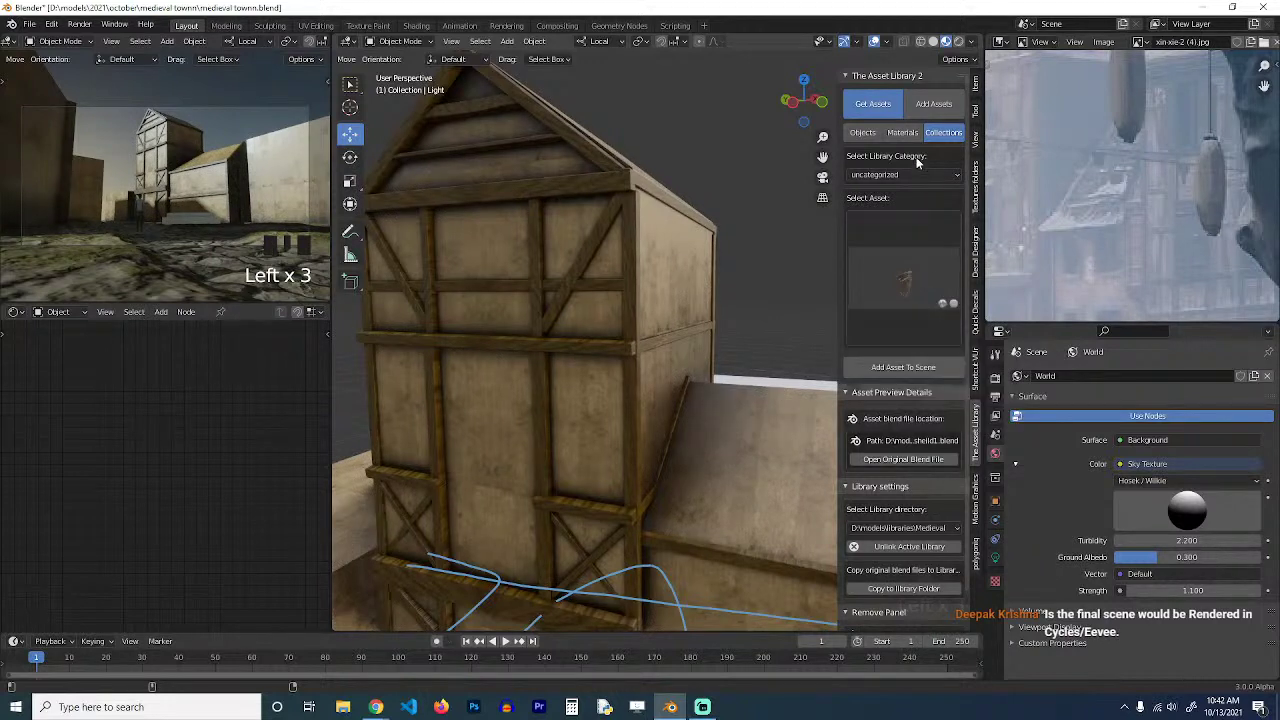
left_click(862, 132)
Choose the cart asset and add it to the scene at a point on the cobblestones beside the round ring.
left_click(900, 240)
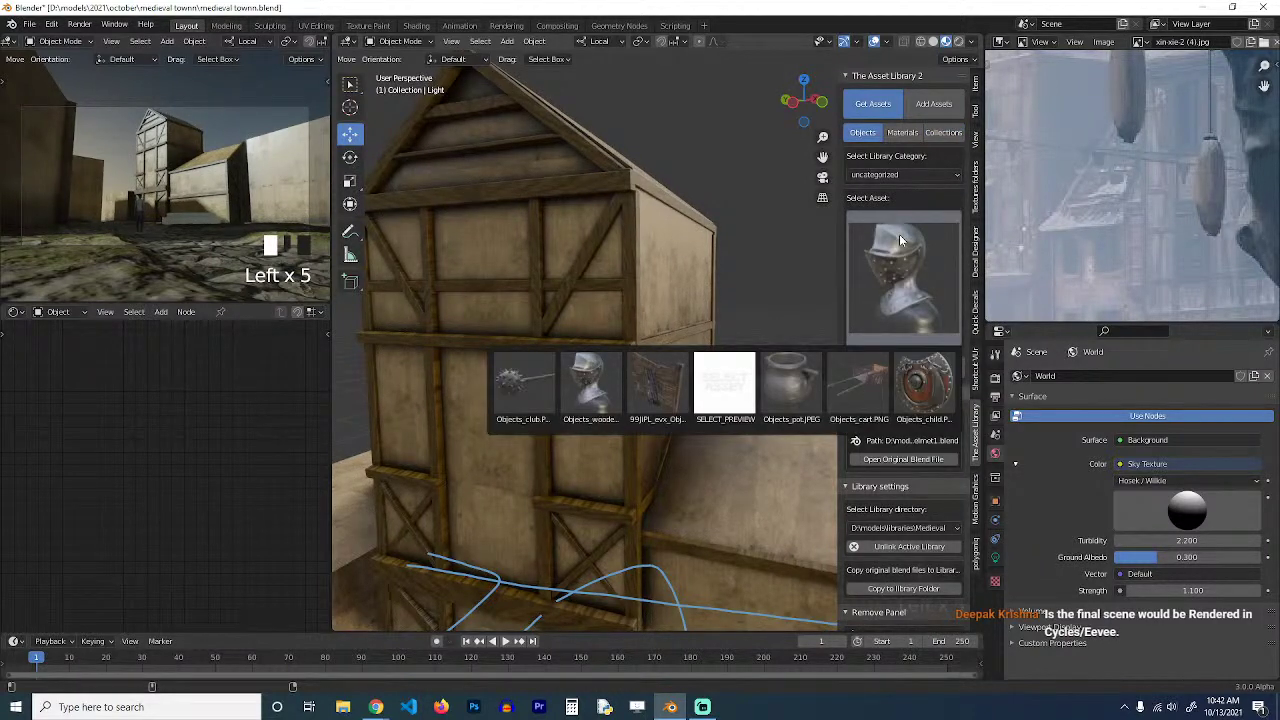
left_click(903, 253)
left_click(812, 378)
left_click_drag(904, 286, 847, 390)
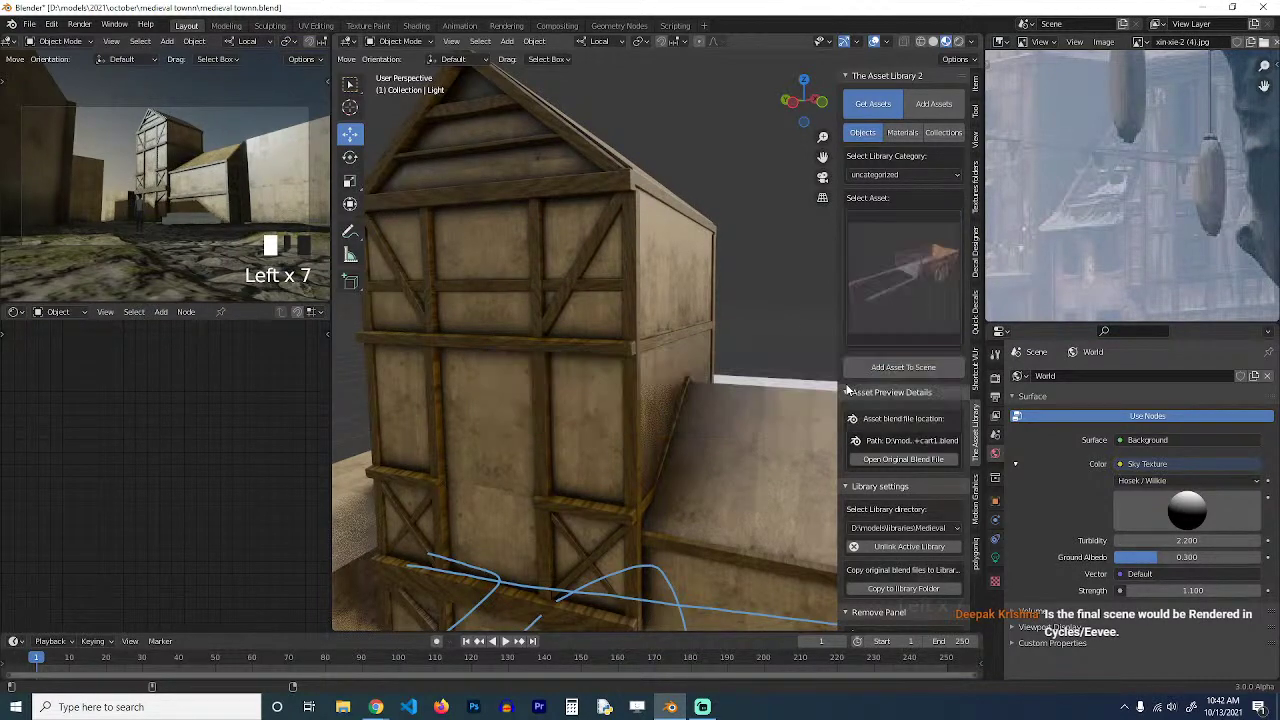
scroll(689, 435, "down", 5)
mouse_move(686, 437)
middle_mouse_down()
mouse_move(644, 477)
mouse_move(597, 490)
mouse_move(581, 344)
mouse_move(666, 423)
middle_mouse_up()
scroll(597, 490, "down", 5)
scroll(666, 423, "up", 4)
right_click(672, 457, "shift")
left_click(893, 368)
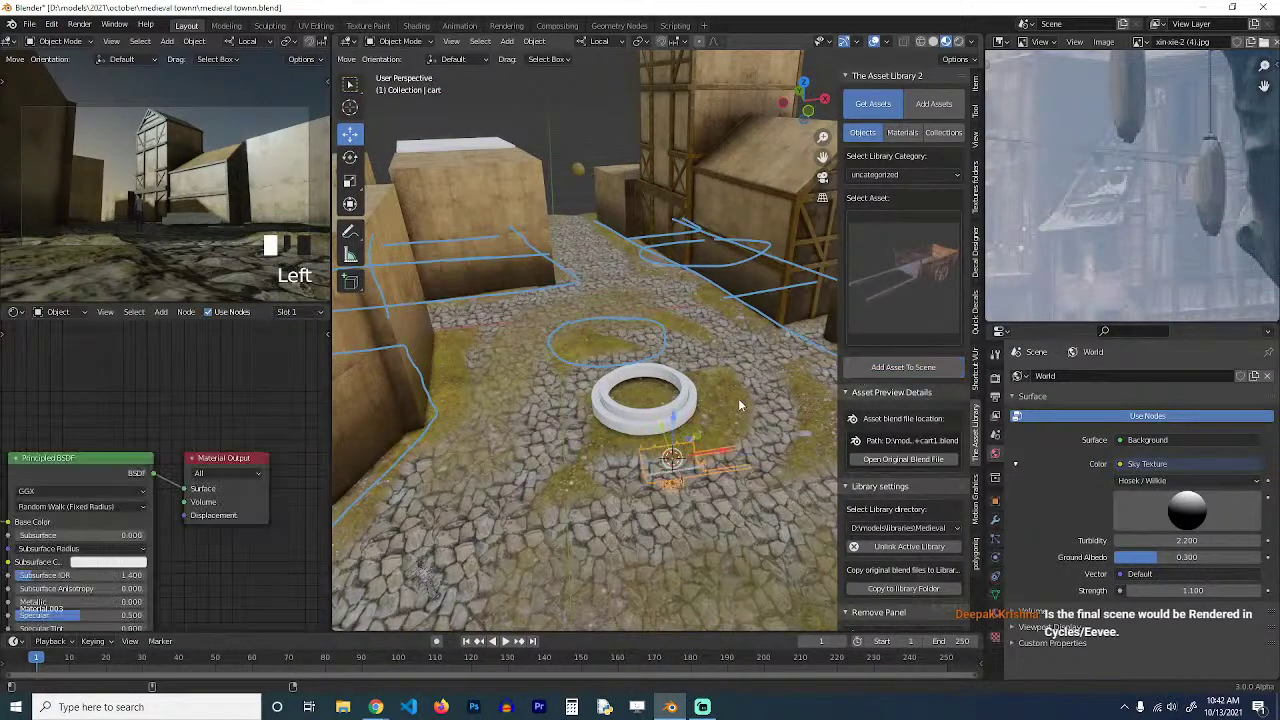
Raise the cart along its local Z axis so that it sits above the ground.
key("g")
key("z")
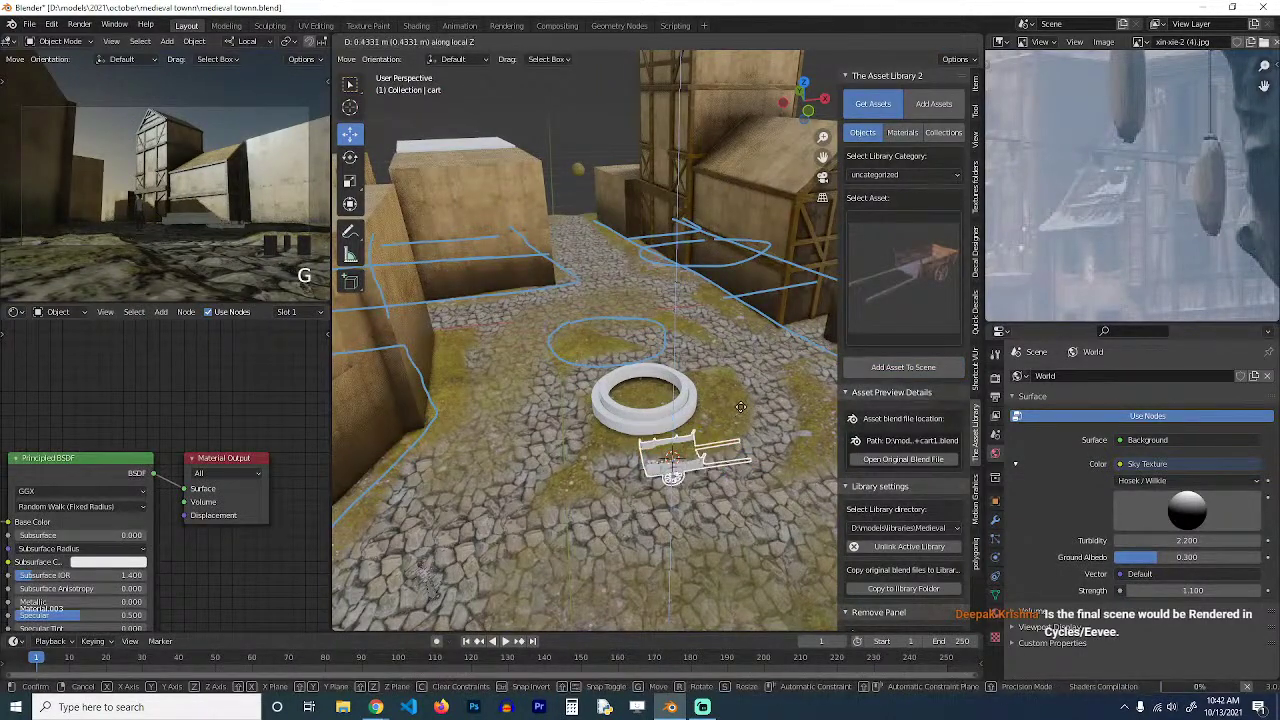
left_click(746, 402)
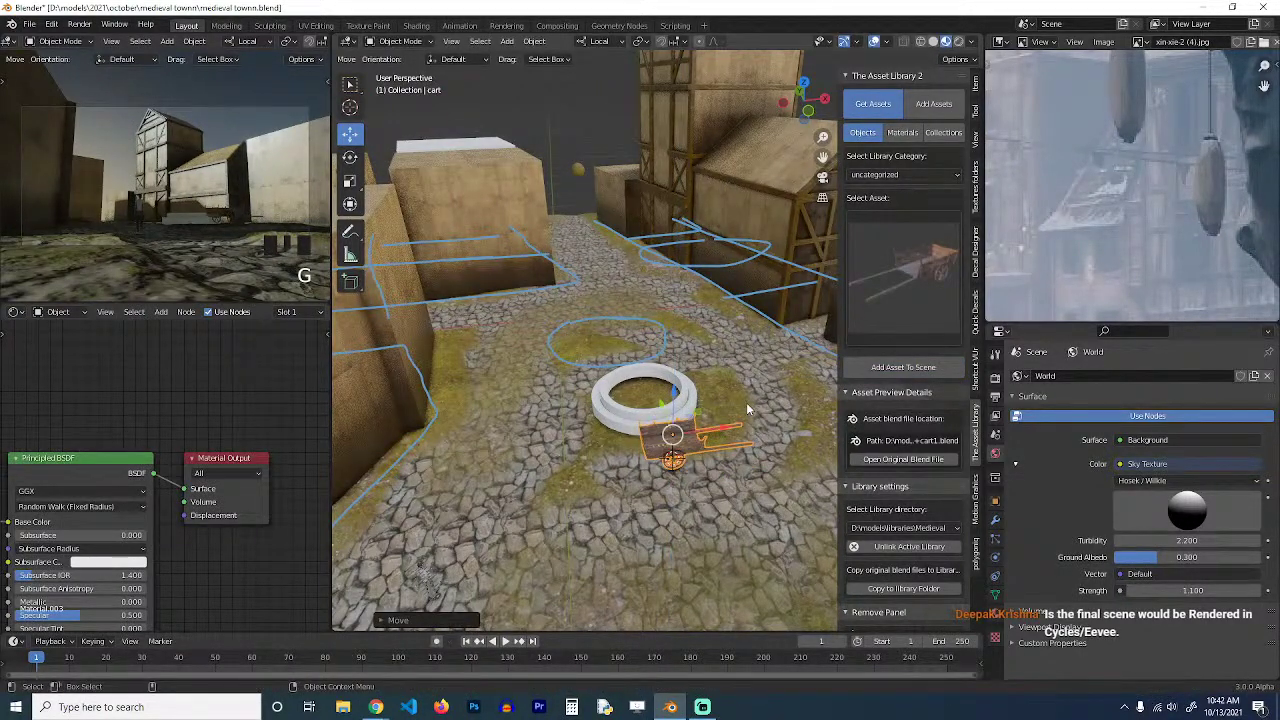
Rotate the cart freely and shift it so that its wheels rest on the cobblestones with the shafts sloping down.
key("KP_Decimal")
key("grave")
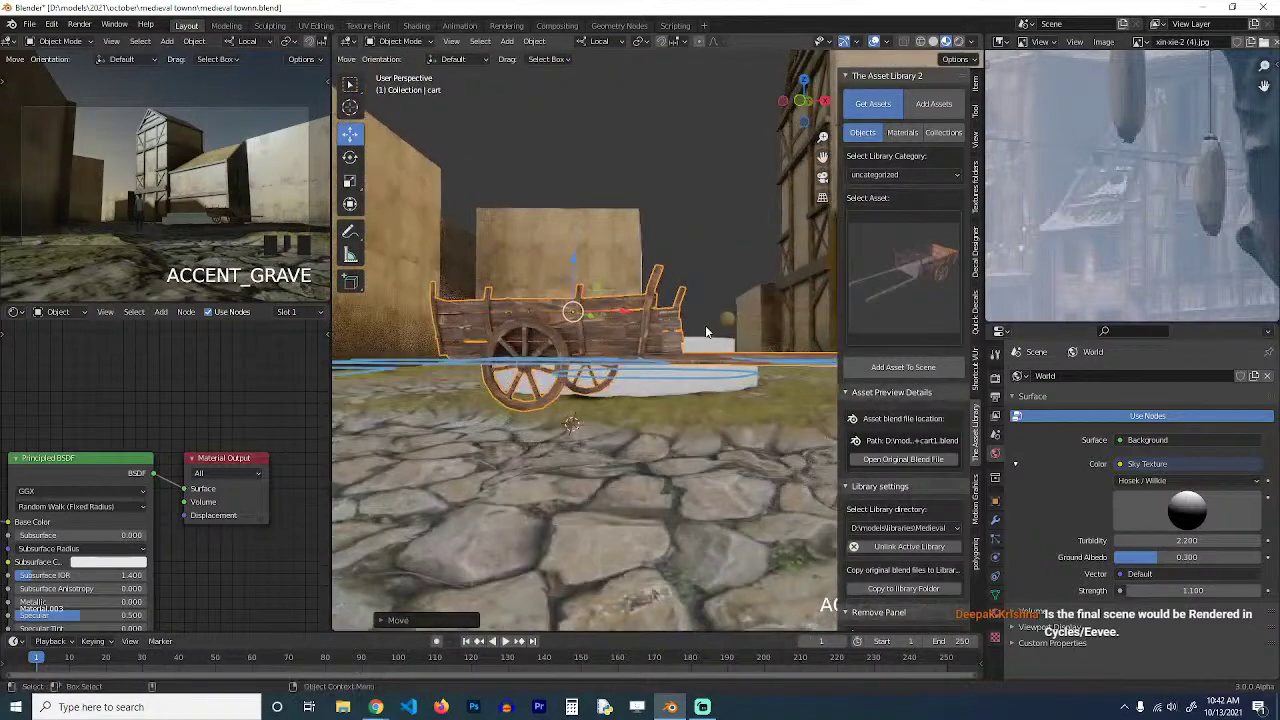
key("r")
key("r")
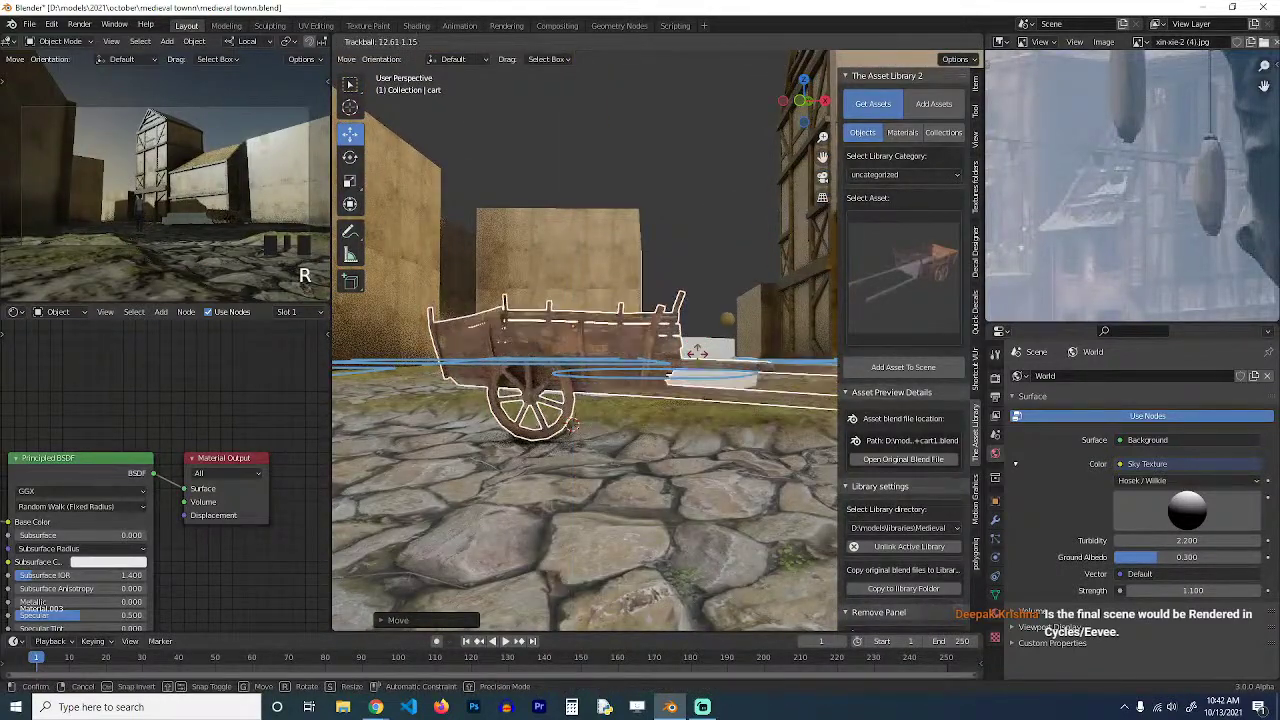
left_click(697, 352)
key("g")
left_click(712, 368)
key("grave")
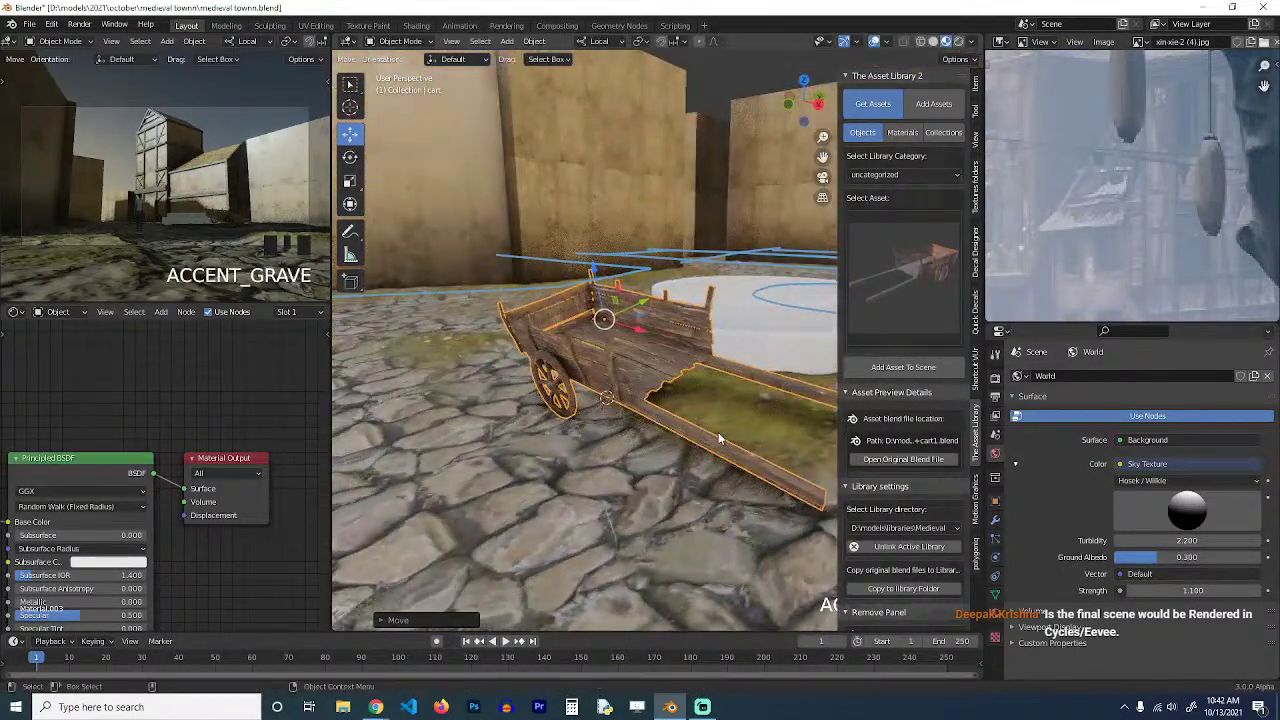
key("r")
left_click(727, 463)
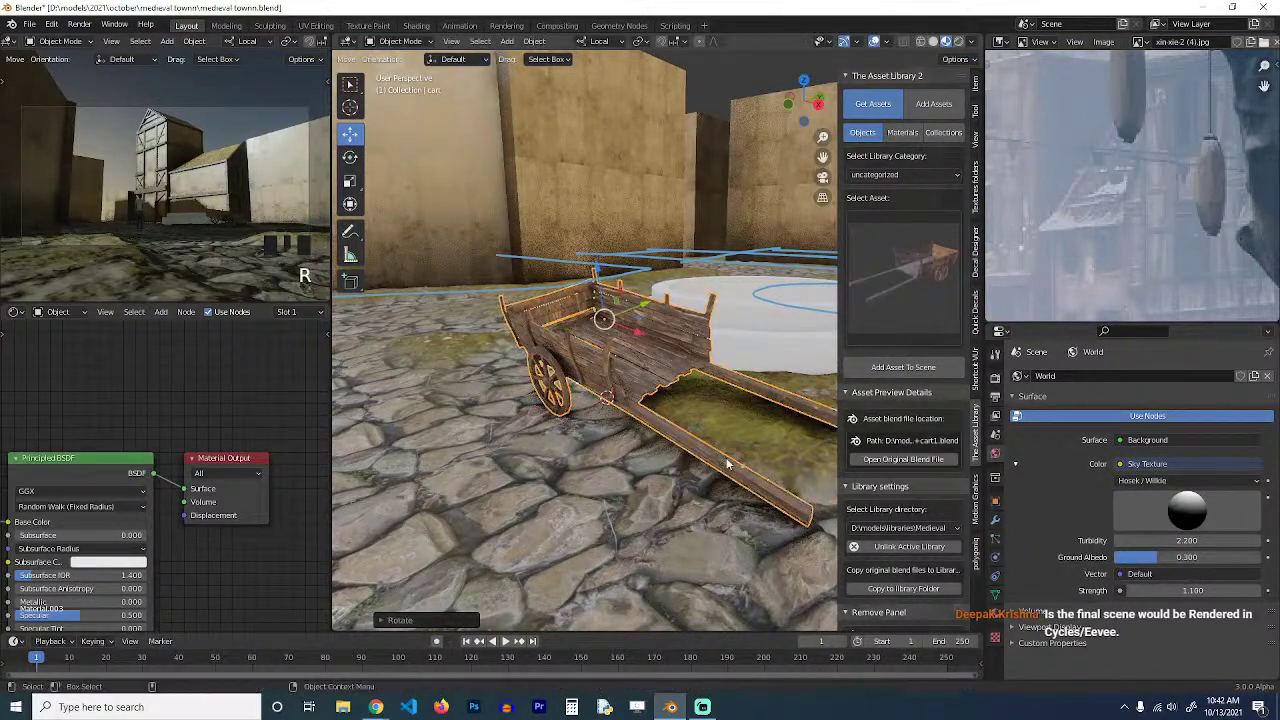
Clear the selection and save the file with the cart placed beside the ring.
key("alt+a")
key("grave")
key("ctrl+s")
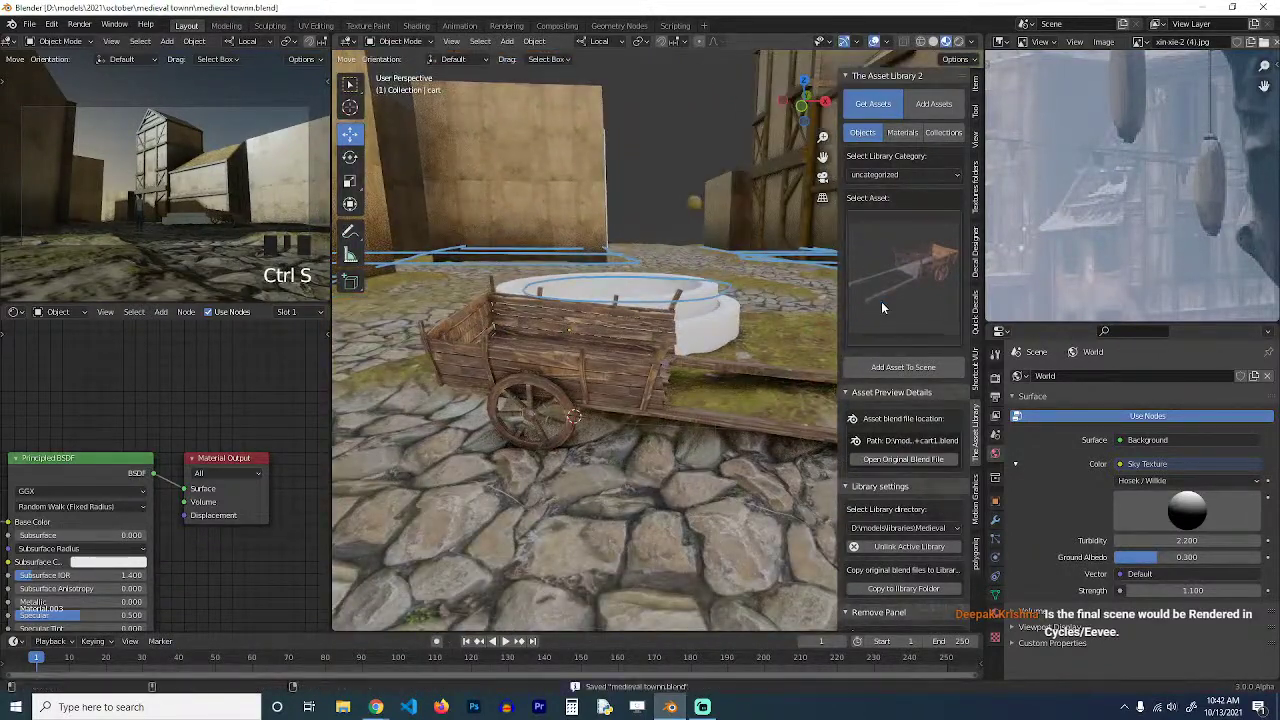
left_click(882, 307)
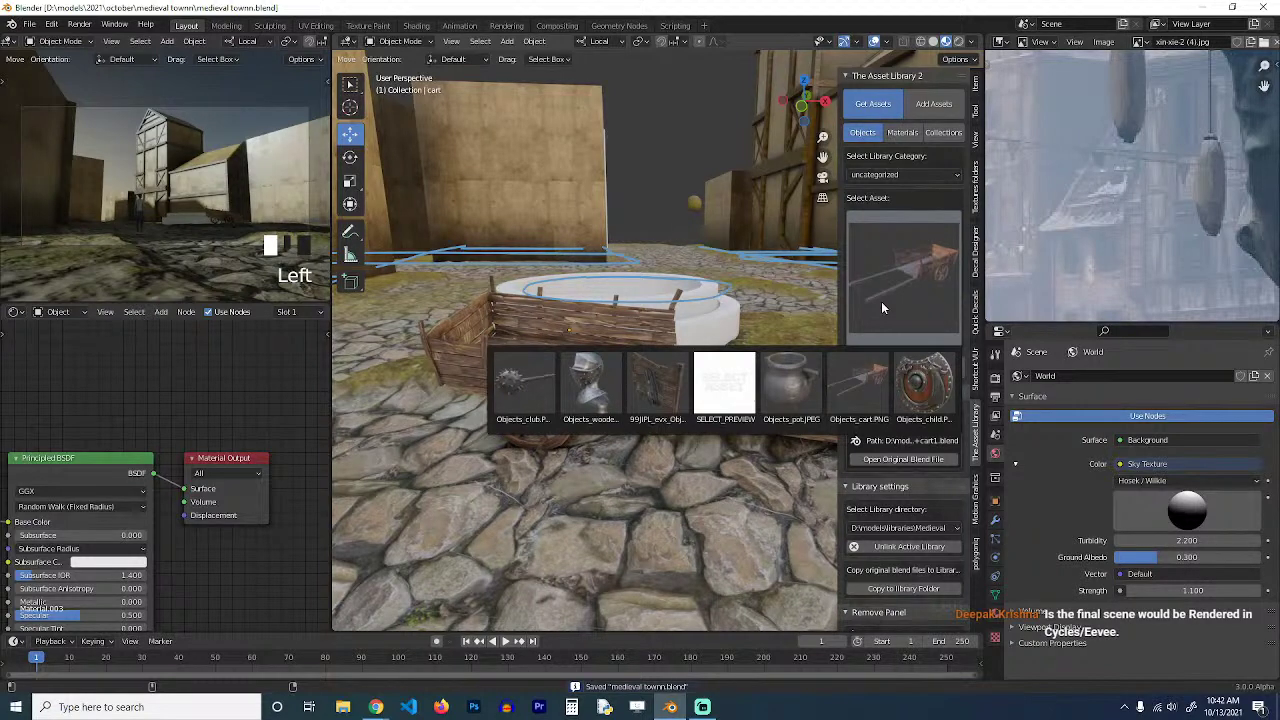
left_click(881, 307)
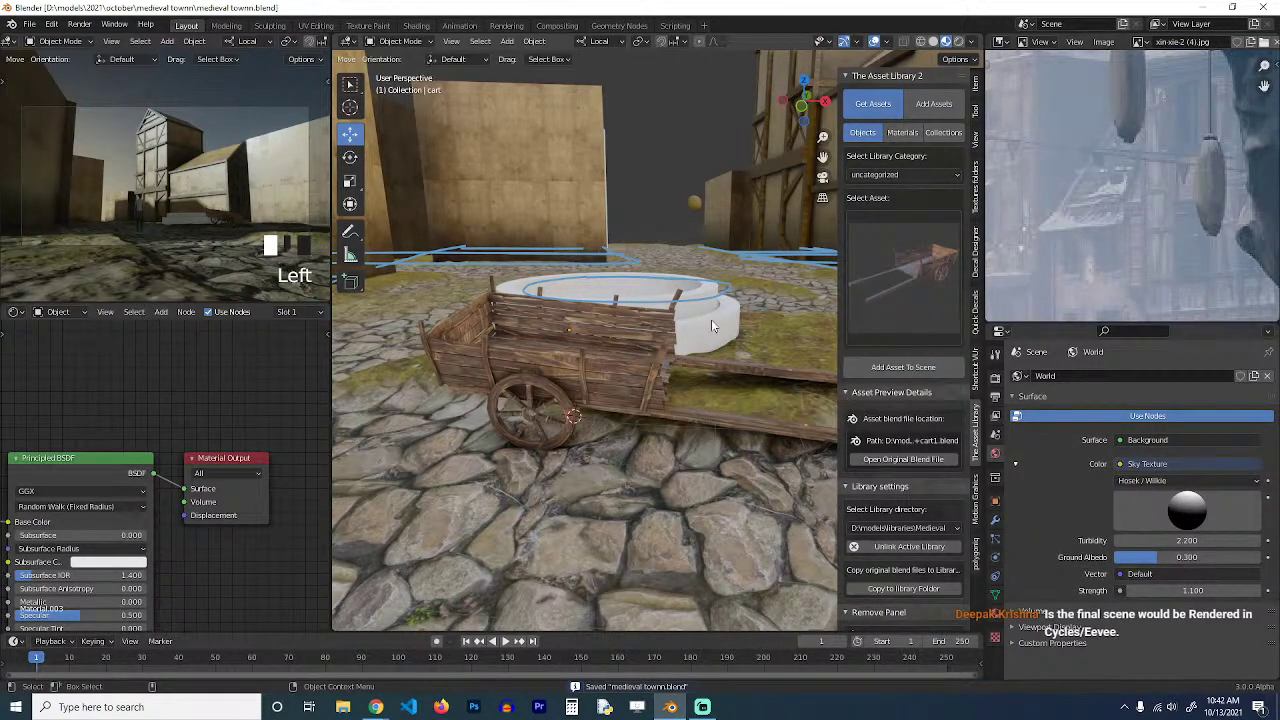
left_click_drag(711, 319, 768, 346, "alt")
scroll(665, 375, "down", 3)
middle_click_drag(620, 413, 654, 387, "shift")
key("ctrl+s")
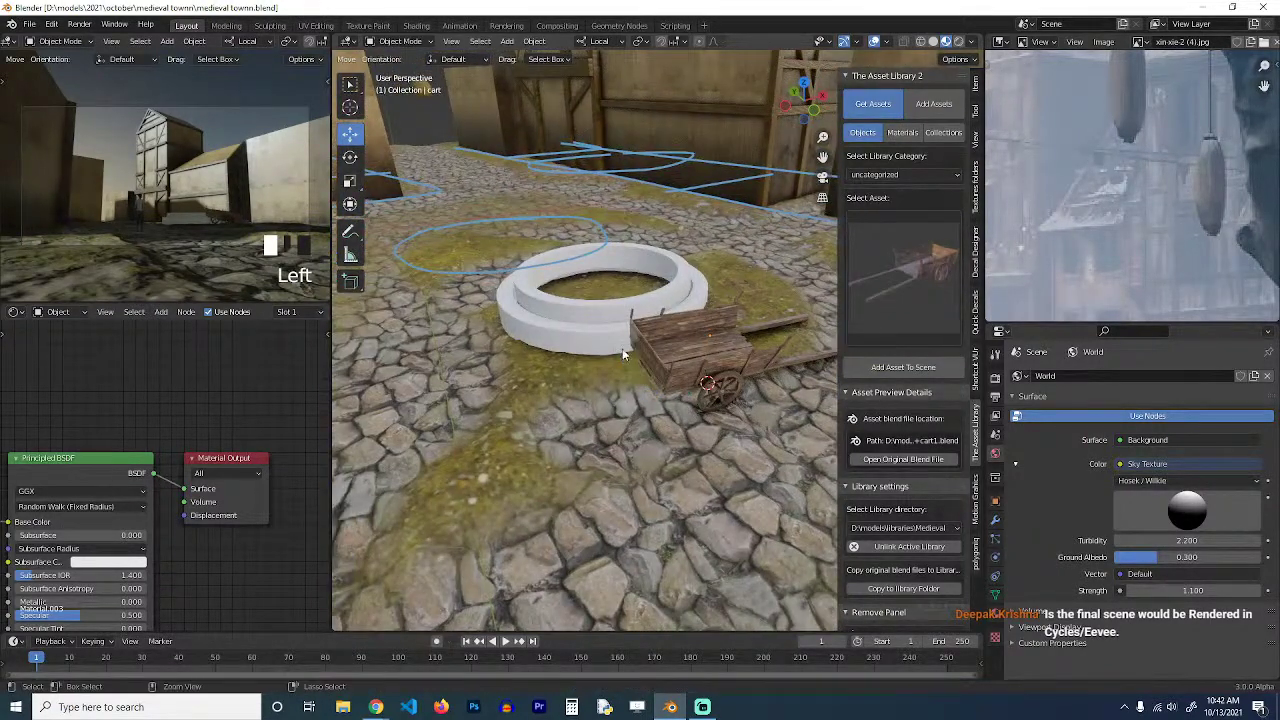
Link the mossy cobblestone ground's material to the white round ring.
left_click(608, 334, "shift")
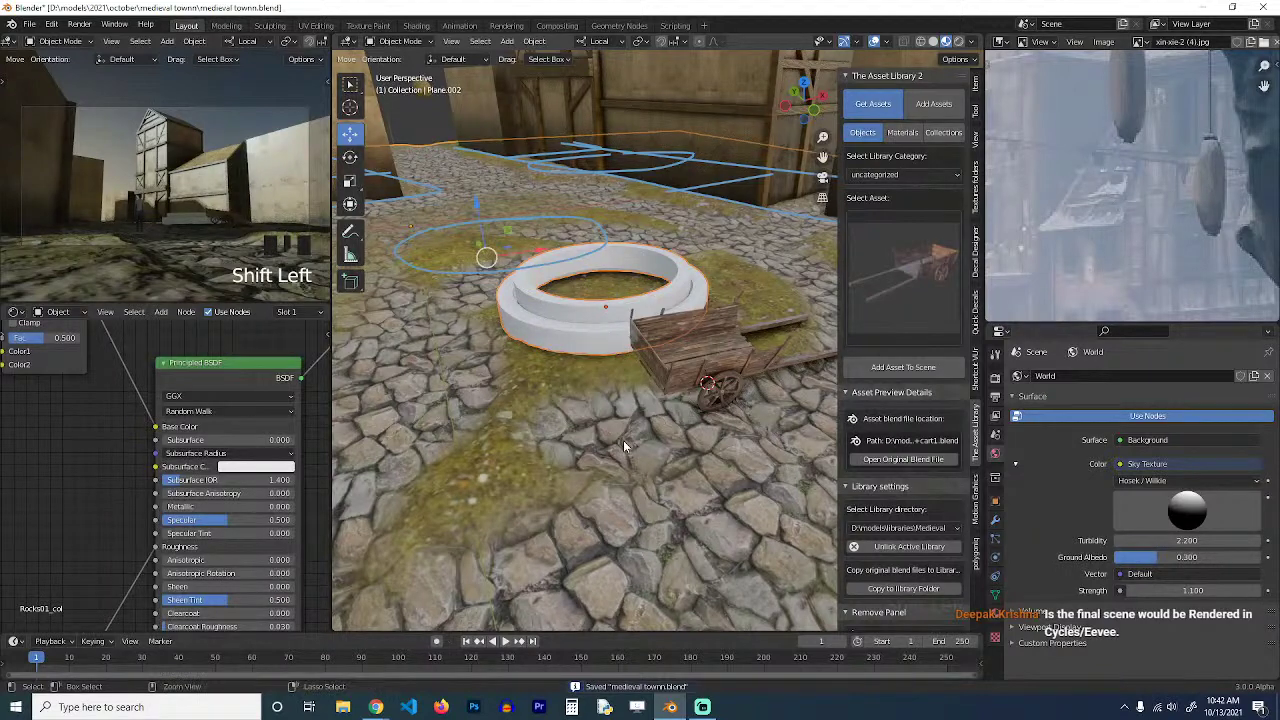
key("ctrl+l")
left_click(624, 442)
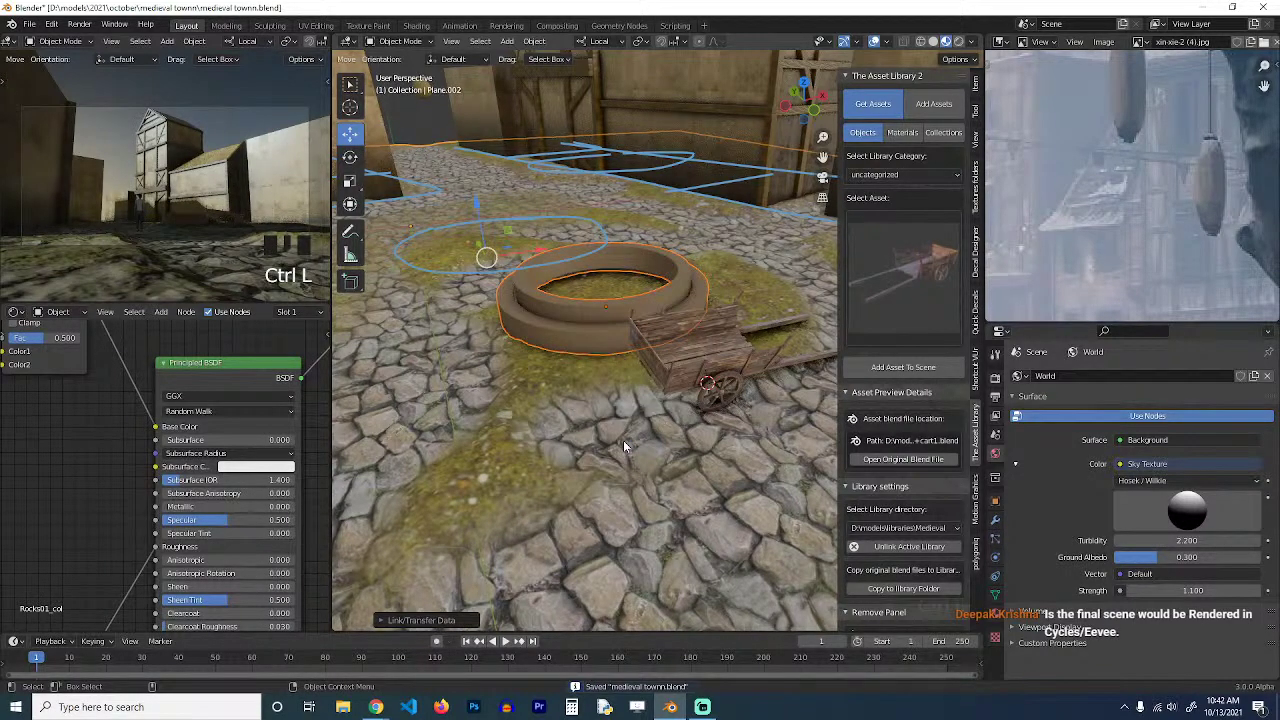
Unwrap the ring's whole mesh with Cube Projection, clear the selection and save the file.
left_click(604, 342)
key("Tab")
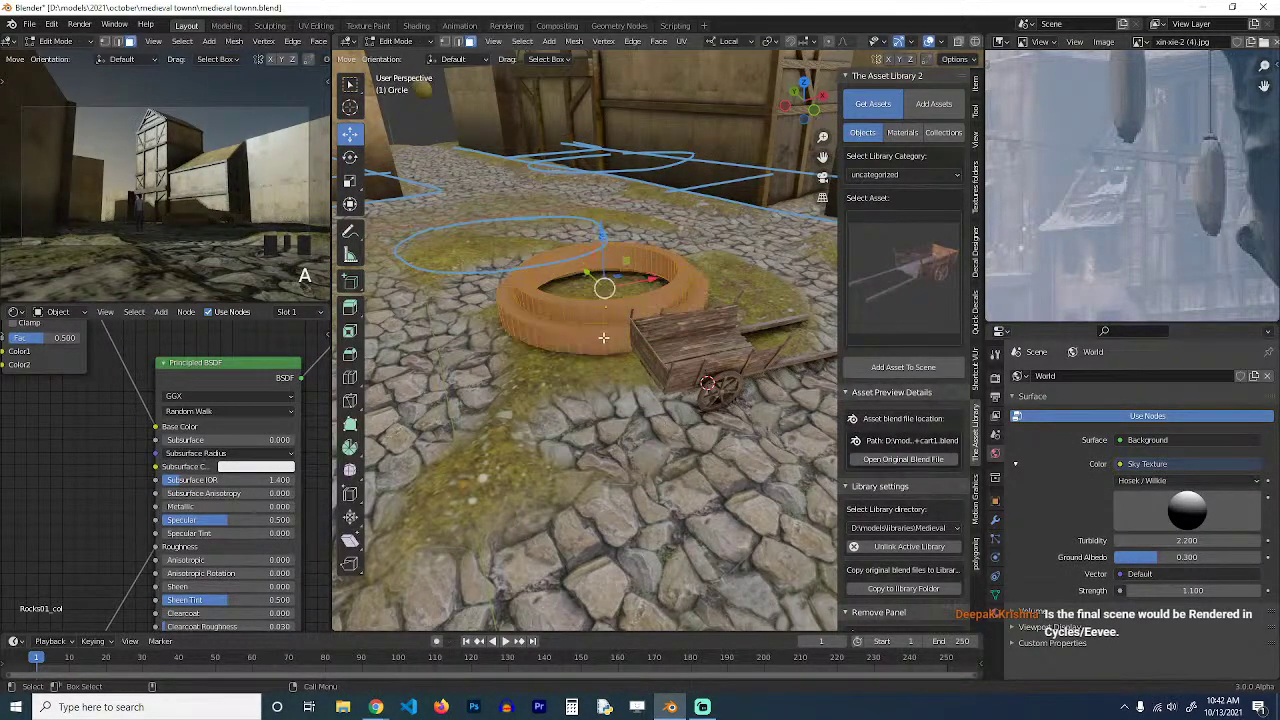
key("u")
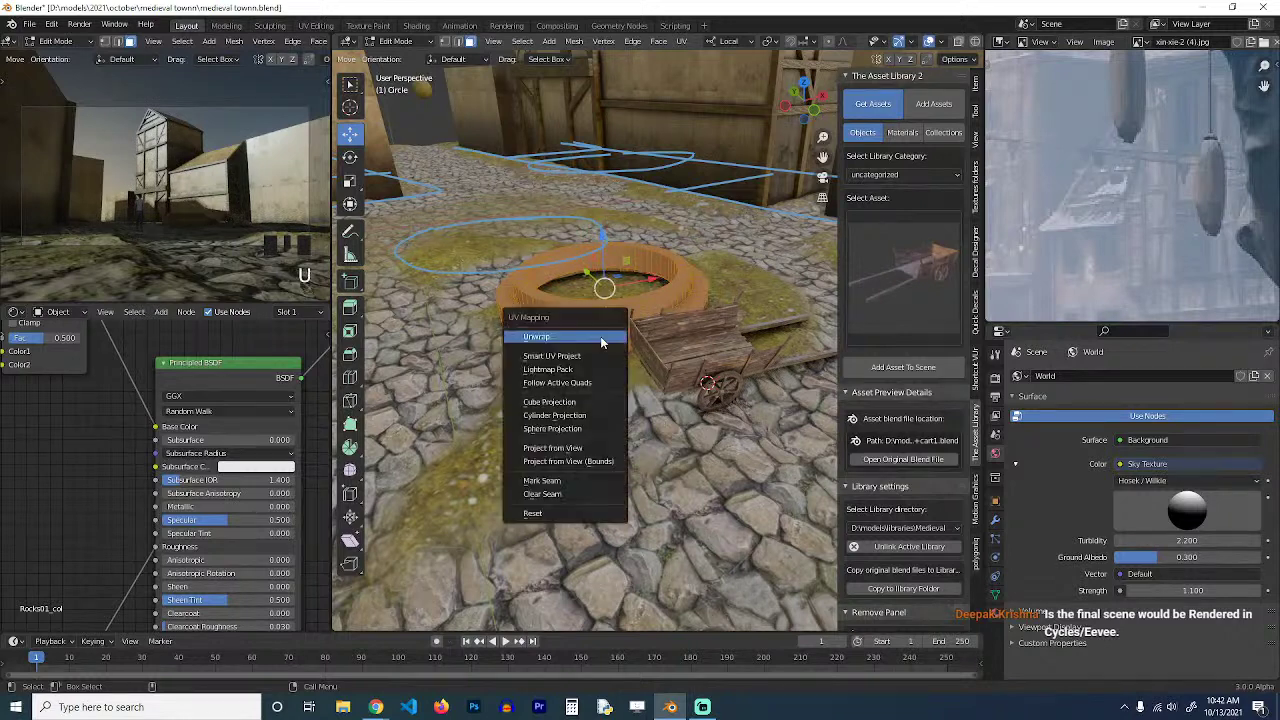
left_click(576, 404)
key("Tab")
key("grave")
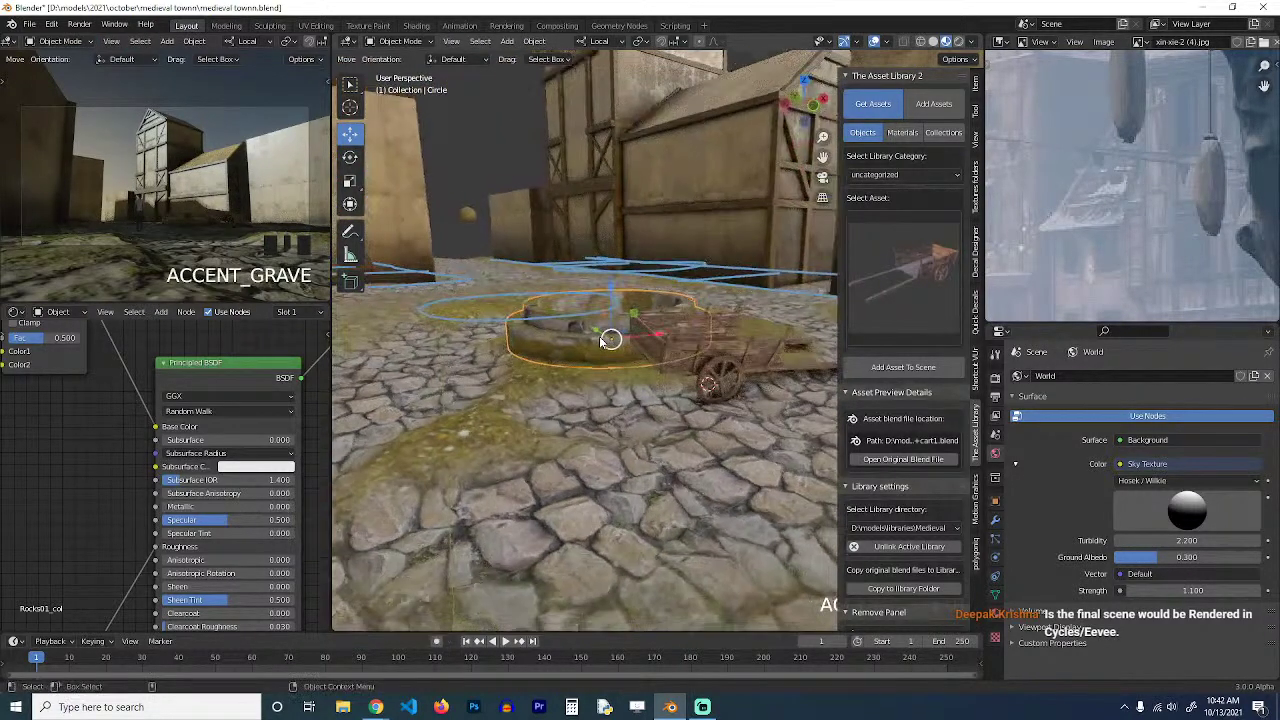
key("alt+a")
scroll(619, 426, "down", 2)
key("ctrl+s")
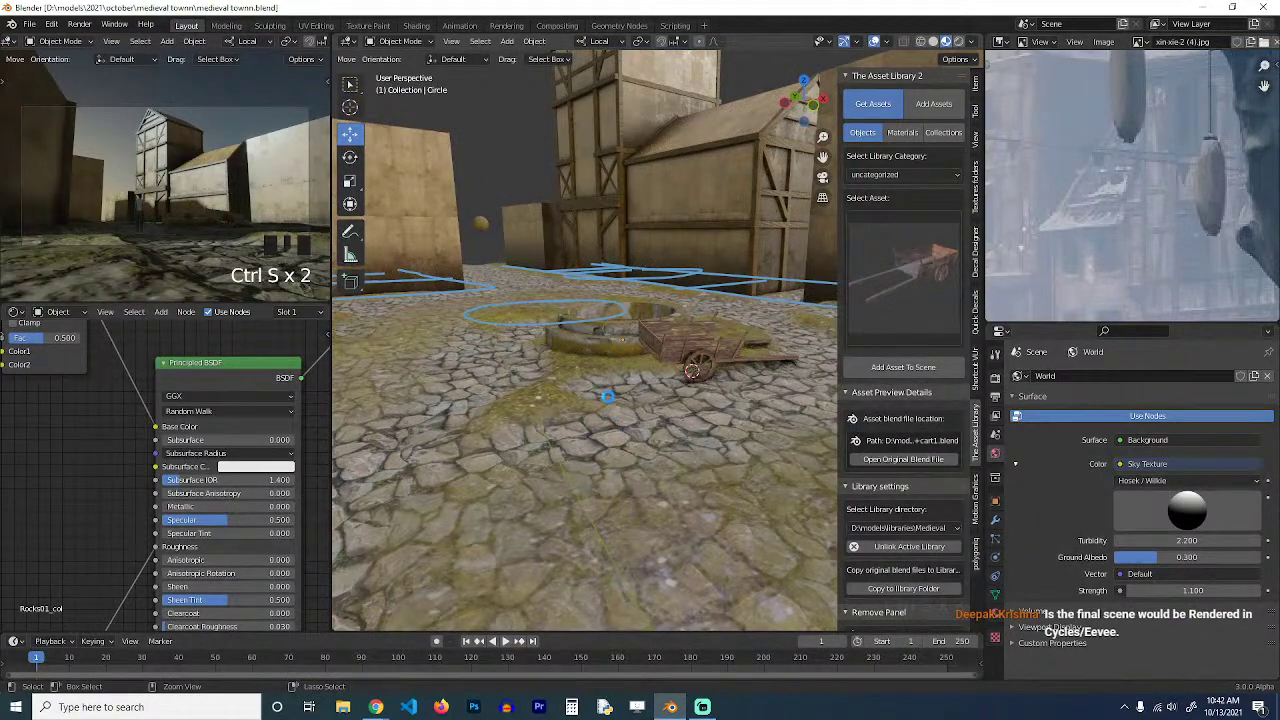
Unhide all hidden objects to bring back the fog volume around the town.
scroll(1152, 196, "down", 9)
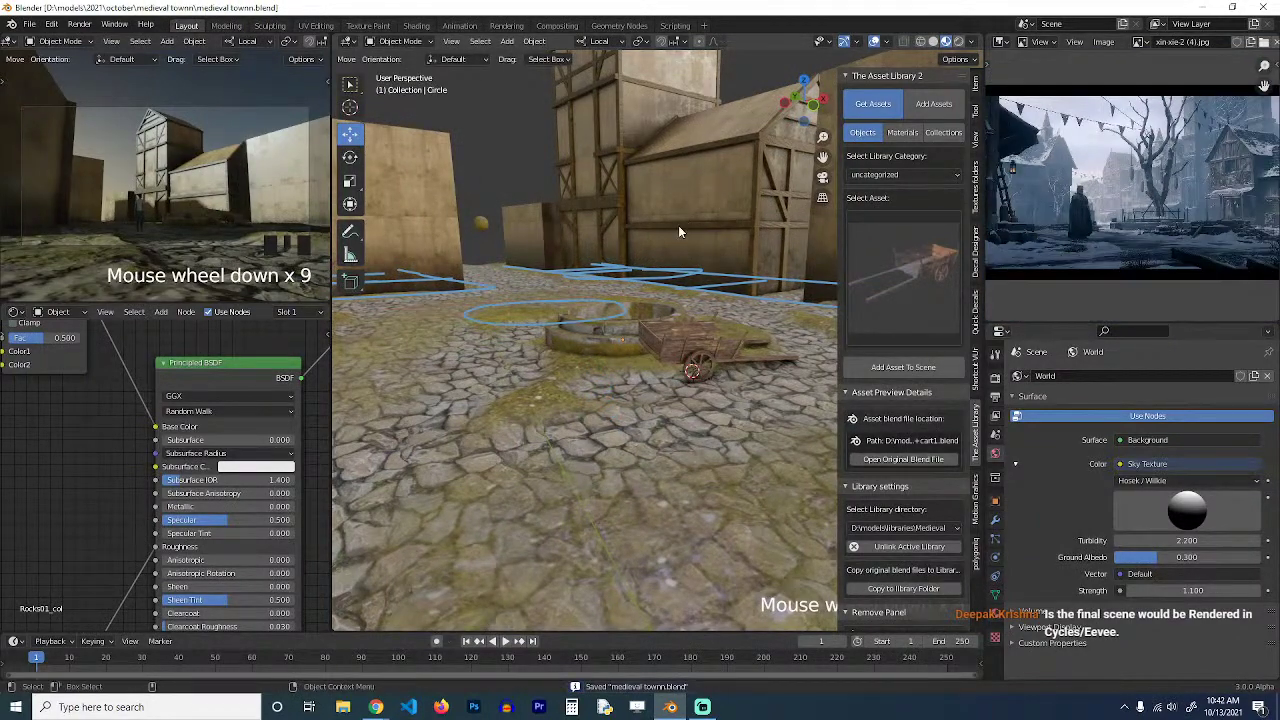
scroll(664, 256, "down", 1)
middle_click_drag(664, 256, 642, 268, "shift")
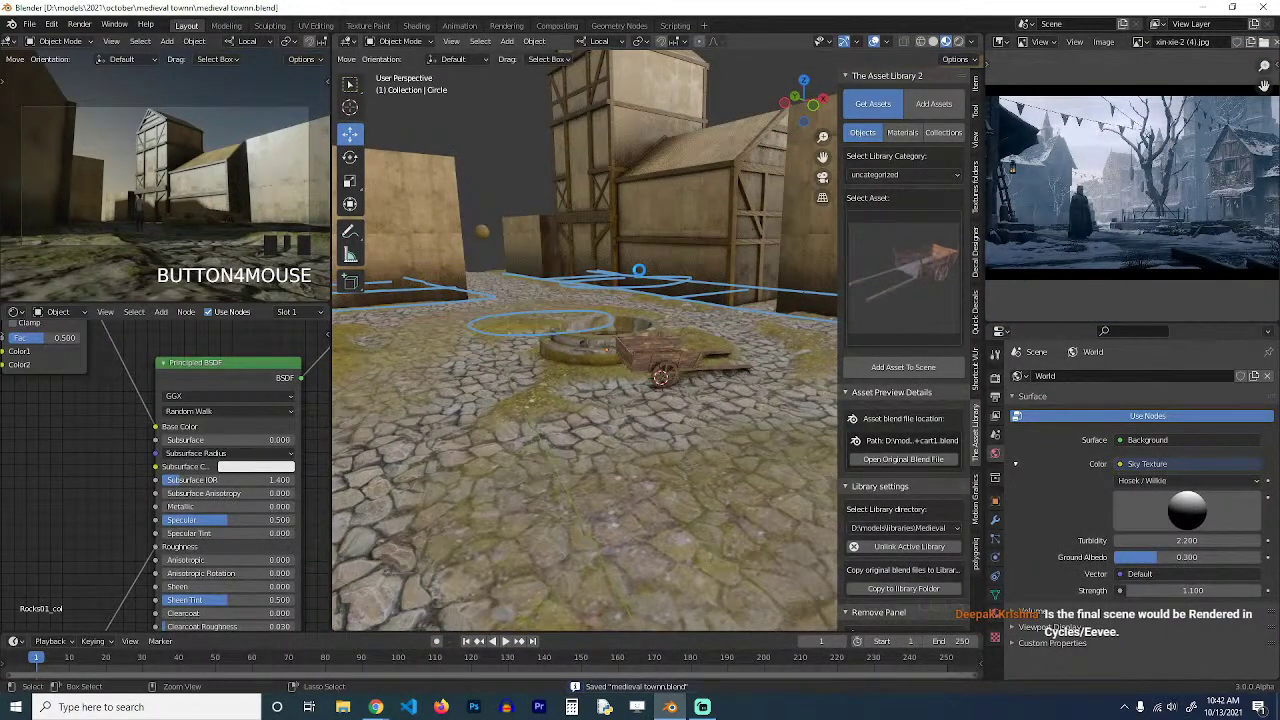
scroll(642, 267, "down", 2)
scroll(639, 266, "up", 2)
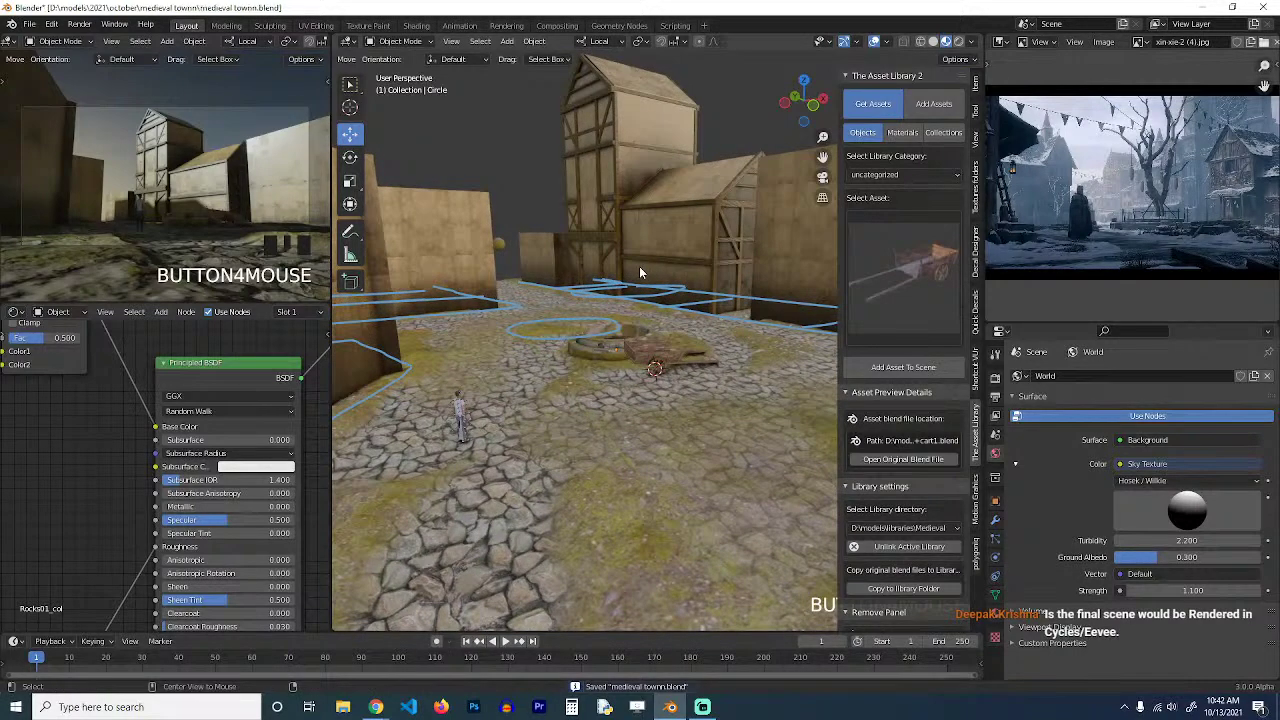
key("alt+h")
scroll(640, 272, "down", 6)
key("grave")
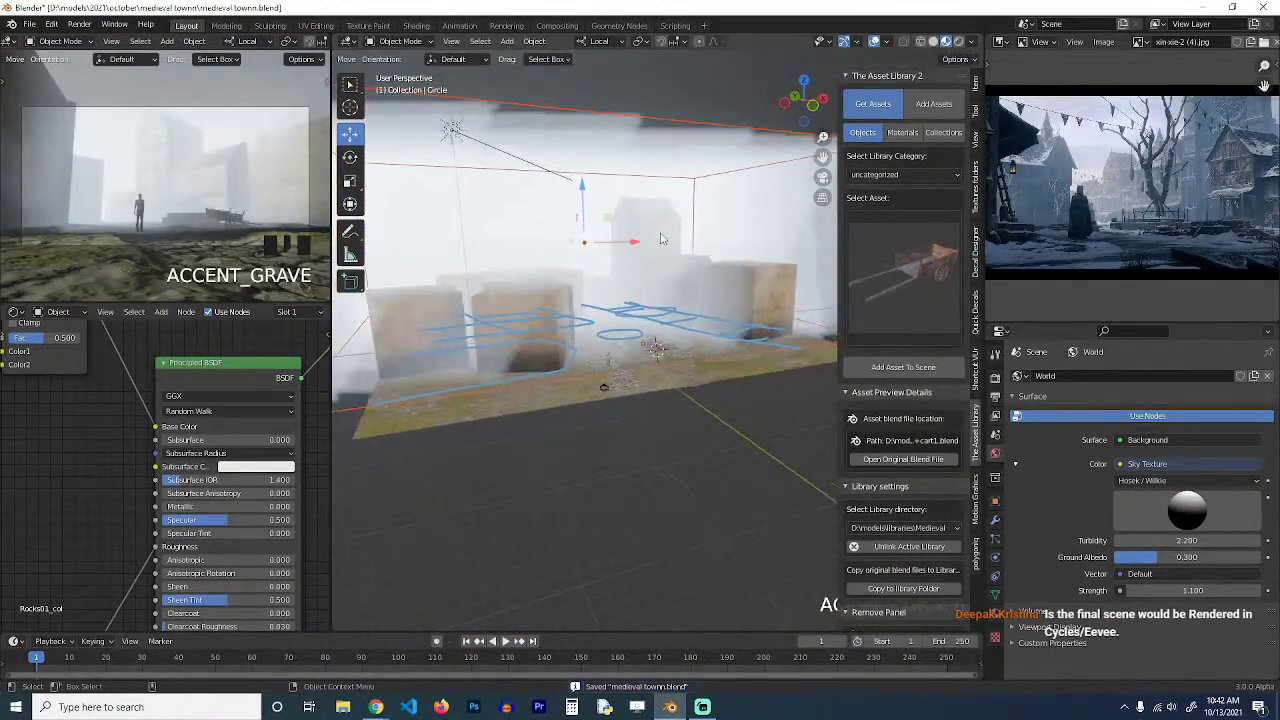
Reduce the Principled Volume emission strength of the fog cube, trying 0.020 and settling on 0.010.
left_click(720, 166)
left_click(718, 168)
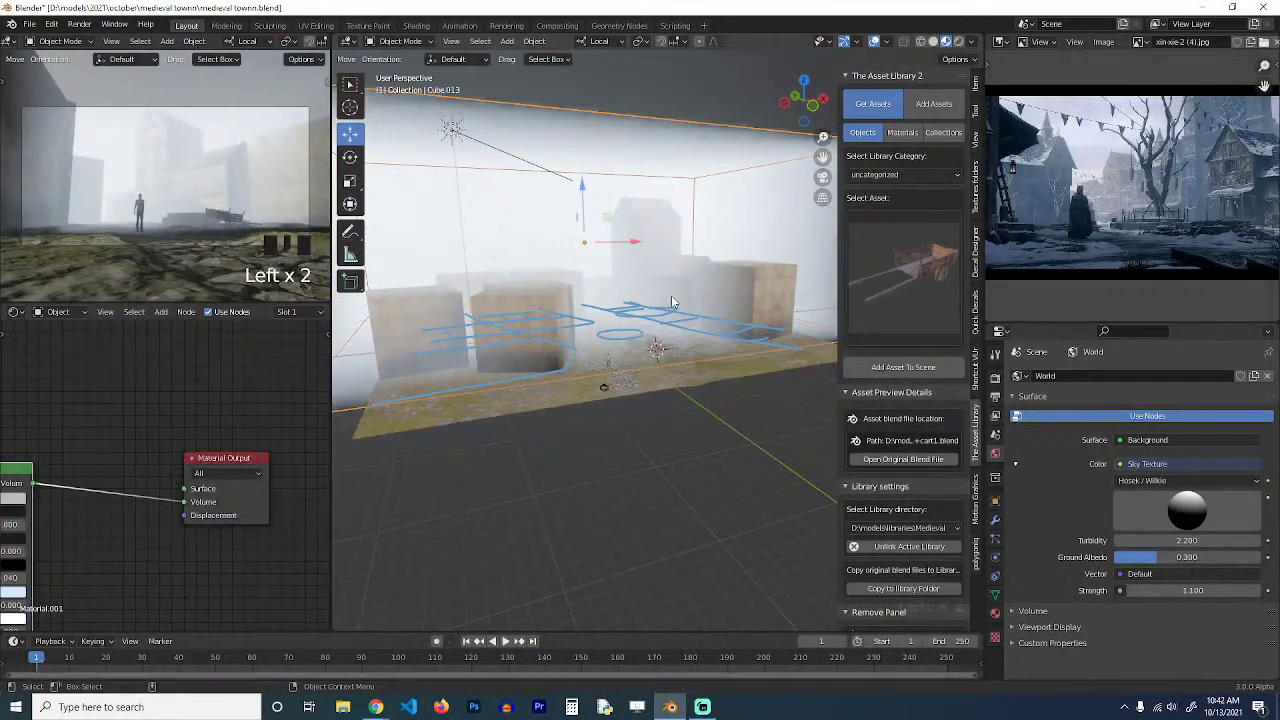
key("grave")
middle_click_drag(144, 492, 238, 478)
scroll(168, 440, "up", 2)
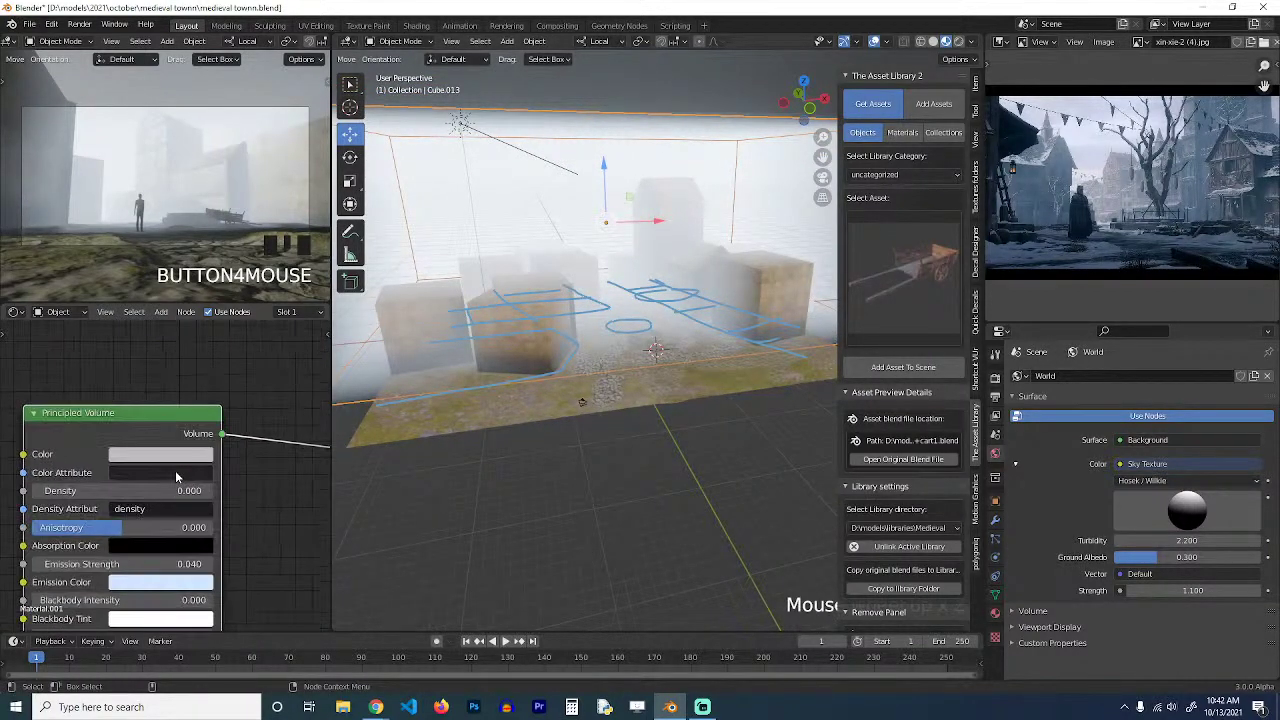
middle_click_drag(168, 440, 183, 415)
left_click(174, 505)
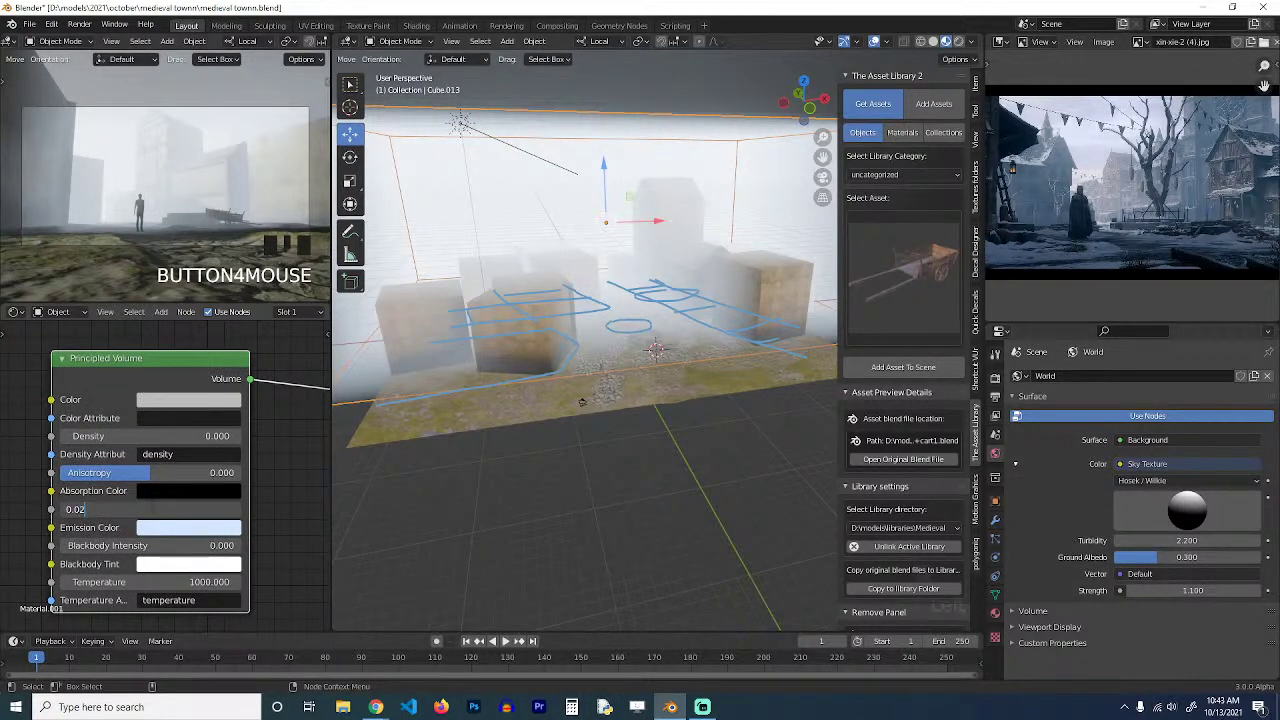
key("Return")
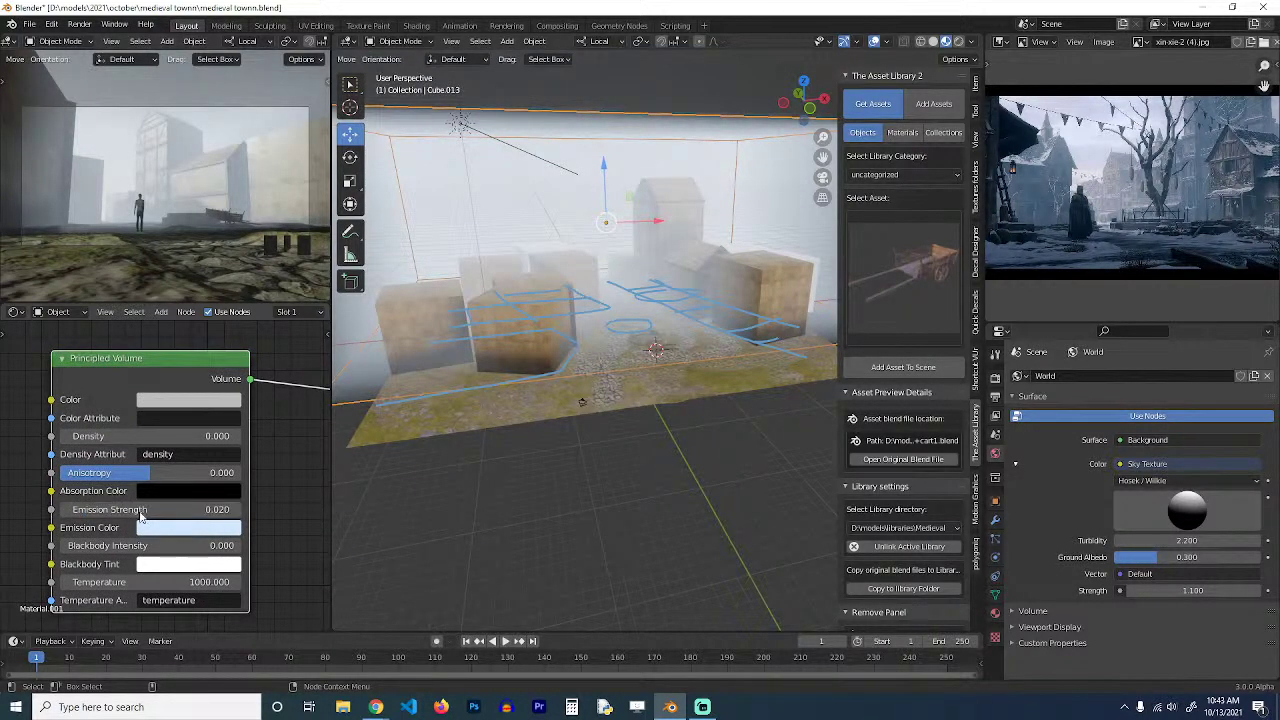
left_click(205, 508)
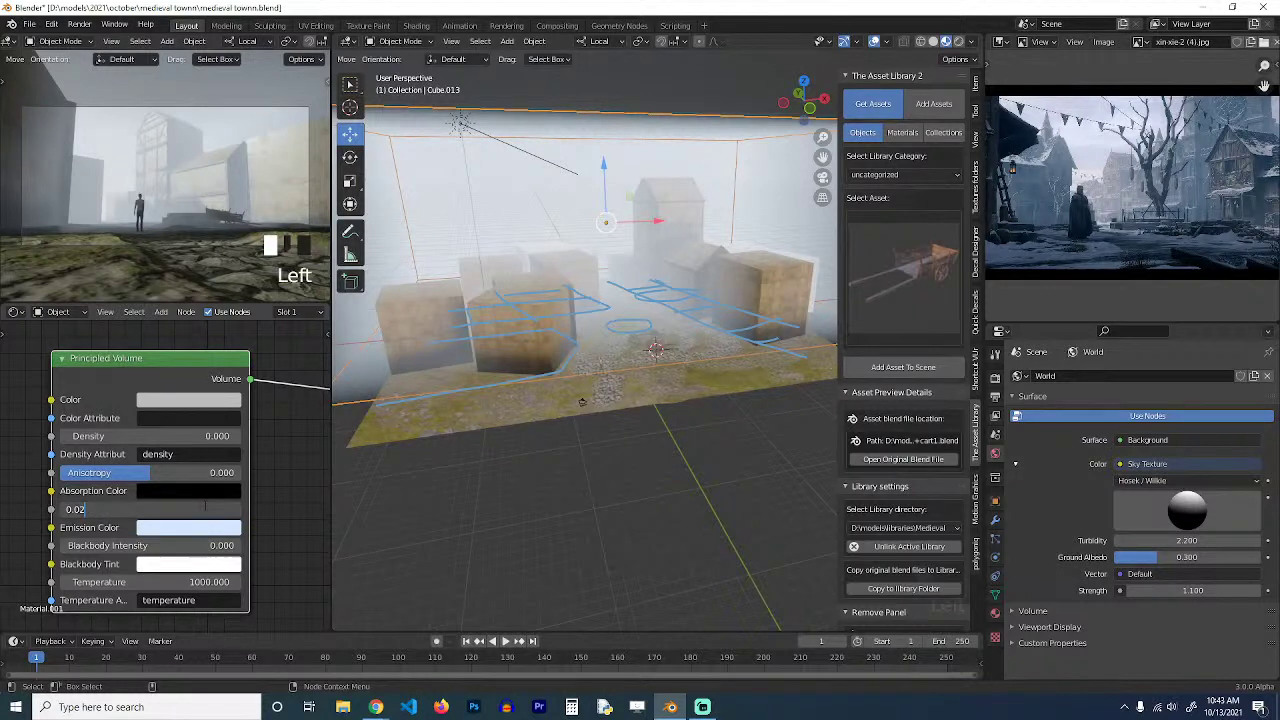
left_click(754, 522)
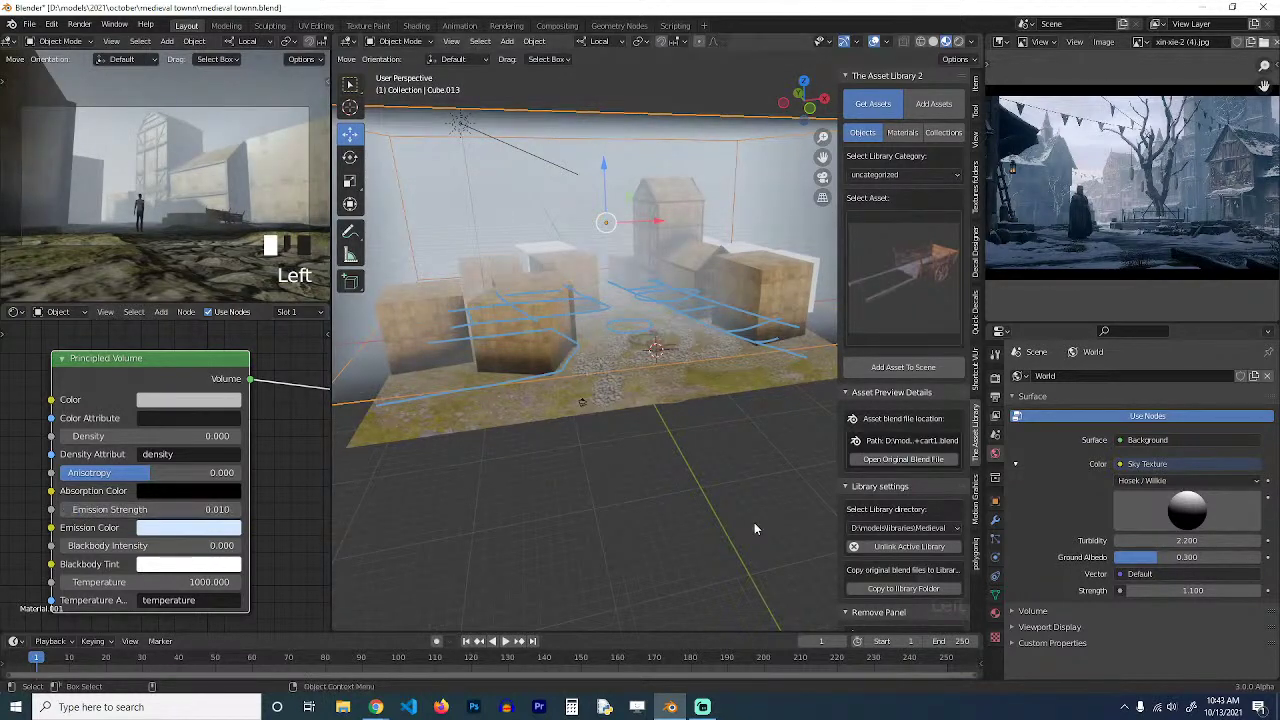
Check the fogged town from above and save the file.
scroll(631, 245, "up", 3)
middle_click_drag(631, 245, 577, 334)
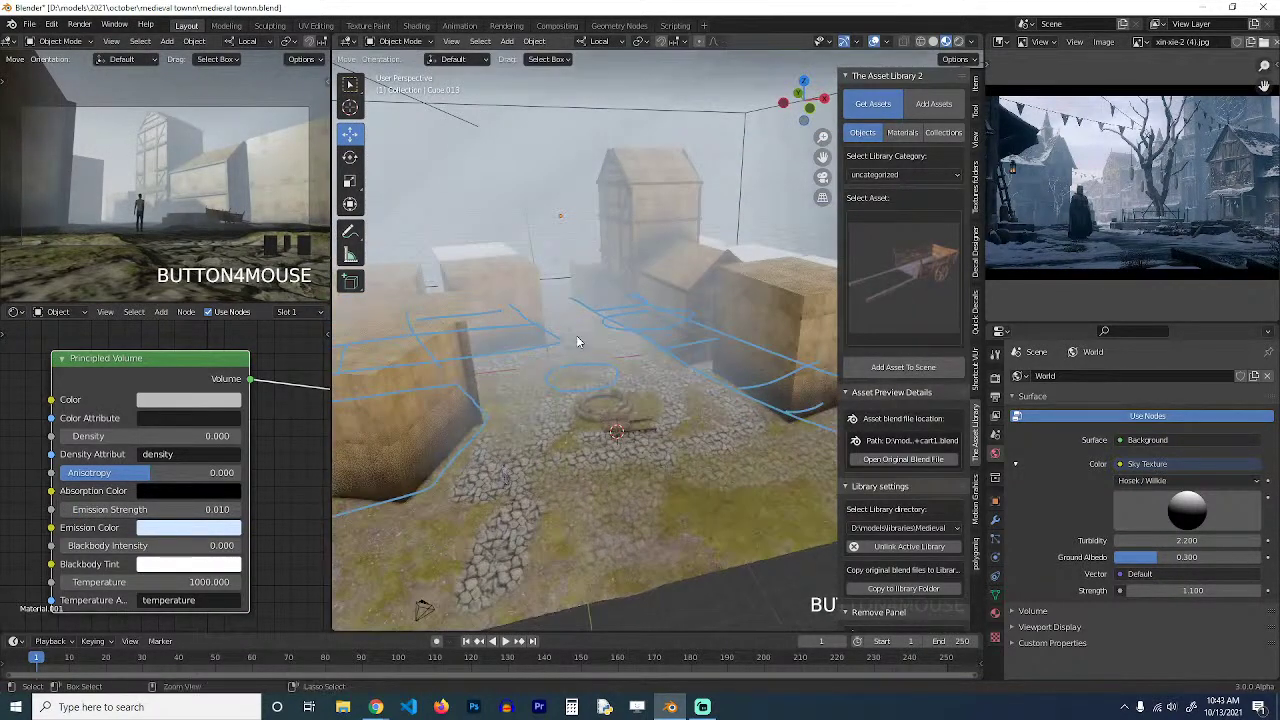
key("ctrl+s")
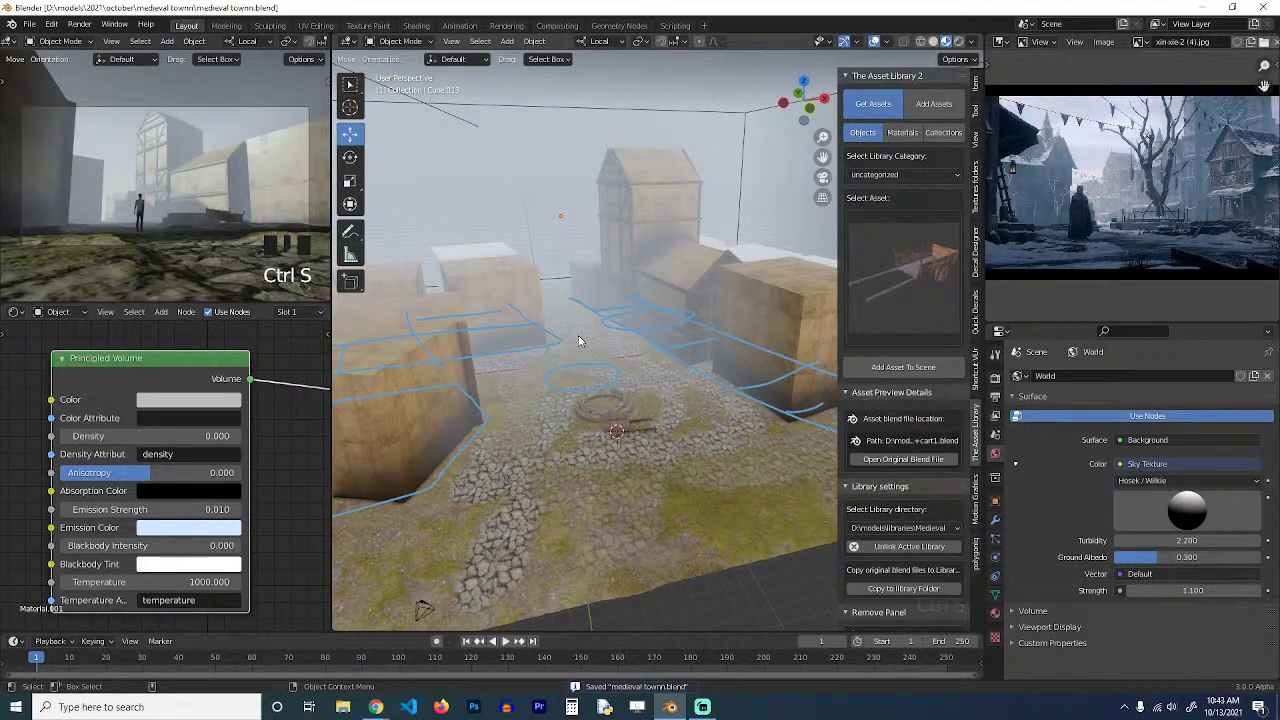
scroll(593, 337, "down", 2)
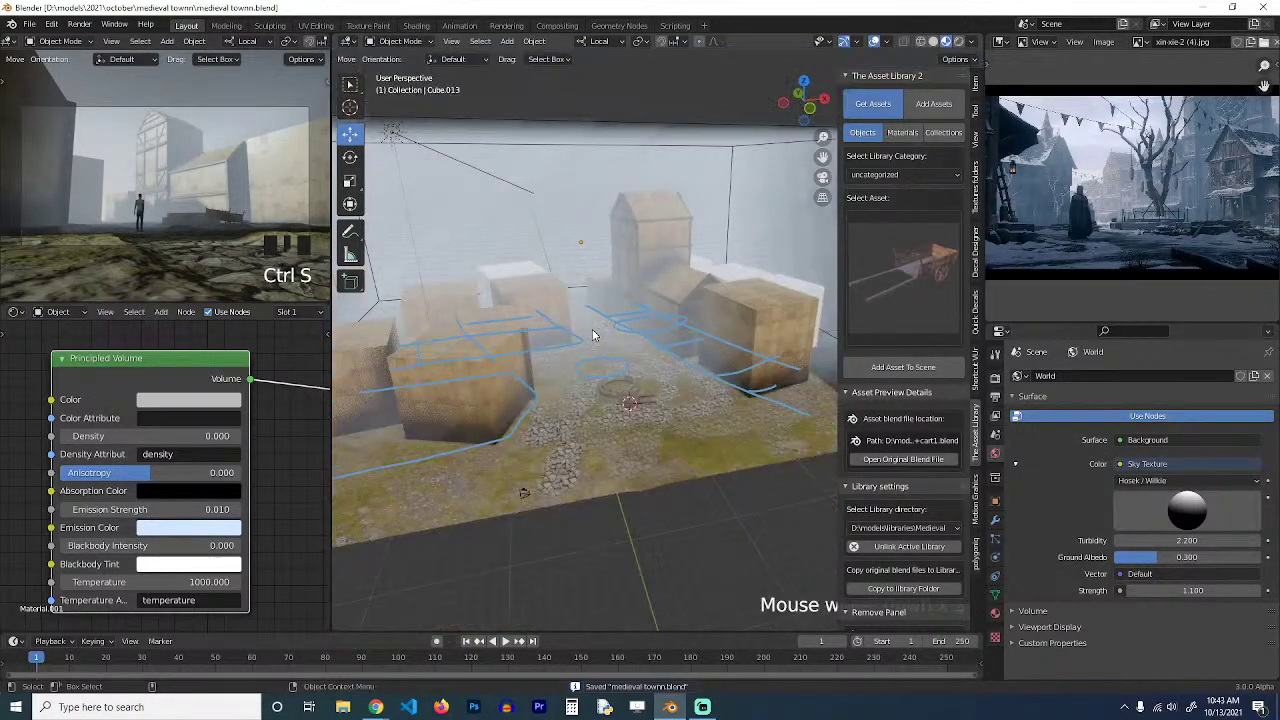
Hide the fog volume cube around the town and save the file.
left_click(624, 147)
key("h")
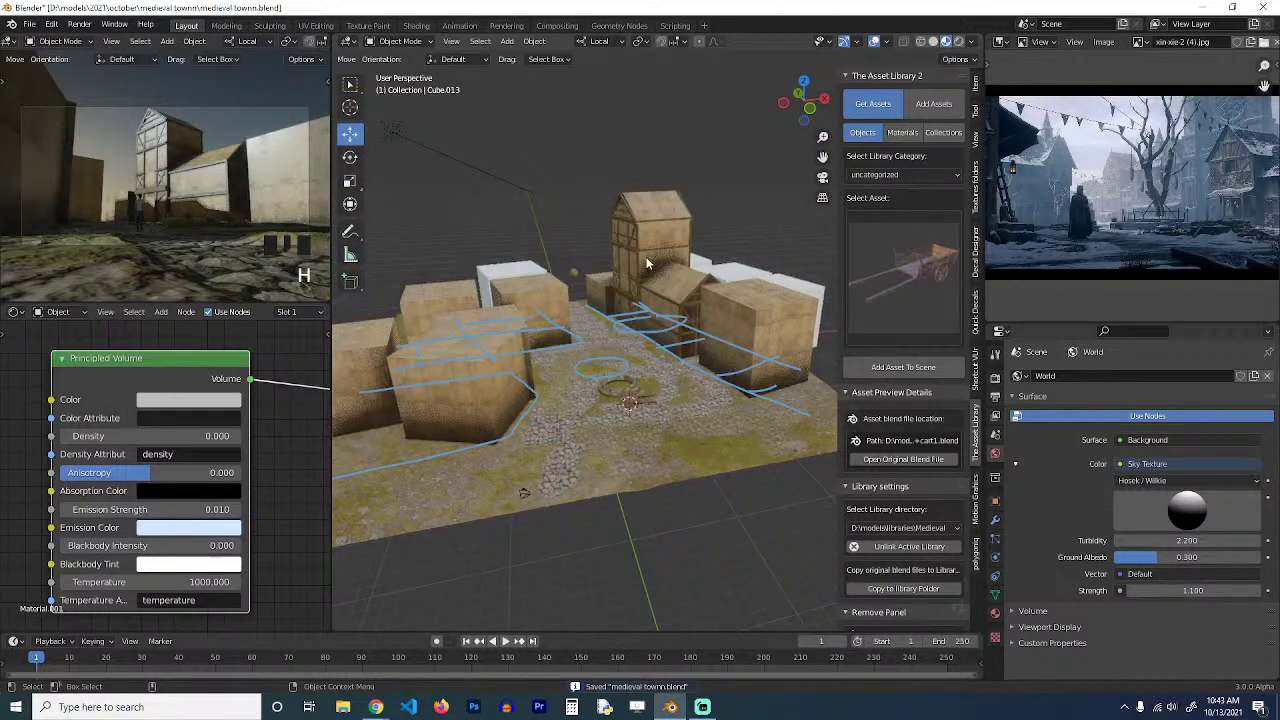
scroll(674, 237, "up", 5)
middle_click_drag(674, 237, 632, 309)
key("ctrl+s")
key("grave")
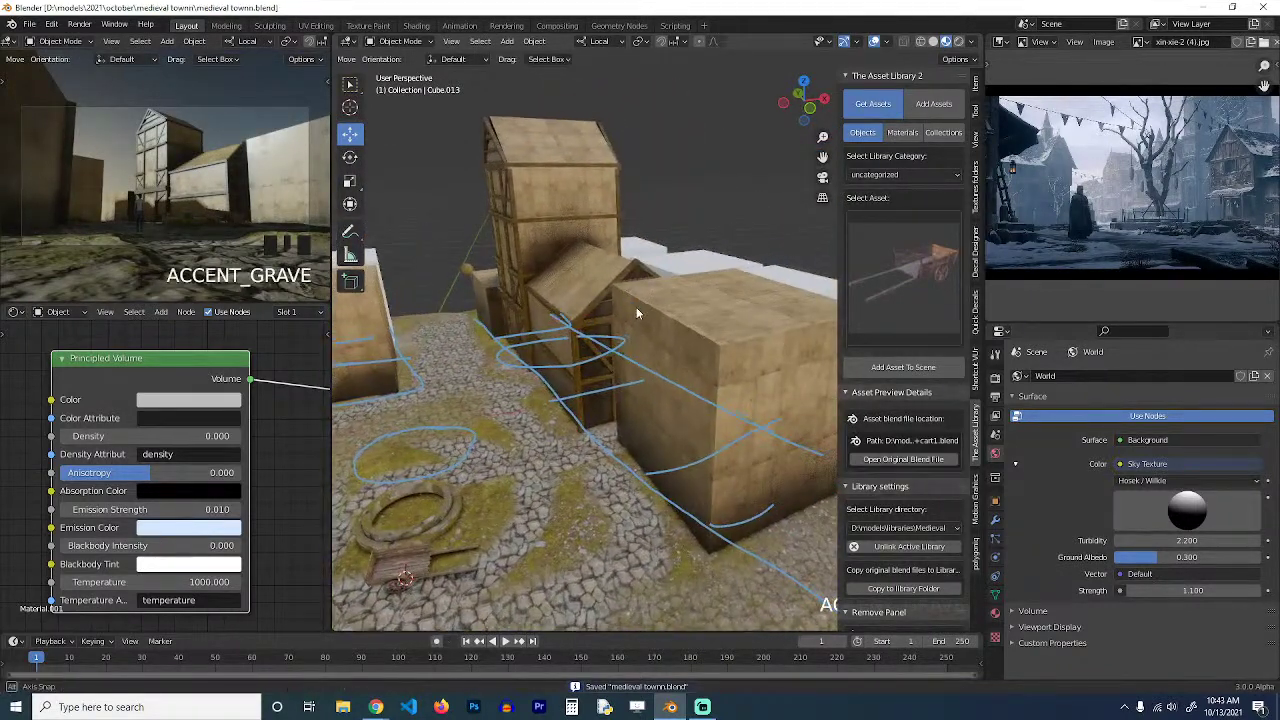
Examine the tall timber-framed house in the reference image and the matching tower facade in the model.
scroll(1162, 208, "up", 5)
scroll(1162, 208, "up", 1)
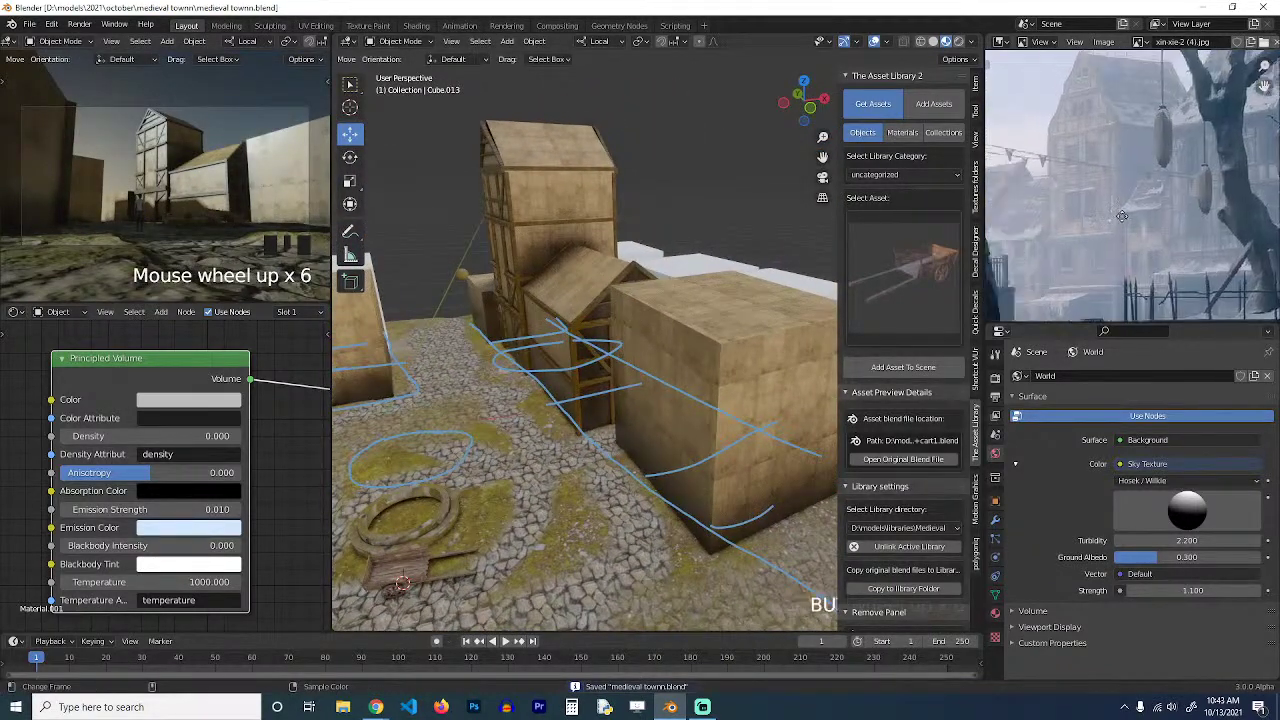
middle_click_drag(1162, 208, 1202, 208)
left_click(534, 202)
key("grave")
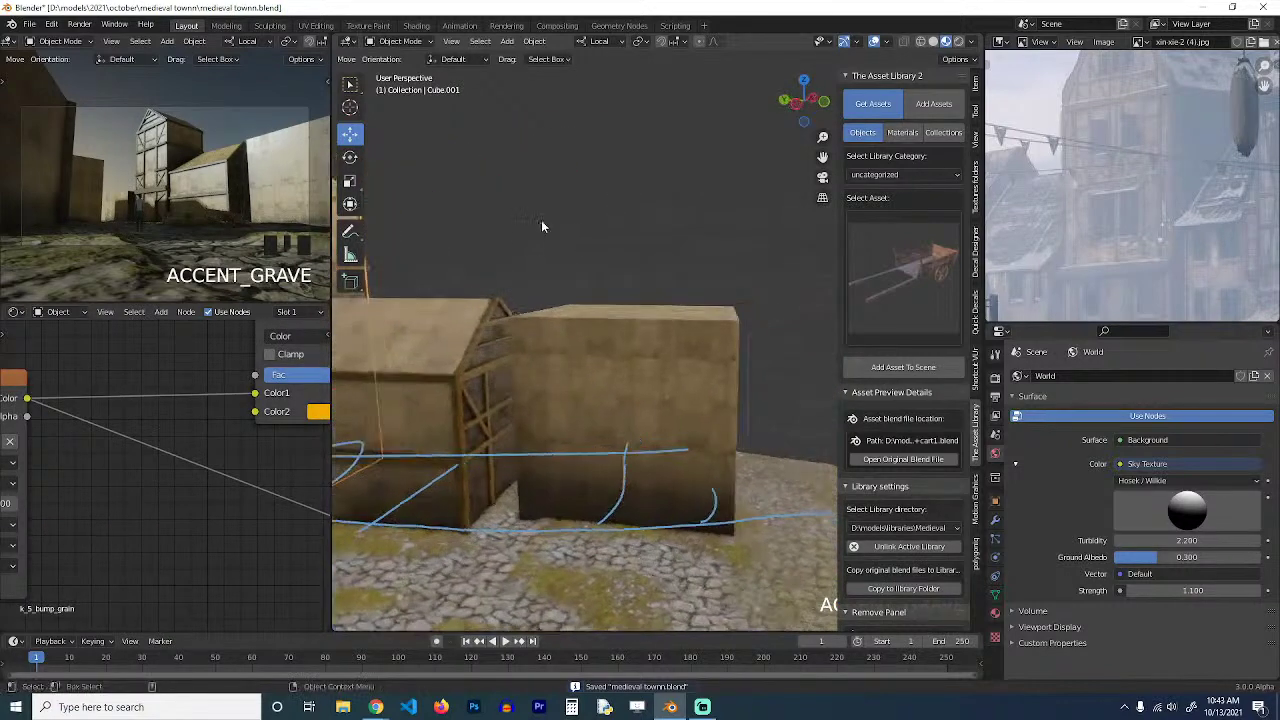
middle_click_drag(543, 218, 672, 292)
scroll(674, 305, "up", 3)
key("grave")
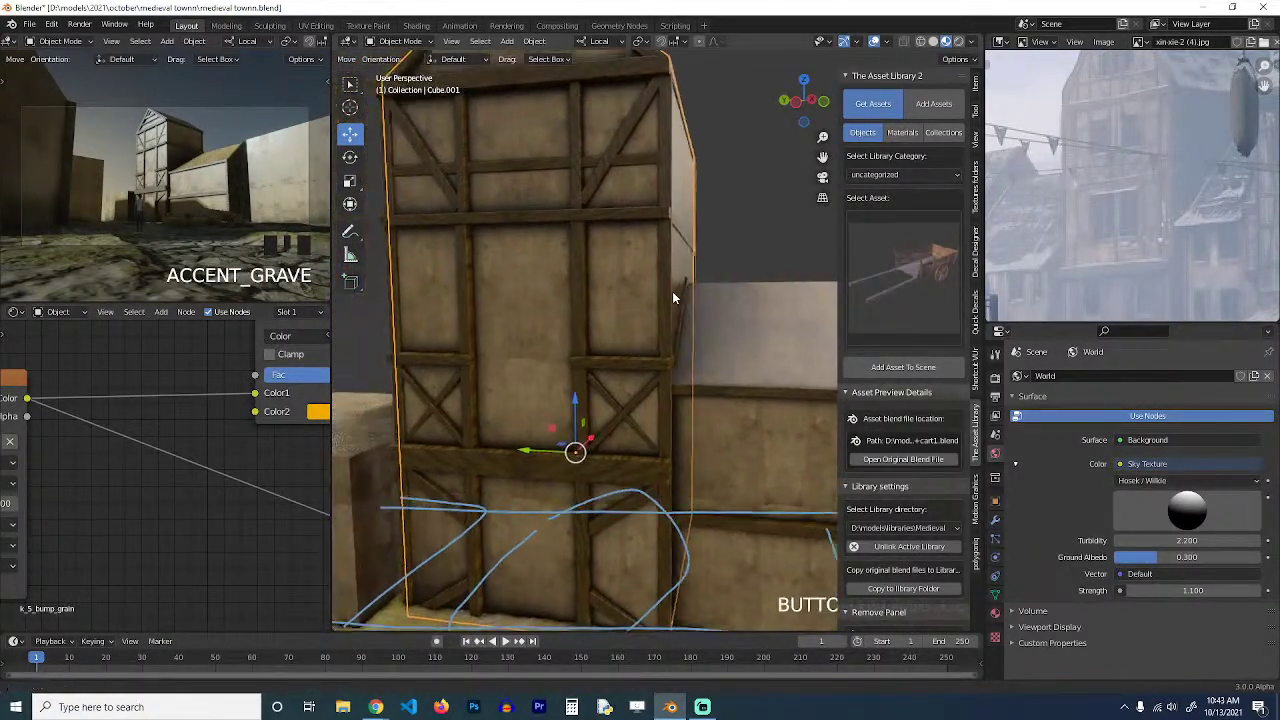
scroll(578, 318, "up", 2)
middle_click_drag(578, 318, 620, 320)
Add a mesh plane at the middle wall panel of the tower's front facade and rotate it 90° about X.
key("alt+a")
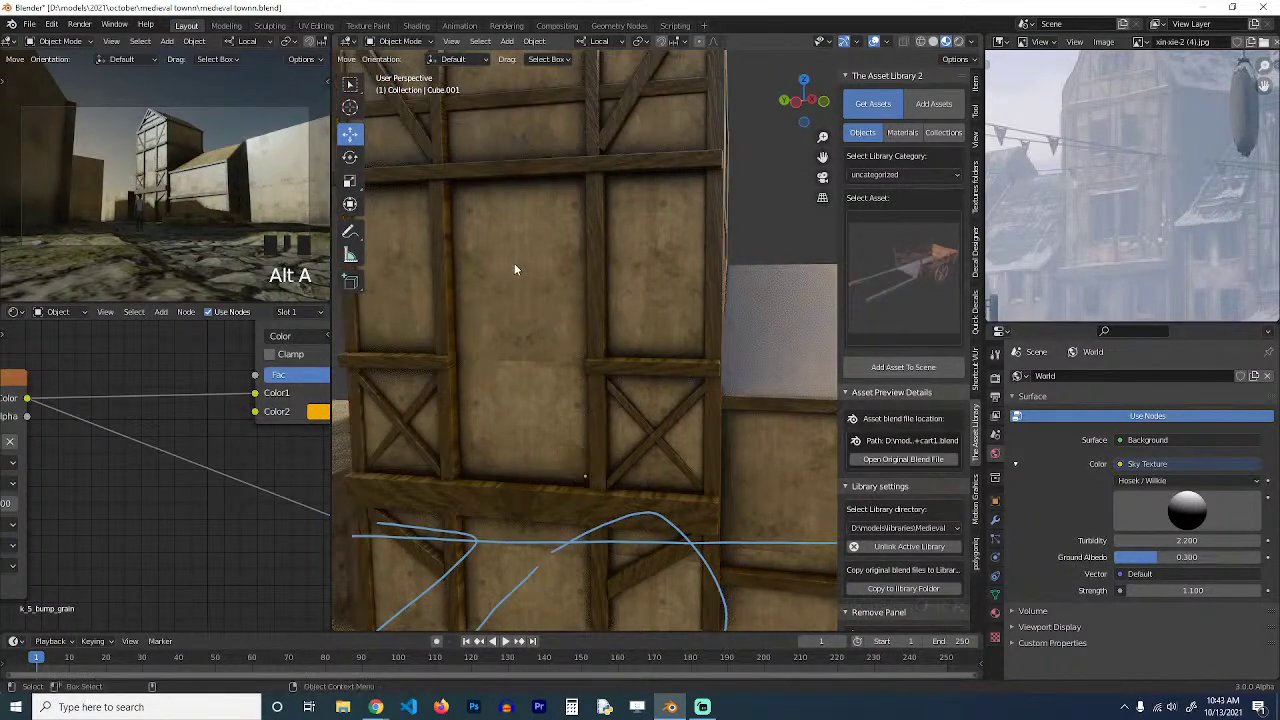
key("shift+a")
mouse_move(537, 266)
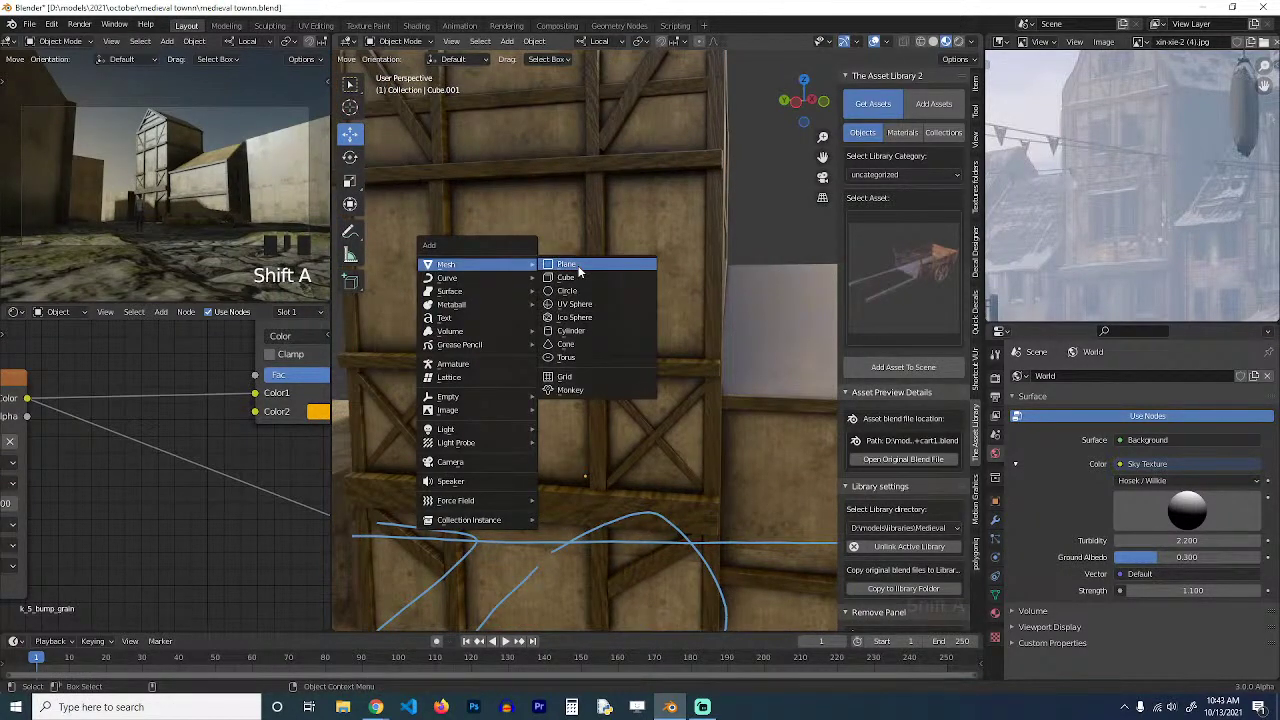
left_click(578, 268)
type("rx")
type("90")
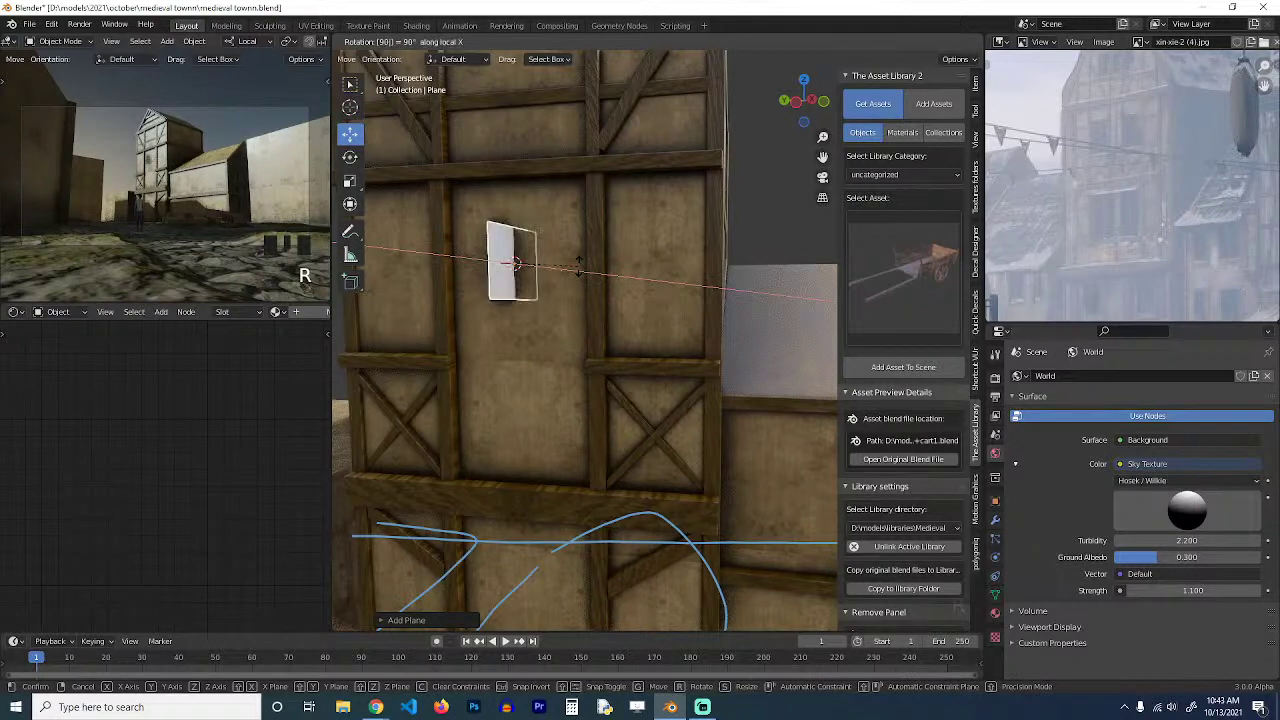
key("Return")
Rotate the plane about 77° as seen from above to line it up with the tower's front wall.
key("grave")
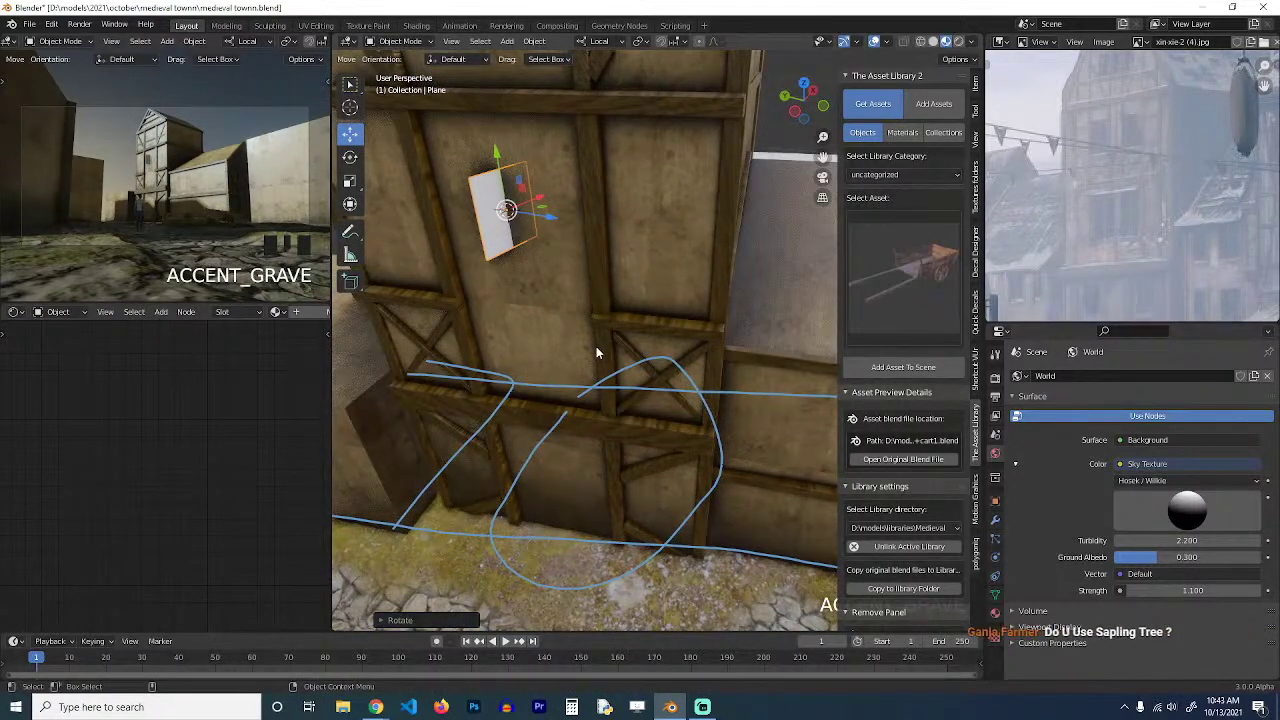
key("KP_7")
key("KP_Decimal")
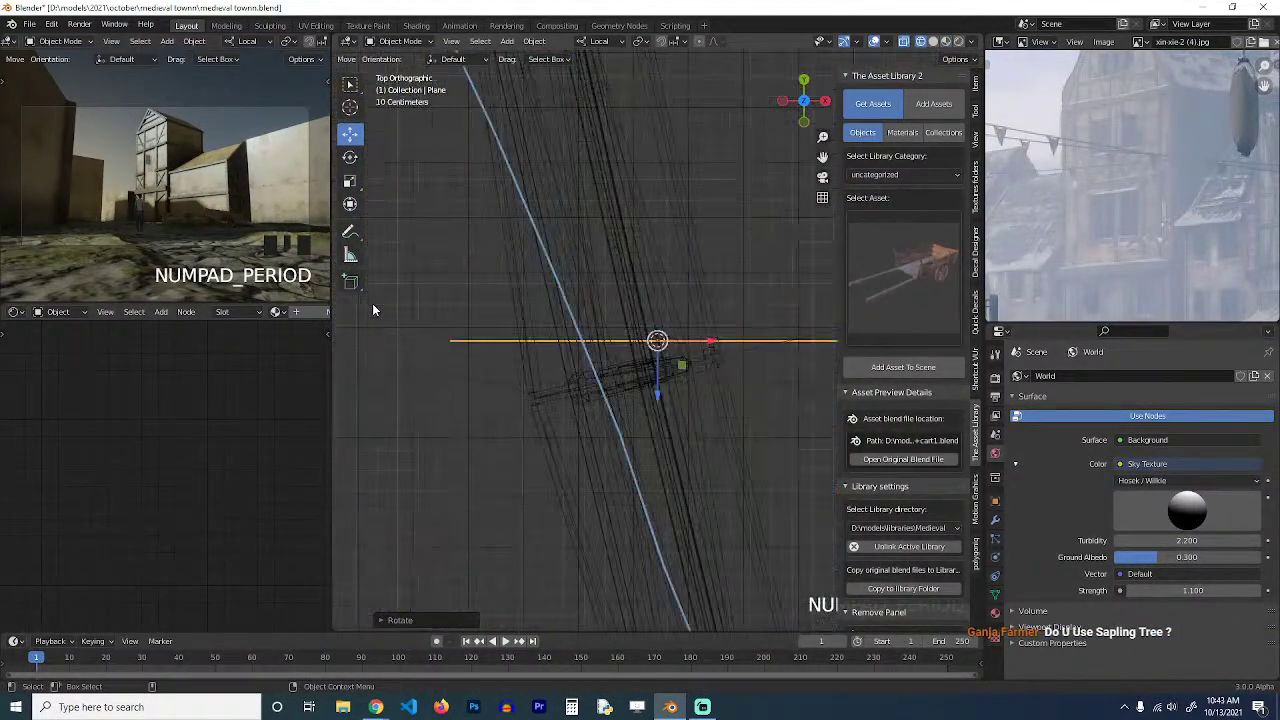
scroll(372, 310, "down", 1)
key("r")
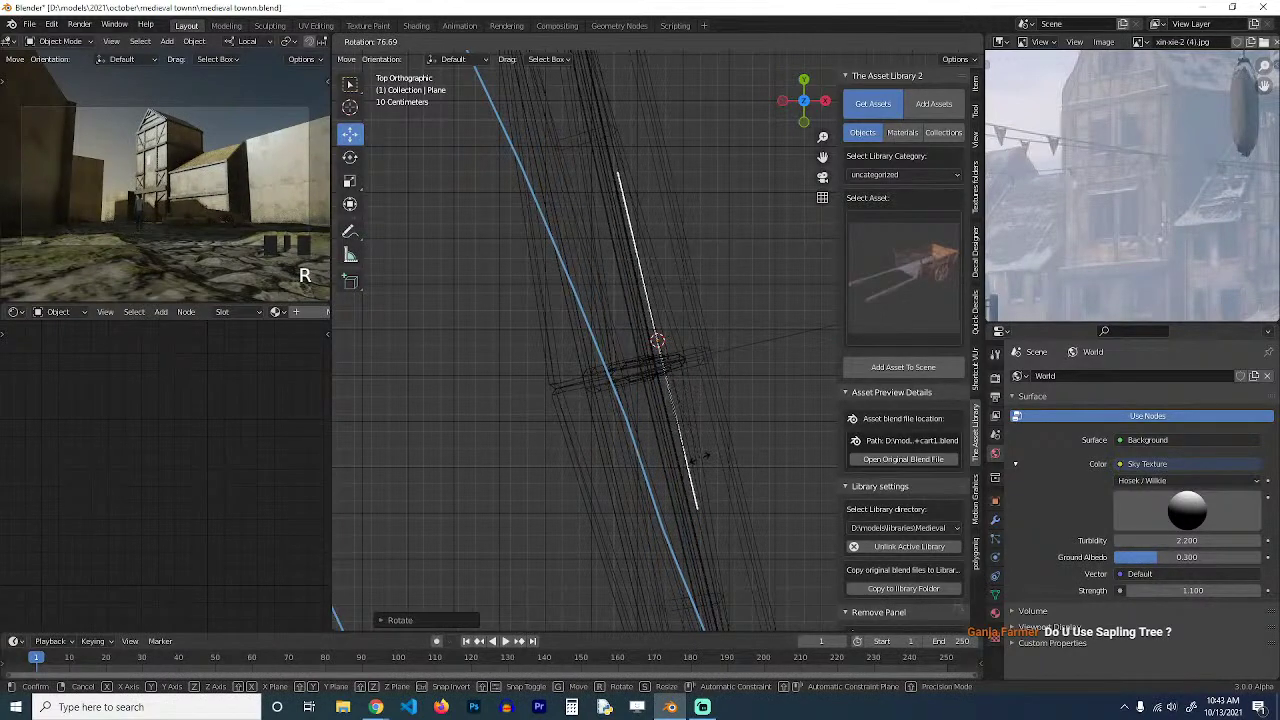
left_click(694, 456)
Reselect the plane on the tower's facade in solid view and scale it up within the middle wall panel.
scroll(628, 460, "down", 9)
left_click(641, 385)
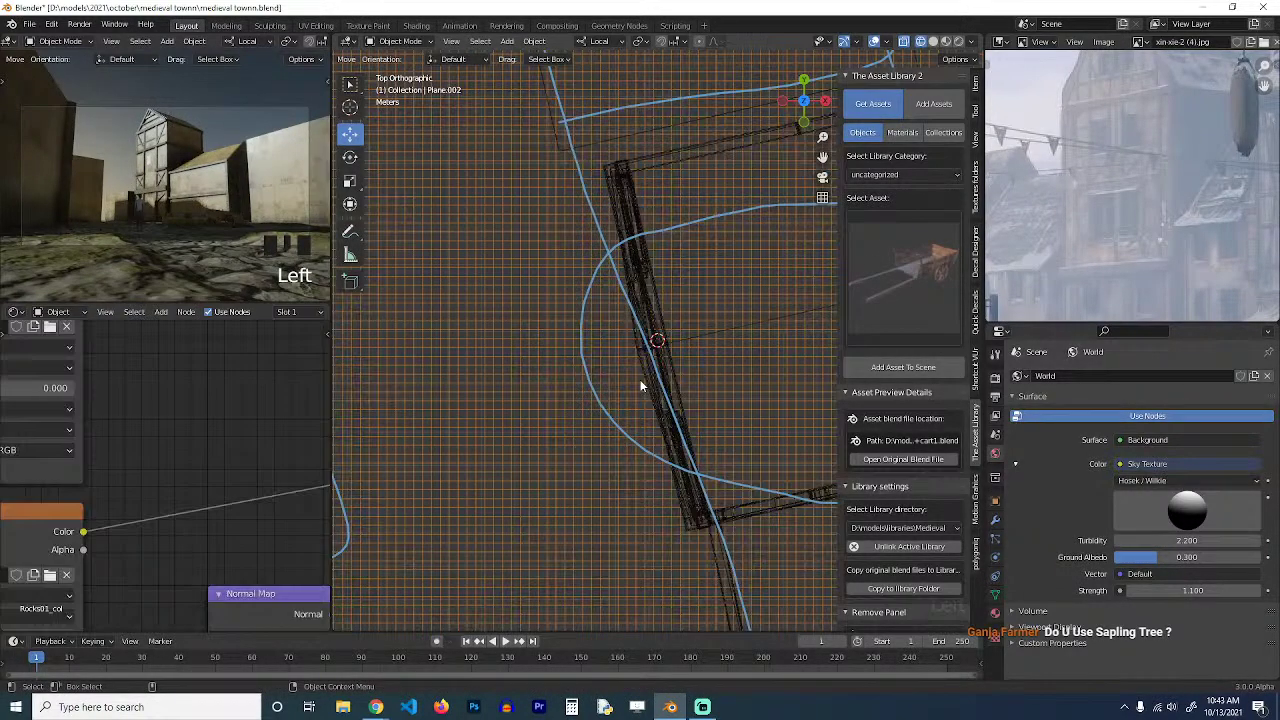
key("shift+z")
middle_click_drag(619, 385, 692, 420)
middle_click_drag(692, 420, 697, 366)
left_click(603, 448)
key("r")
key("r")
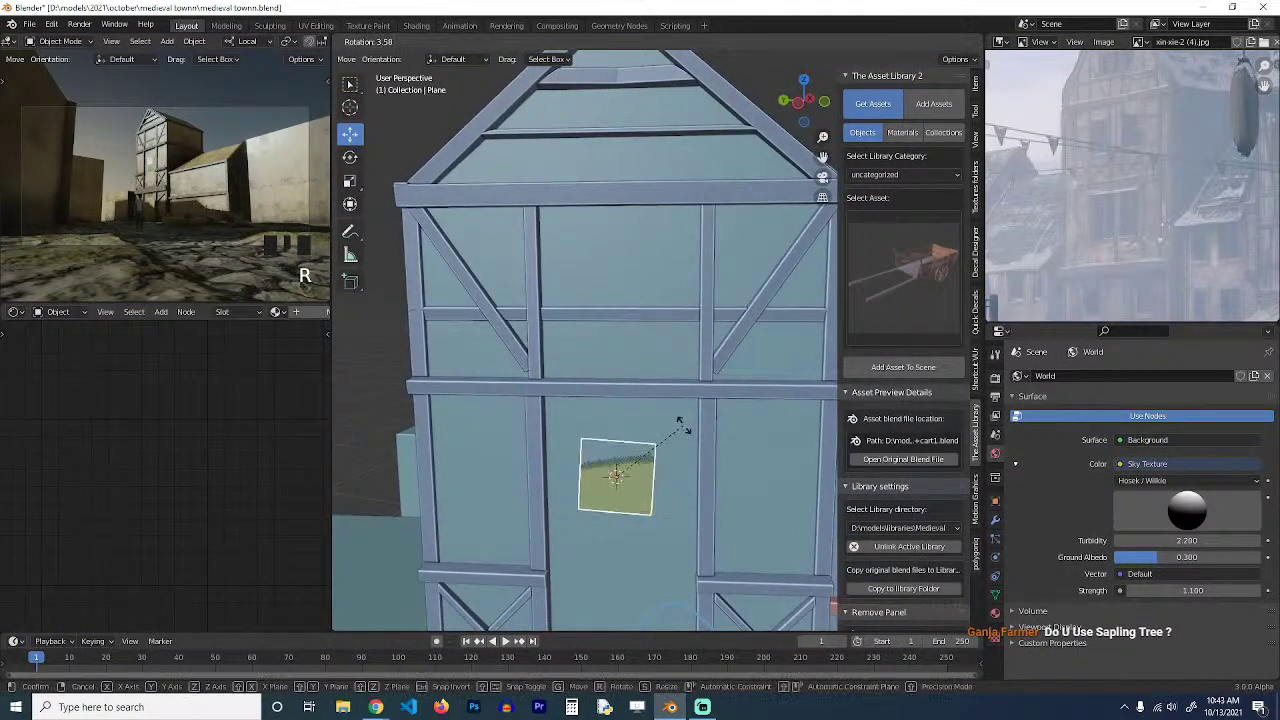
right_click(691, 423)
key("s")
left_click(702, 423)
Clear the plane's rotation and stand it upright by rotating it 90° about X.
key("grave")
key("KP_Decimal")
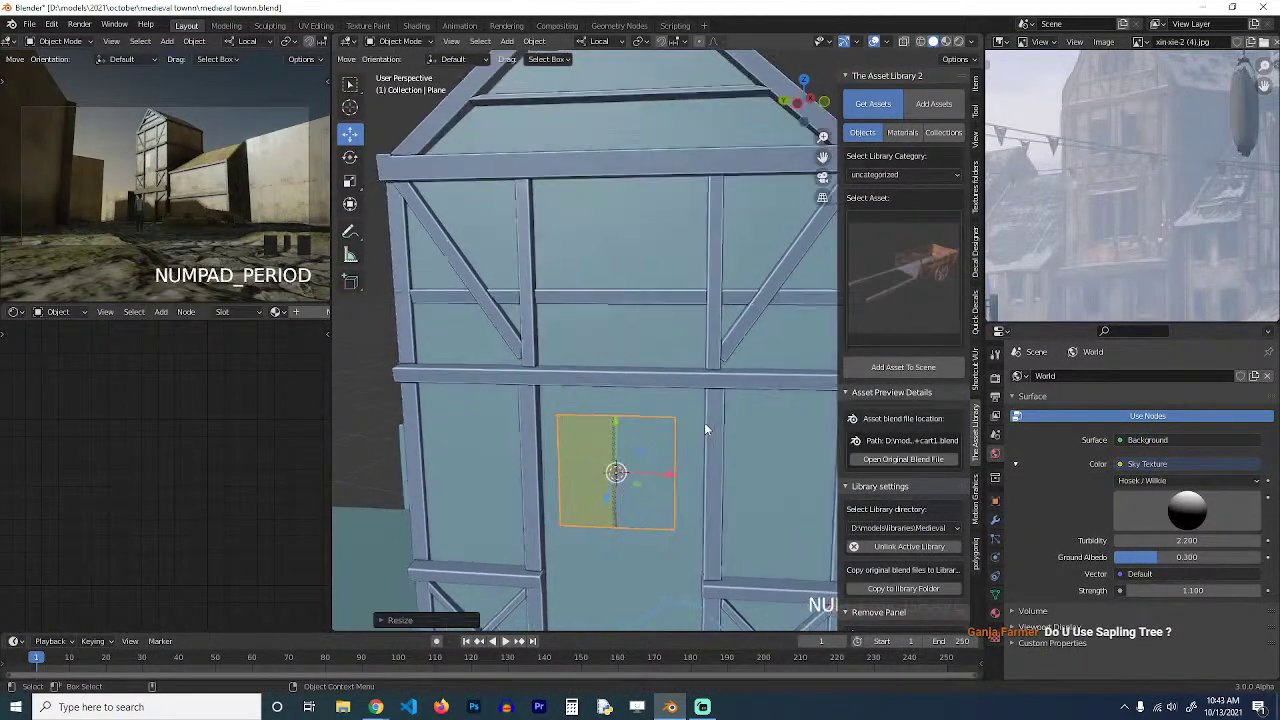
key("grave")
scroll(736, 463, "down", 4)
middle_click_drag(736, 463, 682, 518)
key("alt+r")
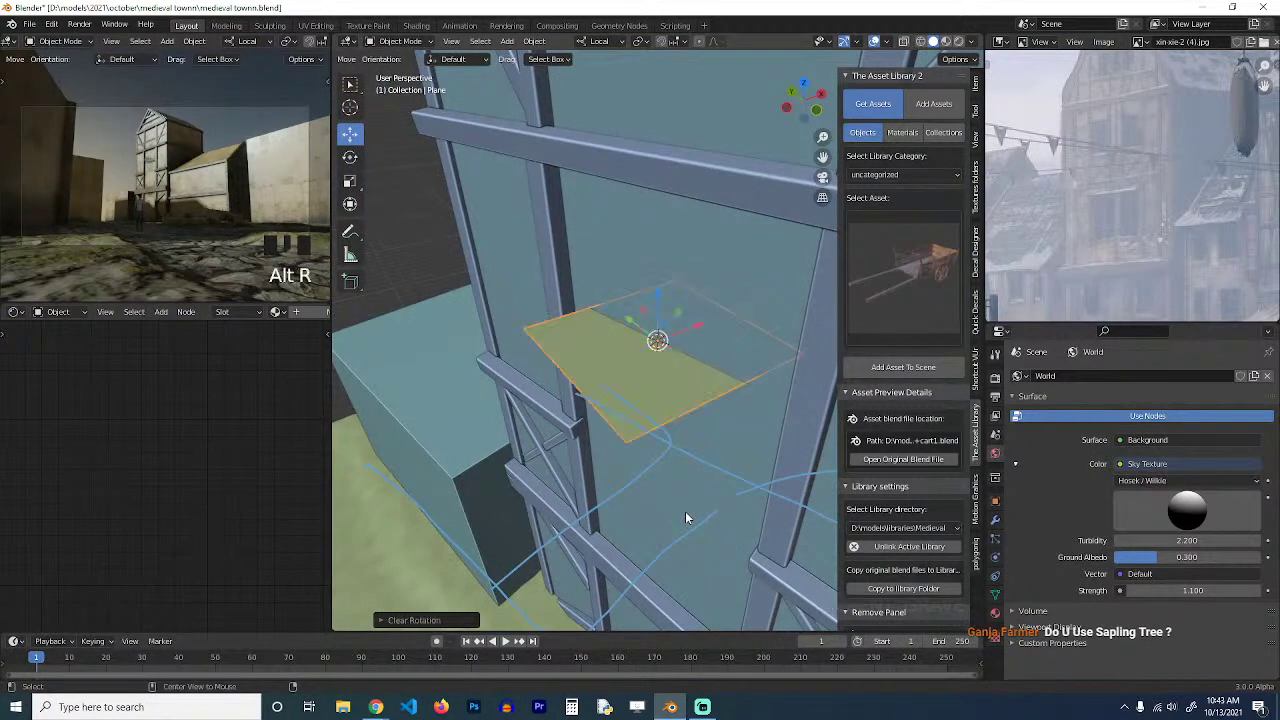
key("z")
right_click(685, 512)
type("rx")
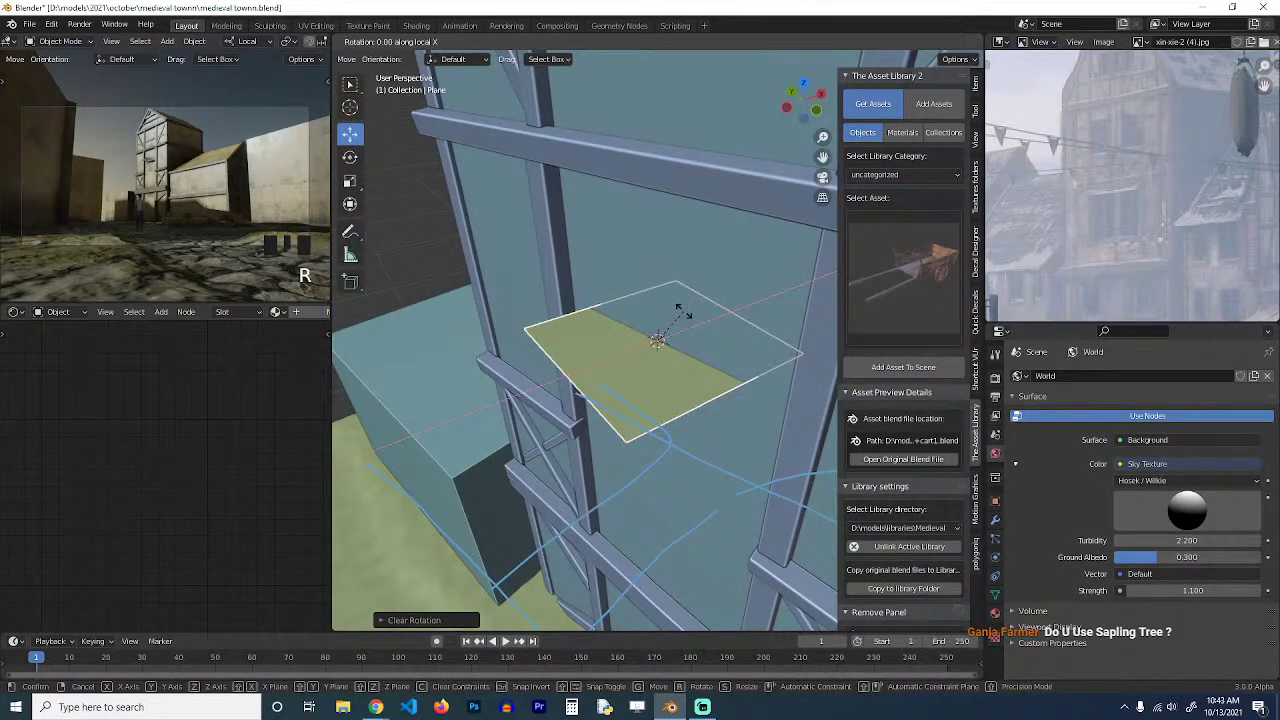
type("90")
key("Return")
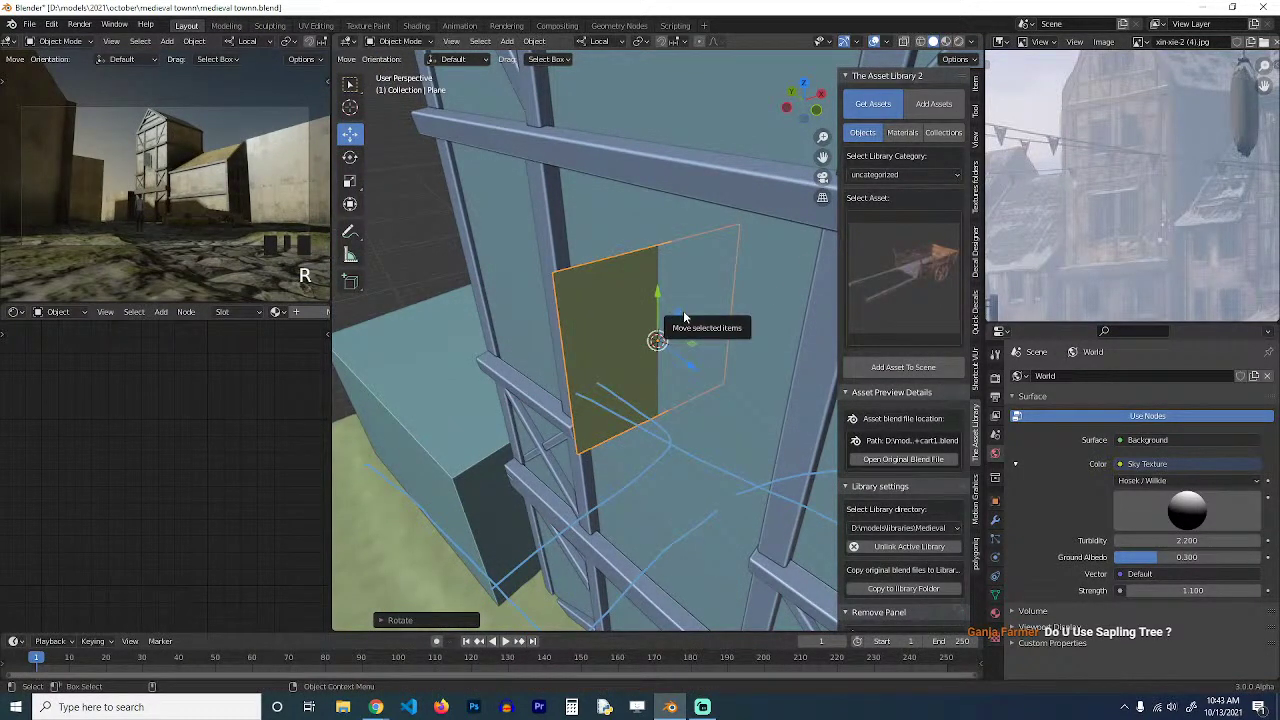
Isolate the plane in local view, assign the existing Marble-granite-interior-wall-decorative-faux-tile material and display it in material preview.
key("slash")
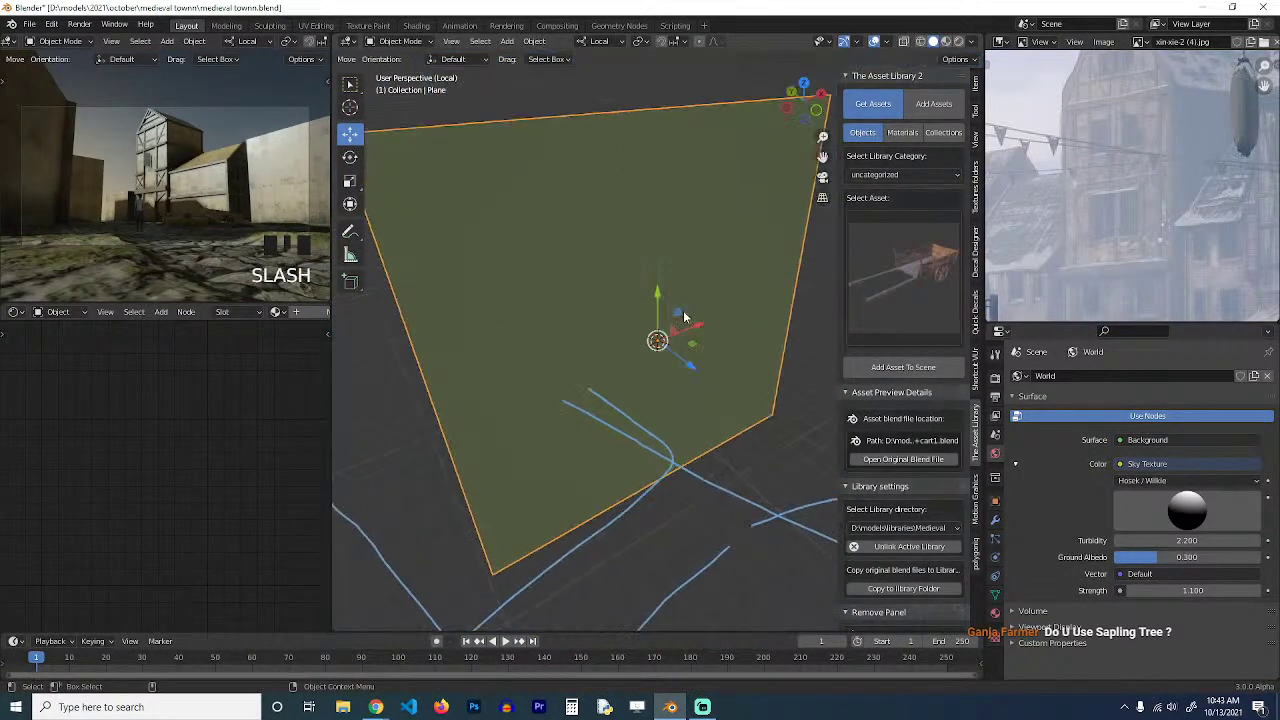
left_click(995, 613)
left_click(1018, 432)
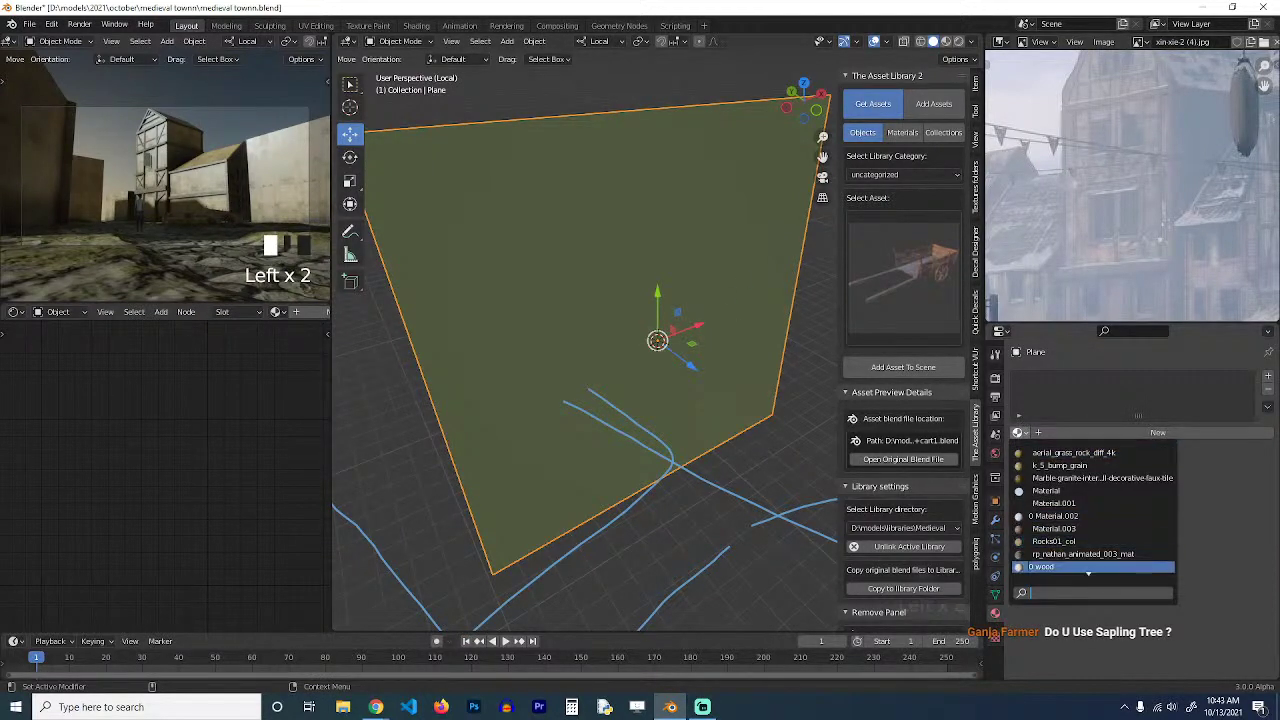
left_click(1100, 478)
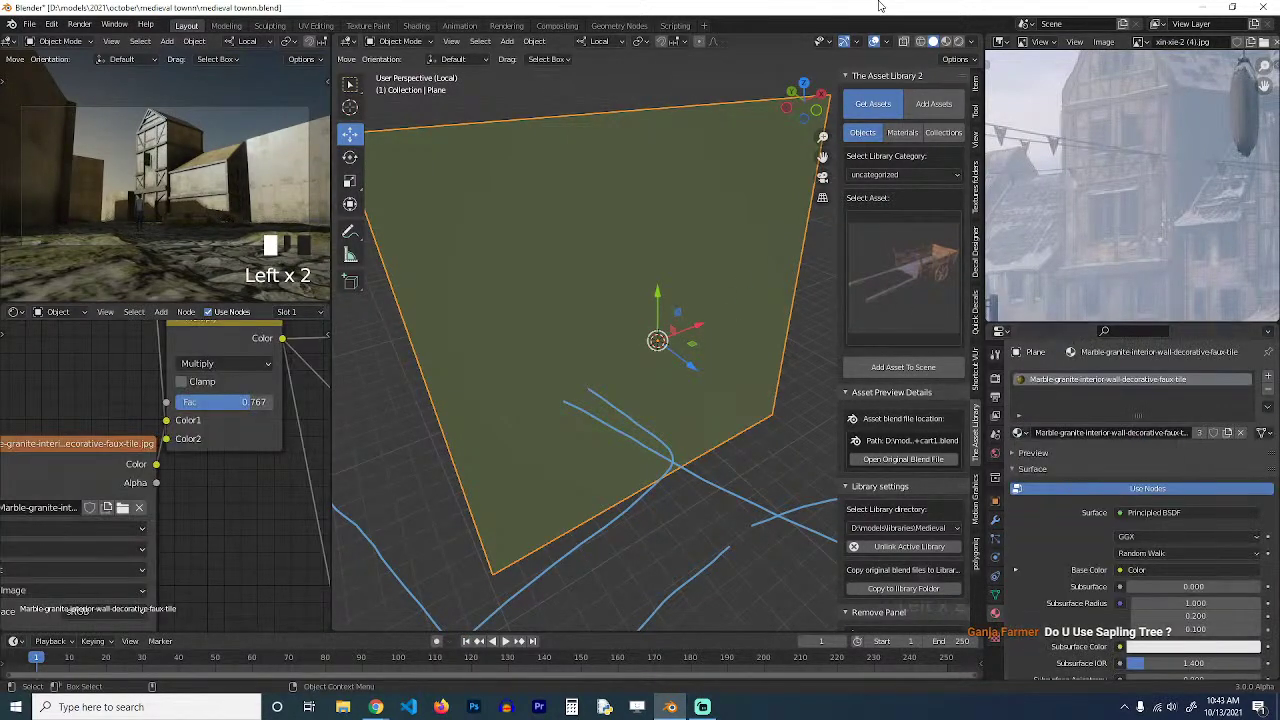
left_click(945, 41)
key("grave")
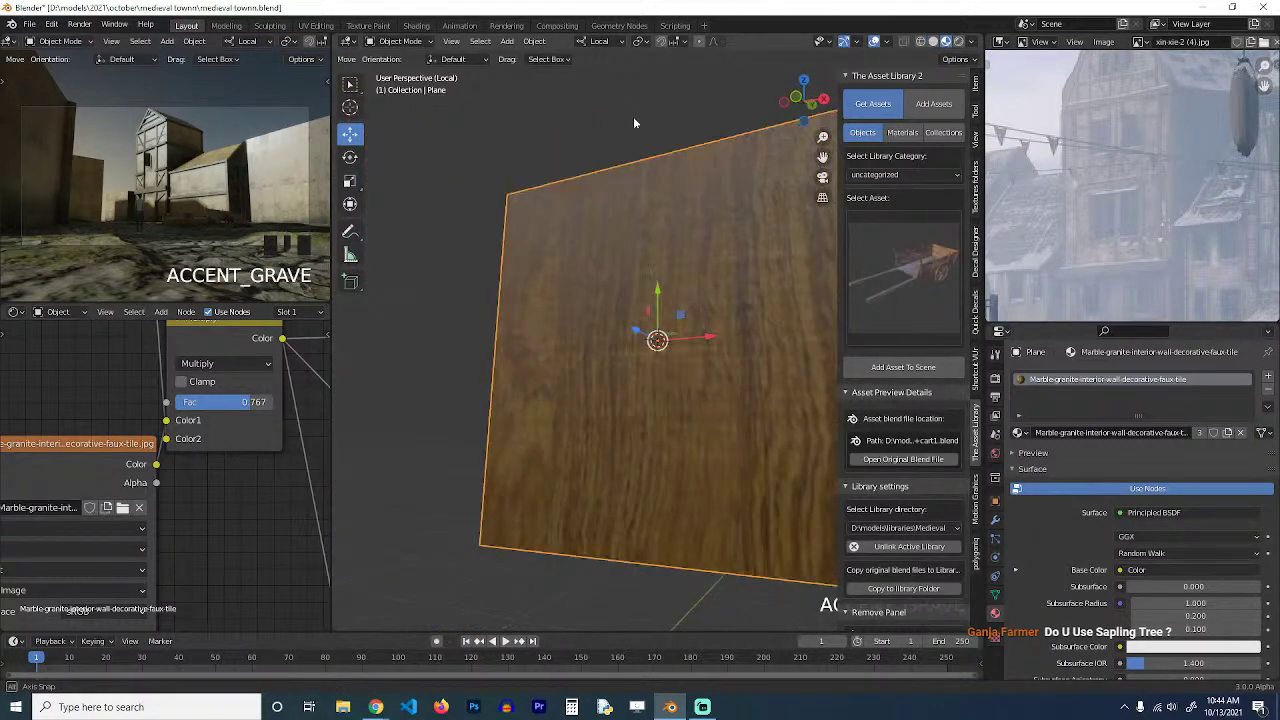
scroll(717, 208, "down", 2)
Add a Solidify modifier to the plane, apply the object transform and increase the thickness to form a thick board.
left_click(995, 507)
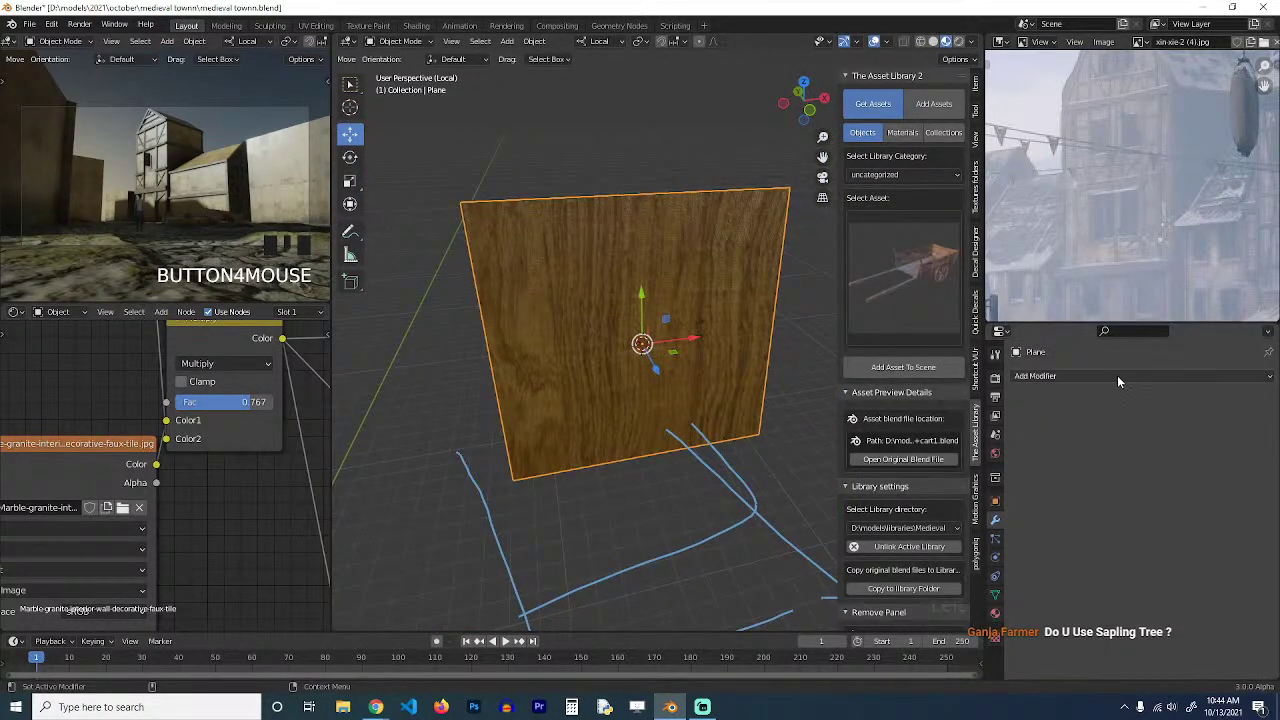
left_click(1117, 375)
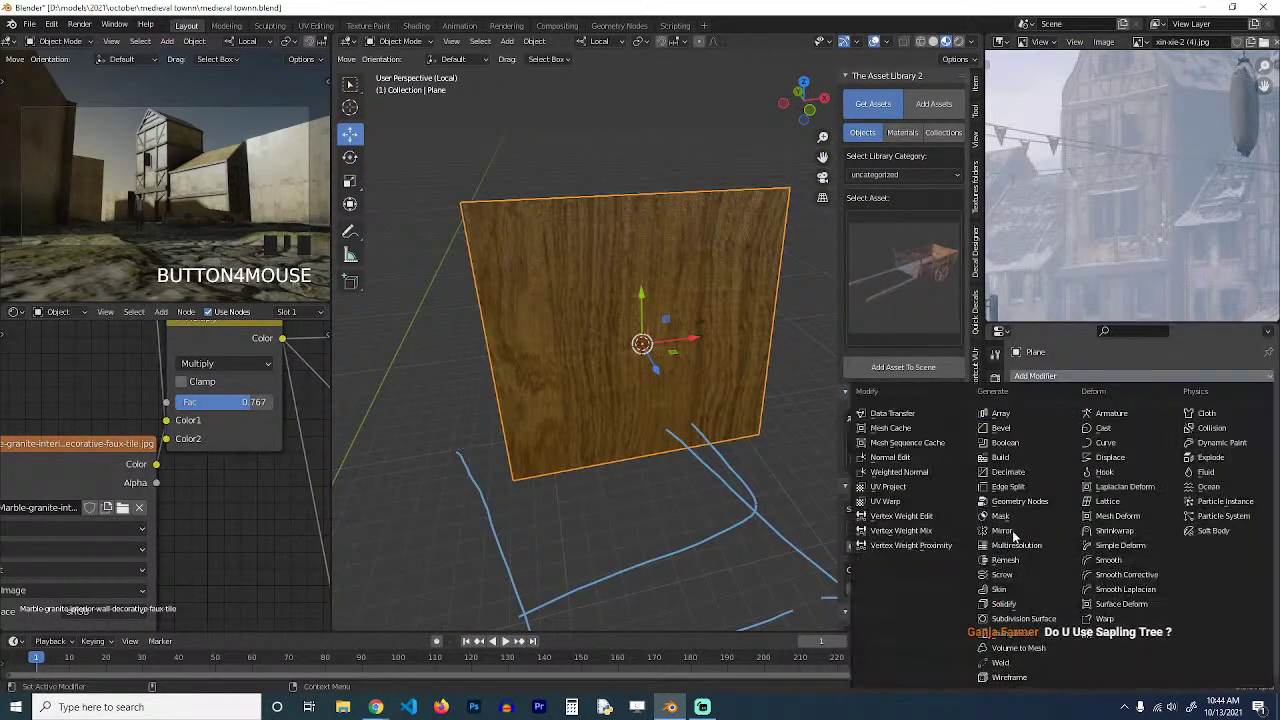
left_click(1005, 604)
key("grave")
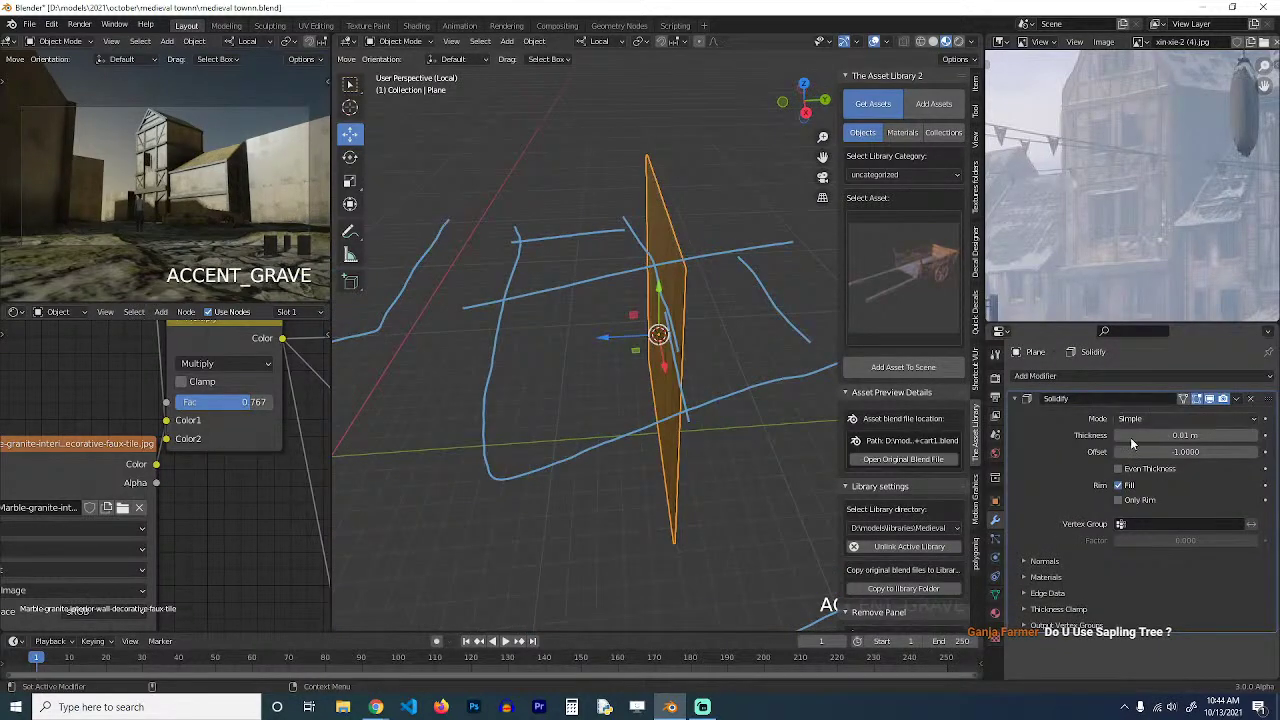
key("ctrl+a")
left_click(712, 359)
mouse_move(1160, 435)
left_mouse_down()
mouse_move(1225, 435)
mouse_move(1159, 435)
left_mouse_up()
left_click(1039, 393)
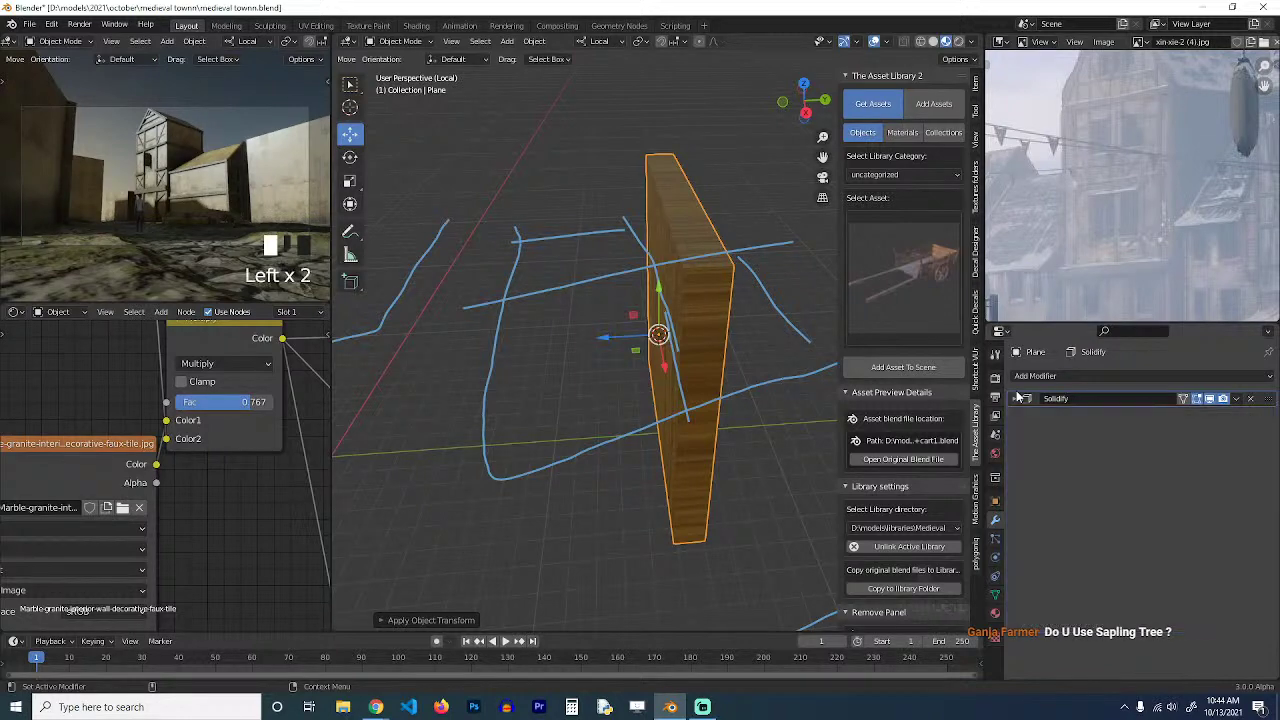
Add a Bevel modifier to the board after Solidify and set its amount to 0.03 m.
left_click(1057, 376)
left_click(1017, 429)
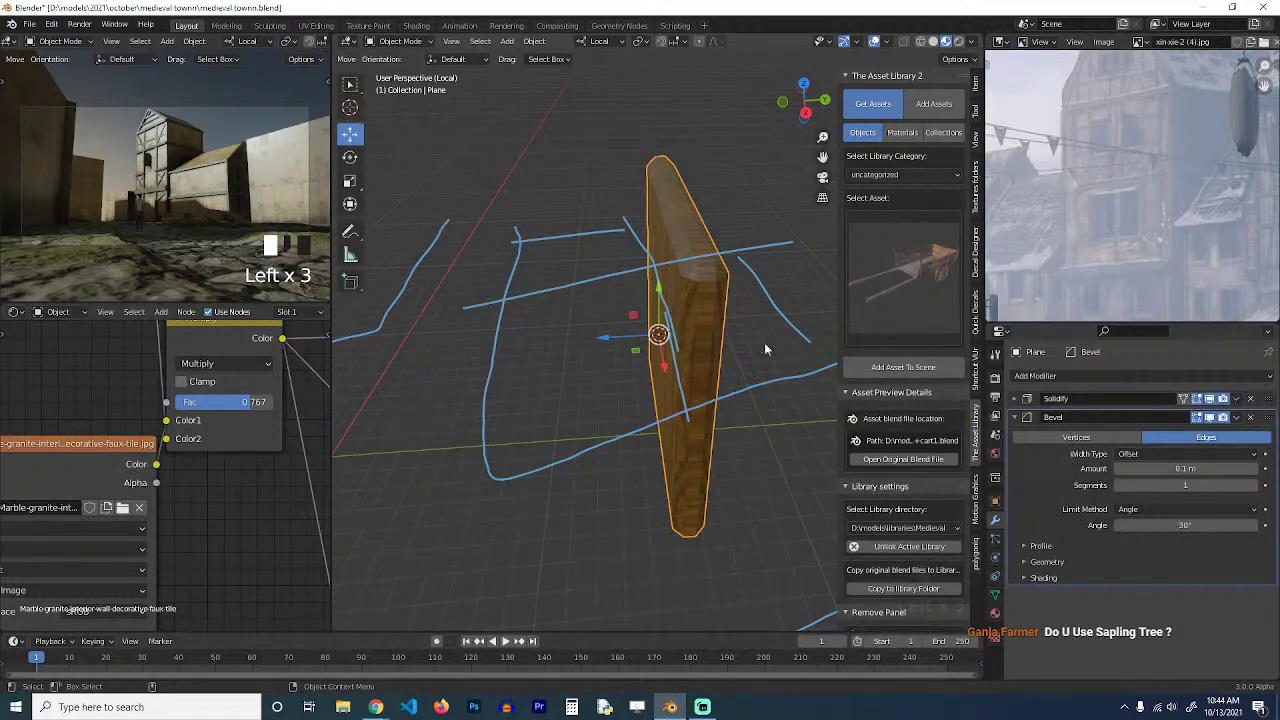
left_click_drag(1186, 469, 1161, 469, "shift")
key("q")
left_click(697, 375)
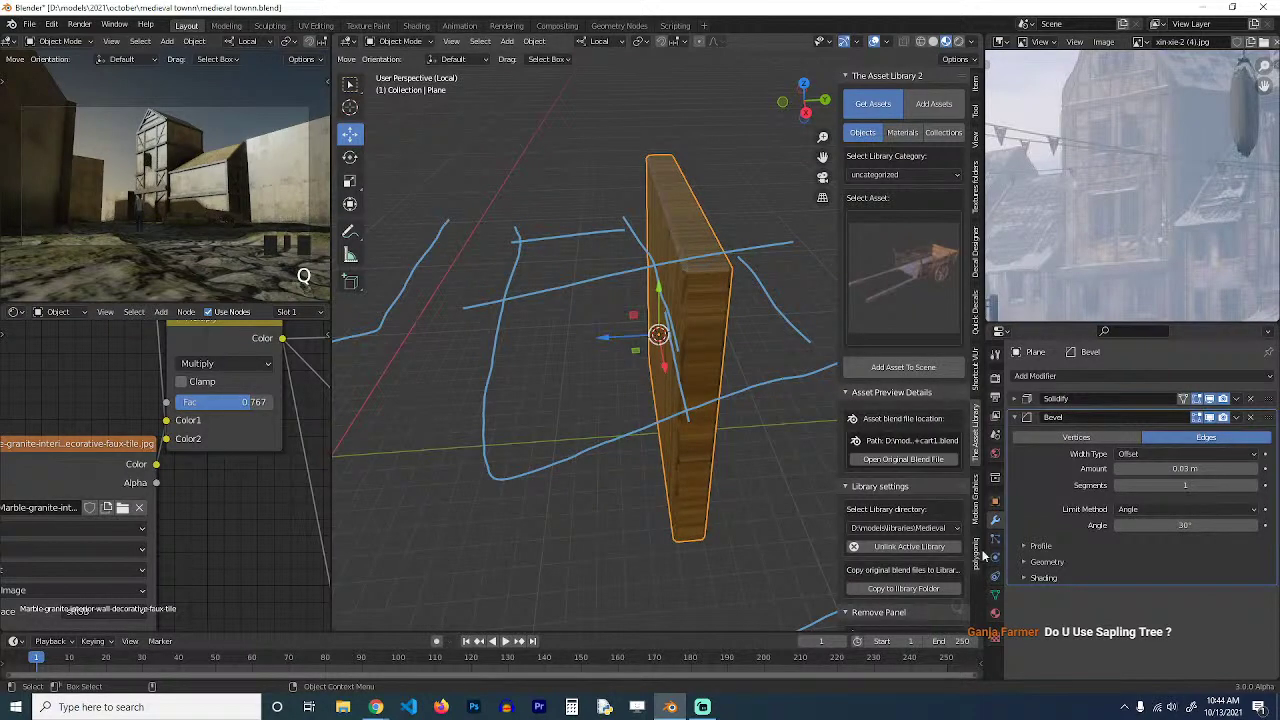
left_click(1045, 578)
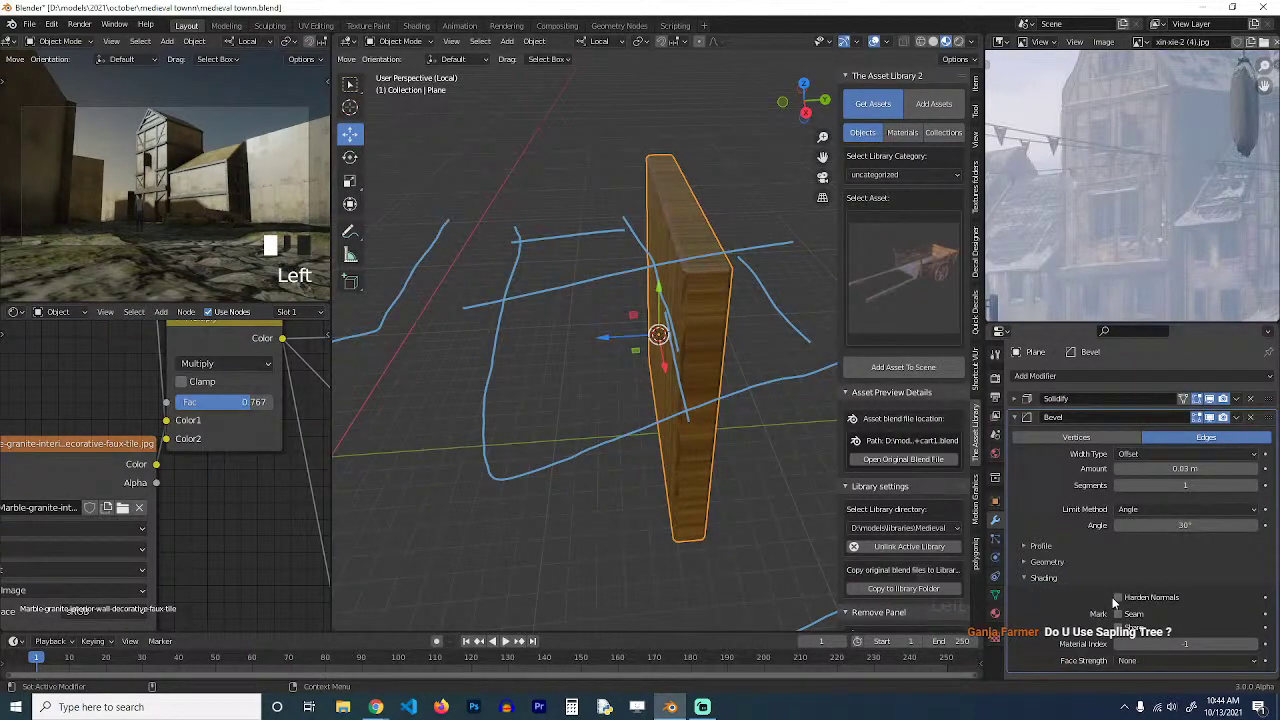
left_click(1017, 418)
In edit mode, add a centred vertical loop cut to the board and bevel it about 1.5 m into two edges near the sides.
key("grave")
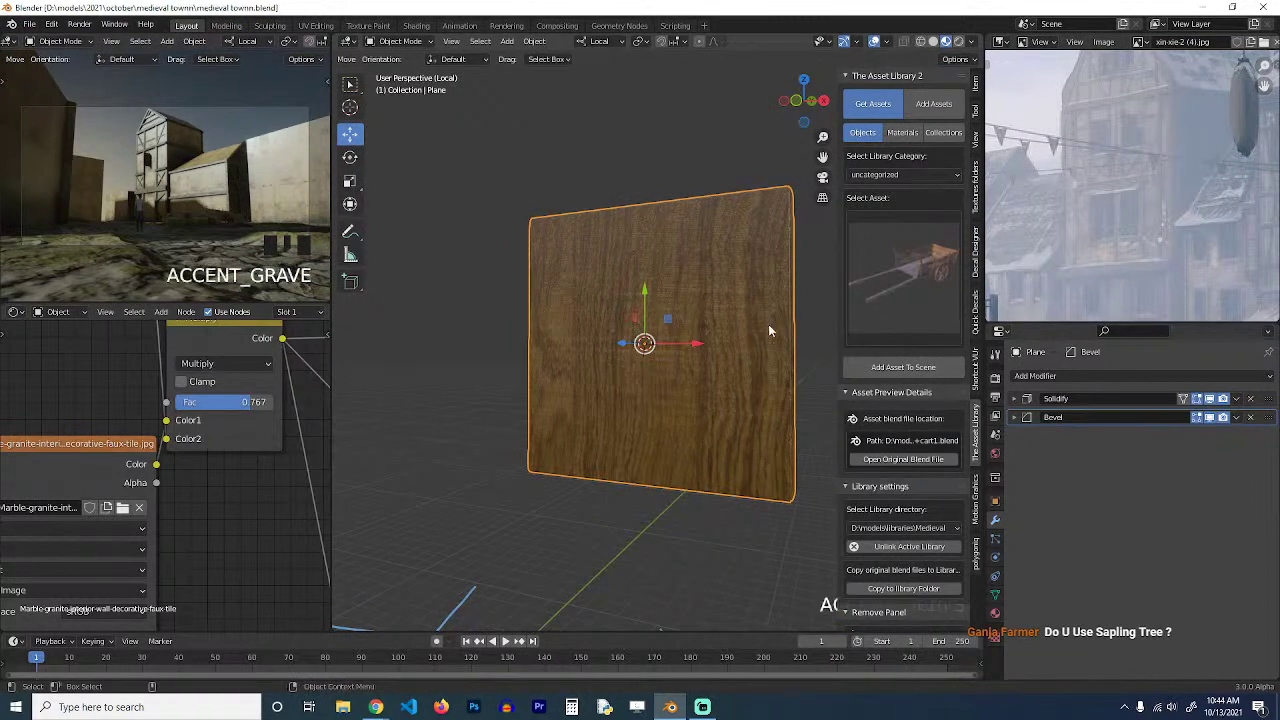
key("Tab")
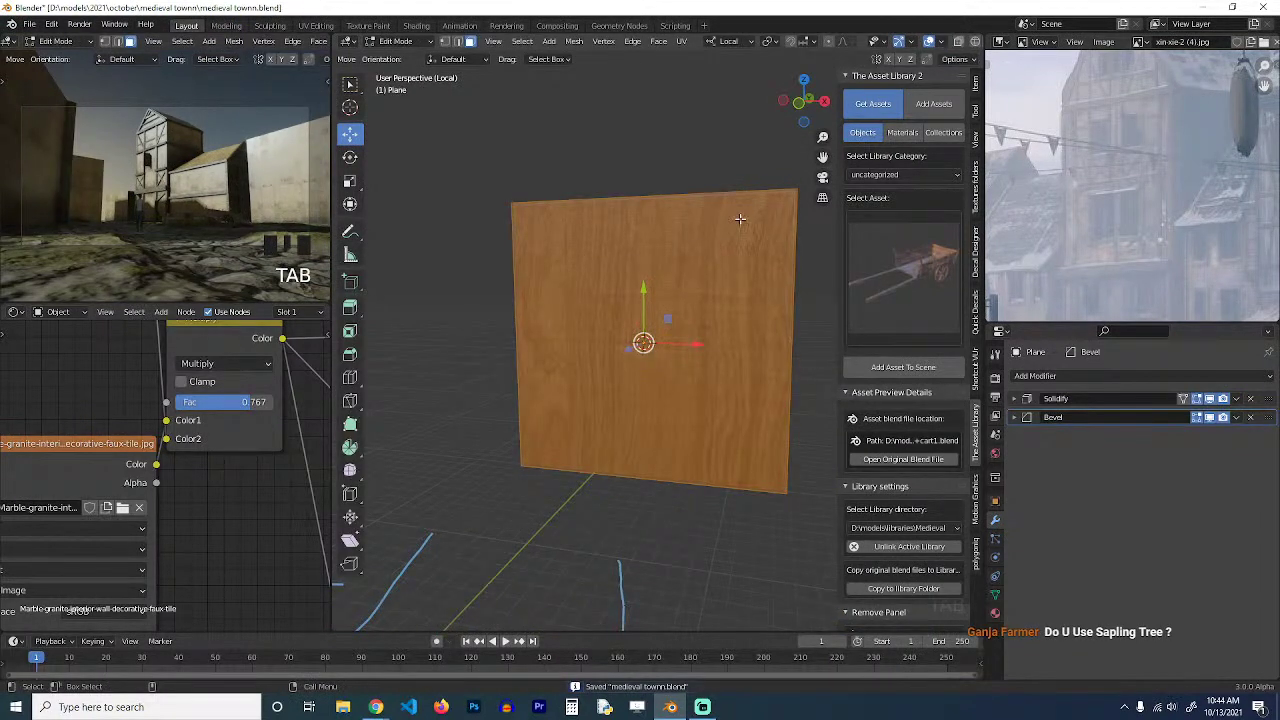
key("i")
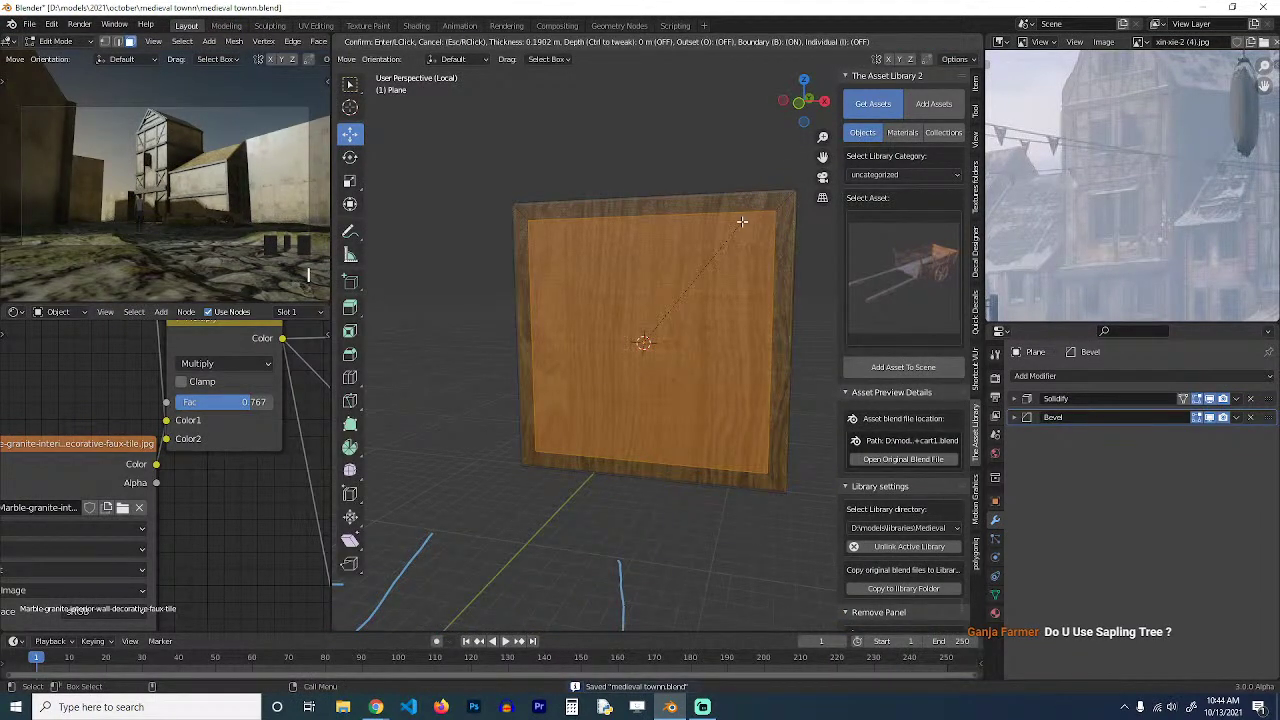
key("Escape")
key("grave")
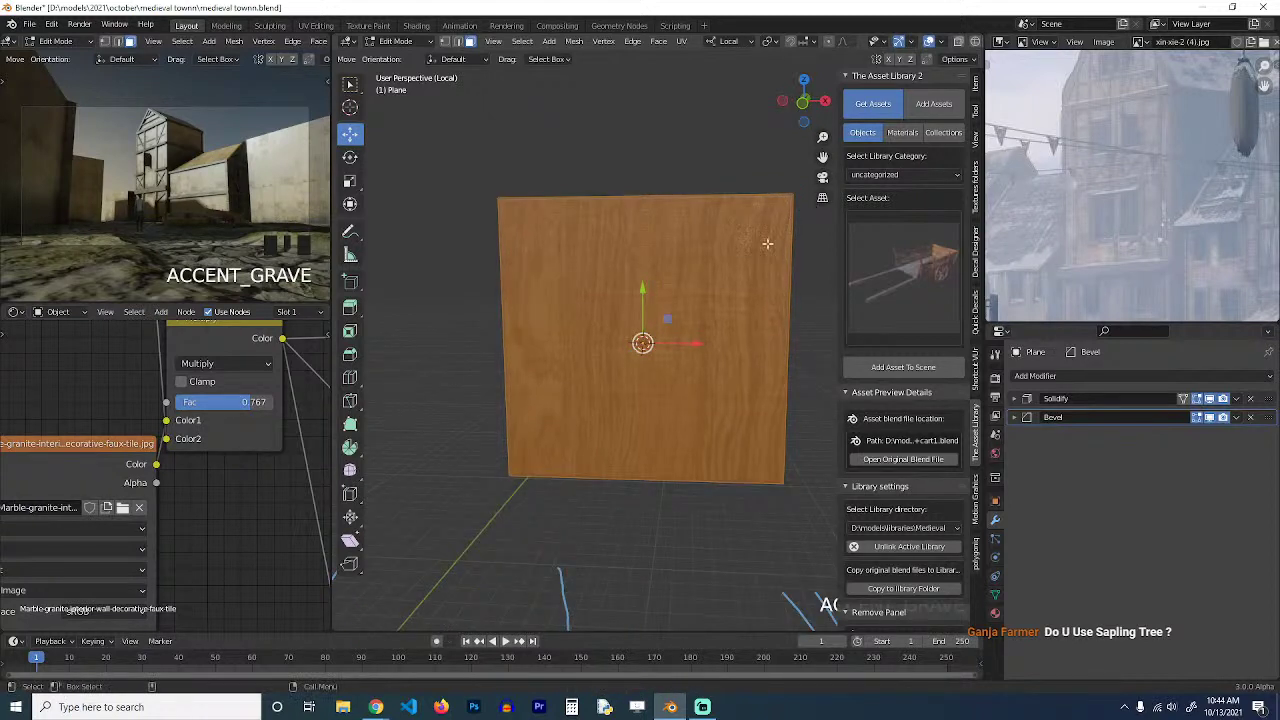
scroll(574, 205, "down", 1)
key("ctrl+r")
left_click(657, 275)
right_click(657, 275)
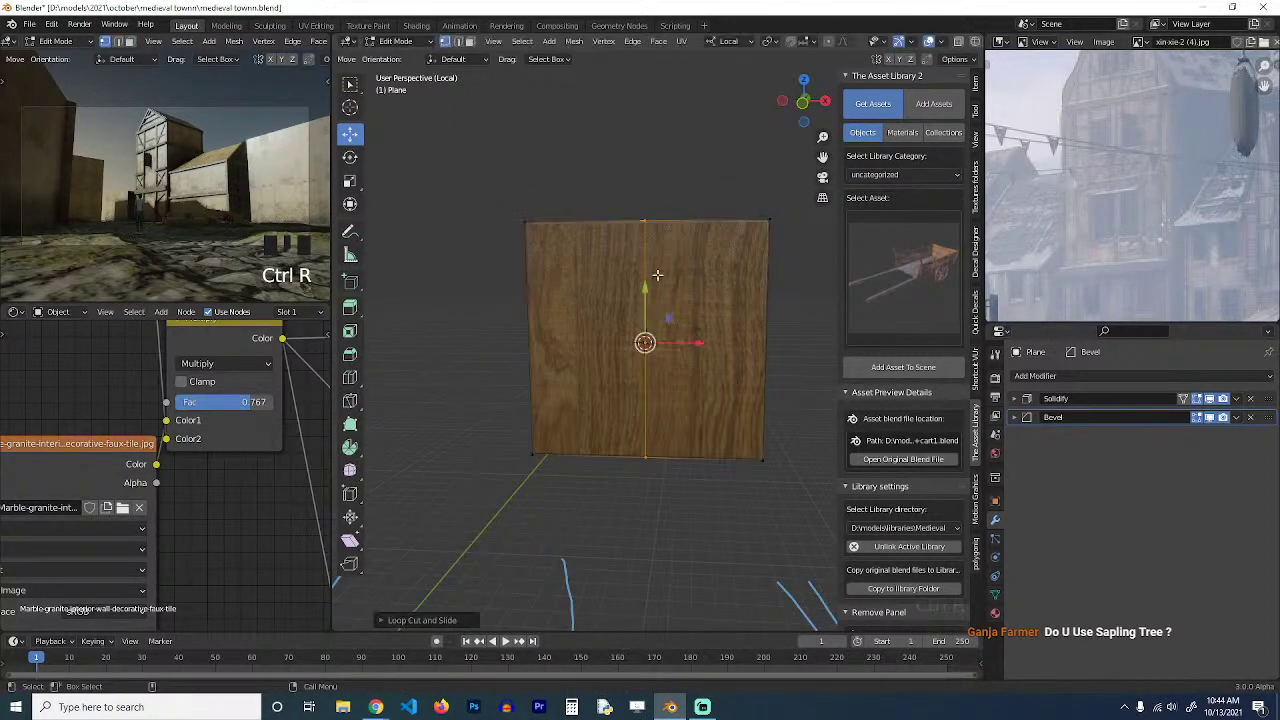
key("ctrl+b")
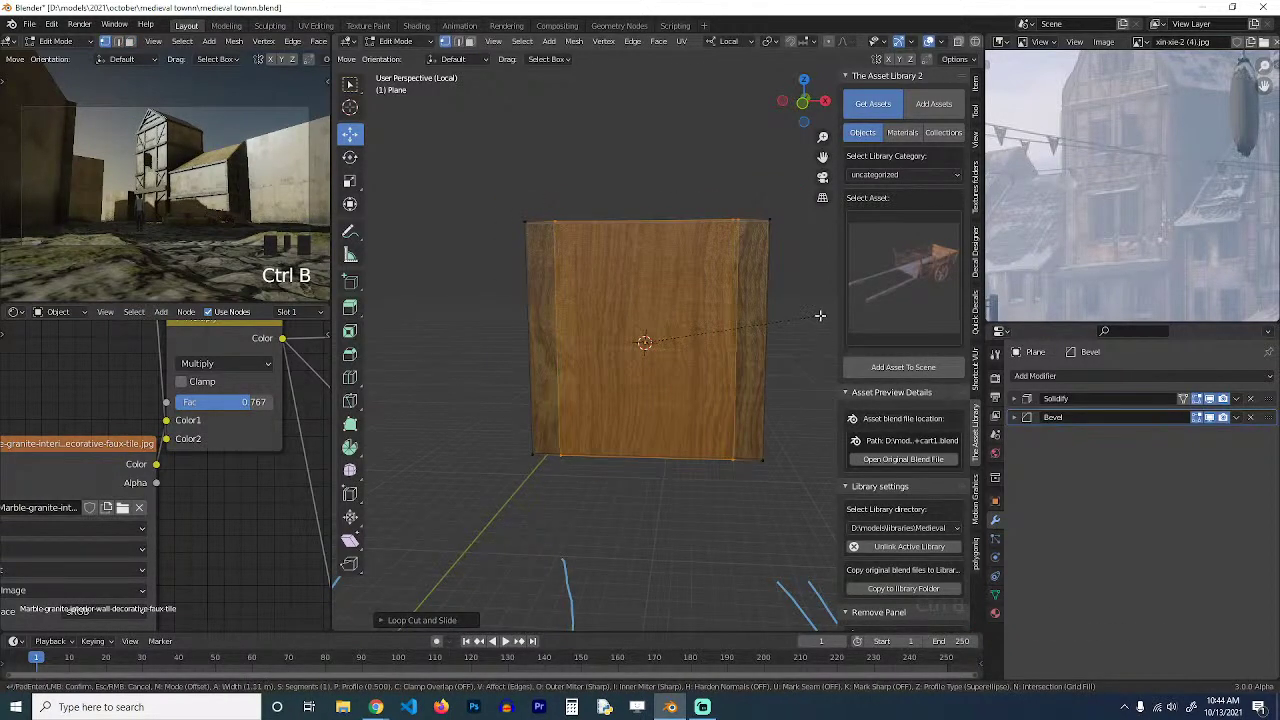
left_click(808, 318)
key("n")
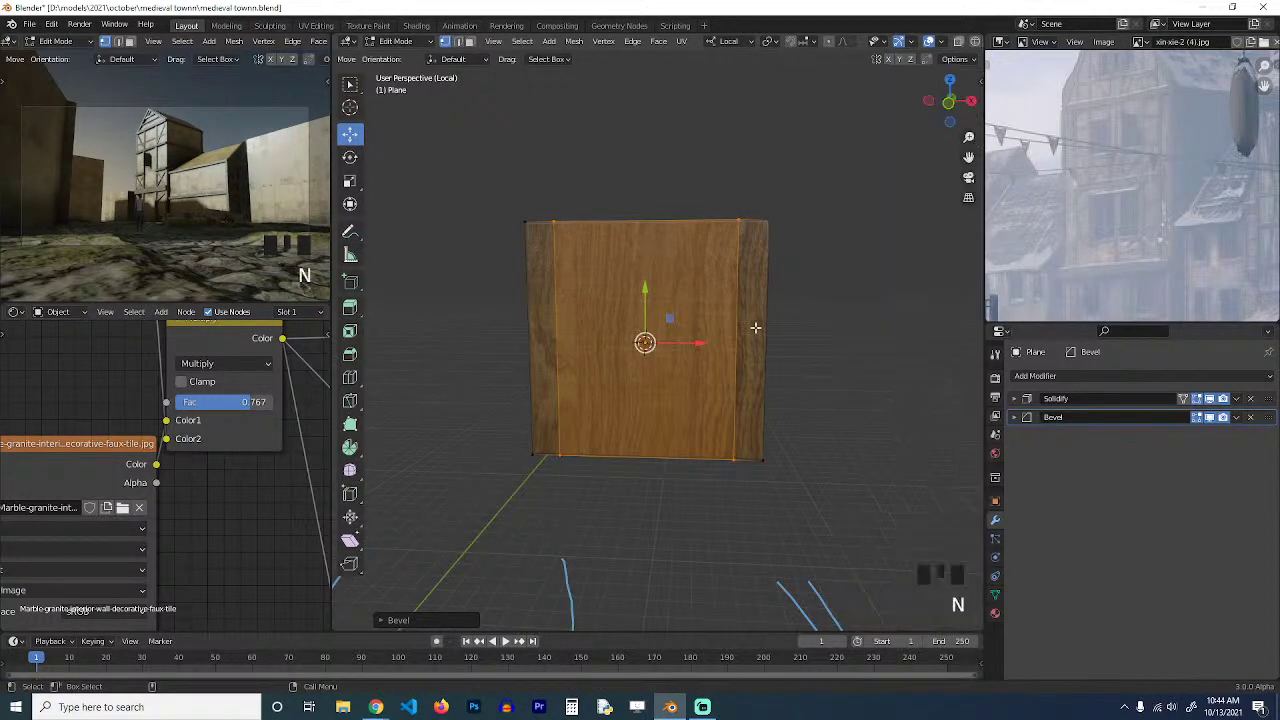
Add a horizontal loop cut, bevel it into two edges near the board's ends, and delete the central face to open the frame.
key("ctrl+r")
left_click(748, 320)
key("ctrl+b")
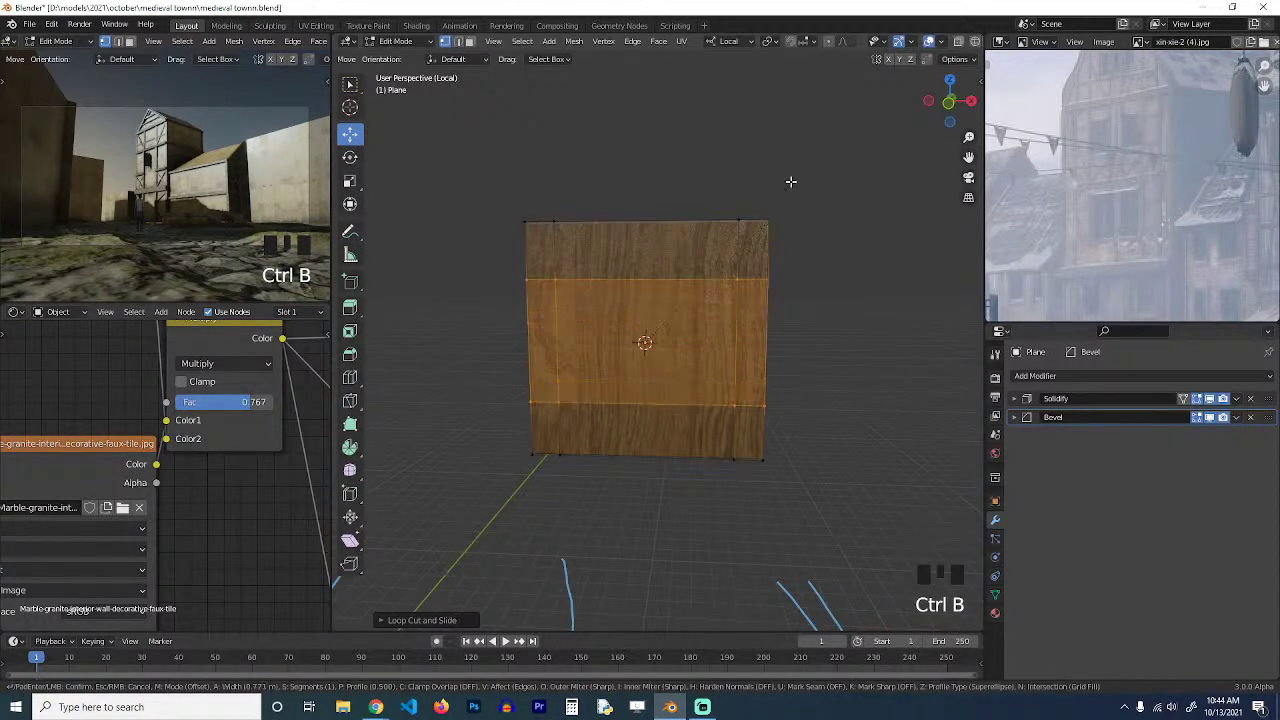
key("x")
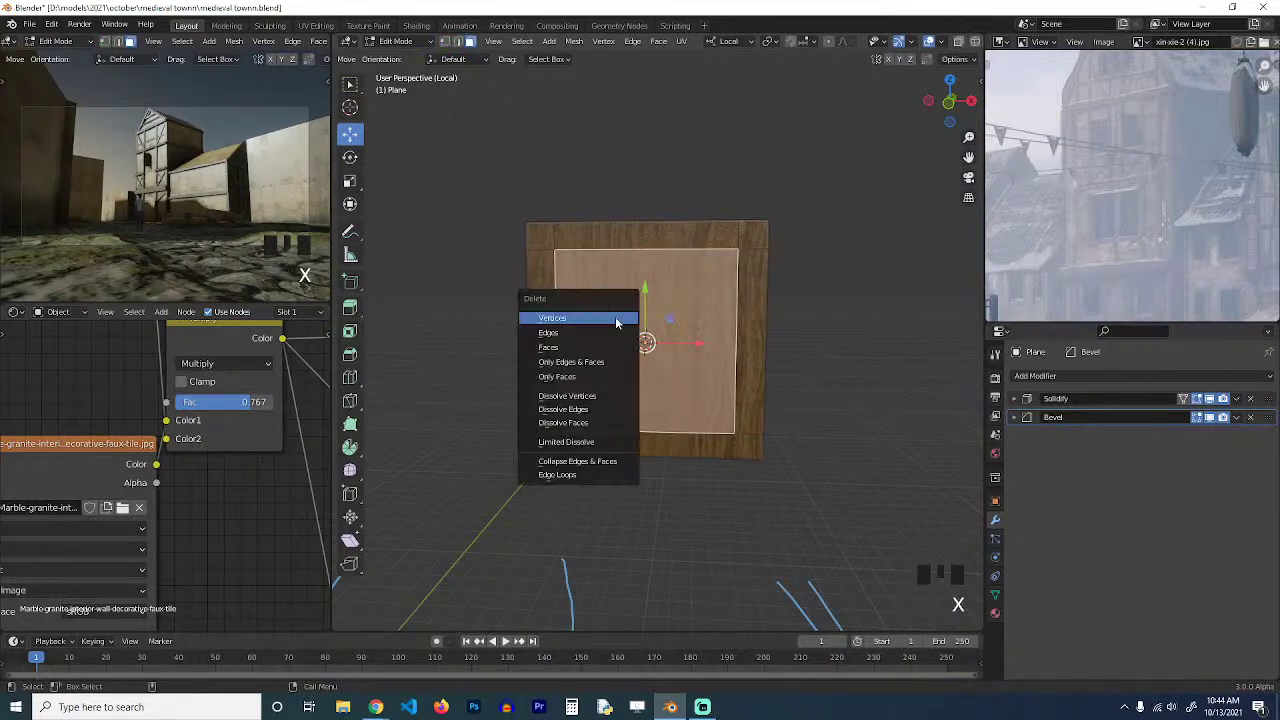
left_click(593, 347)
Rip the vertical edges at the ends of the frame's top and bottom rails to separate them from the side posts.
key("2")
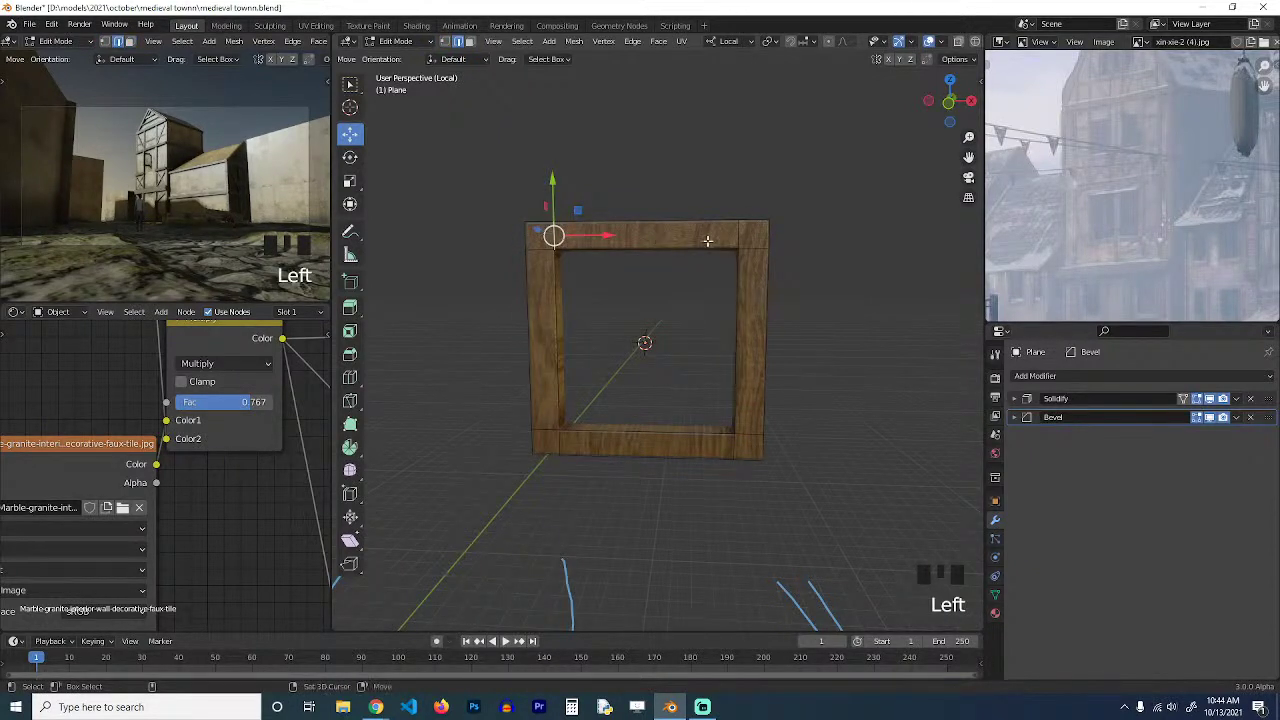
left_click(727, 256, "shift")
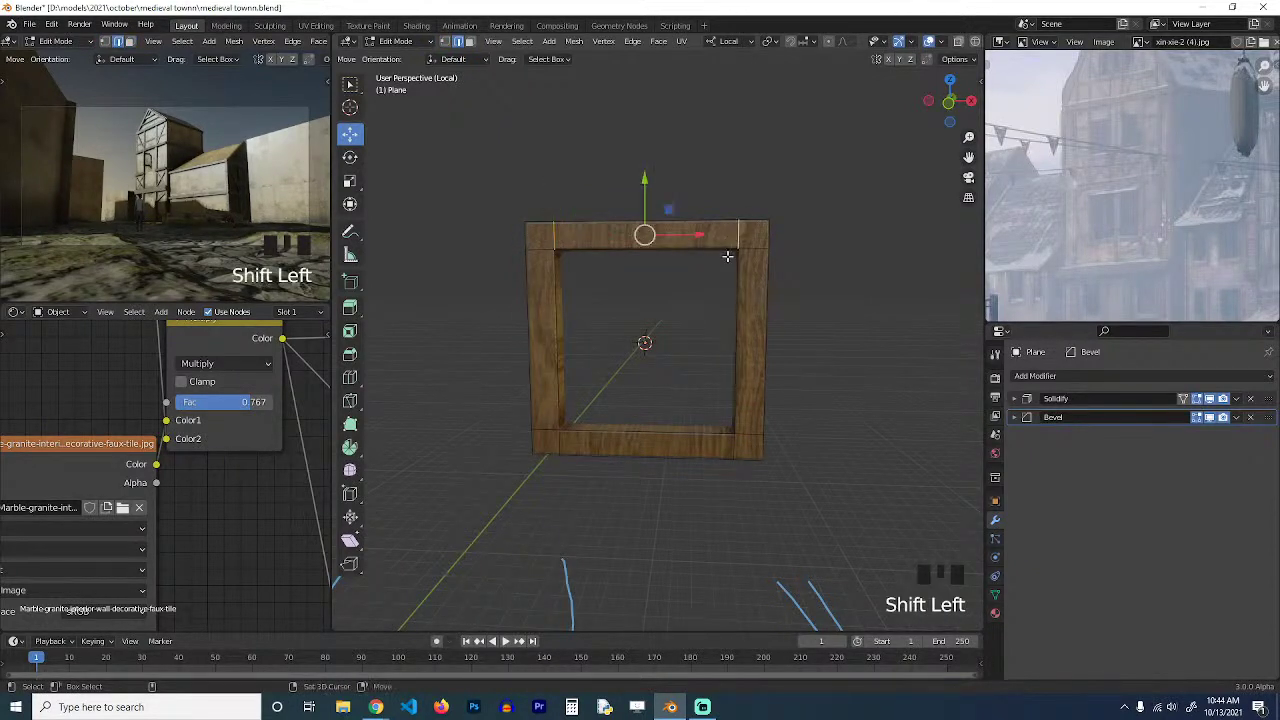
left_click(725, 453, "shift")
key("v")
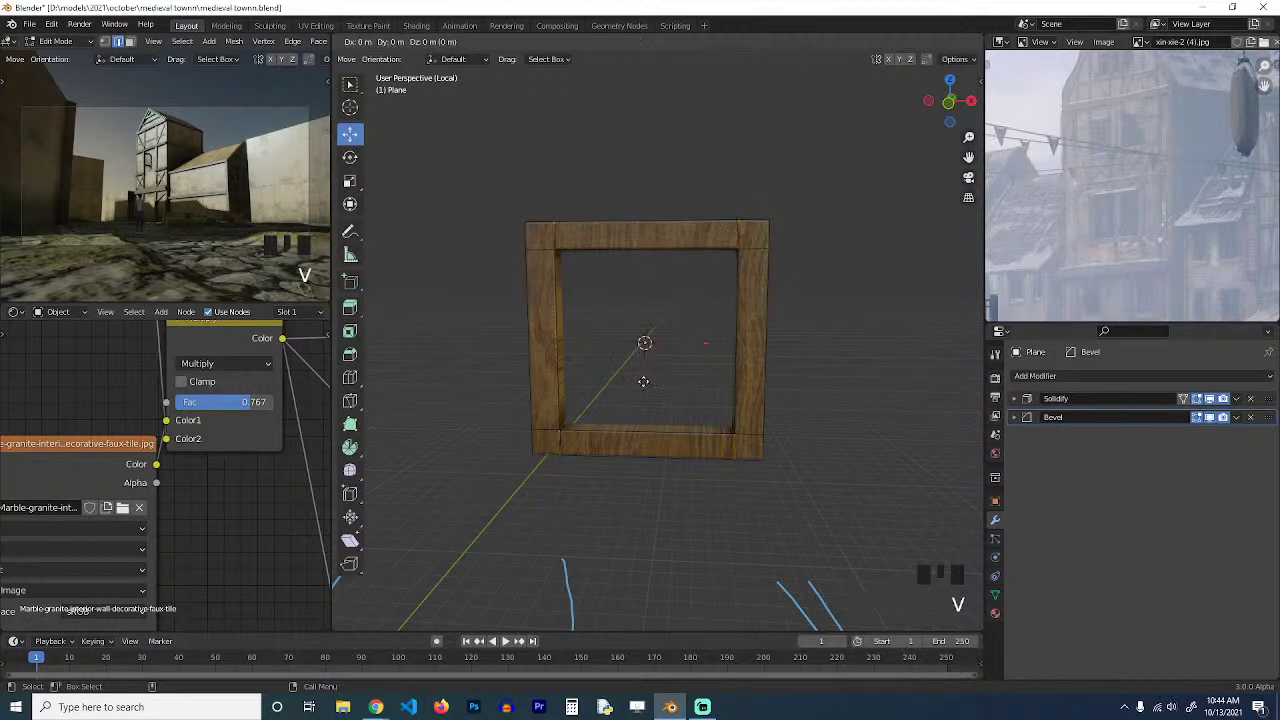
right_click(643, 381)
key("Tab")
key("grave")
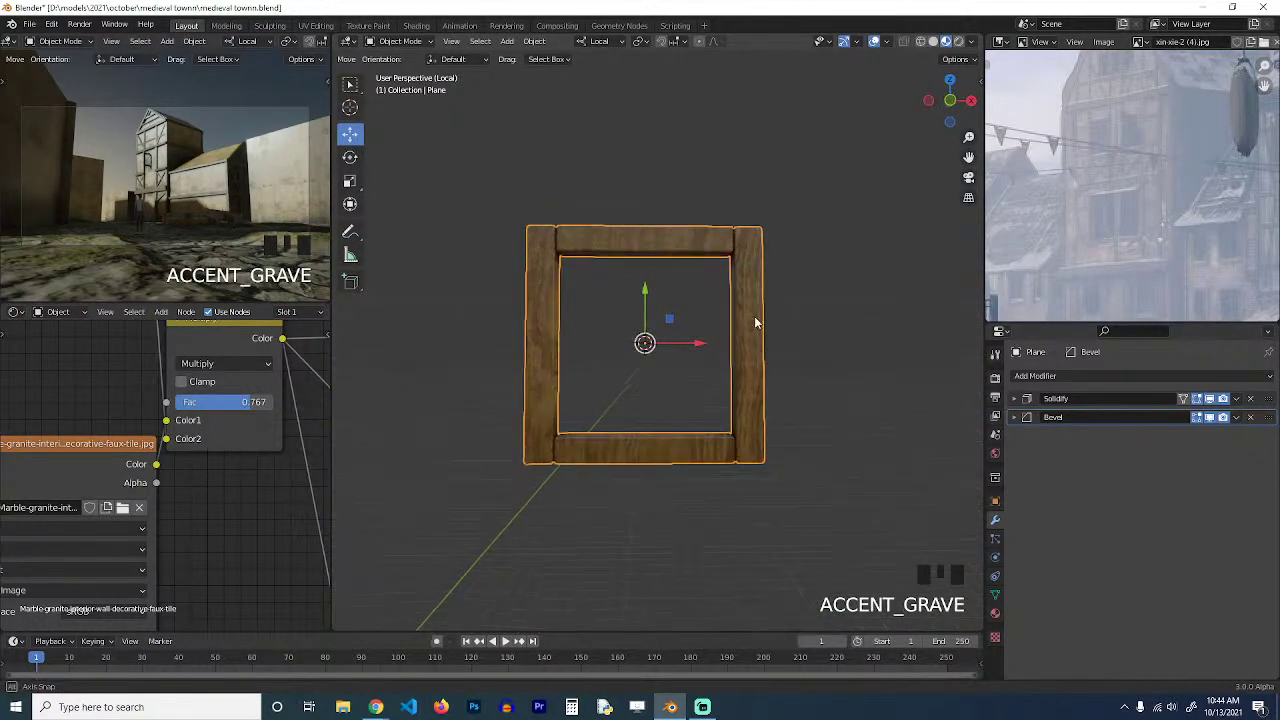
left_click(760, 287)
key("grave")
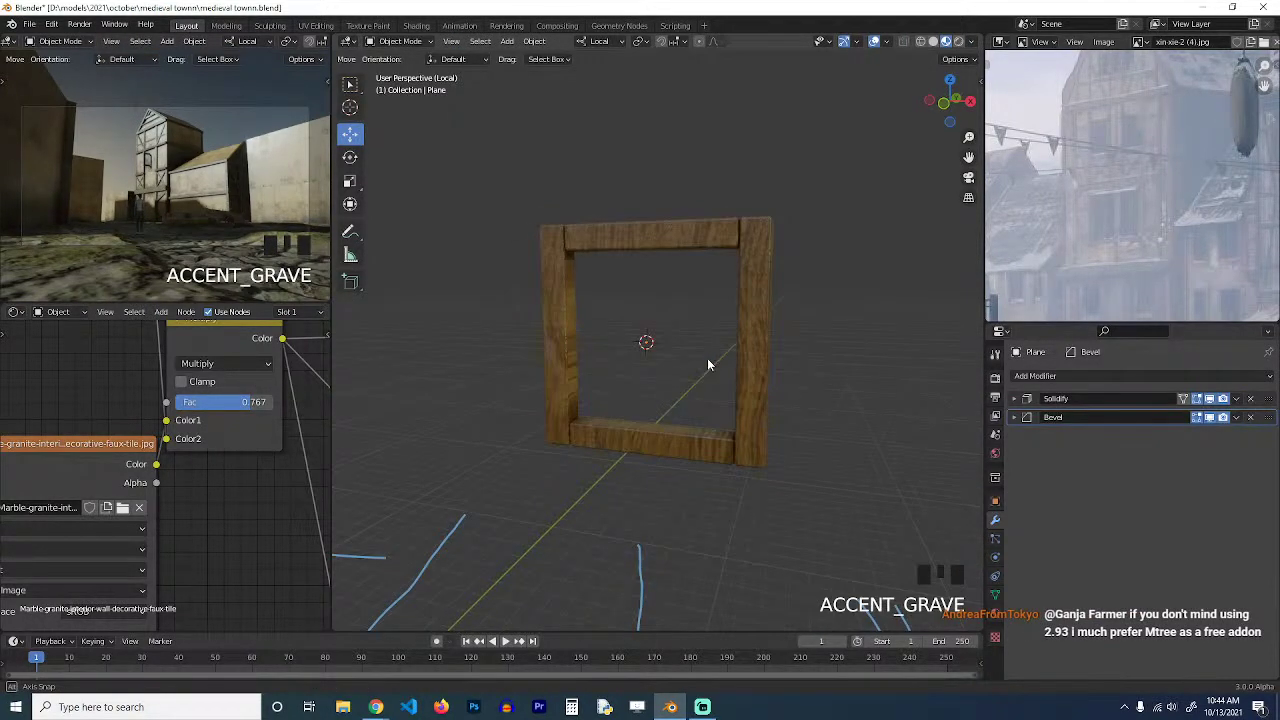
scroll(701, 368, "up", 2)
key("grave")
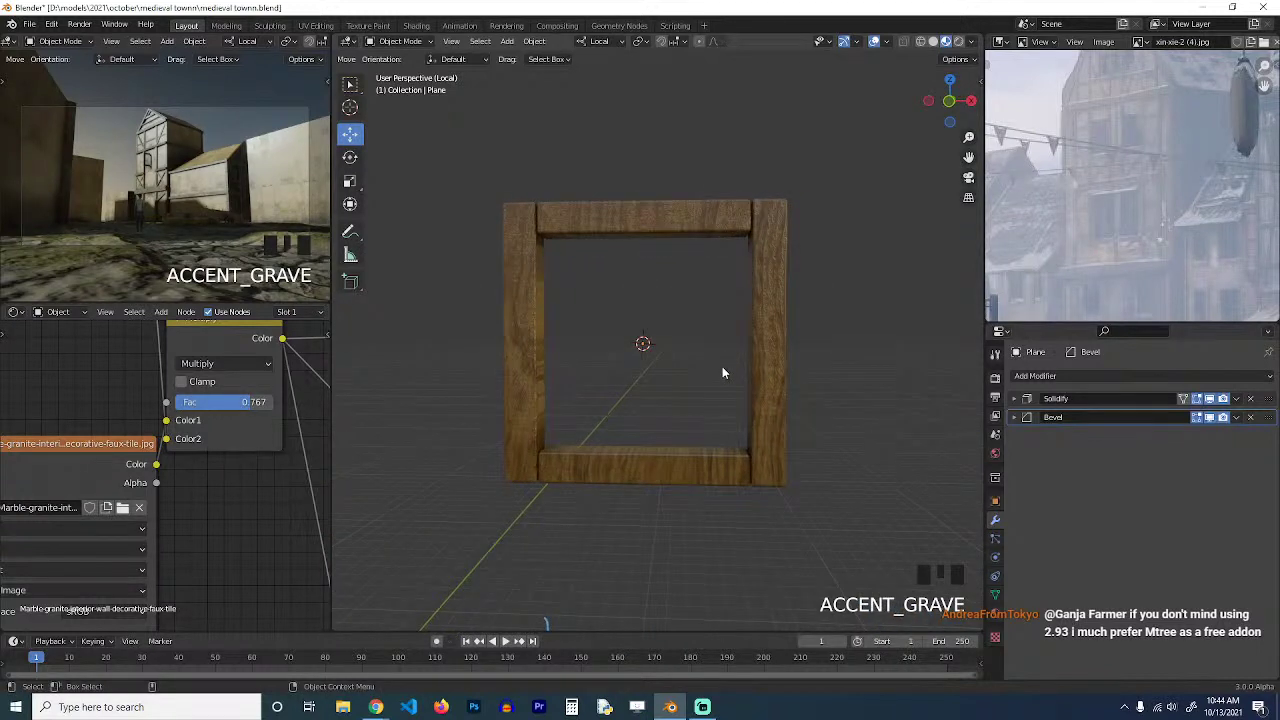
scroll(722, 372, "up", 1)
key("grave")
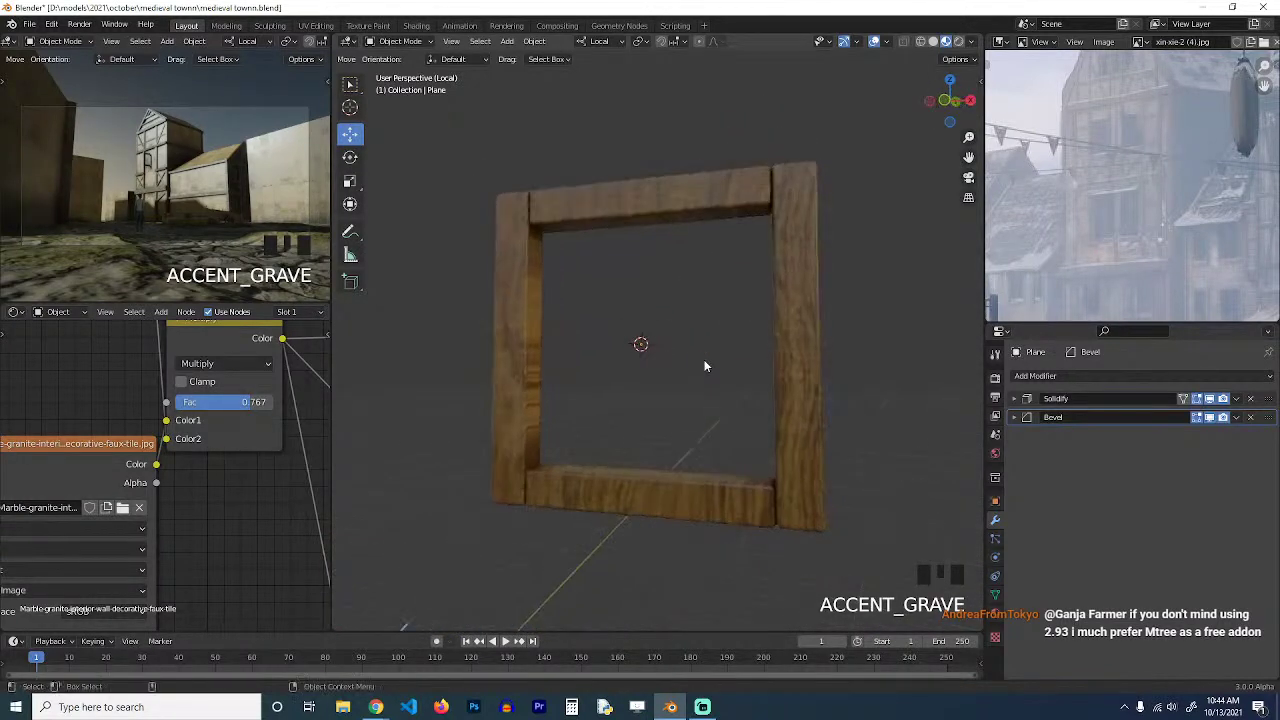
Select all faces of the frame's right post and duplicate them in place.
key("Tab")
key("3")
left_click(811, 260)
left_click(782, 181)
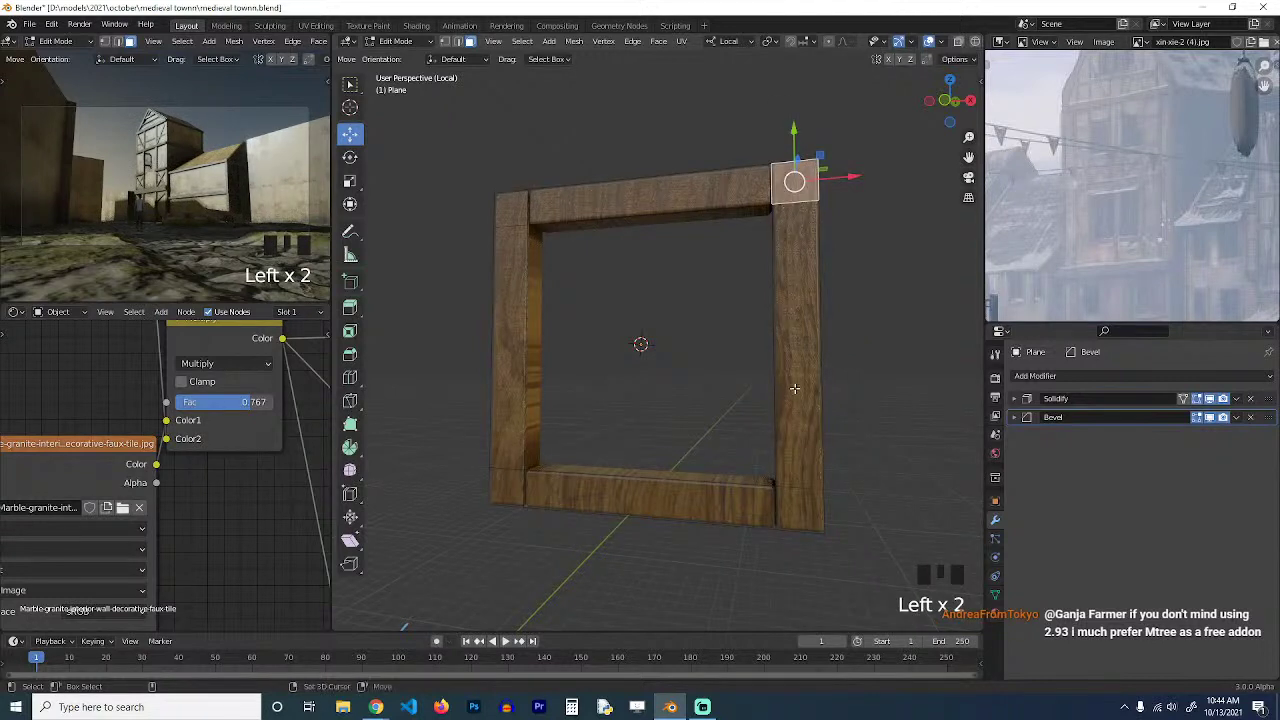
left_click(800, 260, "shift")
left_click(800, 260, "shift")
left_click(805, 511, "ctrl")
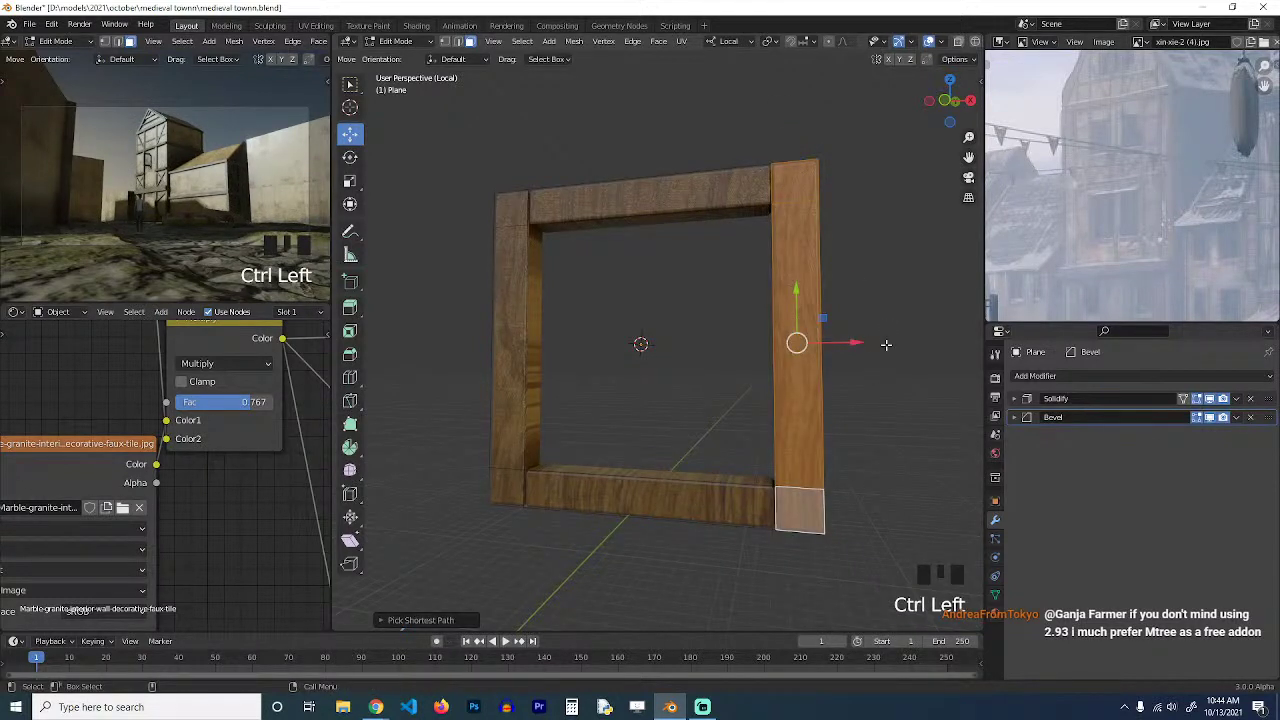
key("shift+d")
key("grave")
scroll(829, 351, "up", 2)
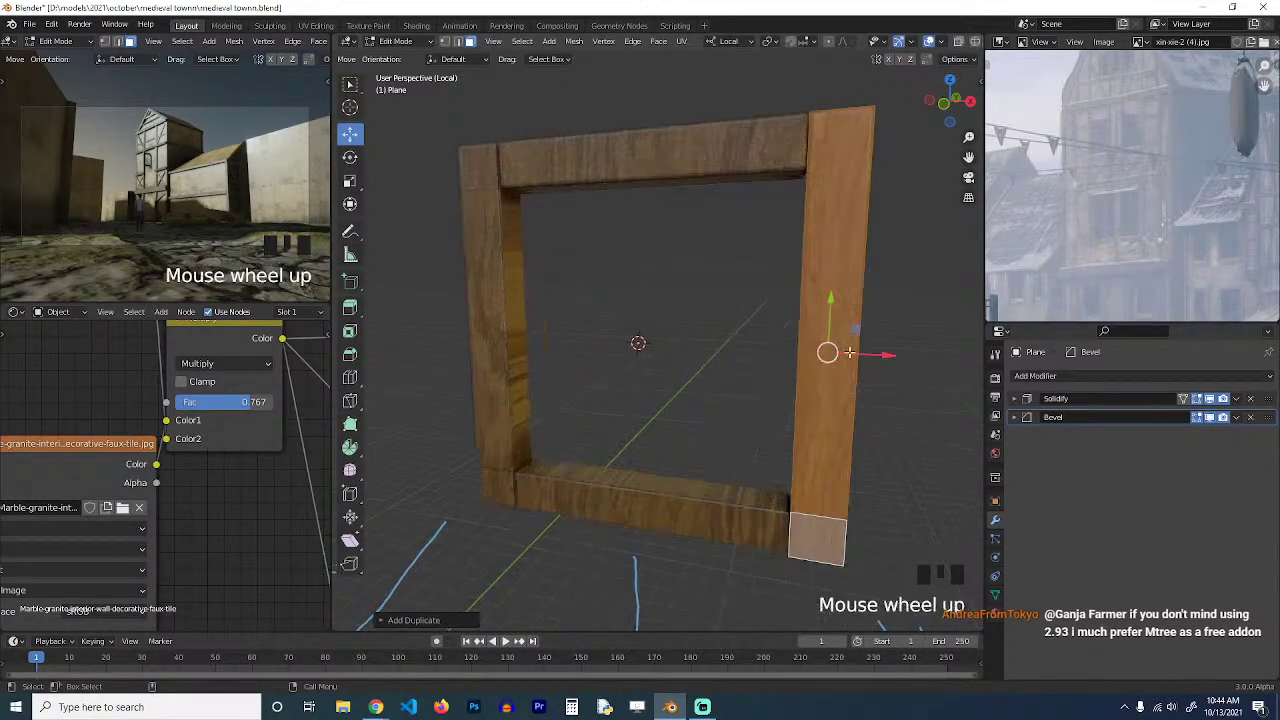
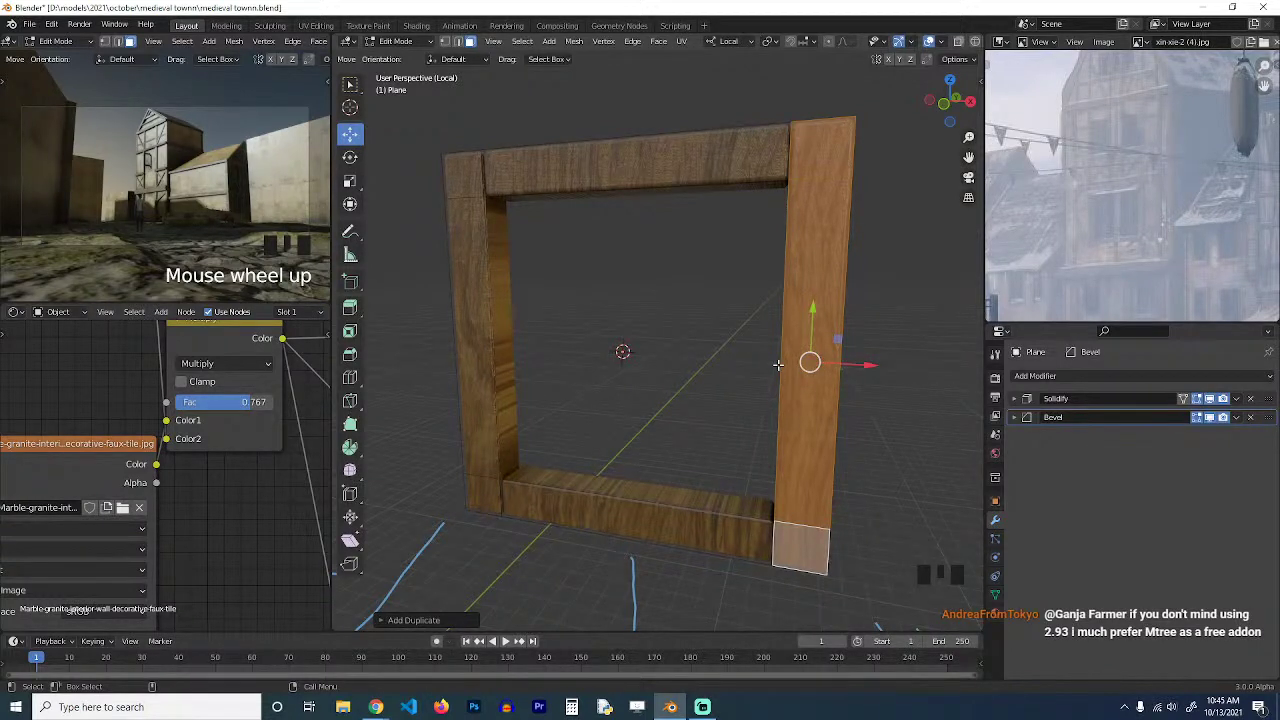
Move the duplicated post into the frame's opening and scale it down into a thin bar.
key("KP_7")
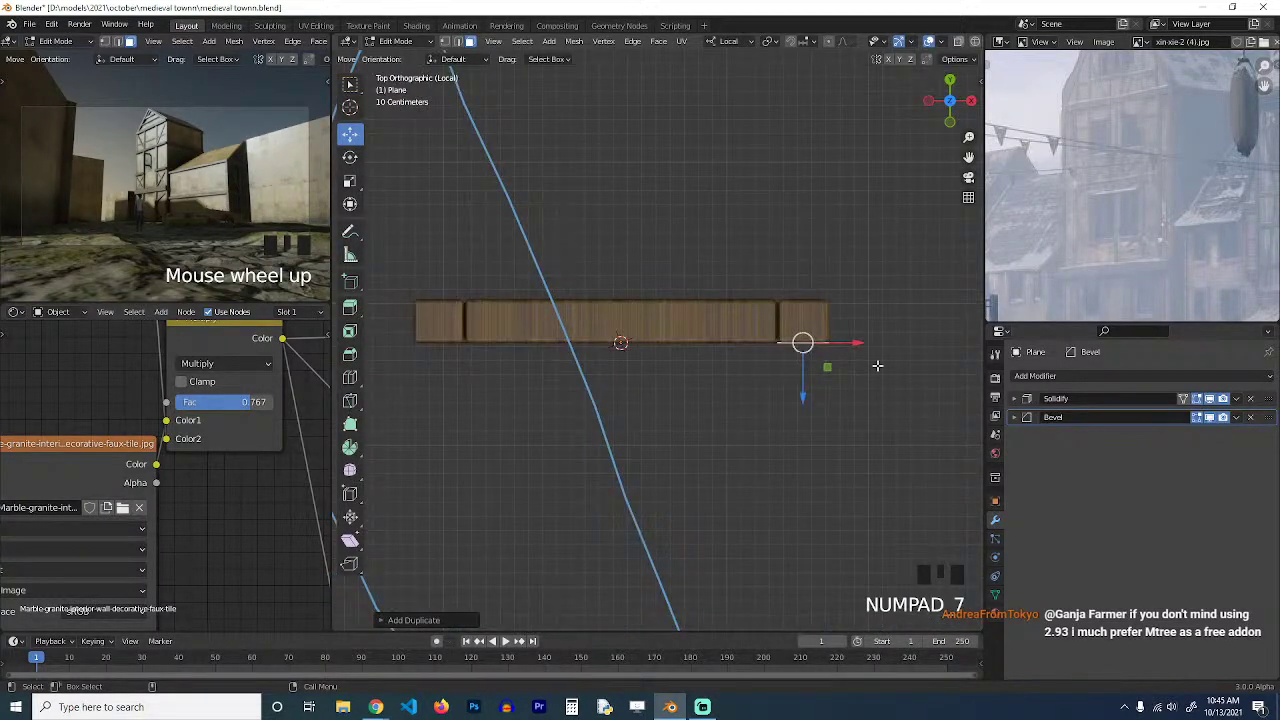
key("s")
key("x")
left_click(838, 357)
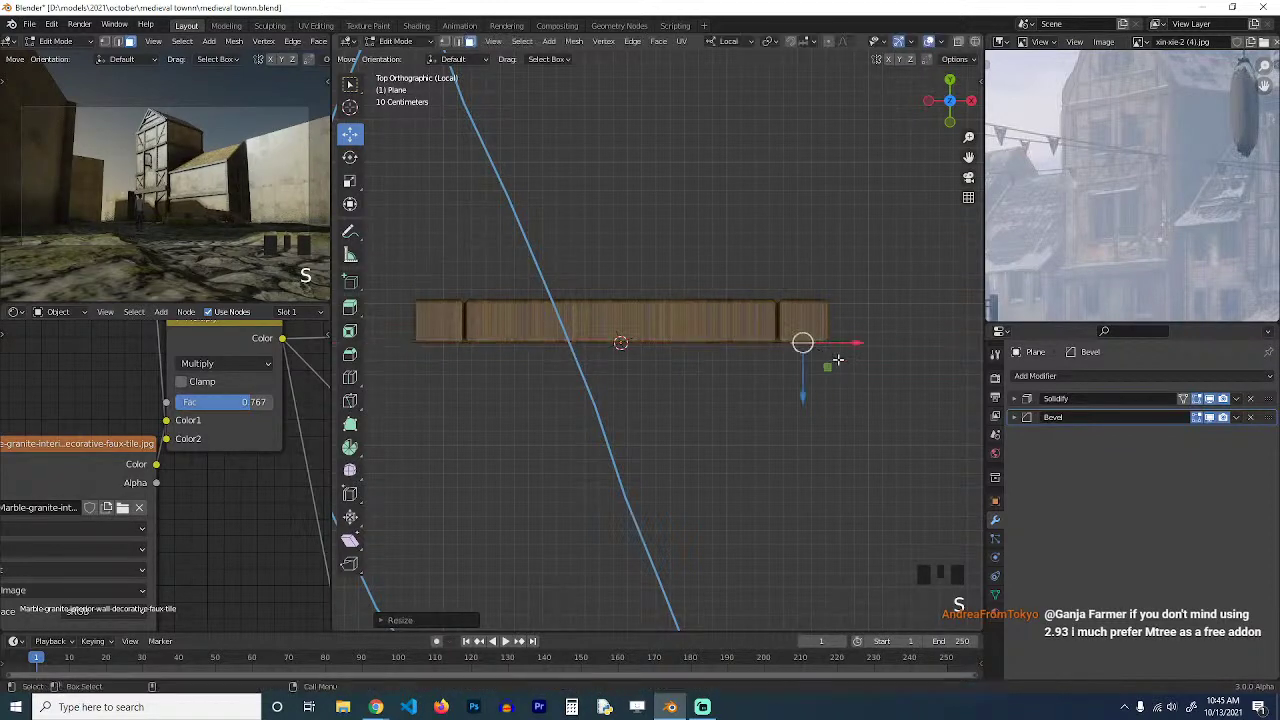
key("grave")
left_click_drag(852, 345, 802, 336)
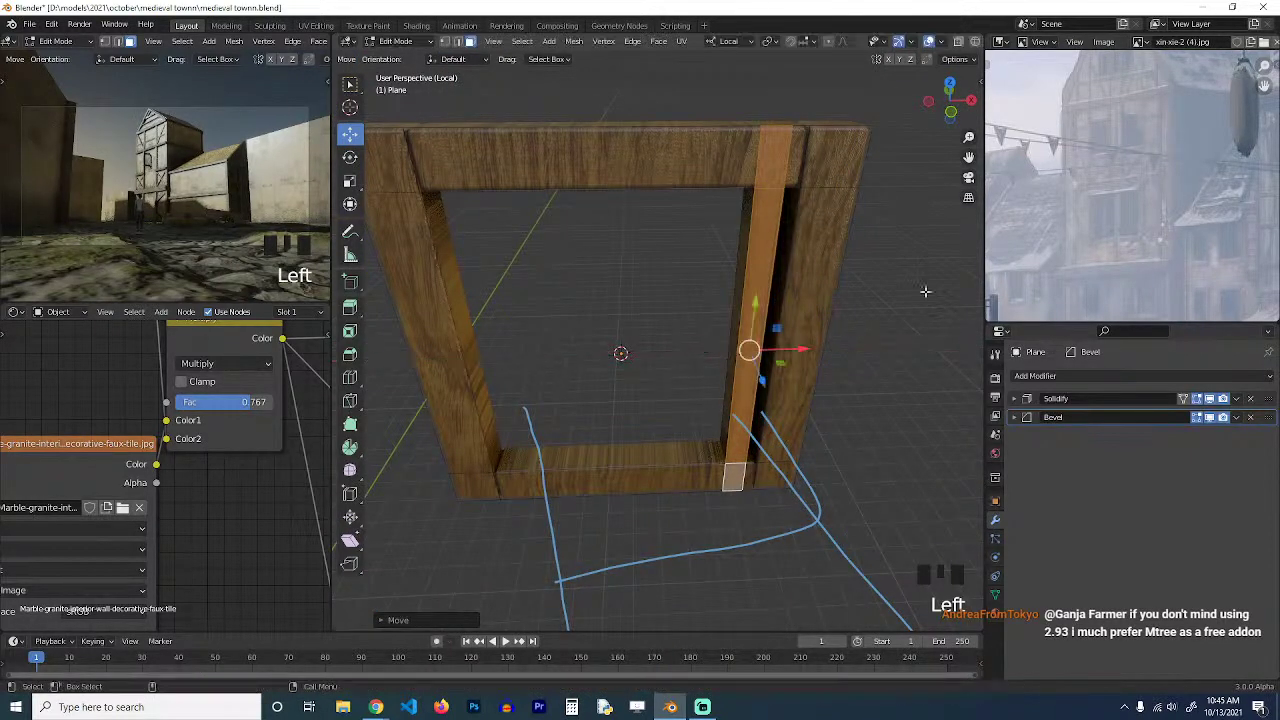
key("s")
left_click(861, 325)
key("s")
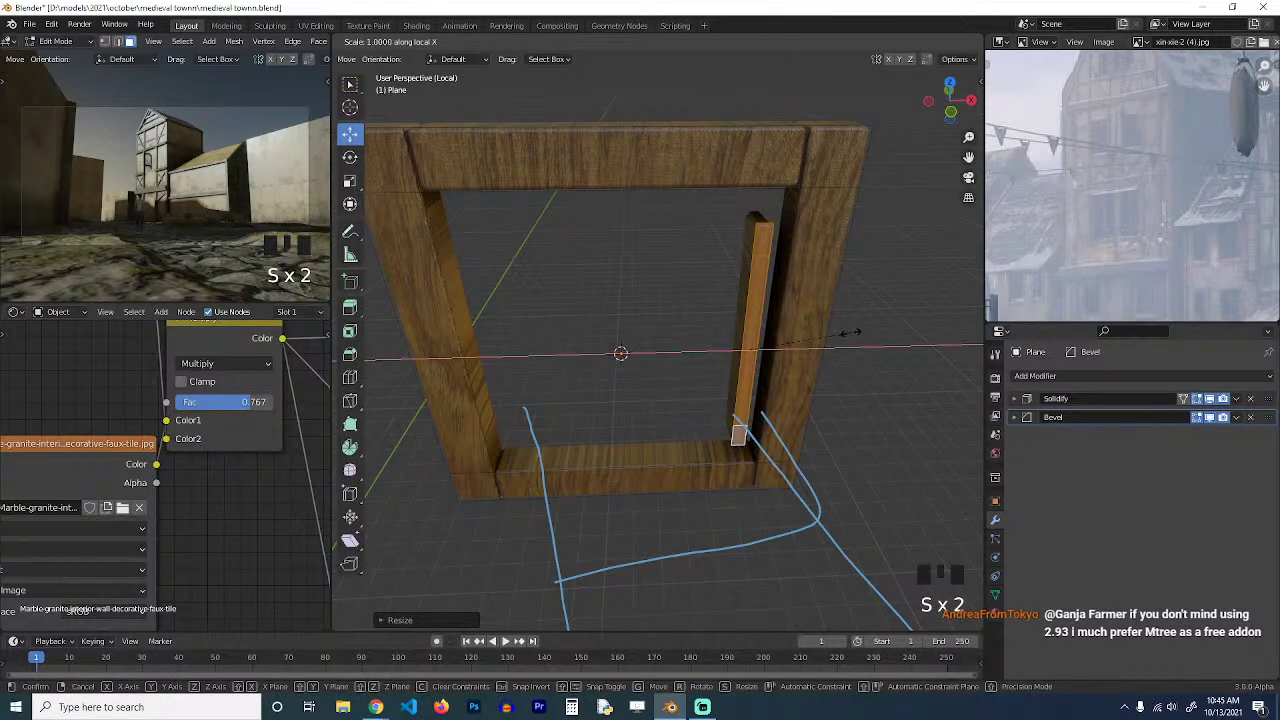
left_click(803, 348)
left_click_drag(803, 348, 789, 348)
Stretch the thin bar along global Z to span the opening's height and nudge it between the two rails.
key("s")
key("z")
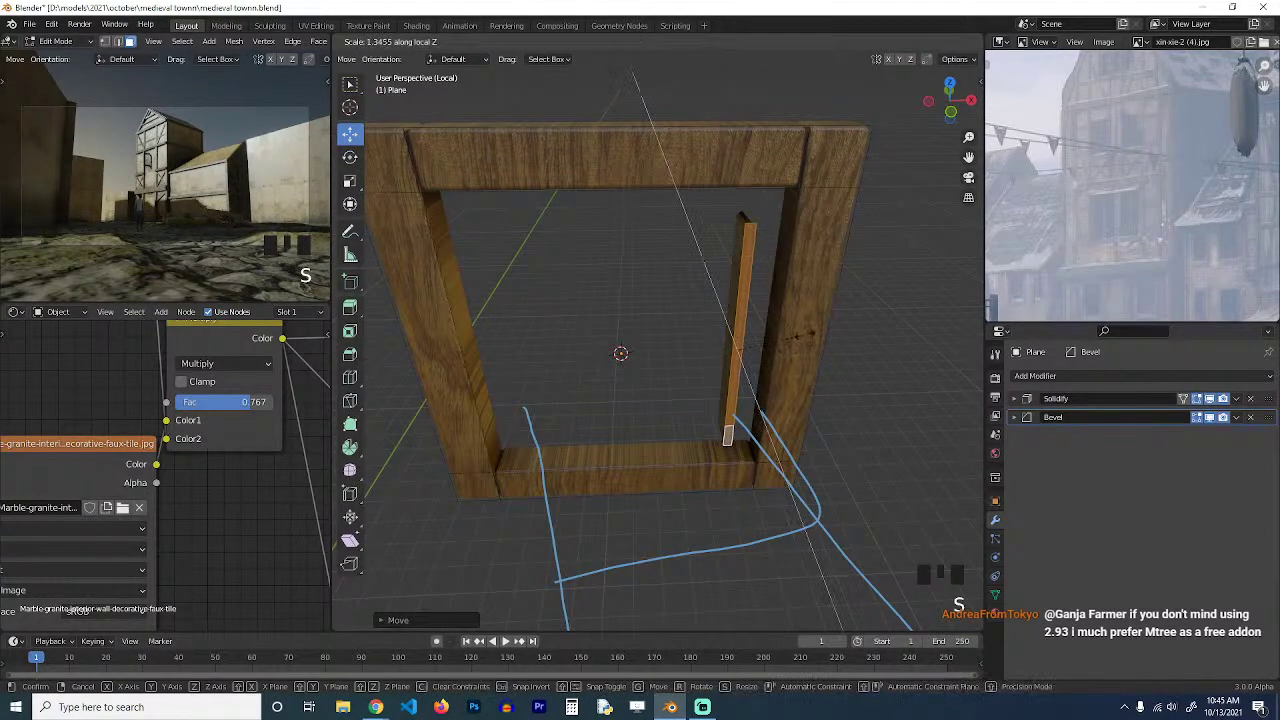
key("z")
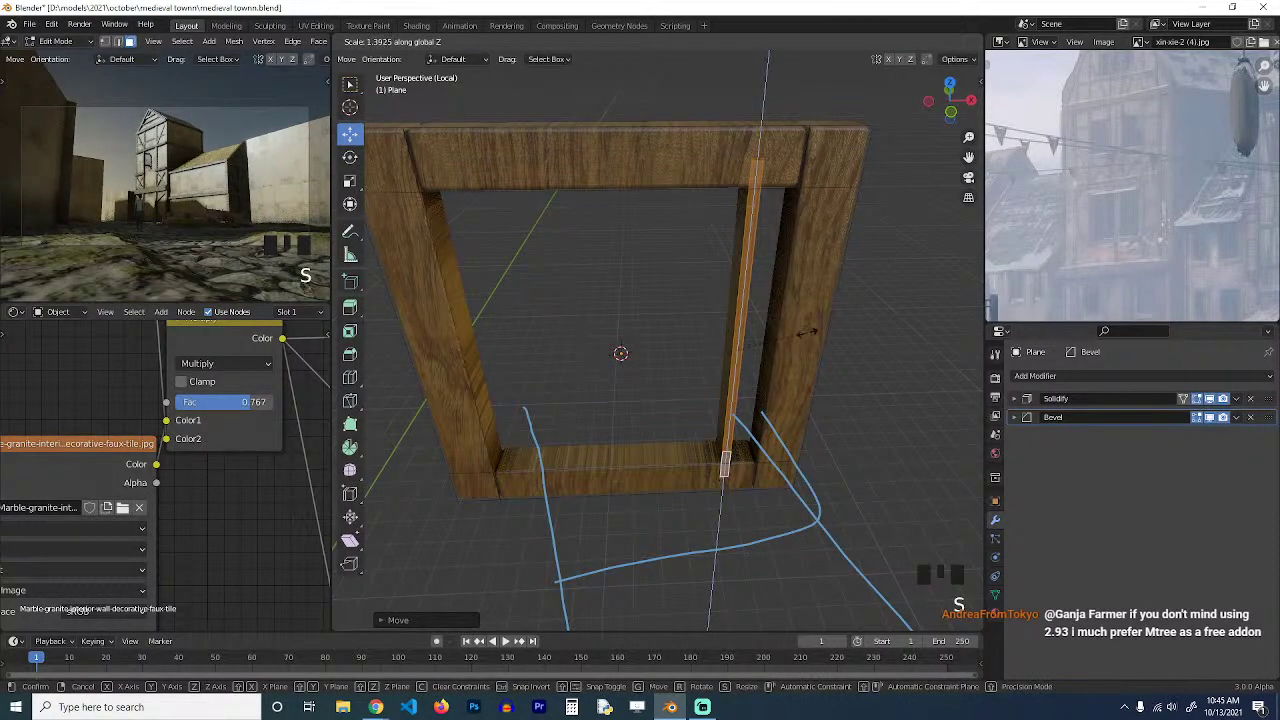
left_click(807, 332)
key("grave")
left_click_drag(752, 343, 742, 342)
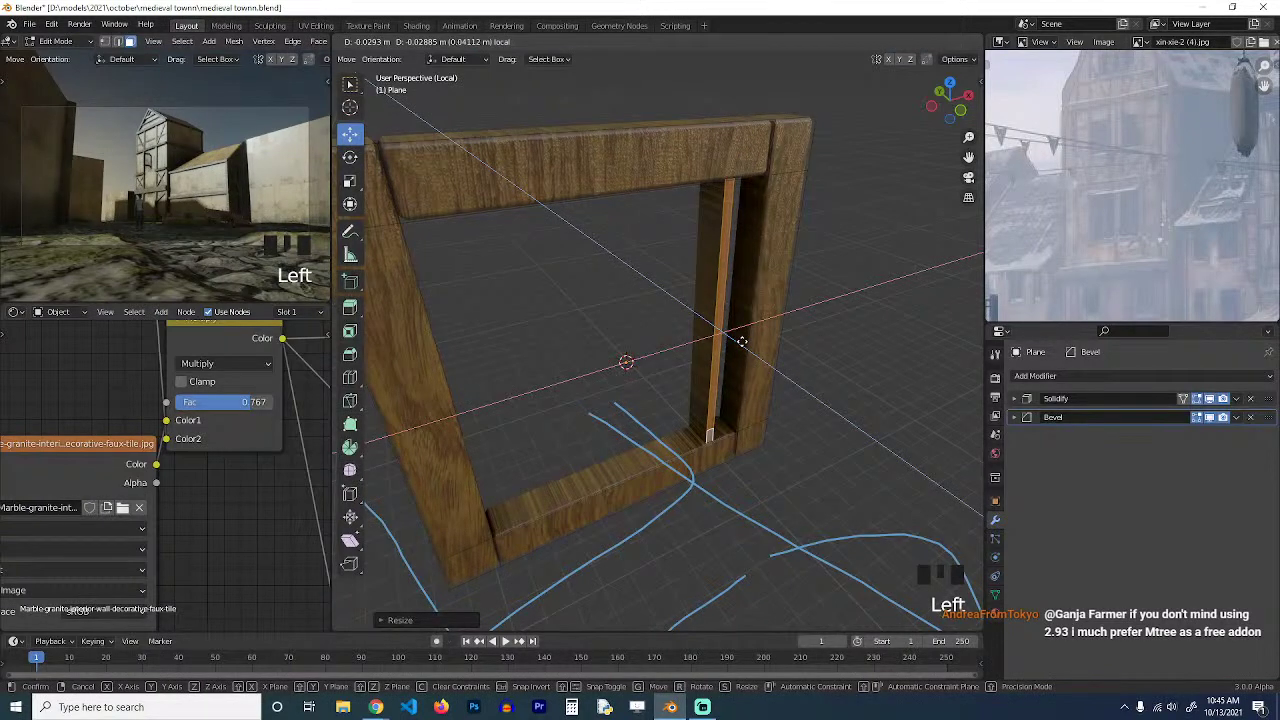
key("Tab")
key("grave")
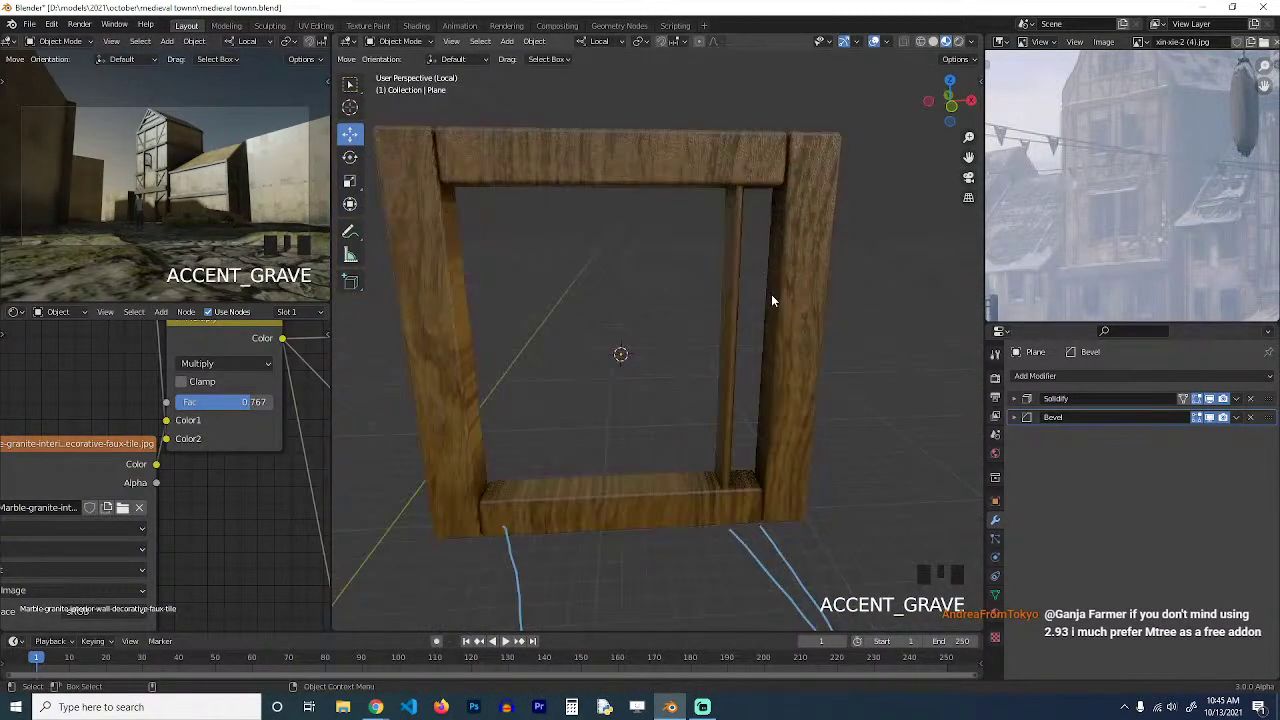
Duplicate the bar three times along X to space four bars across the window opening, and save the file.
key("Tab")
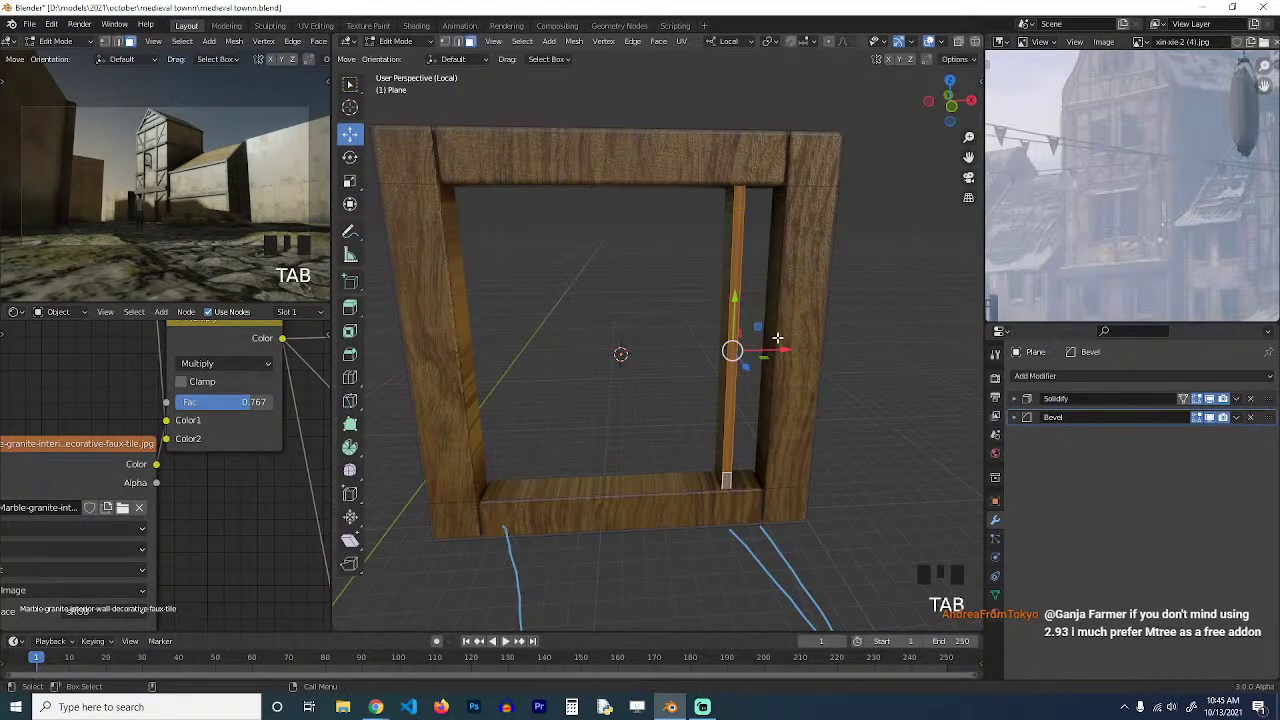
key("KP_7")
left_click_drag(731, 377, 730, 367)
key("shift+d")
key("x")
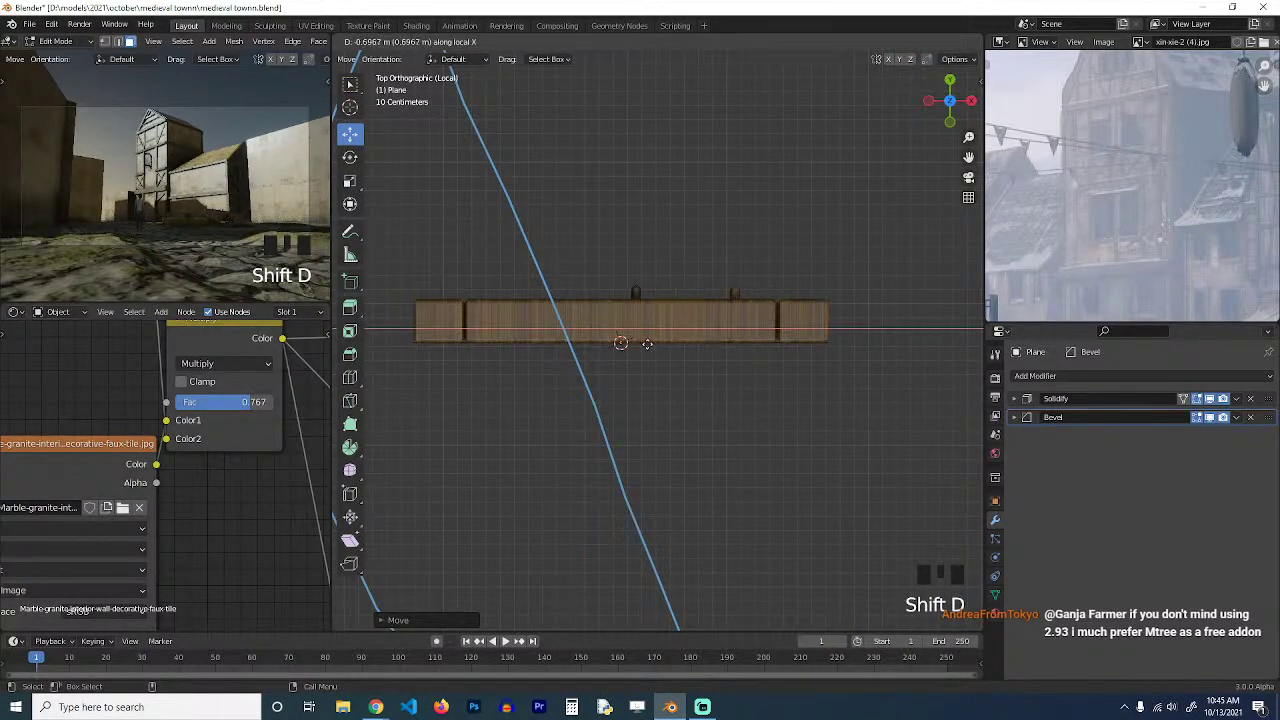
left_click(520, 338)
key("shift+d")
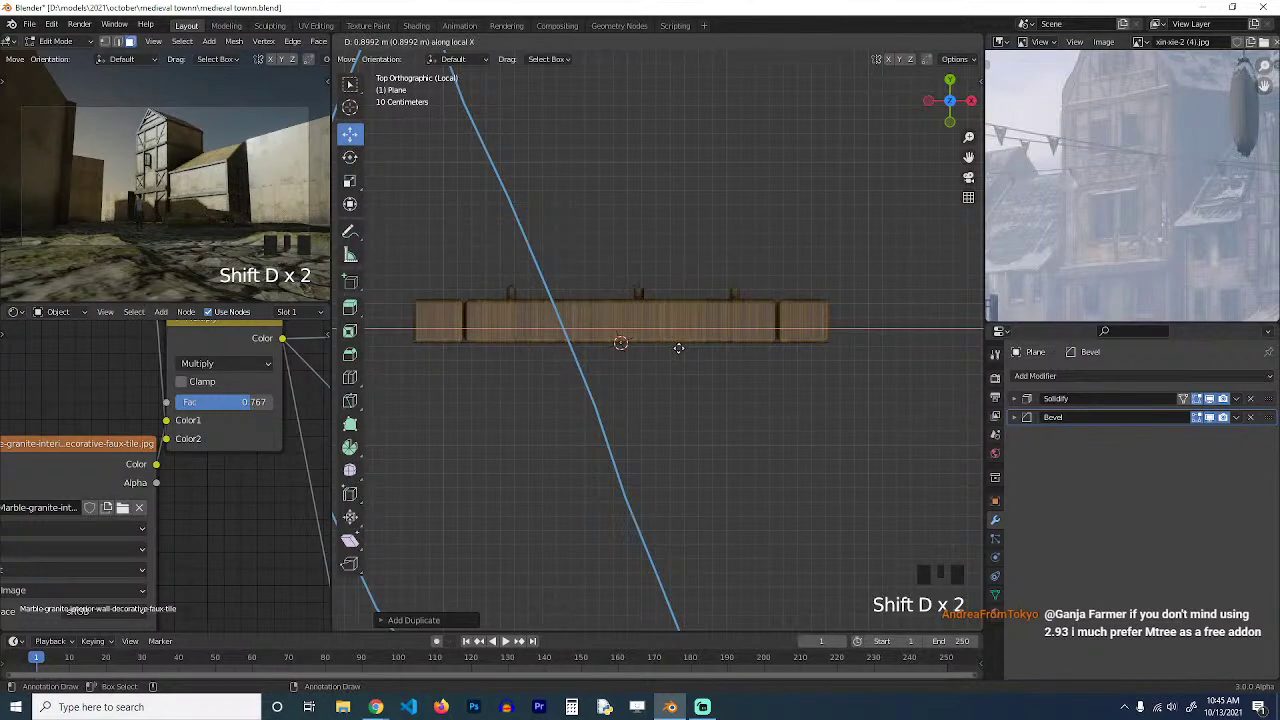
left_click(697, 348)
key("shift+d")
key("x")
left_click(621, 342)
key("Tab")
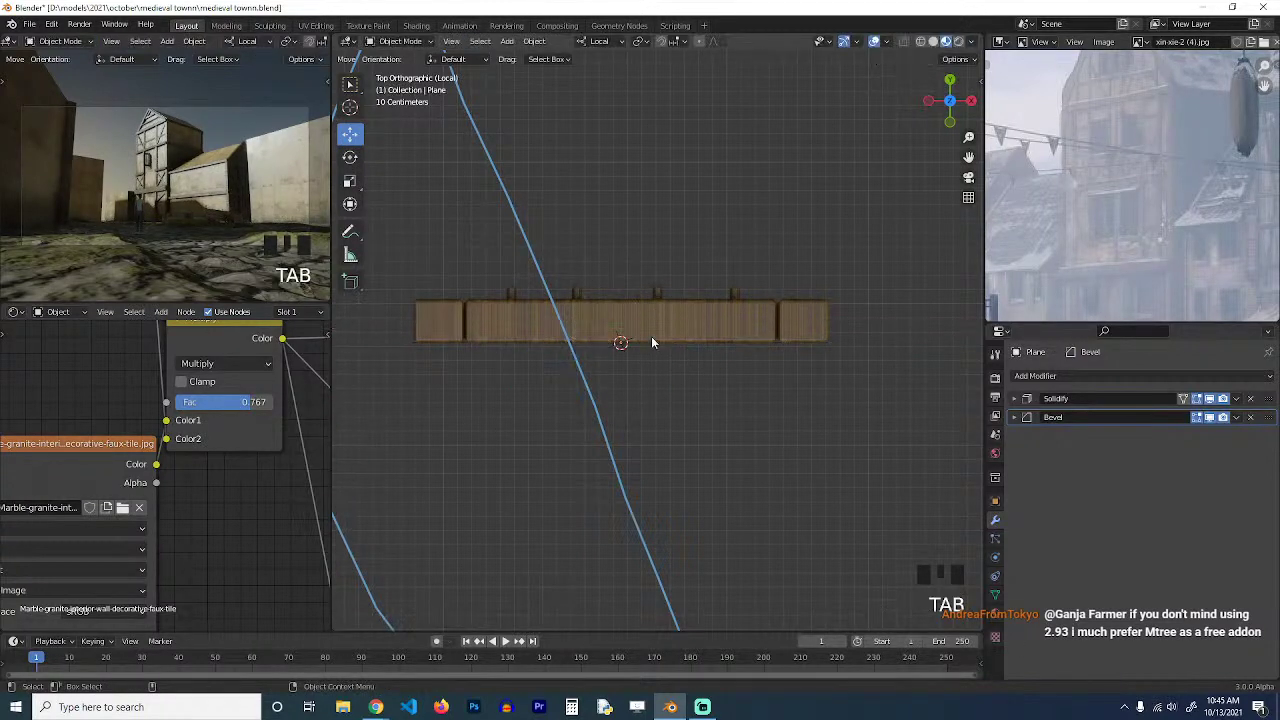
key("grave")
middle_click_drag(651, 338, 735, 258)
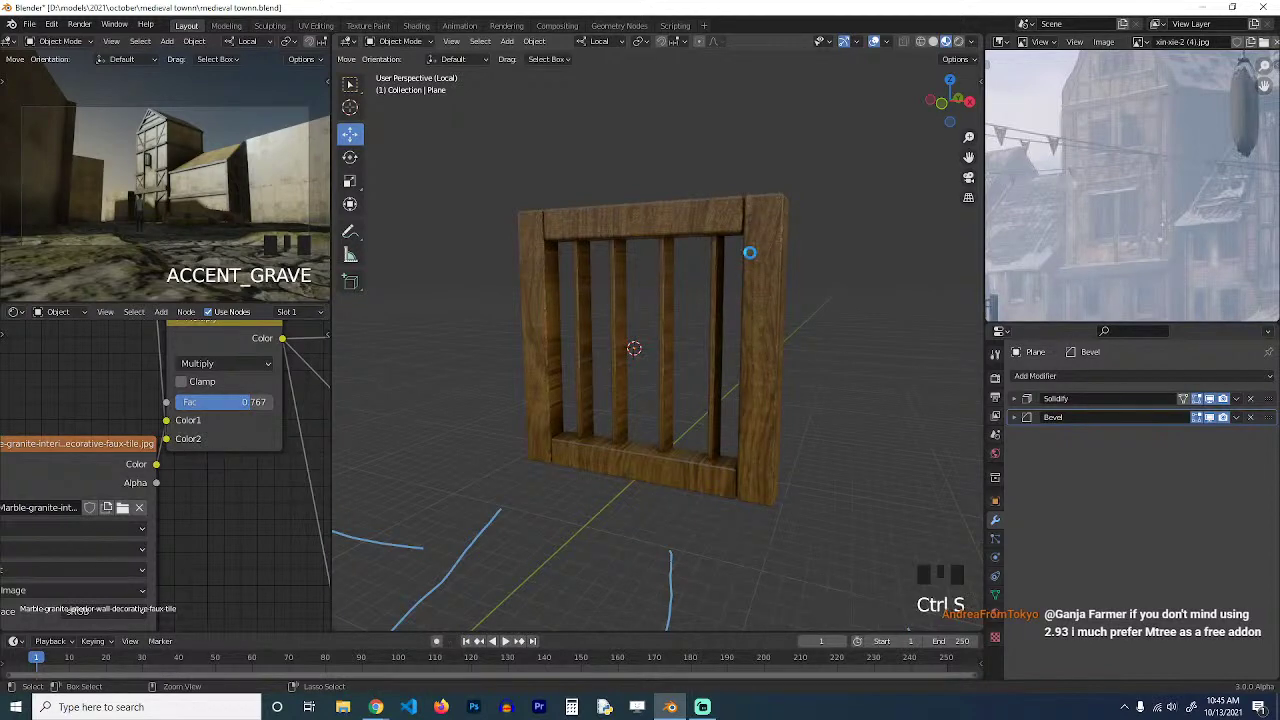
Select all faces of the frame's right post and place a duplicate of them in front of the window.
left_click(752, 253)
key("Tab")
left_click(764, 226)
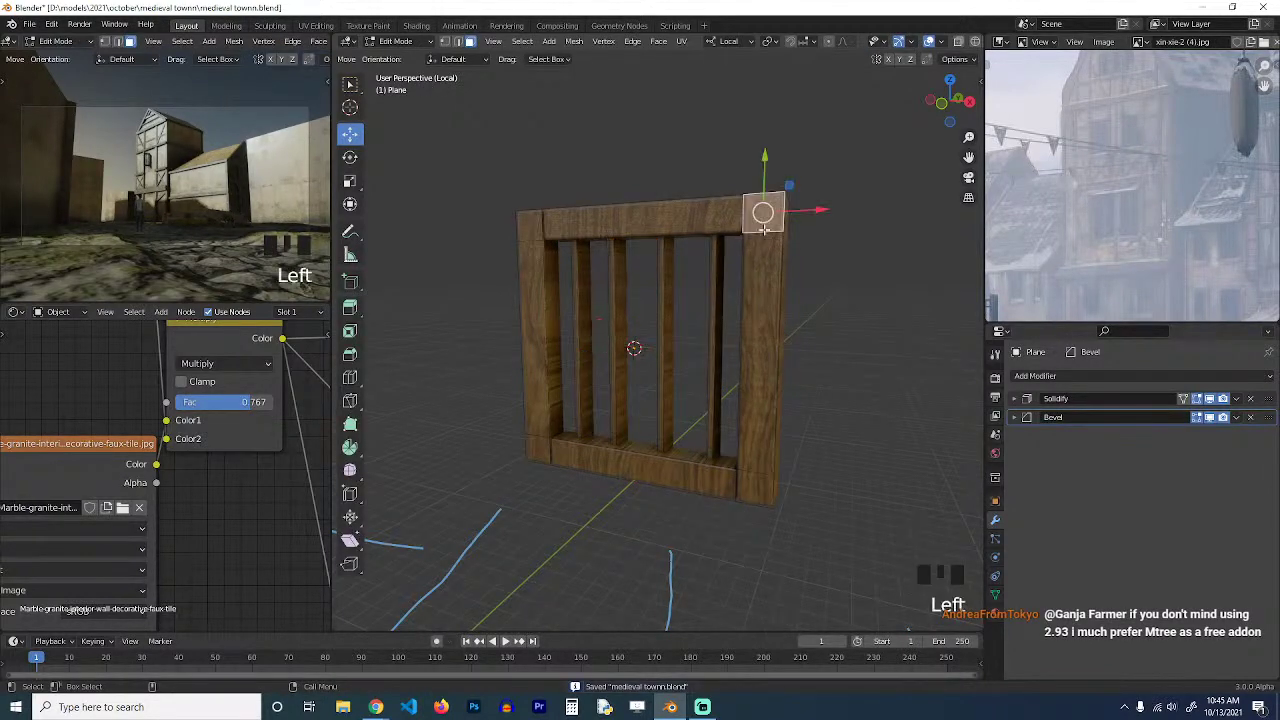
left_click(758, 490, "ctrl")
key("KP_7")
key("shift+d")
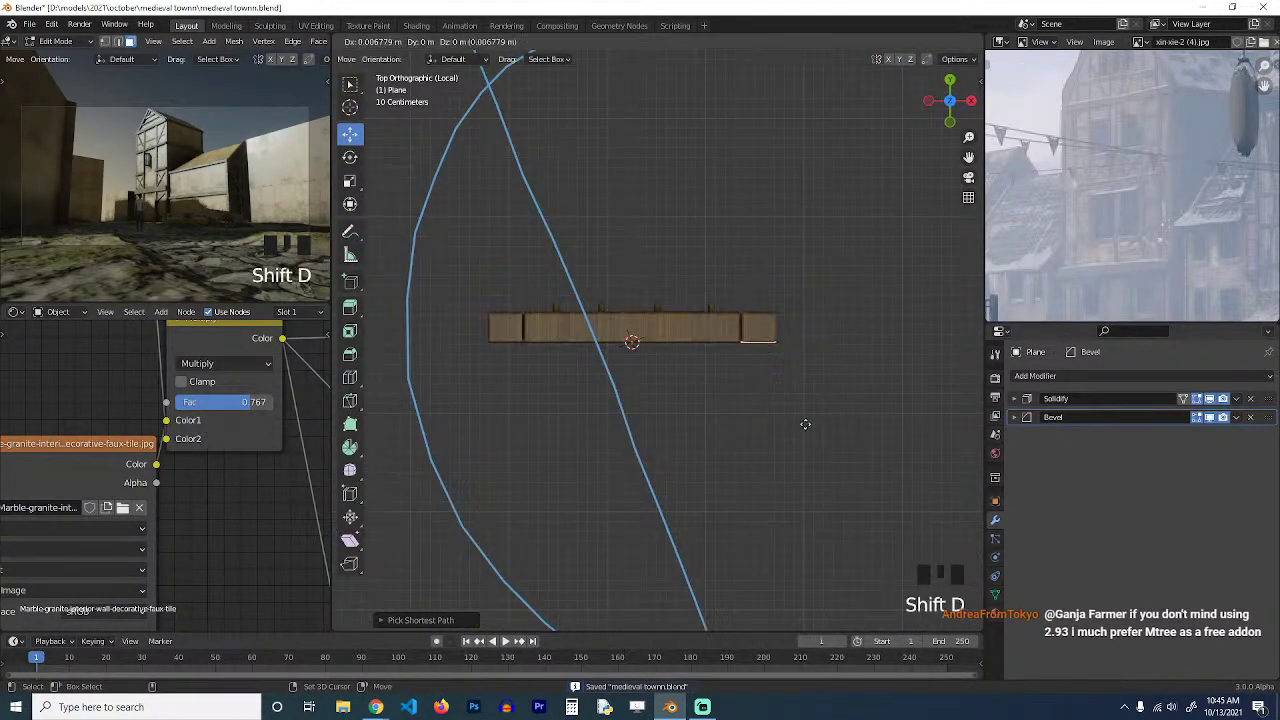
left_click(795, 487)
Try to widen the duplicated board along local X to about 3.87 times its width.
key("s")
key("x")
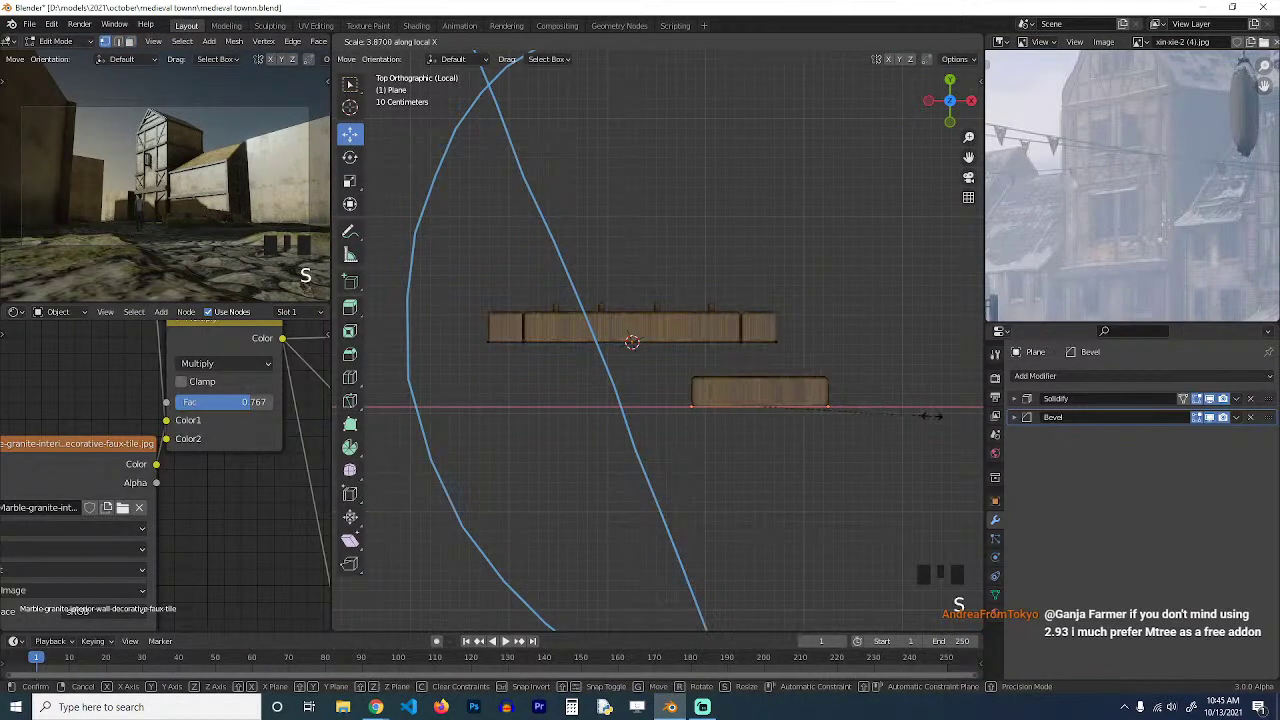
left_click(932, 416)
key("grave")
middle_click_drag(934, 415, 883, 295)
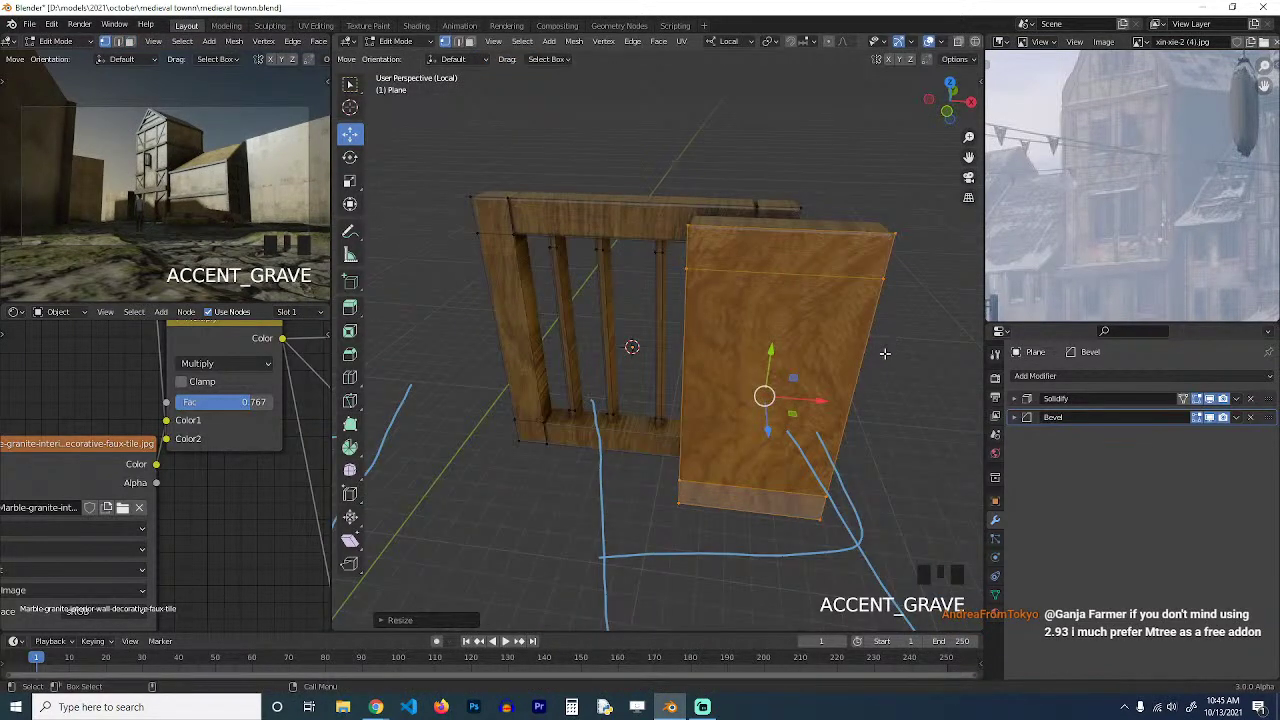
key("ctrl+z")
Duplicate the separate board three times along X, leaving narrow gaps, to form a shutter of four upright planks.
key("KP_7")
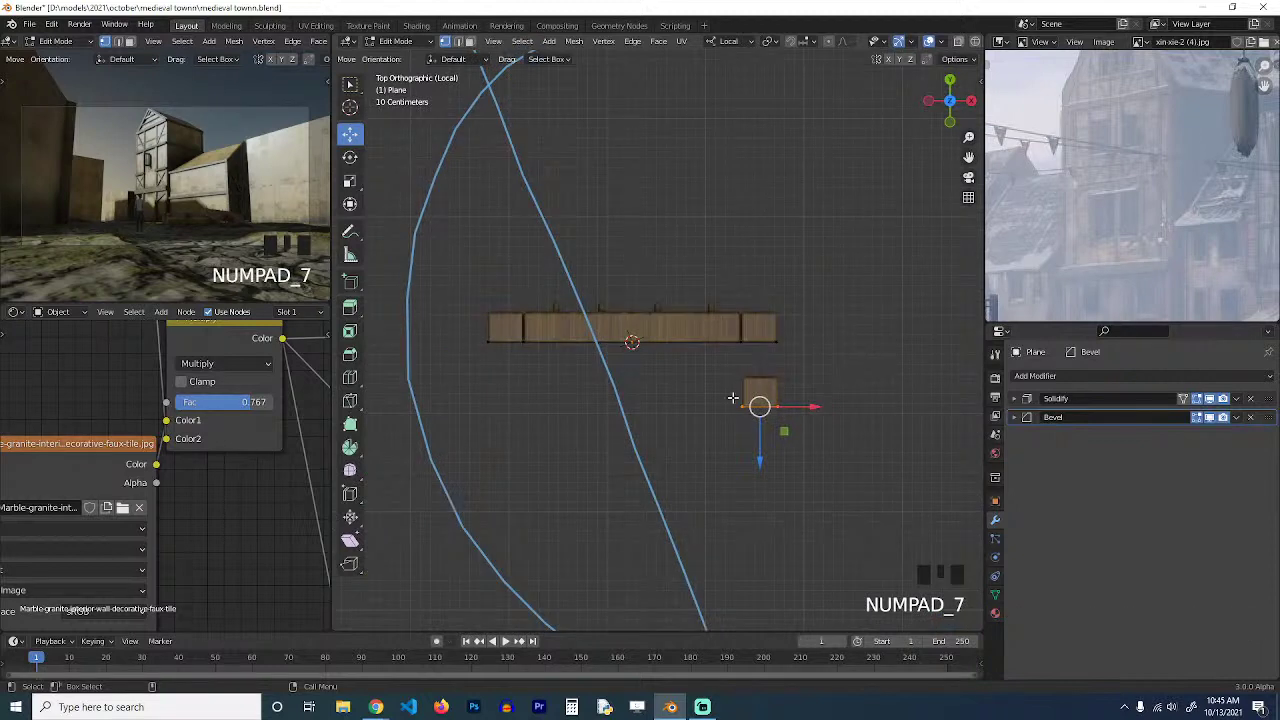
key("shift+d")
key("x")
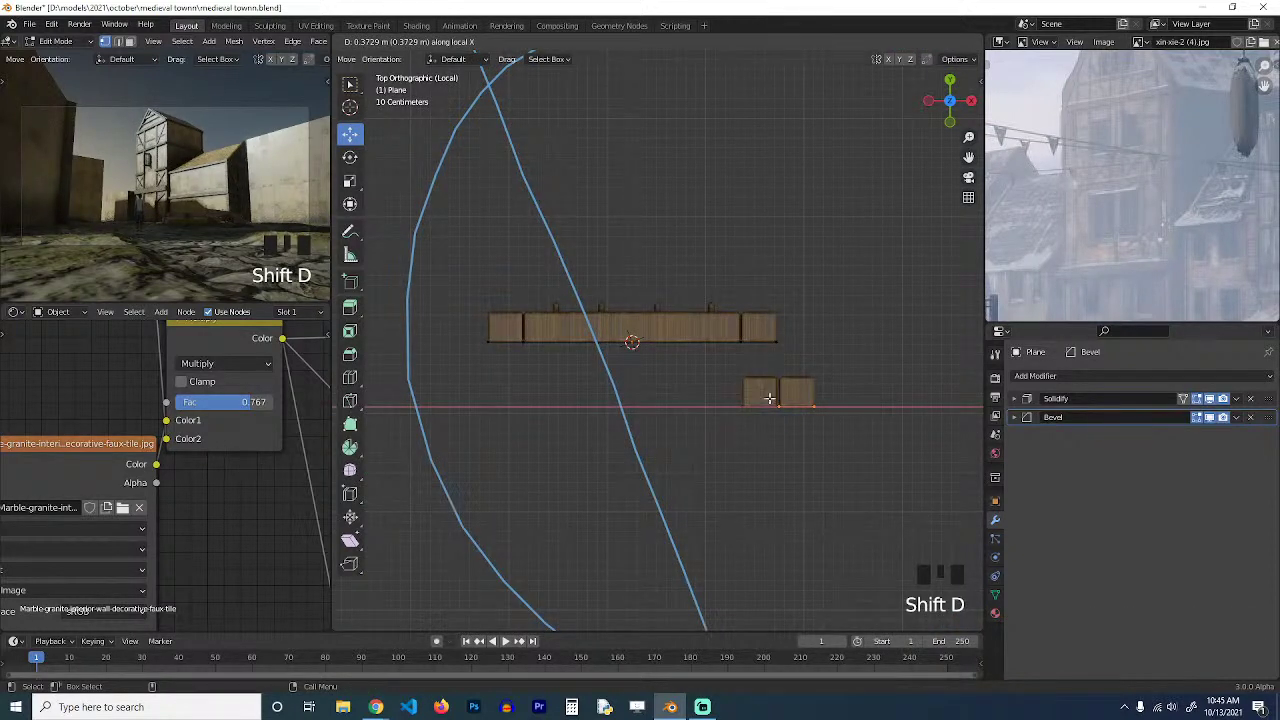
left_click(769, 398)
key("shift+d")
key("x")
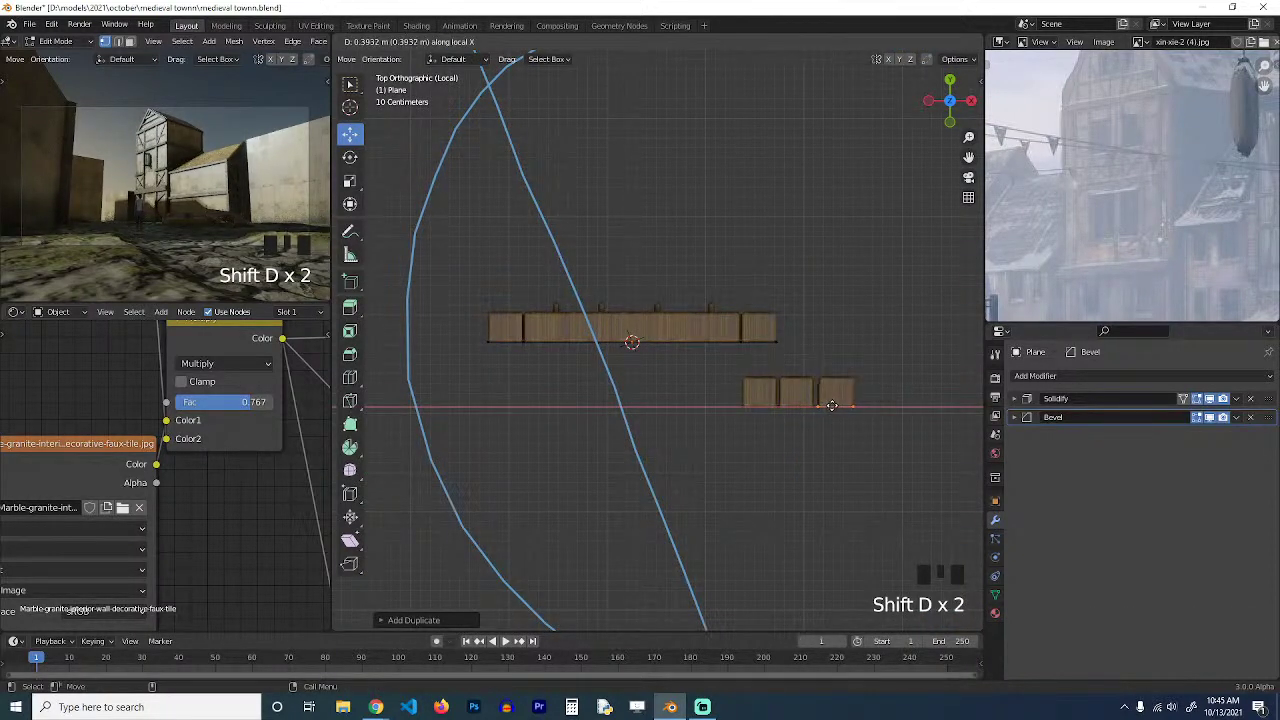
left_click(832, 405)
key("shift+d")
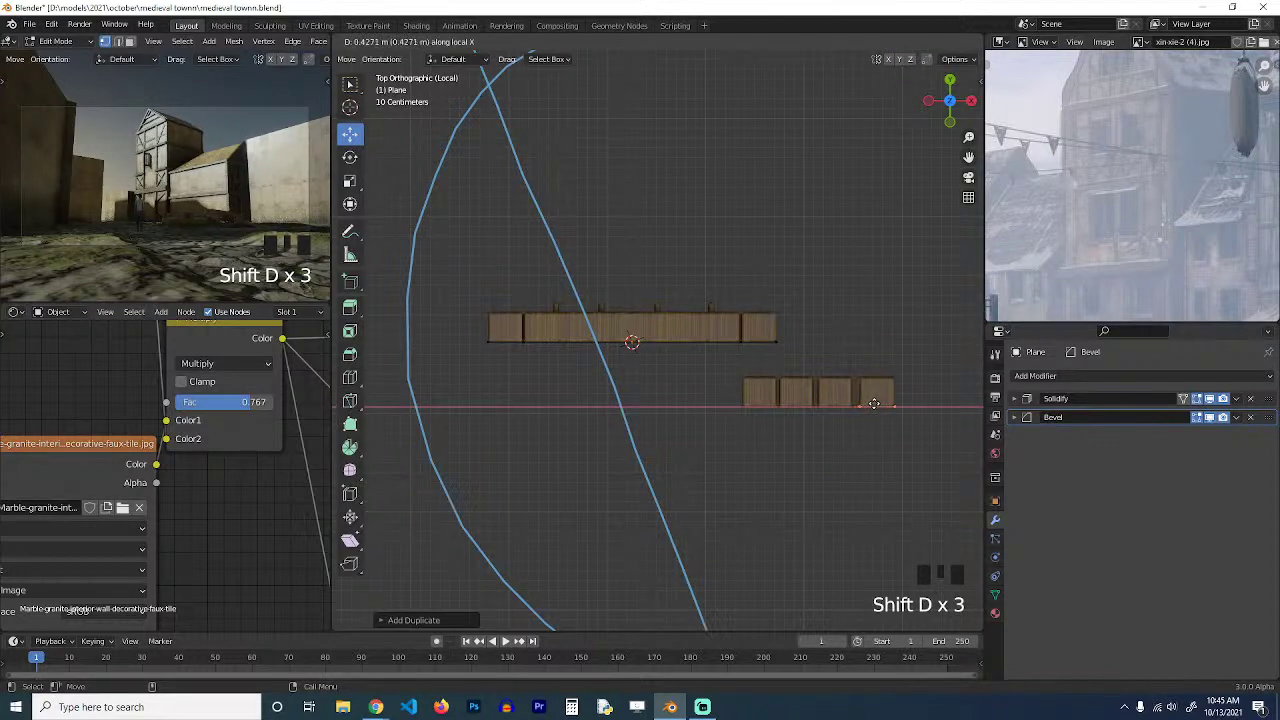
left_click(871, 404)
key("Tab")
key("grave")
middle_click_drag(871, 404, 856, 258)
key("Tab")
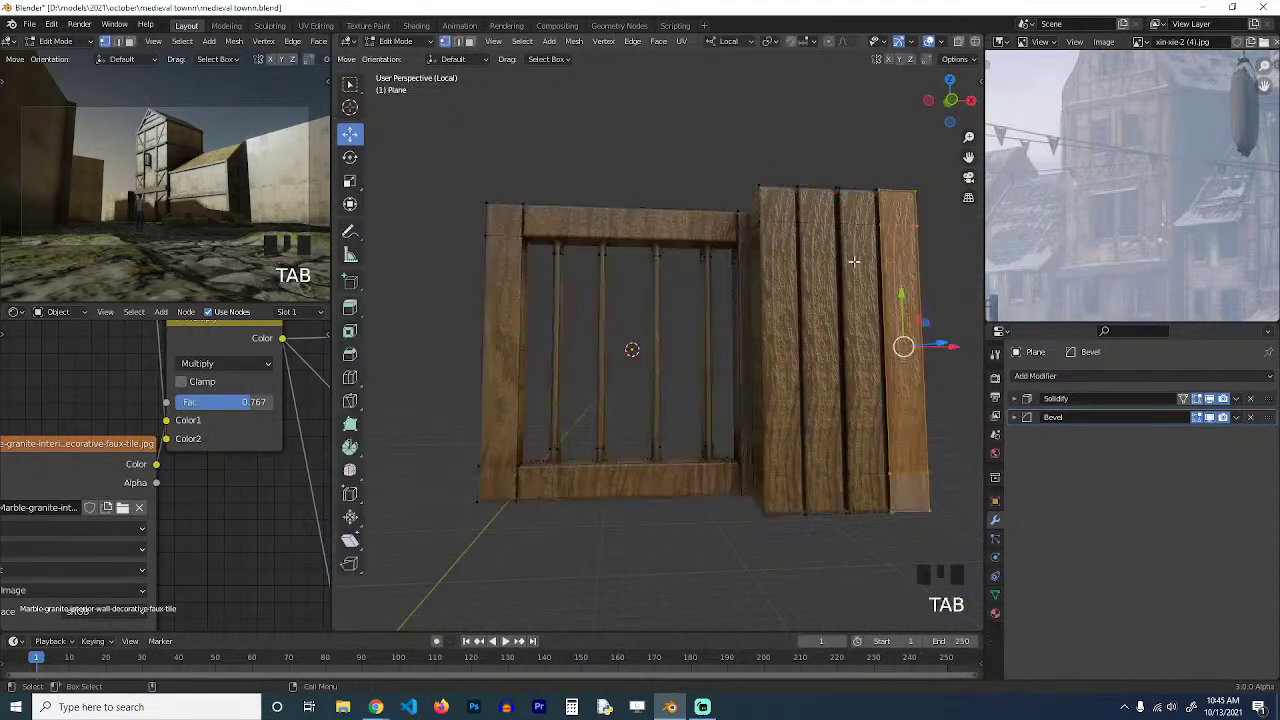
Duplicate the outermost shutter plank and offset it along X to add a fifth plank with a narrow gap.
key("grave")
key("shift+d")
right_click(768, 352)
left_click_drag(807, 376, 858, 379)
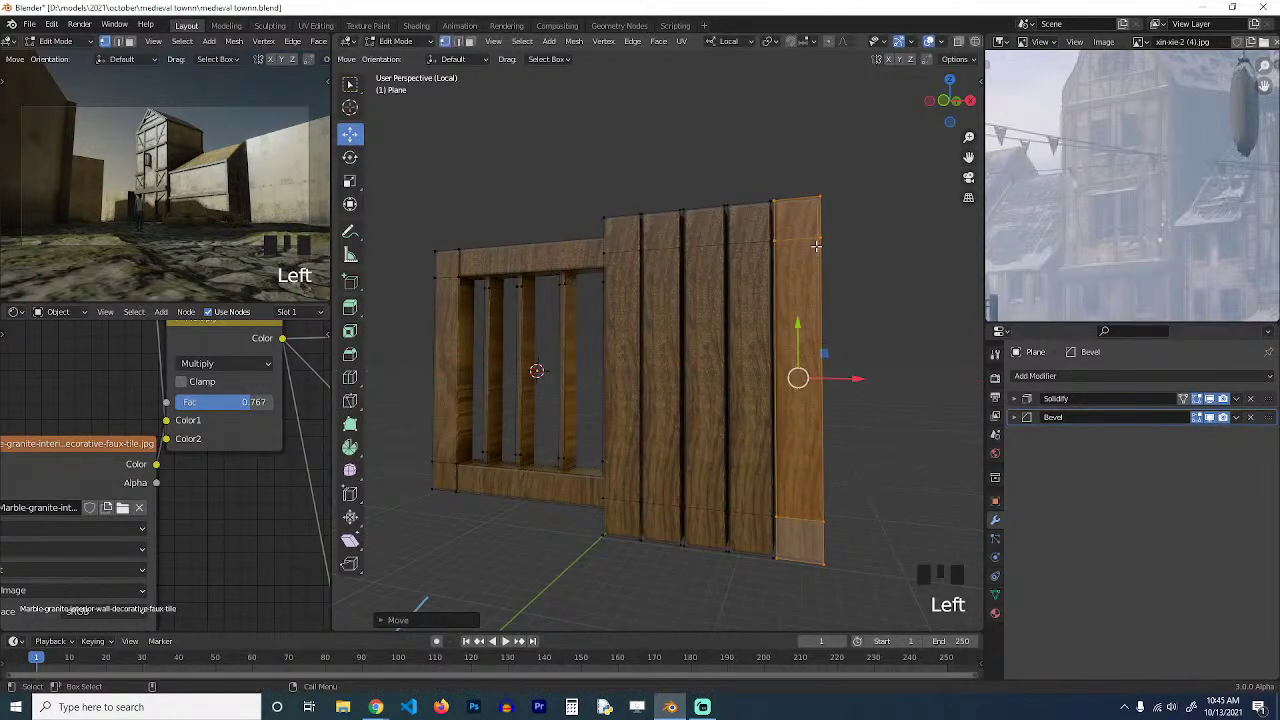
Select the crosswise edges near the upper ends of all five planks and dissolve them.
left_click(740, 237, "shift")
left_click(700, 238, "shift")
left_click(794, 241)
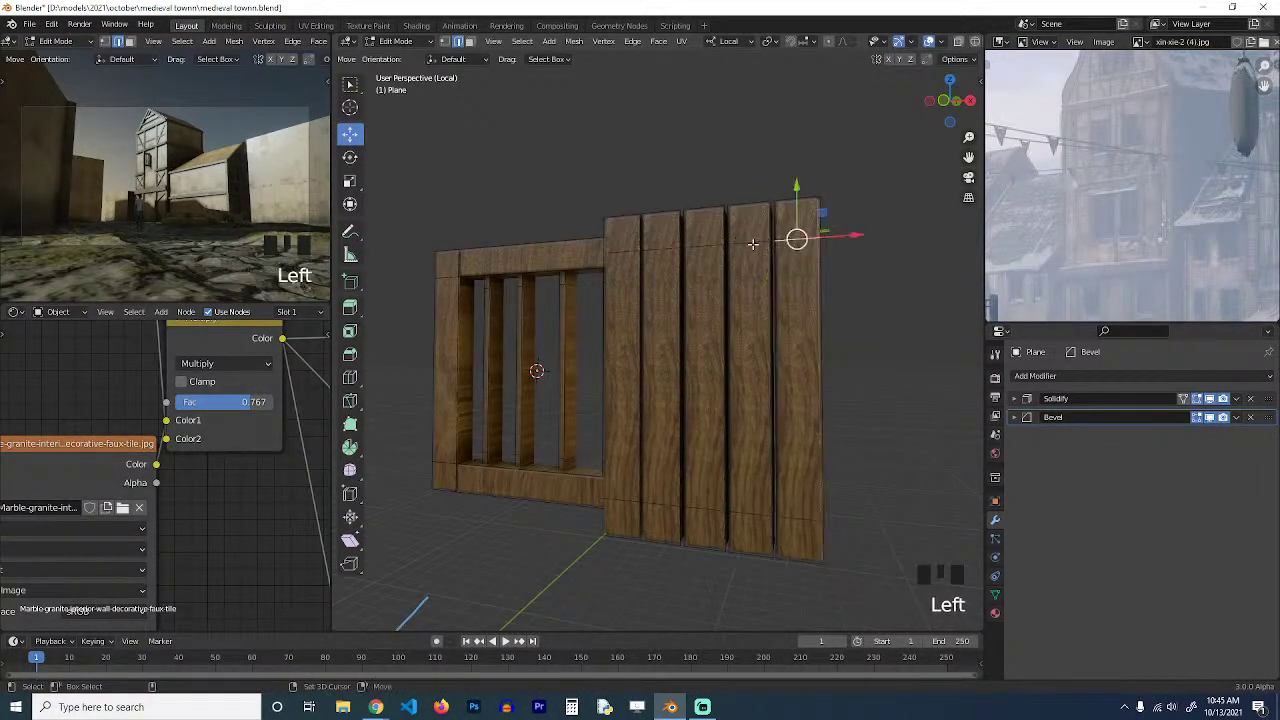
left_click(693, 240, "shift")
left_click(628, 247, "shift")
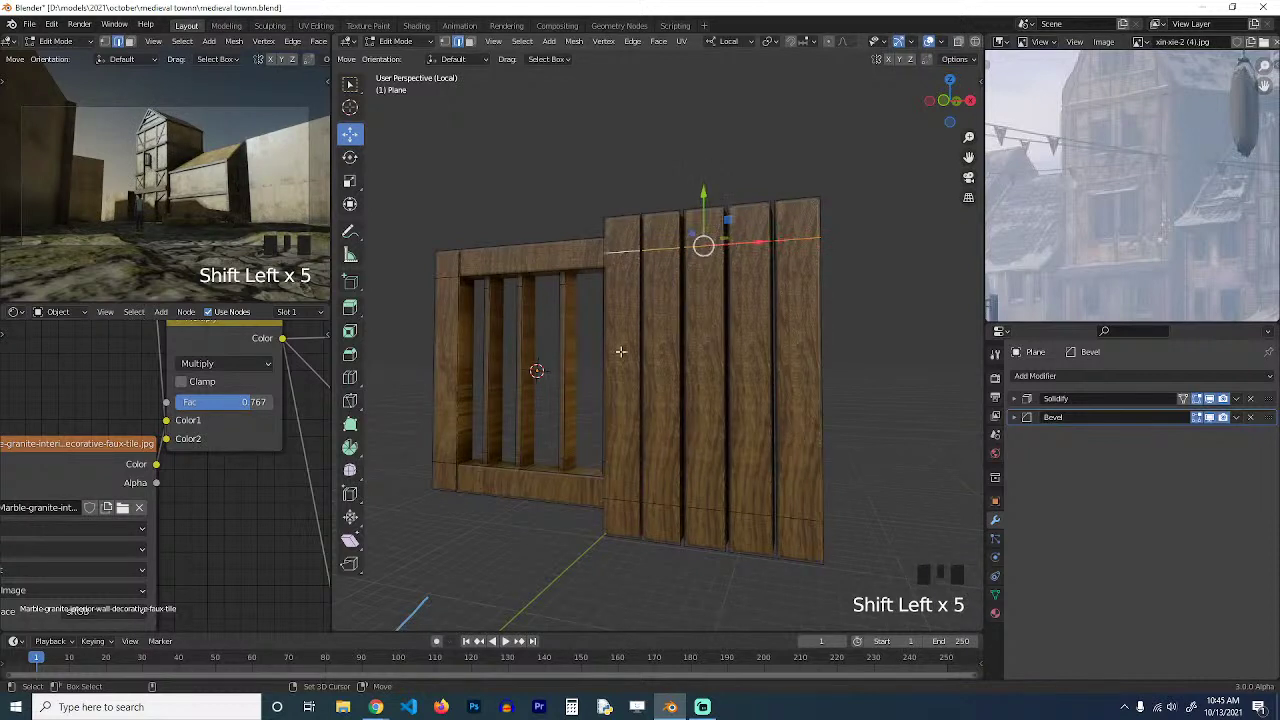
key("ctrl+x")
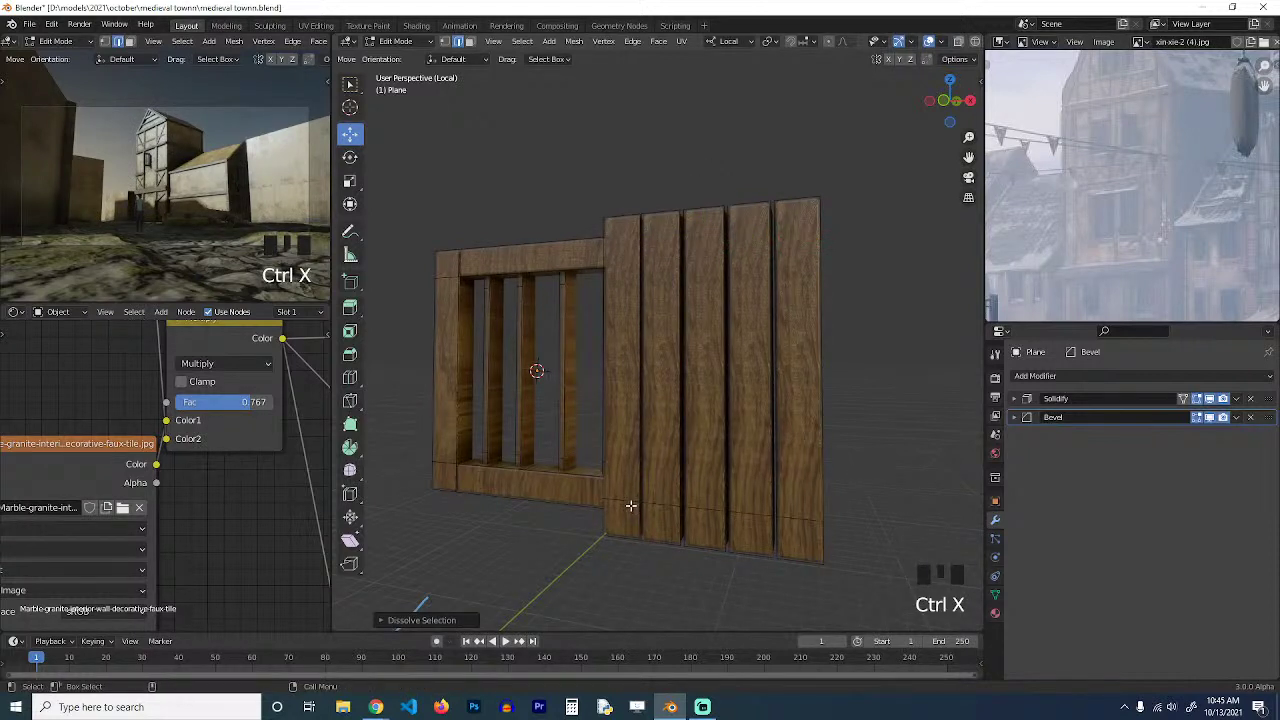
Select the crosswise edges near the lower ends of the five planks and dissolve them.
left_click(631, 507, "shift")
left_click(665, 510, "shift")
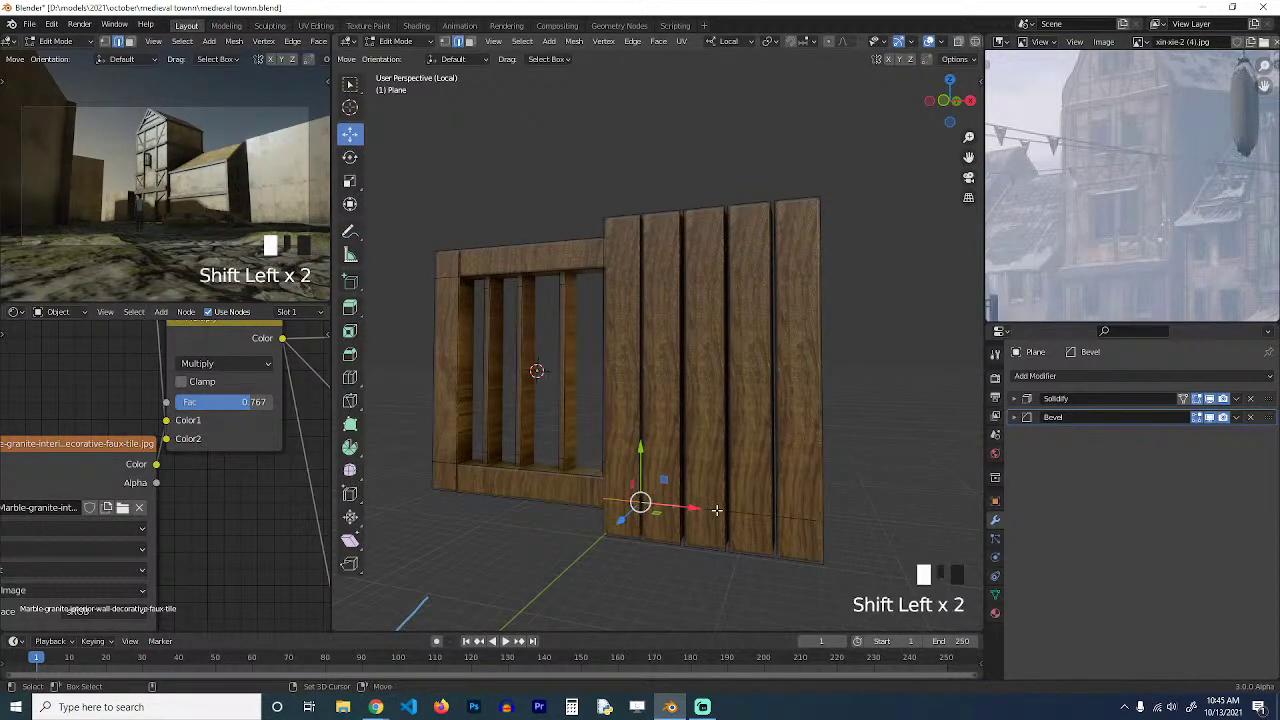
left_click(763, 514, "shift")
left_click(801, 513, "shift")
key("ctrl+x")
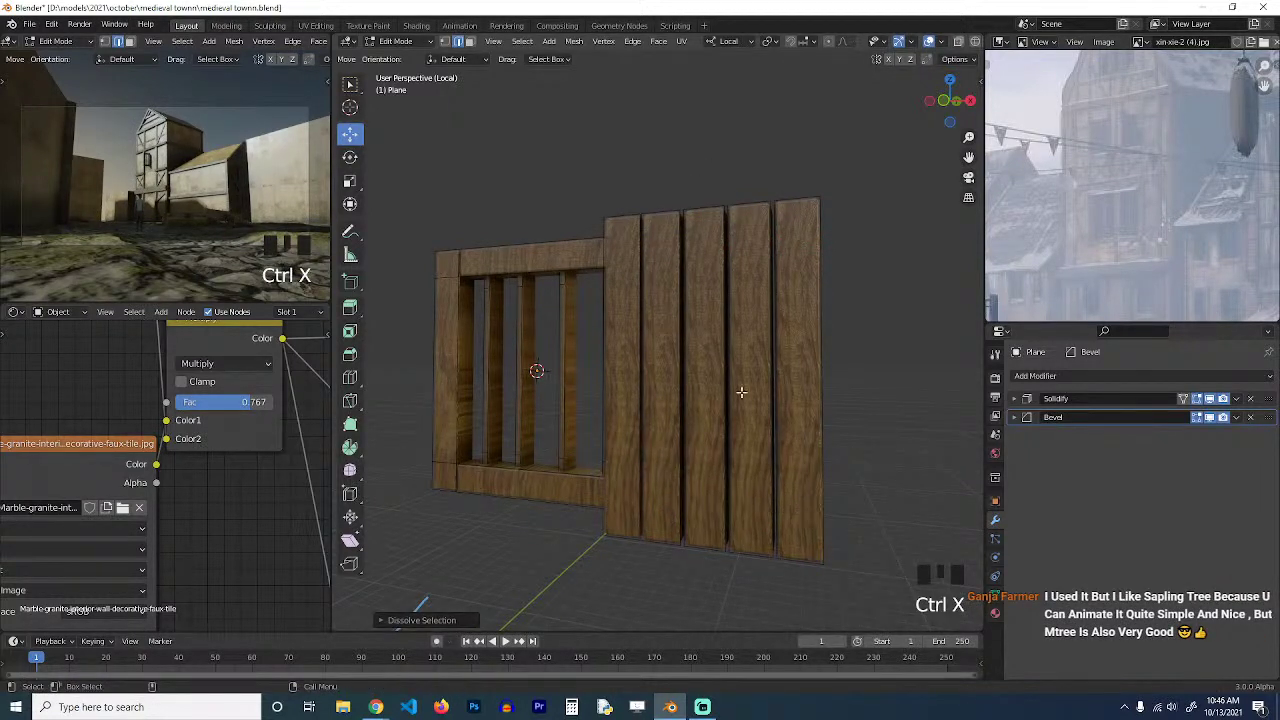
Select the faces of all five planks and separate the selection into its own object.
left_click(790, 354)
left_click(748, 368, "shift")
left_click(682, 372, "shift")
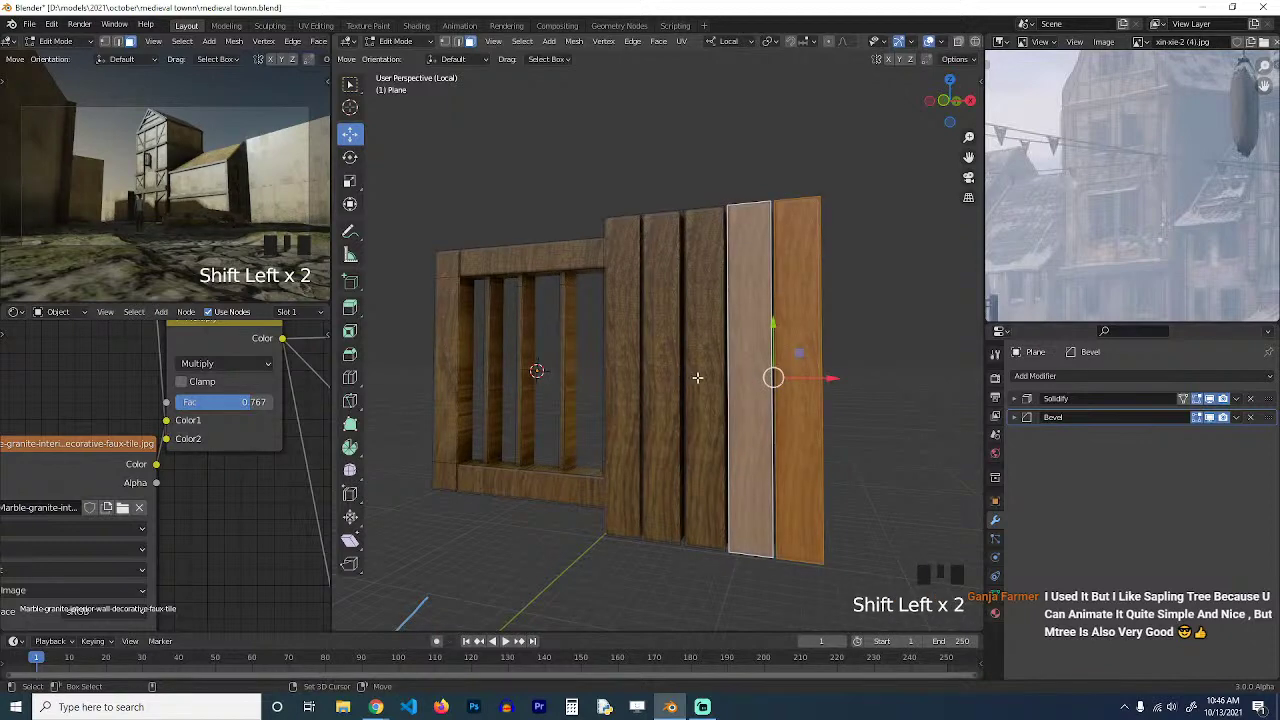
left_click(694, 375, "shift")
left_click(651, 391, "shift")
left_click(626, 390, "shift")
key("p")
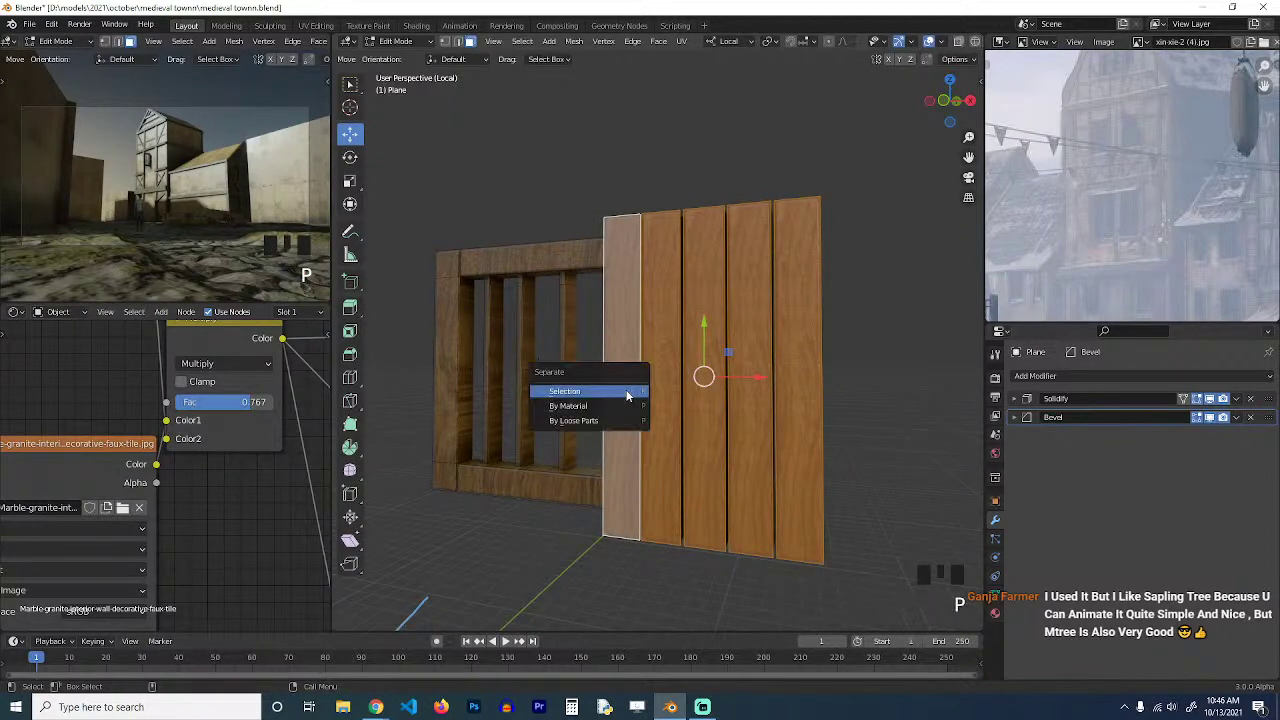
left_click(627, 392)
key("Tab")
Select the separated plank shutter and set its origin to its geometry.
left_click(708, 372)
key("grave")
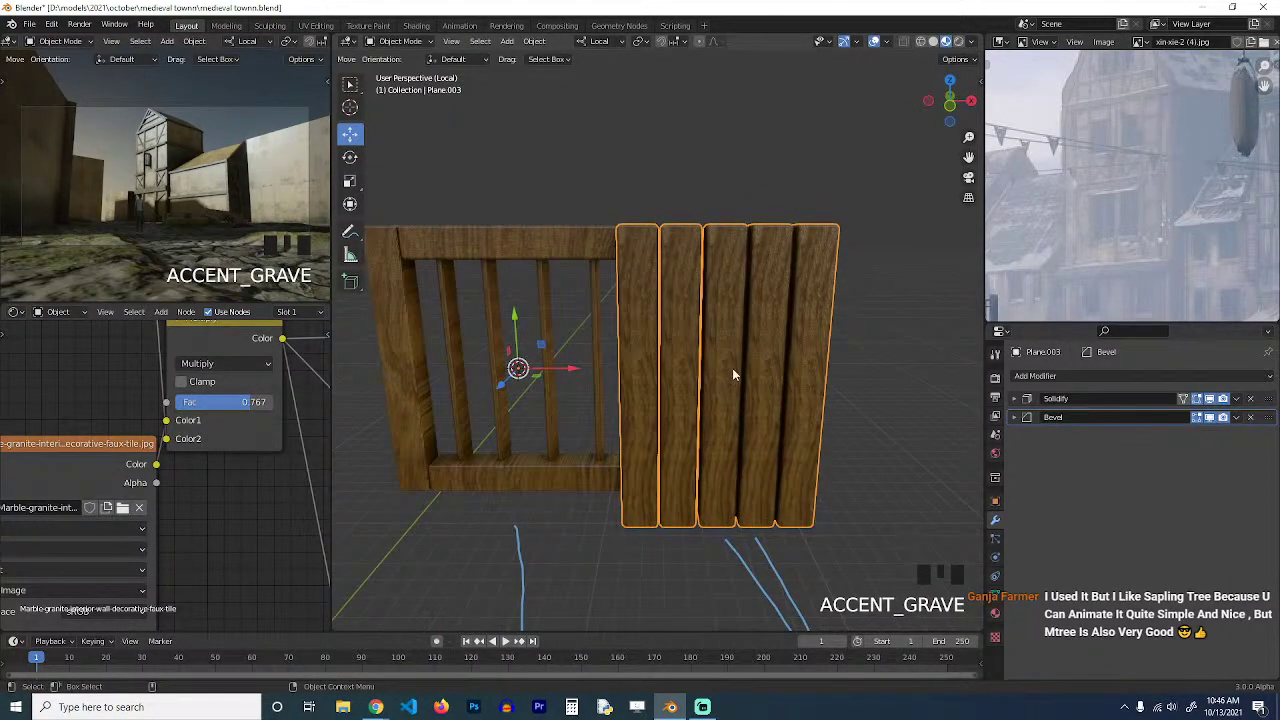
right_click(732, 368)
mouse_move(740, 410)
left_click(792, 426)
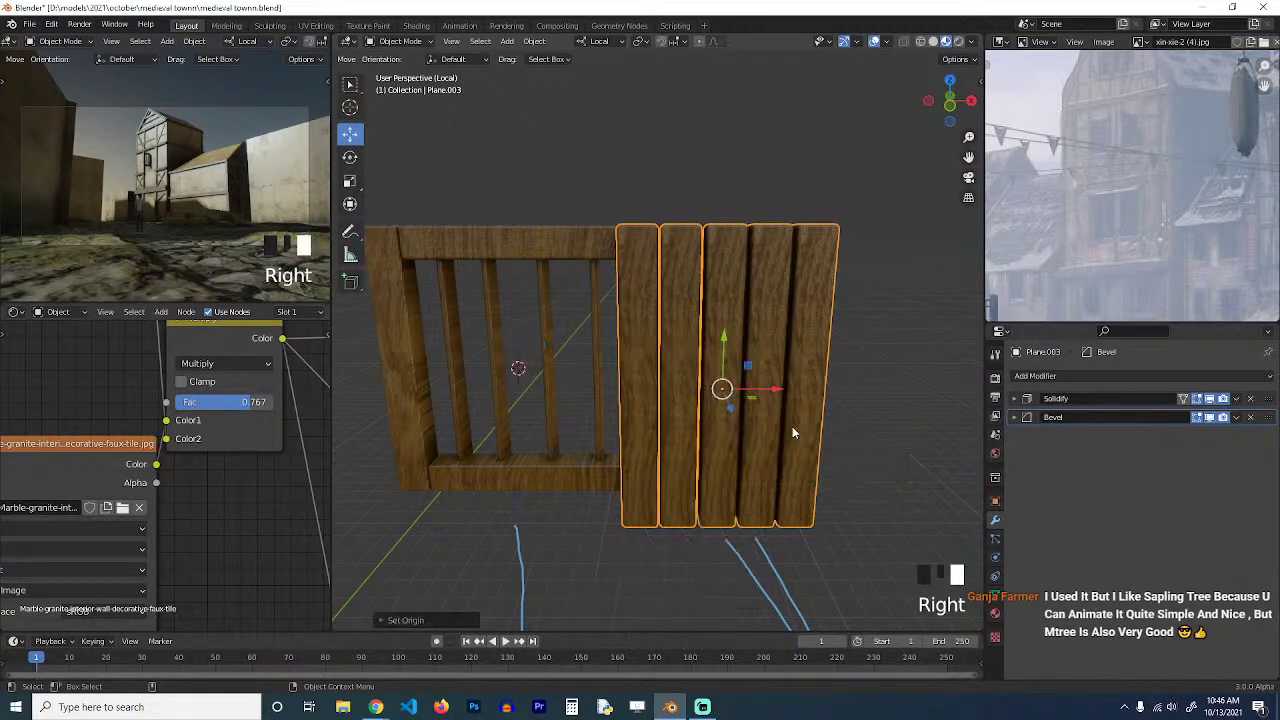
Unwrap the UVs of all the shutter's faces.
key("Tab")
key("a")
key("u")
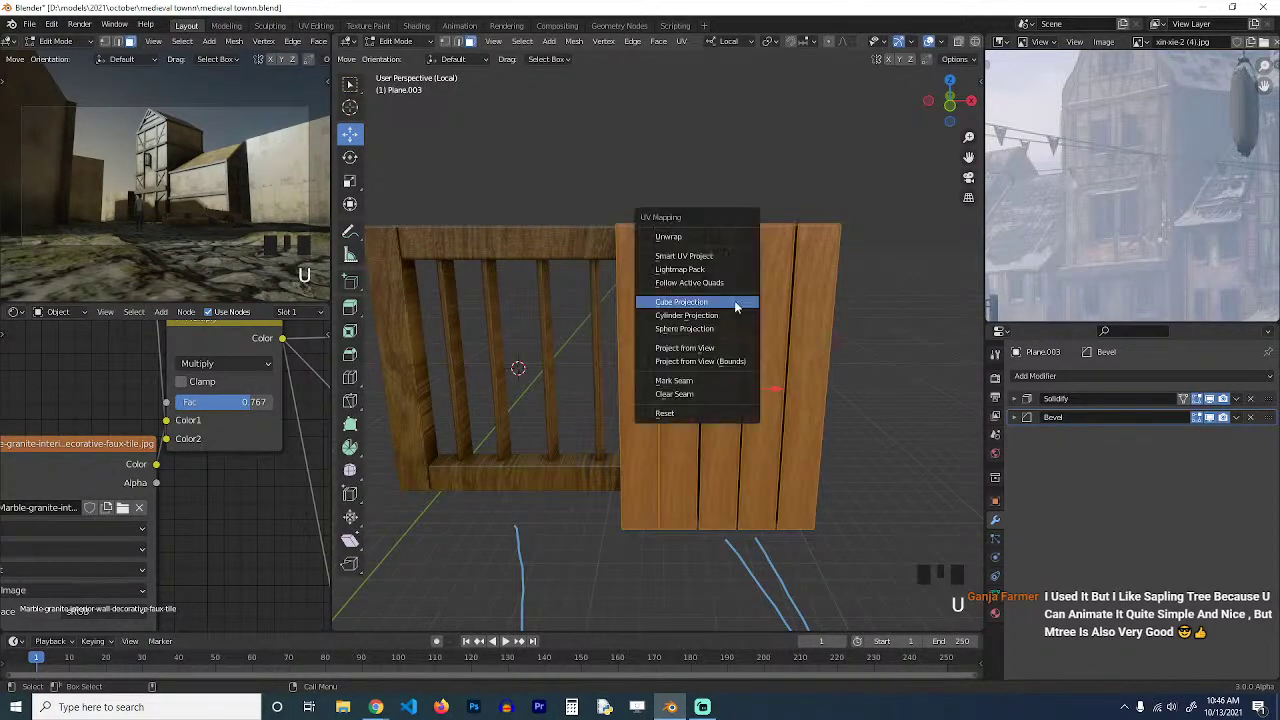
left_click(669, 237)
key("Tab")
Reduce the shutter's Solidify thickness to 0.141 m.
key("grave")
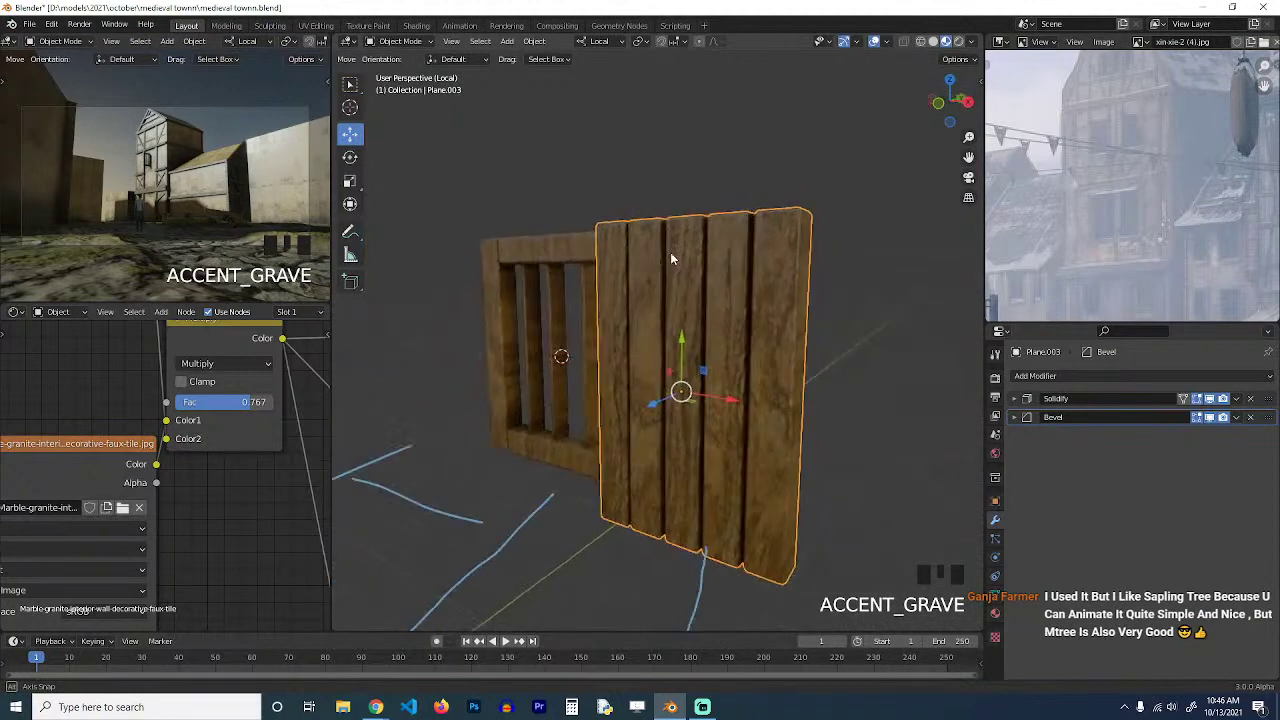
key("KP_7")
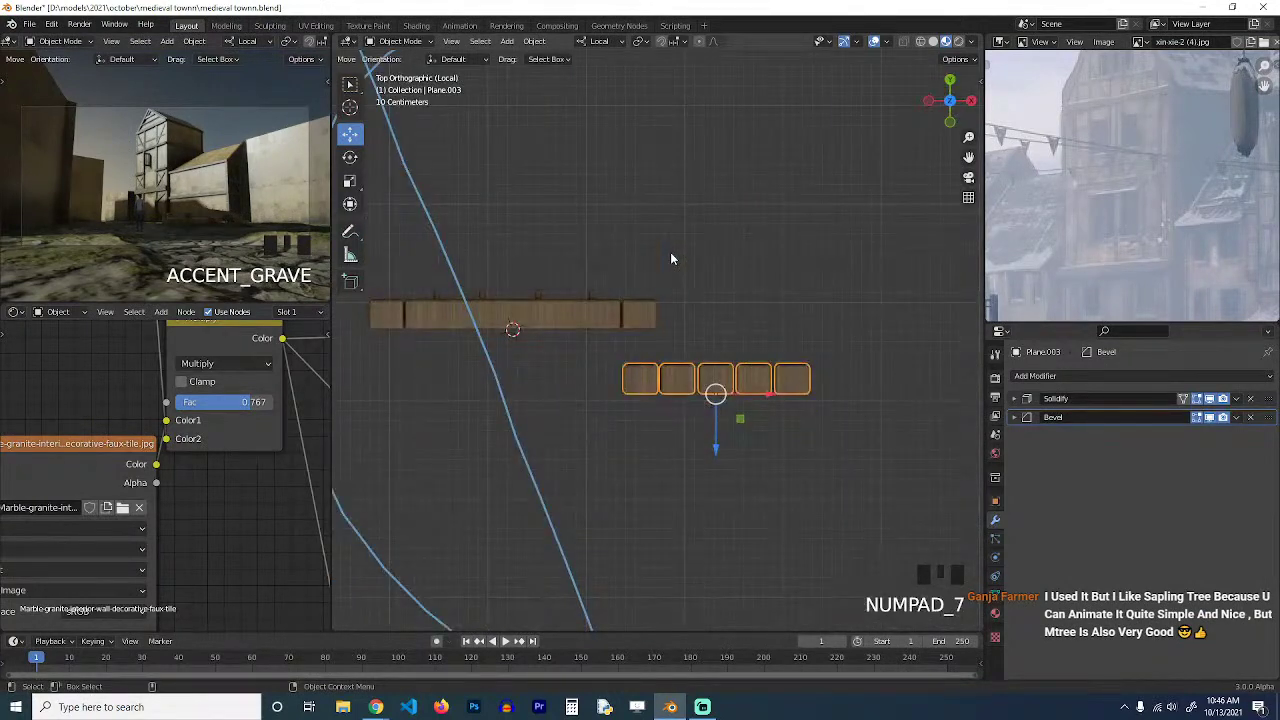
left_click(1015, 399)
left_click_drag(1148, 435, 1095, 435, "shift")
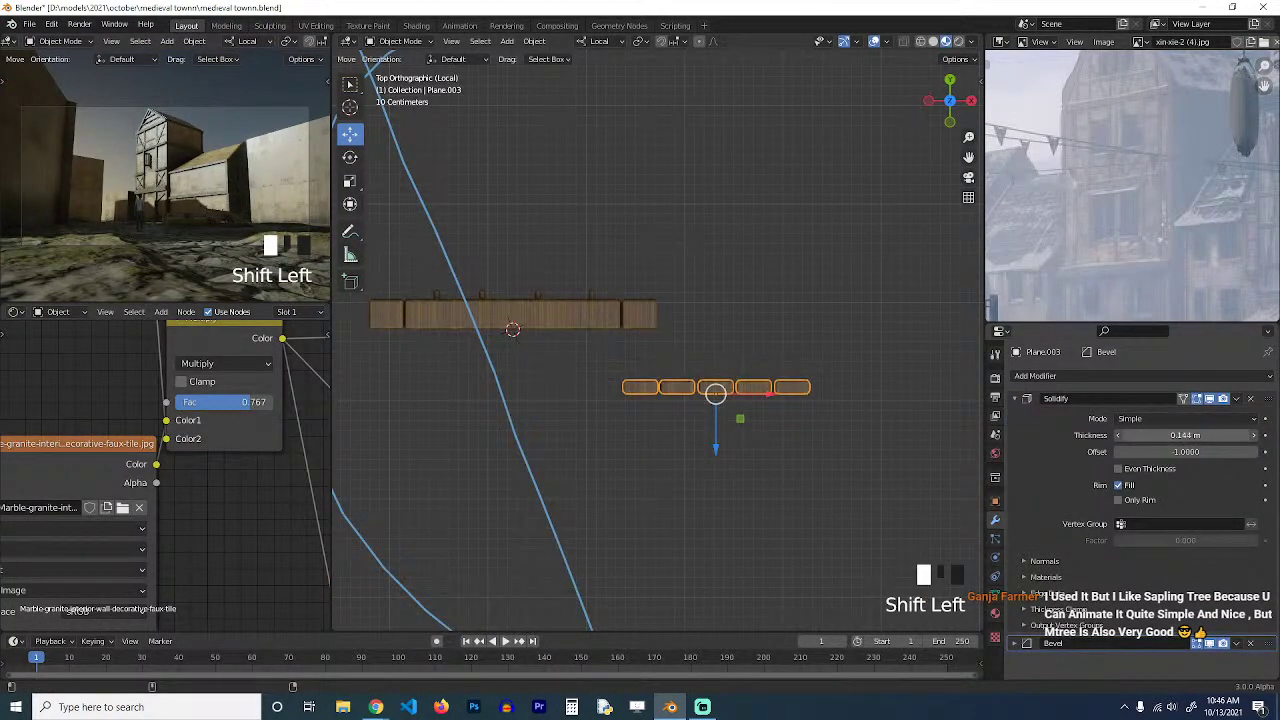
Duplicate the shutter plank nearest the window frame in place and rotate the copy 90° in the front view.
key("Tab")
key("3")
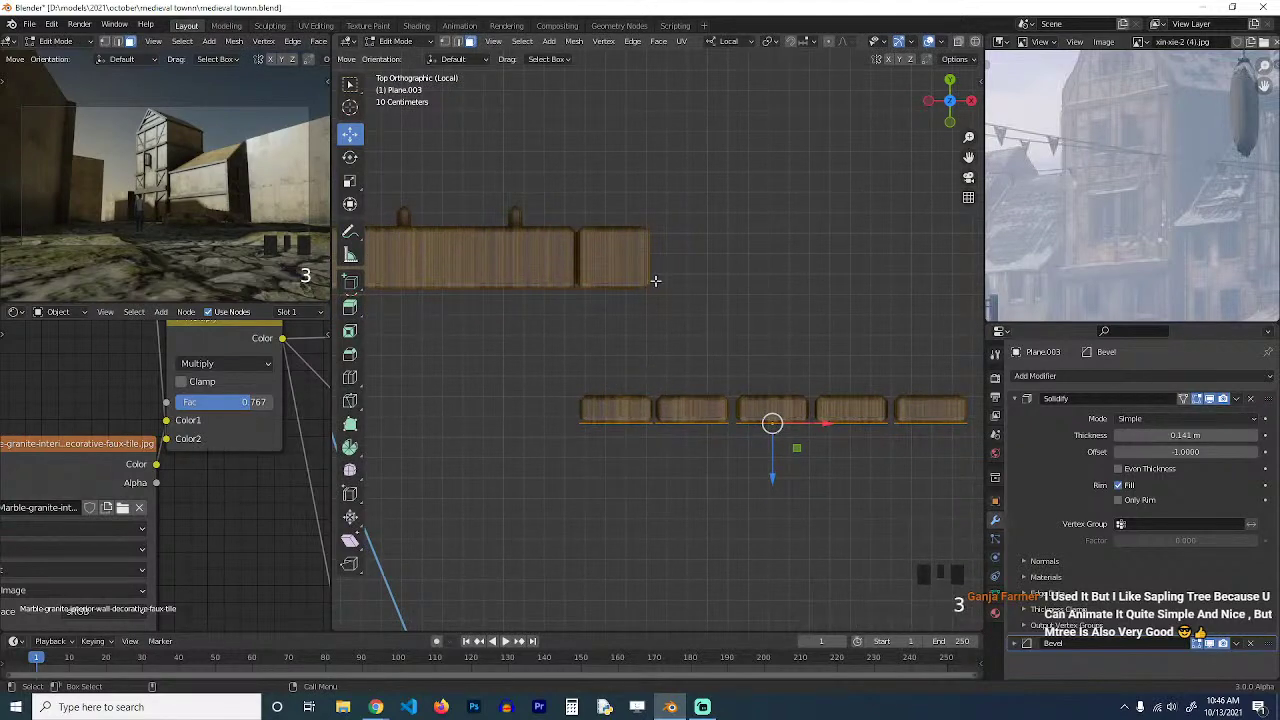
key("grave")
left_click(652, 203)
scroll(655, 220, "down", 3)
key("KP_1")
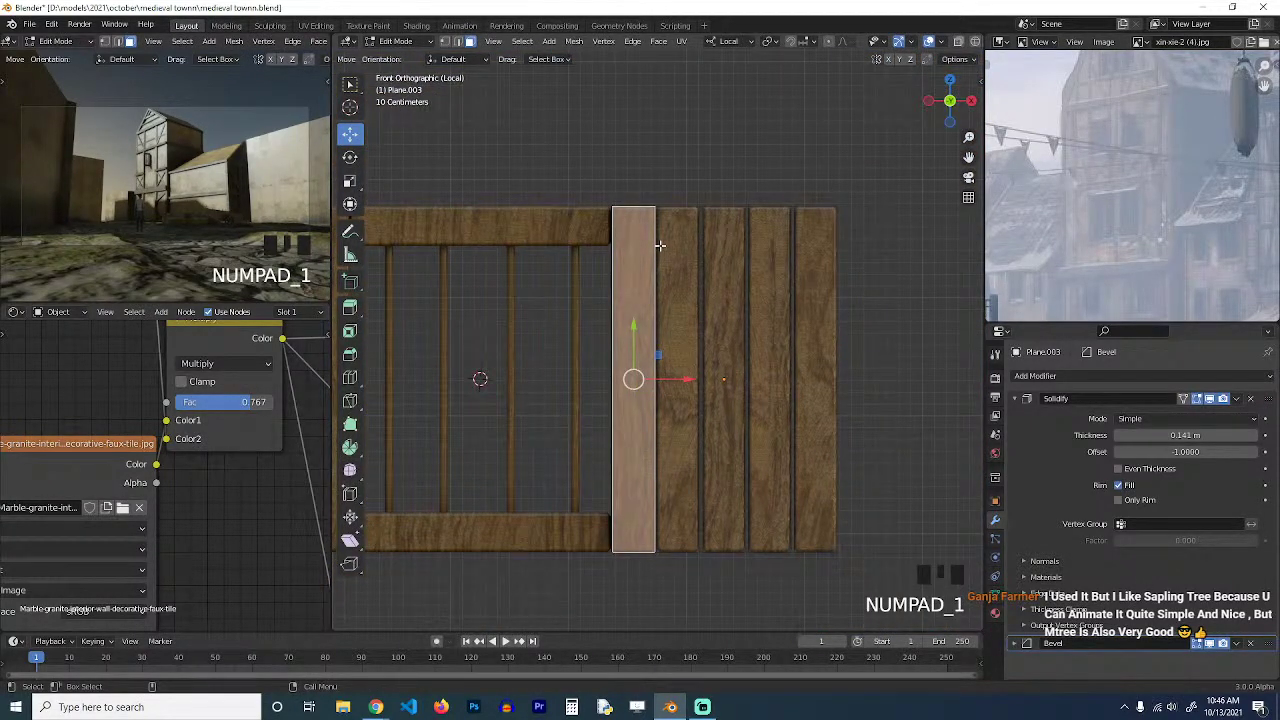
middle_click_drag(660, 245, 621, 251, "shift")
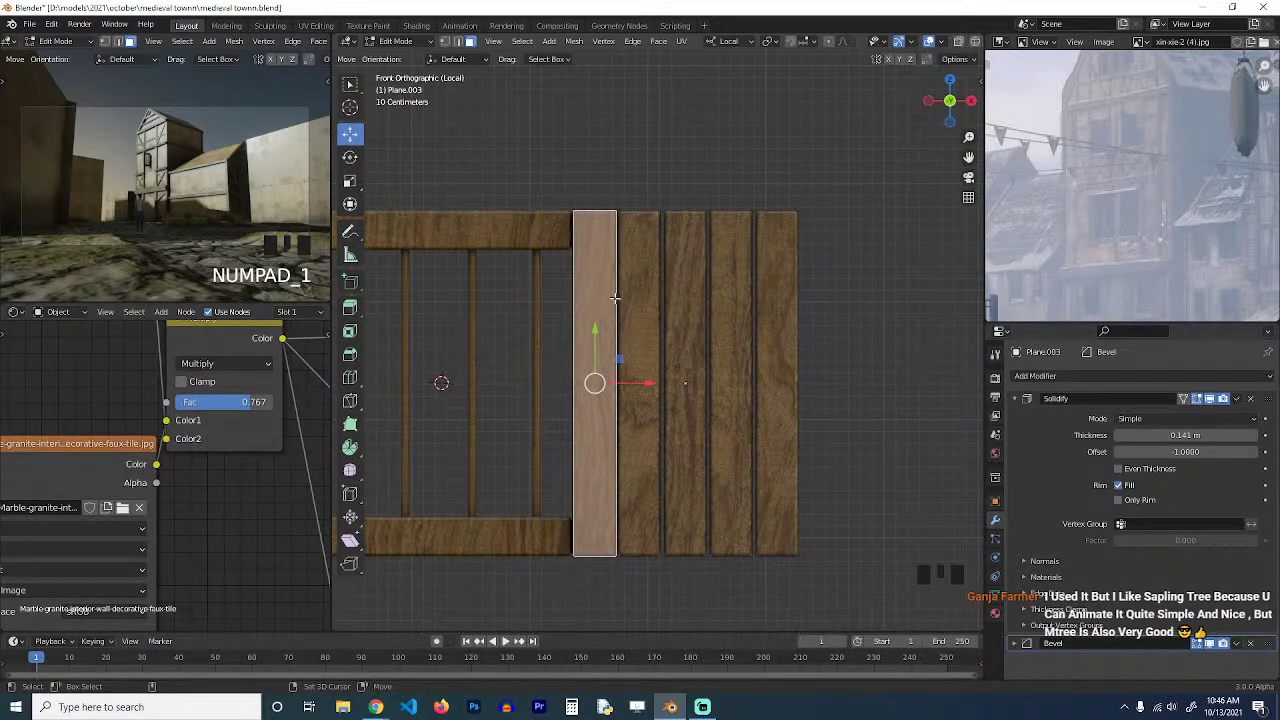
key("shift+d")
right_click(623, 288)
type("r90")
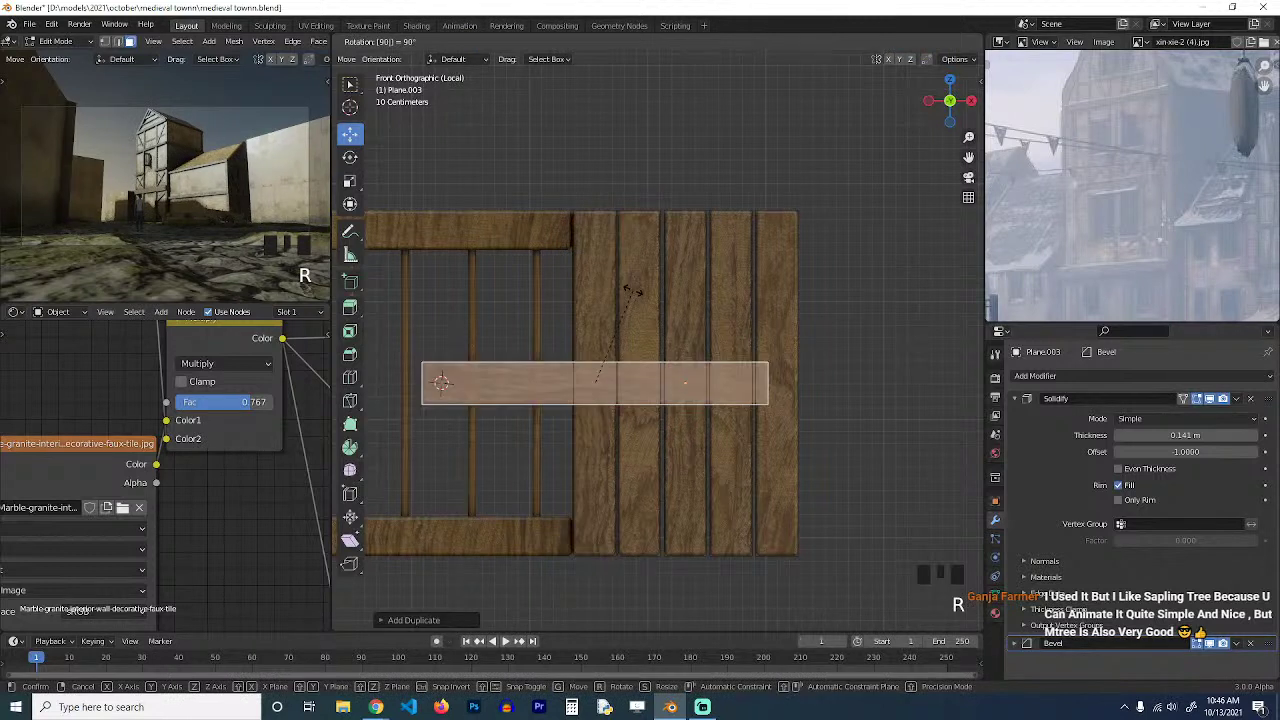
key("Return")
Move and scale the rotated board into a horizontal crosspiece spanning the shutter's width near its upper end.
key("g")
left_click(798, 281)
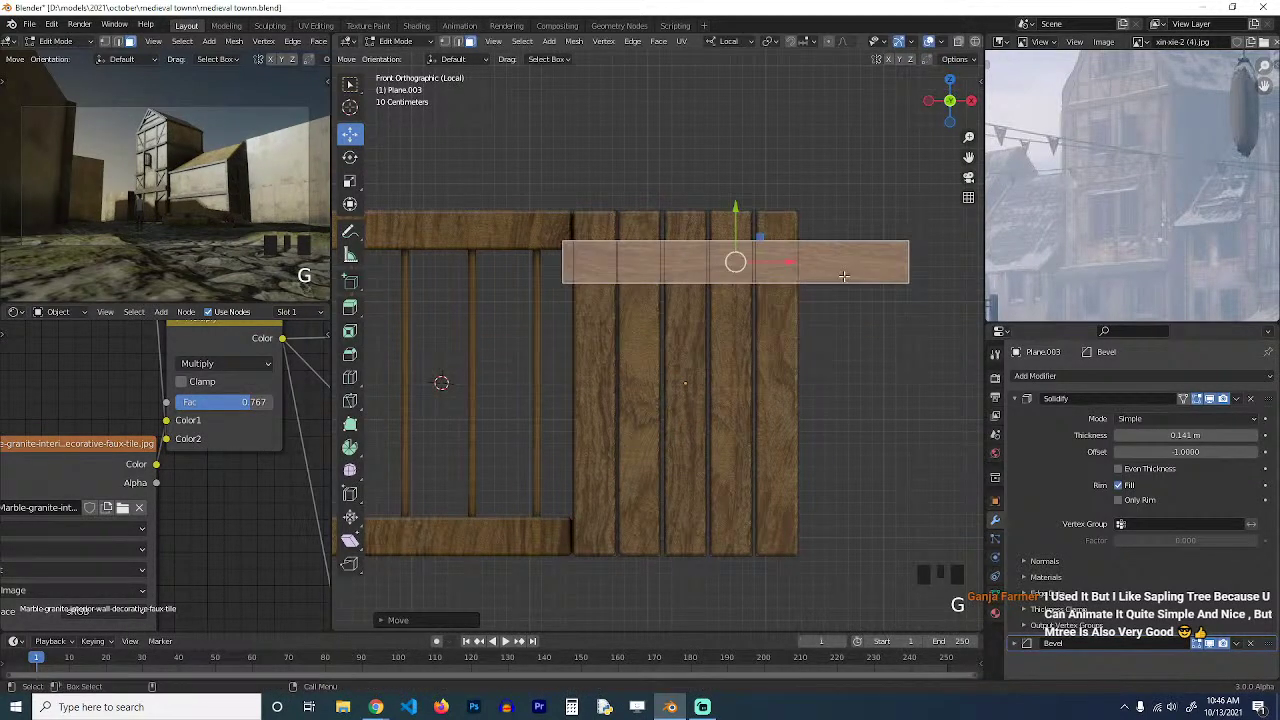
key("s")
left_click(832, 298)
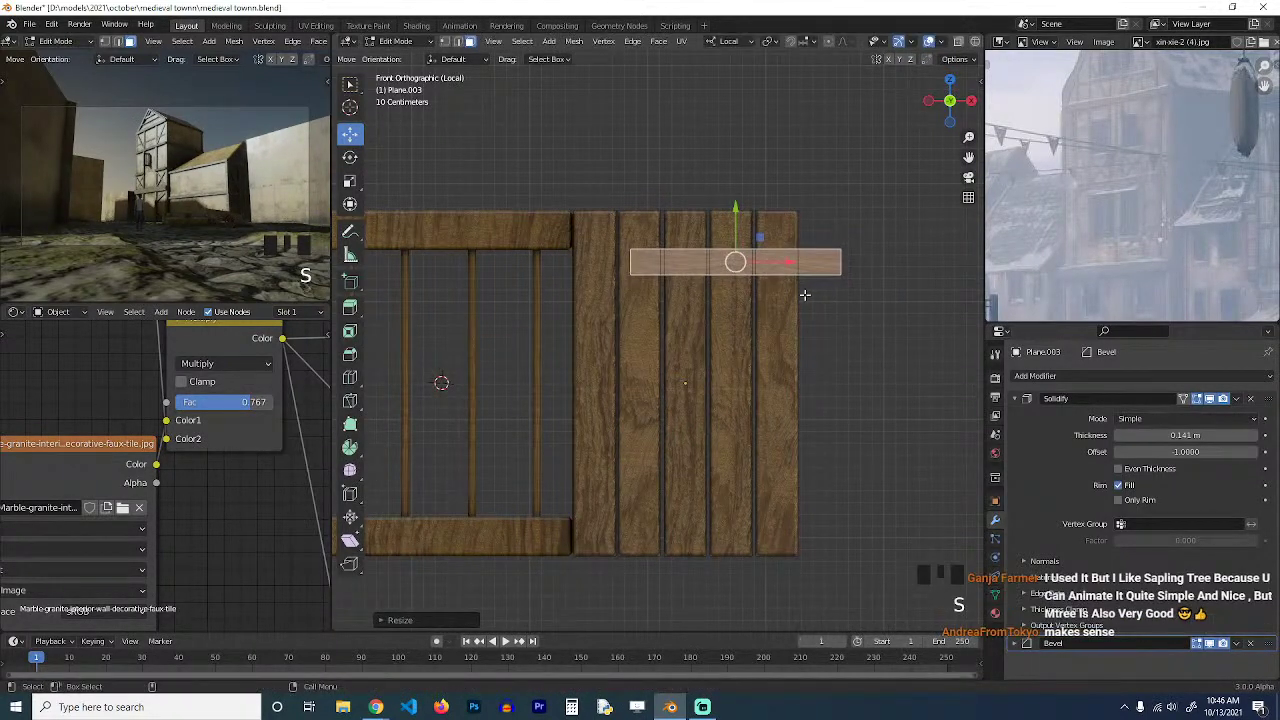
key("g")
left_click(735, 275)
key("s")
left_click(774, 284)
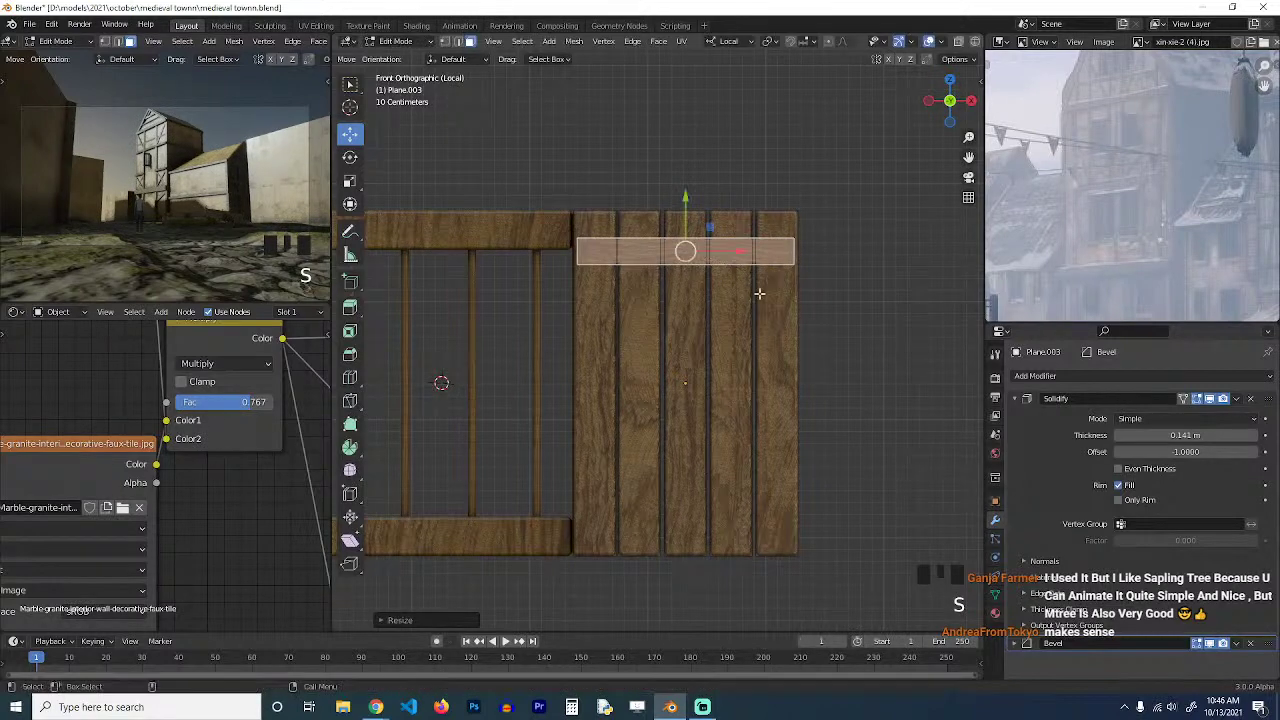
Move the crosspiece in depth along local Z so it sits against the back of the planks.
key("grave")
middle_click_drag(760, 294, 616, 338)
left_click_drag(568, 270, 622, 283)
key("grave")
mouse_move(626, 285)
middle_mouse_down()
mouse_move(665, 255)
mouse_move(610, 266)
middle_mouse_up()
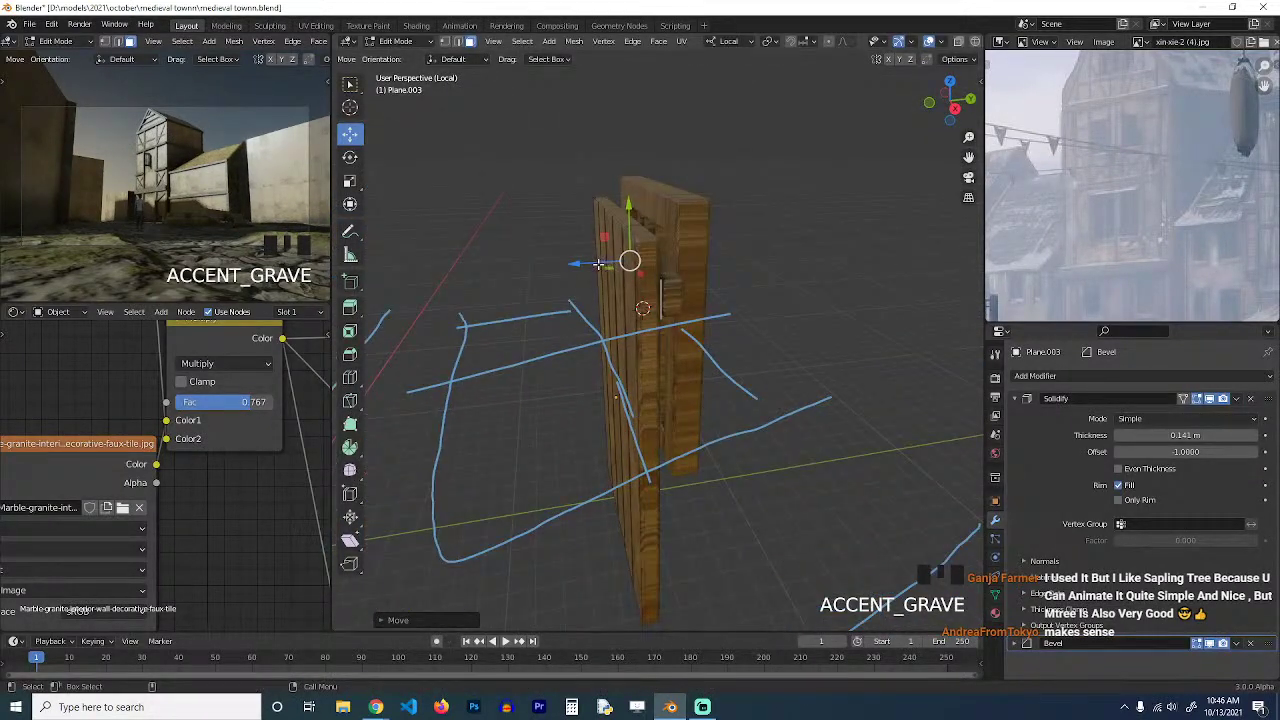
left_click_drag(598, 264, 602, 266)
key("grave")
middle_click_drag(668, 325, 706, 208)
key("grave")
Duplicate the crosspiece downward along Z to the lower end of the shutter.
key("shift+d")
key("z")
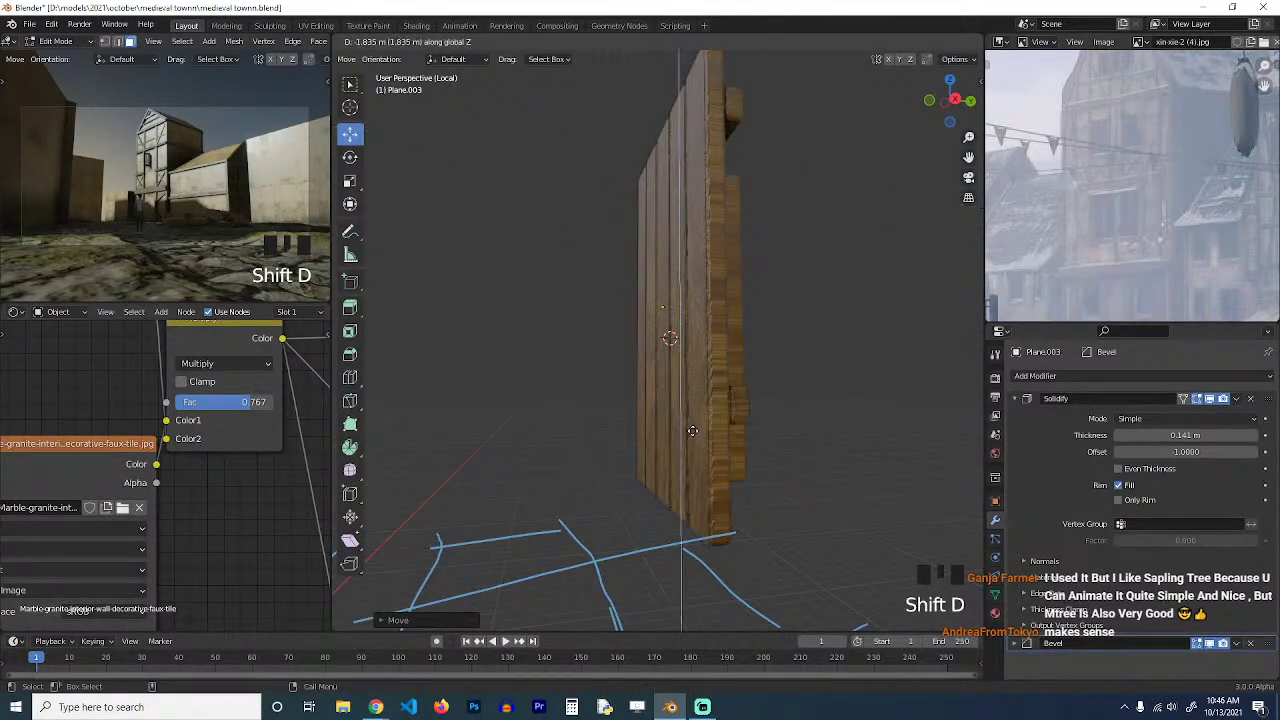
left_click(700, 483)
key("grave")
middle_click_drag(700, 485, 566, 489)
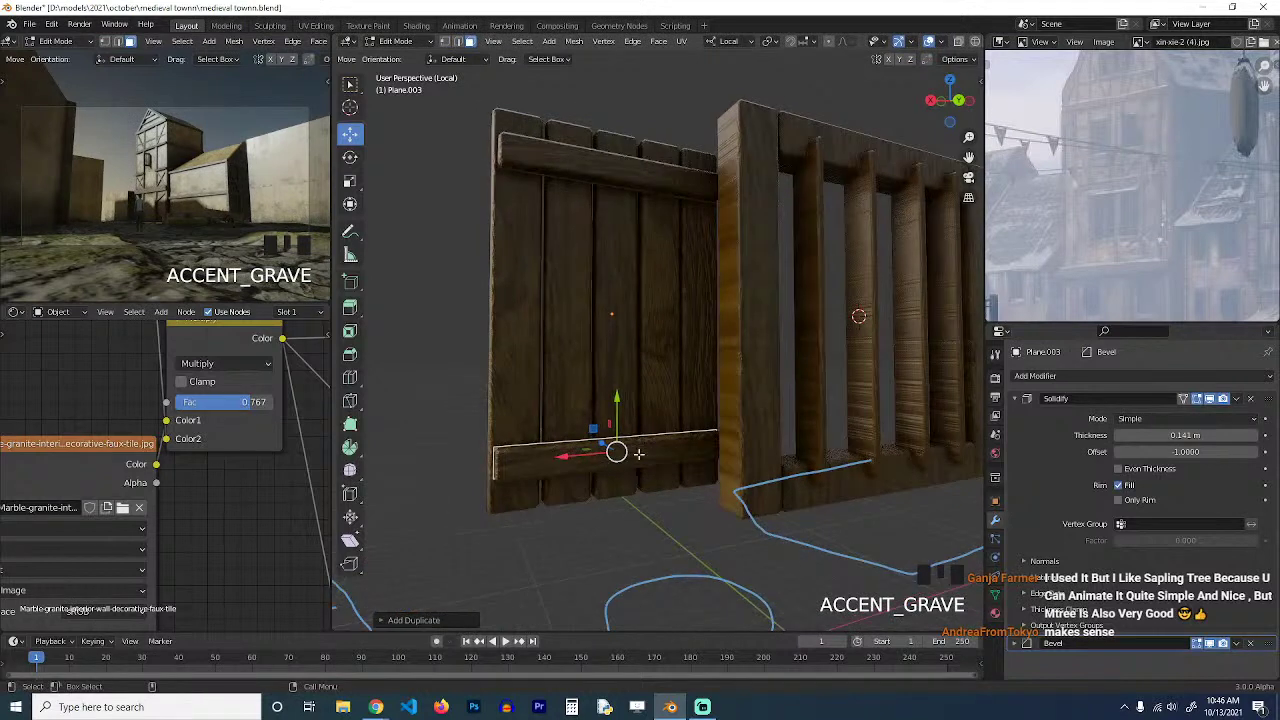
Duplicate the lower crosspiece to mid-height and rotate it about 58° around local Z as a diagonal brace.
key("shift+d")
key("z")
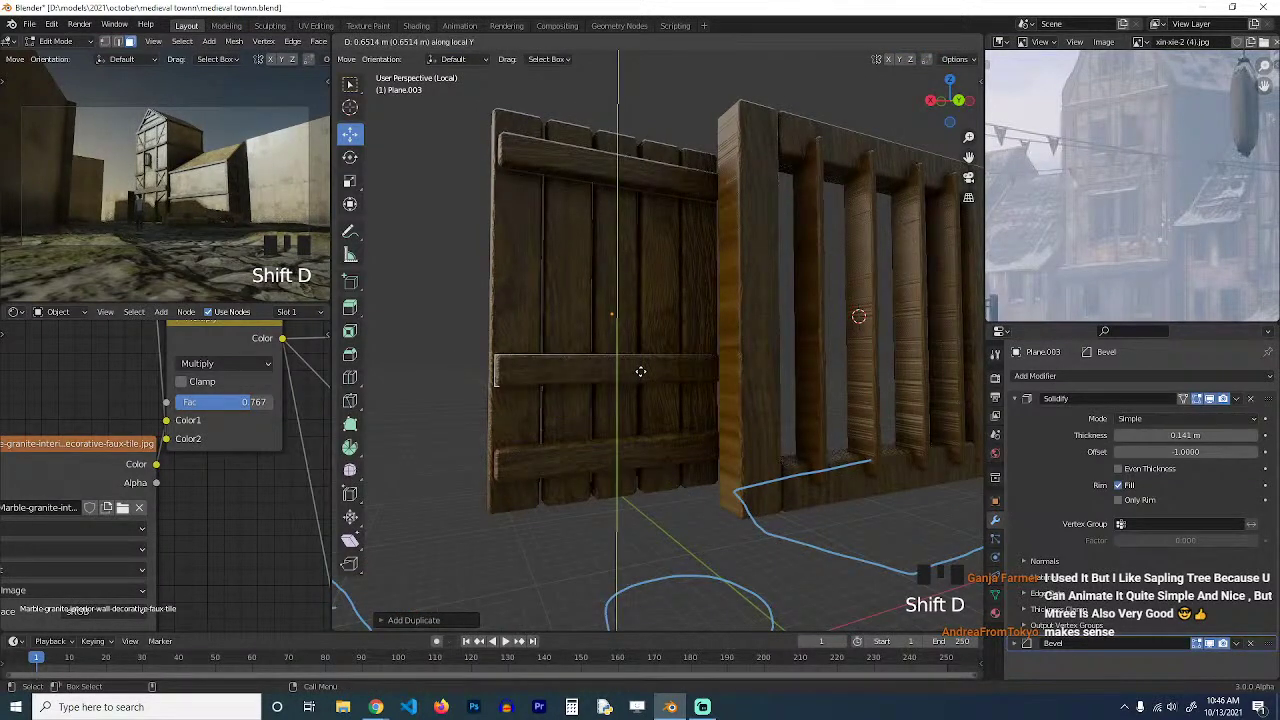
left_click(680, 304)
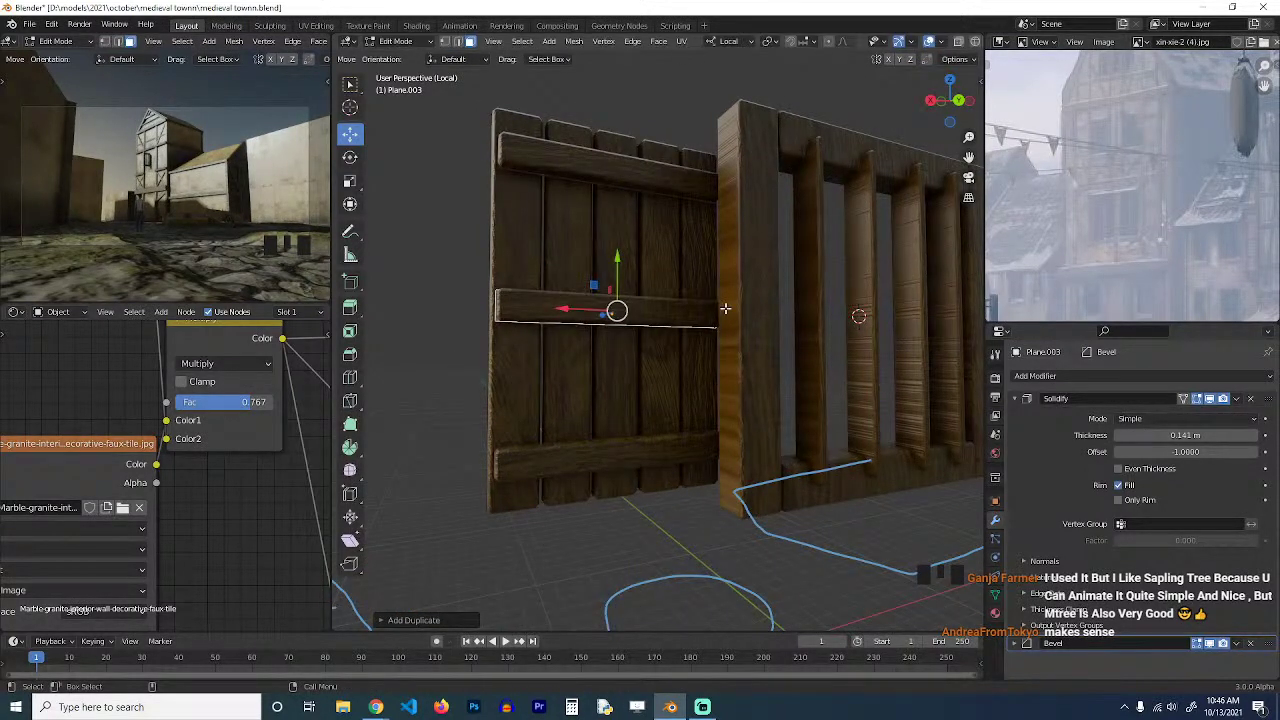
key("r")
key("x")
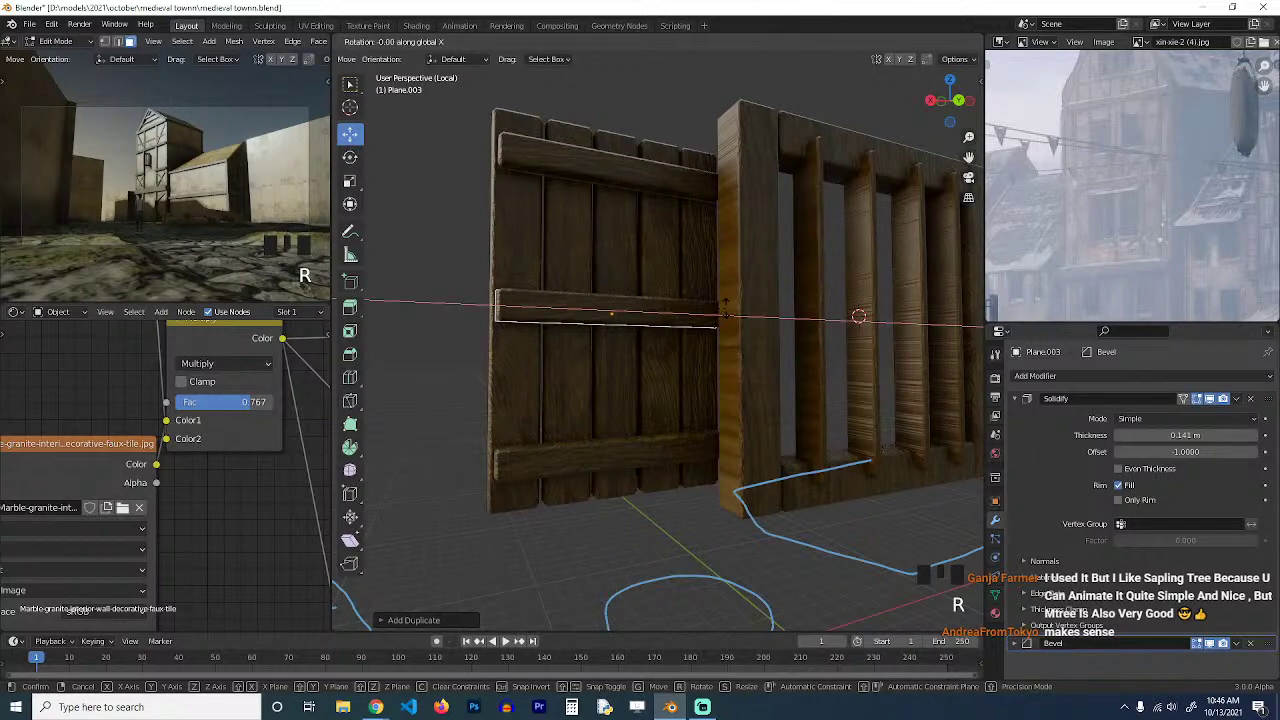
key("z")
key("z")
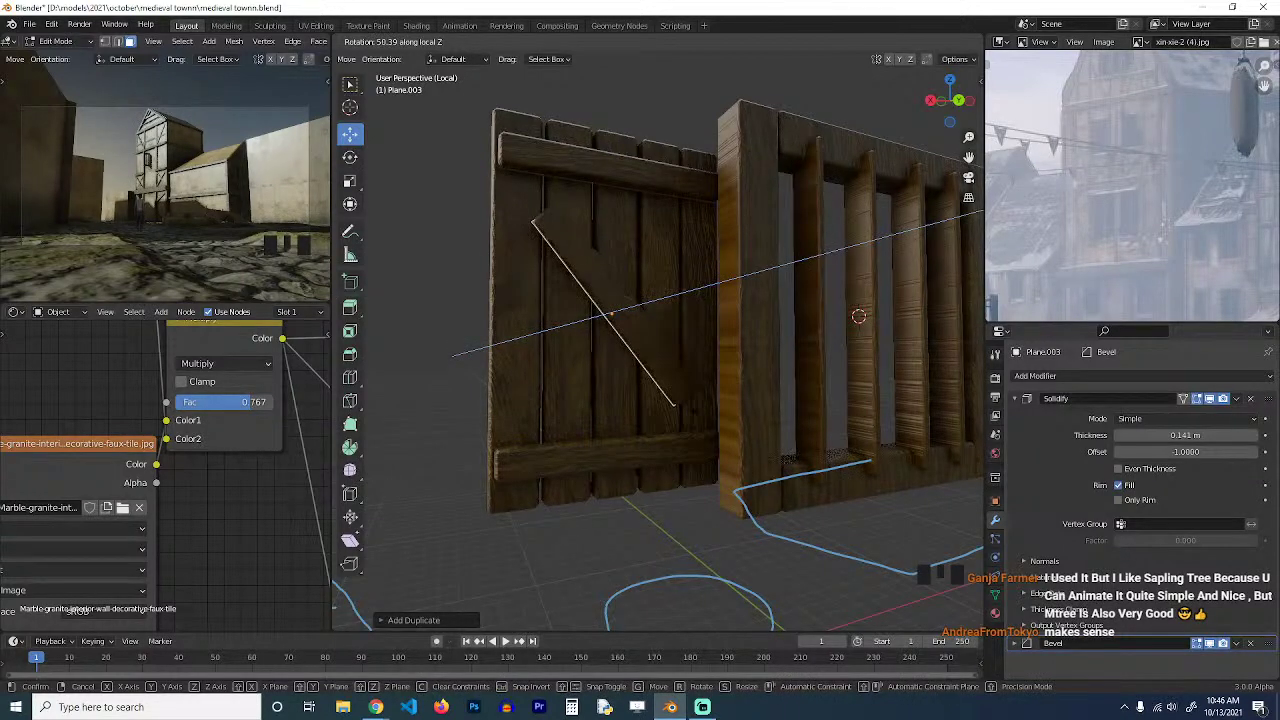
key("Return")
Scale the whole shutter object down so it is smaller than the window frame.
key("Tab")
key("grave")
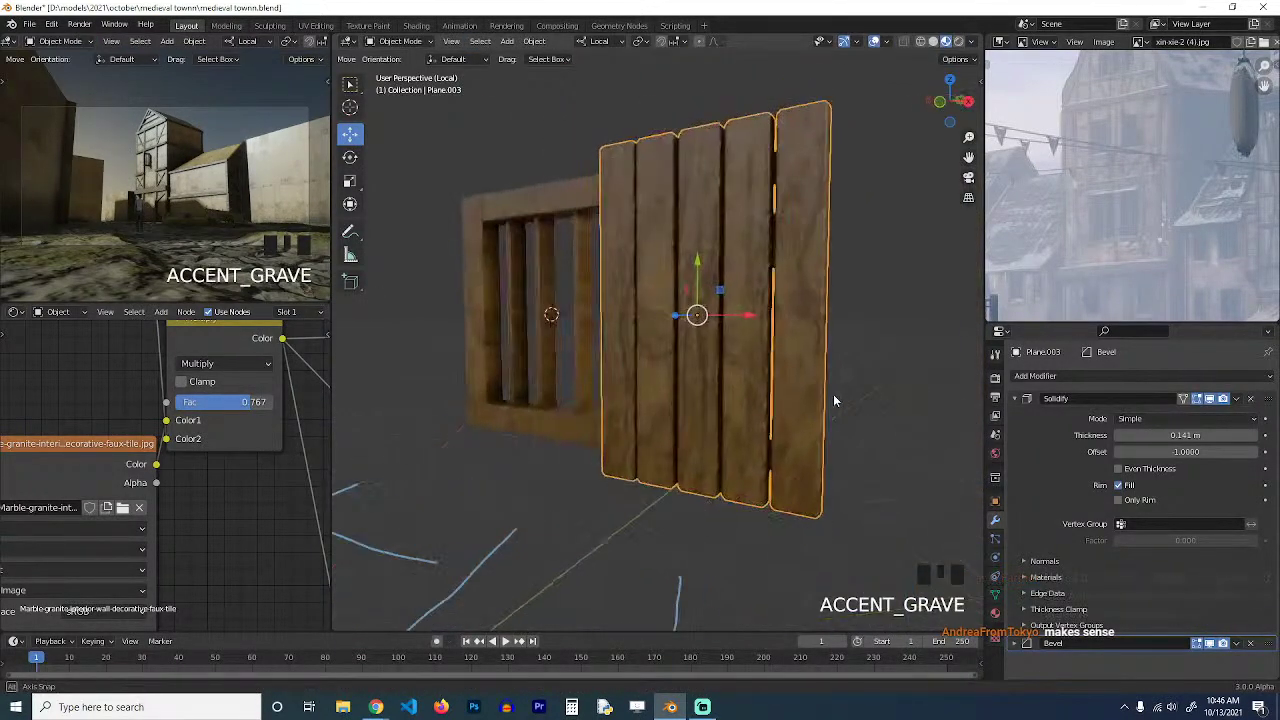
scroll(782, 360, "up", 3)
key("grave")
scroll(770, 346, "down", 2)
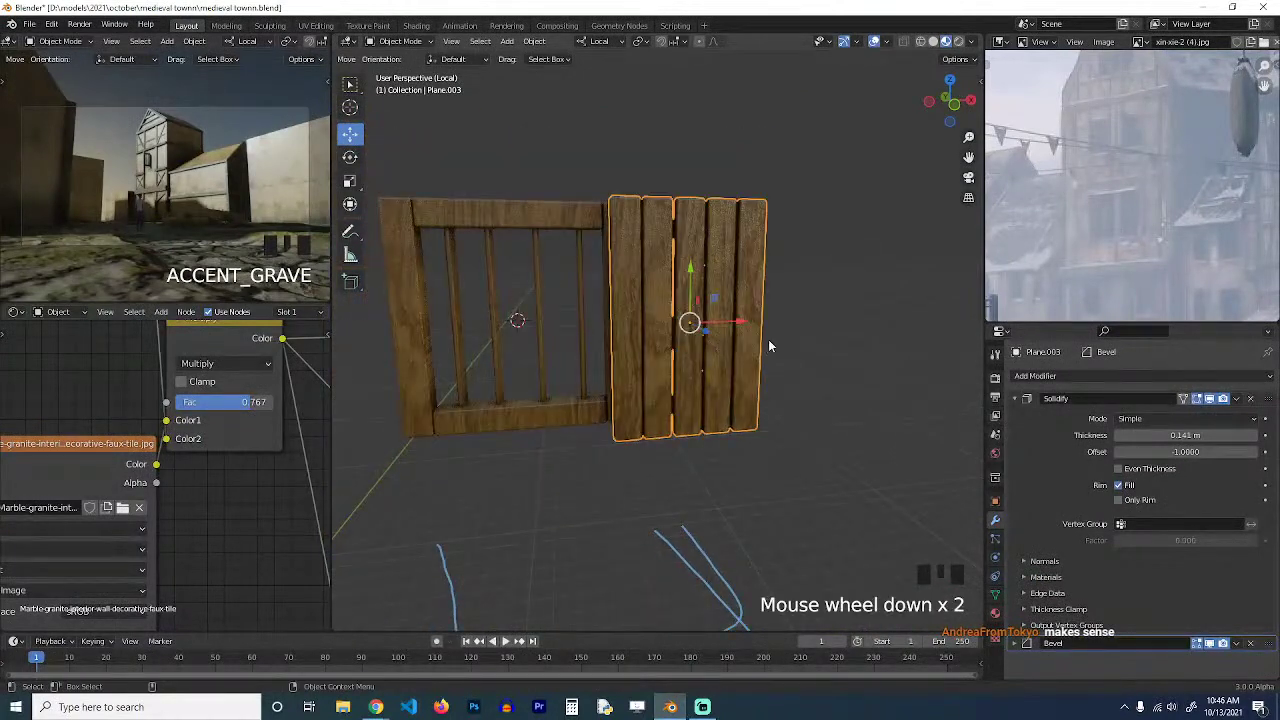
key("s")
left_click(757, 349)
key("grave")
key("r")
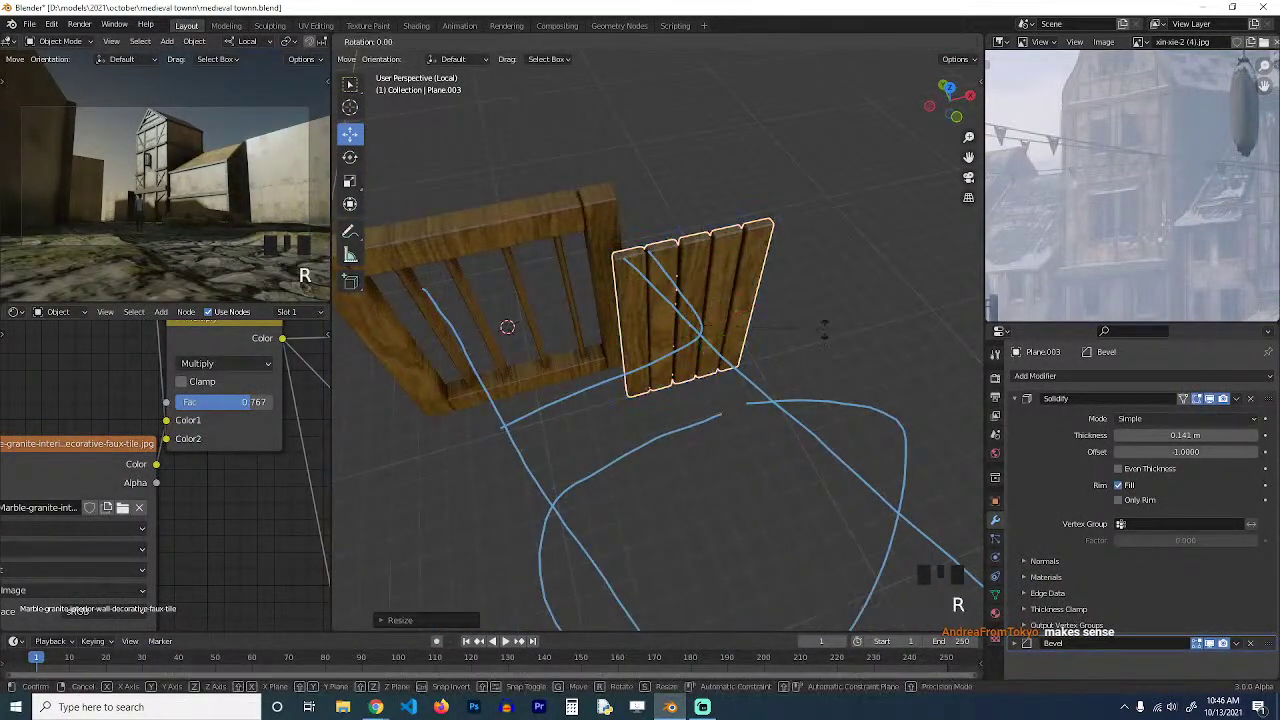
right_click(825, 329)
Select the vertical edge of the shutter beside the window frame and snap the 3D cursor to it.
key("Tab")
key("1")
left_click(628, 375, "alt")
key("shift+s")
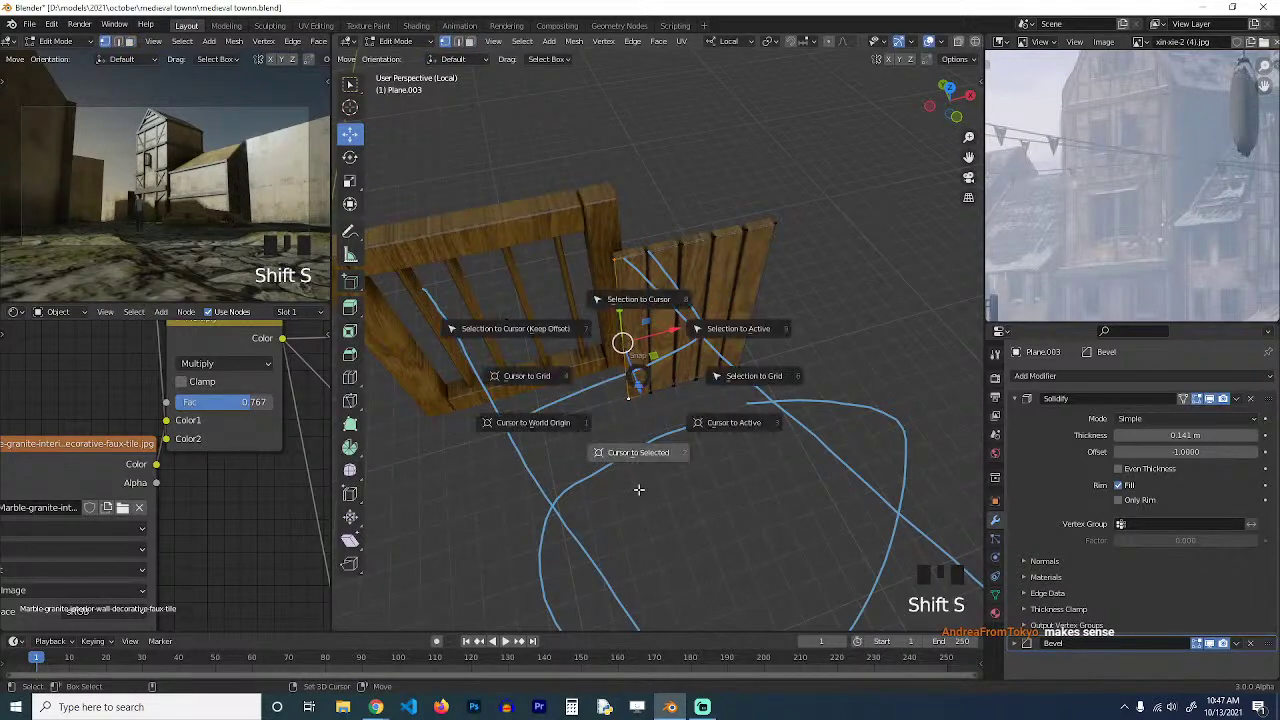
left_click(639, 489)
Set the shutter's origin to the 3D cursor at its hinge side and save the file.
key("Tab")
right_click(680, 339)
mouse_move(680, 339)
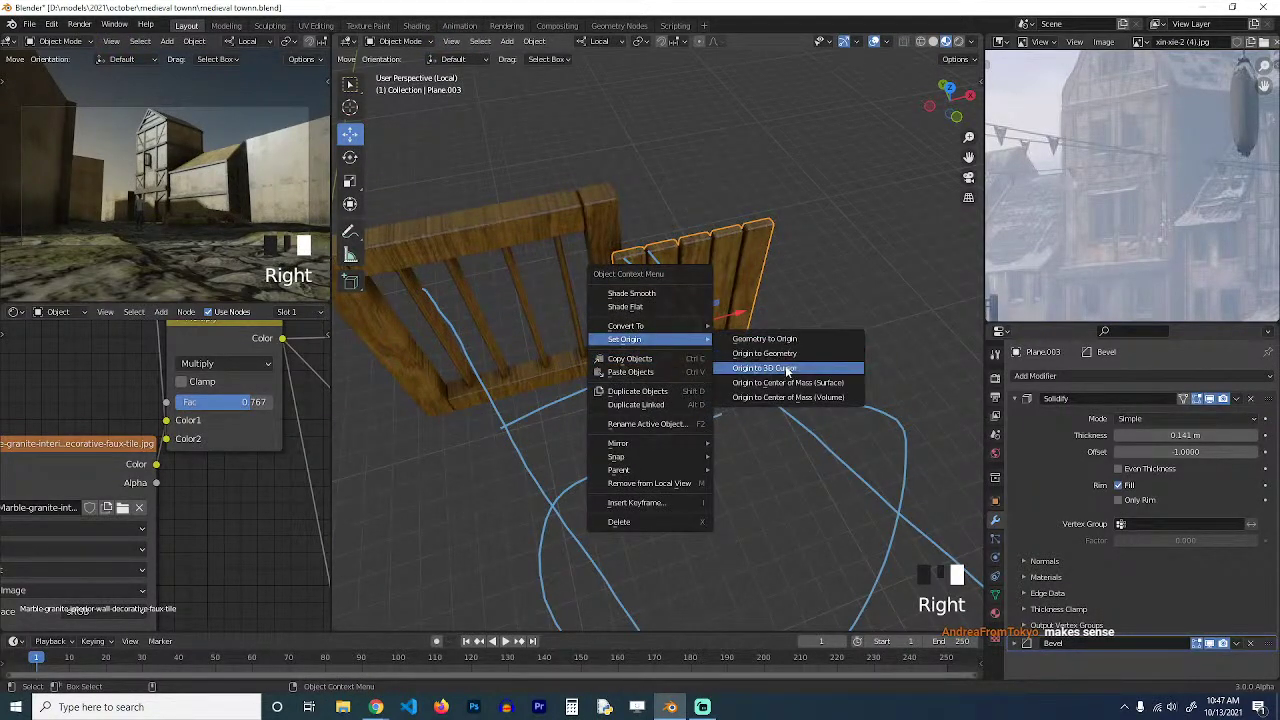
left_click(765, 368)
key("ctrl+s")
key("r")
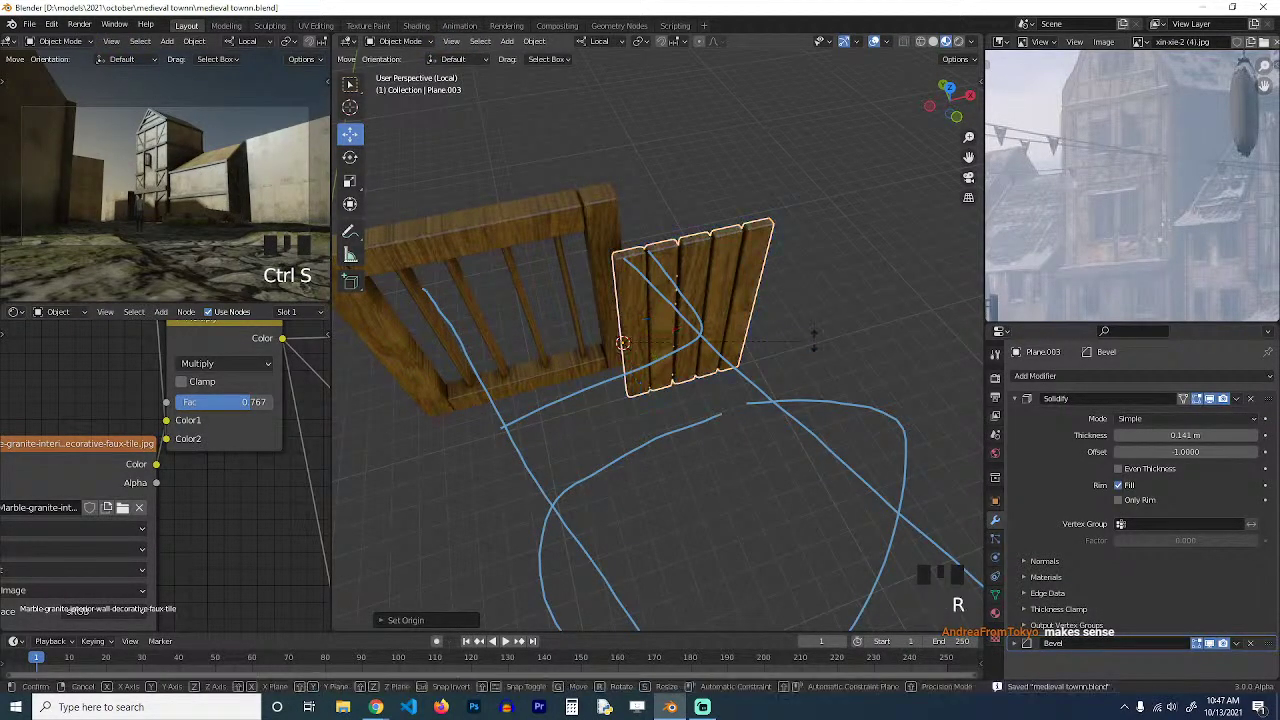
right_click(789, 410)
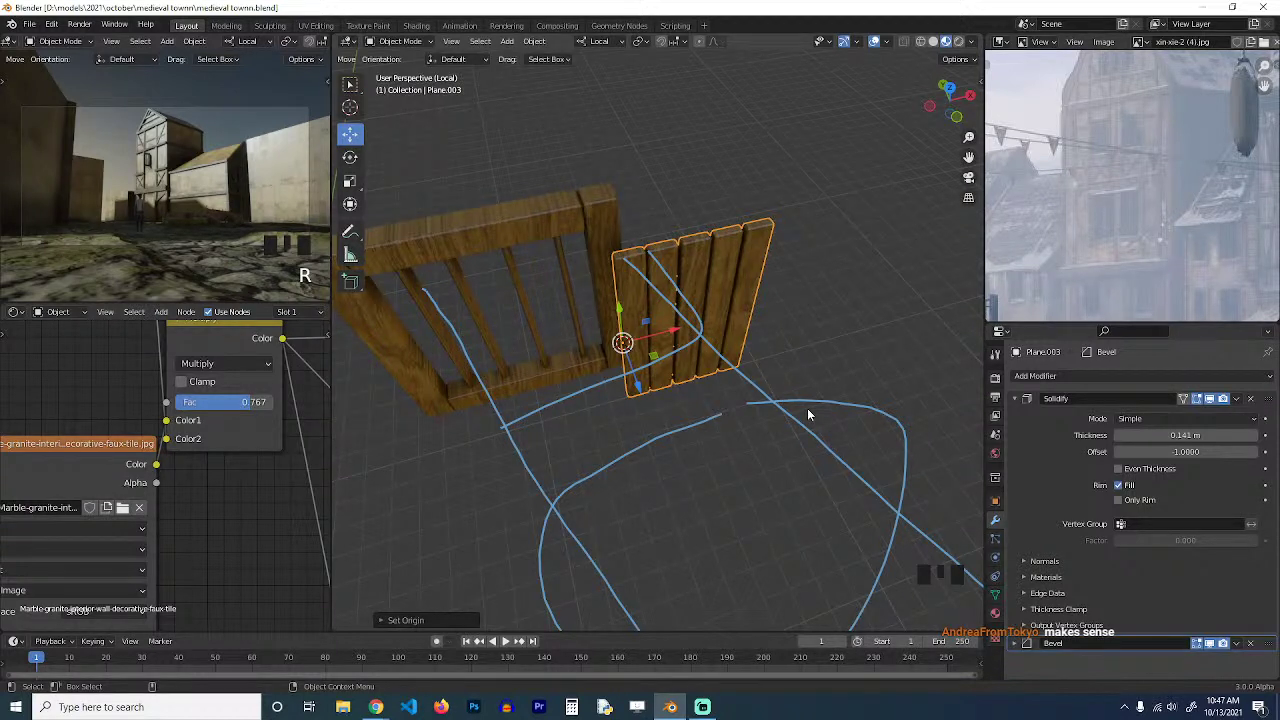
Rotate the shutter around its hinge on local Z so it stands open at an angle in front of the window frame.
key("r")
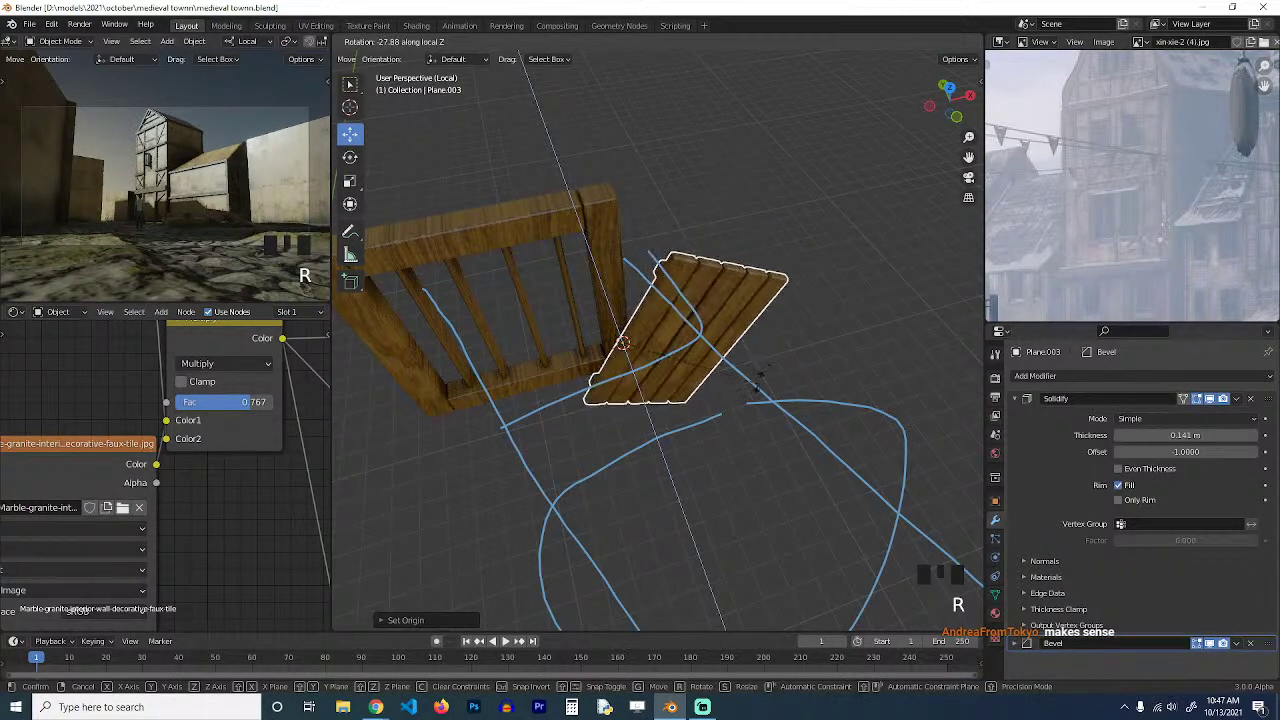
left_click(712, 462)
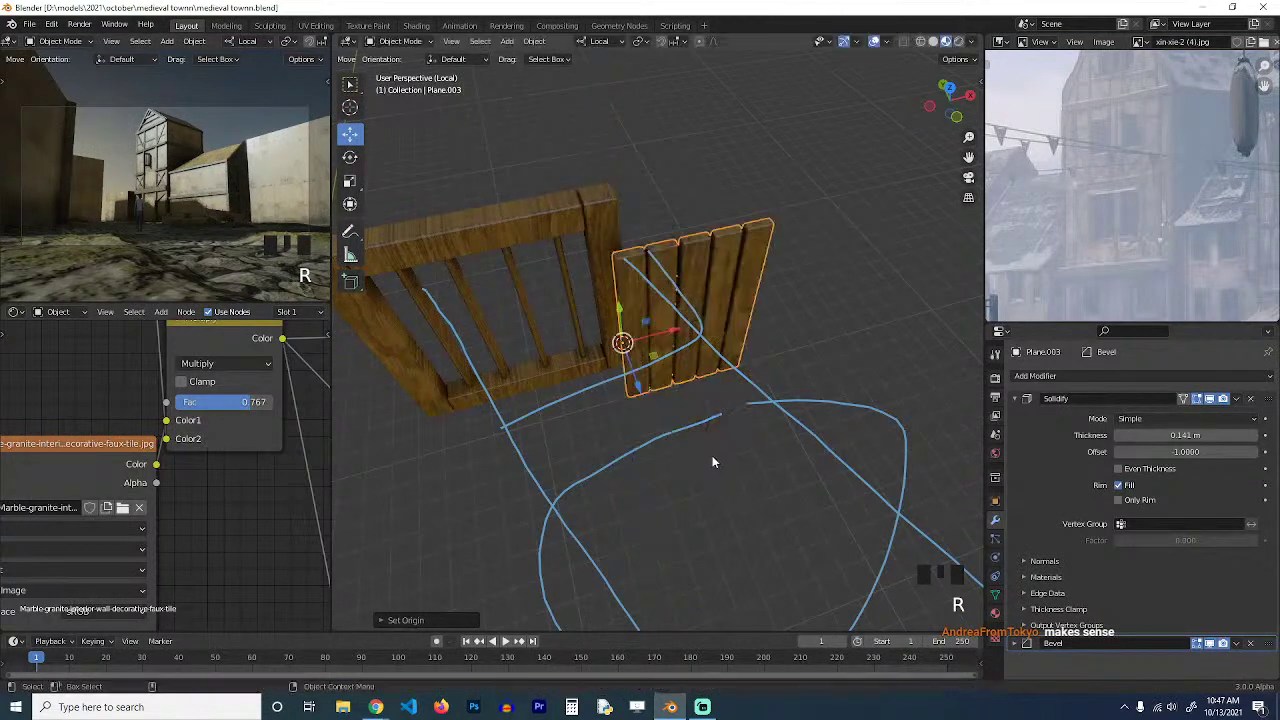
key("r")
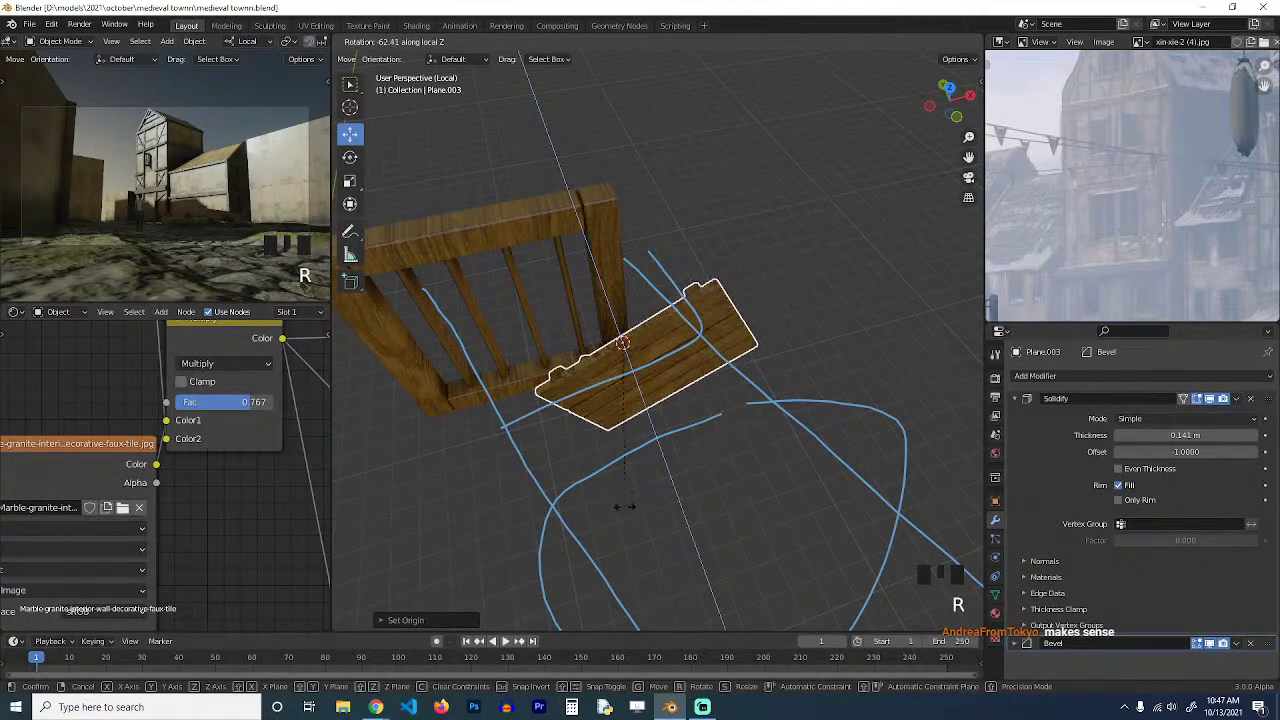
left_click(384, 396)
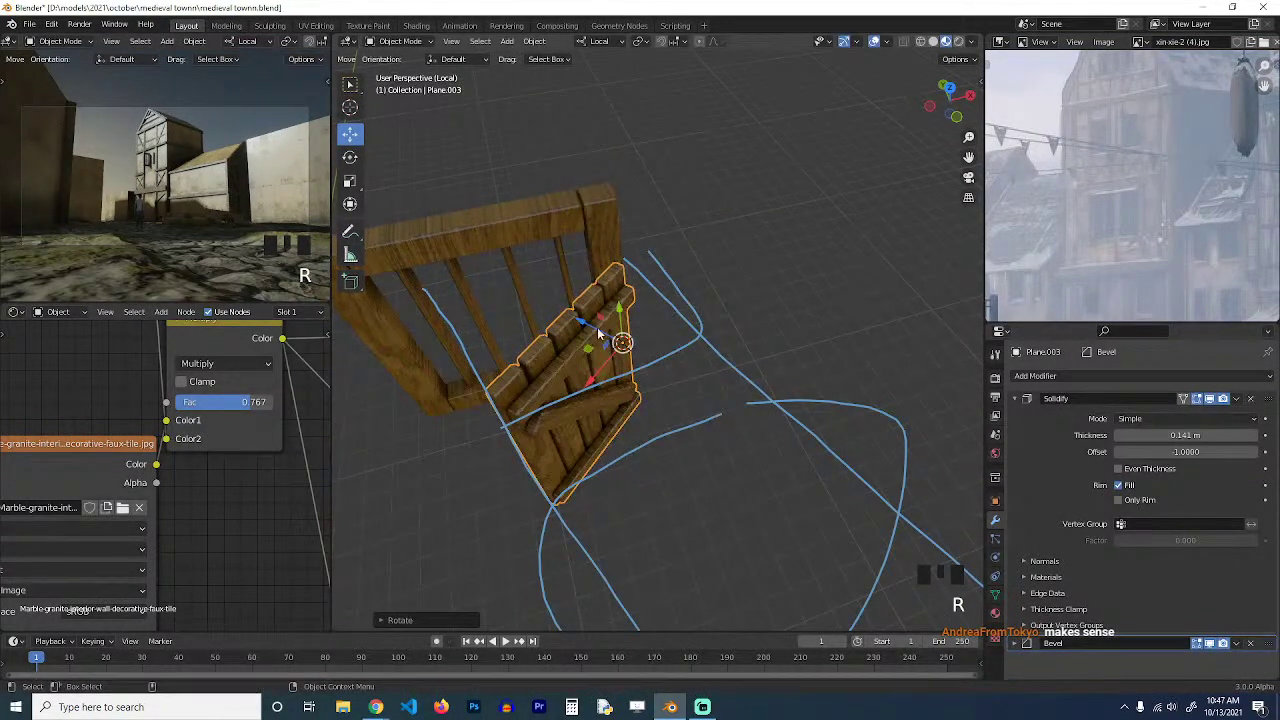
key("grave")
middle_click_drag(560, 288, 647, 303)
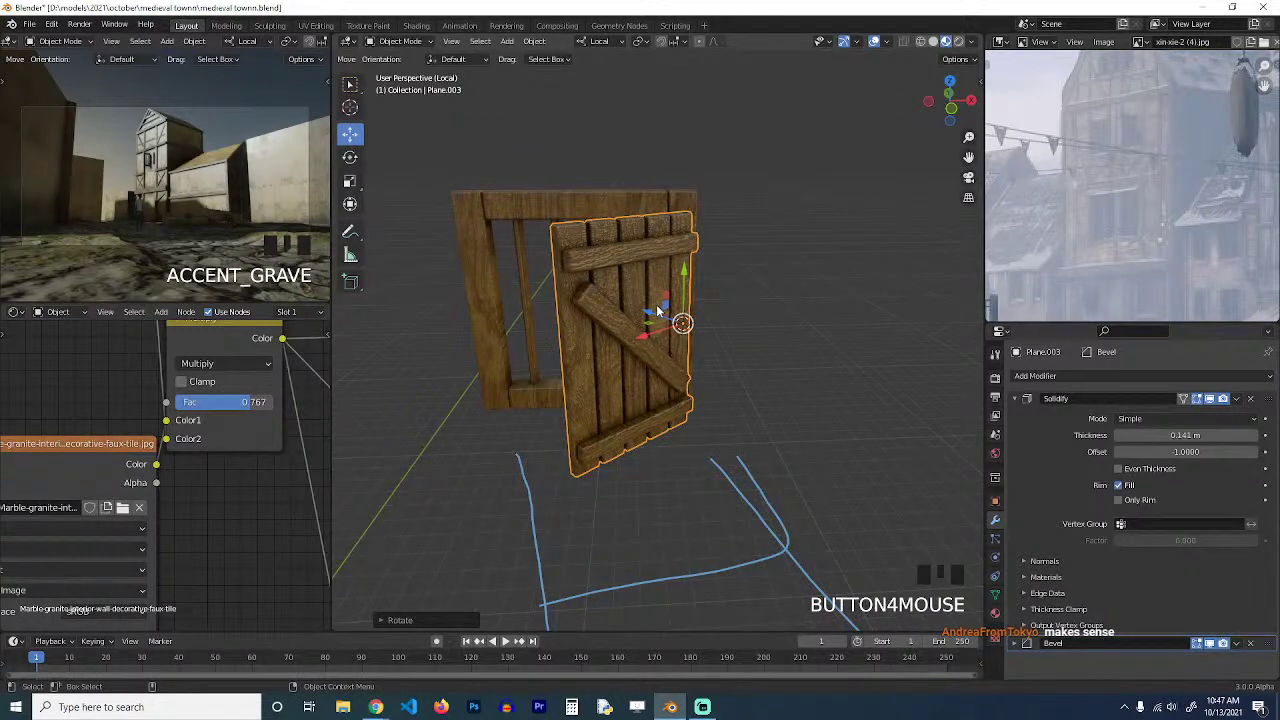
Move the opened shutter so its hinge edge meets the opposite side post of the window frame, and save the file.
left_click_drag(650, 313, 626, 309)
key("KP_7")
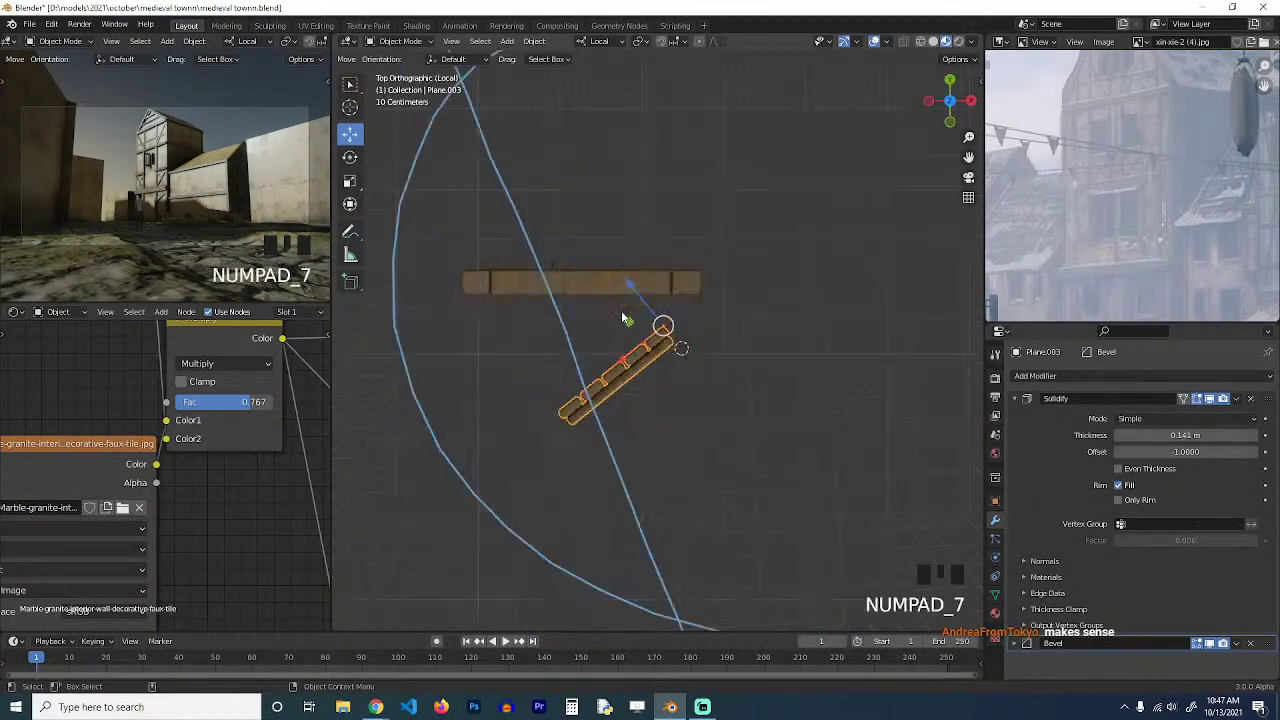
key("g")
left_click(450, 285)
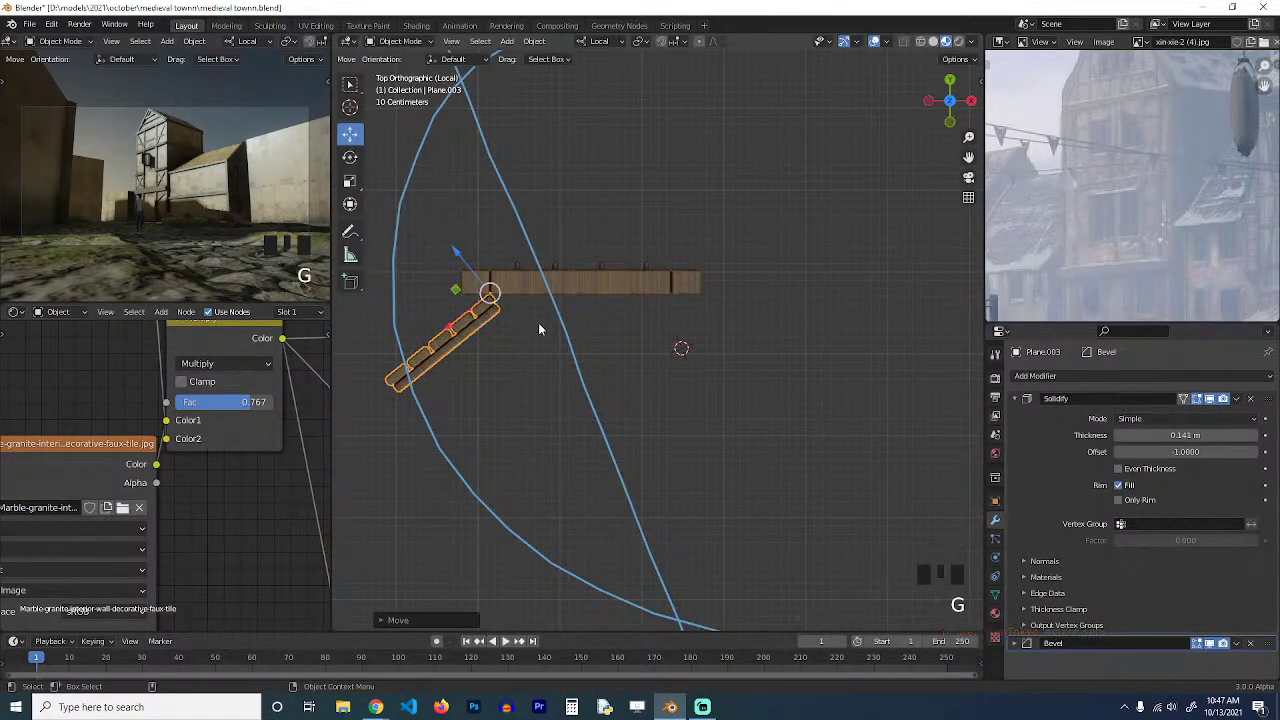
middle_click_drag(538, 328, 655, 192)
key("alt+a")
middle_click_drag(618, 322, 703, 323)
key("ctrl+s")
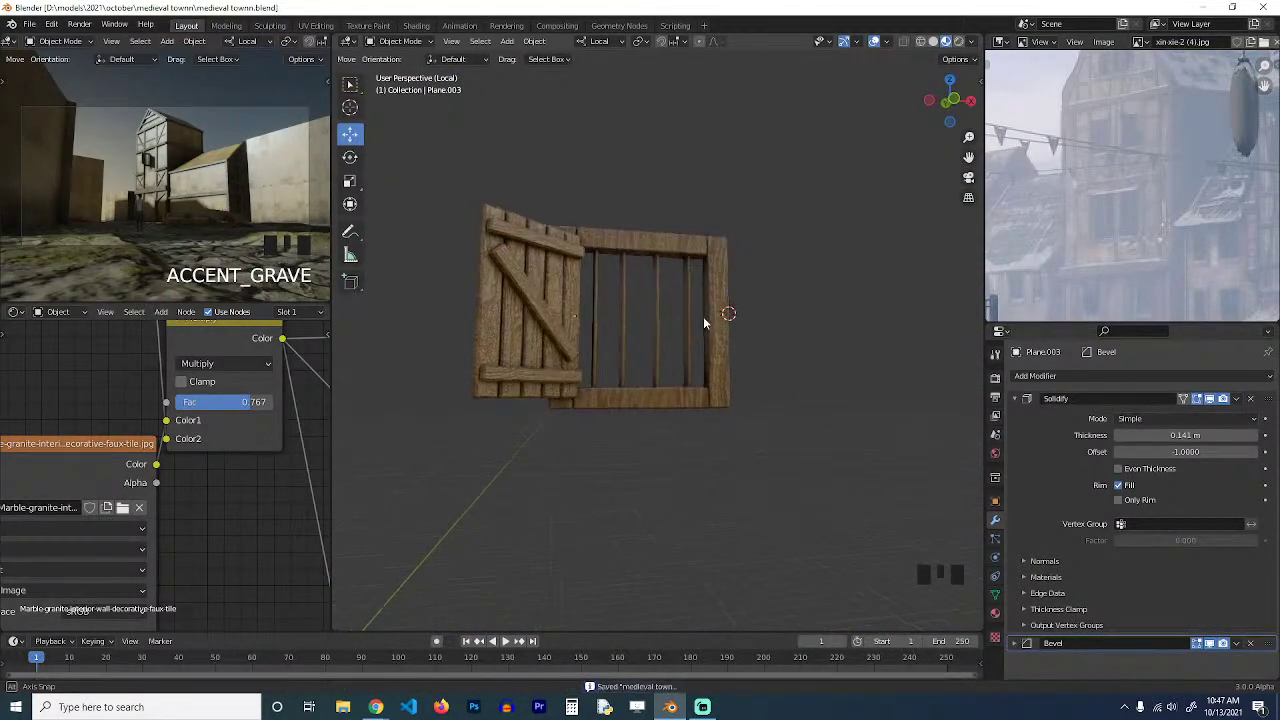
Return from local view to the full scene and parent the shutter to the window frame.
left_click(574, 308, "shift")
left_click(628, 302, "shift")
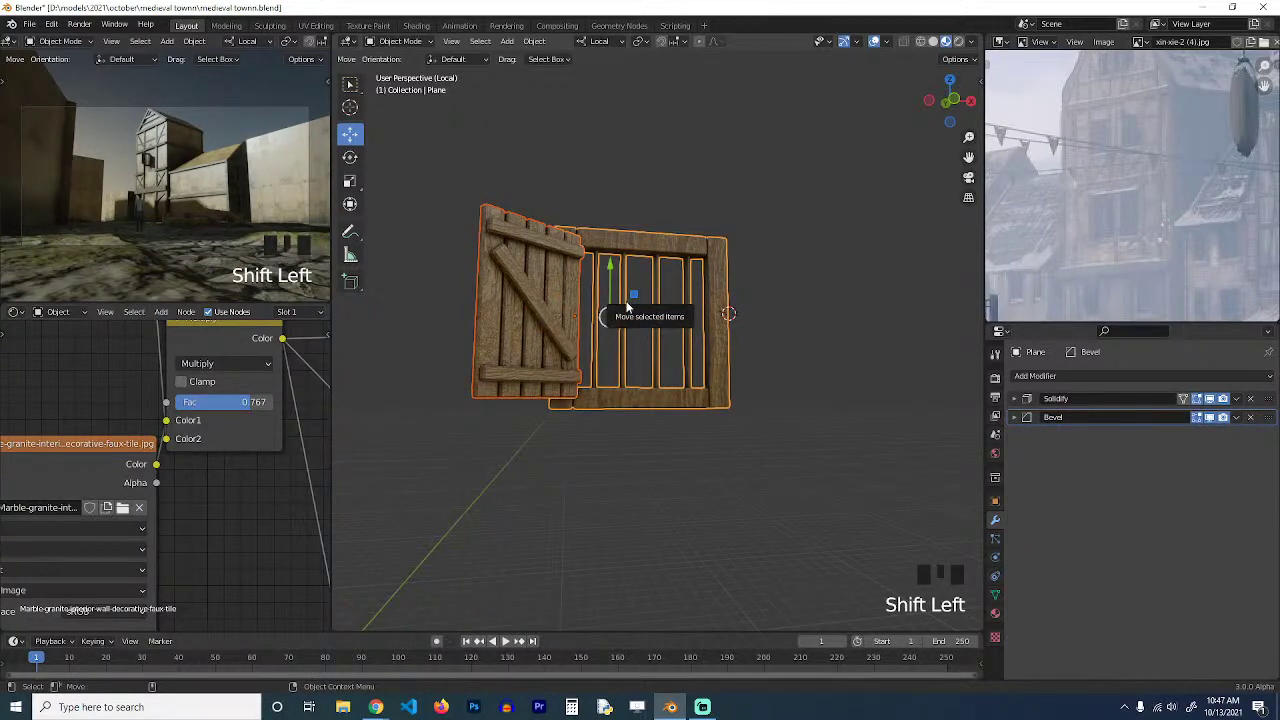
key("slash")
key("grave")
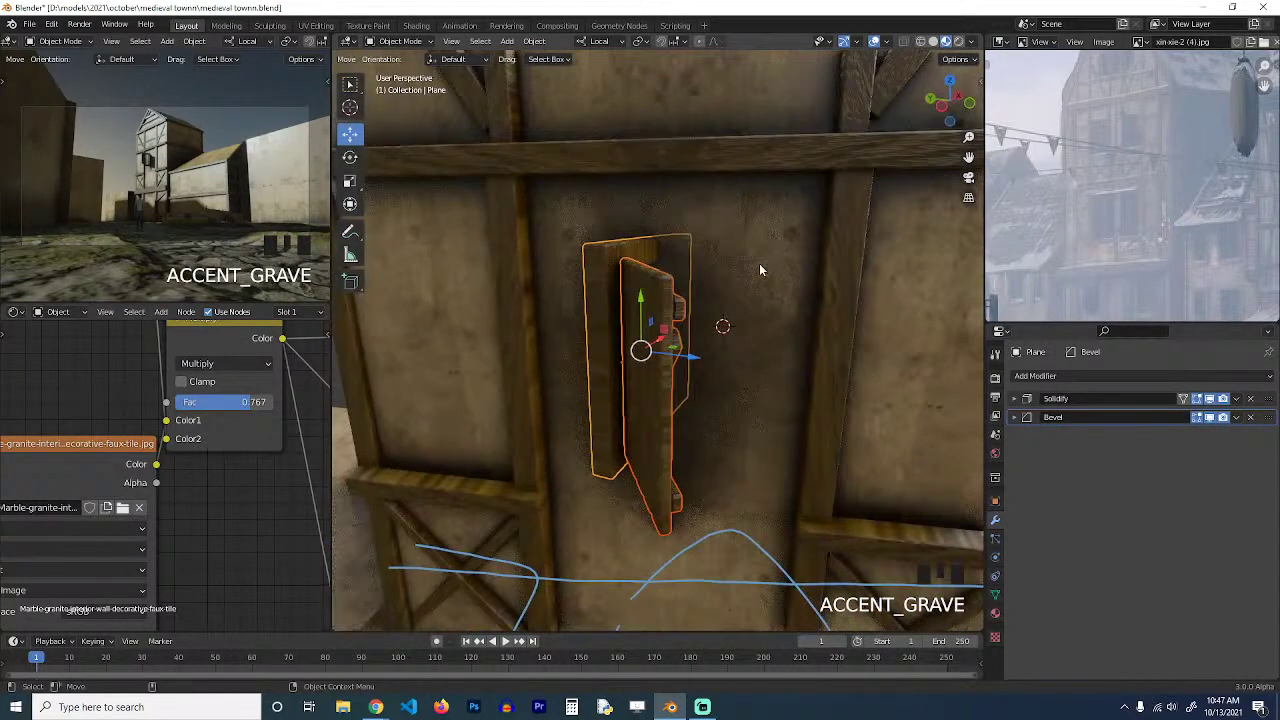
left_click(664, 297)
left_click(610, 266, "shift")
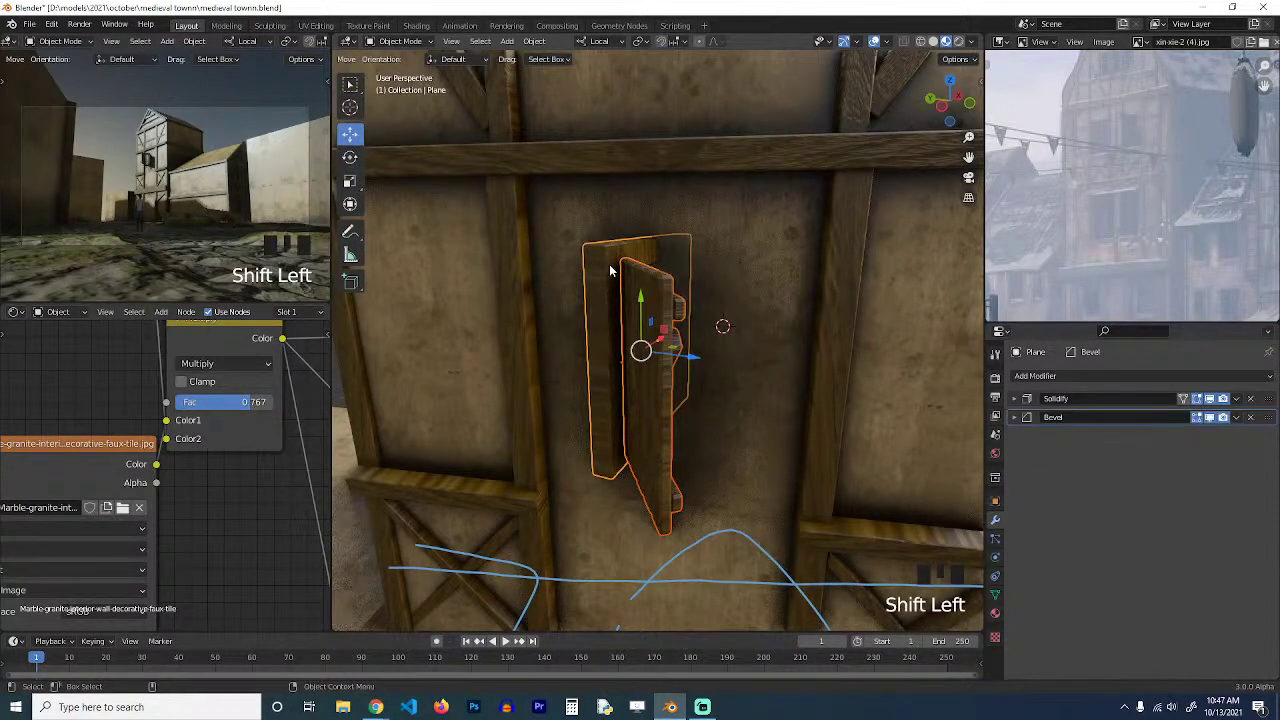
key("ctrl+p")
left_click(609, 264)
left_click(609, 264)
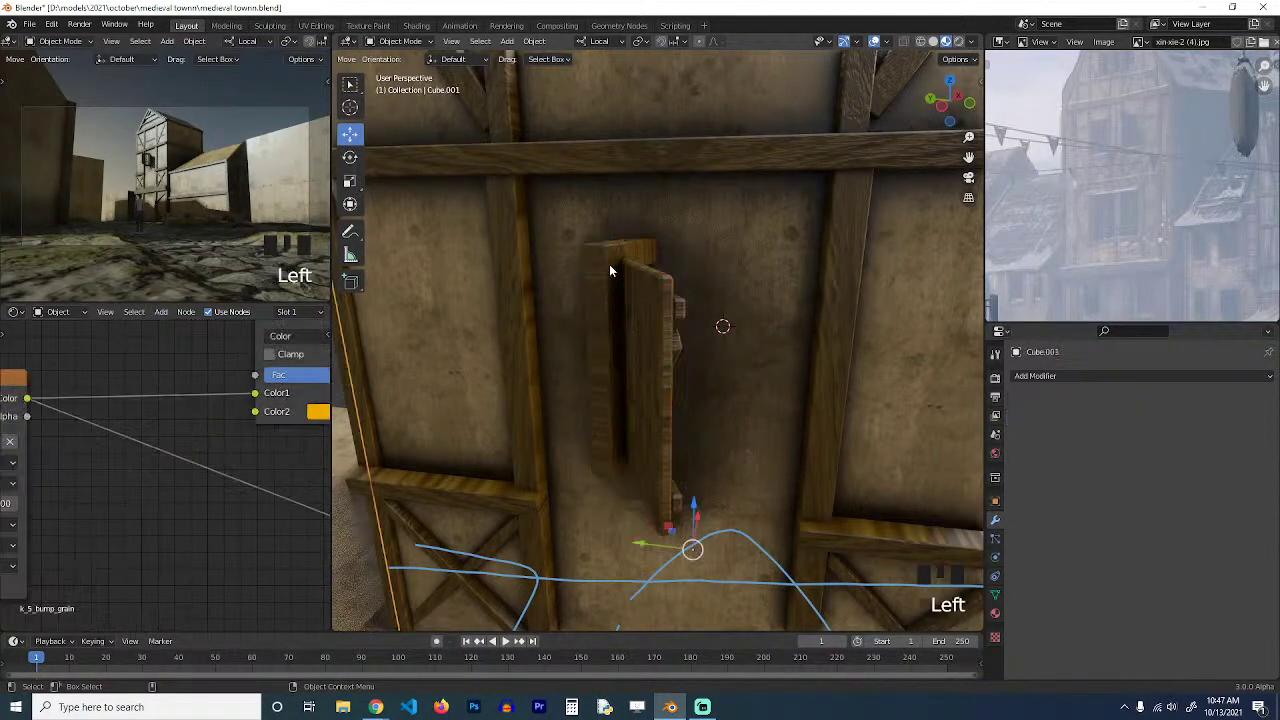
Rotate the window frame in top view until it runs parallel to the house wall, and move it onto the wall.
left_click(609, 264)
key("KP_7")
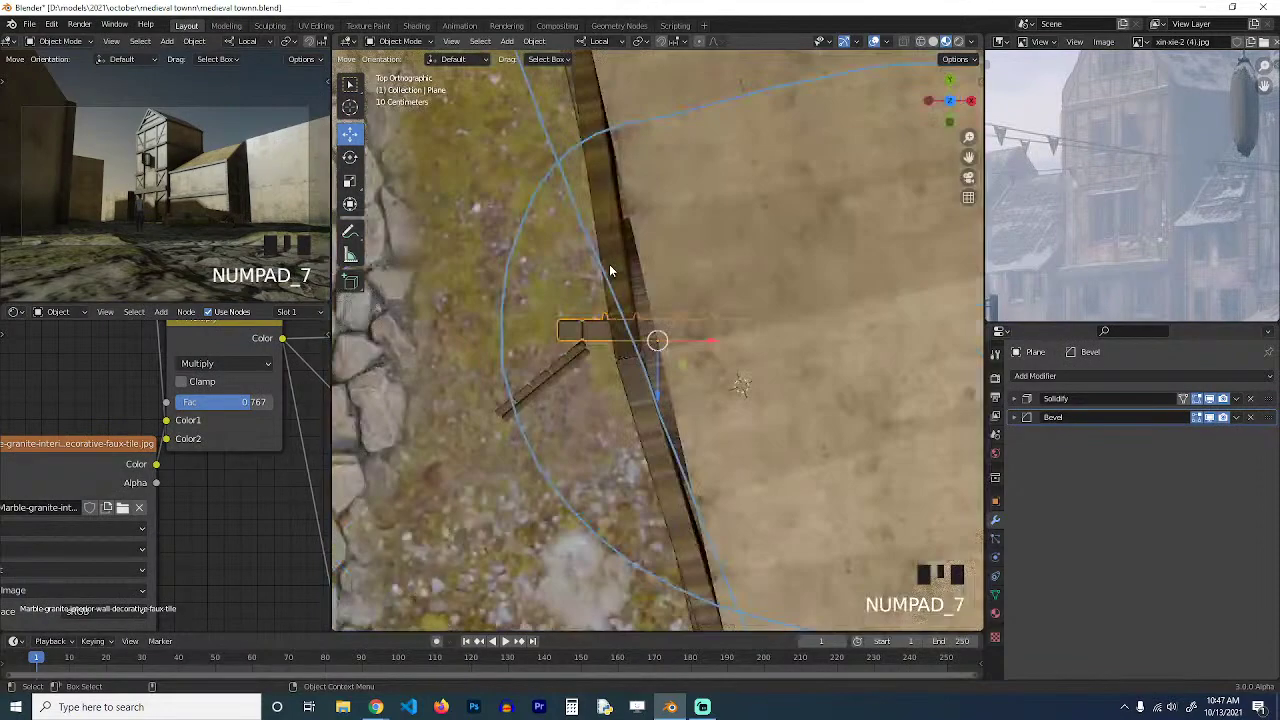
key("z")
key("r")
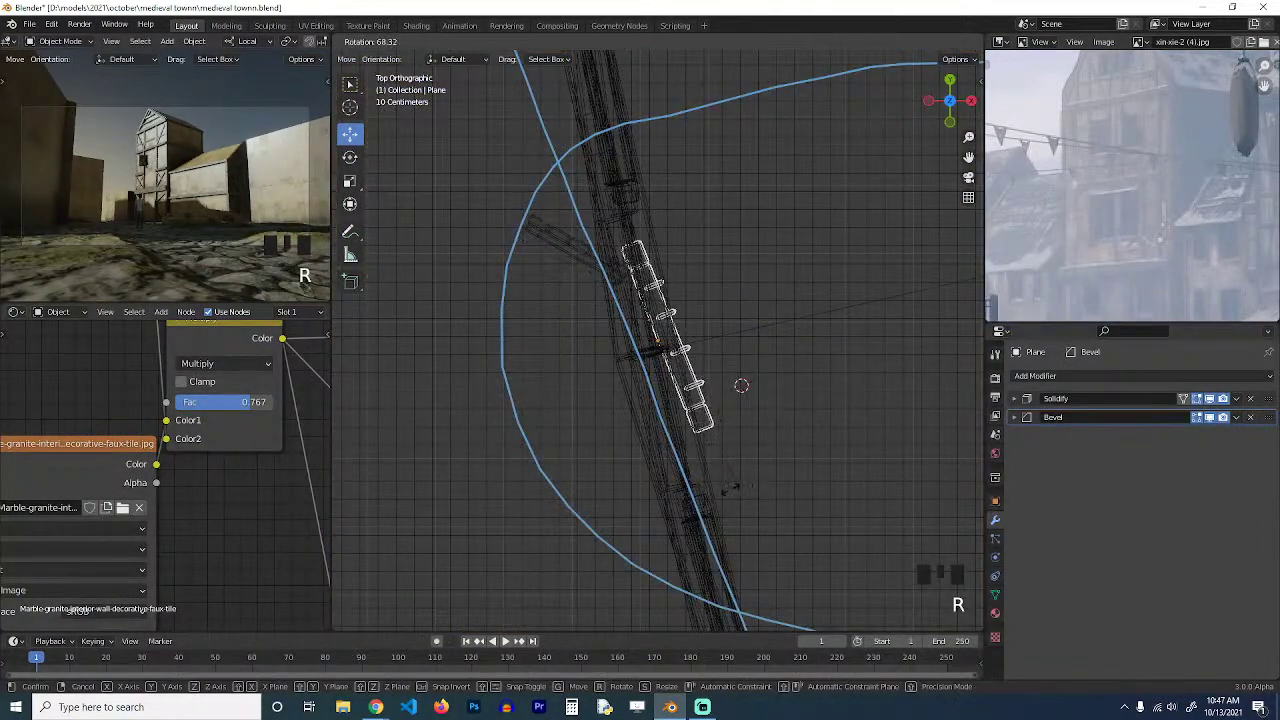
left_click(698, 491)
key("g")
left_click(705, 490)
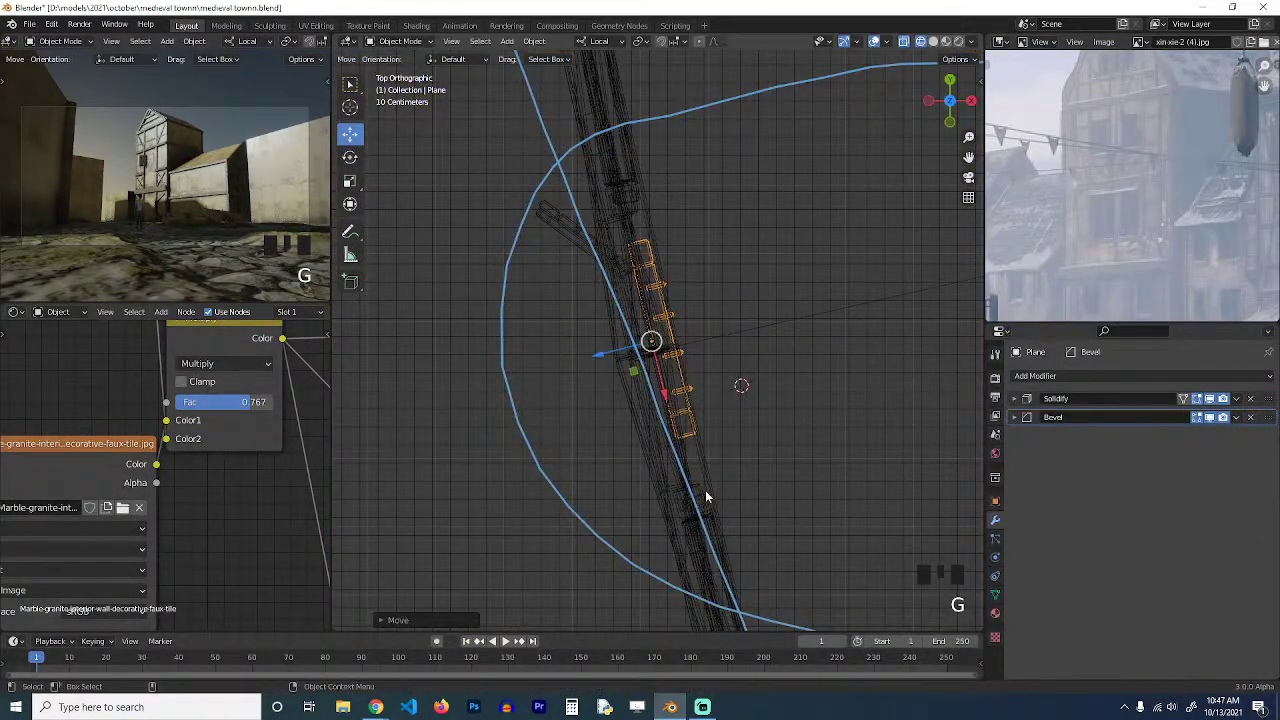
Shift the window frame along its local axes to set its depth at the wall and its sideways position between the posts.
key("grave")
key("grave")
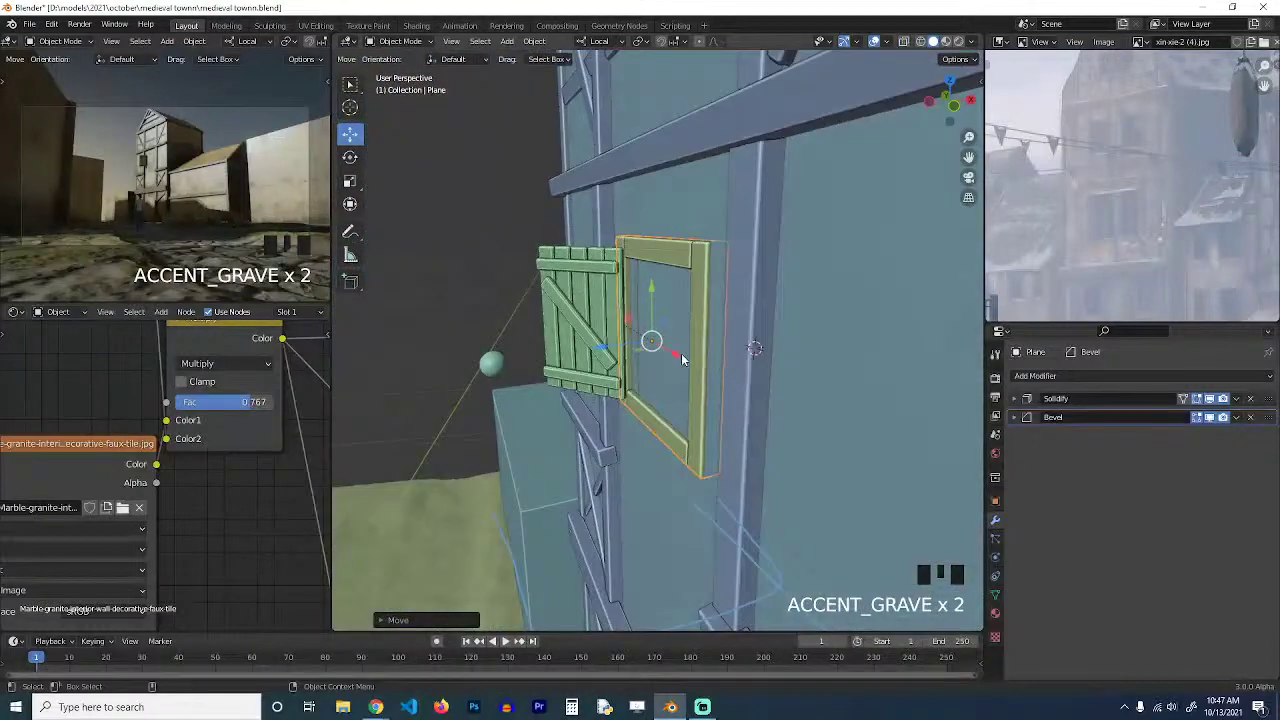
key("grave")
left_click(607, 345)
left_click_drag(599, 349, 600, 350)
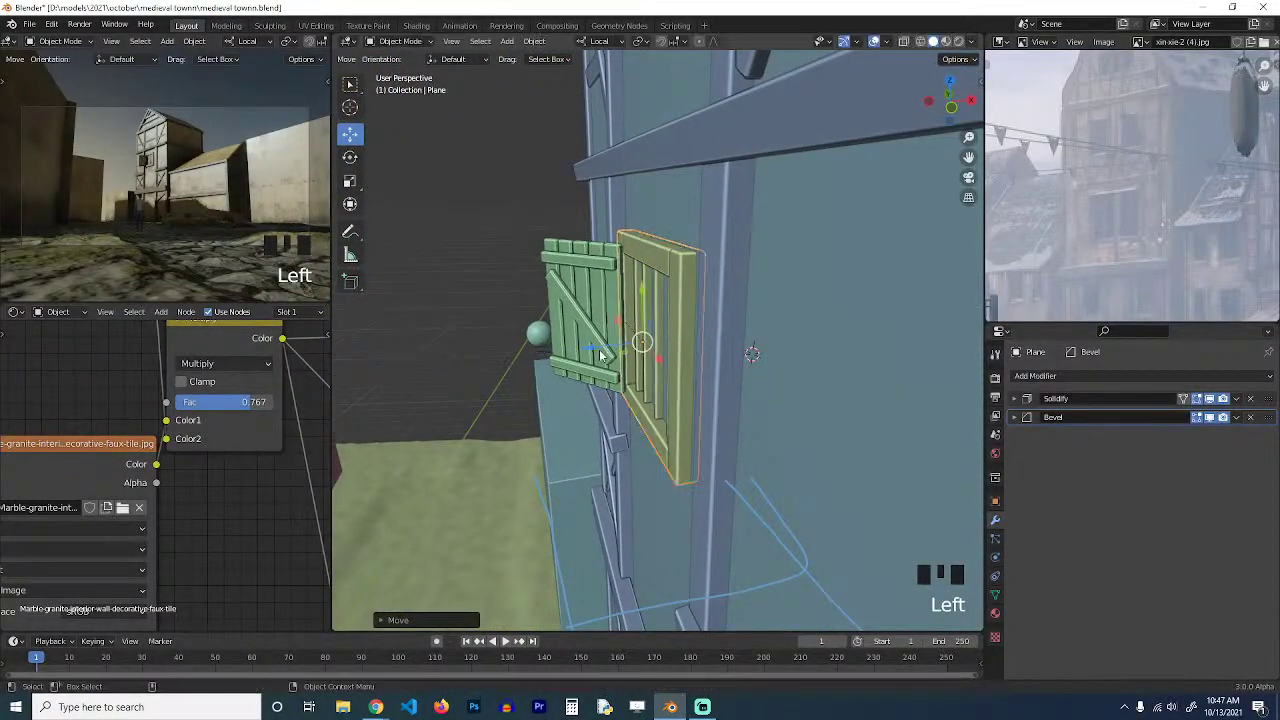
key("grave")
left_click(697, 340)
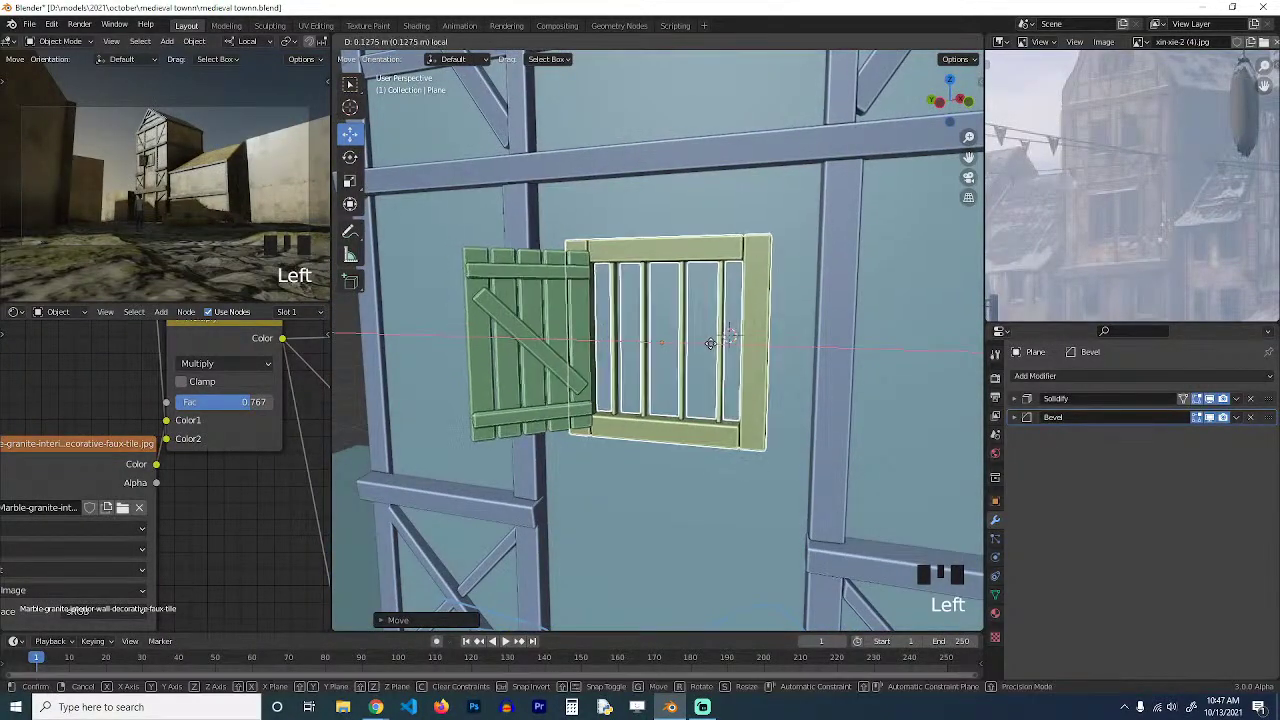
scroll(843, 287, "down", 3)
scroll(774, 392, "up", 3)
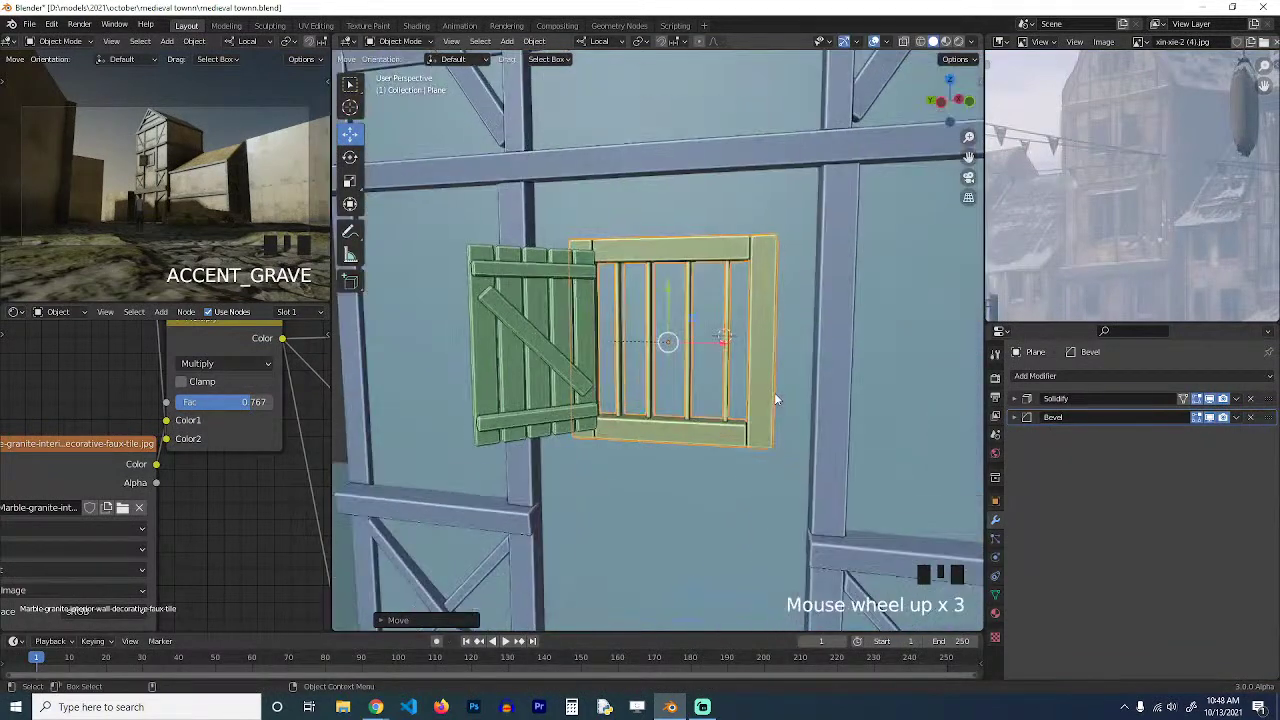
Lengthen the frame, bars and shutter together by moving their lower vertices downward in a shared edit.
key("grave")
left_click(612, 385, "shift")
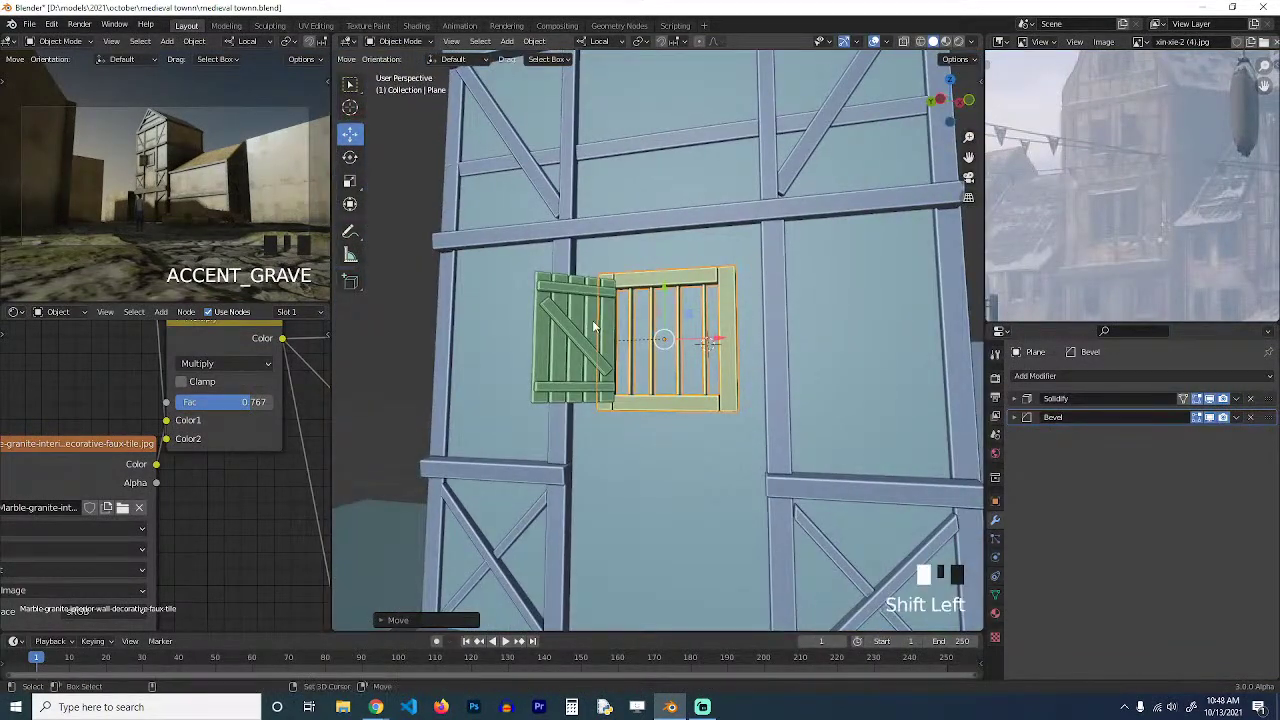
key("Tab")
key("alt+z")
left_click(678, 373)
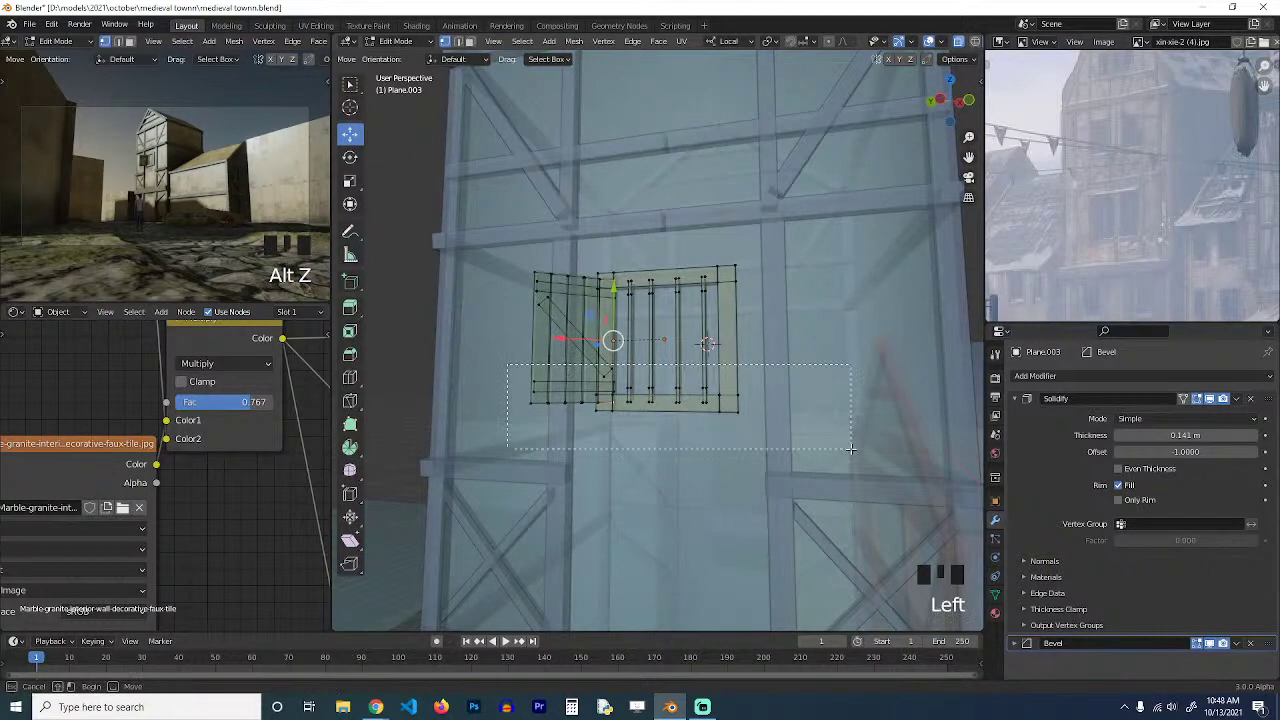
left_click_drag(625, 350, 638, 380)
key("Tab")
key("grave")
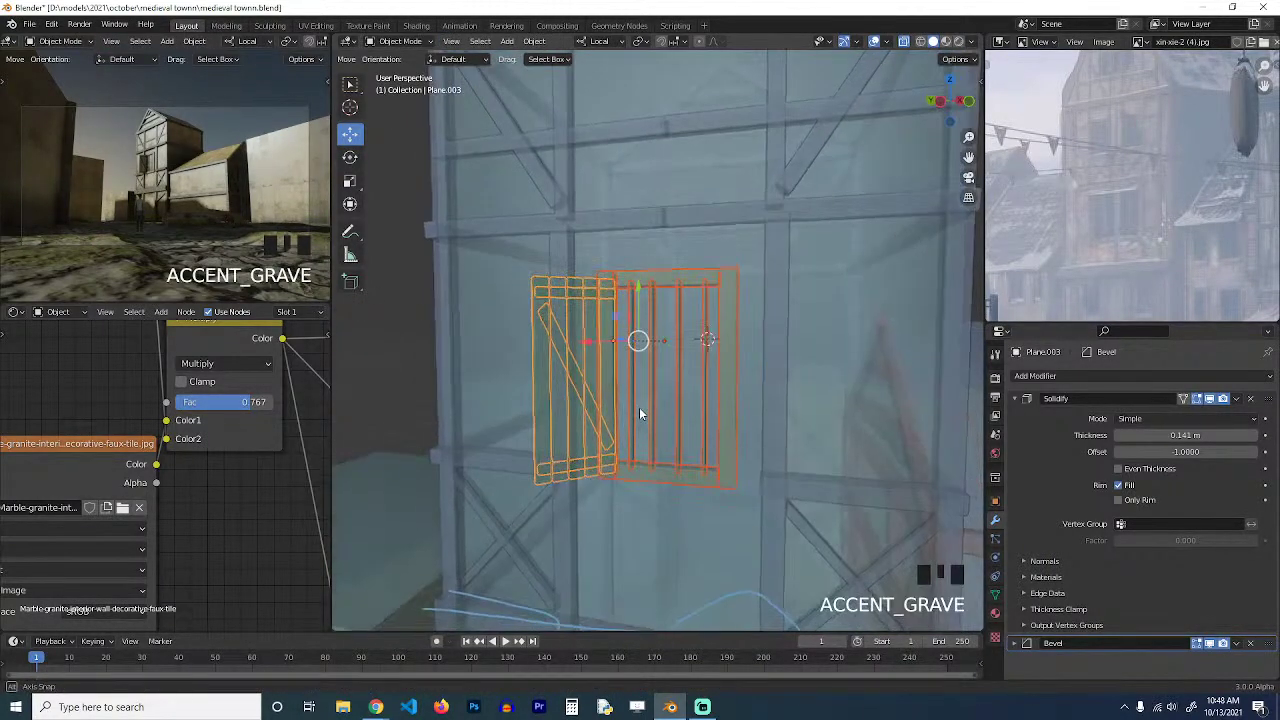
key("alt+z")
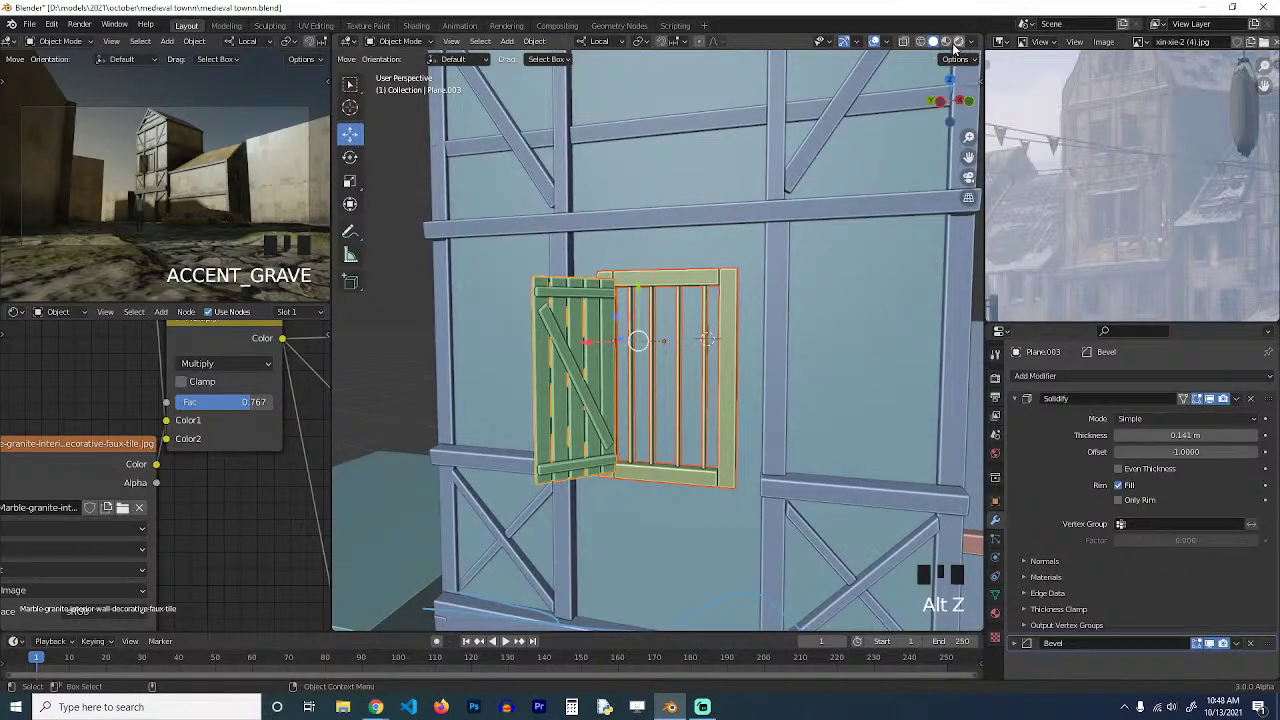
Show the materials again, raise the window slightly along its local Y axis, and save the file.
left_click(946, 41)
key("alt+a")
left_click(688, 273)
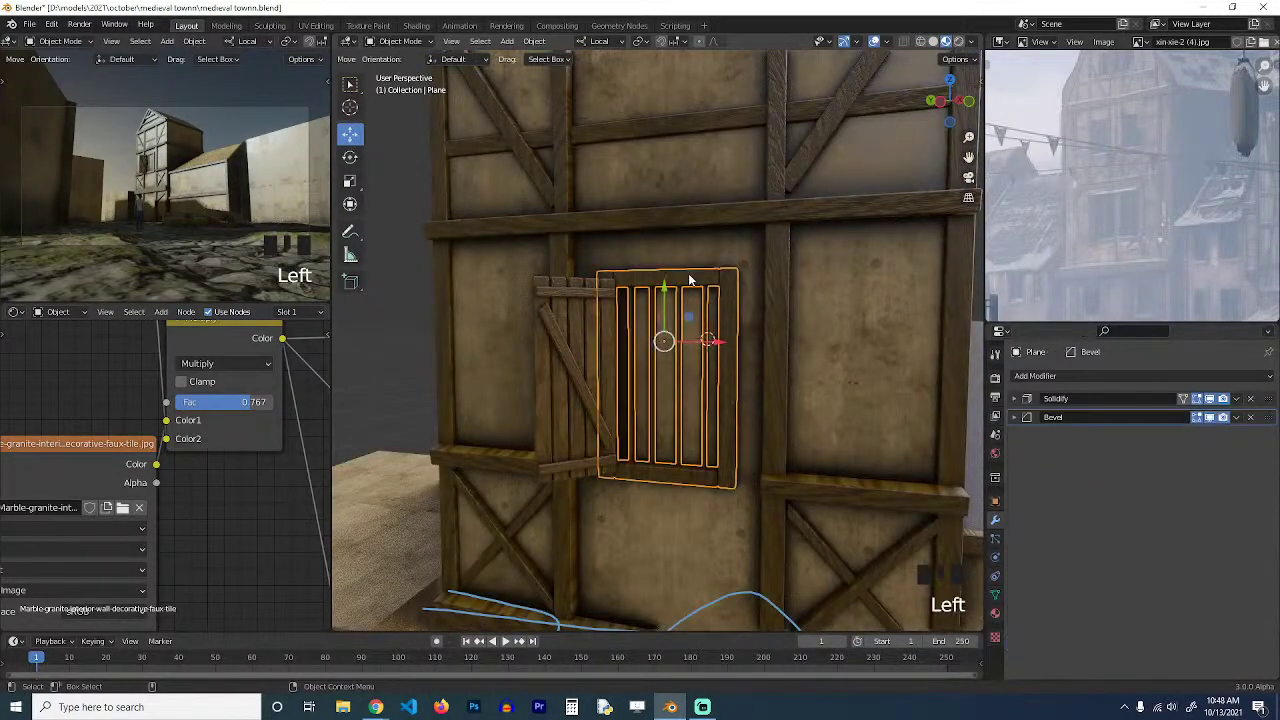
left_click(606, 316, "shift")
key("g")
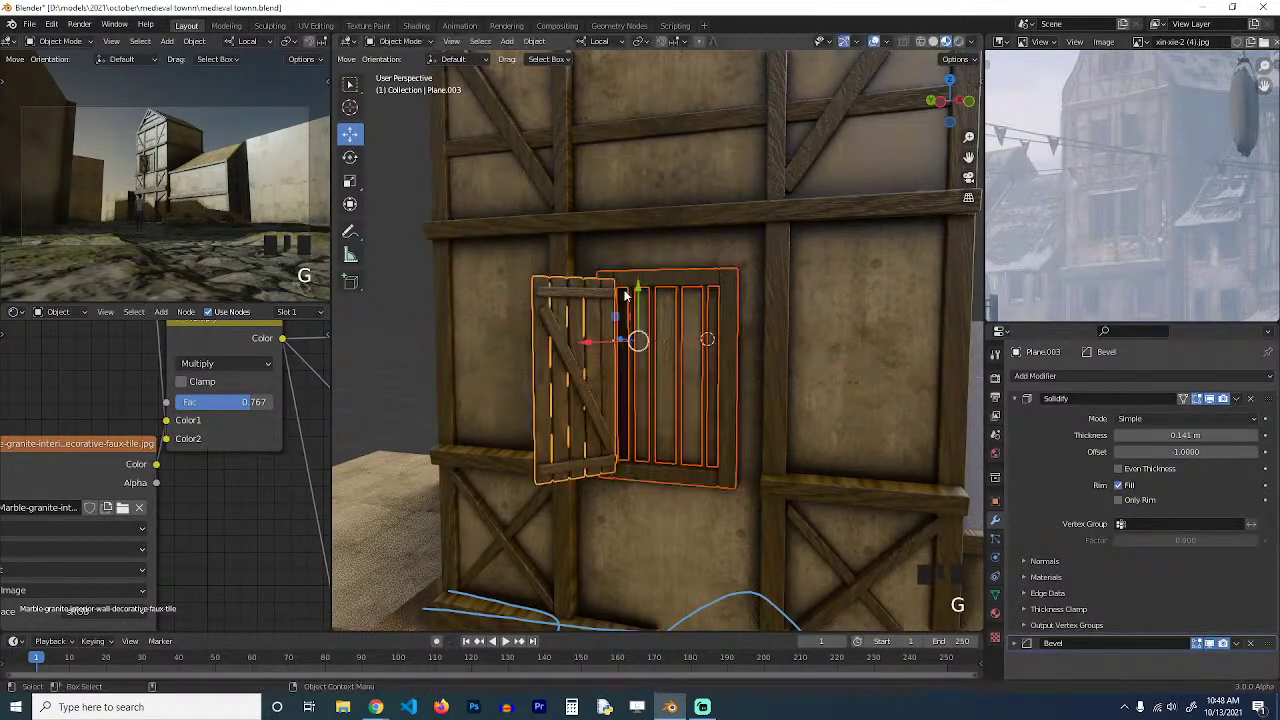
left_click(648, 288)
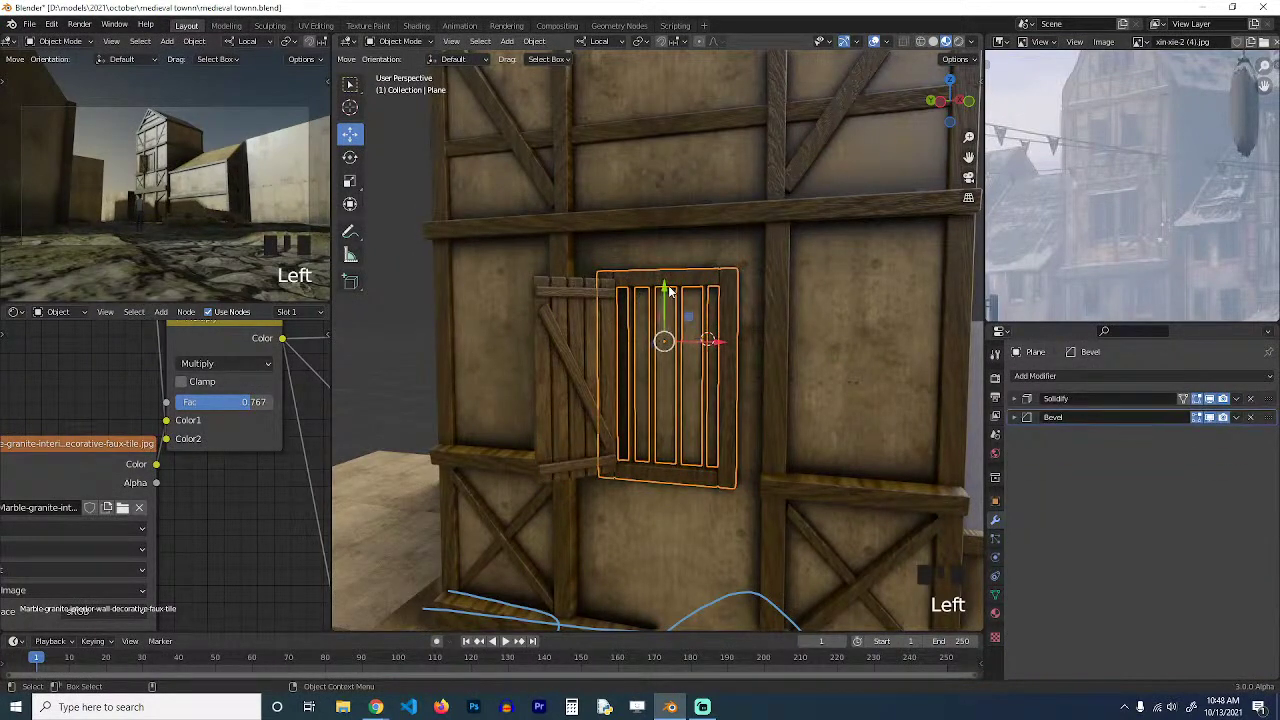
left_click_drag(669, 290, 669, 275)
key("grave")
middle_click_drag(700, 345, 752, 352)
scroll(752, 352, "down", 1)
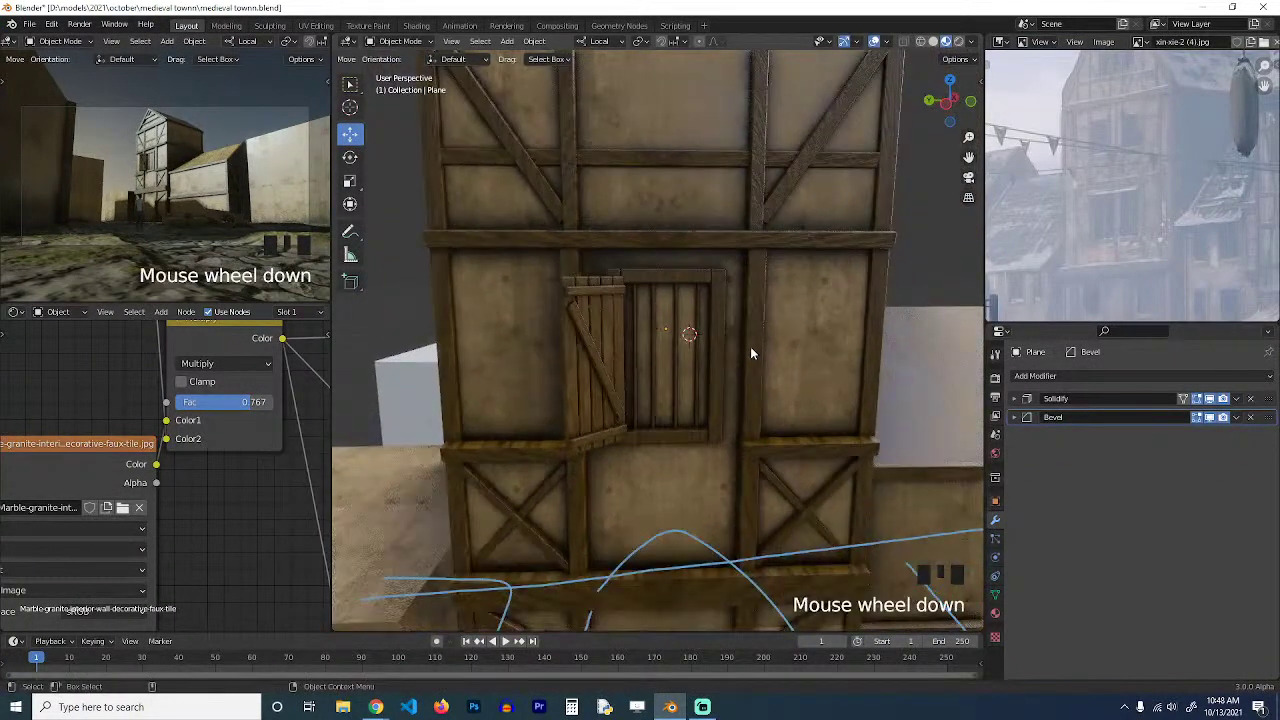
key("ctrl+s")
Select the window frame and shutter together and switch the transform orientation to Global.
key("grave")
left_click(607, 338)
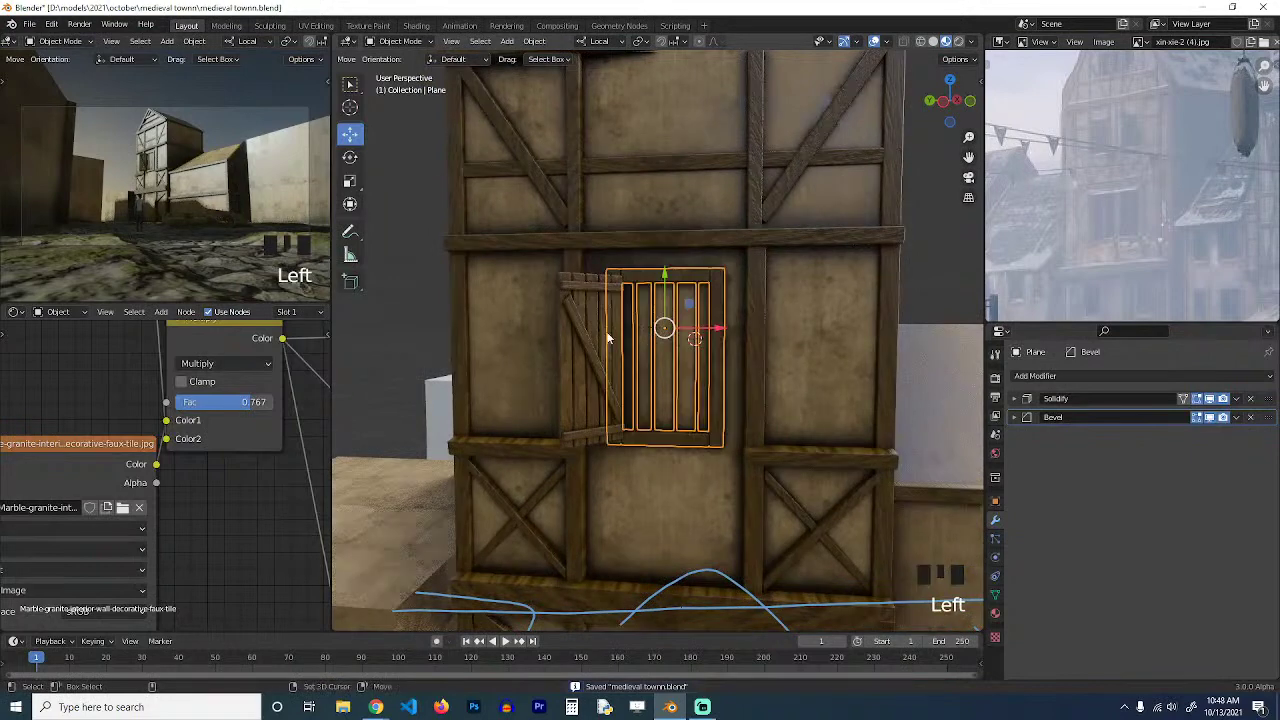
left_click(607, 338, "shift")
key("grave")
middle_click_drag(634, 343, 593, 412)
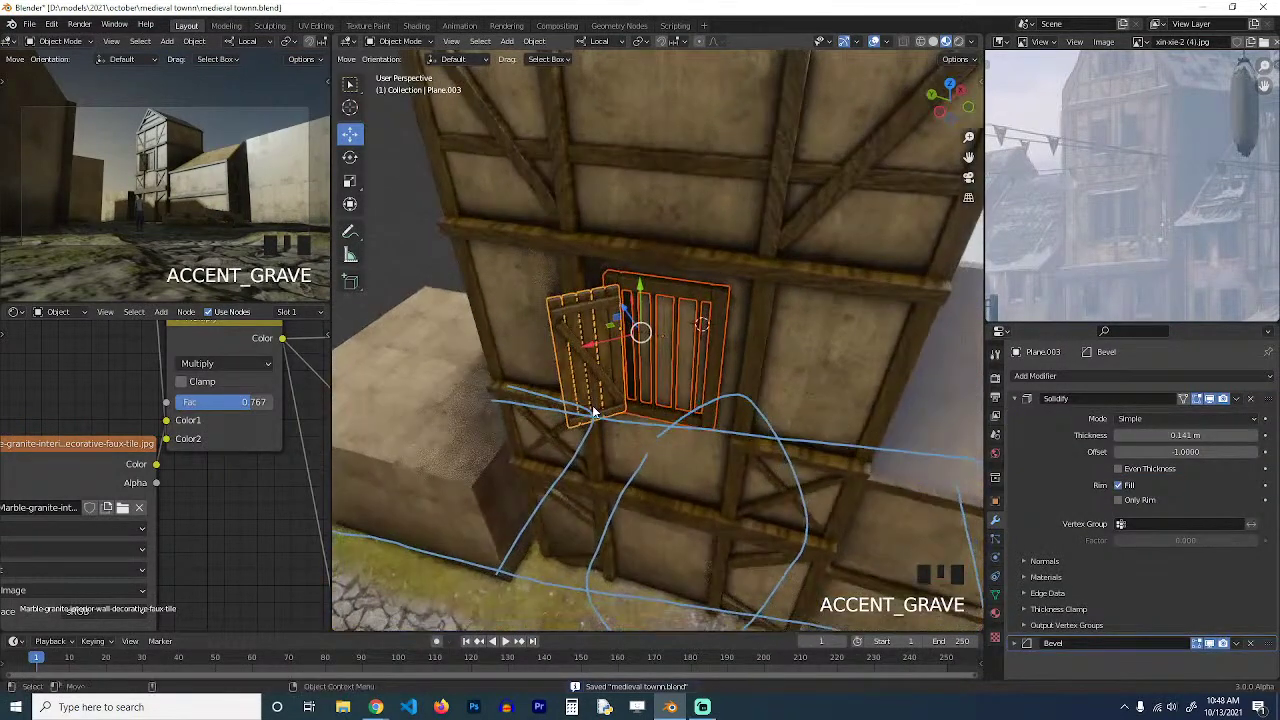
key("comma")
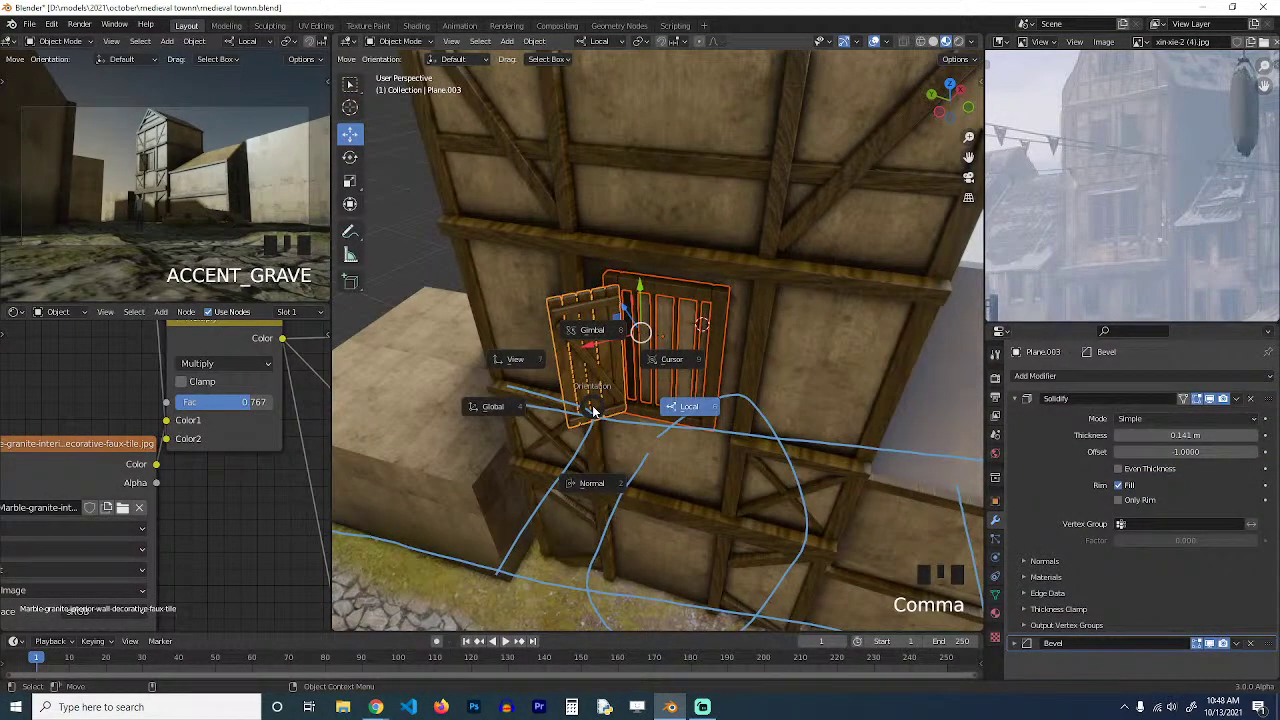
left_click(510, 408)
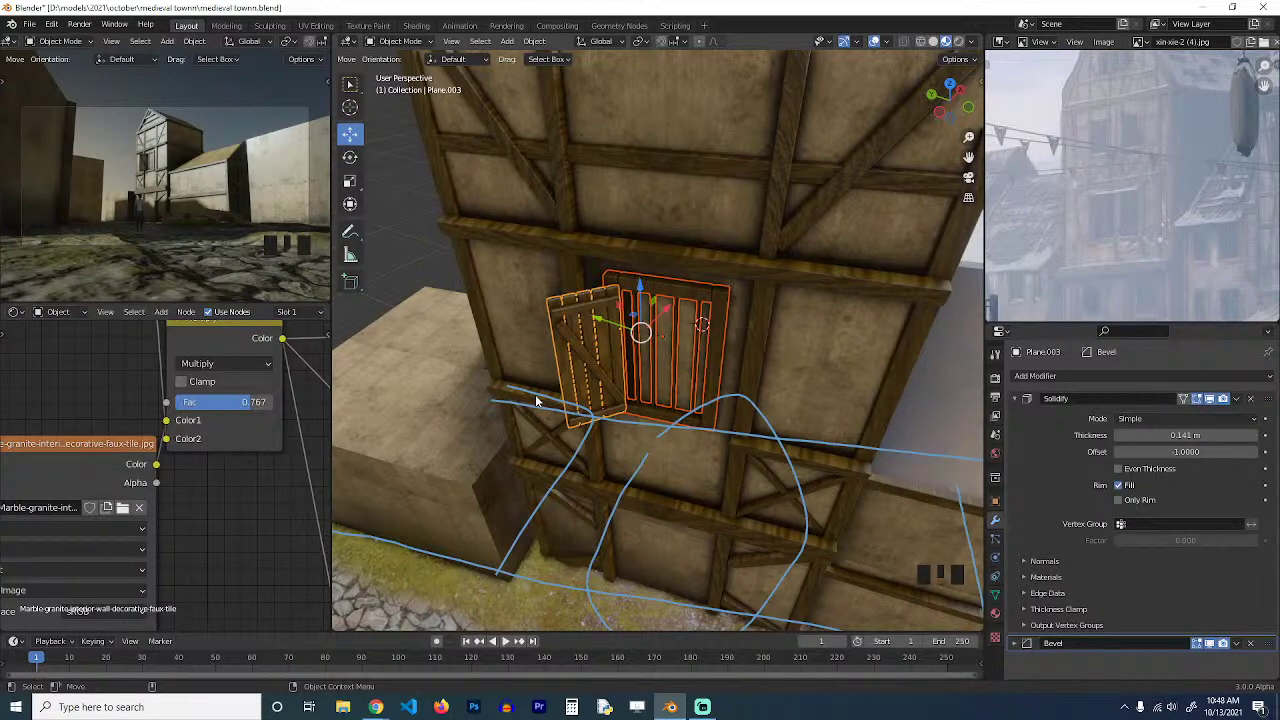
Deselect the window frame and shutter and save the file.
key("period")
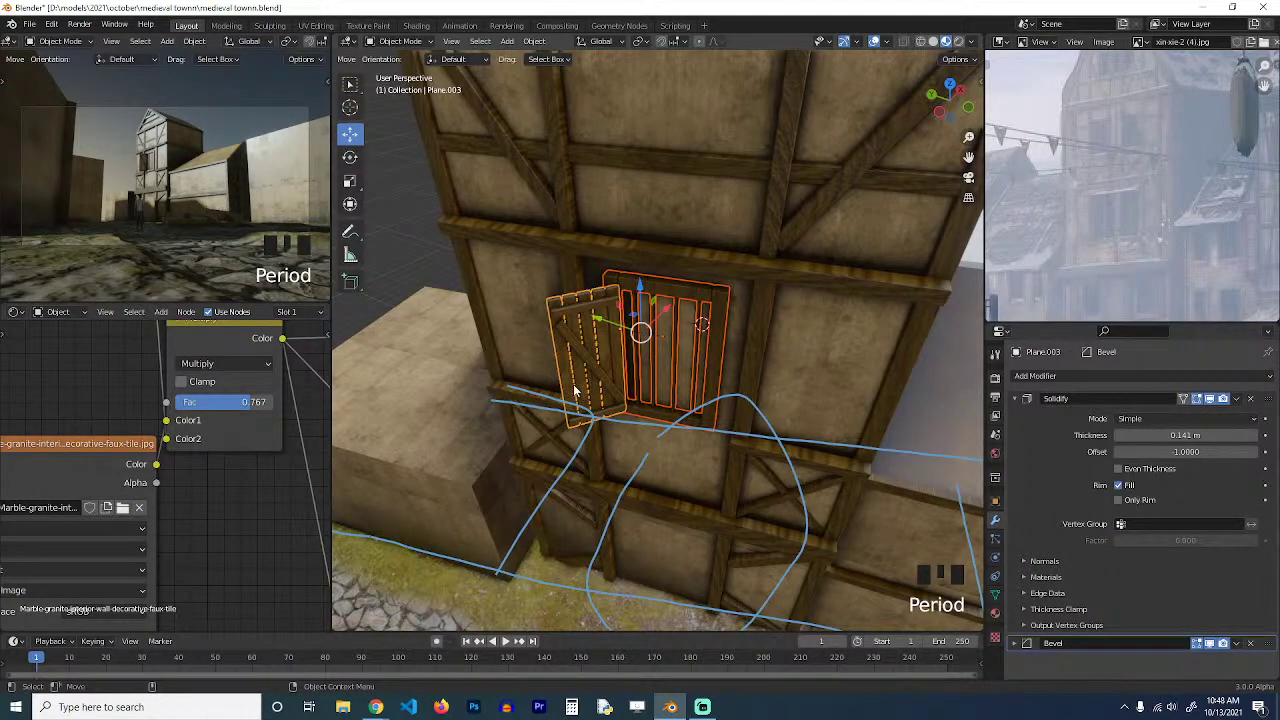
key("slash")
key("slash")
key("grave")
key("alt+a")
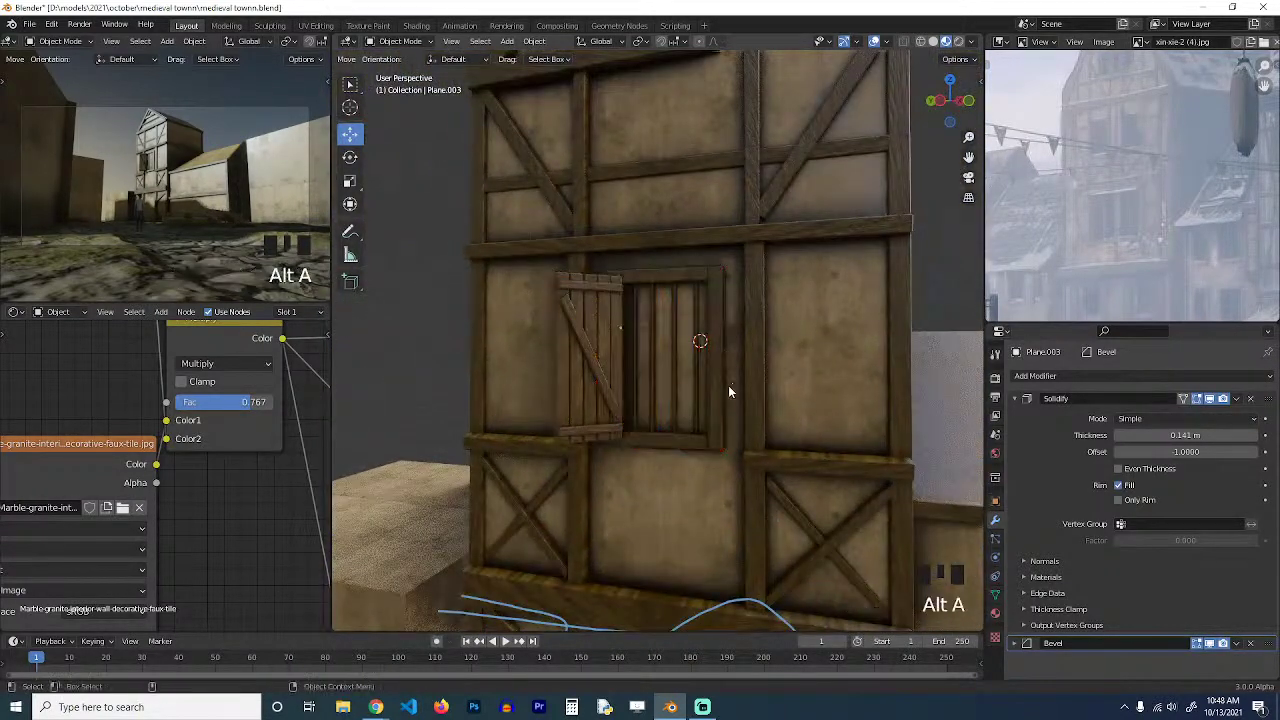
key("ctrl+s")
Add a horizontal loop cut around the tall timber-framed house's wall mesh and flatten it along global Z.
left_click(802, 312)
key("grave")
scroll(813, 330, "down", 2)
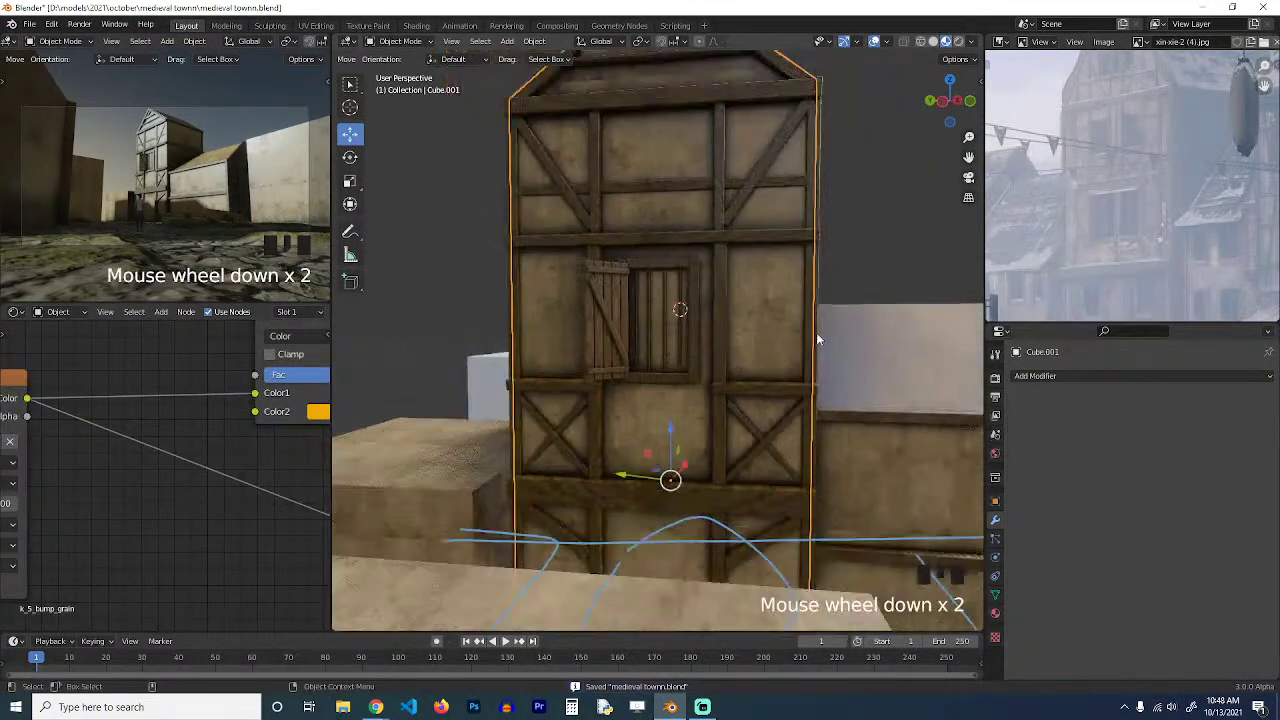
key("grave")
key("Tab")
key("ctrl+r")
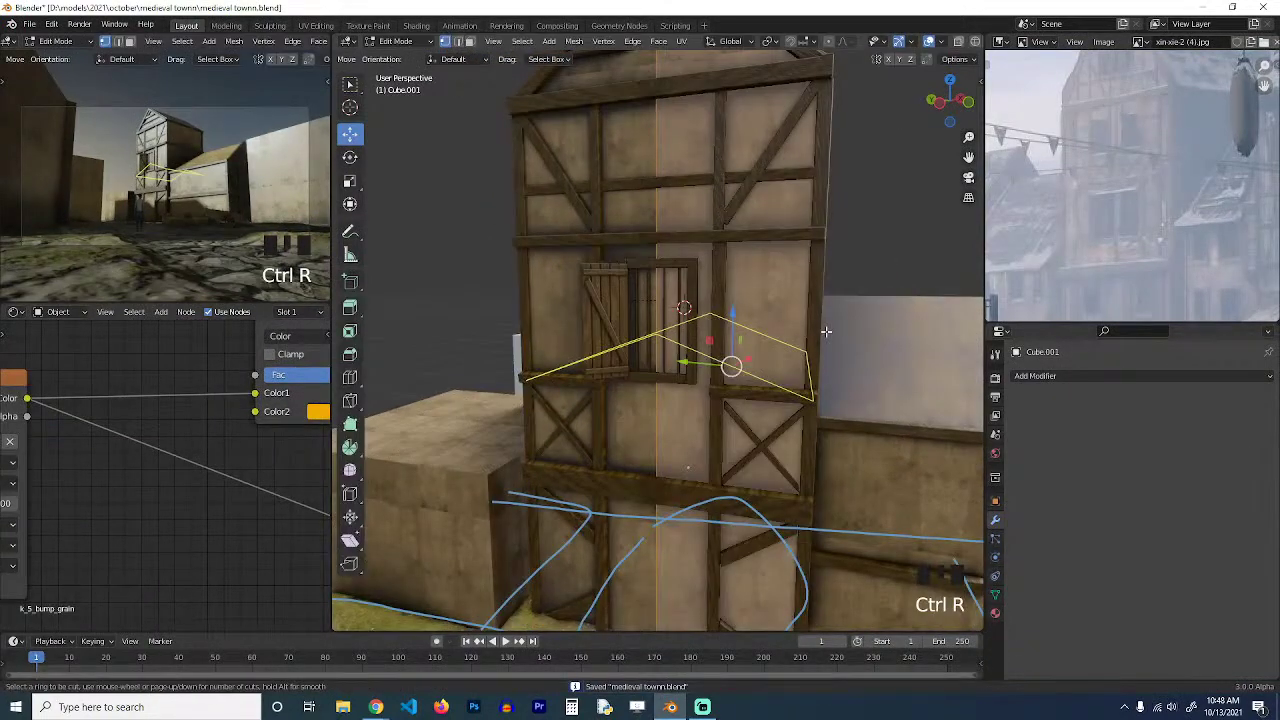
left_click(826, 331)
right_click(826, 331)
key("s")
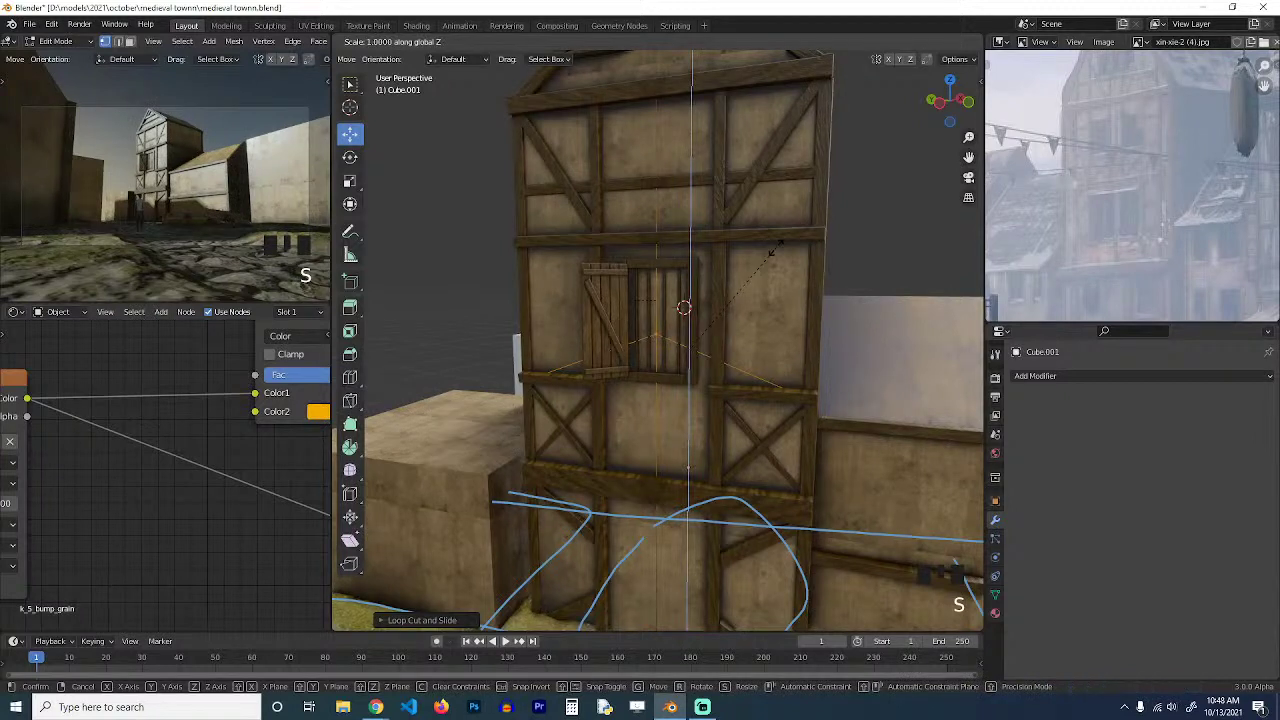
key("s")
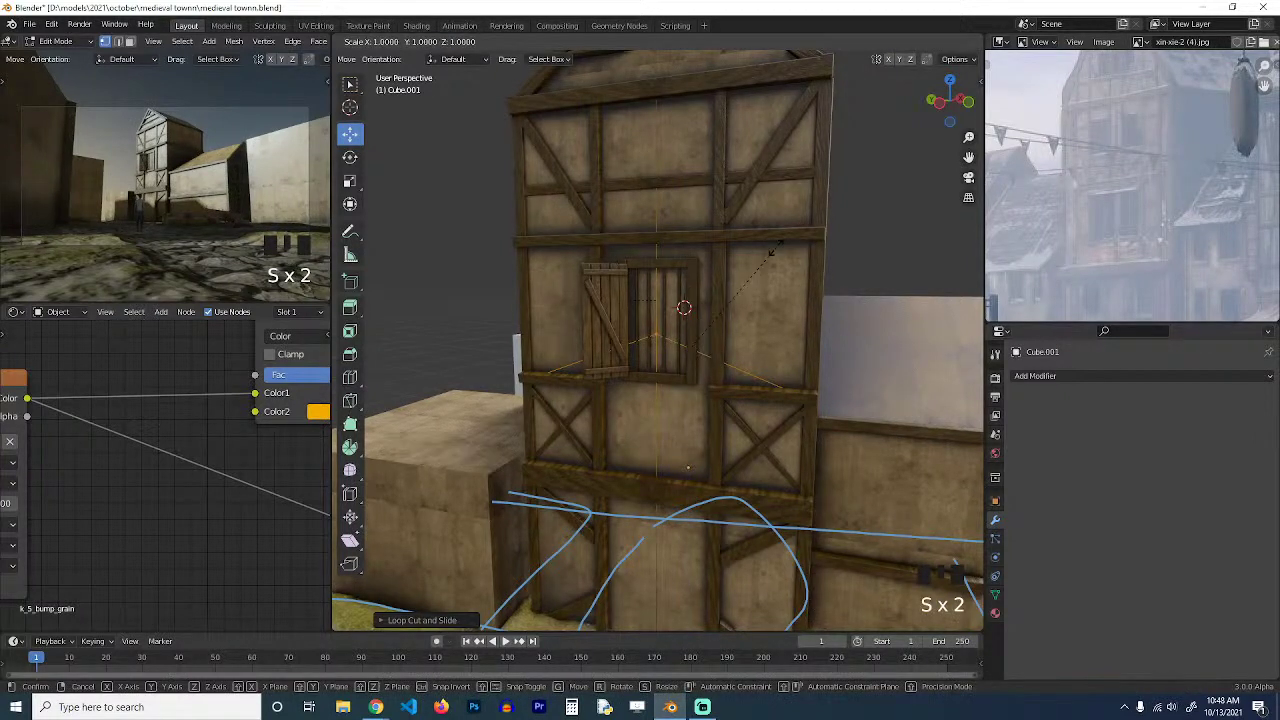
key("z")
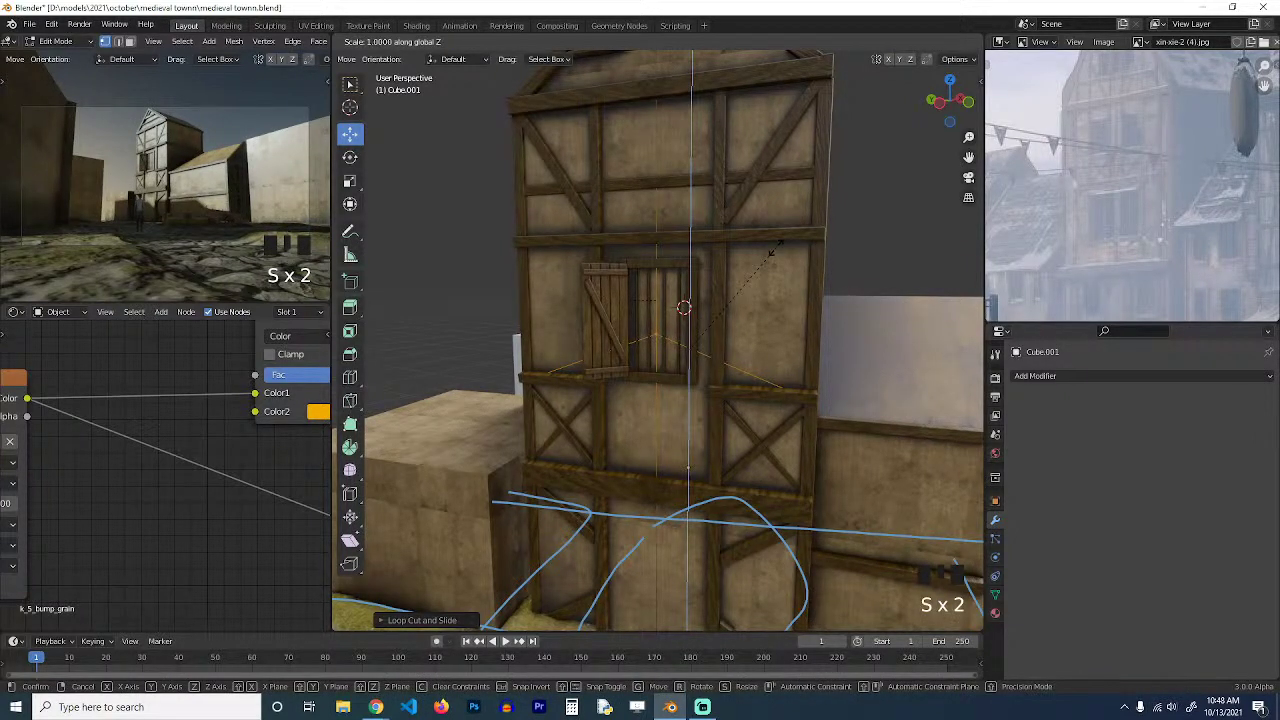
key("Return")
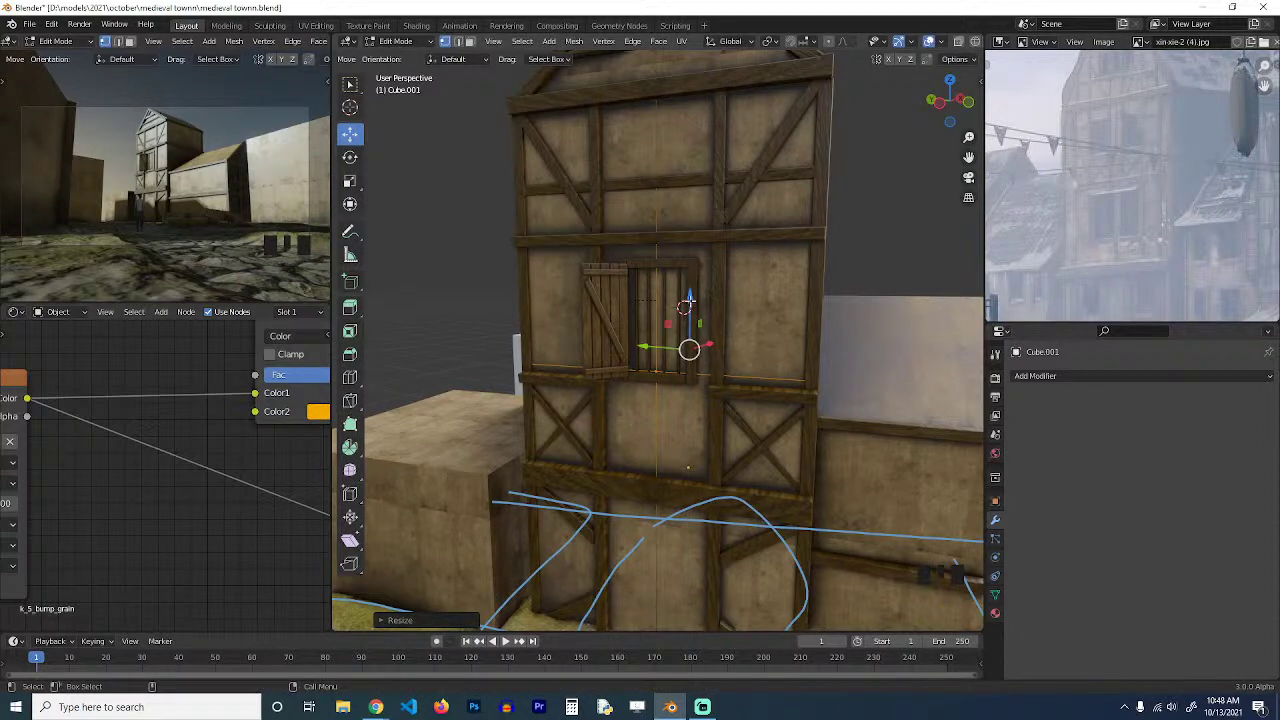
Raise the flattened loop to the window's upper edge and add another horizontal loop cut at its lower edge.
left_click(687, 303)
key("ctrl+r")
right_click(690, 272)
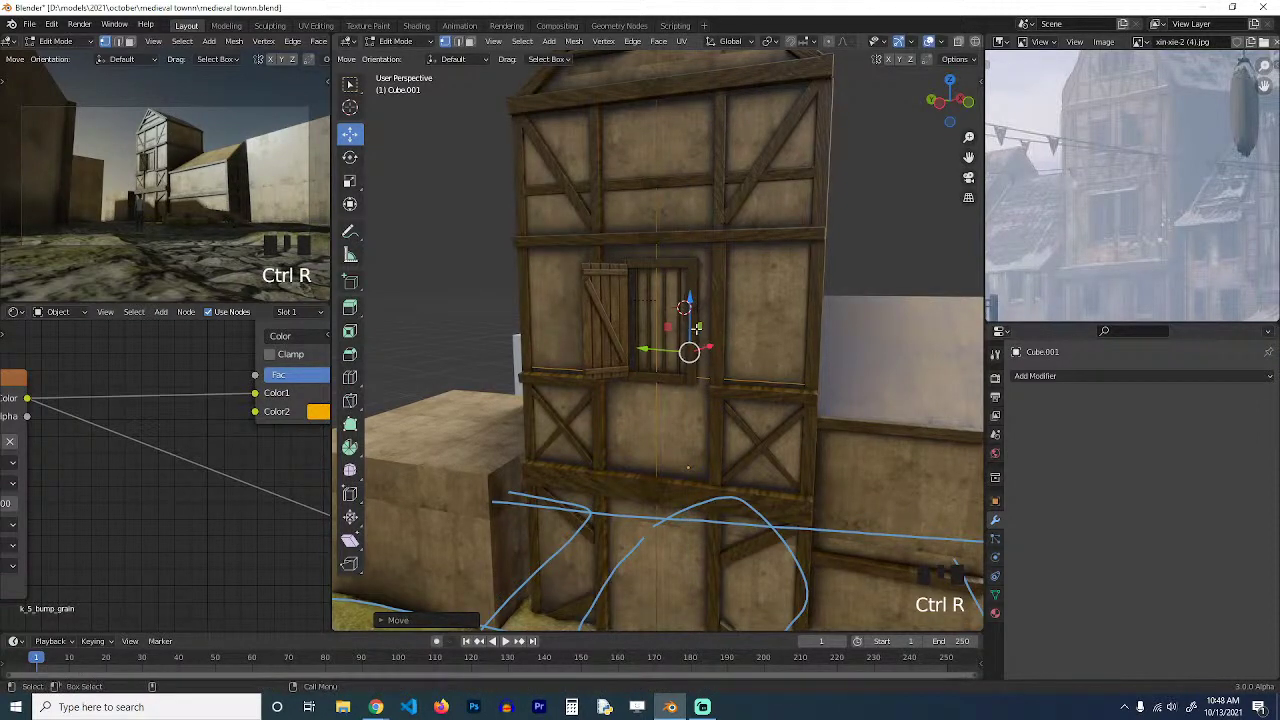
left_click_drag(683, 307, 690, 250)
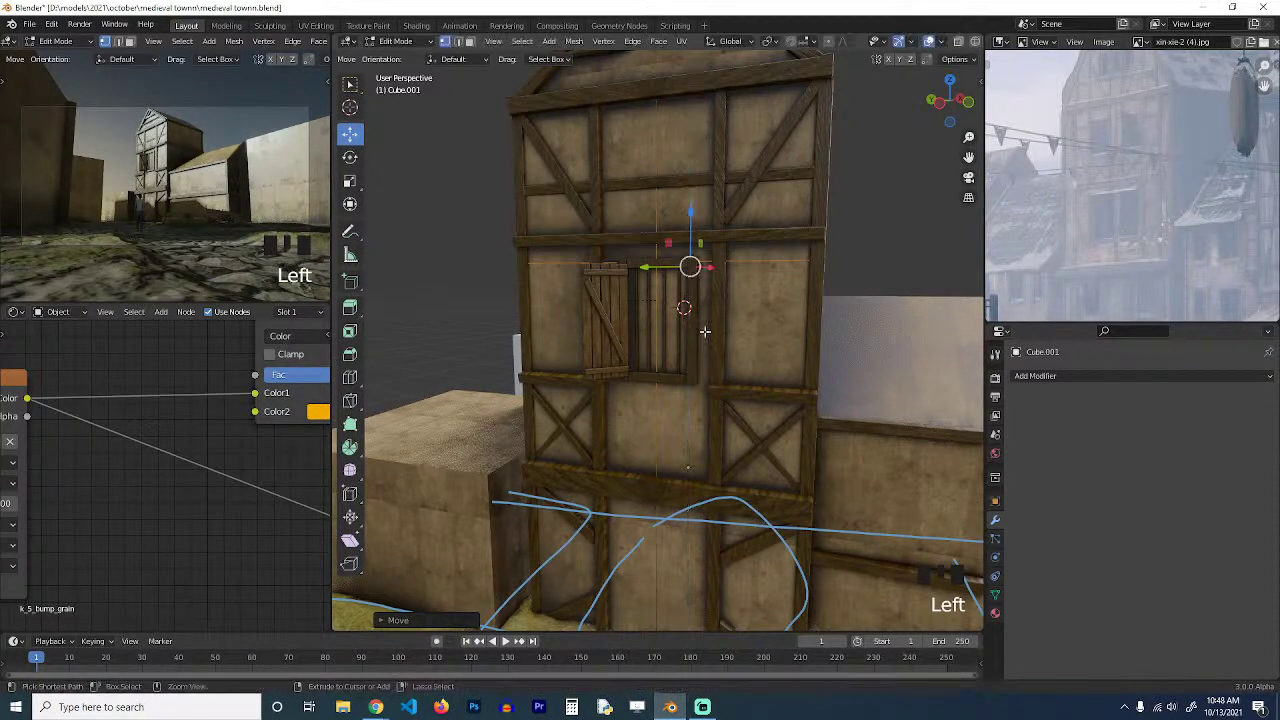
key("ctrl+r")
left_click(634, 366)
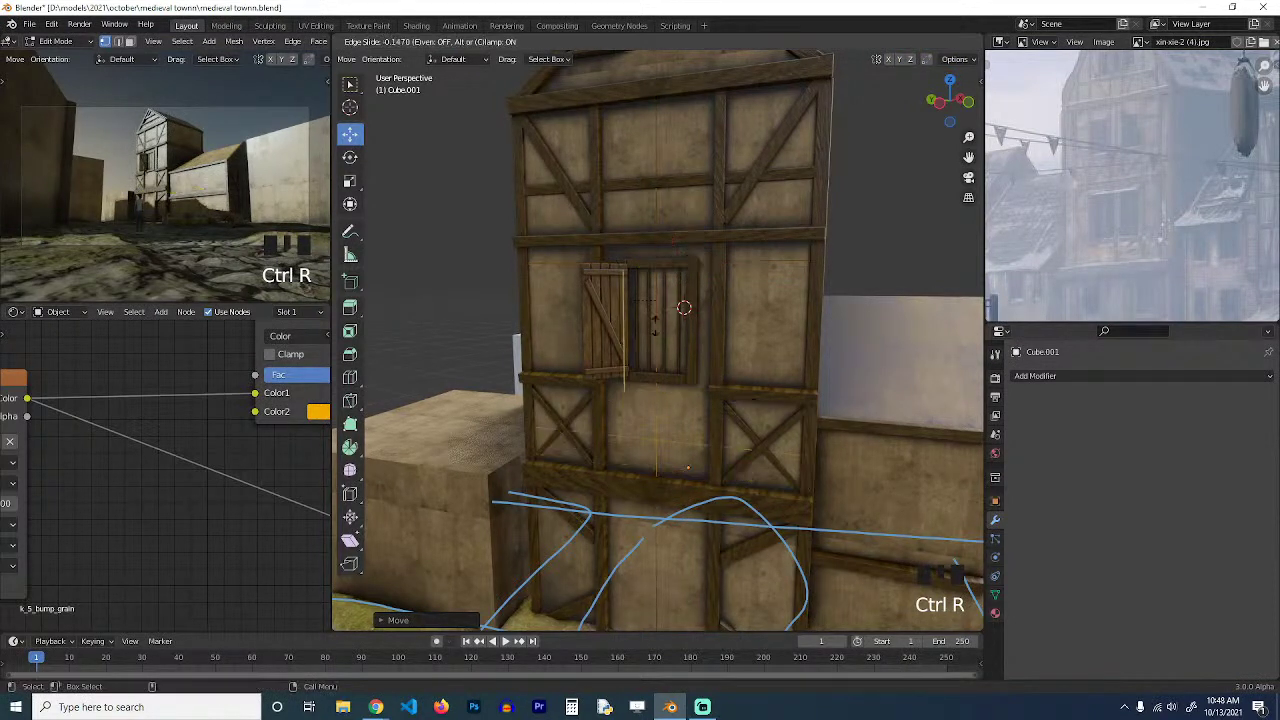
left_click(684, 282)
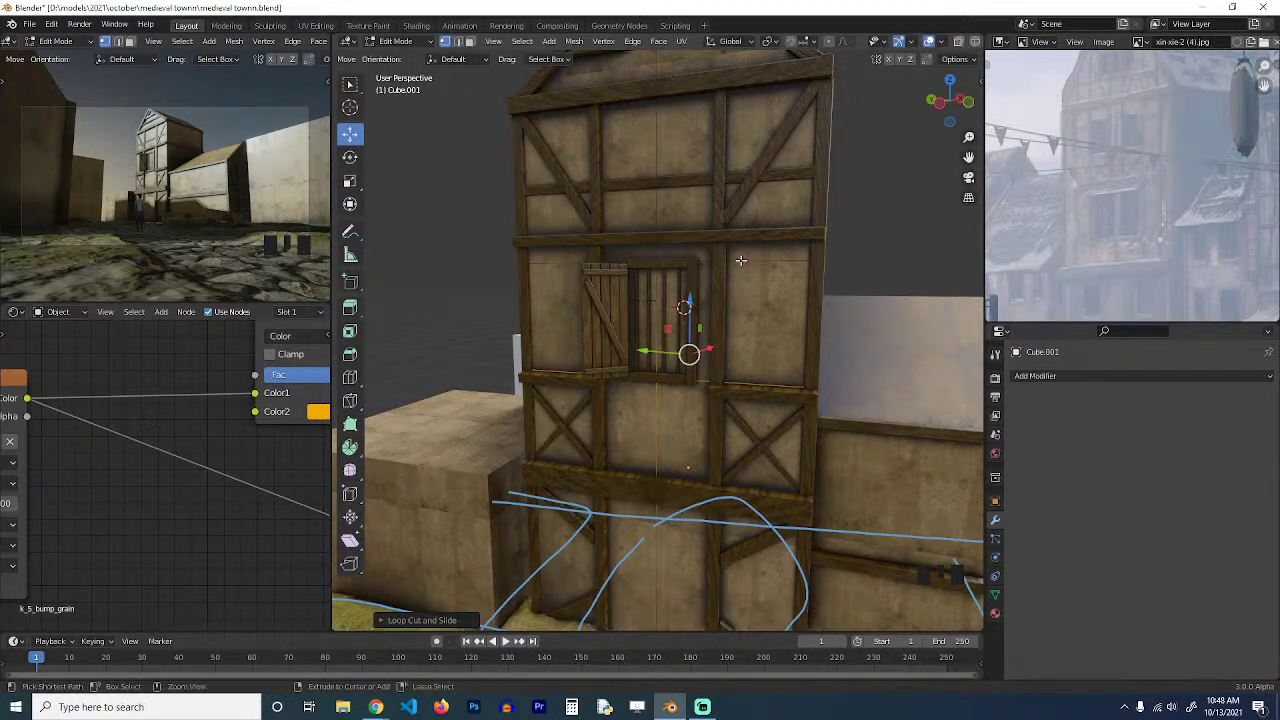
Add vertical loop cuts through the house wall, aligning them with both sides of the barred window opening.
key("ctrl+r")
left_click(741, 259)
left_click(734, 260)
key("ctrl+r")
left_click(646, 260)
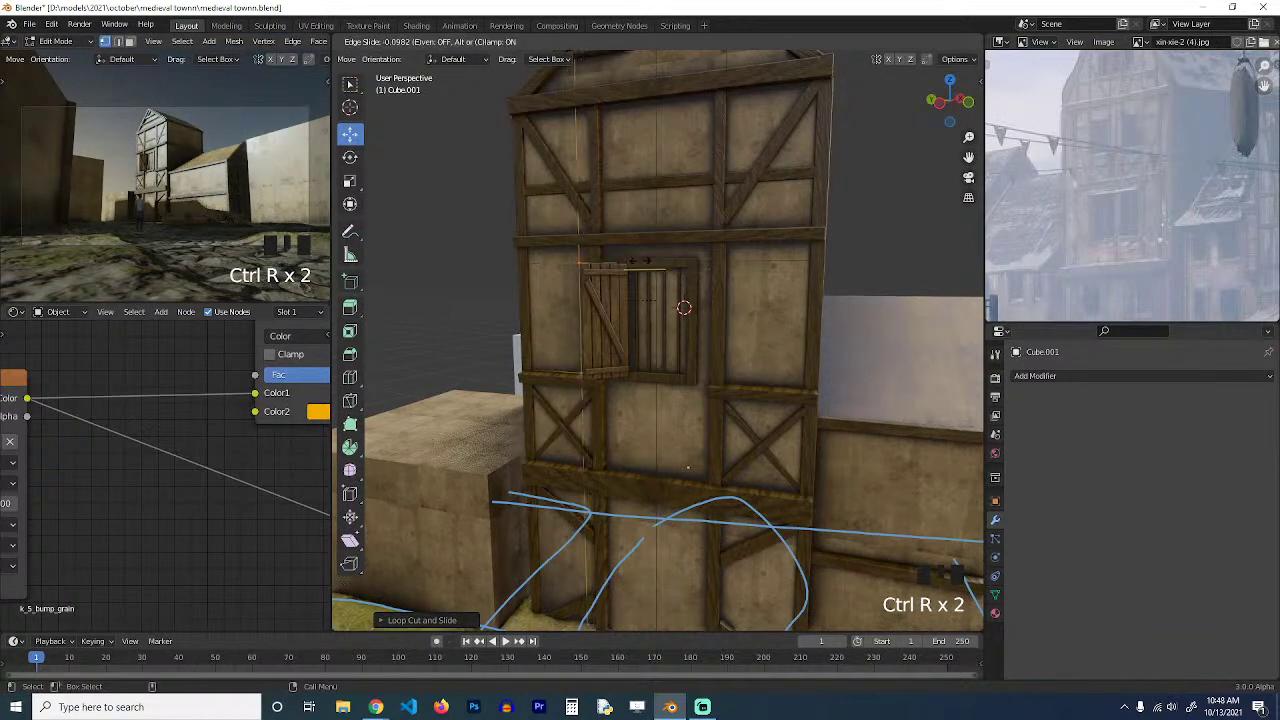
left_click(680, 261)
key("ctrl+r")
left_click(689, 260)
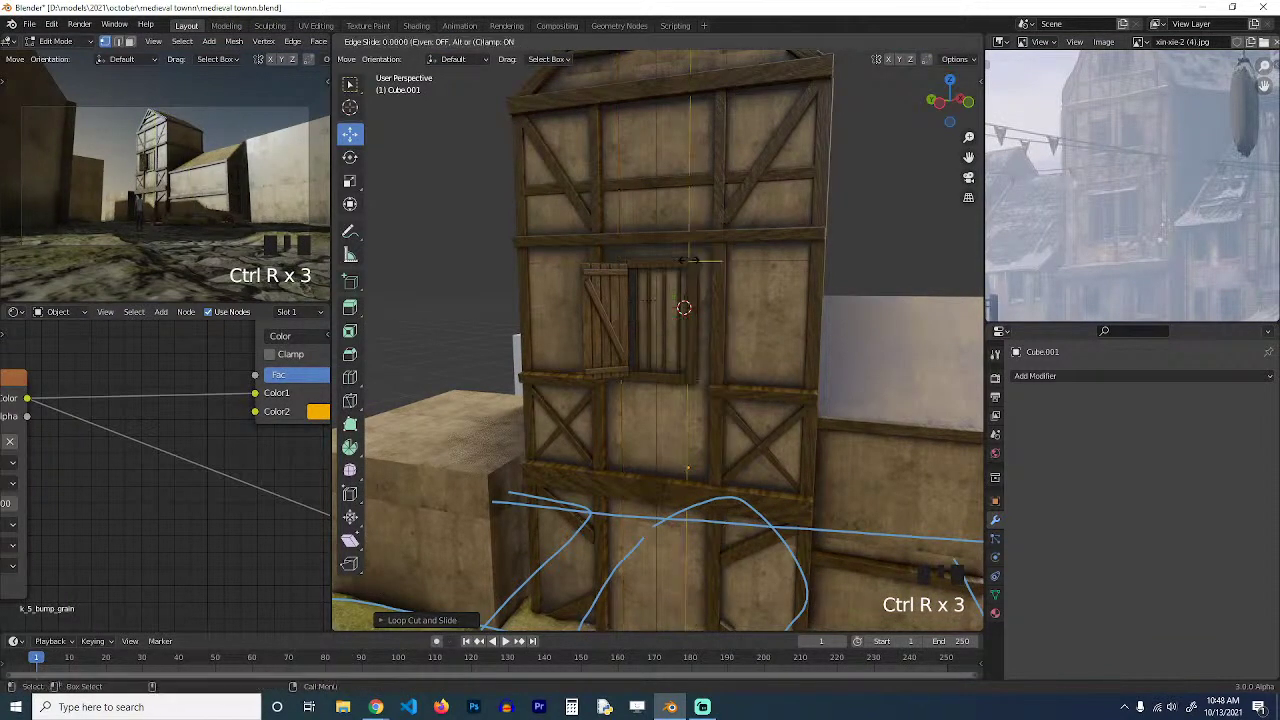
left_click(691, 260)
Select the wall faces behind the window bars, extrude them inward, and delete the extruded faces to open the wall.
key("3")
left_click(665, 297)
left_click(645, 302, "shift")
key("grave")
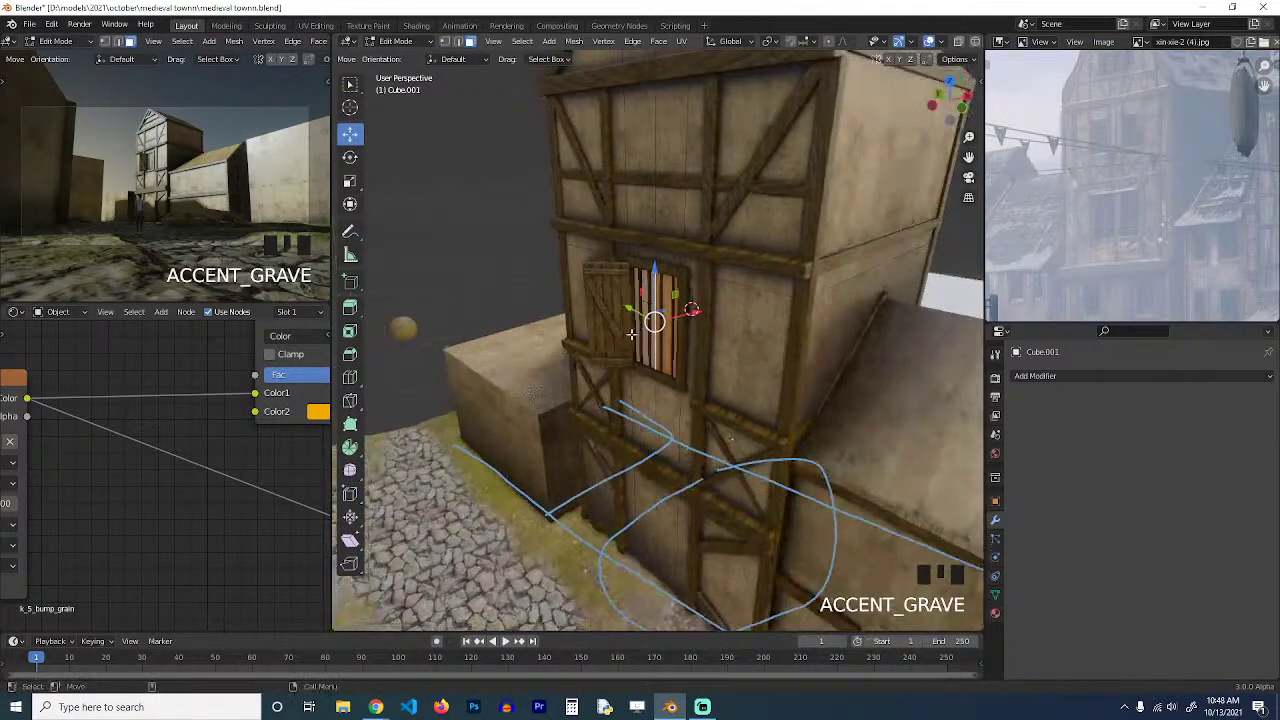
key("x")
left_click(636, 340)
key("e")
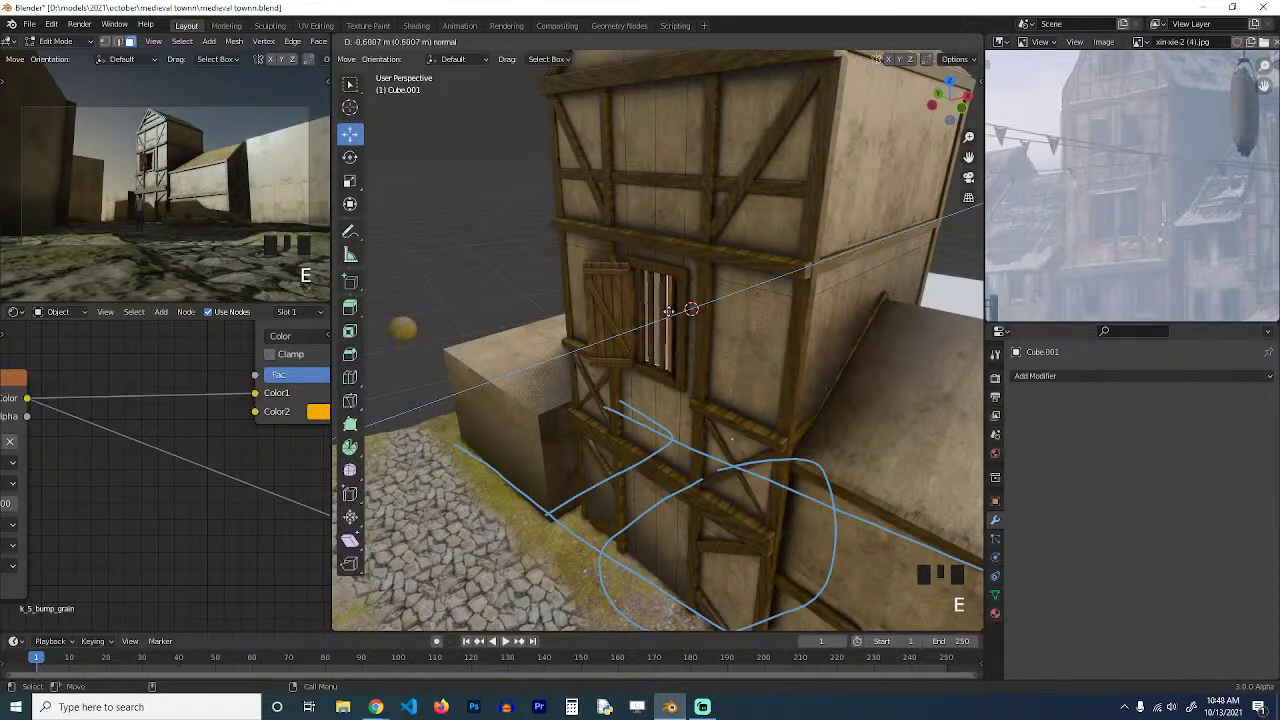
left_click(671, 312)
key("x")
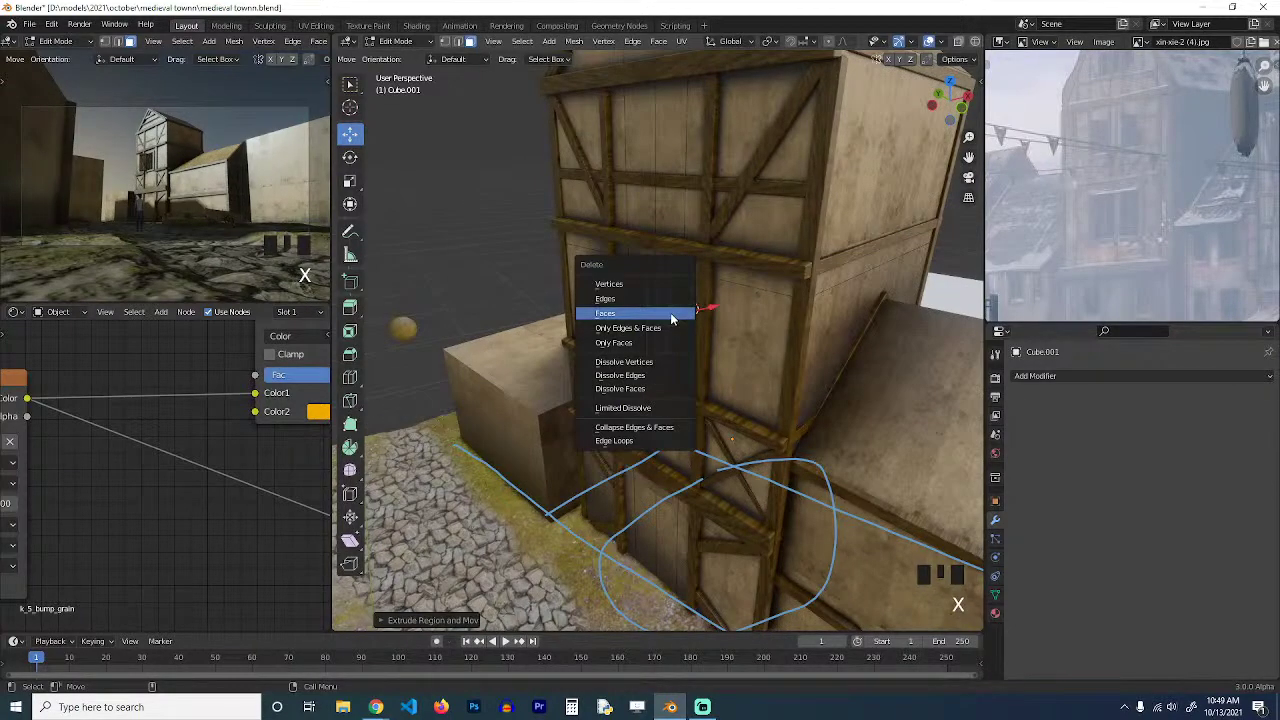
left_click(670, 312)
Leave Edit Mode, deselect the house, and save the file.
key("Tab")
key("grave")
key("alt+a")
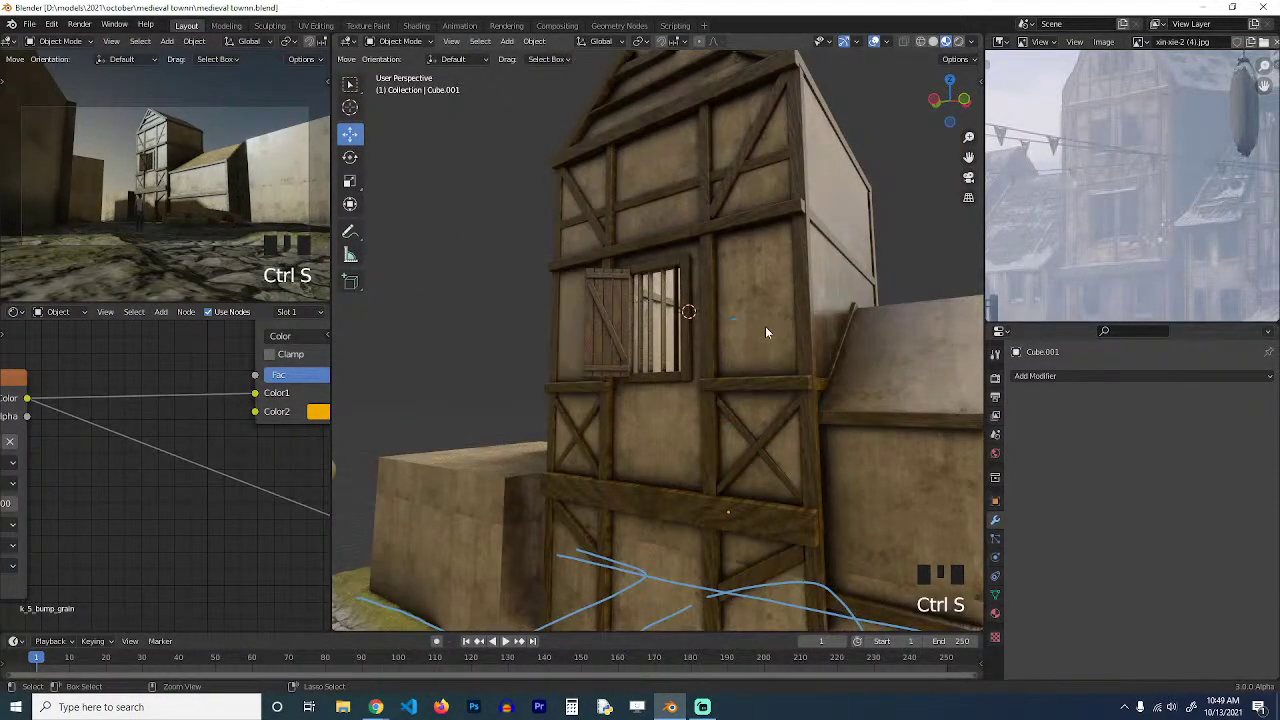
key("ctrl+s")
key("grave")
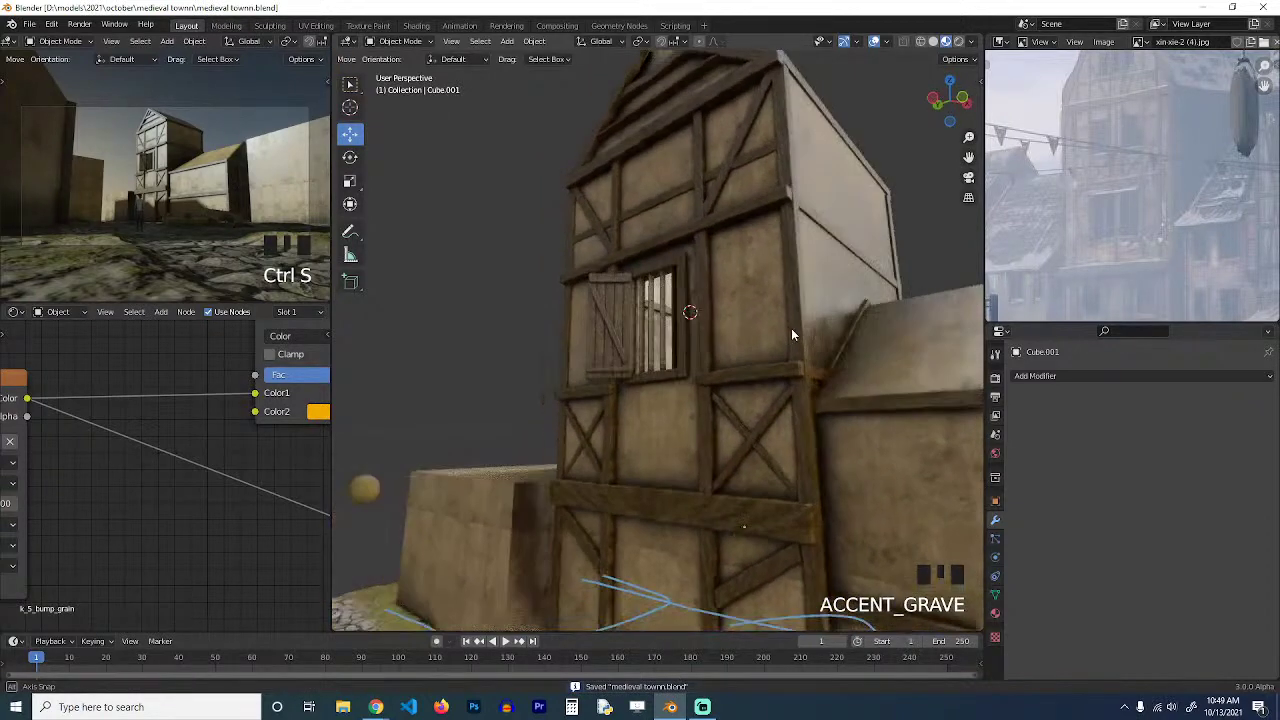
key("ctrl+s")
key("grave")
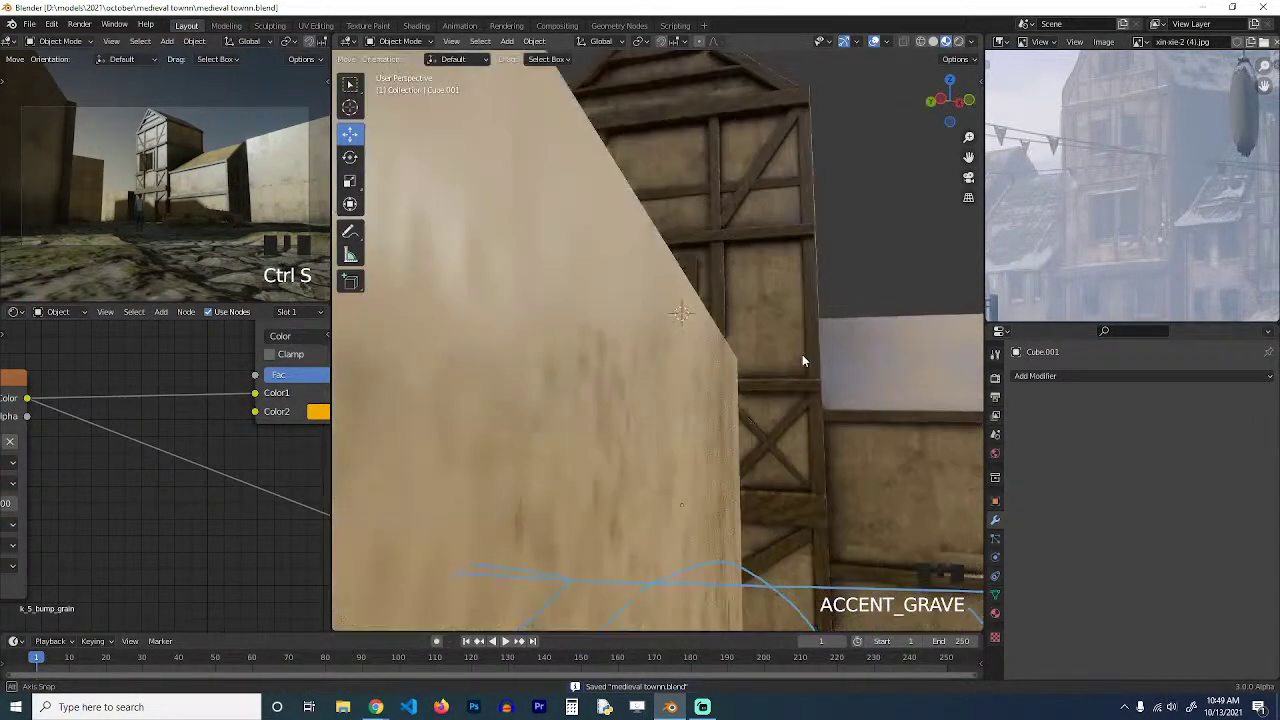
key("grave")
key("grave")
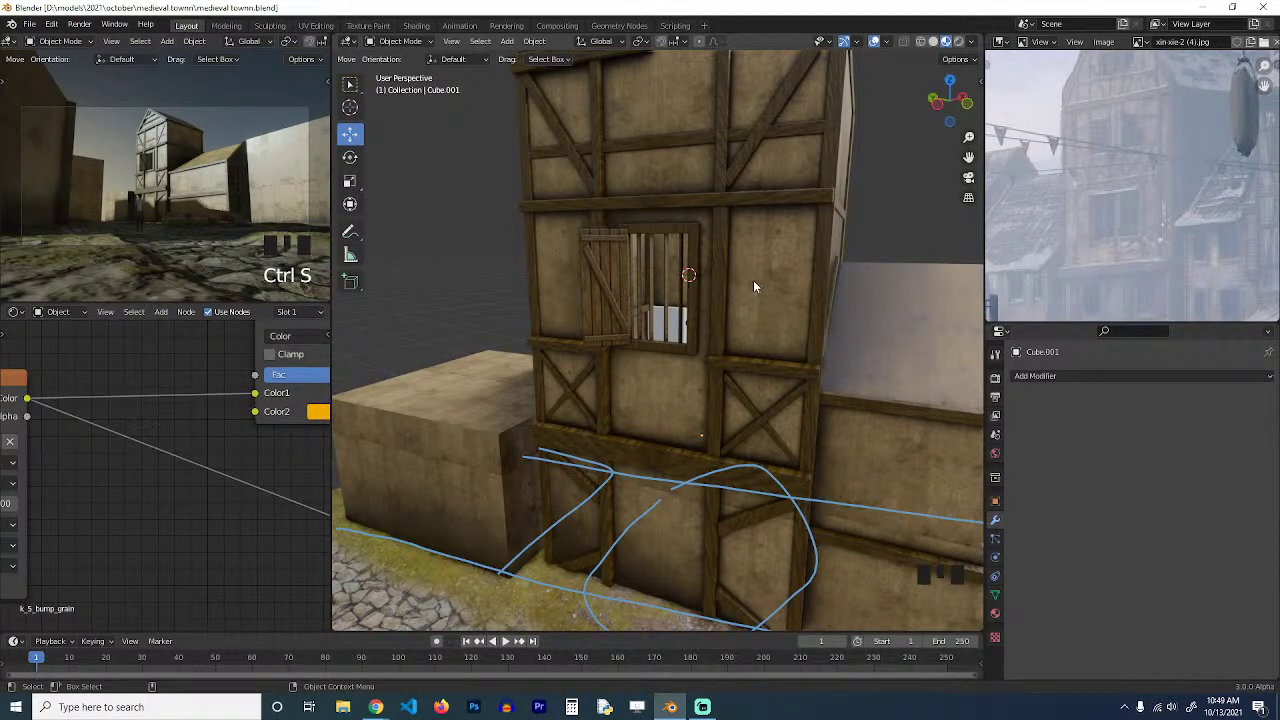
Select the barred window frame and its shutter together and duplicate them in place.
key("grave")
left_click(666, 277)
left_click(660, 272)
left_click(688, 287, "shift")
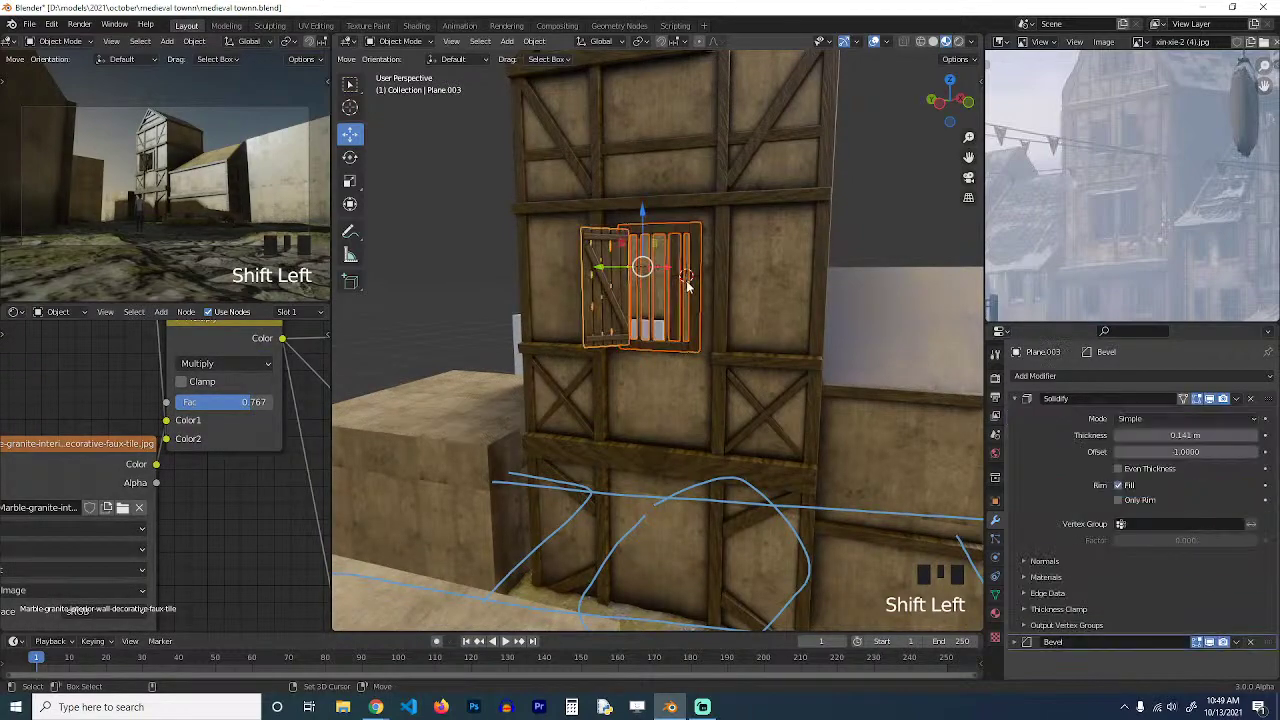
key("KP_7")
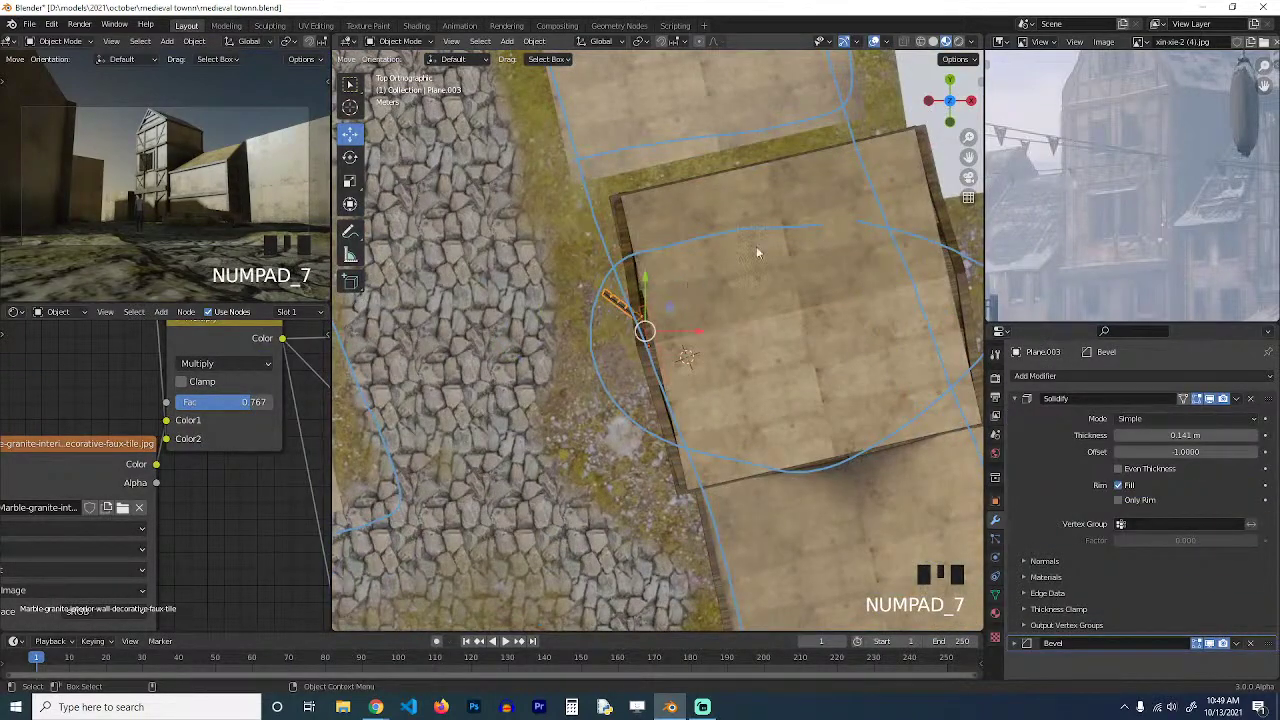
key("grave")
key("shift+d")
left_click(764, 302)
In wireframe top view, move the duplicated window about 3.4 m along the front wall, and return to solid shading.
key("grave")
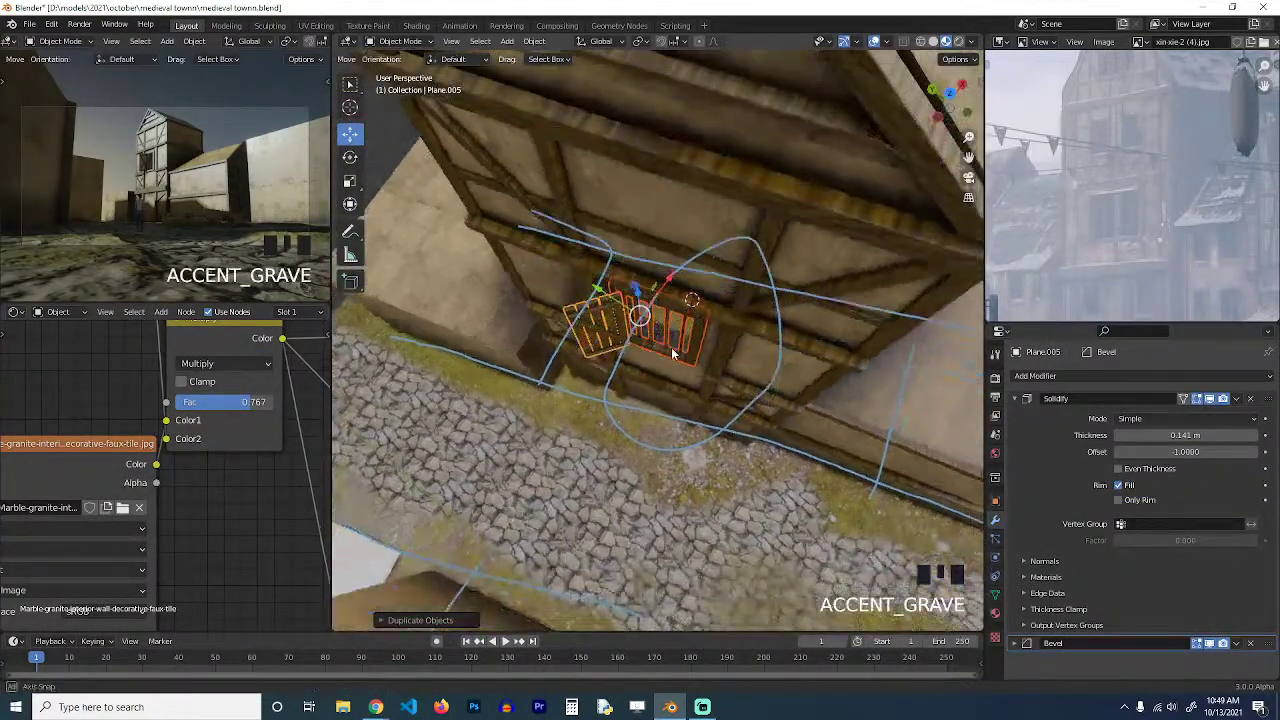
key("KP_7")
key("z")
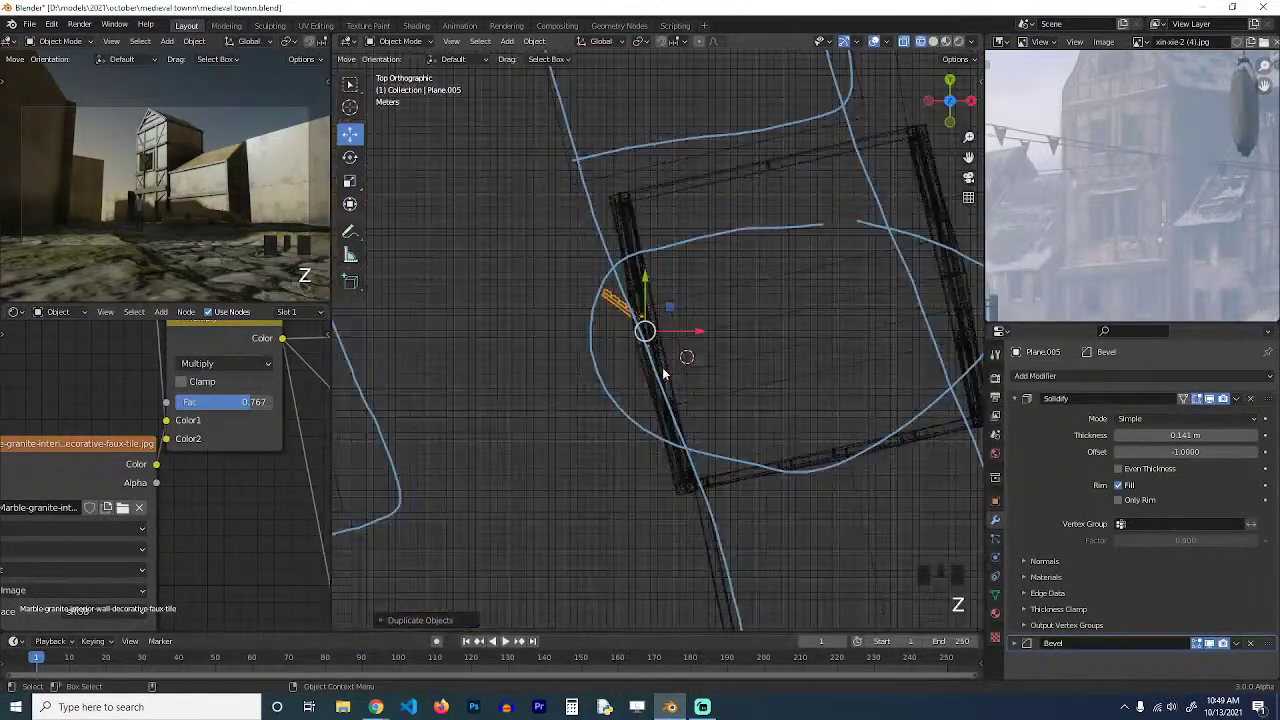
scroll(664, 374, "up", 2)
key("g")
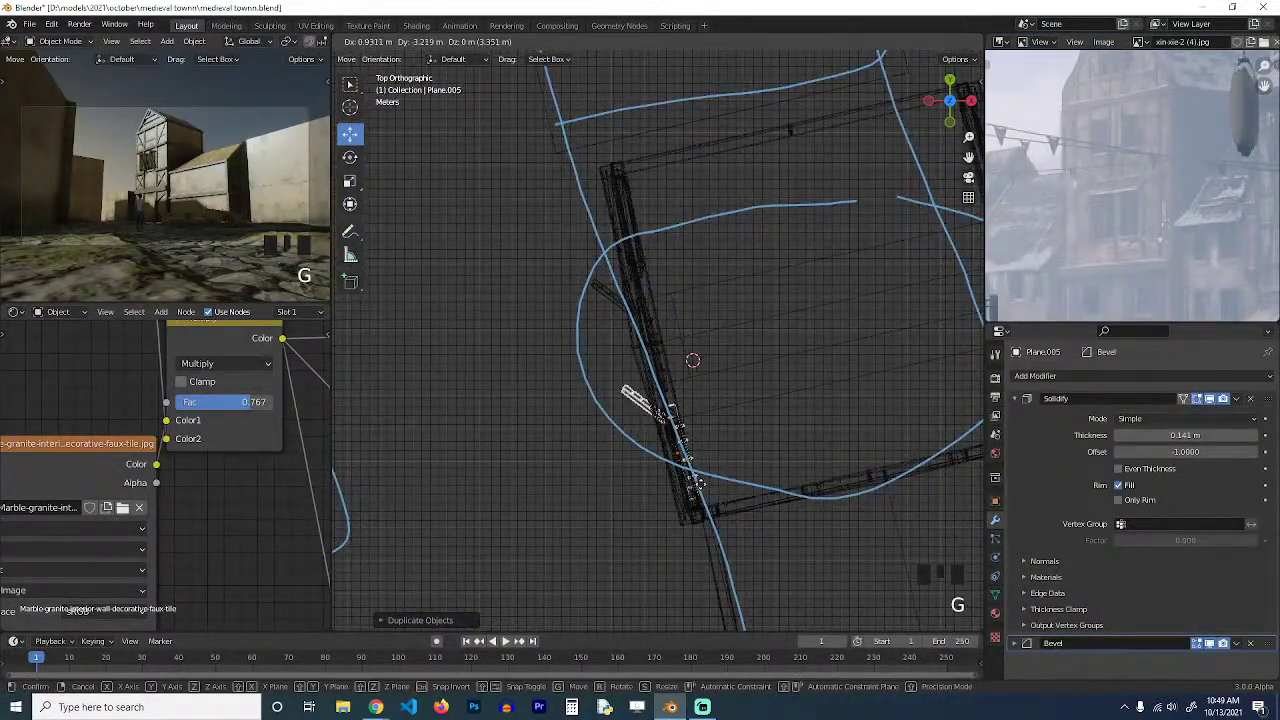
left_click(697, 495)
key("grave")
key("z")
key("grave")
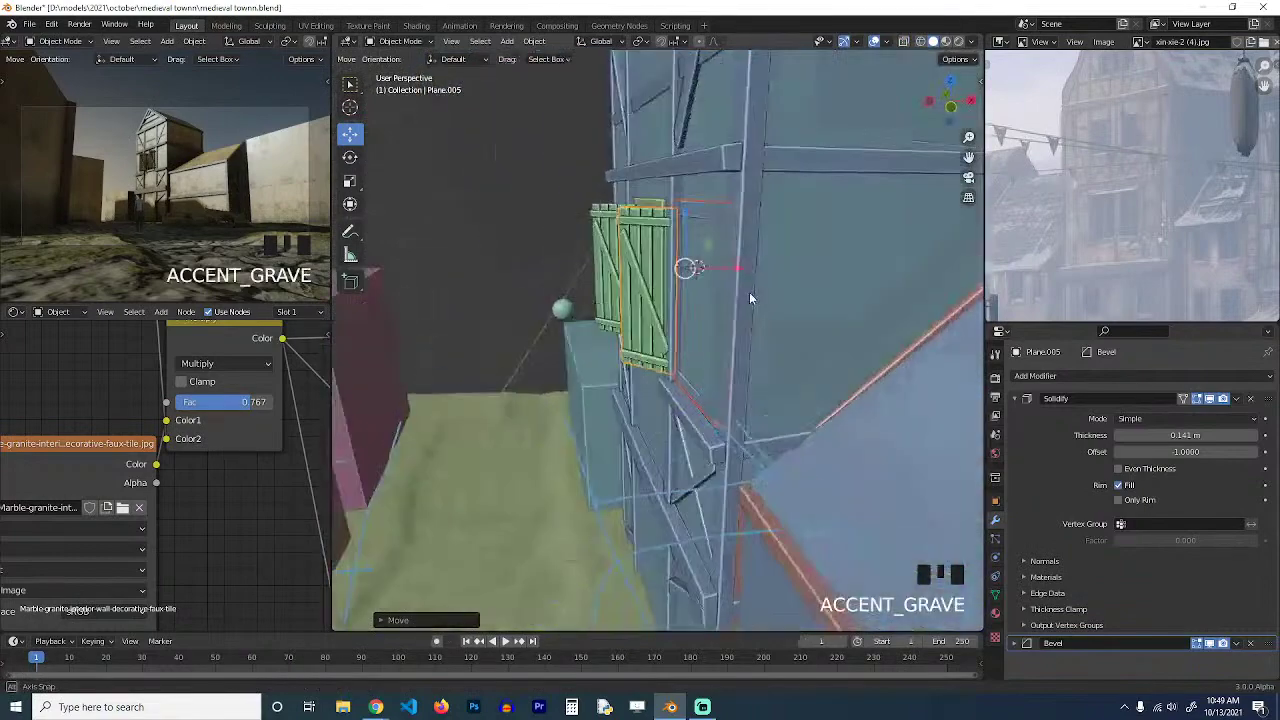
Select the duplicated window frame, set the transform orientation to Local, and slide it about 0.4 m along its local X axis.
key("grave")
left_click_drag(757, 291, 743, 287)
key("grave")
middle_click_drag(735, 297, 745, 304)
left_click(805, 270)
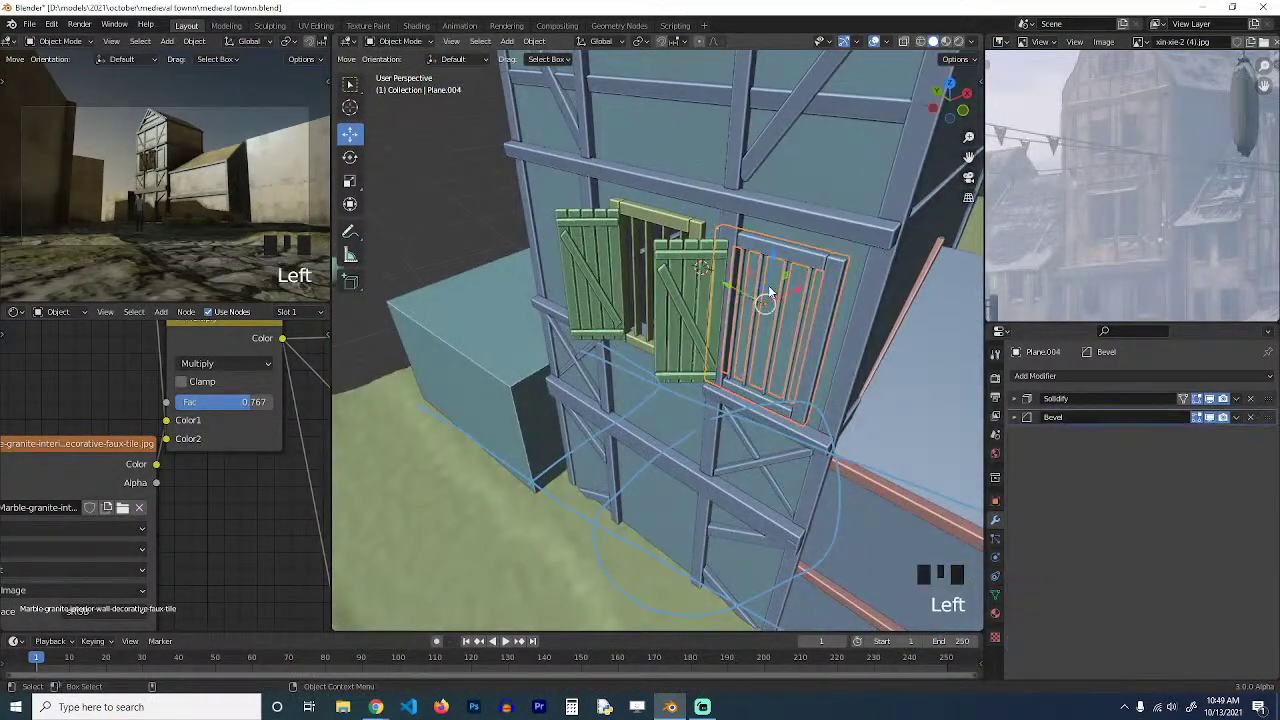
key("grave")
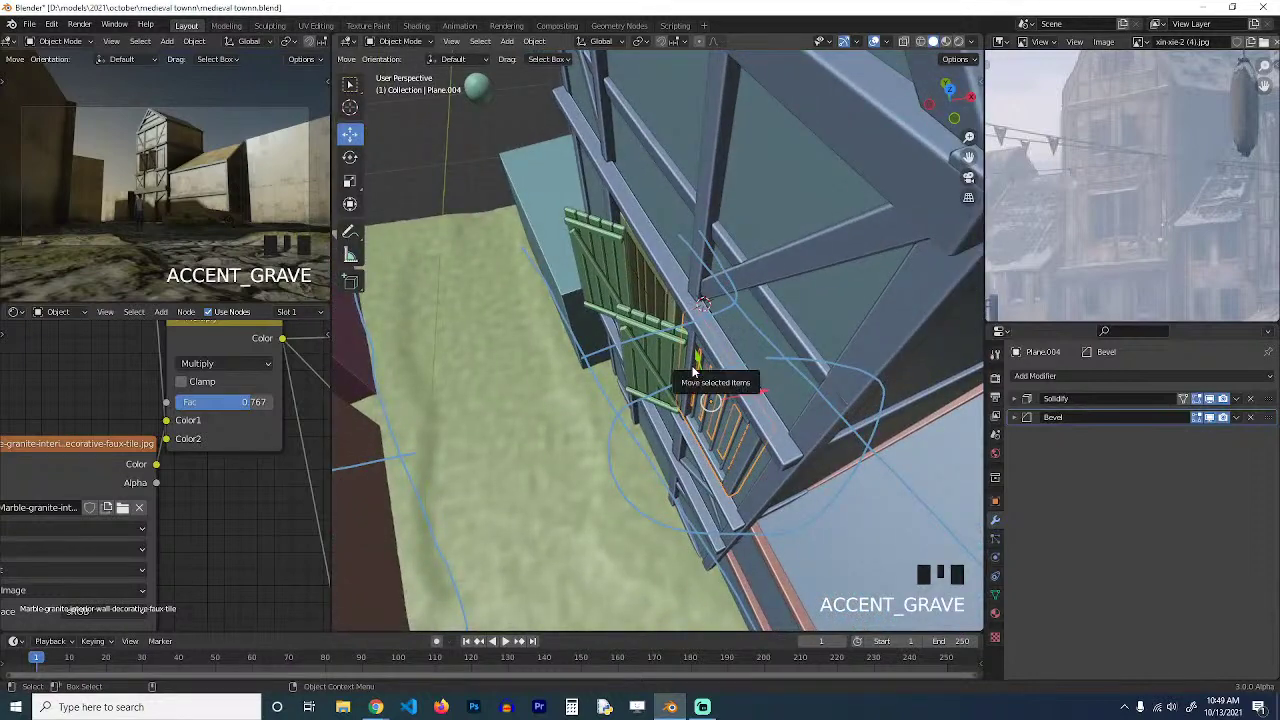
key("period")
key("comma")
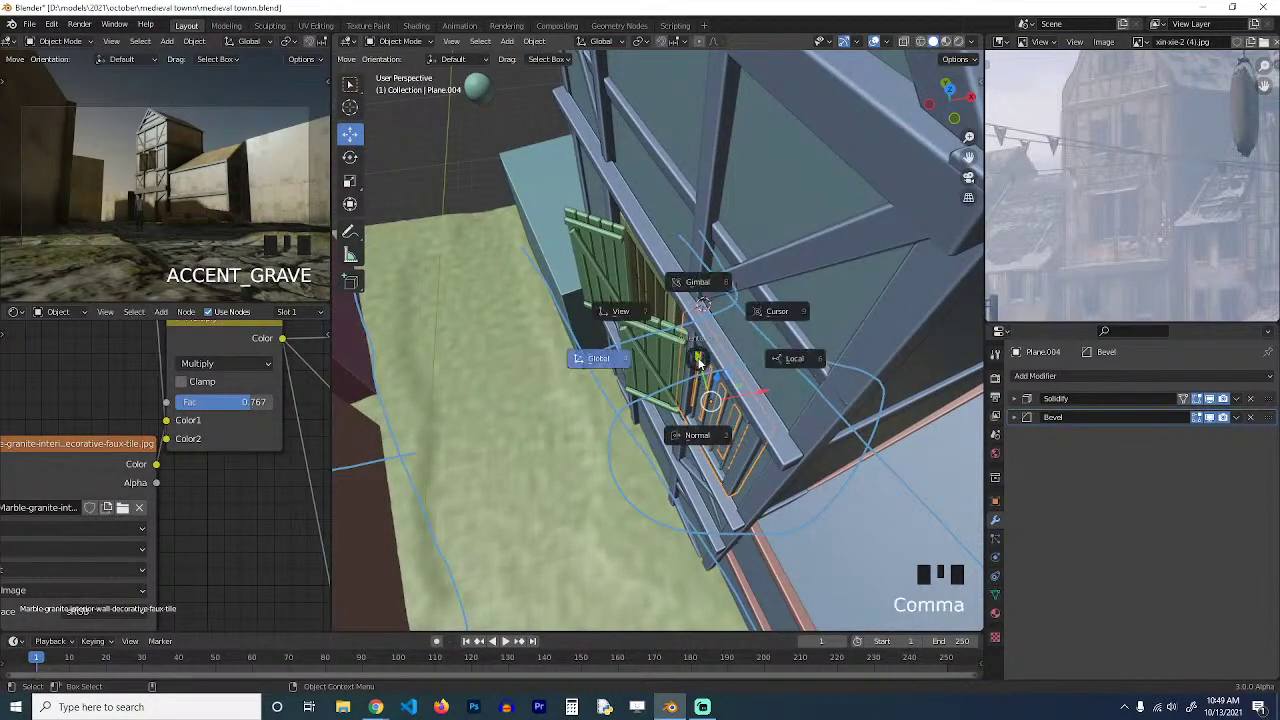
left_click(790, 366)
key("grave")
left_click(824, 291)
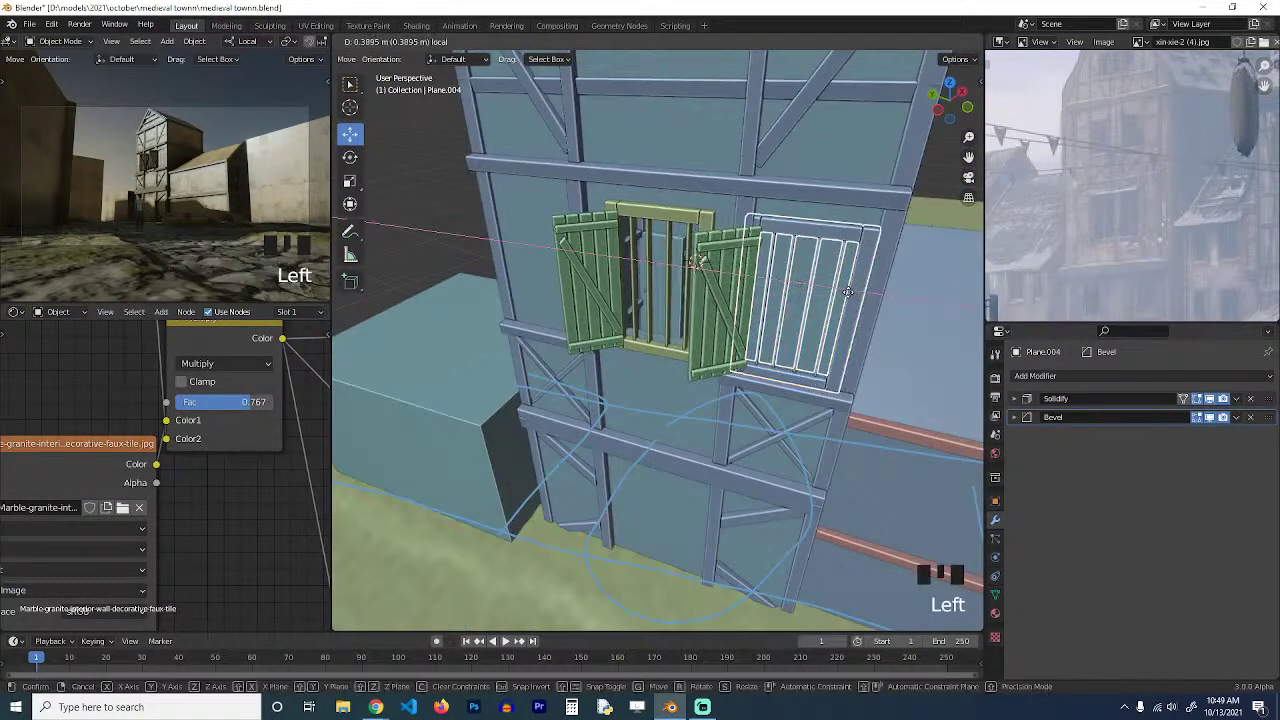
Scale the duplicated window down to about 0.55 and shift it about 0.16 m along its local X axis.
key("s")
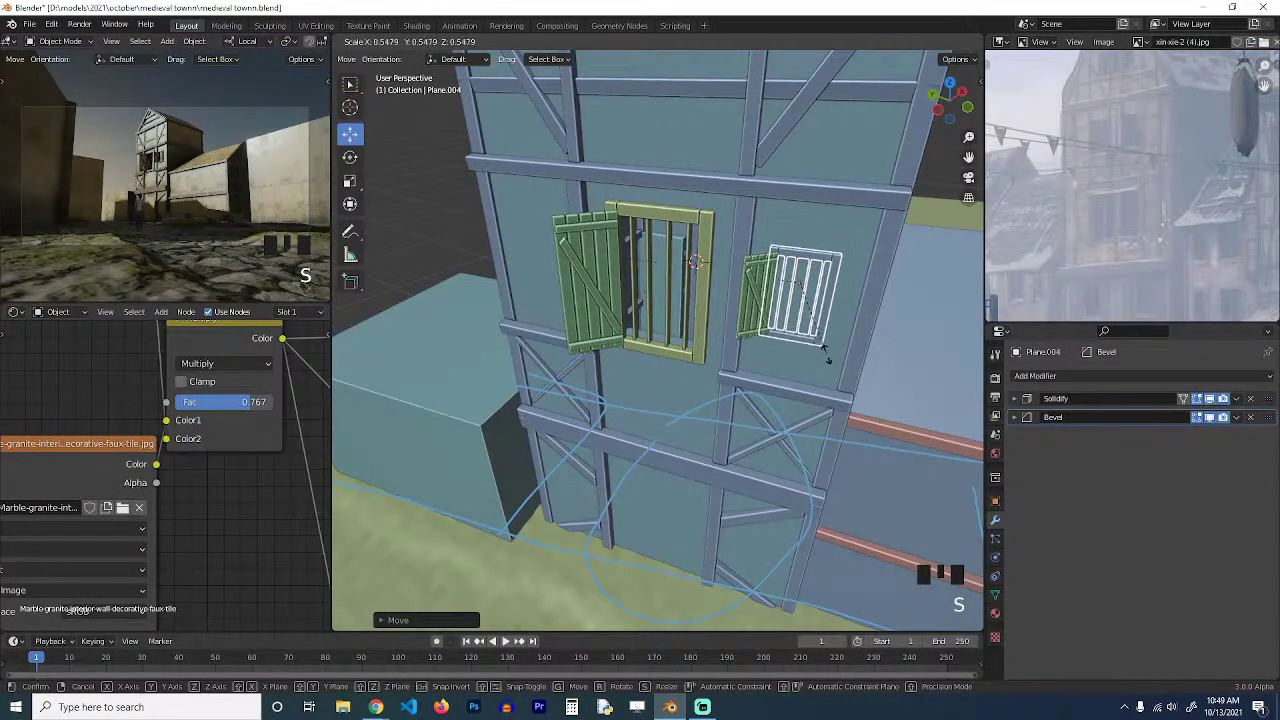
left_click(826, 357)
left_click(842, 292)
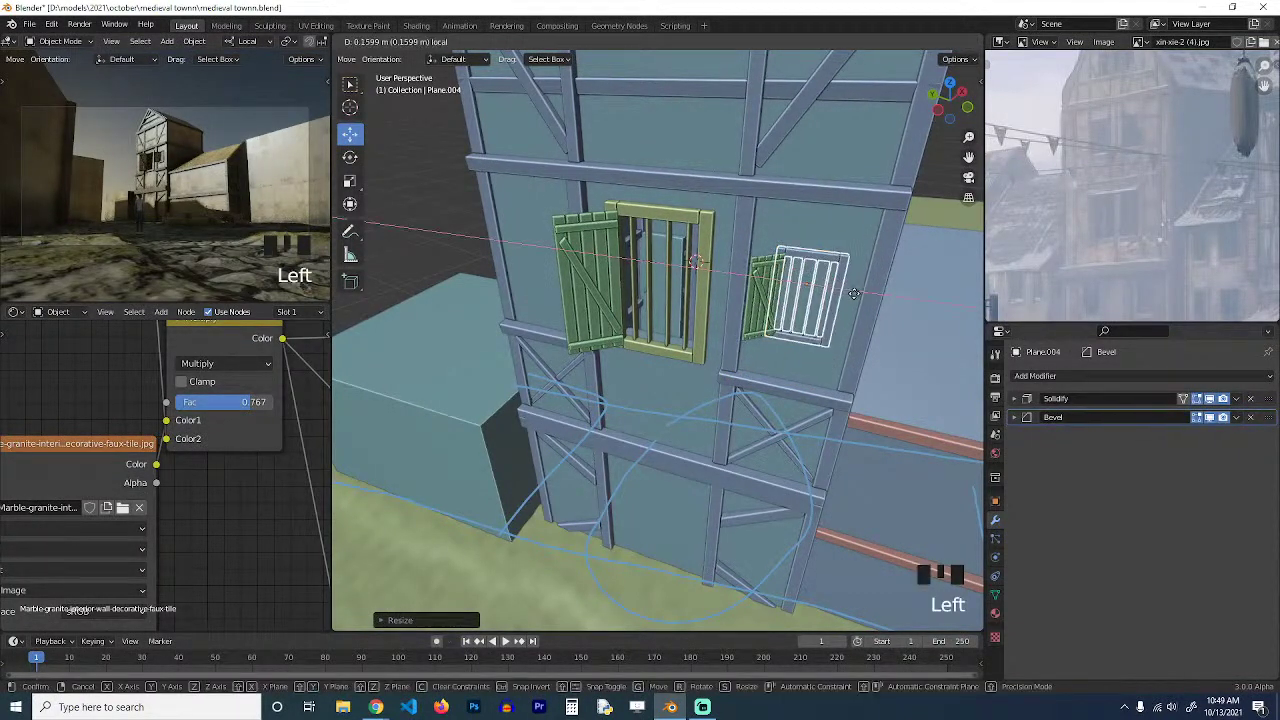
middle_click_drag(855, 330, 897, 341)
key("alt+d")
left_click(897, 341)
key("x")
left_click(896, 340)
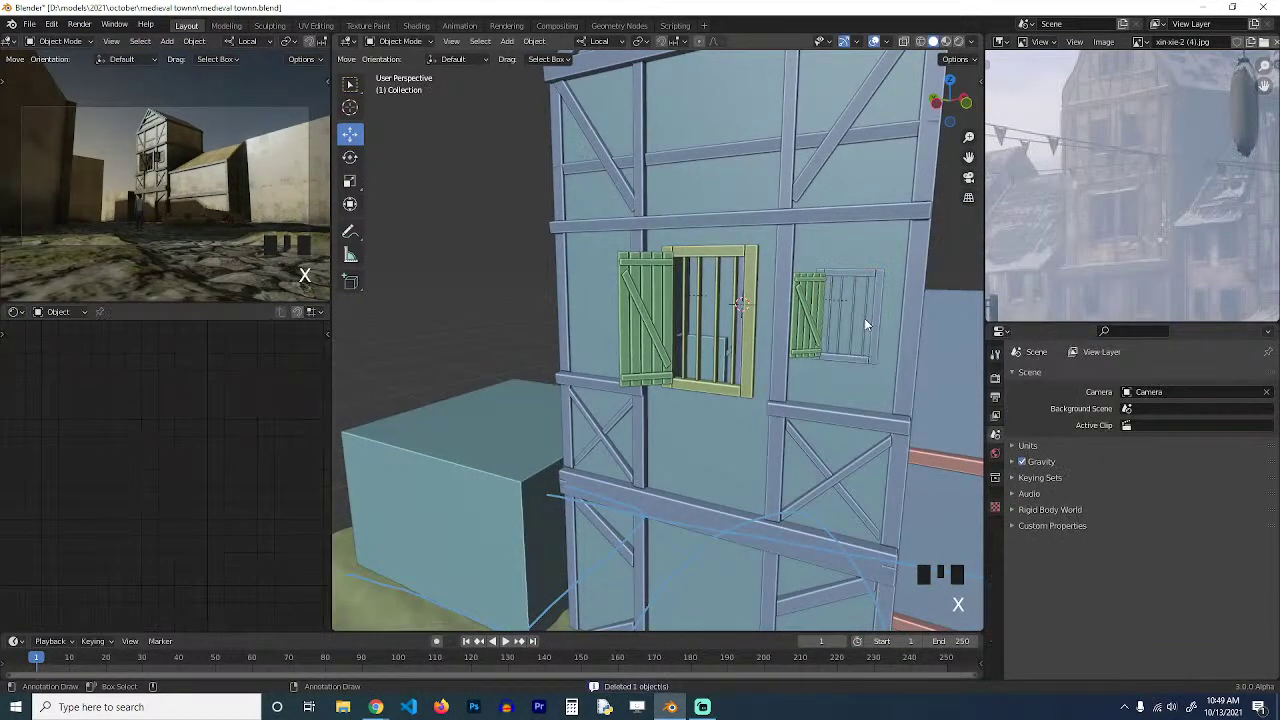
Select the small duplicated window's shutter and rotate it slightly.
left_click(858, 307)
left_click(855, 279)
left_click(815, 297, "shift")
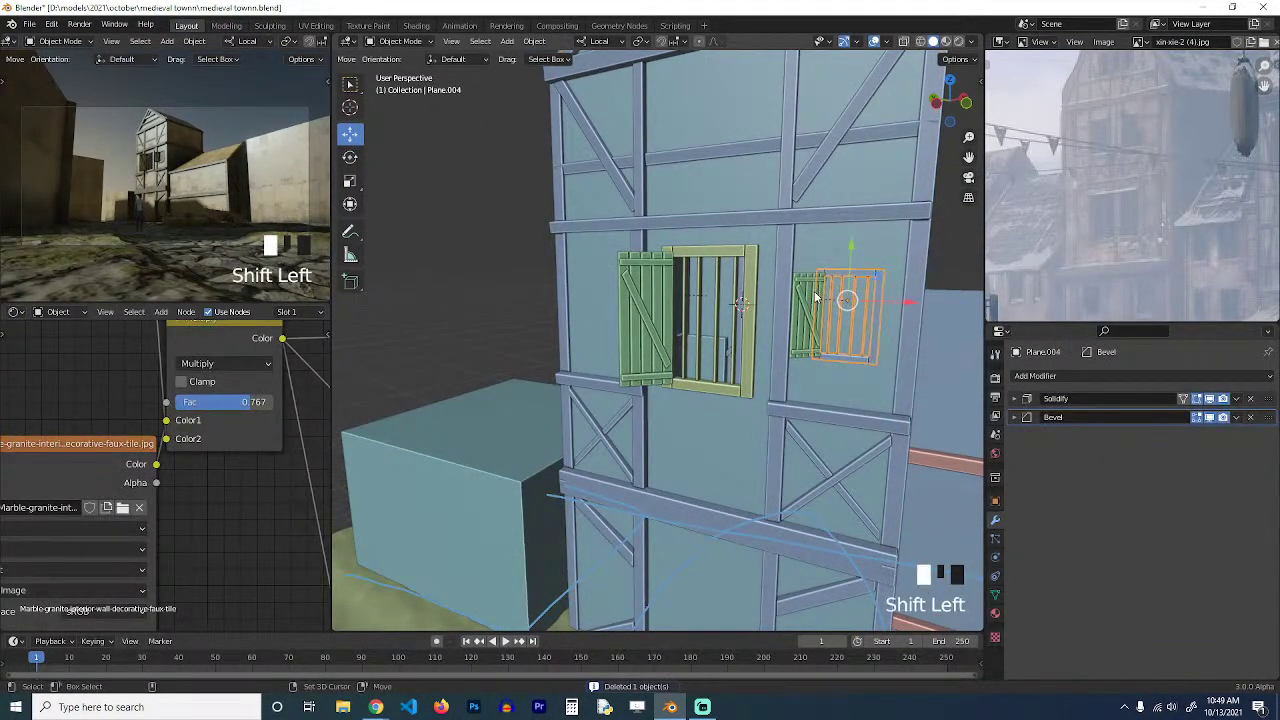
key("grave")
left_click(815, 317)
key("grave")
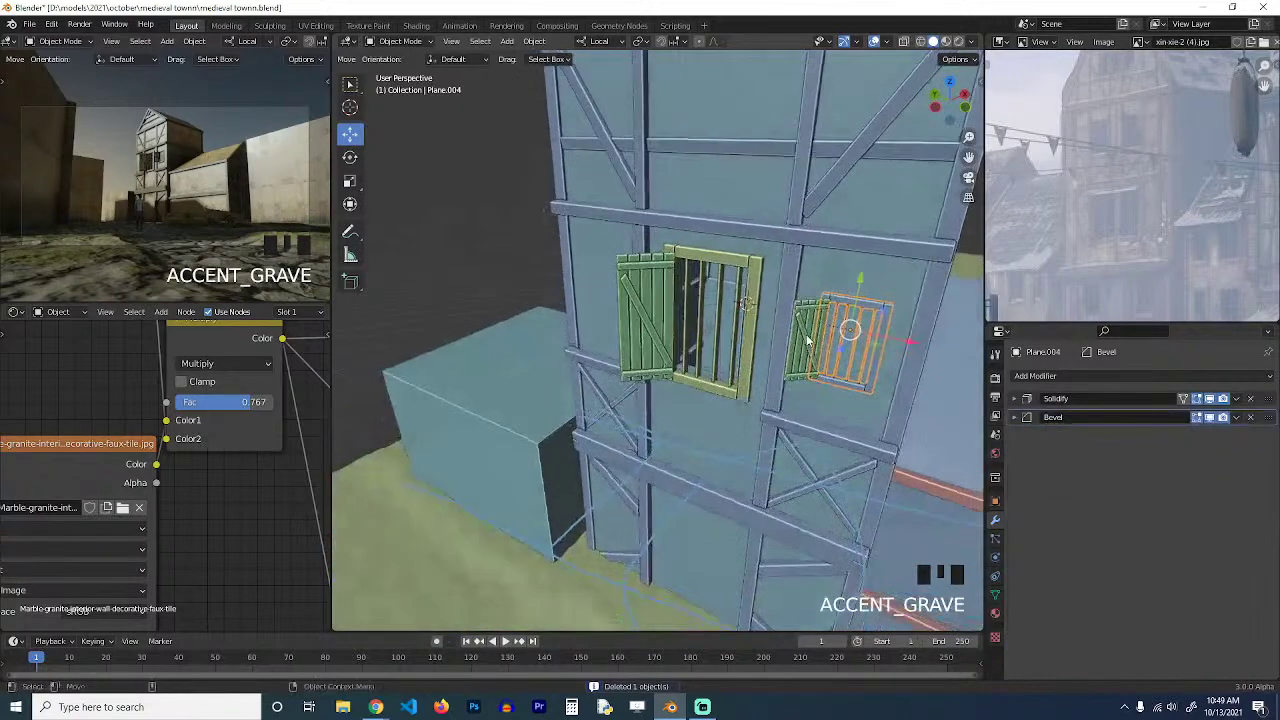
left_click(812, 336)
key("r")
left_click(818, 342)
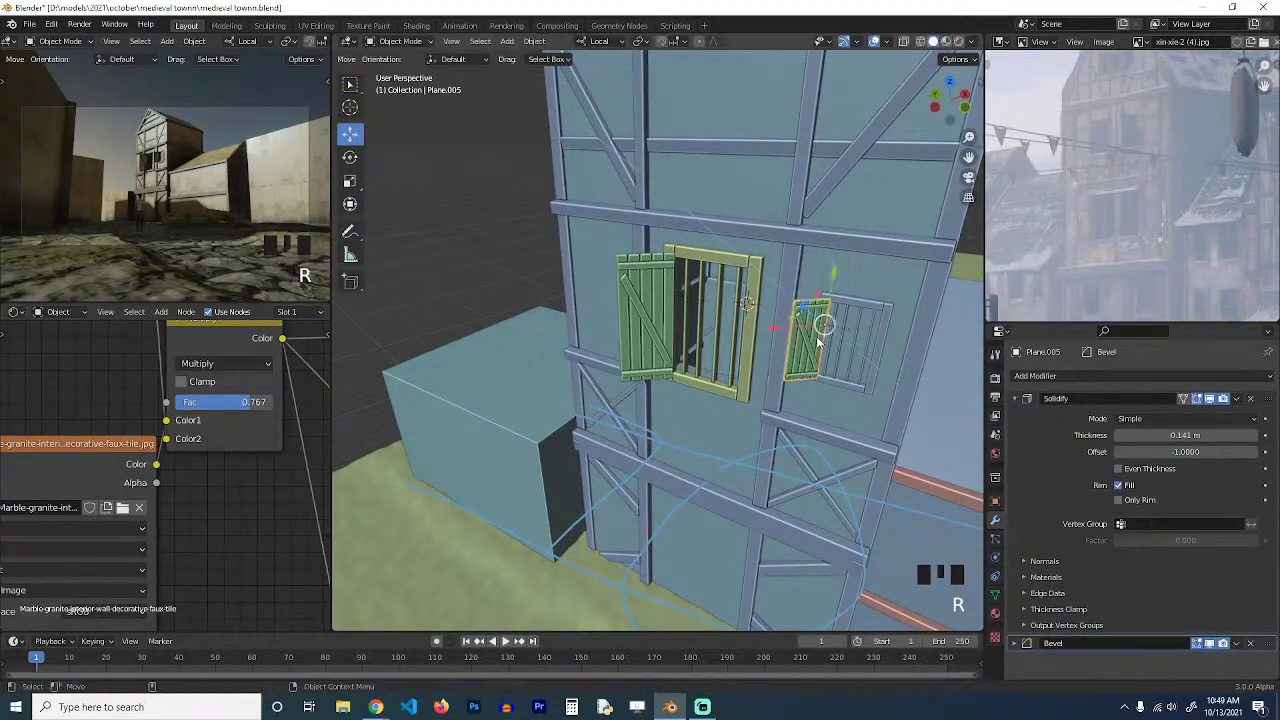
Mirror the small window together with its shutter along the local X axis, putting the shutter on the opposite side.
key("grave")
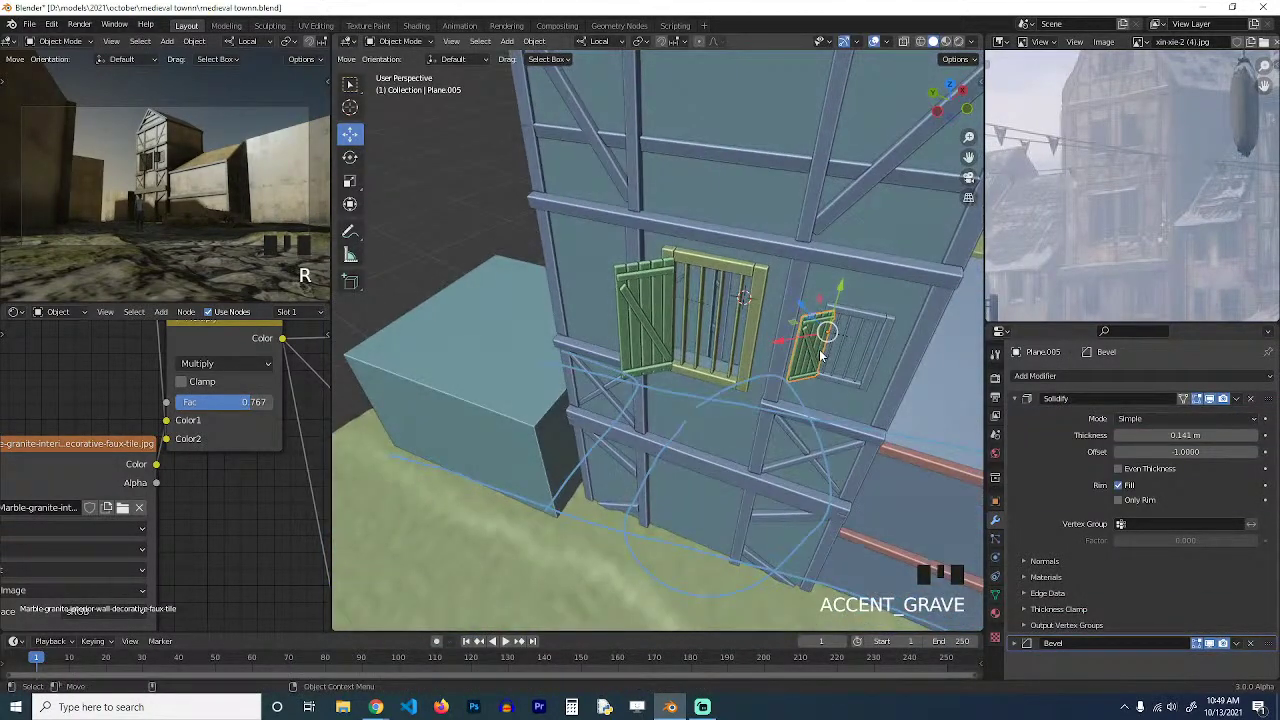
key("KP_7")
key("grave")
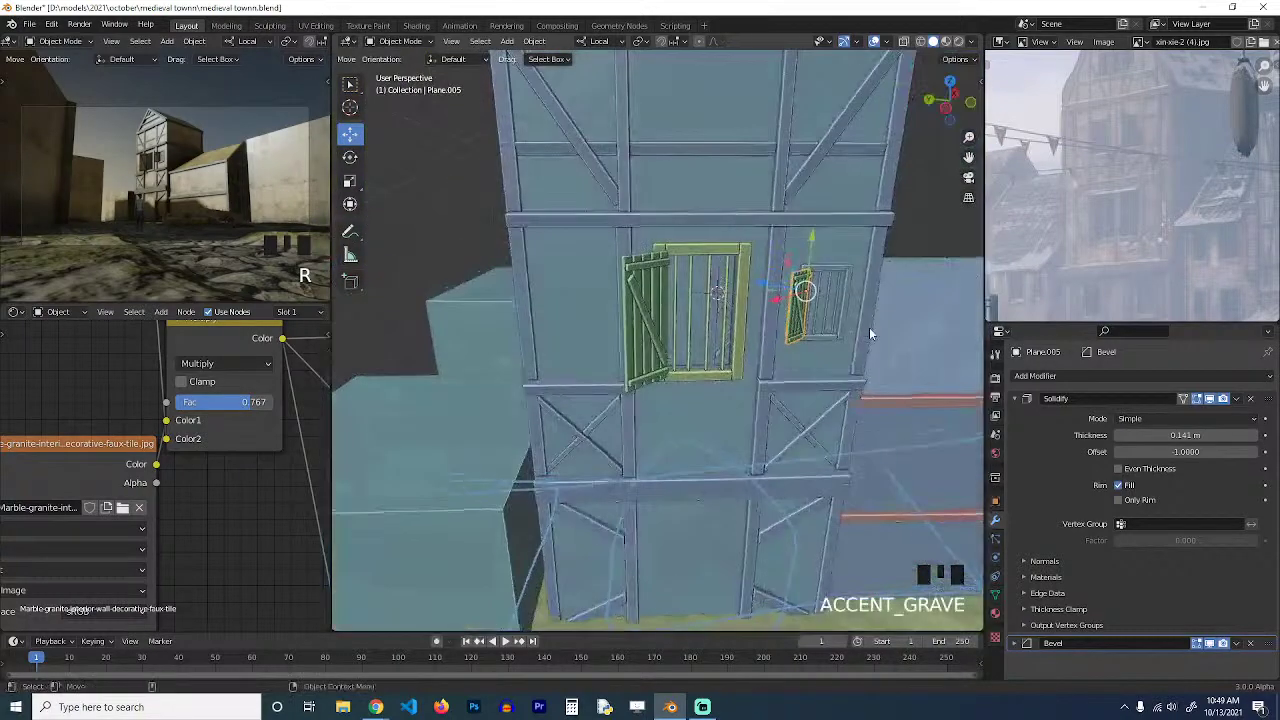
key("grave")
key("grave")
left_click(825, 290)
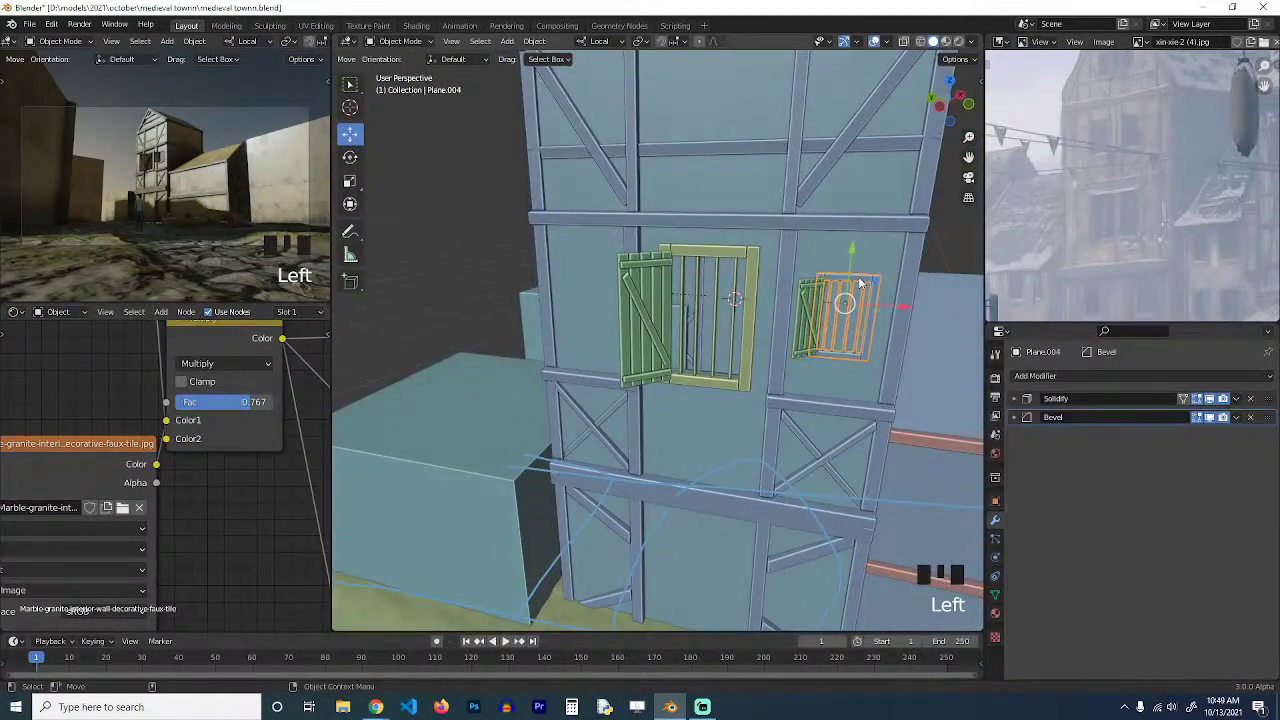
key("ctrl+m")
key("x")
left_click(858, 280)
key("grave")
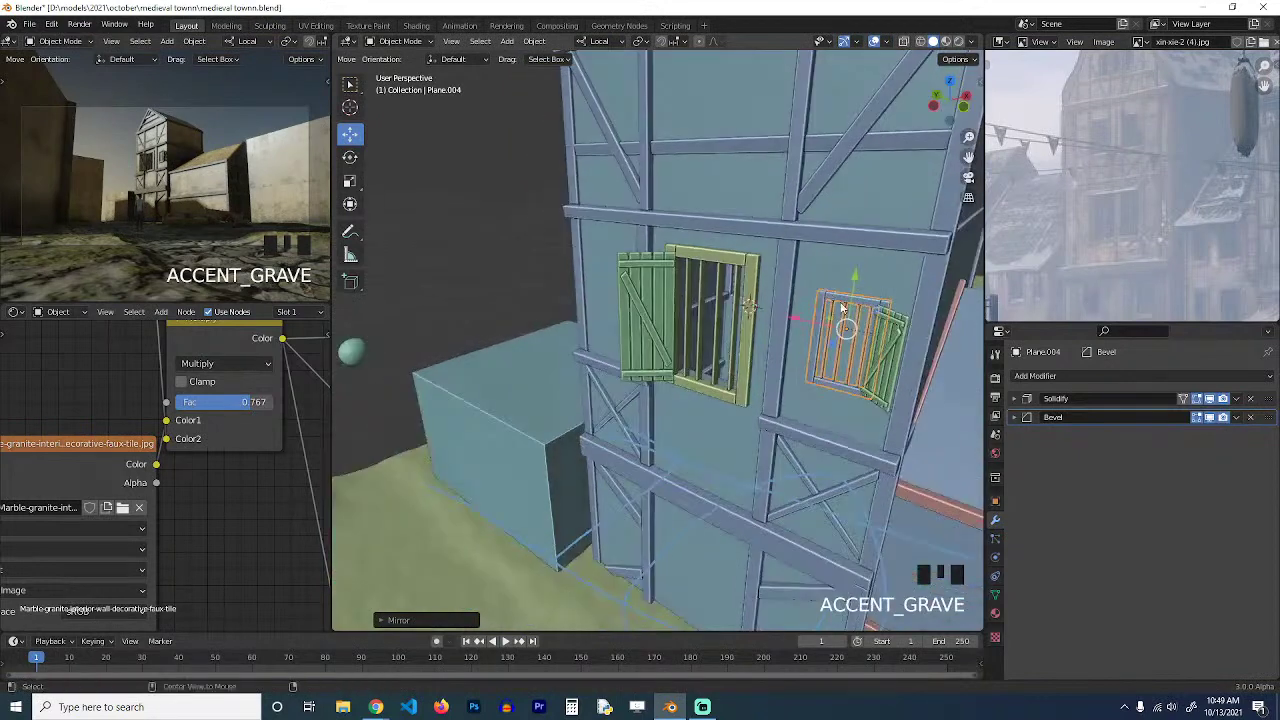
left_click(841, 297)
key("grave")
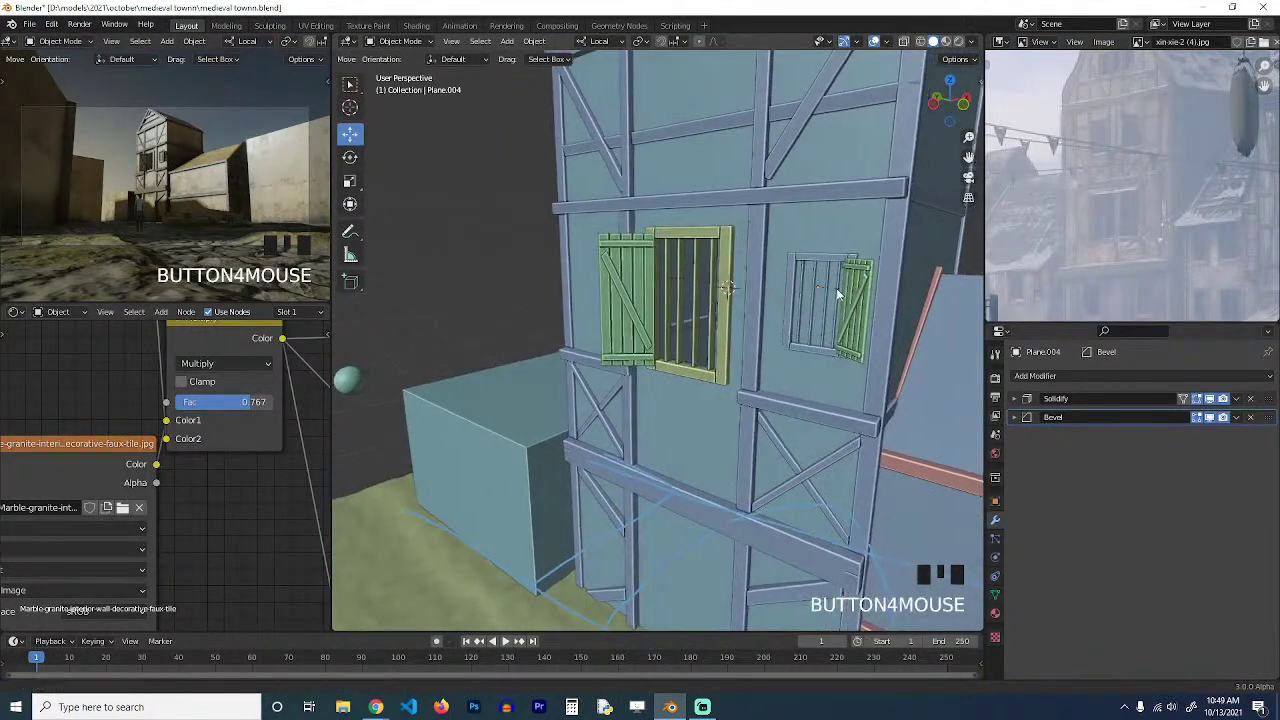
Make a linked duplicate of the small barred window frame and place it in the opposite outer bay, beside the large window's shutter.
middle_click_drag(838, 293, 819, 298, "shift")
left_click(819, 290)
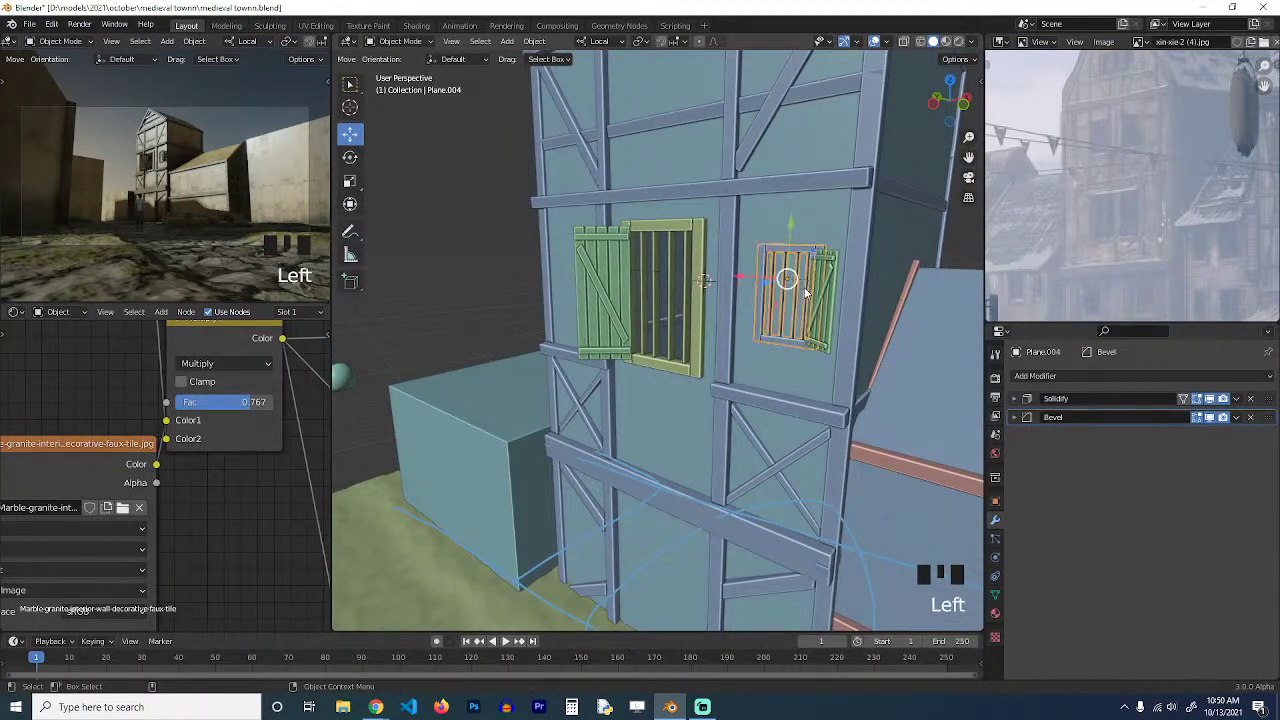
key("grave")
key("alt+d")
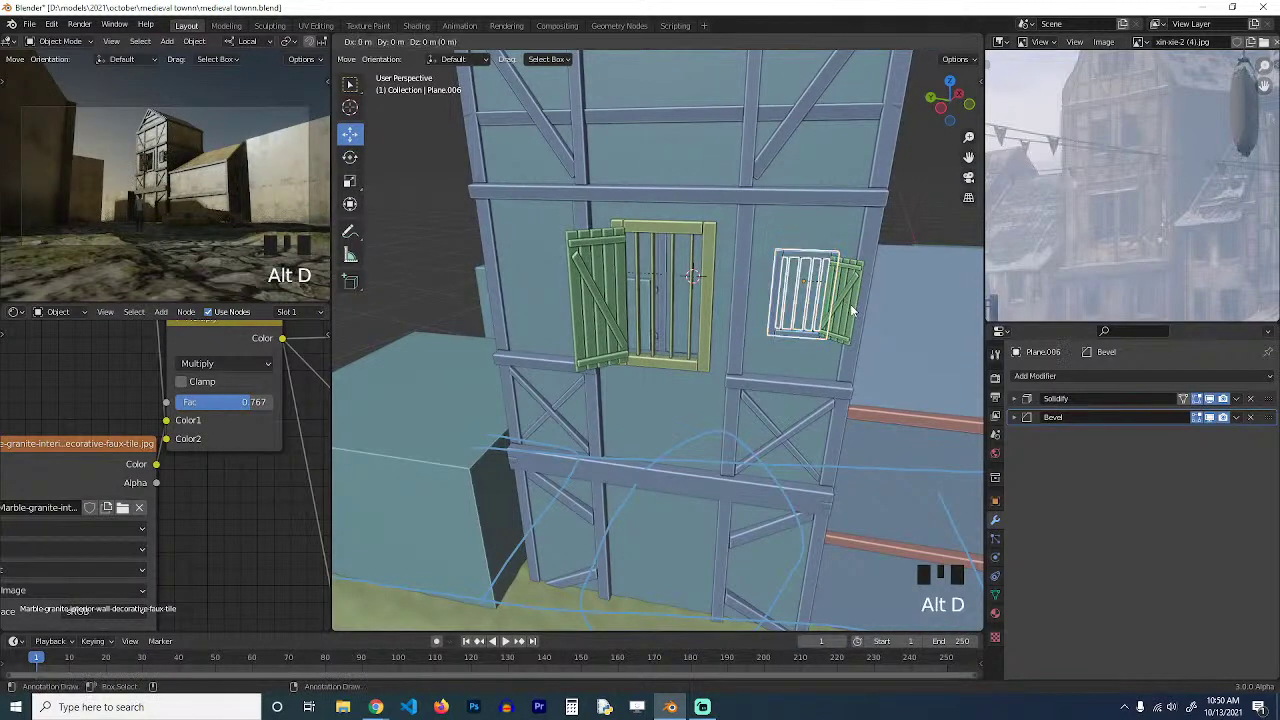
left_click(489, 260)
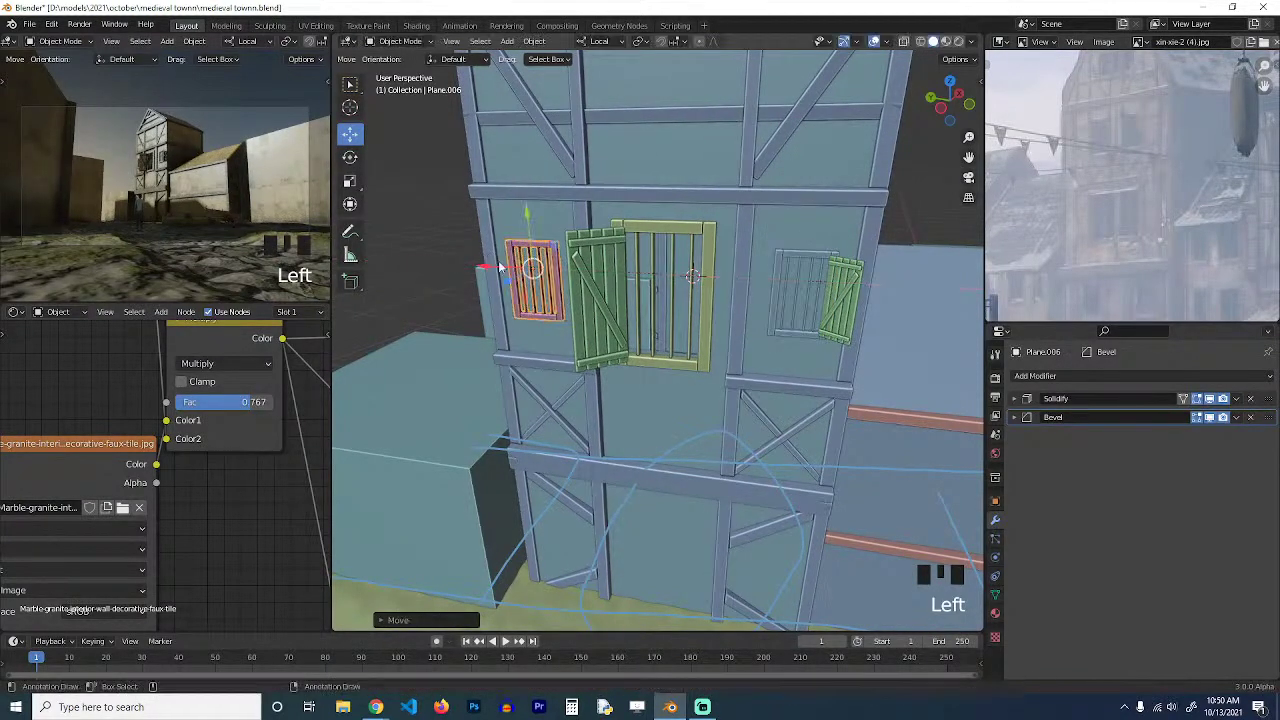
Make a linked duplicate of the new small window, move it up to the top storey's middle bay, and scale it down slightly.
middle_click_drag(489, 260, 514, 365, "shift")
key("alt+d")
right_click(618, 180)
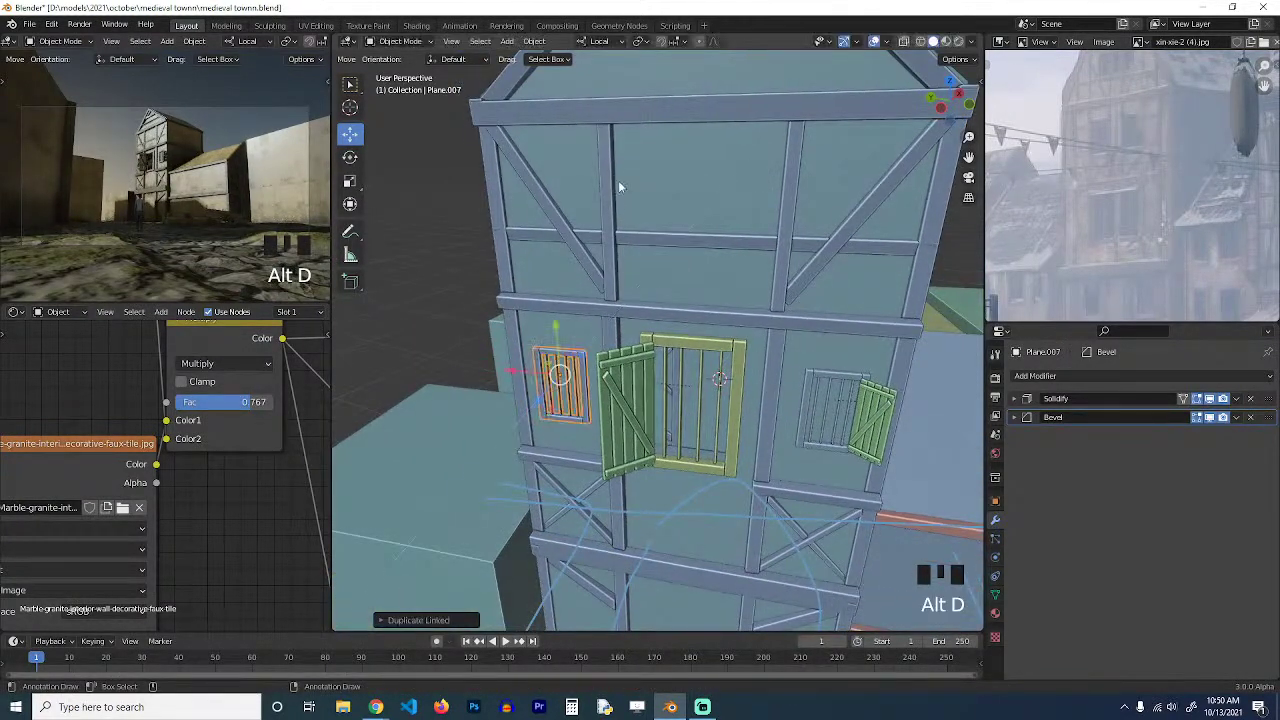
left_click_drag(556, 326, 543, 118)
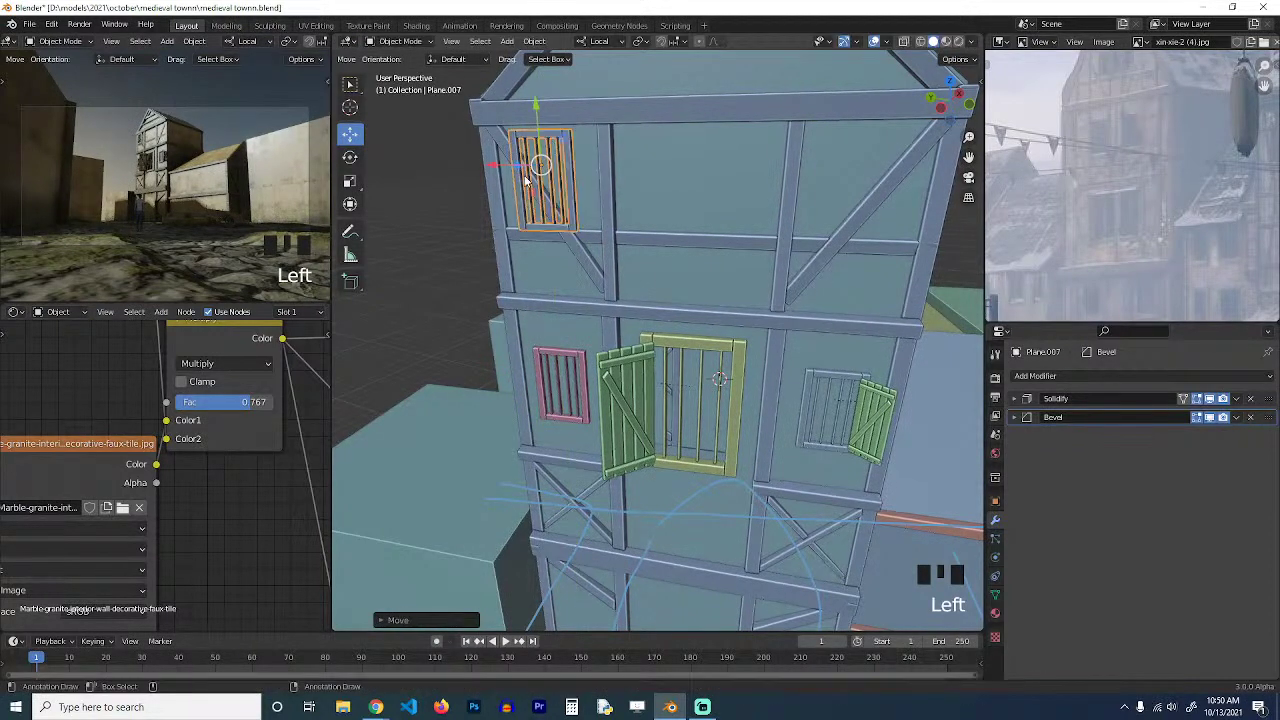
left_click_drag(495, 169, 620, 174)
key("s")
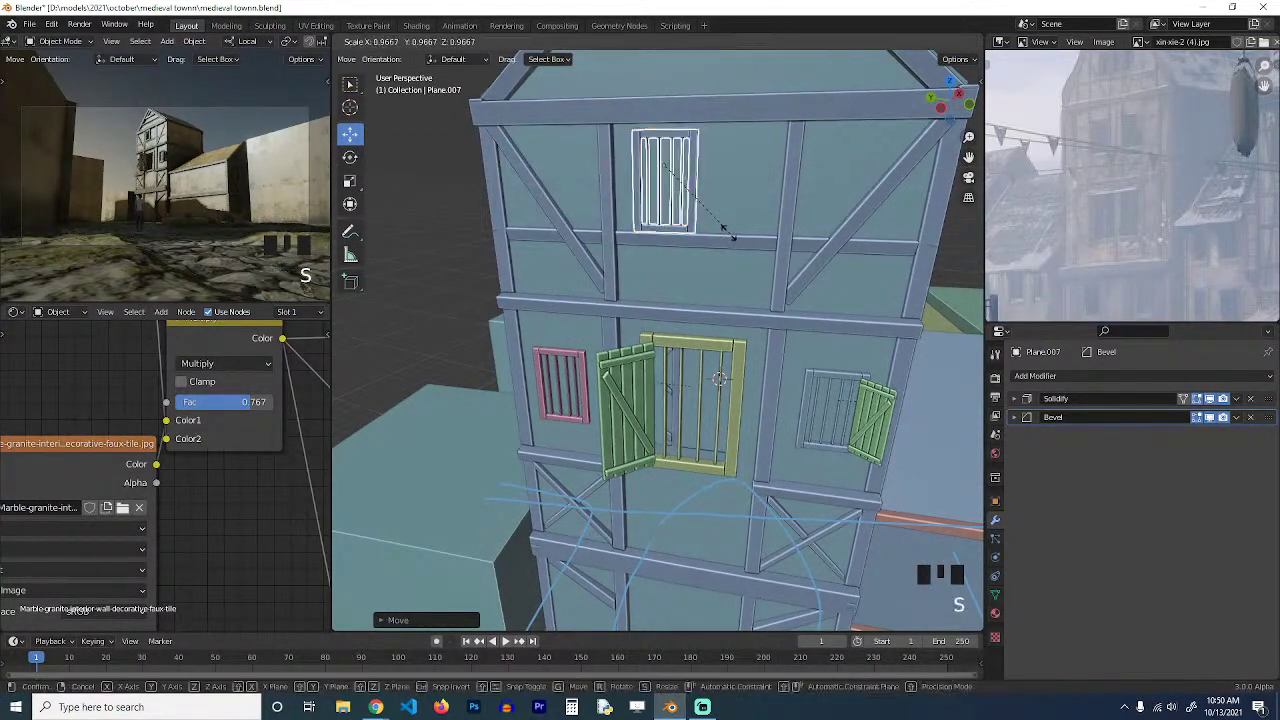
left_click(710, 230)
Make a linked duplicate of the top-storey window, slide it along local X to sit beside the original, and save the file.
key("alt+d")
right_click(710, 230)
key("grave")
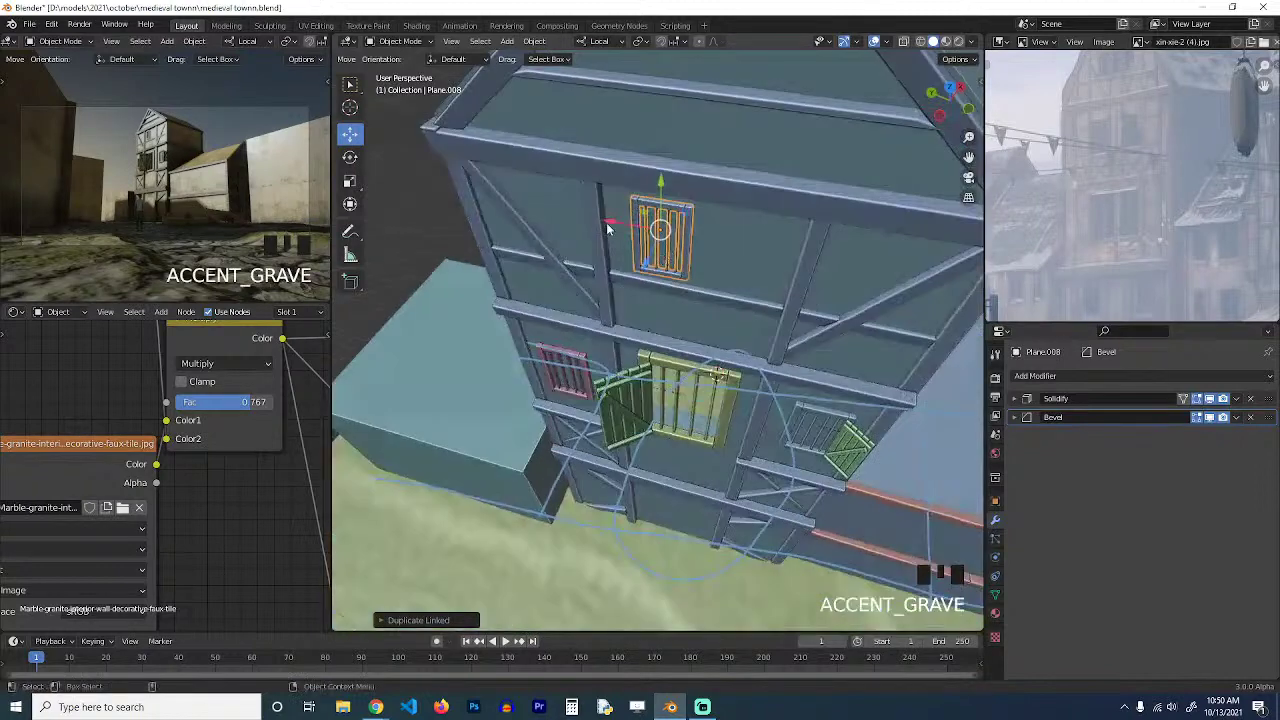
left_click_drag(611, 226, 680, 231)
key("alt+a")
key("ctrl+s")
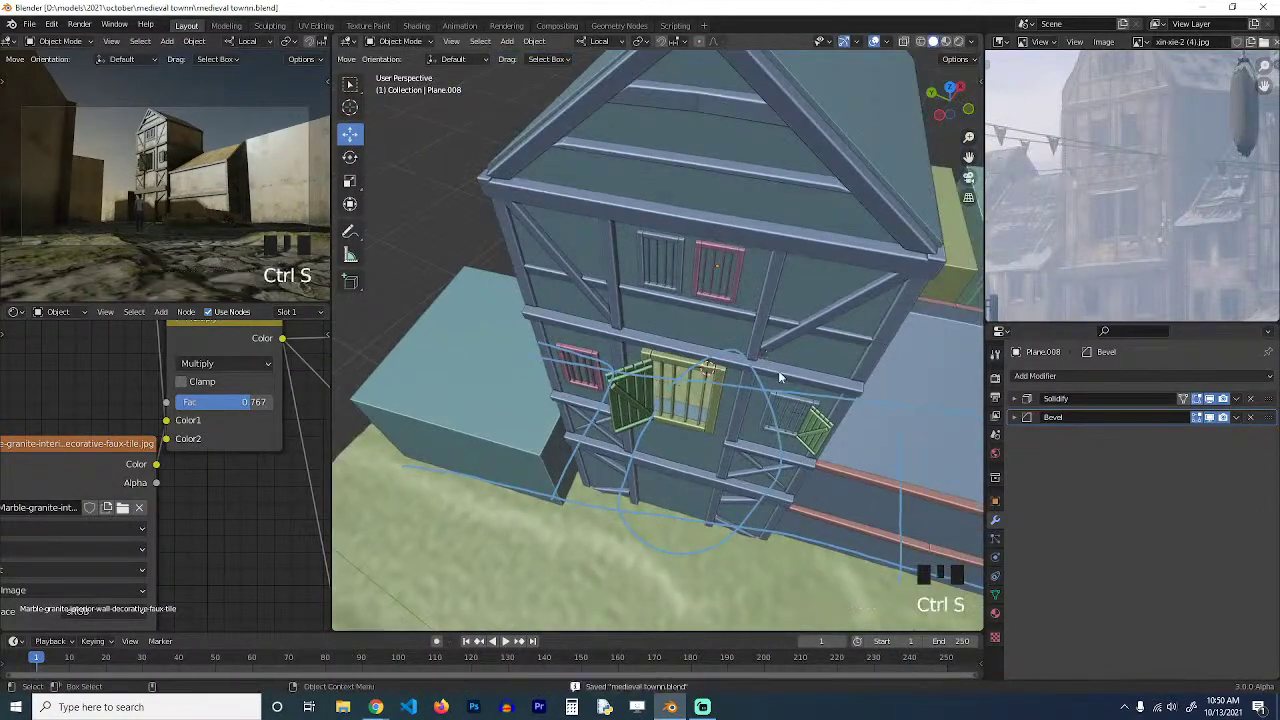
Duplicate the large window frame and its shutter, and move the copy straight down to ground level as a doorway.
key("grave")
key("grave")
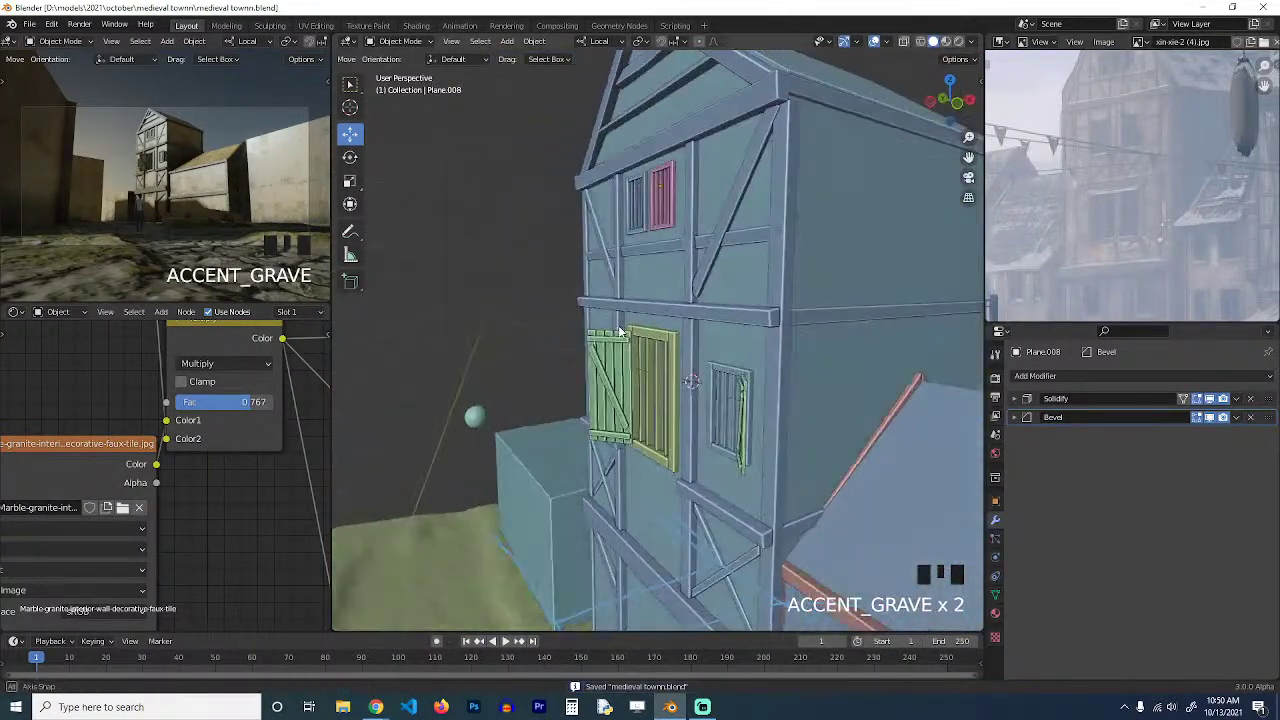
left_click(663, 390)
left_click(663, 390)
key("grave")
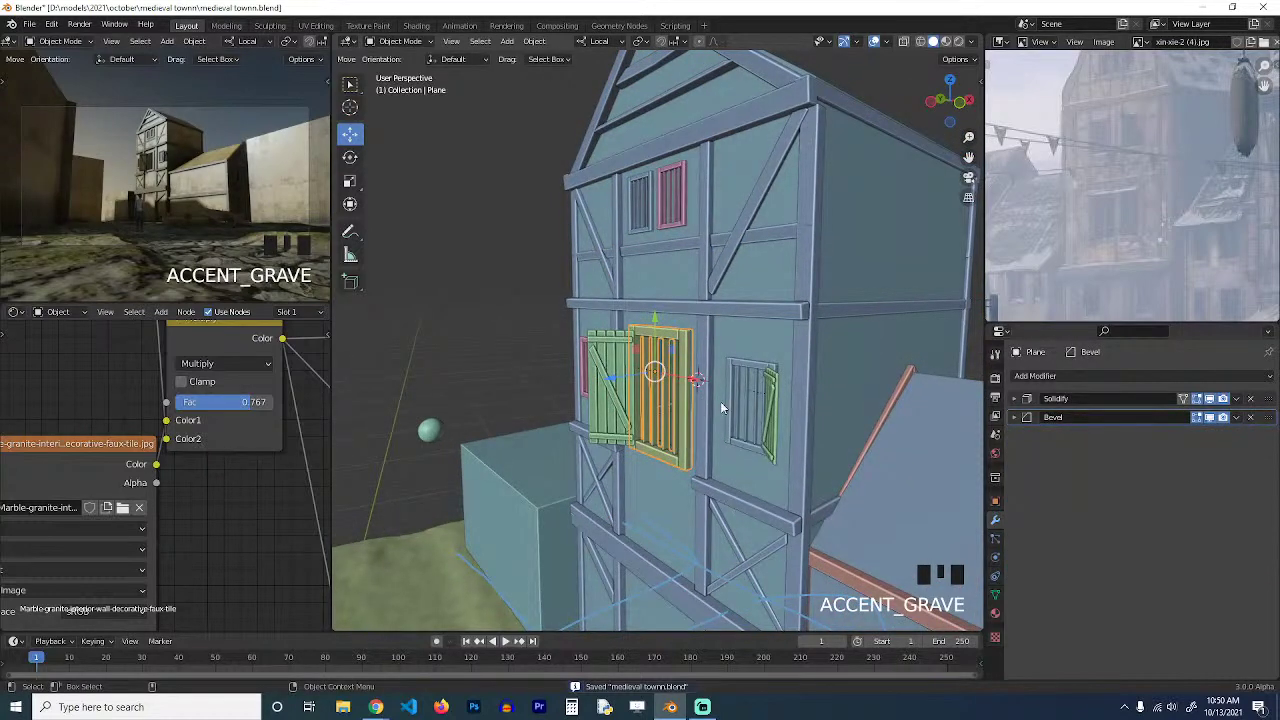
scroll(712, 415, "down", 2)
key("grave")
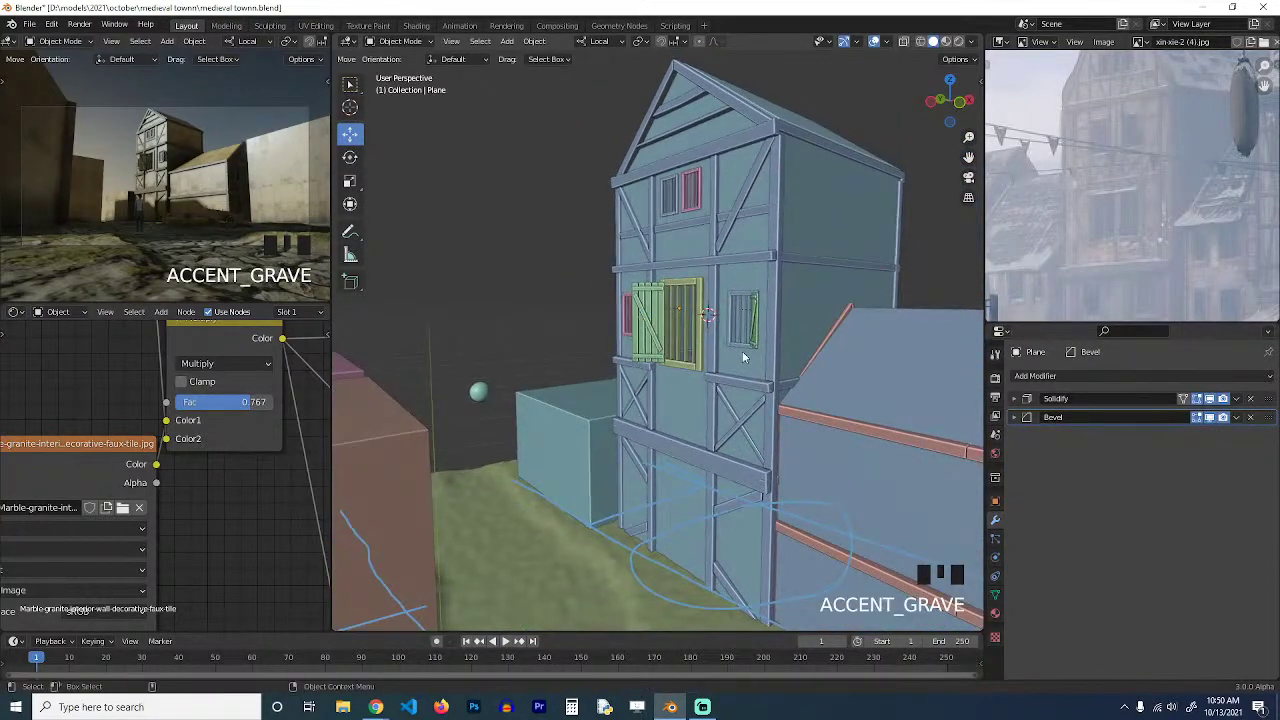
key("grave")
left_click(689, 308)
left_click(702, 322, "shift")
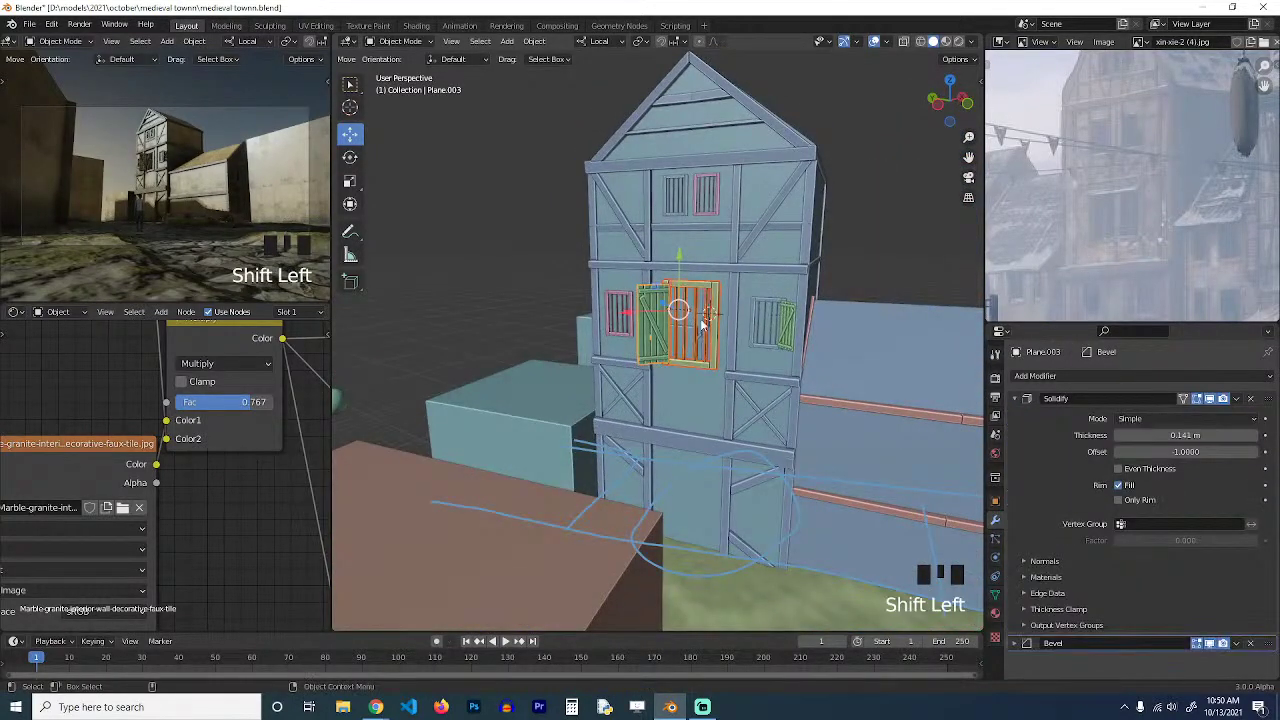
key("shift+d")
right_click(700, 390)
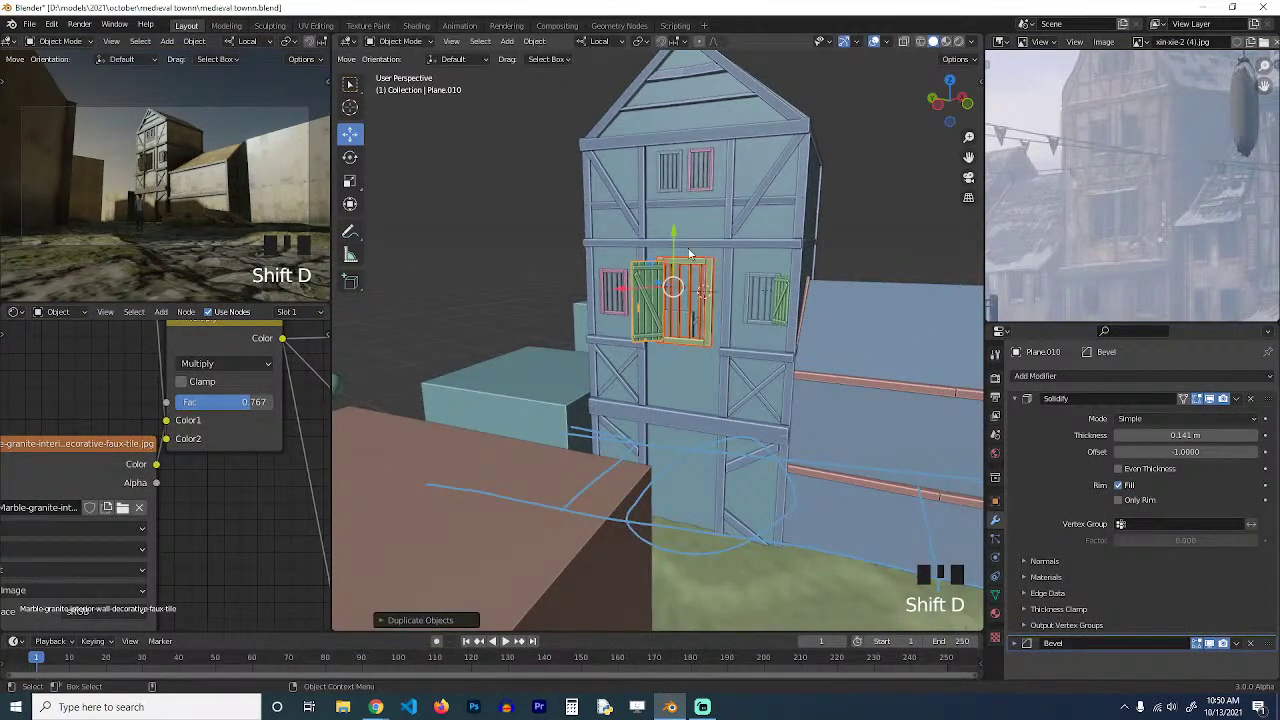
left_click(690, 266)
left_click_drag(688, 242, 675, 436)
Delete the vertical bars from the ground-floor frame, leaving only the outer door frame.
key("KP_Decimal")
scroll(675, 436, "down", 4)
key("grave")
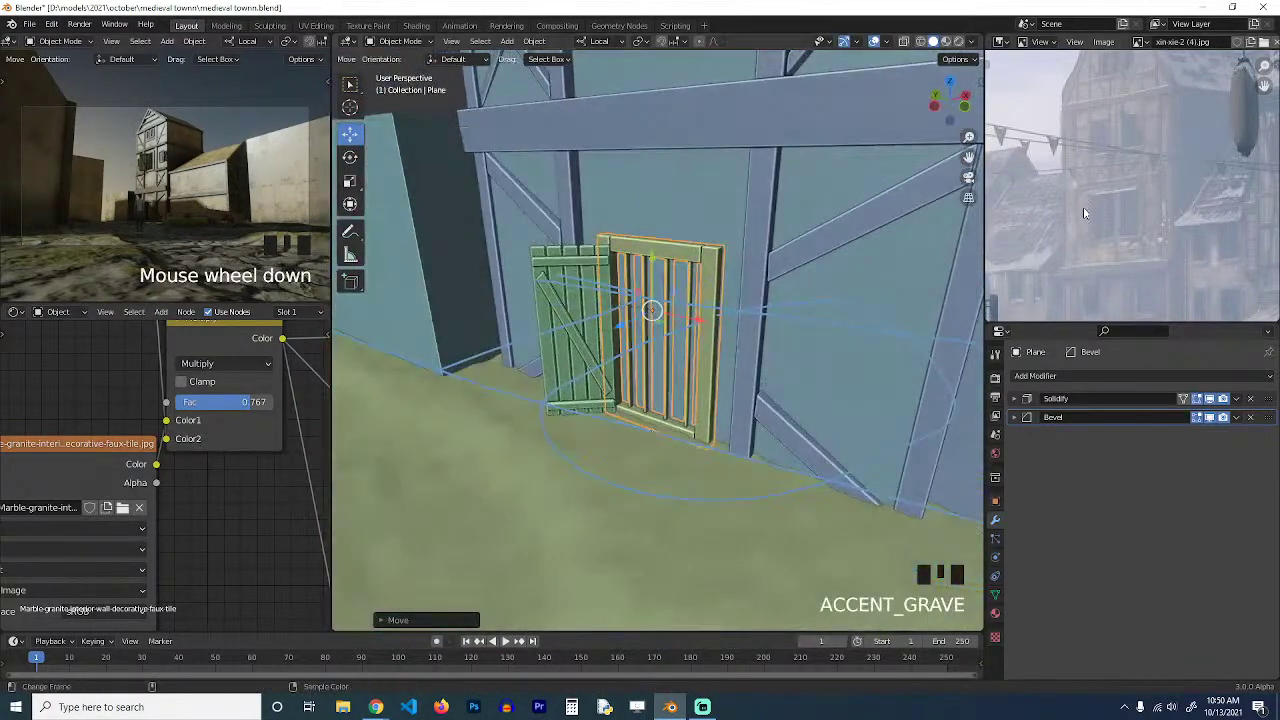
scroll(1096, 216, "up", 2)
middle_click_drag(637, 361, 679, 280, "shift")
scroll(700, 230, "up", 2)
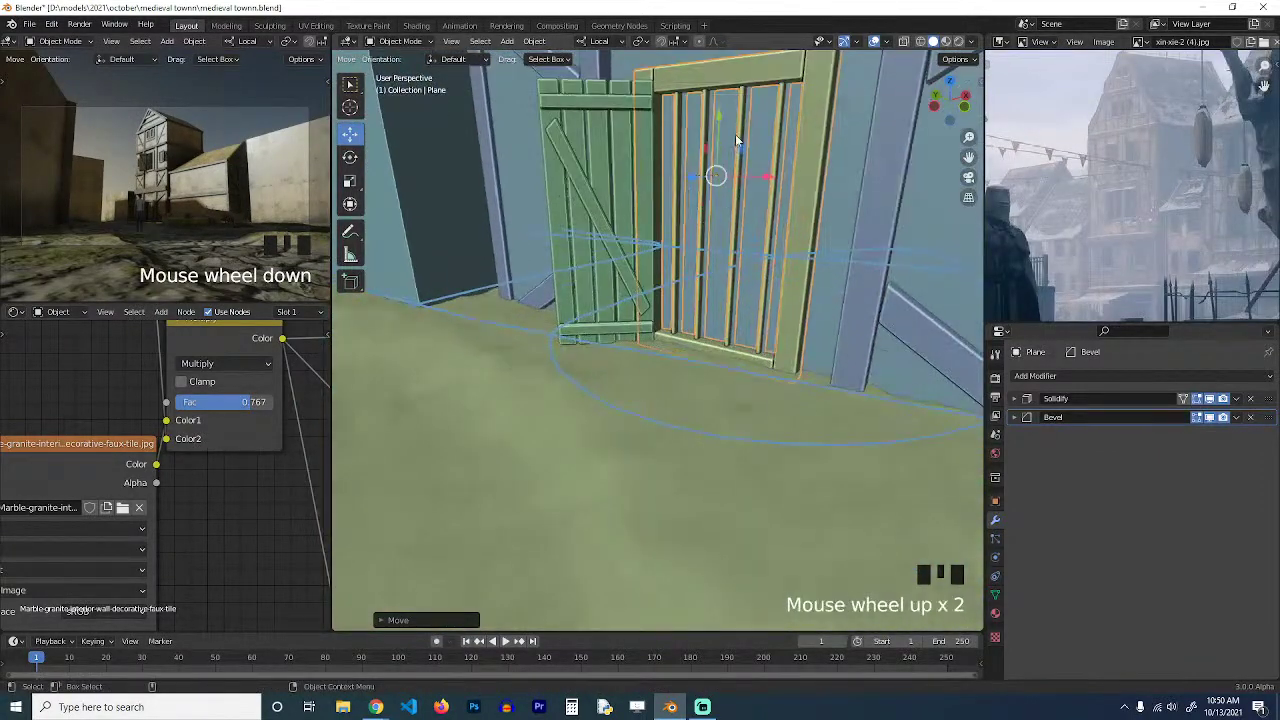
middle_click_drag(735, 134, 679, 247, "shift")
key("Tab")
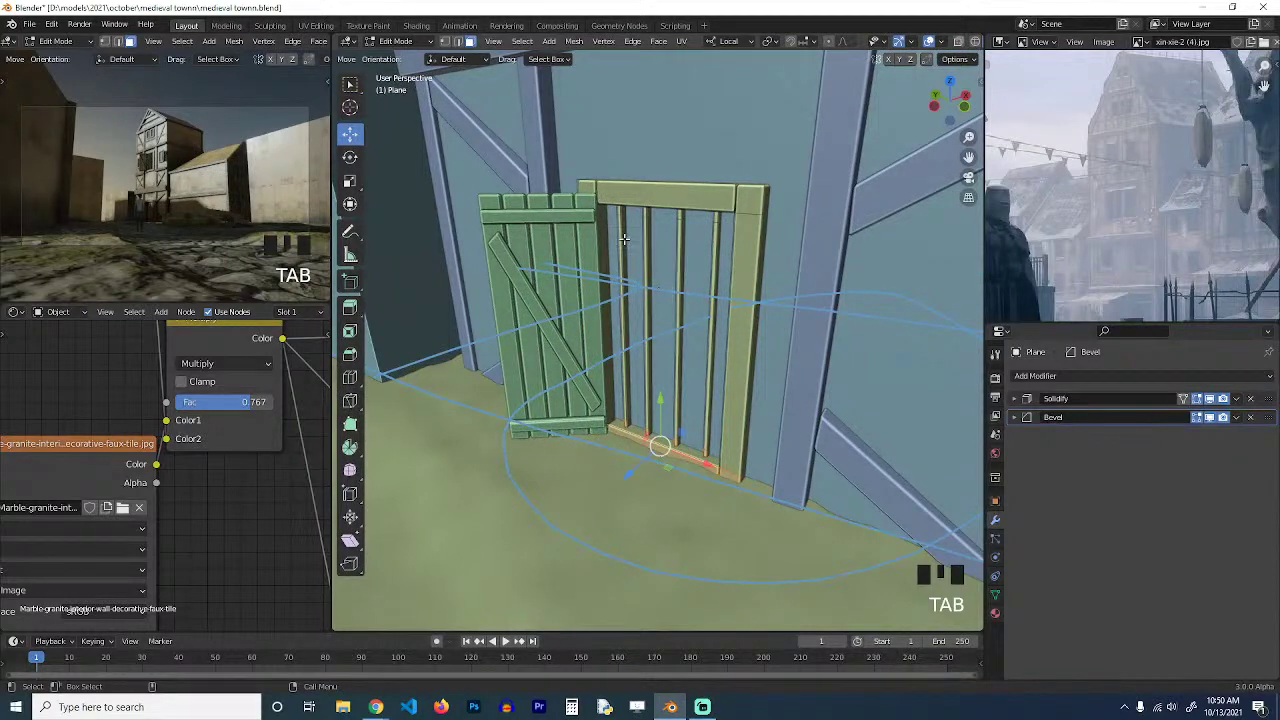
left_click_drag(714, 322, 738, 327)
left_click(704, 324)
middle_click_drag(700, 324, 724, 305)
key("grave")
left_click_drag(724, 303, 605, 323)
key("ctrl+l")
key("x")
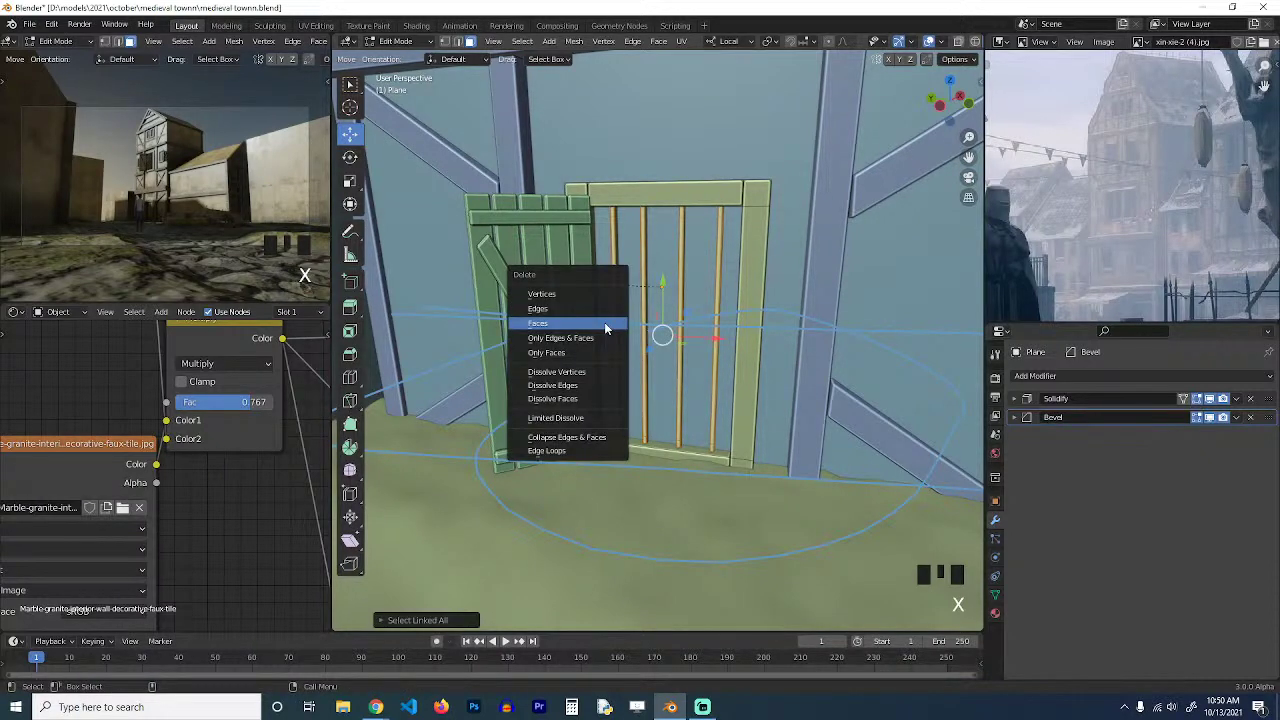
left_click(610, 329)
key("Tab")
Open the ground-floor door frame and its shutter together in Edit Mode, with vertex selection and X-ray on.
key("grave")
middle_click_drag(729, 317, 785, 257)
left_click(785, 257)
scroll(776, 325, "down", 3)
key("grave")
middle_click_drag(776, 327, 700, 297)
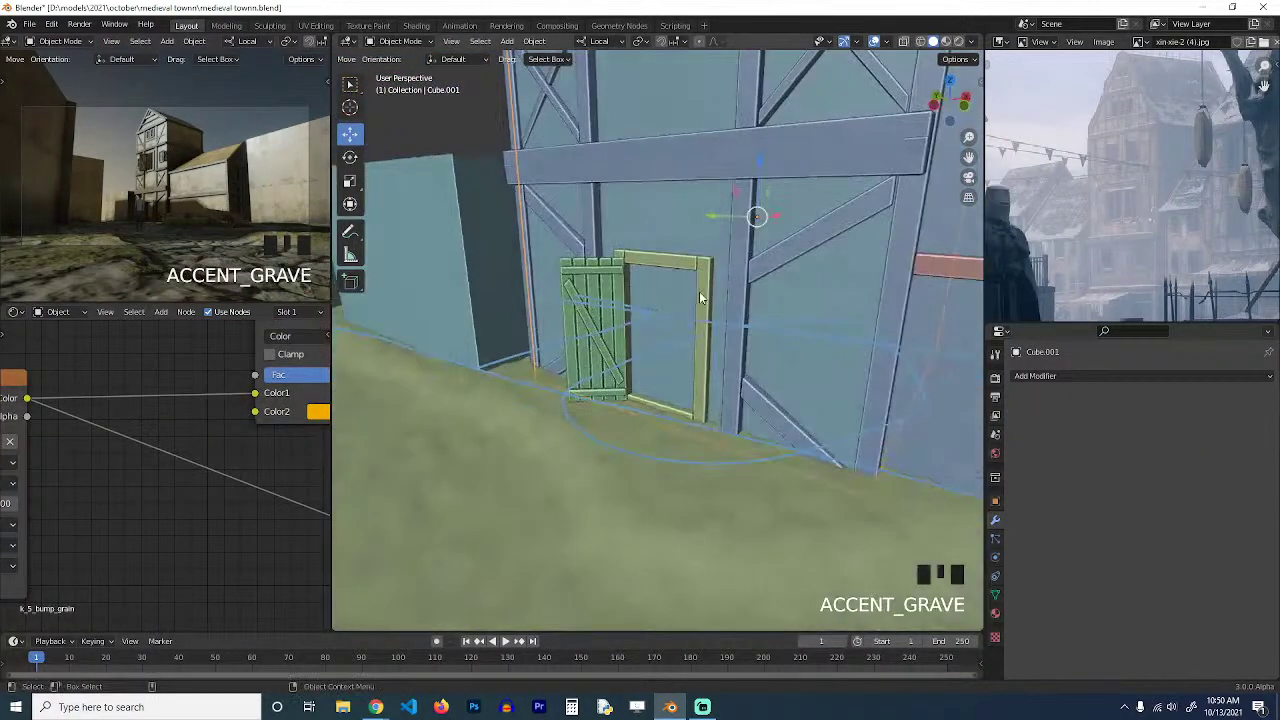
left_click(695, 275)
left_click(612, 282, "shift")
key("Tab")
key("1")
key("alt+z")
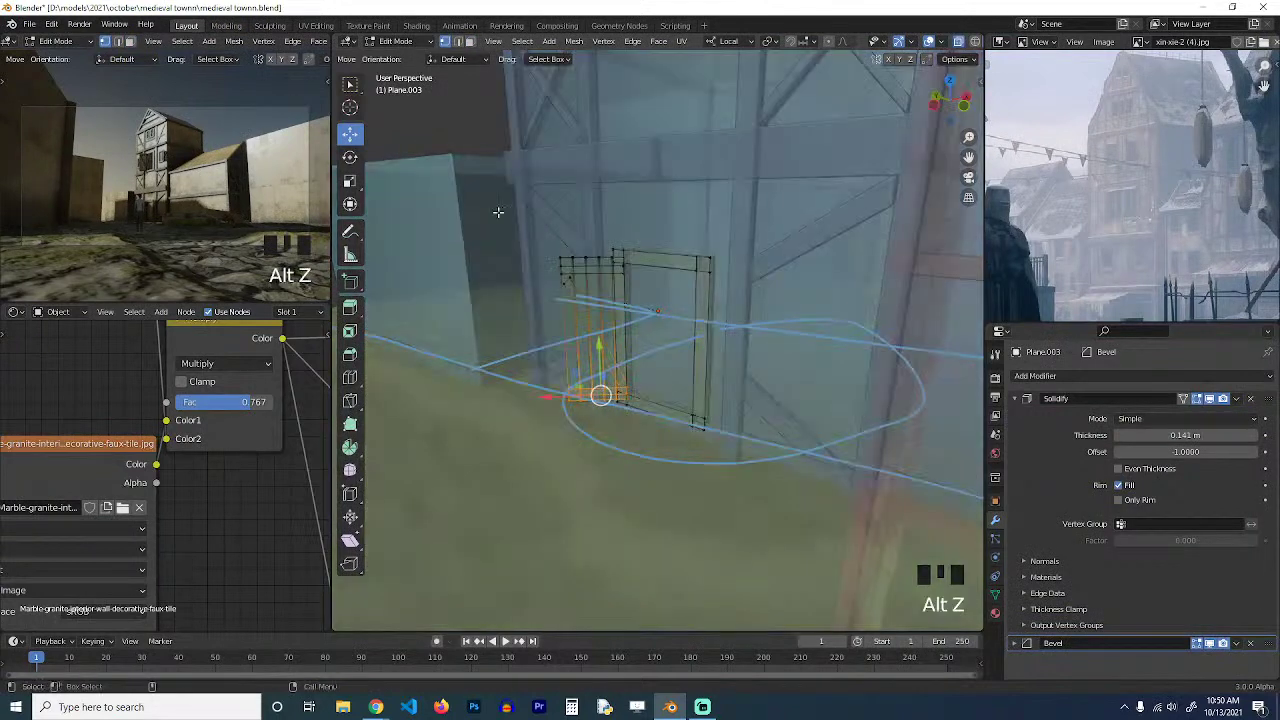
Raise the top vertices of the door frame and shutter along global Z to make the doorway taller.
left_click_drag(494, 226, 756, 291)
key("g")
right_click(760, 266)
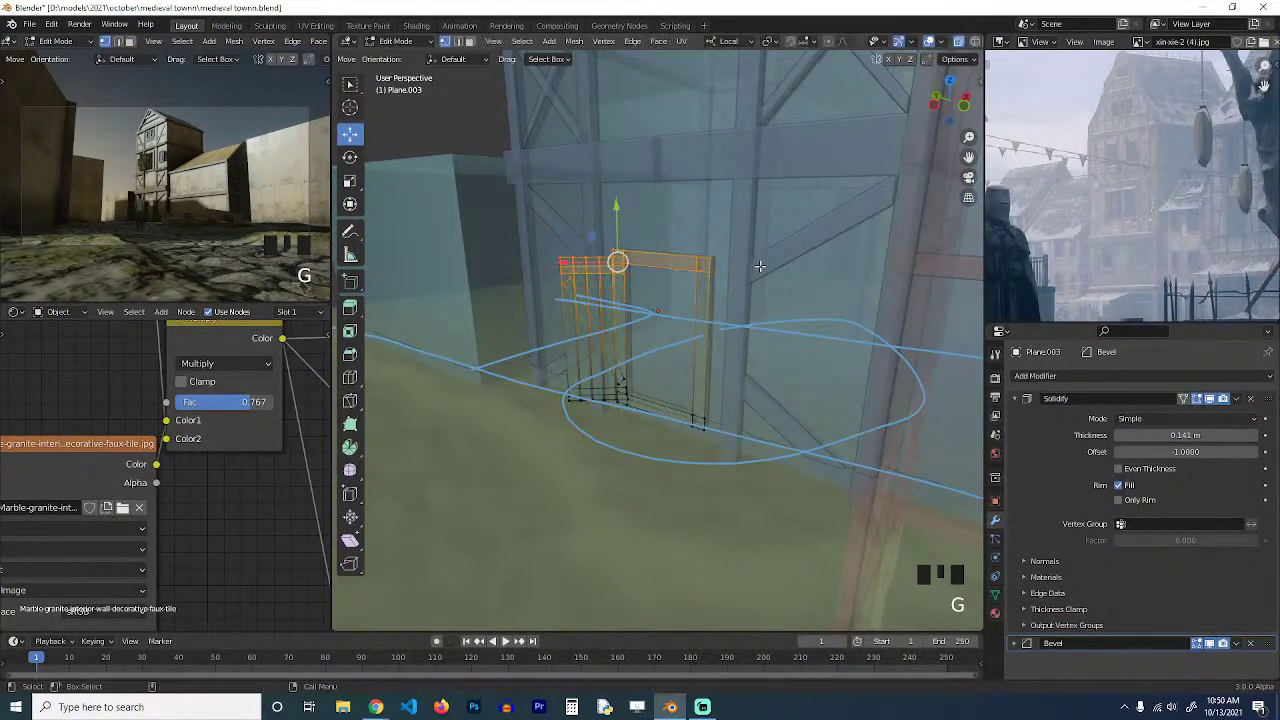
key("g")
middle_click(760, 260)
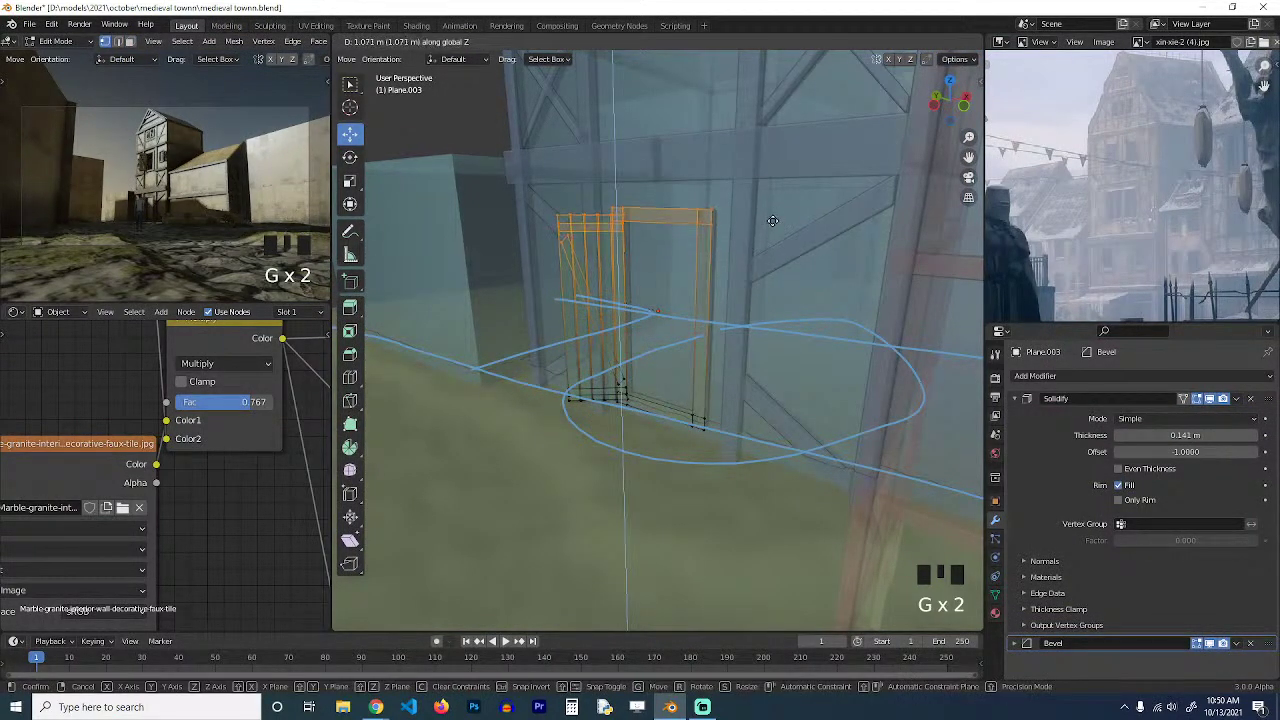
left_click(775, 212)
key("Tab")
Turn off X-ray, deselect everything, switch the viewport to Material Preview shading, and save the file.
key("z")
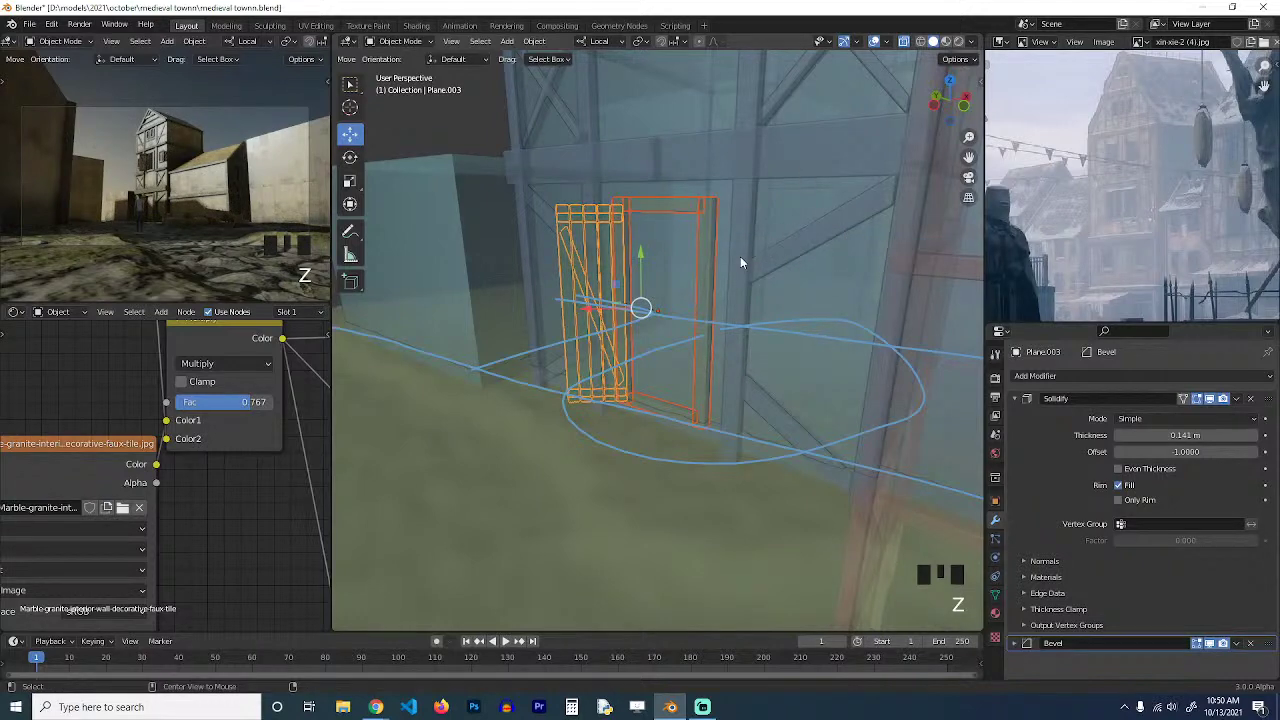
key("alt+a")
left_click(946, 42)
middle_click_drag(797, 275, 735, 267)
key("ctrl+s")
Add a horizontal loop cut around the tall house's wall mesh, level with the top of the door frame.
left_click(743, 310)
key("grave")
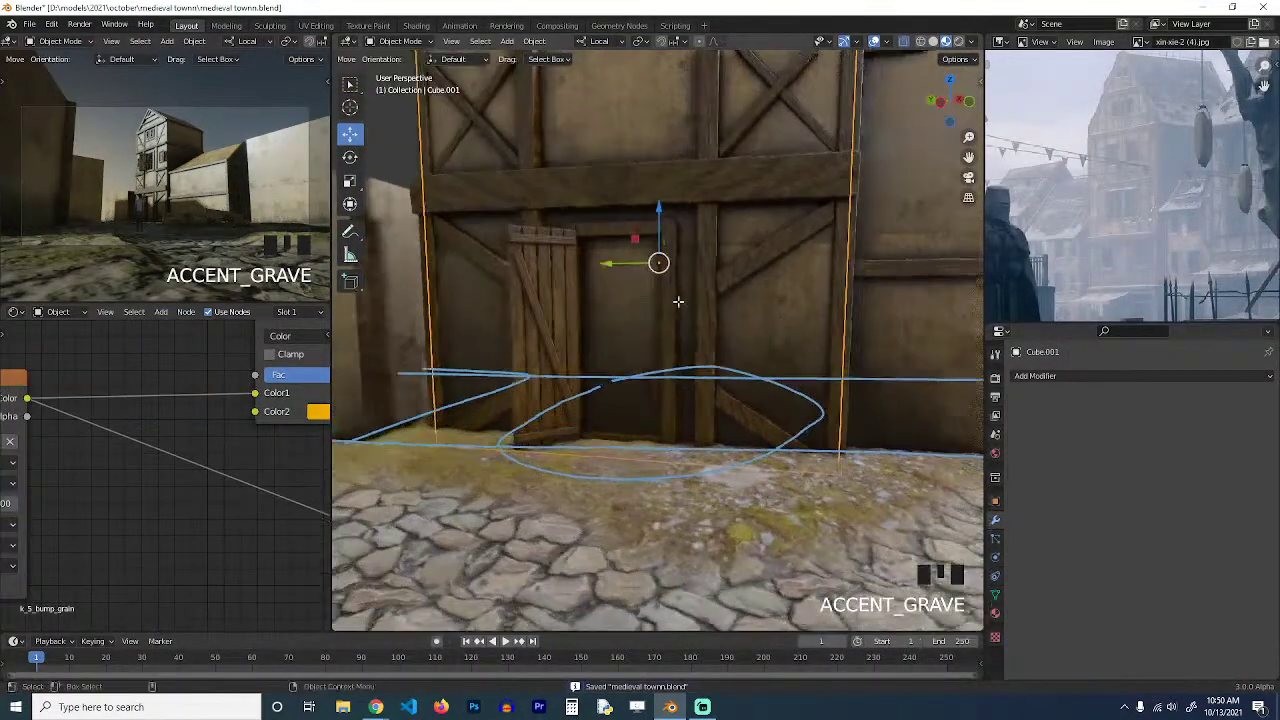
key("Tab")
key("ctrl+r")
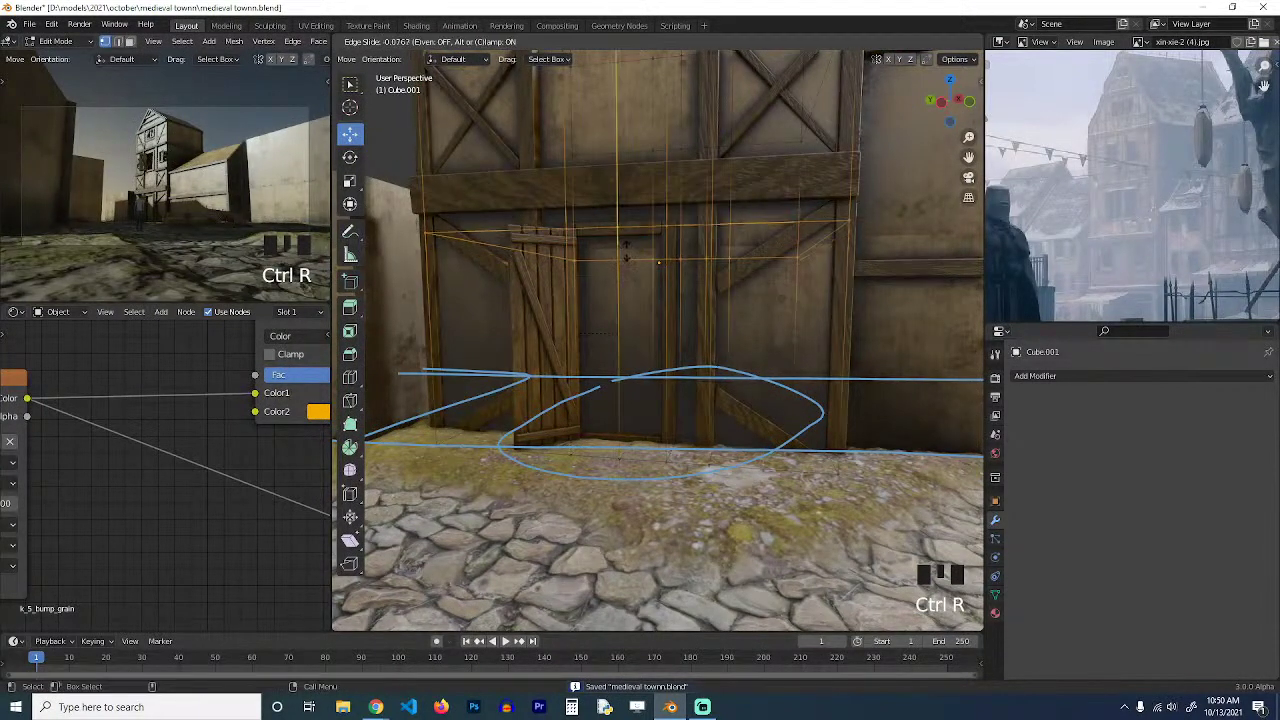
left_click(649, 293)
right_click(649, 293)
Extrude the two wall faces behind the door frame inward about 0.56 m and delete them to open the doorway.
middle_click_drag(649, 298, 626, 329)
key("alt+a")
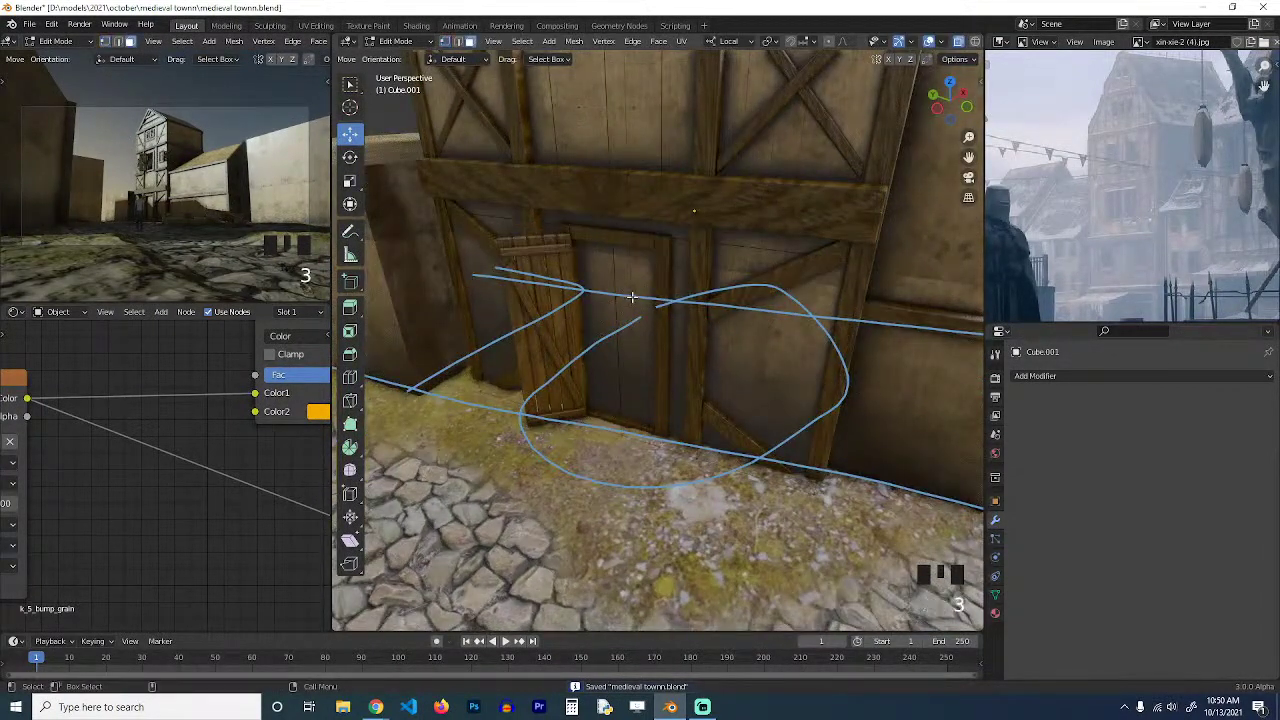
left_click(600, 337, "shift")
left_click(629, 343, "shift")
key("e")
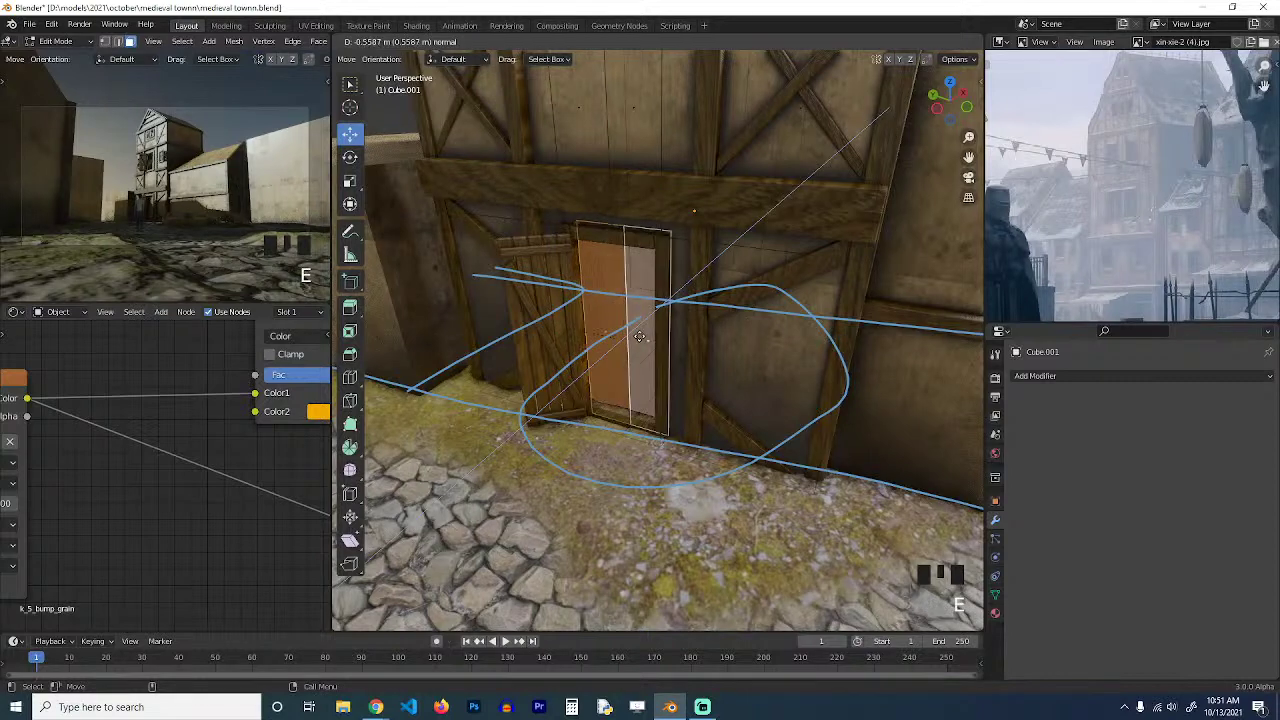
left_click(640, 334)
key("x")
left_click(646, 330)
Save the file and review the open doorway and the house's front facade.
key("grave")
middle_click_drag(659, 336, 631, 284)
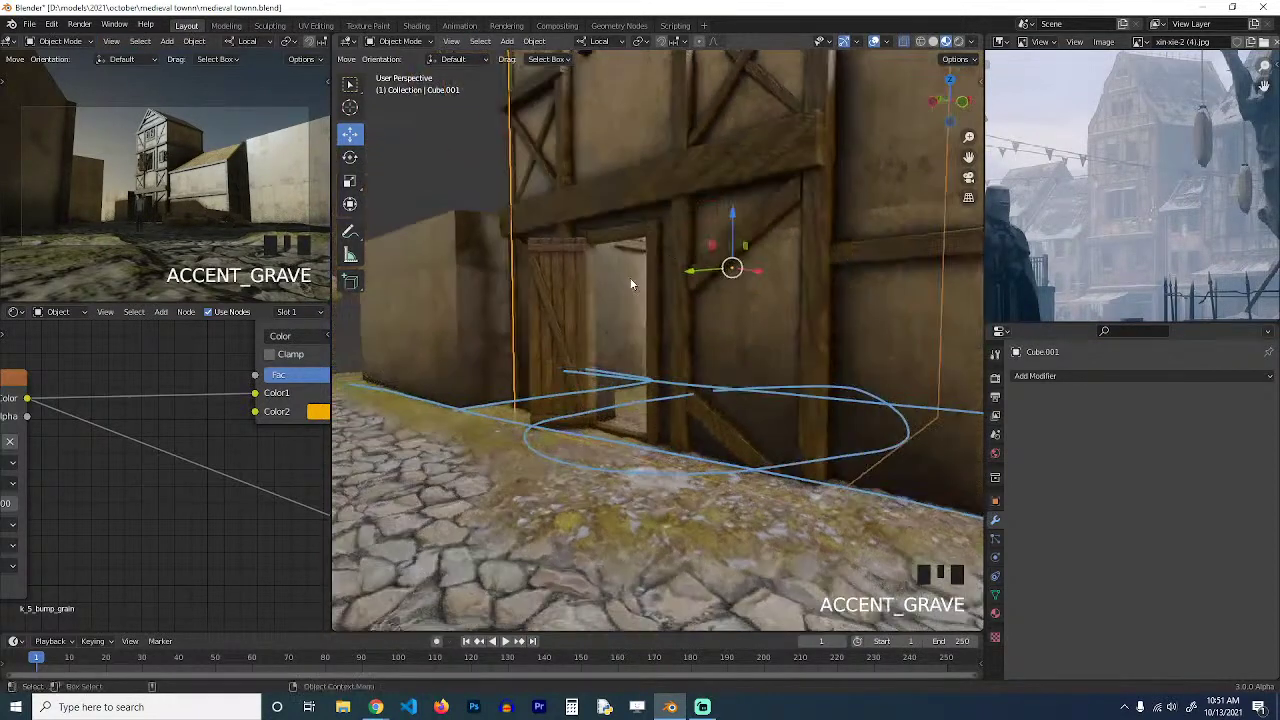
scroll(631, 284, "down", 3)
key("ctrl+s")
key("ctrl+s")
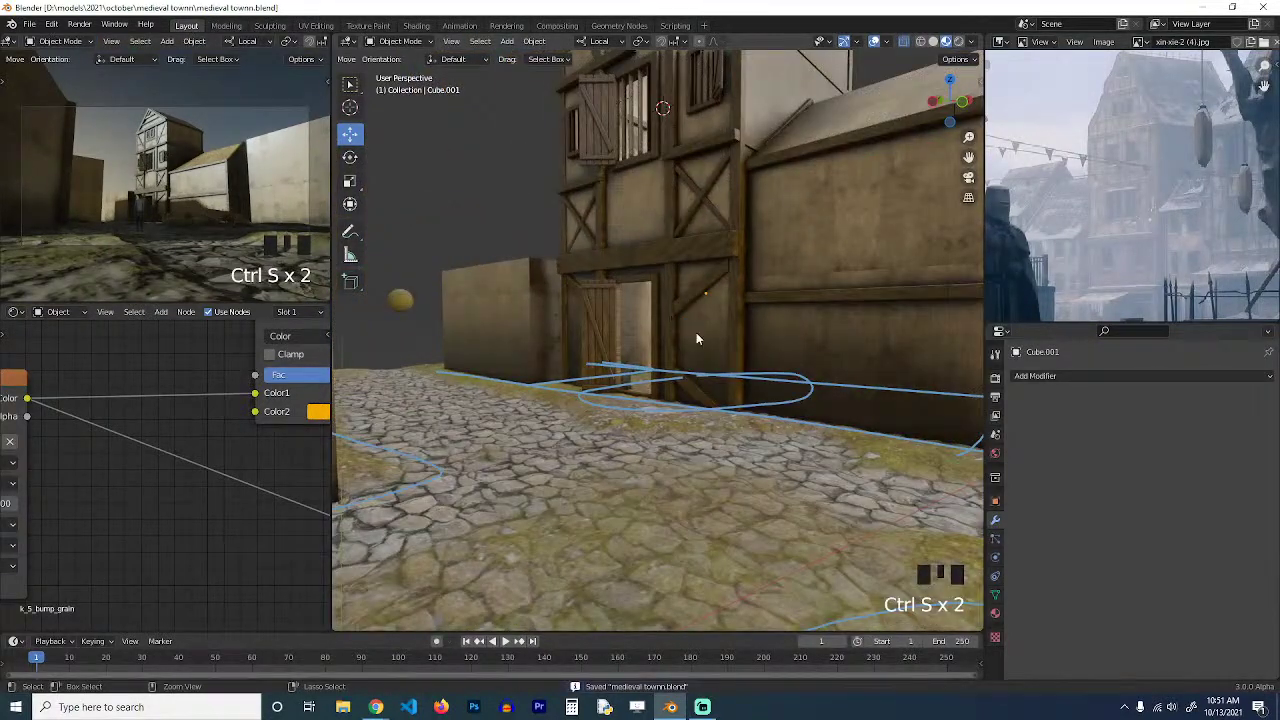
key("grave")
key("ctrl+s")
middle_click_drag(669, 343, 587, 390, "shift")
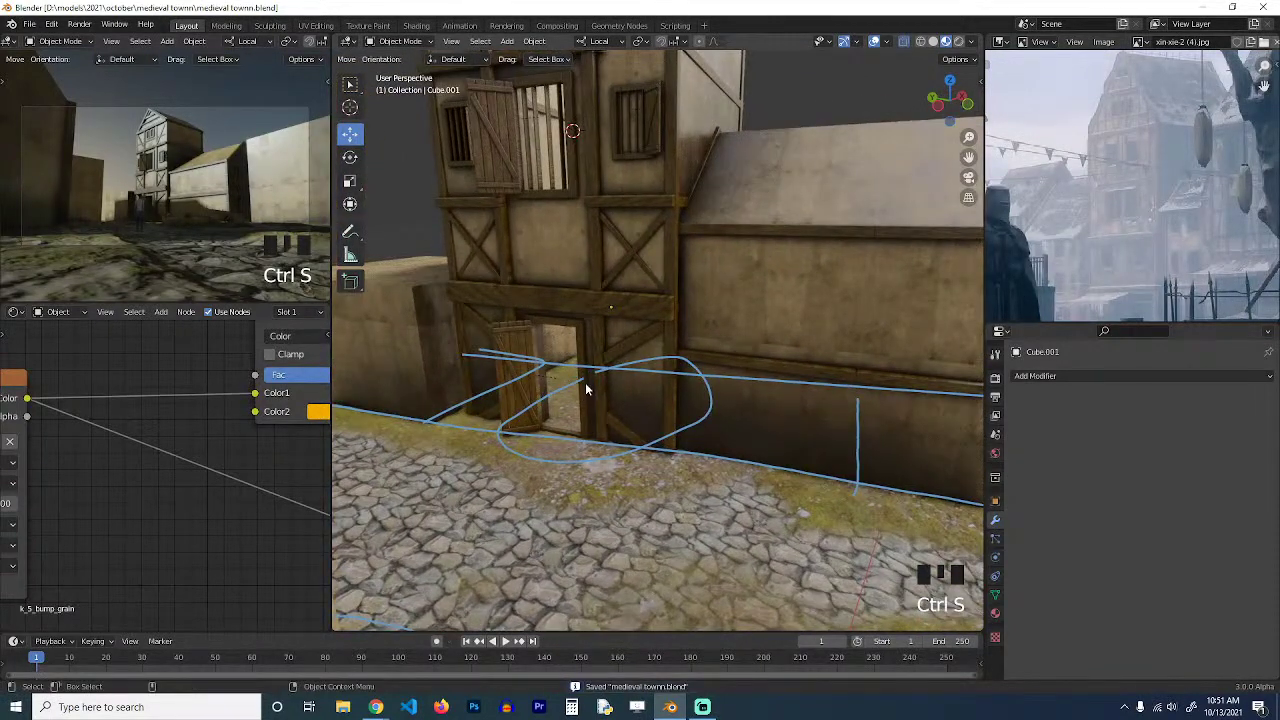
middle_click_drag(584, 384, 589, 400, "shift")
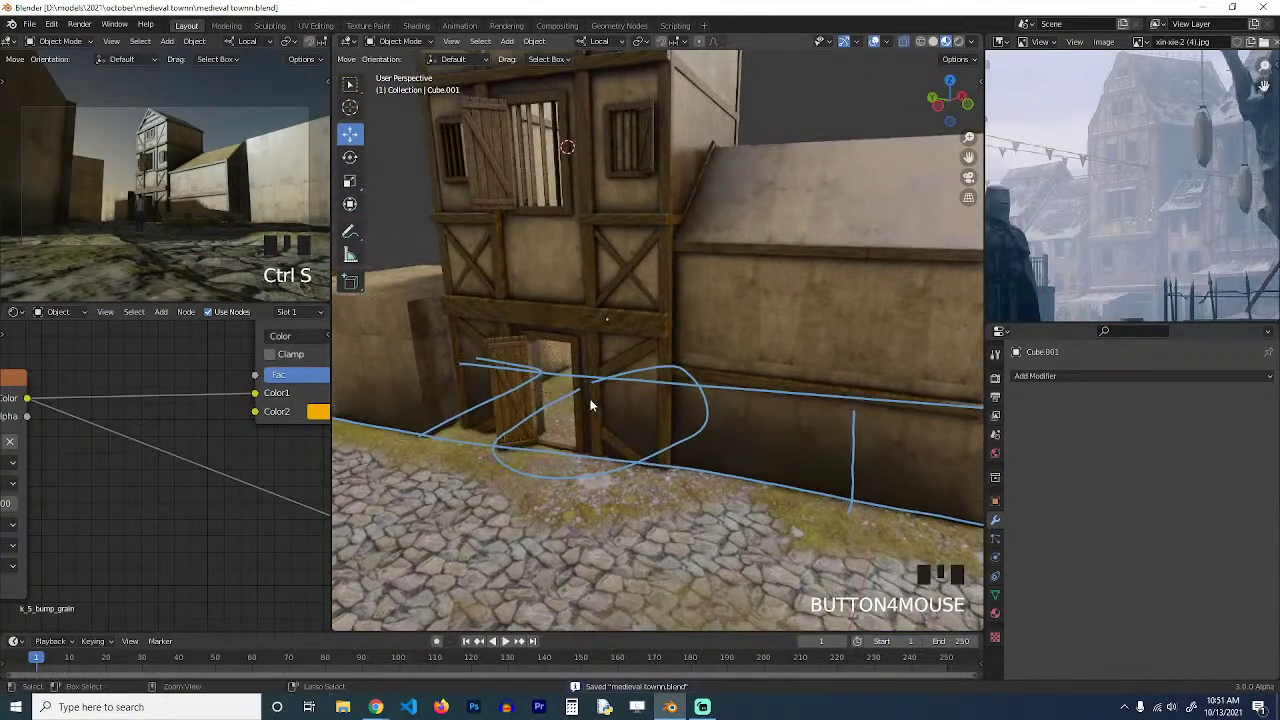
Select the low house beside the tall one, compare it with the reference image, and enter its mesh editing.
scroll(702, 376, "down", 4)
middle_click_drag(702, 376, 641, 425)
scroll(641, 427, "up", 2)
scroll(671, 443, "up", 2)
key("grave")
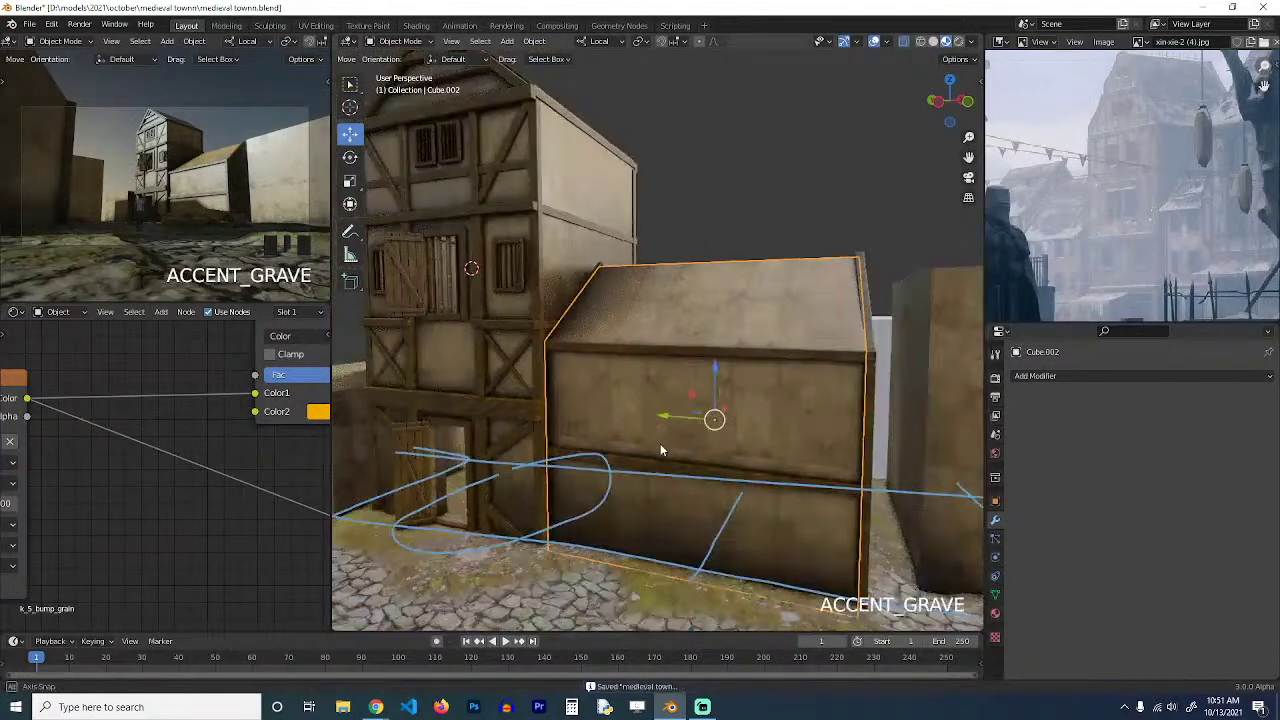
scroll(1145, 252, "up", 4)
scroll(1147, 255, "up", 1)
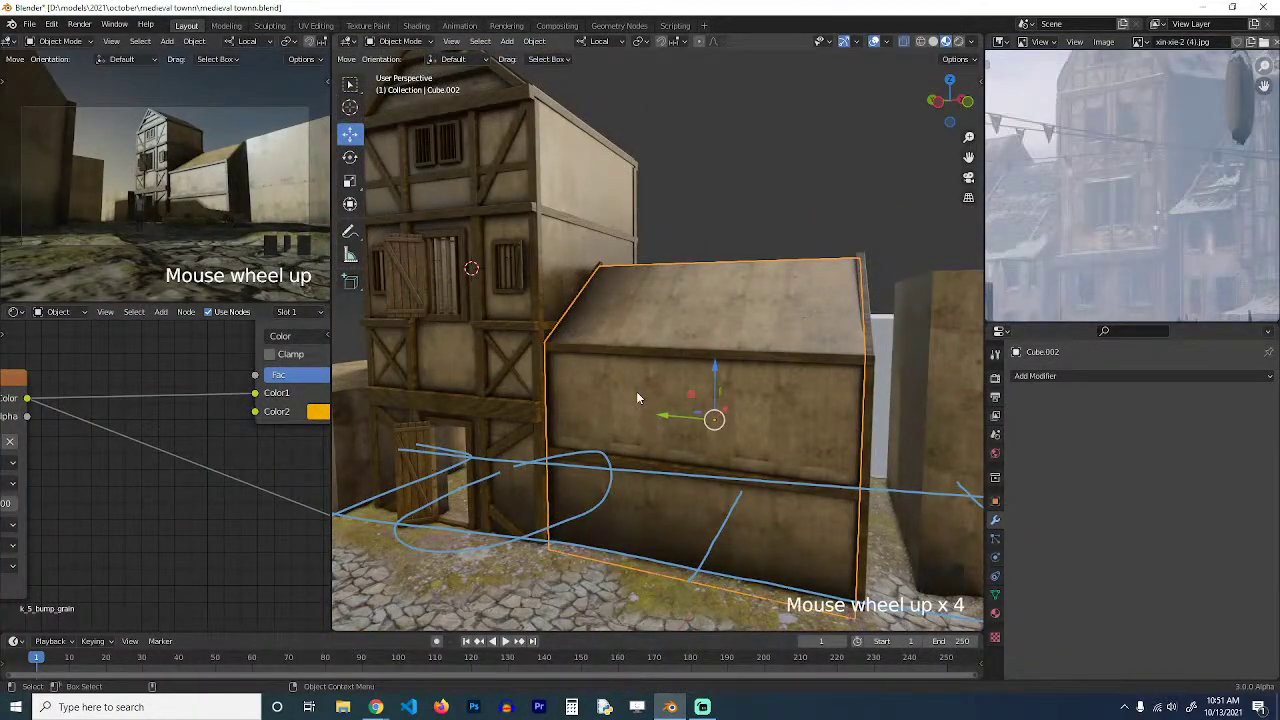
key("Tab")
key("ctrl+r")
scroll(682, 362, "up", 4)
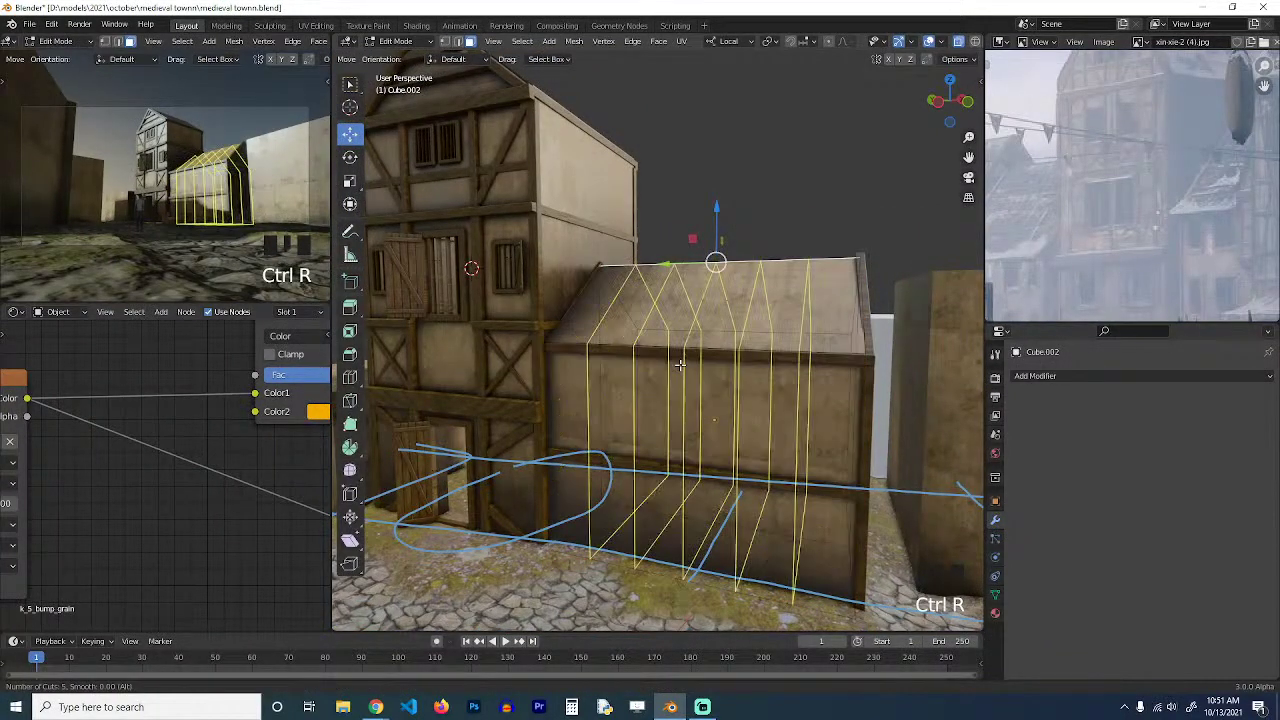
right_click(688, 361)
Add six evenly spaced vertical loop cuts across the low house, turn off X-ray, and return to Object Mode.
key("ctrl+r")
scroll(705, 350, "up", 3)
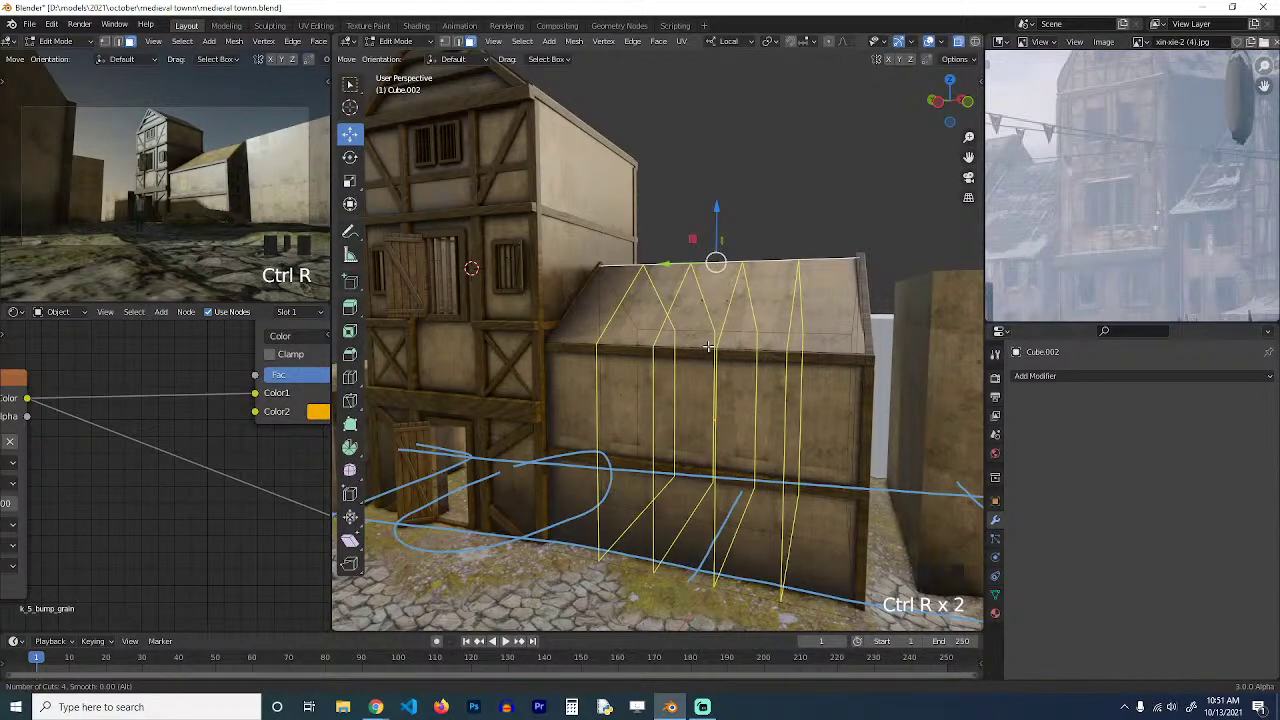
scroll(708, 346, "up", 2)
left_click(707, 346)
right_click(706, 348)
key("alt+a")
key("grave")
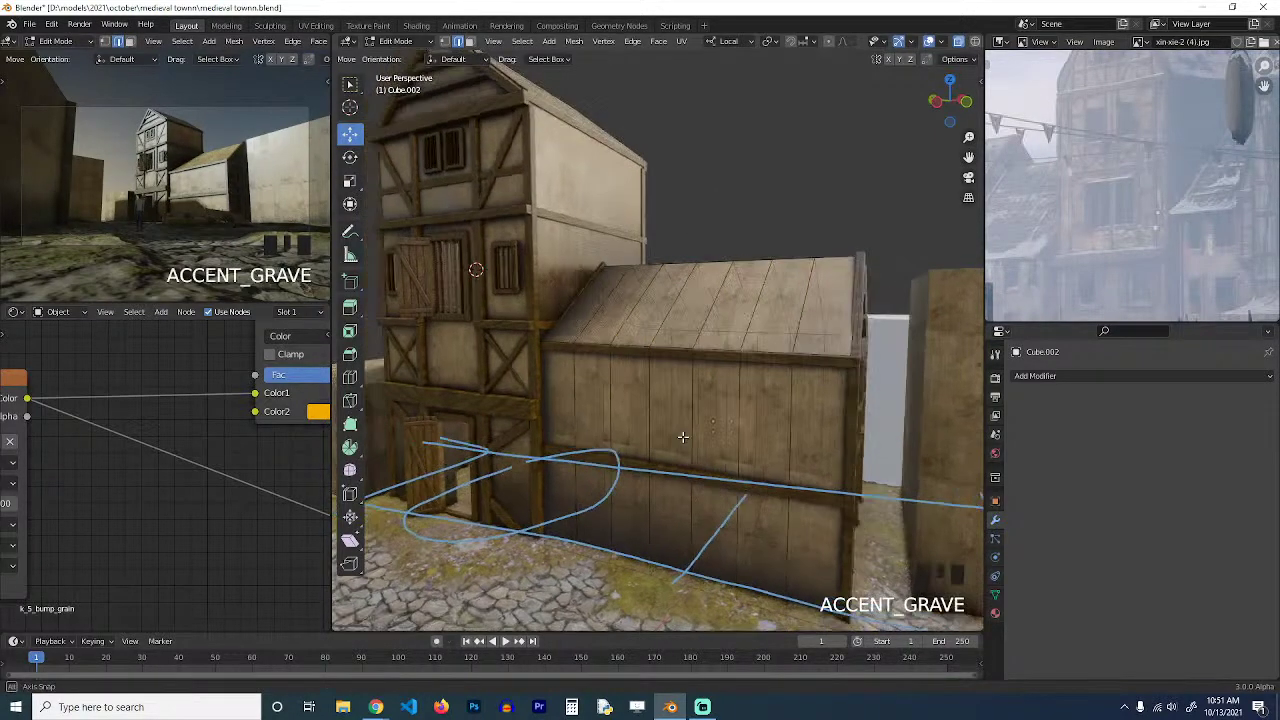
key("alt+z")
key("grave")
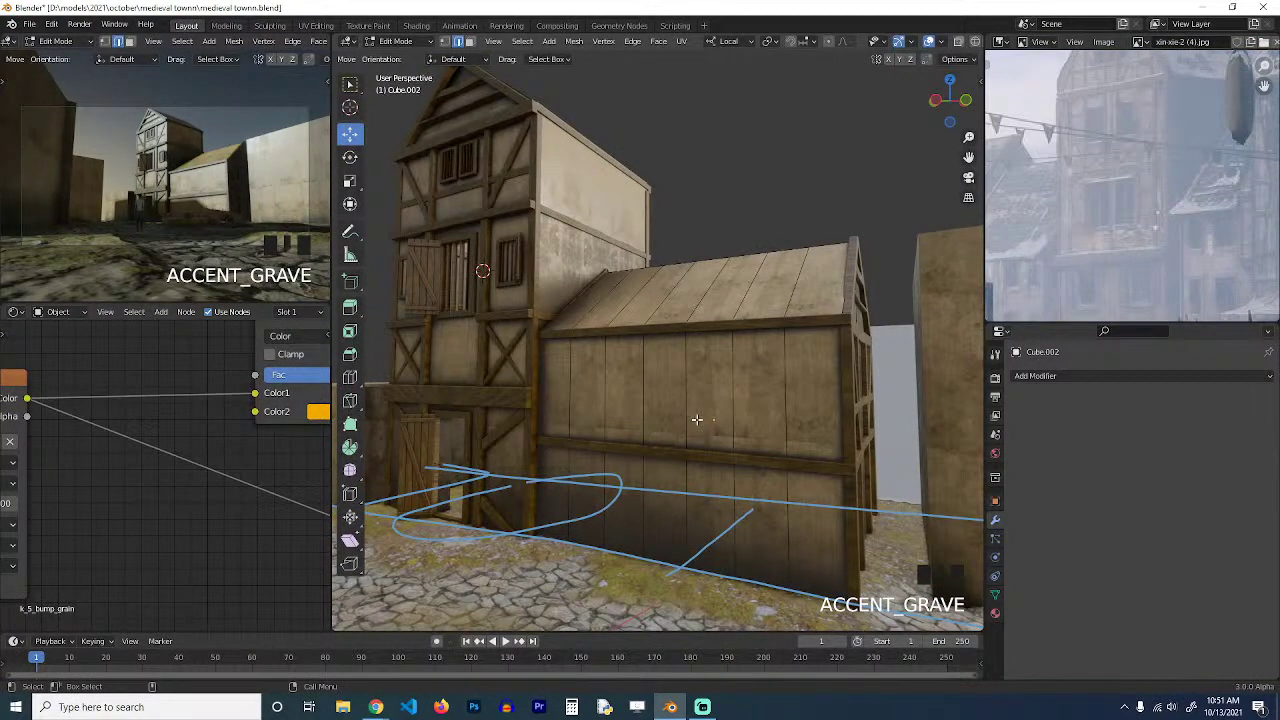
scroll(1080, 204, "down", 2)
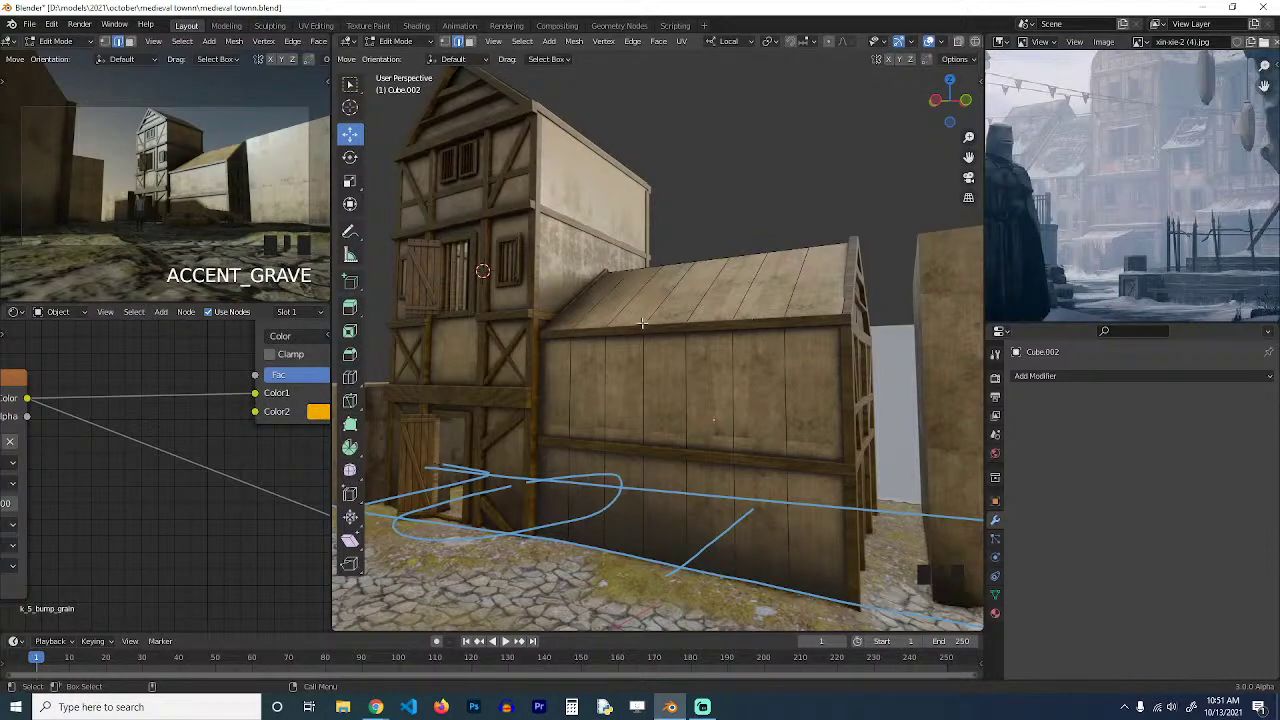
key("Tab")
Select the small barred window on the tall house's upper floor together with its open shutter.
left_click(510, 280)
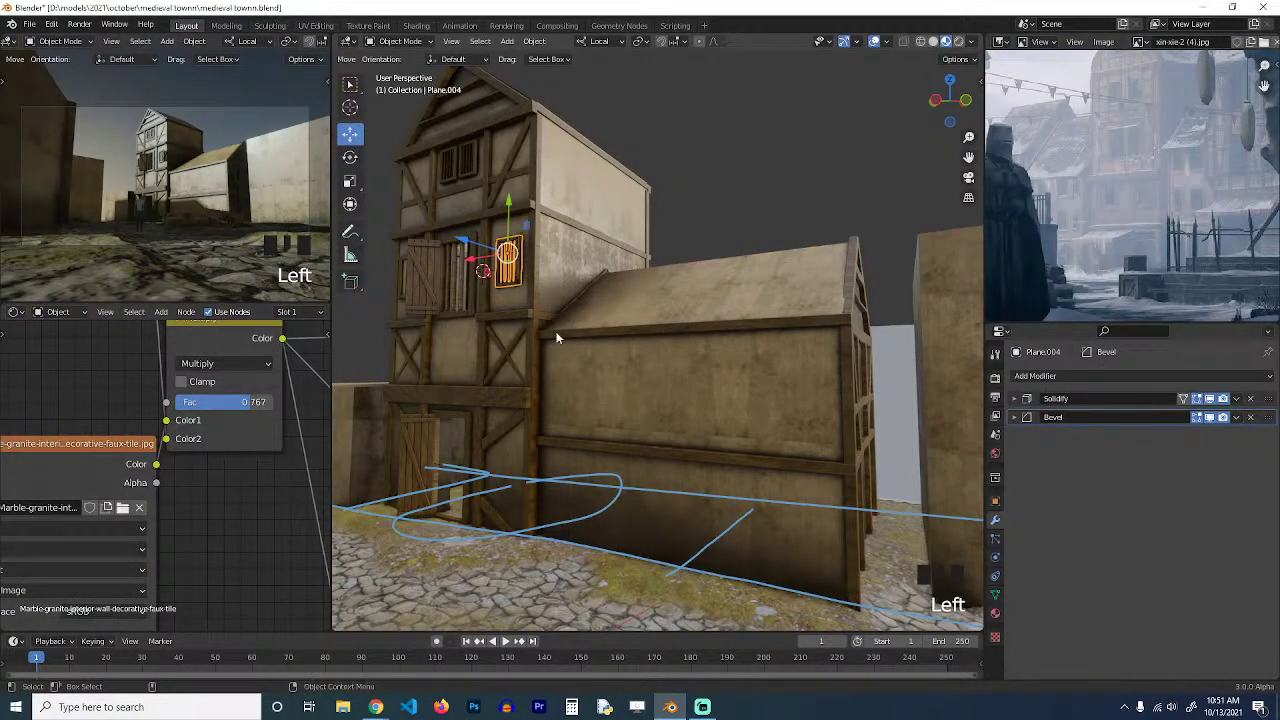
scroll(575, 345, "up", 2)
left_click(508, 300)
key("grave")
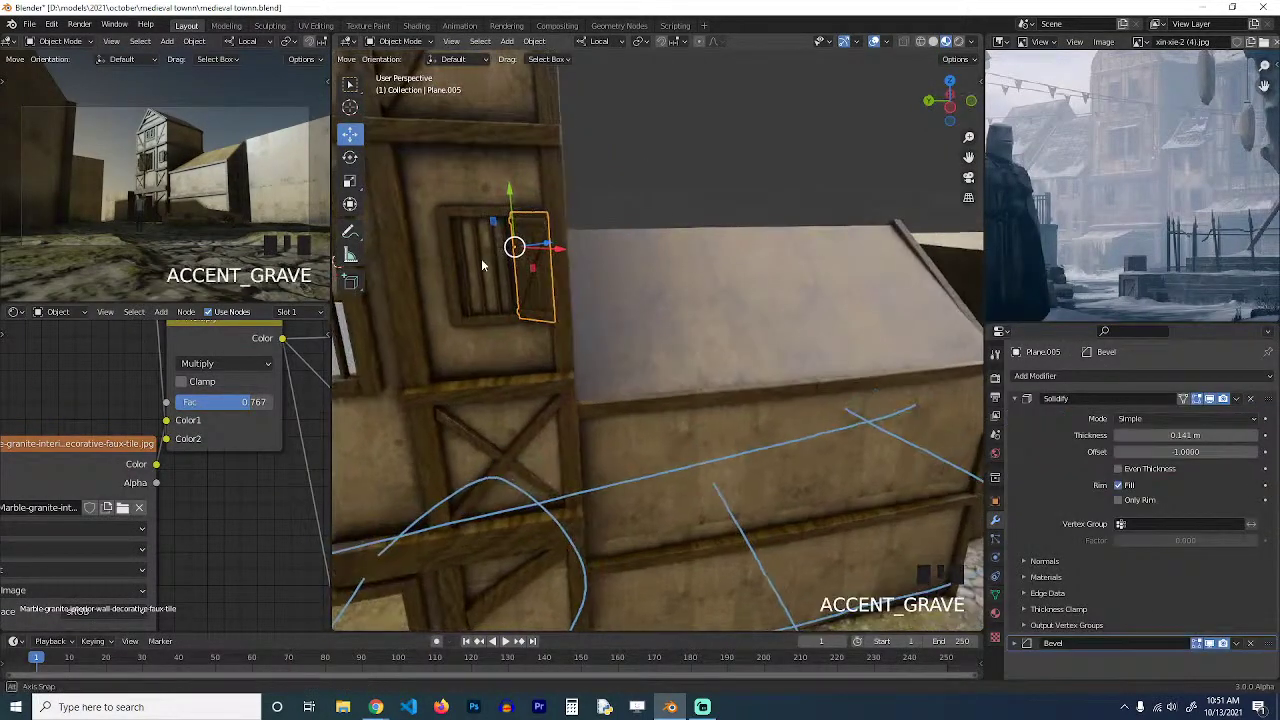
left_click(505, 218)
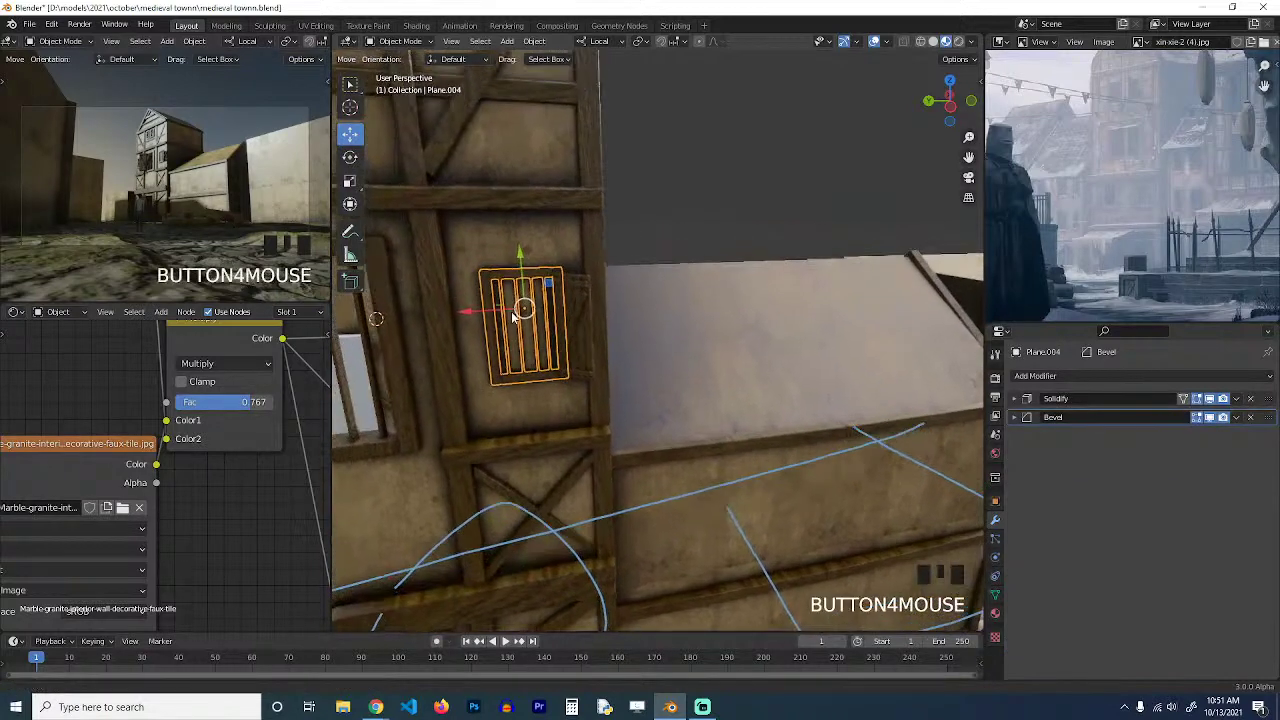
scroll(534, 343, "up", 3)
left_click(557, 323)
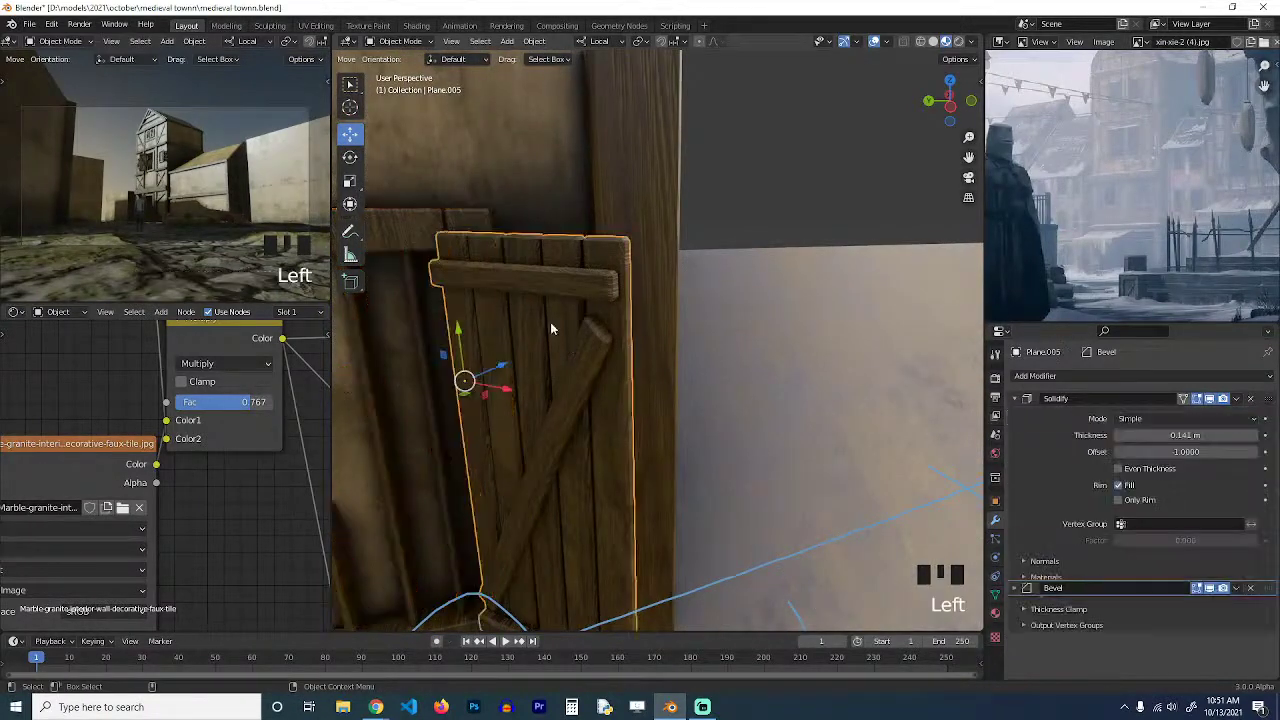
left_click(423, 249, "shift")
scroll(465, 322, "down", 1)
scroll(465, 322, "down", 2)
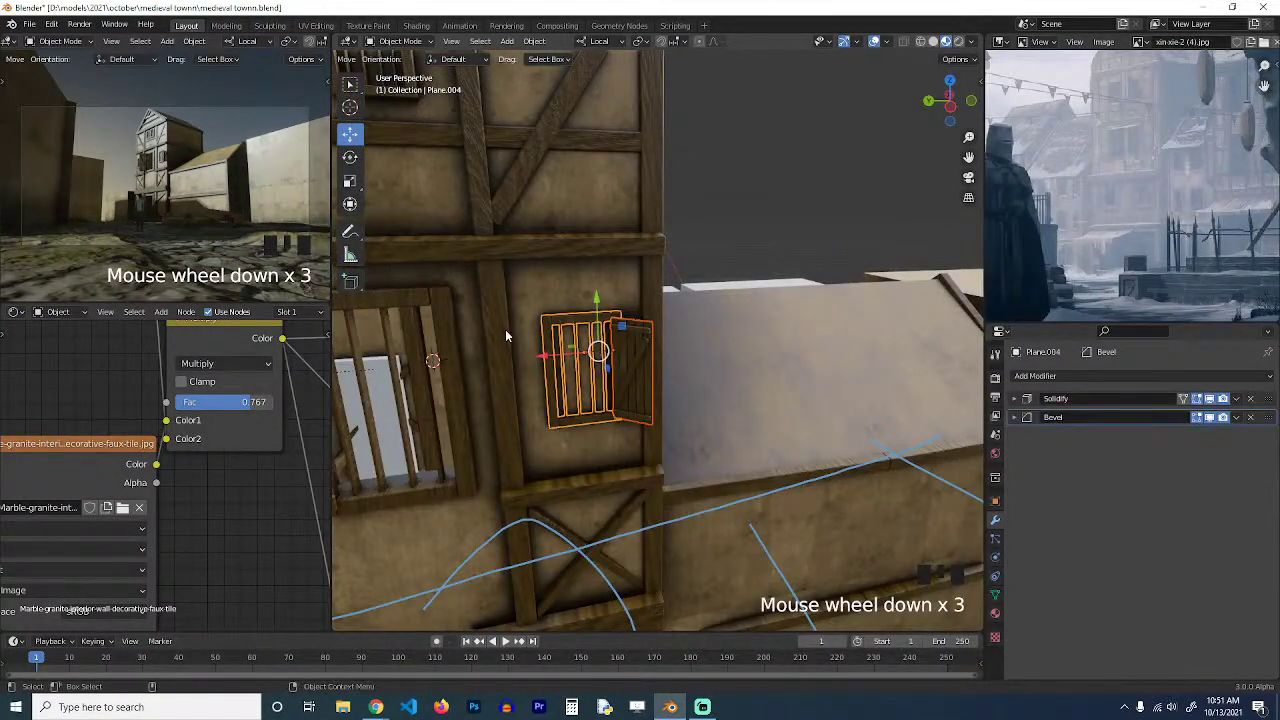
Make the selected window and shutter single-user and join them into one object.
left_click(537, 45)
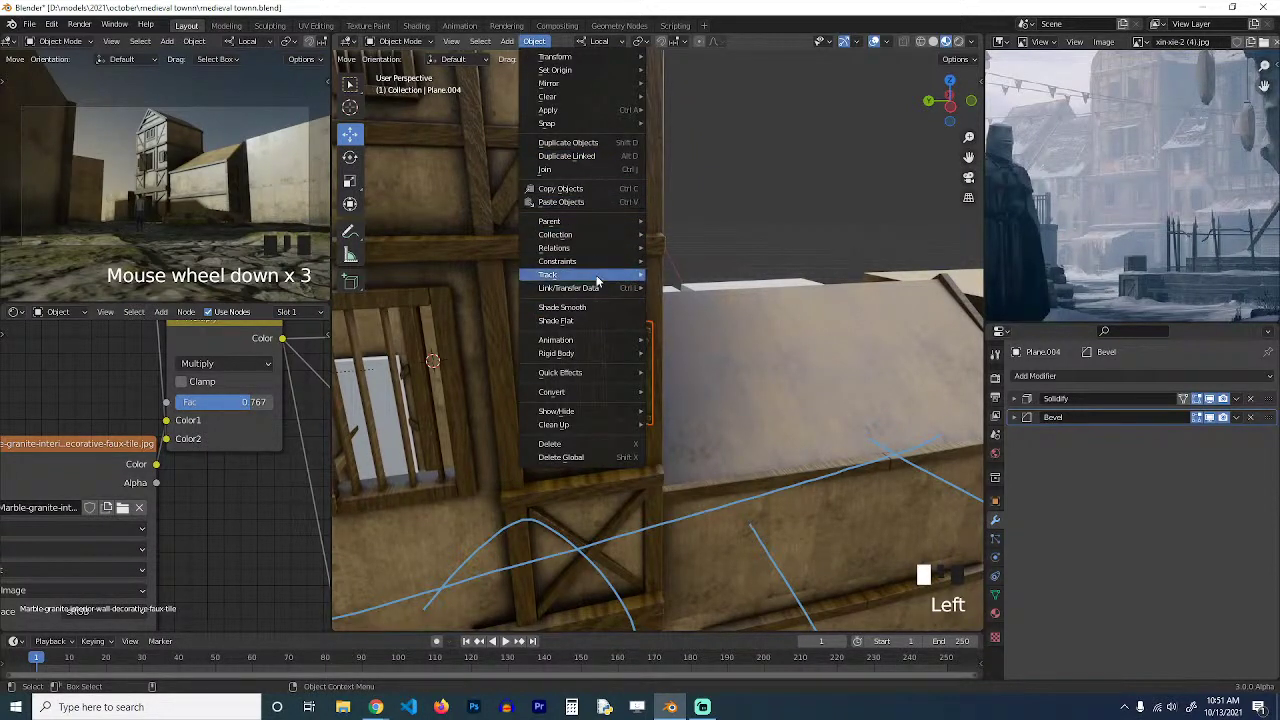
mouse_move(620, 250)
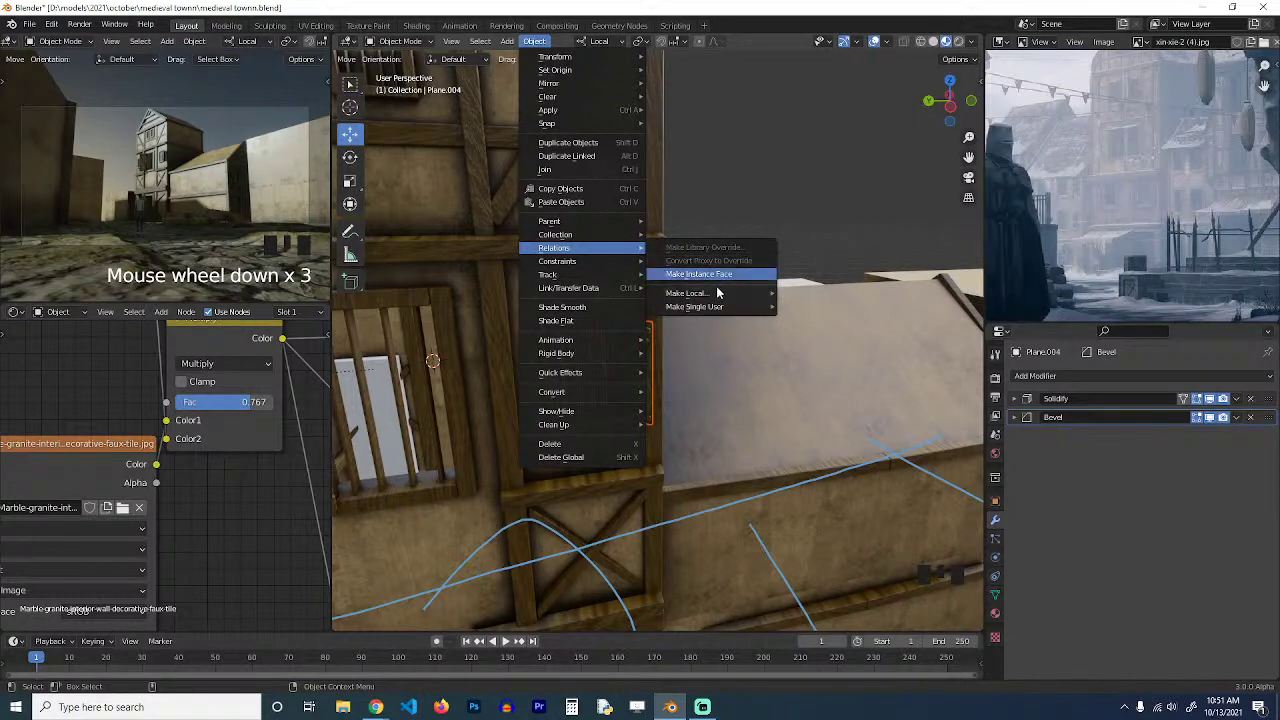
mouse_move(722, 307)
left_click(821, 321)
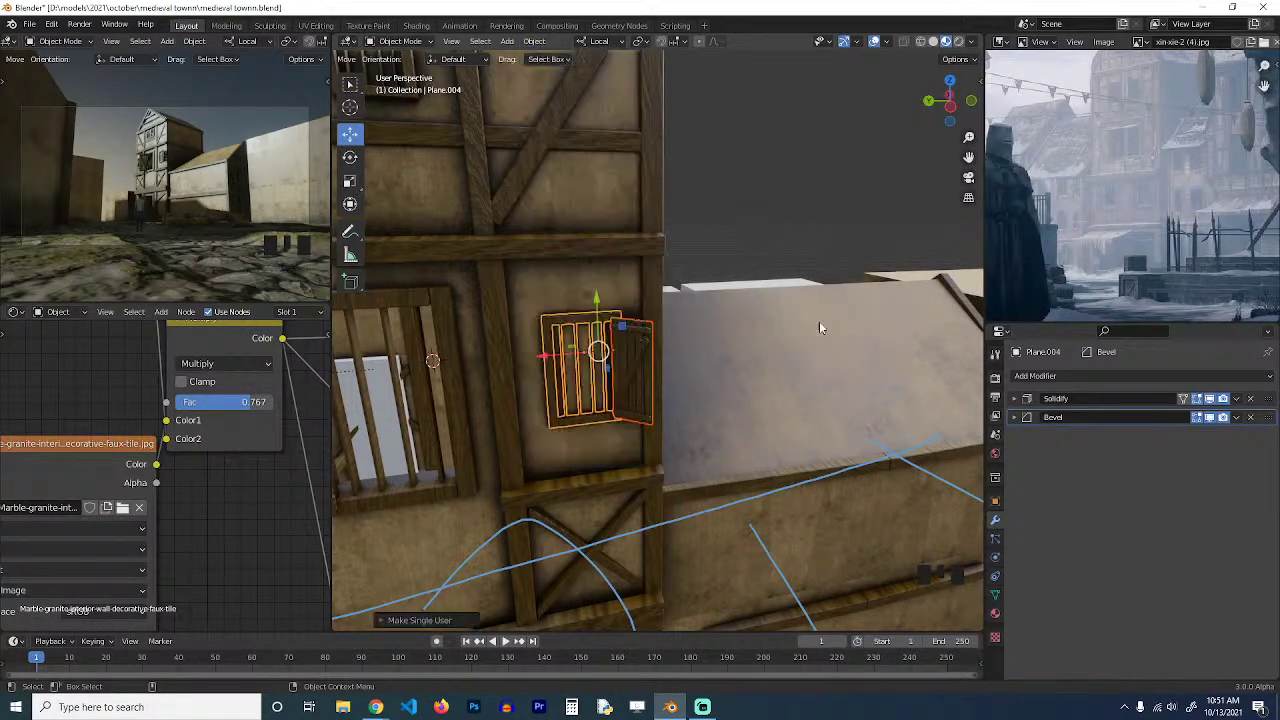
key("ctrl+j")
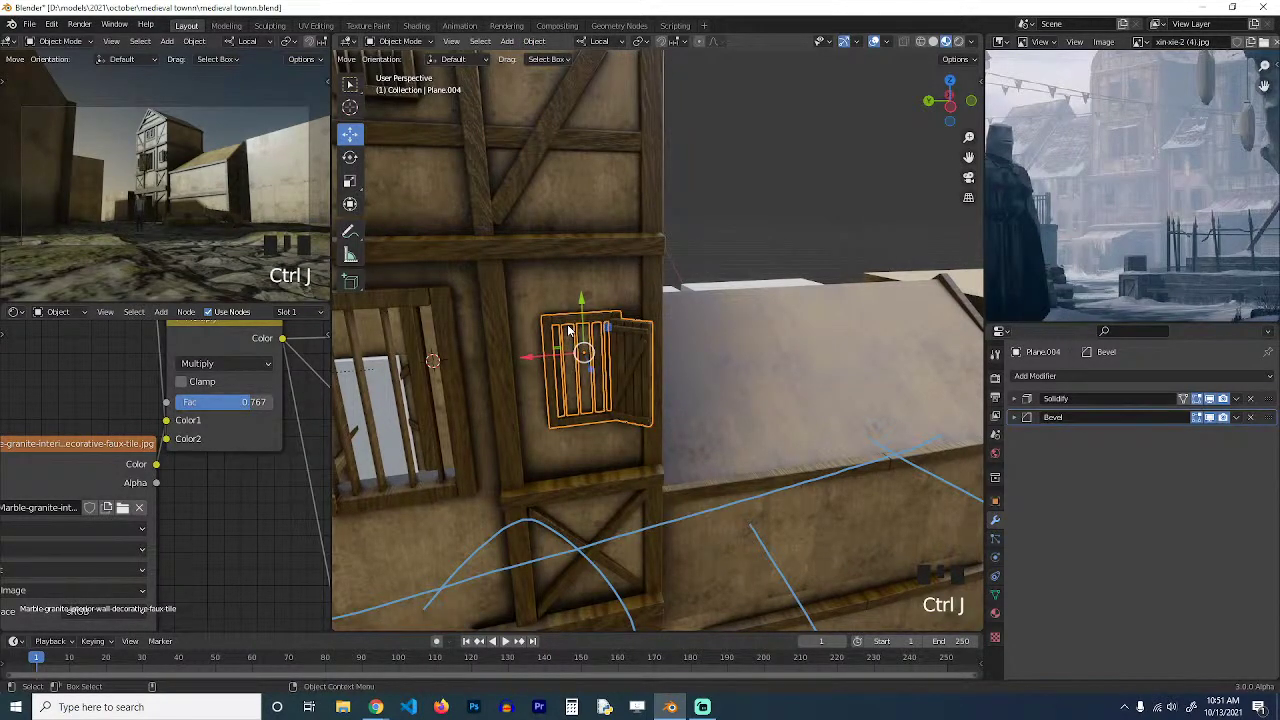
Duplicate the joined window and snap the copy to the 3D cursor placed on the low house's upper front wall.
scroll(567, 326, "up", 4)
scroll(550, 344, "down", 2)
key("grave")
scroll(567, 380, "down", 1)
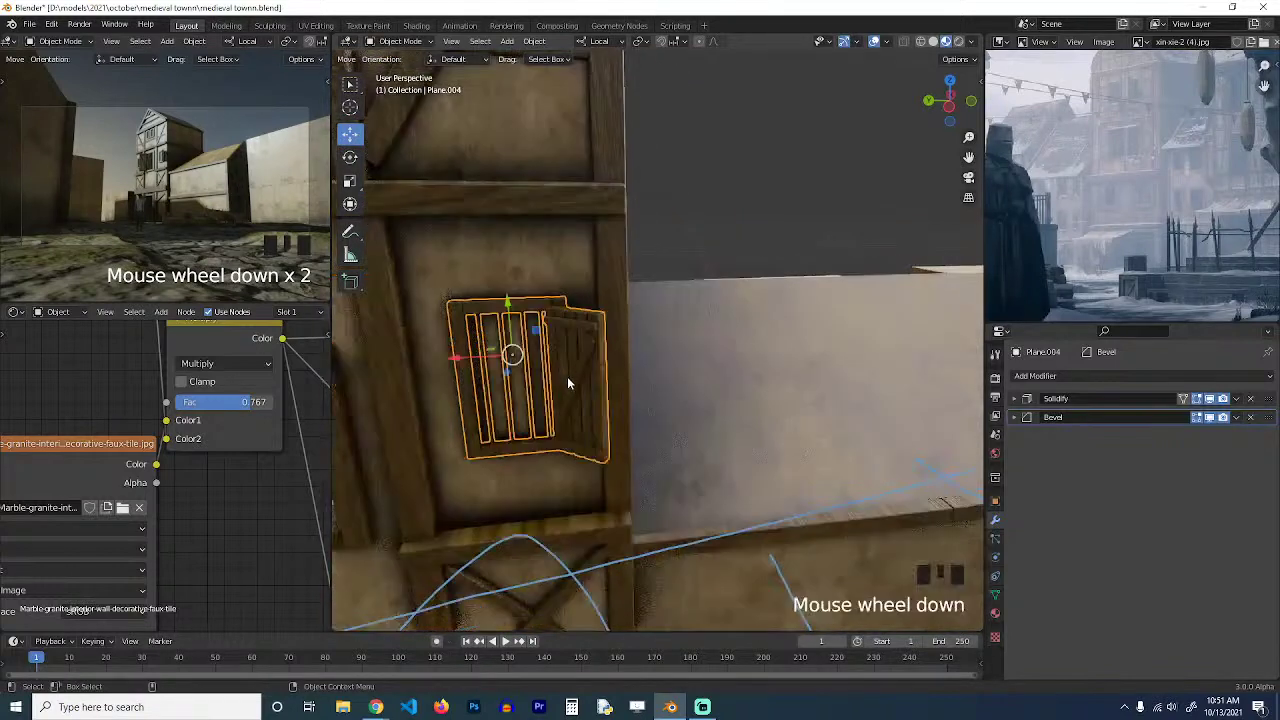
scroll(589, 398, "down", 3)
key("shift+d")
right_click(603, 344, "shift")
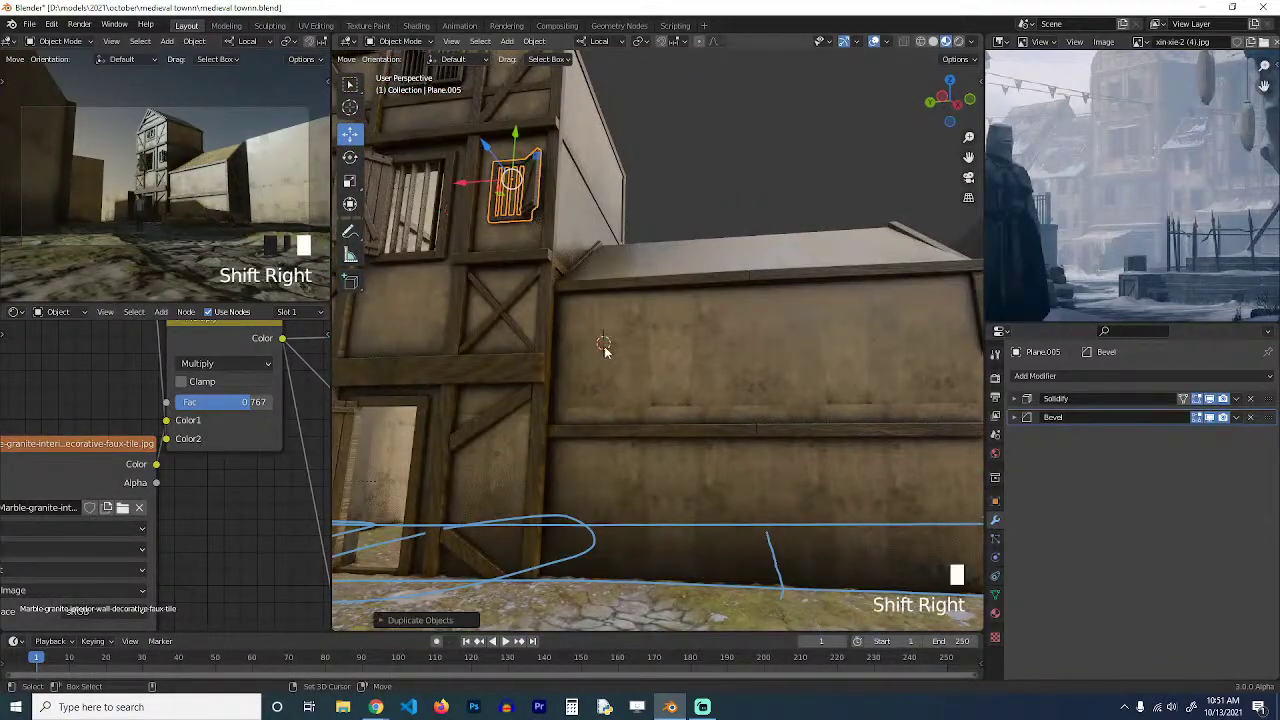
key("shift+s")
left_click(582, 212)
key("grave")
key("alt+a")
scroll(633, 450, "up", 2)
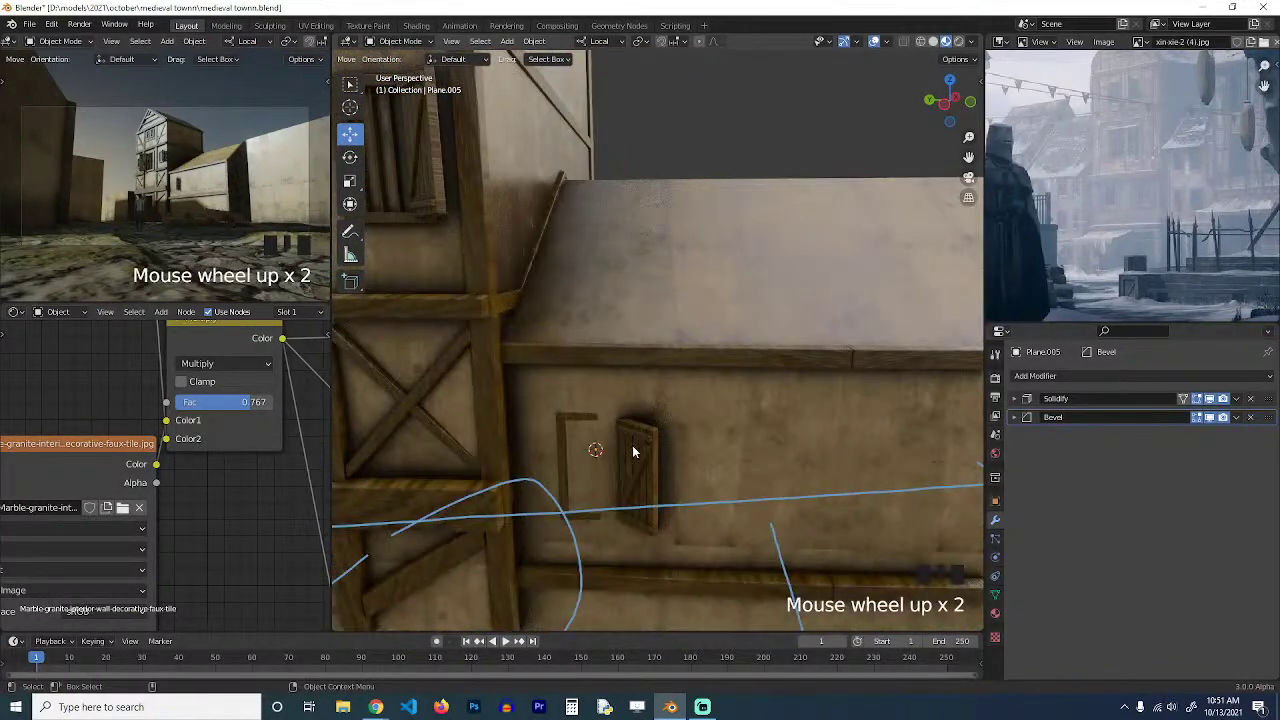
Rotate the duplicated window about -2.1° around global Z and nudge it into place against the low house's wall.
left_click(632, 450)
key("r")
key("z")
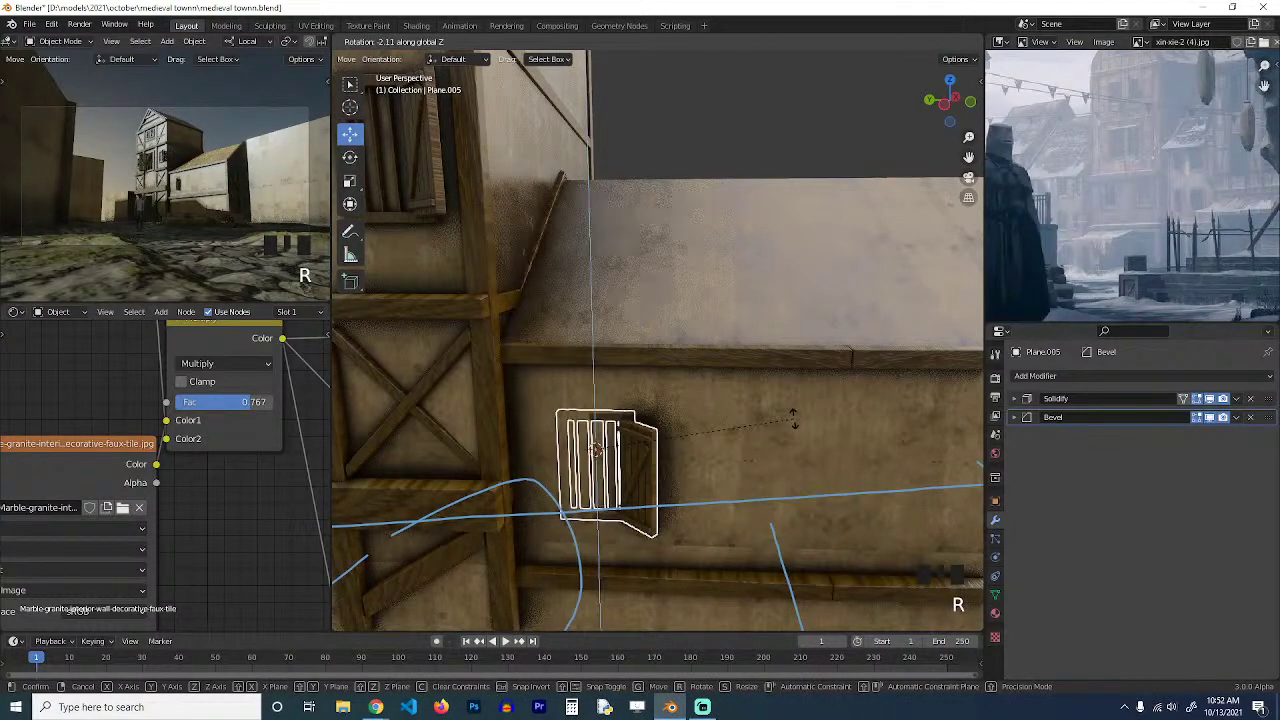
left_click(795, 418)
key("grave")
middle_click_drag(795, 420, 668, 448)
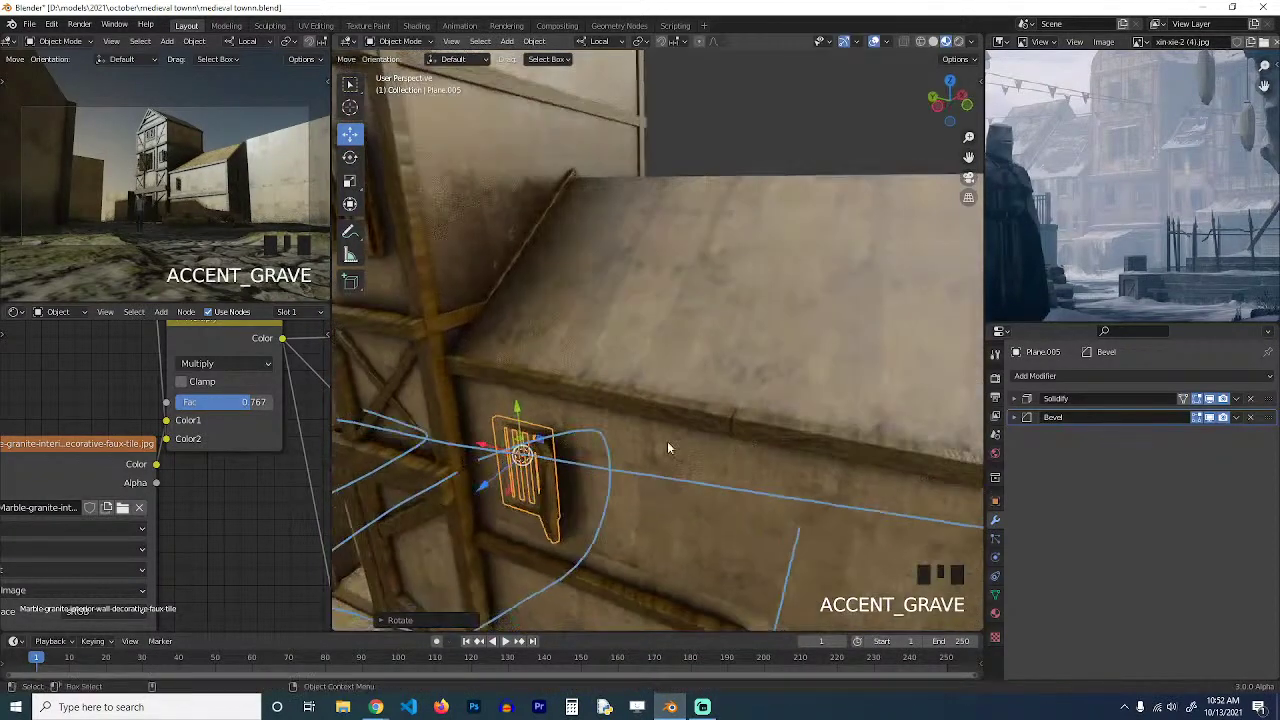
left_click_drag(505, 477, 502, 473)
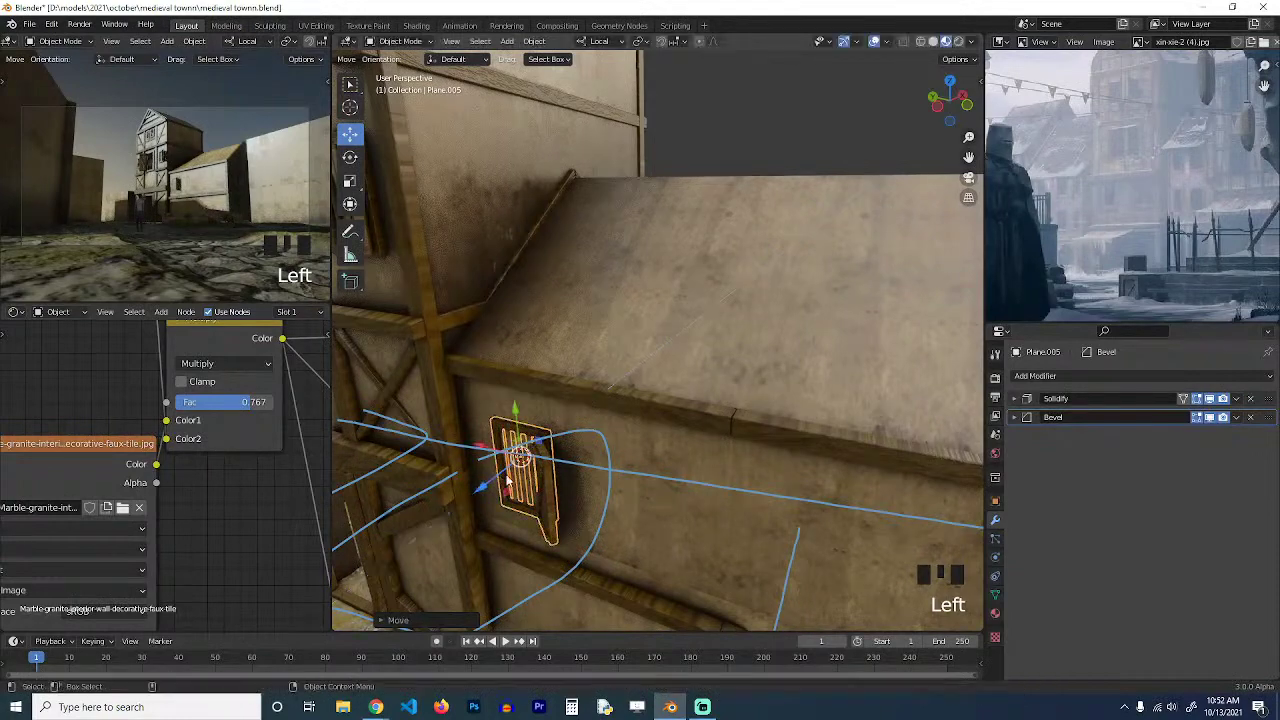
Add an Array modifier to the window with a count of 4 and a relative X factor of -1.6.
key("grave")
middle_click_drag(515, 470, 568, 321)
key("grave")
key("grave")
left_click(658, 344)
left_click(566, 320)
left_click(566, 326)
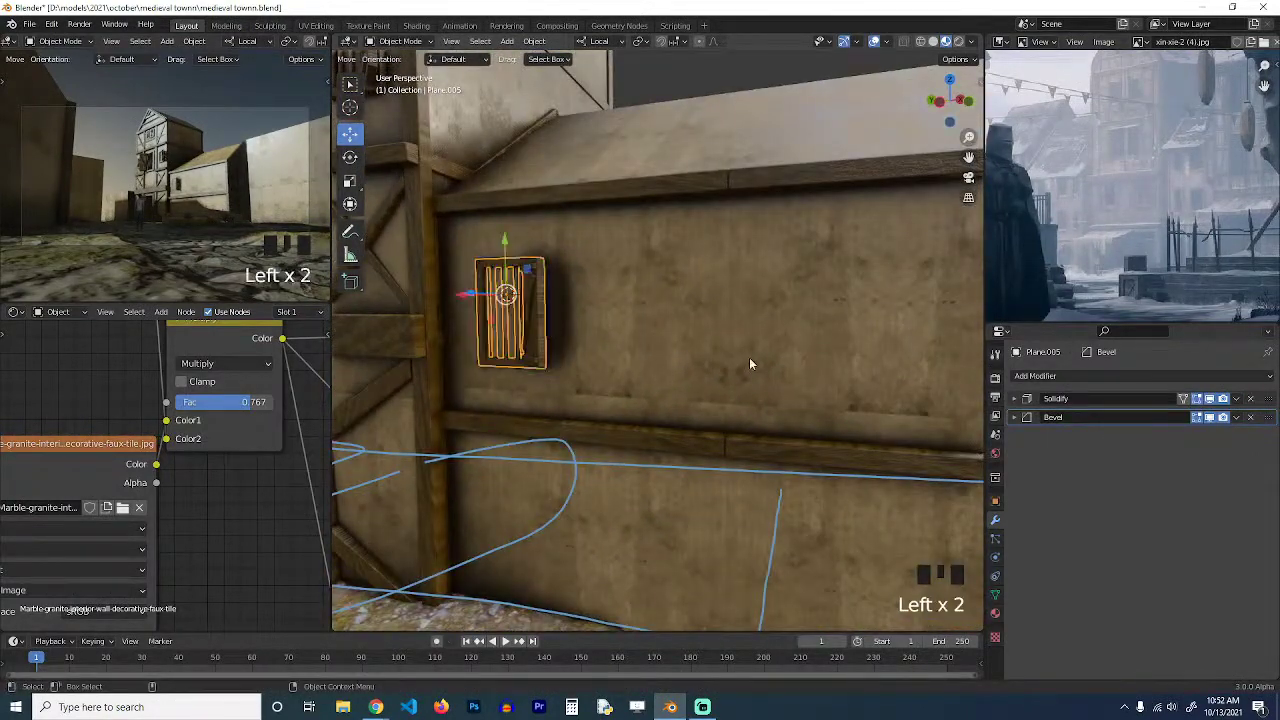
left_click_drag(1035, 376, 1030, 411)
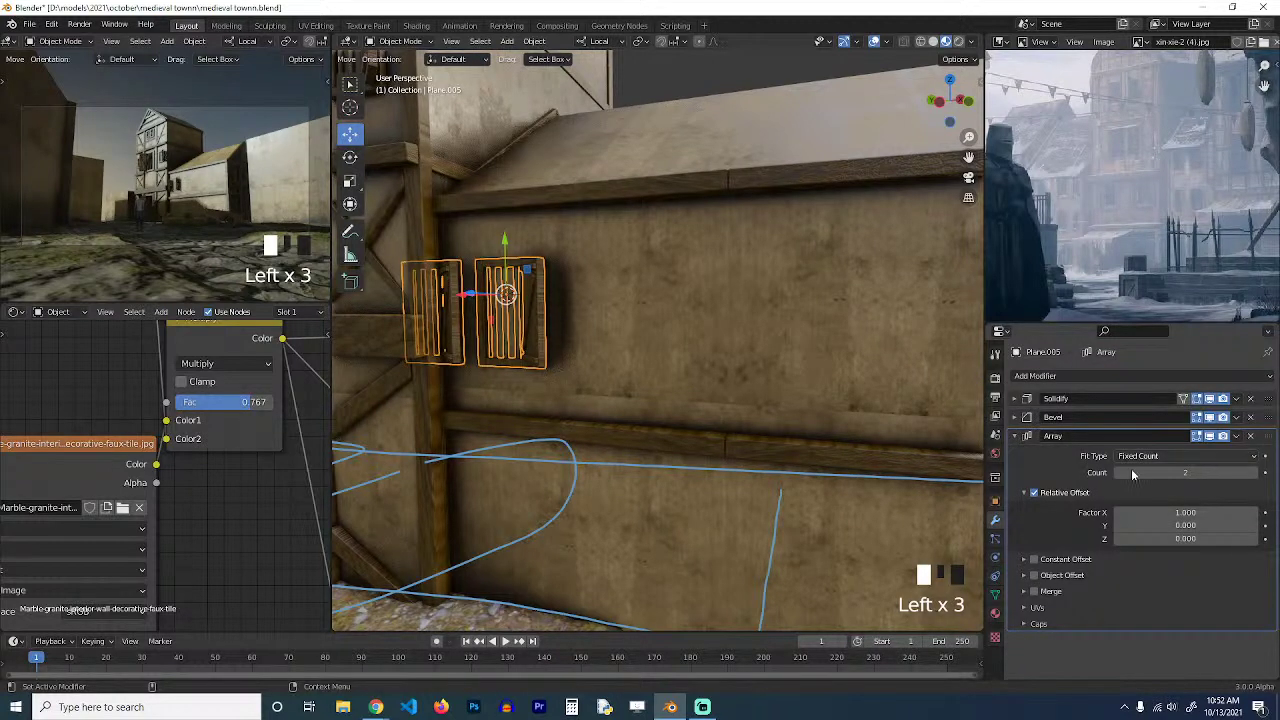
left_click_drag(1140, 512, 1060, 512)
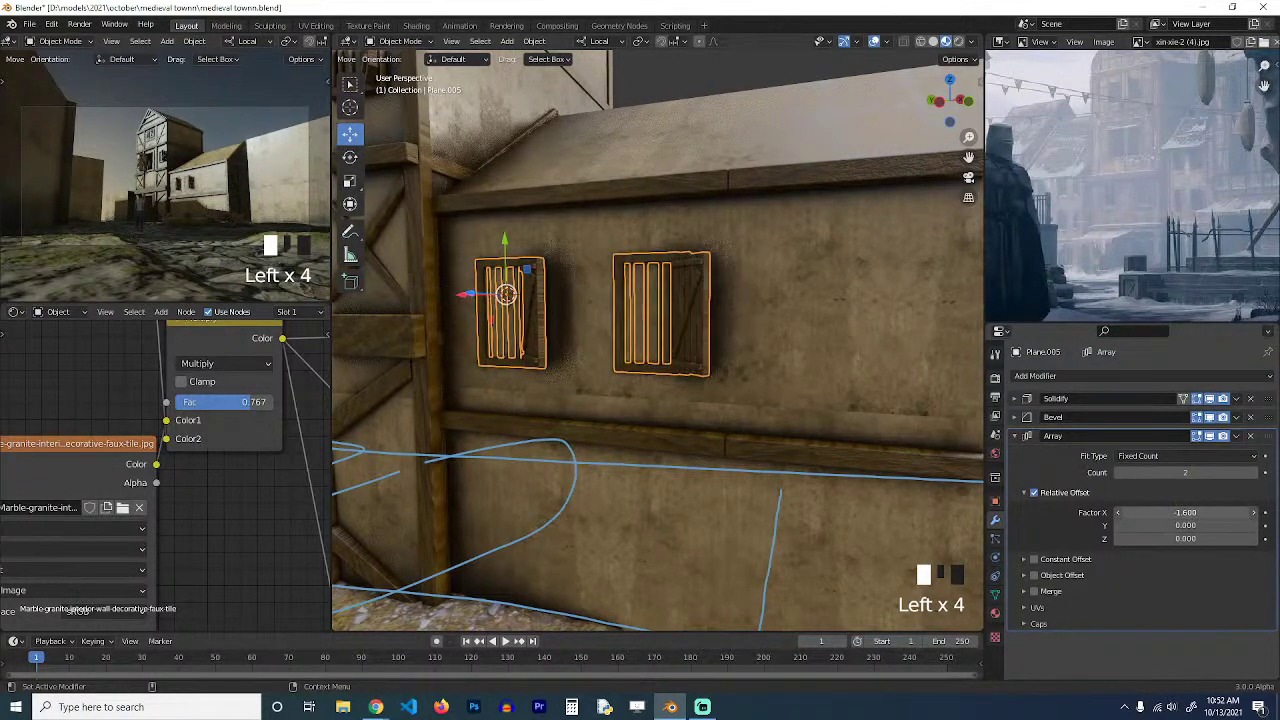
left_click(1252, 473)
left_click(1252, 473)
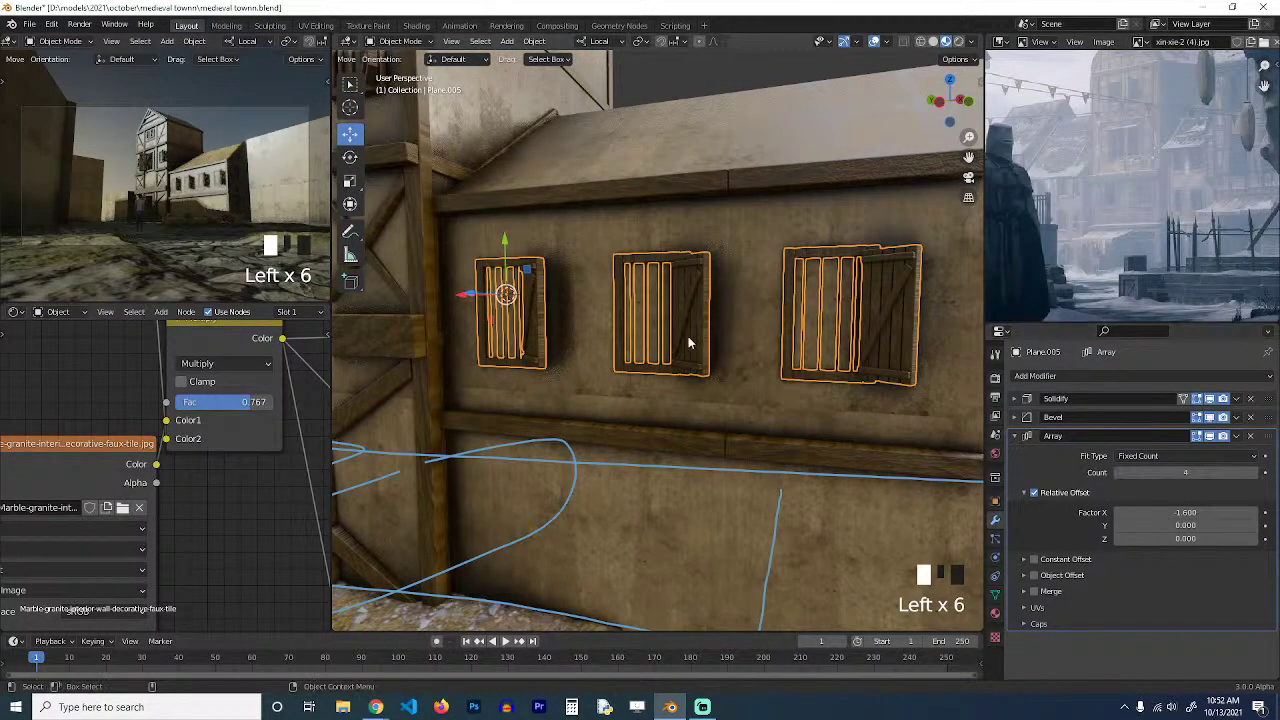
Examine the row of windows from several angles and compare their placement with the low house's wall edges.
key("grave")
key("alt+a")
key("grave")
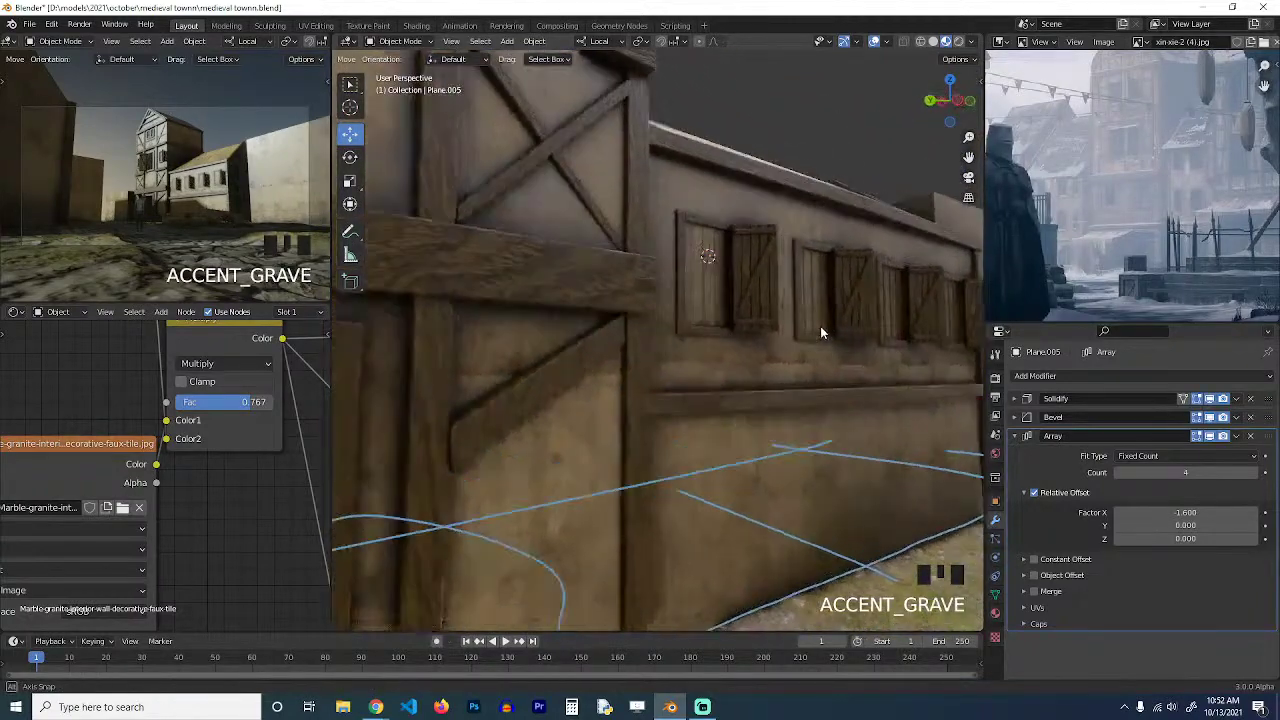
key("grave")
left_click(756, 286)
key("grave")
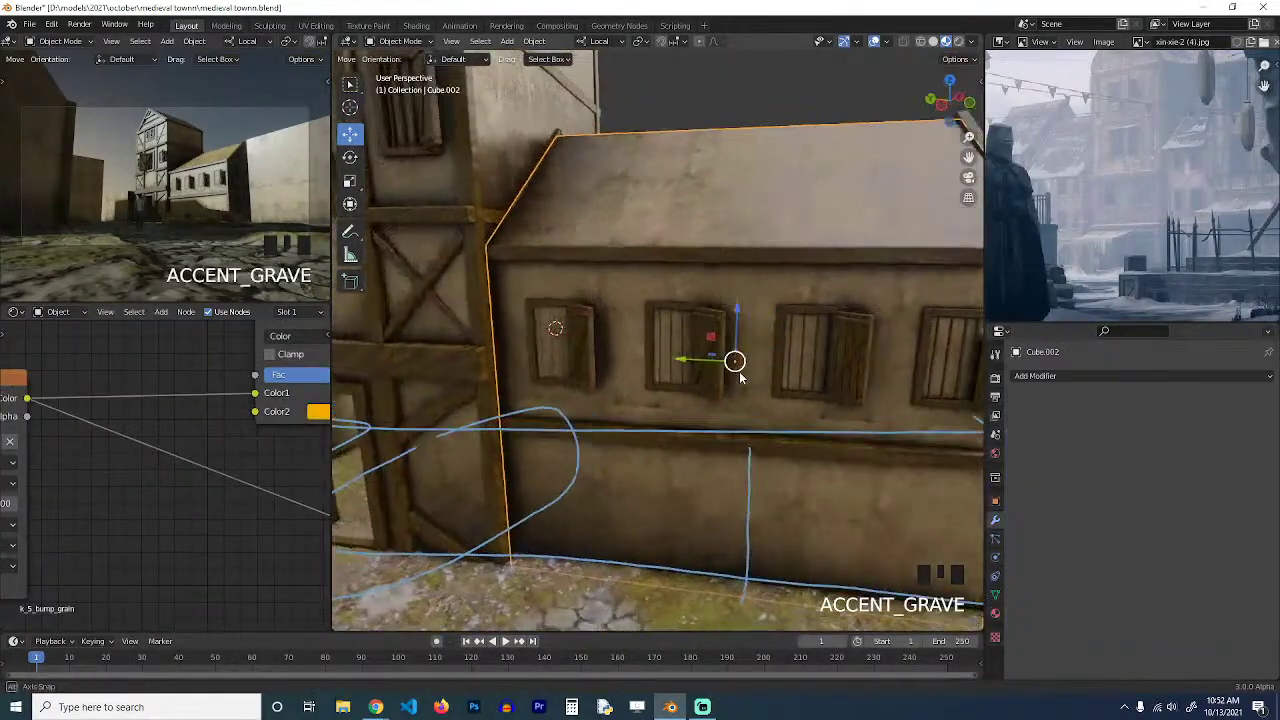
key("Tab")
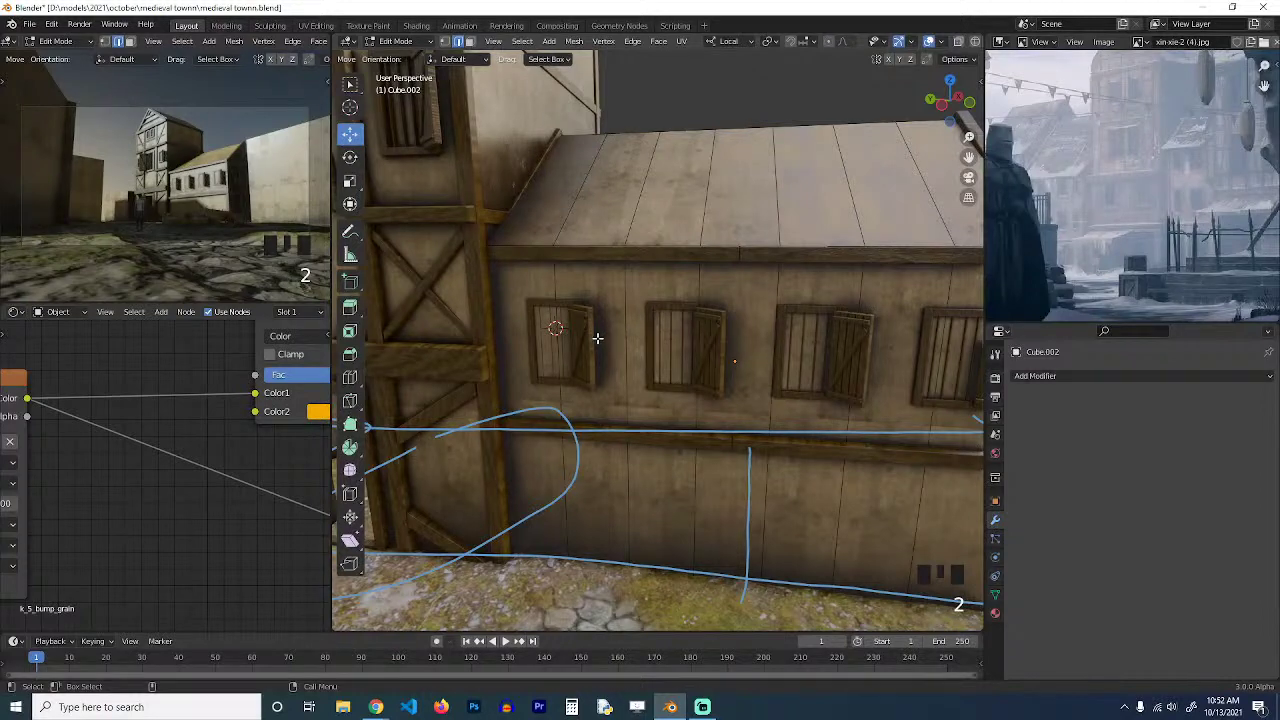
key("Tab")
key("alt+a")
Add a cube at the first window of the low house and scale it down to roughly the window's size.
key("shift+a")
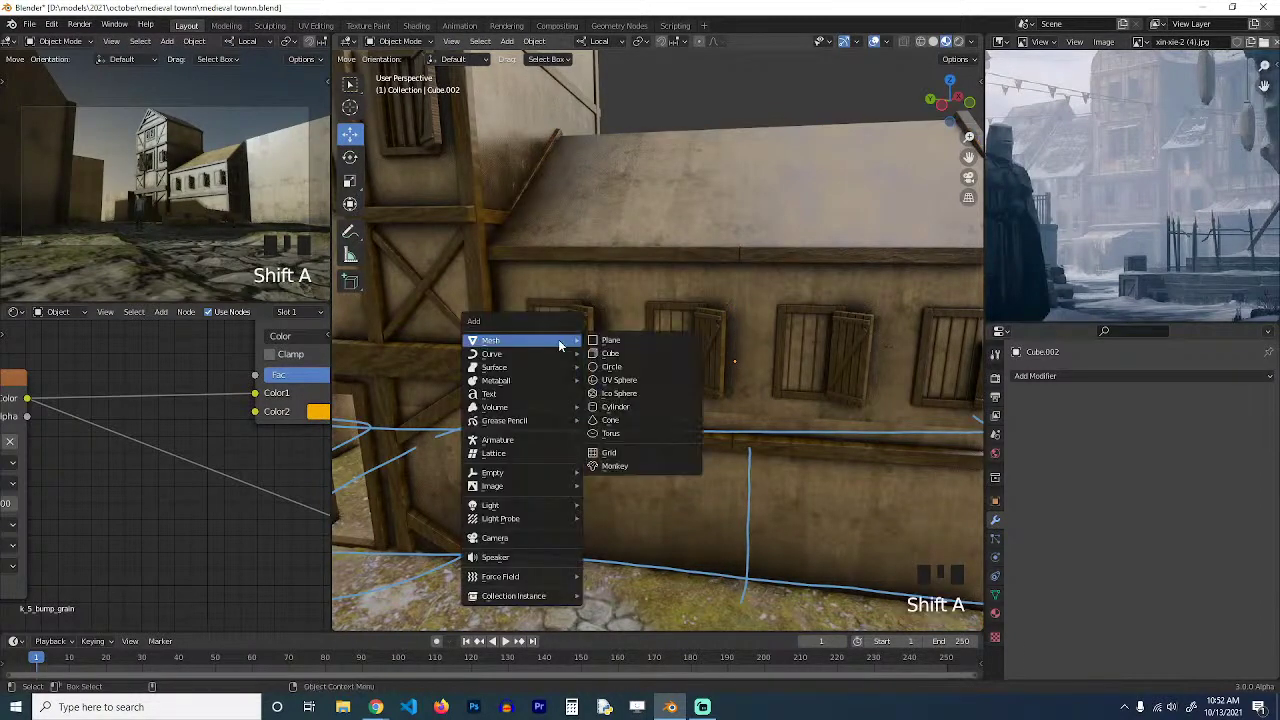
left_click(615, 350)
key("s")
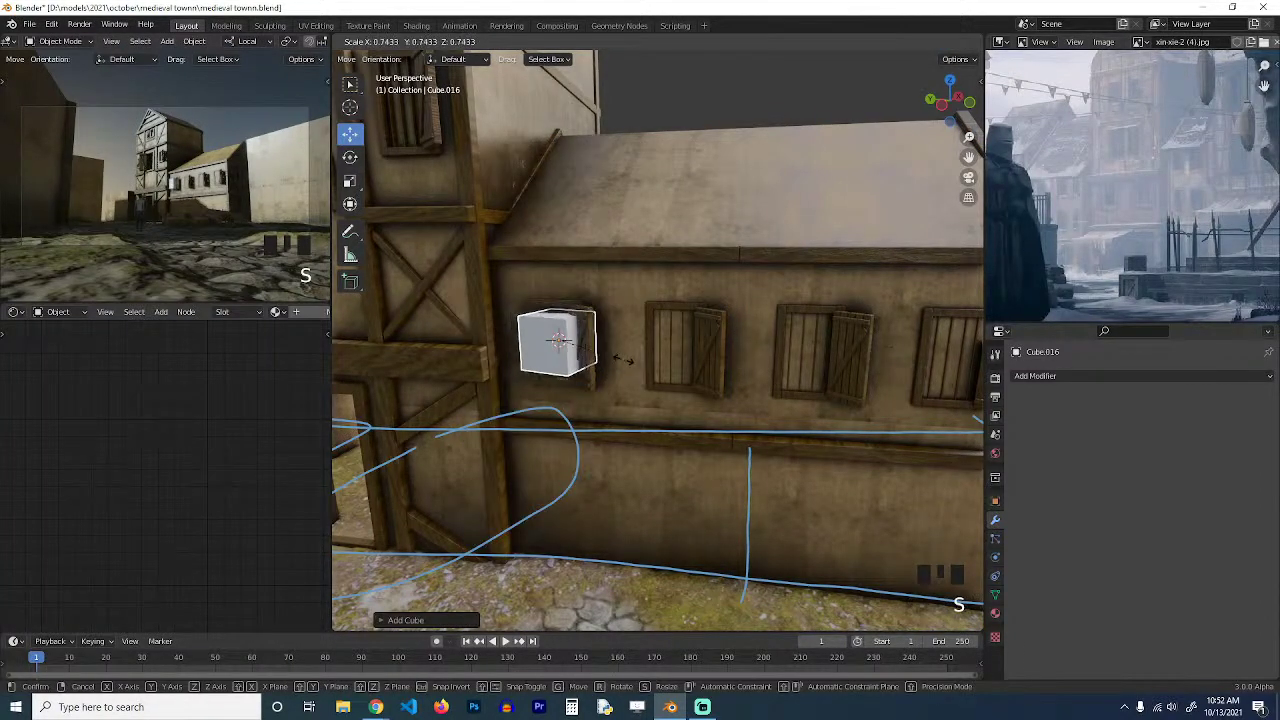
left_click(638, 363)
Rotate the cube about -16° in top wireframe view to align it with the low house's front wall.
key("KP_7")
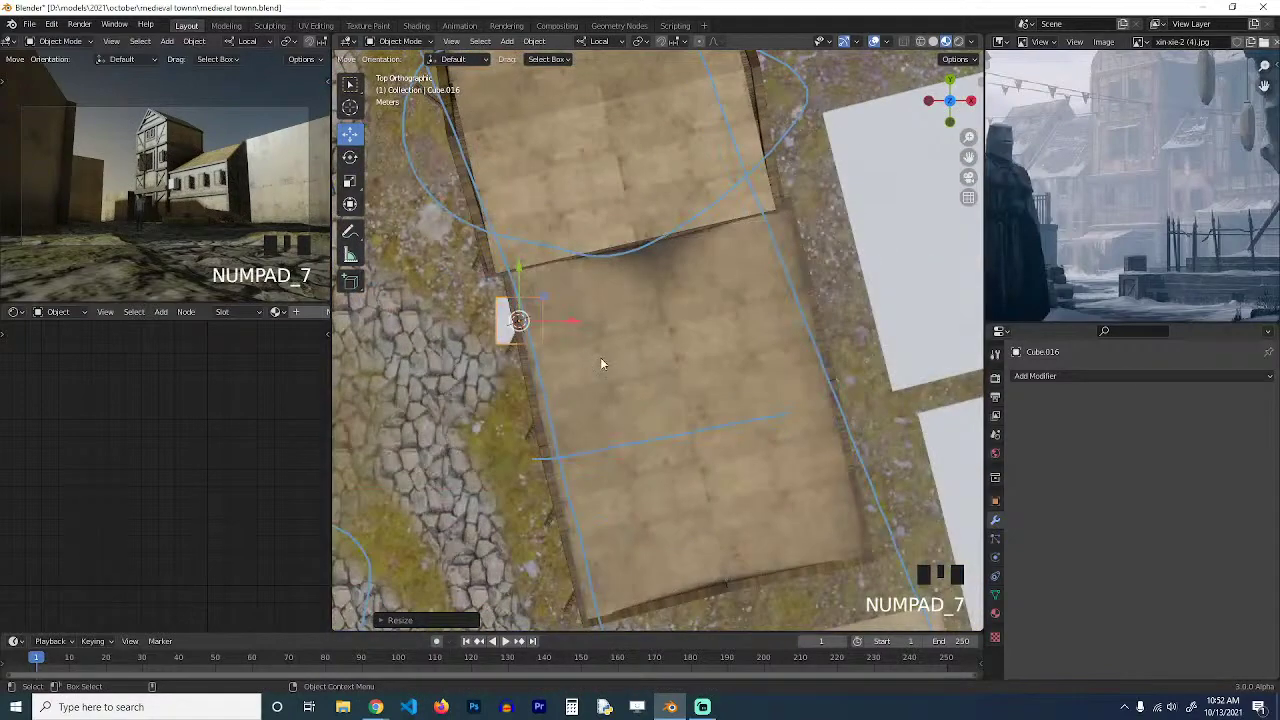
scroll(600, 357, "up", 3)
key("z")
left_click(417, 338)
middle_click_drag(430, 337, 563, 366, "shift")
key("r")
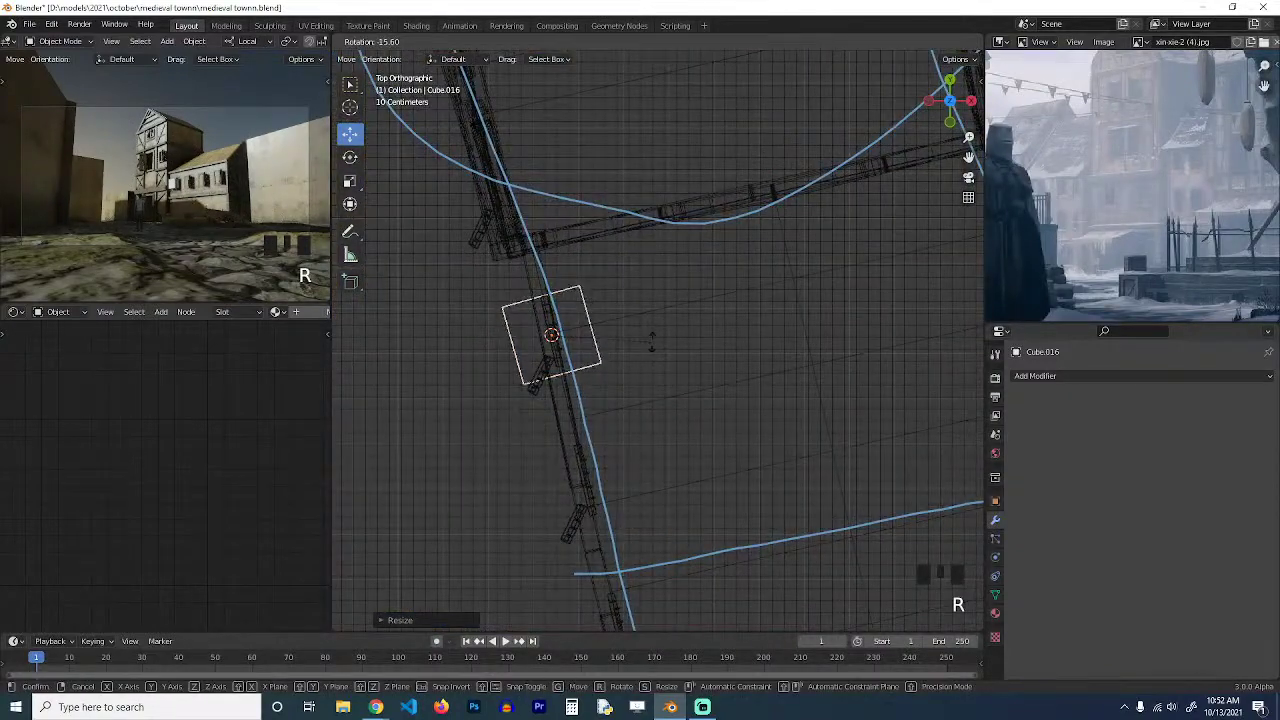
left_click(656, 350)
Switch to solid shading, stretch the cube along Z to fit the first window's height, and apply its scale.
key("z")
left_click(769, 360)
key("grave")
middle_click_drag(775, 350, 770, 286)
key("s")
key("z")
left_click(688, 362)
key("ctrl+a")
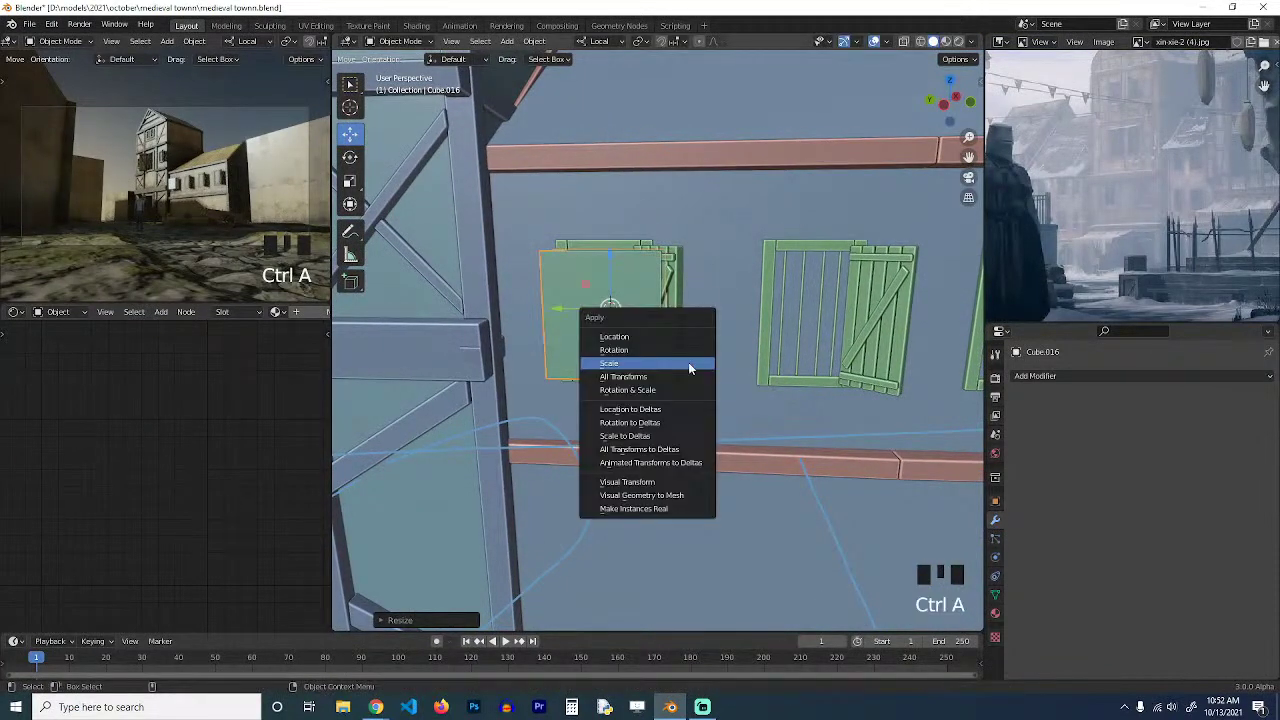
left_click(688, 362)
key("grave")
middle_click_drag(688, 362, 695, 374)
left_click(1030, 376)
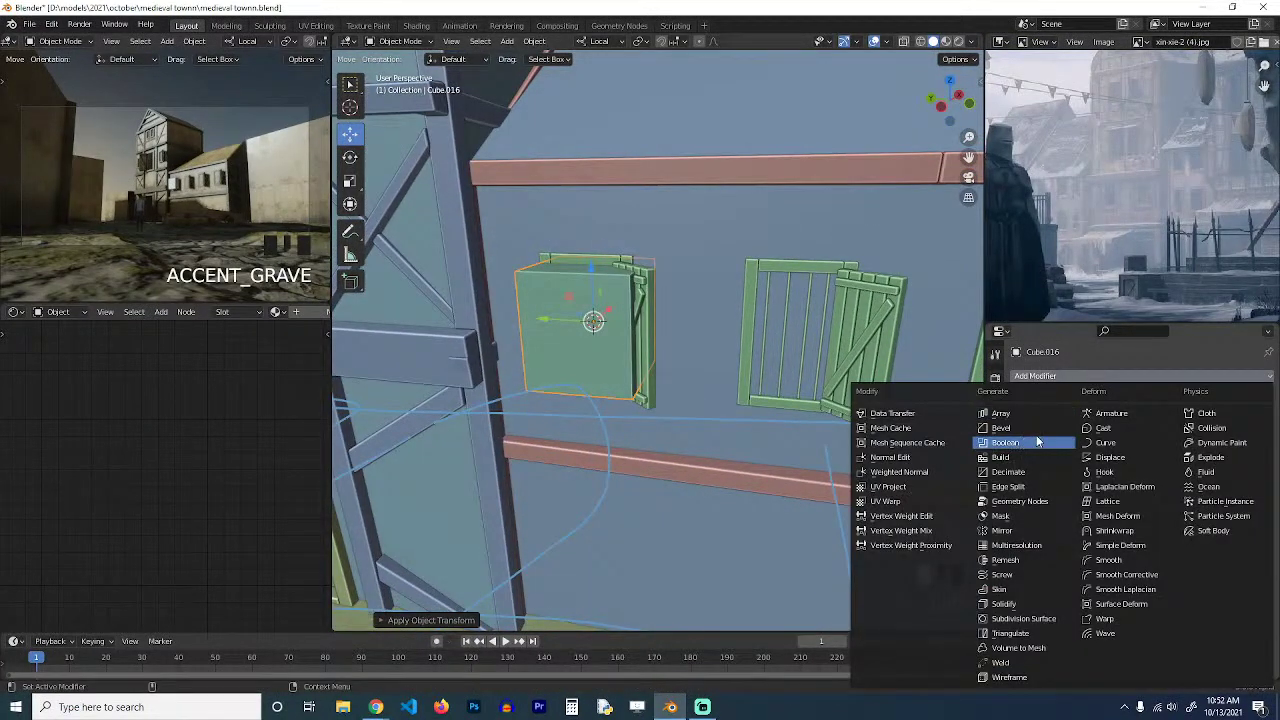
left_click(1037, 441)
left_click(1249, 453)
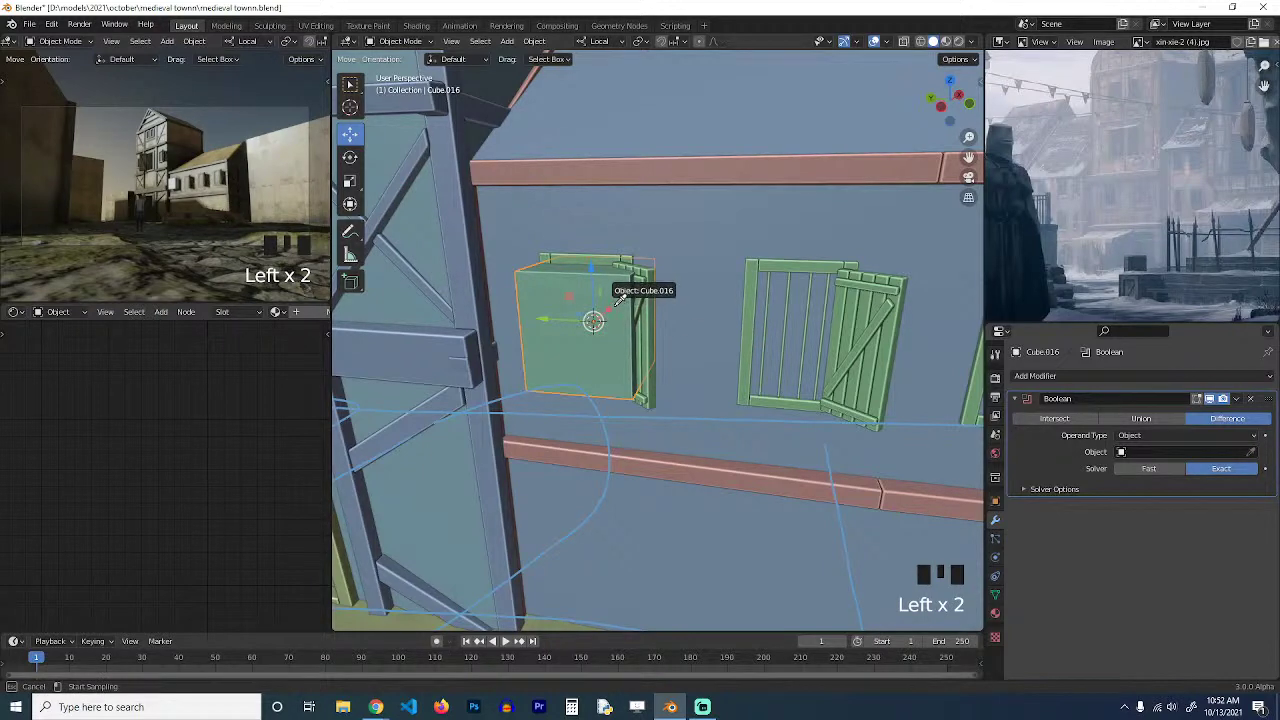
left_click(1250, 398)
Add a Boolean Difference modifier to the low house using the window-sized cube as its object, with the Fast solver.
left_click(826, 255)
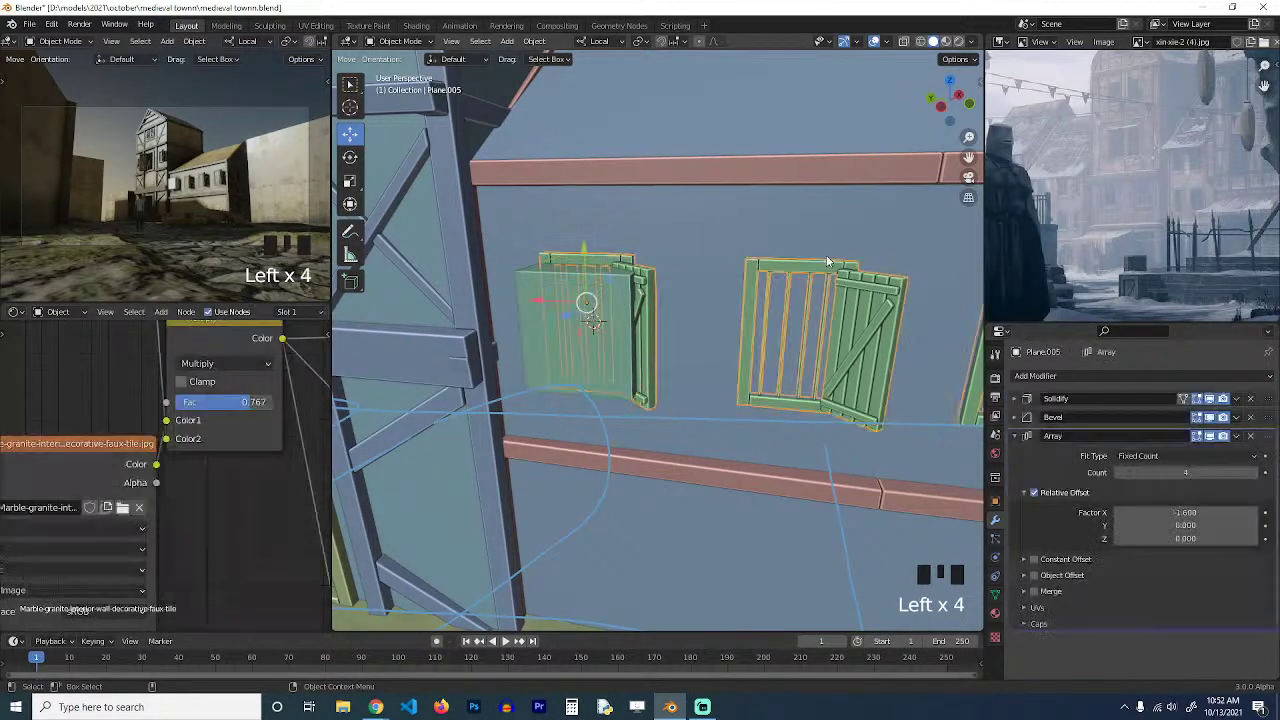
left_click(796, 230)
left_click(1166, 377)
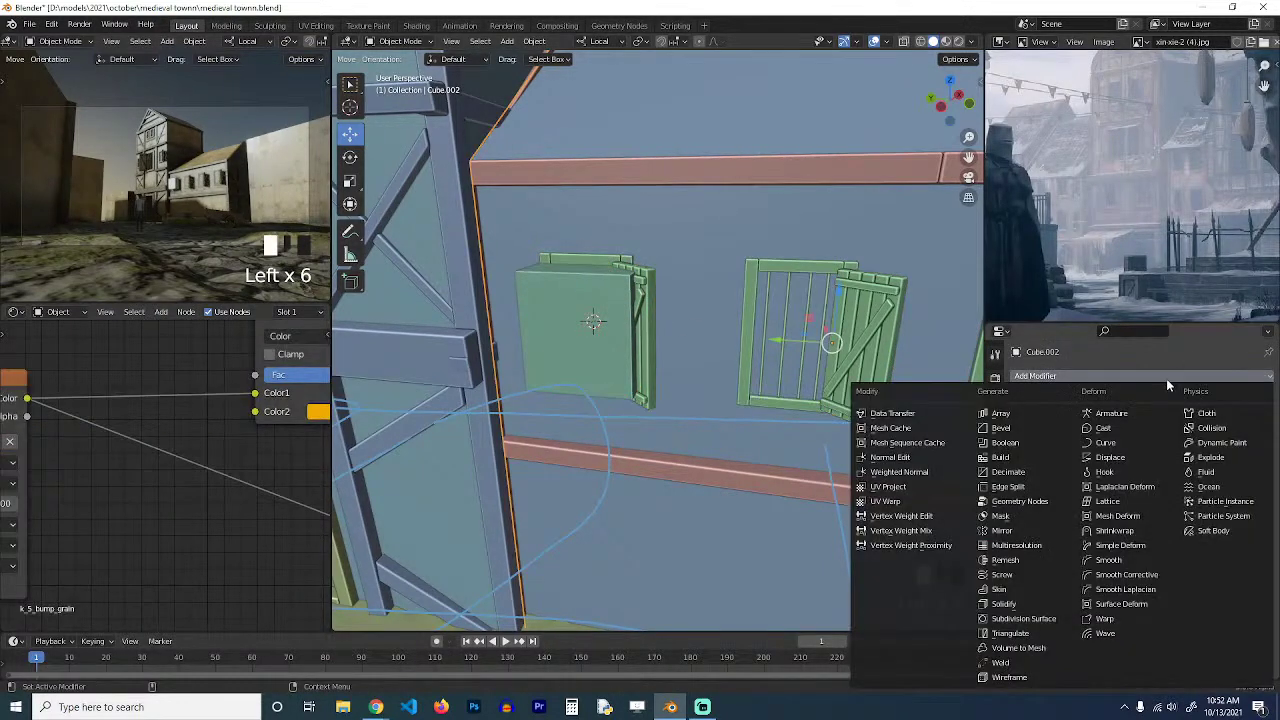
left_click(1010, 443)
left_click_drag(1253, 452, 598, 312)
left_click(1149, 468)
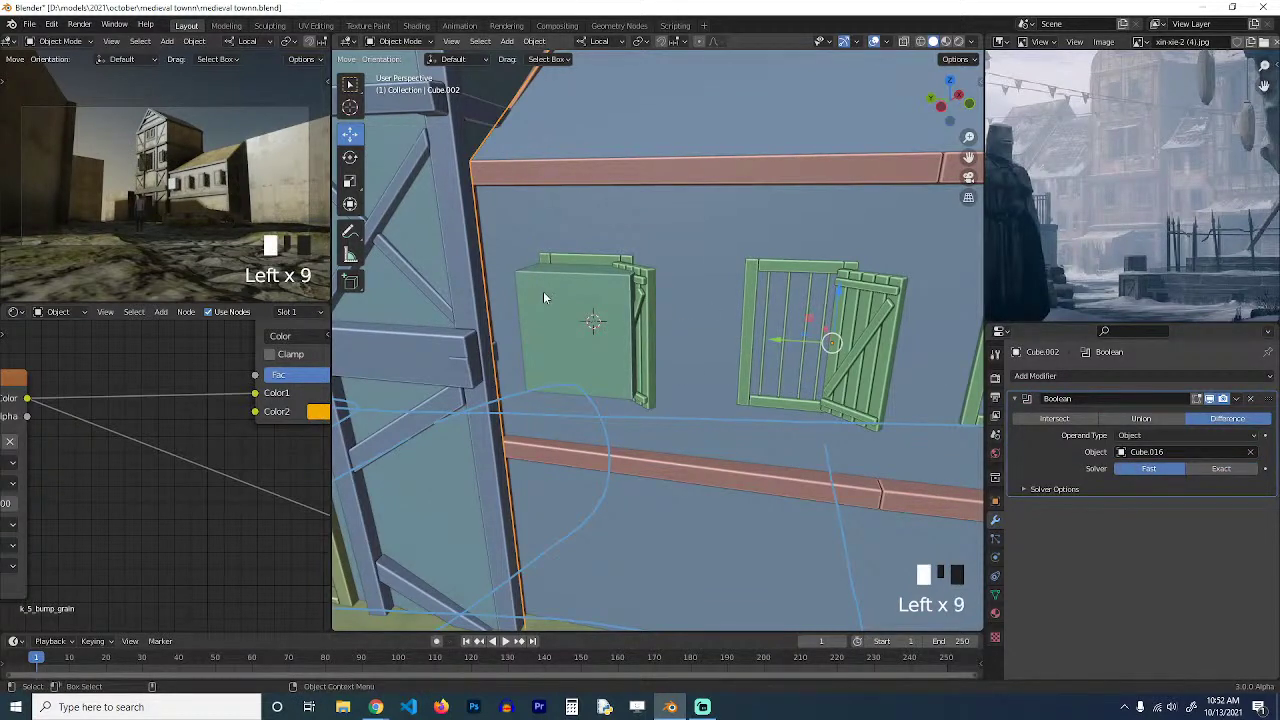
Display the cutter cube as Wire in the viewport, check the cut opening in the wall, and reselect the cube.
left_click(545, 298)
left_click(996, 502)
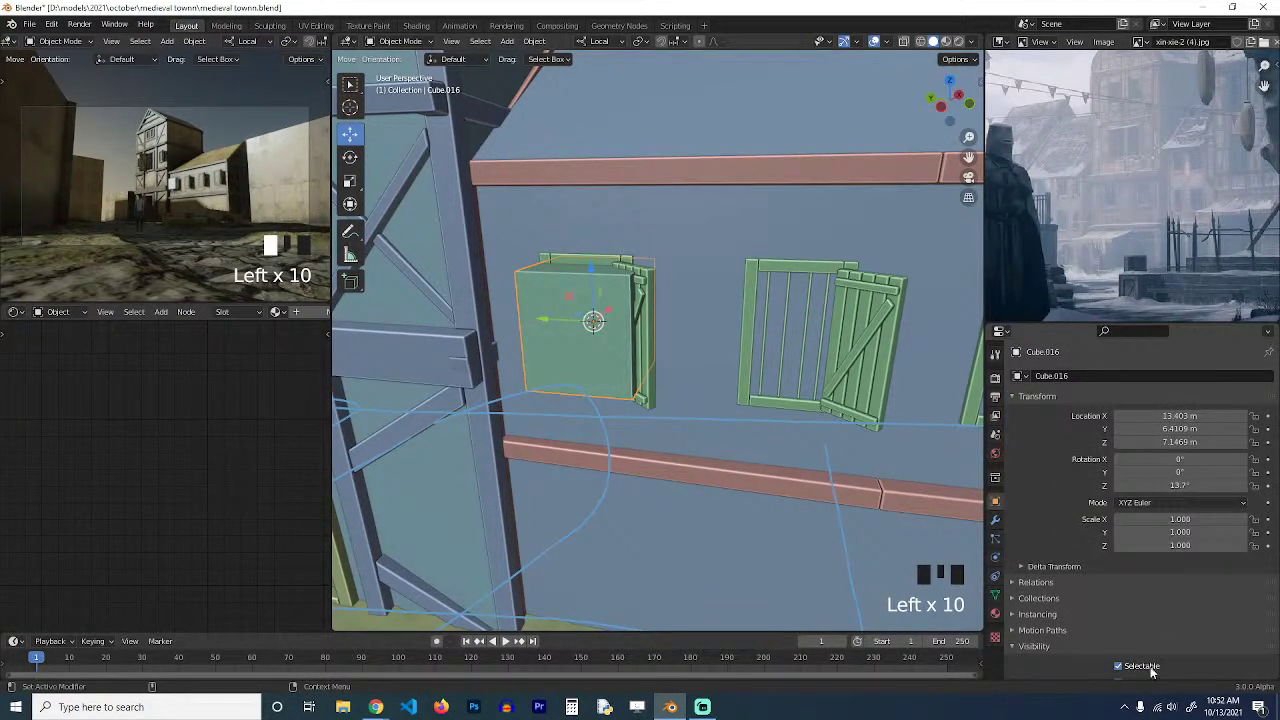
scroll(1155, 660, "down", 9)
left_click(1159, 643)
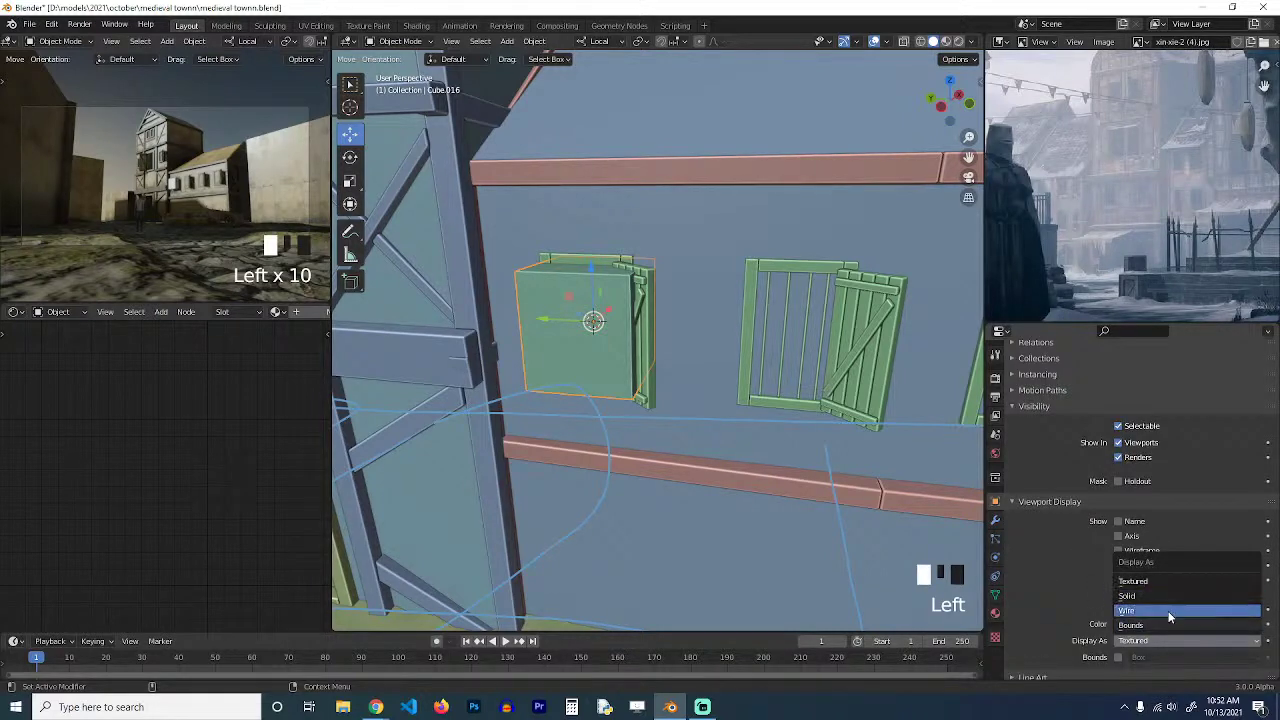
left_click(1168, 611)
key("grave")
mouse_move(775, 356)
middle_mouse_down()
mouse_move(714, 349)
mouse_move(739, 376)
mouse_move(761, 359)
mouse_move(745, 351)
middle_mouse_up()
left_click(653, 311)
left_click(622, 358)
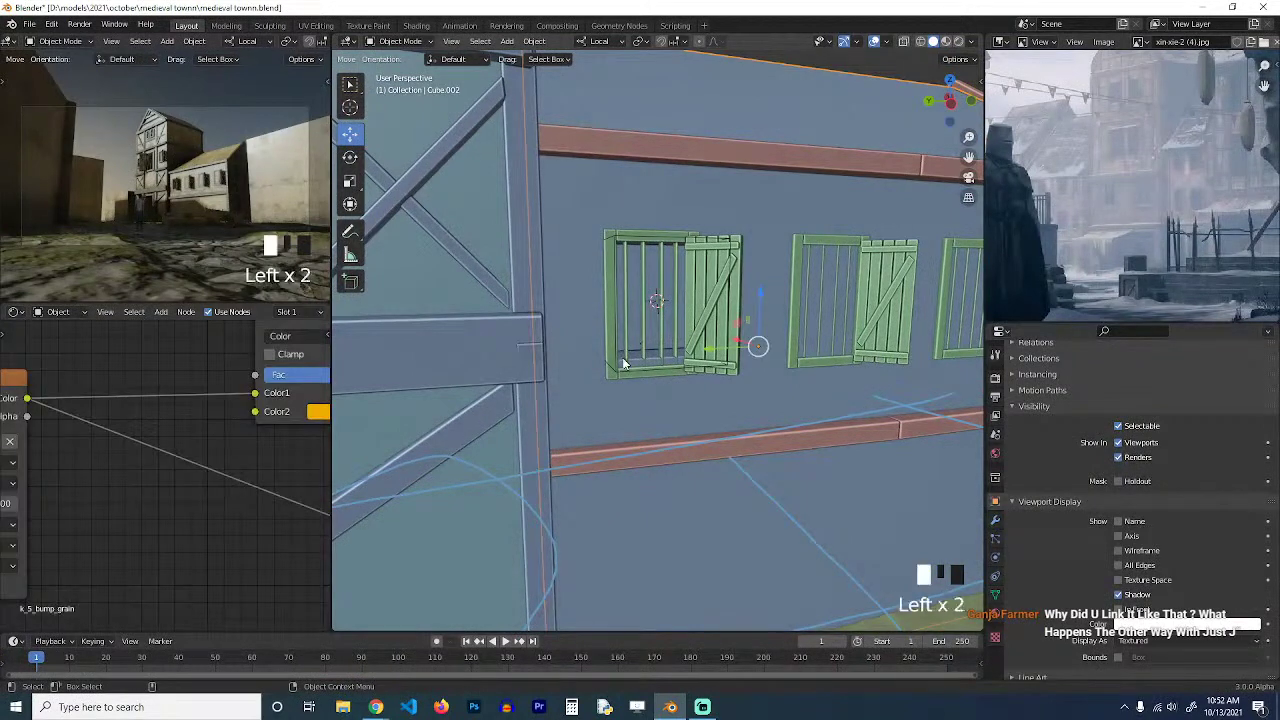
left_click(616, 374)
key("grave")
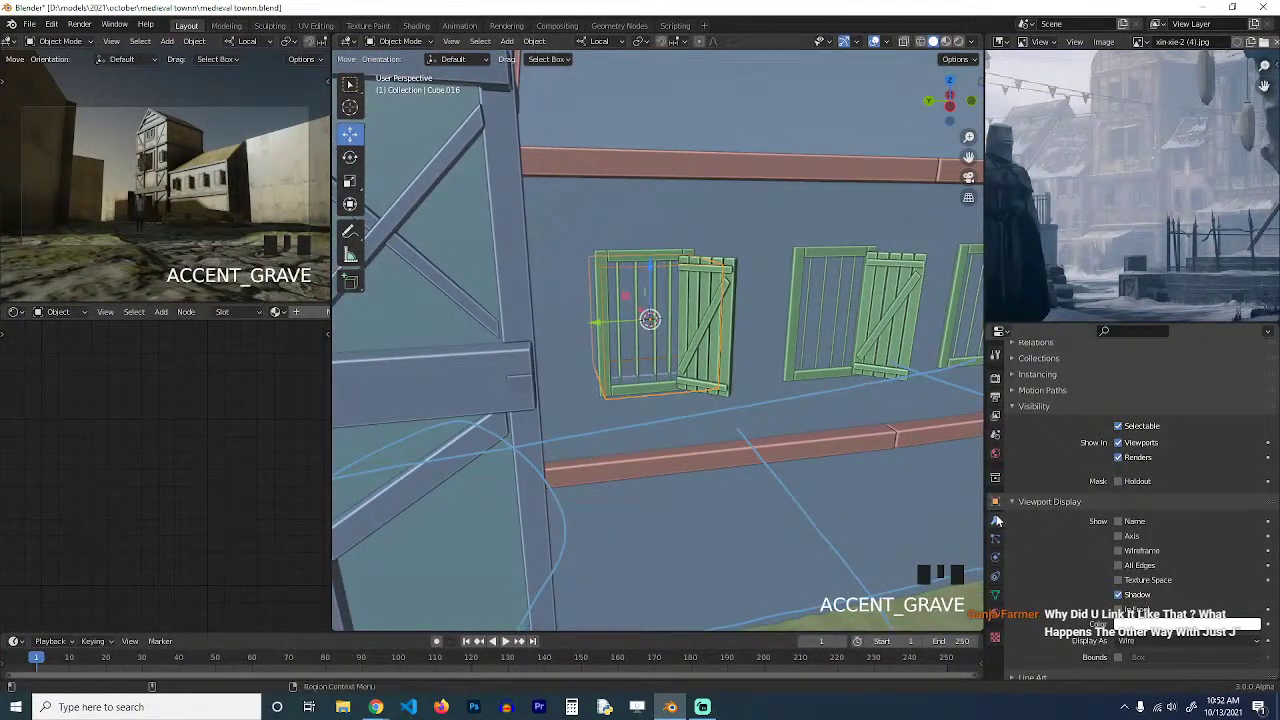
Add an Array modifier to the cutter cube with relative offset factors of X 0 and Y 1.
left_click(997, 520)
left_click(1151, 375)
left_click(1020, 414)
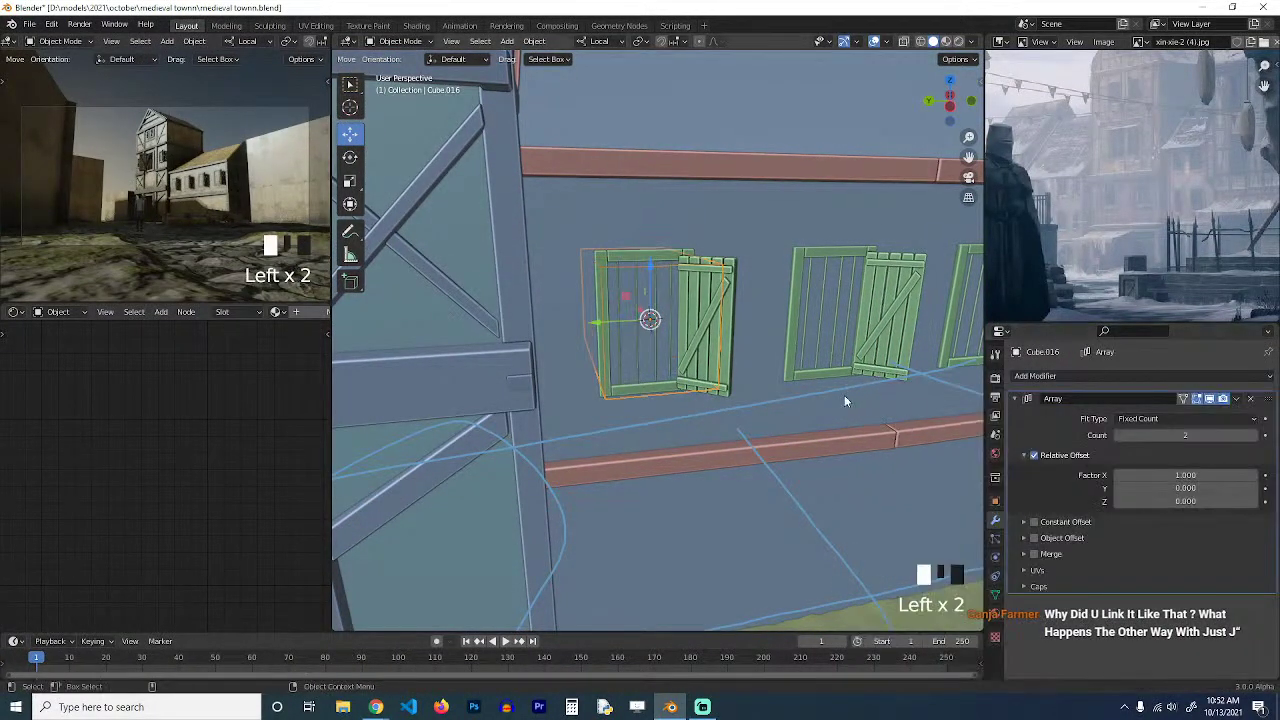
left_click_drag(1182, 488, 1185, 488)
type("1")
key("Return")
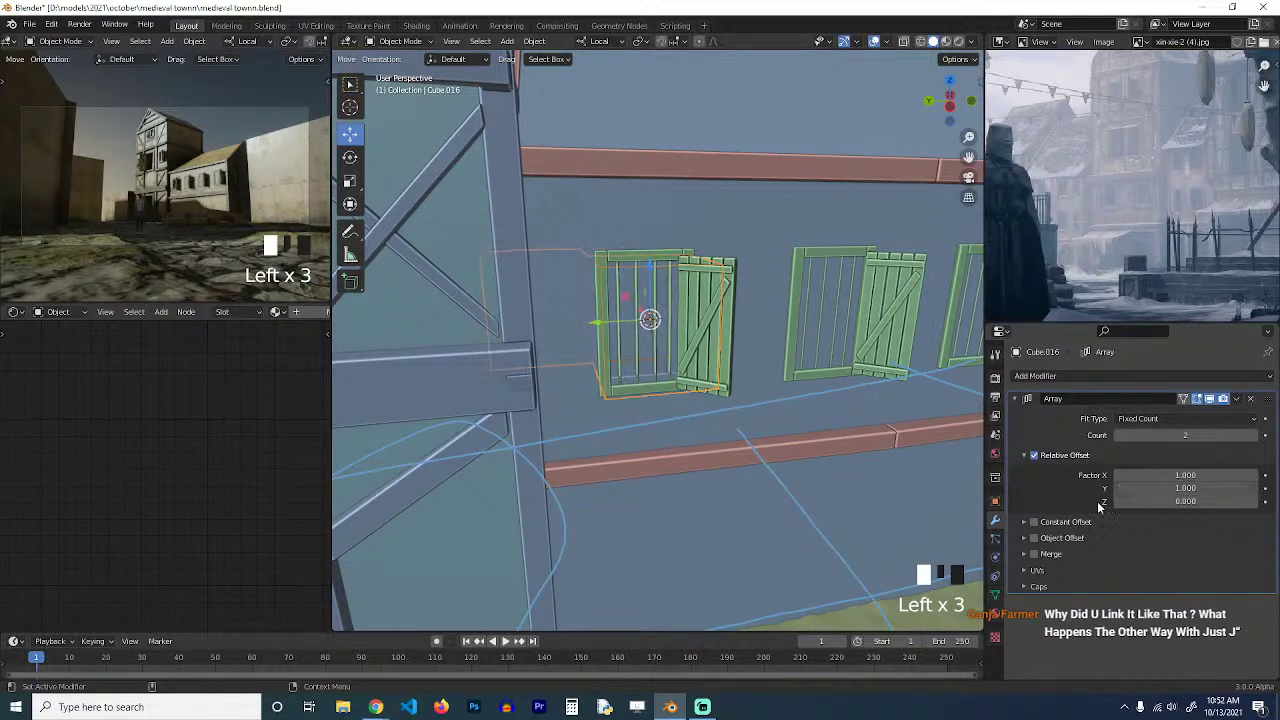
left_click(1183, 475)
type("0")
key("Return")
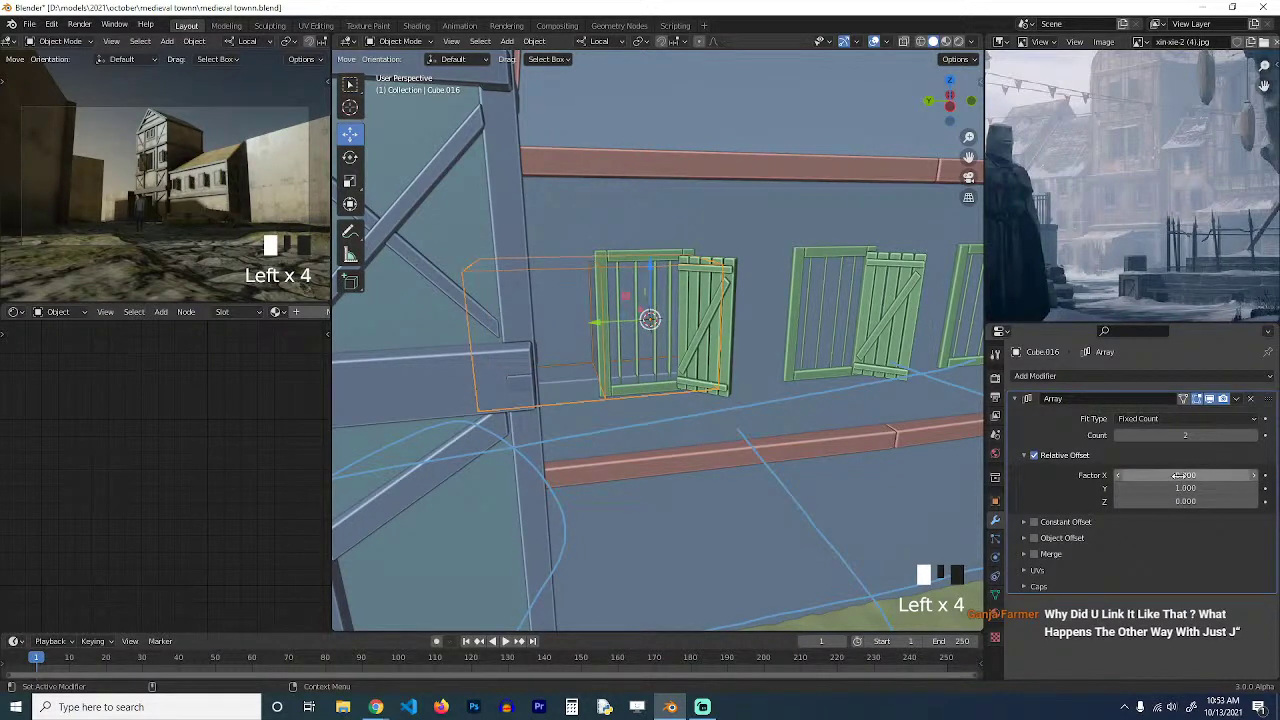
Adjust the cutter array's relative Y offset to -1.890 to bring the copy towards the second window.
left_click_drag(1181, 488, 1025, 488)
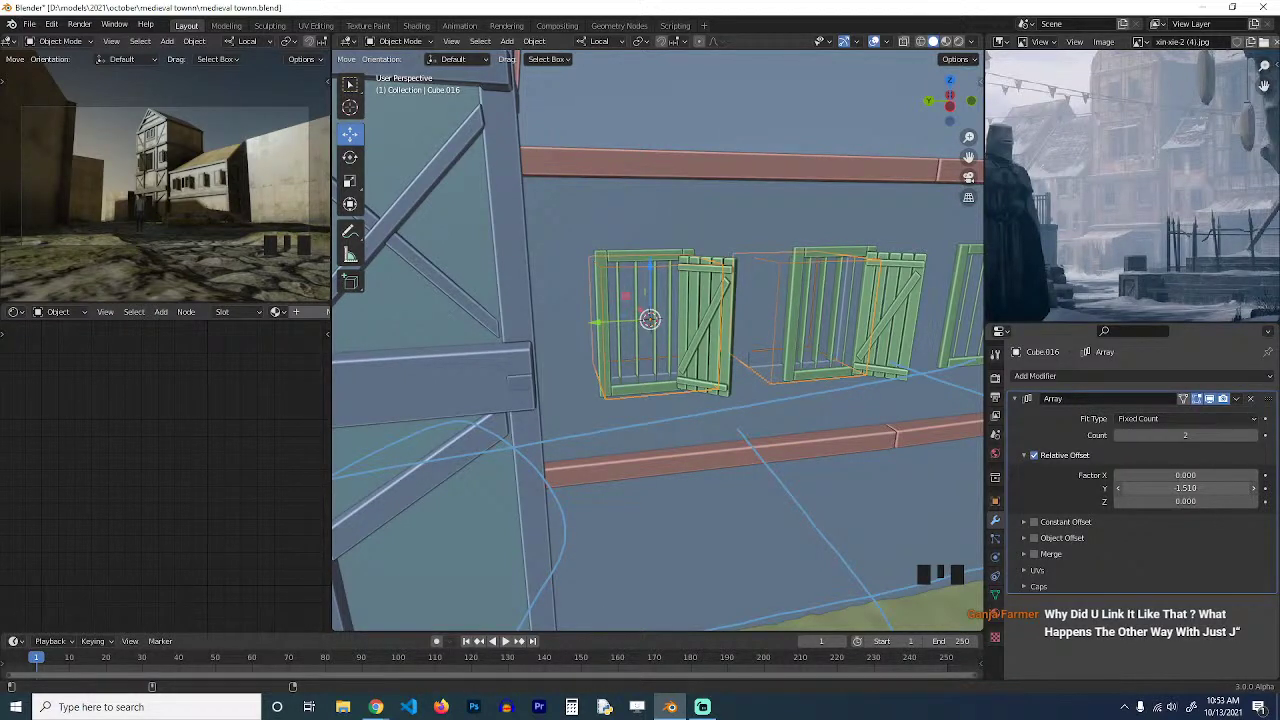
left_click_drag(1025, 488, 1002, 488)
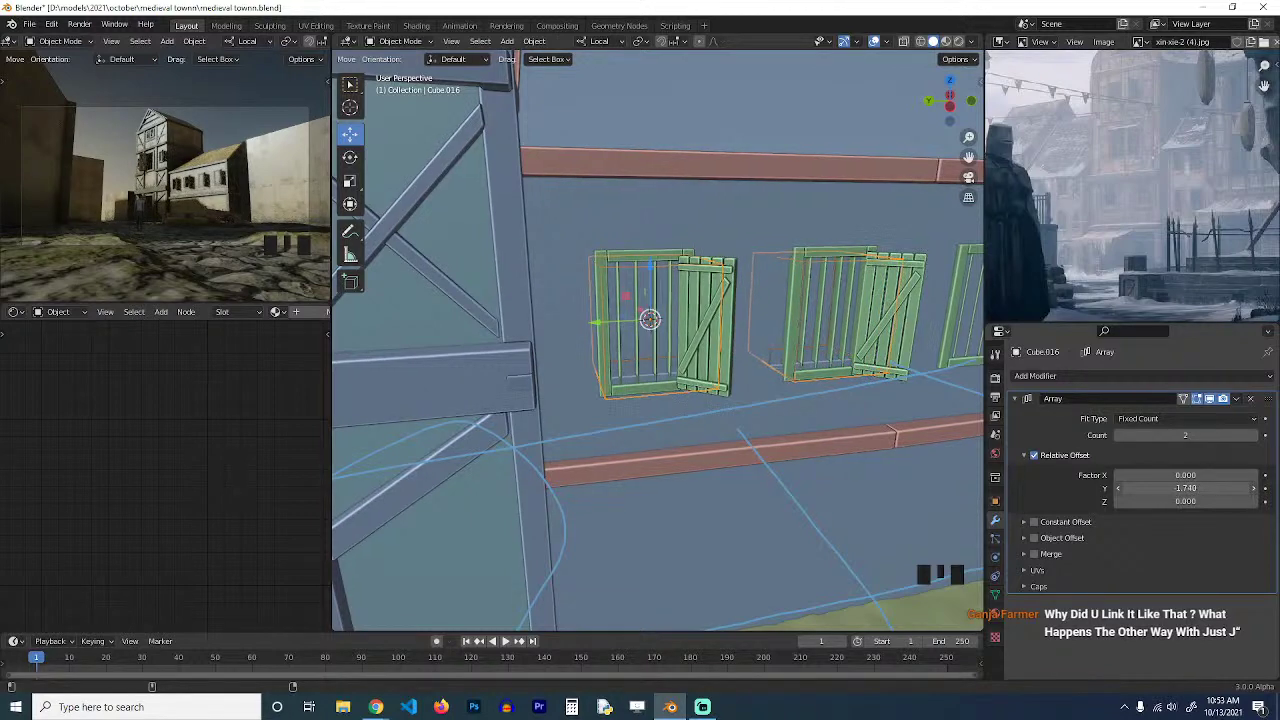
middle_click_drag(762, 362, 764, 316)
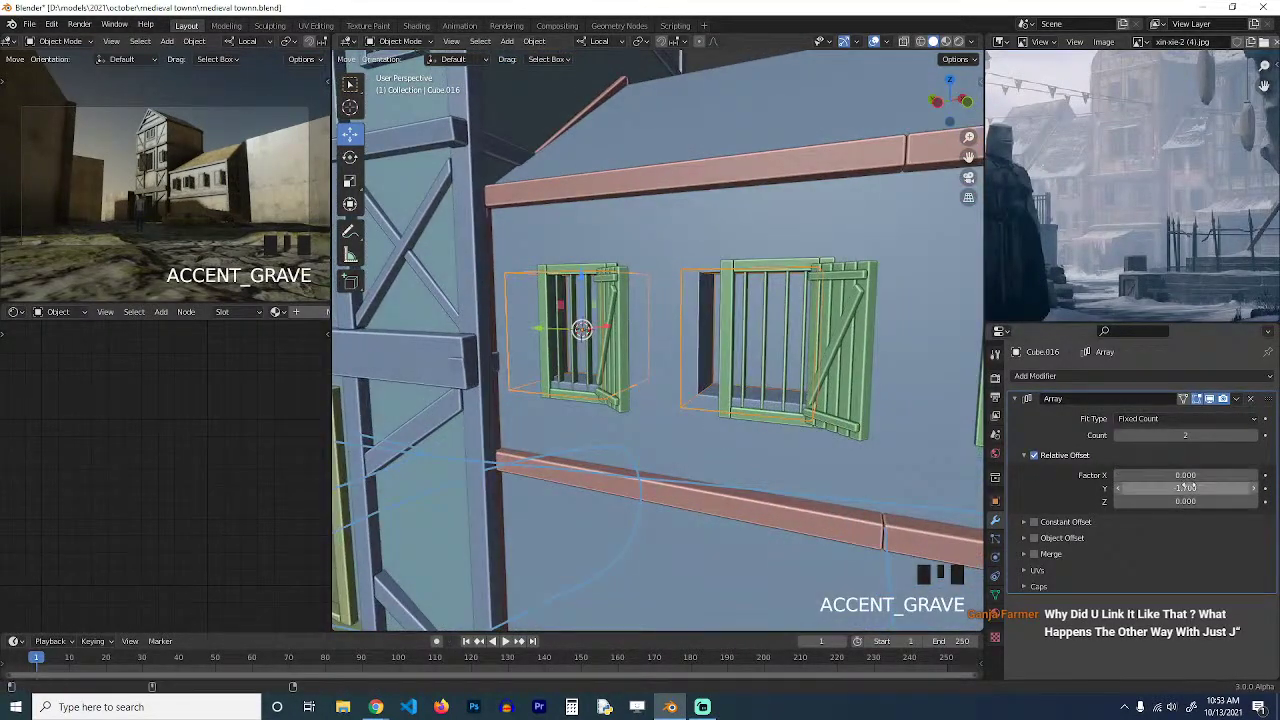
left_click_drag(1190, 489, 1173, 489, "shift")
key("grave")
scroll(600, 320, "down", 3)
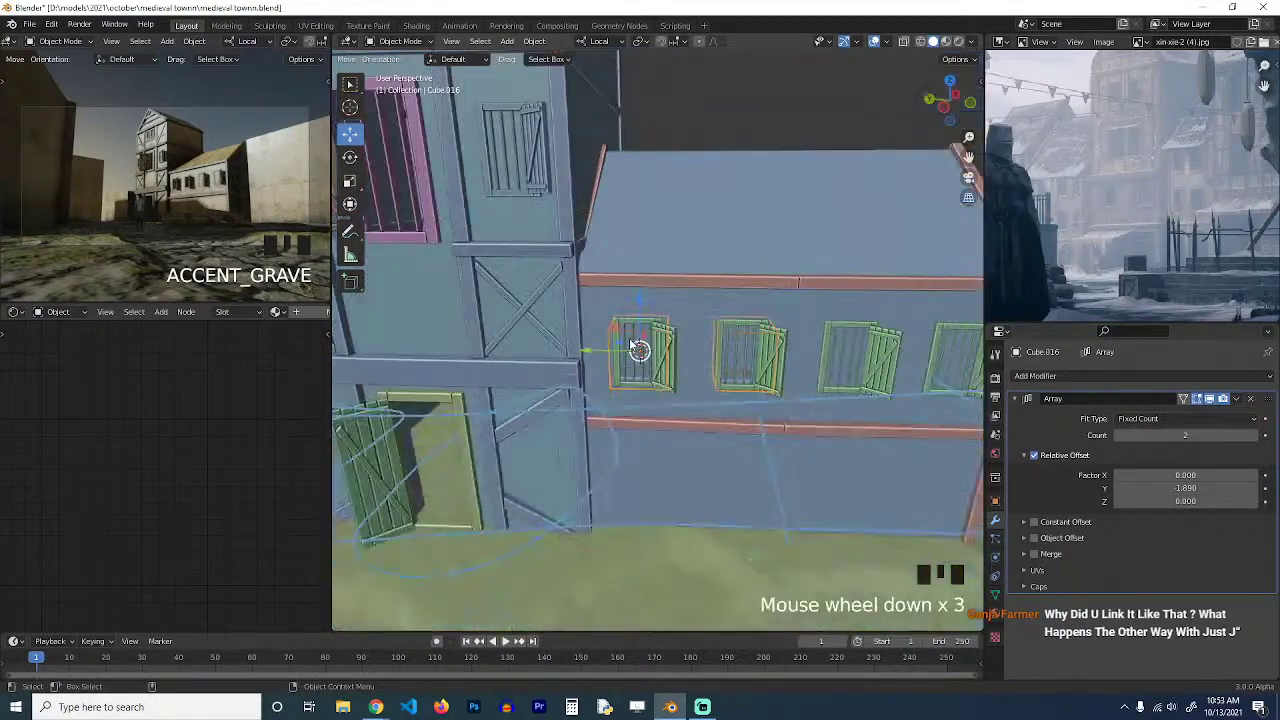
Inspect the tall building's barred windows by selecting the shuttered side window and the large central window.
key("grave")
left_click(510, 135)
middle_click_drag(510, 145, 686, 323, "shift")
scroll(600, 290, "up", 2)
key("grave")
scroll(720, 300, "down", 1)
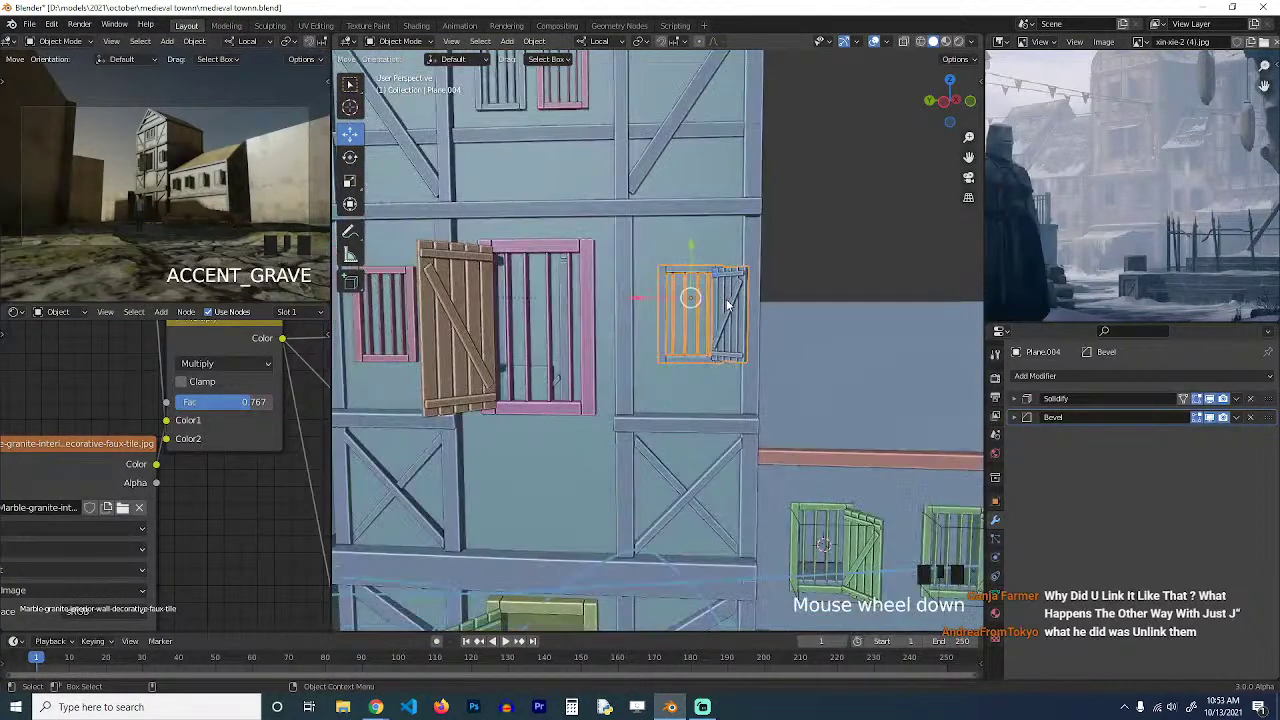
middle_click_drag(484, 256, 545, 294, "shift")
left_click(544, 298)
left_click(574, 288, "shift")
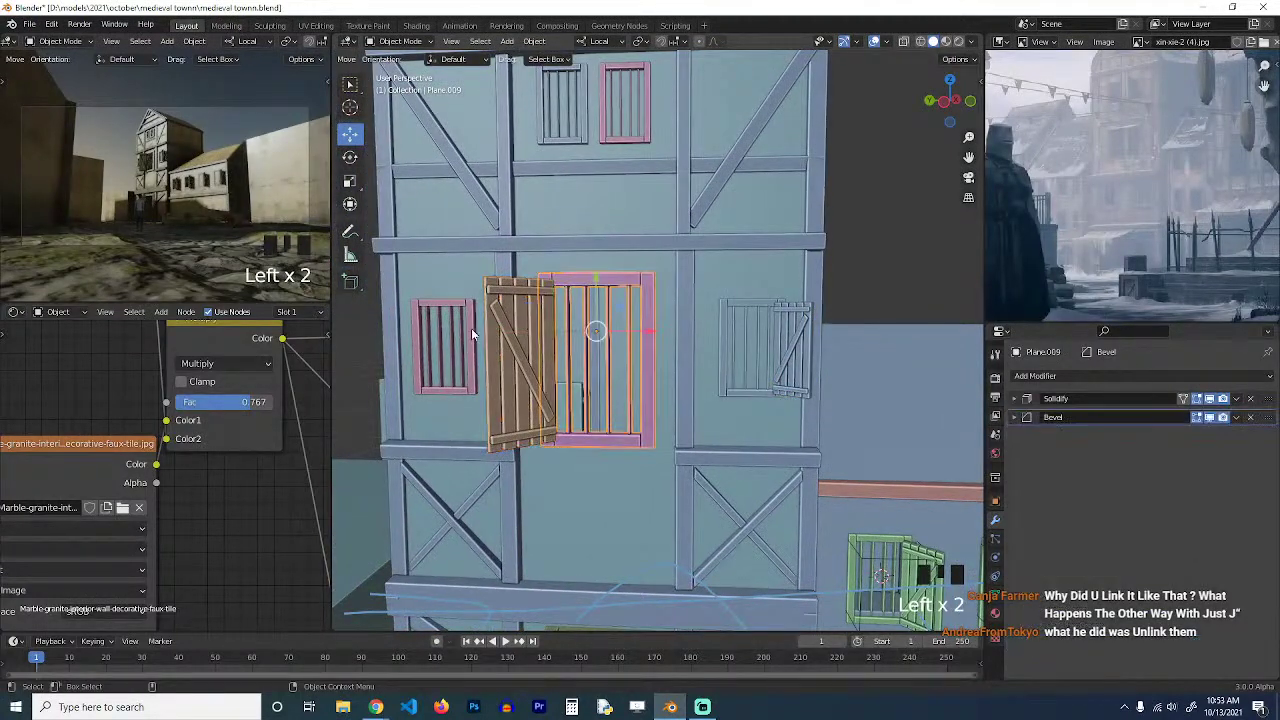
left_click(741, 314)
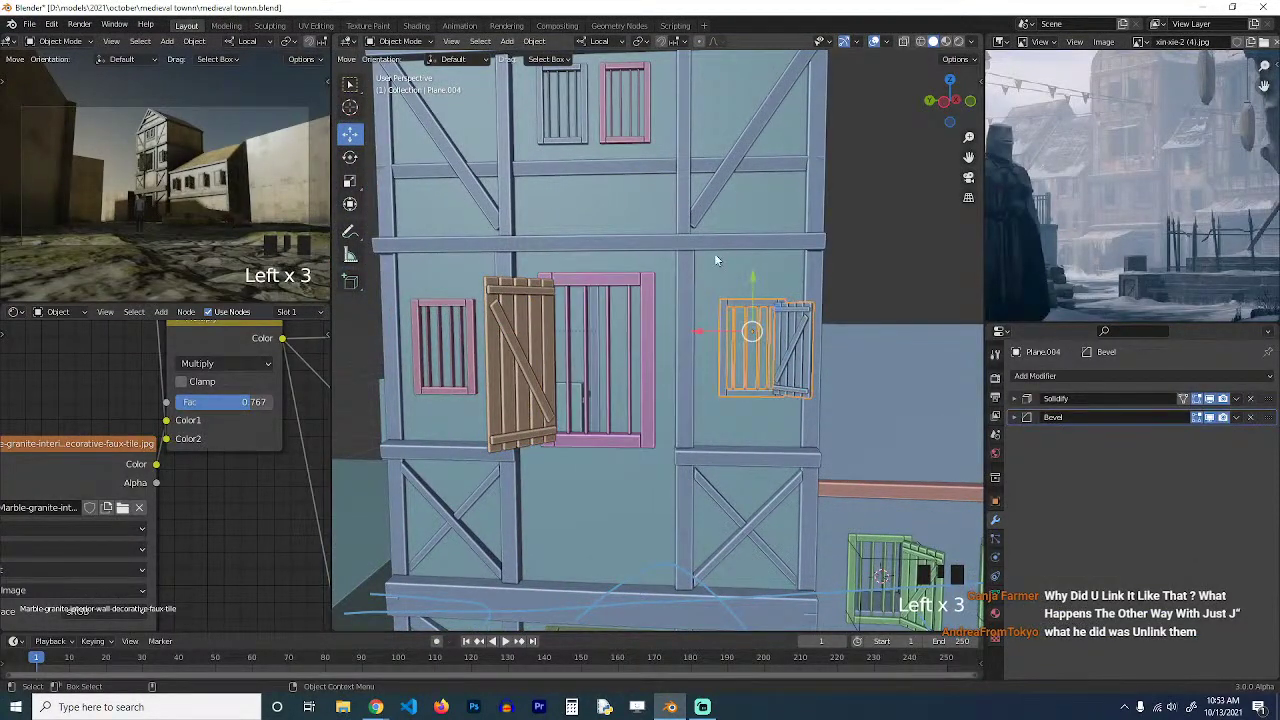
Try to move the bottom frame edge of the tall building's small upper window in Edit Mode.
left_click(572, 134)
key("Tab")
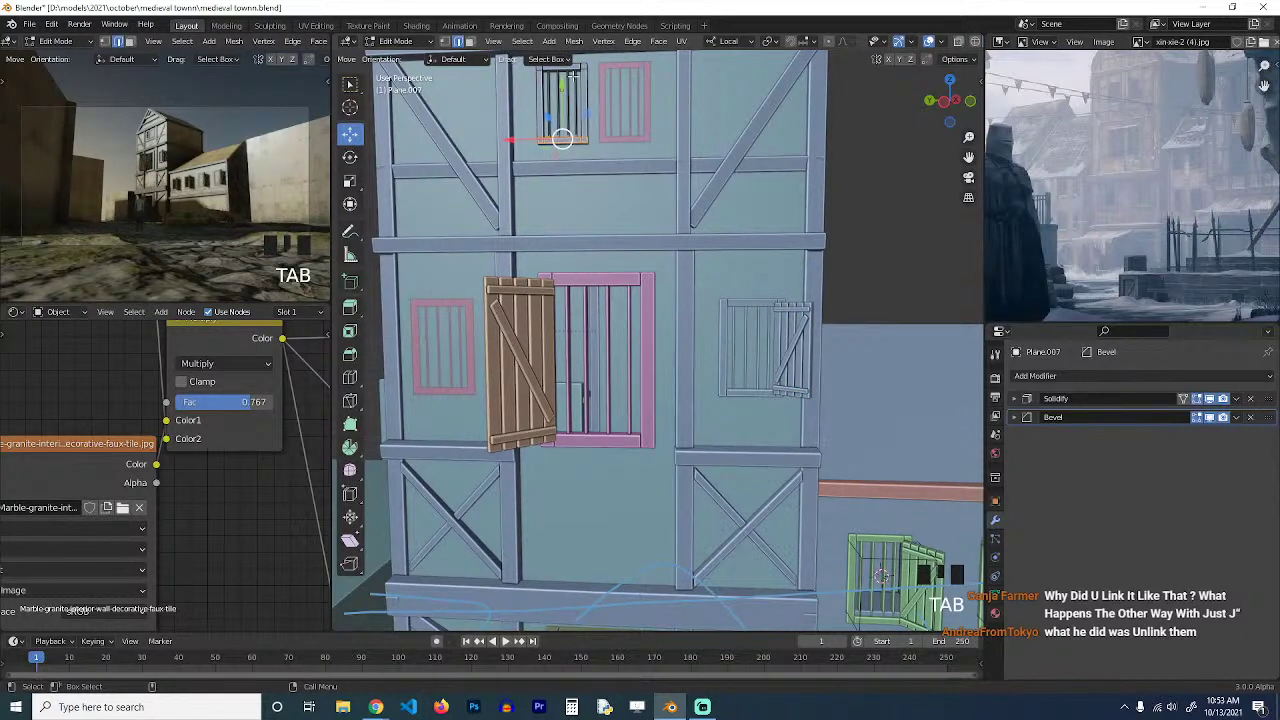
key("g")
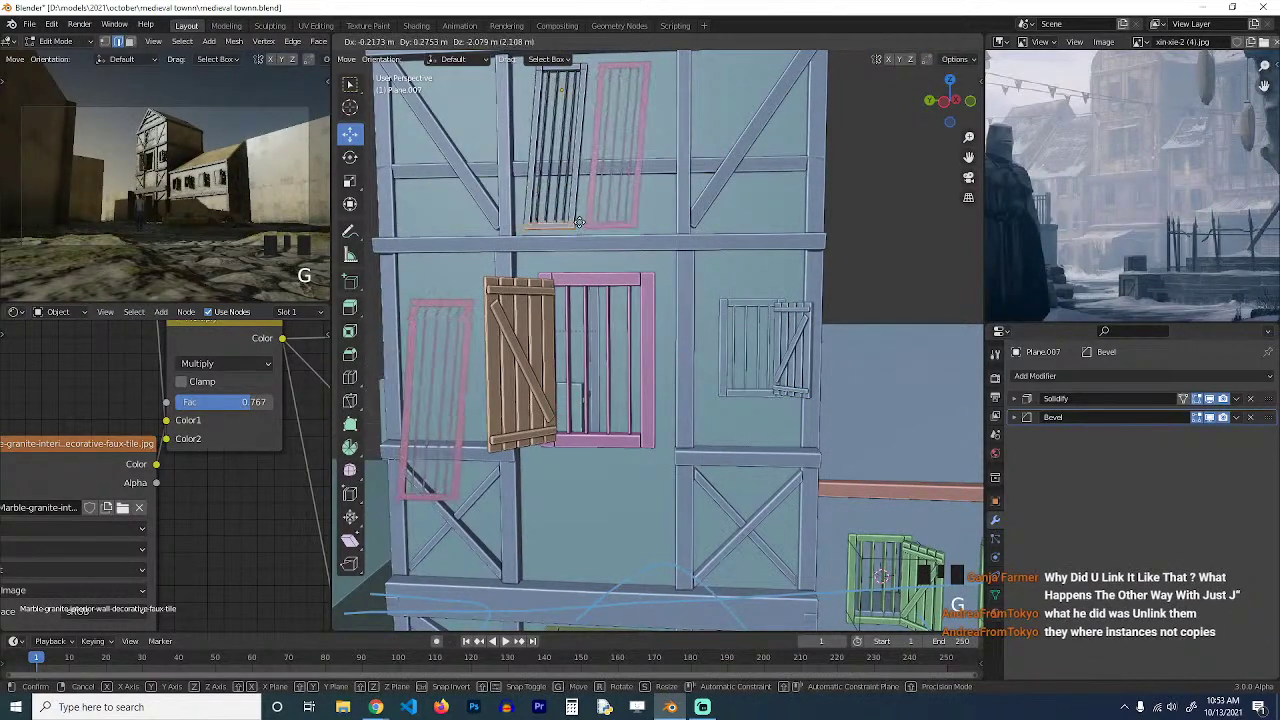
right_click(548, 246)
key("Tab")
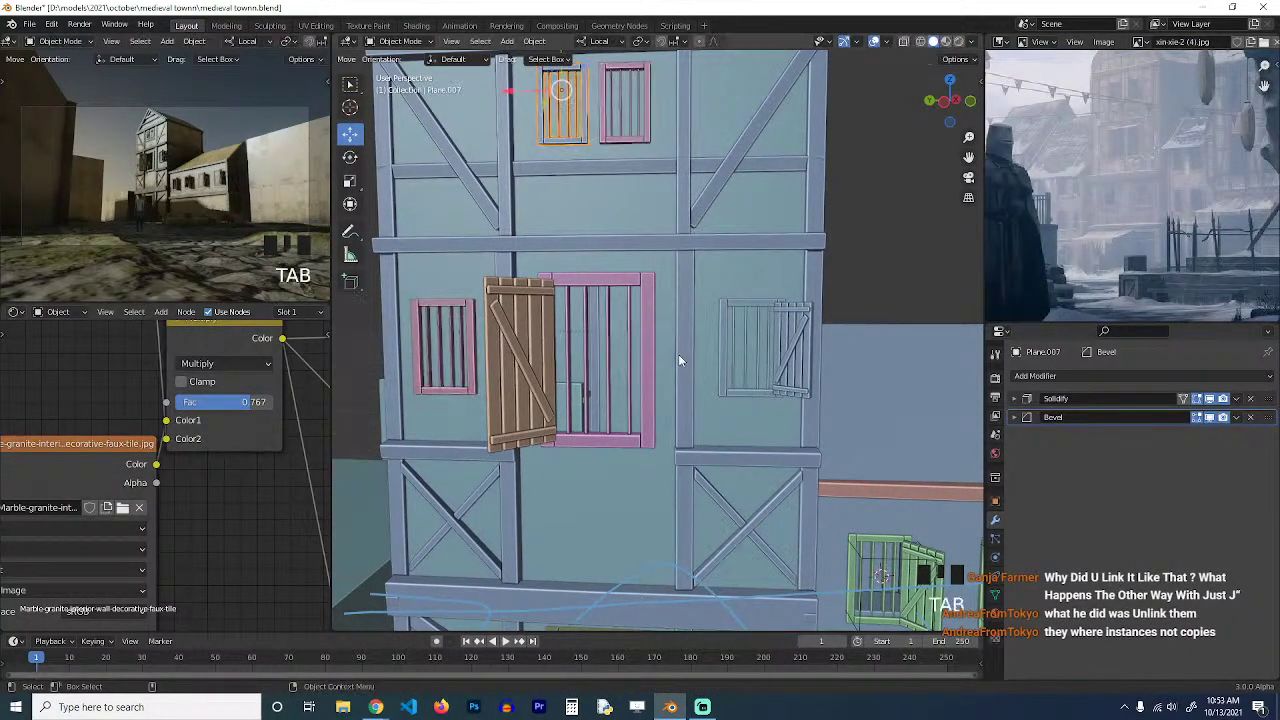
Save the medieval town file.
scroll(627, 360, "up", 3)
key("ctrl+s")
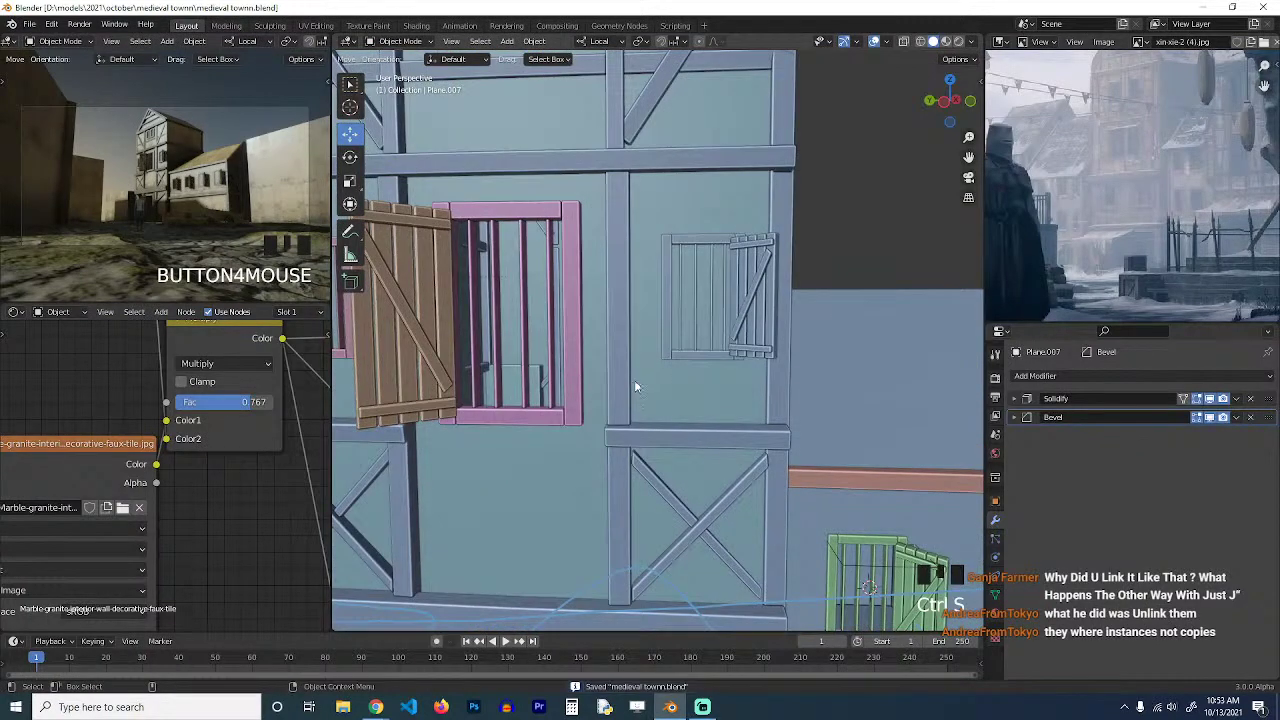
middle_click_drag(638, 386, 609, 441, "shift")
key("ctrl+s")
scroll(514, 478, "up", 2)
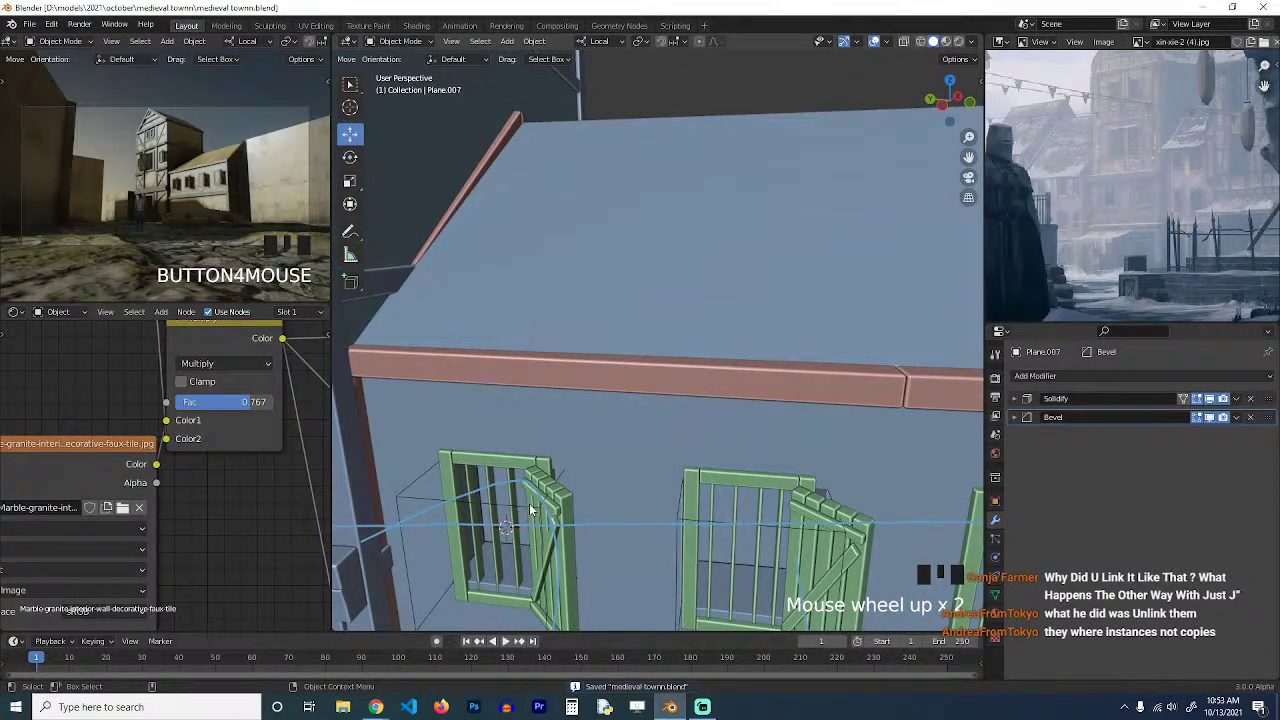
Narrow the cutter cube's mesh slightly along its local Y axis in Edit Mode.
left_click(563, 507)
scroll(600, 486, "down", 2)
key("Tab")
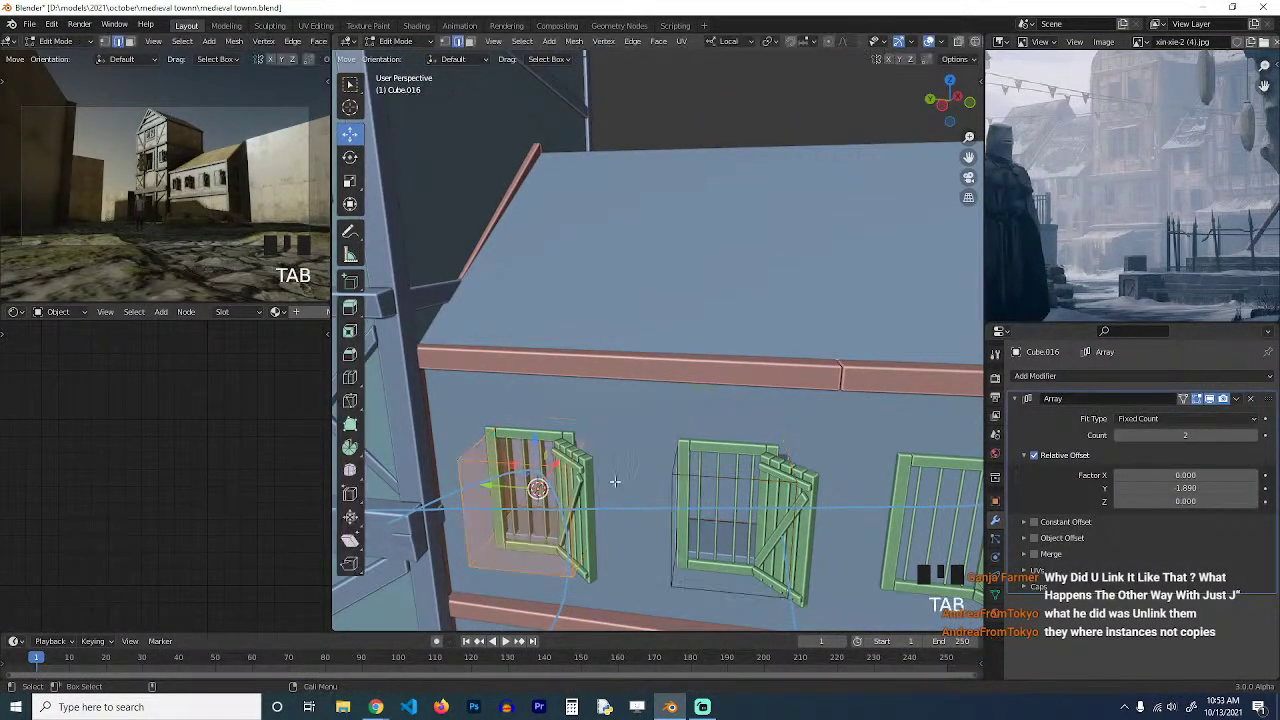
key("s")
key("x")
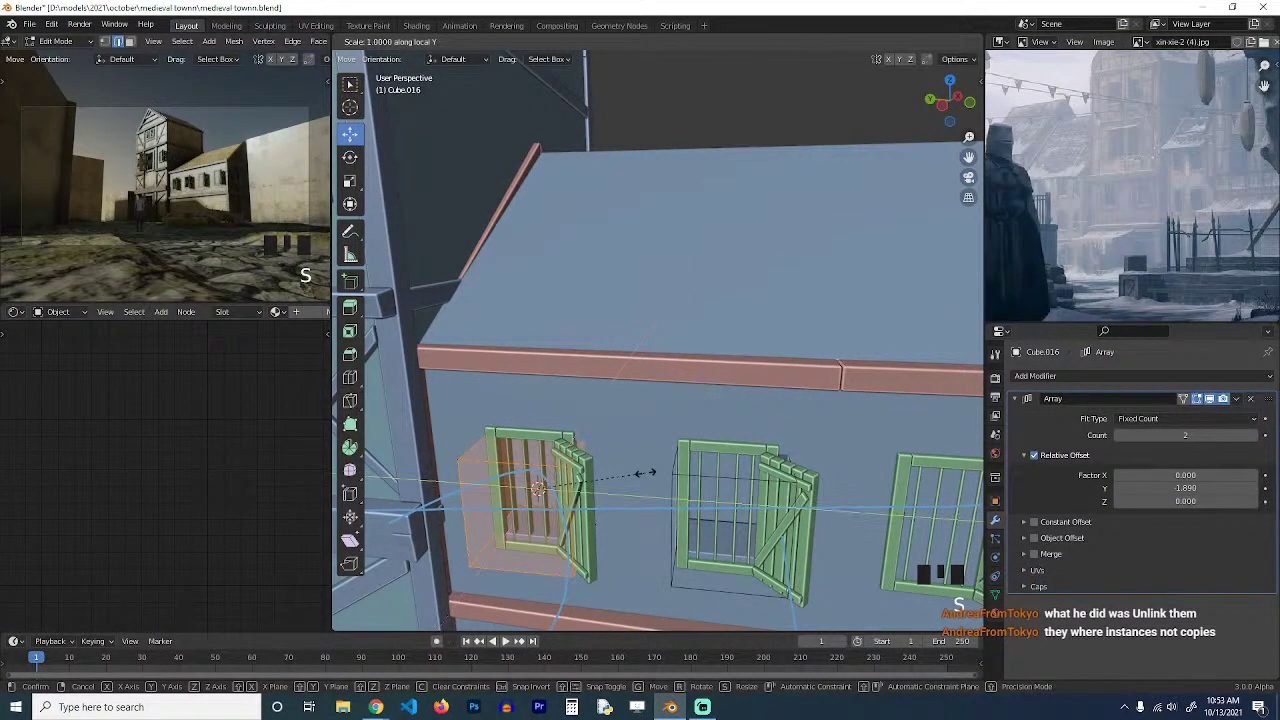
left_click(631, 476)
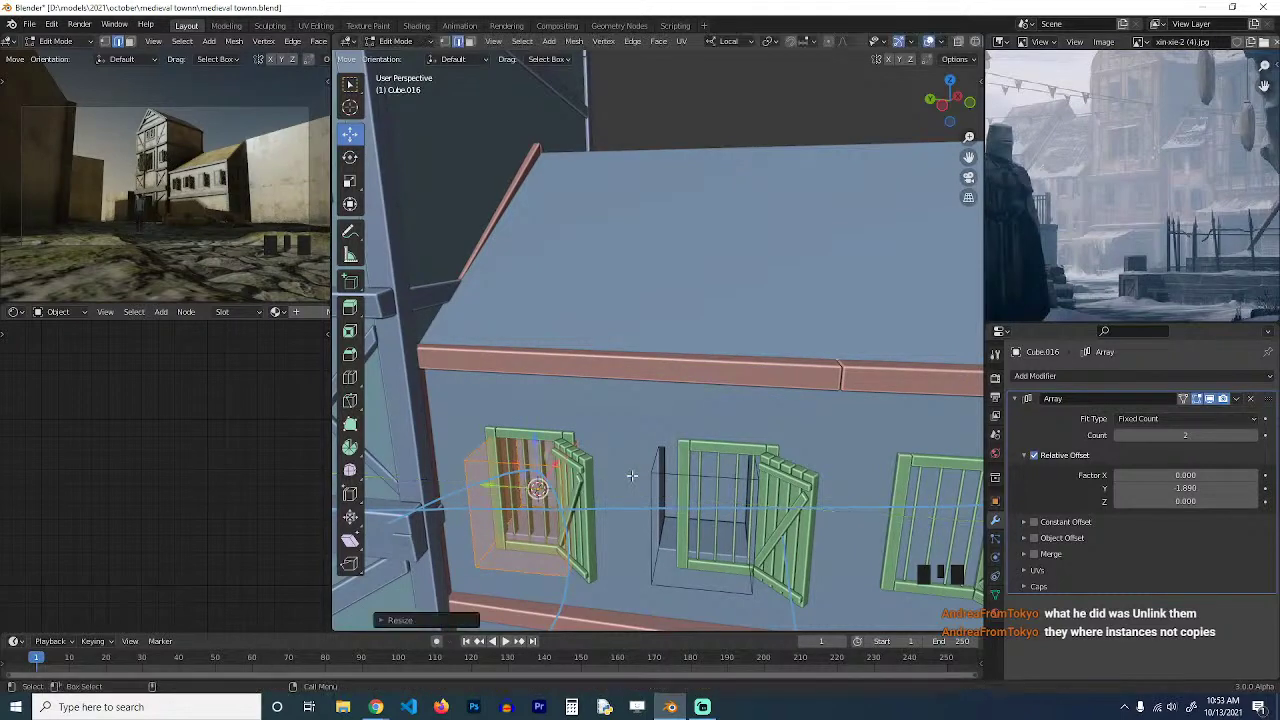
key("Tab")
Set the cutter array's relative Y offset to -2.180 and its count to 3.
key("grave")
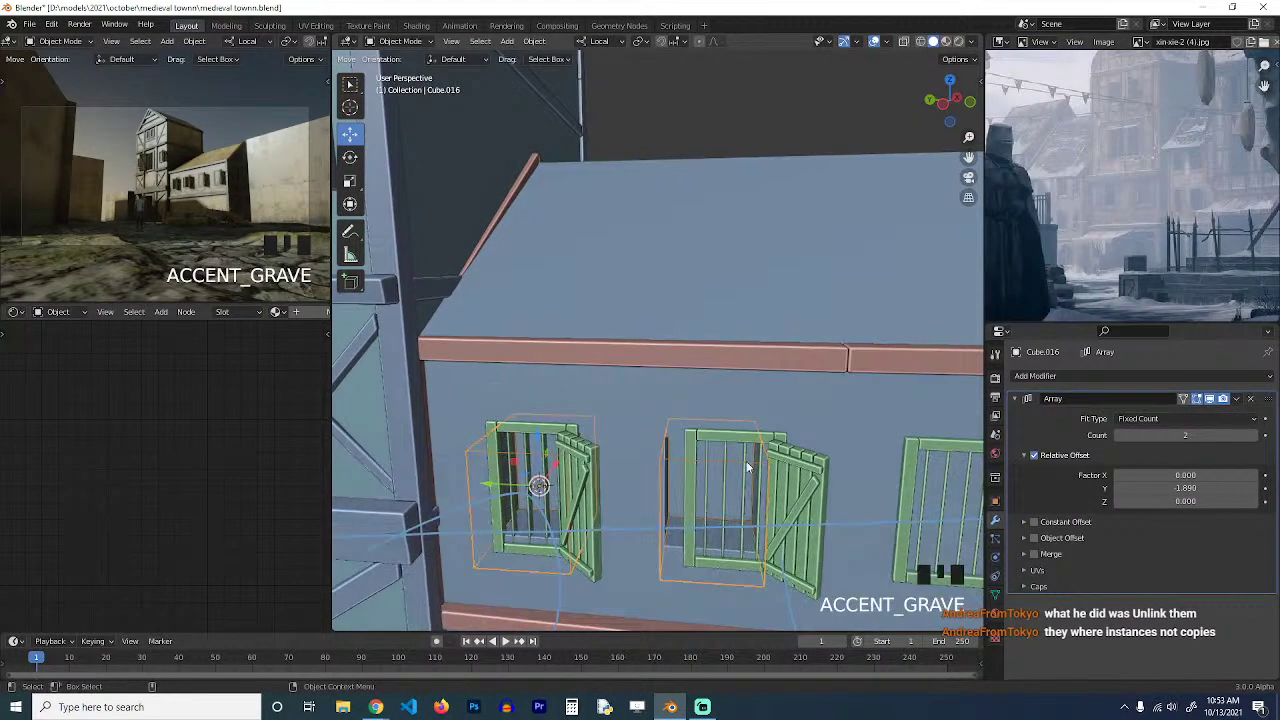
left_click_drag(1178, 487, 1142, 487, "shift")
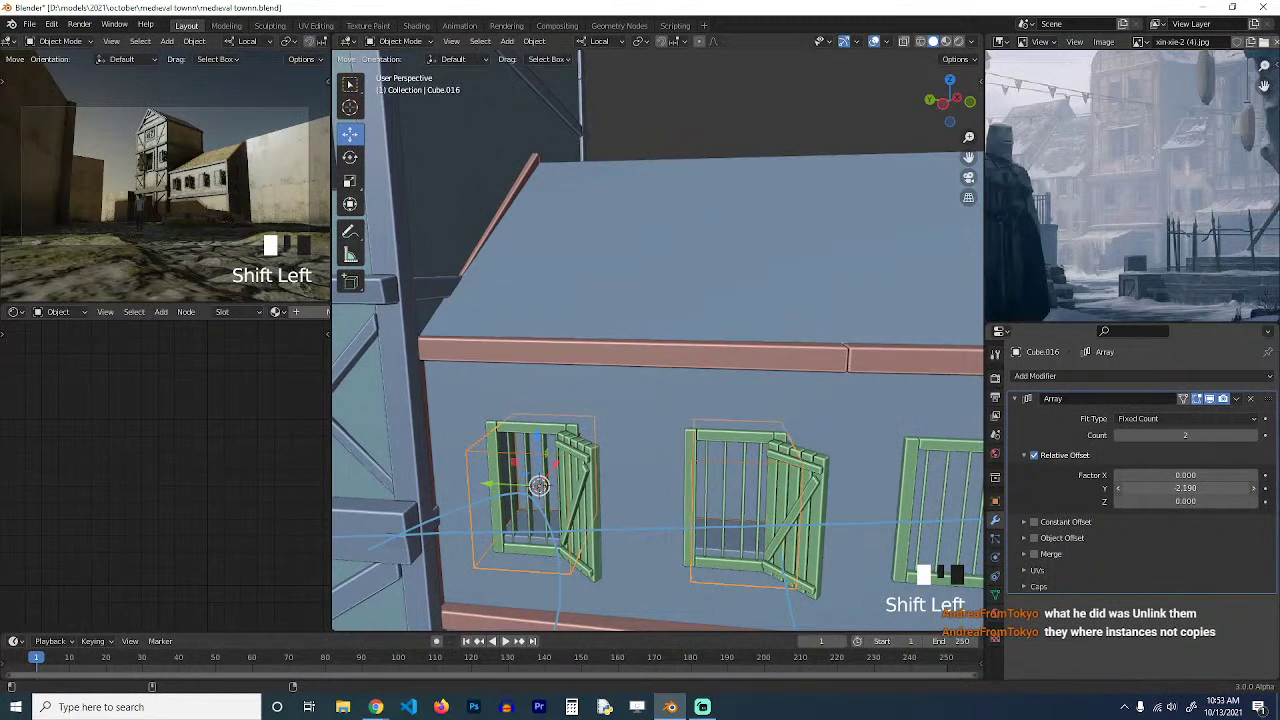
left_click(1248, 435)
Move the cutter cube's shutter-side face about 0.07 m inward along local Y in Edit Mode.
key("Tab")
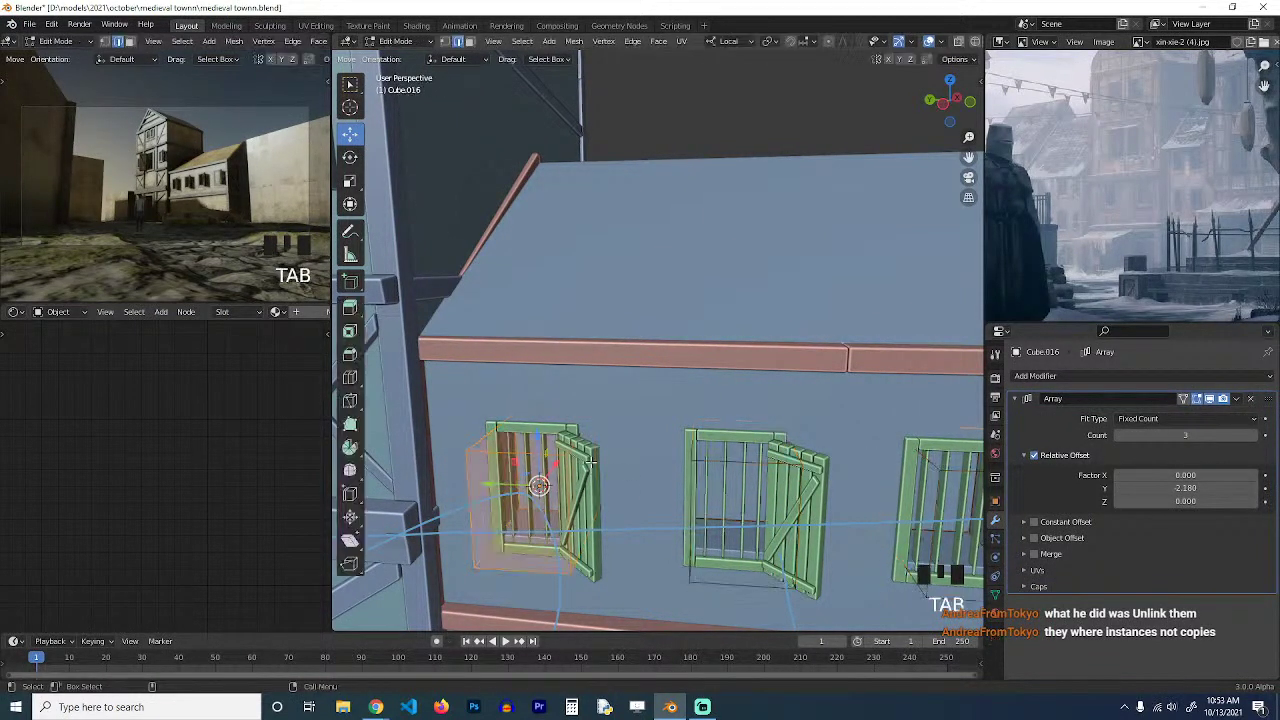
left_click(594, 466)
key("3")
left_click(582, 493)
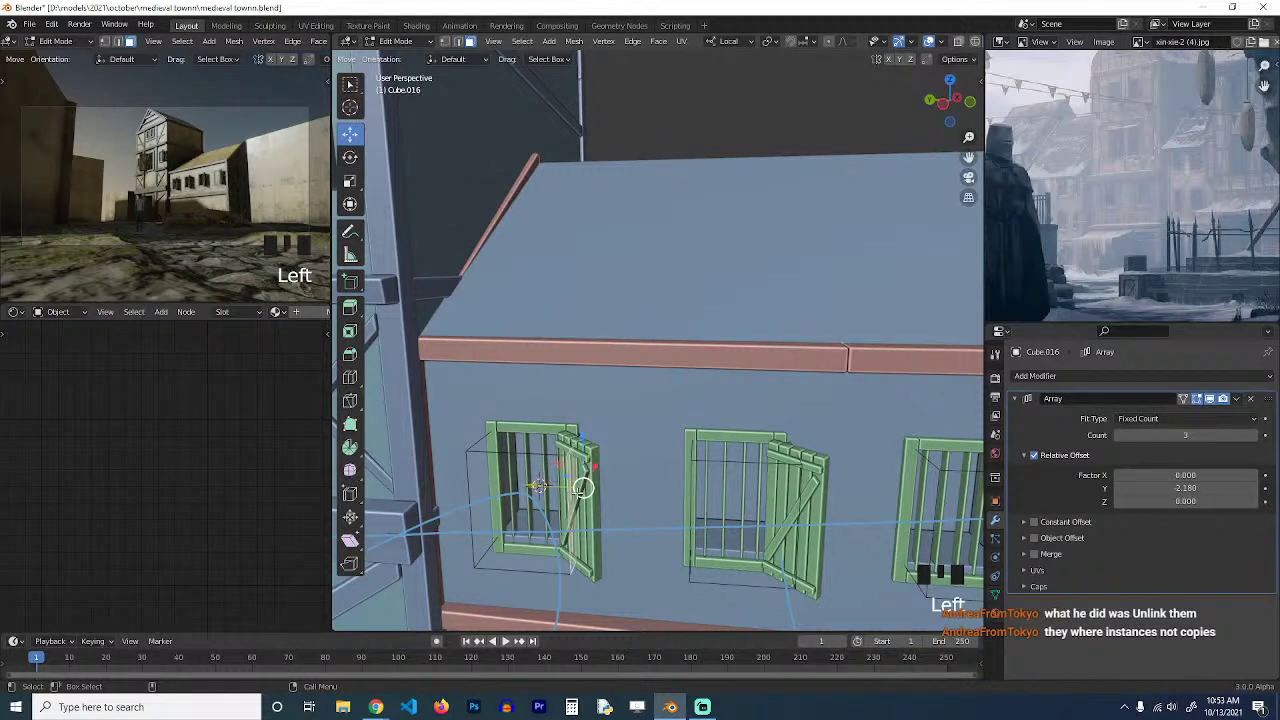
left_click_drag(547, 487, 540, 486)
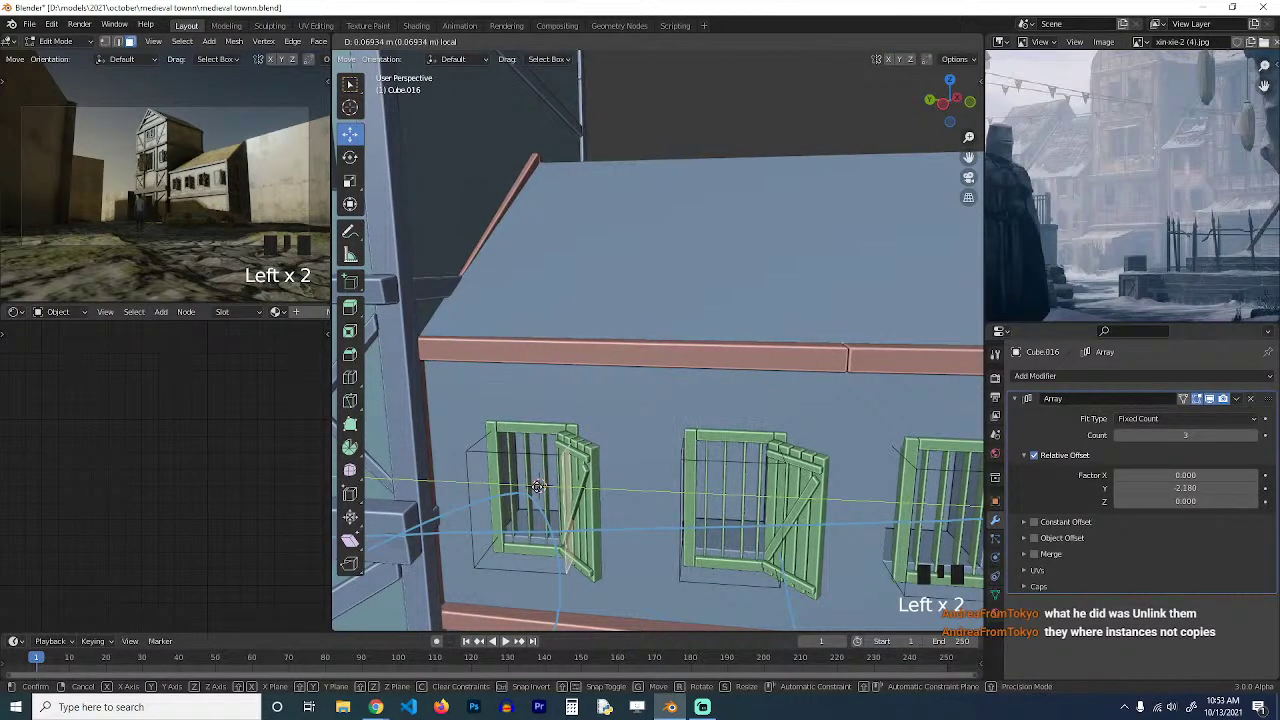
Set the cutter array's relative Y offset to -2.220 and raise its count to 4 for the last window.
key("Tab")
left_click_drag(1170, 487, 1174, 487, "shift")
key("alt+a")
scroll(669, 446, "down", 2)
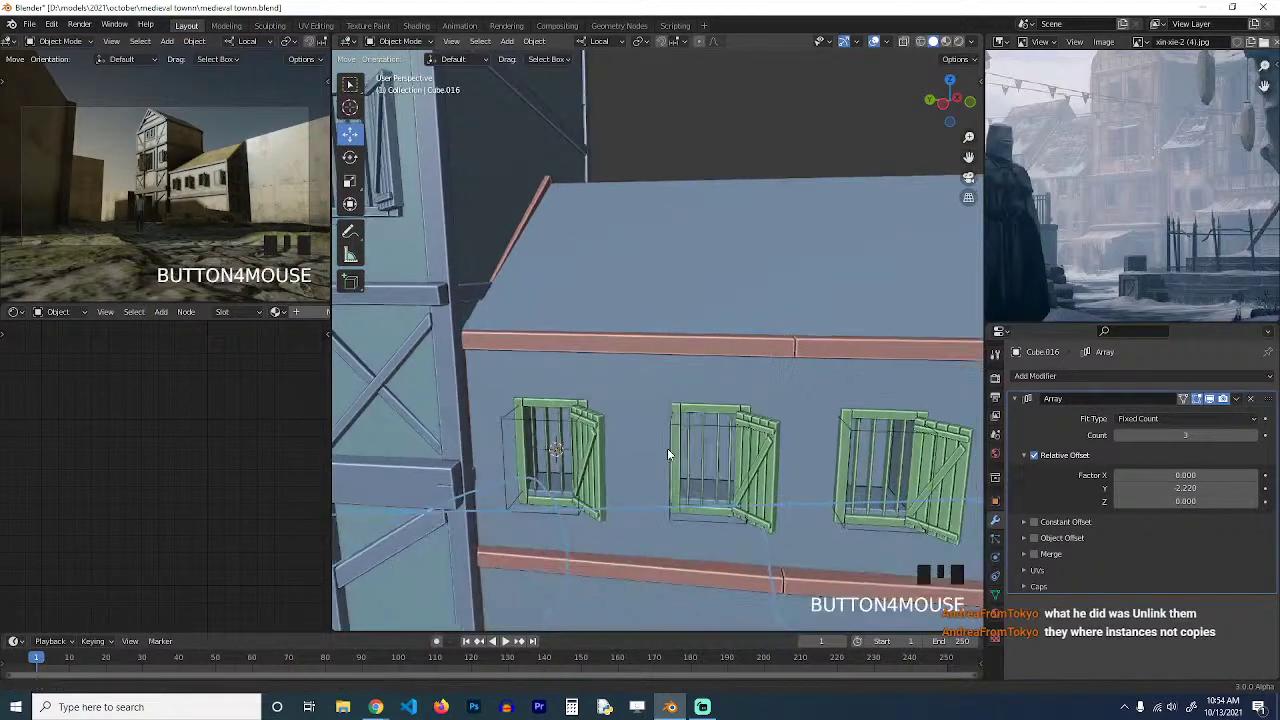
middle_click_drag(667, 448, 520, 414, "shift")
left_click(1256, 435)
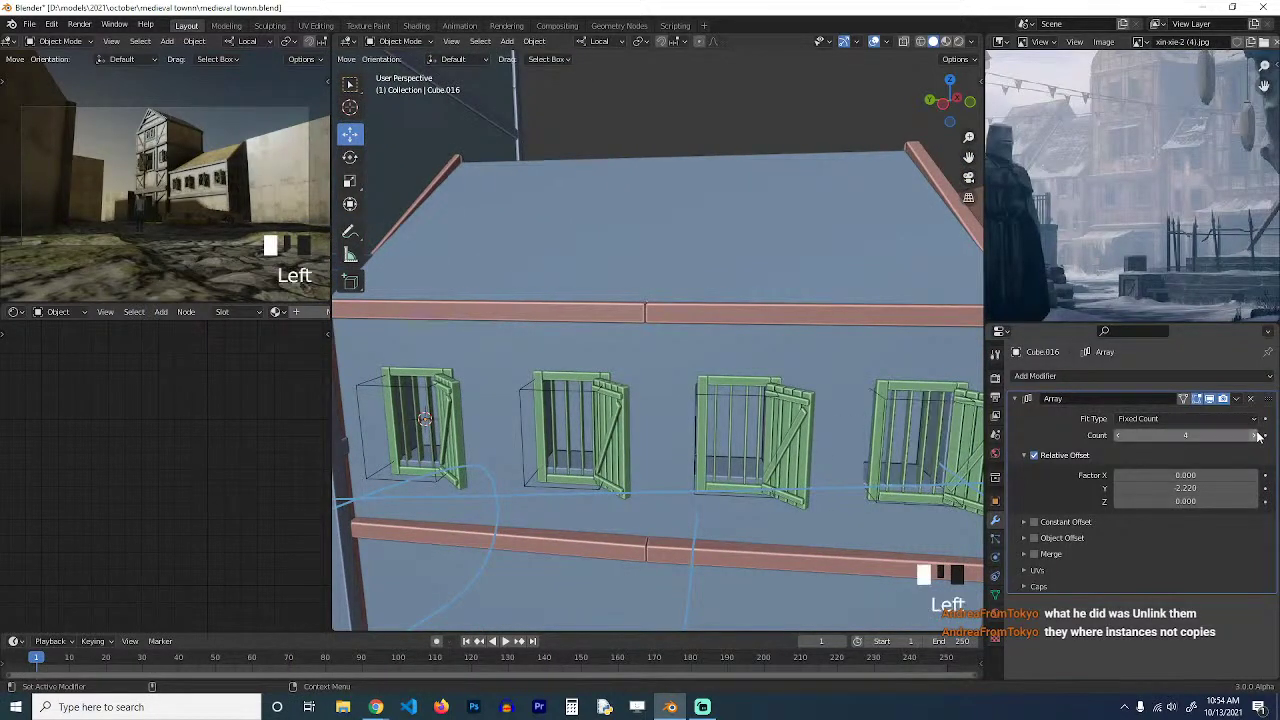
Set the cutter array's relative Y offset to -2.240 to line it up with the shuttered windows, and clear the selection.
key("grave")
left_click(942, 403)
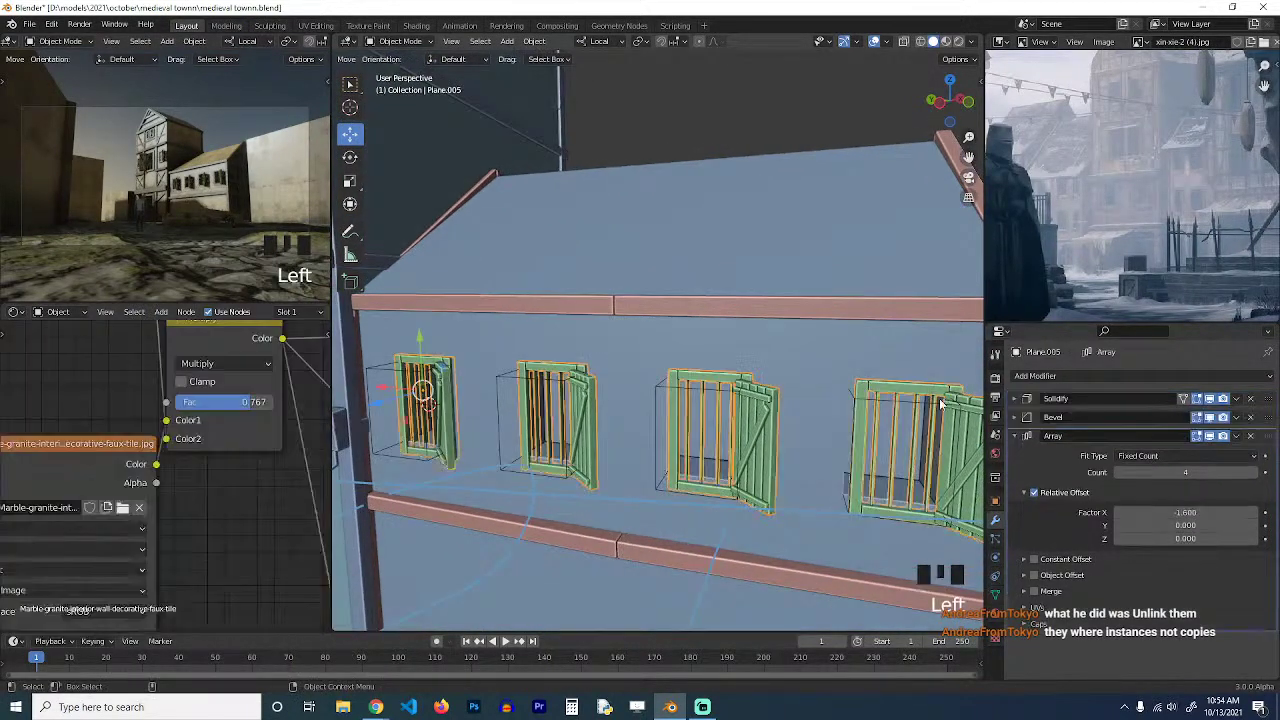
key("grave")
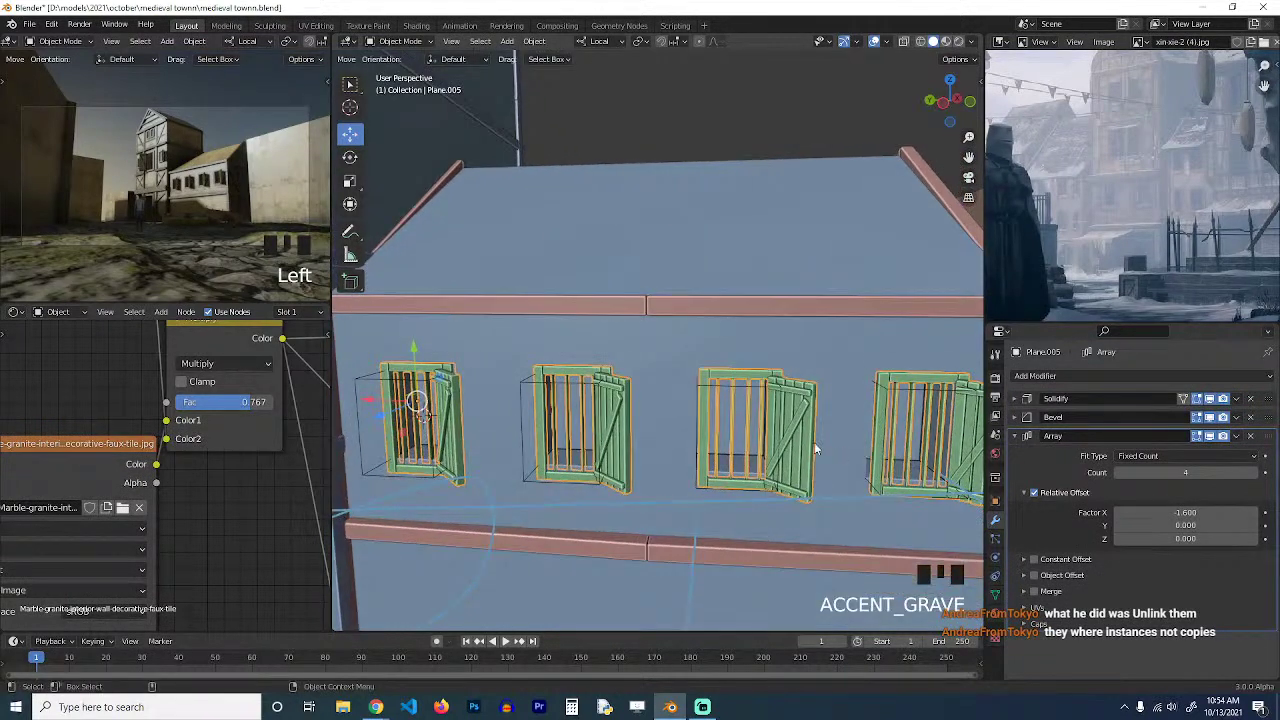
key("grave")
middle_click_drag(649, 411, 646, 409)
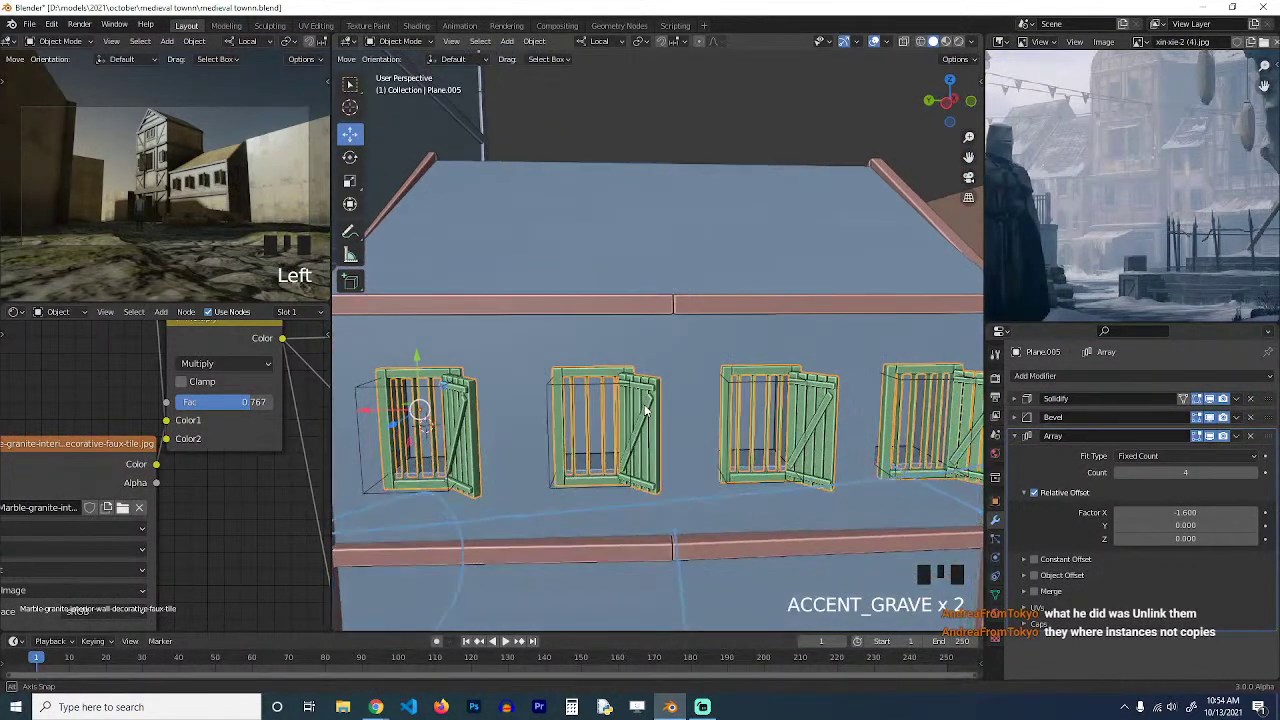
left_click(418, 396)
left_click(415, 391)
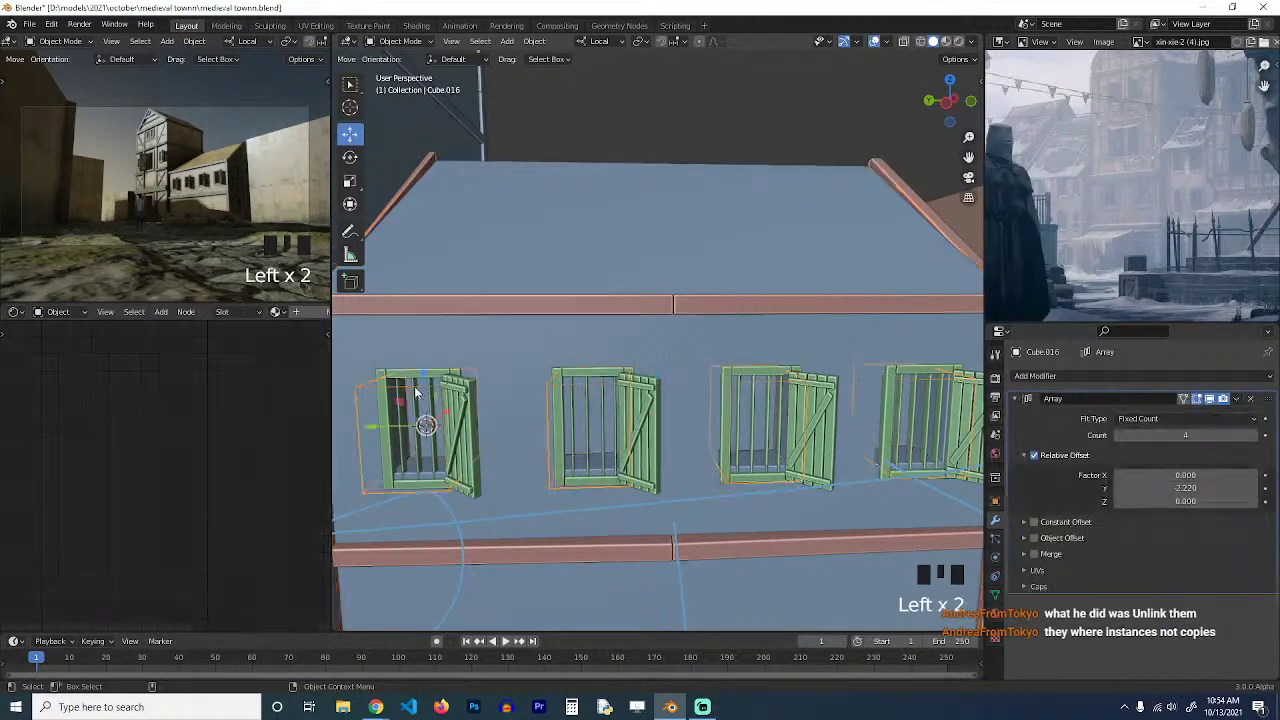
left_click_drag(1177, 487, 1182, 487, "shift")
key("alt+a")
Save the medieval town file and inspect the openings behind the low house's windows.
key("grave")
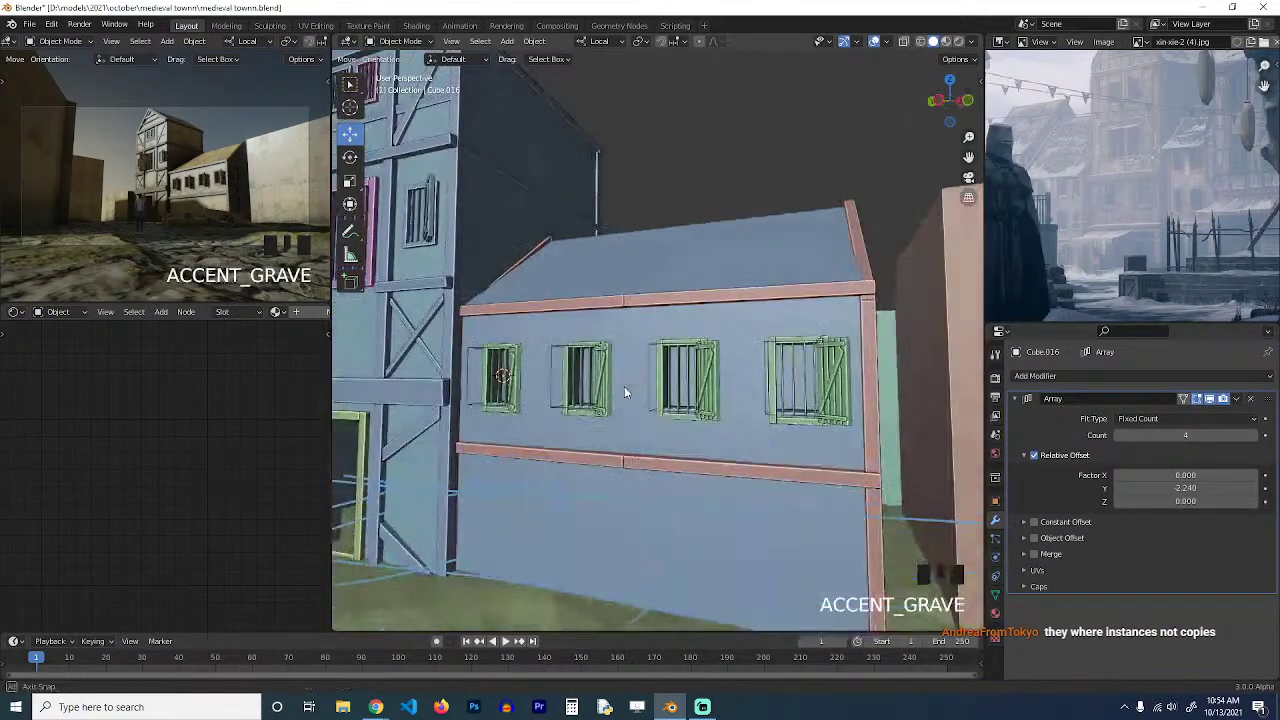
key("ctrl+s")
scroll(644, 398, "up", 1)
key("ctrl+s")
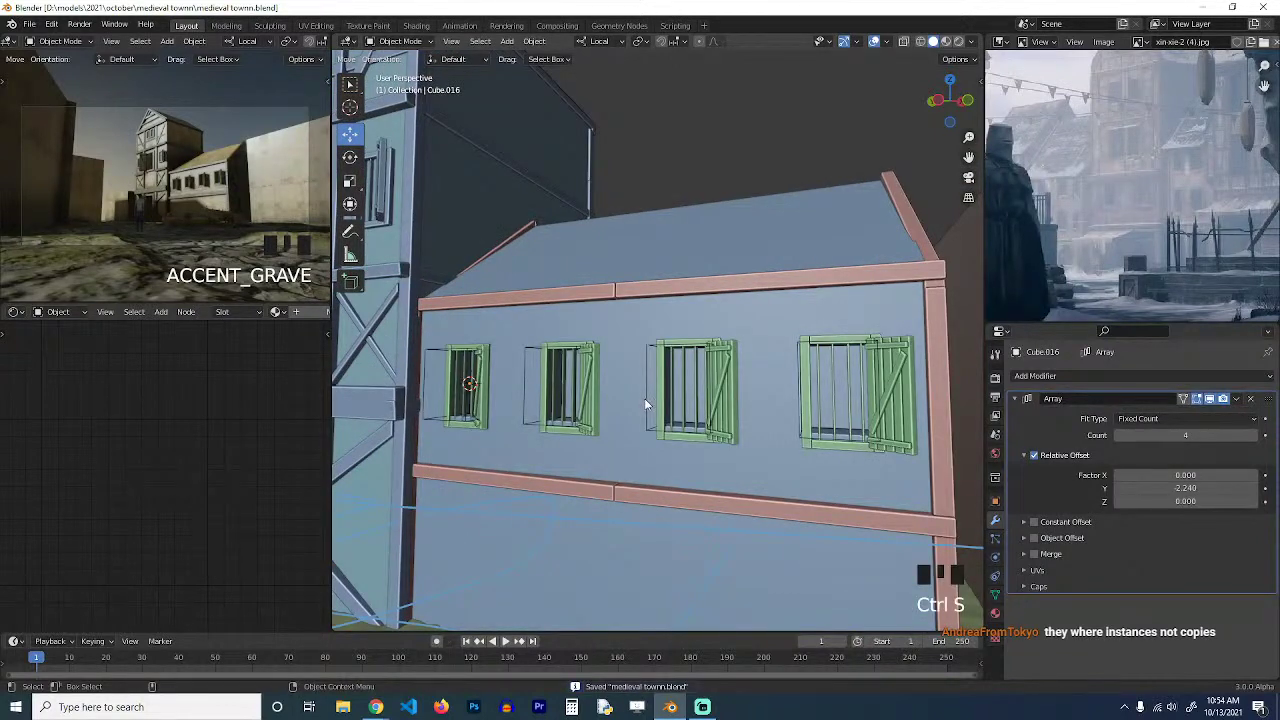
middle_click_drag(644, 398, 663, 349, "shift")
scroll(643, 371, "up", 2)
key("grave")
key("ctrl+s")
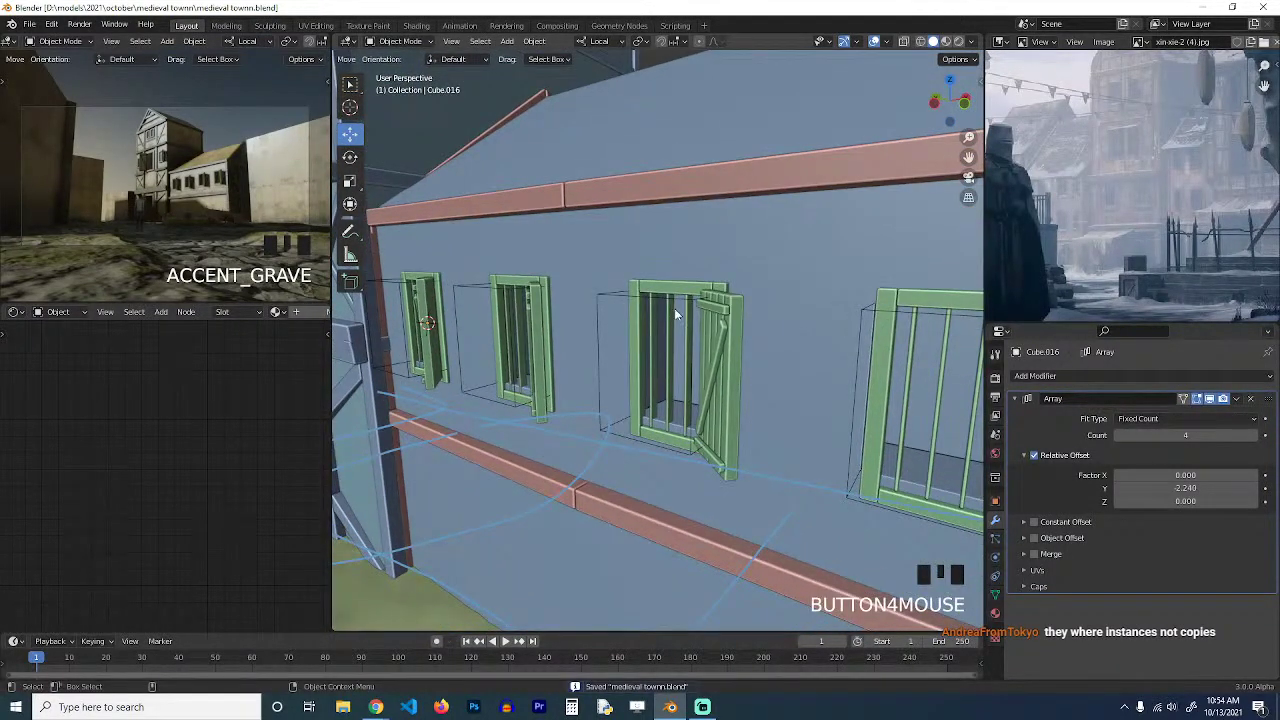
Select the arrayed window frame and shutter object on the low house and check its fit against the wall.
left_click(675, 306)
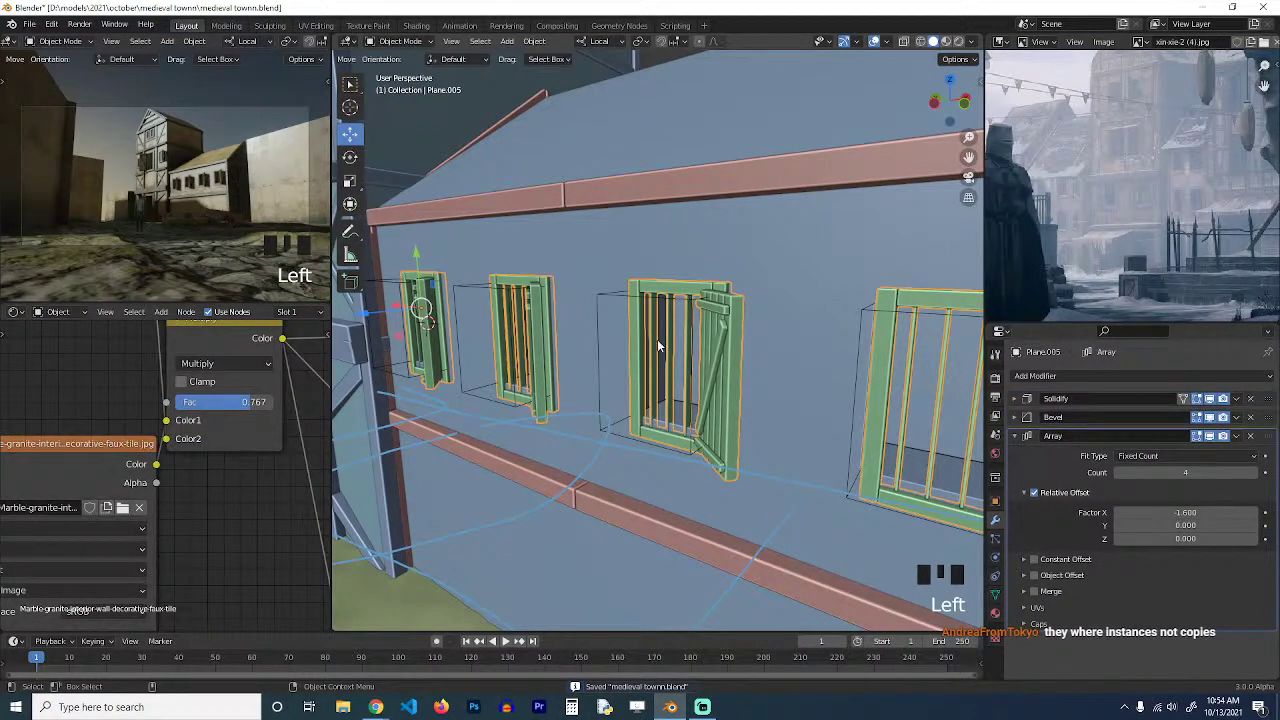
scroll(660, 330, "up", 2)
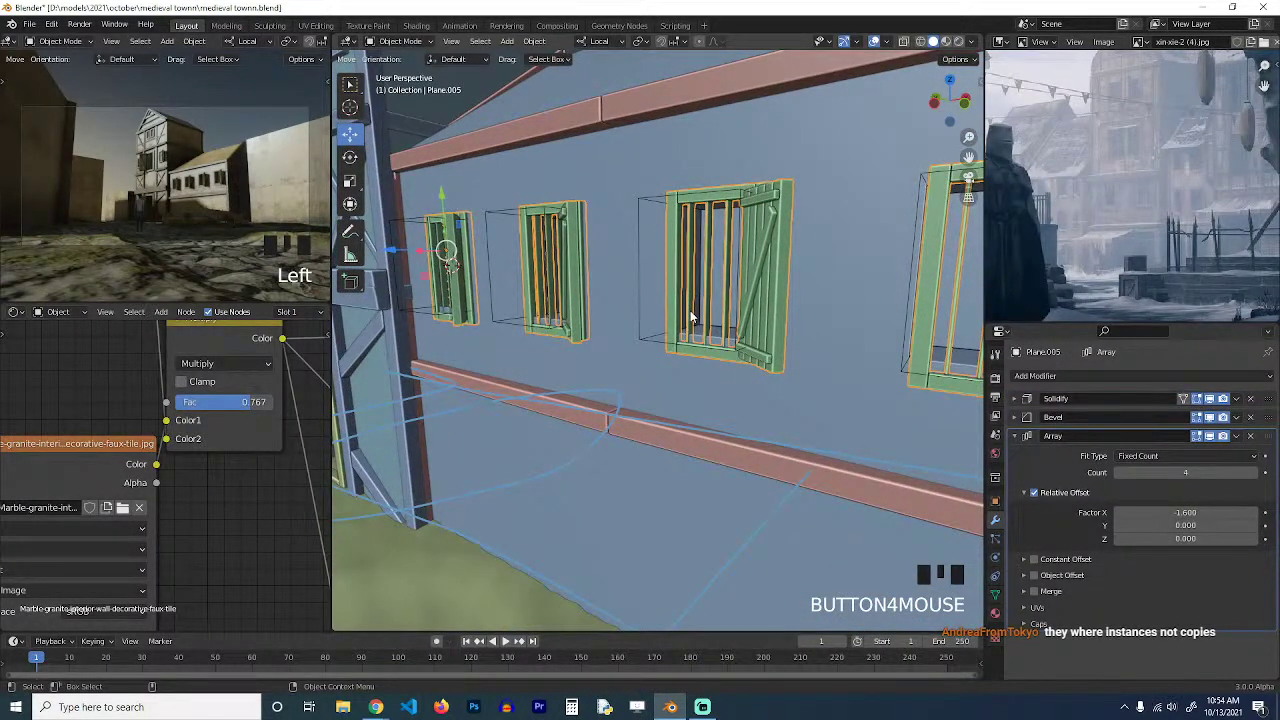
scroll(690, 310, "down", 5)
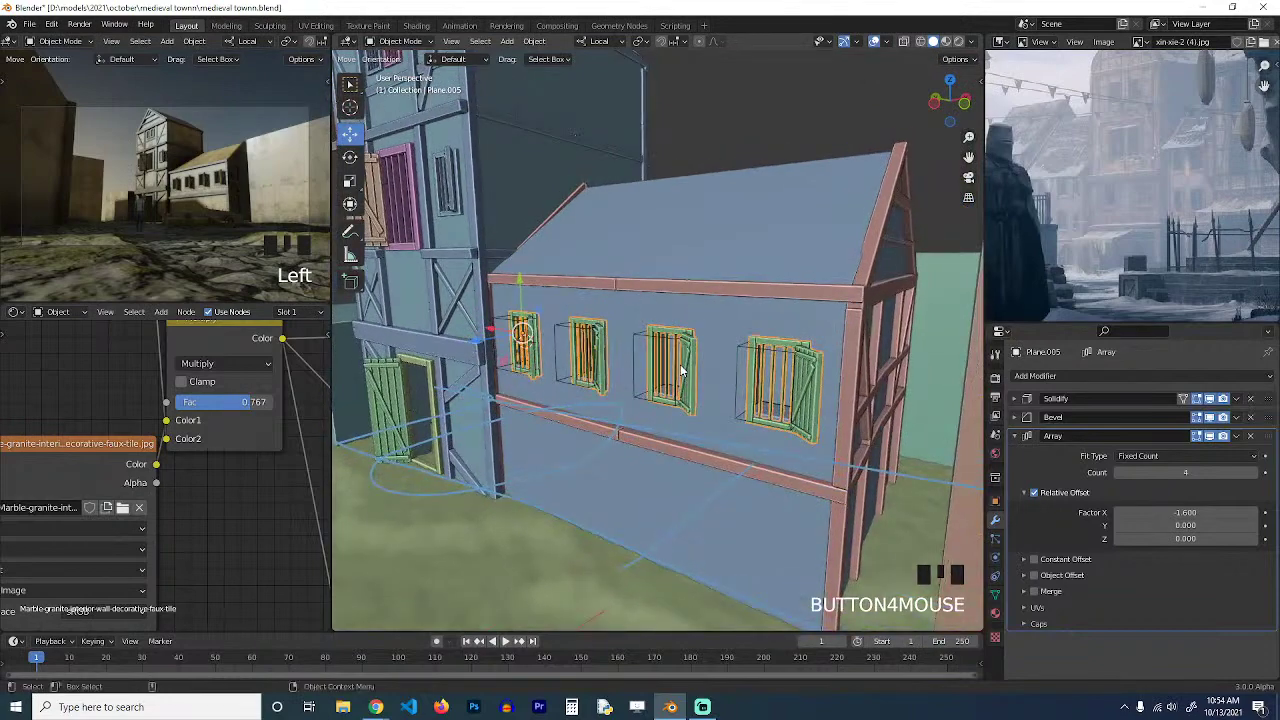
Move the lower house's timber frame up about 5.1 m along its local Z axis.
left_click(857, 299)
key("g")
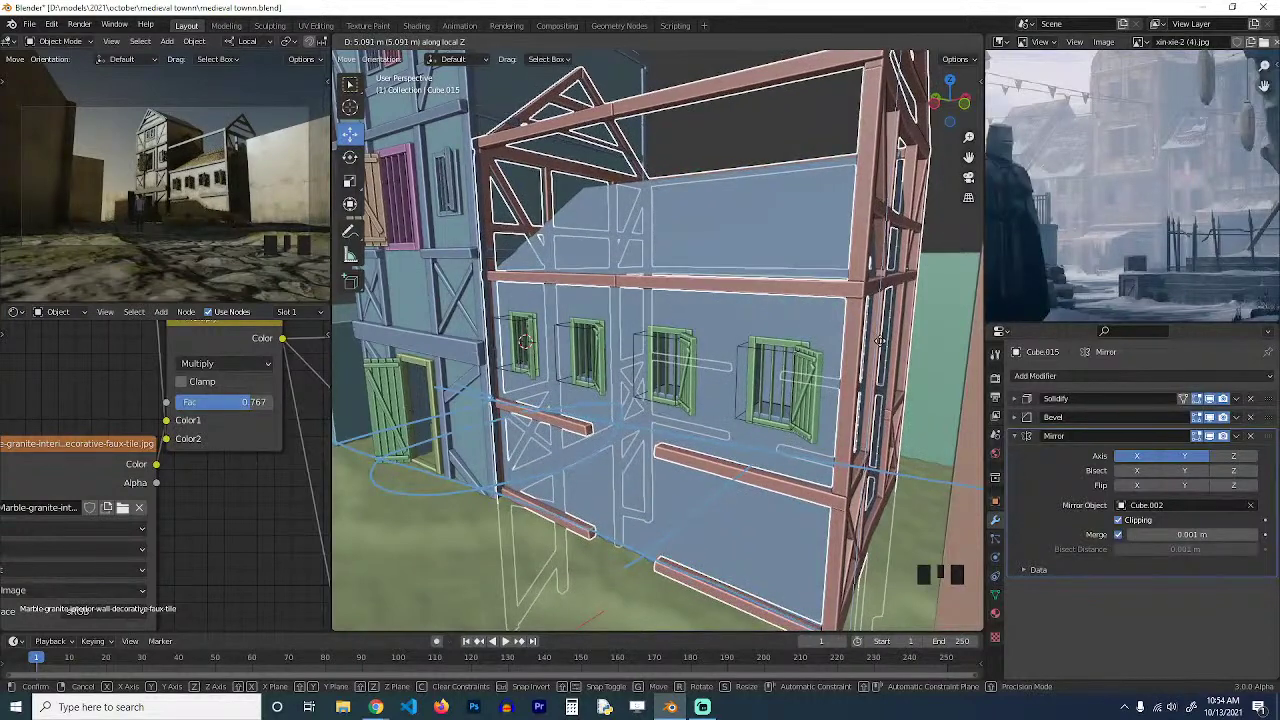
left_click(879, 341)
Close the gap in the frame's lower horizontal beams by moving their inner end vertices to the wall's middle, and save the file.
key("Tab")
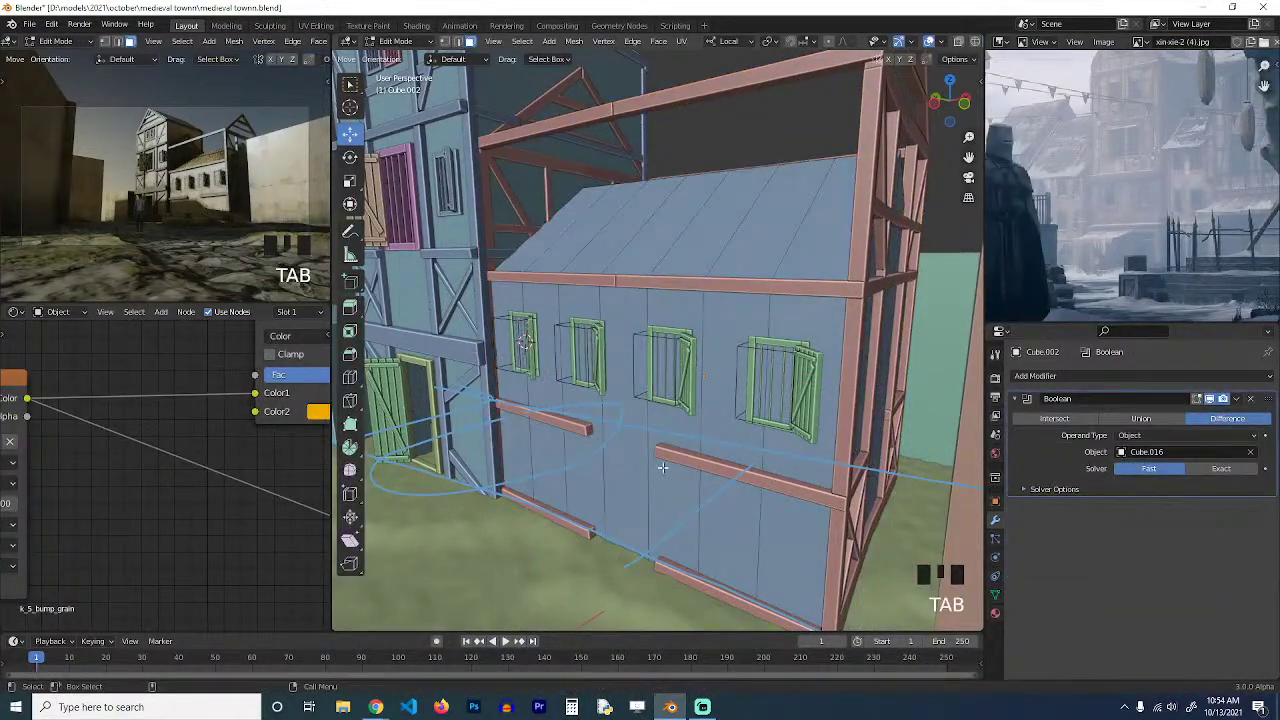
key("Tab")
left_click(669, 455)
key("Tab")
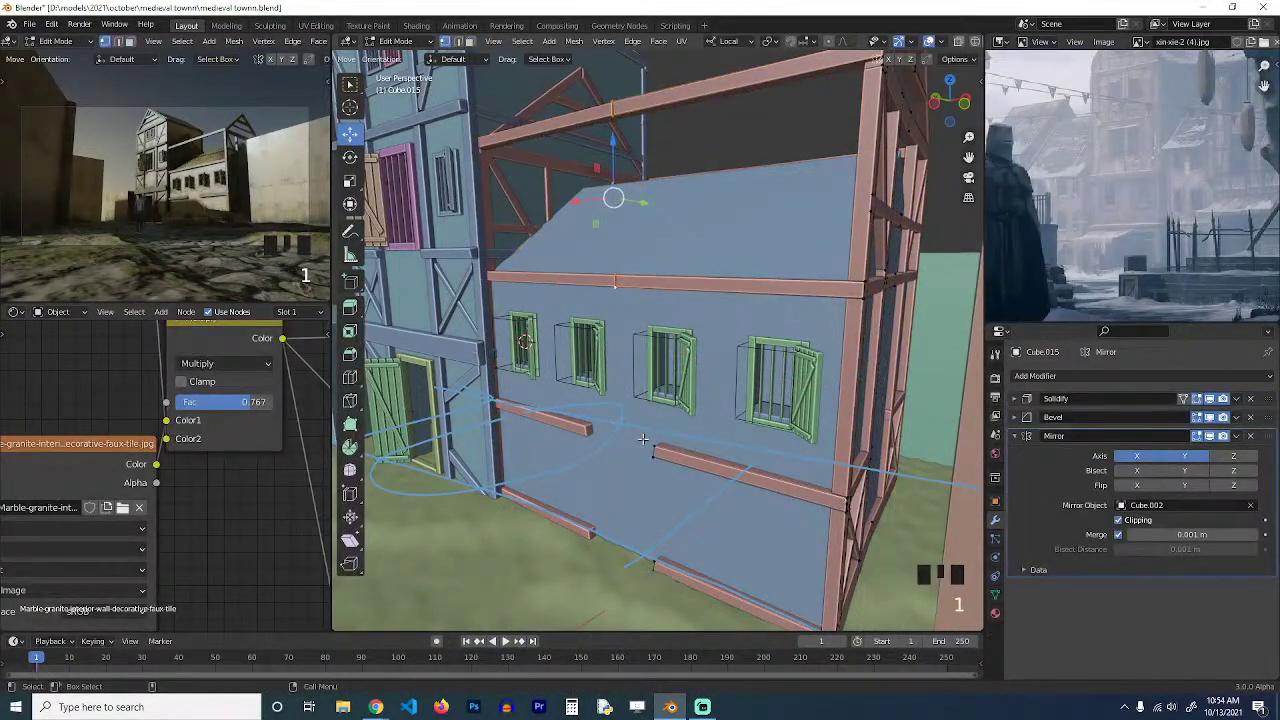
left_click(655, 443, "shift")
left_click(653, 488, "shift")
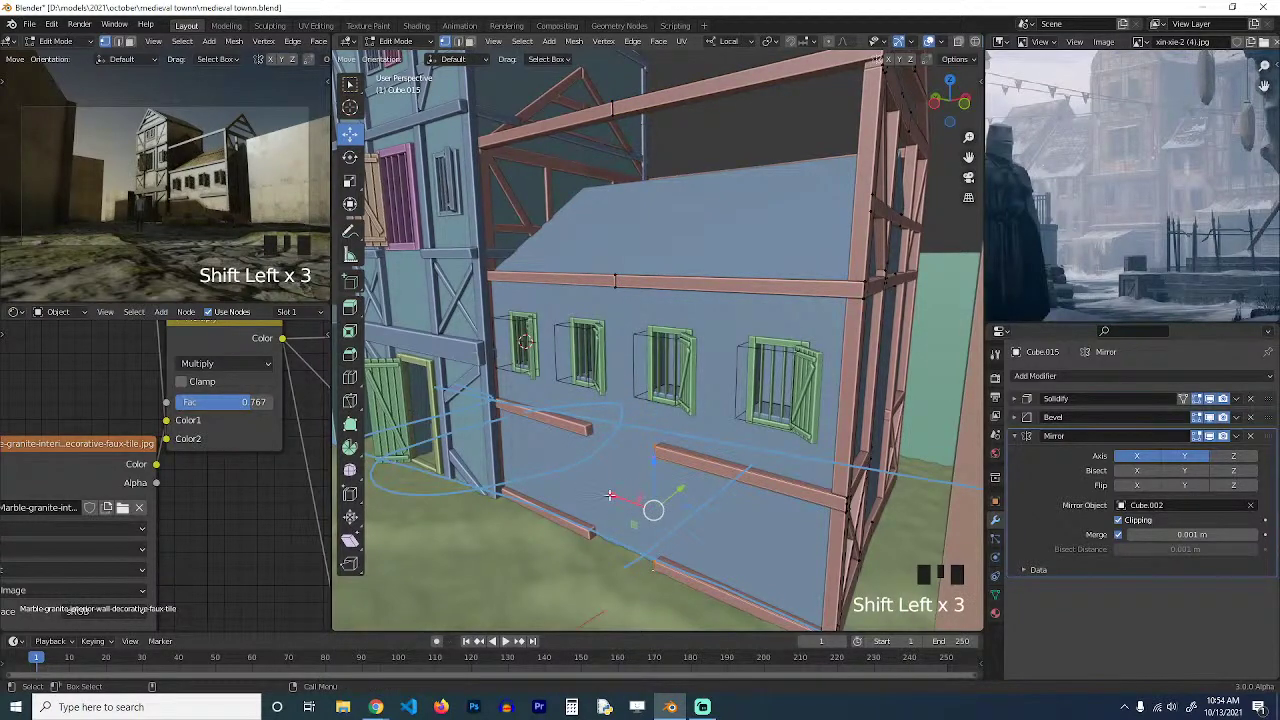
left_click_drag(609, 495, 569, 479)
key("Tab")
key("grave")
scroll(729, 376, "down", 3)
key("grave")
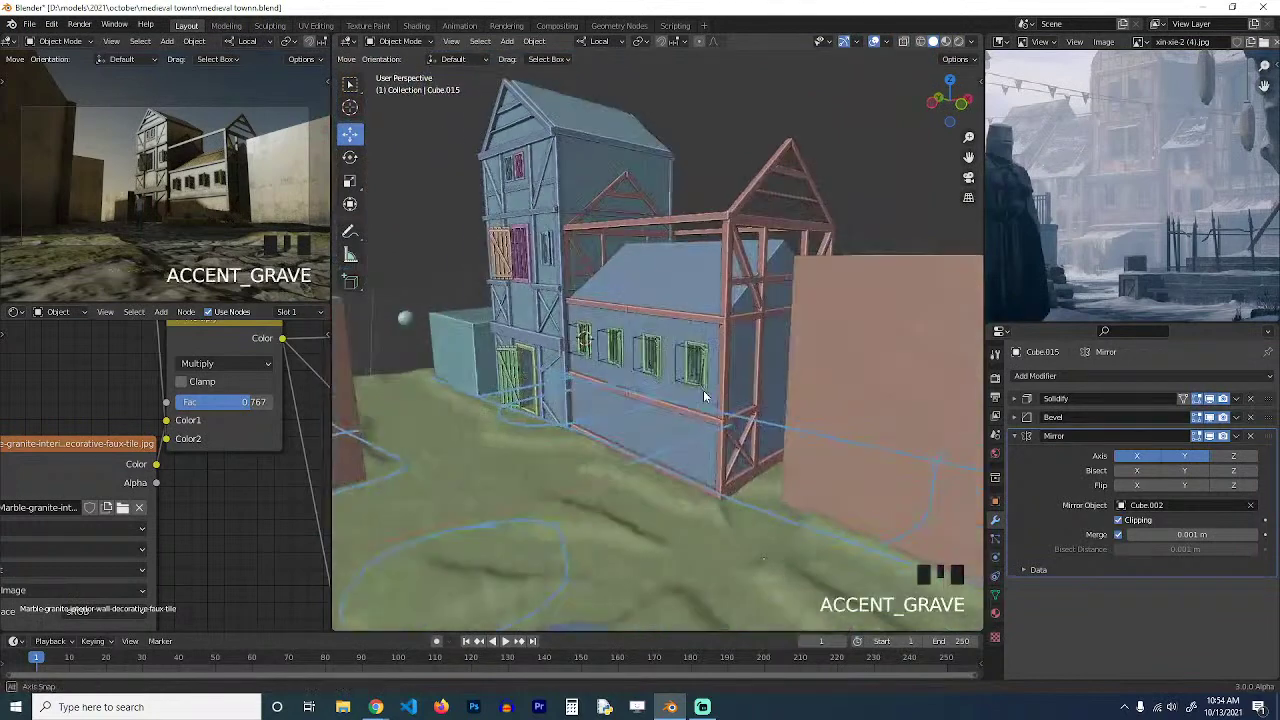
key("ctrl+s")
Raise the roof and eave vertices of the lower house's wall mesh to meet the top of the raised timber frame.
key("grave")
left_click(711, 313)
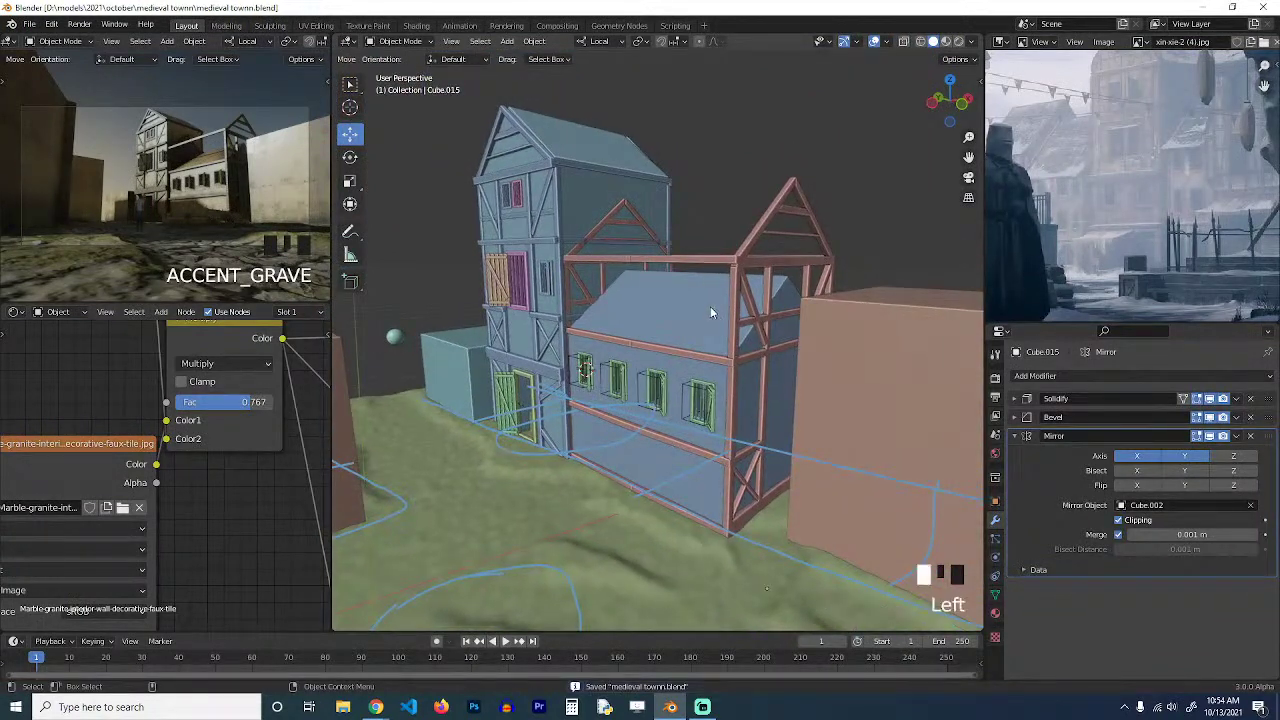
key("Tab")
key("grave")
key("1")
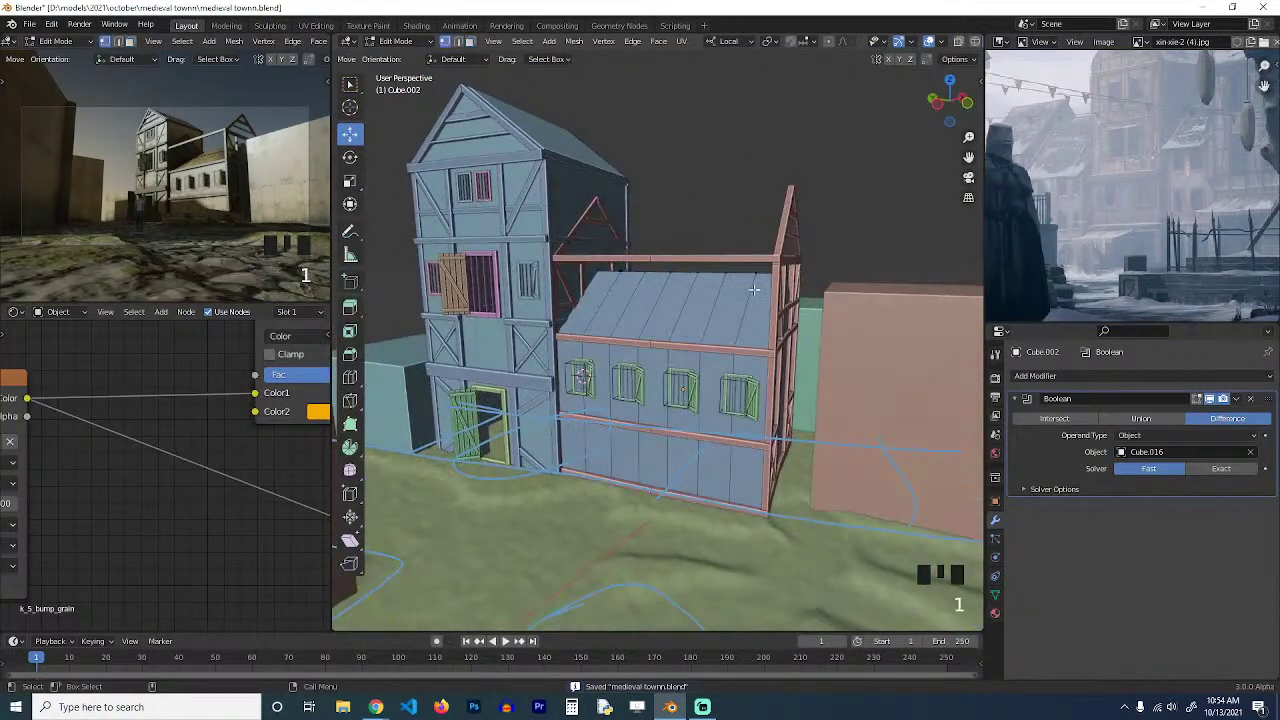
key("alt+z")
left_click_drag(528, 224, 834, 368)
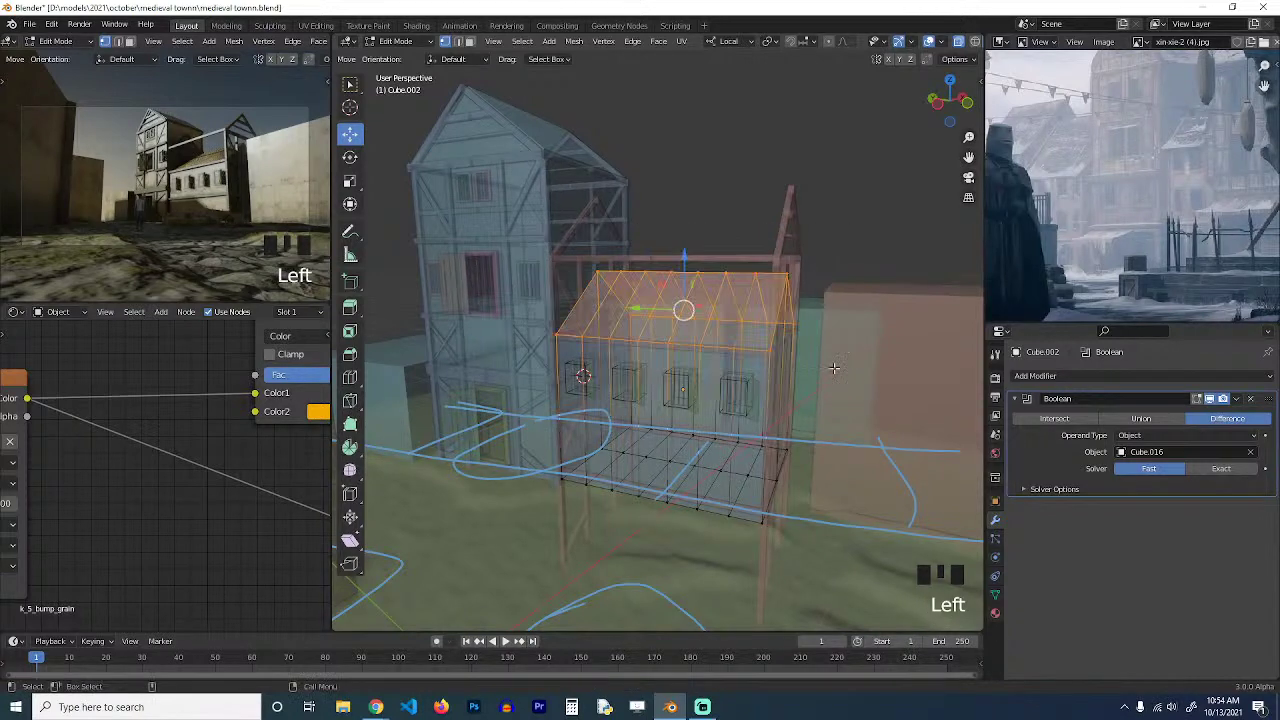
key("alt+z")
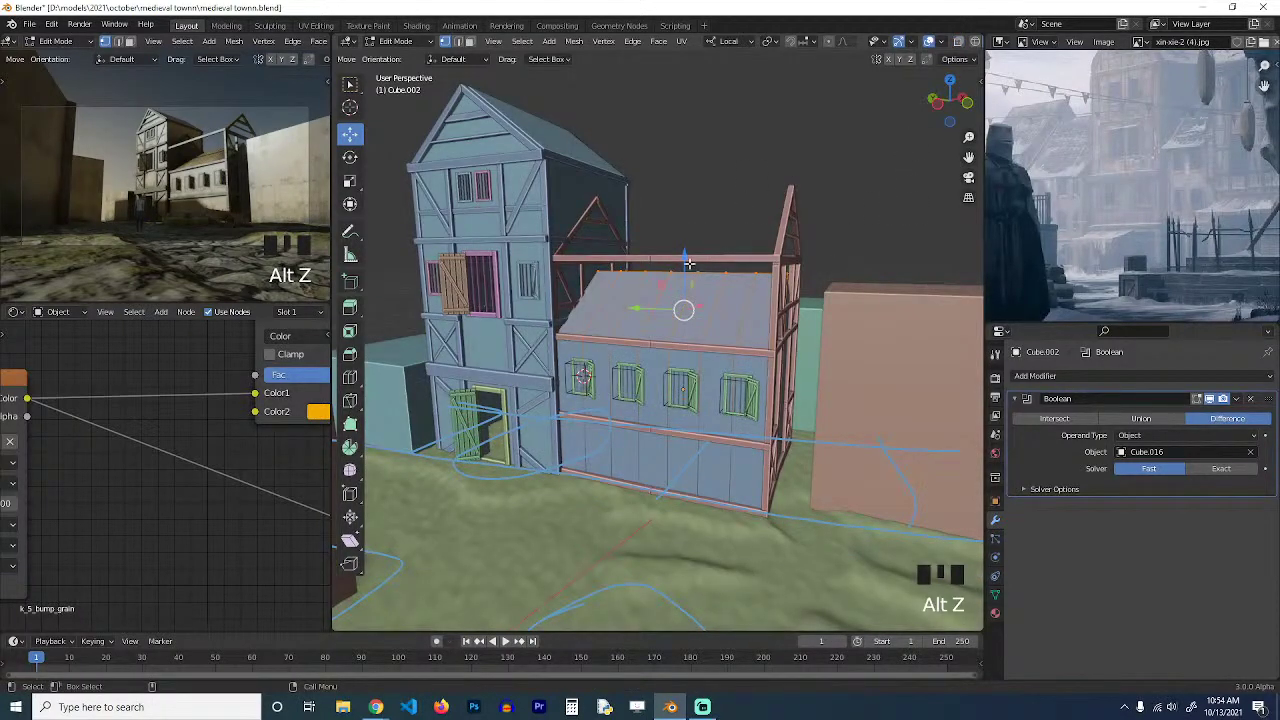
left_click_drag(689, 263, 700, 180)
key("grave")
key("alt+a")
Add a second Array modifier to the window-opening cutter boxes on the lower house.
scroll(690, 380, "up", 3)
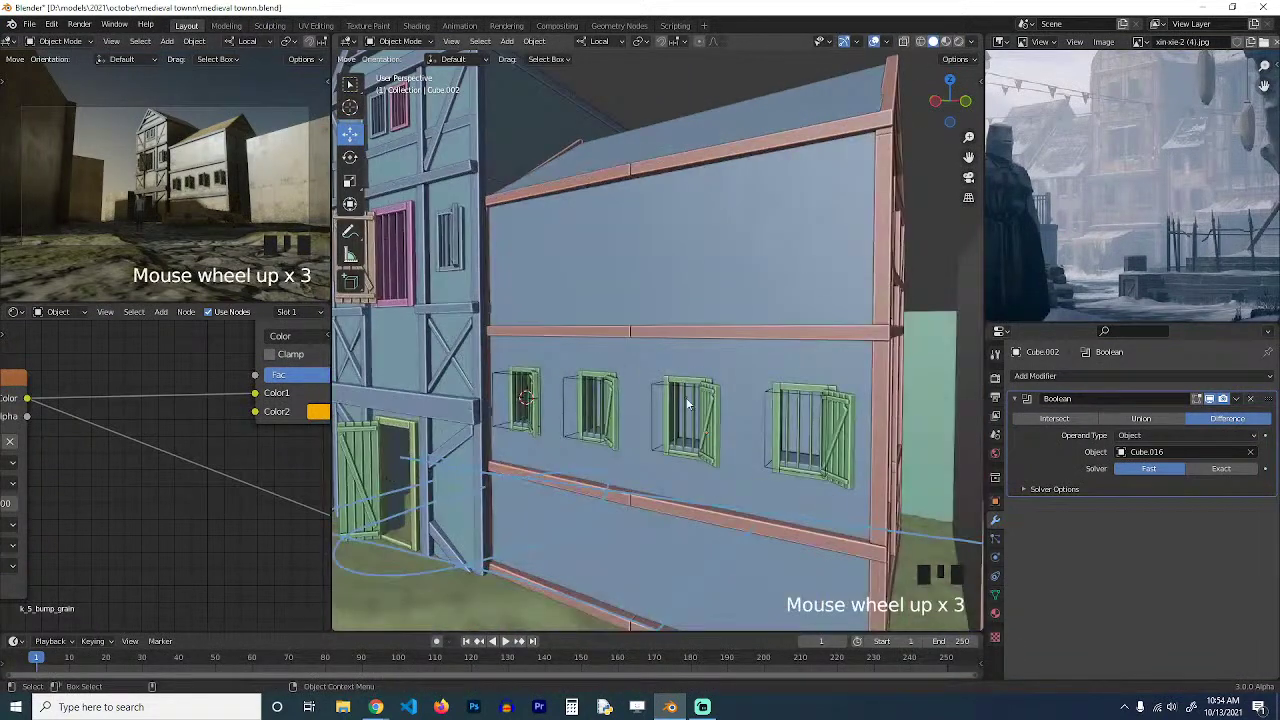
left_click(688, 400)
left_click(688, 400)
left_click(688, 398)
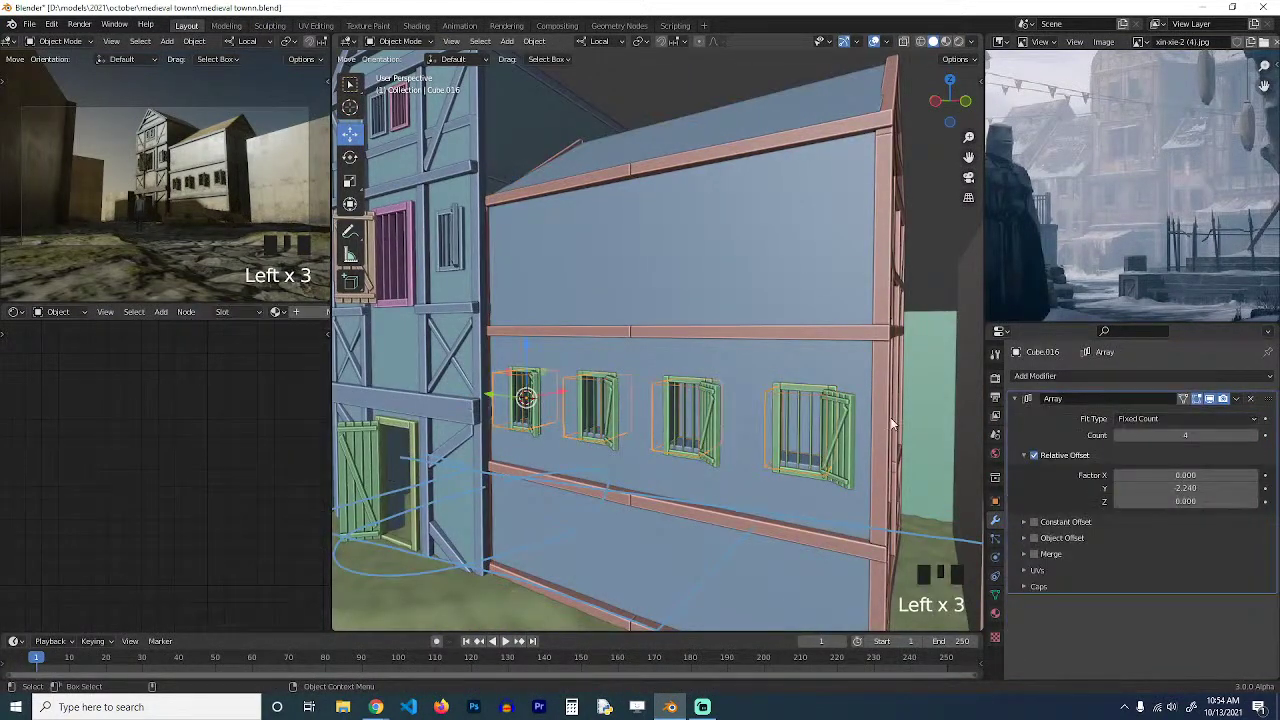
left_click(1026, 398)
left_click(1150, 372)
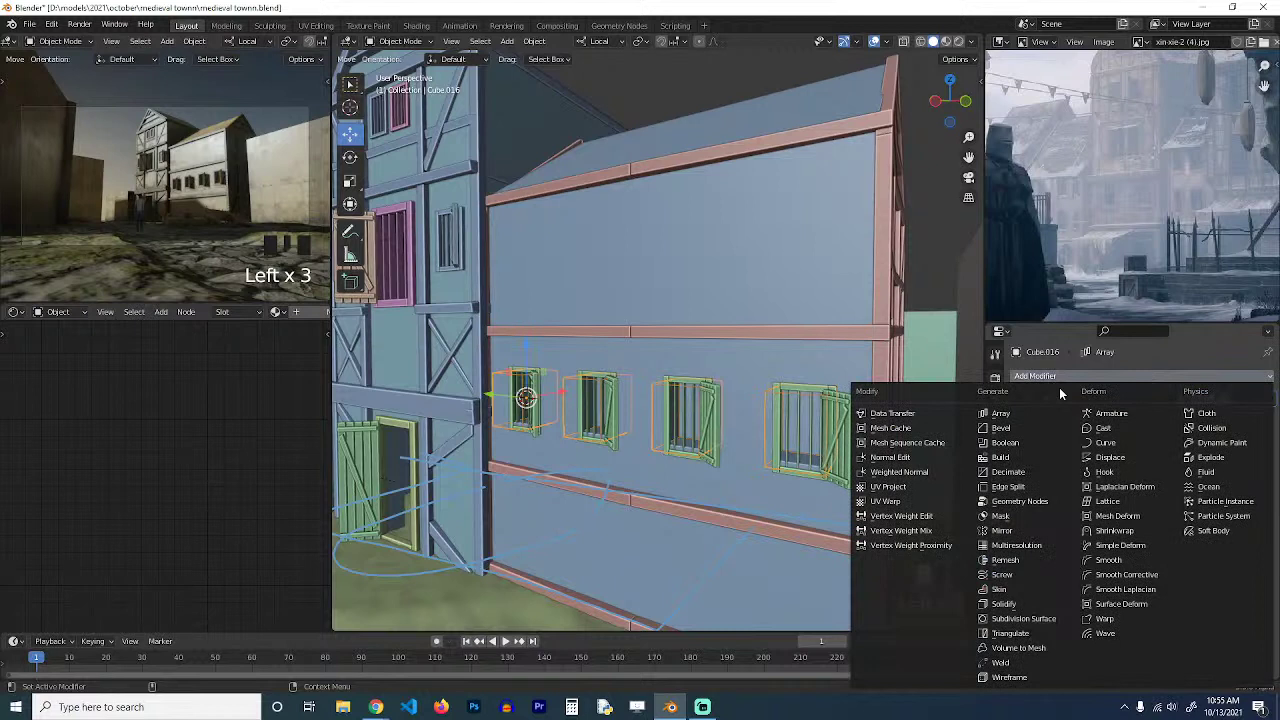
left_click(998, 414)
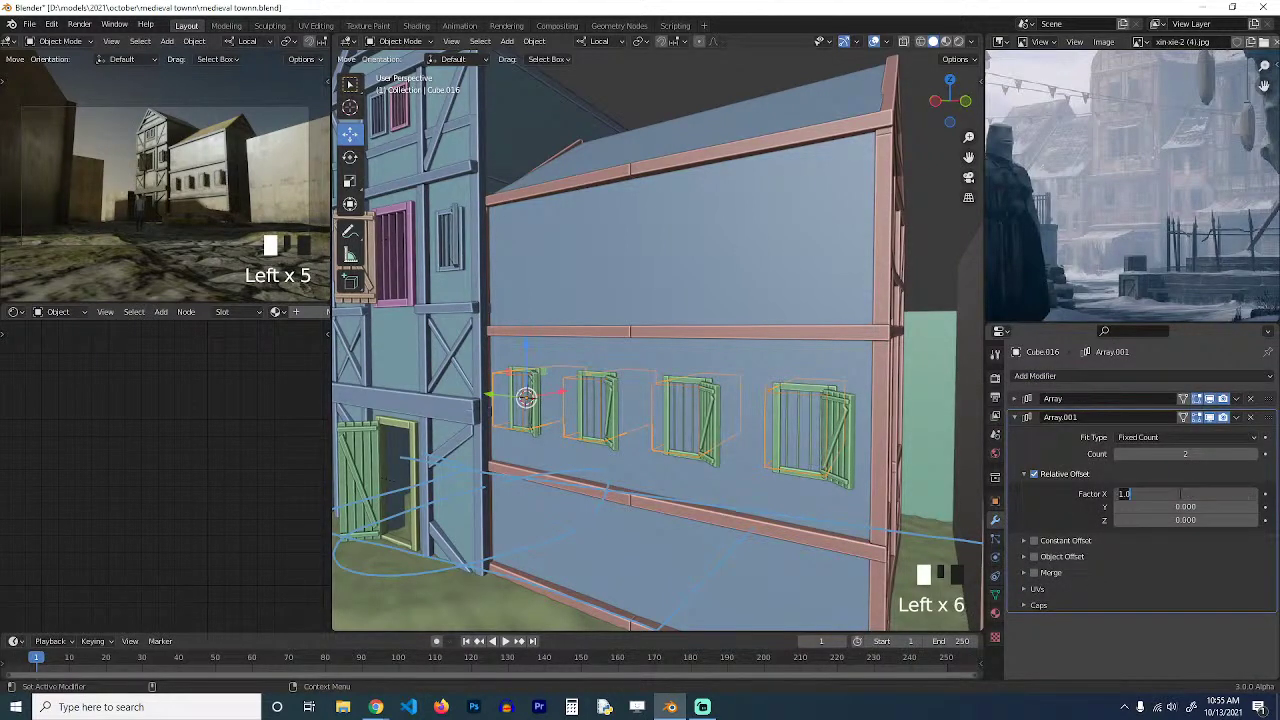
Set the new array's relative offset to X 0 and increase Z until the second row of openings sits in the upper storey.
type("0")
key("Return")
left_click(1192, 520)
type("1")
key("Return")
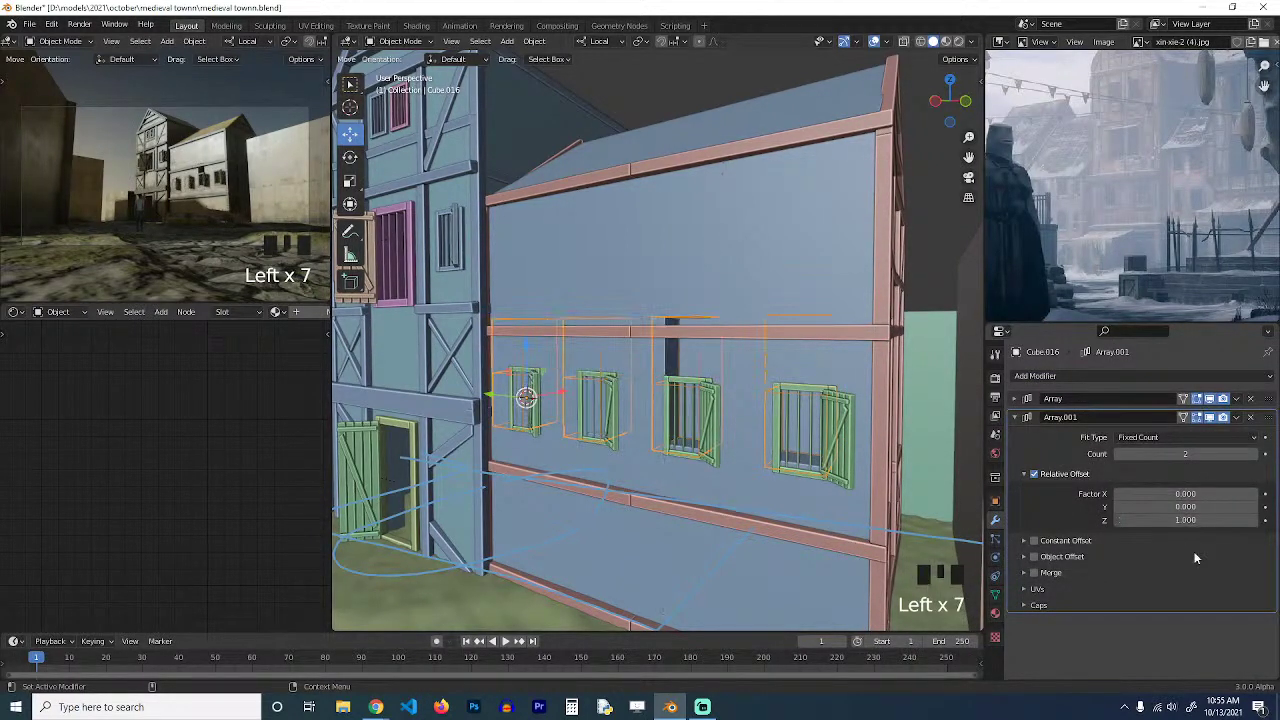
left_click_drag(1188, 520, 1263, 520)
Add a second Array modifier to the barred windows with shutters on the lower house.
left_click(820, 427)
left_click(1029, 418)
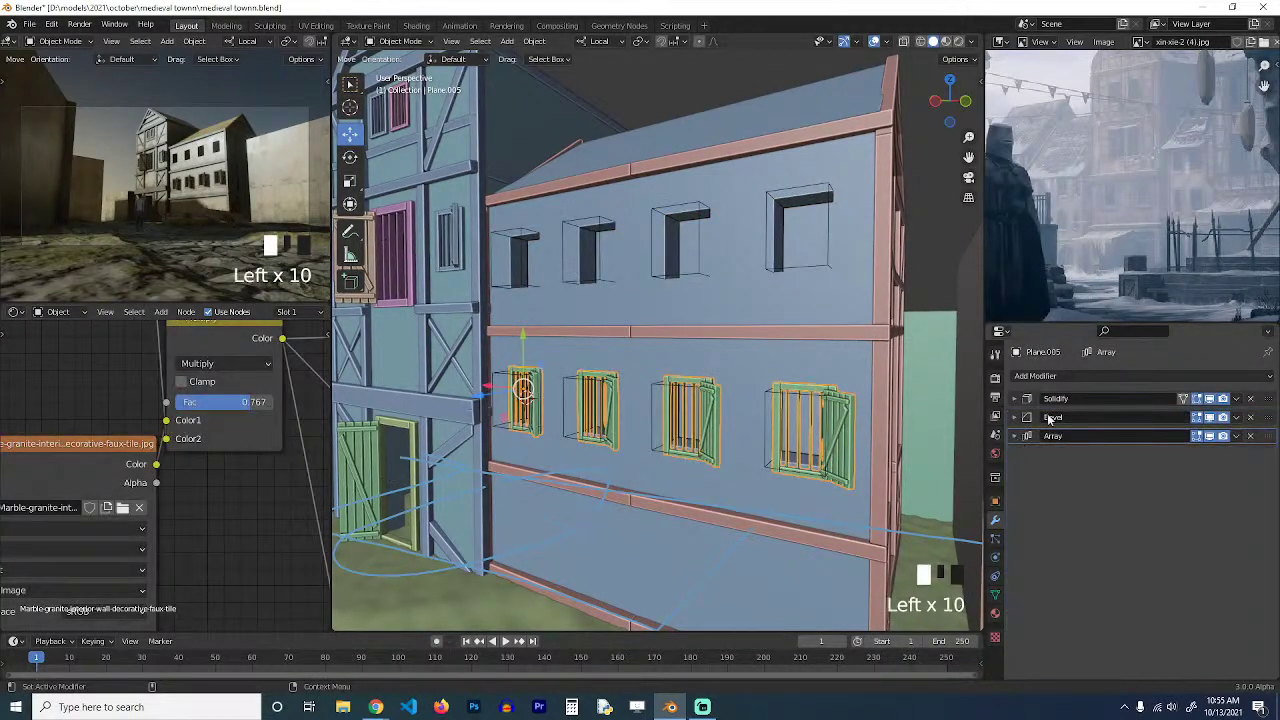
left_click(1103, 375)
left_click(1023, 416)
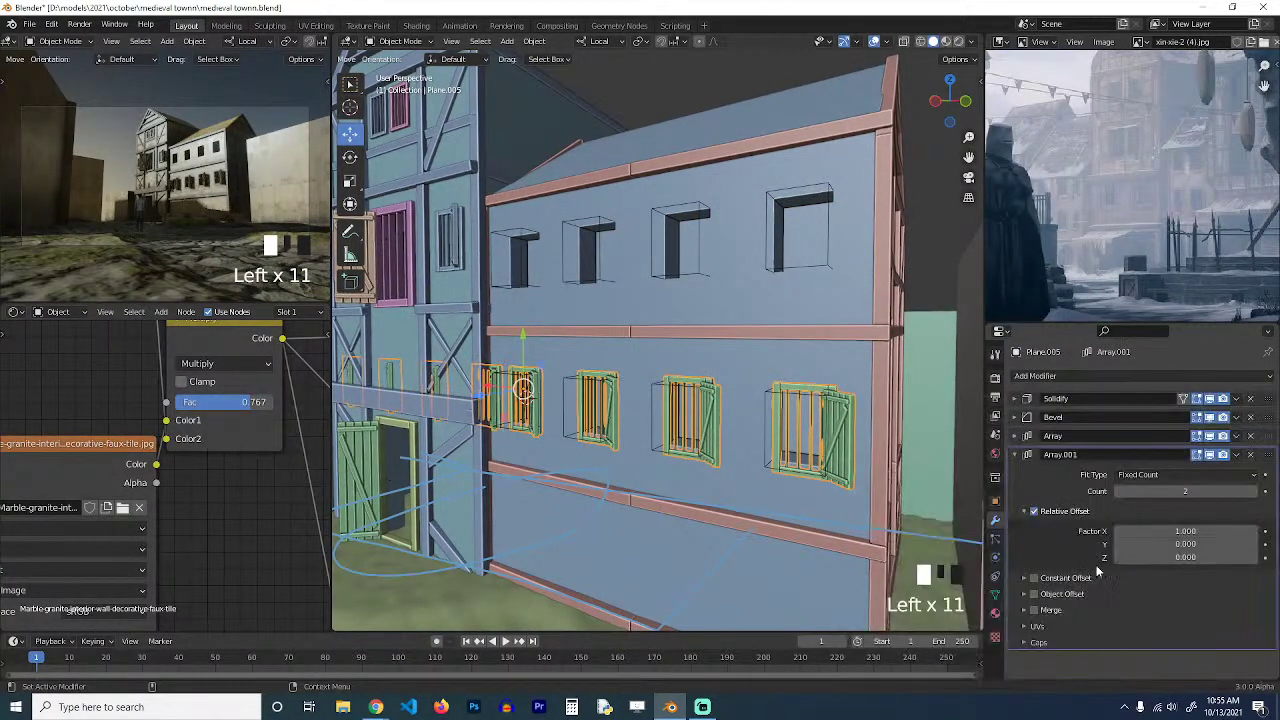
Set the new window array's relative offset to X 0, Y 1 and Z 0.
left_click(1163, 556)
type("1")
key("Return")
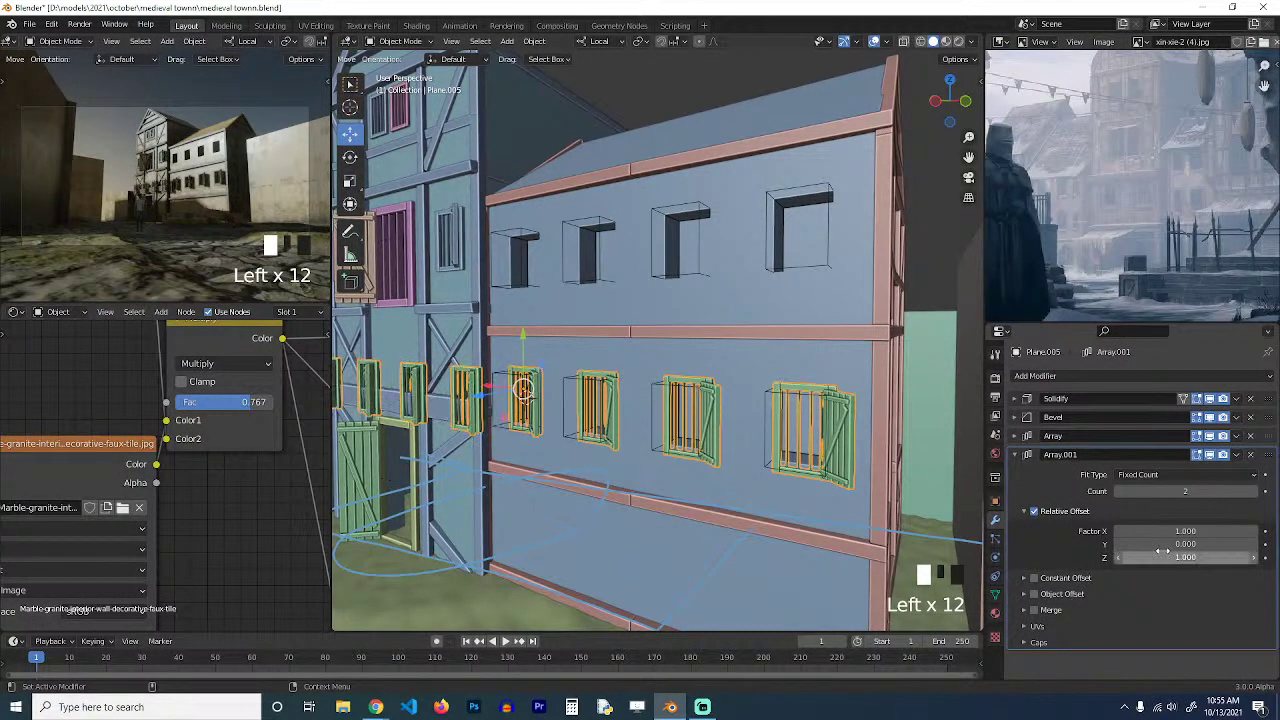
type("0")
key("Return")
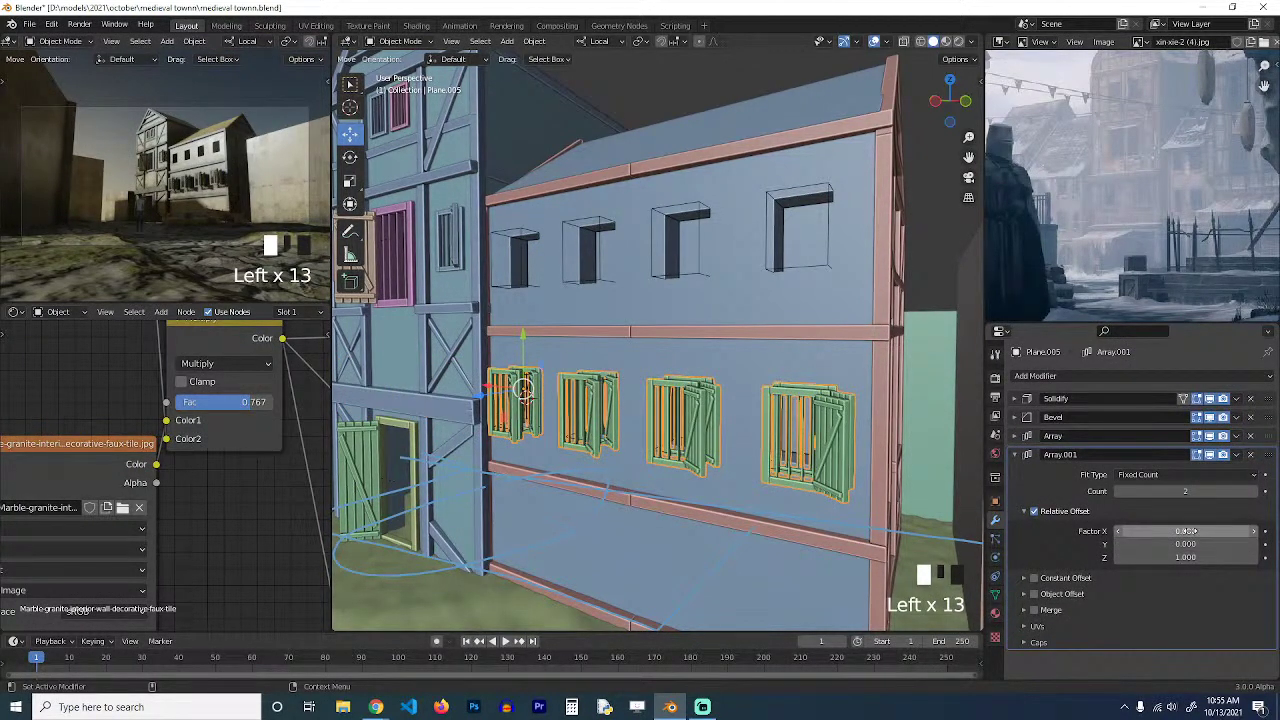
left_click(1189, 544)
type("1")
key("Return")
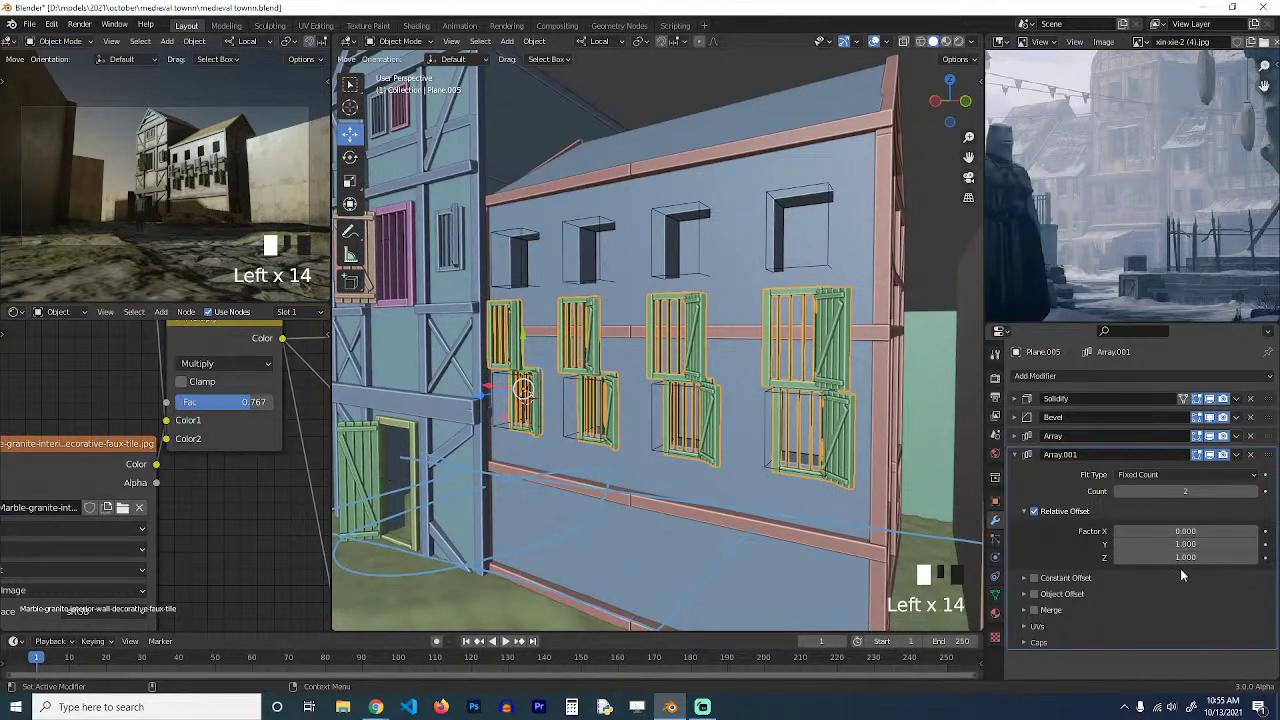
key("Return")
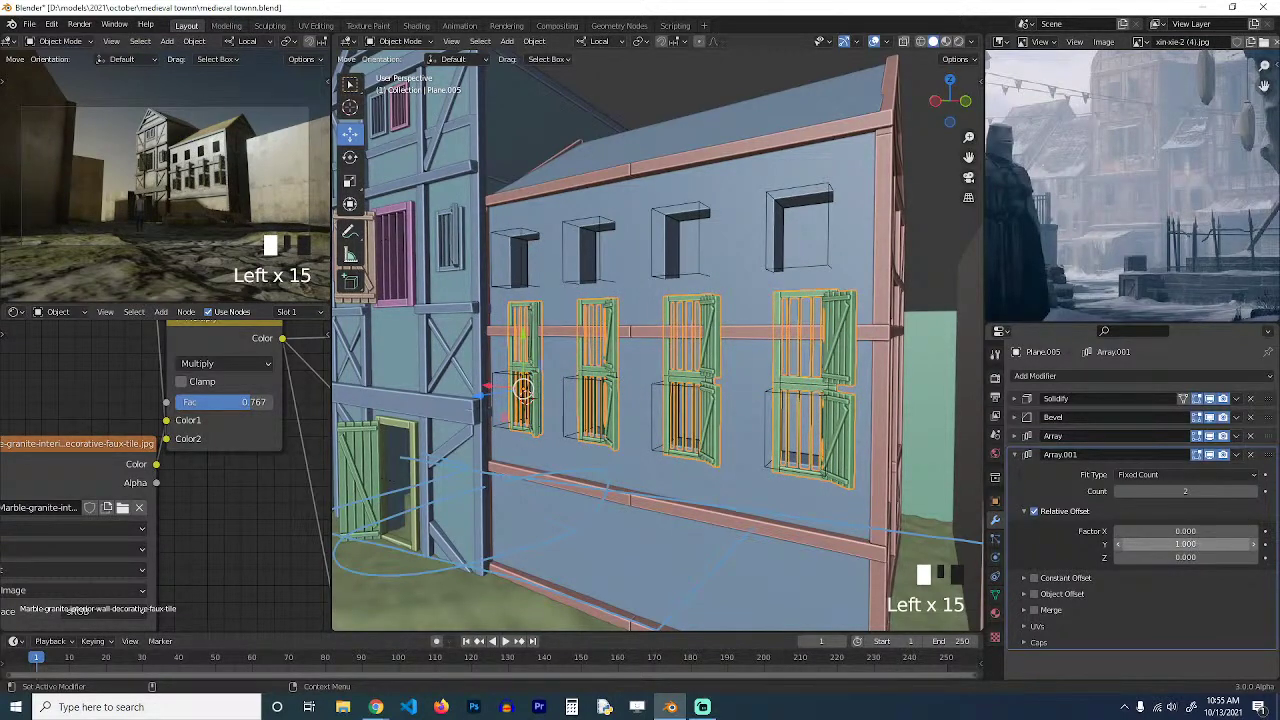
Increase the window array's Y offset to 2.1 to fill the upper openings, and save the file.
left_click_drag(1190, 545, 1277, 545, "shift")
key("alt+a")
key("ctrl+s")
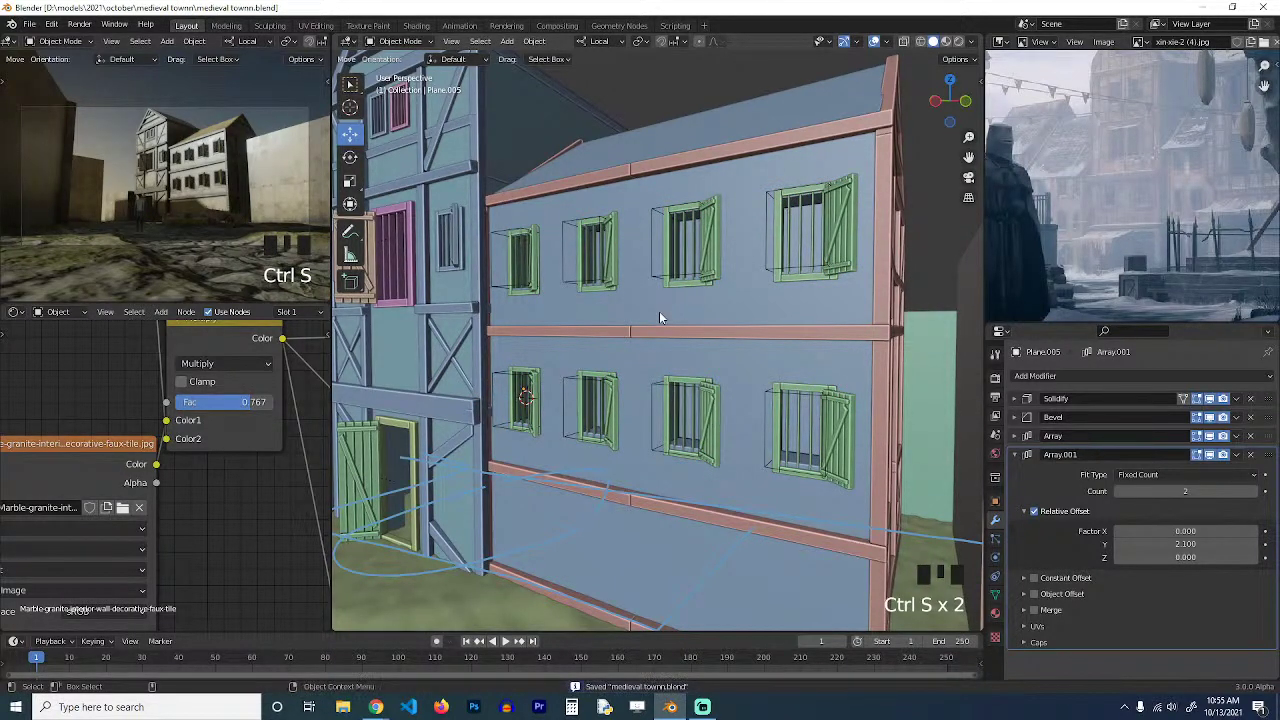
Move the tall building's walls, timber framing, windows, shutters and door into a new collection named building1, and save the file.
scroll(1120, 160, "down", 2)
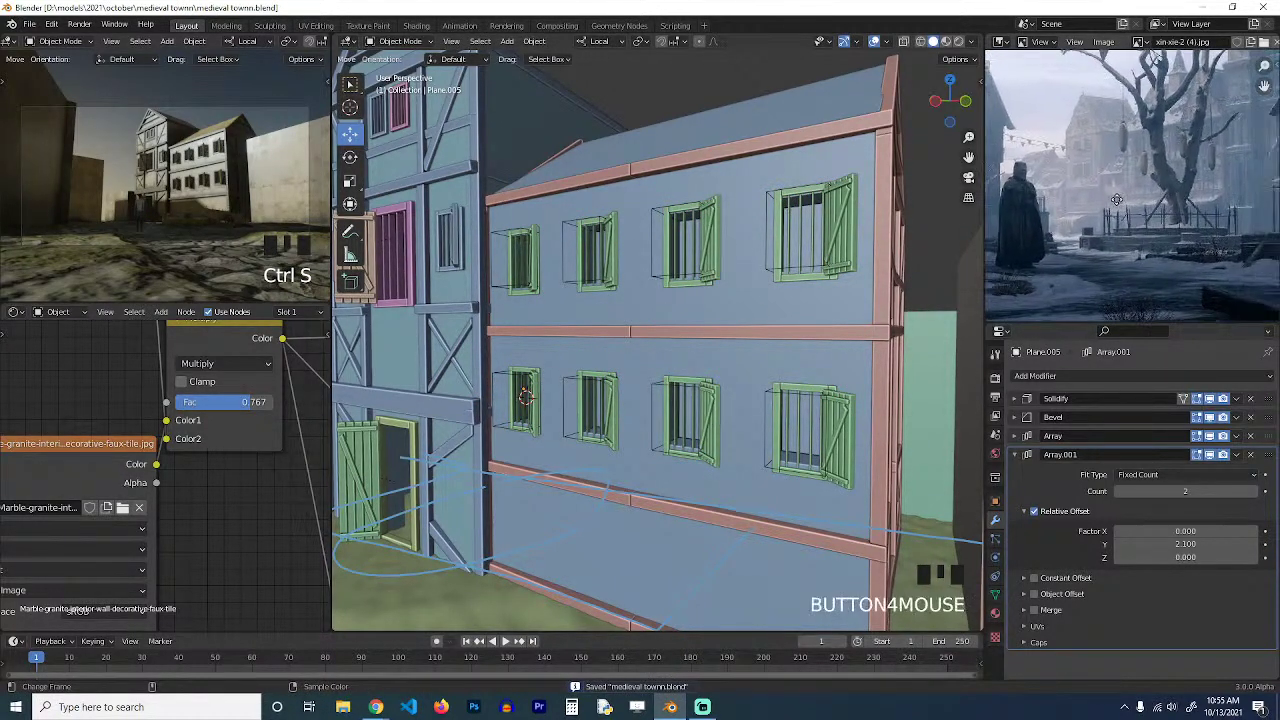
scroll(1120, 160, "up", 2)
middle_click_drag(704, 246, 602, 301, "shift")
key("ctrl+s")
scroll(640, 288, "up", 2)
left_click(616, 263)
left_click(540, 278, "shift")
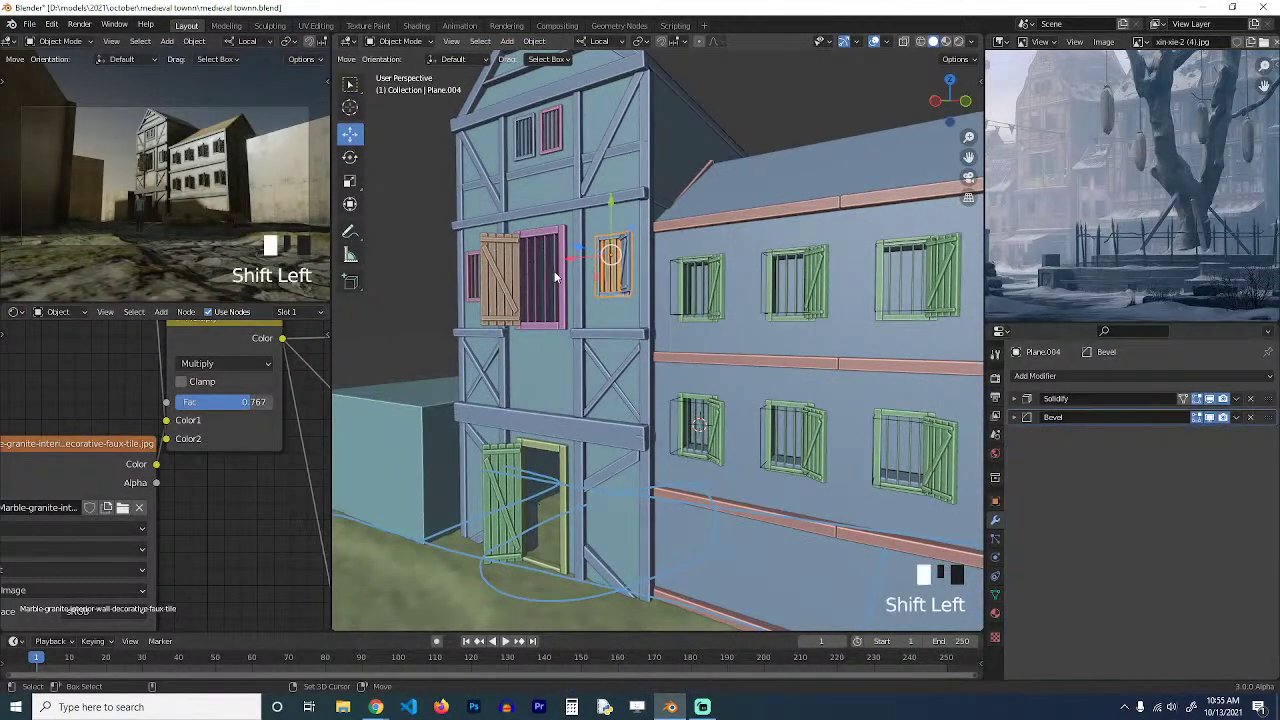
left_click(494, 284, "shift")
left_click(492, 280, "shift")
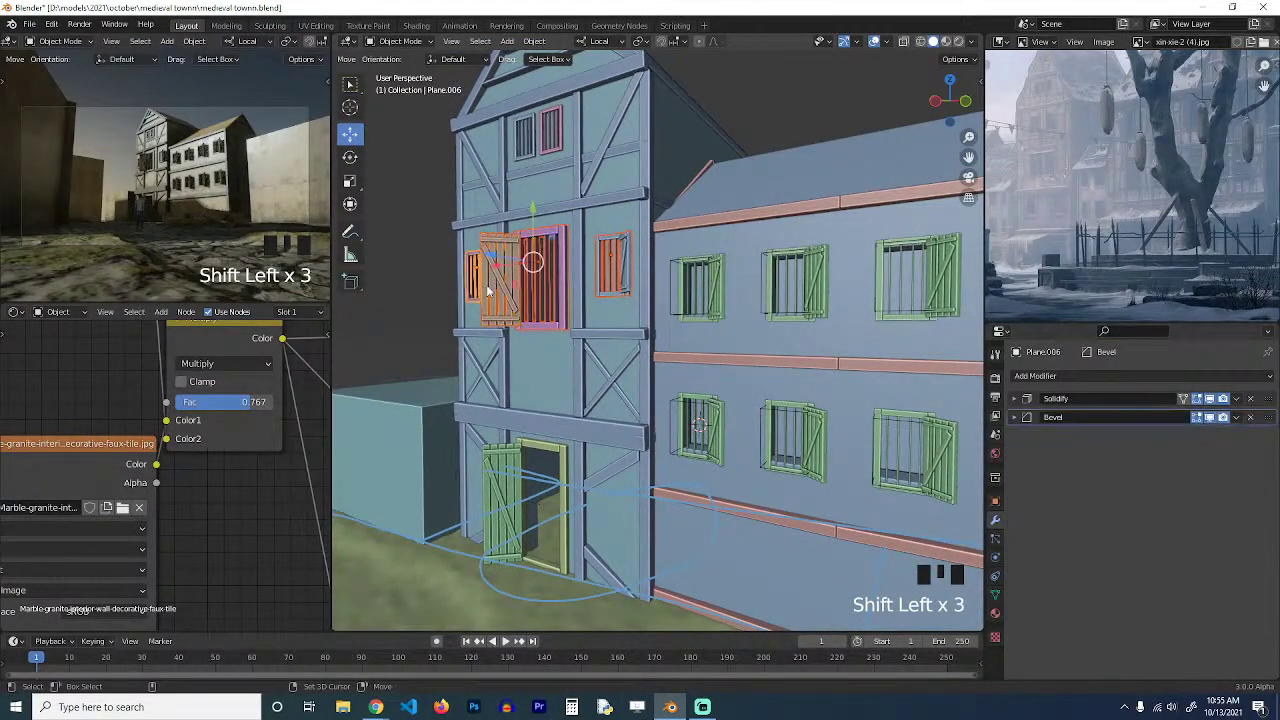
scroll(594, 390, "down", 4)
key("grave")
scroll(594, 390, "up", 3)
left_click(608, 352, "shift")
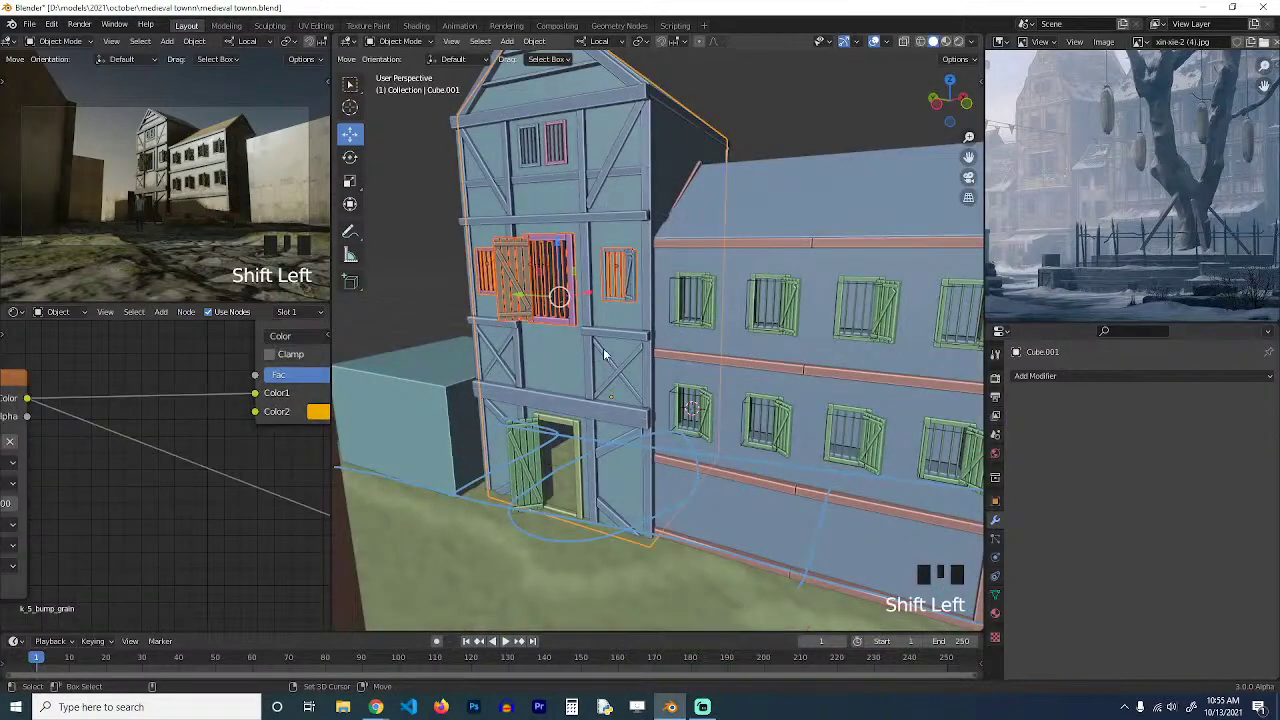
left_click(605, 365, "shift")
left_click(539, 421, "shift")
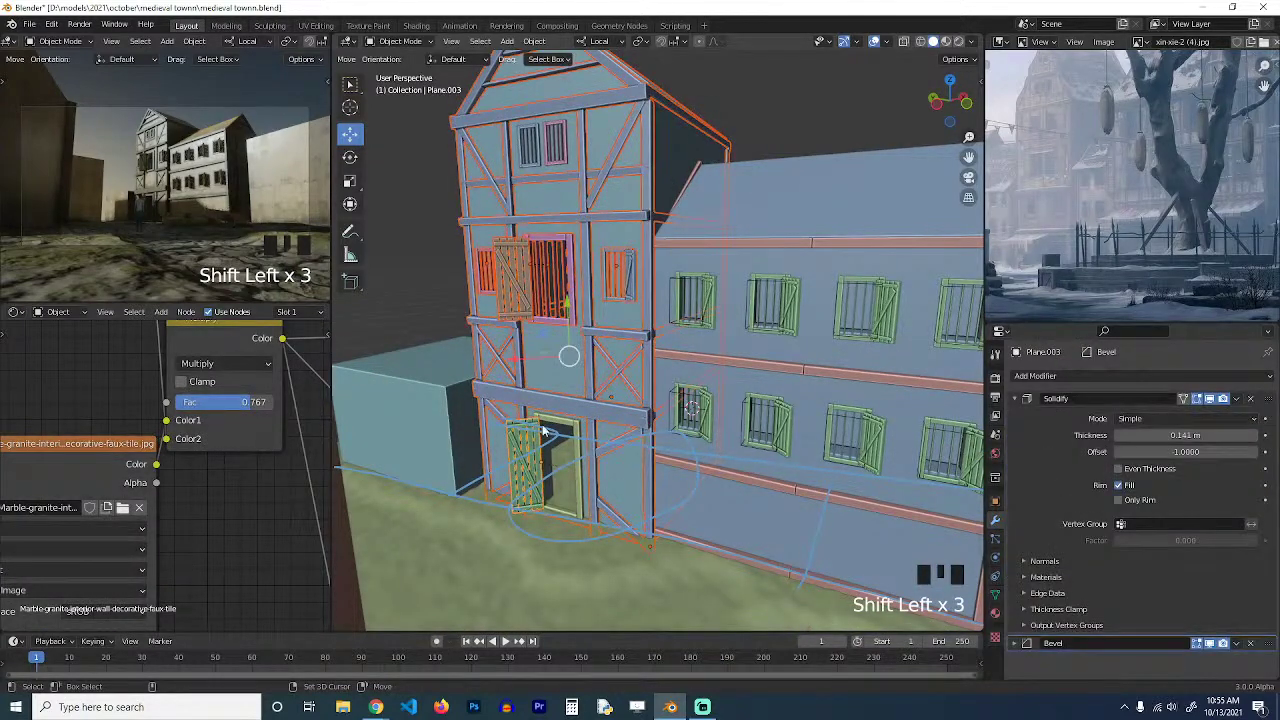
left_click(576, 288, "shift")
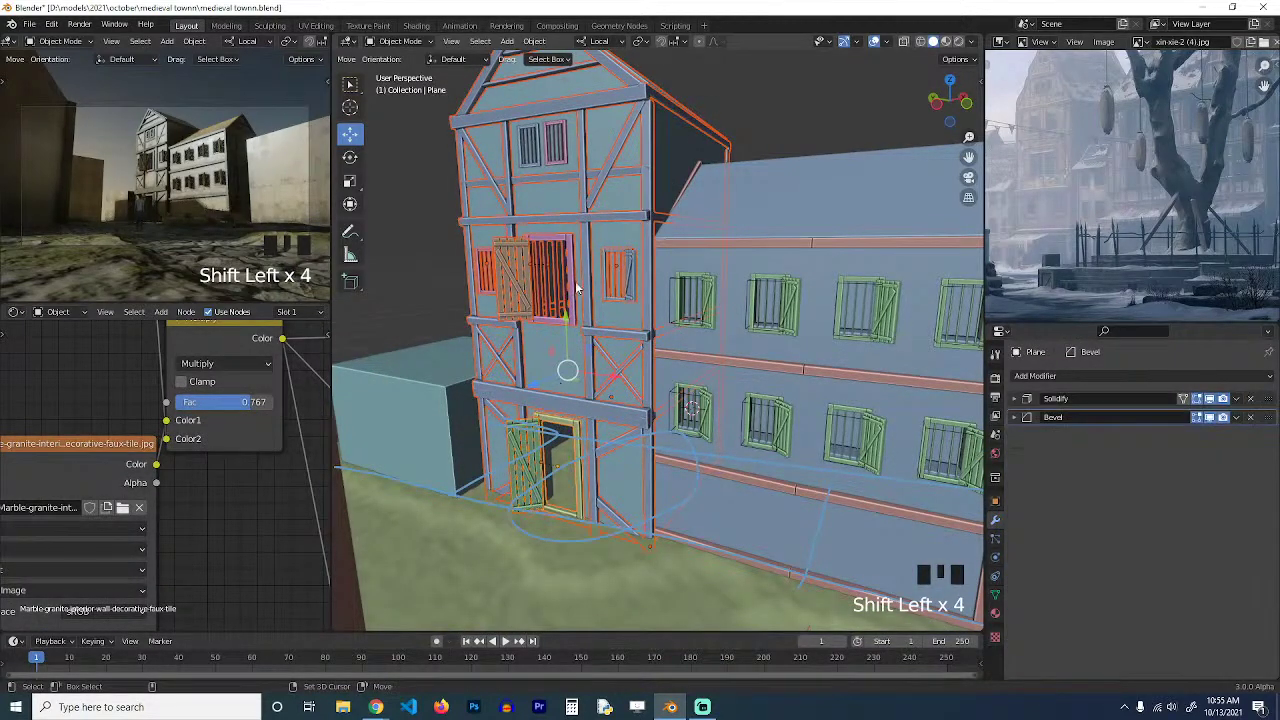
left_click(545, 155, "shift")
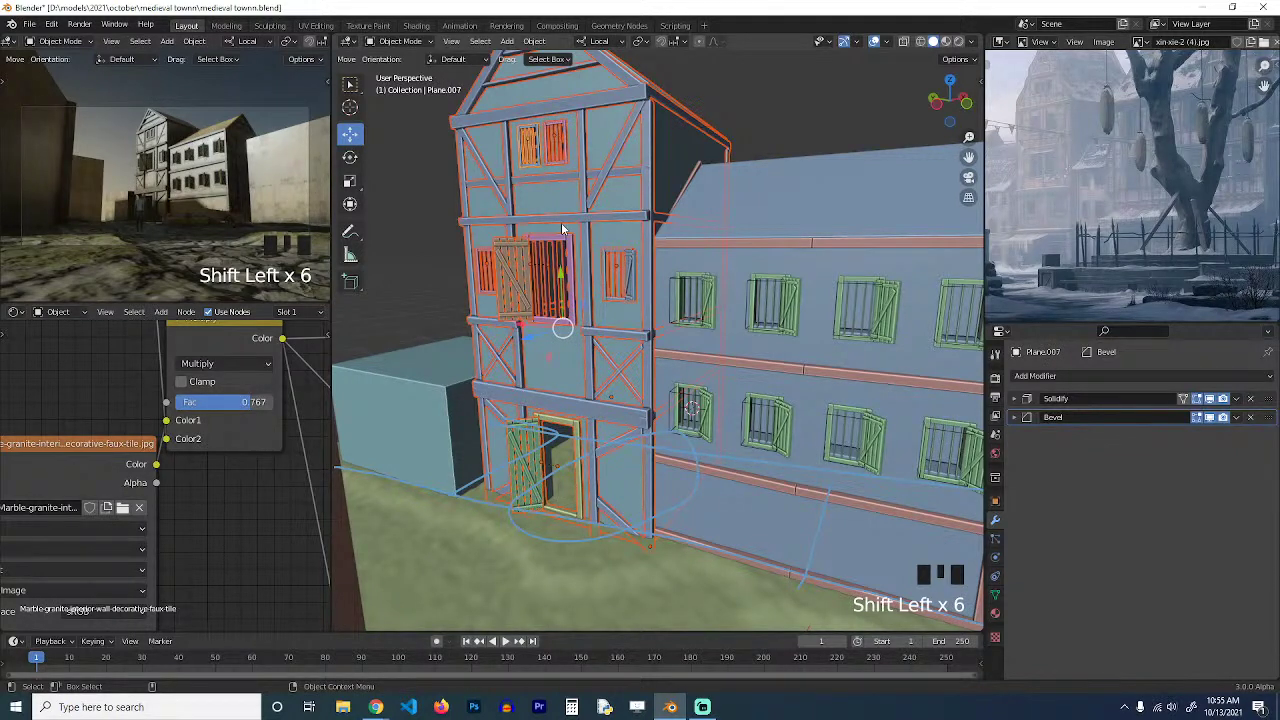
key("m")
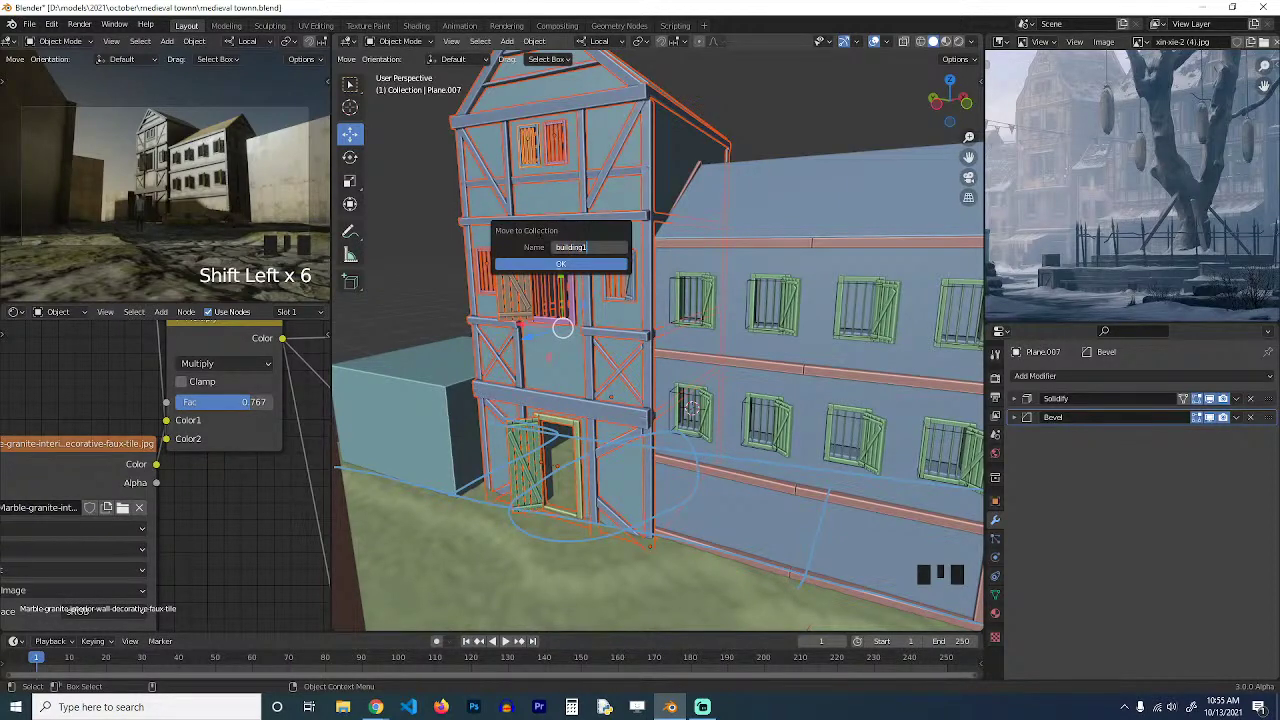
key("Return")
left_click(549, 265)
scroll(620, 300, "down", 6)
key("ctrl+s")
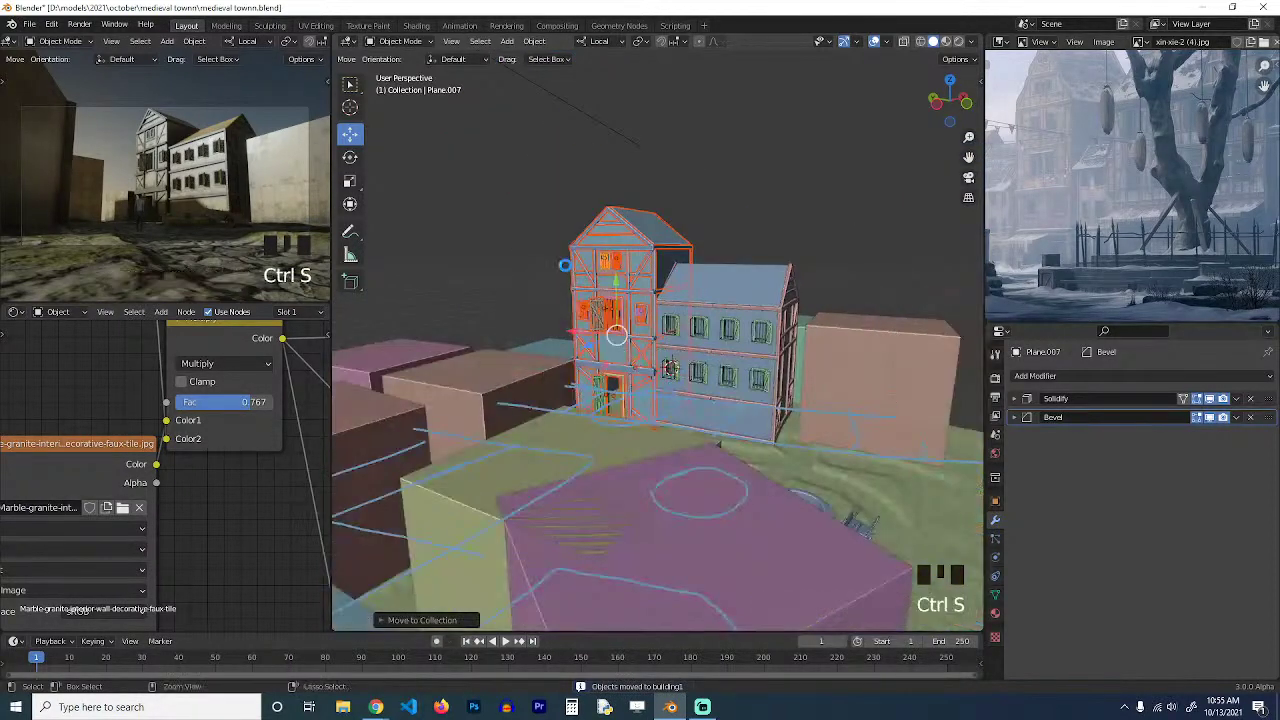
key("alt+a")
key("ctrl+s")
Add a collection instance of building1 to the scene.
middle_click_drag(695, 328, 672, 296)
key("shift+a")
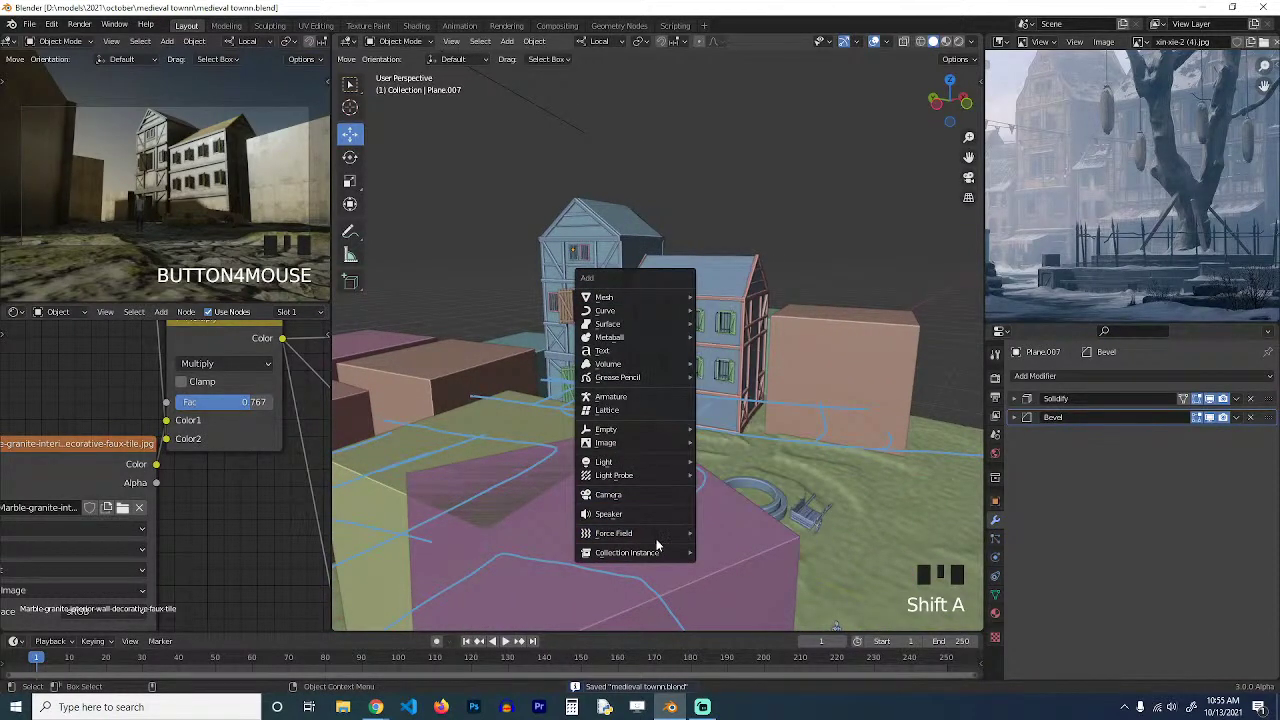
mouse_move(658, 553)
left_click(746, 566)
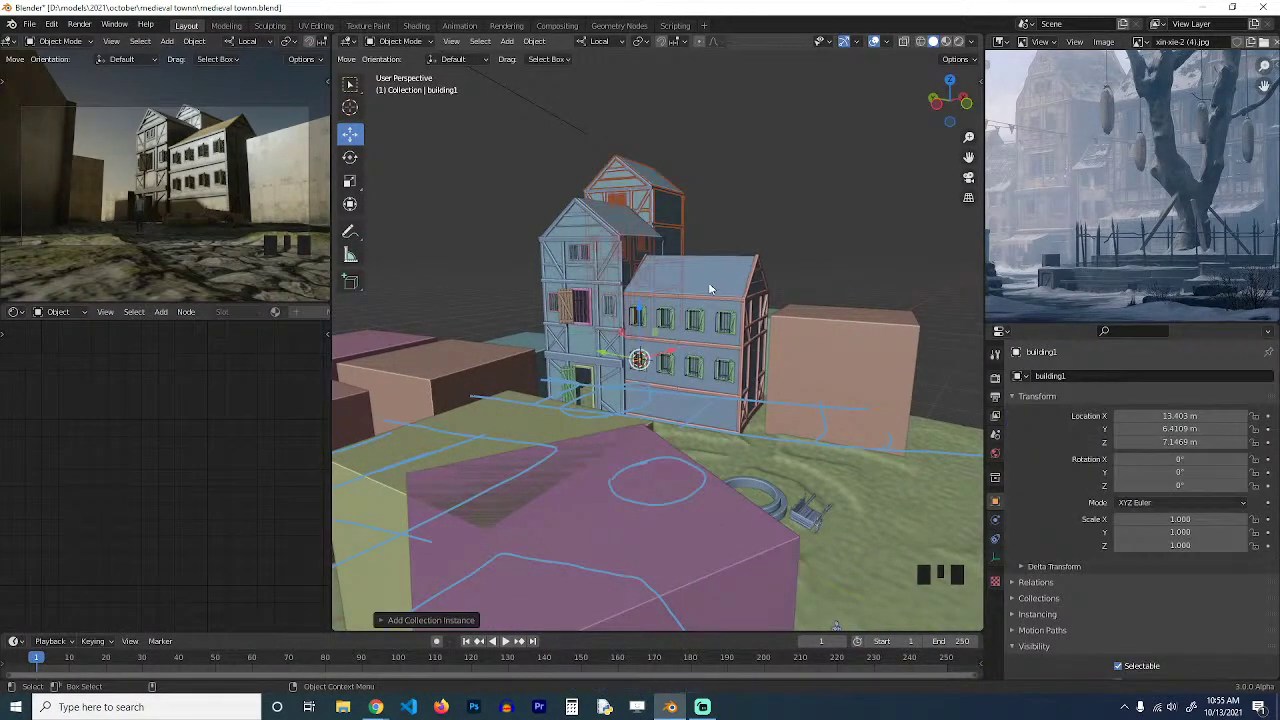
In top view, move the building1 instance over the block beyond the lower house, at about X 6 m, Y -25 m.
key("grave")
scroll(663, 296, "down", 2)
key("KP_7")
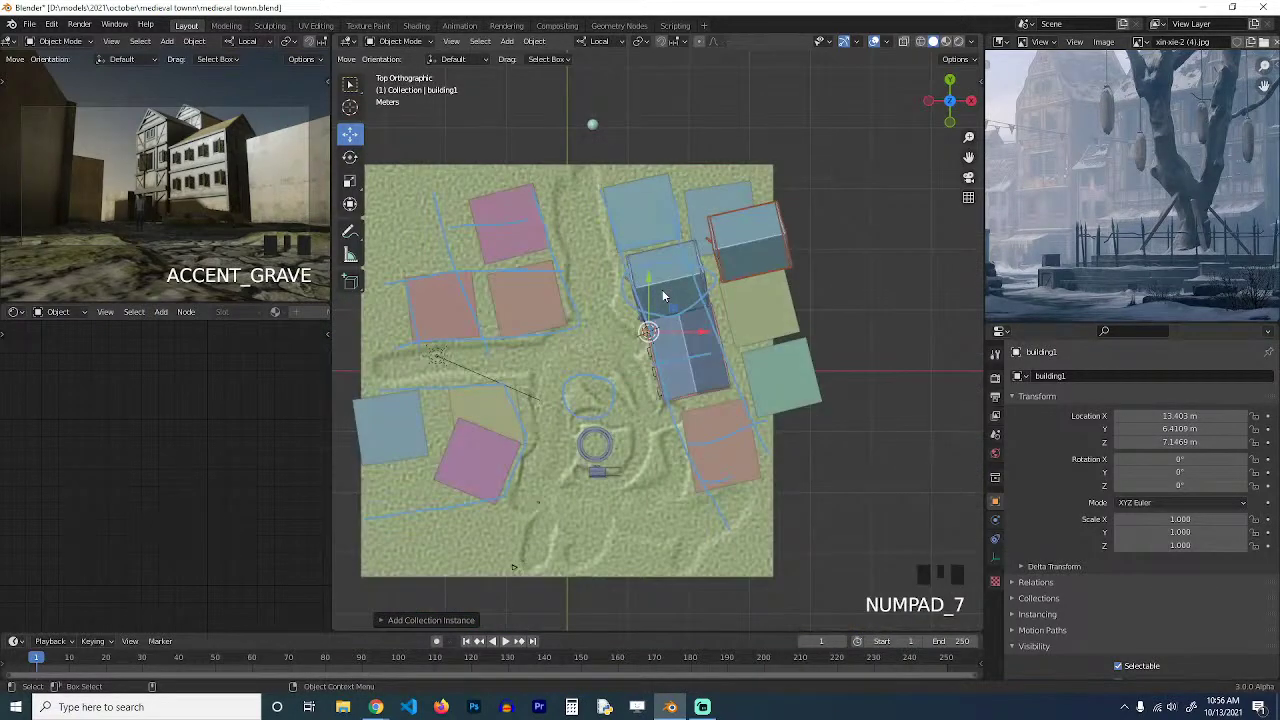
key("g")
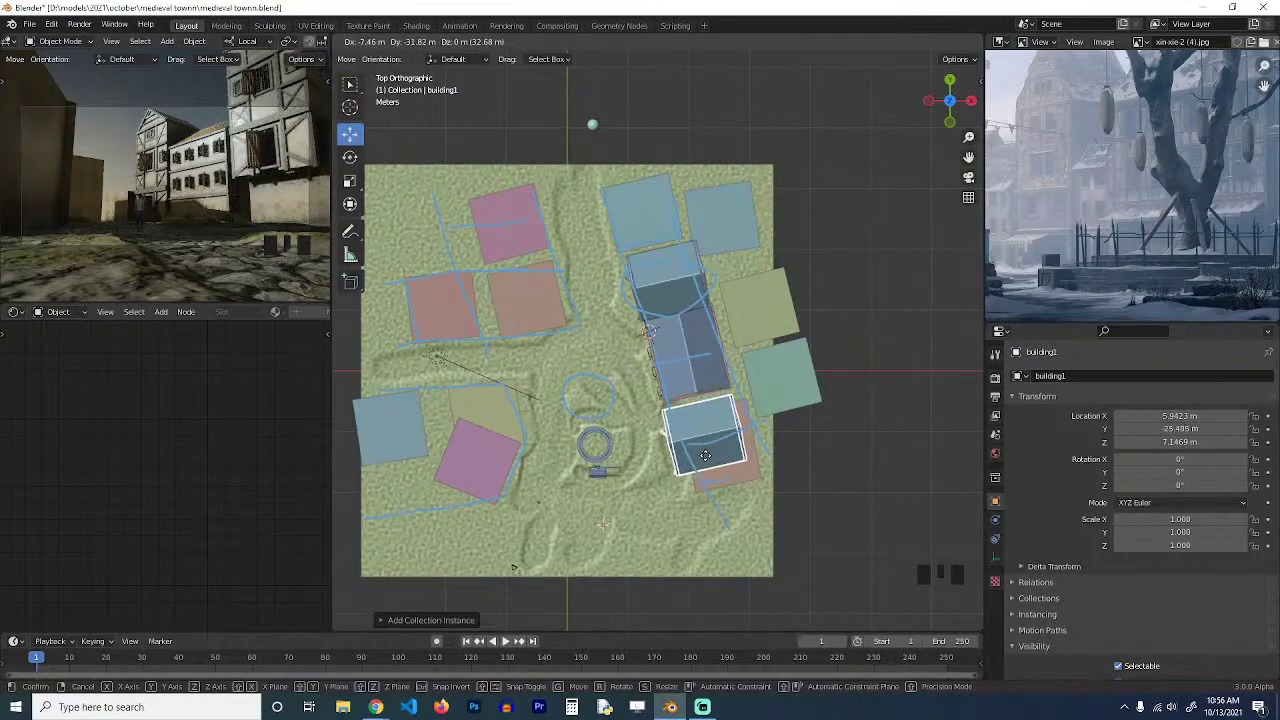
left_click(706, 453)
Settle the building1 instance beside the lower house at about X 6.05 m, Y -25.08 m.
key("grave")
middle_click_drag(706, 446, 797, 296)
mouse_move(826, 352)
middle_mouse_down()
mouse_move(808, 318)
mouse_move(836, 334)
mouse_move(809, 340)
mouse_move(790, 318)
mouse_move(737, 328)
mouse_move(754, 362)
mouse_move(741, 395)
mouse_move(793, 350)
mouse_move(806, 355)
middle_mouse_up()
scroll(790, 341, "up", 1)
scroll(739, 343, "up", 2)
scroll(741, 395, "down", 3)
left_click(768, 378)
left_click(768, 378)
Duplicate the building1 instance and, in top view, place the copy beyond the first one at about X 8.4 m, Y -35.4 m.
key("shift+d")
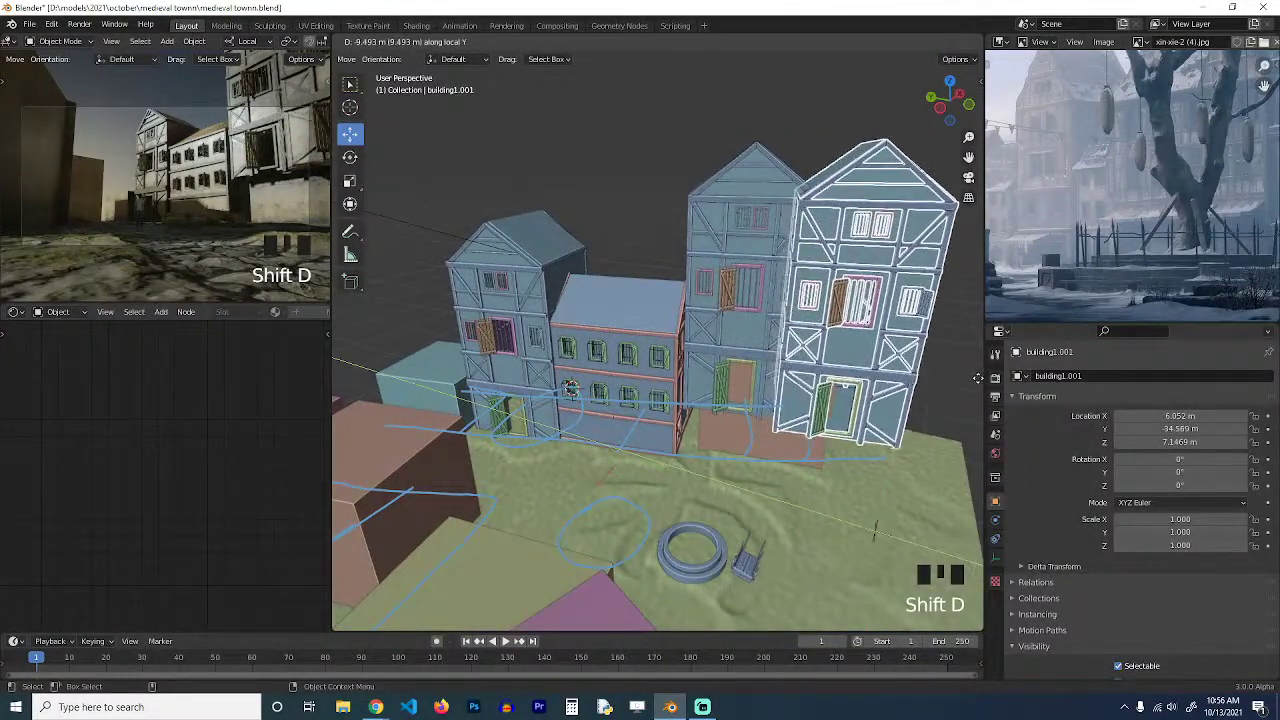
key("Escape")
key("grave")
middle_click_drag(963, 378, 896, 429)
key("KP_7")
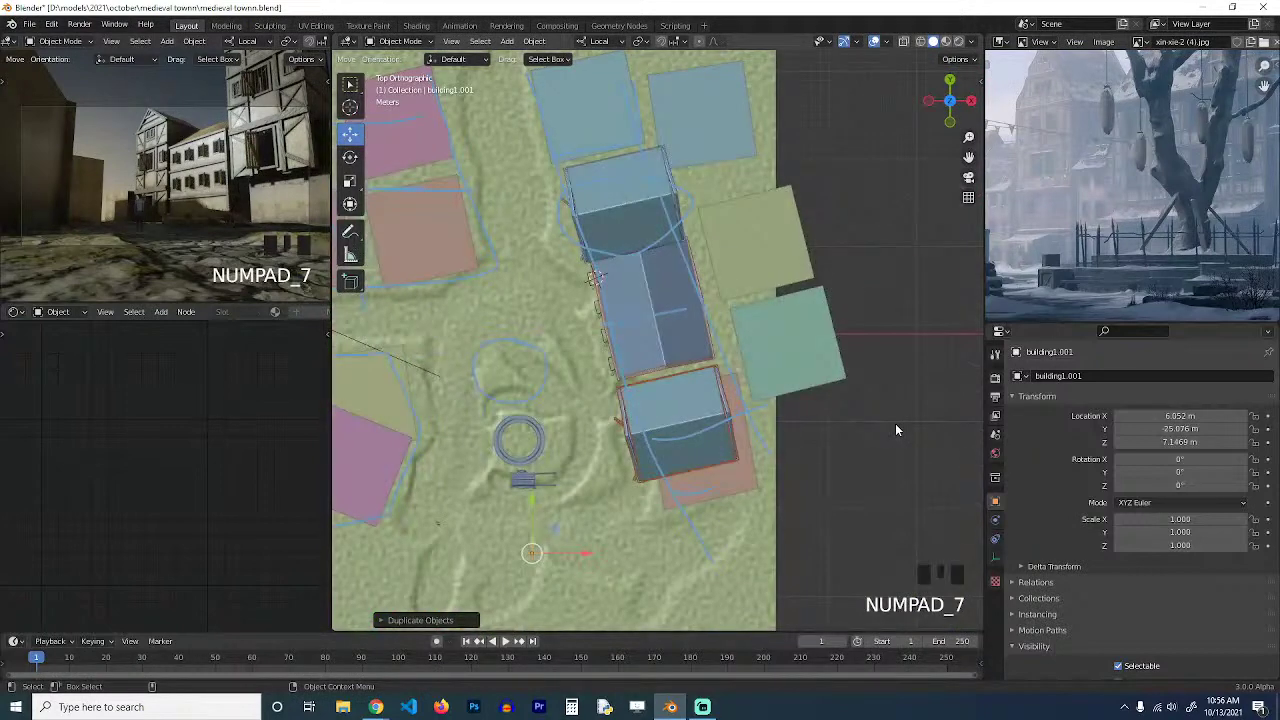
scroll(762, 428, "down", 2)
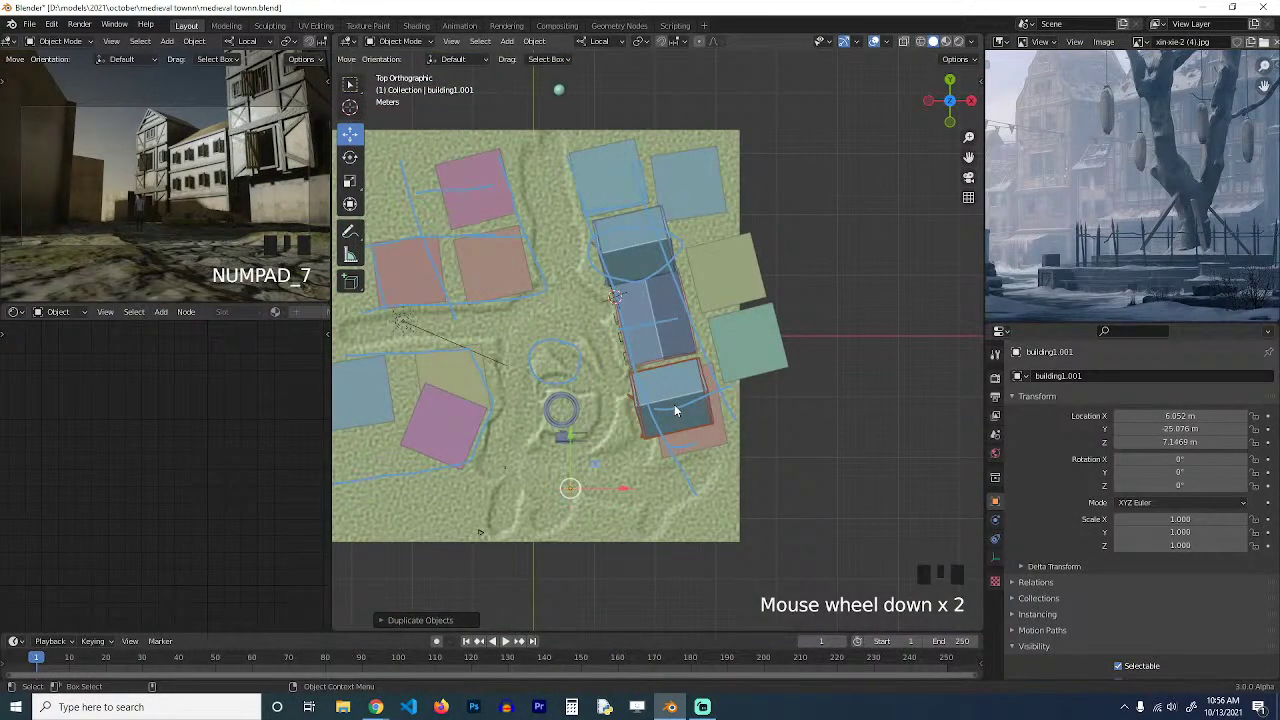
scroll(670, 410, "up", 3)
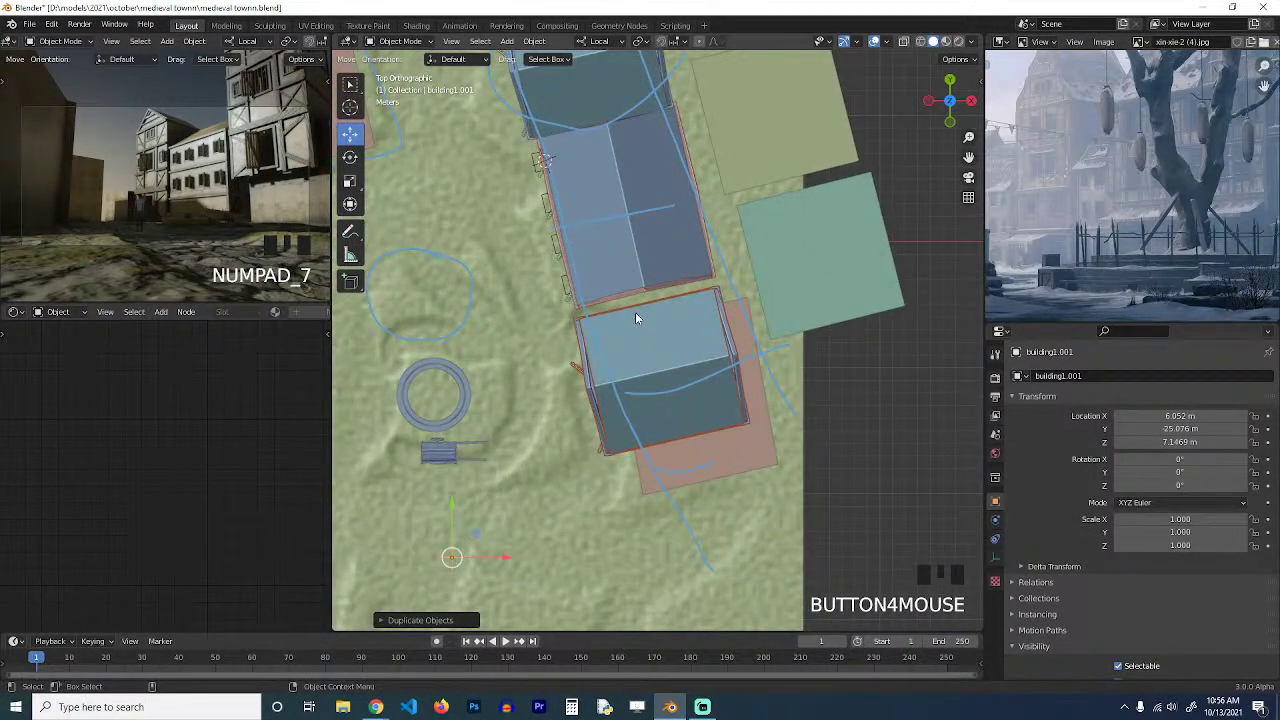
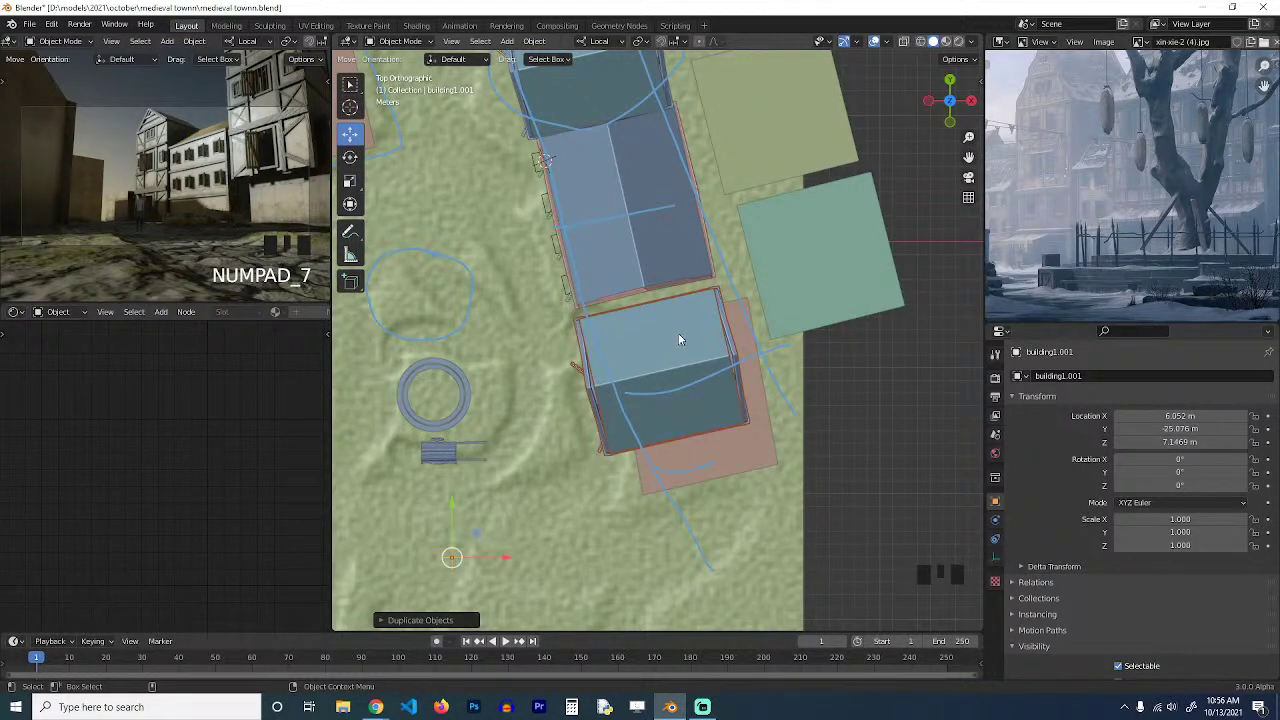
key("g")
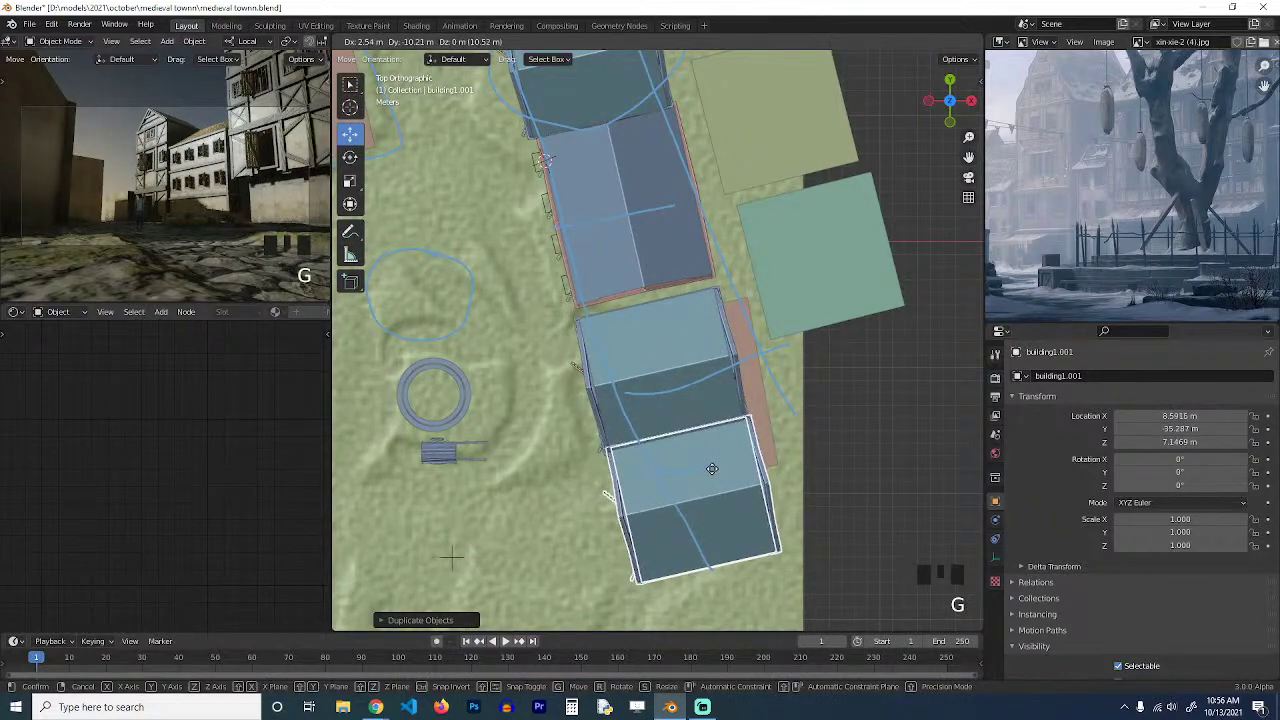
left_click(709, 470)
Duplicate the original tall building's door and frame onto the lower house's ground-floor wall and join the copies into one object.
key("grave")
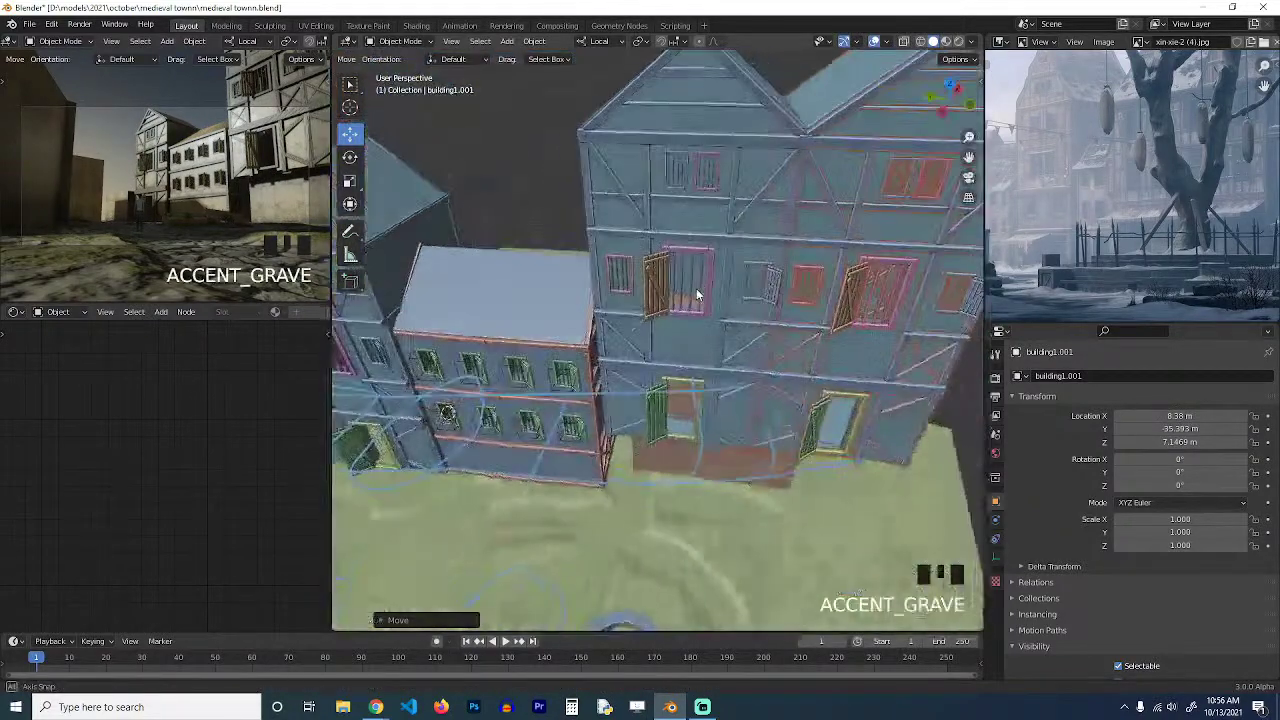
scroll(730, 246, "down", 2)
scroll(849, 208, "up", 1)
scroll(849, 208, "up", 1)
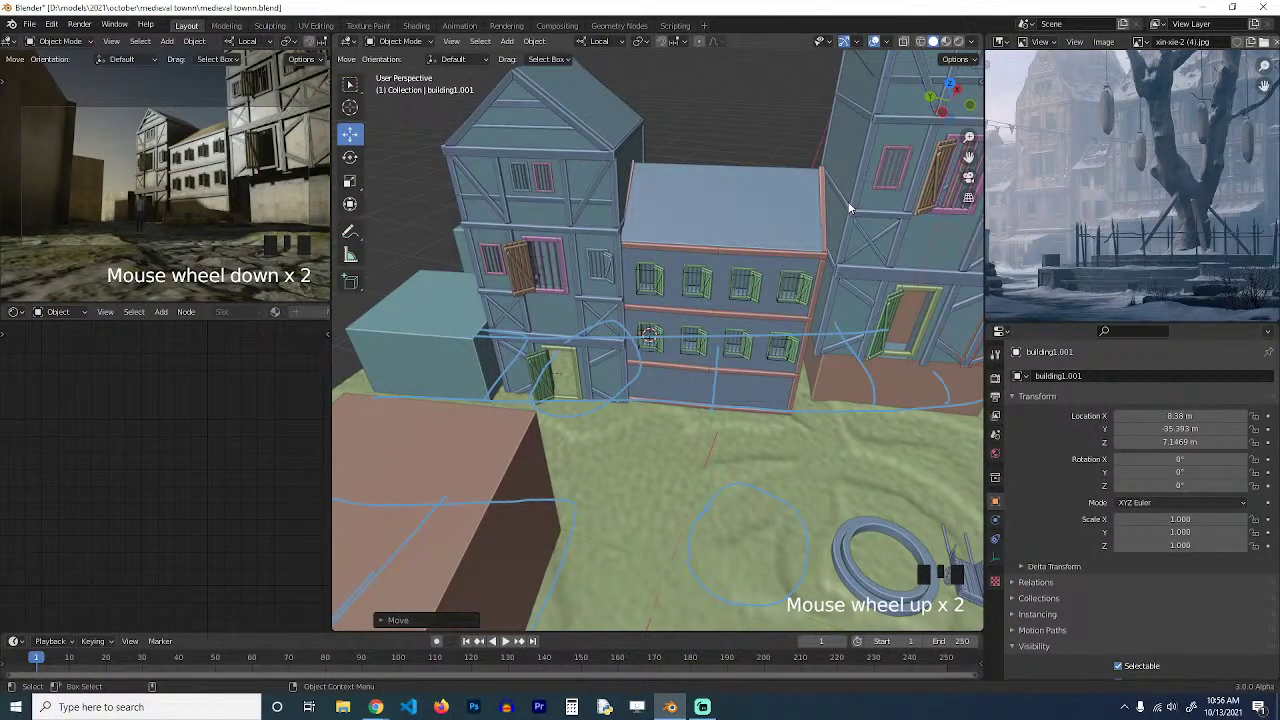
scroll(746, 398, "up", 1)
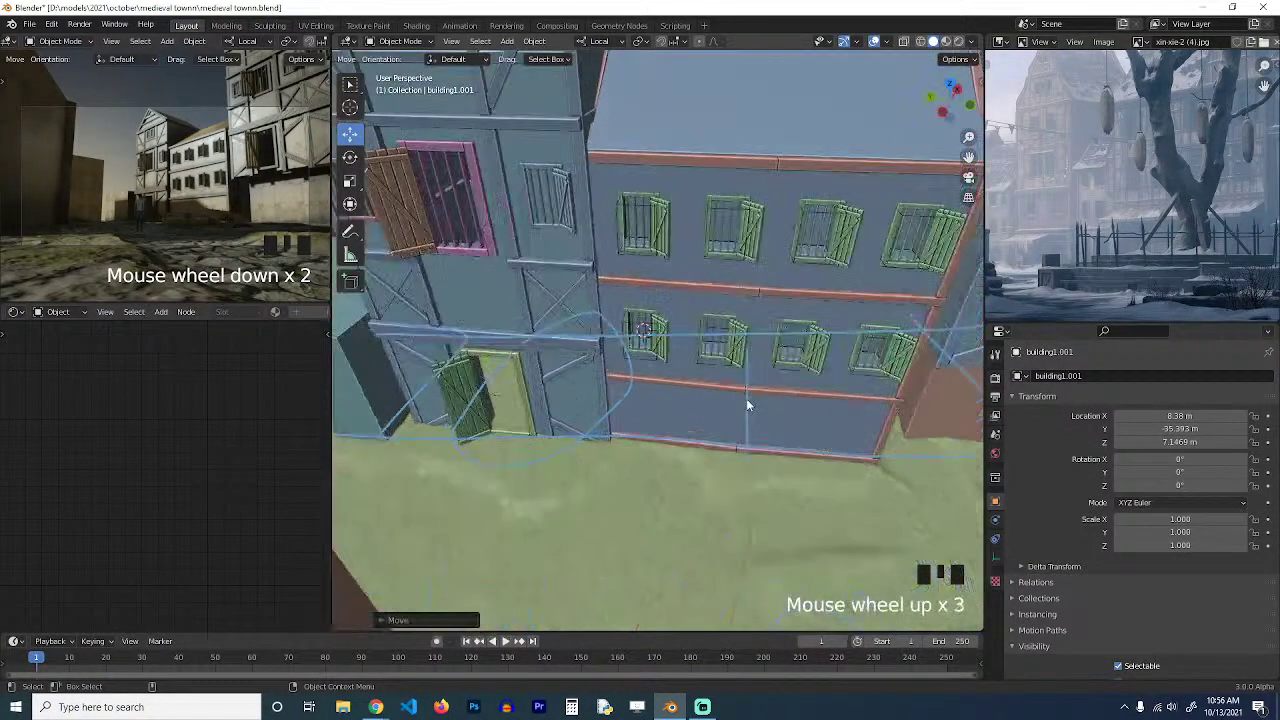
scroll(533, 338, "up", 3)
left_click(471, 350)
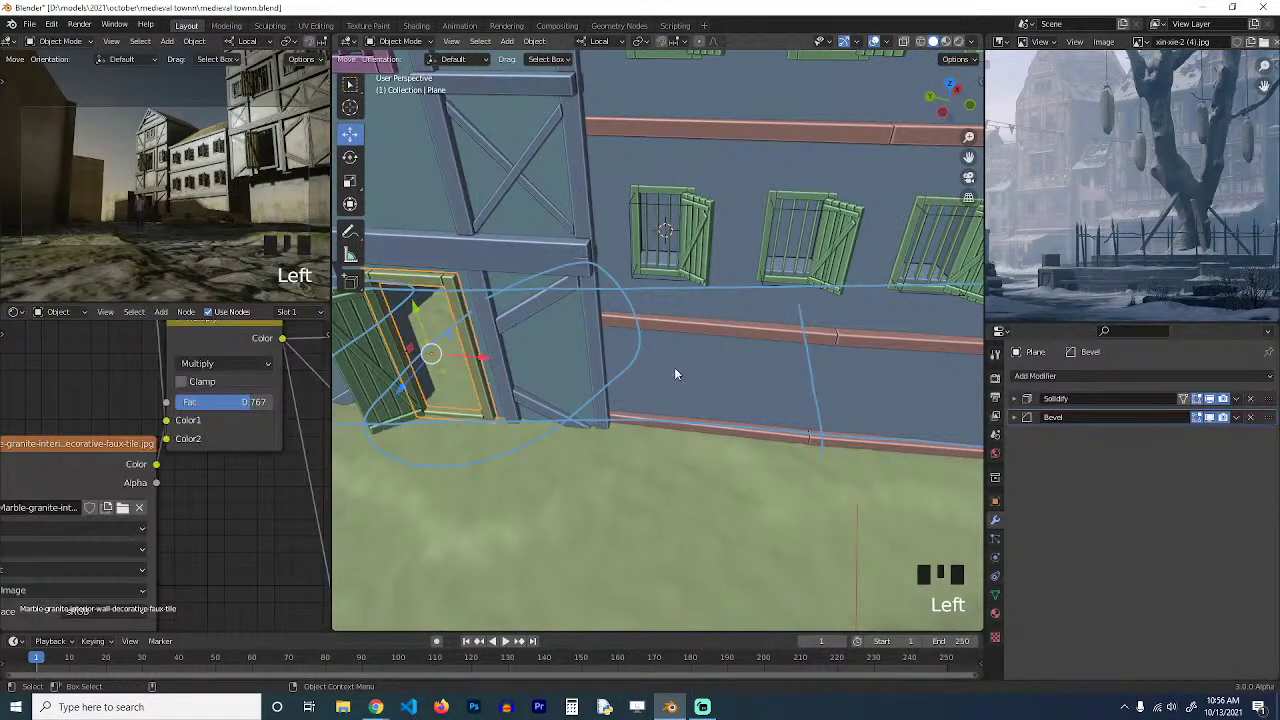
middle_click_drag(674, 367, 598, 332)
left_click(410, 333, "shift")
key("shift+d")
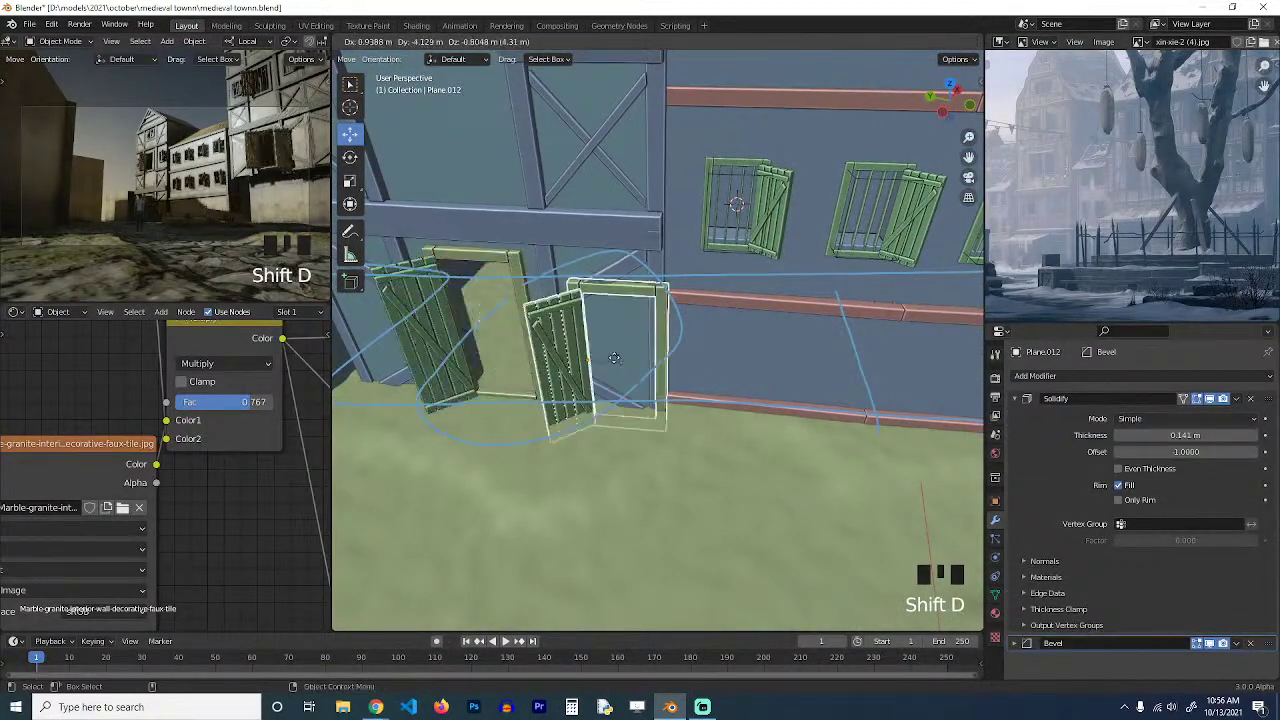
left_click(806, 319)
key("ctrl+j")
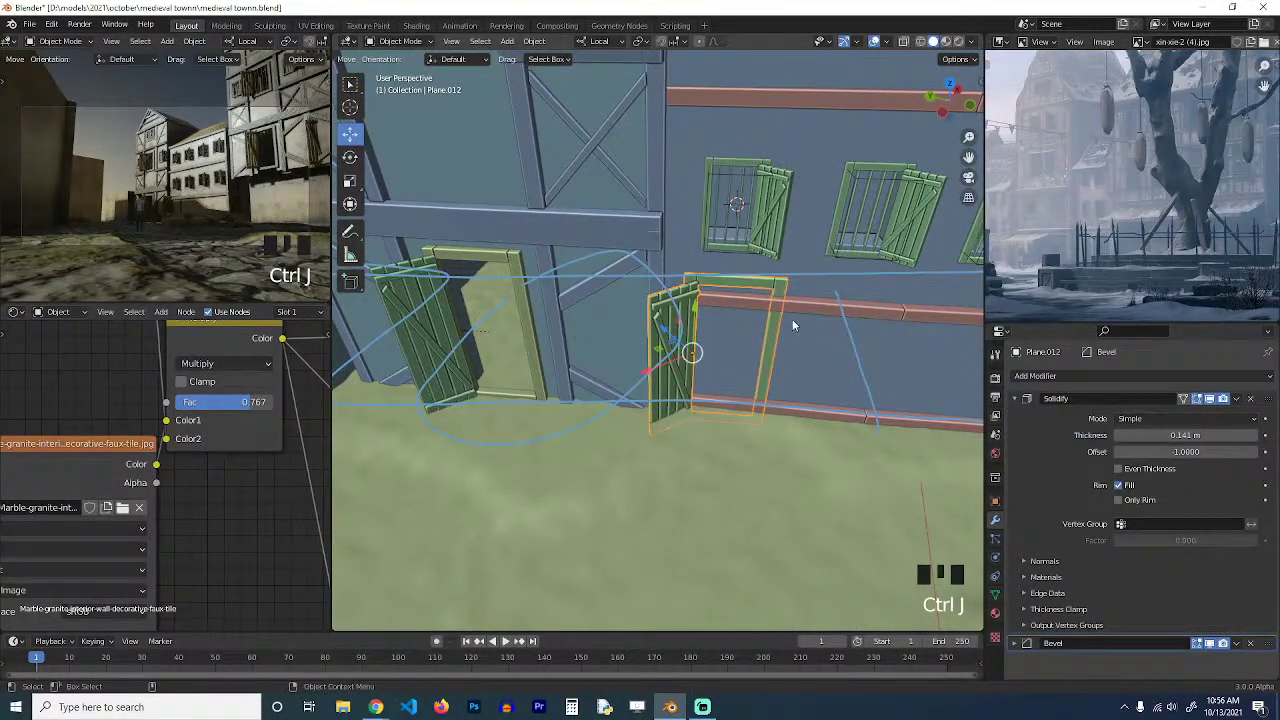
Scale the copied door down to fit under the lower house's horizontal beam and move it along the wall, clear of the tall building.
key("grave")
key("s")
left_click(760, 320)
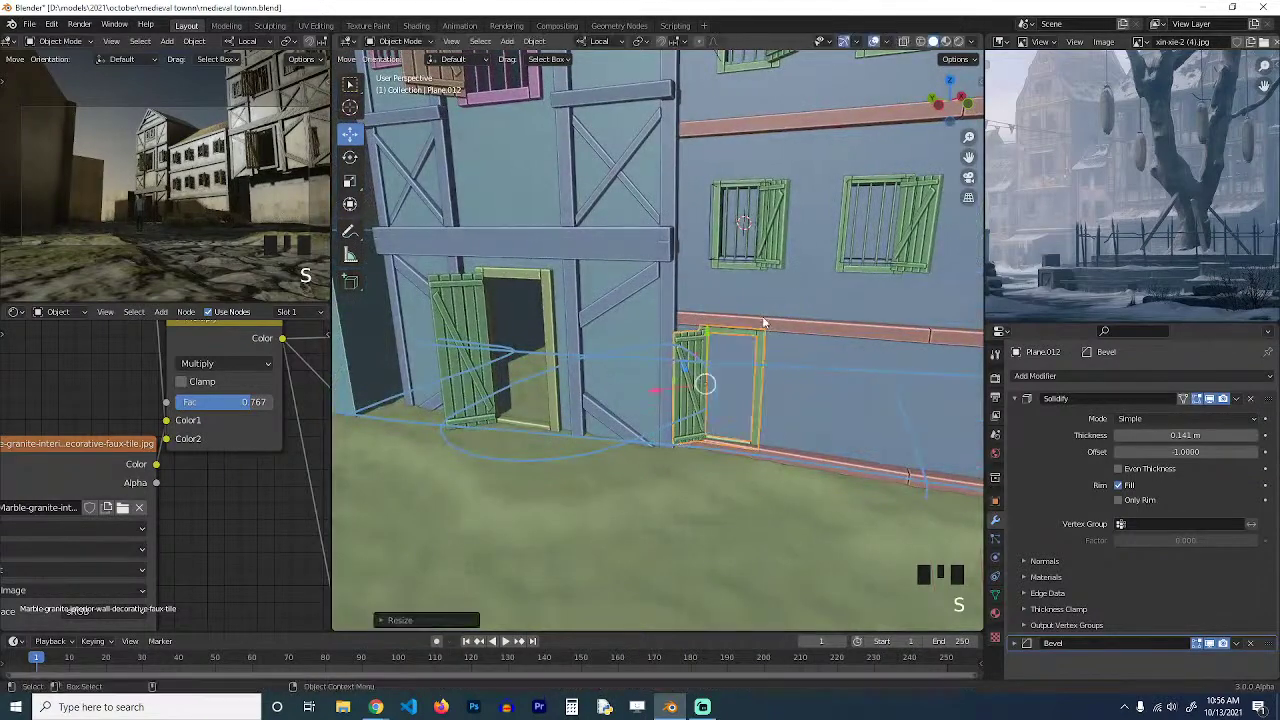
key("grave")
key("grave")
key("g")
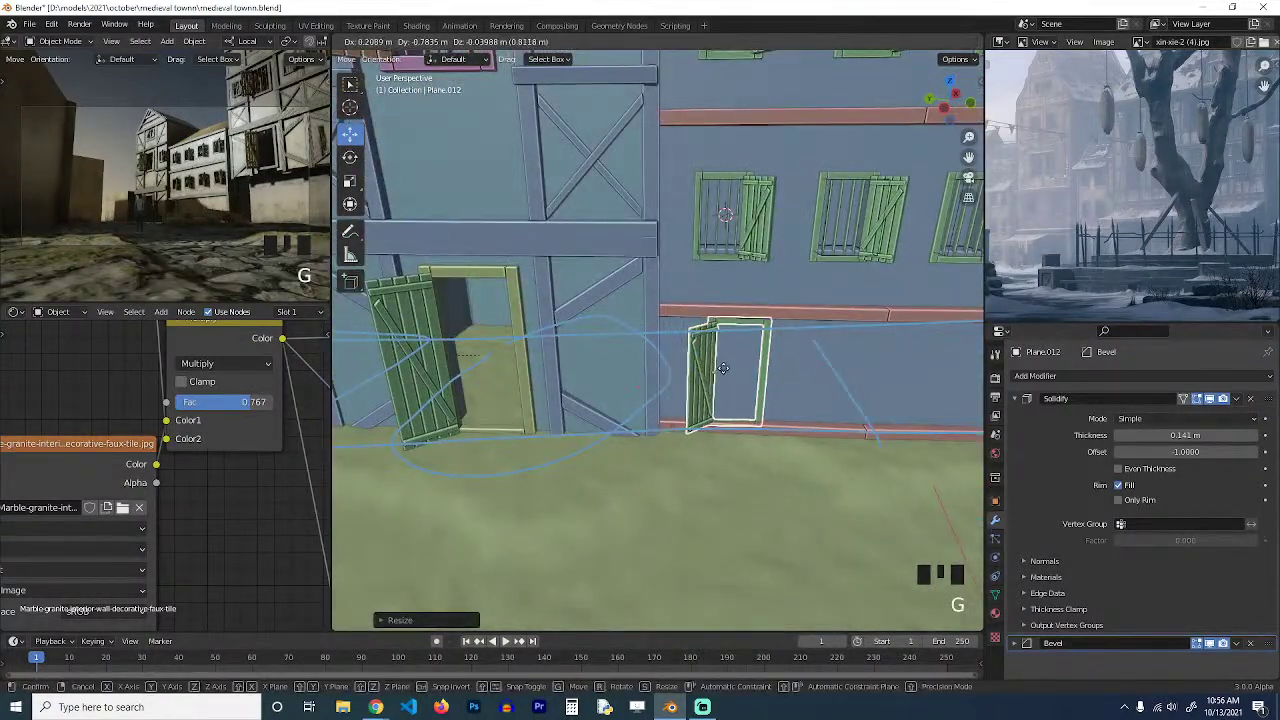
left_click(798, 335)
key("grave")
key("grave")
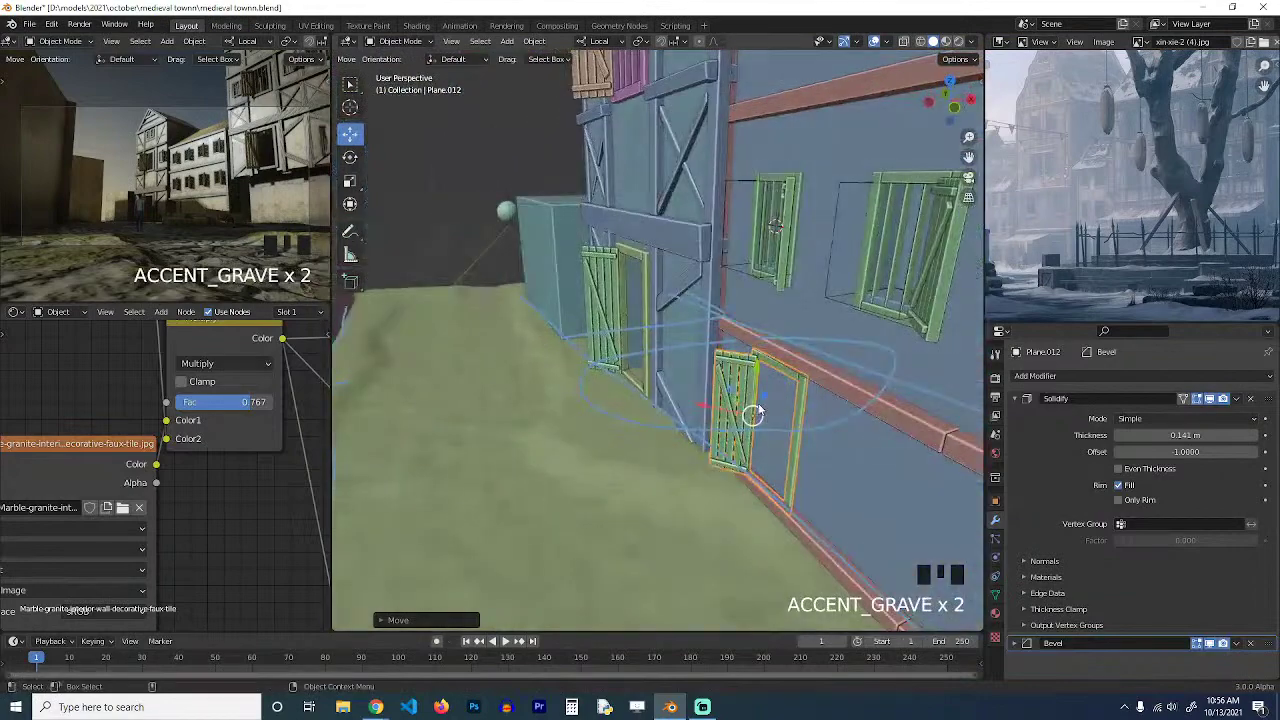
key("grave")
Add a vertical loop cut to the lower house's wall and slide it to the free side of the door frame.
left_click(880, 229)
key("grave")
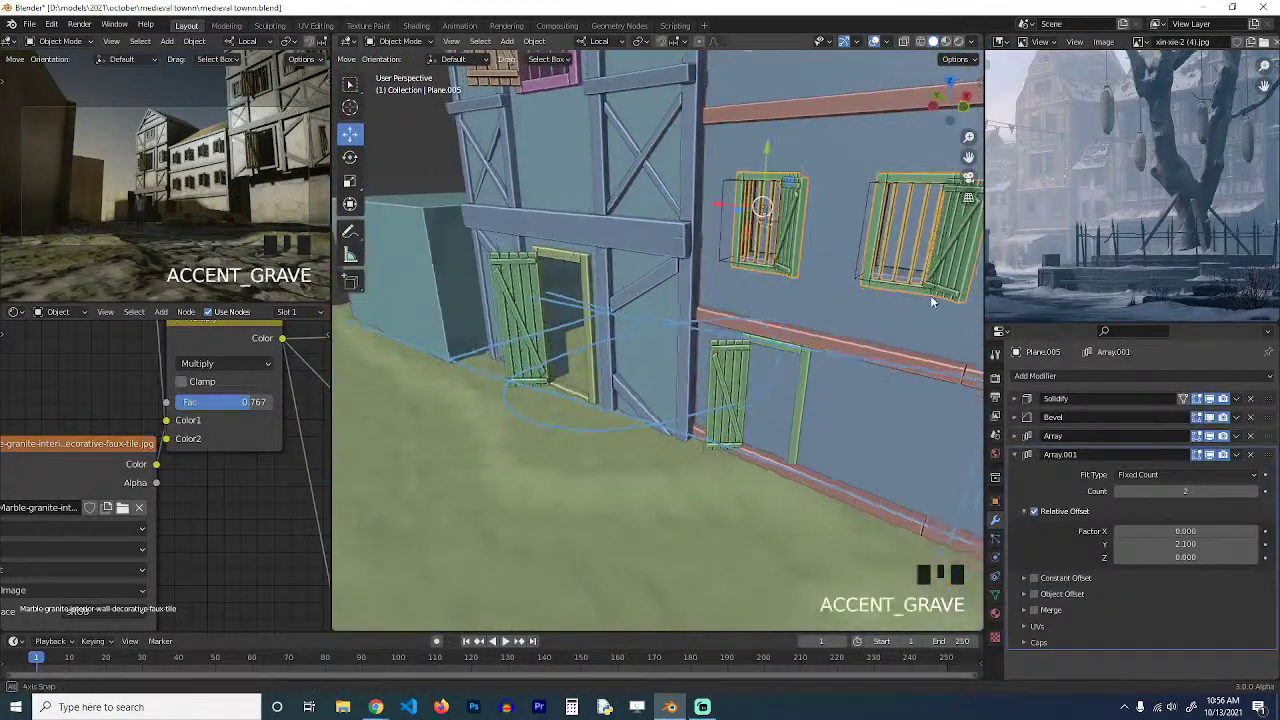
key("grave")
left_click(827, 314)
key("grave")
key("Tab")
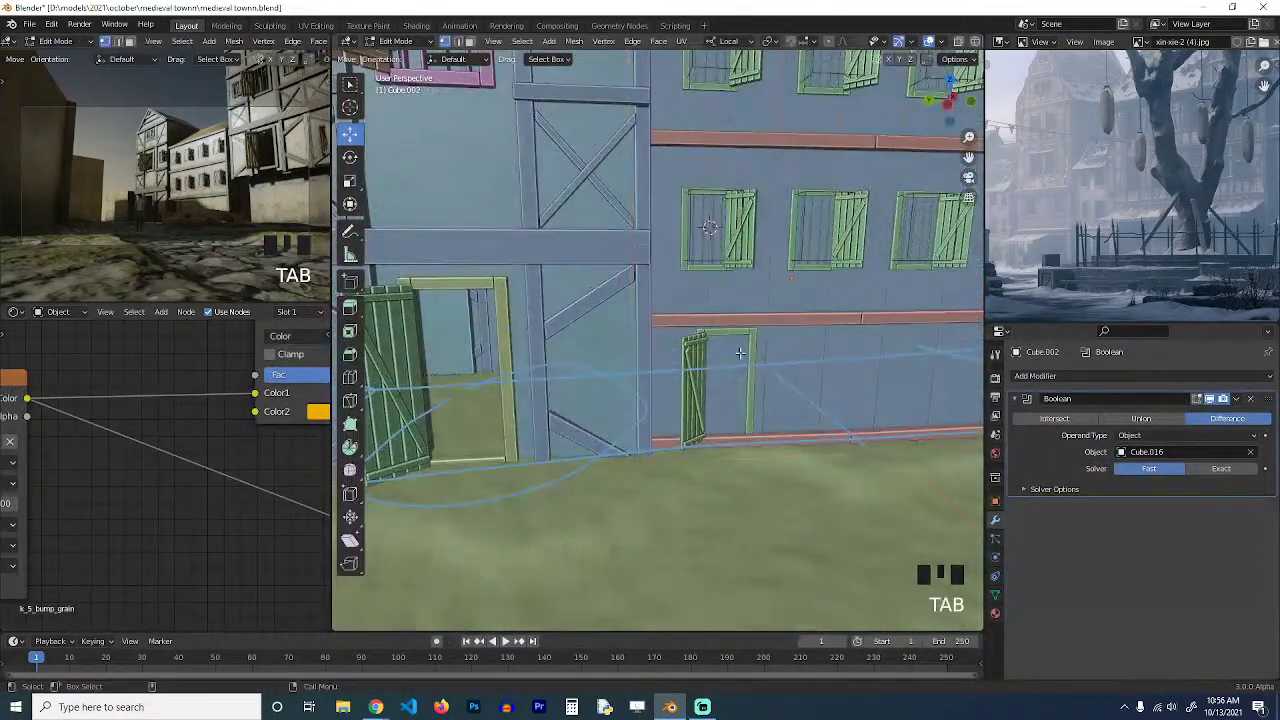
key("ctrl+r")
left_click(767, 362)
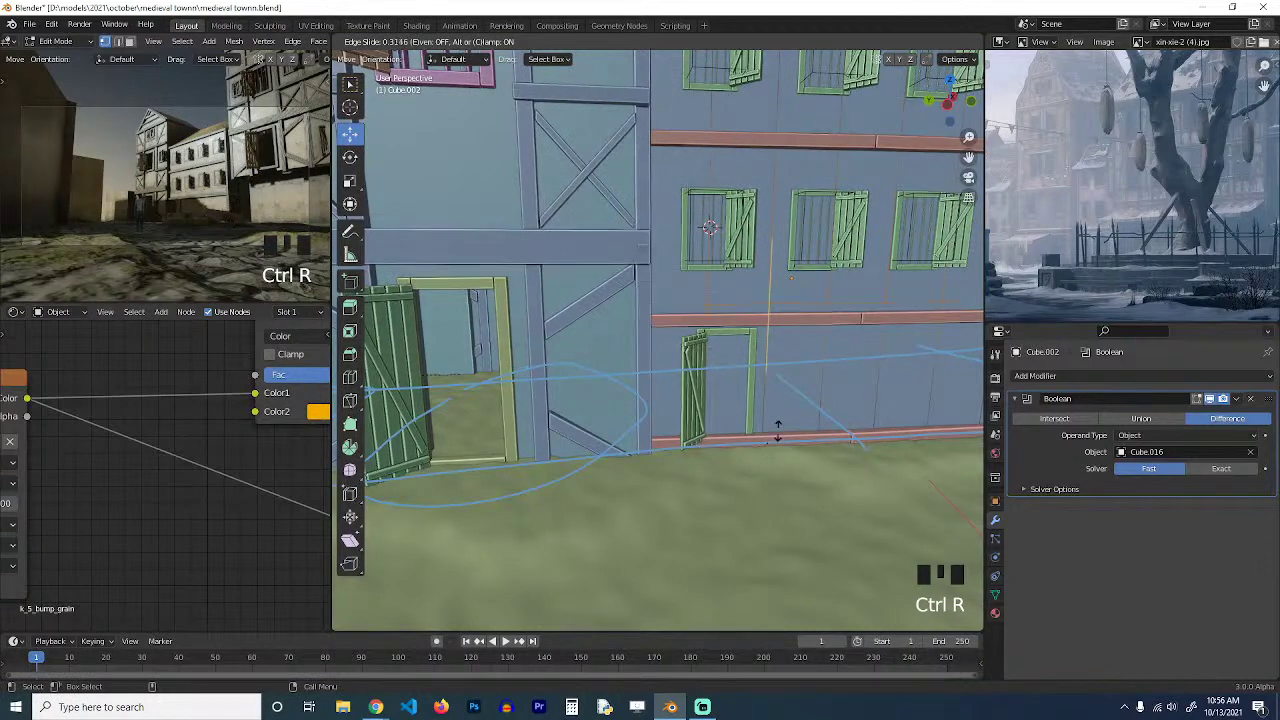
left_click(777, 463)
key("grave")
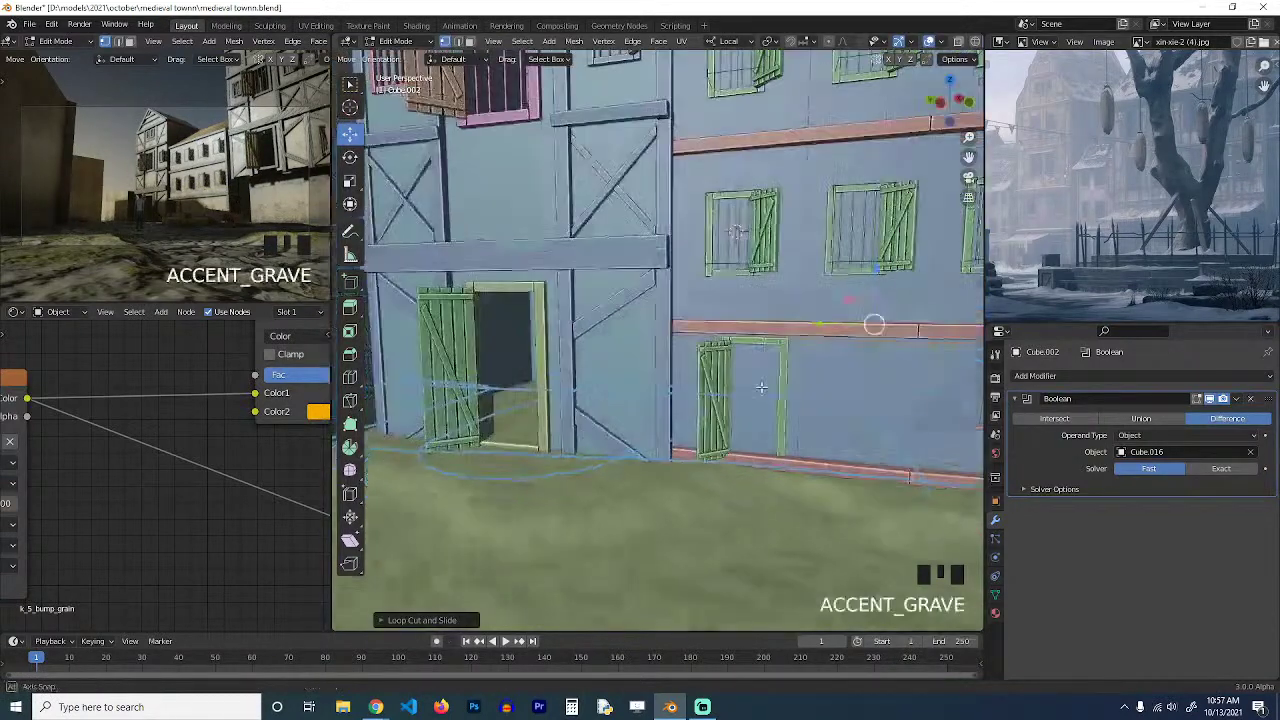
key("Tab")
Show the wireframe overlay with the joined door selected, and save the file.
scroll(800, 385, "up", 2)
left_click(828, 368)
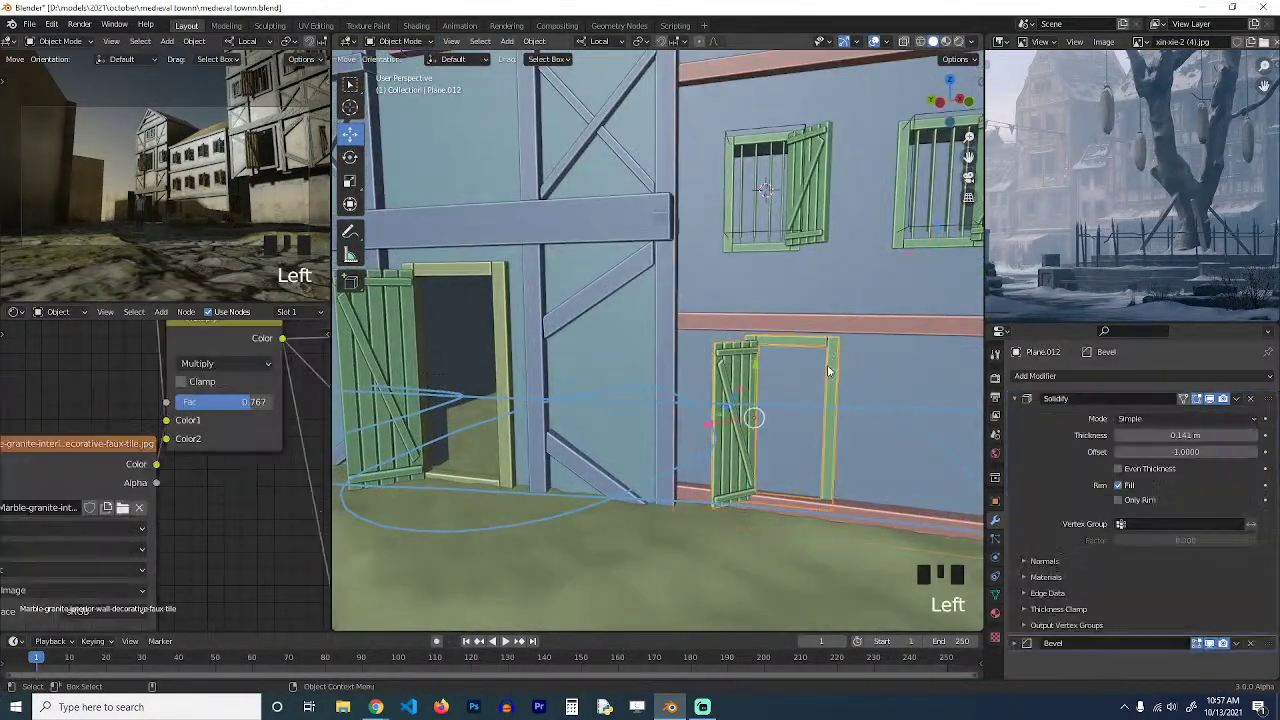
key("g")
right_click(832, 367)
key("q")
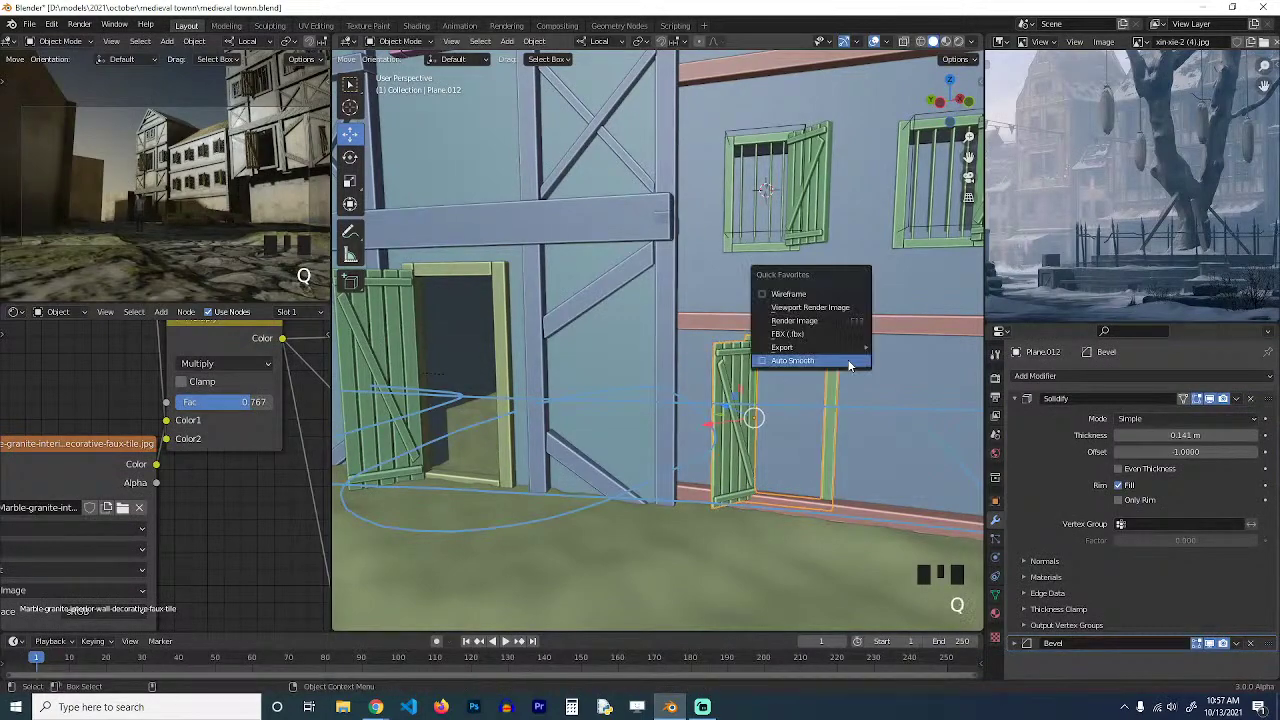
left_click(814, 298)
middle_click_drag(786, 398, 690, 404, "shift")
key("grave")
key("ctrl+s")
Widen the lower house's door along its local X axis to match the wall section between the loop cuts.
scroll(690, 402, "up", 2)
key("s")
key("z")
key("y")
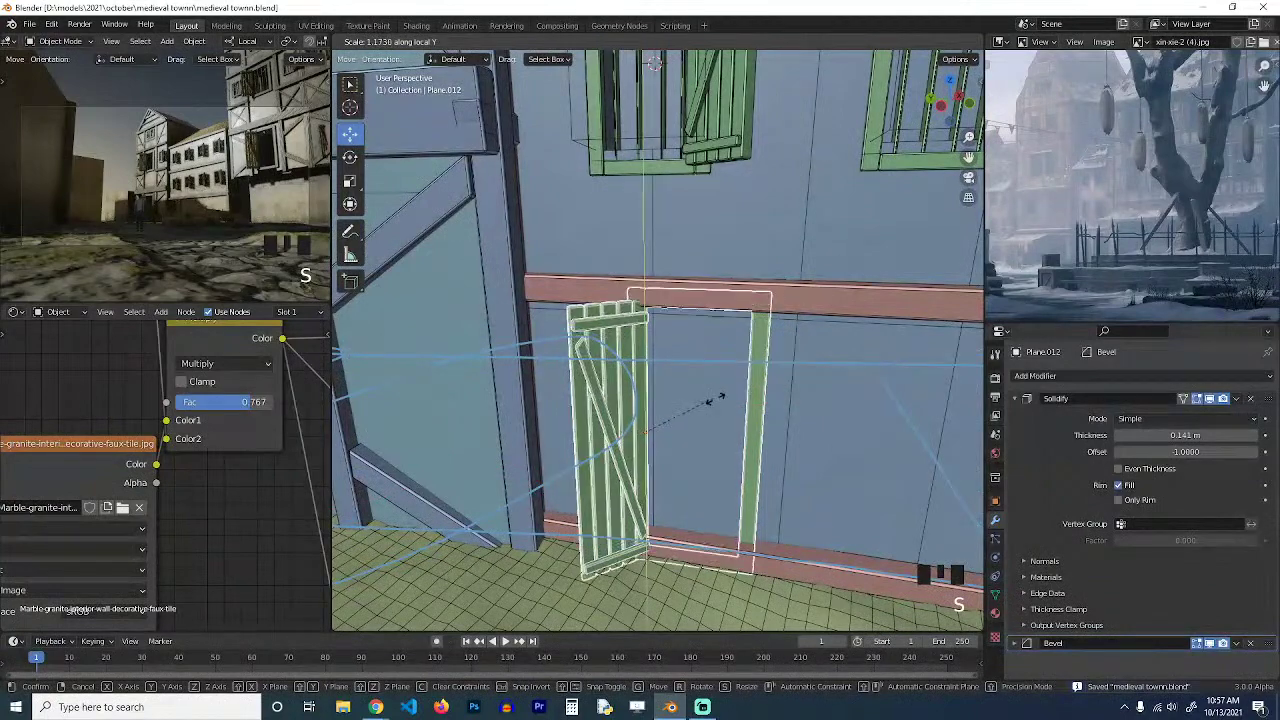
key("x")
left_click(730, 403)
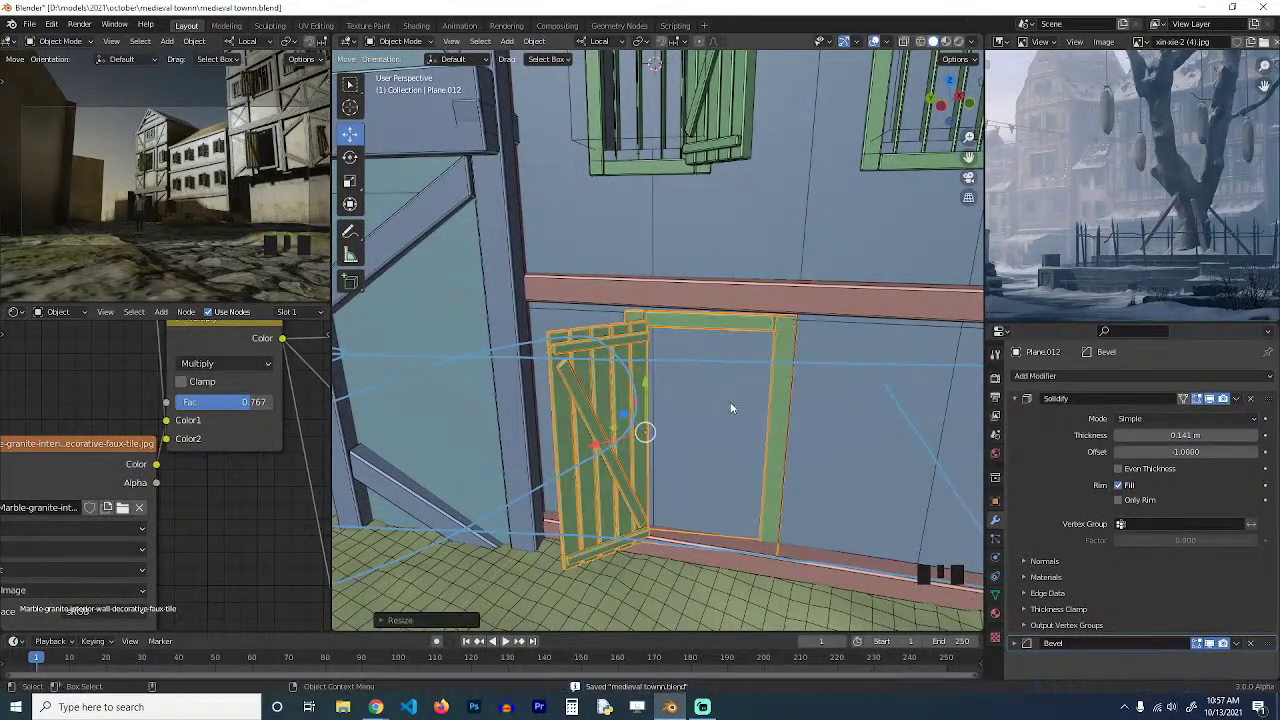
Extrude the wall face behind the lower house's door inward and delete the extruded face to open the doorway.
key("grave")
left_click(740, 407)
key("Tab")
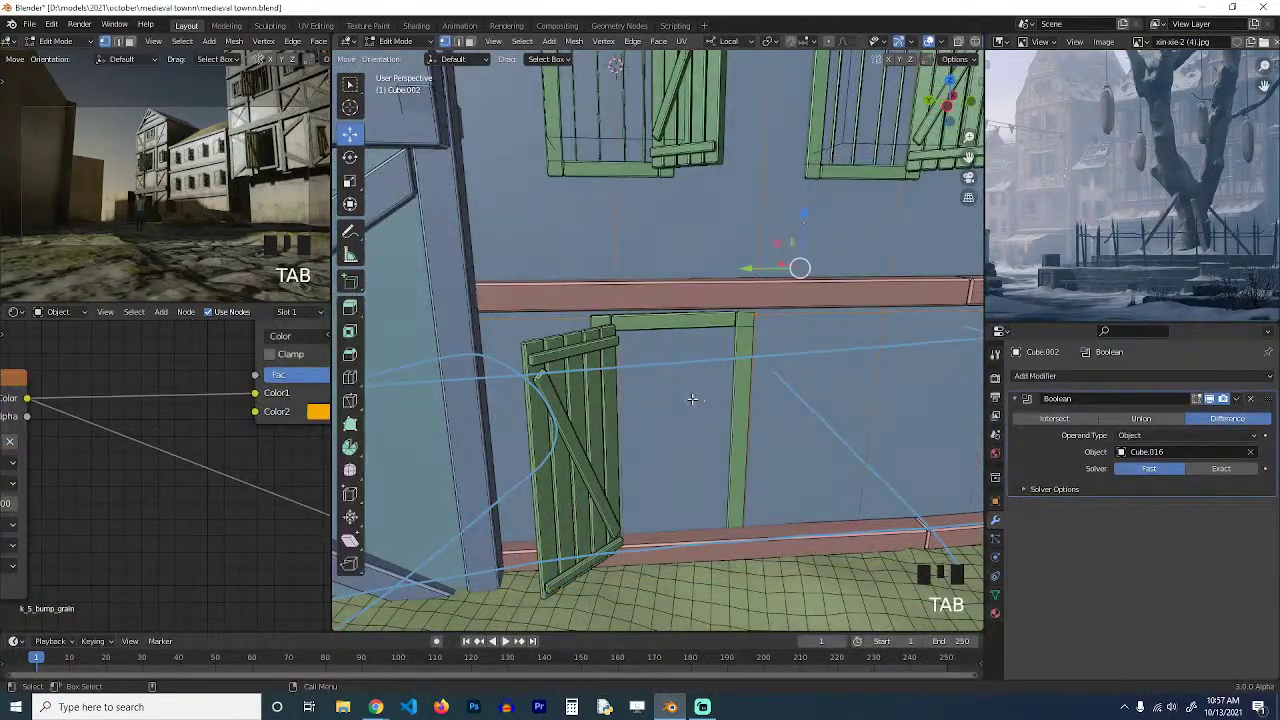
left_click(698, 403)
middle_click_drag(698, 403, 663, 406)
left_click(665, 408)
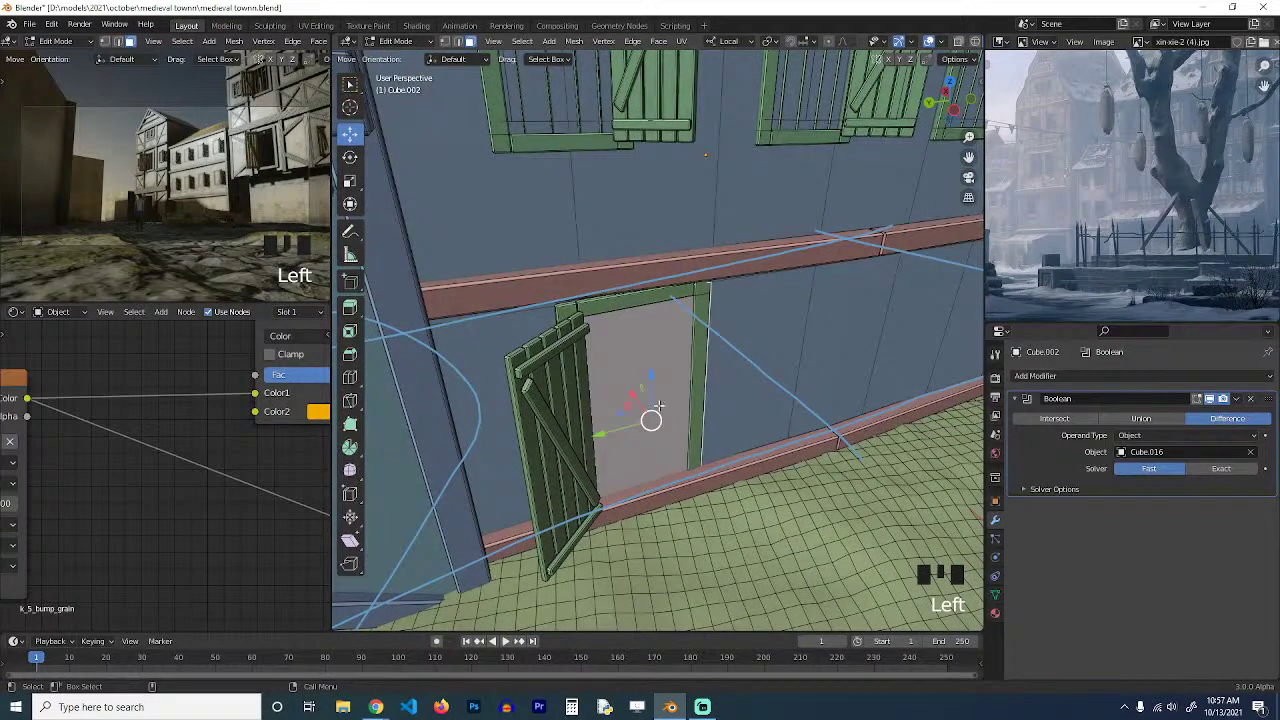
key("e")
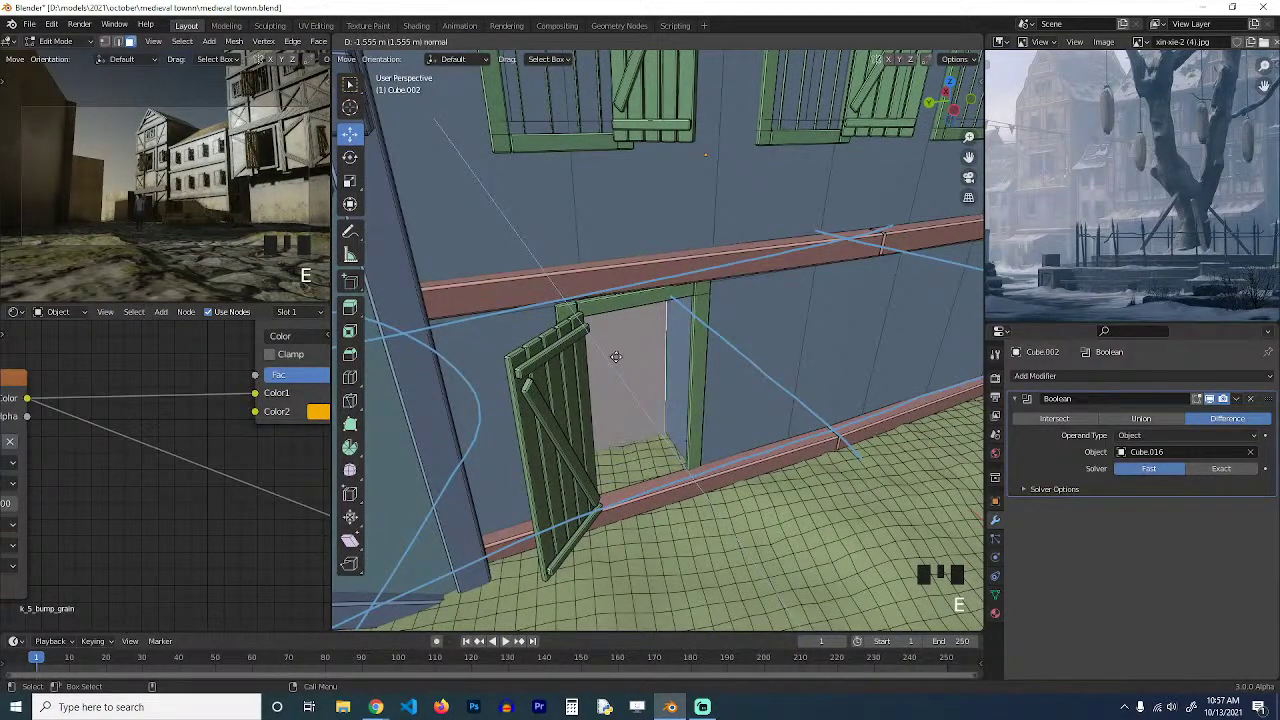
left_click(625, 371)
key("x")
left_click(626, 372)
key("Tab")
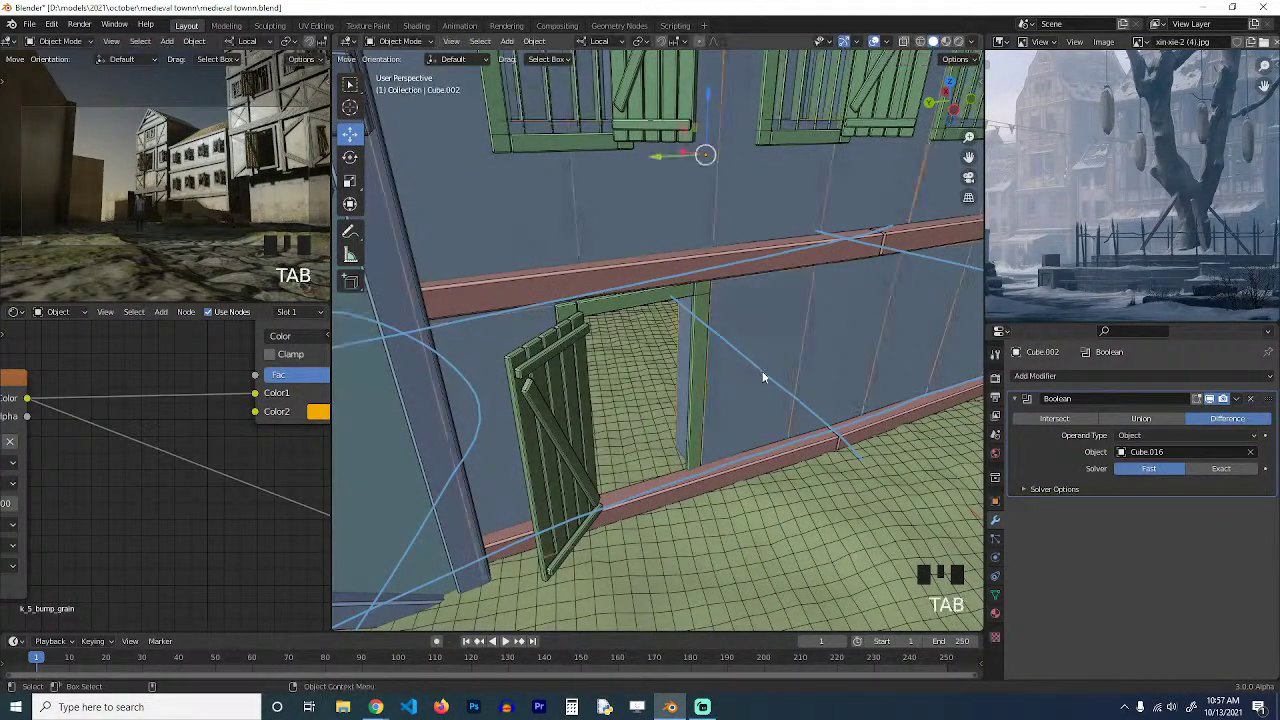
Duplicate the lower house's window array down beside the ground-floor door and remove both Array modifiers to leave a single window.
key("grave")
left_click(712, 338)
key("alt+a")
middle_click_drag(712, 338, 539, 360, "shift")
scroll(600, 378, "down", 2)
middle_click_drag(675, 399, 645, 392, "shift")
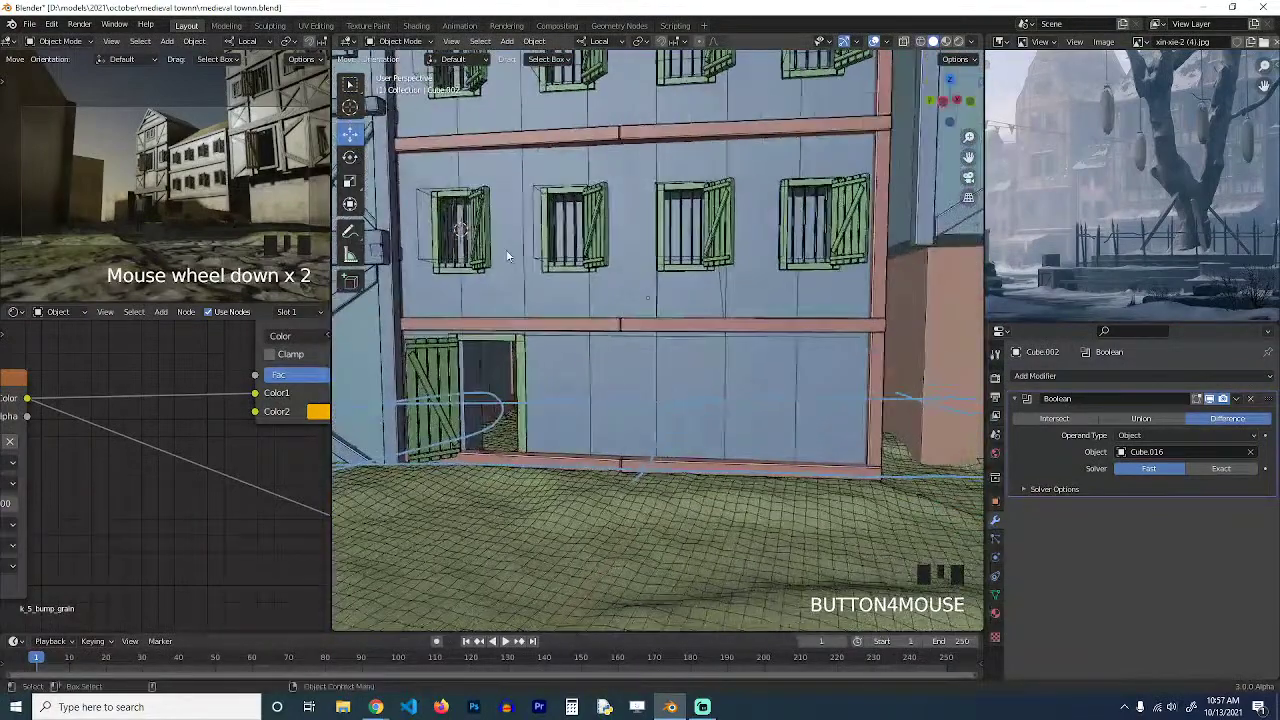
left_click(478, 215)
key("shift+d")
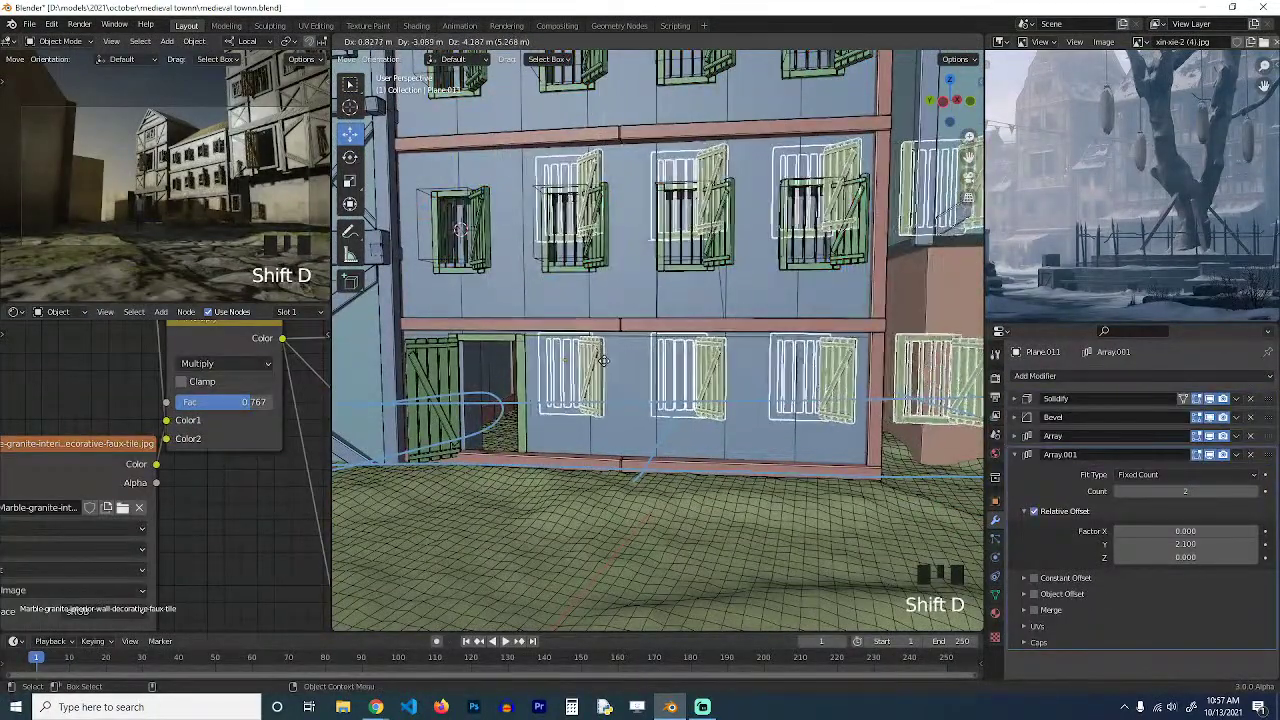
left_click(590, 357)
left_click(1250, 455)
left_click(1250, 437)
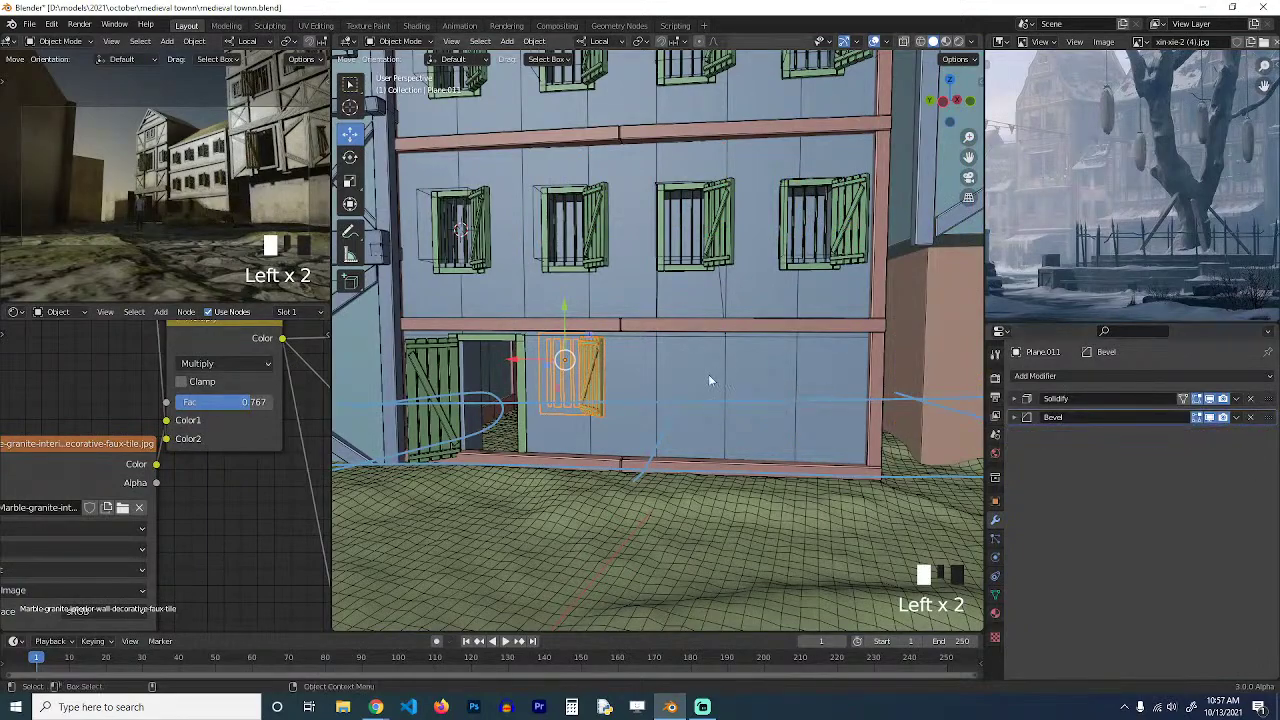
Adjust the ground-floor window's depth so it sits on the wall surface, and shift it along the wall away from the door.
key("grave")
middle_click_drag(540, 350, 601, 382)
key("grave")
middle_click_drag(515, 380, 554, 402)
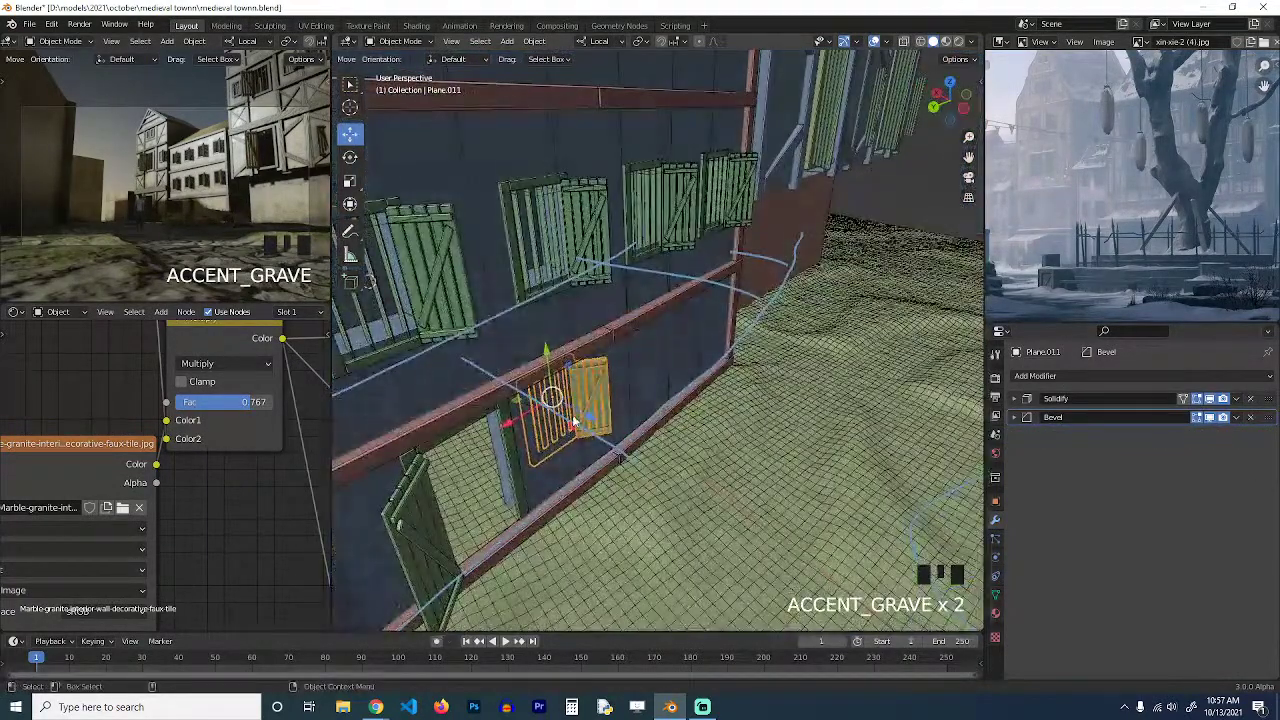
left_click_drag(573, 422, 601, 420)
key("grave")
middle_click_drag(601, 420, 516, 402)
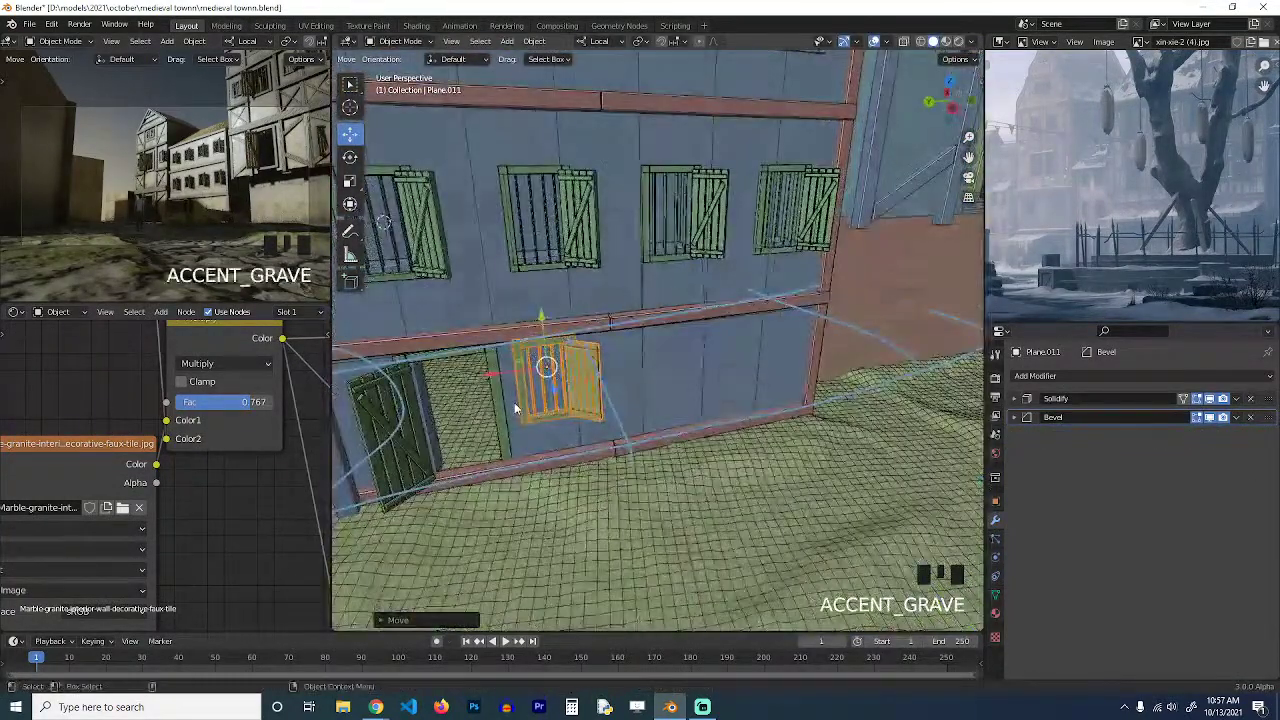
left_click_drag(508, 375, 581, 365)
key("grave")
middle_click_drag(578, 365, 690, 407)
Select all of the lower house's walls, timber frame, door and windows and move them to a new collection named b2.
key("alt+a")
key("grave")
key("grave")
left_click(652, 391)
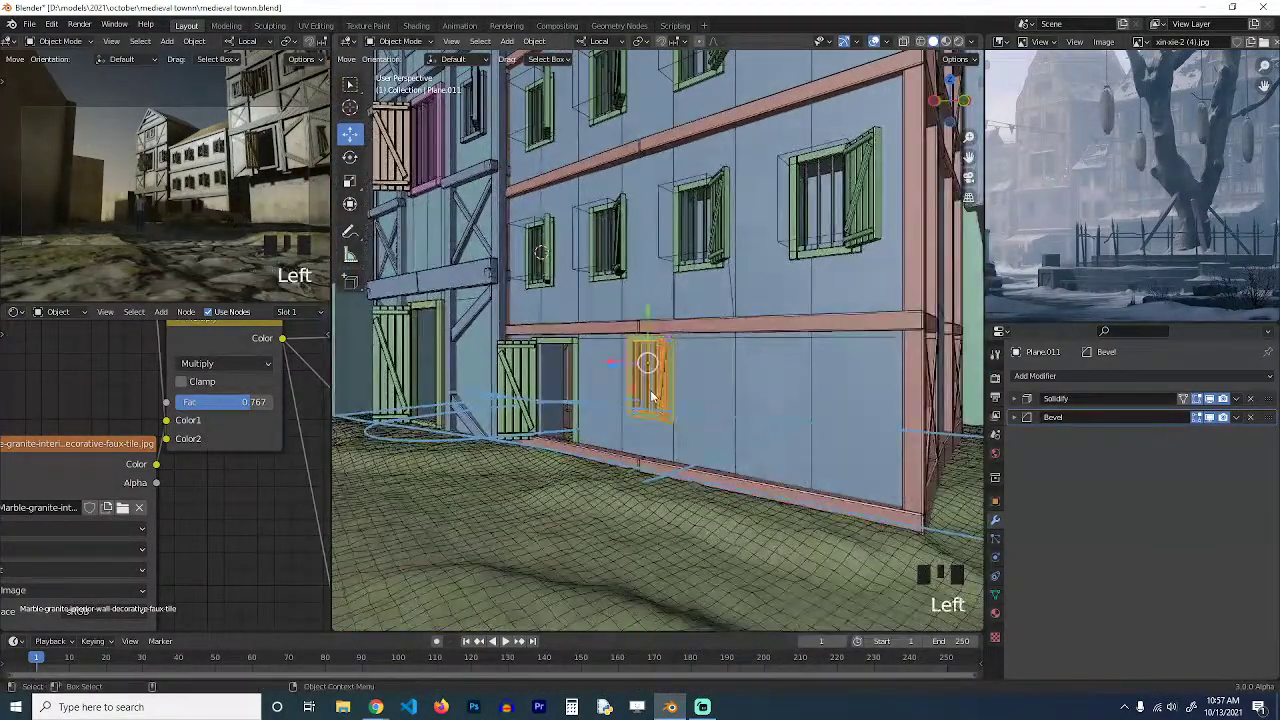
left_click(577, 370, "shift")
left_click(763, 380, "shift")
key("grave")
middle_click_drag(763, 380, 771, 334)
left_click(765, 270, "shift")
left_click(708, 179, "shift")
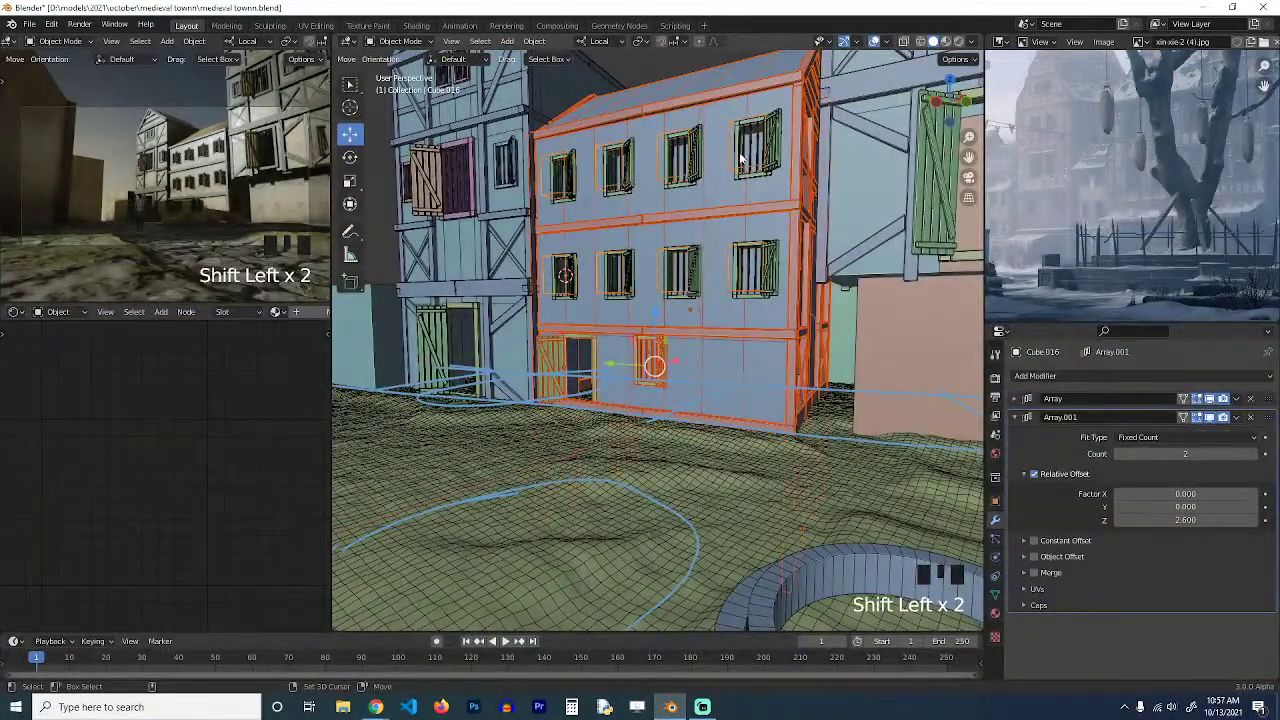
left_click(743, 162, "shift")
key("grave")
middle_click_drag(754, 279, 701, 341)
key("grave")
scroll(738, 321, "down", 2)
key("grave")
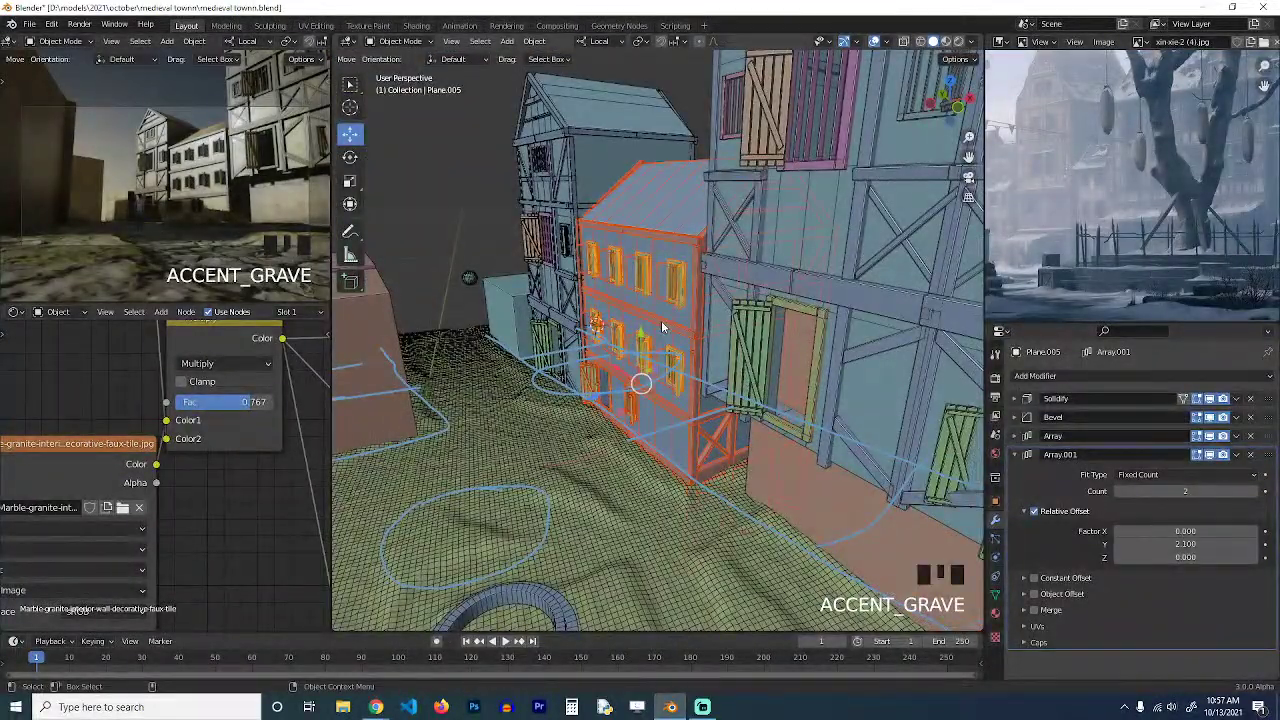
key("n")
key("n")
key("m")
left_click(661, 320)
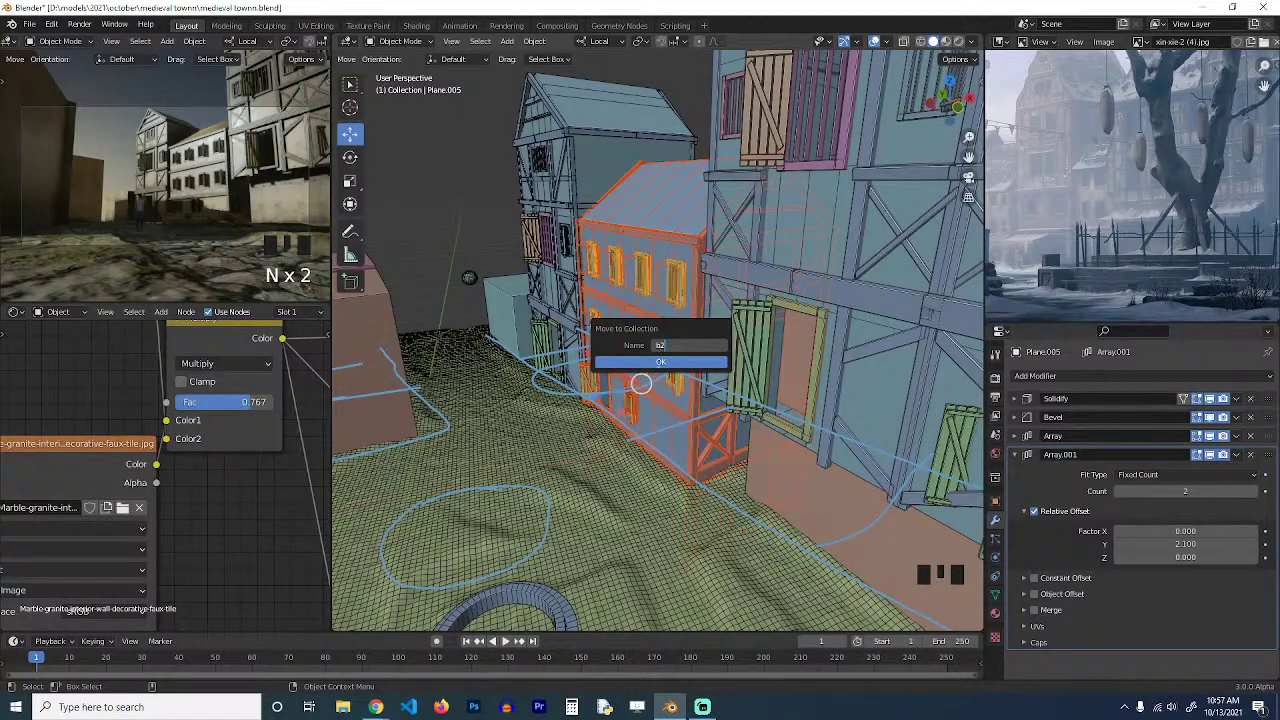
left_click(594, 362)
scroll(640, 368, "down", 2)
key("grave")
middle_click_drag(640, 368, 631, 371)
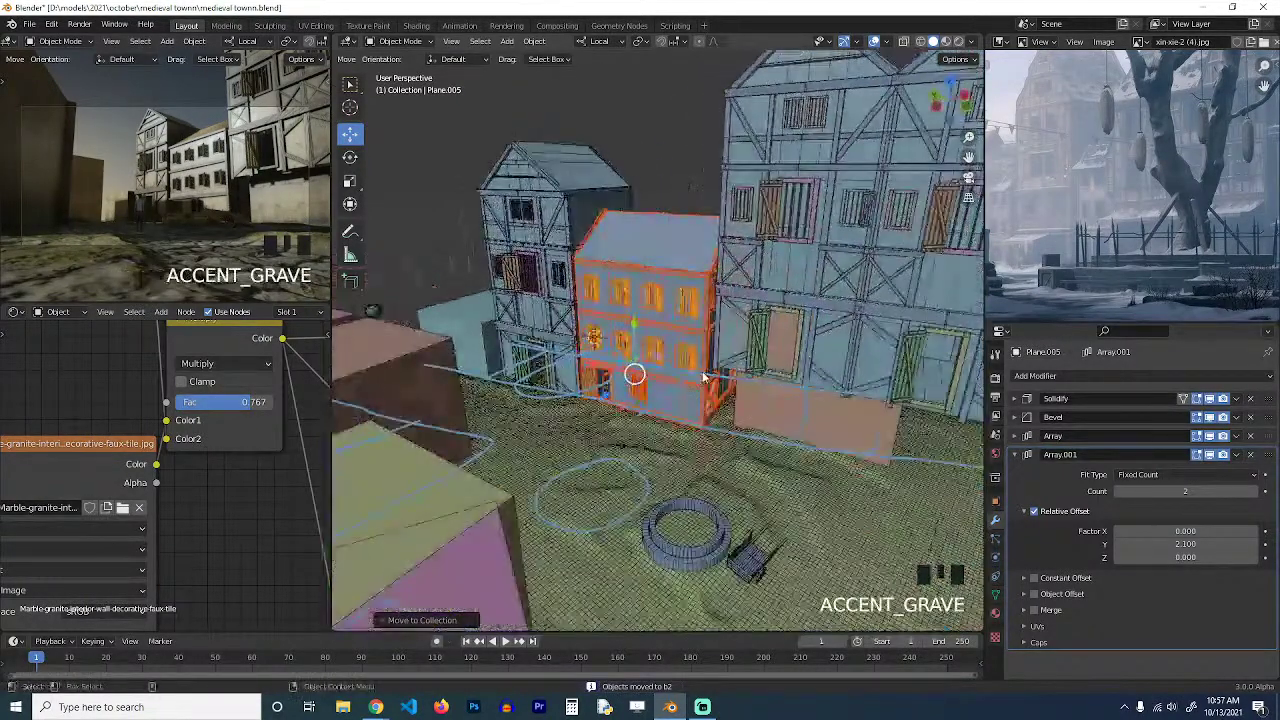
Clear the selection and save the file.
key("alt+a")
key("ctrl+s")
key("ctrl+s")
Add a collection instance of b2 to the scene.
key("q")
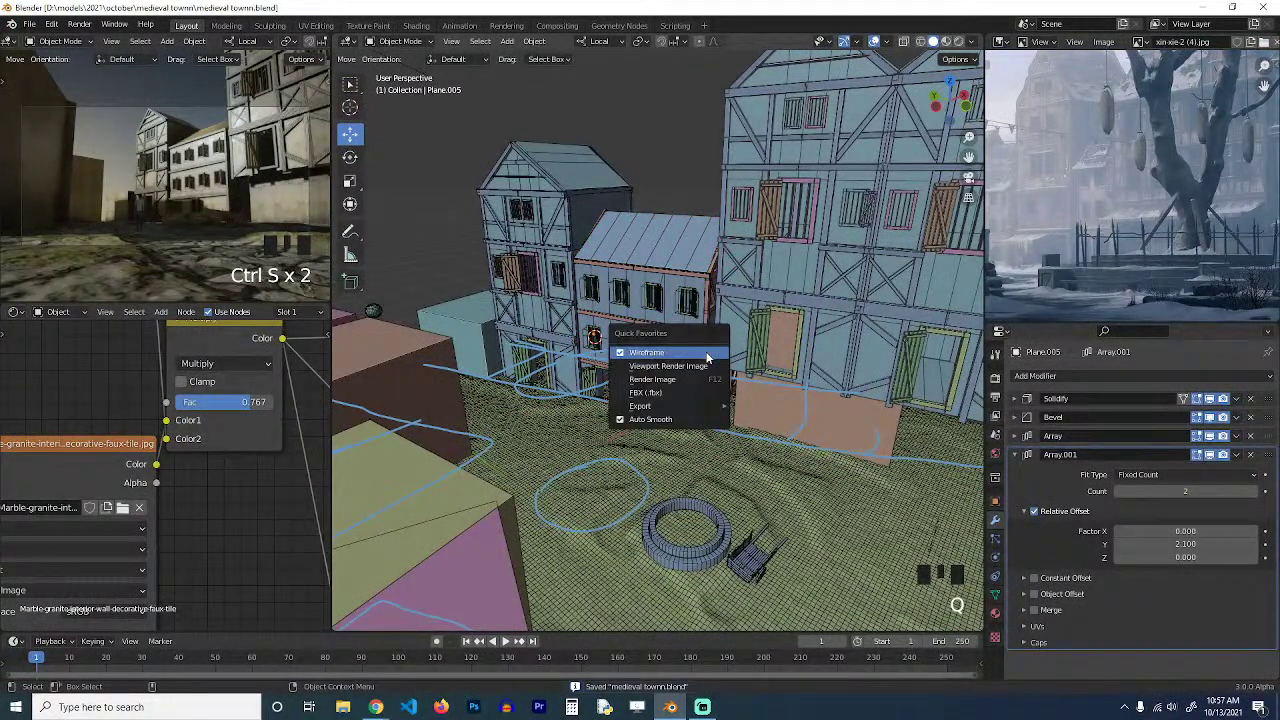
key("q")
mouse_move(611, 340)
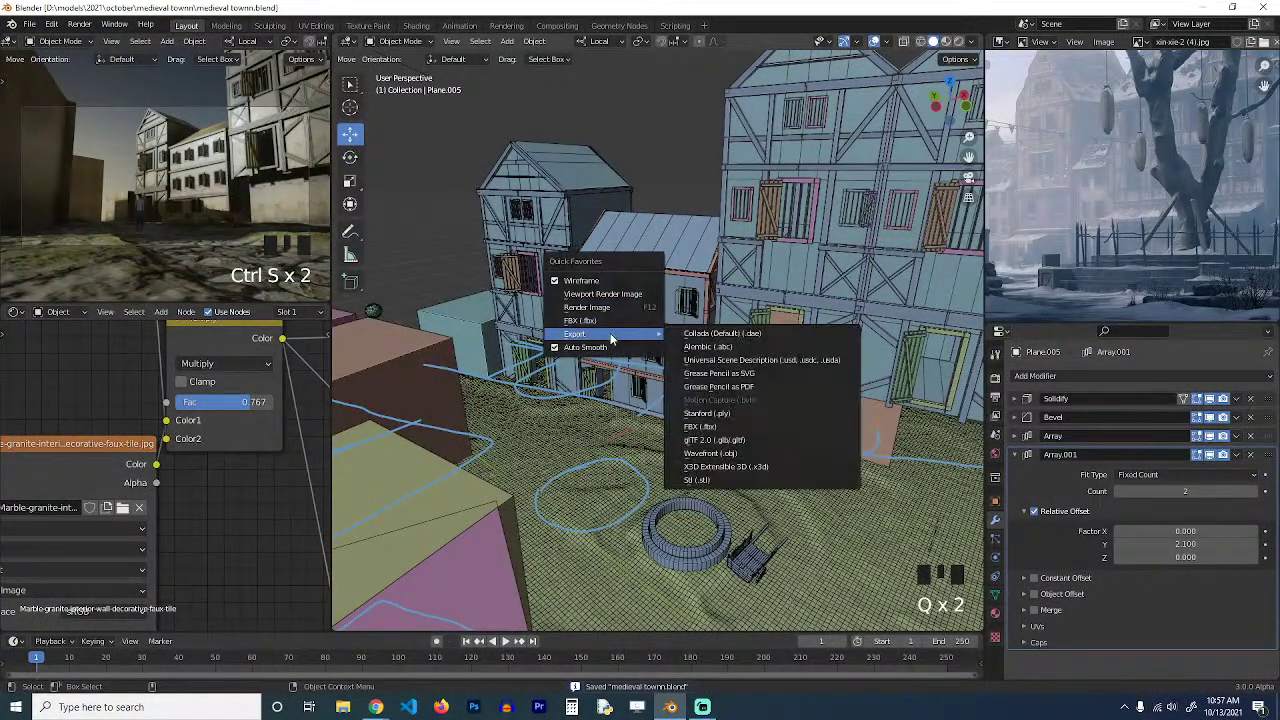
key("shift+a")
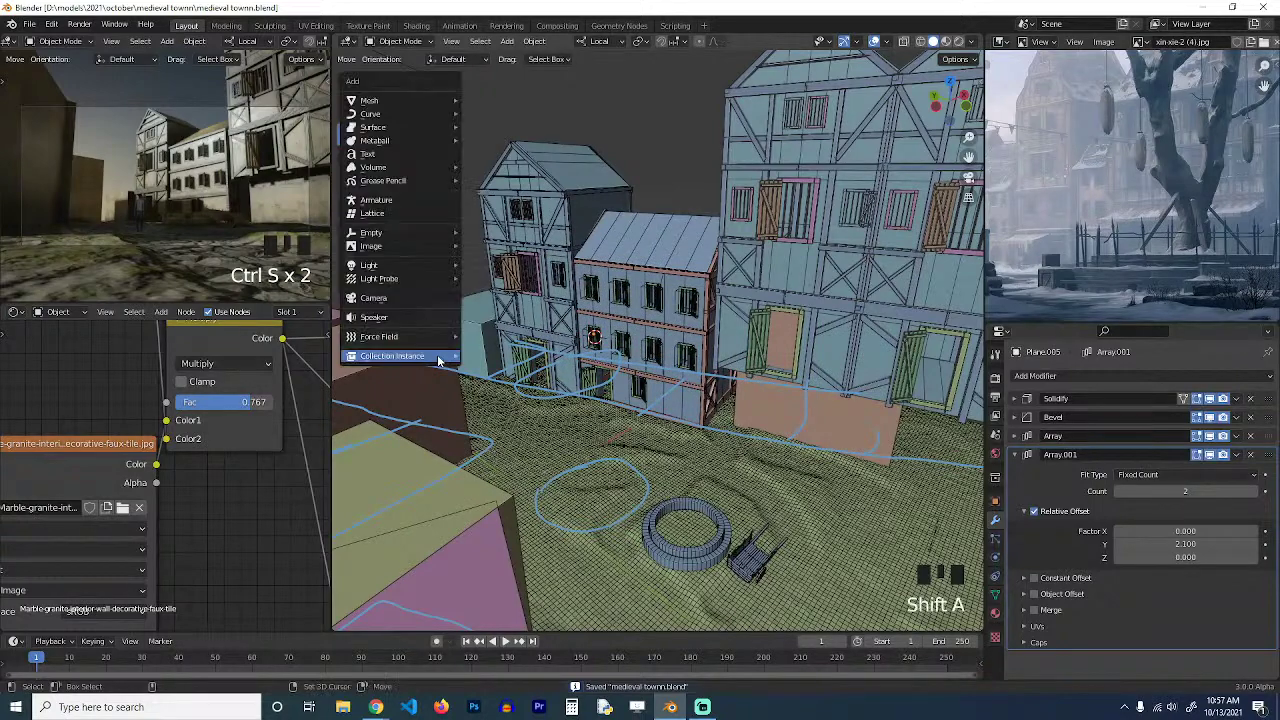
mouse_move(445, 357)
left_click(490, 356)
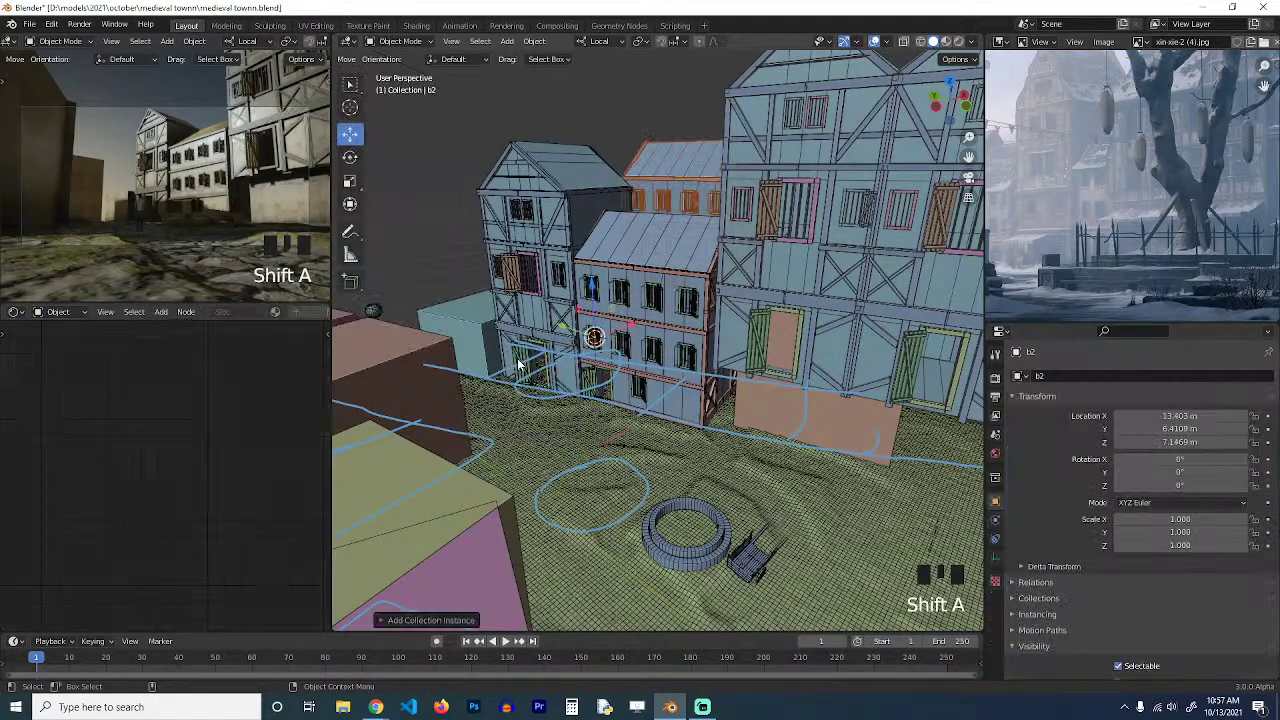
Move the b2 instance horizontally in top view so it stands over the original lower house.
key("grave")
key("KP_7")
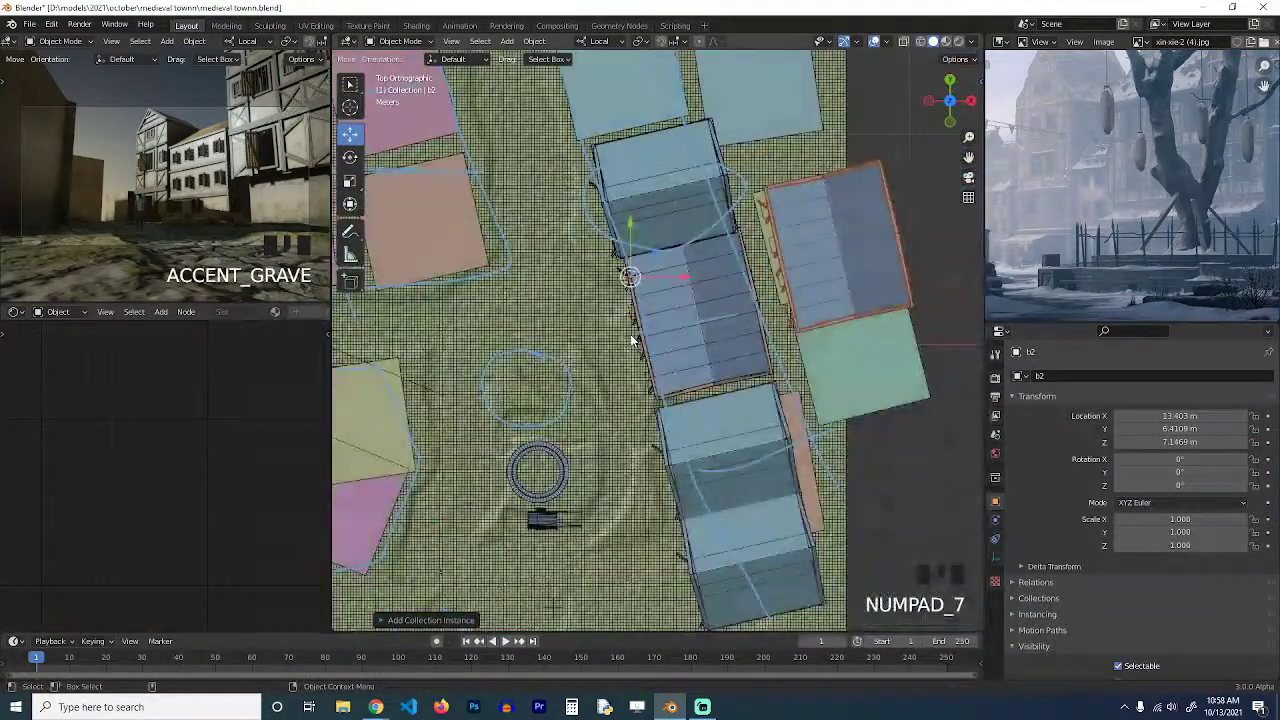
key("g")
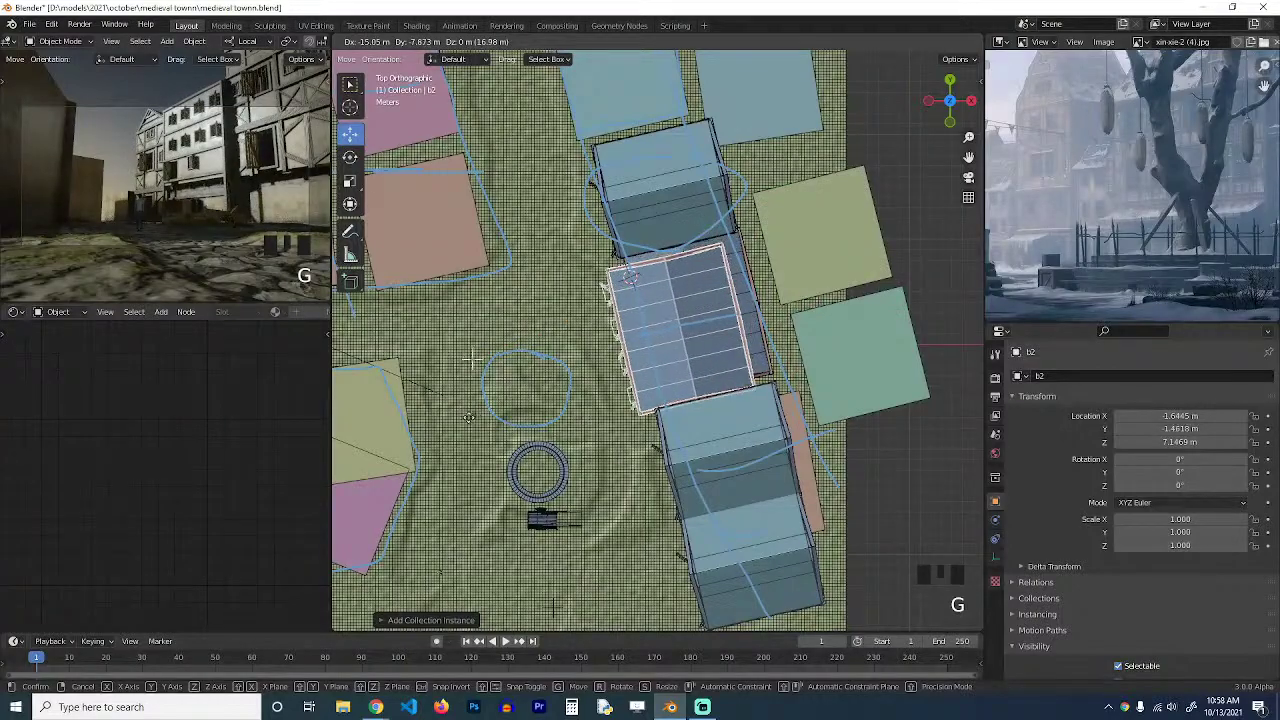
left_click(460, 425)
key("grave")
middle_click_drag(460, 425, 541, 281)
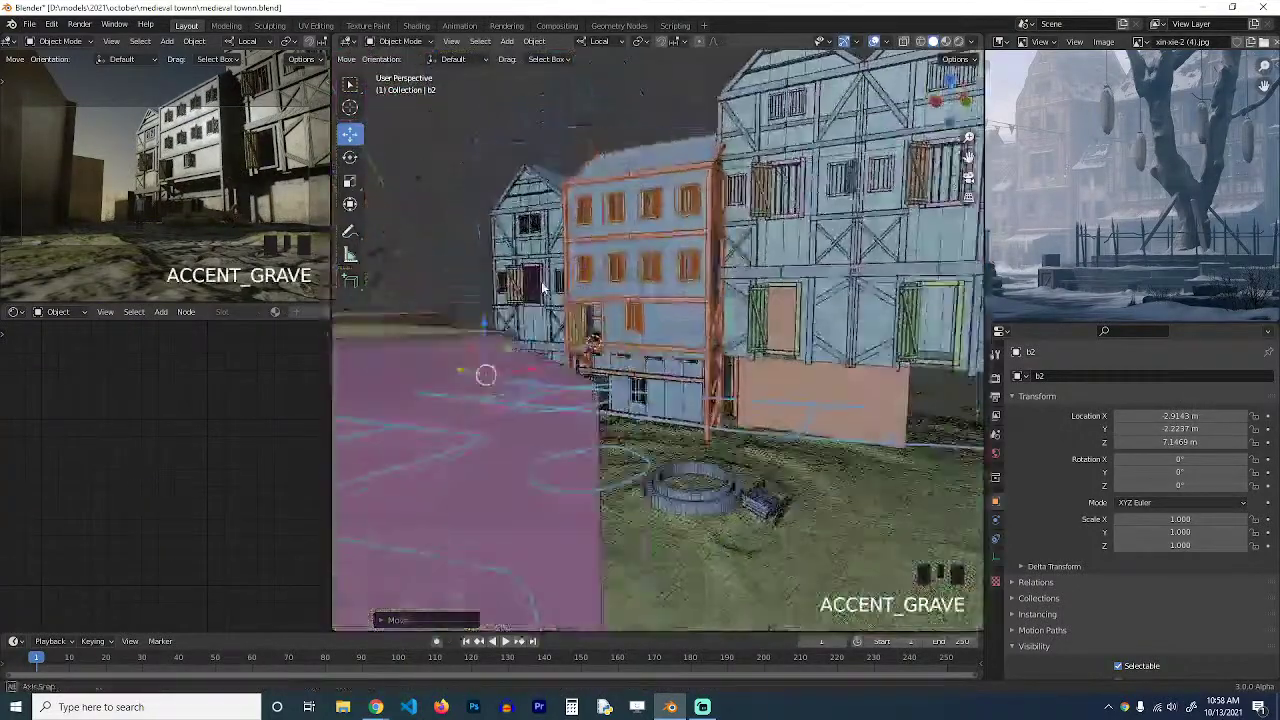
scroll(637, 336, "up", 2)
key("grave")
middle_click_drag(637, 336, 705, 402)
scroll(654, 329, "up", 2)
key("grave")
key("grave")
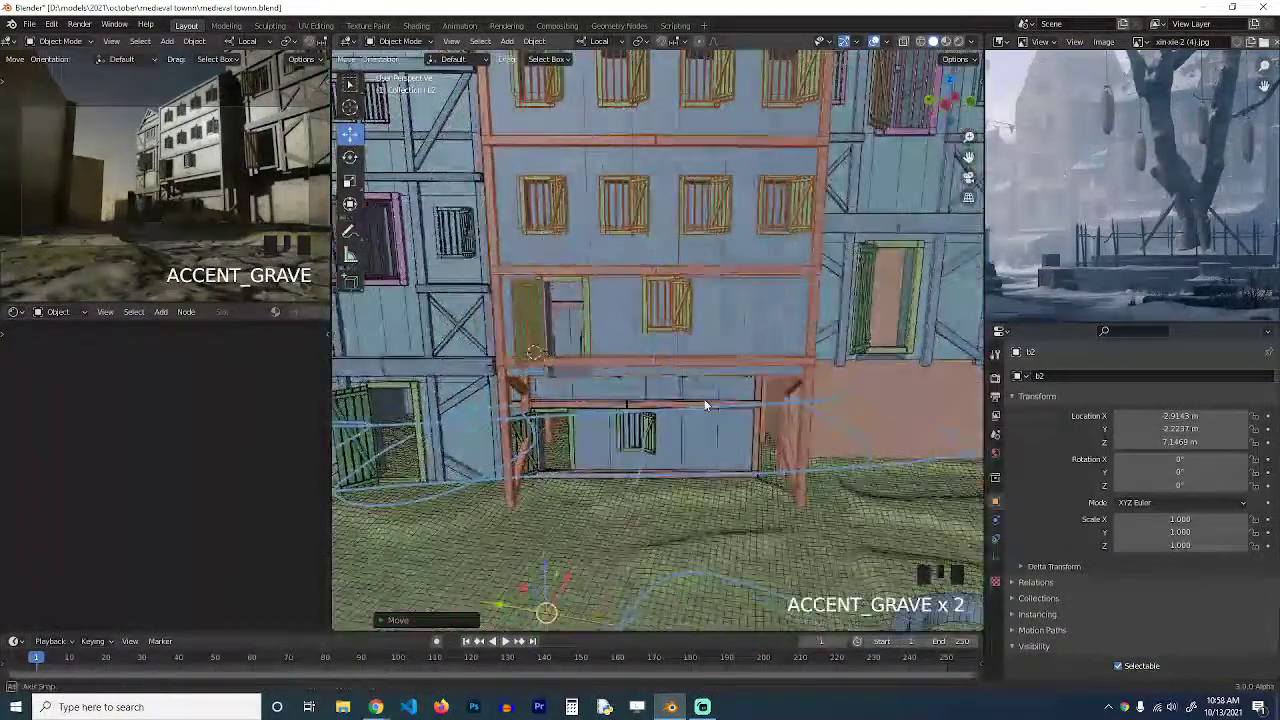
key("g")
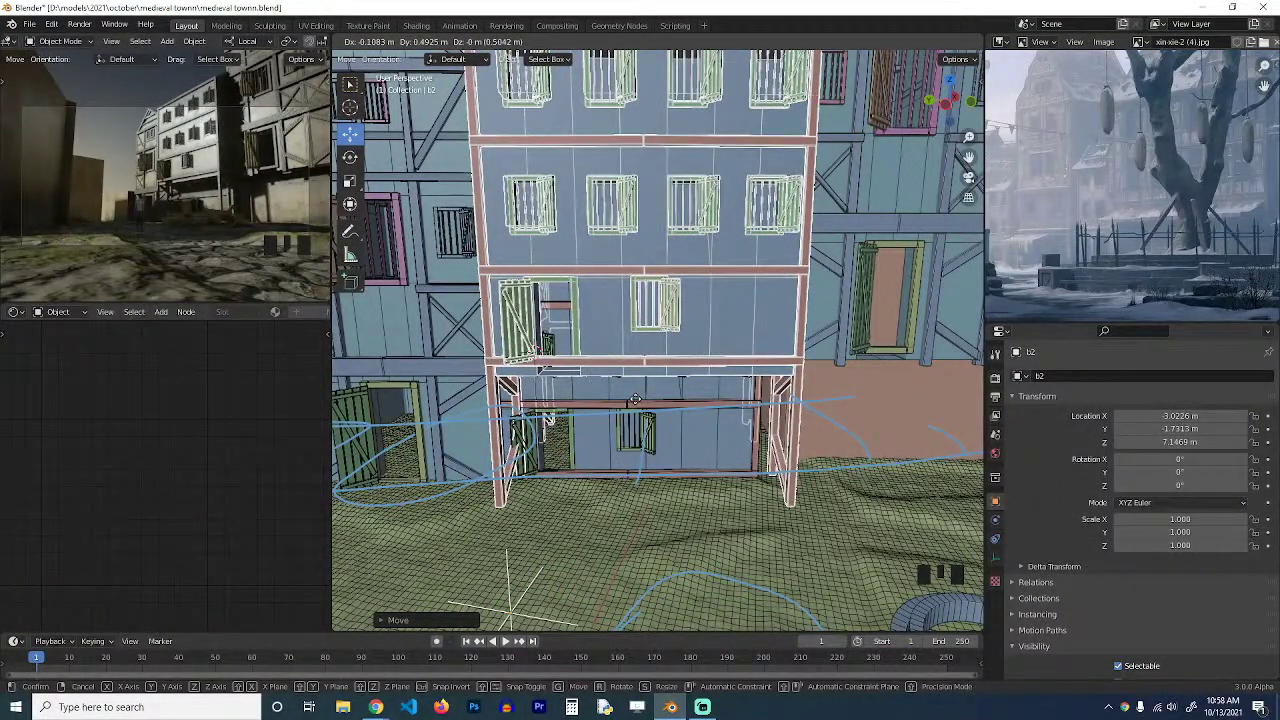
right_click(637, 399)
key("grave")
middle_click_drag(657, 403, 603, 426)
scroll(603, 426, "down", 4)
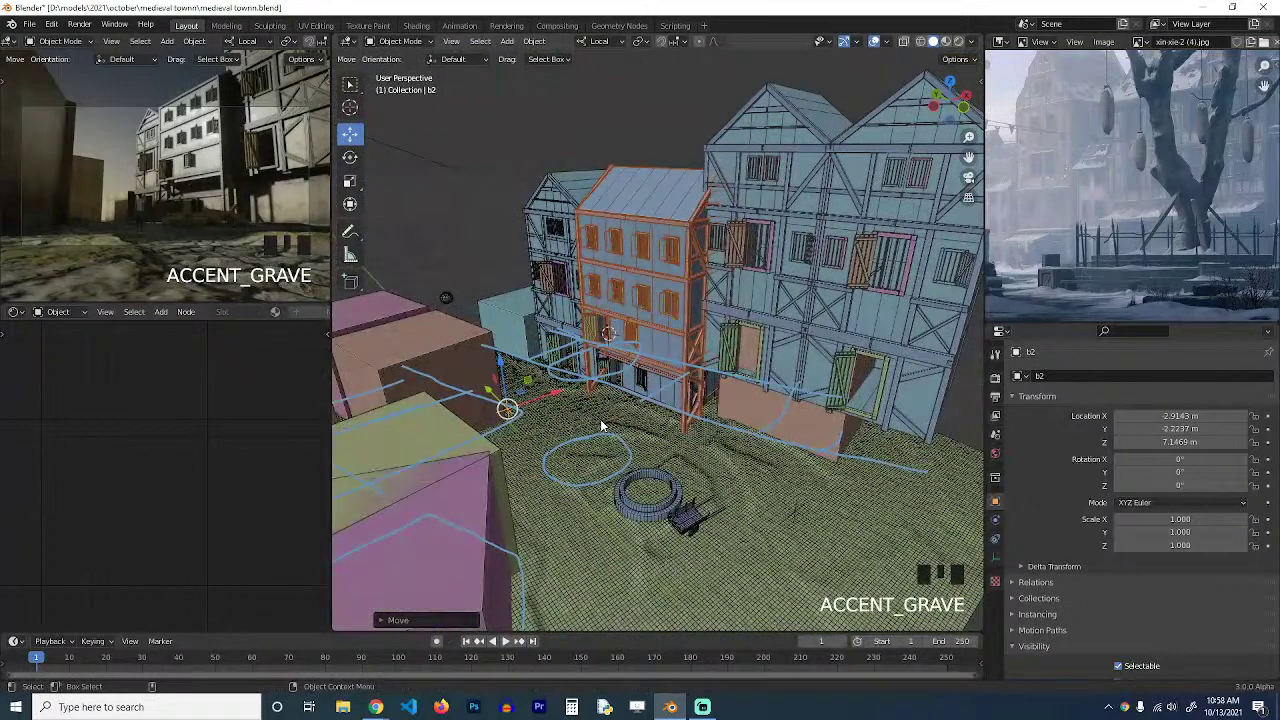
key("x")
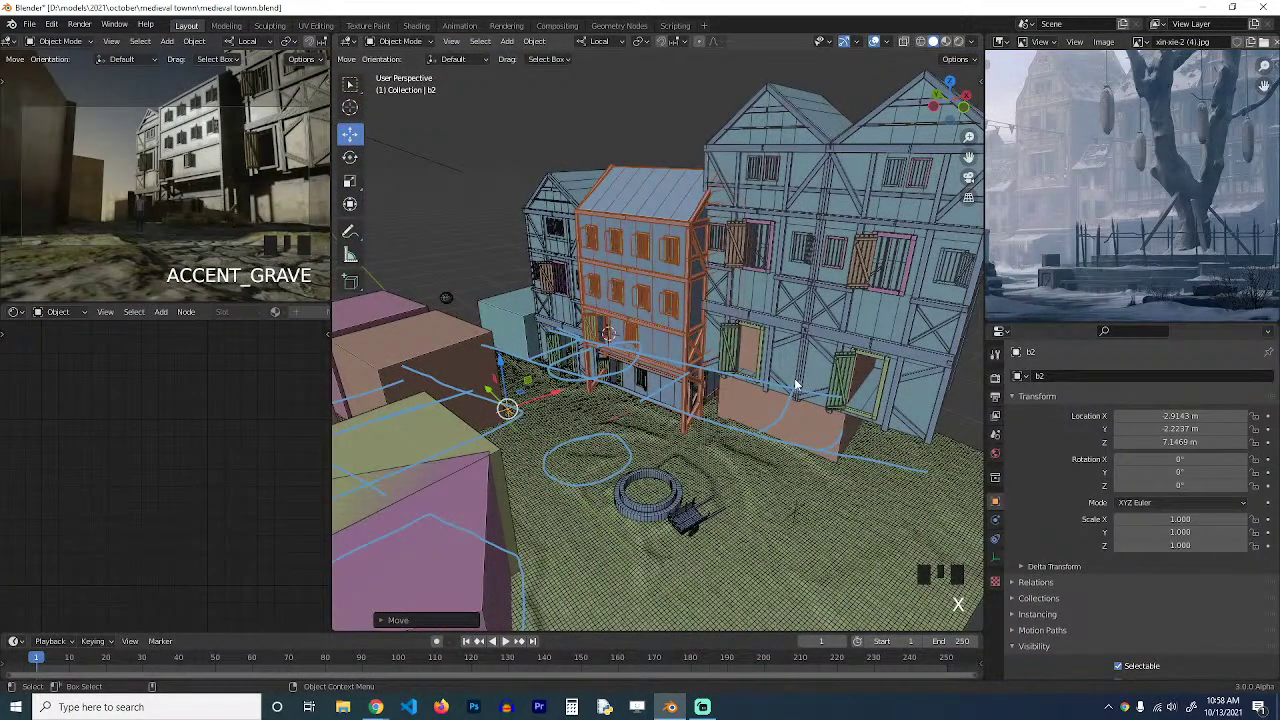
Move the b2 instance horizontally to the far end of the house row, past the smaller tall house.
key("KP_7")
scroll(812, 376, "down", 3)
key("grave")
middle_click_drag(650, 404, 797, 335)
key("g")
left_click(640, 333)
Lower the b2 instance along its local Z axis to about Z -4.47 m so its upper floors sit on the ground.
key("grave")
middle_click_drag(640, 333, 757, 330)
scroll(682, 262, "up", 2)
key("g")
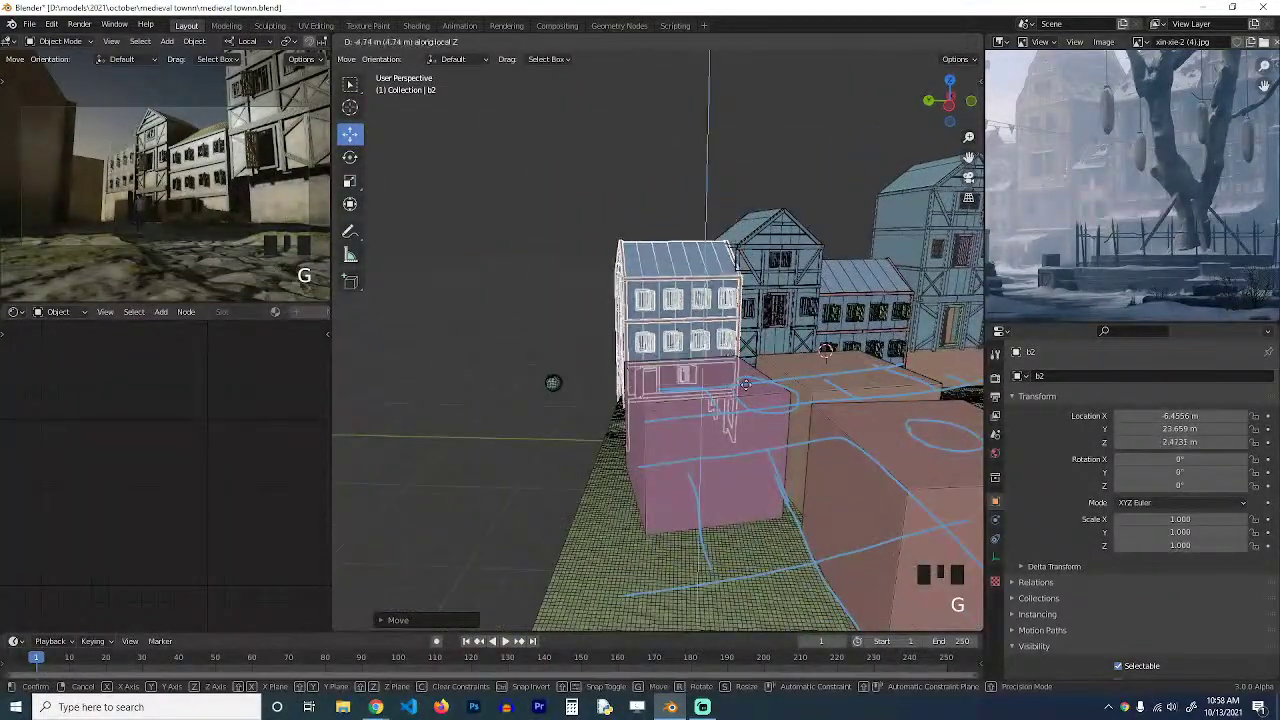
left_click(742, 447)
Delete the placeholder block that overlaps the b2 instance at the end of the row.
key("grave")
mouse_move(742, 447)
middle_mouse_down()
mouse_move(803, 466)
mouse_move(757, 428)
middle_mouse_up()
scroll(757, 428, "up", 3)
left_click(723, 413)
key("x")
left_click(717, 410)
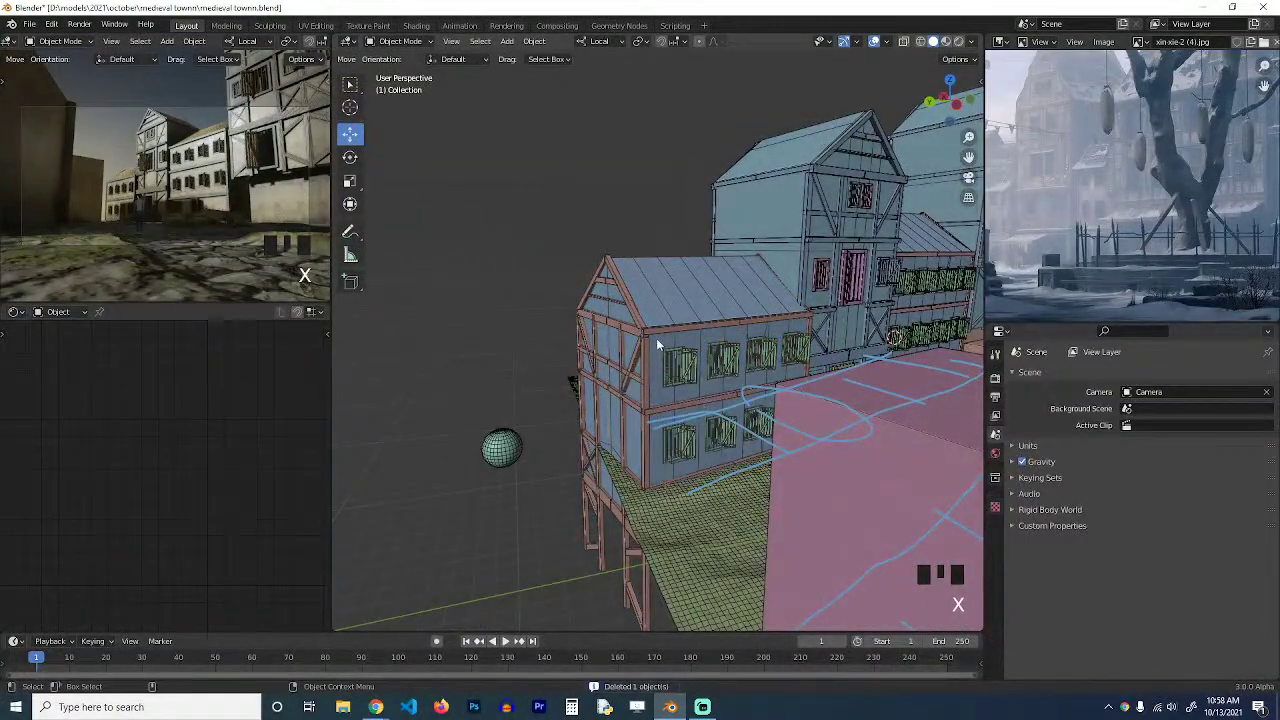
Shift the b2 instance about 3 m along X in top view, toward the street and against the neighbouring tall house.
left_click(656, 338)
key("g")
key("grave")
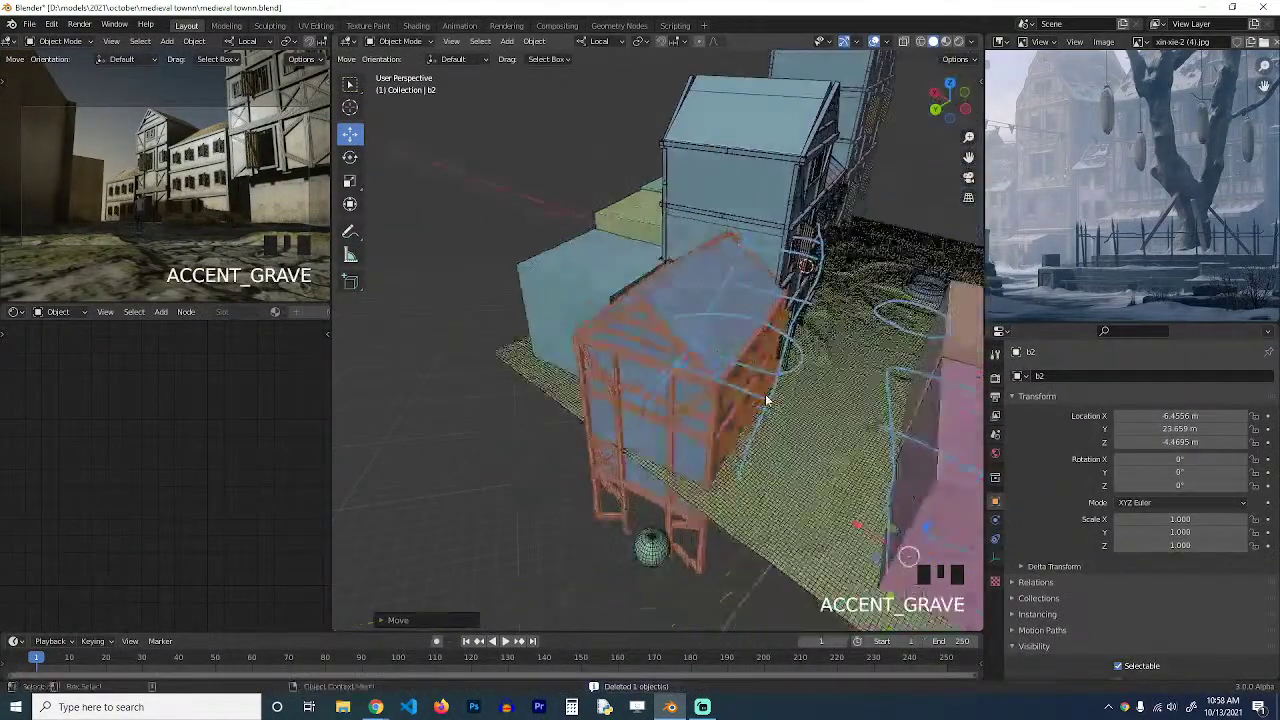
key("KP_7")
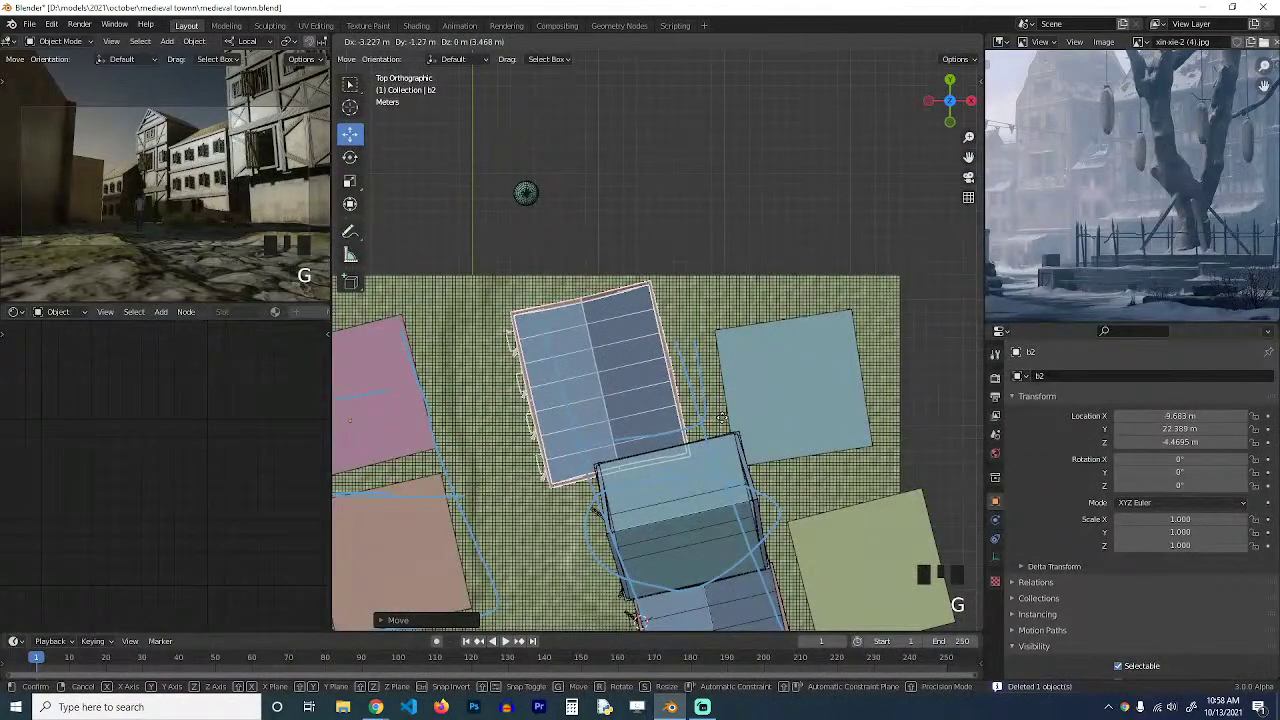
left_click(721, 421)
key("grave")
Raise the b2 instance slightly to about Z -4.36 m to fine-tune how it sits on the ground.
middle_click_drag(721, 421, 600, 365)
key("grave")
key("g")
left_click(656, 364)
key("grave")
key("grave")
Clear the selection and save the file with the placed b2 instance.
key("alt+a")
scroll(629, 352, "down", 3)
key("grave")
key("ctrl+s")
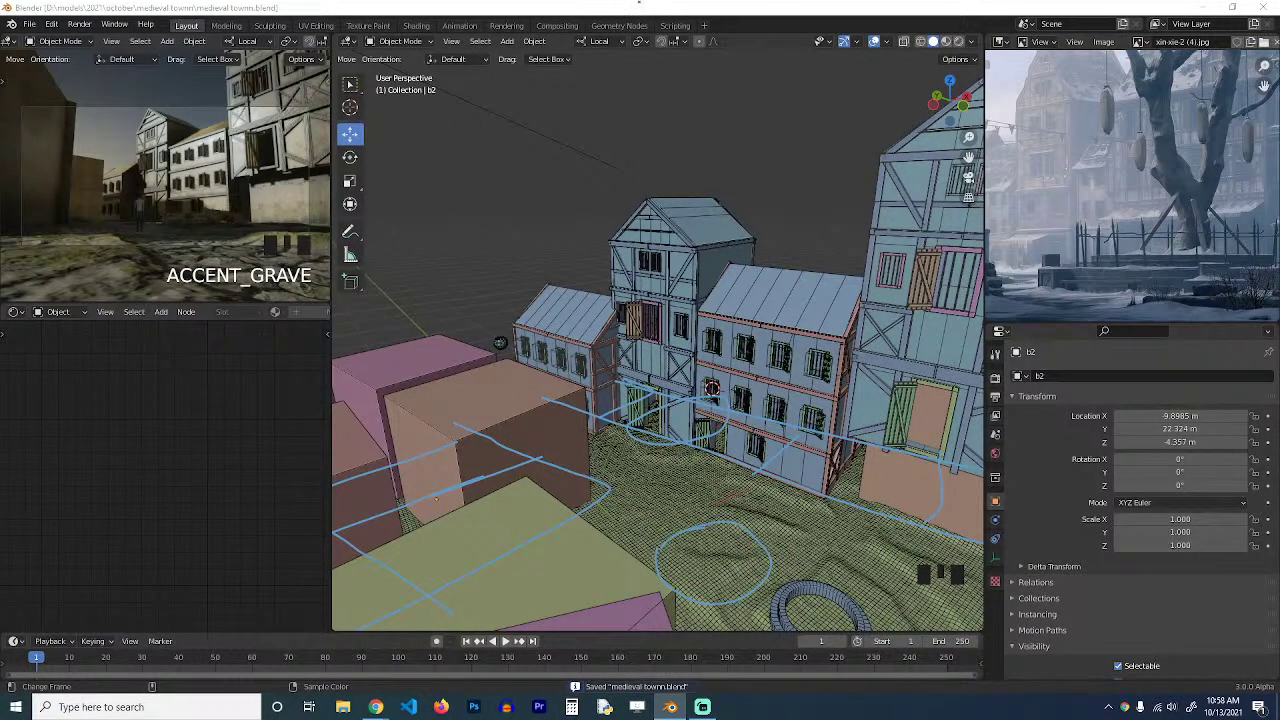
Split the reference image area, turn its lower part into an Outliner and enlarge it to show more objects.
left_click_drag(988, 48, 1000, 158)
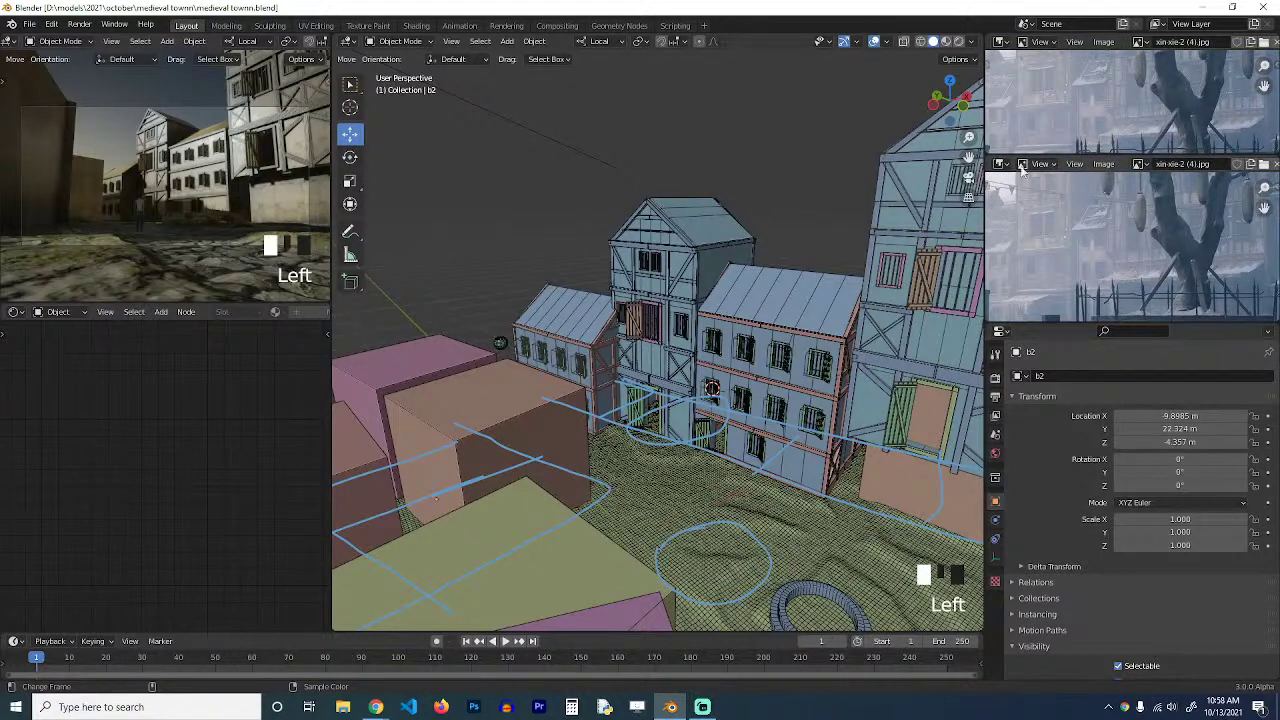
left_click(1001, 163)
left_click(962, 202)
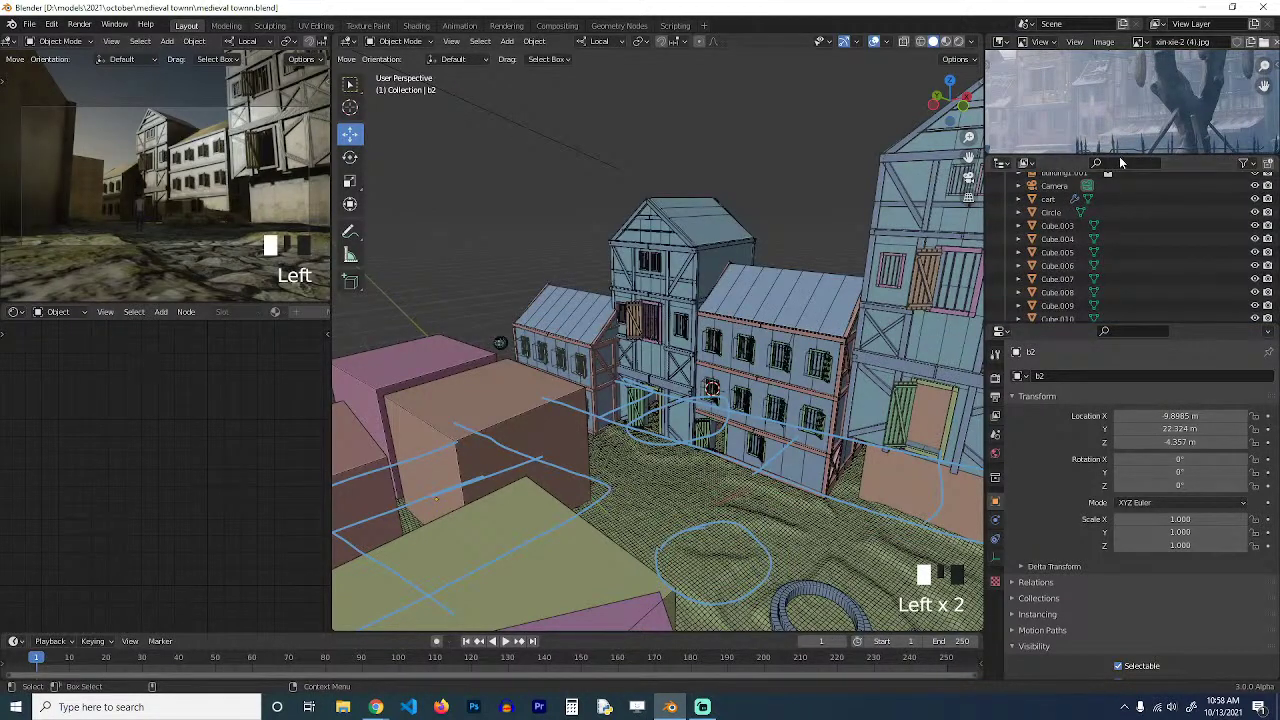
left_click_drag(1117, 163, 1105, 212)
left_click_drag(1096, 322, 1098, 480)
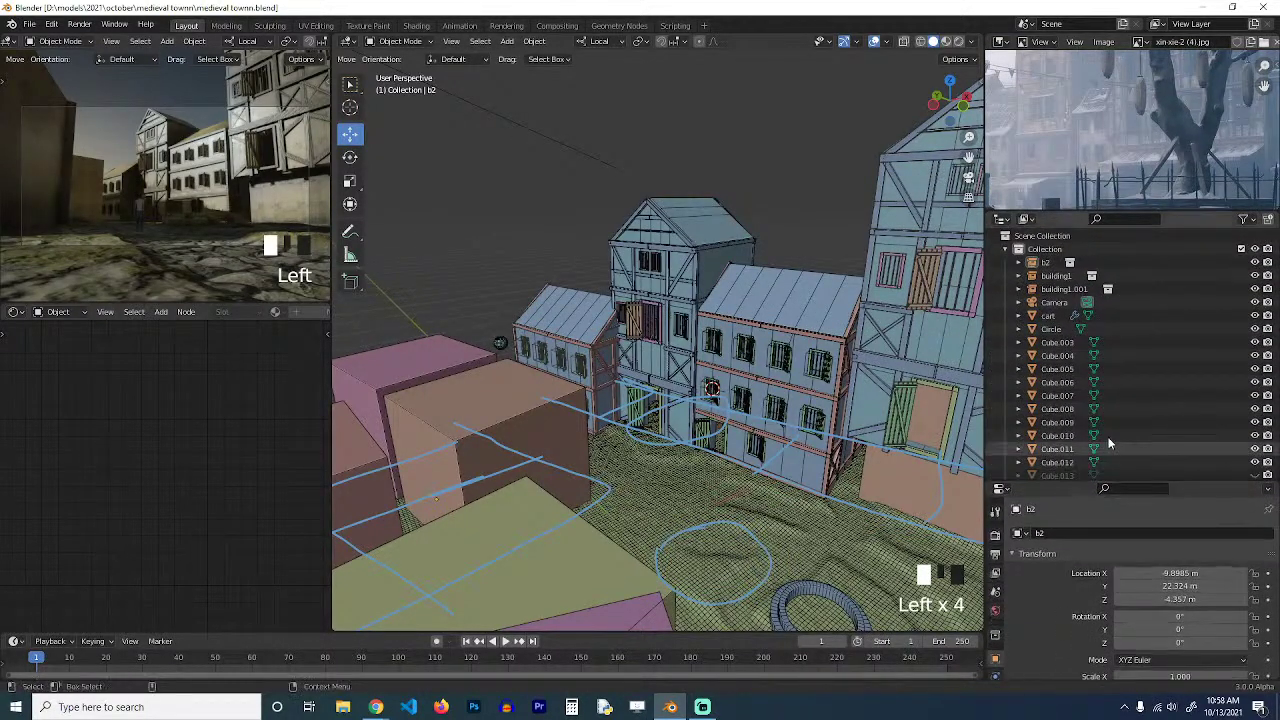
Select collection b2 with all its objects, Cube.002 through Plane.012, and isolate them in local view.
scroll(1065, 408, "down", 19)
left_click(1064, 404)
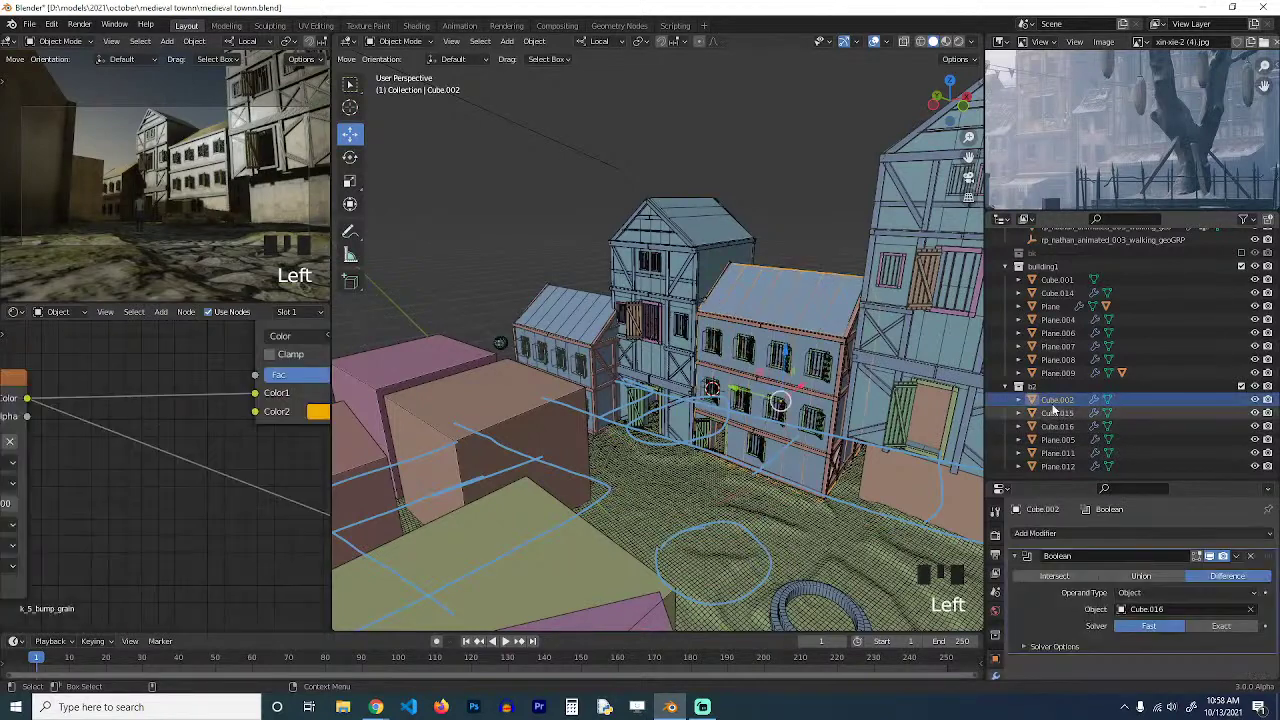
left_click(1052, 388)
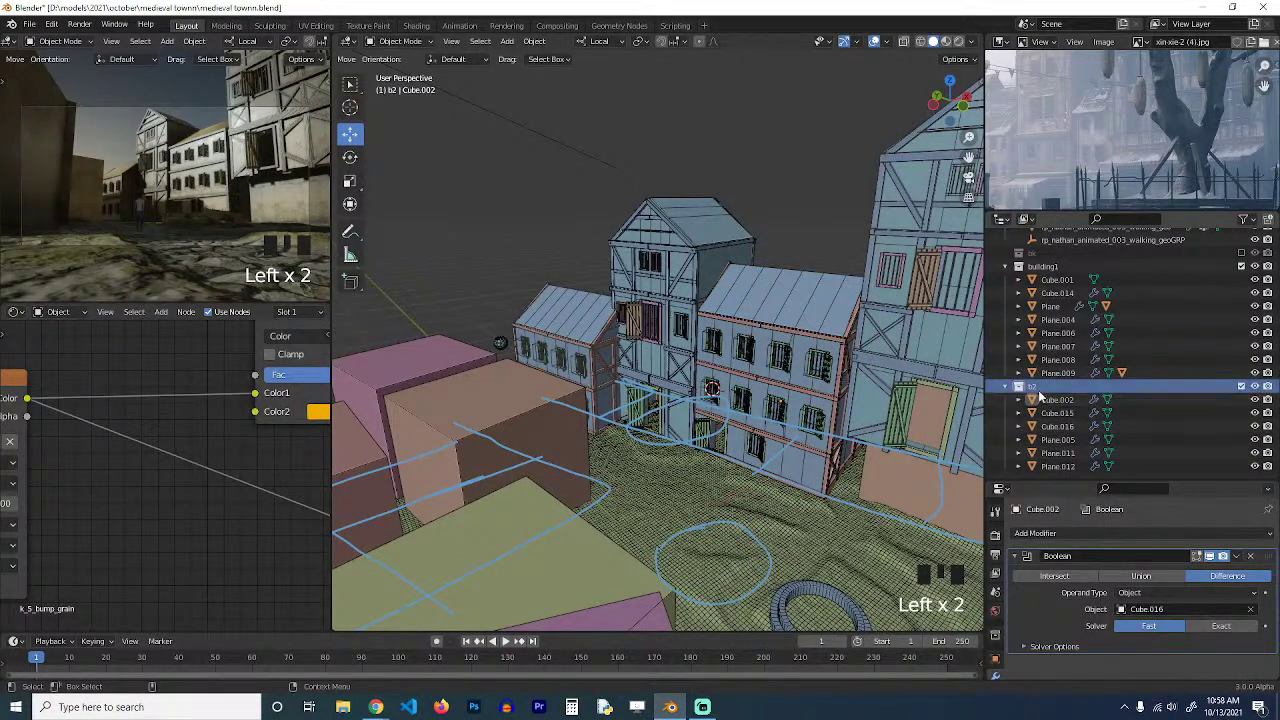
left_click(1057, 466, "shift")
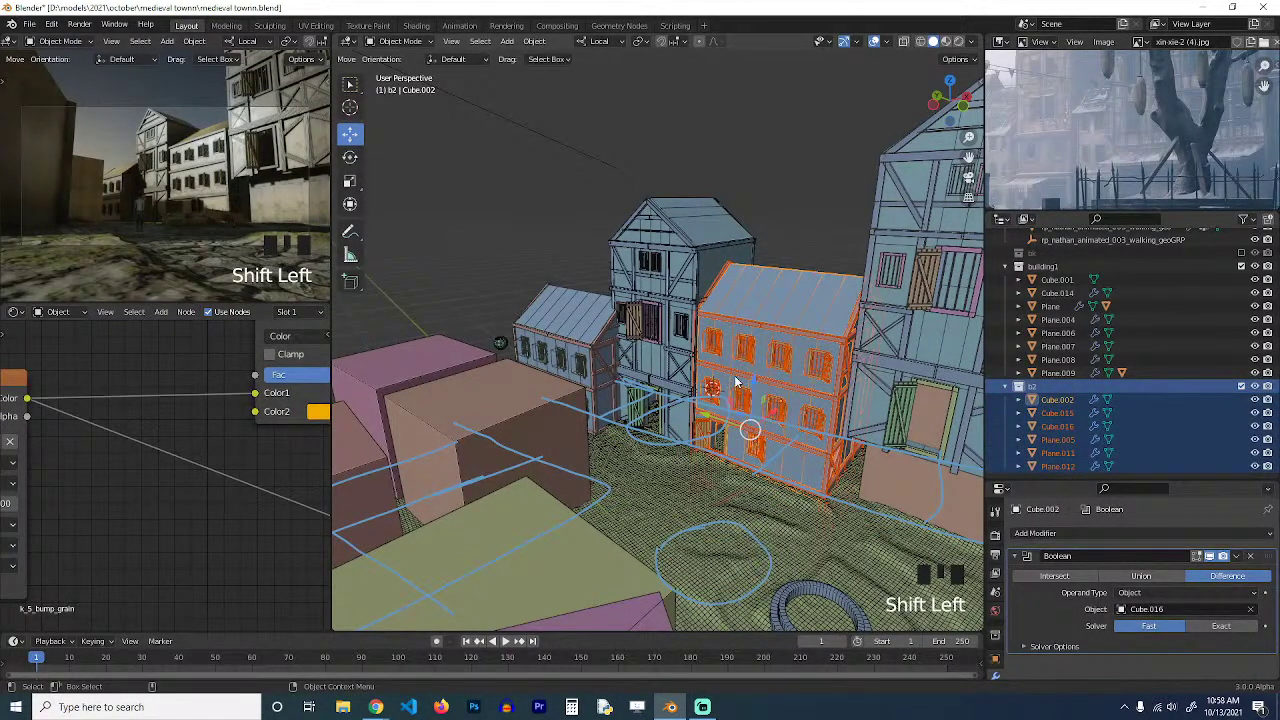
key("KP_Divide")
scroll(735, 383, "down", 2)
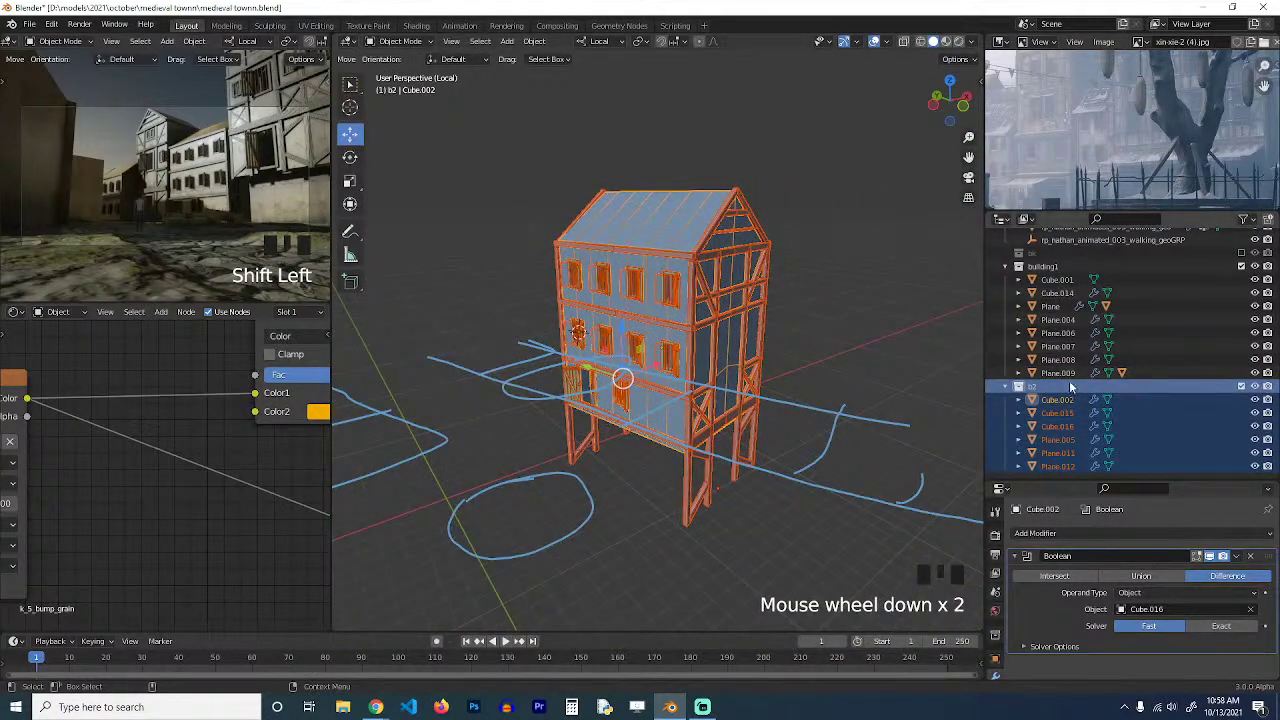
Duplicate collection b2 and rename the copy b3.
right_click(1069, 385)
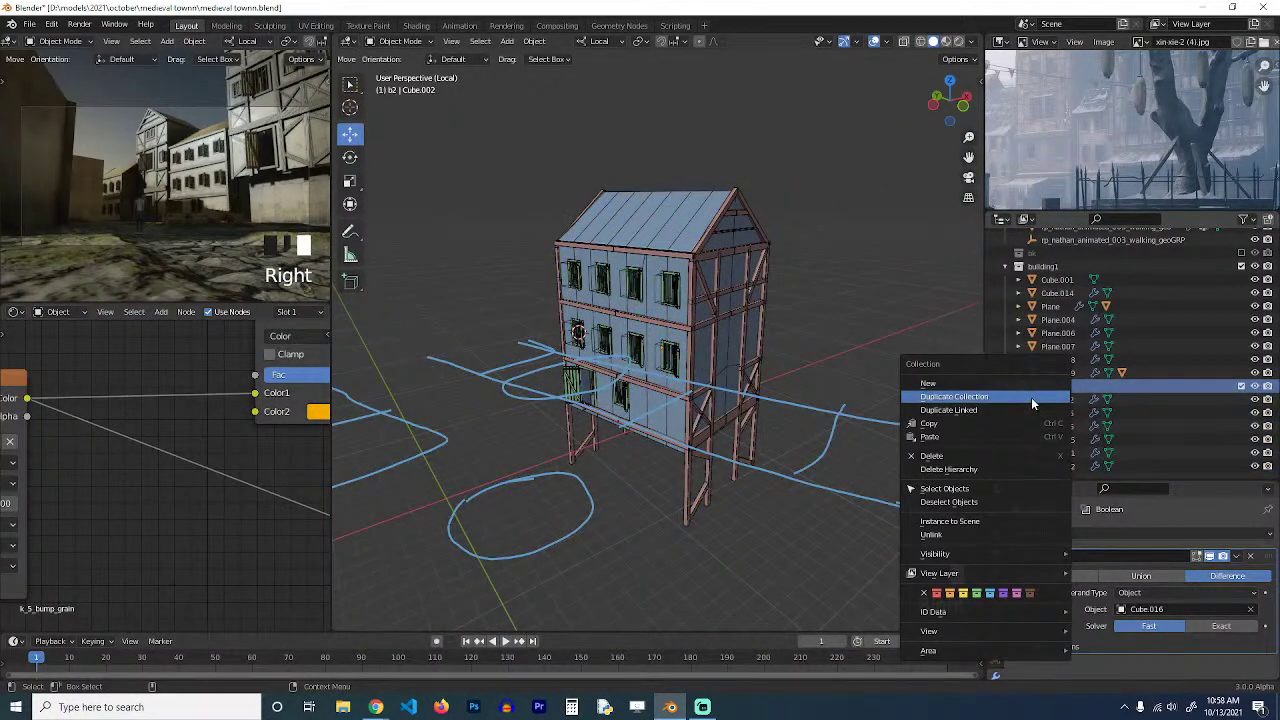
left_click(1031, 397)
left_click(1009, 387)
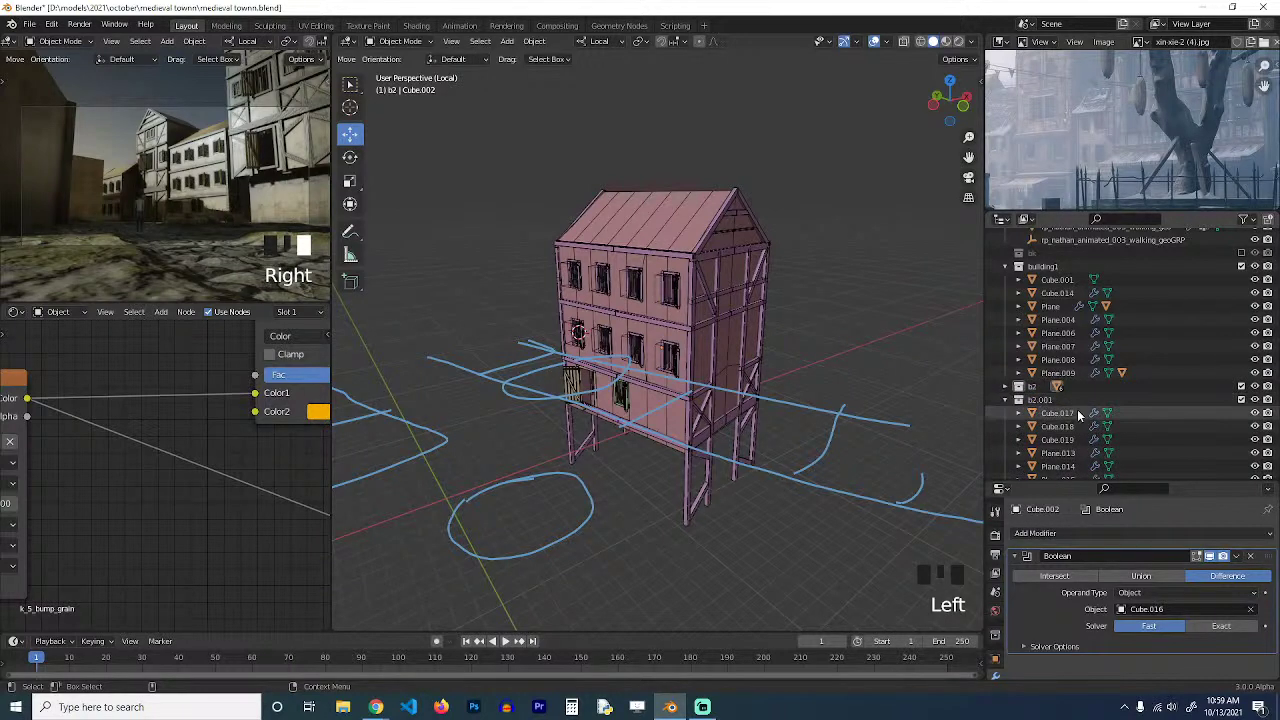
left_click(1041, 400)
double_click(1041, 400)
type("b")
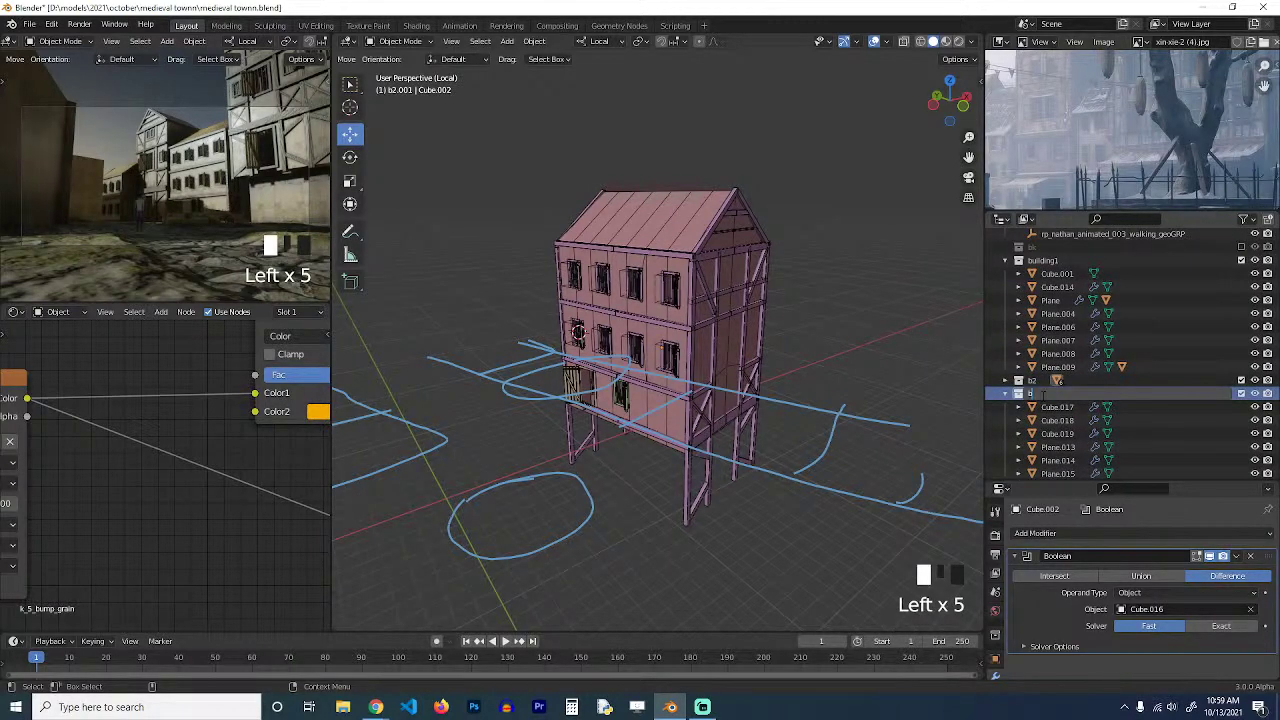
type("3")
key("Return")
Examine the walls and the window array of the b3 house from several sides.
key("grave")
middle_click_drag(708, 377, 811, 363)
left_click(689, 382)
key("grave")
scroll(664, 408, "up", 2)
key("grave")
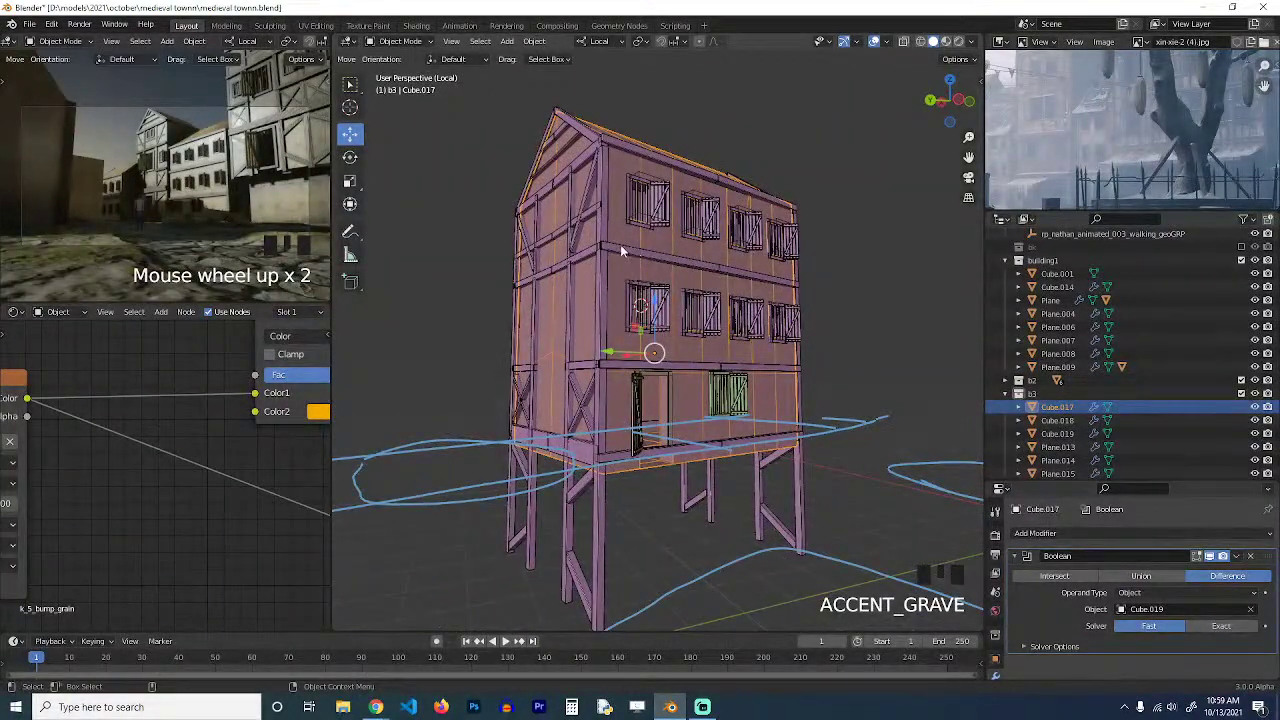
key("grave")
middle_click_drag(716, 385, 645, 385)
left_click(718, 320)
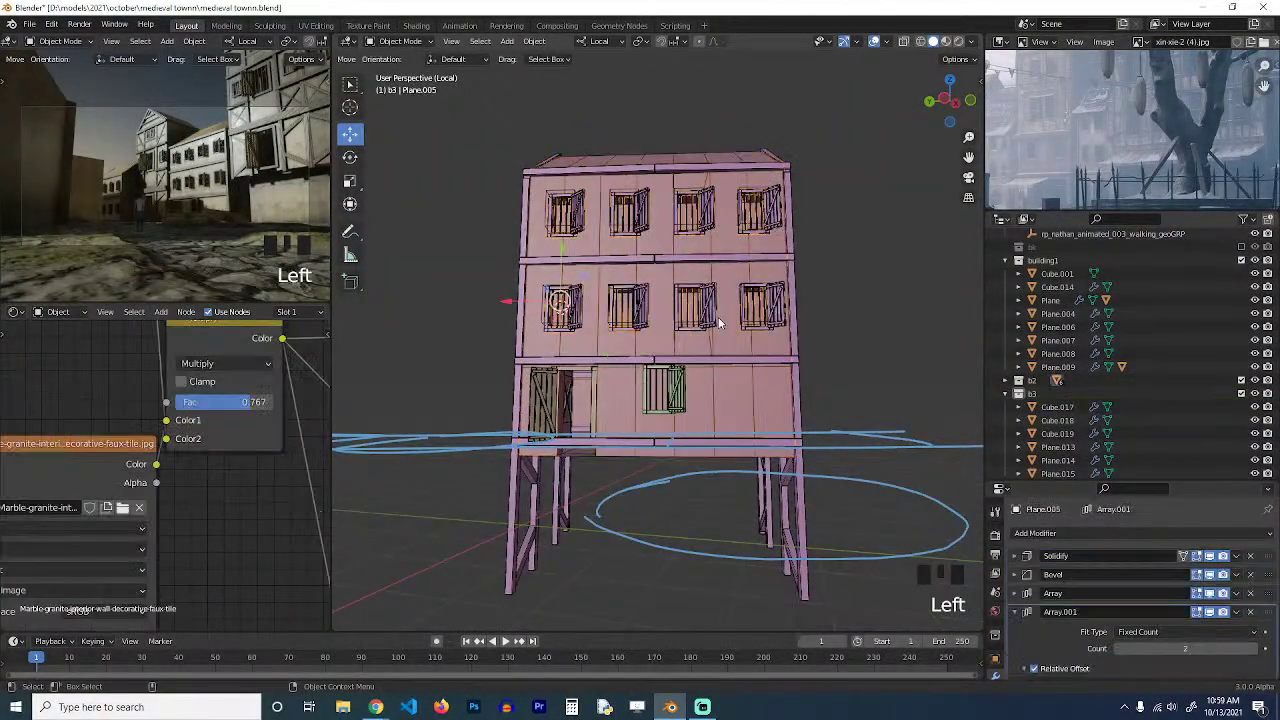
key("grave")
middle_click_drag(718, 320, 668, 380)
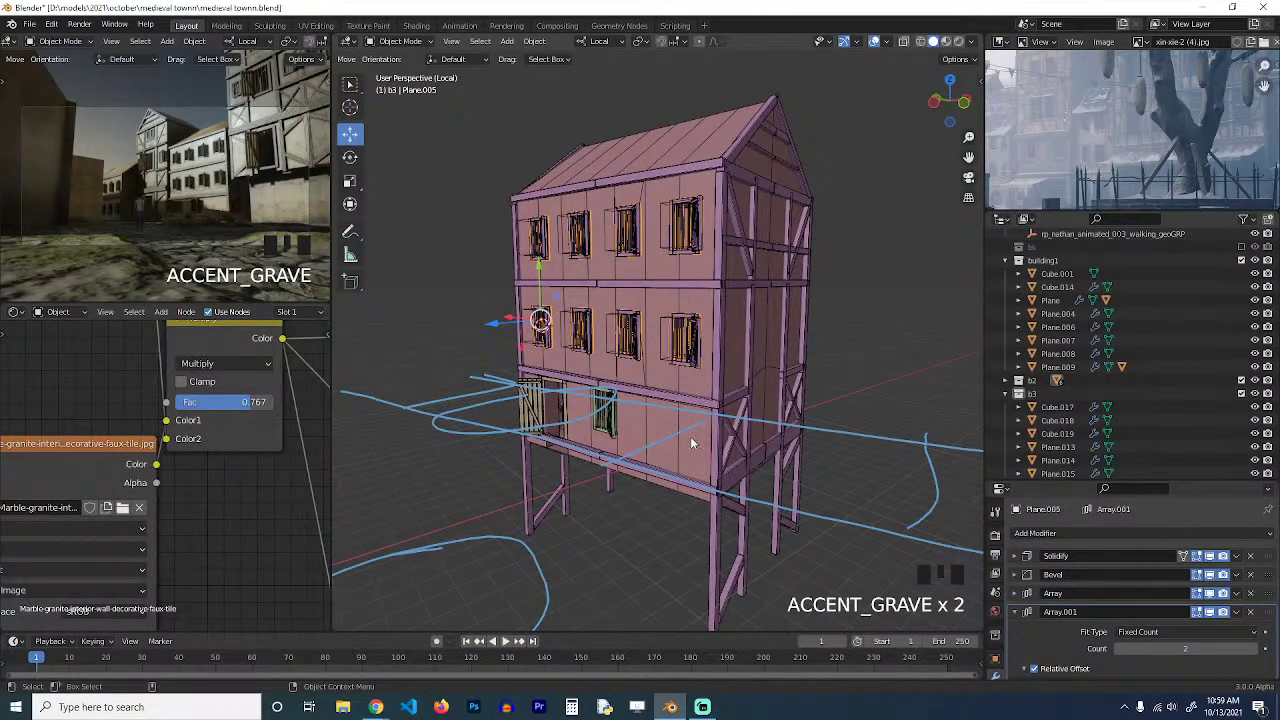
Try to select the lower part of timber frame Cube.018 in edit mode from the side view.
left_click(724, 549)
key("grave")
middle_click_drag(757, 509, 763, 453)
scroll(755, 458, "down", 5)
key("Tab")
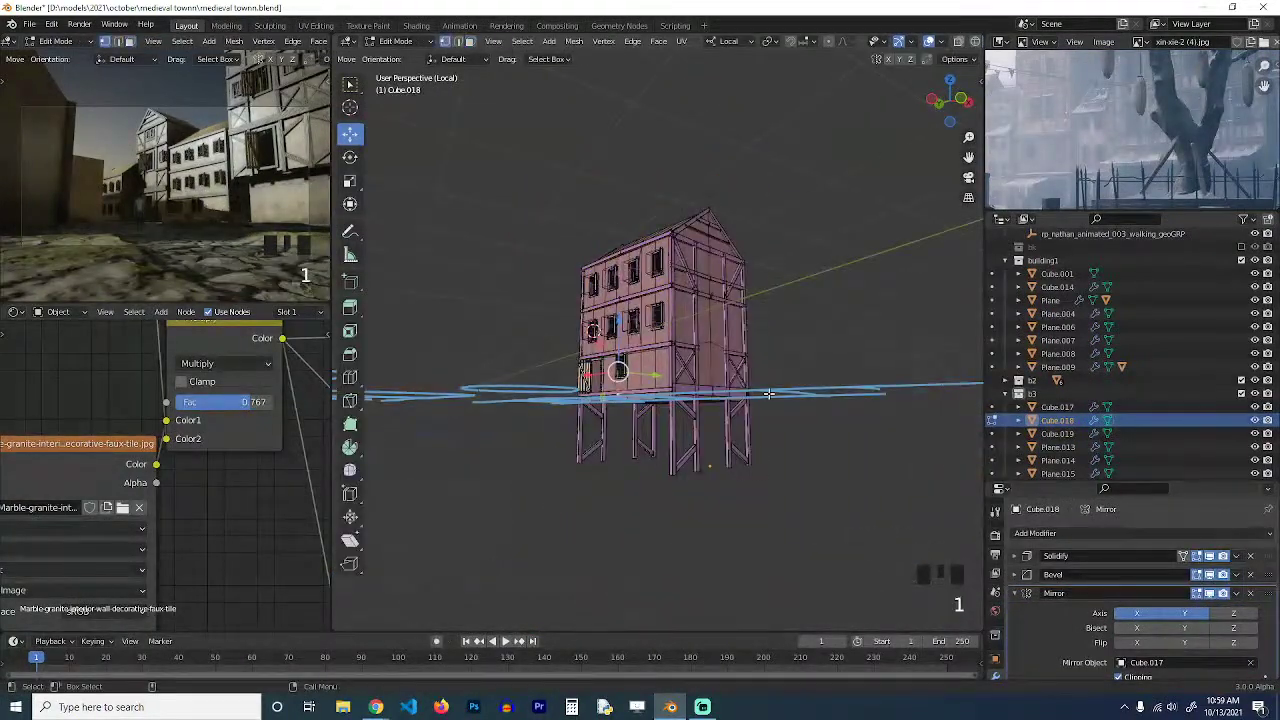
key("KP_3")
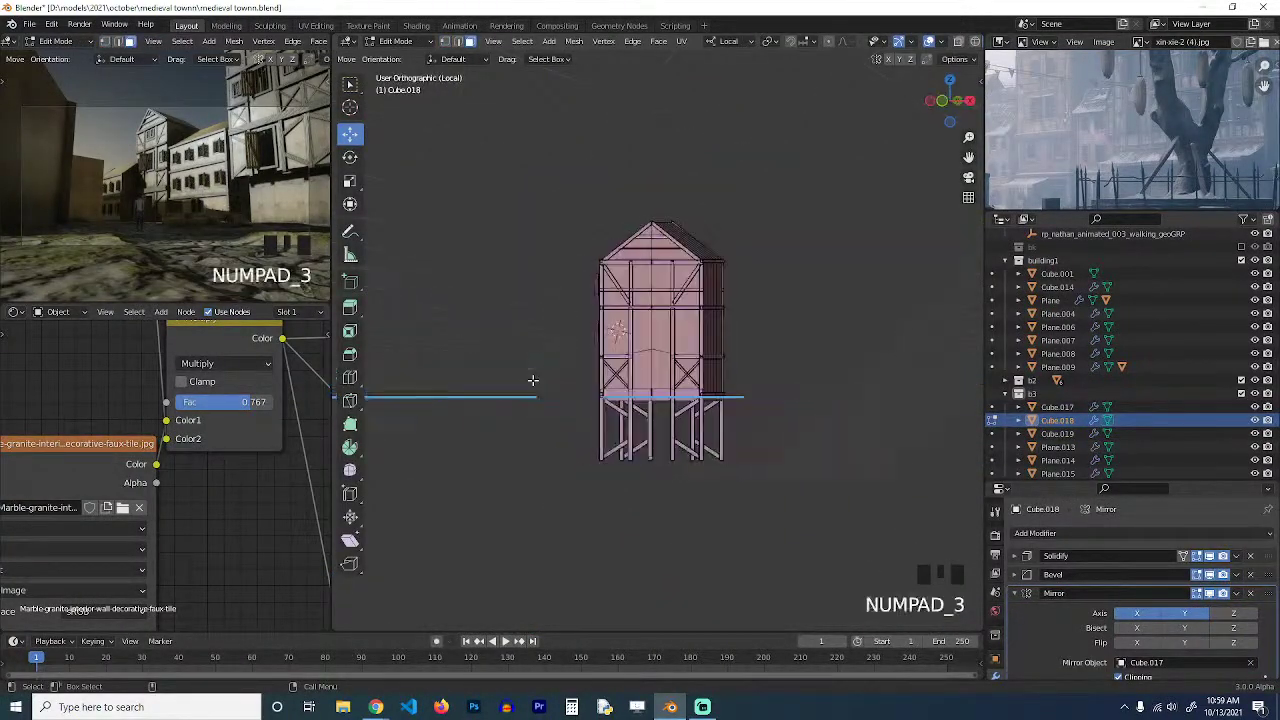
left_click_drag(520, 348, 988, 531)
key("grave")
middle_click_drag(610, 380, 780, 340)
scroll(743, 350, "up", 3)
key("grave")
key("alt+a")
scroll(779, 340, "up", 3)
Try a loop cut on a beam of timber frame Cube.018, undo it and leave edit mode.
key("ctrl+r")
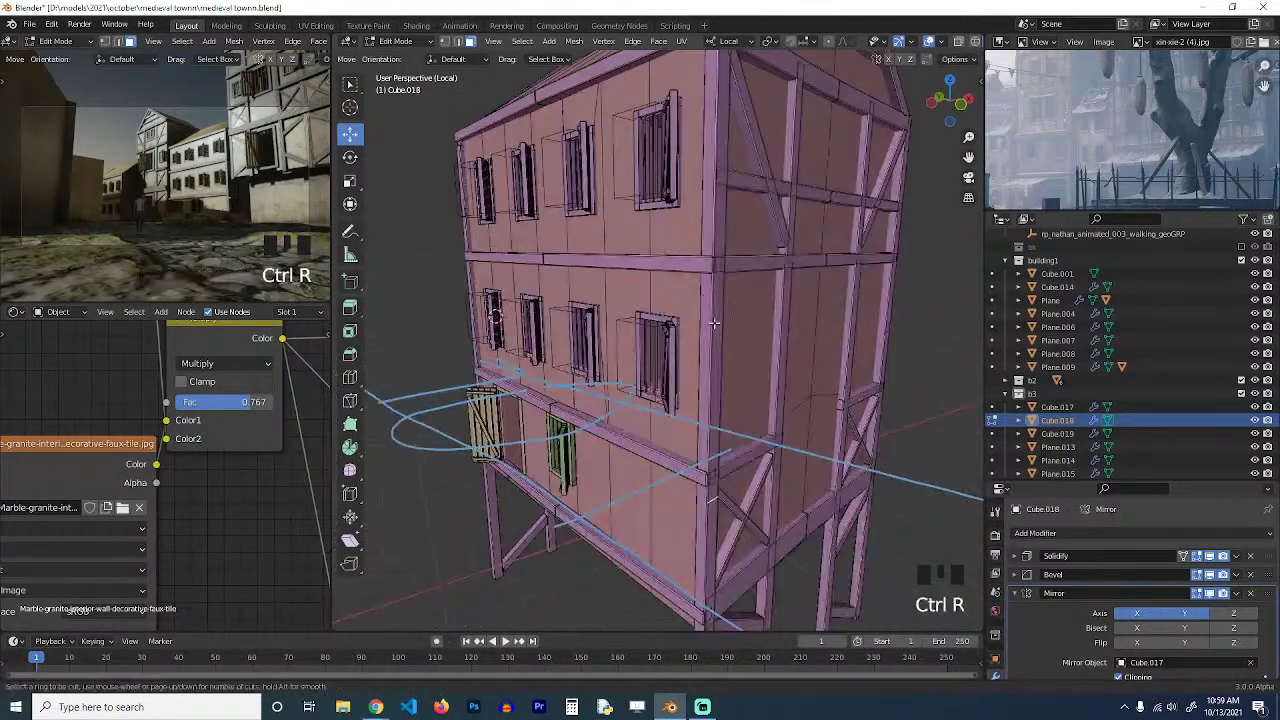
left_click(724, 210)
key("ctrl+z")
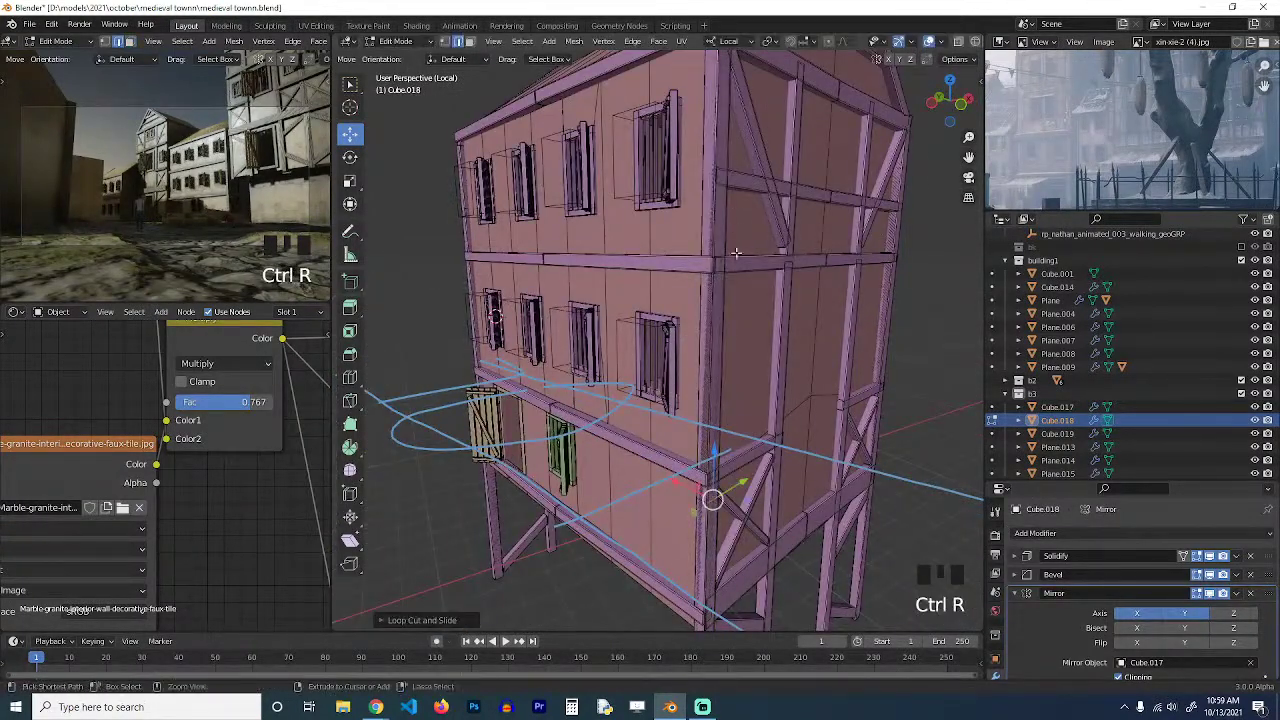
scroll(748, 455, "down", 3)
key("grave")
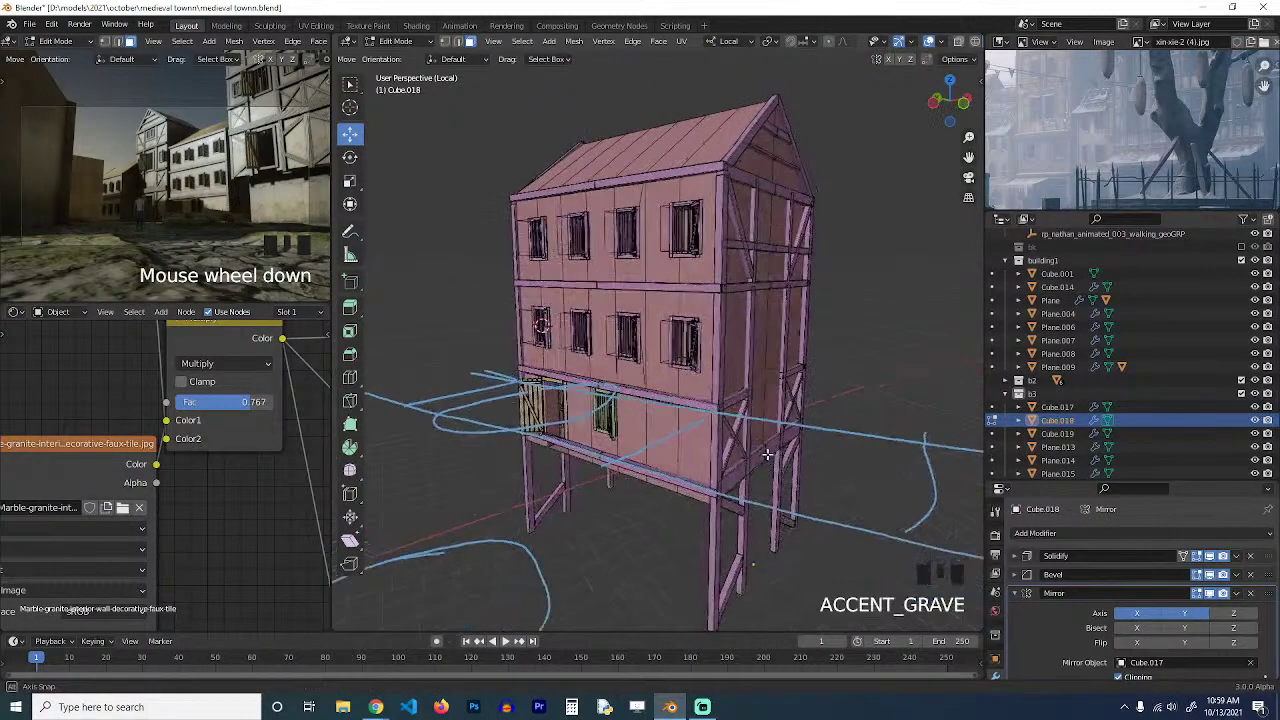
key("Tab")
Try removing the Array.001 modifier from window object Plane.013 to drop the upper window row.
left_click(691, 380)
key("grave")
middle_click_drag(715, 375, 779, 375)
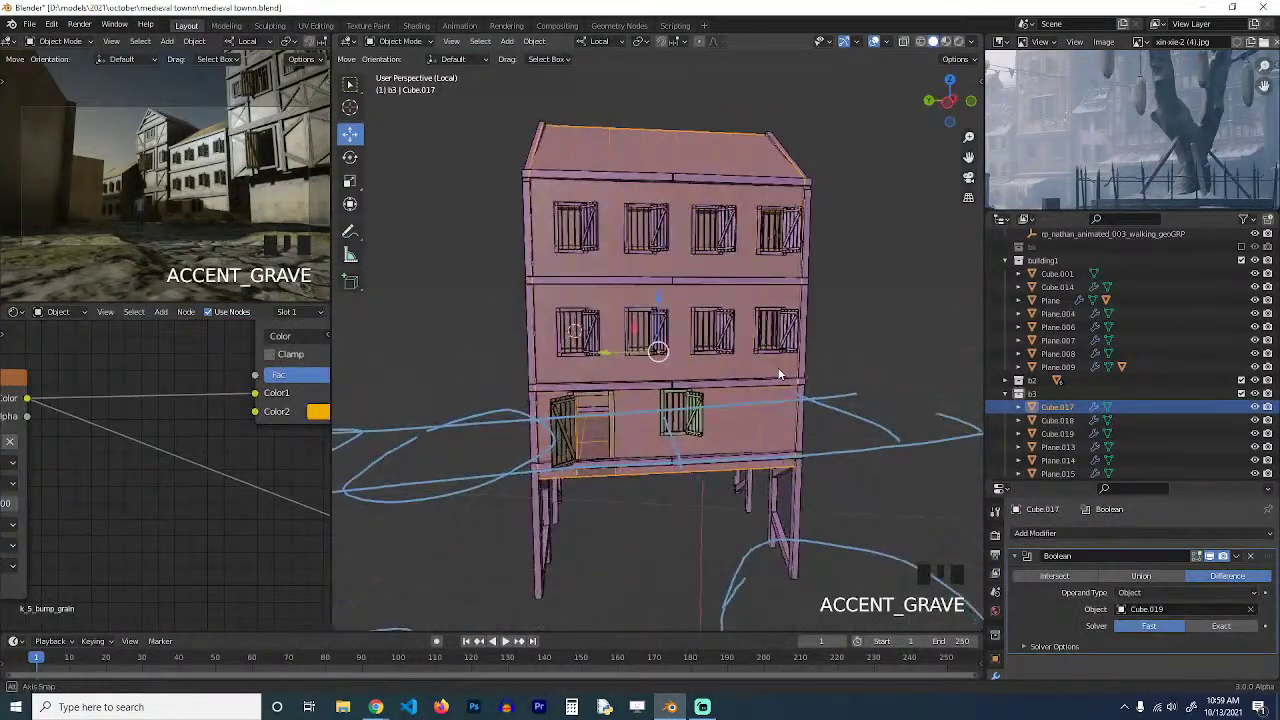
left_click(779, 330)
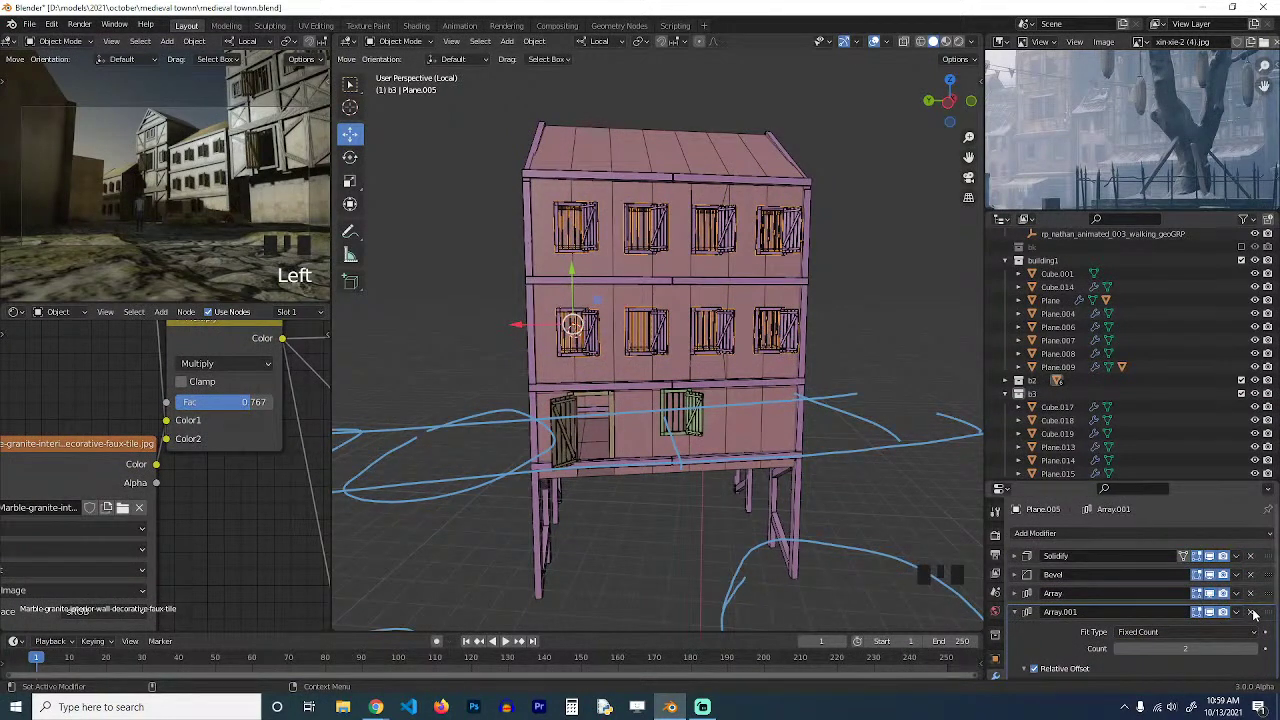
left_click(800, 345)
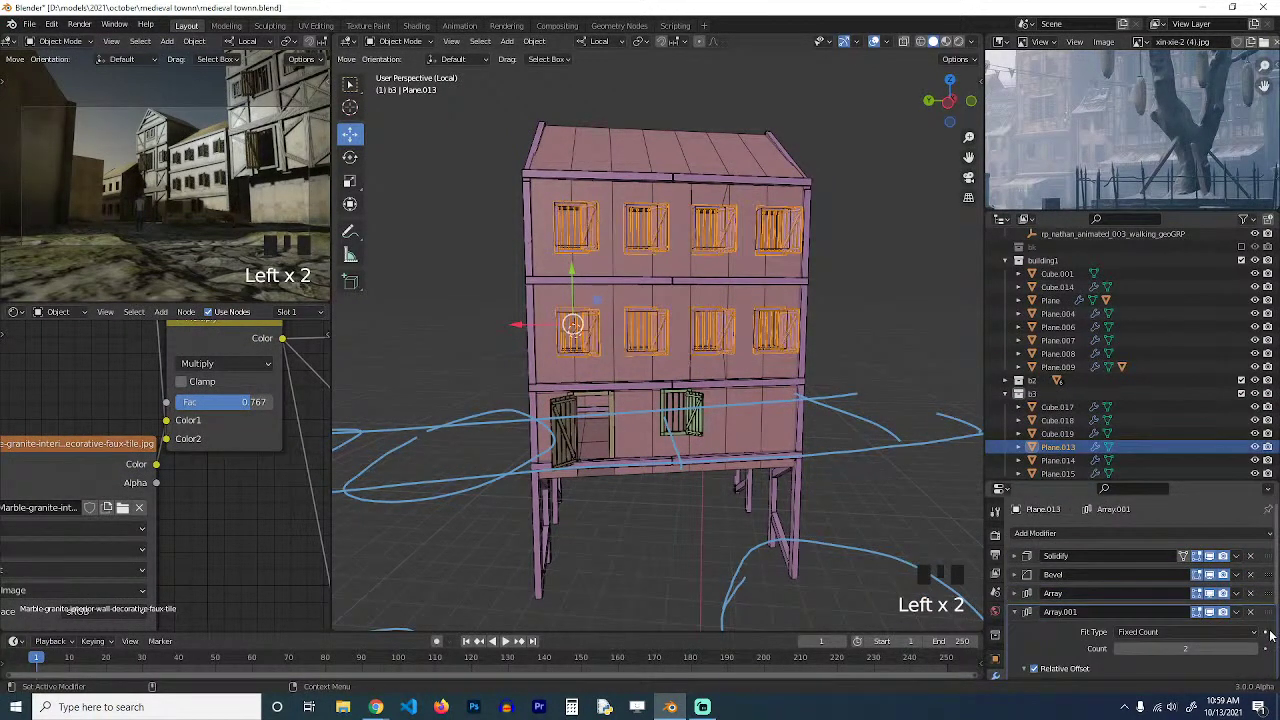
left_click(1249, 612)
scroll(732, 322, "up", 3)
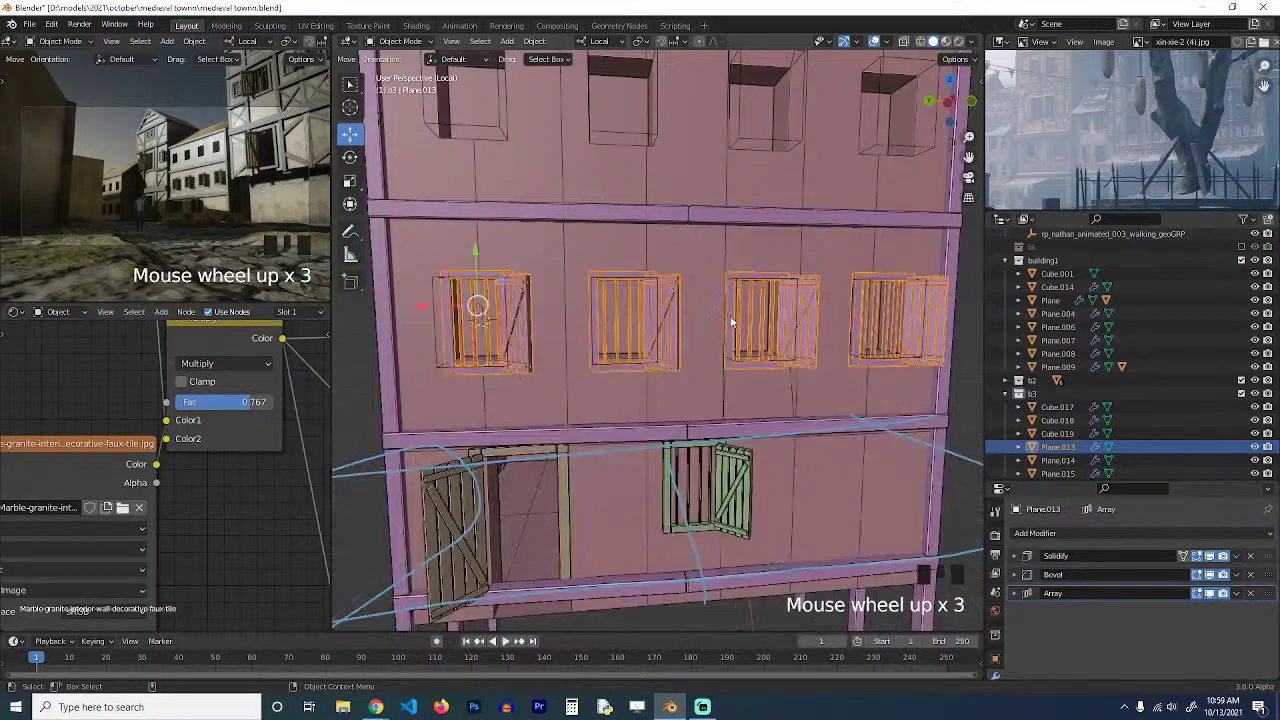
Try removing the Array.001 modifier from window cutter Cube.019, and undo the removal.
left_click(783, 287, "shift")
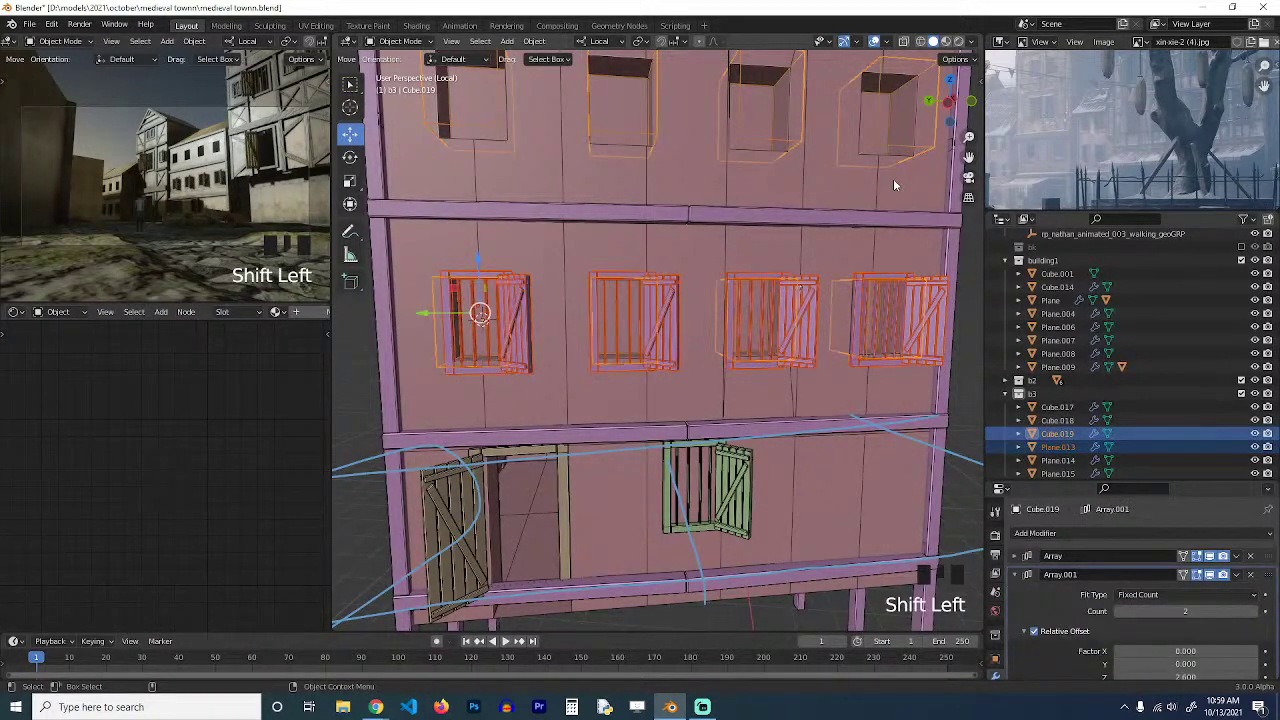
left_click(897, 142)
left_click(899, 140)
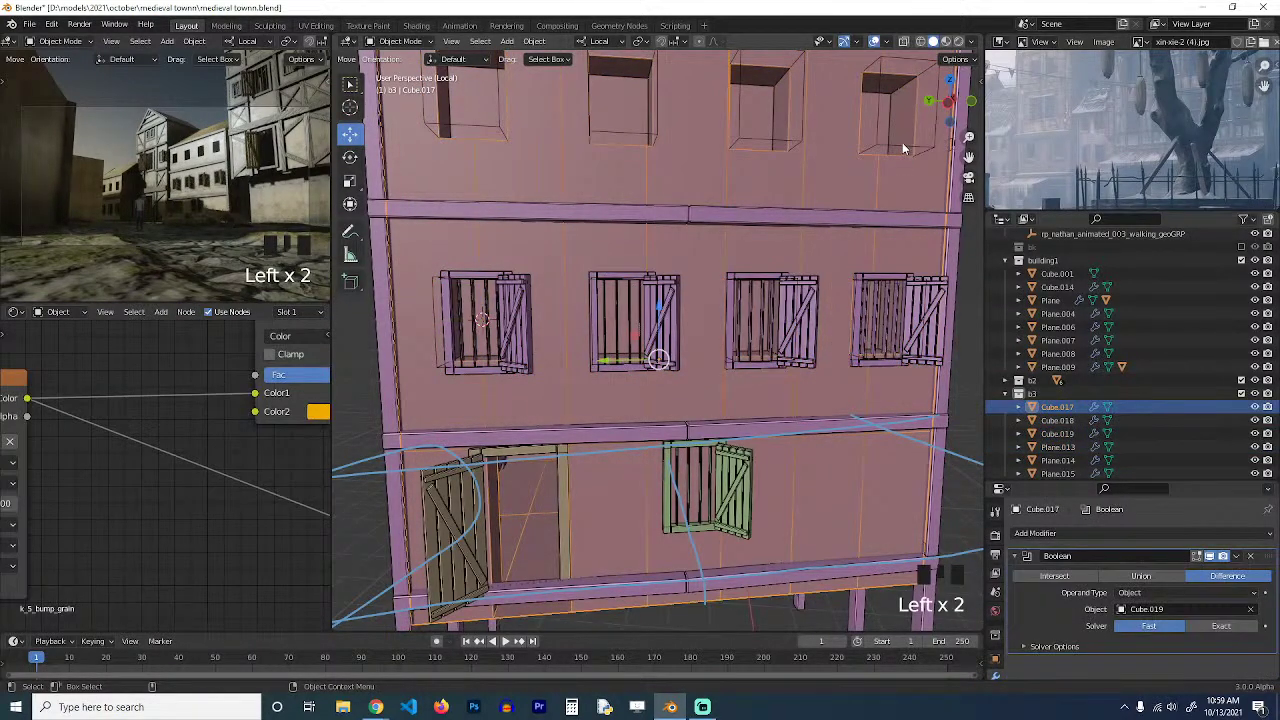
left_click(902, 142)
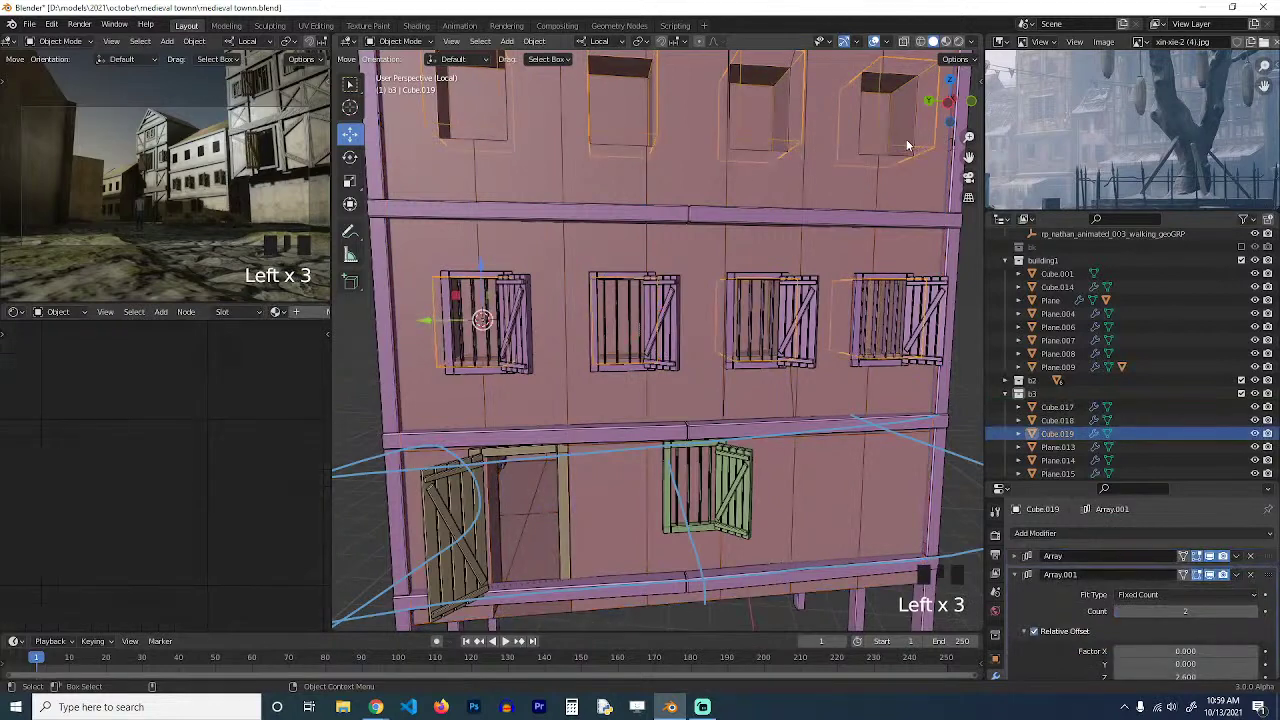
left_click(1015, 575)
left_click(1250, 575)
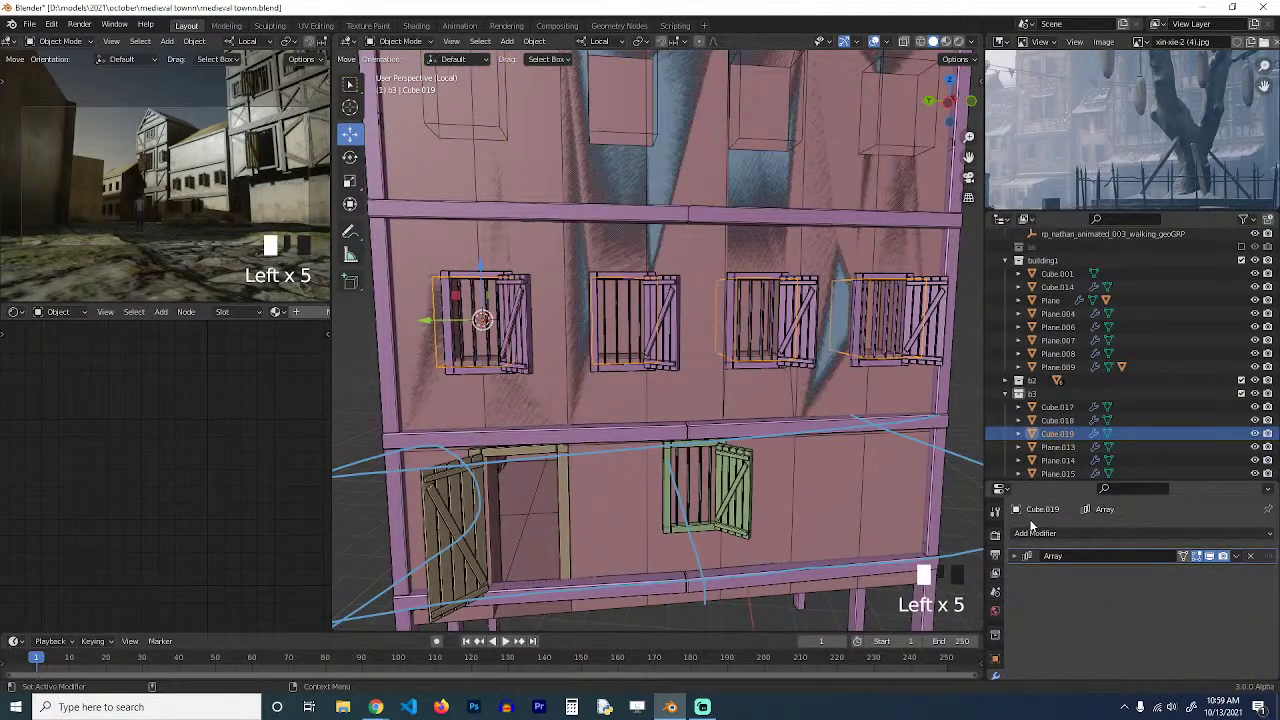
key("ctrl+z")
Try moving window cutters Cube.019 and Cube.016, hiding Cube.019 in between to reach the other cutter.
key("grave")
middle_click_drag(784, 429, 724, 436)
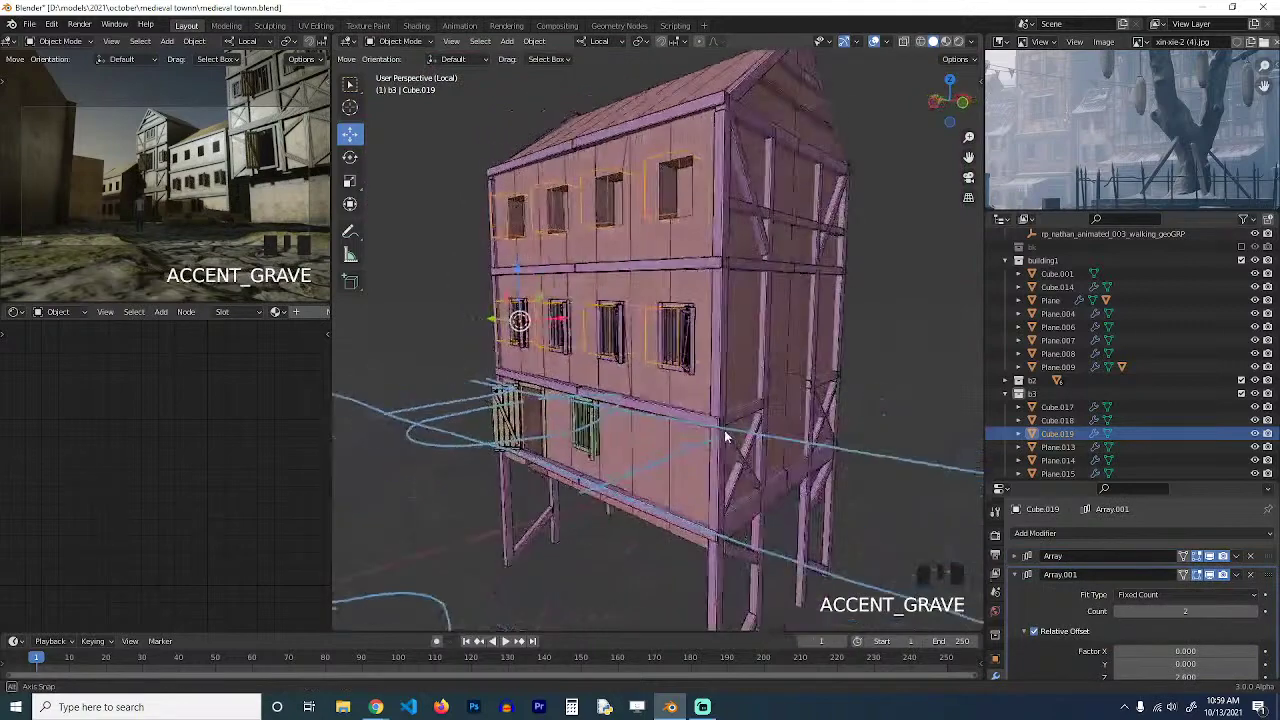
key("g")
key("Escape")
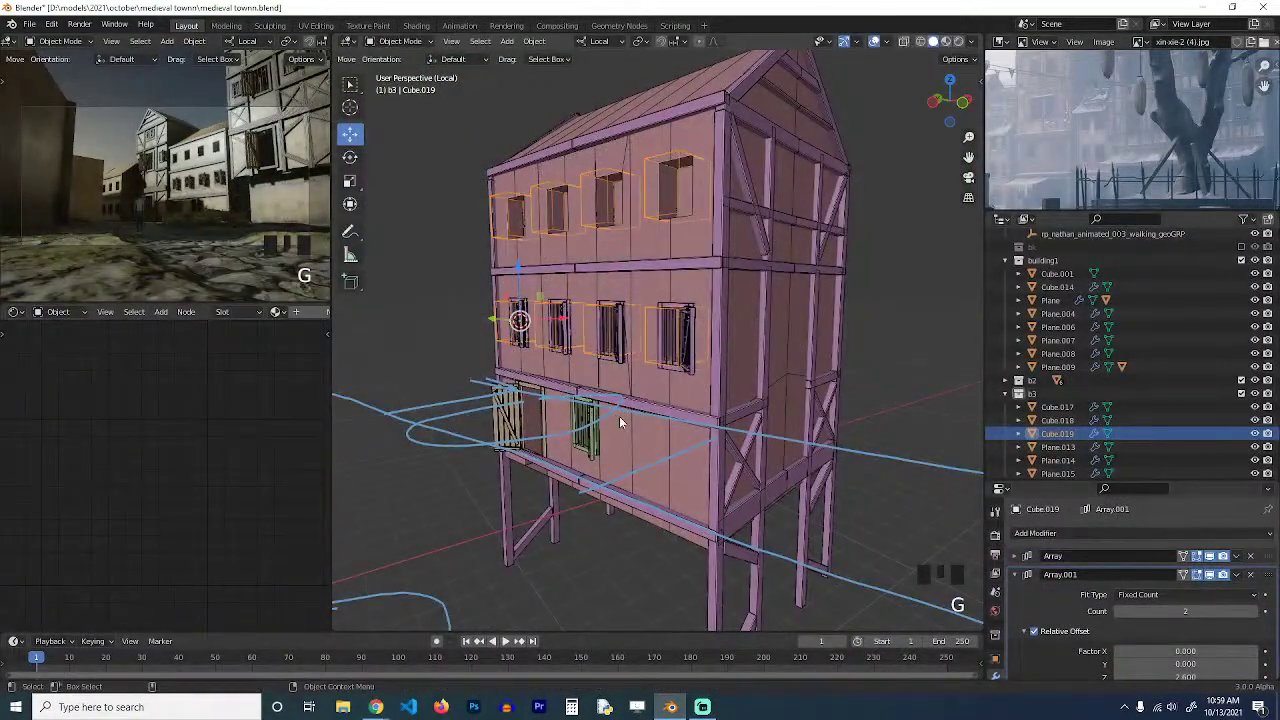
key("h")
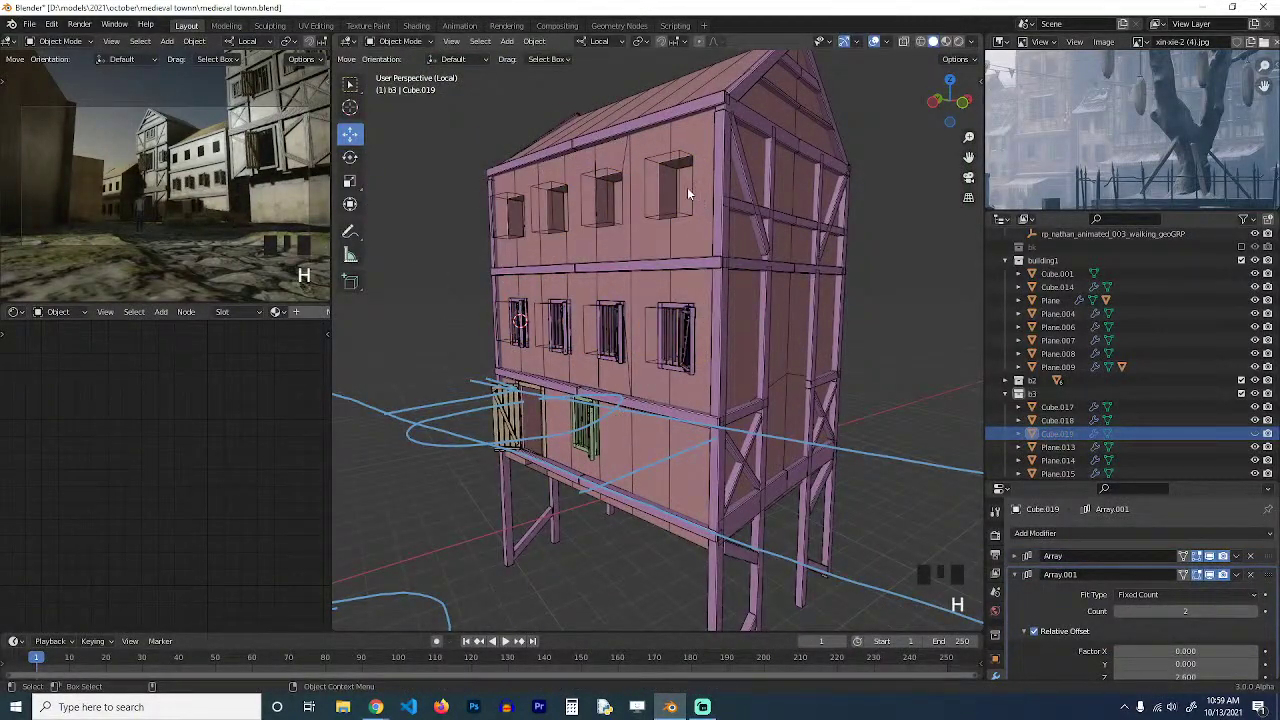
left_click(678, 206)
left_click(677, 205)
key("g")
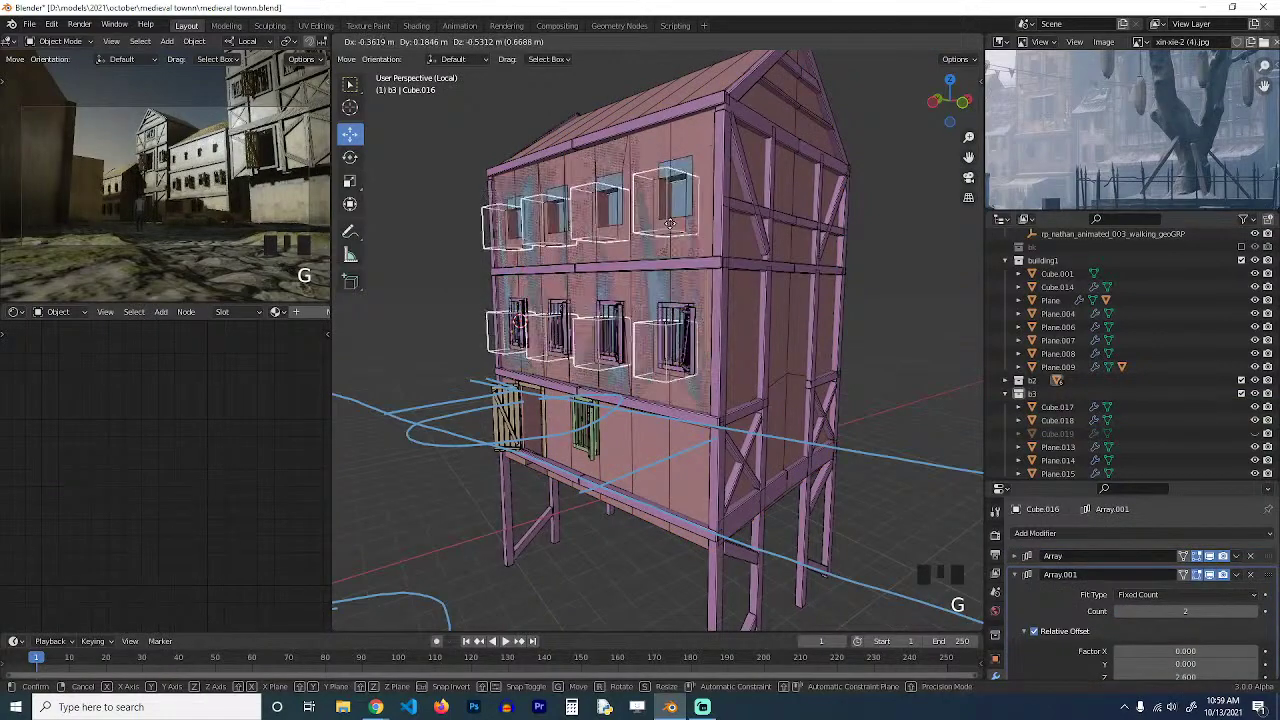
right_click(675, 233)
key("grave")
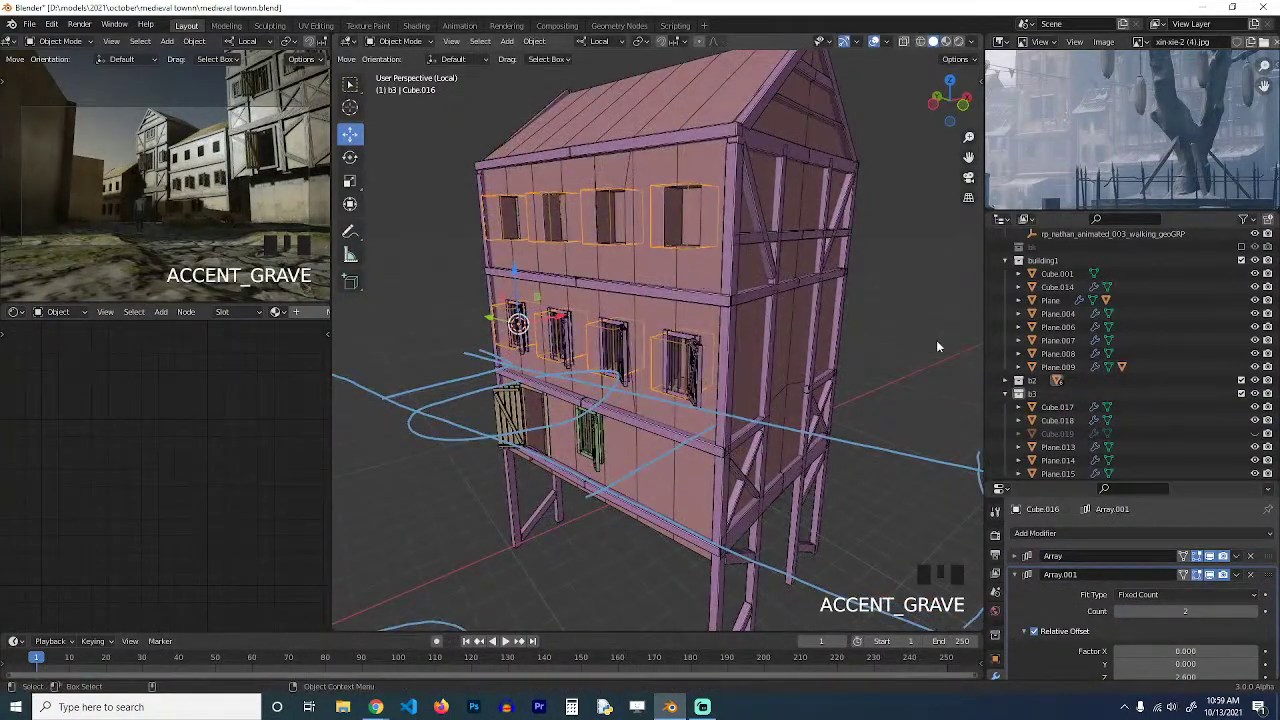
Undo the recent window array and cutter changes on the b3 house.
key("ctrl+z")
key("ctrl+z")
key("ctrl+z")
key("ctrl+z")
key("ctrl+z")
key("ctrl+z")
key("ctrl+z")
key("ctrl+z")
key("ctrl+z")
key("ctrl+z")
key("ctrl+z")
key("ctrl+z")
key("ctrl+z")
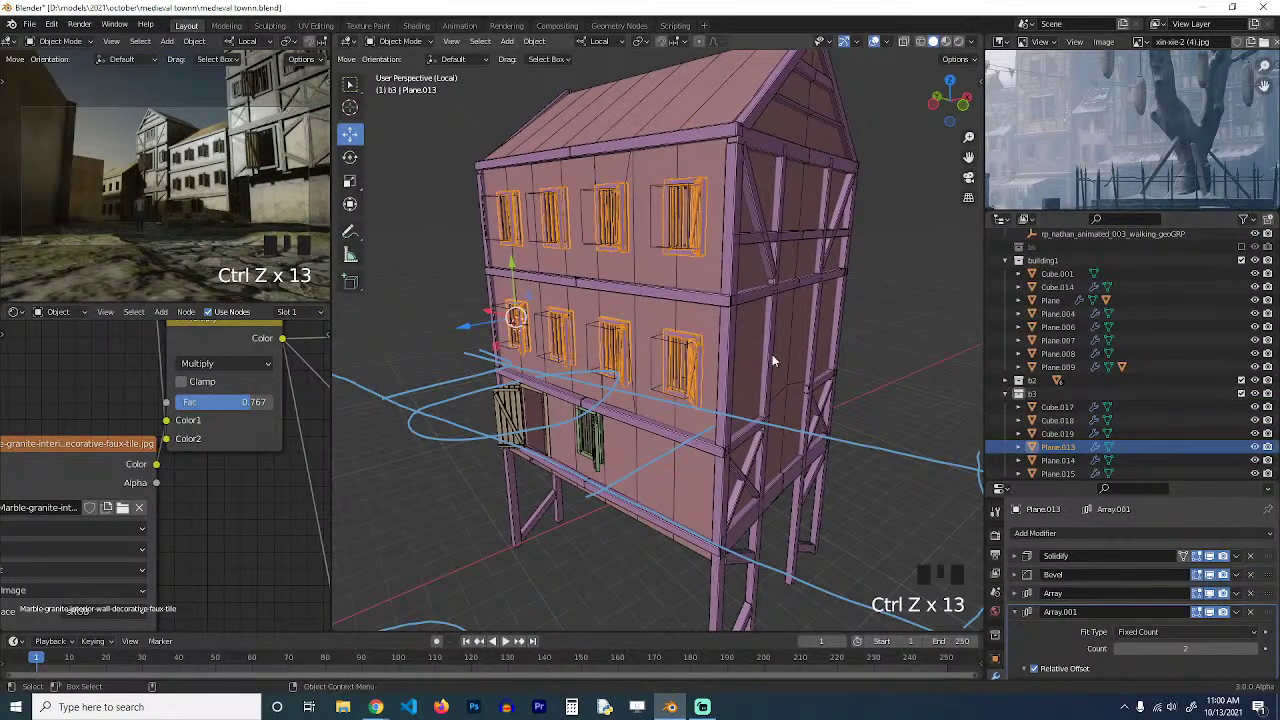
scroll(660, 350, "down", 5)
scroll(660, 350, "up", 6)
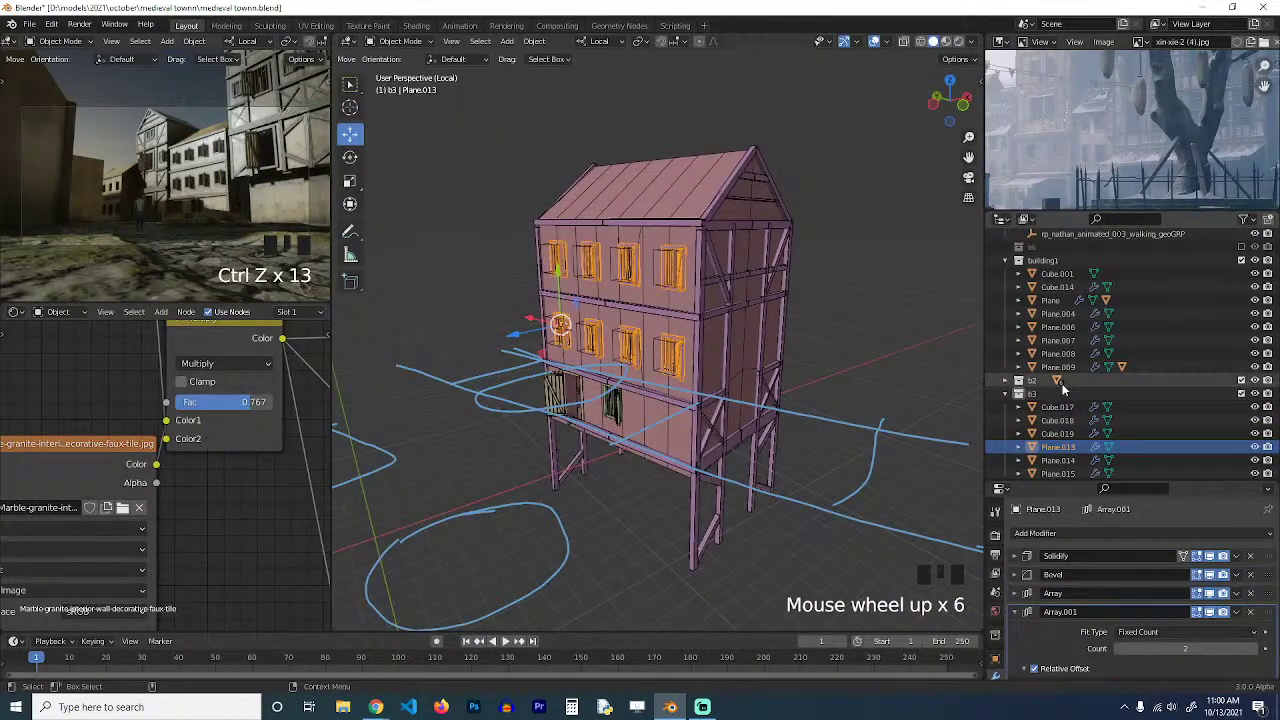
Collapse building1, exclude collections b2 and b3 from the view layer, and save the file.
left_click(1006, 261)
left_click(1002, 274)
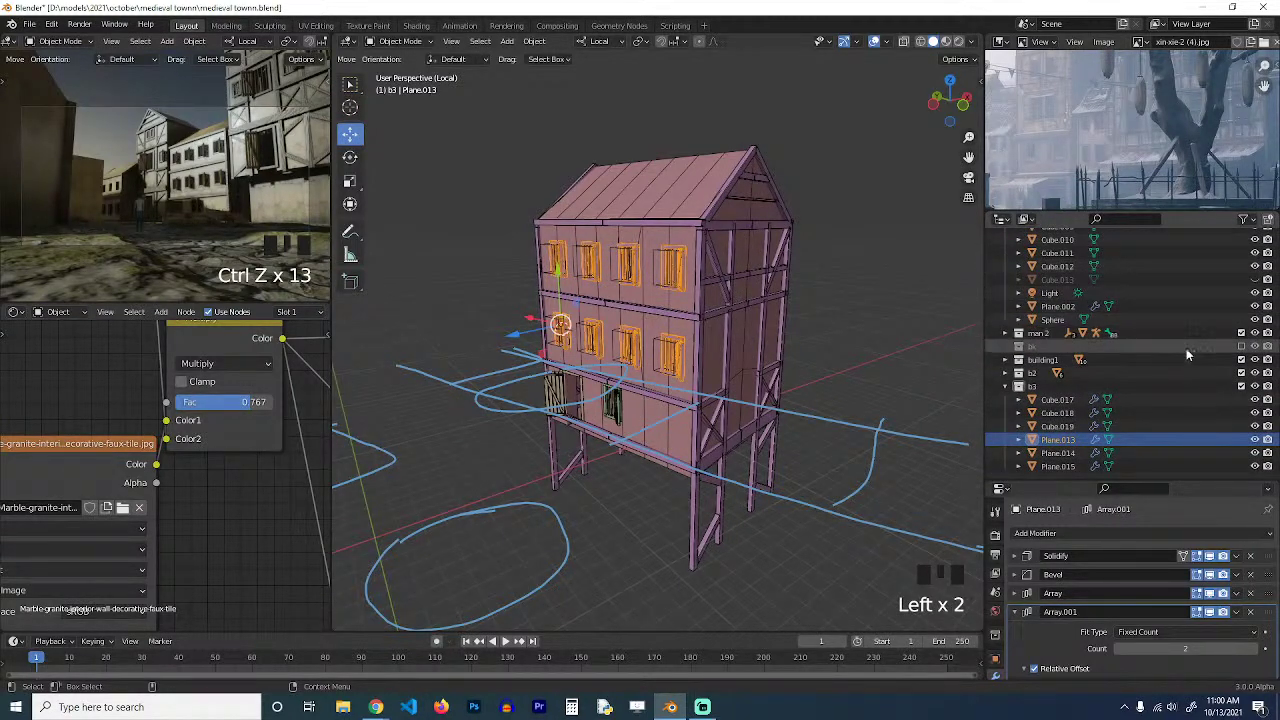
left_click(1241, 386)
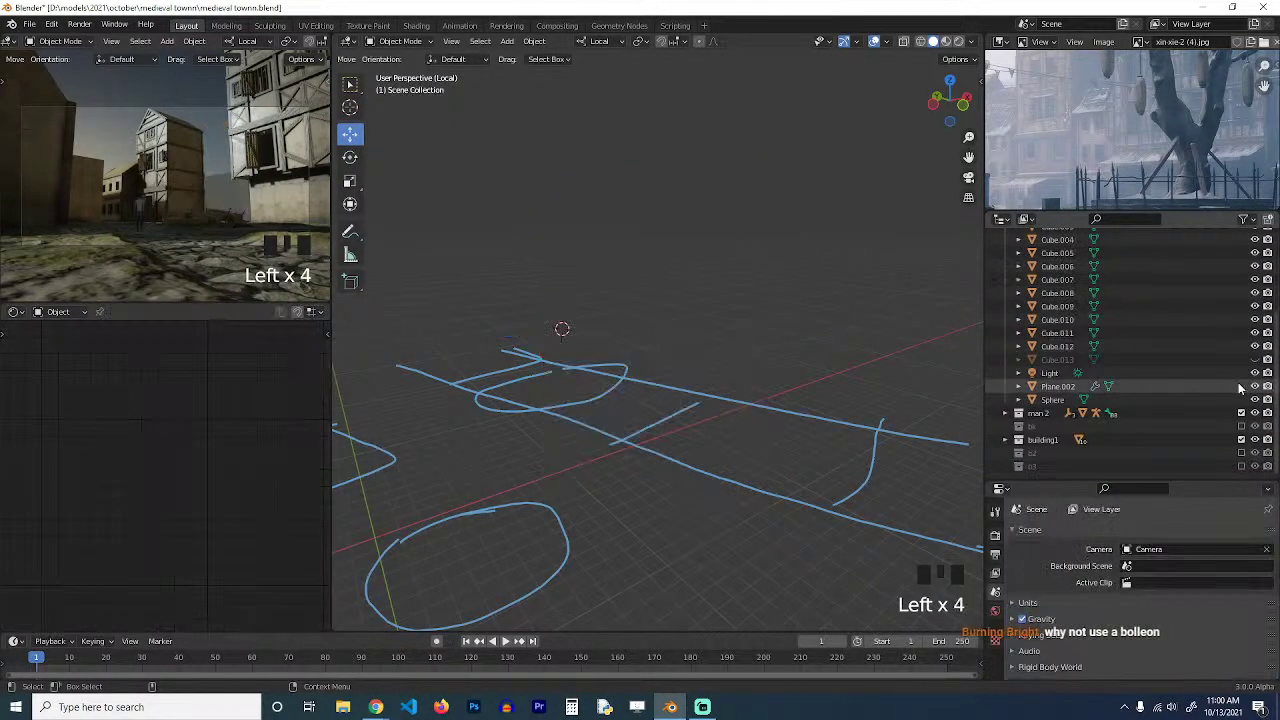
key("ctrl+s")
scroll(1174, 453, "down", 1)
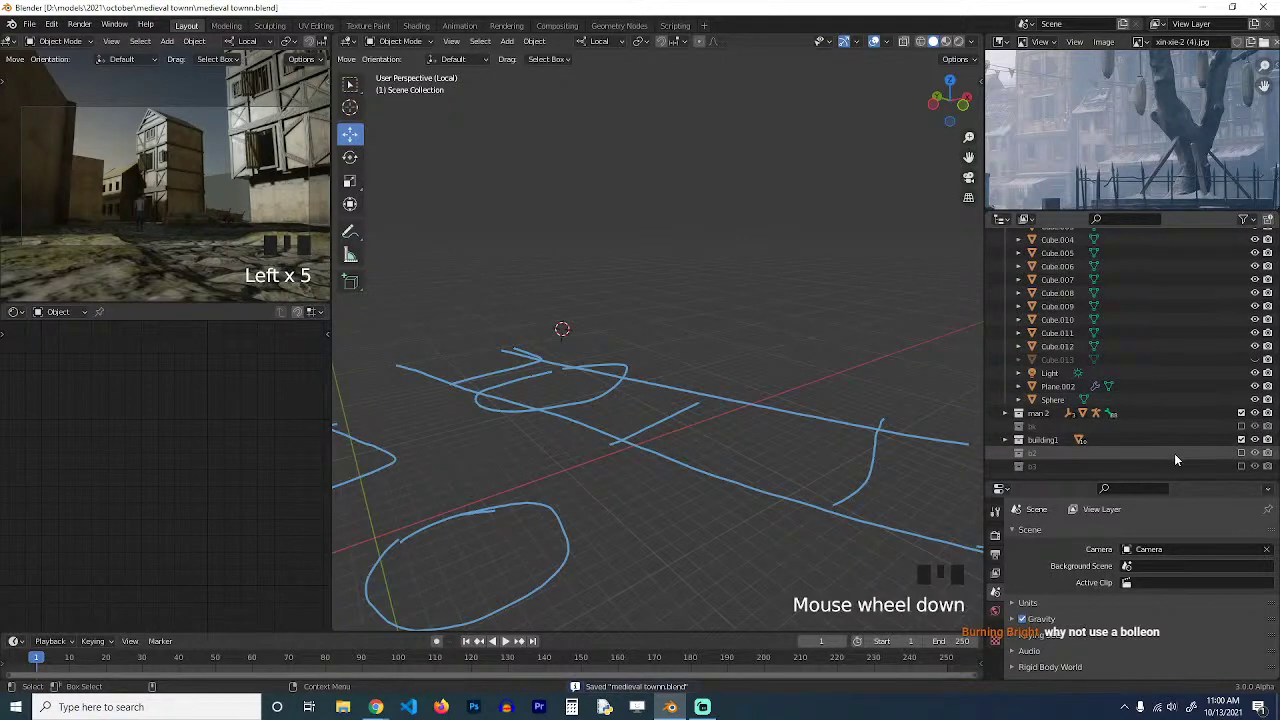
Include collection b3 in the view layer again and select window cutter Cube.019 on its front wall.
left_click(1241, 467)
key("grave")
scroll(792, 353, "up", 3)
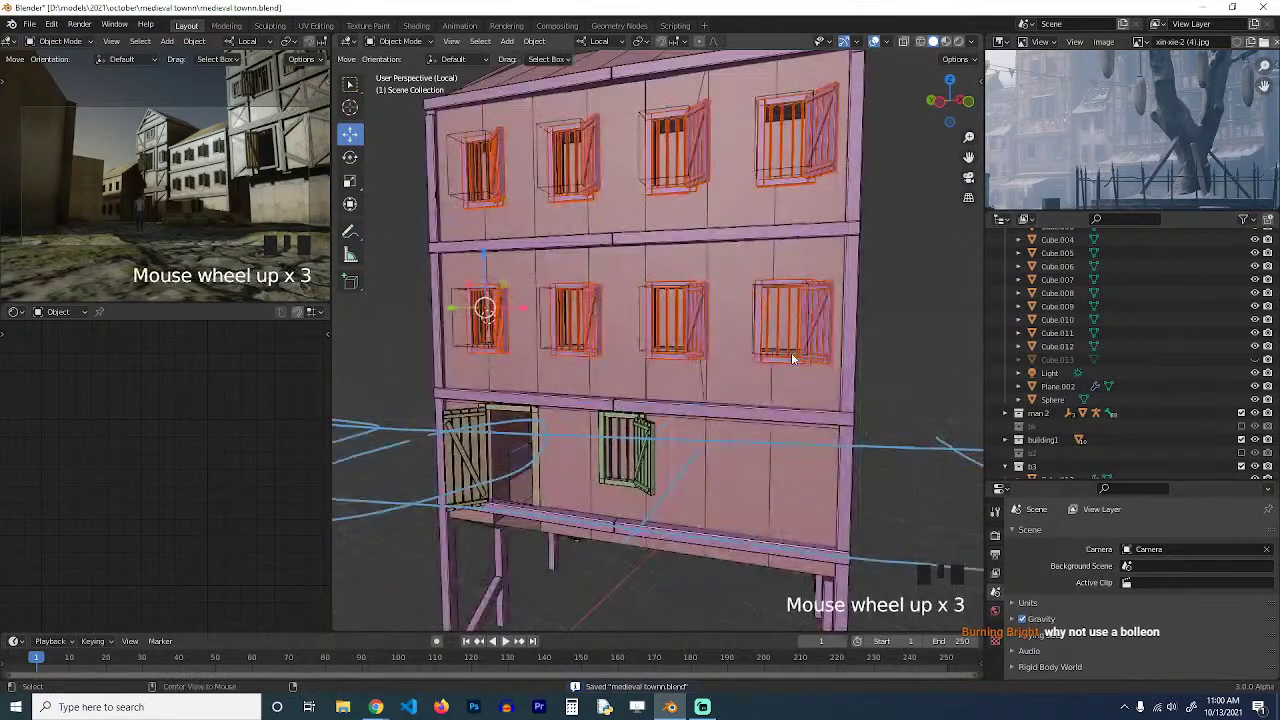
key("grave")
left_click(595, 172)
key("g")
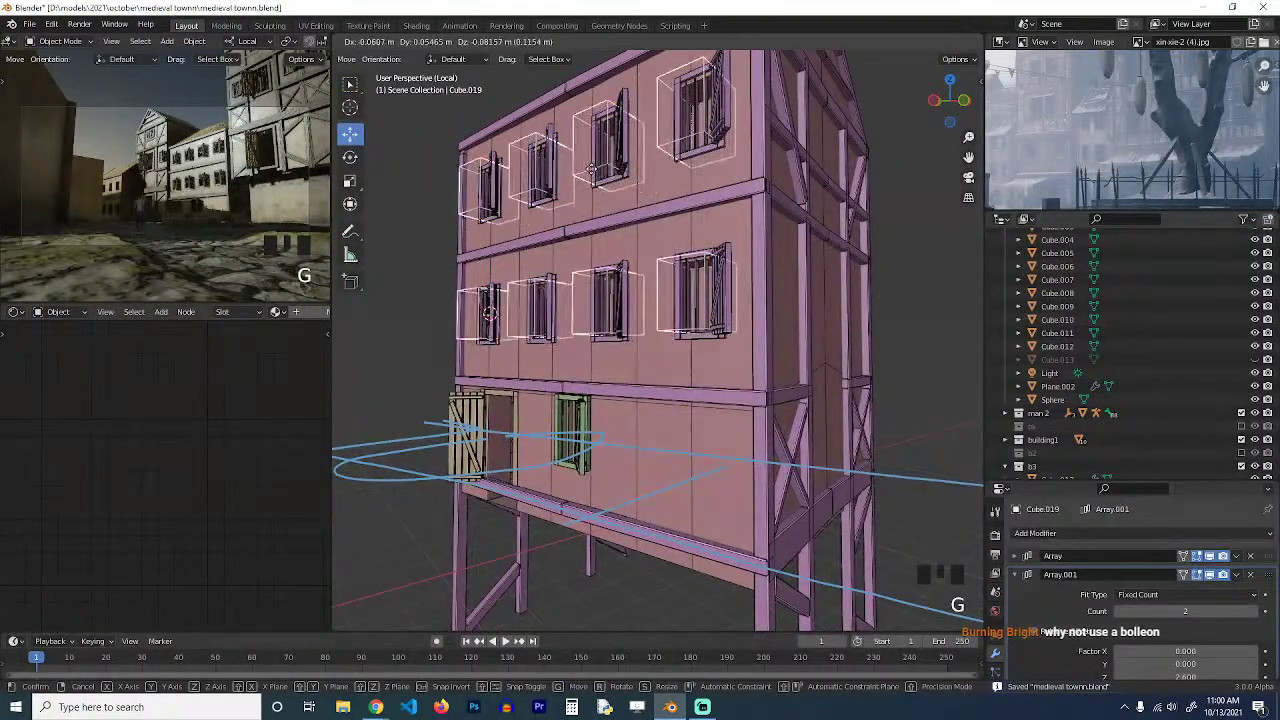
right_click(884, 382)
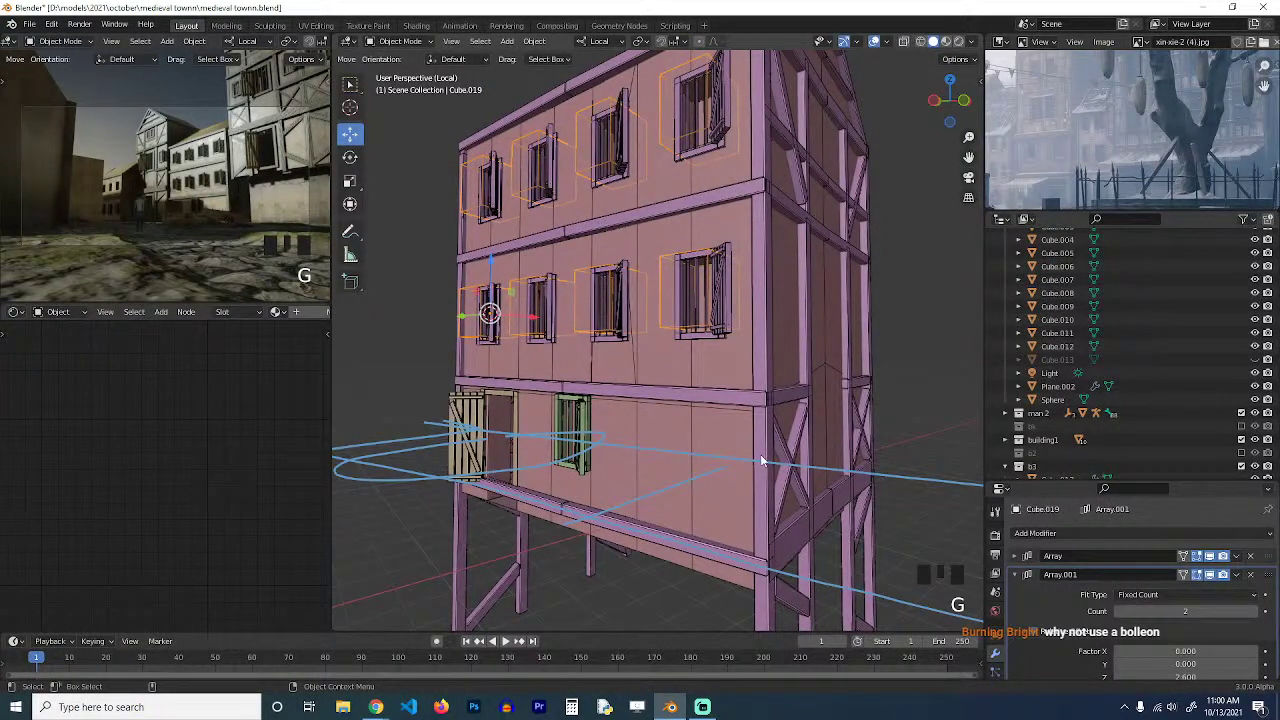
Shift window cutter Cube.019 slightly so its openings sit behind the window frames, and save the file.
key("grave")
scroll(790, 450, "up", 2)
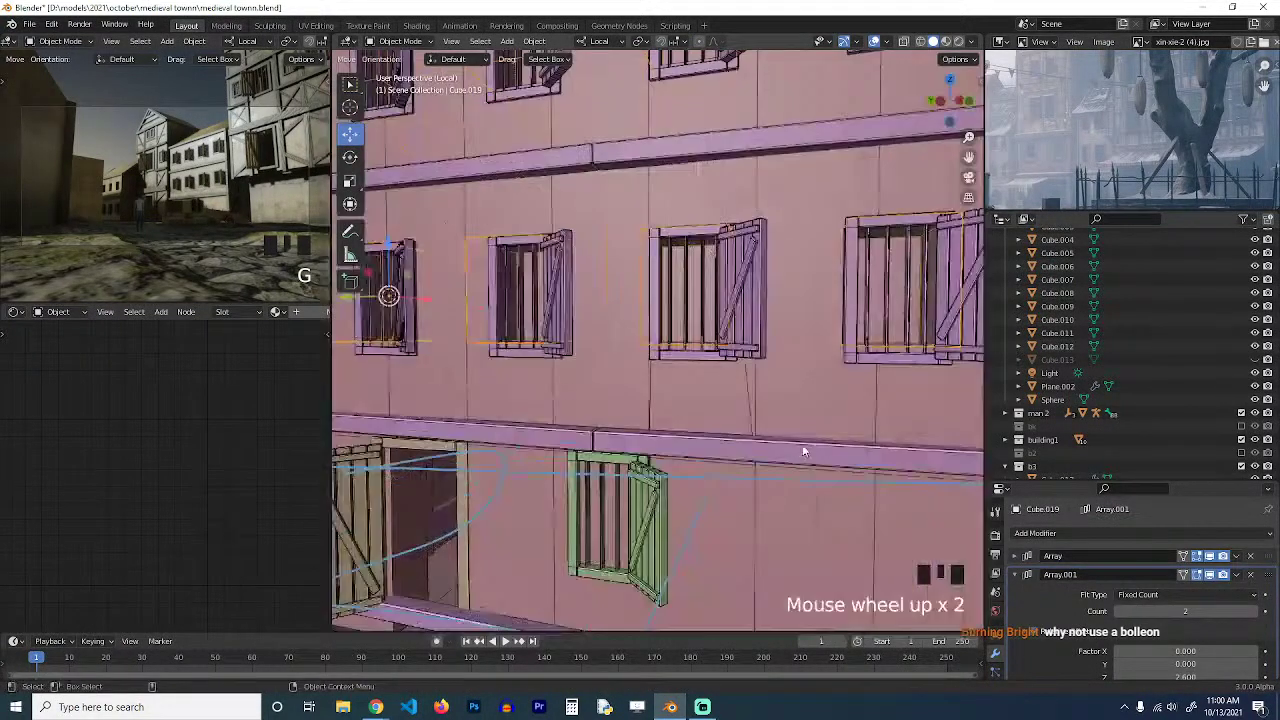
key("grave")
key("g")
right_click(742, 313)
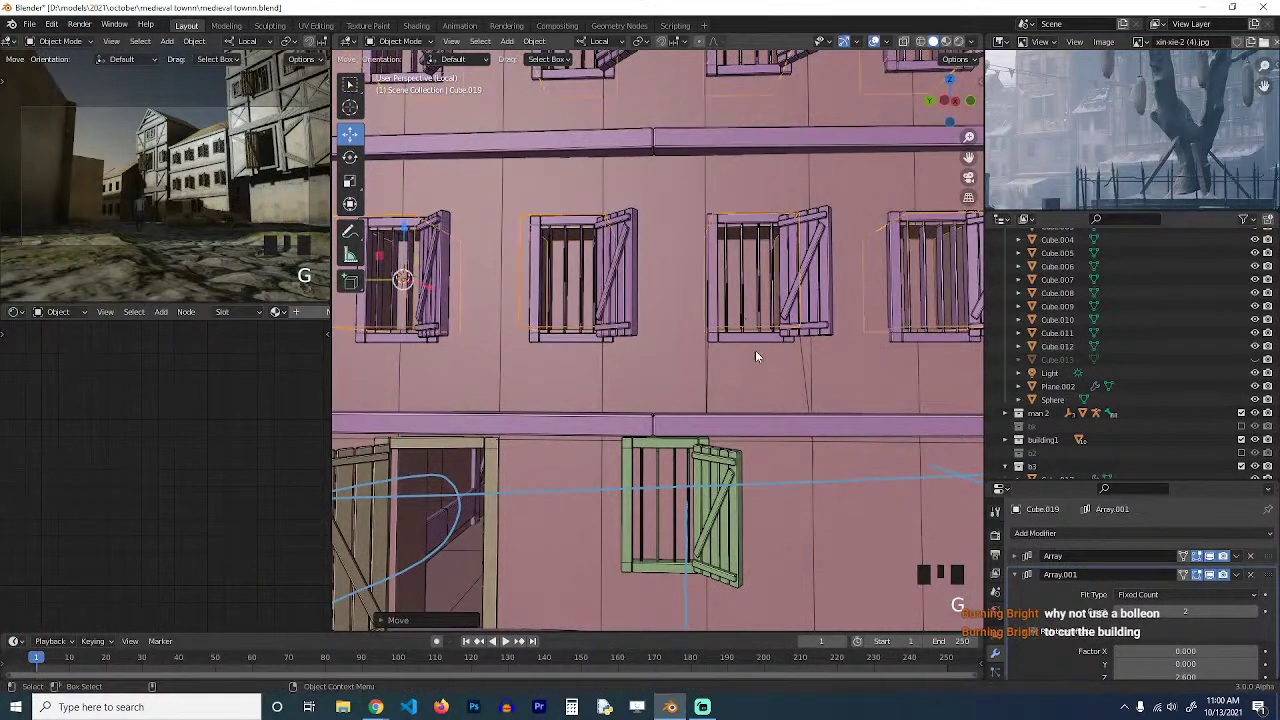
scroll(755, 380, "down", 2)
key("ctrl+s")
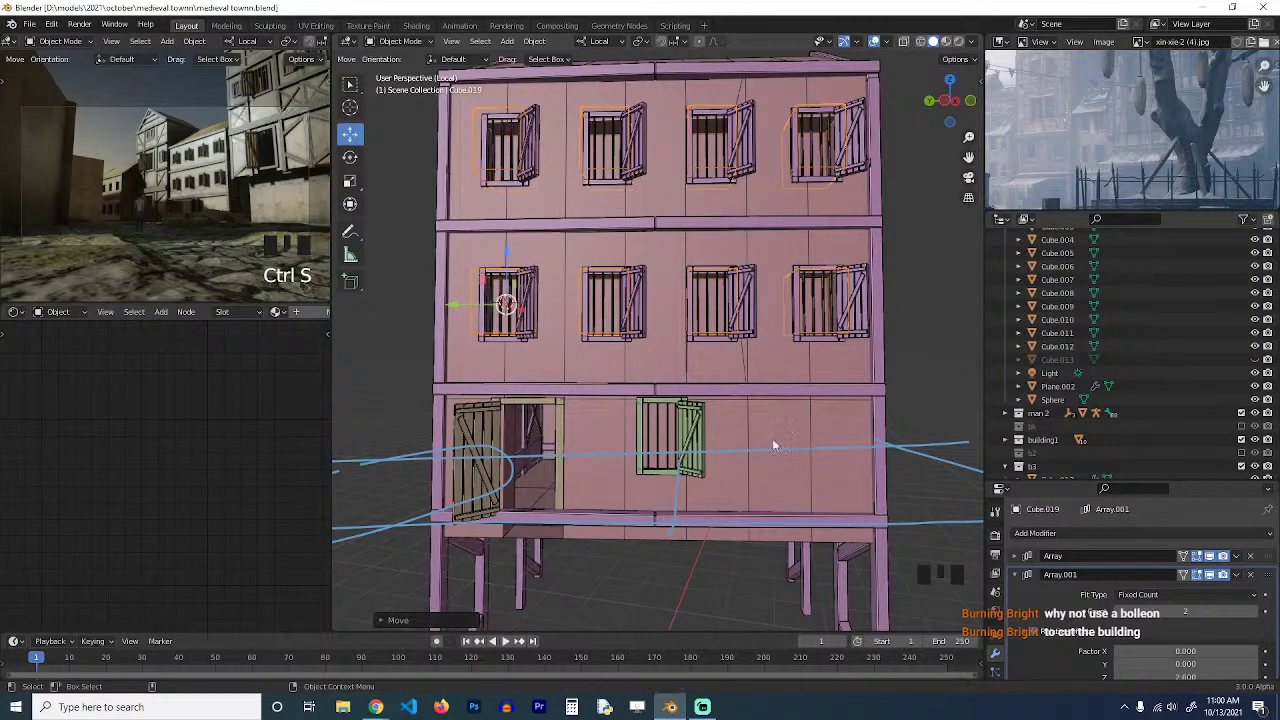
scroll(775, 455, "down", 2)
key("ctrl+s")
Delete the Note and RulerData3D annotation layers to clear the blue strokes, and return to the Move tool.
key("grave")
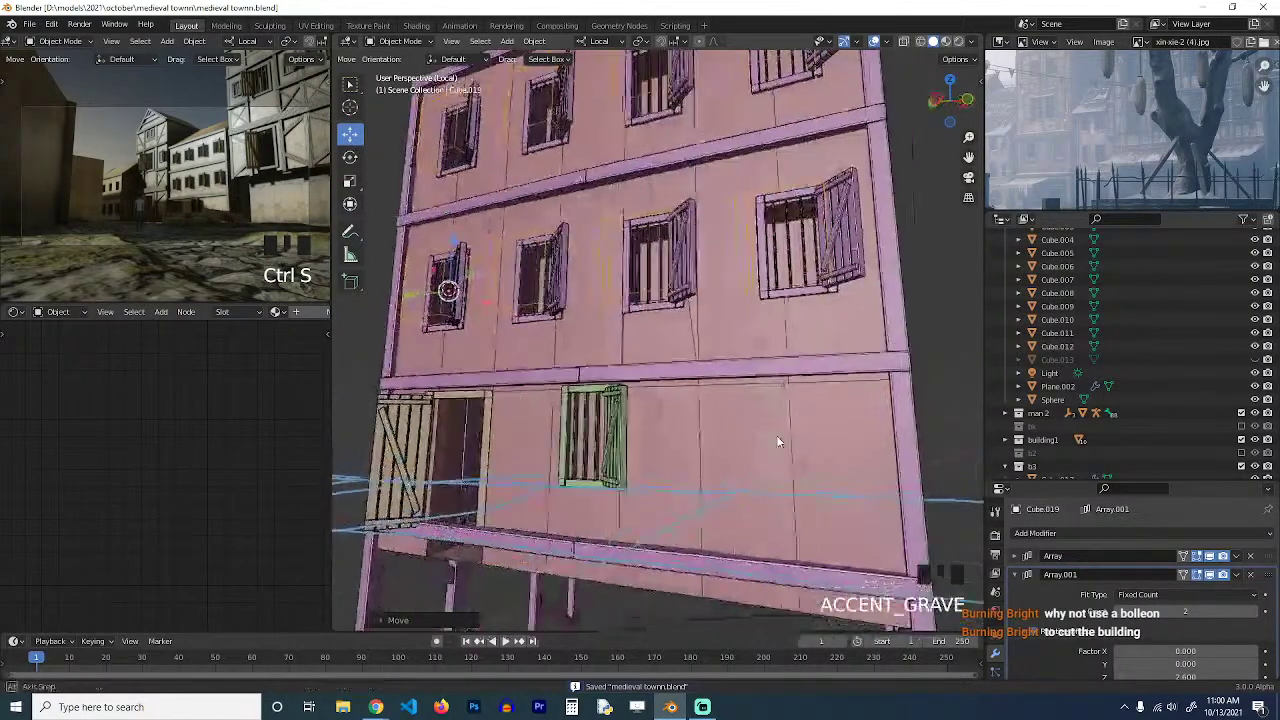
scroll(777, 438, "down", 5)
middle_click_drag(764, 446, 734, 462)
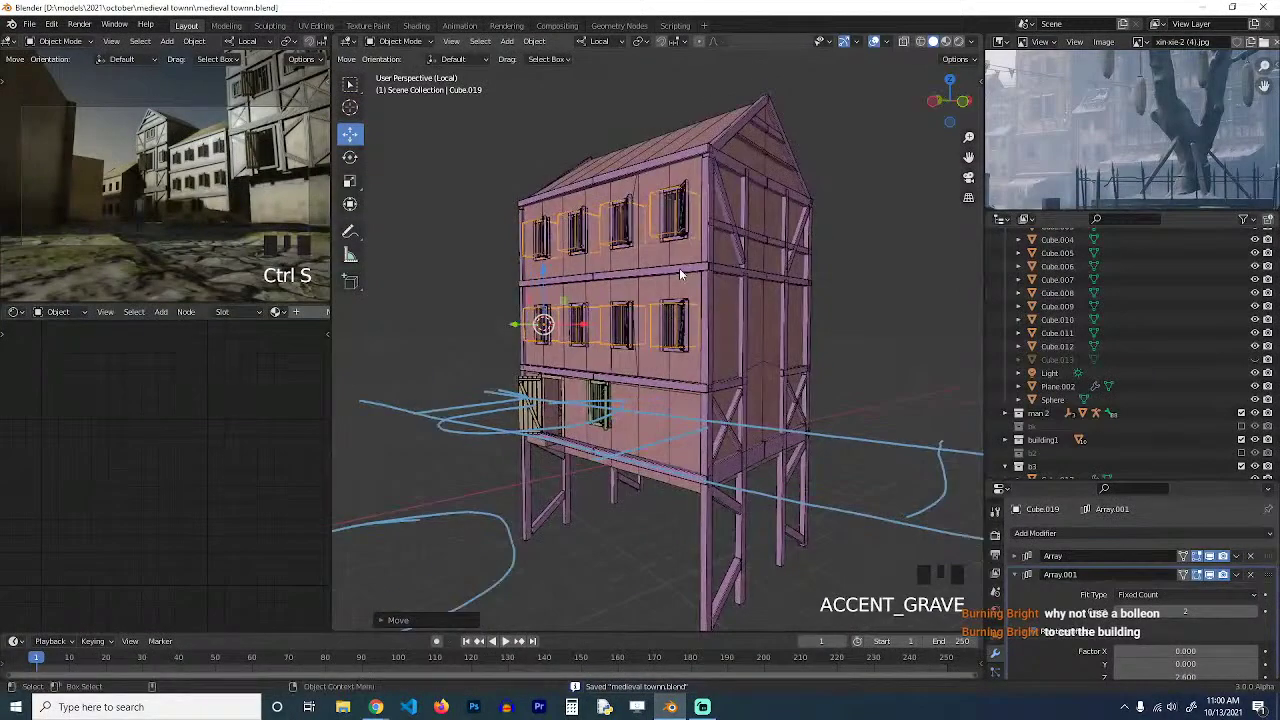
key("grave")
middle_click_drag(680, 270, 716, 320)
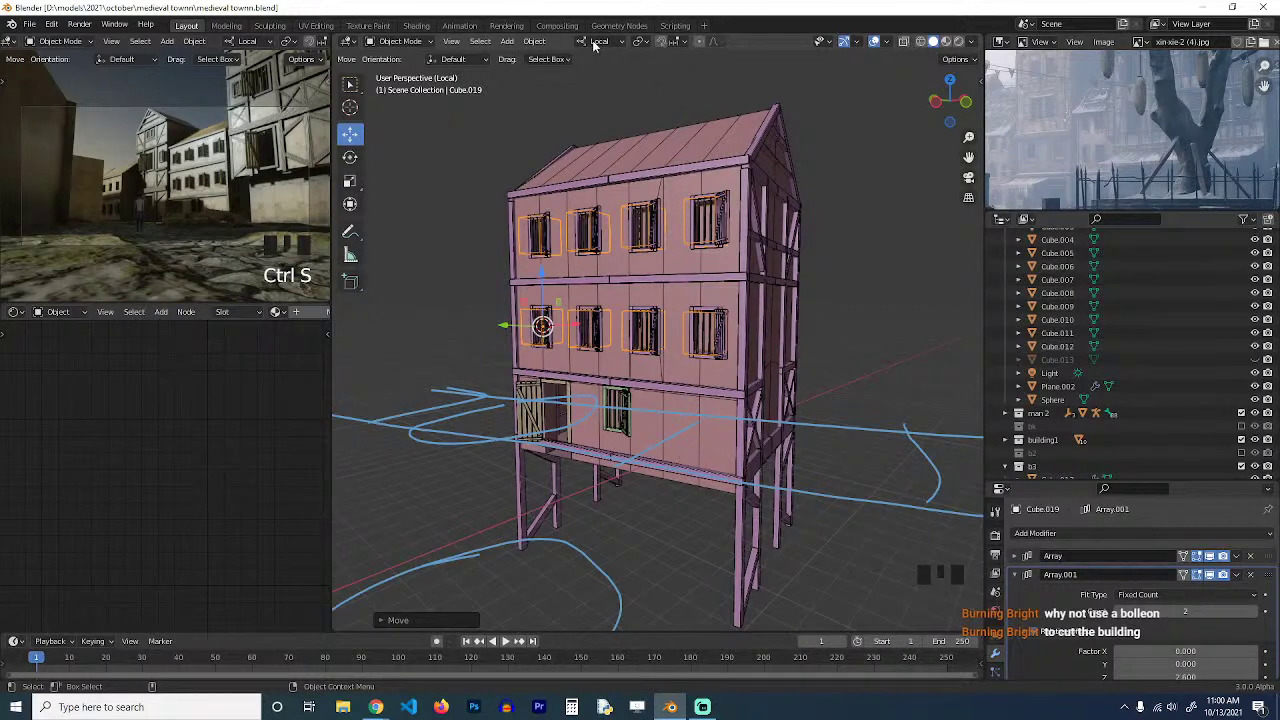
left_click(350, 232)
left_click(498, 61)
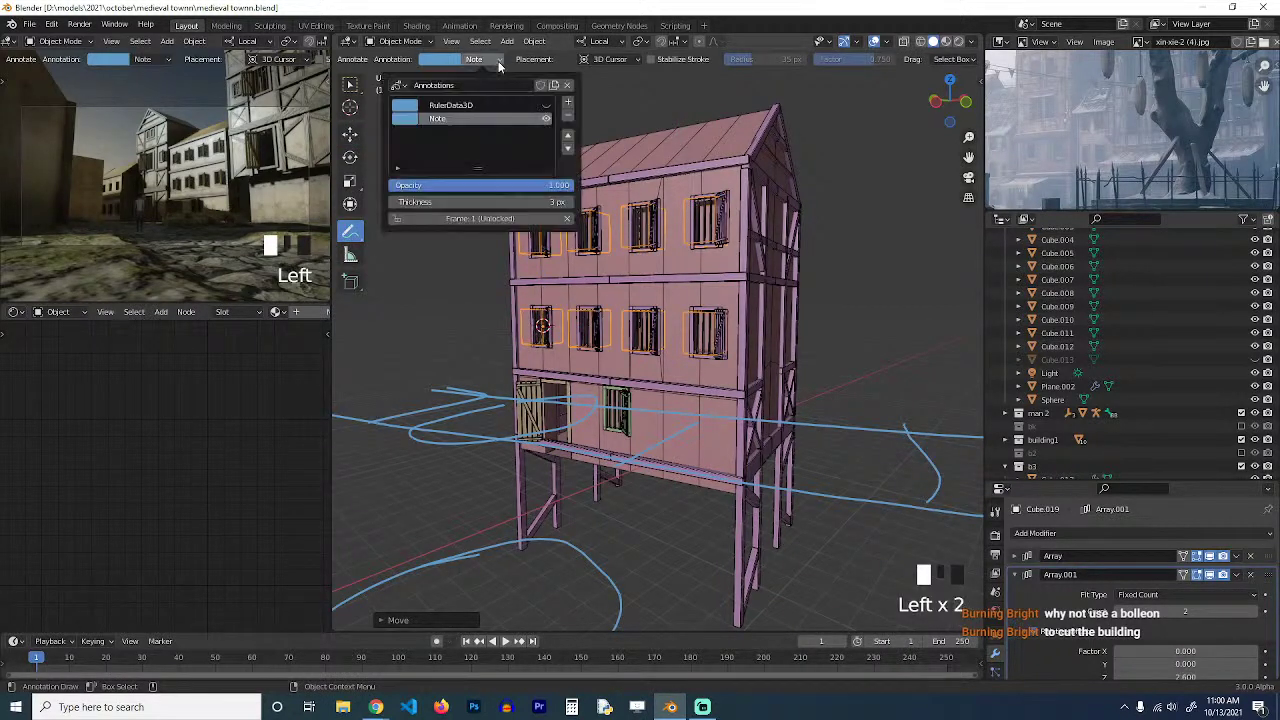
left_click(564, 116)
left_click(566, 117)
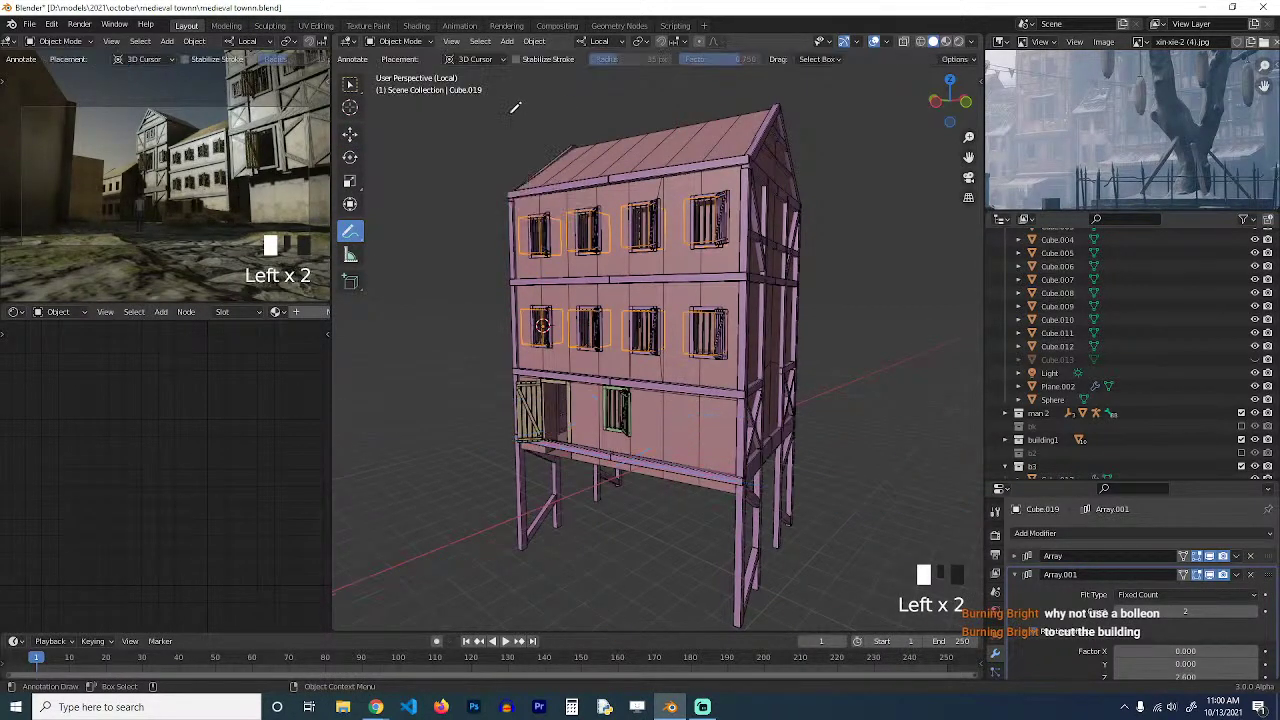
left_click(350, 133)
scroll(637, 405, "up", 3)
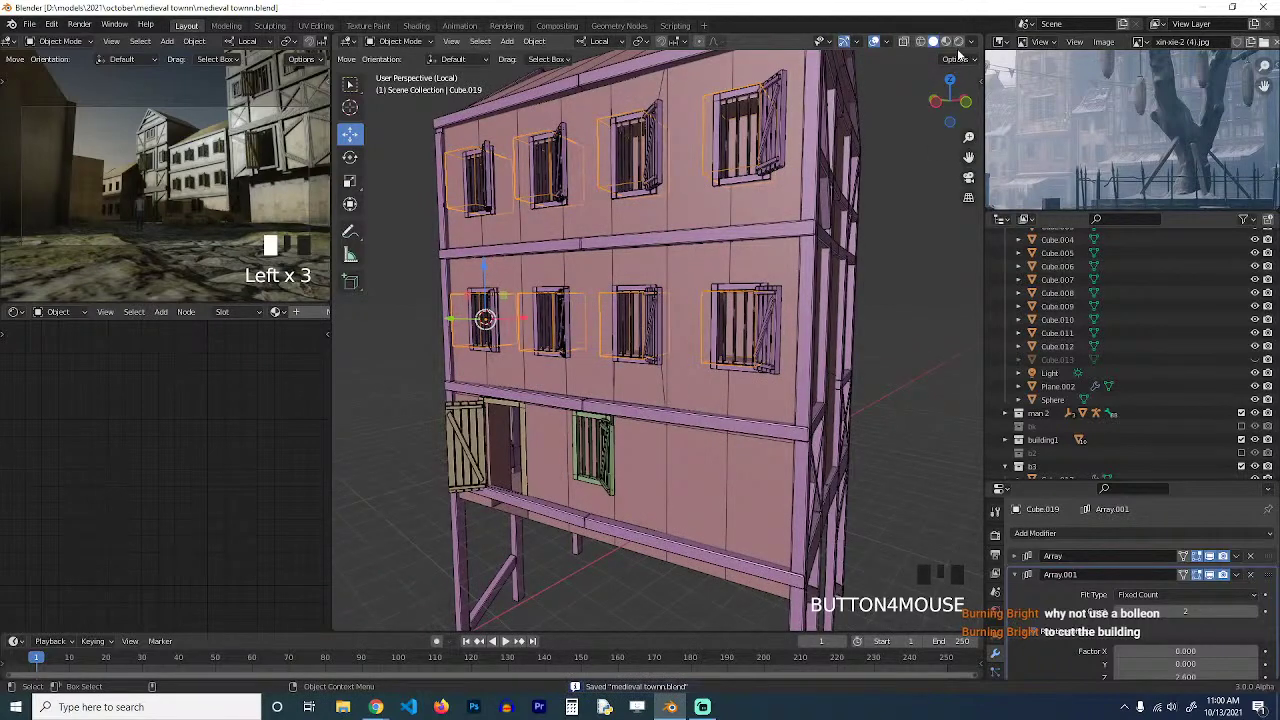
Switch the main viewport to Material Preview shading and turn off its overlays.
left_click(946, 42)
key("grave")
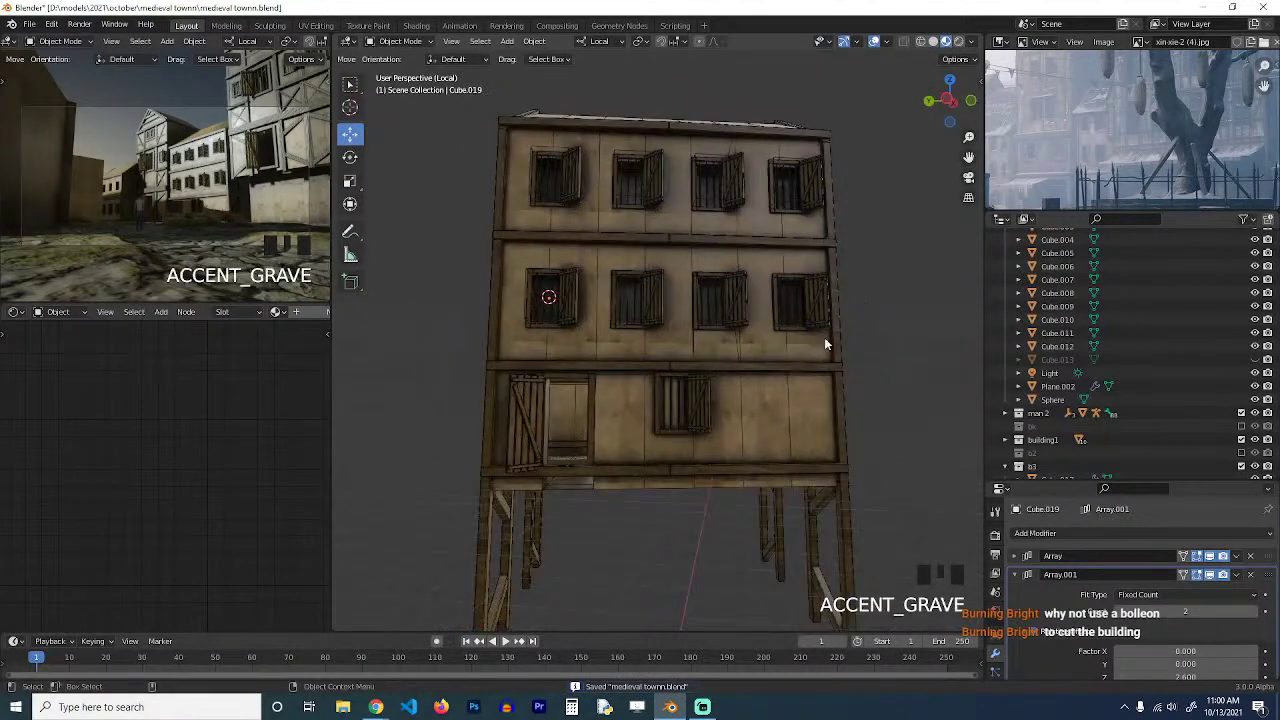
left_click(873, 42)
key("grave")
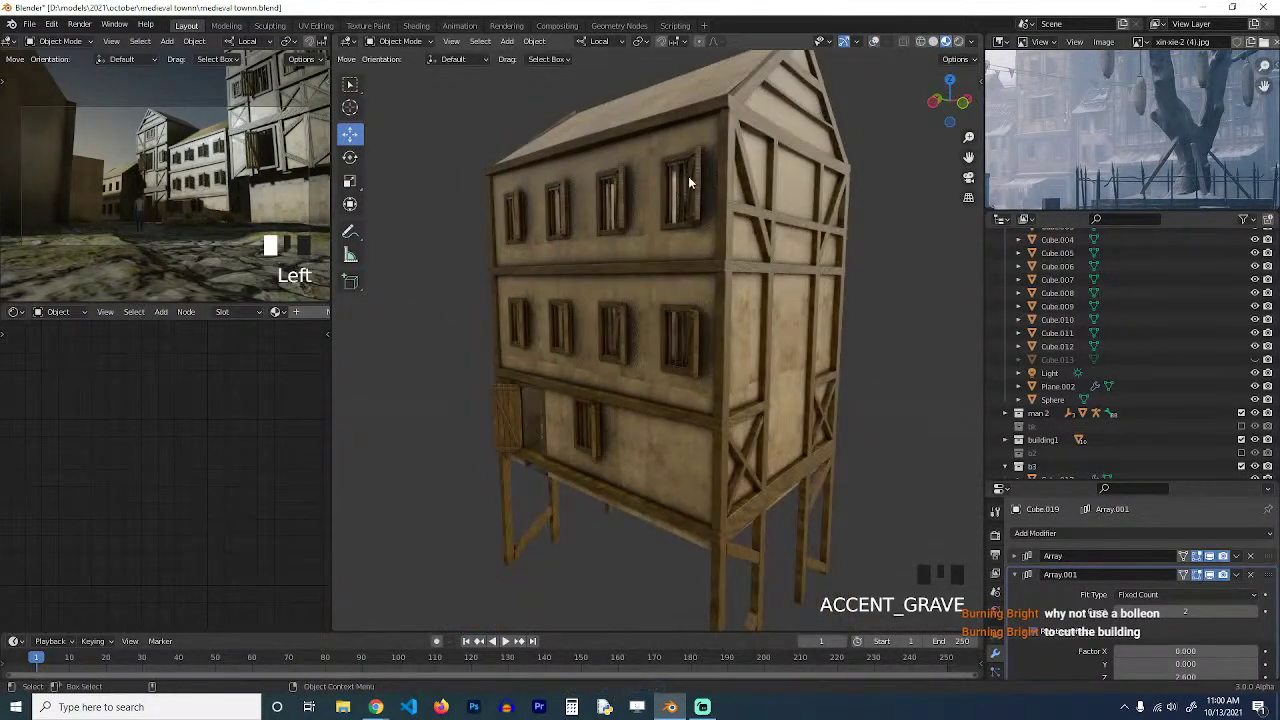
key("grave")
Select timber frame Cube.018 and darken Color2 of its material's Color mix node to a value of 0.030.
middle_click_drag(761, 268, 734, 224)
left_click(750, 256)
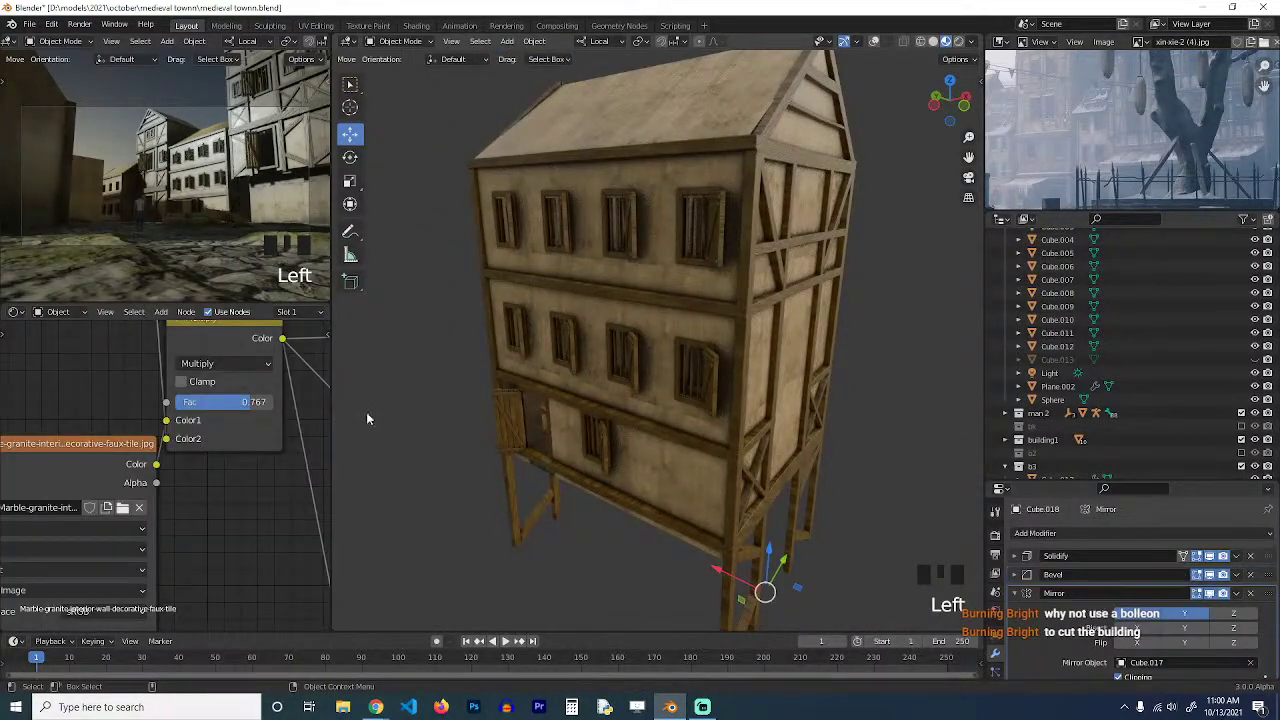
scroll(295, 419, "down", 14)
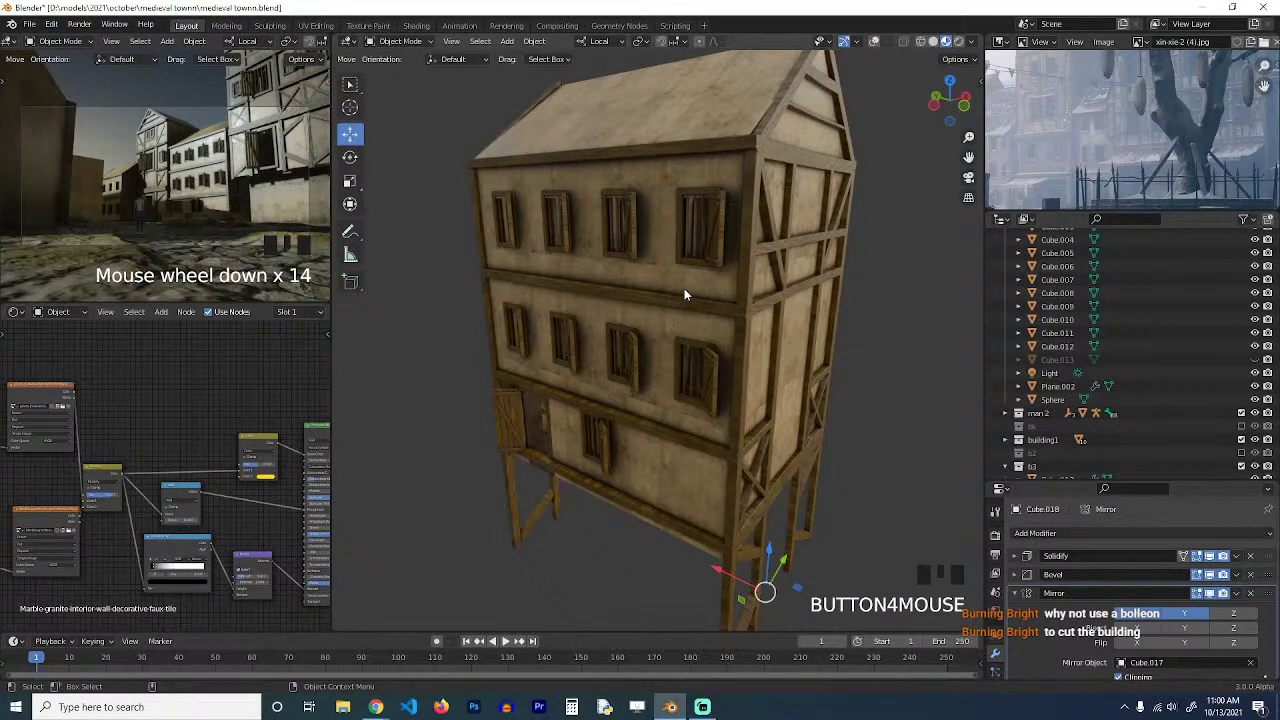
key("grave")
middle_click_drag(684, 289, 685, 223)
scroll(275, 481, "up", 5)
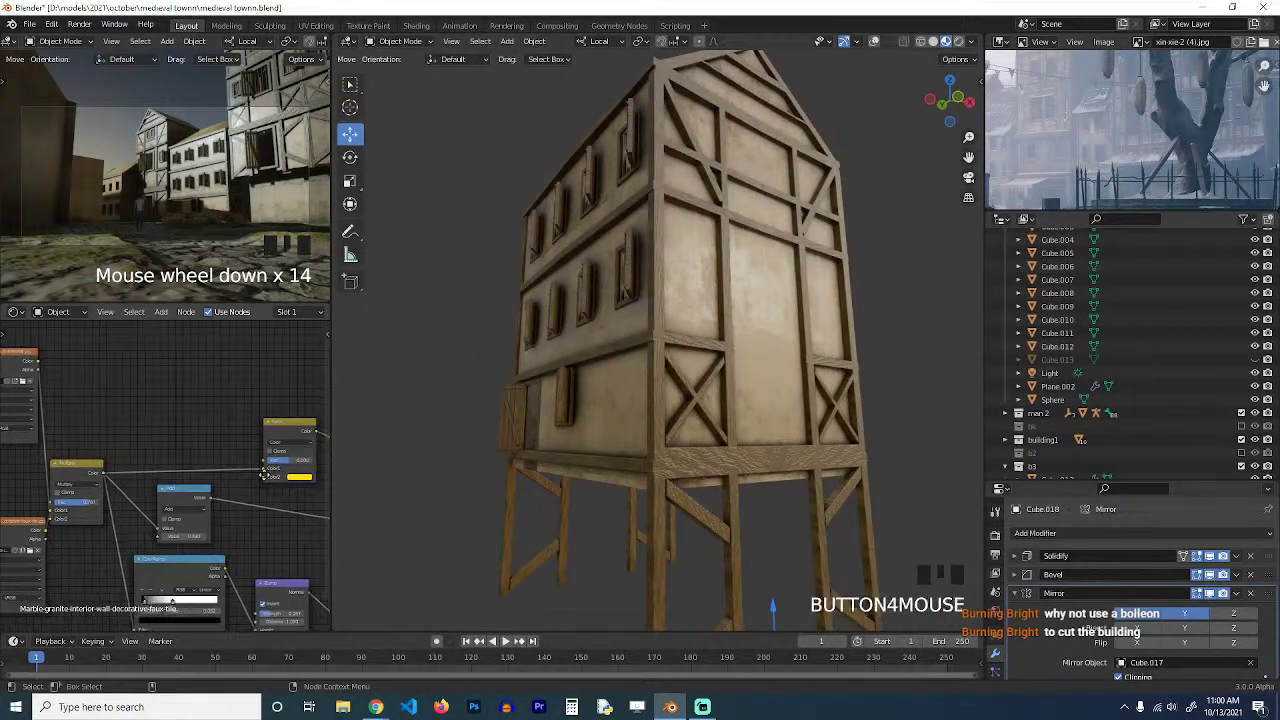
left_click(240, 476)
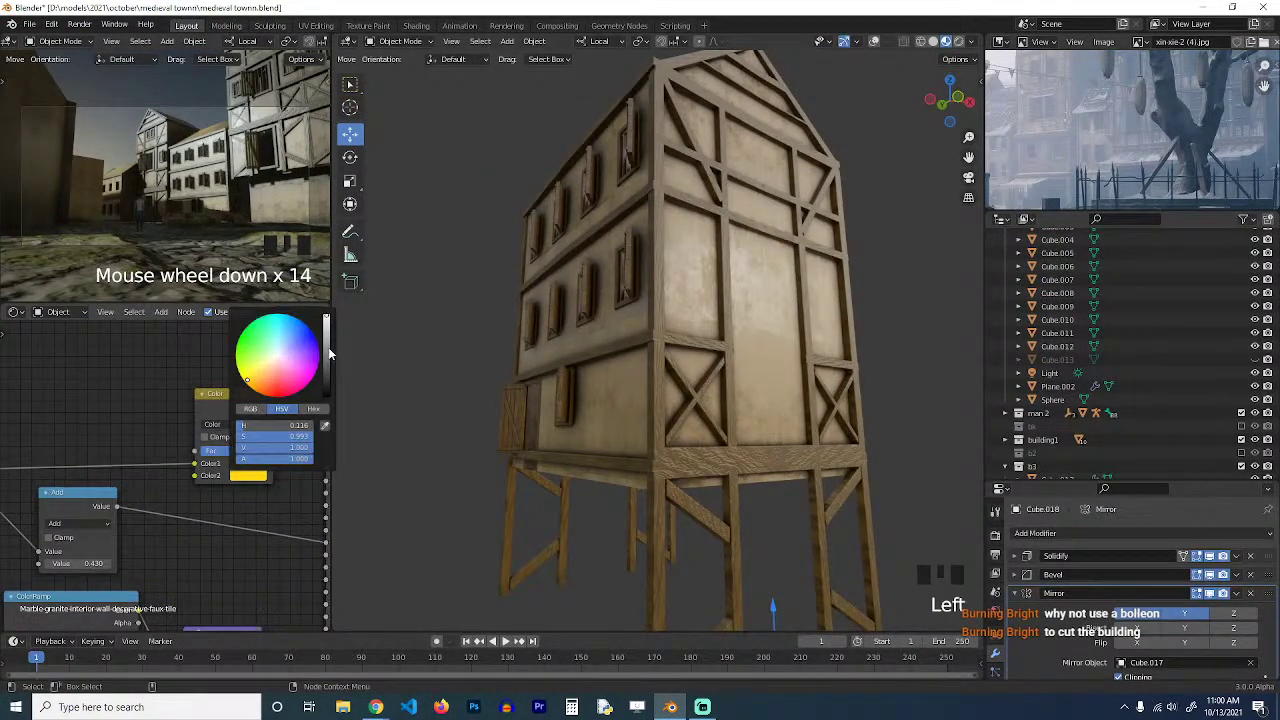
left_click_drag(330, 354, 326, 388)
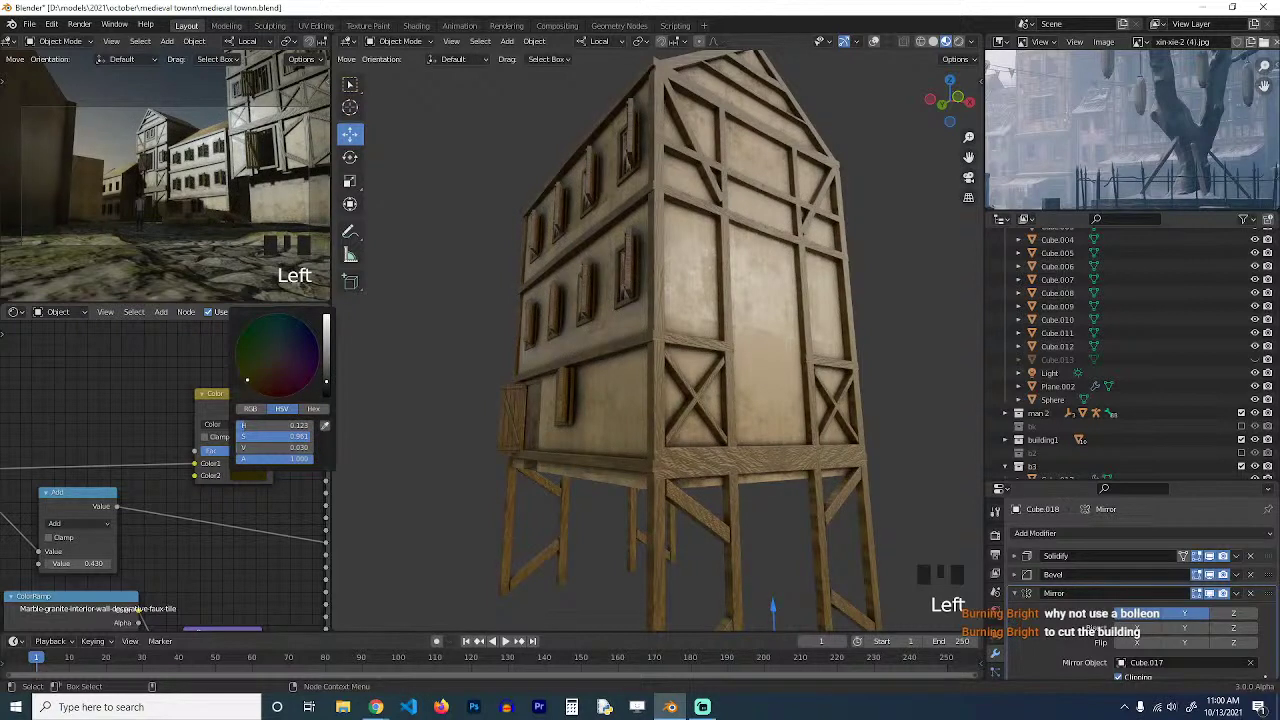
Lower the factor of the wood material's Color mix node to a small amount, and save the file.
left_click_drag(240, 451, 206, 451)
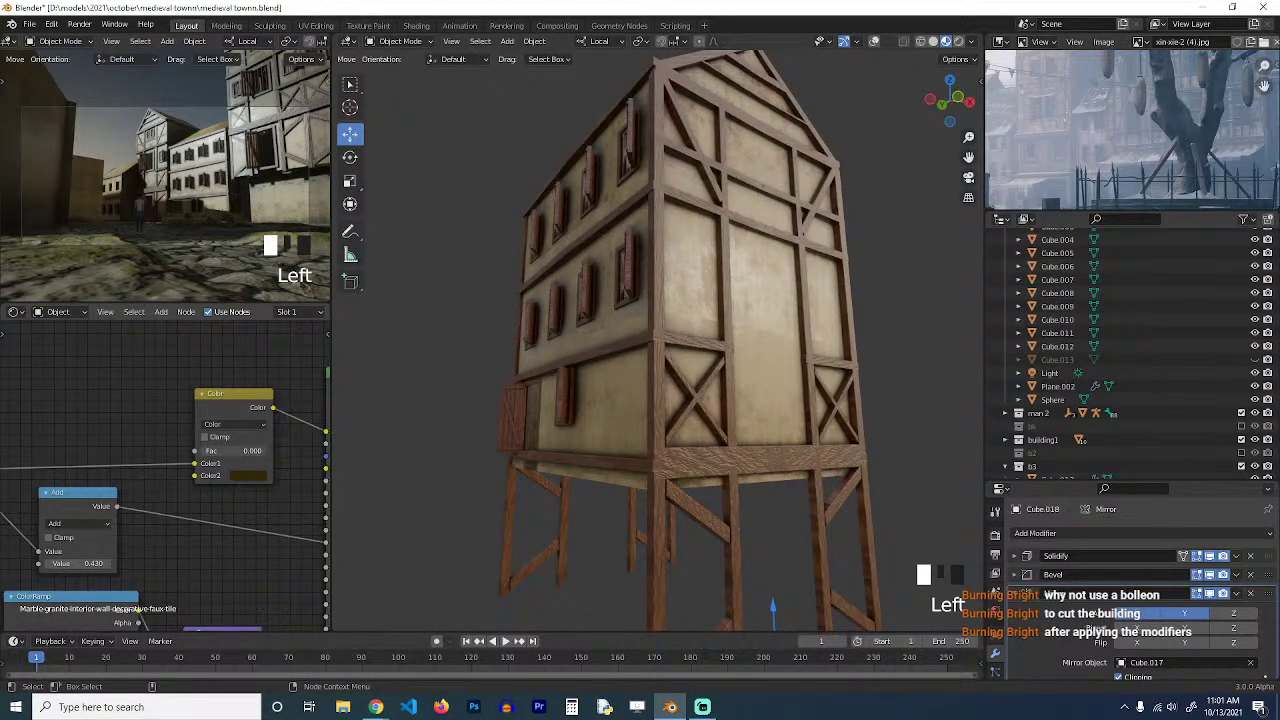
left_click_drag(202, 451, 207, 451)
scroll(116, 449, "down", 4)
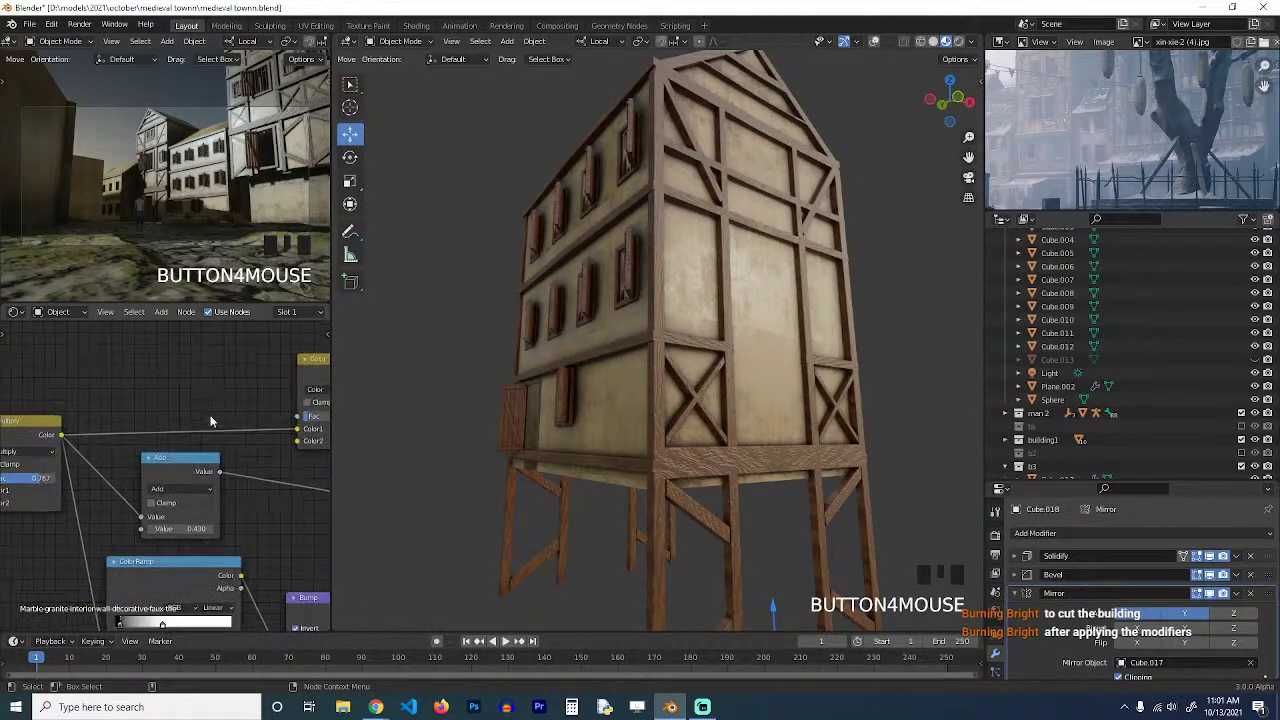
key("ctrl+s")
Adjust the factor of the Multiply node that blends the wood and marble textures, and save the file.
mouse_move(75, 480)
left_mouse_down()
mouse_move(95, 480)
mouse_move(66, 480)
left_mouse_up()
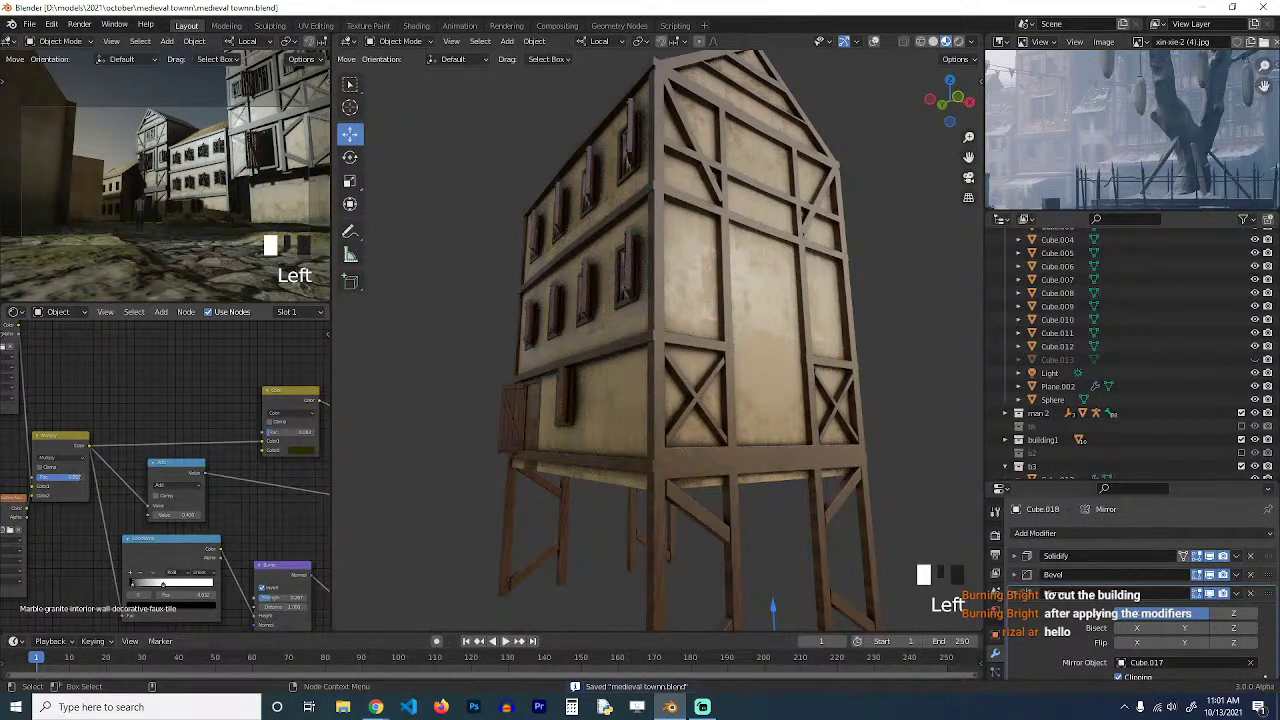
middle_click_drag(92, 352, 17, 379)
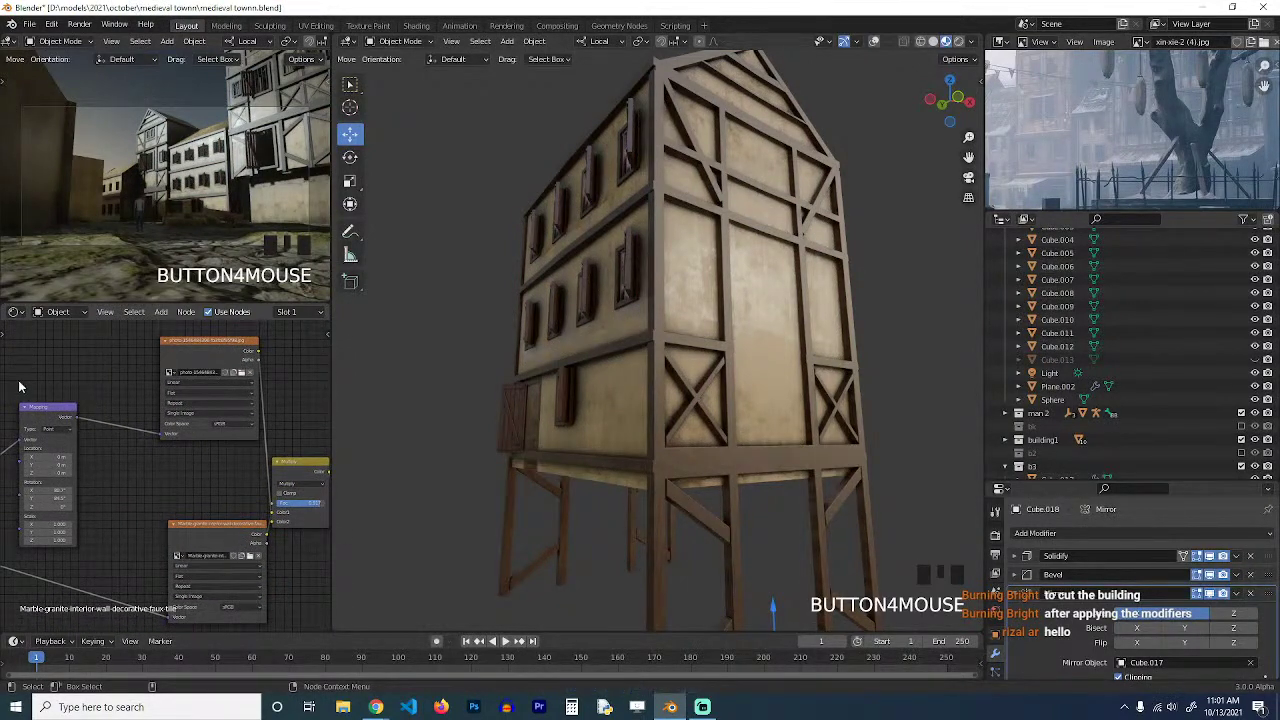
key("ctrl+s")
Preview the wood image texture on its own and set its projection to Box.
left_click(218, 356, "ctrl+shift")
left_click(218, 356, "ctrl+shift")
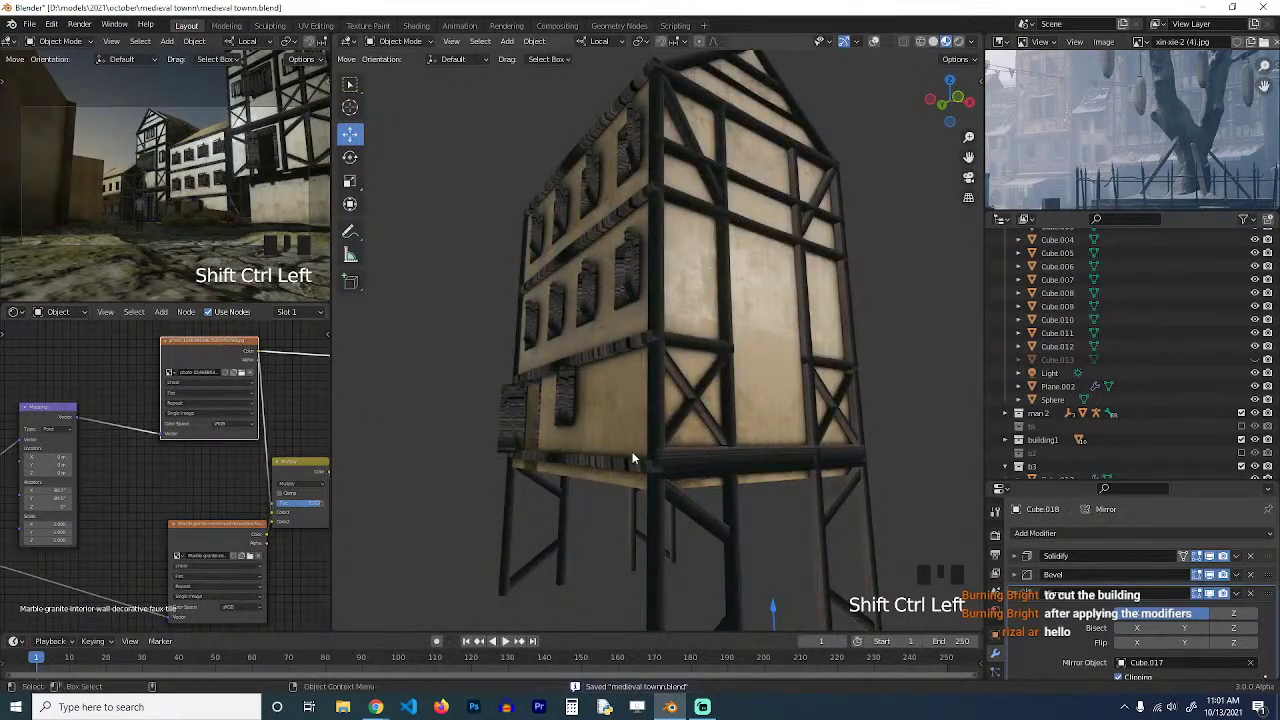
key("grave")
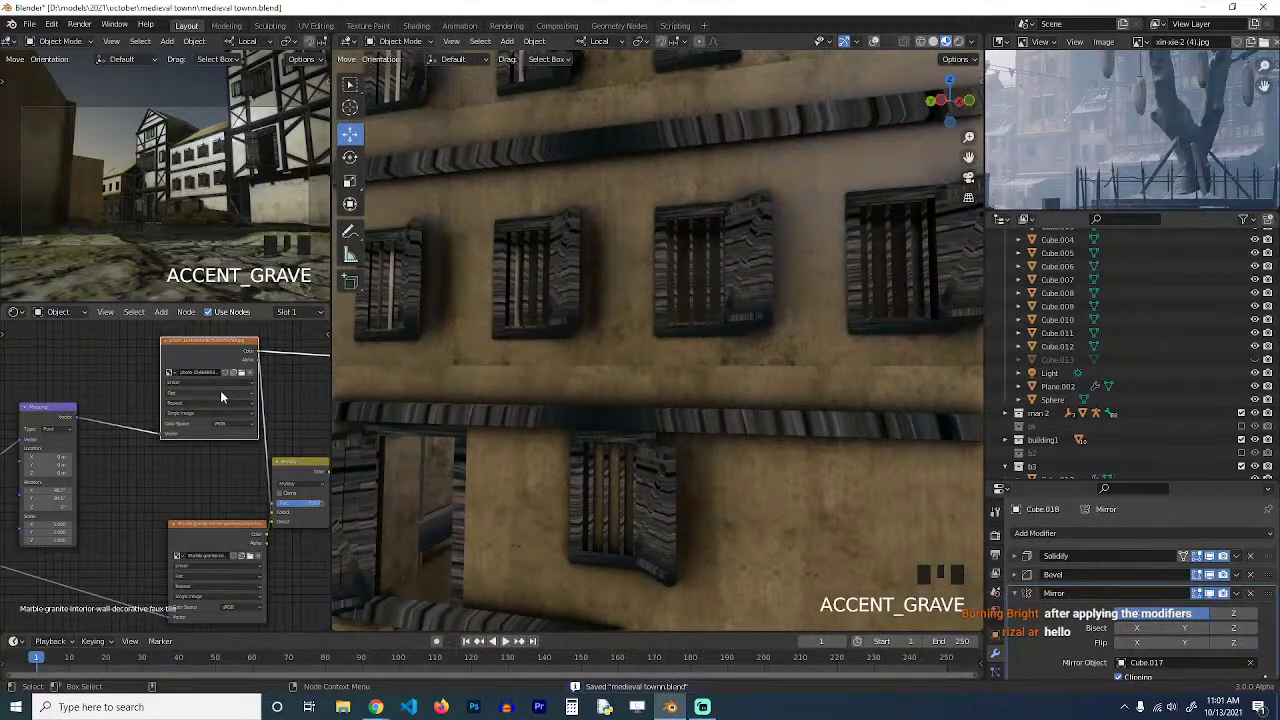
left_click(220, 394)
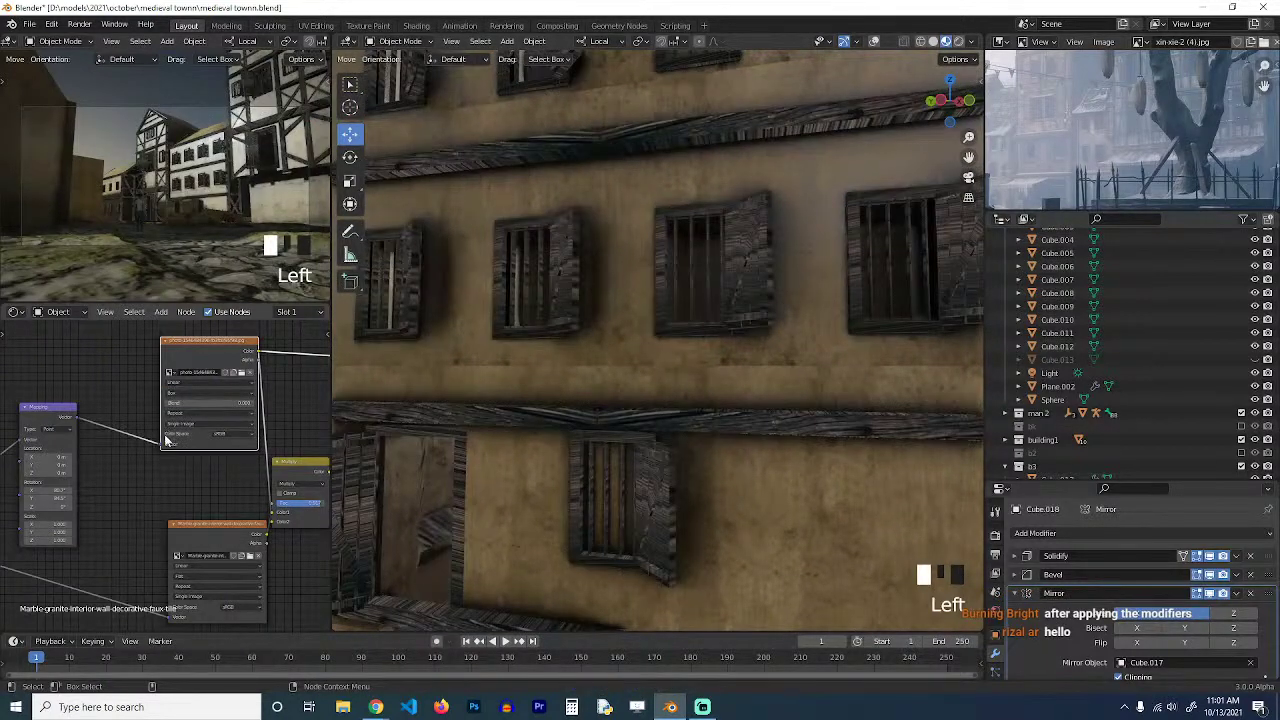
Duplicate the Texture Coordinate node and connect the copy's Object output to the wood texture's Mapping node.
scroll(168, 432, "down", 11)
scroll(231, 418, "up", 4)
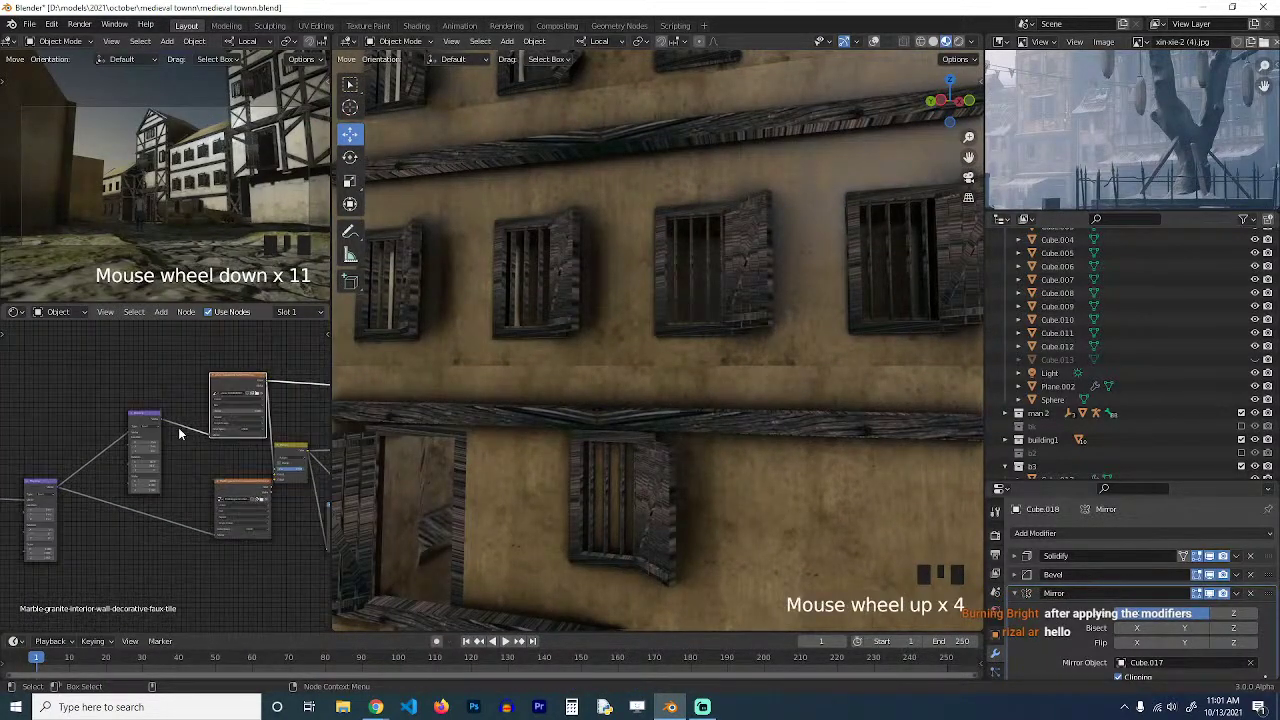
scroll(40, 458, "up", 3)
left_click(40, 458)
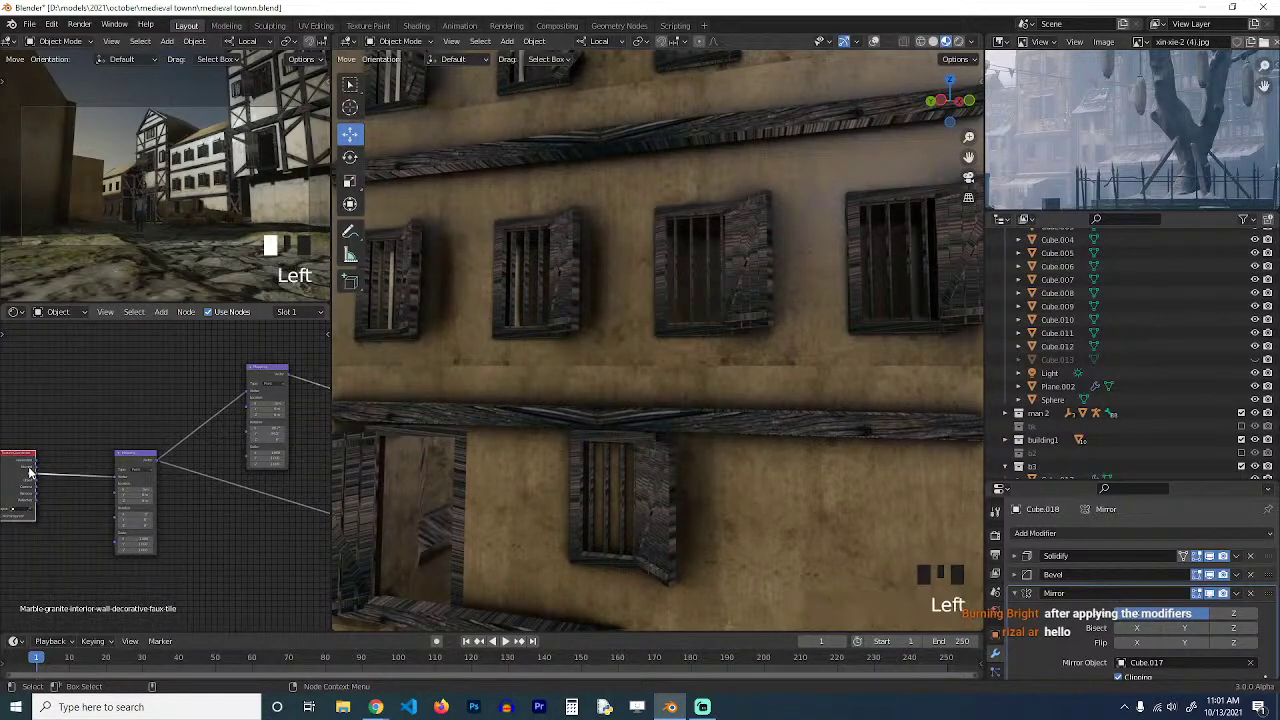
key("shift+d")
left_click(98, 370)
left_click_drag(99, 368, 251, 397)
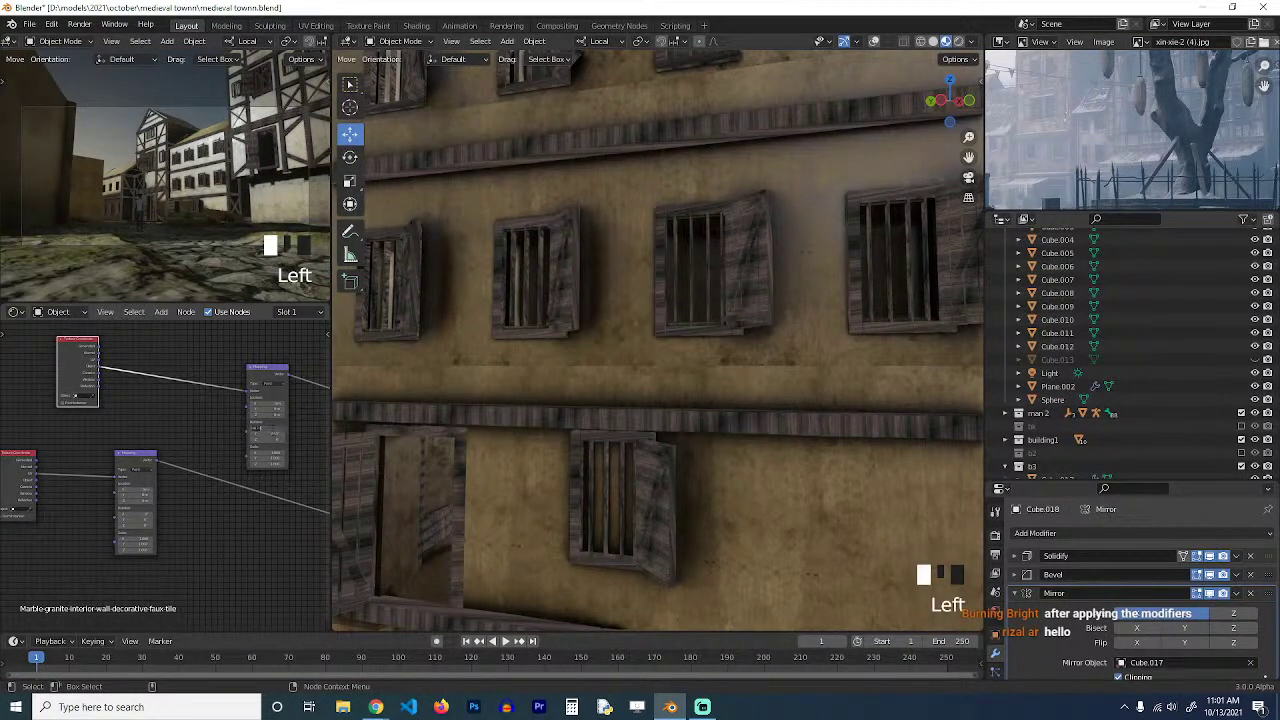
Adjust the rotation and scale in the wood texture's Mapping node to realign the grain, and save the file.
left_click(277, 430)
left_click(277, 433)
left_click(277, 433)
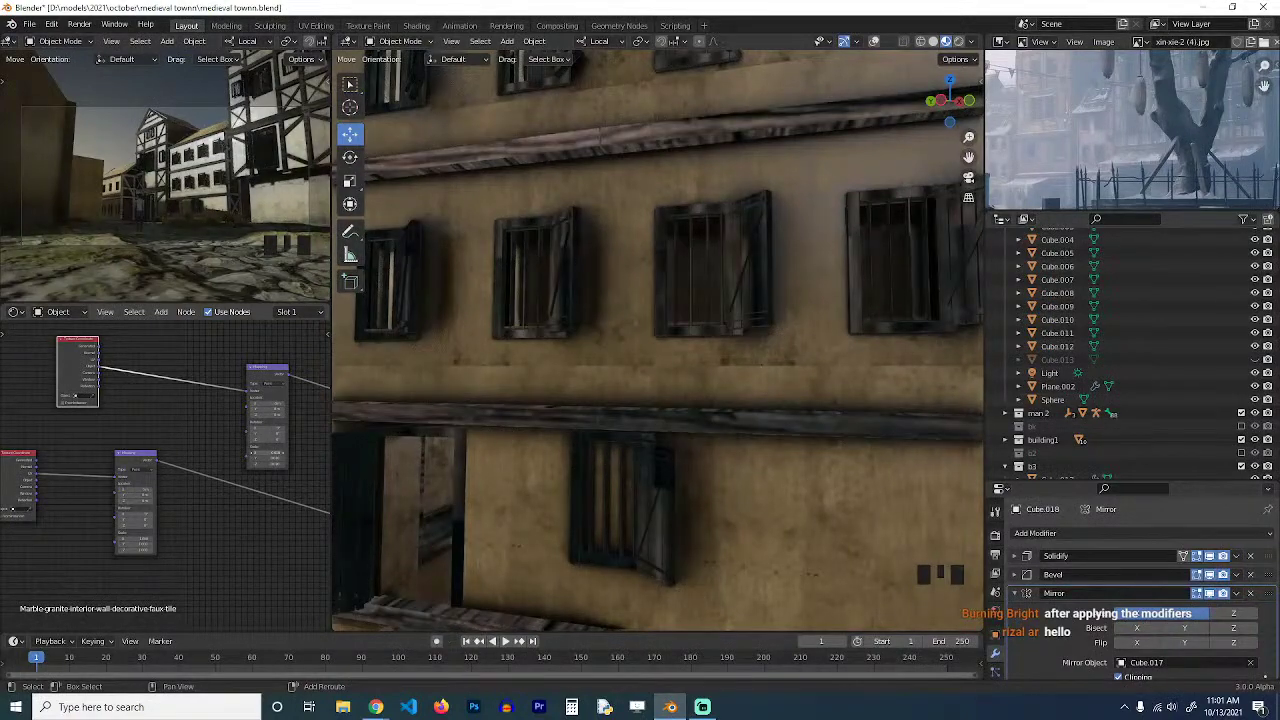
scroll(658, 340, "down", 6)
scroll(268, 487, "down", 2)
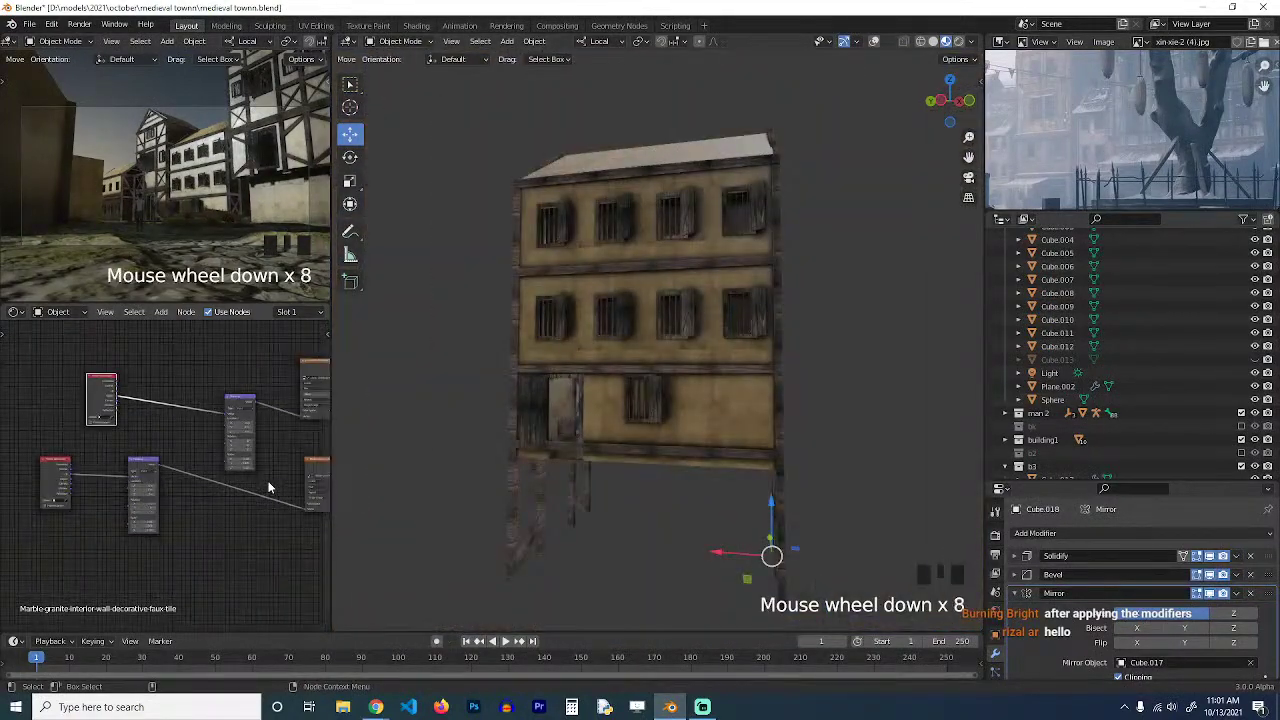
middle_click_drag(268, 487, 153, 501)
scroll(229, 444, "down", 3)
key("ctrl+s")
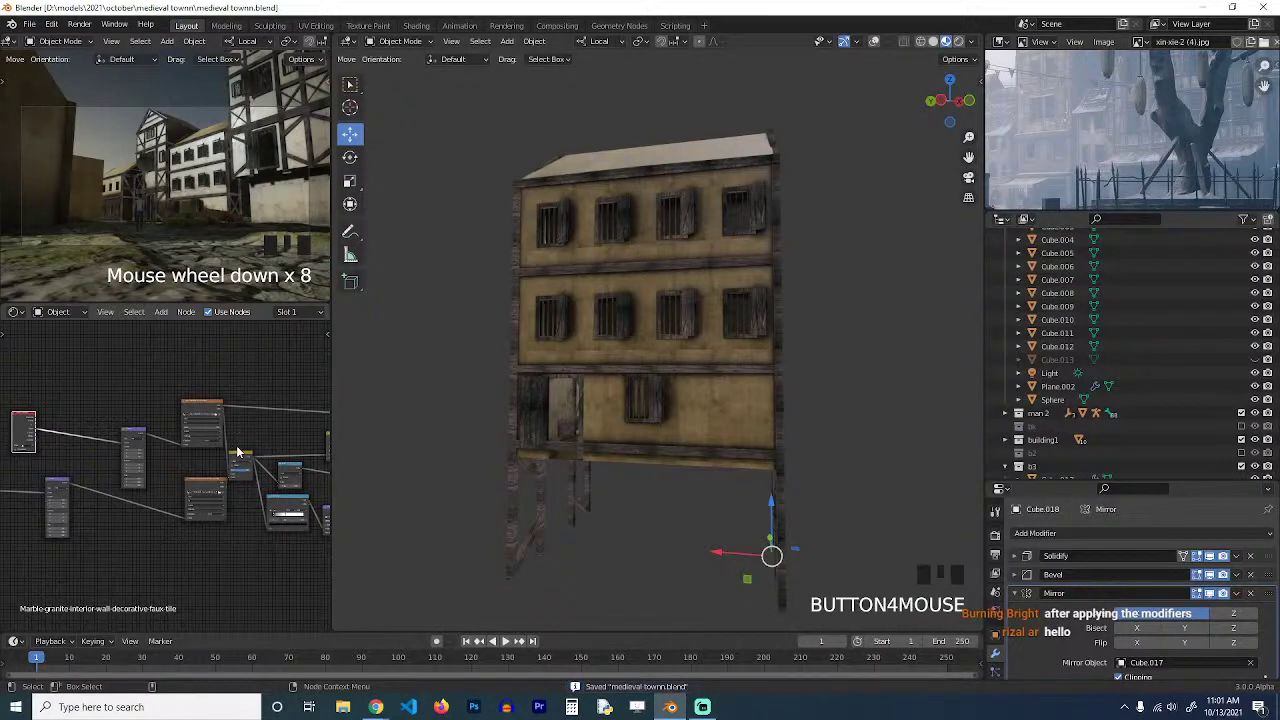
Reconnect the Principled BSDF to the Material Output to end the texture preview, and save the file.
middle_click_drag(184, 451, 154, 466)
left_click(212, 459, "ctrl+shift")
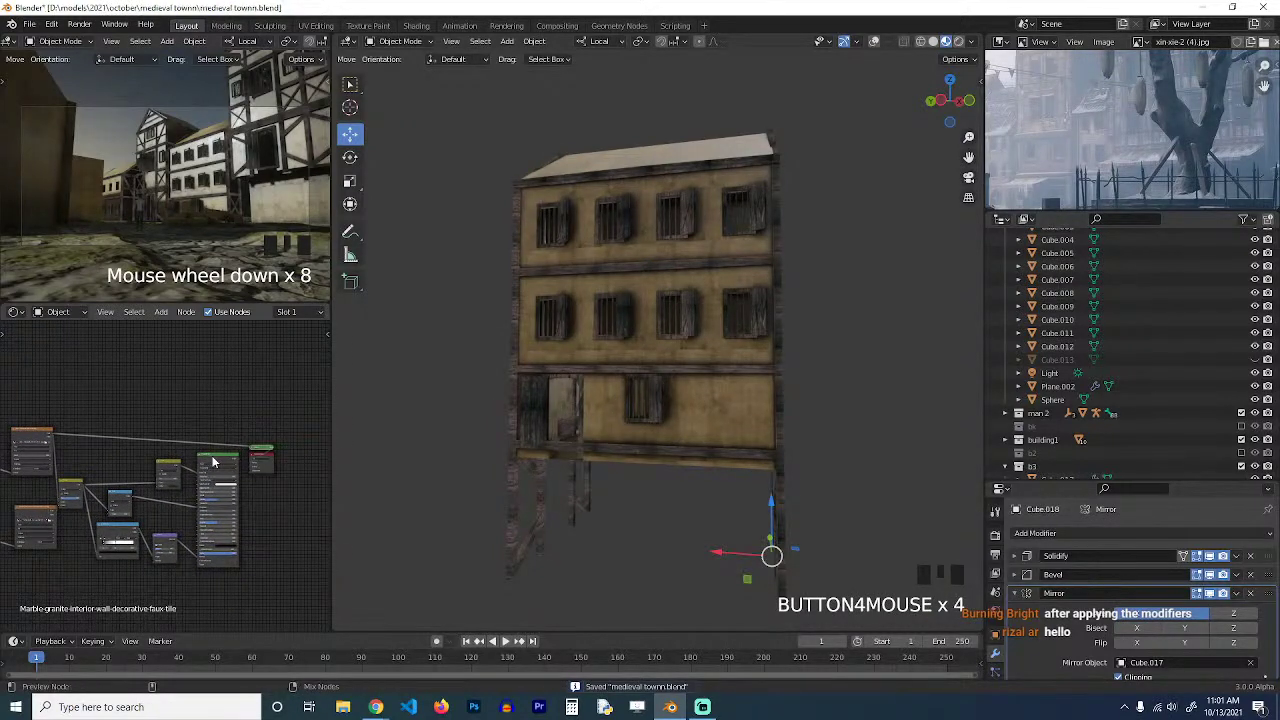
left_click(212, 459, "ctrl+shift")
key("ctrl+s")
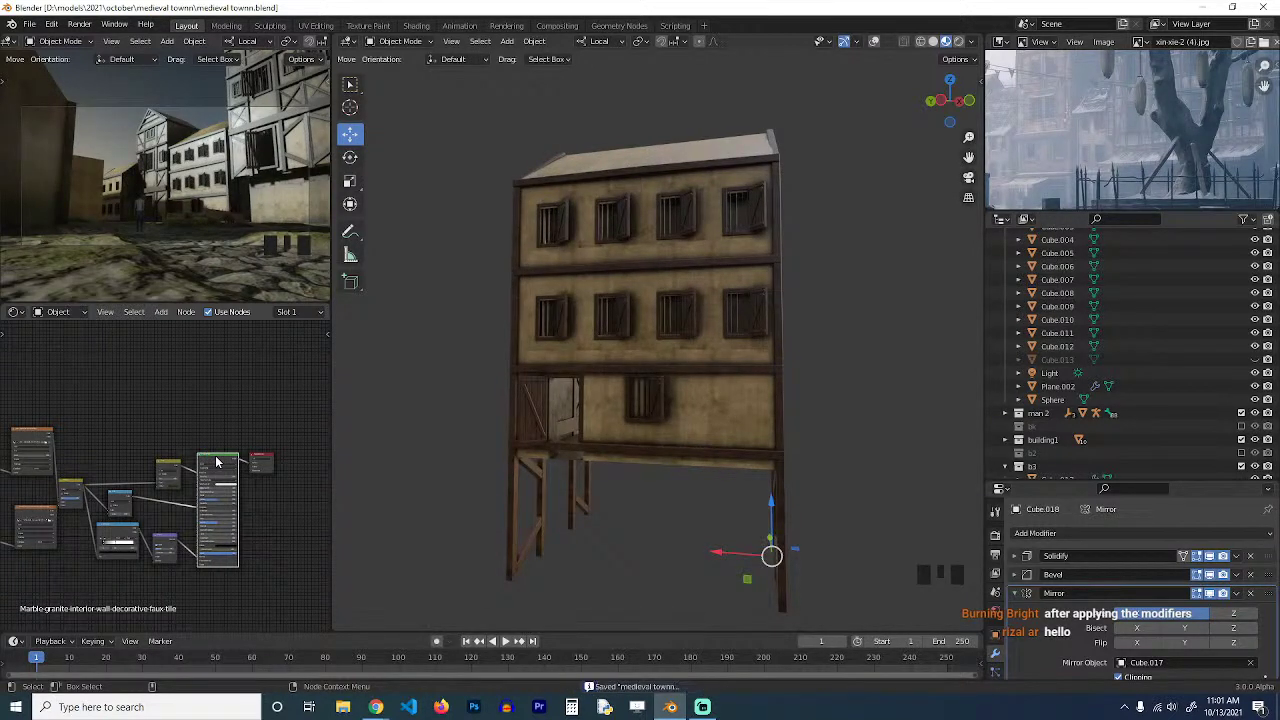
Fine-tune the scale values in the wood texture's Mapping node while checking the grain on the beams up close.
scroll(744, 402, "up", 2)
middle_click_drag(746, 401, 667, 375)
scroll(645, 361, "up", 2)
scroll(645, 359, "down", 2)
middle_click_drag(604, 401, 511, 440)
middle_click_drag(56, 490, 286, 464)
scroll(233, 484, "up", 4)
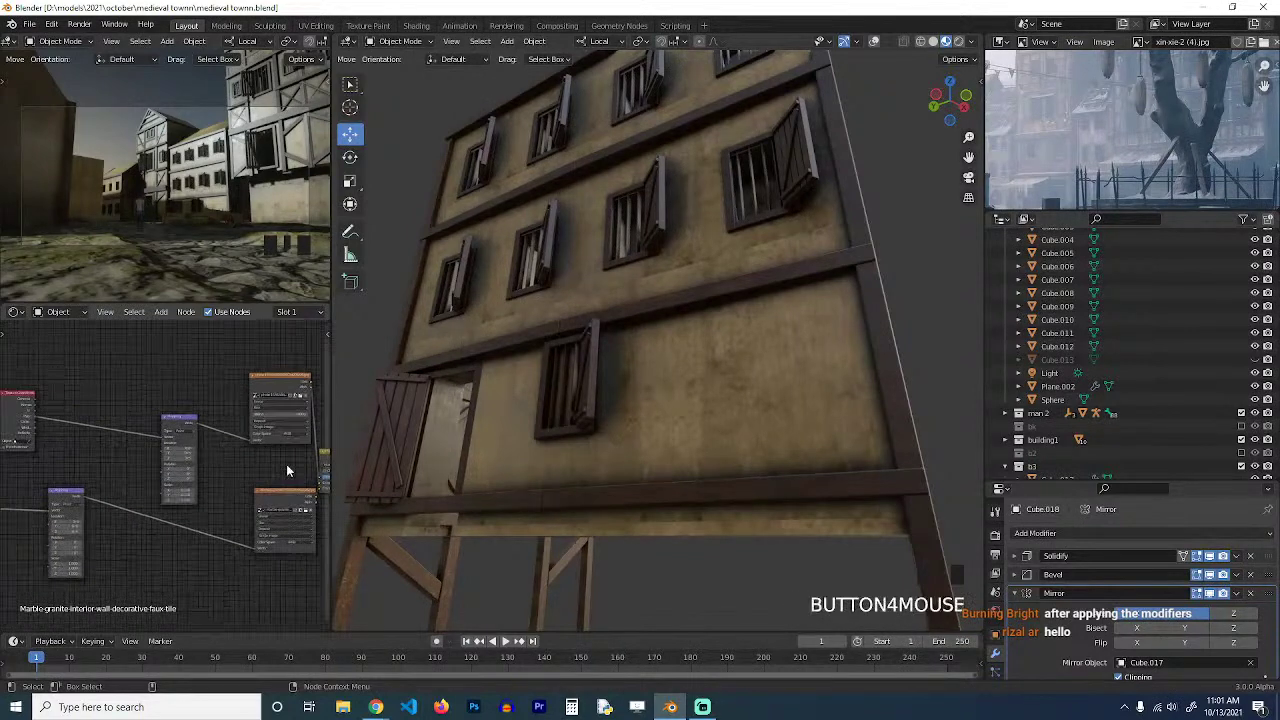
middle_click_drag(770, 366, 700, 394)
scroll(700, 394, "up", 3)
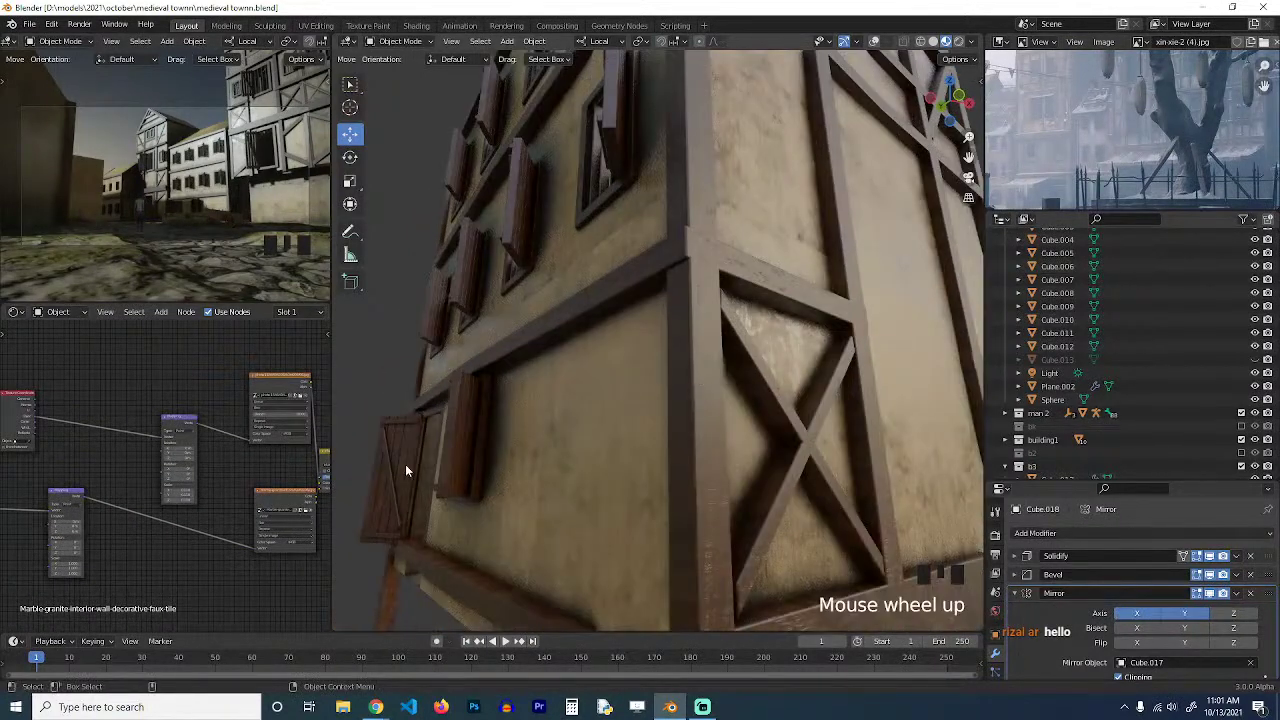
left_click(181, 490, "shift")
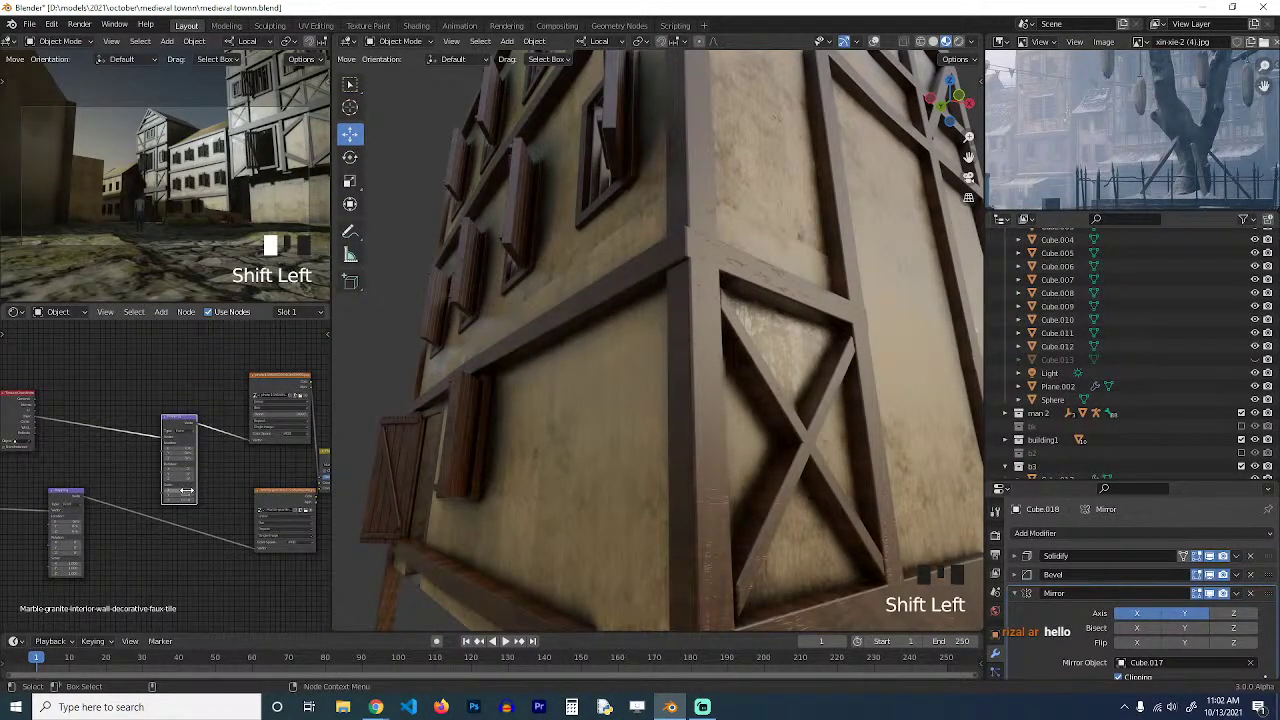
left_click_drag(181, 490, 172, 490)
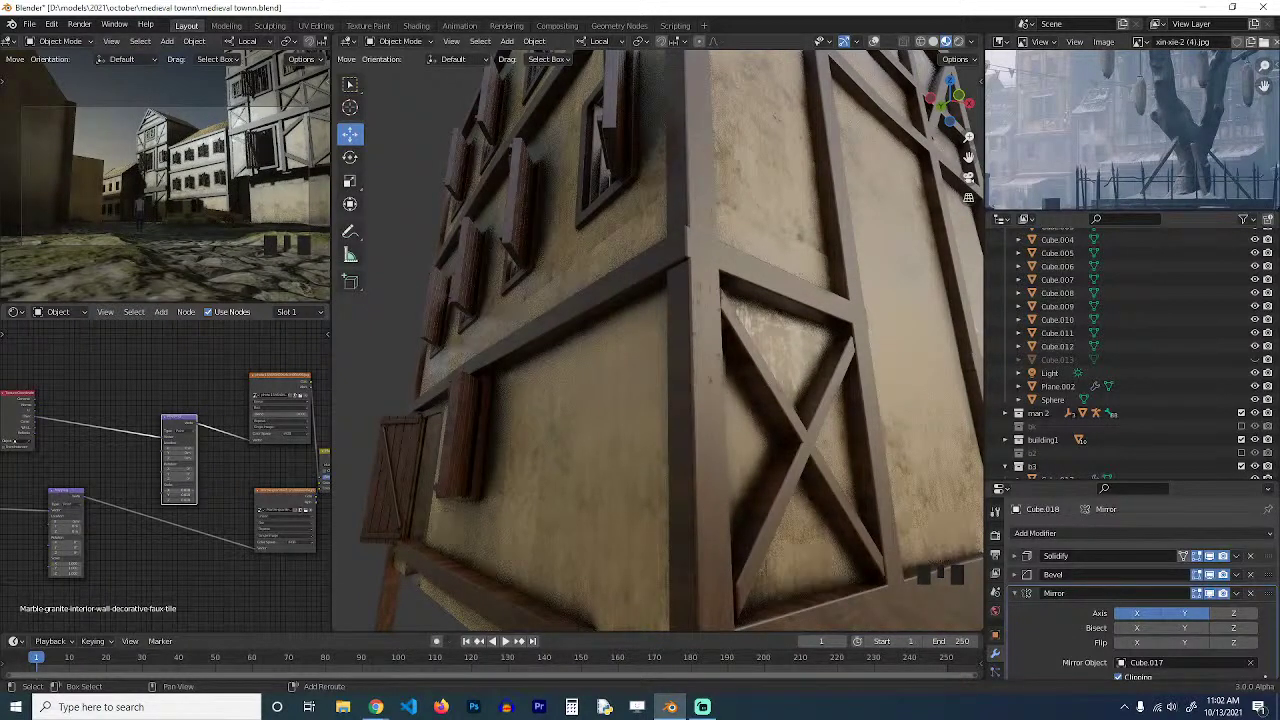
left_click(174, 492)
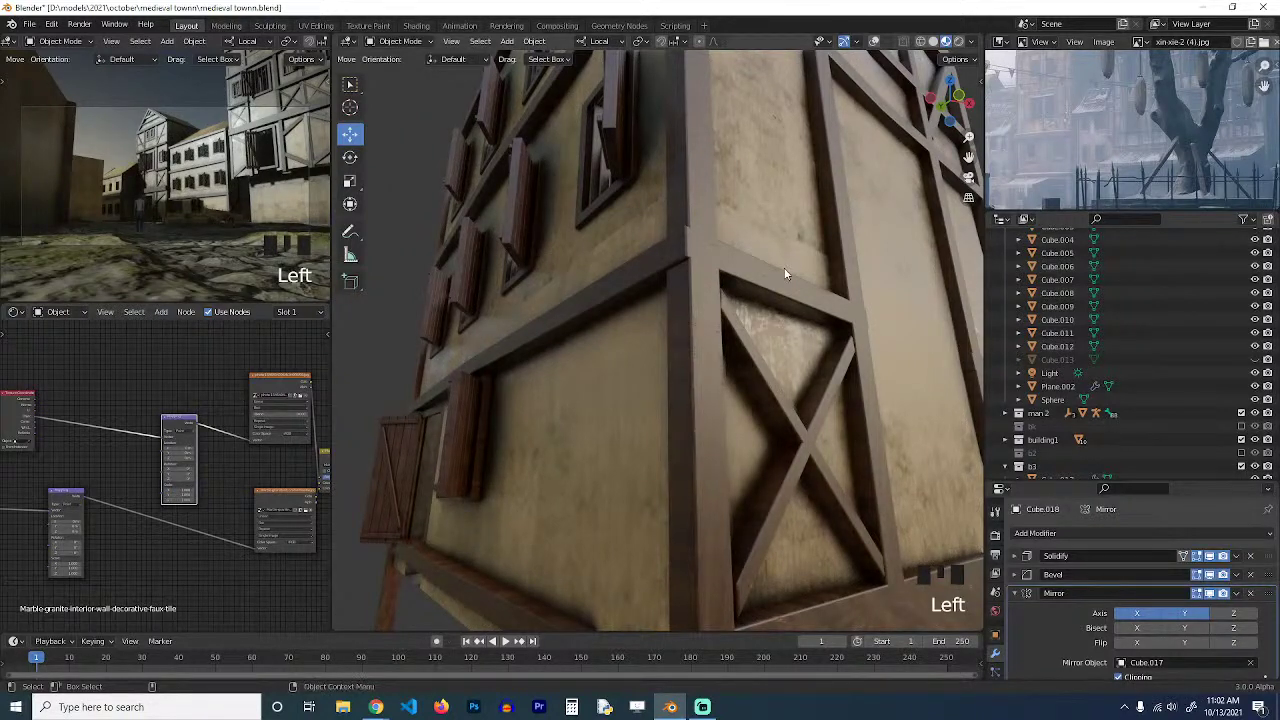
Move the white stop of the ColorRamp feeding the Bump node toward the ramp's end, checking the corner beams.
key("grave")
middle_click_drag(390, 422, 149, 420)
middle_click_drag(262, 484, 181, 436)
scroll(181, 436, "up", 2)
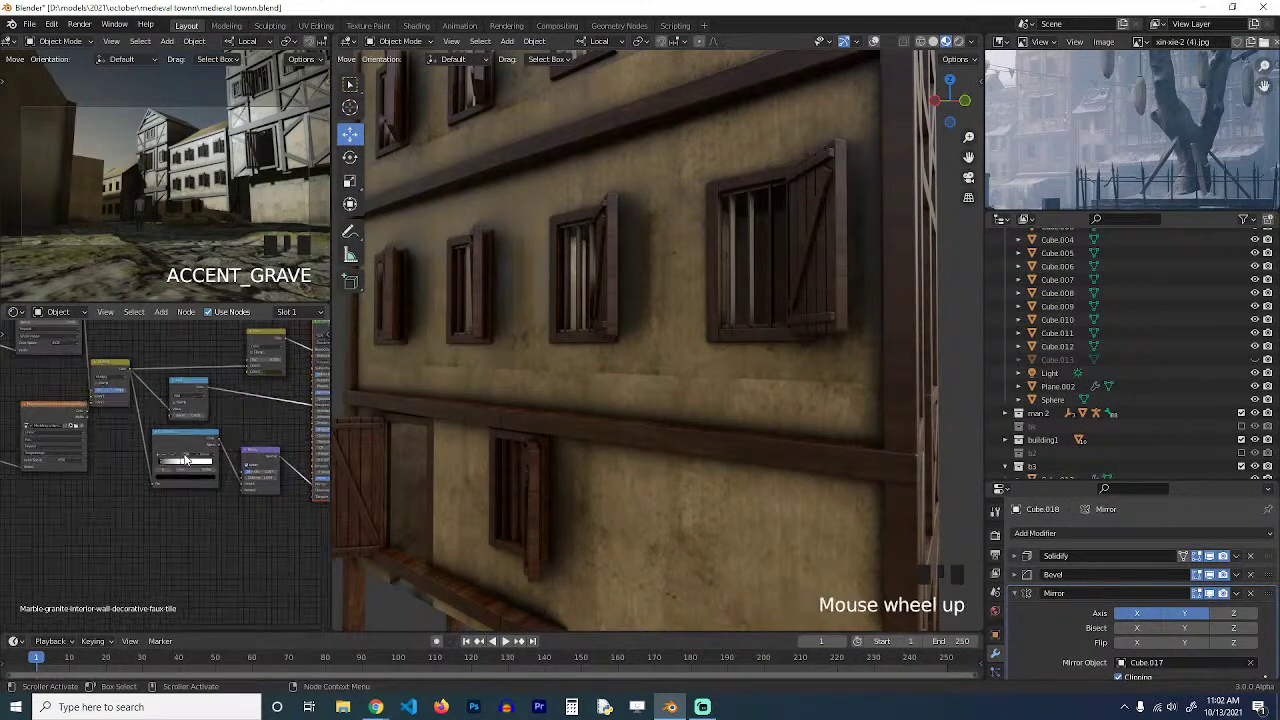
left_click_drag(187, 461, 204, 463)
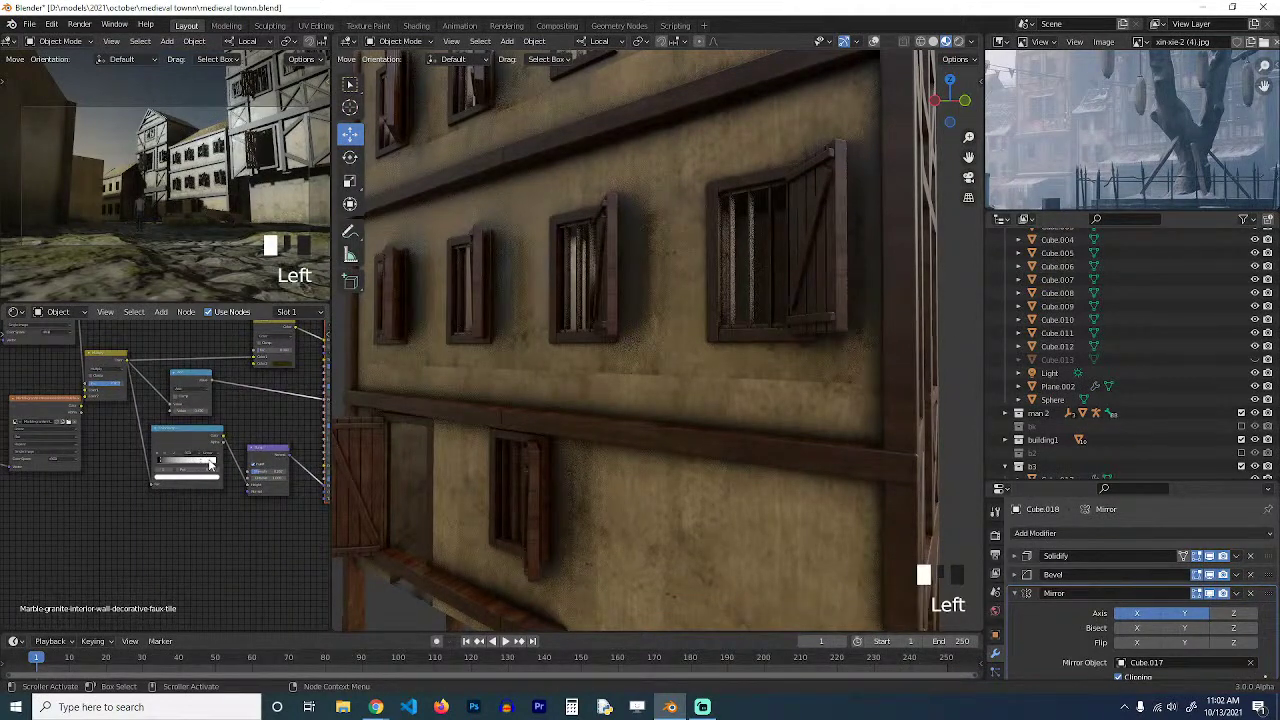
key("grave")
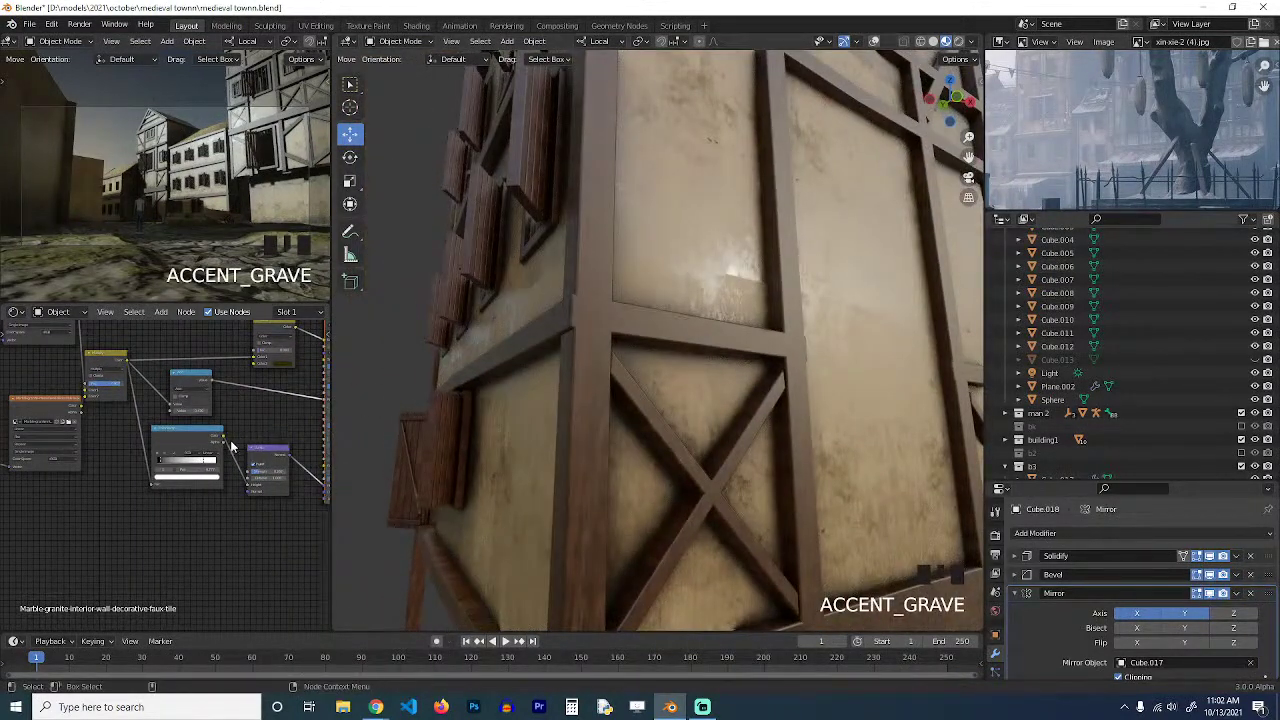
Readjust the stops of the bump ColorRamp, with the black stop at position 0.000, and save the file.
left_click_drag(202, 462, 165, 463)
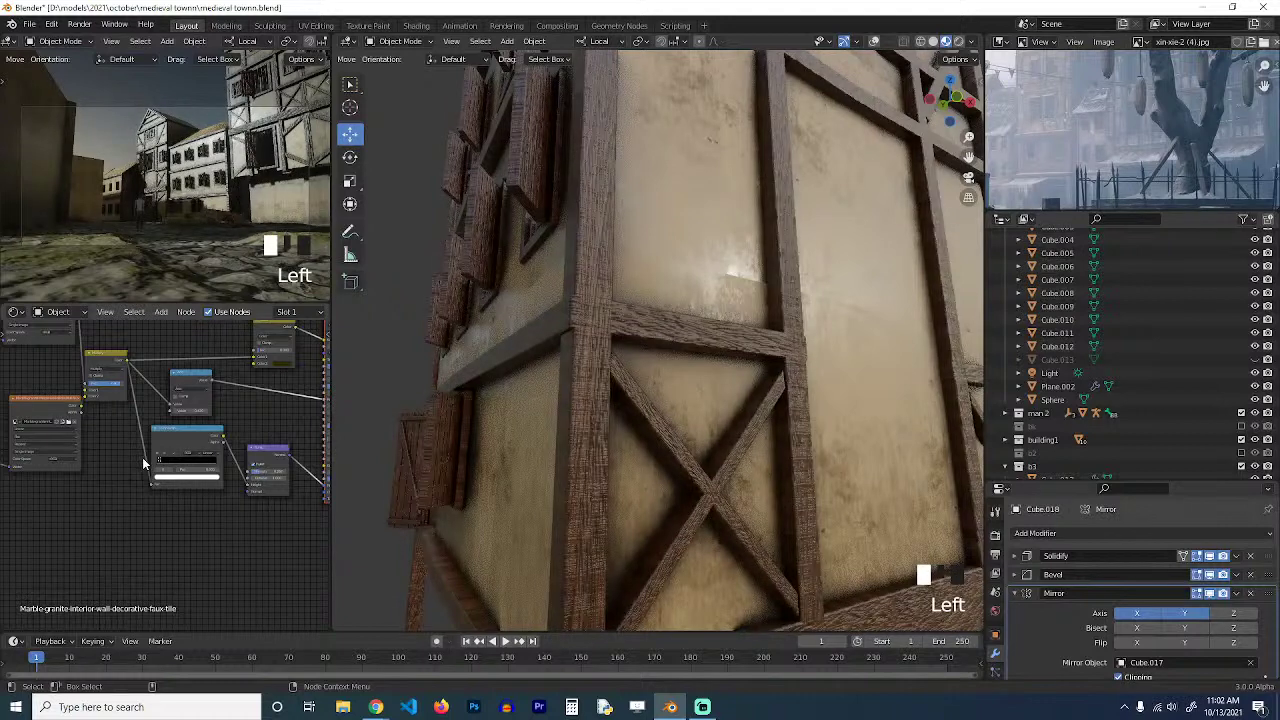
mouse_move(150, 462)
left_mouse_down()
mouse_move(200, 455)
mouse_move(145, 459)
left_mouse_up()
scroll(190, 470, "up", 6)
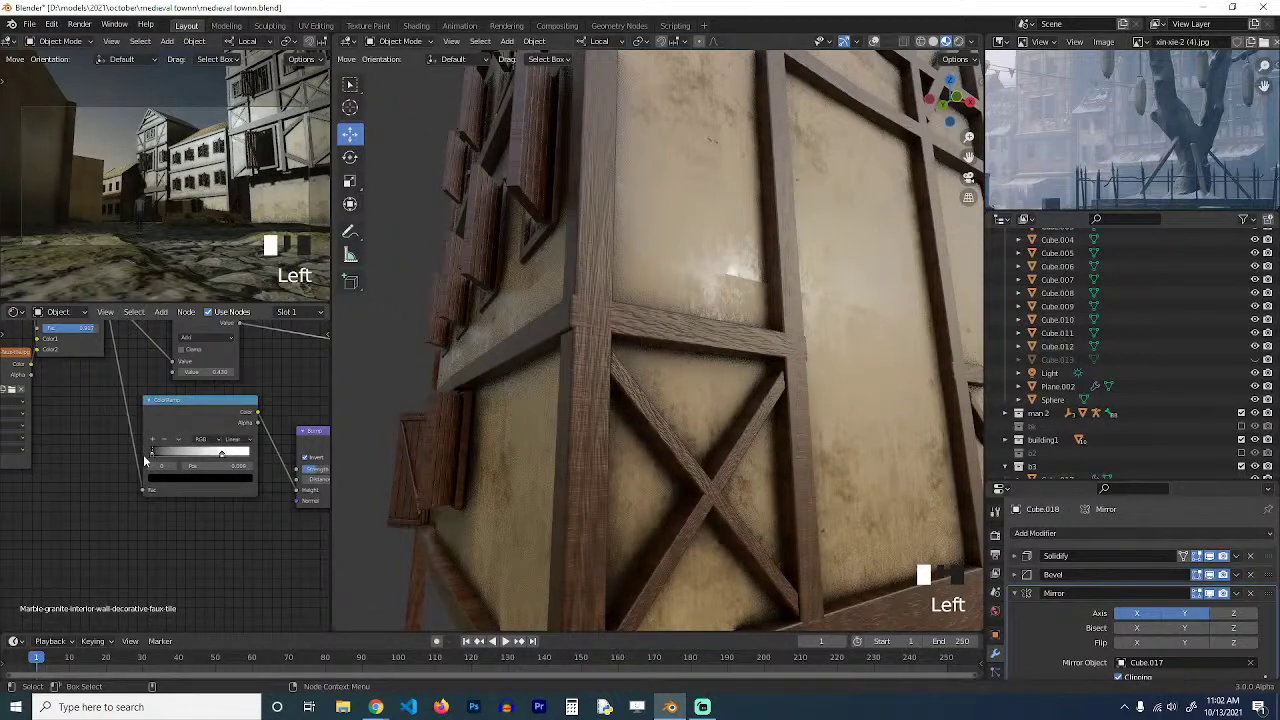
scroll(545, 305, "down", 3)
middle_click_drag(545, 305, 606, 342)
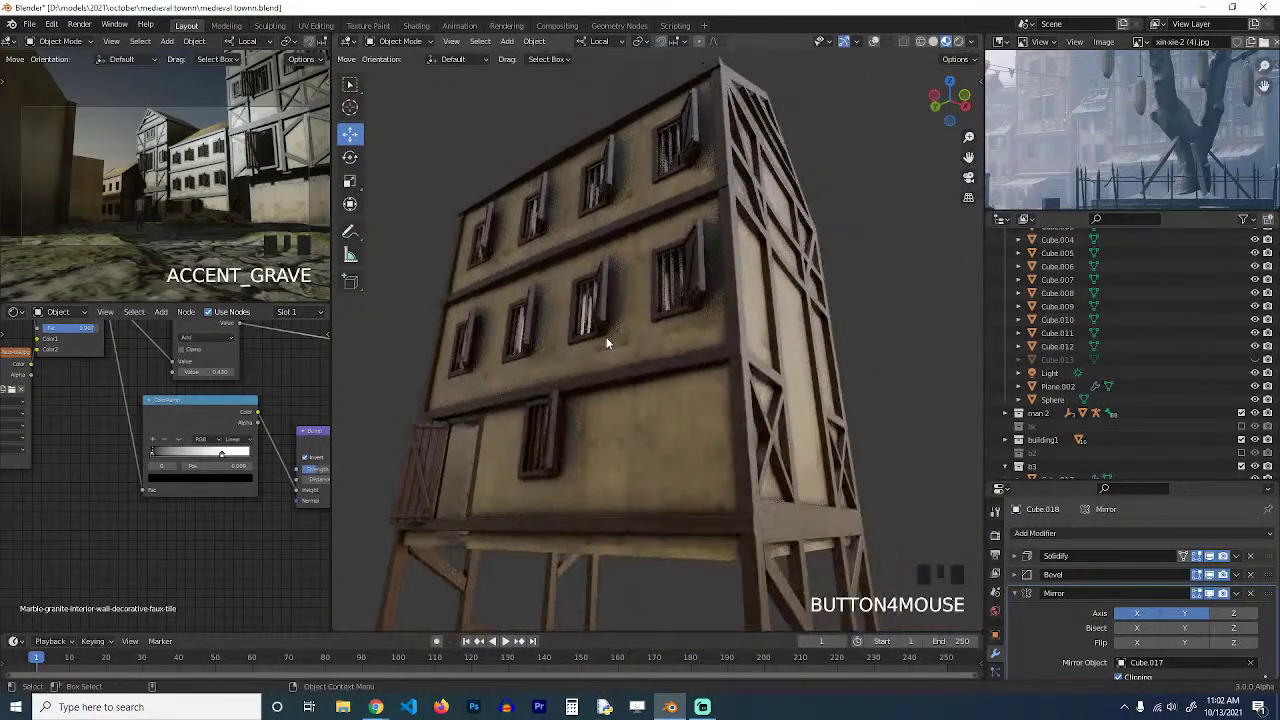
key("ctrl+s")
middle_click_drag(733, 305, 758, 396)
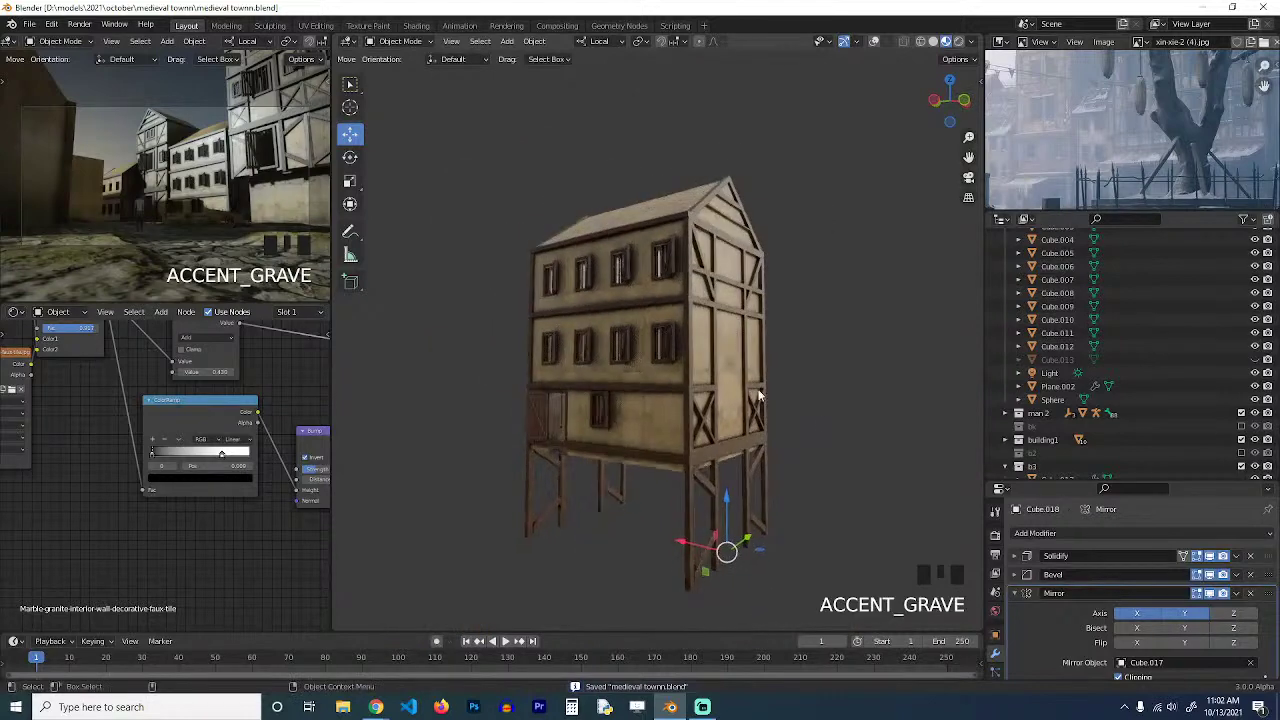
scroll(1238, 403, "down", 13)
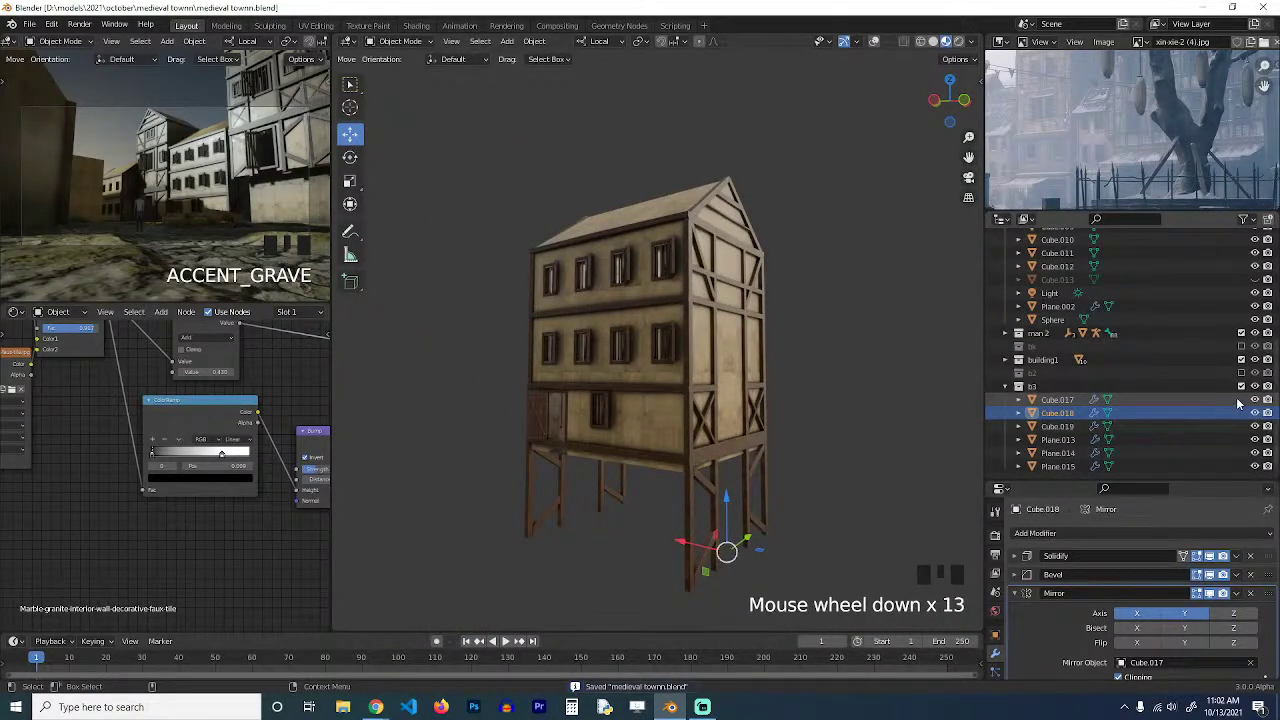
Hide the b3 collection's objects and show them one by one to identify the wall, beam and window parts.
left_click_drag(1257, 400, 1258, 467)
left_click(1258, 467)
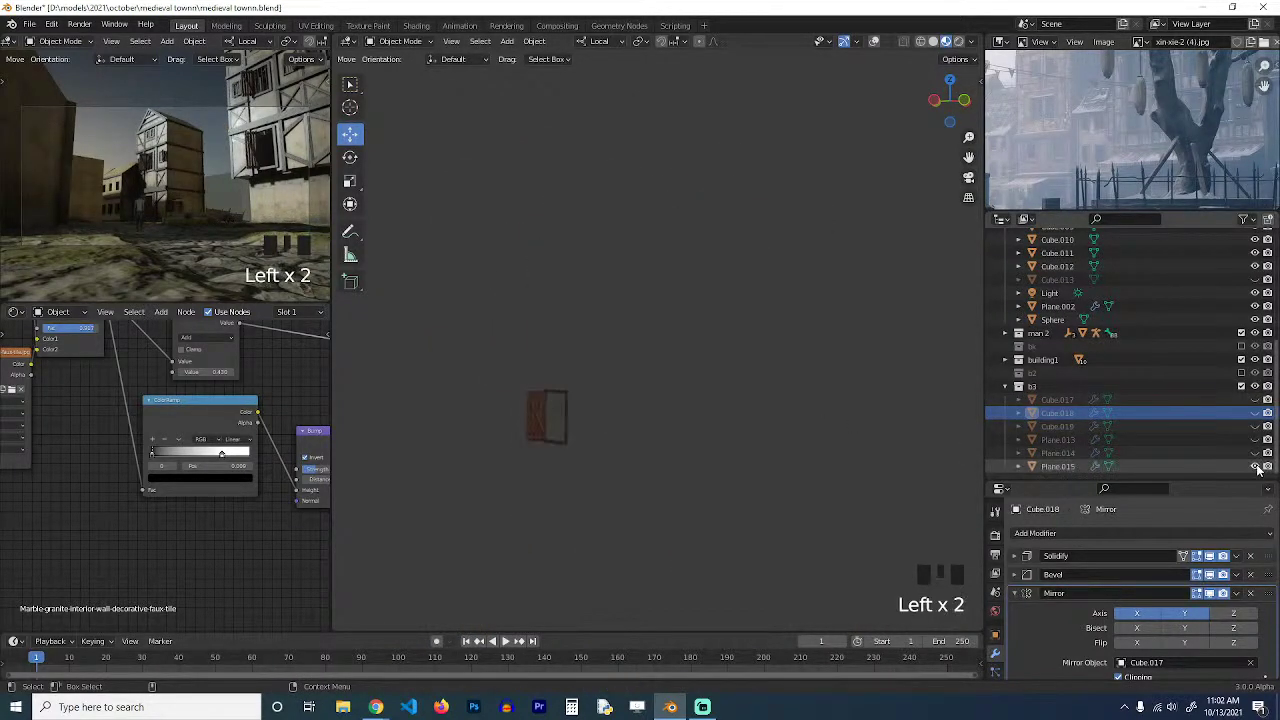
left_click(1259, 455)
left_click(1256, 440)
left_click(1256, 427)
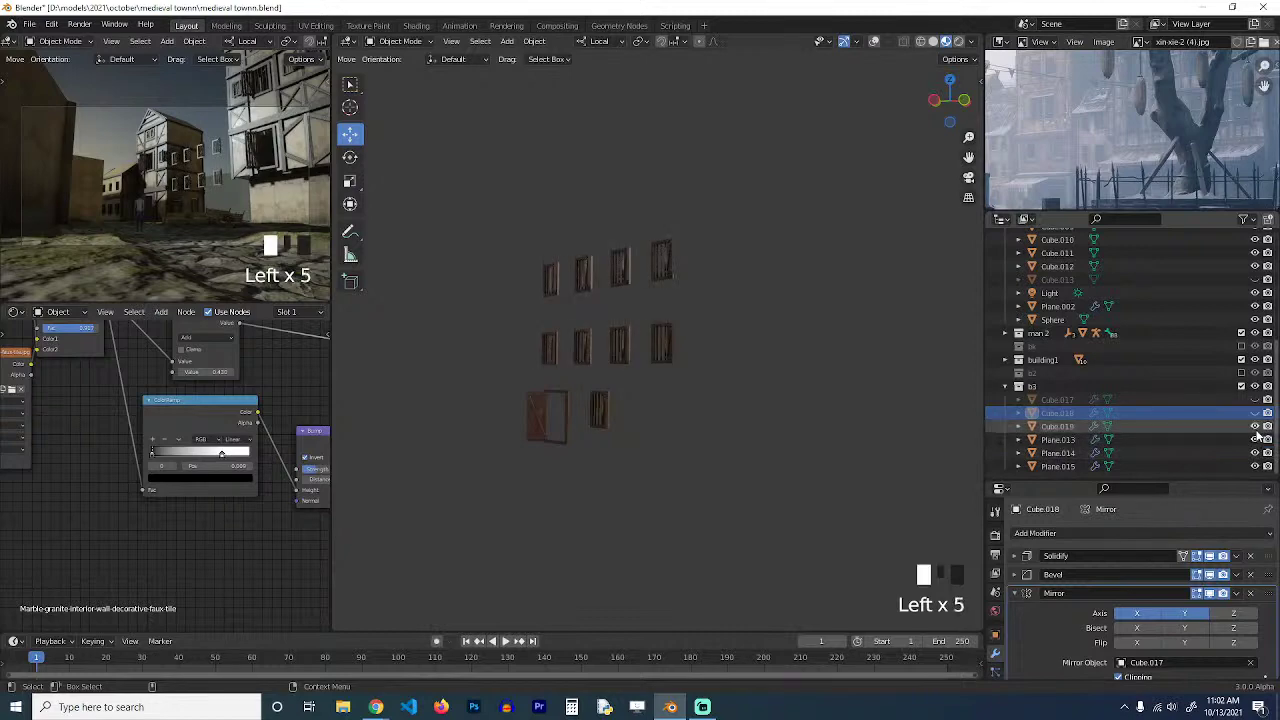
left_click(1256, 413)
left_click(1256, 400)
left_click(1256, 400)
left_click(1256, 400)
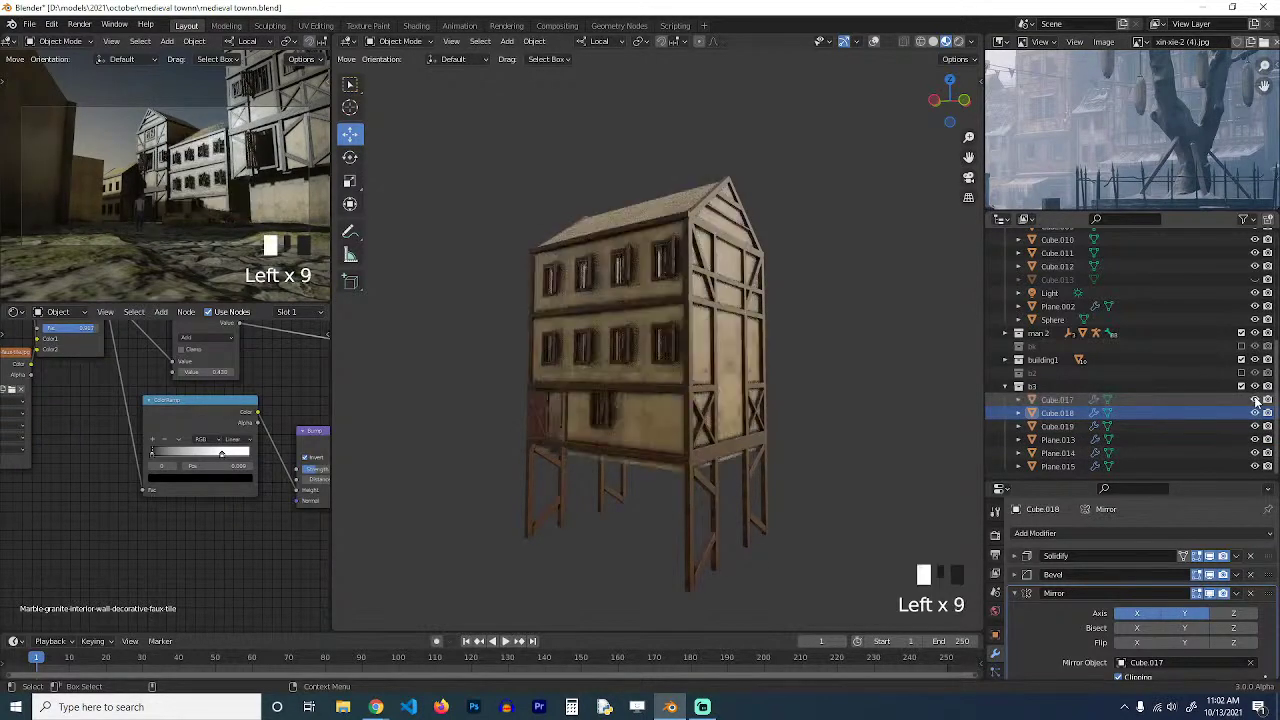
left_click(1257, 400)
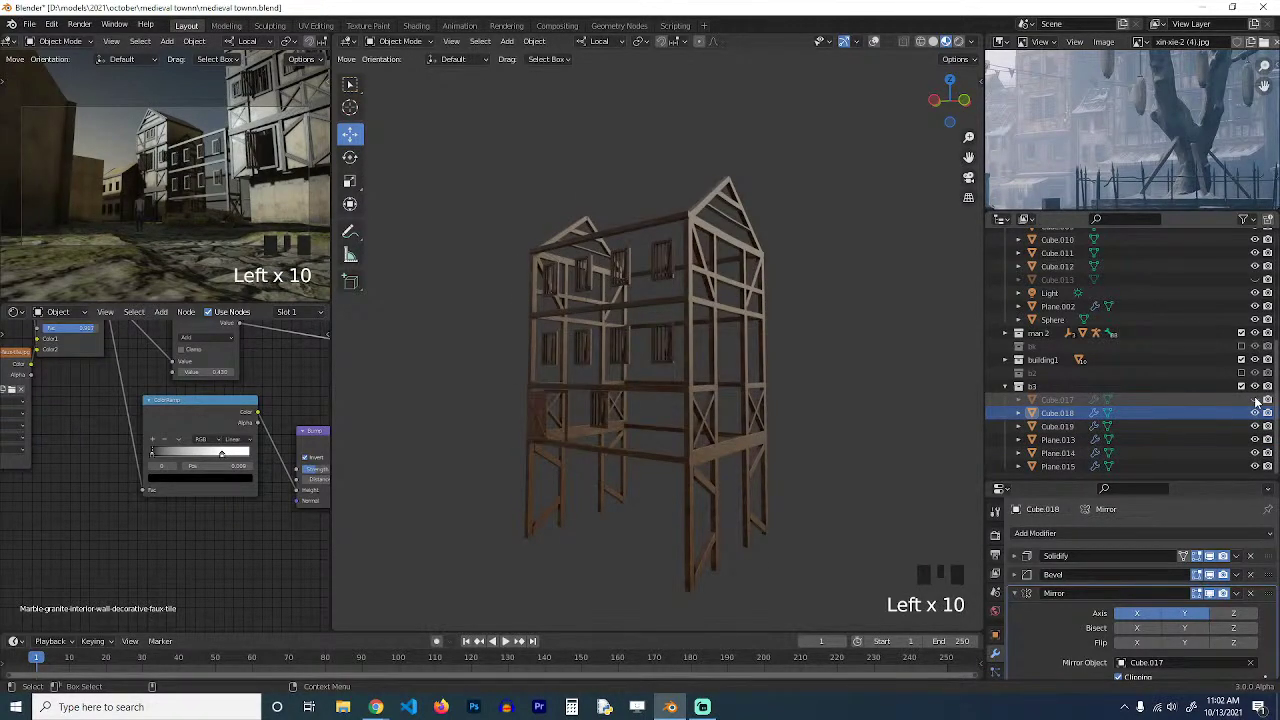
left_click(1257, 400)
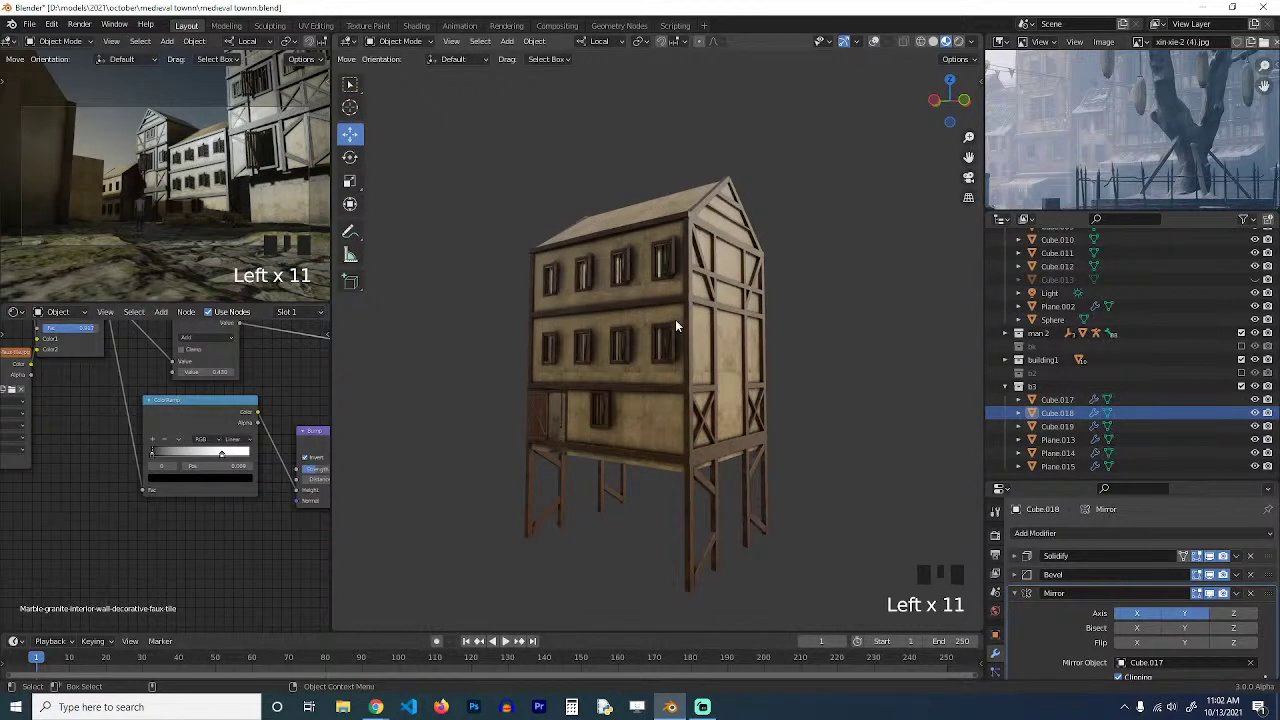
Raise the lower vertices of the b3 wall body about 9.8 m along Z so the walls cover only the top storey.
left_click(660, 420)
left_click(660, 420)
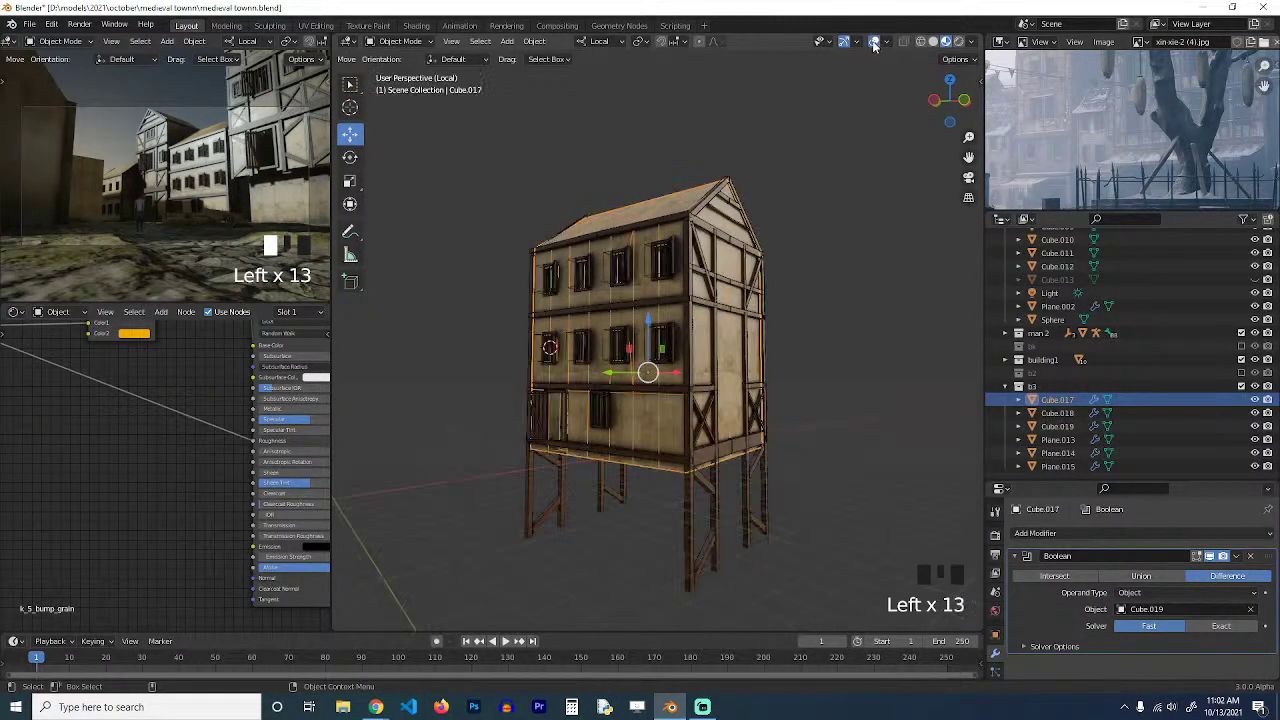
key("Tab")
key("grave")
middle_click_drag(612, 412, 665, 402)
key("2")
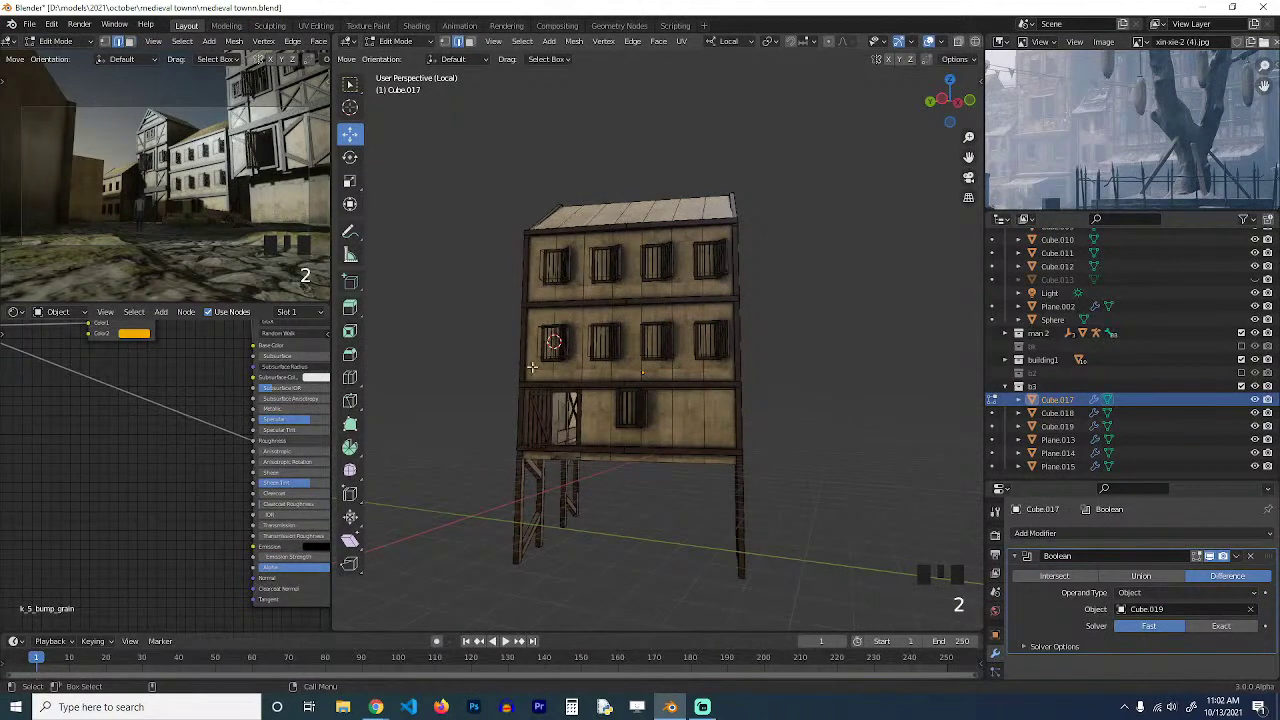
key("alt+z")
left_click_drag(474, 374, 780, 517)
left_click_drag(474, 340, 772, 498)
key("g")
key("z")
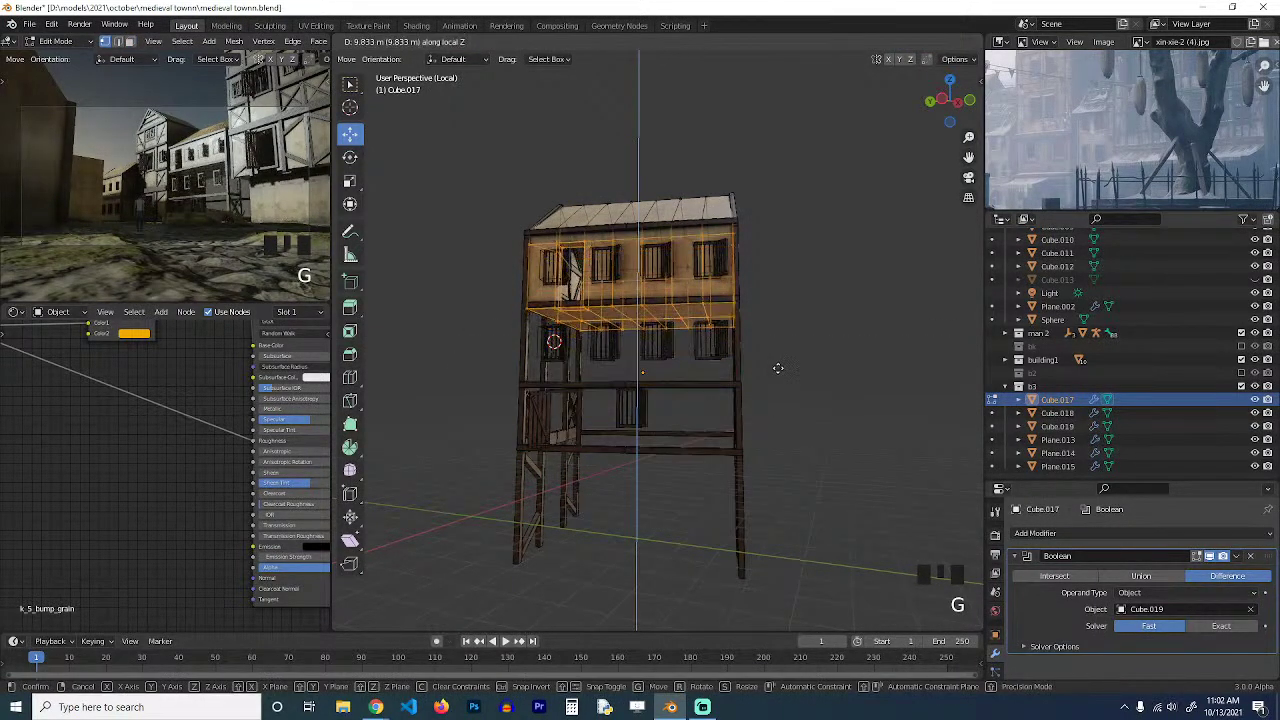
left_click(780, 365)
key("Tab")
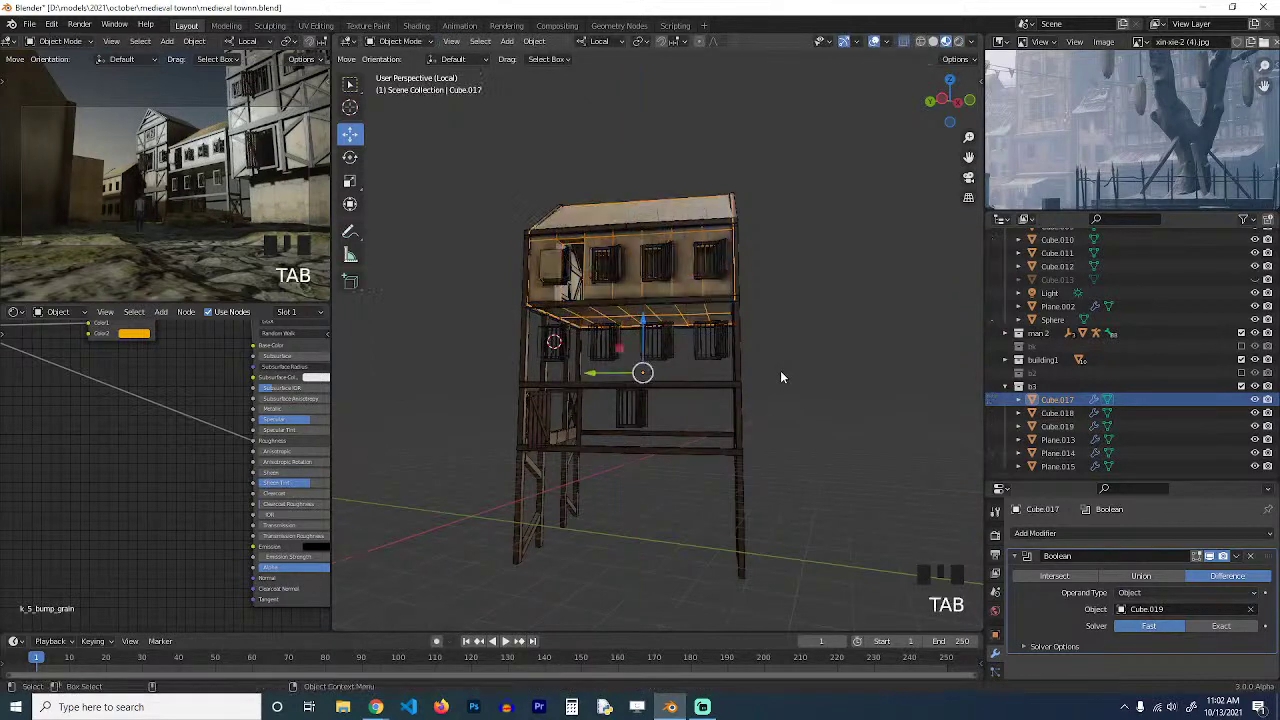
Remove the Array.001 modifier from the barred windows, leaving a single row.
key("grave")
middle_click_drag(780, 370, 728, 371)
left_click(725, 368)
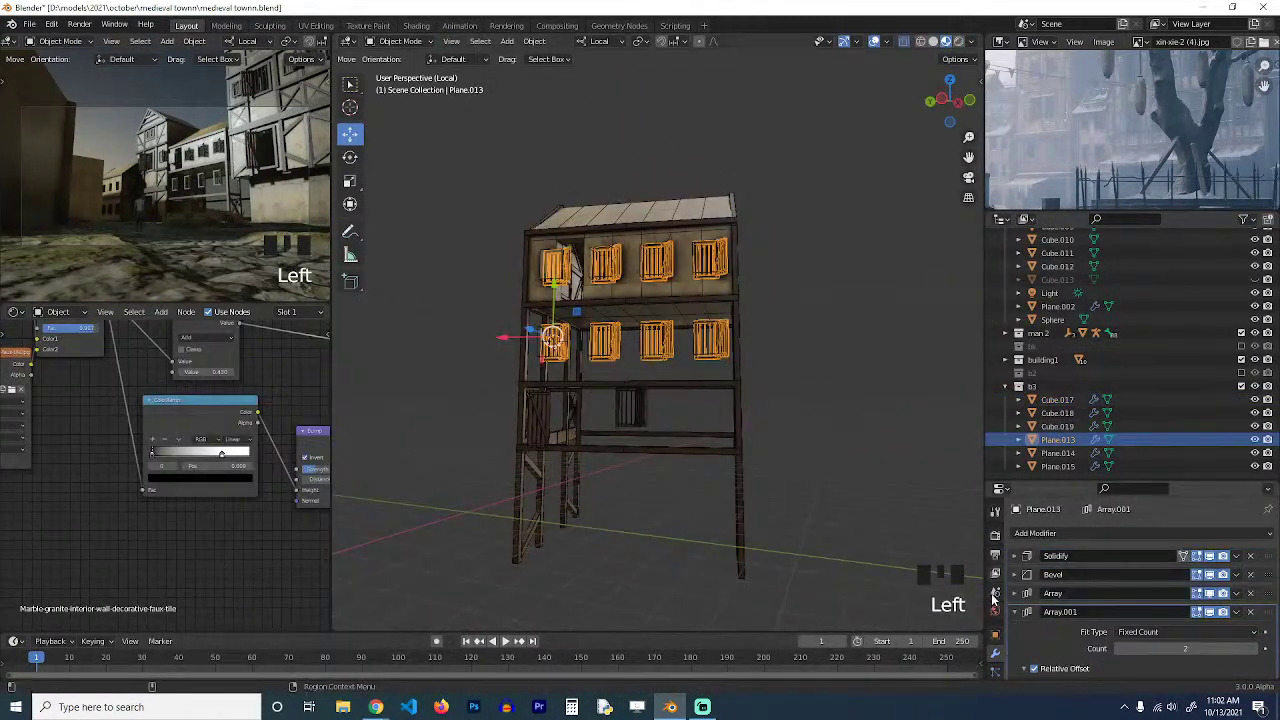
left_click(1250, 612)
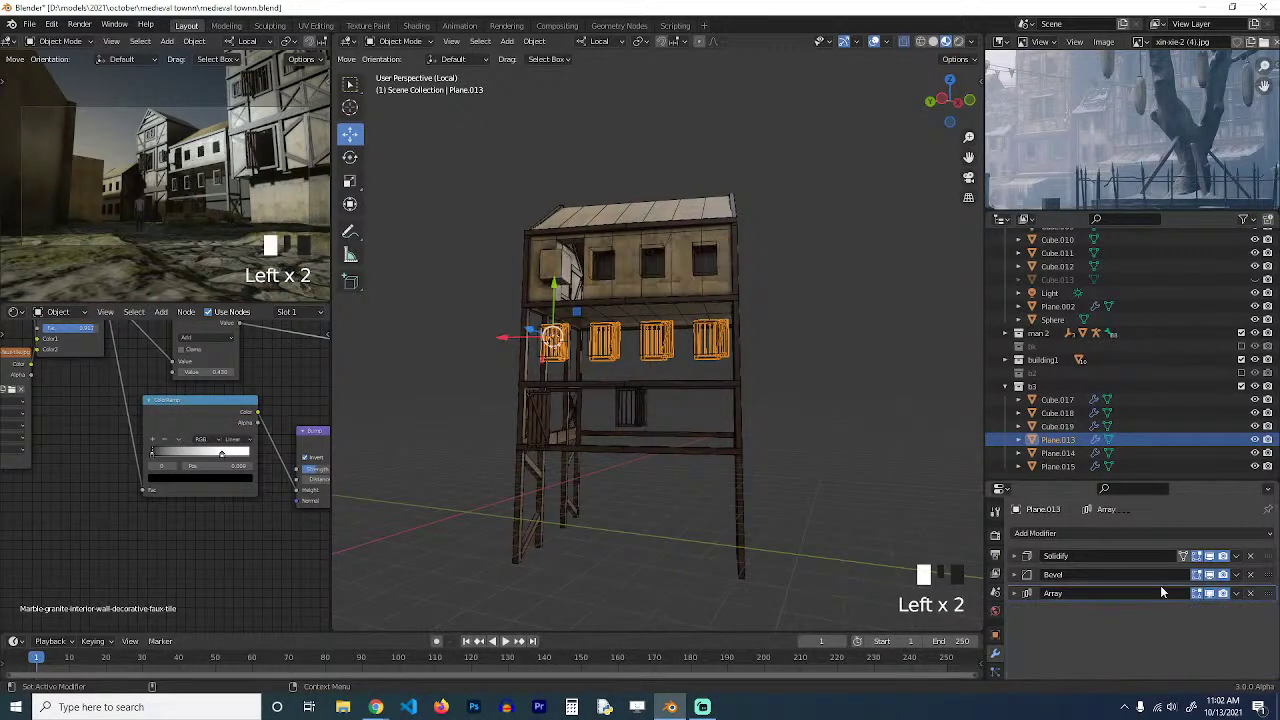
Move the remaining row of windows up onto the top-storey wall.
scroll(719, 428, "up", 2)
key("g")
key("z")
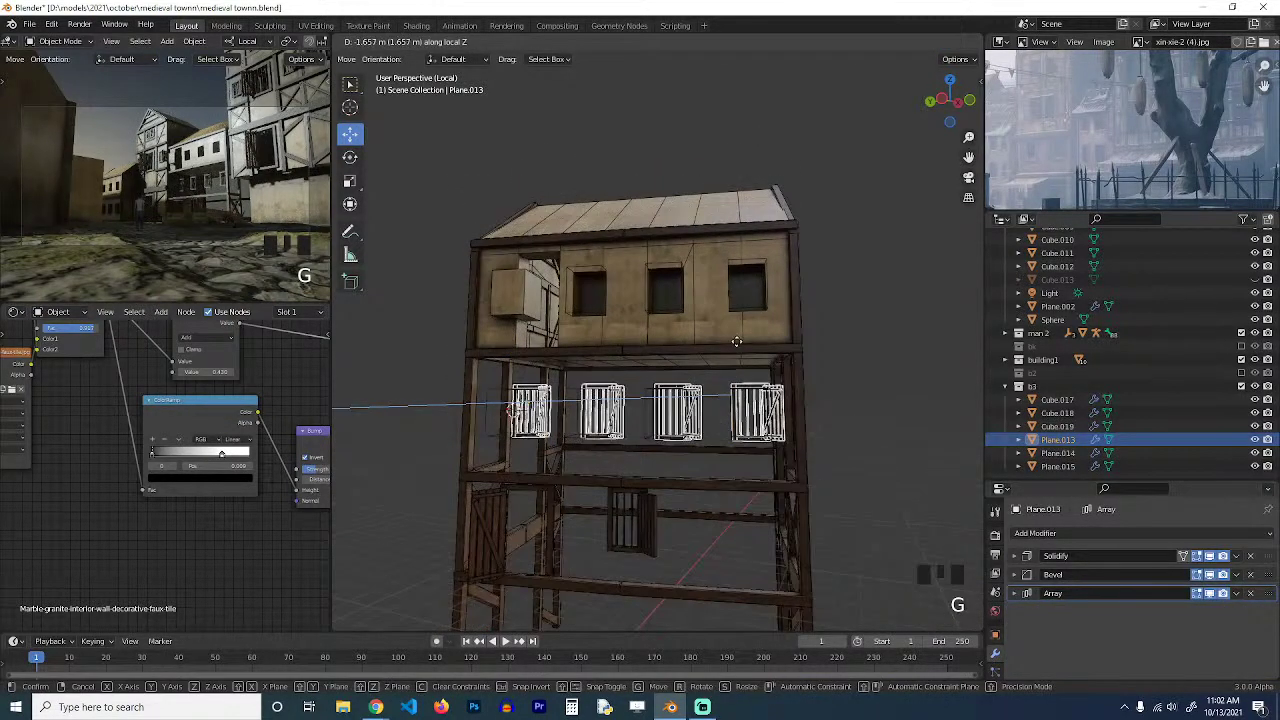
left_click(741, 322)
key("grave")
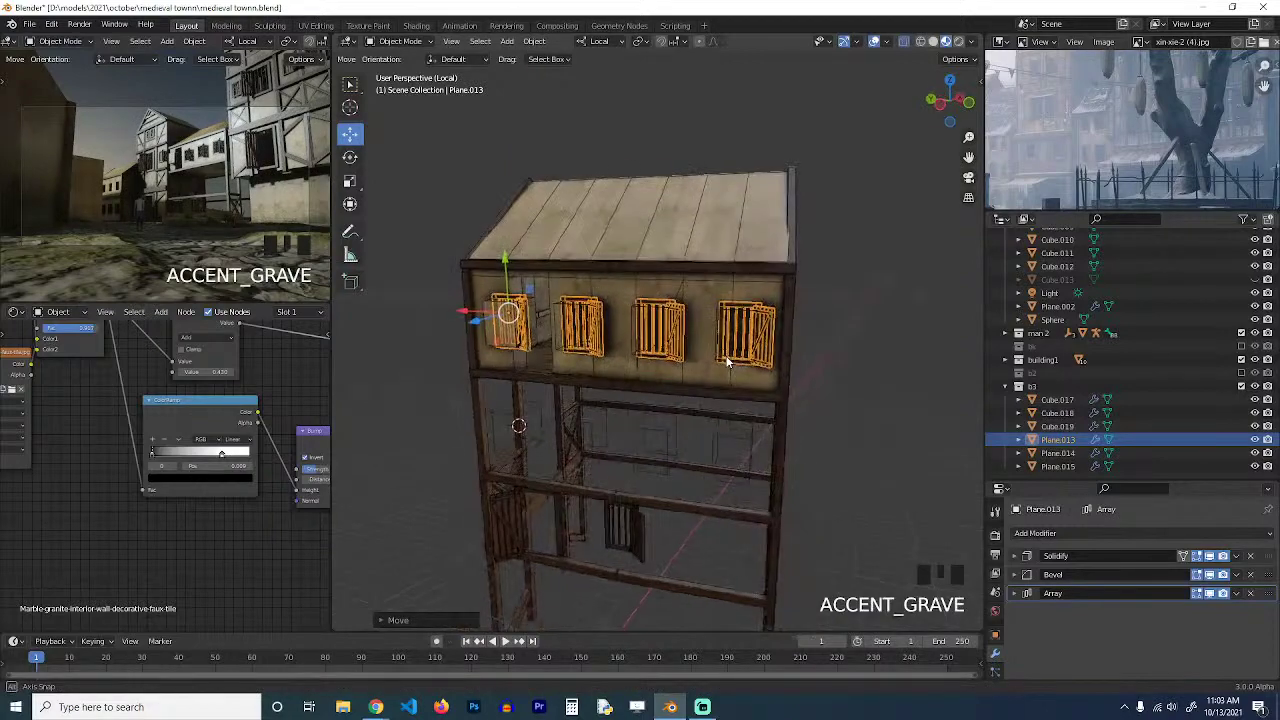
scroll(728, 361, "up", 2)
key("grave")
key("g")
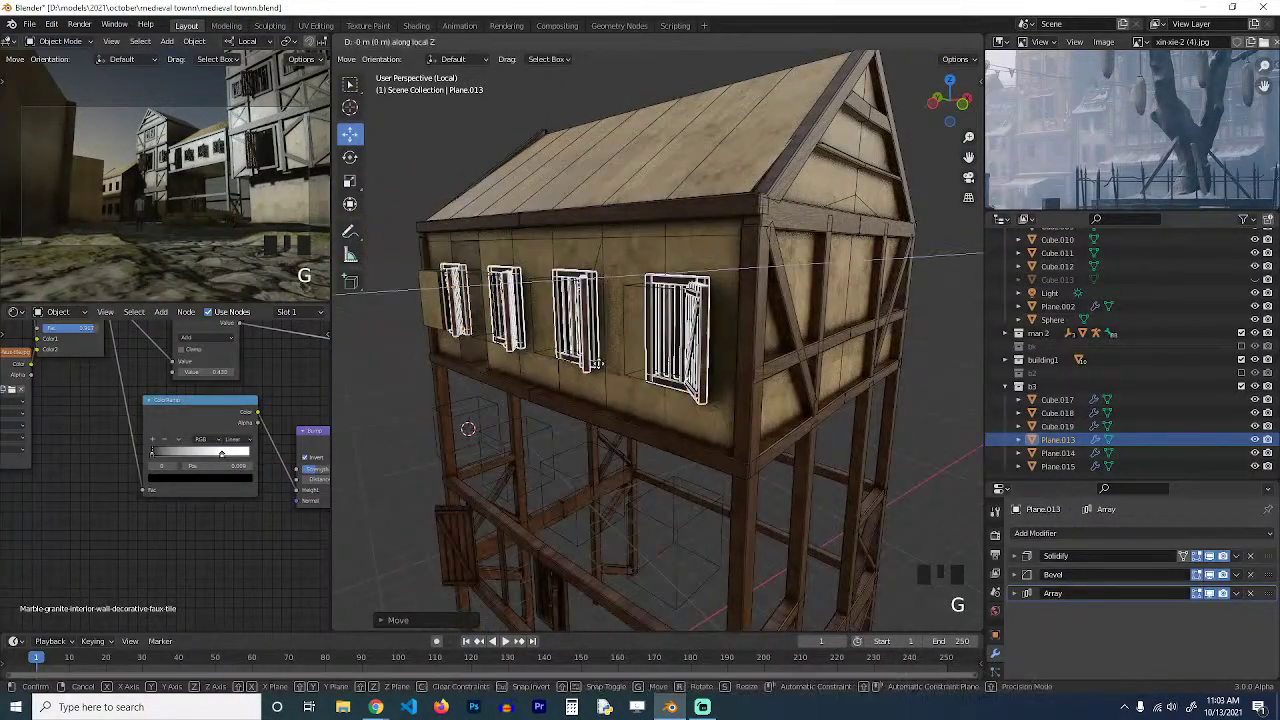
right_click(597, 366)
Remove the Array.001 modifier from the window cutter boxes (Cube.019).
key("grave")
middle_click_drag(663, 355, 695, 366, "shift")
left_click(564, 313)
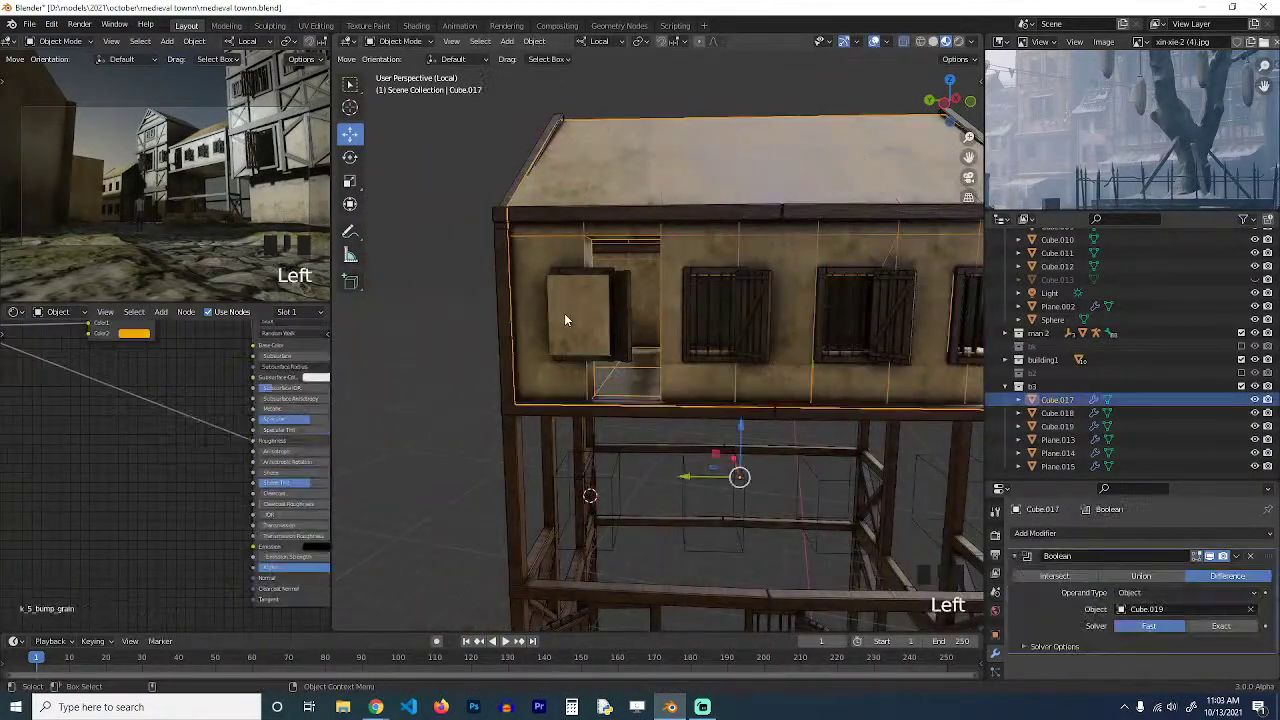
key("grave")
left_click(528, 334)
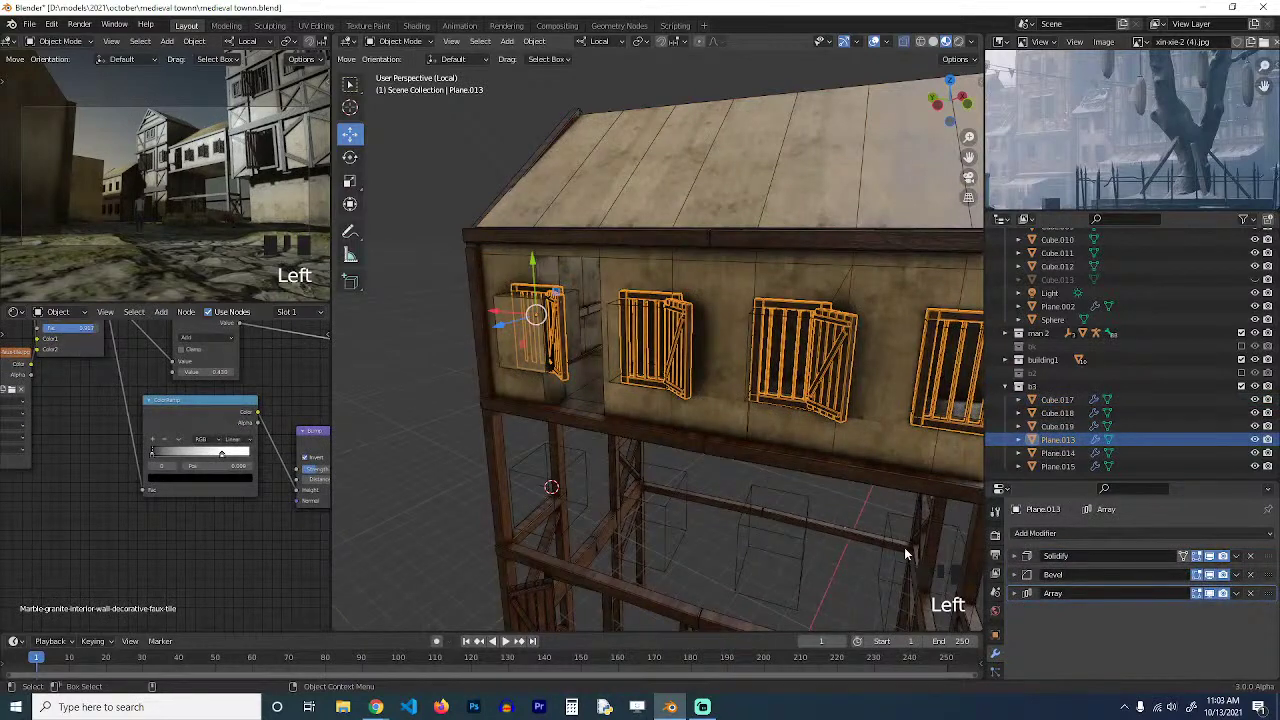
left_click(753, 323)
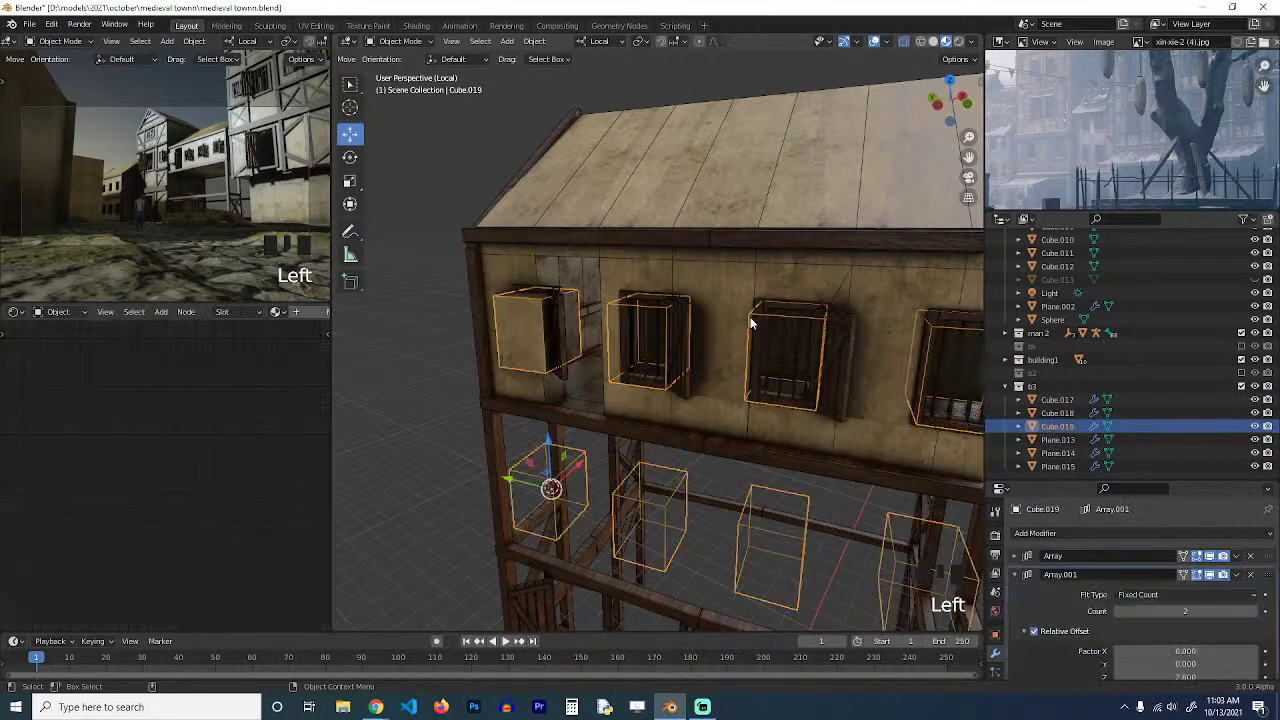
key("Tab")
key("Tab")
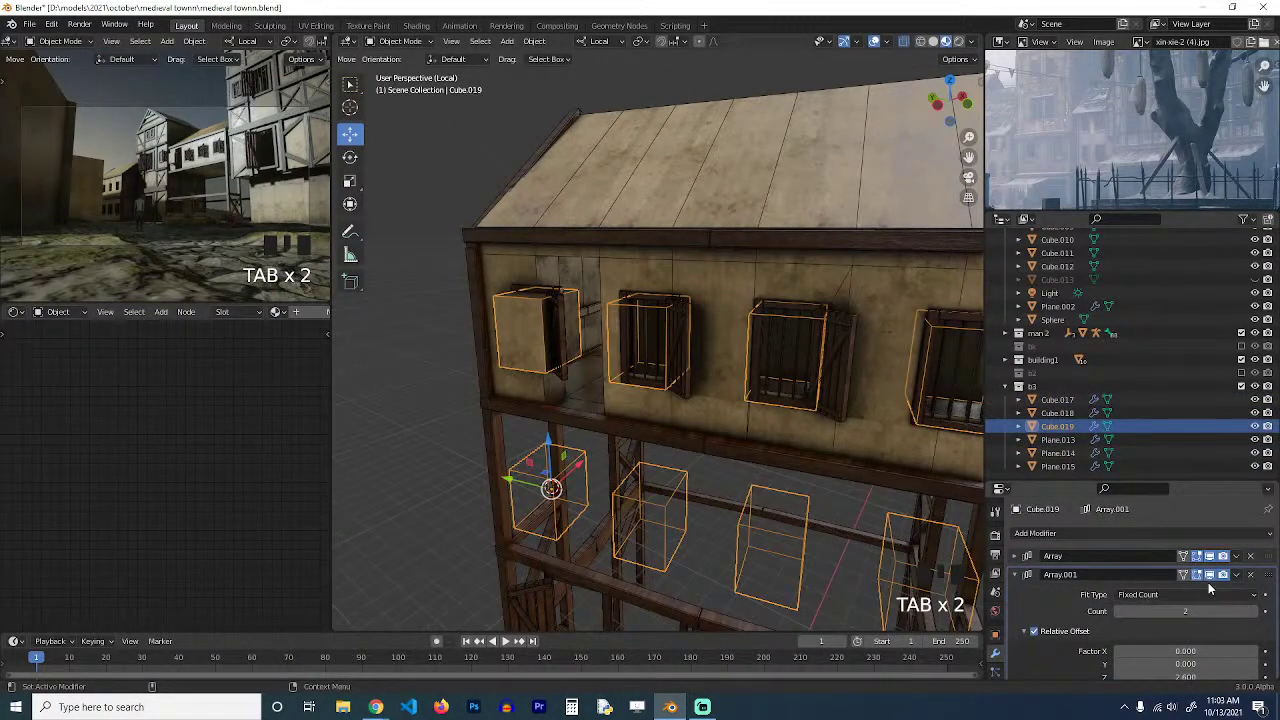
left_click(1253, 579)
Move the row of cutter boxes up to line up with the top-storey windows.
key("g")
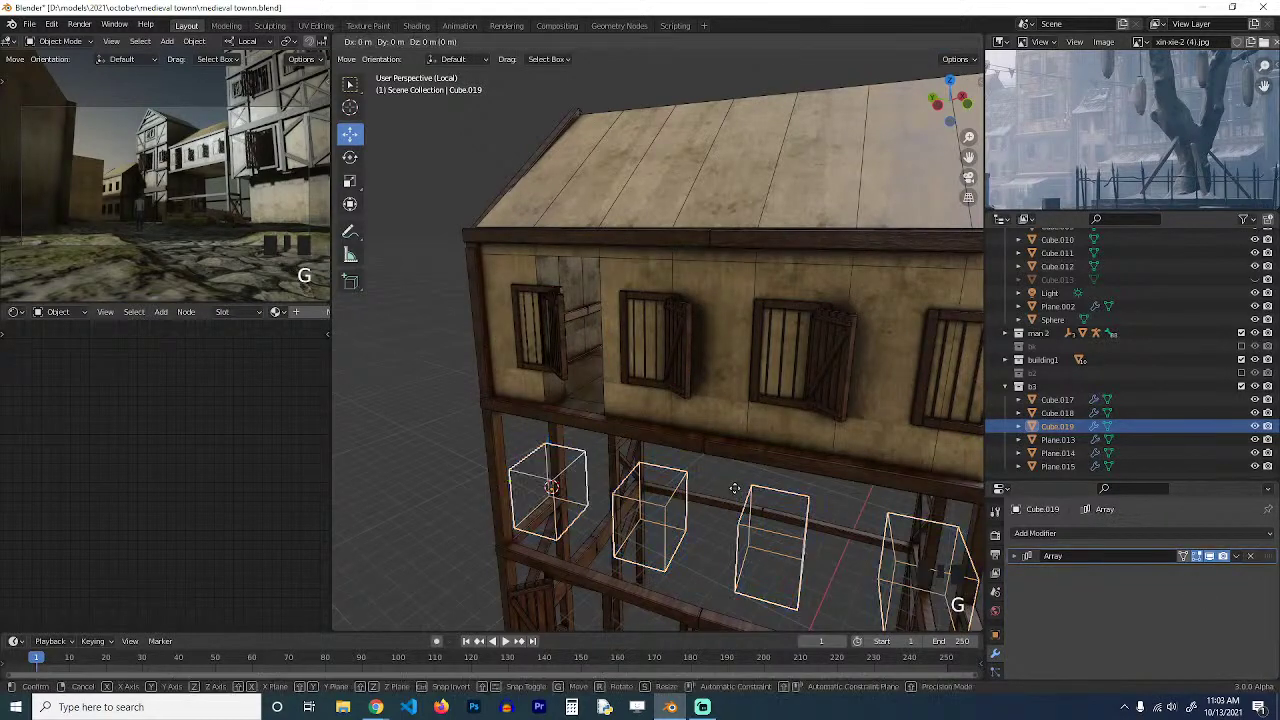
left_click(745, 328)
key("Tab")
left_click(548, 330)
key("Tab")
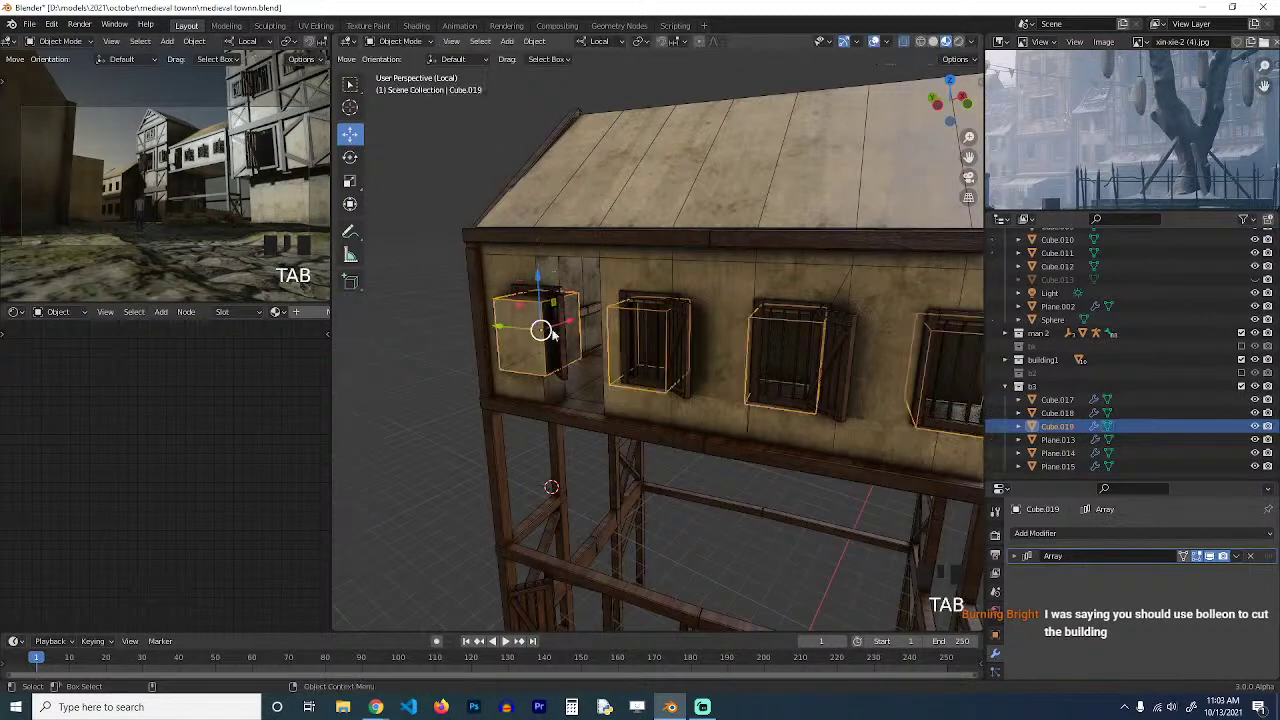
Apply the cutter boxes' Array modifier and delete the linked vertices of the box beside the doorway opening.
key("ctrl+a")
key("ctrl+a")
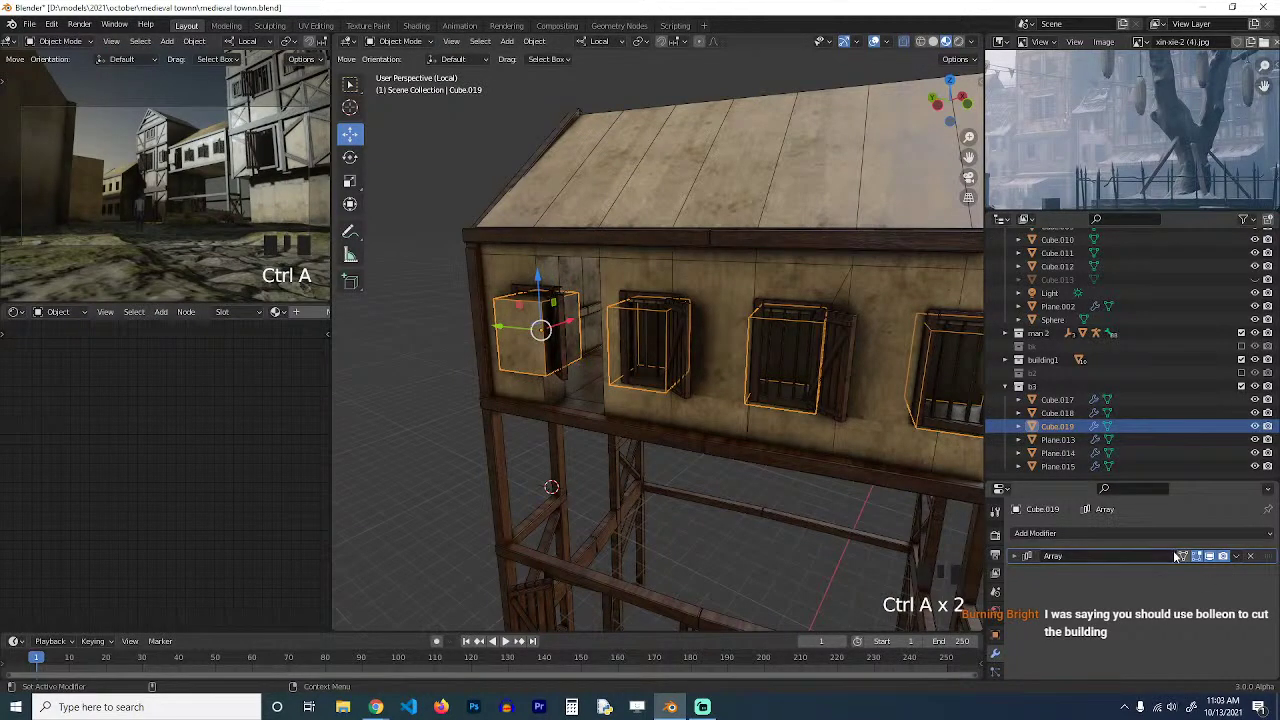
key("ctrl+a")
key("Tab")
left_click(521, 310)
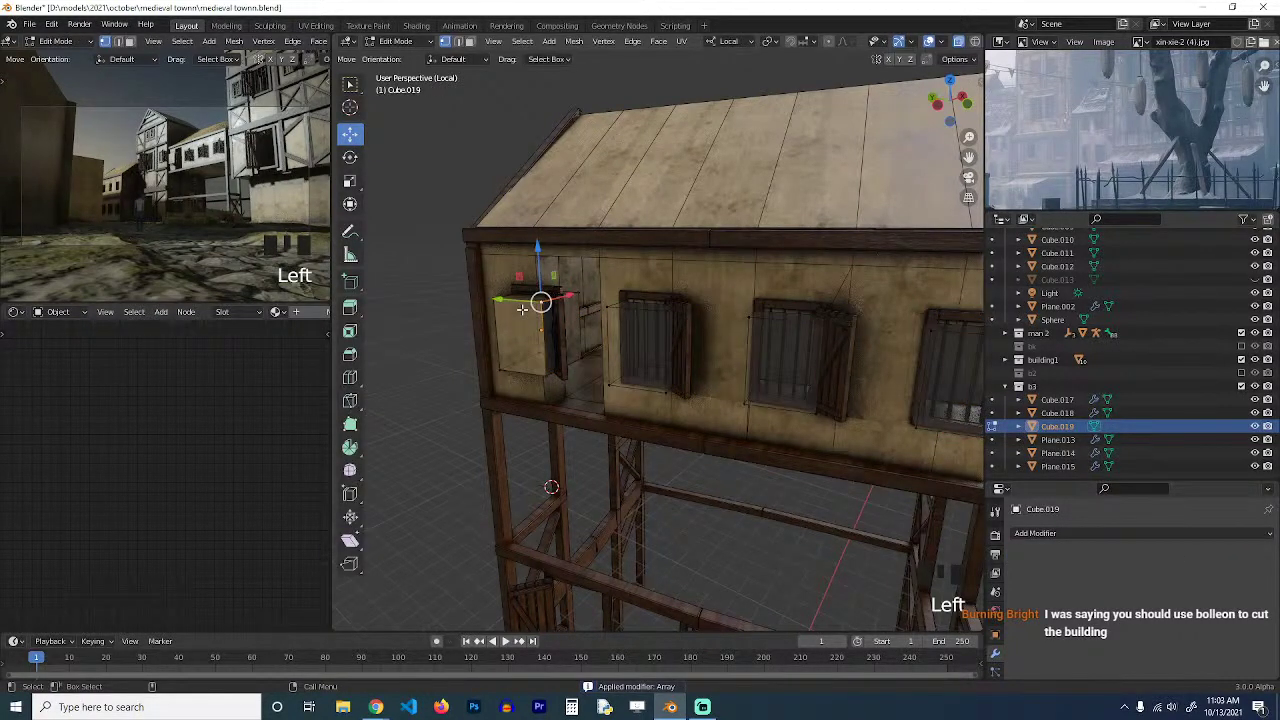
key("ctrl+l")
key("x")
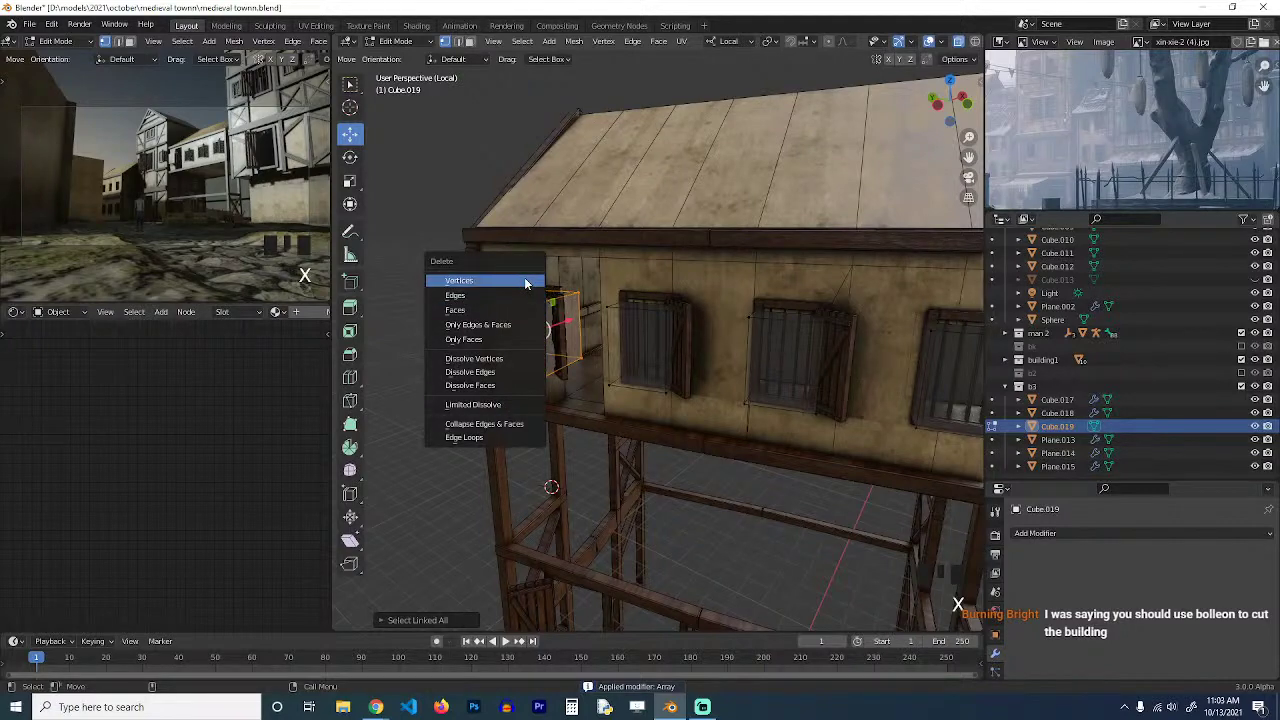
left_click(526, 282)
key("Tab")
Shift the window row about 3.2 m sideways along the wall to clear the doorway.
key("grave")
middle_click_drag(556, 340, 666, 400)
left_click(554, 330)
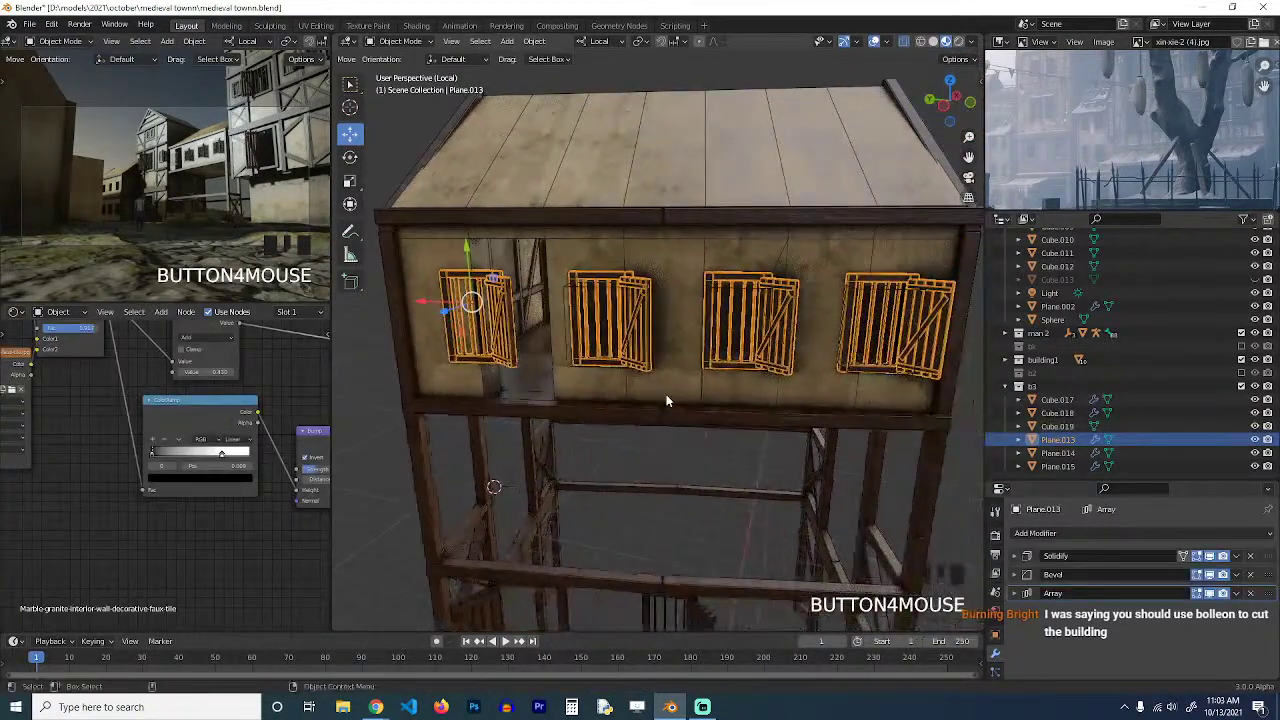
left_click_drag(422, 303, 546, 306)
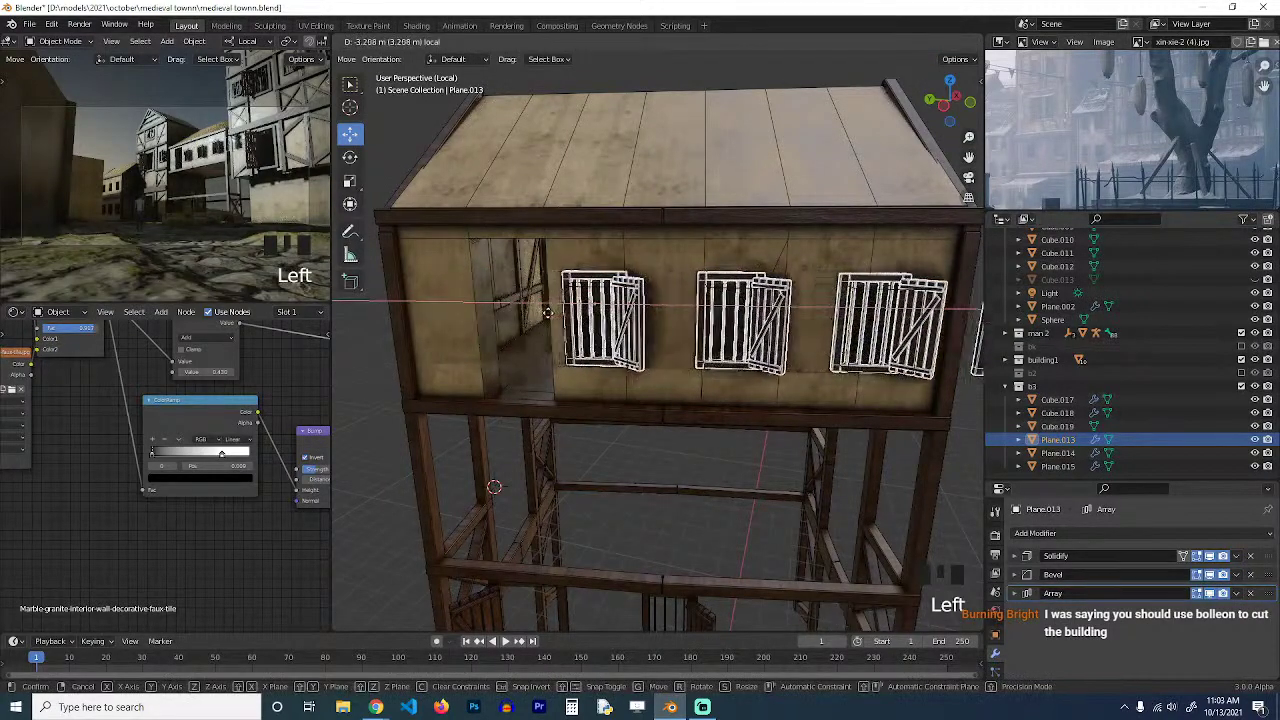
key("grave")
middle_click_drag(546, 306, 586, 299)
key("grave")
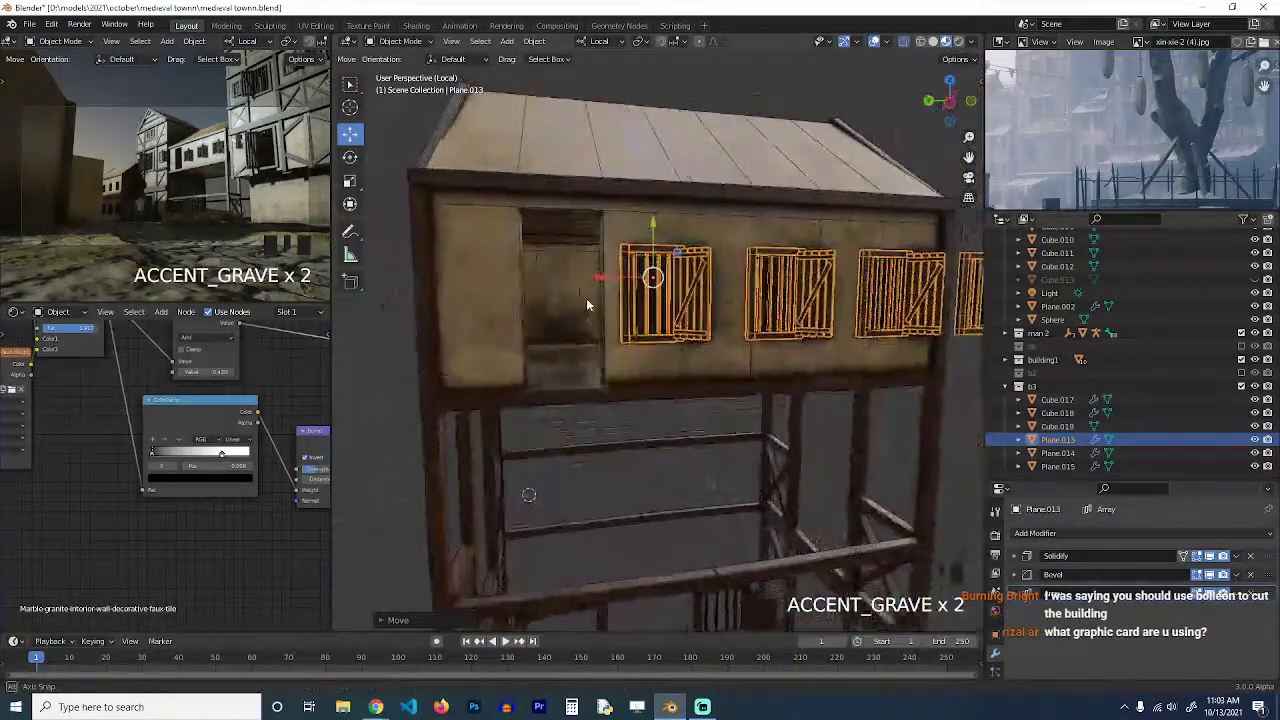
key("alt+a")
Turn off the Wireframe overlay while viewing the top storey from below.
scroll(606, 364, "up", 1)
key("grave")
middle_click_drag(606, 364, 598, 330)
key("q")
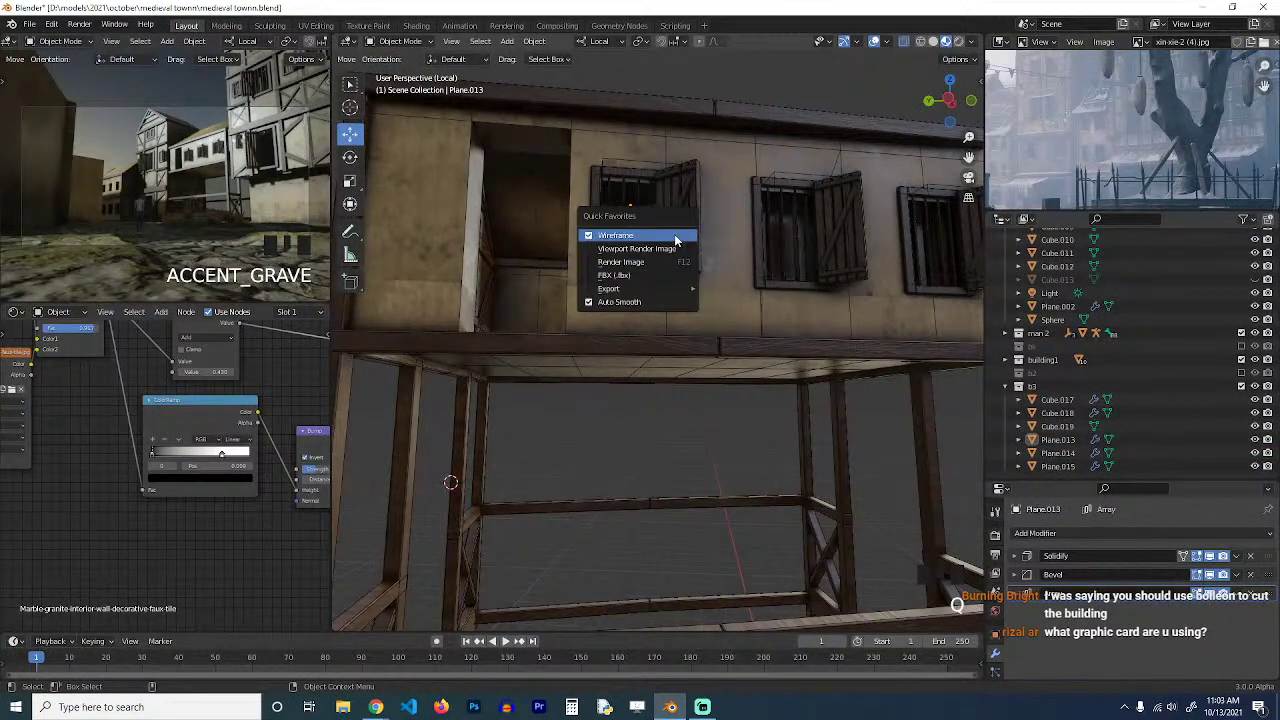
left_click(675, 236)
Nudge the window row slightly downward to fit the wall openings, and deselect it.
key("grave")
middle_click_drag(675, 236, 777, 268)
key("grave")
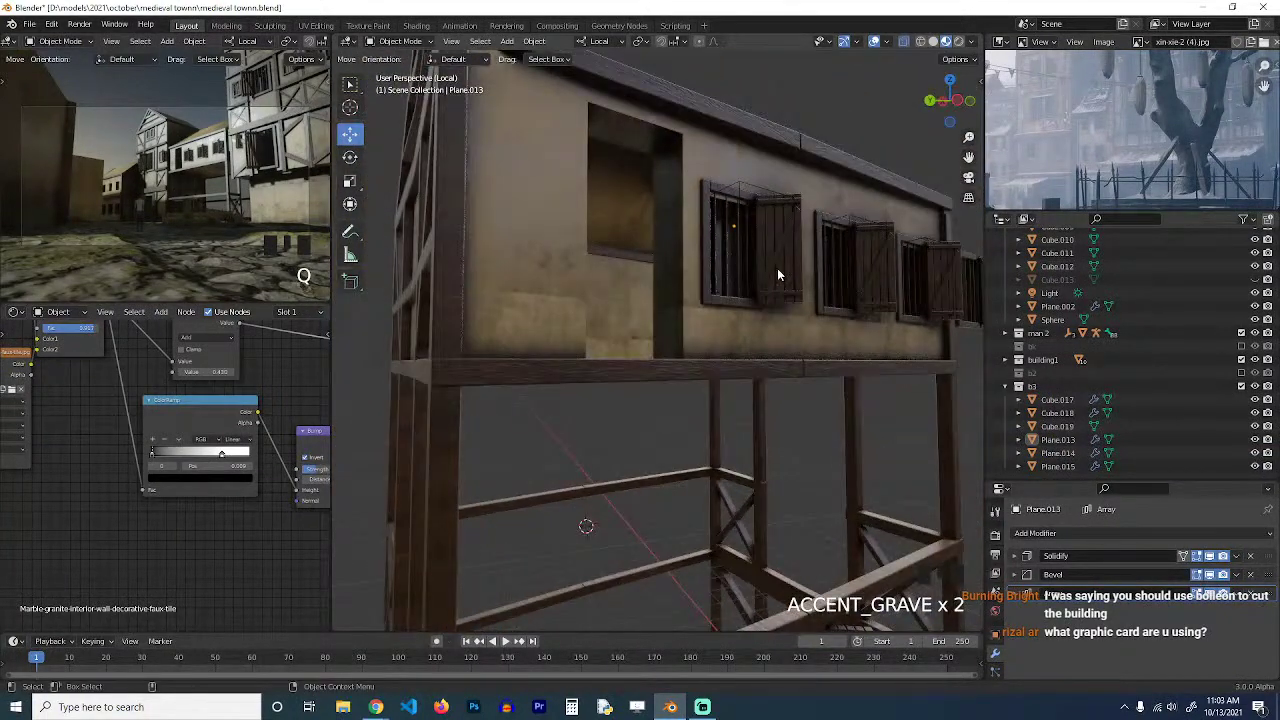
left_click(777, 268)
key("g")
left_click(777, 272)
key("alt+a")
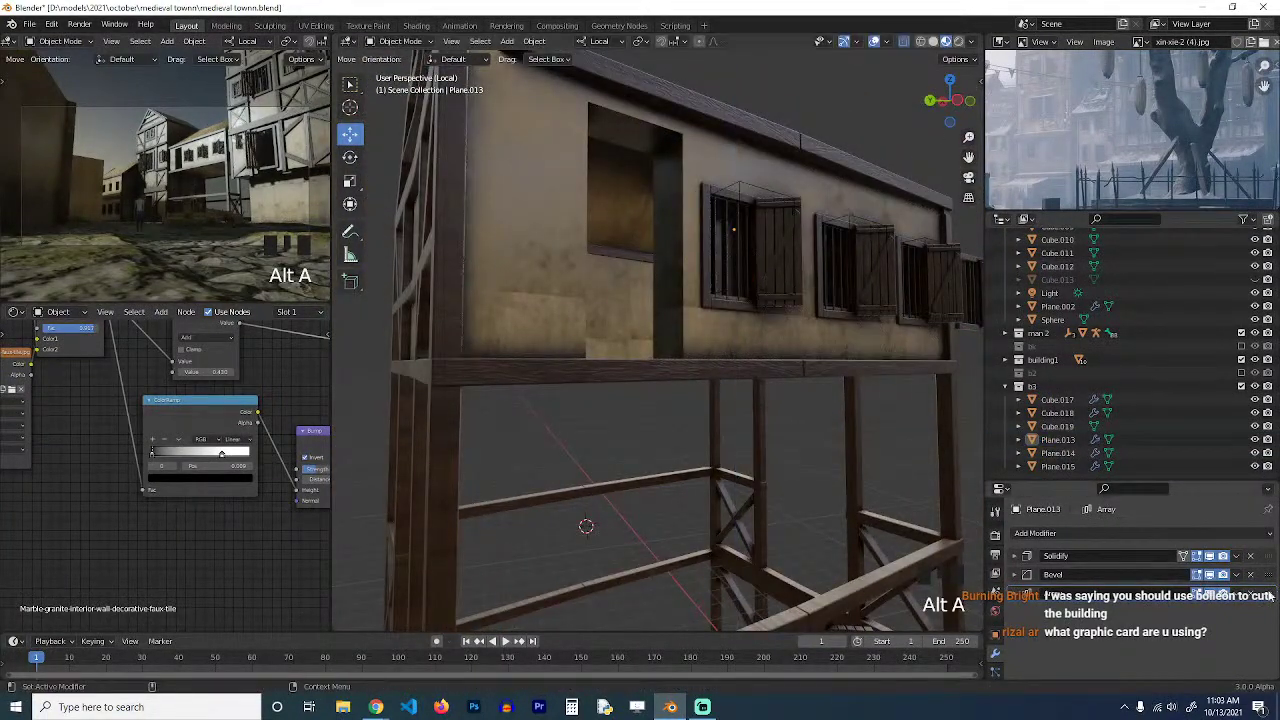
Reduce the windows' Array count to 3 to drop the one overhanging the wall's end.
left_click(1016, 597)
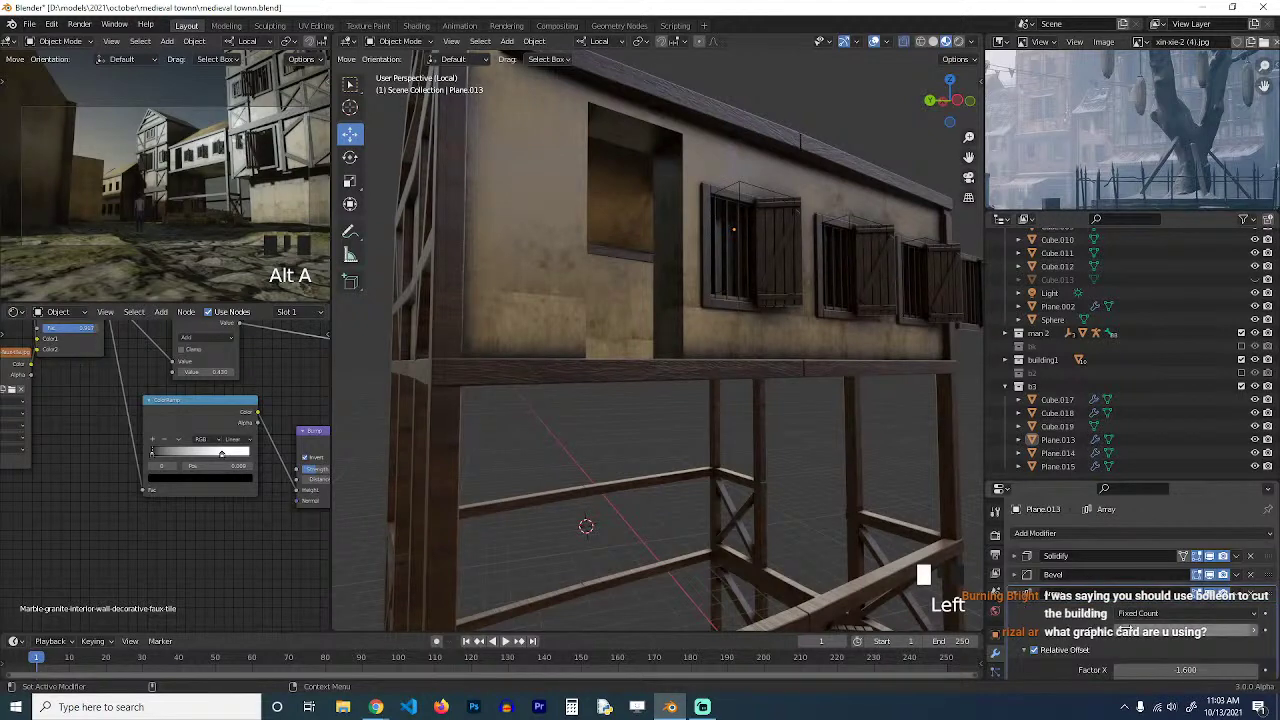
left_click(1120, 631)
key("grave")
middle_click_drag(733, 401, 685, 417)
key("alt+a")
scroll(685, 422, "down", 4)
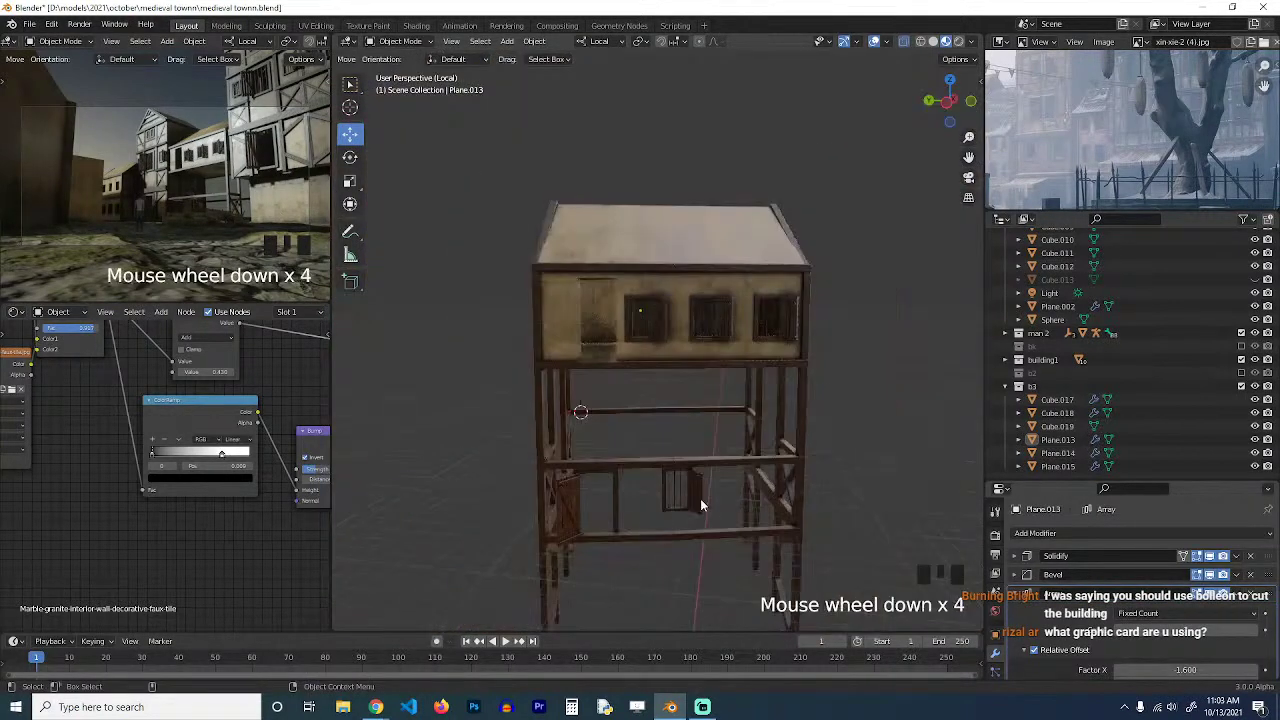
Move the door and its frame up along global Z to the top-storey doorway.
left_click(558, 521)
key("g")
key("z")
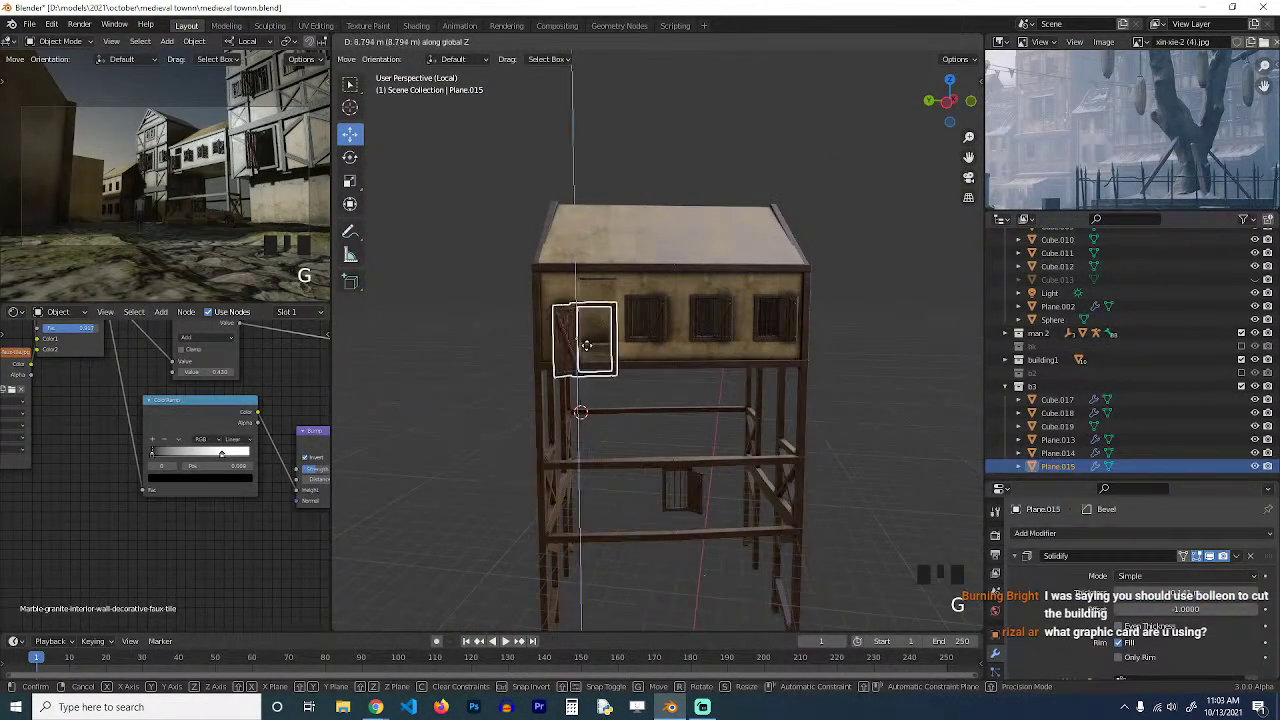
left_click(592, 327)
Lower the door and its frame about 0.43 m along global Z in the doorway, save the file, and deselect.
scroll(600, 350, "up", 3)
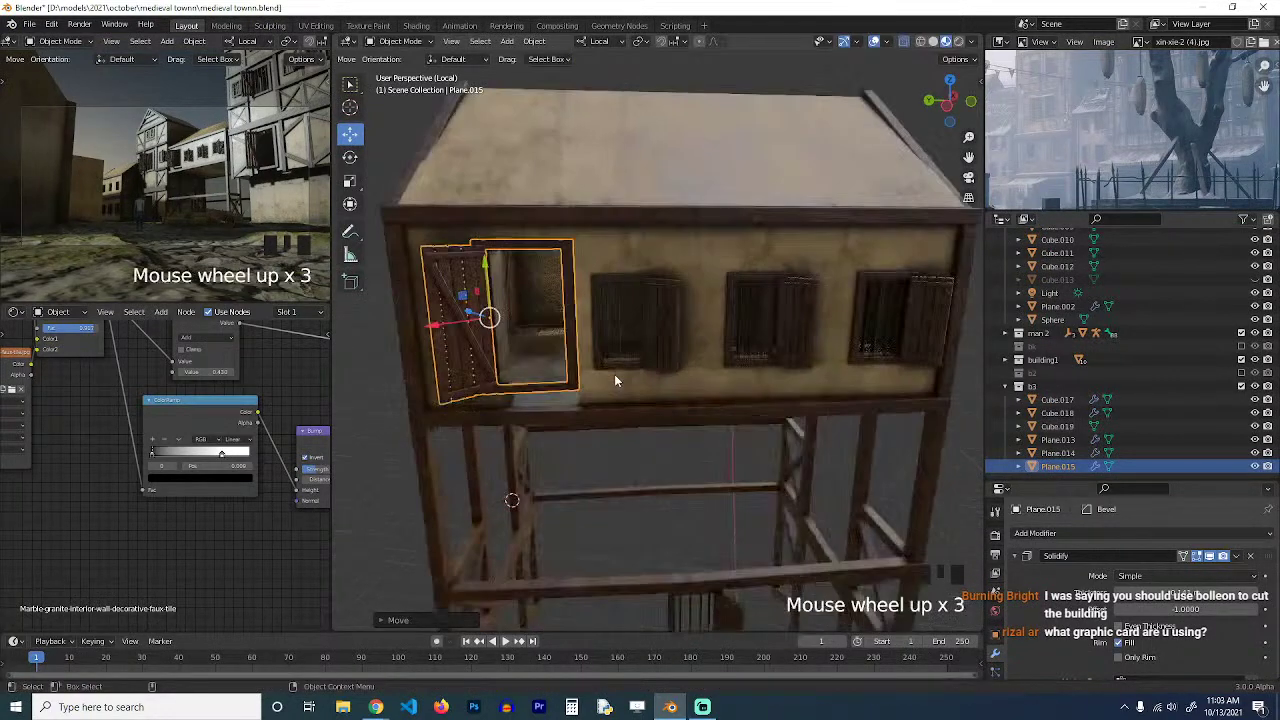
key("grave")
middle_click_drag(577, 356, 634, 415, "shift")
key("g")
key("z")
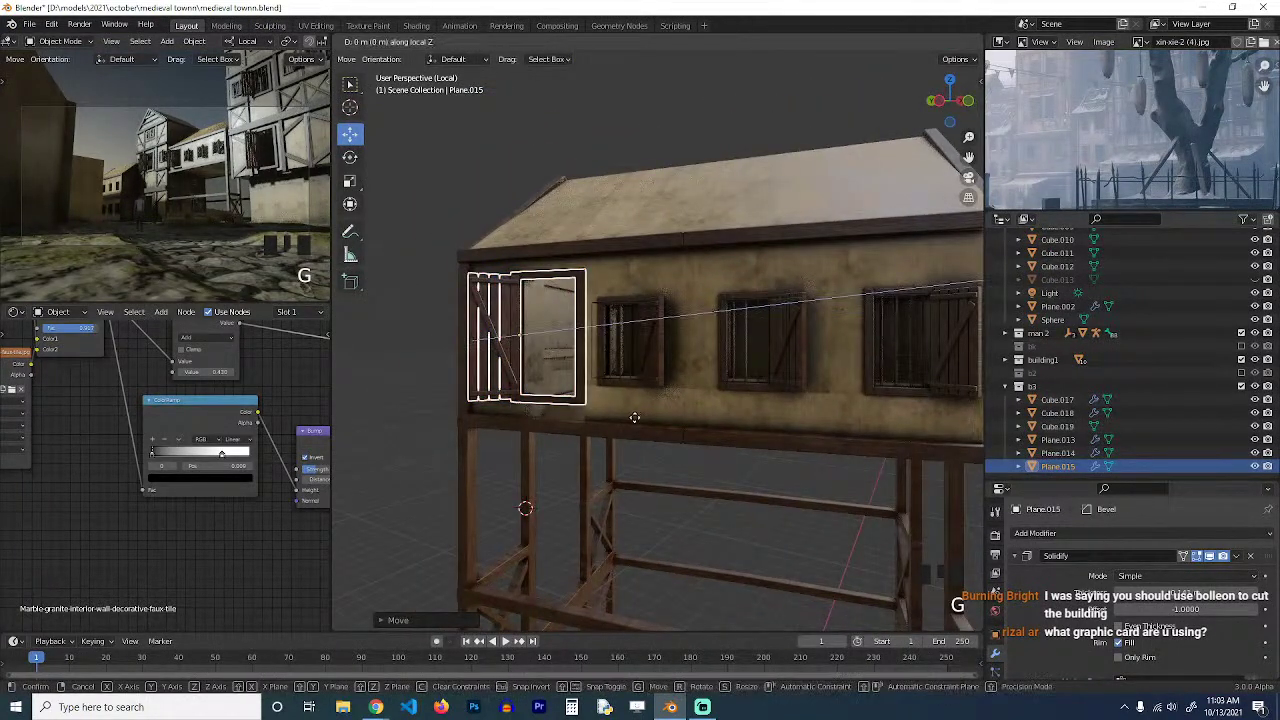
key("y")
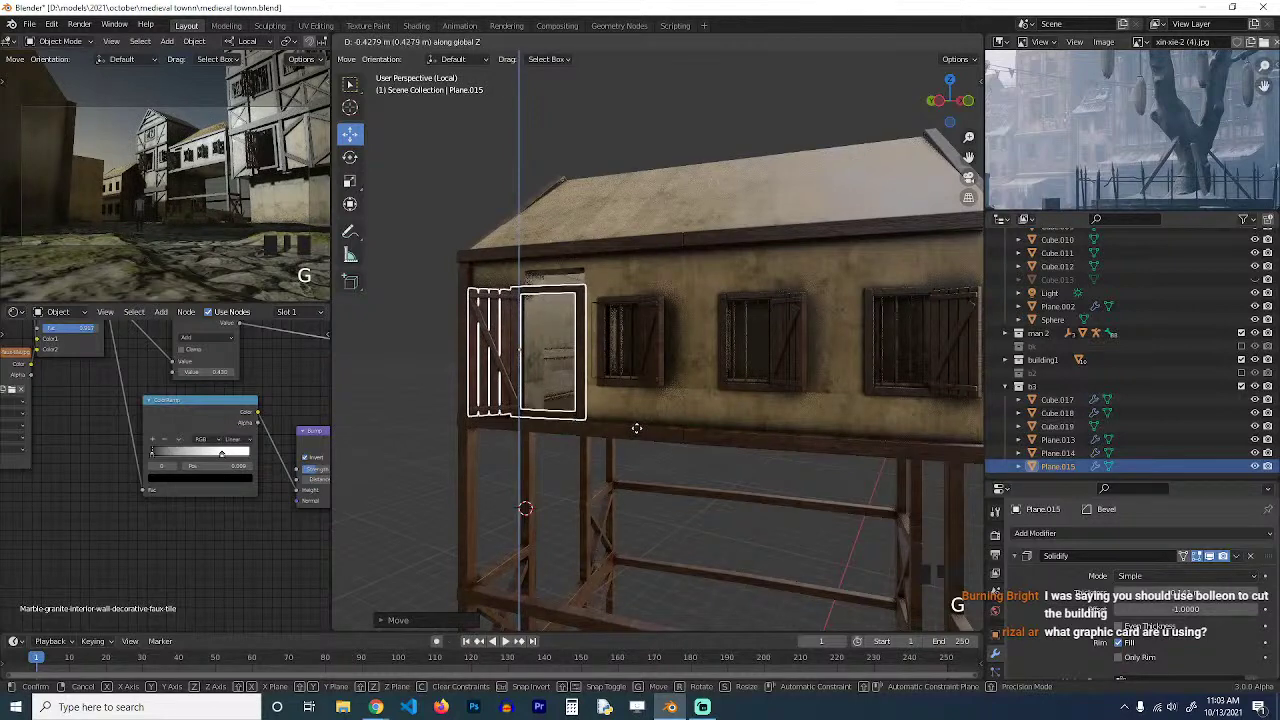
left_click(637, 427)
middle_click_drag(620, 443, 607, 453, "shift")
key("ctrl+s")
key("ctrl+s")
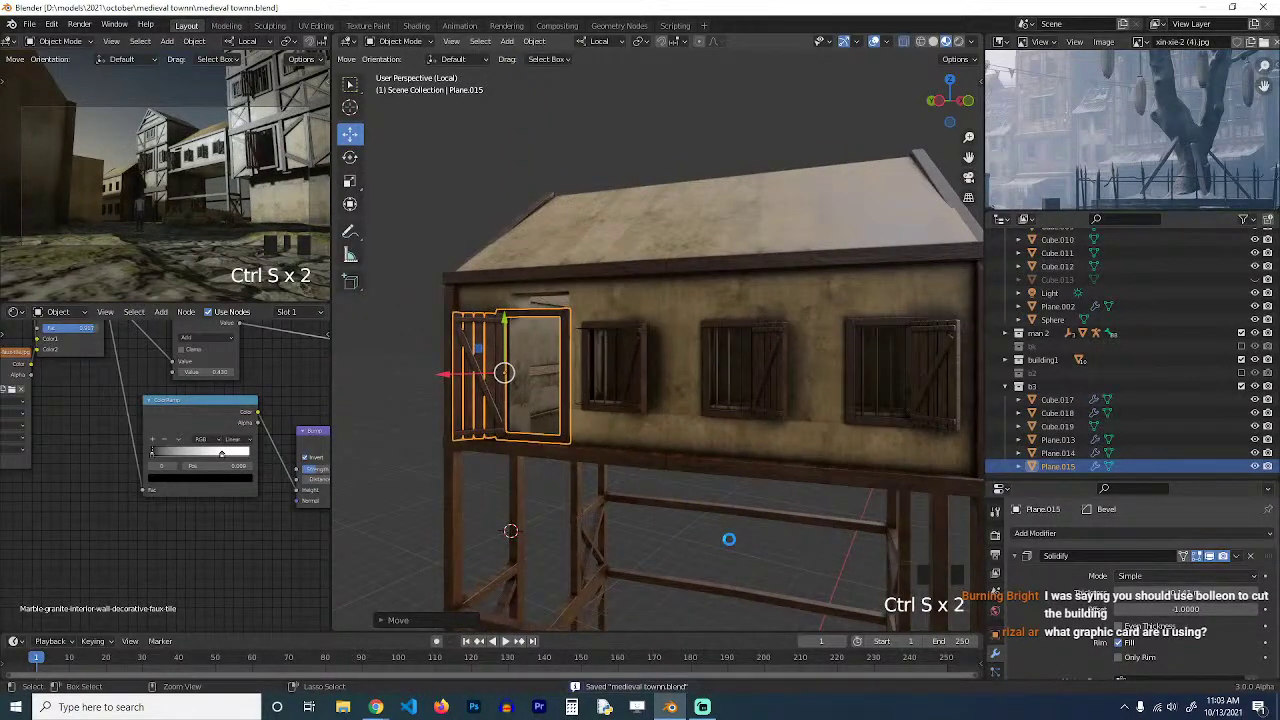
key("alt+a")
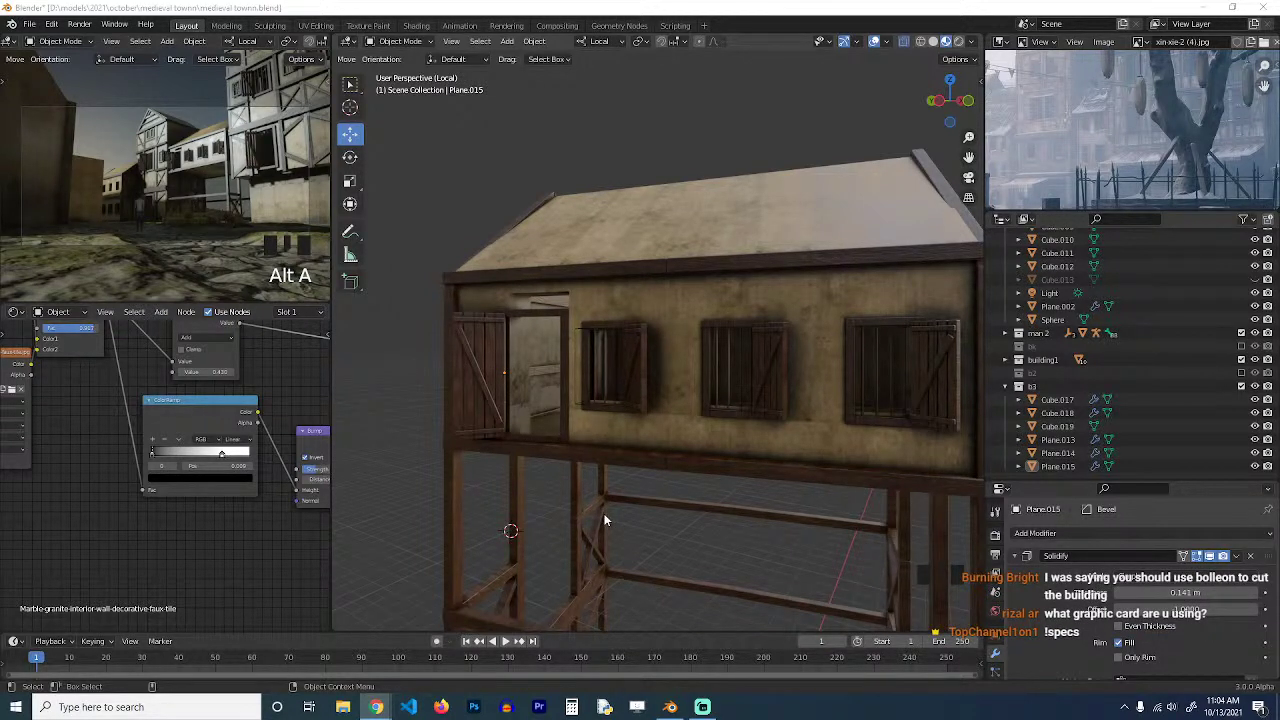
Lower the top face of the wall's doorway opening along local Z to meet the door frame, and save the file.
left_click(670, 325)
key("grave")
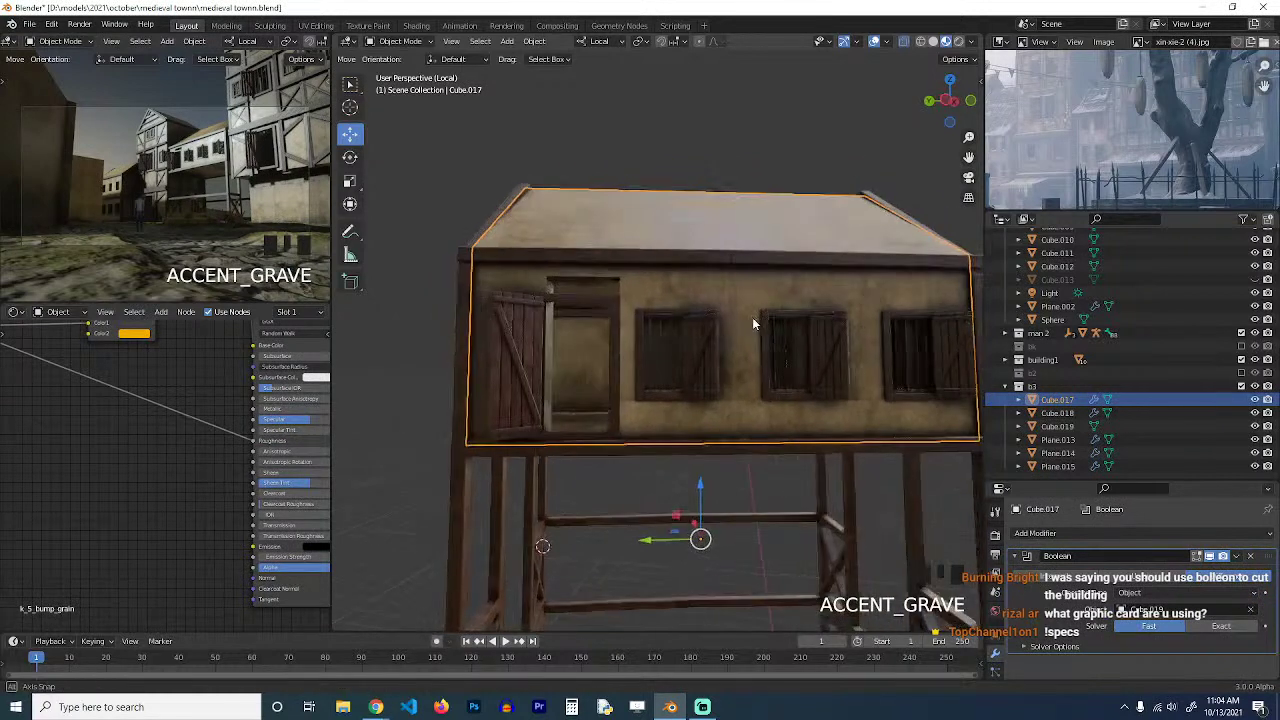
left_click(643, 268)
key("Tab")
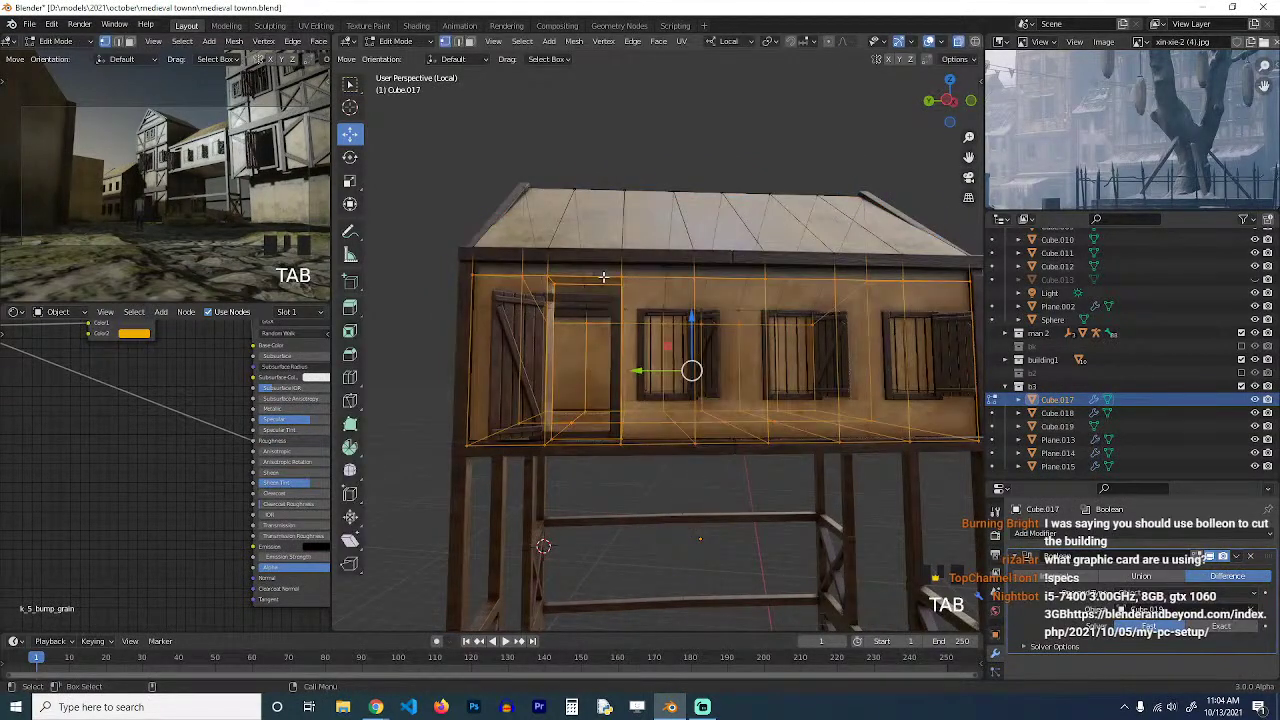
key("3")
left_click(599, 285)
key("grave")
key("g")
key("z")
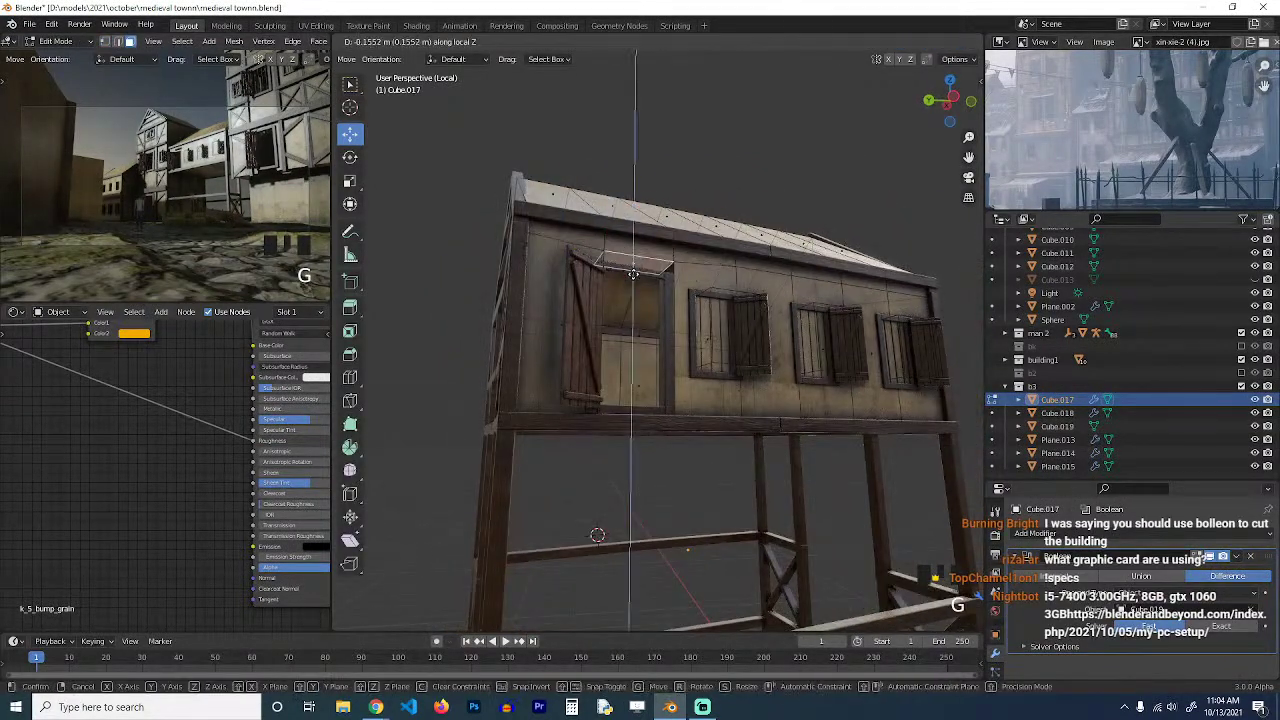
left_click(633, 283)
key("Tab")
key("grave")
key("alt+a")
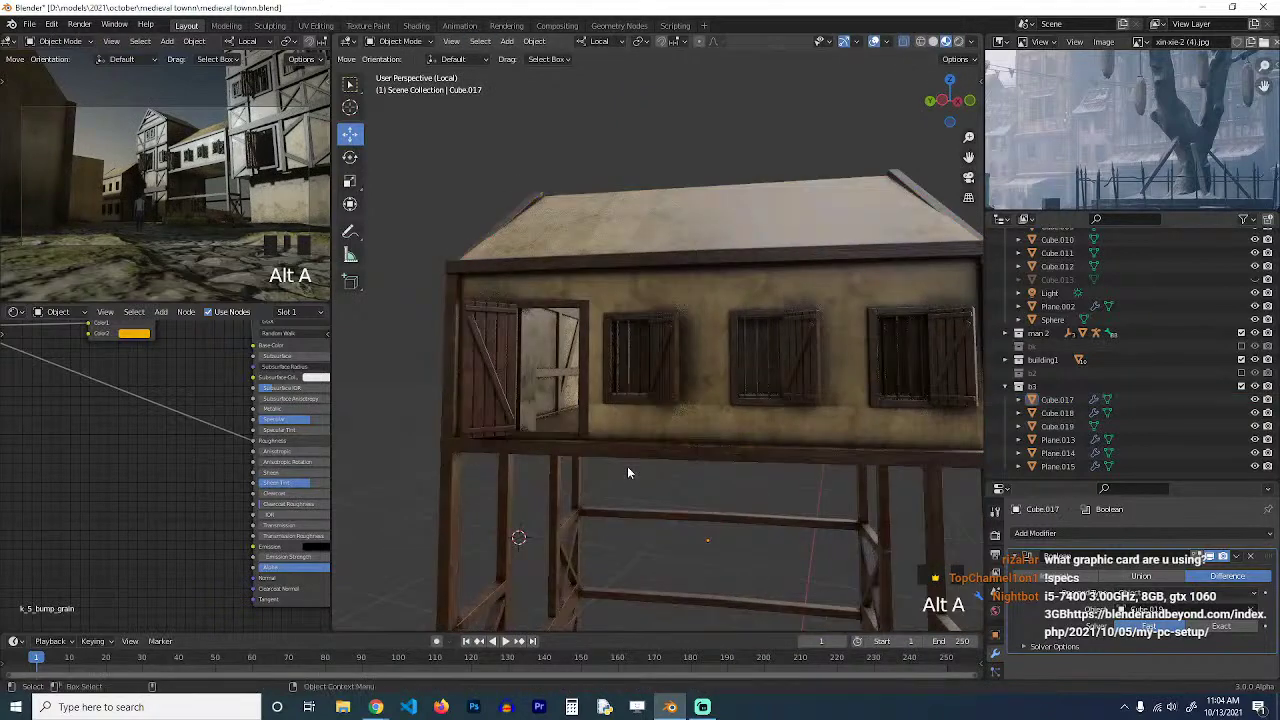
key("grave")
middle_click_drag(574, 494, 566, 332, "shift")
key("ctrl+s")
Delete the timber frame's lower beams, braces and inner post below the top storey, keeping the full-height corner post.
left_click(721, 341)
key("grave")
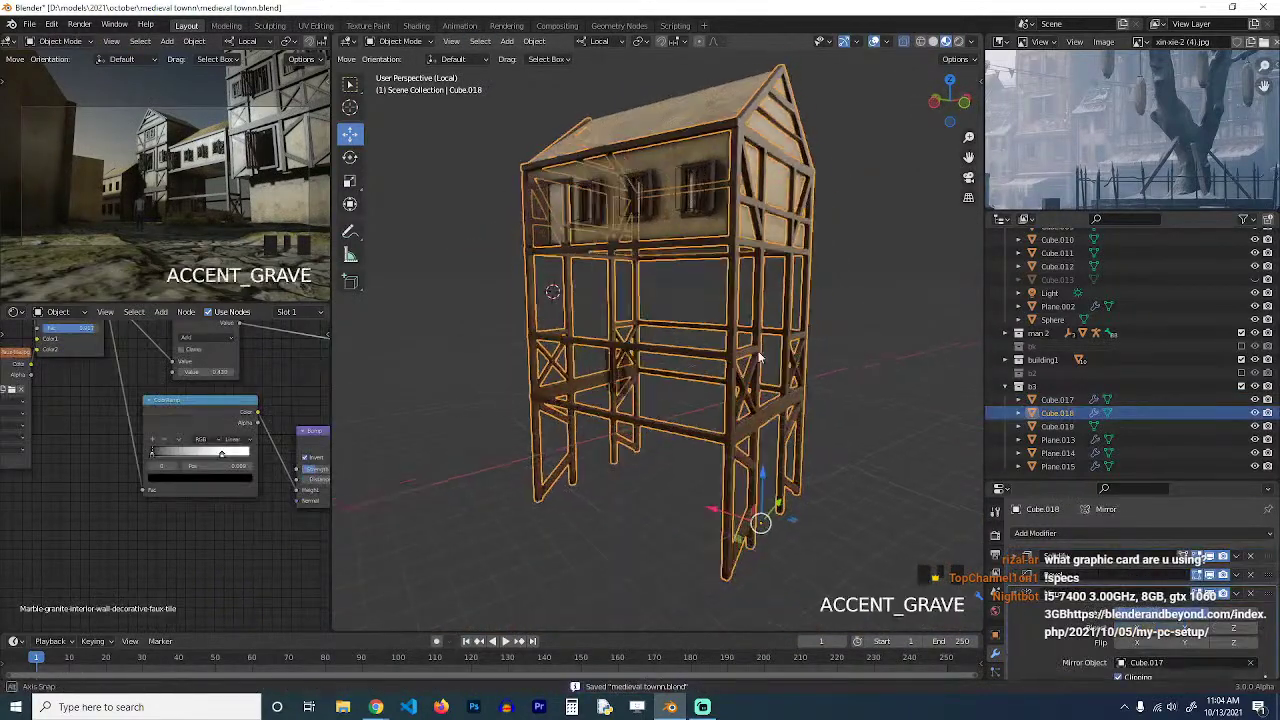
key("Tab")
key("grave")
key("1")
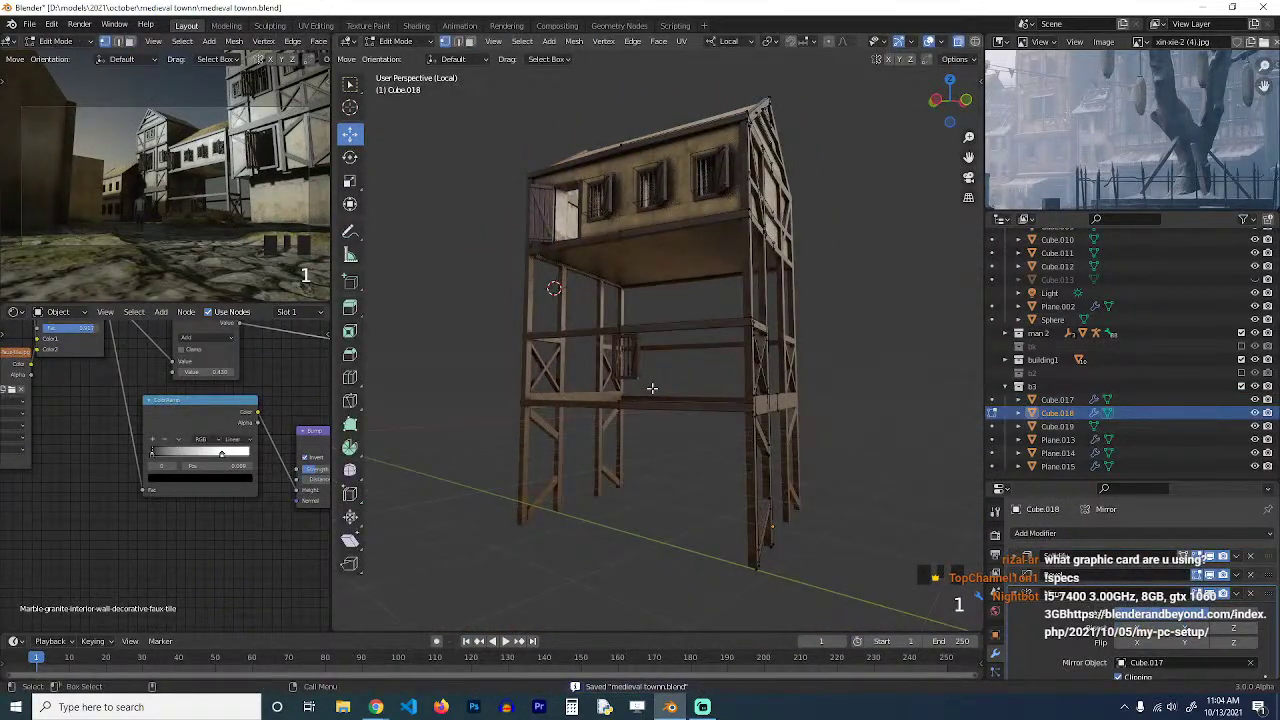
key("shift+z")
left_click_drag(568, 286, 888, 575)
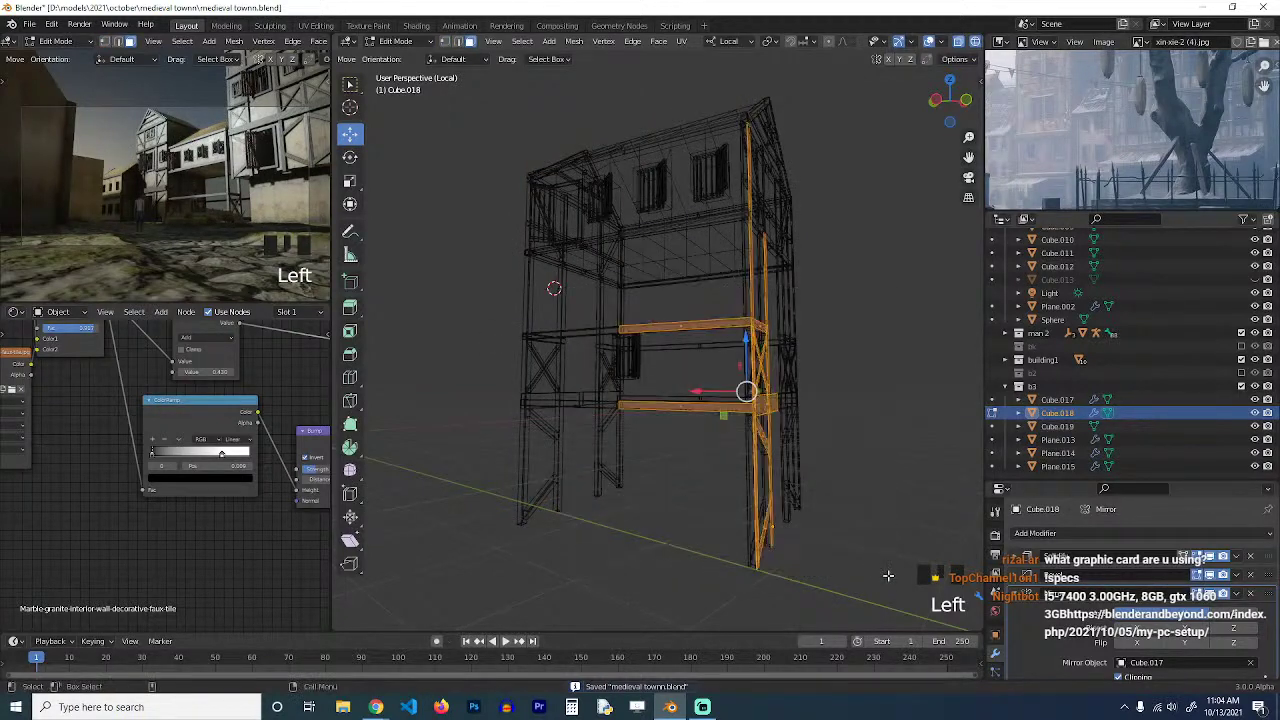
key("grave")
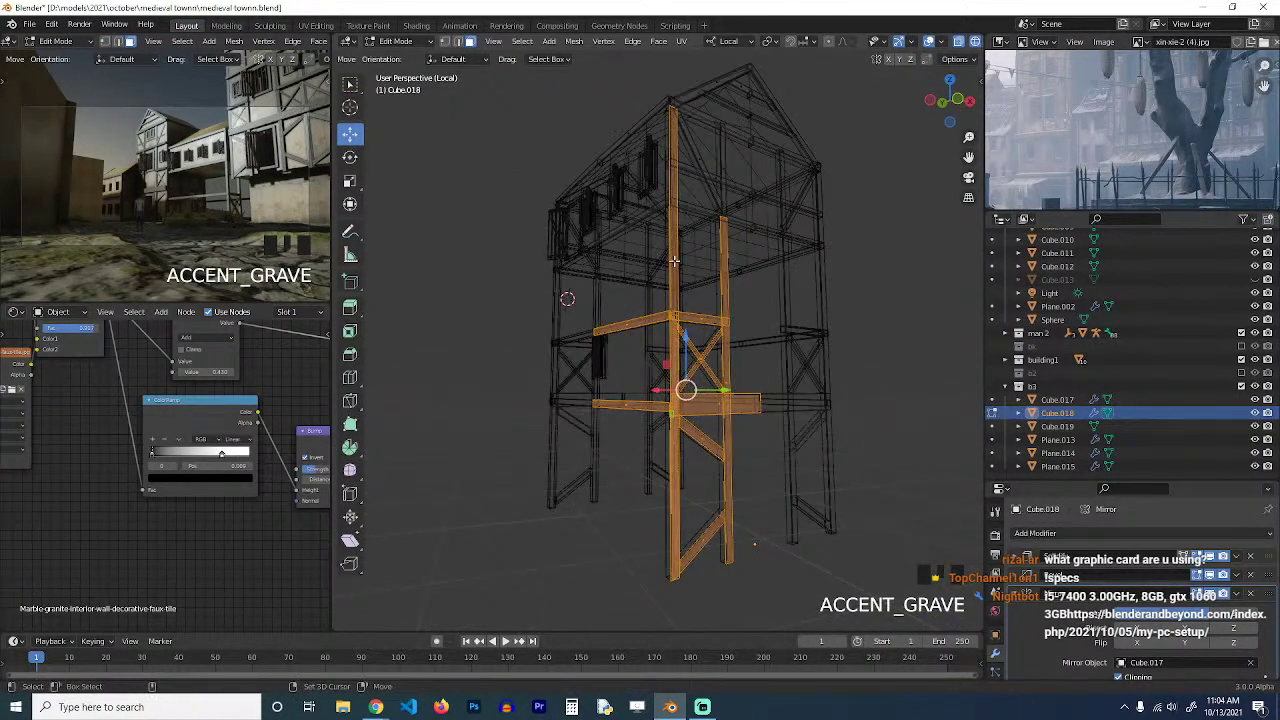
key("shift+Left")
key("shift+Left")
key("shift+Left")
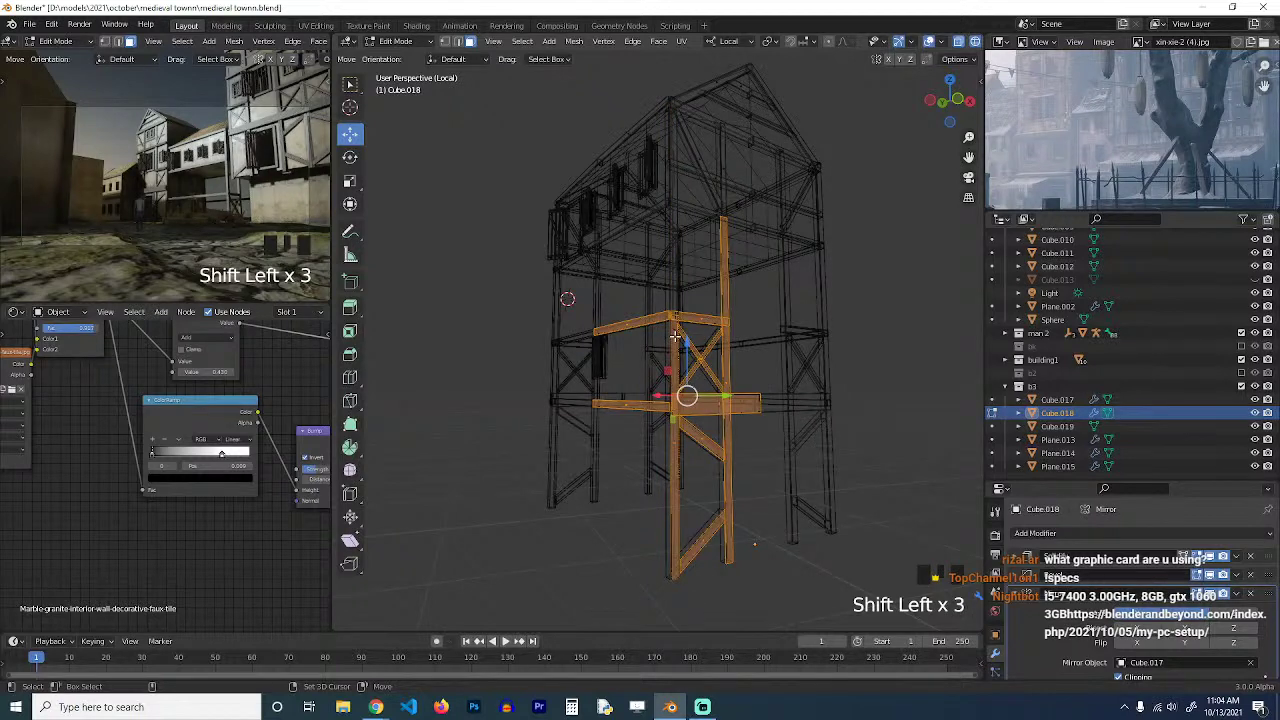
key("grave")
key("x")
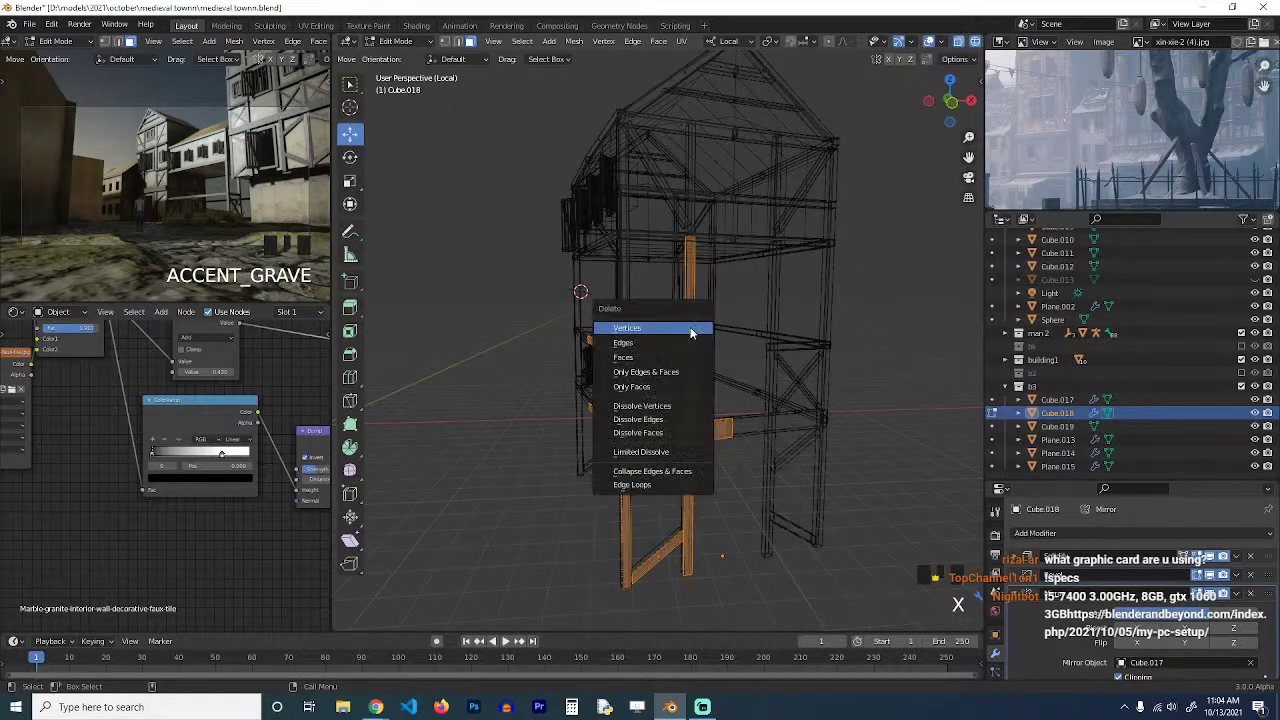
left_click(688, 352)
Raise the bottom end of the remaining corner post along local Z to the top storey's floor level.
left_click(626, 362)
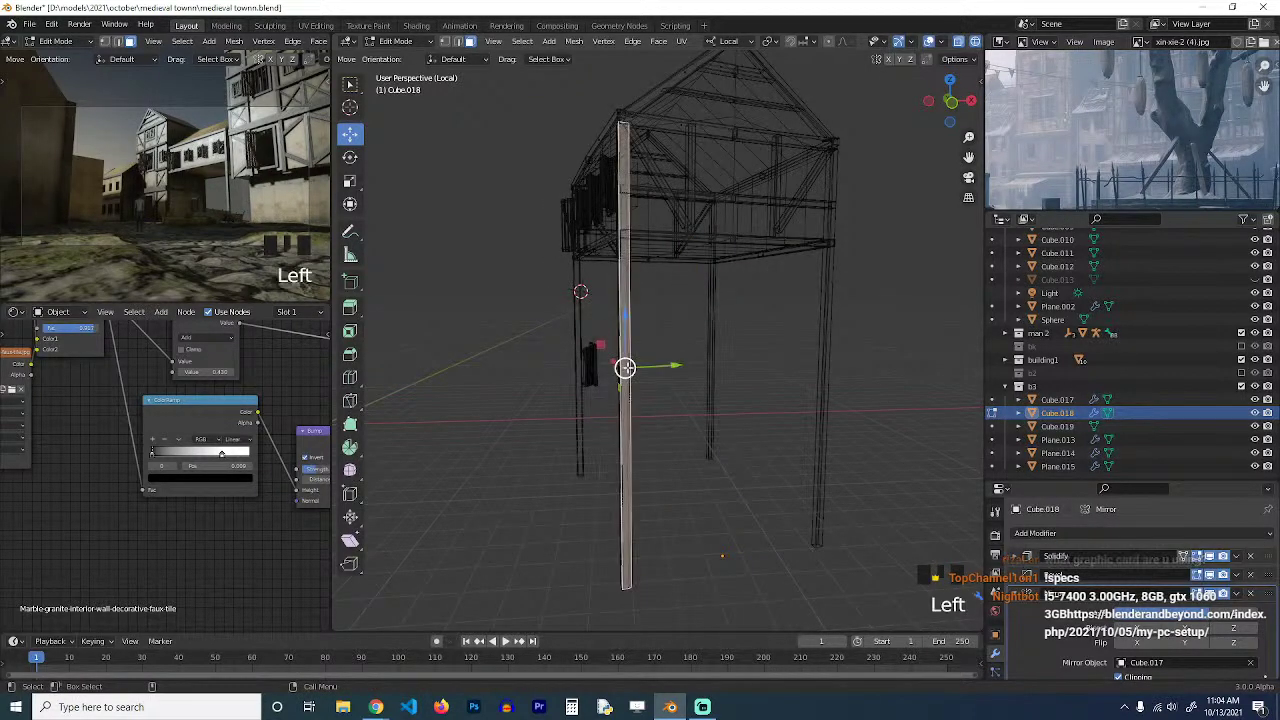
left_click_drag(586, 546, 700, 614)
key("g")
key("z")
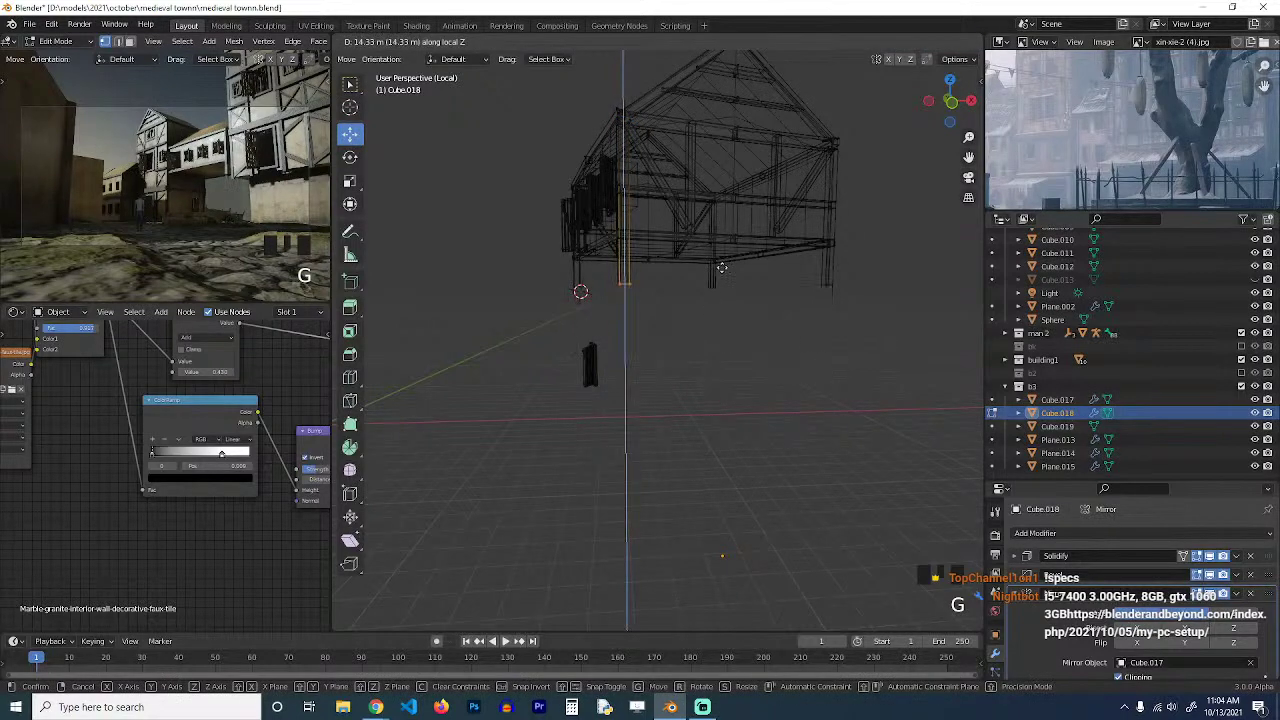
left_click(731, 229)
key("Tab")
Delete the leftover window object floating below the raised storey.
key("grave")
left_click(608, 372)
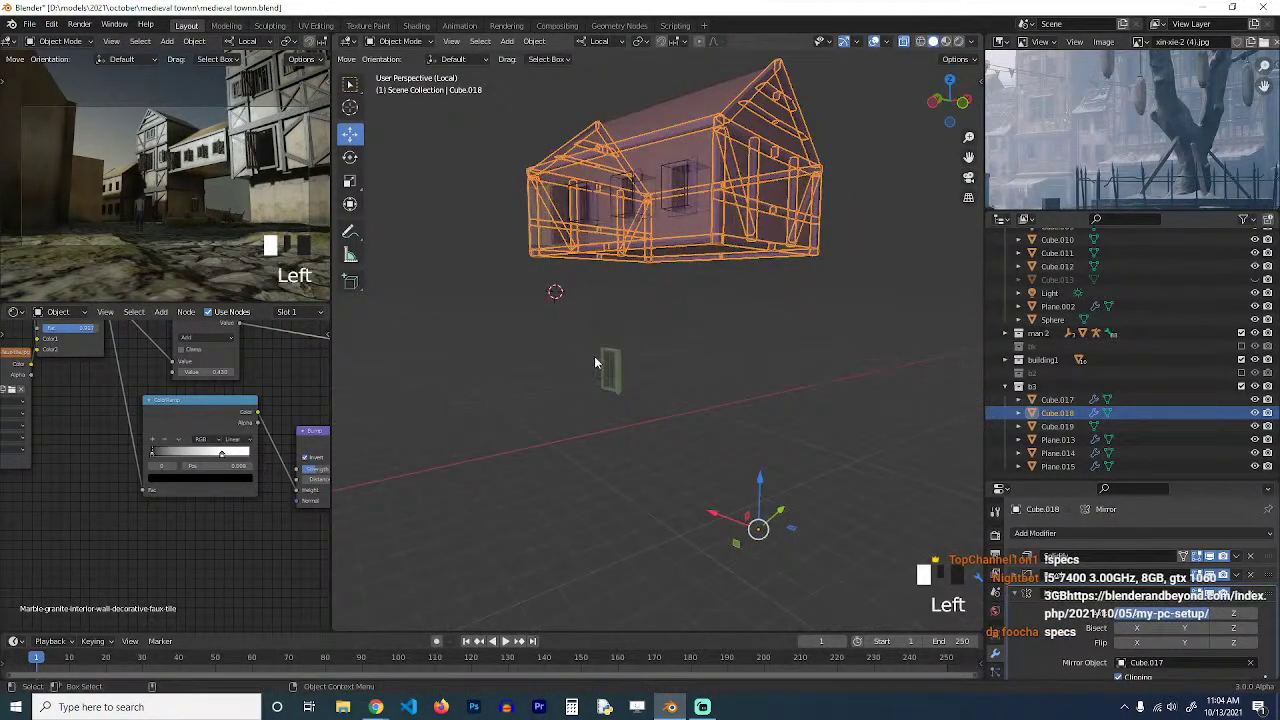
key("x")
left_click(600, 361)
key("grave")
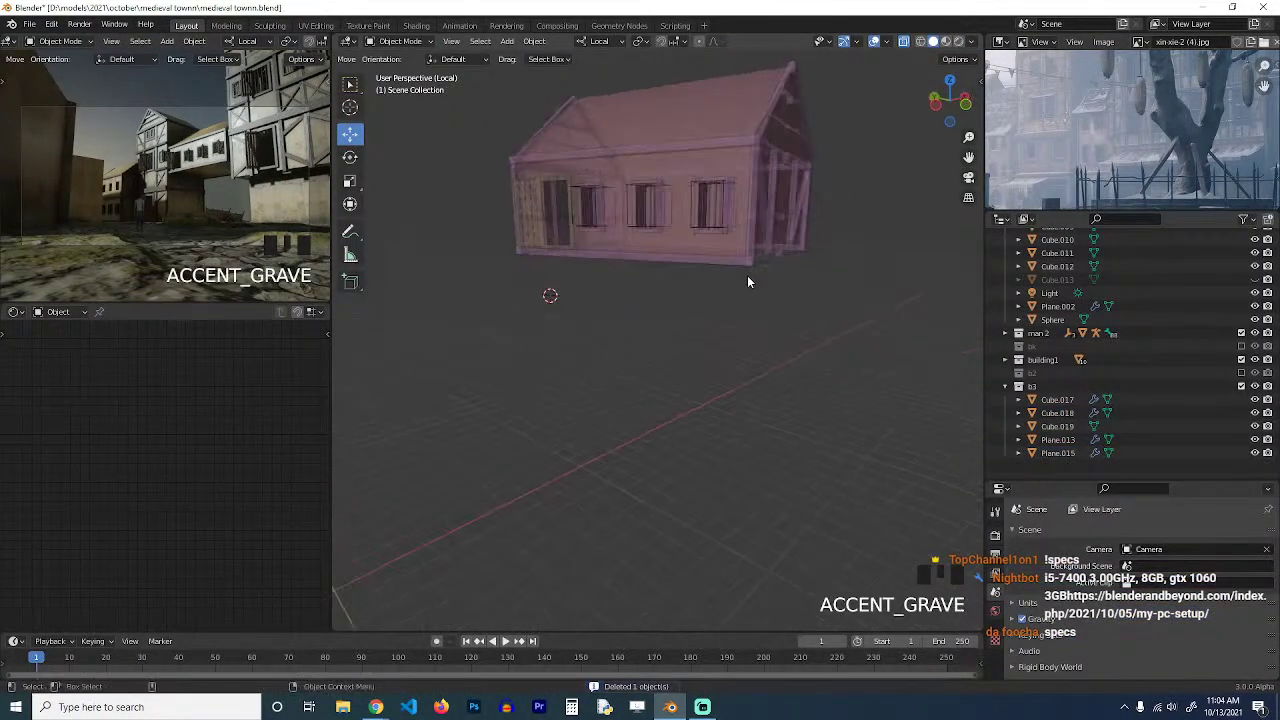
Turn off X-ray and save the file, returning the viewport to Material Preview shading.
key("alt+z")
key("ctrl+s")
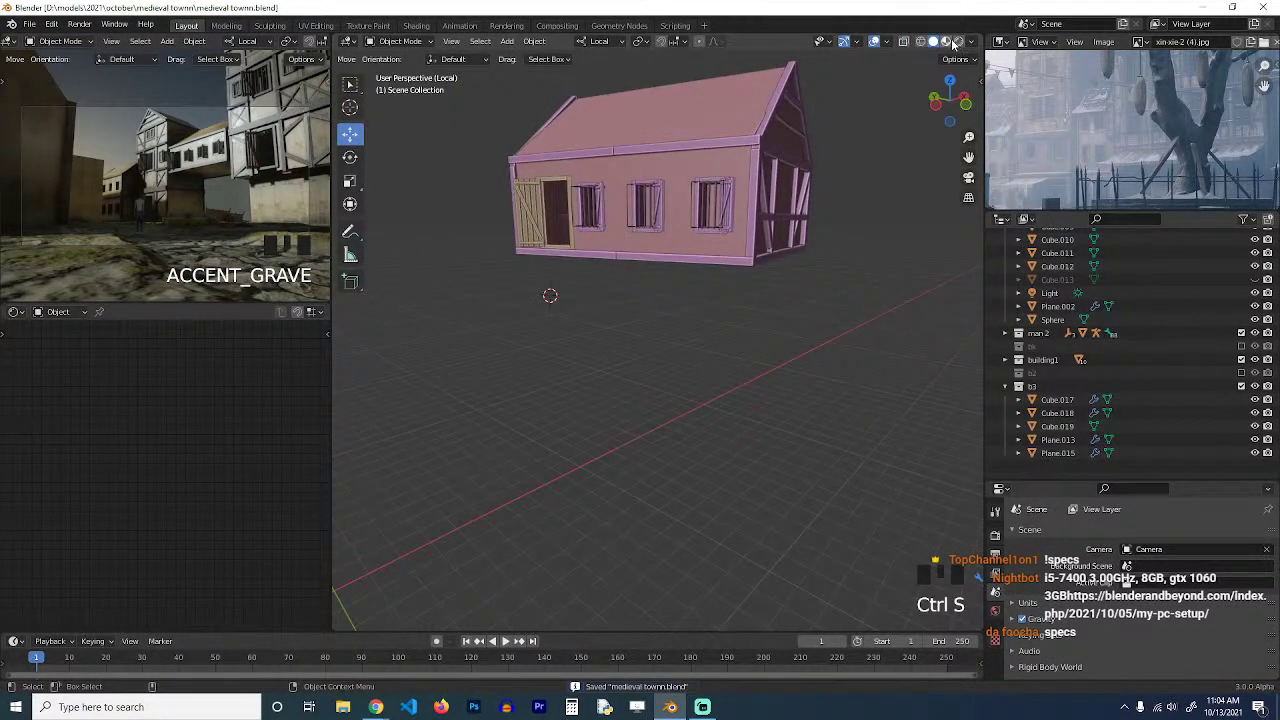
left_click(946, 41)
key("grave")
key("grave")
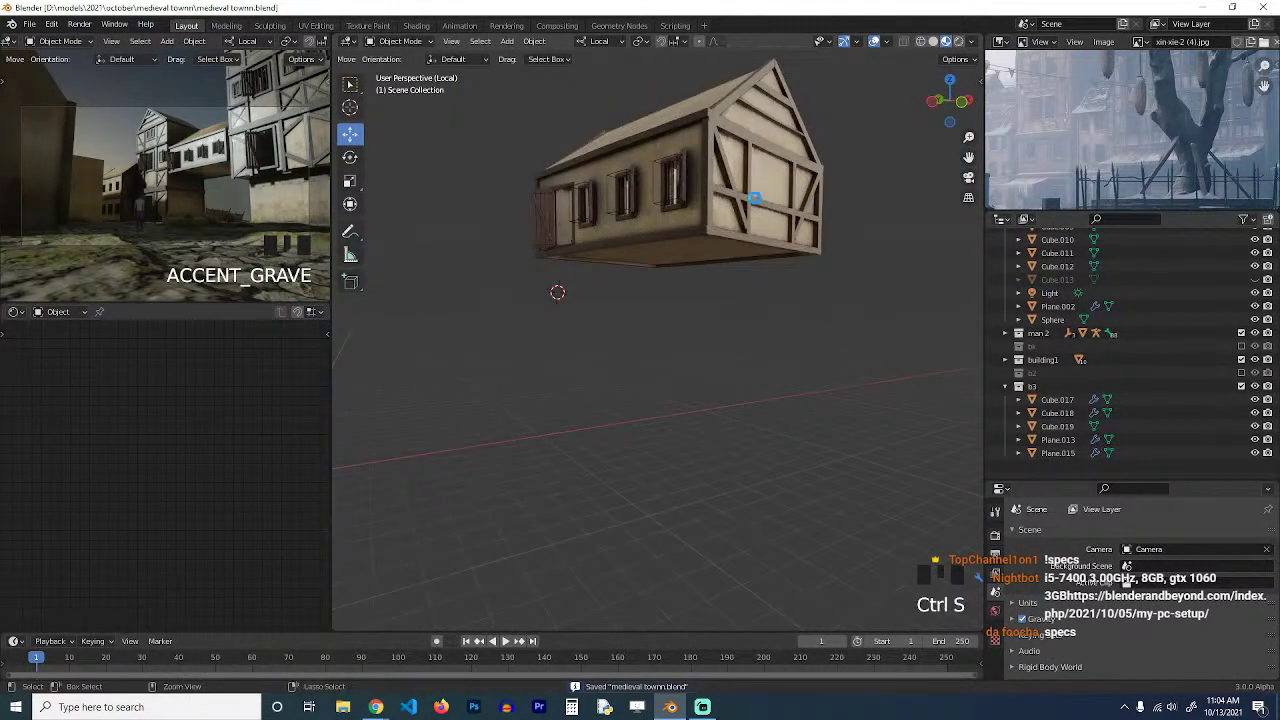
Select all parts of the raised house and rotate them about 12° in top view to align with the grid.
key("grave")
left_click_drag(512, 117, 884, 324)
middle_click_drag(823, 289, 781, 259)
key("KP_7")
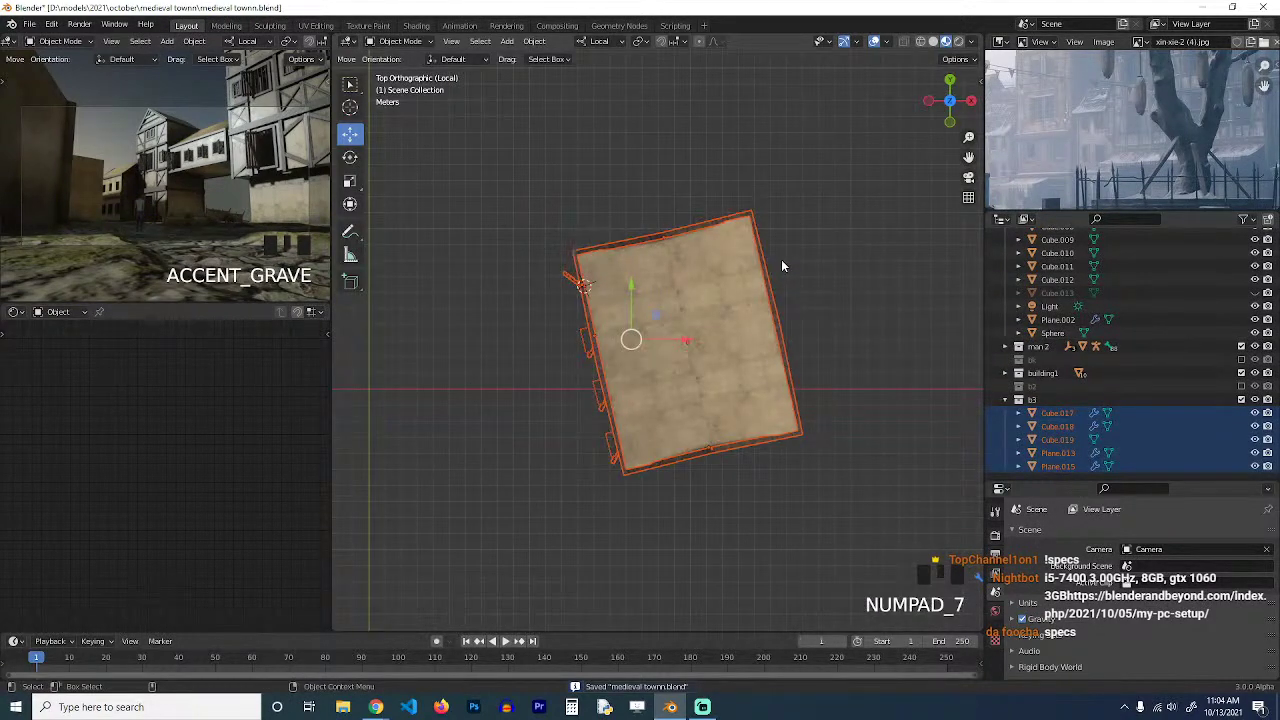
scroll(781, 262, "down", 2)
key("r")
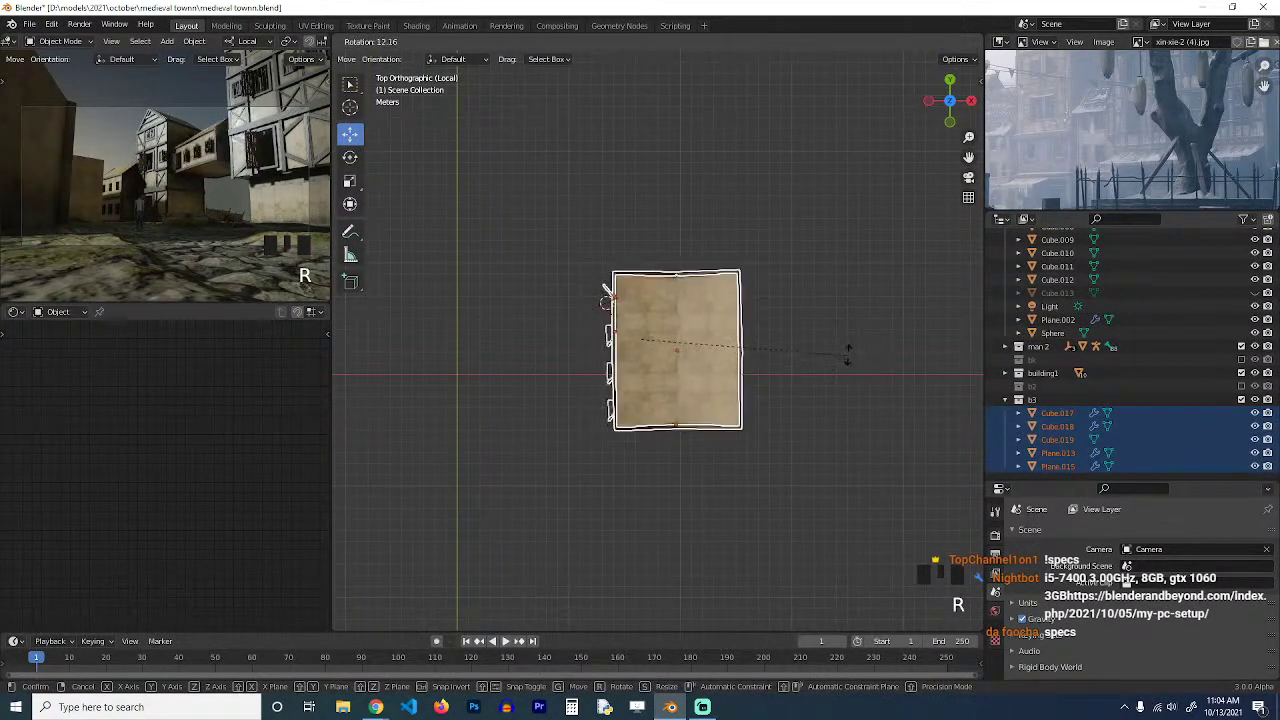
left_click(848, 357)
Centre the selected house over the world origin in top view, and switch to the front view.
middle_click_drag(788, 363, 877, 341, "shift")
key("g")
left_click(663, 365)
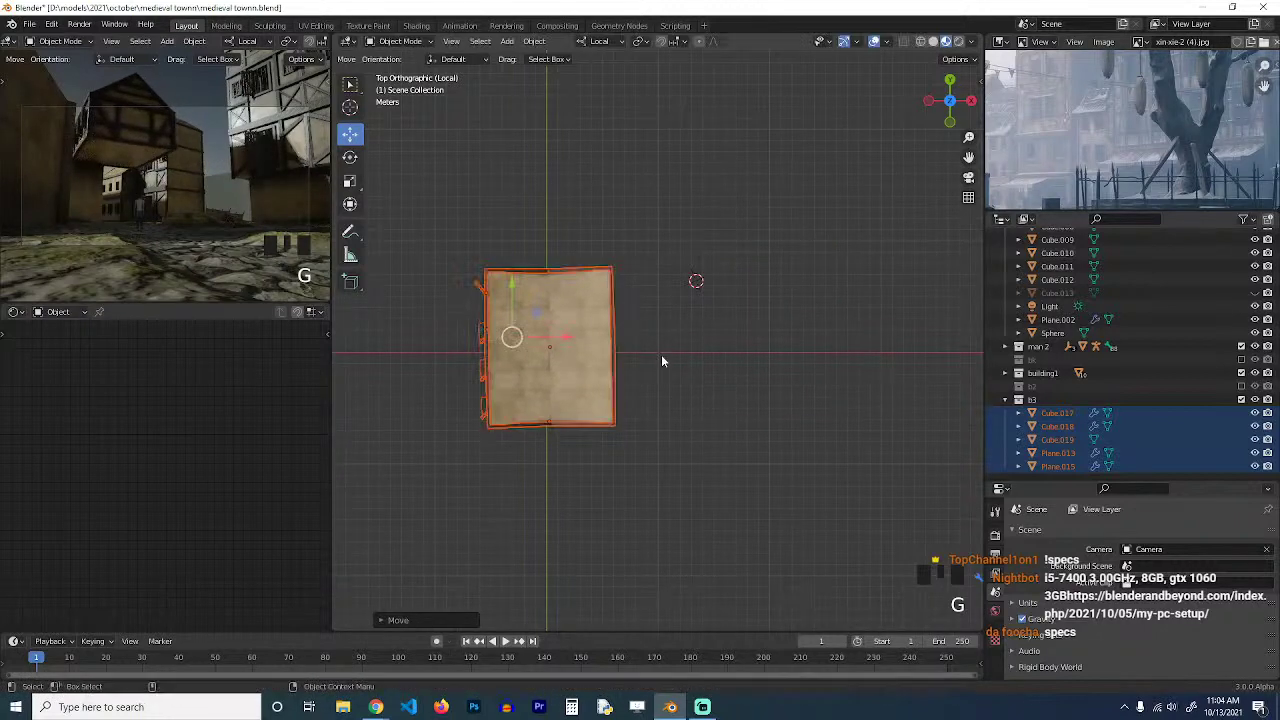
key("KP_1")
key("g")
key("z")
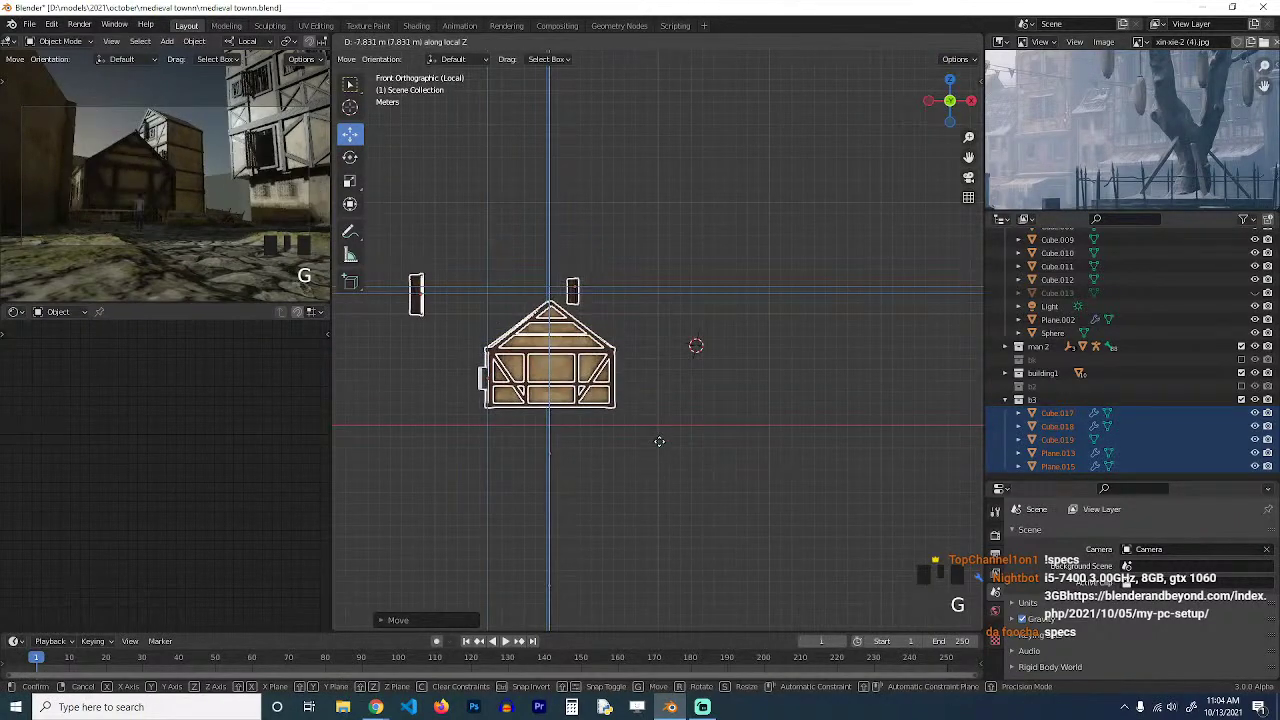
right_click(654, 422)
Set the transform orientation to Global and lower the whole house along Z onto the ground line, saving the file.
left_click(600, 44)
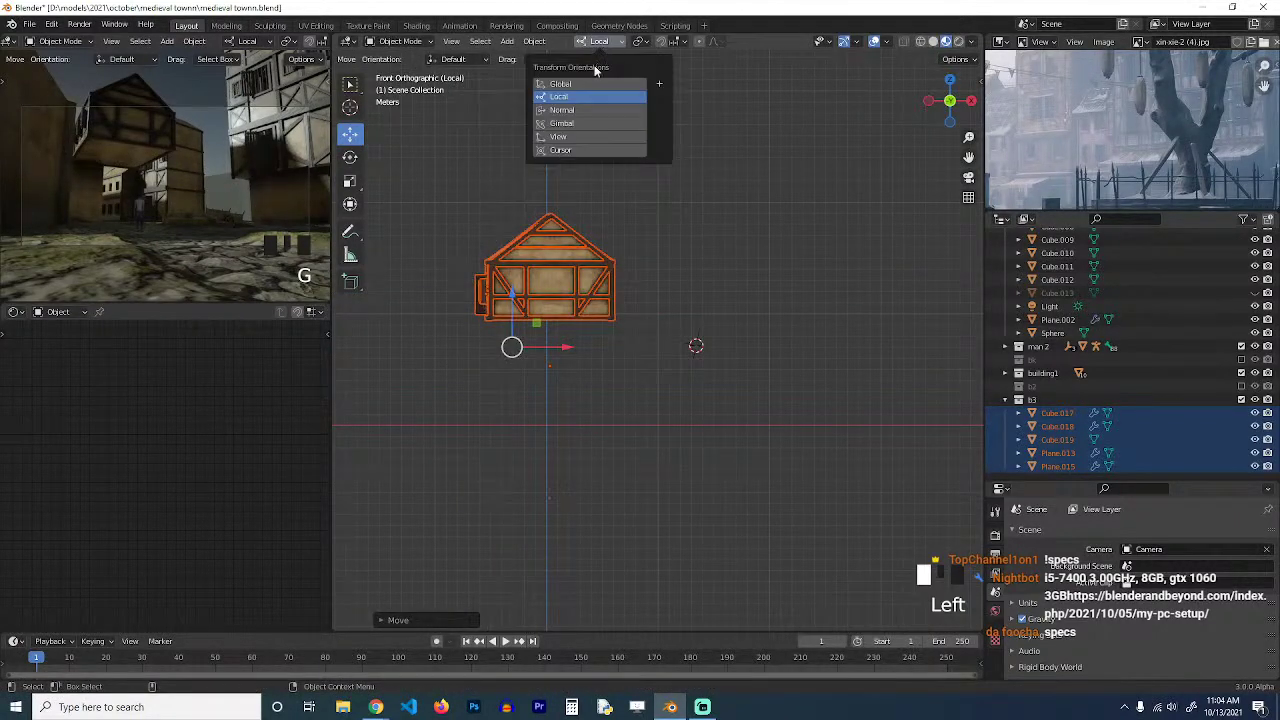
left_click(588, 86)
key("g")
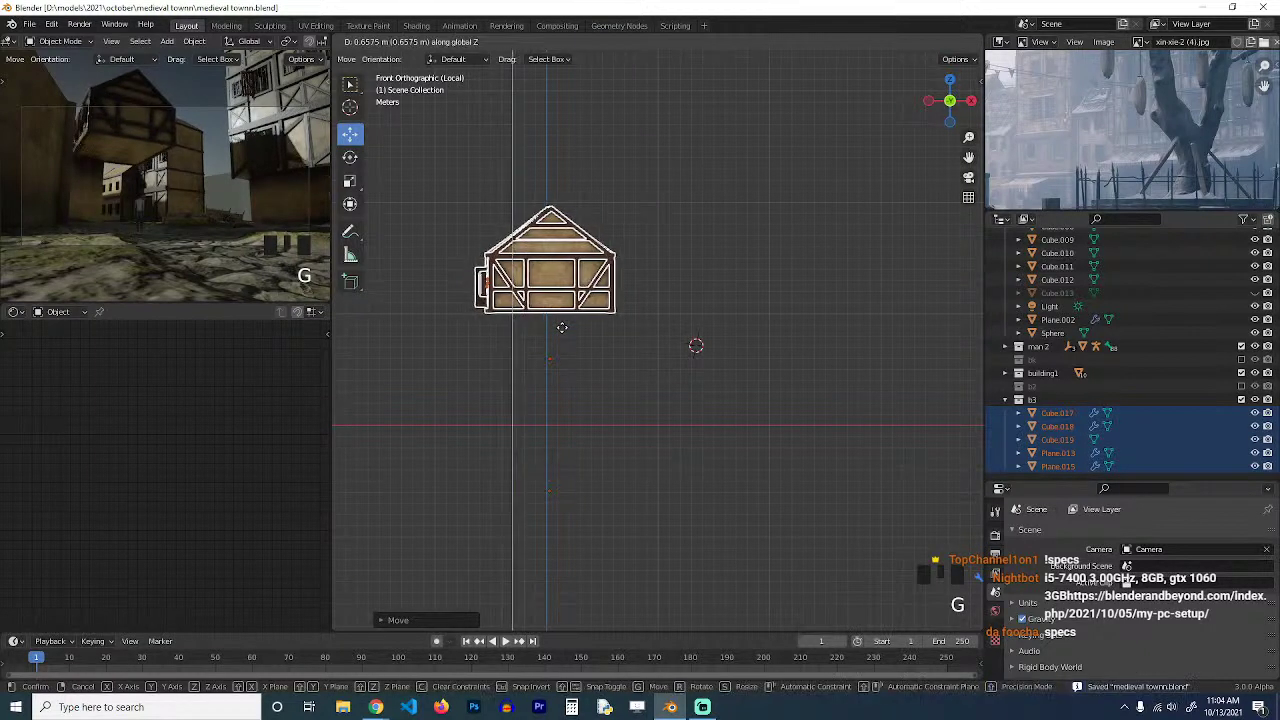
left_click(564, 443)
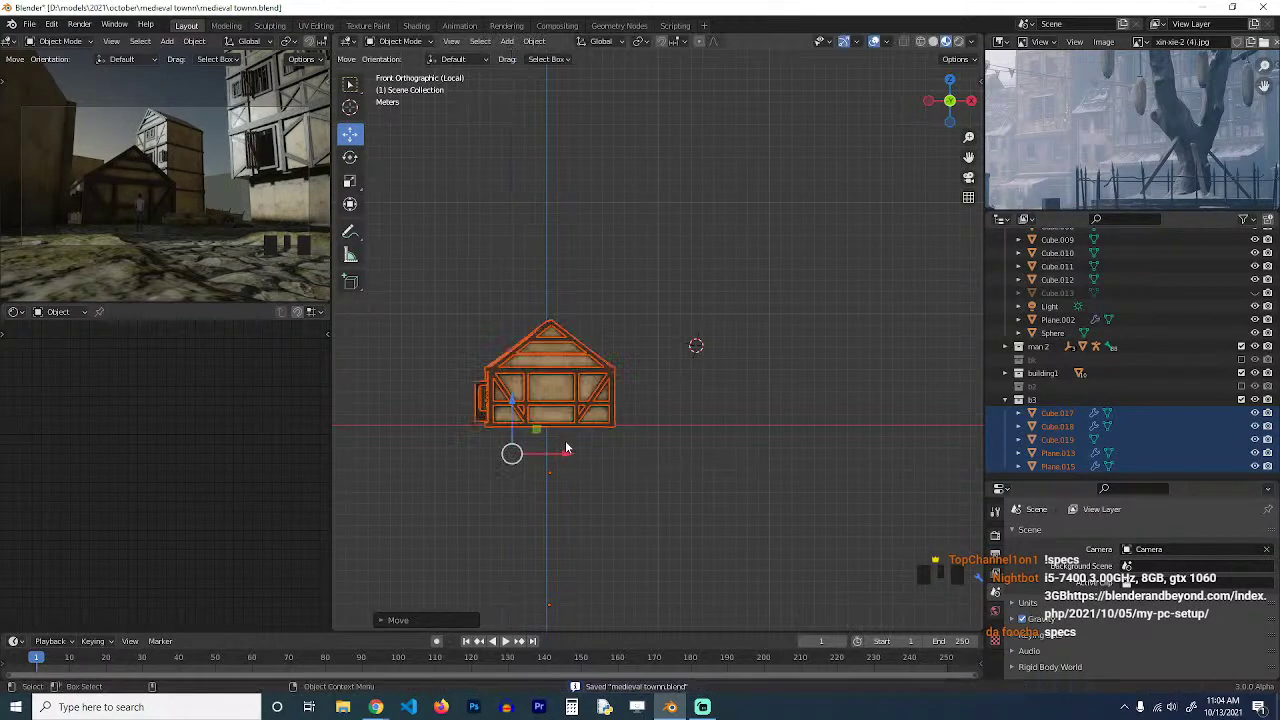
key("grave")
key("alt+a")
key("grave")
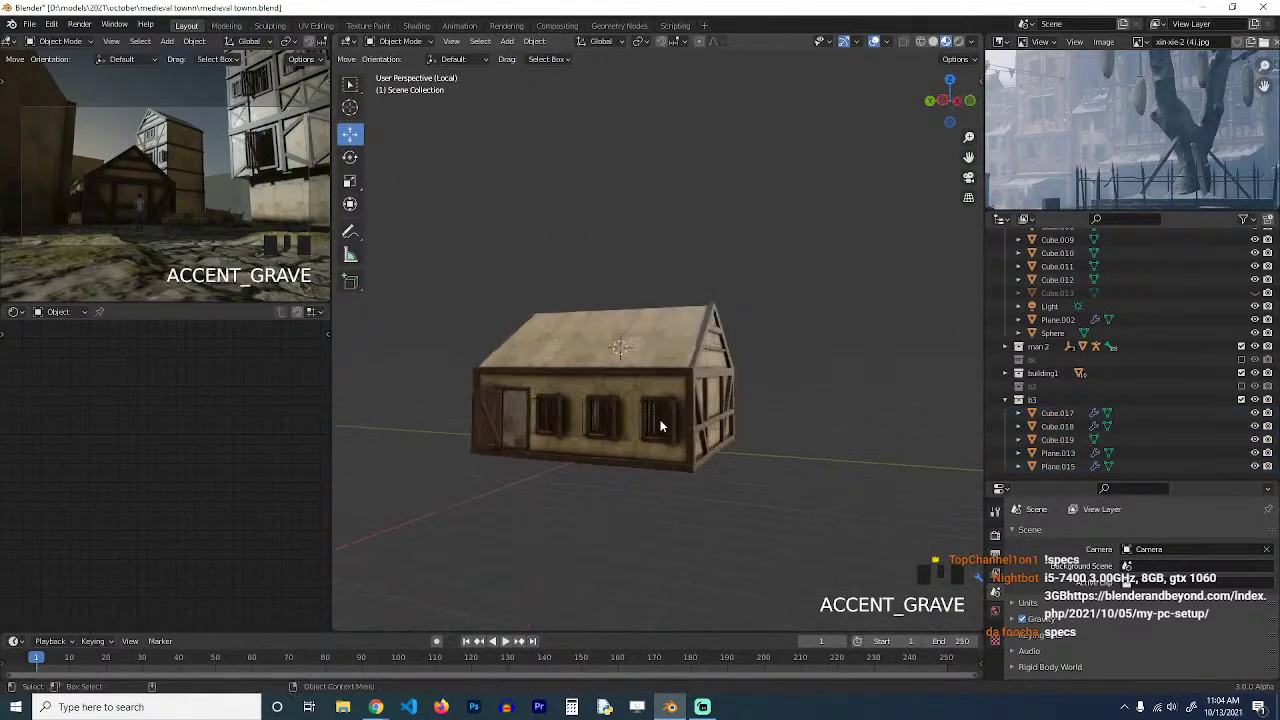
key("ctrl+s")
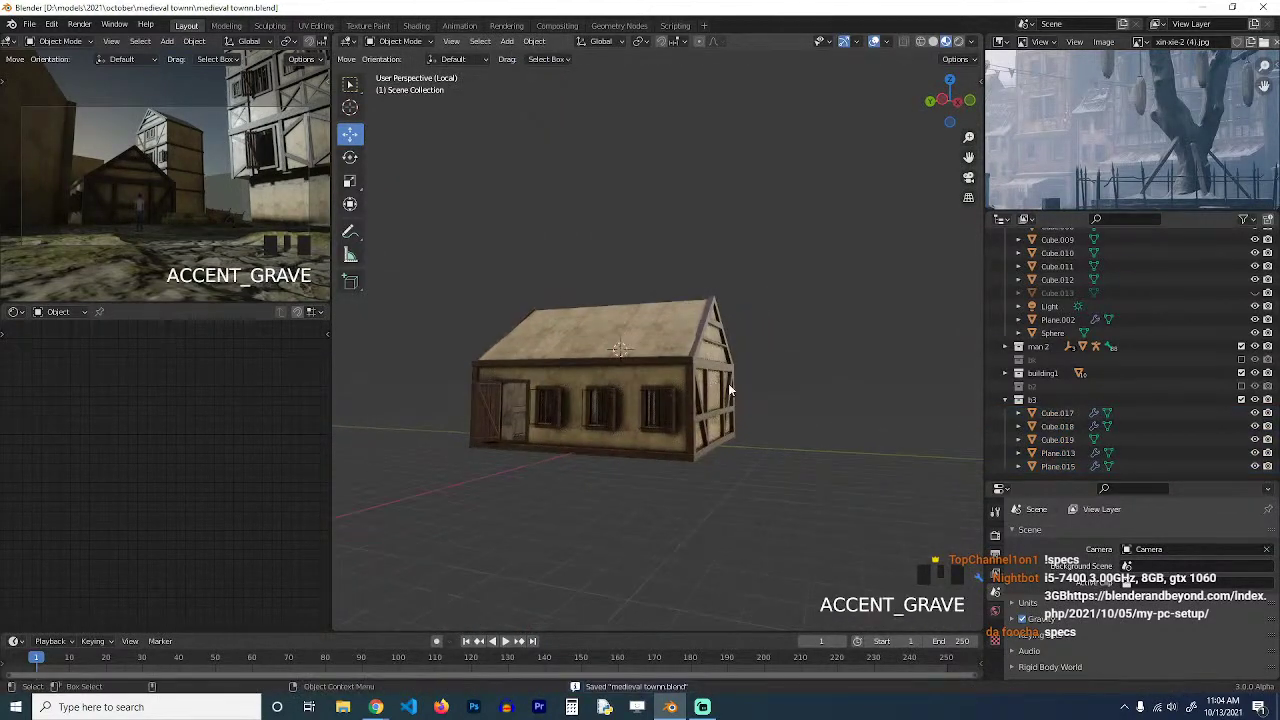
Exclude the b3 collection and leave Local View, restoring the b2 collection in the full town scene.
left_click(1241, 399)
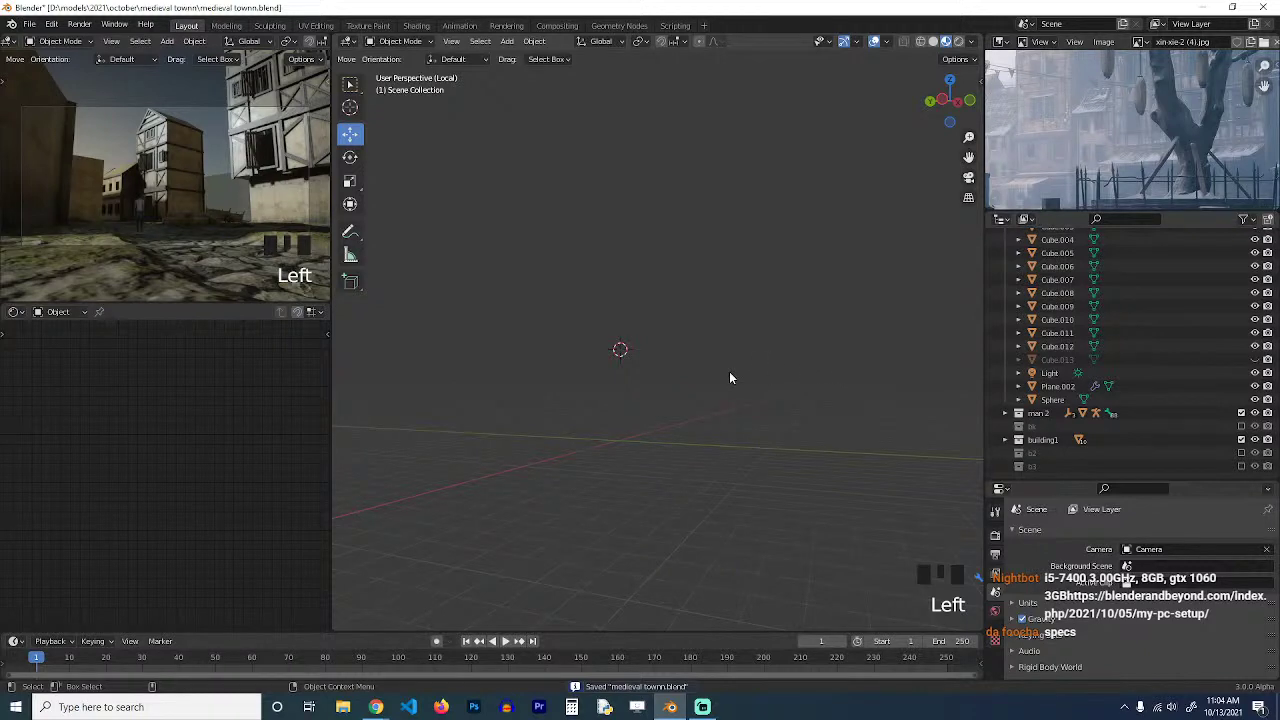
key("slash")
left_click(1241, 426)
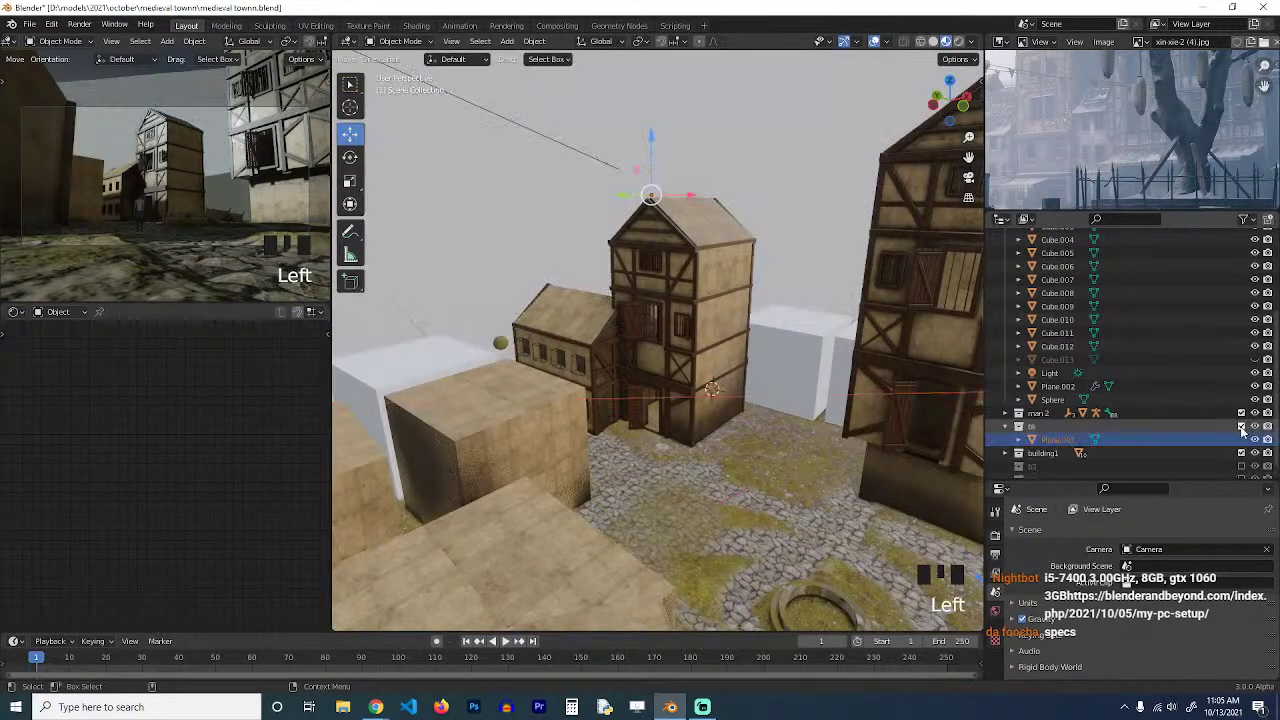
left_click(1241, 426)
left_click(1241, 453)
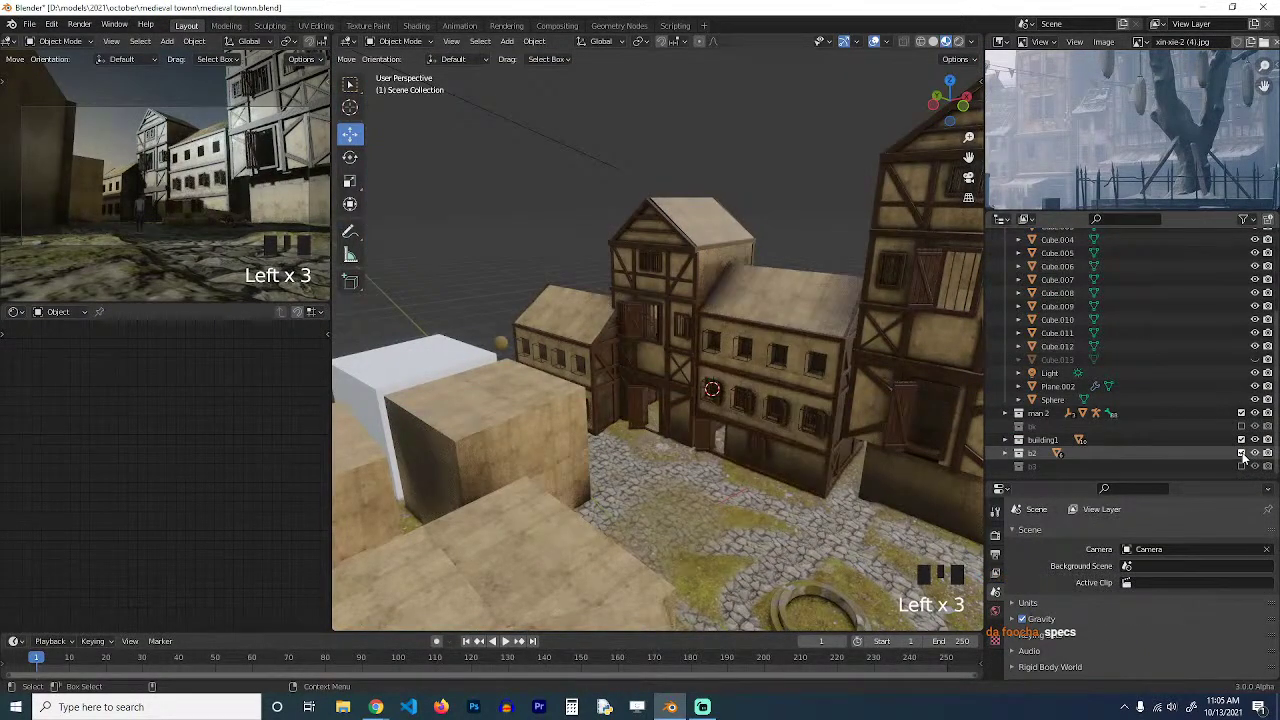
Select the row of barred windows on the wide b2 house and add a second Array modifier.
key("grave")
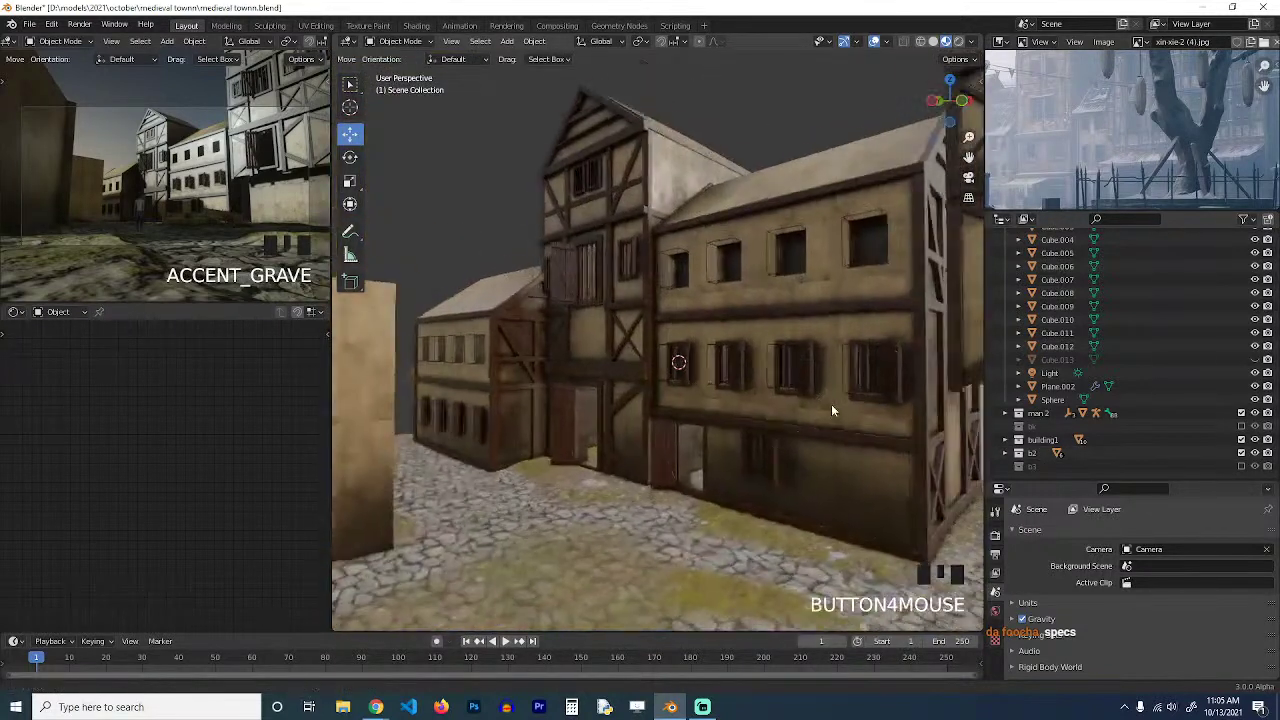
left_click(872, 378)
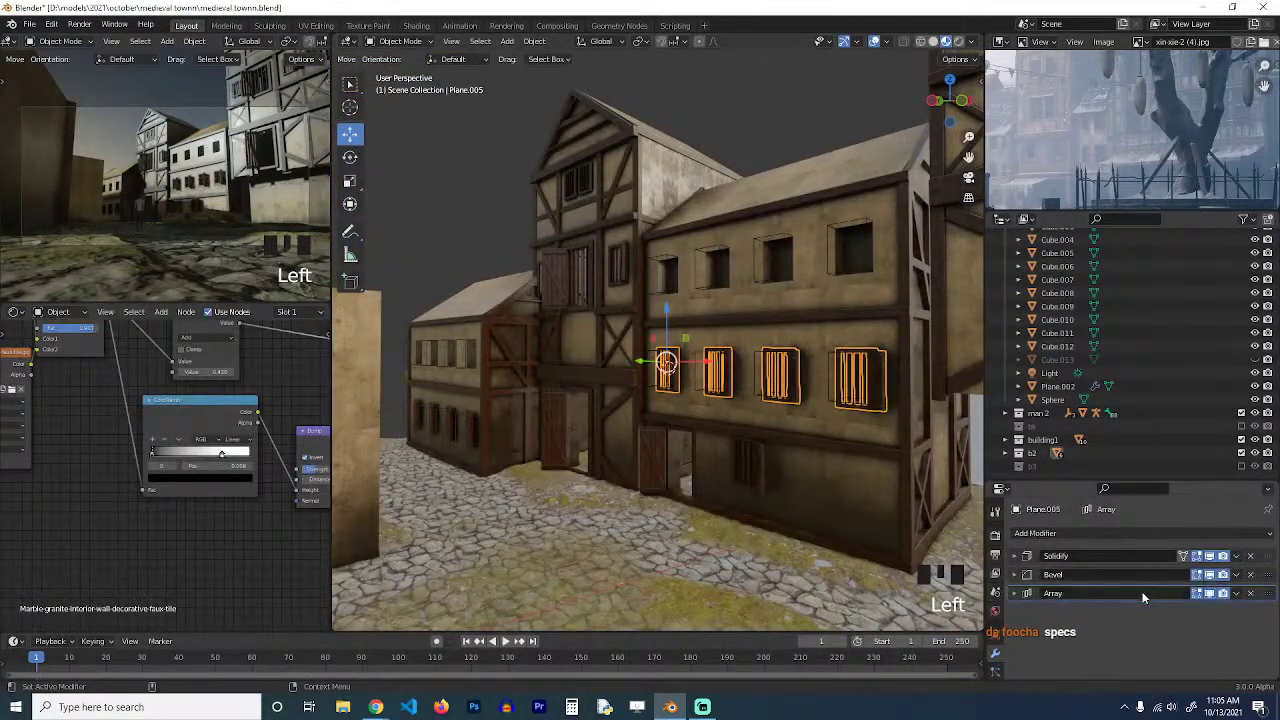
left_click(1198, 534)
left_click(1001, 253)
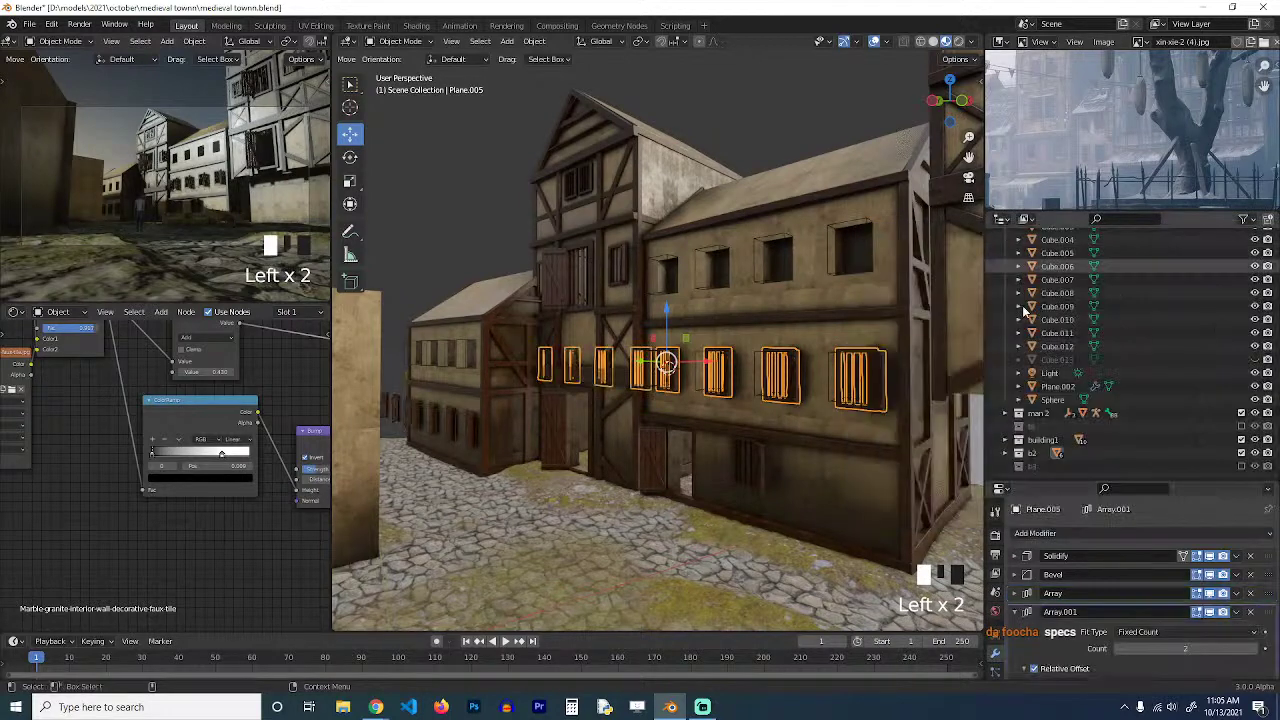
Set the second array's relative offset to X 0 and Y about 2.11 to fill the upper window row, and save the file.
scroll(1160, 650, "down", 3)
left_click(1182, 622)
type("1")
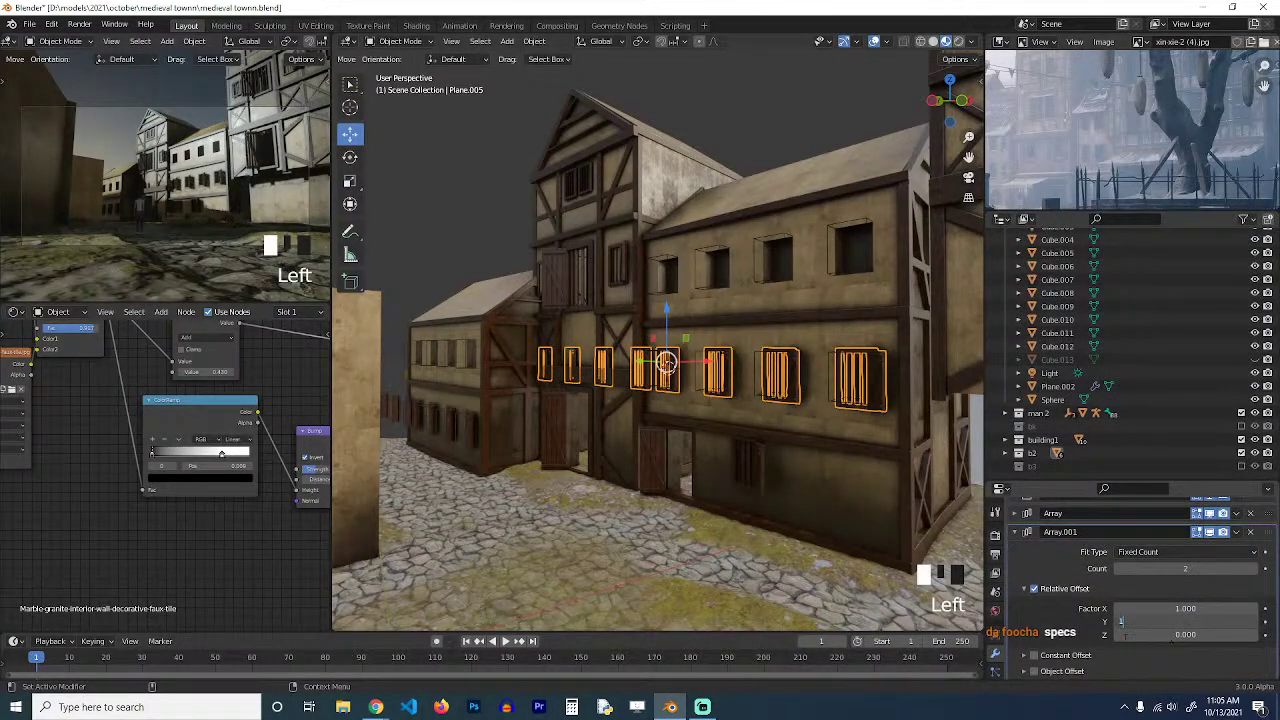
key("Return")
left_click(1171, 617)
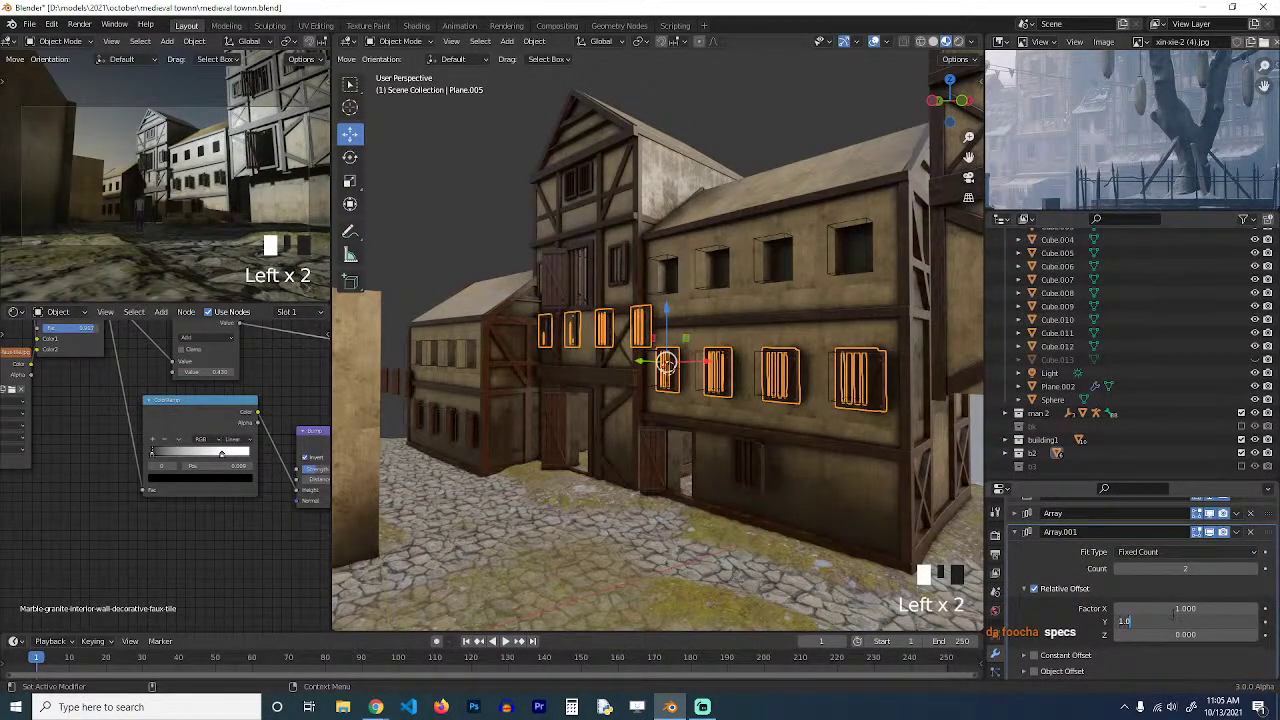
type("0")
key("Return")
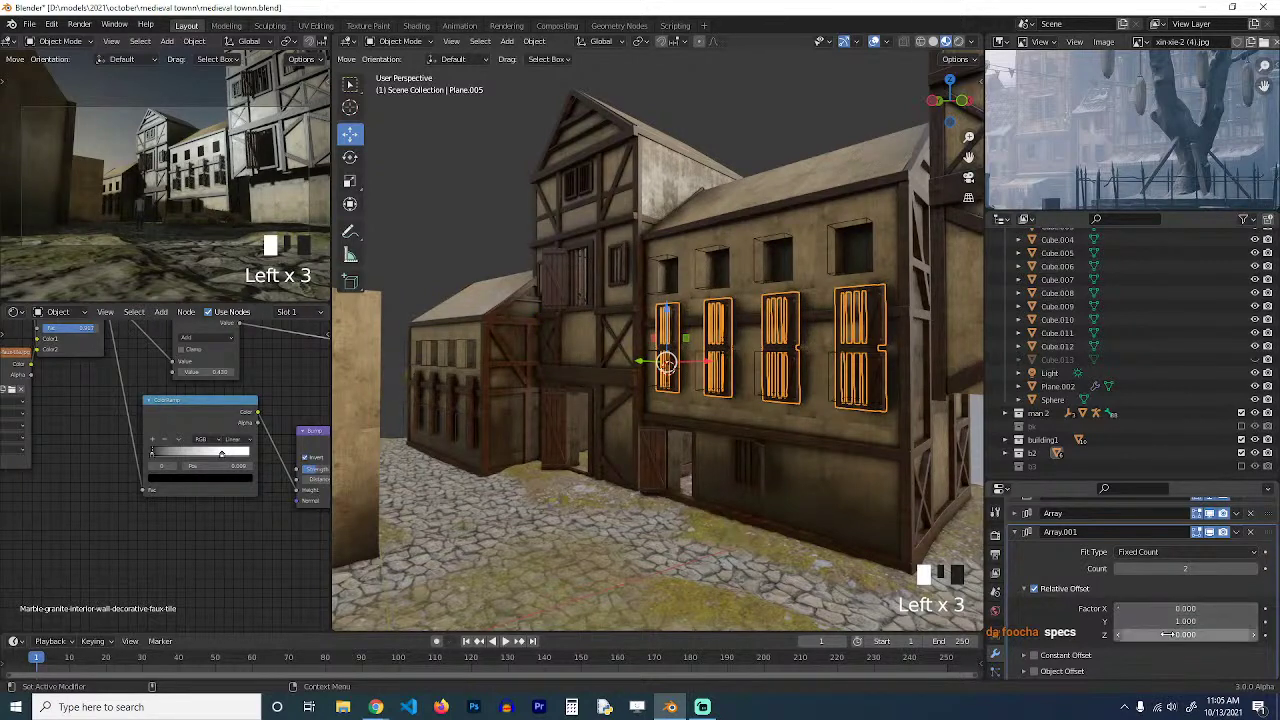
left_click_drag(1168, 621, 1220, 621)
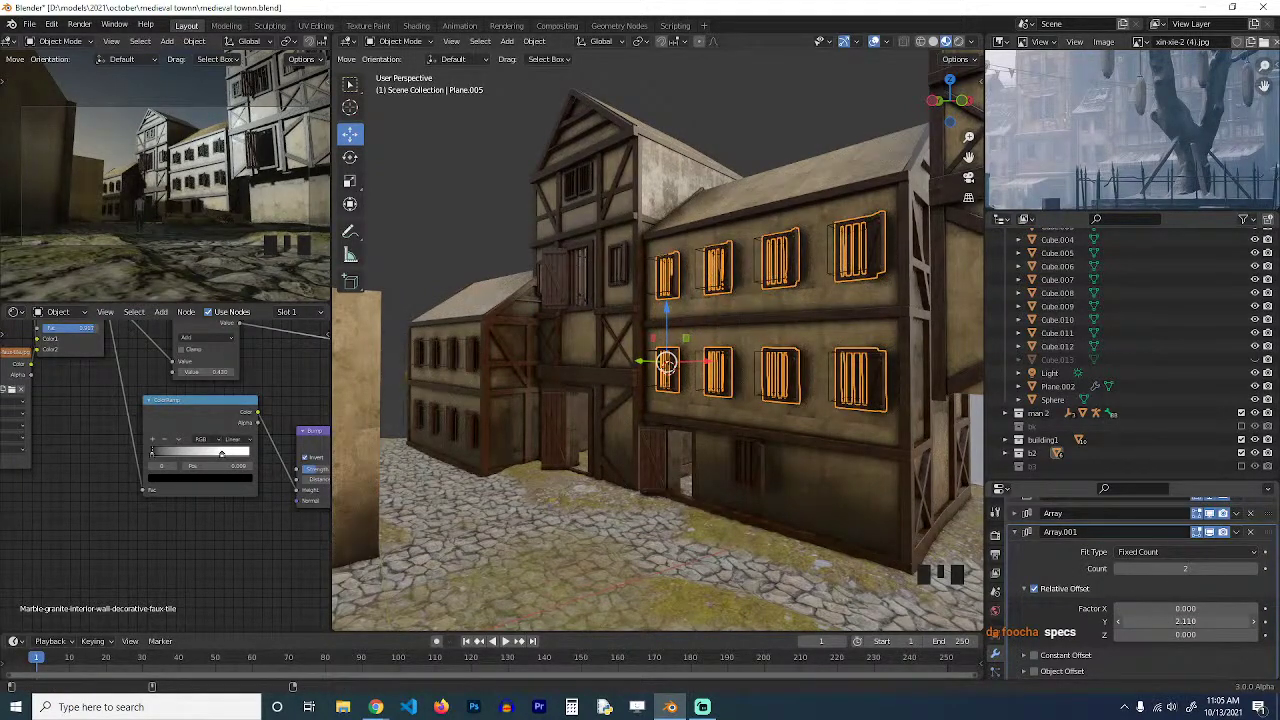
key("alt+a")
key("grave")
key("ctrl+s")
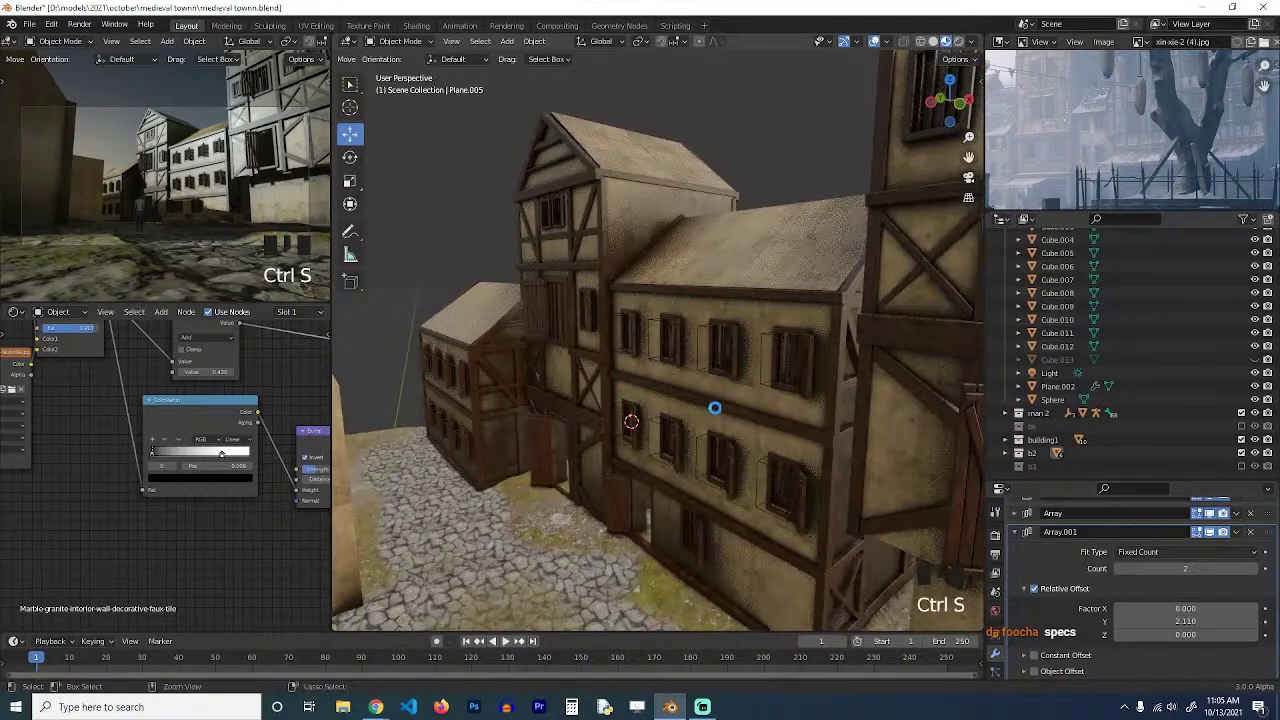
Add a collection instance of b3 to the town scene.
middle_click_drag(710, 462, 712, 437)
key("grave")
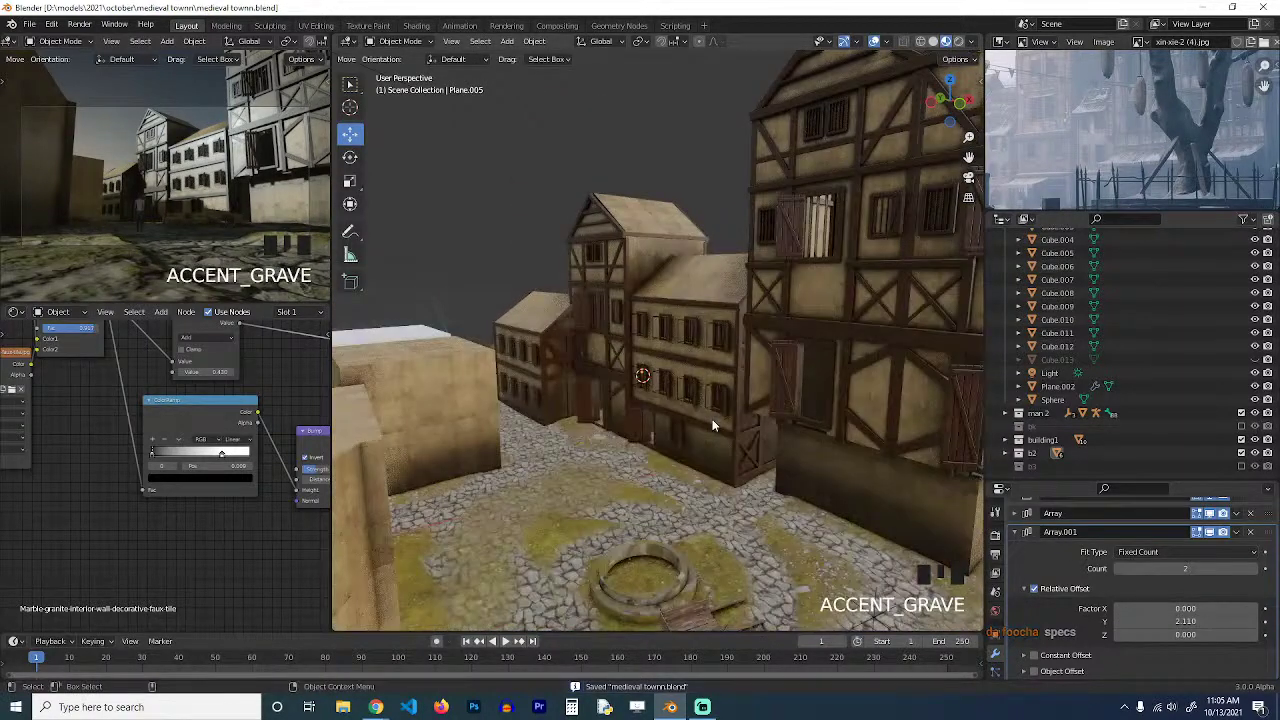
key("grave")
middle_click_drag(594, 390, 617, 385)
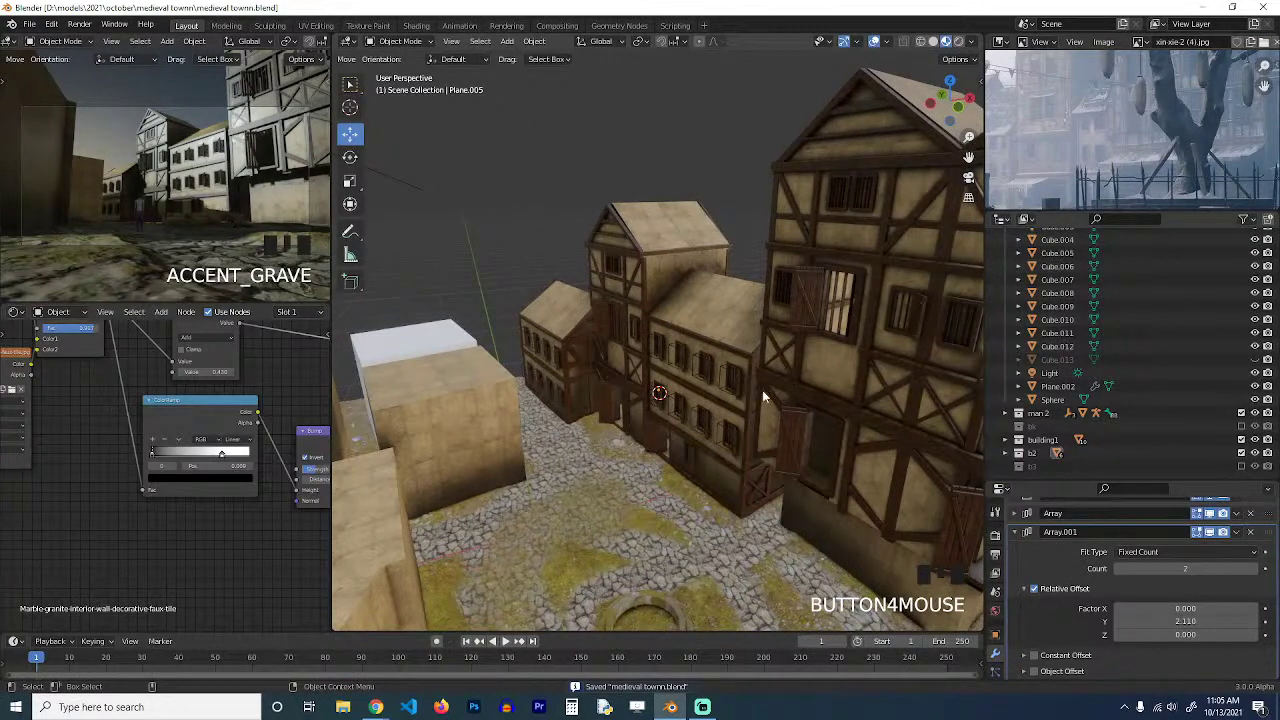
middle_click_drag(762, 396, 699, 380)
scroll(937, 436, "down", 3)
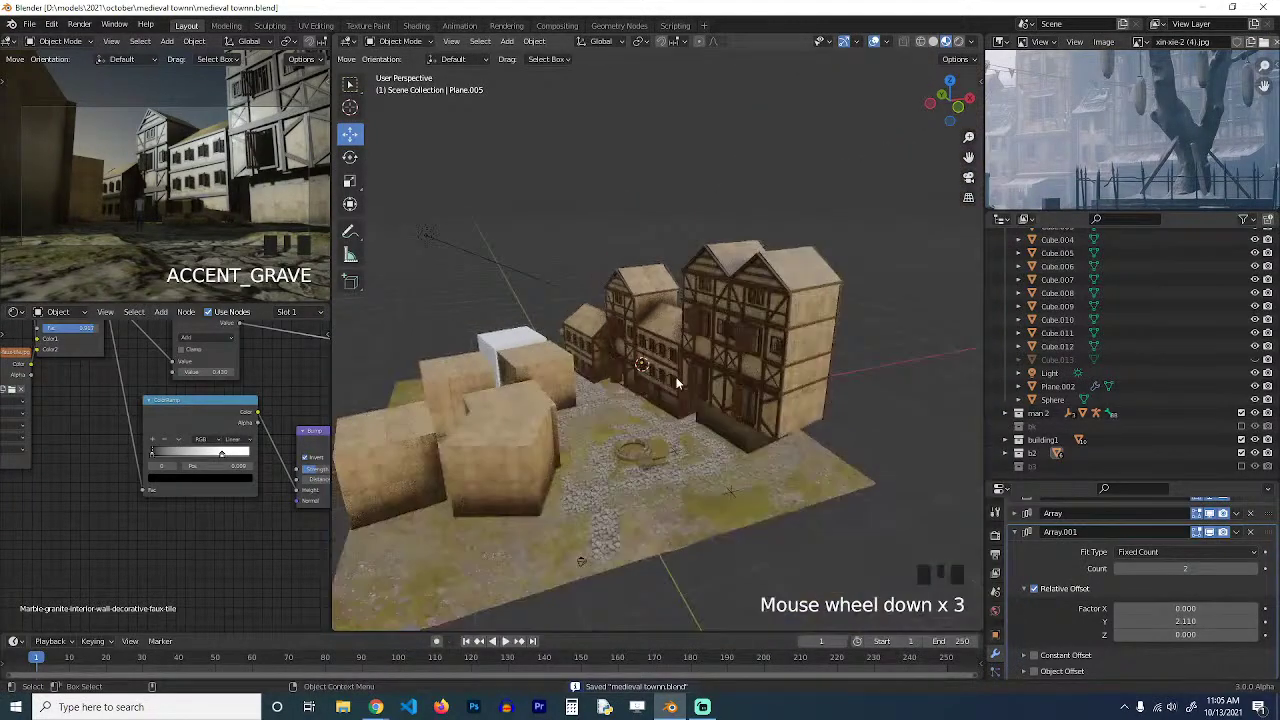
key("shift+a")
mouse_move(671, 382)
left_click(767, 403)
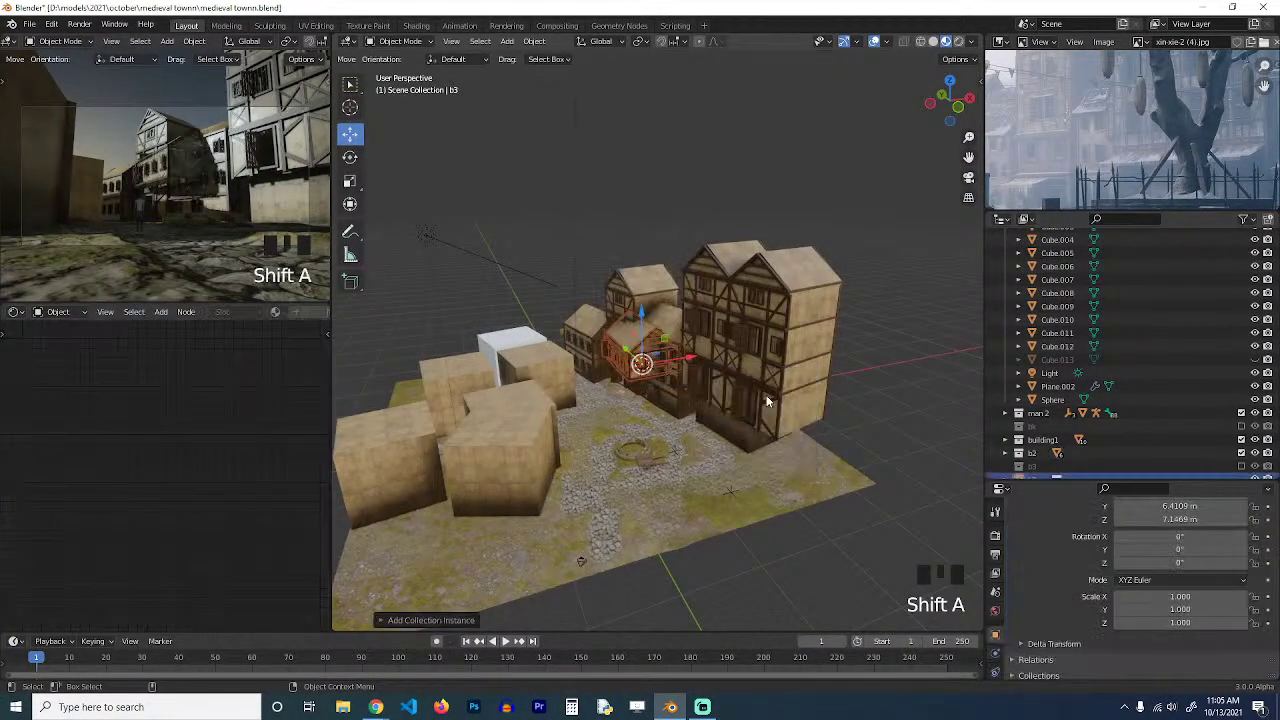
Rotate the b3 instance 90° in top view.
scroll(694, 388, "up", 2)
key("KP_7")
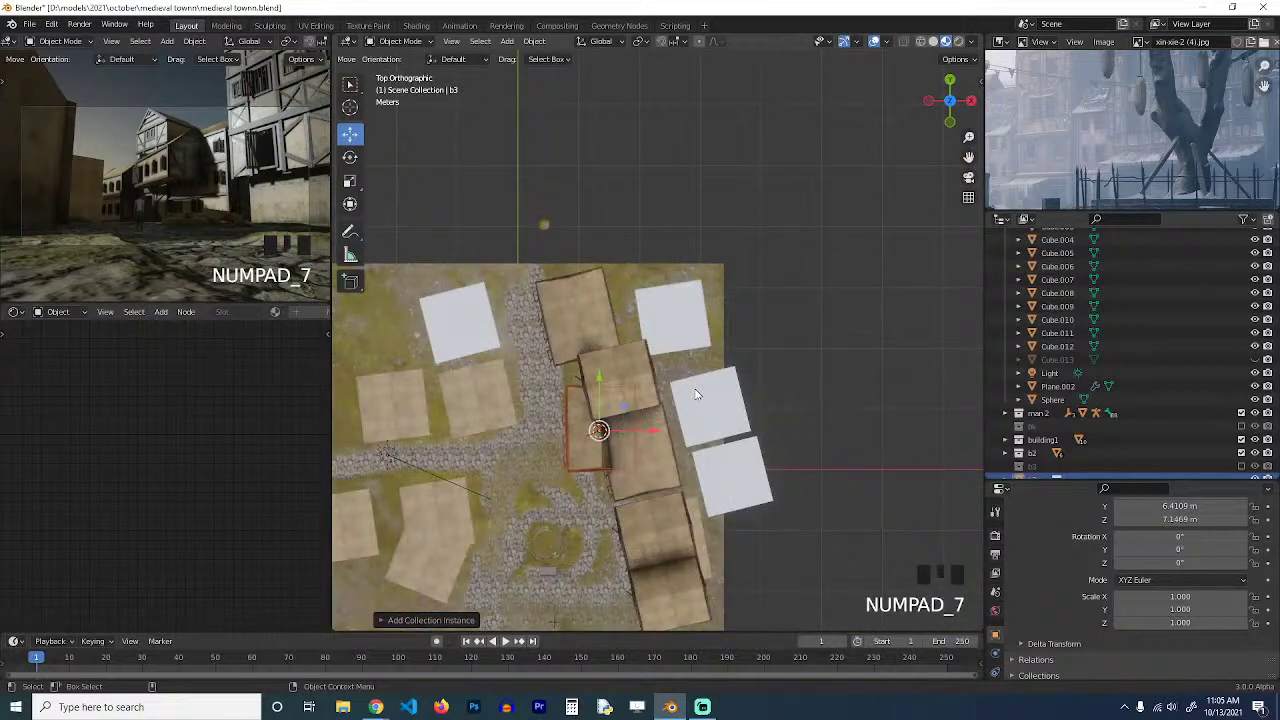
scroll(712, 367, "down", 2)
scroll(700, 390, "up", 2)
key("r")
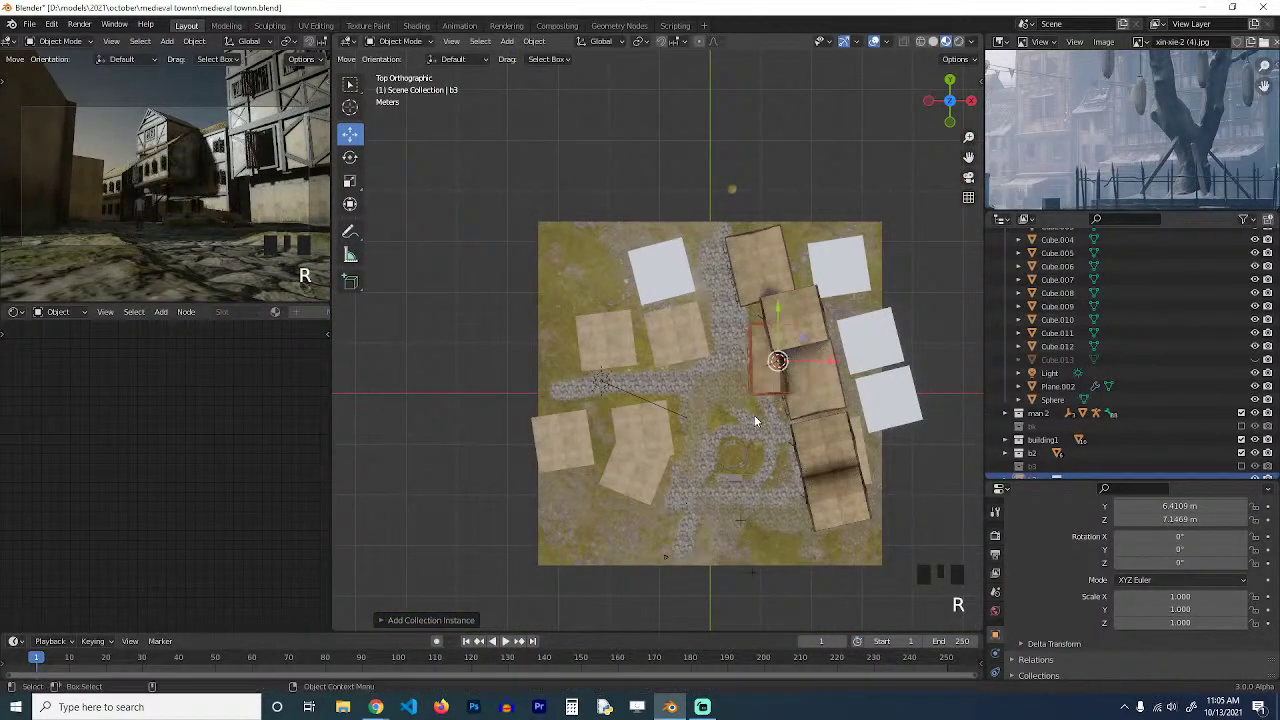
key("r")
key("r")
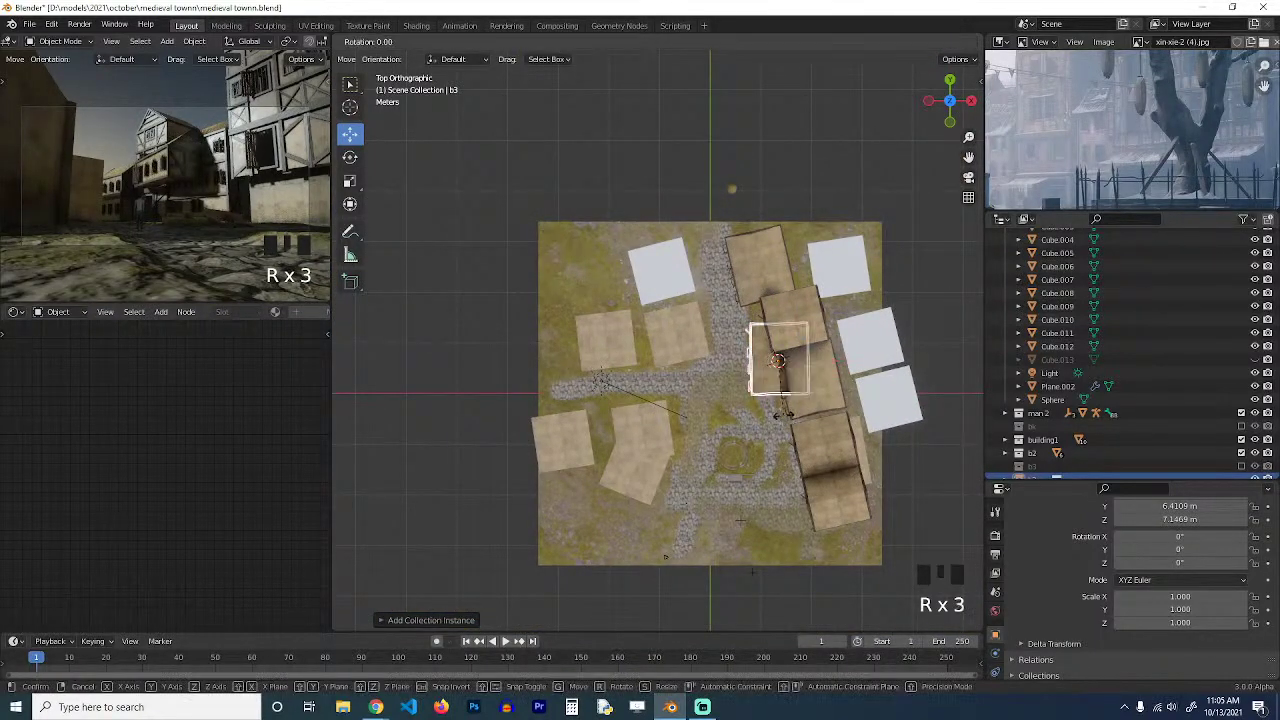
key("r")
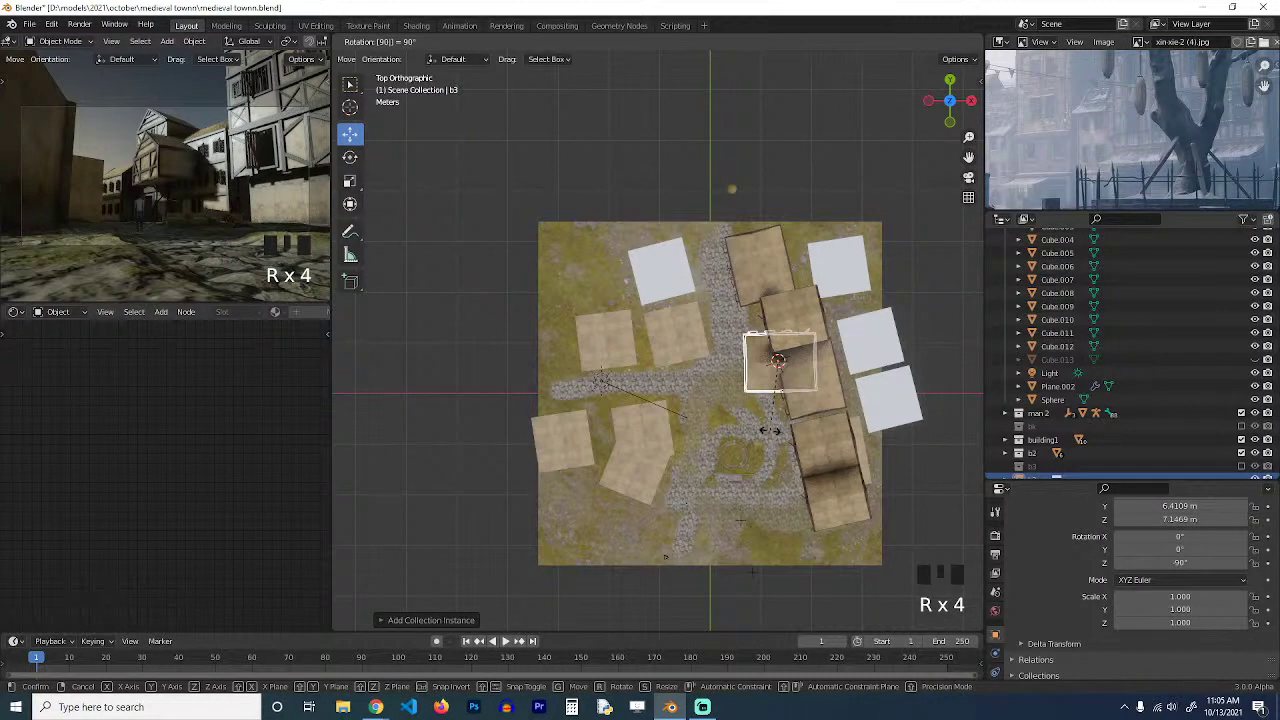
left_click(771, 436)
Move the b3 instance over the wide b2 house and raise it to about Z 11 m.
key("g")
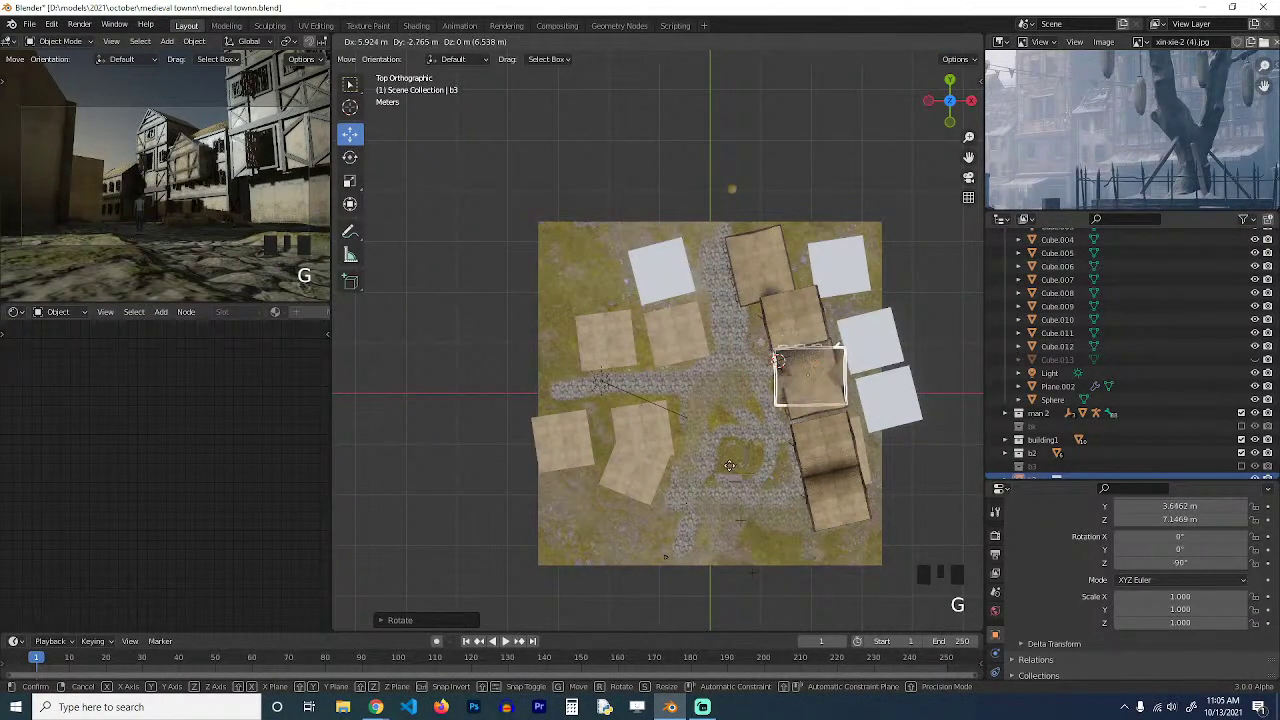
left_click(727, 476)
key("g")
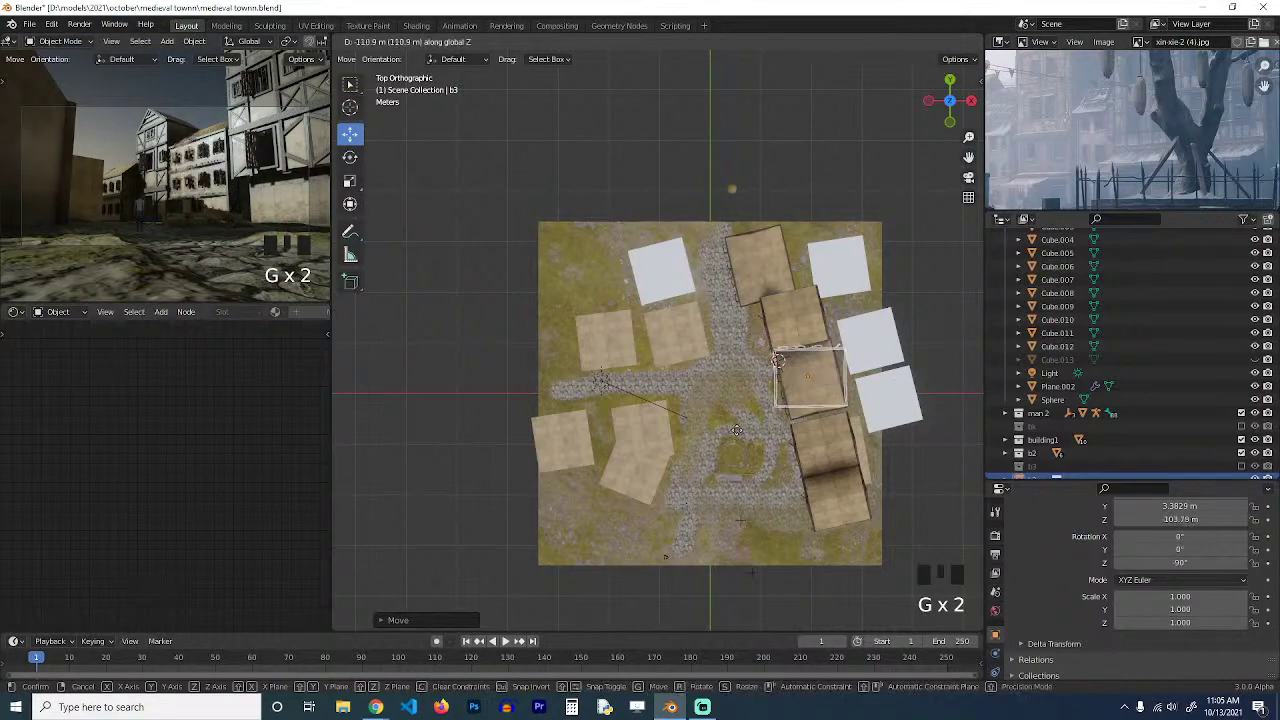
left_click(725, 450)
key("grave")
middle_click_drag(820, 325, 707, 468)
scroll(692, 410, "up", 4)
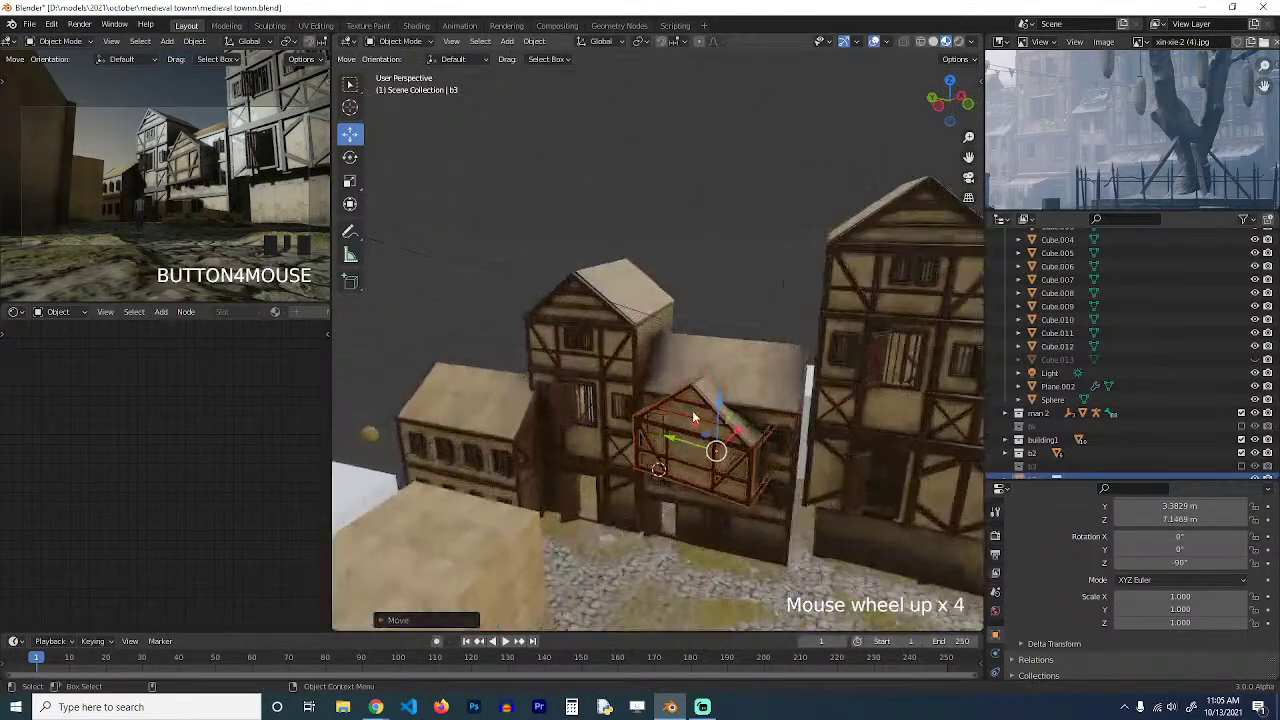
left_click_drag(716, 408, 741, 385)
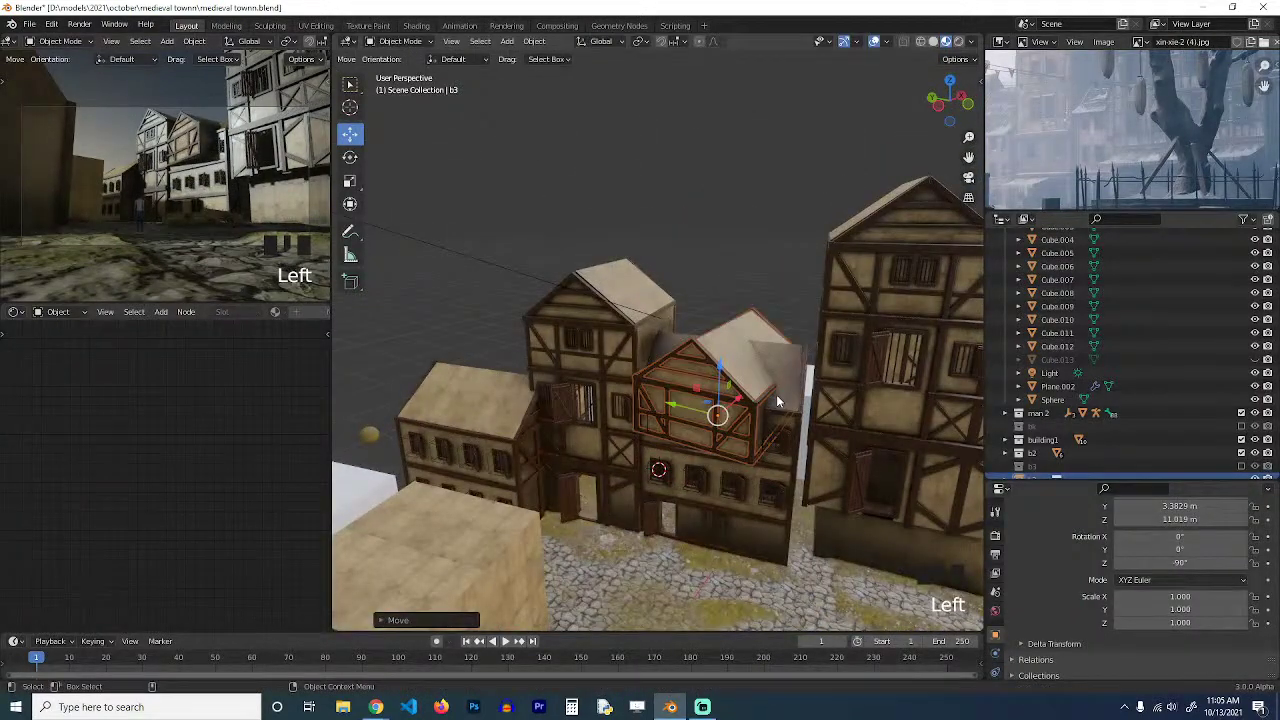
Rotate the b3 instance to about -78.2° on Z in top view, following the angle of the house below.
key("KP_7")
middle_click_drag(790, 396, 706, 375, "shift")
key("r")
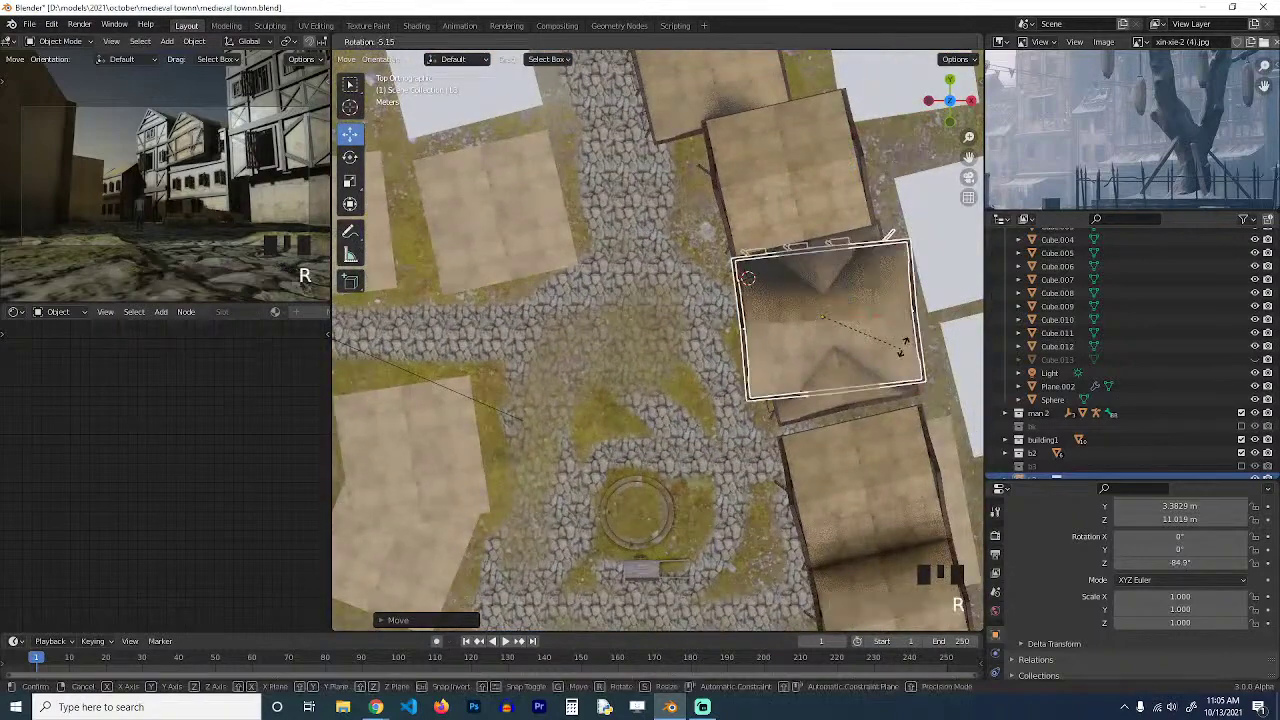
left_click(911, 343)
Raise the b3 instance along Z to about 15.8 m and clear its rotation.
key("grave")
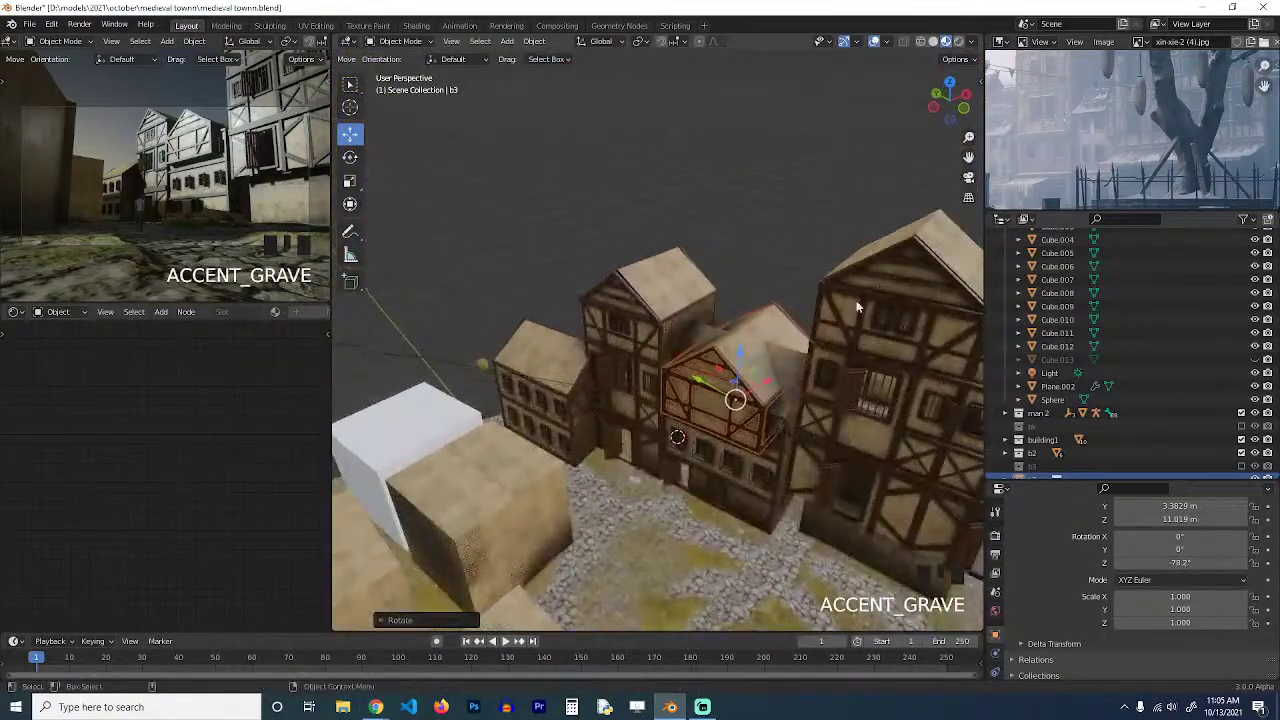
key("g")
key("z")
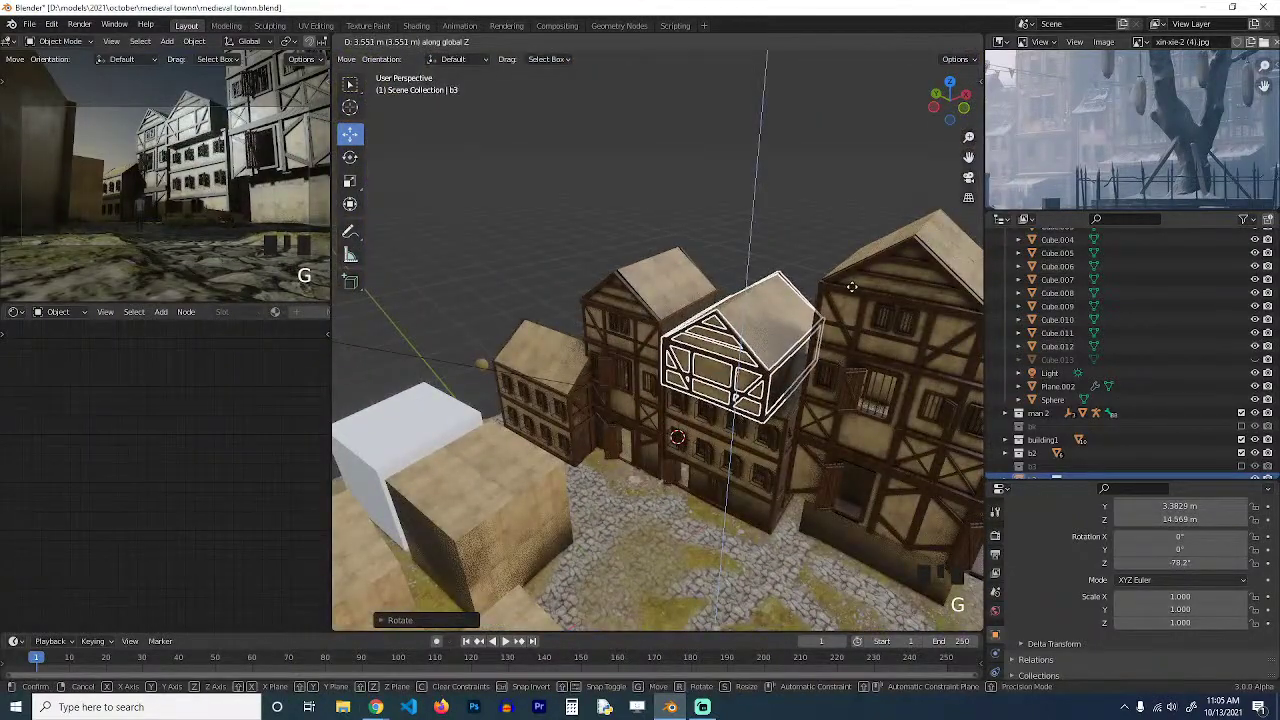
right_click(857, 278)
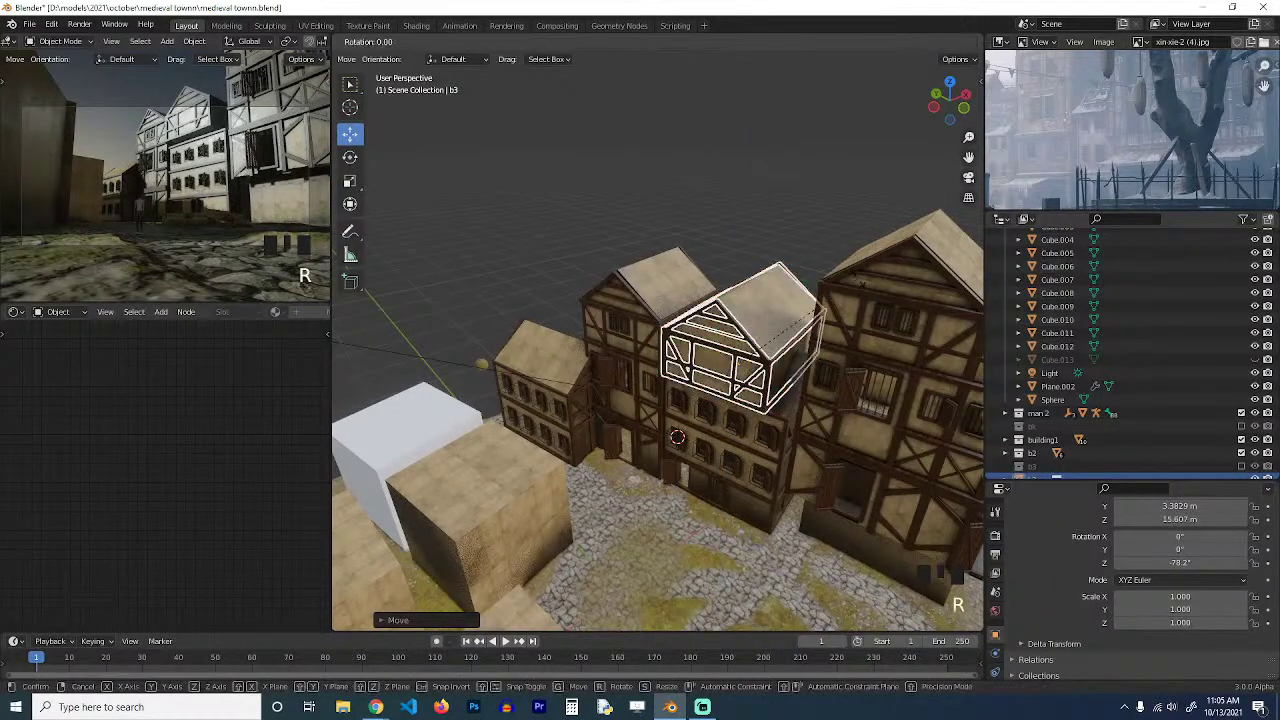
key("alt+r")
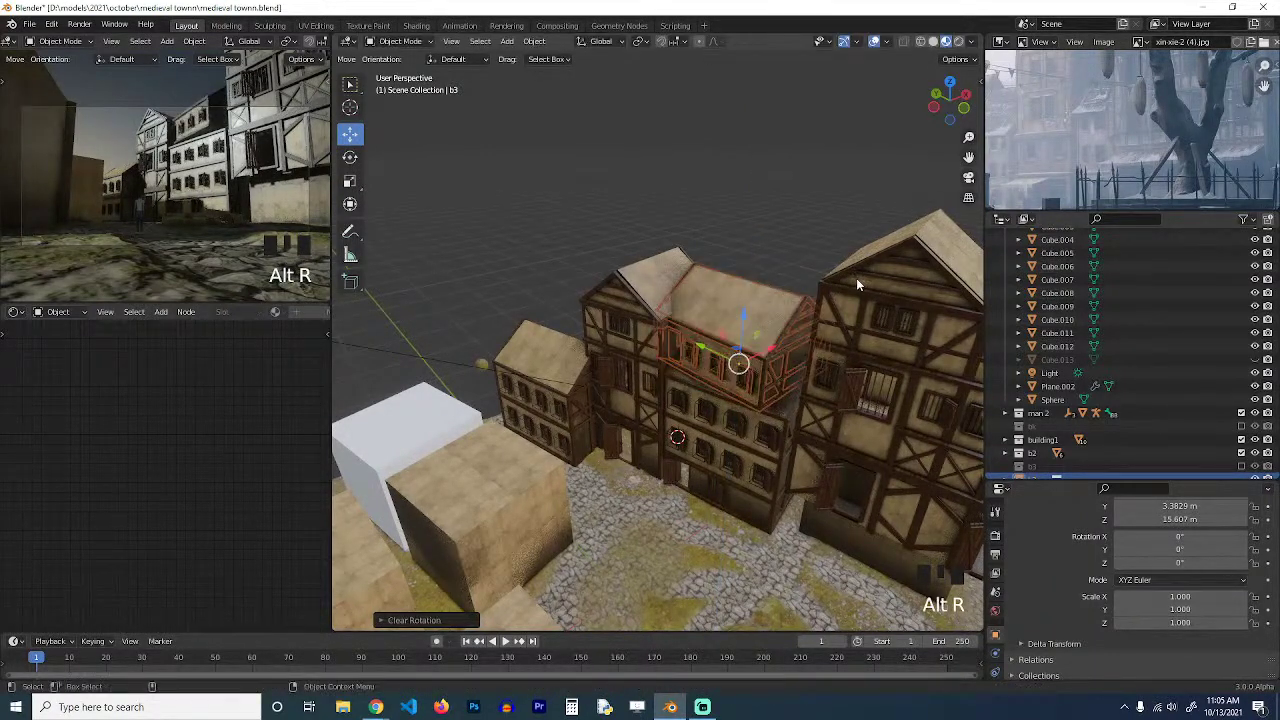
Rotate the b3 instance to about 14.4° on Z and shift it to follow the footprint of the house below.
key("KP_7")
scroll(692, 366, "up", 3)
middle_click_drag(692, 367, 599, 405, "shift")
key("r")
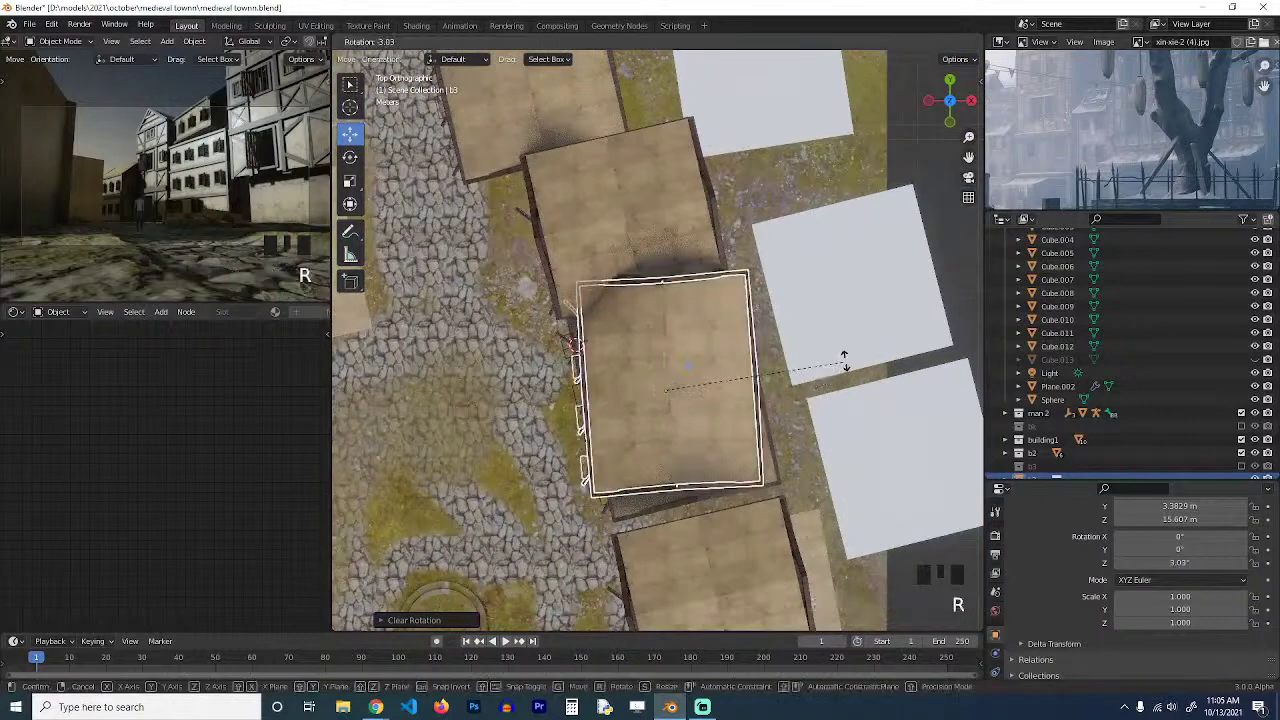
left_click(884, 323)
key("g")
left_click(859, 340)
key("r")
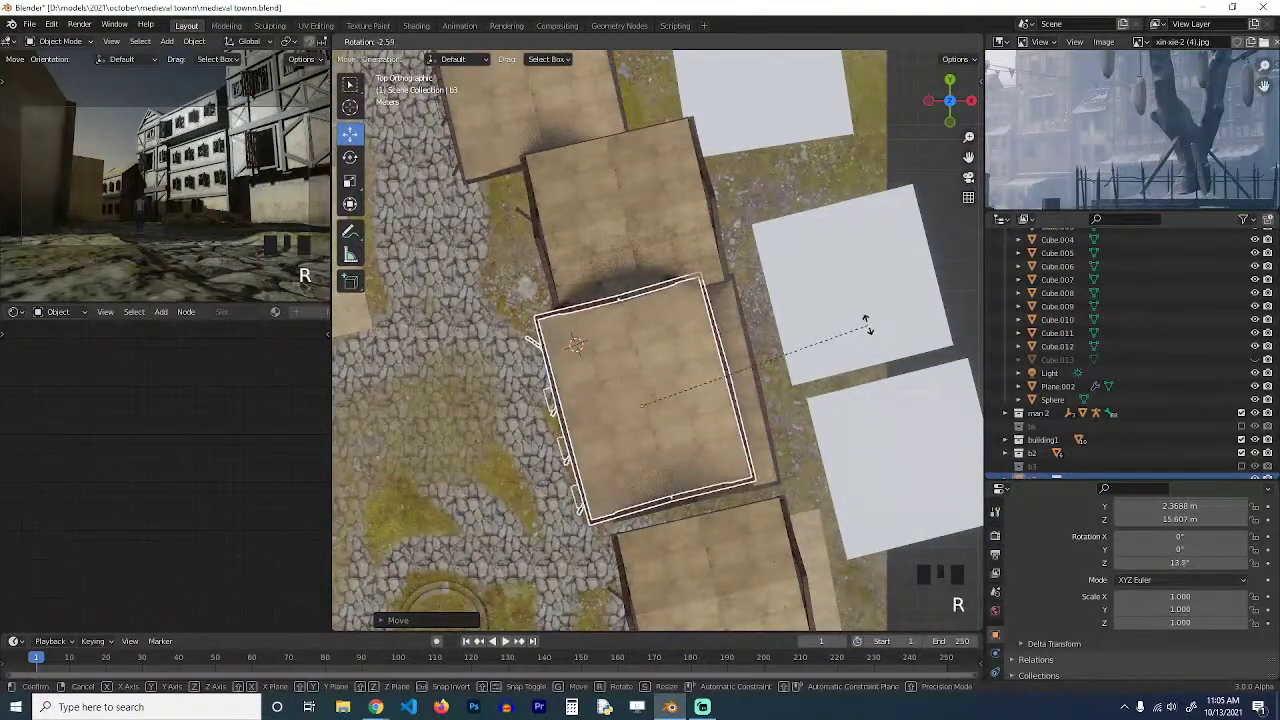
left_click(791, 380)
Lower the b3 instance along Z to about 9.86 m so it forms the upper storey of the wide house.
middle_click_drag(791, 380, 790, 299)
key("g")
key("z")
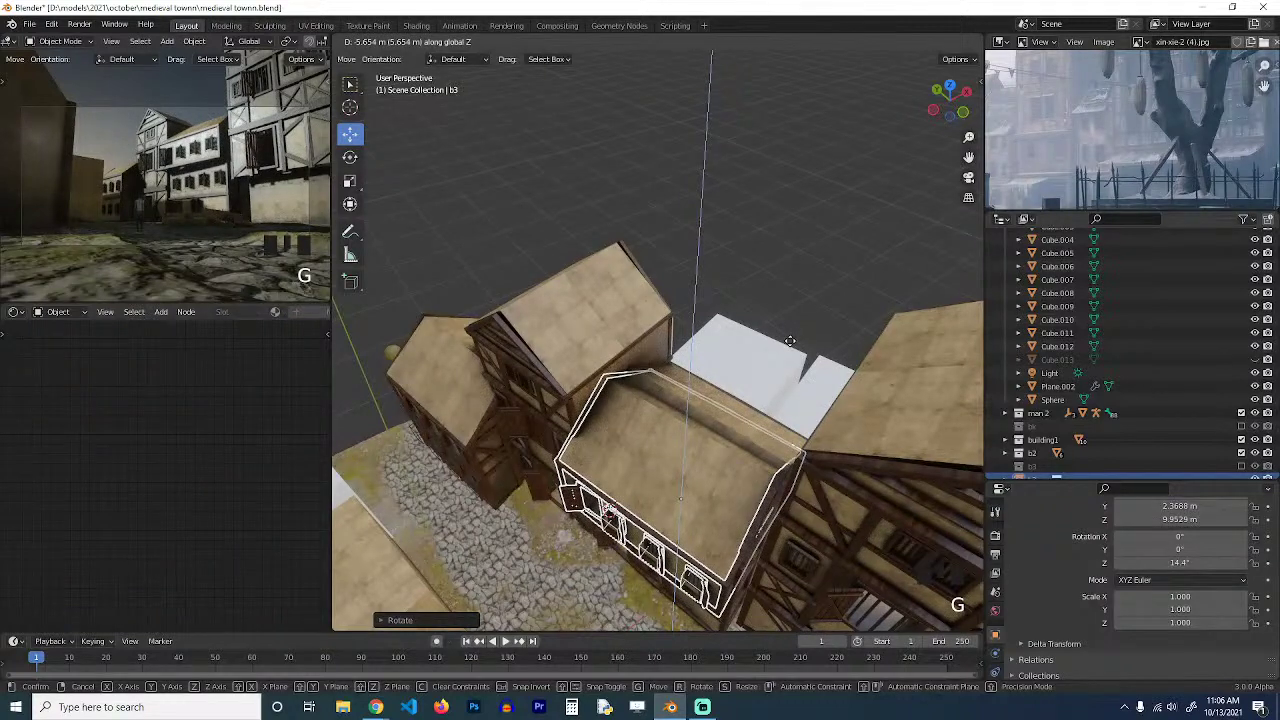
left_click(790, 343)
key("alt+a")
key("grave")
middle_click_drag(680, 392, 730, 484)
scroll(677, 295, "down", 3)
Nudge the b3 instance about 0.57 m in top view and adjust its Z rotation to about 11.2°.
left_click(732, 444)
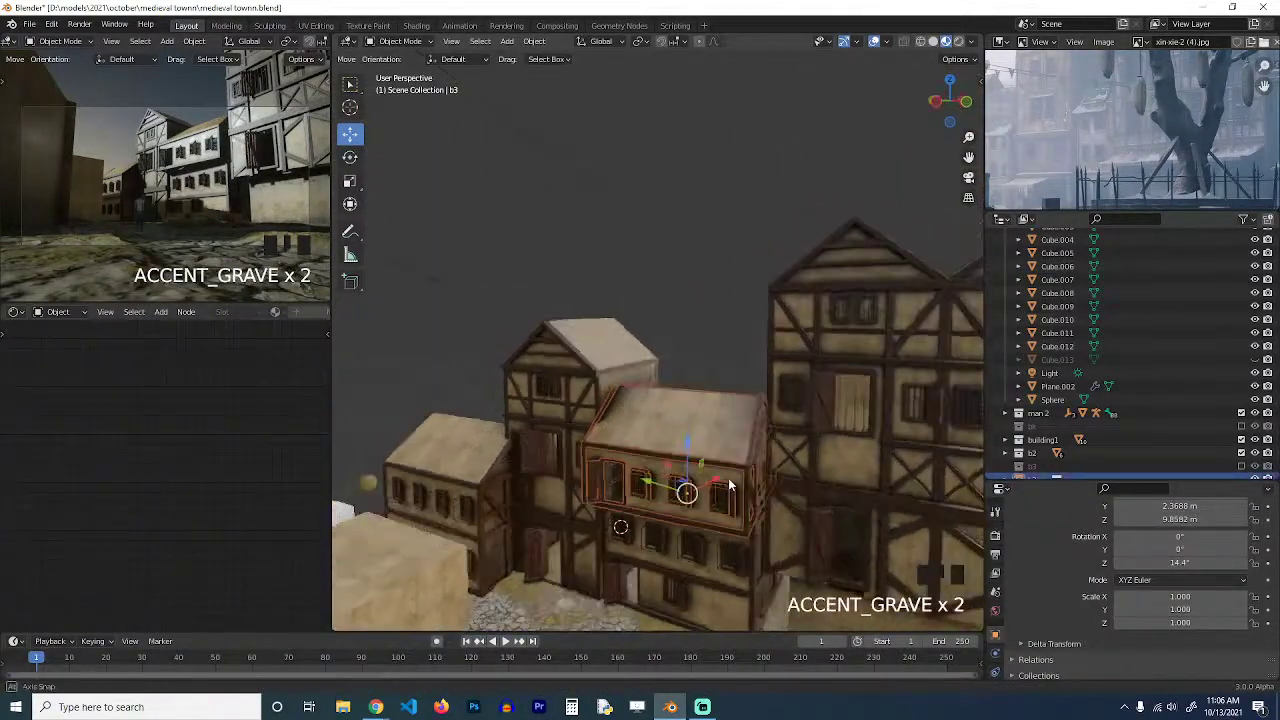
key("KP_7")
key("g")
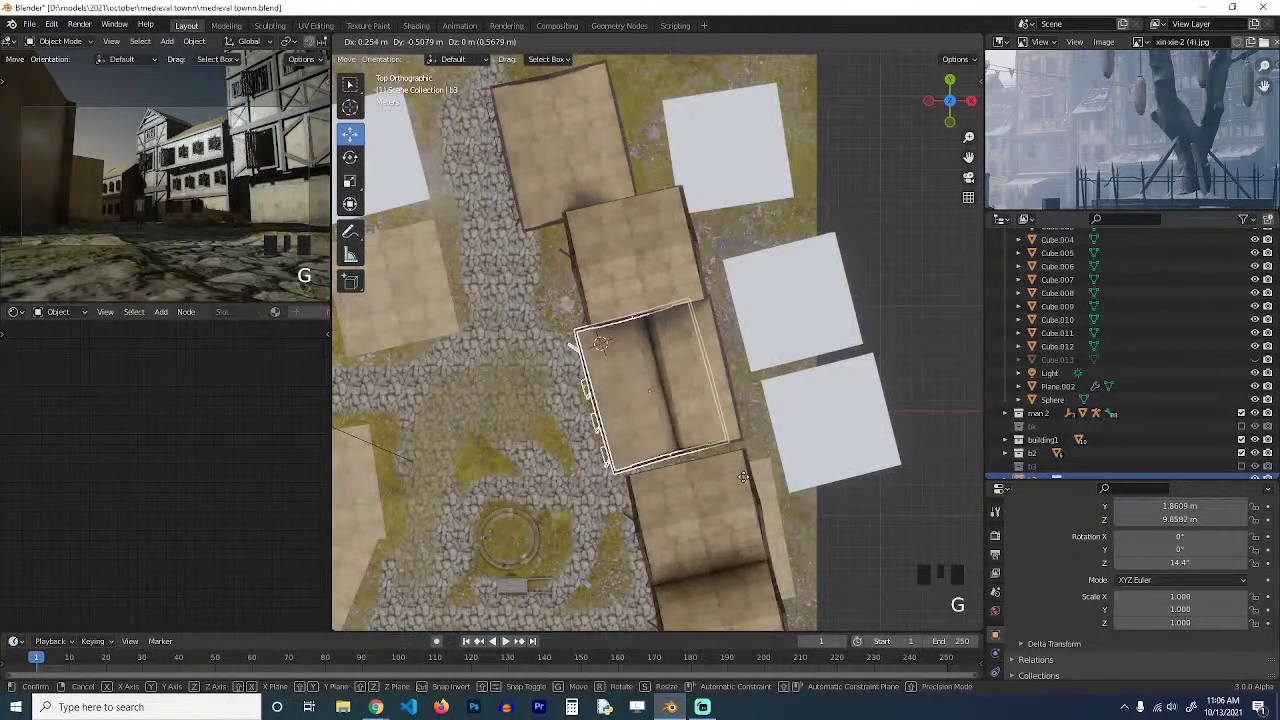
key("r")
left_click(668, 491)
key("alt+a")
Inspect the placed upper storey from several angles along the street and save the file.
middle_click_drag(668, 491, 743, 341)
scroll(753, 404, "down", 4)
key("grave")
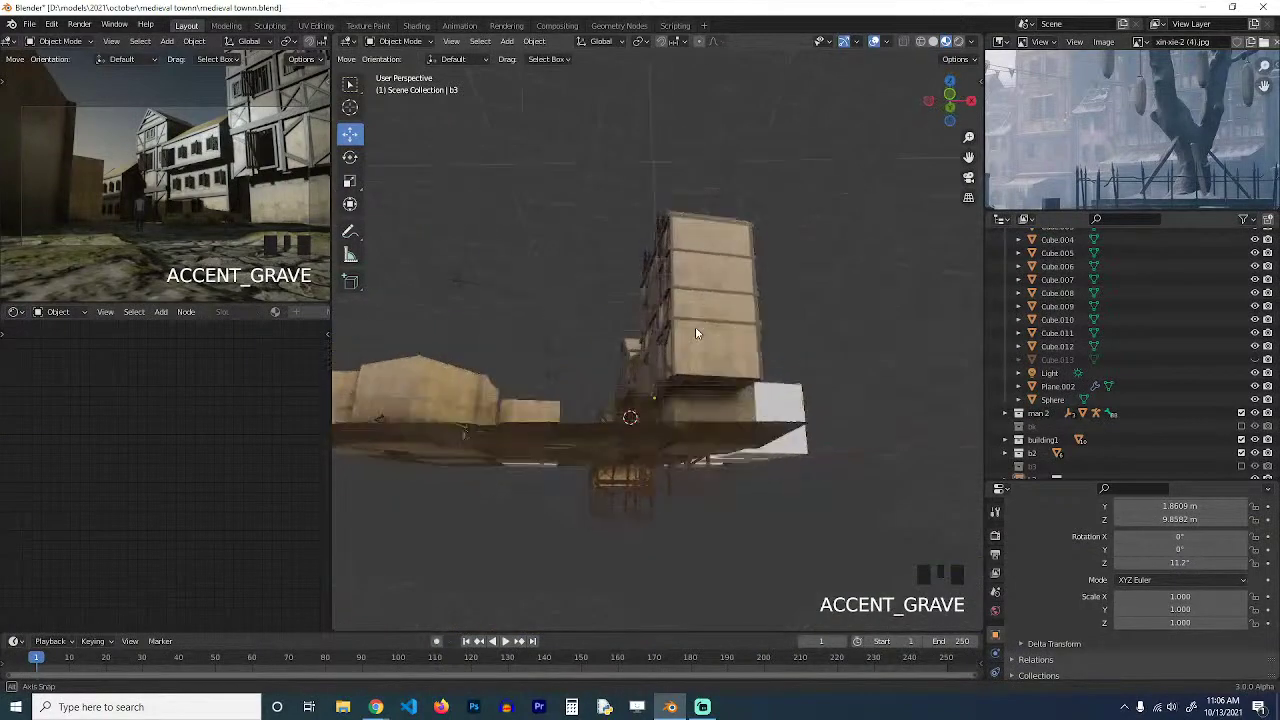
middle_click_drag(724, 402, 732, 430)
scroll(732, 430, "up", 2)
key("grave")
middle_click_drag(652, 480, 744, 470)
key("grave")
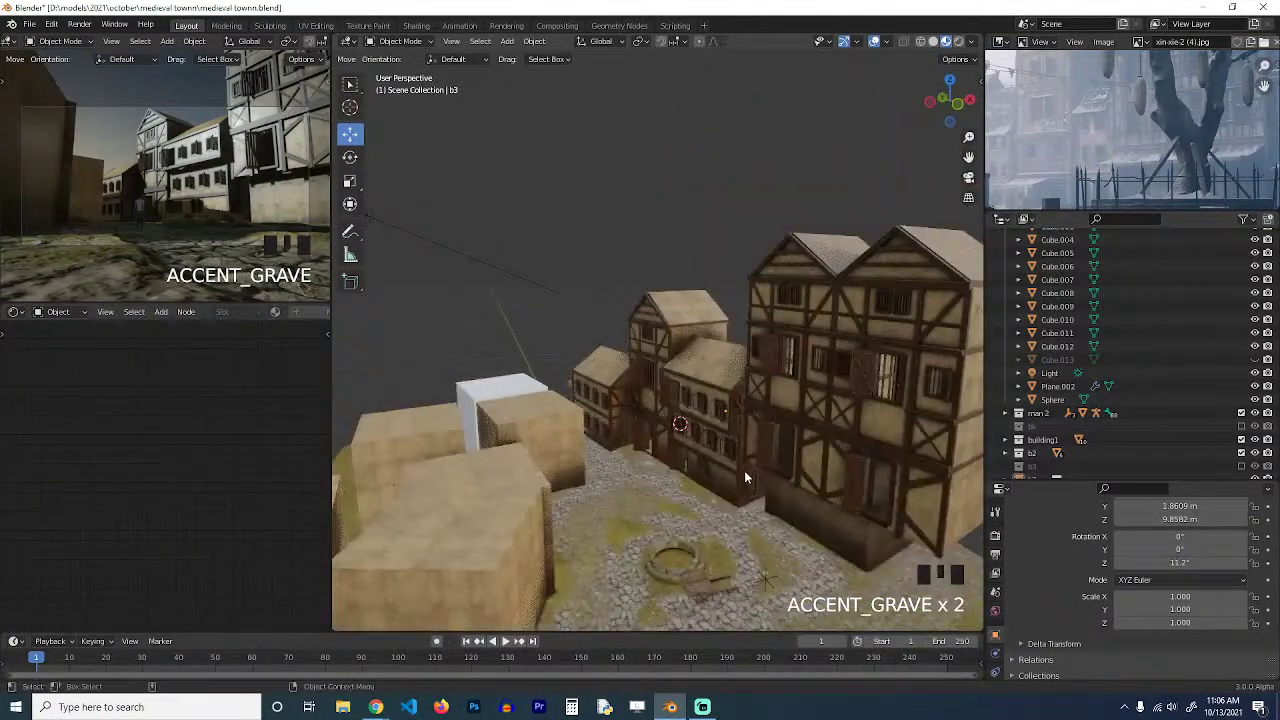
key("ctrl+s")
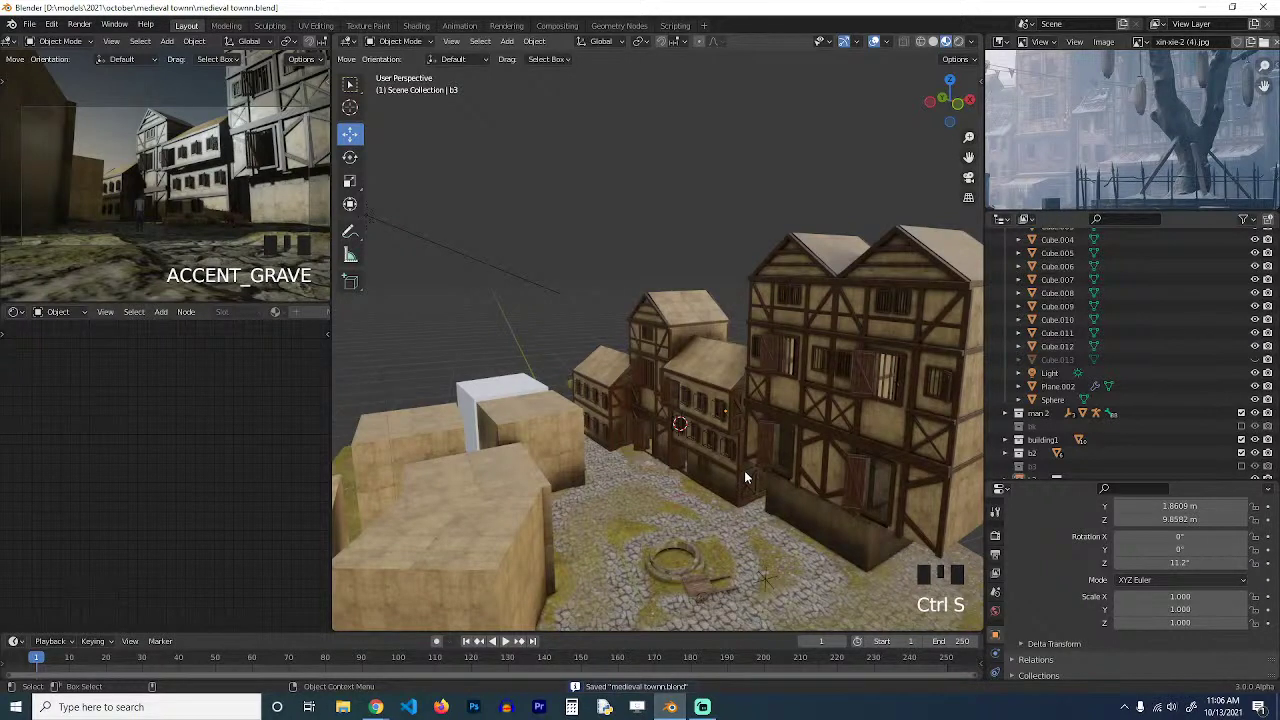
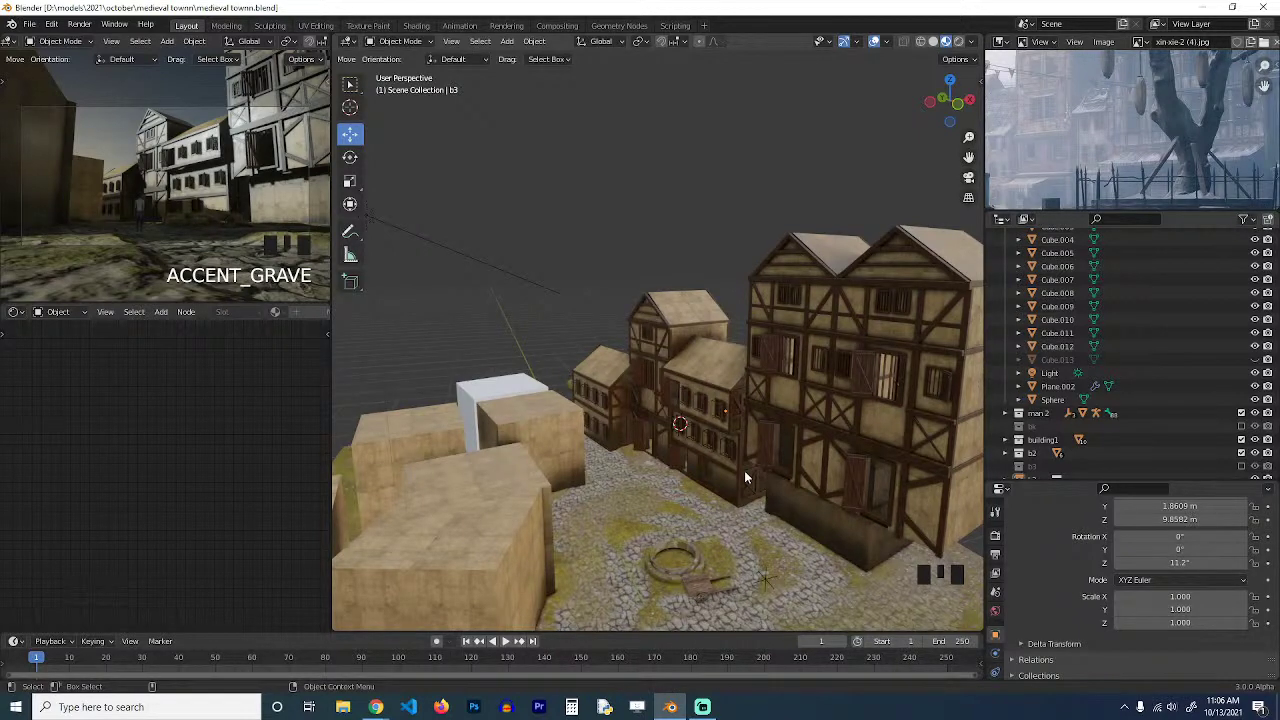
Make a linked duplicate of the b3 instance near the square, clear its rotation and rotate it 180° on Z.
key("KP_7")
left_click(729, 405)
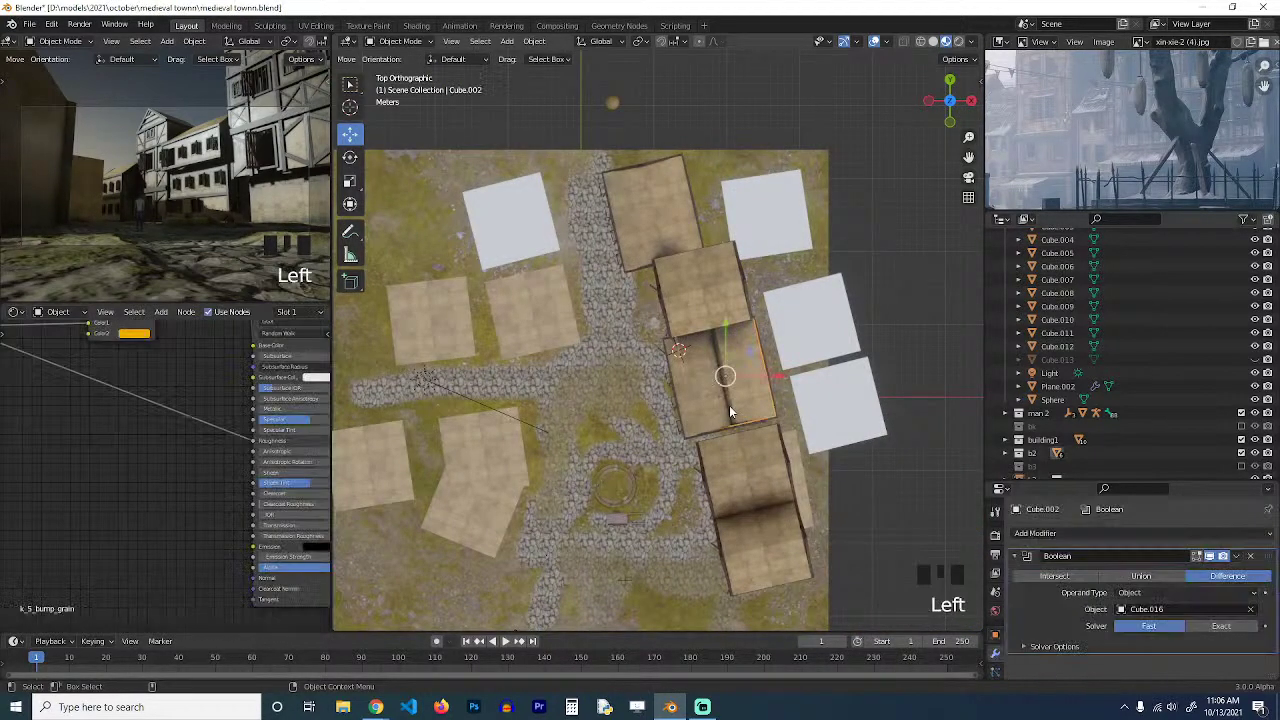
left_click(715, 408)
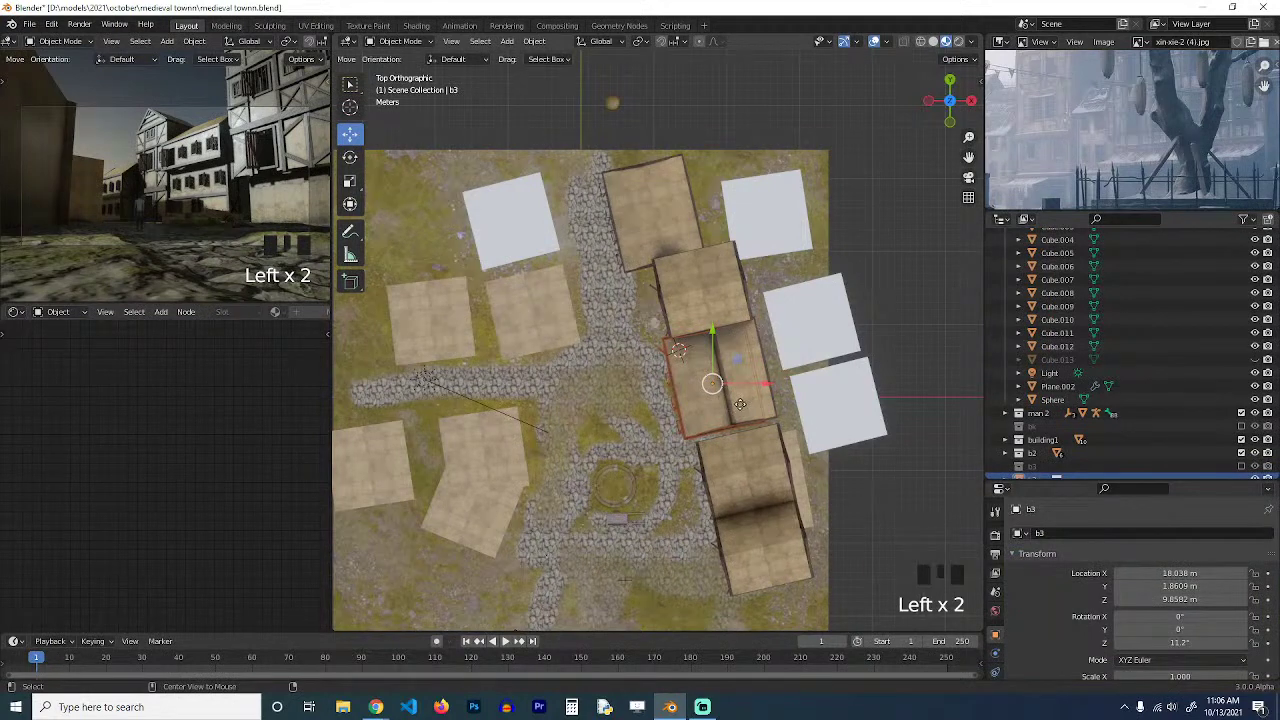
key("alt+d")
left_click(623, 497)
key("alt+r")
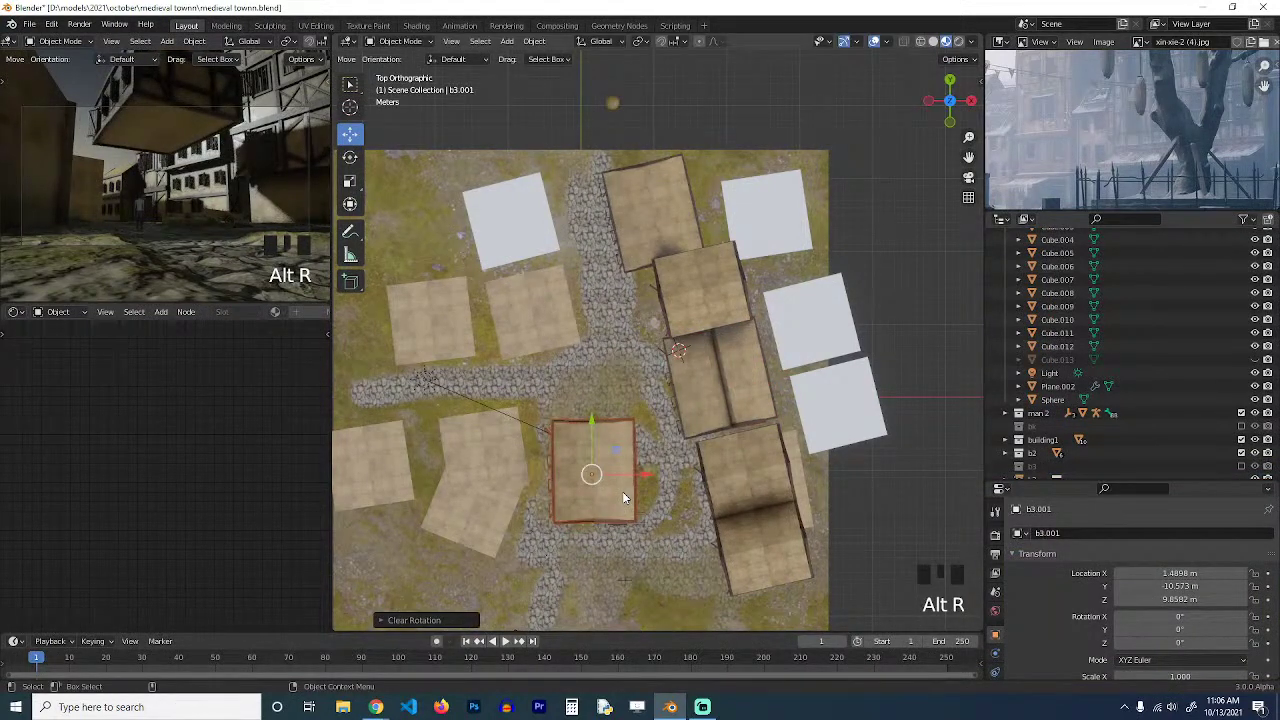
type("r180")
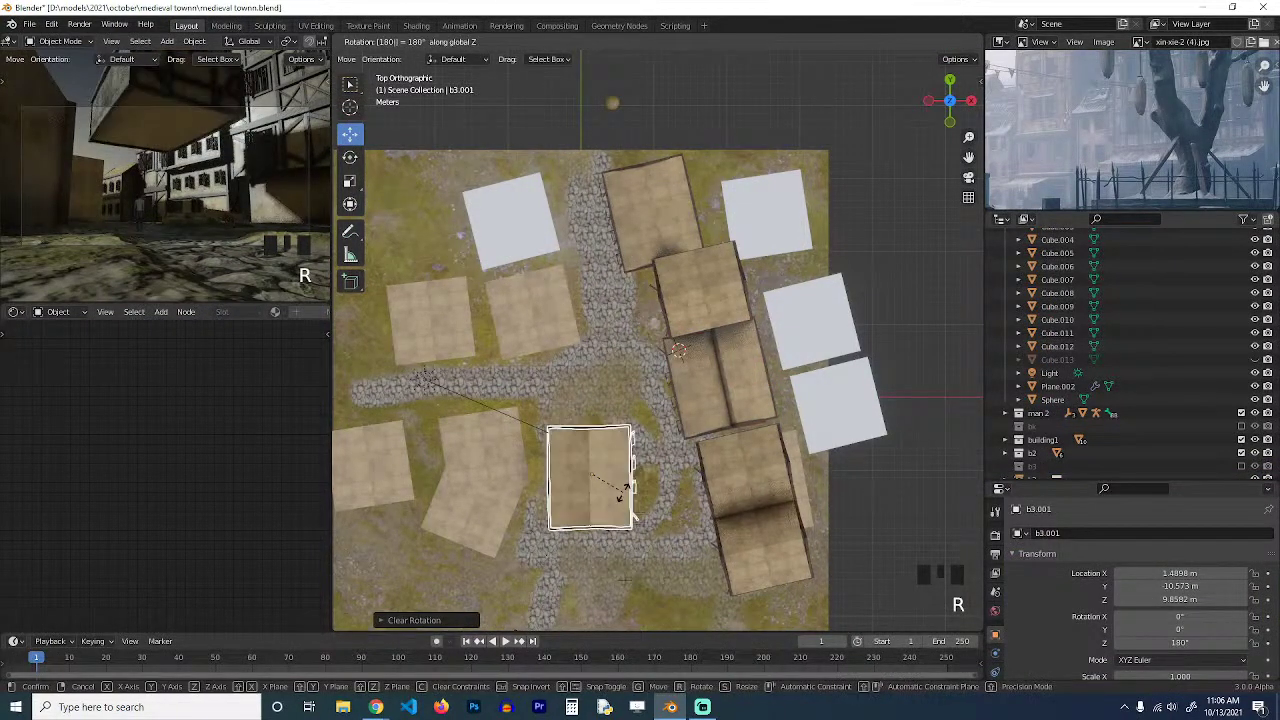
left_click(622, 491)
Move the duplicate onto the angled block house across the street and lower it along Z to about 4.29 m.
key("g")
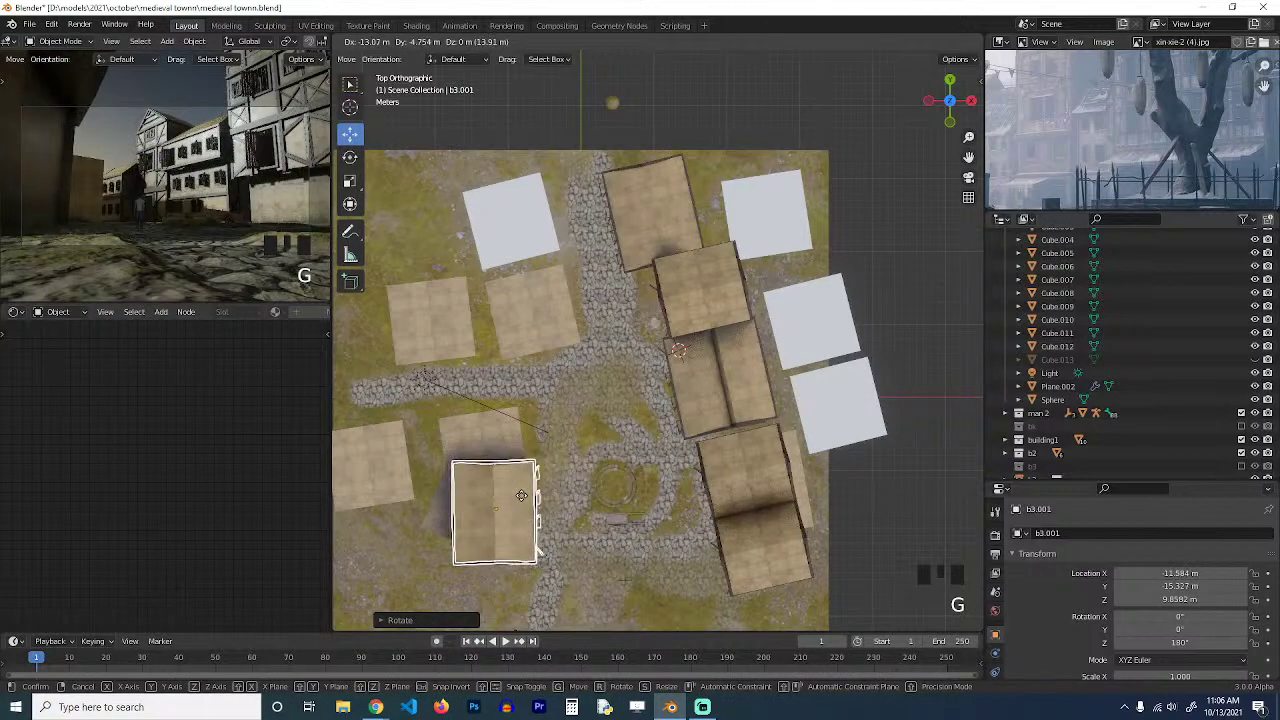
left_click(515, 468)
key("grave")
middle_click_drag(515, 468, 546, 300)
key("g")
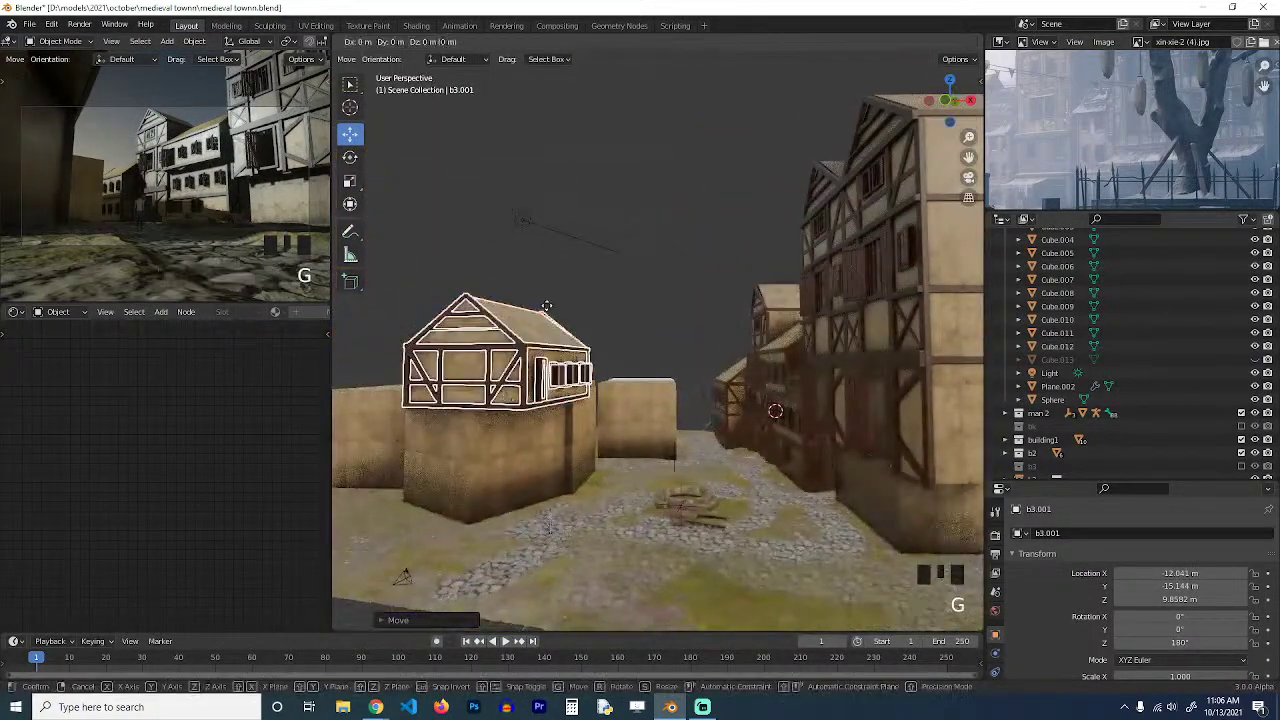
key("z")
left_click(544, 362)
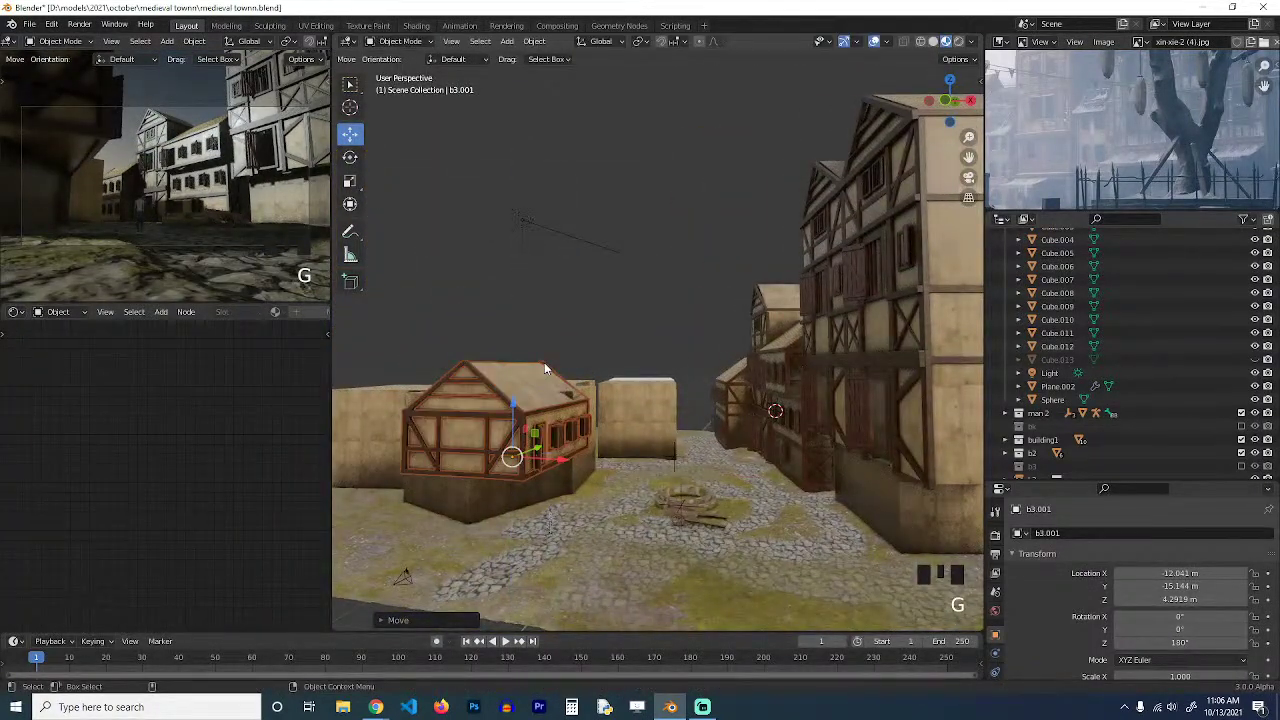
Rotate the duplicate to about 150° on Z and shift it to about X -14.69 m, Y -17.61 m over the angled block.
key("KP_7")
key("r")
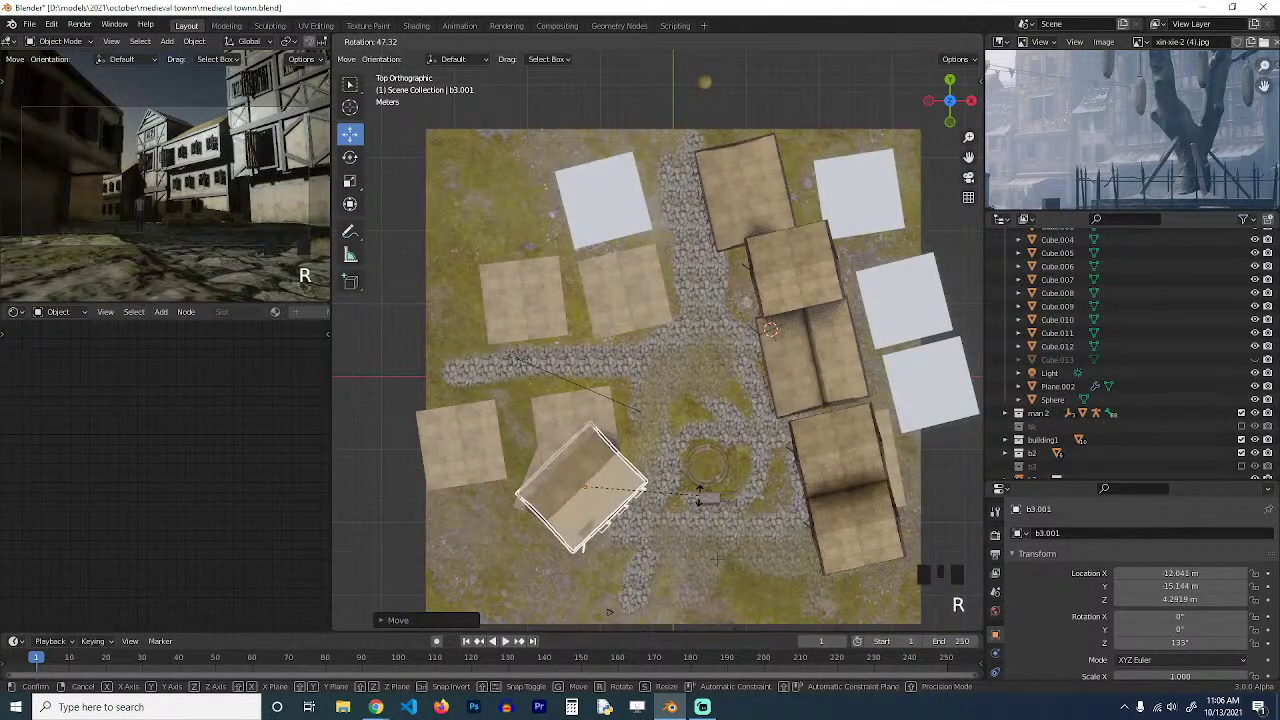
left_click(698, 502)
key("g")
left_click(682, 518)
key("r")
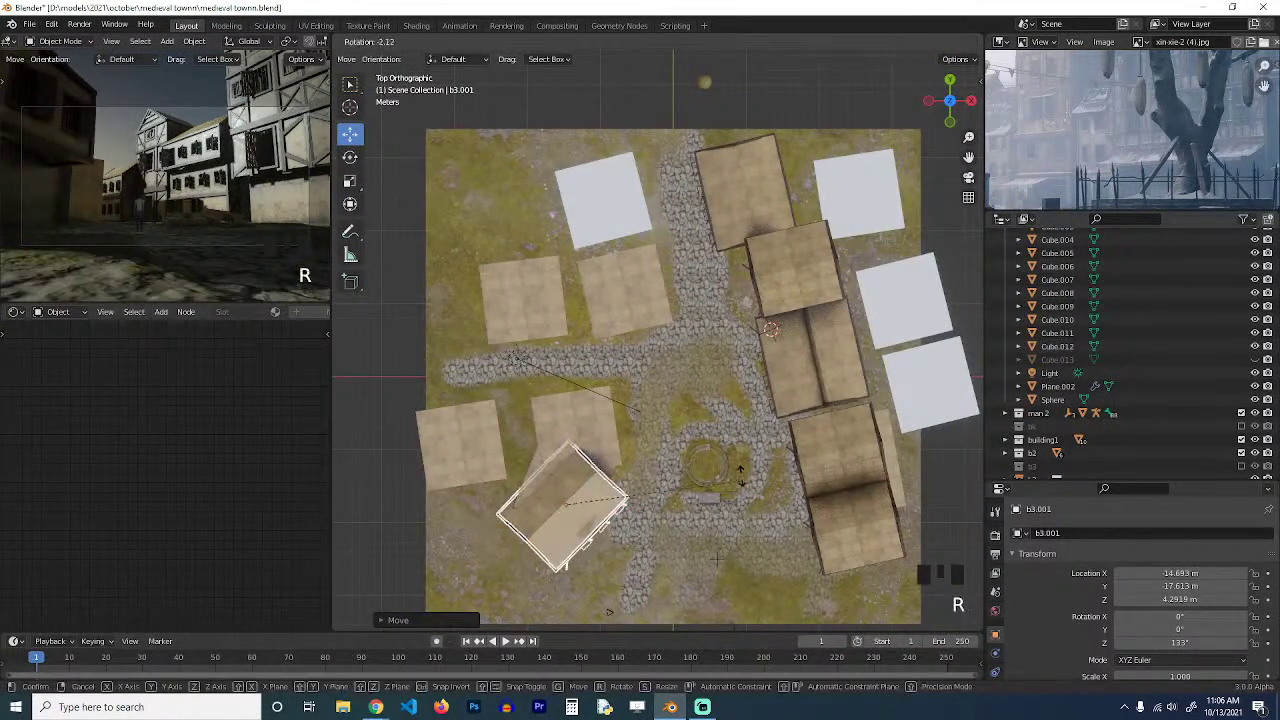
left_click(742, 433)
Raise the duplicate to about 4.32 m, move it to about X -13.96 m, Y -15.97 m and rotate it to about 155°.
key("grave")
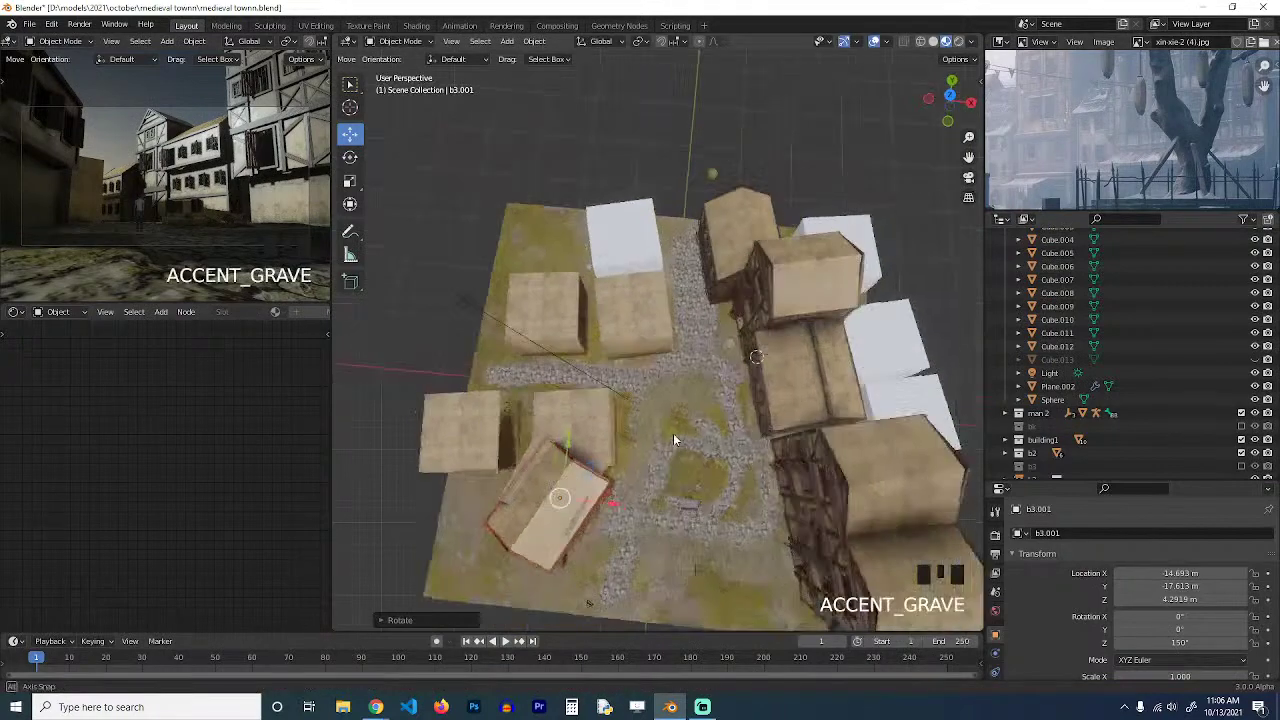
key("g")
key("z")
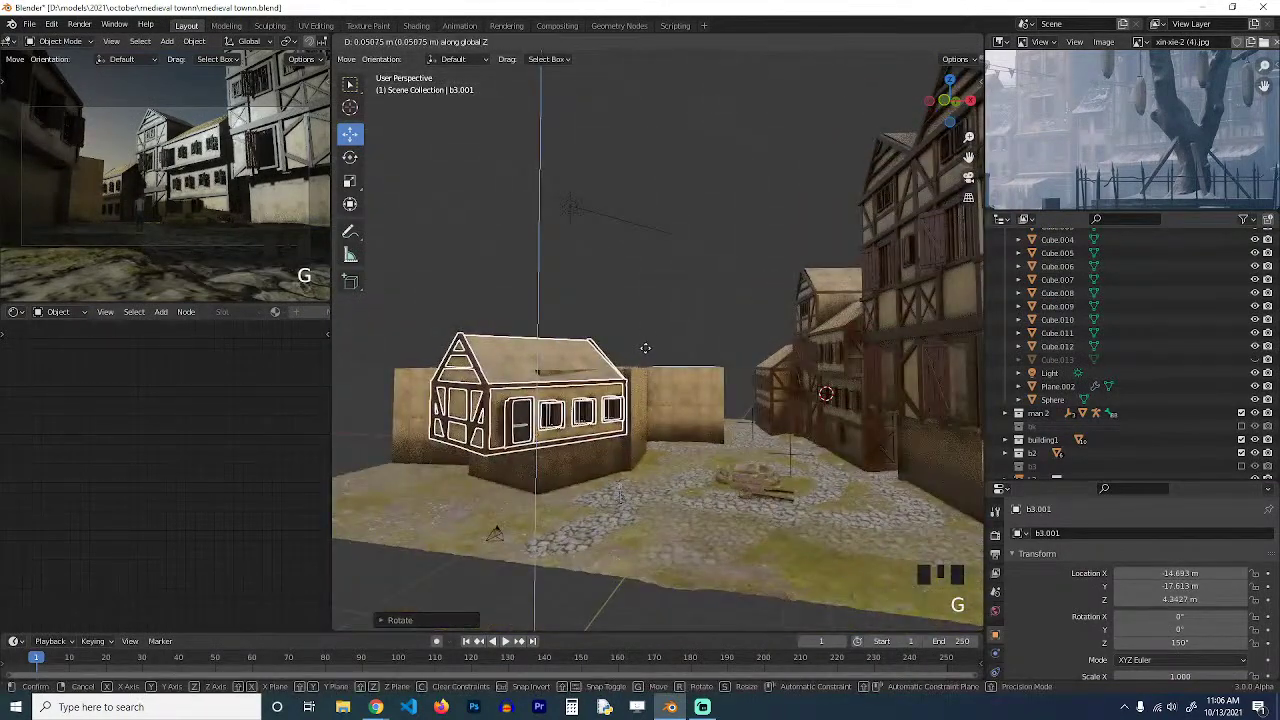
left_click(650, 347)
key("g")
key("KP_7")
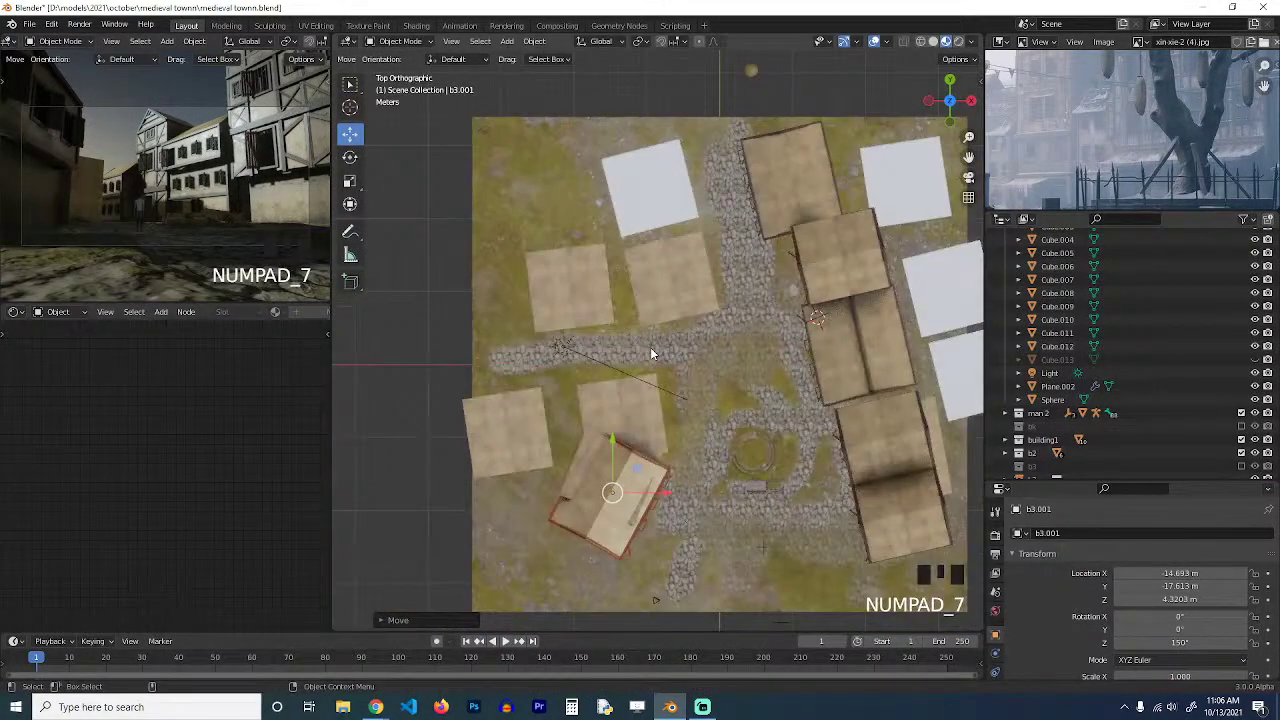
left_click(657, 342)
key("r")
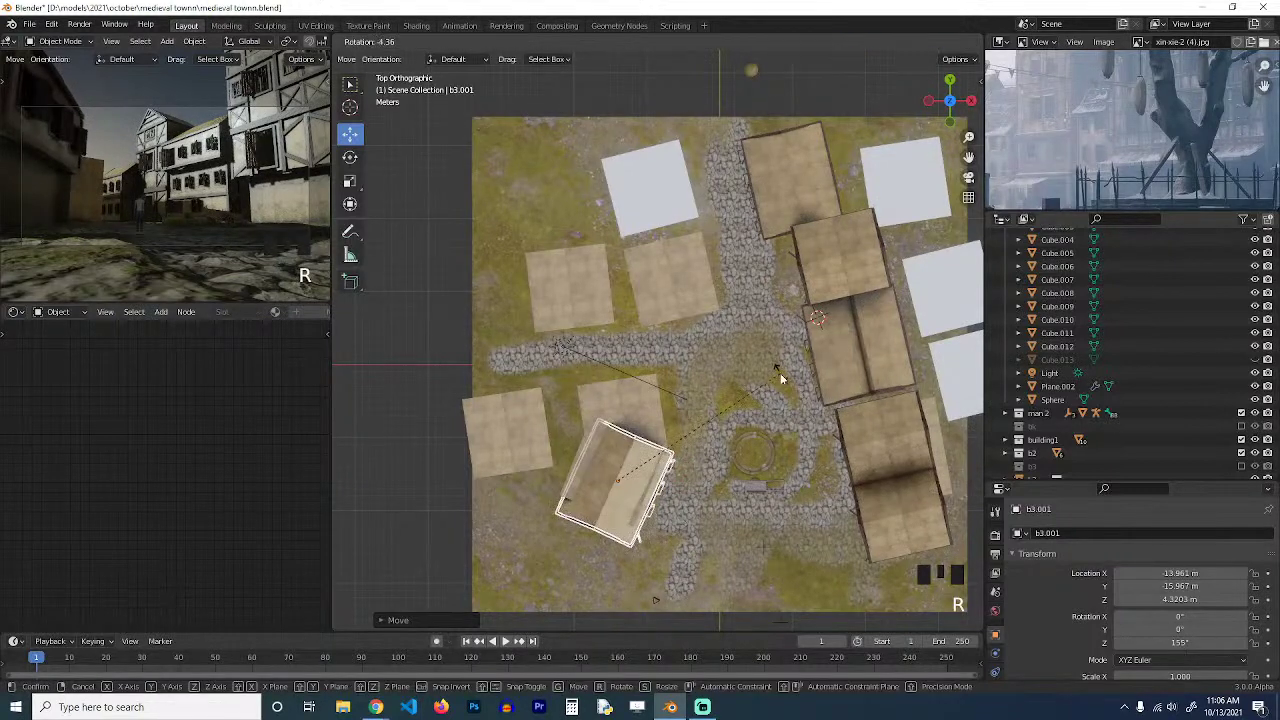
left_click(783, 377)
Duplicate this storey straight down along Z to about -0.76 m as the ground floor.
key("grave")
middle_click_drag(700, 489, 676, 332)
key("shift+d")
key("z")
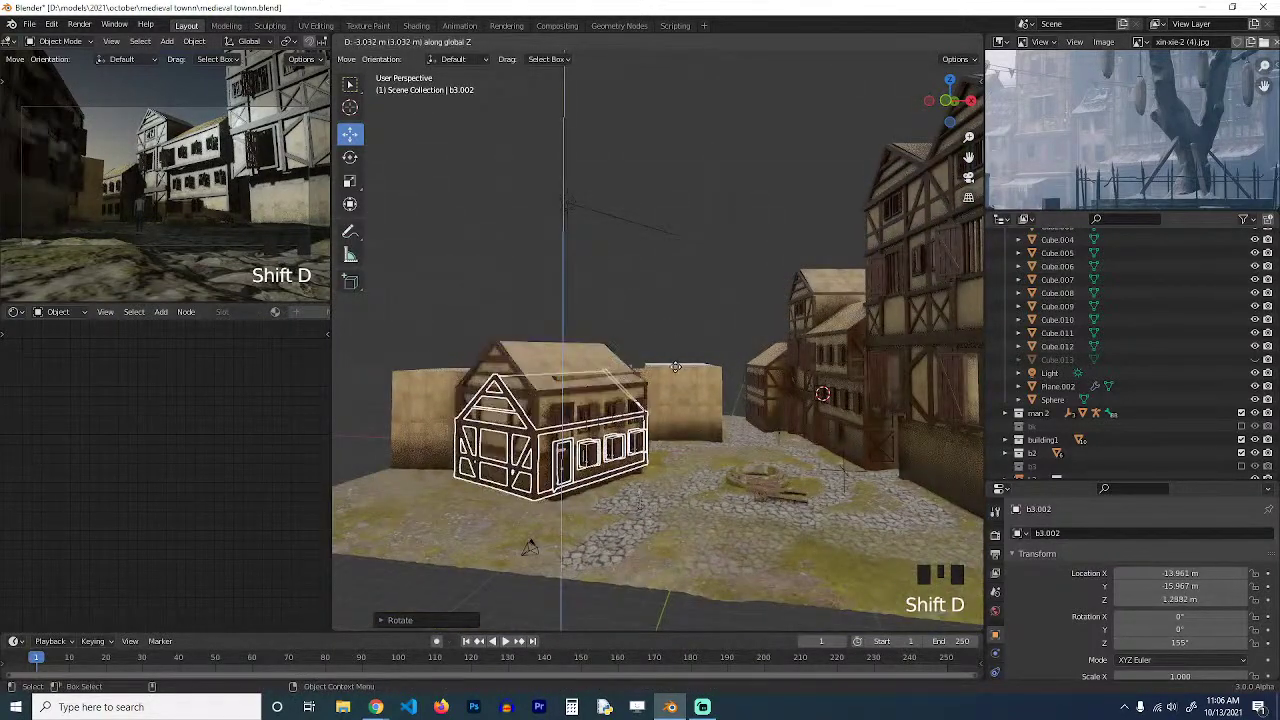
left_click(676, 392)
Mirror the ground-floor copy along its local Y axis so its door and windows swap ends.
key("KP_7")
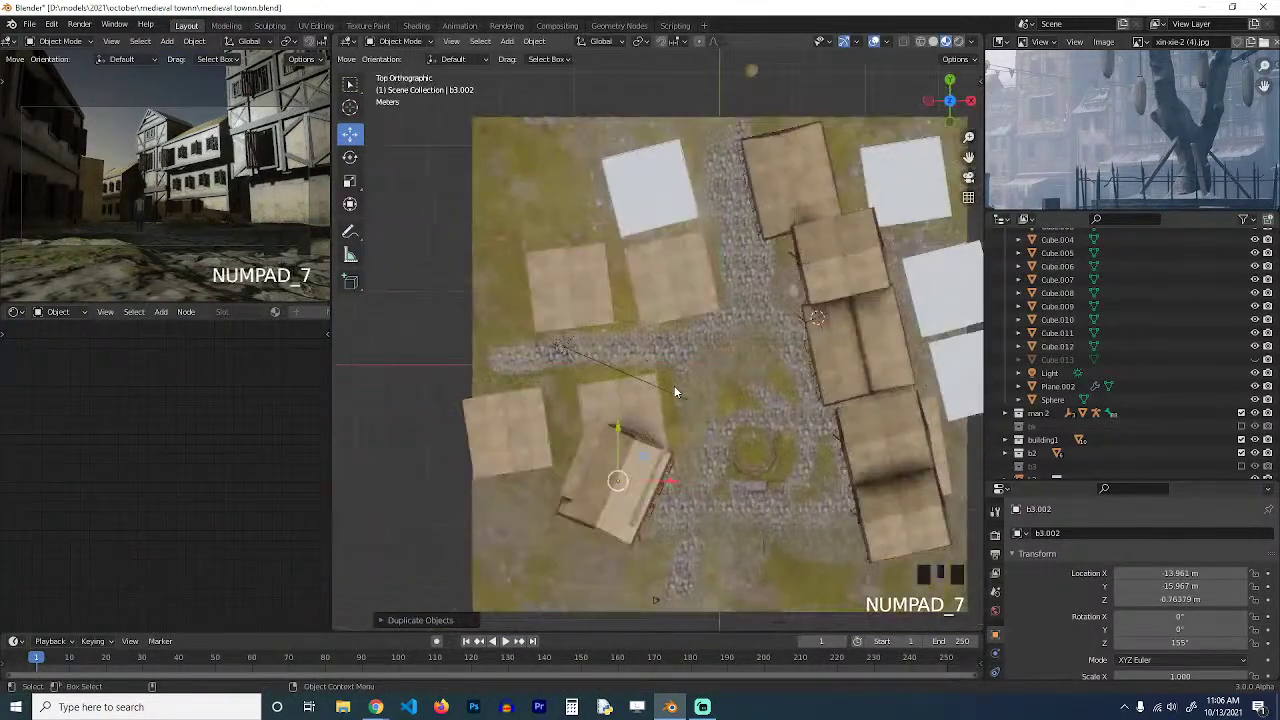
key("ctrl+m")
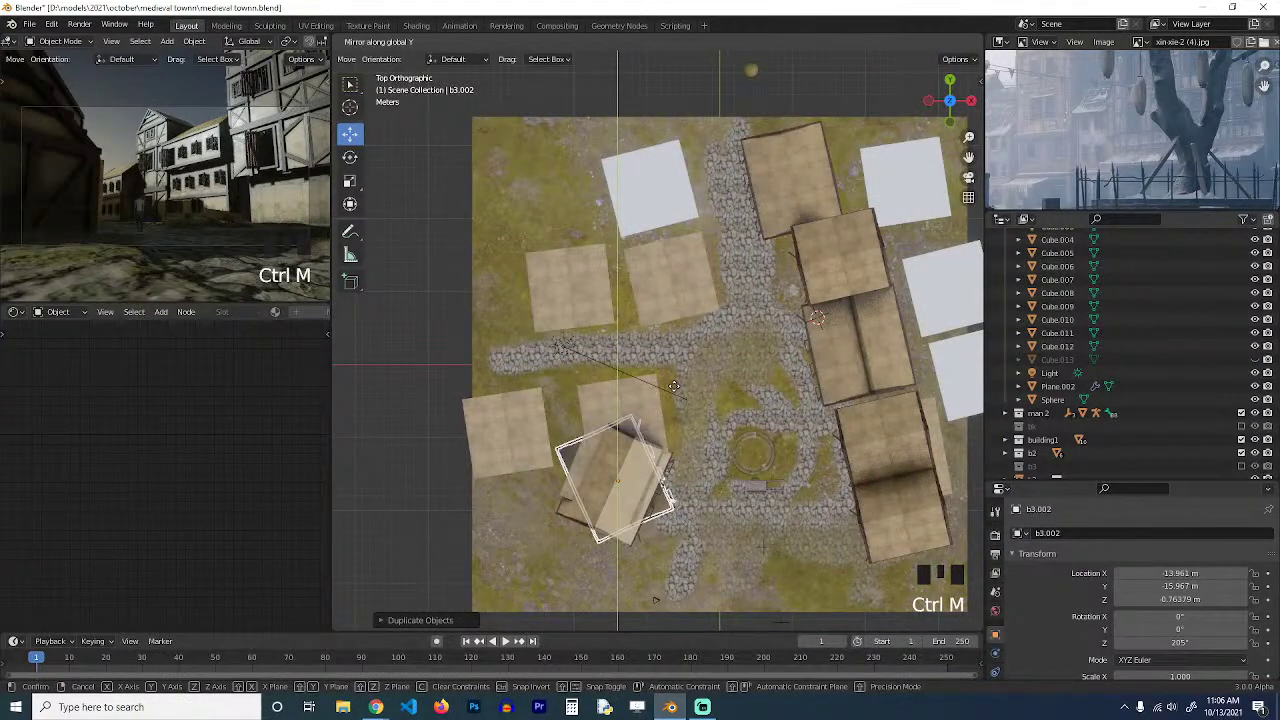
key("y")
key("y")
left_click(674, 386)
Shift the upper storey about 1.1 m along X over the ground floor and rotate it to about 152° on Z.
key("grave")
mouse_move(732, 287)
middle_mouse_down()
mouse_move(663, 365)
mouse_move(702, 346)
mouse_move(739, 269)
middle_mouse_up()
scroll(702, 346, "up", 3)
left_click(702, 346)
left_click(740, 271)
key("grave")
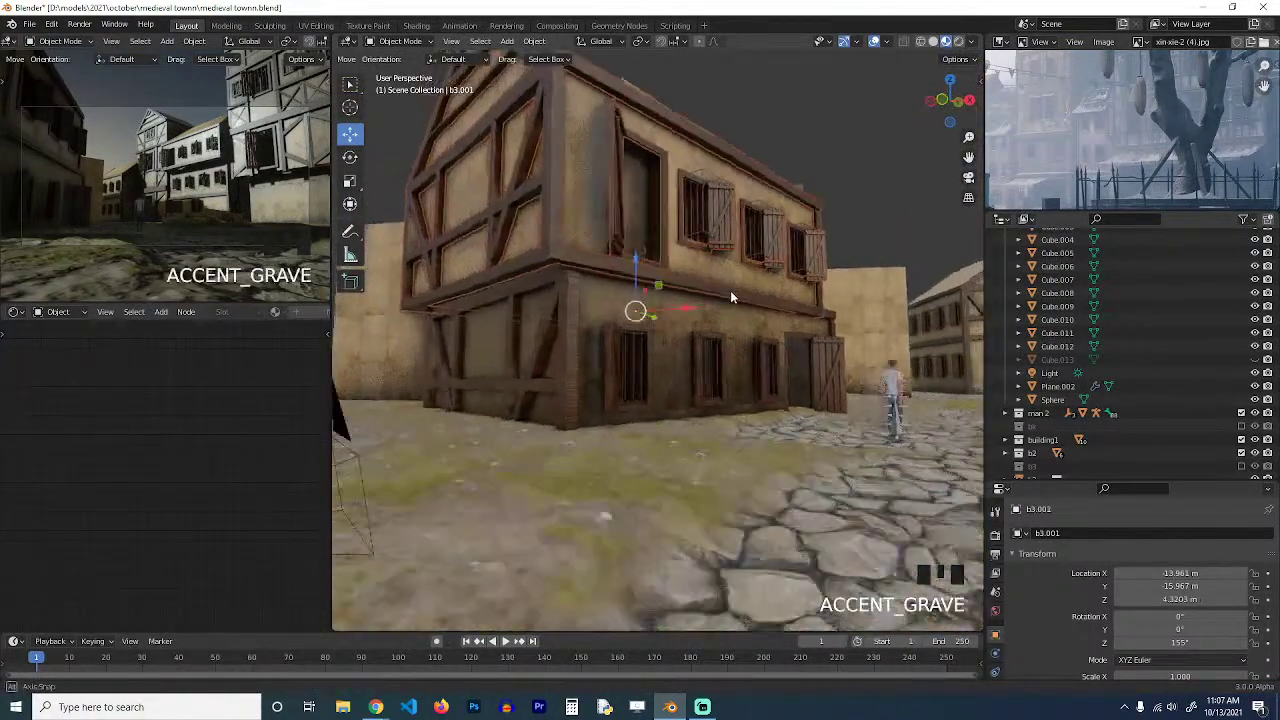
left_click_drag(704, 310, 733, 304)
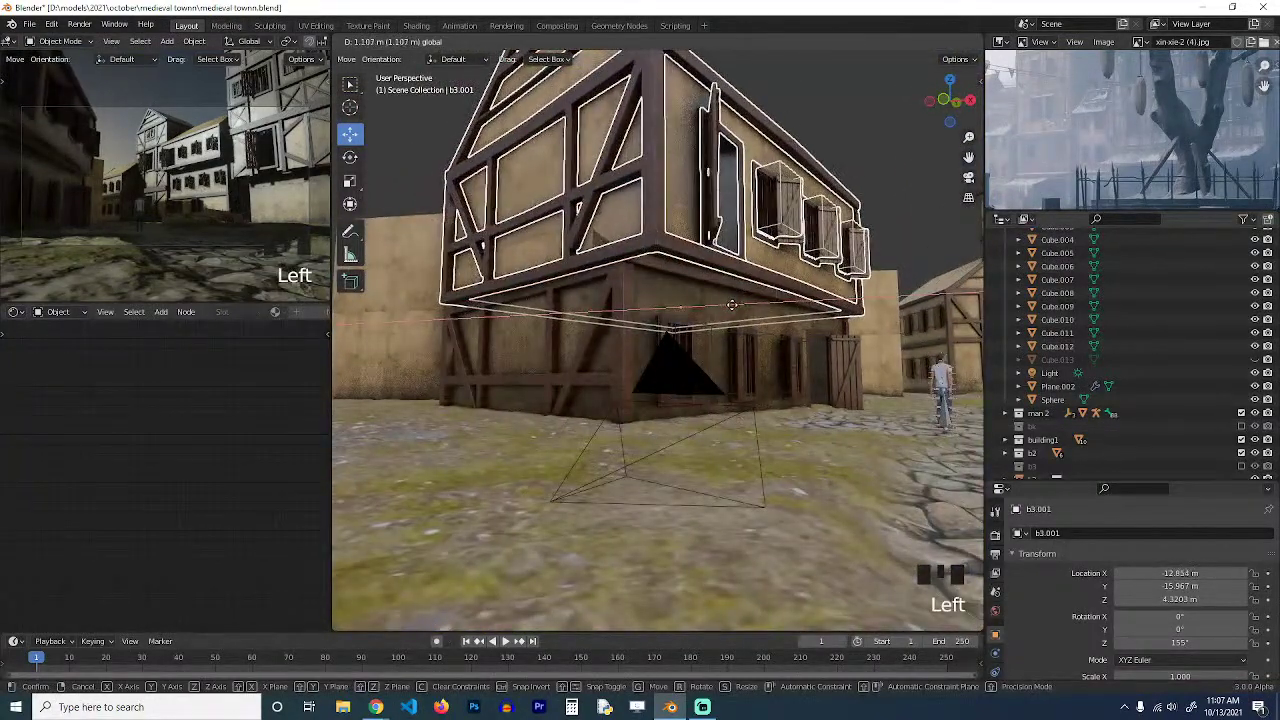
key("r")
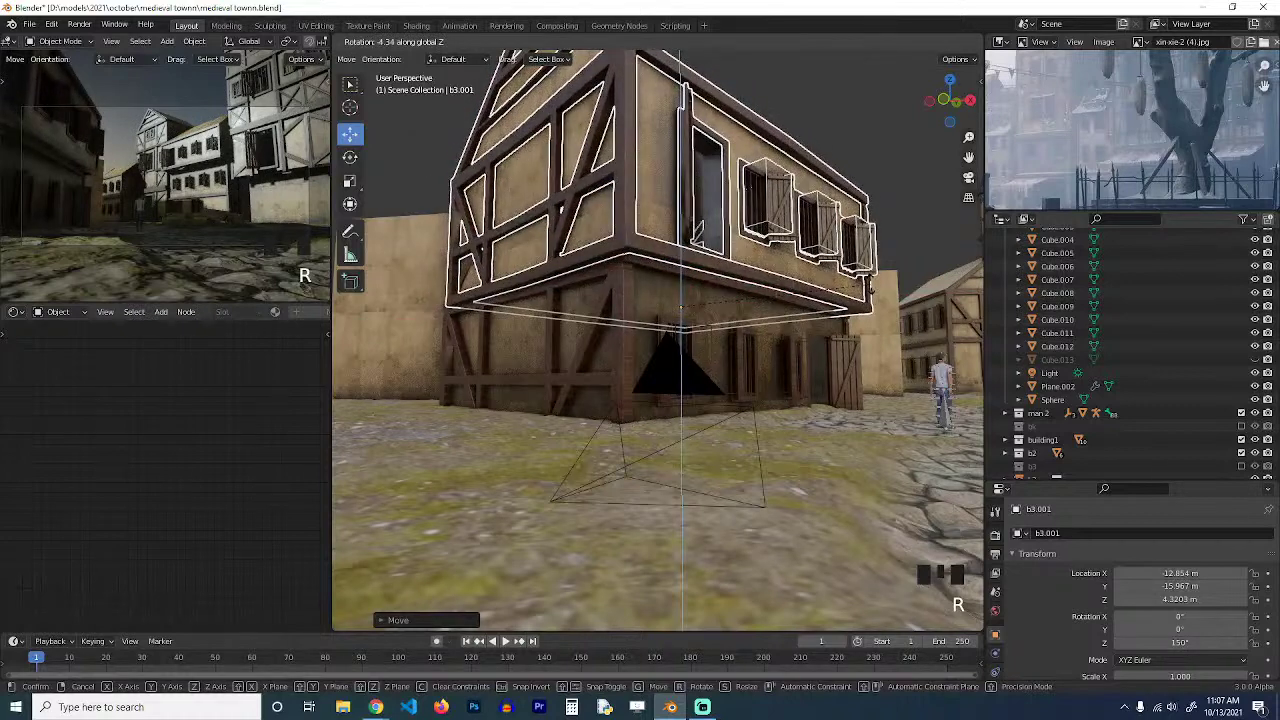
left_click(869, 289)
Move the upper storey to about X -12.11 m, Y -16.55 m in top view, rotate it to about 151° and deselect it.
key("KP_7")
key("g")
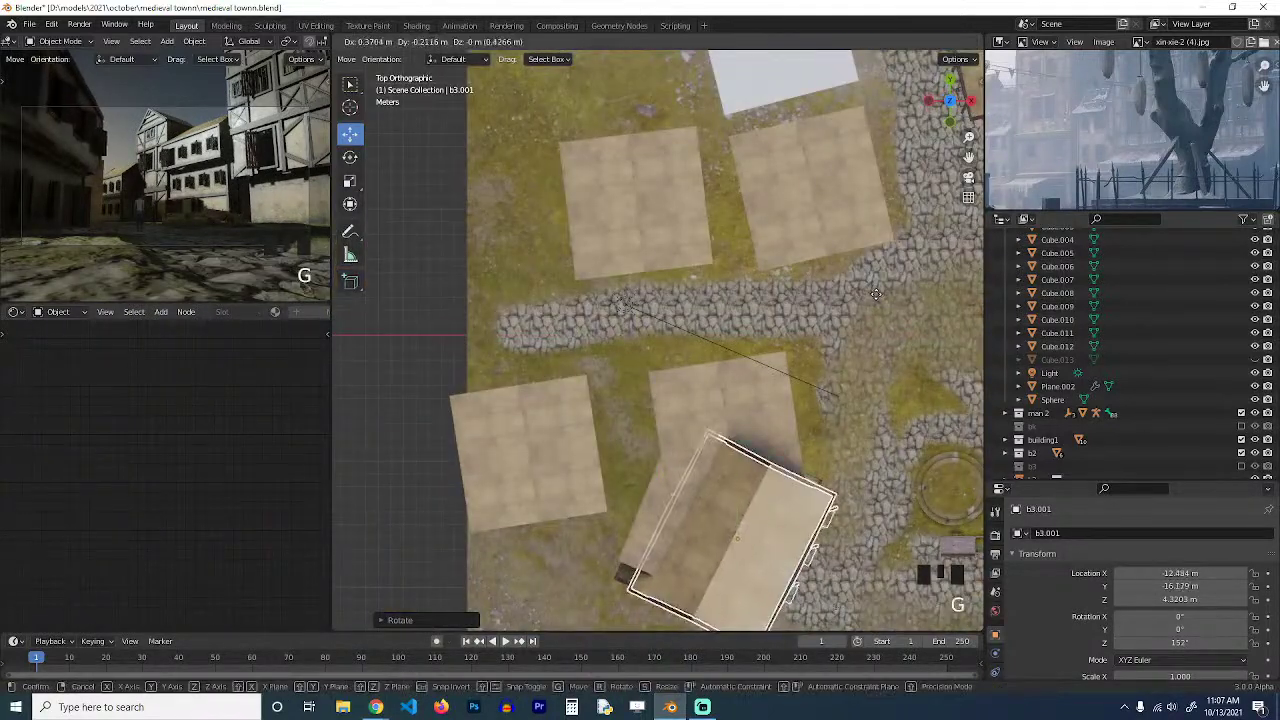
left_click(879, 306)
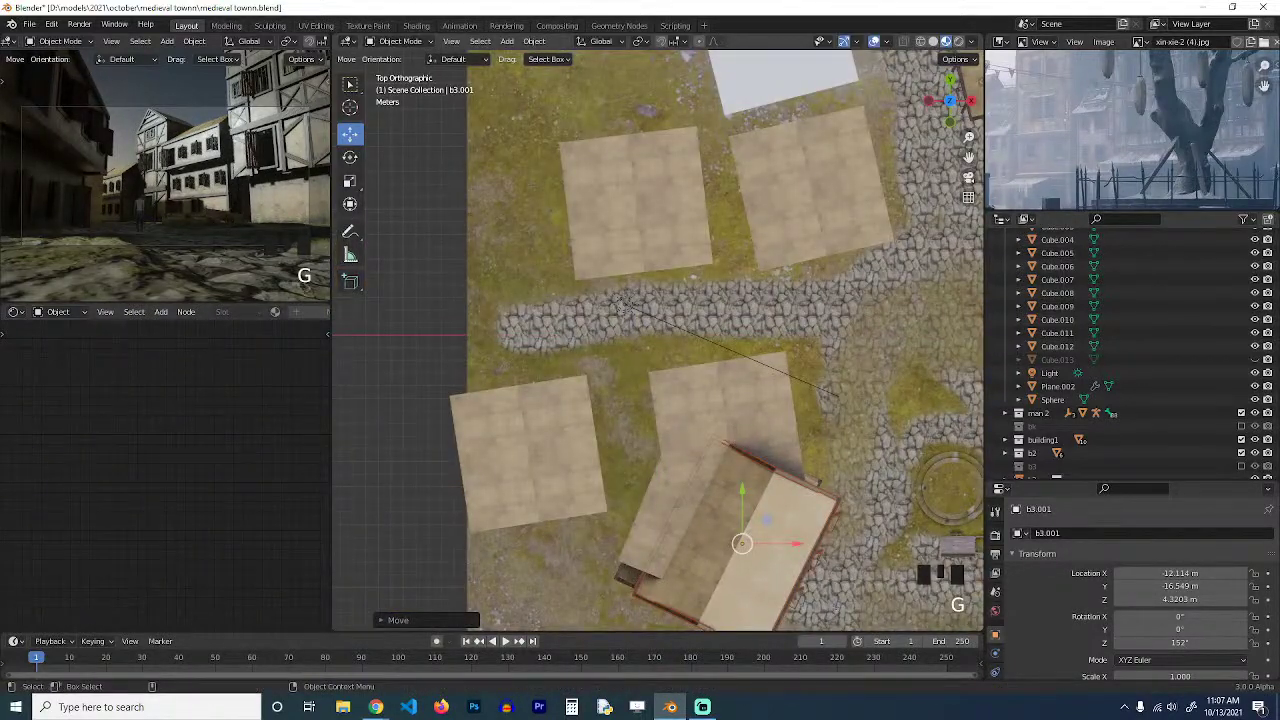
key("r")
left_click(887, 382)
key("alt+a")
Review the new two-storey house from the street and front views and save the file.
scroll(850, 480, "down", 5)
middle_click_drag(838, 480, 721, 317)
key("grave")
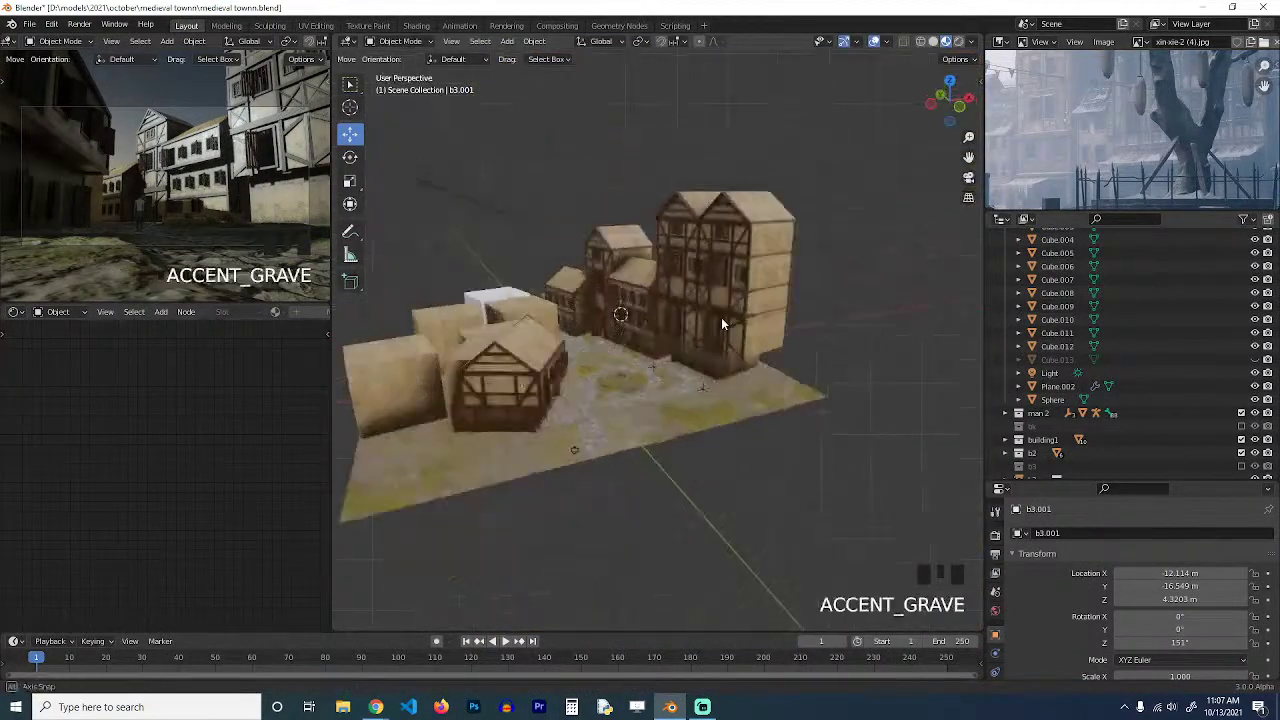
scroll(724, 310, "up", 4)
key("grave")
key("KP_1")
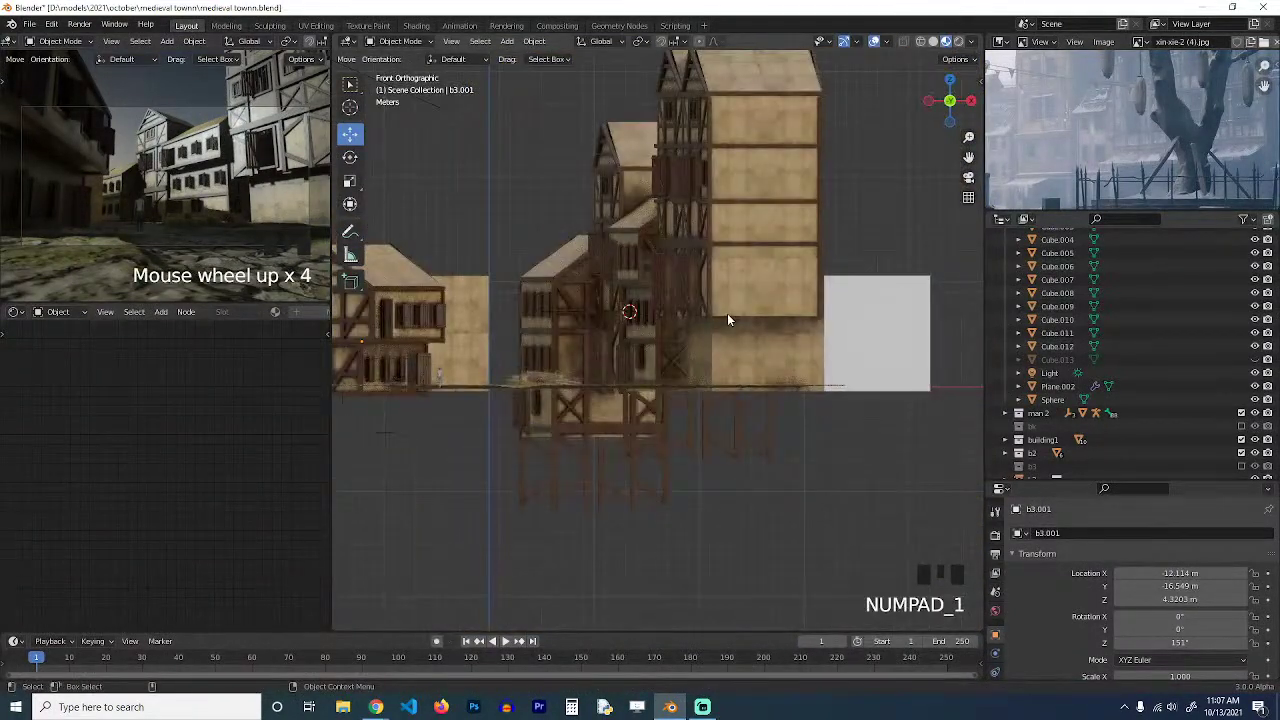
scroll(727, 313, "up", 4)
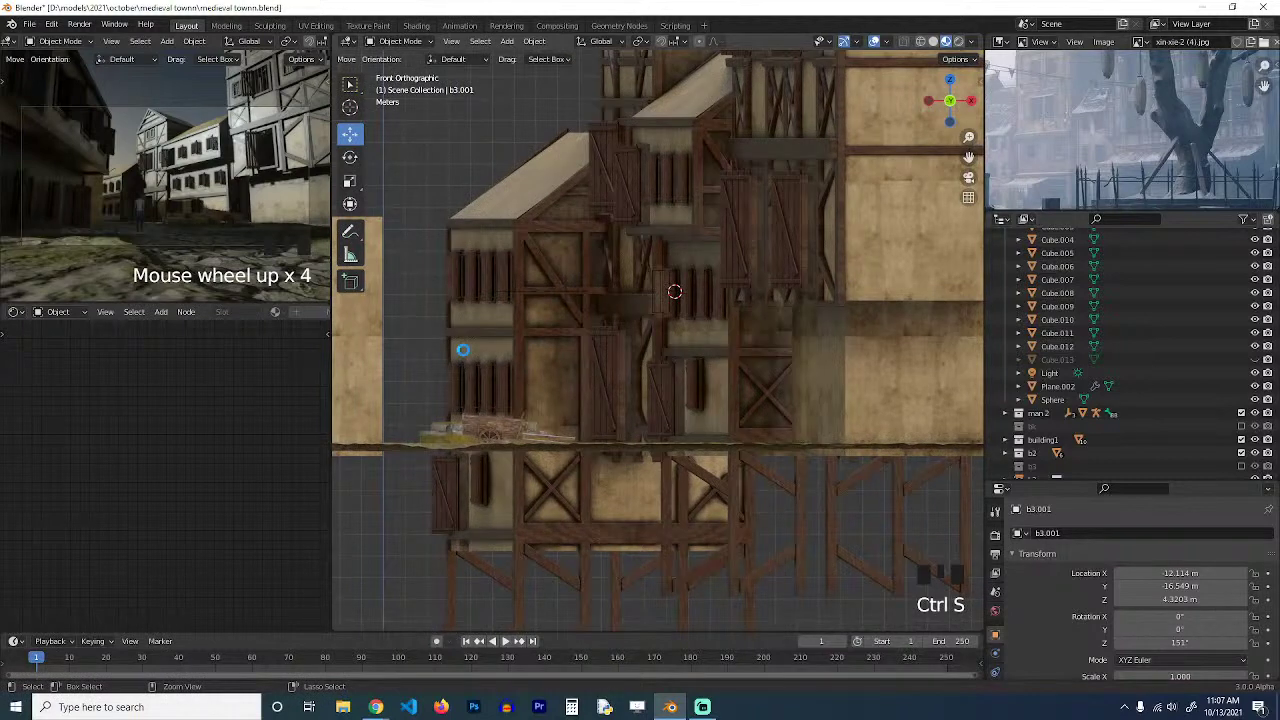
Place the 3D cursor in the street gap in front view and add a plane there, rotated 90° on X.
right_click(424, 343, "shift")
key("shift+a")
mouse_move(417, 88)
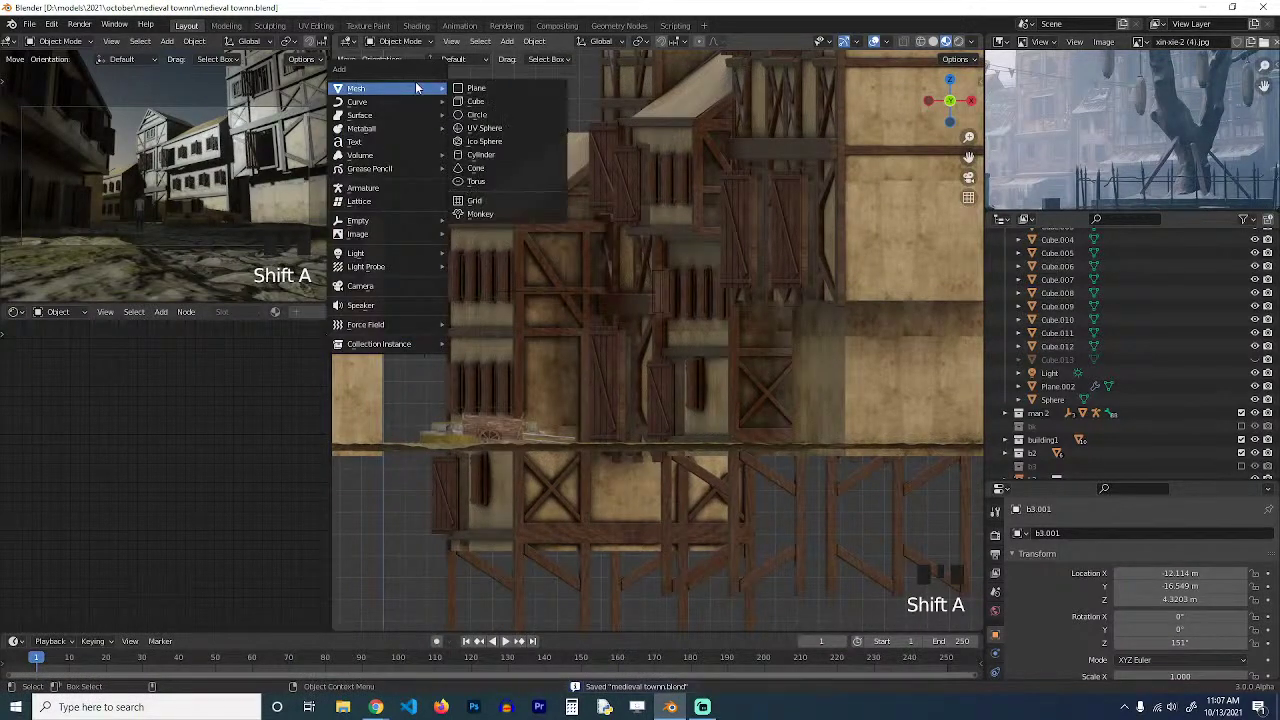
left_click(476, 88)
type("rx90")
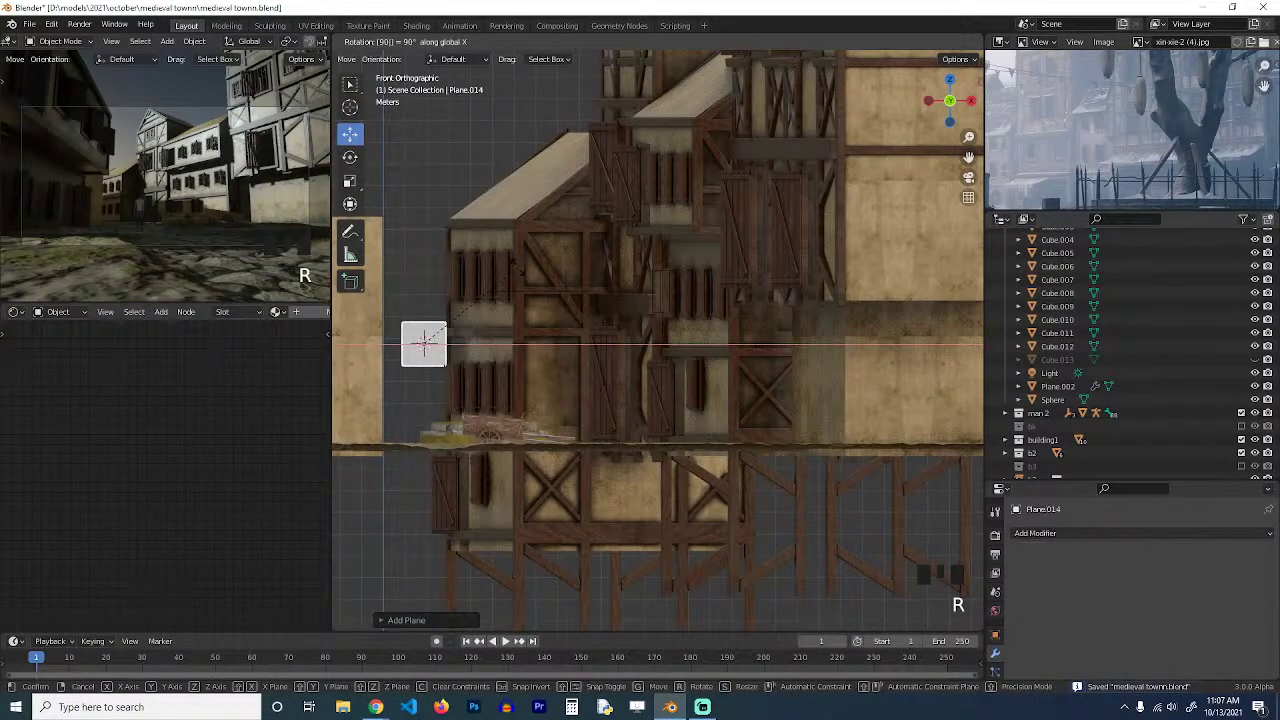
key("Return")
Link the timber frame's materials and copy its modifiers to the new plane, then remove the plane's Mirror modifier.
left_click(798, 540, "shift")
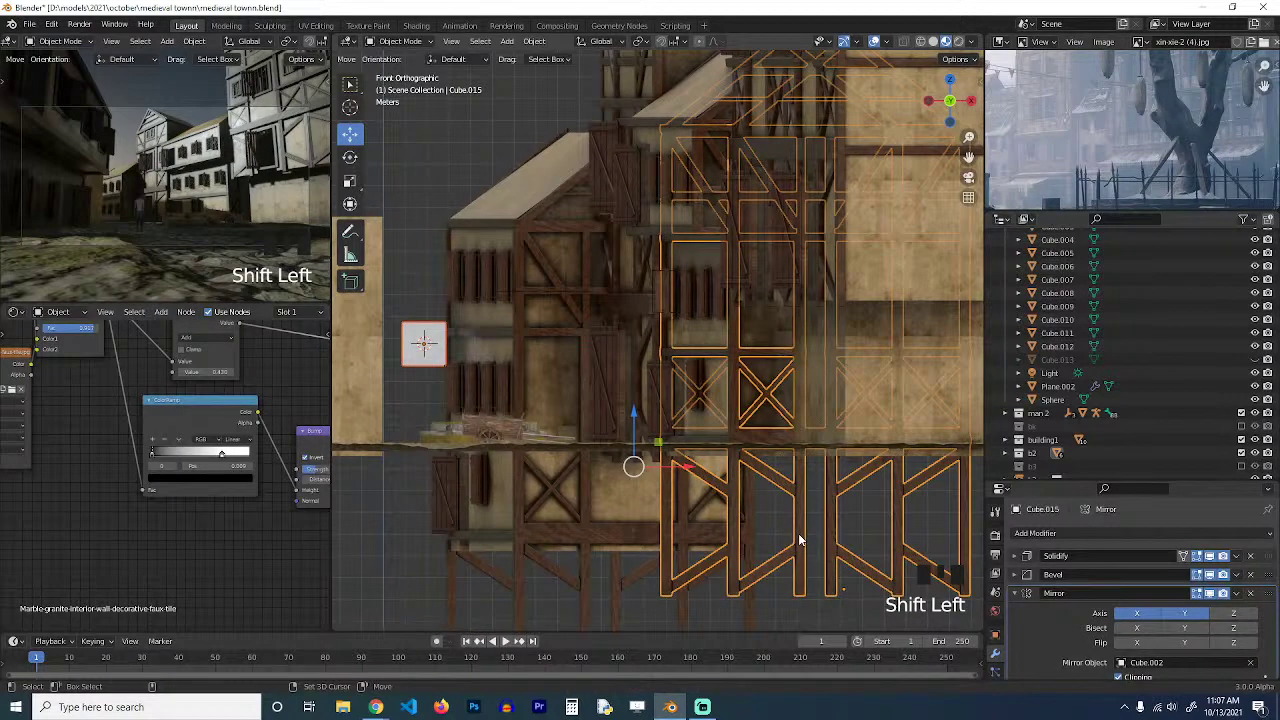
key("ctrl+l")
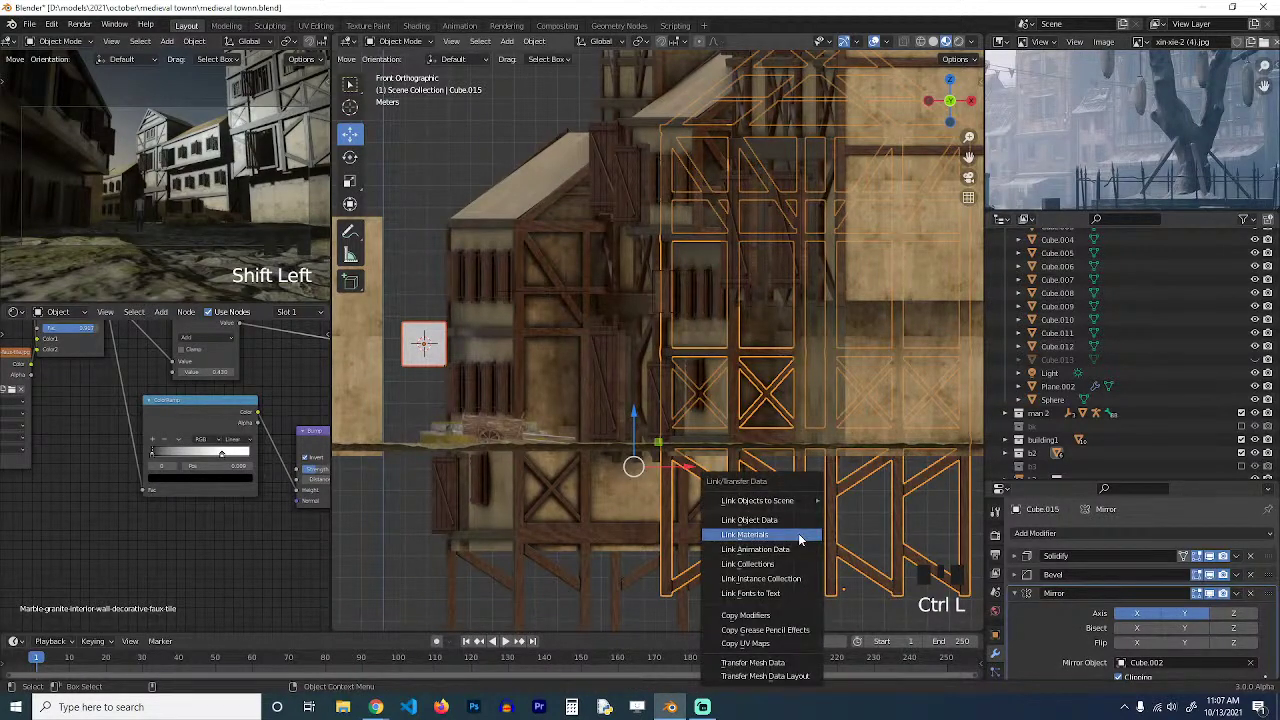
left_click(798, 535)
key("ctrl+l")
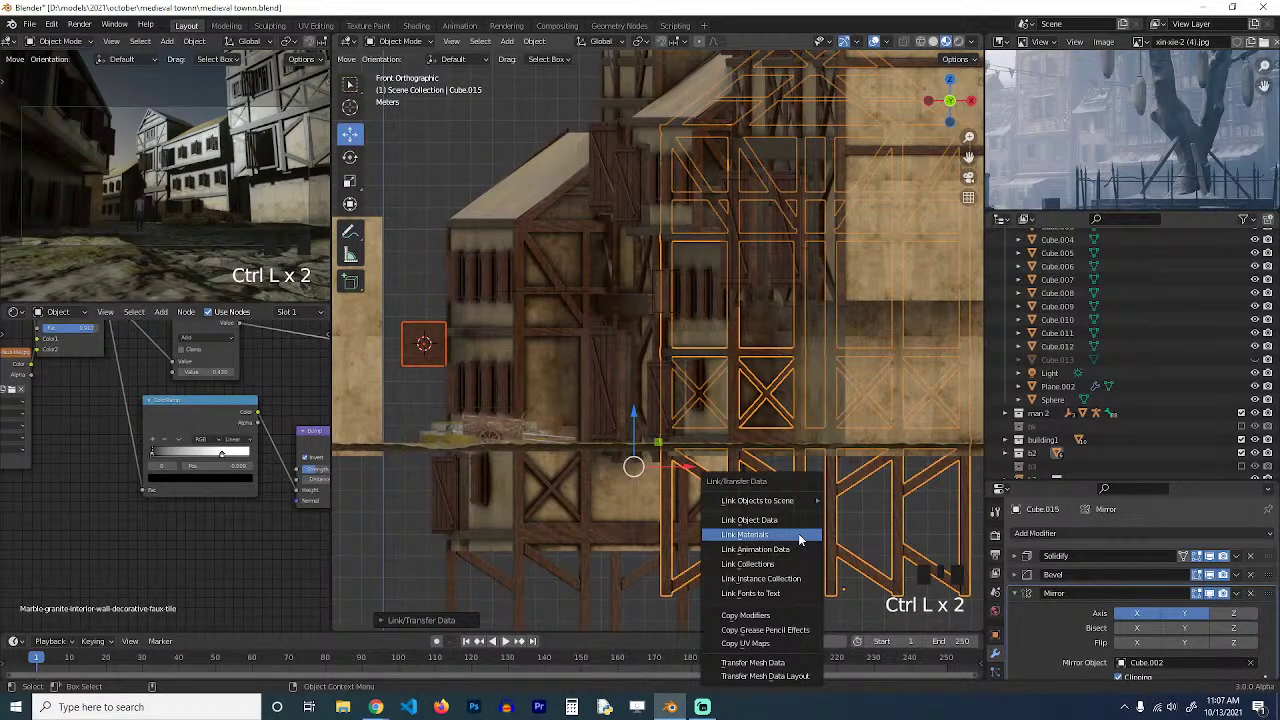
left_click(787, 617)
left_click(429, 349)
key("grave")
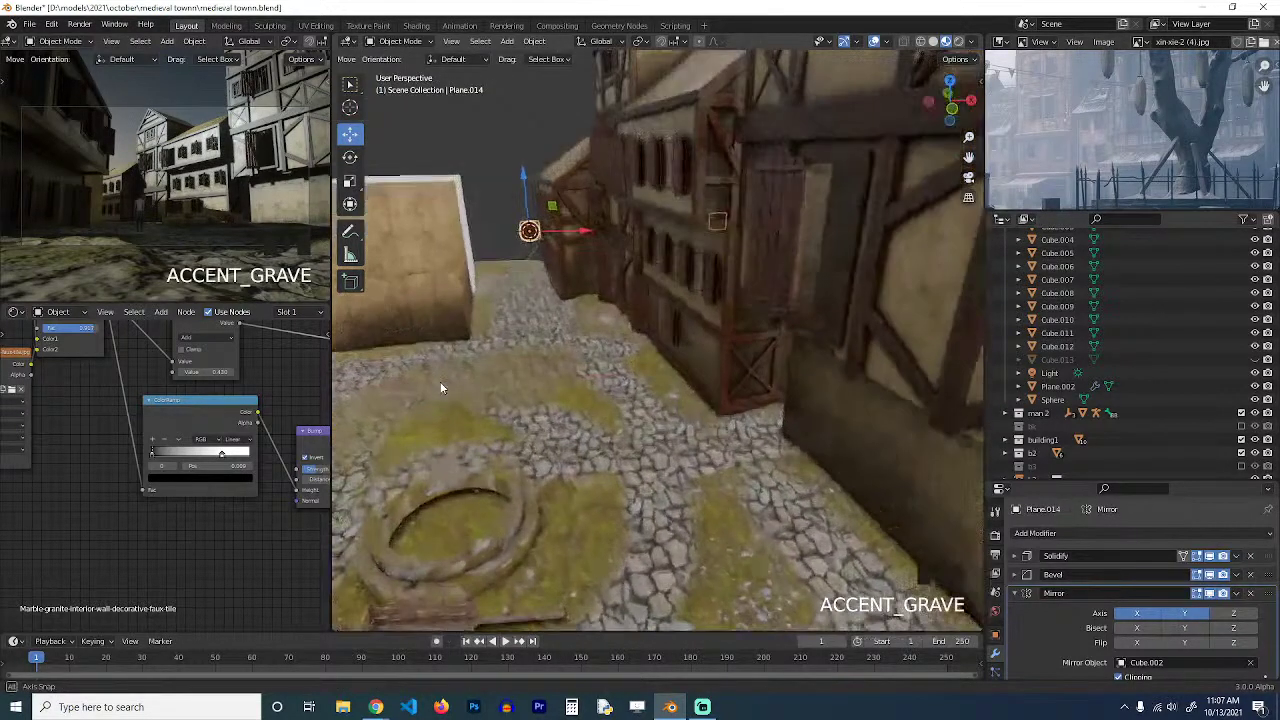
left_click(1252, 594)
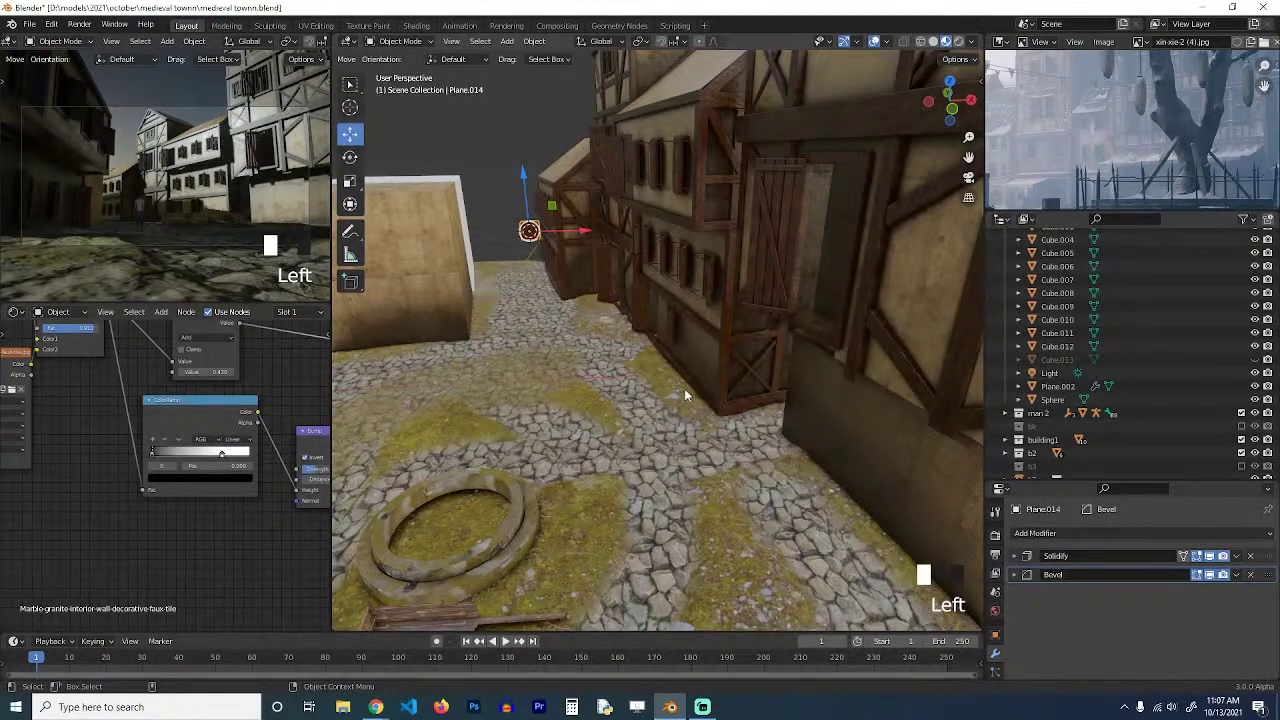
Move the plane down the street beside the tall double-gabled house and lower it along Z about 3.55 m to ground level.
key("KP_7")
scroll(684, 388, "down", 6)
key("g")
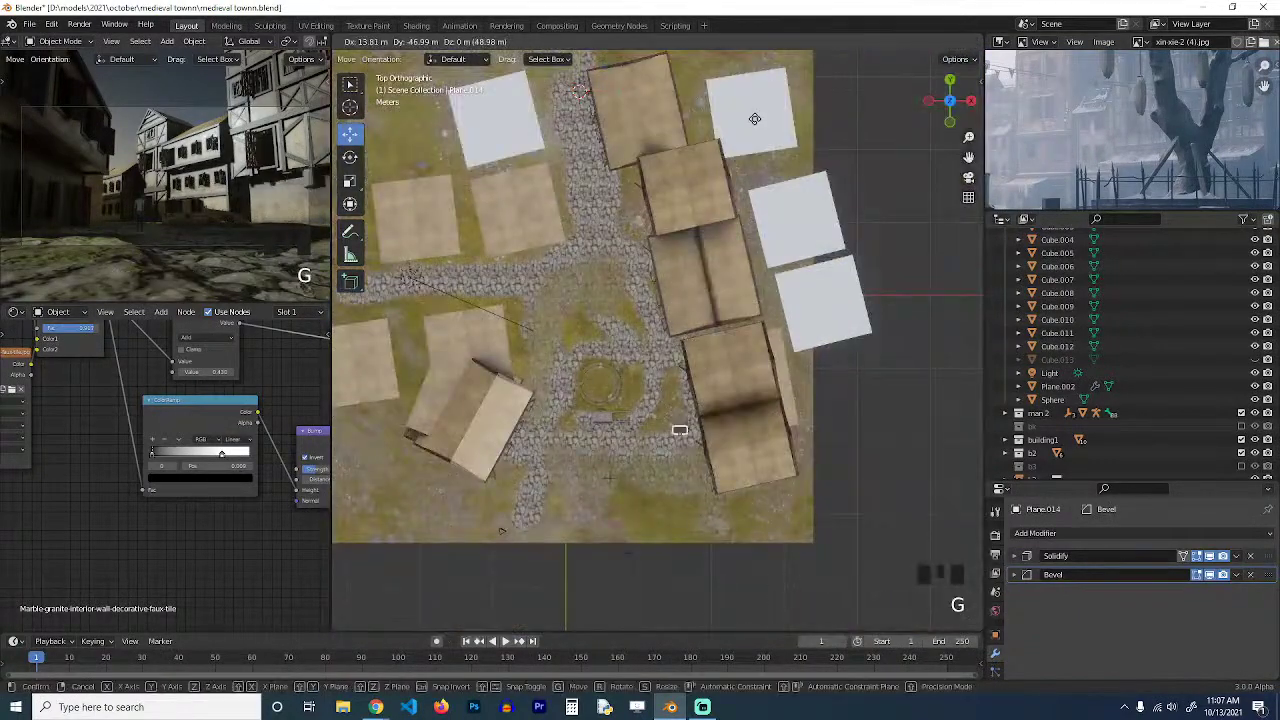
left_click(690, 487)
key("KP_3")
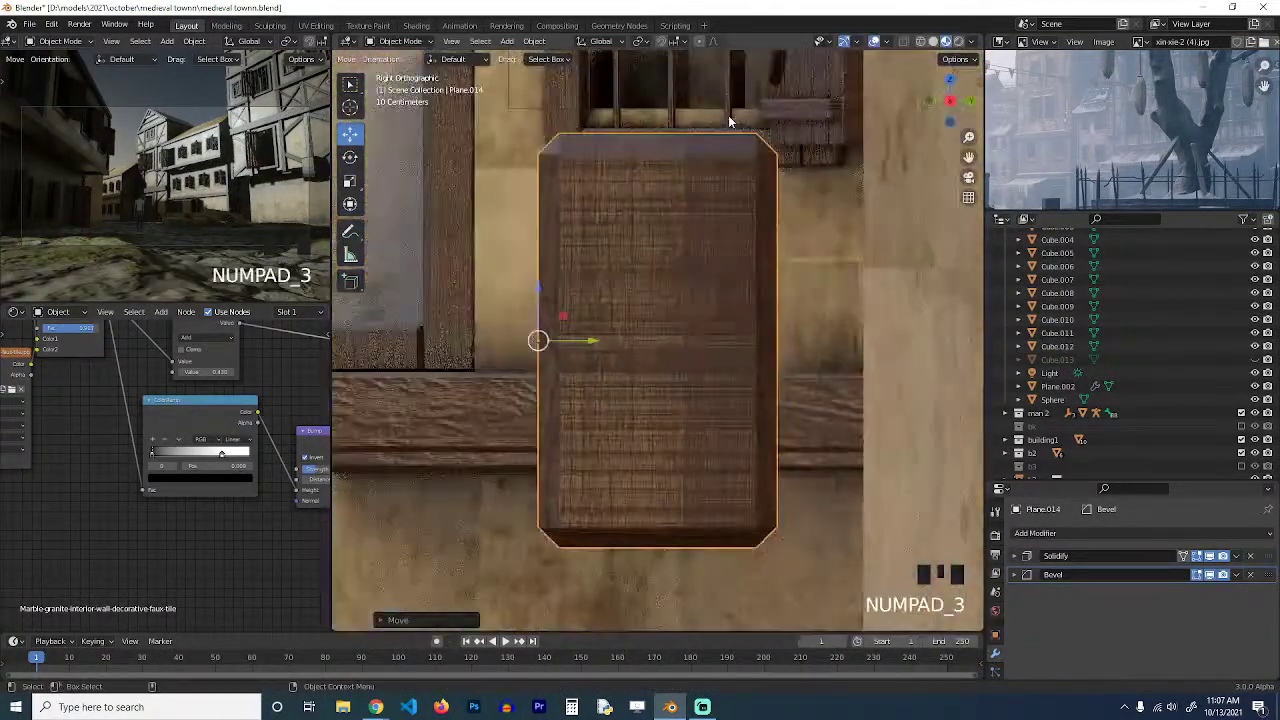
scroll(728, 115, "down", 12)
key("g")
key("z")
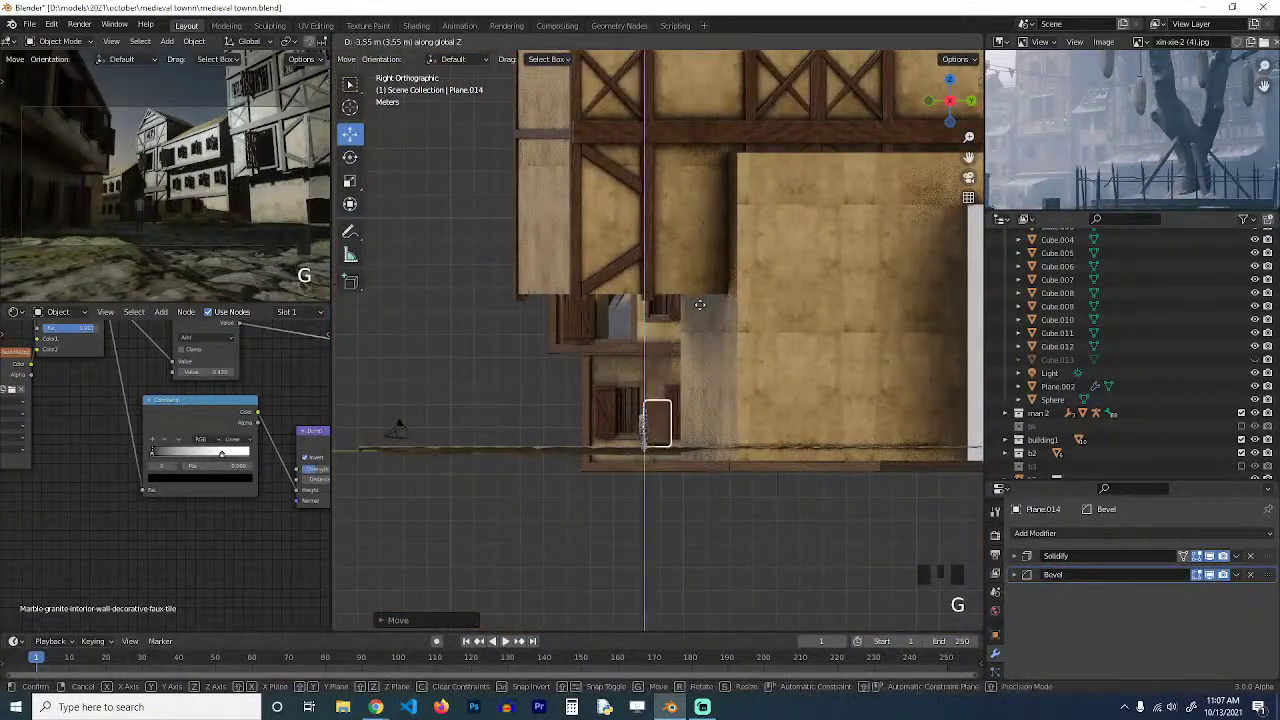
left_click(700, 306)
Raise the new plane's top edge along Z into a tall post and unwrap the whole mesh.
key("Tab")
key("z")
left_click(424, 311)
left_click_drag(589, 346, 698, 402)
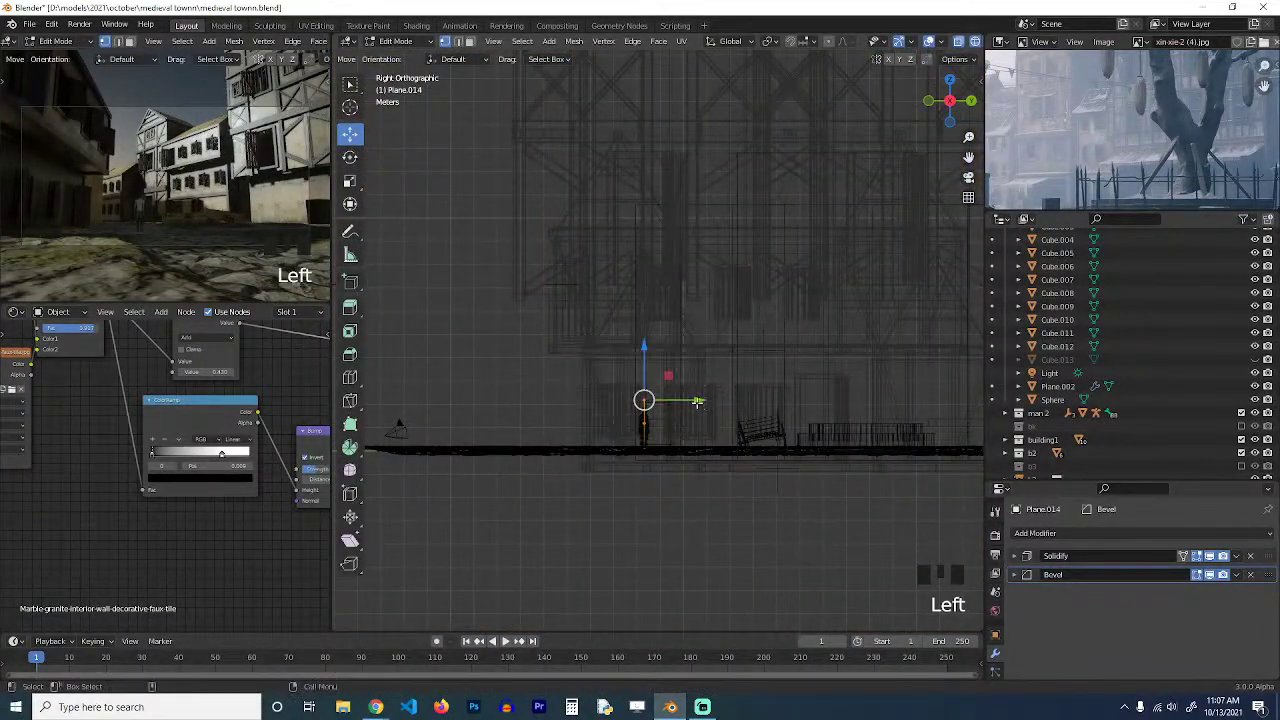
left_click_drag(642, 350, 677, 208)
key("a")
key("u")
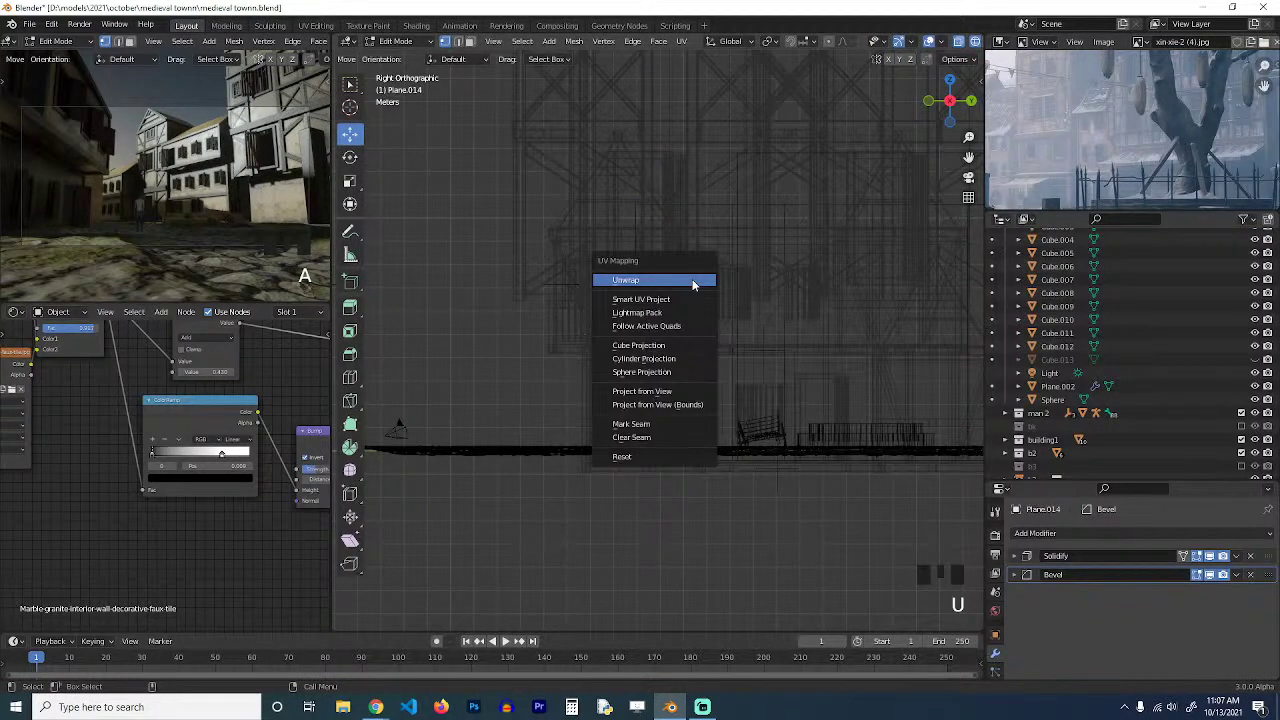
left_click(691, 278)
scroll(687, 305, "up", 2)
Duplicate the post's top vertices lower down and extrude them in four segments into an upward-bending bracket facing the street.
left_click(626, 213)
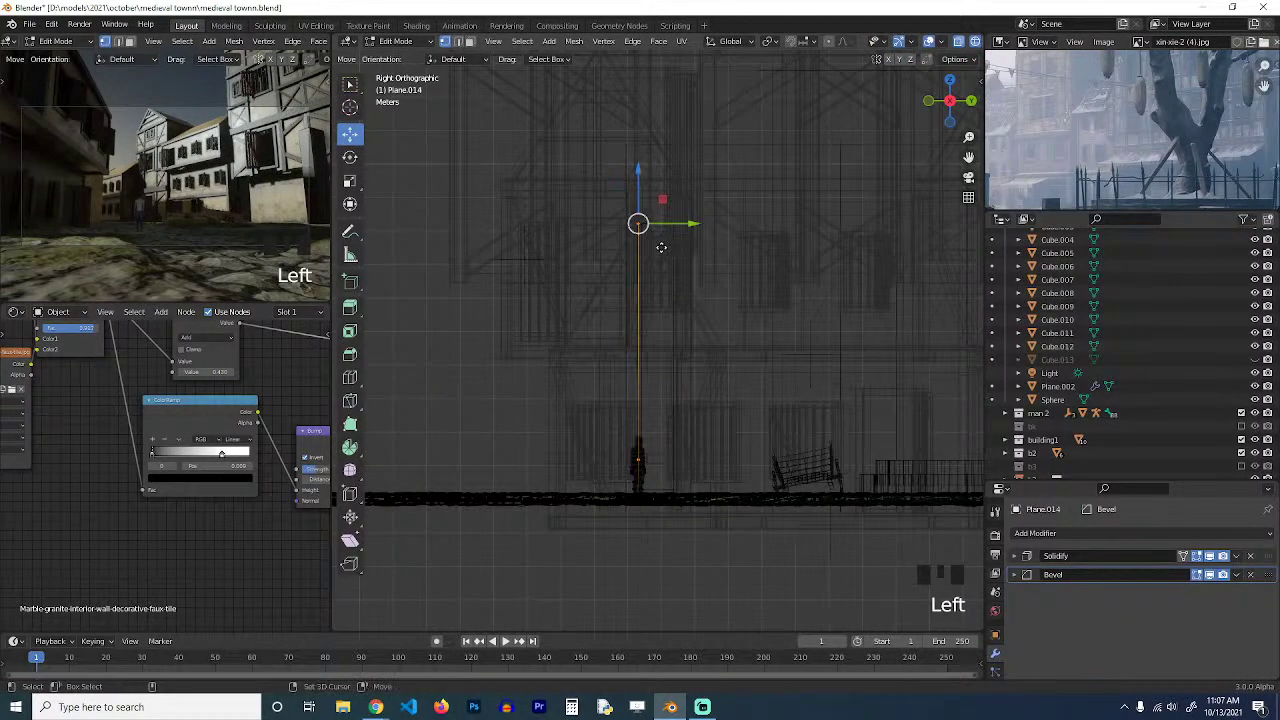
key("shift+d")
left_click(666, 311)
middle_click_drag(651, 326, 700, 377, "shift")
scroll(700, 377, "up", 4)
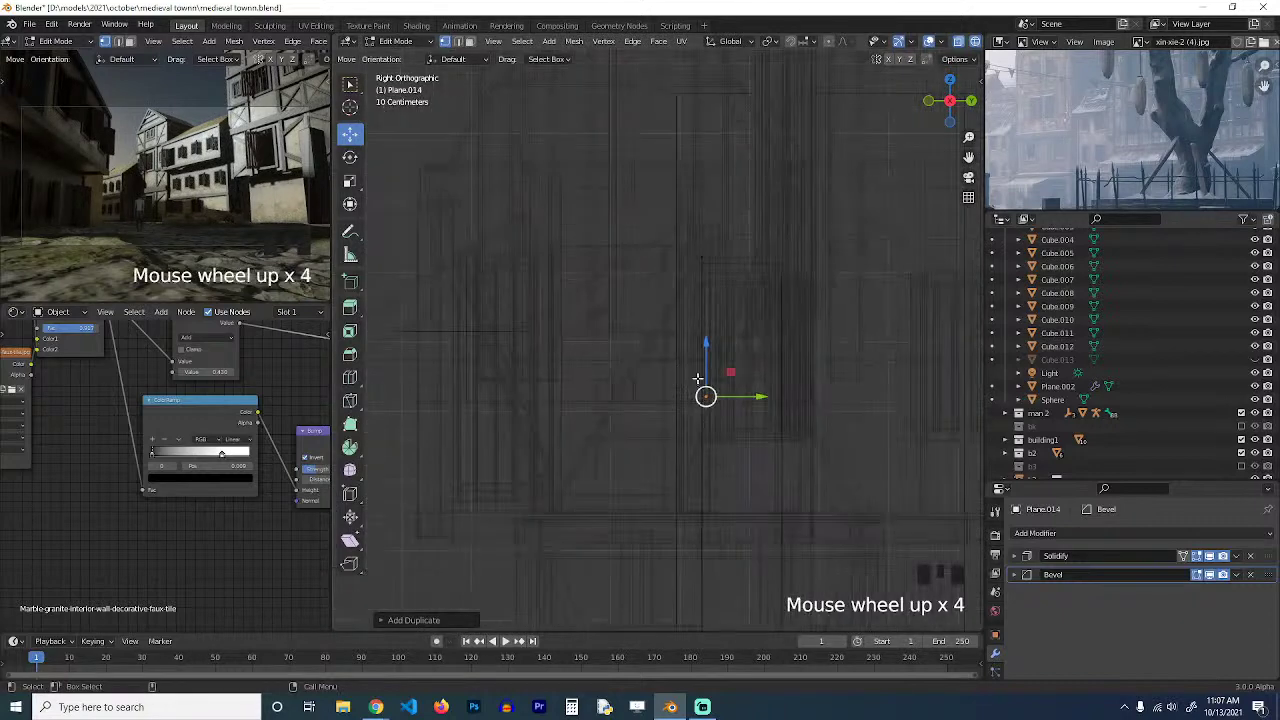
key("e")
left_click(677, 321)
key("e")
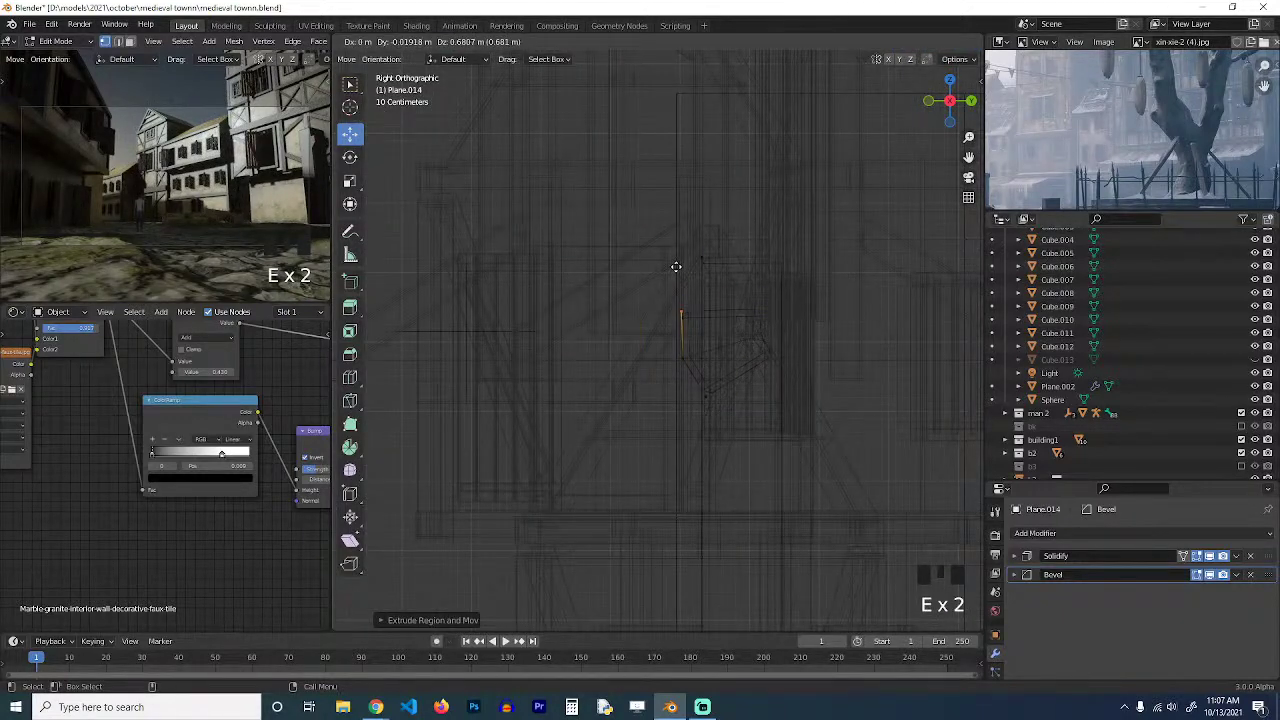
left_click(677, 265)
key("e")
left_click(631, 216)
key("e")
left_click(548, 192)
Reposition the bracket's upper bend and bevel it with 3 segments about 0.416 m wide into a smooth curve.
left_click_drag(616, 252, 690, 287)
key("g")
left_click(604, 262)
left_click(650, 278)
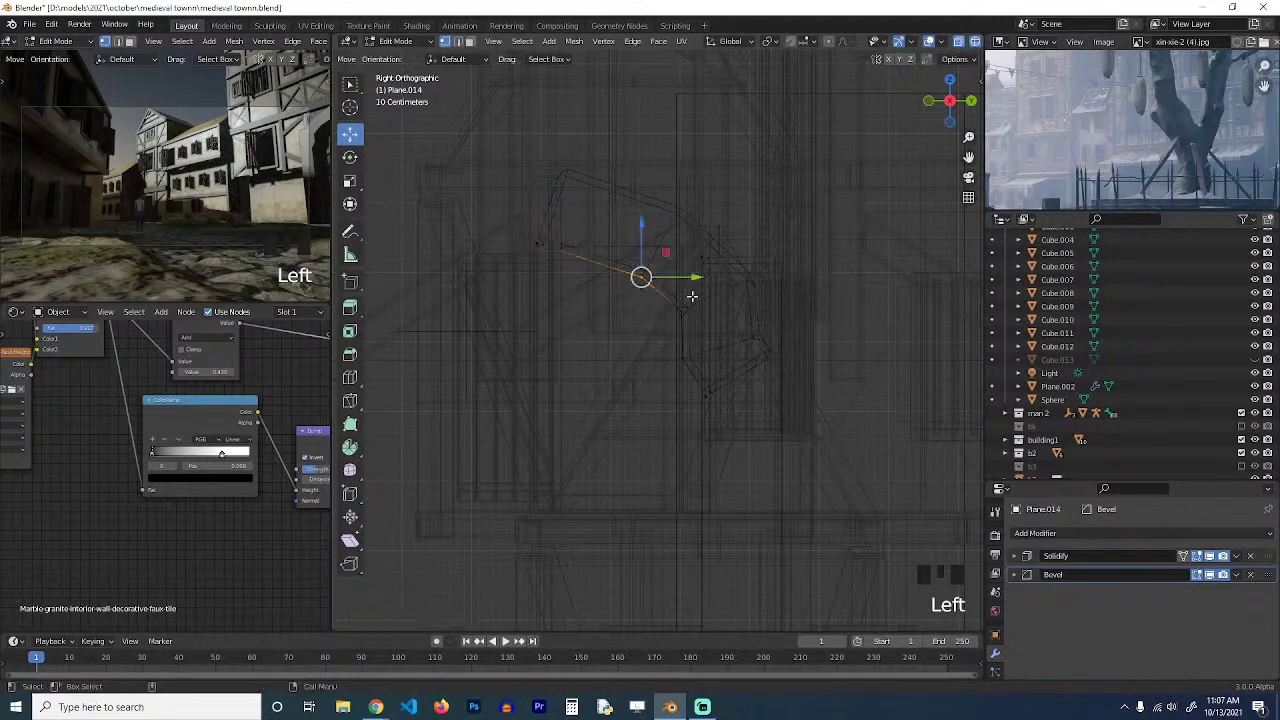
left_click(724, 264)
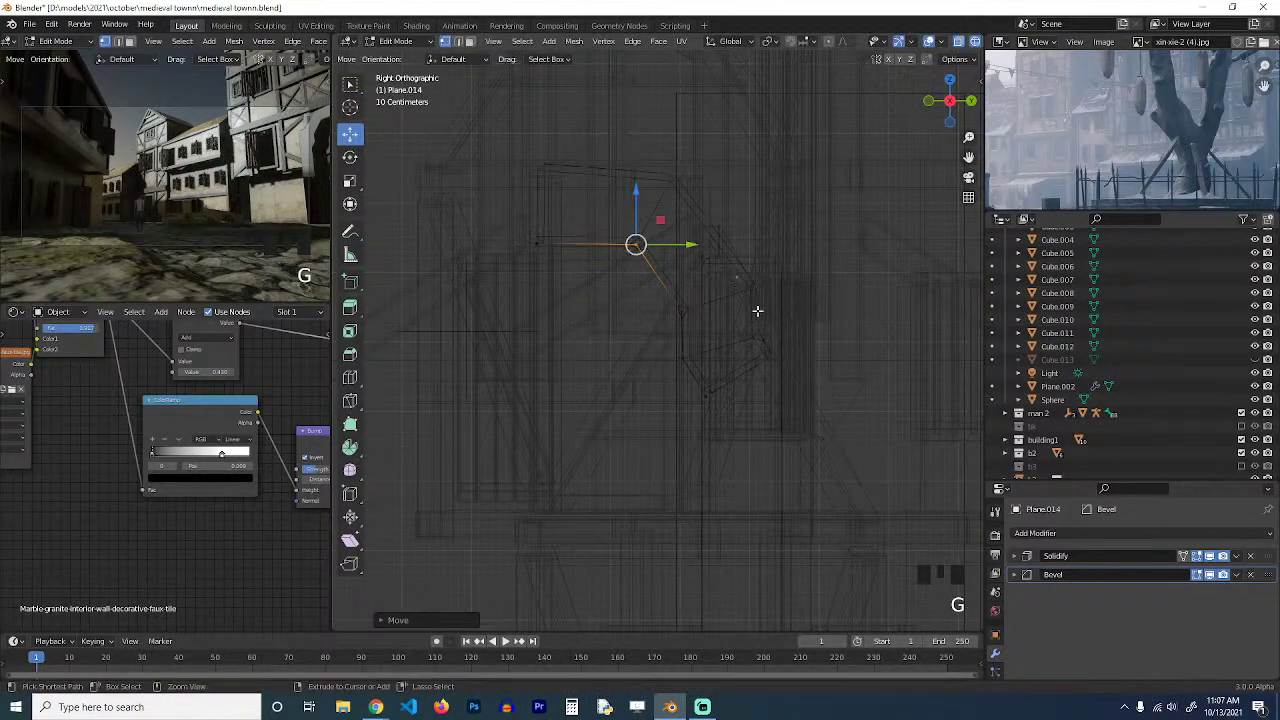
key("ctrl+b")
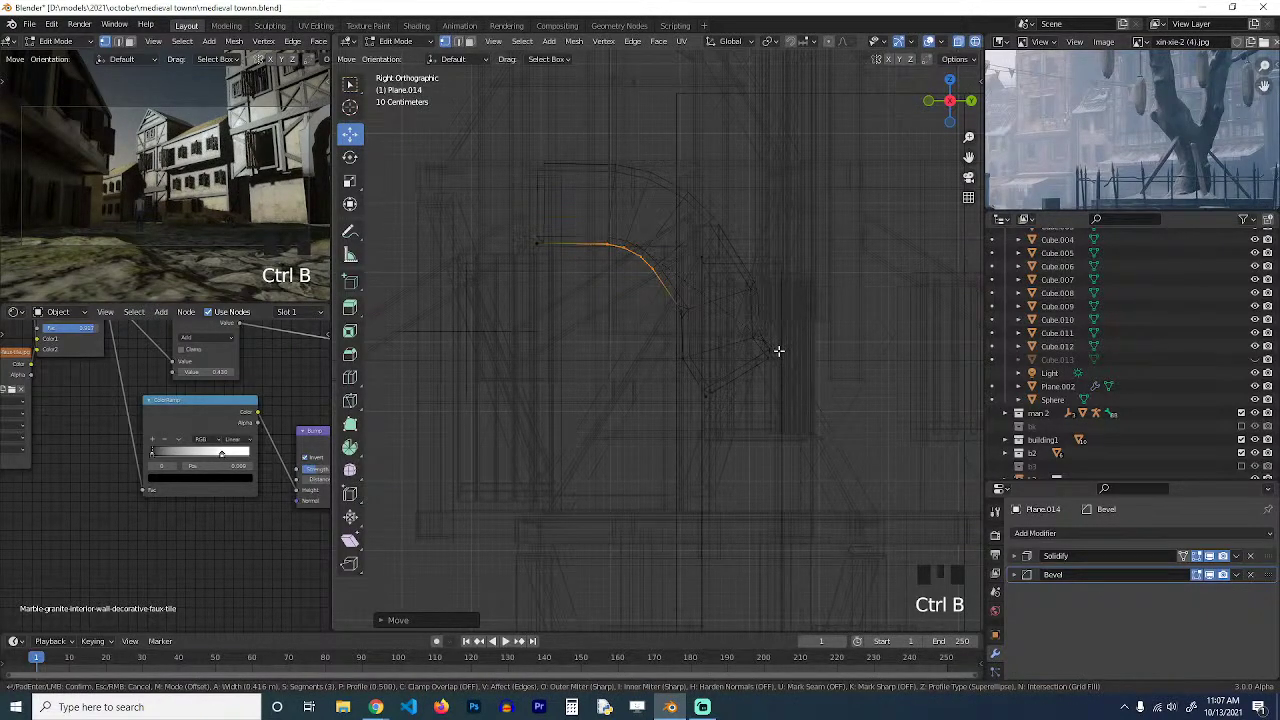
left_click(780, 354)
Display the materials in the viewport, shade the bracketed post smooth and enable Auto Smooth on it.
key("Tab")
middle_click_drag(640, 320, 740, 326)
key("grave")
key("z")
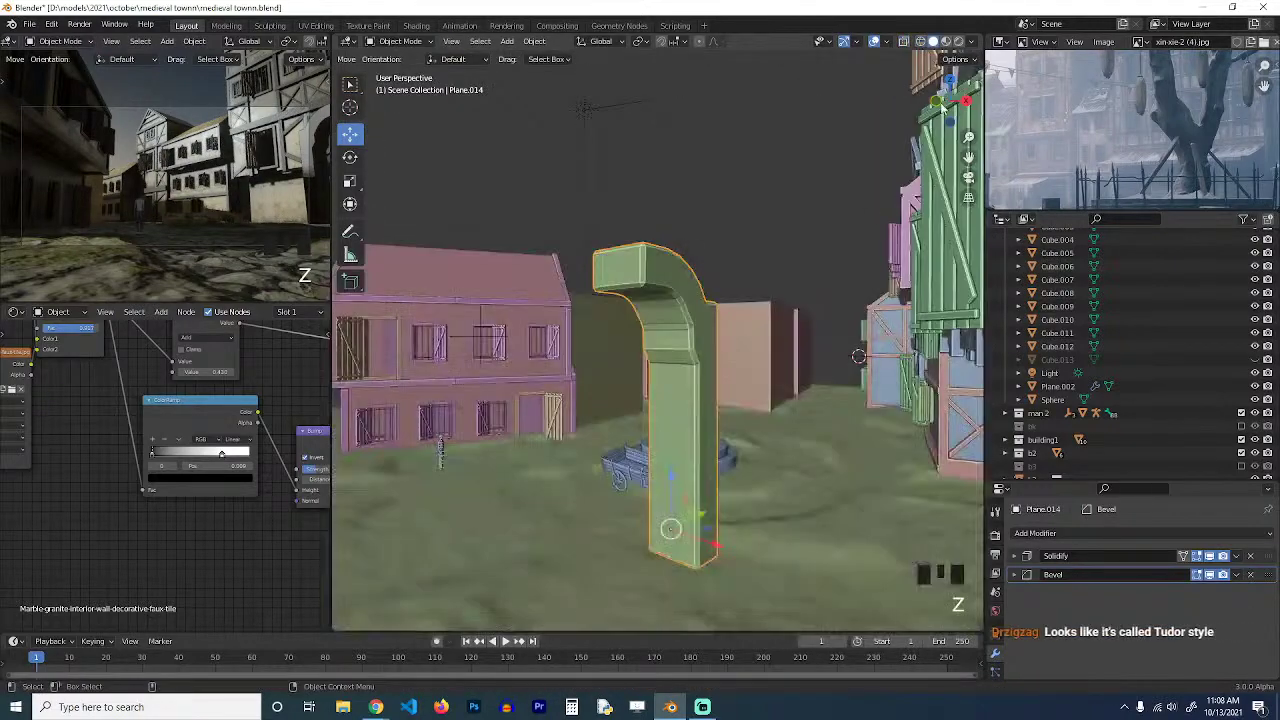
left_click(946, 43)
right_click(646, 173)
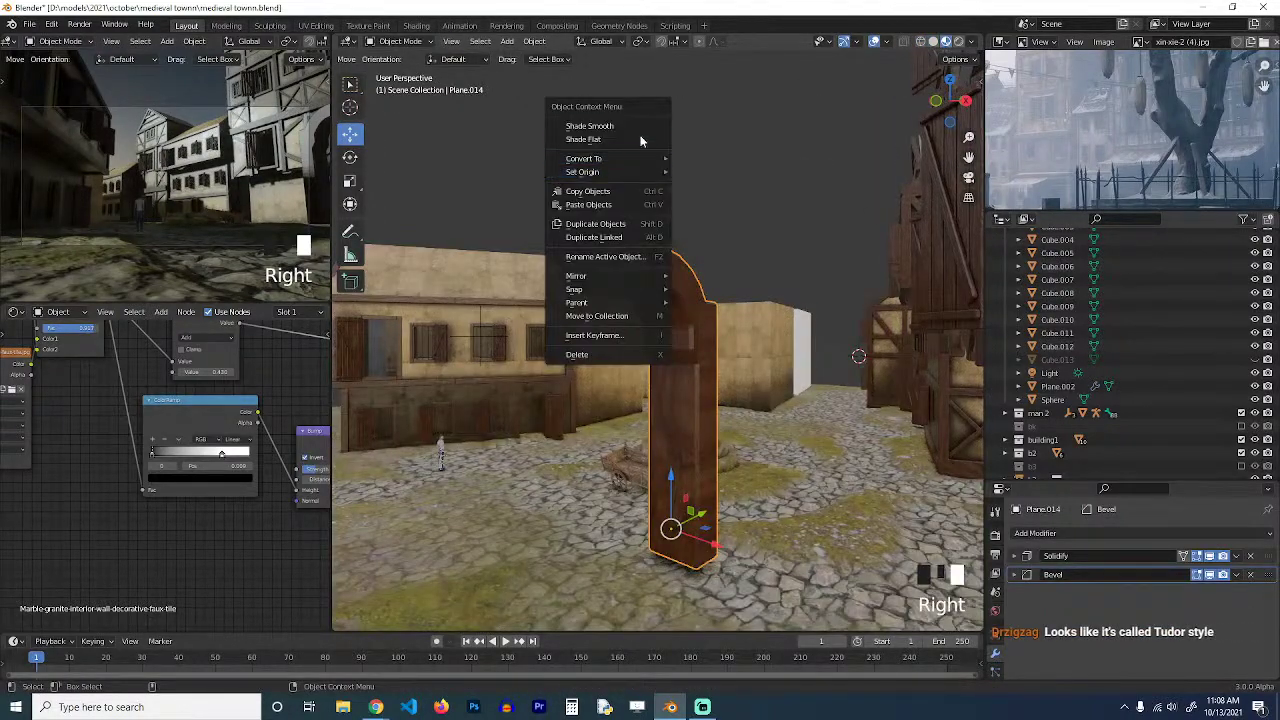
left_click(630, 126)
key("grave")
mouse_move(722, 198)
middle_mouse_down()
mouse_move(753, 273)
mouse_move(692, 267)
middle_mouse_up()
key("q")
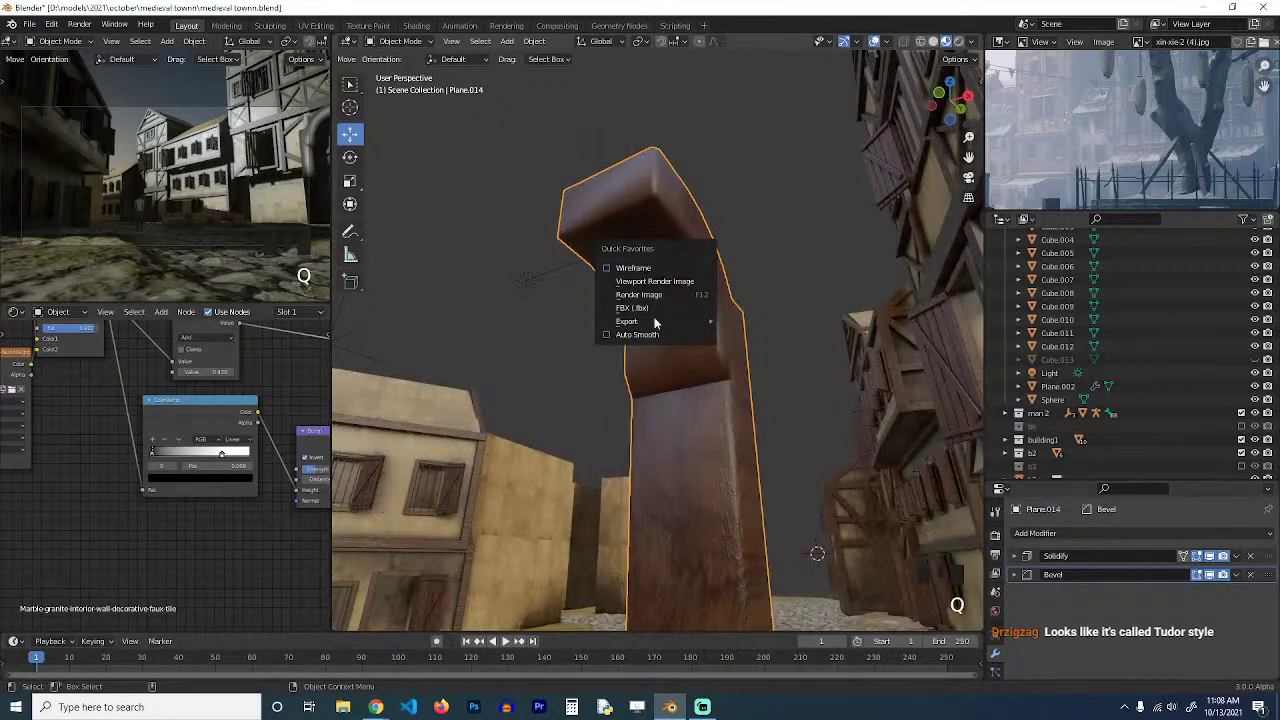
left_click(652, 335)
Scale the entire post and bracket mesh along X to adjust its thickness.
mouse_move(652, 335)
middle_mouse_down()
mouse_move(618, 292)
mouse_move(722, 364)
mouse_move(733, 392)
mouse_move(768, 401)
mouse_move(740, 404)
mouse_move(525, 304)
middle_mouse_up()
scroll(740, 396, "down", 3)
key("Tab")
key("a")
key("s")
key("x")
left_click(703, 385)
key("Tab")
key("grave")
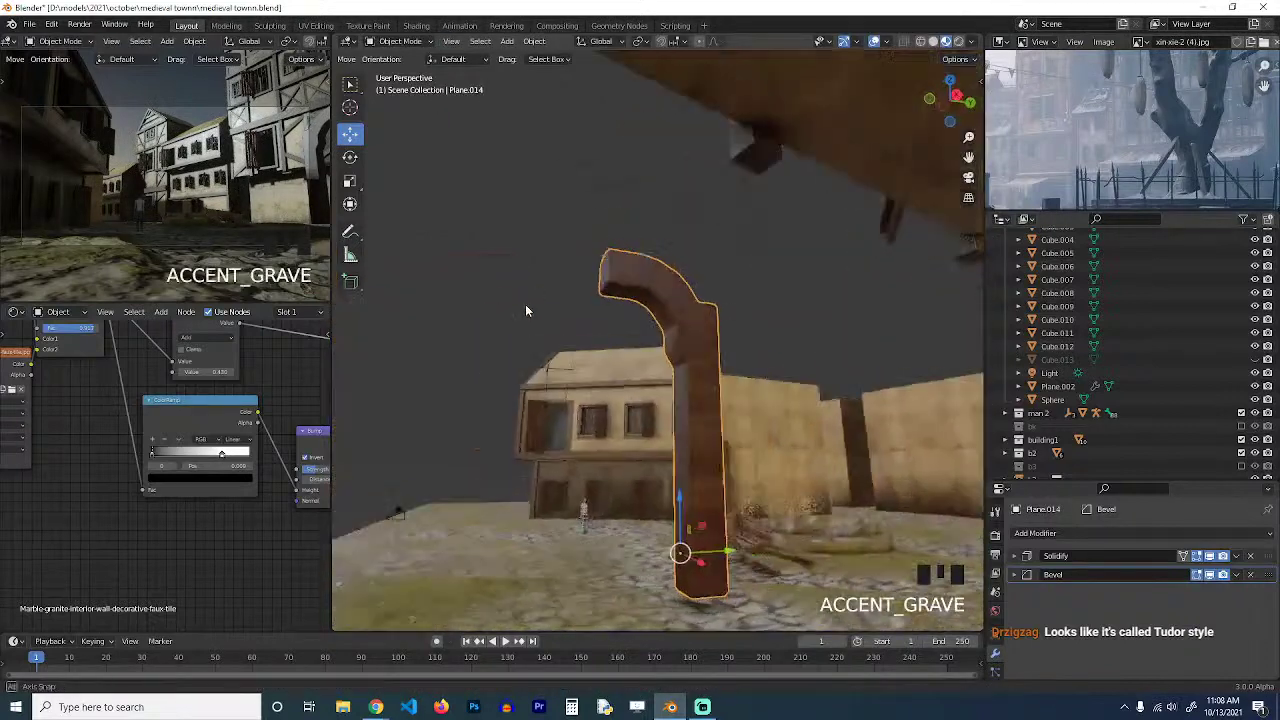
Move the curved bracket geometry along Y so it sits in front of the post.
key("Tab")
scroll(687, 337, "up", 2)
key("grave")
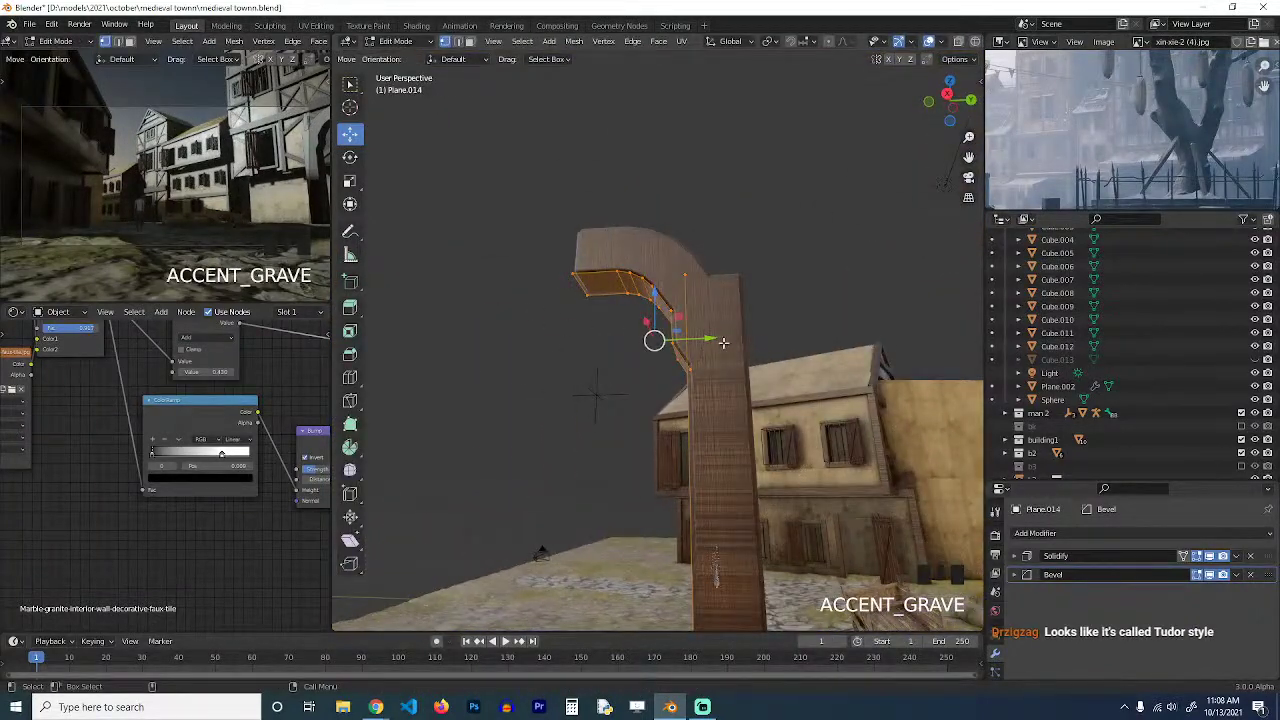
left_click_drag(708, 340, 650, 314)
key("3")
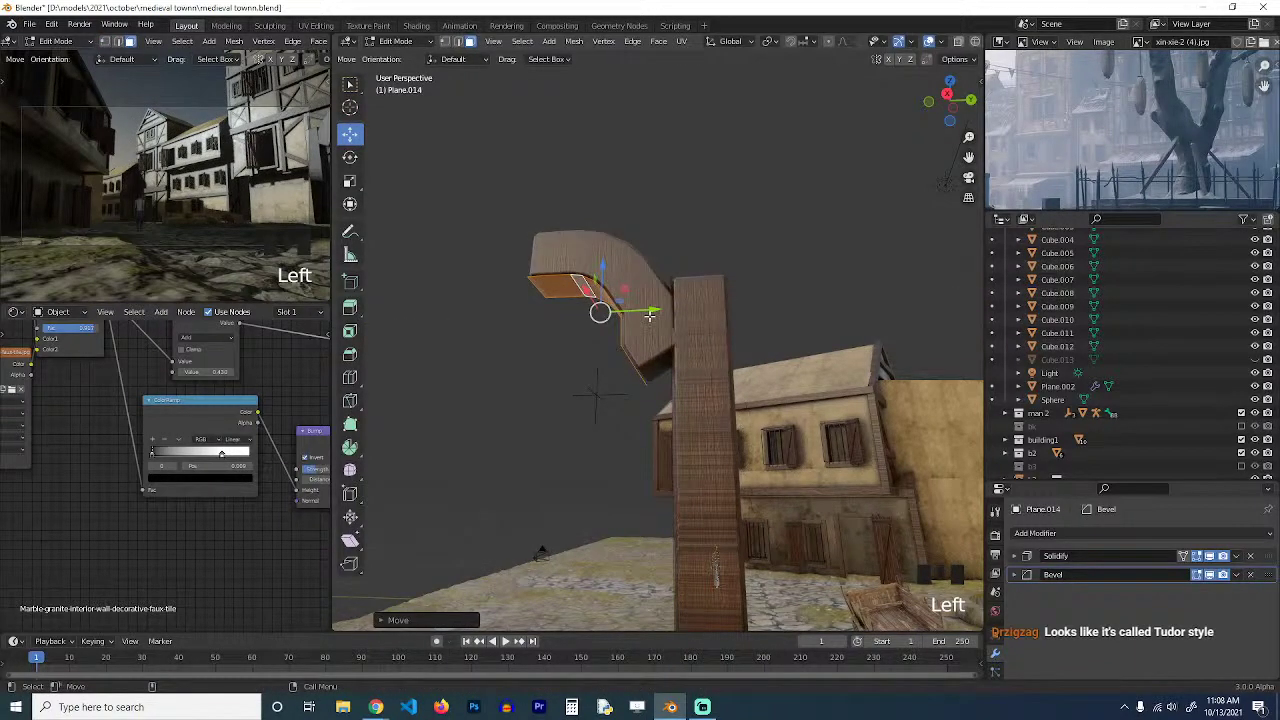
key("grave")
Extrude the bracket's lower end edge downward along Z to form a straight tail against the post.
key("1")
left_click(657, 370)
left_click(626, 387, "shift")
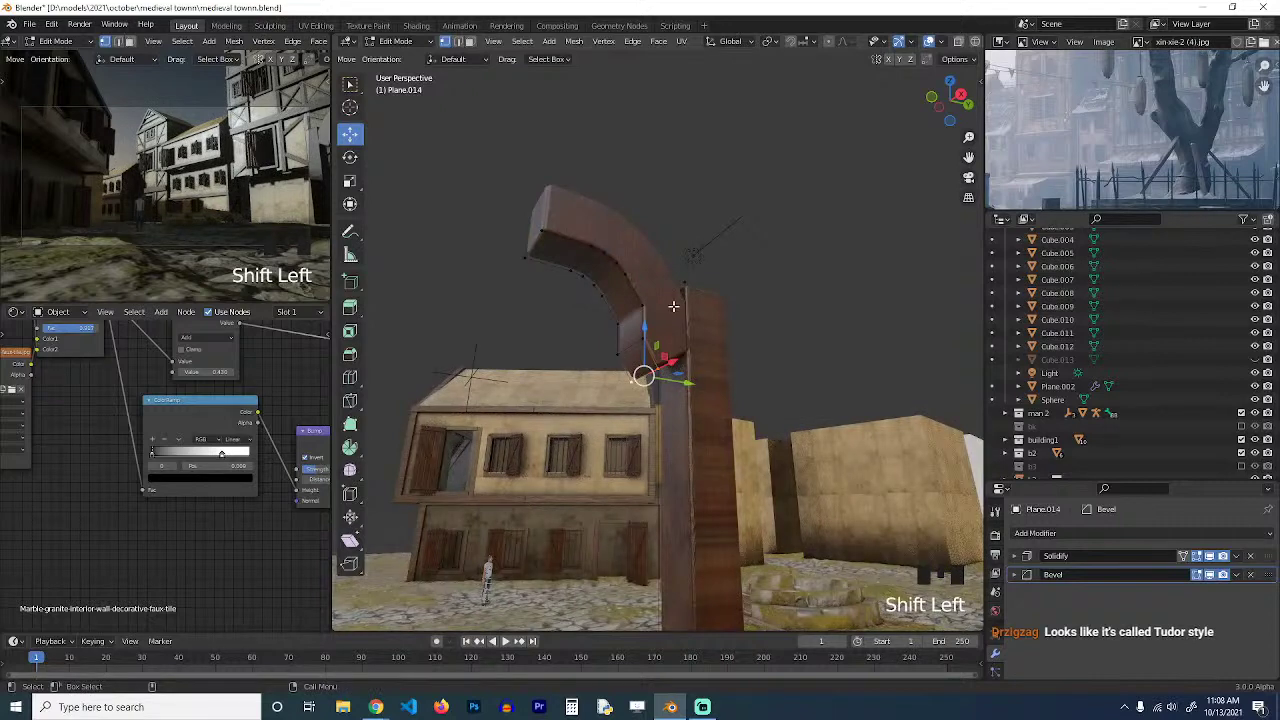
key("e")
key("z")
left_click(677, 356)
key("grave")
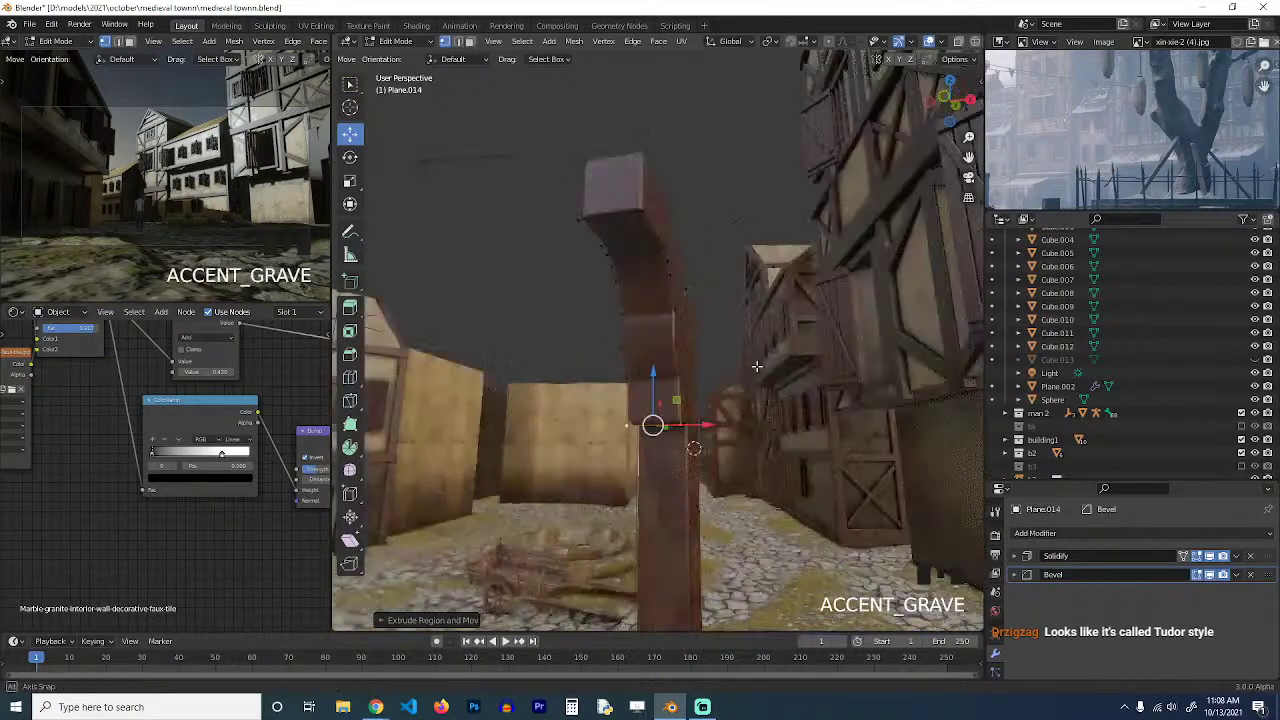
Scale the bracket's faces along X to about 0.67 so it is narrower than the post, and save the file.
key("3")
left_click(668, 348, "alt")
key("s")
key("x")
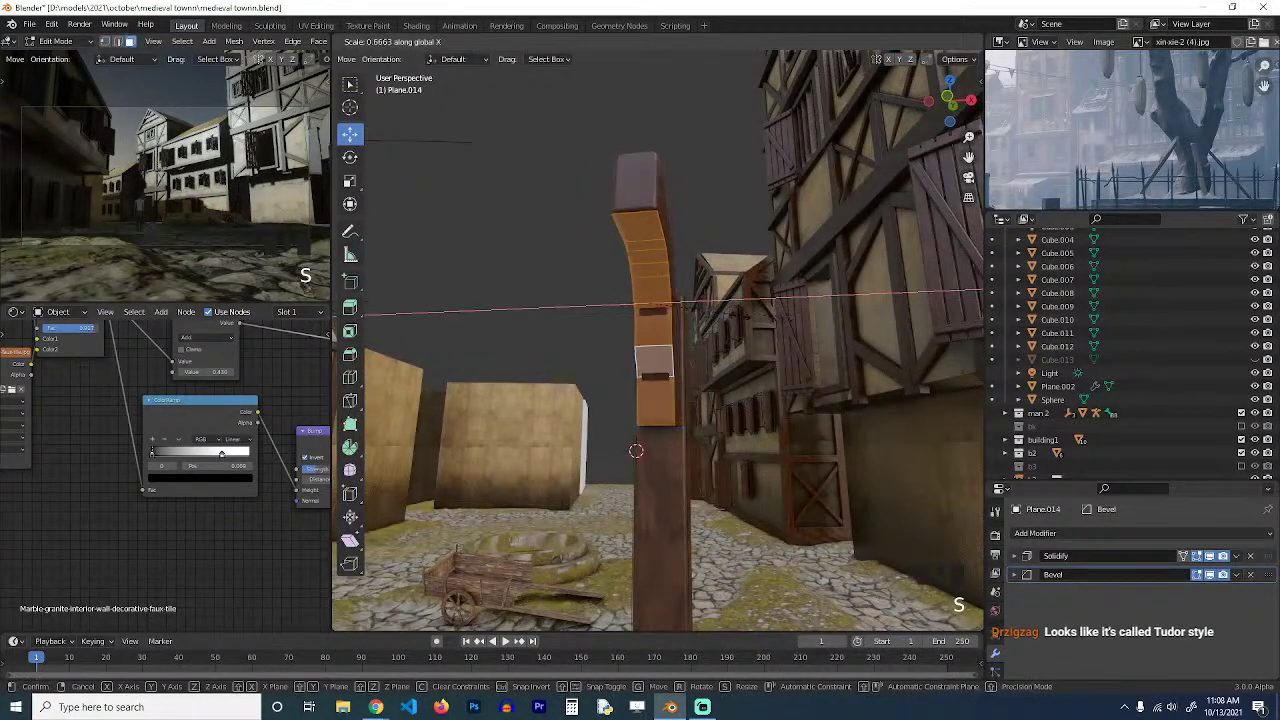
left_click(738, 315)
key("grave")
middle_click_drag(738, 315, 684, 368)
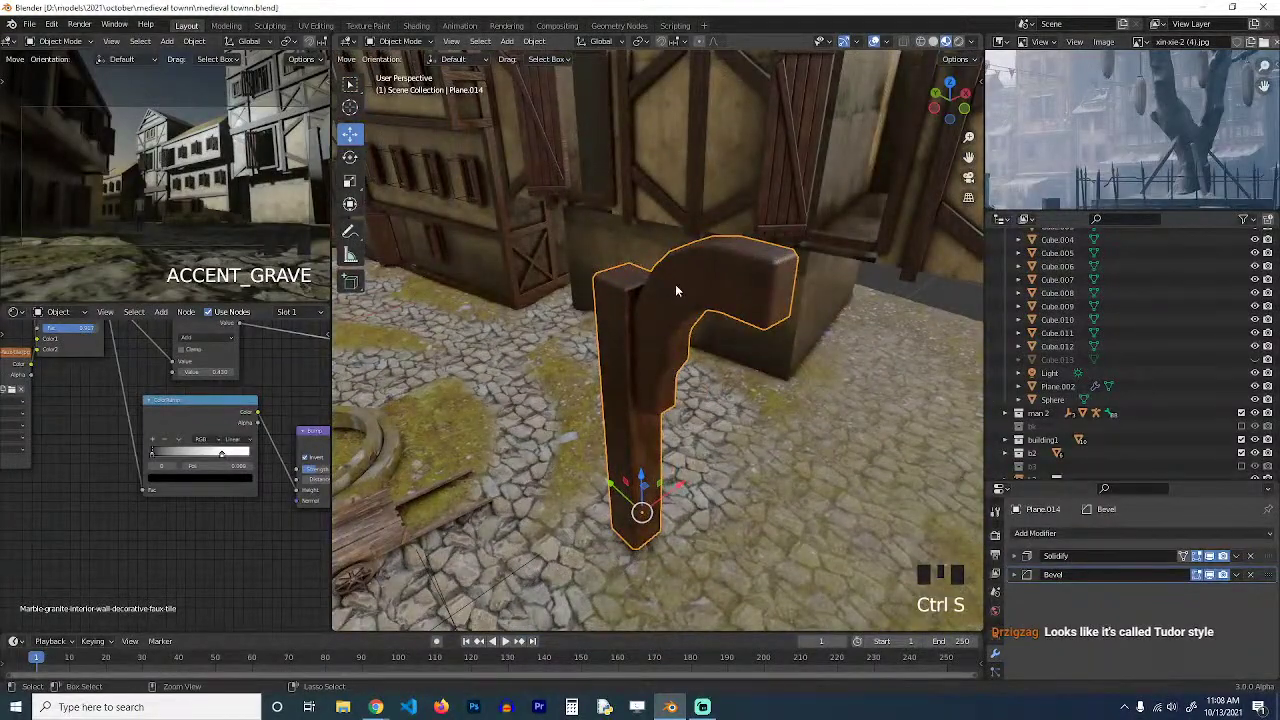
Set the wood material's Color mix node factor to 0.667 and brighten its Color2 to a value of 1.000.
middle_click_drag(676, 288, 562, 299)
scroll(242, 446, "down", 3)
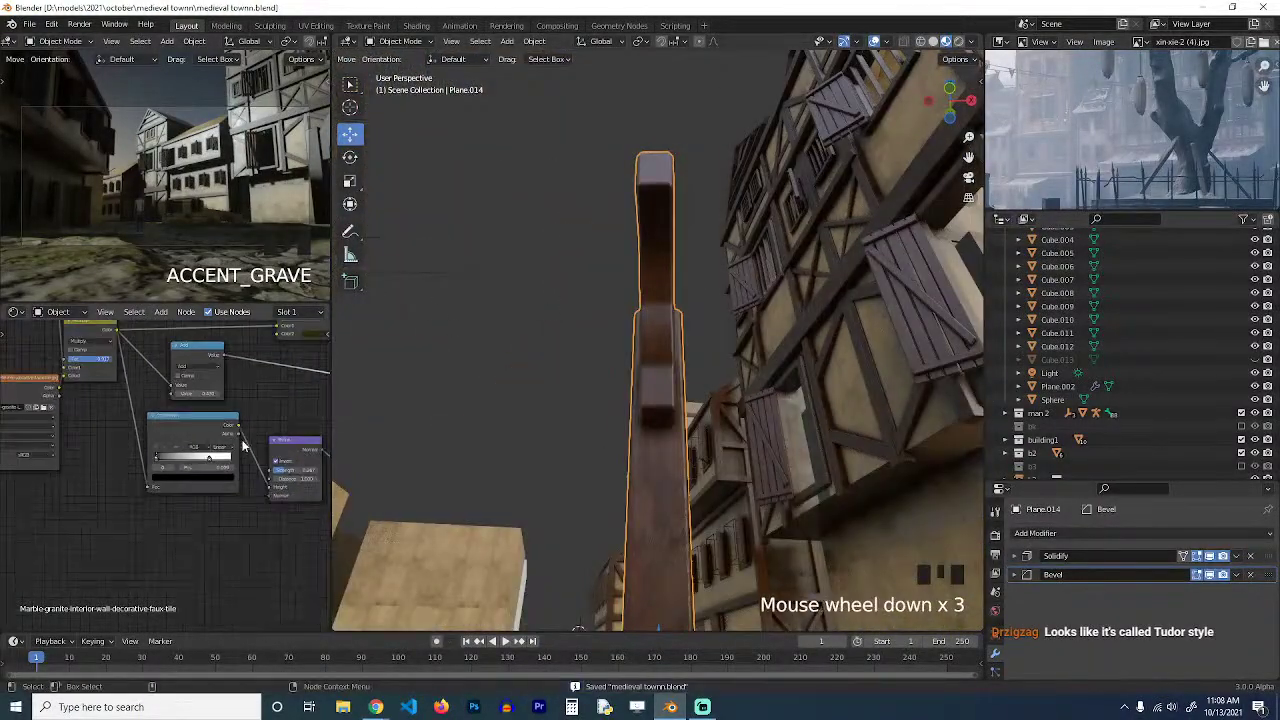
middle_click_drag(245, 441, 153, 502)
middle_click_drag(218, 473, 171, 487)
scroll(171, 487, "up", 4)
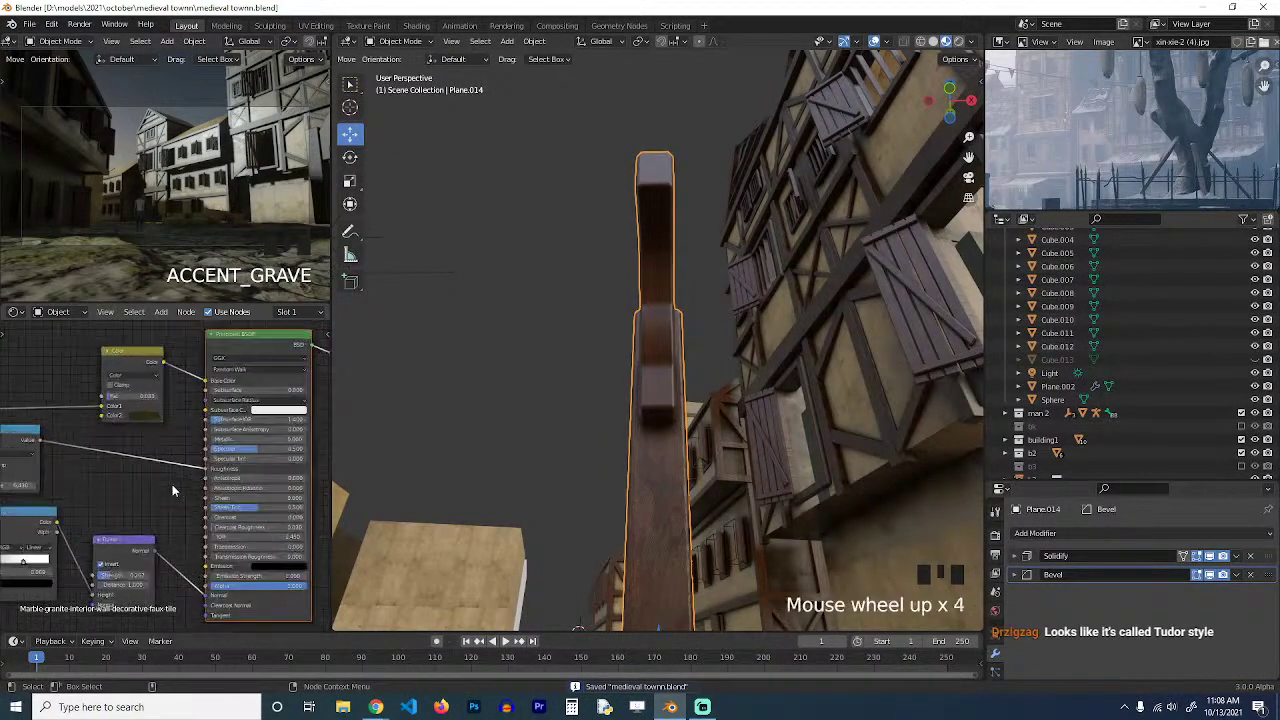
middle_click_drag(120, 376, 160, 416)
scroll(161, 428, "up", 3)
left_click_drag(161, 430, 162, 430)
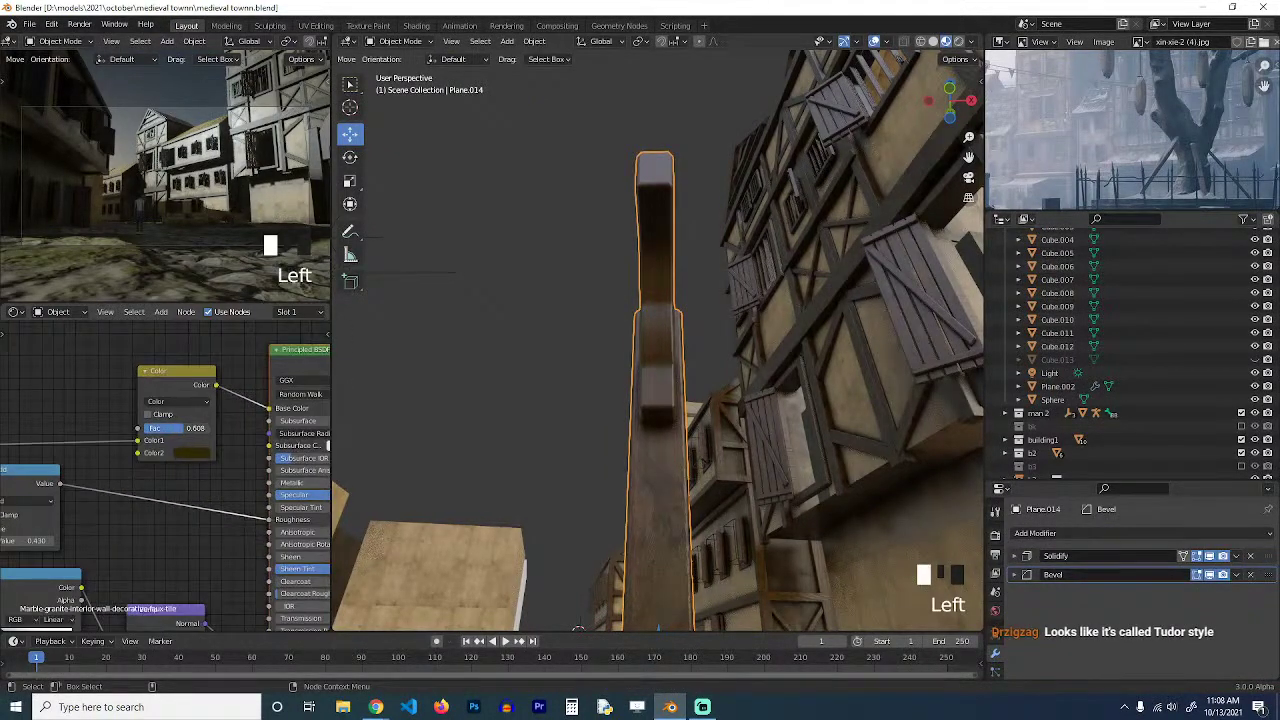
middle_click_drag(340, 430, 351, 455)
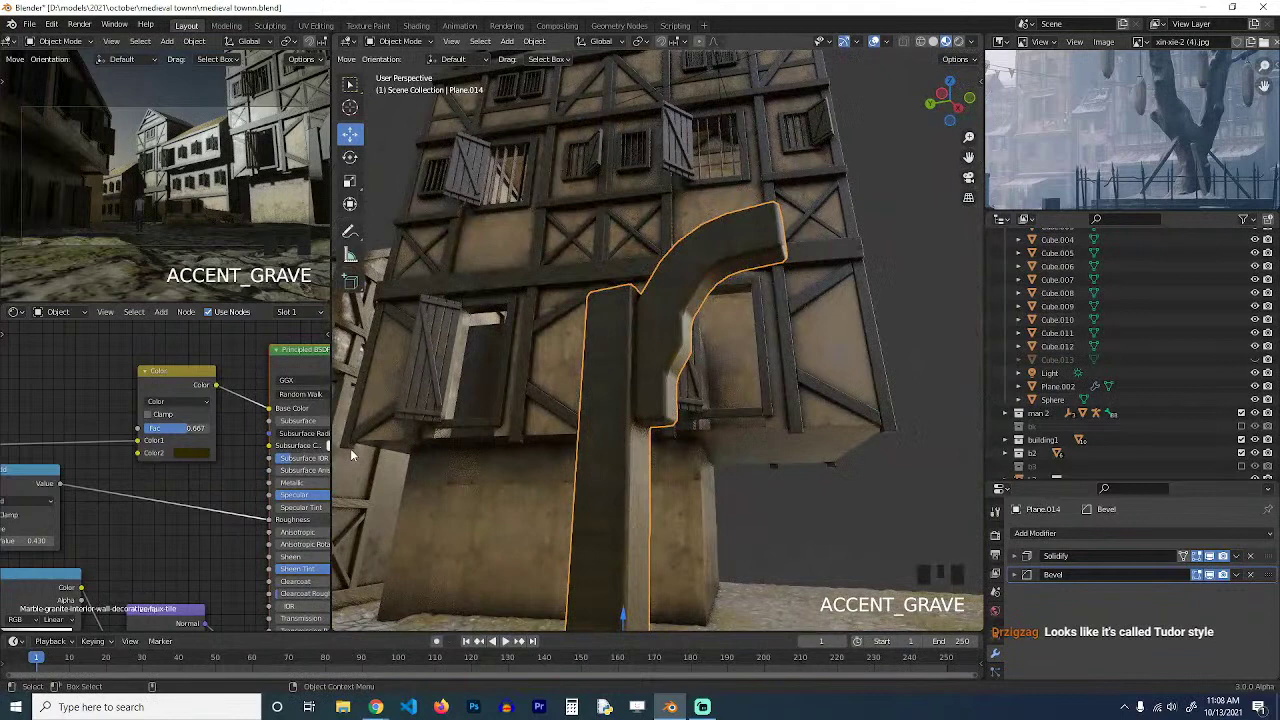
left_click(197, 455)
left_click_drag(269, 346, 269, 293)
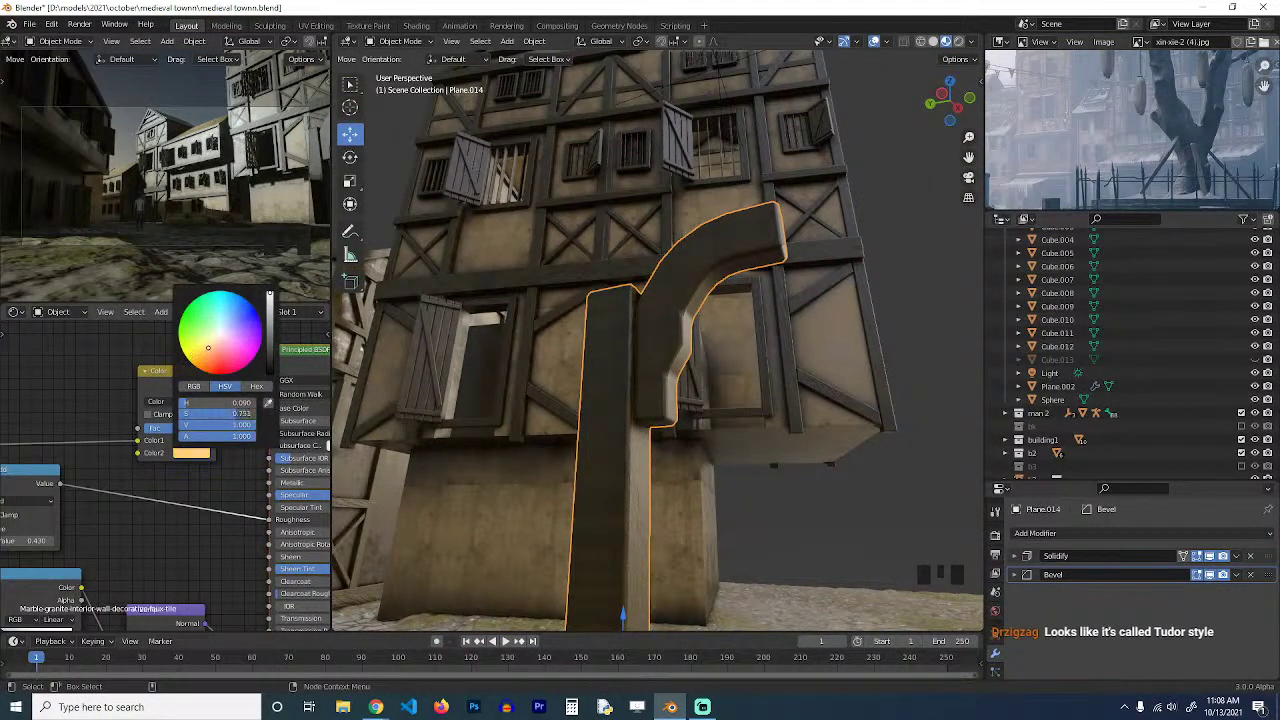
Set the post's origin to the 3D cursor at its base vertices and save the file.
middle_click_drag(490, 345, 700, 400)
scroll(846, 486, "down", 3)
middle_click_drag(846, 486, 734, 369, "shift")
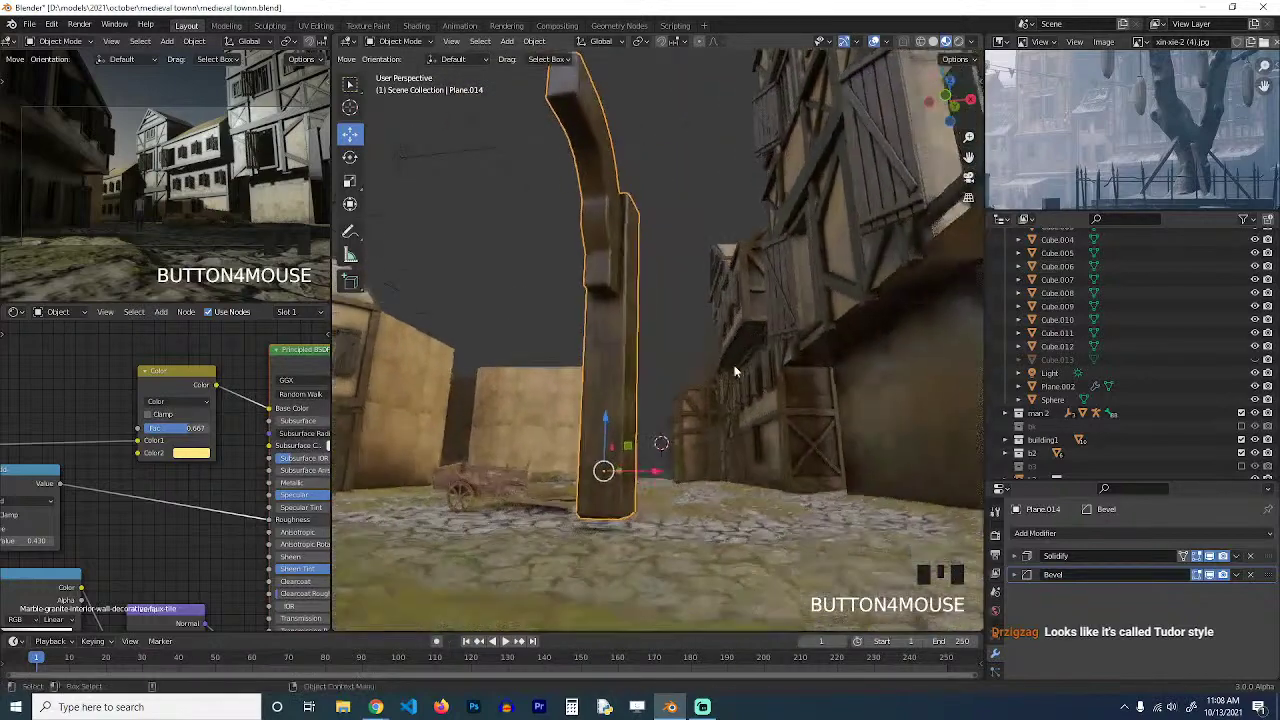
key("Tab")
key("1")
left_click(600, 523, "alt")
key("Tab")
right_click(672, 492)
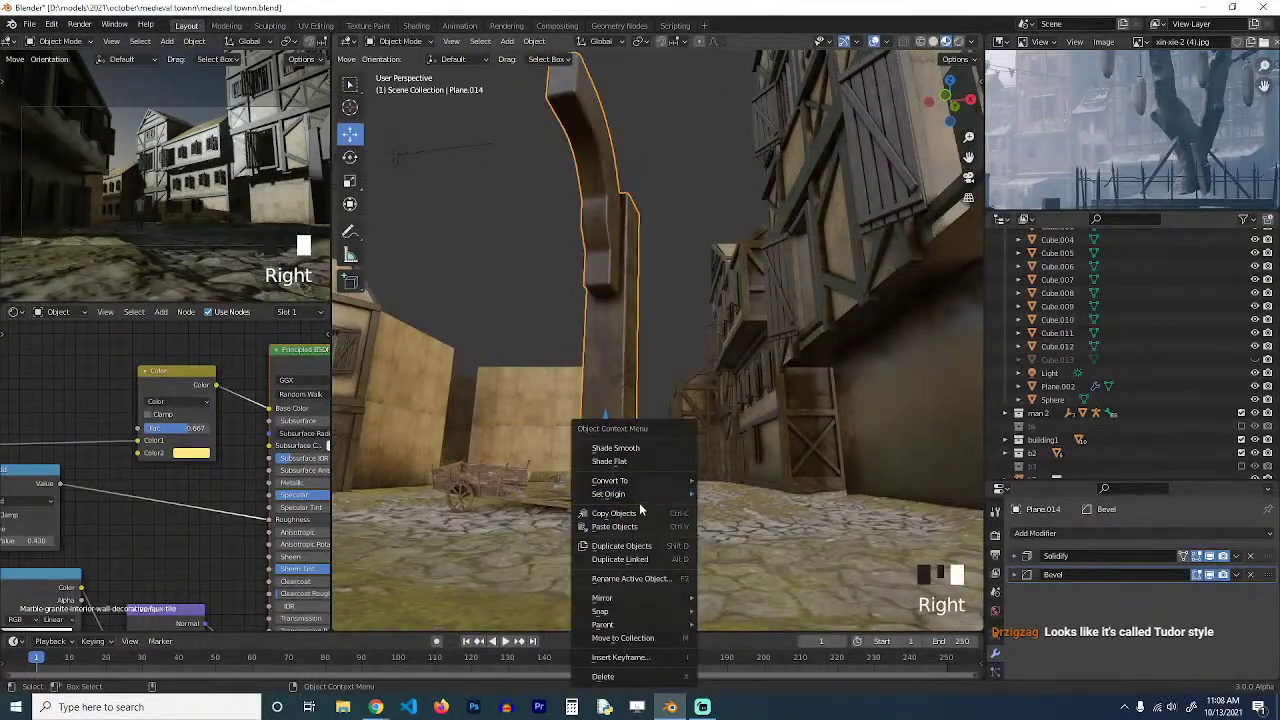
mouse_move(690, 497)
left_click(756, 523)
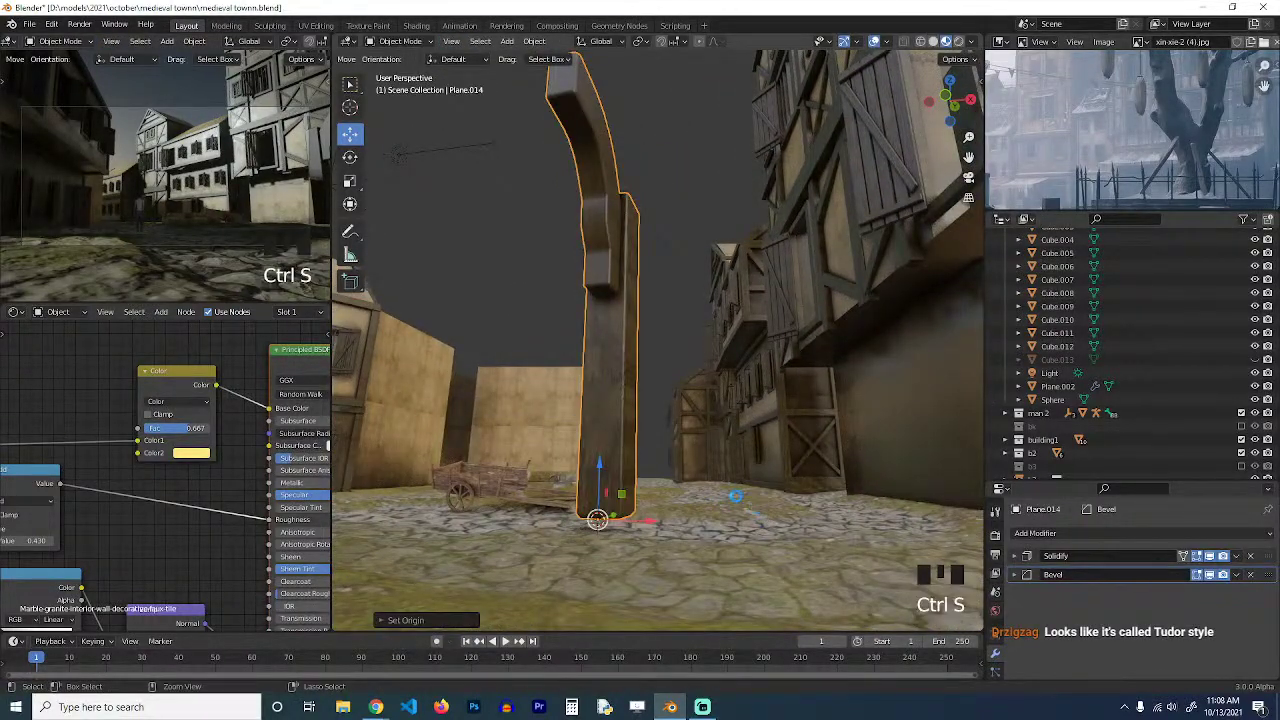
Place the 3D cursor at the ground corner of the tall house's base and snap the post to it.
middle_click_drag(736, 496, 598, 462)
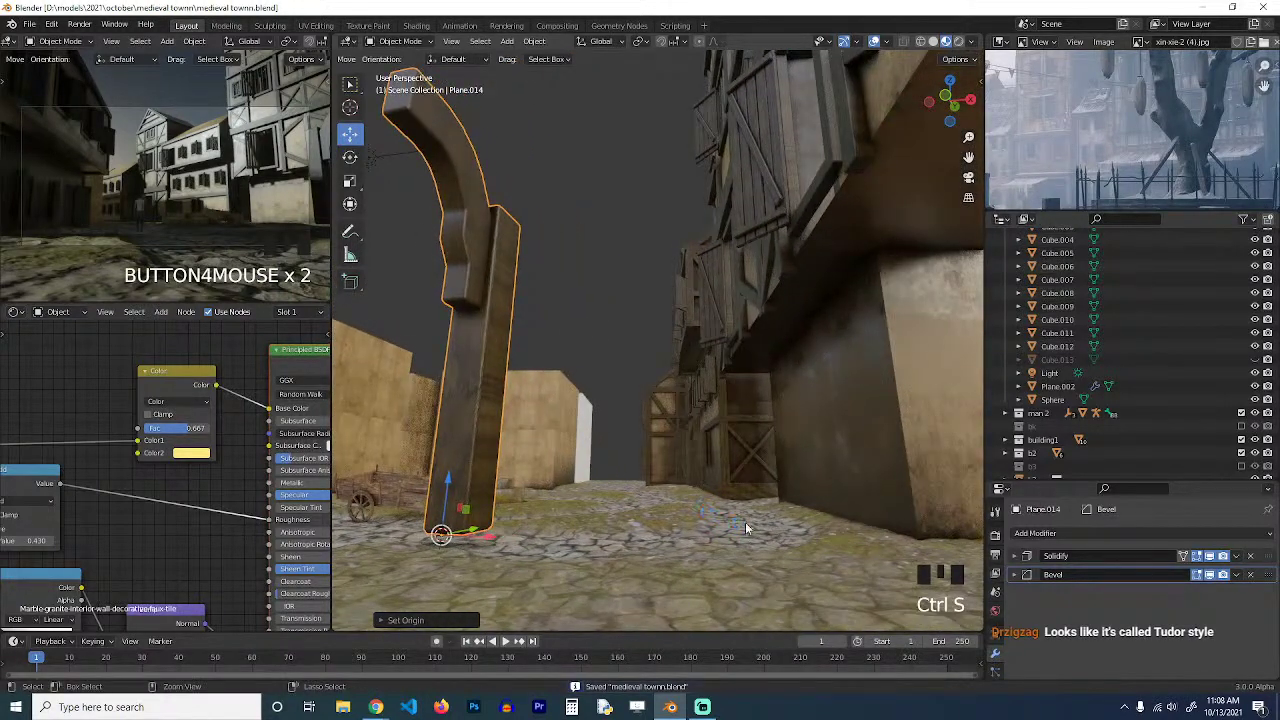
key("grave")
key("grave")
right_click(861, 522, "shift")
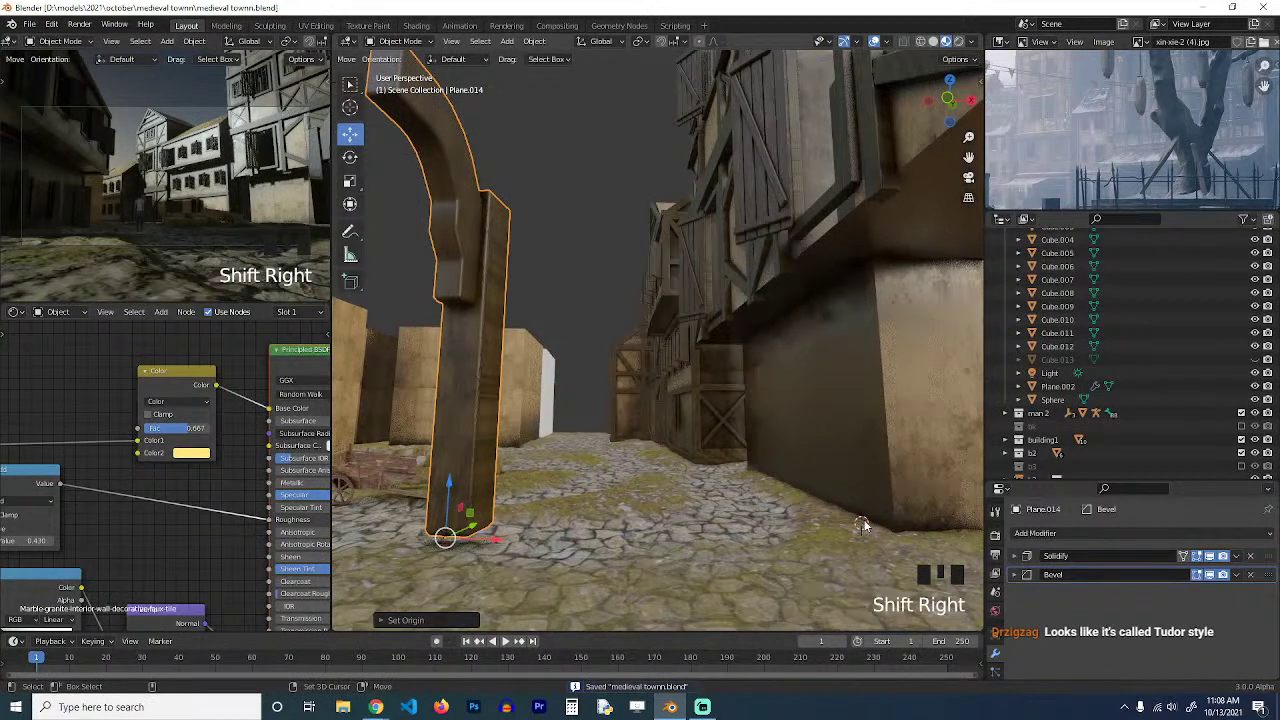
key("shift+s")
scroll(890, 381, "down", 2)
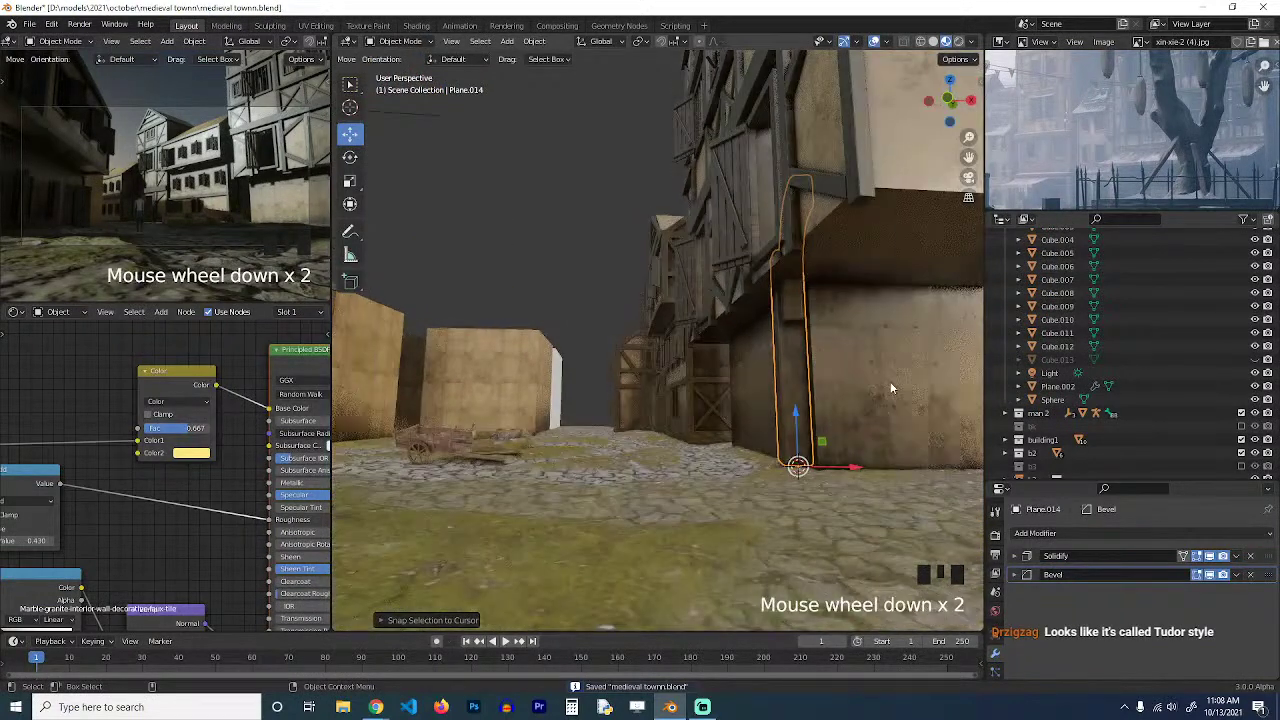
Rotate the post -90° around Z and scale it uniformly to about 0.65.
key("r")
key("z")
key("9")
key("0")
key("minus")
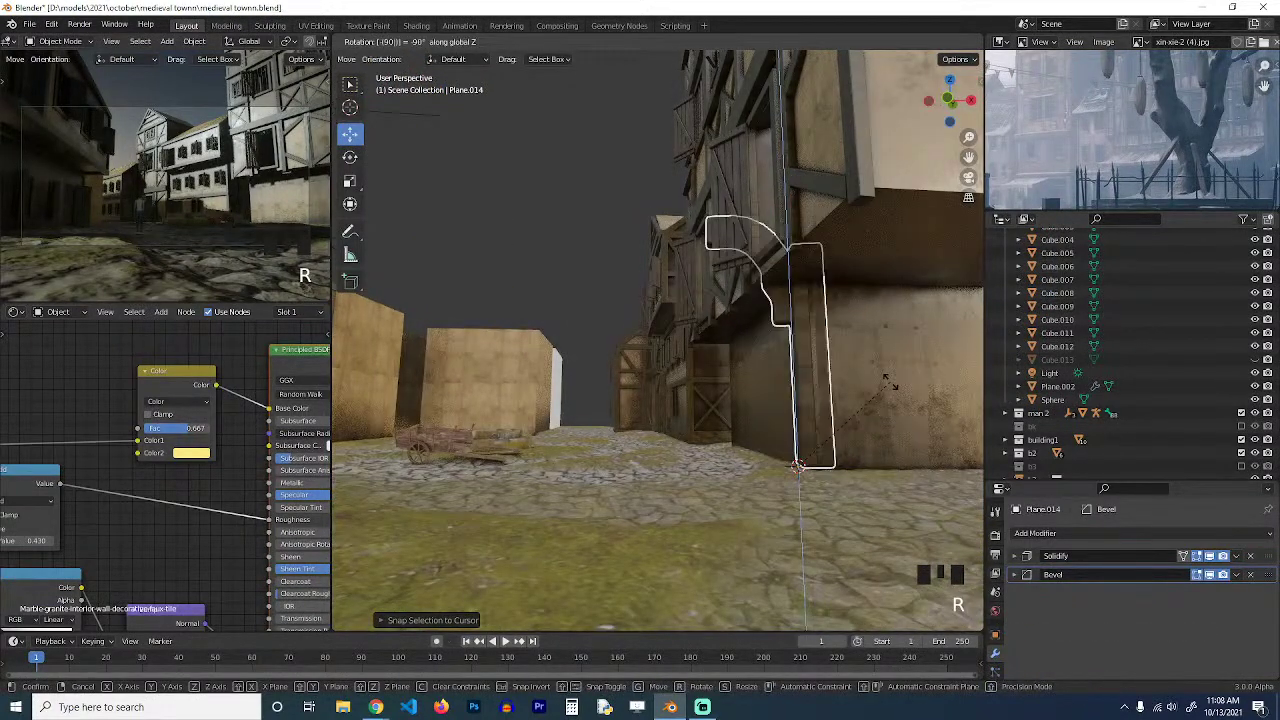
key("Return")
key("s")
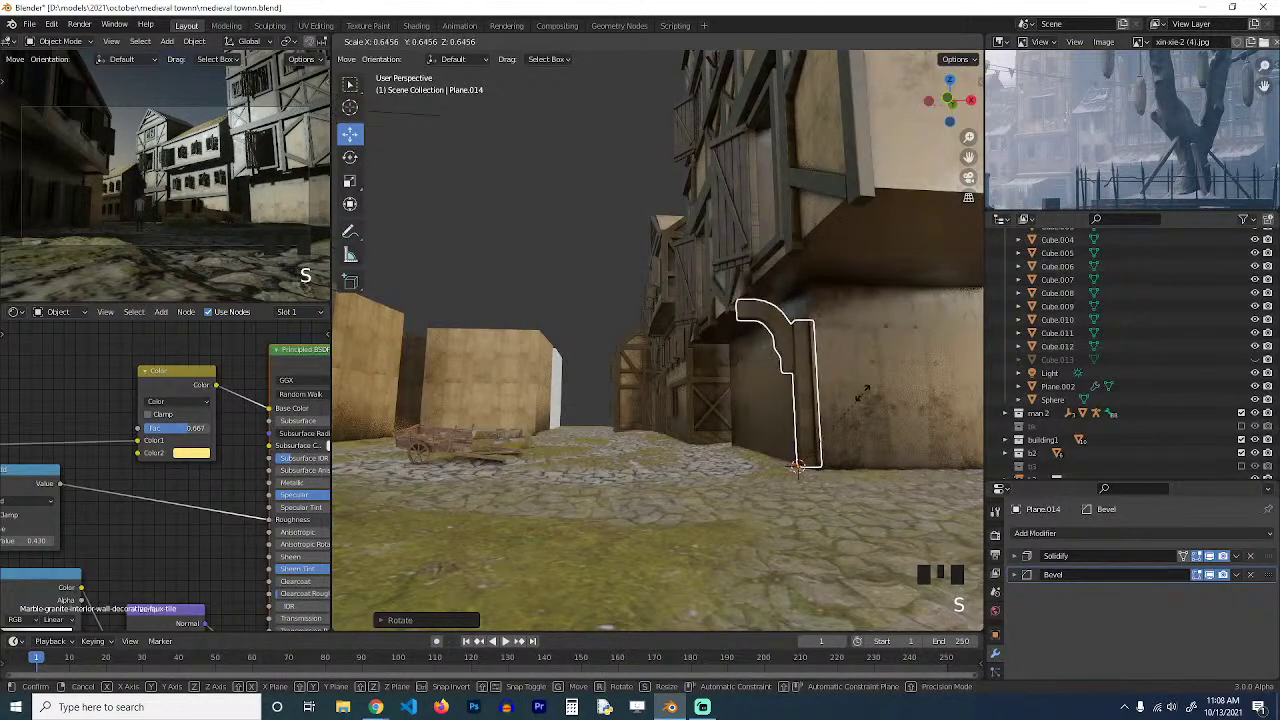
left_click(863, 393)
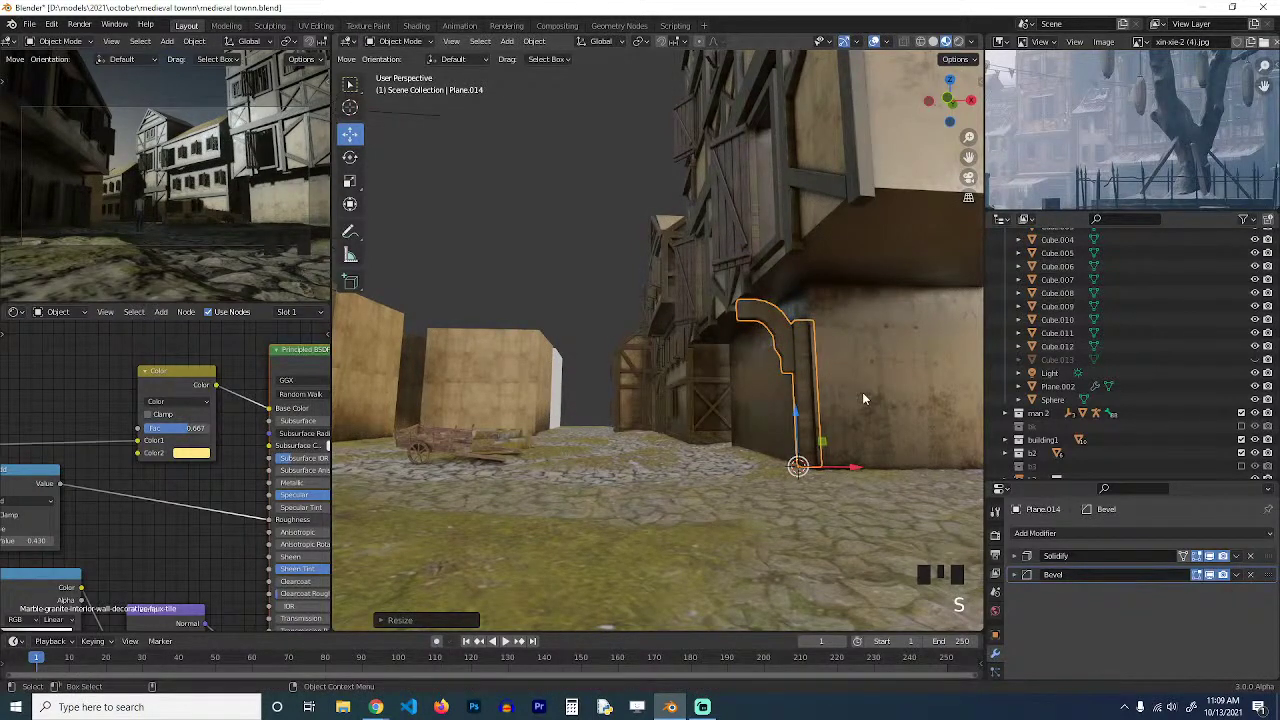
Align the post to the house base's corner in top view by rotating and moving it diagonally into place.
key("KP_7")
key("z")
scroll(848, 373, "up", 4)
mouse_move(848, 367)
middle_mouse_down("shift")
mouse_move(831, 429)
mouse_move(804, 336)
middle_mouse_up("shift")
key("r")
left_click(869, 371)
key("g")
left_click(859, 392)
key("r")
left_click(858, 400)
key("z")
Scale the corner post to fit beneath the overhanging storey, save the file and check it with materials displayed.
mouse_move(949, 271)
middle_mouse_down()
mouse_move(847, 166)
mouse_move(774, 143)
mouse_move(788, 206)
middle_mouse_up()
key("s")
left_click(806, 164)
left_click(772, 195)
left_click(746, 276)
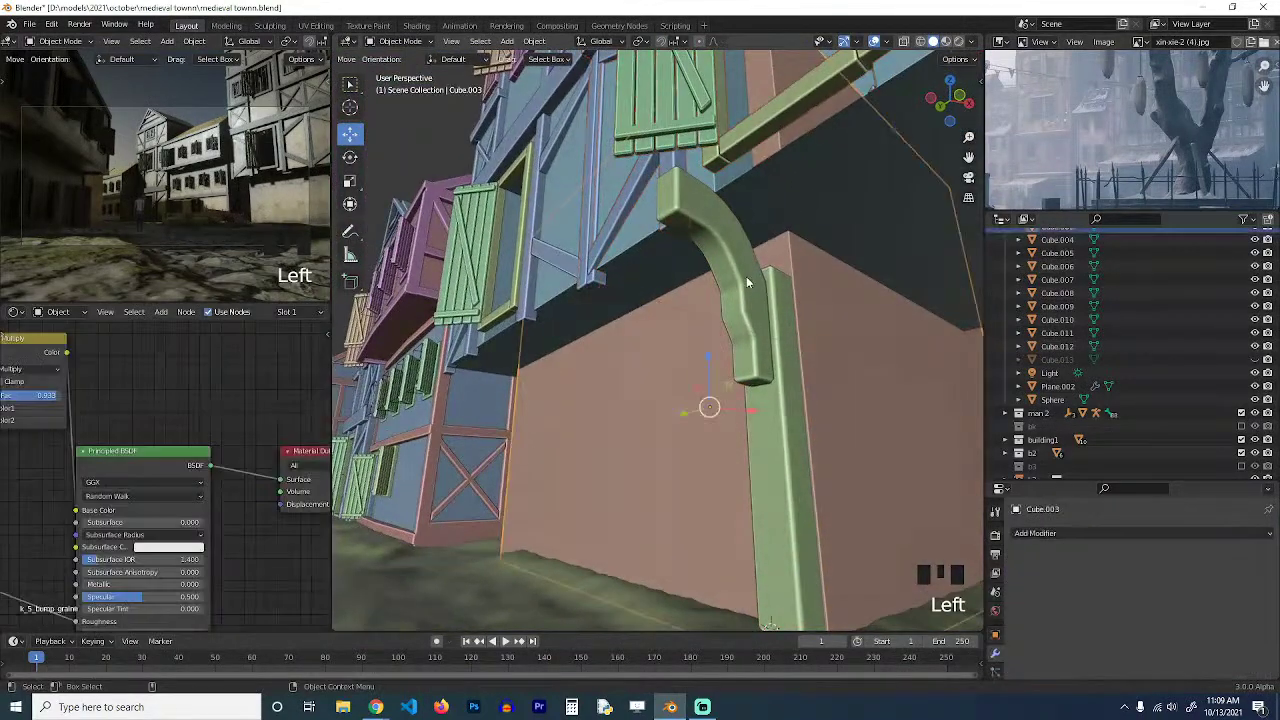
key("s")
left_click(770, 248)
scroll(794, 233, "down", 3)
key("ctrl+s")
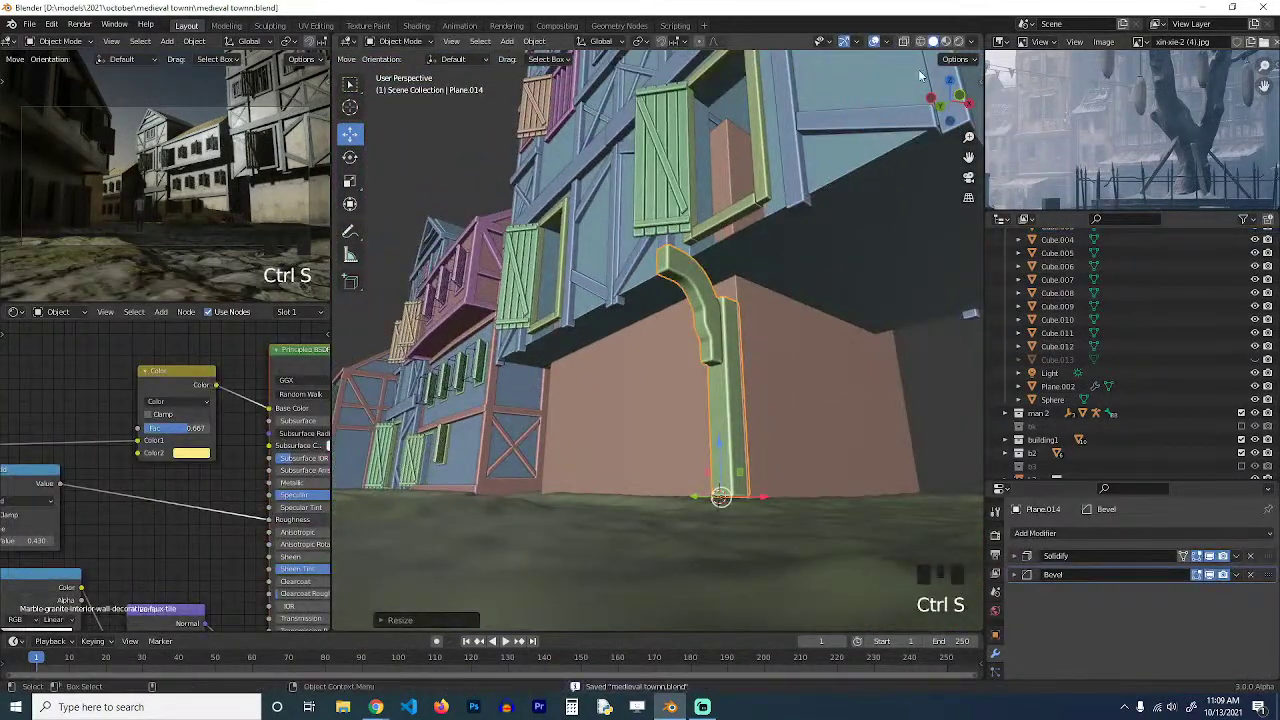
left_click(946, 41)
key("grave")
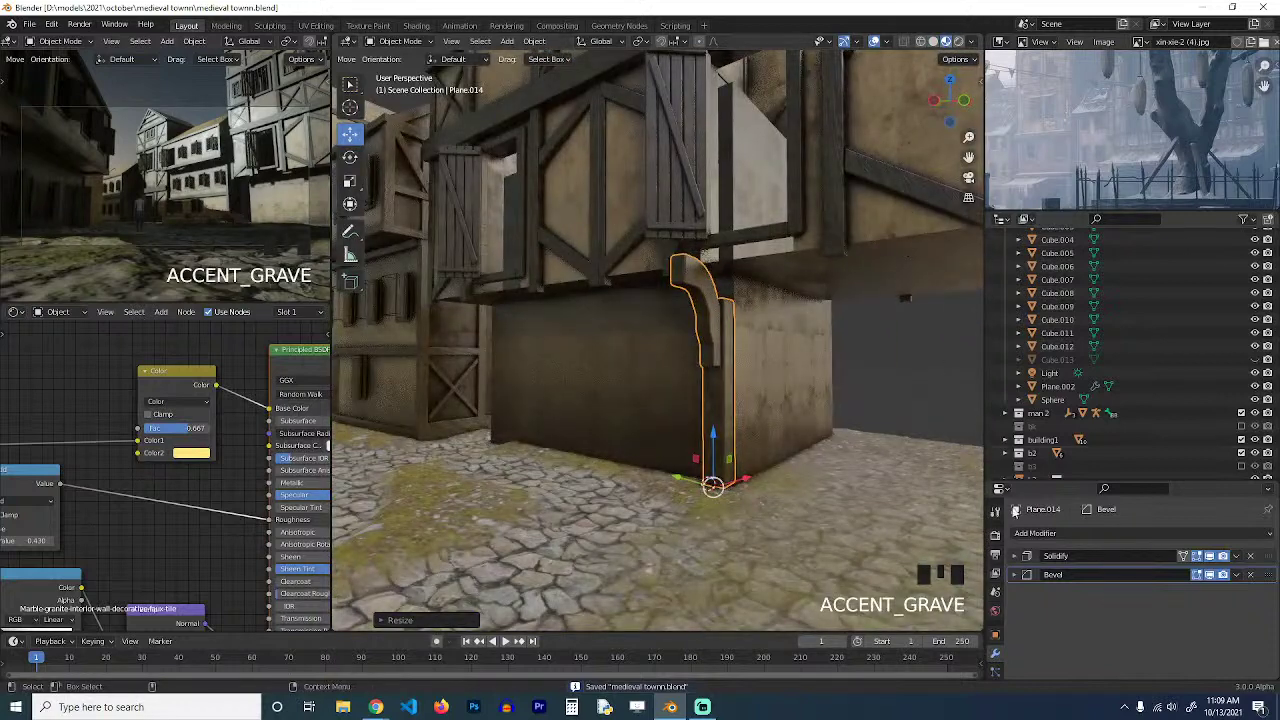
Add an Array modifier to the post with a relative X offset of -5.8 along the tall house's wall.
left_click(1119, 533)
left_click(1020, 252)
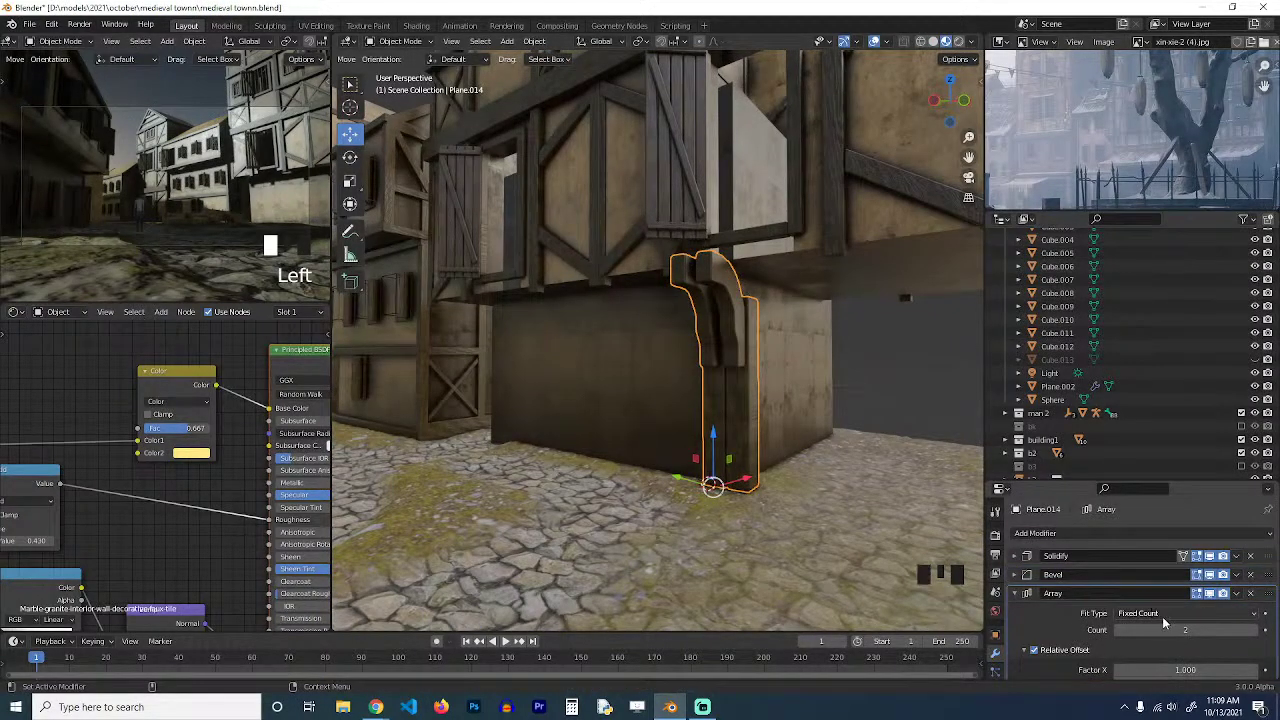
left_click_drag(1195, 668, 1130, 668)
Lower the bottom vertices of the post mesh so that the posts reach down into the ground.
key("Tab")
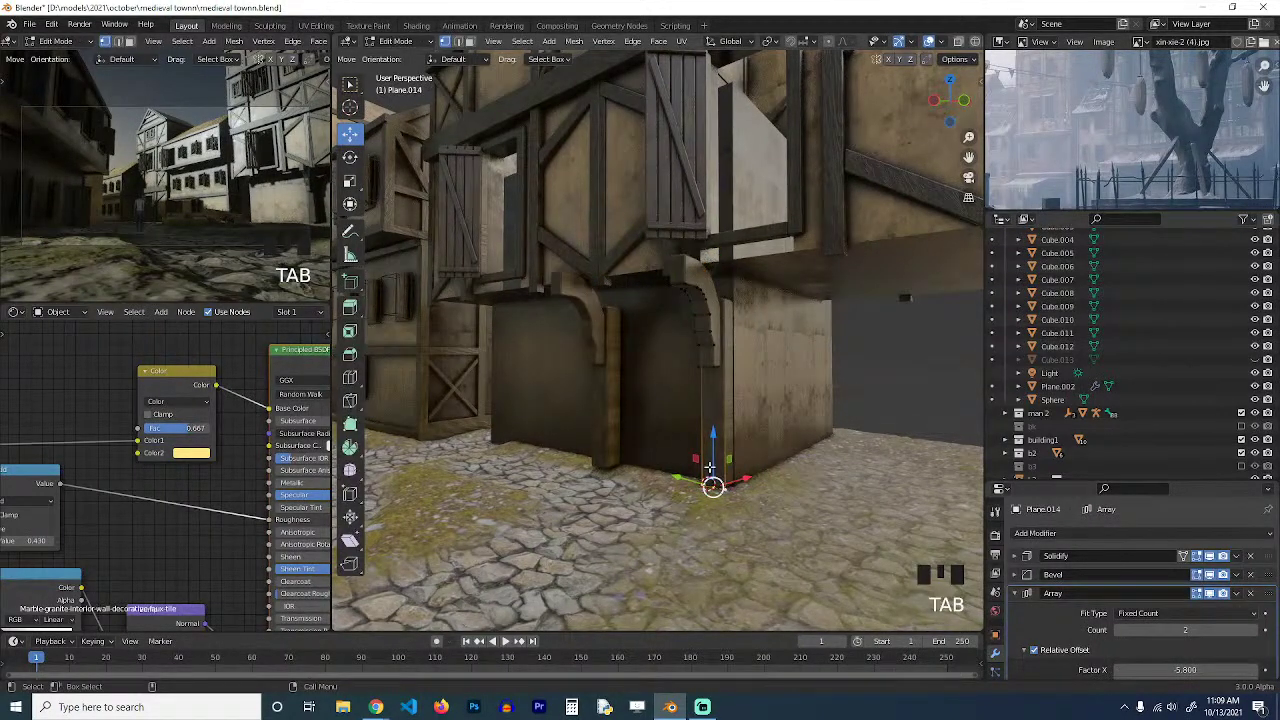
left_click_drag(709, 468, 710, 484)
key("Tab")
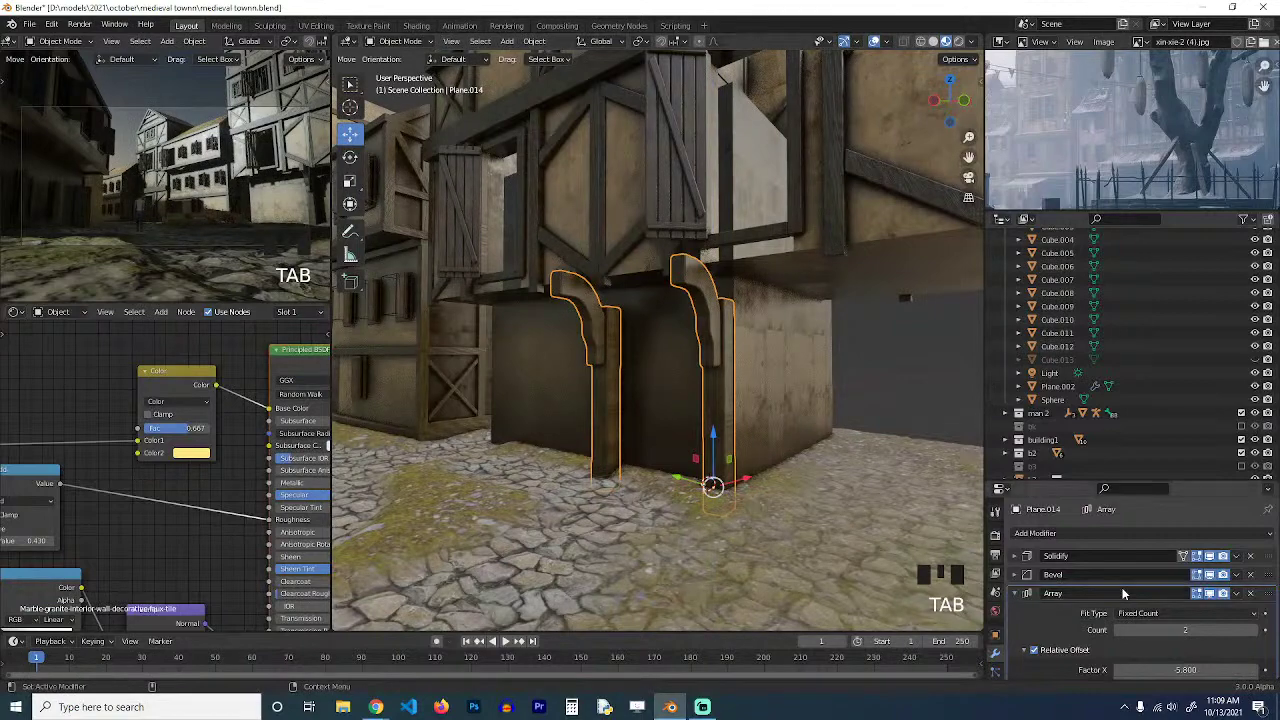
Set the post array's count to 4 and check the row beneath the overhanging storey.
left_click(1254, 630)
left_click(1254, 630)
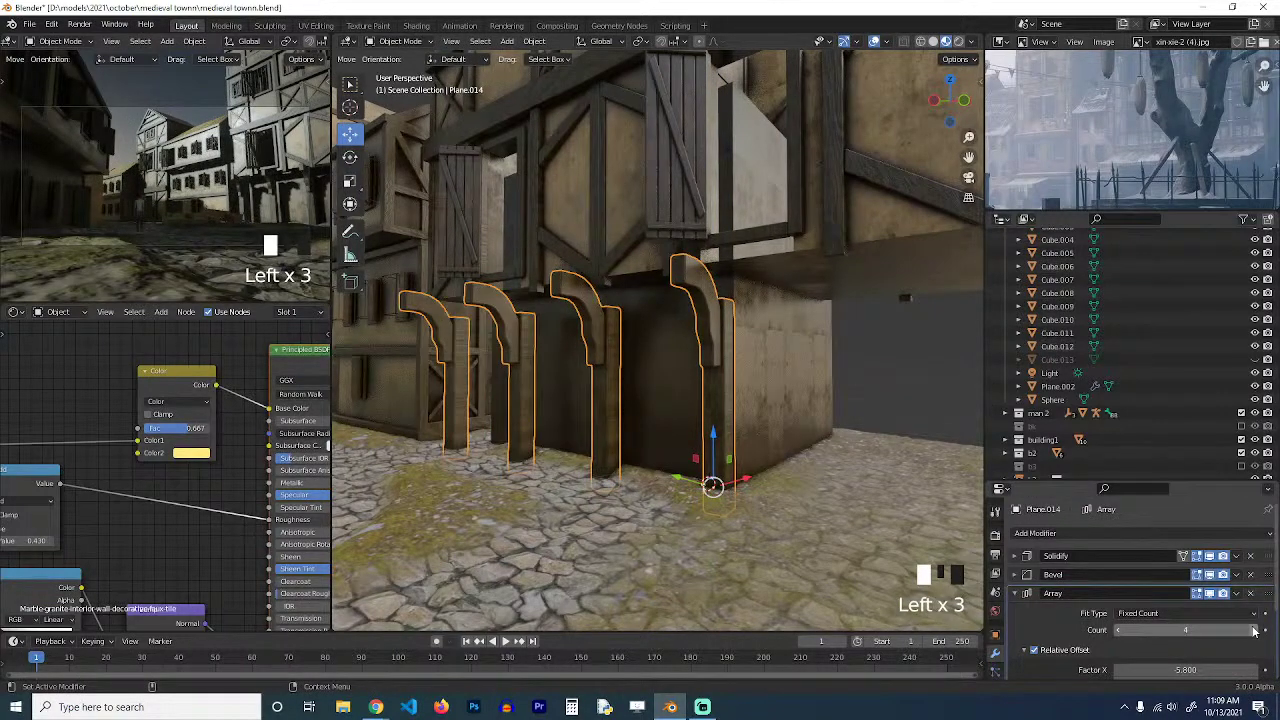
scroll(714, 362, "down", 2)
key("grave")
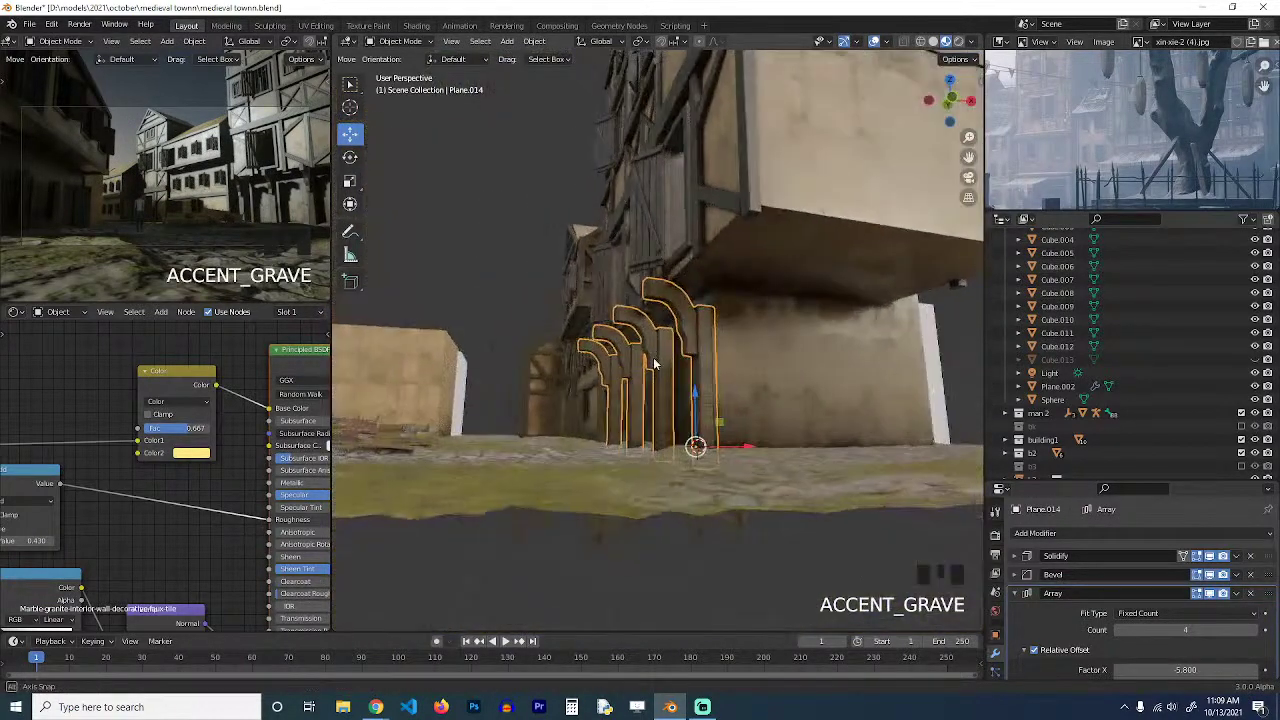
key("grave")
scroll(674, 328, "down", 2)
key("grave")
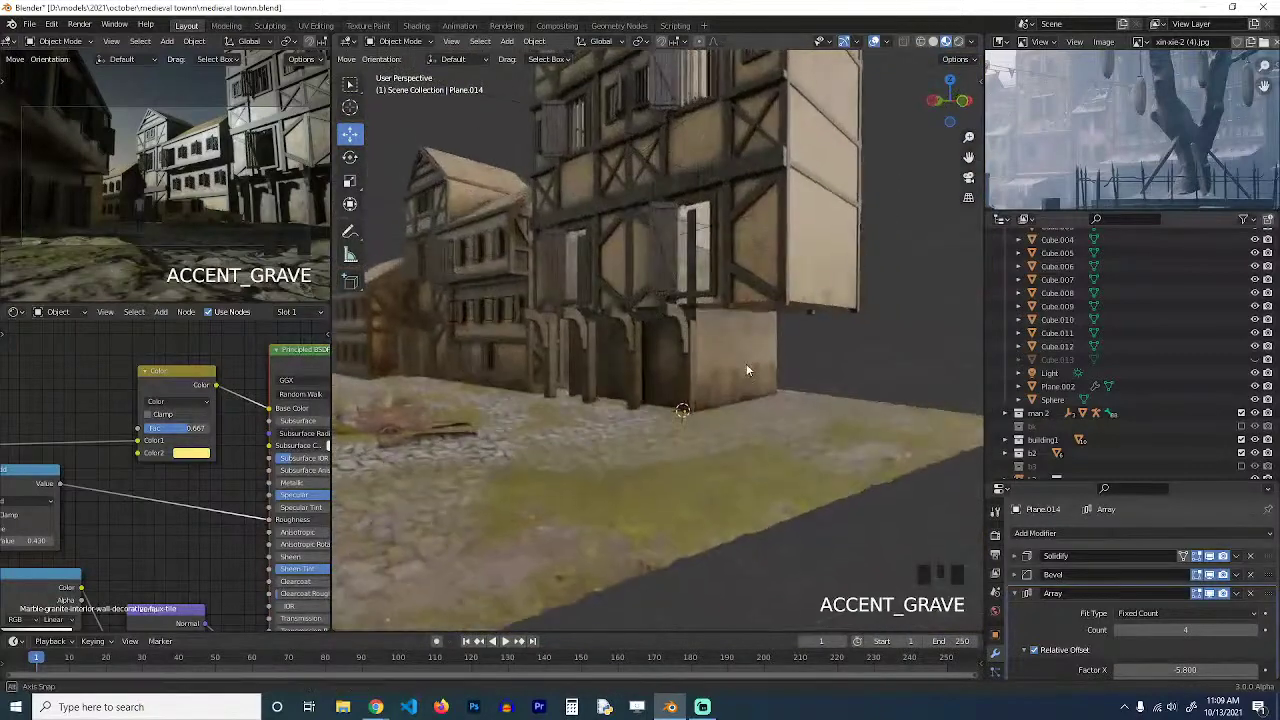
Inspect how the posts meet the tall house's base and overhang from the front and side, and save the file.
key("Tab")
key("Tab")
left_click(730, 172)
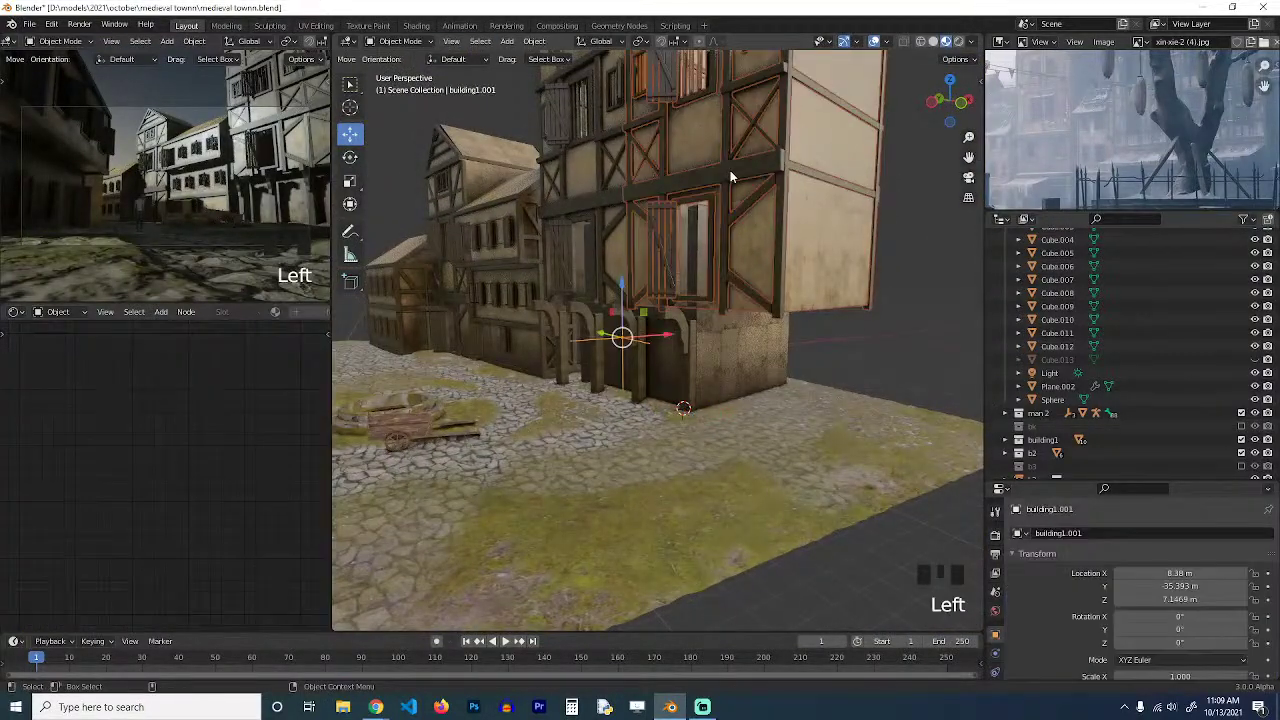
key("grave")
key("grave")
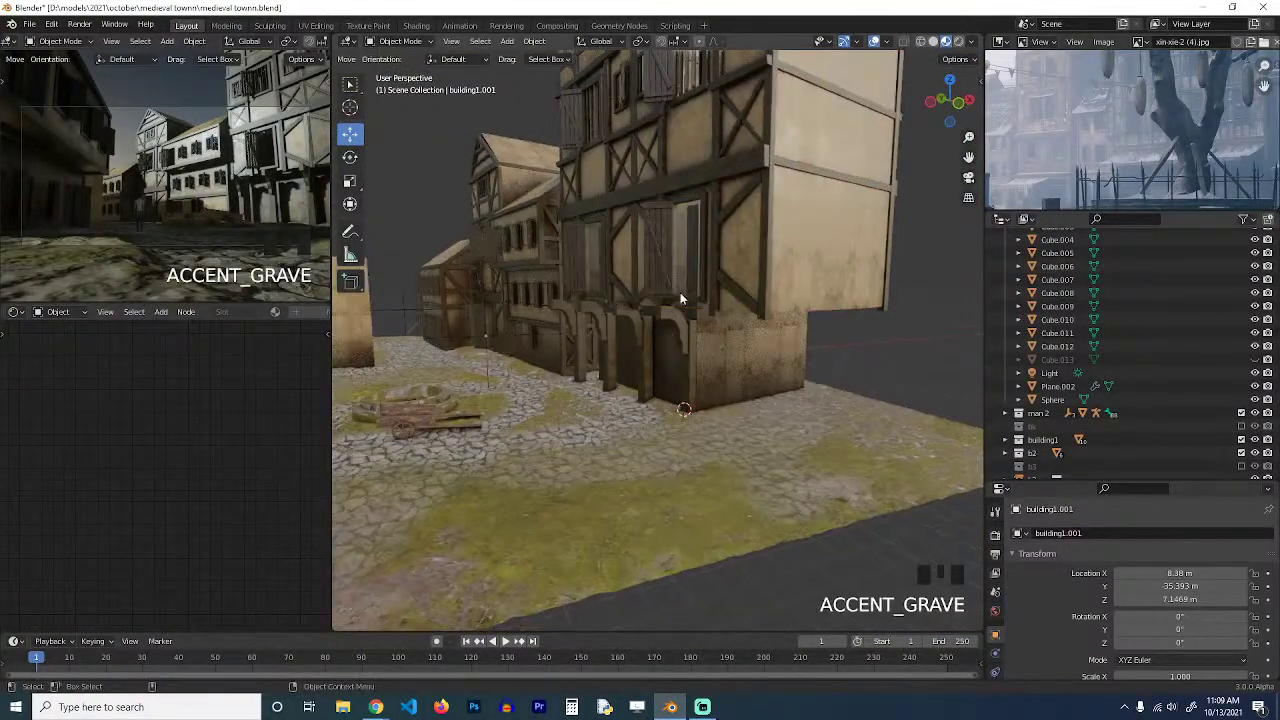
key("Tab")
key("Tab")
scroll(668, 328, "down", 3)
key("grave")
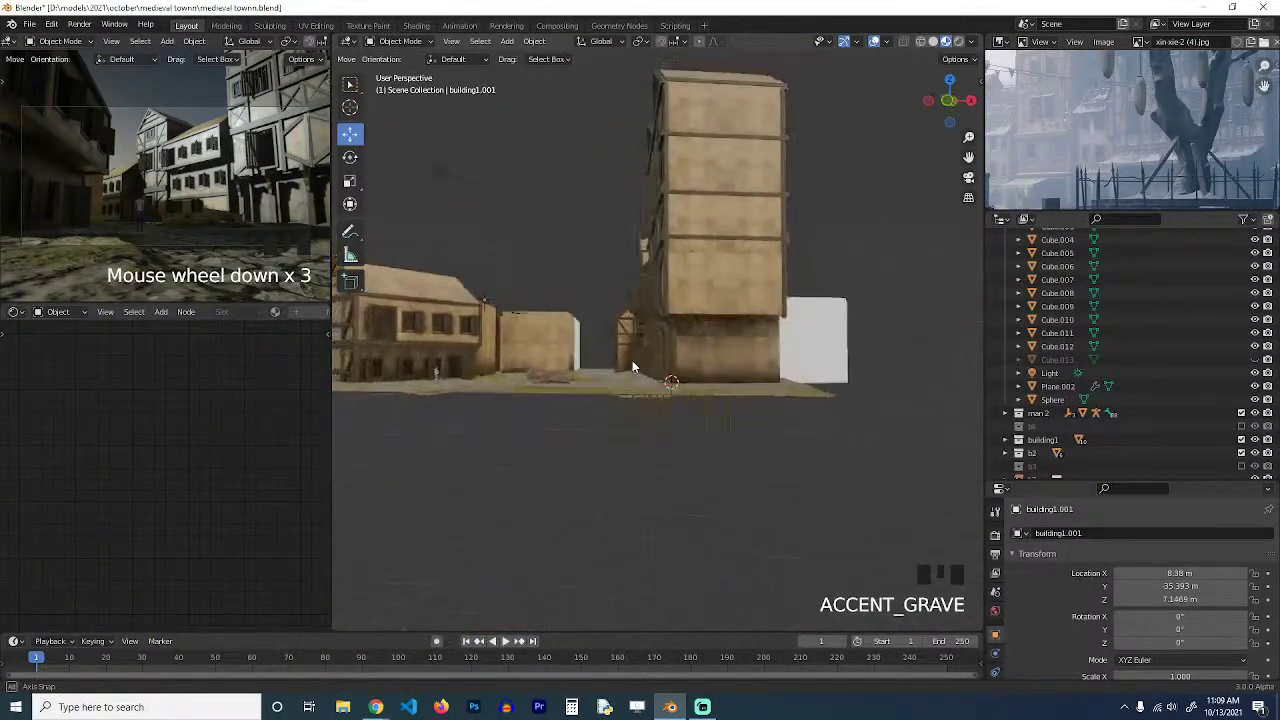
scroll(671, 381, "up", 2)
key("grave")
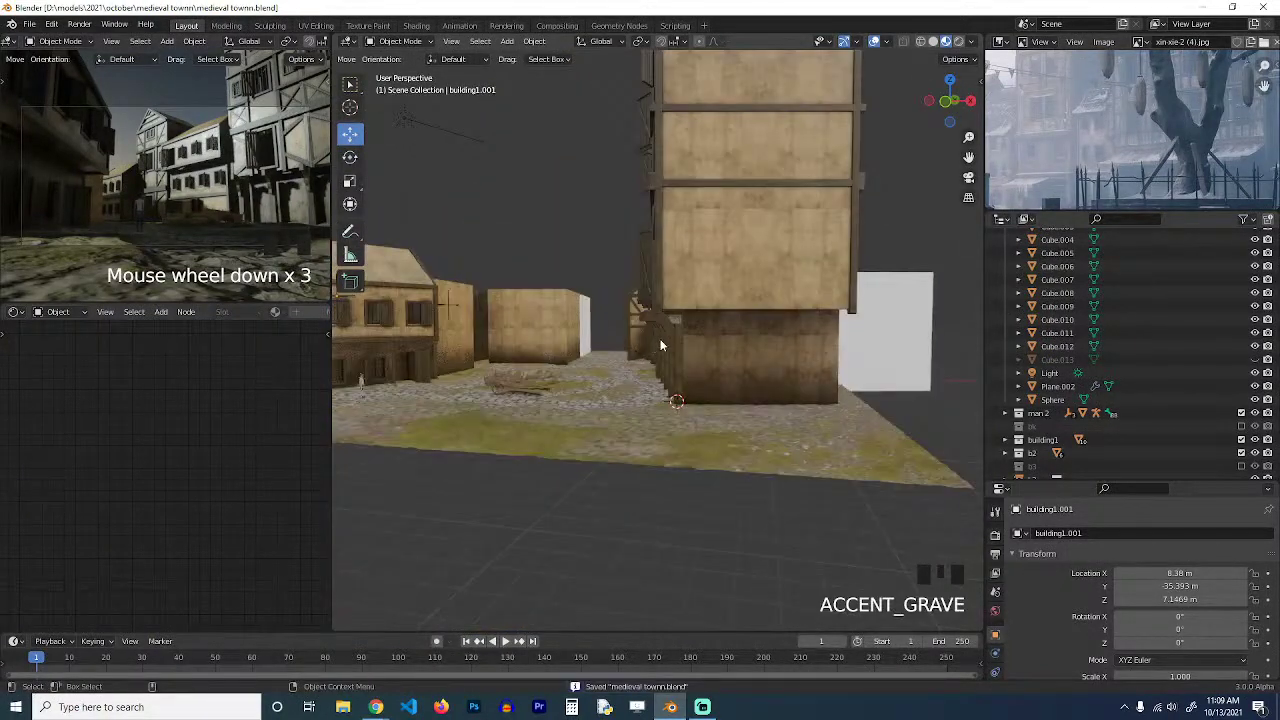
Duplicate the row of posts in top view and place the copy beside the house across the square.
left_click(667, 341)
key("KP_7")
scroll(640, 345, "down", 3)
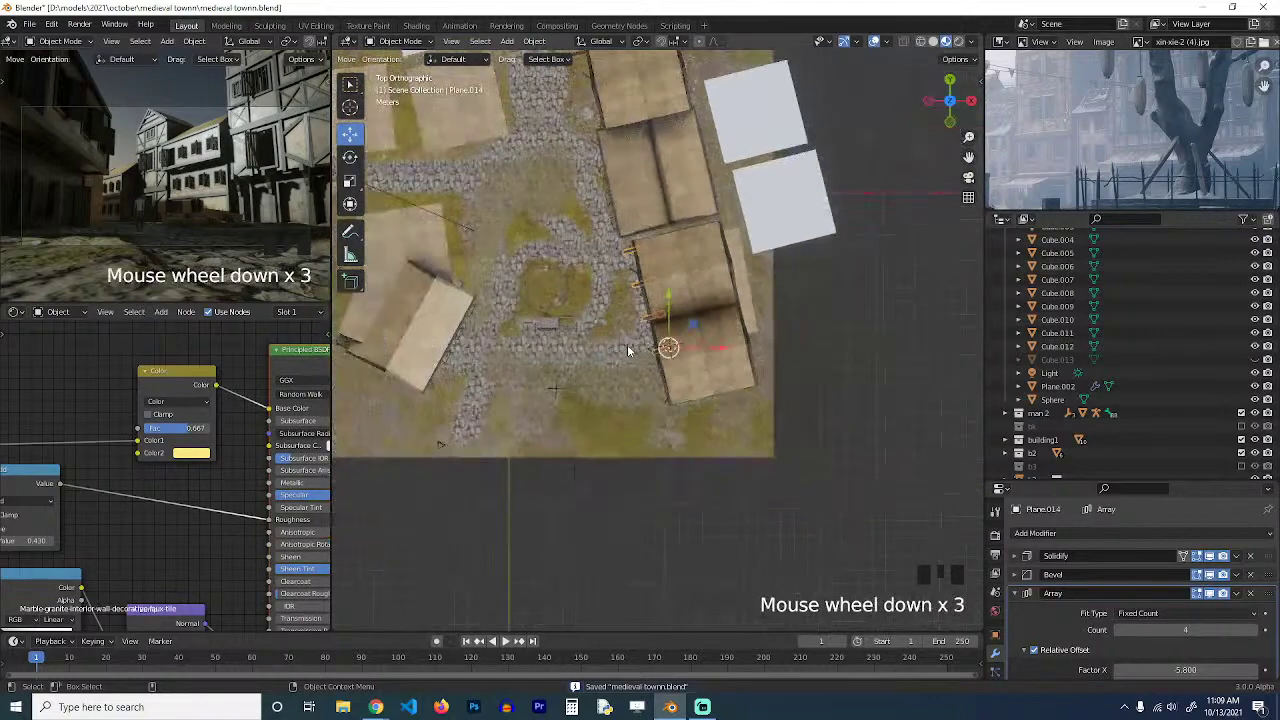
middle_click_drag(627, 344, 785, 312, "shift")
key("shift+d")
left_click(605, 367)
scroll(605, 367, "up", 3)
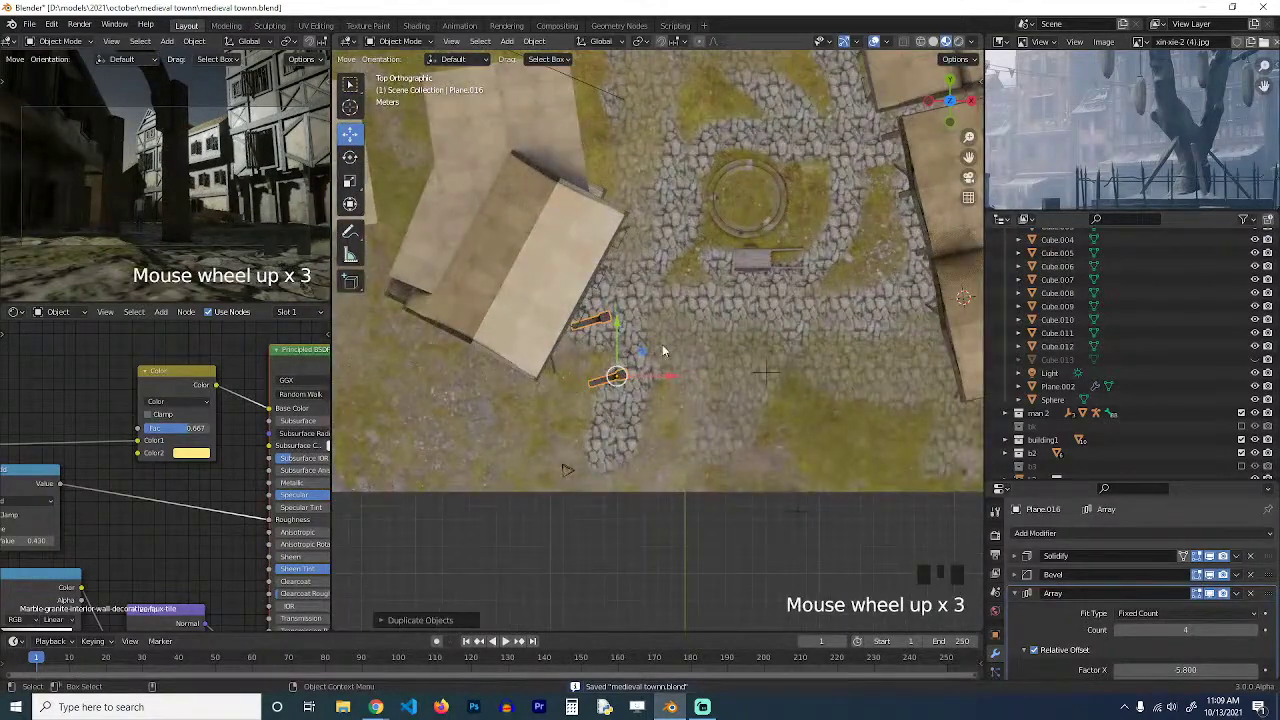
In solid shading, rotate and move the copied row along the house's square-facing wall and scale it to about 0.61.
key("z")
key("r")
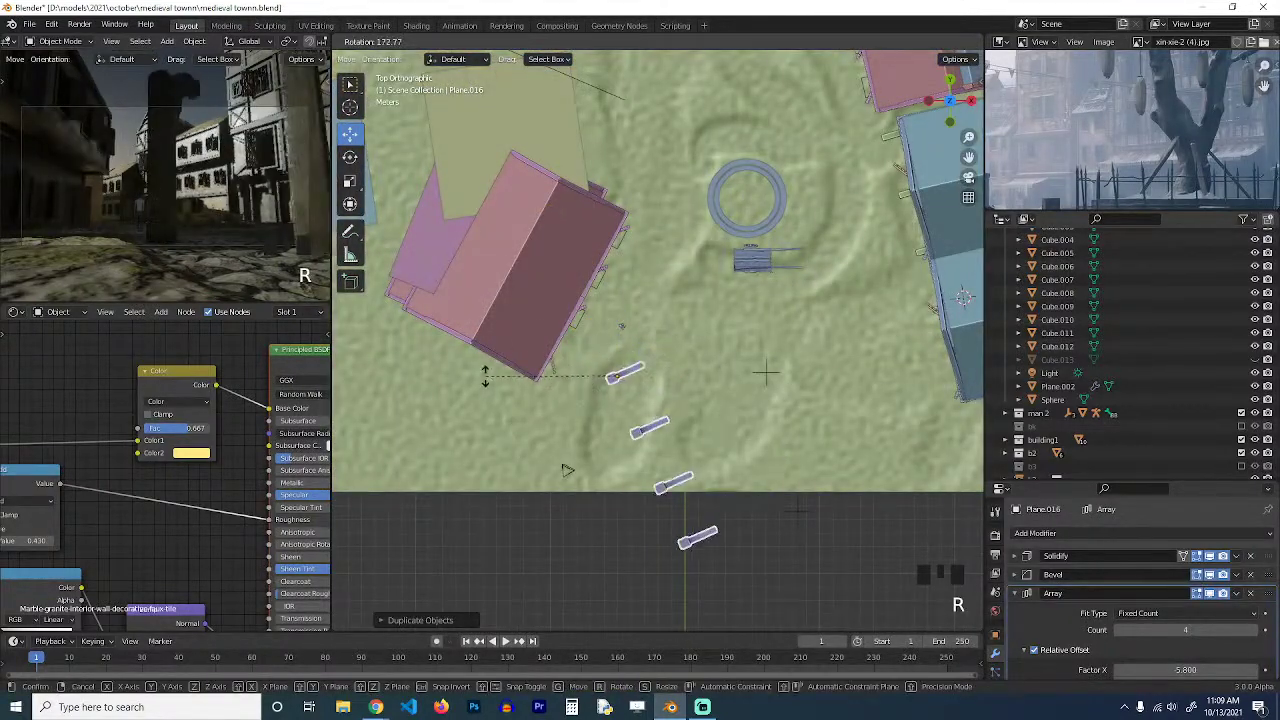
left_click(568, 290)
key("g")
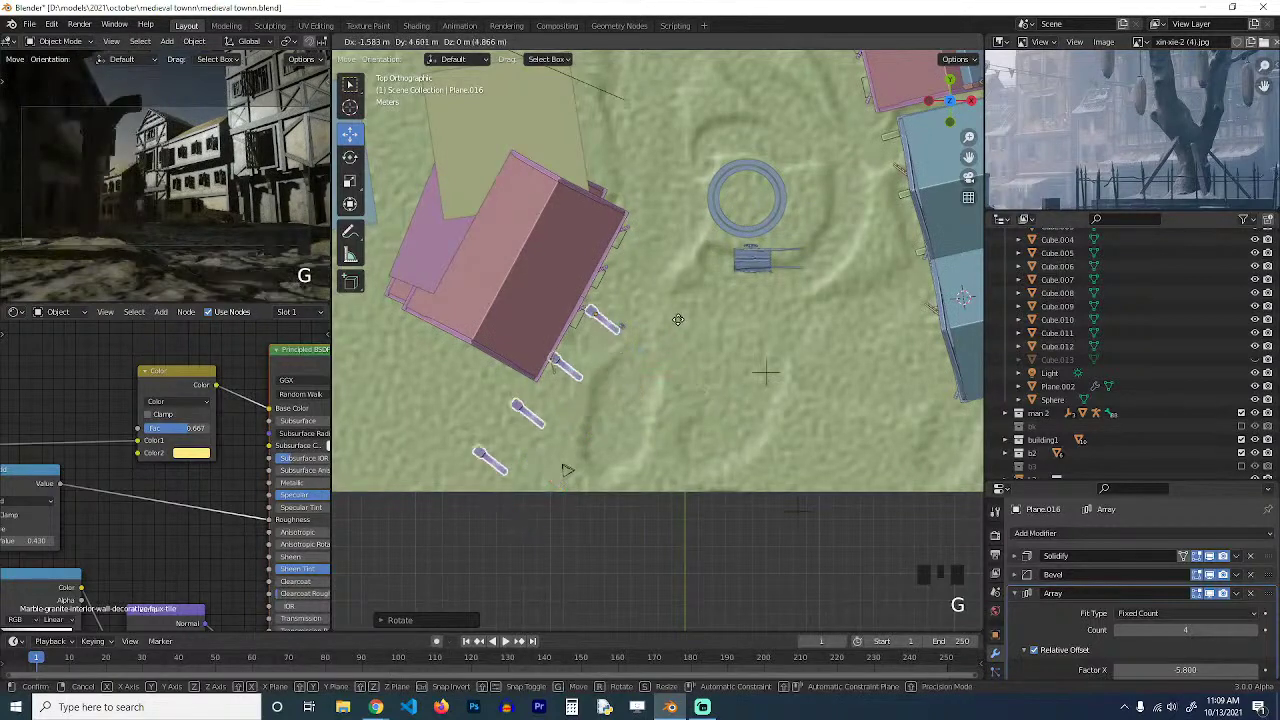
key("r")
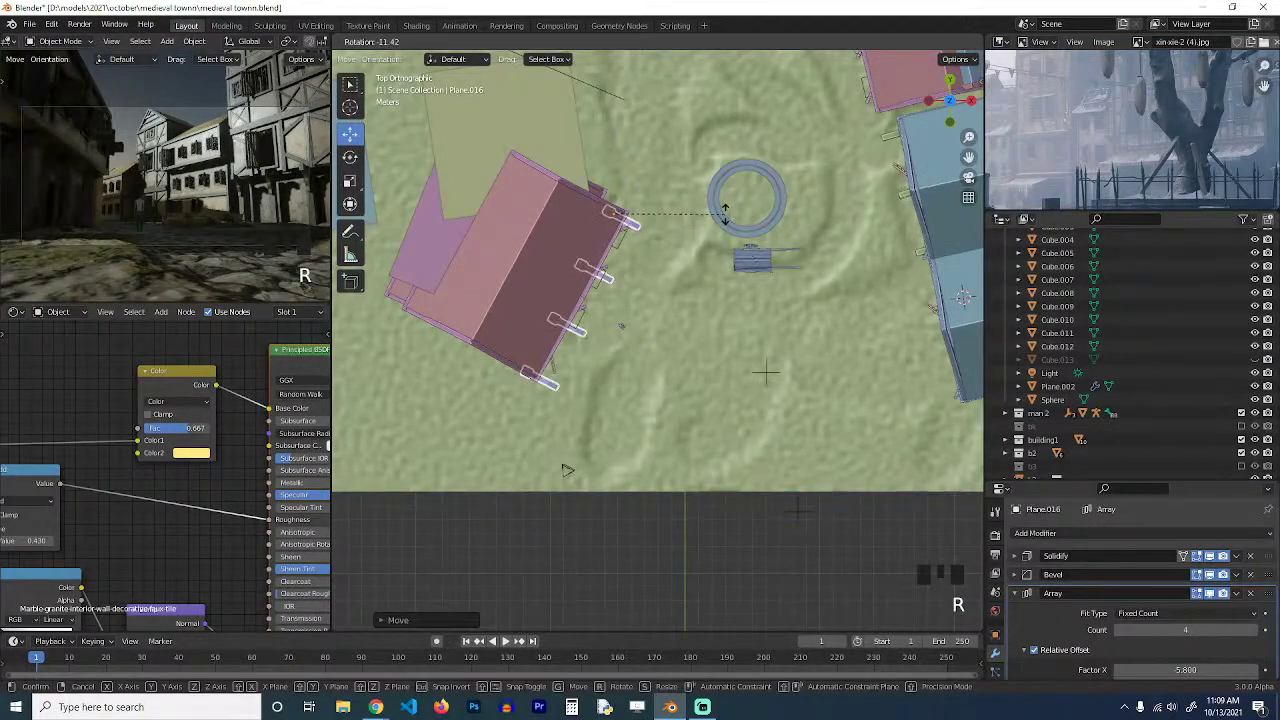
key("s")
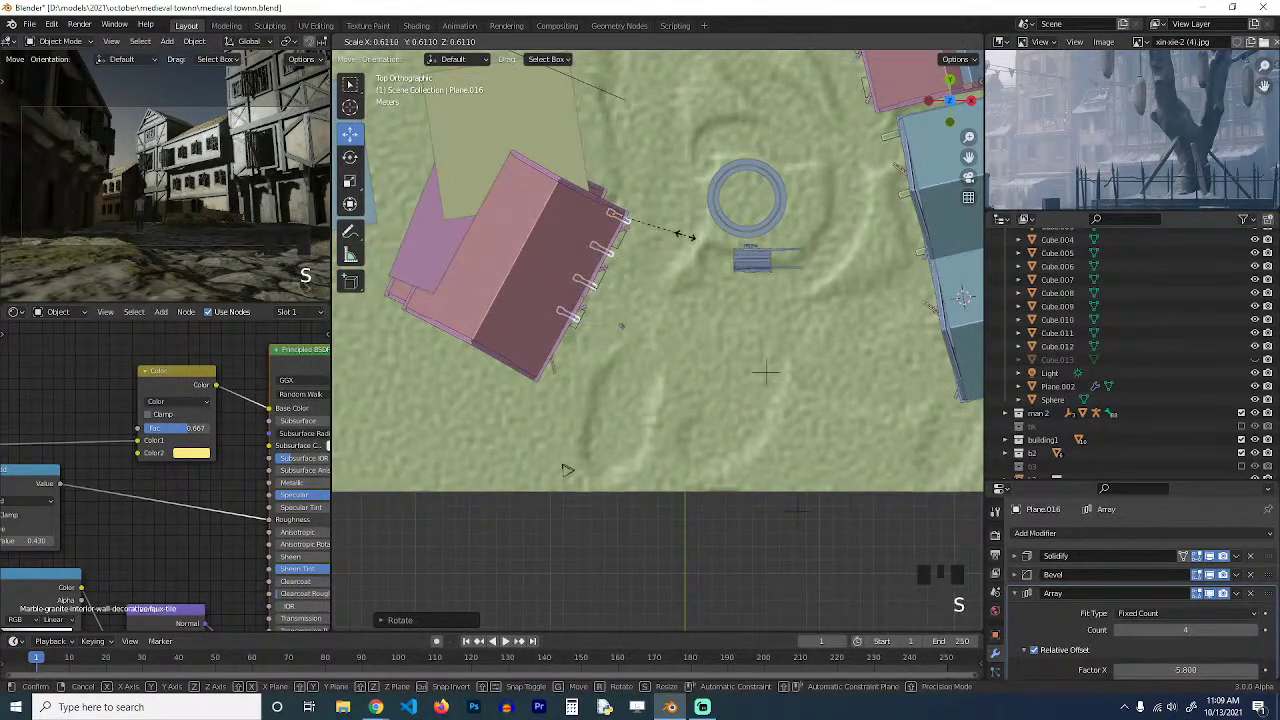
left_click(685, 237)
Fine-tune the copied row's rotation, scale it down slightly and raise it vertically to fit beneath the overhang.
key("grave")
scroll(634, 202, "up", 4)
key("grave")
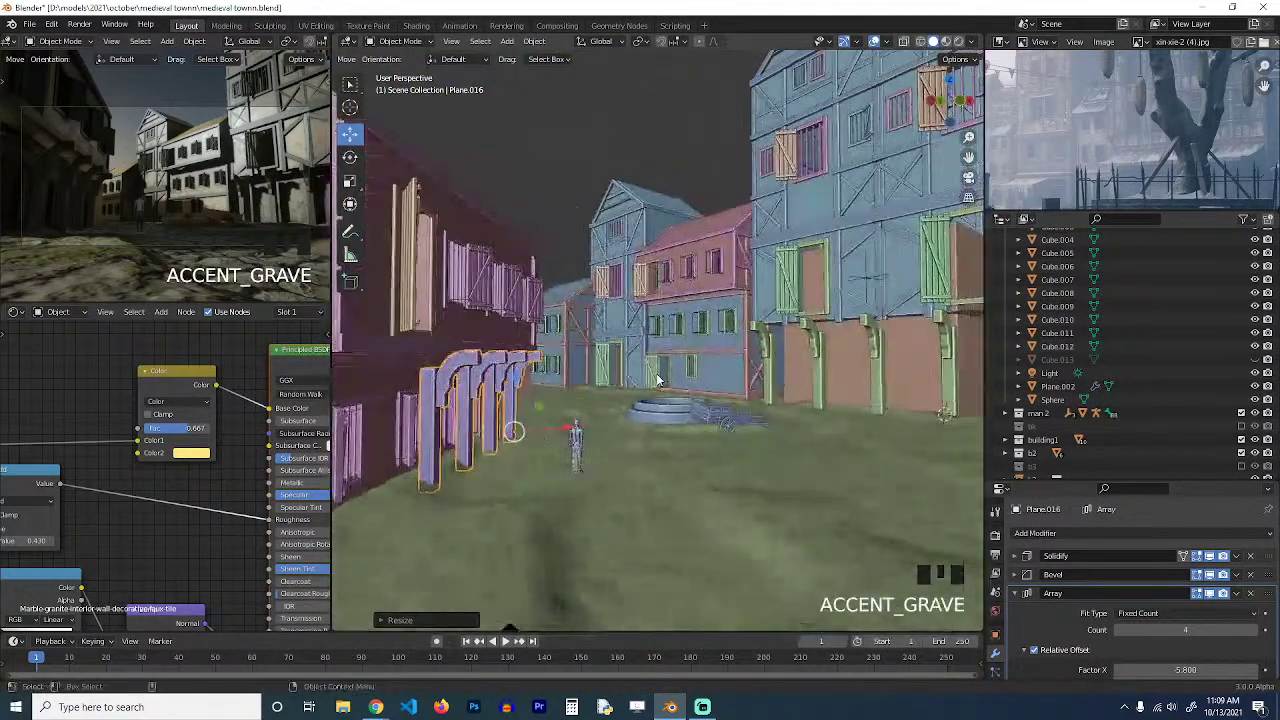
key("r")
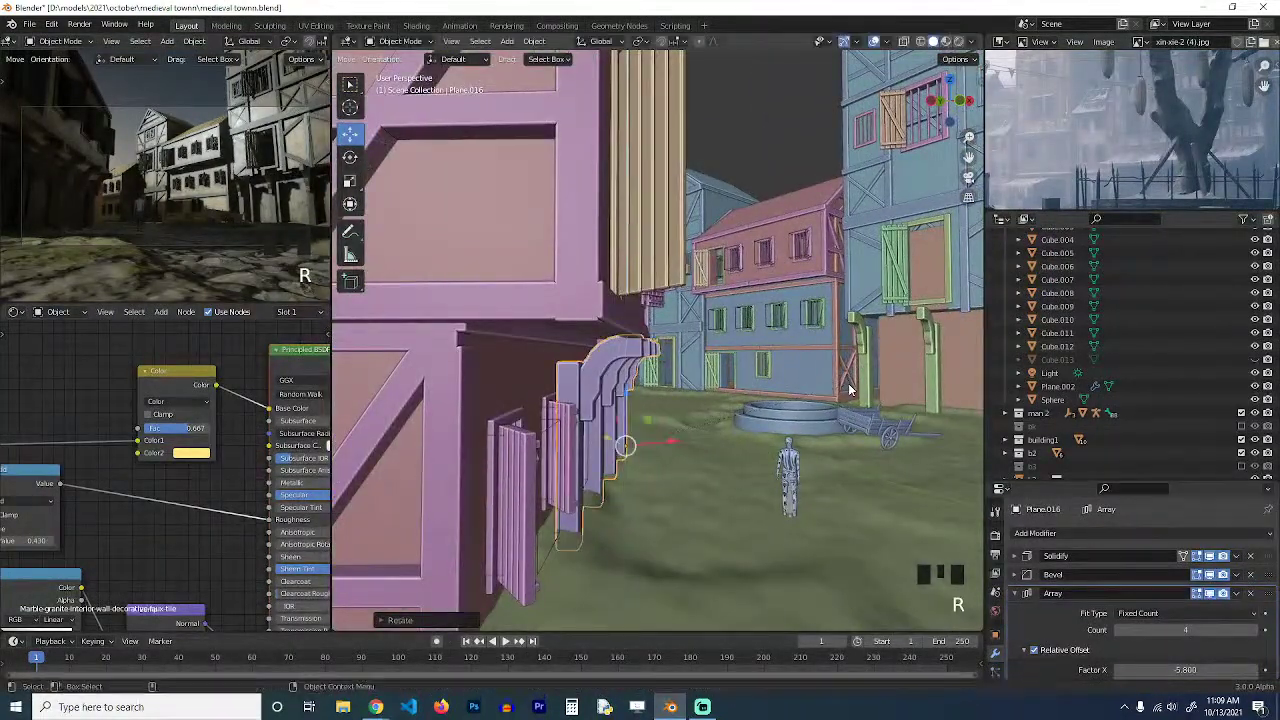
key("s")
left_click(828, 403)
key("s")
left_click(826, 404)
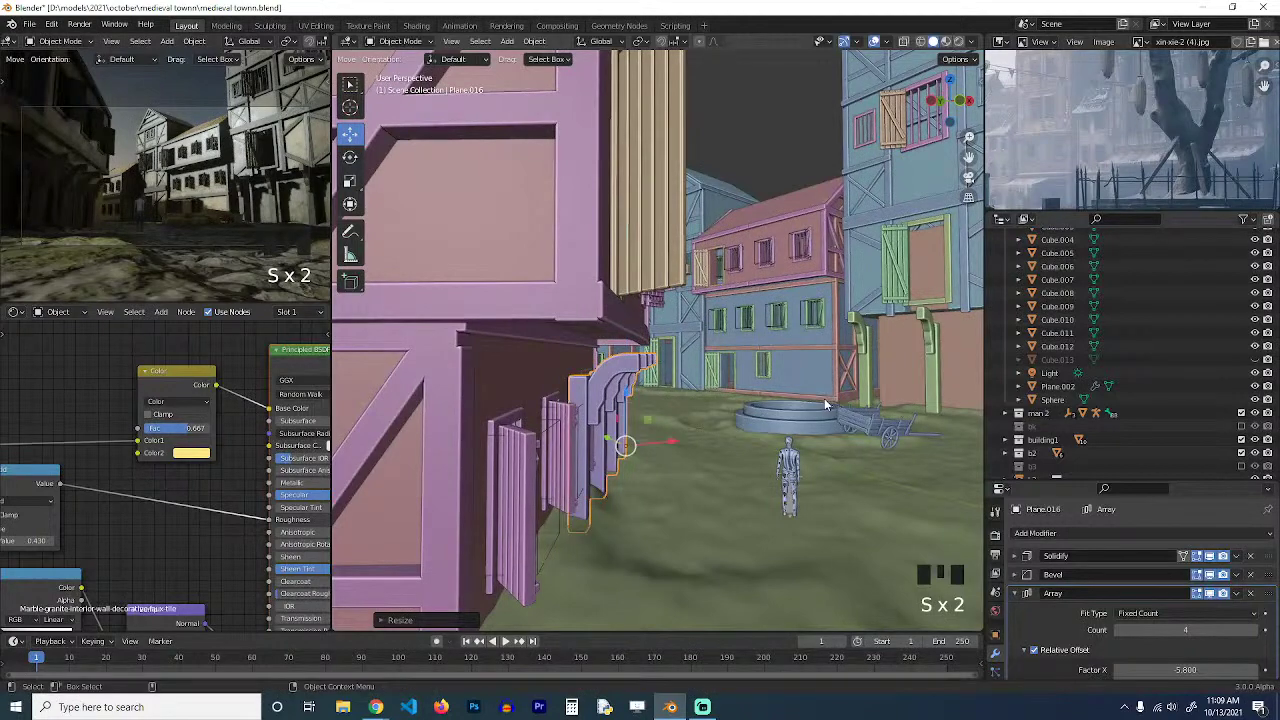
key("g")
key("z")
left_click(828, 386)
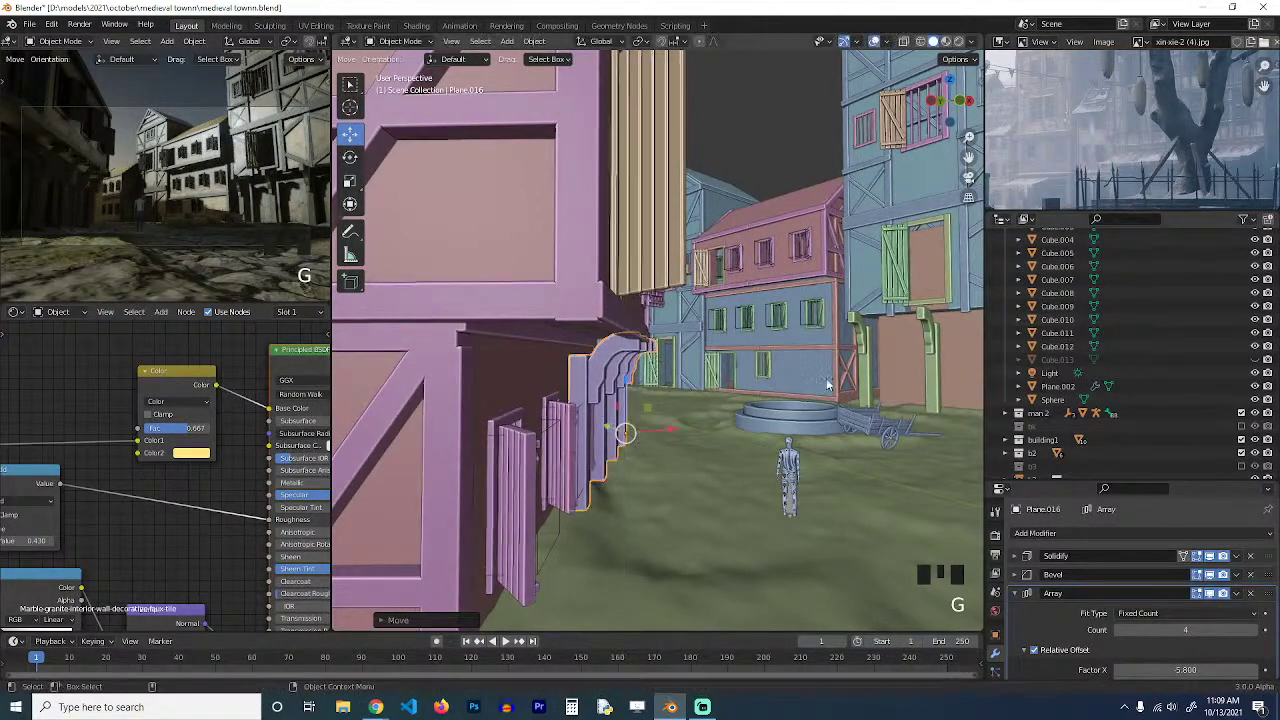
Nudge the copied posts along X against the wall and lower their bottom vertices into the ground.
key("grave")
key("grave")
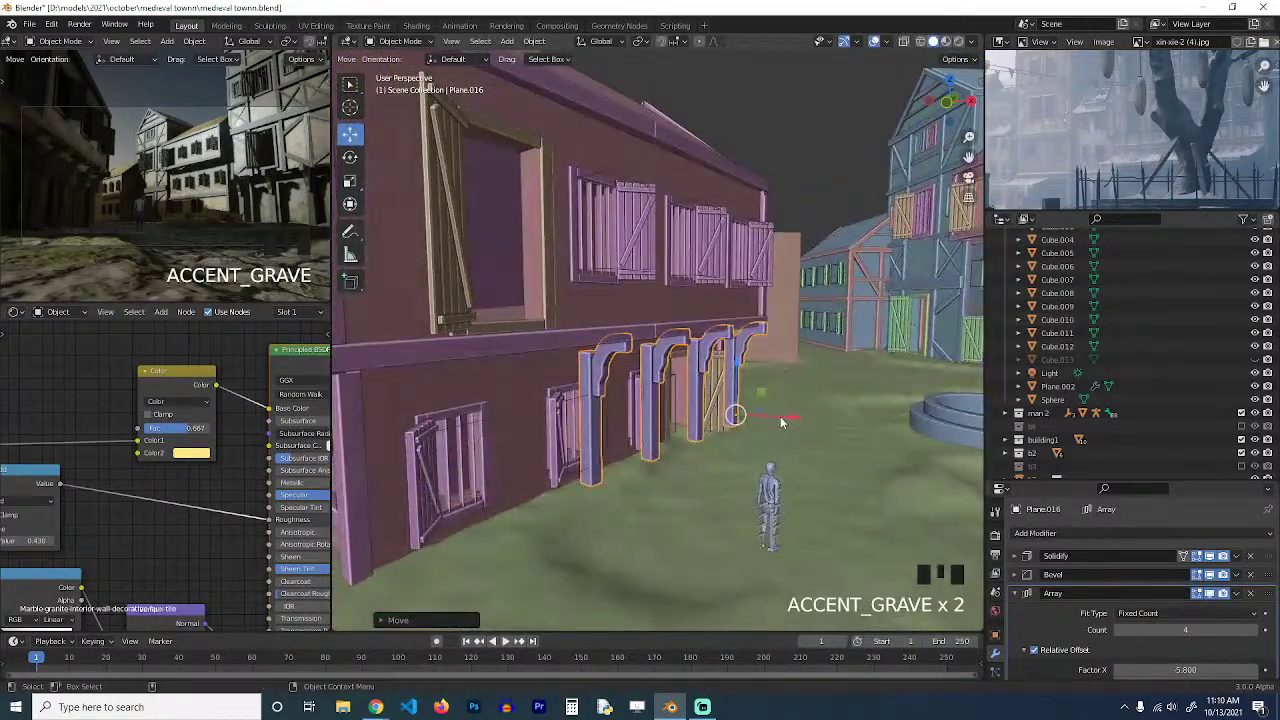
left_click_drag(783, 422, 787, 417)
key("grave")
key("grave")
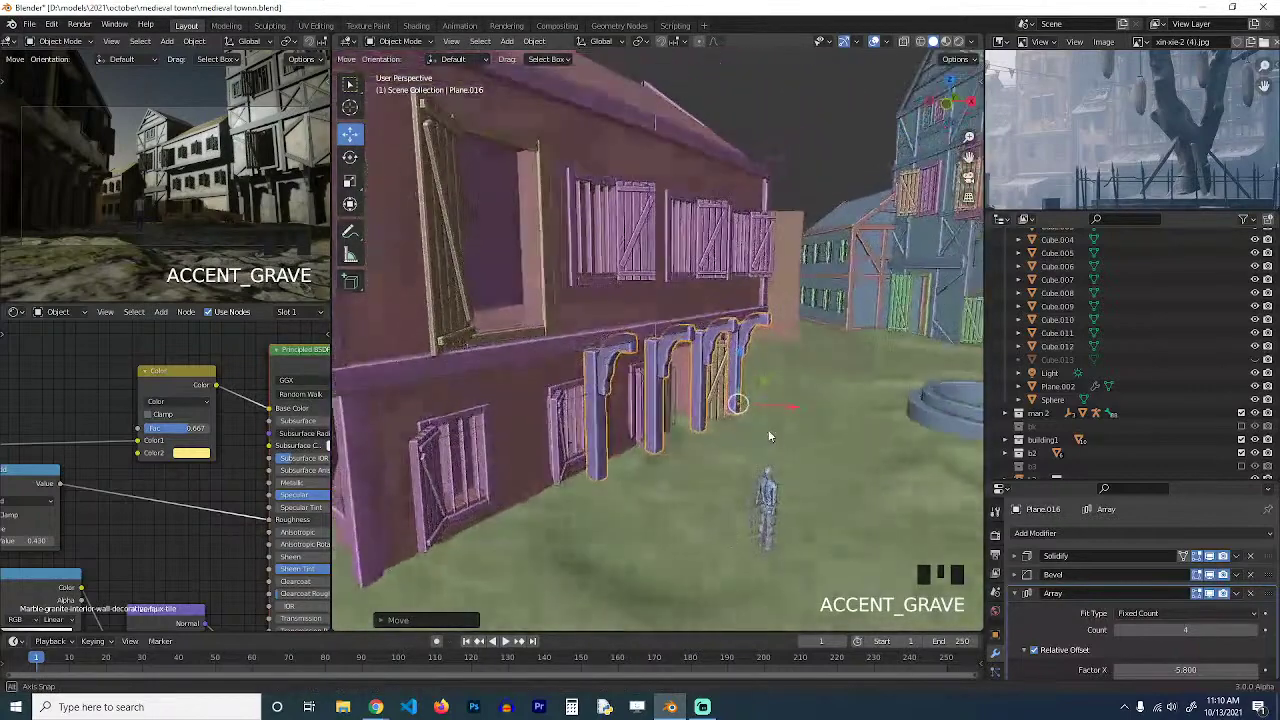
key("Tab")
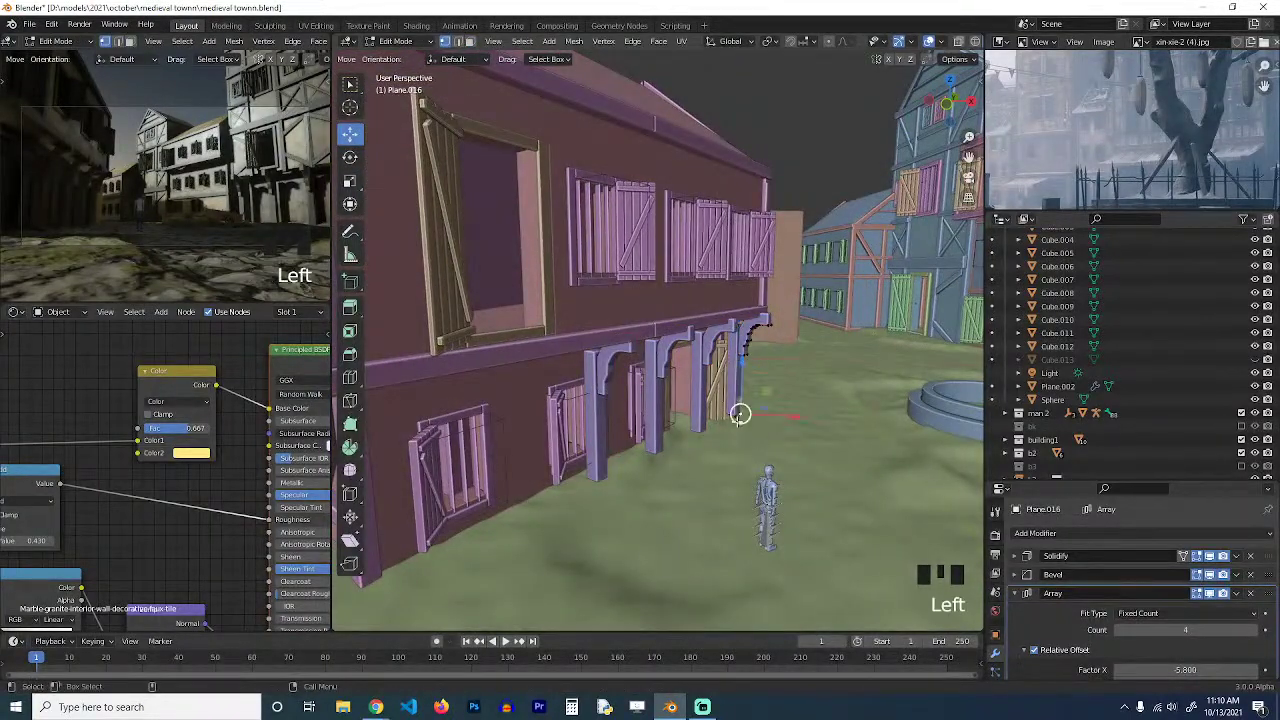
left_click(738, 384)
key("Tab")
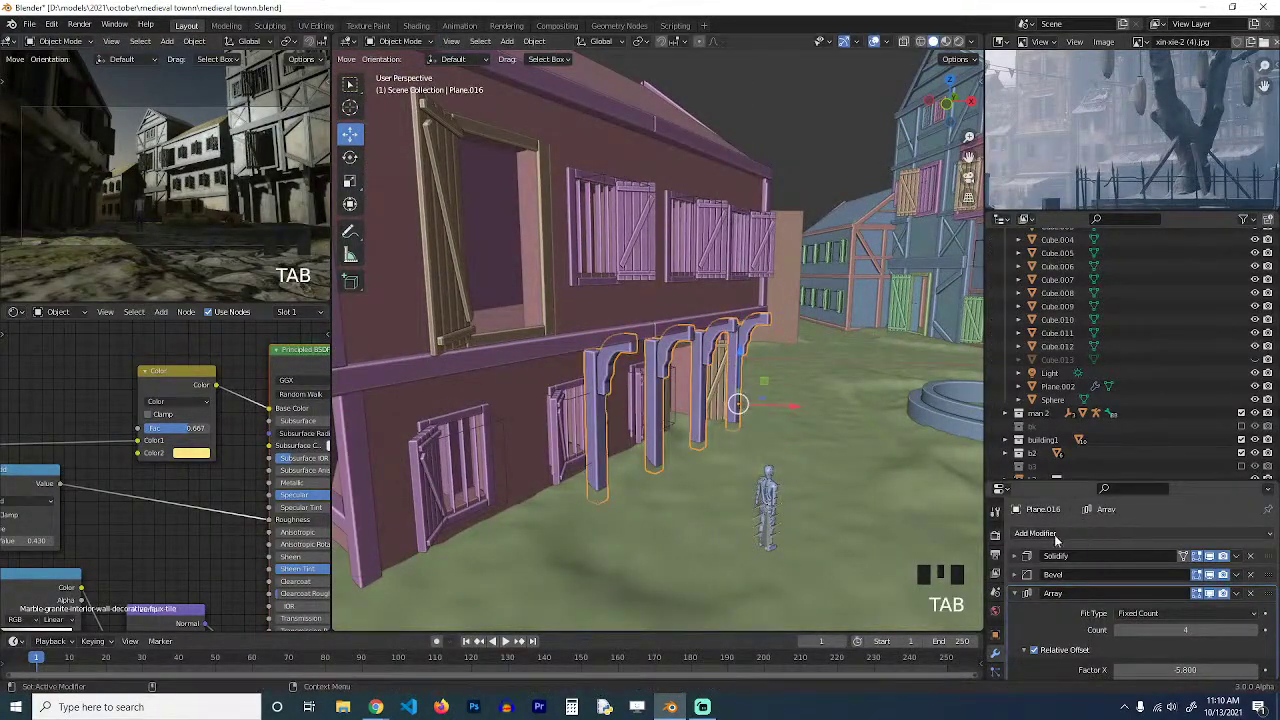
Set the copied array's relative X offset to -8.2 to spread the posts along the house front, and save the file.
left_click_drag(1182, 669, 1115, 669)
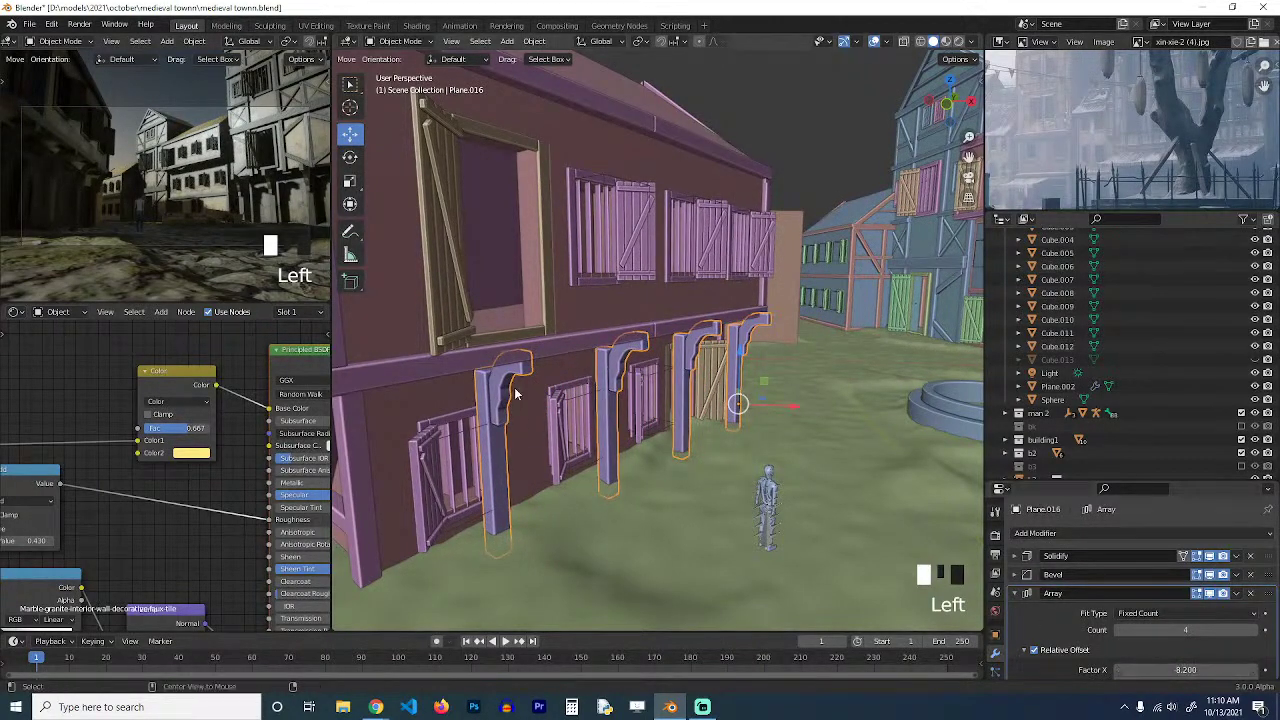
scroll(502, 386, "down", 2)
key("grave")
scroll(648, 274, "down", 8)
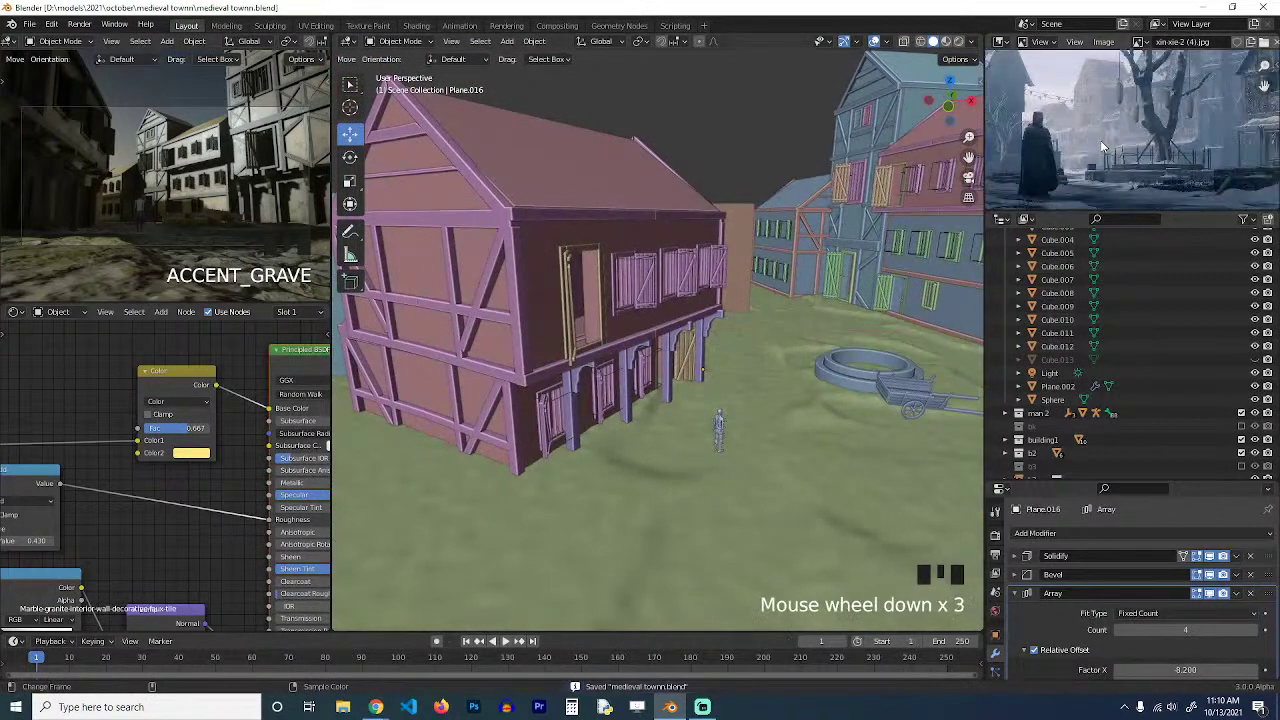
key("ctrl+s")
Reveal the hidden fog volume and view the tall houses in material preview.
key("alt+h")
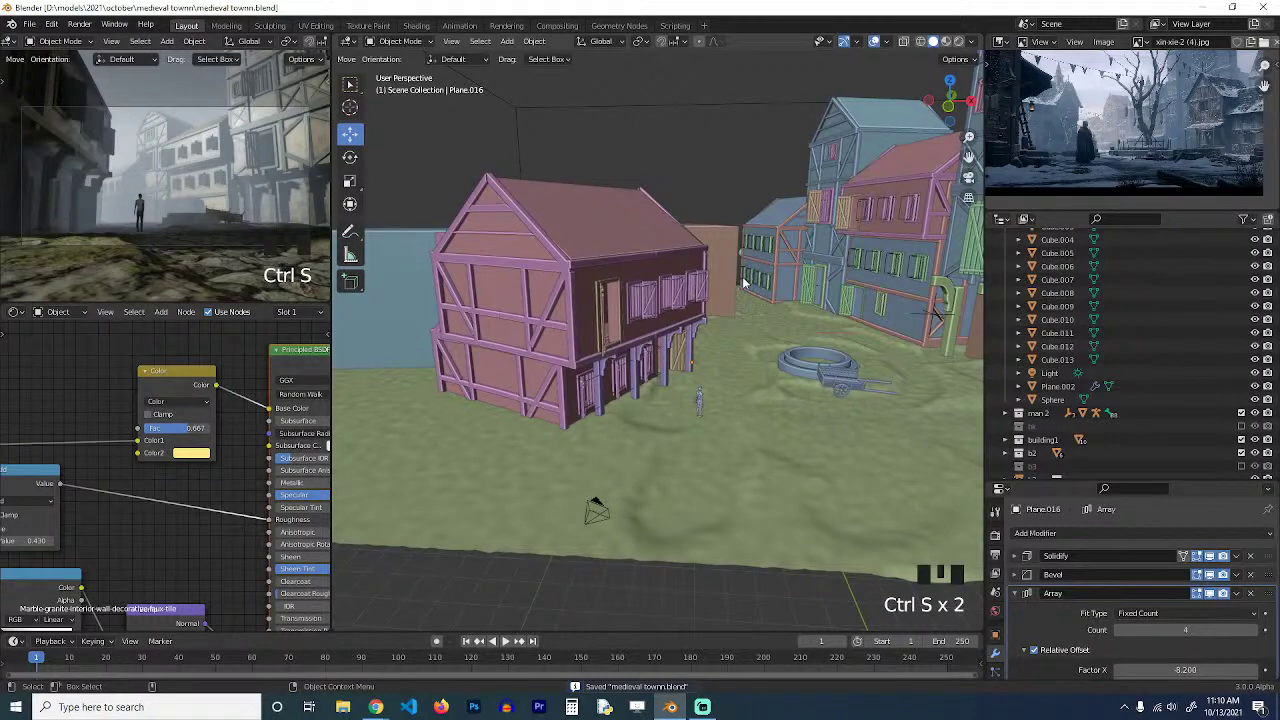
scroll(745, 285, "down", 4)
scroll(1083, 160, "up", 6)
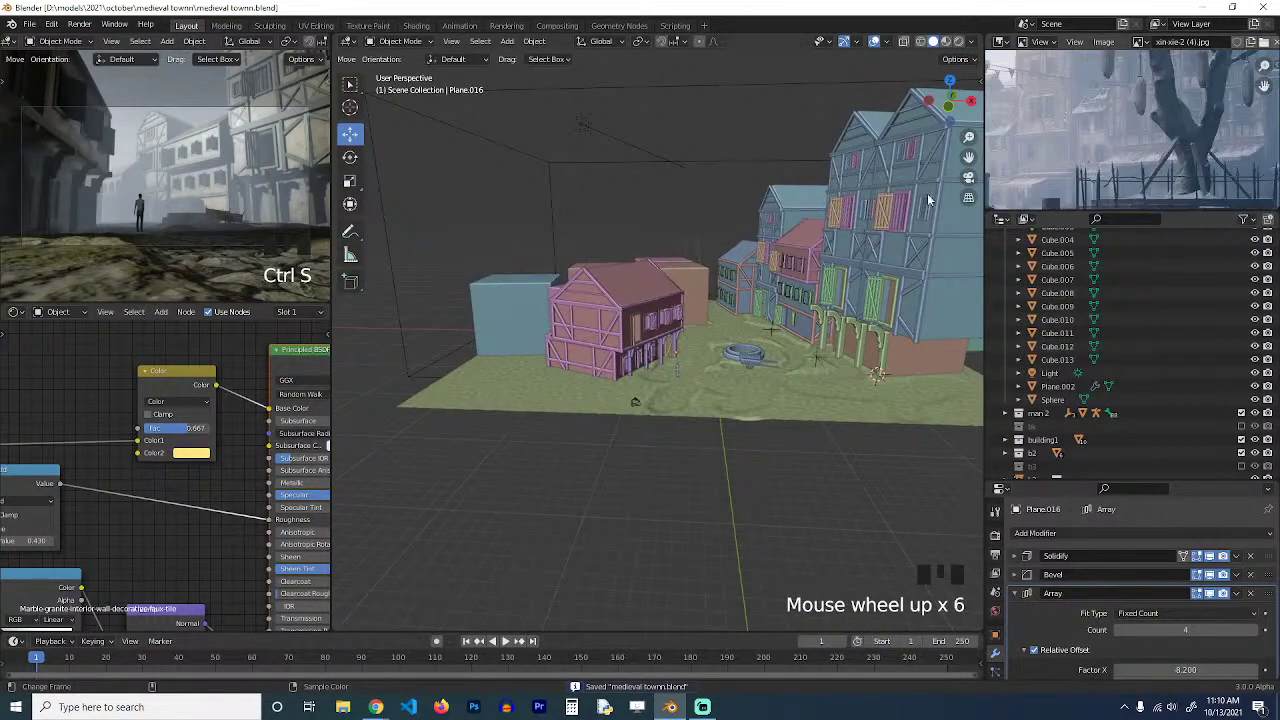
middle_click_drag(700, 360, 644, 382)
scroll(715, 344, "up", 3)
scroll(715, 344, "up", 7)
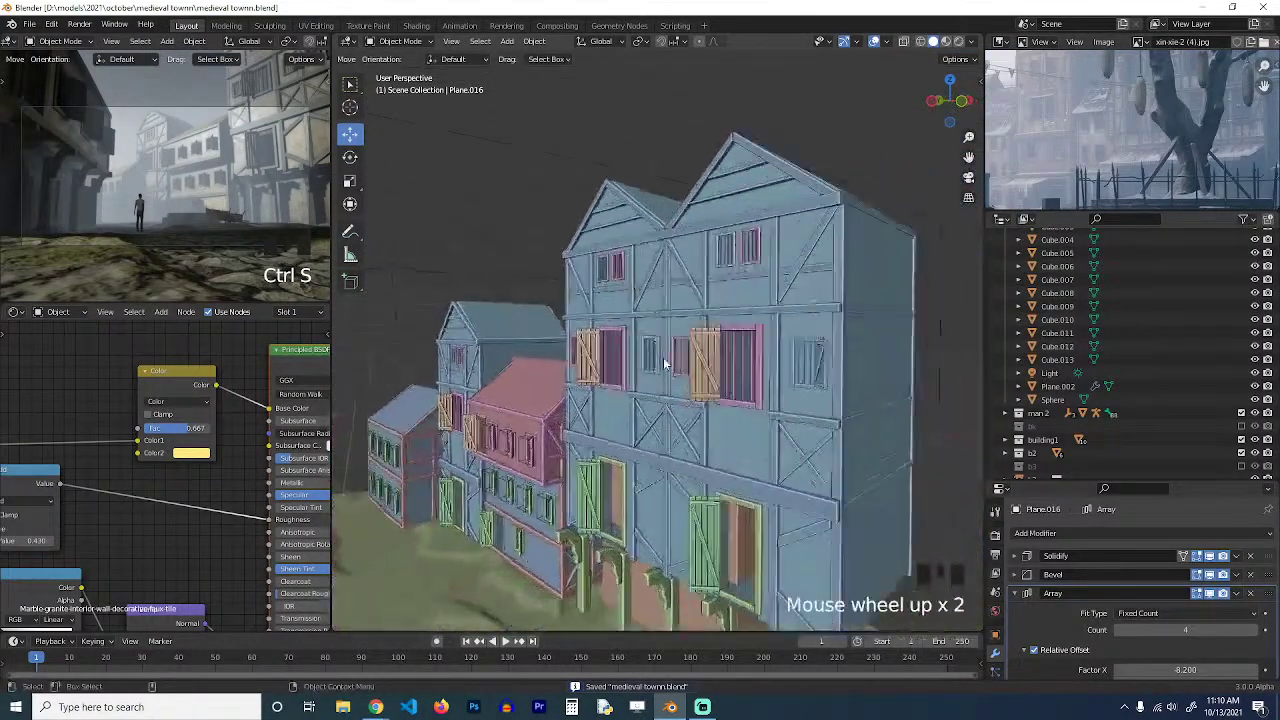
left_click(947, 43)
mouse_move(842, 213)
middle_mouse_down()
mouse_move(586, 200)
mouse_move(614, 186)
middle_mouse_up()
key("grave")
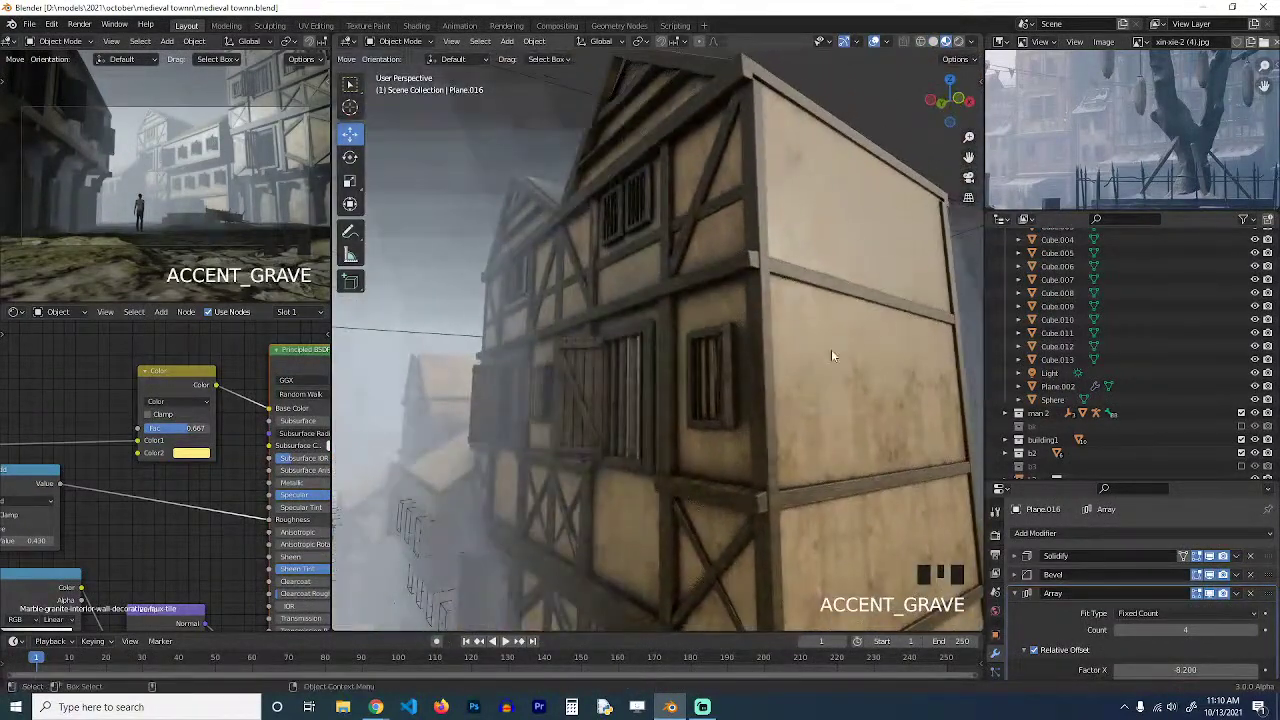
Select the wall body of the gabled house behind the tall pair, Cube.001, and isolate it in local view.
left_click(398, 460)
scroll(452, 447, "down", 4)
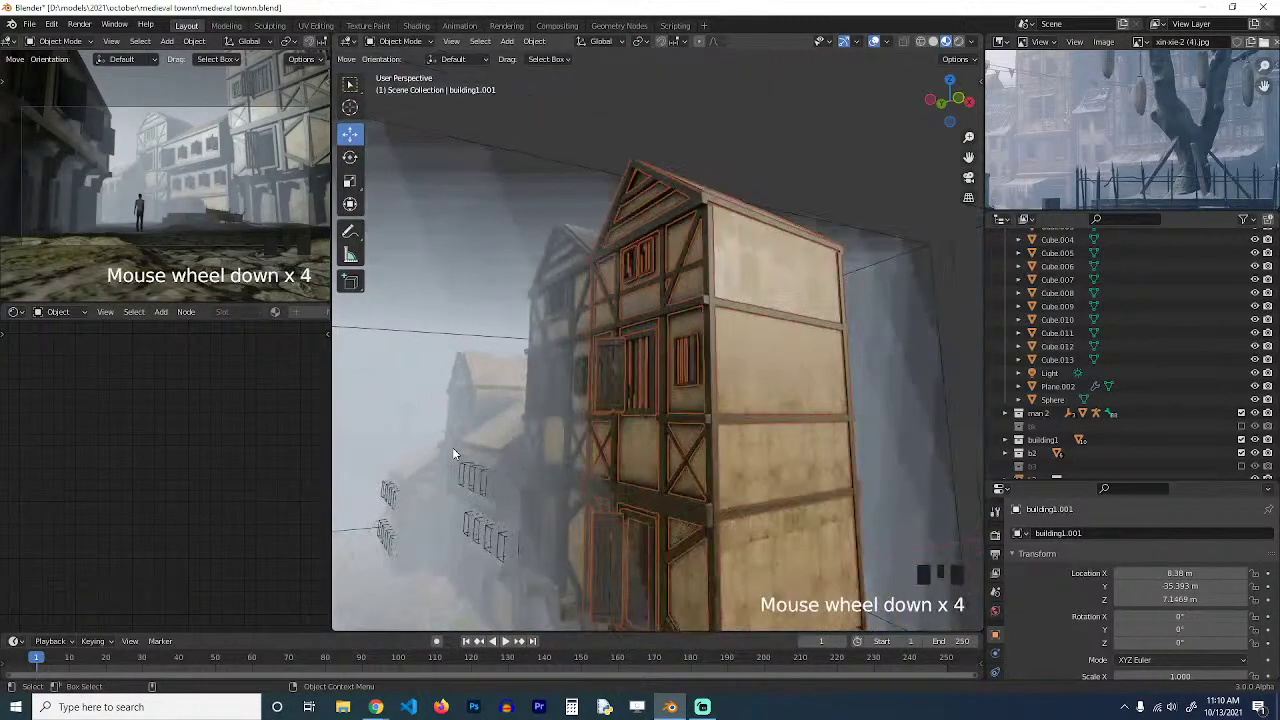
scroll(452, 447, "down", 5)
left_click(557, 403)
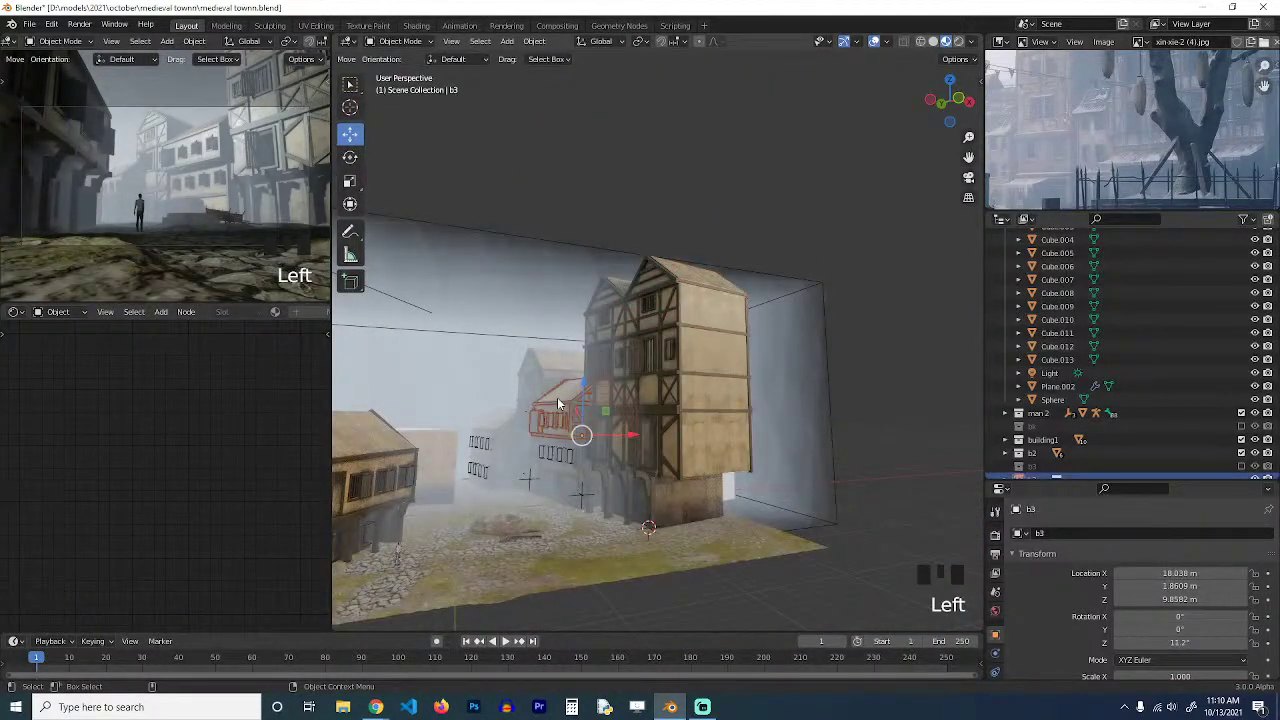
left_click(506, 420)
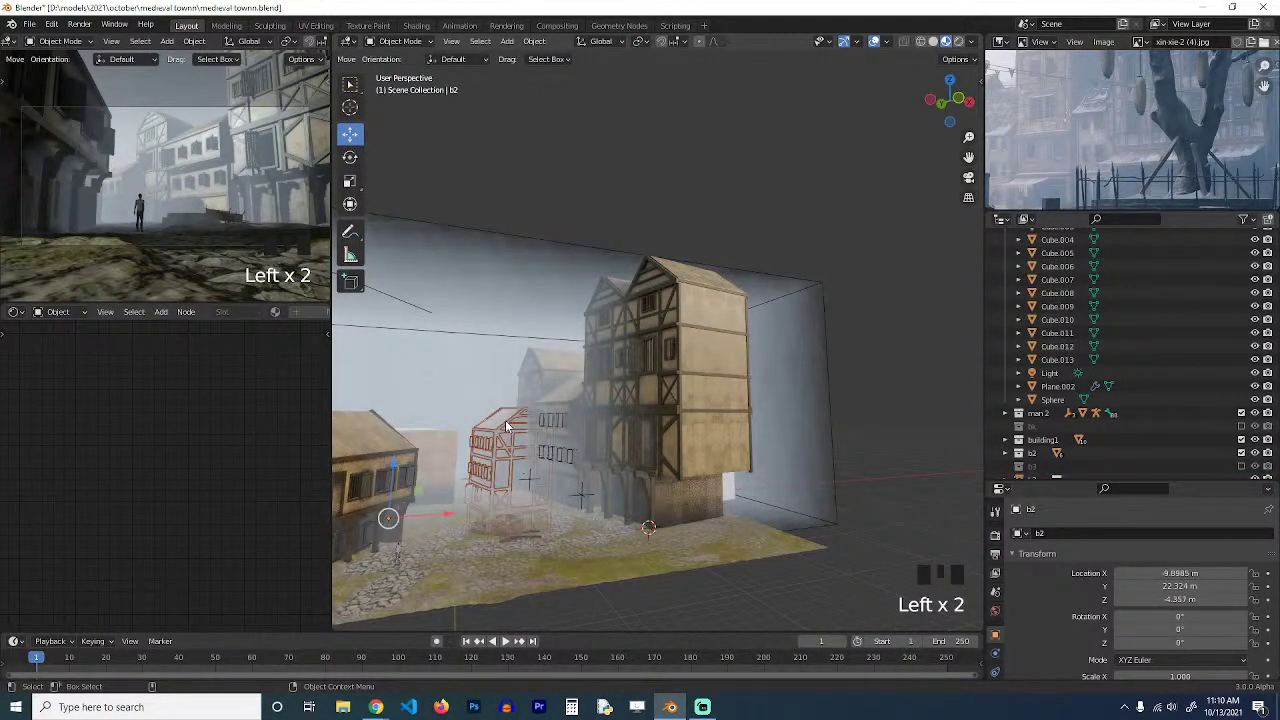
left_click(505, 420)
left_click(542, 383)
left_click(549, 377)
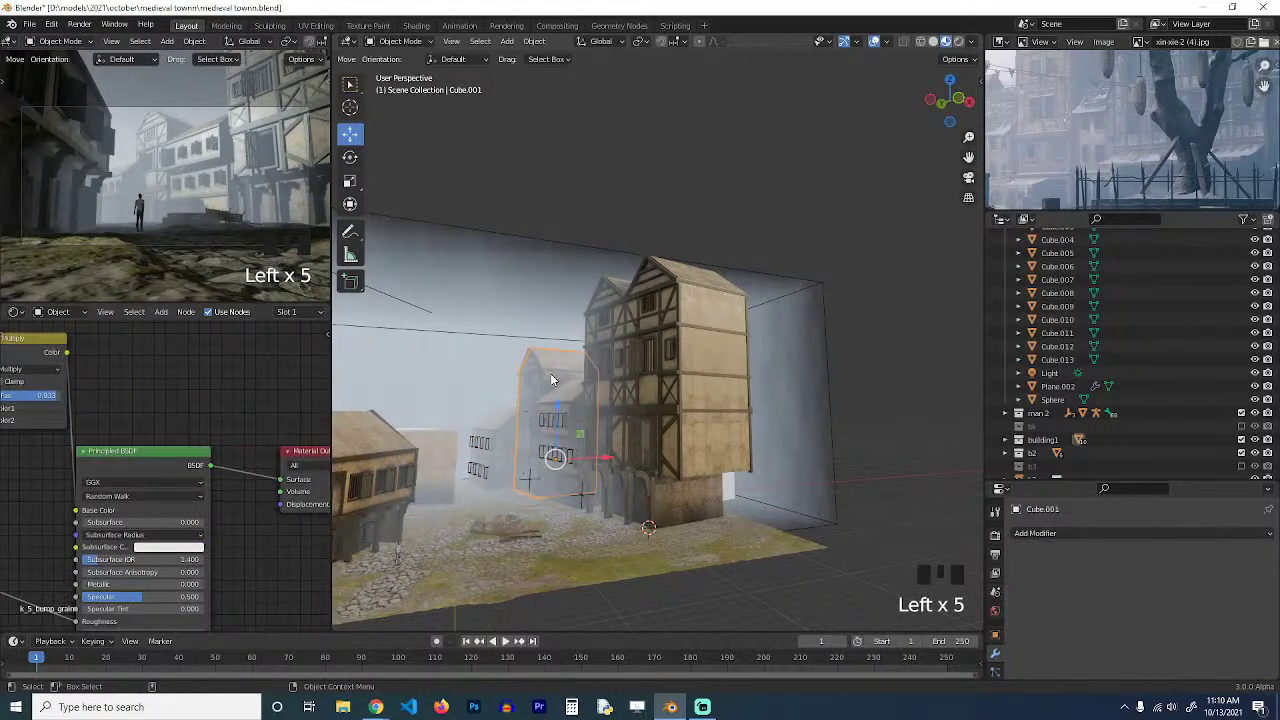
key("slash")
scroll(542, 362, "up", 2)
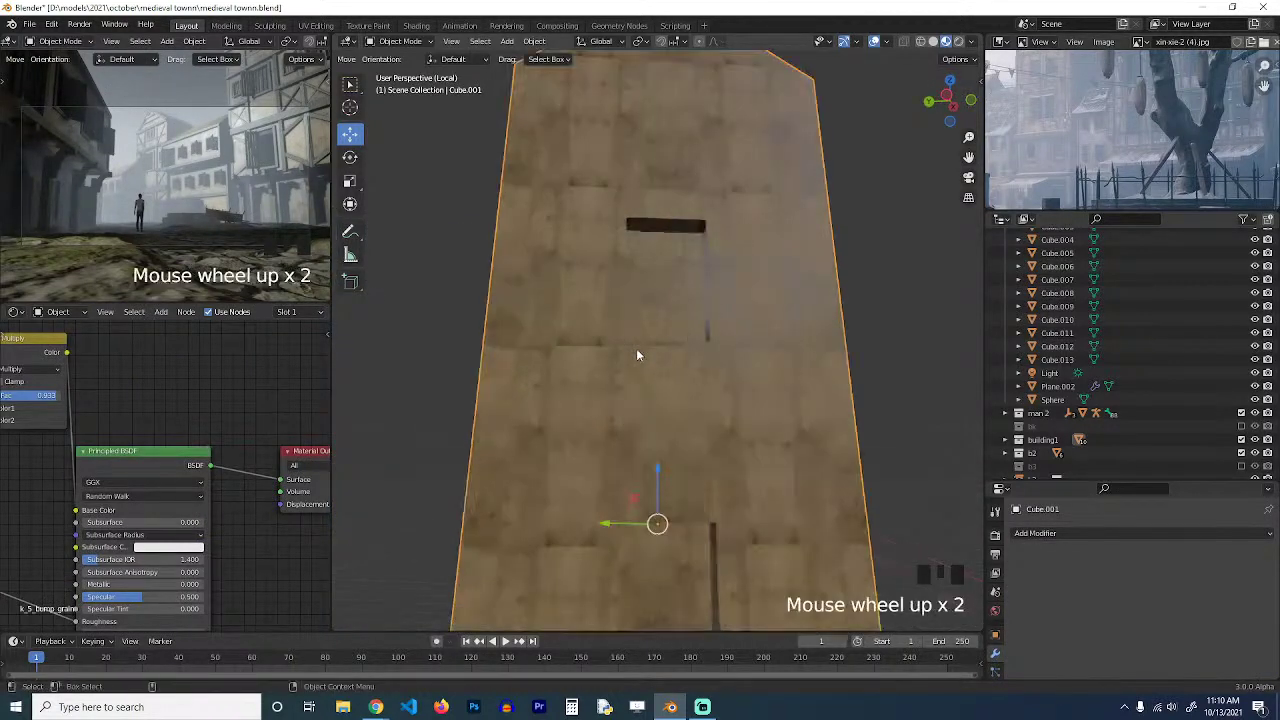
Save the file and look over the wall material's node network between the texture and the Principled BSDF.
key("grave")
key("ctrl+s")
scroll(128, 474, "down", 9)
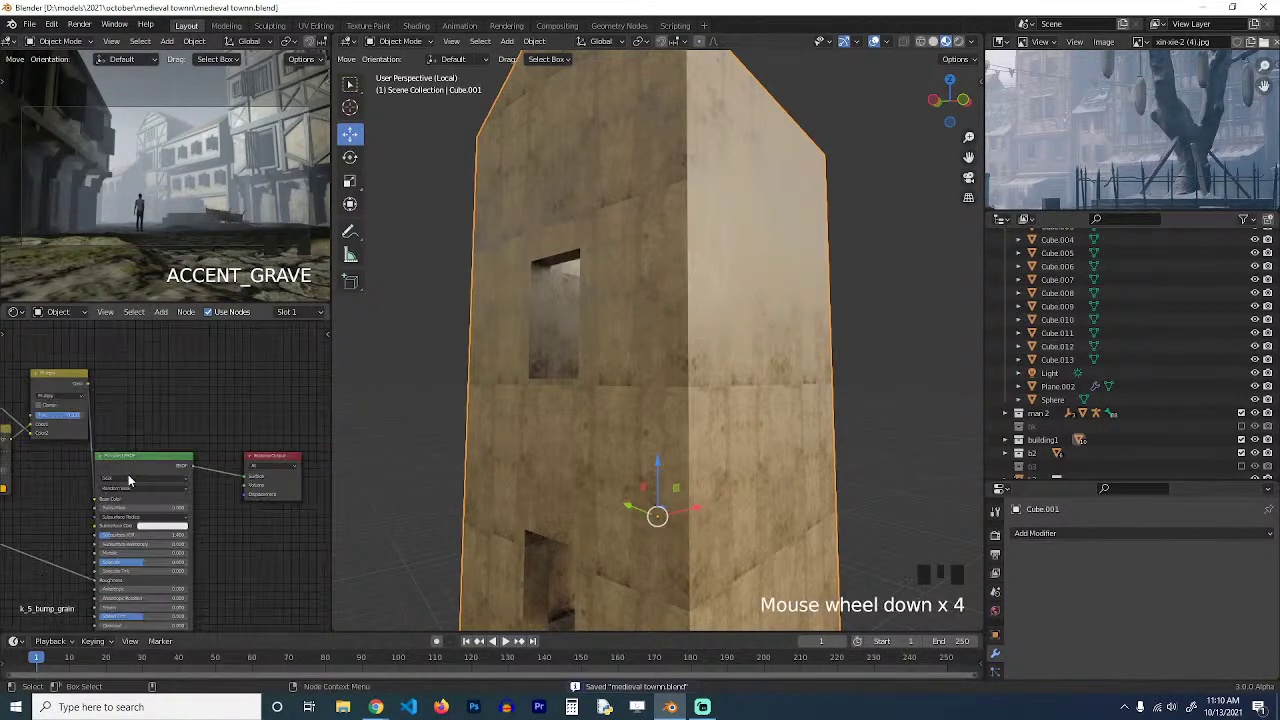
scroll(700, 535, "down", 3)
scroll(313, 490, "down", 3)
scroll(313, 490, "up", 1)
middle_click_drag(284, 495, 246, 446)
left_click_drag(211, 393, 122, 450)
left_click_drag(118, 440, 276, 418)
left_click(191, 446)
scroll(165, 425, "up", 1)
middle_click_drag(161, 408, 255, 432)
middle_click_drag(157, 468, 237, 423)
scroll(237, 423, "down", 3)
Add a Bump node driven by the wall texture's colour as Height and connect its Normal to the Principled BSDF's Normal.
key("shift+a")
mouse_move(172, 518)
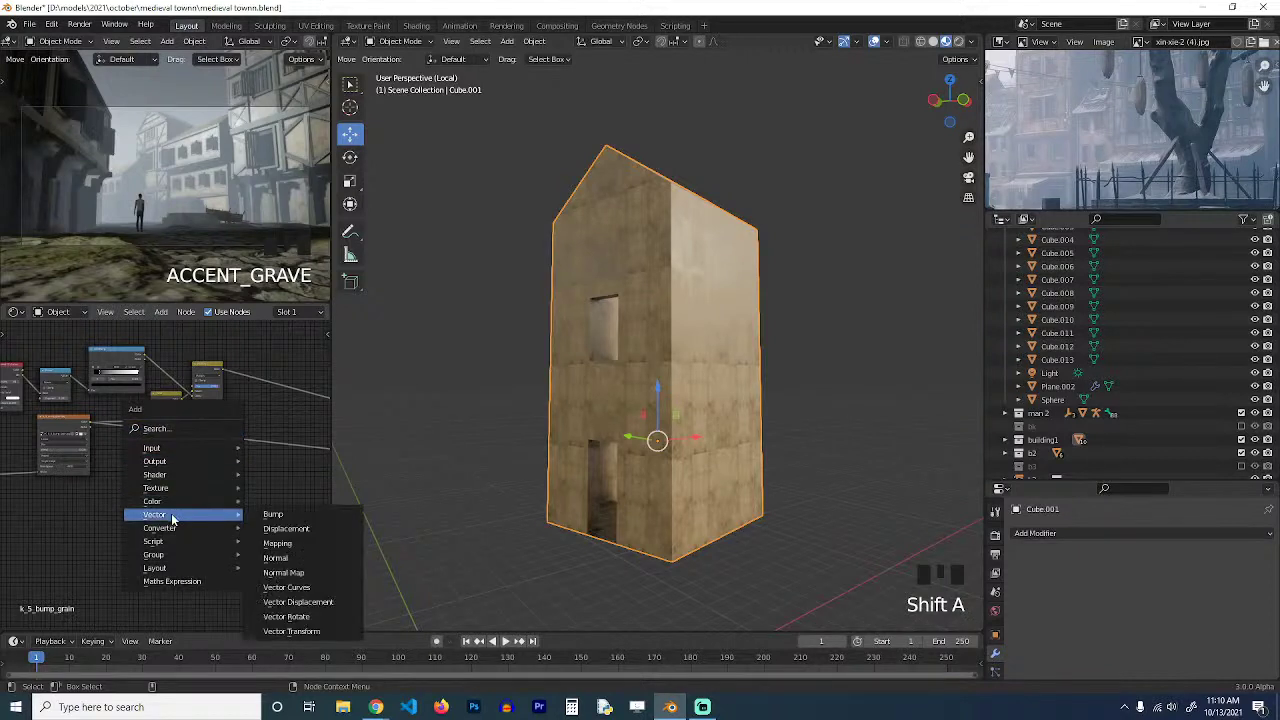
left_click(272, 514)
left_click_drag(92, 428, 256, 537)
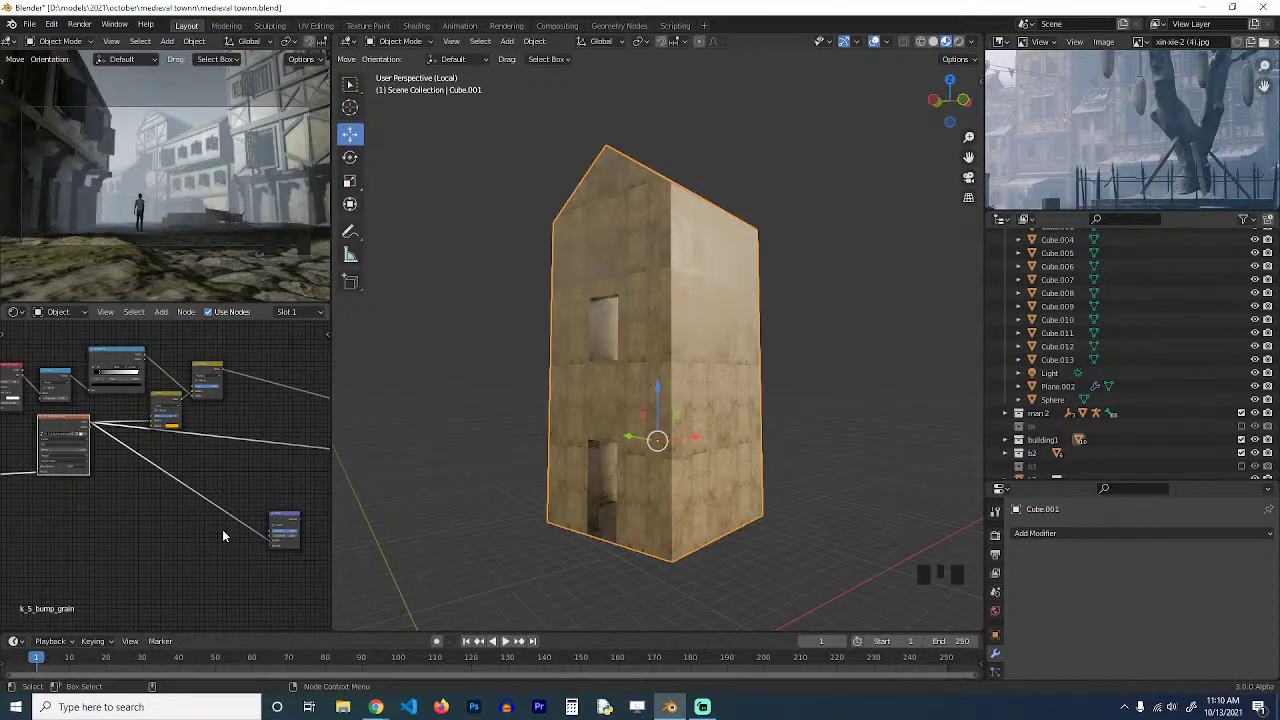
scroll(222, 532, "up", 5)
scroll(168, 510, "up", 5)
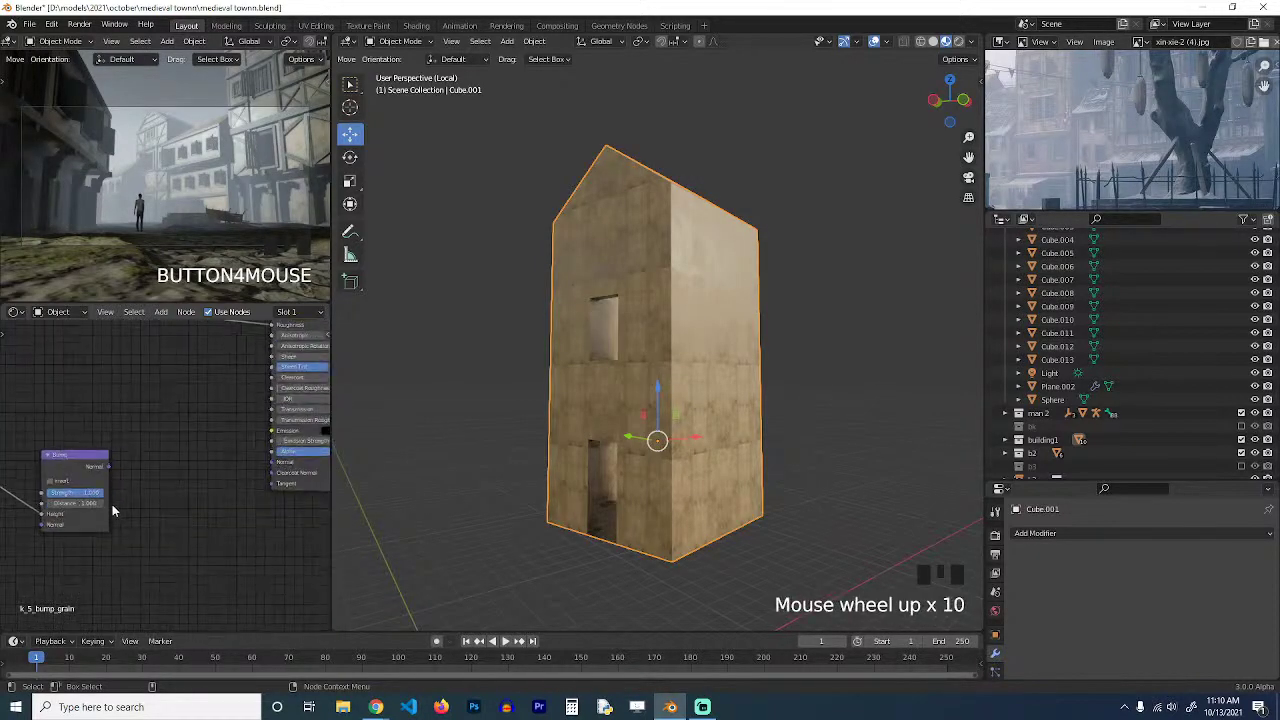
middle_click_drag(179, 484, 101, 493)
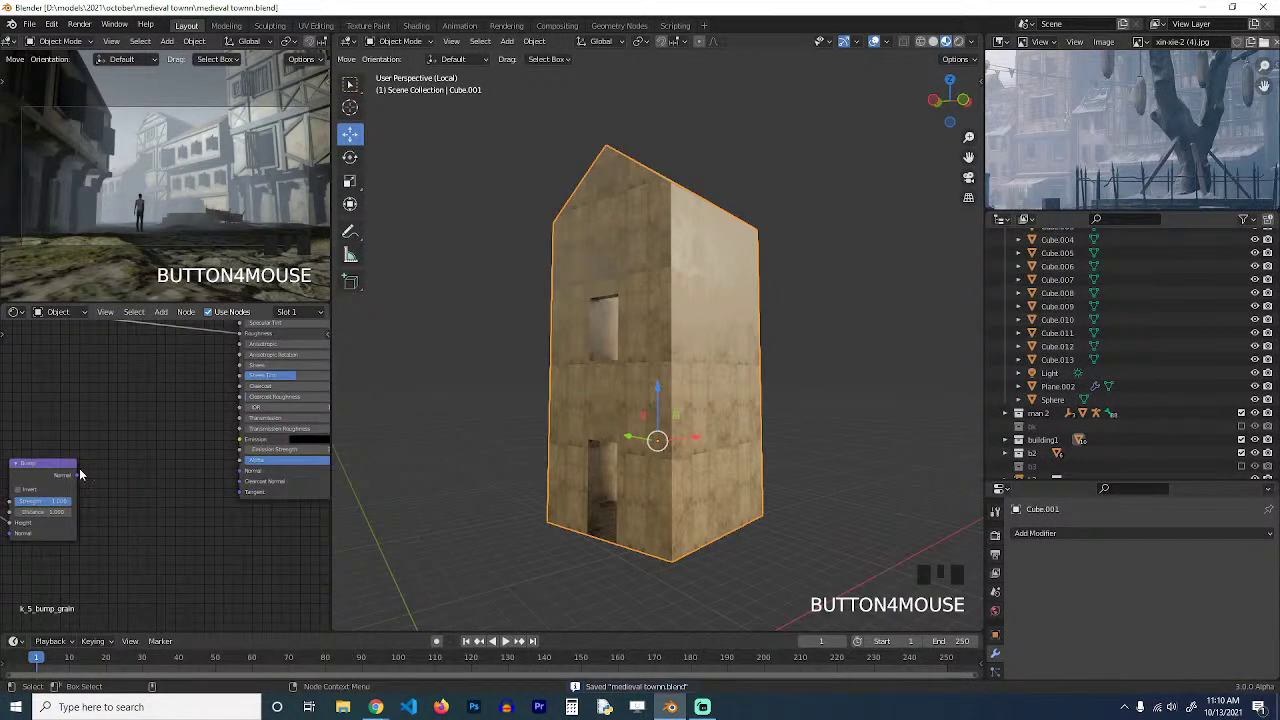
left_click_drag(80, 474, 240, 472)
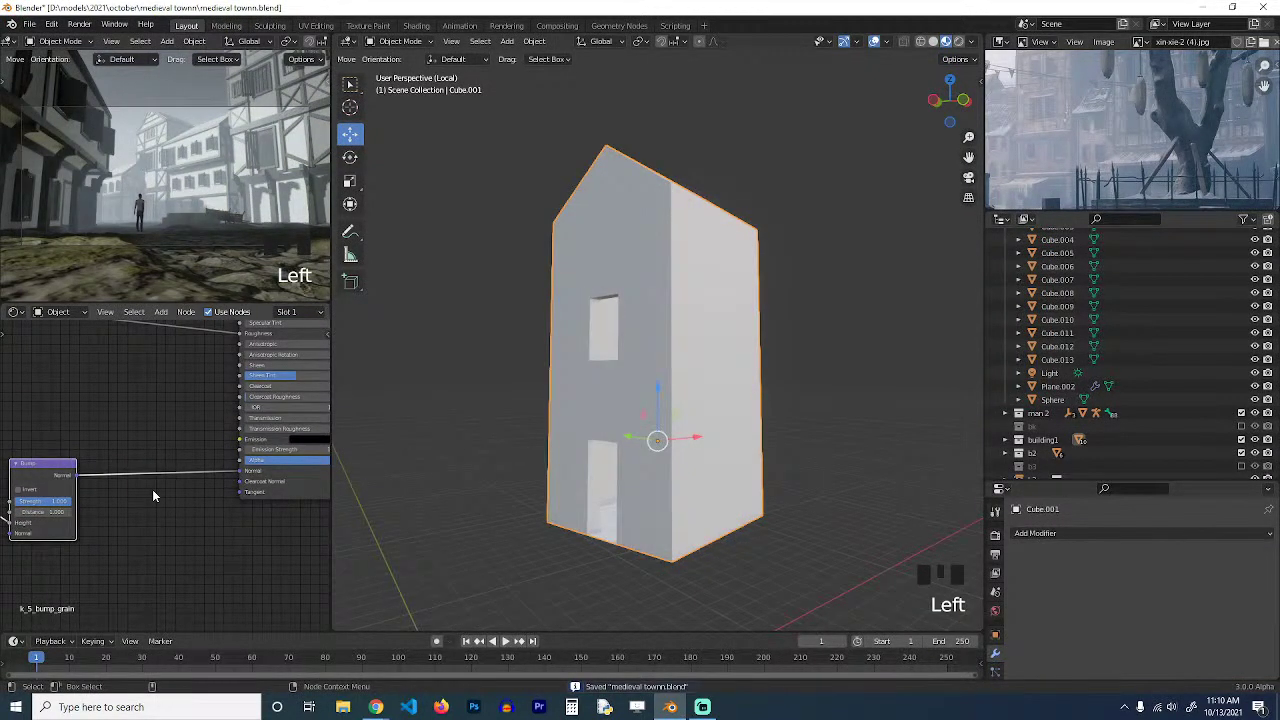
Reduce the Bump node's Strength to about 0.23.
scroll(638, 450, "up", 1)
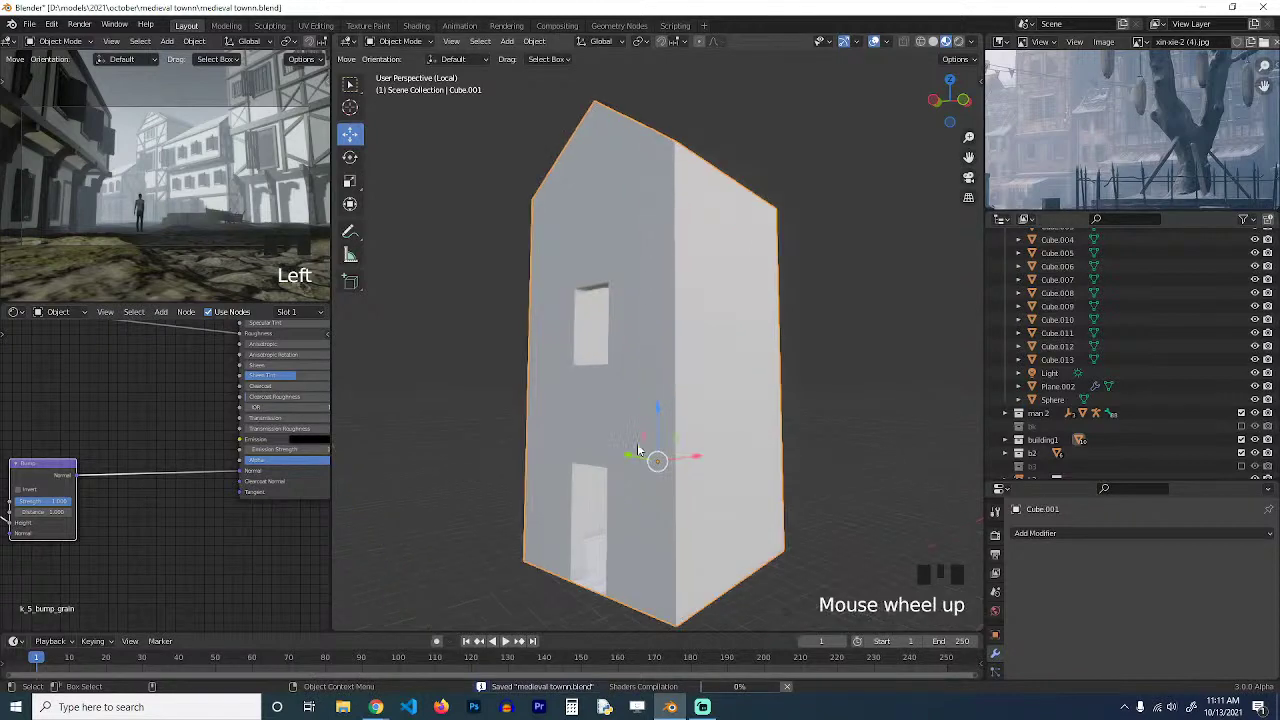
middle_click_drag(404, 457, 495, 454, "shift")
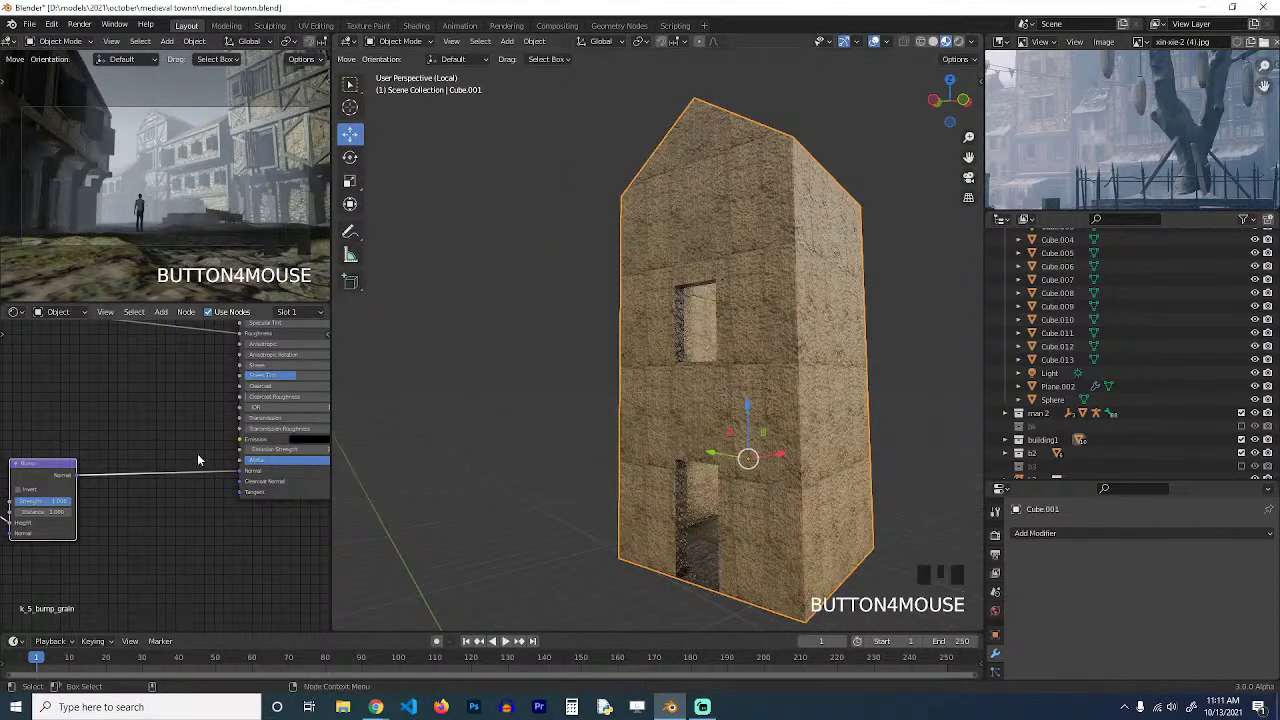
middle_click_drag(165, 467, 249, 463)
left_click_drag(147, 494, 115, 494)
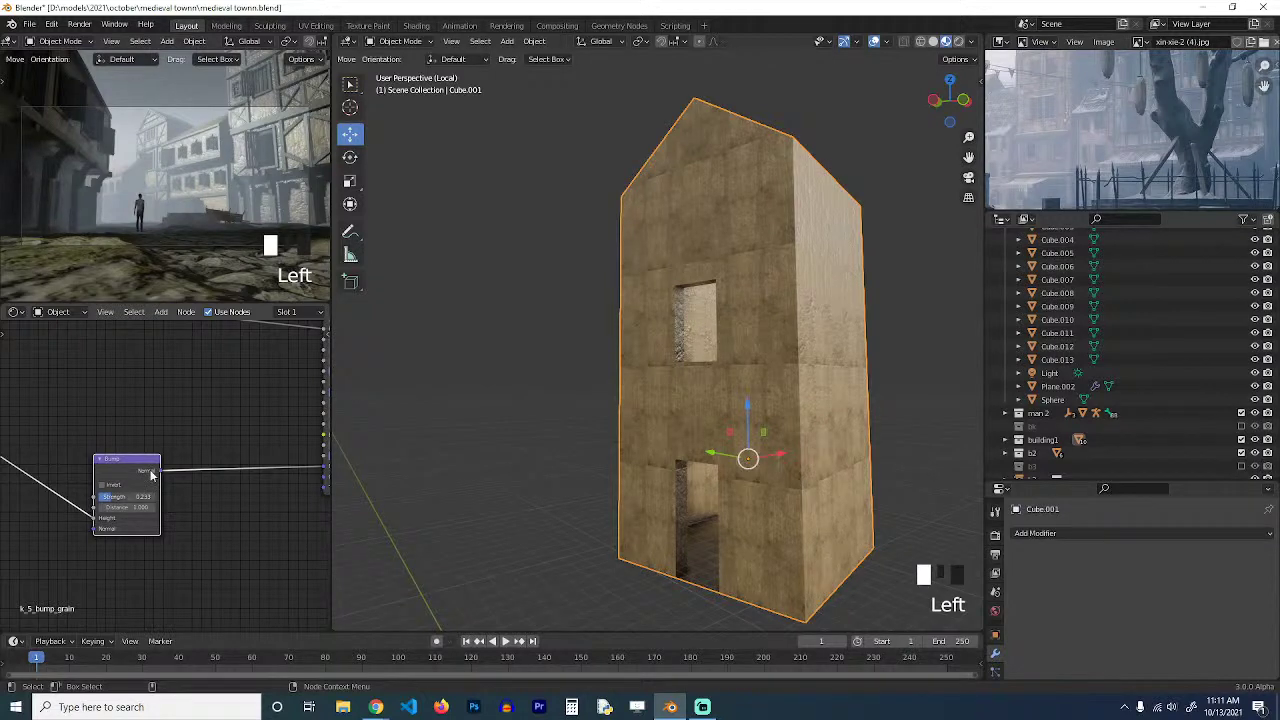
Insert a ColorRamp into the link between the wall texture and Roughness, and lighten its black stop to grey.
scroll(165, 460, "down", 3)
middle_click_drag(183, 471, 281, 484)
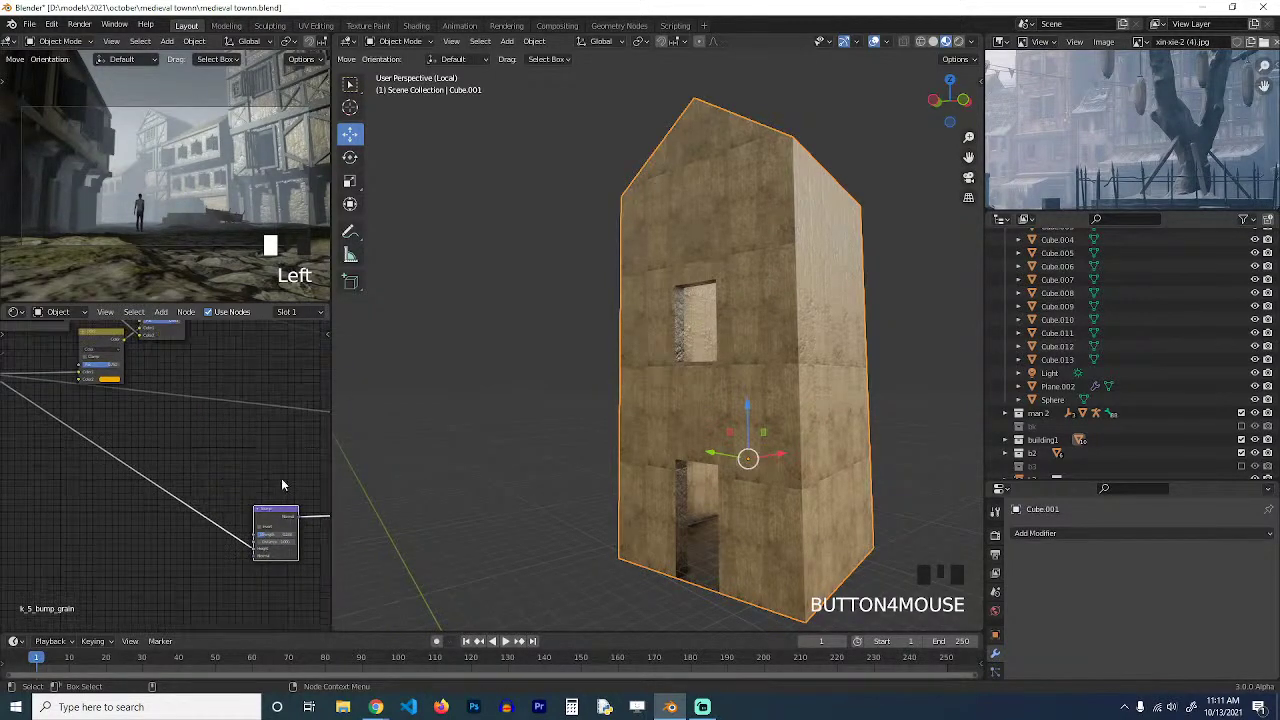
scroll(272, 478, "down", 4)
scroll(269, 476, "up", 4)
key("shift+a")
mouse_move(199, 484)
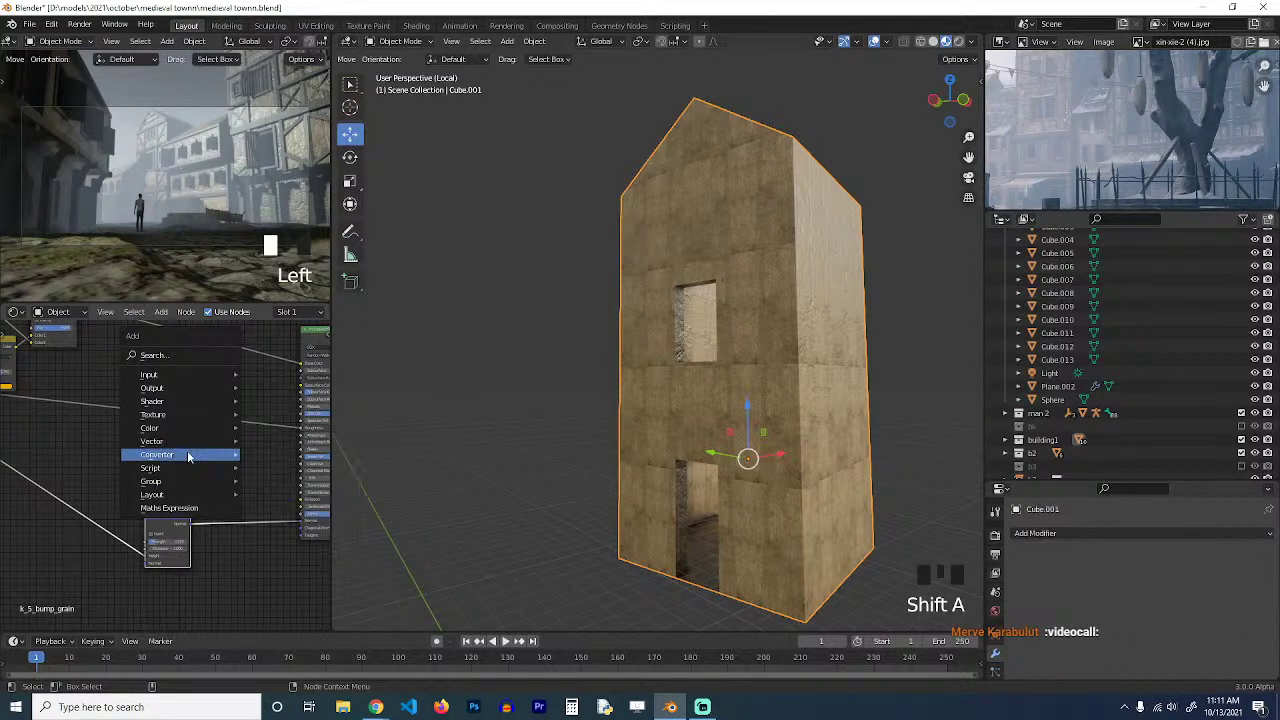
mouse_move(188, 456)
left_click(287, 279)
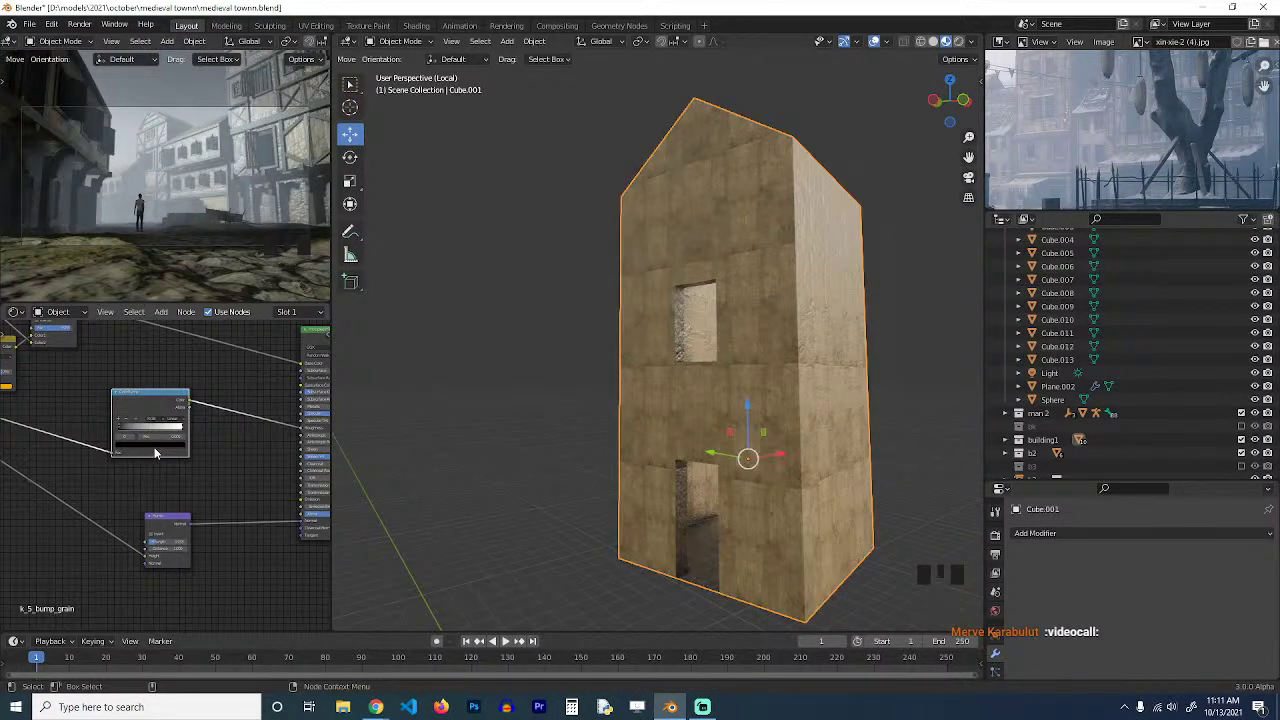
left_click(161, 449)
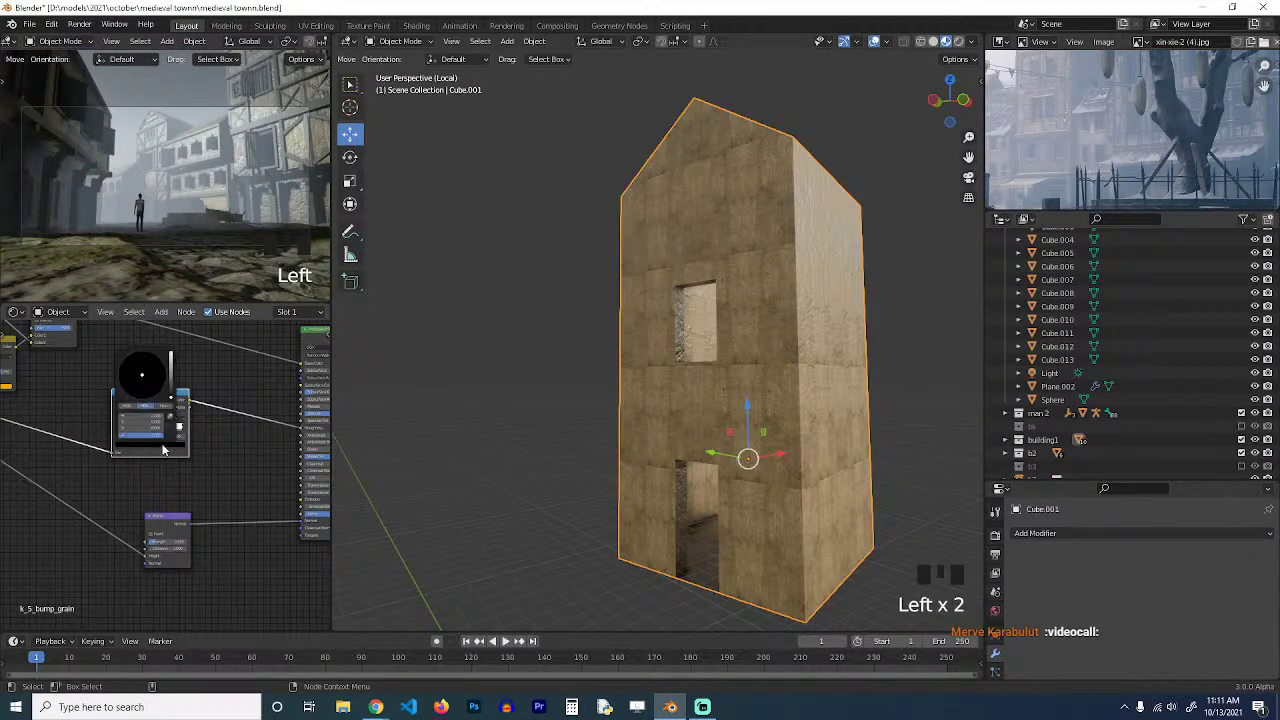
left_click_drag(172, 398, 172, 378)
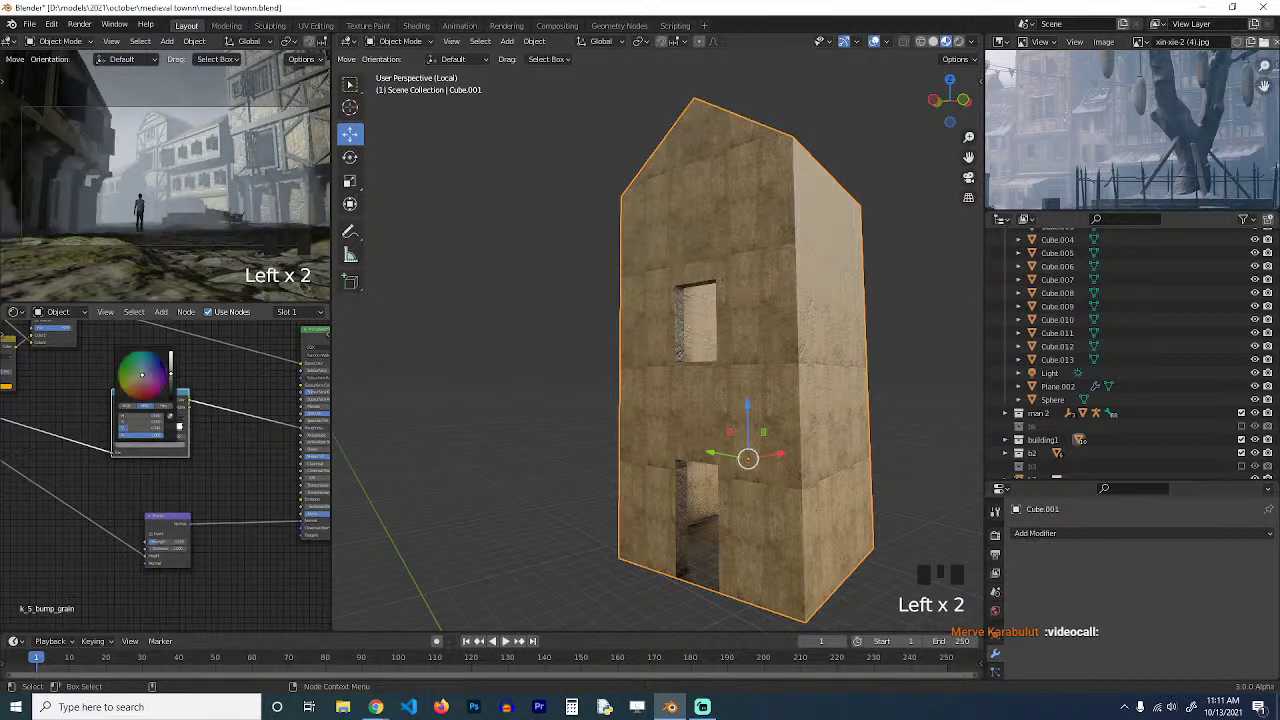
Raise the Bump node's Strength in the tall house's wall material and save the file.
left_click(166, 543)
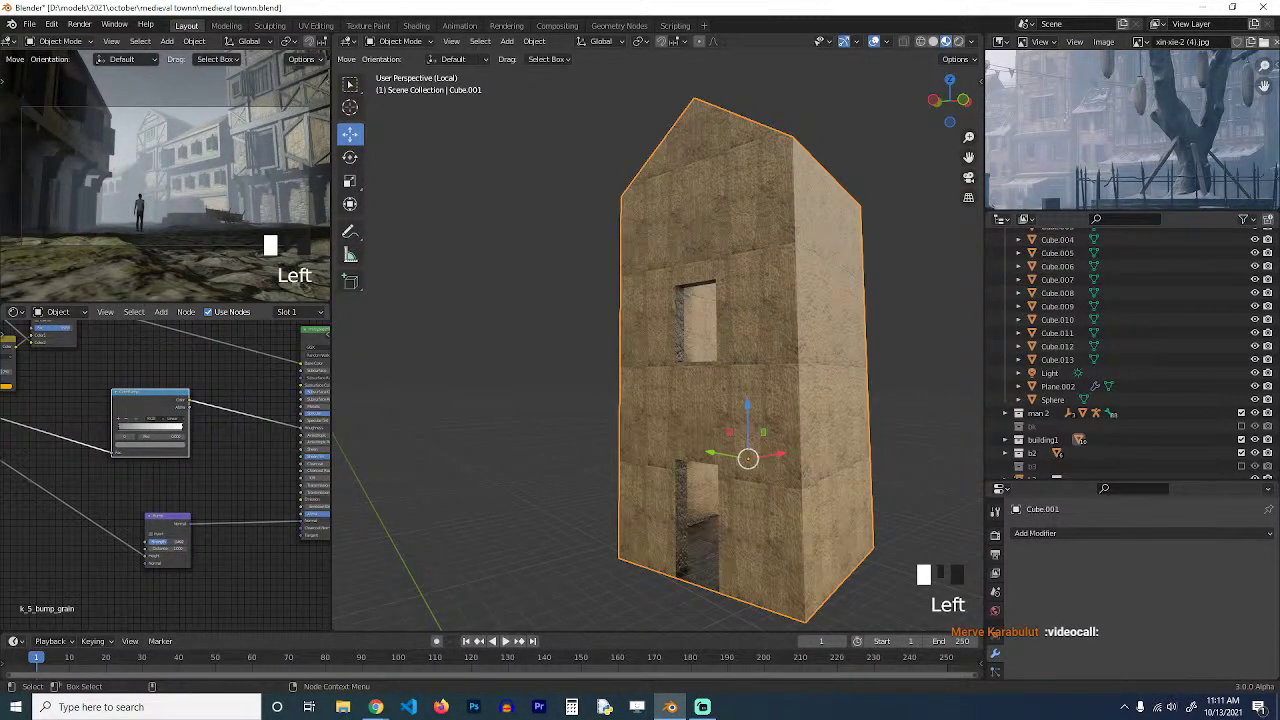
left_click(240, 469)
key("ctrl+s")
key("ctrl+s")
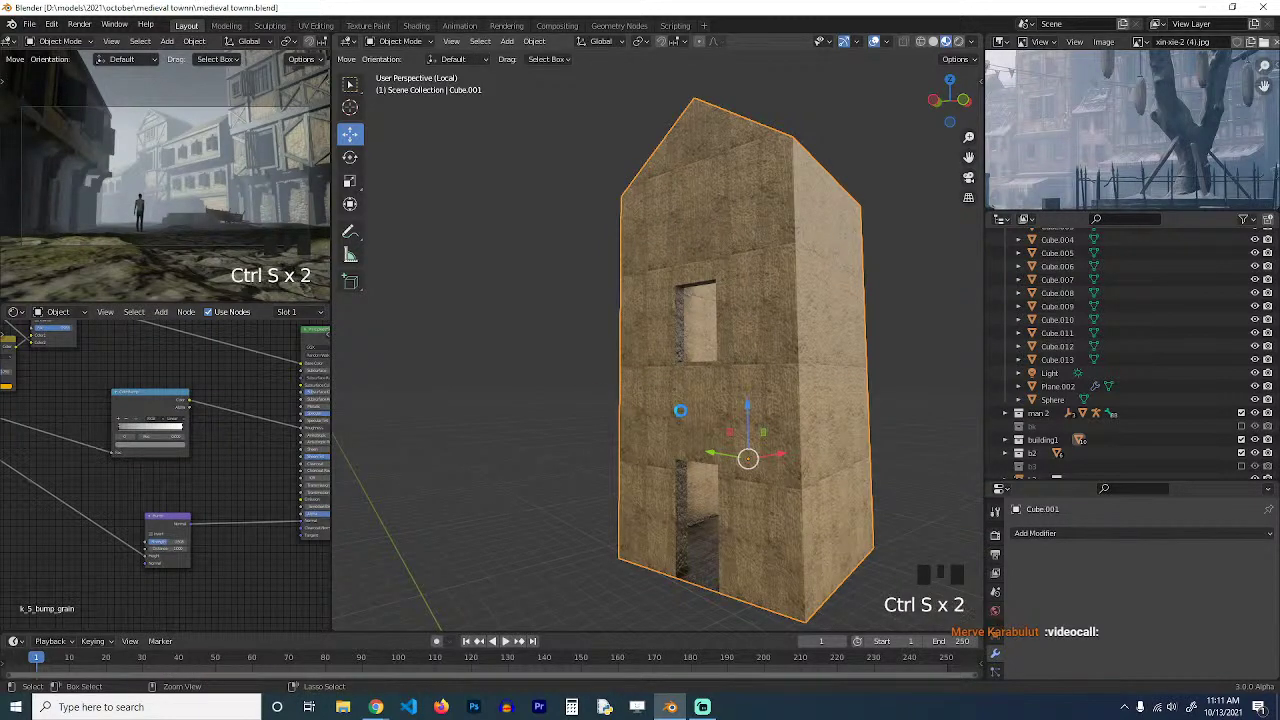
scroll(690, 412, "down", 2)
key("grave")
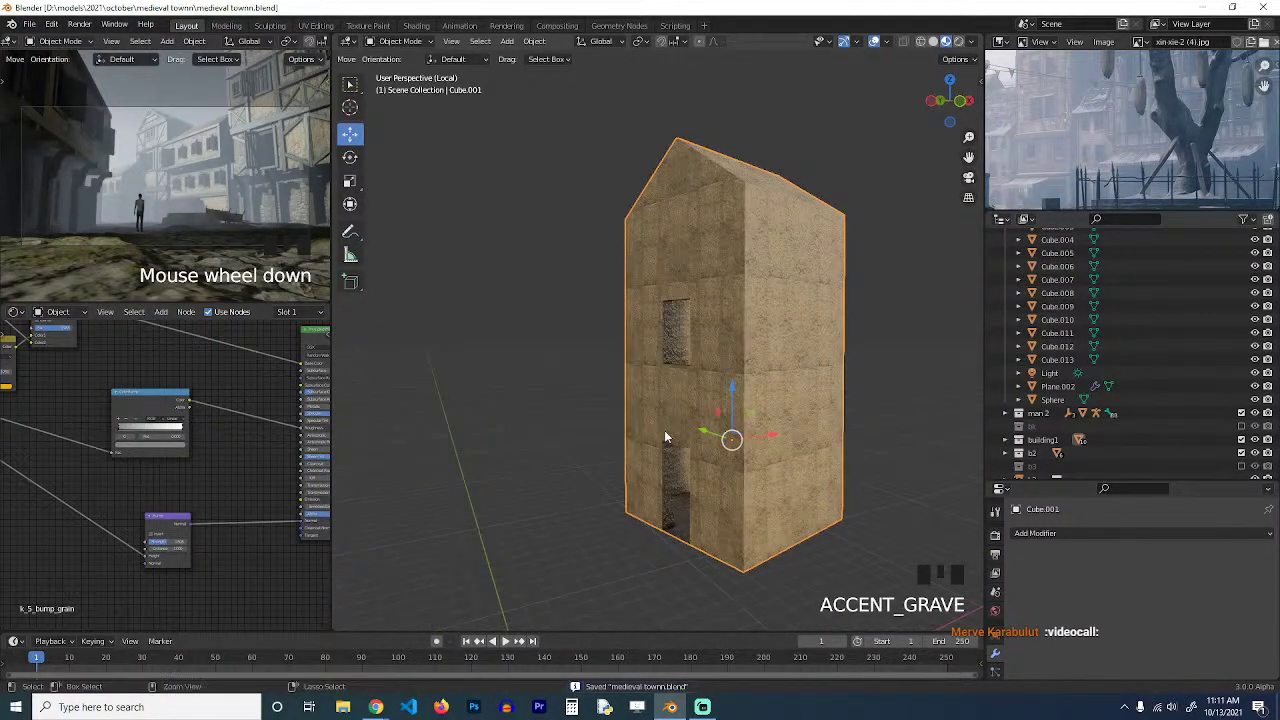
key("ctrl+s")
scroll(1197, 170, "down", 4)
scroll(465, 249, "down", 1)
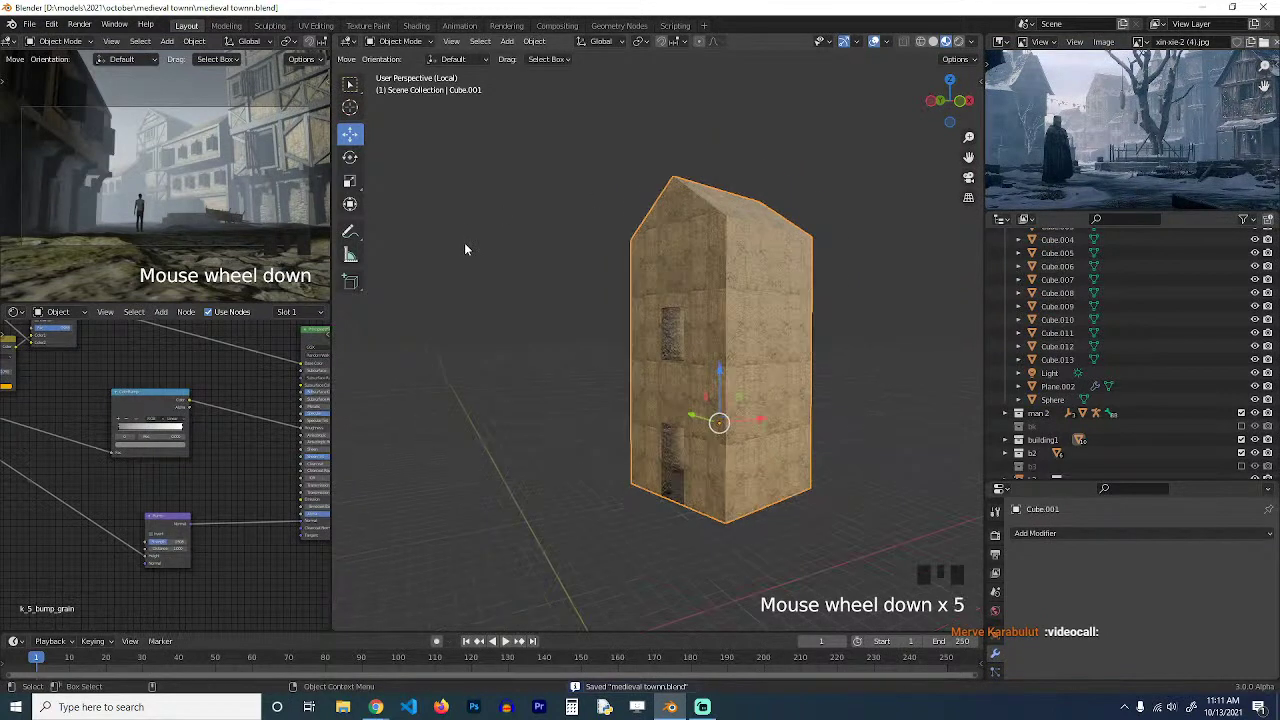
Leave the isolated view of the house to bring back the whole town scene, and save the file.
middle_click_drag(488, 254, 603, 325, "shift")
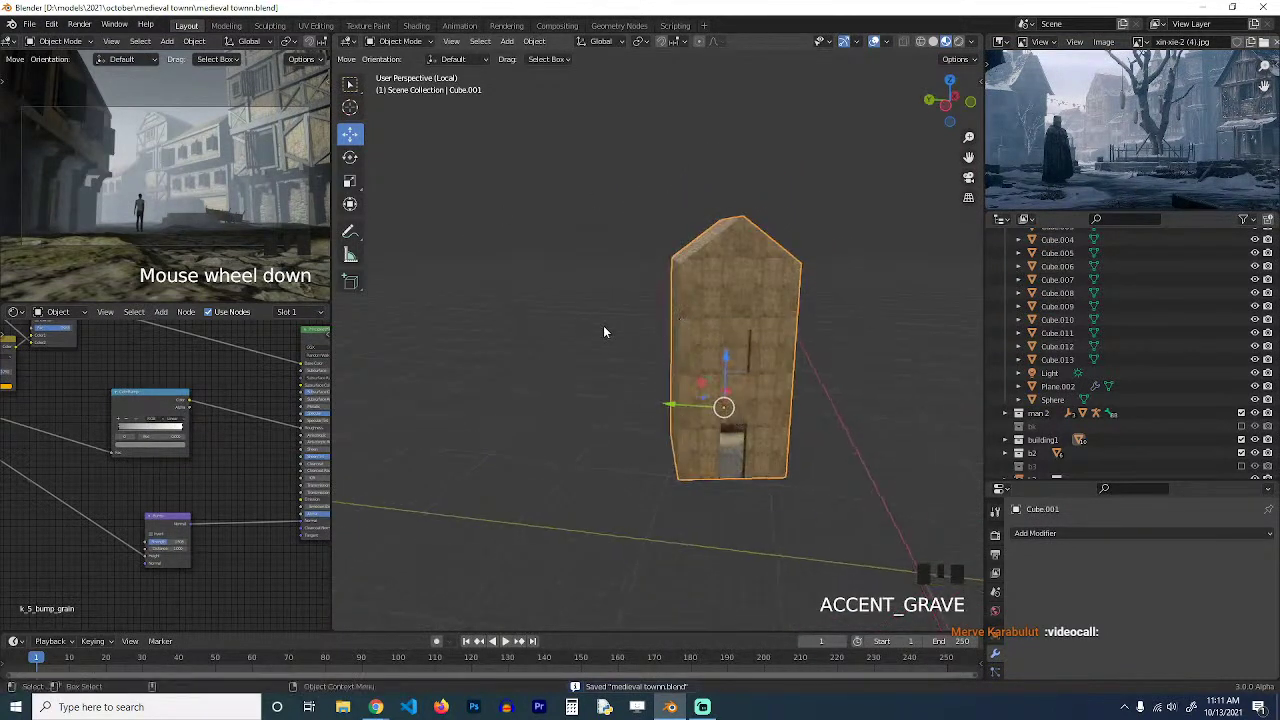
scroll(602, 337, "down", 3)
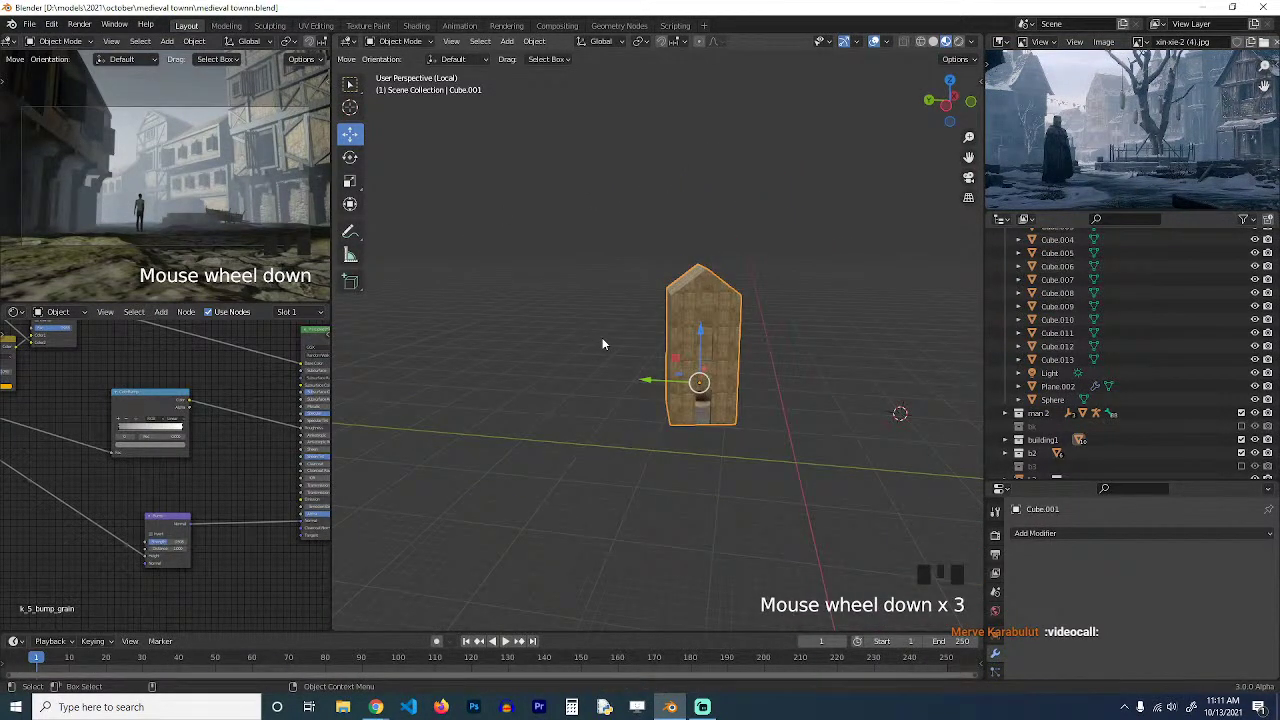
key("slash")
key("alt+a")
middle_click_drag(604, 344, 589, 379)
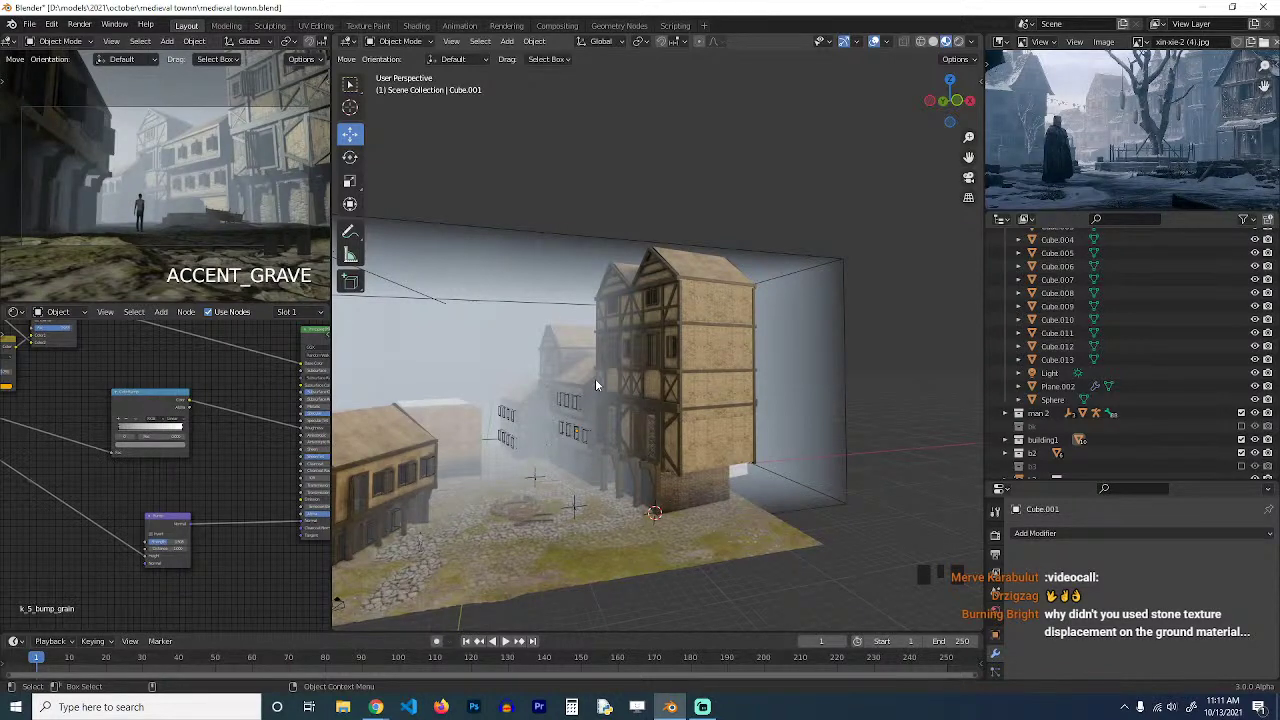
middle_click_drag(643, 457, 704, 431, "shift")
key("ctrl+s")
Isolate the ground plane in local view and examine its stone surface up close.
left_click(697, 476)
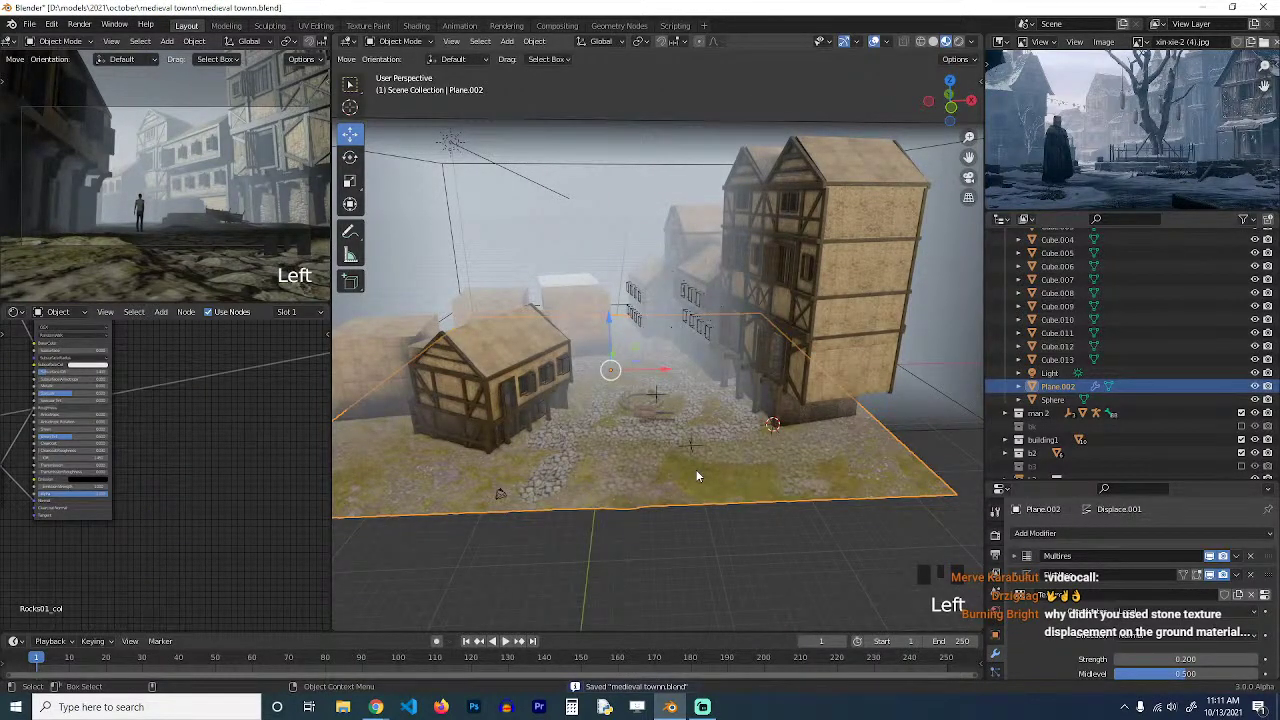
key("slash")
scroll(680, 462, "up", 3)
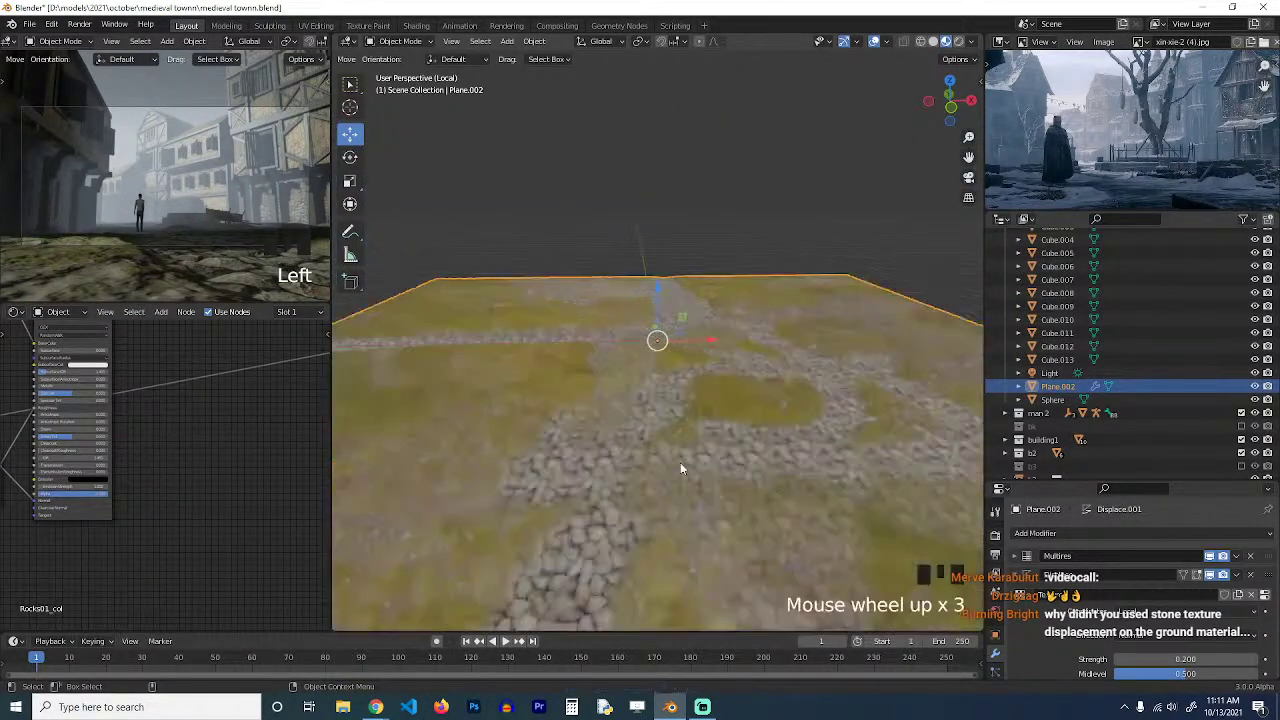
key("grave")
middle_click_drag(680, 462, 644, 468)
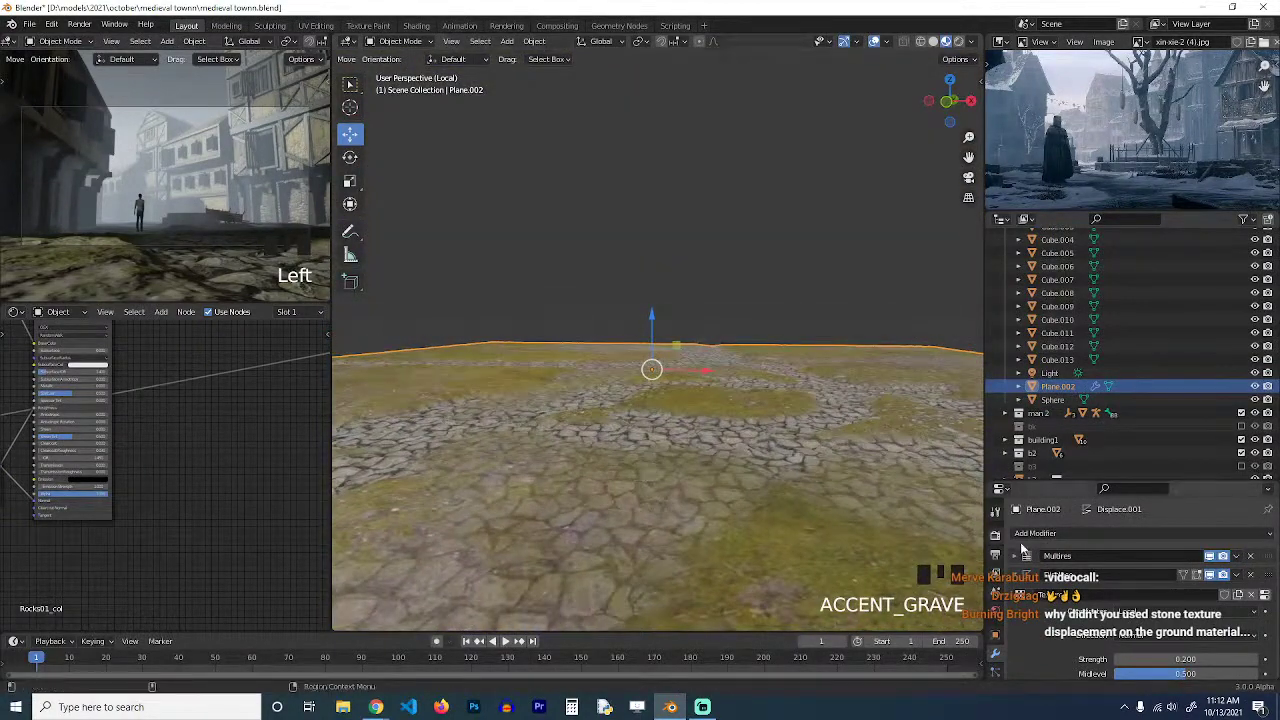
Compare the ground's relief with both Displace modifiers hidden and shown in the viewport, and save the file.
left_click(1041, 596)
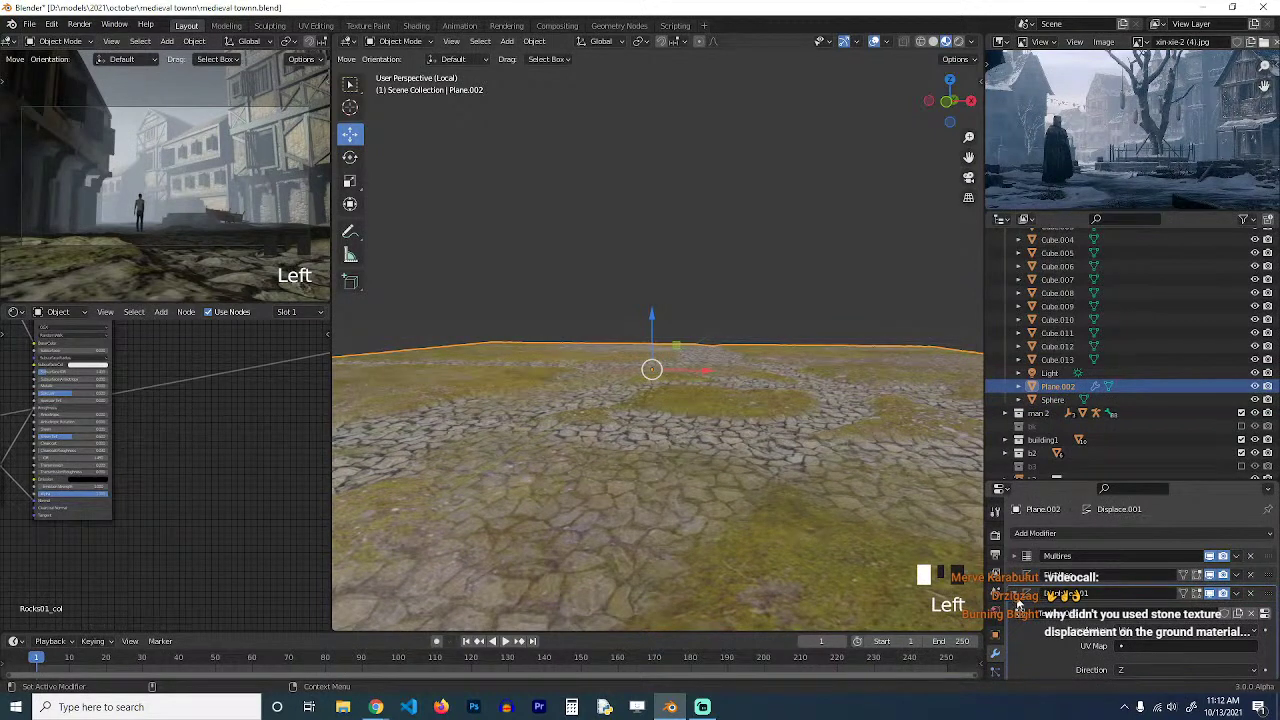
left_click(1015, 604)
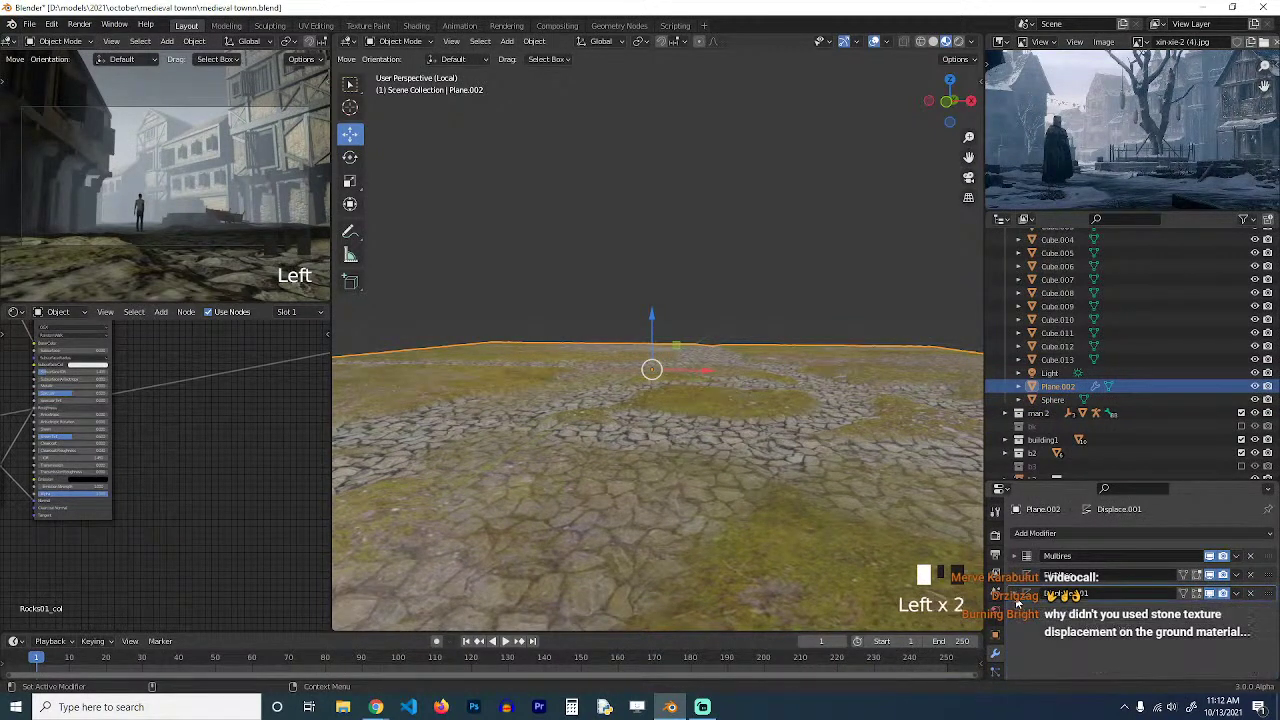
left_click(1208, 577)
left_click(1211, 594)
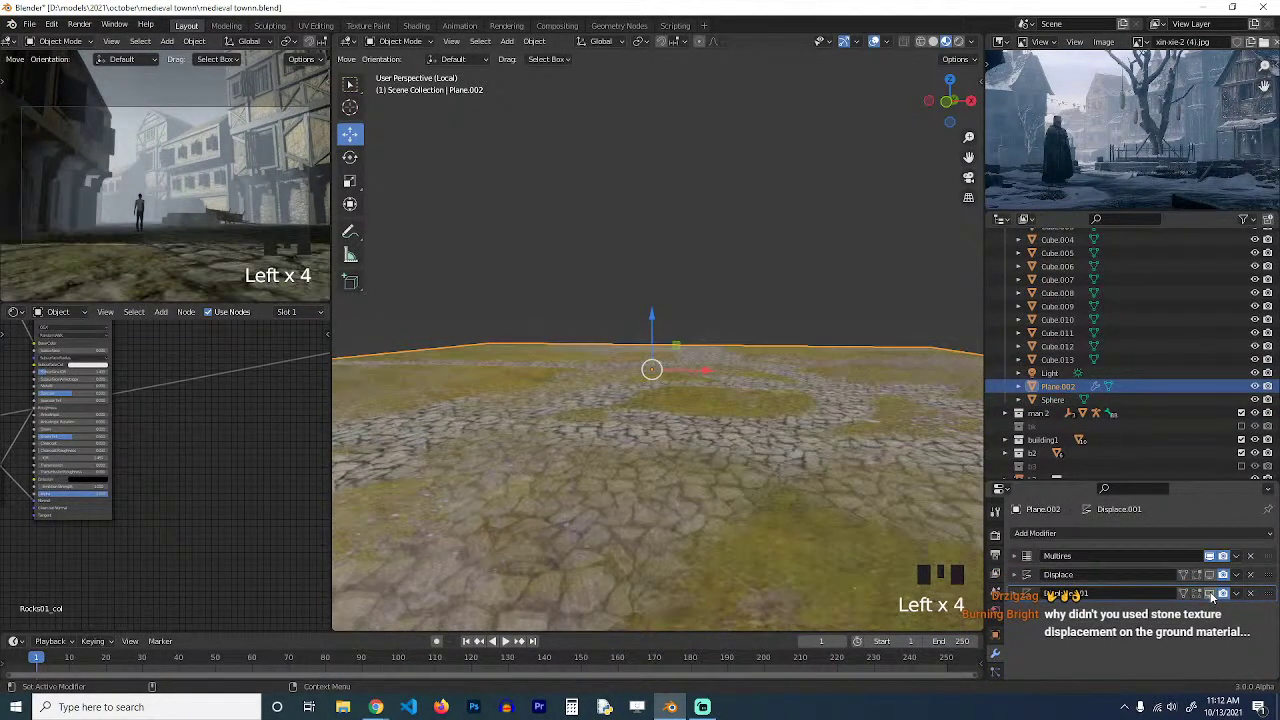
left_click(1210, 592)
left_click(1212, 582)
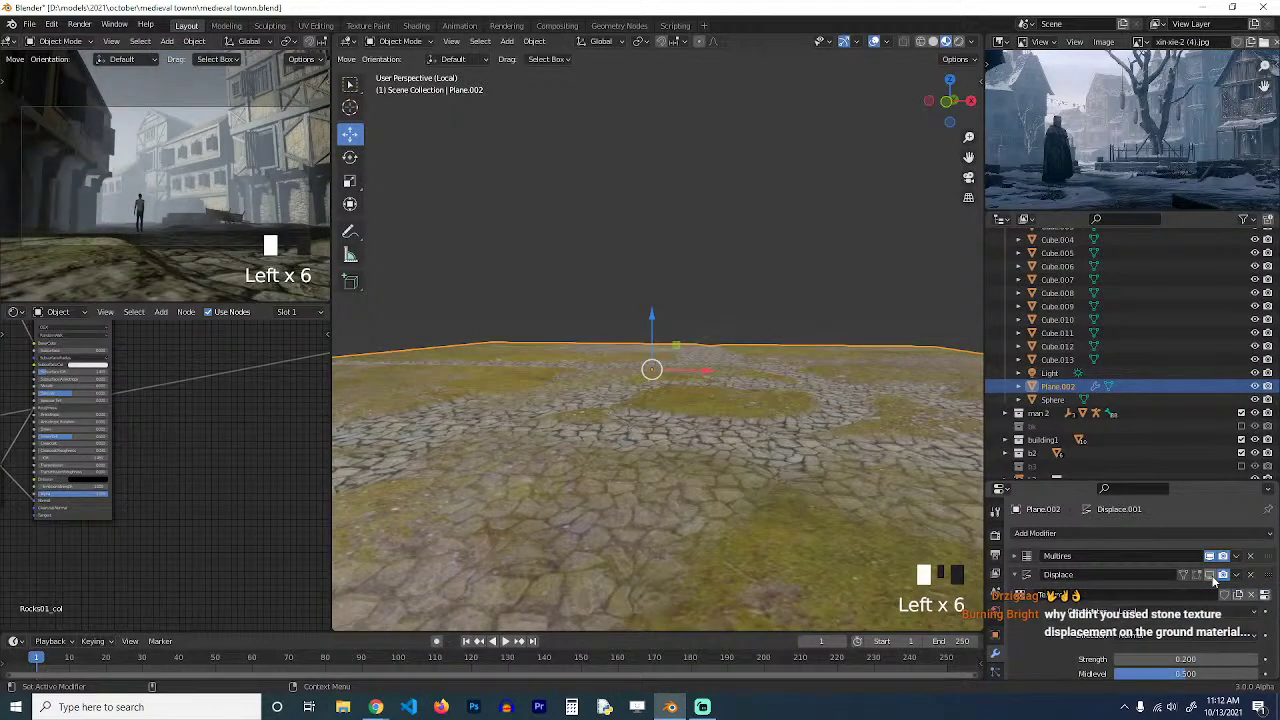
left_click(1208, 577)
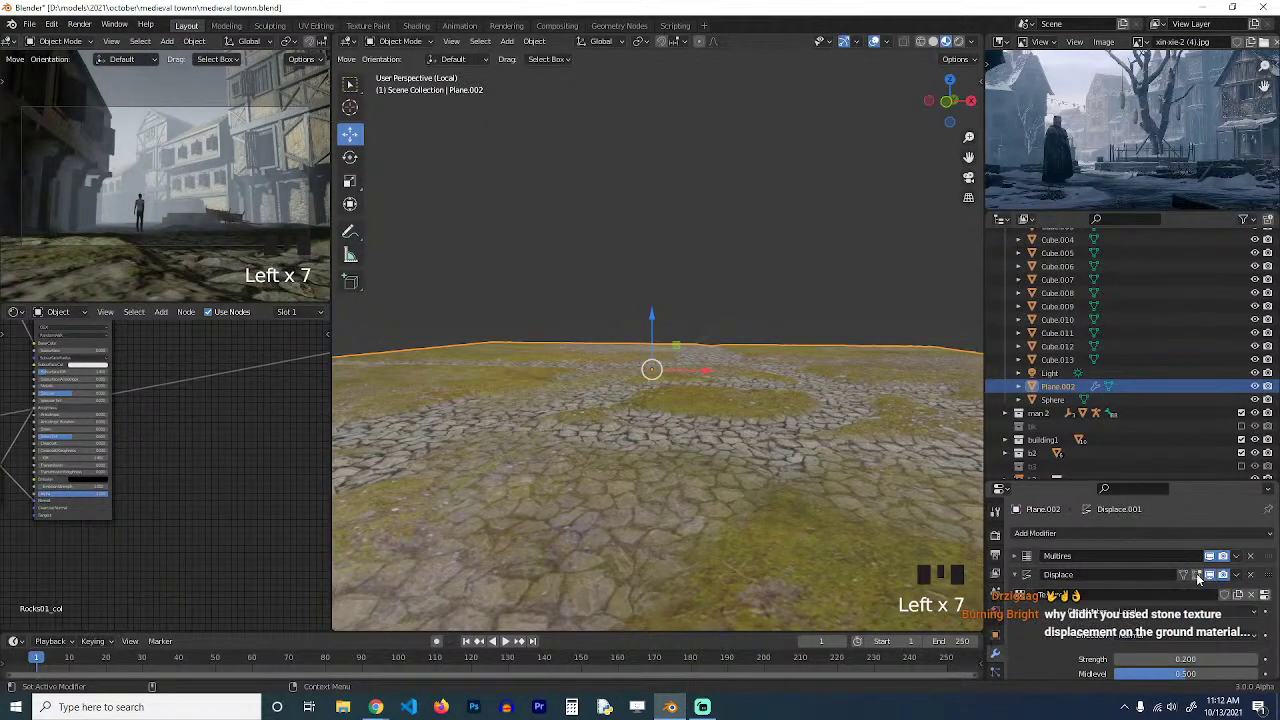
left_click(1014, 577)
key("ctrl+s")
scroll(668, 438, "down", 2)
key("grave")
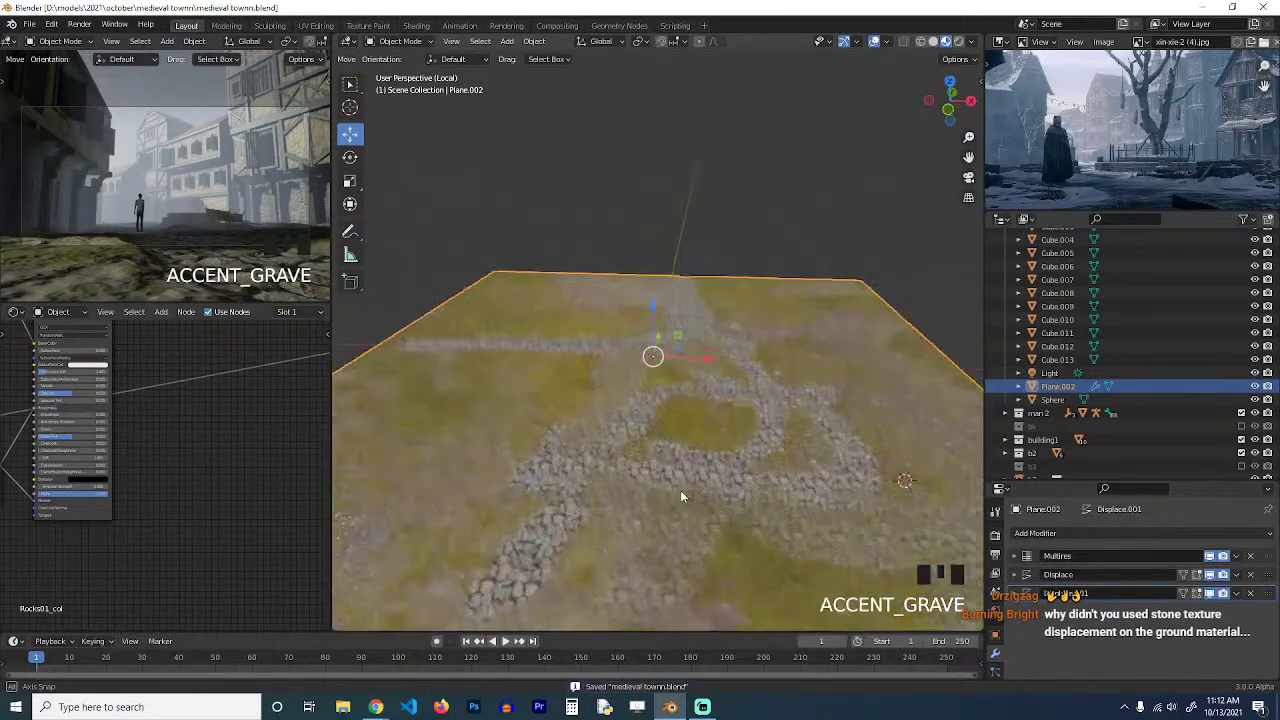
key("alt+a")
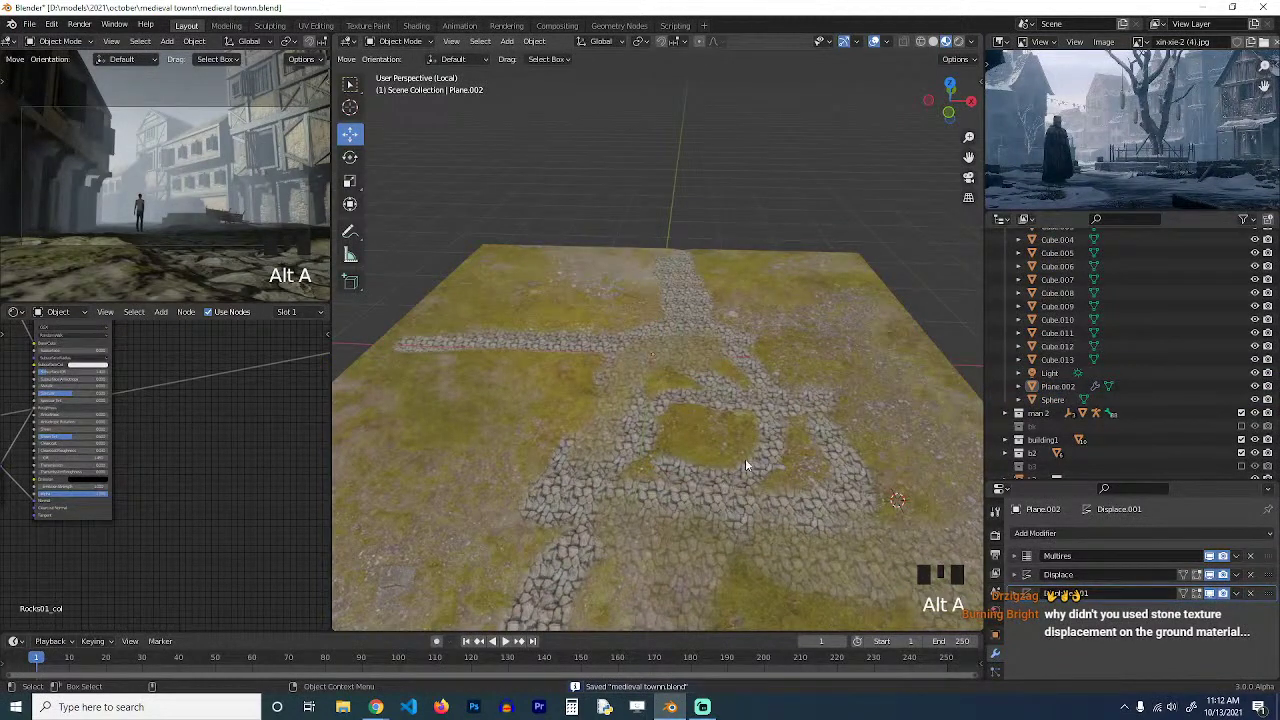
Switch the first Displace modifier's viewport display off and on to check its effect on the whole ground, and save.
left_click(1211, 576)
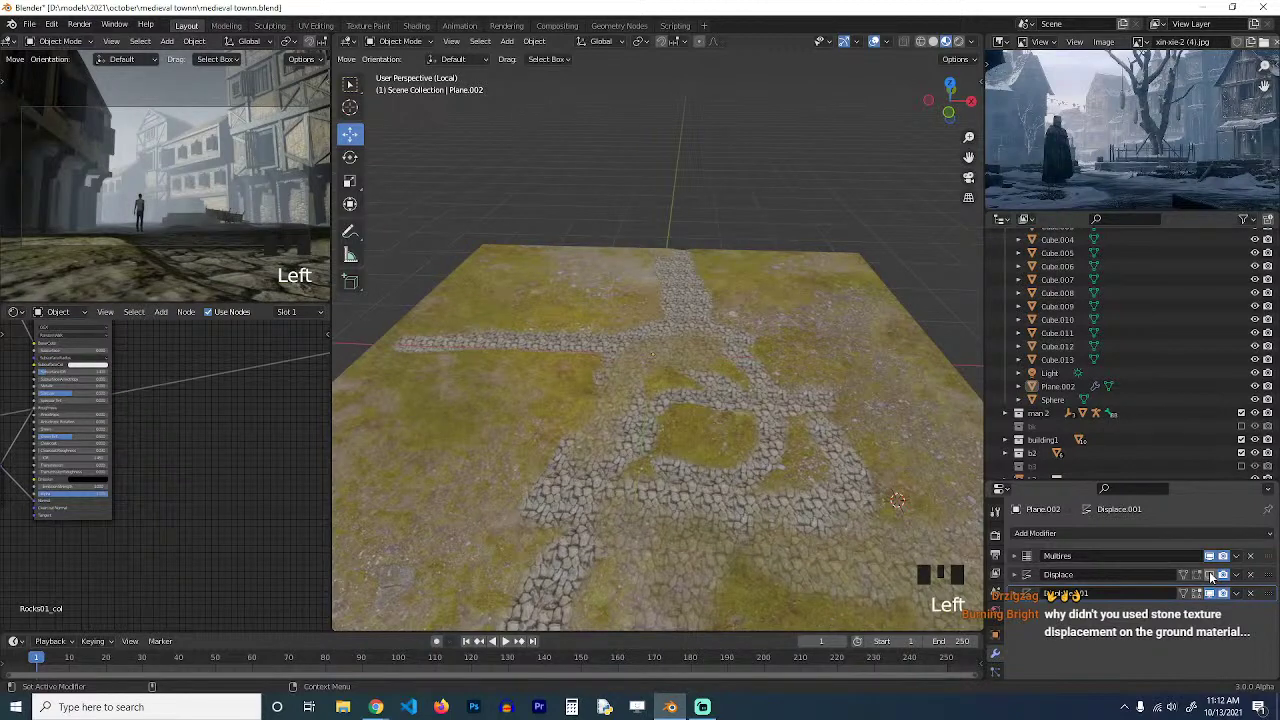
left_click(1211, 576)
scroll(699, 441, "down", 2)
key("grave")
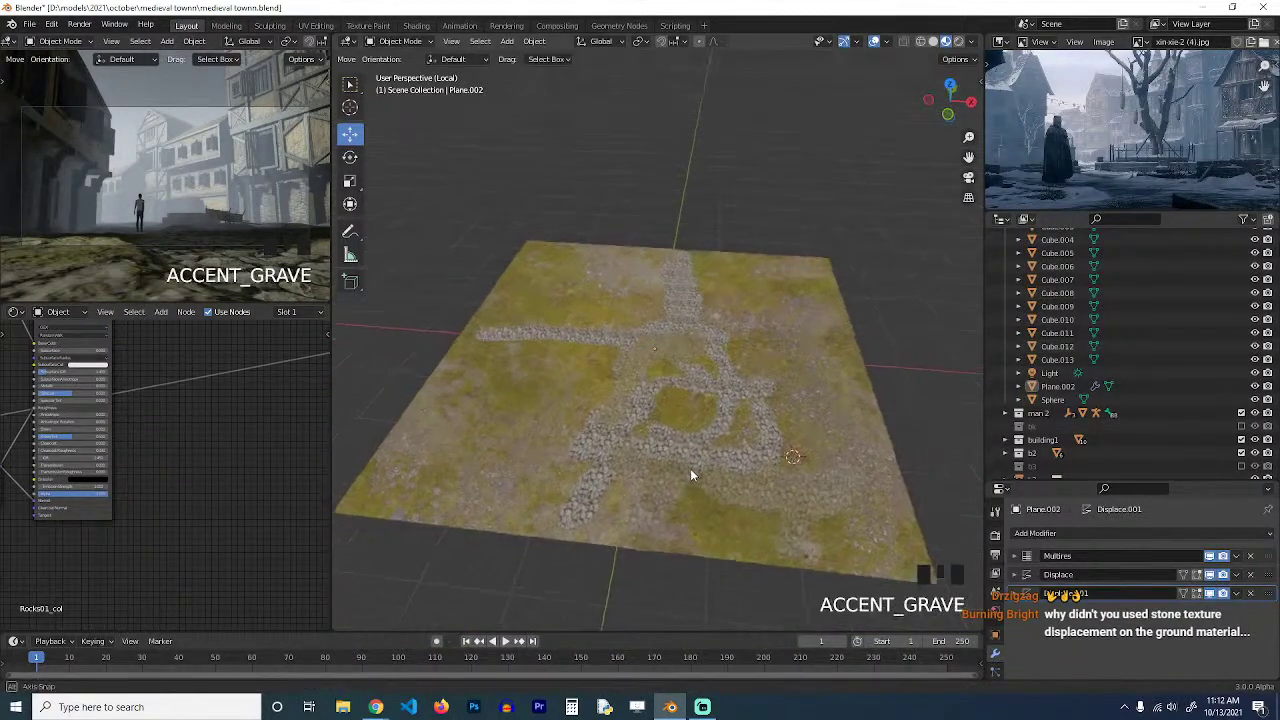
key("ctrl+s")
key("alt+a")
key("ctrl+s")
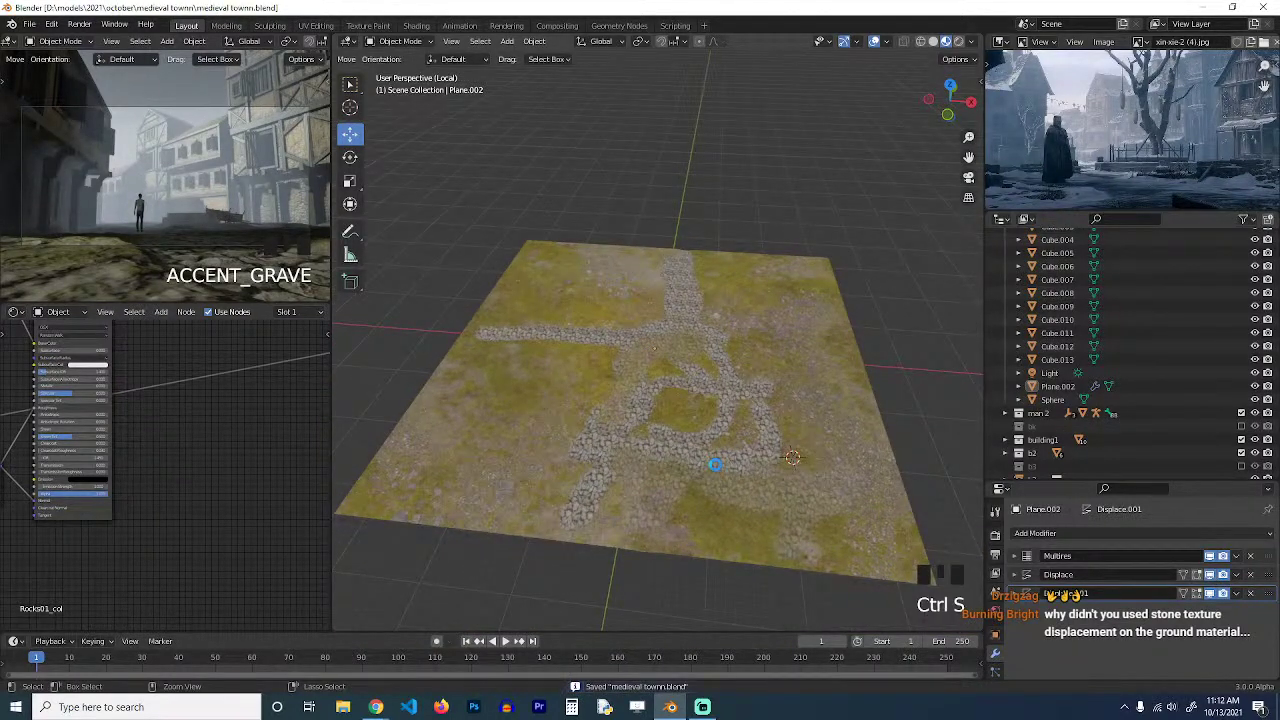
key("ctrl+s")
scroll(725, 457, "down", 2)
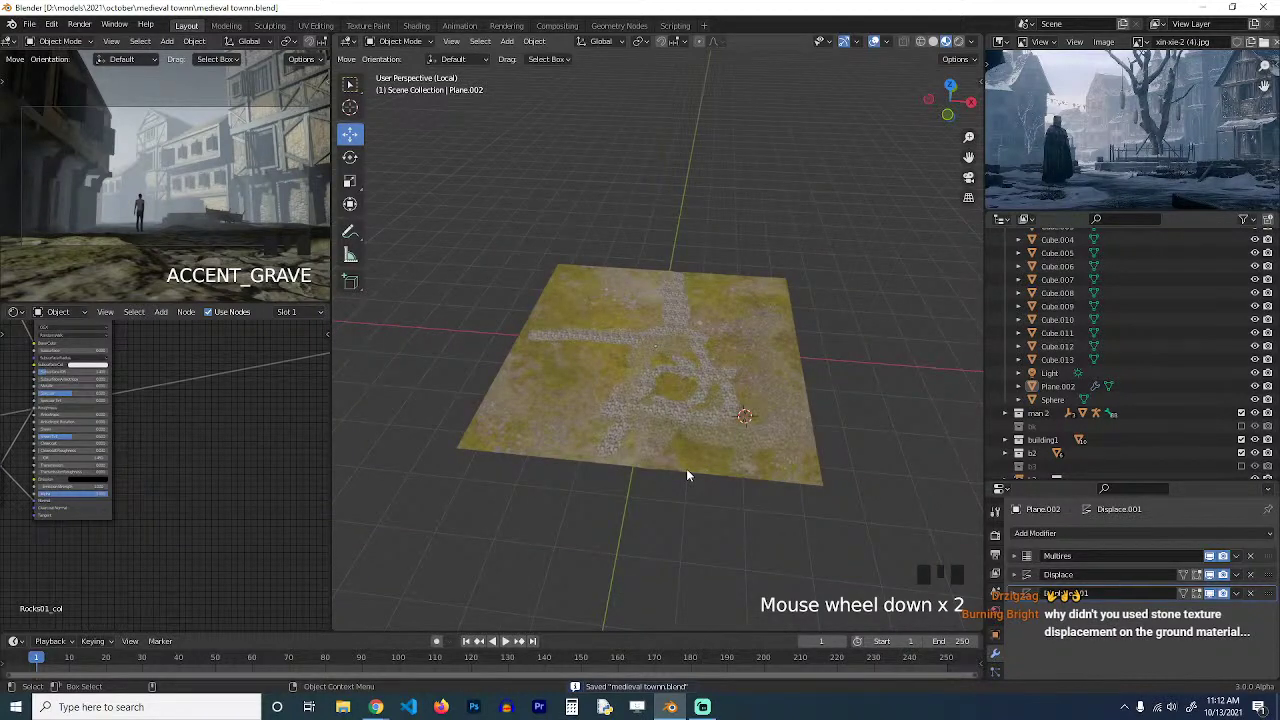
Return to the full scene in top view and move the camera about 0.5 m along X and -4.3 m along Y.
key("KP_7")
key("slash")
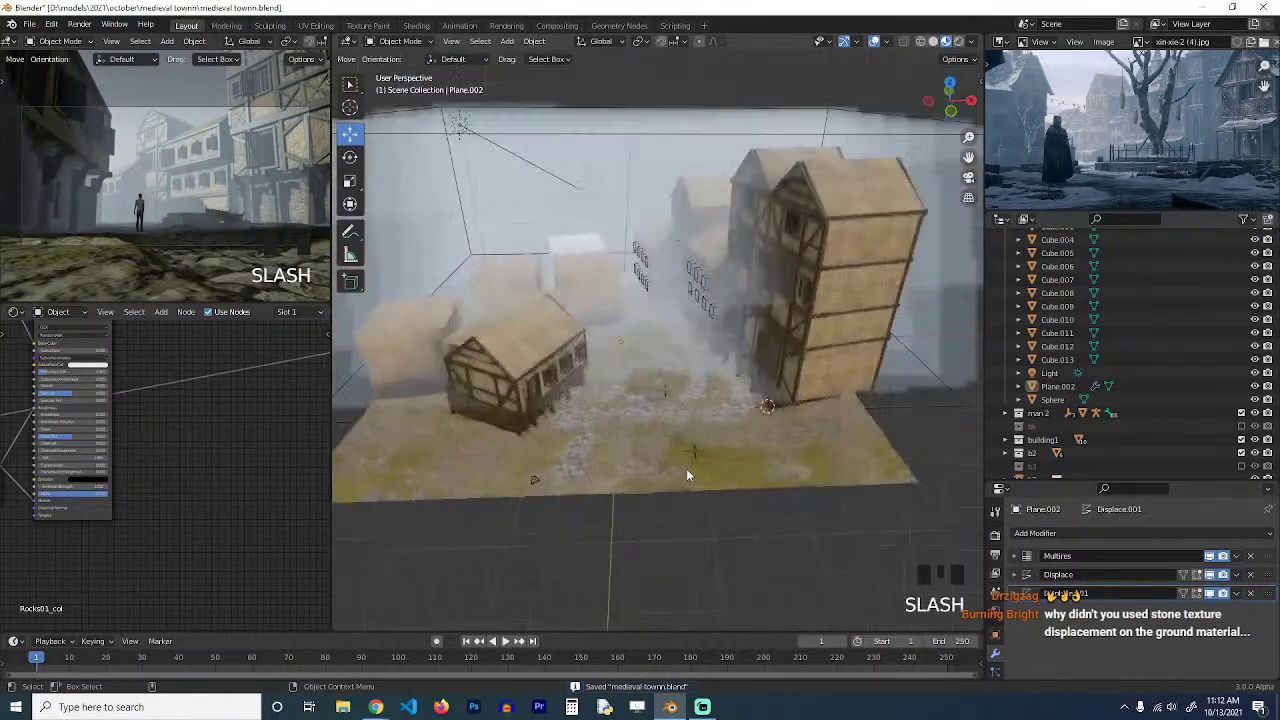
key("KP_7")
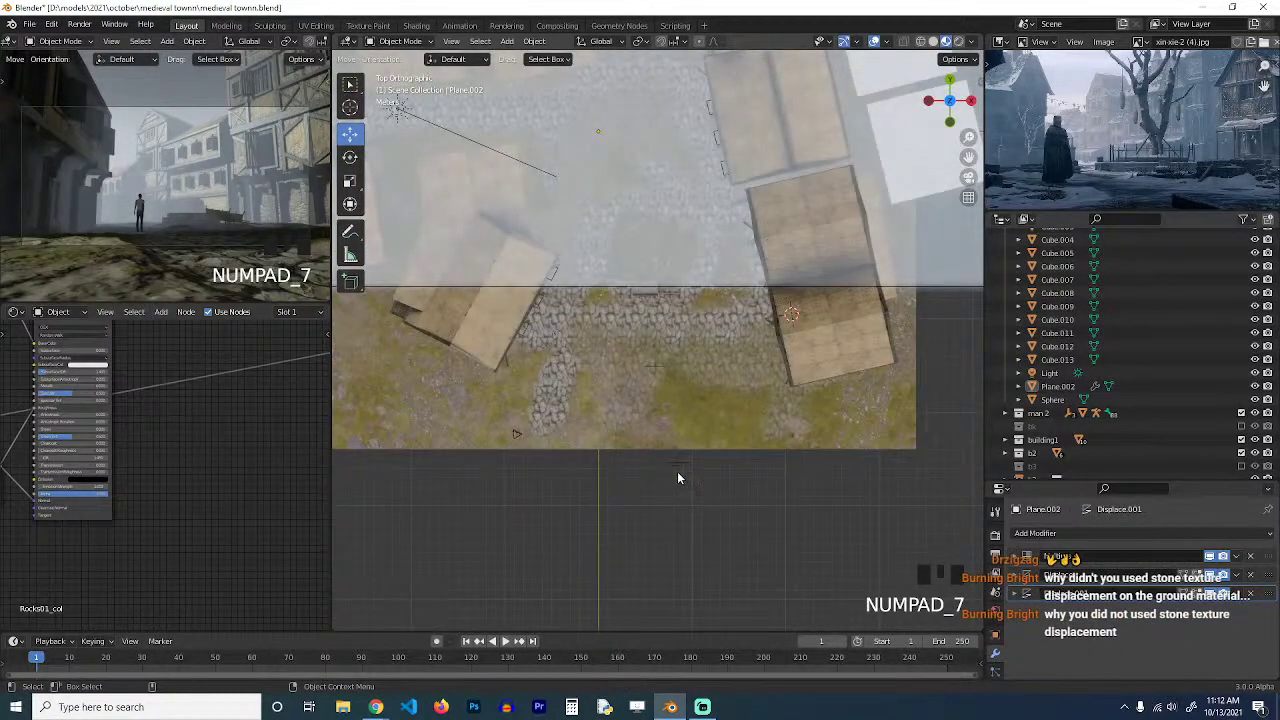
scroll(677, 471, "down", 2)
left_click(557, 410)
key("g")
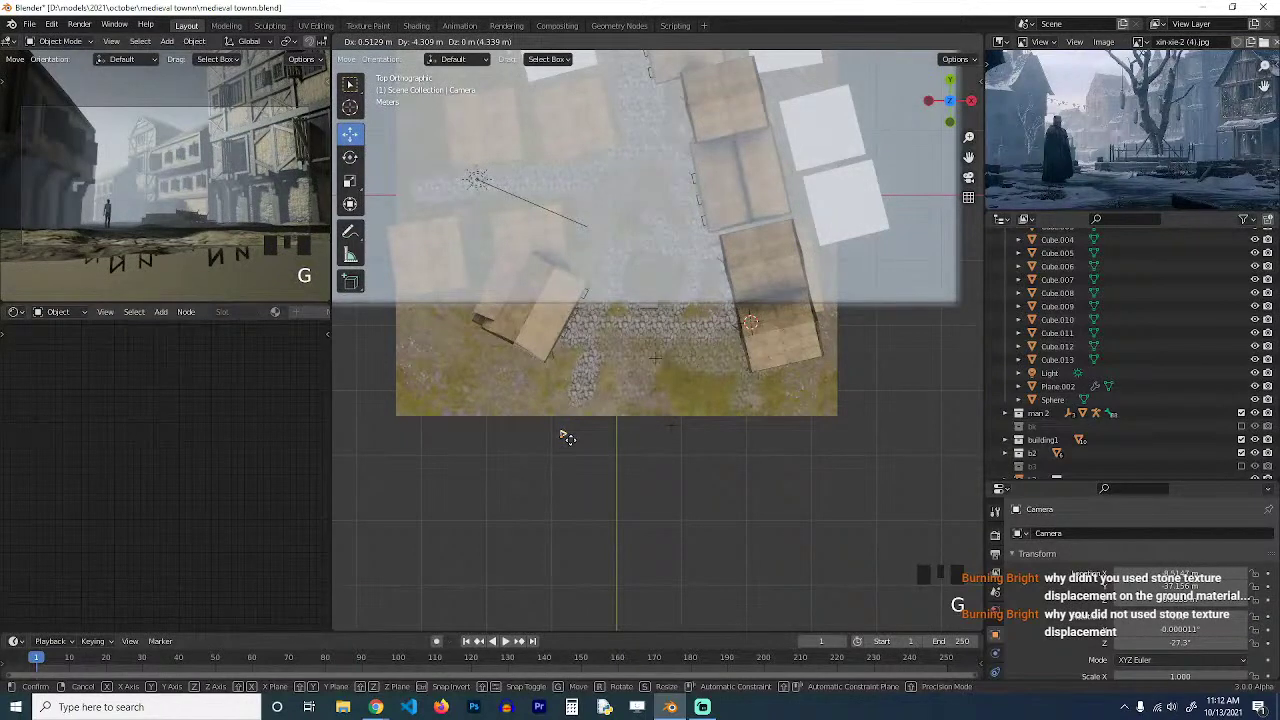
left_click(563, 436)
scroll(1168, 123, "down", 4)
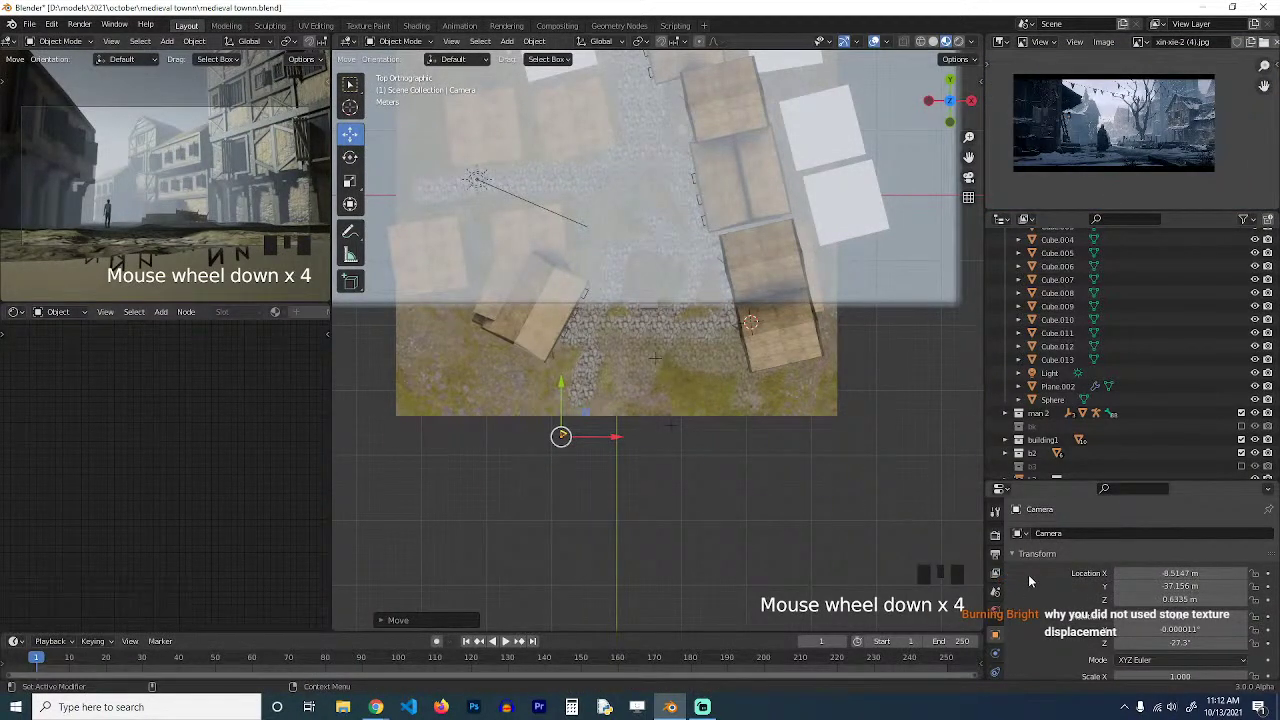
Enable Volumetric Shadows in the render properties.
left_click(996, 536)
scroll(1039, 603, "down", 14)
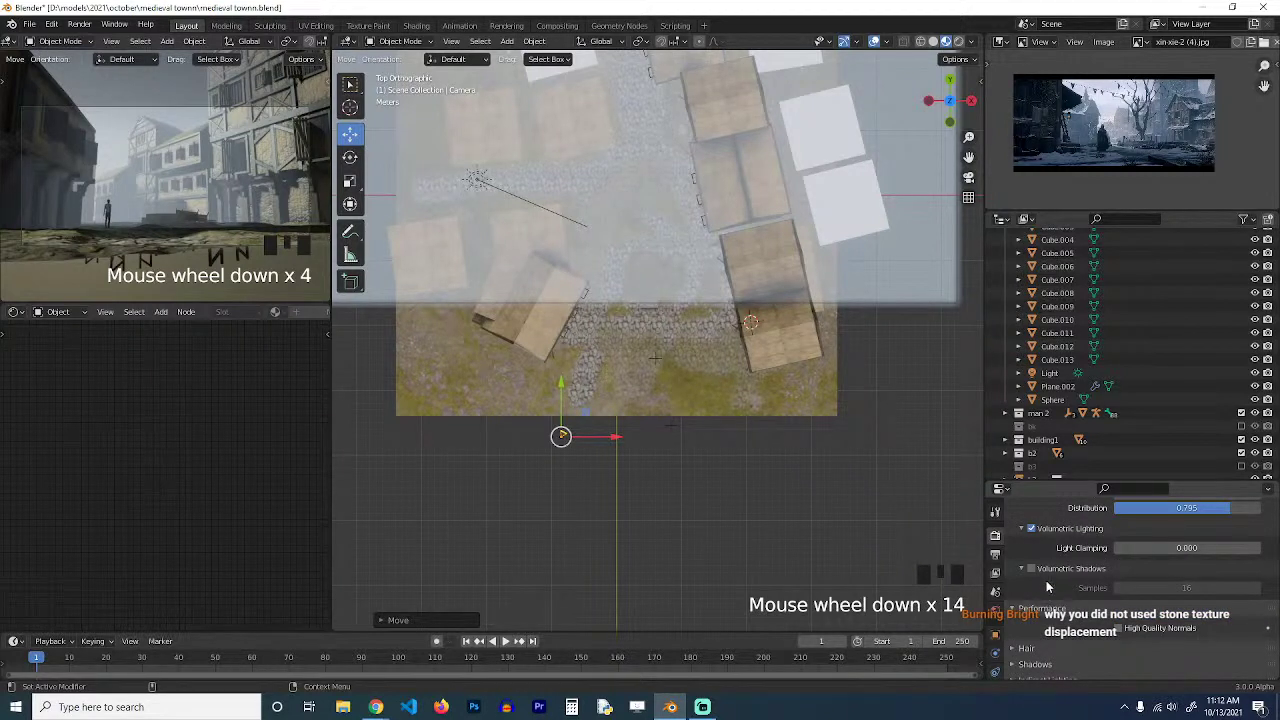
left_click(1031, 569)
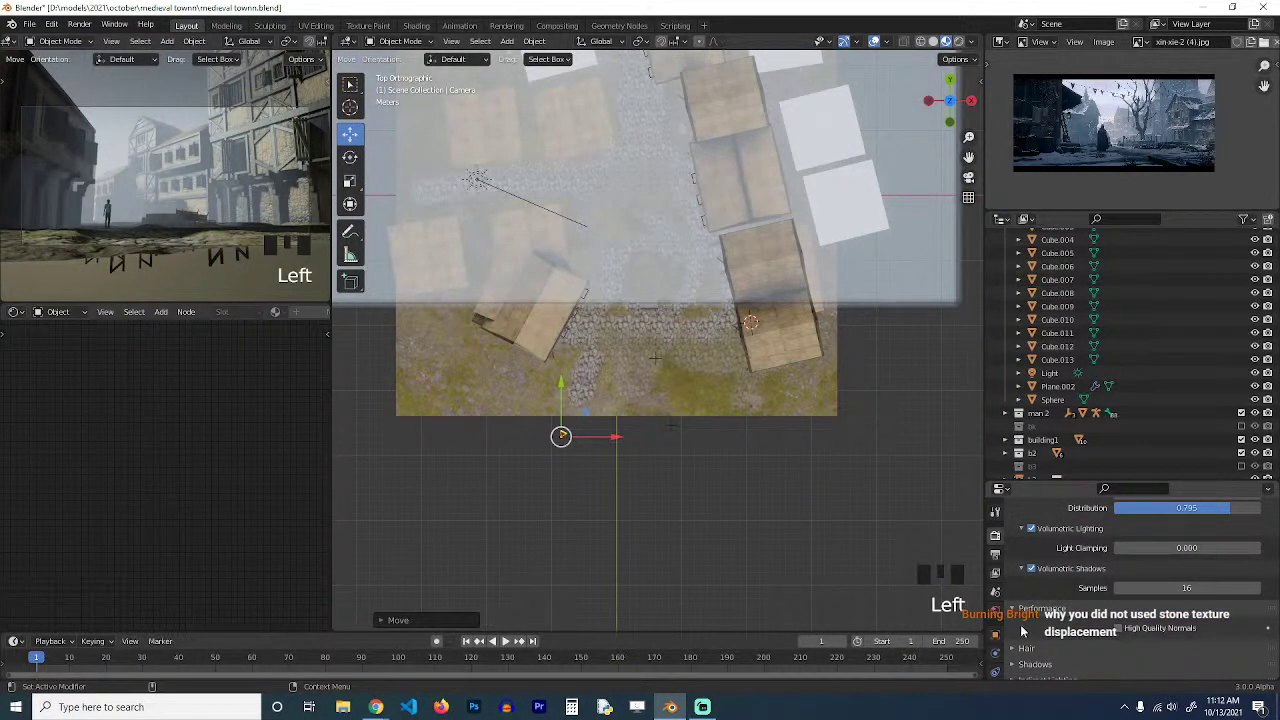
Set the Color Management Look to Medium High Contrast.
scroll(1022, 632, "down", 8)
left_click(1030, 670)
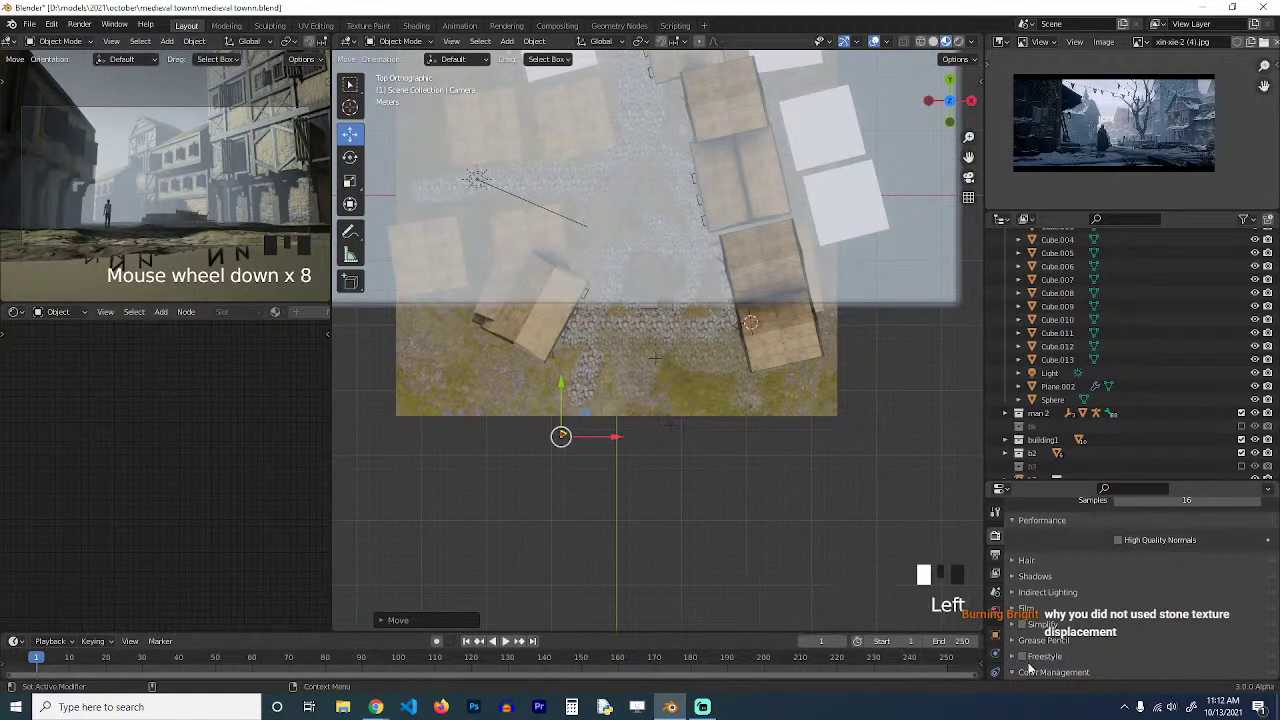
scroll(1035, 662, "down", 8)
left_click(1170, 603)
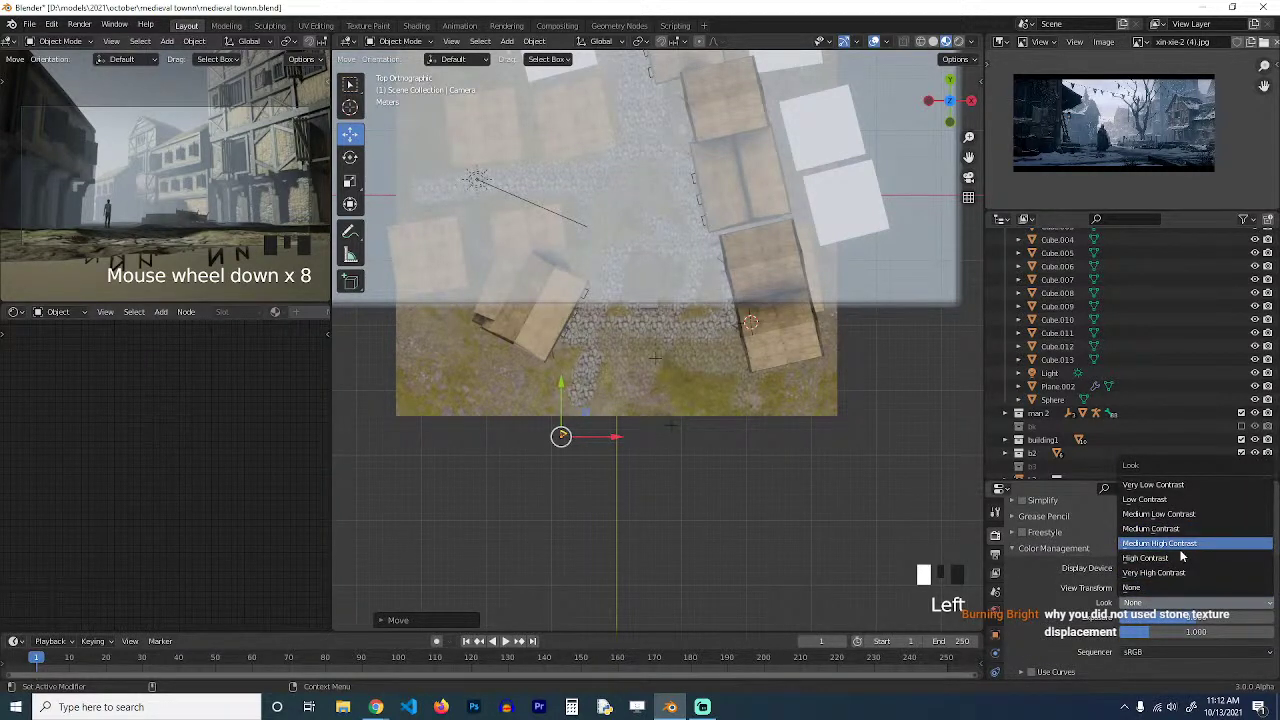
left_click(1178, 548)
Enable Use Curves in Color Management and add combined-curve points at about (0.61, 0.71) and (0.19, 0.19).
scroll(1125, 657, "down", 4)
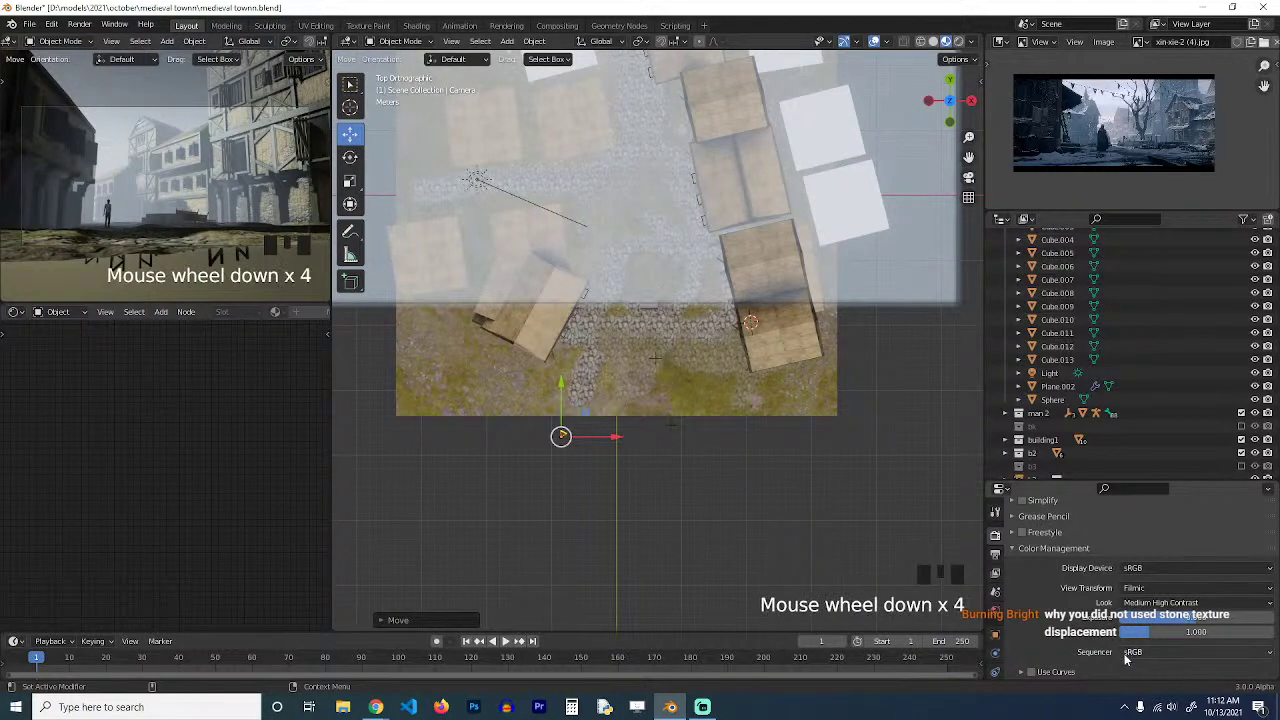
left_click(1025, 671)
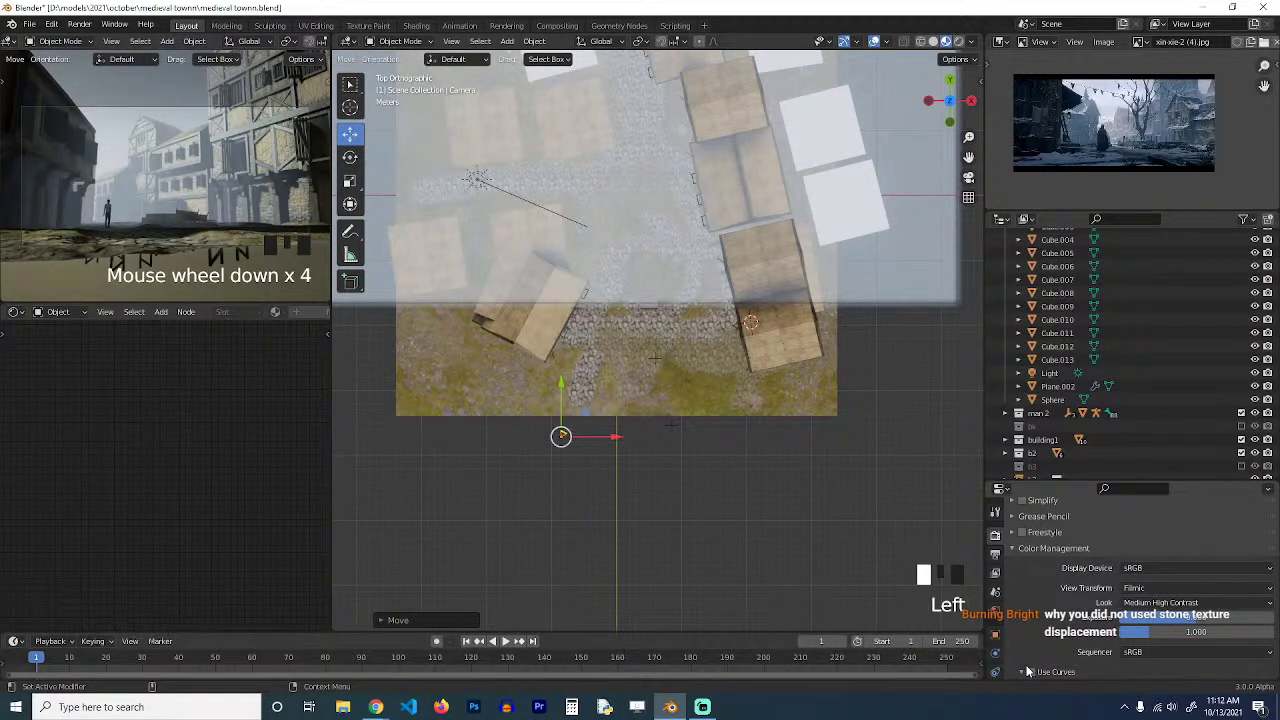
left_click(1025, 671)
scroll(1150, 600, "down", 5)
scroll(1168, 583, "up", 2)
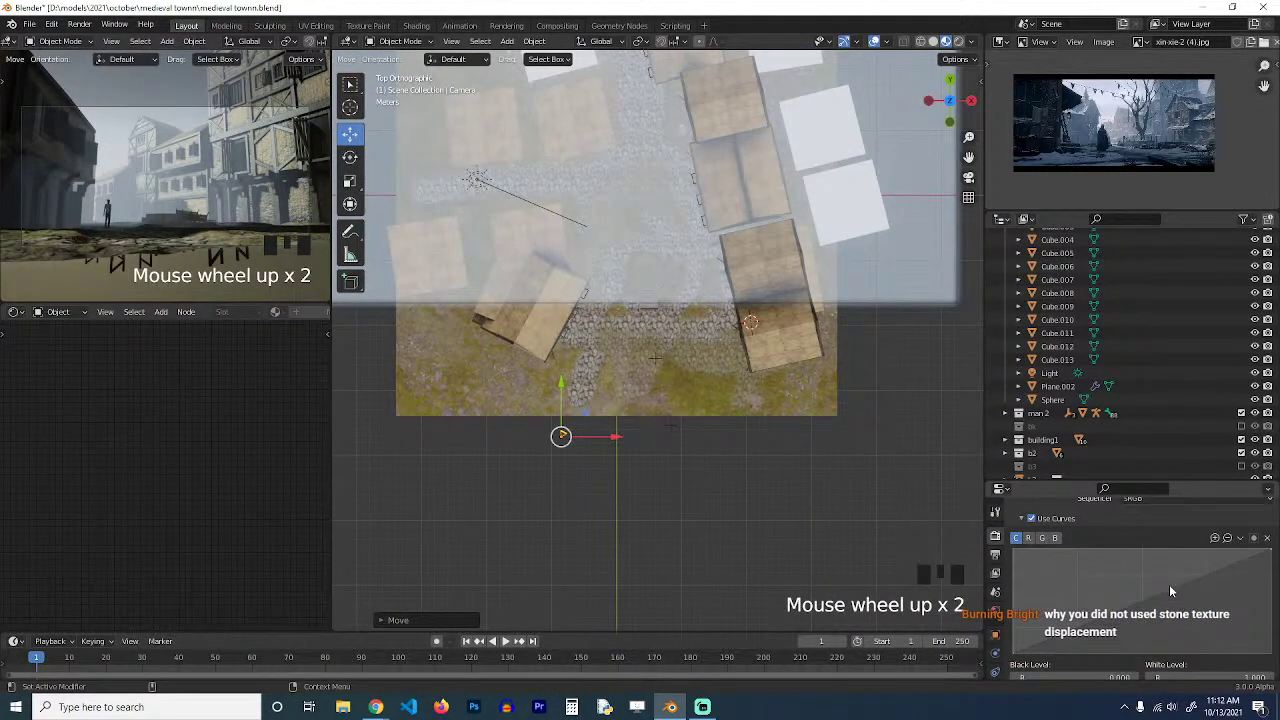
left_click(1169, 580)
left_click(1169, 580)
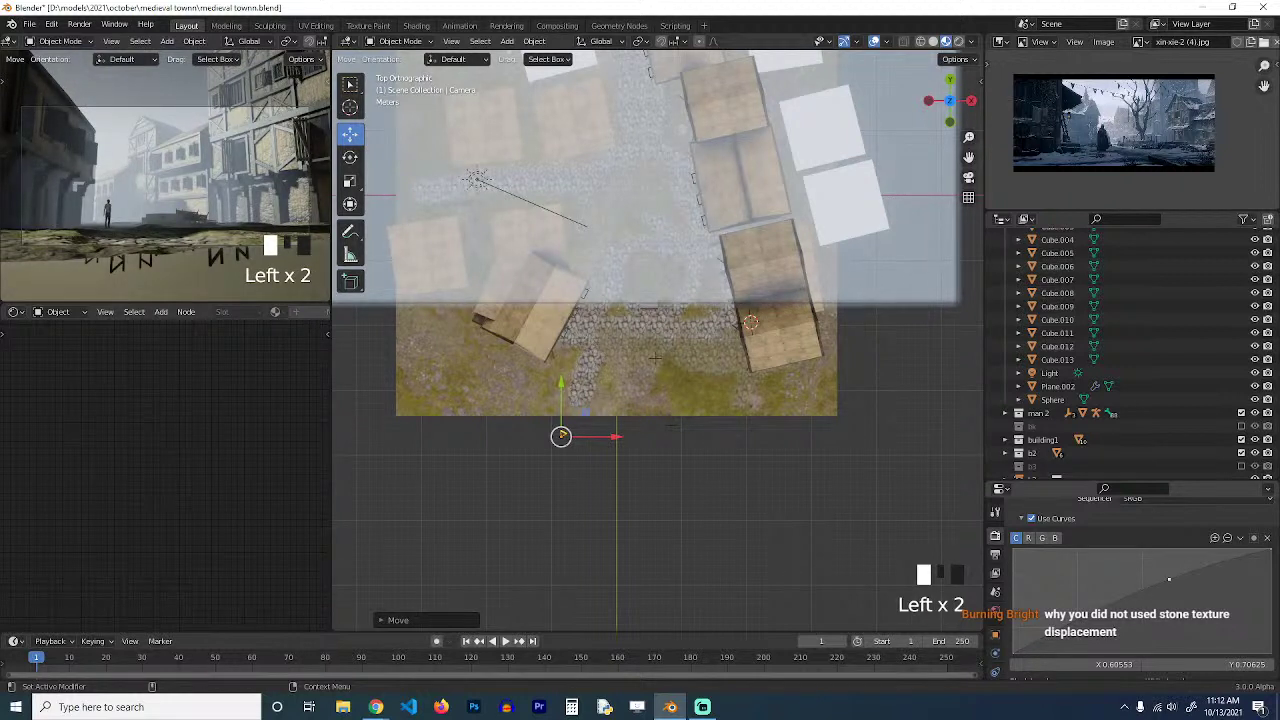
left_click_drag(1060, 630, 1059, 633)
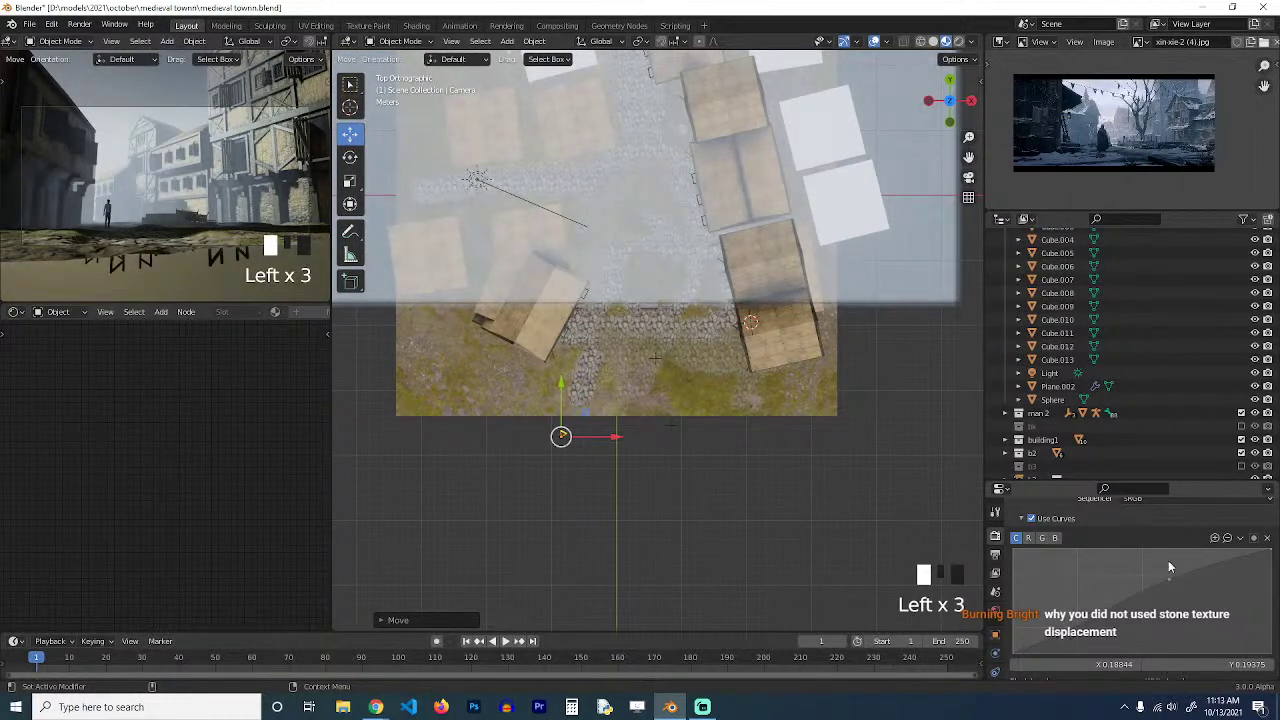
Try blue-channel curve points at about (0.67, 0.72) and (0.23, 0.19) in the Color Management curves.
left_click(1058, 540)
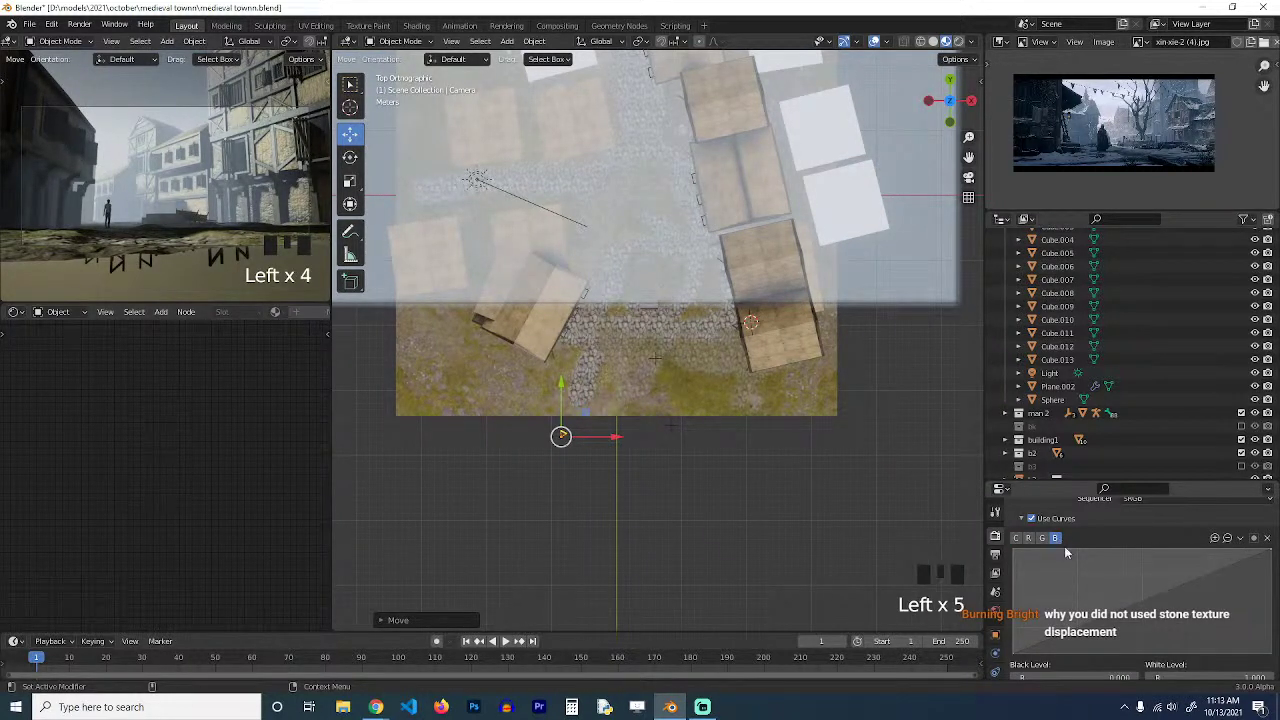
left_click(1188, 586)
left_click(1190, 582)
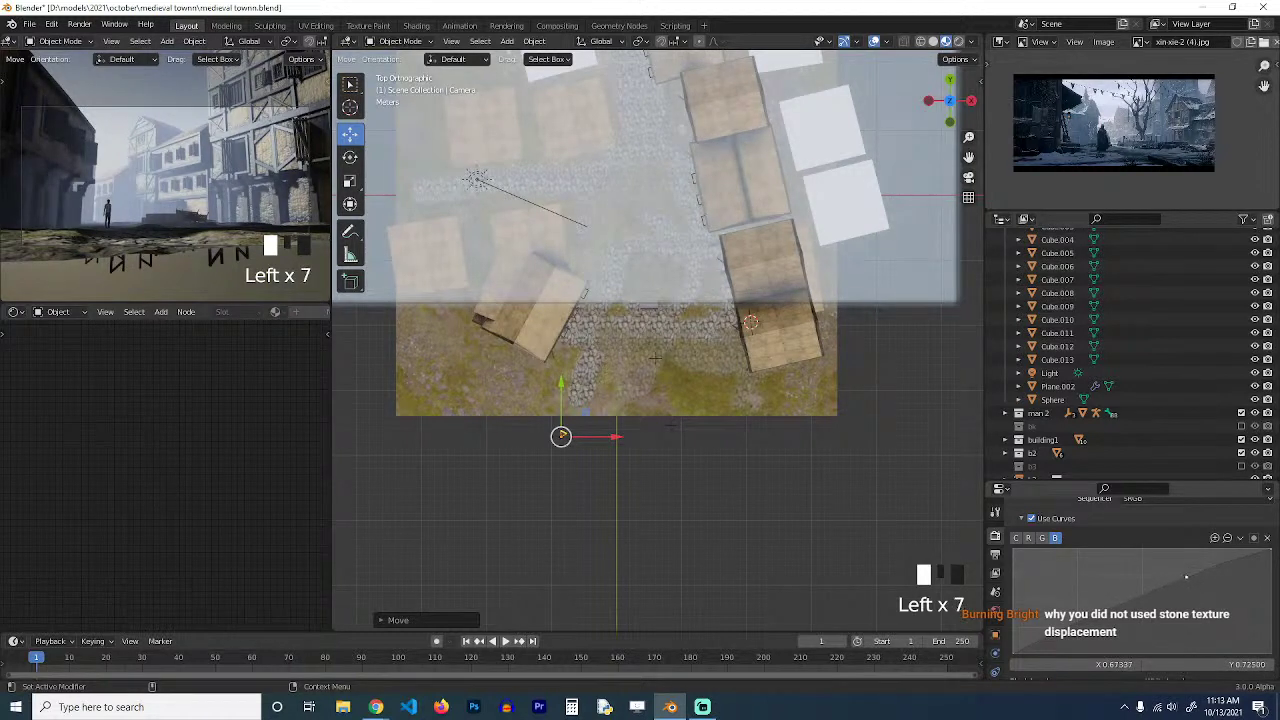
left_click(1084, 637)
left_click(1070, 636)
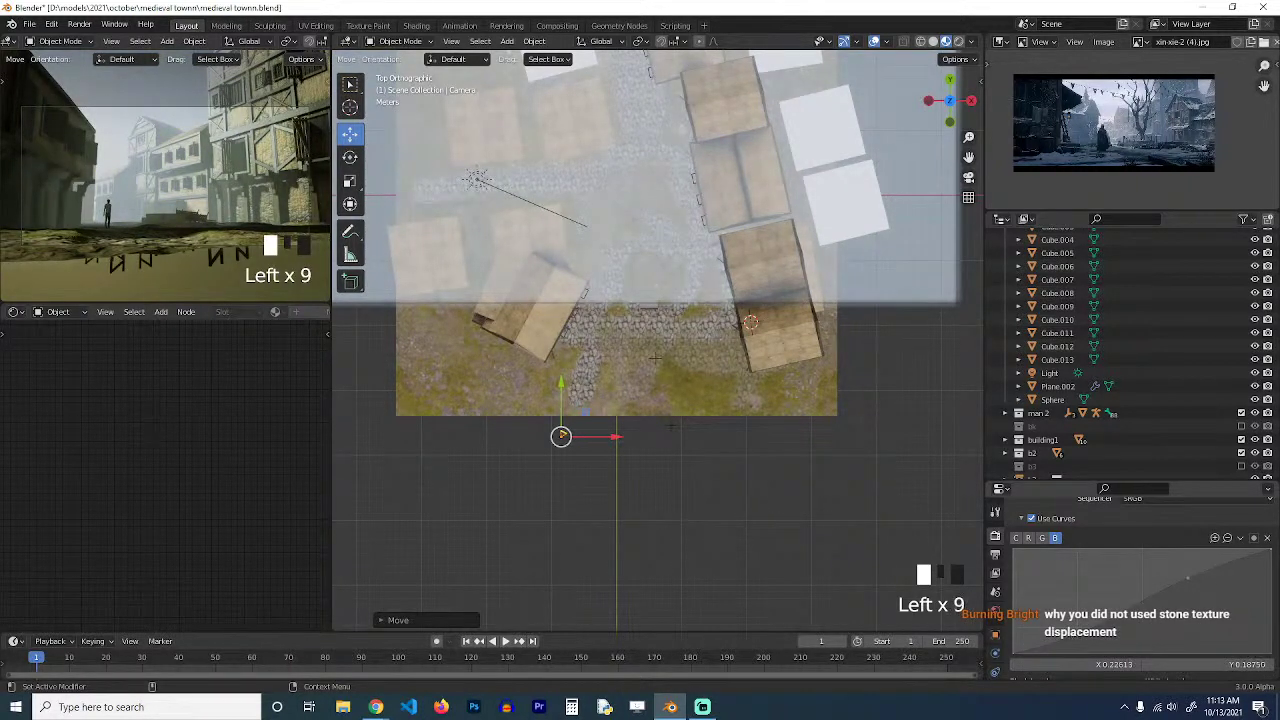
left_click(1071, 635)
left_click(1189, 575)
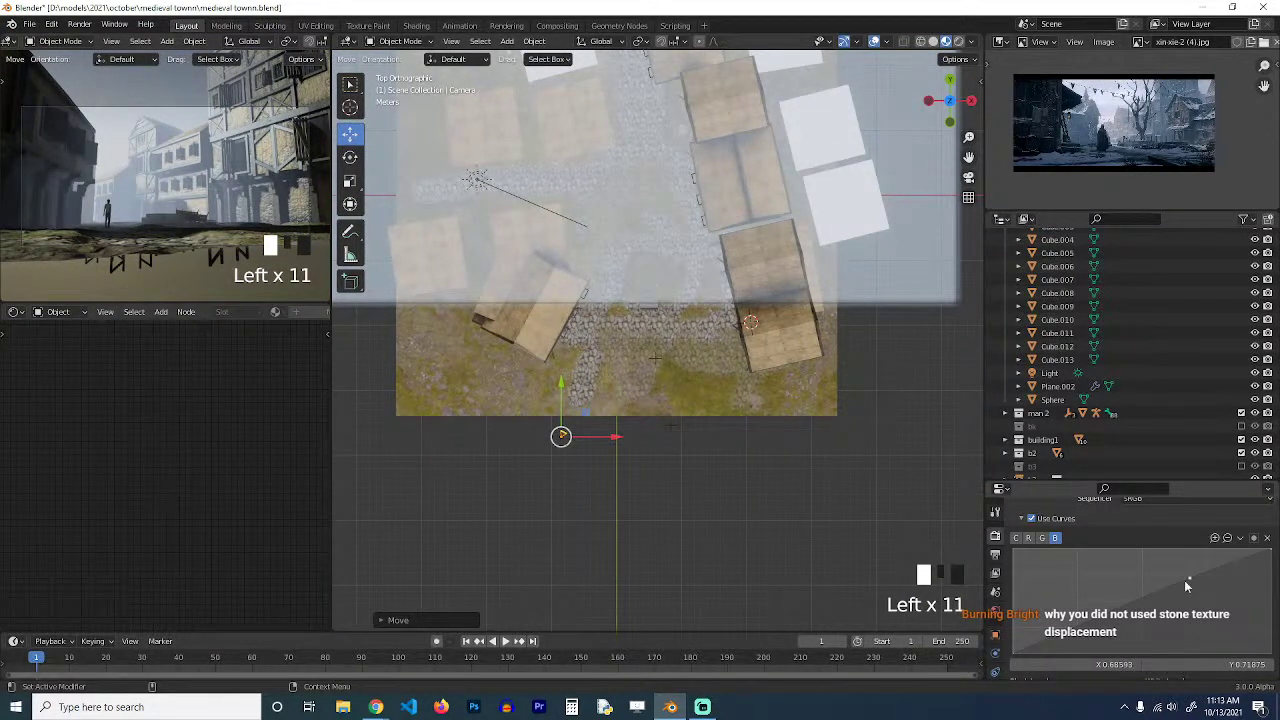
Try a green-channel curve point at about (0.51, 0.56) and remove it again.
left_click(1042, 538)
left_click_drag(1133, 597, 1145, 600)
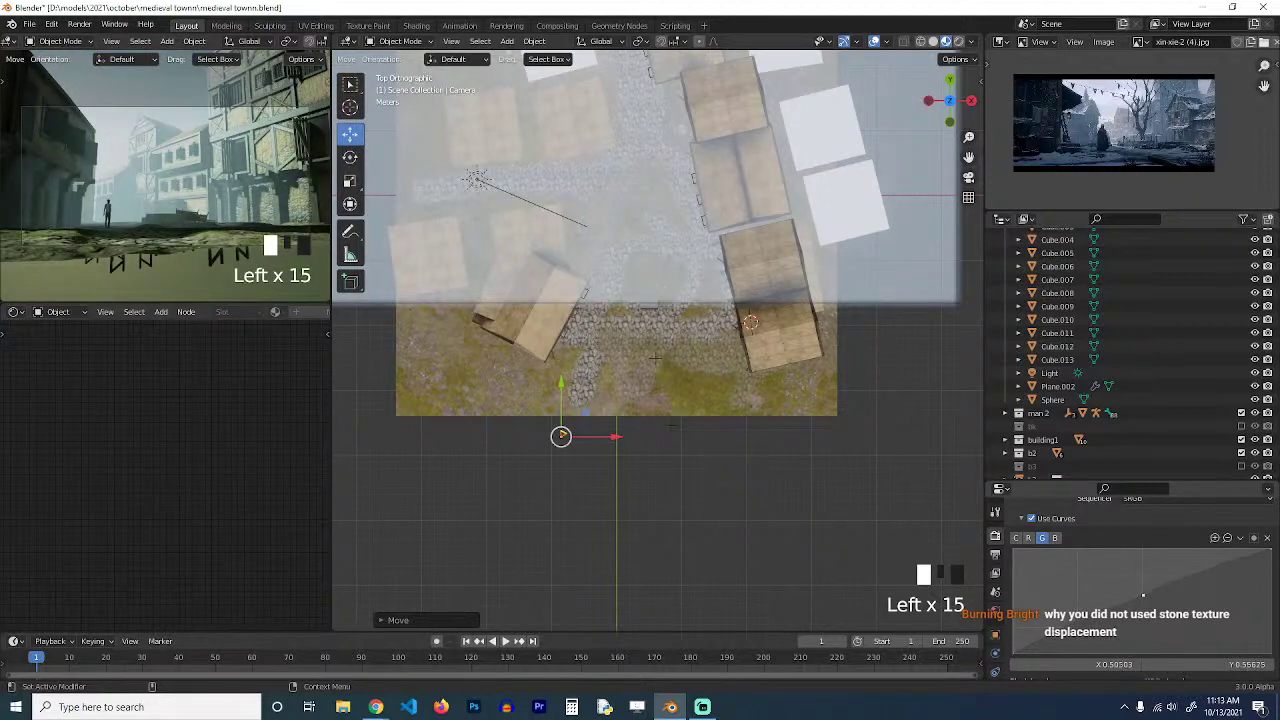
left_click(1263, 540)
Compare the render with and without the color curves, leave Use Curves disabled and save the file.
left_click(1032, 519)
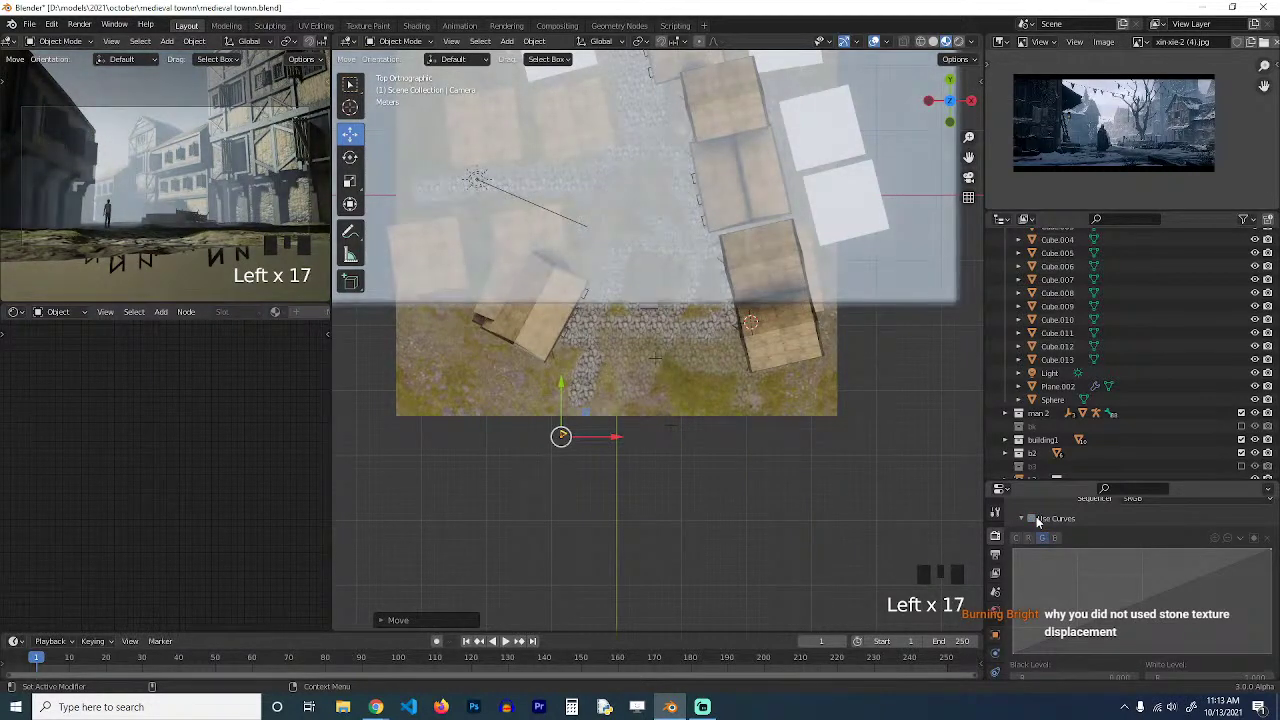
left_click(1032, 519)
left_click(1032, 520)
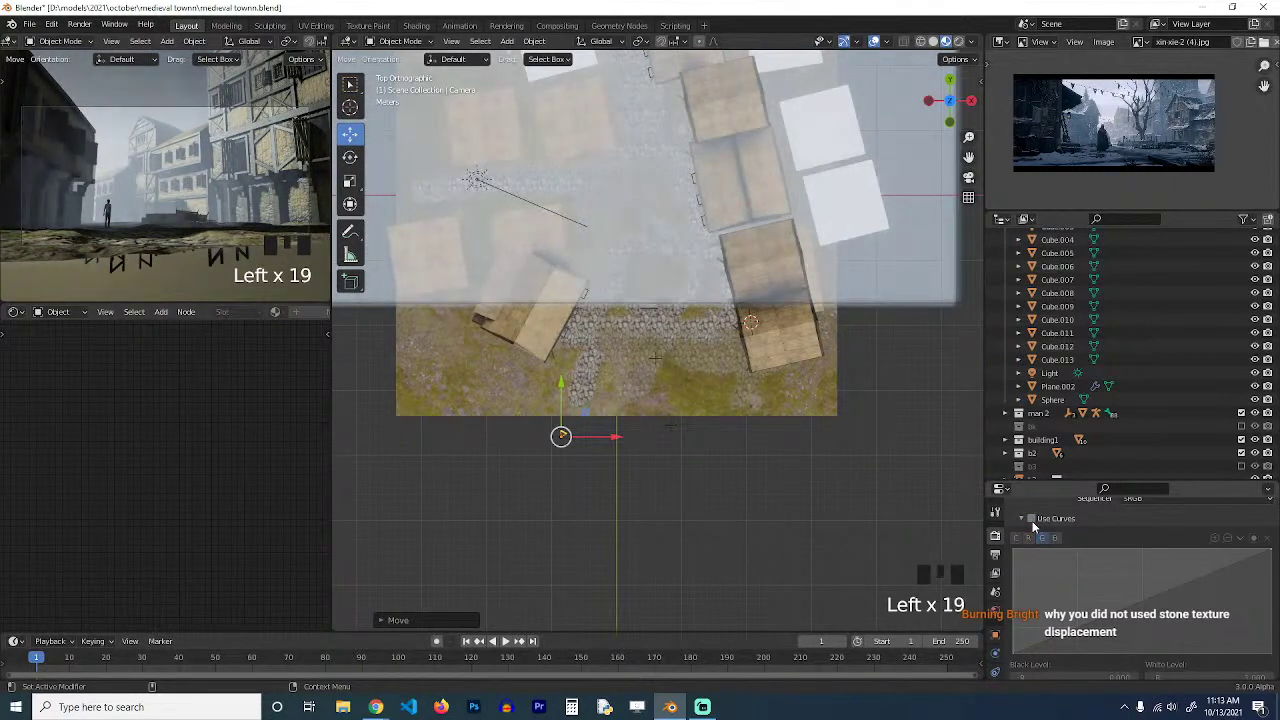
key("ctrl+s")
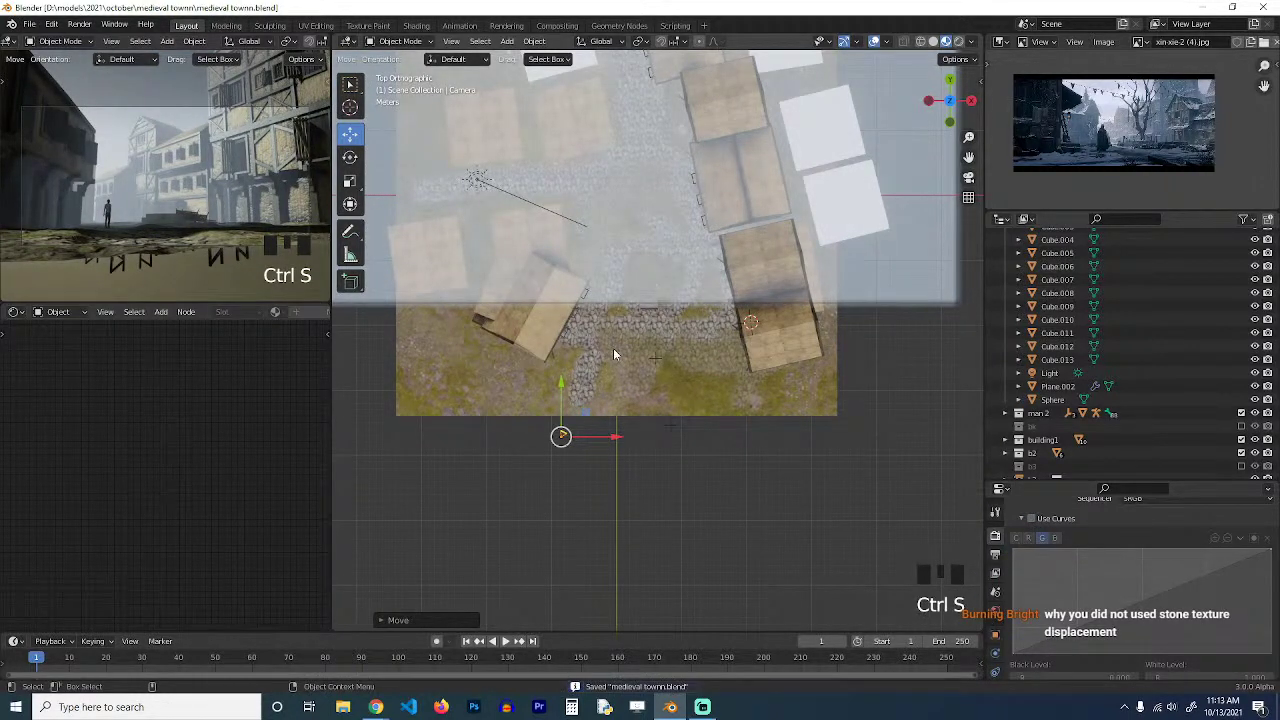
Examine the snowy medieval town reference image enlarged, restore the layout, deselect the camera and save the scene.
middle_click_drag(613, 348, 660, 406)
scroll(660, 410, "down", 1)
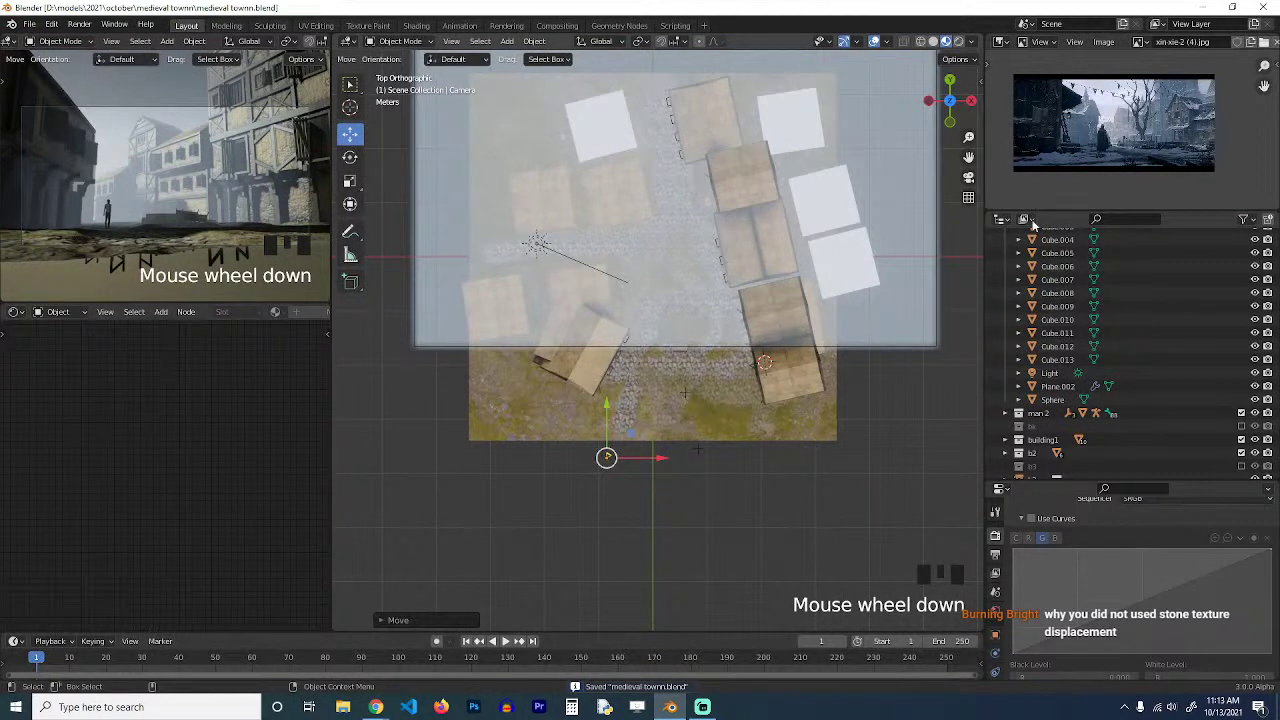
left_click(990, 198)
key("ctrl+space")
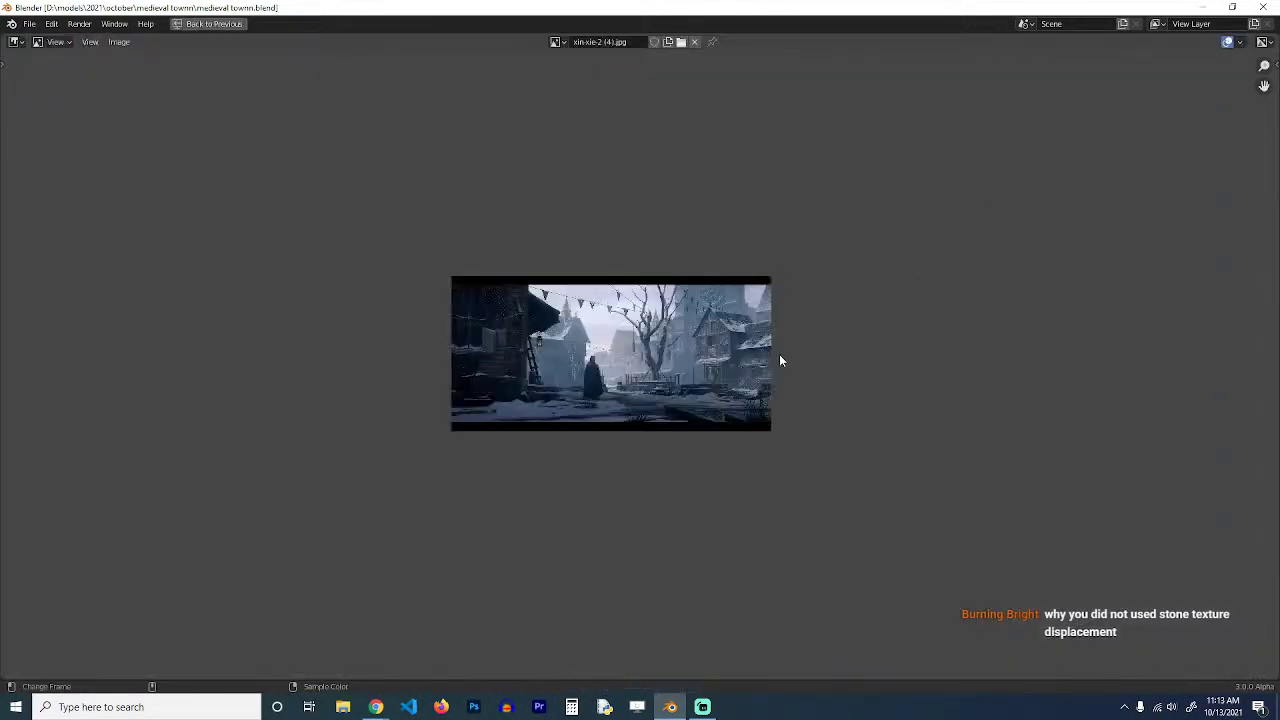
scroll(780, 360, "up", 4)
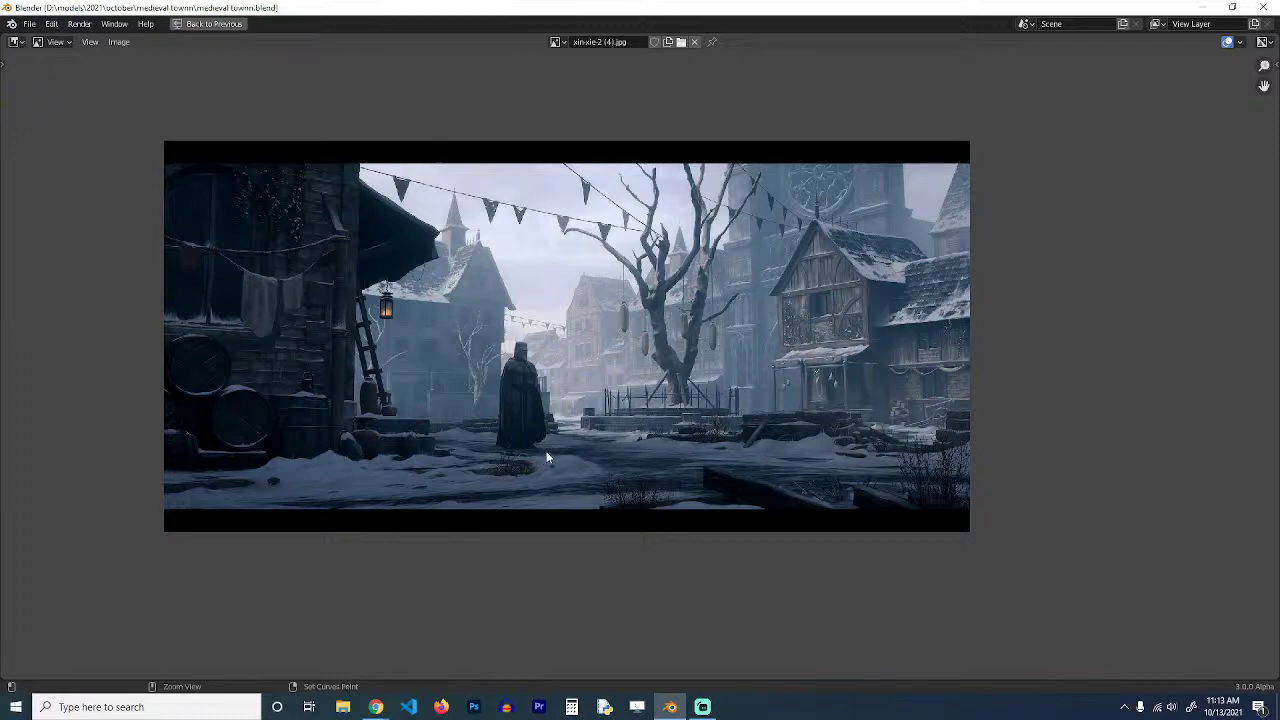
key("ctrl+space")
left_click(668, 463)
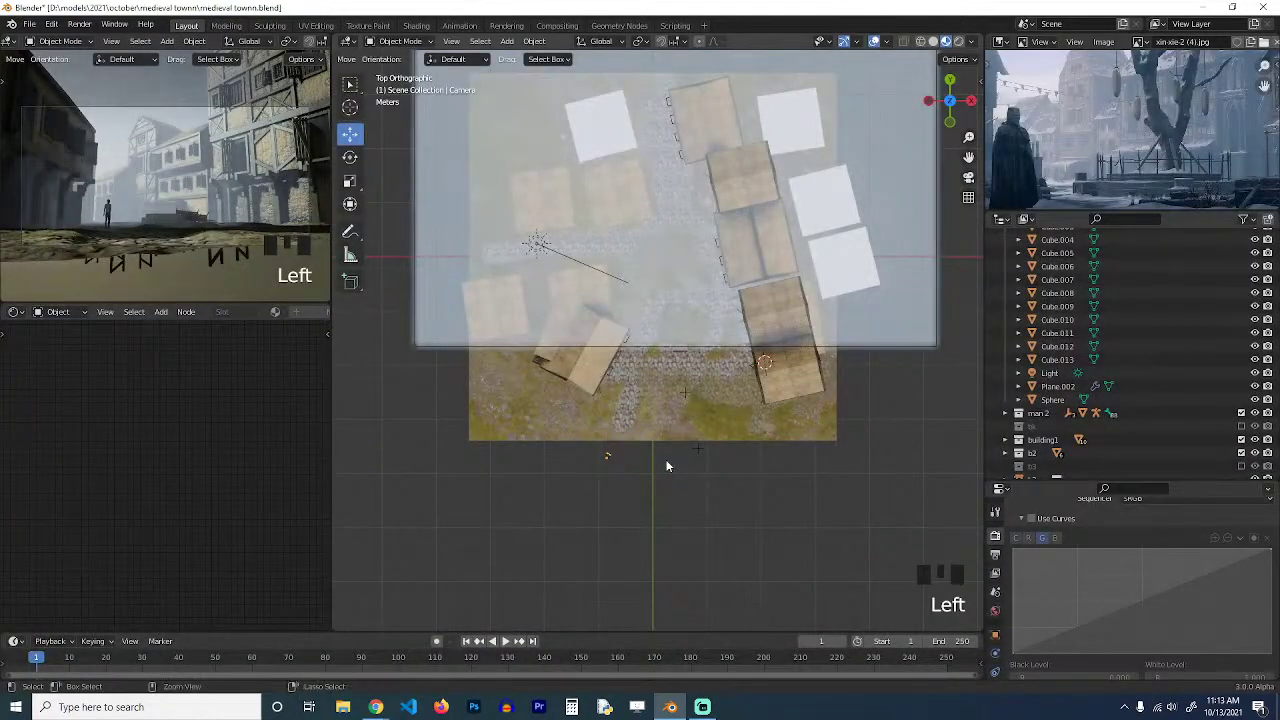
key("ctrl+s")
Hide the fog volume cube Cube.013 that encloses the town and save the file.
key("grave")
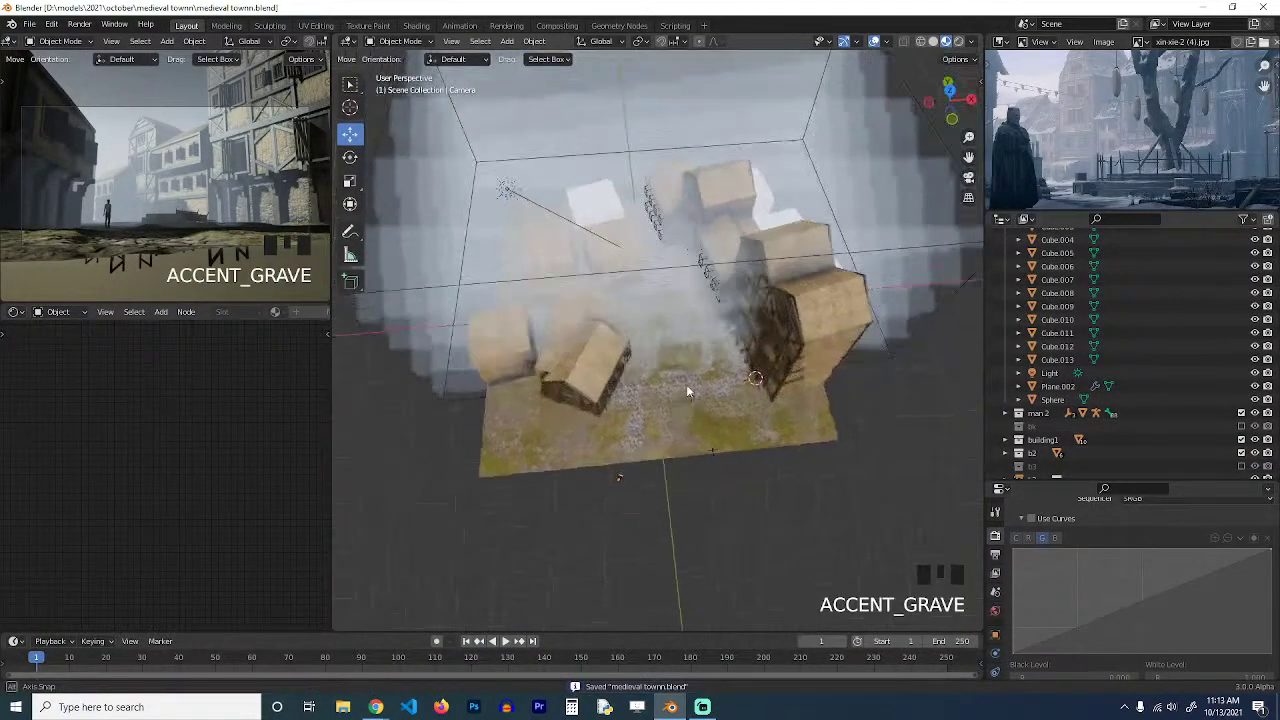
scroll(660, 430, "up", 2)
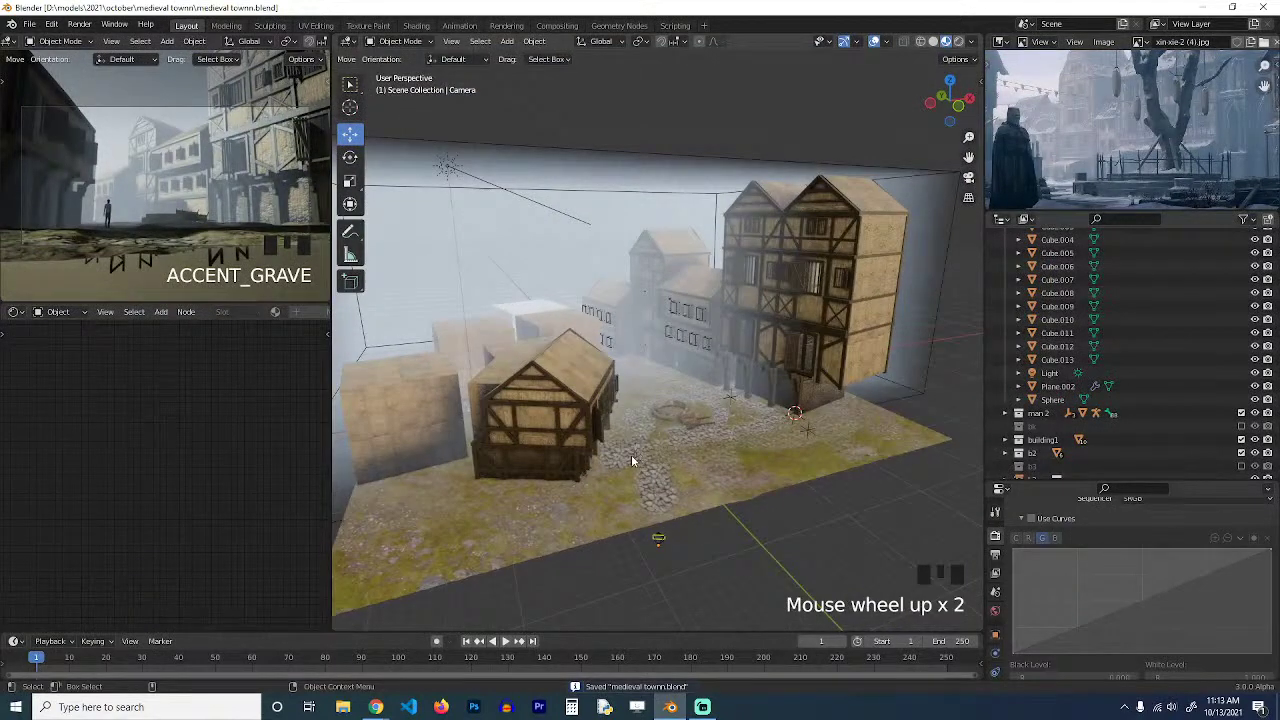
scroll(712, 400, "up", 3)
scroll(720, 384, "up", 2)
key("grave")
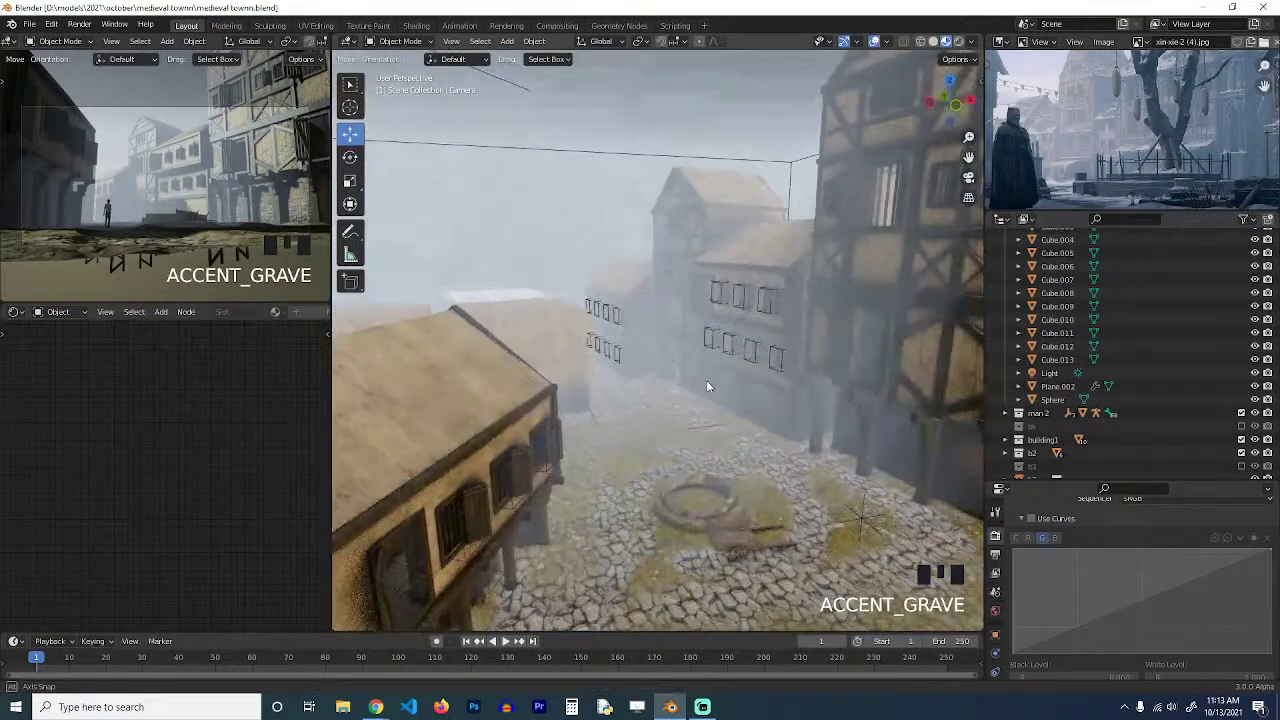
left_click(724, 284)
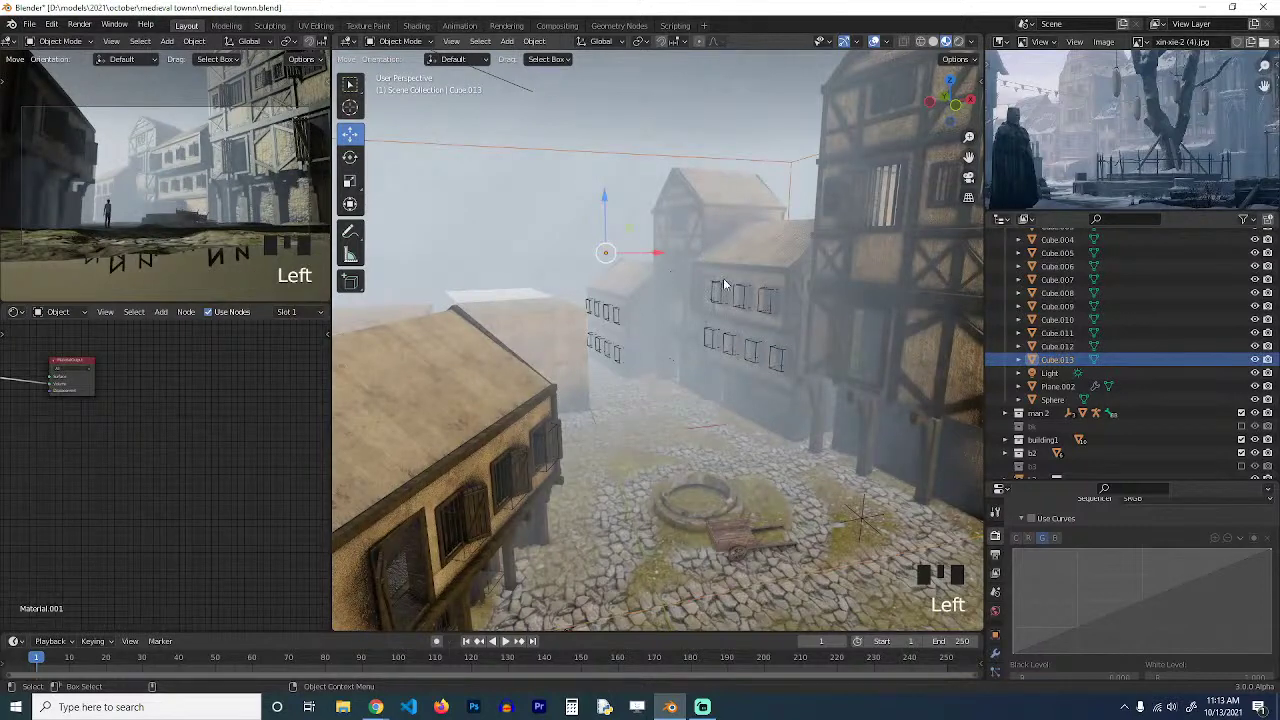
key("h")
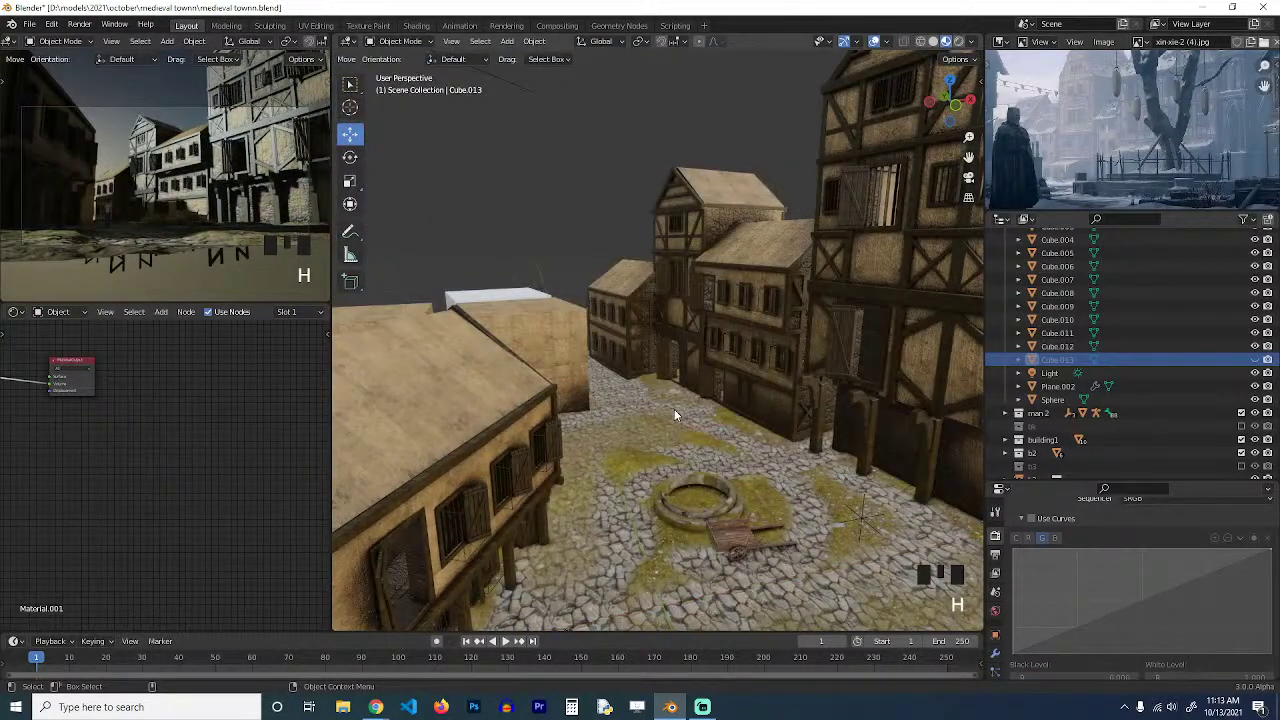
key("ctrl+s")
Examine the fog-free street, houses, well and cart against the reference image, and unhide the fog cube.
key("grave")
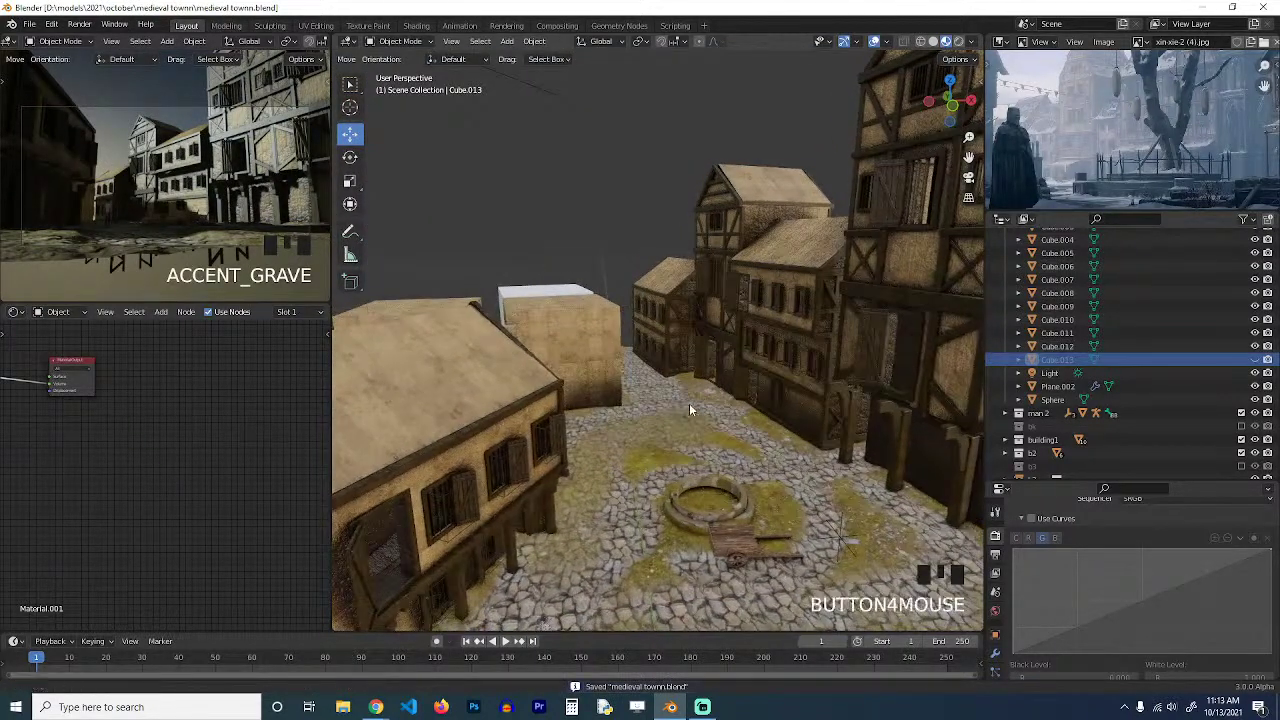
middle_click_drag(689, 403, 564, 354)
key("ctrl+s")
middle_click_drag(766, 434, 757, 359)
key("grave")
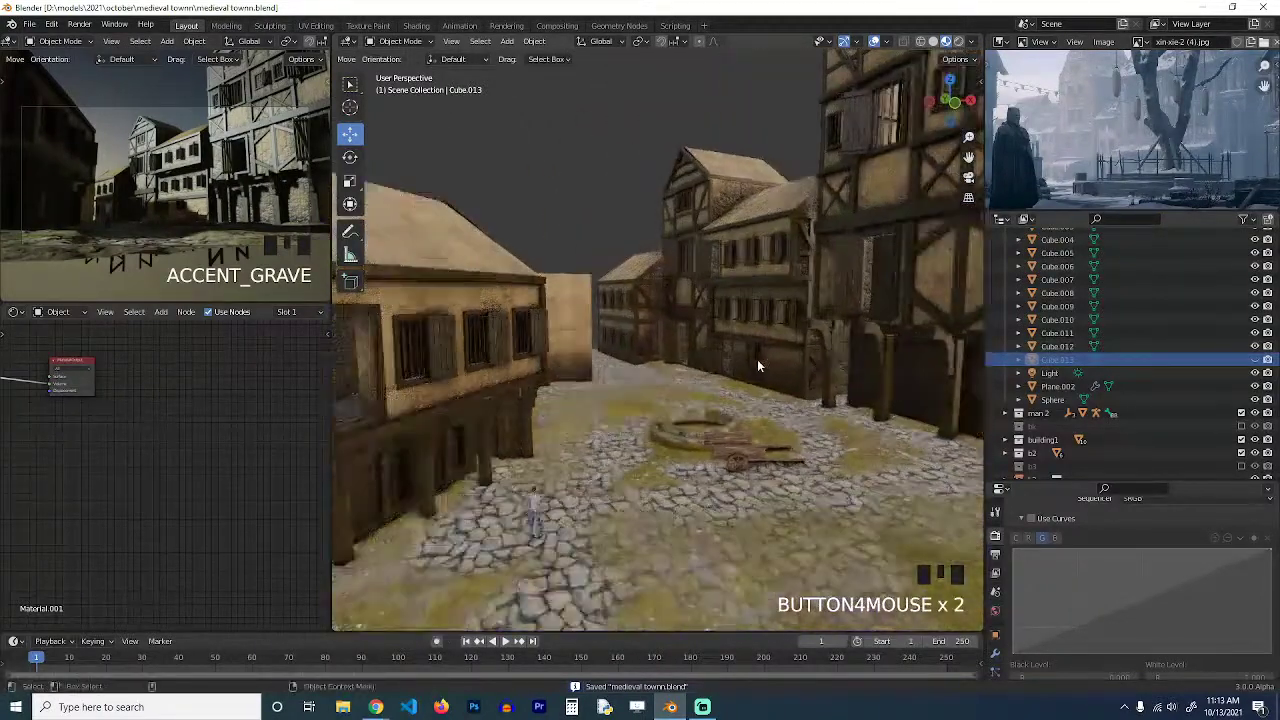
key("grave")
scroll(713, 378, "up", 2)
key("ctrl+s")
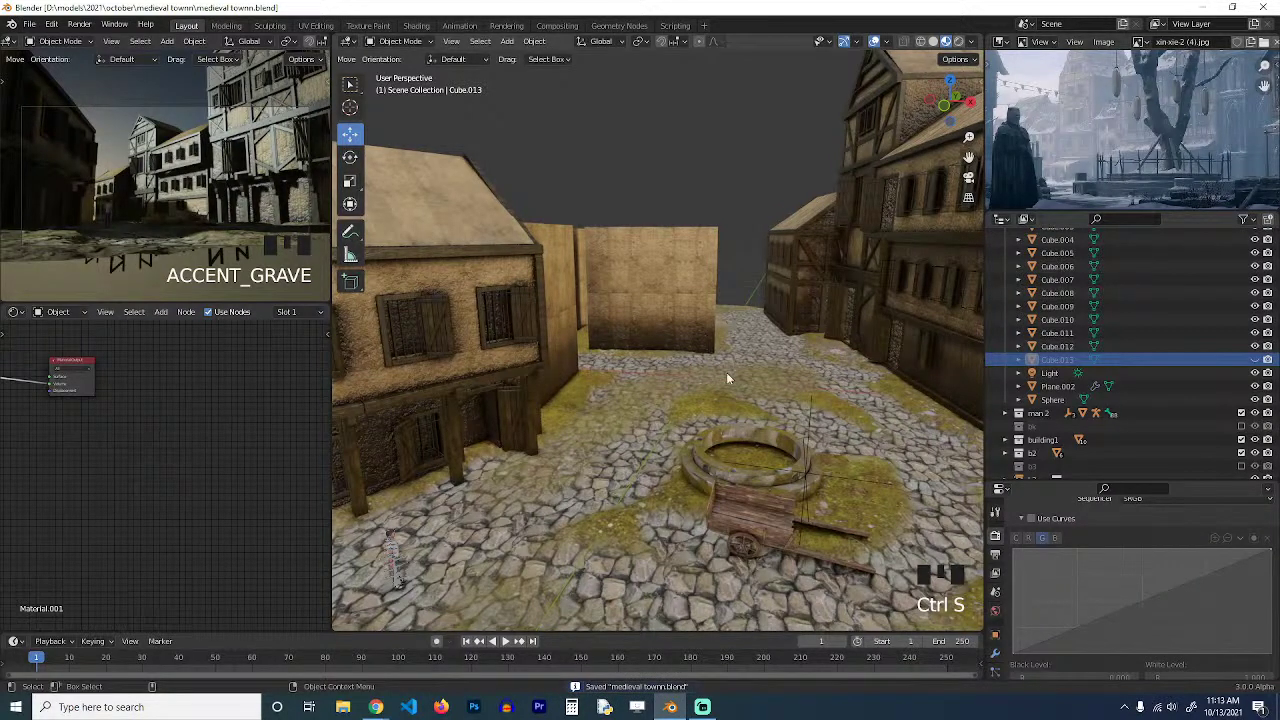
scroll(1111, 140, "down", 2)
middle_click_drag(1091, 160, 1071, 204)
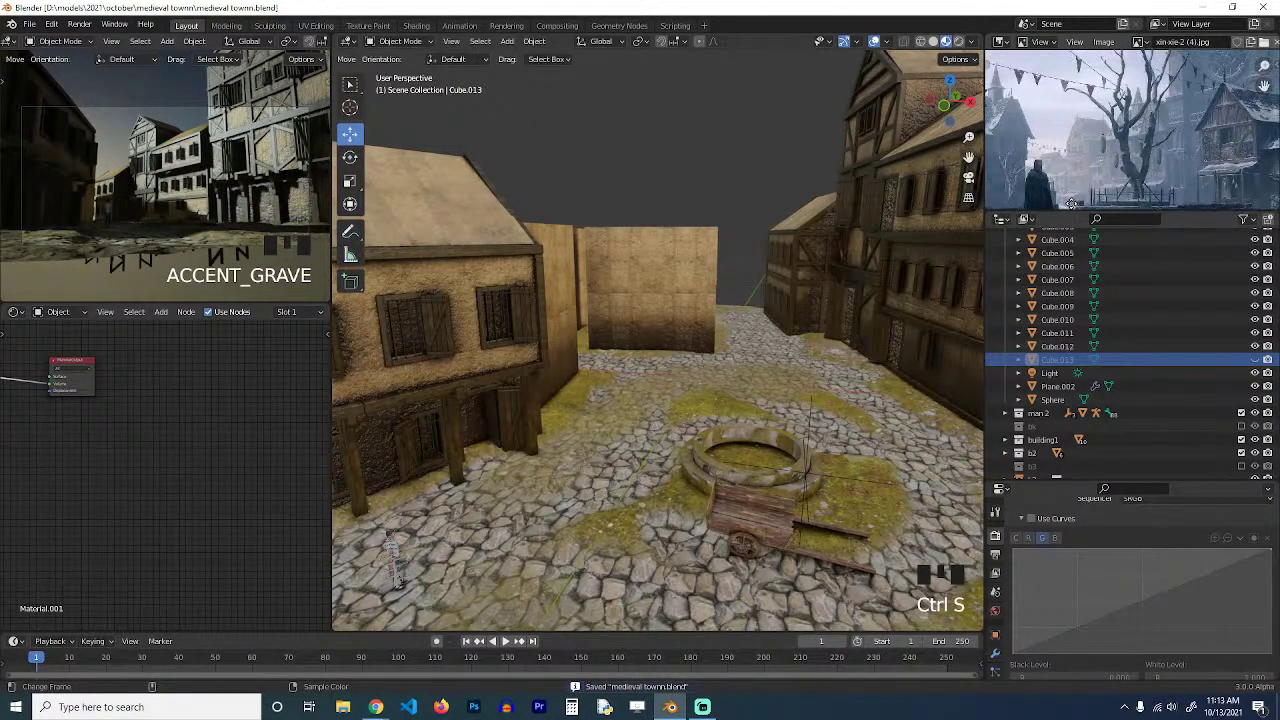
middle_click_drag(752, 369, 760, 327, "shift")
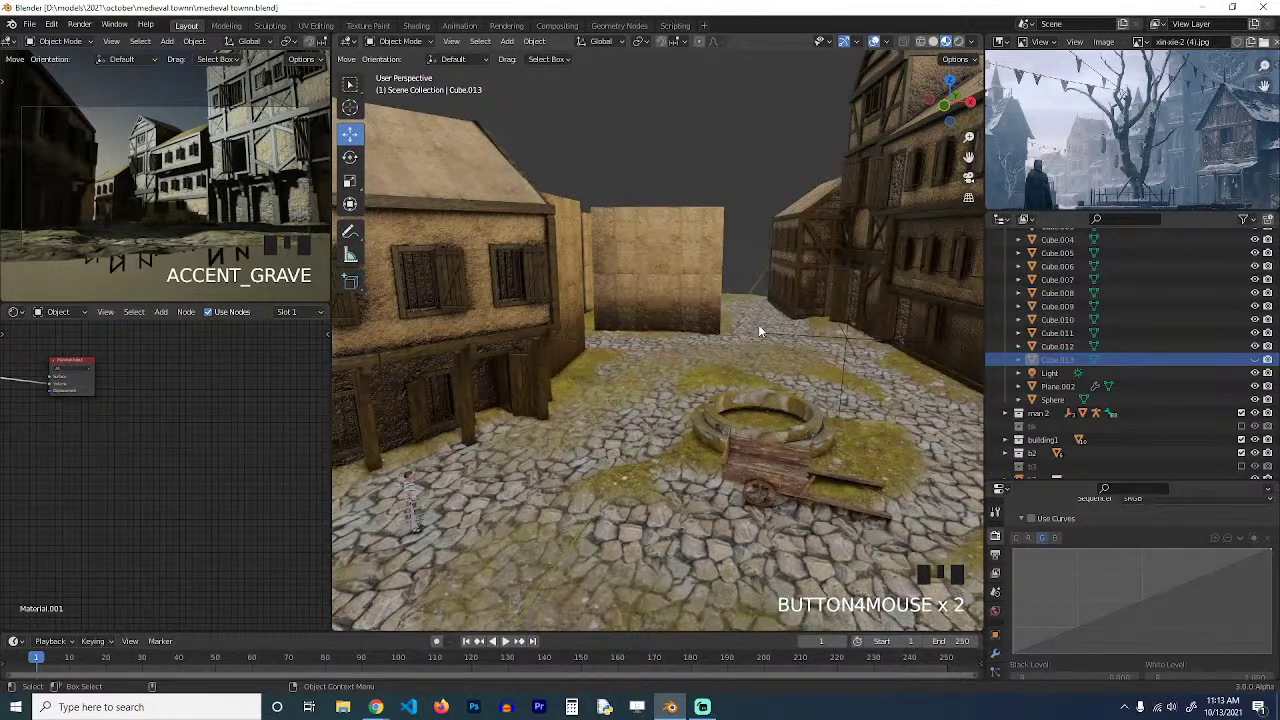
key("alt+h")
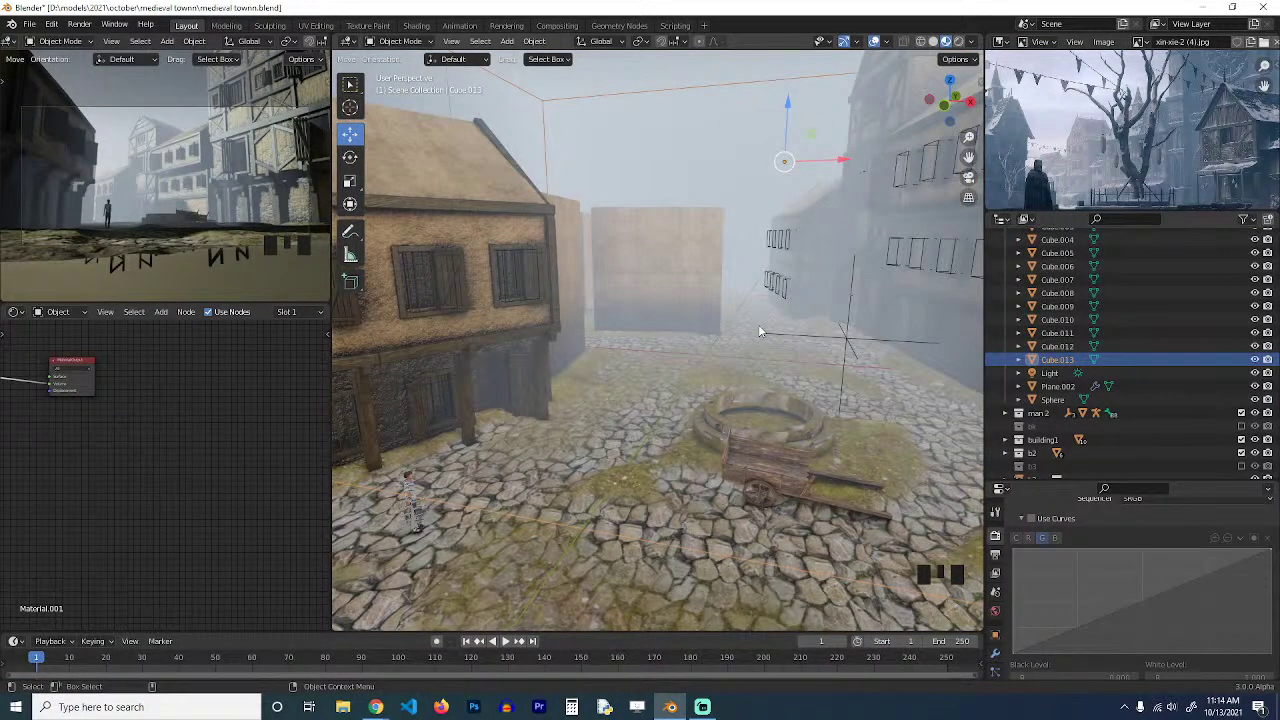
Select the camera and set its viewport display Passepartout to 1.000.
scroll(763, 372, "down", 8)
left_click(529, 412)
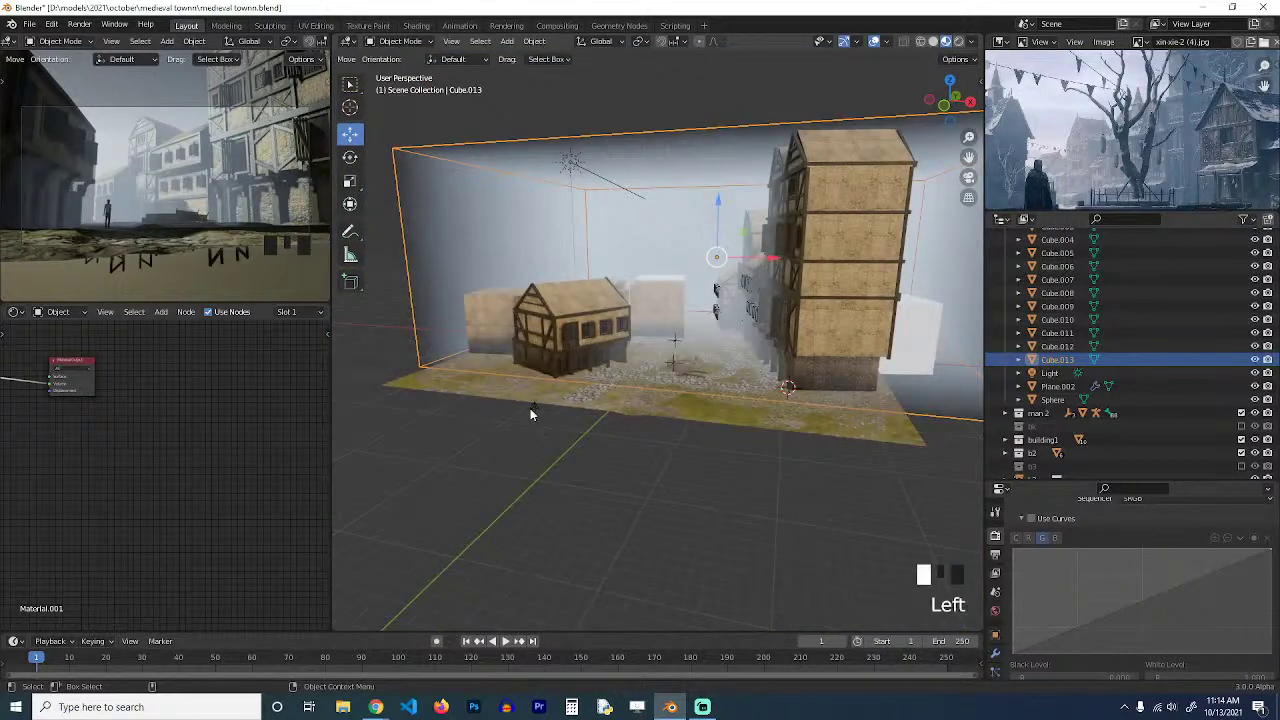
scroll(995, 668, "down", 5)
scroll(995, 670, "down", 2)
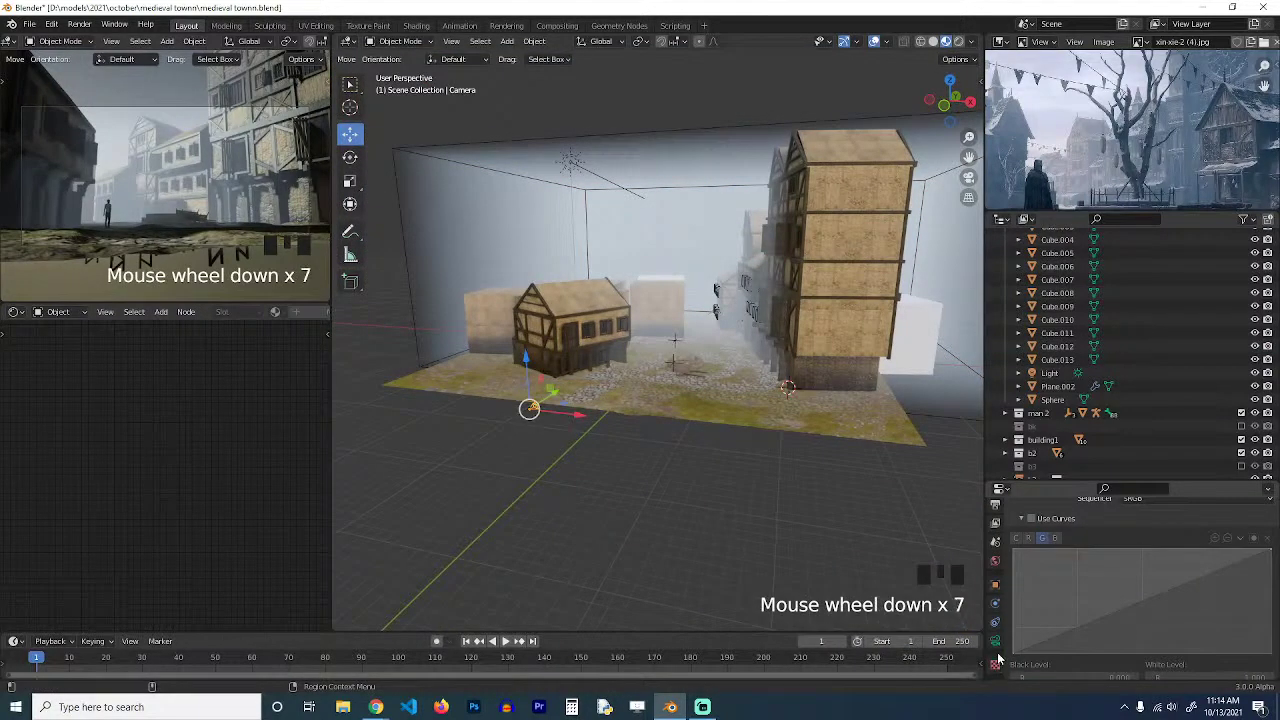
left_click(995, 641)
left_click(1036, 657)
scroll(1060, 645, "down", 5)
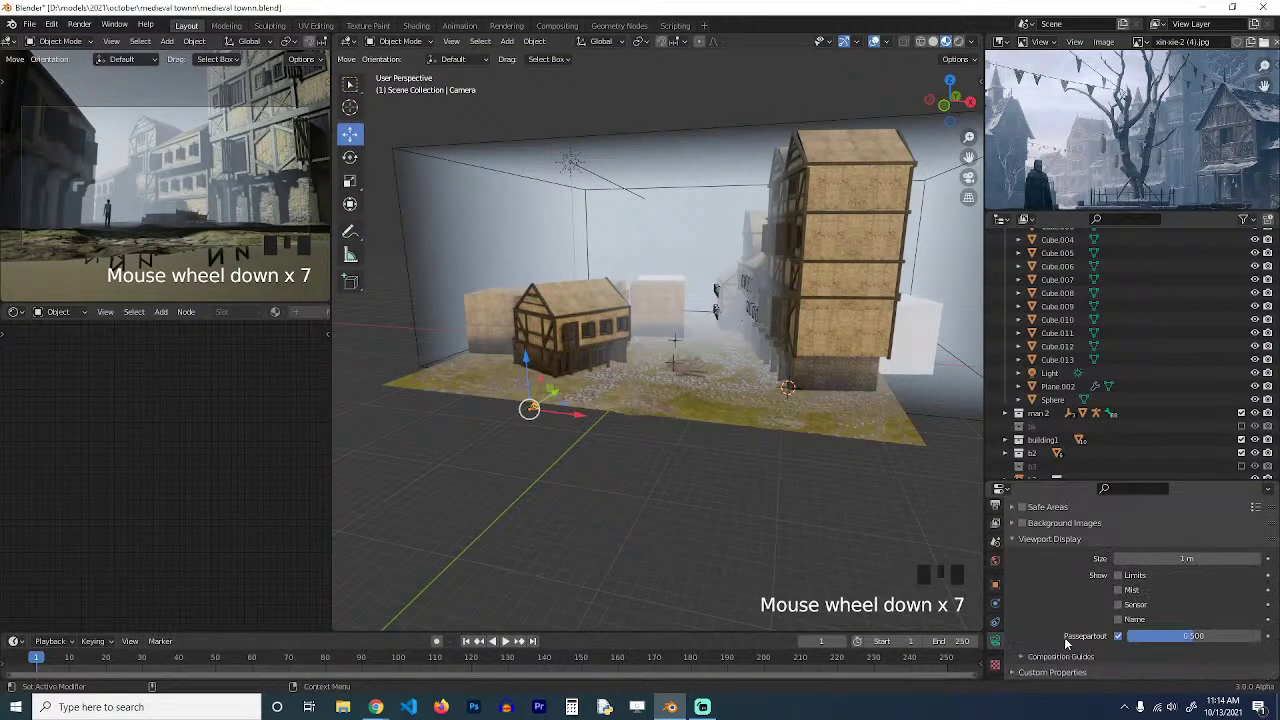
left_click(1135, 635)
type("1")
key("Return")
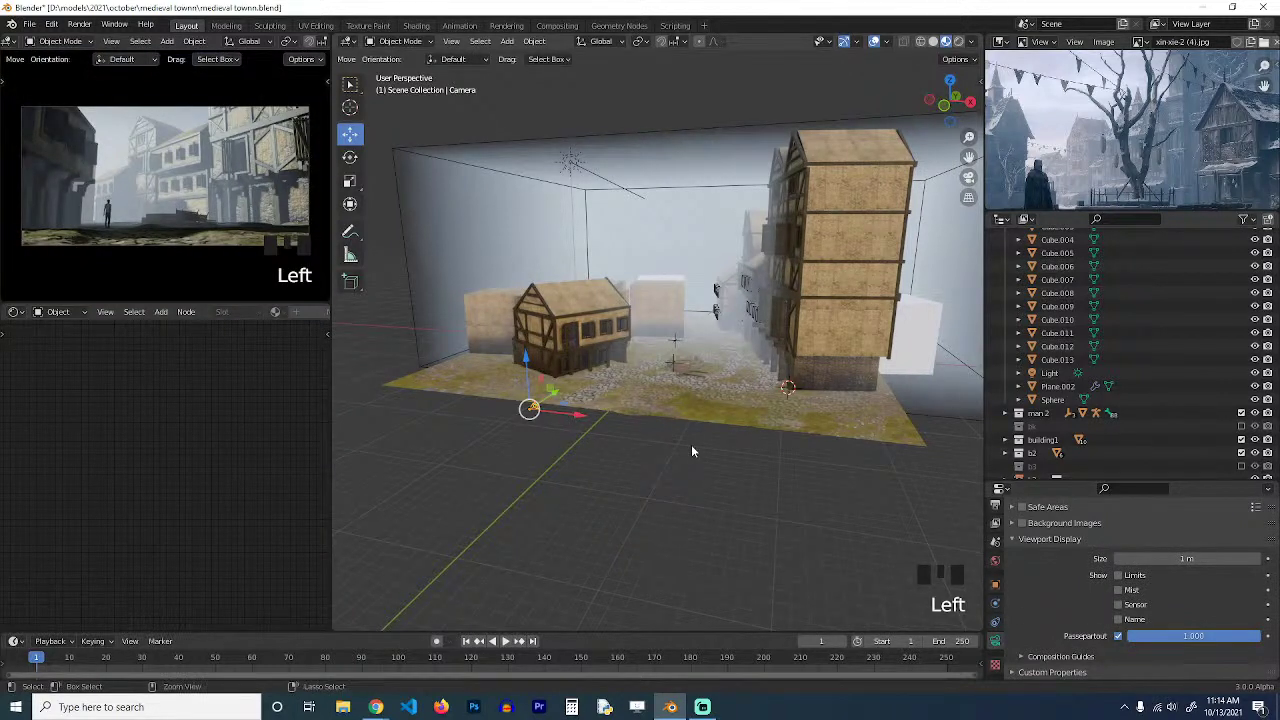
Save the file, raise the camera about 0.49 m along Z and adjust its aim with a slight trackball rotation.
key("ctrl+s")
key("g")
middle_click(597, 438)
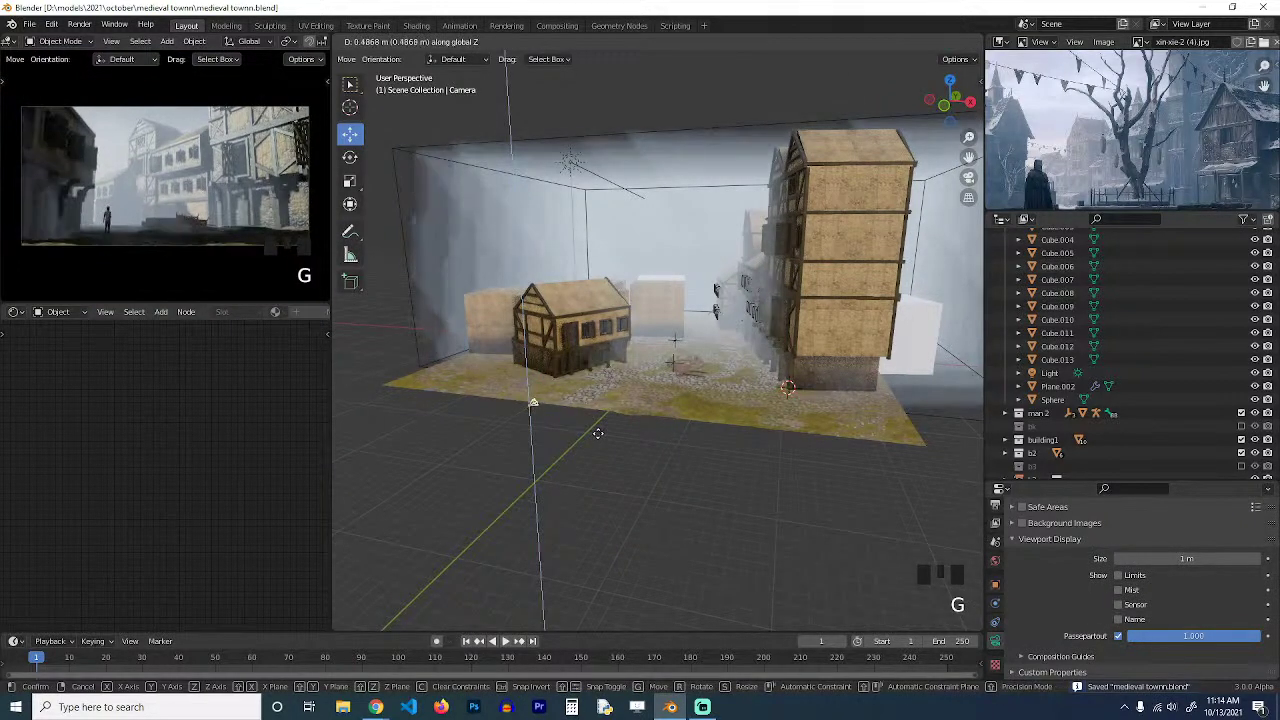
left_click(598, 432)
key("r")
right_click(598, 274)
key("r")
key("r")
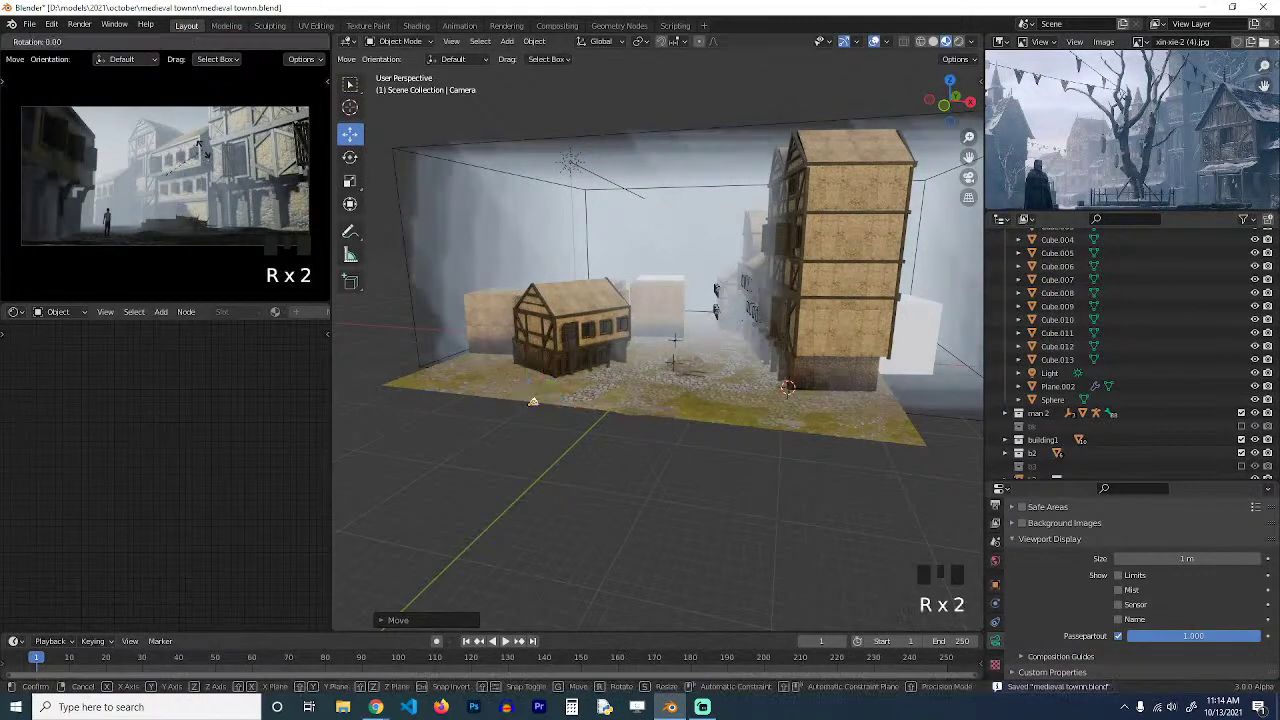
left_click(529, 400)
Place the 3D cursor at the open shuttered window of the tall timber-framed house and add a 100 W point light there.
scroll(1128, 158, "down", 3)
scroll(1128, 158, "up", 1)
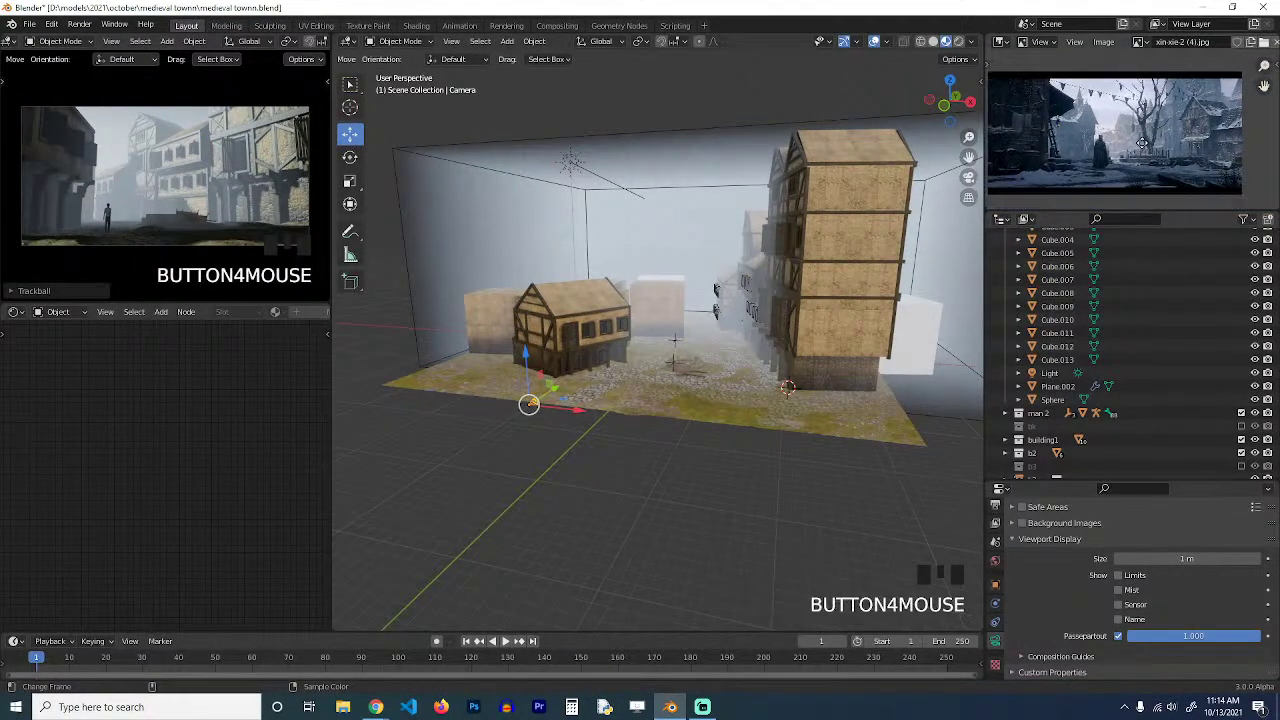
scroll(744, 296, "up", 2)
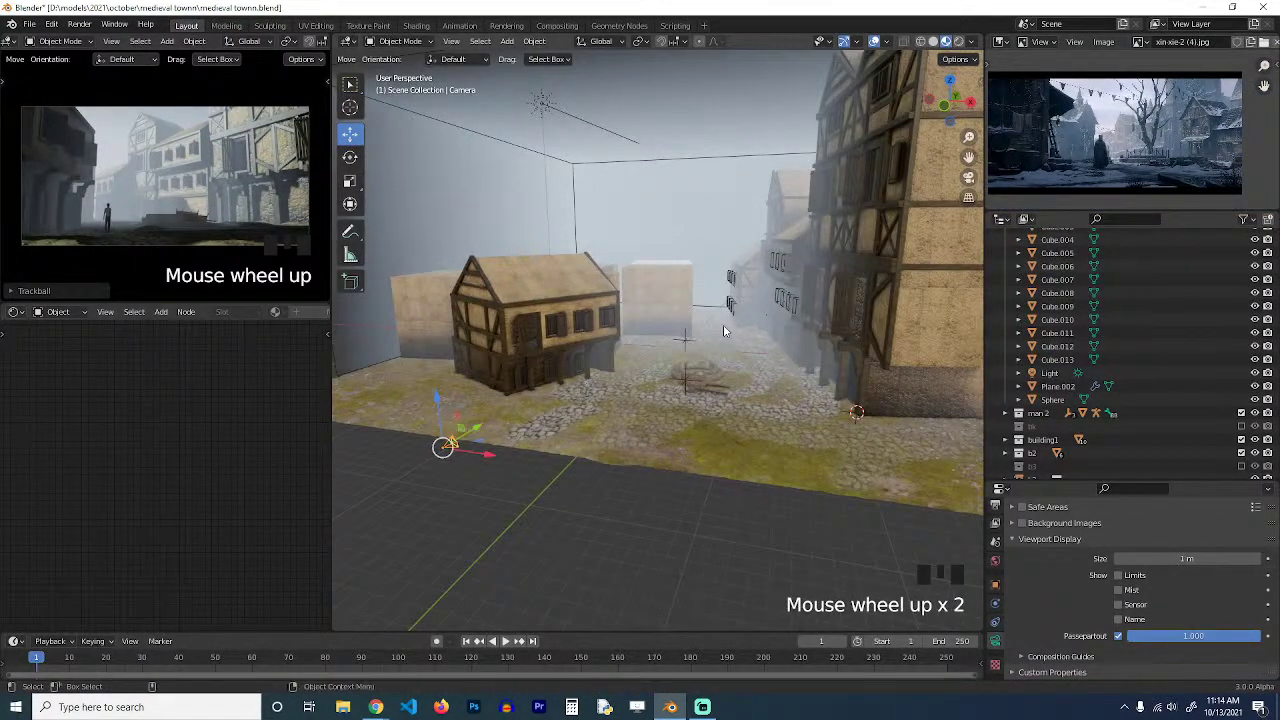
scroll(1087, 157, "up", 3)
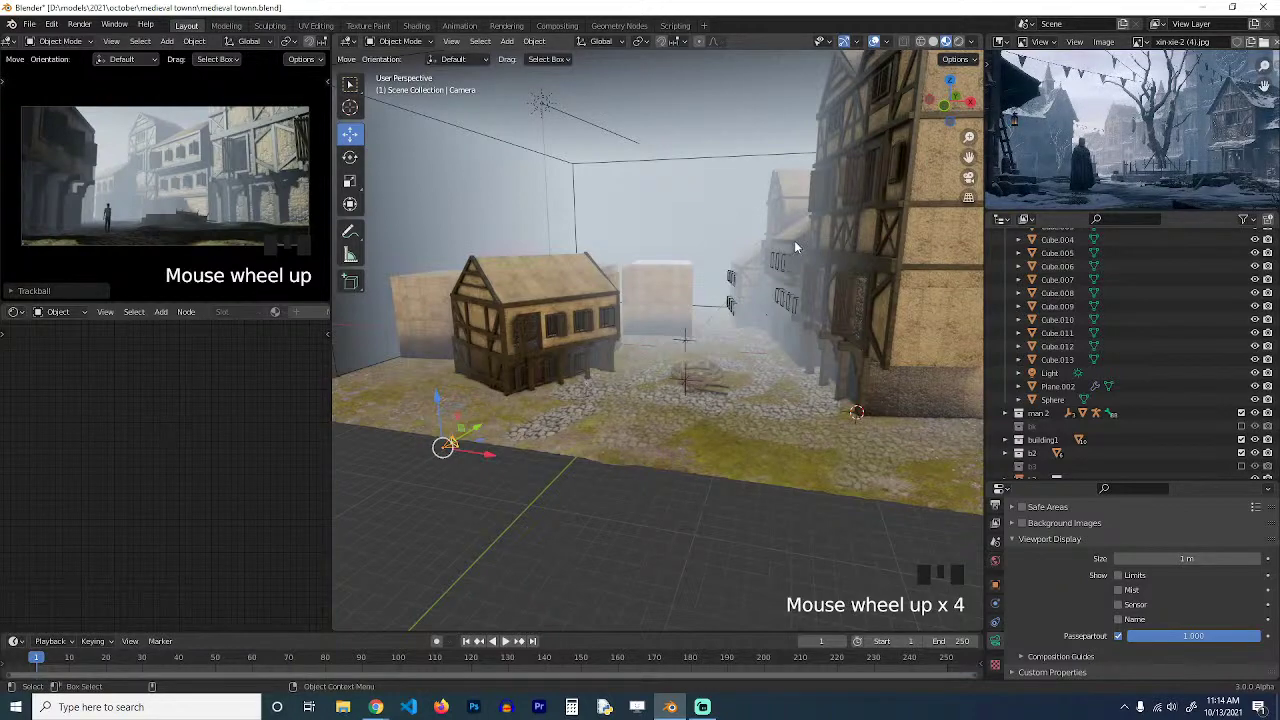
middle_click_drag(790, 243, 756, 358, "shift")
scroll(834, 261, "up", 3)
scroll(668, 252, "up", 2)
right_click(669, 335, "shift")
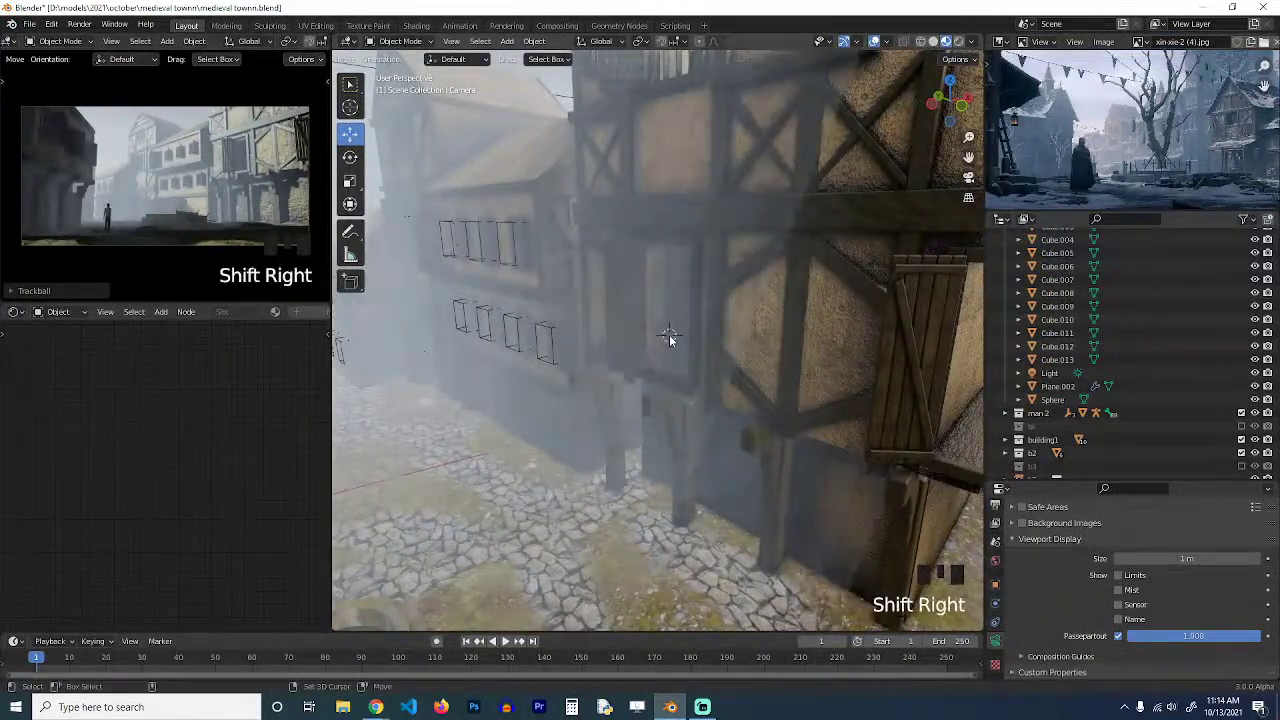
key("shift+a")
mouse_move(636, 506)
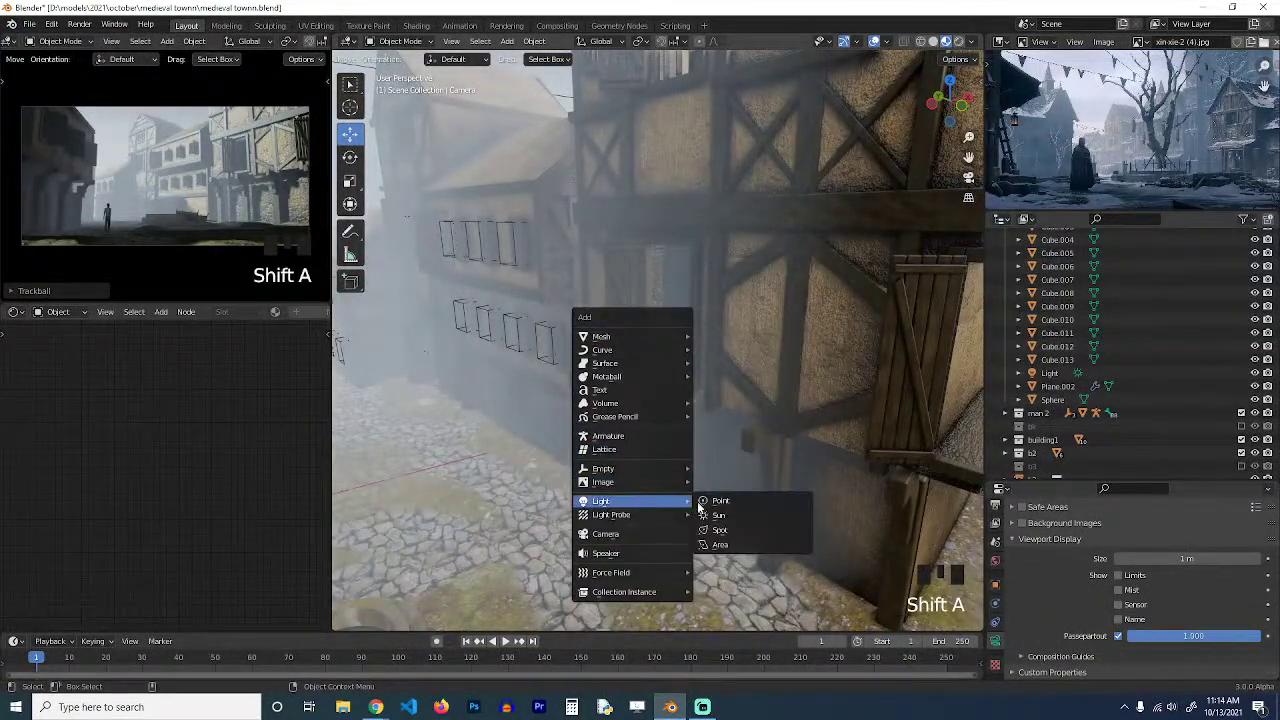
left_click(727, 507)
left_click(1207, 550)
type("100 W")
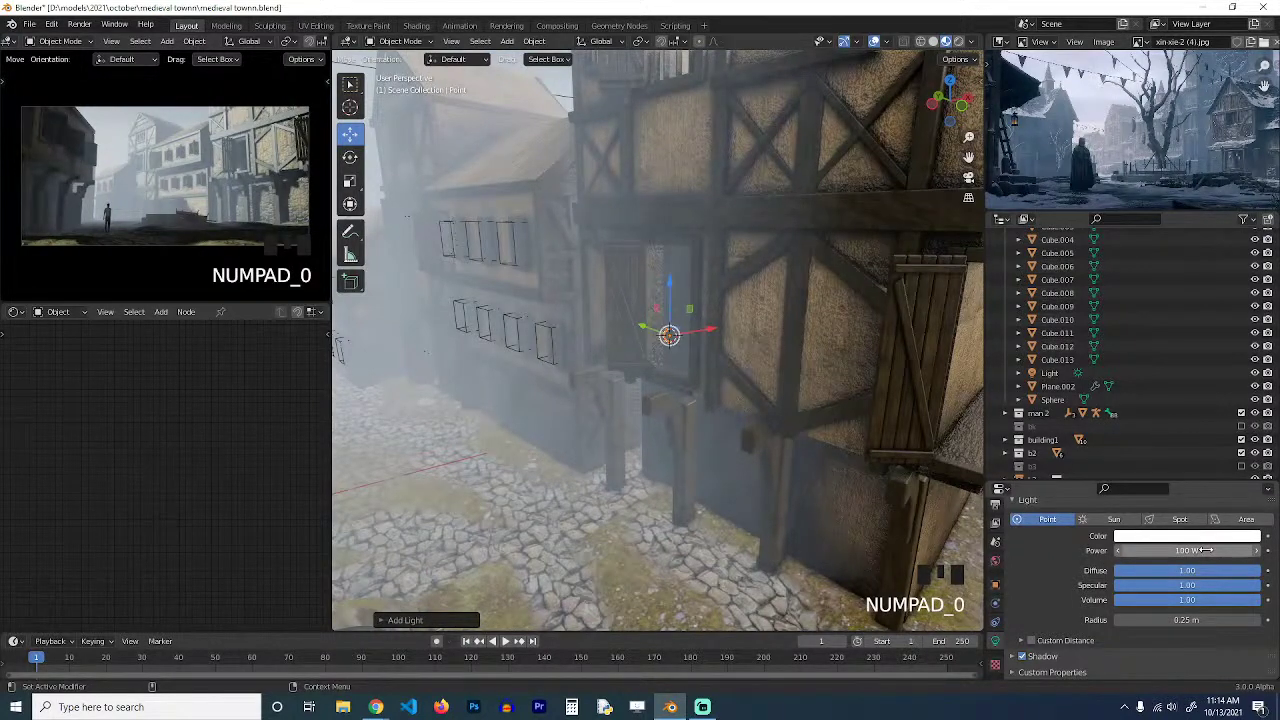
Set the point light's color to a warm yellow and its power to 1000 W.
left_click(1189, 537)
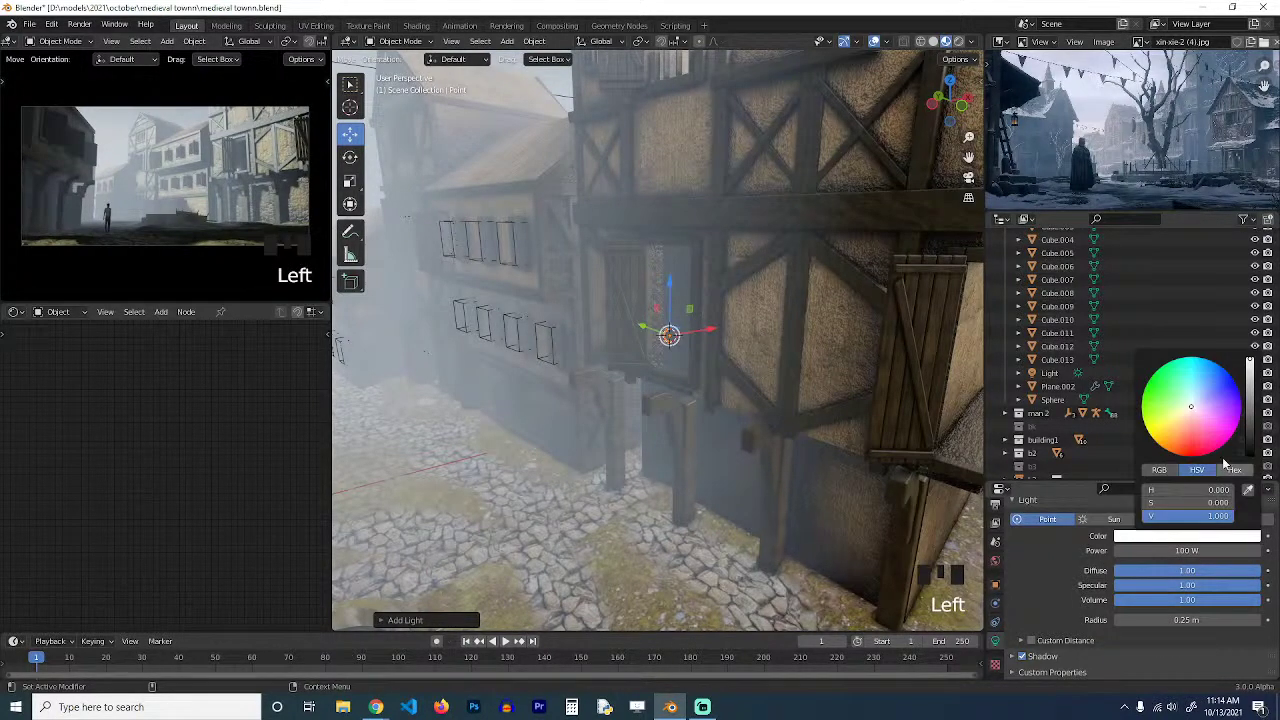
left_click_drag(1191, 405, 1165, 429)
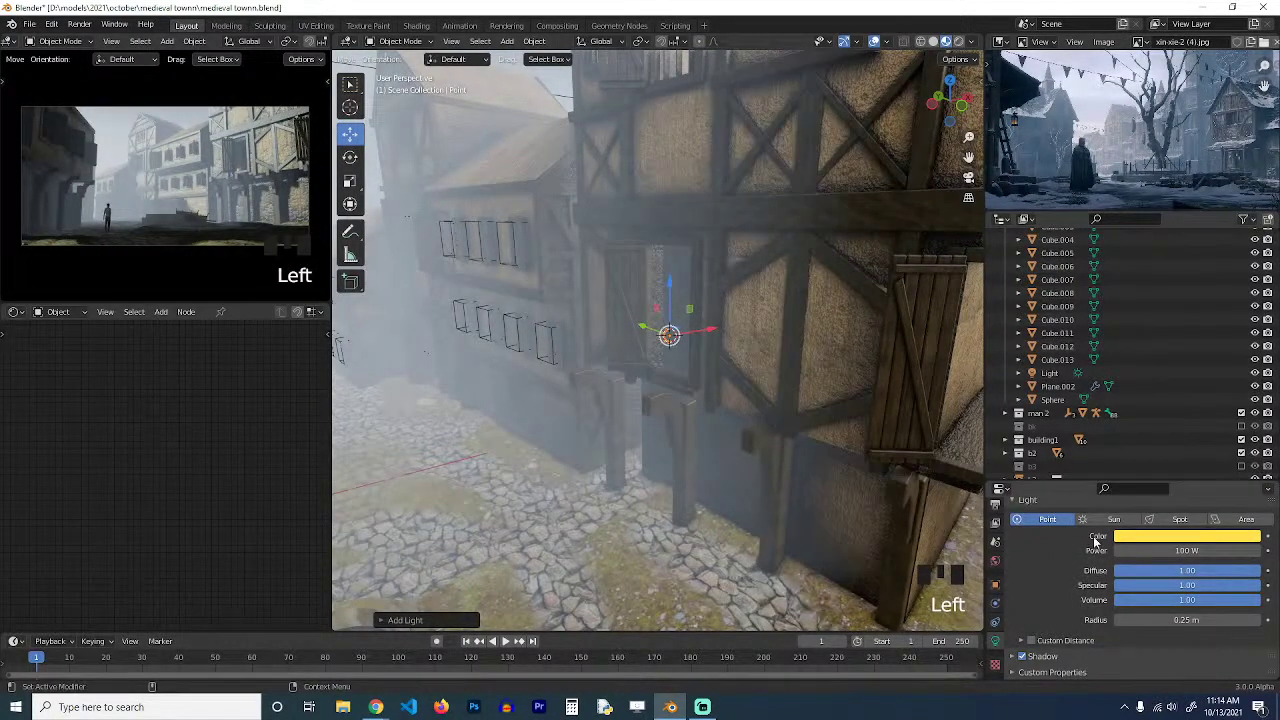
left_click(1140, 550)
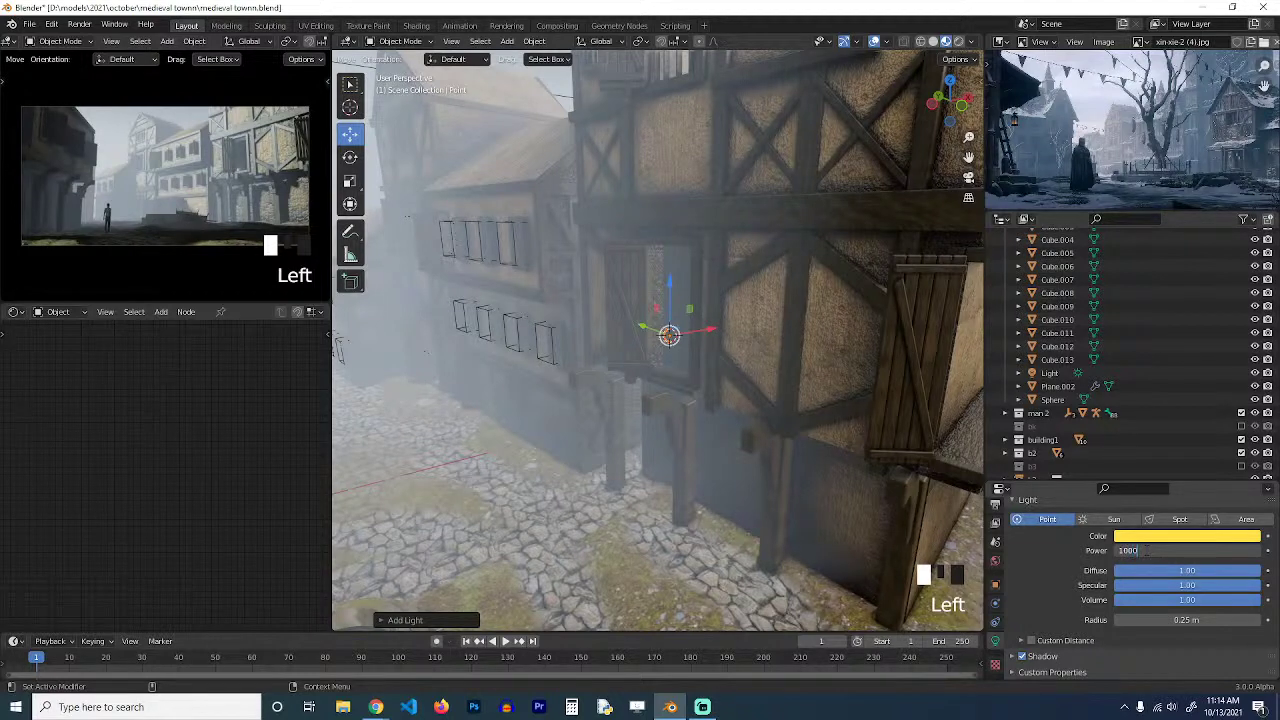
key("Return")
Try repositioning the yellow point light freely around the open shuttered window.
key("g")
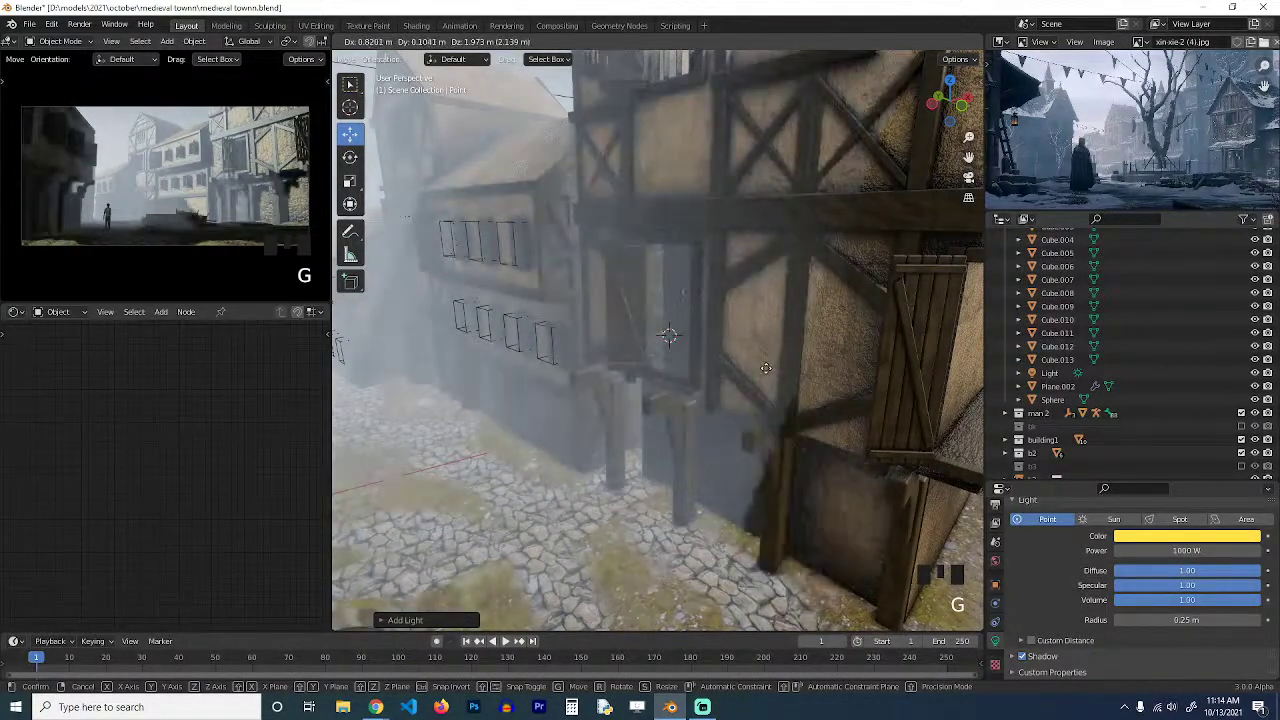
left_click(766, 367)
key("grave")
scroll(714, 394, "up", 5)
key("grave")
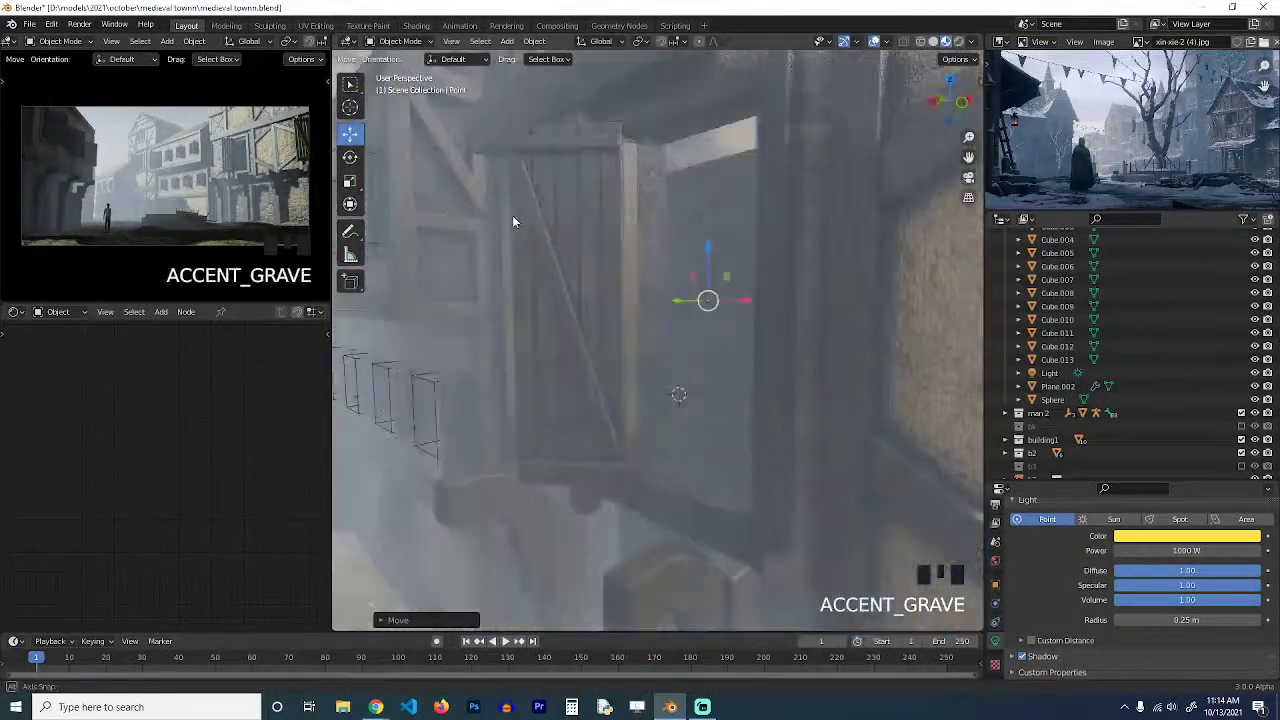
key("g")
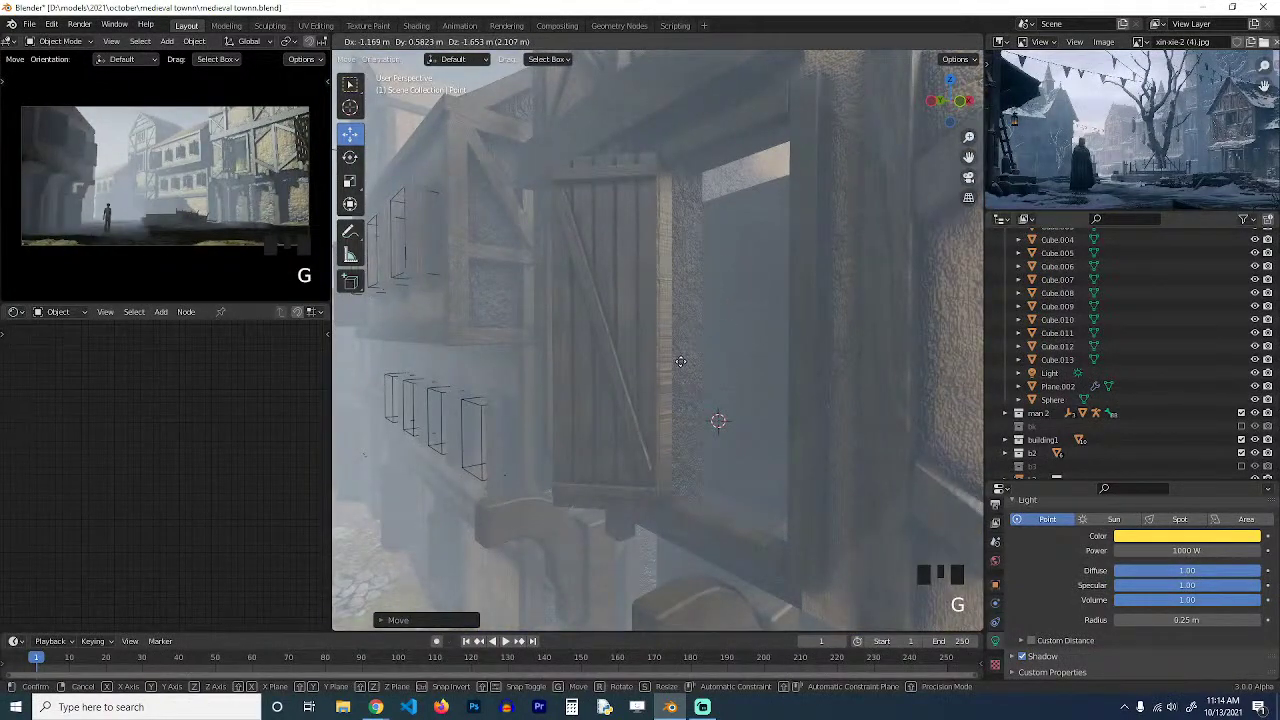
right_click(728, 394)
Place the 3D cursor inside the shuttered window opening, snap the point light to it and nudge the light slightly toward the shutter.
right_click(732, 397, "shift")
key("shift+s")
left_click(757, 205)
key("grave")
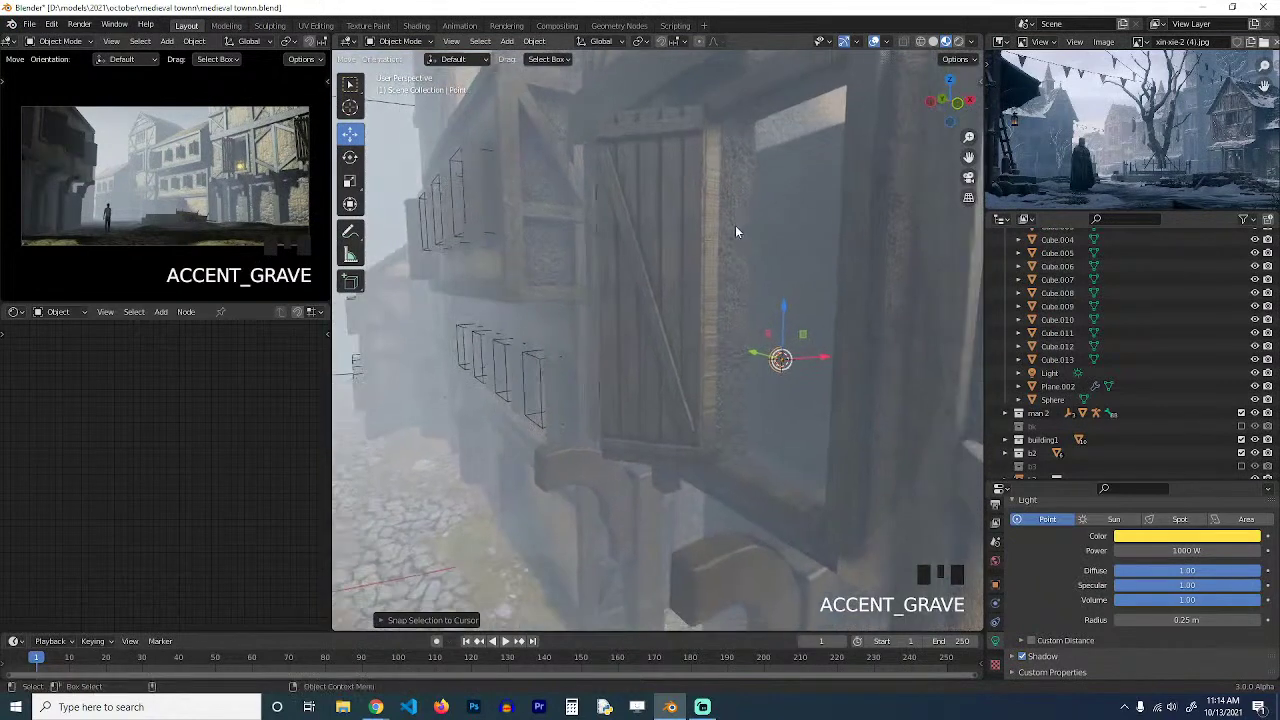
key("f")
key("g")
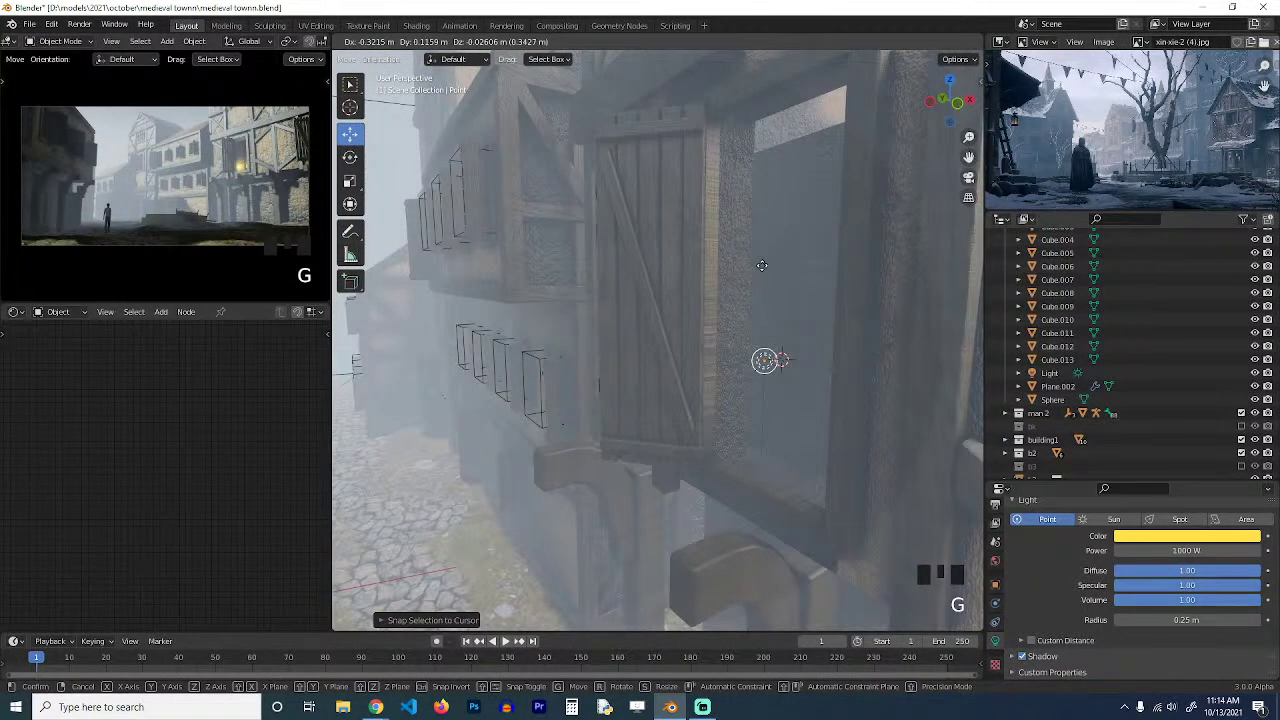
left_click(764, 323)
Enable Contact Shadows in the point light's shadow settings and save the file.
scroll(1100, 600, "down", 4)
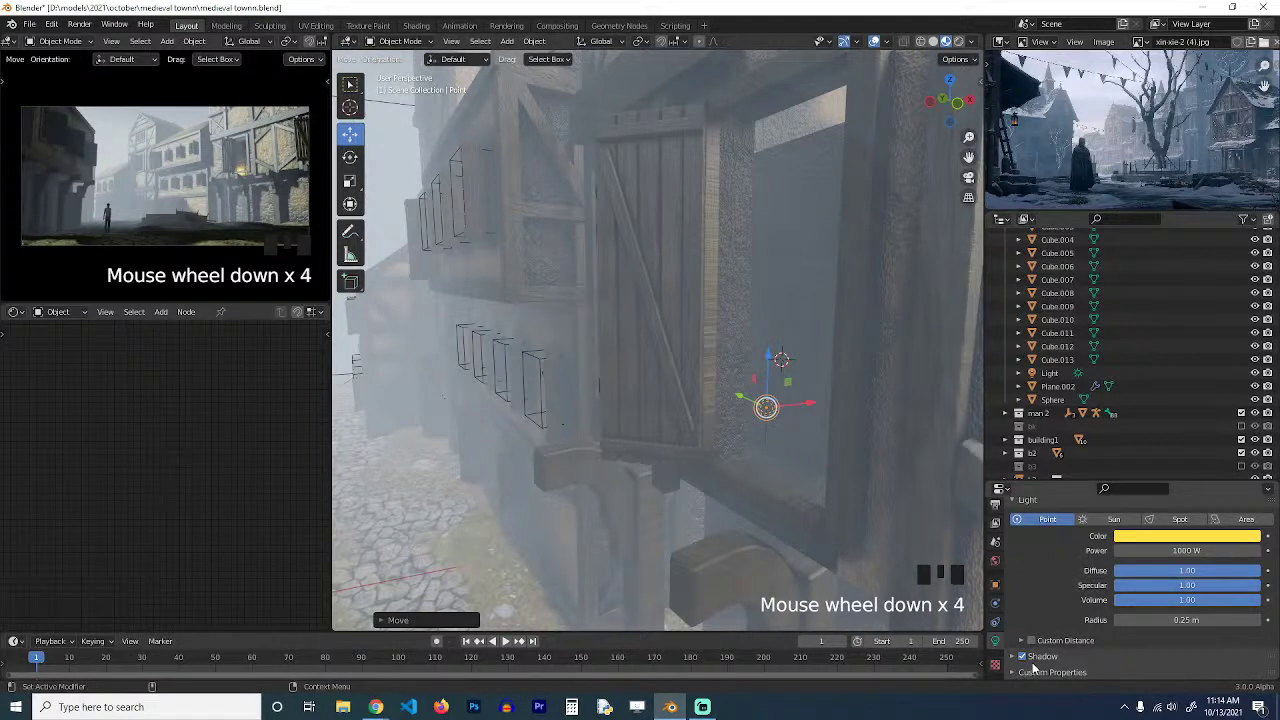
left_click(1040, 656)
scroll(1069, 627, "down", 5)
left_click(1031, 603)
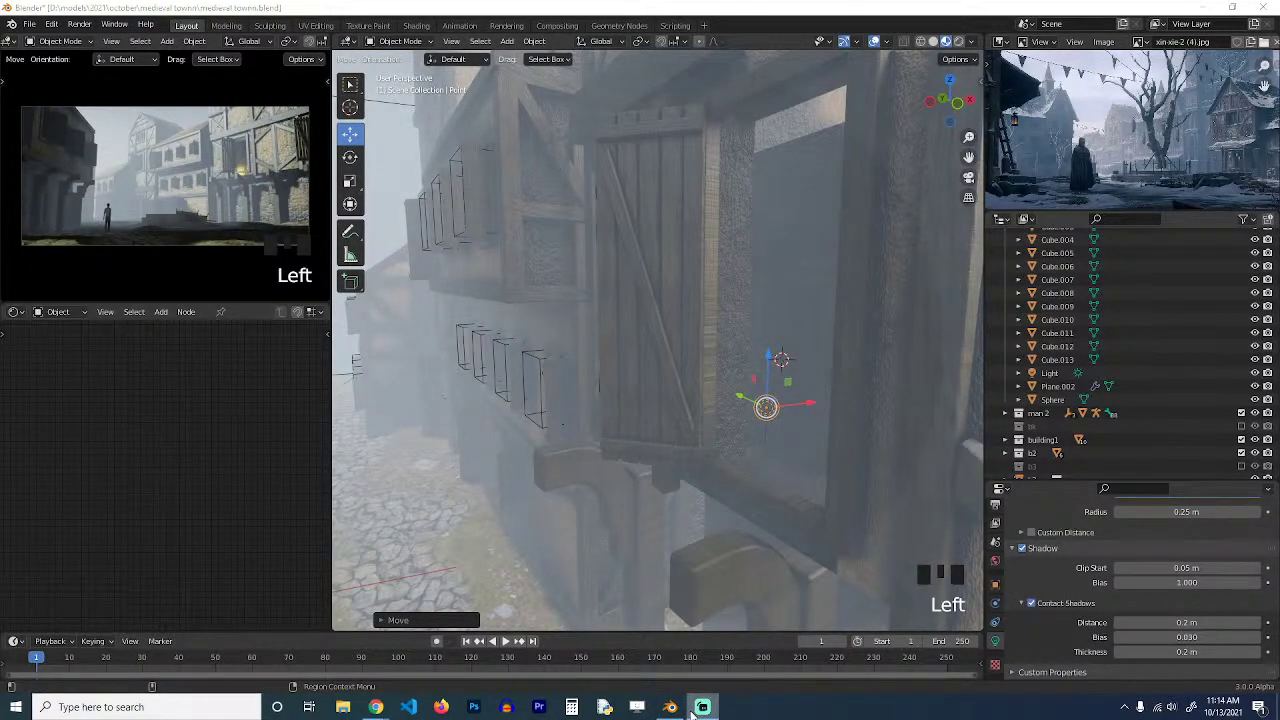
scroll(680, 480, "down", 7)
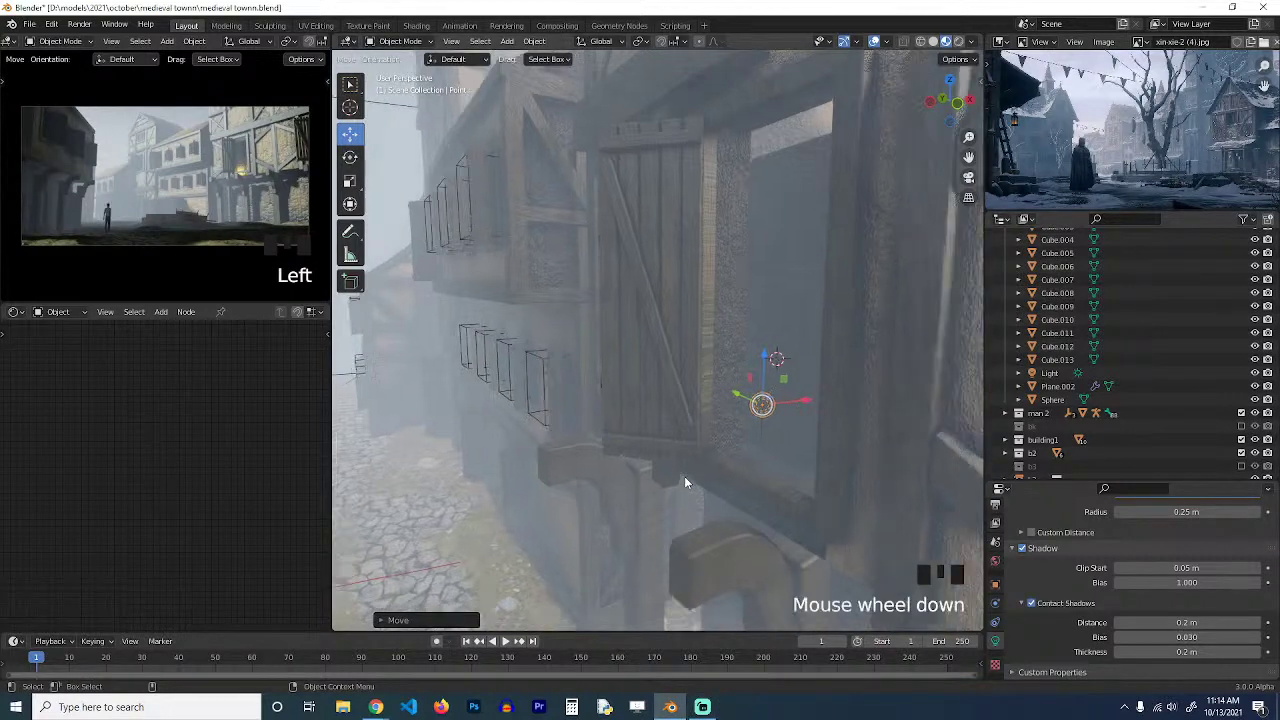
scroll(685, 482, "down", 13)
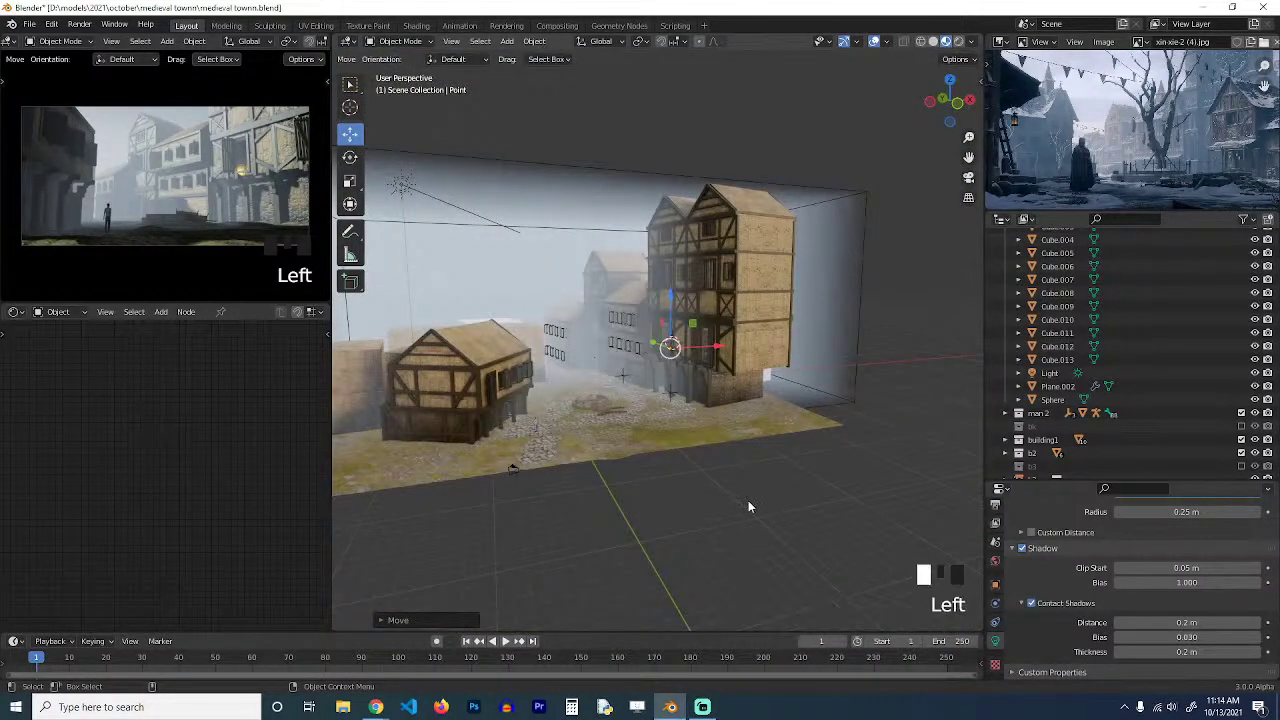
key("ctrl+s")
Examine the whole town and its fog volume from outside at several angles, saving the file in between.
key("grave")
key("grave")
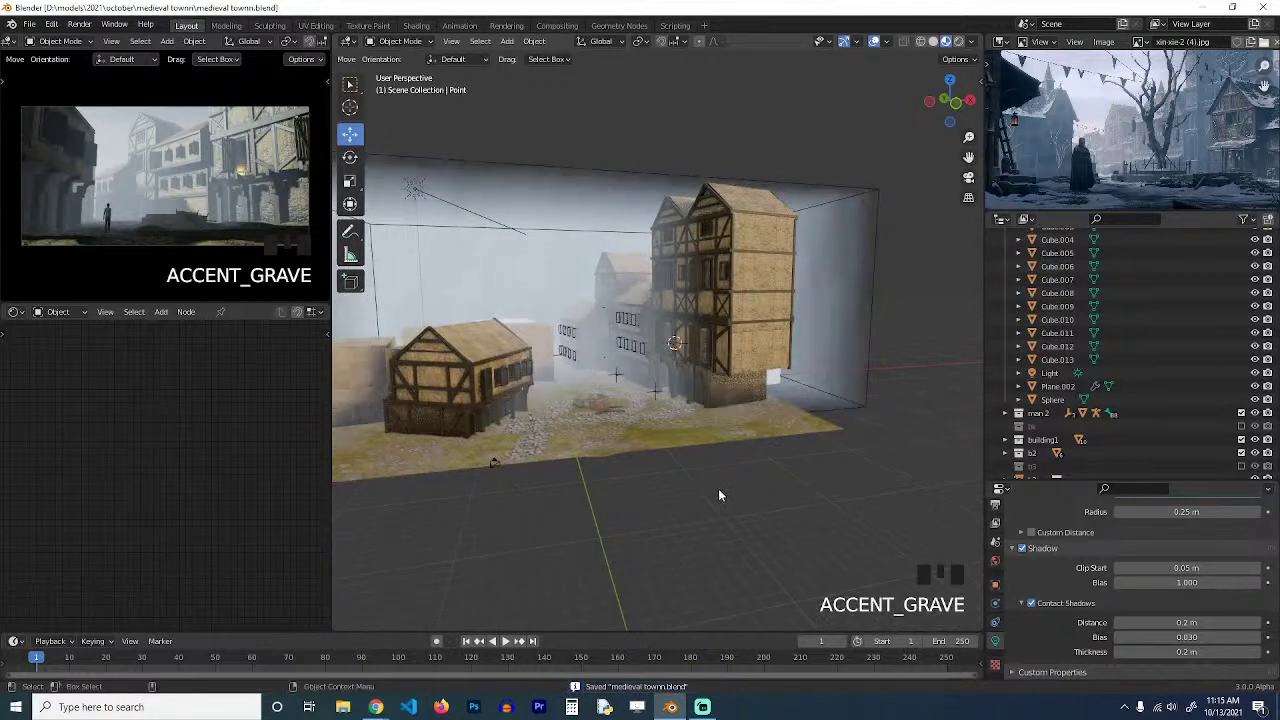
key("ctrl+s")
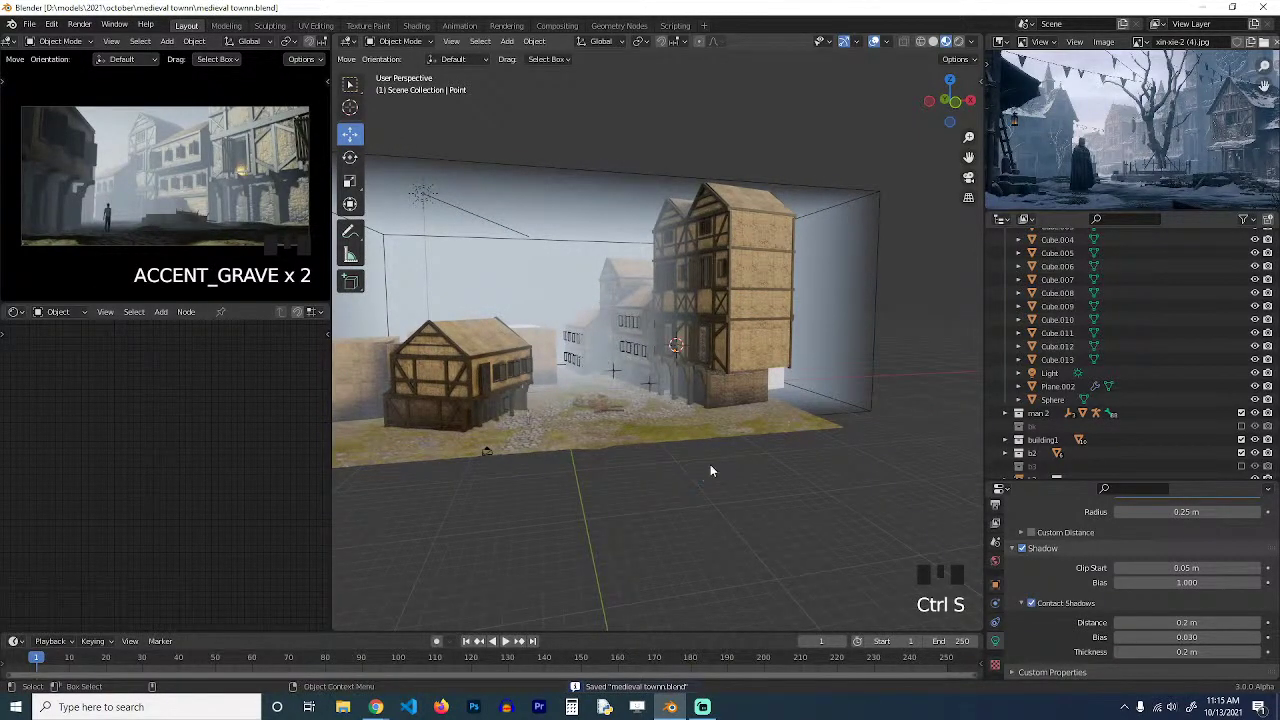
key("grave")
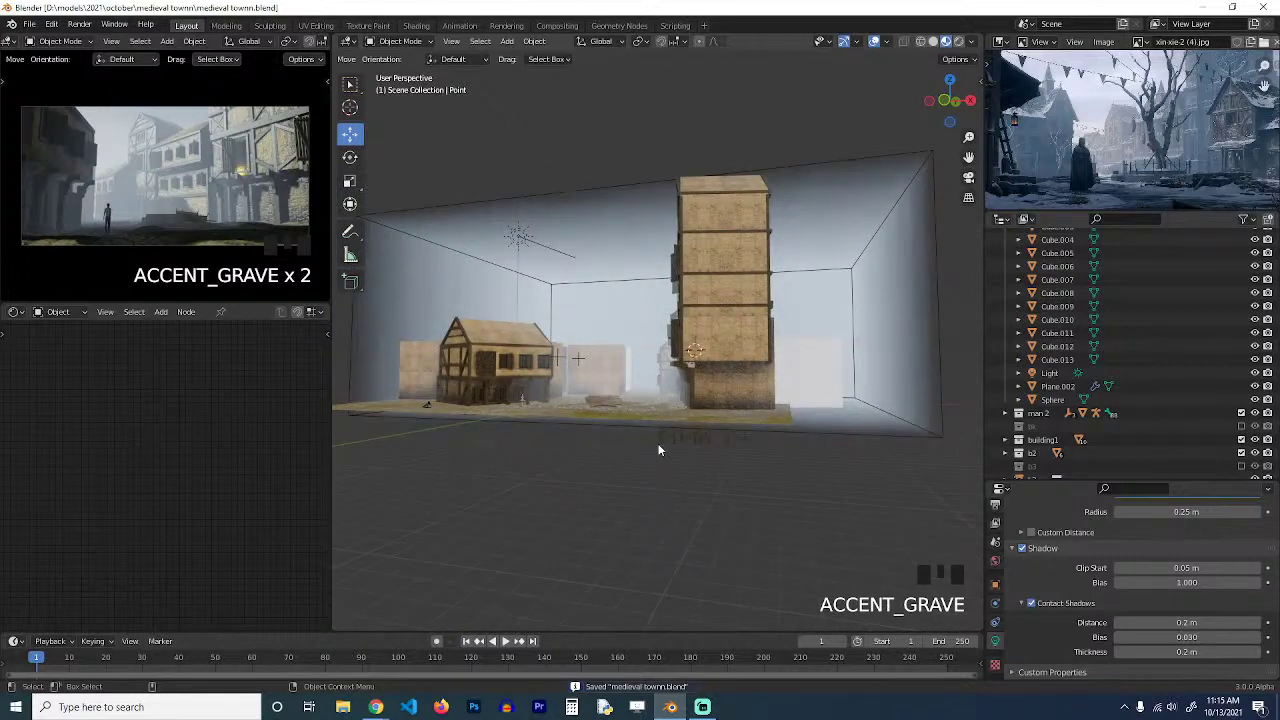
key("ctrl+s")
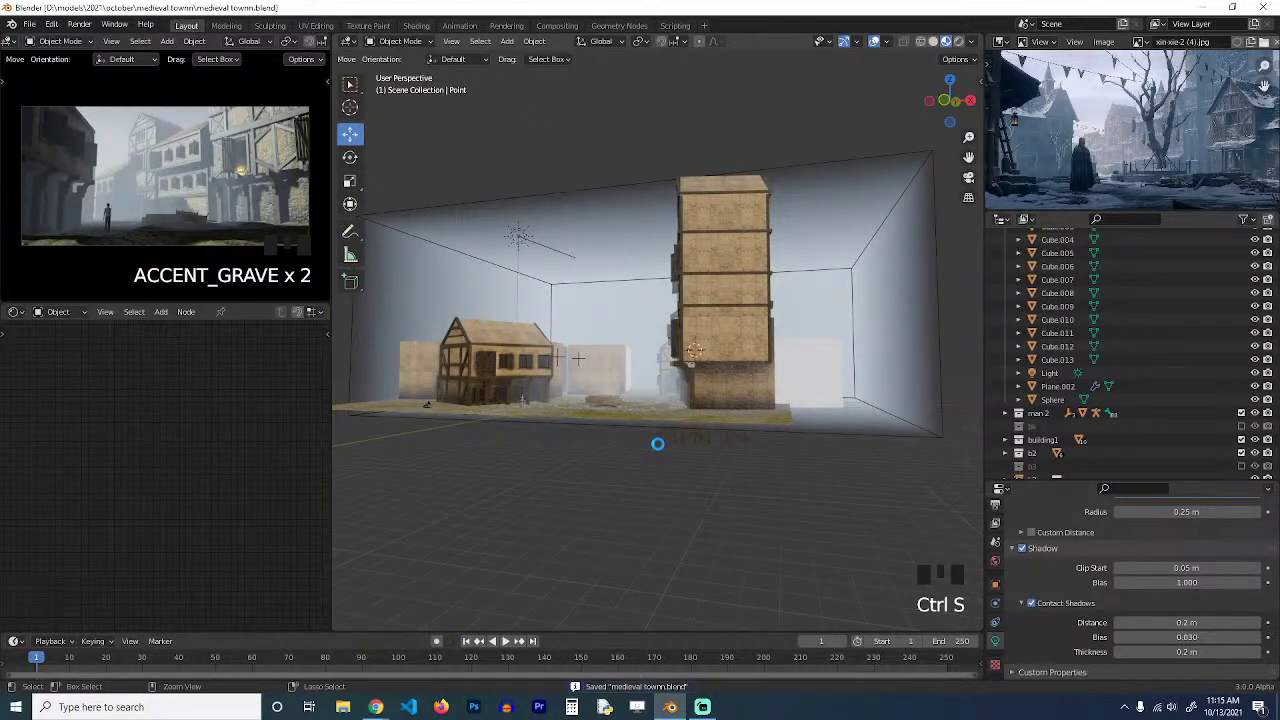
key("grave")
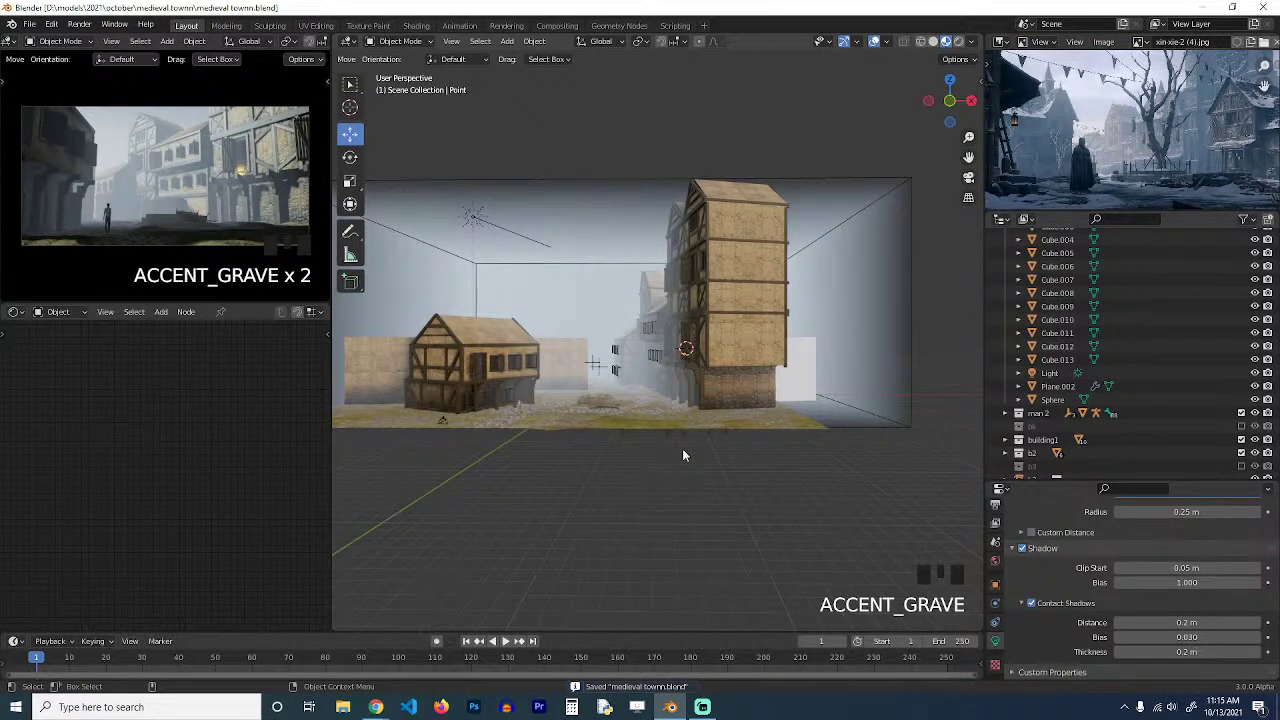
scroll(686, 481, "up", 2)
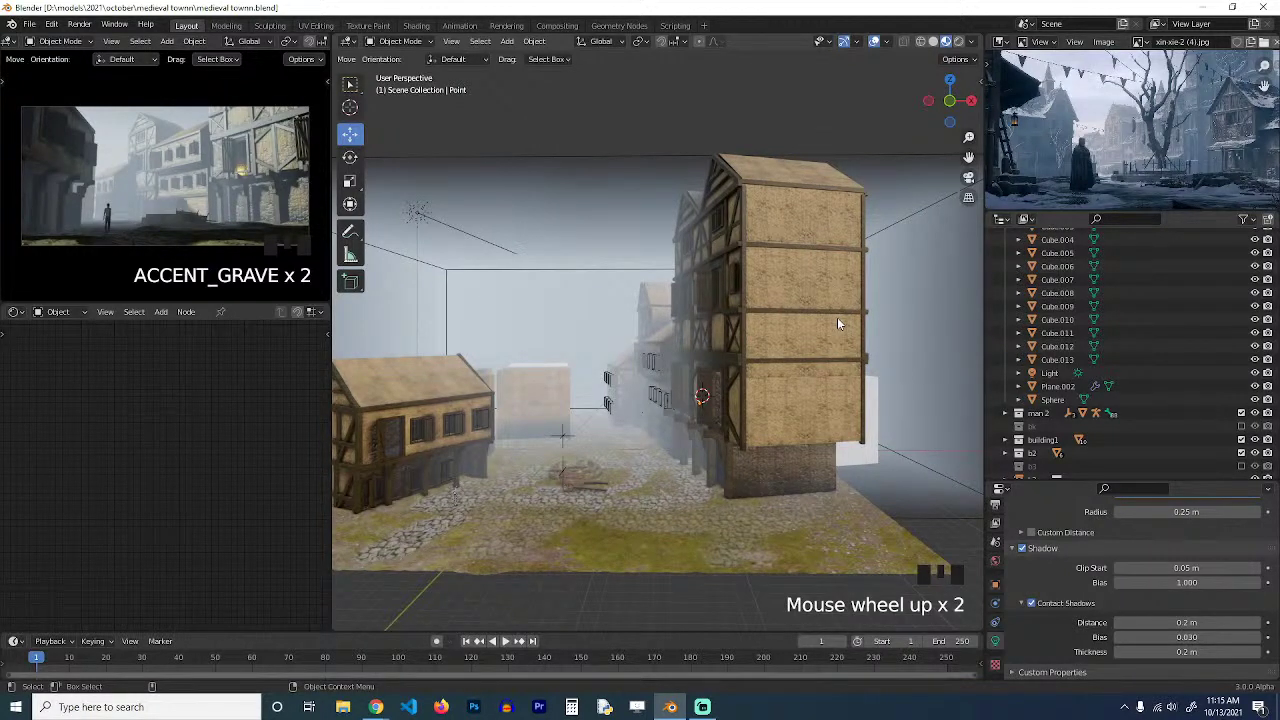
Look through the output, view layer and render settings and check the available render engines, keeping Eevee.
key("shift+a")
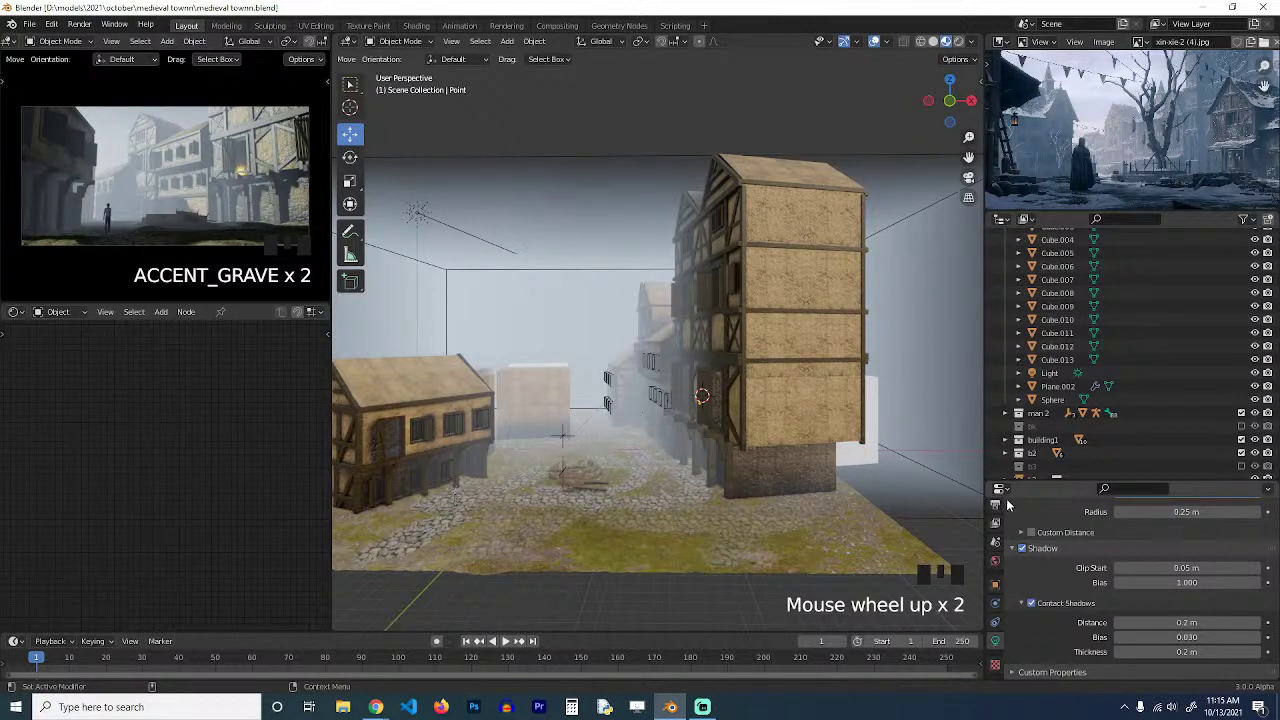
left_click(995, 541)
scroll(1050, 532, "up", 2)
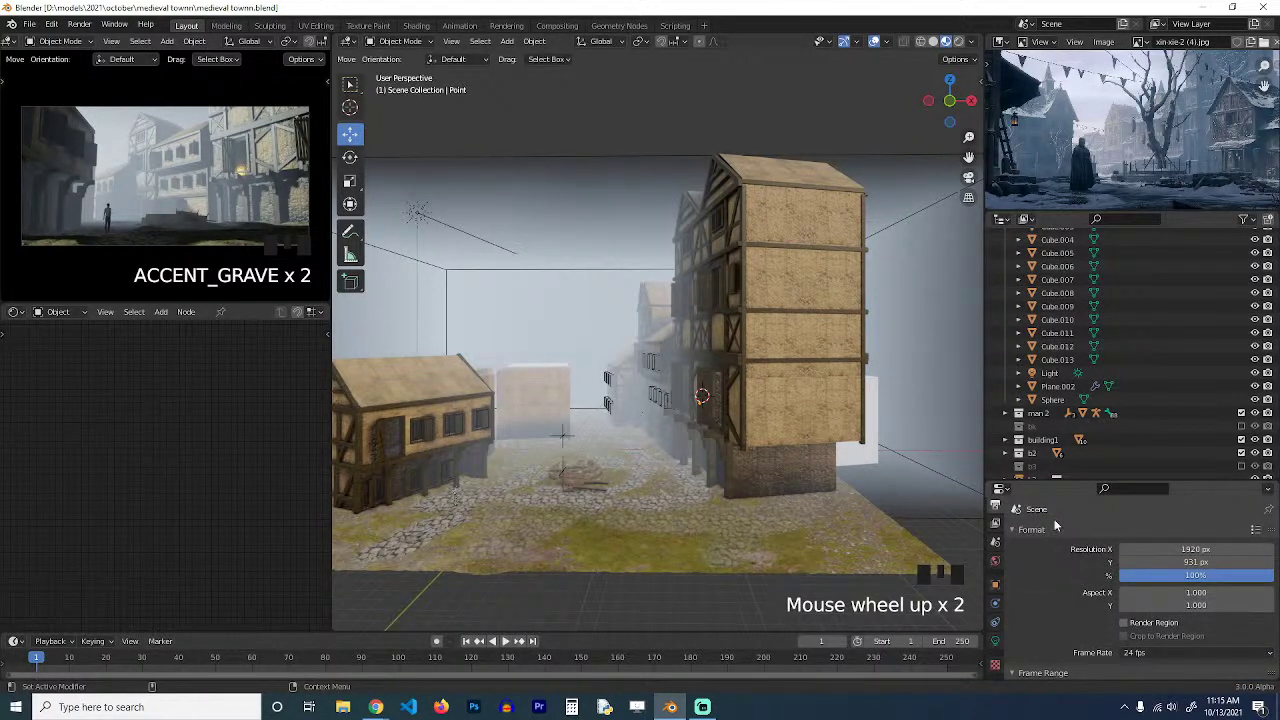
left_click(995, 524)
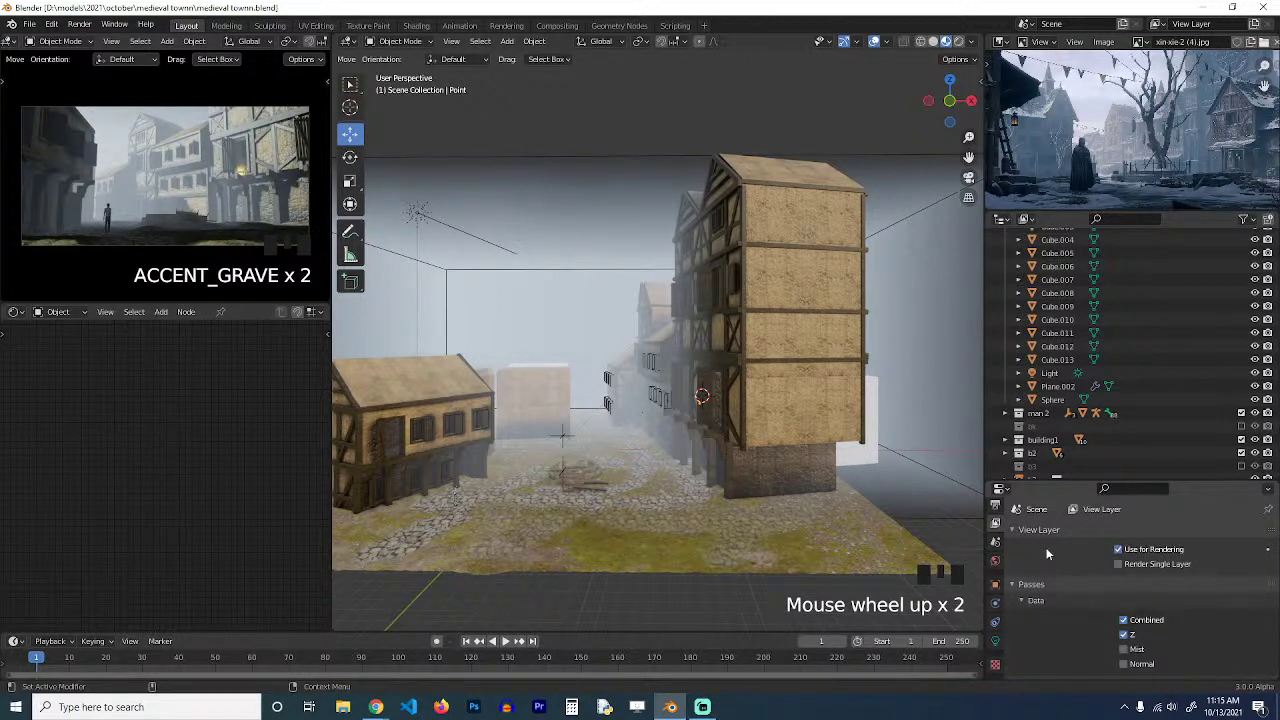
left_click(995, 541)
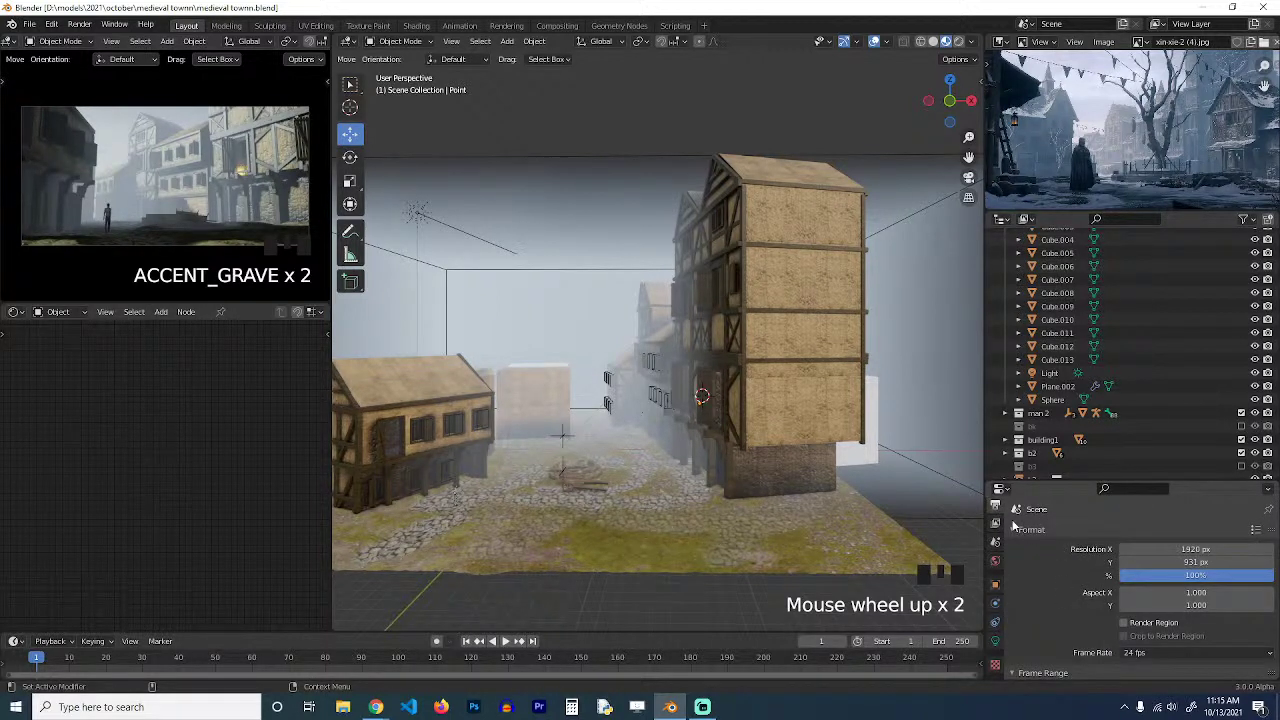
scroll(995, 536, "up", 2)
left_click(995, 535)
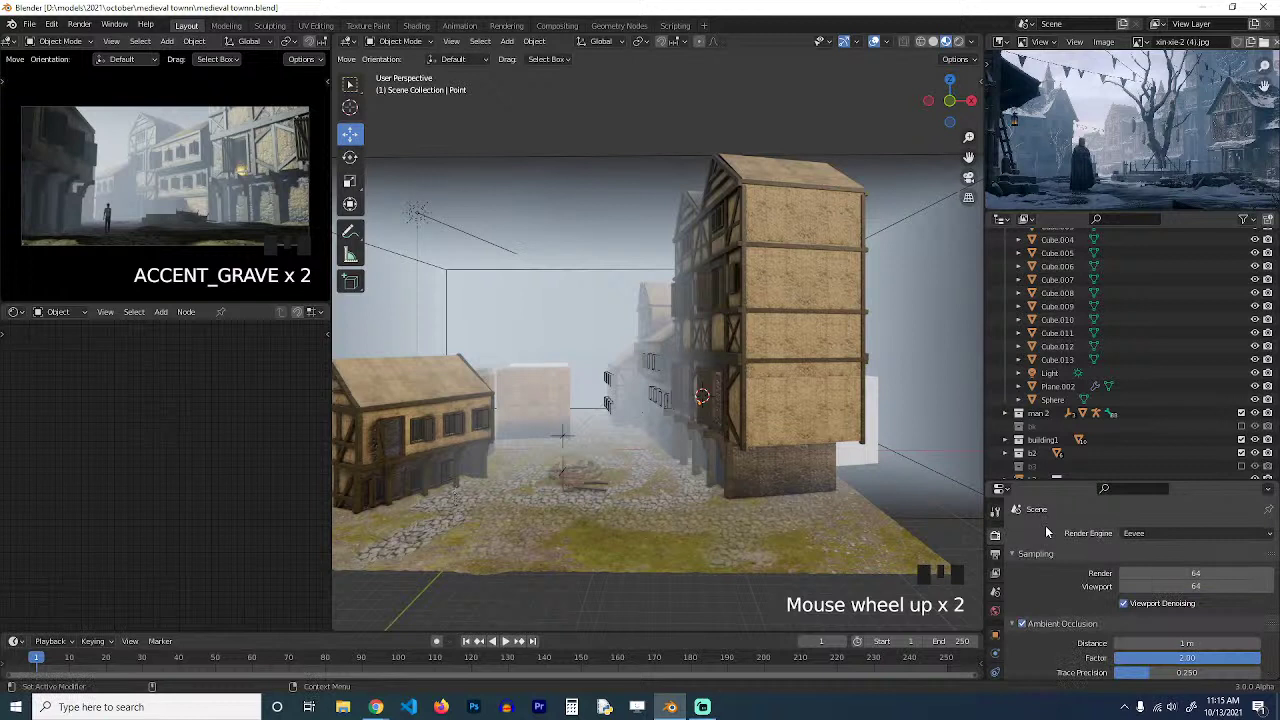
left_click(1163, 530)
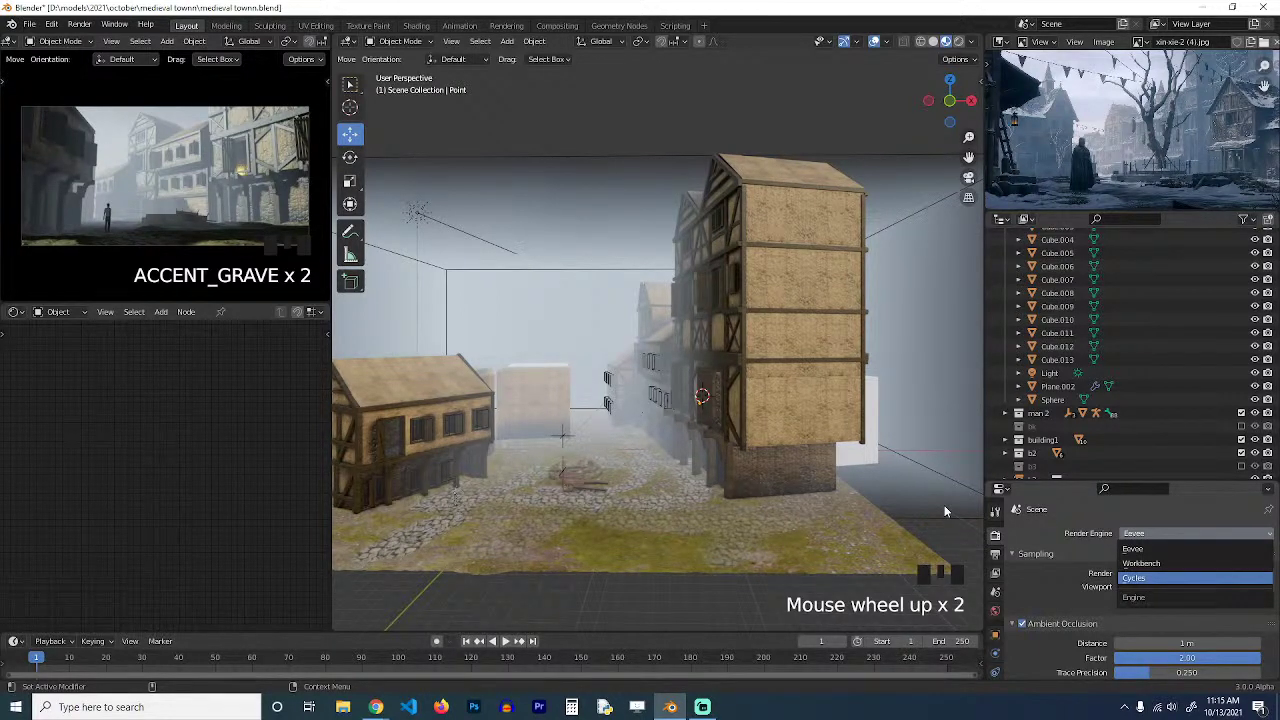
left_click(922, 455)
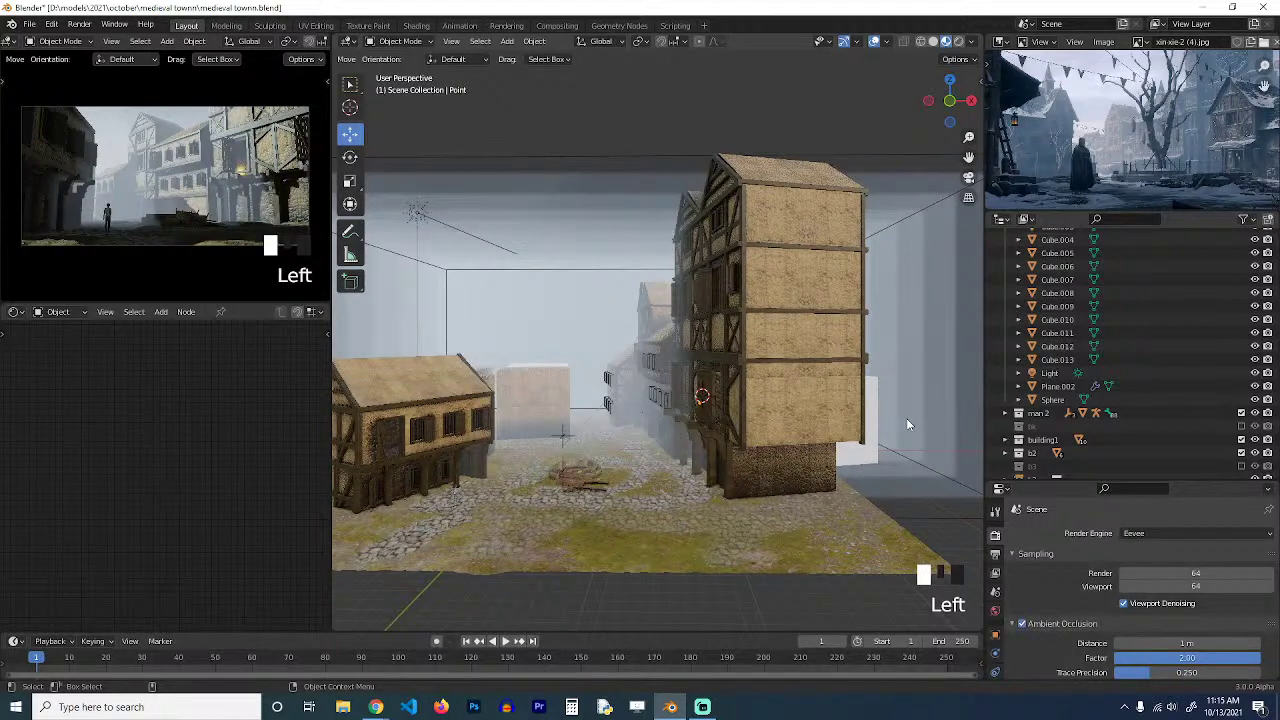
Save the file and move the sun light above the town into a new collection named "lighting".
key("ctrl+s")
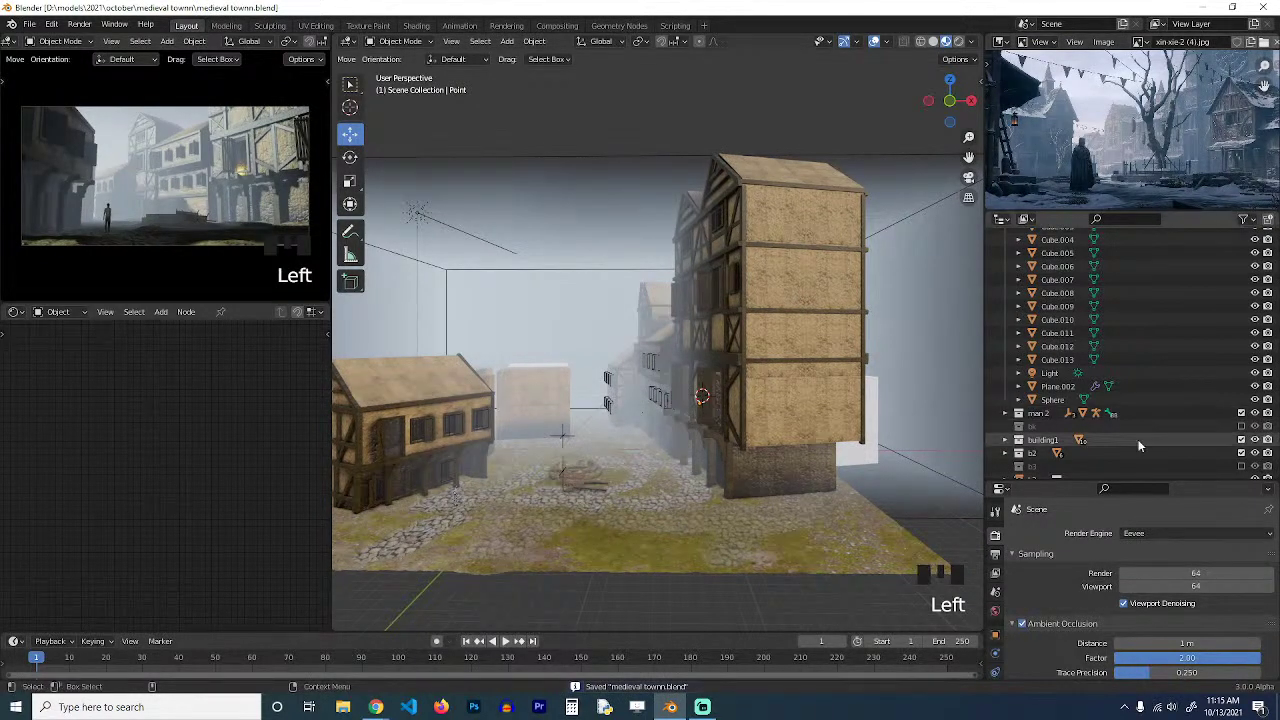
scroll(795, 218, "up", 1)
scroll(704, 270, "down", 4)
key("grave")
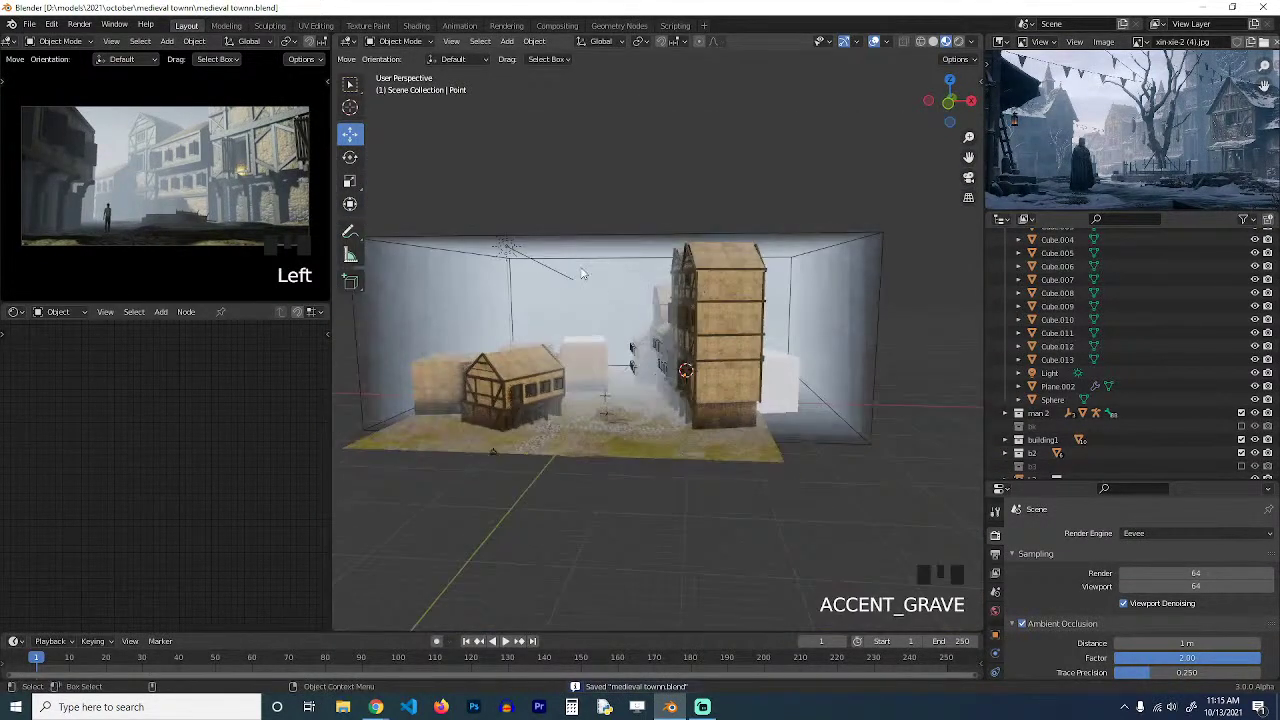
left_click(513, 252)
key("m")
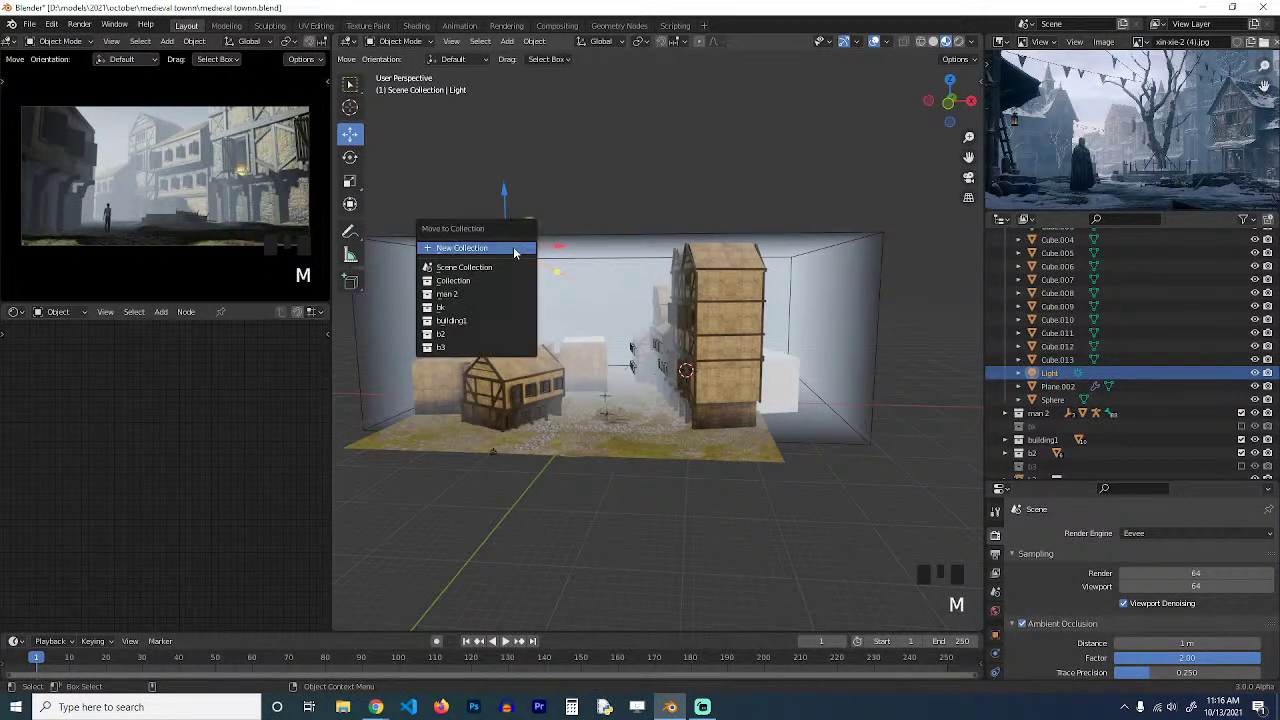
left_click(510, 251)
key("BackSpace")
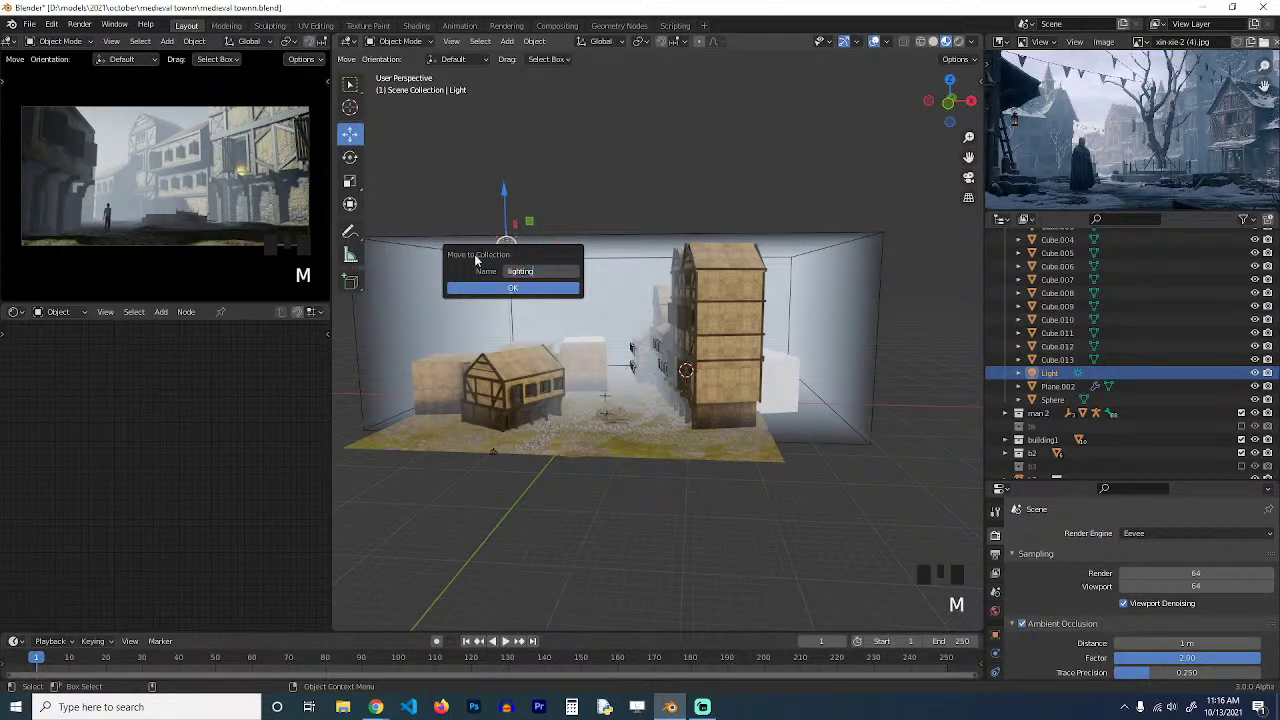
key("Return")
left_click(526, 287)
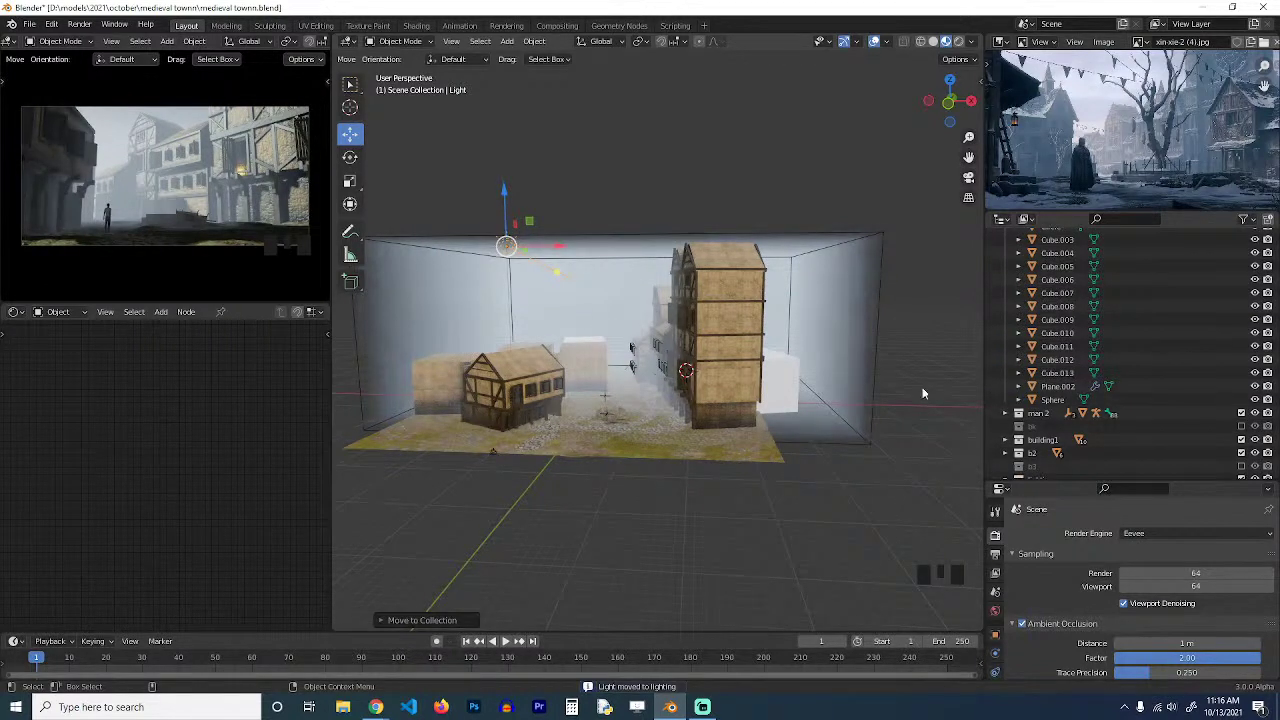
Hide the large fog cube around the town and save the file.
left_click(825, 246)
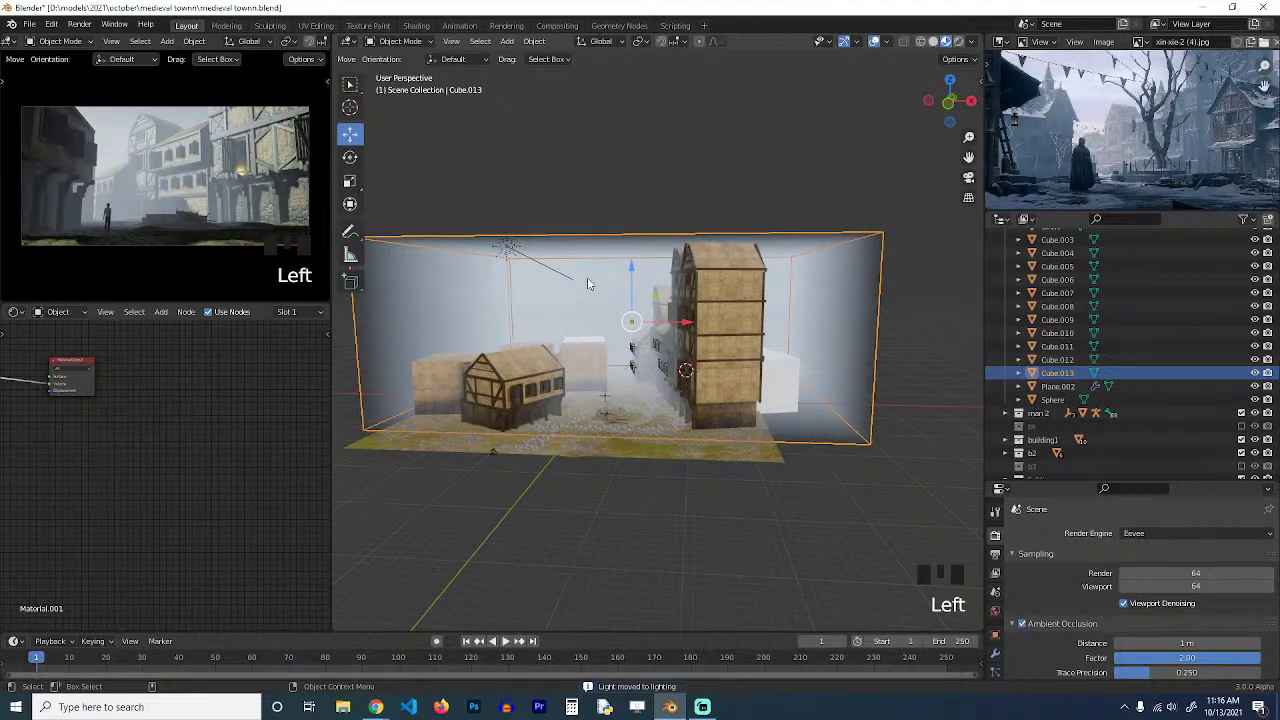
key("h")
scroll(578, 312, "up", 3)
key("ctrl+s")
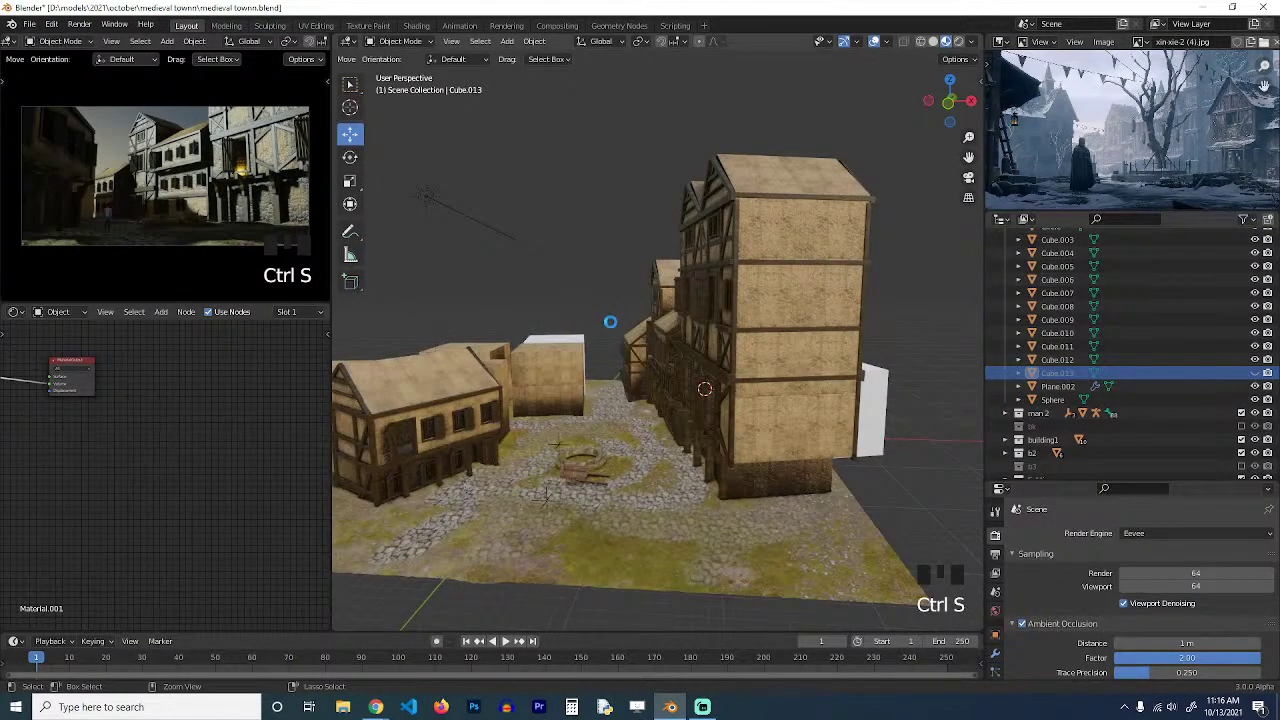
key("grave")
key("grave")
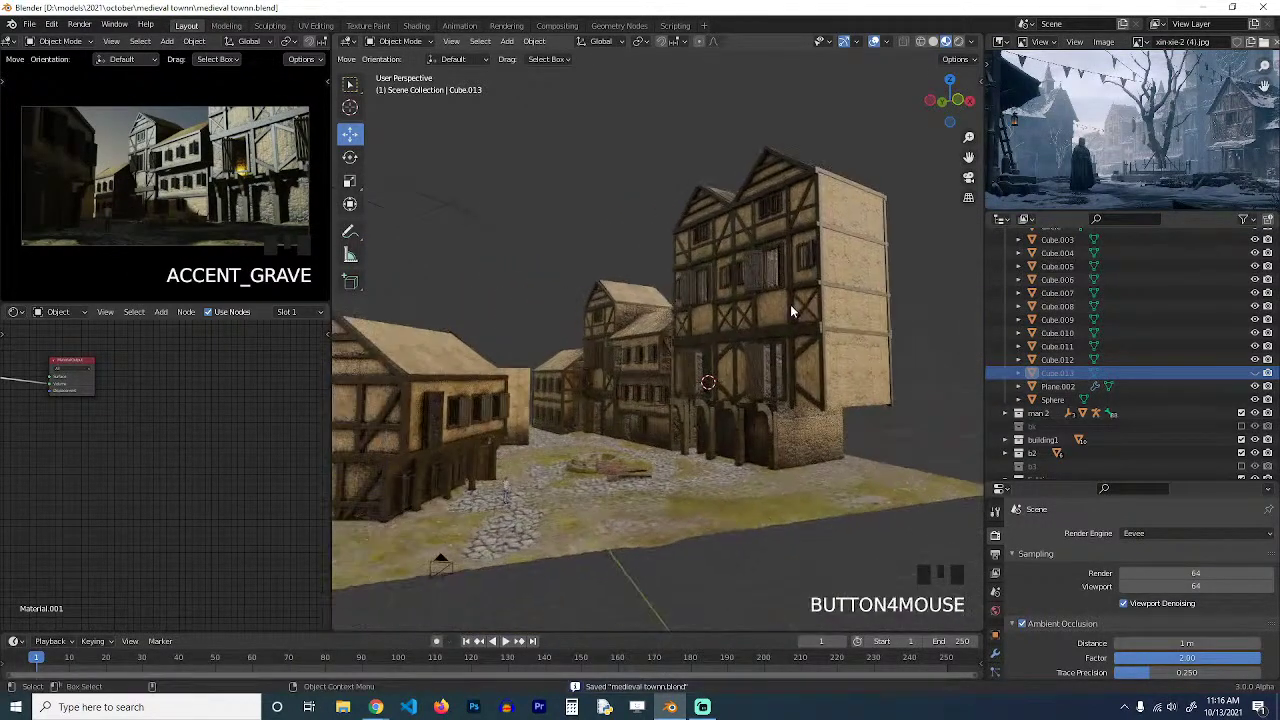
key("ctrl+s")
Rotate the sun light above the town by about 32 degrees to a steeper angle and save the file.
scroll(792, 312, "down", 5)
left_click(680, 277)
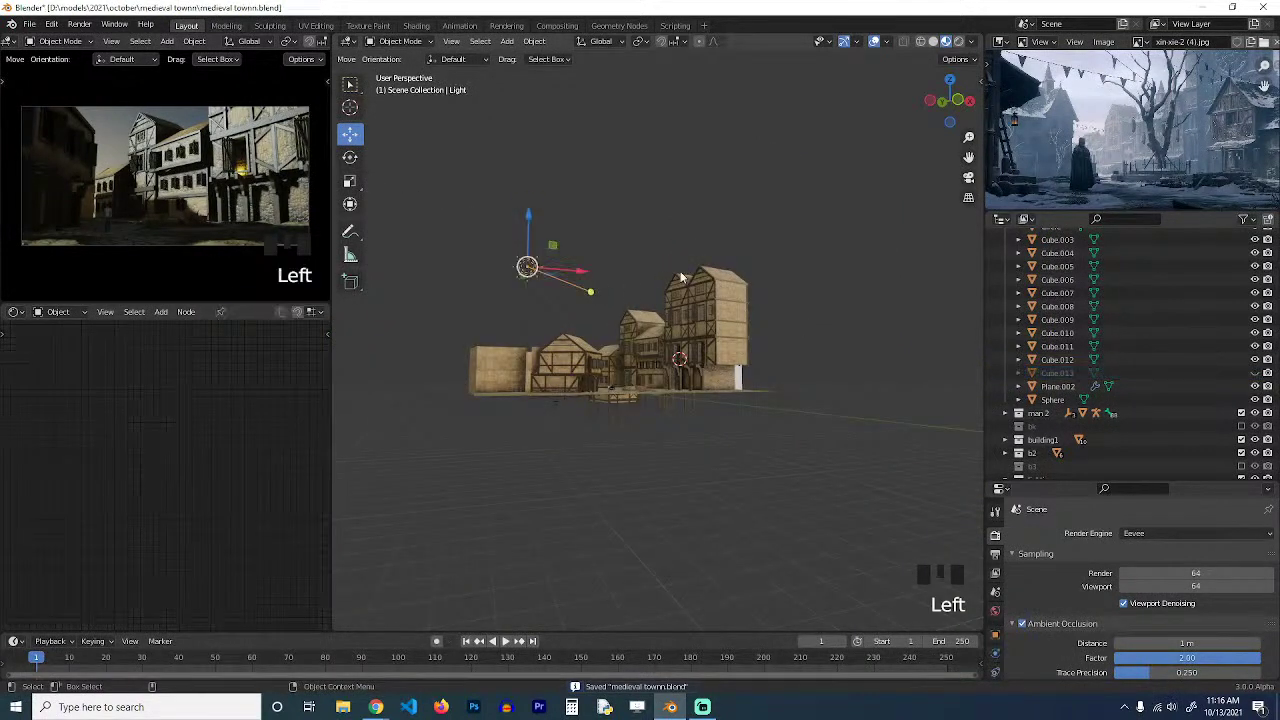
key("r")
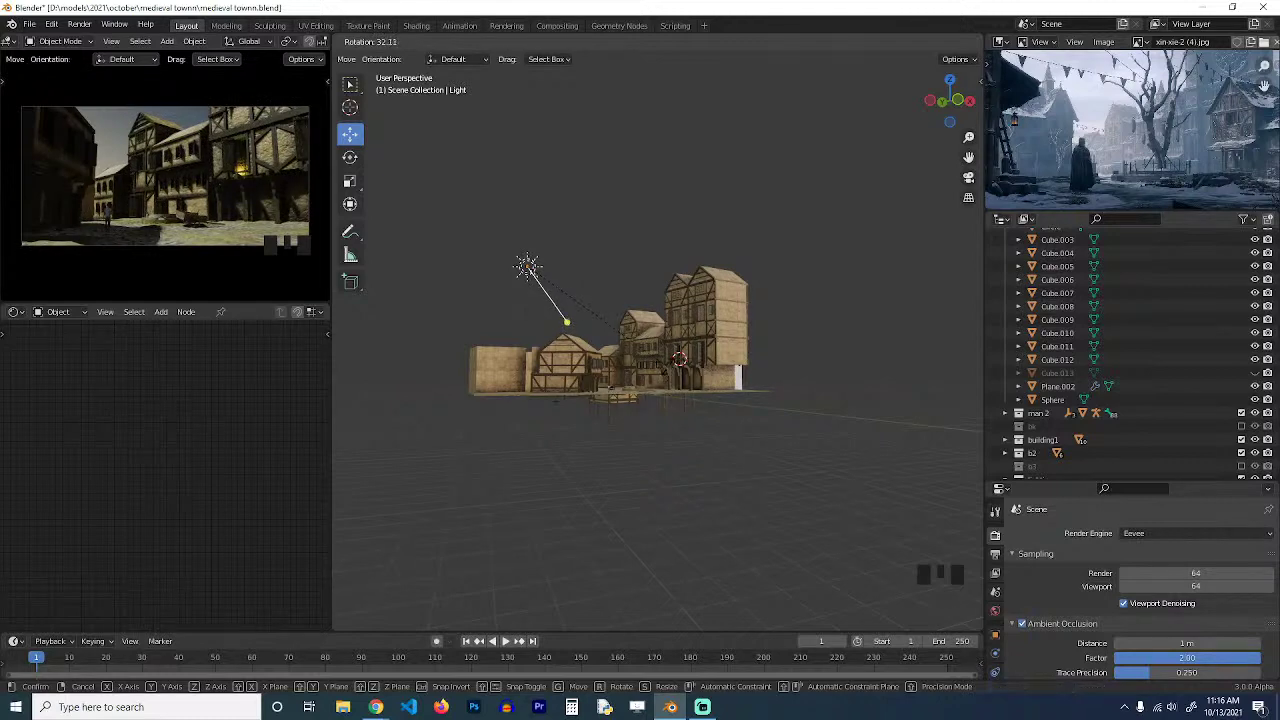
left_click(672, 365)
scroll(672, 365, "up", 4)
mouse_move(670, 362)
middle_mouse_down()
mouse_move(701, 335)
mouse_move(666, 364)
middle_mouse_up()
key("ctrl+s")
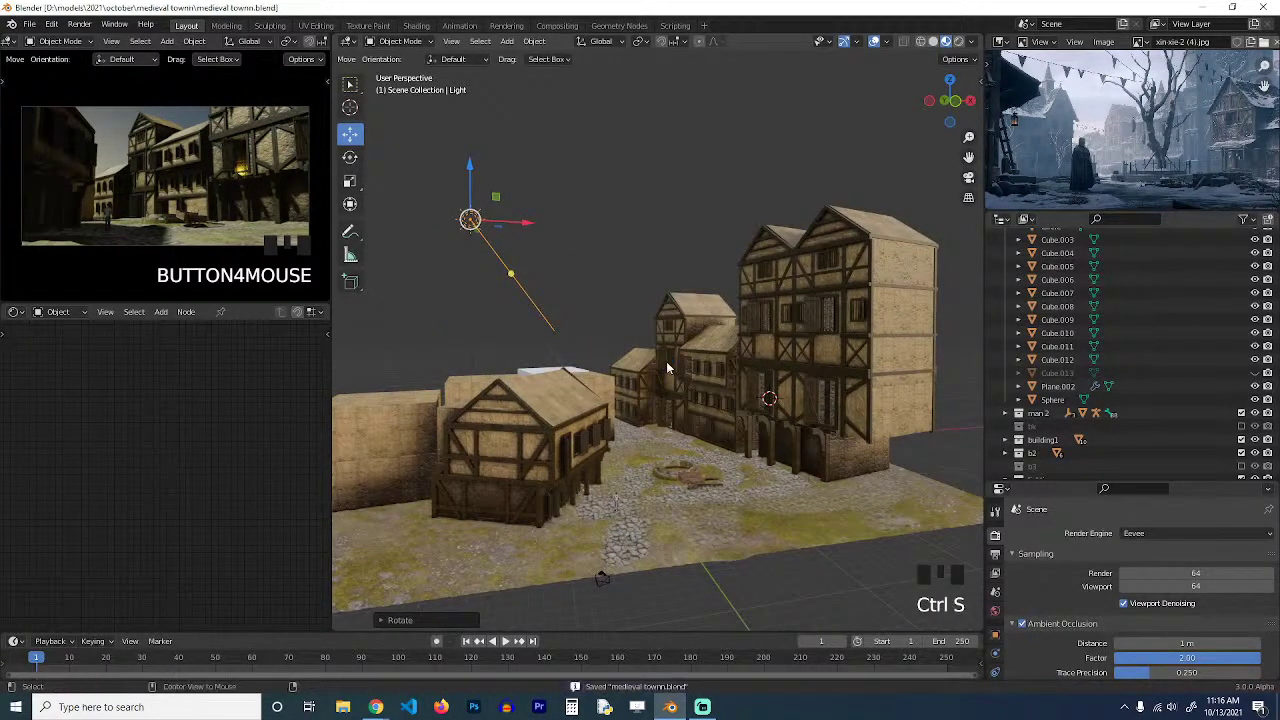
Preview the town from the side with Scene Lights enabled in the viewport shading, and turn the option off again.
key("alt+a")
key("shift+grave")
left_click(971, 41)
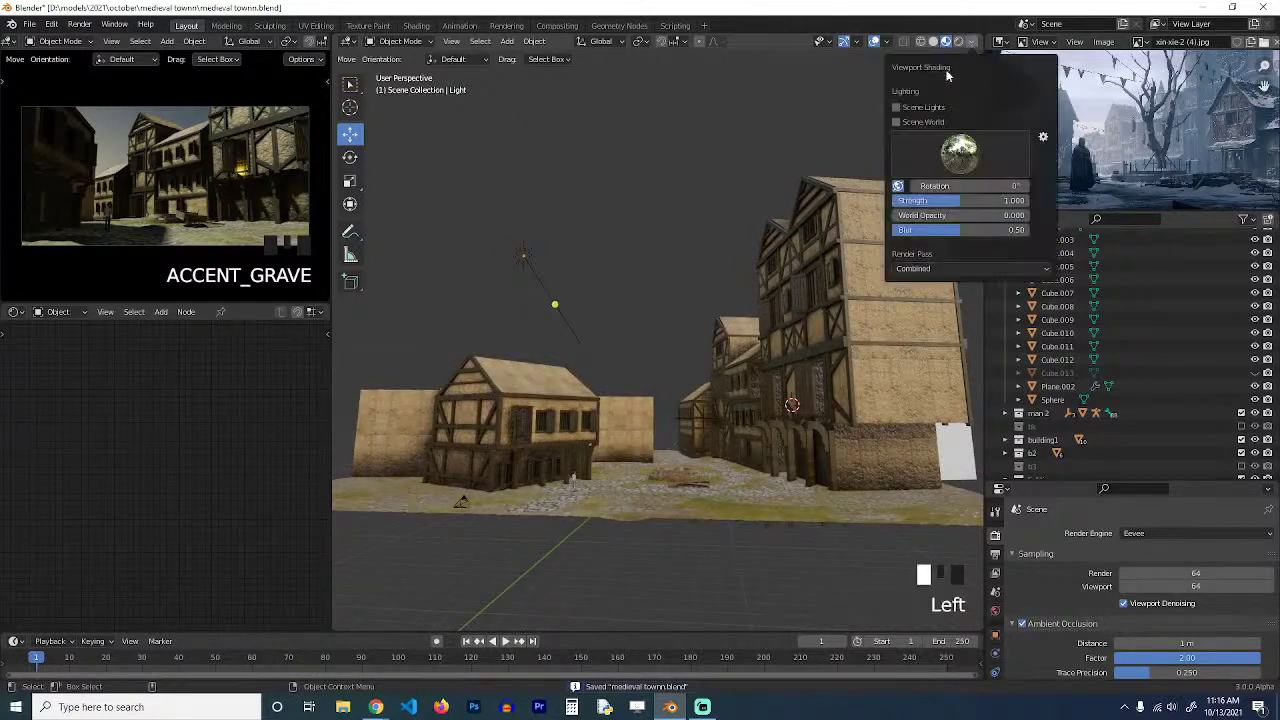
left_click(932, 110)
key("shift+grave")
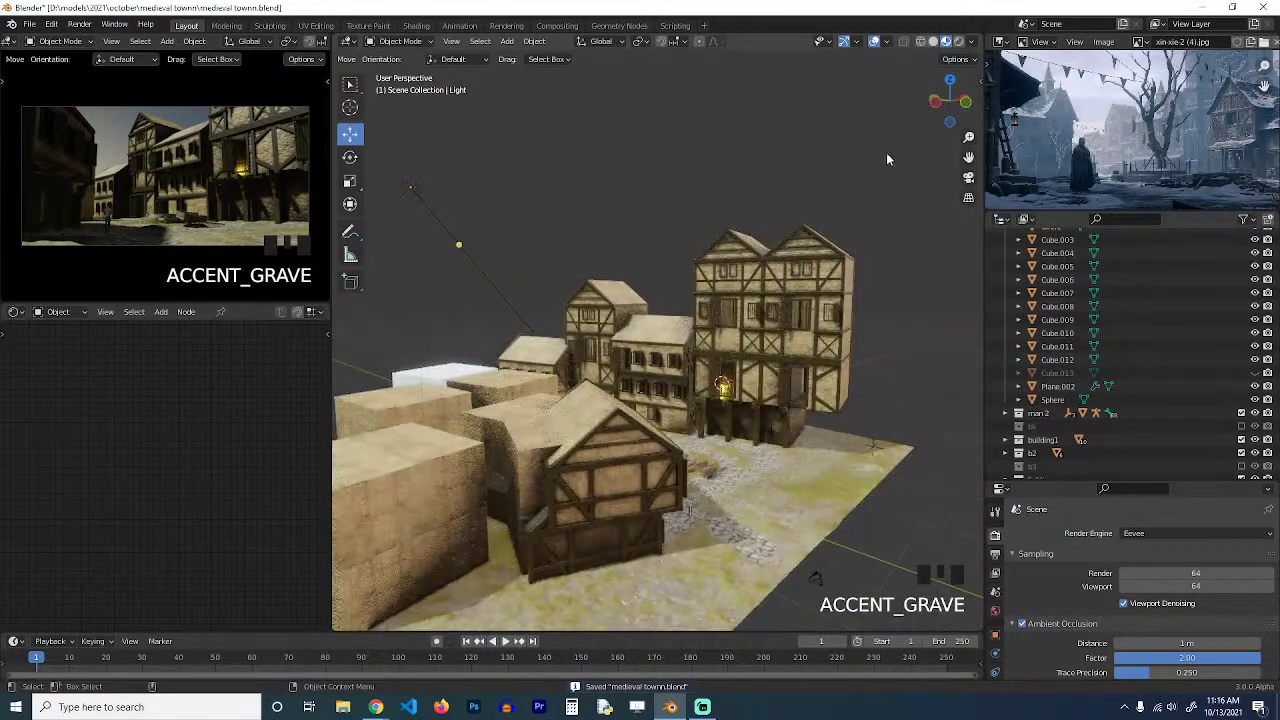
left_click(970, 44)
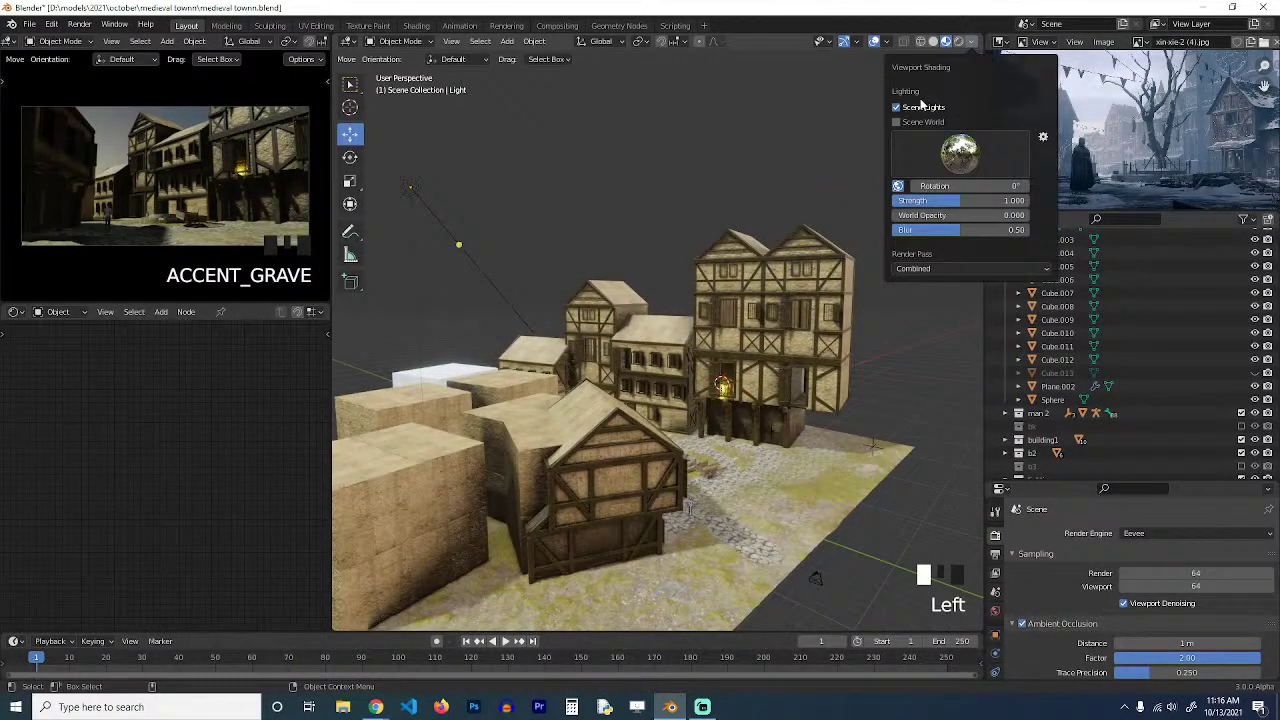
left_click(922, 106)
Set the strength of the world's Hosek / Wilkie sky to 3 and save the file.
scroll(1005, 603, "down", 2)
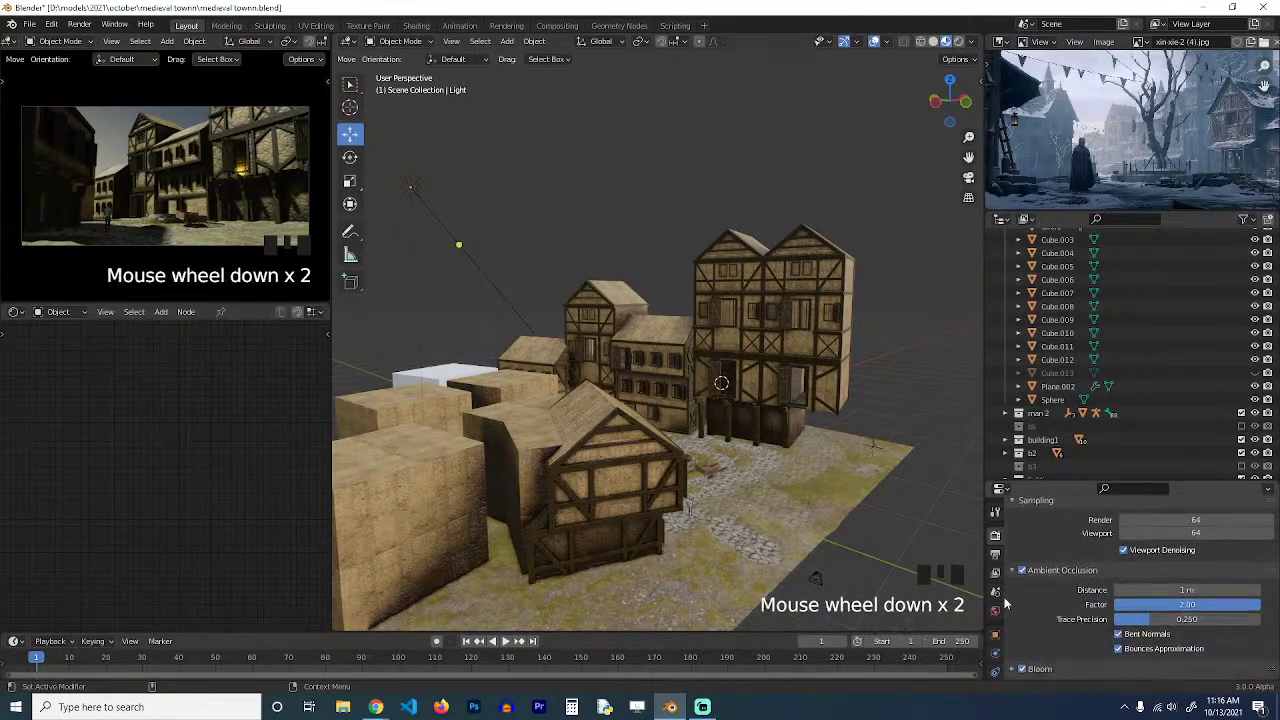
left_click(995, 610)
scroll(1150, 590, "down", 2)
double_click(1187, 619)
type("1.1")
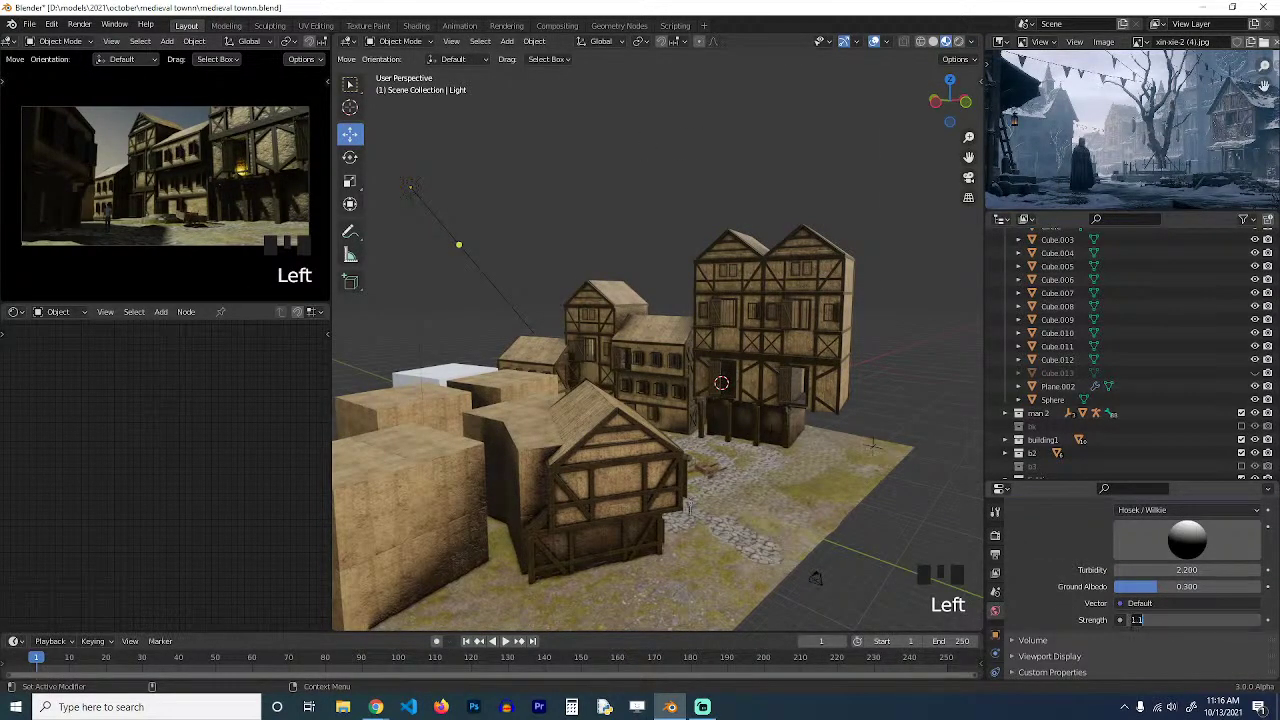
type("2")
key("Return")
left_click(1165, 620)
type("3")
key("Return")
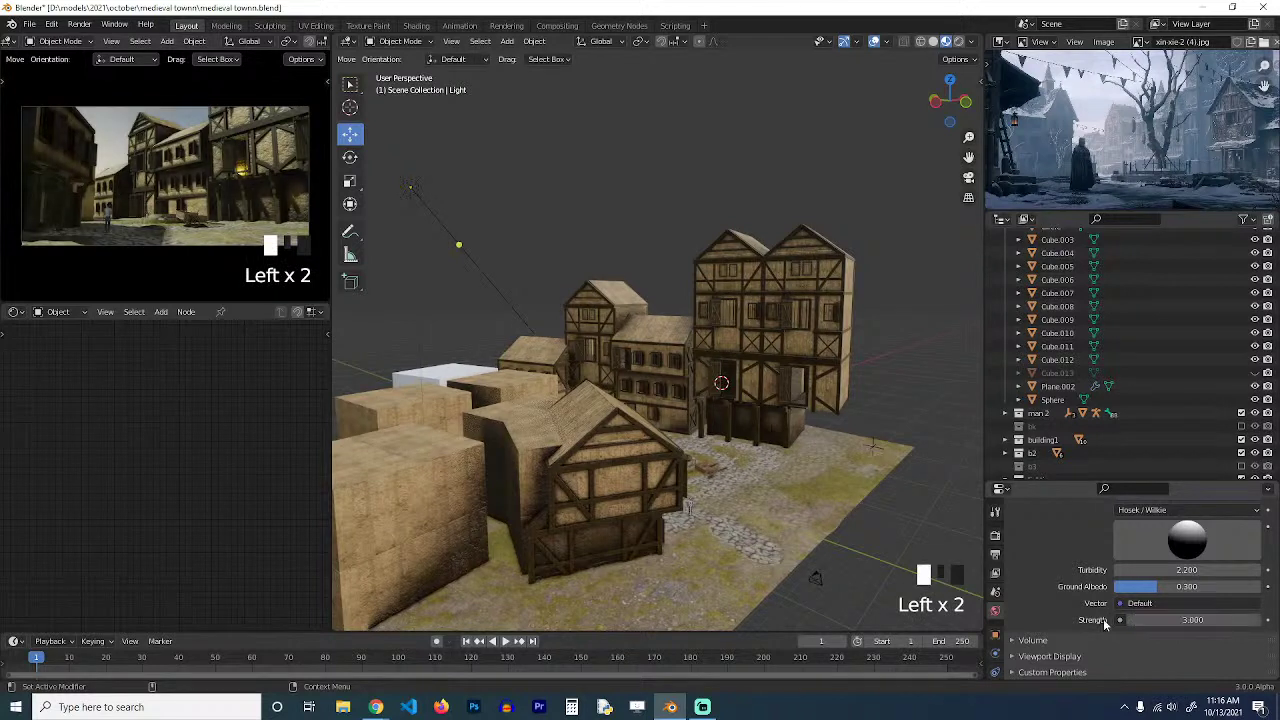
key("ctrl+s")
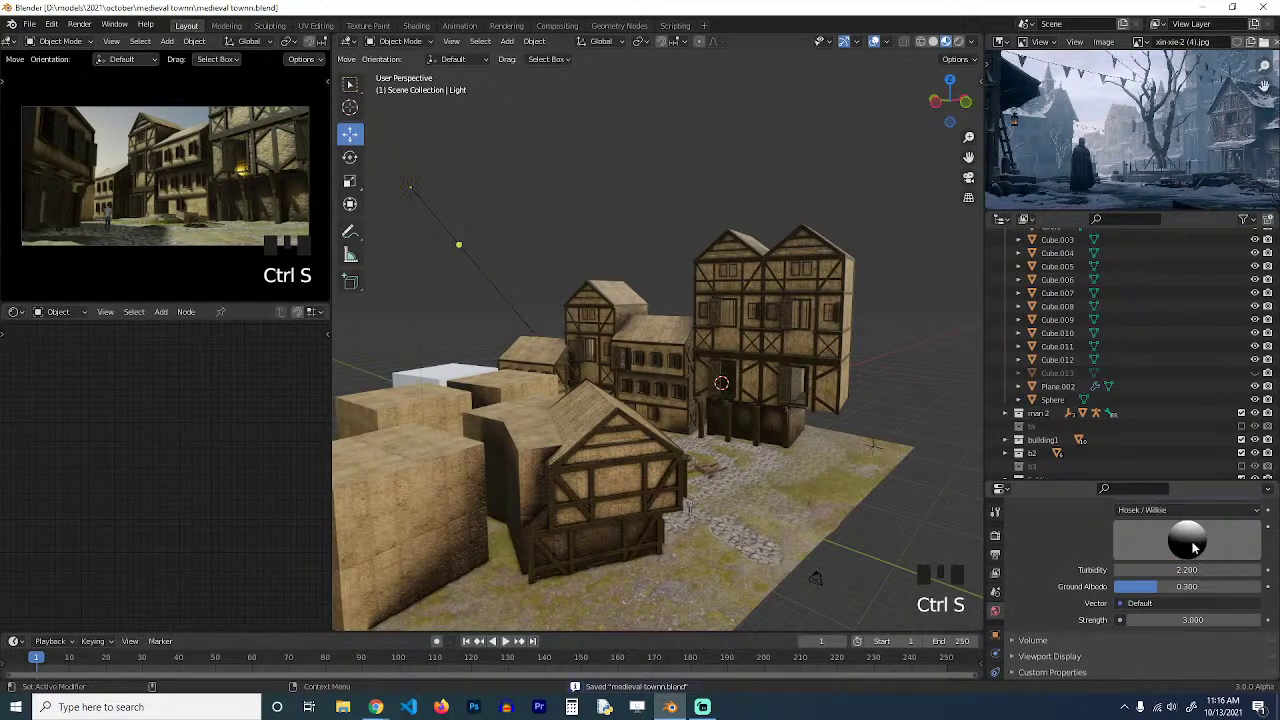
Shift the sun direction of the world's sky texture slightly, deselect the buildings and save the file.
mouse_move(1193, 547)
left_mouse_down()
mouse_move(1178, 535)
mouse_move(1143, 547)
mouse_move(1181, 526)
mouse_move(1180, 544)
left_mouse_up()
left_click(836, 320)
left_click(905, 344)
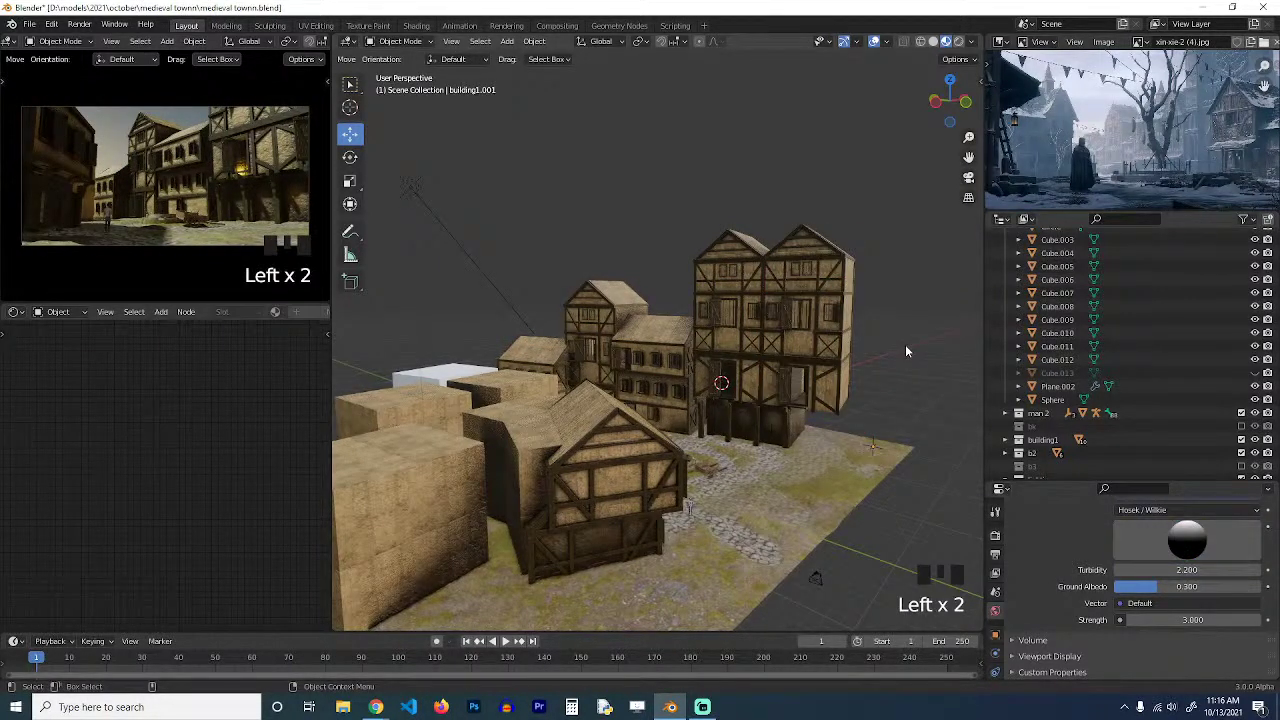
key("ctrl+s")
left_click(919, 383)
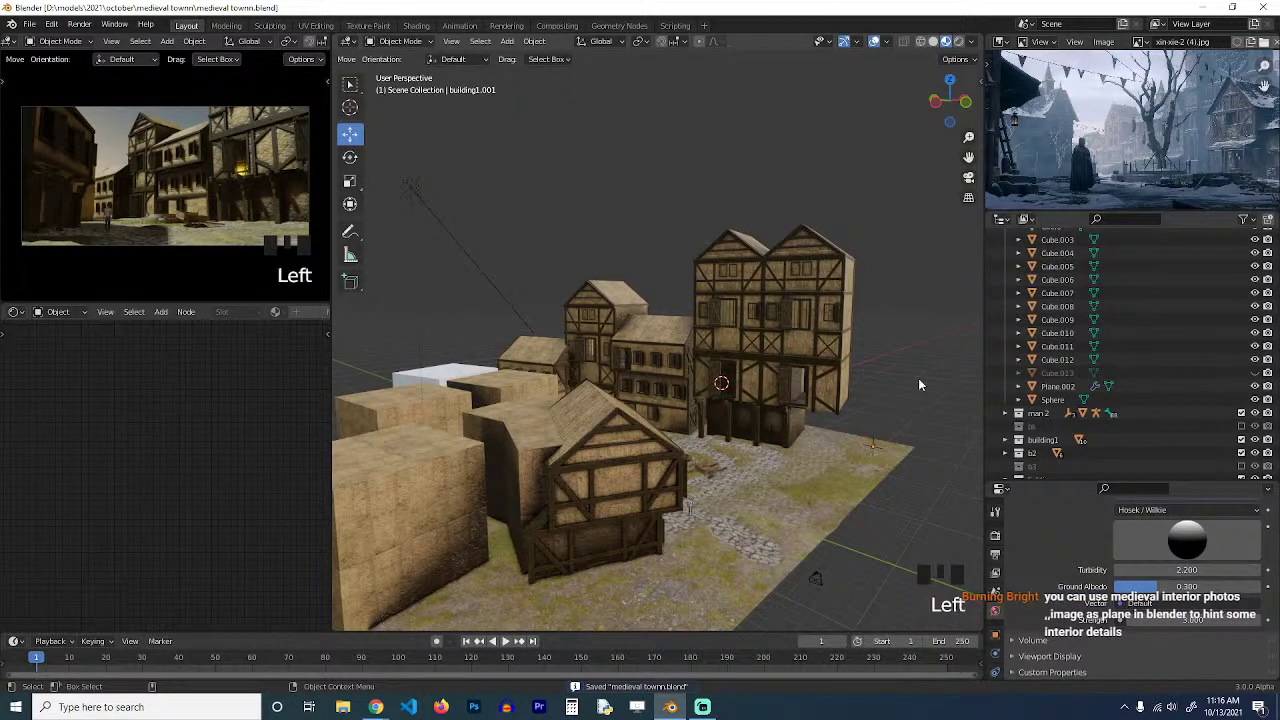
Examine the tall building's street front up close and the snow-covered shop awning in the reference image, saving in between.
key("grave")
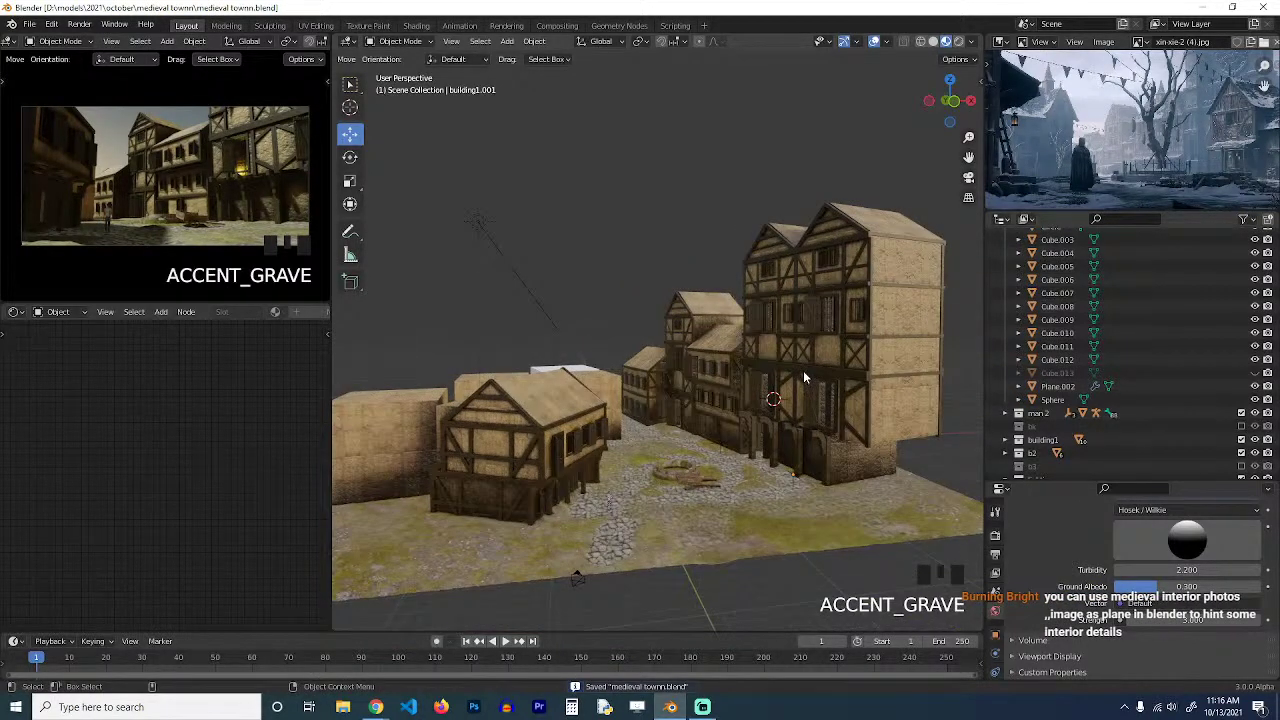
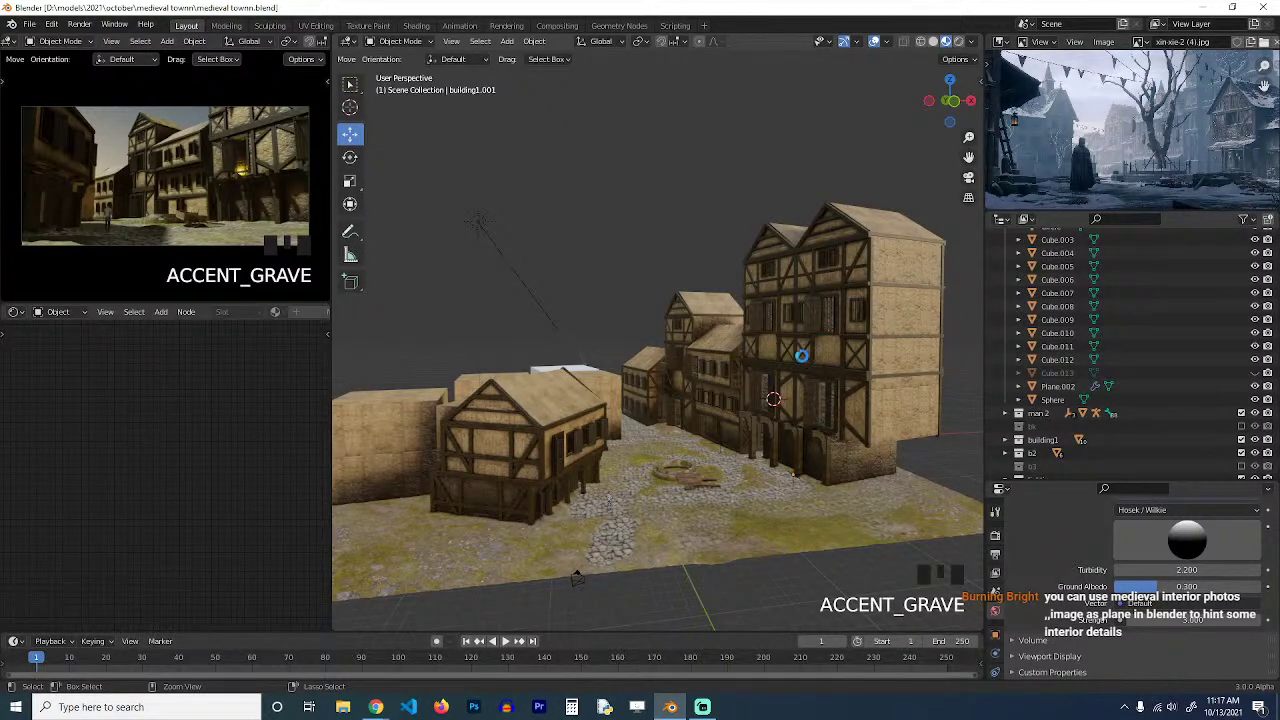
key("ctrl+s")
scroll(803, 362, "up", 4)
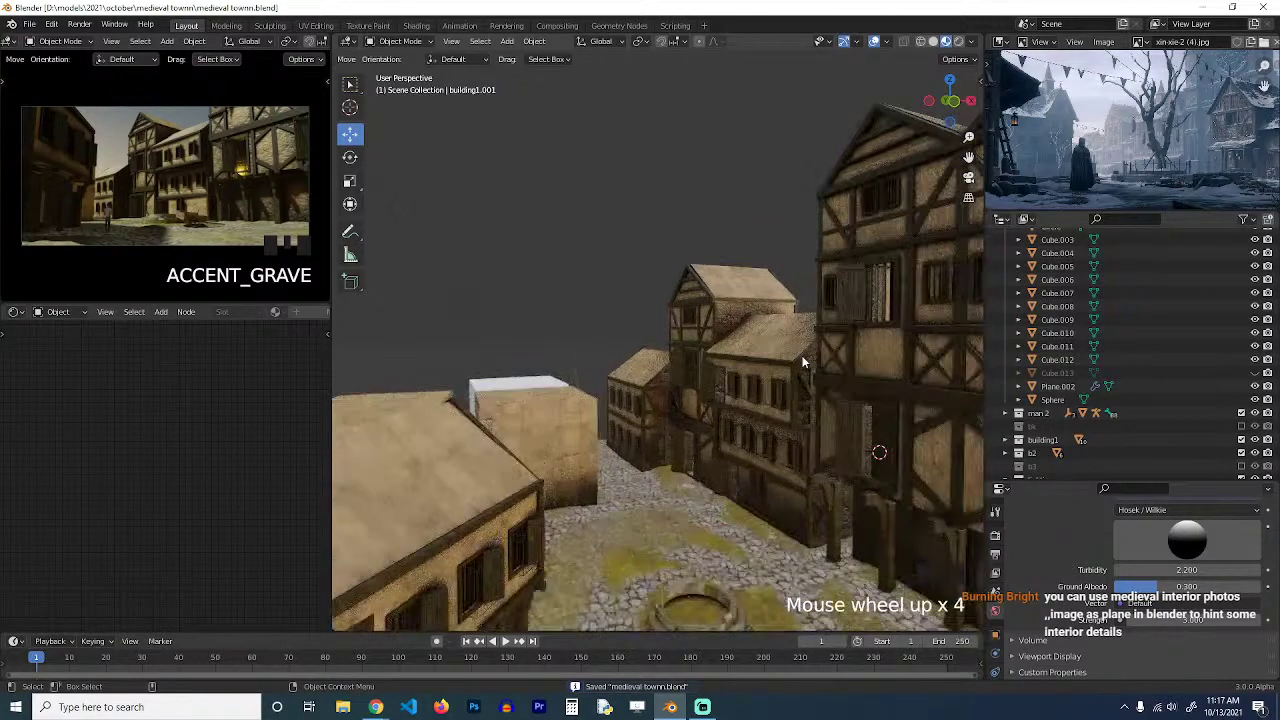
middle_click_drag(803, 362, 767, 409, "shift")
scroll(1087, 175, "down", 1)
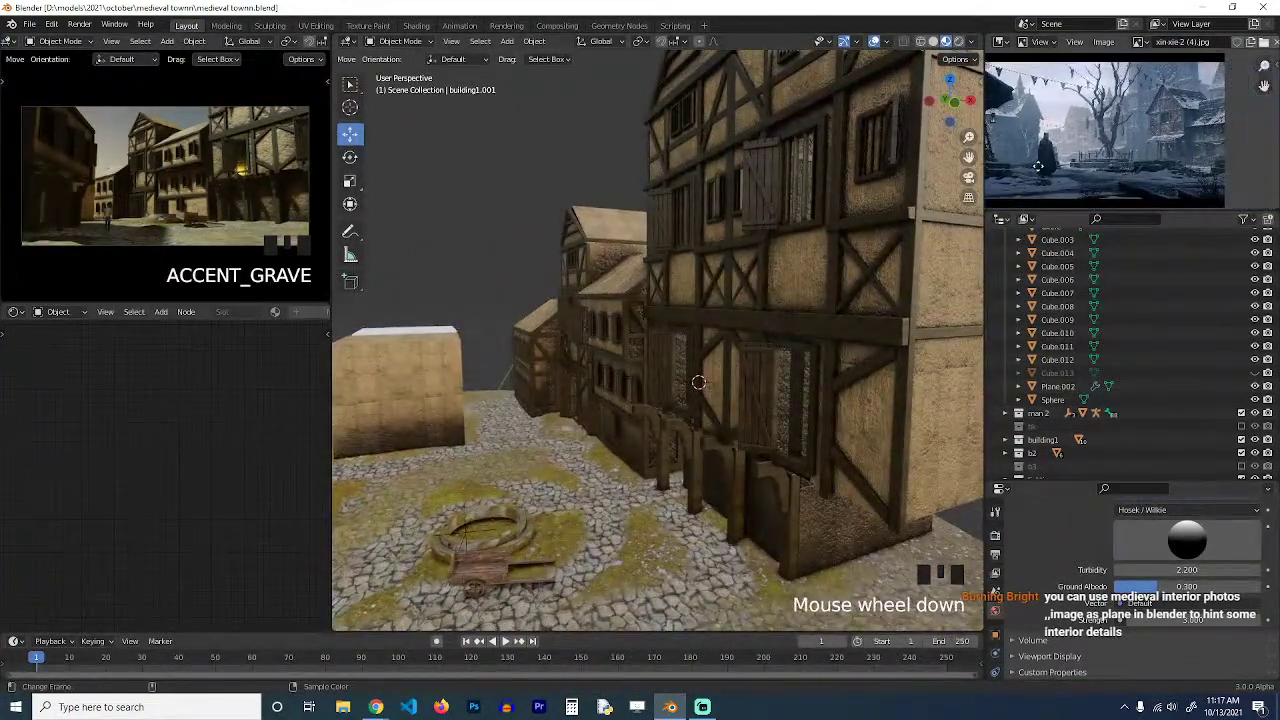
scroll(1036, 143, "down", 1)
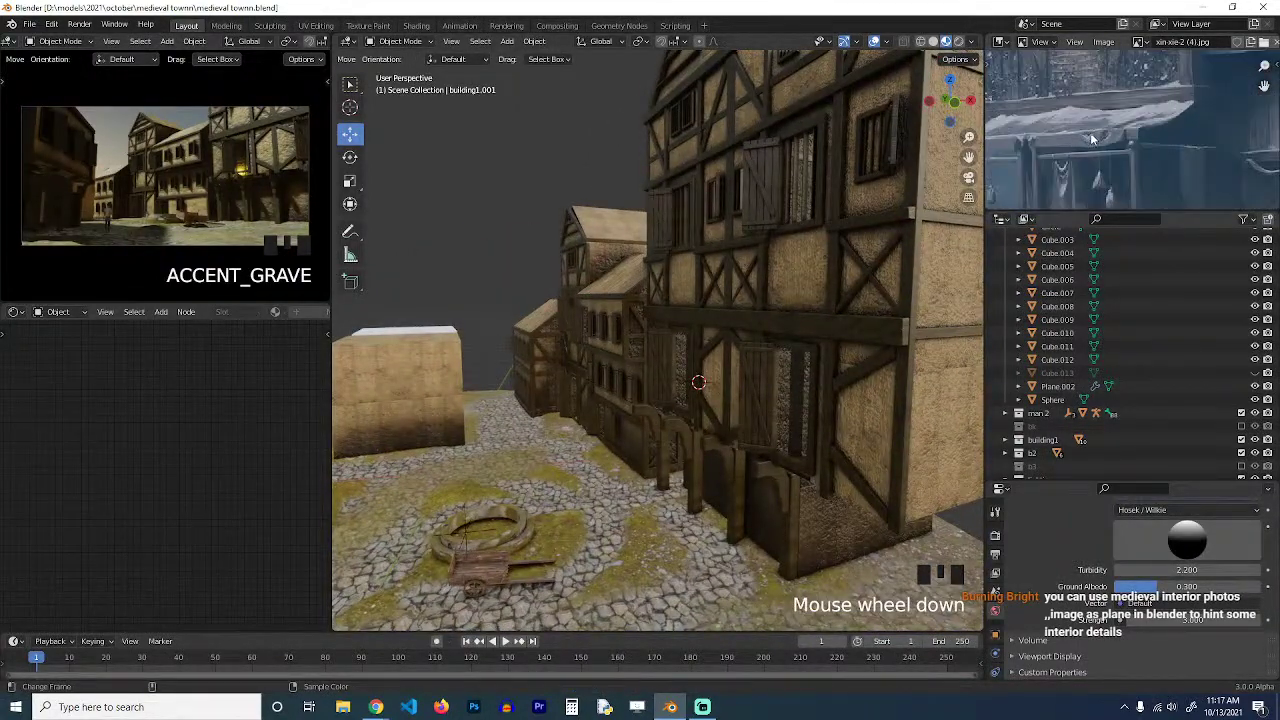
scroll(1093, 134, "down", 1)
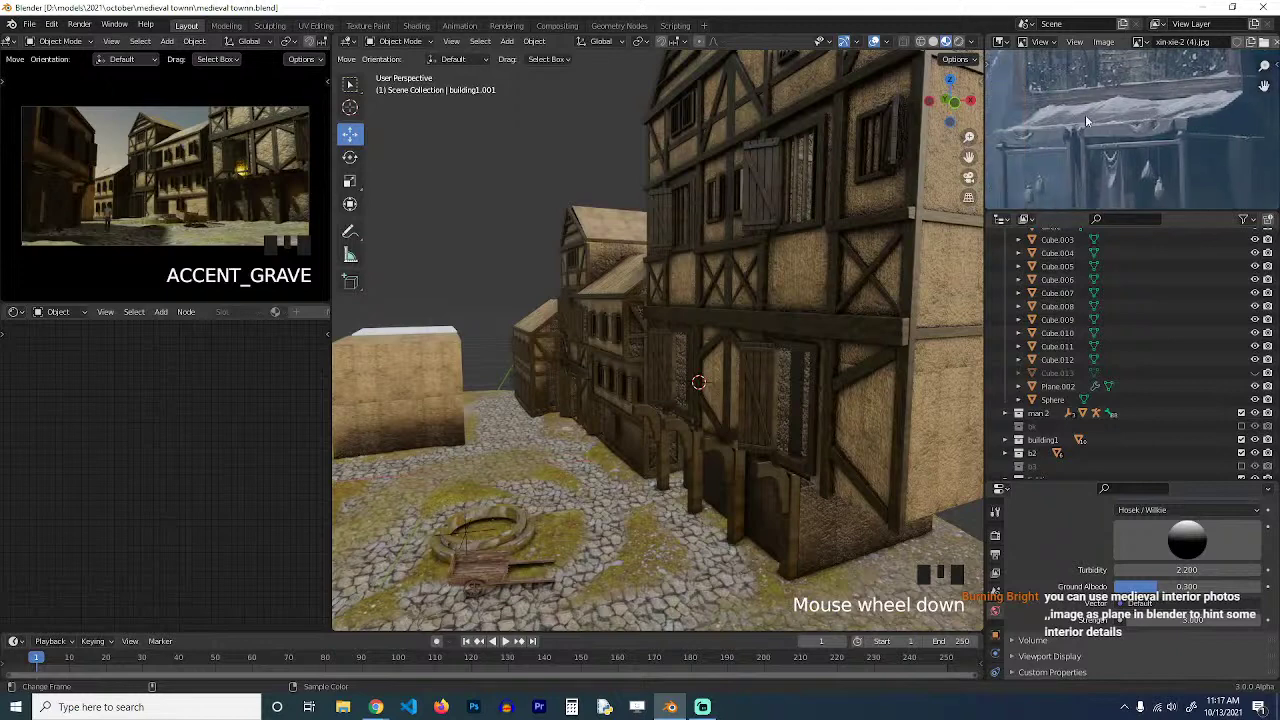
Browse the objects and collections of the Medieval library in The Asset Library.
left_click(681, 246)
key("n")
left_click(899, 235)
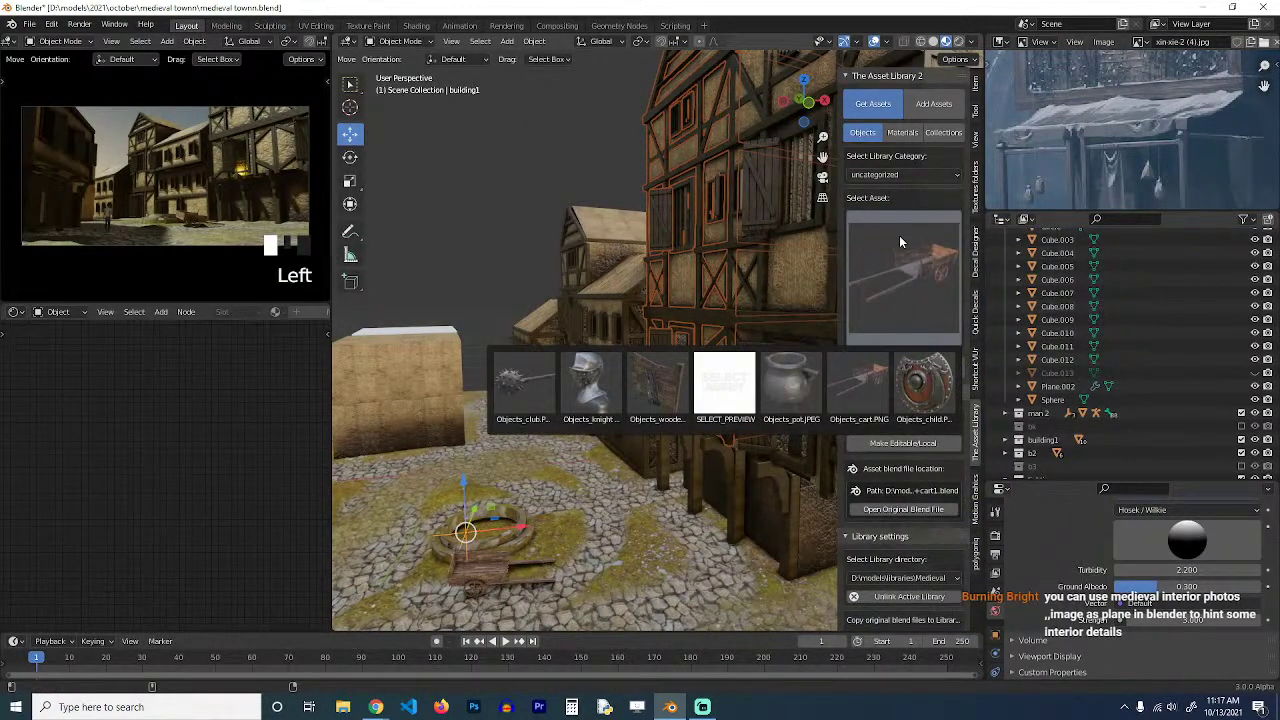
left_click(908, 182)
left_click(889, 177)
left_click(886, 191)
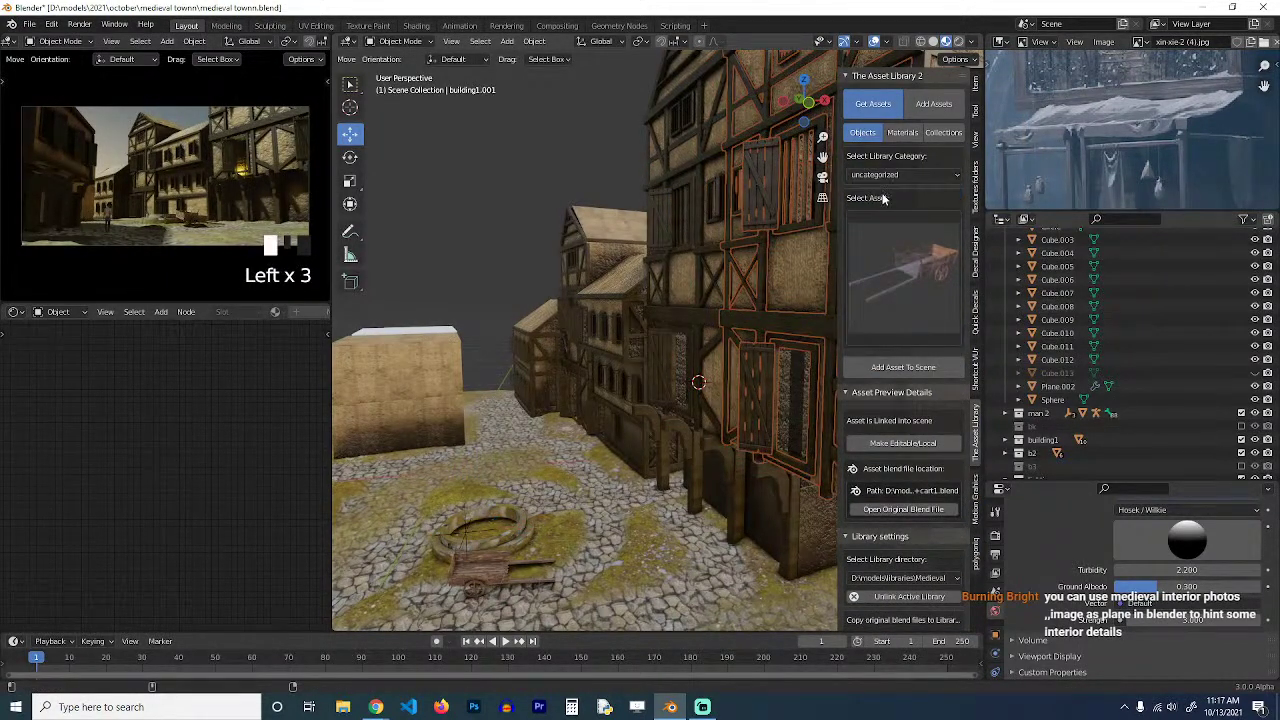
left_click(943, 133)
left_click(908, 255)
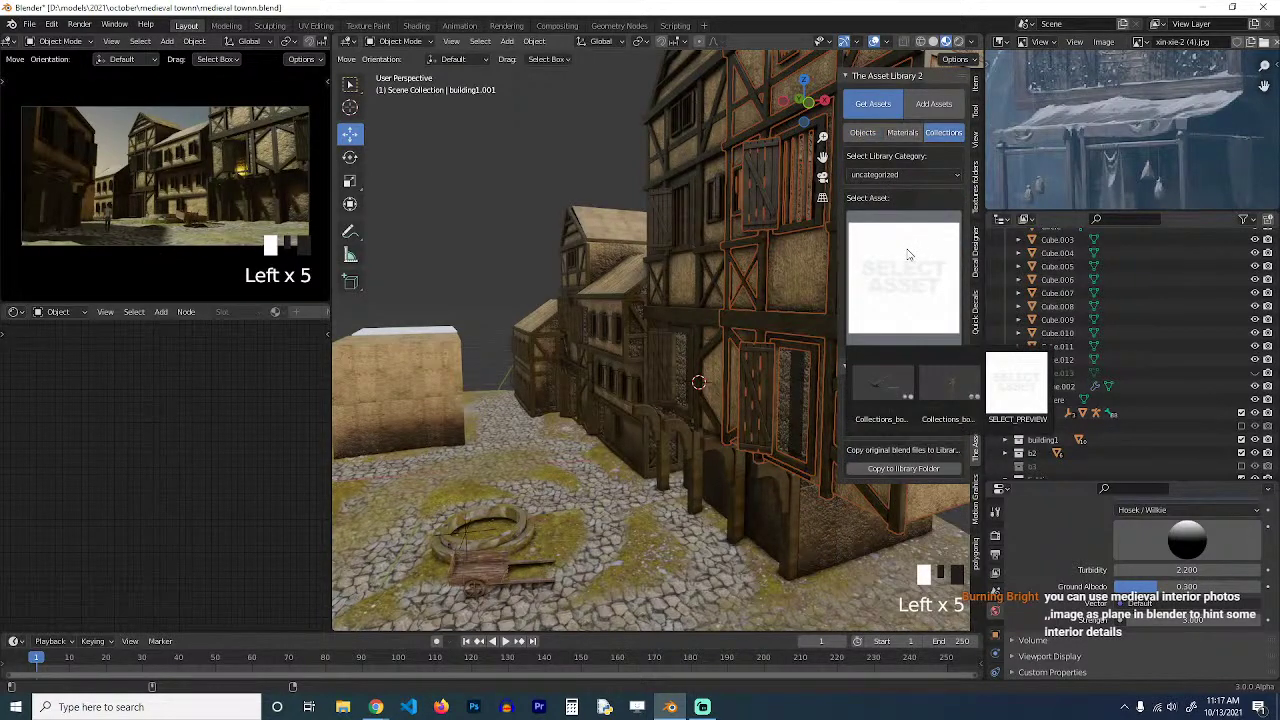
Switch the asset library directory to the city pack and look through its decals objects.
left_click(905, 408)
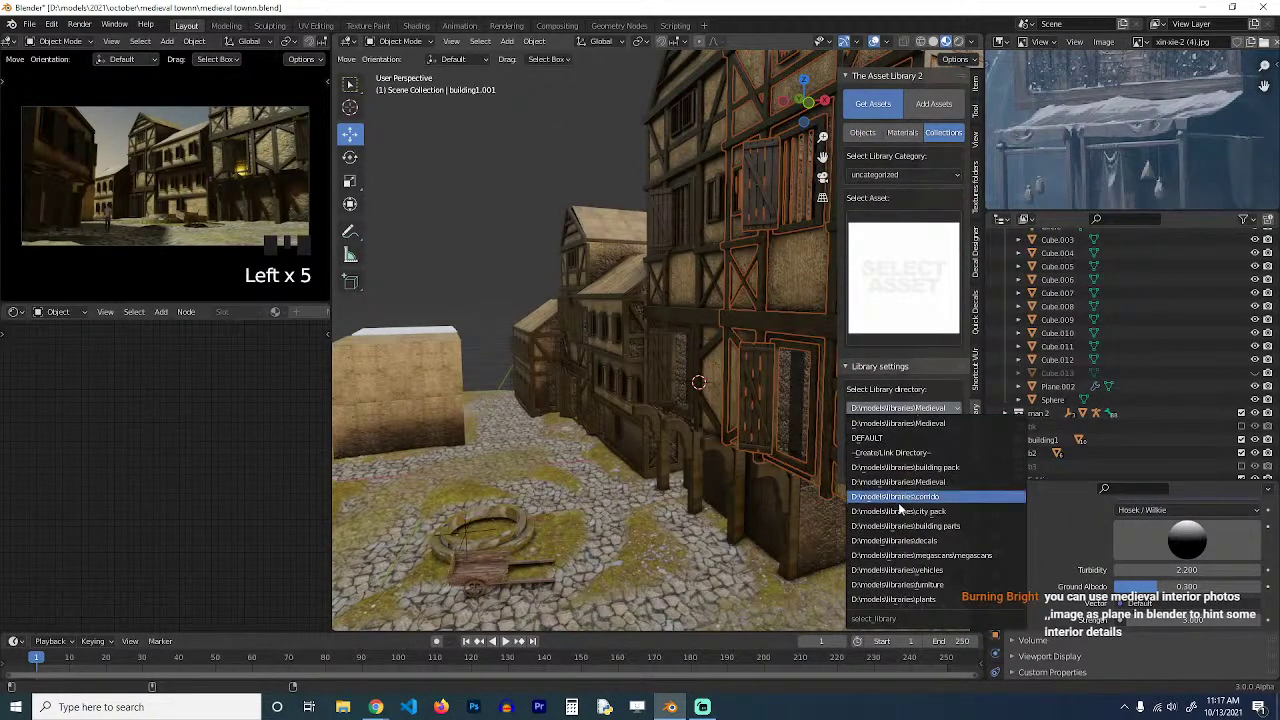
left_click(921, 513)
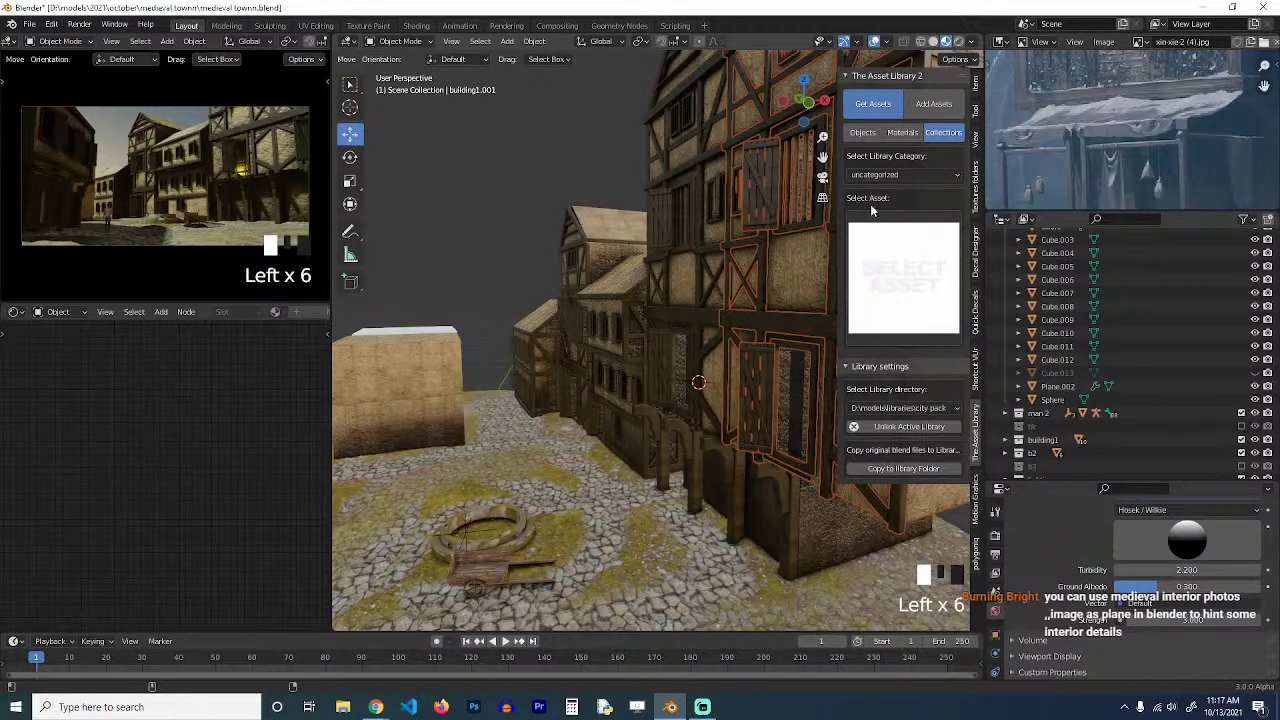
left_click(866, 134)
left_click(886, 262)
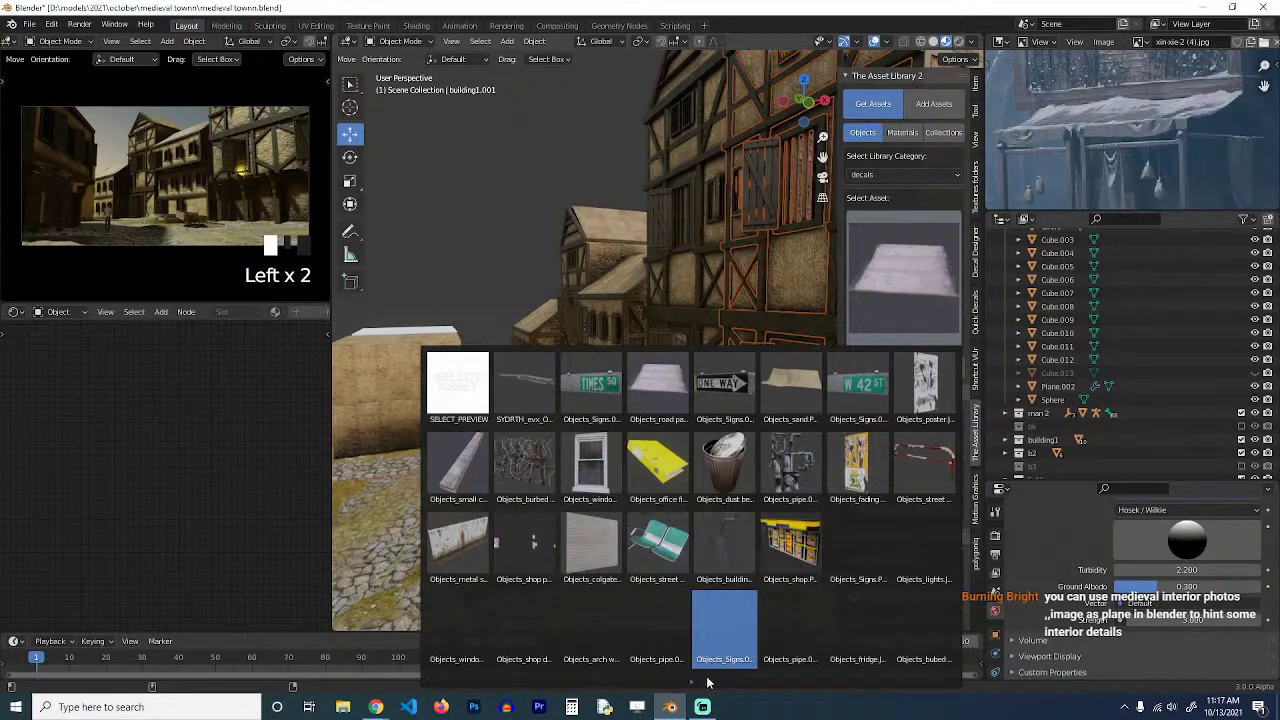
mouse_move(693, 686)
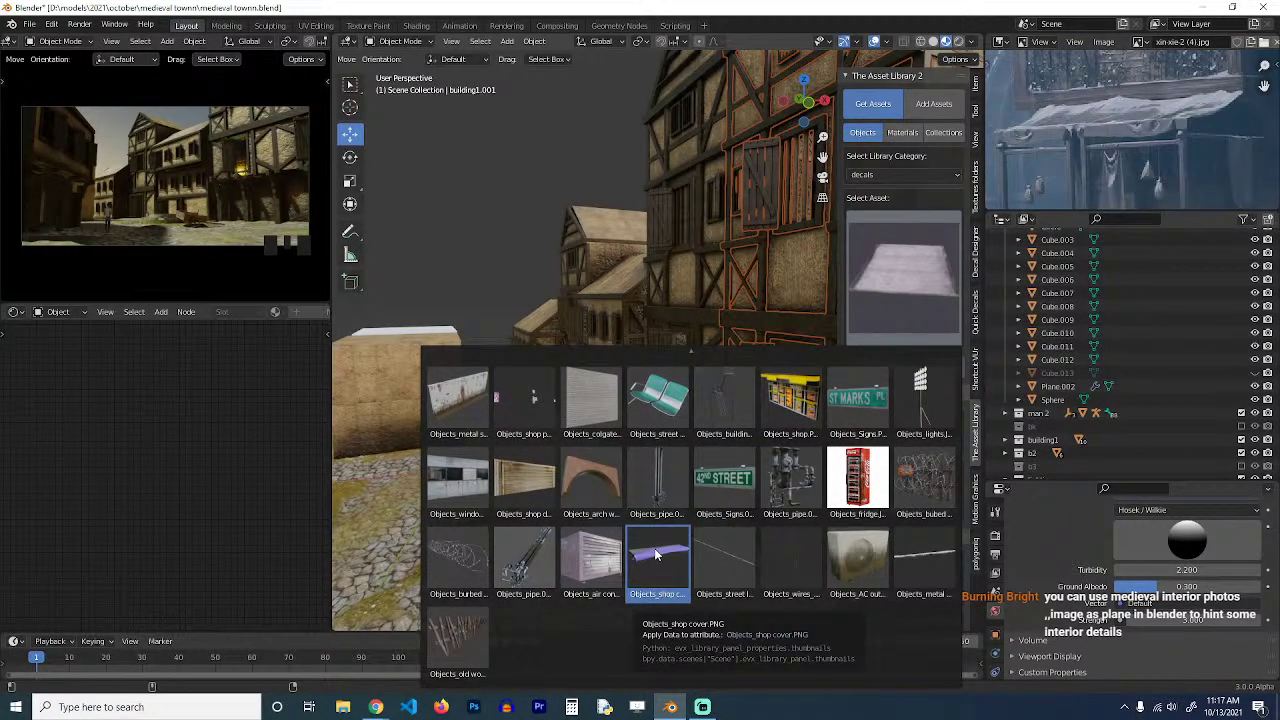
Look through the building category of the city pack's objects.
left_click(893, 176)
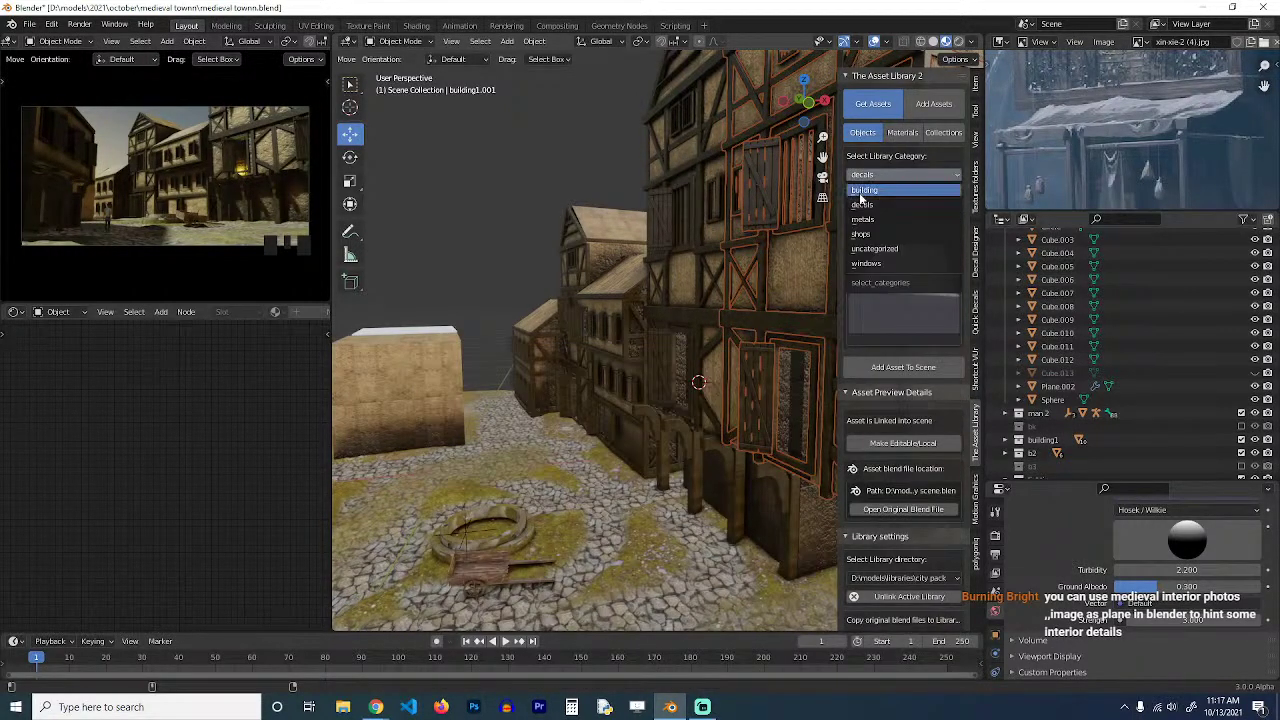
left_click(865, 200)
left_click(885, 175)
left_click(873, 187)
left_click(880, 220)
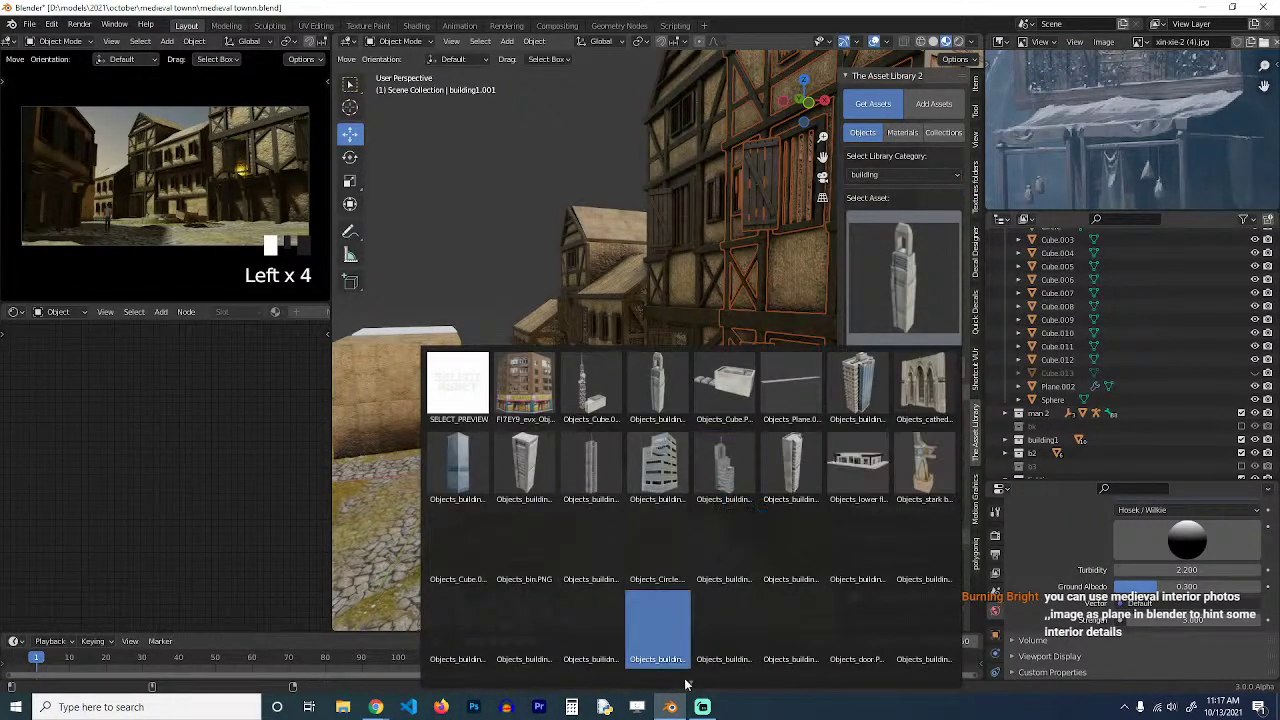
mouse_move(693, 692)
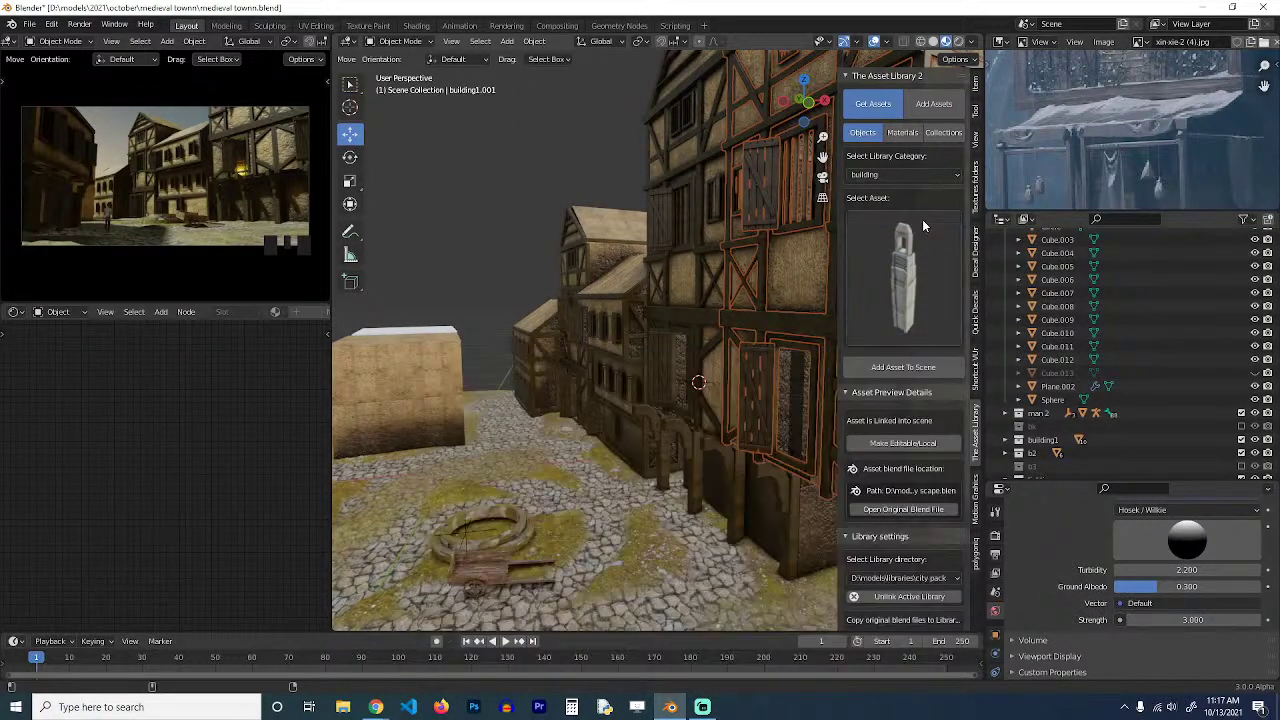
left_click(922, 219)
Look through the shops and windows categories of the city pack's objects.
left_click(927, 174)
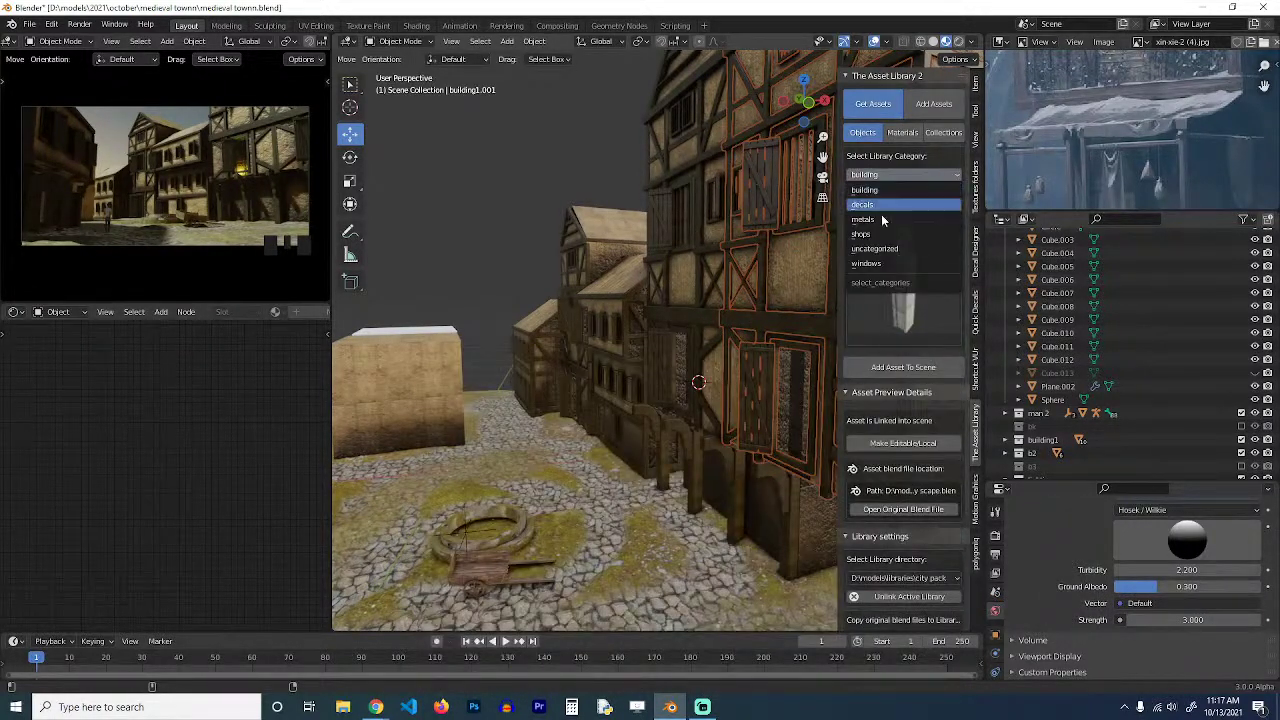
left_click(883, 234)
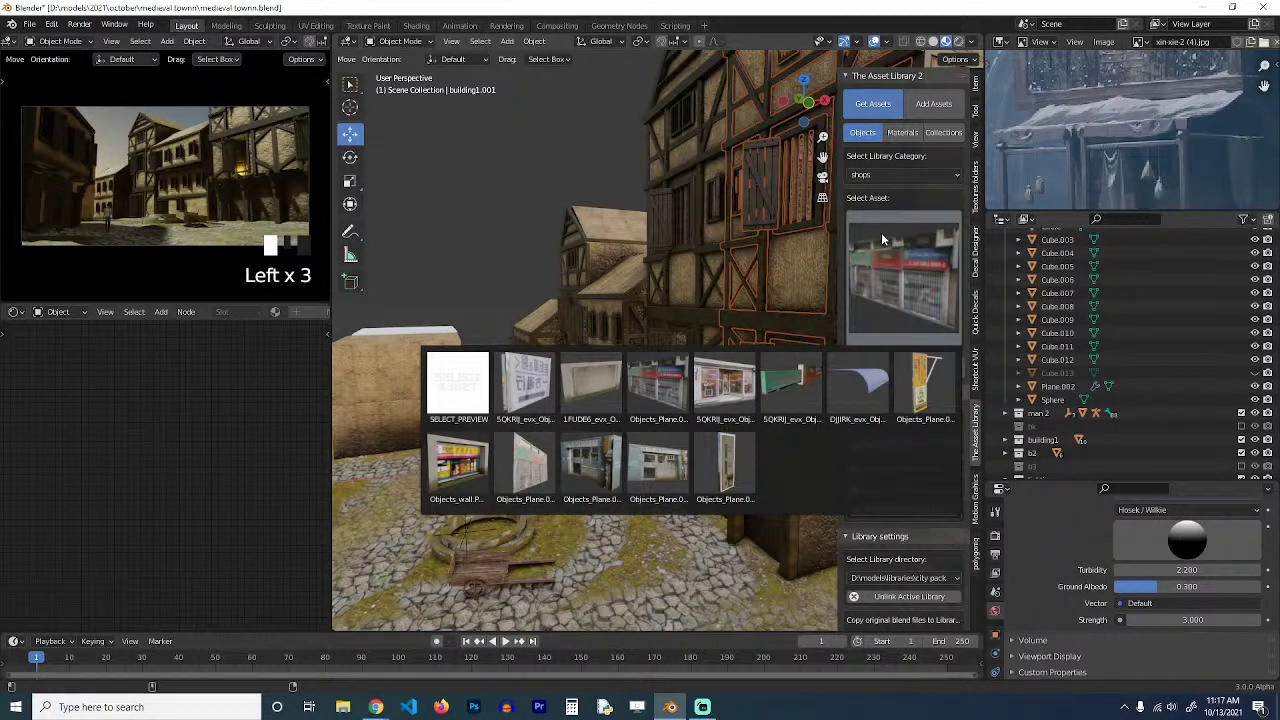
left_click(882, 234)
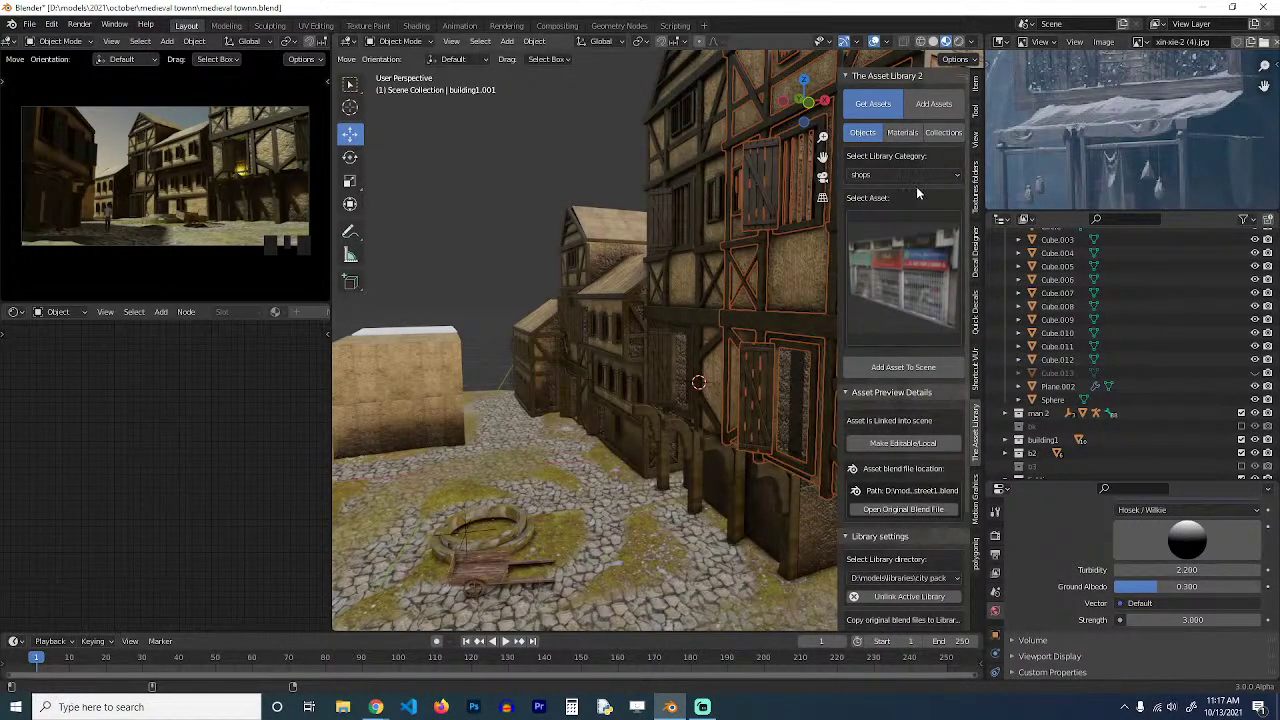
left_click(930, 175)
left_click(891, 264)
left_click(893, 272)
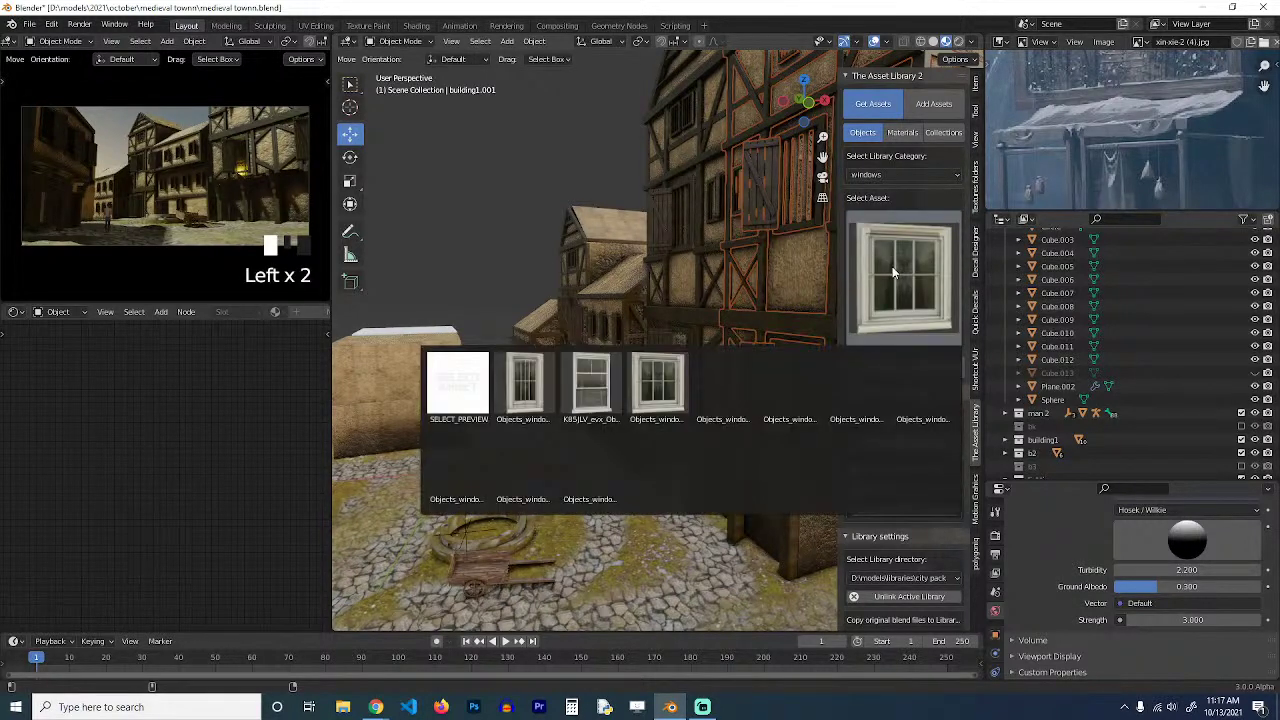
Check the city pack's uncategorized objects and its collections.
left_click_drag(908, 175, 906, 242)
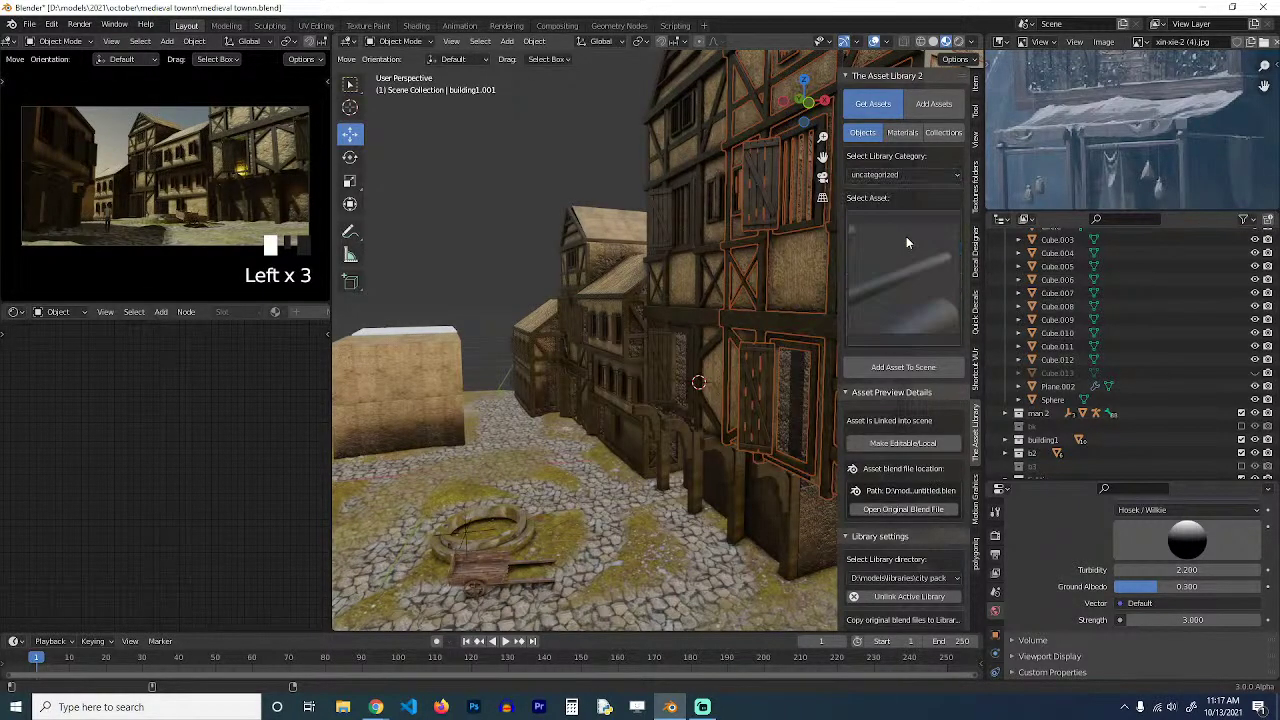
left_click(907, 240)
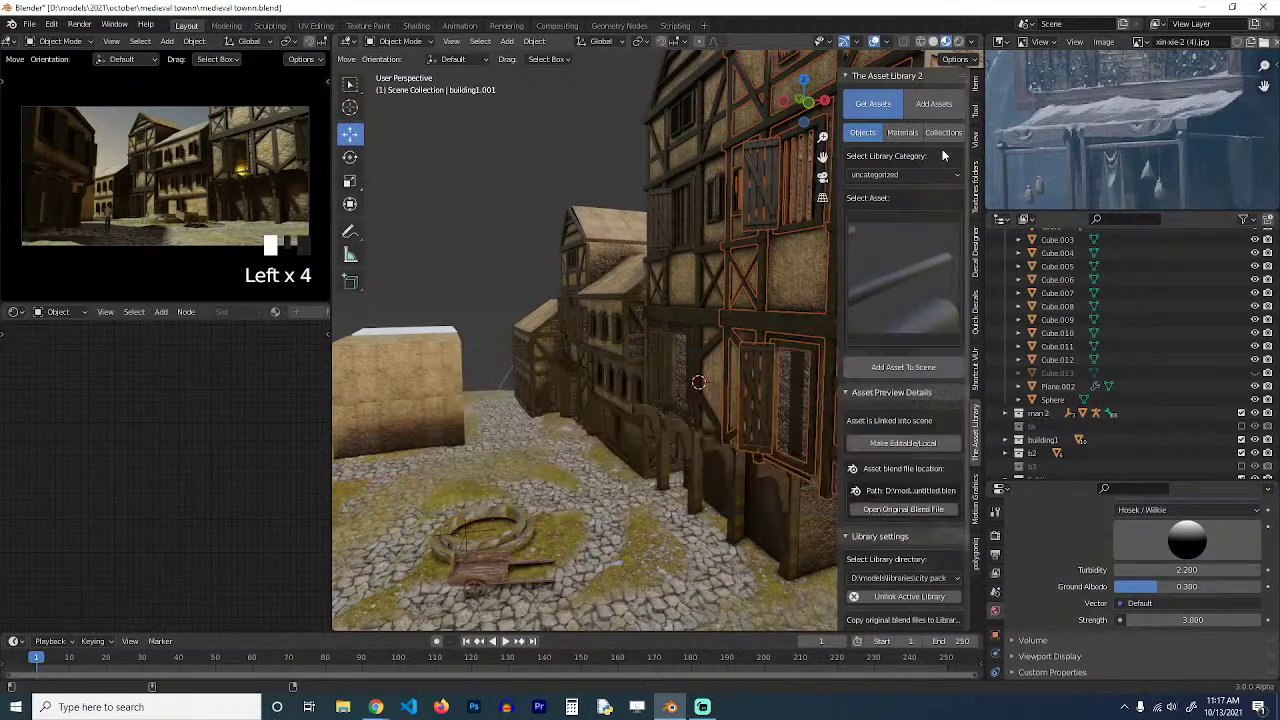
left_click(943, 132)
left_click(906, 255)
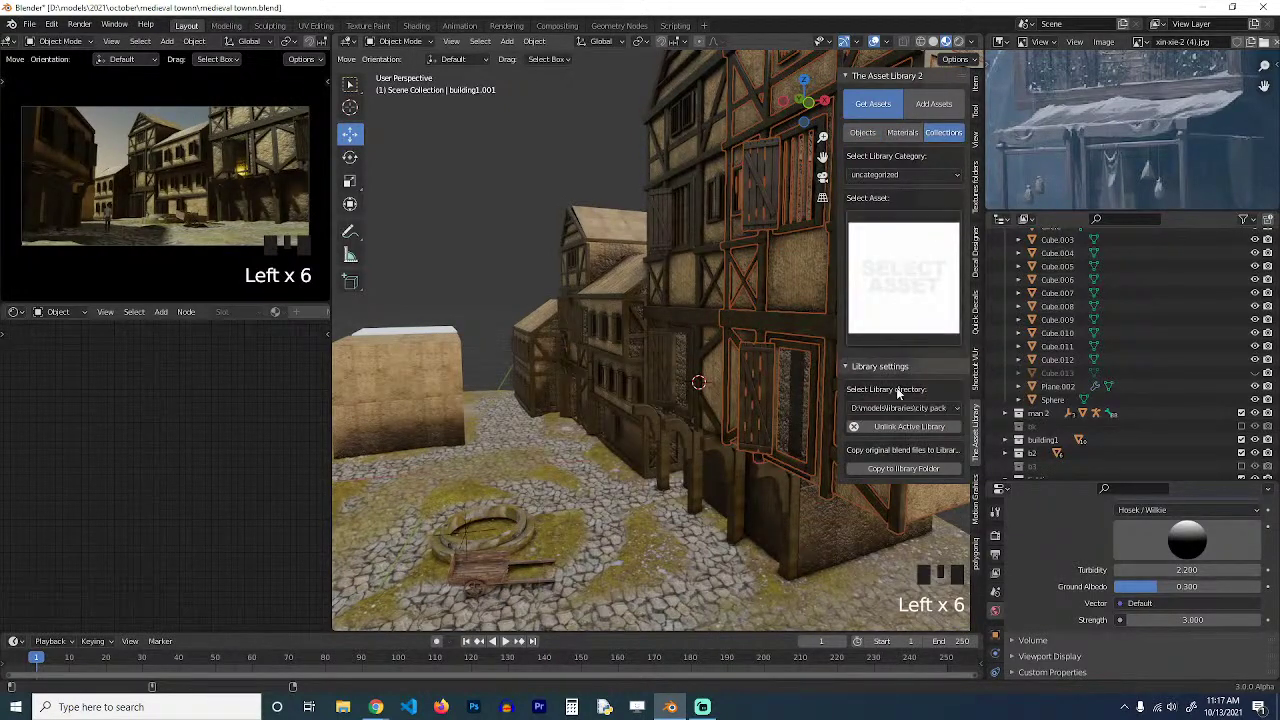
Switch the asset library directory to the Medieval library and look through its collections.
left_click(900, 408)
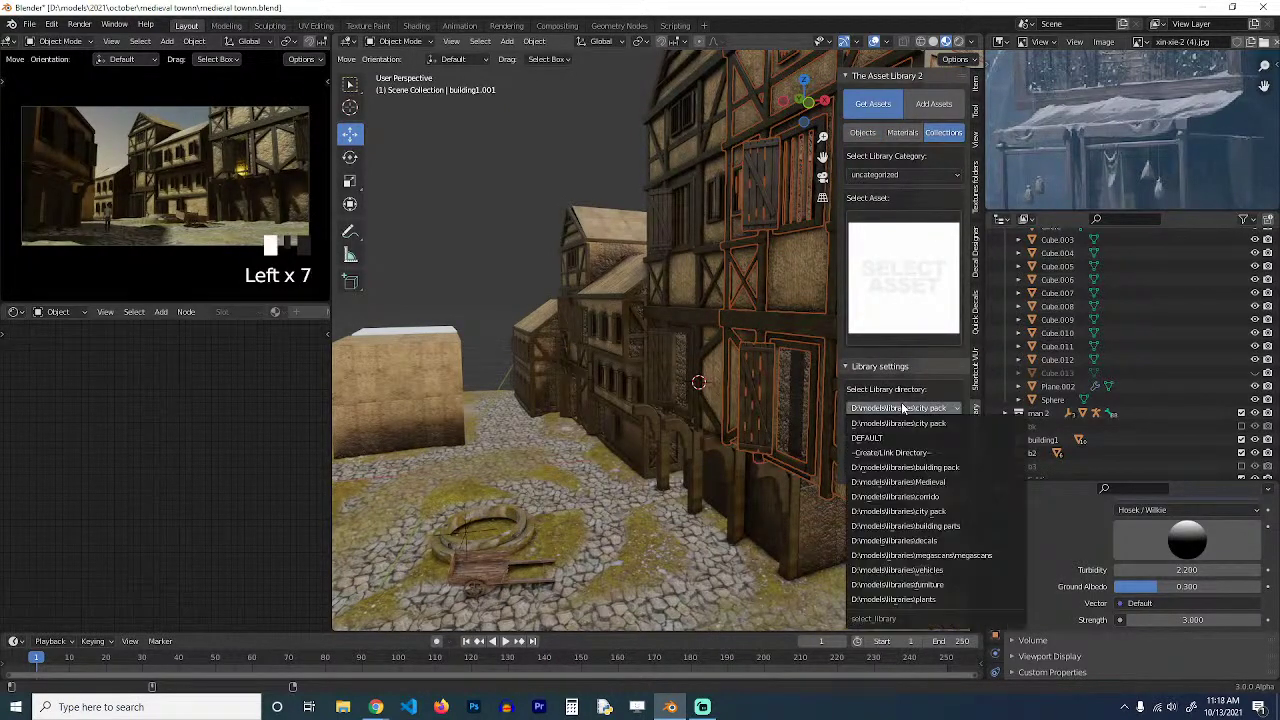
left_click(936, 484)
left_click(908, 326)
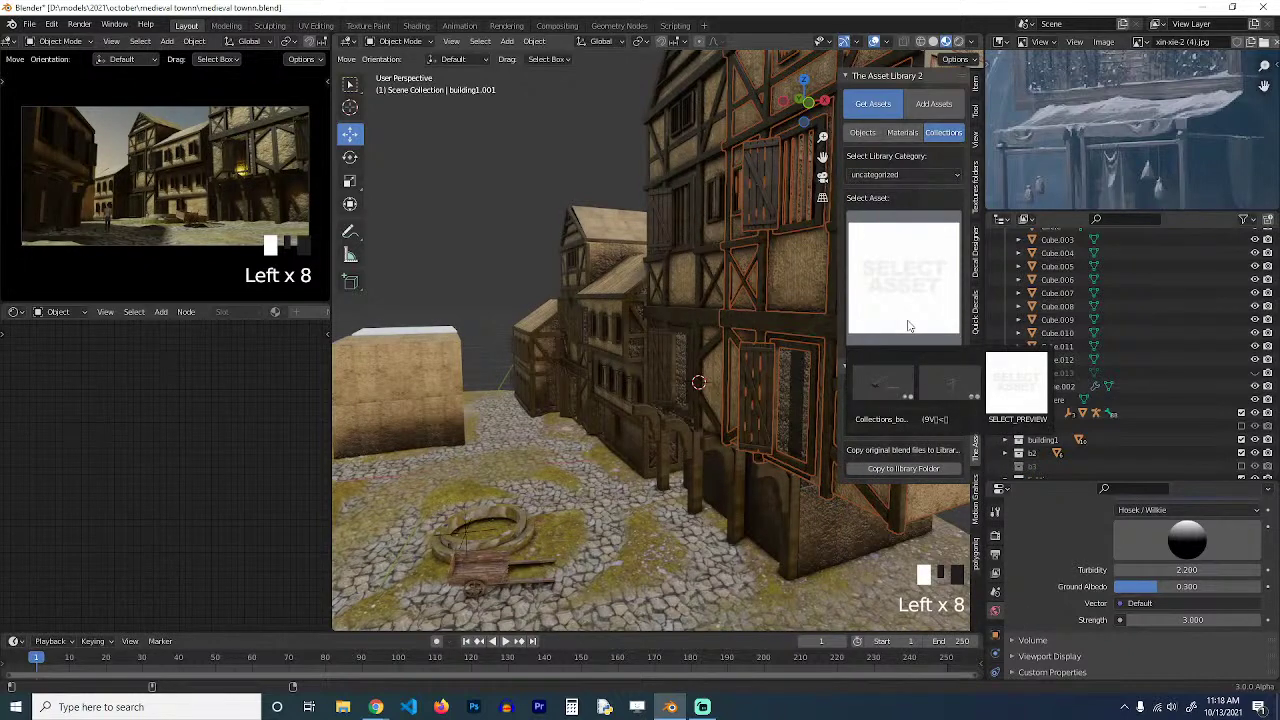
left_click(913, 397)
left_click(913, 404)
Save the file and unhide the hidden fog volume cube around the town.
left_click(547, 213)
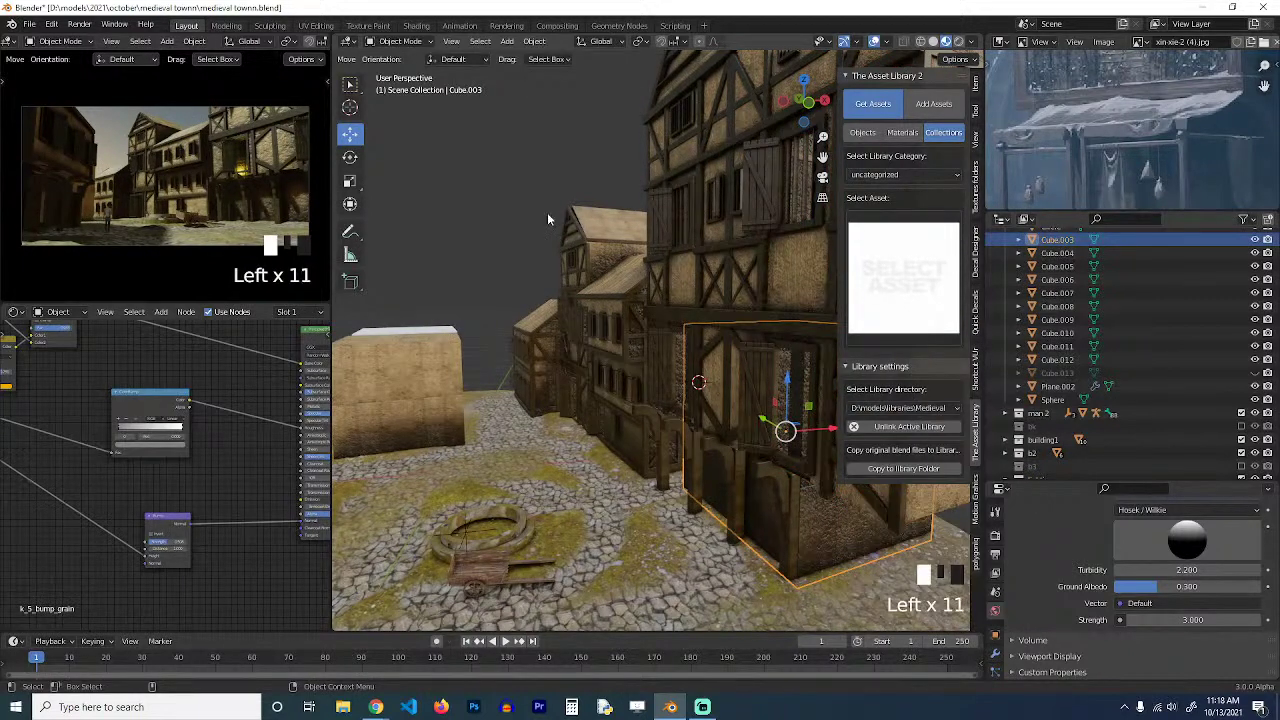
left_click(543, 195)
key("ctrl+s")
key("alt+h")
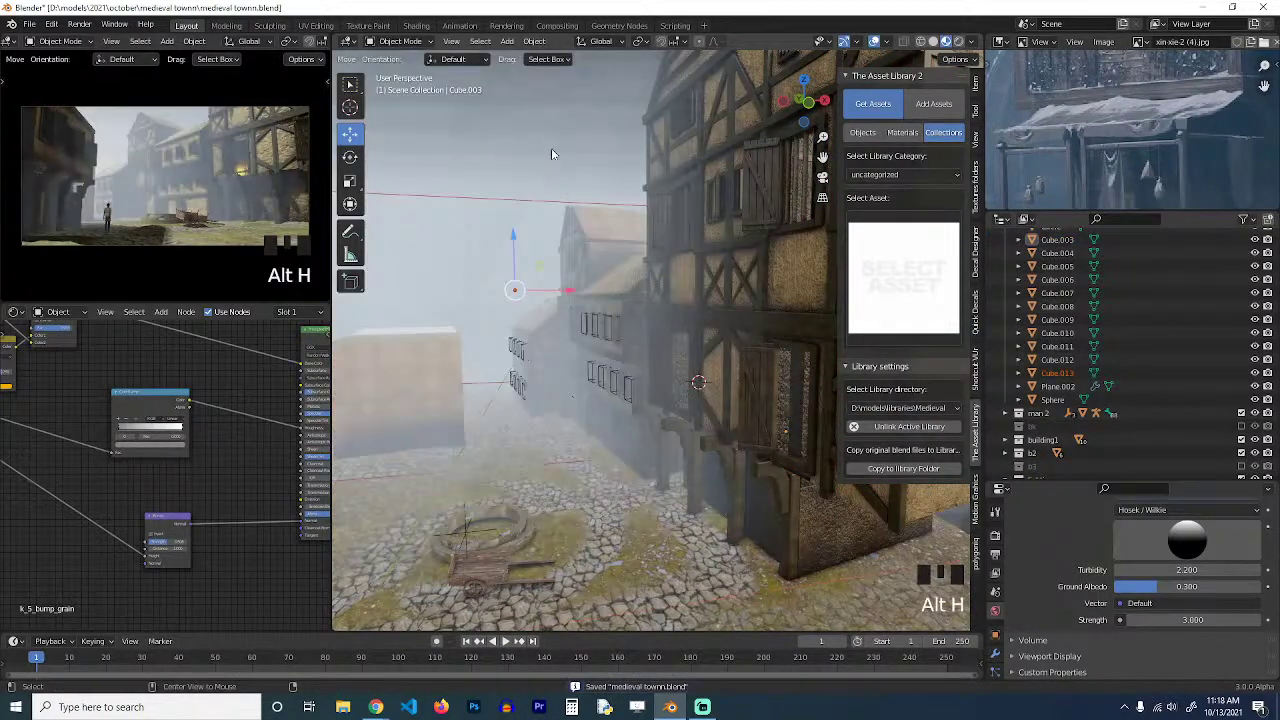
left_click(551, 154)
Set the fog volume's emission color to a more saturated light blue, about hue 0.587 and saturation 0.673.
scroll(1062, 142, "down", 6)
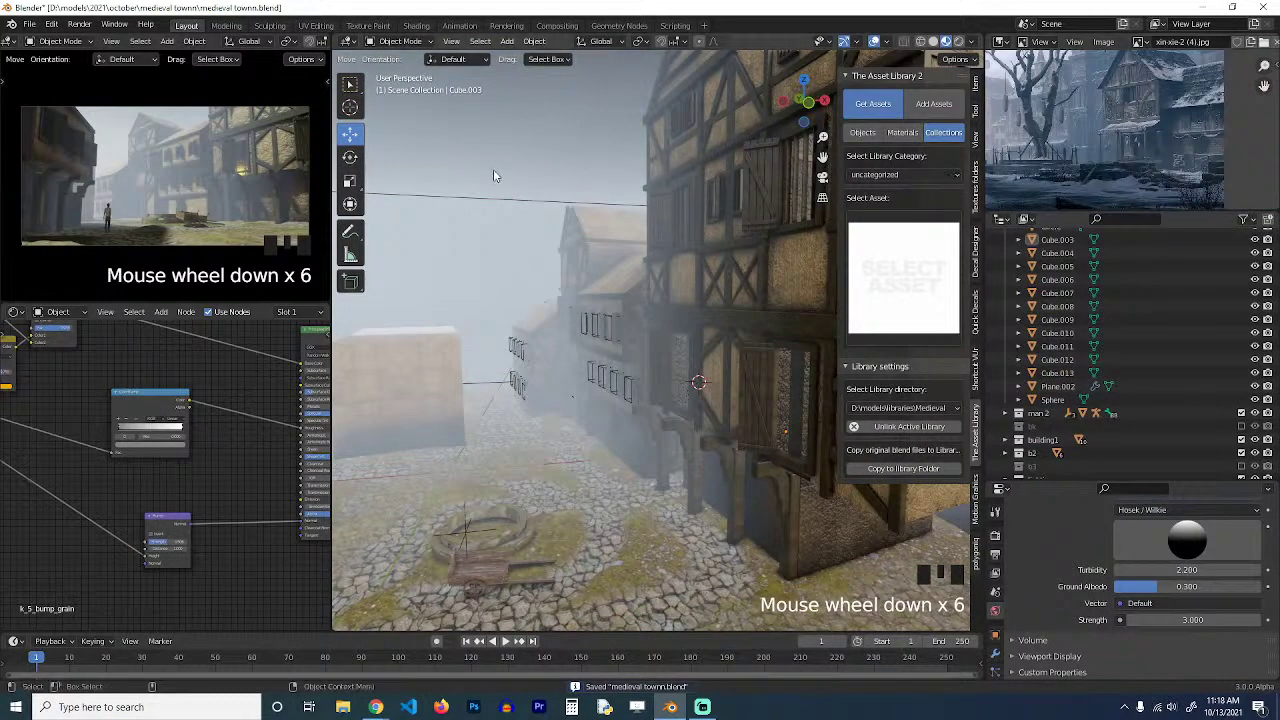
scroll(493, 176, "down", 5)
key("grave")
scroll(517, 240, "up", 1)
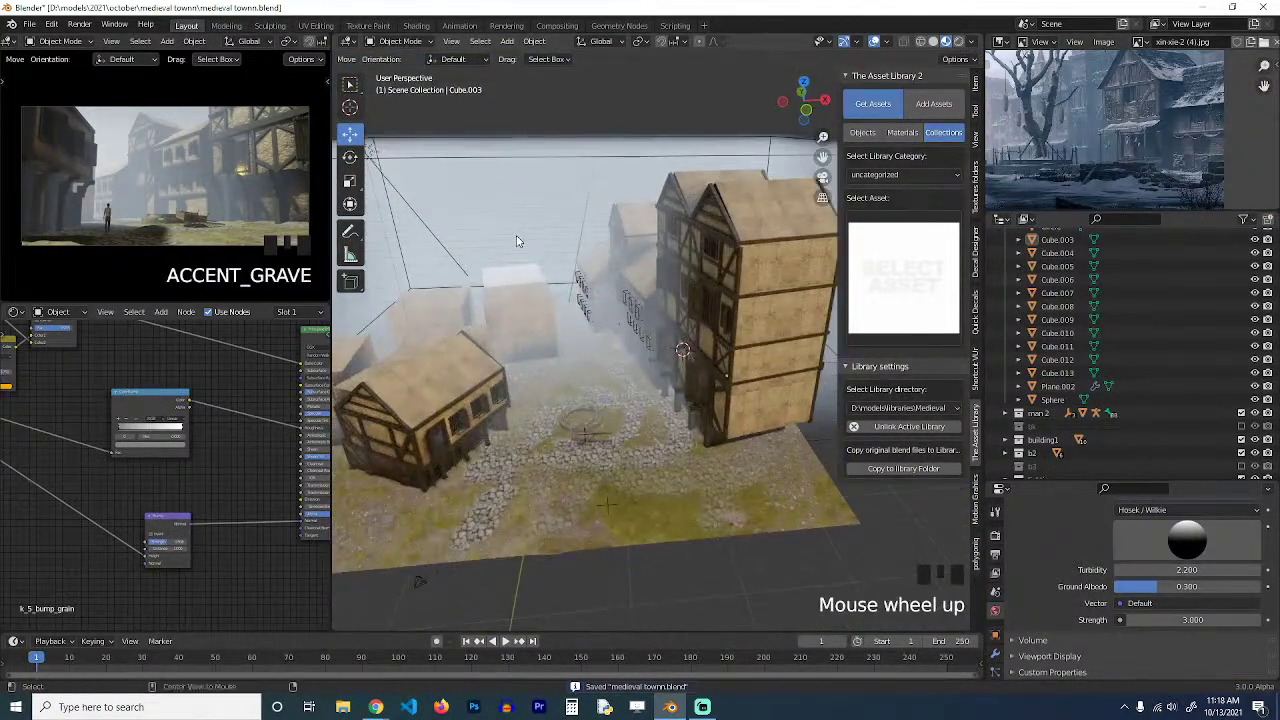
key("grave")
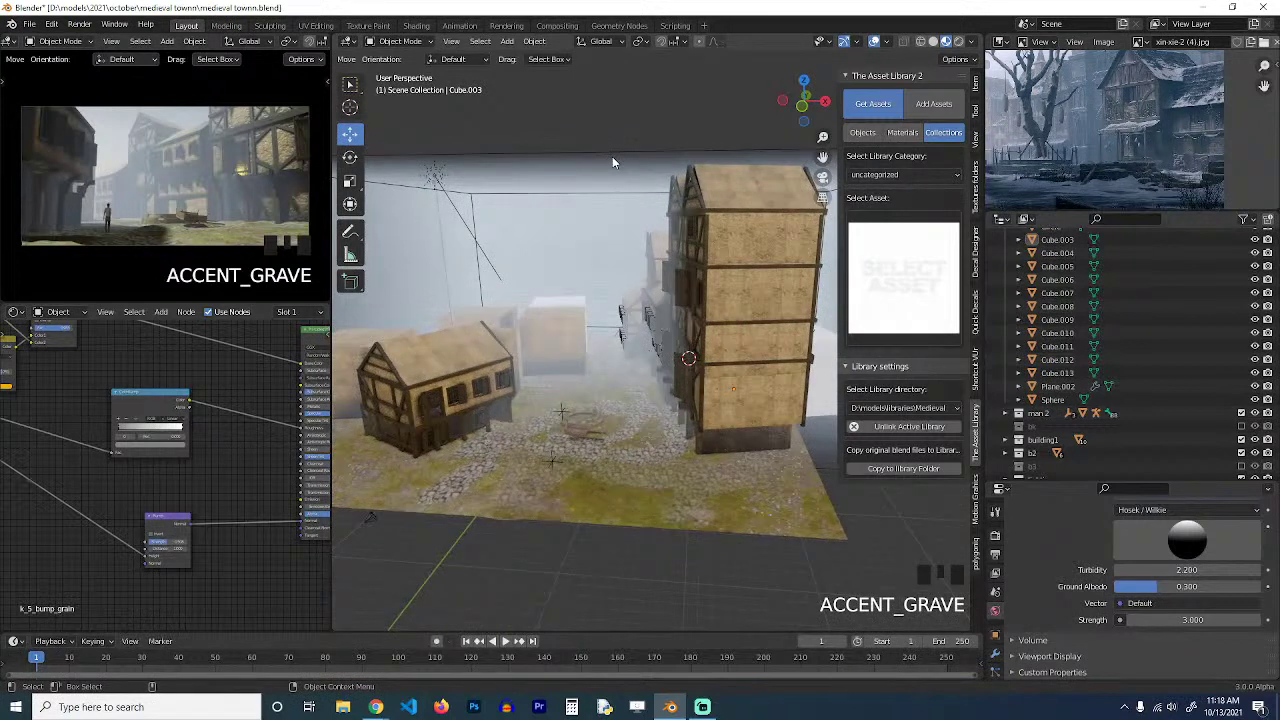
left_click(612, 158)
scroll(170, 405, "up", 5)
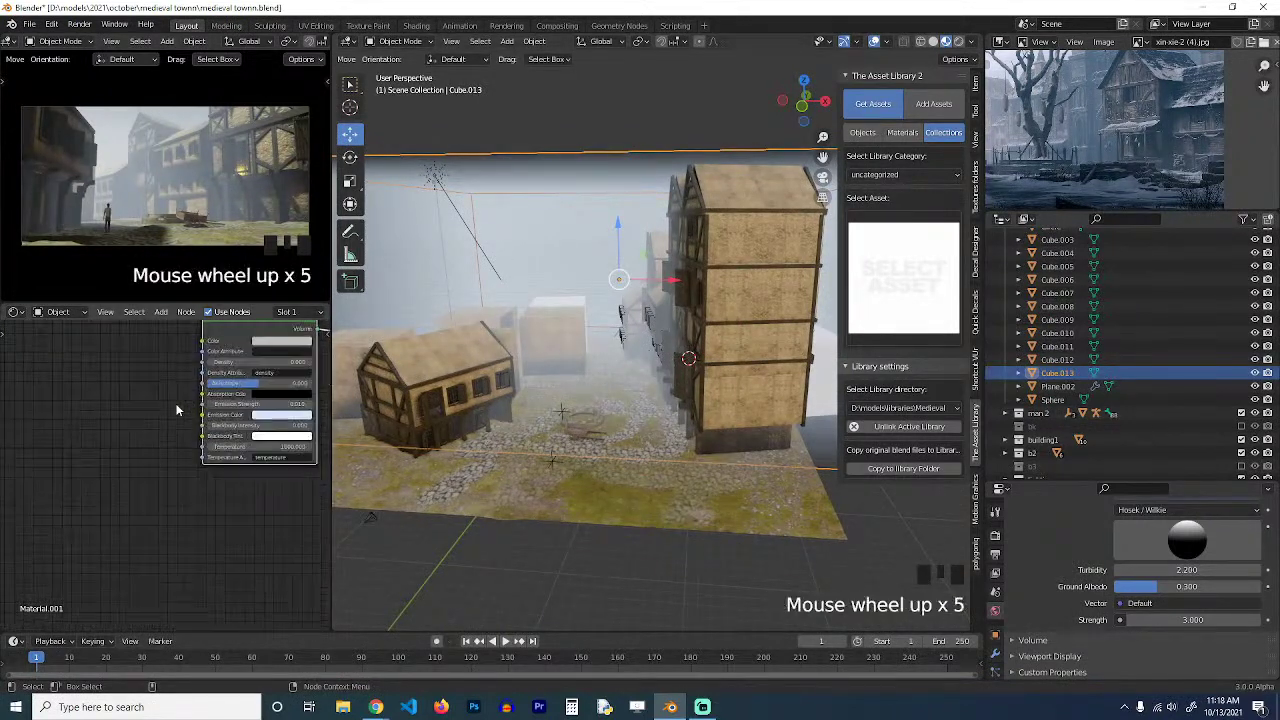
left_click(225, 435)
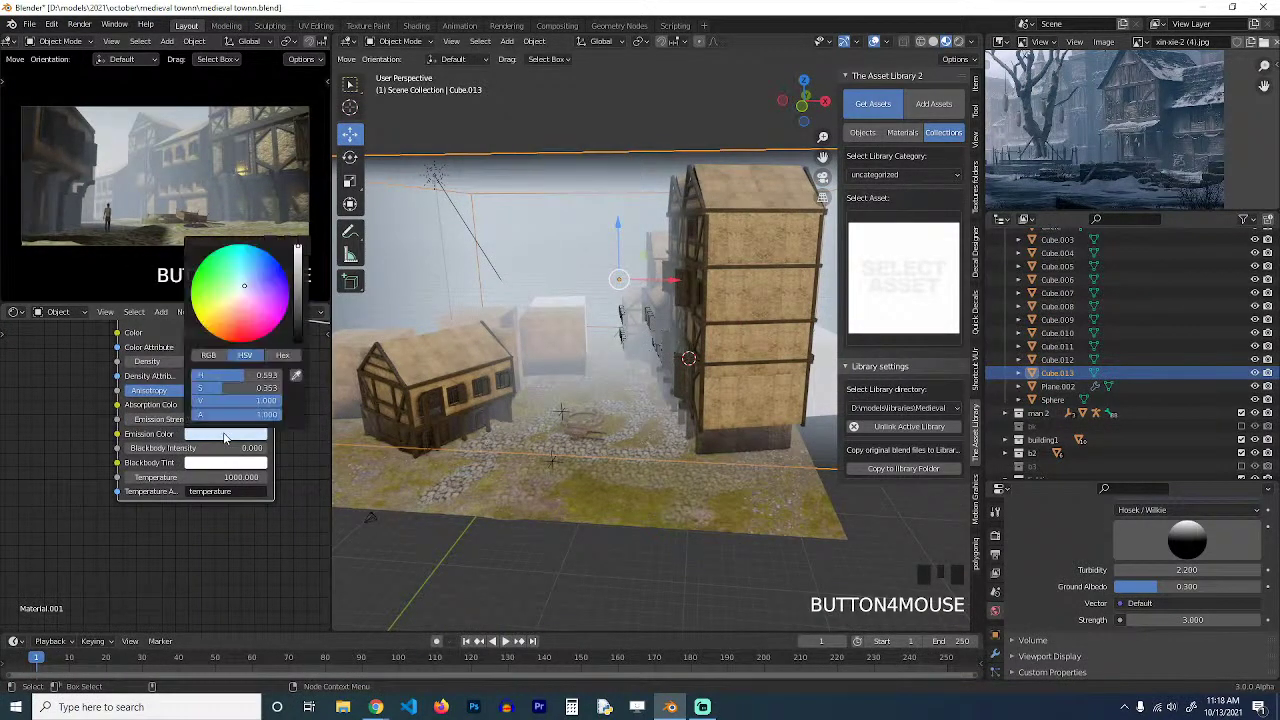
mouse_move(244, 286)
left_mouse_down()
mouse_move(268, 300)
mouse_move(251, 281)
left_mouse_up()
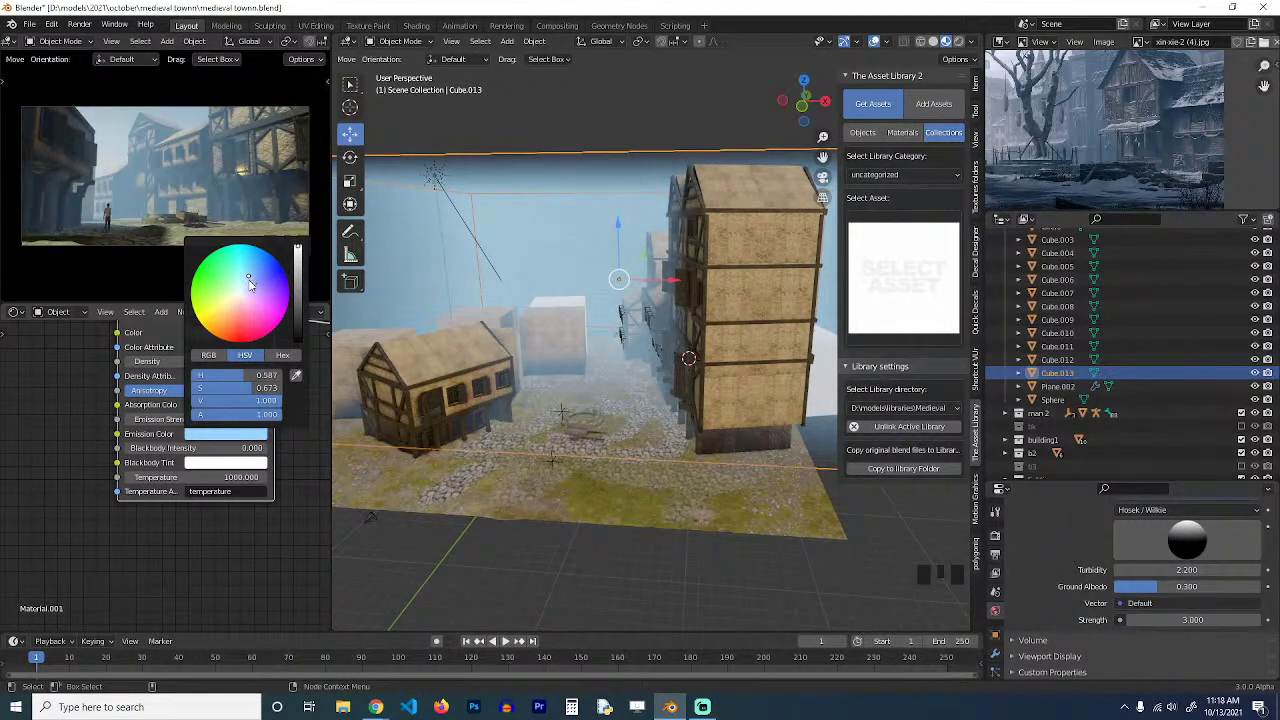
Select the plain block across the street, adjust its Multiply node's factor and show its k_5_bump_grain material settings.
scroll(544, 411, "up", 2)
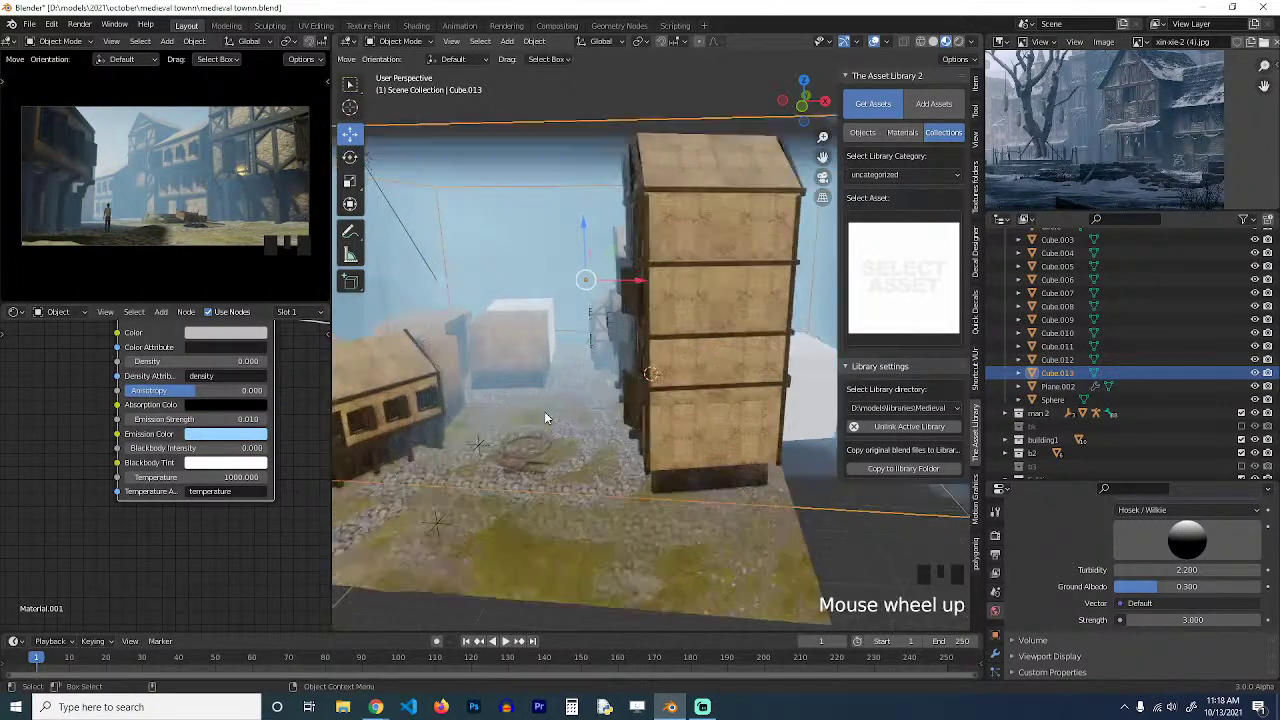
left_click(679, 431)
key("grave")
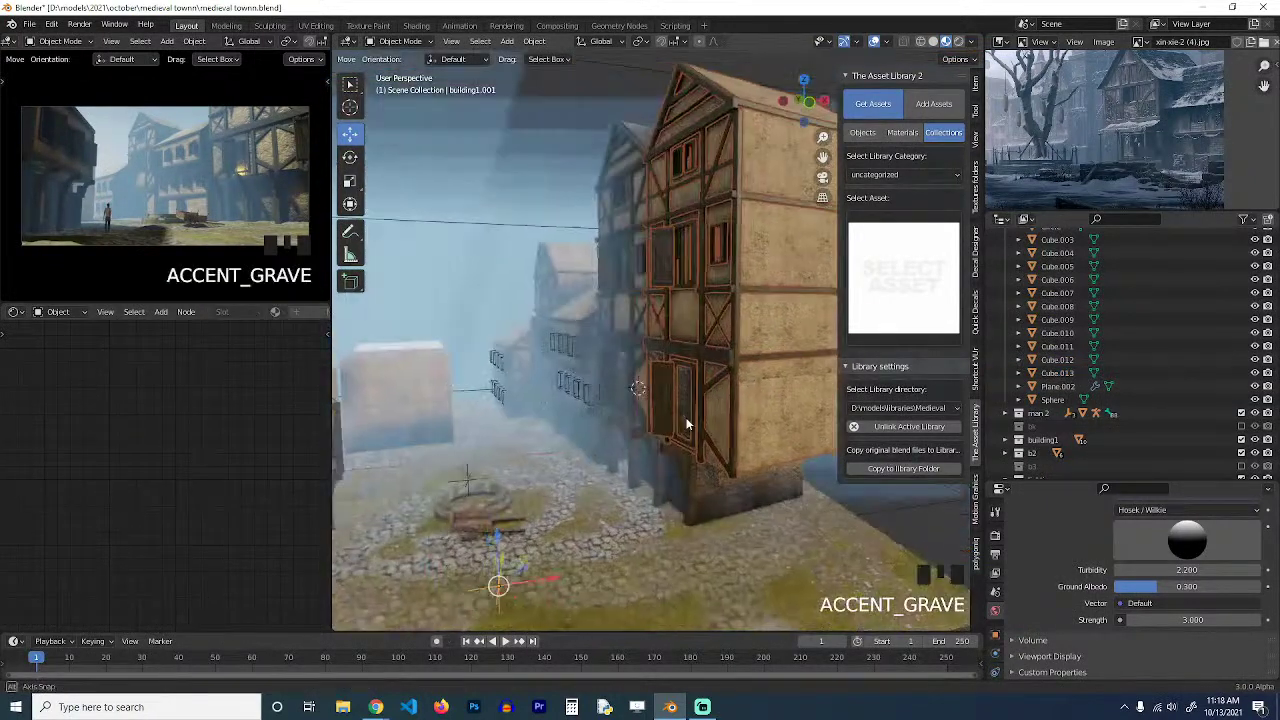
left_click(385, 378)
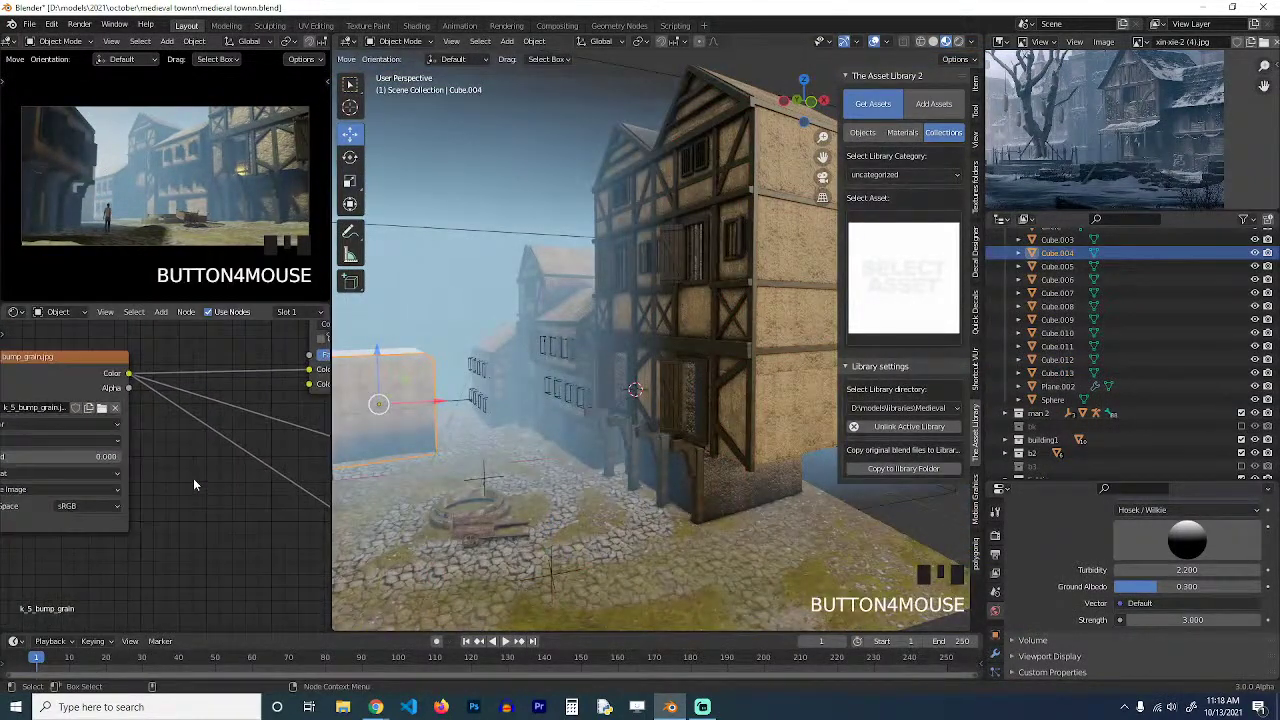
scroll(221, 465, "down", 4)
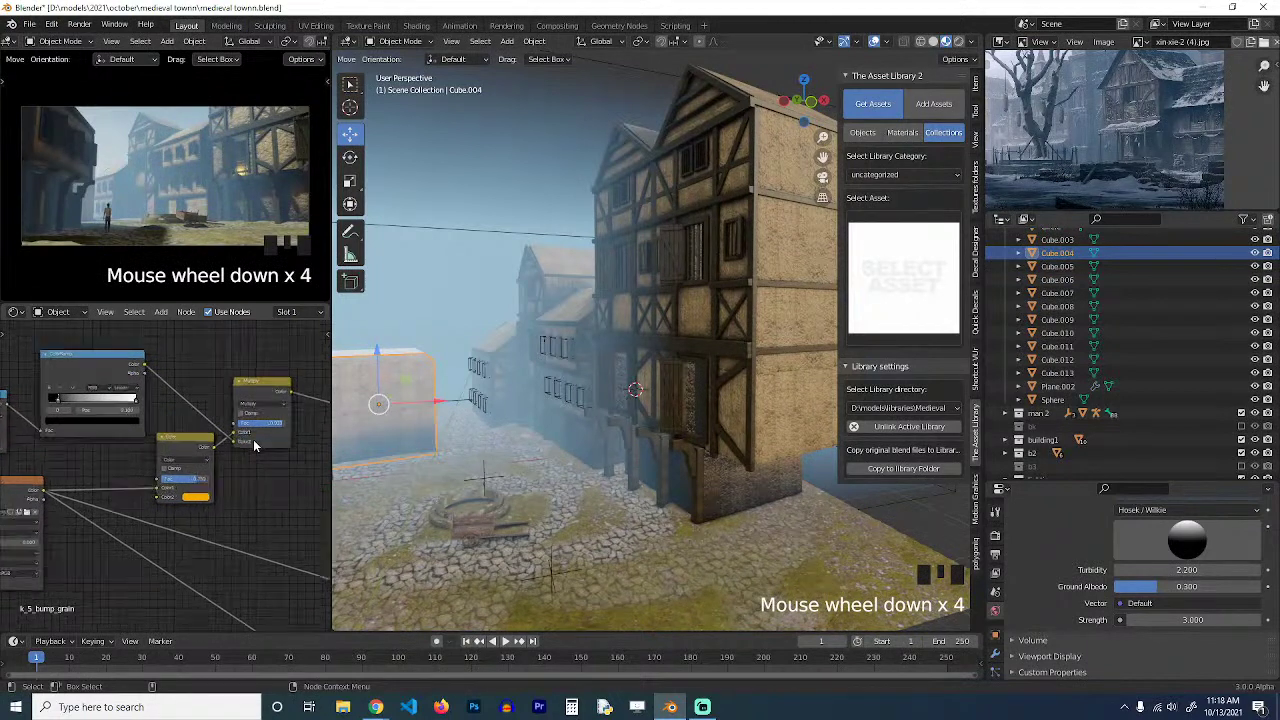
left_click_drag(166, 416, 162, 416)
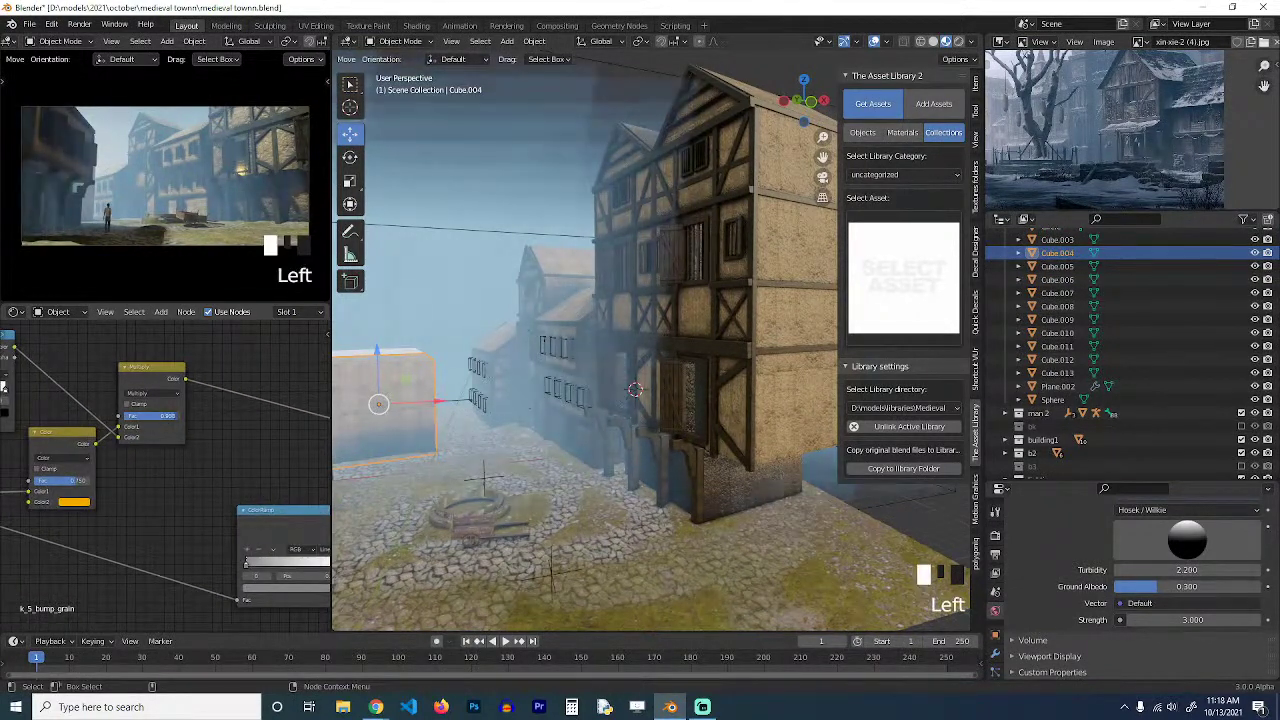
scroll(994, 645, "down", 4)
left_click(994, 643)
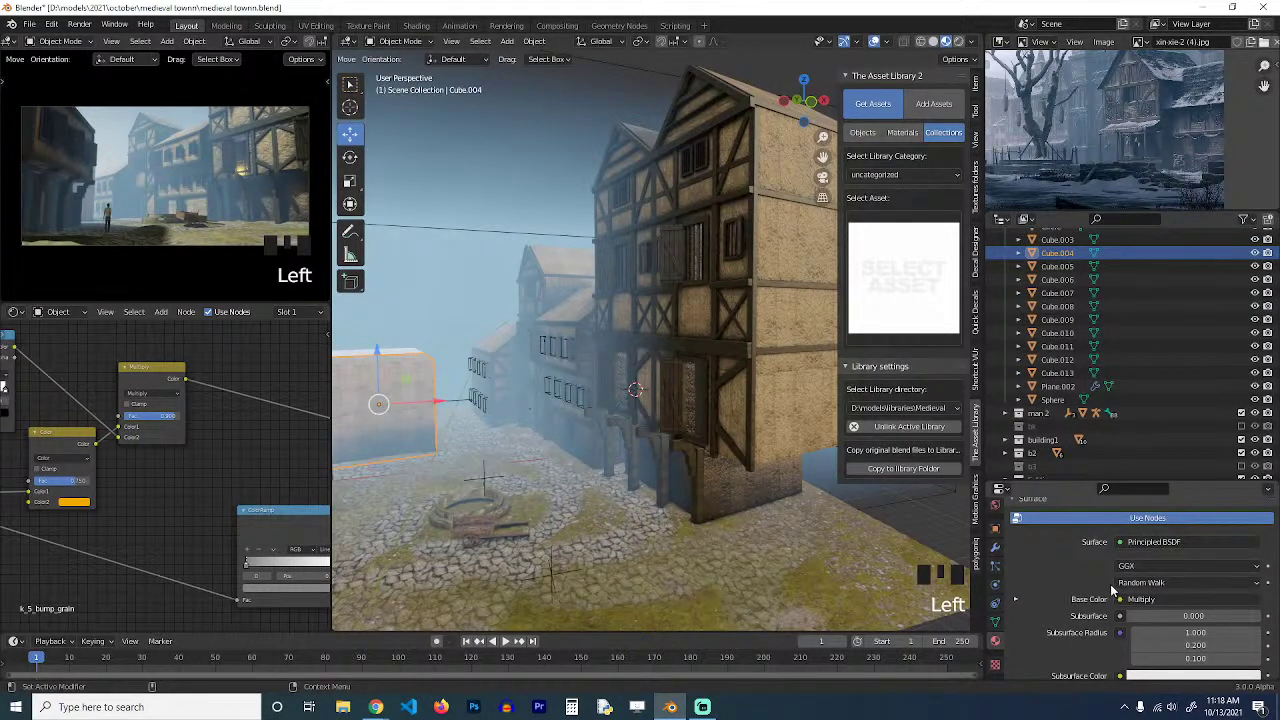
scroll(1110, 584, "up", 4)
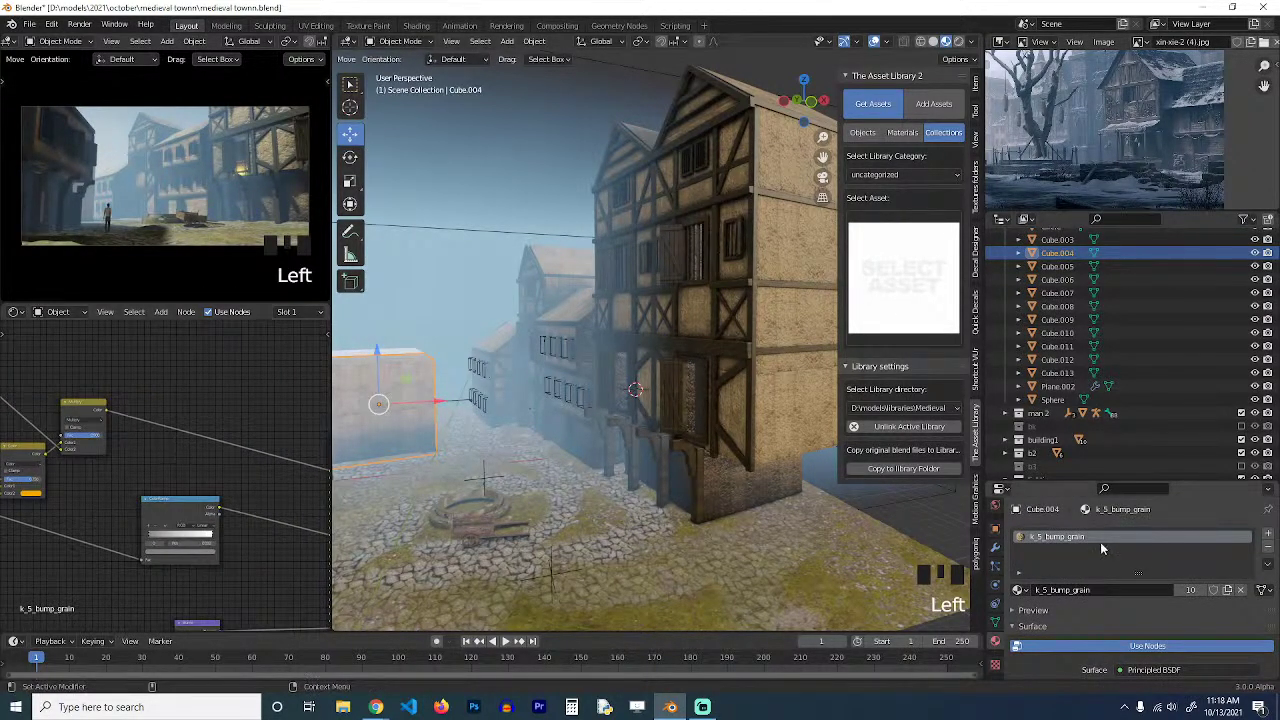
Change Color2 of the Color mix node in the k_5_bump_grain material to a pale peach and save the file.
middle_click_drag(261, 482, 96, 447)
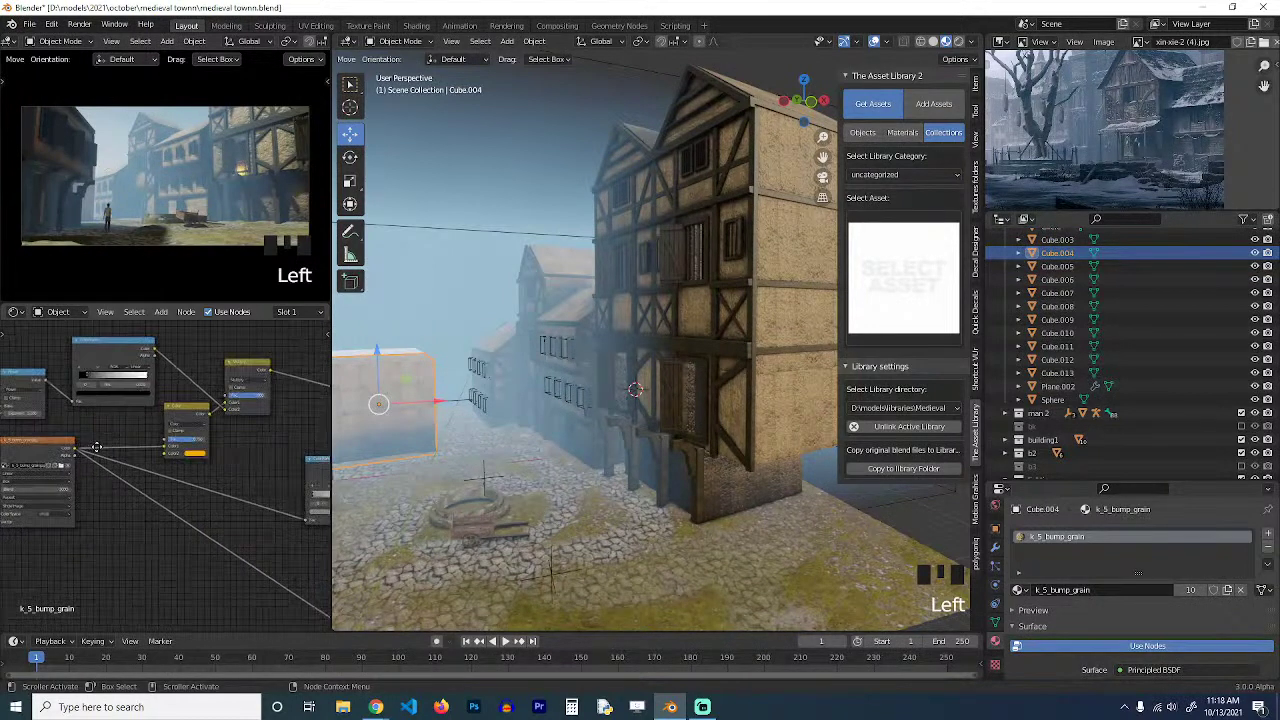
scroll(113, 459, "up", 3)
left_click(232, 433)
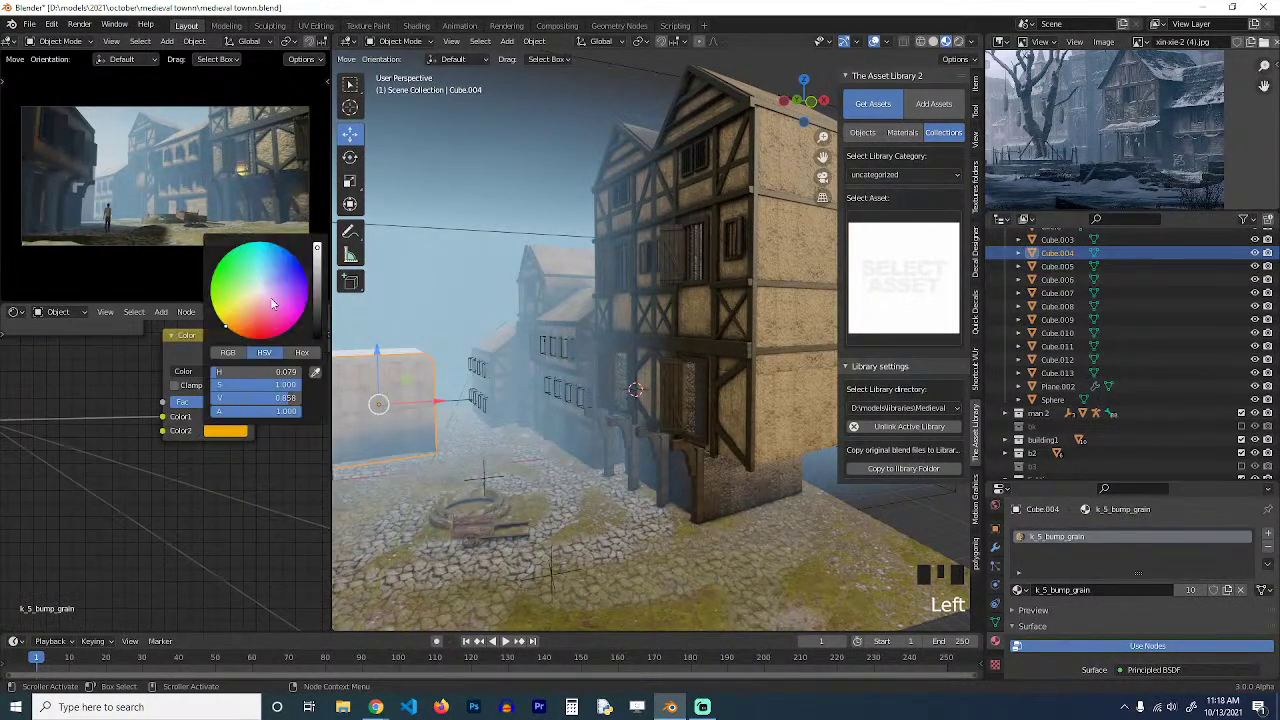
left_click(278, 262)
left_click(268, 279)
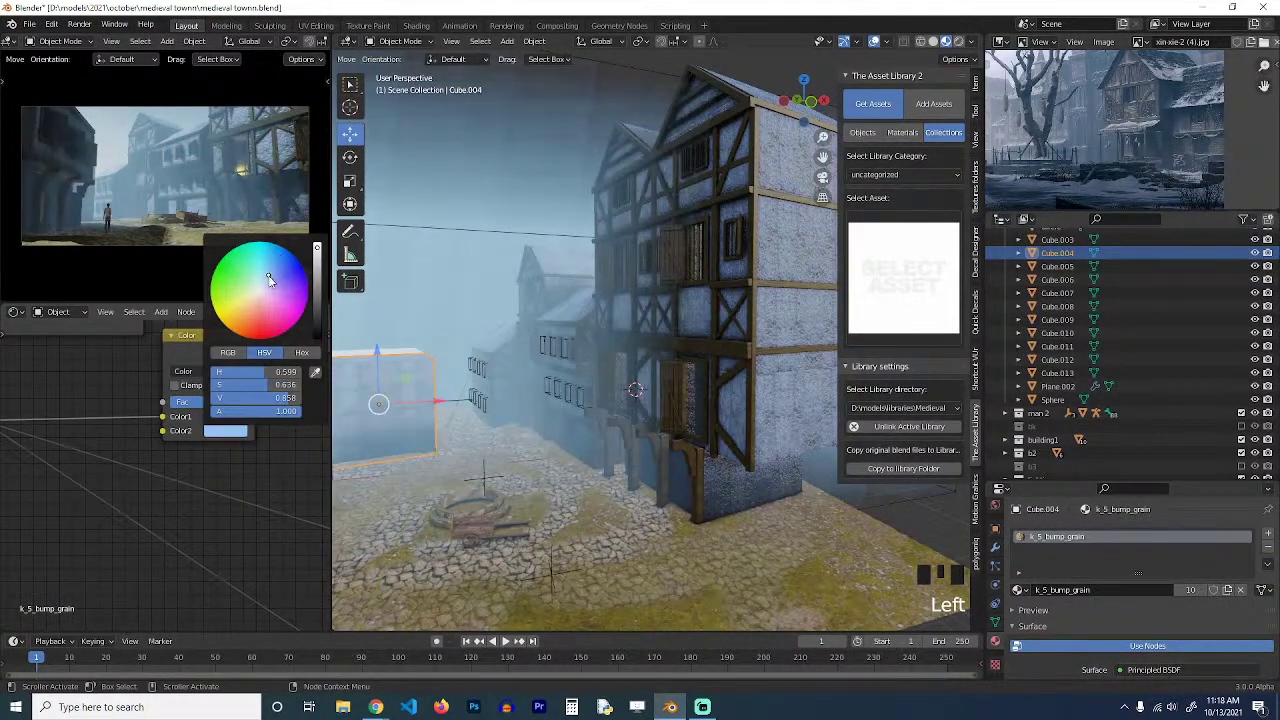
left_click(263, 285)
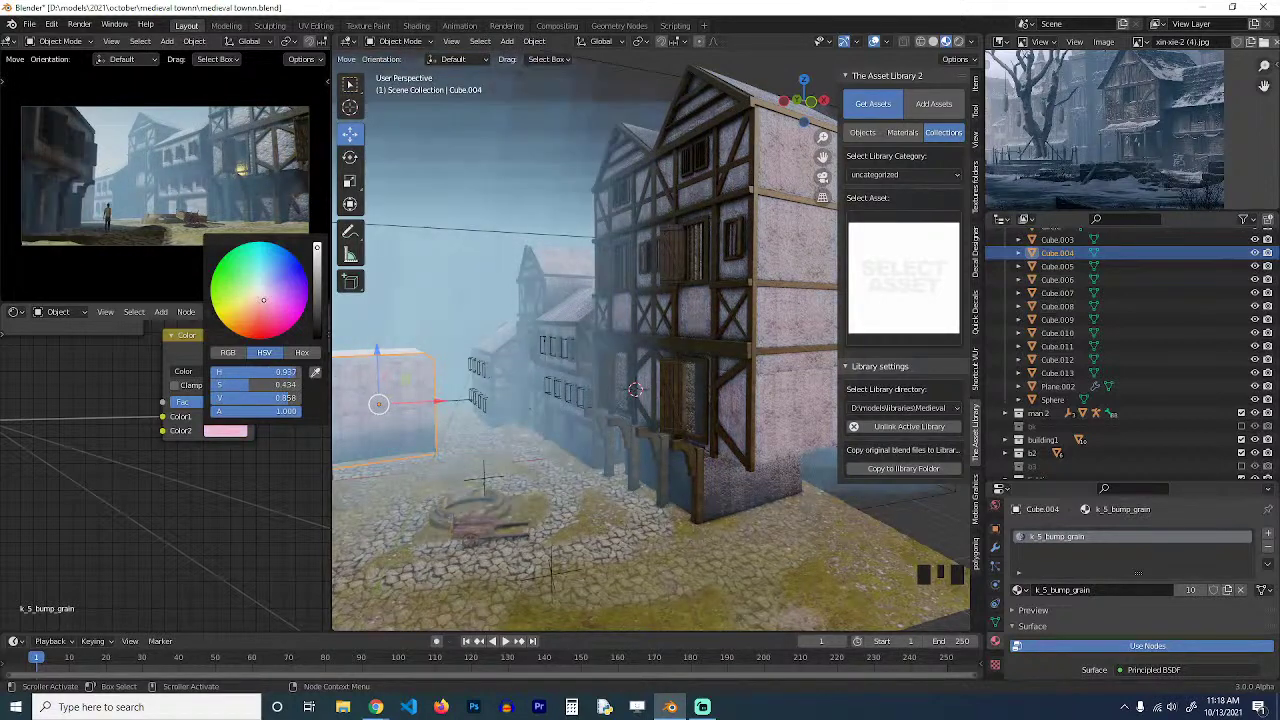
left_click(252, 305)
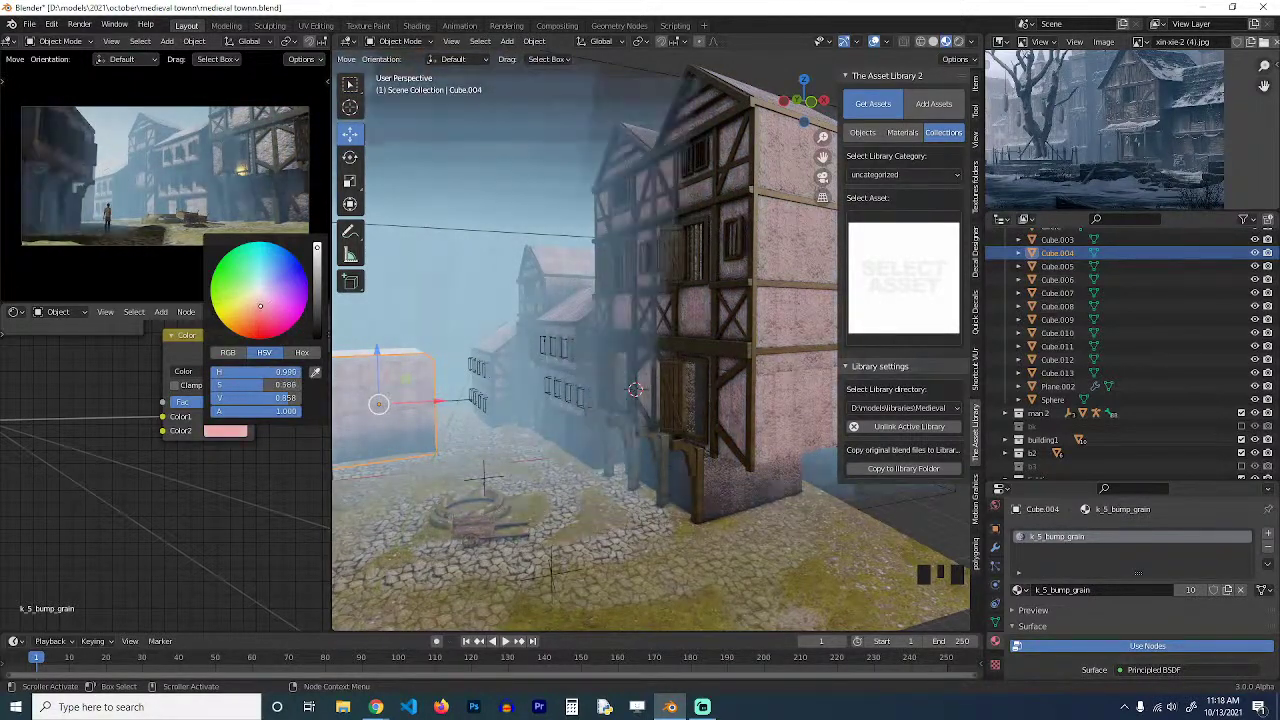
left_click(250, 301)
left_click(253, 304)
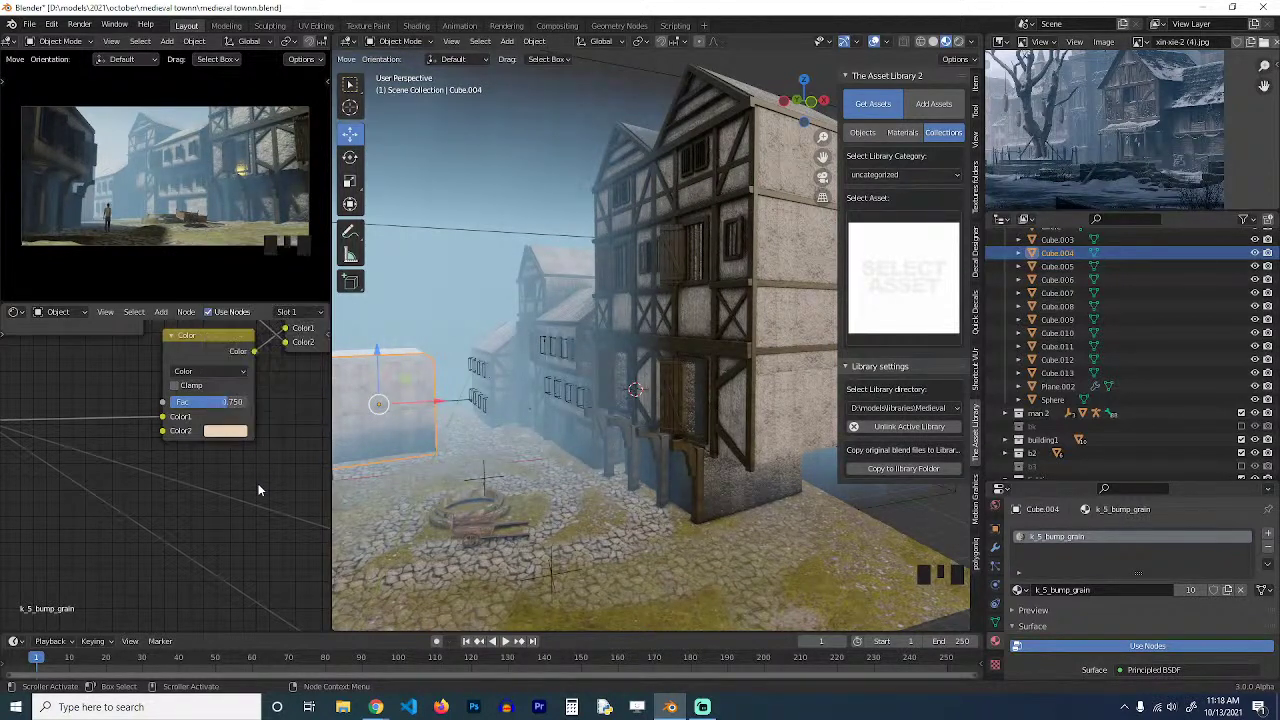
key("ctrl+s")
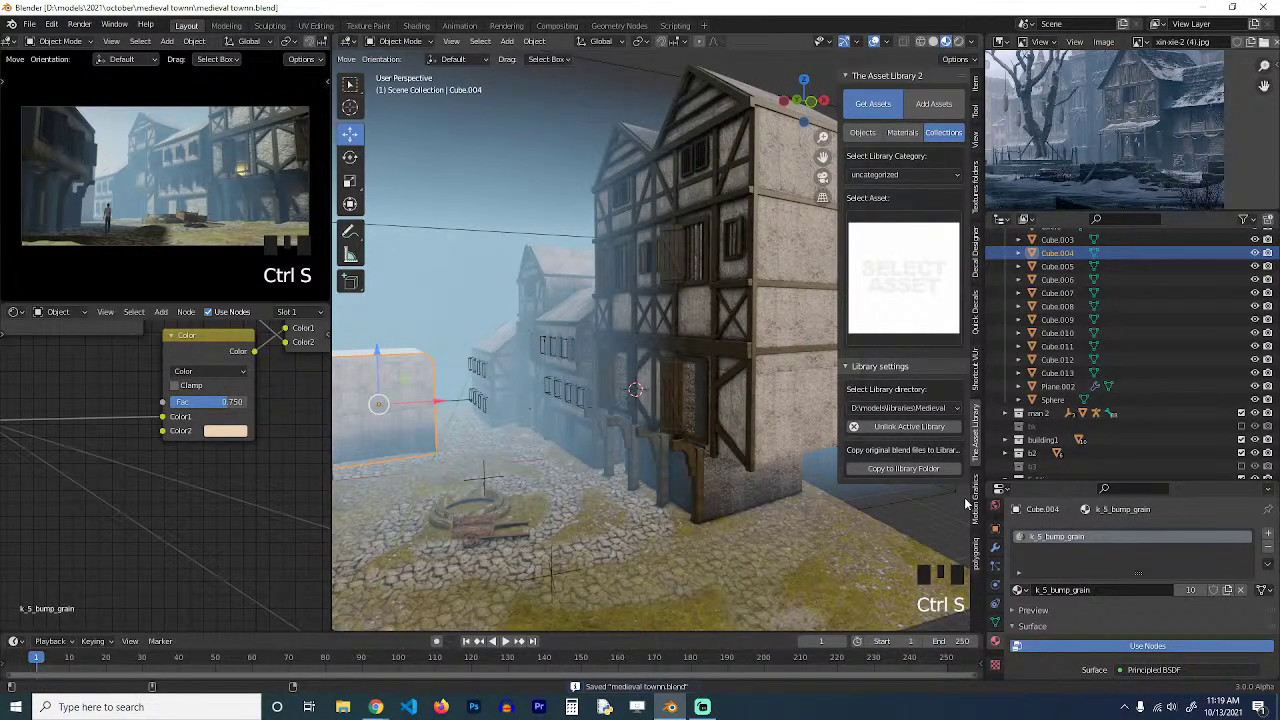
Open the botaniq asset spawner and check the dead leaves in the misc category.
left_click(976, 549)
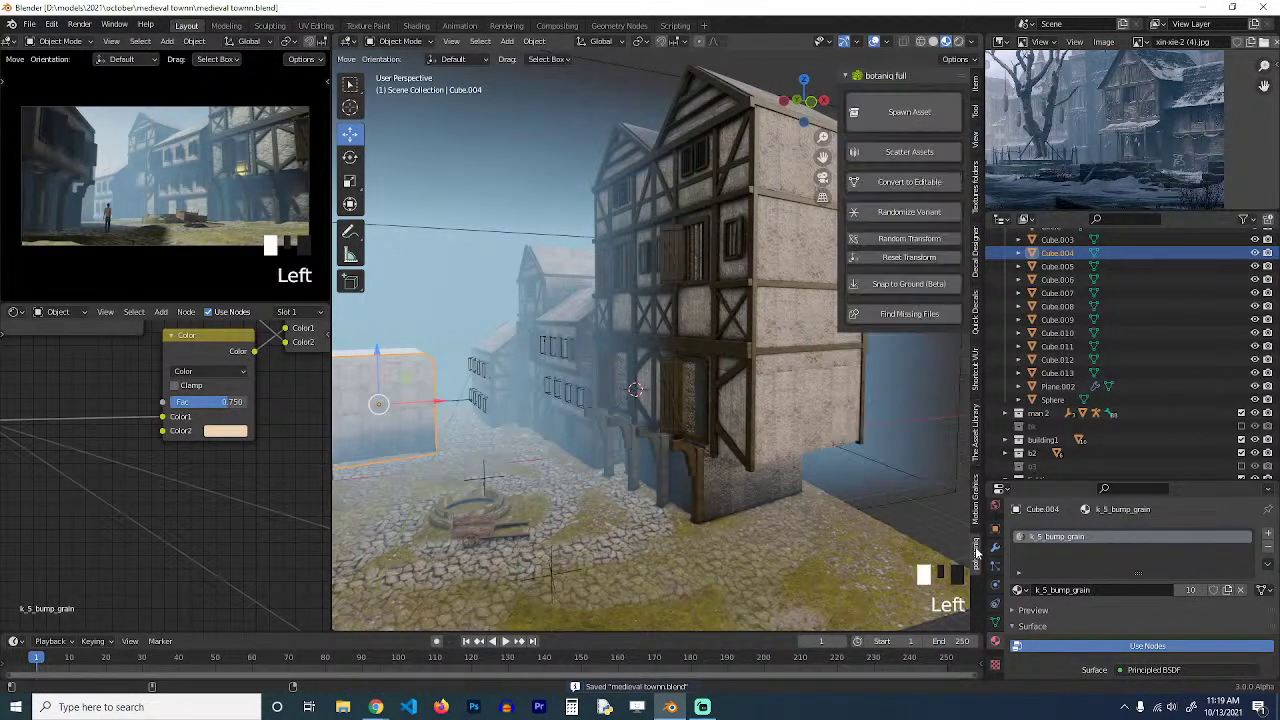
left_click(908, 111)
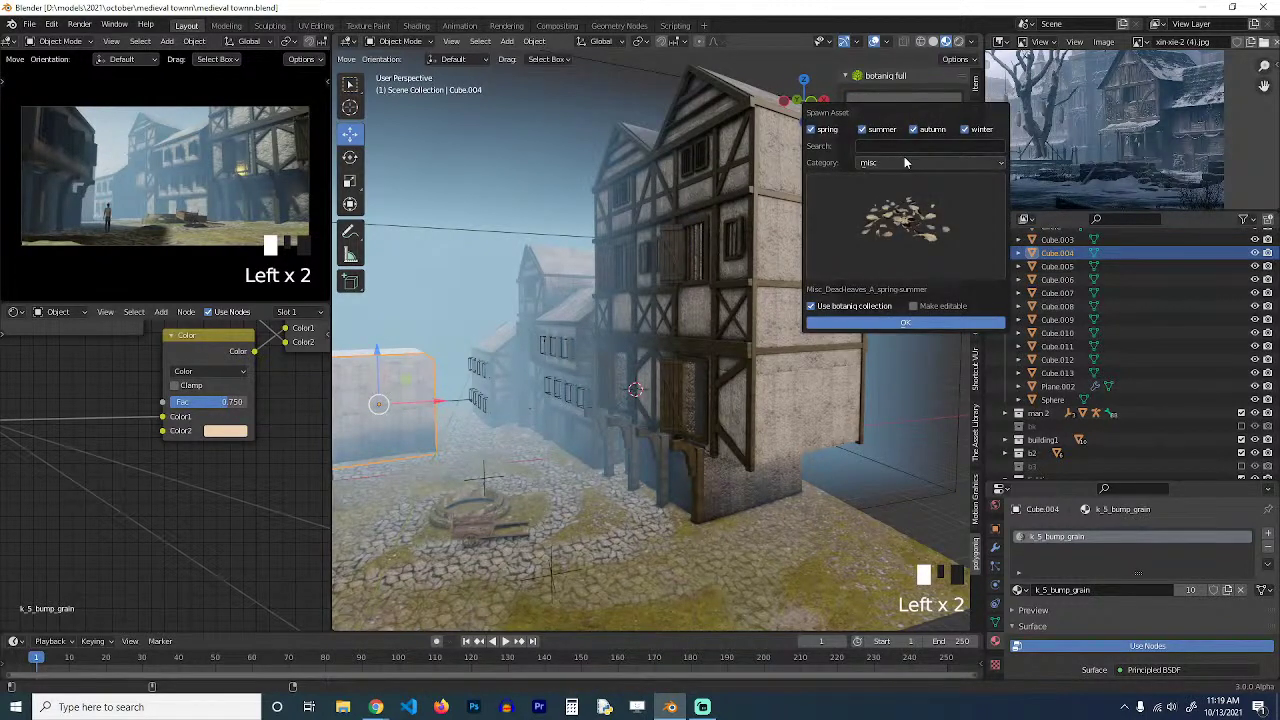
left_click(848, 320)
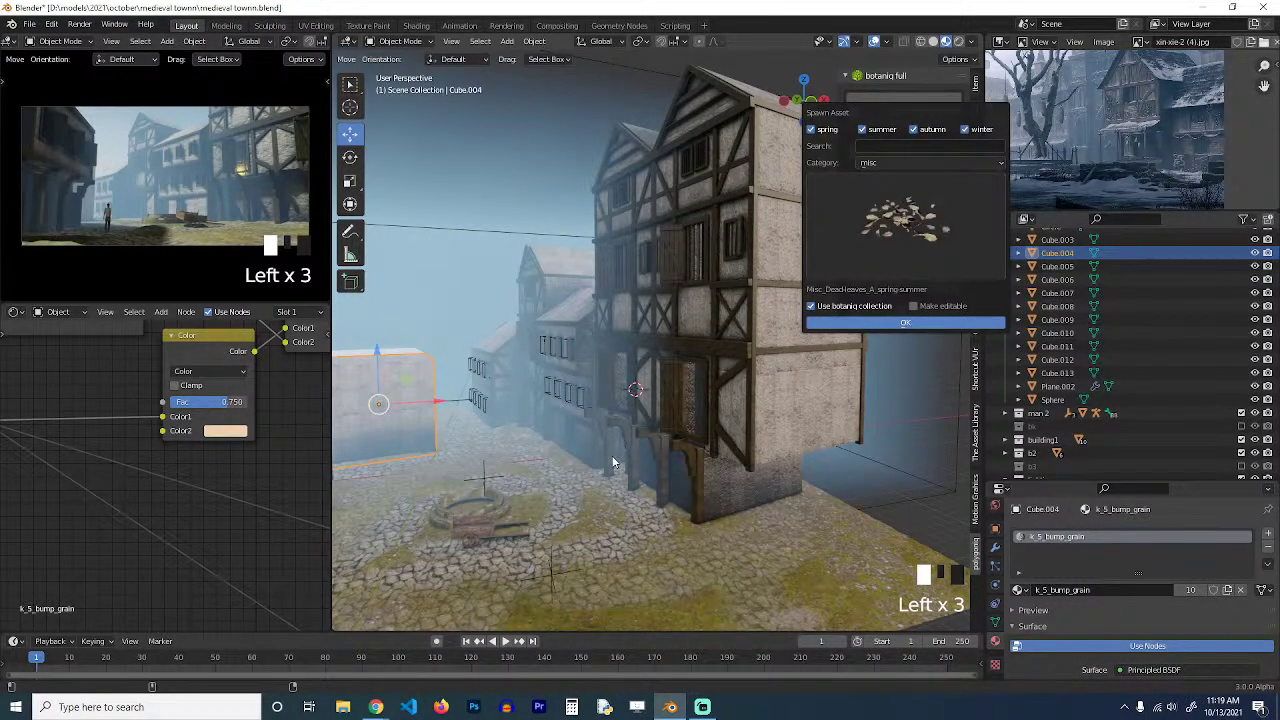
Select the fog volume cube enclosing the town and hide it.
scroll(644, 417, "down", 4)
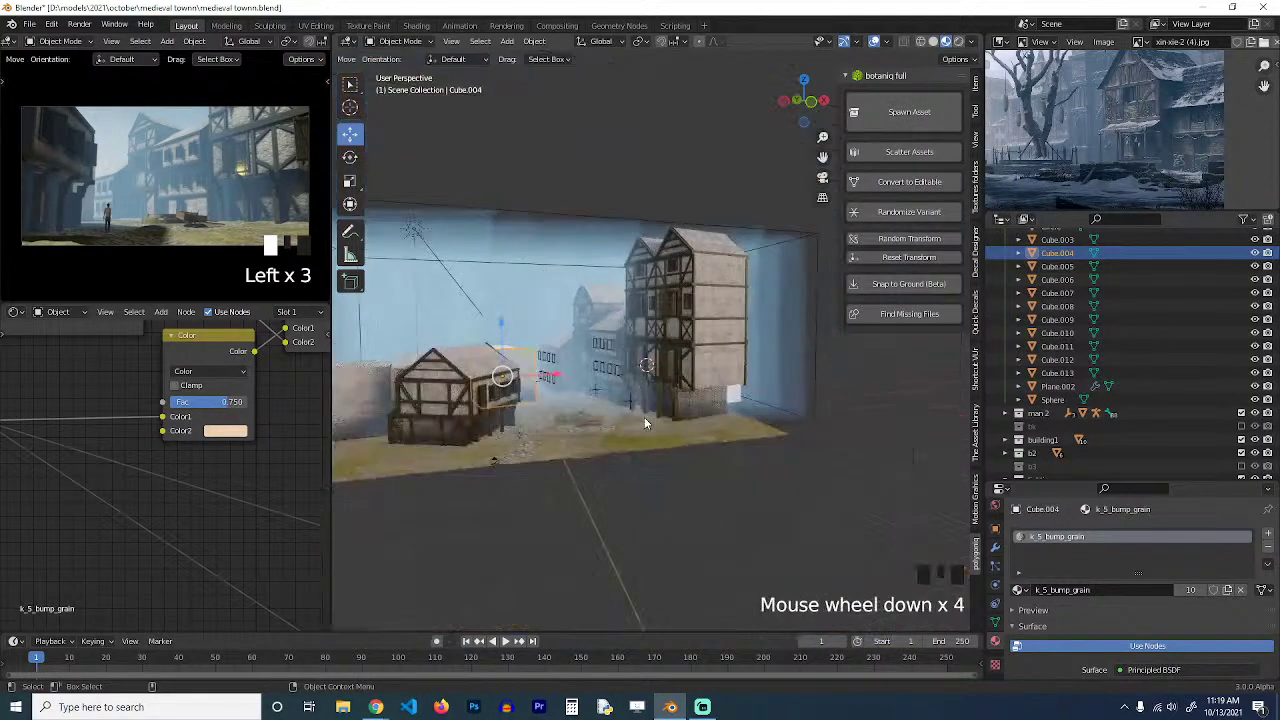
key("grave")
scroll(725, 400, "up", 5)
scroll(666, 380, "down", 9)
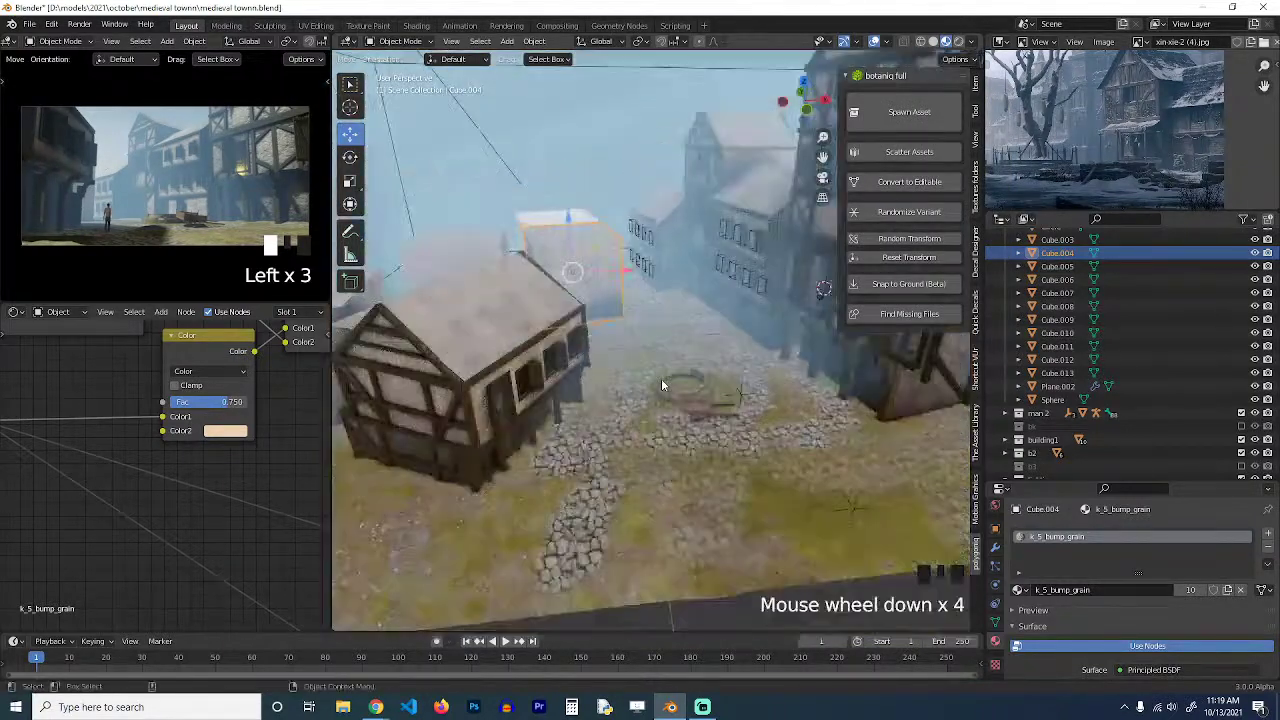
left_click(674, 300)
key("h")
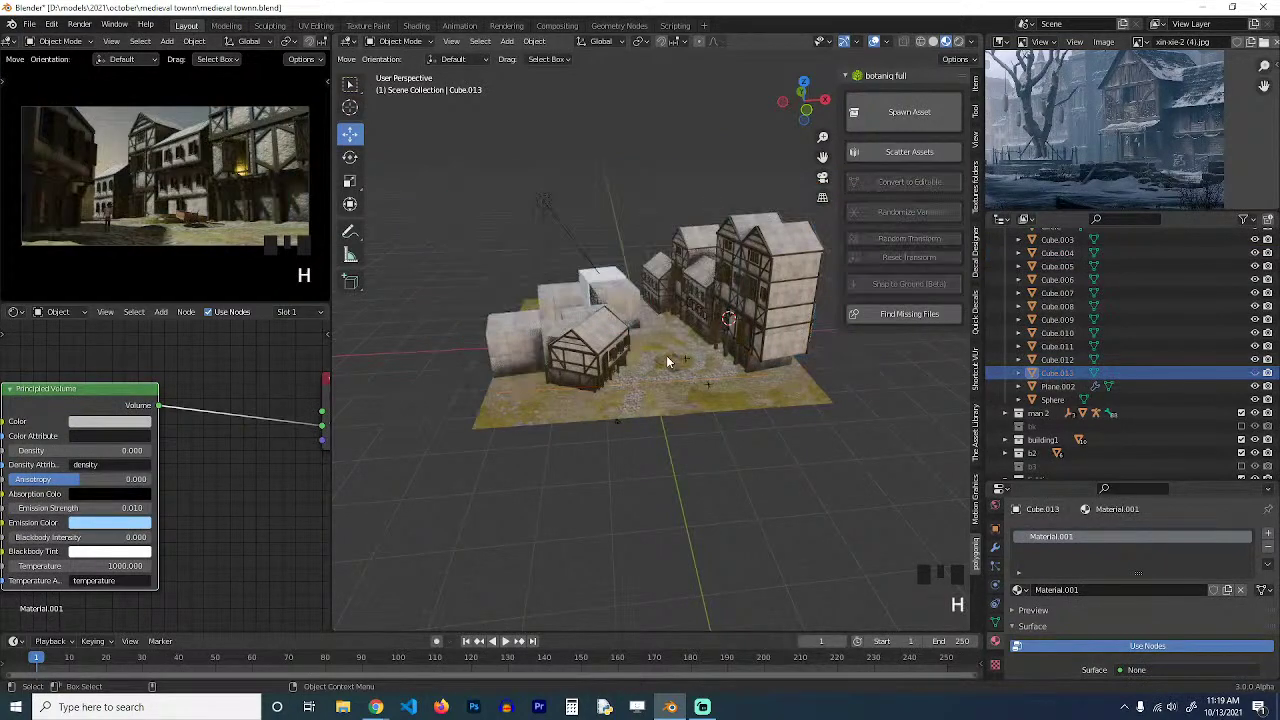
Place the 3D cursor on the cobblestones beside the stone well and the cart.
scroll(676, 360, "up", 7)
scroll(640, 290, "up", 3)
left_click(901, 110)
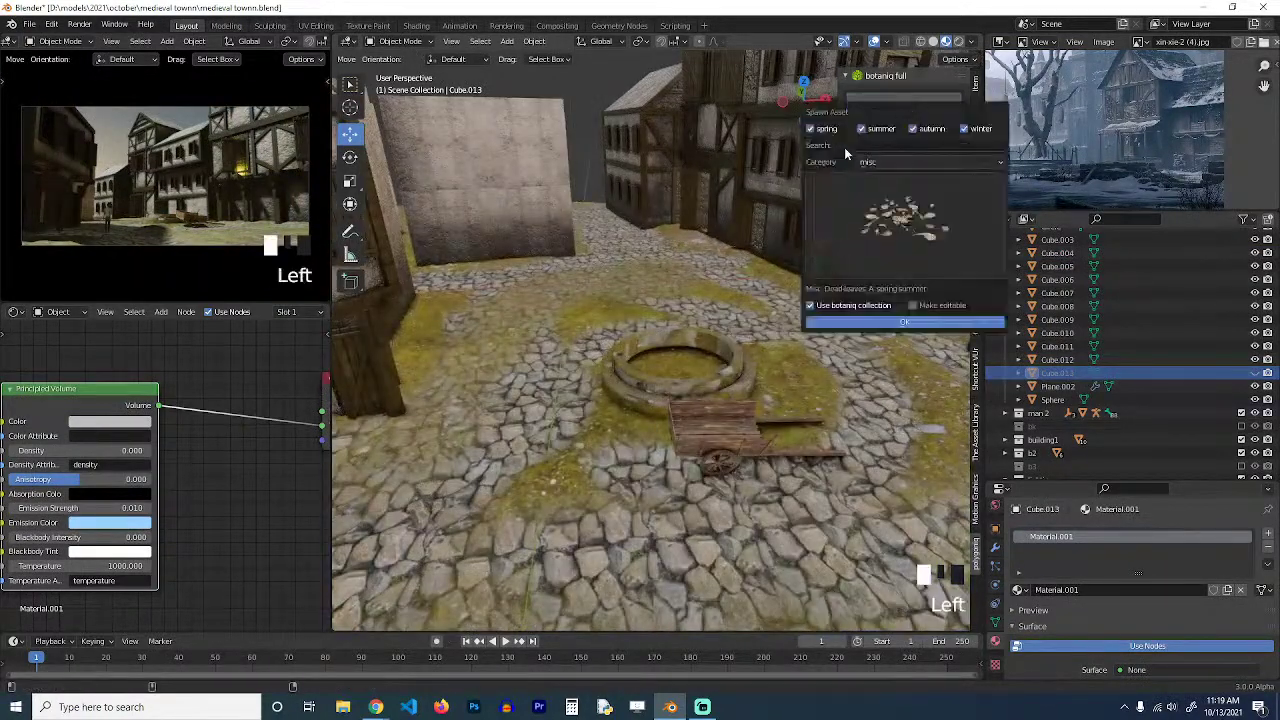
left_click(592, 474)
left_click(559, 443)
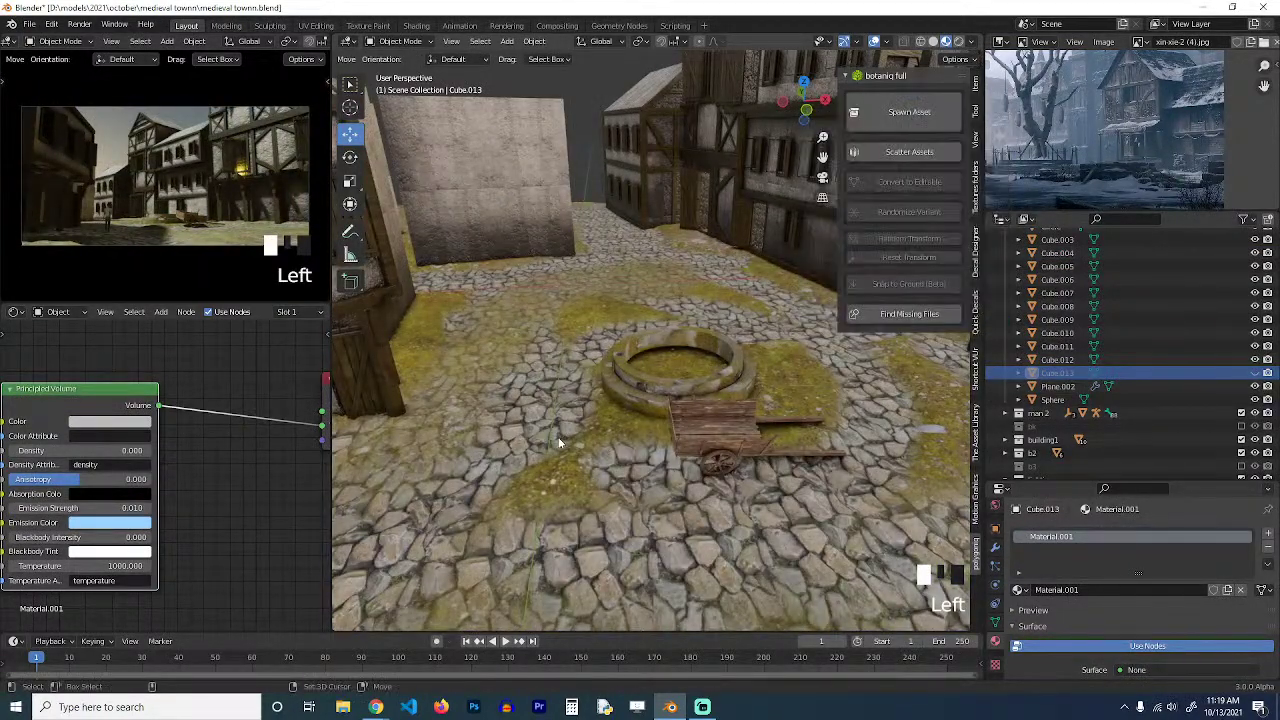
right_click(530, 434, "shift")
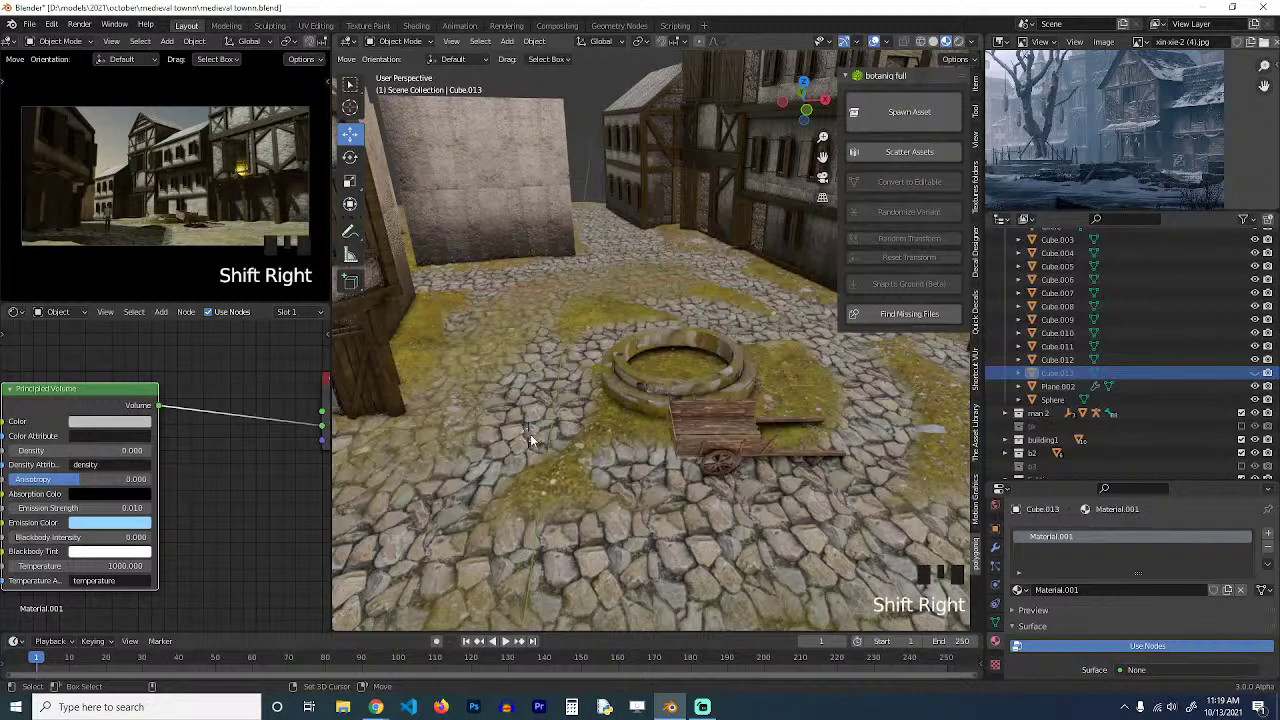
Spawn the botaniq asset Misc_Dead-leaves_A_spring-summer at the 3D cursor and resize it.
left_click(908, 116)
left_click(890, 240)
left_click(880, 335)
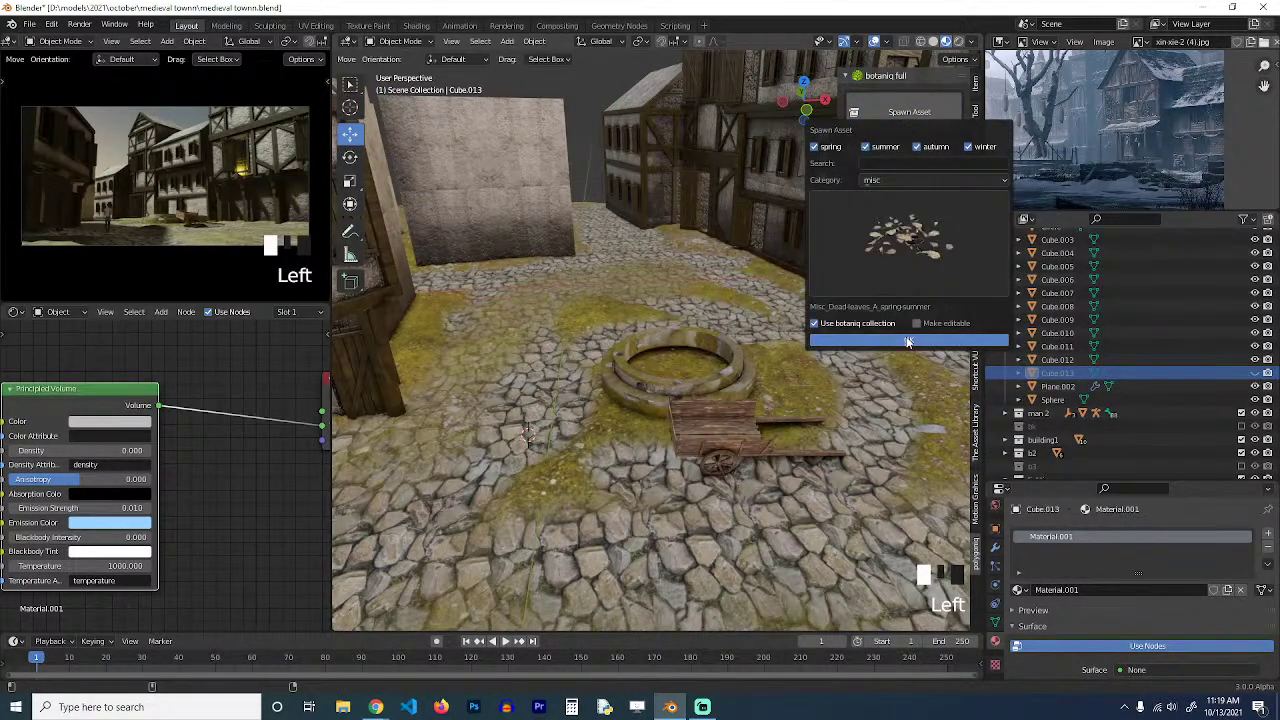
left_click(908, 341)
key("s")
left_click(642, 485)
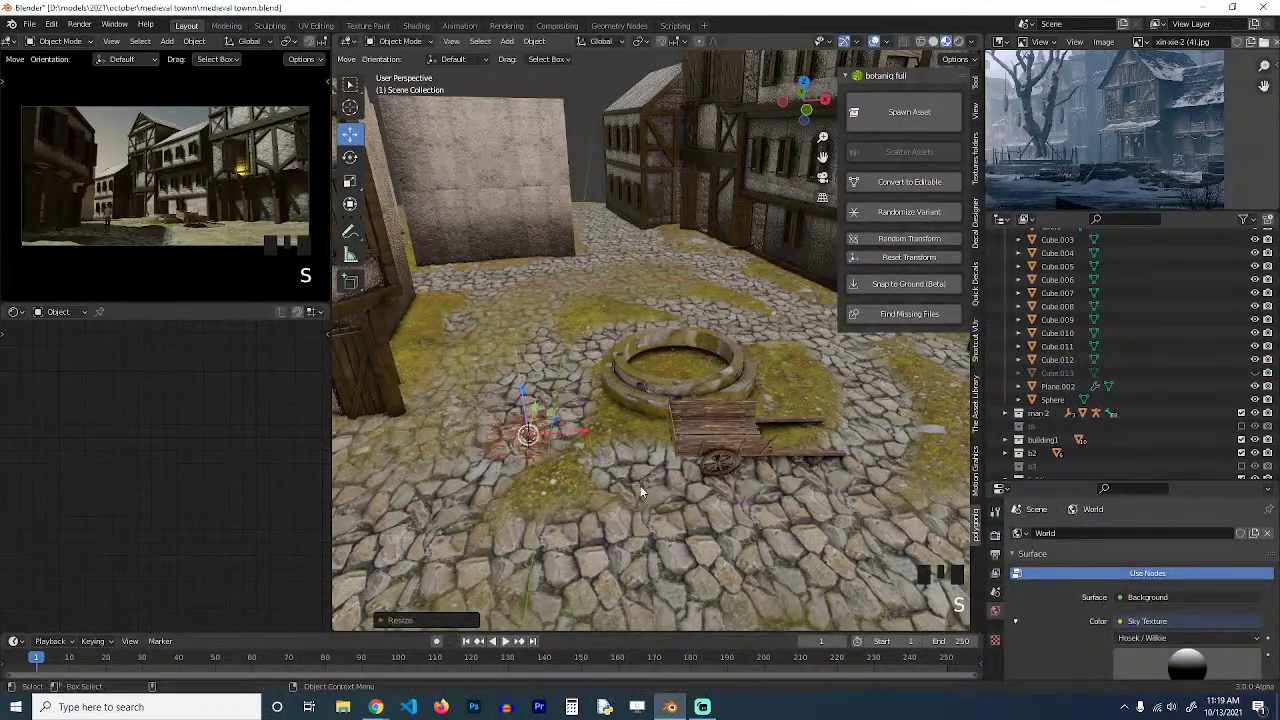
Adjust the position of the dead-leaf pile on the cobblestones beside the stone well.
middle_click_drag(652, 468, 540, 422, "shift")
scroll(696, 439, "up", 2)
key("g")
left_click(696, 439)
key("alt+a")
Duplicate the dead-leaf pile, snap the copy to the 3D cursor on the cobblestones in front of the cart and adjust its height along Z.
left_click(540, 422)
scroll(600, 458, "down", 4)
middle_click_drag(600, 458, 732, 459)
key("shift+d")
right_click(641, 434)
left_click(627, 512, "shift")
key("shift+s")
left_click(633, 400)
key("grave")
key("g")
key("z")
left_click(678, 433)
Duplicate the leaf pile again, snap the copy onto the narrow cobblestone path in the foreground and raise it slightly along Z.
scroll(680, 435, "down", 4)
key("grave")
key("shift+d")
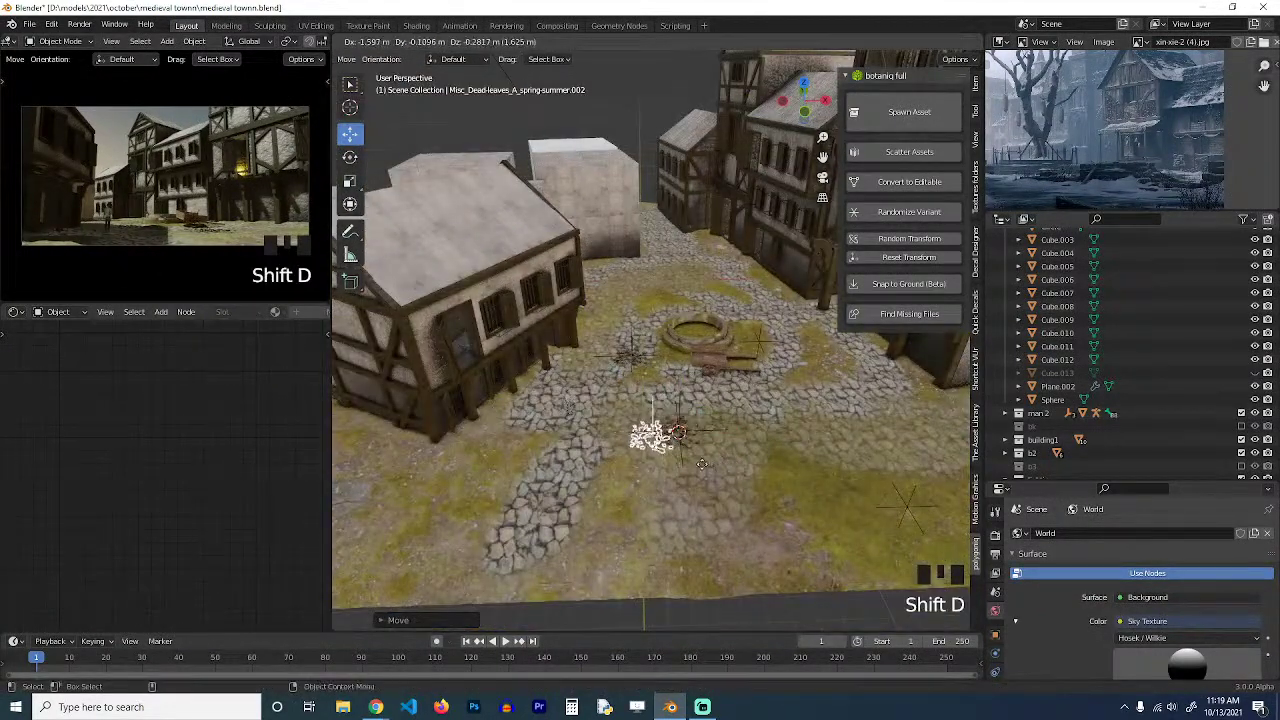
right_click(697, 470)
right_click(545, 483, "shift")
key("shift+s")
left_click(596, 305)
key("g")
key("z")
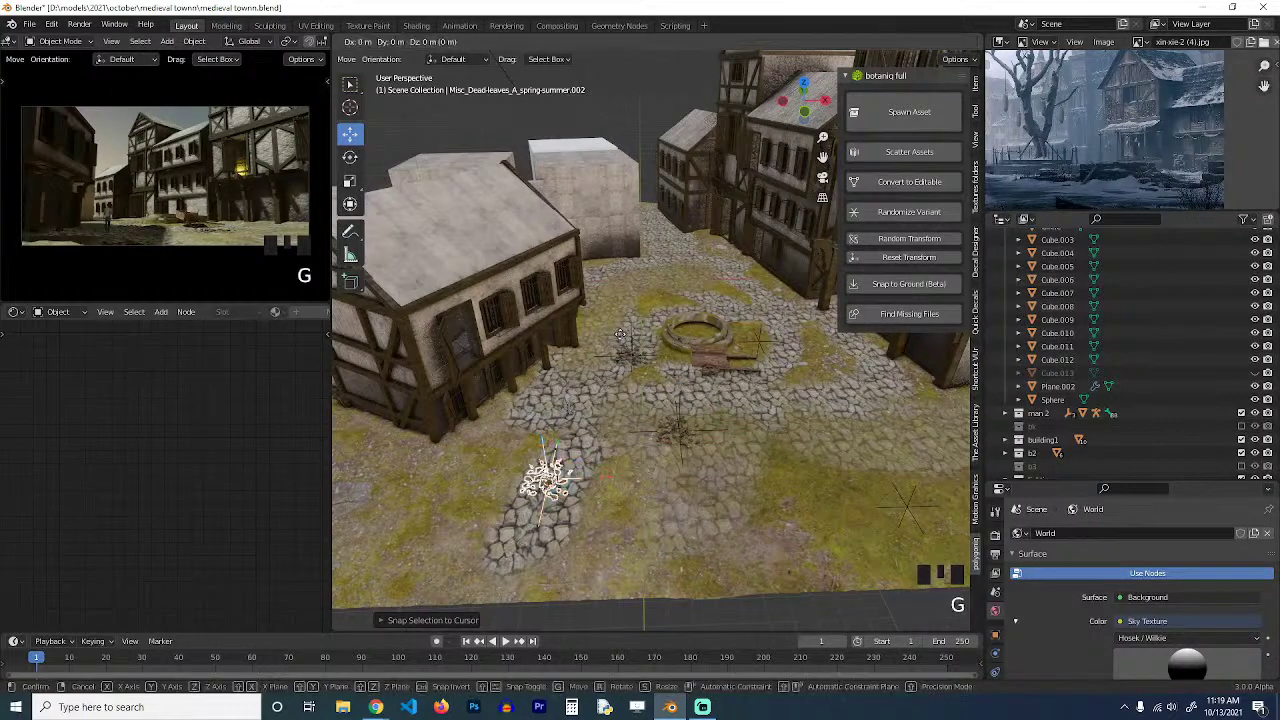
key("0")
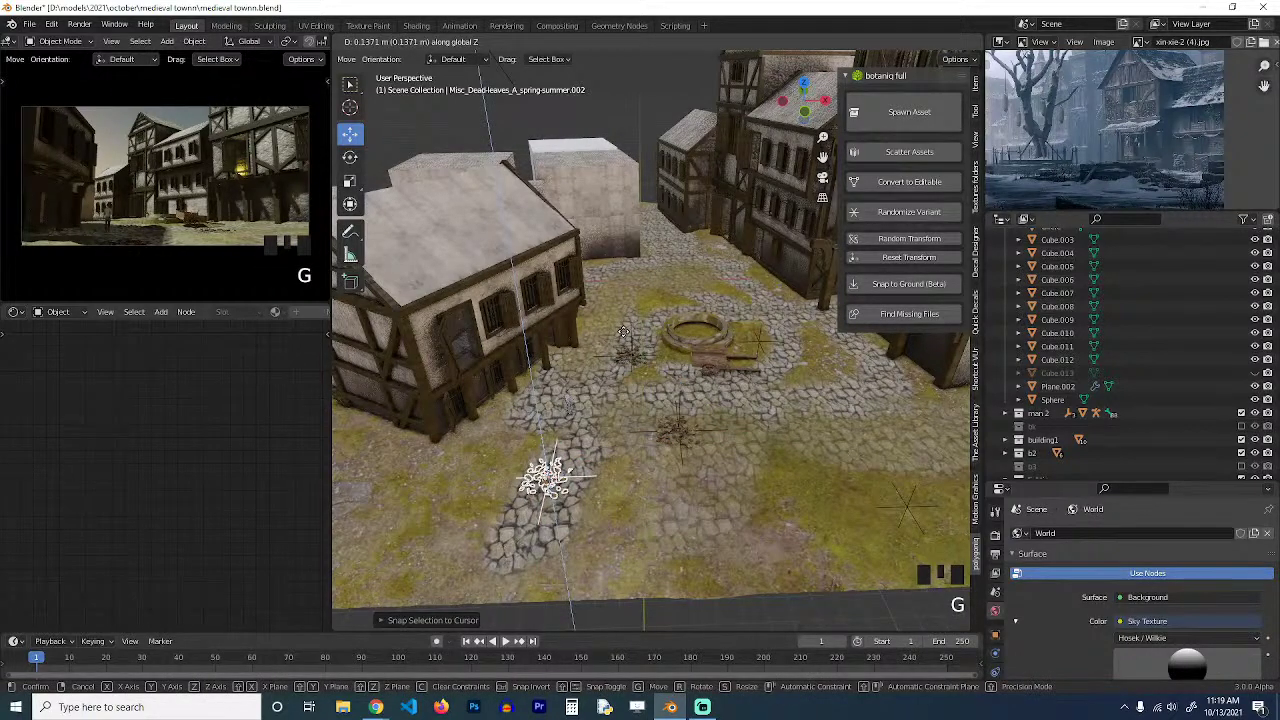
left_click(621, 335)
Duplicate the path's leaf pile, snap the copy onto the mossy ground opposite the timbered house and enlarge it.
key("shift+d")
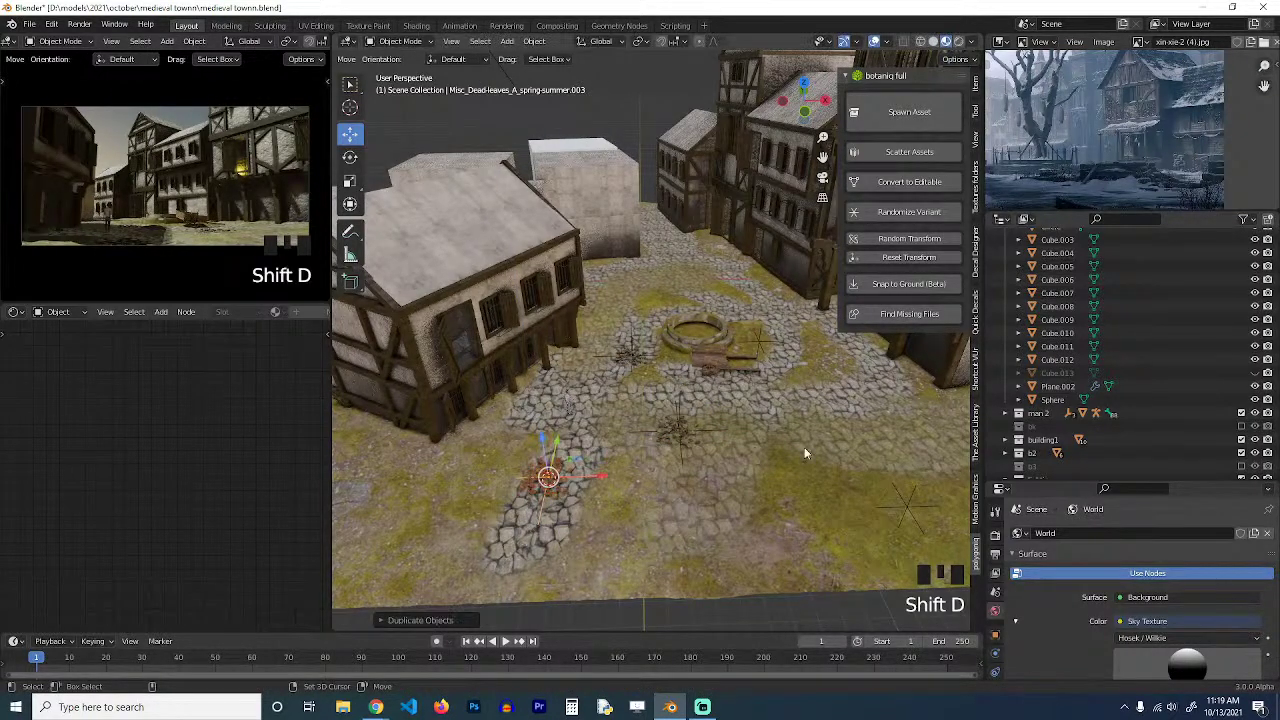
right_click(835, 442, "shift")
key("shift+s")
left_click(812, 287)
key("s")
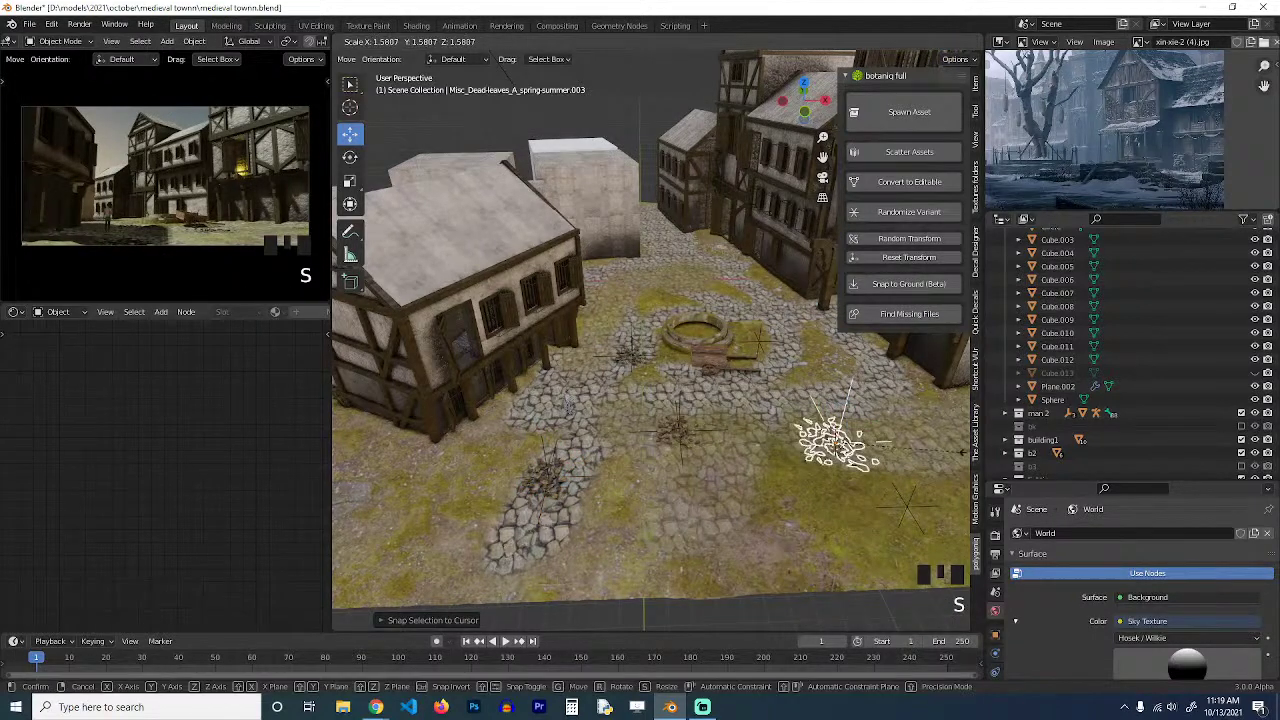
key("g")
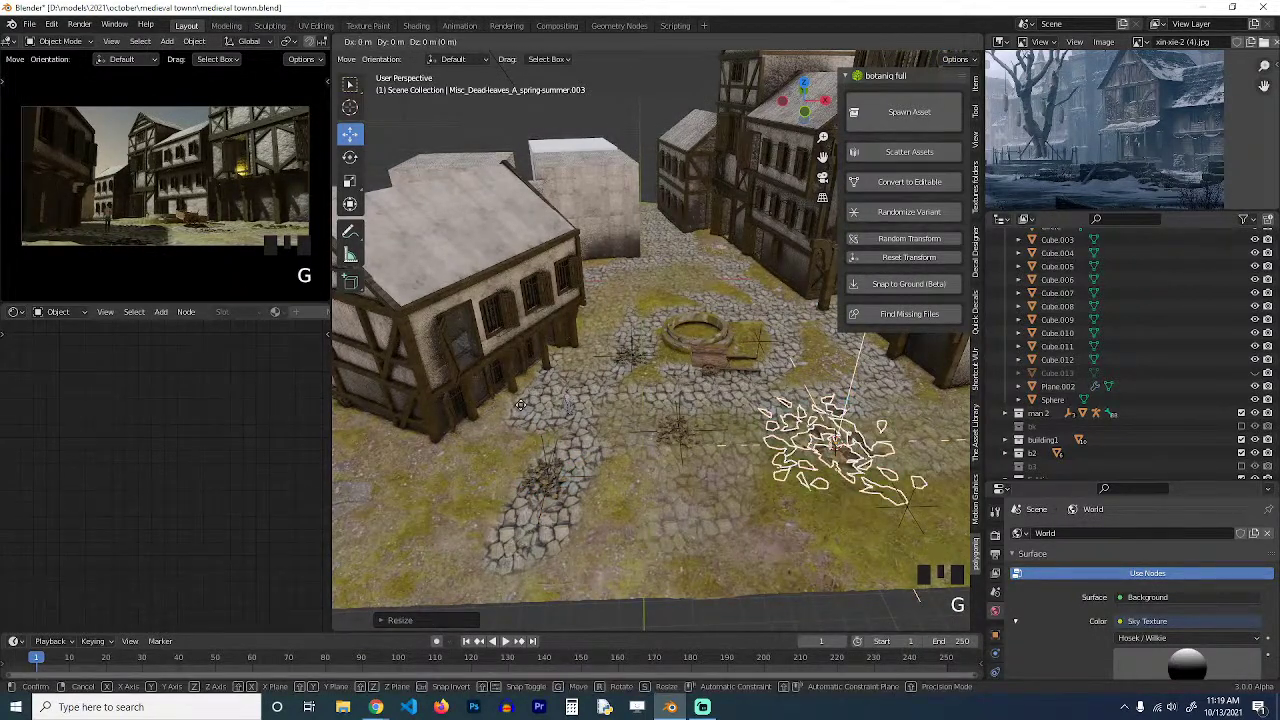
left_click(530, 402)
Select the enlarged leaf pile on the mossy ground and raise it about 0.12 m along Z.
key("alt+a")
middle_click_drag(553, 393, 650, 342, "shift")
left_click(736, 342)
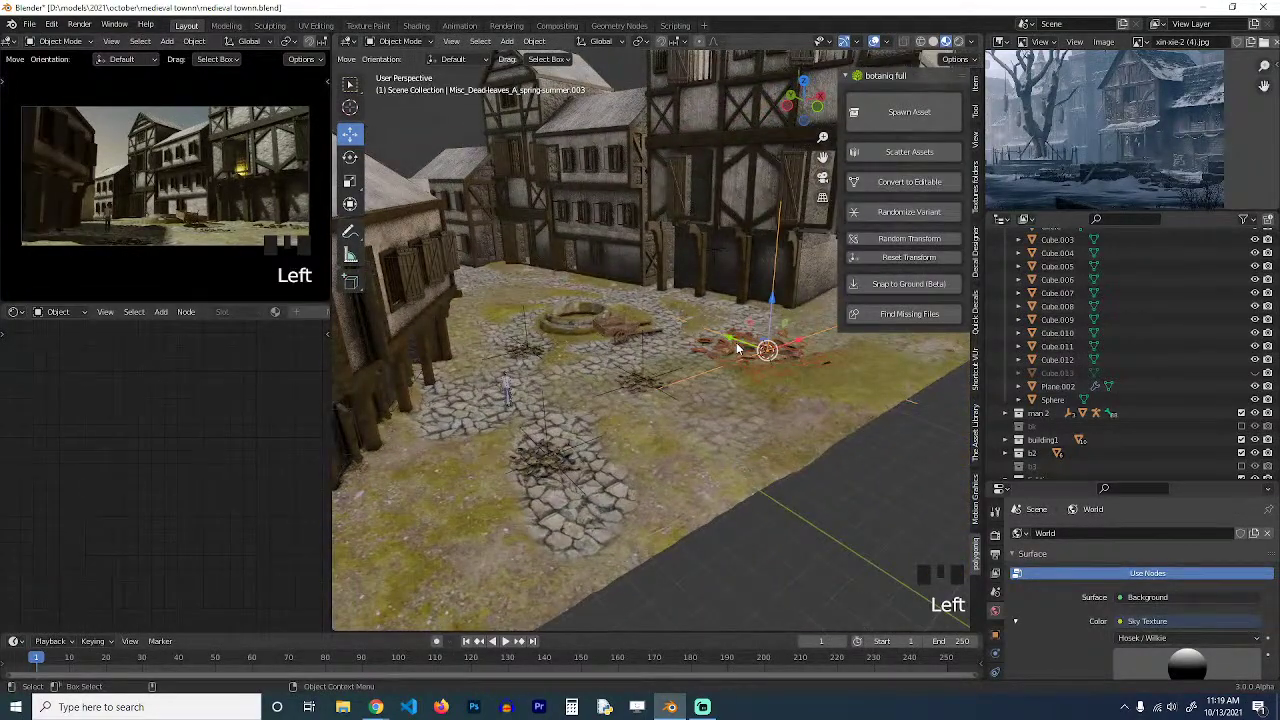
key("KP_7")
key("grave")
key("g")
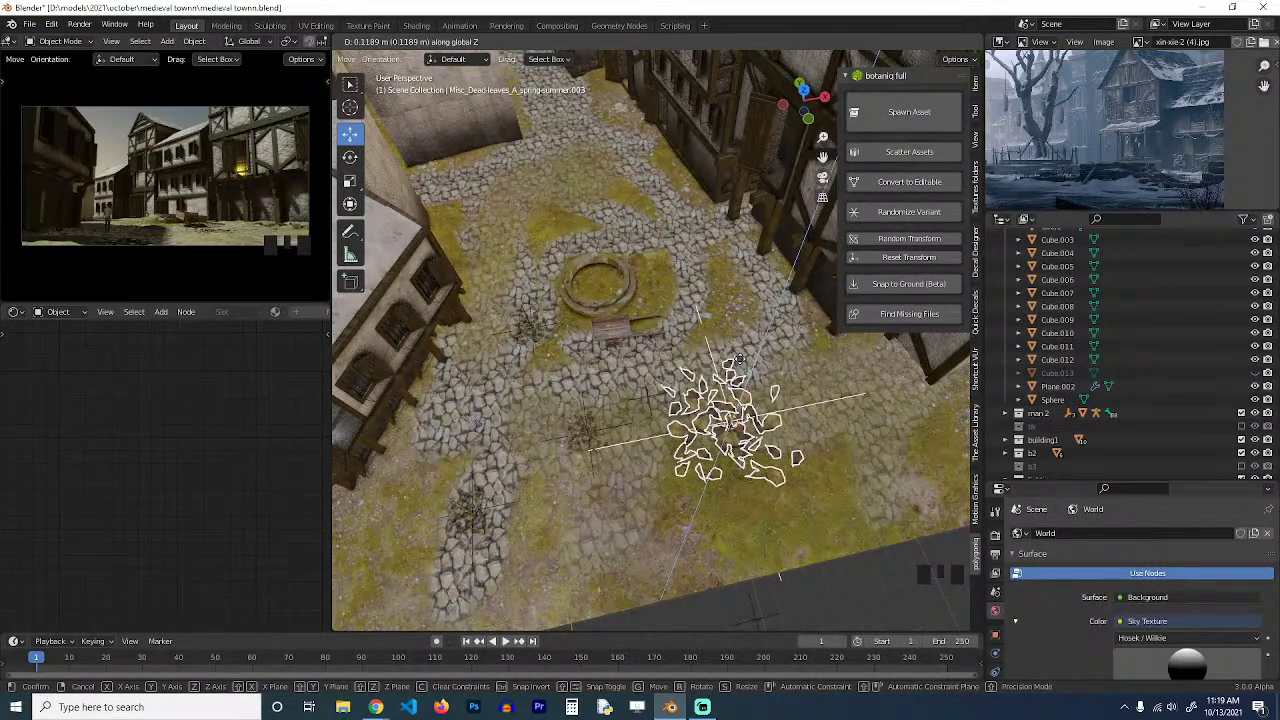
left_click(740, 358)
Duplicate the large leaf pile in top view, place the copy near the well and enlarge it further.
key("KP_7")
key("shift+d")
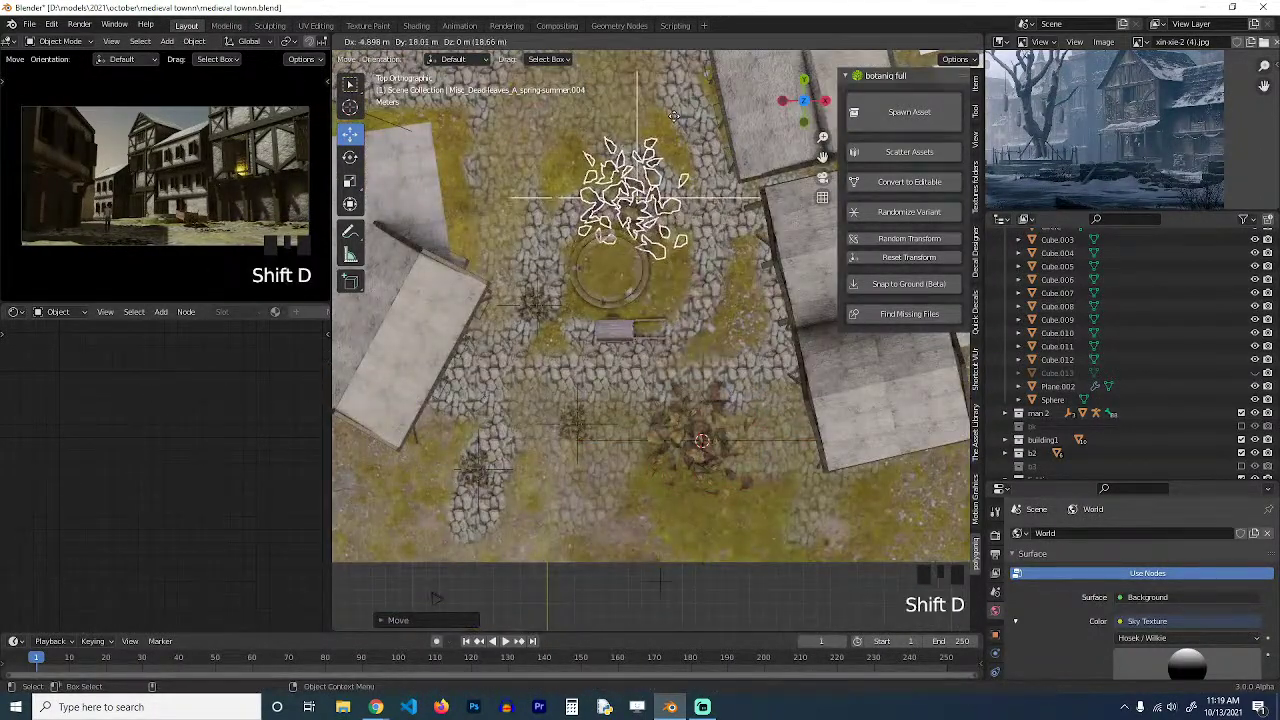
key("s")
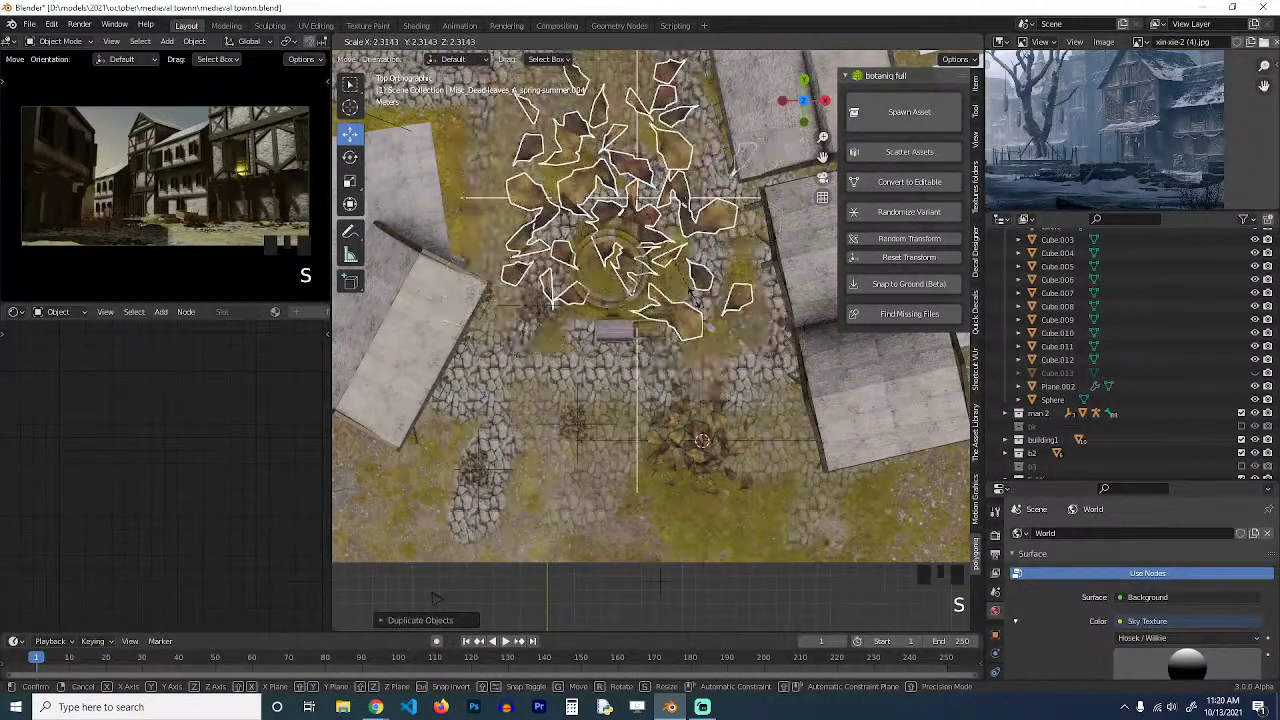
left_click(671, 294)
scroll(671, 294, "down", 2)
key("s")
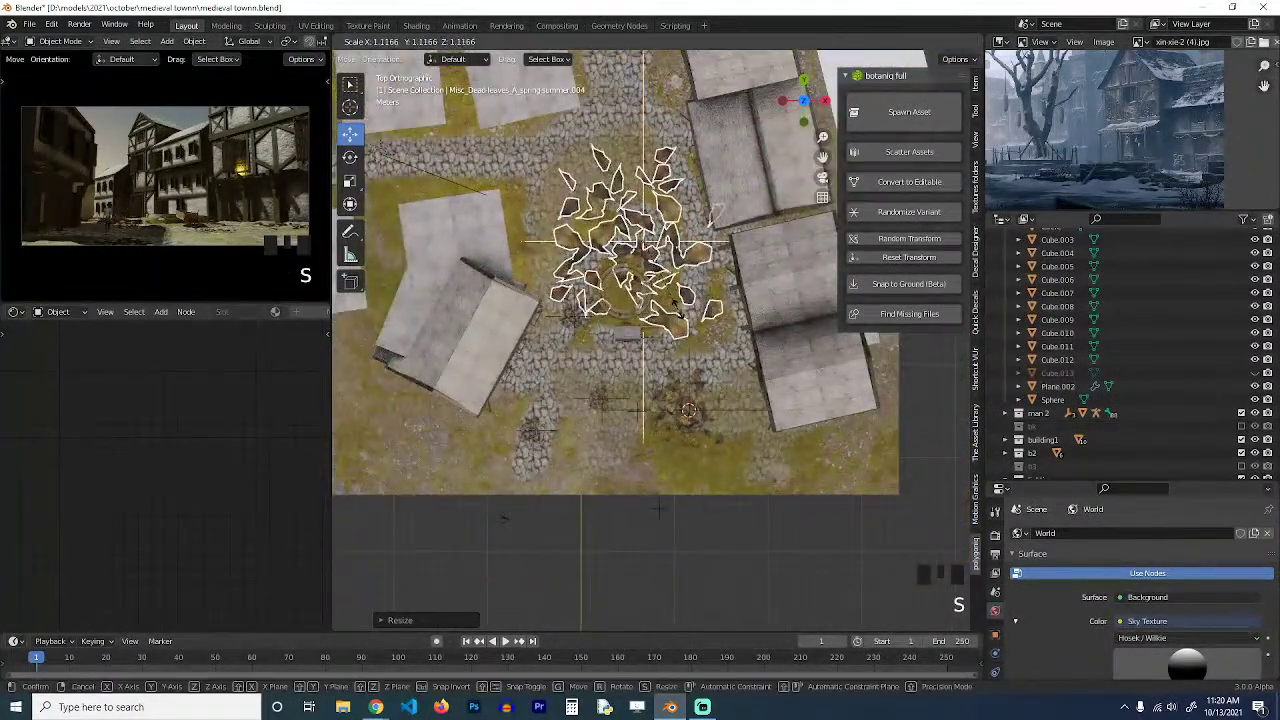
Move the enlarged leaf pile up the street beyond the well and fine-tune its size.
key("g")
left_click(682, 223)
key("s")
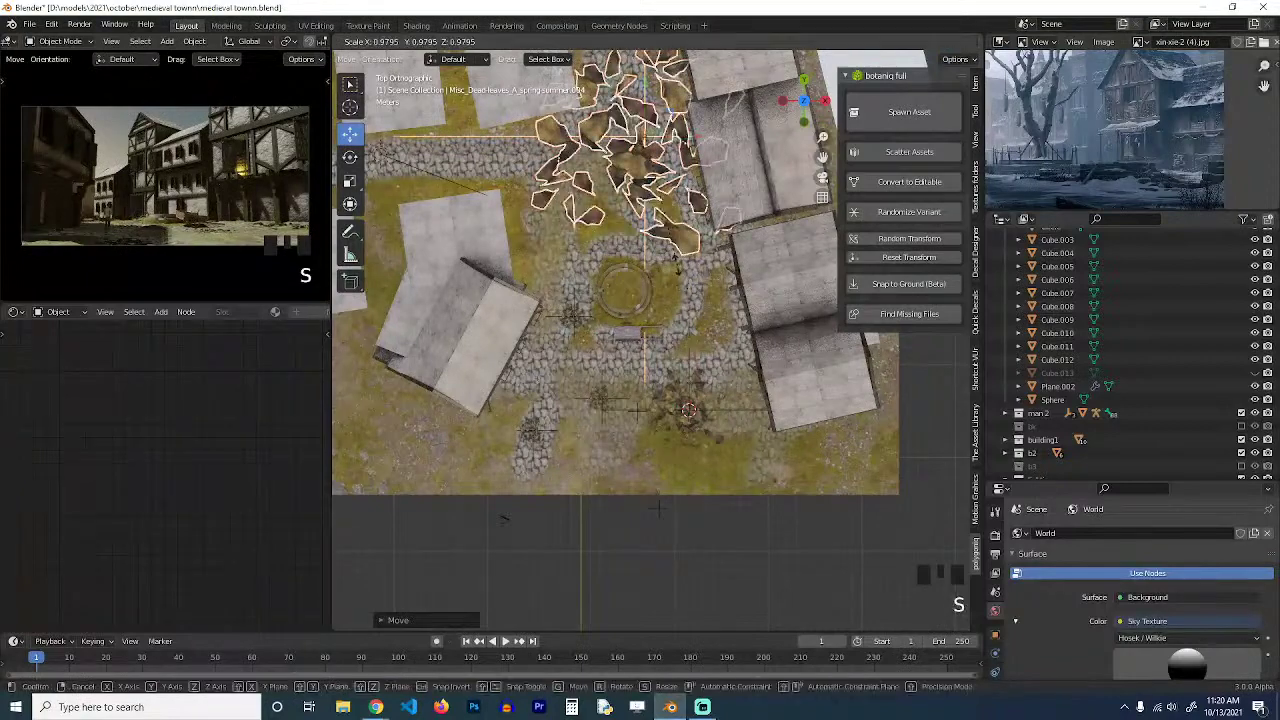
left_click(663, 264)
key("s")
left_click(676, 283)
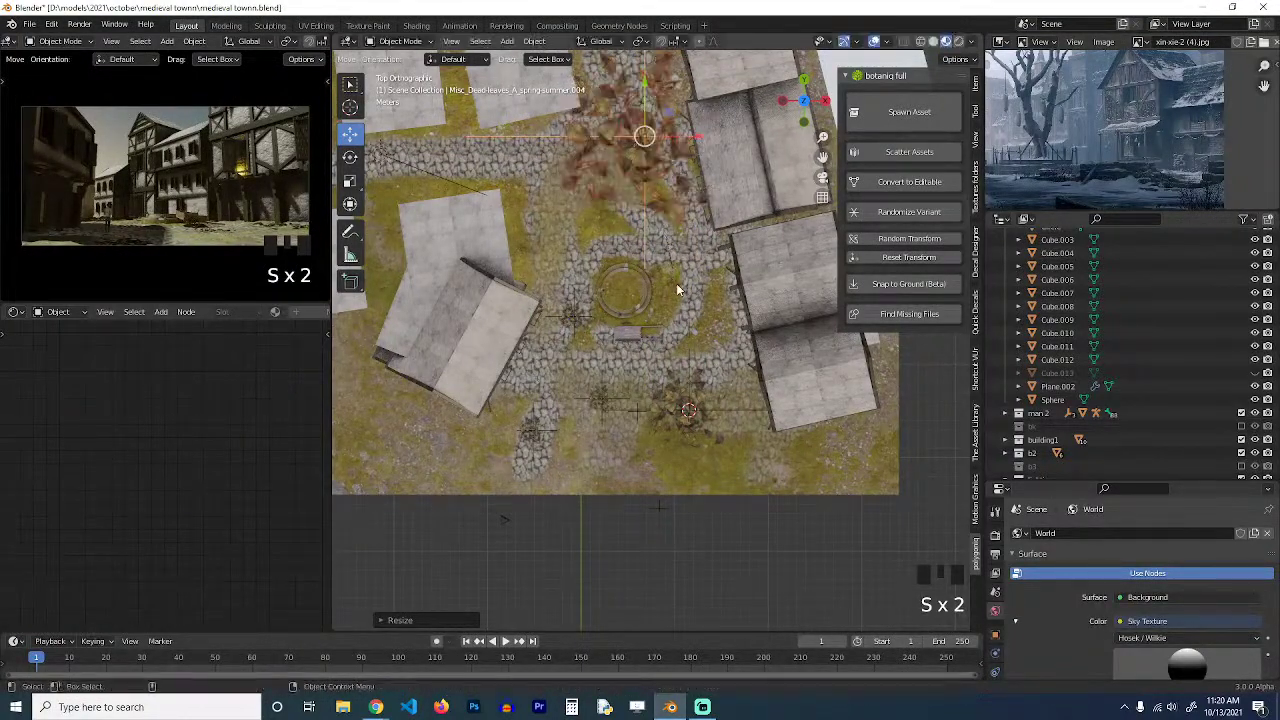
Scale the leaf pile beyond the well along the Z axis only, then deselect it.
key("grave")
middle_click_drag(676, 283, 685, 158)
key("s")
key("s")
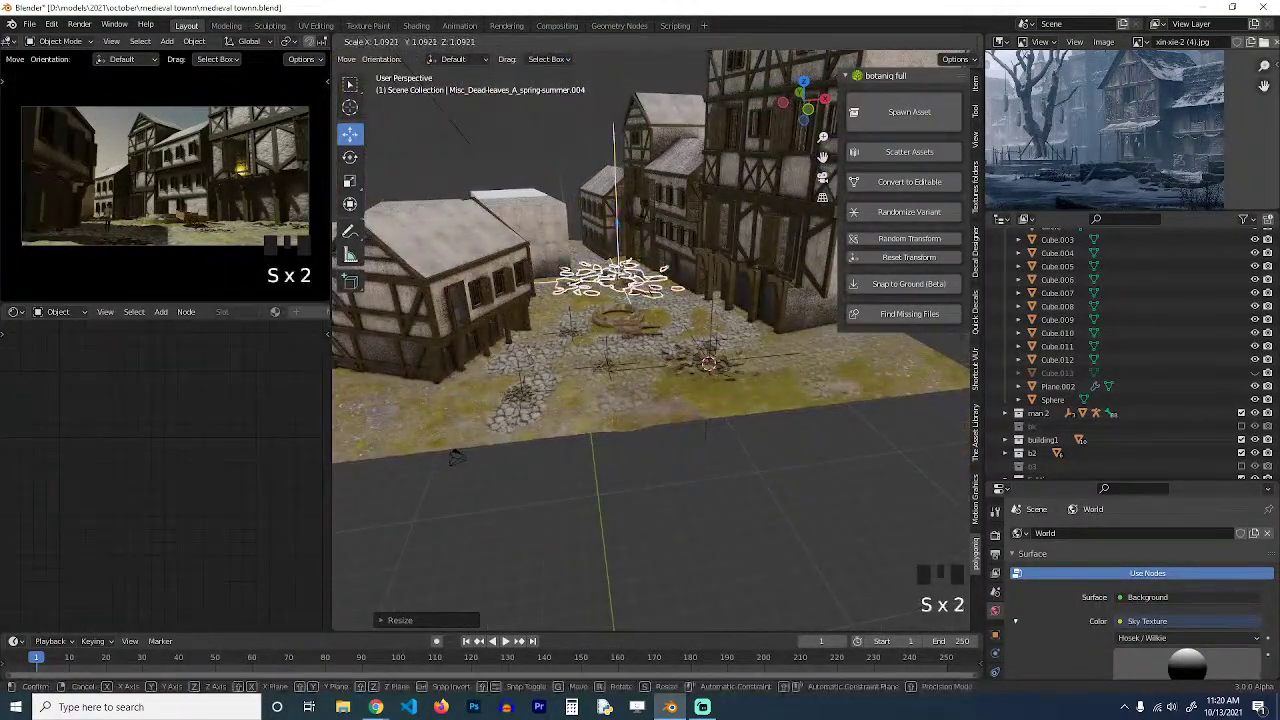
key("z")
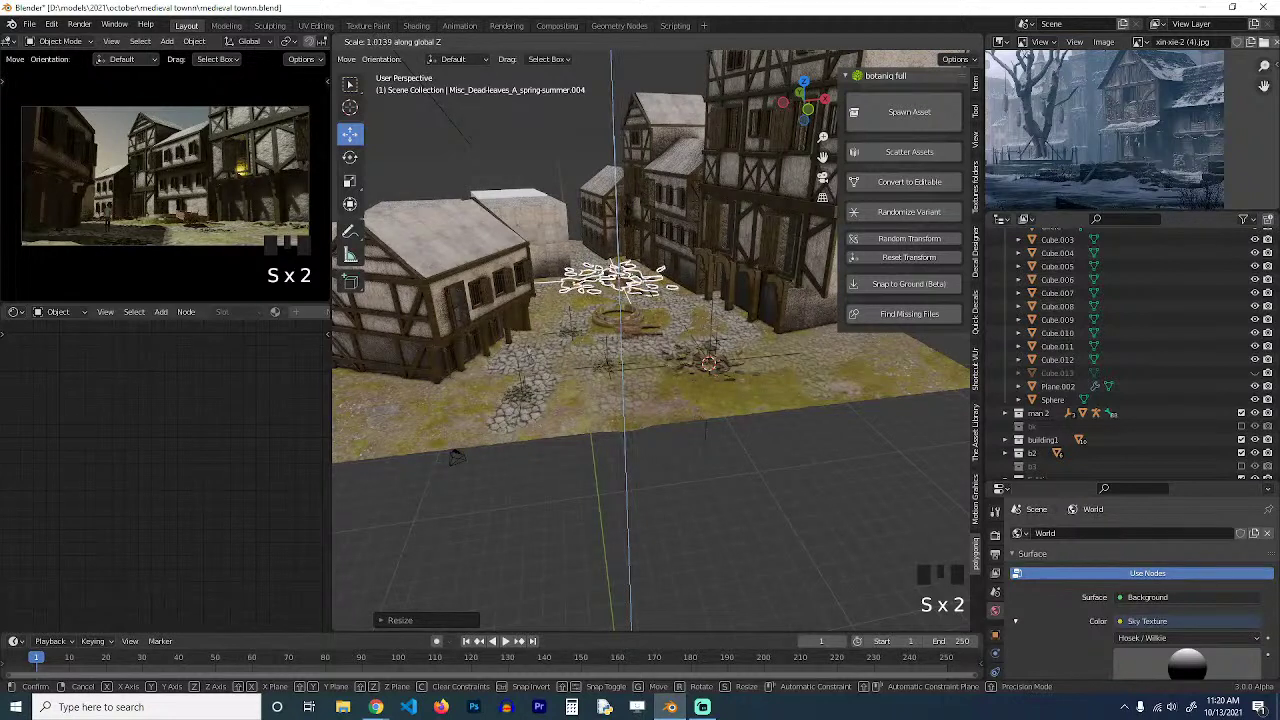
left_click(623, 313)
key("alt+a")
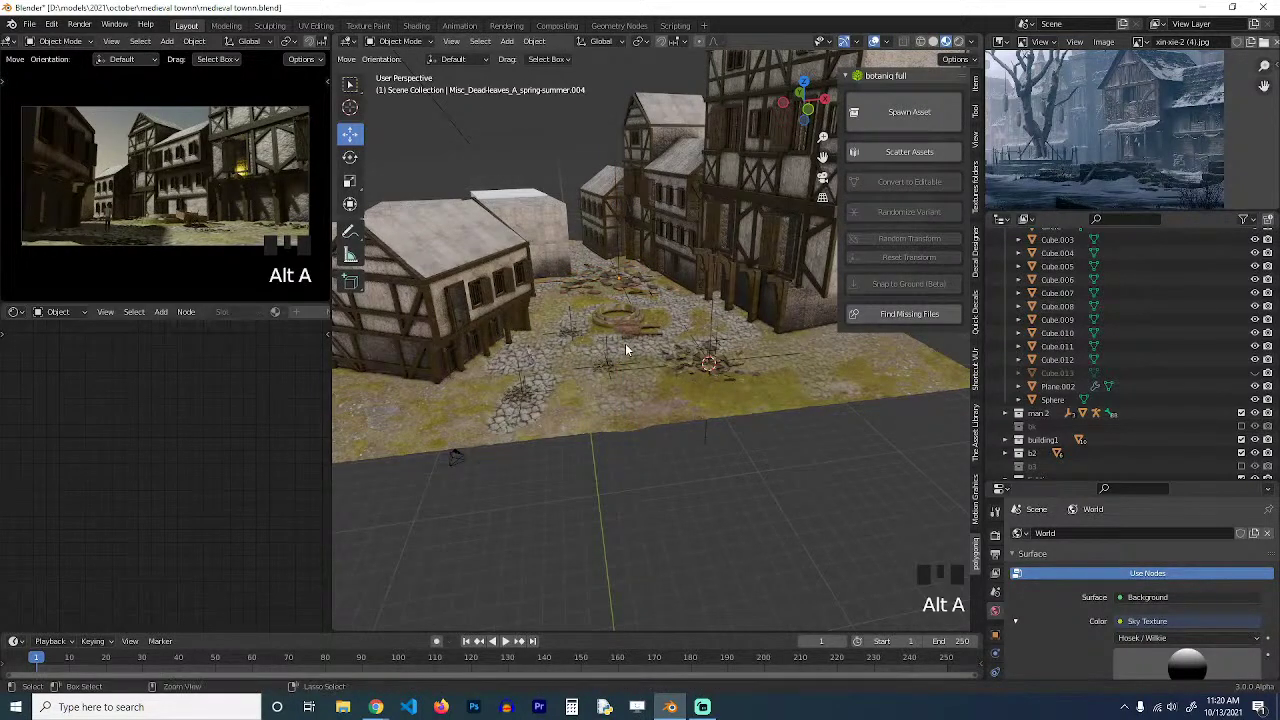
Choose the Tall (A) plant from the weed category of the botaniq asset spawner.
left_click(907, 114)
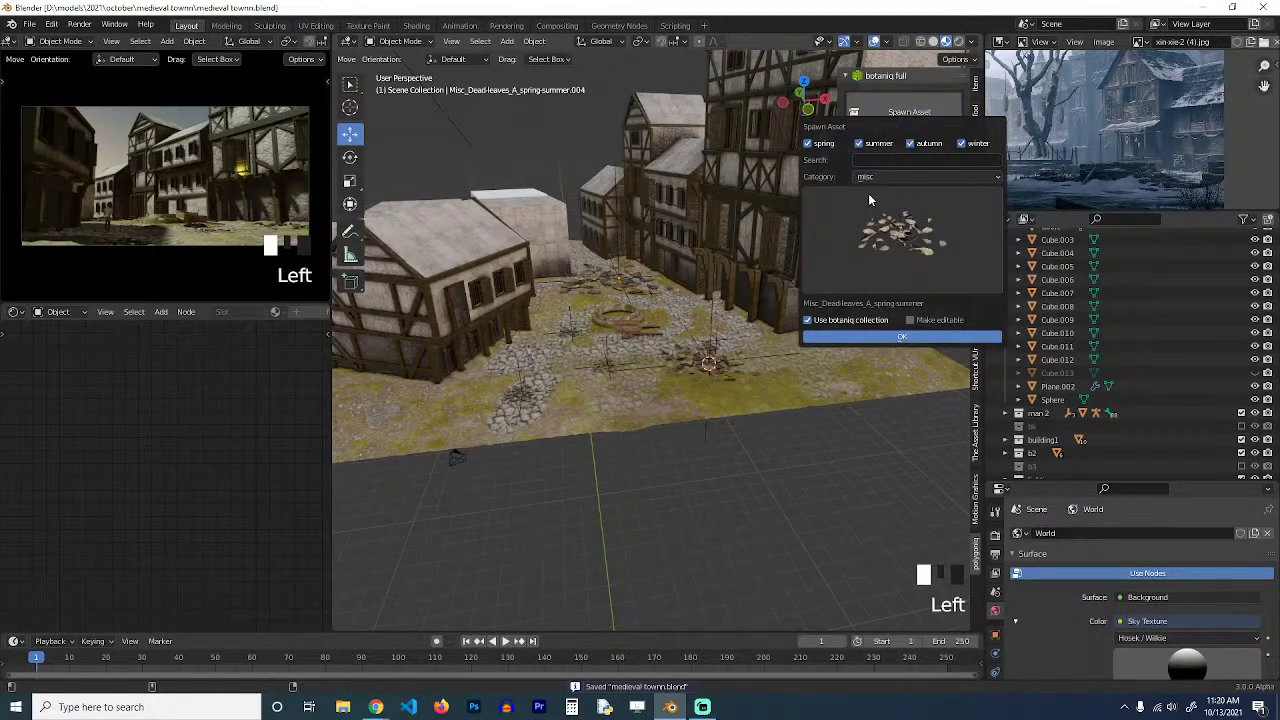
left_click(915, 174)
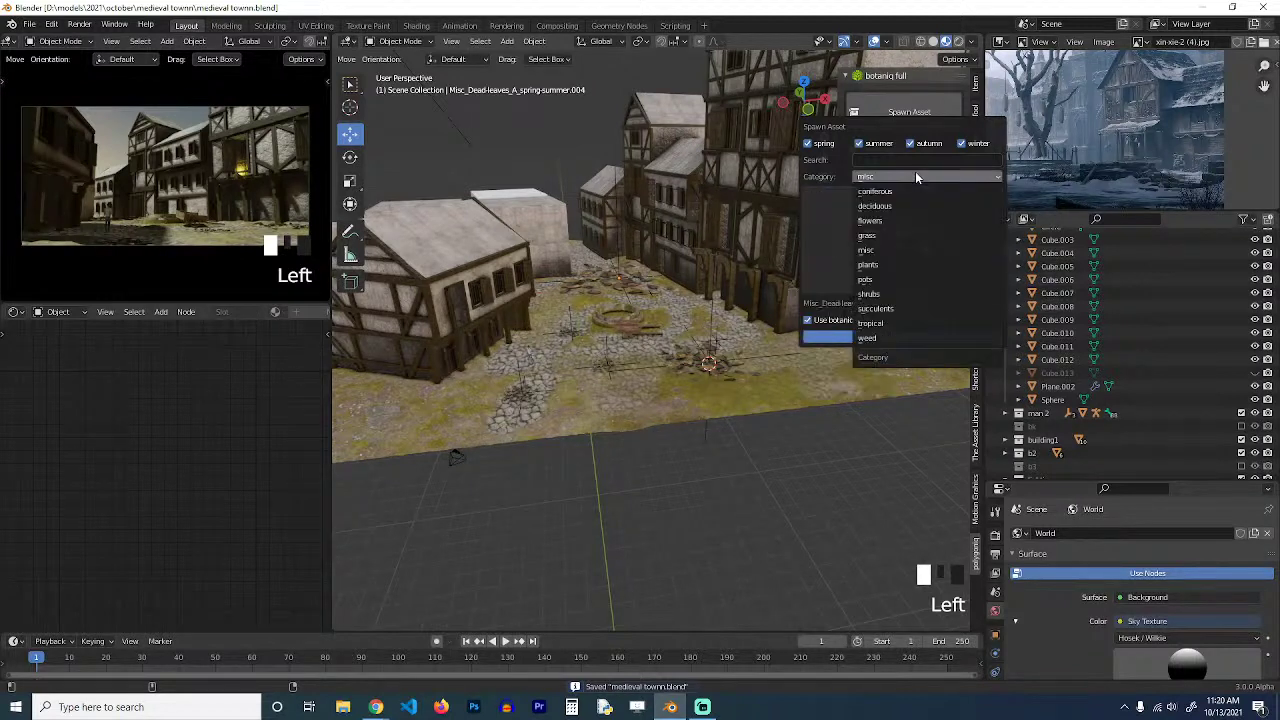
left_click(884, 322)
left_click(902, 285)
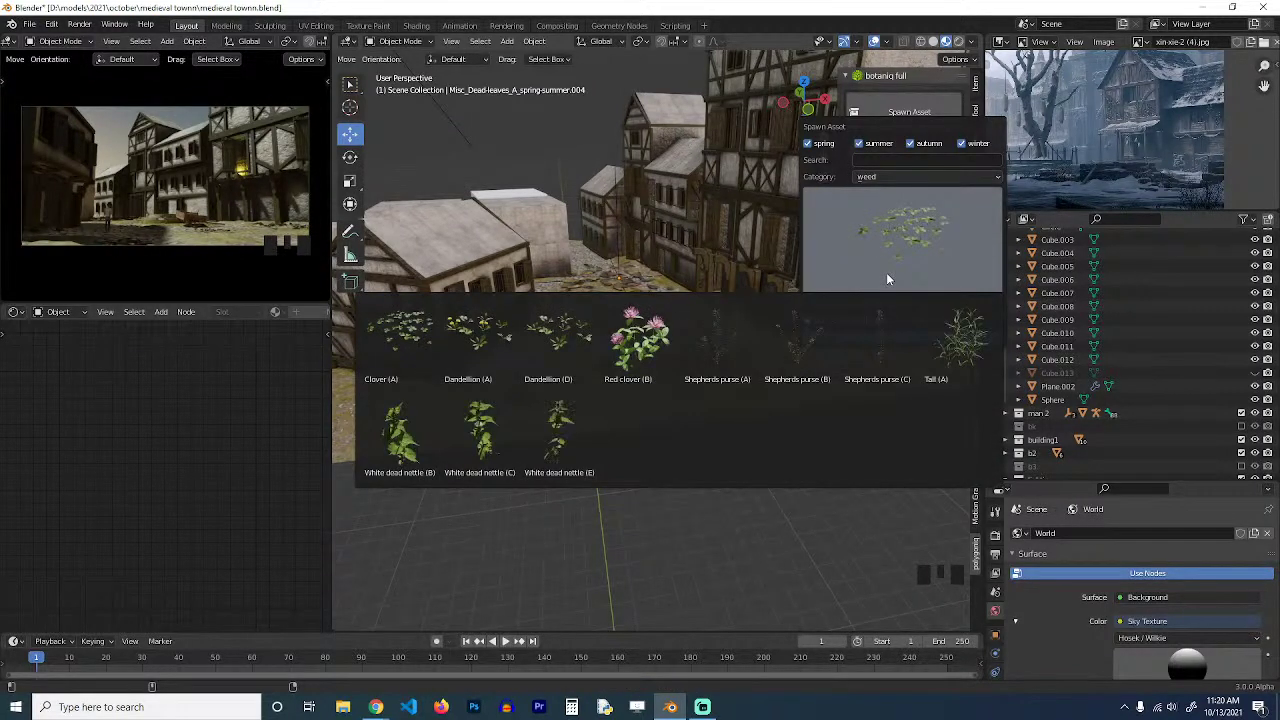
left_click(962, 348)
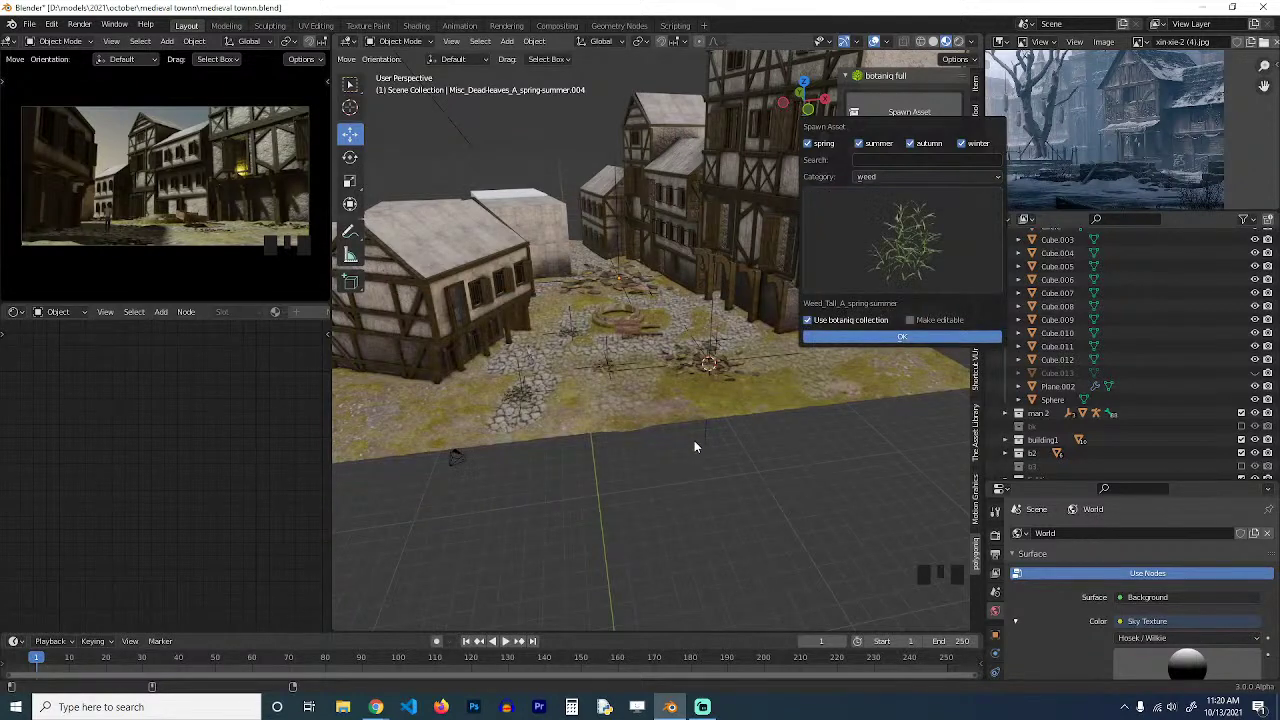
right_click(730, 391)
Place the 3D cursor on the moss in front of the large leaf pile, spawn Weed_Tall_A_spring-summer there and enlarge it.
key("grave")
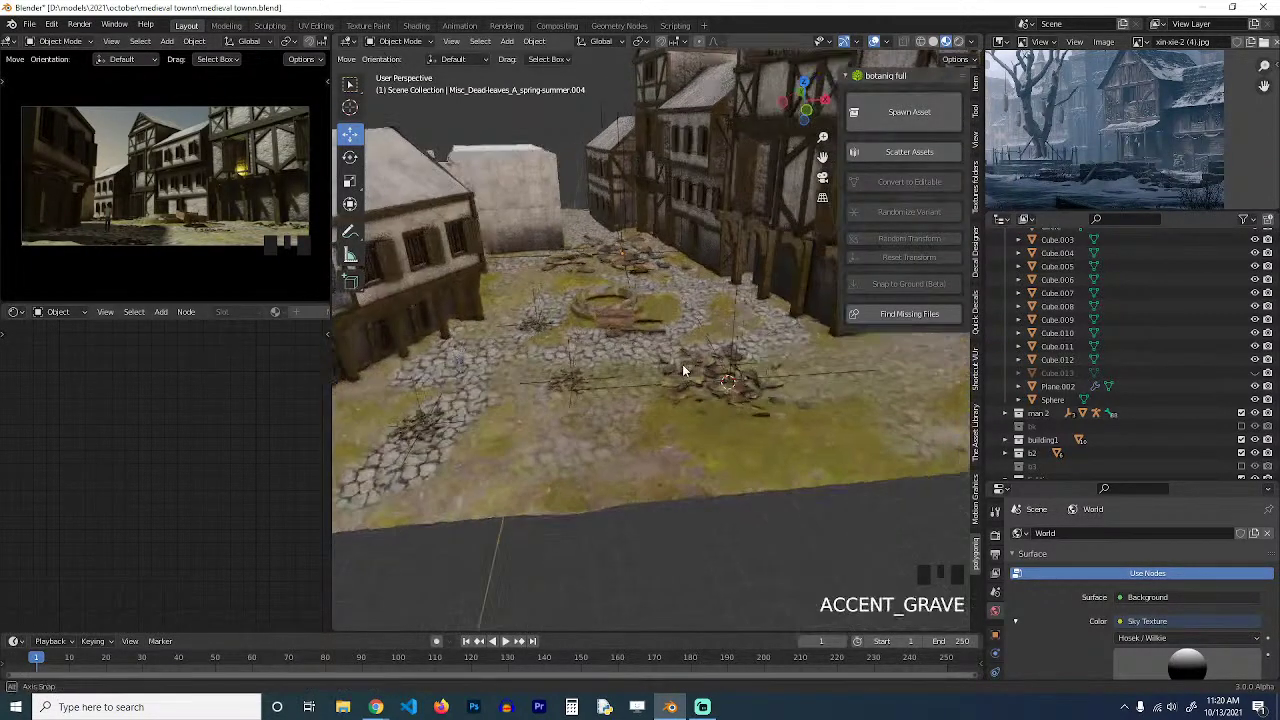
right_click(654, 424, "shift")
left_click(910, 112)
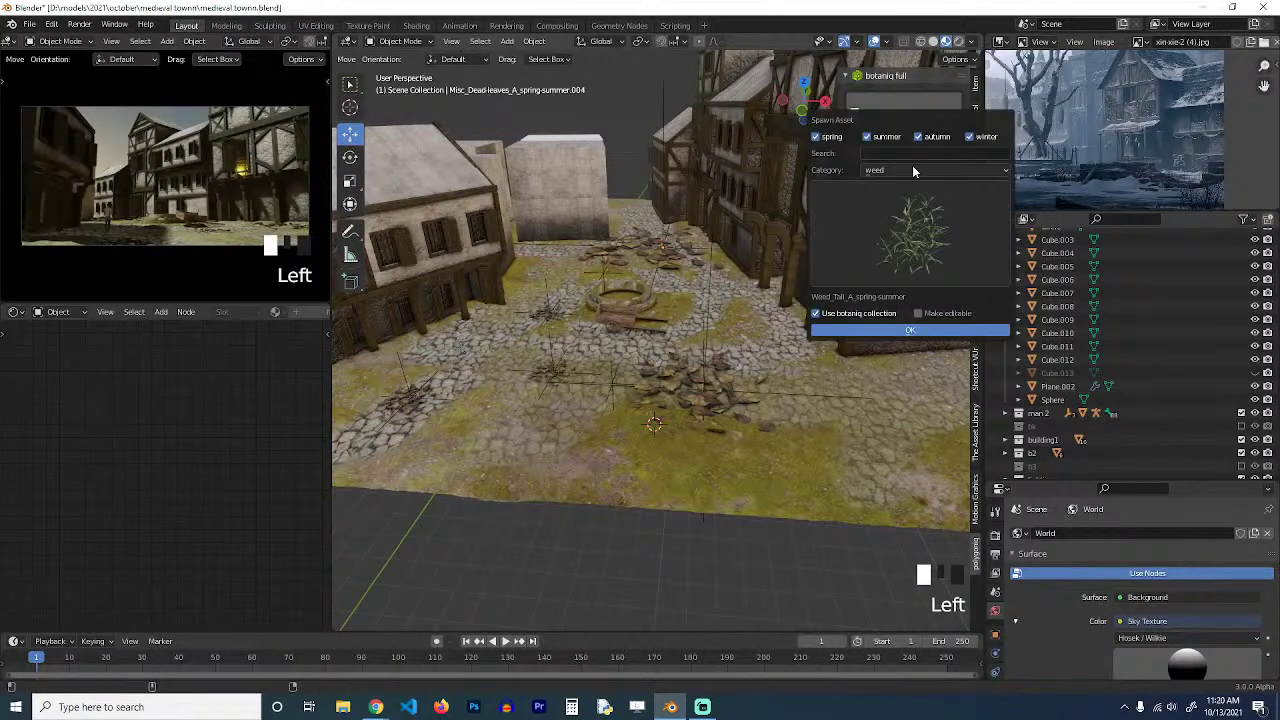
left_click(952, 327)
key("s")
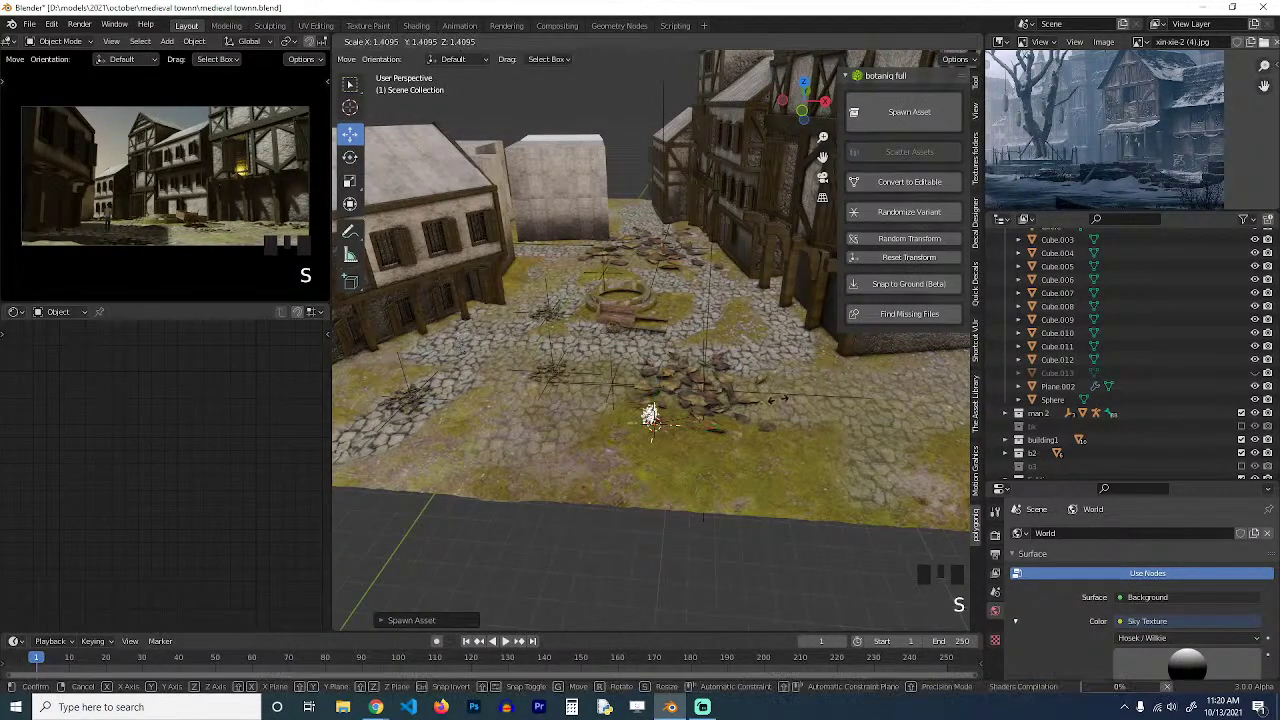
key("Return")
In camera view, snap the tall weed to the foreground ground before the arched building and enlarge it.
key("KP_0")
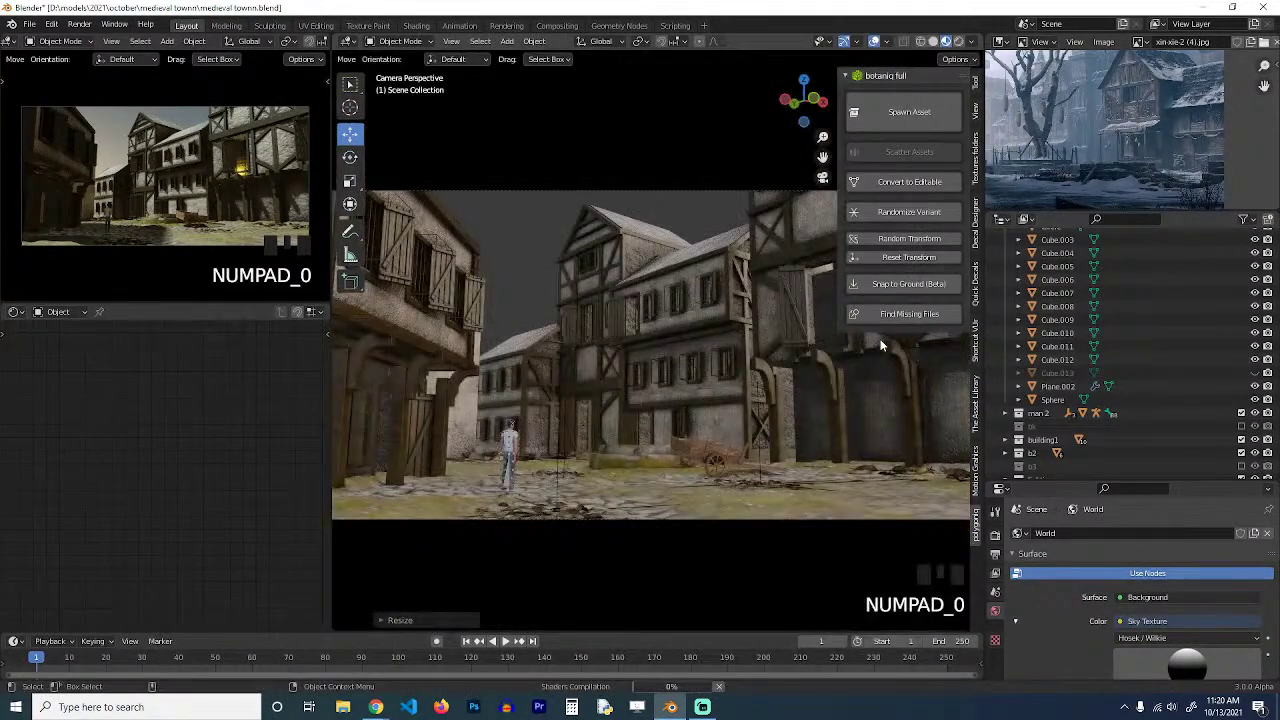
scroll(815, 368, "down", 3)
middle_click_drag(804, 442, 755, 510, "shift")
right_click(765, 468, "shift")
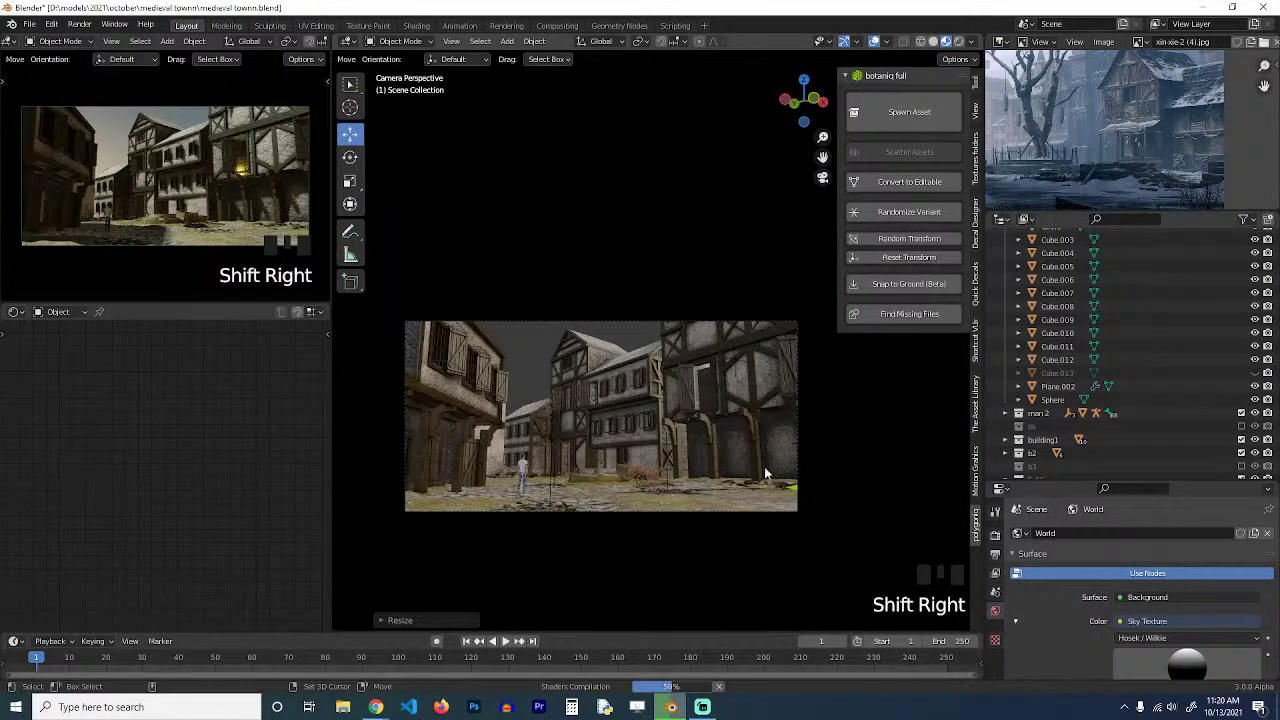
right_click(743, 494, "shift")
key("shift+s")
left_click(747, 289)
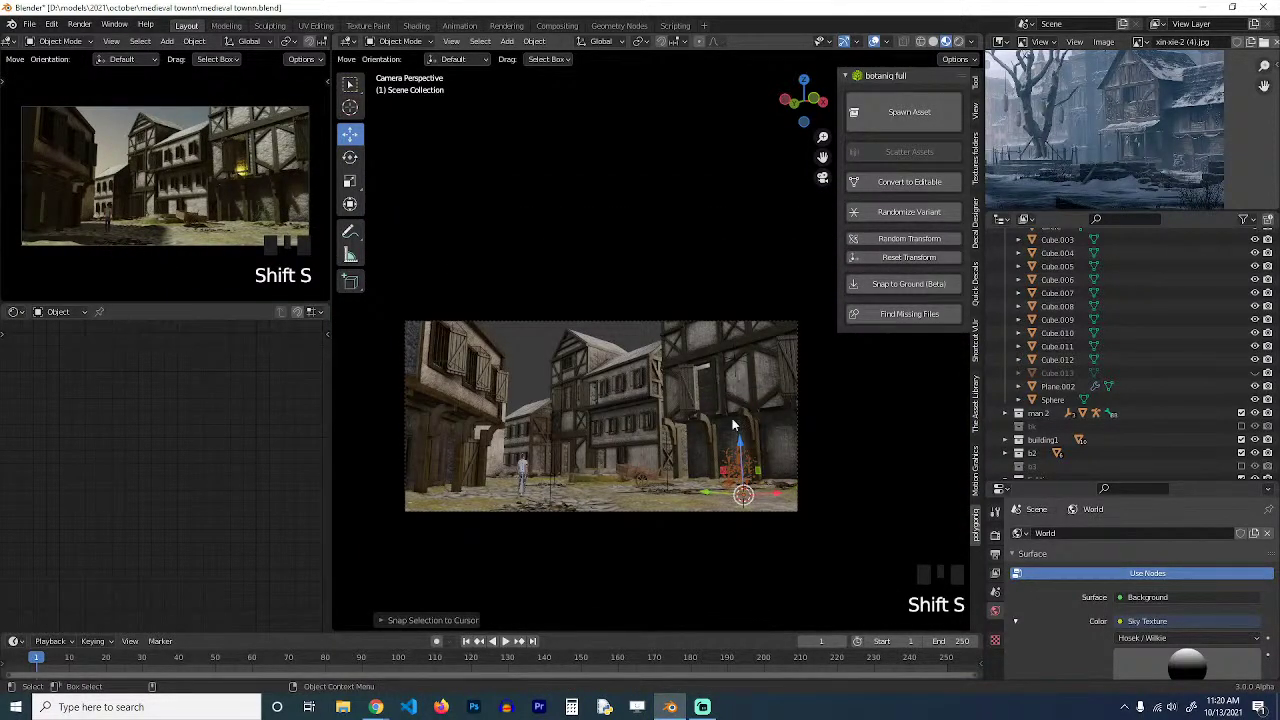
key("s")
left_click(808, 398)
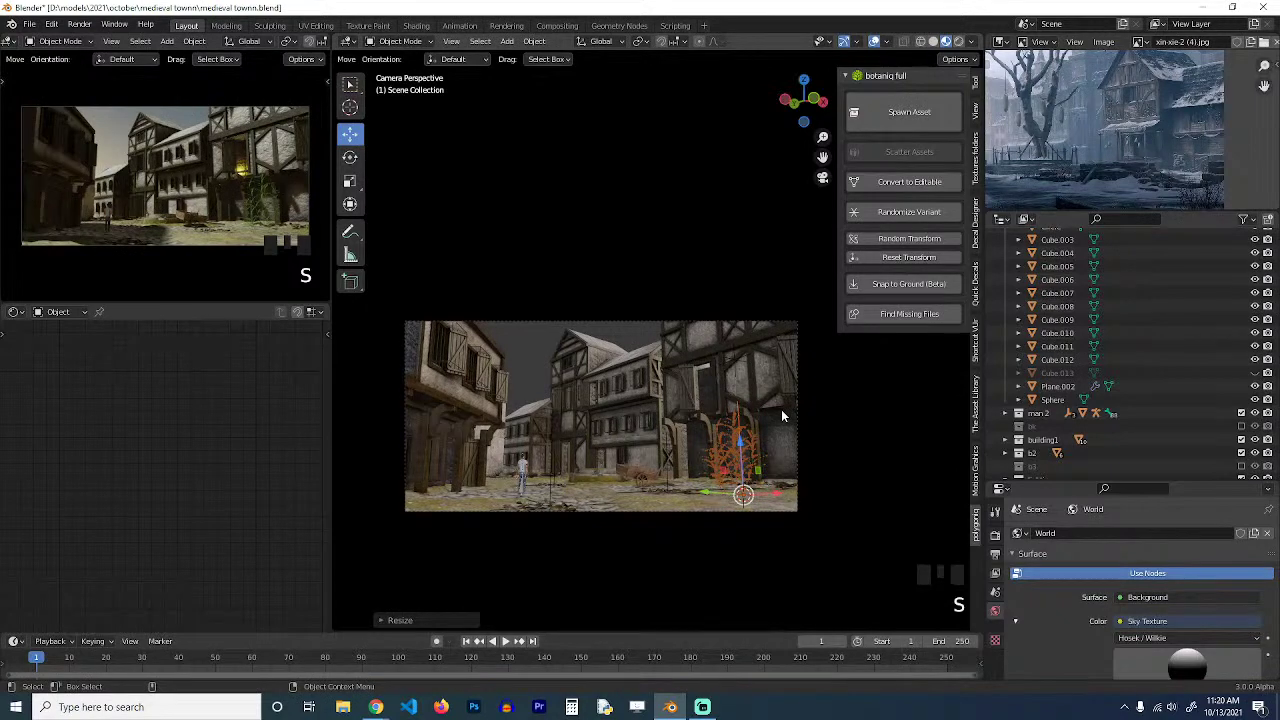
Snap the tall weed to a new spot at the front edge of the cobblestones, scale it down and deselect it.
key("KP_Decimal")
scroll(792, 418, "down", 5)
key("grave")
scroll(716, 479, "down", 4)
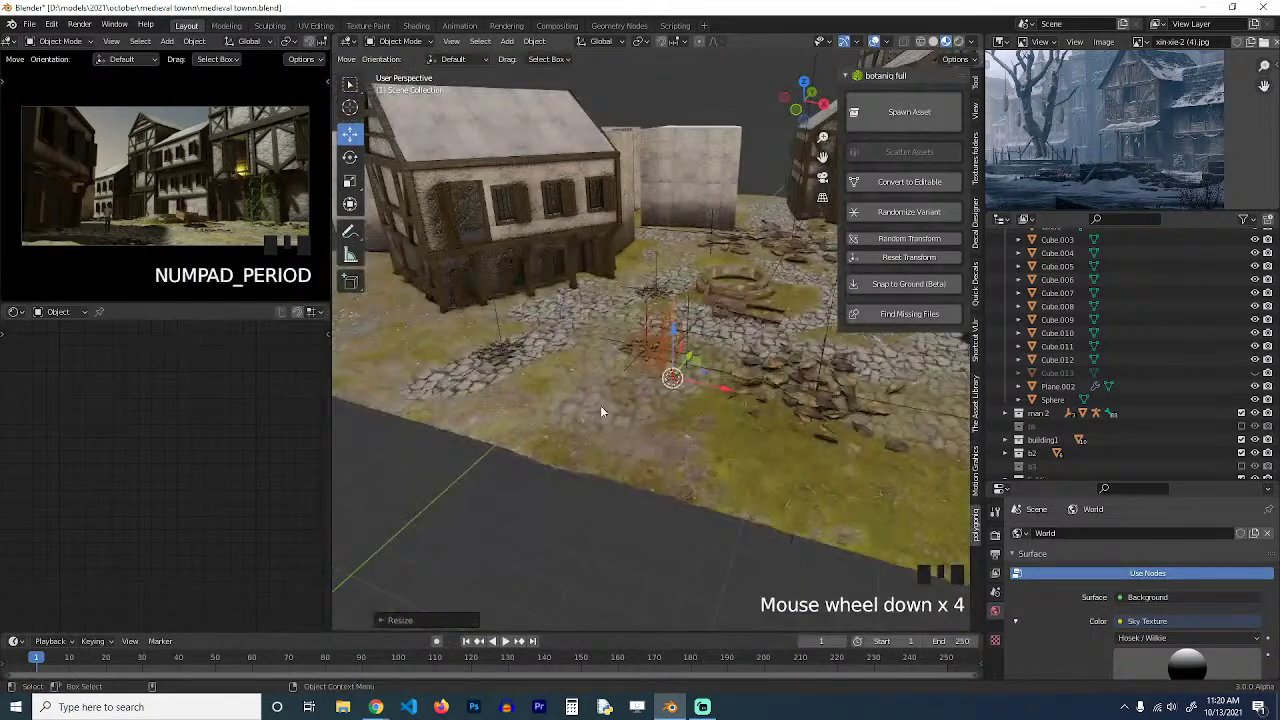
right_click(600, 405, "shift")
key("shift+s")
left_click(595, 227)
key("s")
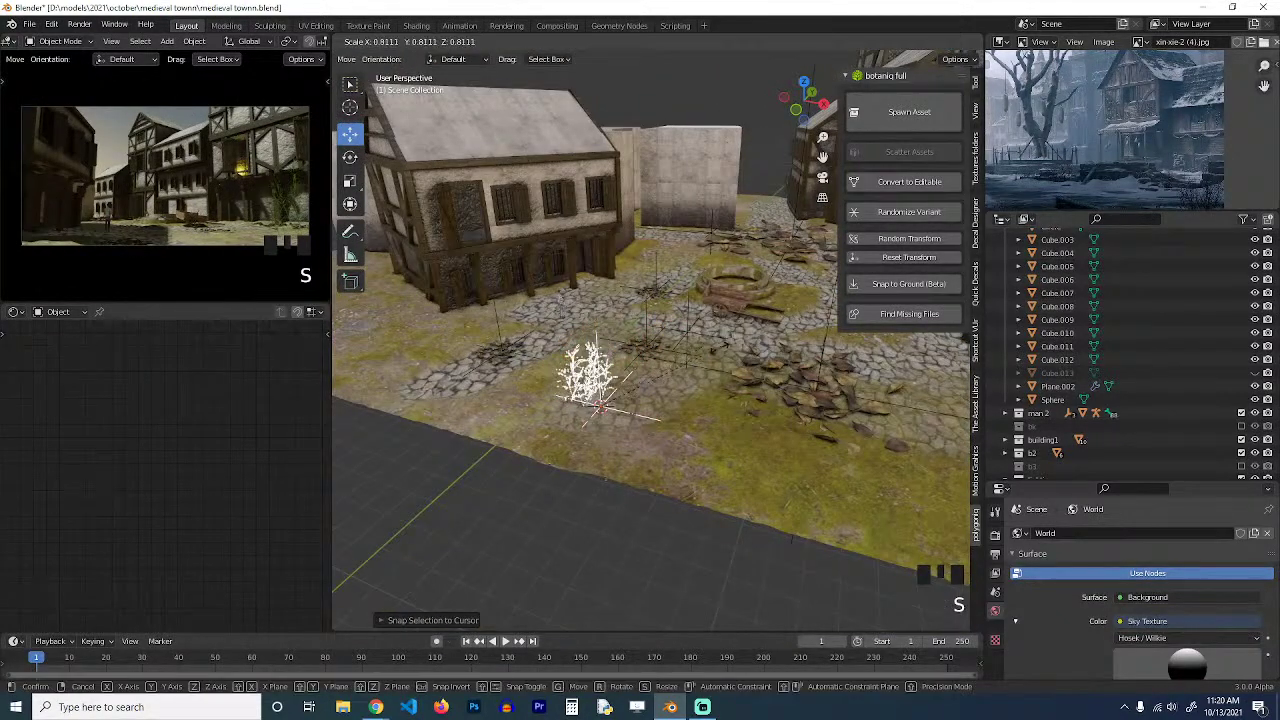
left_click(688, 356)
middle_click_drag(688, 356, 761, 316)
key("grave")
key("alt+a")
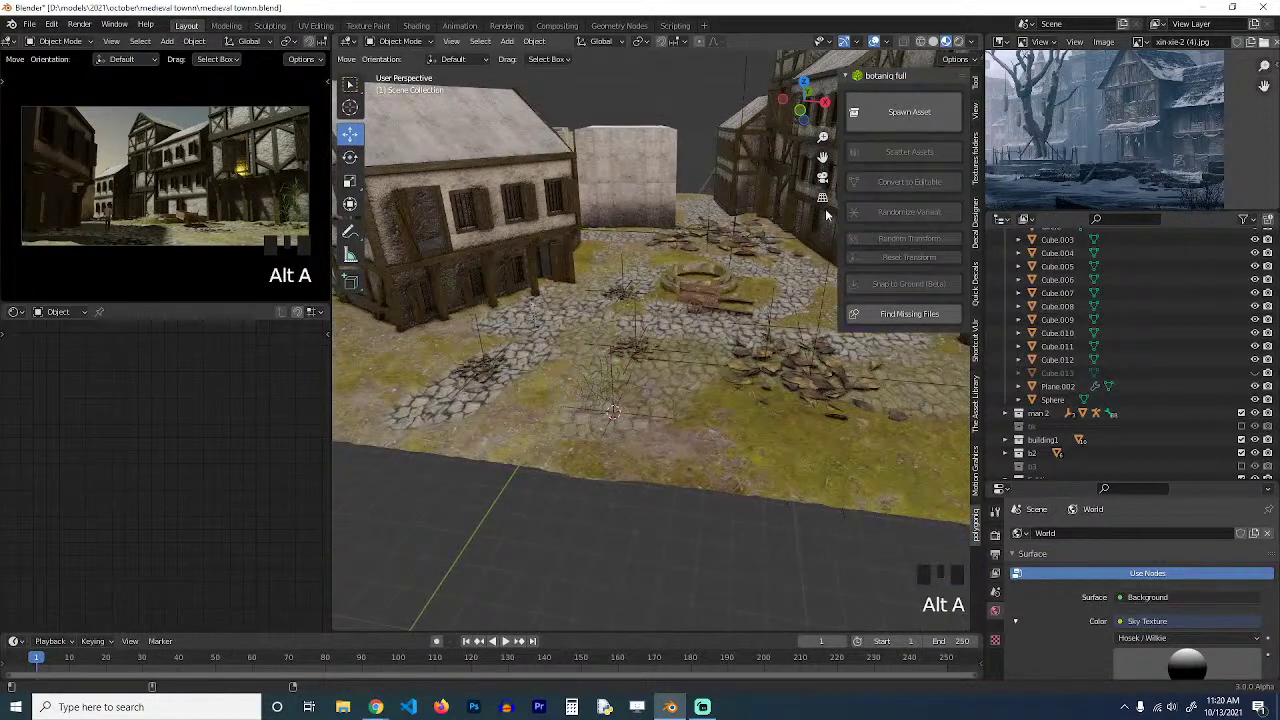
Convert the tall weed at the front edge of the cobblestones into an editable object.
left_click(622, 387)
scroll(622, 387, "up", 3)
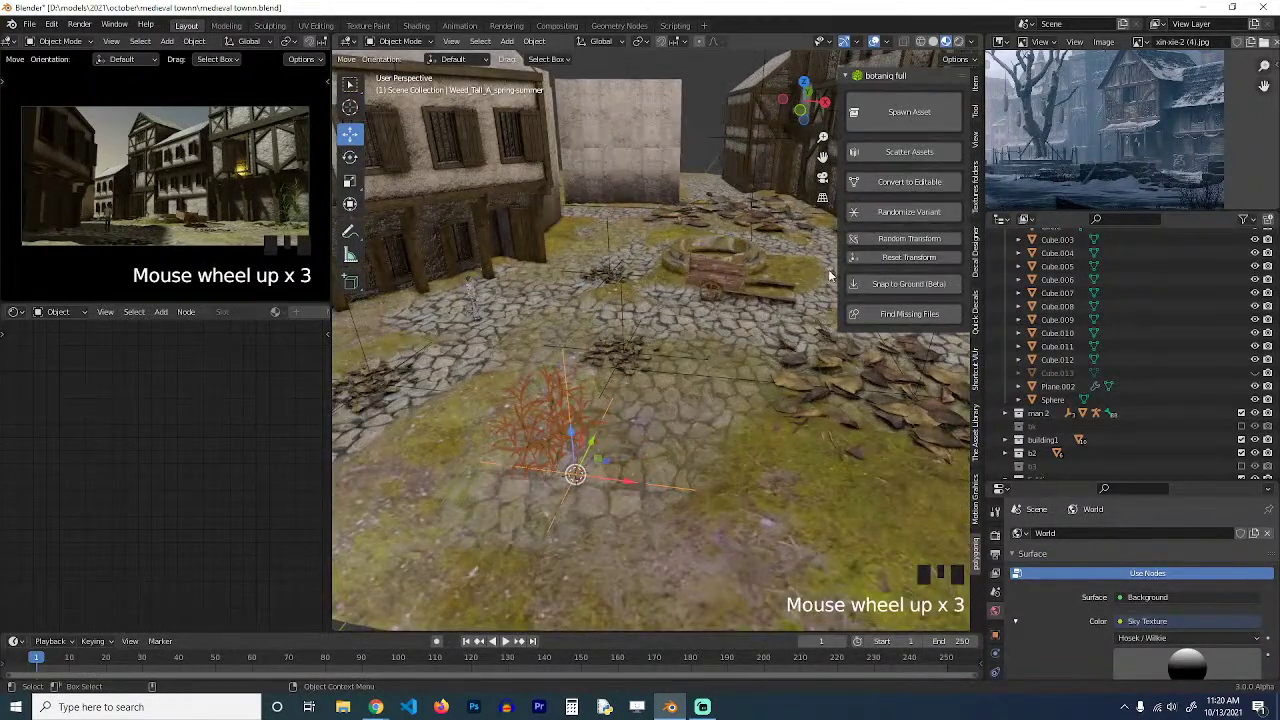
middle_click_drag(612, 461, 696, 418, "shift")
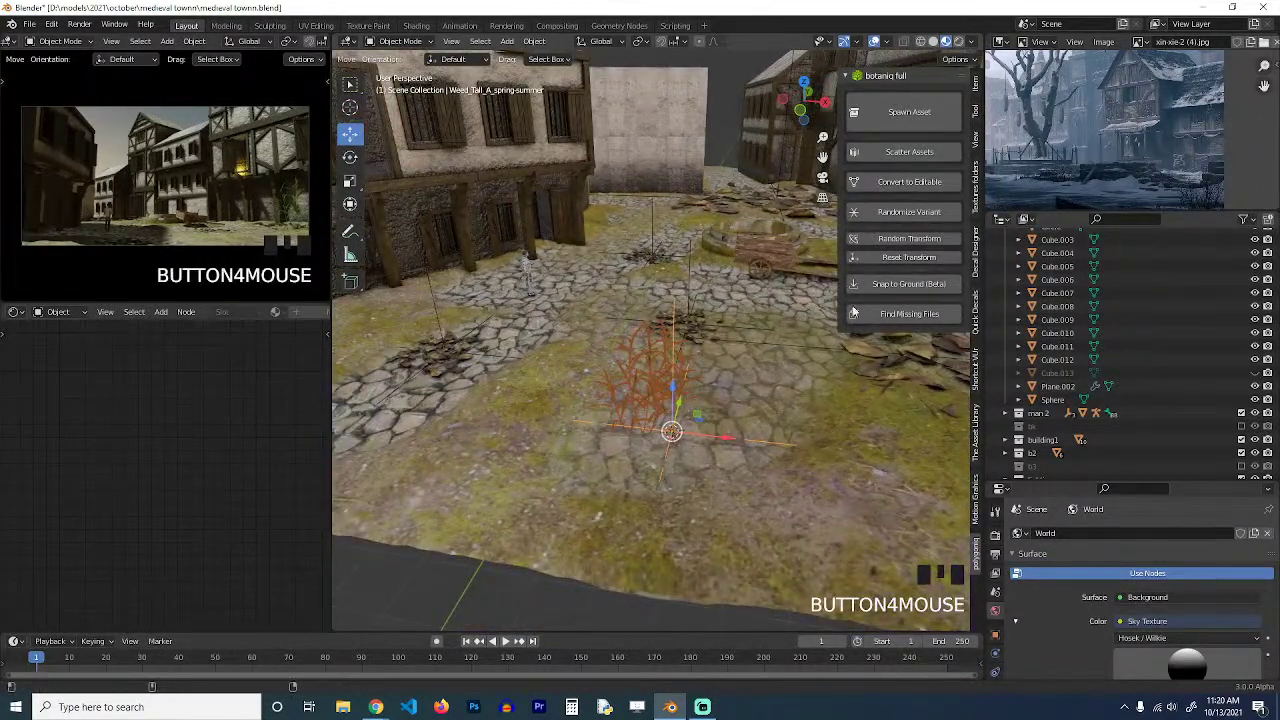
left_click(897, 181)
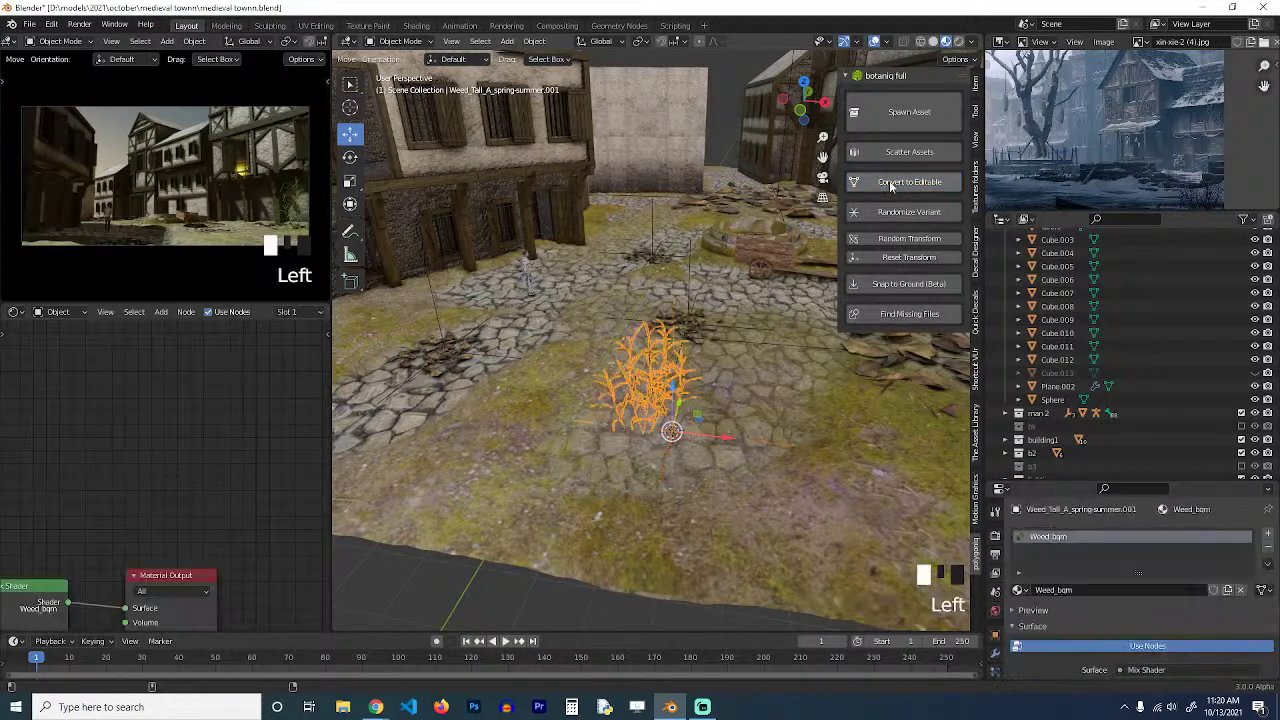
scroll(631, 421, "up", 7)
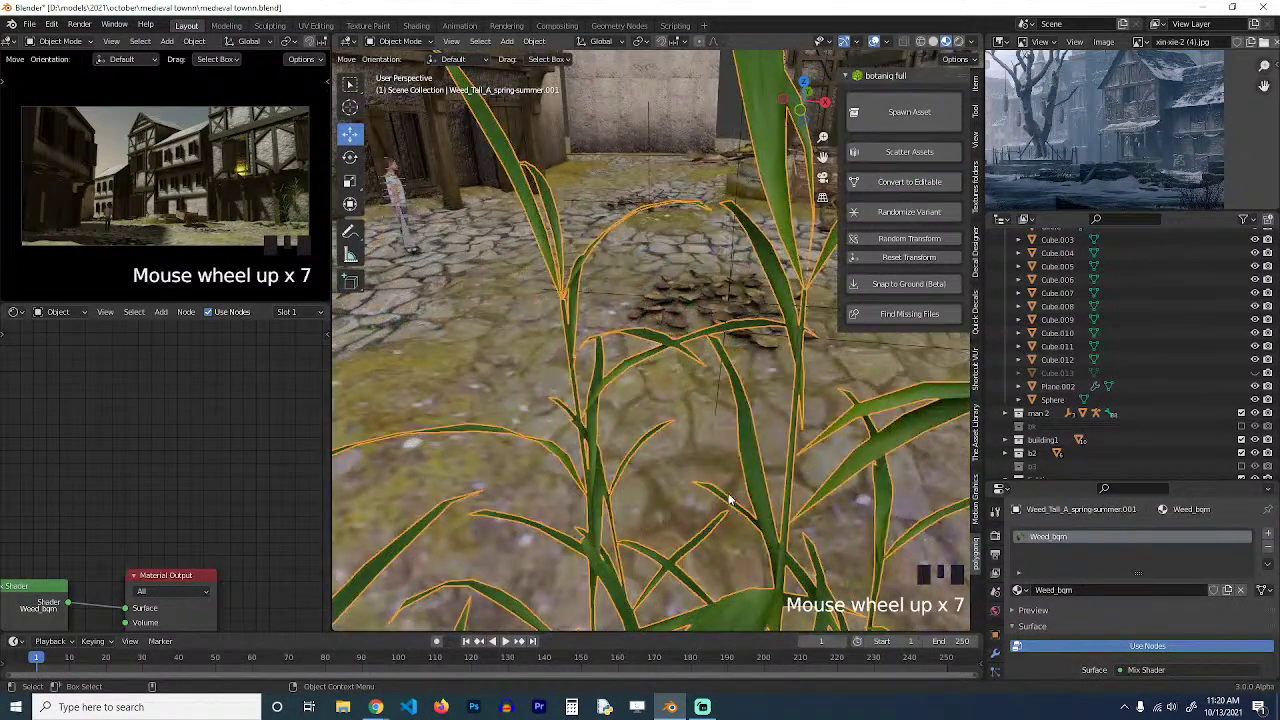
In the weed's Weed_bqm material, expand the collapsed curves node and move it up, clear of the Hue Saturation Value node.
middle_click_drag(236, 546, 278, 393)
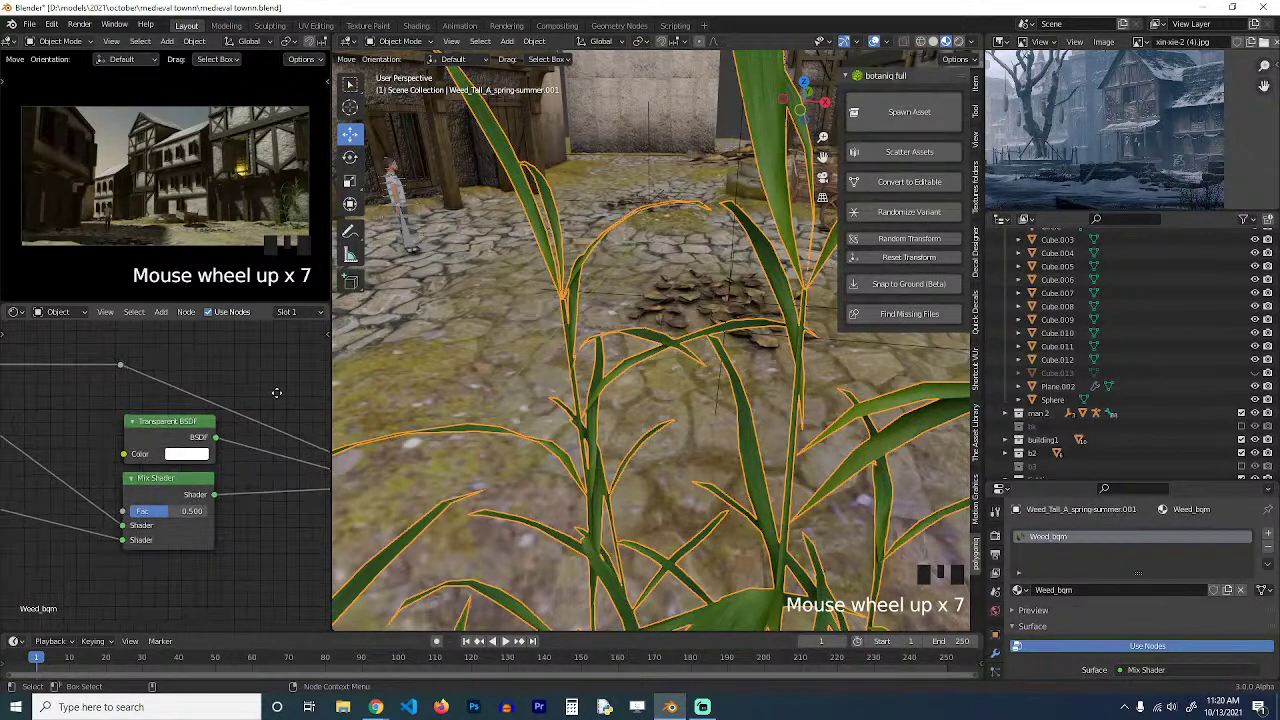
left_click(745, 444)
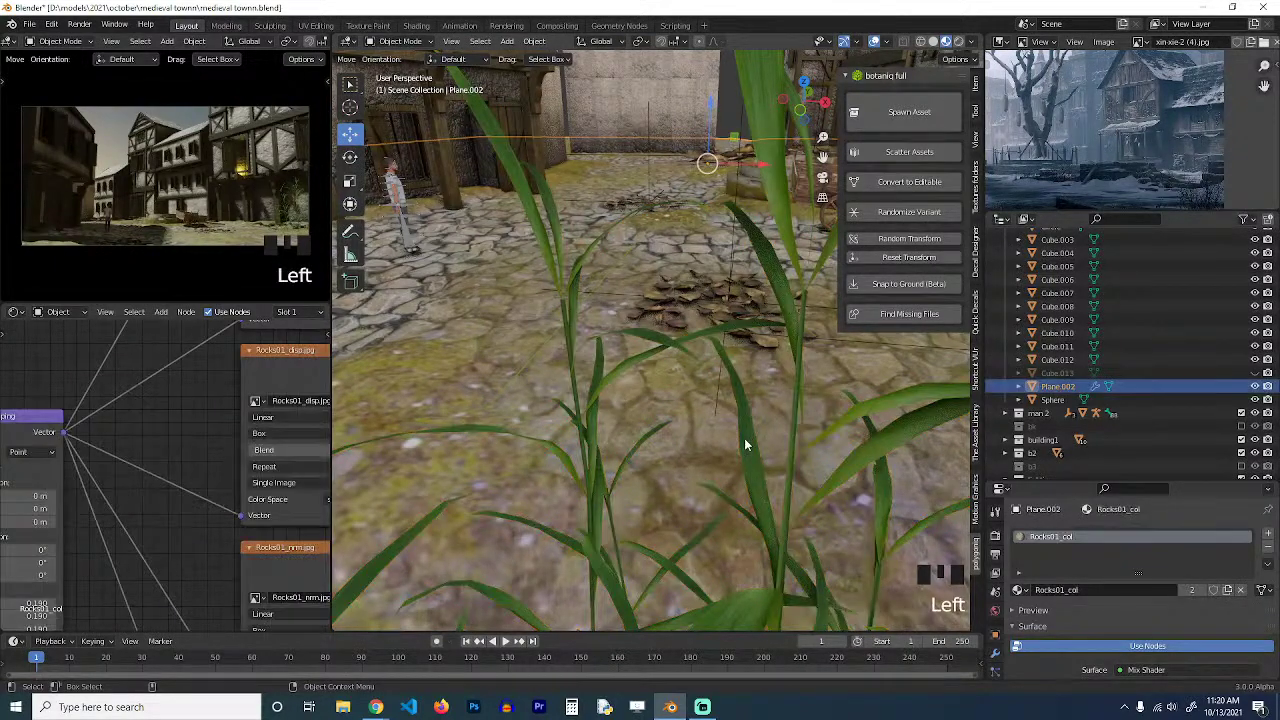
left_click(747, 444)
scroll(165, 481, "down", 8)
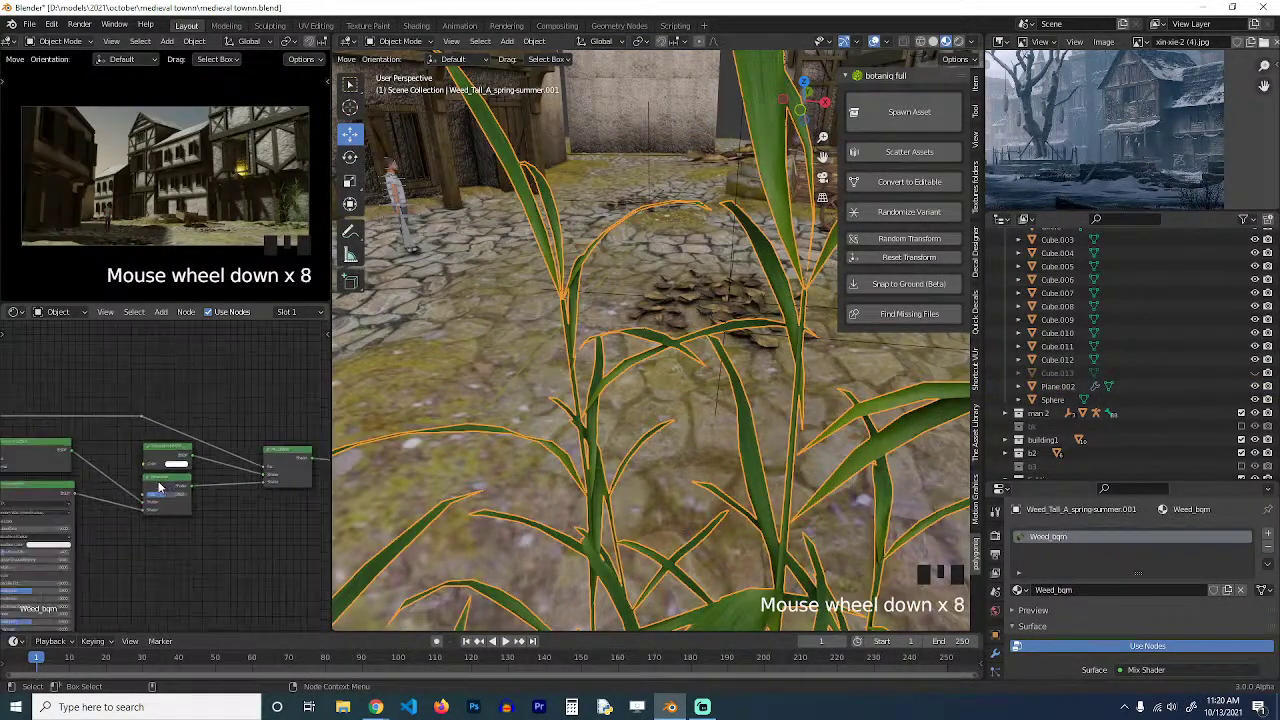
middle_click_drag(97, 483, 233, 409)
middle_click_drag(152, 432, 302, 413)
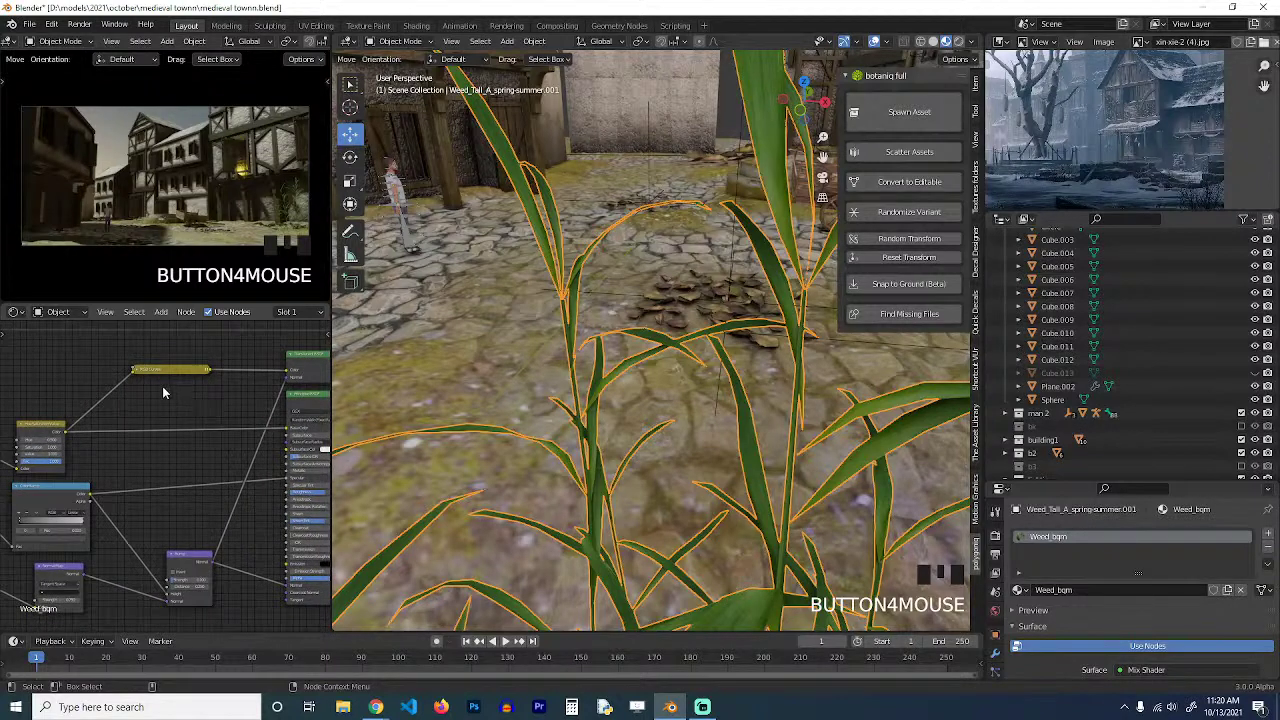
middle_click_drag(211, 378, 105, 403)
scroll(96, 404, "up", 1)
left_click(31, 390)
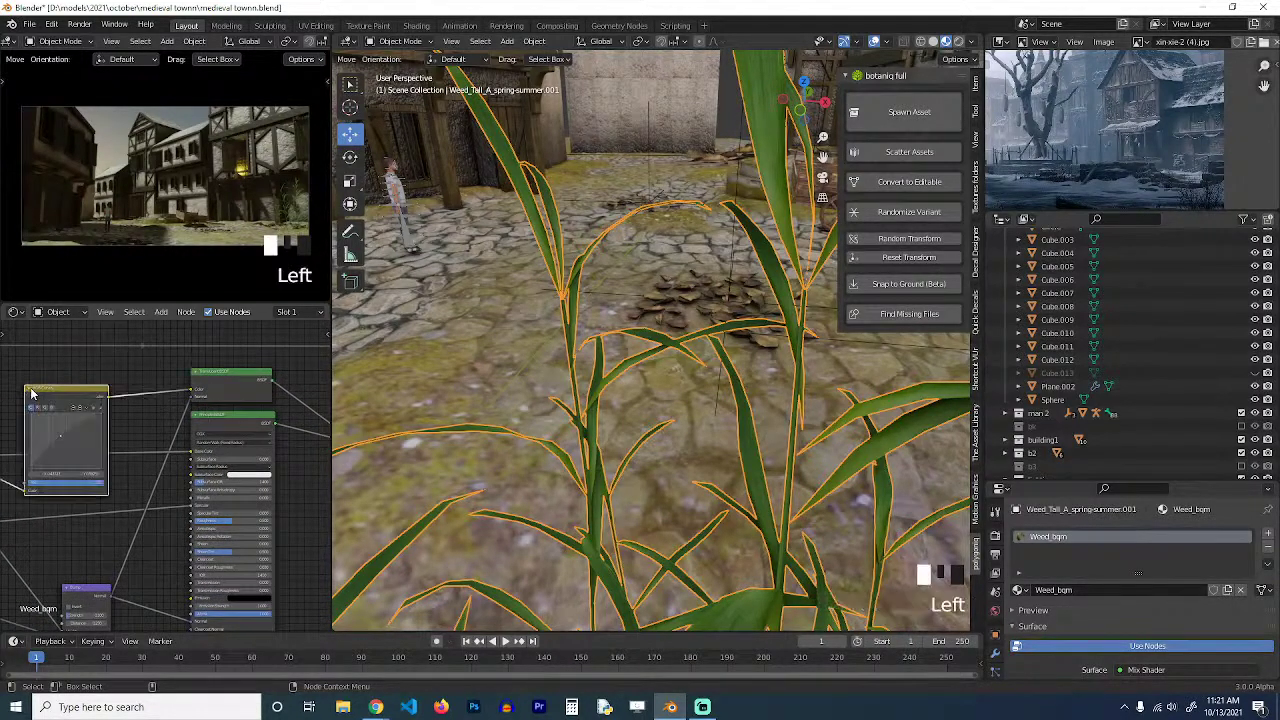
left_click_drag(55, 393, 46, 341)
scroll(82, 416, "down", 3)
middle_click_drag(98, 405, 238, 374)
scroll(225, 362, "up", 1)
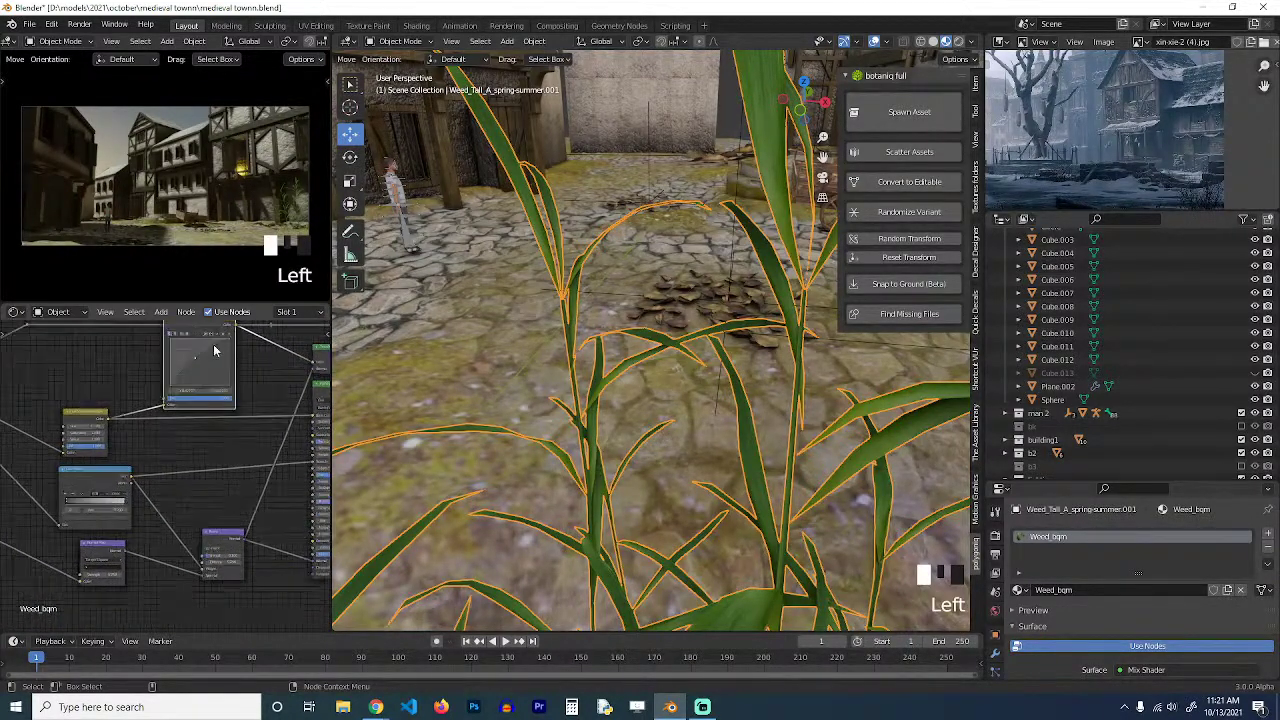
Shift the weed material's hue from green to a yellowish brown and lower its saturation in the Hue Saturation Value node.
scroll(150, 430, "up", 2)
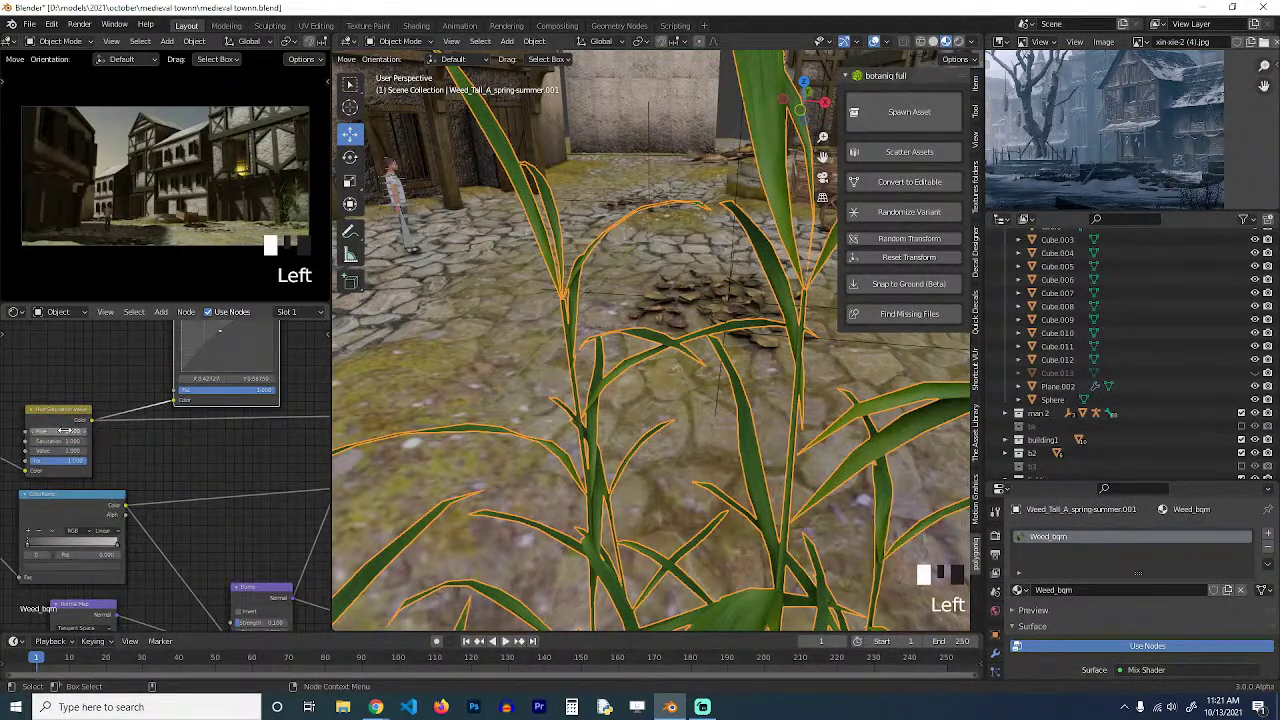
left_click_drag(60, 431, 88, 431)
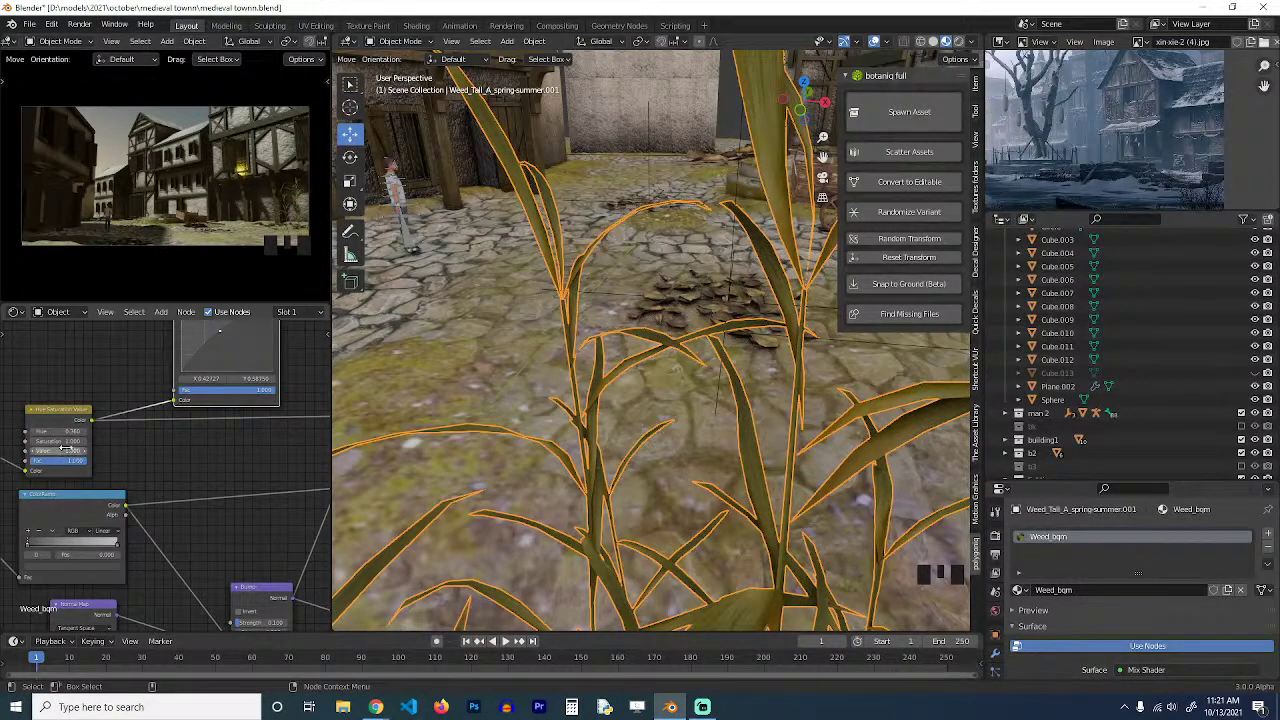
left_click(147, 438)
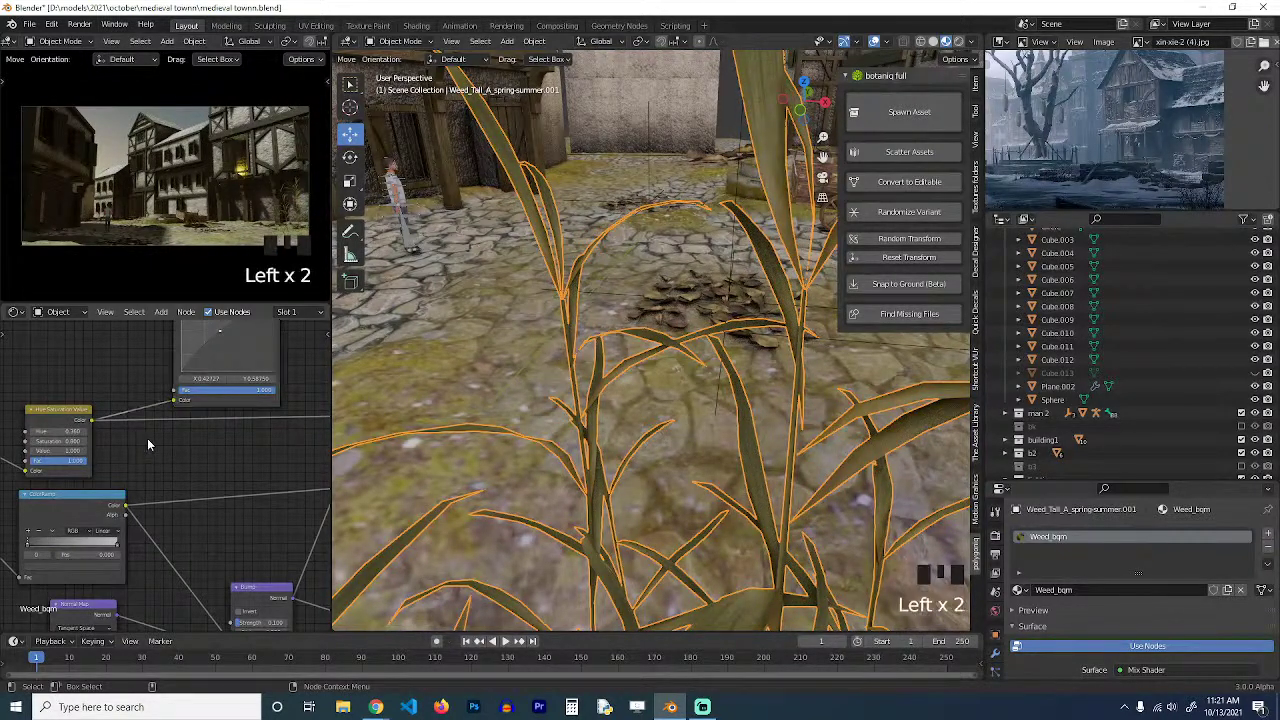
Duplicate the recolored tall weed in place and resize the copy.
scroll(586, 346, "down", 3)
key("grave")
scroll(659, 334, "up", 2)
key("grave")
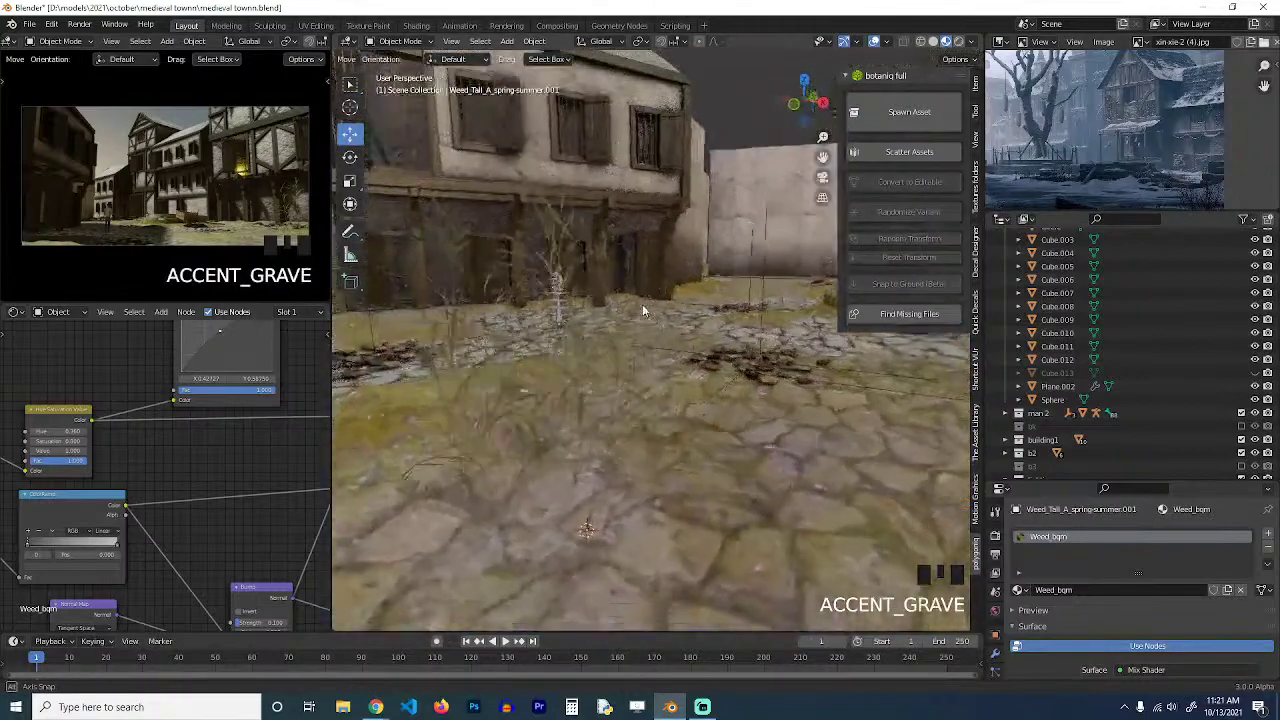
left_click(554, 363)
middle_click_drag(582, 385, 619, 386)
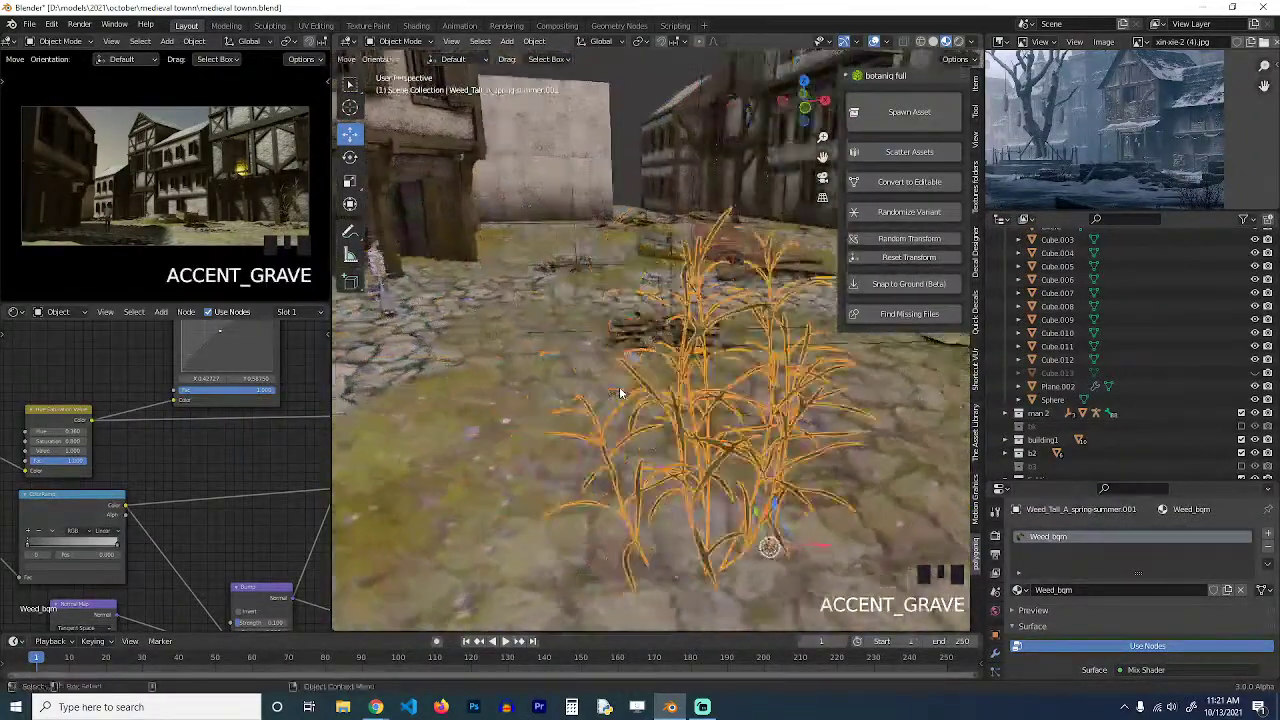
scroll(622, 385, "down", 5)
key("shift+d")
right_click(660, 400)
key("s")
left_click(768, 379)
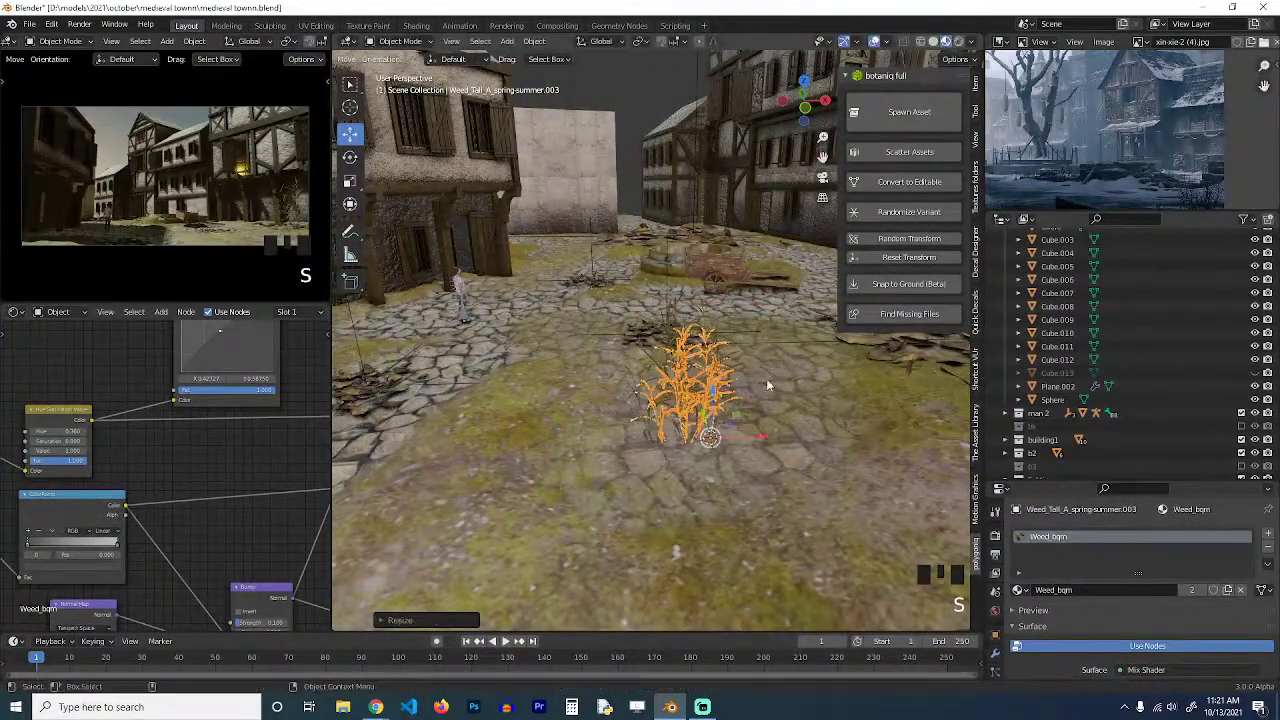
Rotate the weed copy freely, enlarge it and reposition it beside the original, leaving nothing selected.
key("r")
key("r")
left_click(672, 471)
key("s")
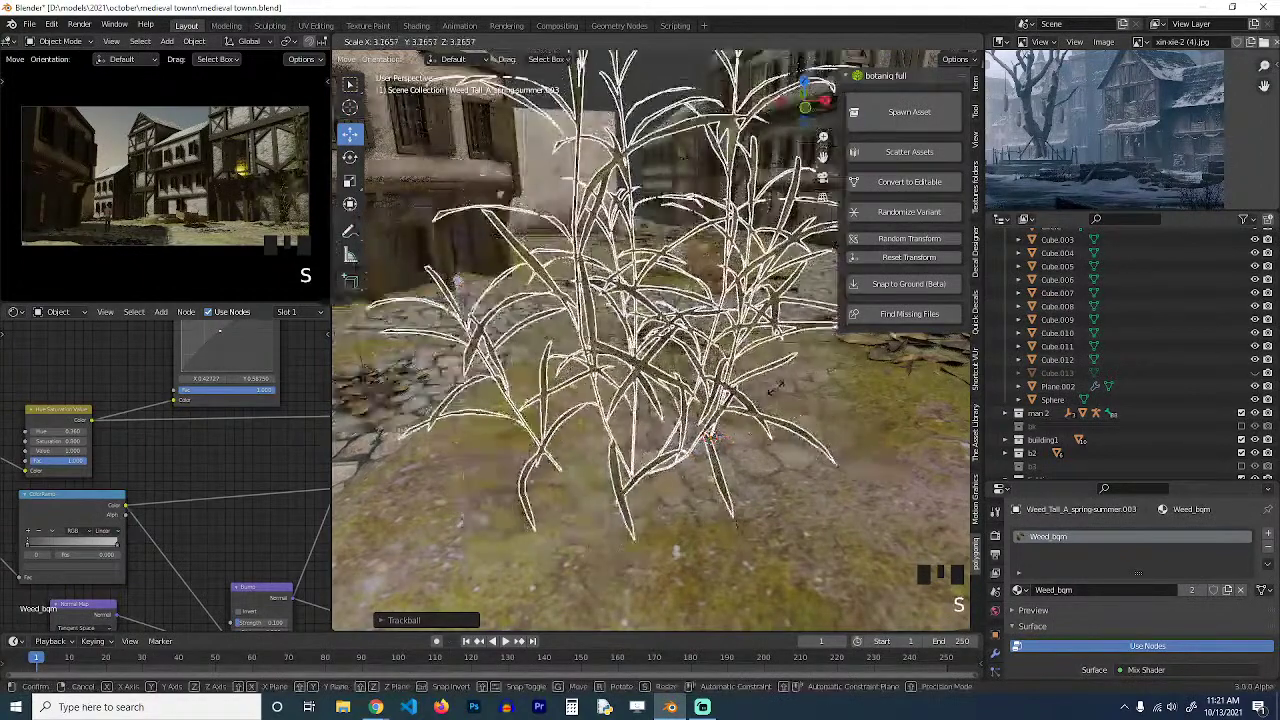
left_click(766, 390)
scroll(766, 390, "down", 3)
key("s")
key("g")
left_click(763, 375)
scroll(763, 375, "down", 3)
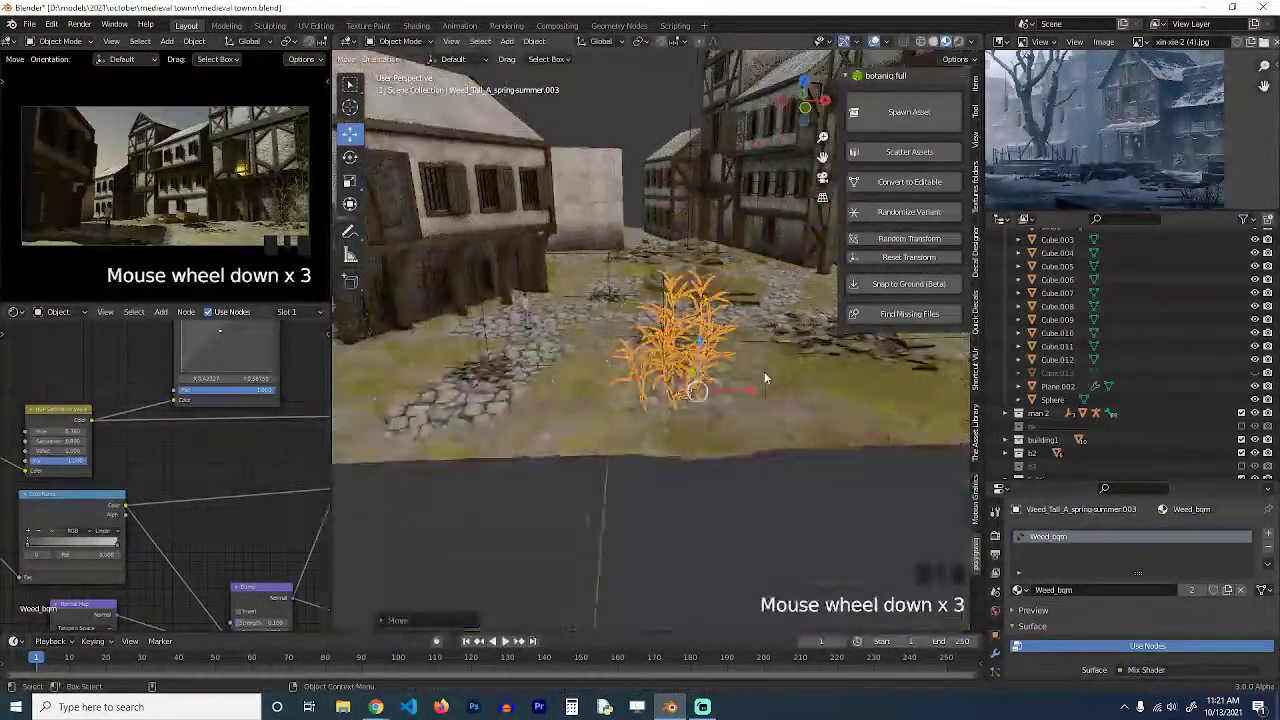
middle_click_drag(763, 375, 571, 412)
key("alt+a")
Change the tint color in the k_5_bump_grain wall material of the block building at the street's end to orange.
scroll(507, 174, "down", 1)
left_click(507, 174)
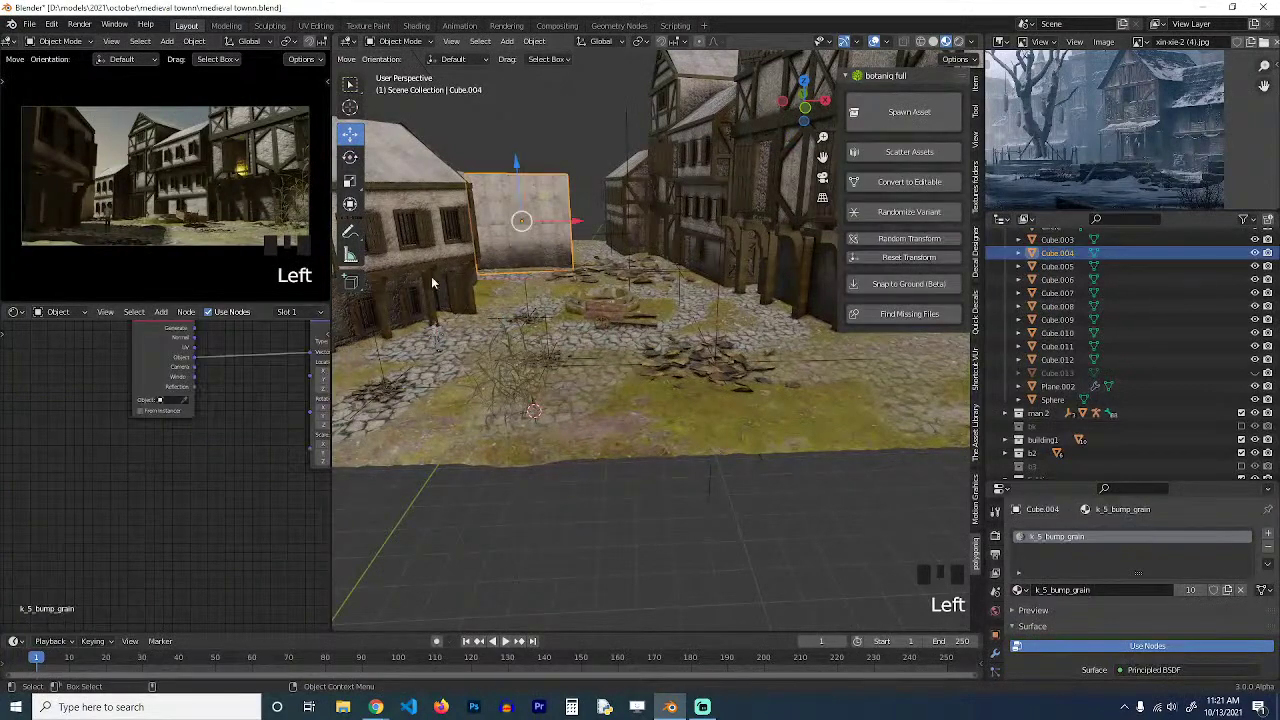
scroll(268, 364, "down", 4)
middle_click_drag(268, 364, 147, 397)
scroll(148, 410, "down", 3)
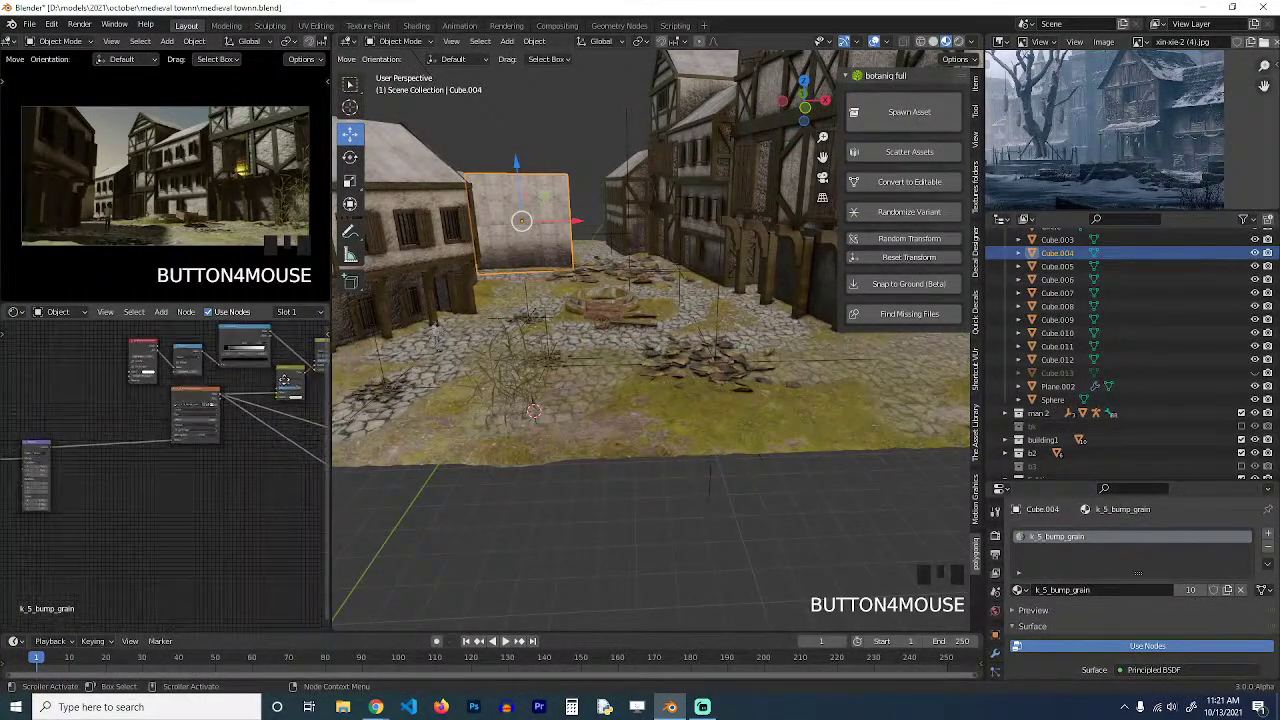
middle_click_drag(264, 430, 153, 480)
scroll(153, 480, "up", 6)
left_click(203, 418)
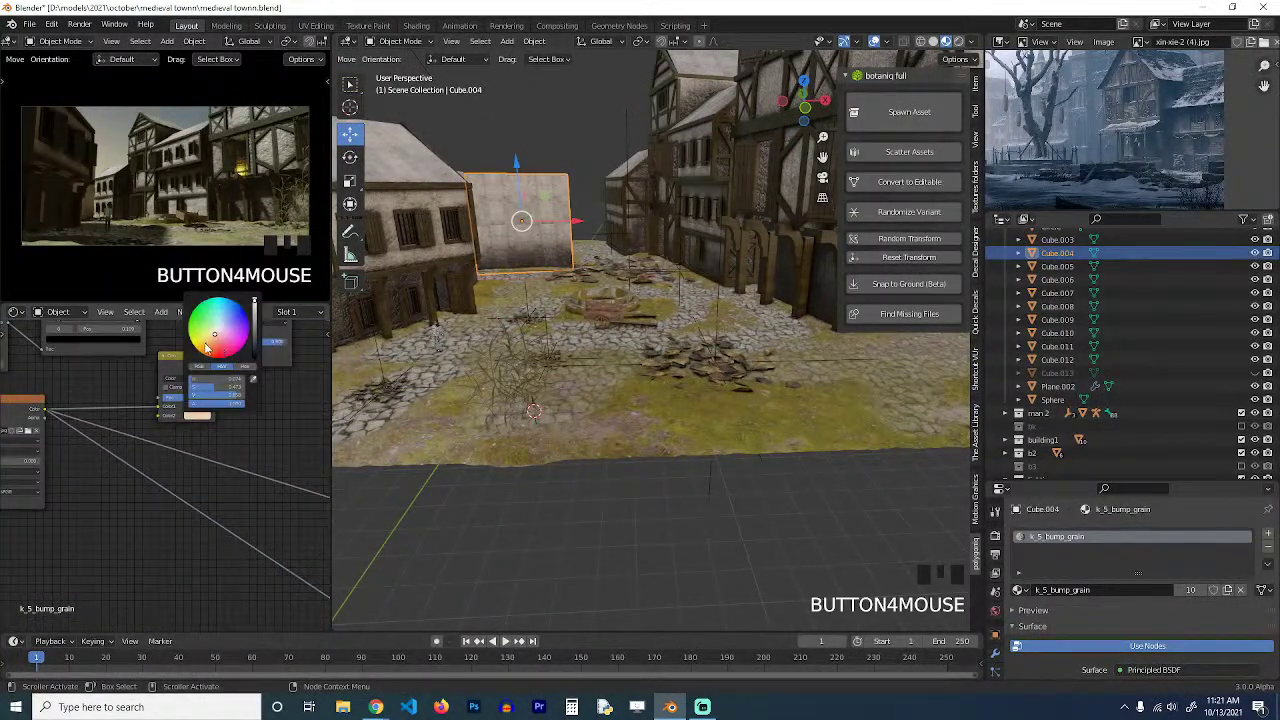
left_click(204, 347)
left_click_drag(201, 349, 203, 354)
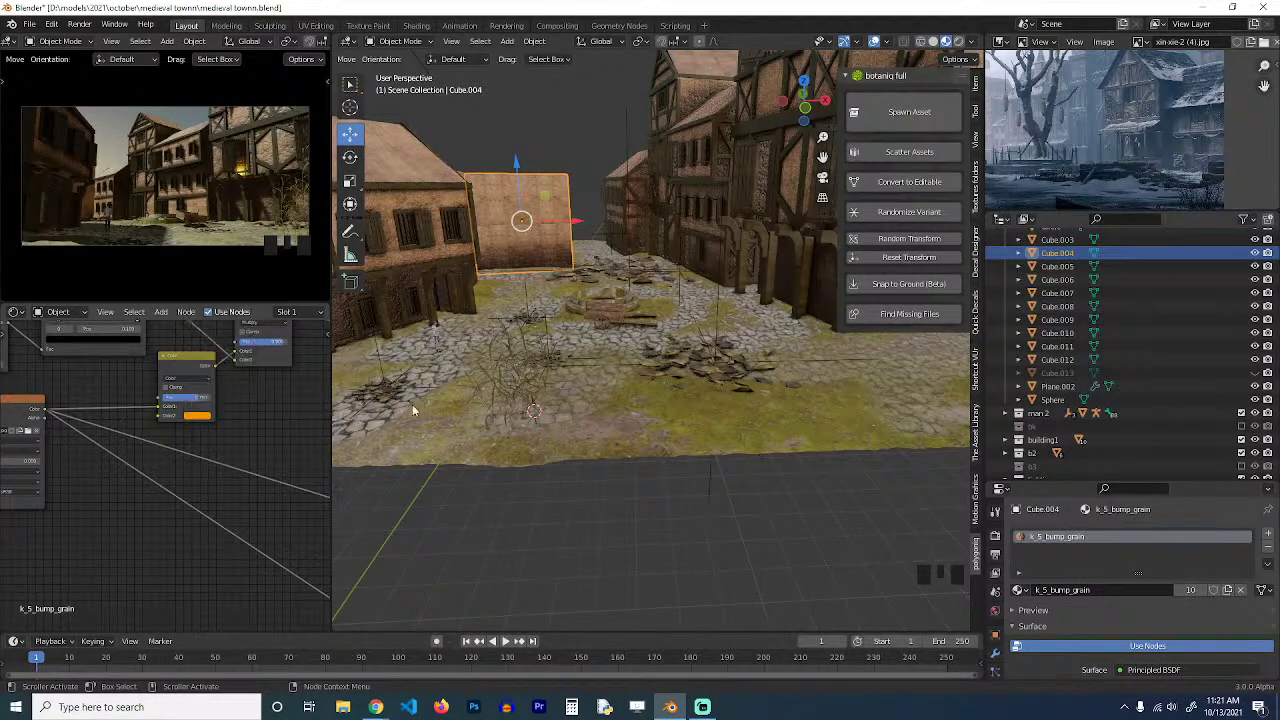
Deselect everything and save the medieval town file.
left_click(578, 456)
scroll(597, 511, "up", 5)
key("alt+a")
key("ctrl+s")
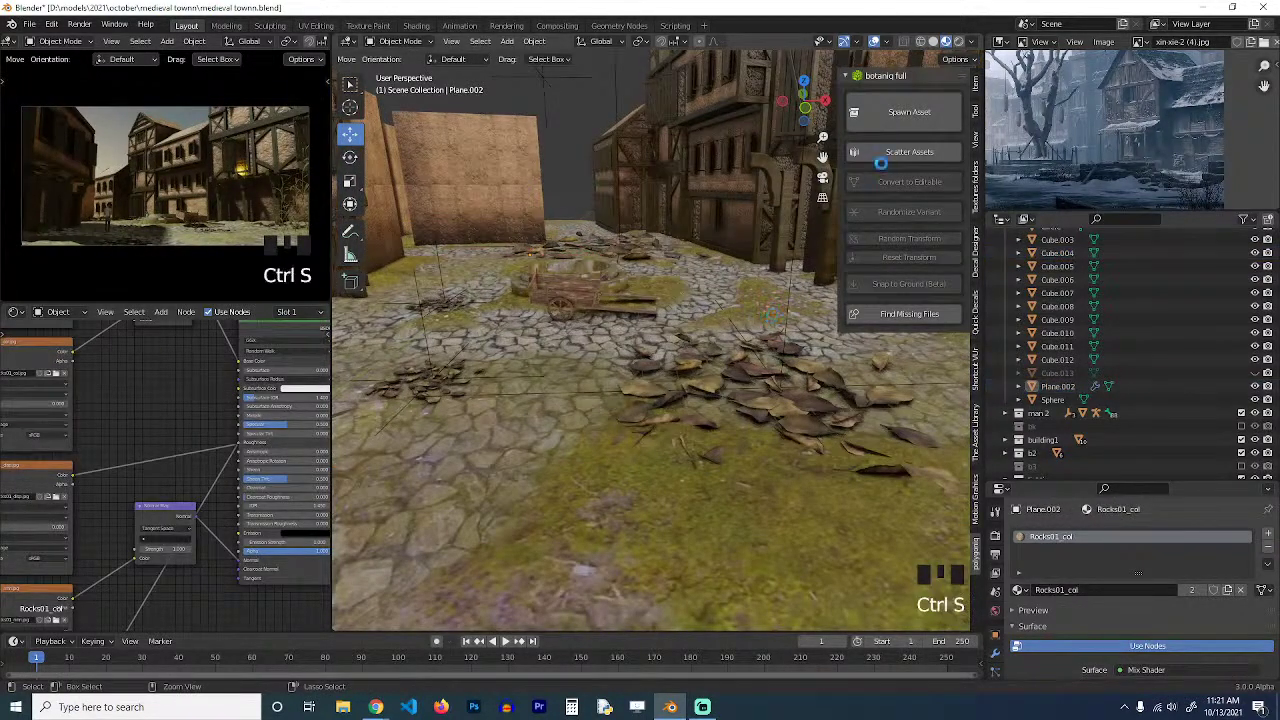
Browse the coniferous and flowers categories of the botaniq asset spawner for further props.
left_click(908, 119)
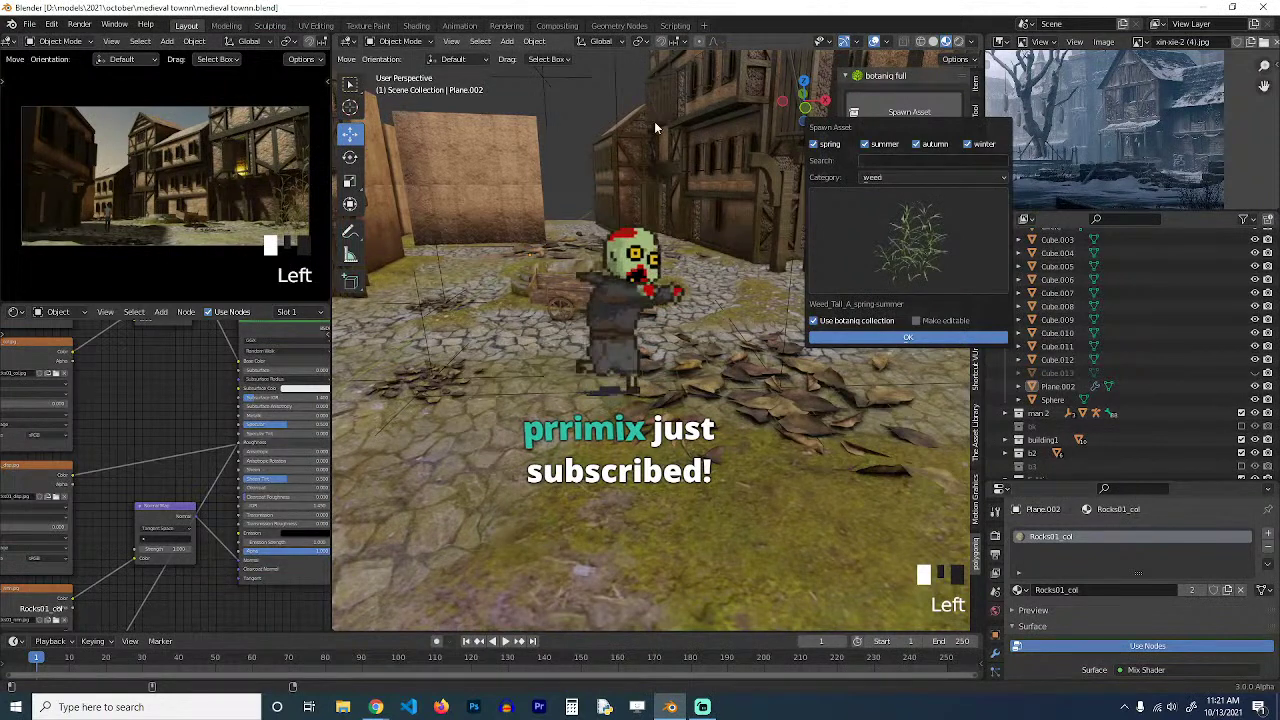
left_click(918, 108)
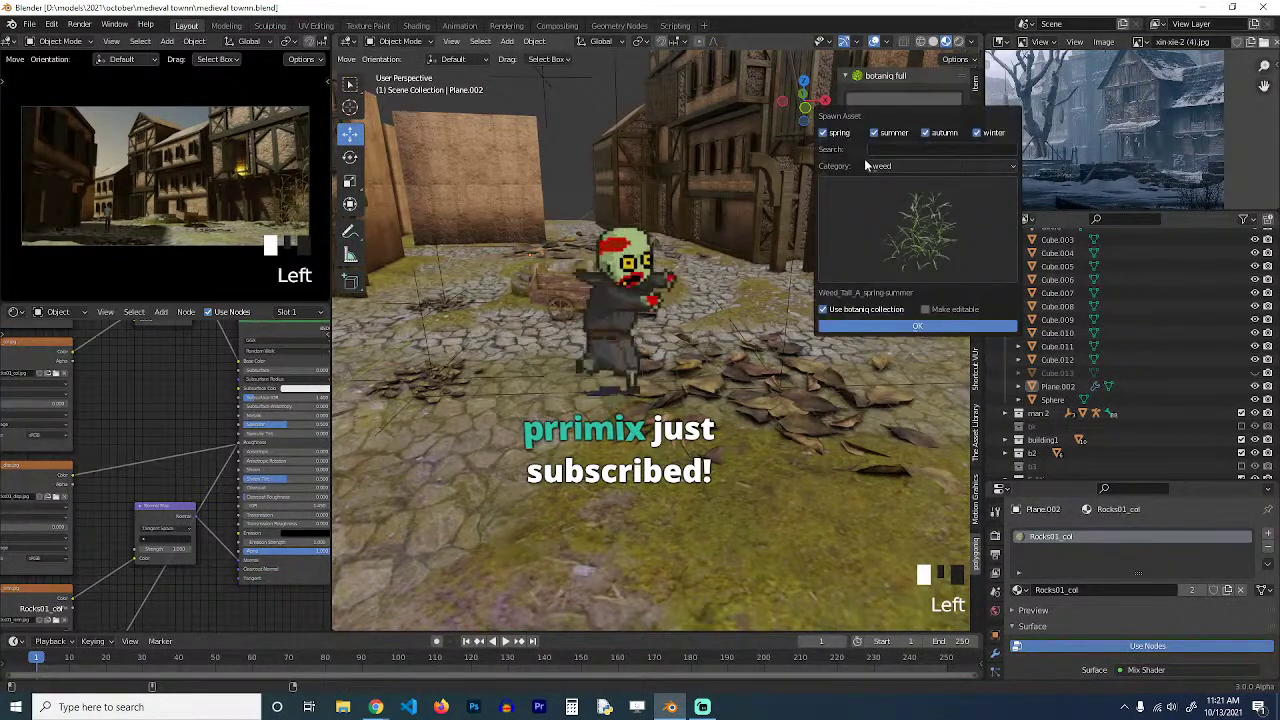
left_click(905, 166)
left_click(910, 180)
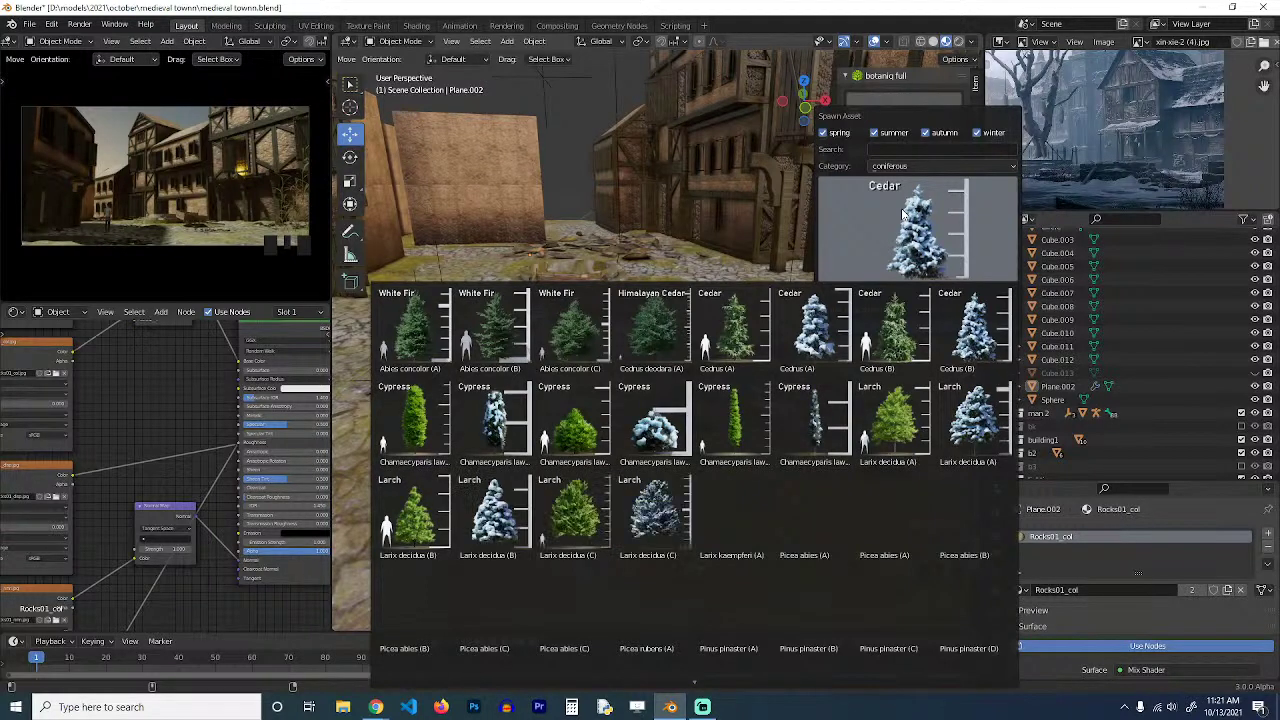
left_click(914, 193)
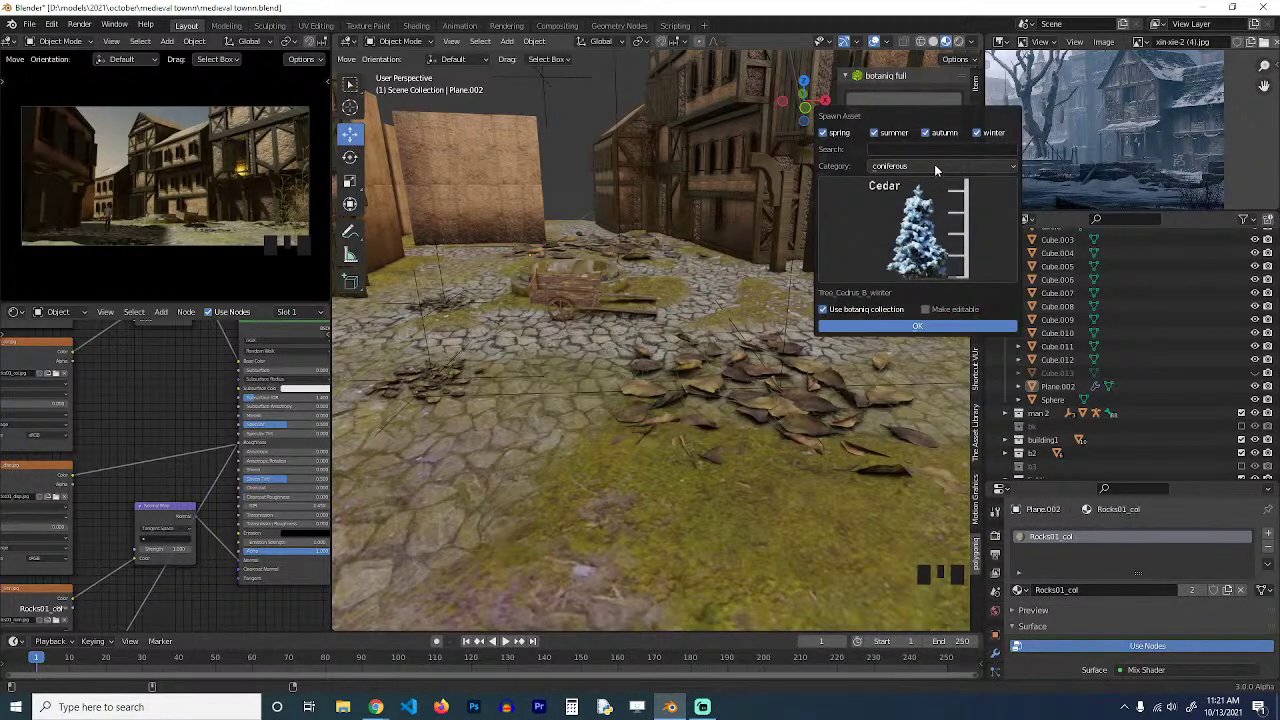
left_click(935, 167)
left_click(907, 210)
left_click(907, 210)
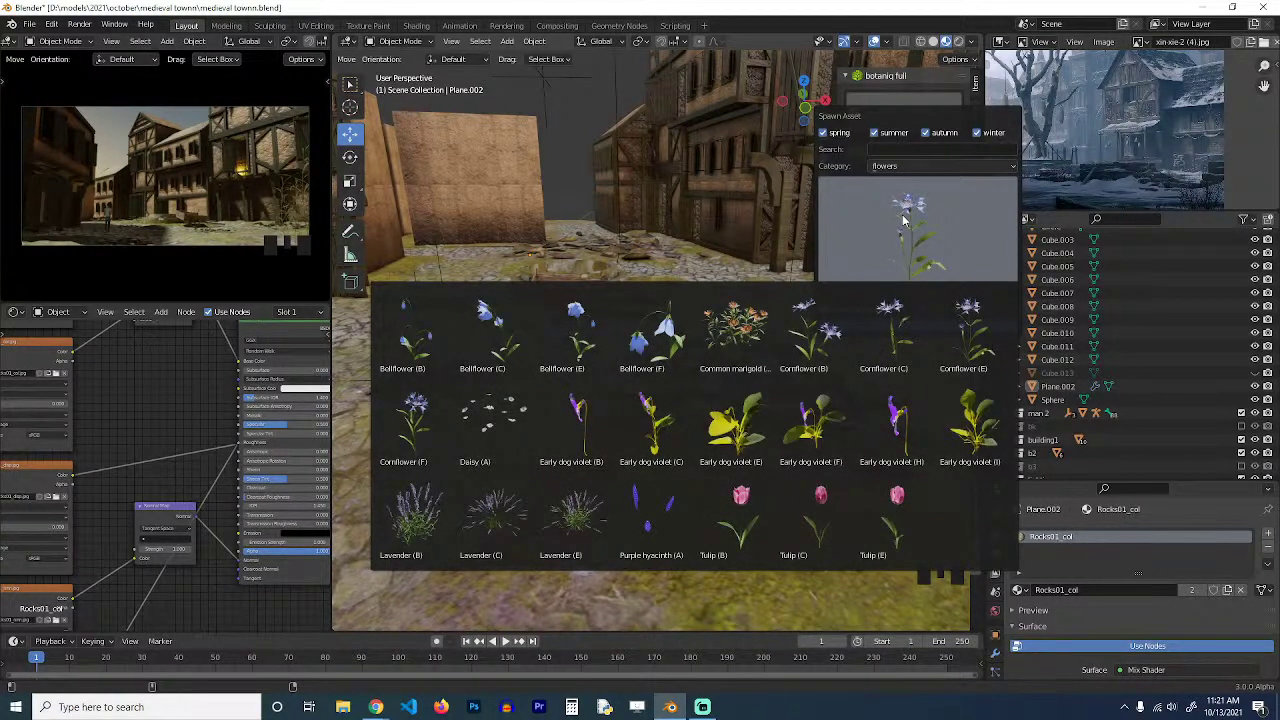
Choose the Amphora Clay (A) pot from the pots category of the botaniq asset spawner.
left_click(916, 166)
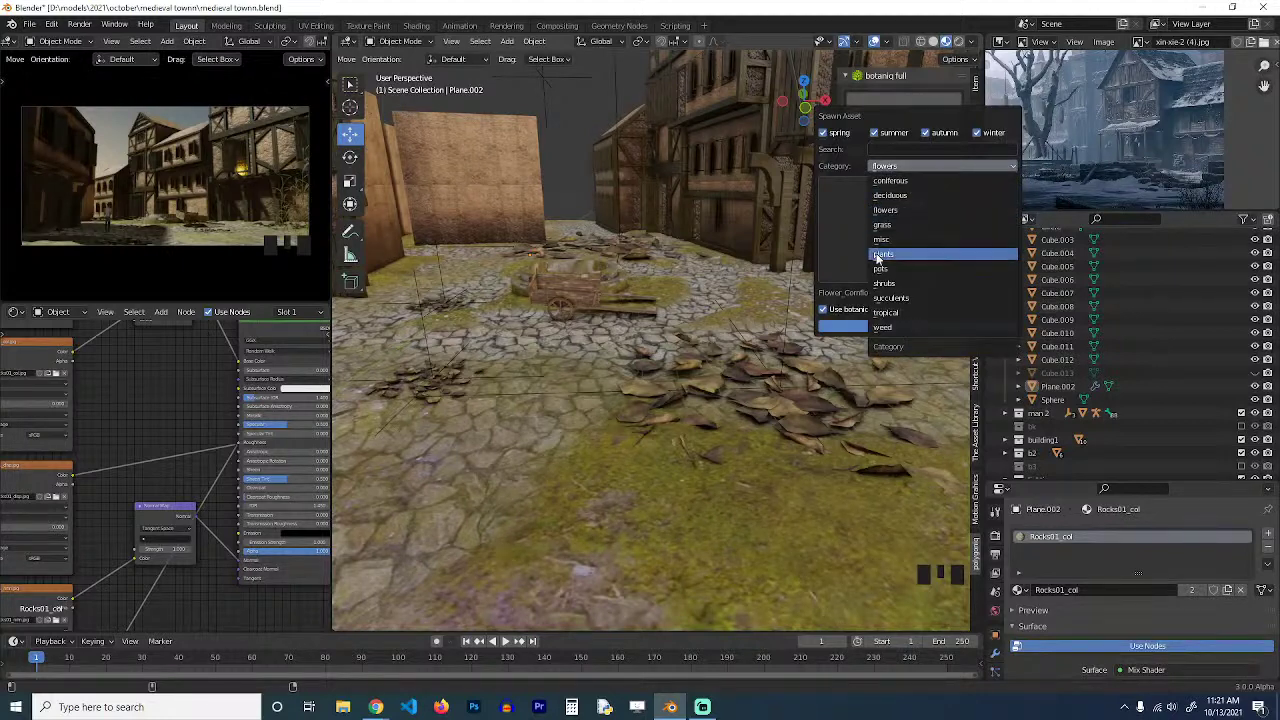
left_click(876, 262)
left_click(900, 249)
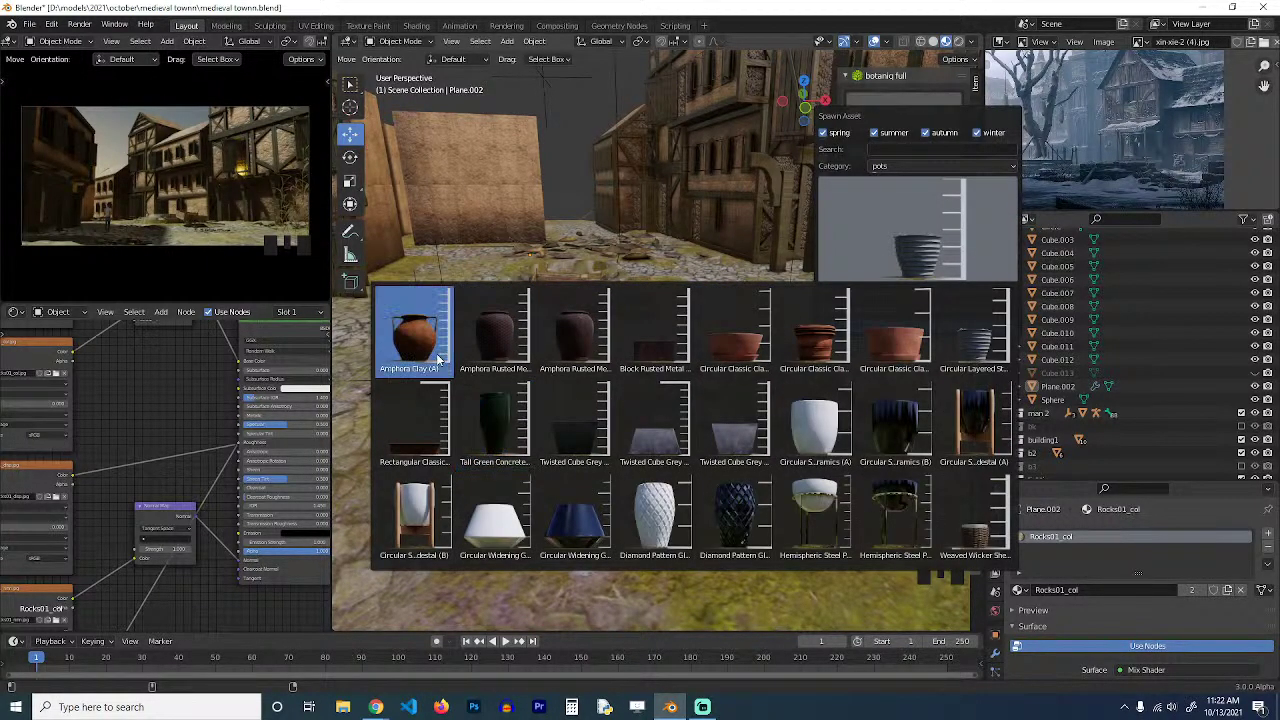
left_click(415, 335)
Place the 3D cursor on the cobblestones in front of the wooden cart and spawn the Amphora Clay (A) pot there.
left_click(597, 372)
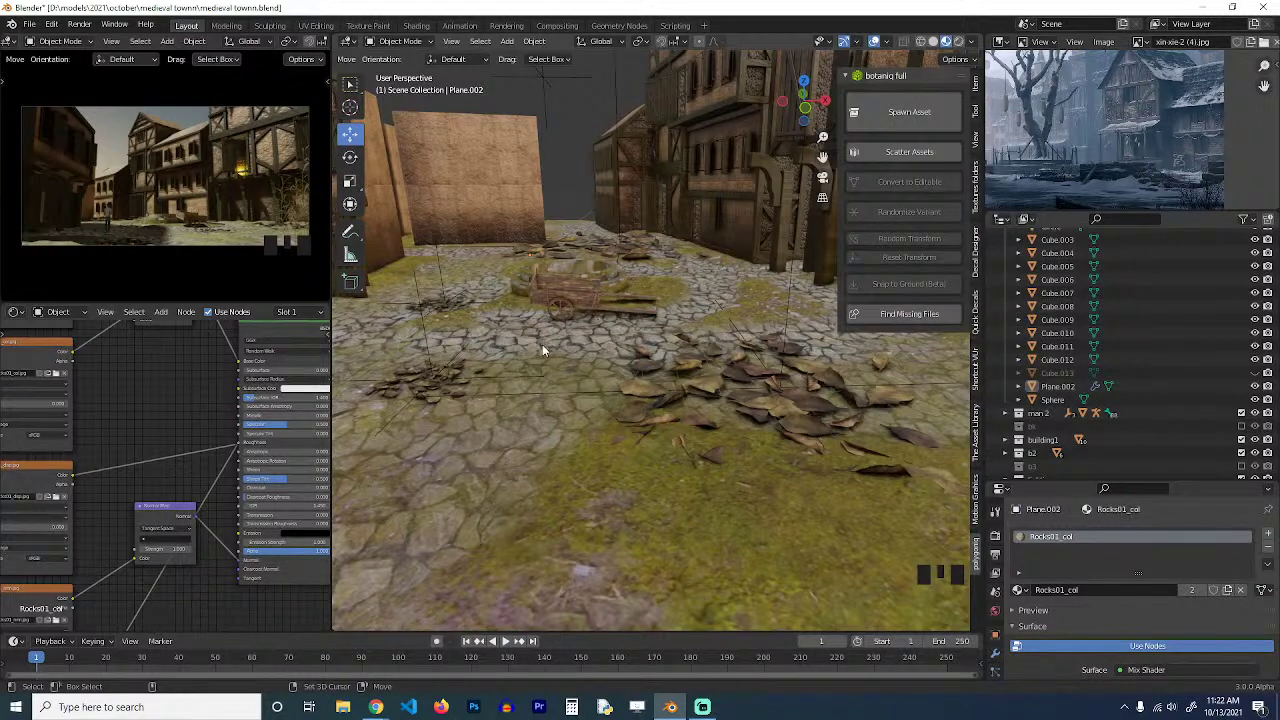
left_click(922, 118)
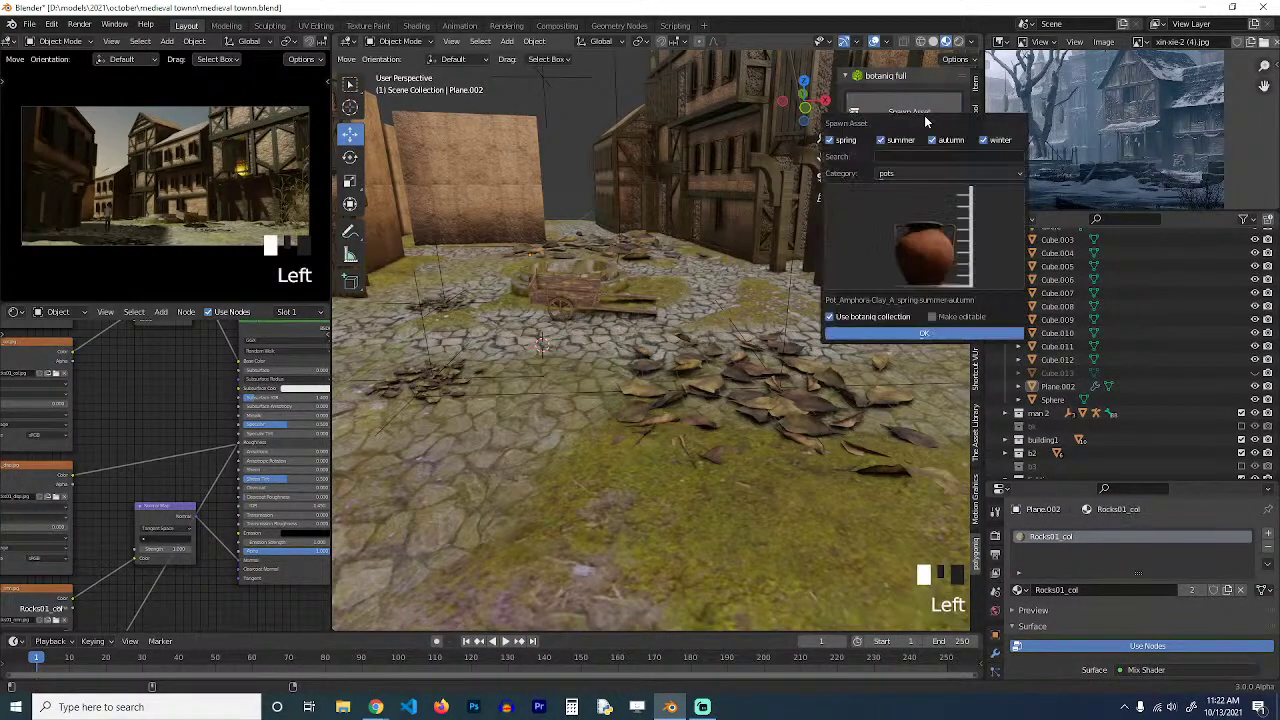
left_click(874, 250)
left_click(420, 335)
left_click(881, 332)
Enlarge the clay amphora to a bit over twice its size and rotate it freely in place.
key("s")
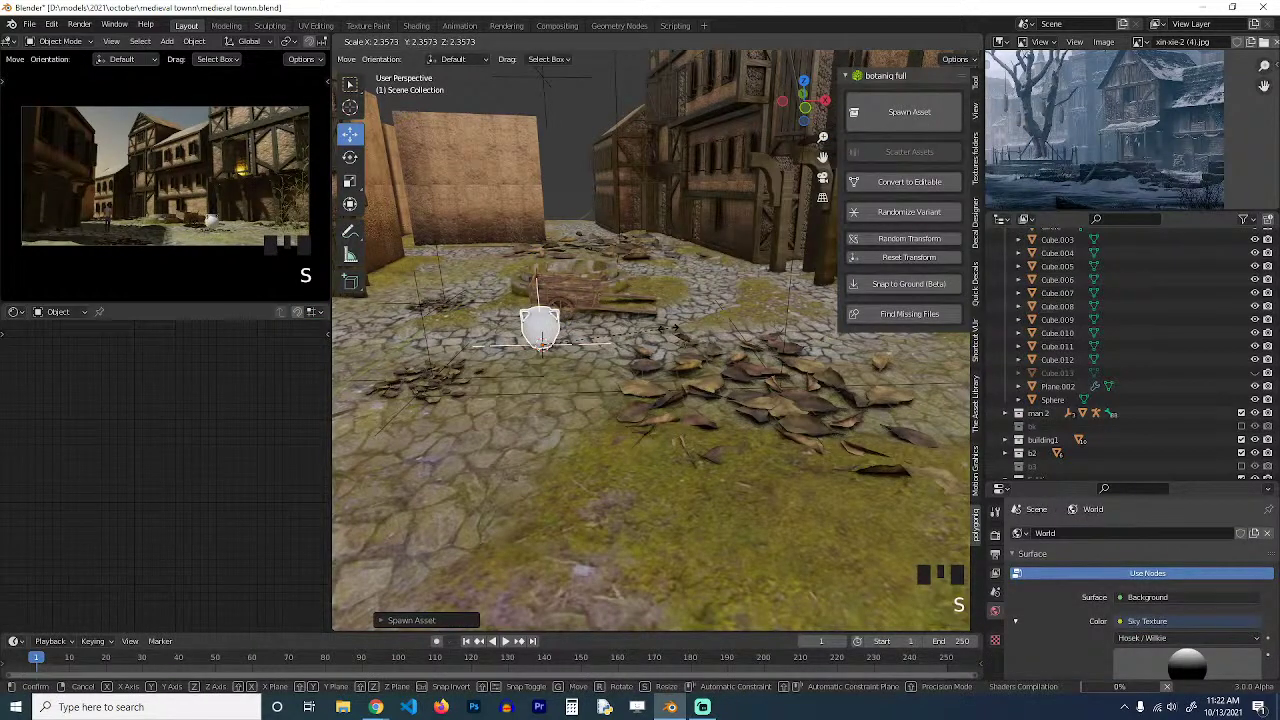
left_click(670, 334)
key("r")
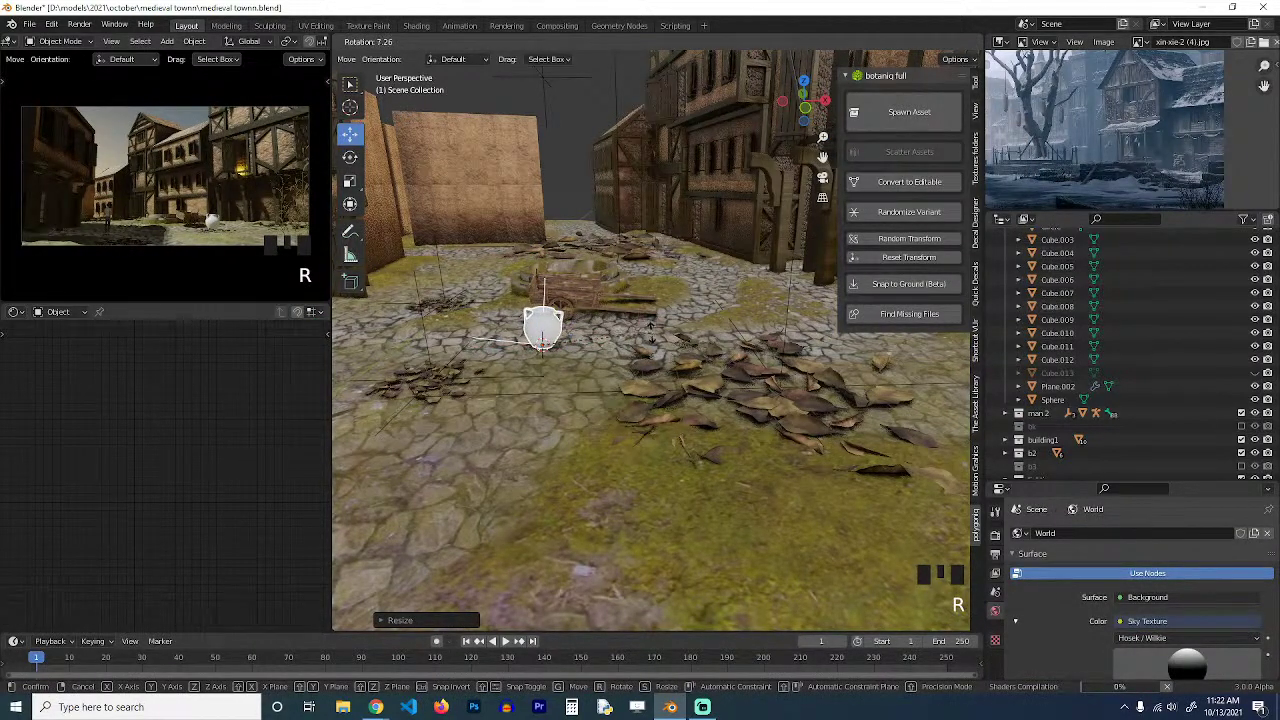
key("r")
left_click(541, 280)
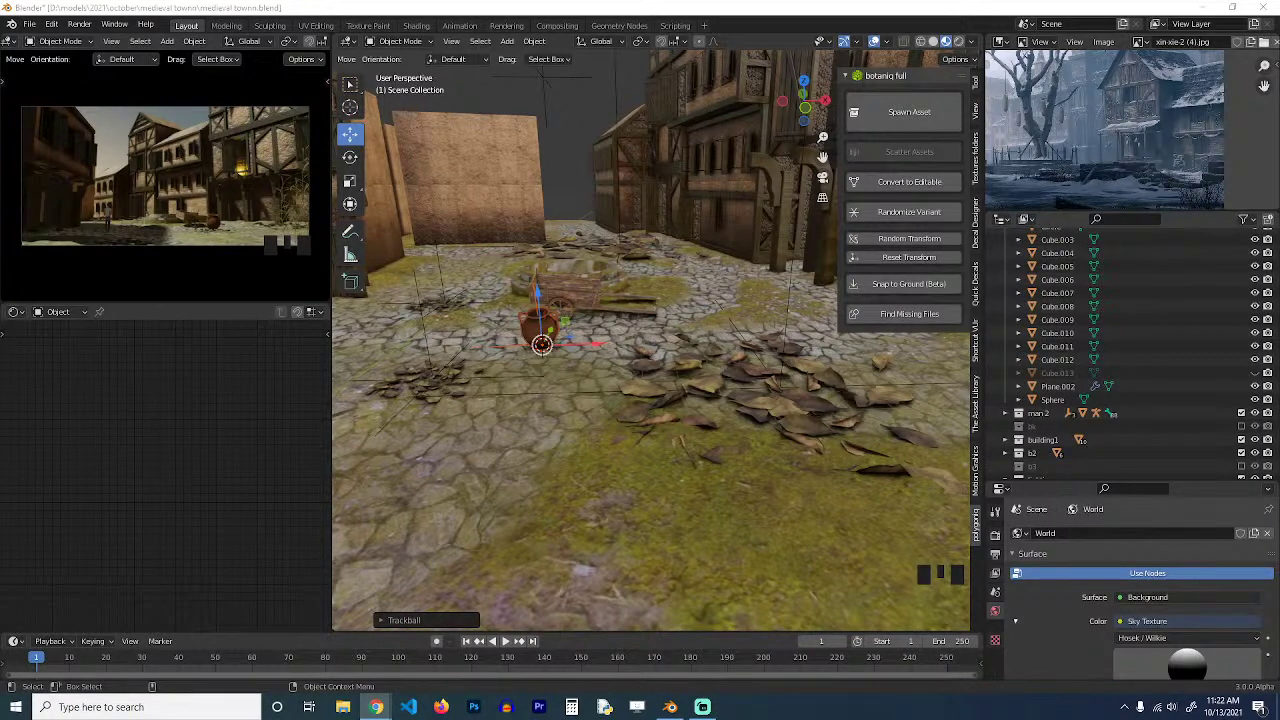
Rotate the clay amphora freely to a new orientation where it stands in front of the wooden cart.
scroll(662, 347, "up", 3)
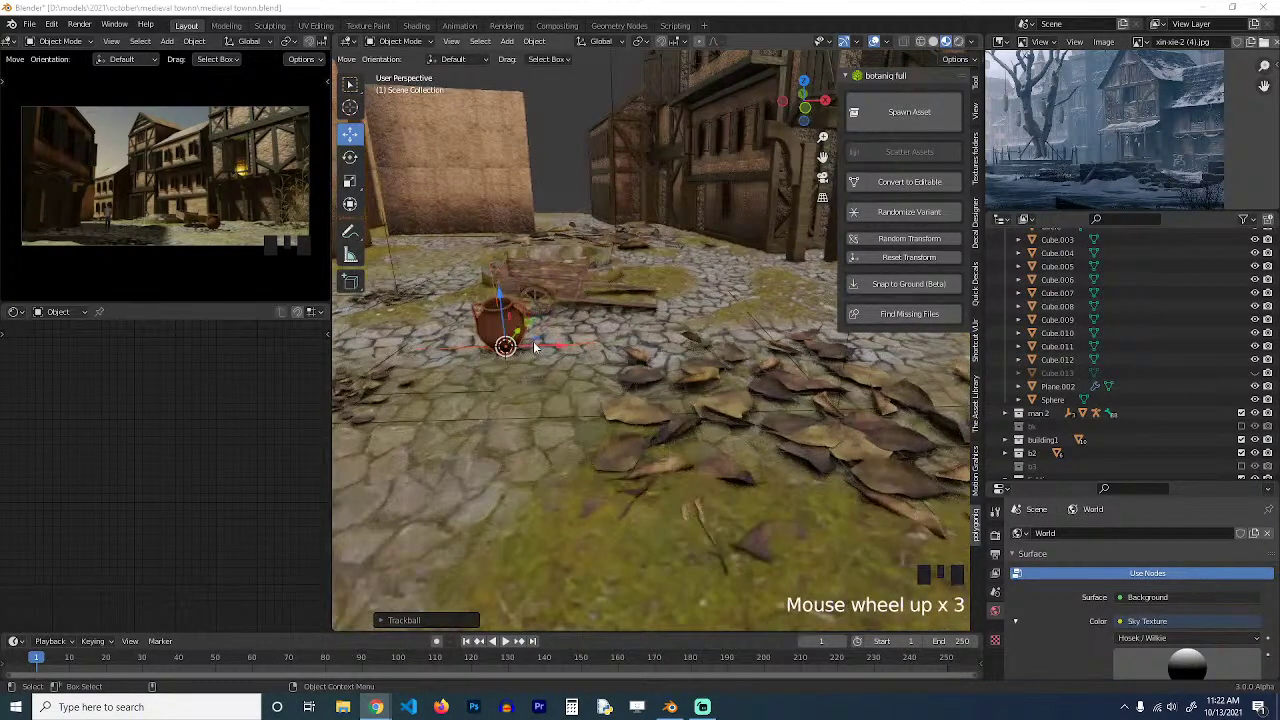
key("r")
key("r")
left_click(590, 345)
Spawn the Rectangular Classic Clay (A) pot and snap it to the 3D cursor placed on the cobblestones in front of the amphora.
key("grave")
middle_click_drag(640, 345, 510, 355)
left_click(907, 112)
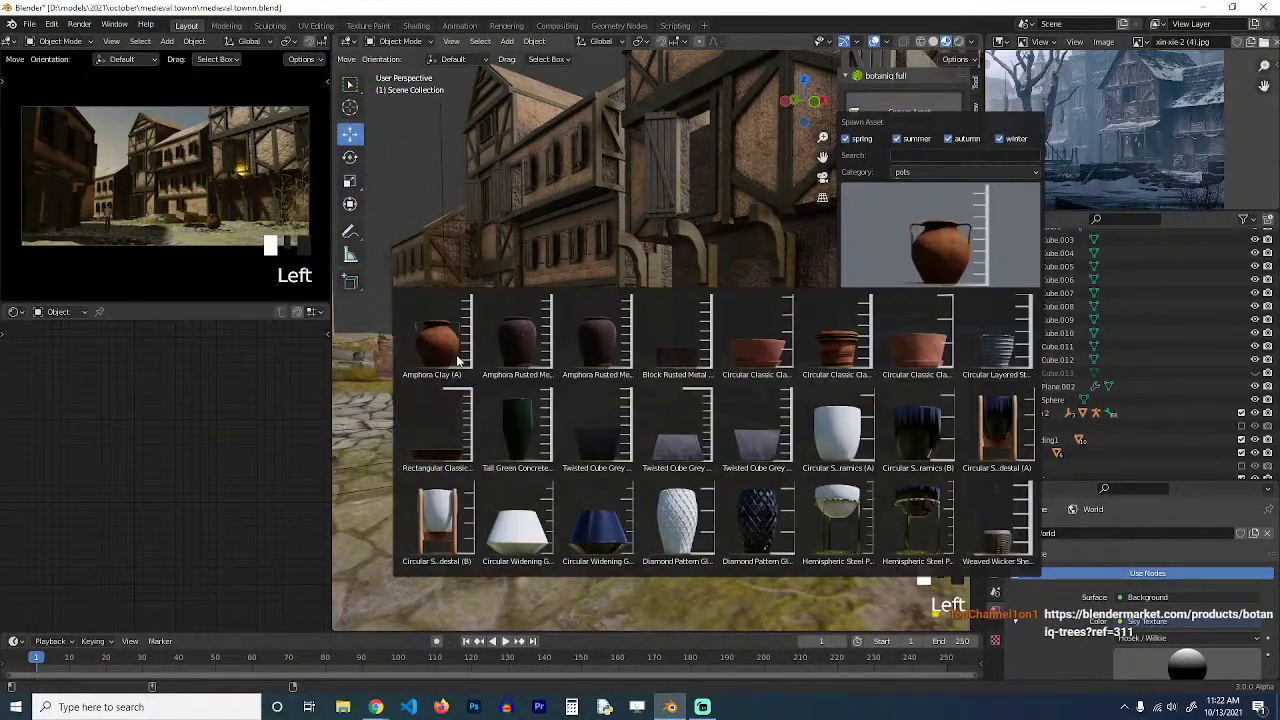
left_click(462, 414)
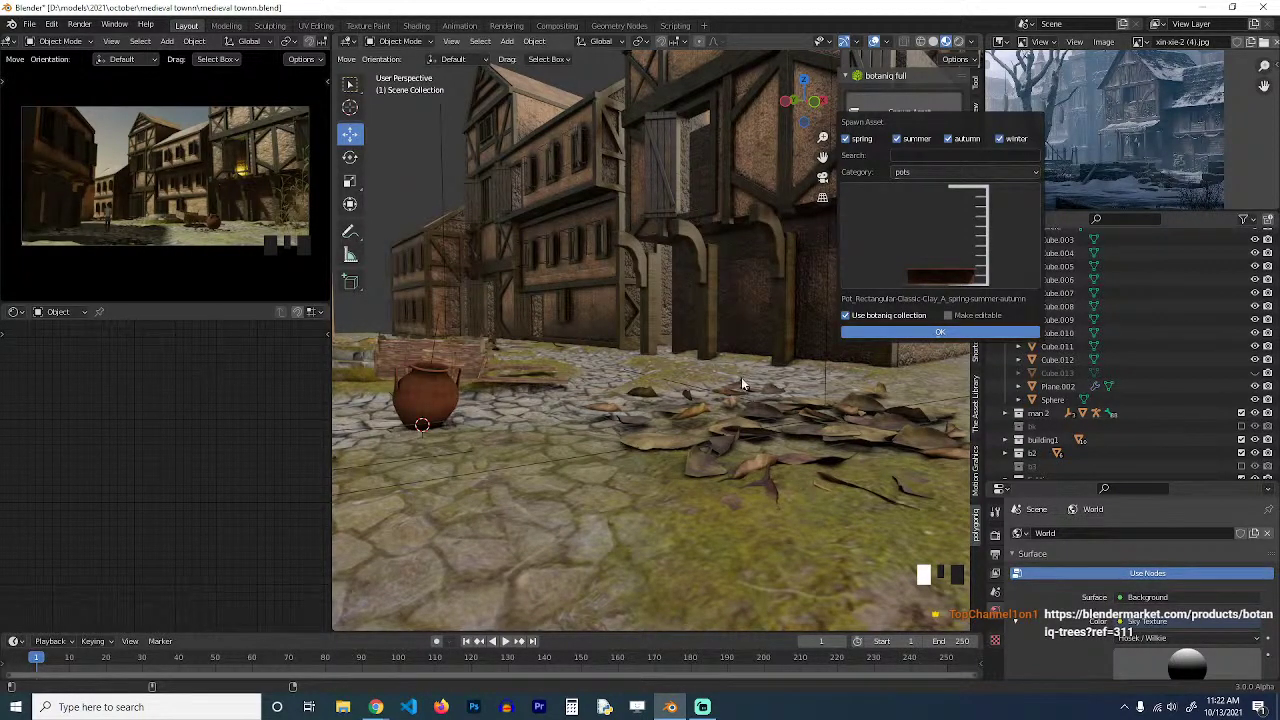
scroll(562, 410, "down", 2)
key("grave")
middle_click_drag(562, 410, 519, 436)
right_click(591, 411, "shift")
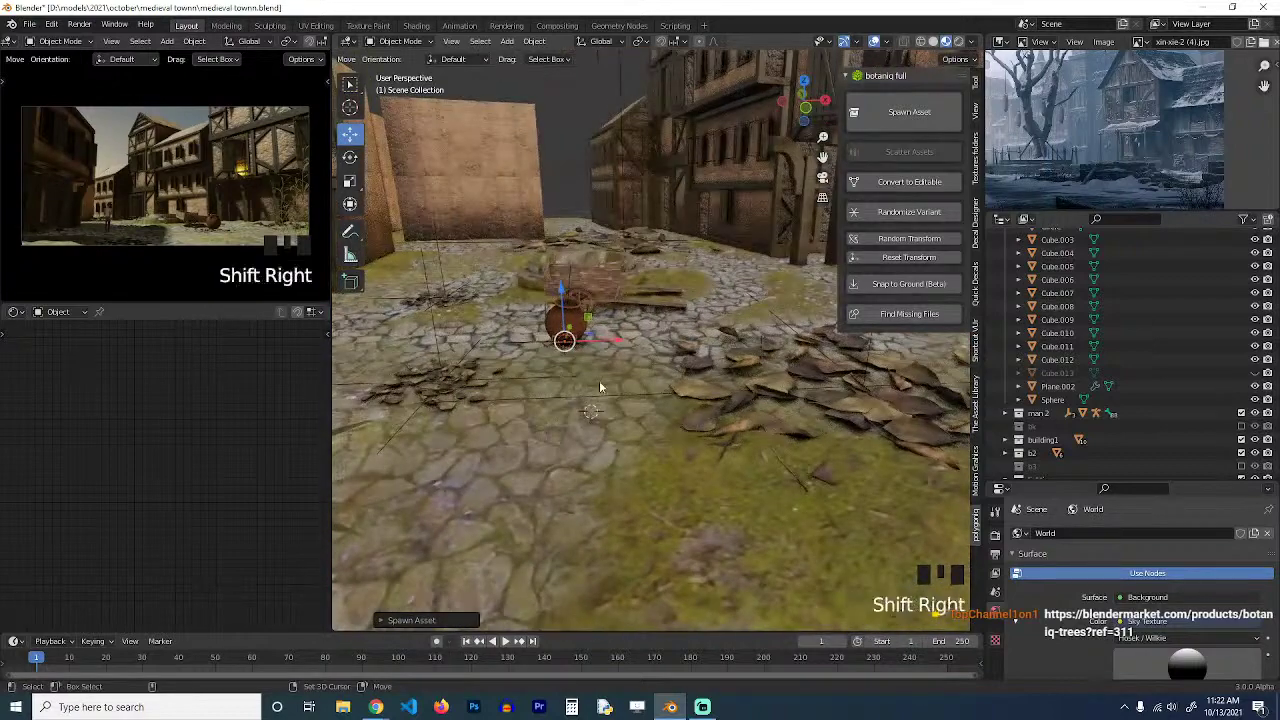
key("shift+s")
left_click(613, 298)
Enlarge the rectangular clay pot and rotate it in place on the cobblestones.
key("s")
left_click(941, 216)
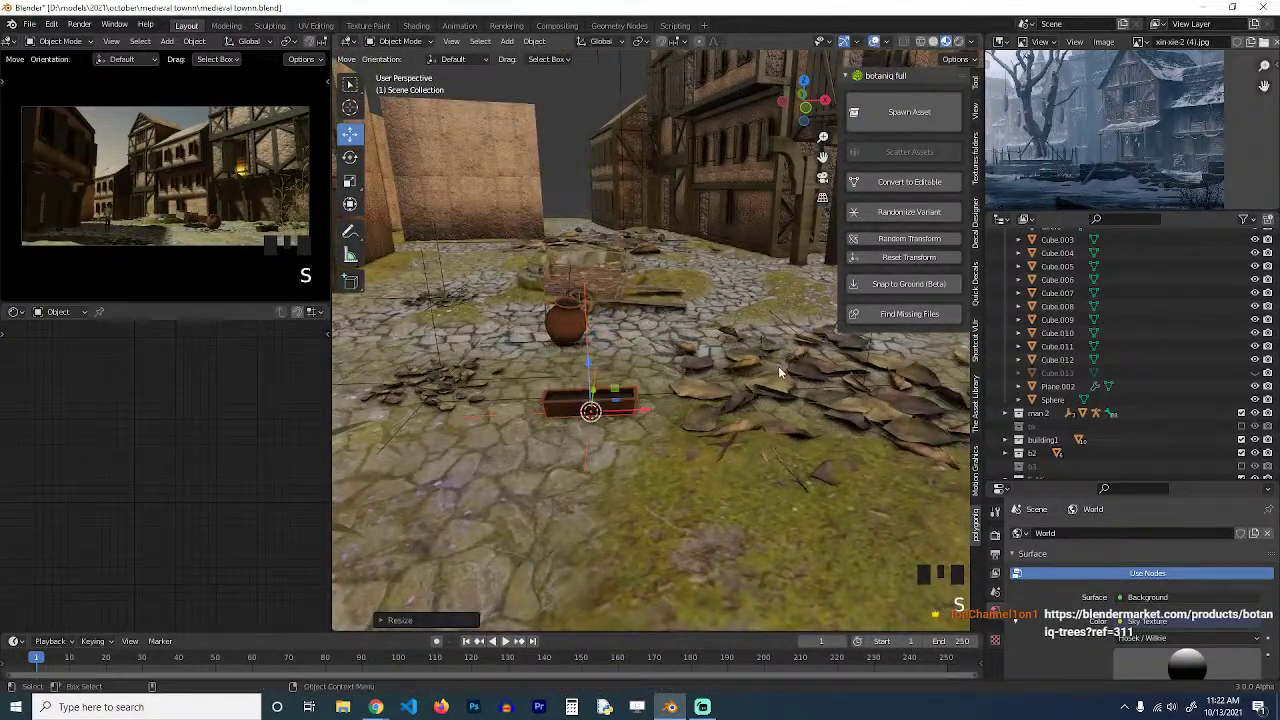
key("r")
left_click(749, 416)
scroll(803, 391, "down", 2)
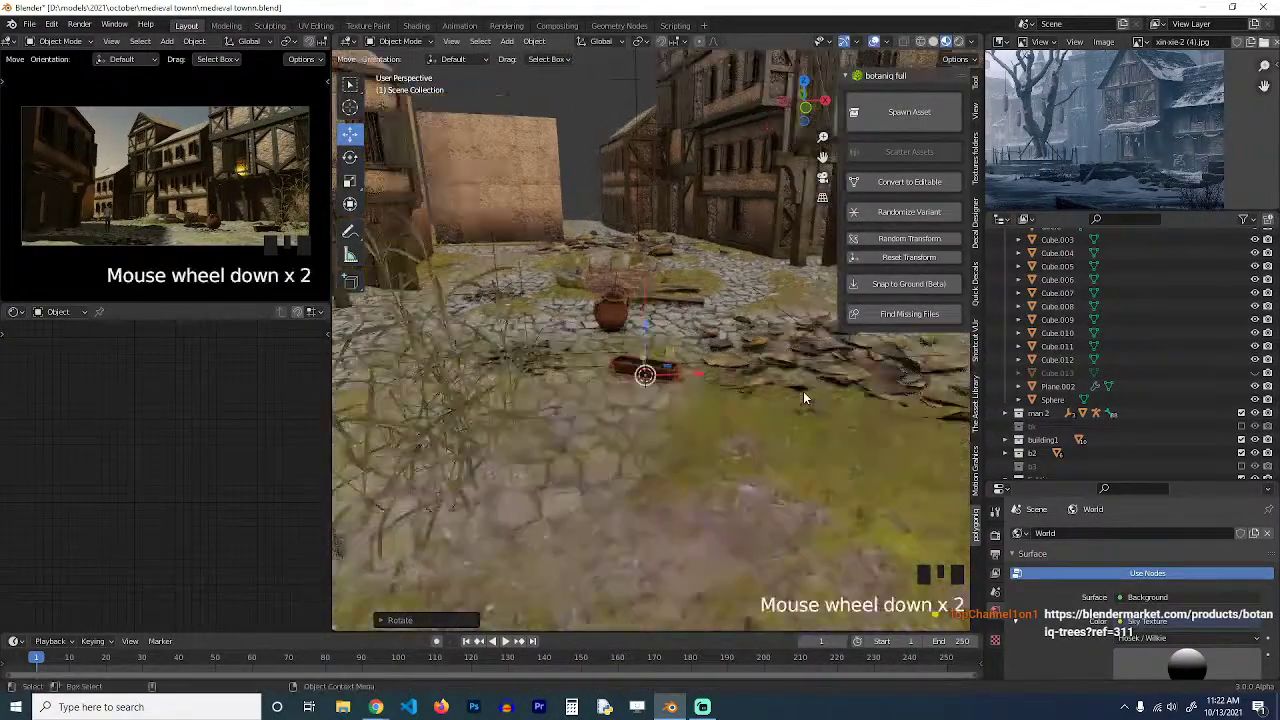
Make a linked duplicate of the rectangular pot about 8.7 m away beyond the weeds, tilt it freely and enlarge it.
key("grave")
key("alt+d")
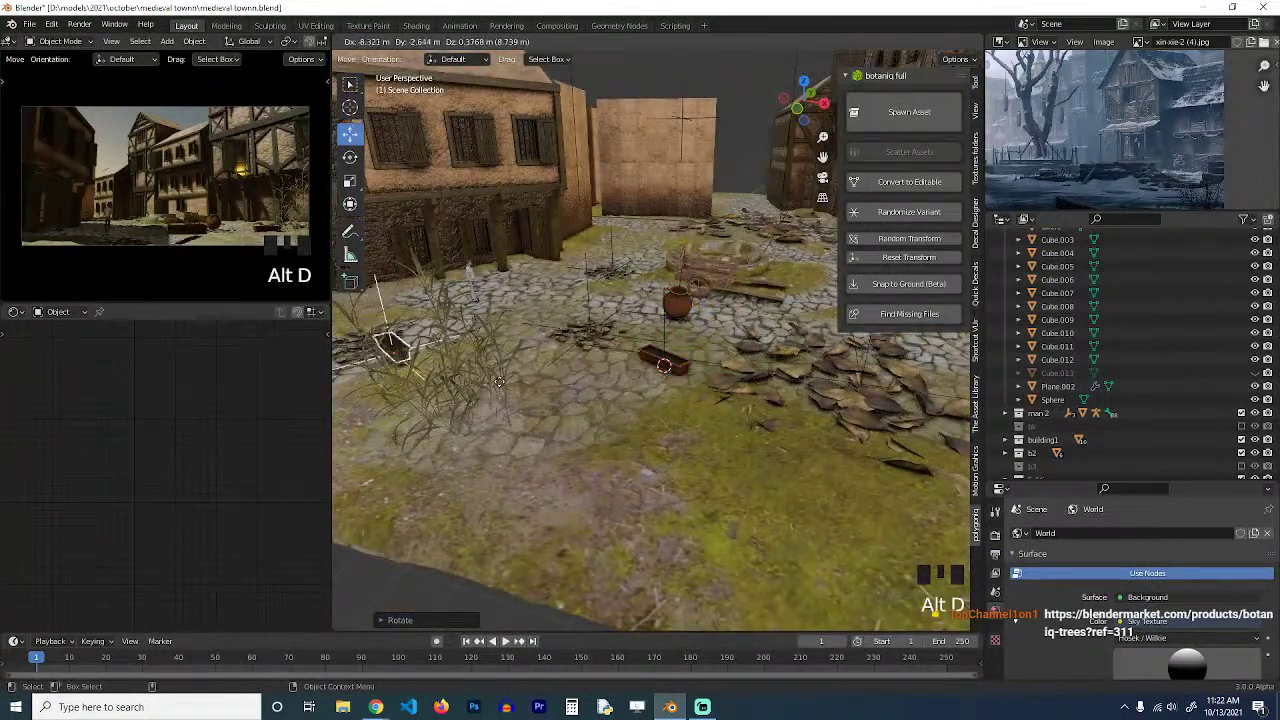
left_click(505, 389)
key("r")
key("r")
left_click(500, 384)
key("s")
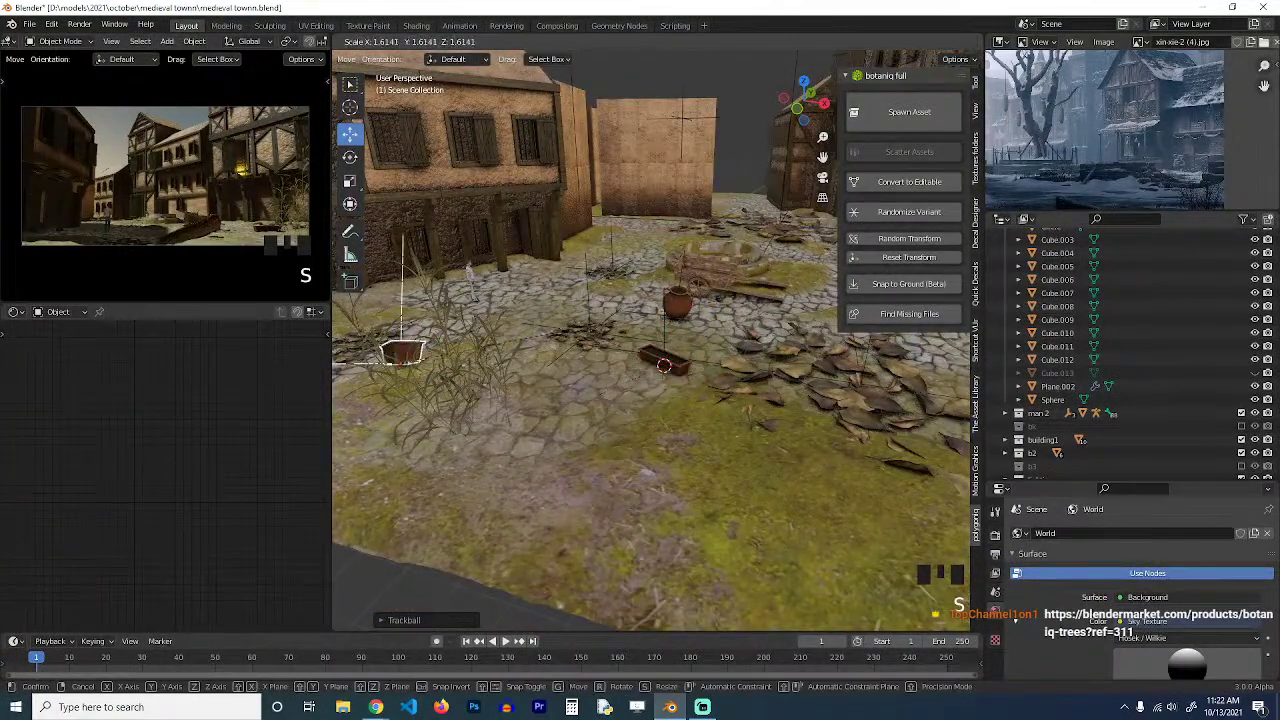
left_click(400, 350)
Place another linked duplicate of the rectangular pot further along the street edge, tilt it freely and adjust its position.
middle_click_drag(565, 297, 701, 303)
key("alt+d")
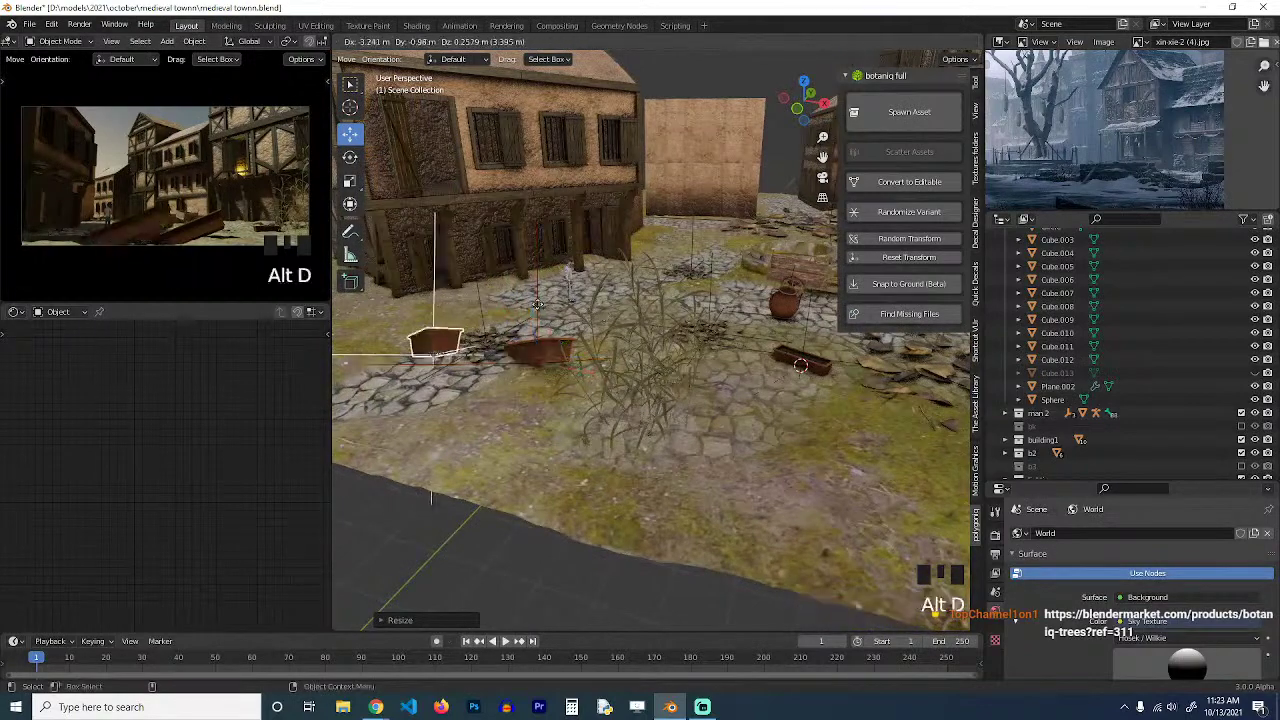
left_click(507, 300)
key("r")
key("r")
left_click(511, 316)
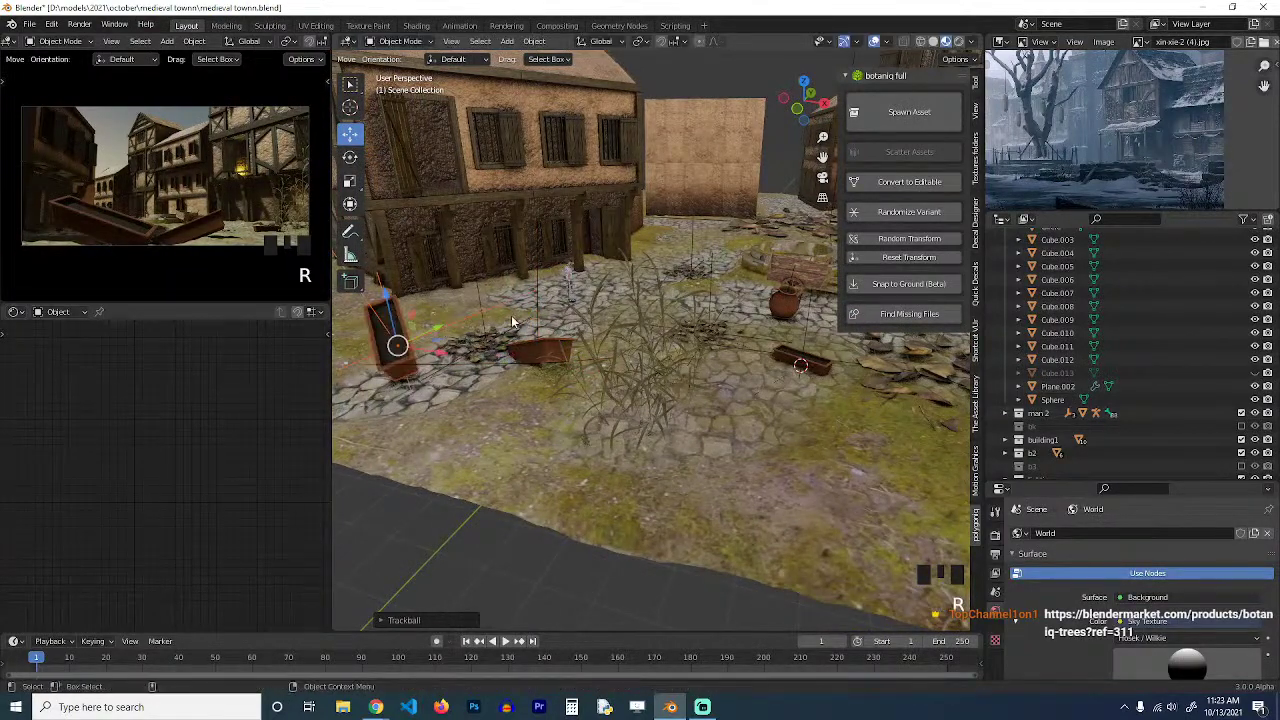
key("g")
left_click(493, 352)
Deselect all objects and save the town file.
key("grave")
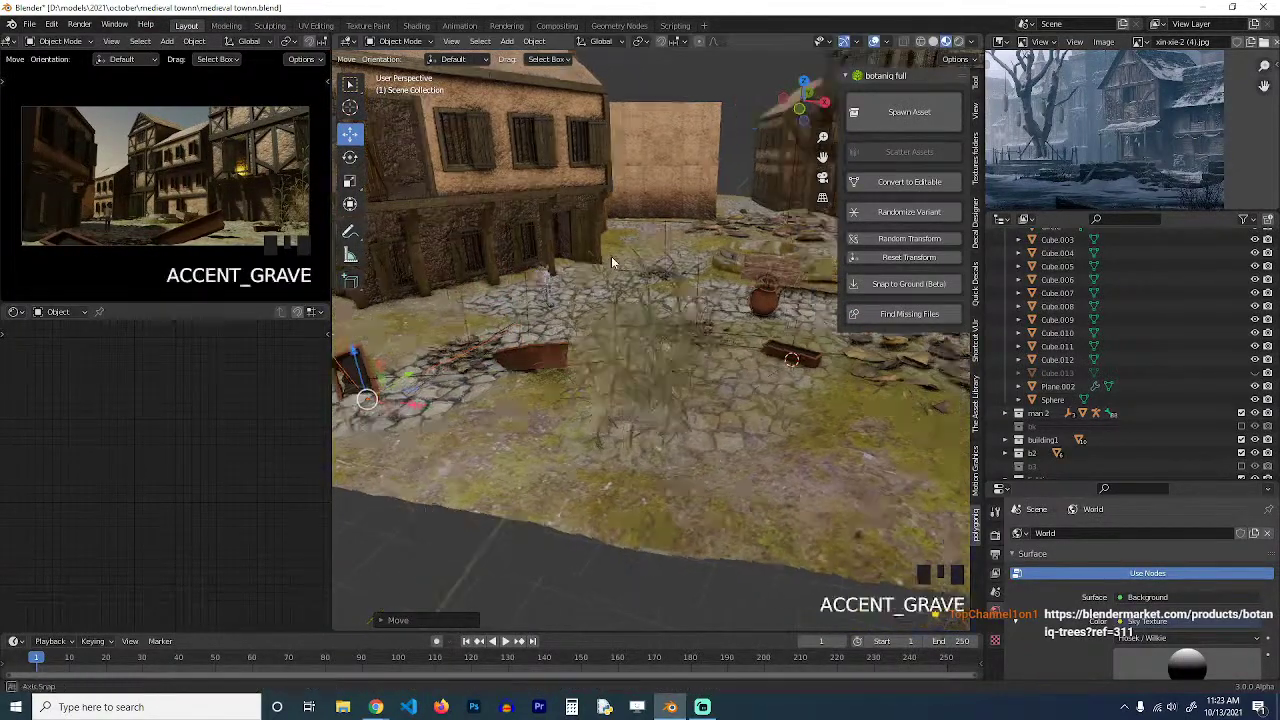
key("alt+a")
key("ctrl+s")
Switch to File Explorer and open the models folder on New Volume (D:) to look for medieval props.
left_click(905, 114)
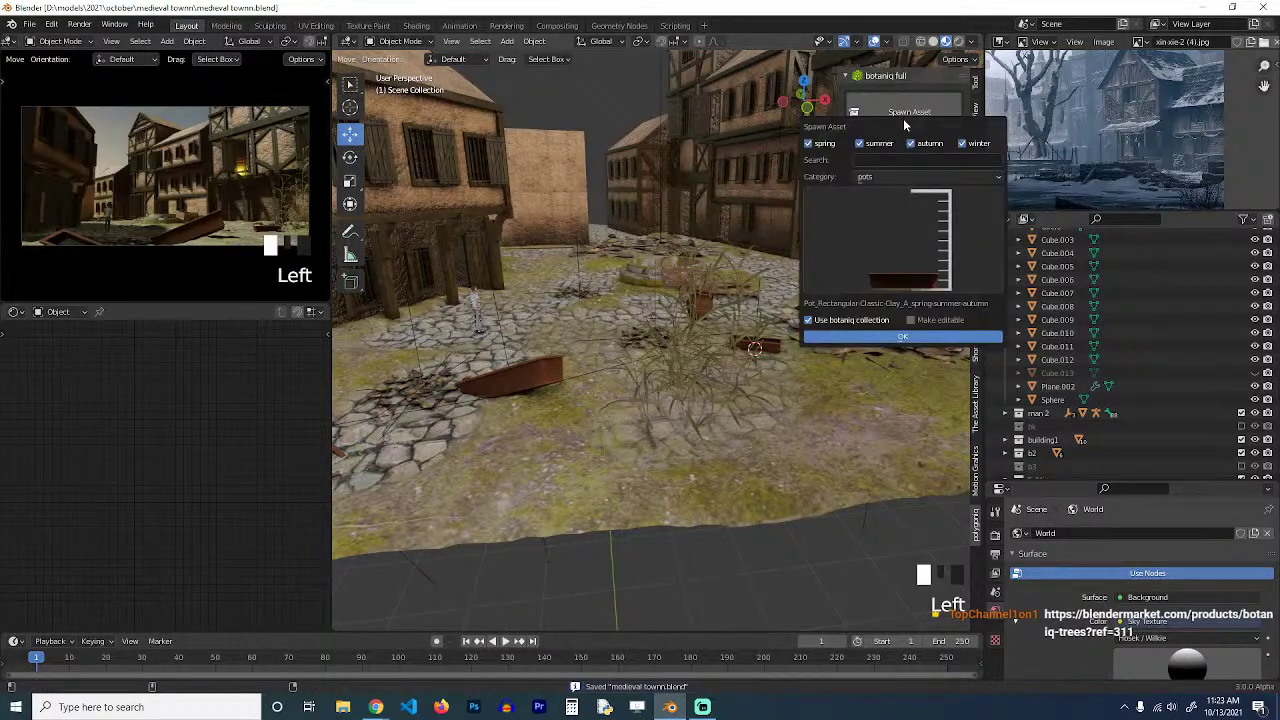
left_click(896, 238)
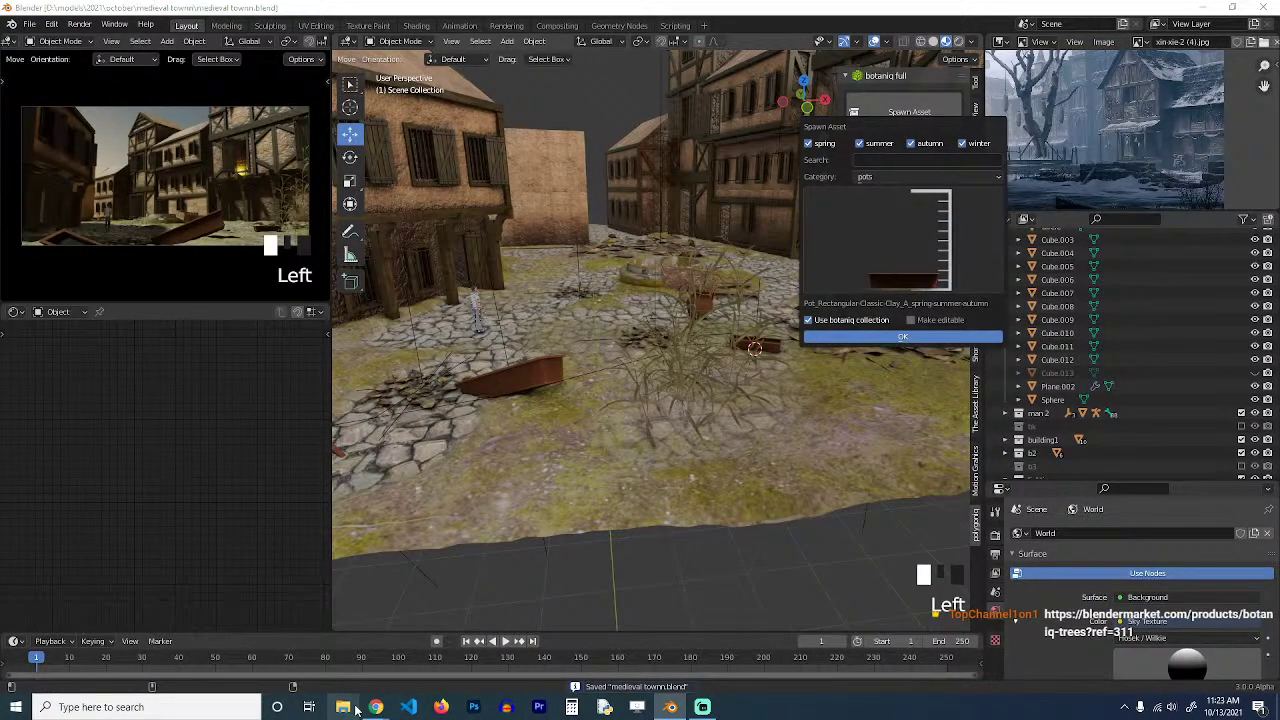
left_click(357, 706)
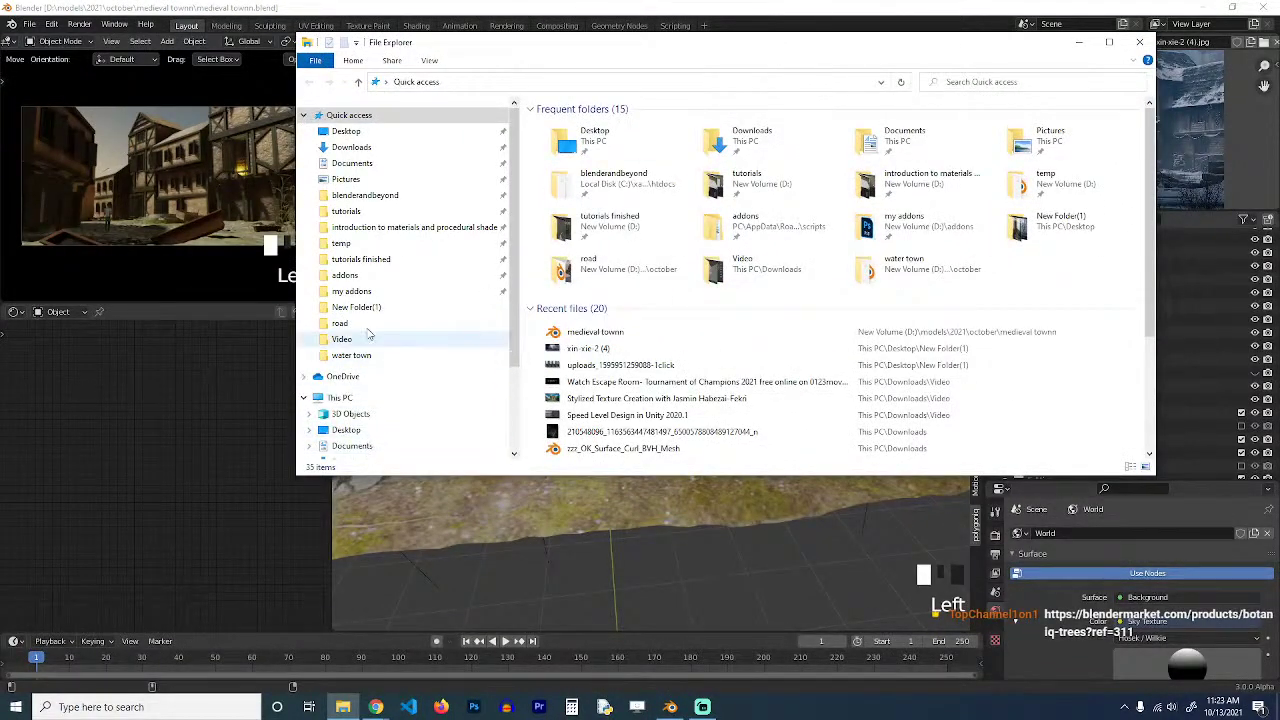
left_click(369, 276)
scroll(358, 400, "down", 2)
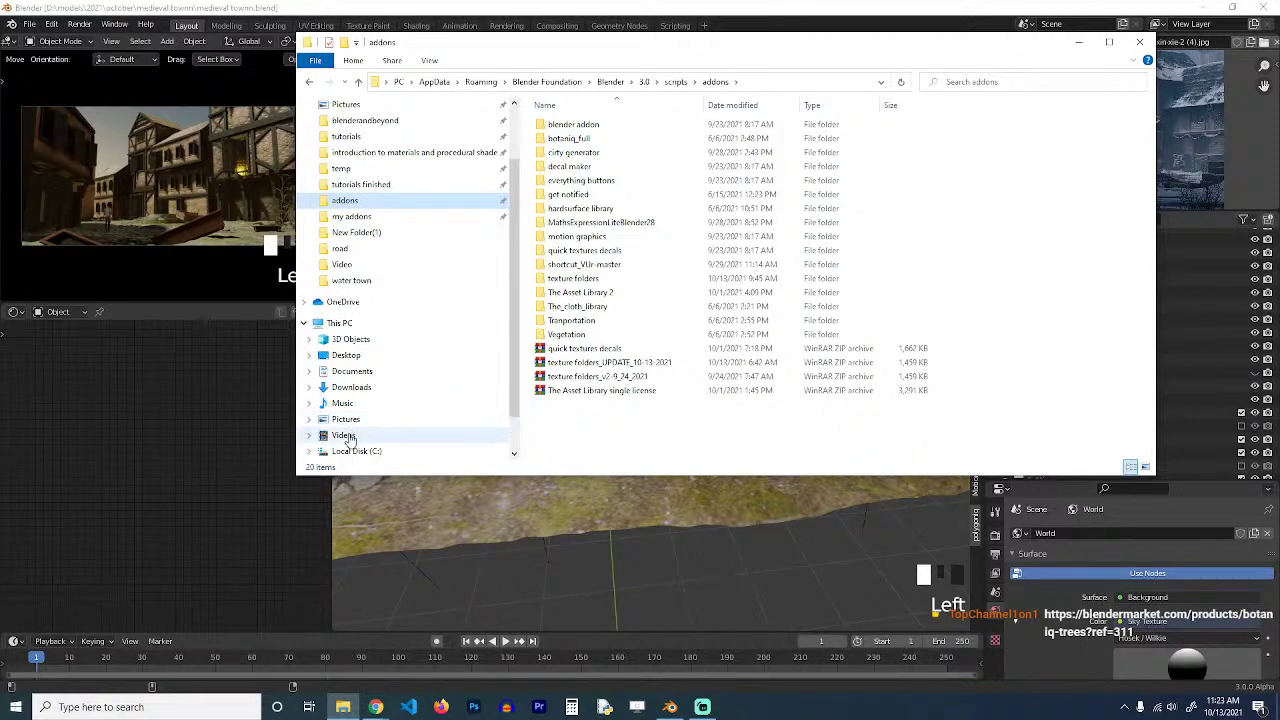
scroll(360, 450, "down", 1)
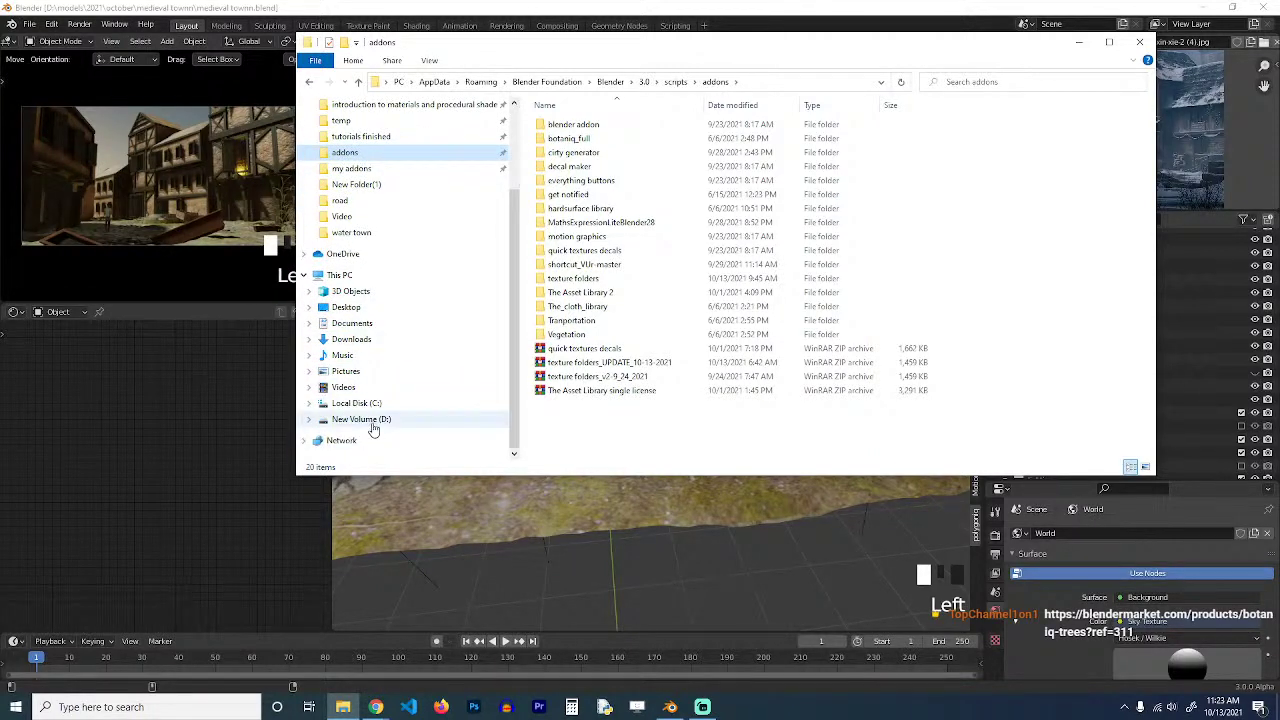
left_click(368, 420)
left_click(564, 366)
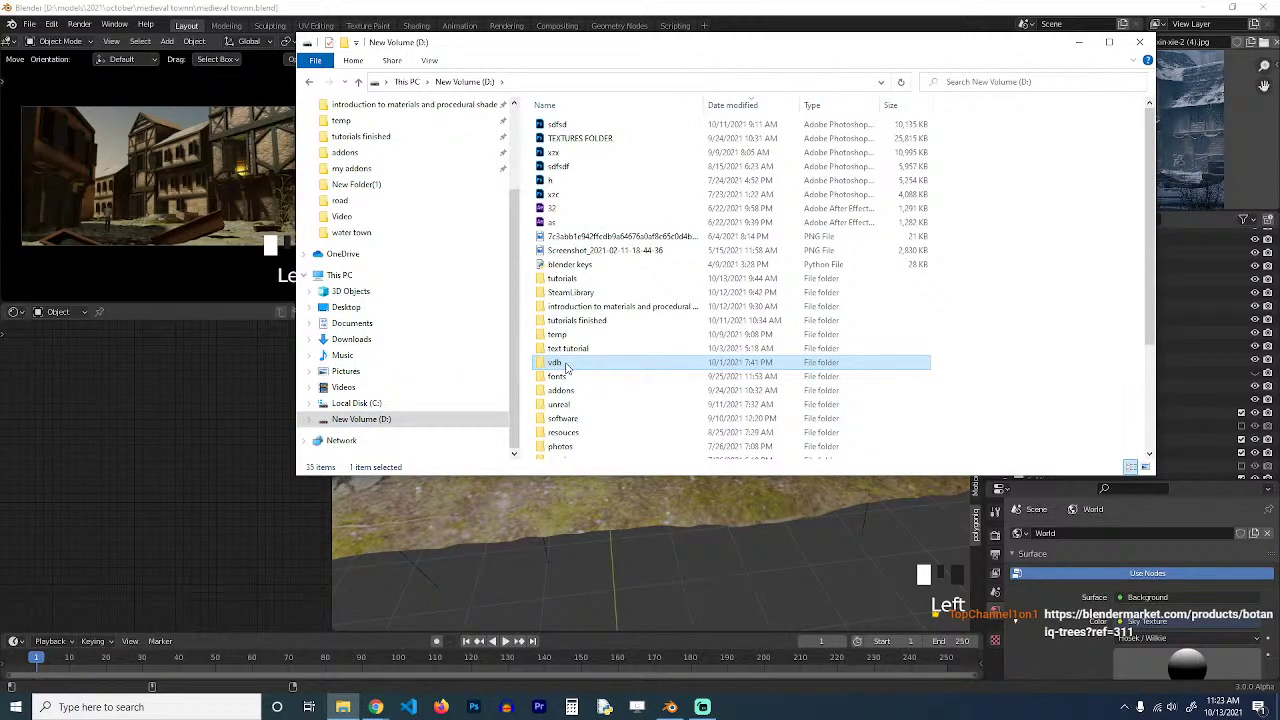
scroll(568, 372, "down", 3)
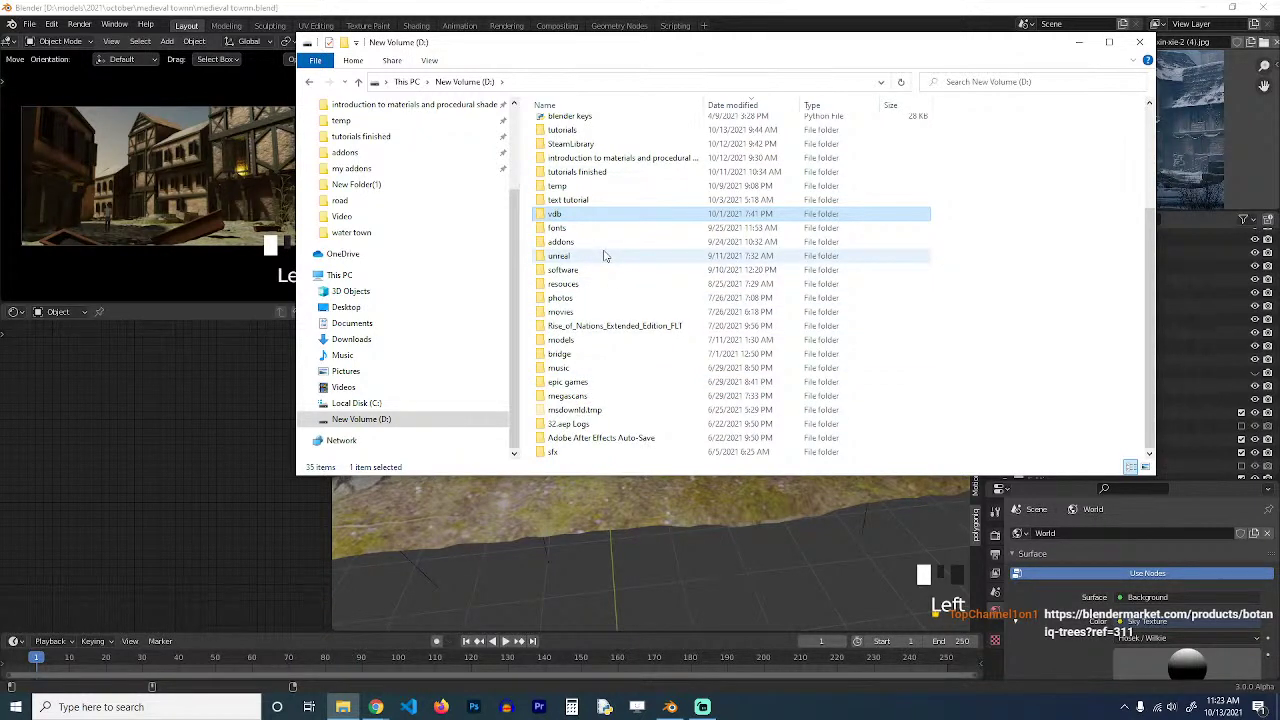
left_click(580, 327)
left_click(580, 340)
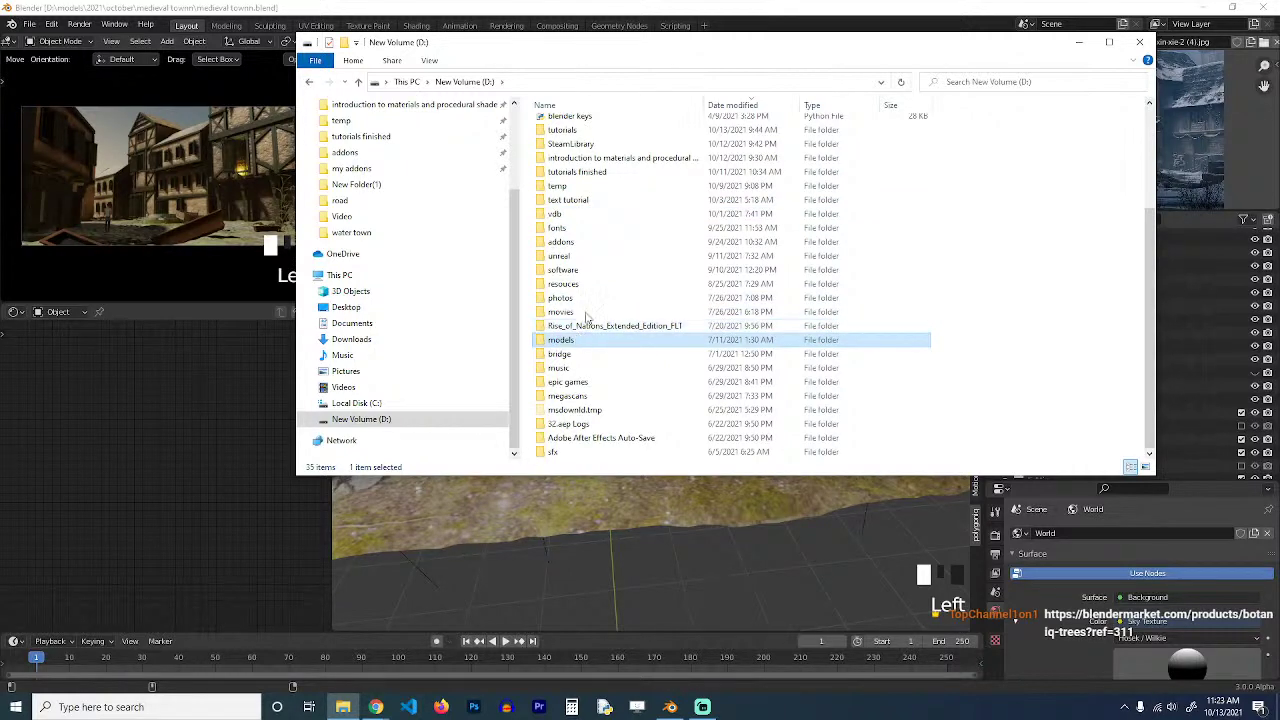
left_click_drag(656, 57, 0, 168)
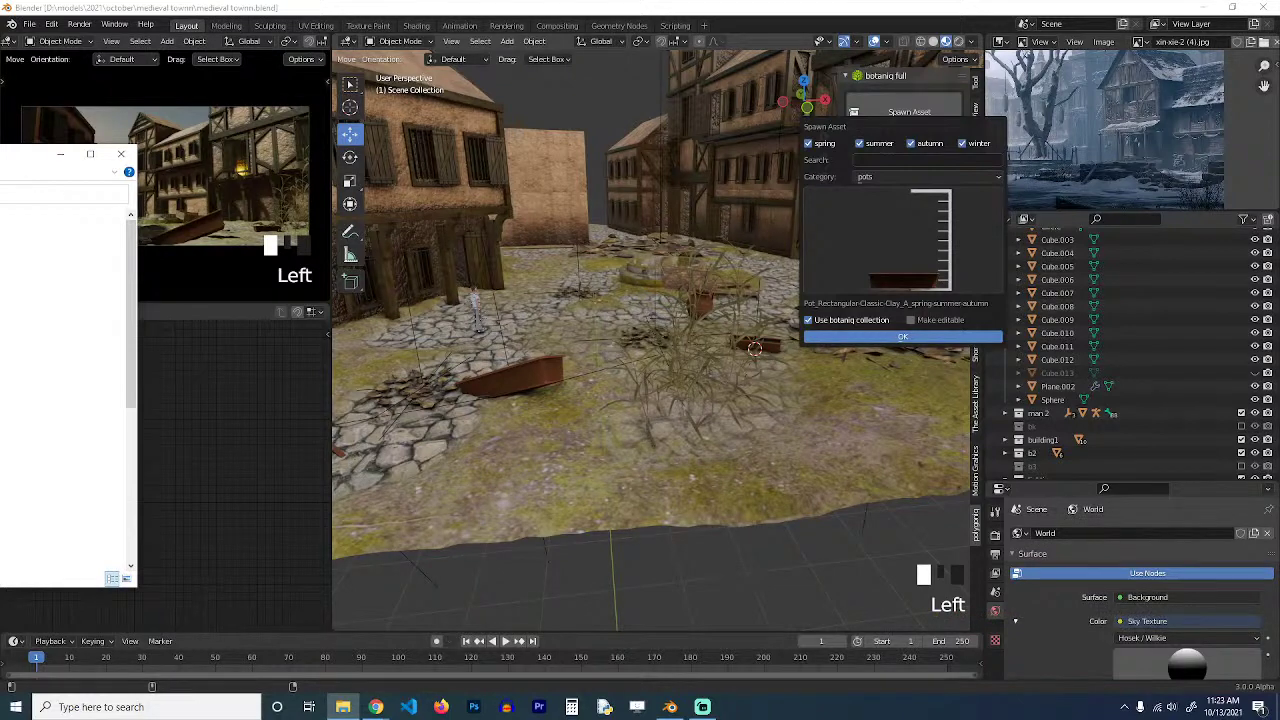
left_click_drag(20, 154, 797, 158)
key("m")
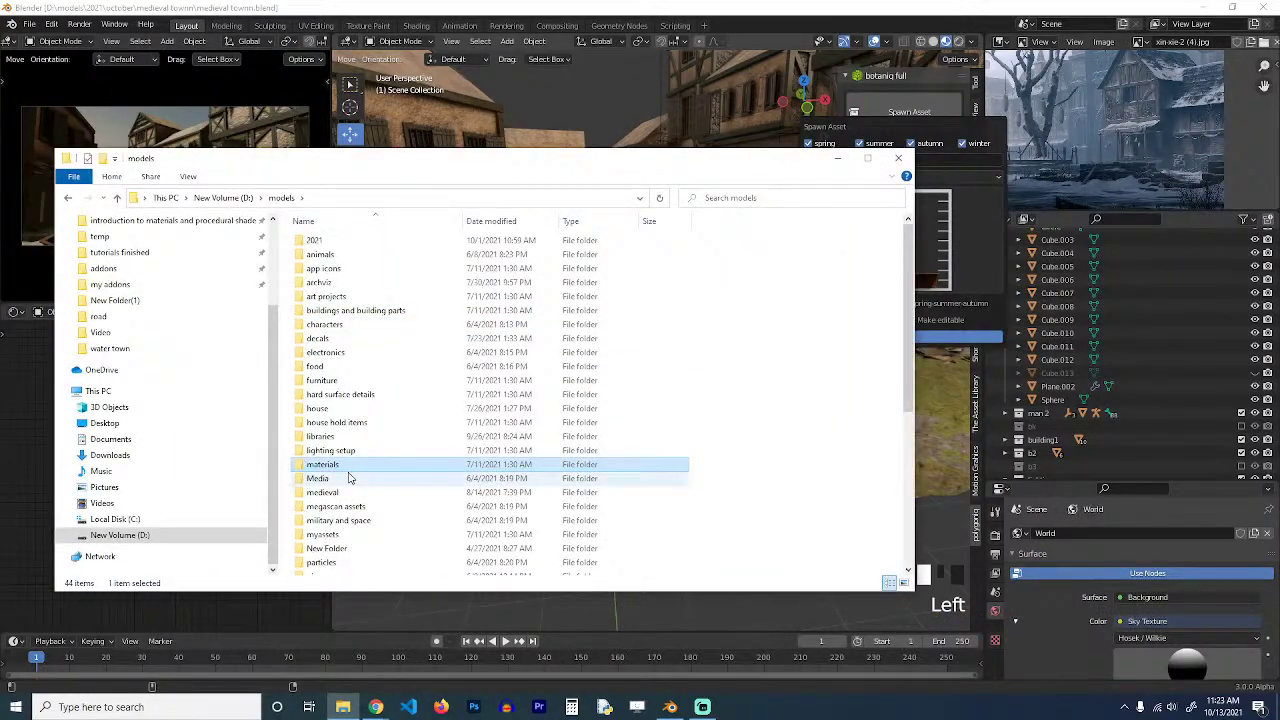
Browse the medieval folder and its concept art and crossbow subfolders for usable props, and return to the models folder.
double_click(340, 492)
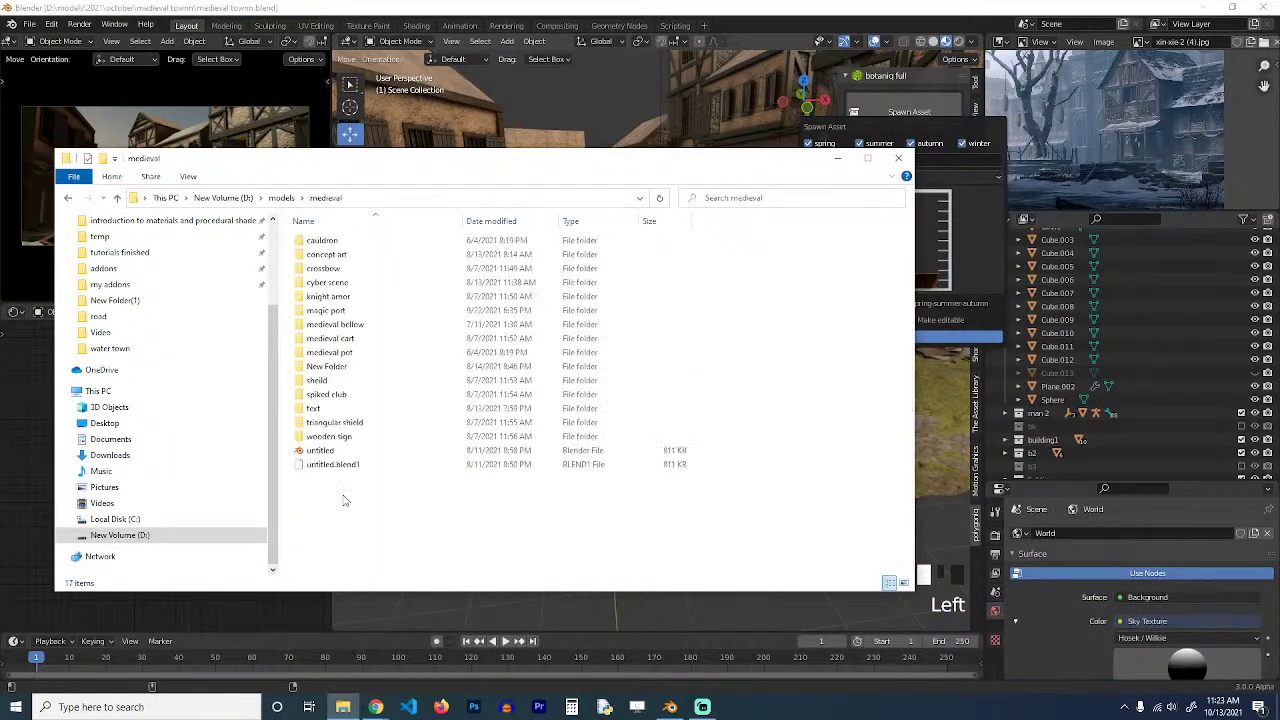
double_click(381, 254)
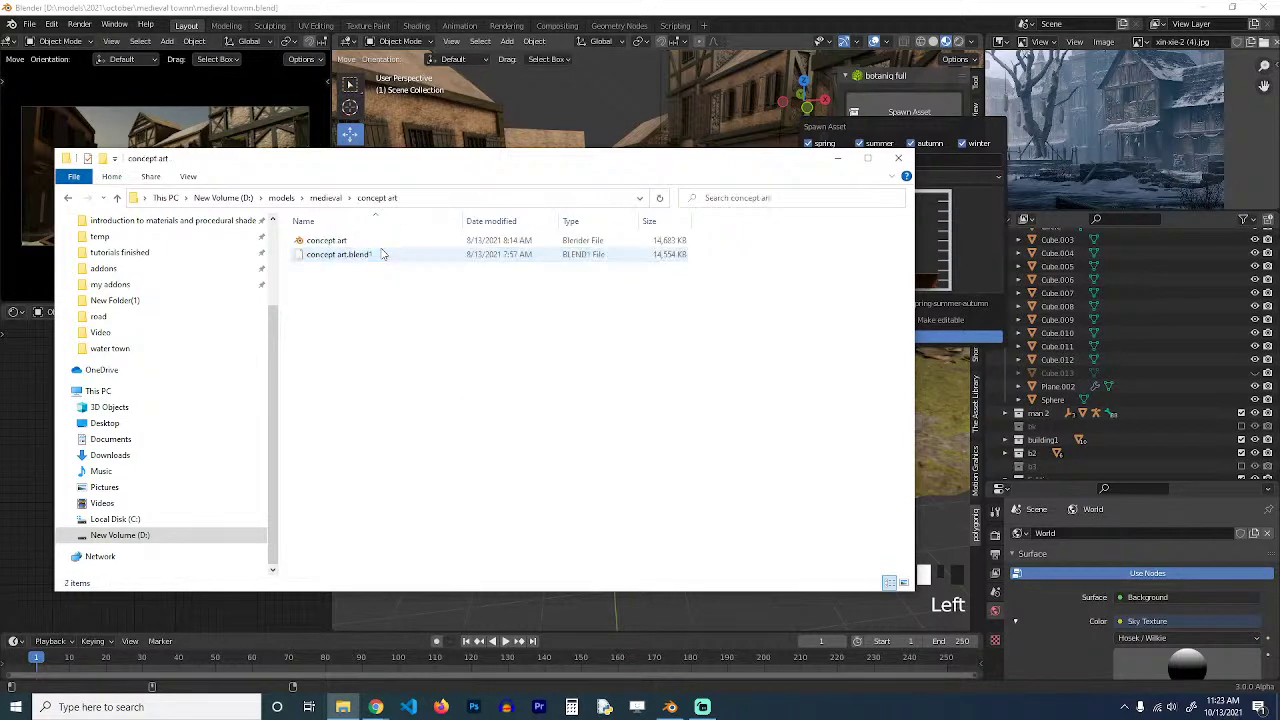
key("BackSpace")
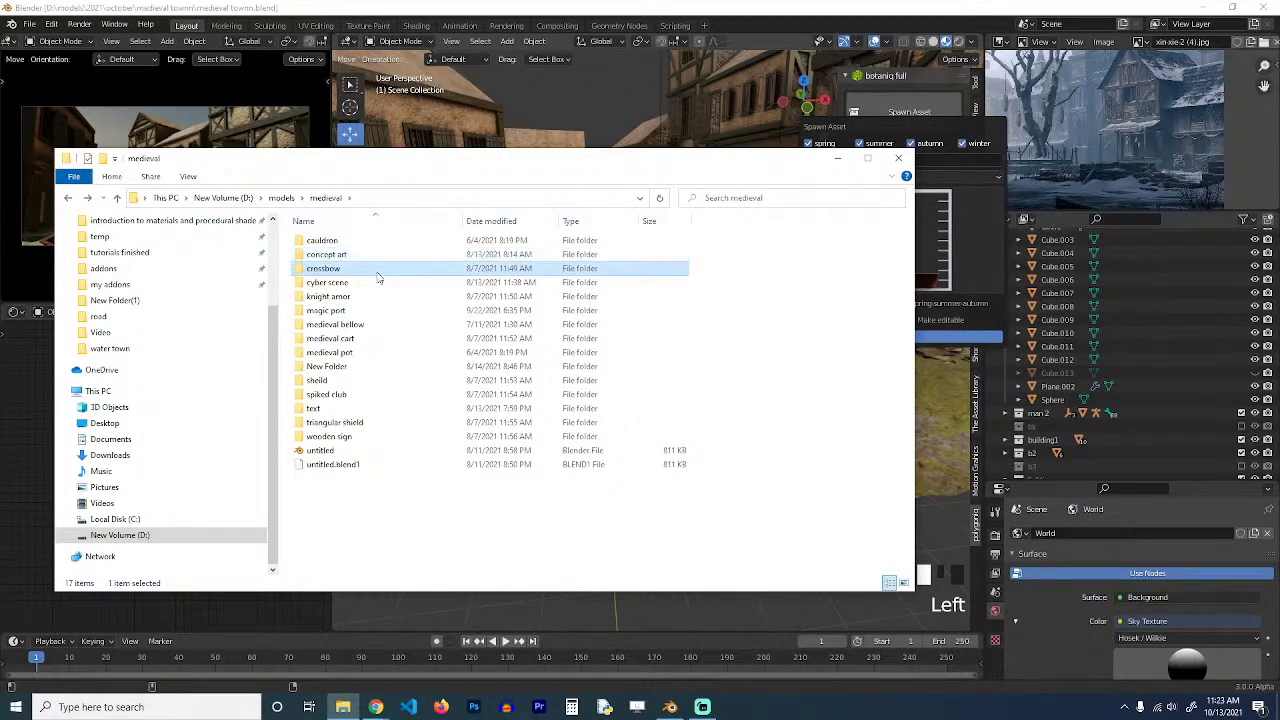
double_click(378, 270)
key("BackSpace")
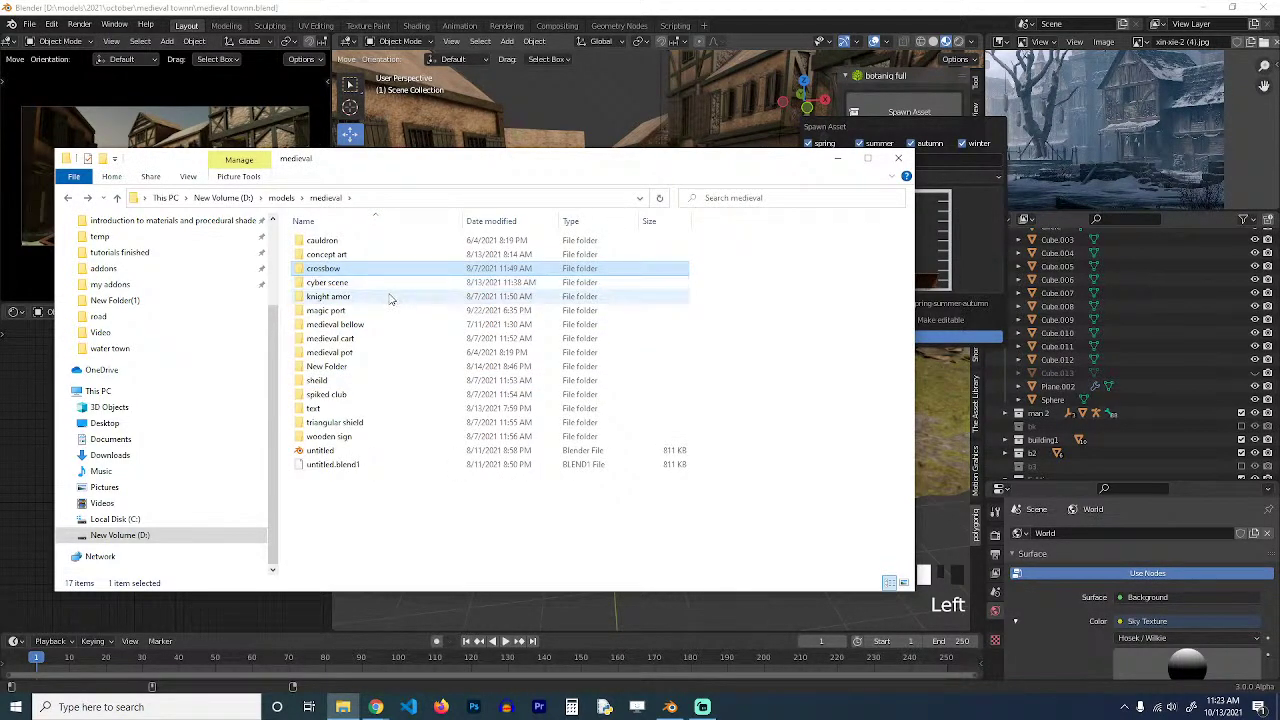
left_click(383, 298)
left_click(382, 324)
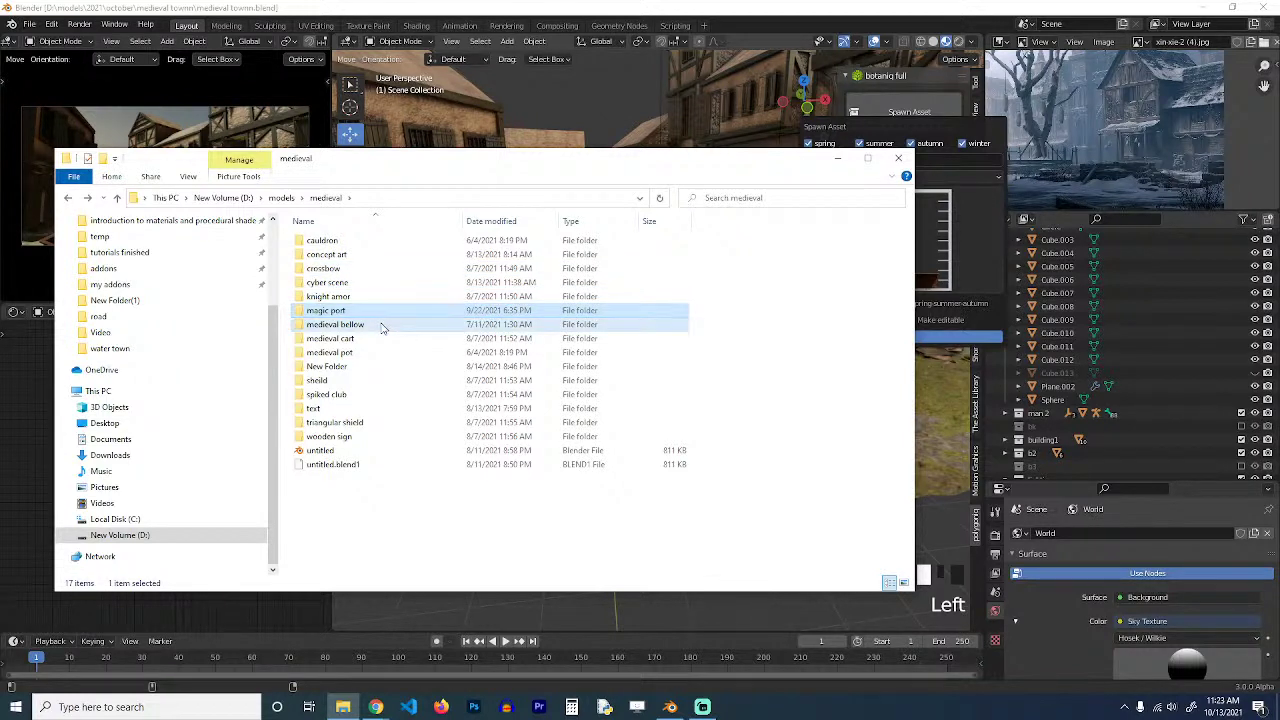
left_click(376, 339)
left_click(375, 352)
key("Down")
key("Down")
key("Down")
key("Down")
key("Down")
key("Down")
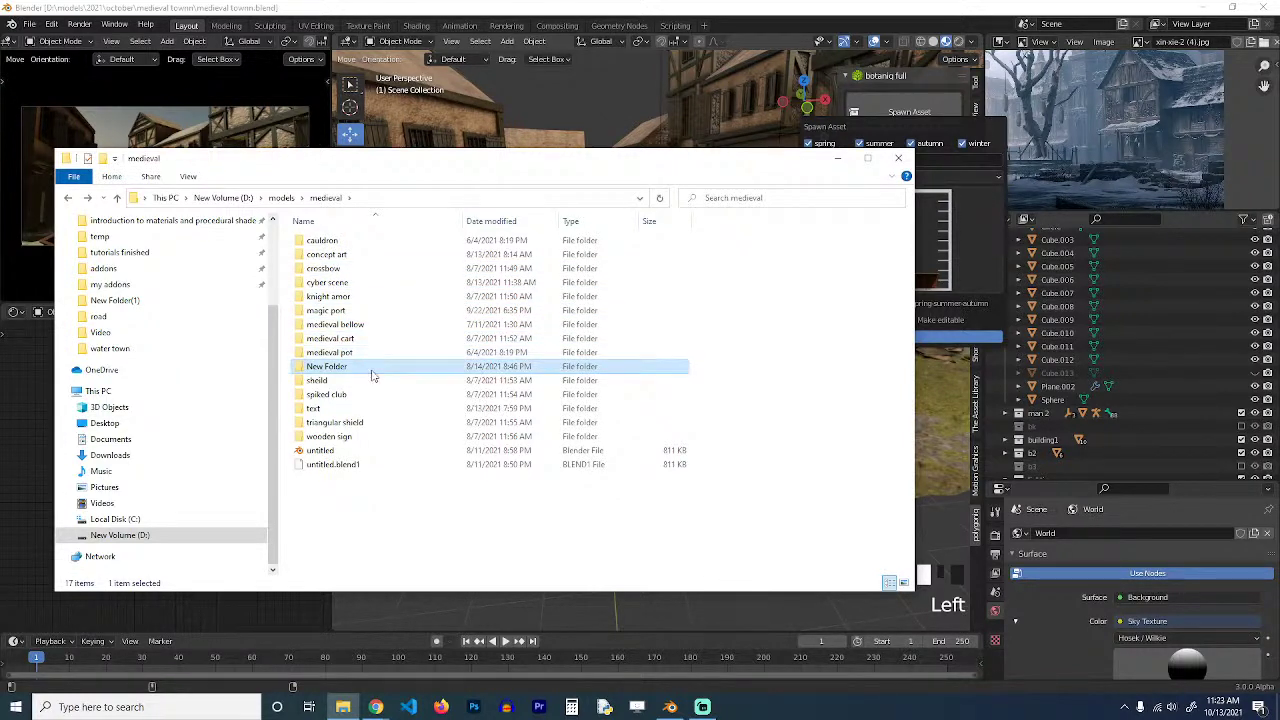
left_click(281, 198)
left_click(343, 283)
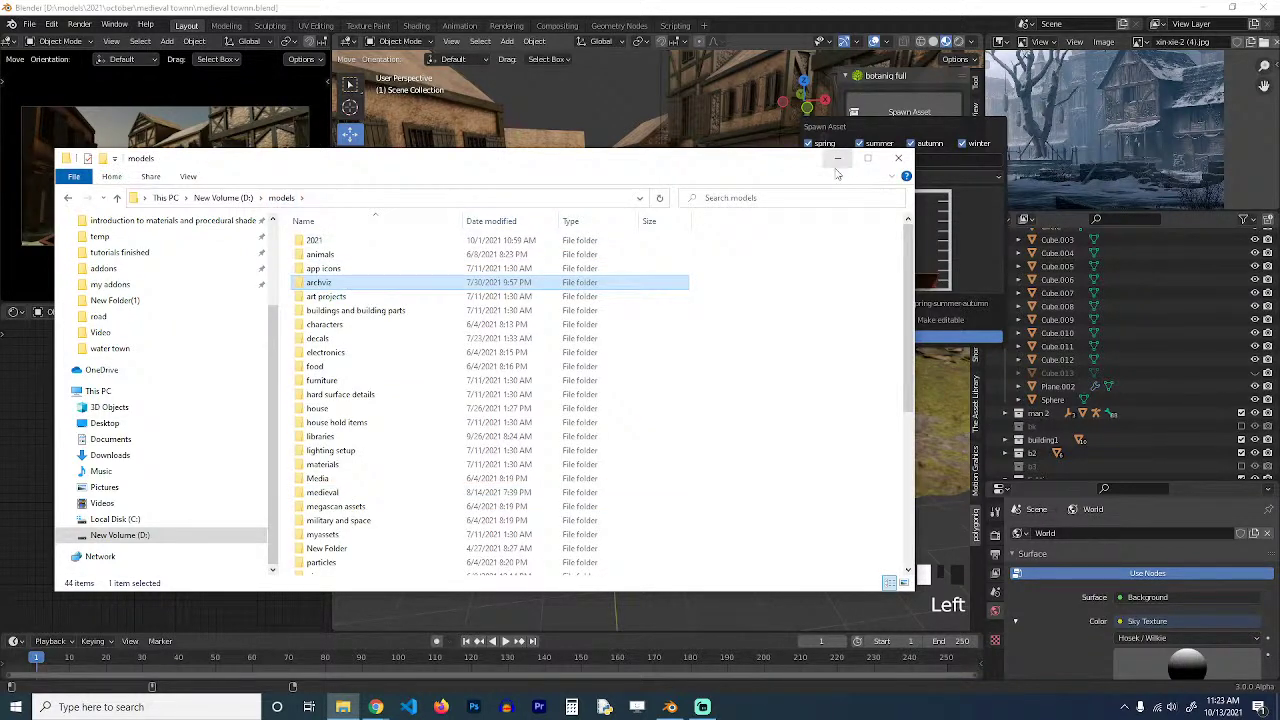
Return to Blender and save the town file.
left_click(838, 159)
middle_click_drag(604, 279, 593, 307)
key("ctrl+s")
middle_click_drag(735, 250, 708, 236)
Preview the shield among the uncategorized collections of The Asset Library 2 and check the available categories.
left_click(973, 428)
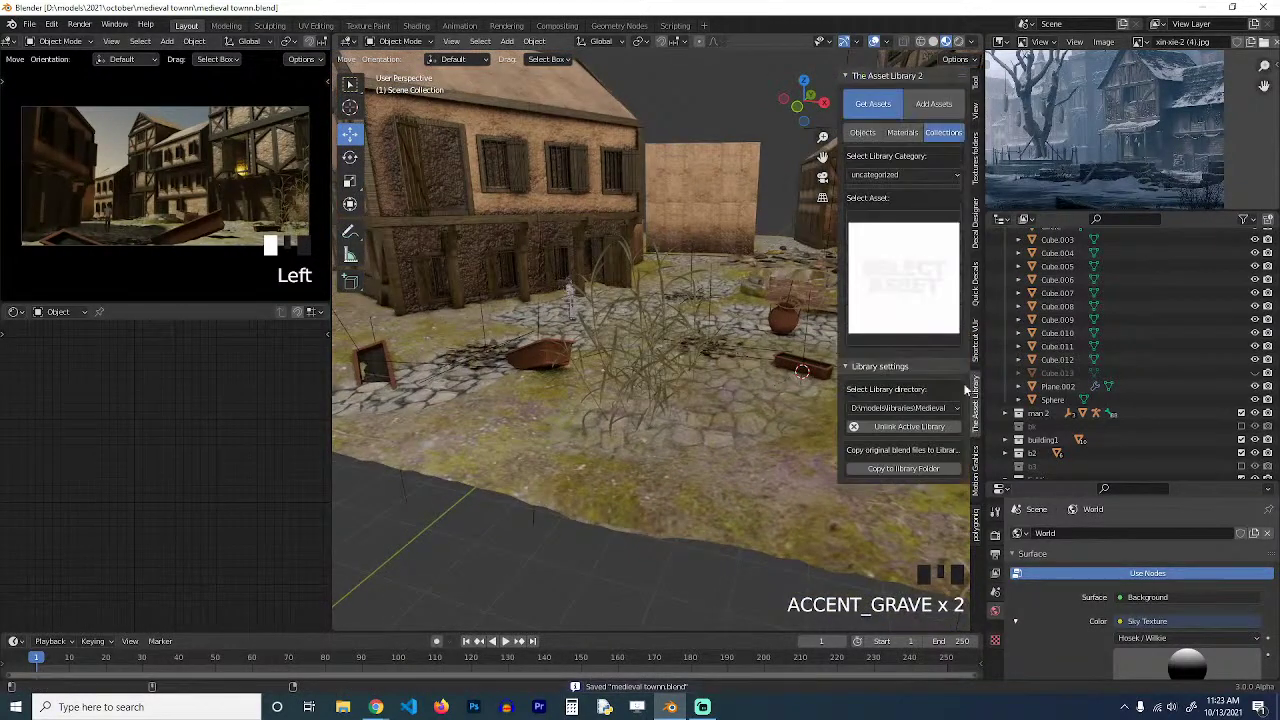
left_click(926, 254)
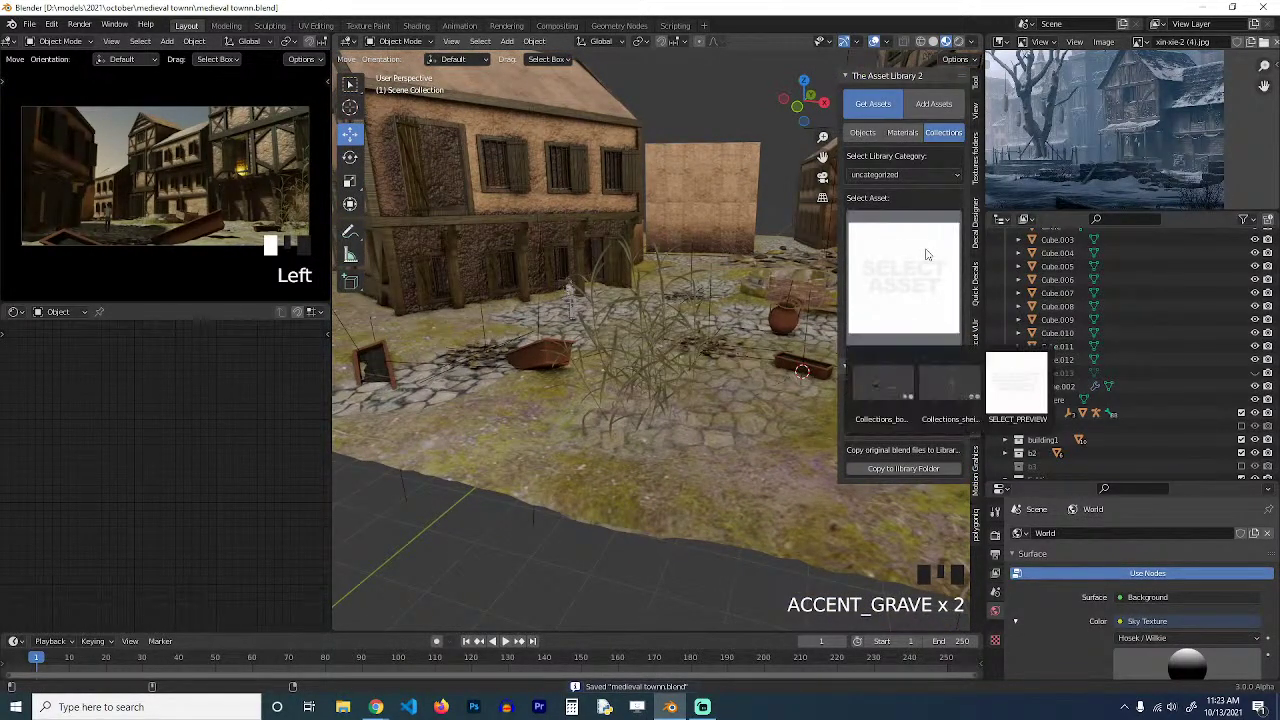
left_click(927, 386)
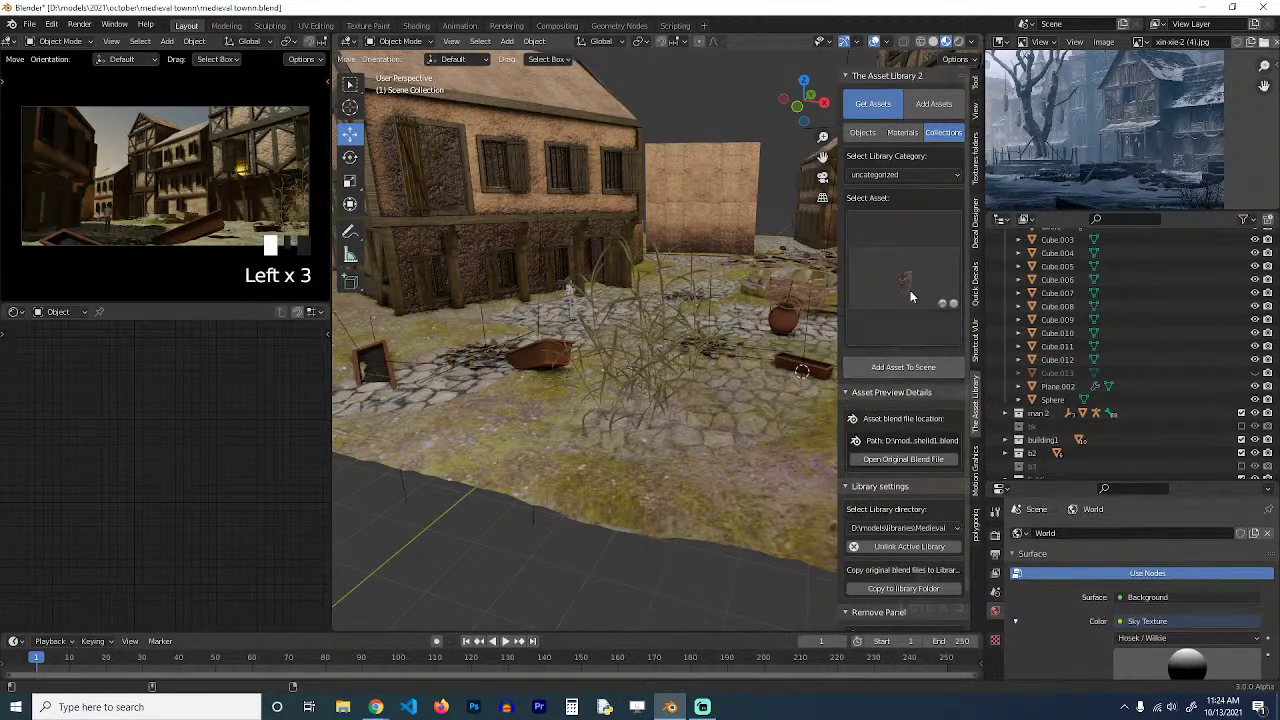
left_click(910, 290)
left_click(922, 176)
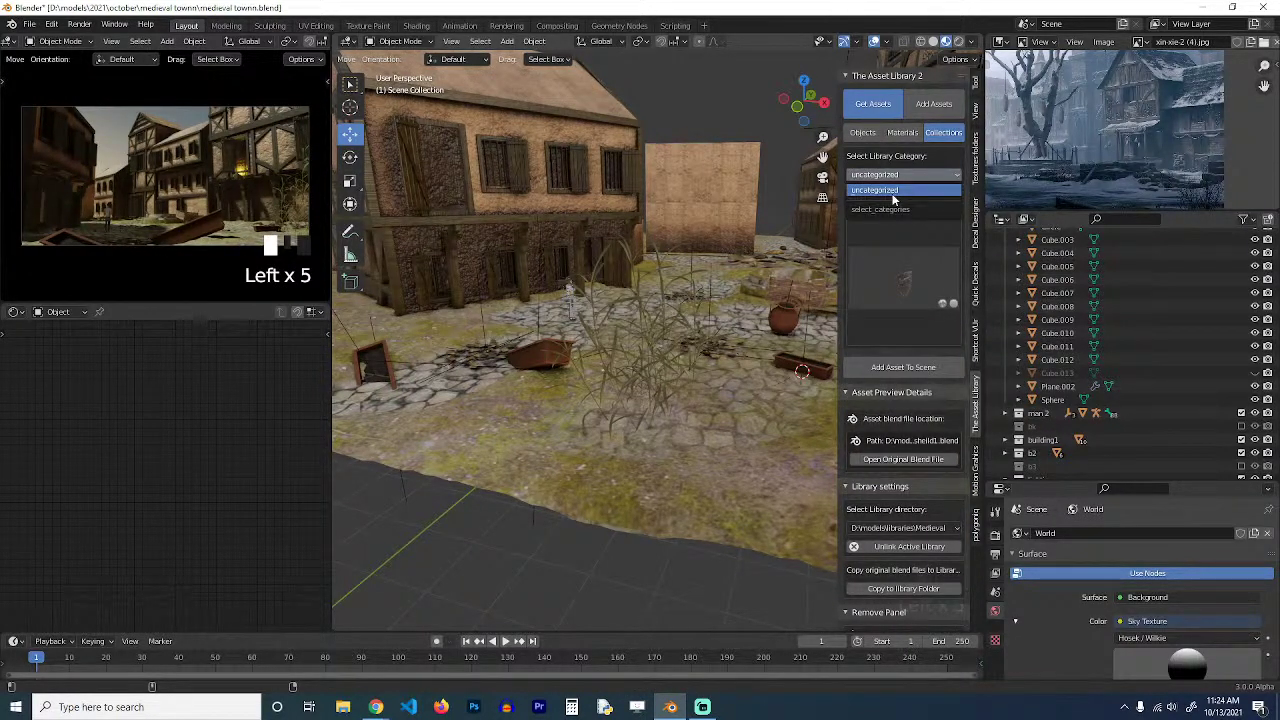
Add the metal pot from the library's objects to the scene at a 3D cursor placed on the cobblestones behind the weeds.
left_click(862, 132)
left_click(903, 245)
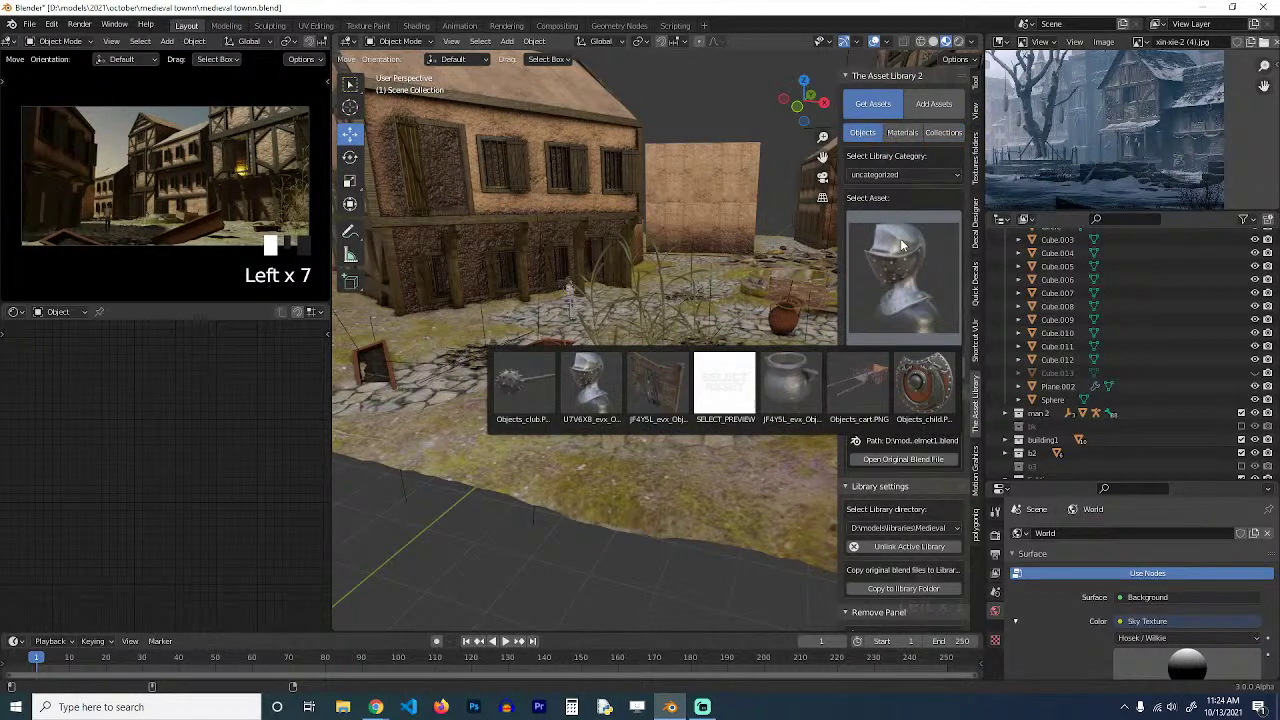
left_click(790, 383)
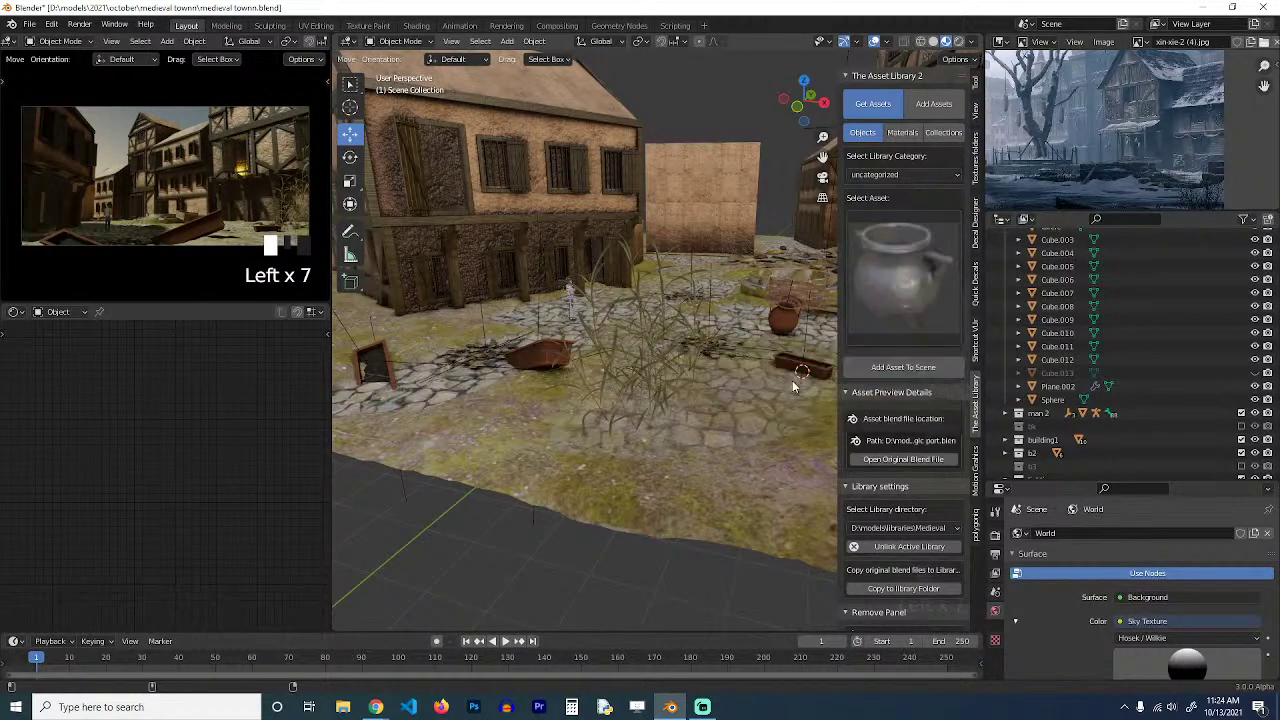
right_click(727, 360, "shift")
left_click(870, 370)
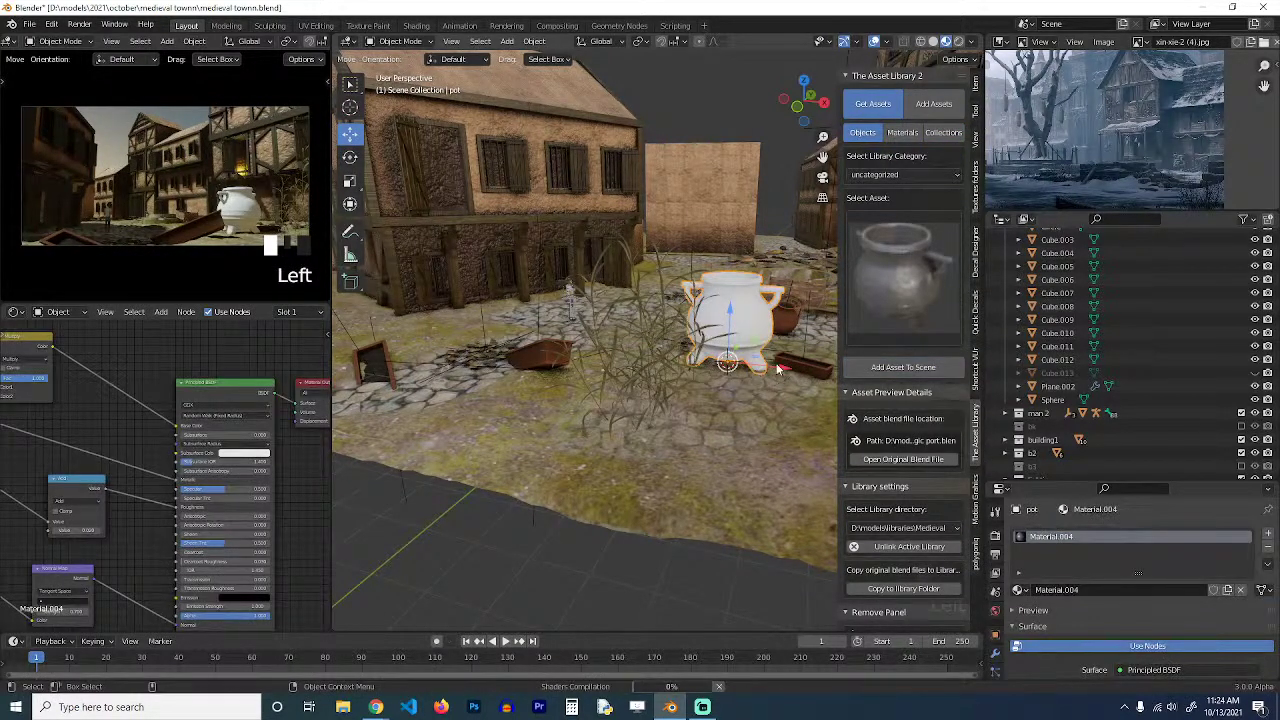
Scale the metal pot down to a small prop and tip it onto its side on the cobblestones.
key("s")
key("r")
key("r")
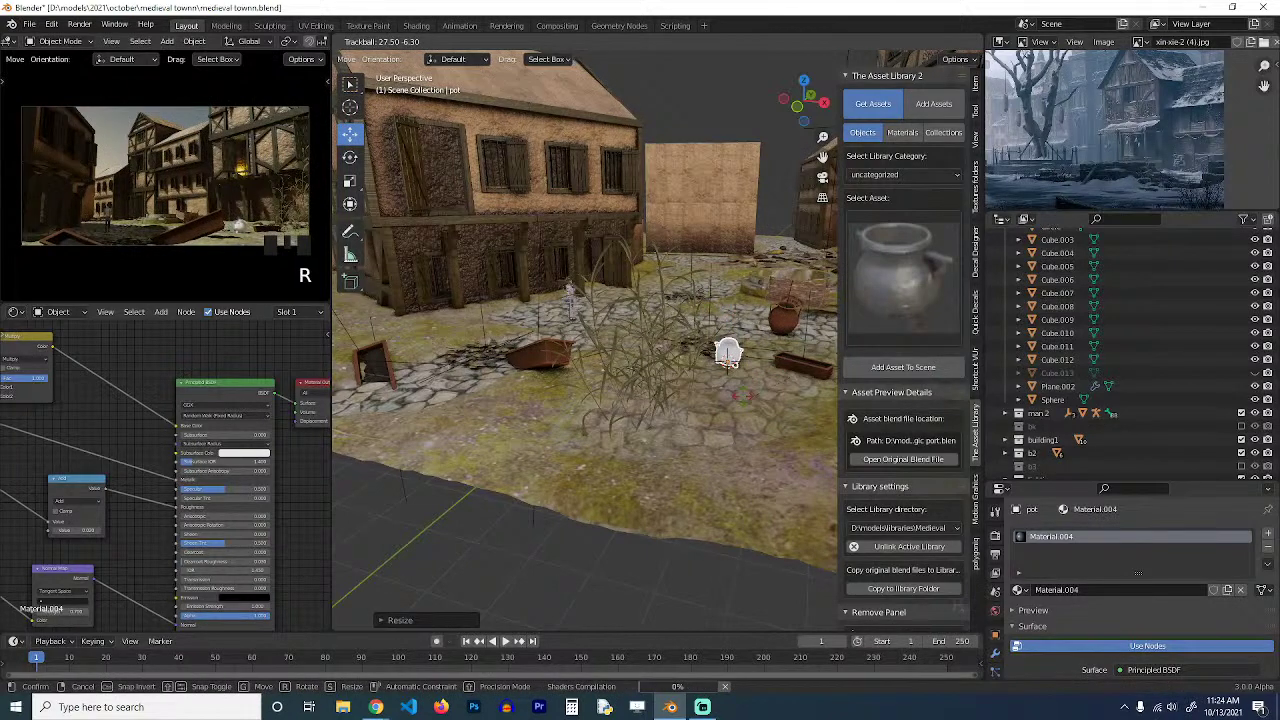
left_click(727, 358)
key("r")
key("r")
key("s")
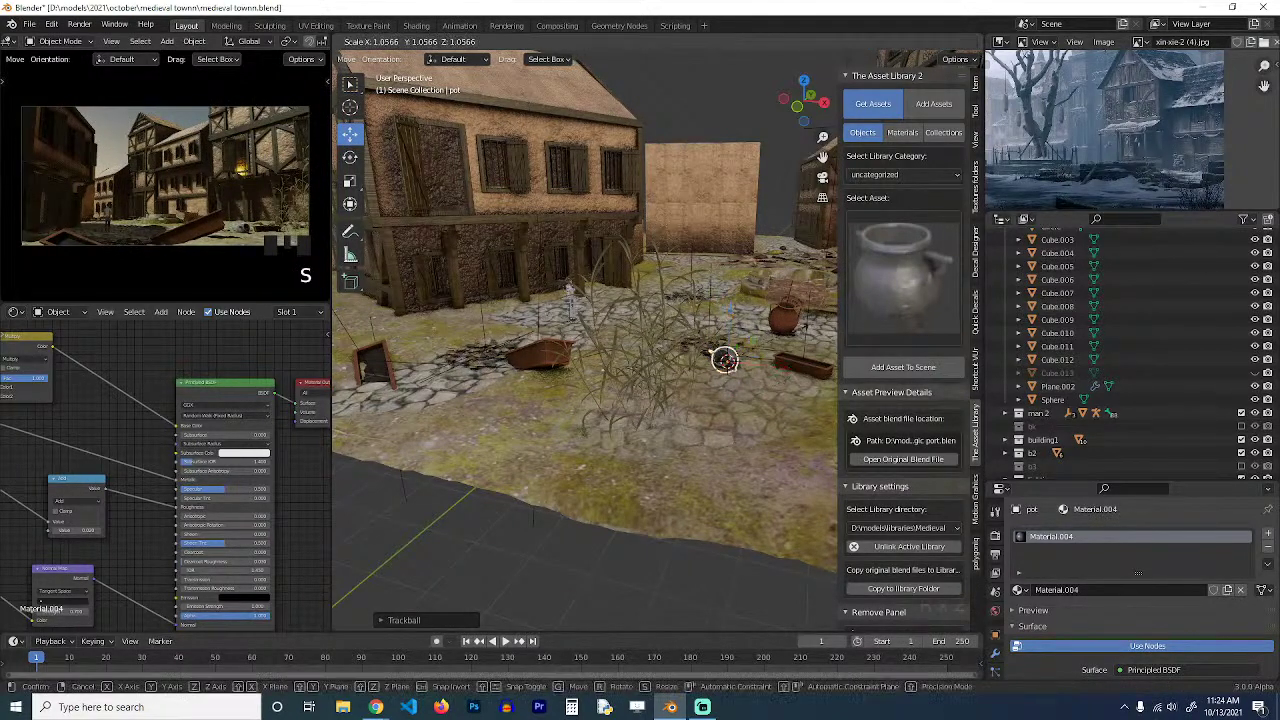
left_click(724, 360)
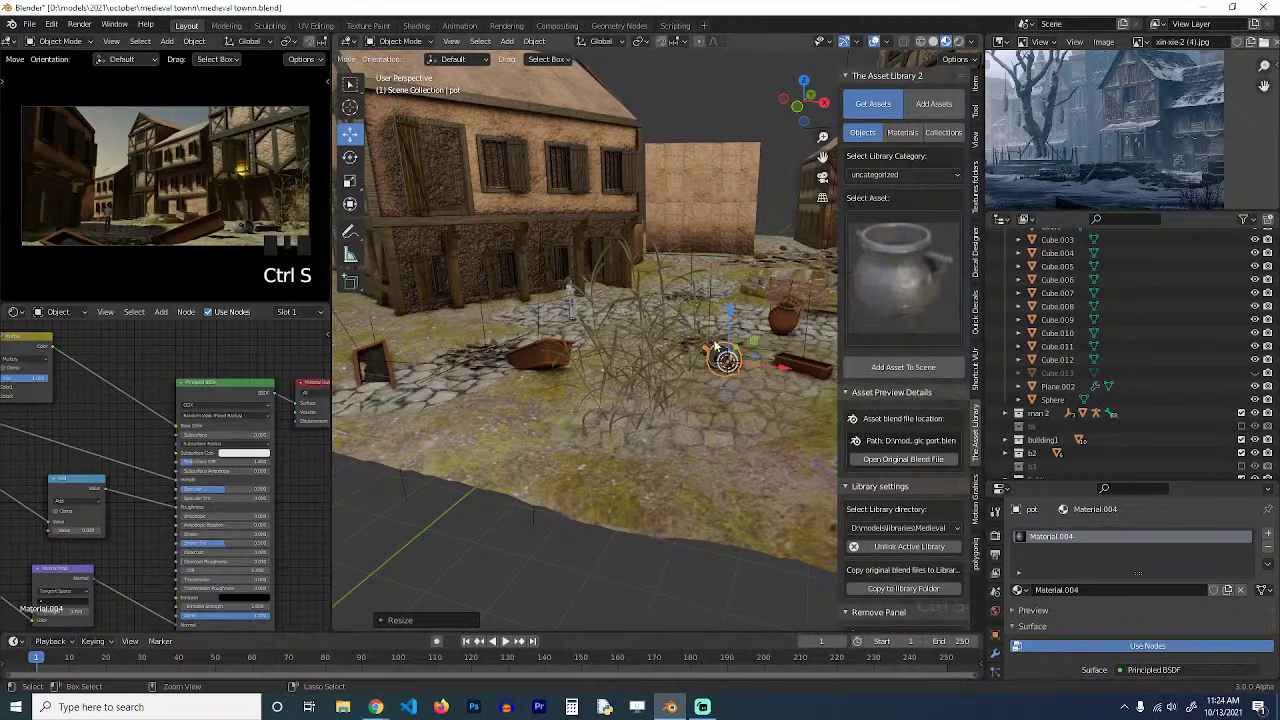
key("alt+a")
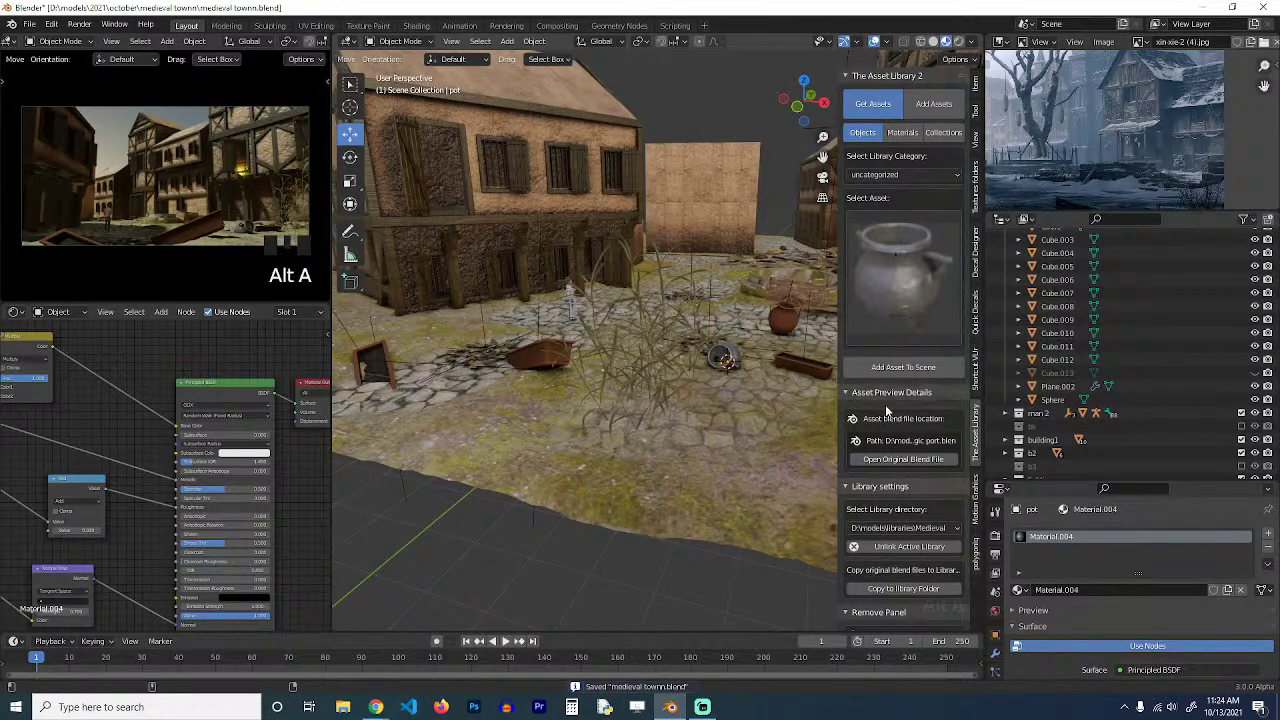
Unhide the fog volume cube around the town and select it.
key("alt+h")
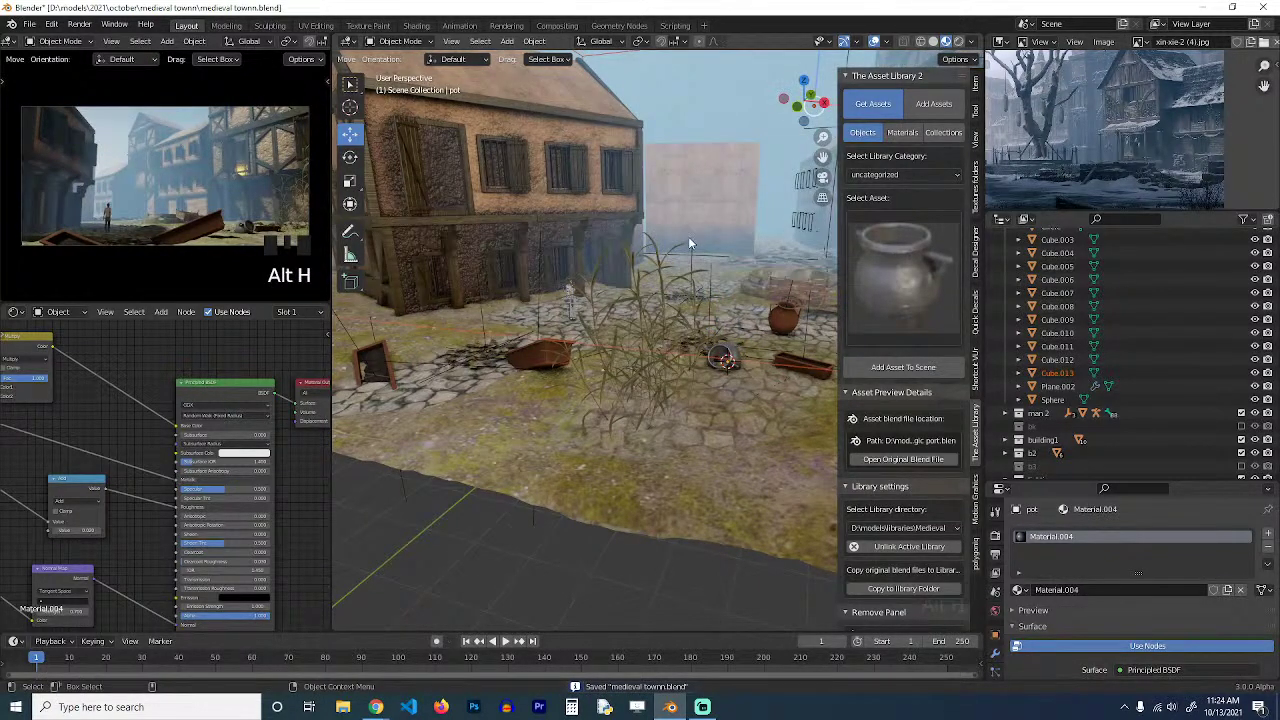
scroll(743, 188, "down", 3)
left_click(446, 173)
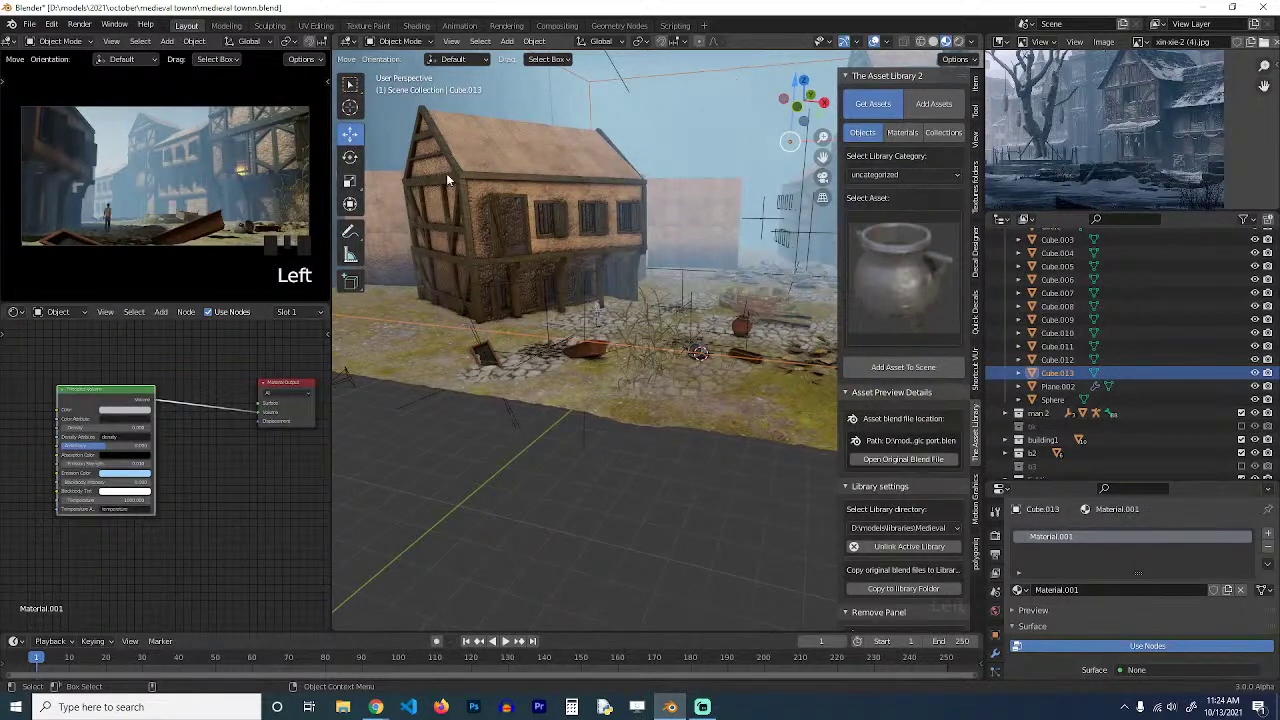
Change the fog's Principled Volume emission color to a pale green and save the town file.
scroll(228, 386, "up", 4)
left_click(122, 472)
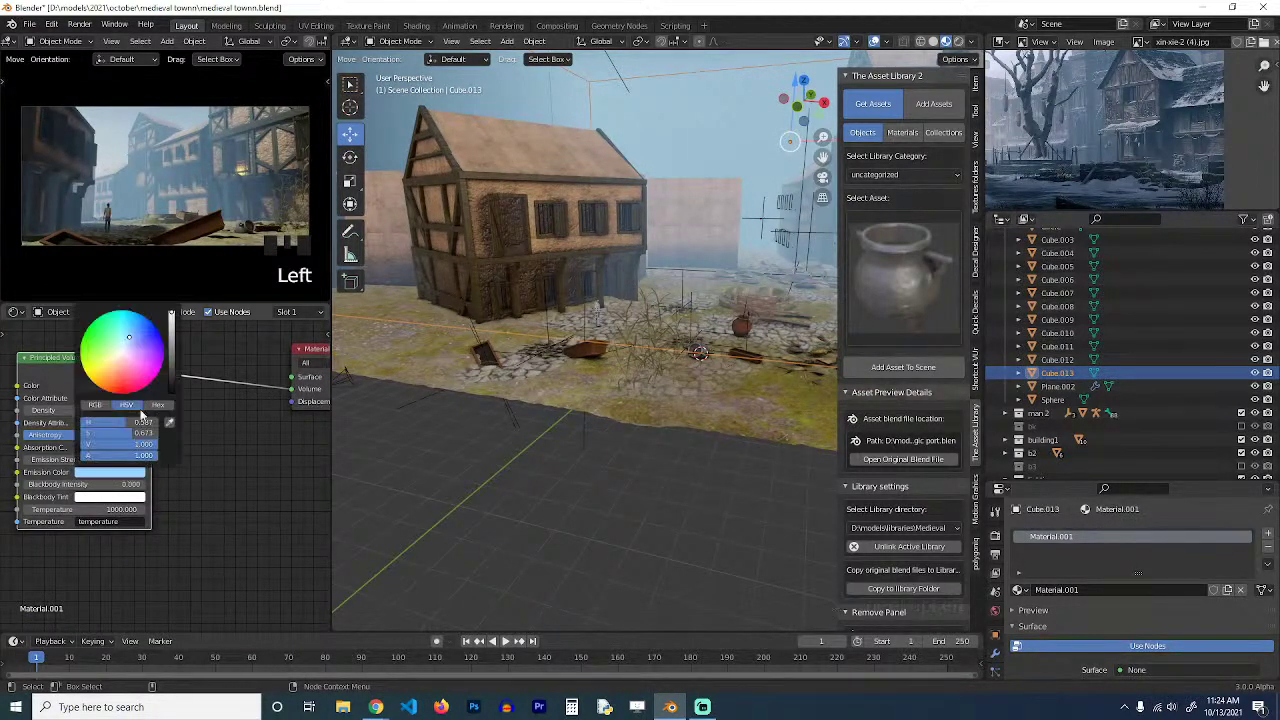
left_click_drag(129, 360, 119, 356)
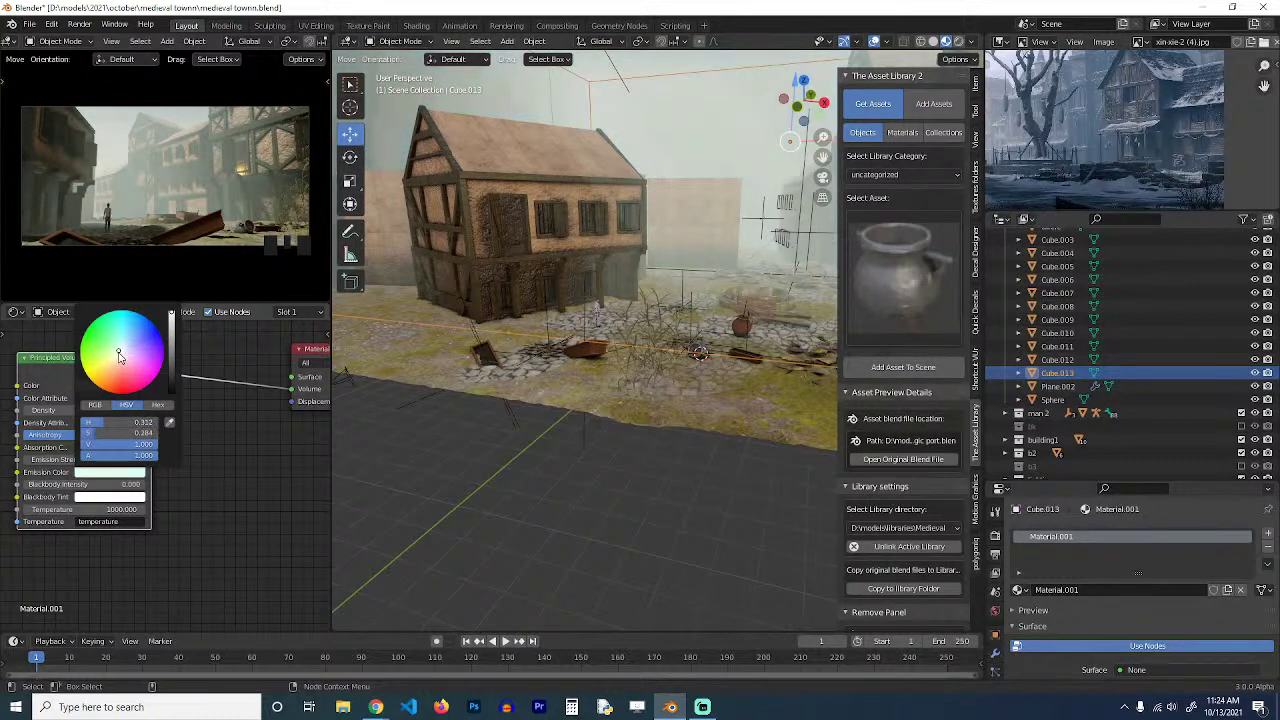
left_click(455, 444)
scroll(1100, 130, "down", 3)
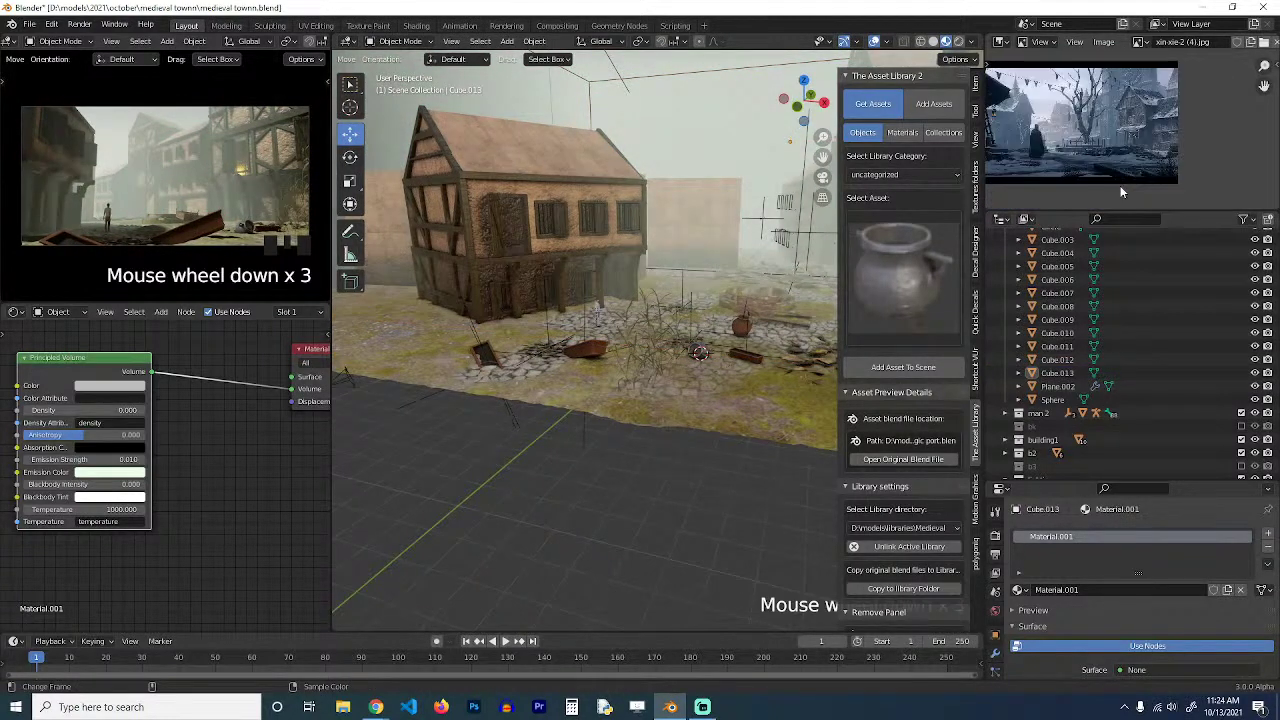
key("ctrl+s")
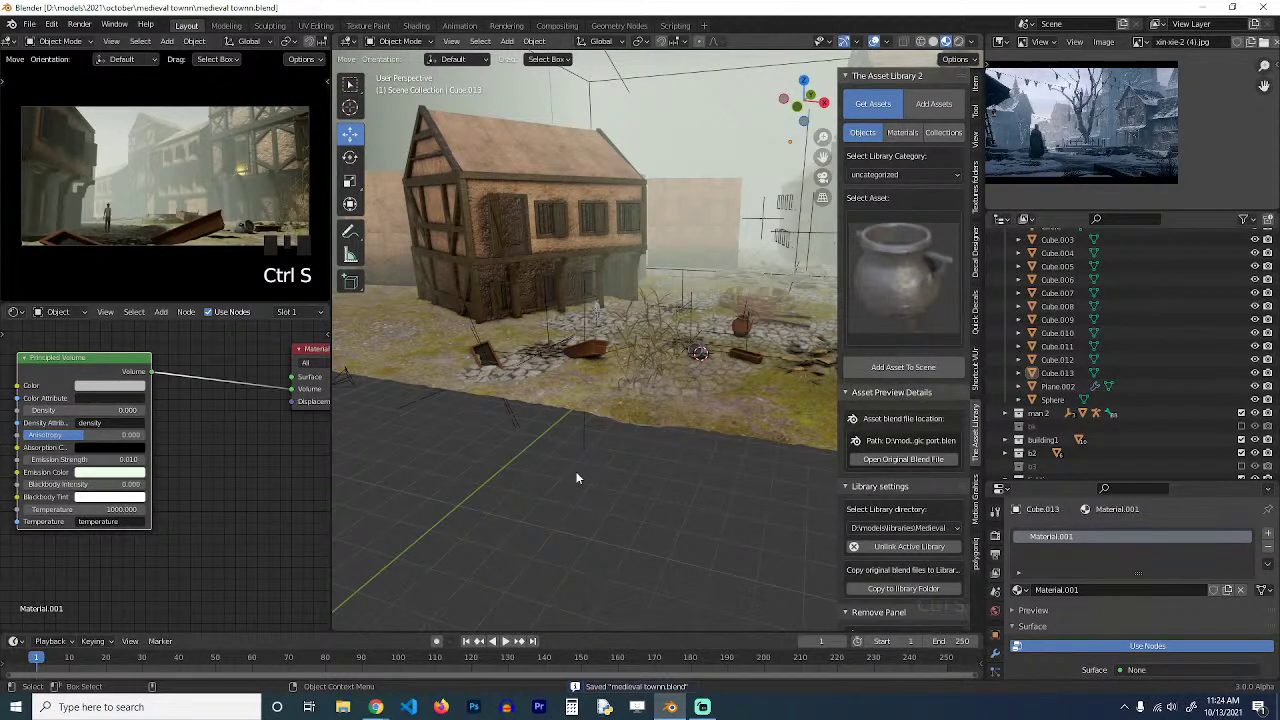
Switch The Asset Library 2 to the furniture library and choose the purple bedsheet from the bed parts category.
middle_click_drag(578, 476, 620, 482)
middle_click_drag(664, 480, 692, 432)
scroll(692, 432, "up", 4)
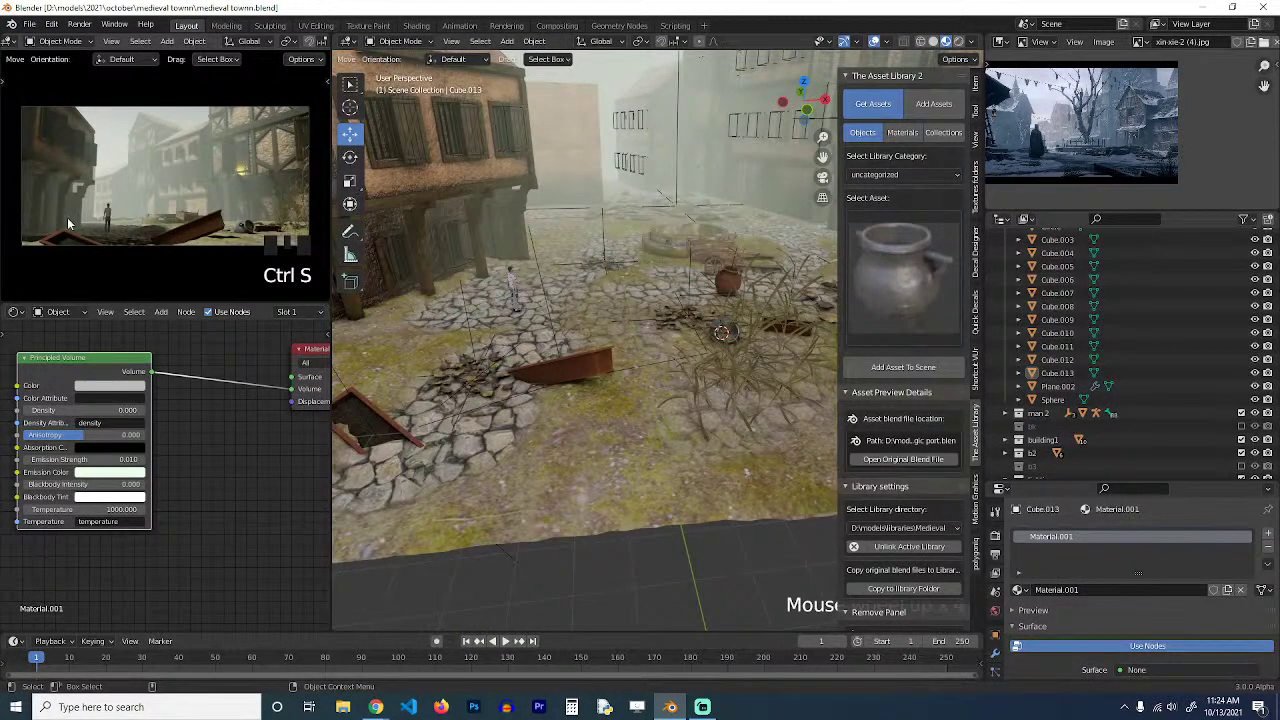
left_click(900, 240)
left_click(952, 529)
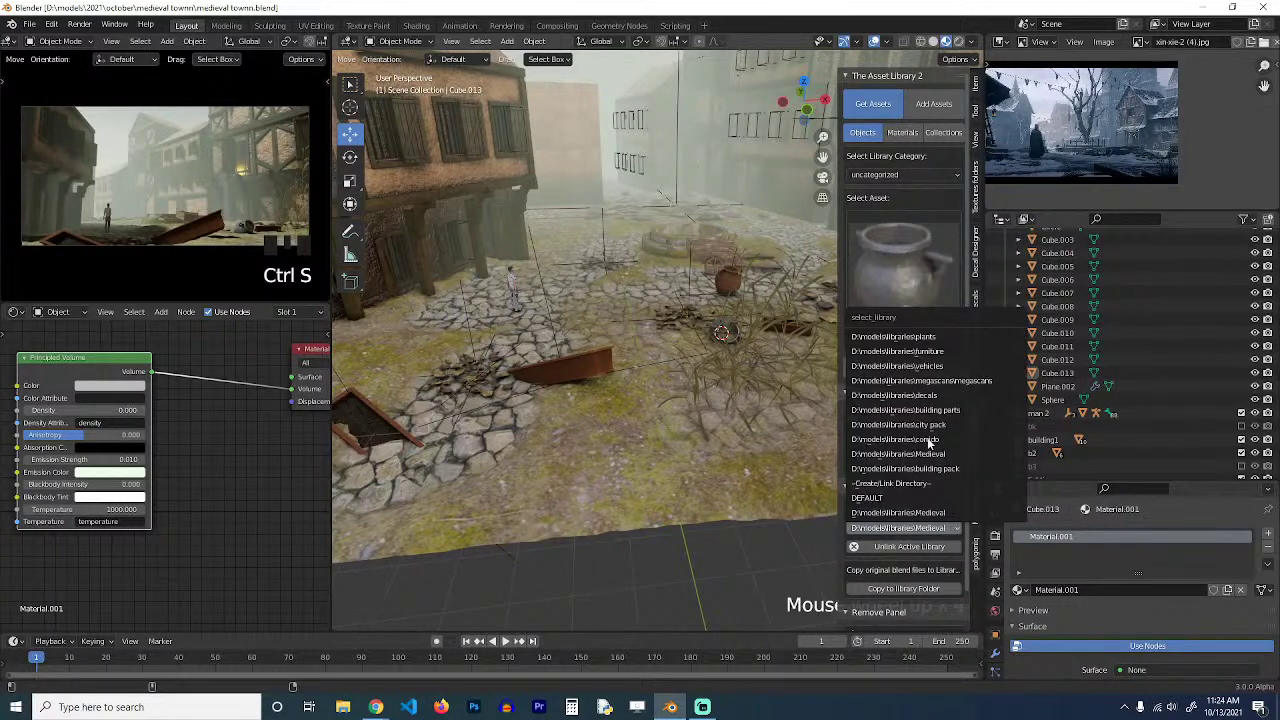
left_click(944, 356)
left_click(922, 295)
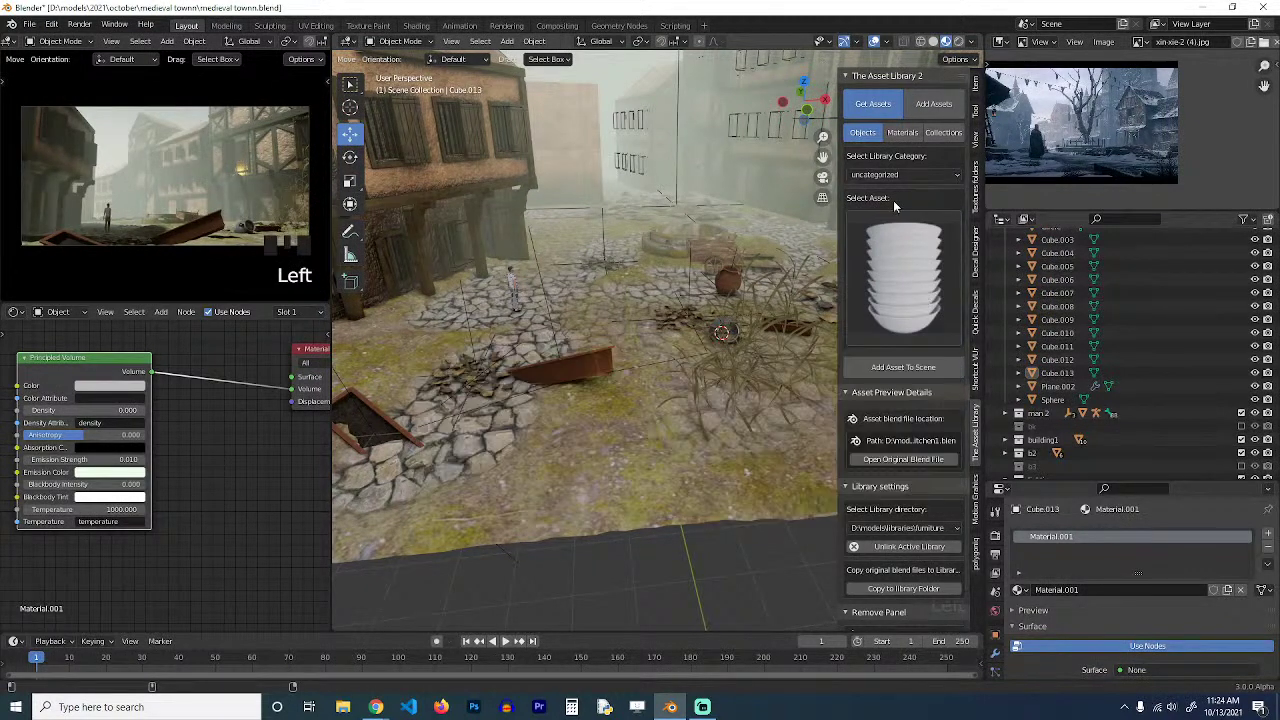
left_click(895, 176)
left_click(862, 192)
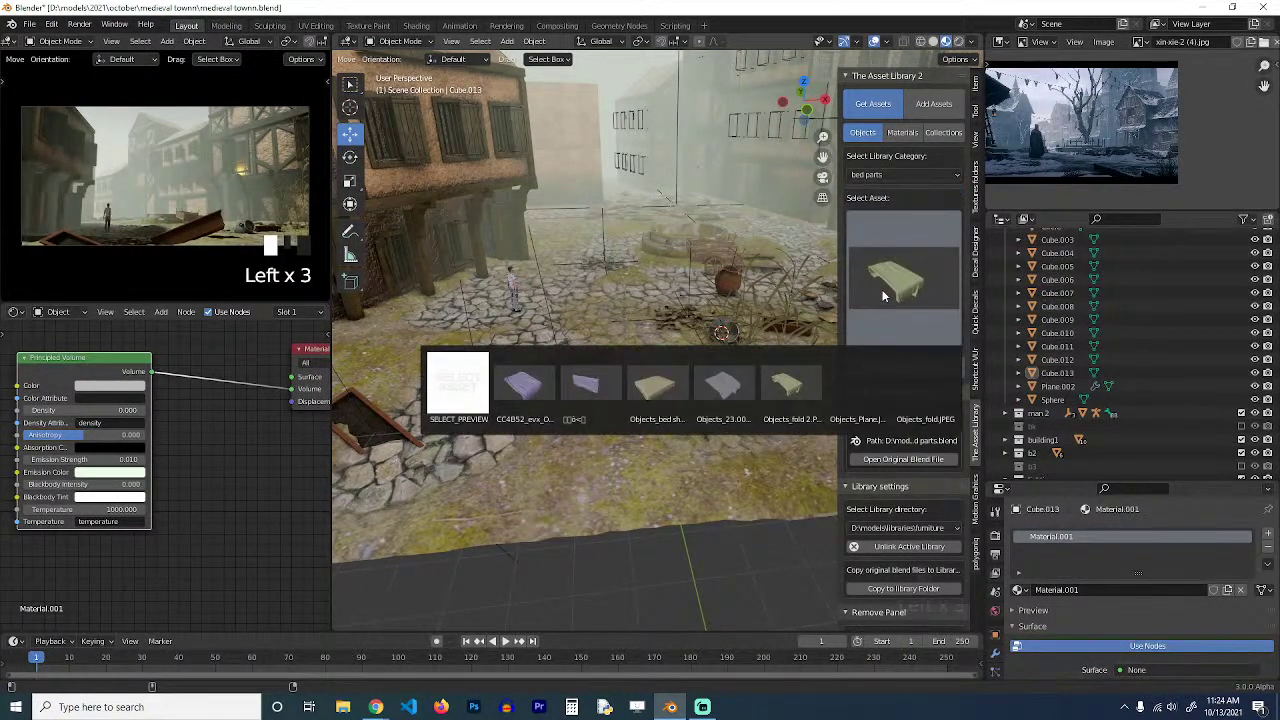
left_click(872, 250)
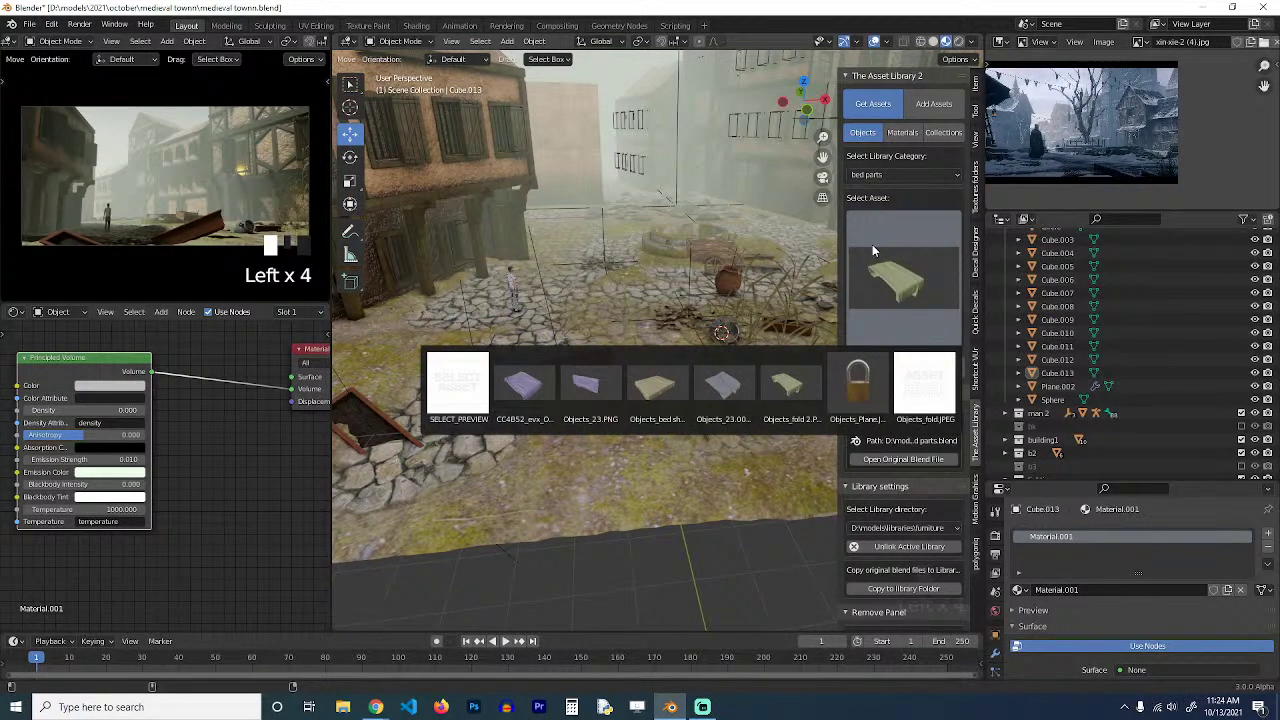
left_click(543, 388)
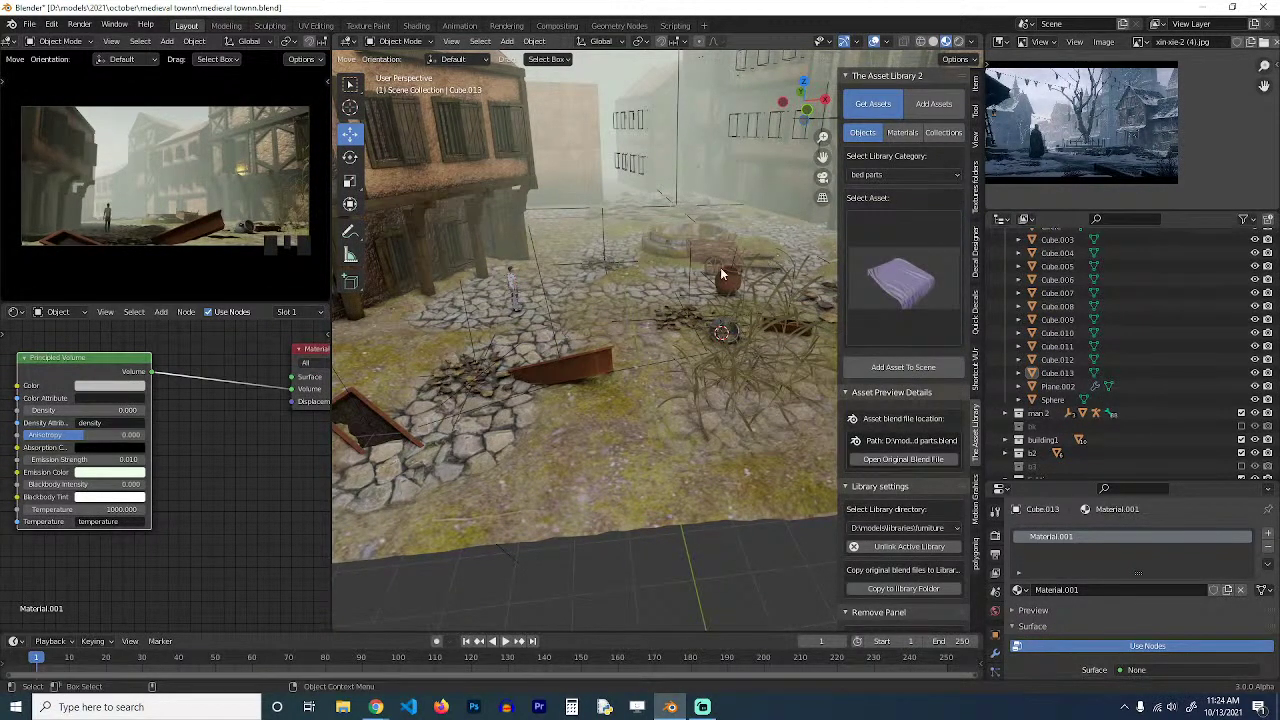
Add the bedsheet to the scene at a 3D cursor placed below the open shutter, and scale it down.
middle_click_drag(720, 267, 426, 367, "shift")
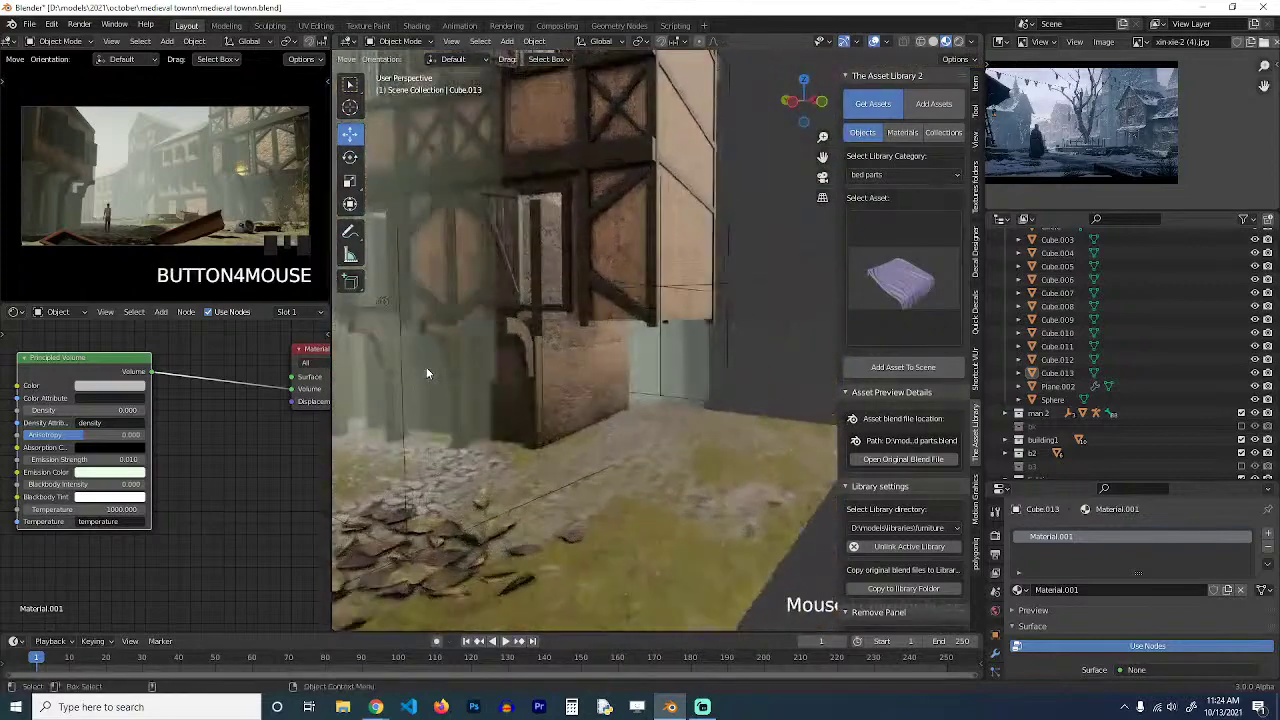
right_click(488, 303, "shift")
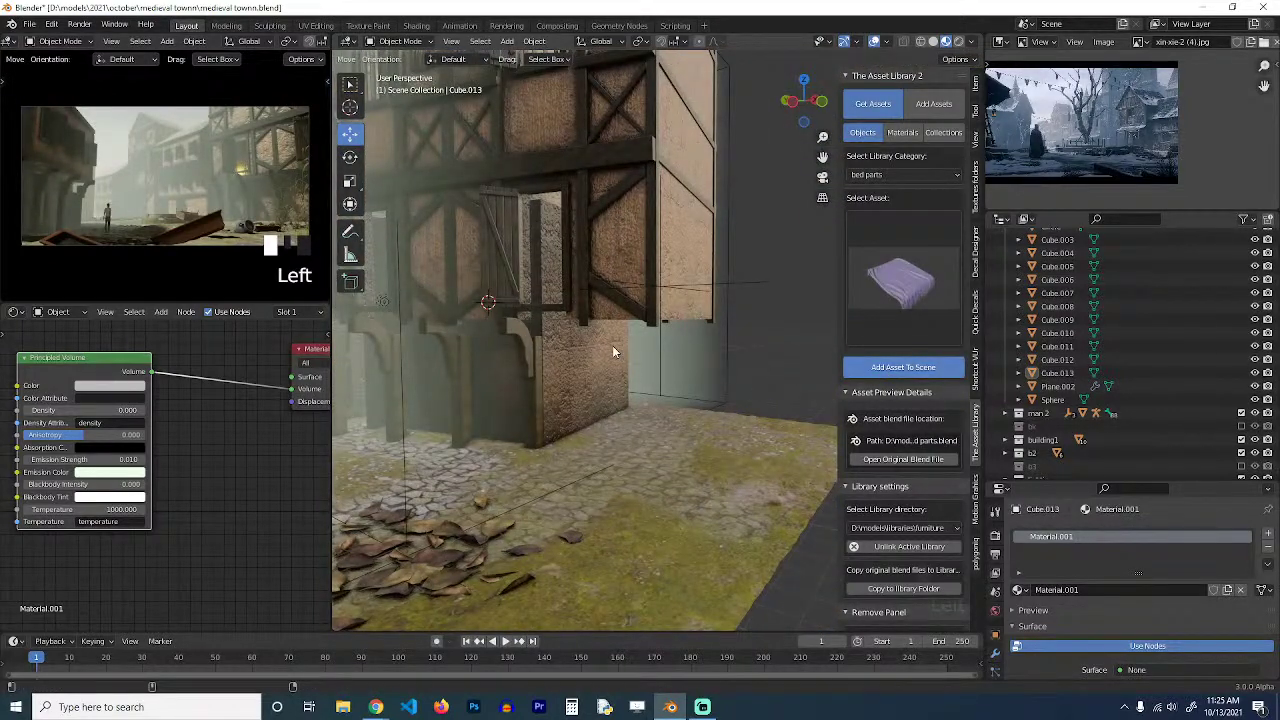
key("s")
left_click(733, 328)
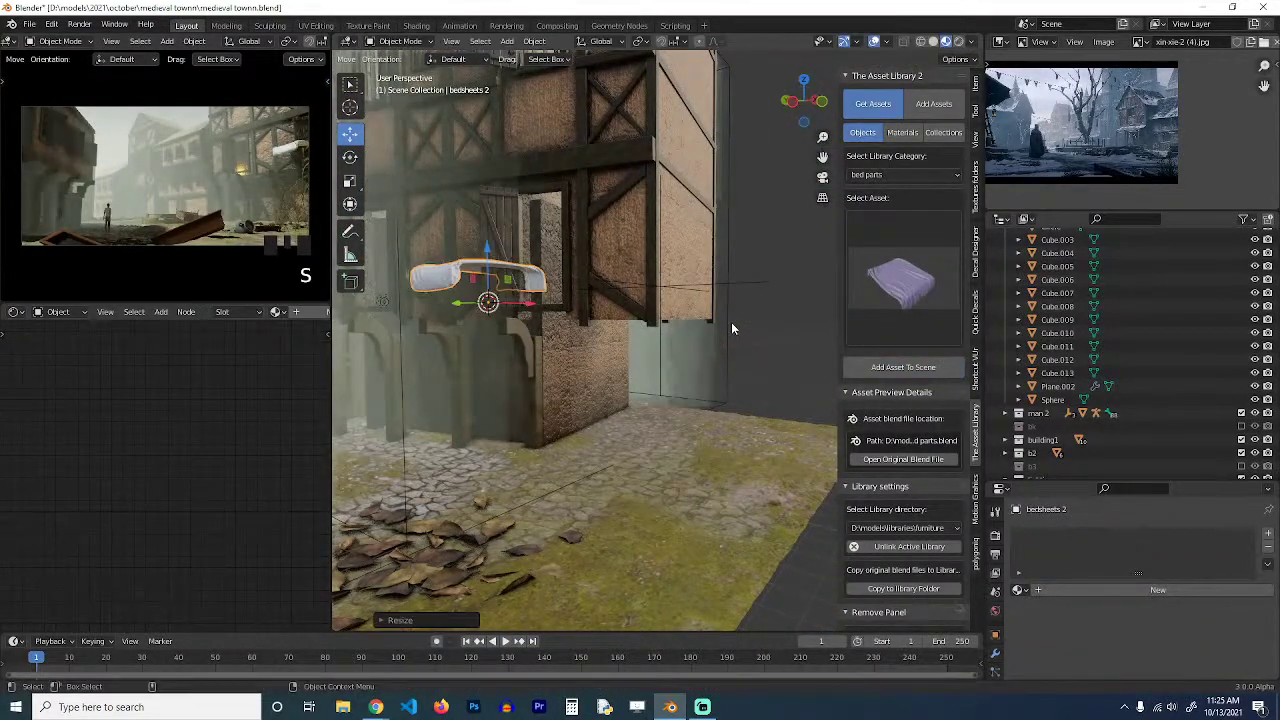
Rotate the bedsheet around the Z axis by 90° twice and adjust its scale.
type("rz")
type("90")
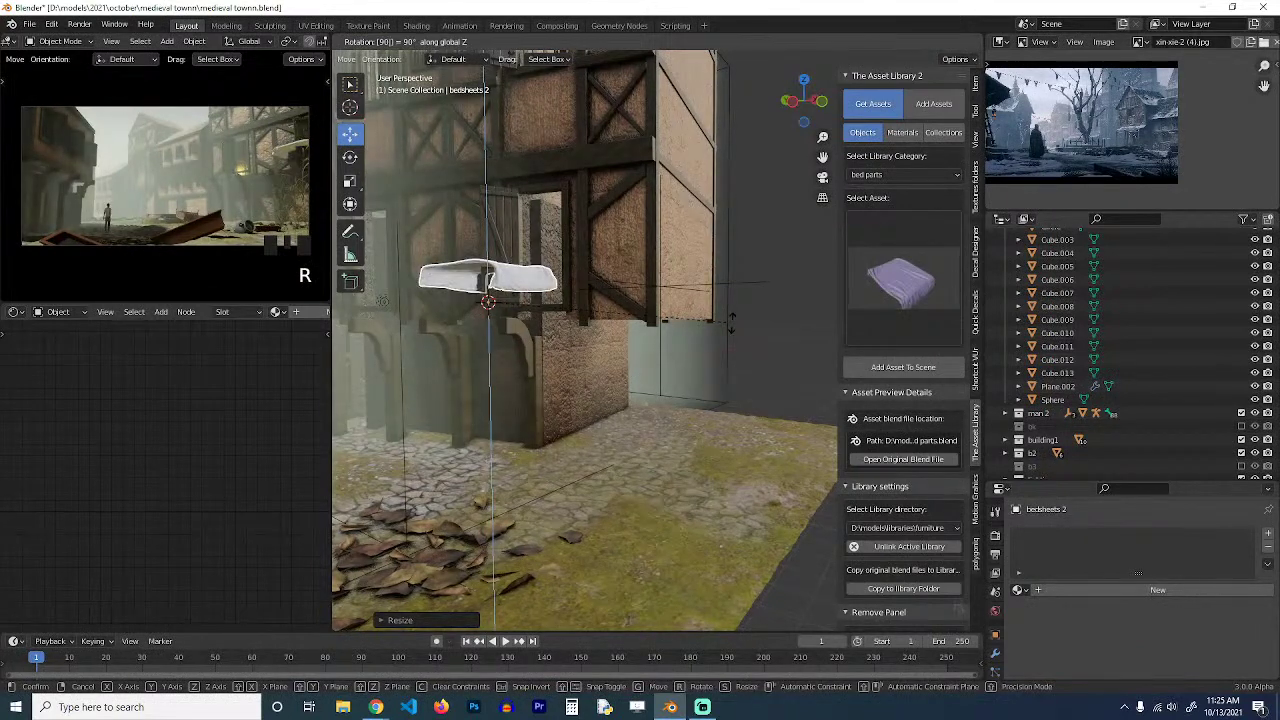
key("Return")
type("rz90")
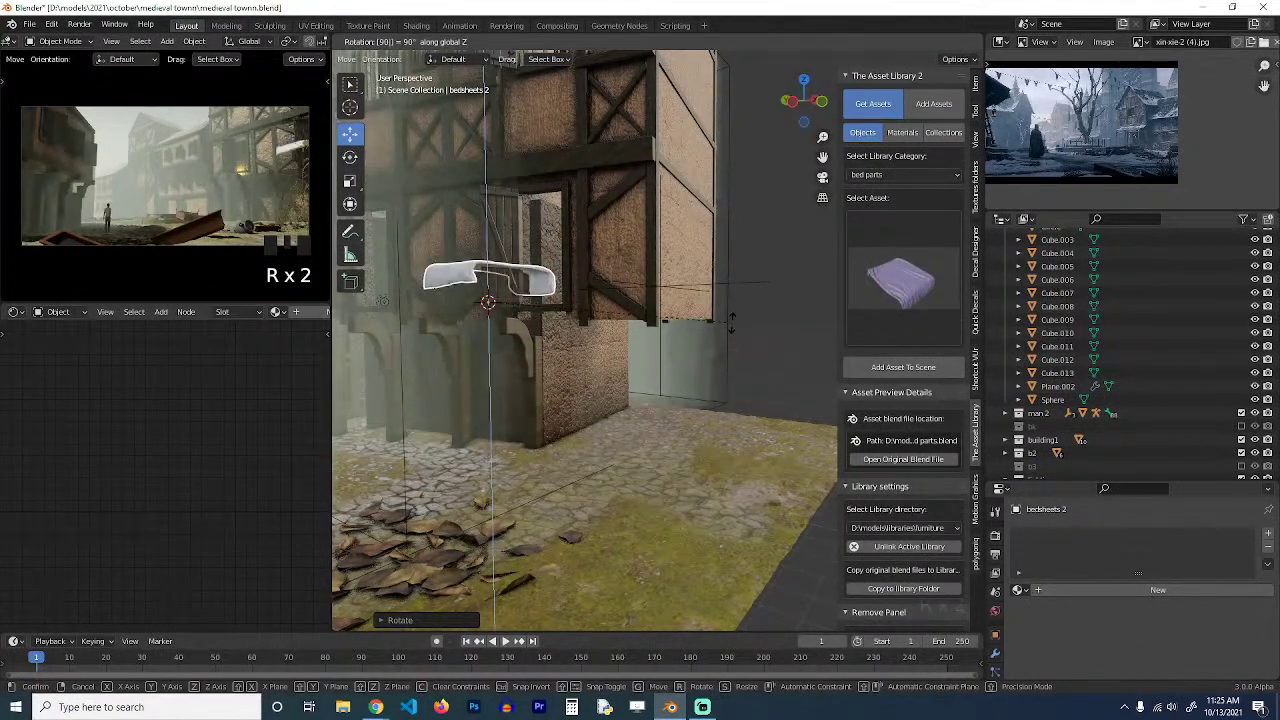
left_click(732, 322)
key("s")
left_click(708, 318)
key("r")
key("x")
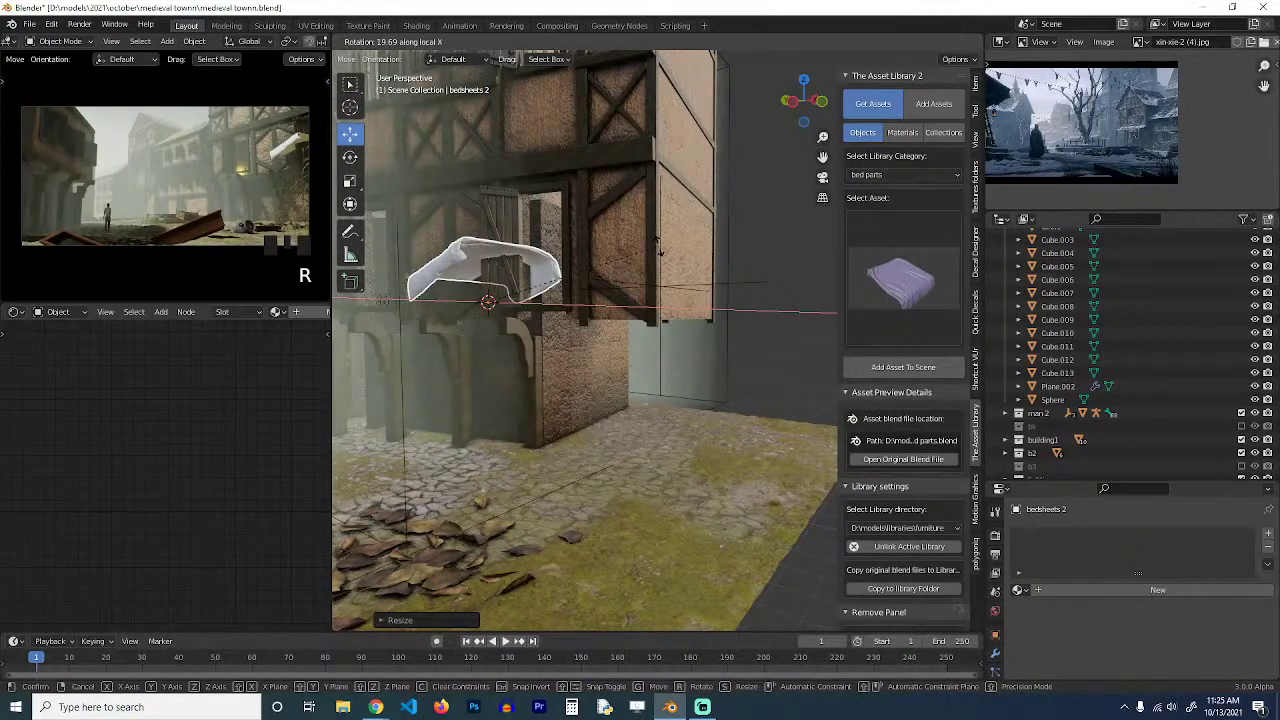
right_click(659, 248)
Tilt the bedsheet freely so it slopes like an awning, and reposition it by the half-timbered wall.
middle_click_drag(670, 279, 688, 338)
middle_click_drag(612, 265, 683, 295, "shift")
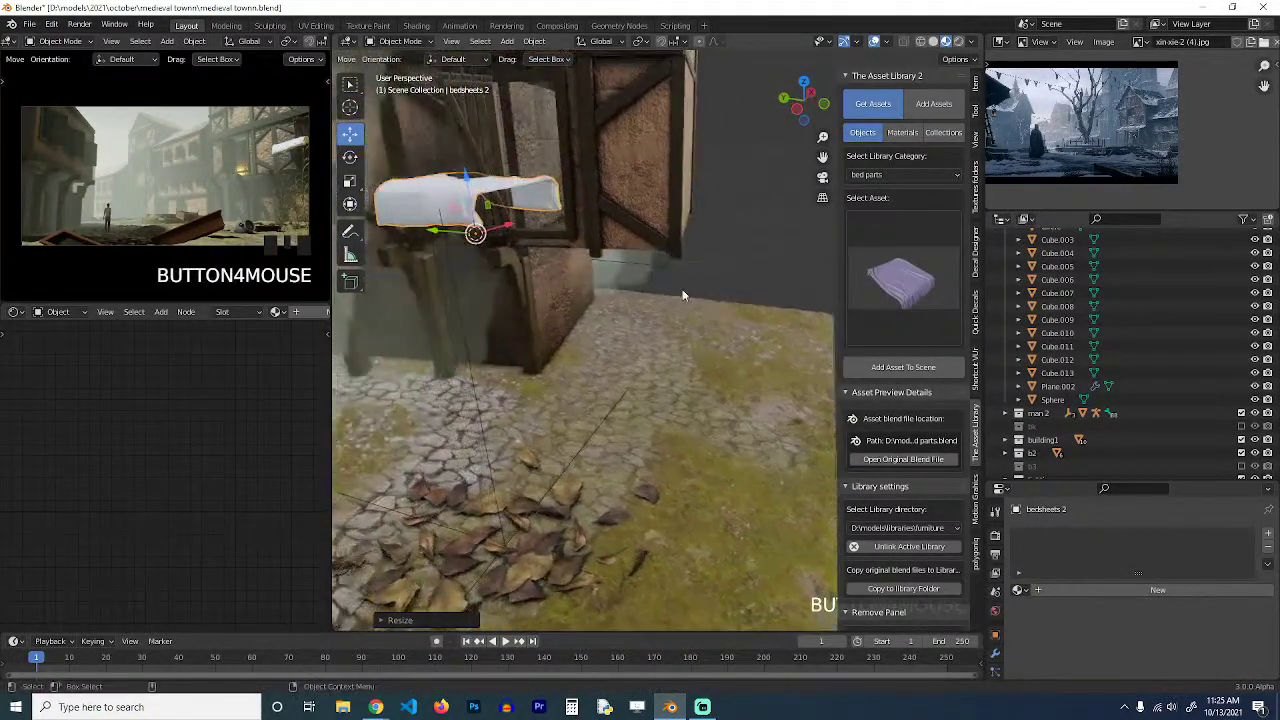
key("r")
key("r")
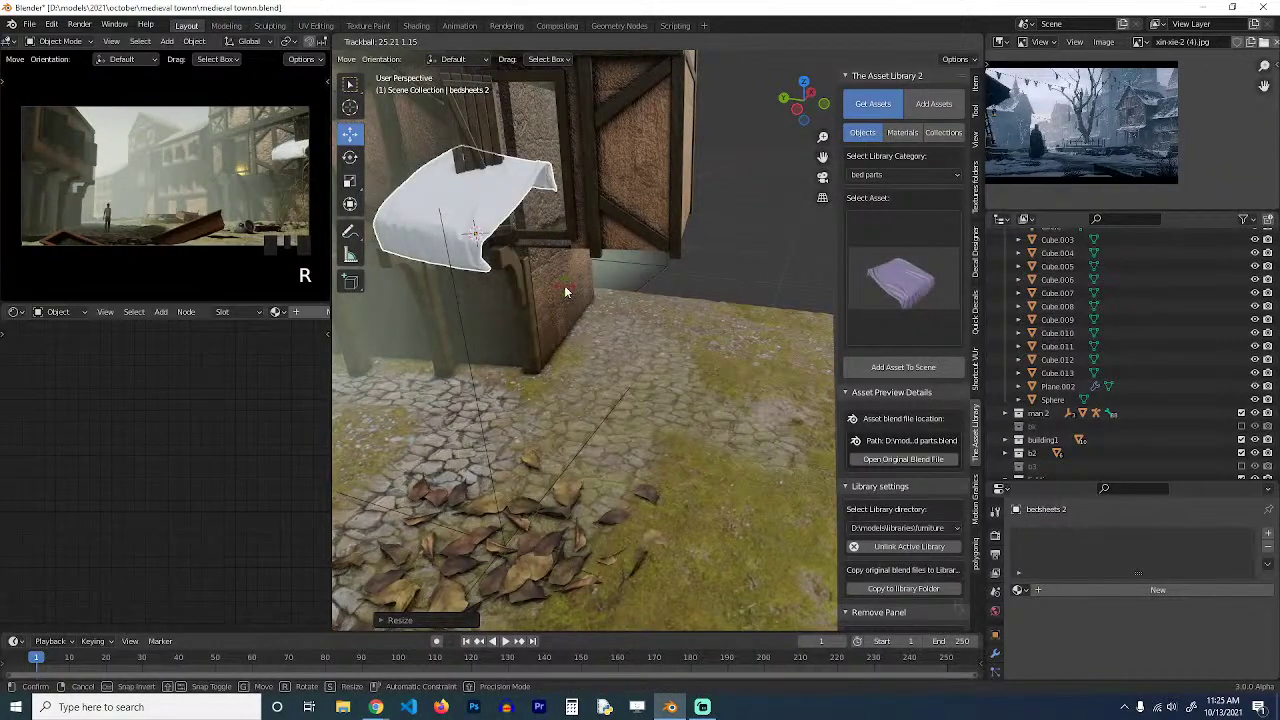
left_click(564, 291)
key("g")
left_click(518, 262)
Move the tilted bedsheet against the wooden brackets beneath the overhanging upper floor.
key("grave")
middle_click_drag(518, 261, 684, 351)
left_click_drag(648, 367, 694, 353)
key("KP_Decimal")
key("grave")
middle_click_drag(694, 353, 644, 260)
key("g")
left_click(649, 318)
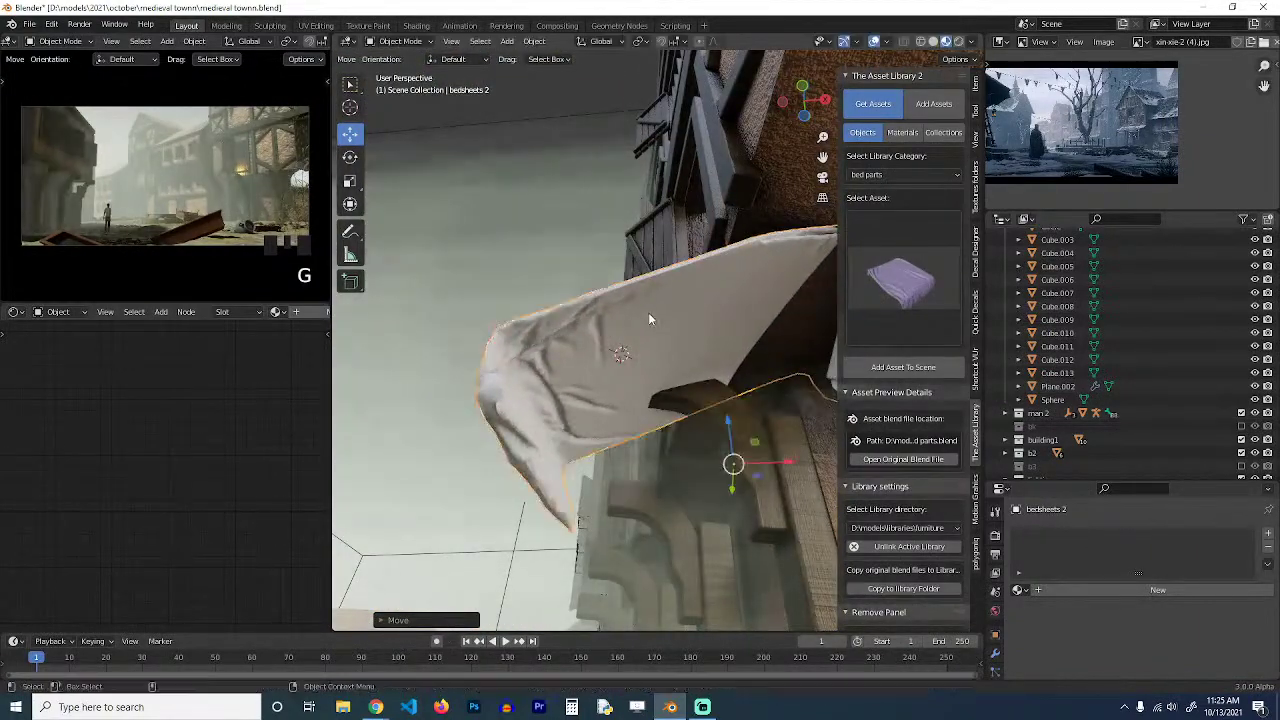
Move the bedsheet along the wall to below the overhang and enlarge it to span the brackets.
key("grave")
middle_click_drag(648, 318, 712, 360)
key("grave")
scroll(641, 380, "down", 4)
key("g")
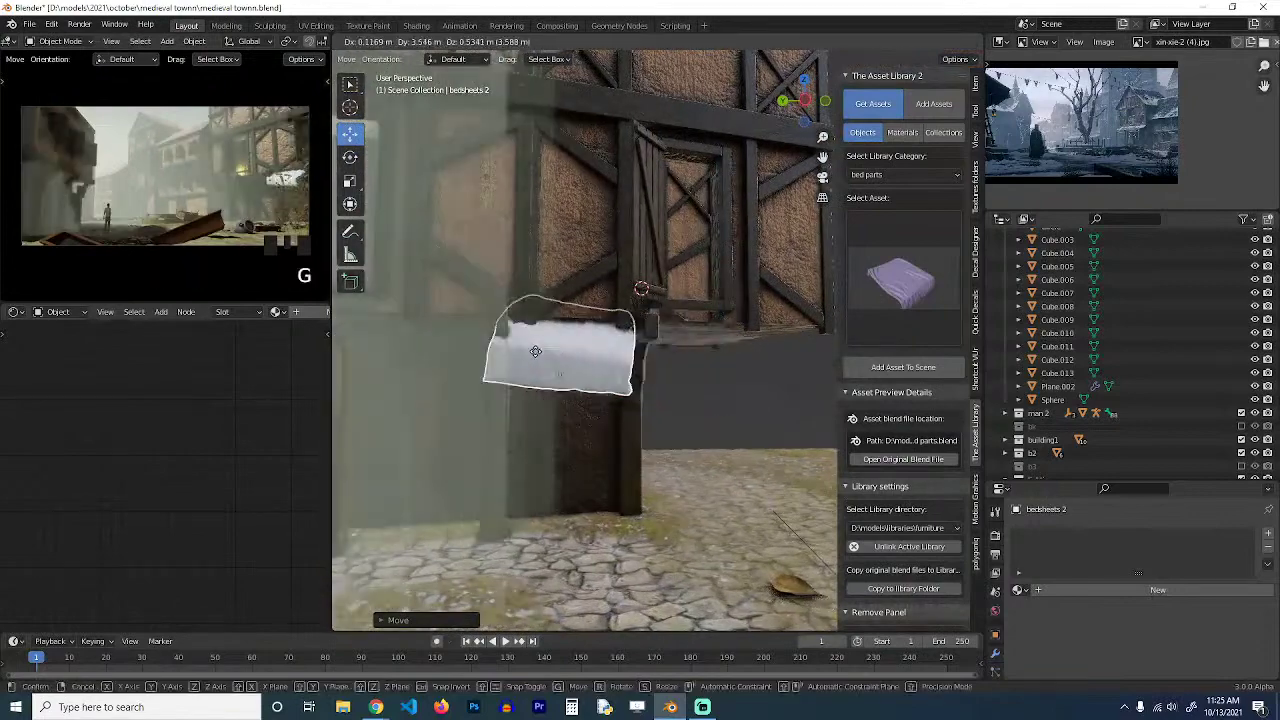
key("s")
left_click(598, 356)
key("g")
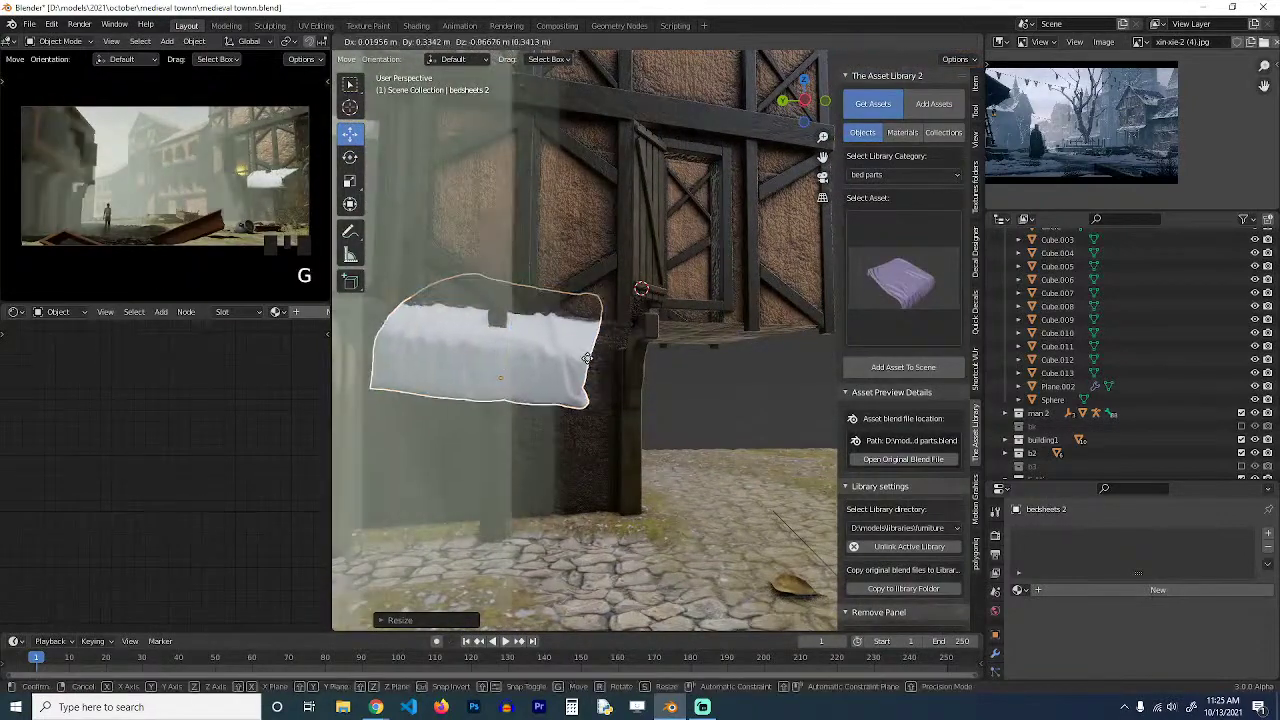
left_click(571, 363)
Rotate the bedsheet freely to line up its awning shape with the overhang.
middle_click_drag(571, 363, 564, 350)
key("r")
key("r")
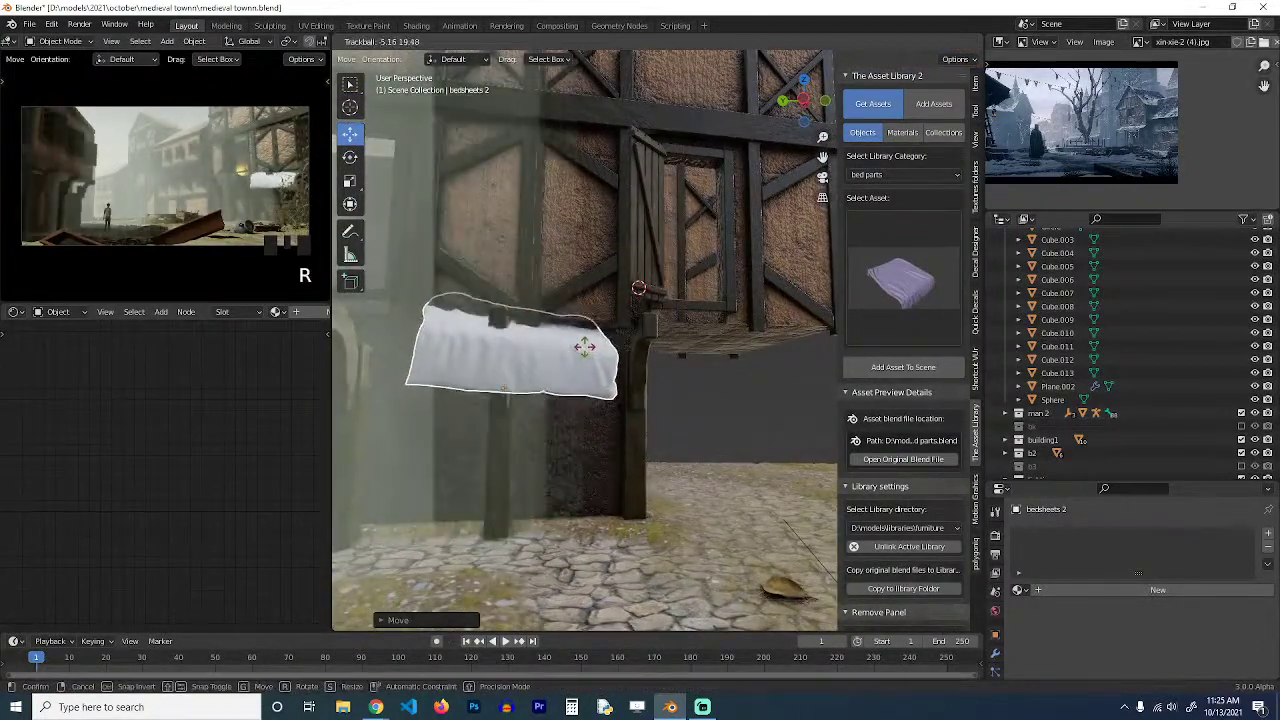
left_click(585, 347)
key("r")
left_click(598, 350)
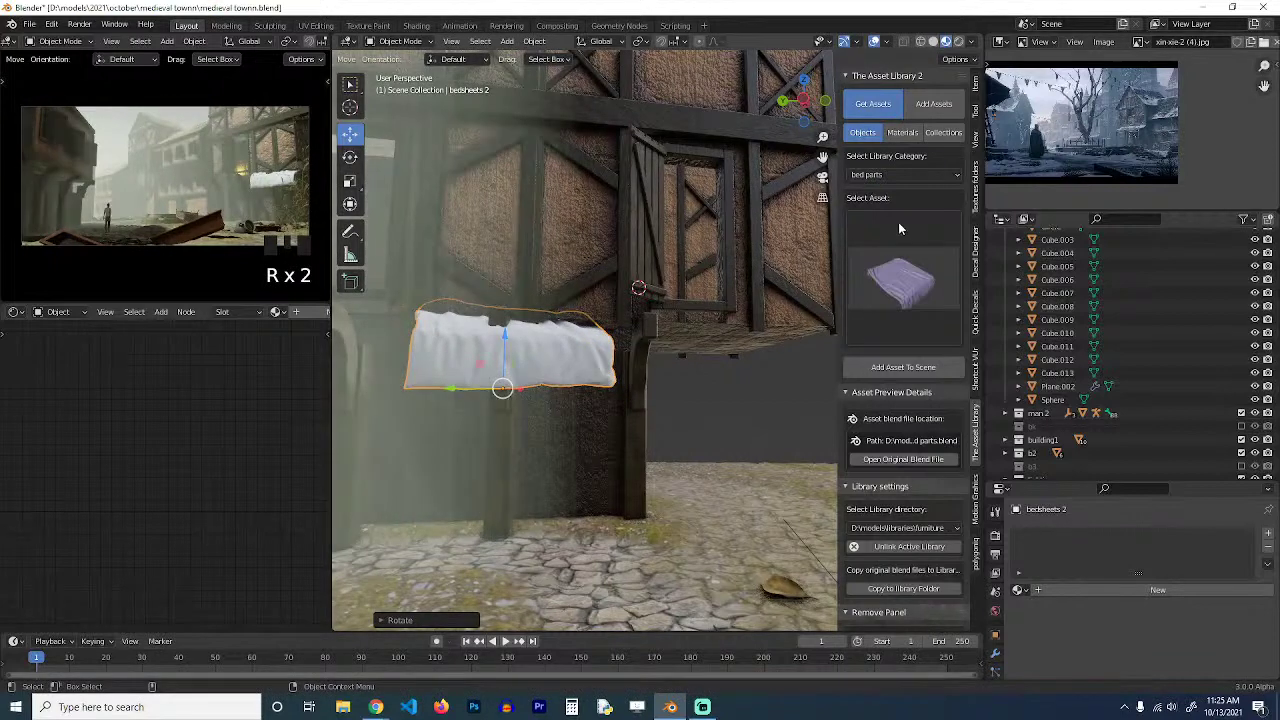
Apply the dark plastic material plastic_color_2 from the library's chairs materials to the bedsheet.
left_click(903, 134)
left_click(915, 268)
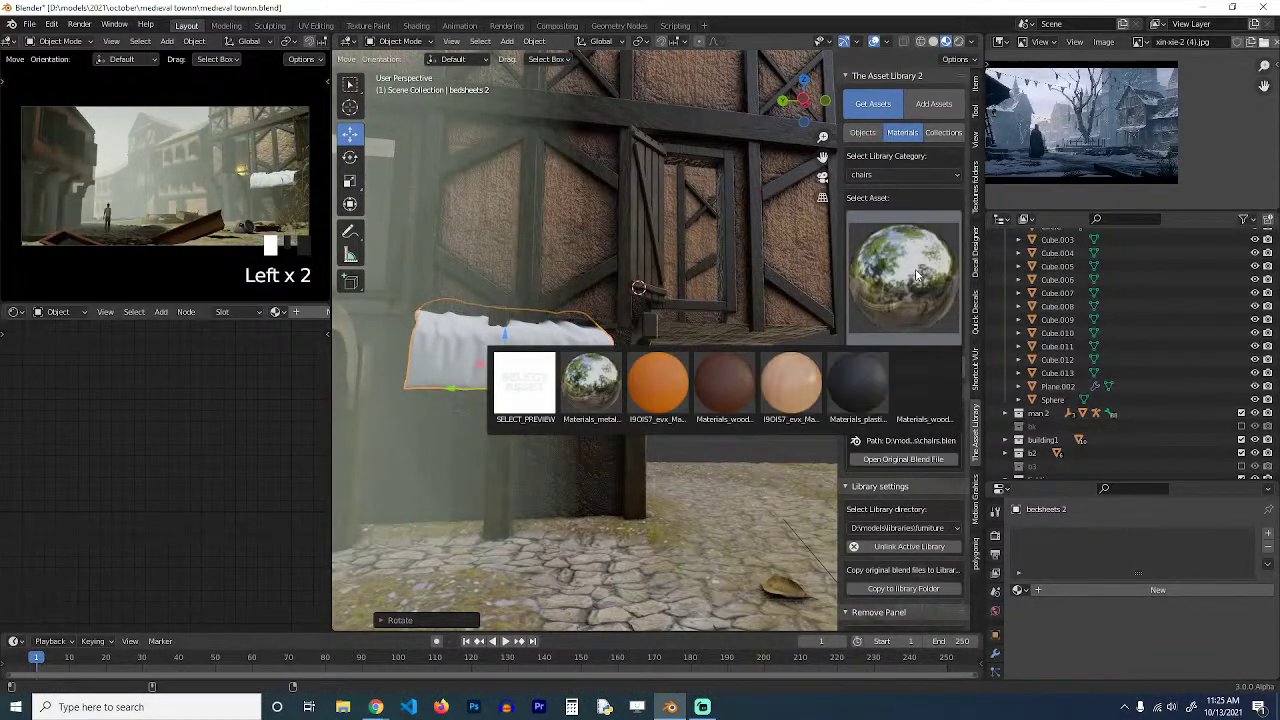
left_click(849, 372)
left_click(888, 370)
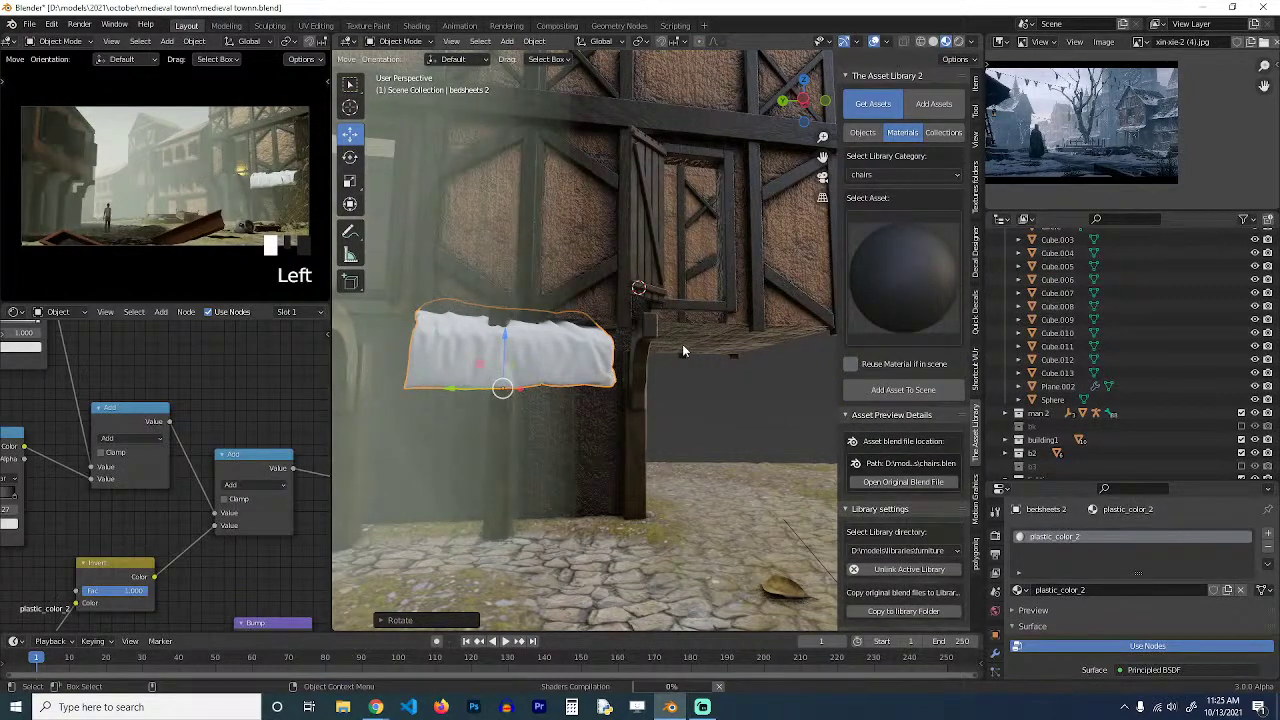
scroll(684, 345, "up", 2)
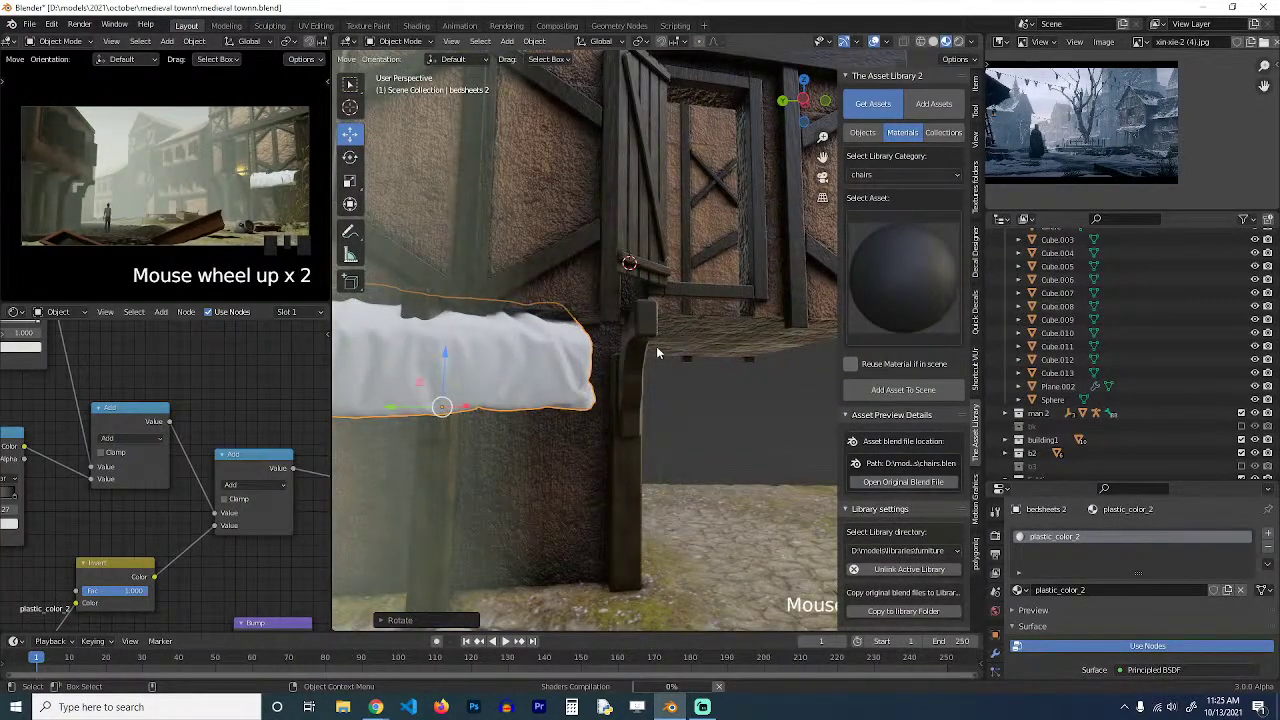
key("grave")
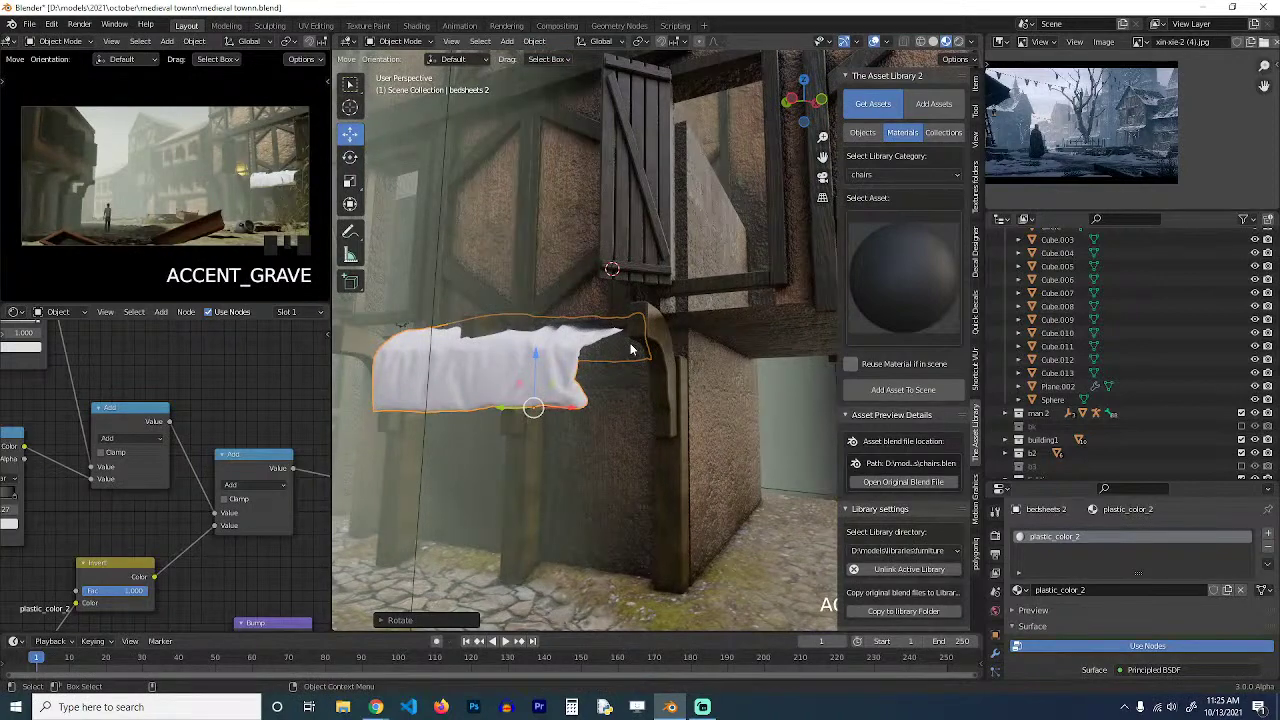
scroll(630, 345, "up", 1)
scroll(632, 349, "up", 3)
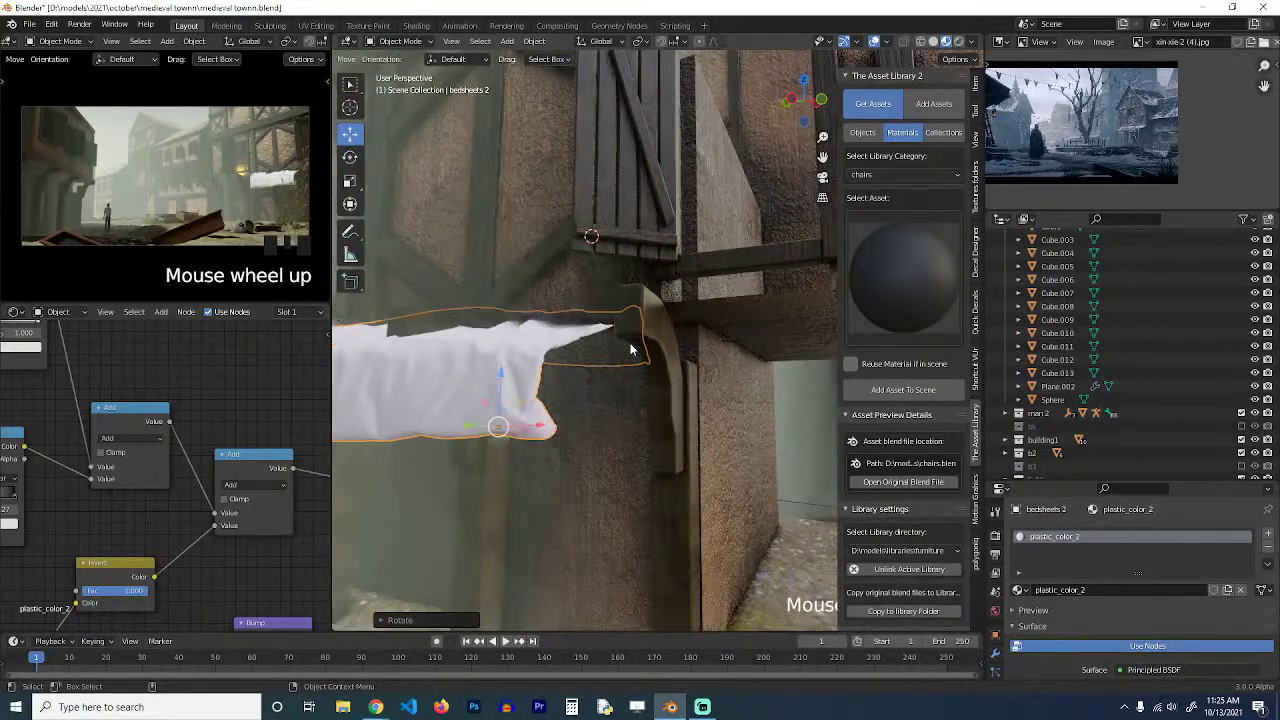
middle_click_drag(632, 349, 683, 373, "shift")
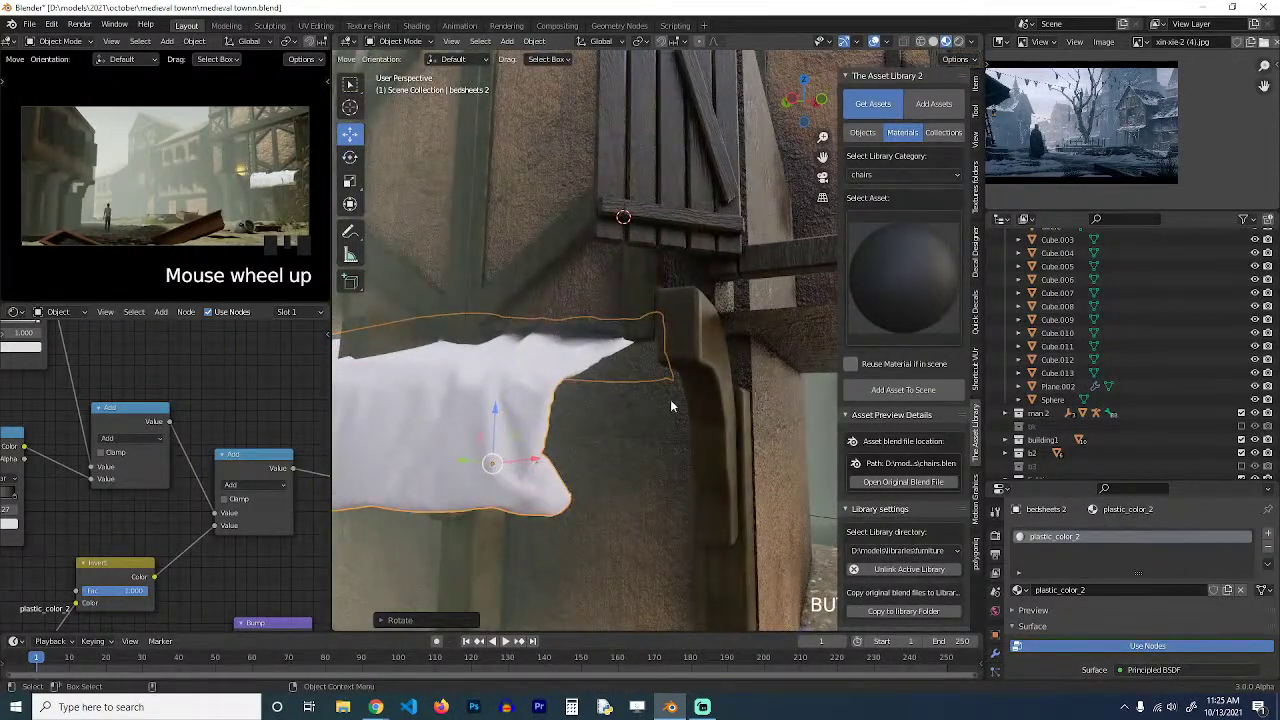
Replace the bedsheet's material with the dark fabric material fabric 1.001 from the library's walls materials.
left_click(895, 258)
left_click(906, 176)
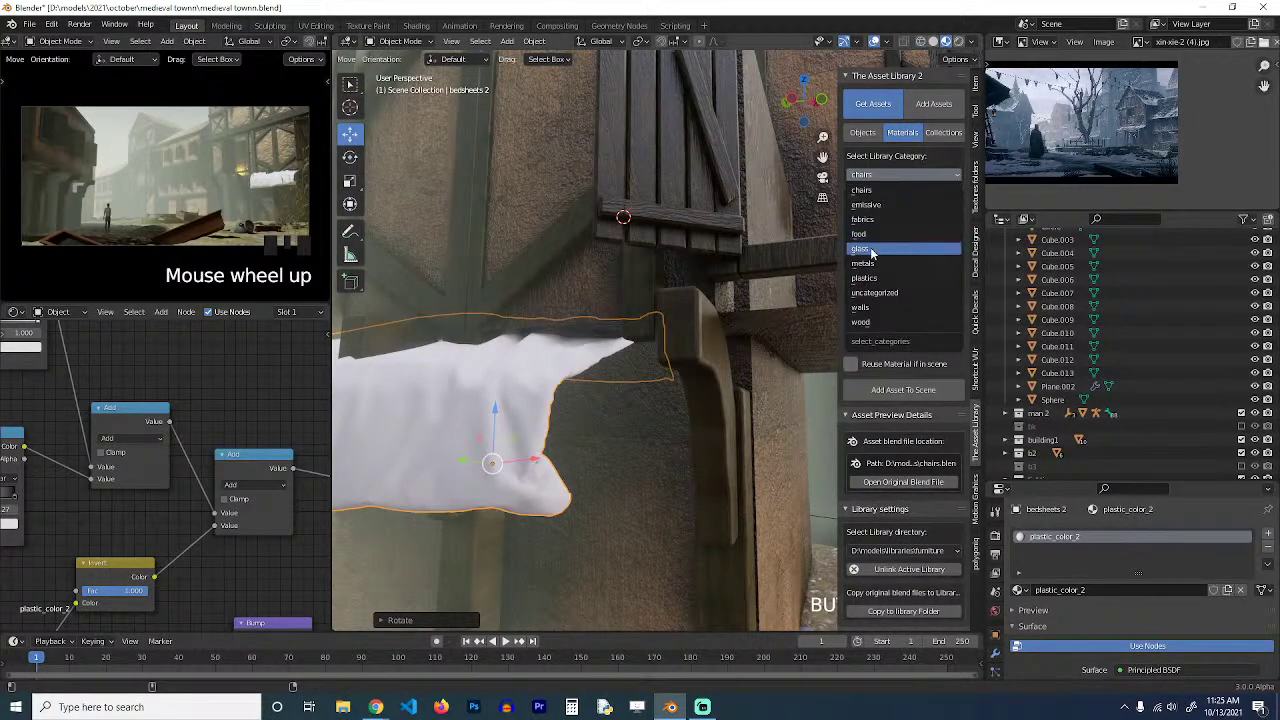
left_click(875, 310)
left_click(915, 280)
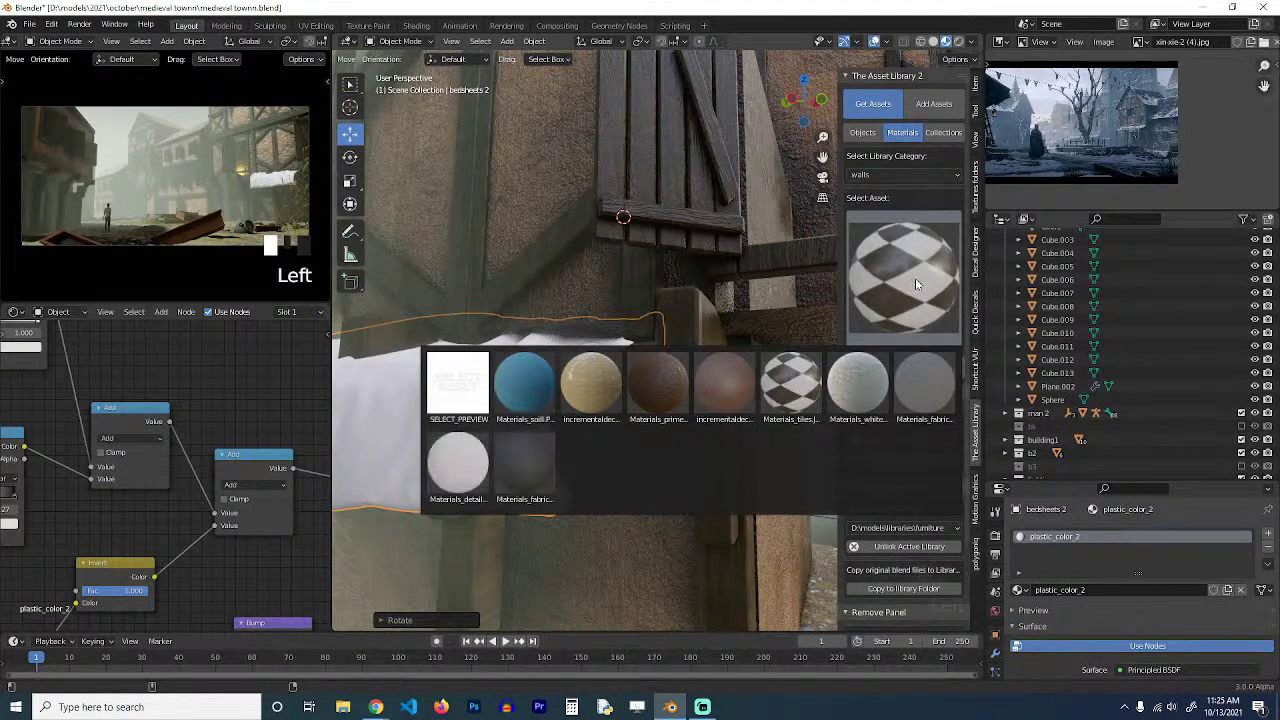
left_click(523, 467)
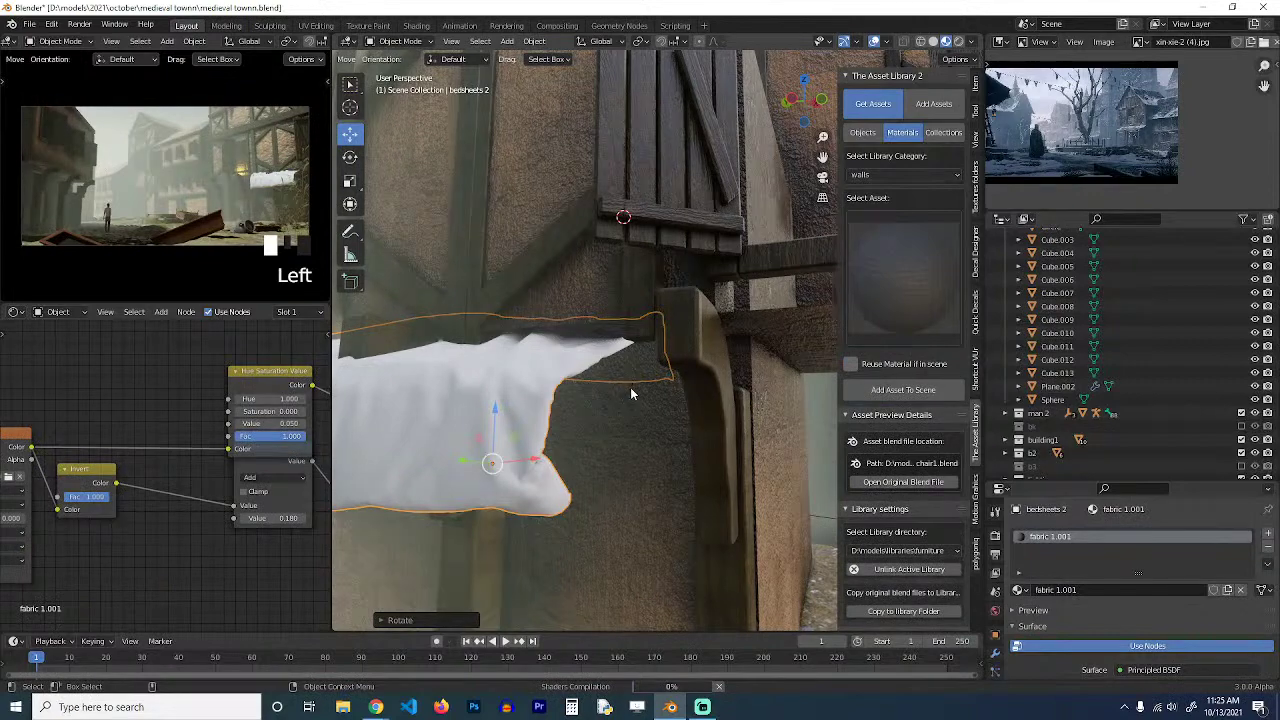
scroll(631, 394, "down", 1)
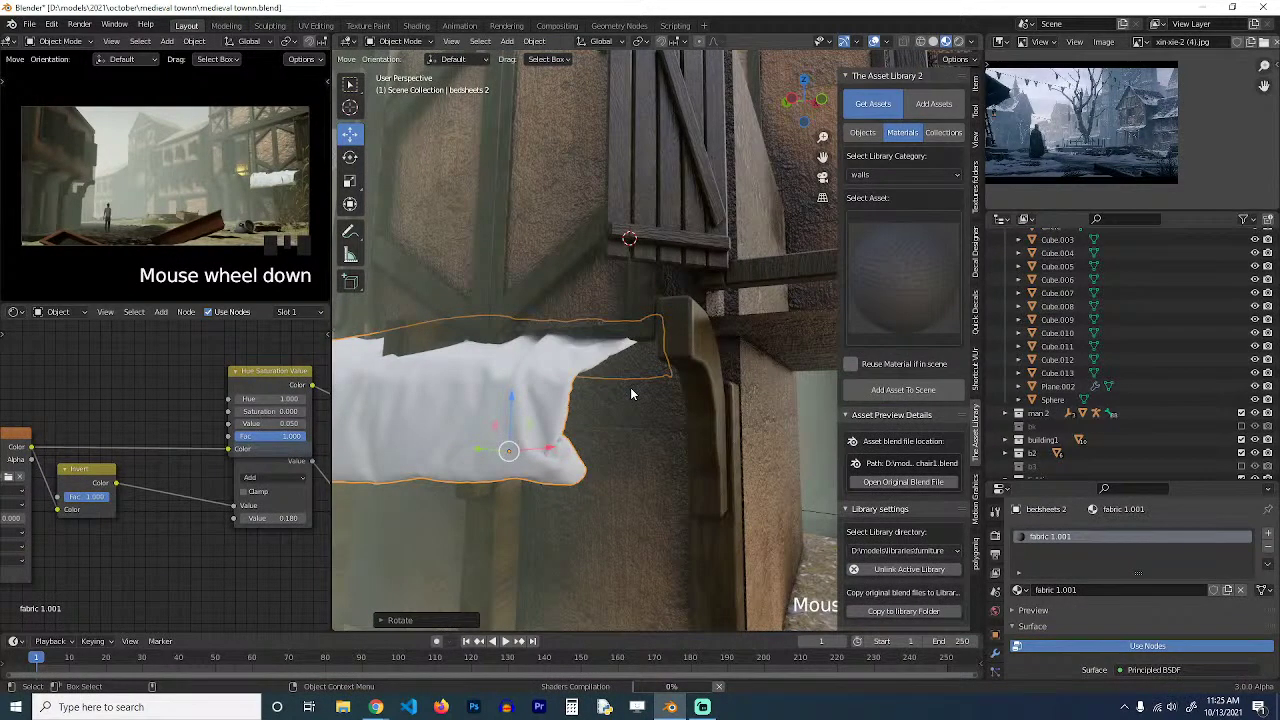
scroll(631, 394, "up", 1)
Move the dark bedsheet slightly to adjust its position against the wall beneath the overhang.
key("grave")
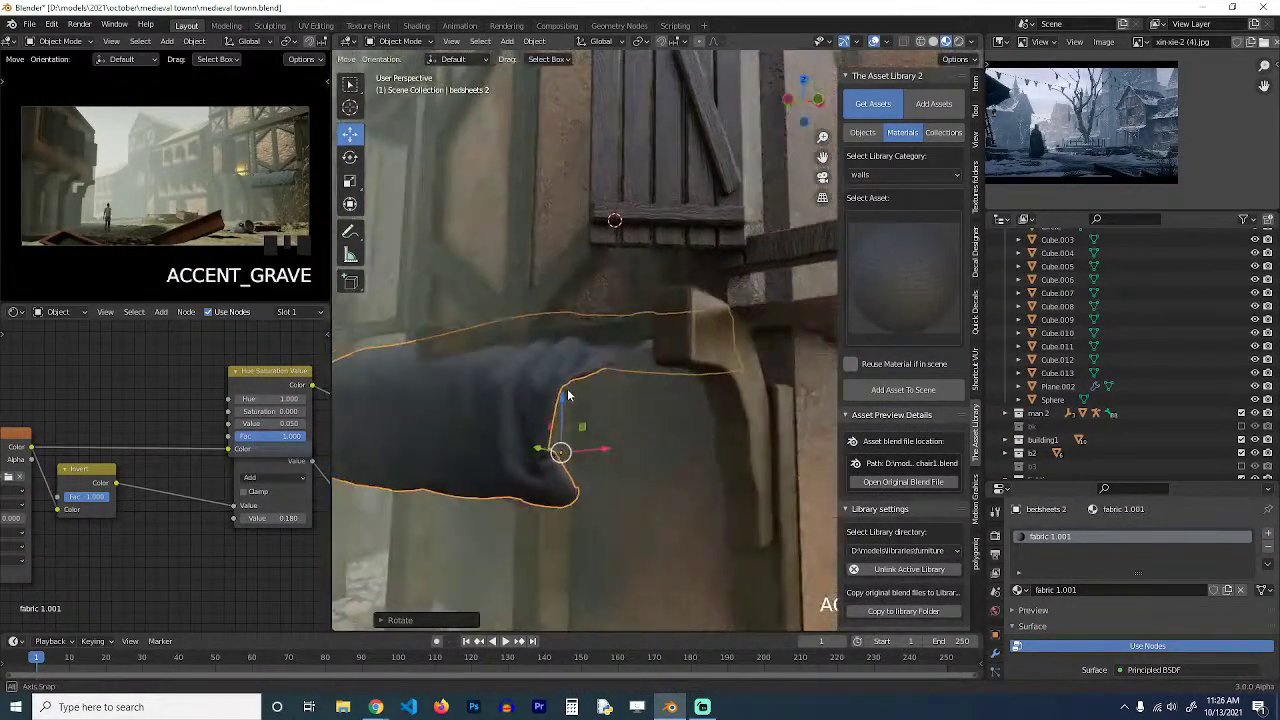
scroll(567, 395, "down", 3)
key("g")
left_click(578, 378)
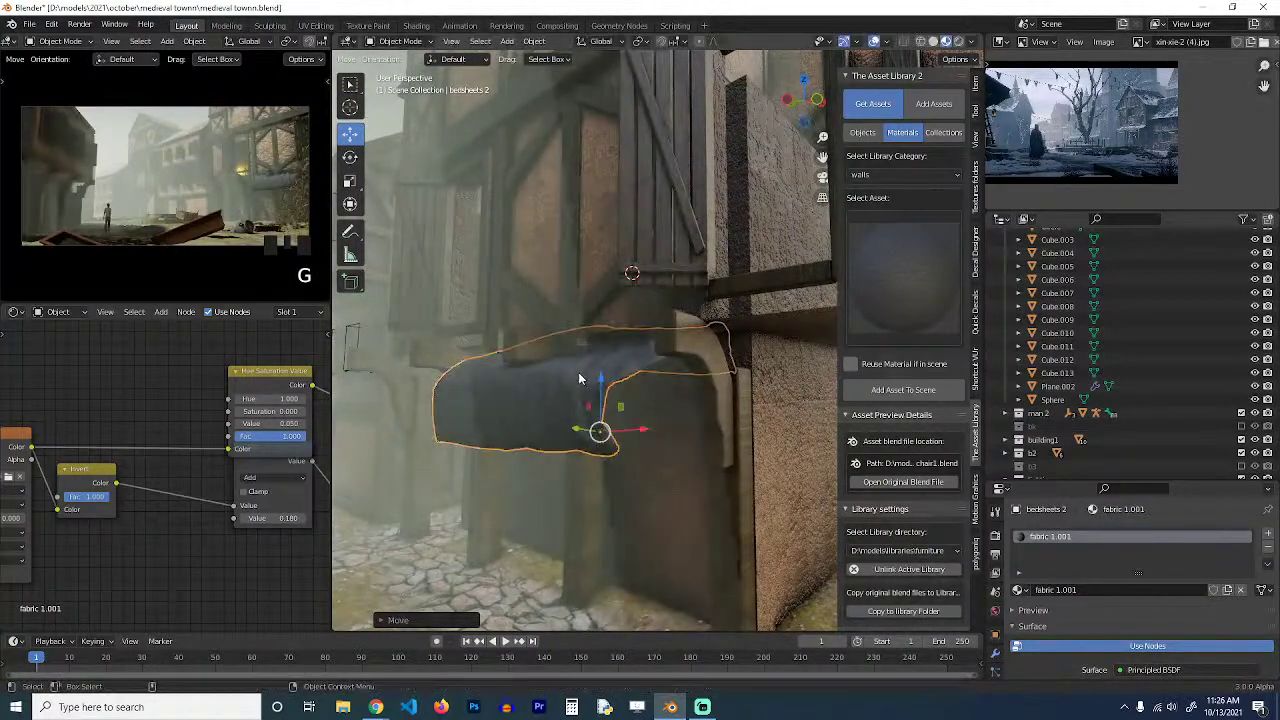
scroll(203, 412, "down", 6)
scroll(226, 426, "up", 4)
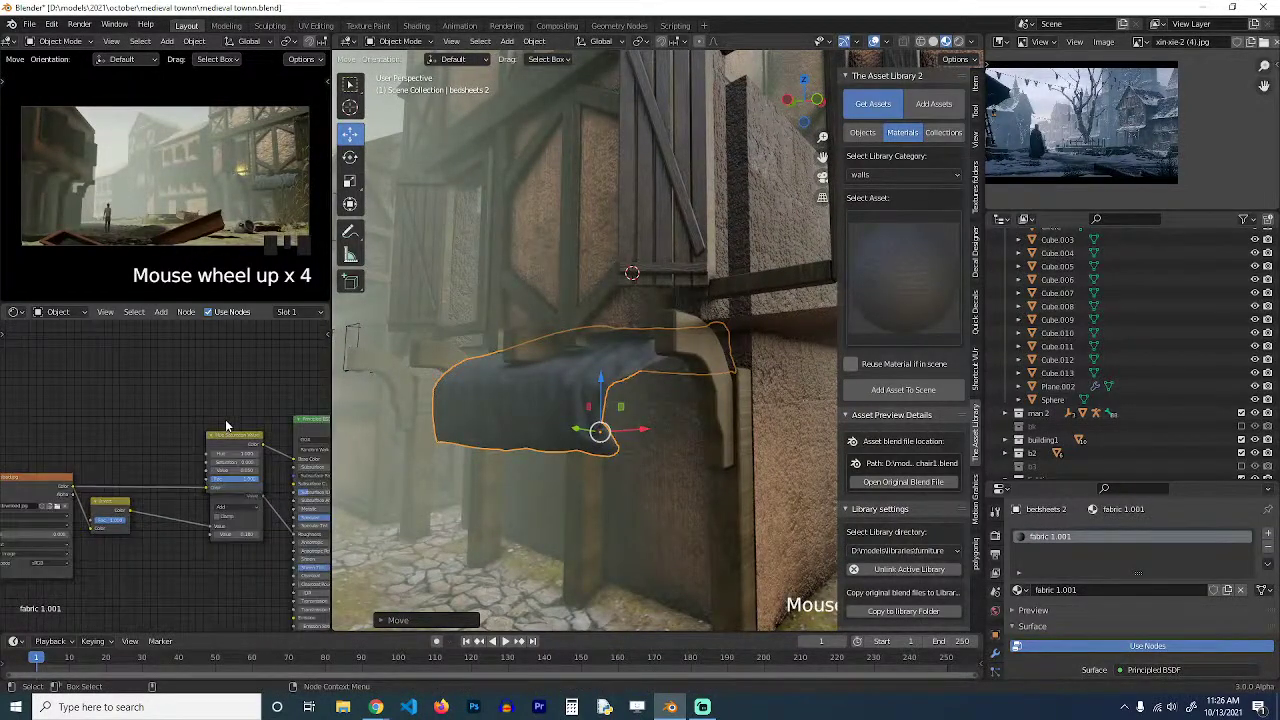
scroll(236, 408, "up", 4)
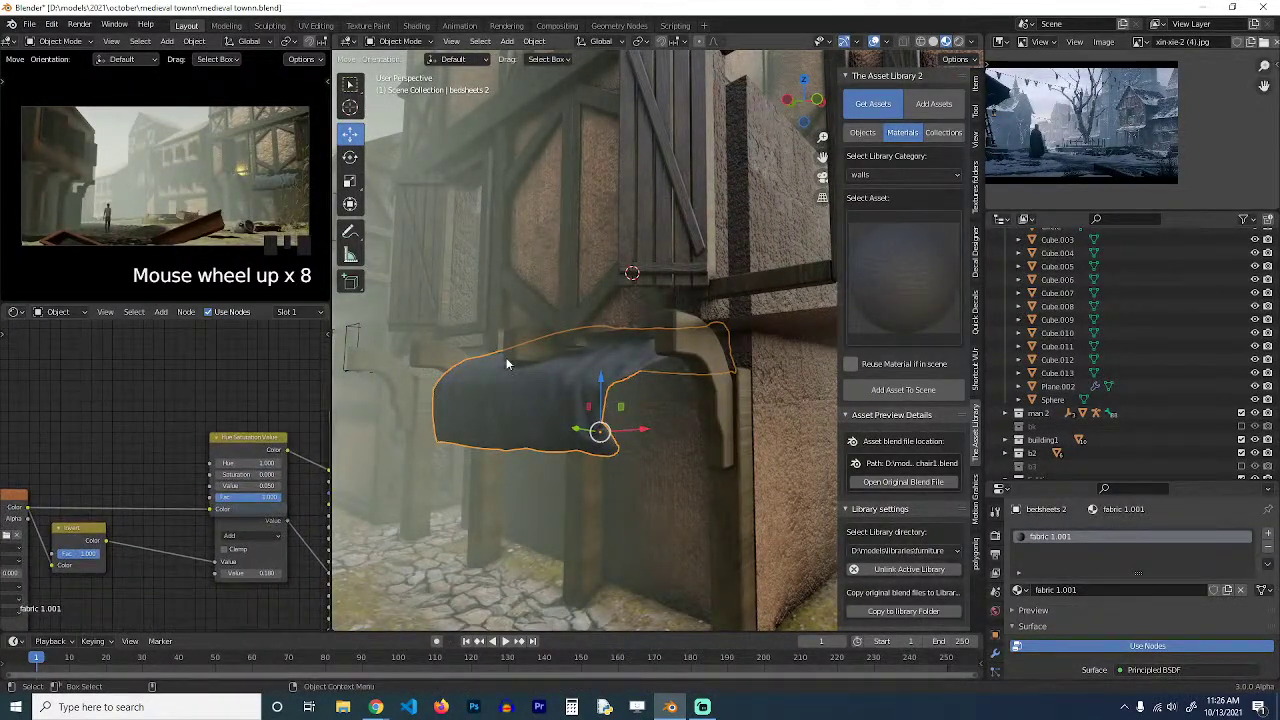
middle_click_drag(56, 389, 89, 391)
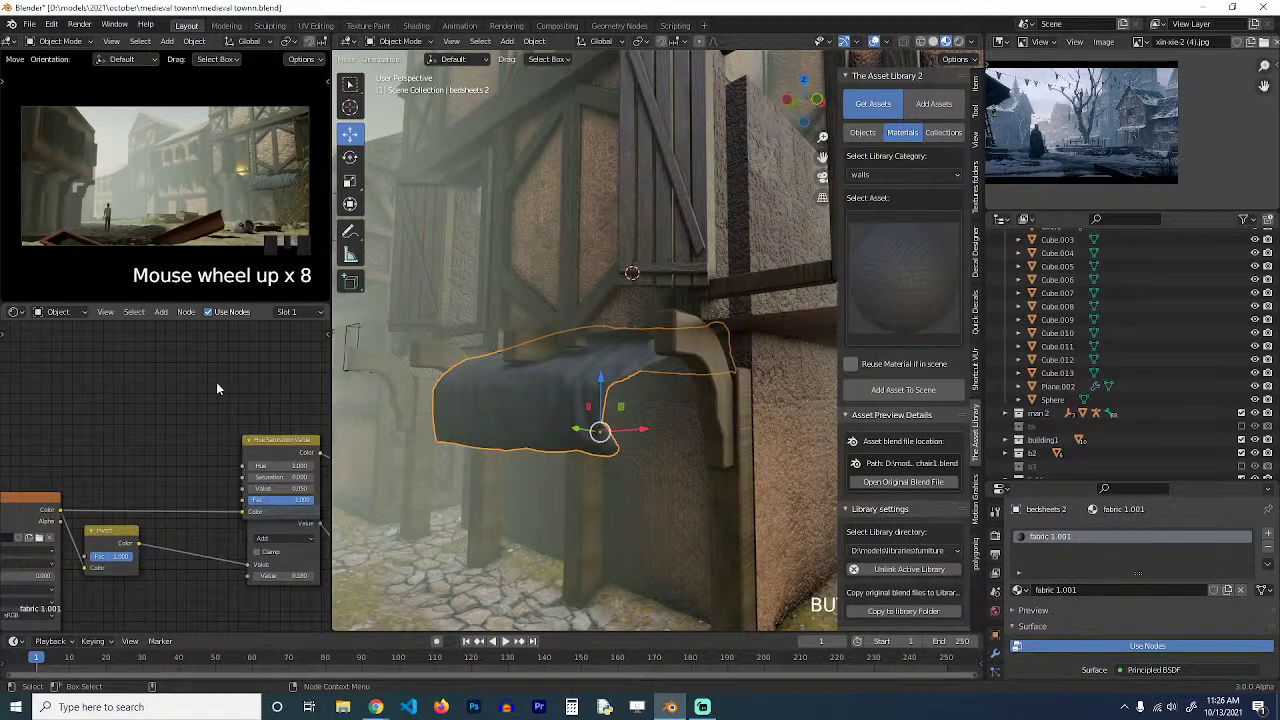
middle_click_drag(358, 387, 491, 372)
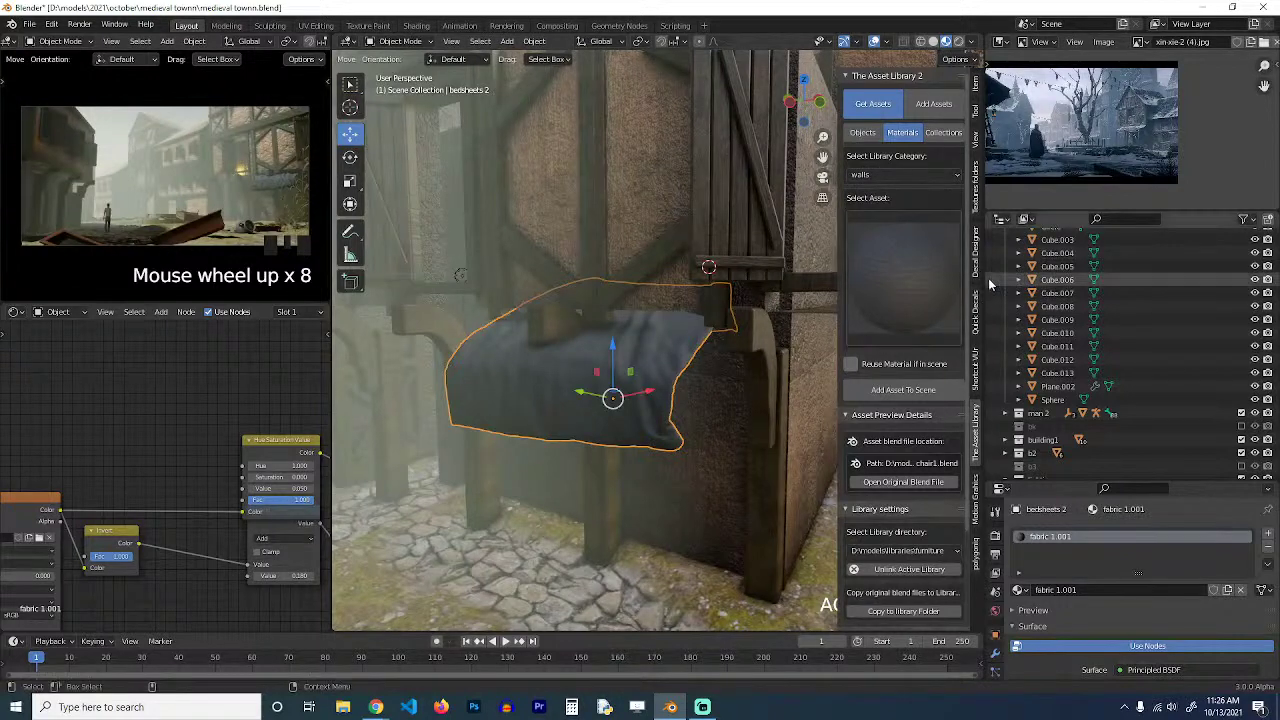
Open the image selection for a new decal and look through the libraries folder and its decals subfolder.
left_click(975, 305)
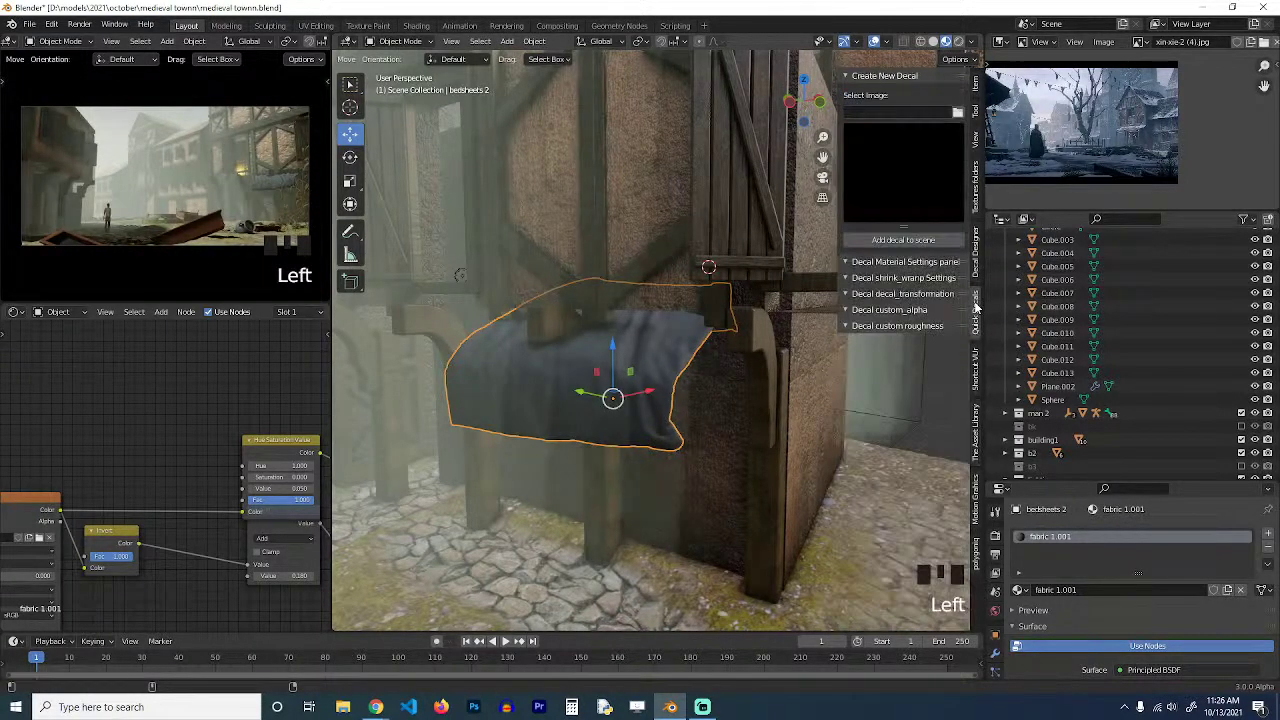
left_click(956, 114)
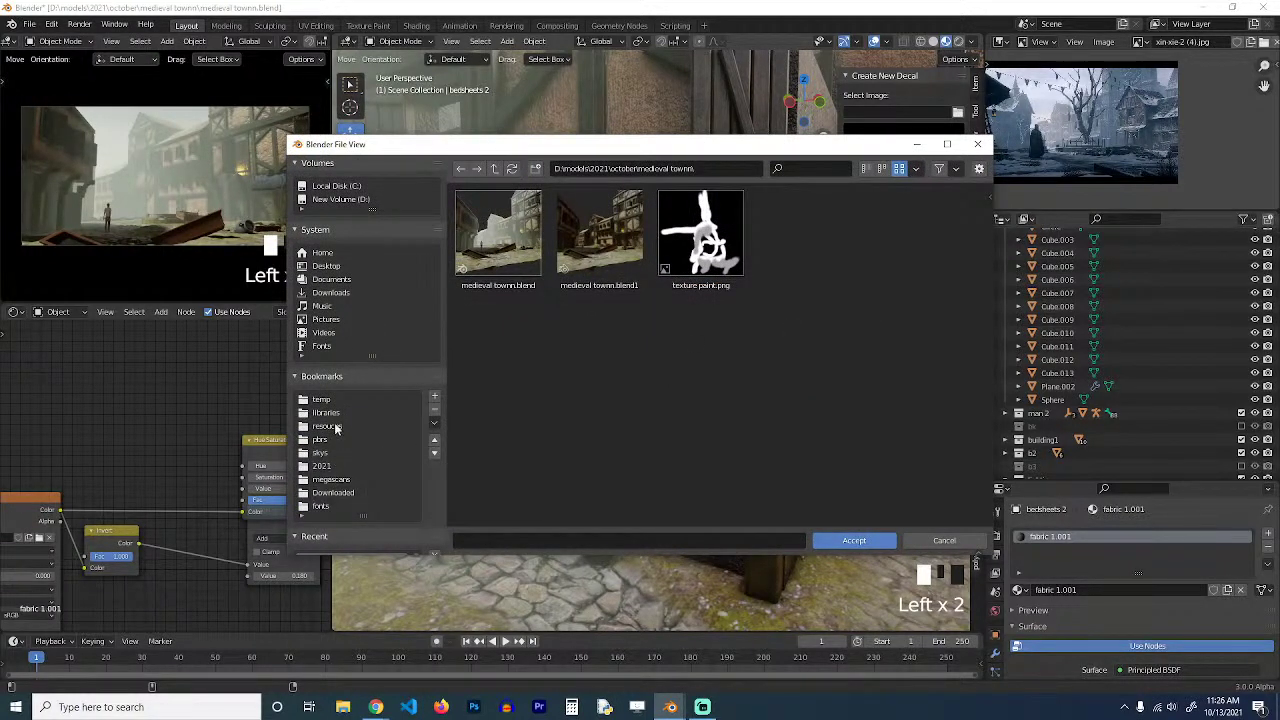
left_click(328, 413)
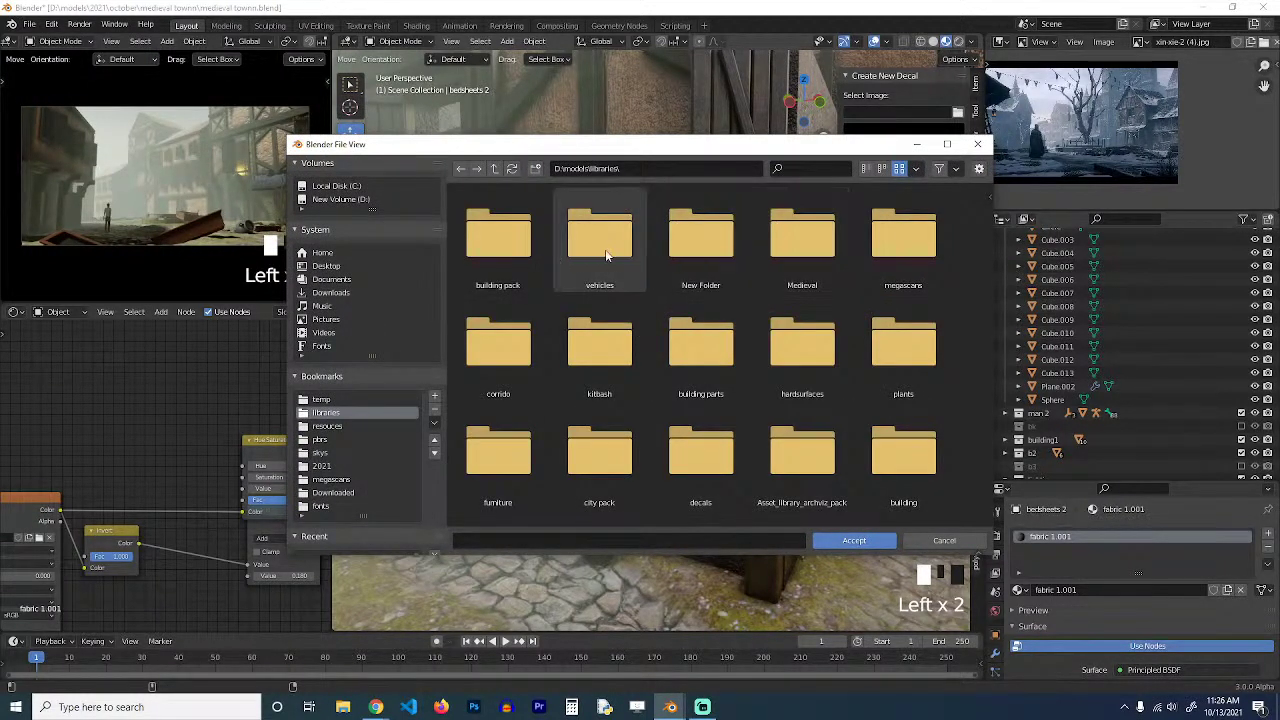
scroll(675, 450, "down", 1)
double_click(716, 427)
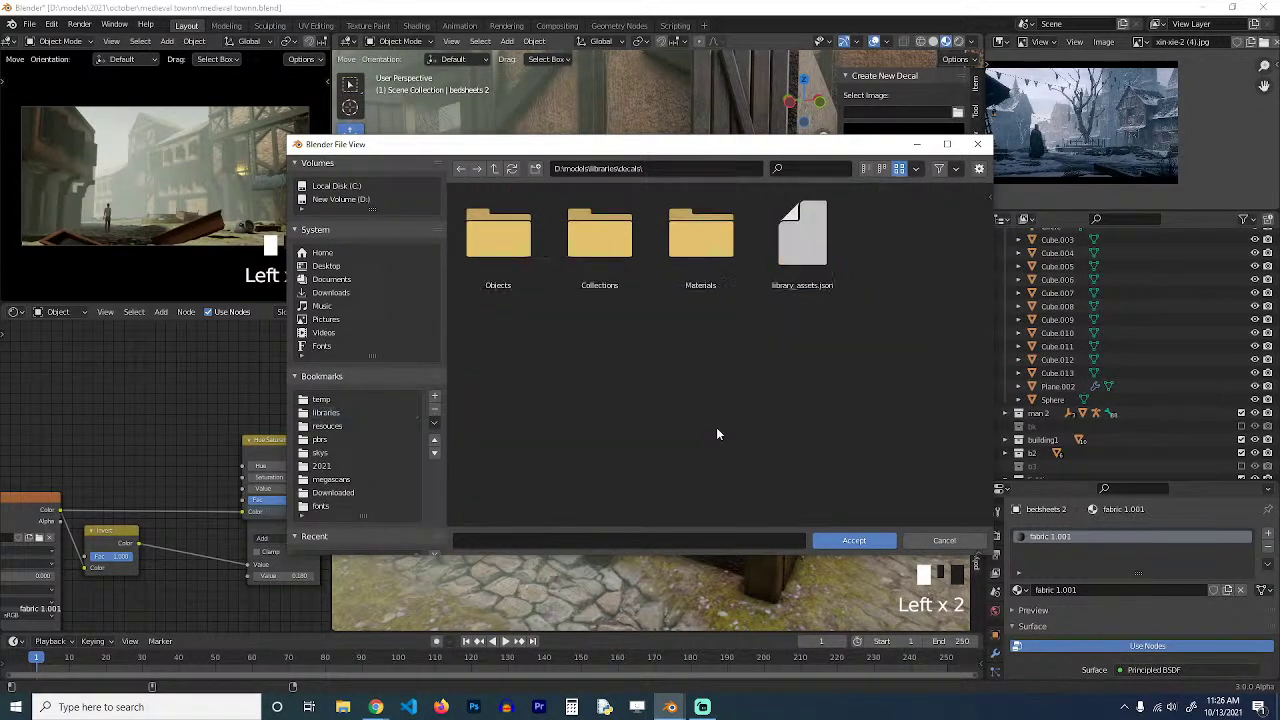
left_click(495, 168)
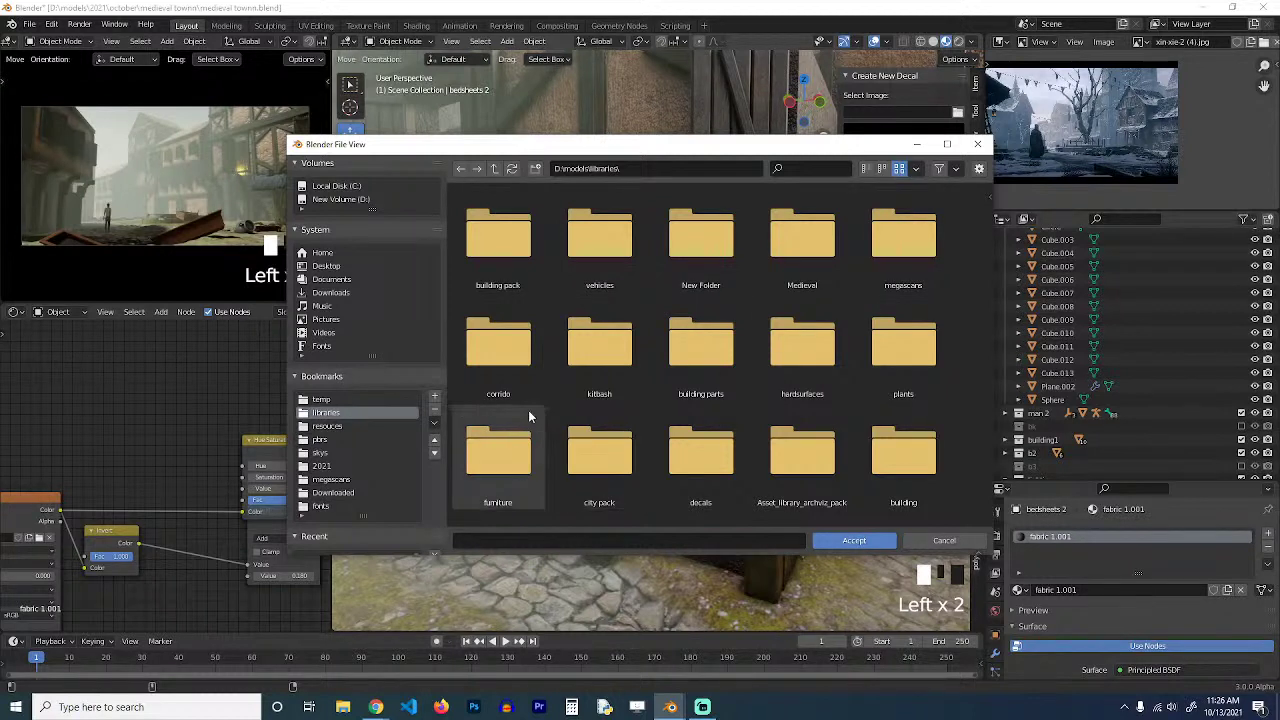
scroll(520, 430, "down", 1)
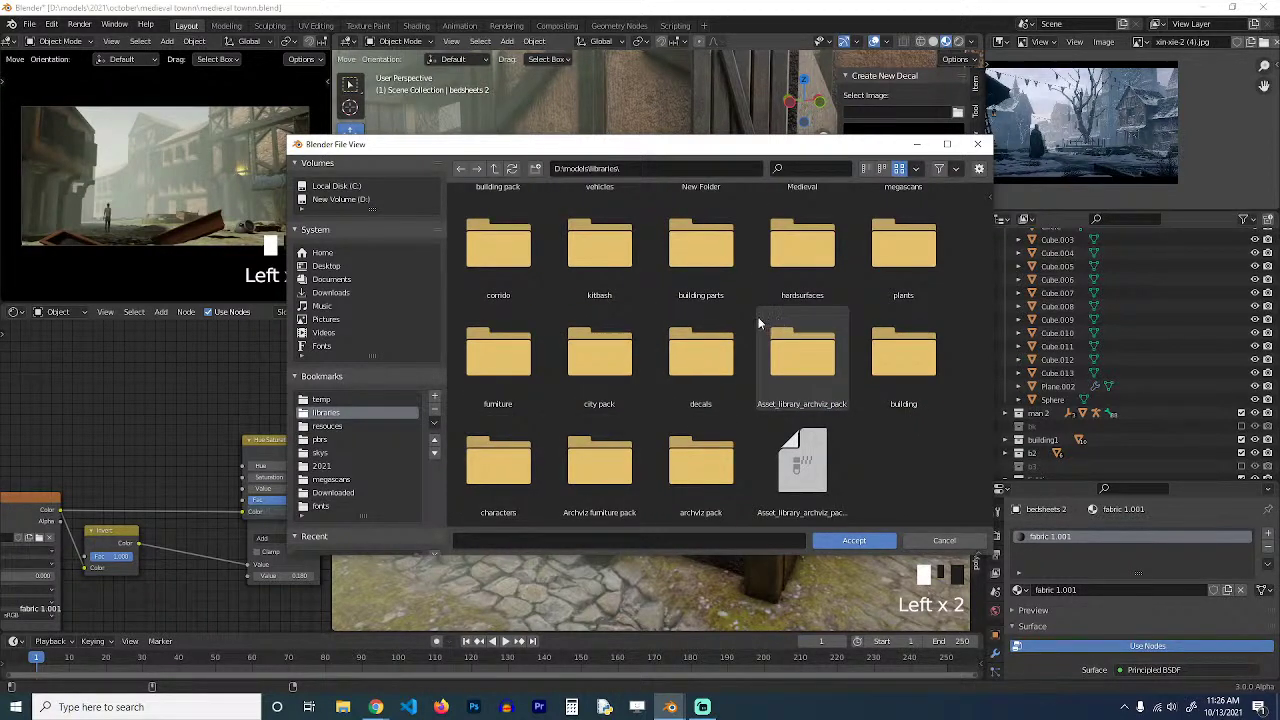
Load TexturesCom_DecalsSubtle0017_1_masked_S.png from the resouces decals folder as the new decal's image.
left_click(327, 426)
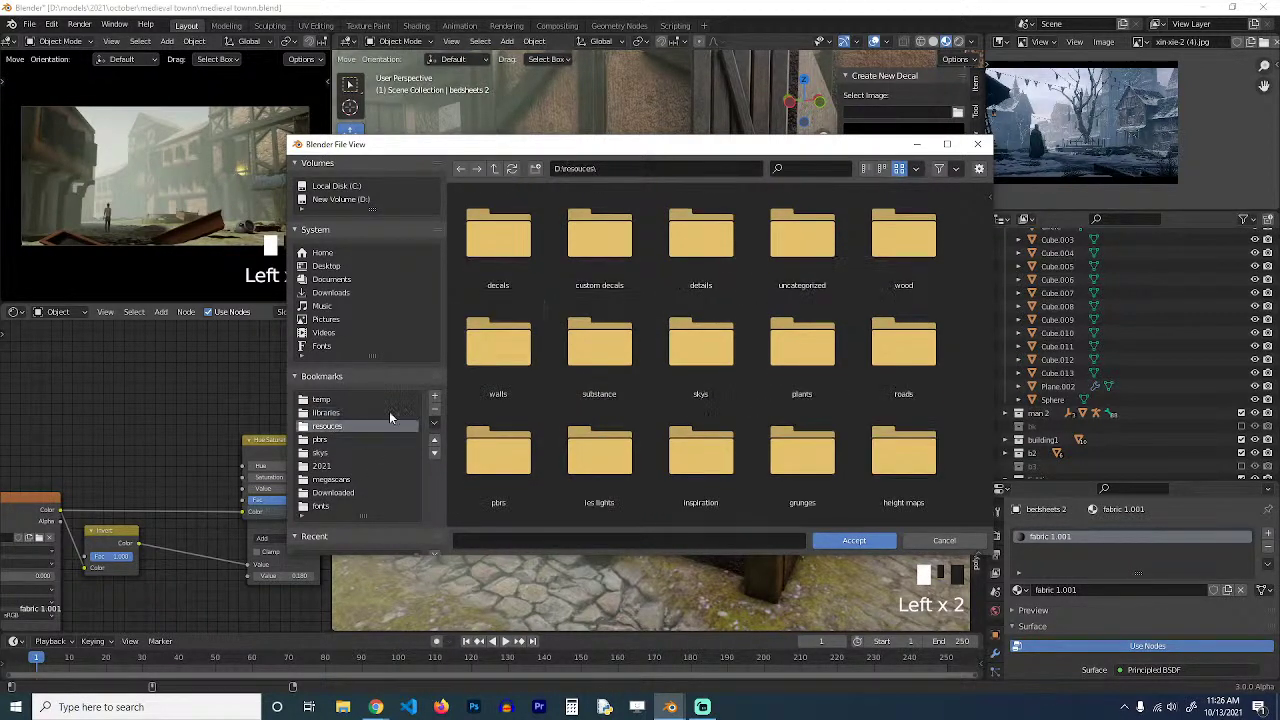
double_click(529, 277)
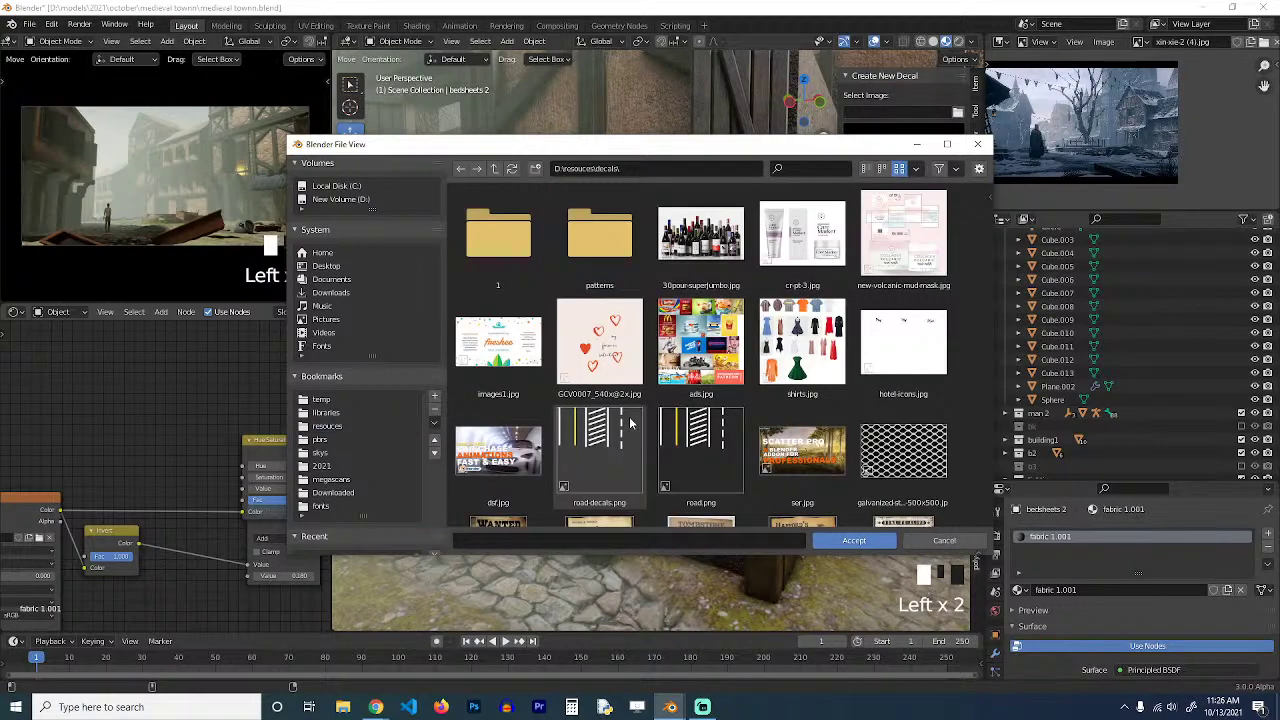
scroll(630, 425, "down", 10)
scroll(630, 425, "down", 5)
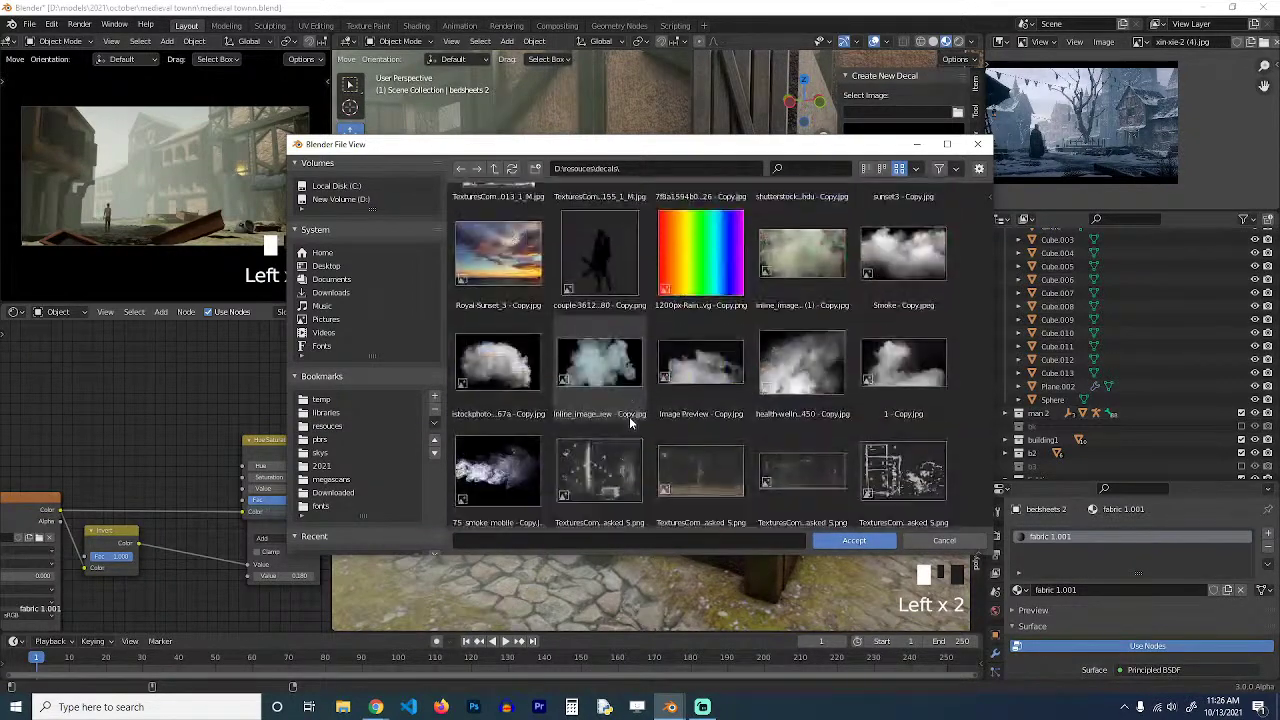
left_click(716, 364)
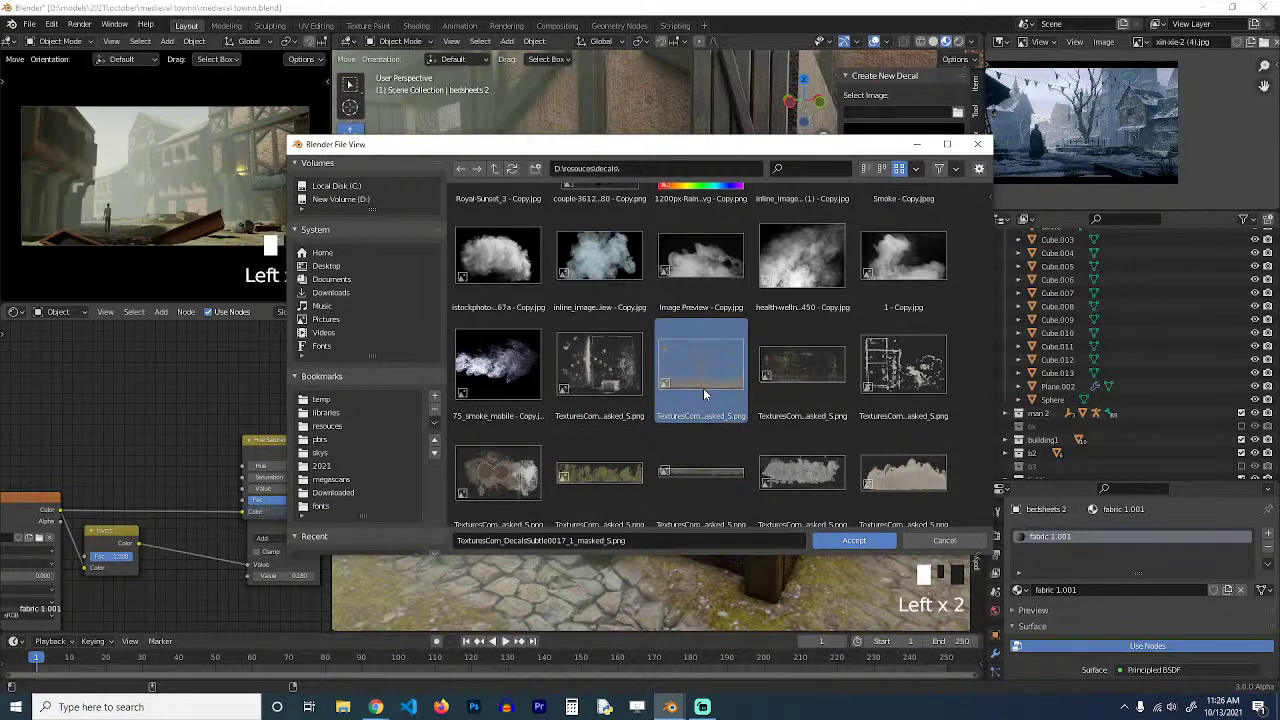
double_click(722, 386)
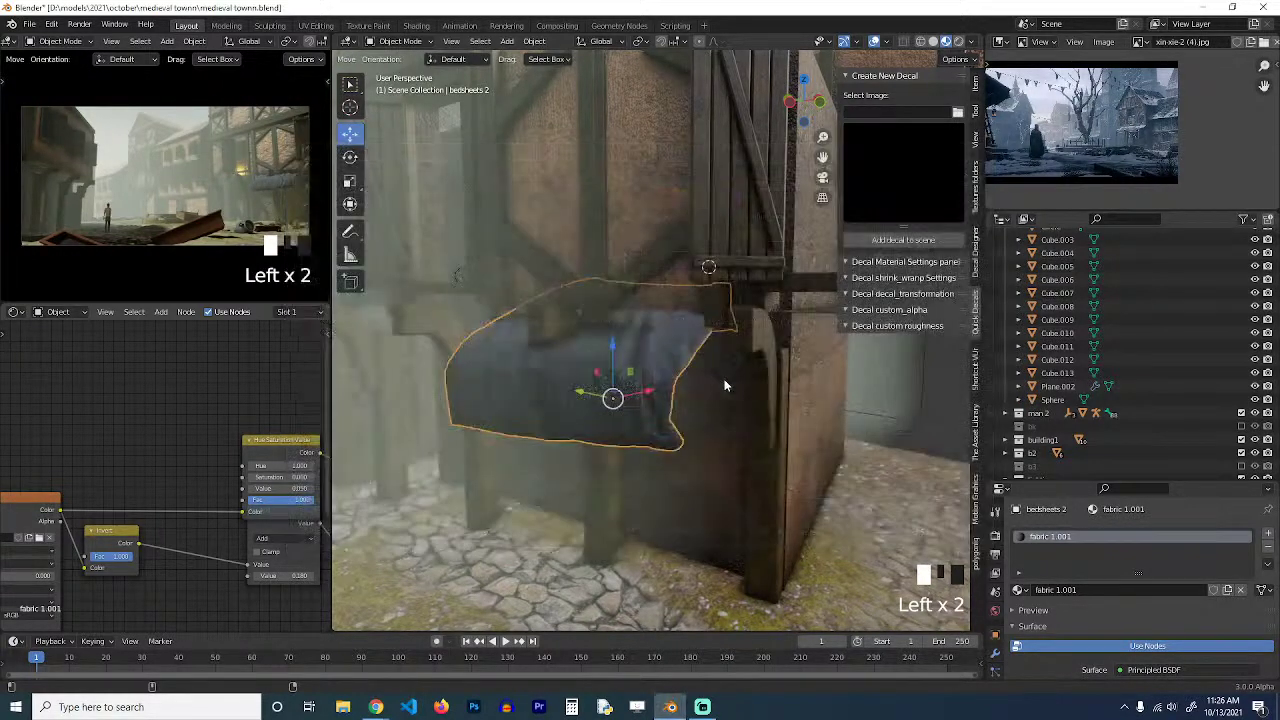
Isolate the bedsheet, add the decal on top of it and scale the decal up about 2.4 times.
key("grave")
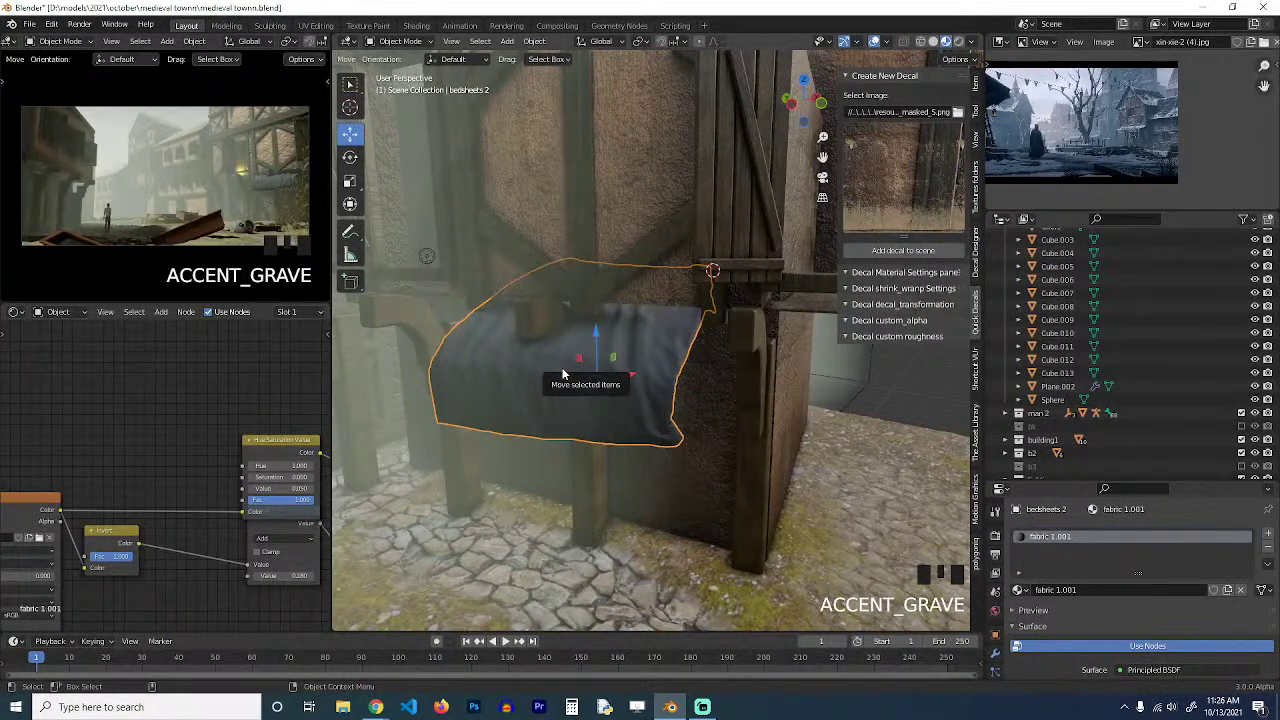
key("slash")
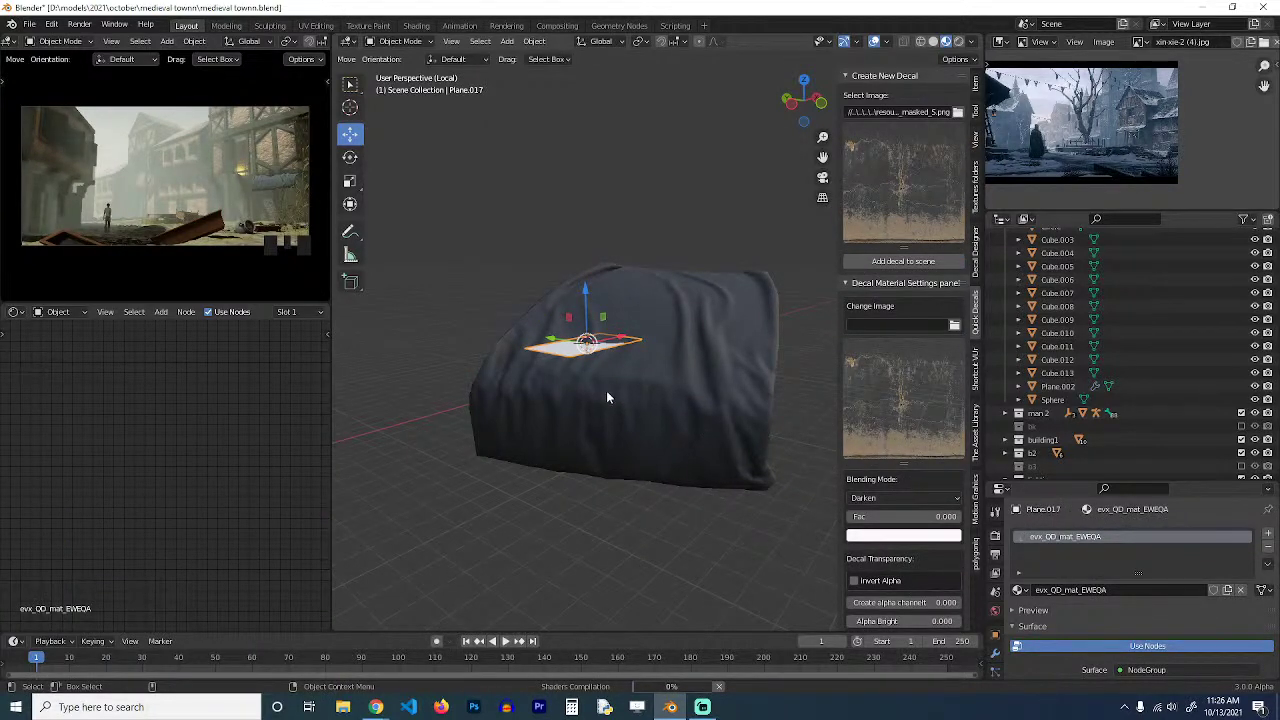
key("s")
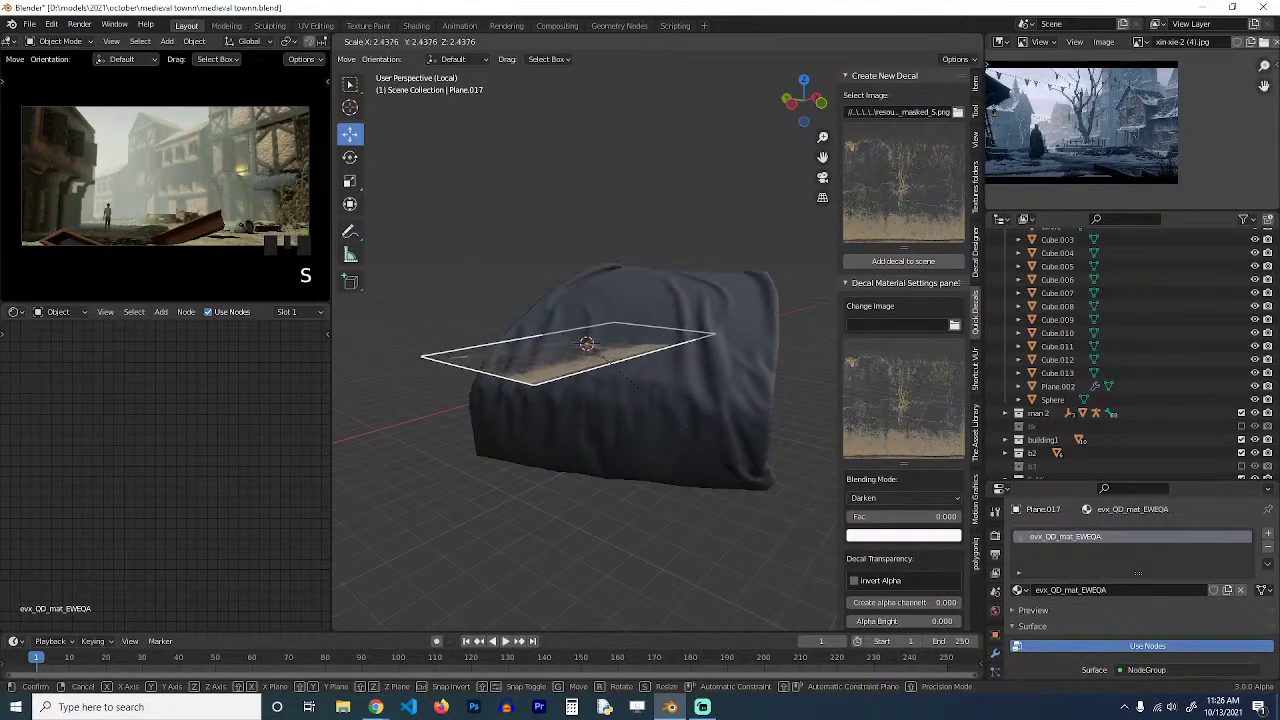
left_click(718, 398)
Rotate, move and enlarge the decal in top view so it follows the edges of one end of the bedsheet.
key("KP_7")
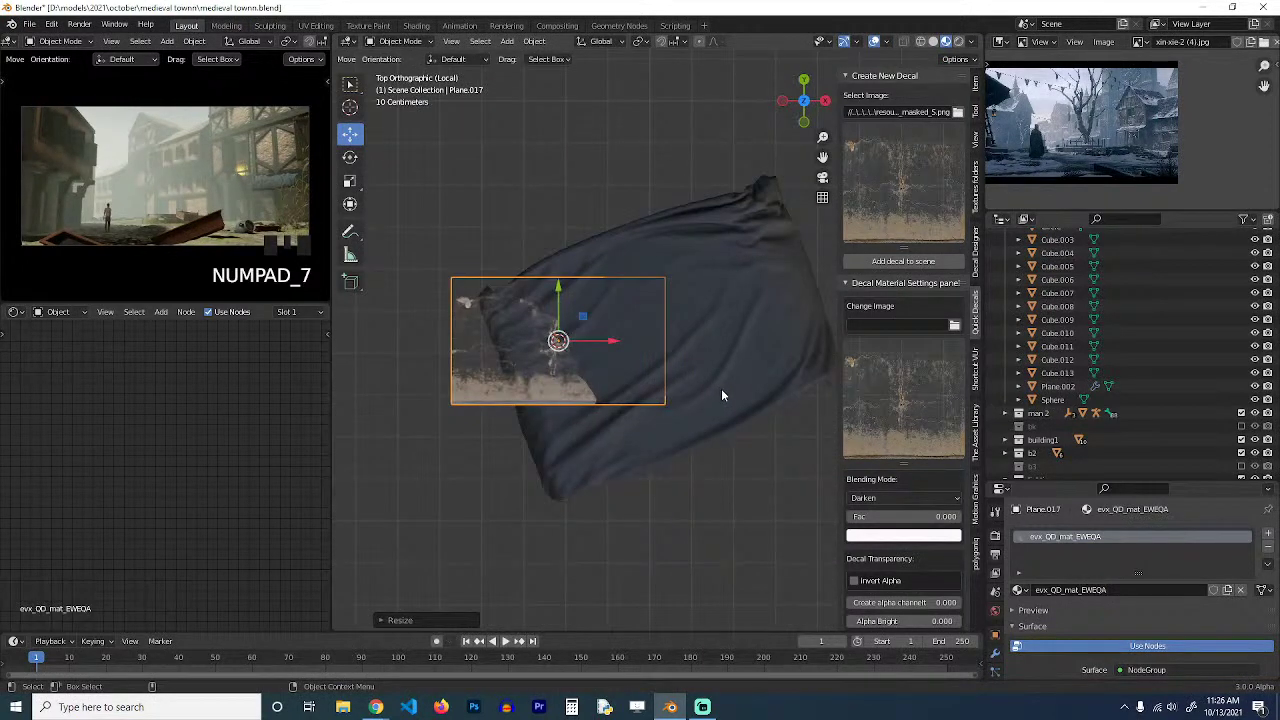
key("r")
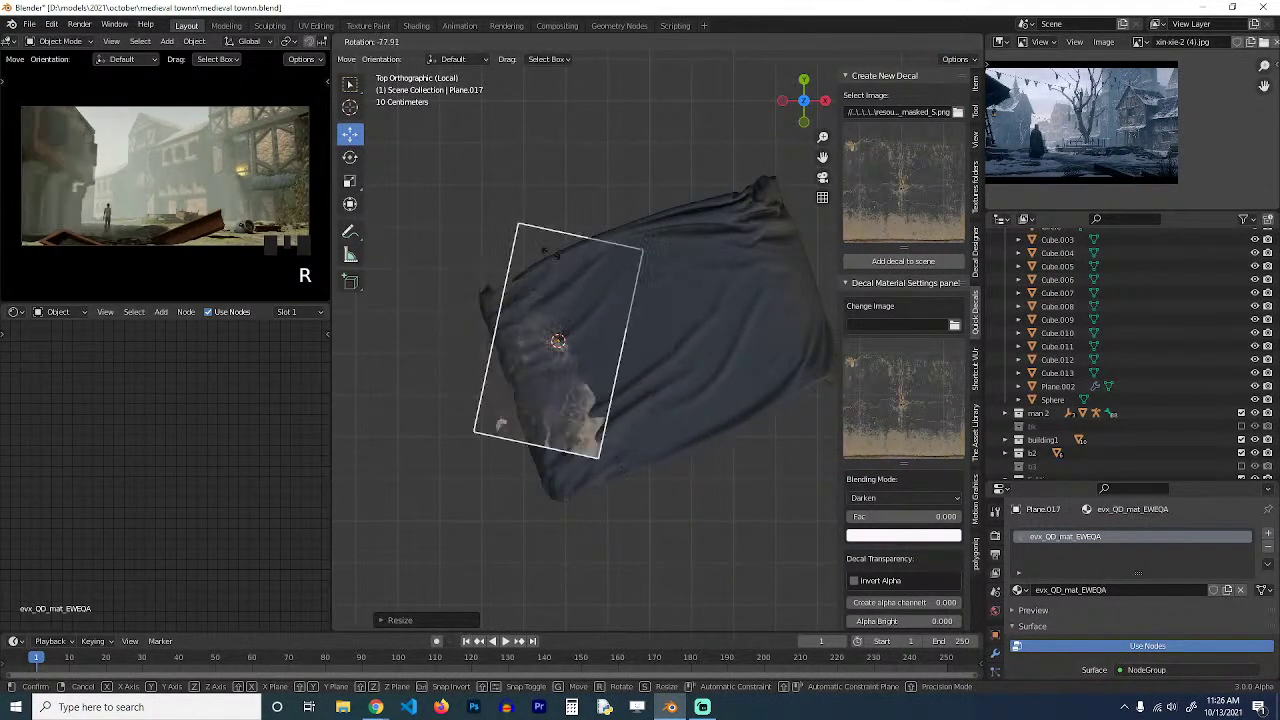
left_click(537, 257)
key("r")
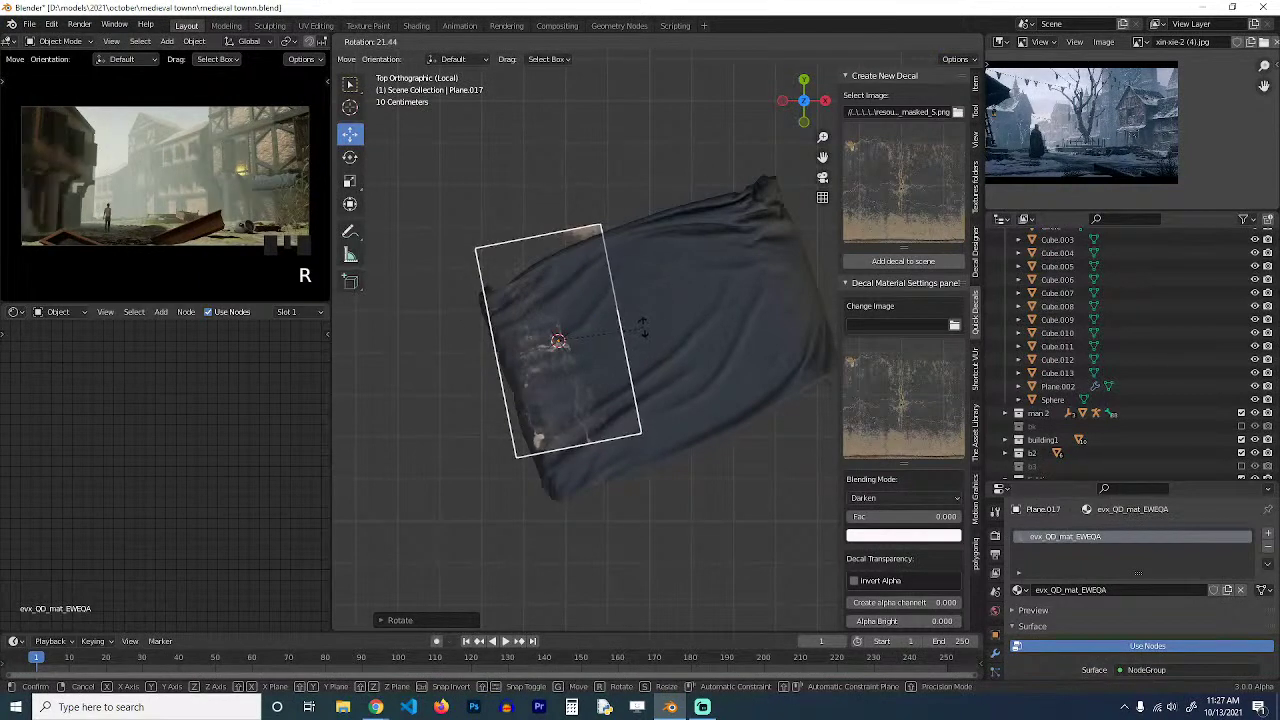
key("g")
left_click(716, 367)
key("r")
left_click(734, 354)
key("s")
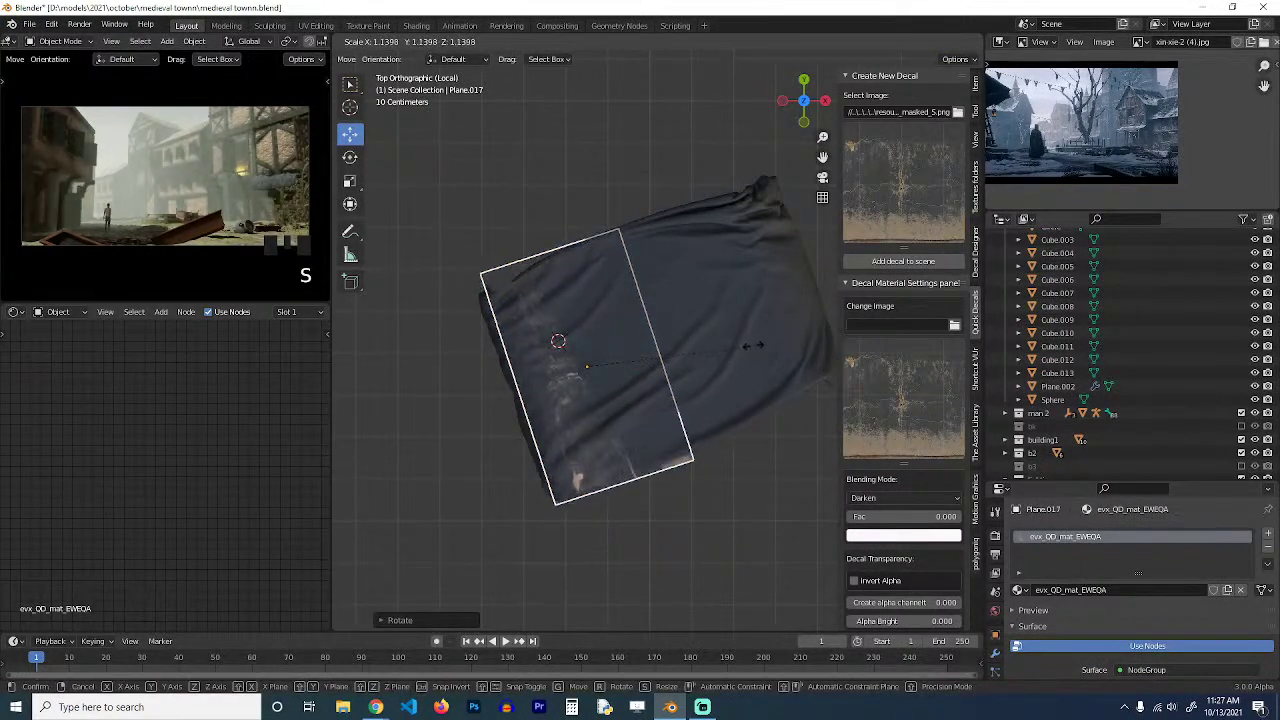
left_click(753, 345)
Tilt the decal about its local X axis and move it onto the sloping surface of the bedsheet.
key("grave")
key("r")
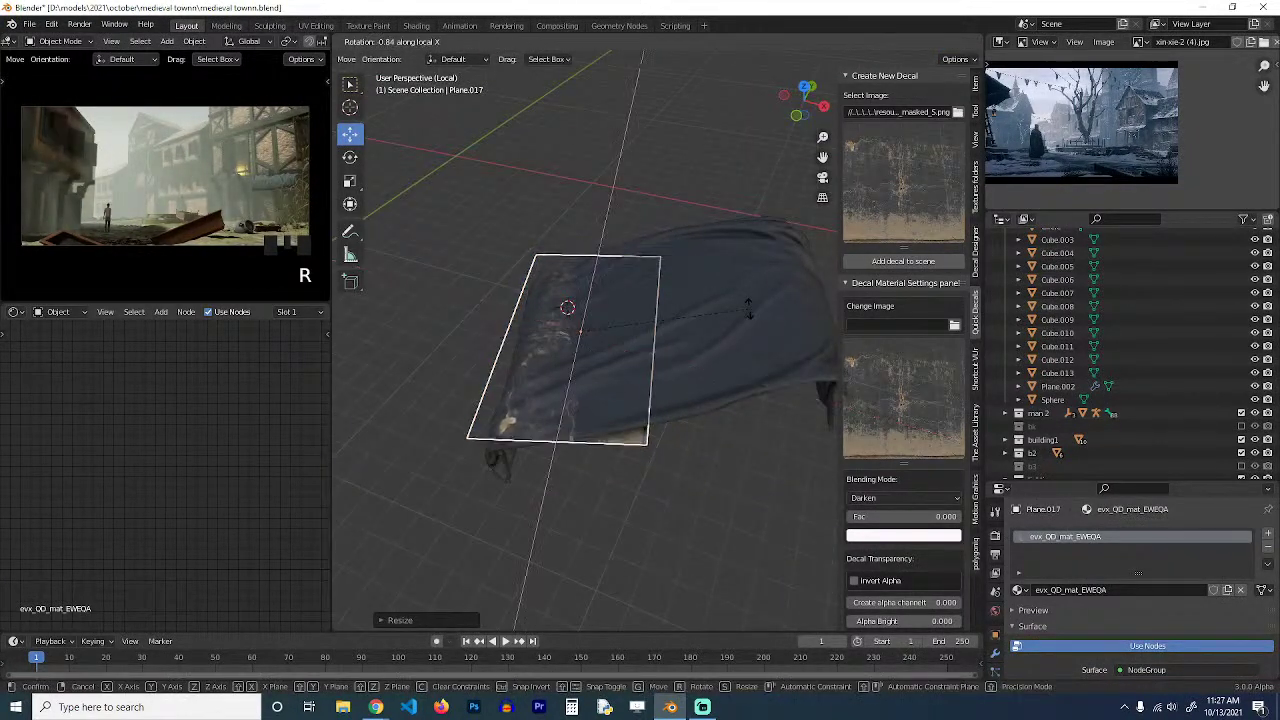
key("g")
left_click(710, 241)
key("grave")
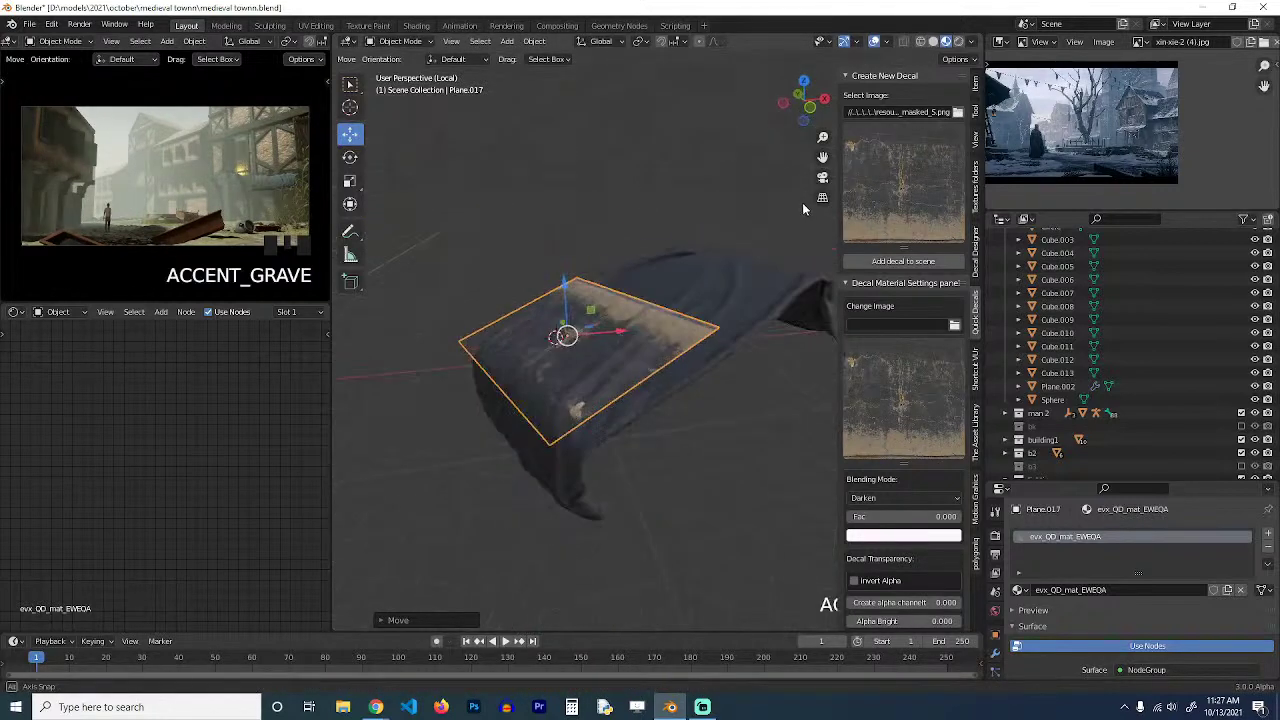
Add a shrink wrap to the decal with bedsheets 2 as its target, and return to the full scene.
scroll(910, 430, "down", 8)
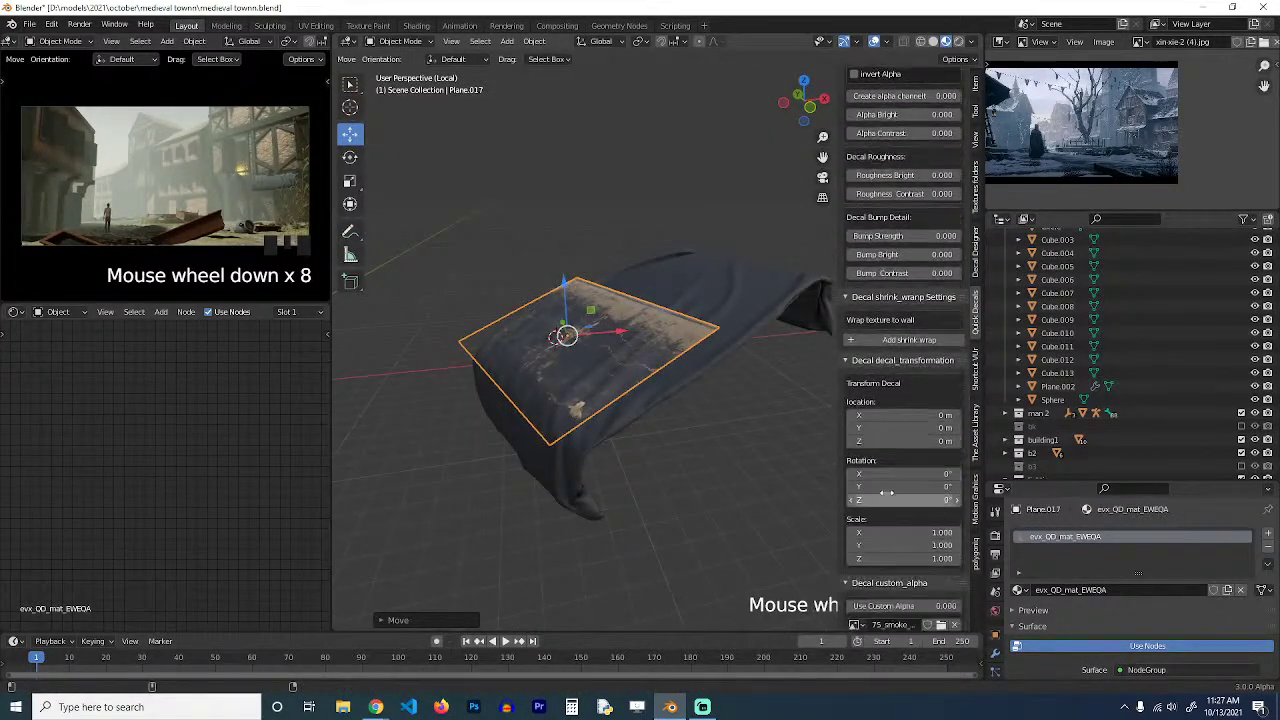
left_click(918, 339)
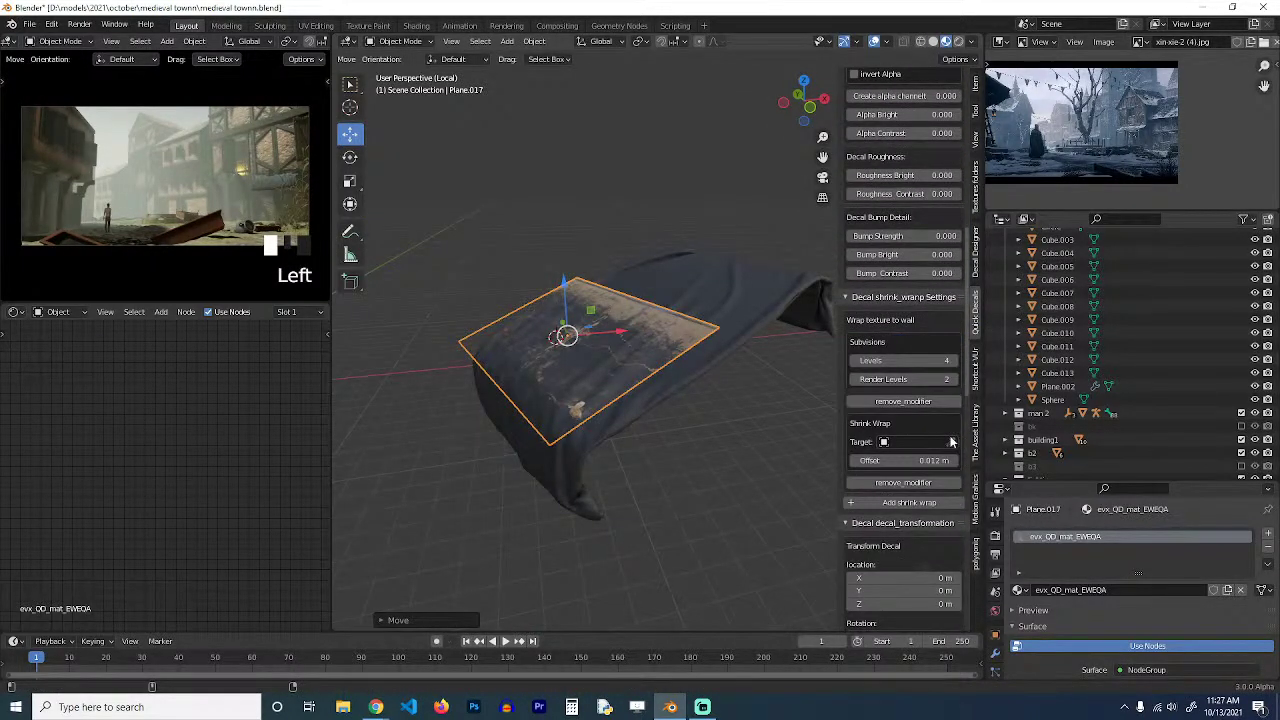
left_click(700, 306)
key("grave")
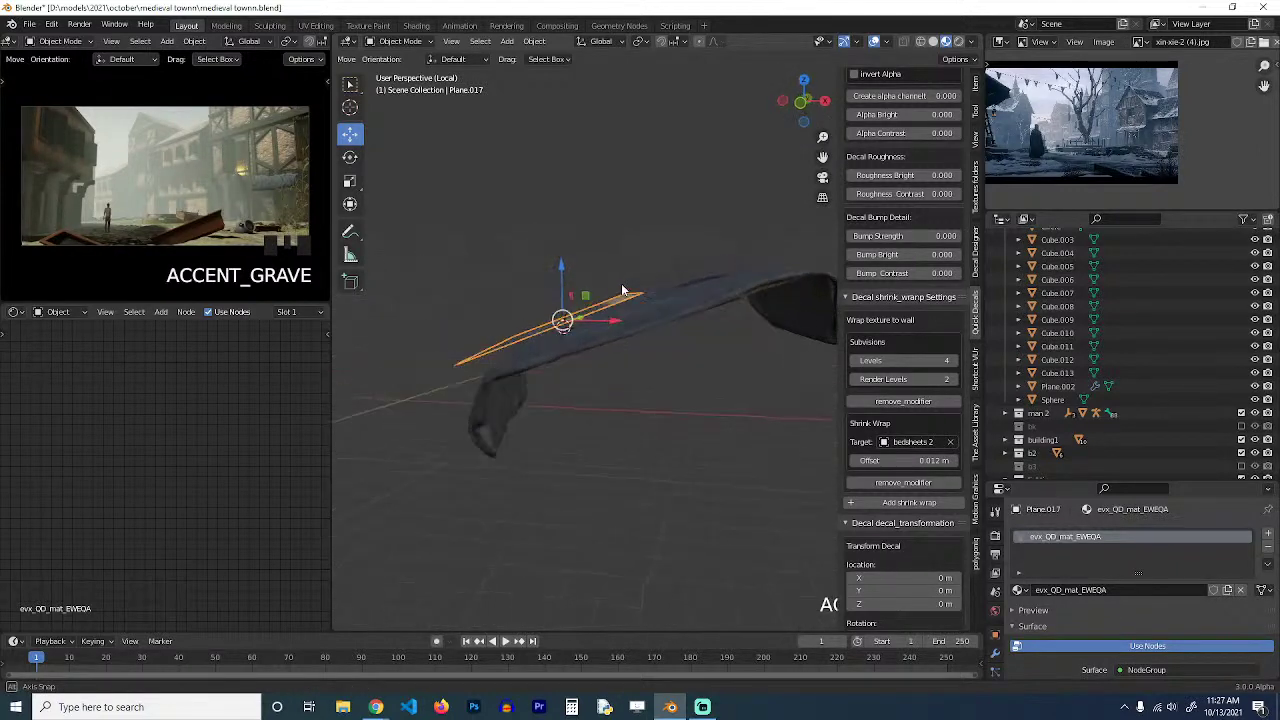
key("period")
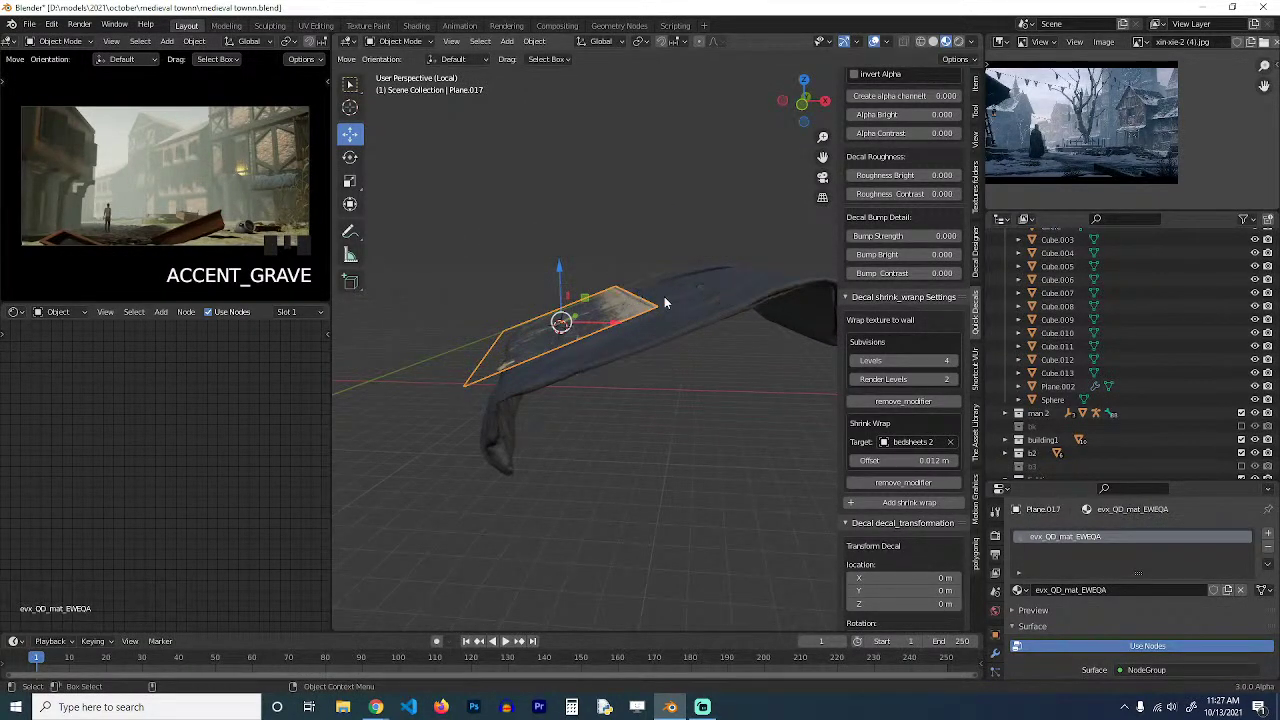
key("slash")
key("slash")
key("slash")
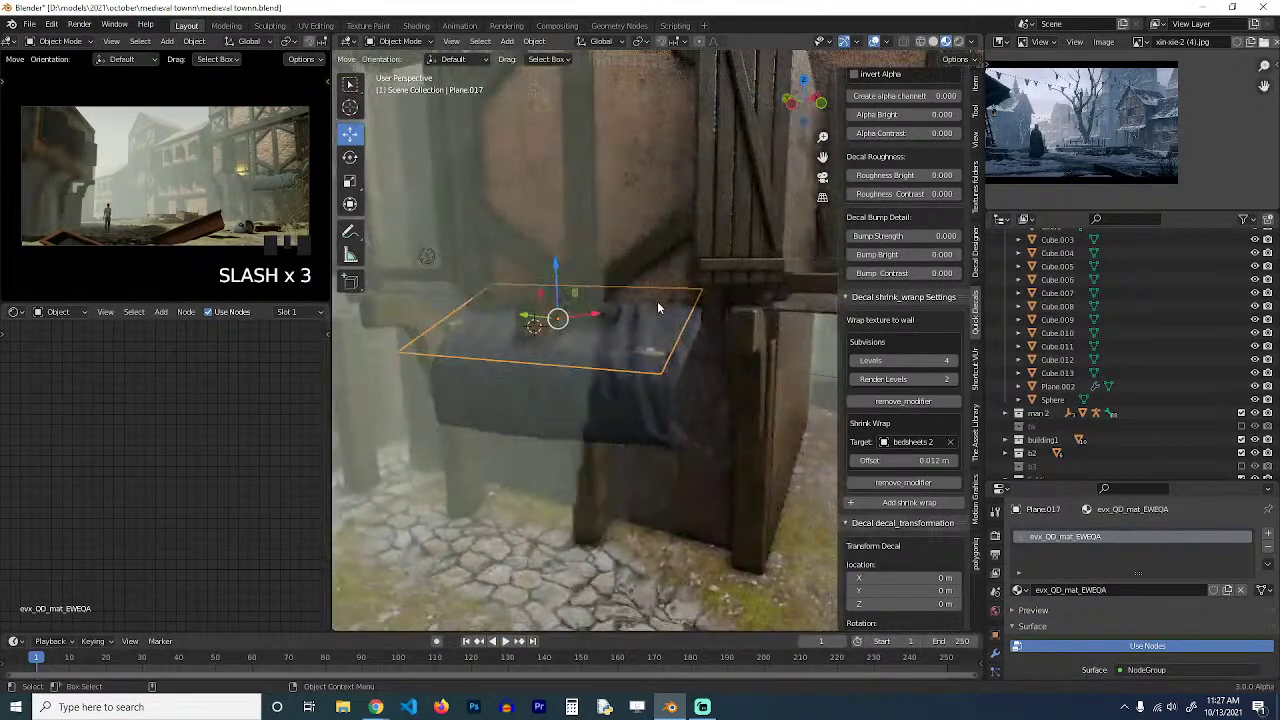
Isolate the decal together with bedsheets 2, and set the transform orientation to Local for the decal.
left_click(663, 397, "shift")
key("slash")
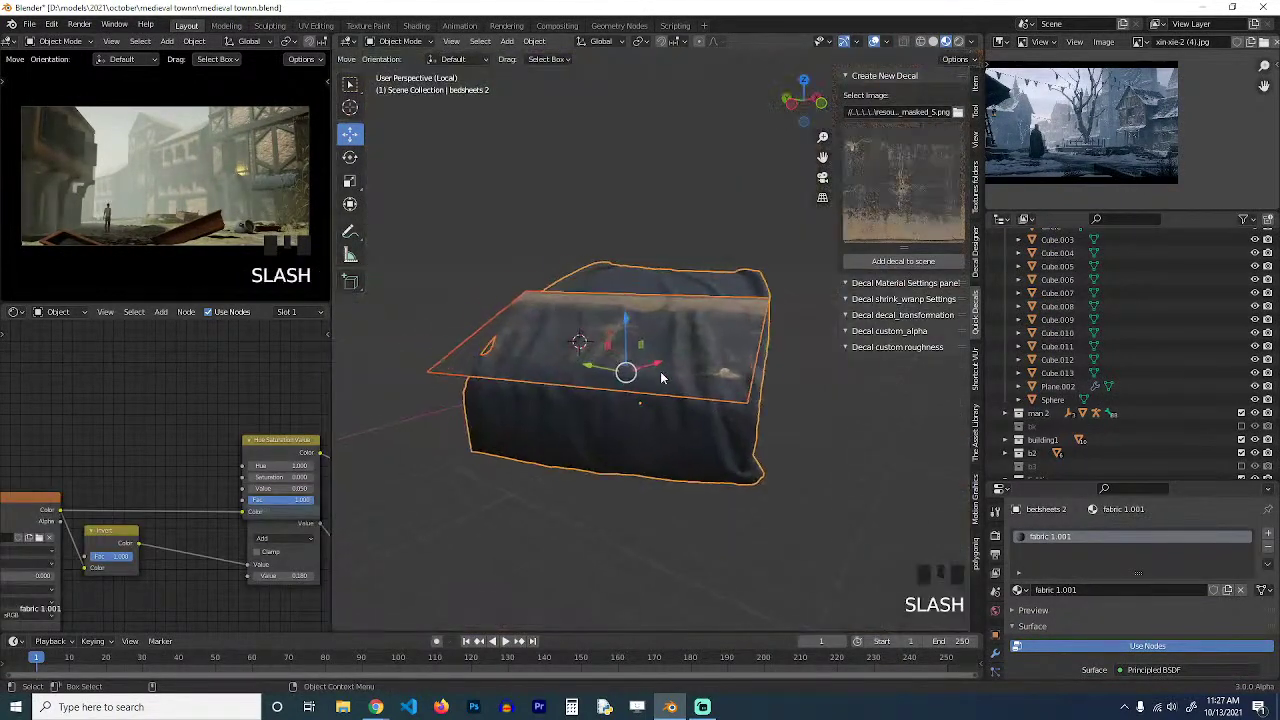
left_click(531, 302)
key("period")
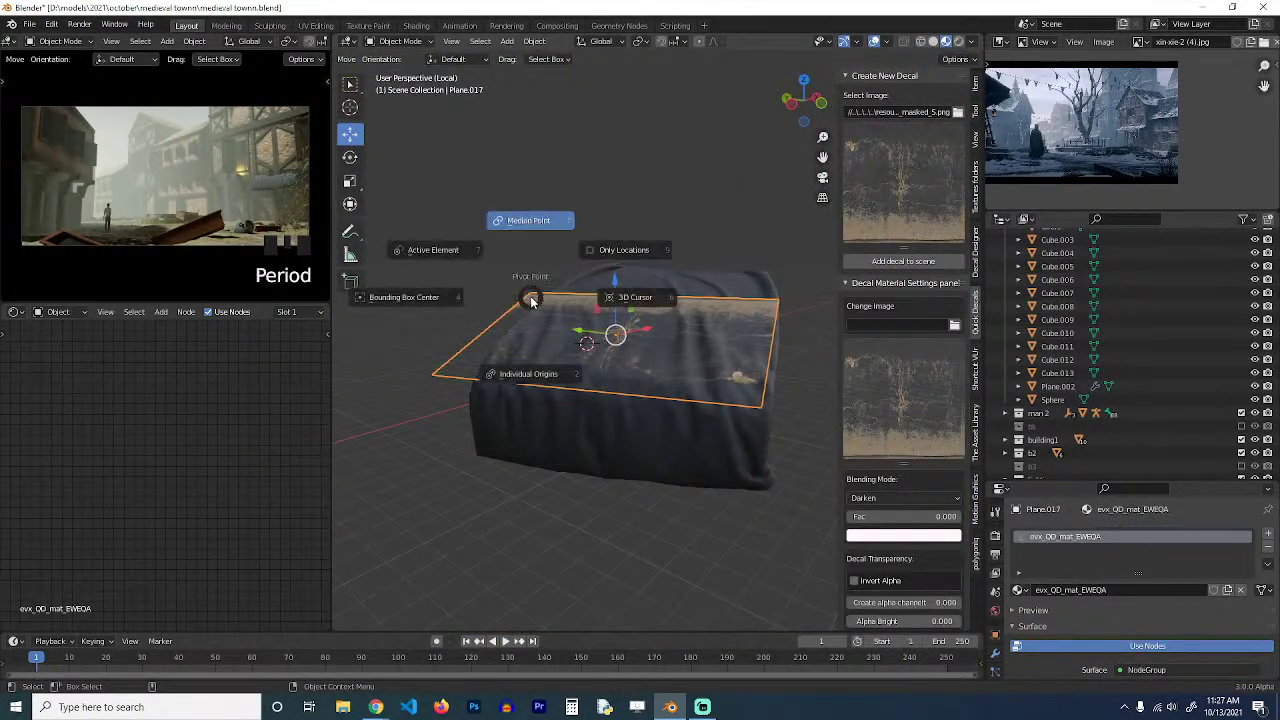
key("Escape")
key("comma")
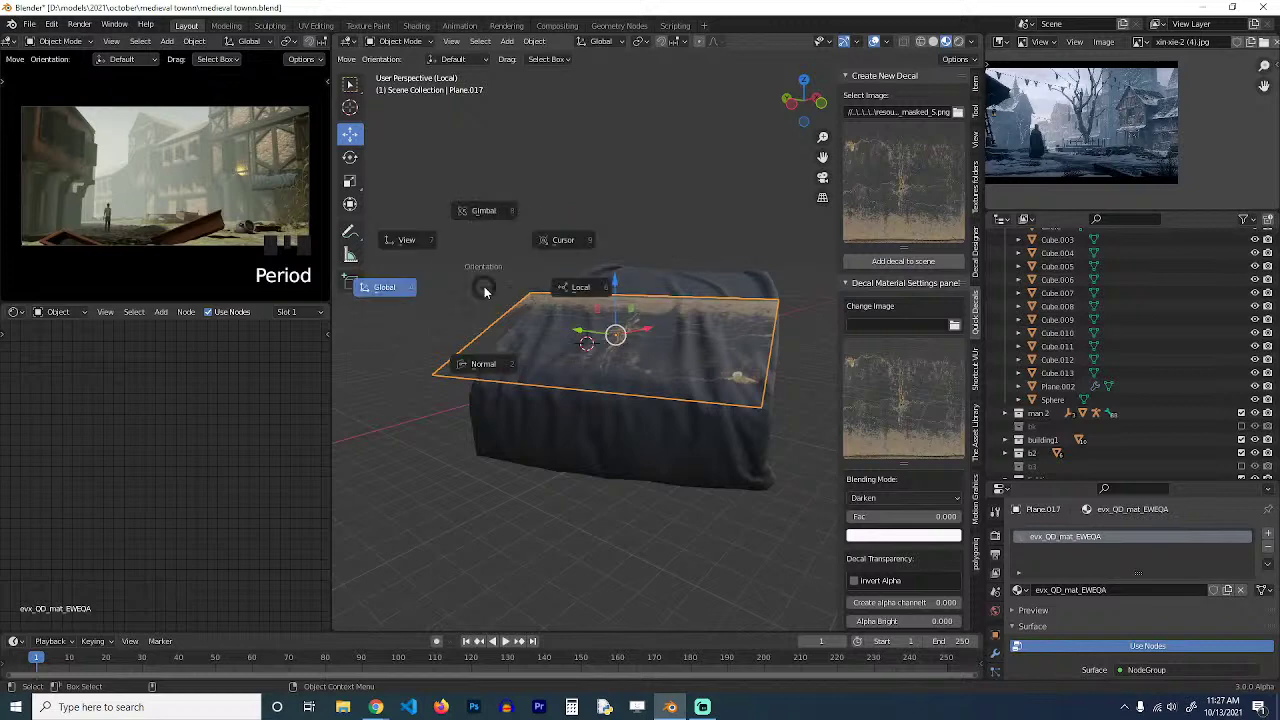
left_click(573, 295)
Move the decal along its local axes toward the drooping front end of the bedsheet.
key("grave")
left_click_drag(541, 281, 556, 301)
key("grave")
middle_click_drag(590, 310, 517, 341)
left_click_drag(523, 366, 493, 380)
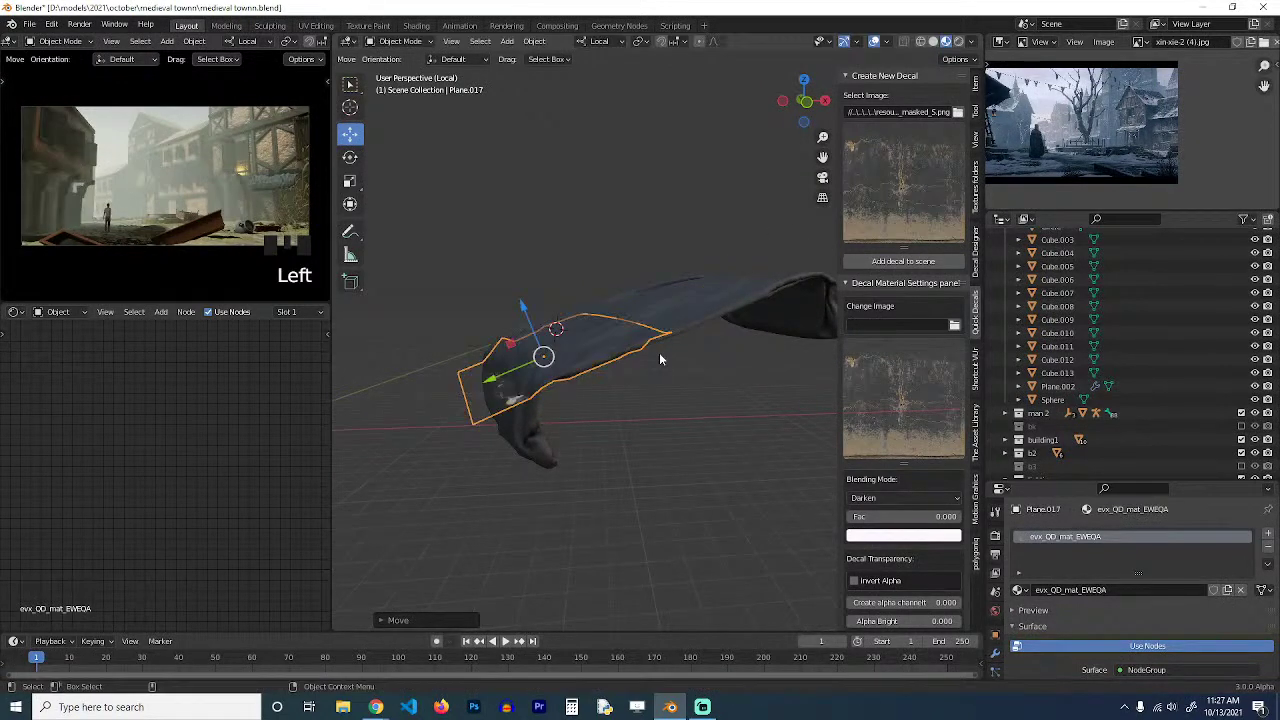
Tilt the decal further about its local X axis, move it along local Z onto the cloth, and resize it.
key("r")
key("x")
left_click(636, 316)
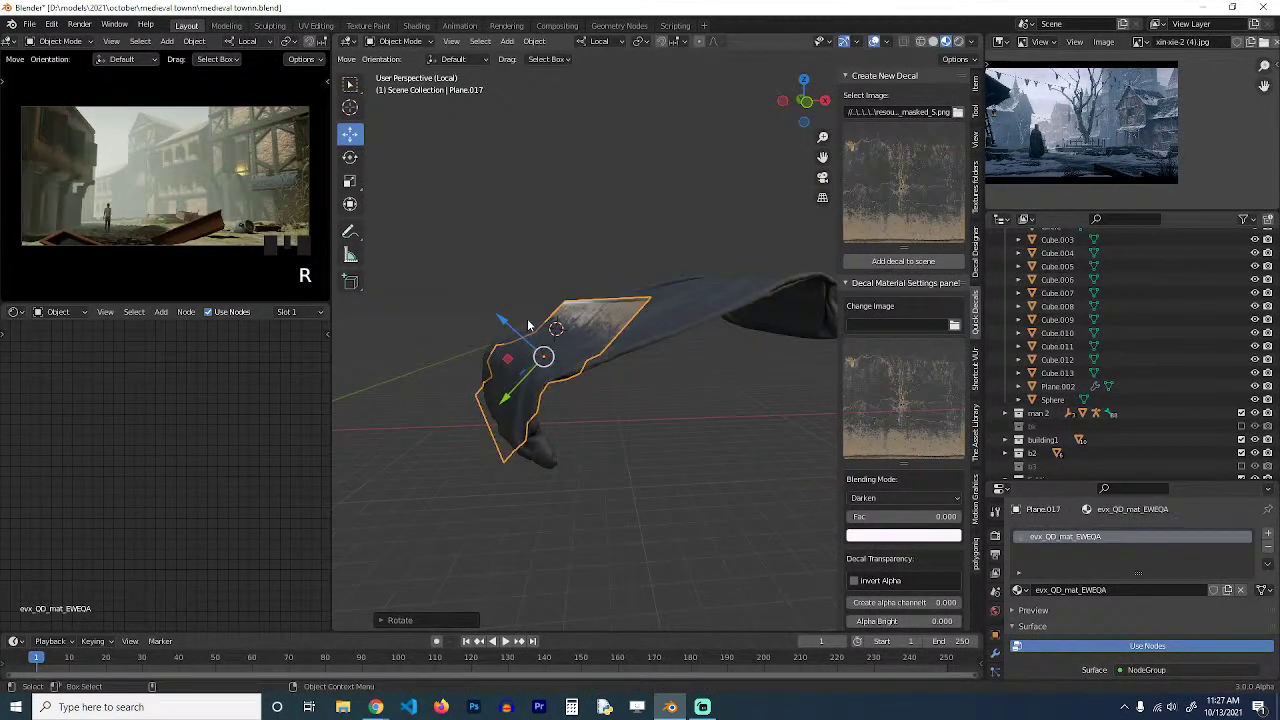
left_click_drag(518, 321, 562, 366)
key("KP_7")
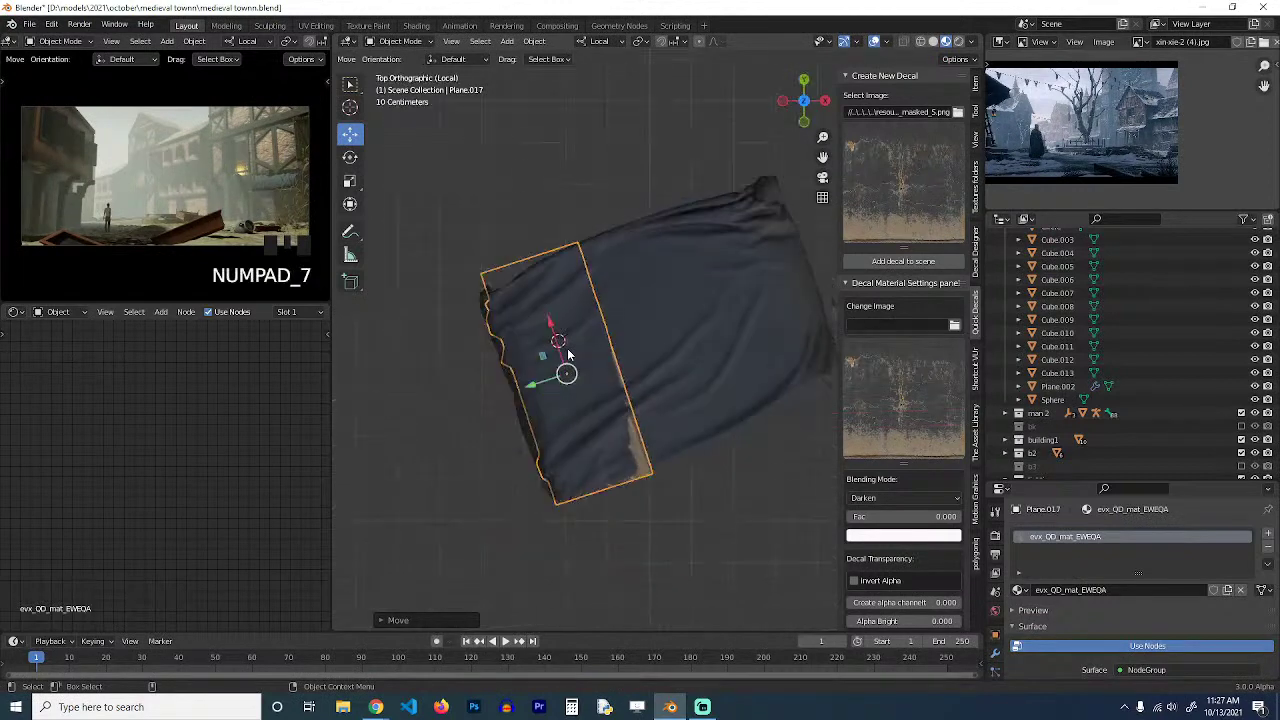
key("s")
left_click(634, 429)
Delete the whole linked inner layer on the underside of the bedsheets 2 mesh.
key("grave")
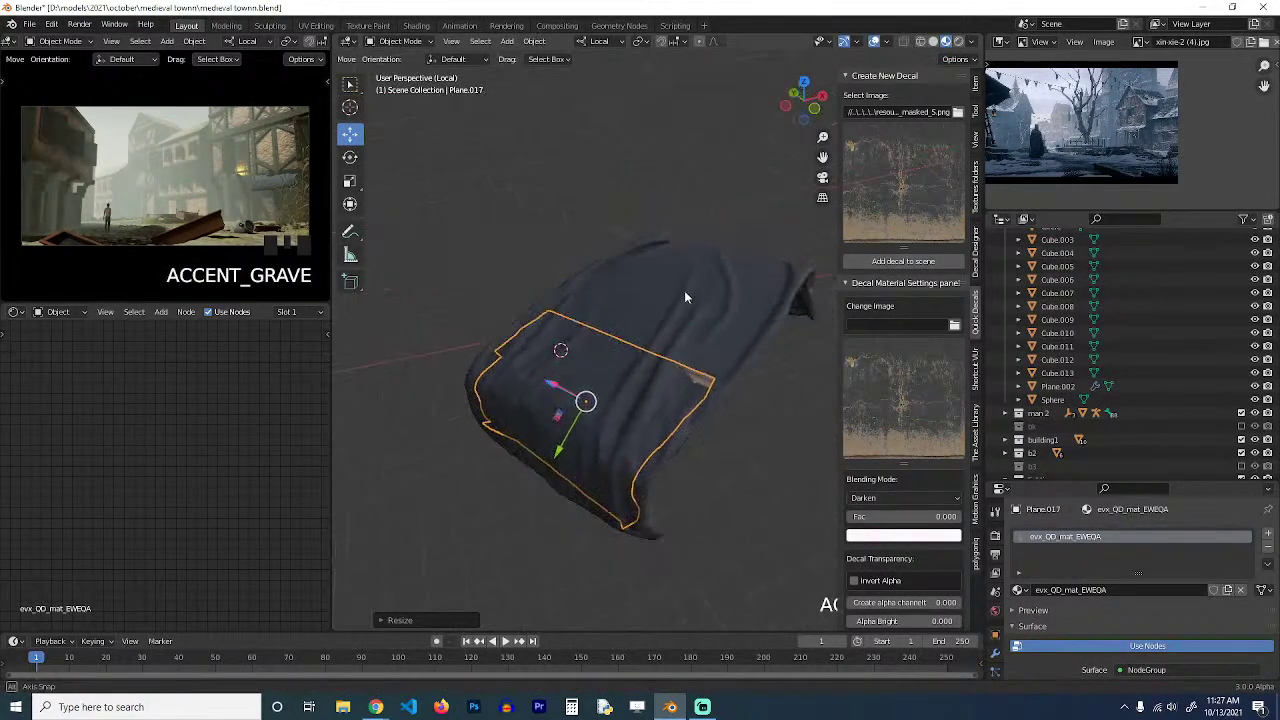
middle_click_drag(602, 356, 646, 253)
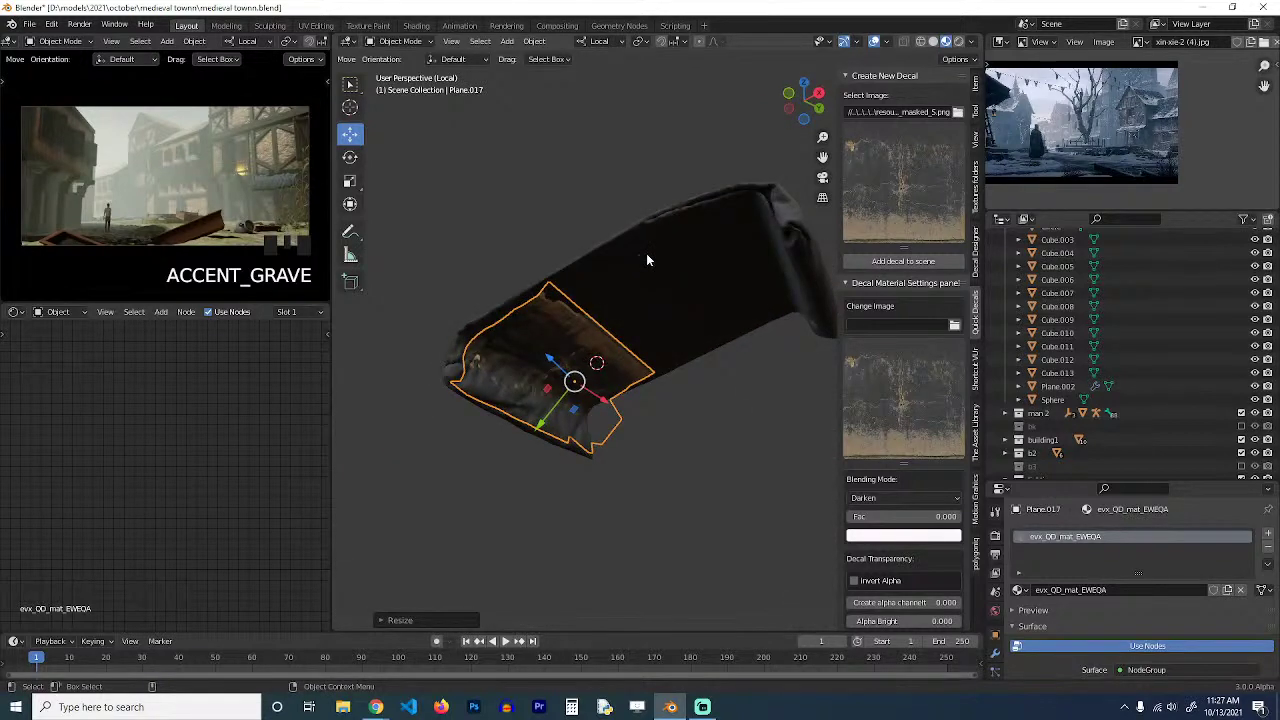
left_click(646, 253)
key("Tab")
left_click(685, 258)
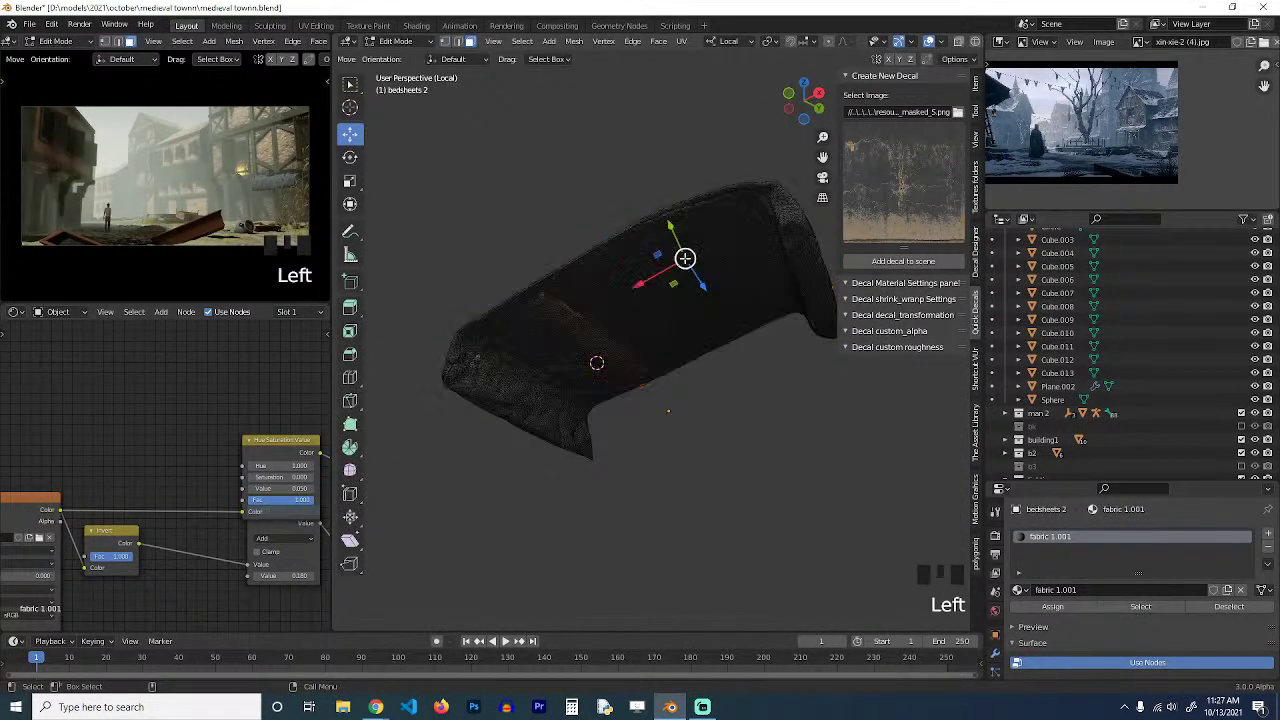
key("ctrl+l")
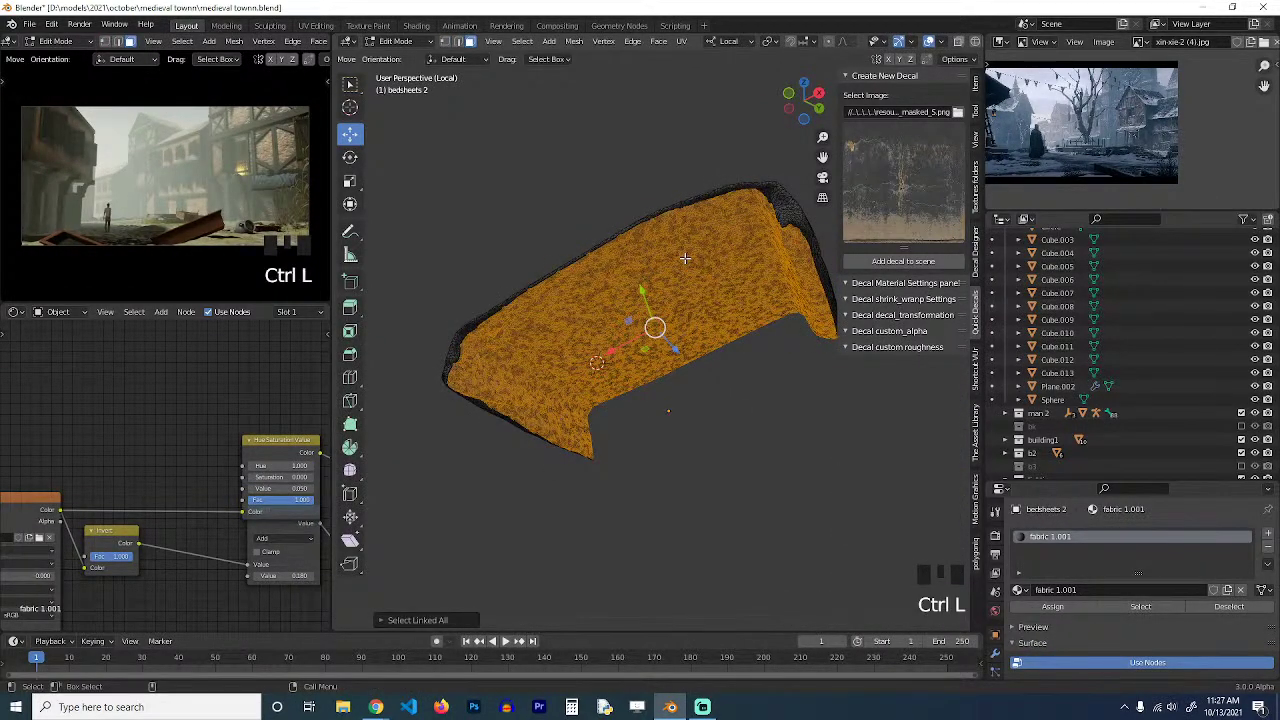
key("x")
left_click(682, 261)
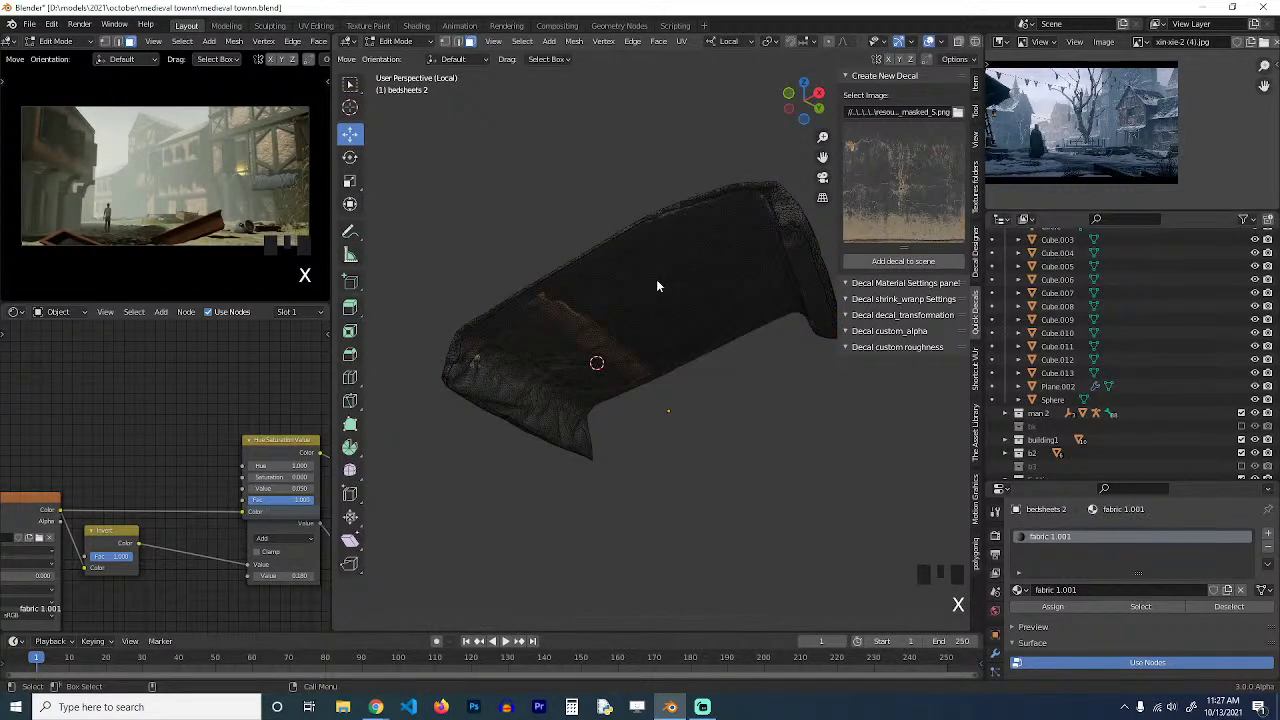
key("Tab")
Set the decal's shrink wrap offset to -0.059 m.
left_click(583, 337)
key("grave")
key("grave")
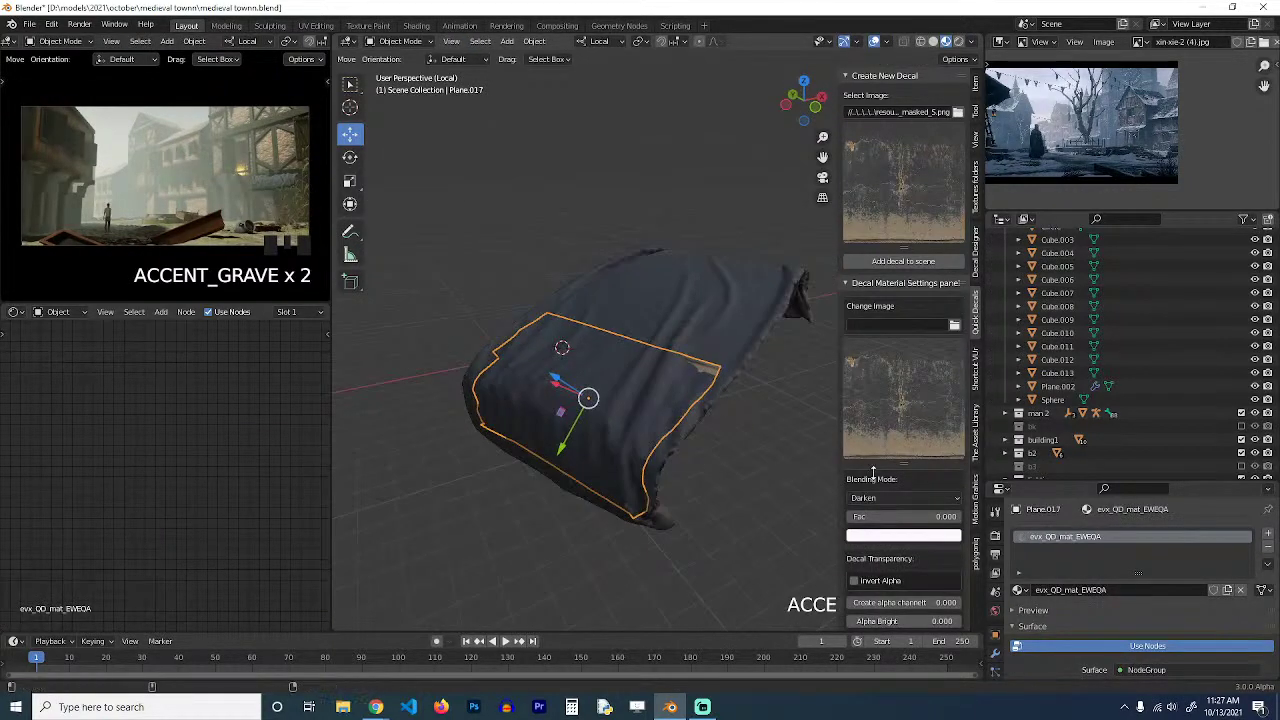
scroll(873, 520, "down", 9)
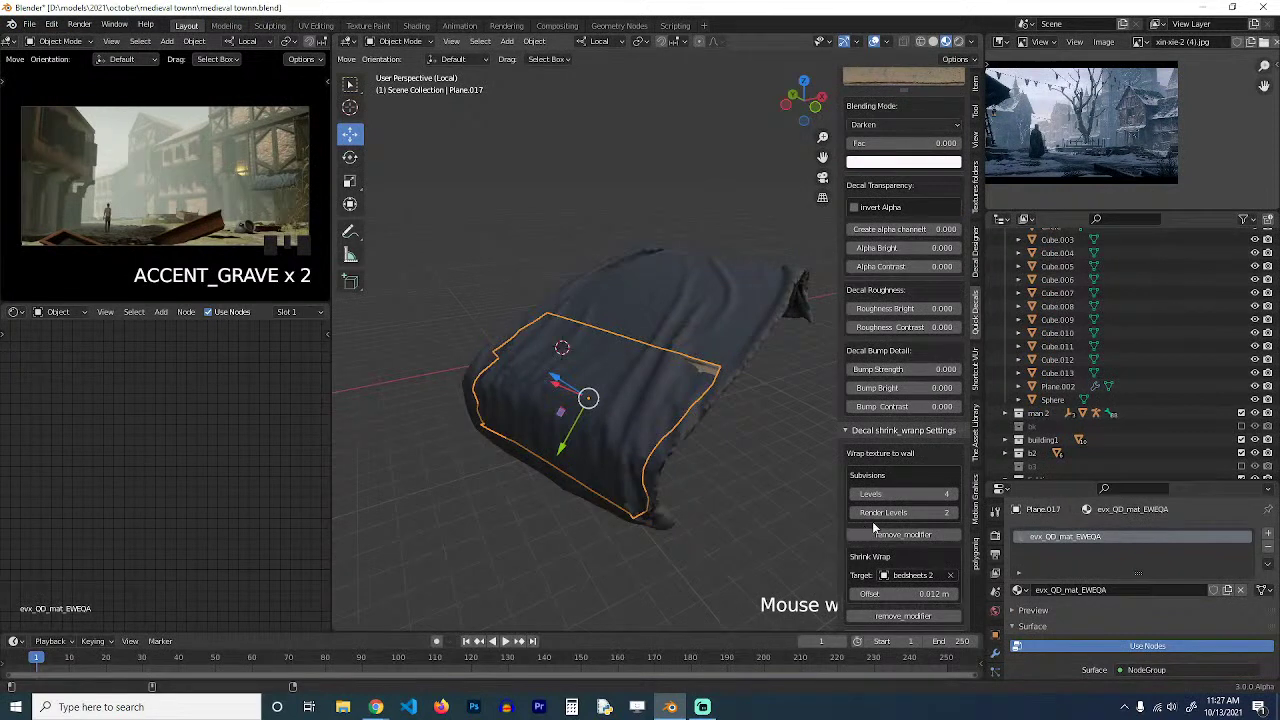
scroll(877, 569, "down", 2)
left_click_drag(905, 540, 882, 540, "shift")
key("grave")
mouse_move(660, 460)
middle_mouse_down()
mouse_move(612, 419)
mouse_move(604, 430)
mouse_move(660, 443)
middle_mouse_up()
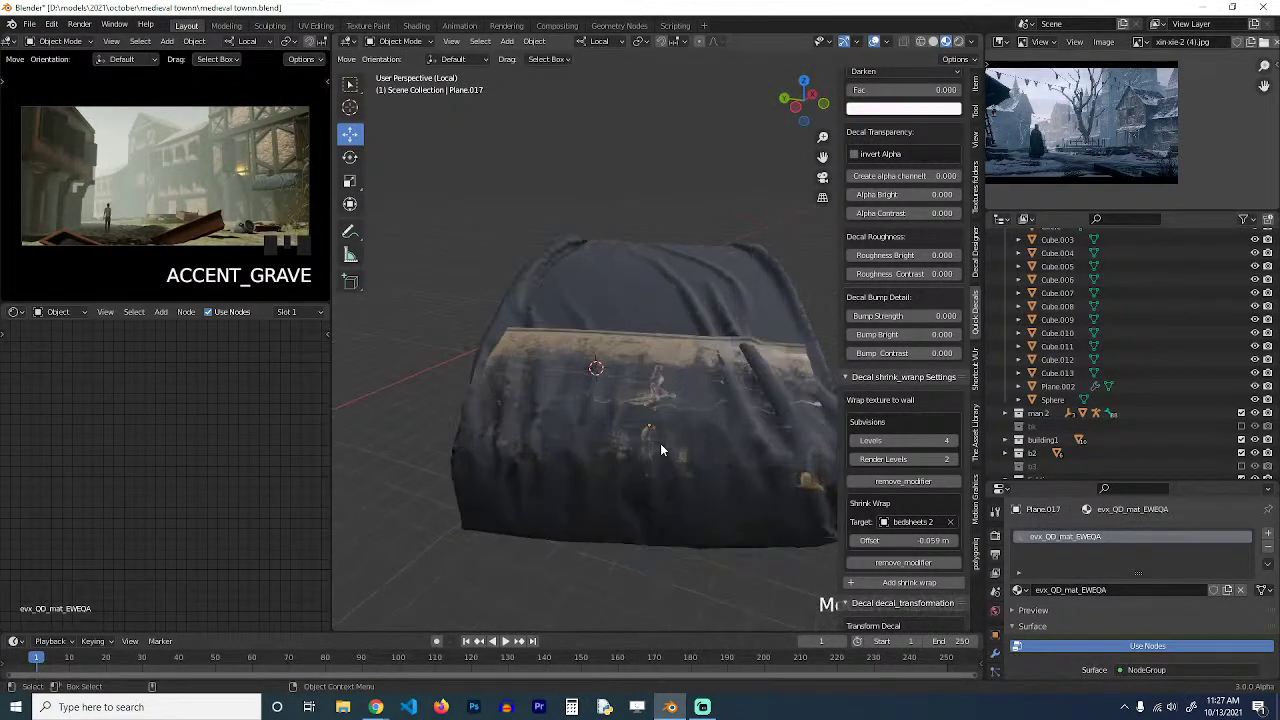
Enlarge the decal to cover more of the bedsheet's front end and shade it smooth.
left_click(753, 370)
key("s")
right_click(765, 357)
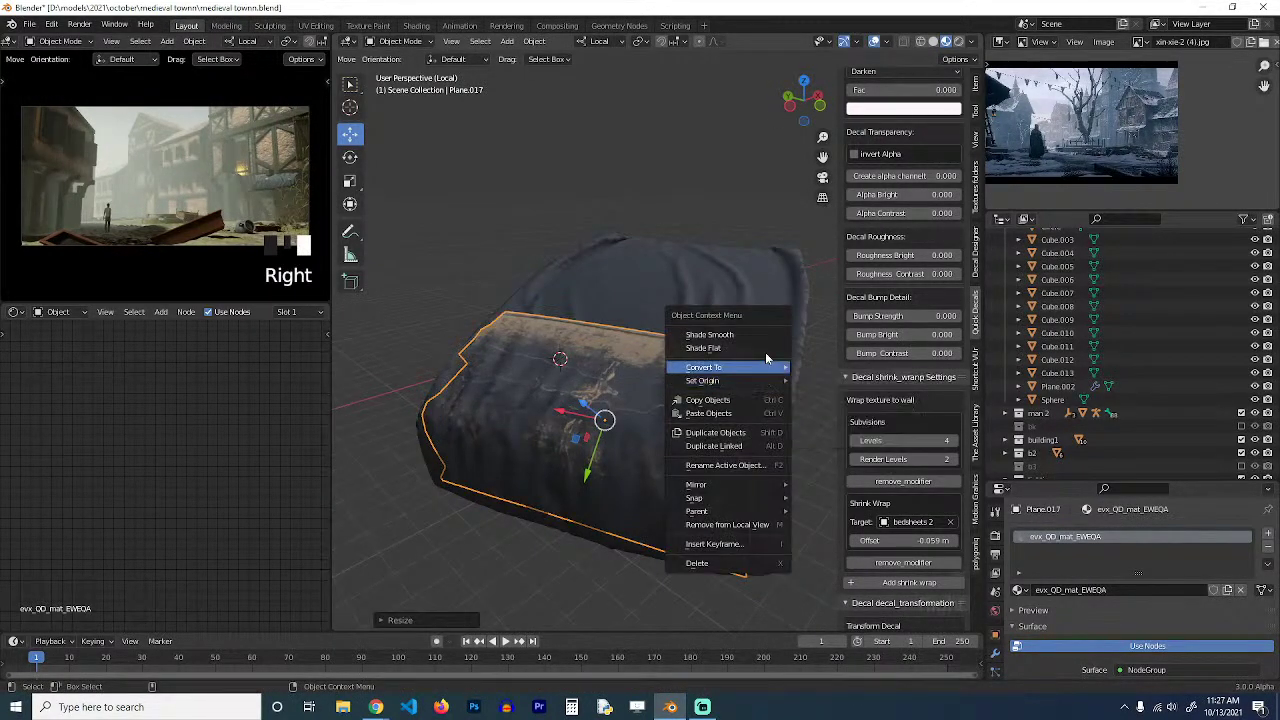
left_click(766, 332)
Shift the decal along its local Y axis over the bedsheet's front end.
key("grave")
middle_click_drag(756, 355, 703, 358)
key("grave")
left_click(722, 341)
key("grave")
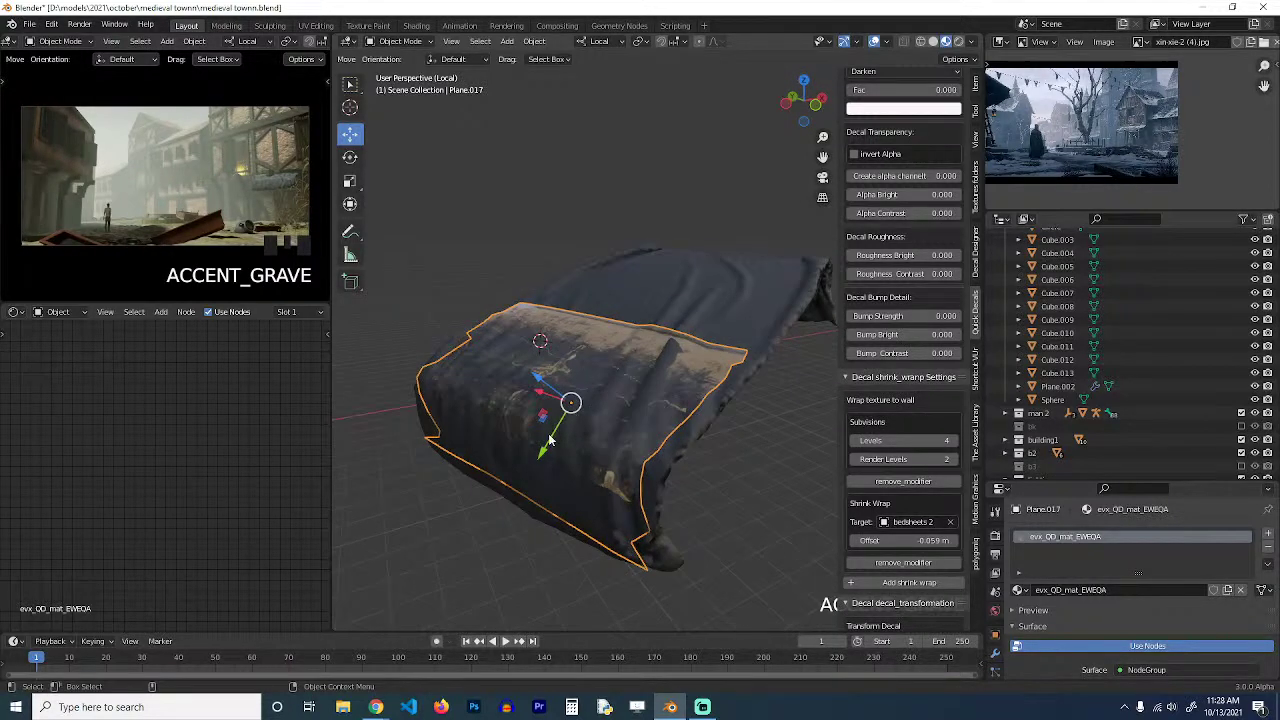
left_click_drag(549, 440, 519, 417)
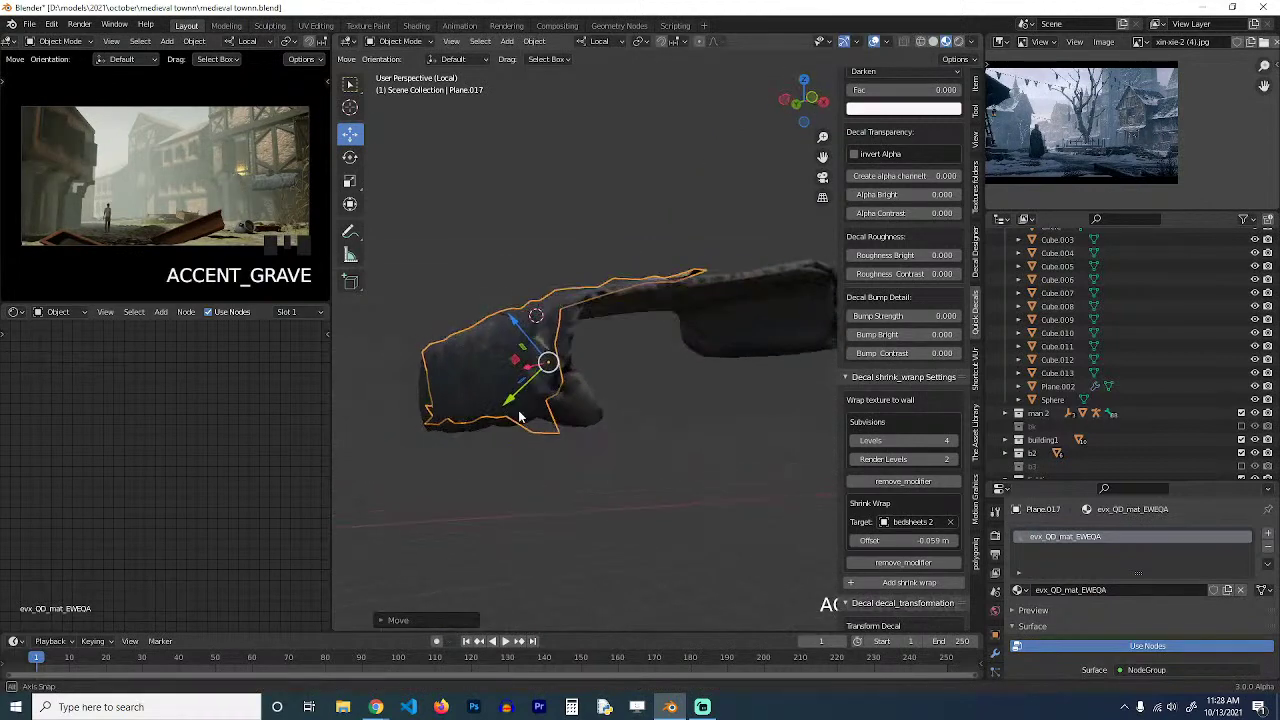
middle_click_drag(519, 417, 549, 443)
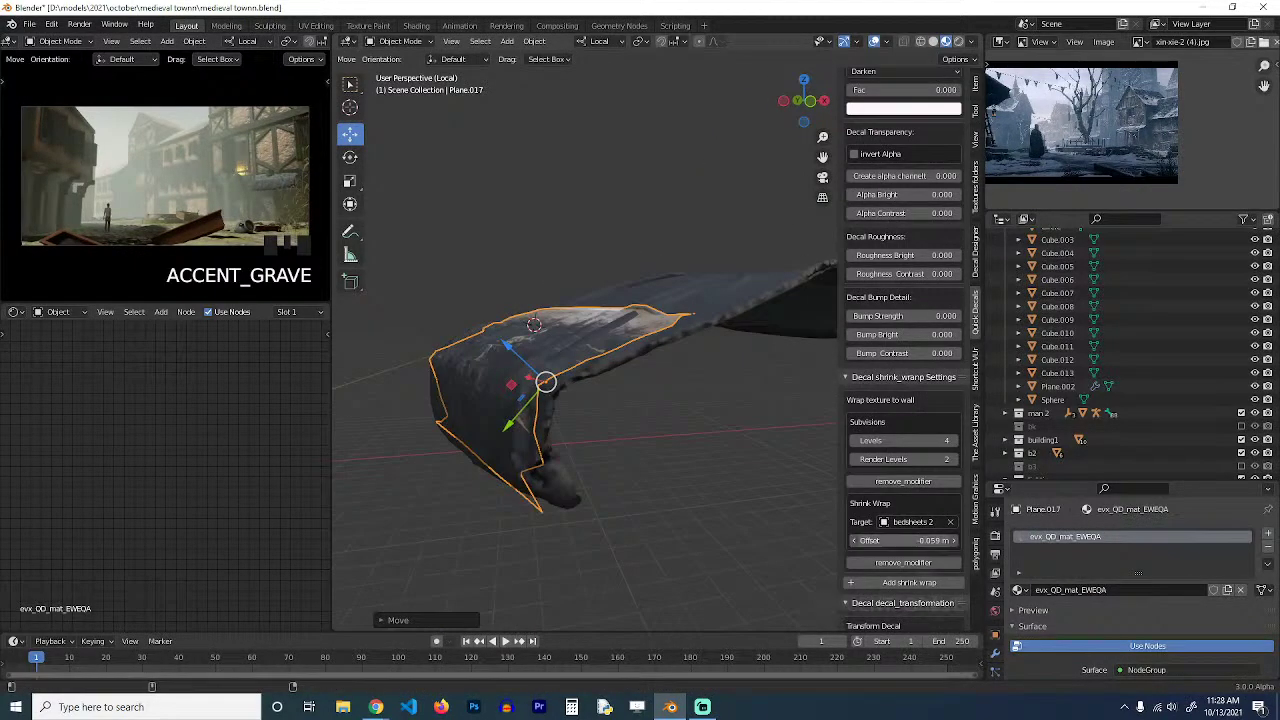
Set the decal's shrink wrap offset to -0.07 m and its subdivision levels to 5.
left_click_drag(905, 541, 886, 541, "shift")
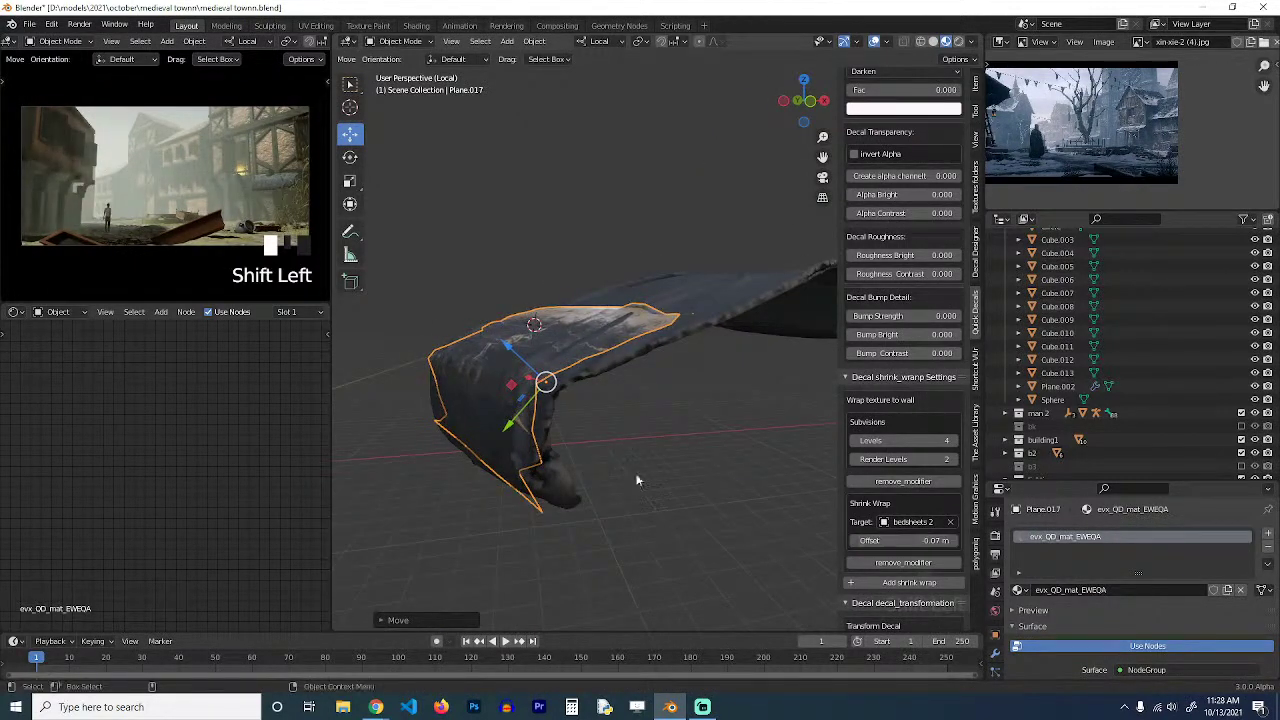
middle_click_drag(528, 443, 827, 506)
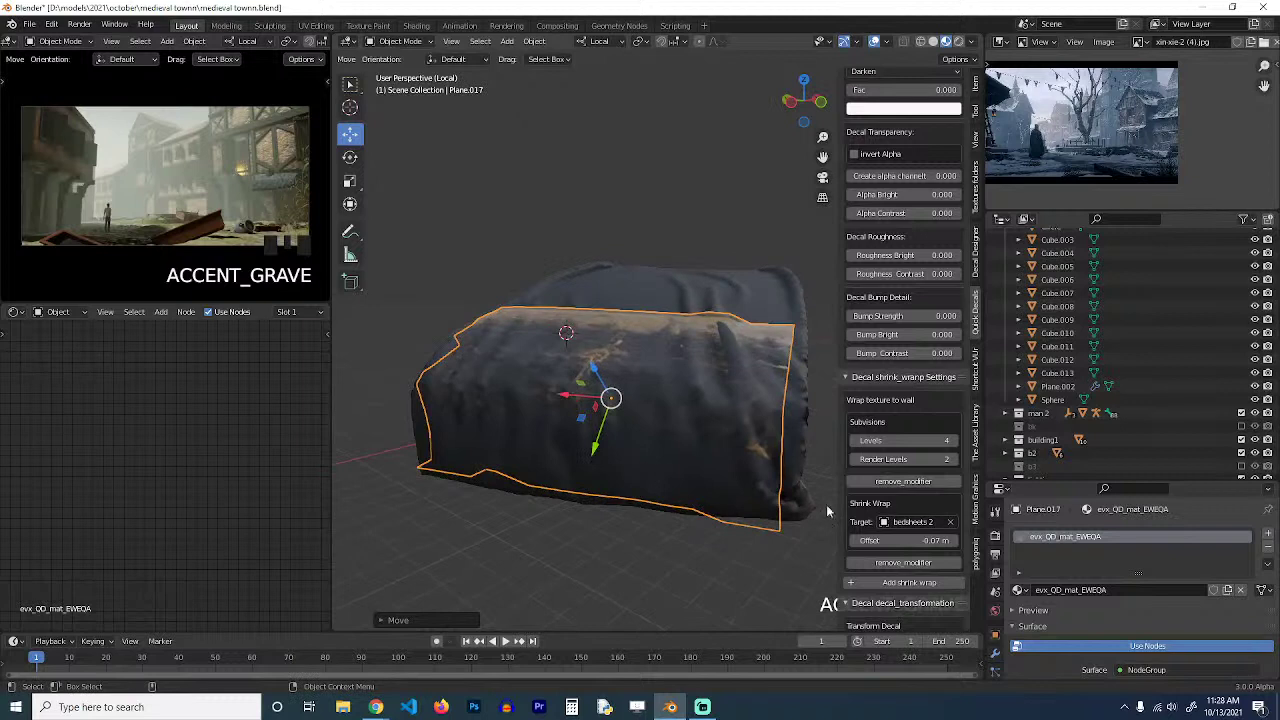
left_click(953, 444)
Reposition the decal freely on the bedsheet, return to the full scene with nothing selected, and save the file.
key("grave")
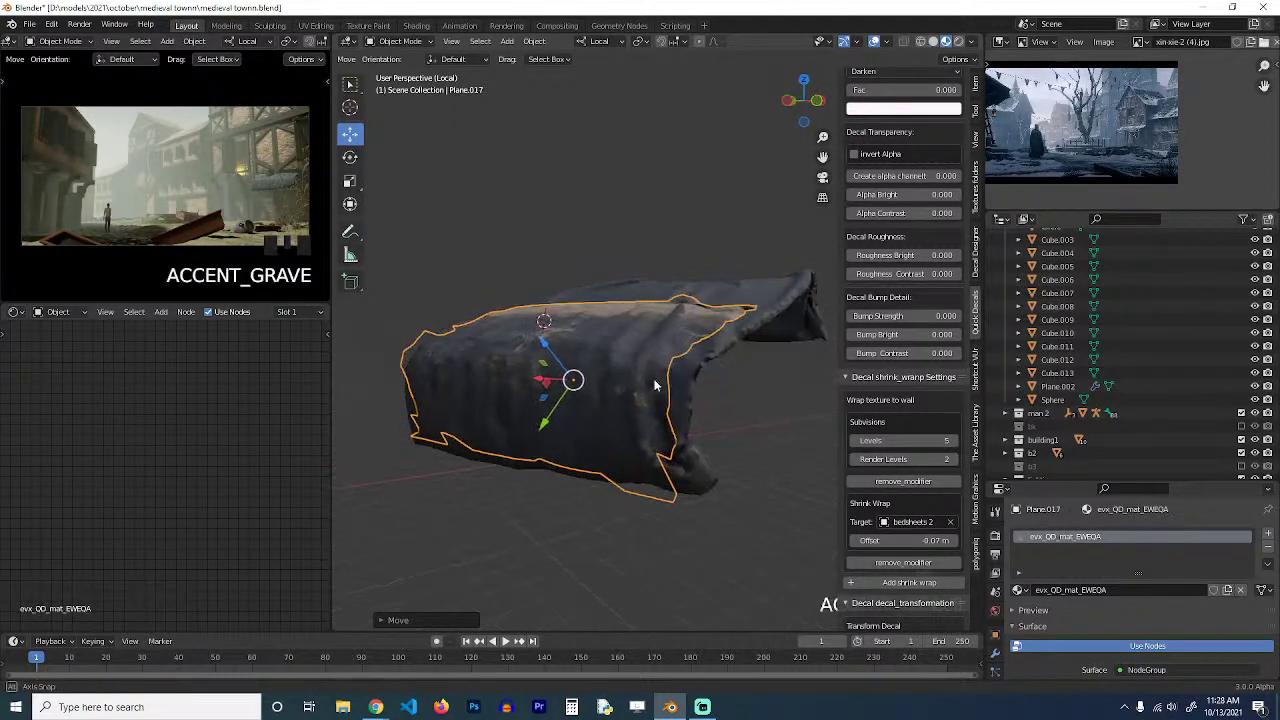
key("g")
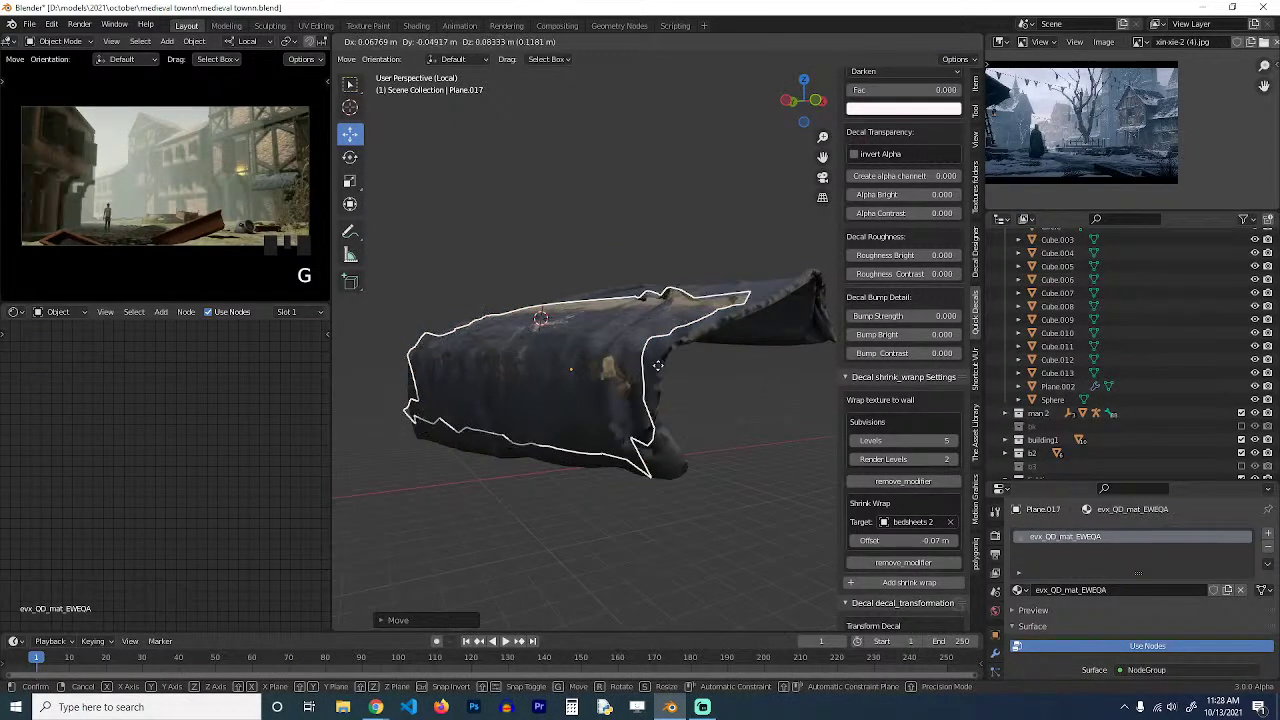
left_click(661, 363)
middle_click_drag(661, 363, 630, 409)
key("alt+a")
key("slash")
key("alt+a")
key("ctrl+s")
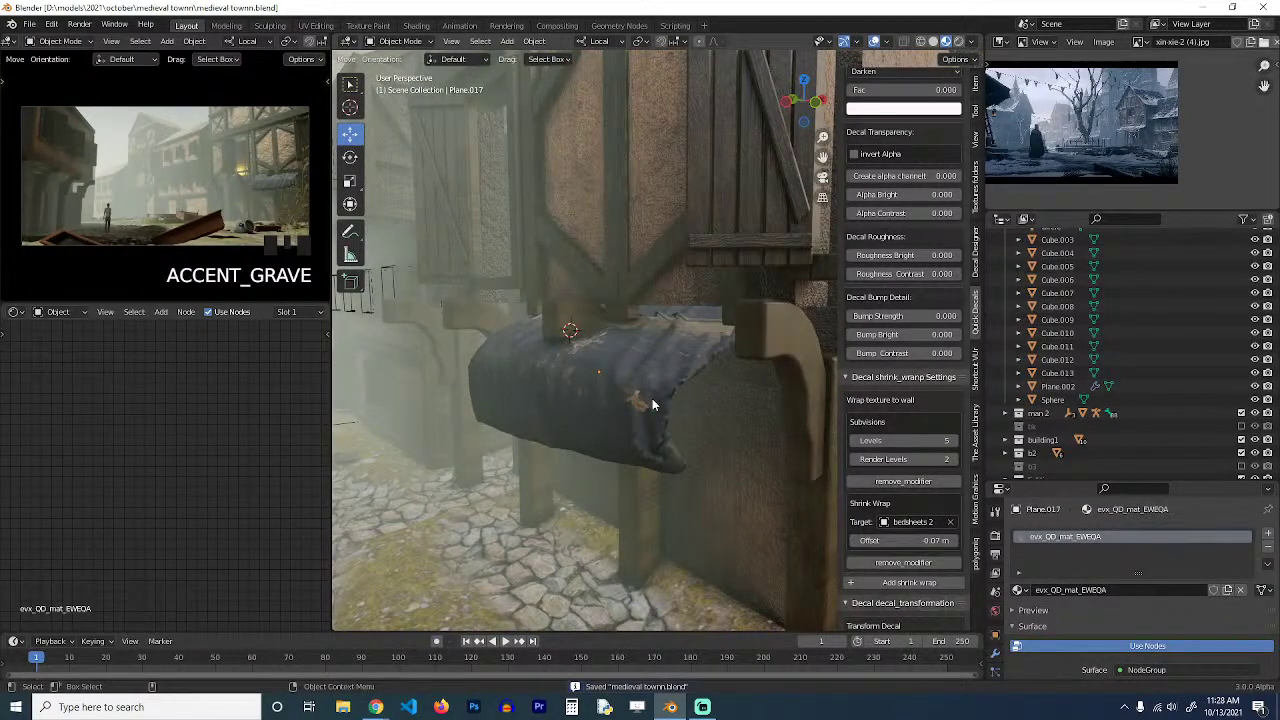
Set the Value of the Hue Saturation Value node in the bedsheet's fabric 1.001 material to 0.150, and save the file.
left_click(659, 453)
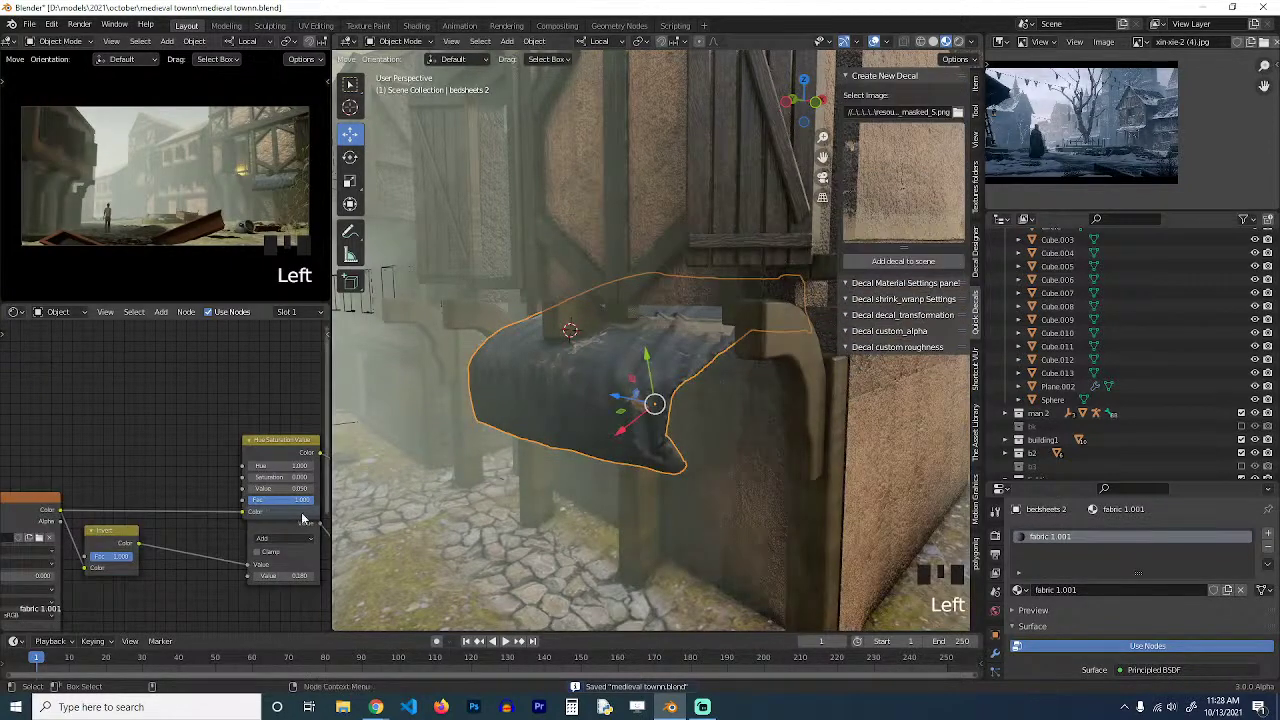
left_click_drag(120, 442, 130, 407)
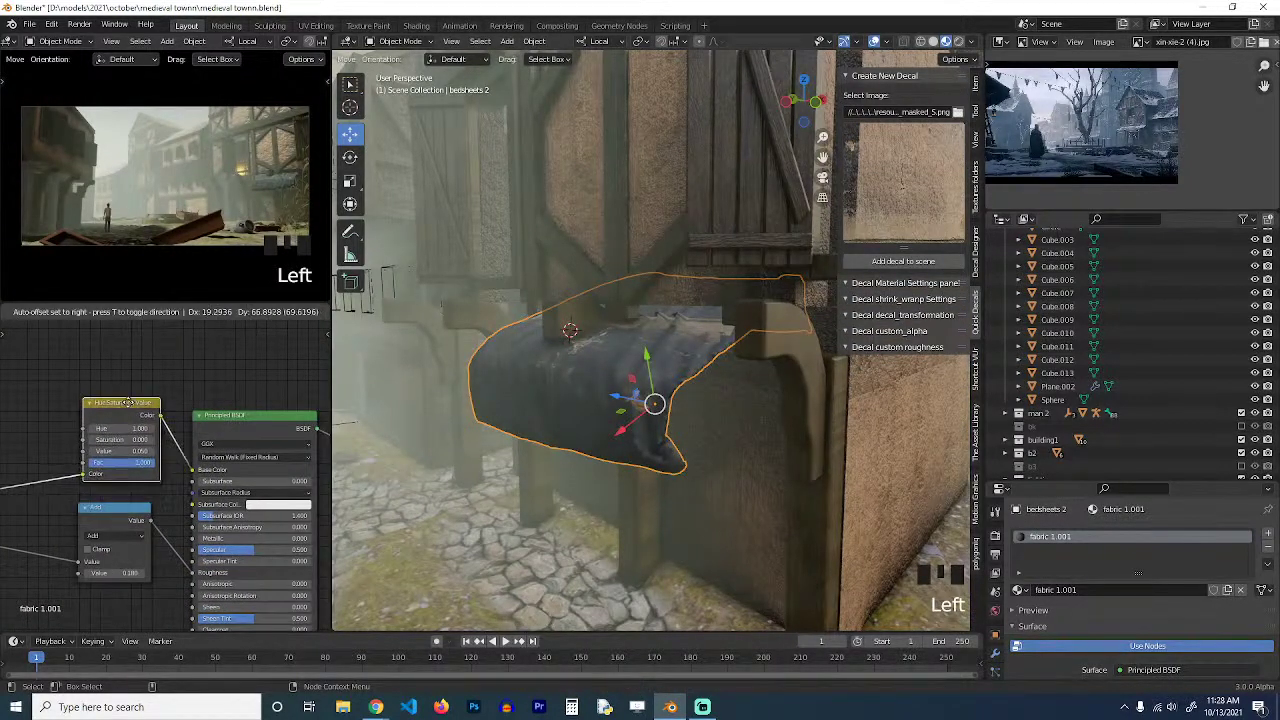
middle_click_drag(97, 435, 234, 434)
left_click_drag(250, 433, 264, 433, "shift")
key("ctrl+s")
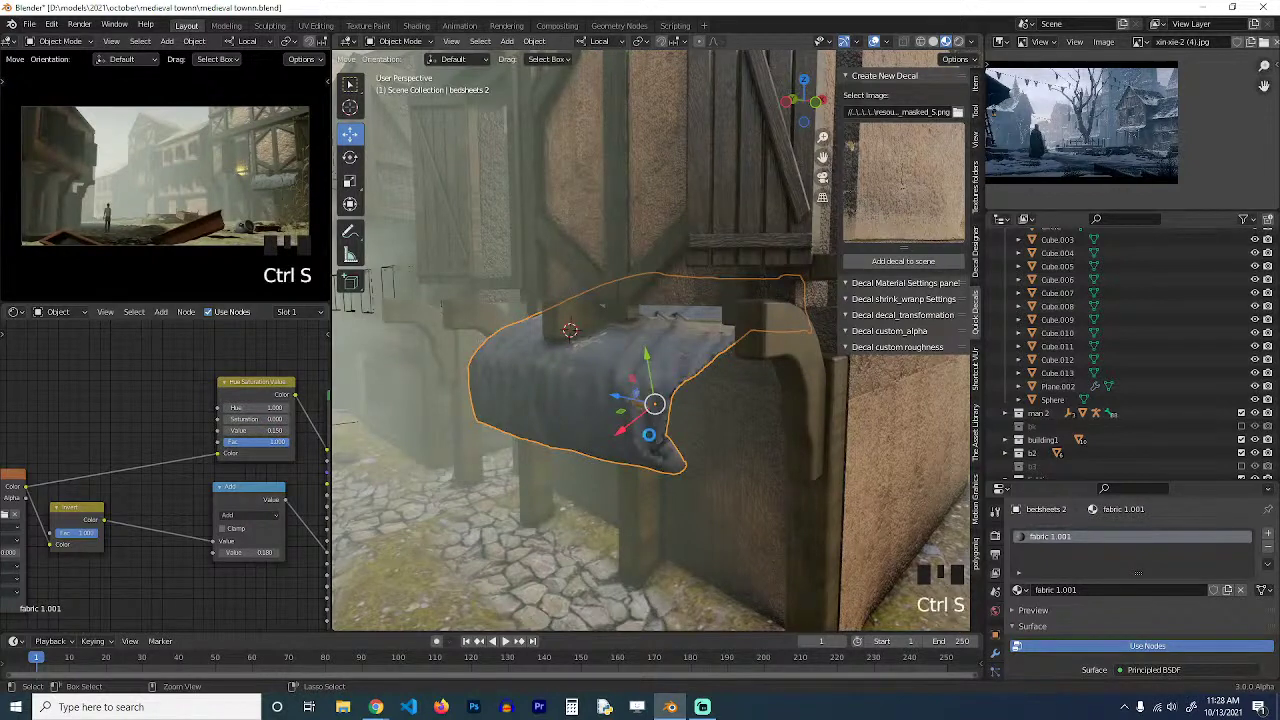
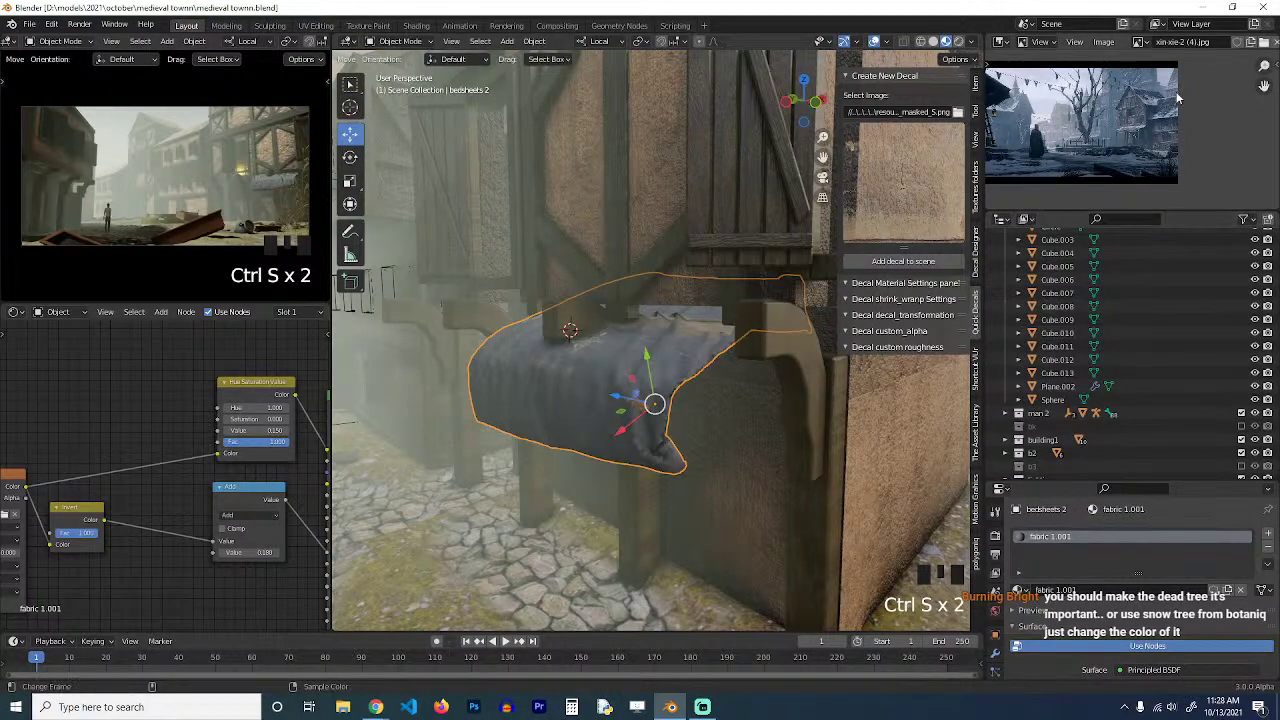
Examine the dead tree and its surroundings in the enlarged reference image.
scroll(1162, 103, "up", 2)
key("ctrl+space")
scroll(480, 381, "up", 5)
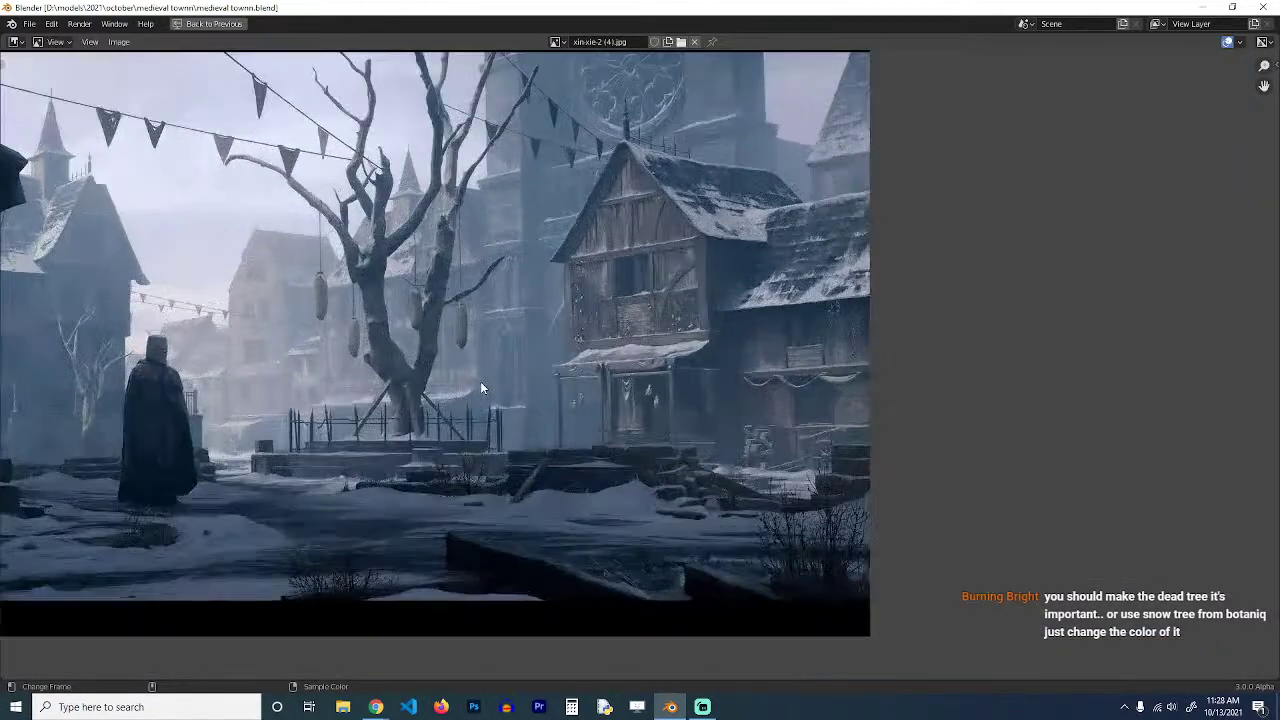
middle_click_drag(480, 381, 598, 382)
key("ctrl+space")
Save the file, deselect everything and place the 3D cursor in the empty area beside the town in top view.
scroll(567, 397, "down", 4)
scroll(567, 390, "down", 3)
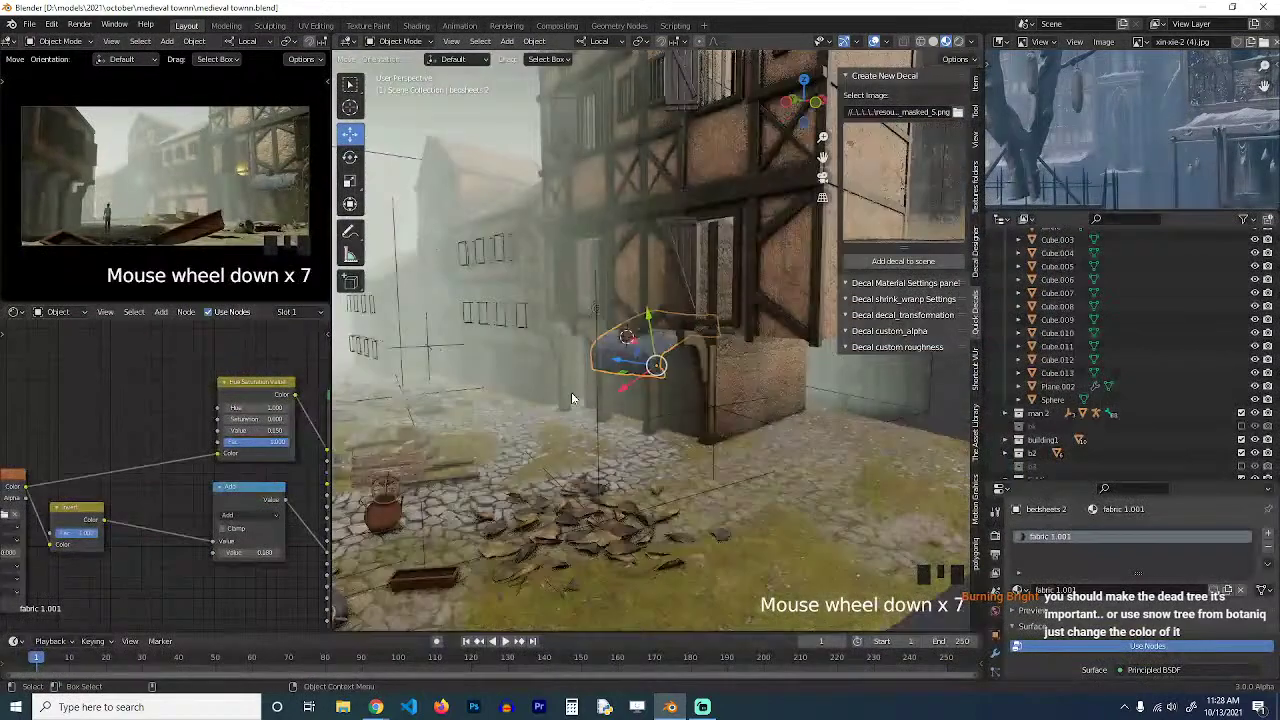
key("ctrl+s")
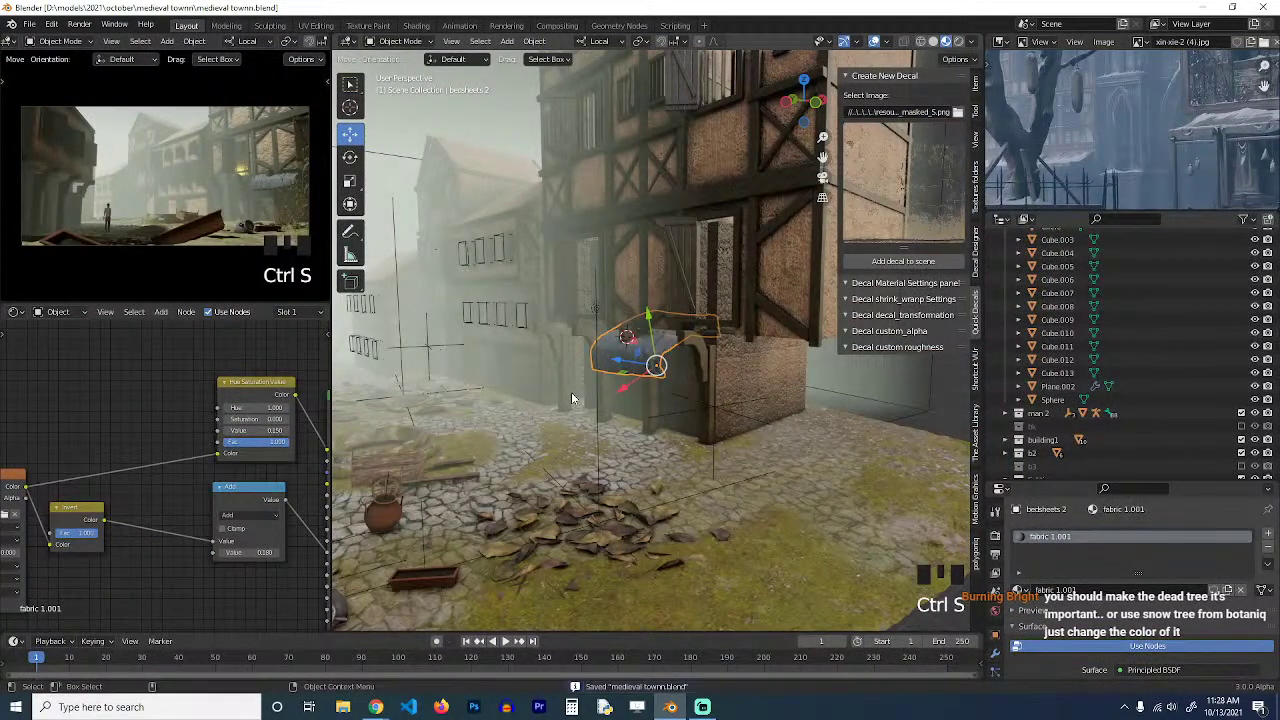
key("alt+a")
scroll(619, 422, "down", 11)
key("KP_7")
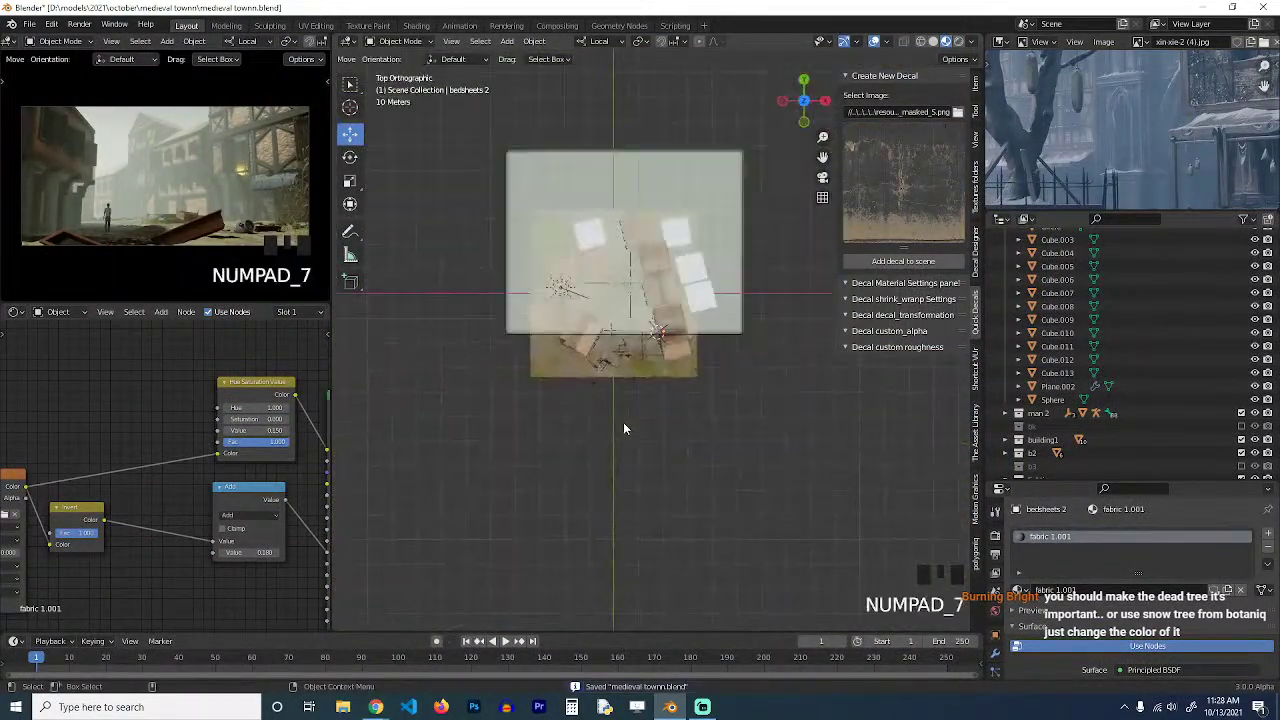
middle_click_drag(625, 422, 374, 471)
right_click(645, 343, "shift")
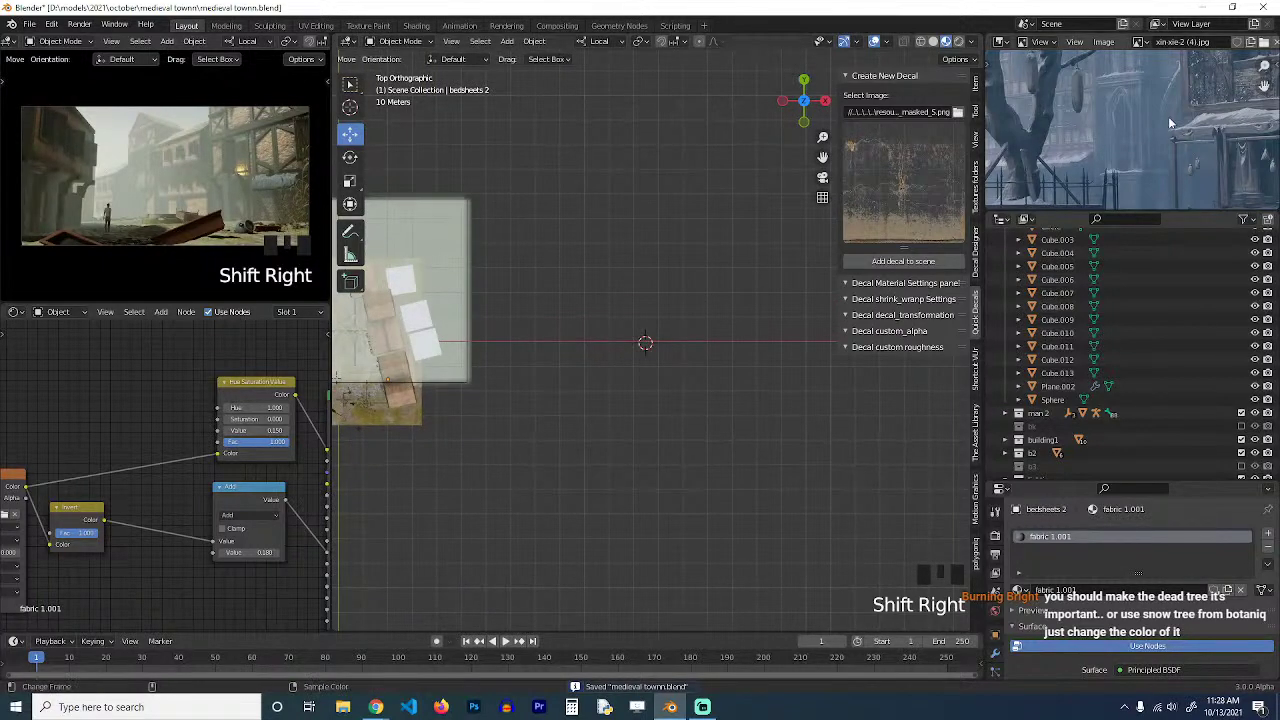
Add a plane mesh at the 3D cursor beside the town and isolate it in local view.
scroll(1168, 116, "down", 3)
scroll(1135, 182, "up", 3)
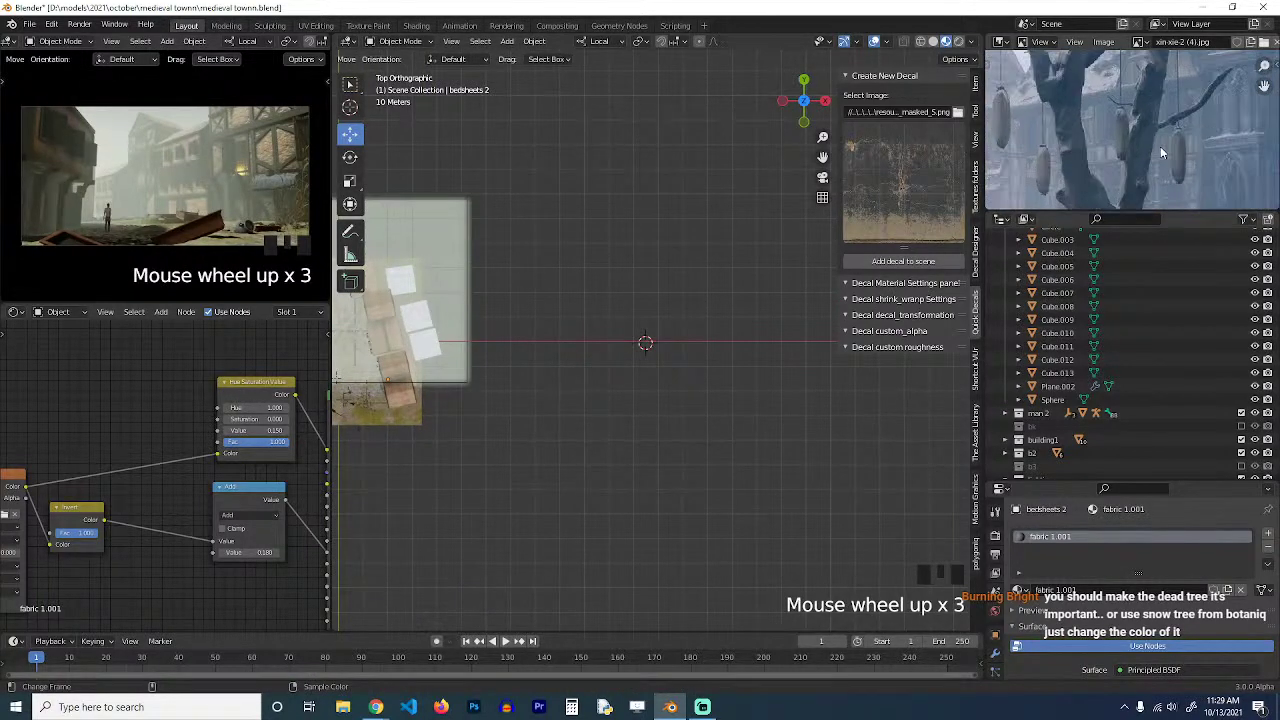
scroll(1162, 153, "down", 4)
middle_click_drag(1146, 156, 1157, 135)
scroll(1178, 124, "up", 2)
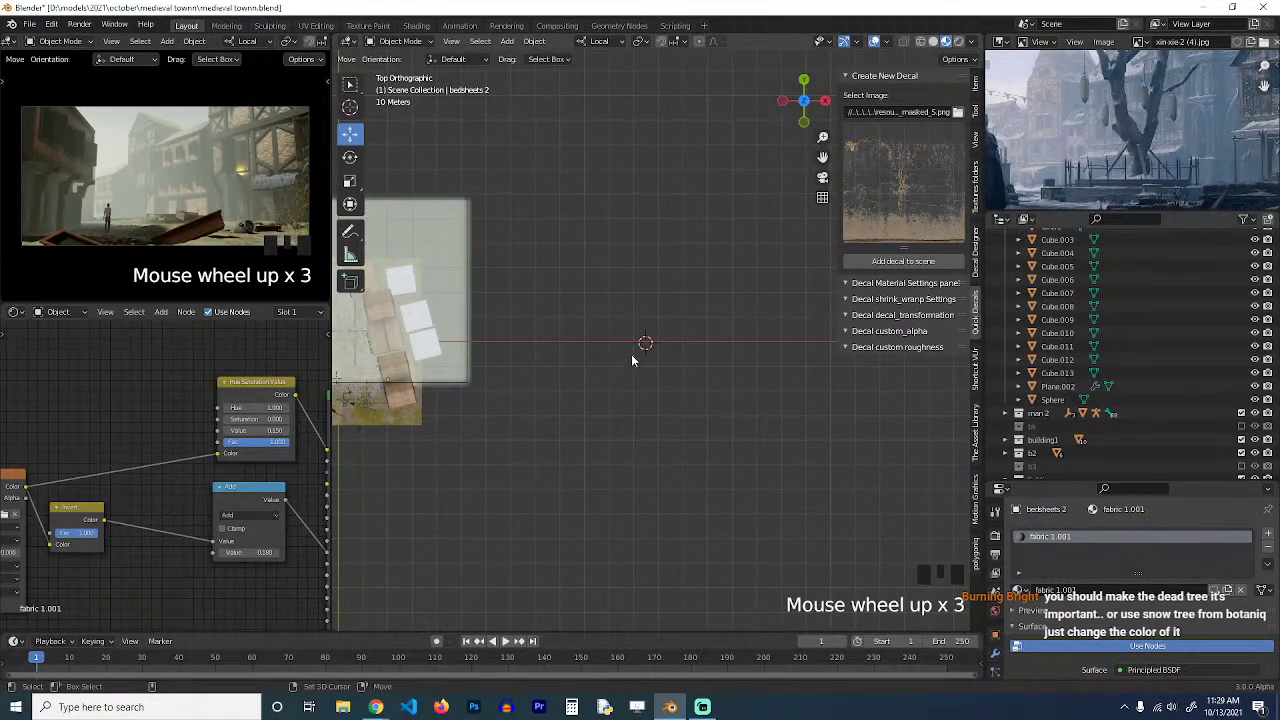
key("shift+a")
mouse_move(600, 184)
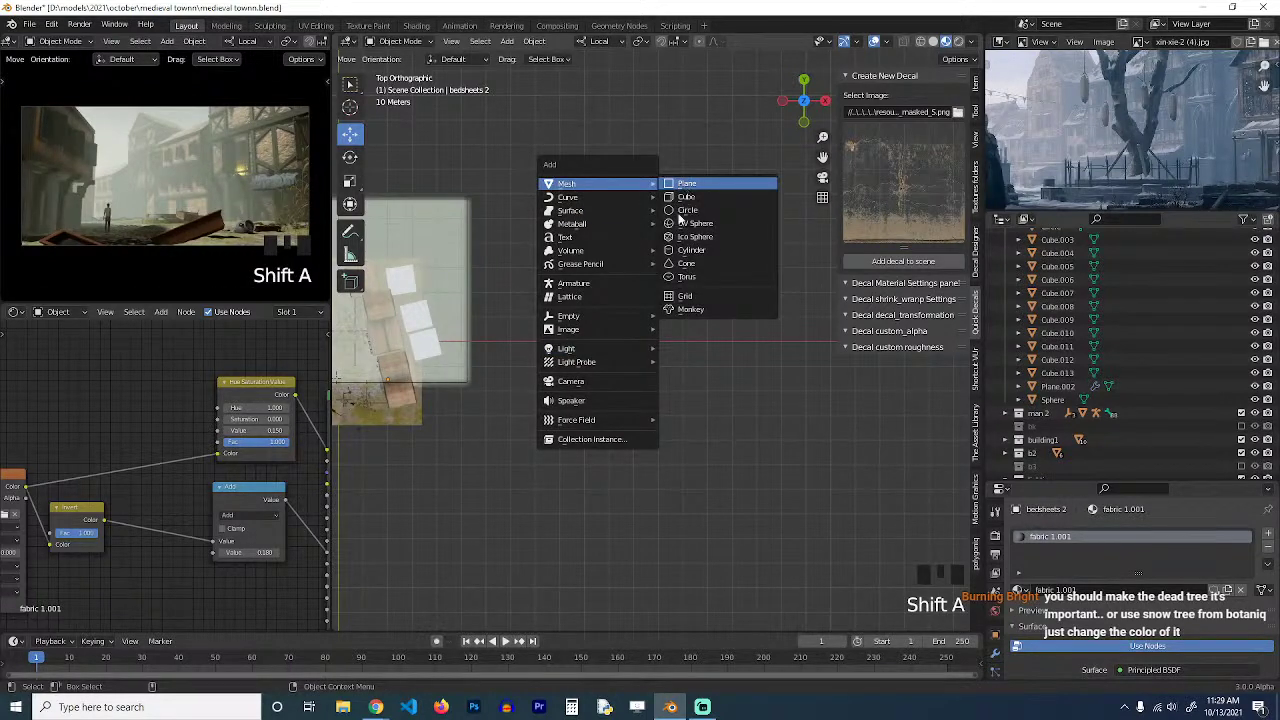
left_click(684, 184)
key("slash")
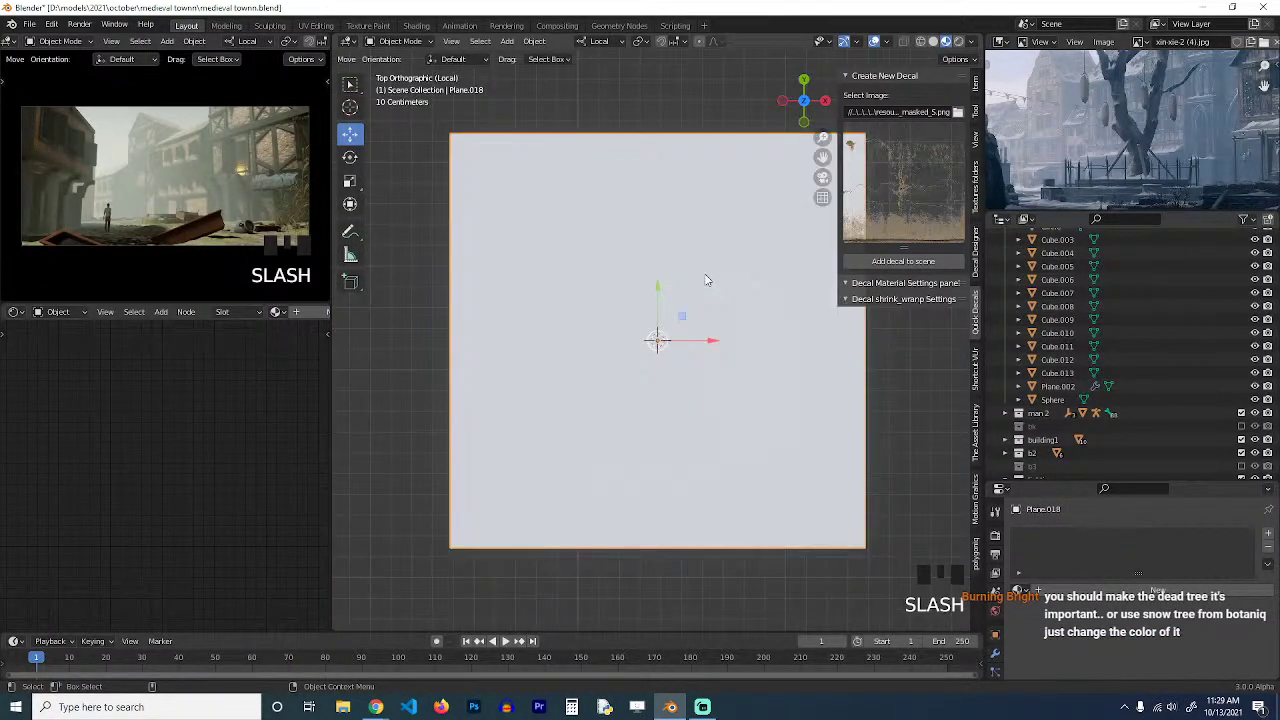
Extrude the plane upward in front view through six segments to form a bent tree trunk.
key("KP_1")
scroll(646, 375, "down", 4)
key("Tab")
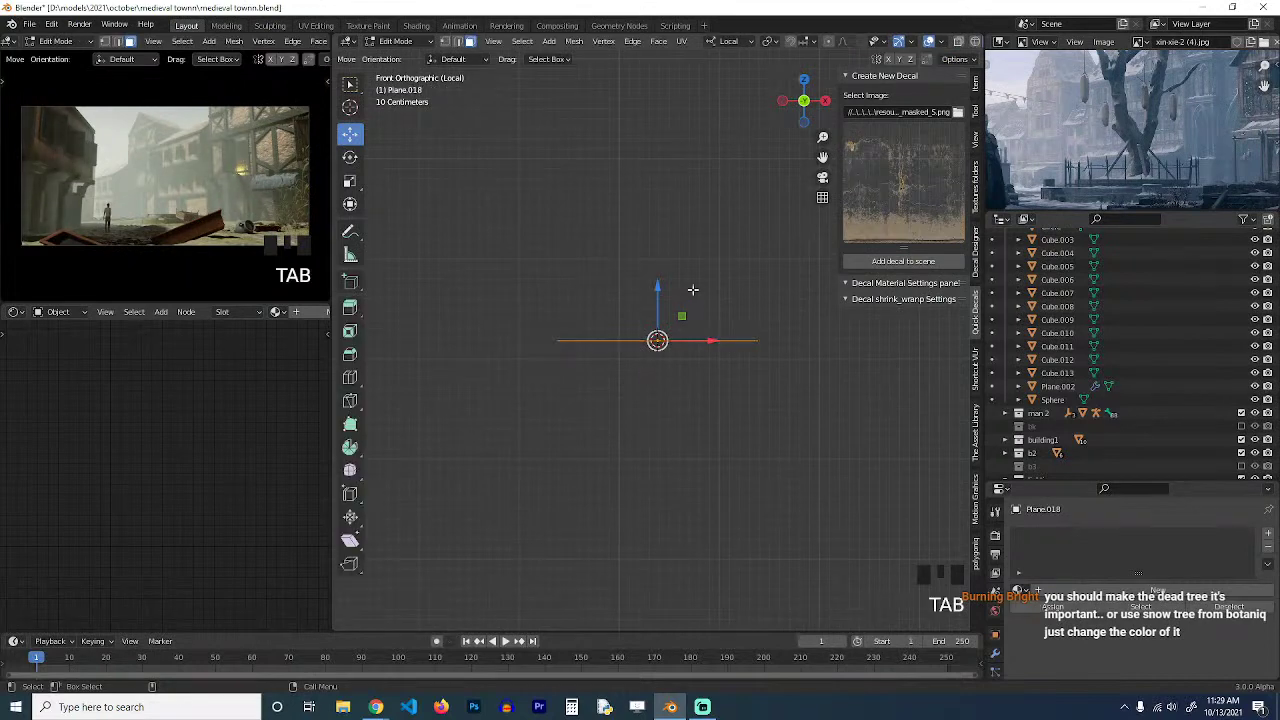
scroll(616, 480, "down", 3)
right_click(623, 377, "ctrl")
right_click(643, 286, "ctrl")
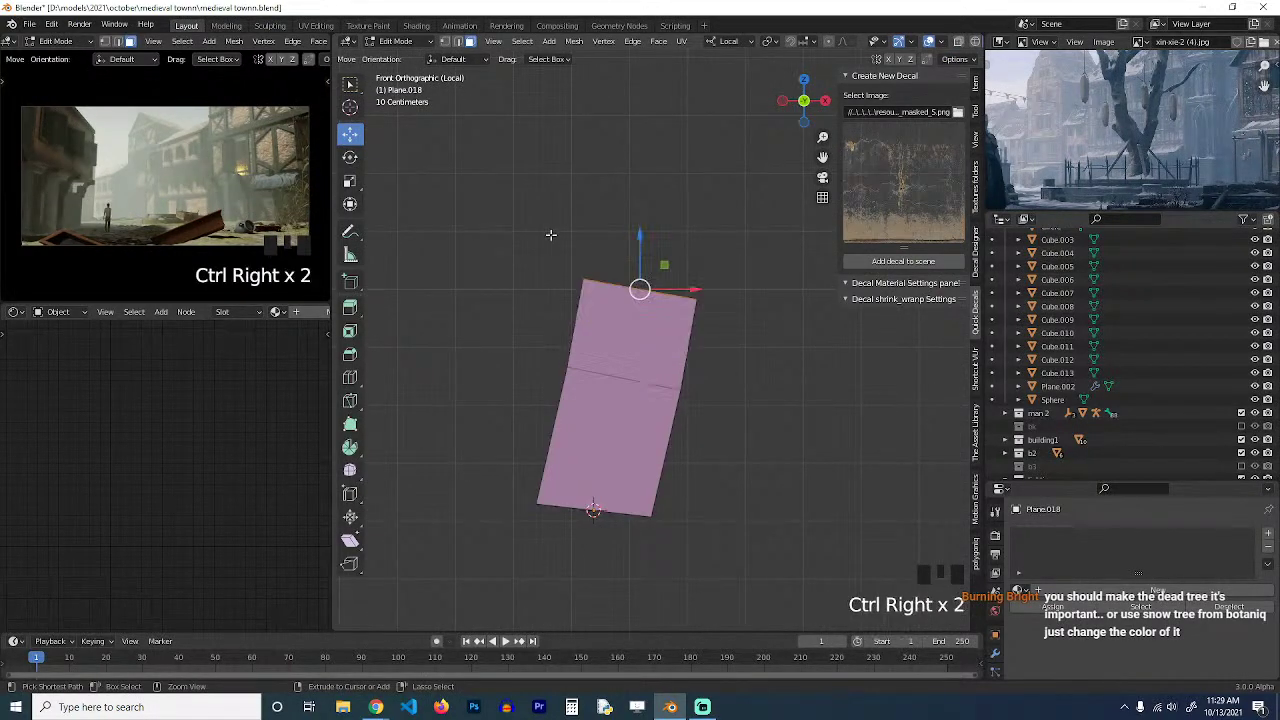
right_click(528, 210, "ctrl")
scroll(530, 210, "down", 1)
middle_click_drag(532, 214, 543, 363, "shift")
right_click(523, 266, "ctrl")
scroll(525, 280, "down", 2)
middle_click_drag(527, 292, 537, 366, "shift")
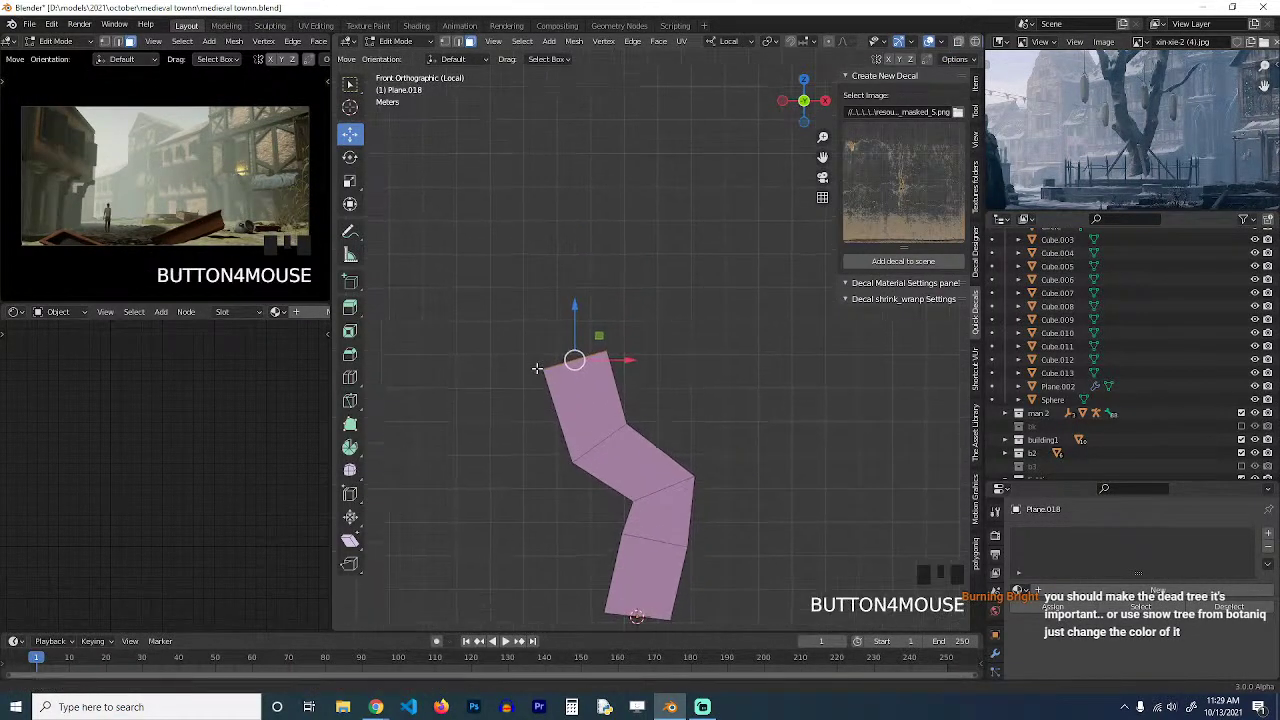
right_click(555, 258, "ctrl")
right_click(574, 152, "ctrl")
scroll(520, 220, "down", 4)
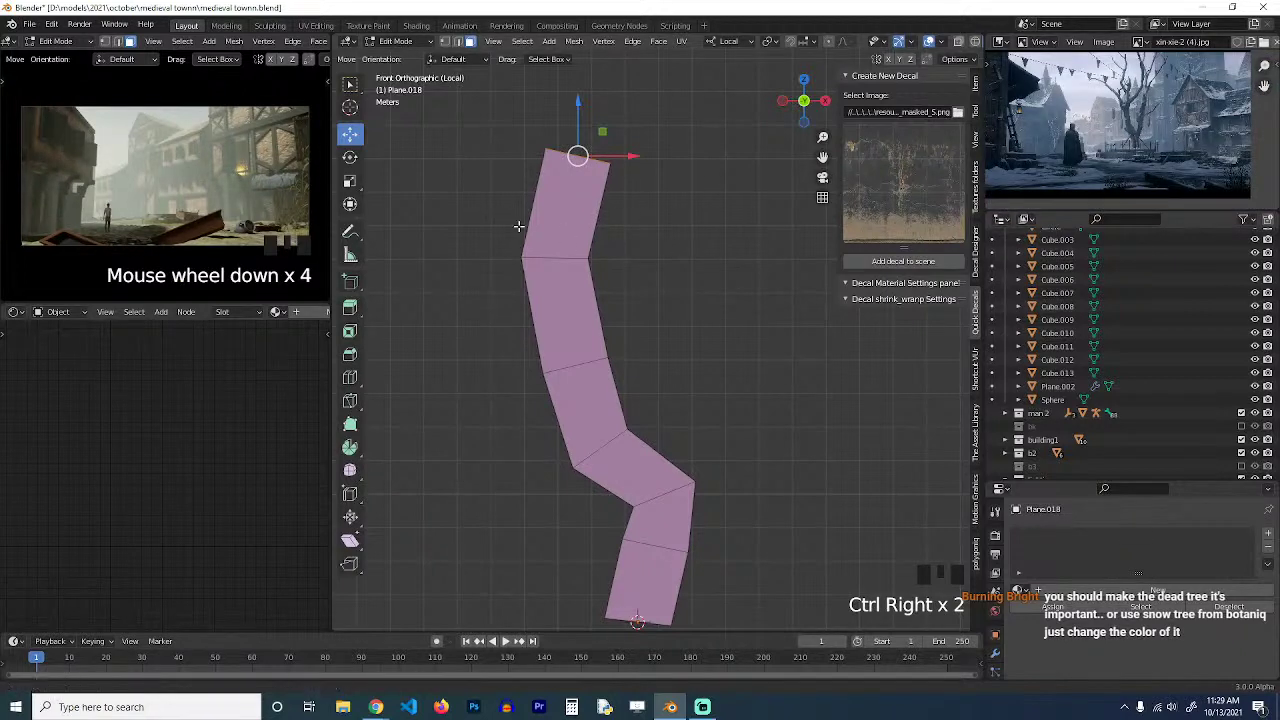
Extend the trunk's upper end in perspective with further angled extrusions, undoing one misplaced segment.
key("grave")
right_click(706, 203, "ctrl")
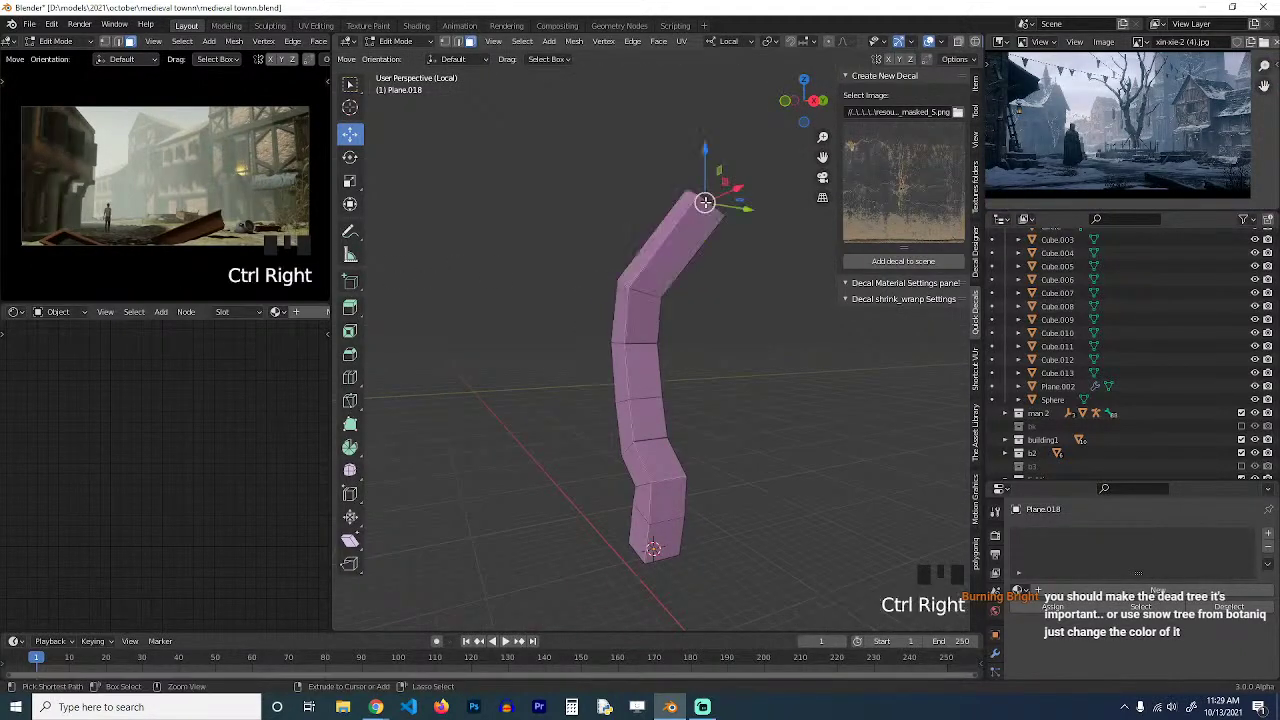
key("grave")
right_click(622, 153, "ctrl")
key("ctrl+z")
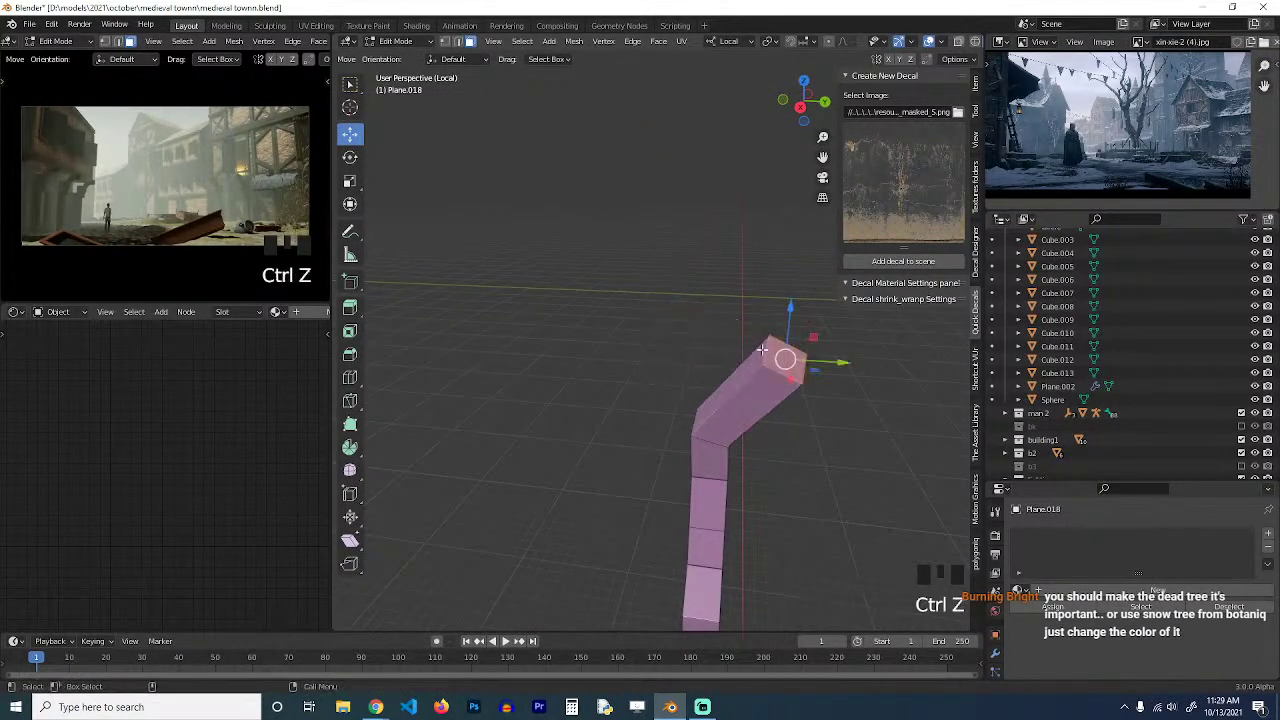
right_click(798, 275, "ctrl")
key("grave")
key("grave")
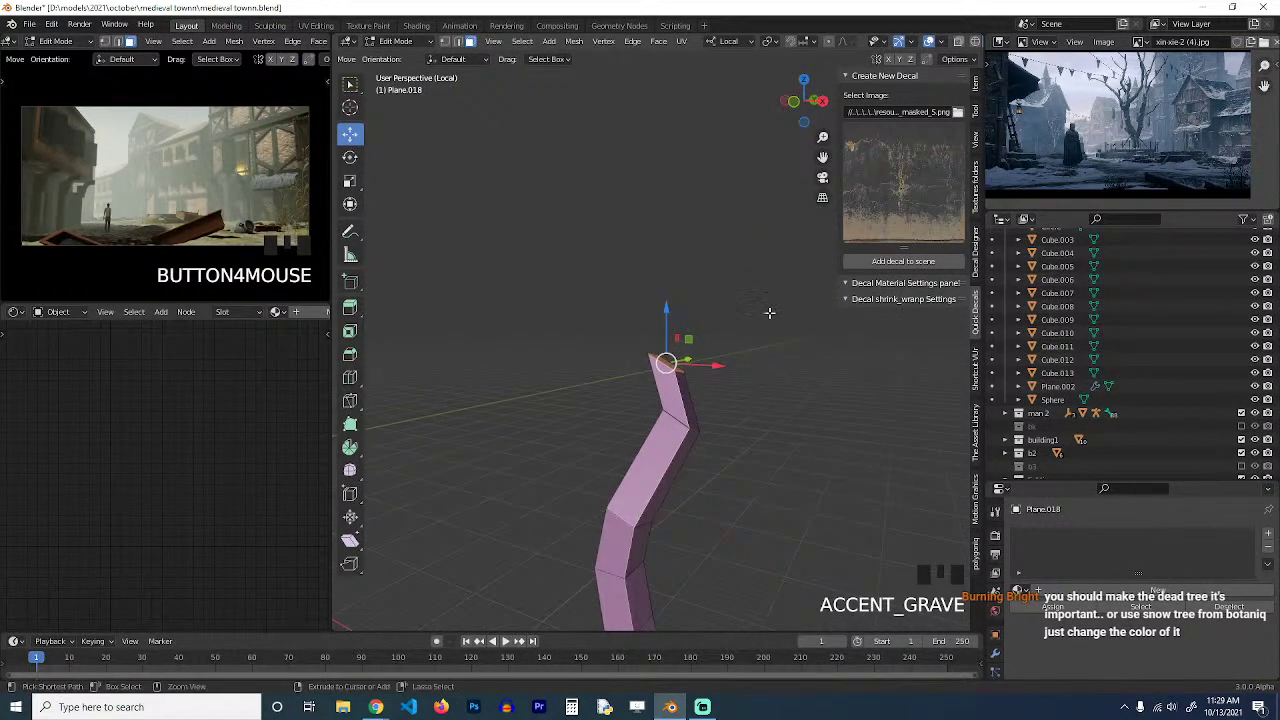
right_click(768, 312, "ctrl")
Leave mesh editing and delete the extruded trunk object.
key("Tab")
key("grave")
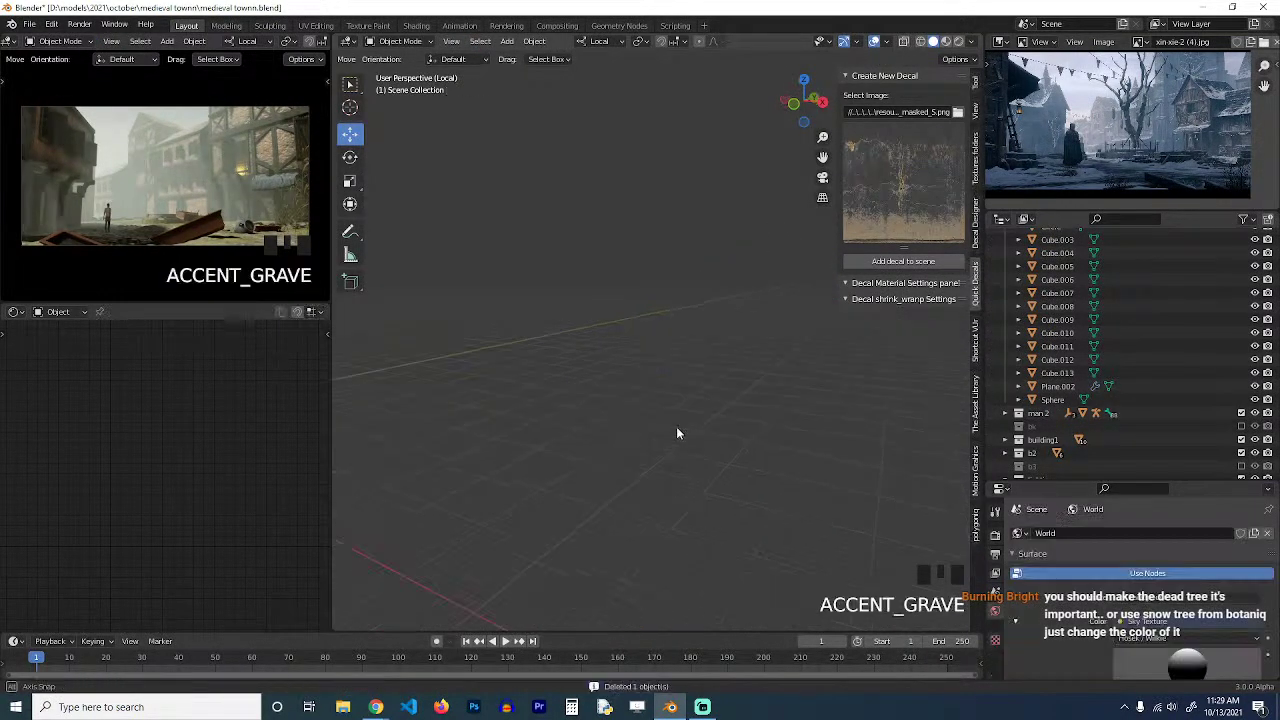
Add a curve object at the 3D cursor in the isolated view.
scroll(680, 440, "down", 2)
key("shift+a")
mouse_move(650, 434)
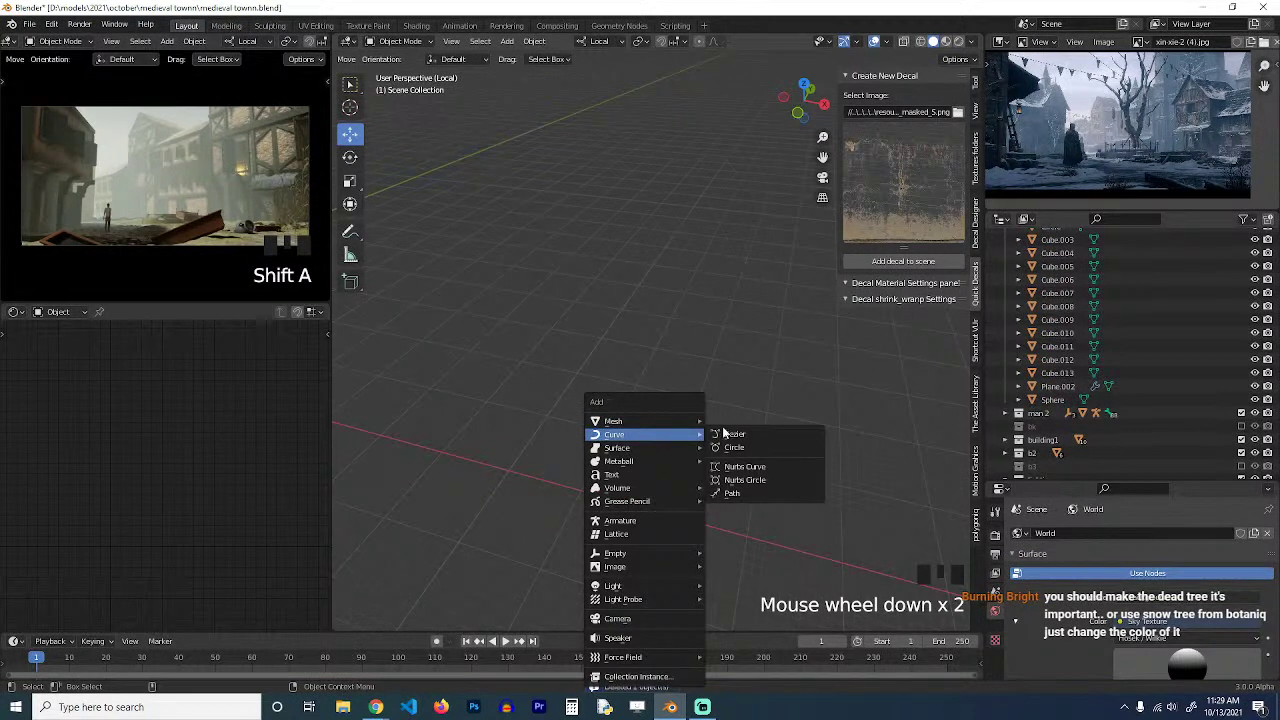
Add a Bezier curve to the isolated scene as the base for the dead tree.
left_click(734, 434)
key("Tab")
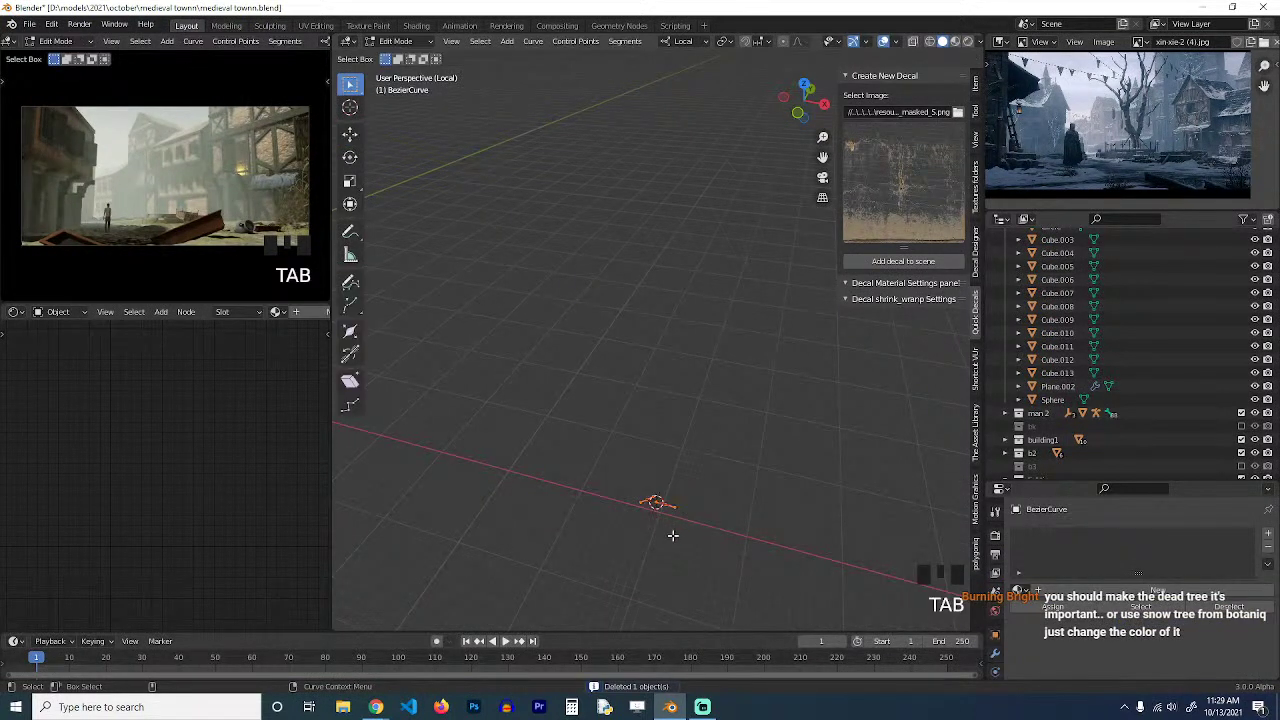
scroll(668, 538, "up", 2)
key("Left")
key("Tab")
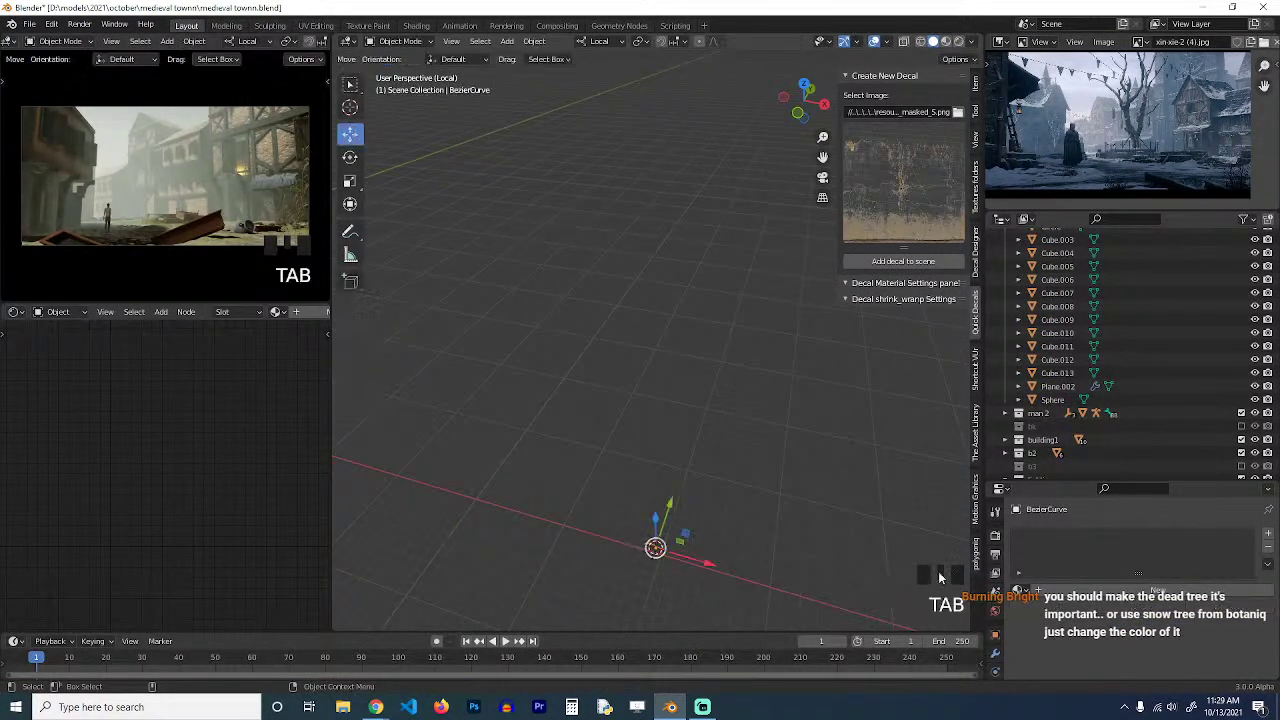
Give the curve thickness with a round bevel depth of 0.41 m in its geometry settings.
left_click(995, 652)
scroll(970, 648, "down", 4)
scroll(995, 628, "down", 3)
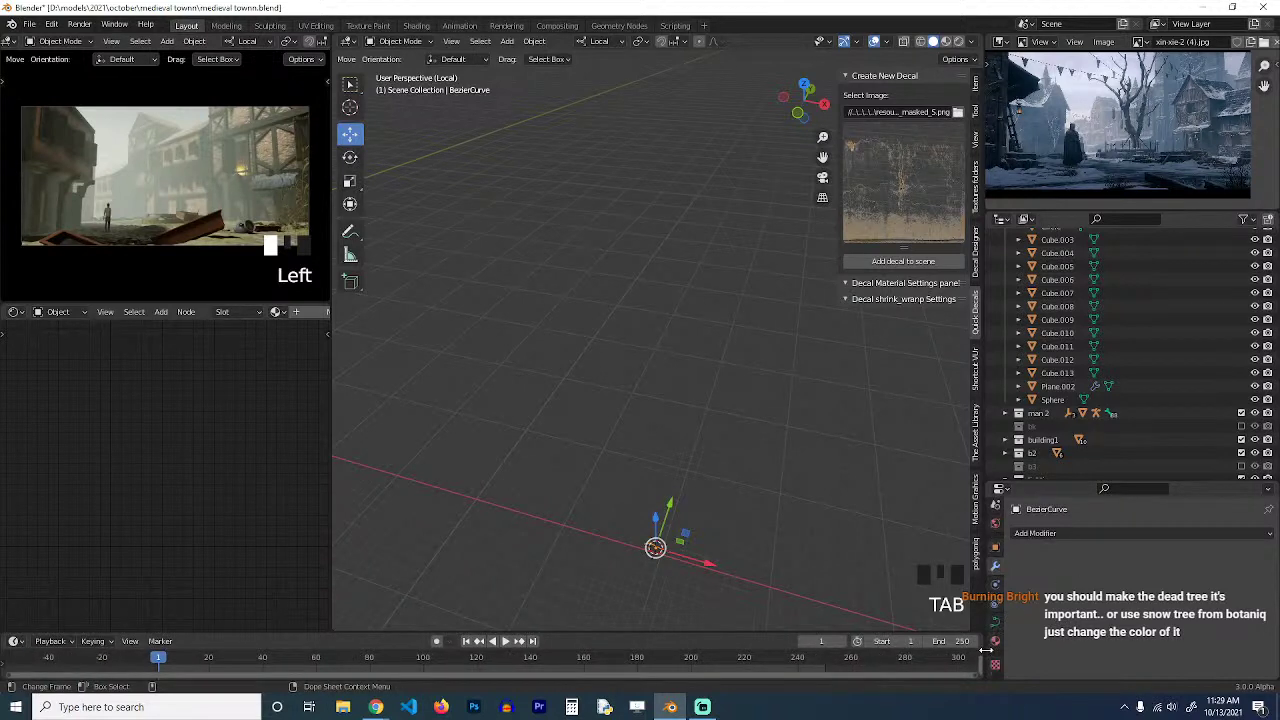
left_click(995, 622)
scroll(1016, 622, "down", 4)
scroll(1016, 622, "down", 3)
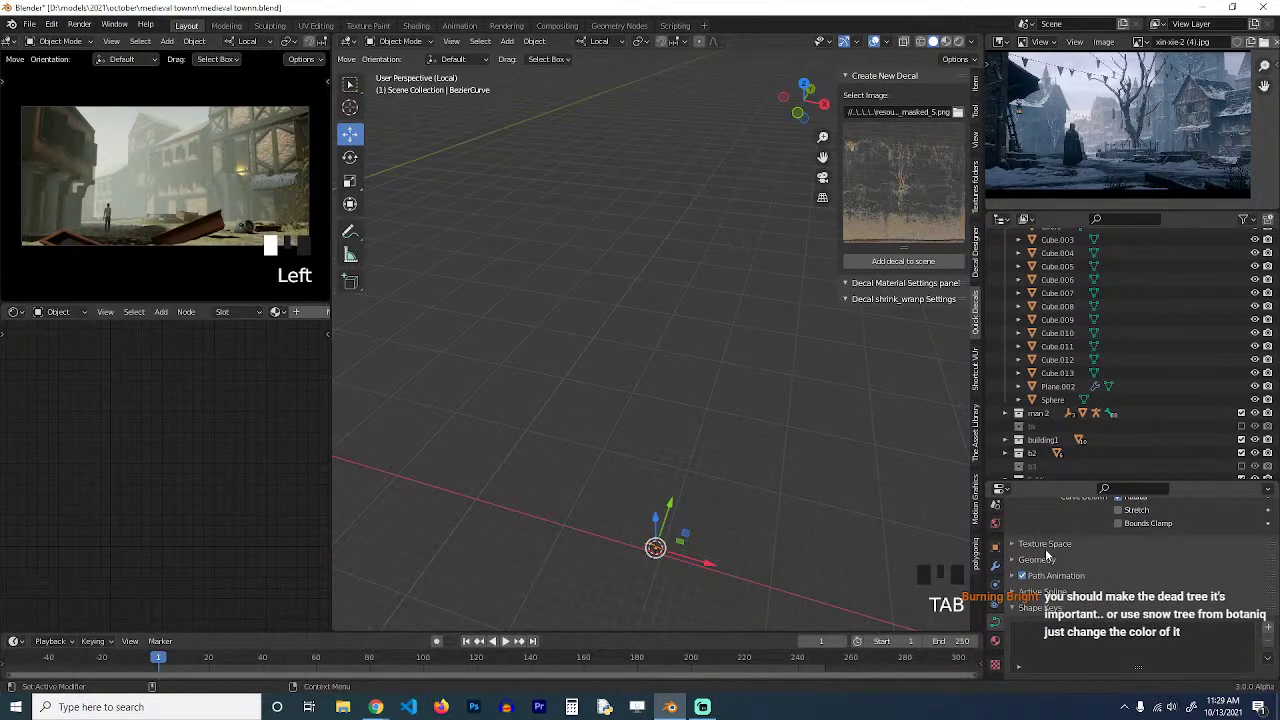
left_click(1040, 559)
scroll(1136, 582, "down", 3)
left_click_drag(1155, 587, 1196, 587)
scroll(721, 576, "up", 1)
Change the handle type of all the curve's control points while working in the front view.
key("Tab")
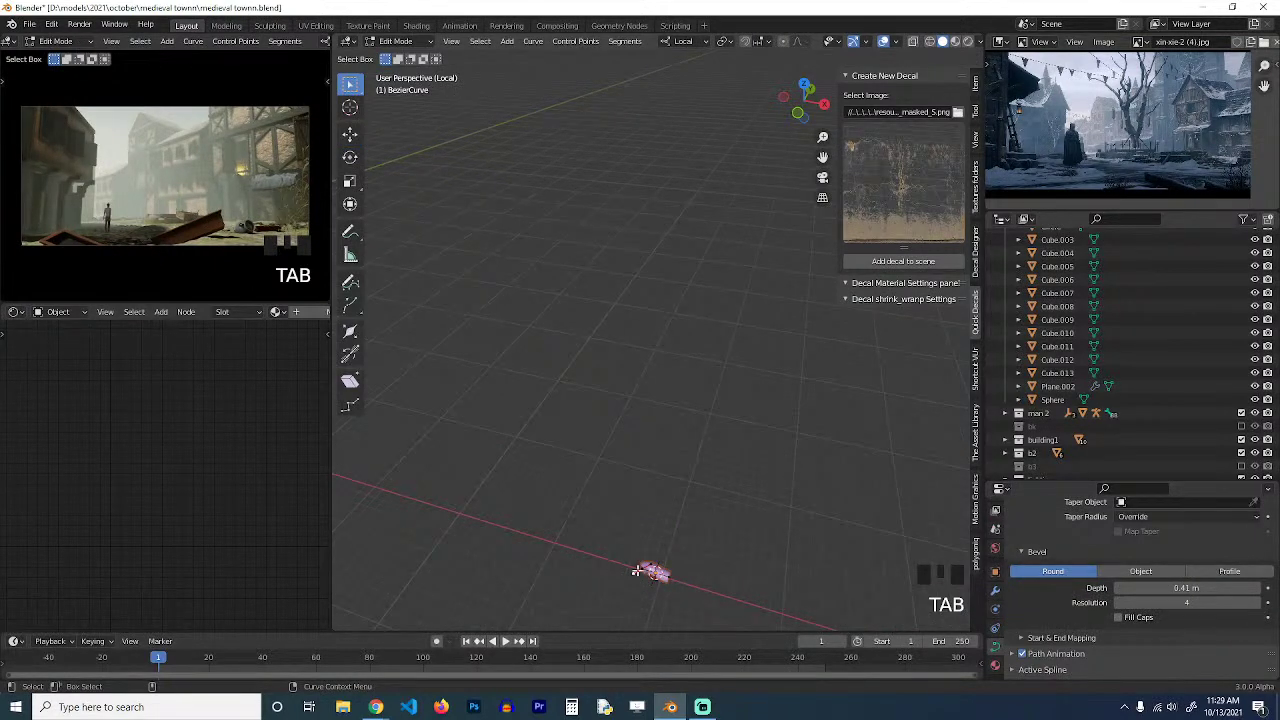
key("Left")
key("KP_1")
key("KP_Decimal")
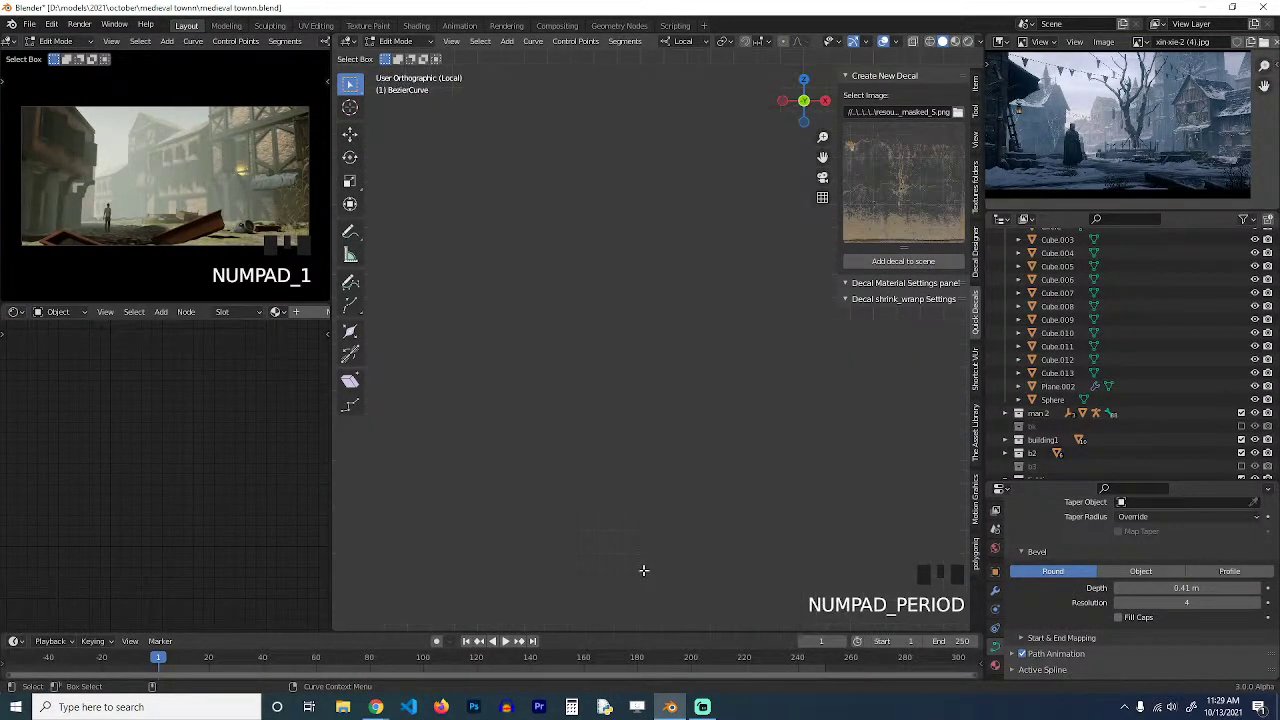
key("a")
scroll(728, 514, "down", 11)
key("v")
left_click(729, 514)
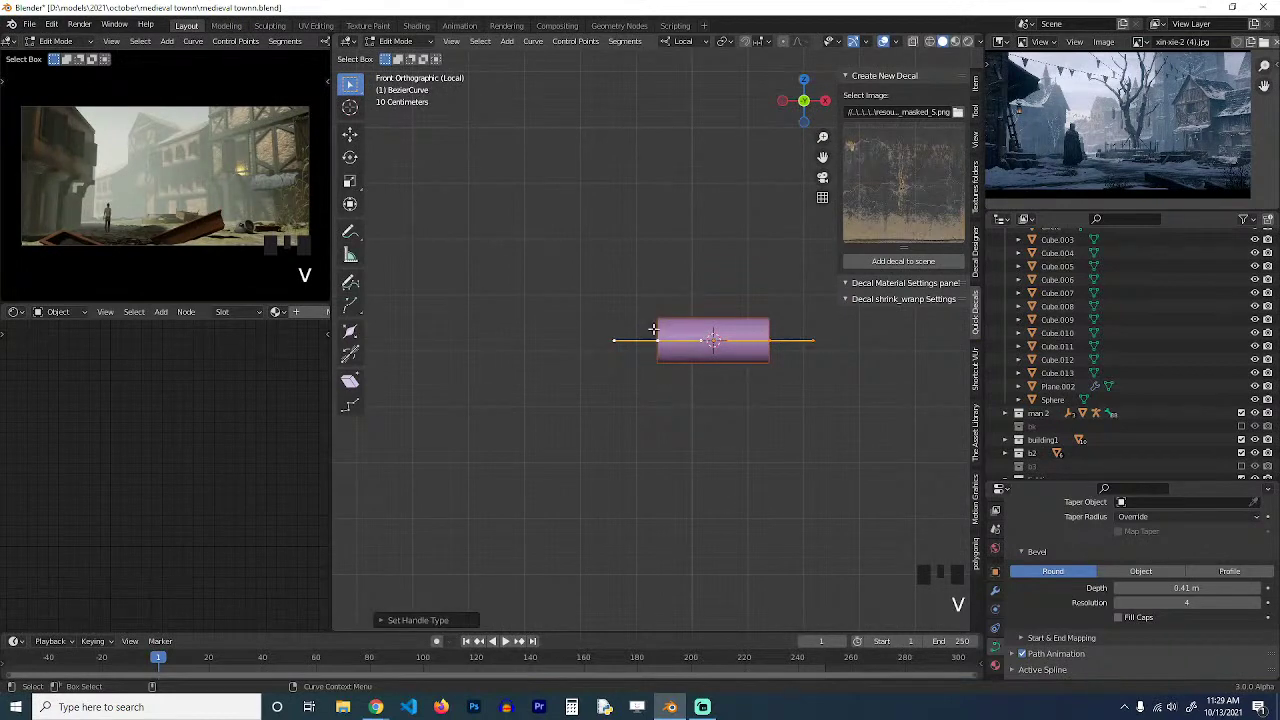
Move one end point of the short tube upward so that the trunk stands upright.
left_click(651, 327)
middle_click_drag(639, 371, 538, 492, "shift")
key("g")
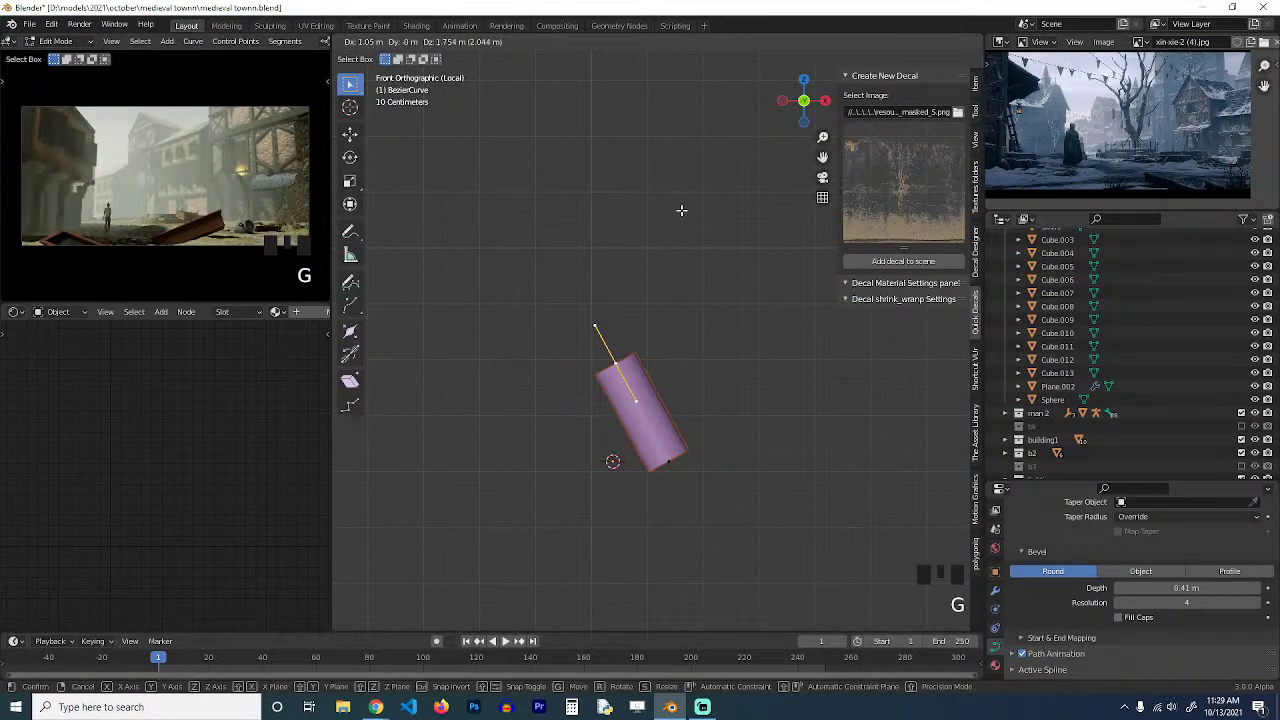
left_click(680, 209)
Extrude the trunk's end point upward repeatedly from different viewing angles to form a long, zigzagging tree trunk.
right_click(670, 241, "ctrl")
middle_click_drag(670, 241, 620, 378, "shift")
middle_click_drag(622, 300, 538, 290)
right_click(540, 291, "ctrl")
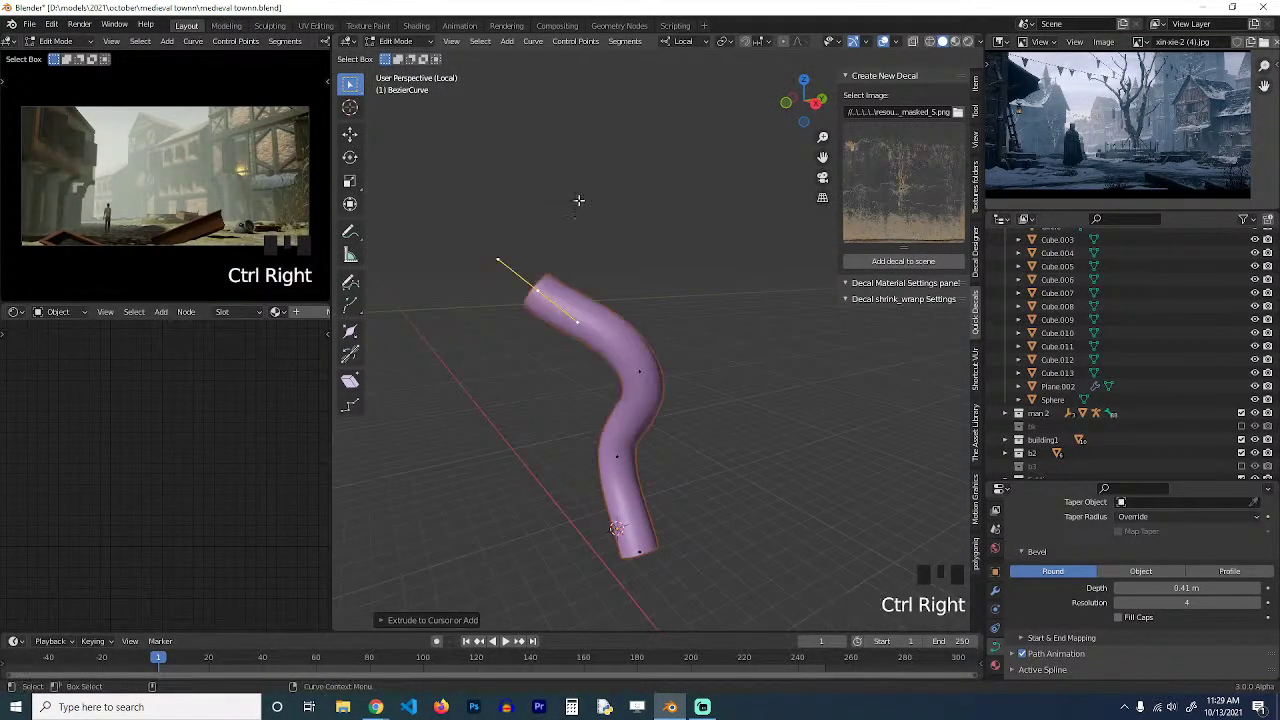
middle_click_drag(577, 200, 517, 226)
right_click(653, 184, "ctrl")
middle_click_drag(640, 190, 623, 315, "shift")
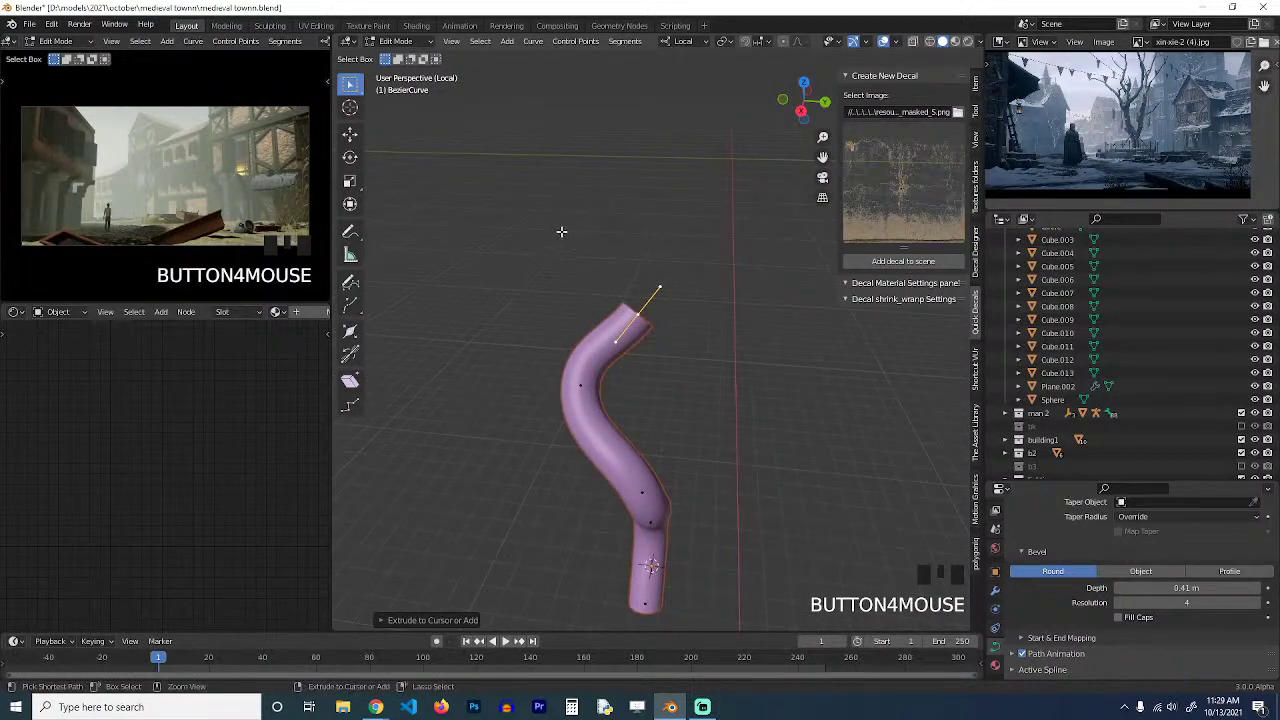
right_click(562, 235, "ctrl")
right_click(525, 184, "ctrl")
middle_click_drag(585, 140, 594, 278, "shift")
right_click(624, 215, "ctrl")
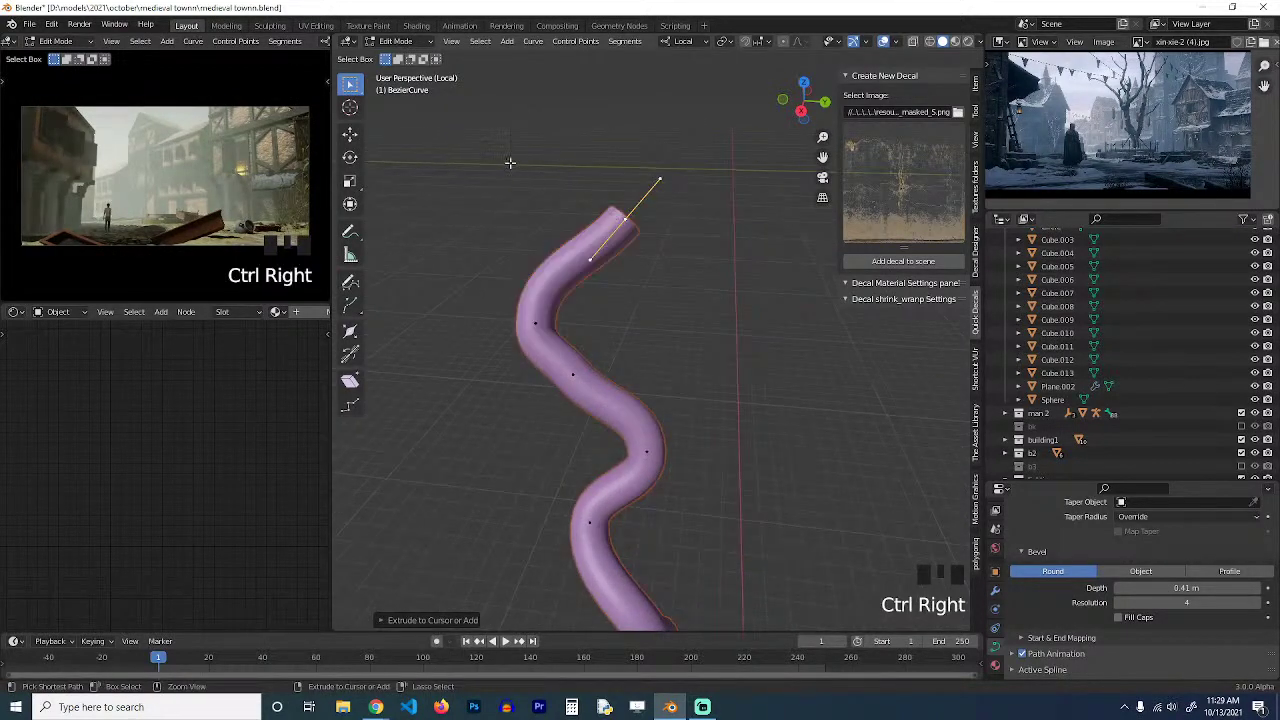
middle_click_drag(511, 163, 610, 172)
middle_click_drag(545, 170, 651, 174, "shift")
right_click(533, 145, "ctrl")
scroll(533, 145, "down", 3)
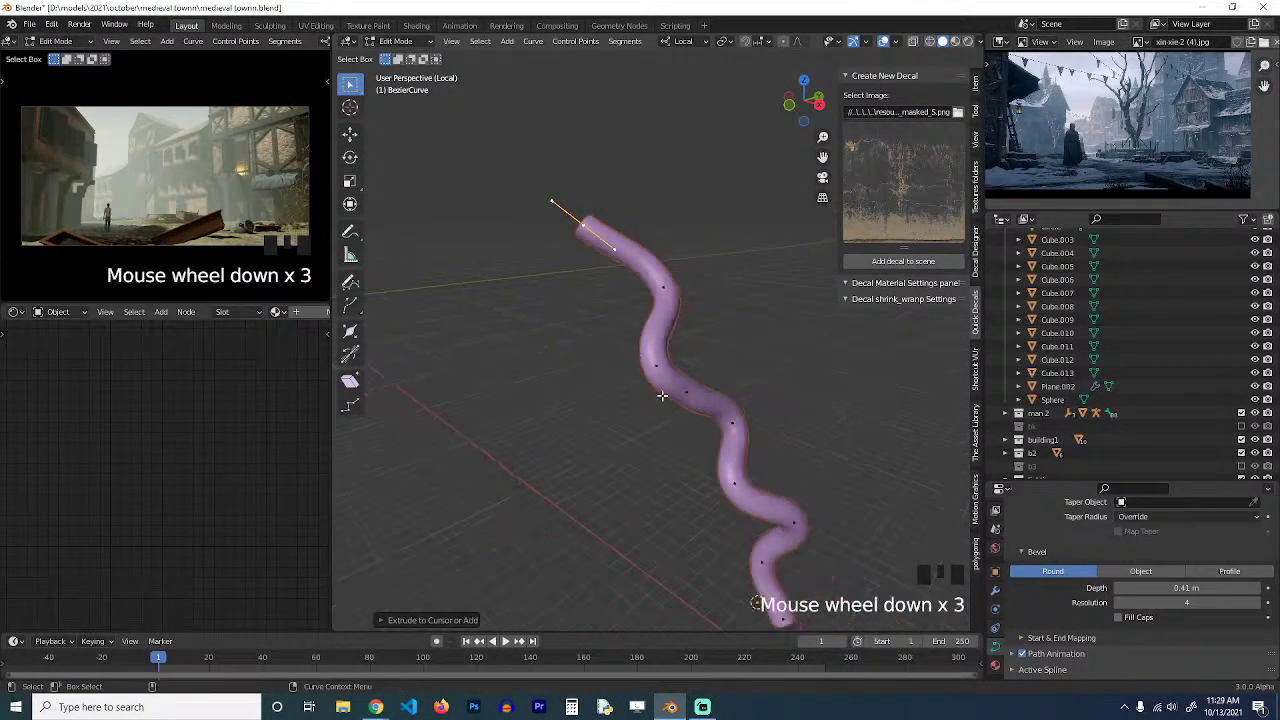
Taper the trunk toward its tip by shrinking the end point's radius with a large proportional editing influence.
key("grave")
key("Tab")
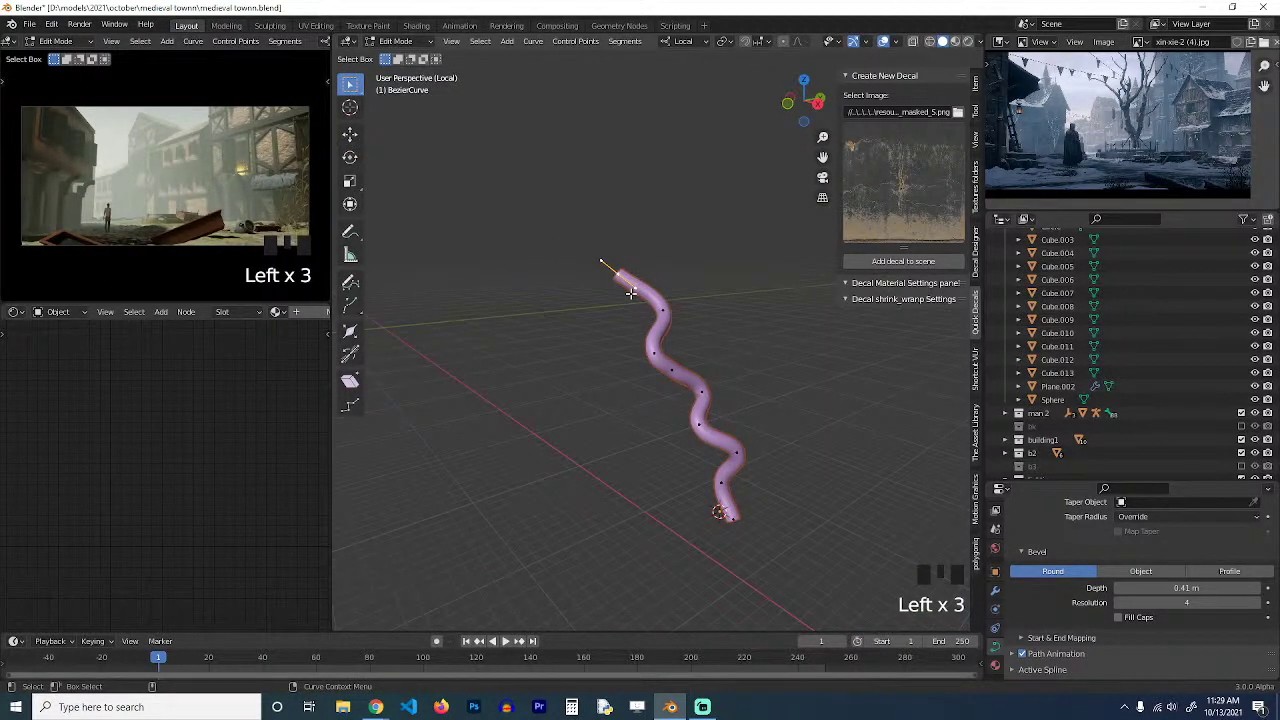
key("o")
key("alt+s")
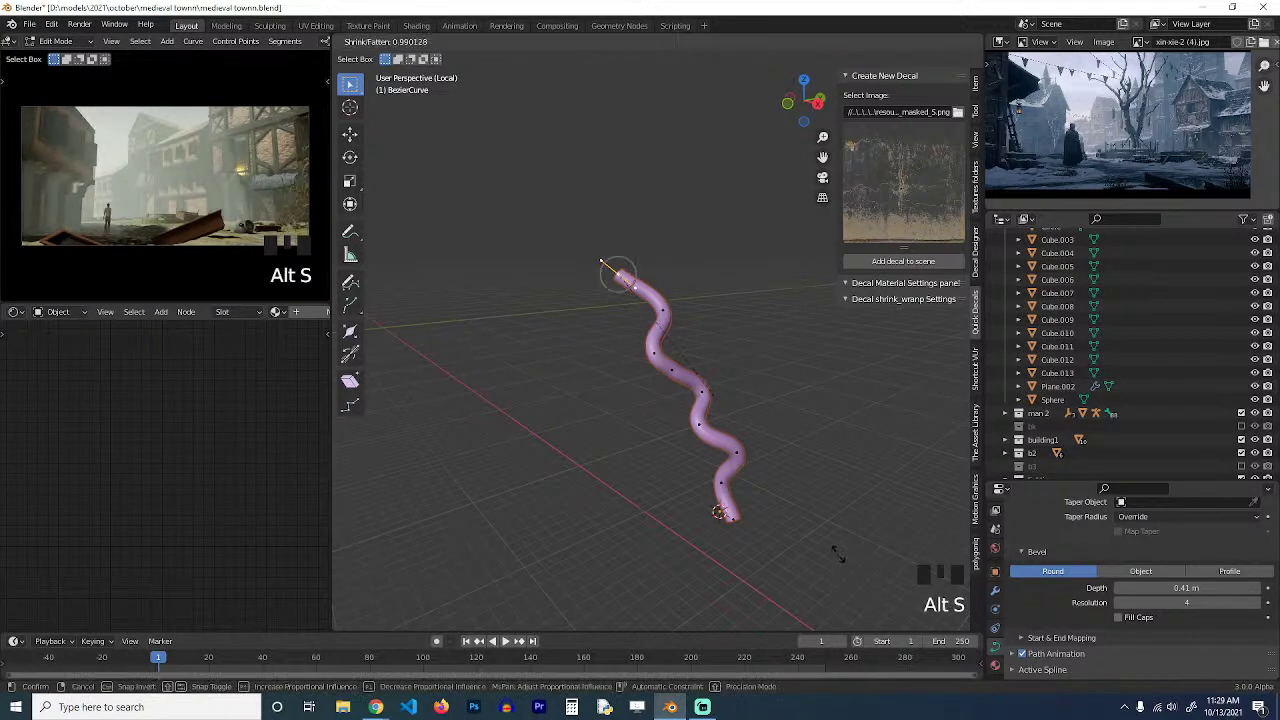
scroll(791, 489, "down", 11)
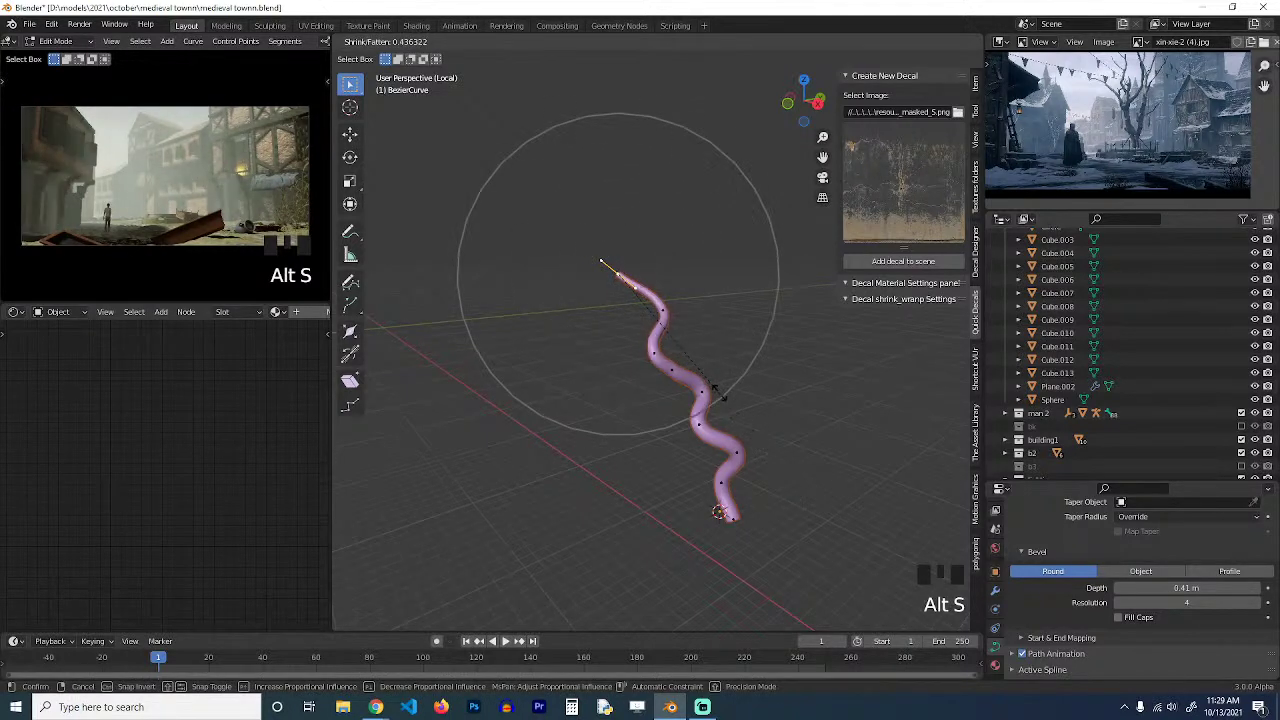
left_click(609, 286)
key("Tab")
key("grave")
middle_click_drag(739, 383, 665, 394)
Set the curve's Resolution Preview U to 2 for a more angular trunk.
scroll(665, 394, "up", 3)
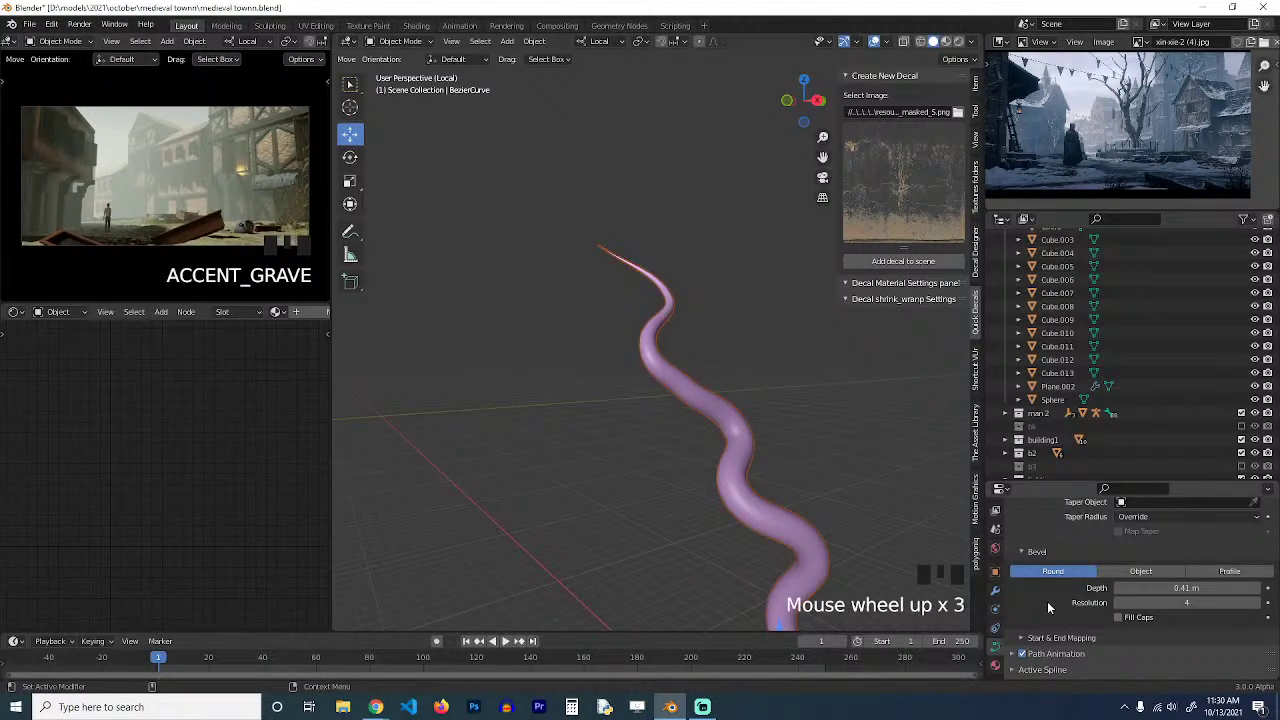
scroll(1080, 563, "up", 3)
scroll(1086, 566, "up", 8)
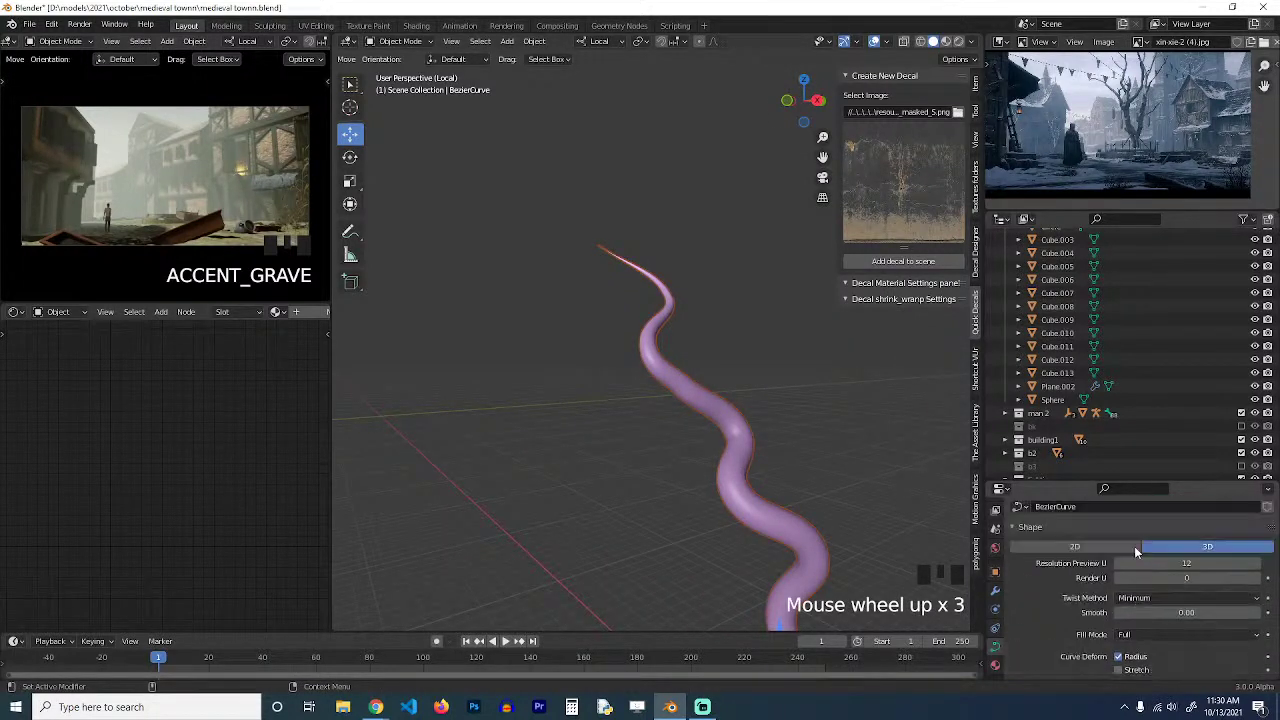
left_click_drag(1189, 589, 1134, 589)
key("grave")
middle_click_drag(685, 454, 799, 498)
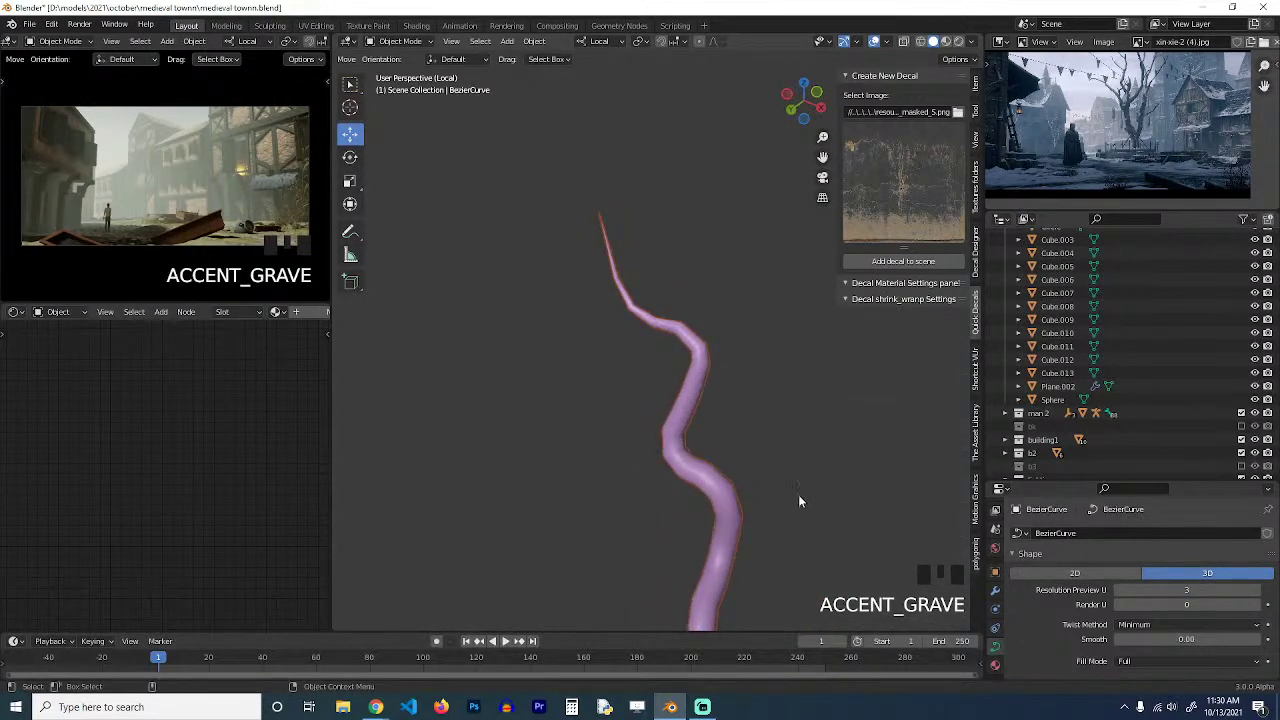
left_click_drag(1172, 589, 1155, 589)
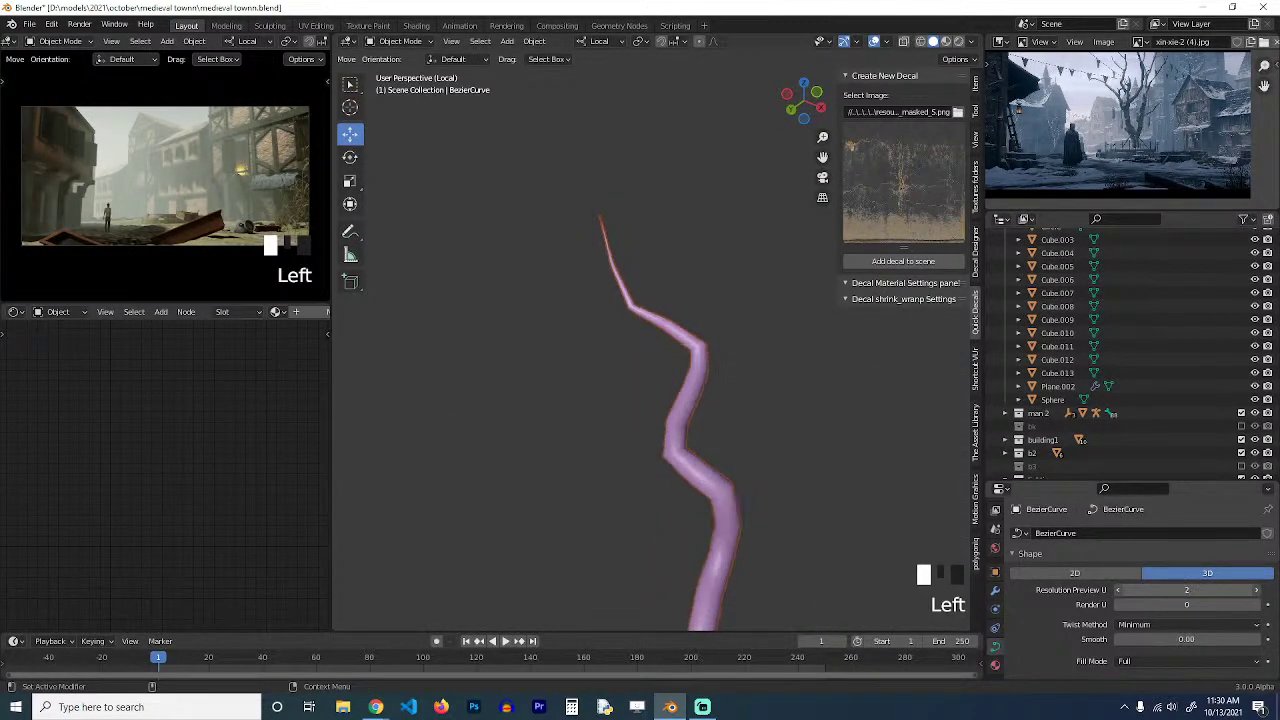
middle_click_drag(690, 480, 737, 497)
scroll(737, 497, "down", 3)
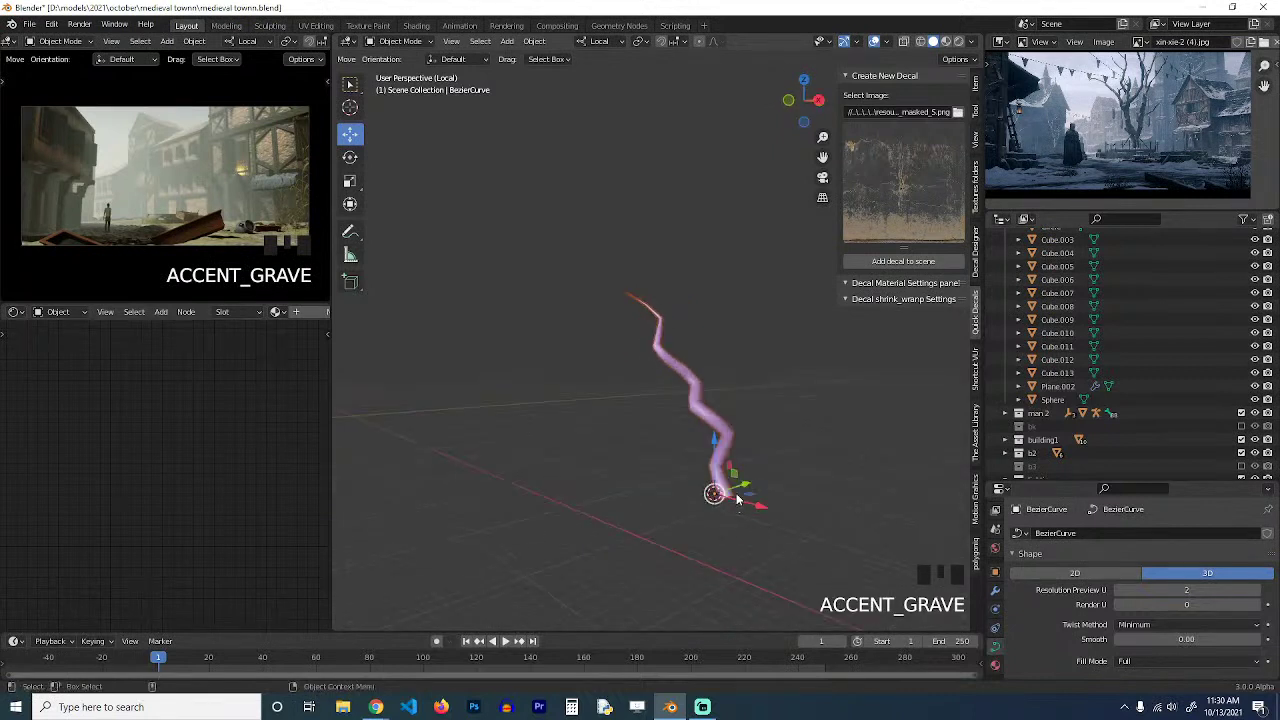
Duplicate a control point midway up the trunk in place and extrude it upward into a second, winding branch.
scroll(725, 463, "up", 3)
key("Tab")
middle_click_drag(746, 432, 672, 323, "shift")
key("shift+d")
right_click(661, 404)
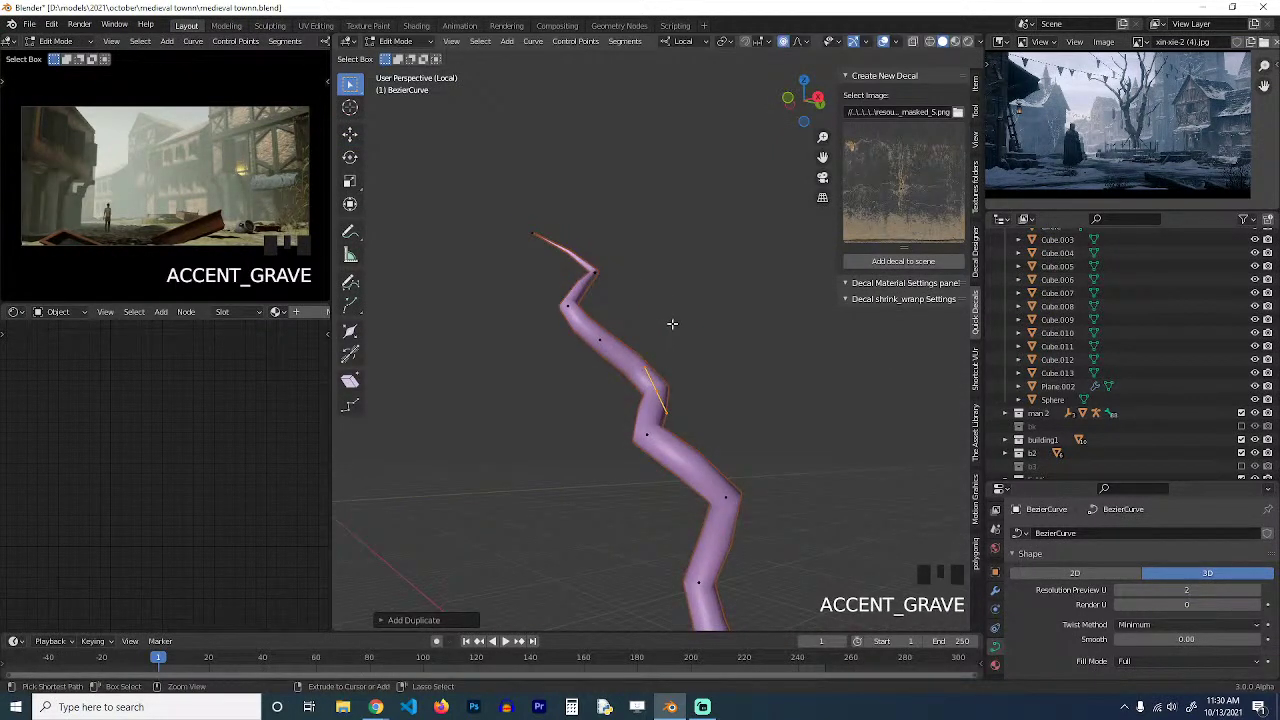
right_click(673, 323, "ctrl")
right_click(694, 262, "ctrl")
right_click(636, 237, "ctrl")
middle_click_drag(636, 238, 519, 302)
right_click(640, 210, "ctrl")
right_click(677, 178, "ctrl")
middle_click_drag(677, 178, 609, 157)
right_click(609, 157, "ctrl")
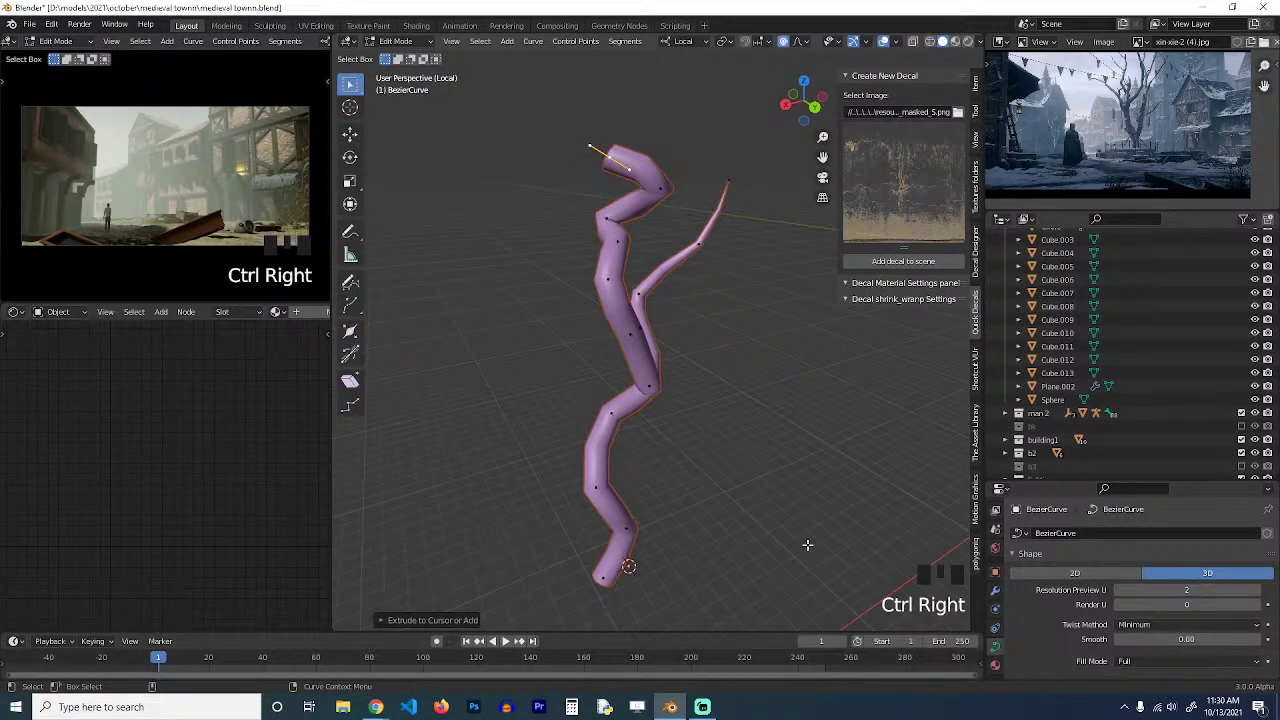
Taper the new branch by shrinking the radius of its end point with proportional editing.
key("alt+s")
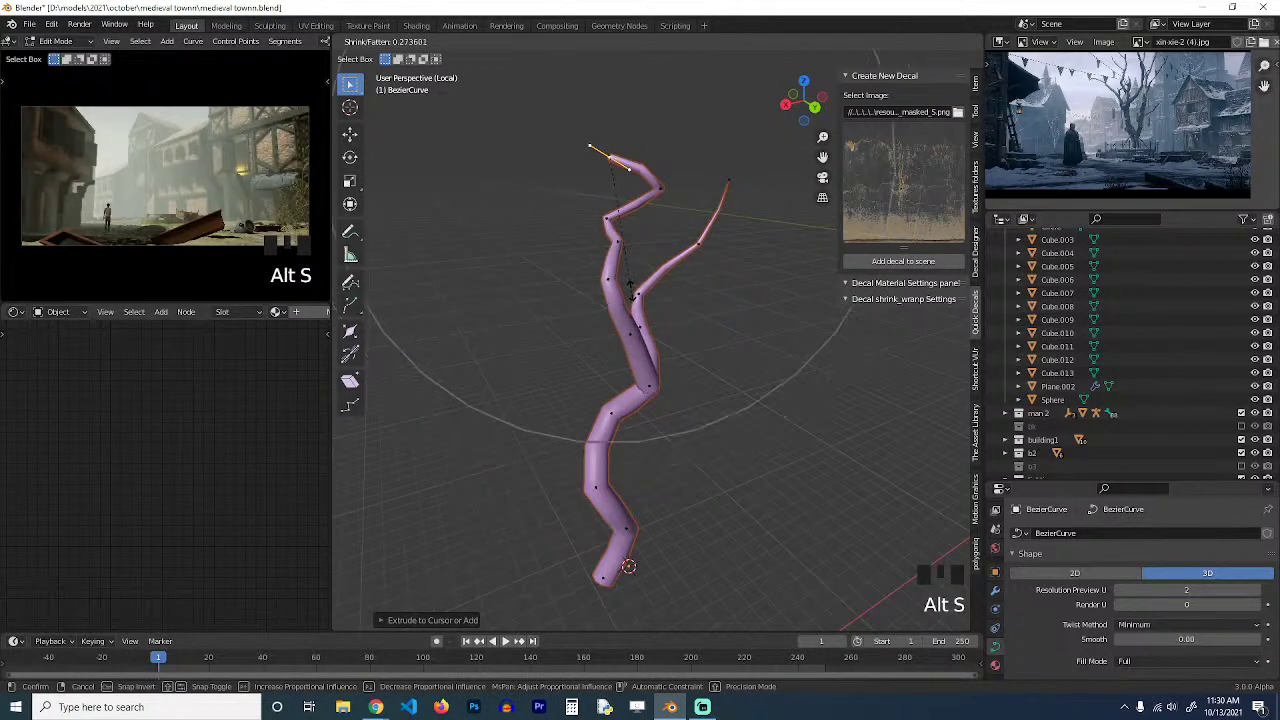
left_click(612, 220)
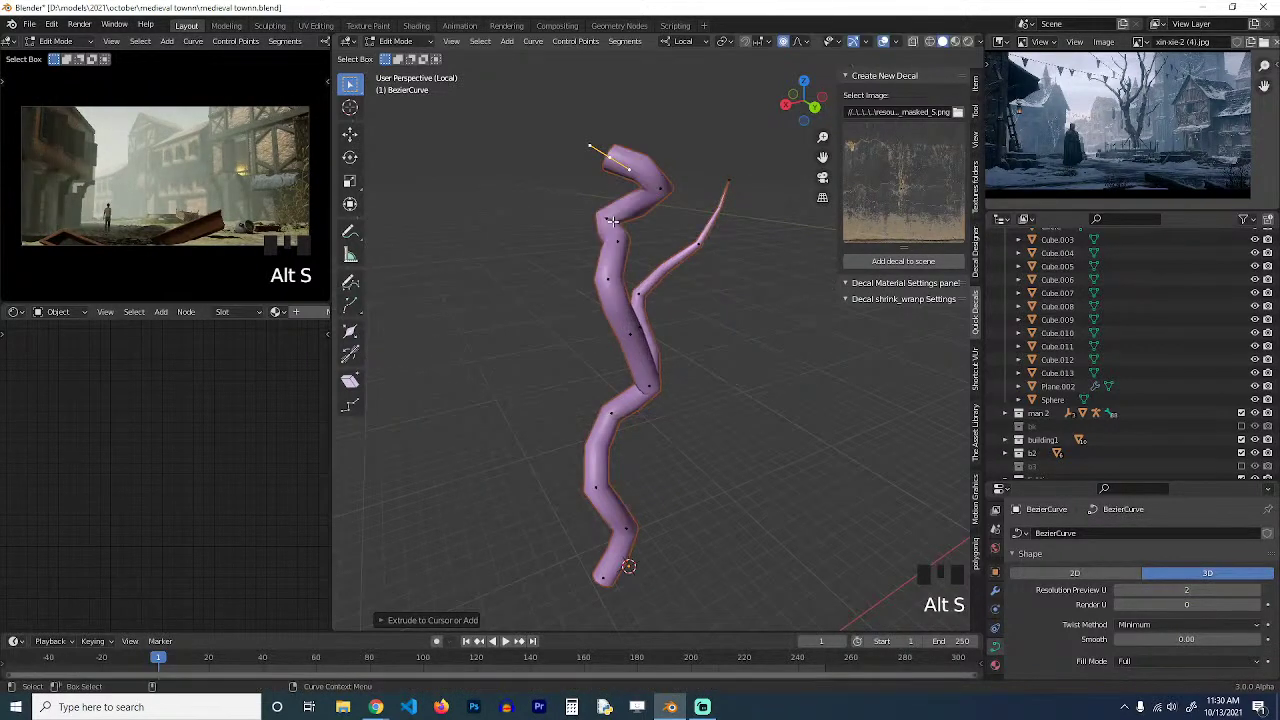
left_click(797, 42)
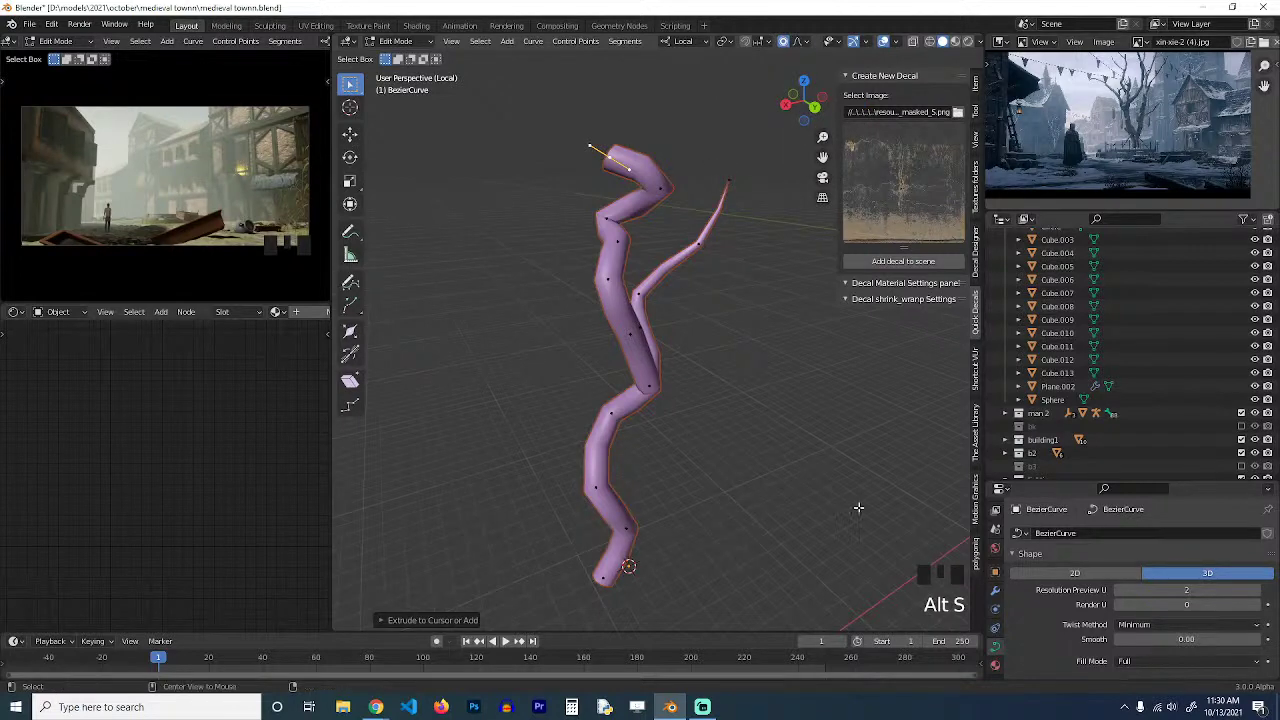
key("alt+s")
left_click(645, 200)
key("Tab")
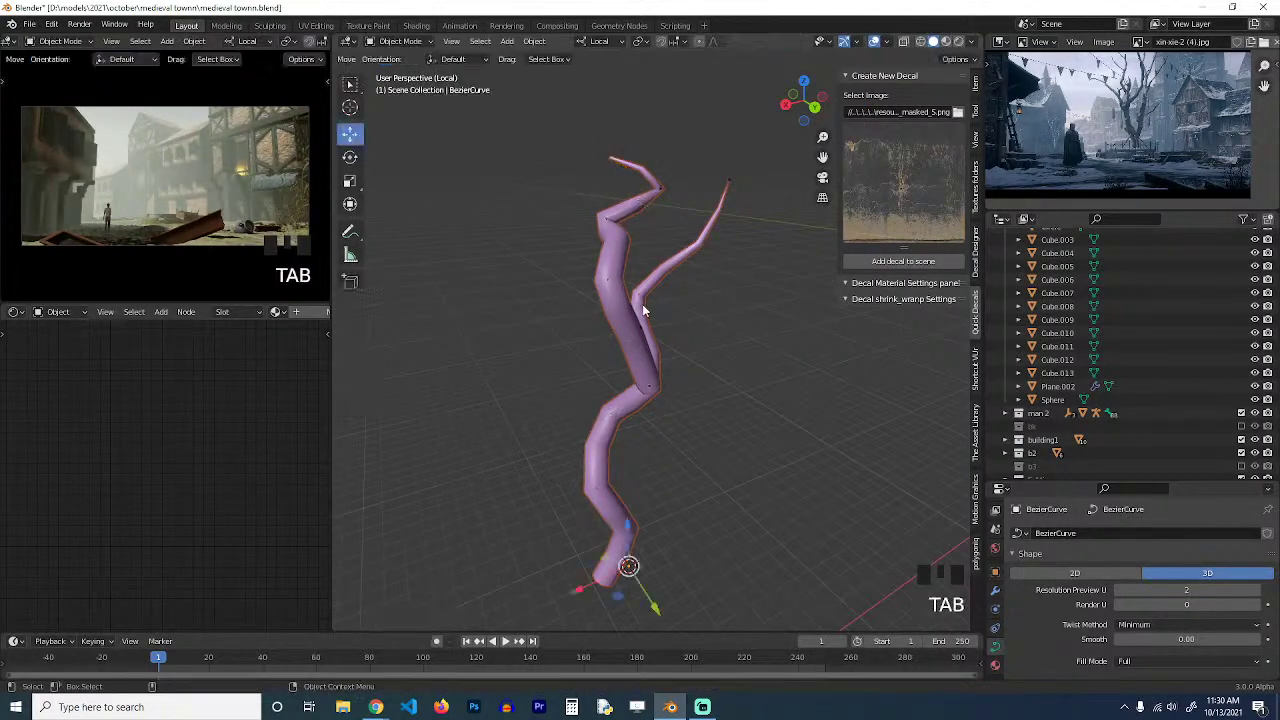
Return to the full town scene and snap the tree to a 3D cursor placed at the round stone ring.
key("grave")
key("slash")
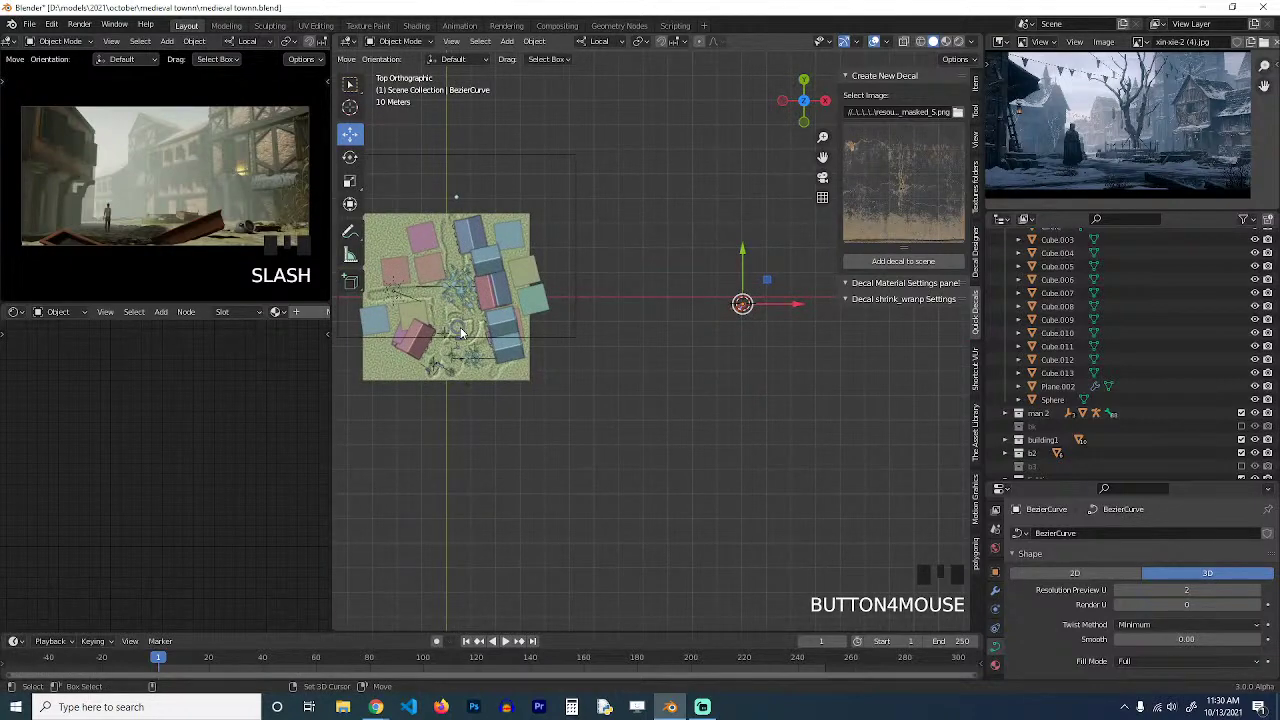
right_click(460, 329, "shift")
key("shift+s")
key("KP_Decimal")
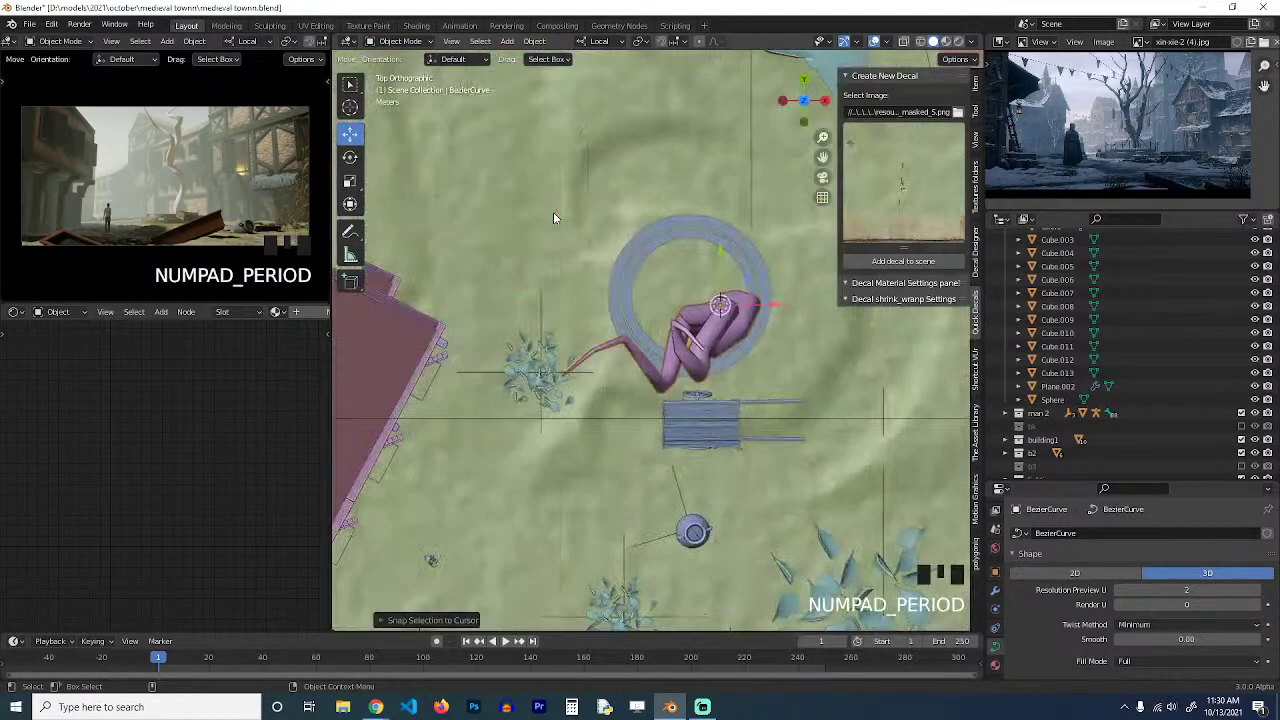
Link the material of the wooden awning posts to the tree curve.
scroll(723, 397, "down", 1)
middle_click_drag(723, 397, 582, 274)
scroll(828, 408, "down", 1)
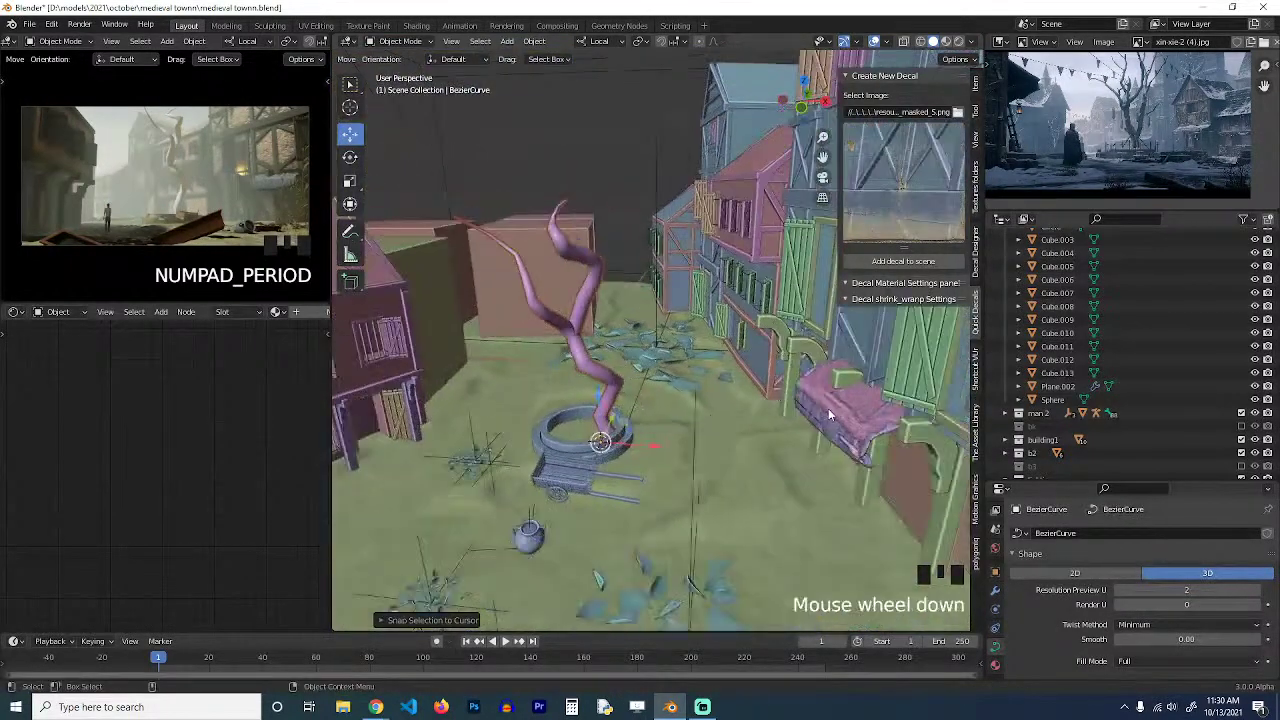
left_click(914, 433, "shift")
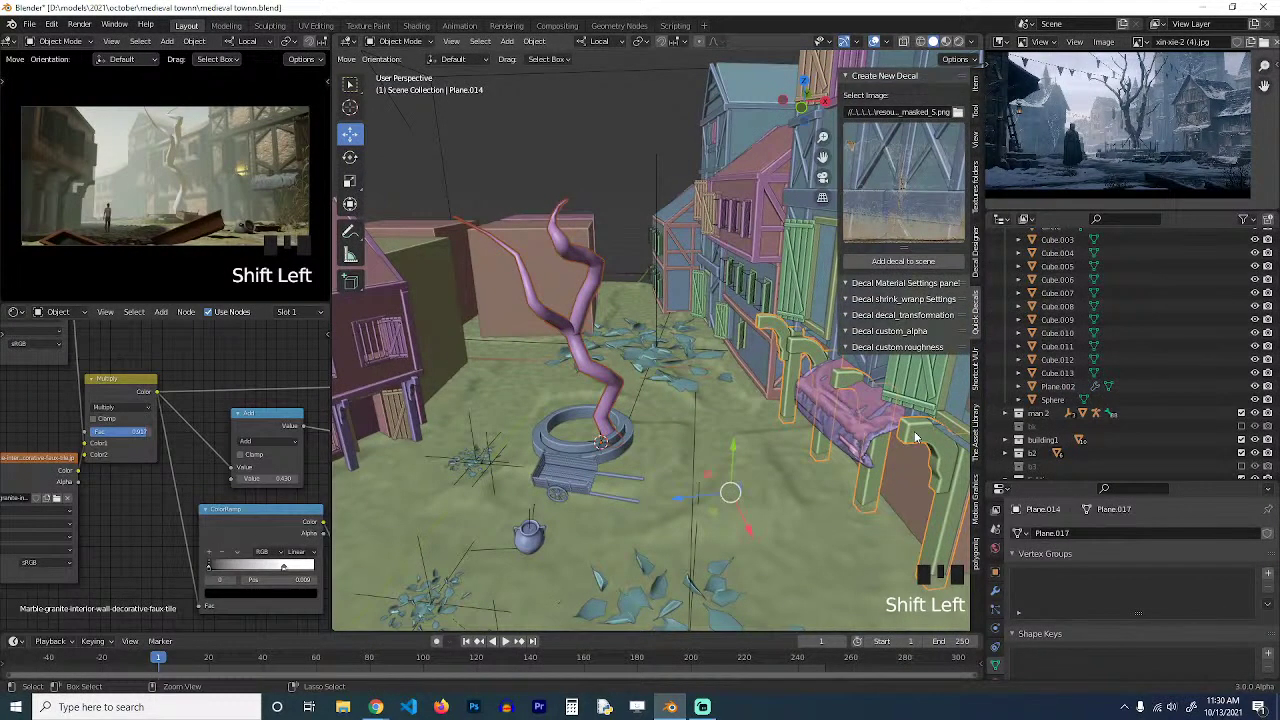
key("ctrl+l")
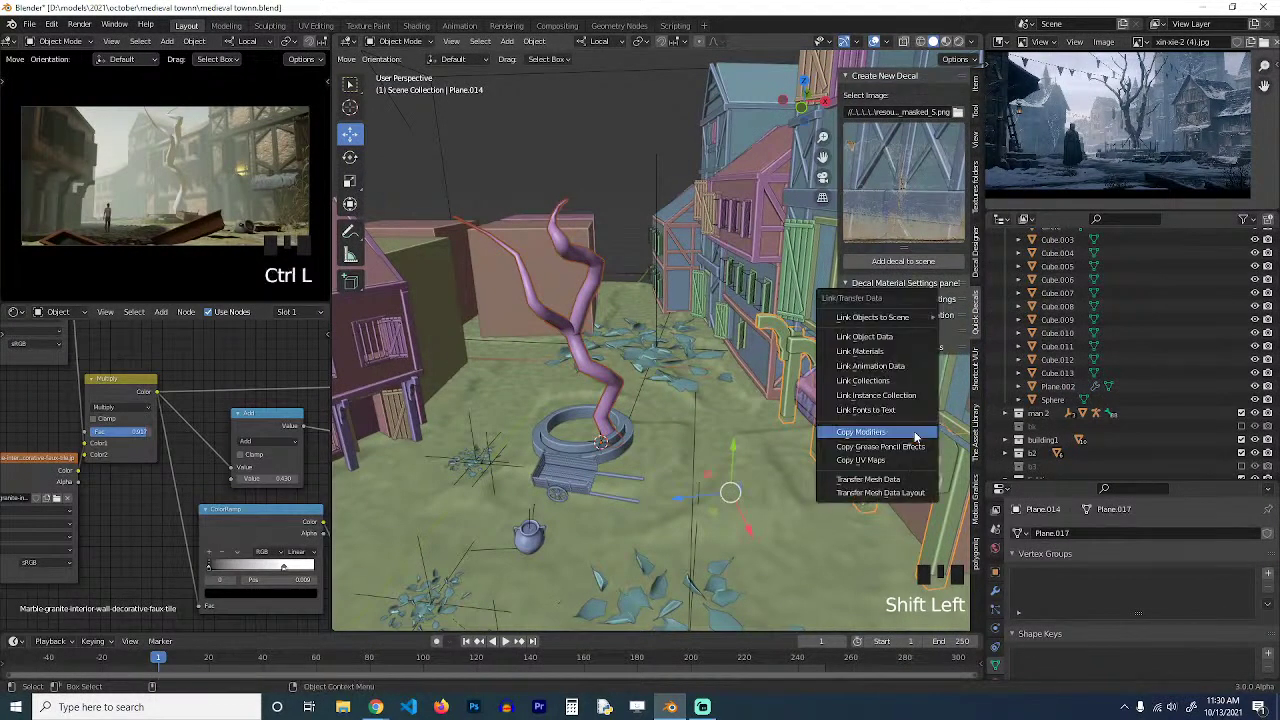
left_click(893, 352)
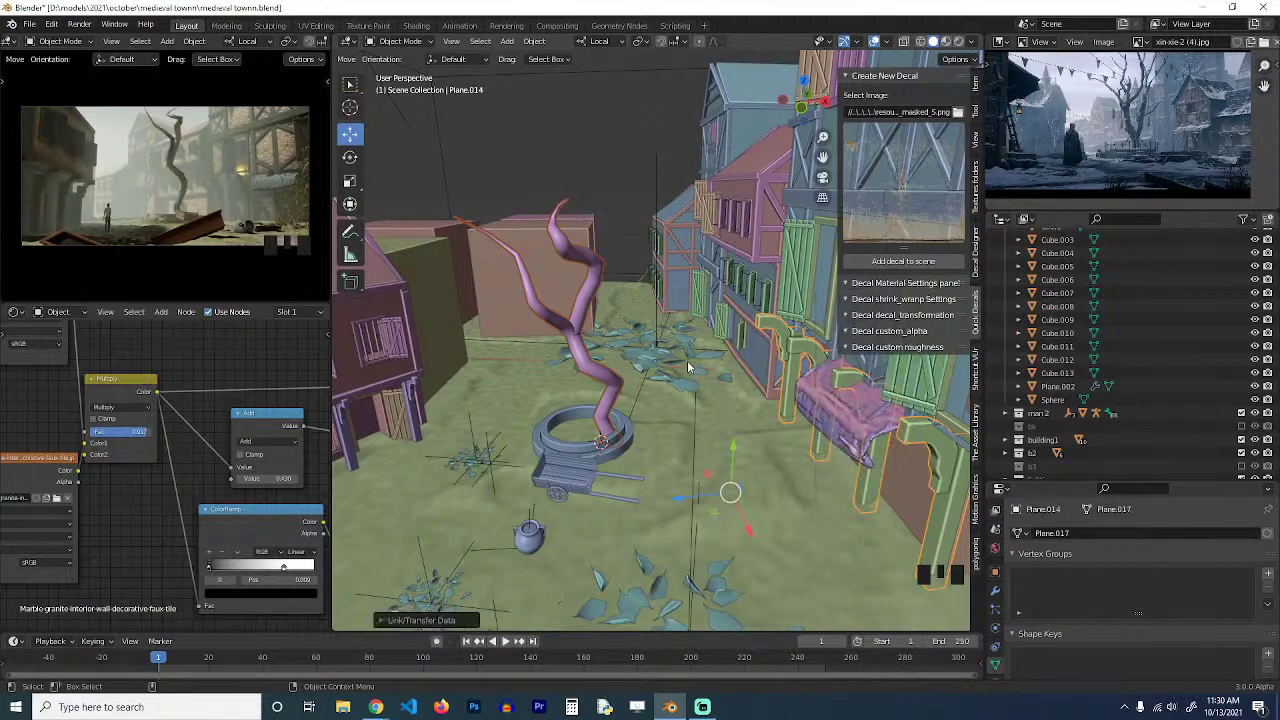
Isolate the tree curve in local view and open it for editing from the front.
left_click(614, 376)
key("slash")
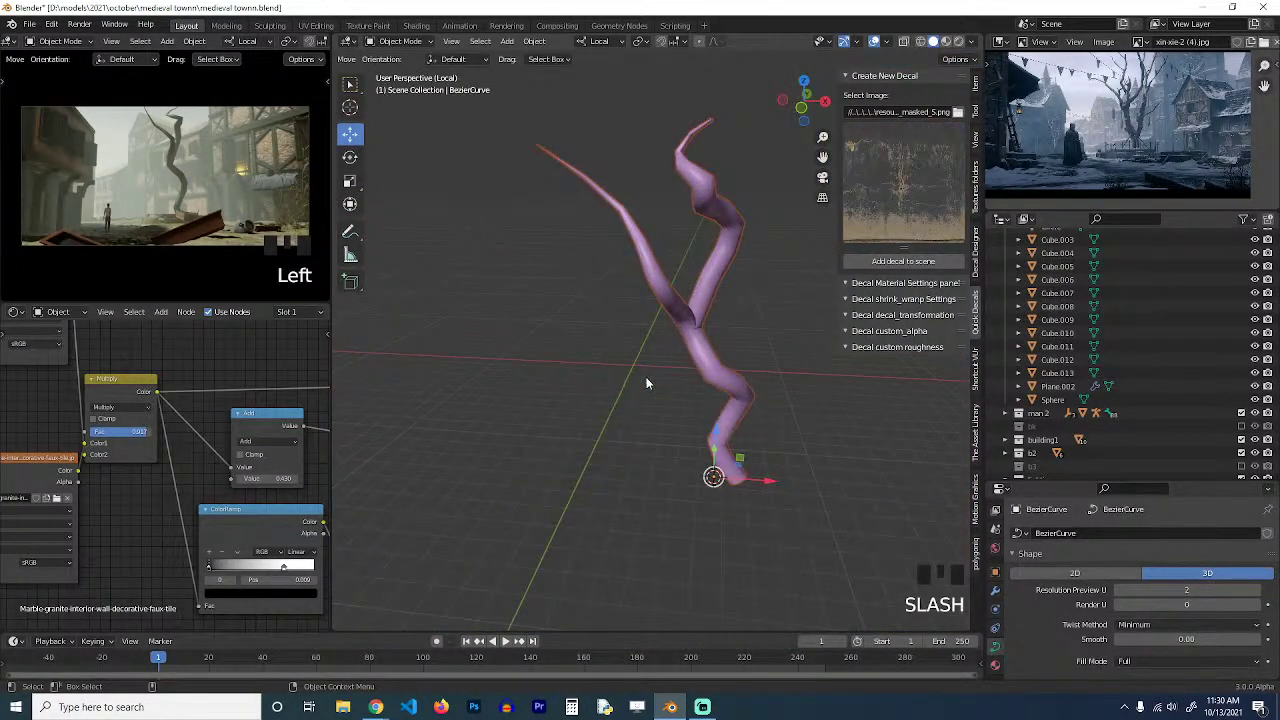
key("KP_1")
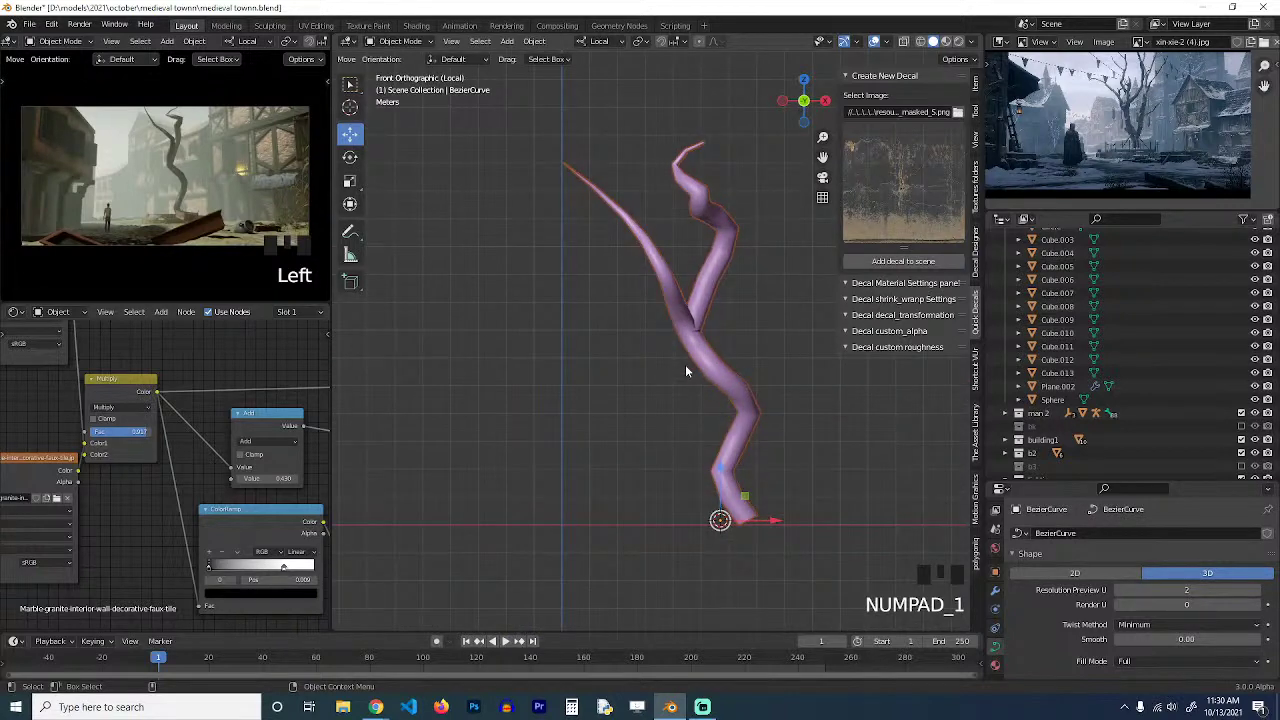
key("Tab")
left_click(753, 420)
middle_click_drag(753, 420, 707, 437)
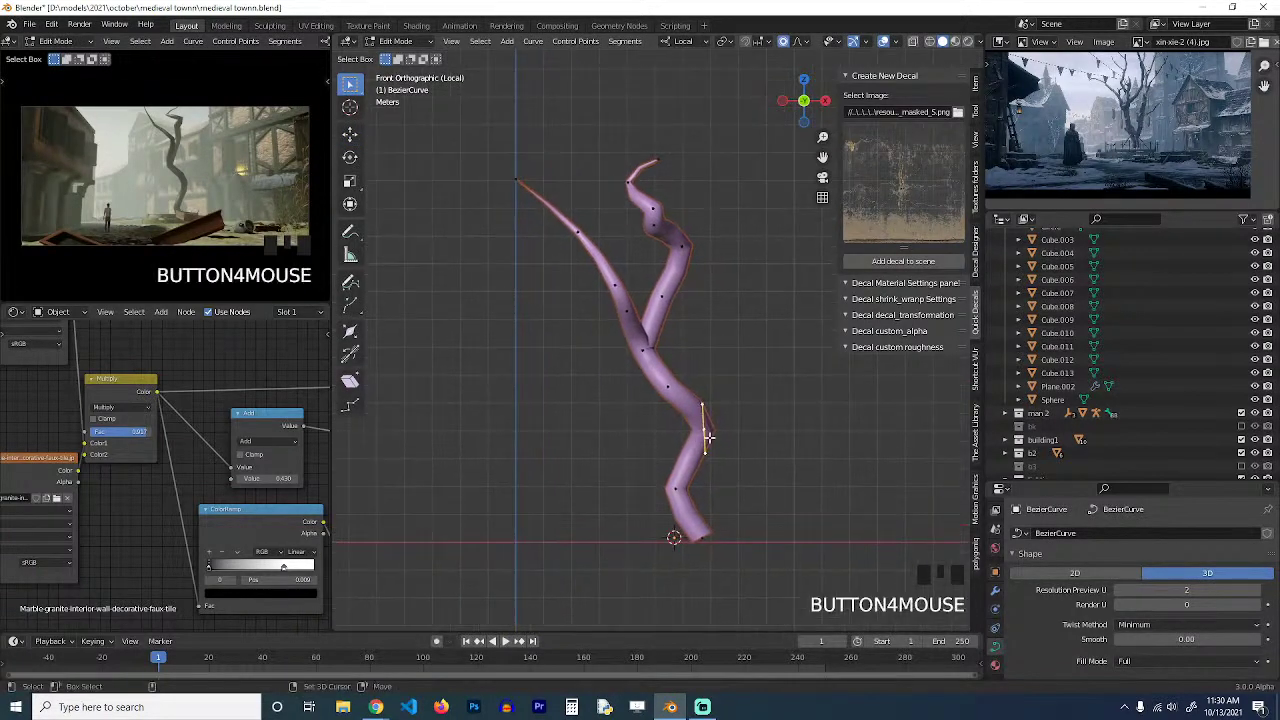
Thicken the base of the trunk with proportional editing and rotate its lowest control point to level the foot.
left_click(729, 525)
key("alt+s")
scroll(788, 556, "down", 2)
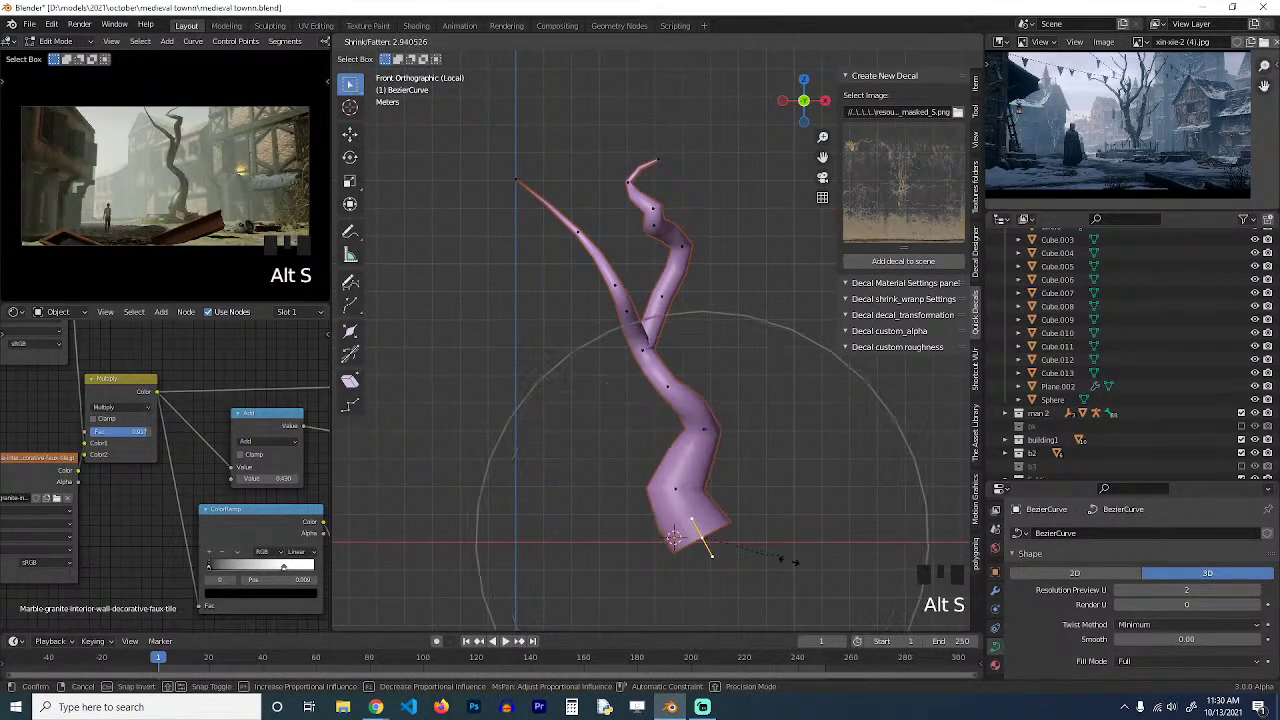
left_click(787, 558)
key("alt+s")
left_click(829, 515)
key("r")
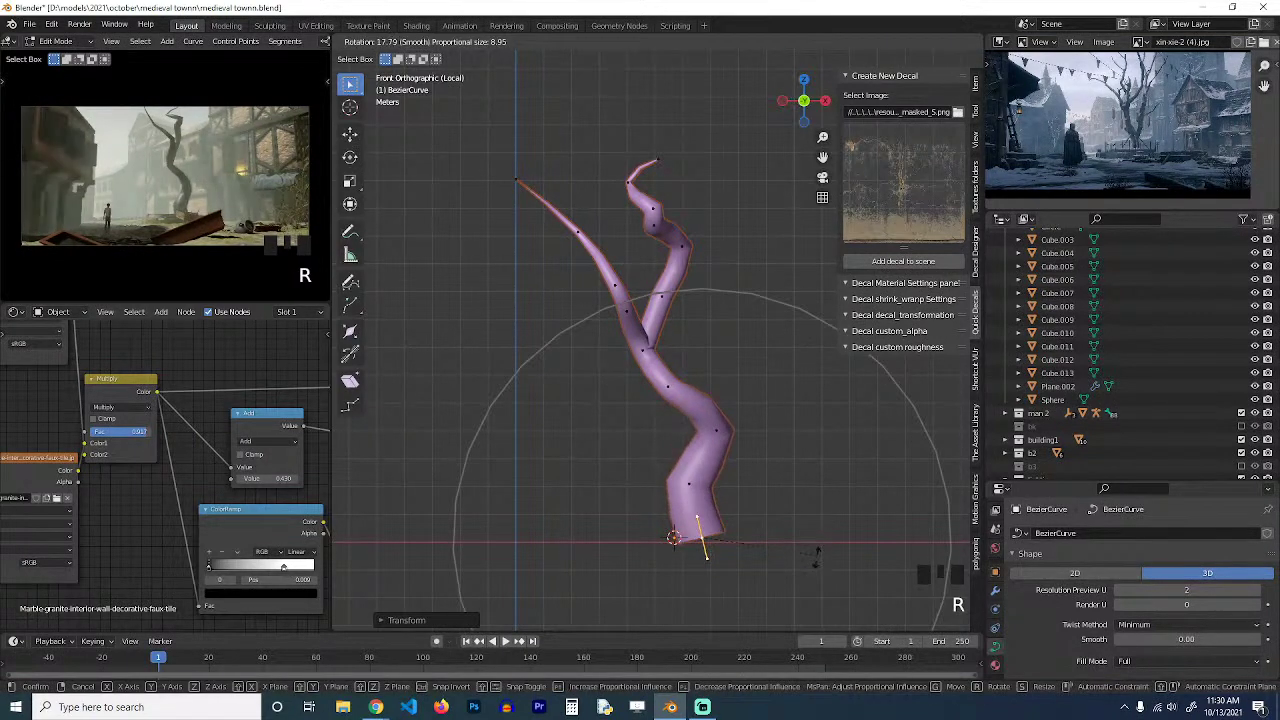
left_click(810, 527)
Duplicate the control point at the trunk's lower bend as the start of a third branch.
middle_click_drag(805, 457, 766, 466, "shift")
key("shift+d")
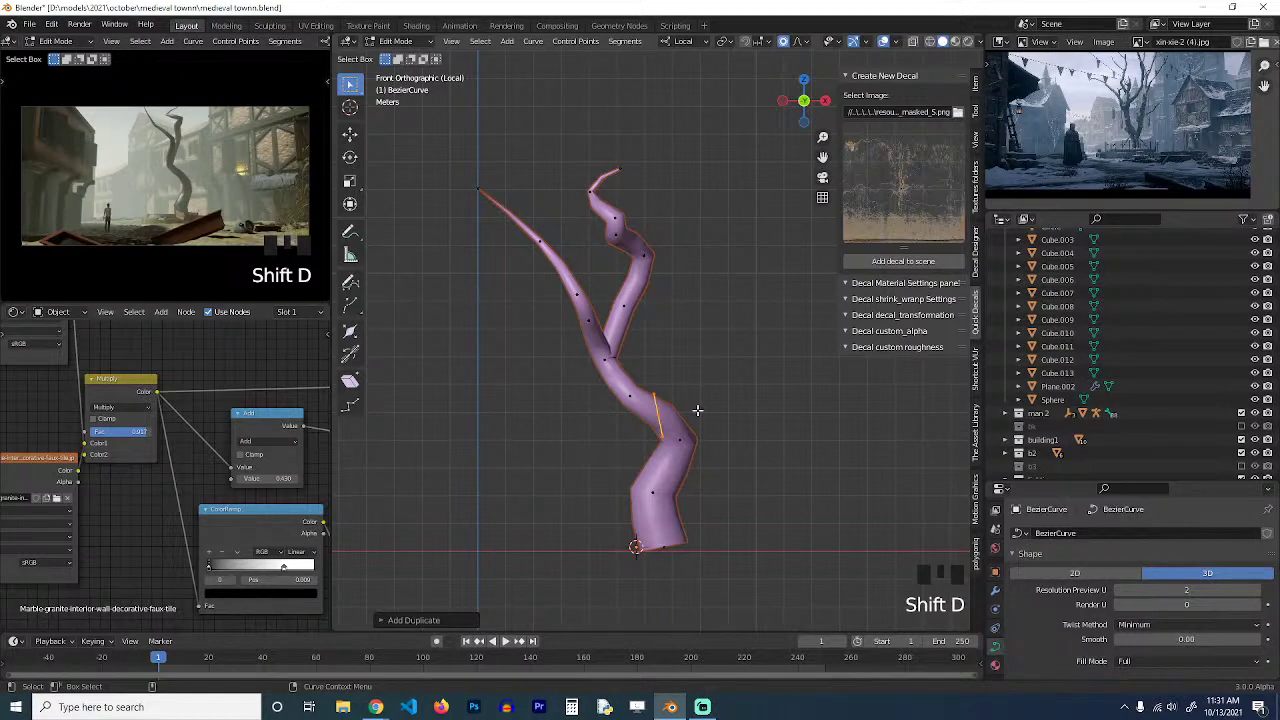
key("o")
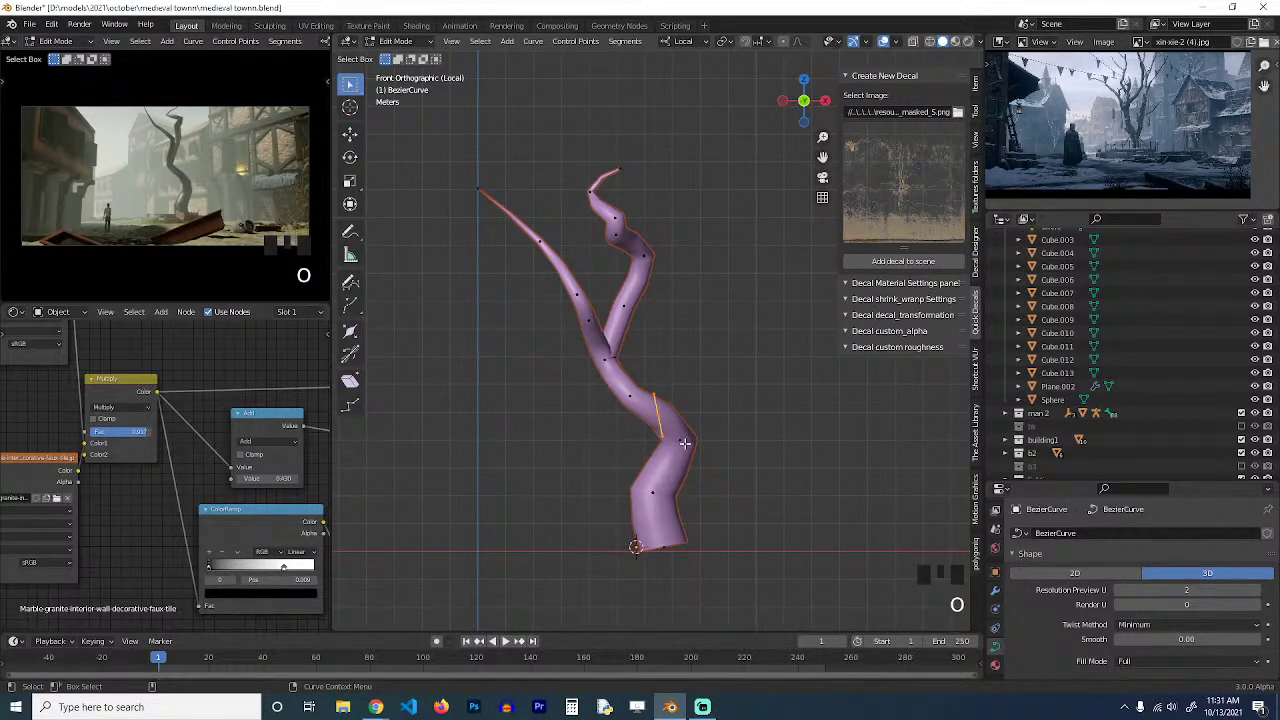
Extrude the duplicated point through several new points into a third branch that curves upward in different directions.
key("grave")
key("grave")
key("grave")
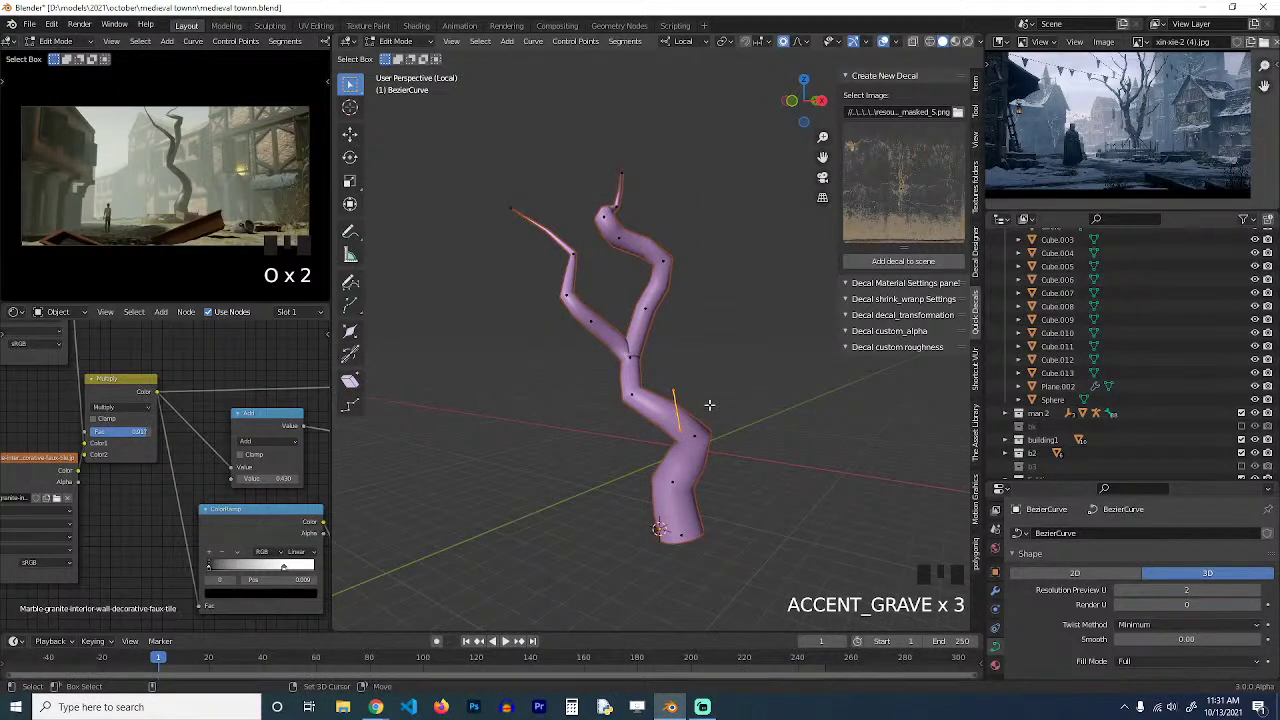
right_click(737, 366, "ctrl")
key("grave")
key("grave")
right_click(614, 287, "ctrl")
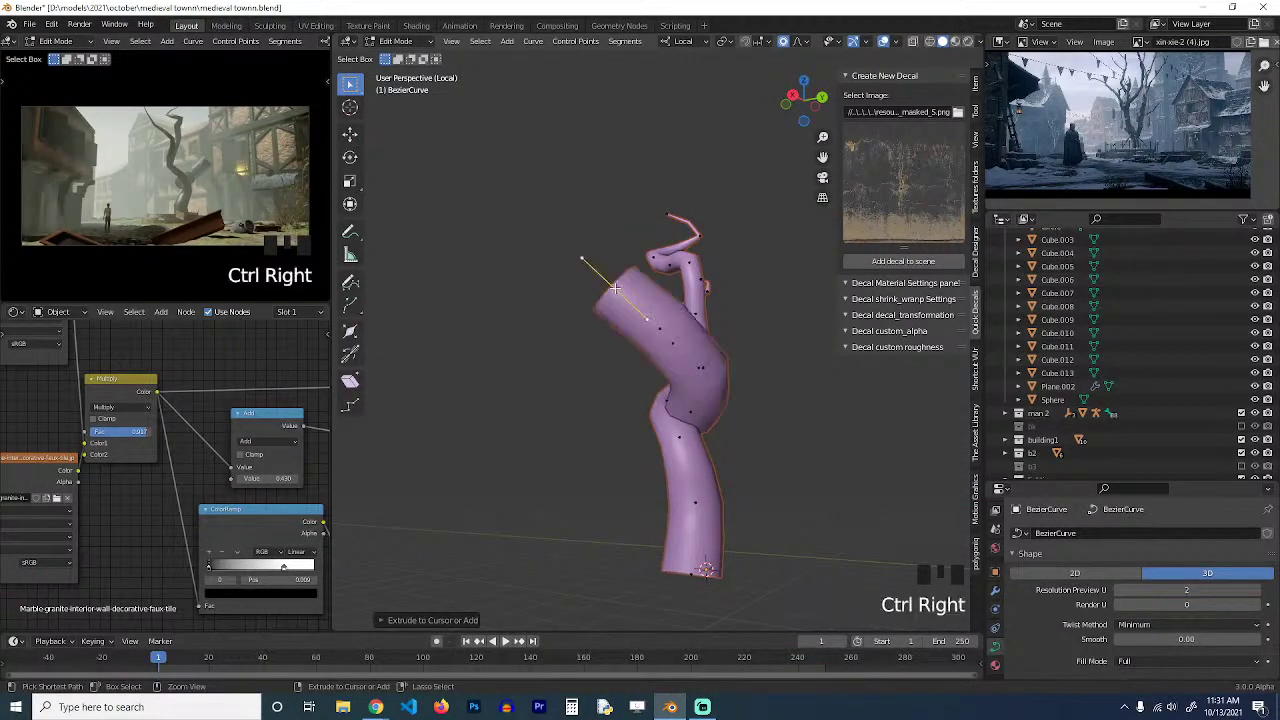
key("grave")
right_click(757, 248, "ctrl")
middle_click_drag(757, 248, 631, 418, "shift")
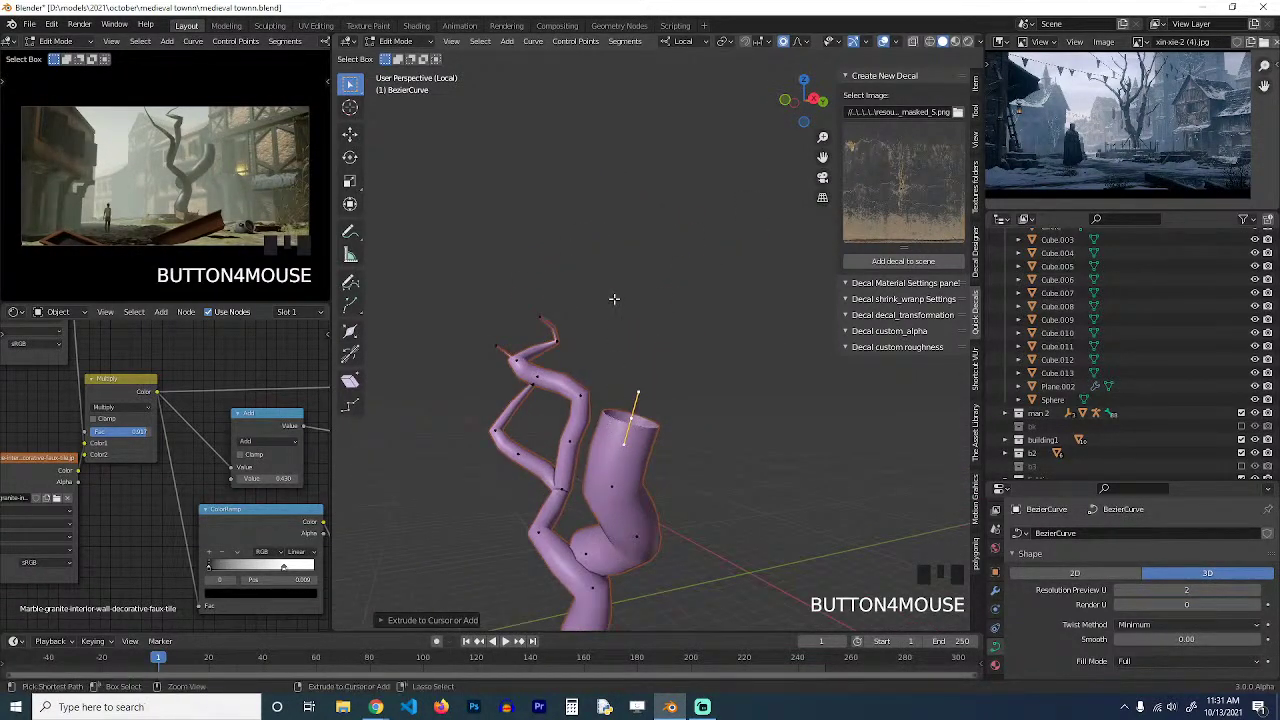
key("grave")
right_click(557, 274, "ctrl")
Taper the third branch to a thin tip by shrinking its end point's radius with proportional editing.
key("alt+s")
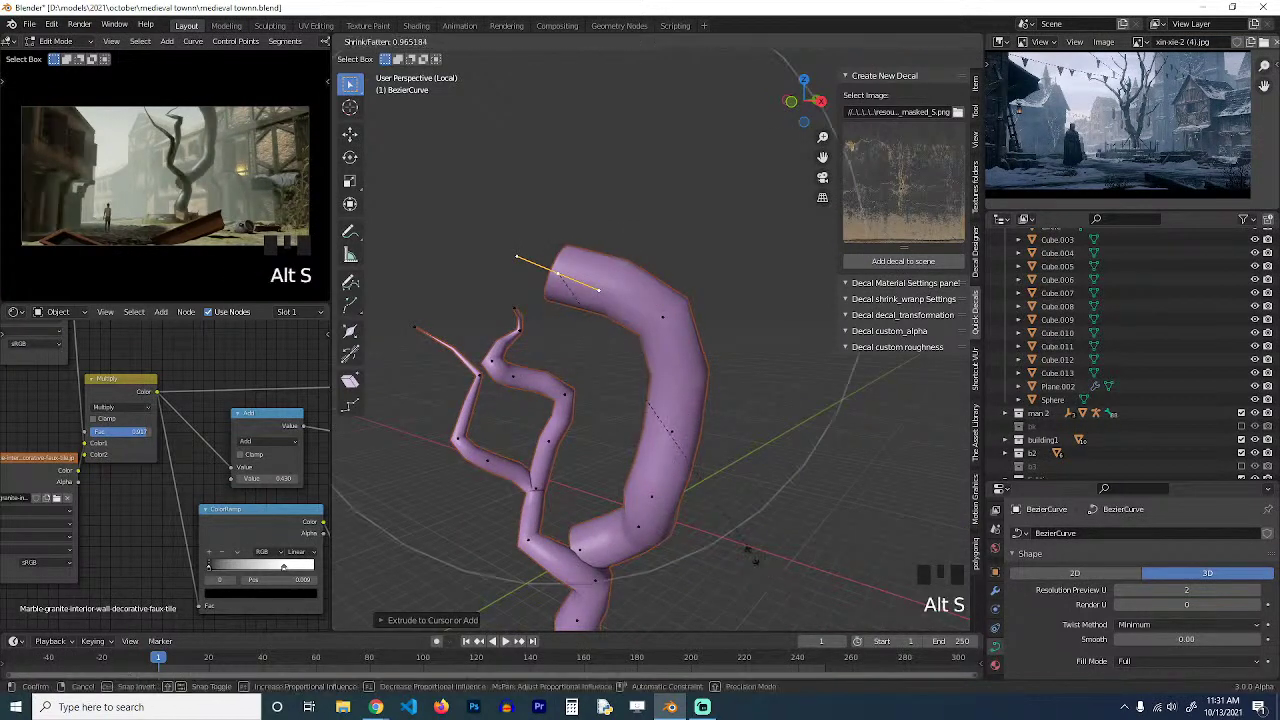
left_click(618, 360)
key("alt+s")
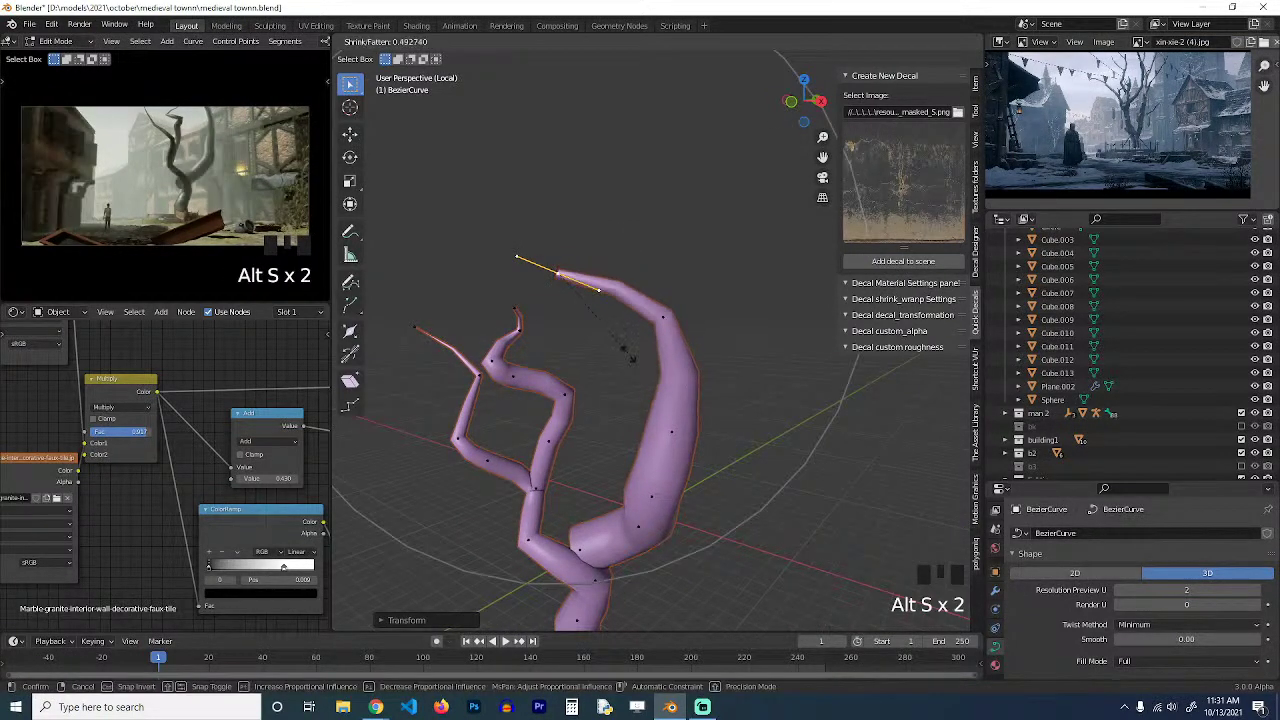
left_click(608, 334)
Lower and further thin the third branch's tip, and shift its middle points into a crooked bend using a smaller proportional radius.
key("grave")
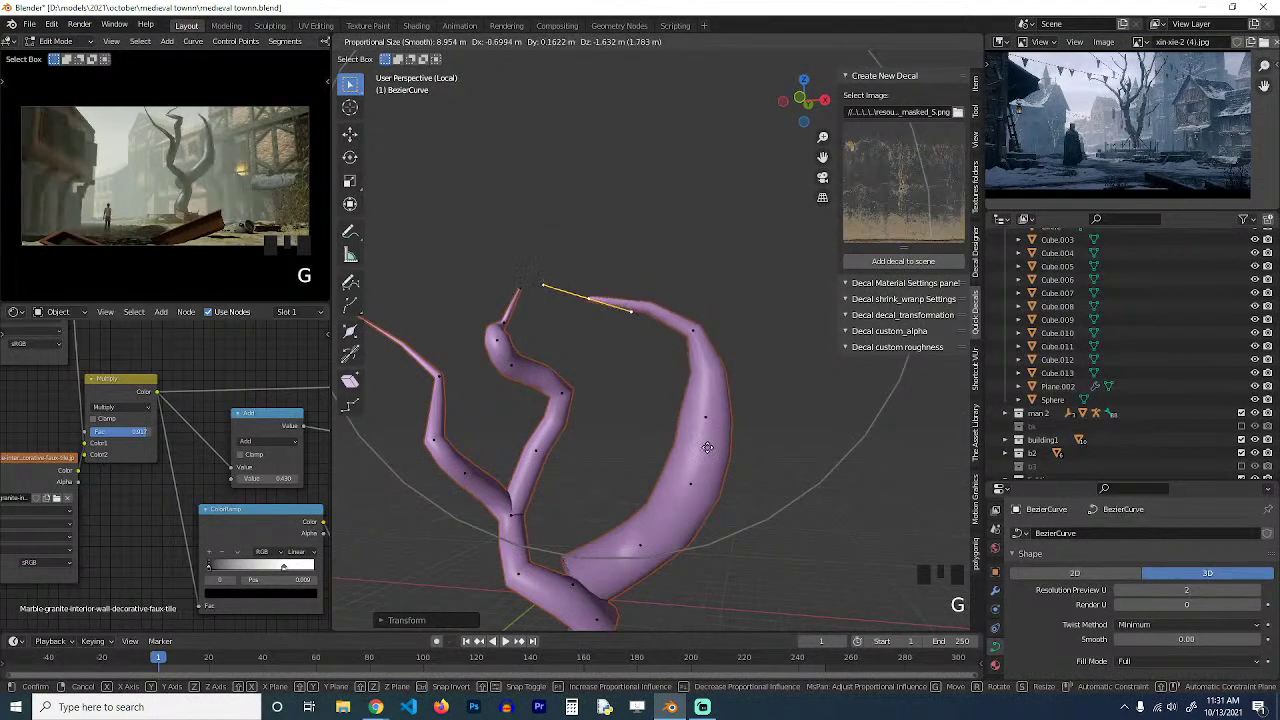
left_click(694, 470)
key("alt+s")
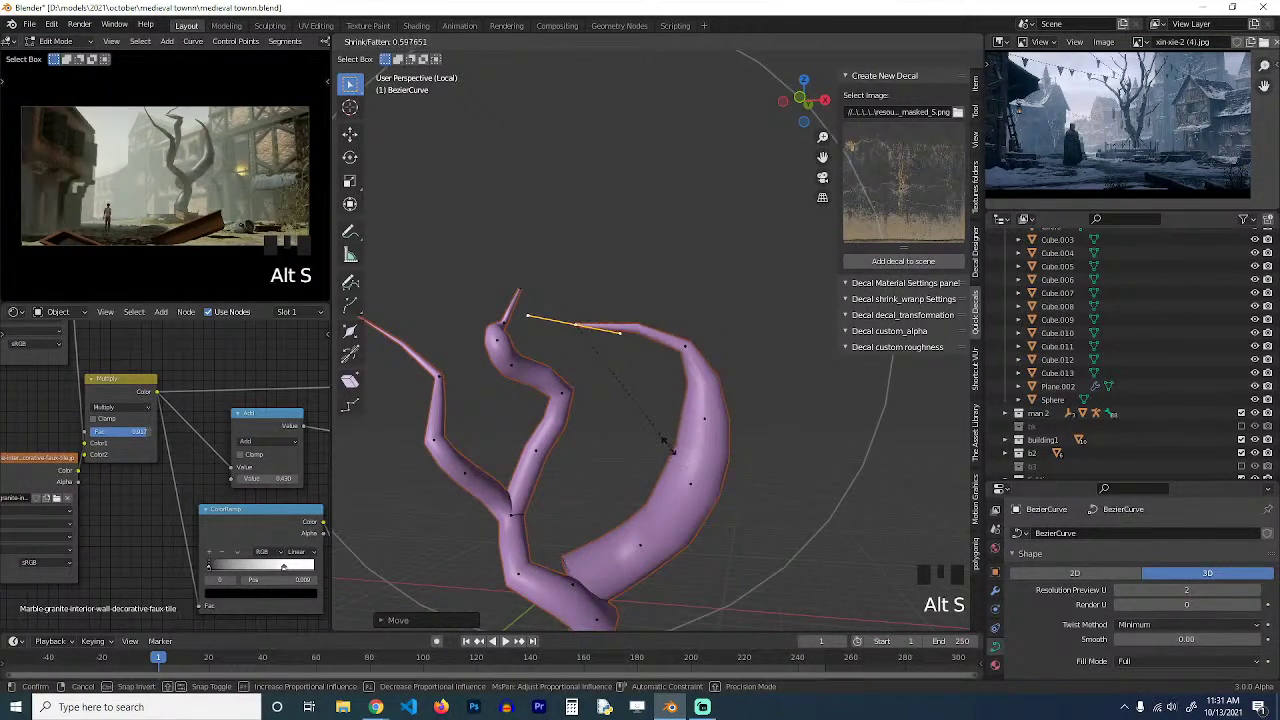
left_click(668, 445)
key("g")
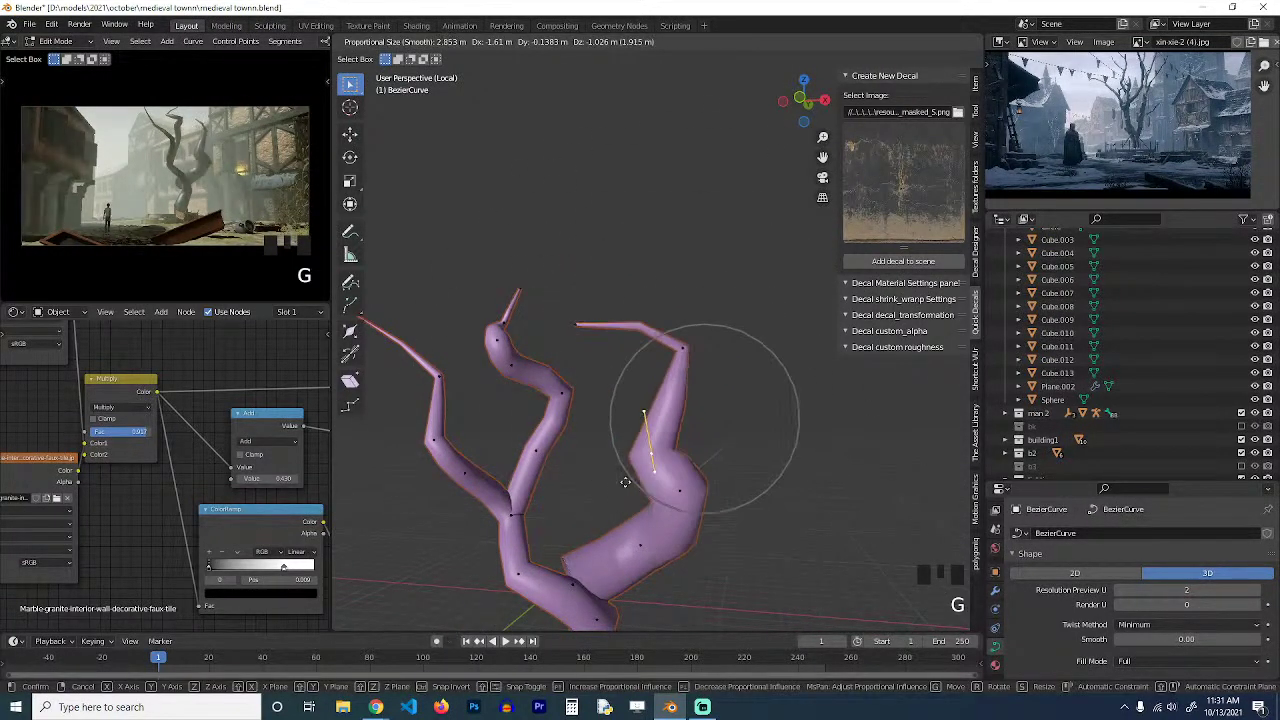
left_click(658, 503)
Duplicate all control points of the tree up and to its right, then scale the copy down and thin its radius.
key("KP_1")
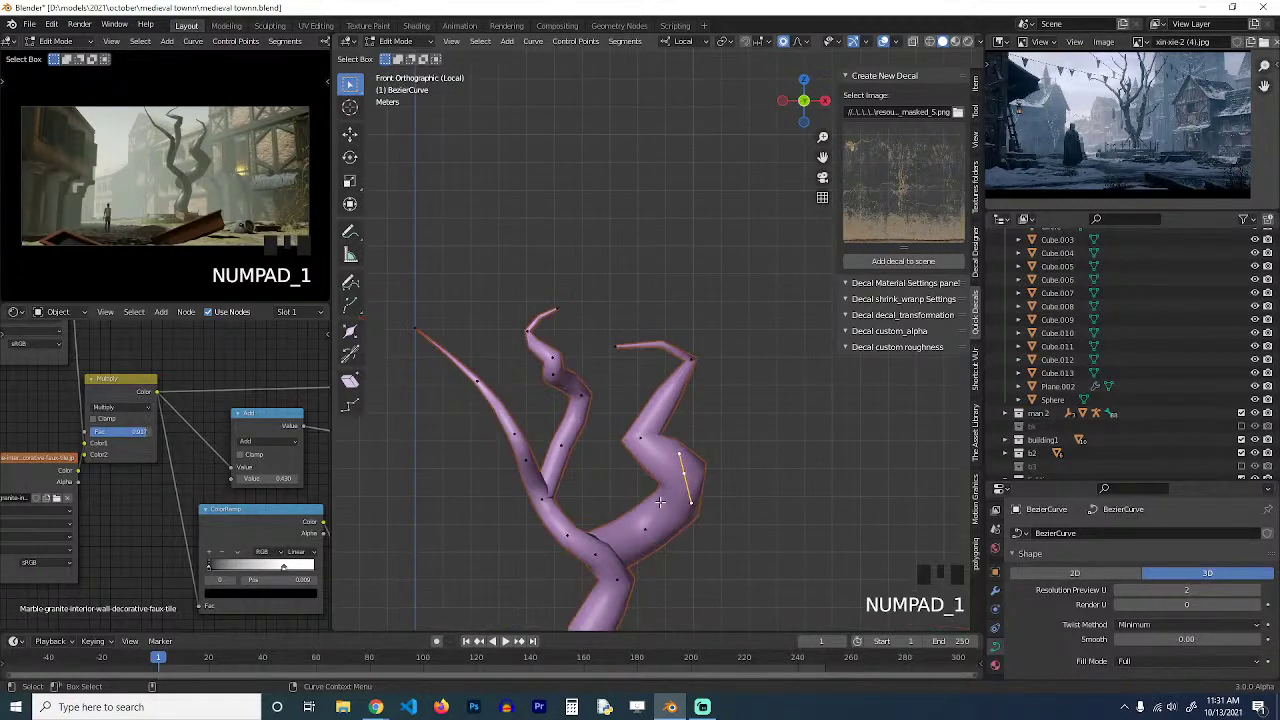
key("a")
middle_click_drag(635, 506, 612, 426, "shift")
key("shift+d")
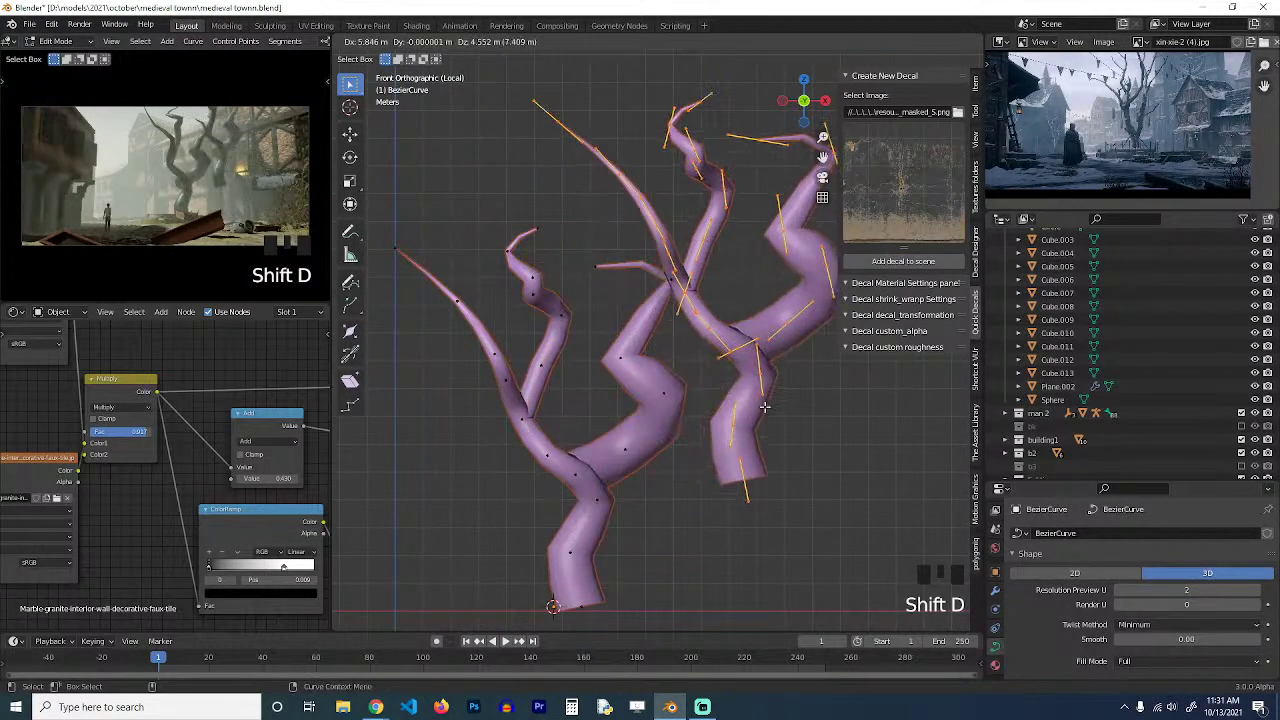
left_click(765, 400)
key("s")
left_click(751, 385)
key("alt+s")
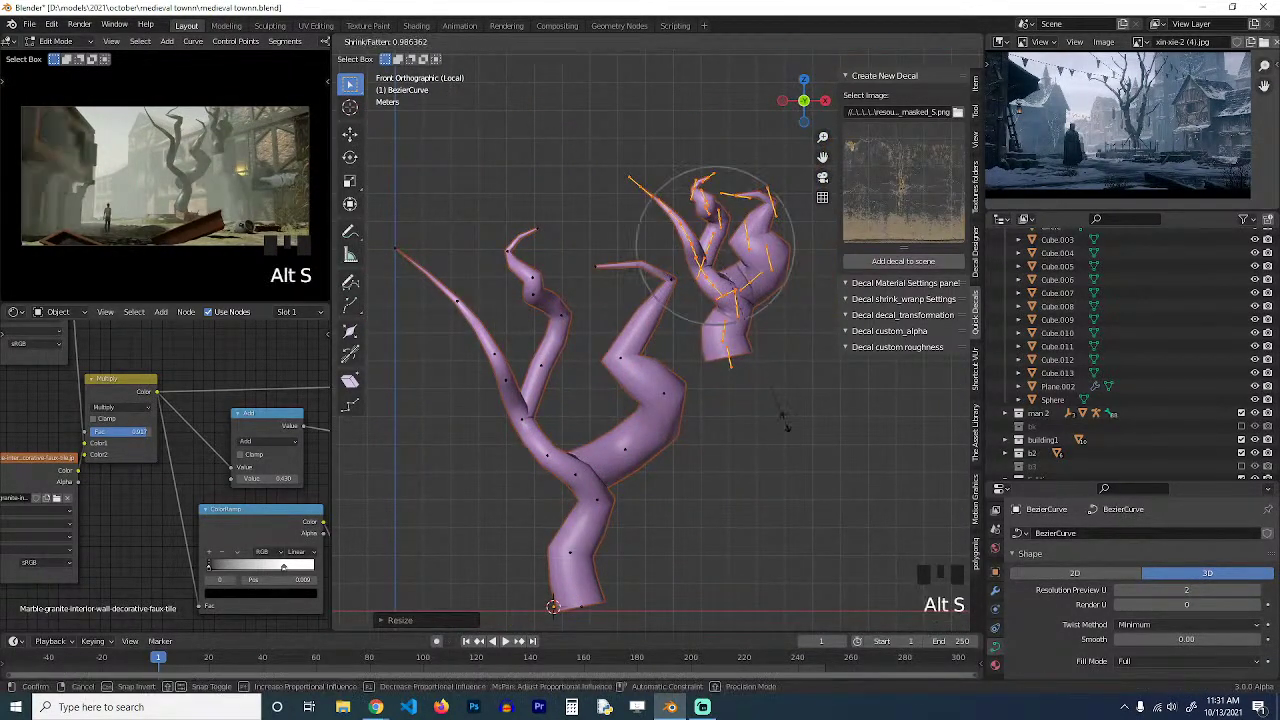
left_click(753, 356)
Rotate the small copy and attach its base to the thick third branch as side twigs, thinning them further.
key("r")
left_click(694, 414)
key("g")
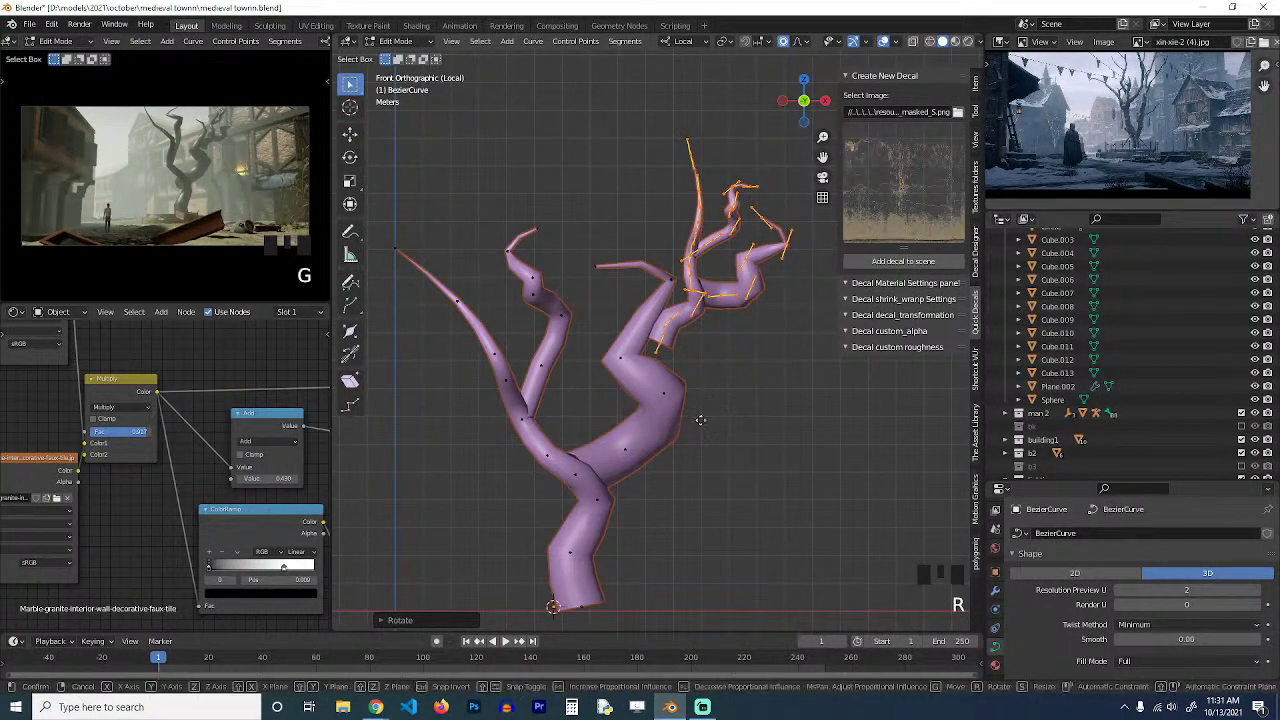
left_click(700, 455)
key("alt+s")
left_click(744, 441)
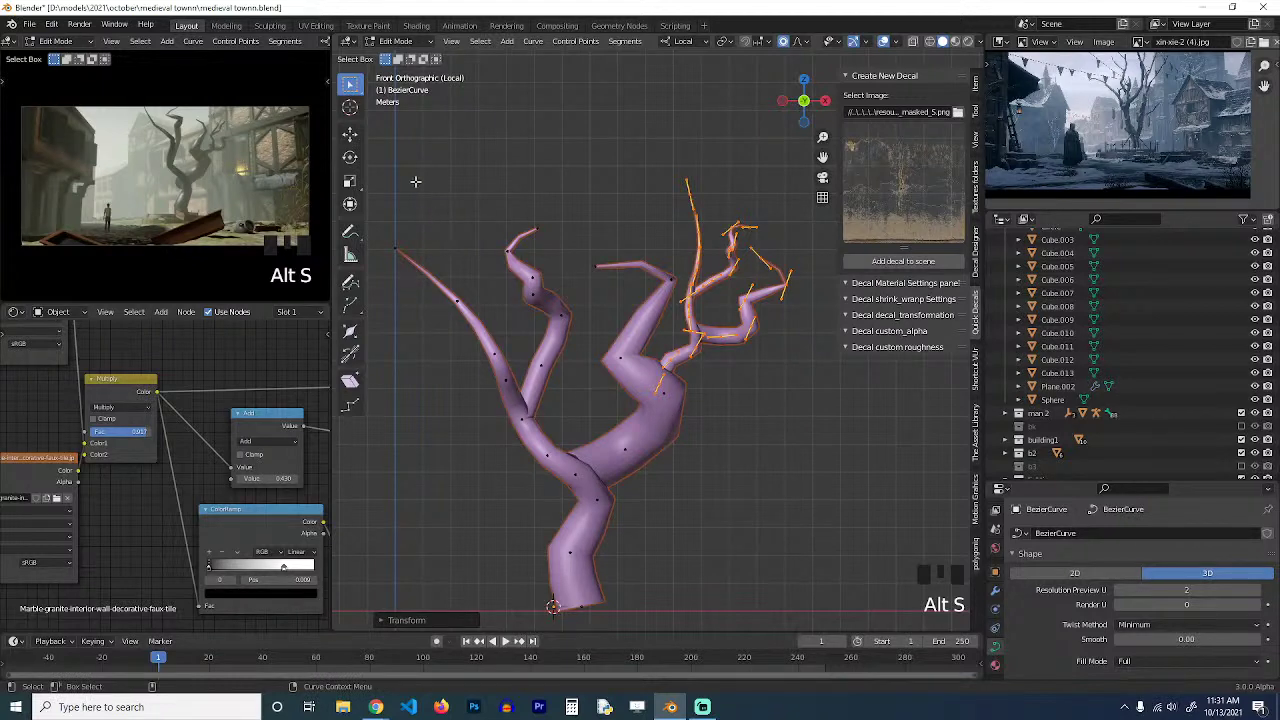
left_click_drag(390, 174, 600, 476)
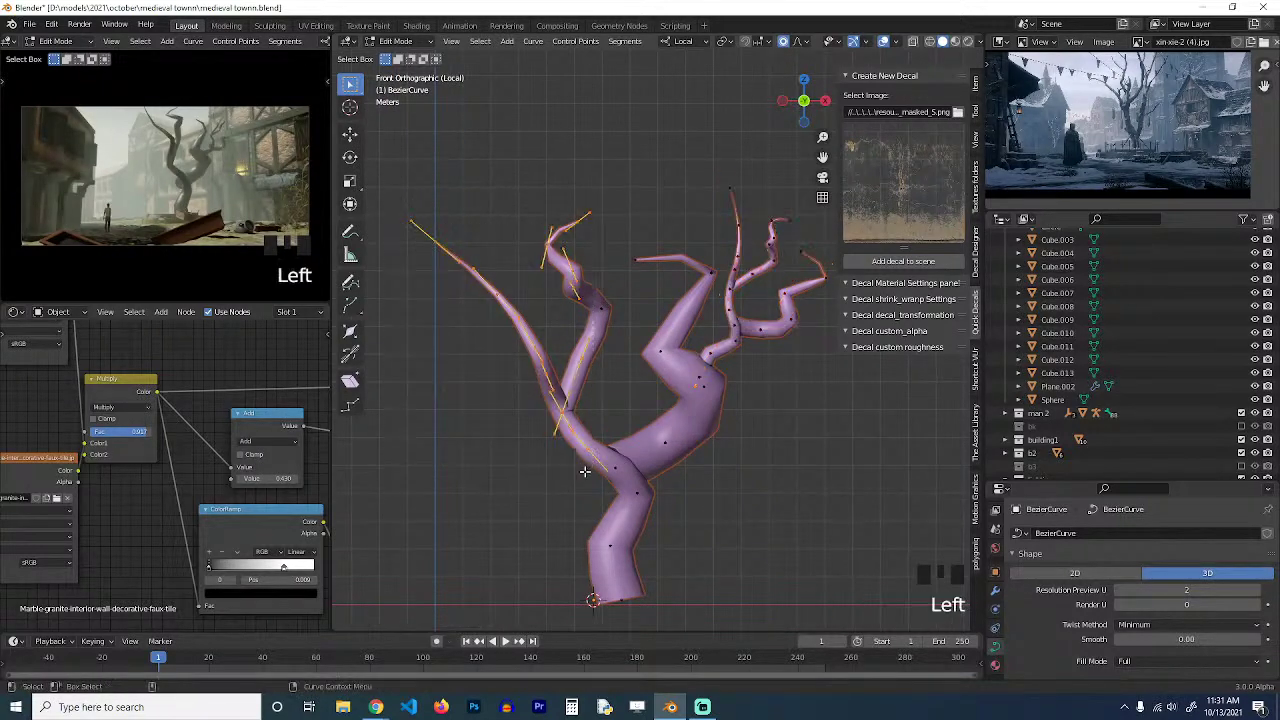
key("shift+d")
left_click(540, 490)
key("r")
left_click(610, 400)
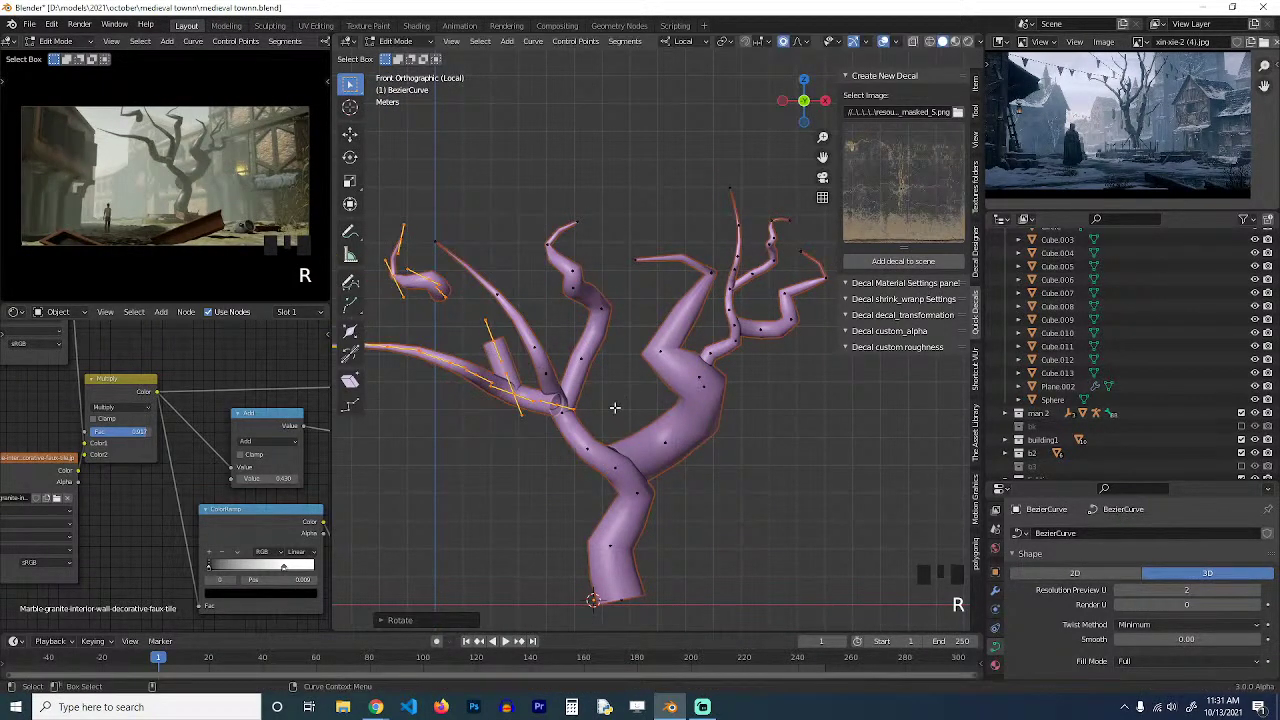
key("ctrl+z")
key("ctrl+z")
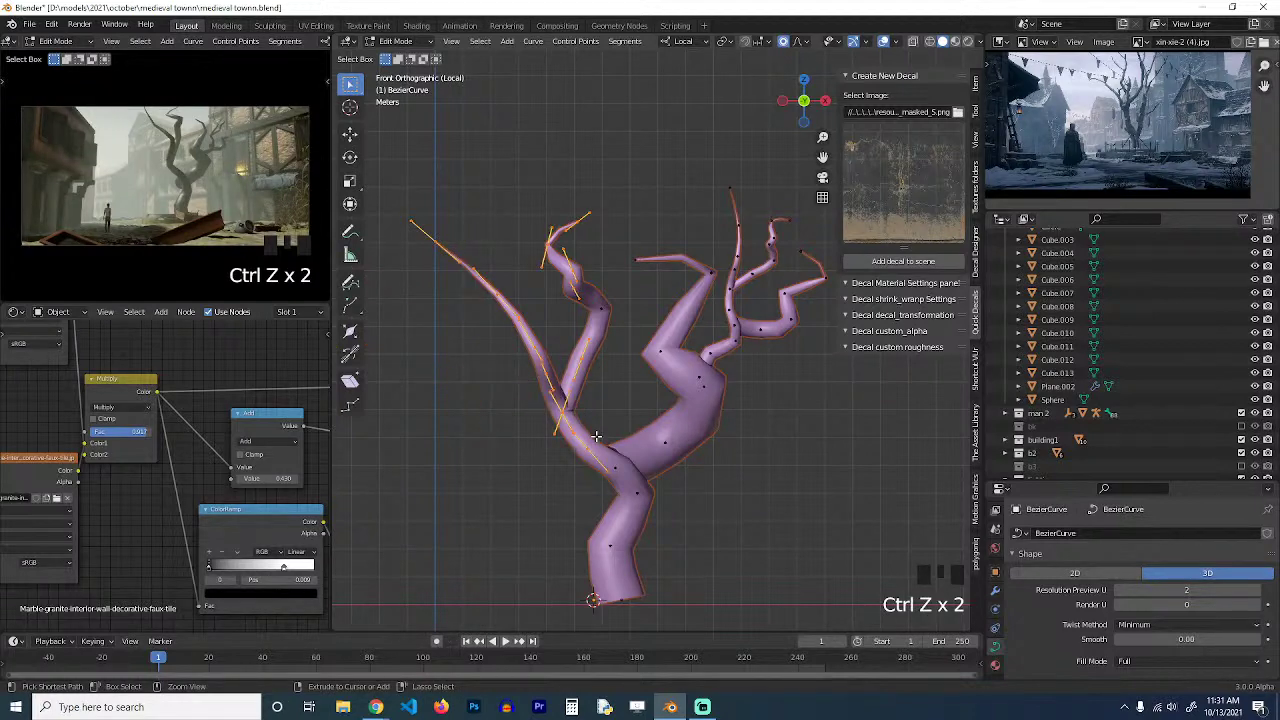
Duplicate the two upper-left branches beside the originals, then rotate the copy outward and scale it down.
left_click_drag(422, 157, 605, 428)
key("shift+d")
left_click(540, 474)
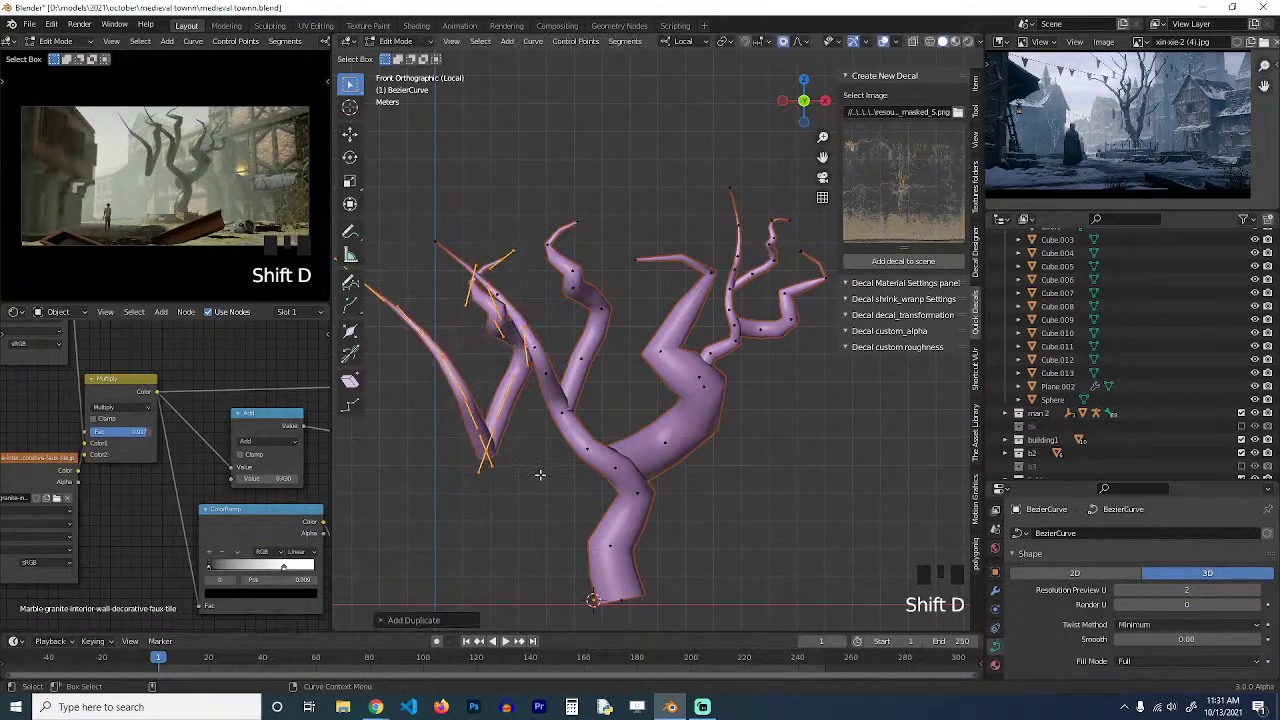
key("r")
left_click(628, 397)
key("s")
left_click(594, 386)
key("r")
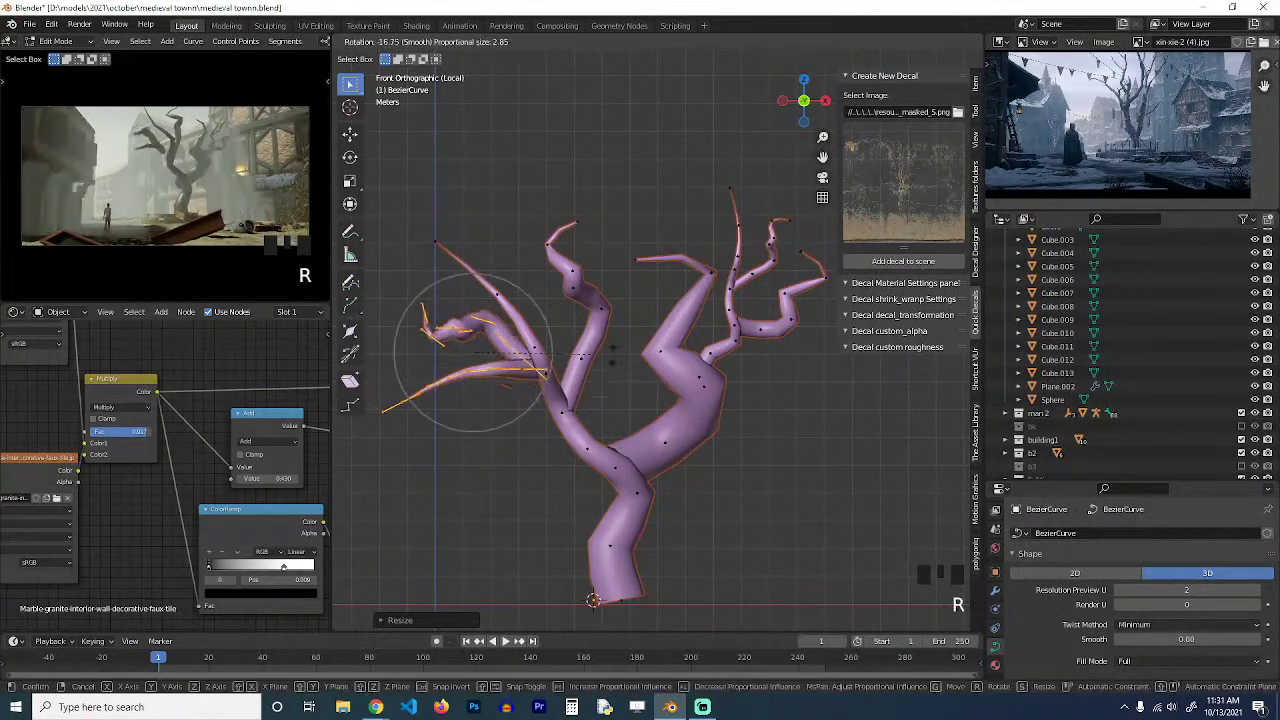
left_click(597, 390)
From the top view, rotate the copied branches, move them behind the thick third branch and thin their radius.
key("KP_7")
key("r")
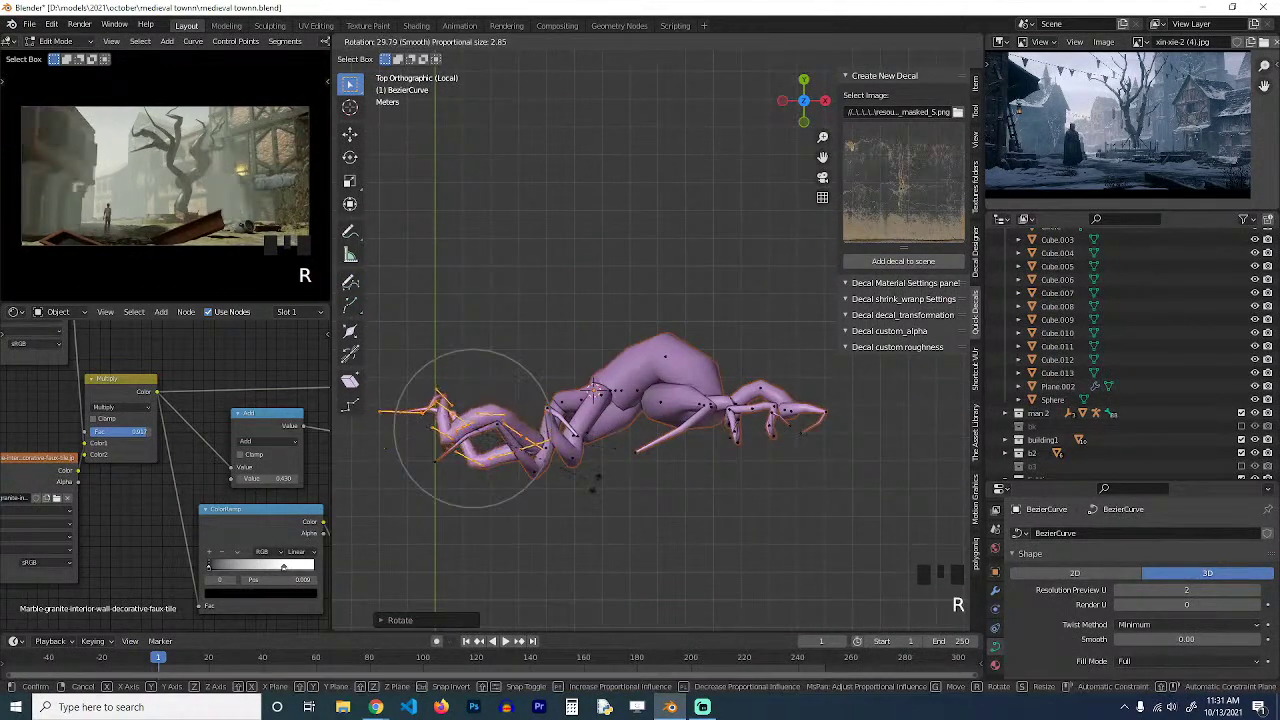
key("g")
left_click(692, 440)
key("g")
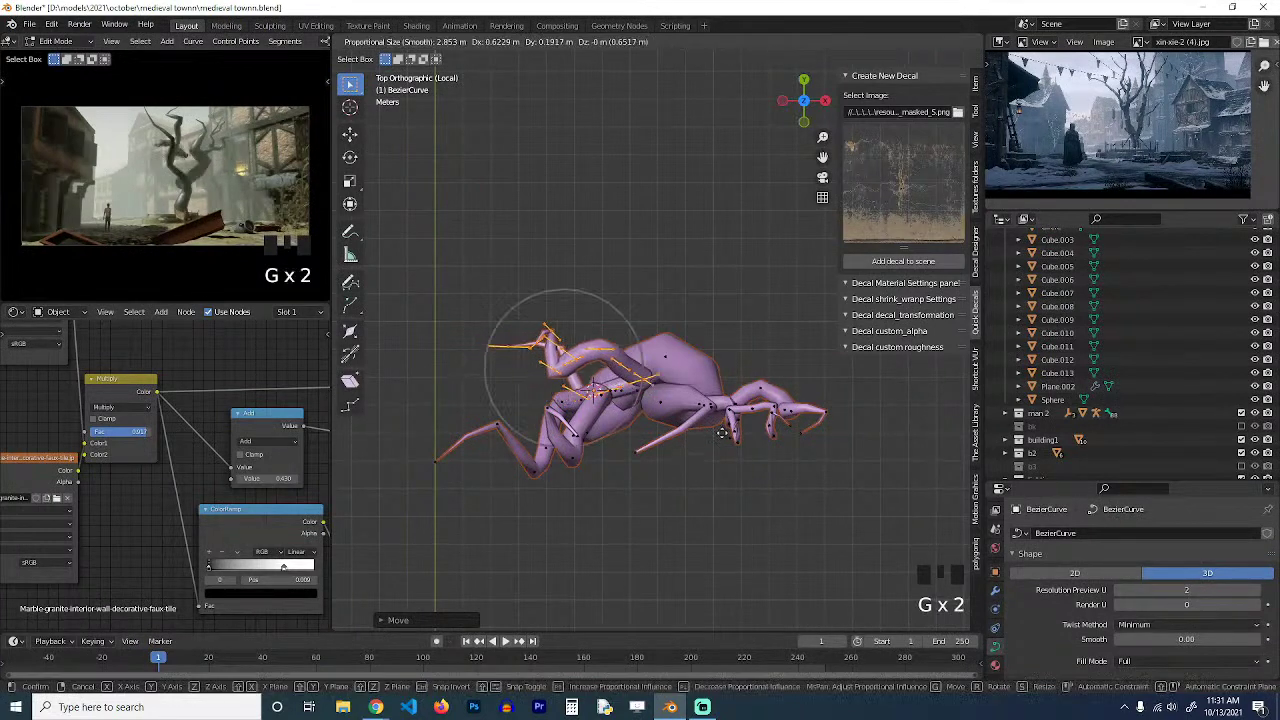
left_click(682, 450)
key("alt+s")
left_click(735, 434)
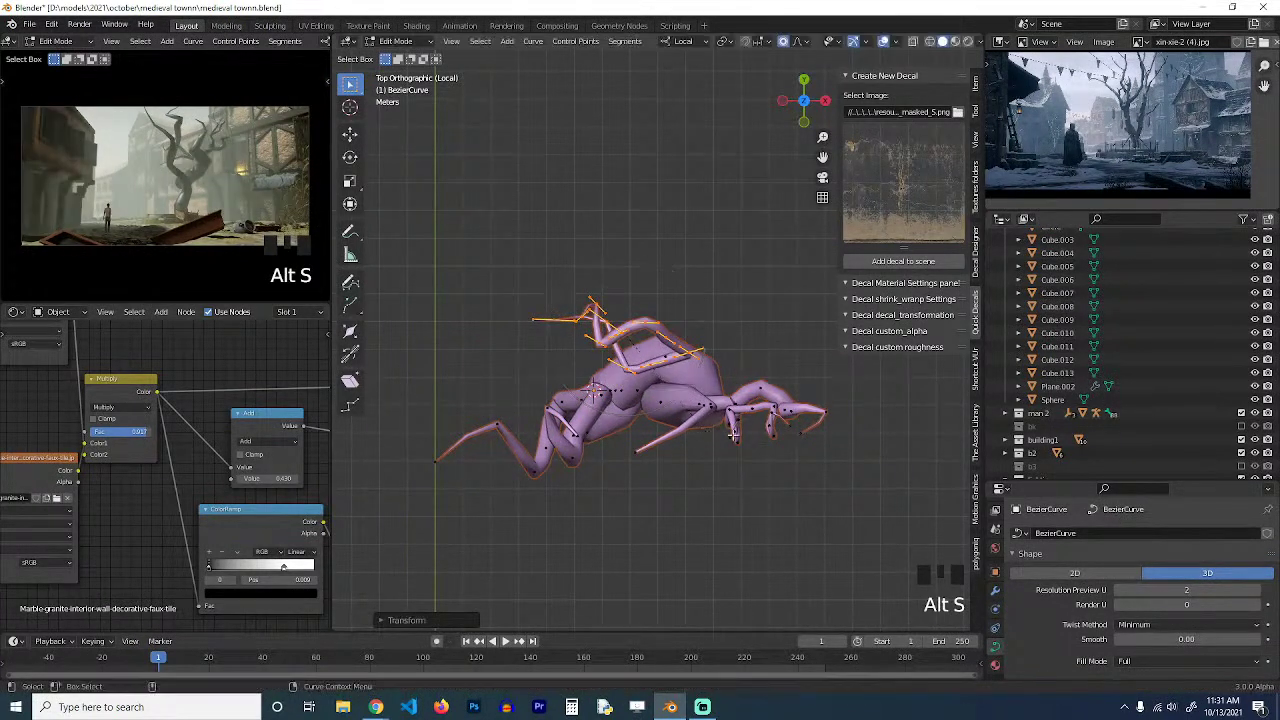
key("r")
left_click(745, 475)
Move the copied twigs closer to the surface of the thick third branch.
key("grave")
key("grave")
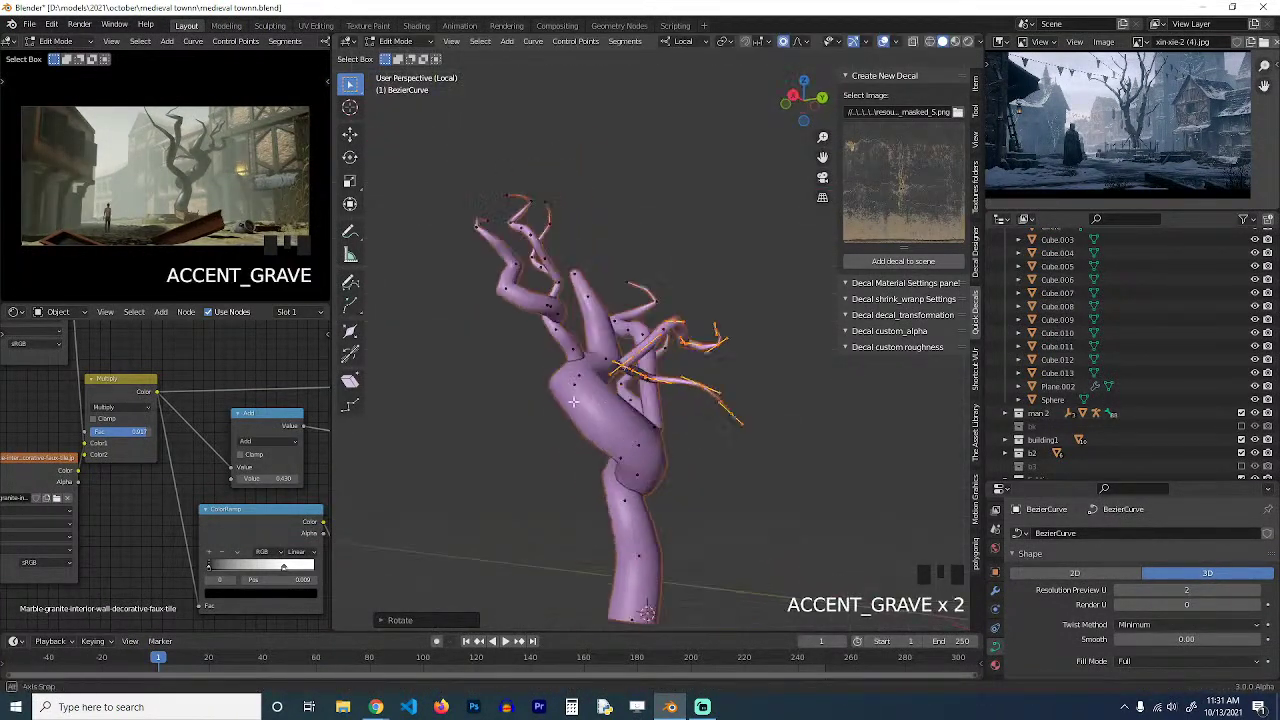
key("g")
left_click(661, 431)
key("r")
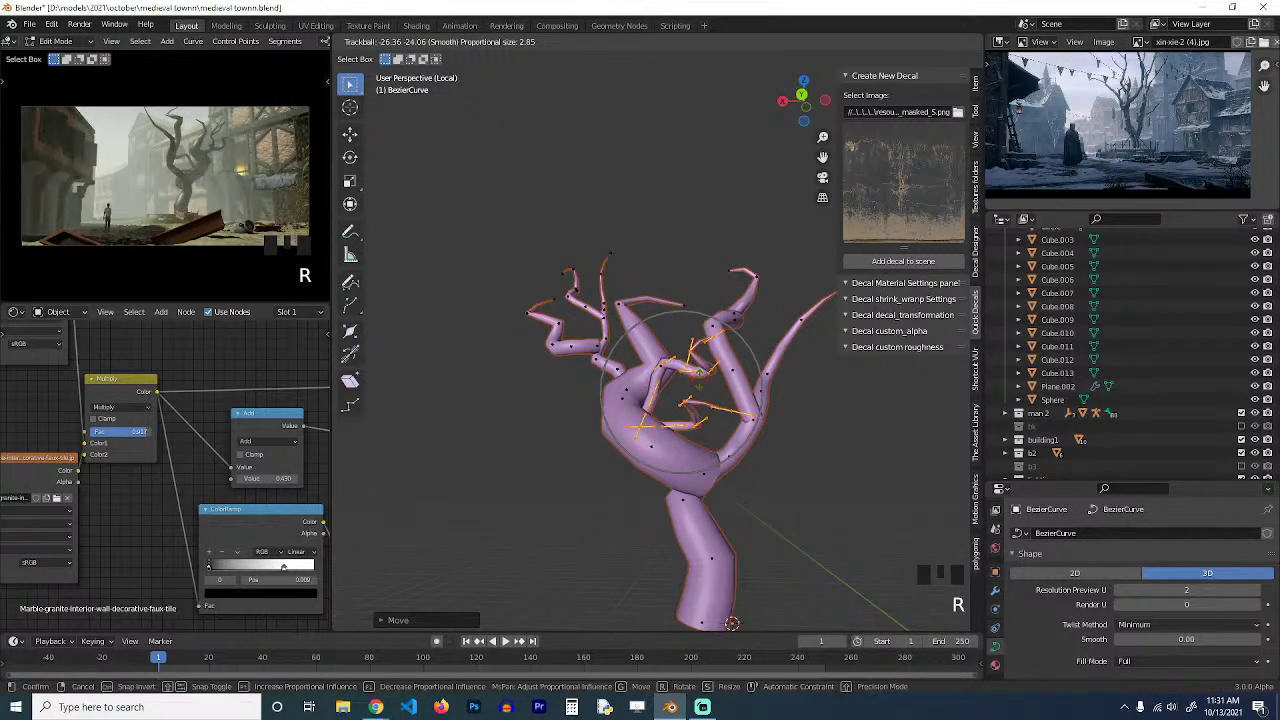
right_click(690, 415)
Turn the copied twigs with a free trackball rotation, seat their base on the thick branch and finish editing the curve.
key("grave")
scroll(720, 400, "up", 2)
key("r")
key("r")
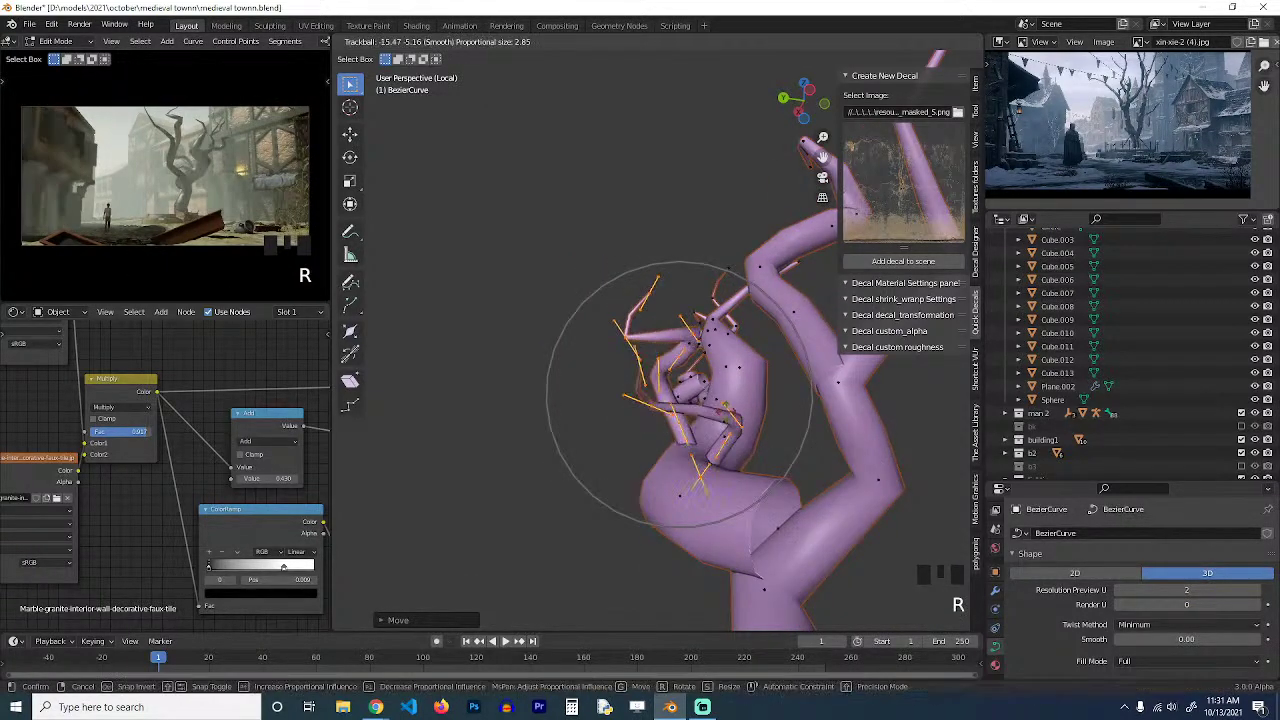
left_click(680, 380)
key("g")
left_click(688, 412)
key("Tab")
Shift the side branch's base point at the trunk fork by about 0.4 m with proportional editing and leave curve editing.
key("grave")
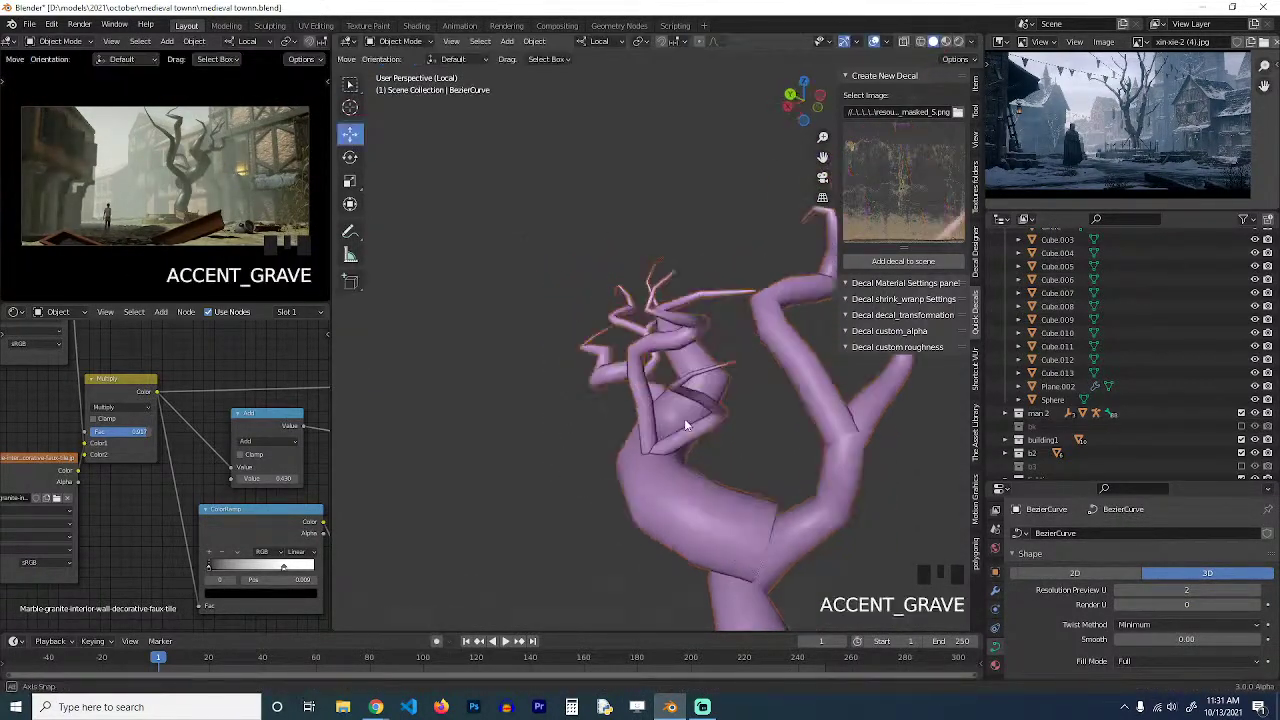
scroll(554, 370, "down", 2)
key("grave")
key("grave")
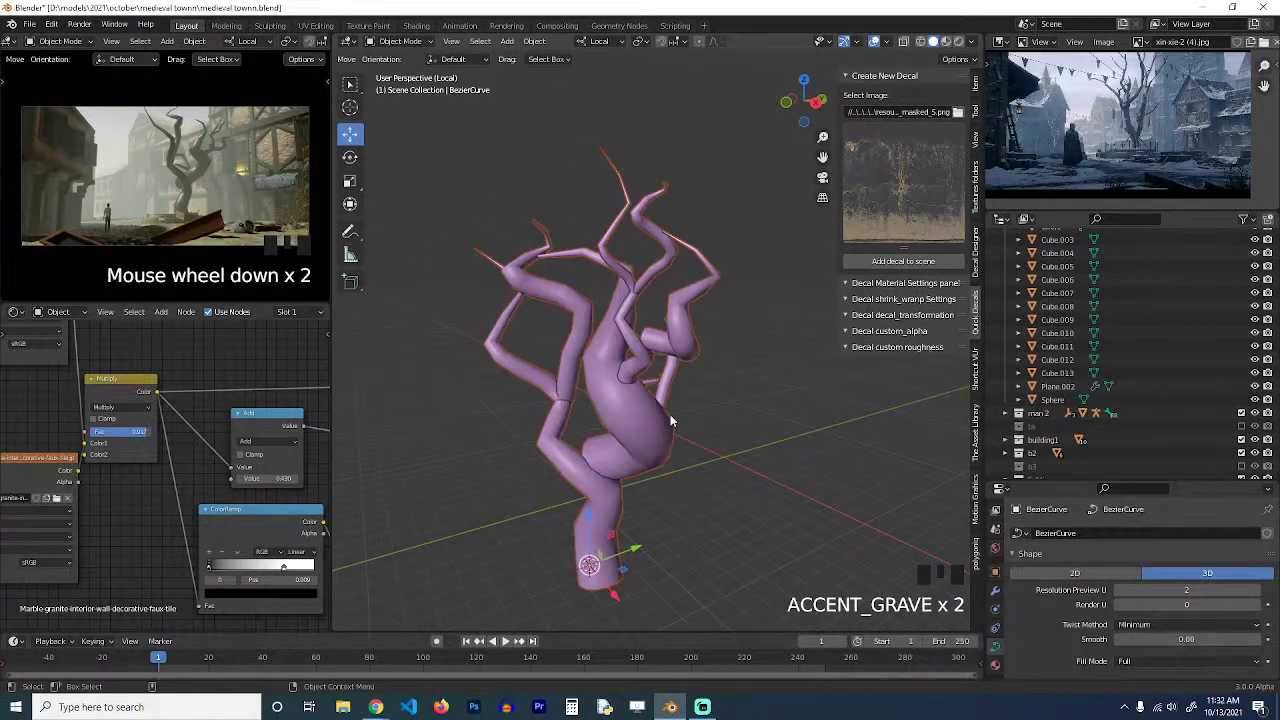
left_click(656, 441)
key("grave")
key("Tab")
left_click(619, 481)
key("grave")
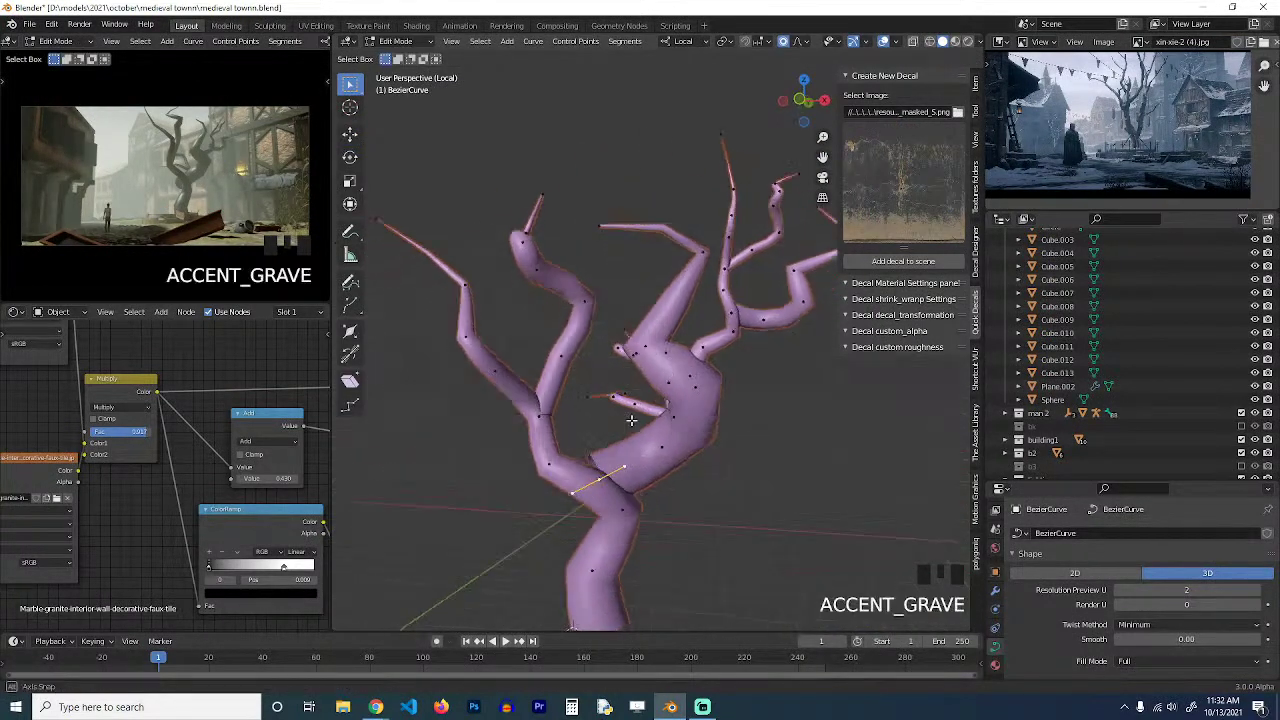
key("g")
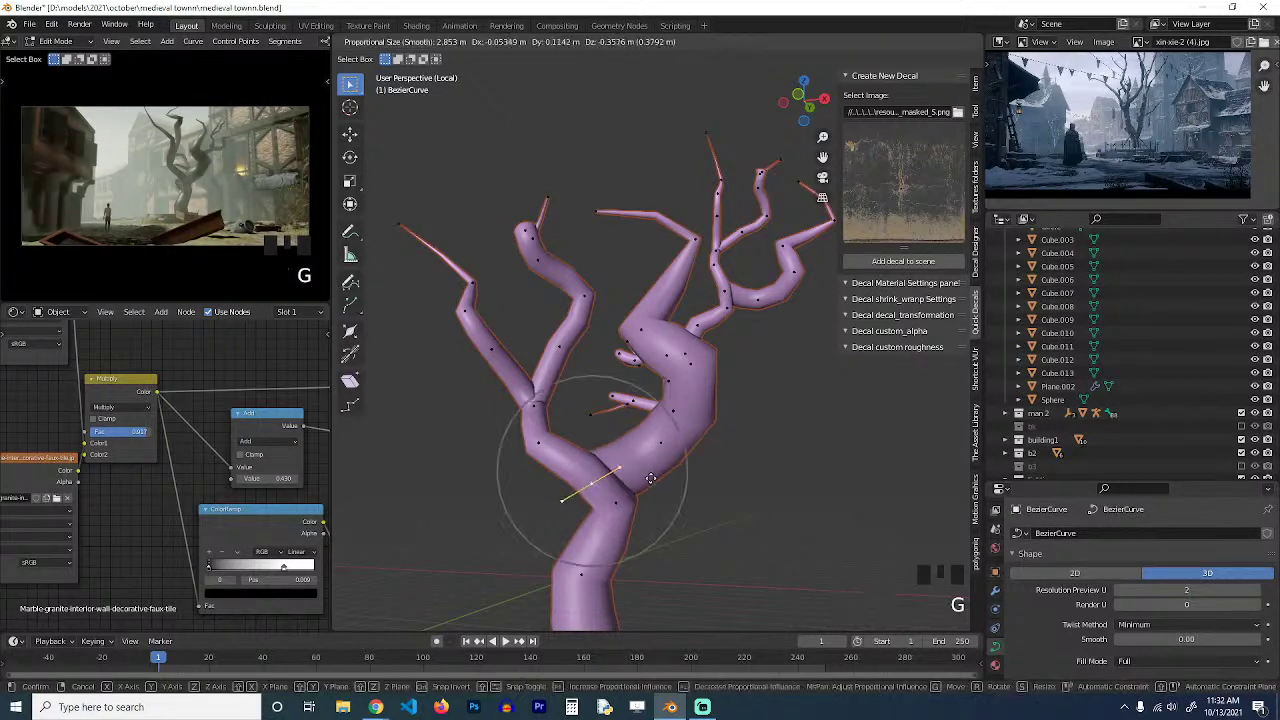
key("Tab")
Save the scene file with the reshaped tree.
key("grave")
scroll(650, 508, "up", 4)
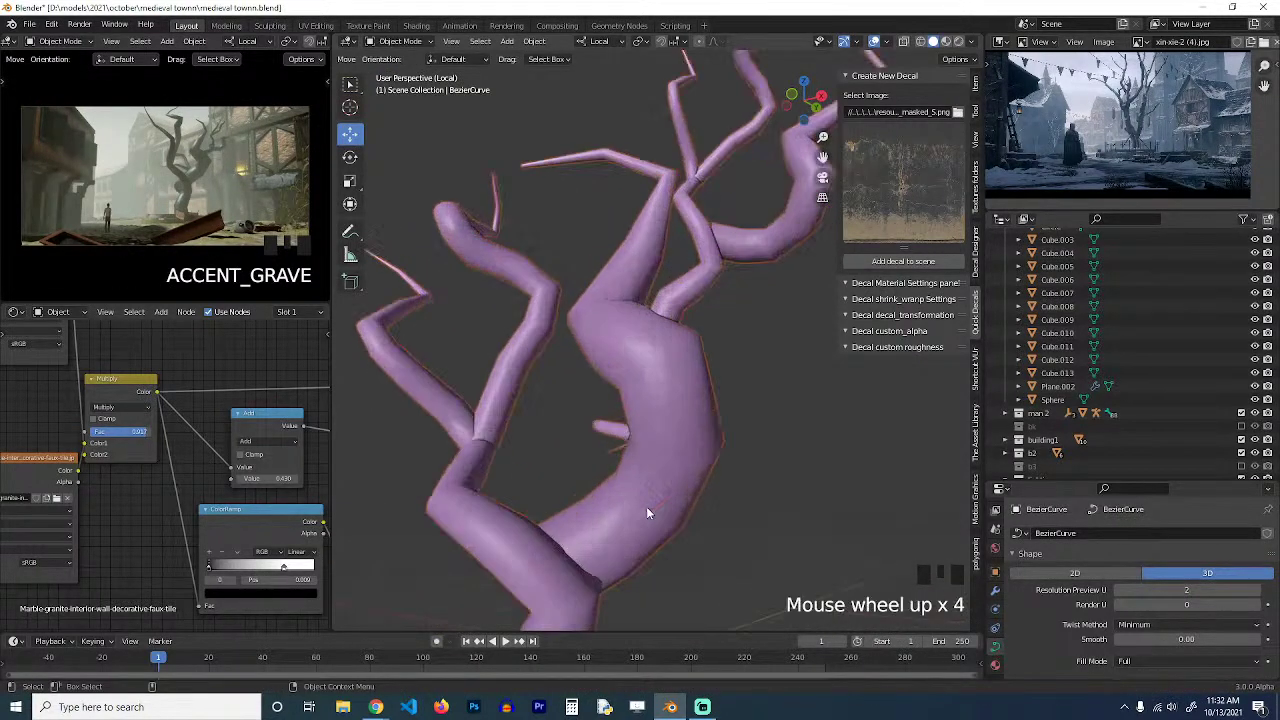
key("ctrl+s")
scroll(622, 494, "down", 1)
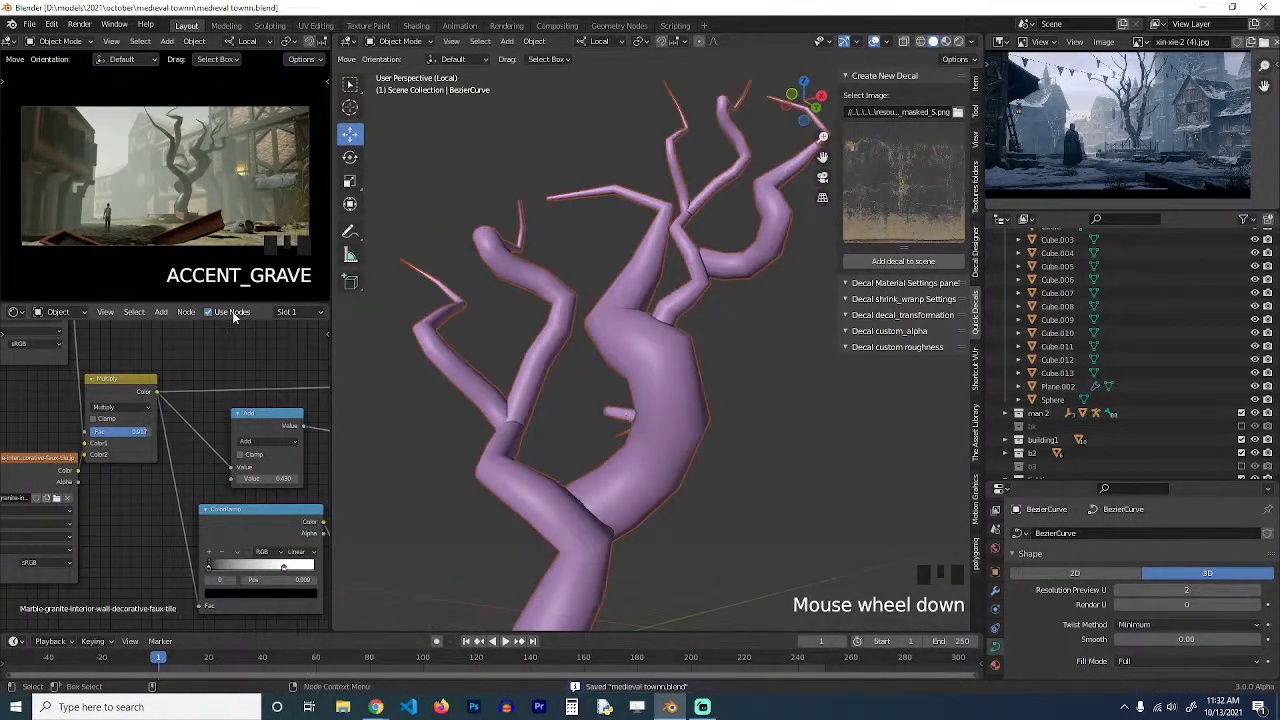
Switch the viewport to Material Preview shading and examine the tree's bark there and in the camera view.
left_click(956, 42)
key("grave")
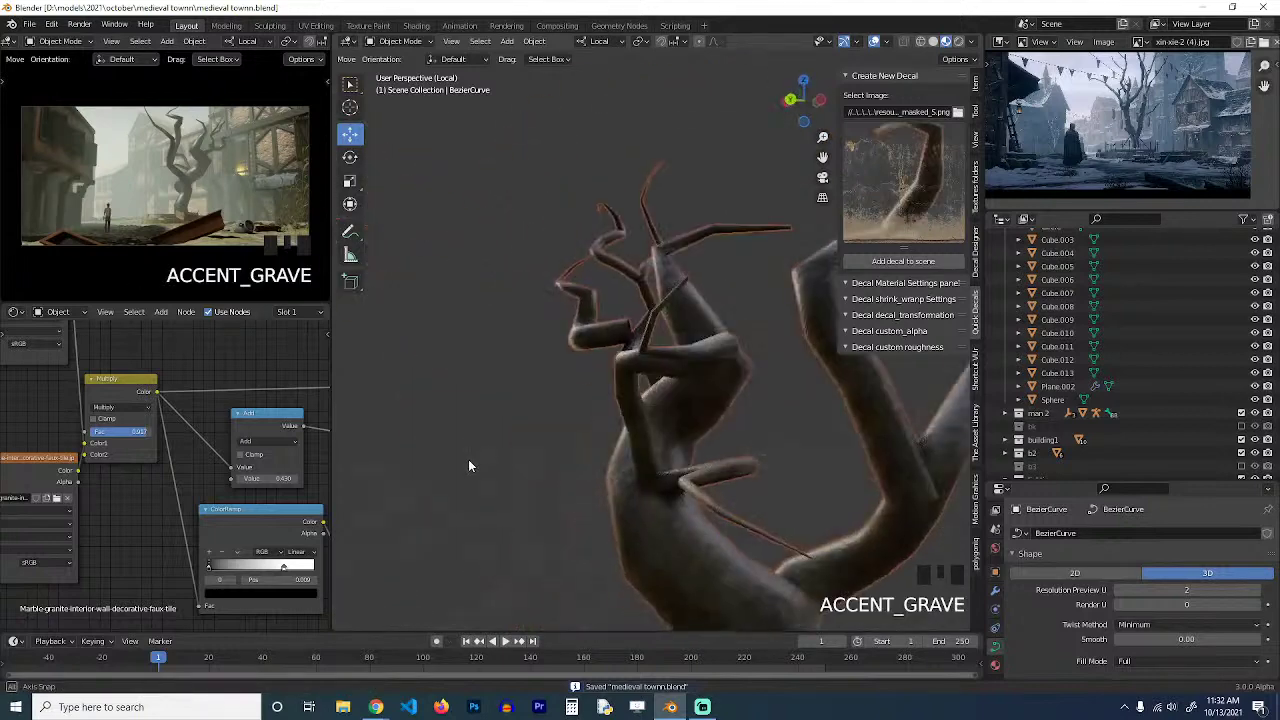
scroll(183, 186, "up", 4)
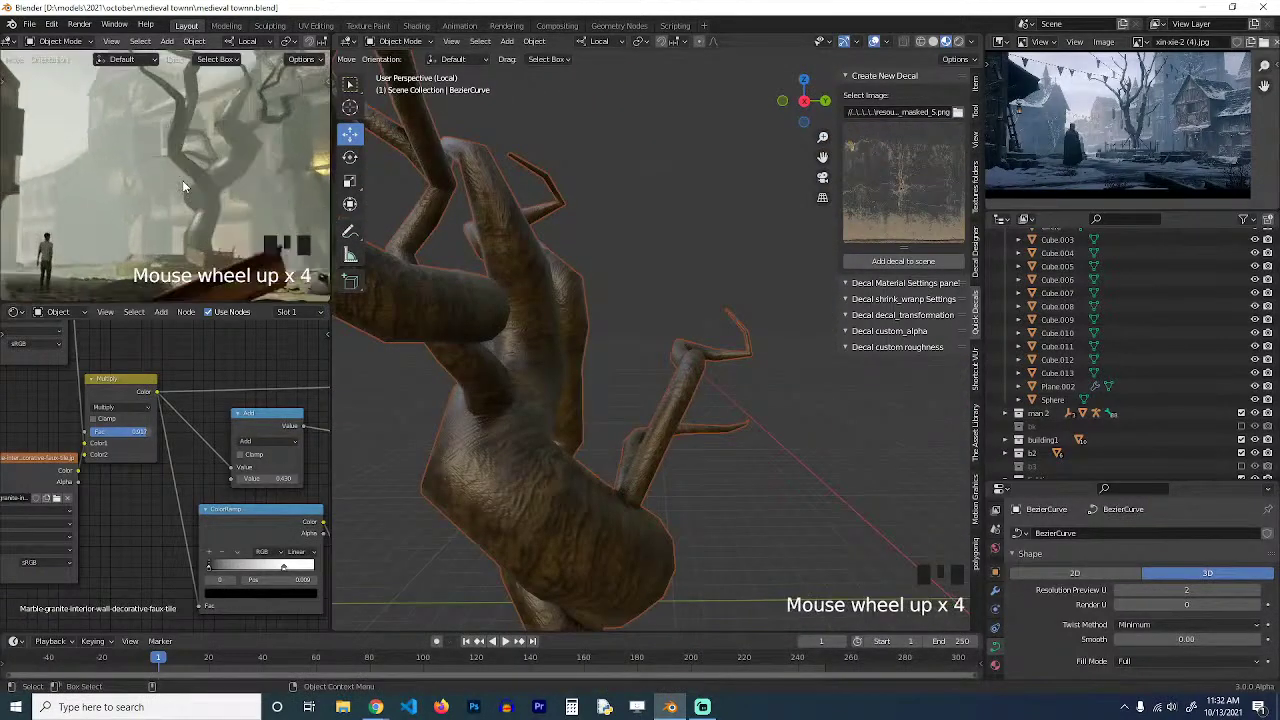
scroll(185, 185, "up", 3)
scroll(186, 186, "down", 6)
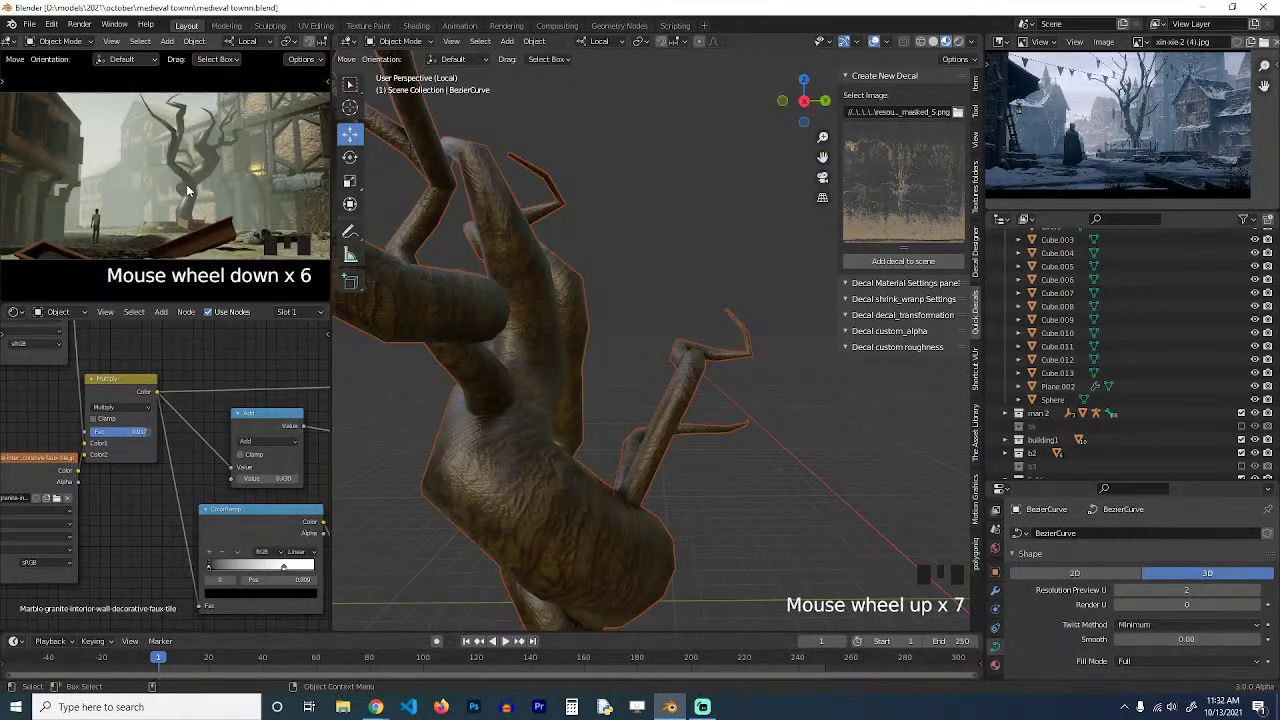
scroll(186, 184, "down", 1)
scroll(551, 377, "down", 4)
key("grave")
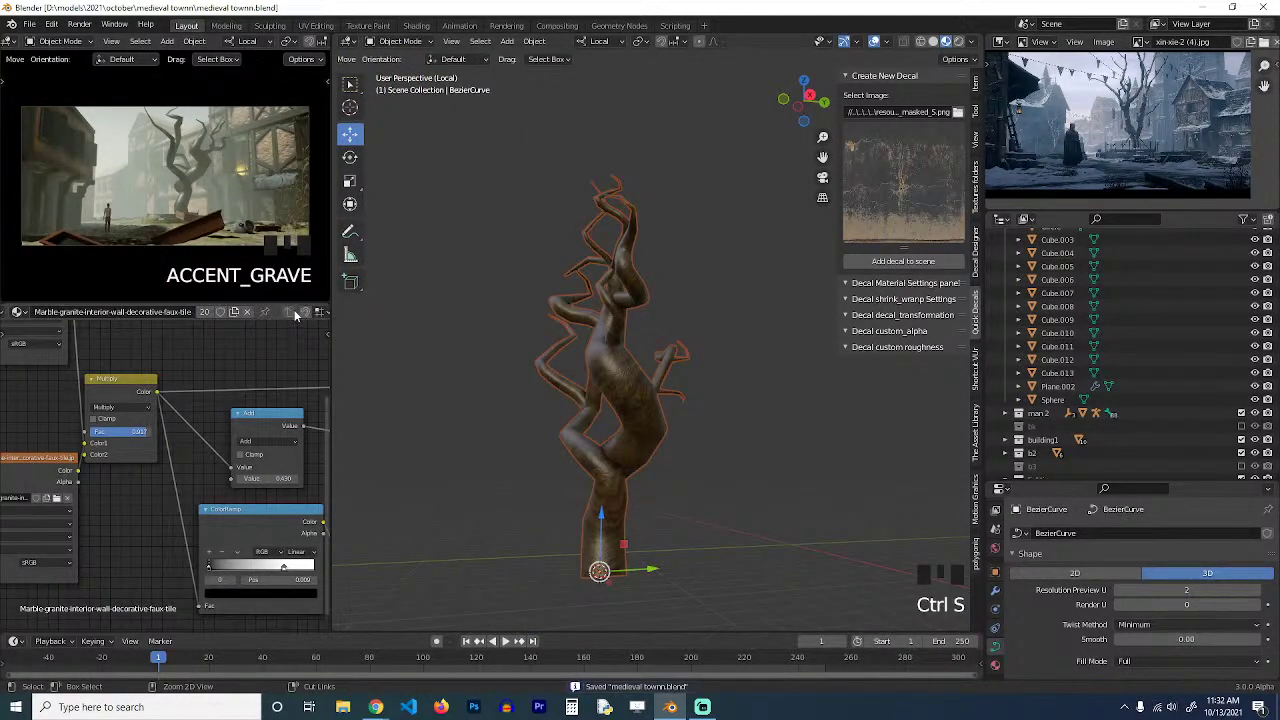
Make the tree's material a single-user copy and raise the factor of its yellow Color mix node.
left_click(206, 312)
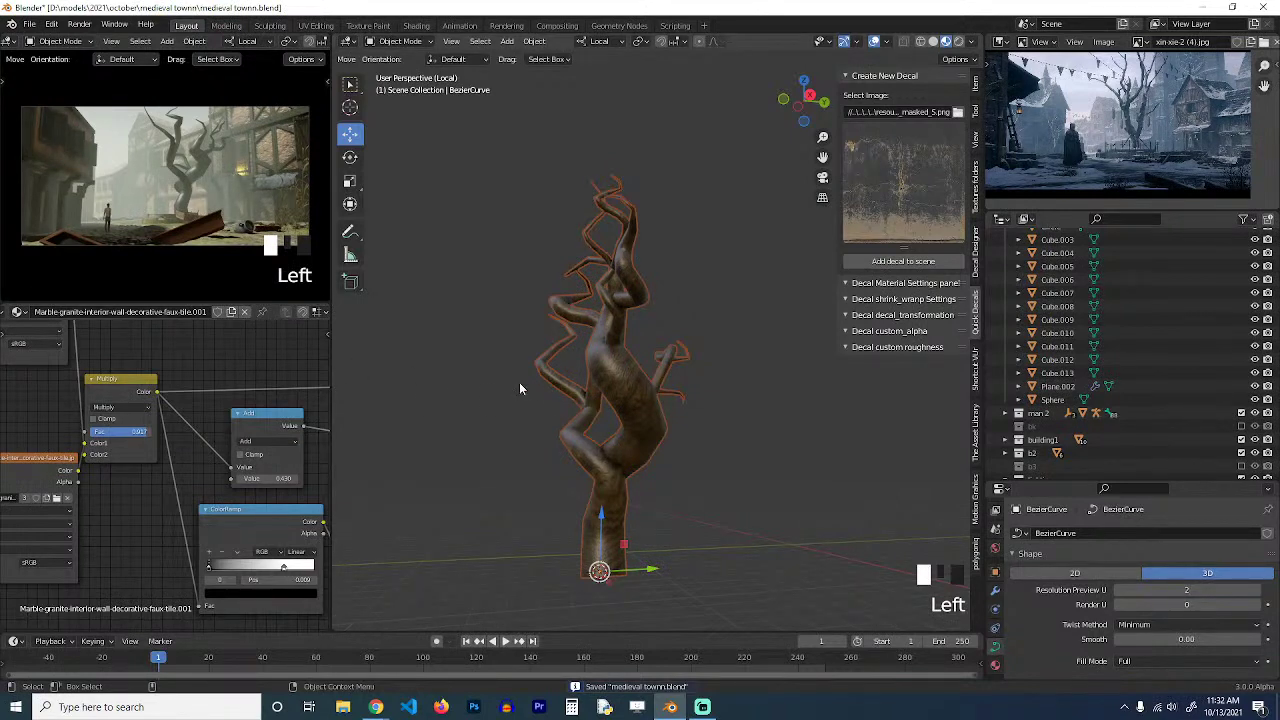
middle_click_drag(173, 457, 48, 441)
scroll(222, 427, "down", 3)
middle_click_drag(225, 426, 151, 447)
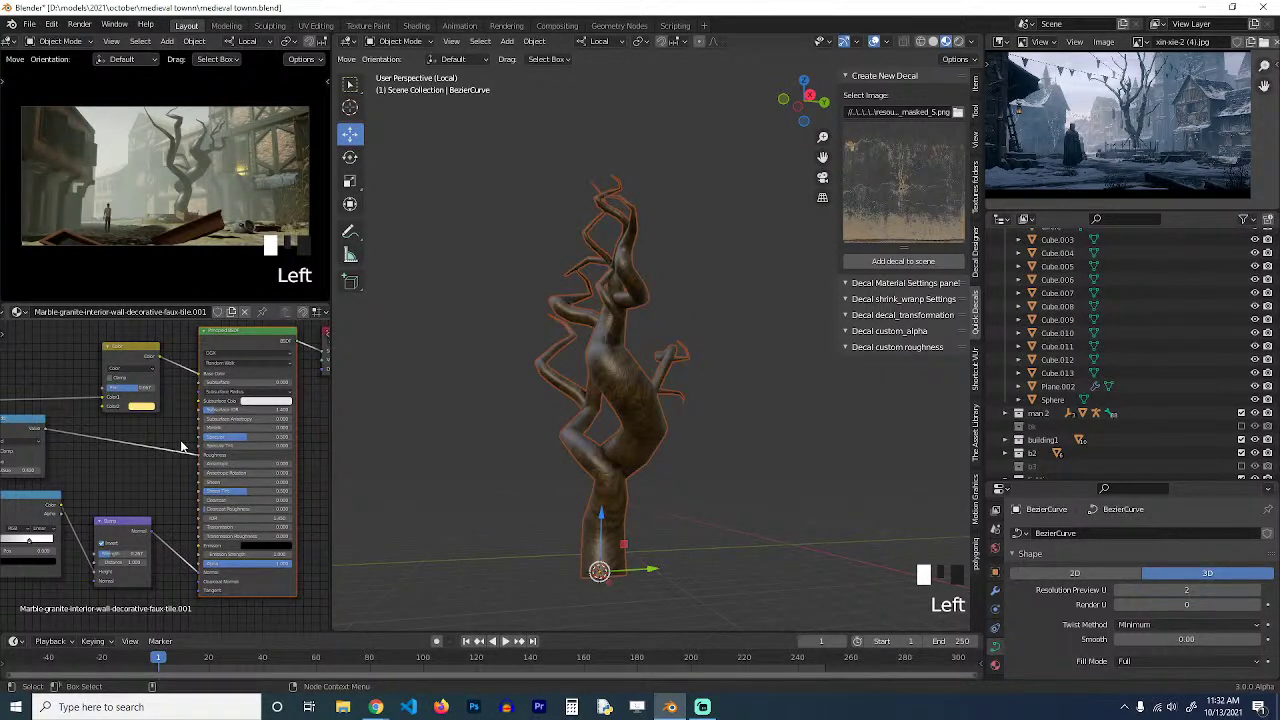
scroll(208, 481, "up", 2)
scroll(615, 409, "up", 3)
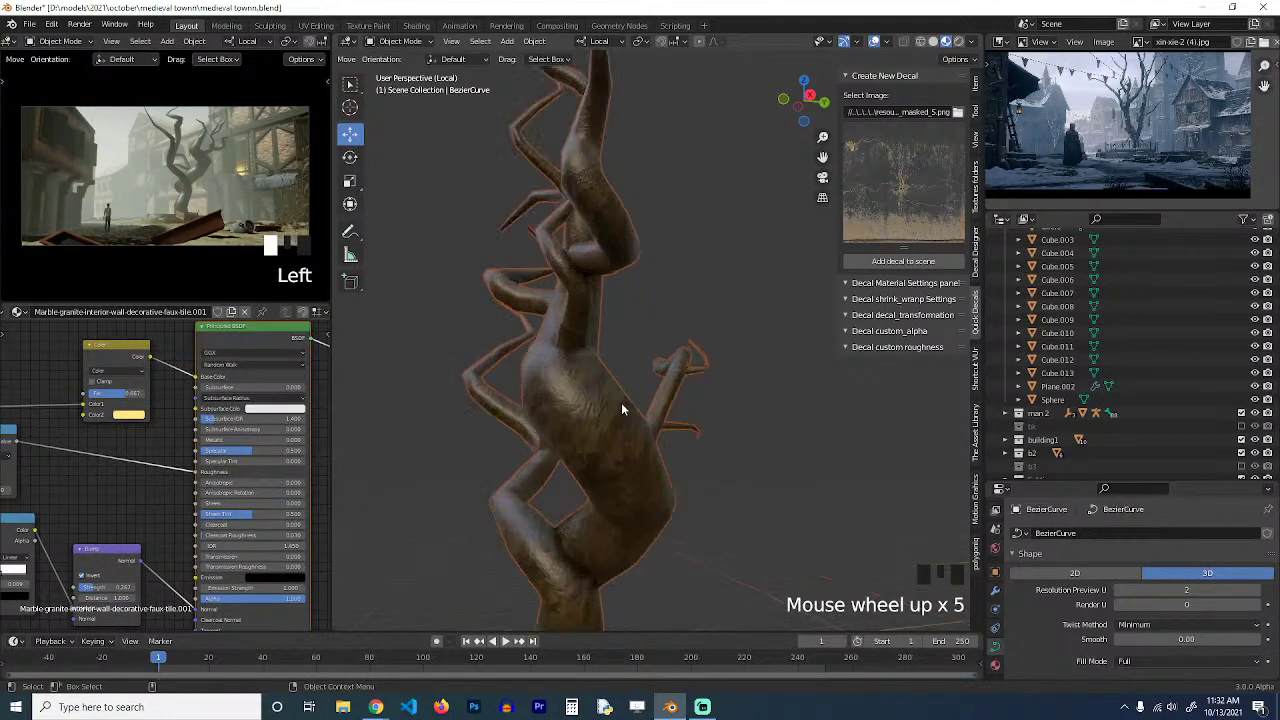
left_click_drag(124, 398, 116, 398)
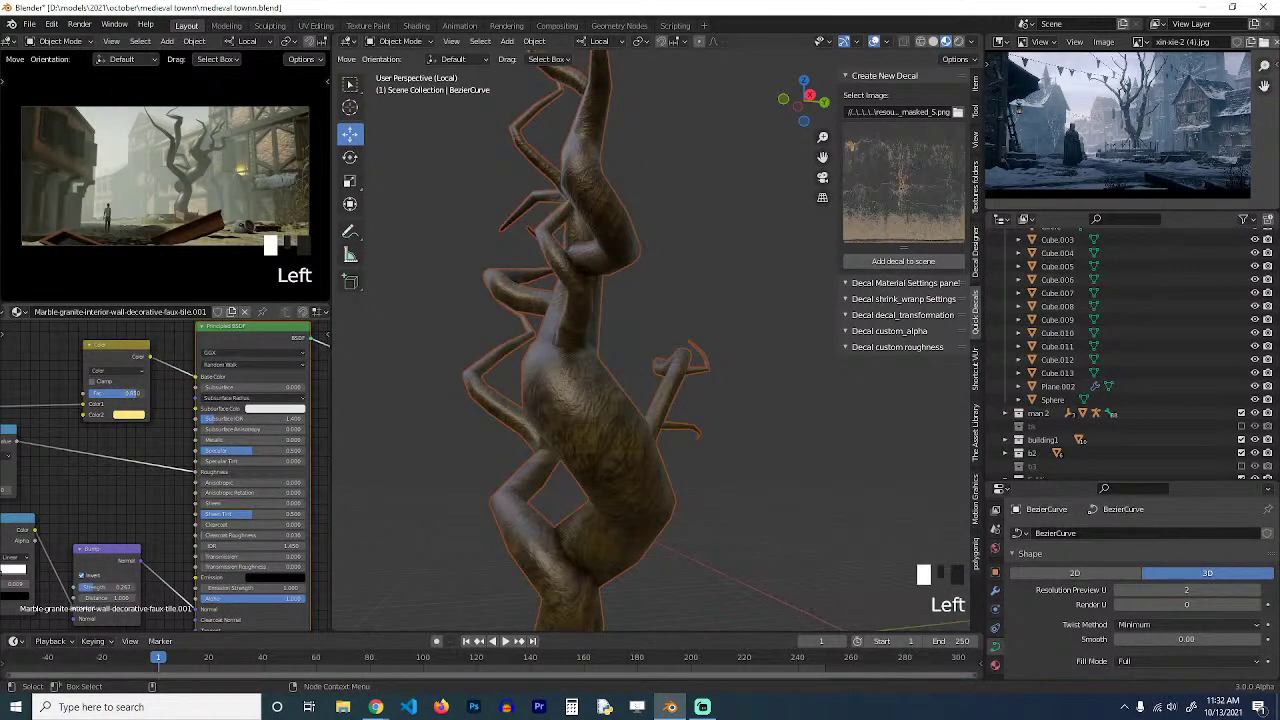
left_click(138, 414)
Save the file and rotate the whole tree about 73° around its local Z axis.
key("ctrl+s")
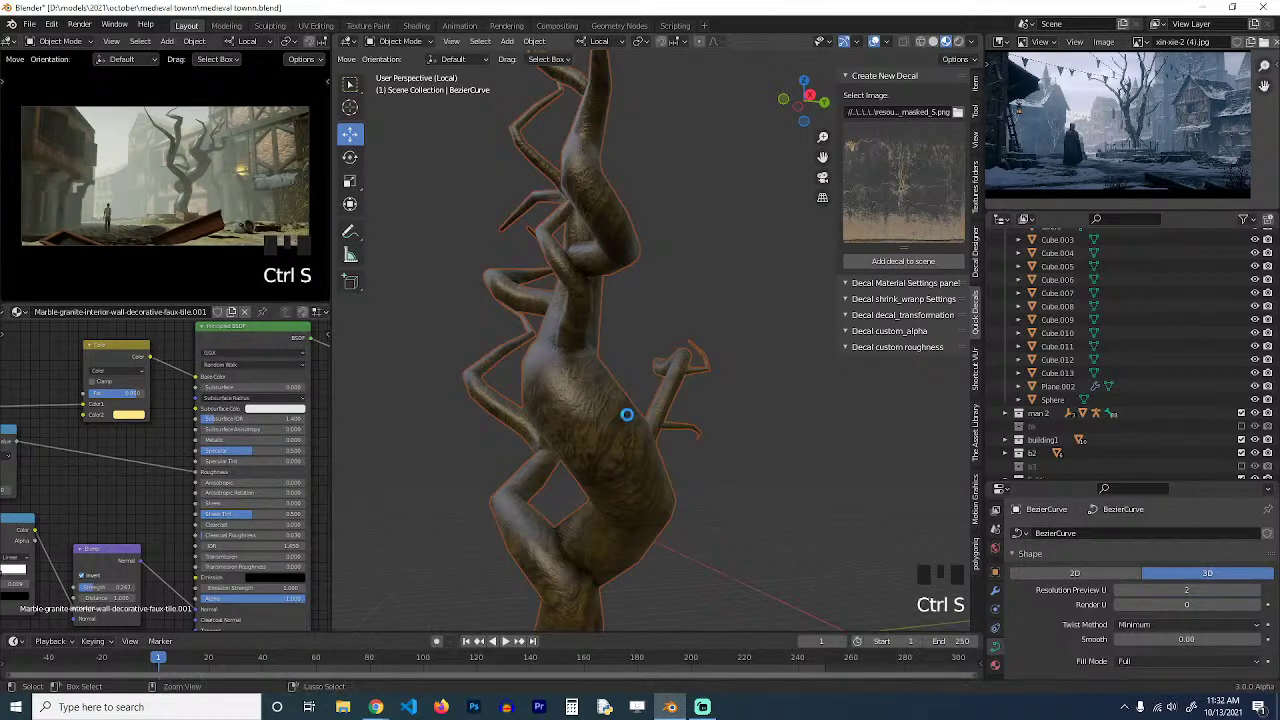
key("grave")
middle_click_drag(624, 437, 602, 434)
left_click(612, 432)
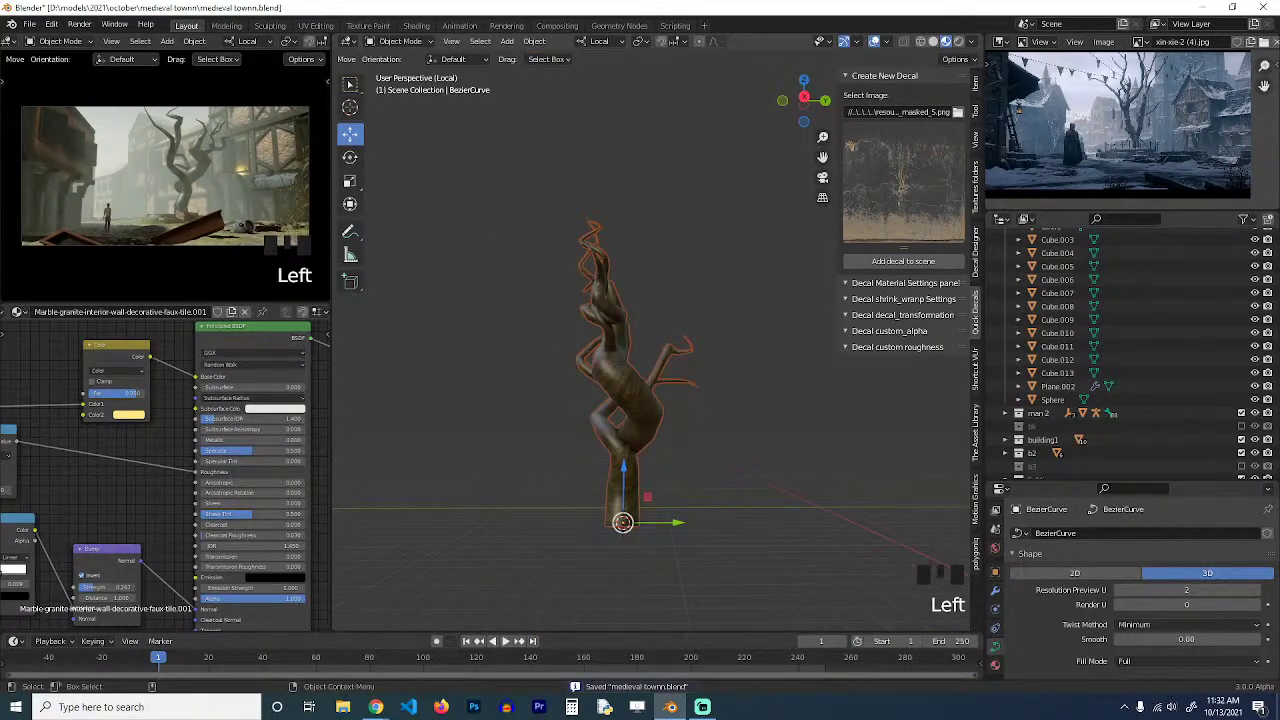
key("r")
key("z")
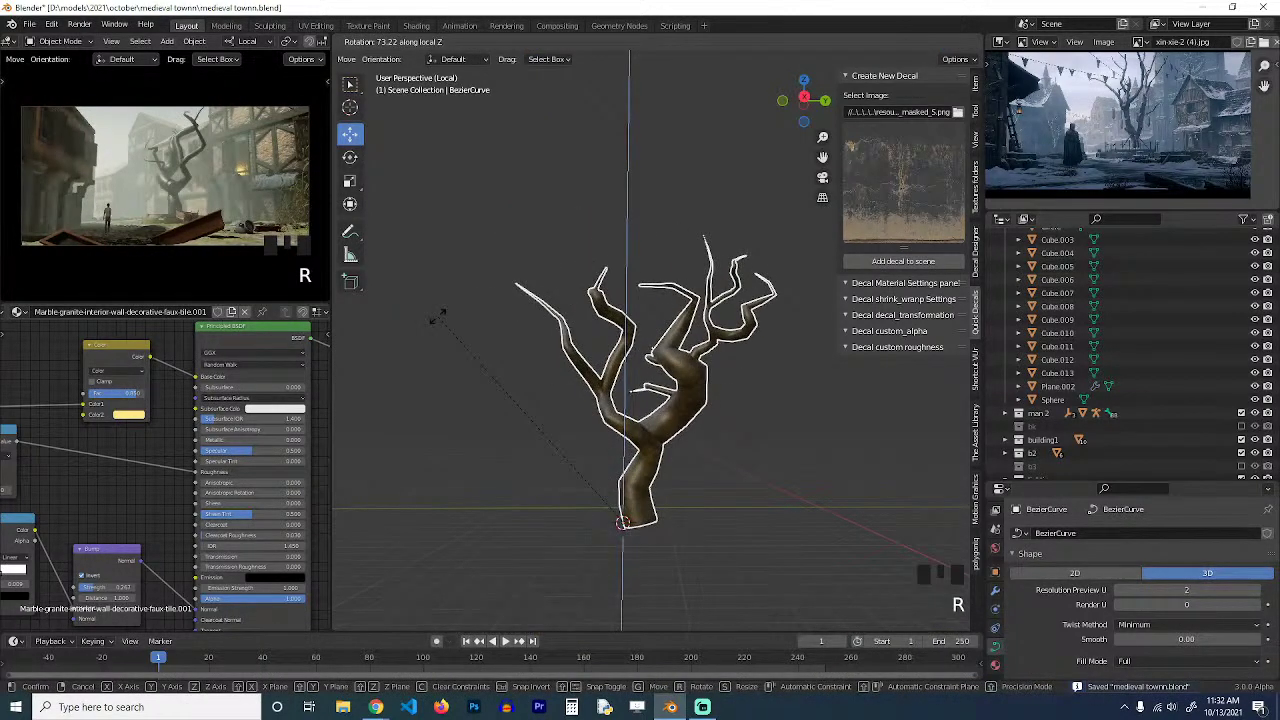
left_click(452, 316)
key("s")
key("z")
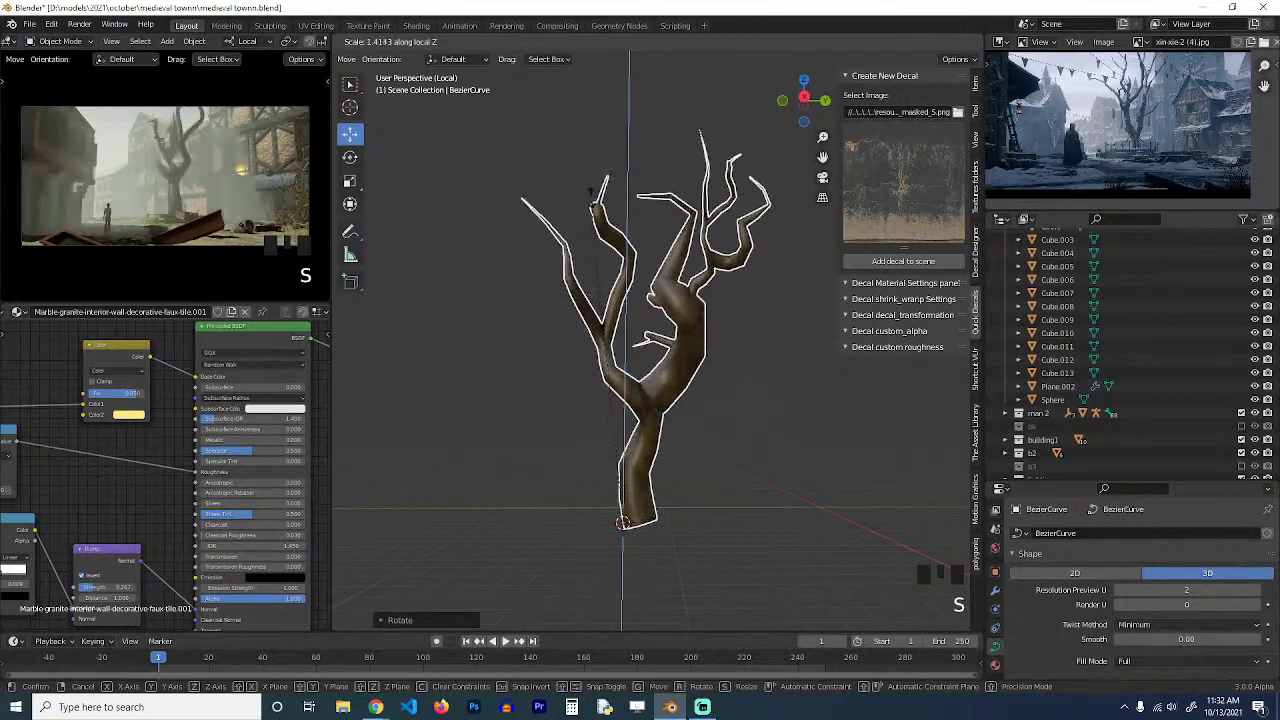
right_click(719, 288)
Edit the curve and pull the right-hand twig tips about 5.1 m outward with proportional editing.
key("grave")
key("Tab")
left_click(738, 264)
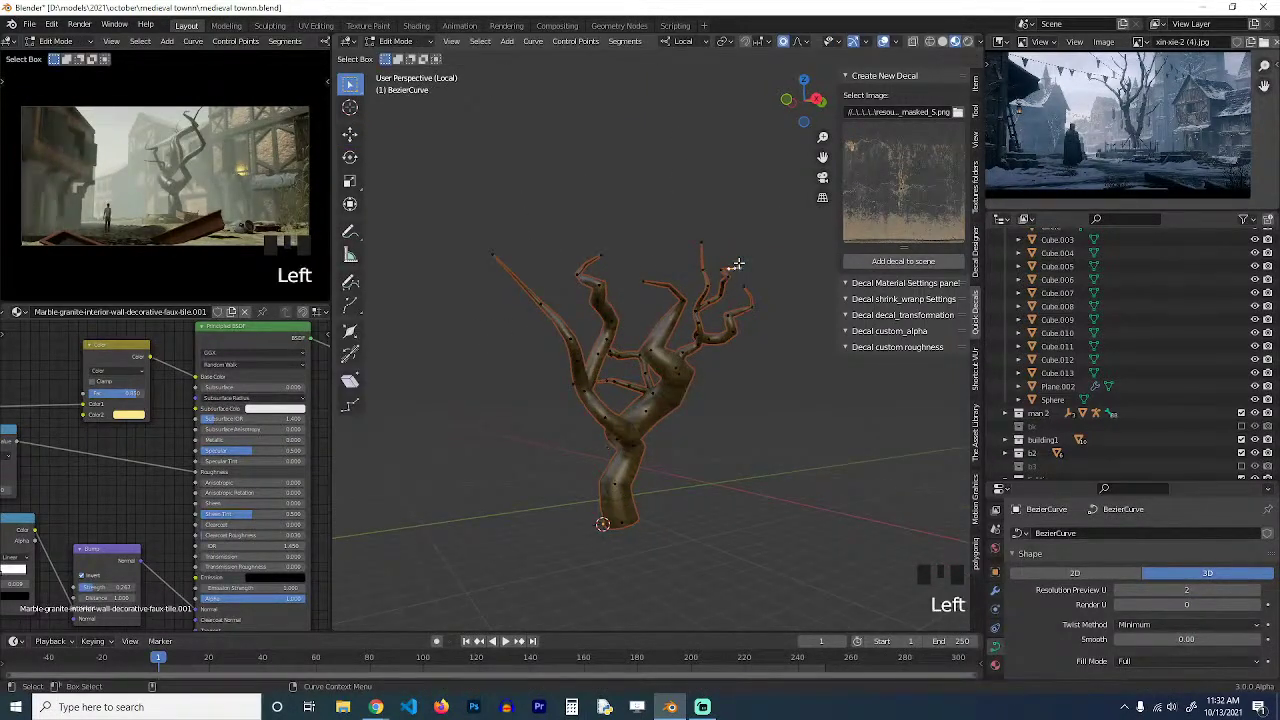
left_click(797, 46)
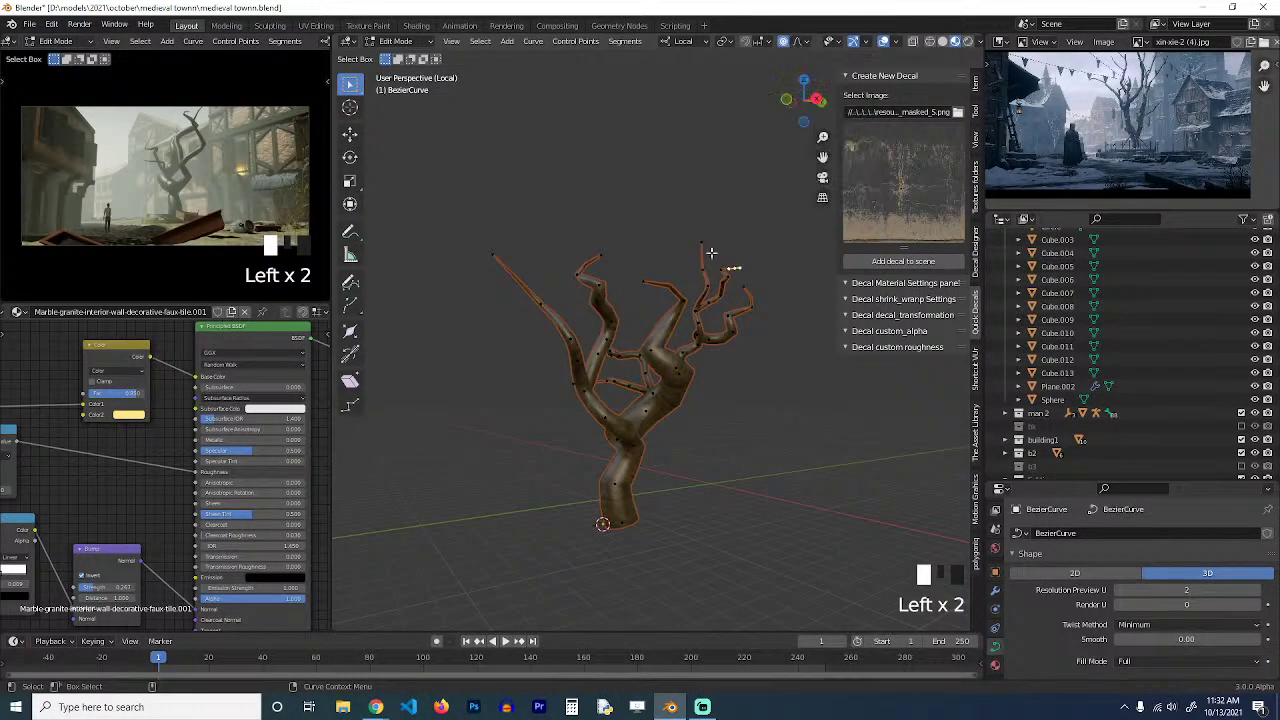
key("g")
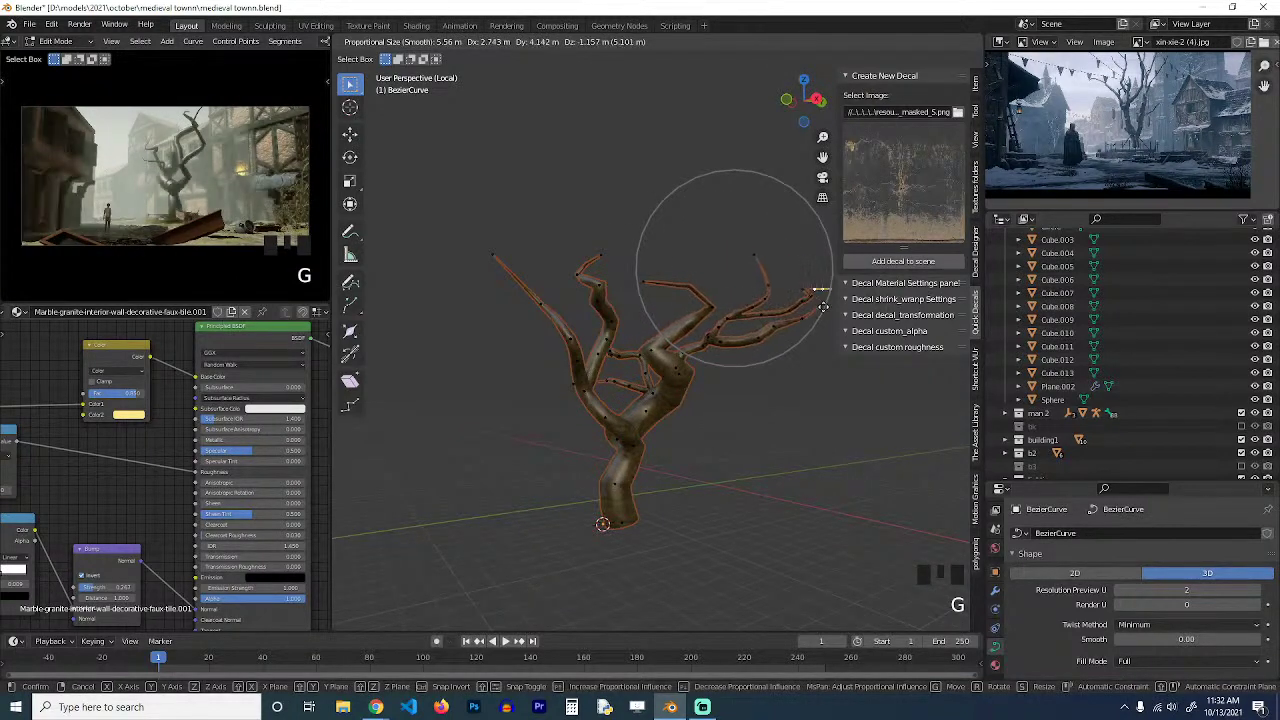
left_click(748, 302)
Raise the tip of the middle branch and pull the left branch's bend outward and down.
left_click(646, 284)
key("g")
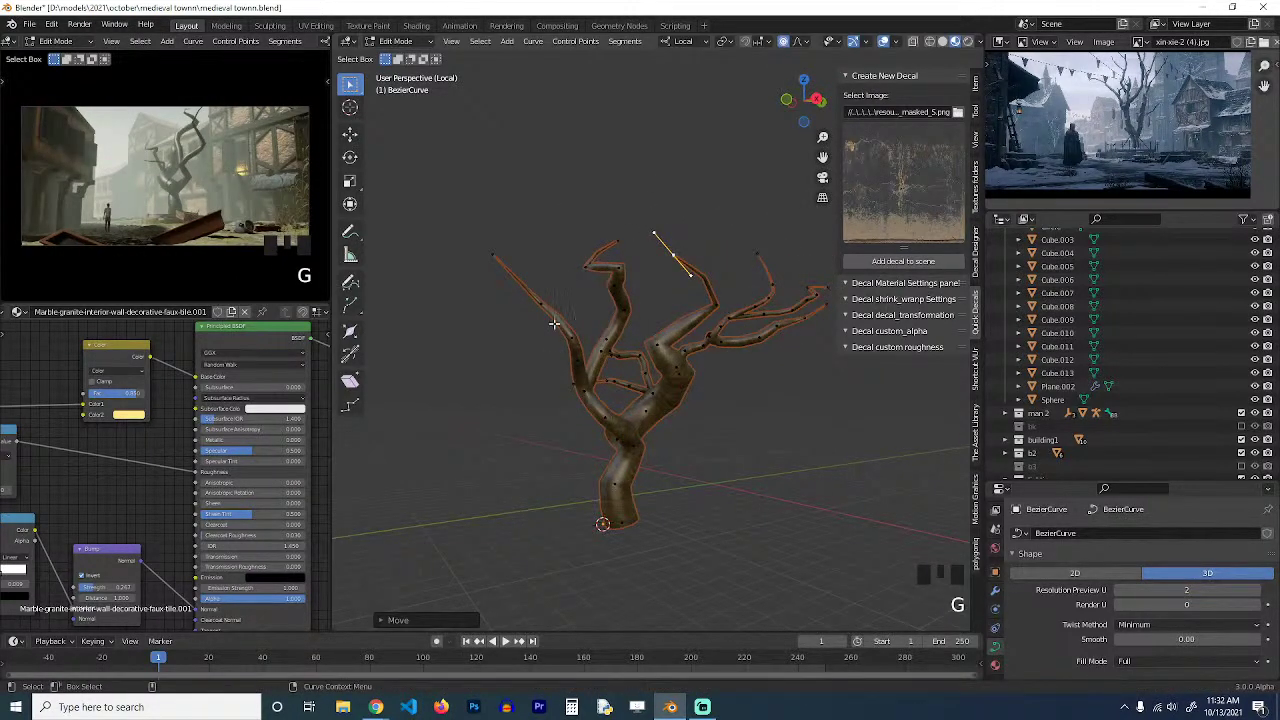
left_click(554, 325)
key("g")
left_click(496, 358)
left_click(503, 300)
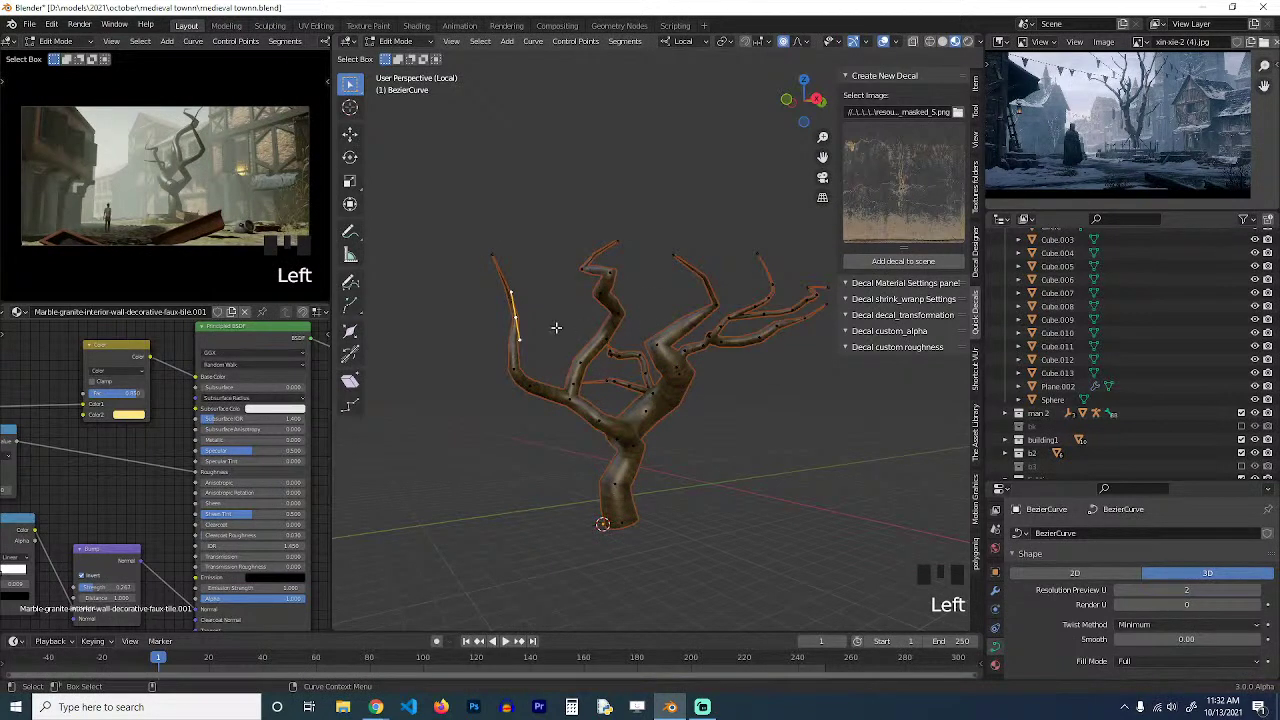
Move the bend point of the thick branch slightly outward and down.
key("grave")
key("grave")
key("grave")
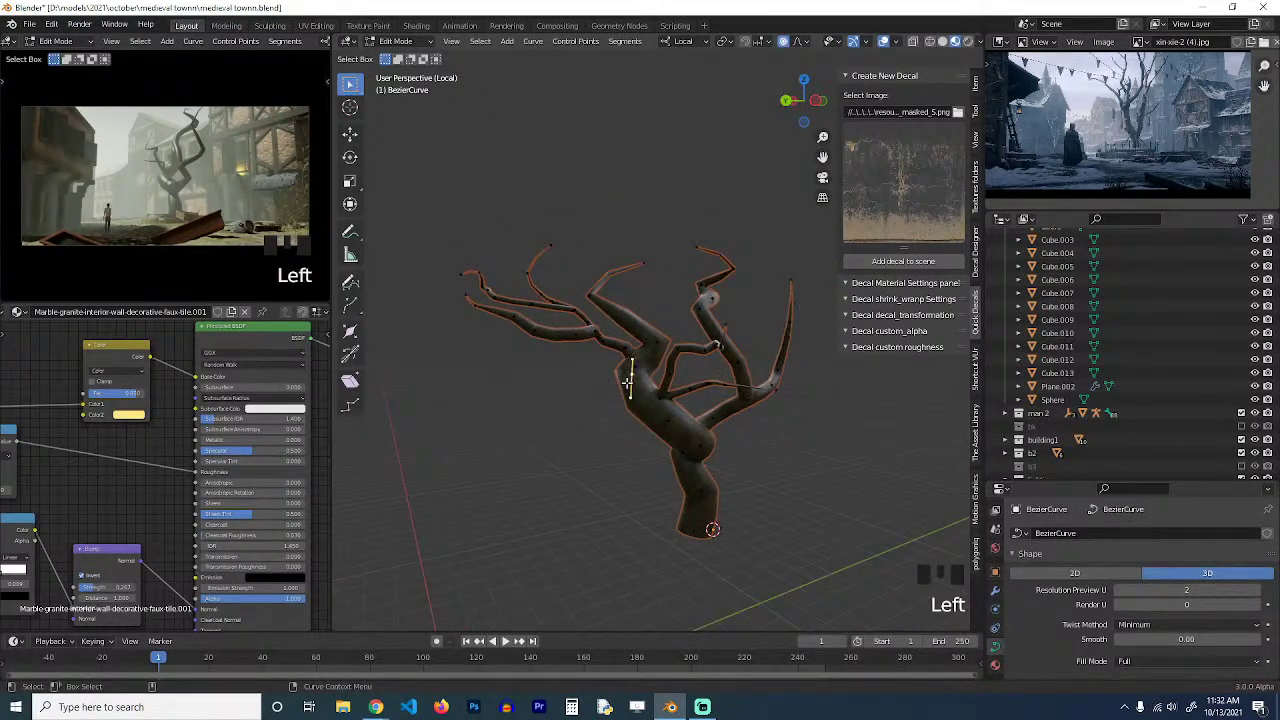
key("g")
key("Escape")
Select all control points of the tree and shrink their radius to about 0.78.
key("a")
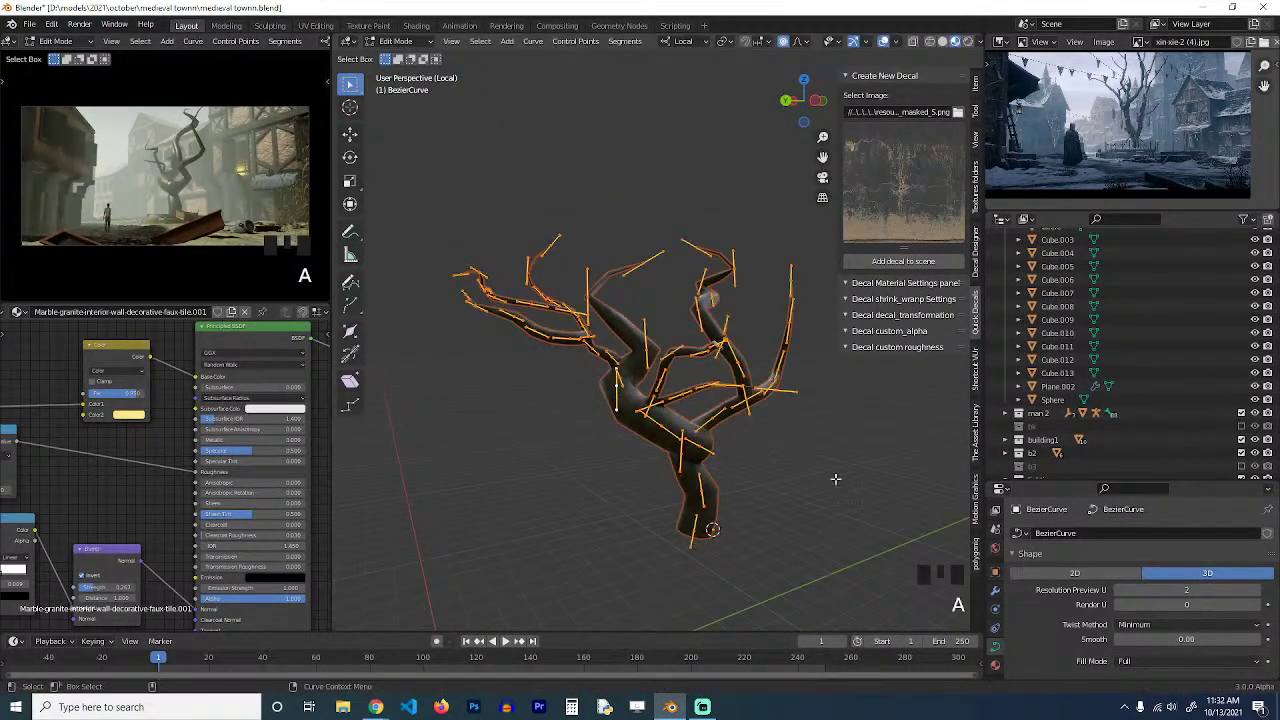
key("alt+s")
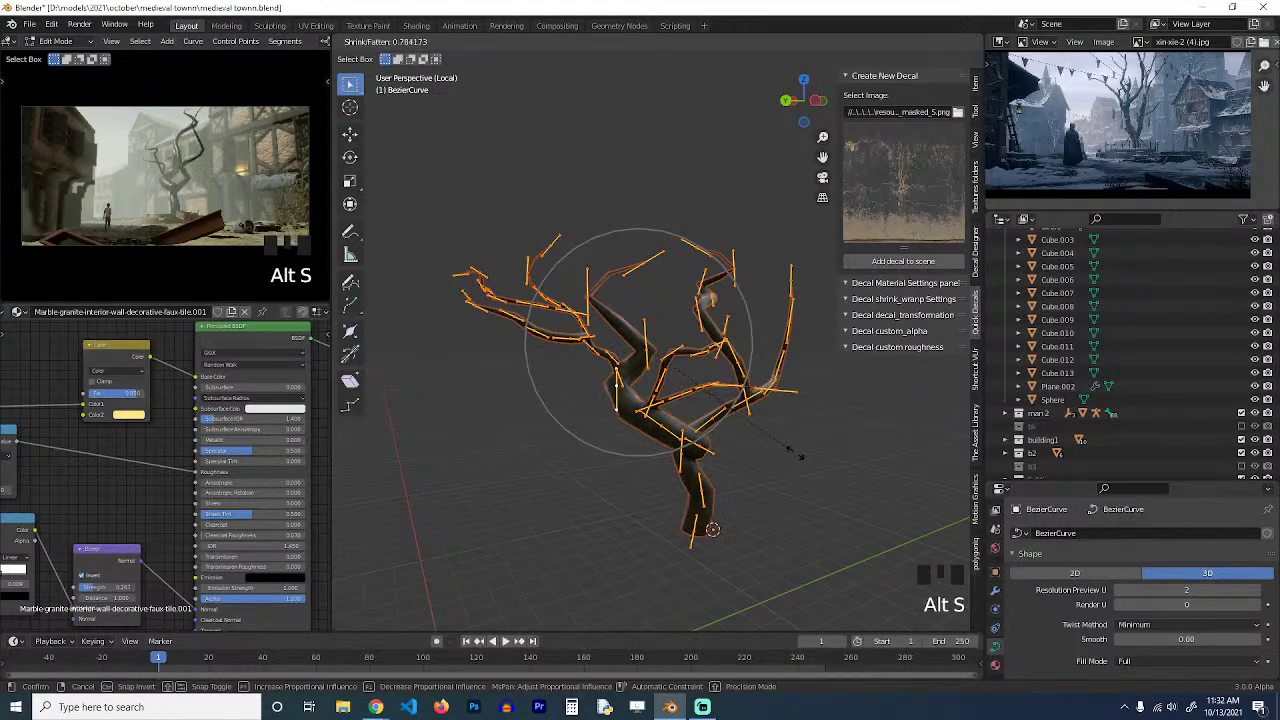
left_click(796, 449)
Move the thick branch's base point about 1.4 m down along the trunk with proportional editing off.
key("grave")
left_click(622, 445)
key("grave")
middle_click_drag(630, 458, 657, 444)
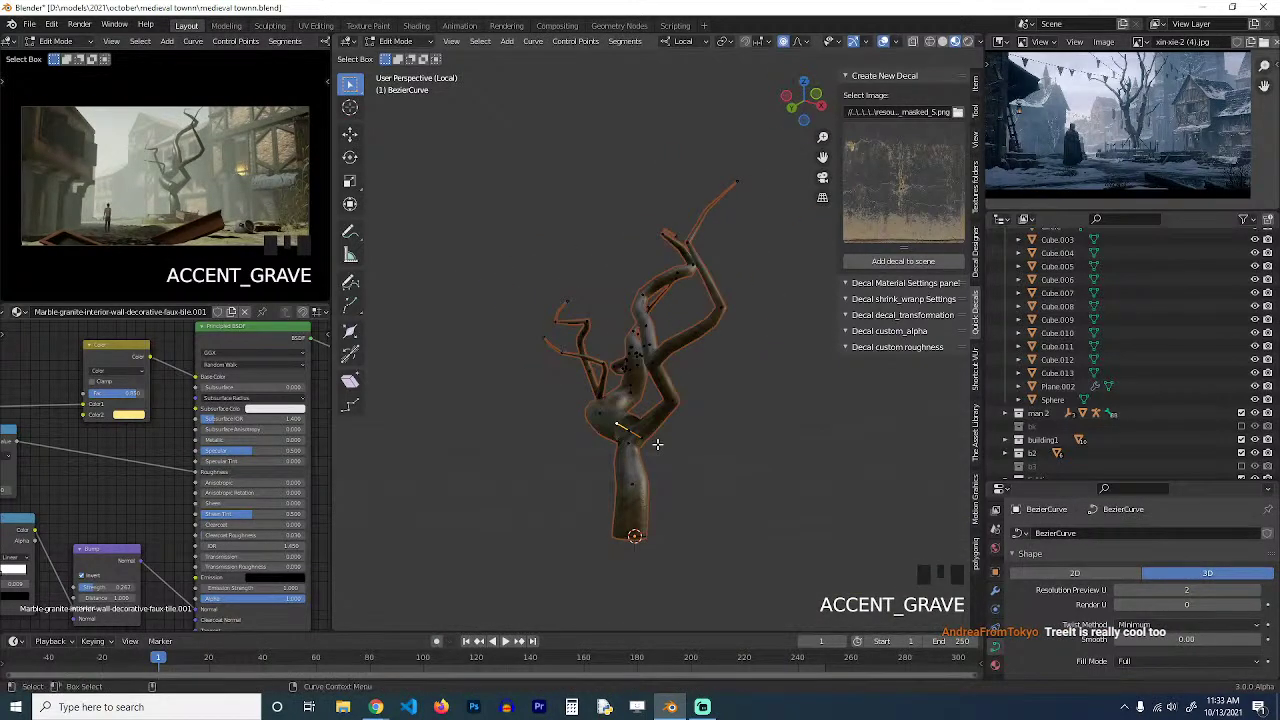
left_click(632, 436)
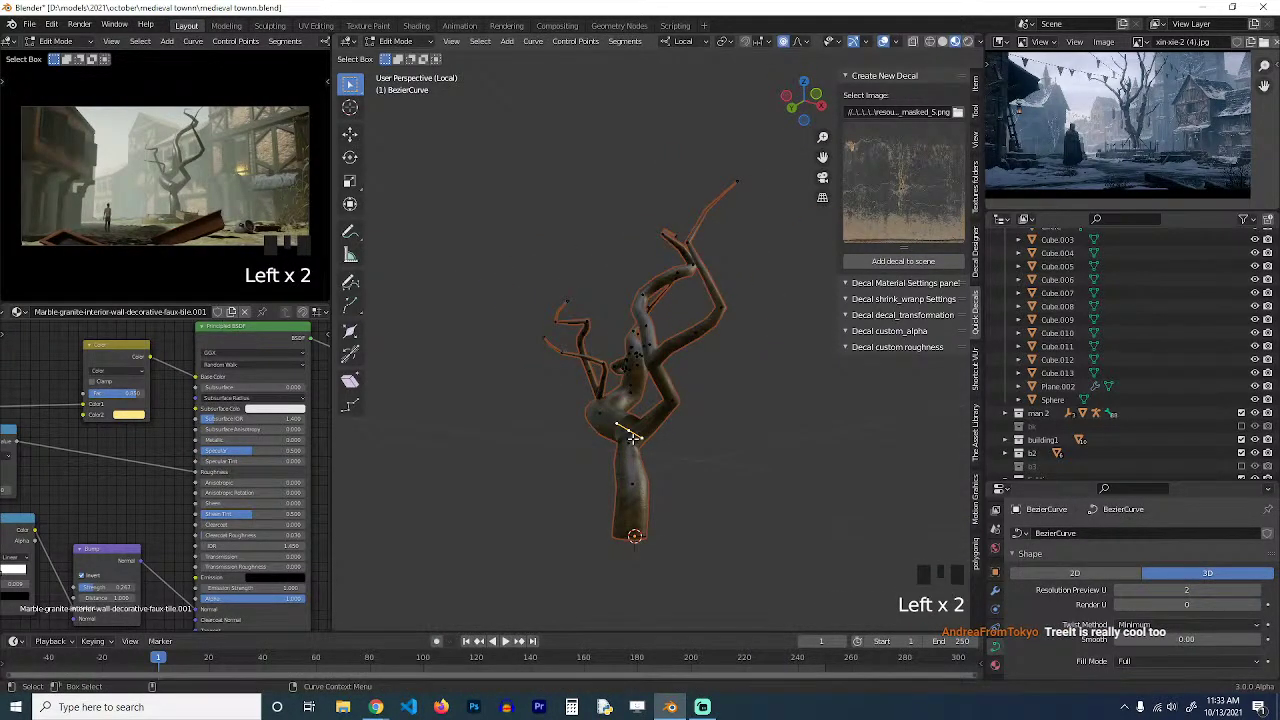
key("grave")
key("g")
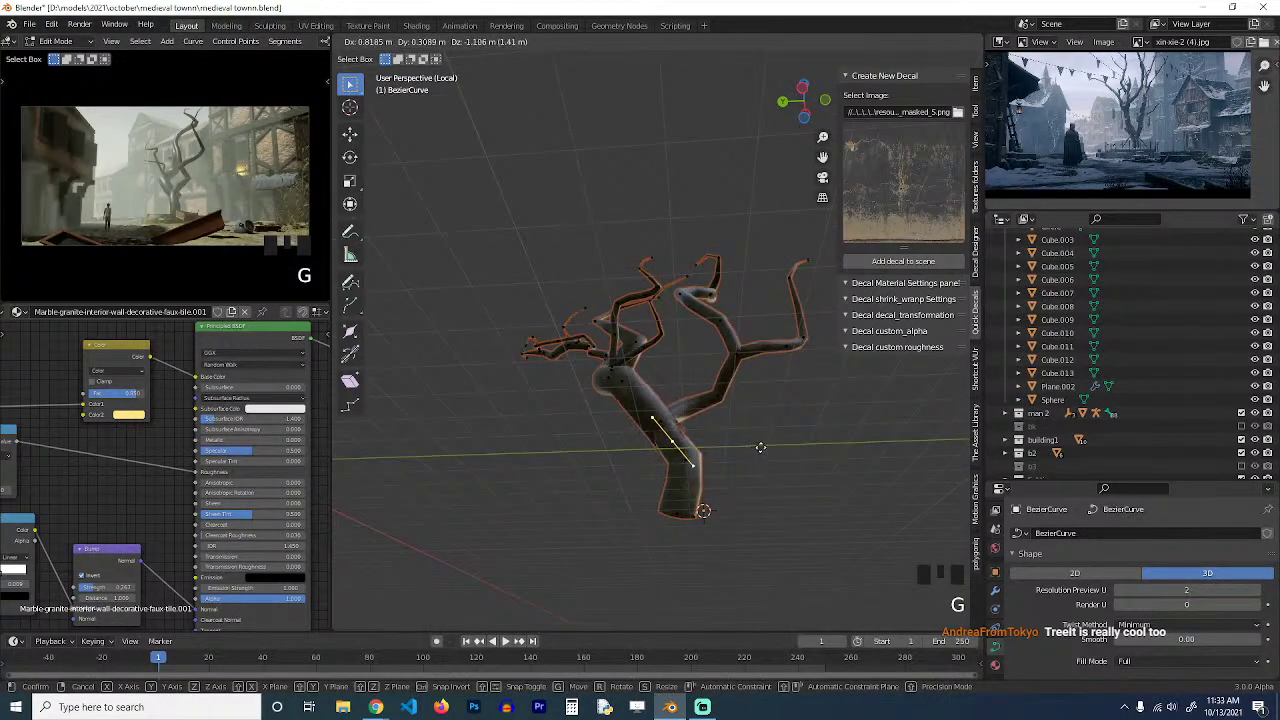
left_click(761, 448)
Extend the thick branch with a new control point at the foot of the trunk and leave curve editing.
key("grave")
right_click(675, 535, "ctrl")
key("Tab")
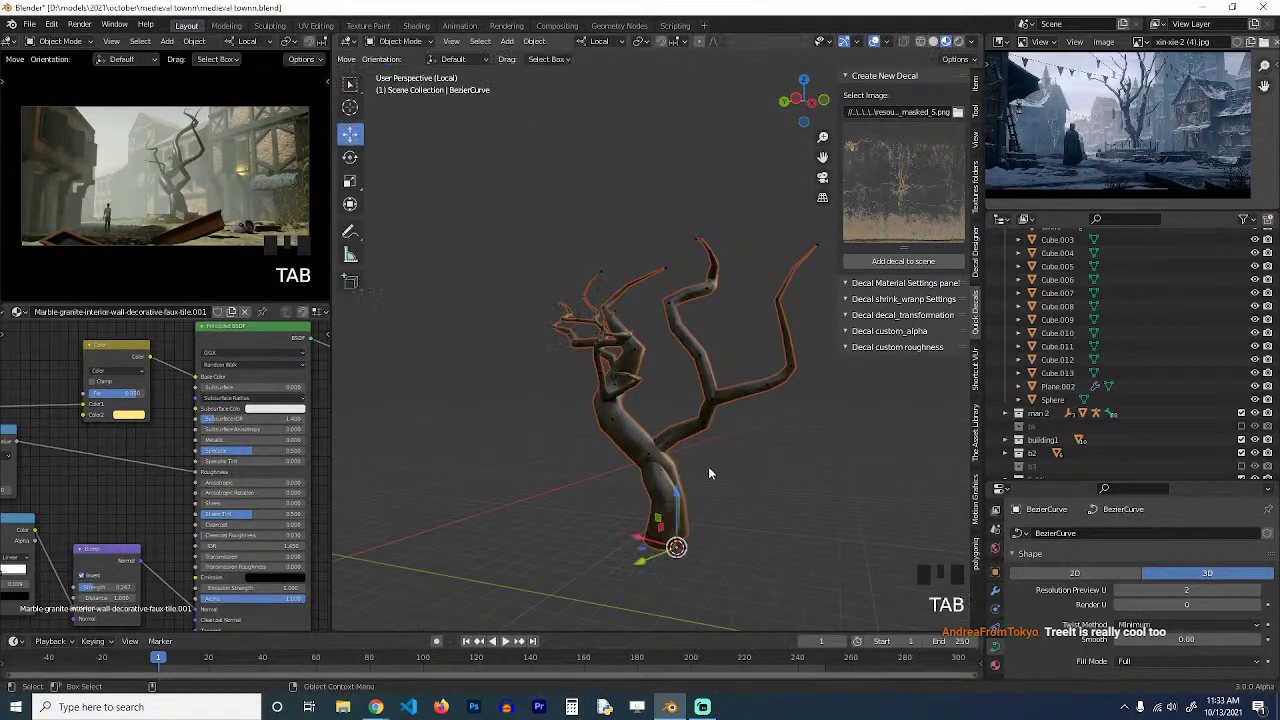
Rotate the whole tree around its local Z axis so its branches spread in the camera view, and deselect it.
key("grave")
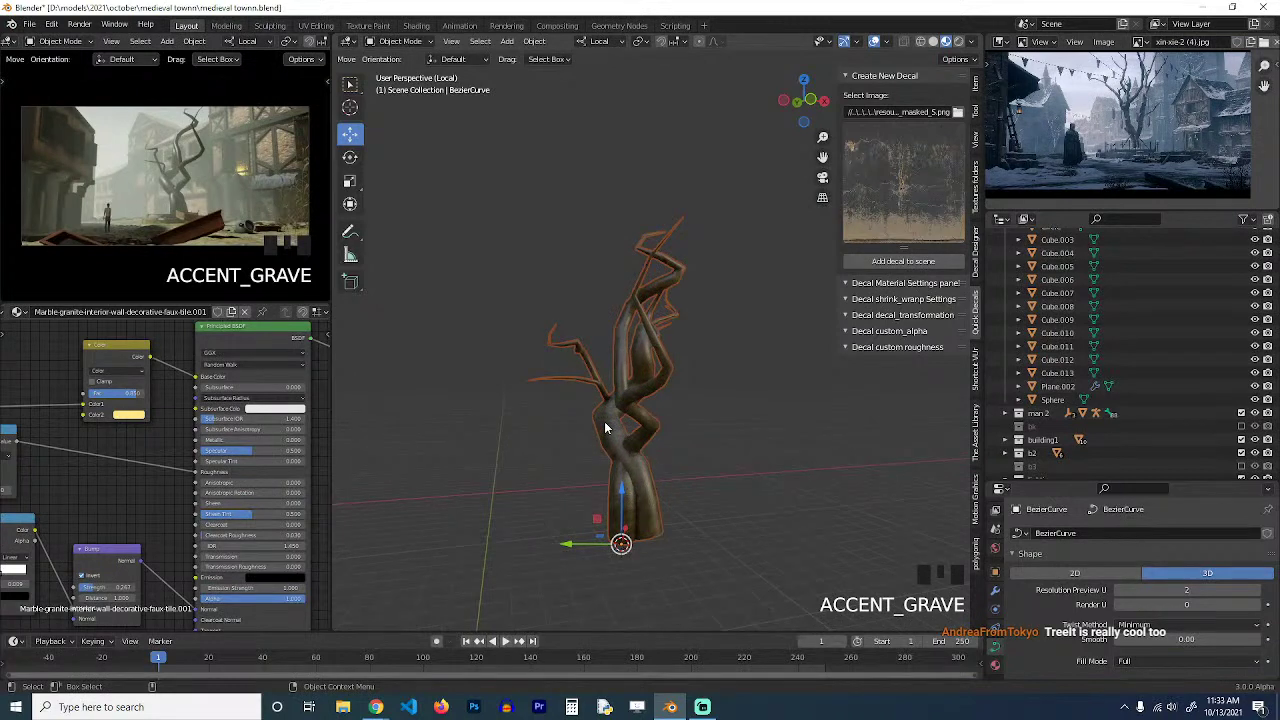
key("r")
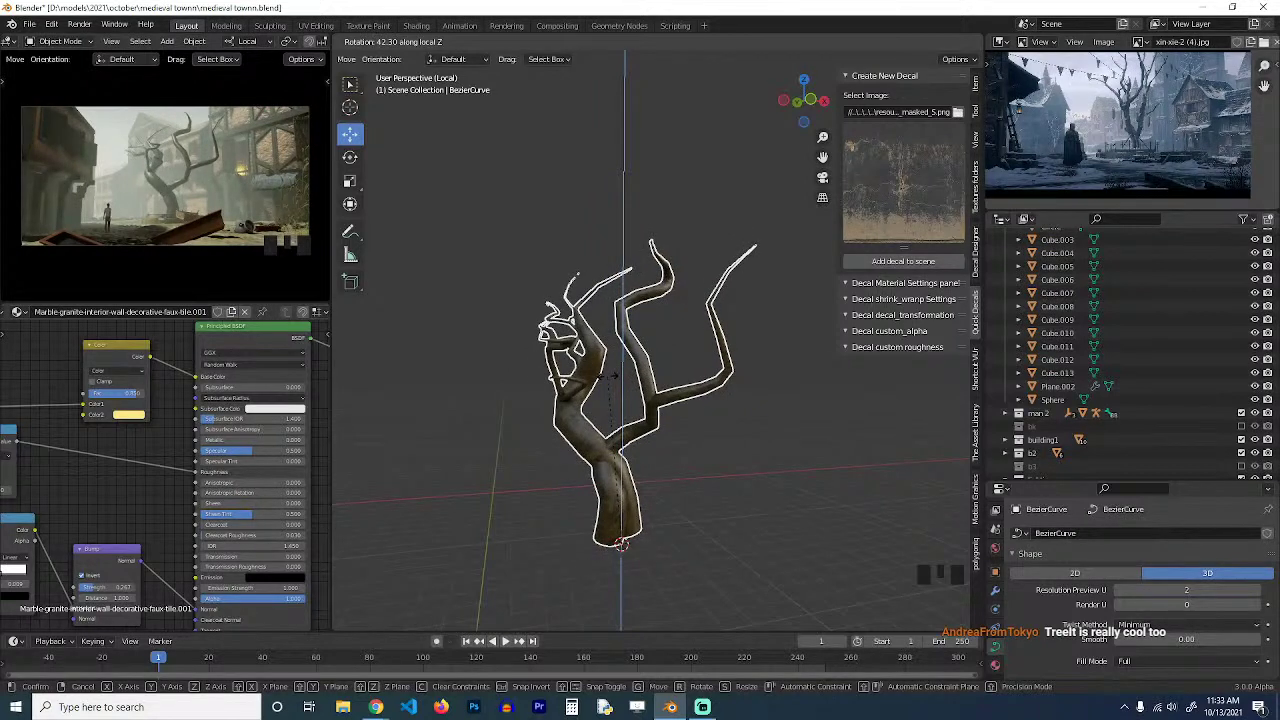
left_click(674, 374)
key("alt+a")
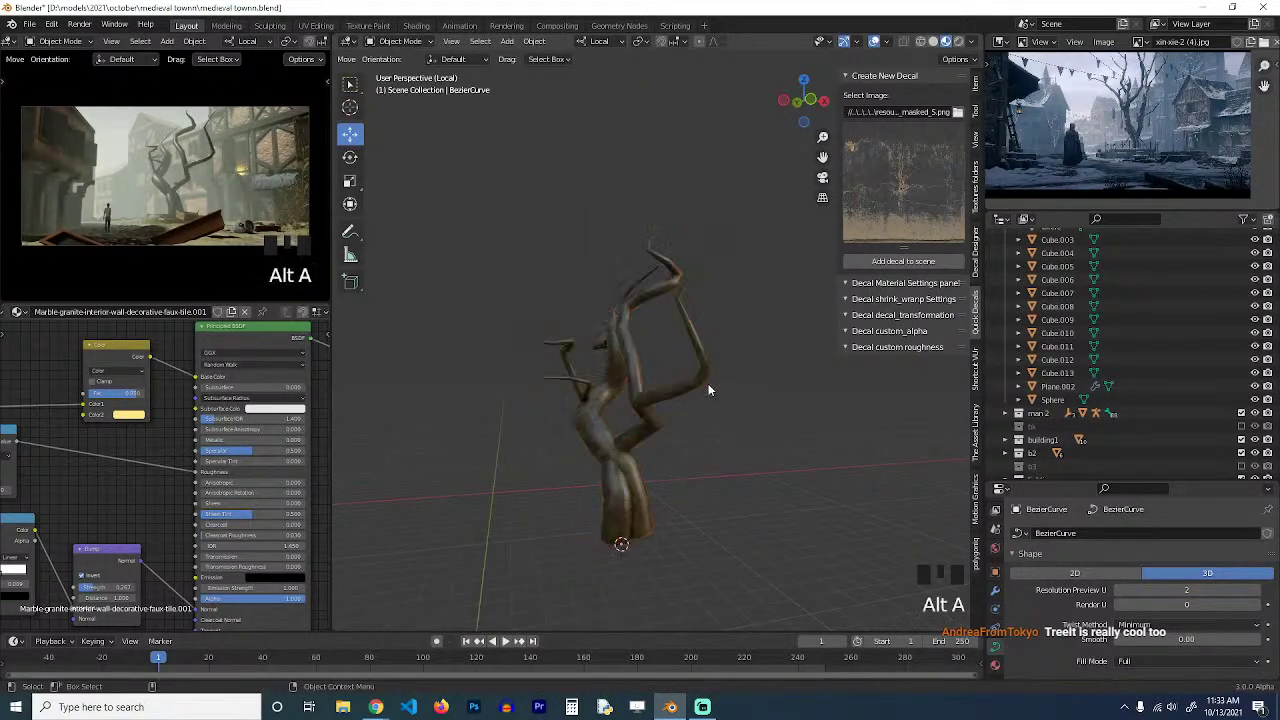
Raise the Add node's value in the tree material's roughness chain to 0.620.
key("grave")
scroll(752, 373, "up", 3)
left_click(711, 418)
left_click(747, 412)
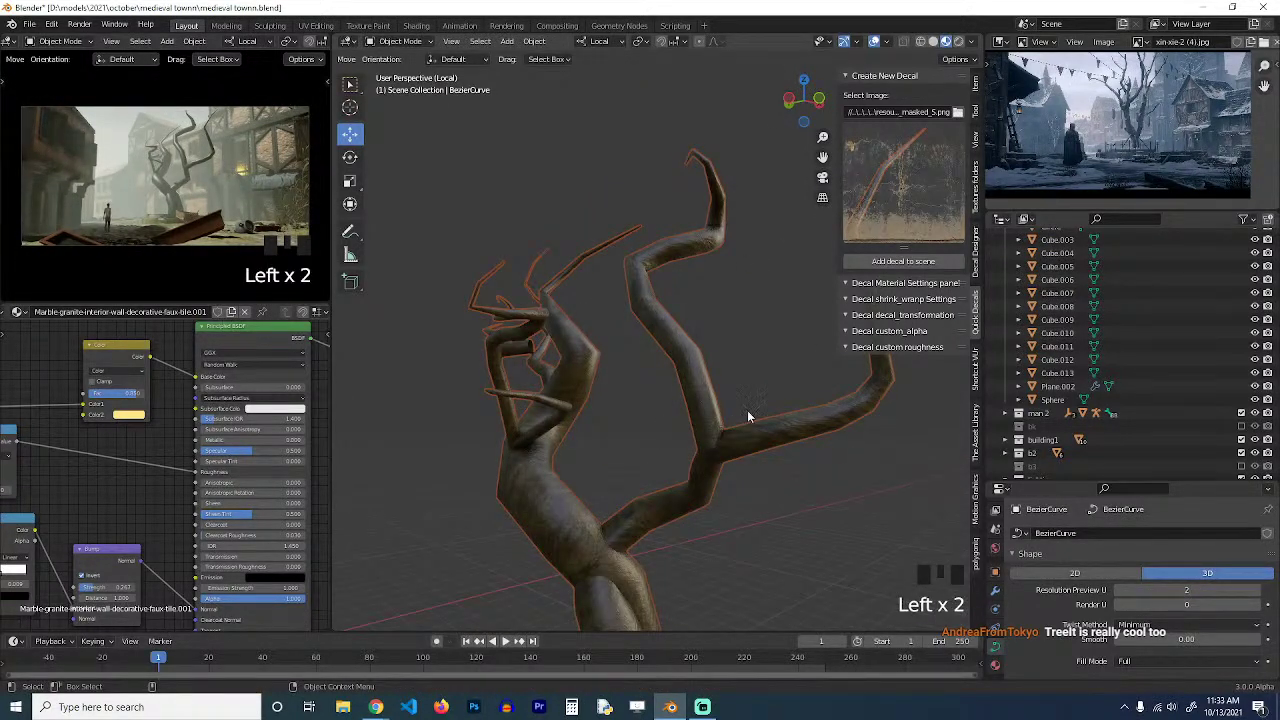
left_click(734, 422)
middle_click_drag(107, 492, 134, 479)
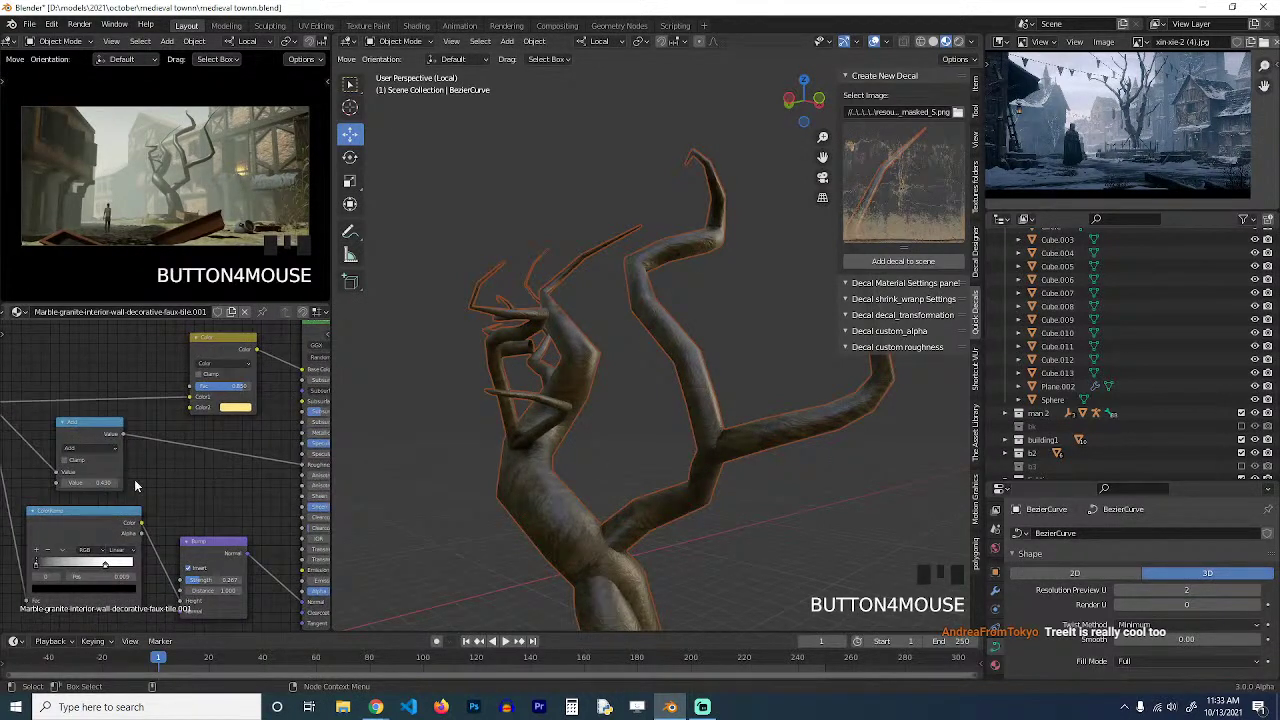
left_click_drag(102, 483, 126, 483, "shift")
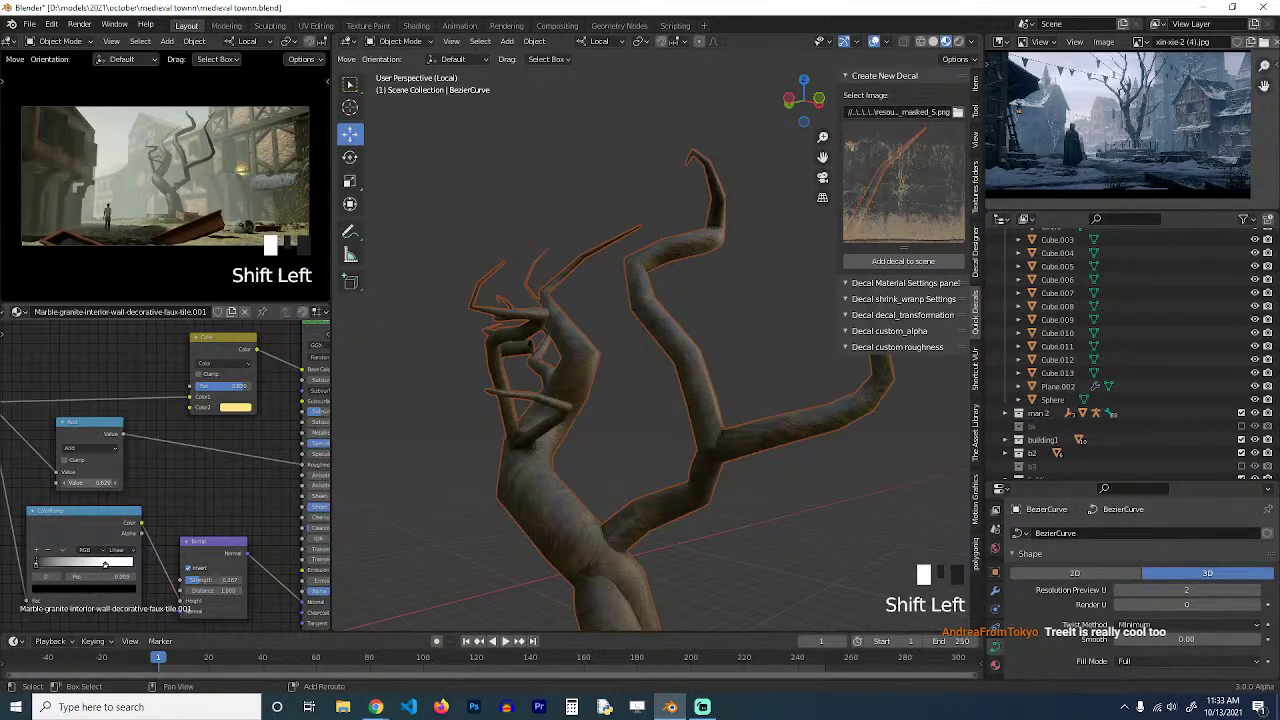
Examine the bark texture around the trunk's fork up close and compare it with the tree in the reference image.
scroll(636, 451, "up", 3)
middle_click_drag(636, 451, 724, 322, "shift")
middle_click_drag(724, 322, 647, 294)
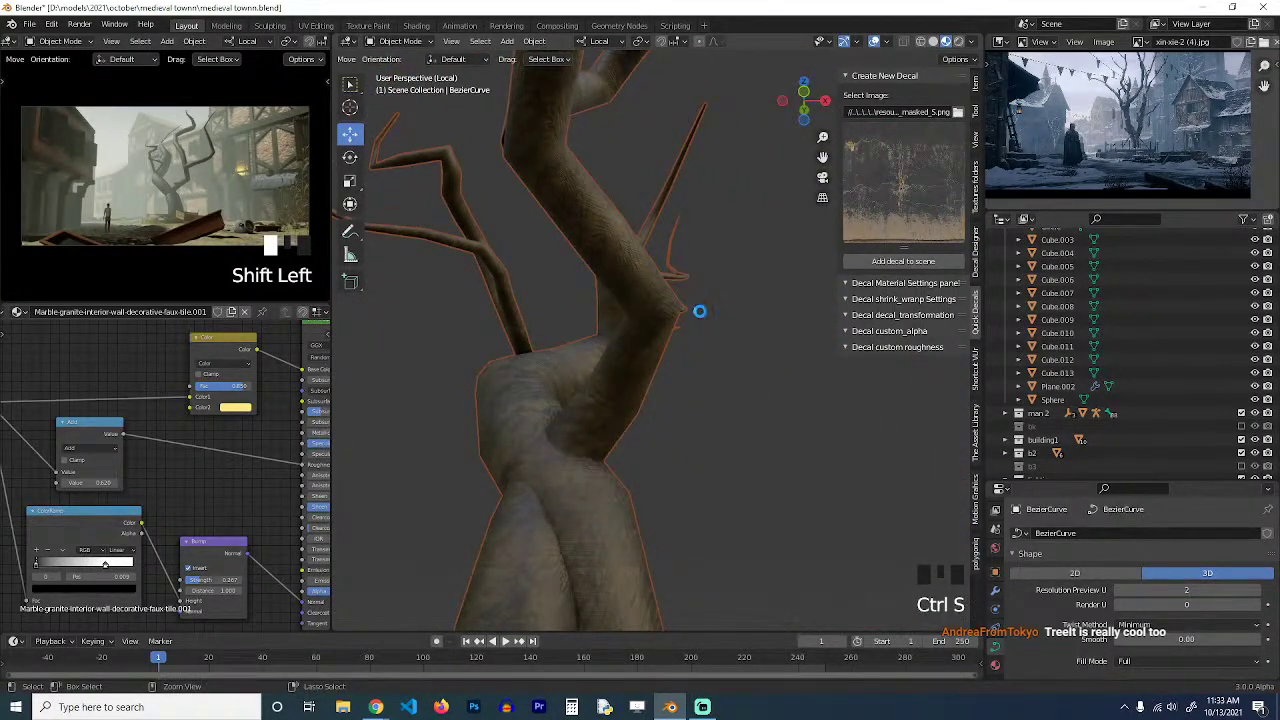
scroll(699, 311, "up", 3)
scroll(1190, 112, "up", 4)
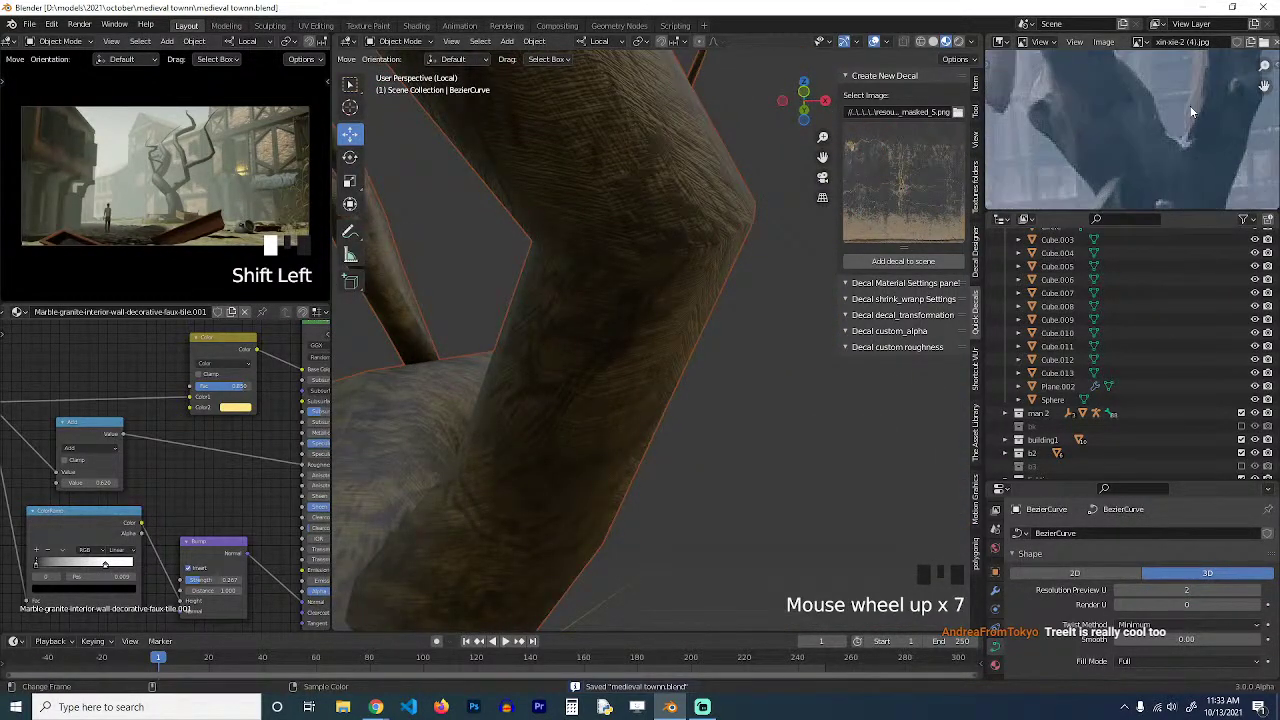
scroll(1190, 112, "down", 7)
scroll(638, 268, "down", 9)
middle_click_drag(638, 268, 520, 373)
scroll(735, 313, "down", 4)
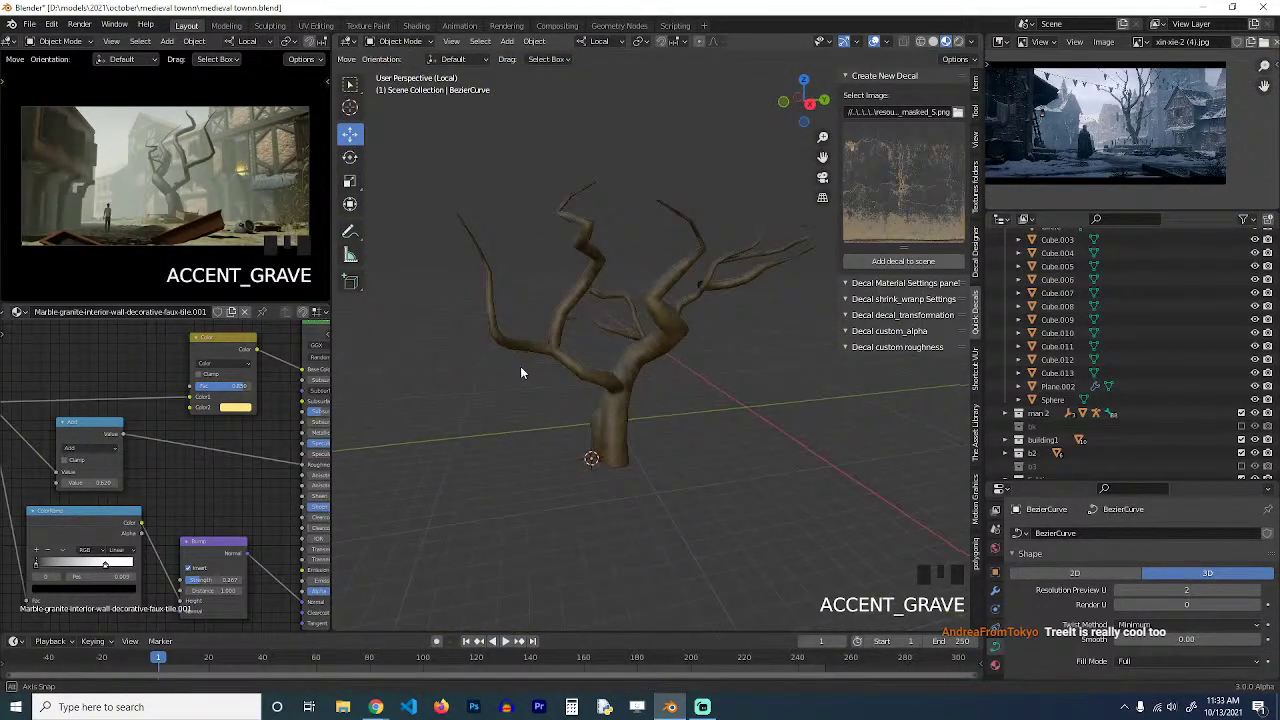
Save the scene and compare the whole tree's branch layout with the tree in the reference image.
scroll(1065, 135, "up", 5)
middle_click_drag(536, 266, 557, 315, "shift")
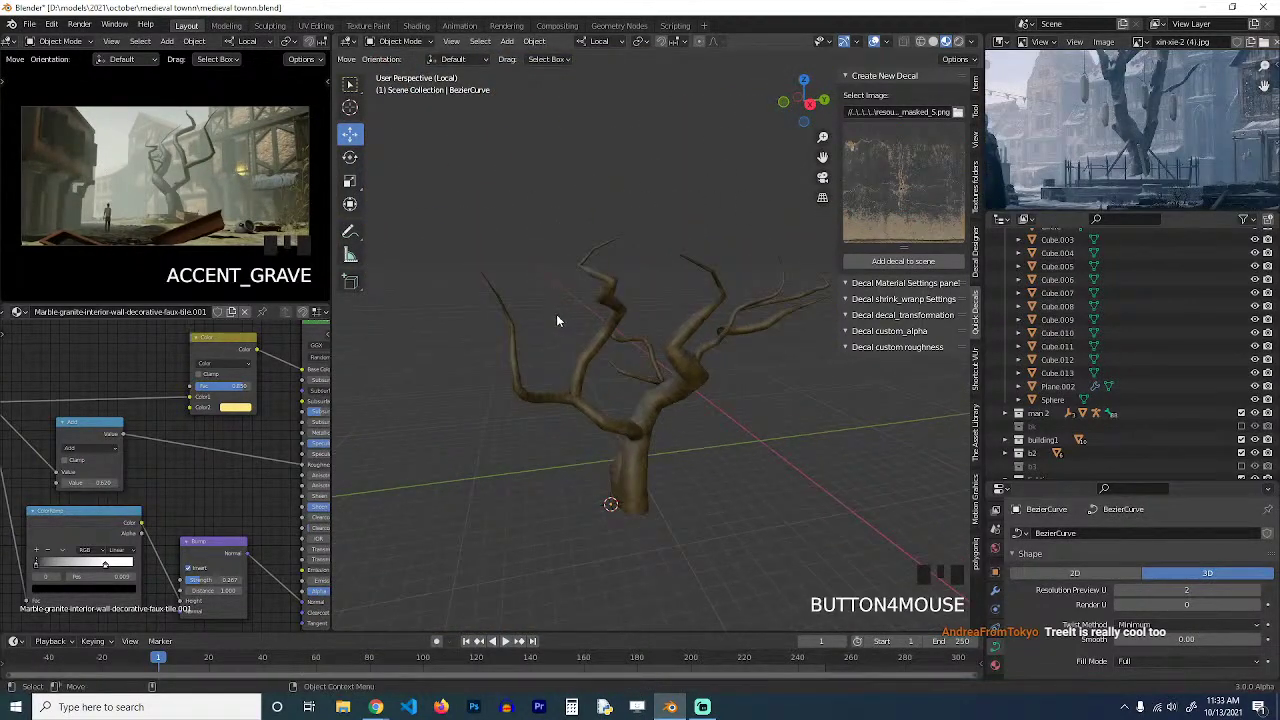
left_click(591, 328)
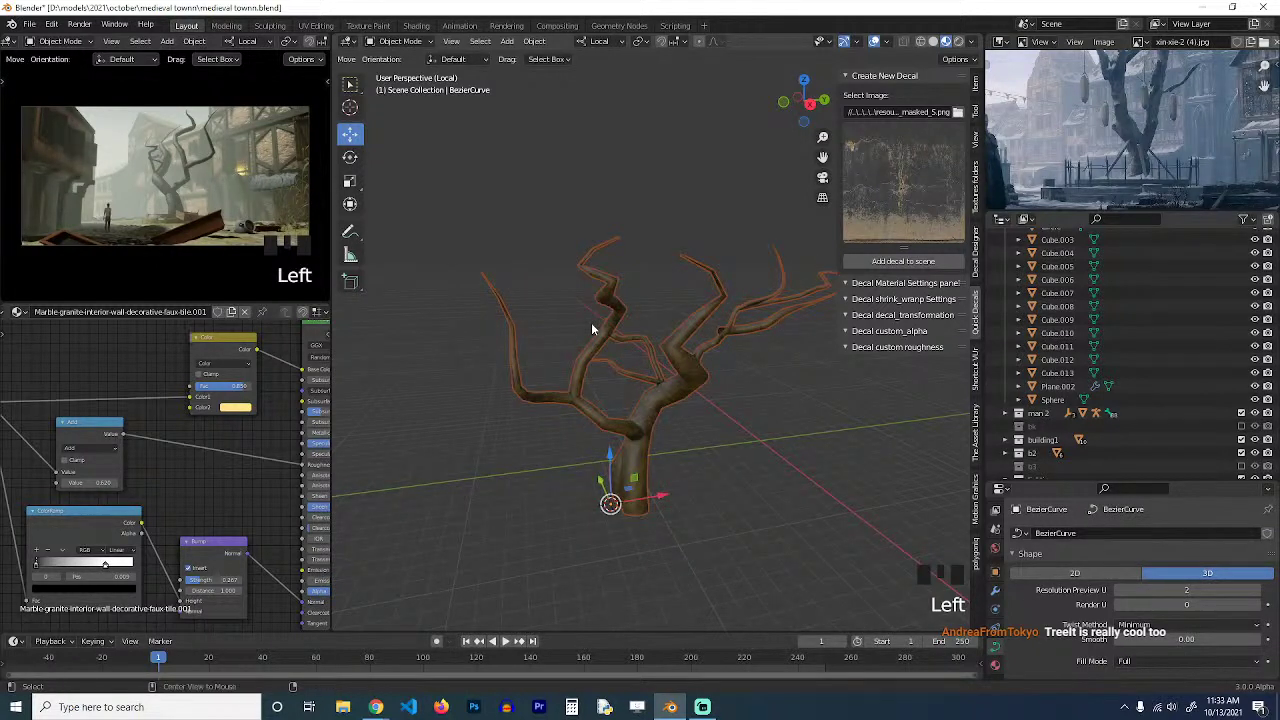
key("alt+a")
key("ctrl+s")
key("grave")
middle_click_drag(591, 322, 624, 314)
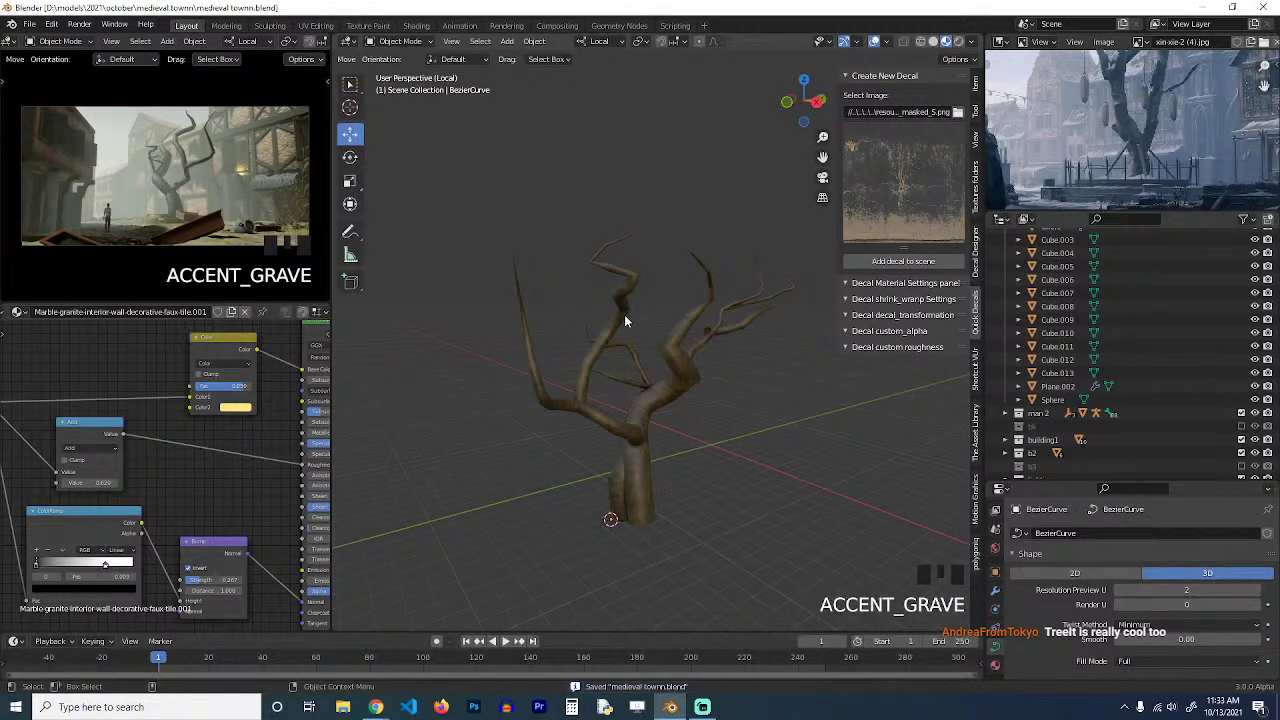
scroll(632, 333, "up", 2)
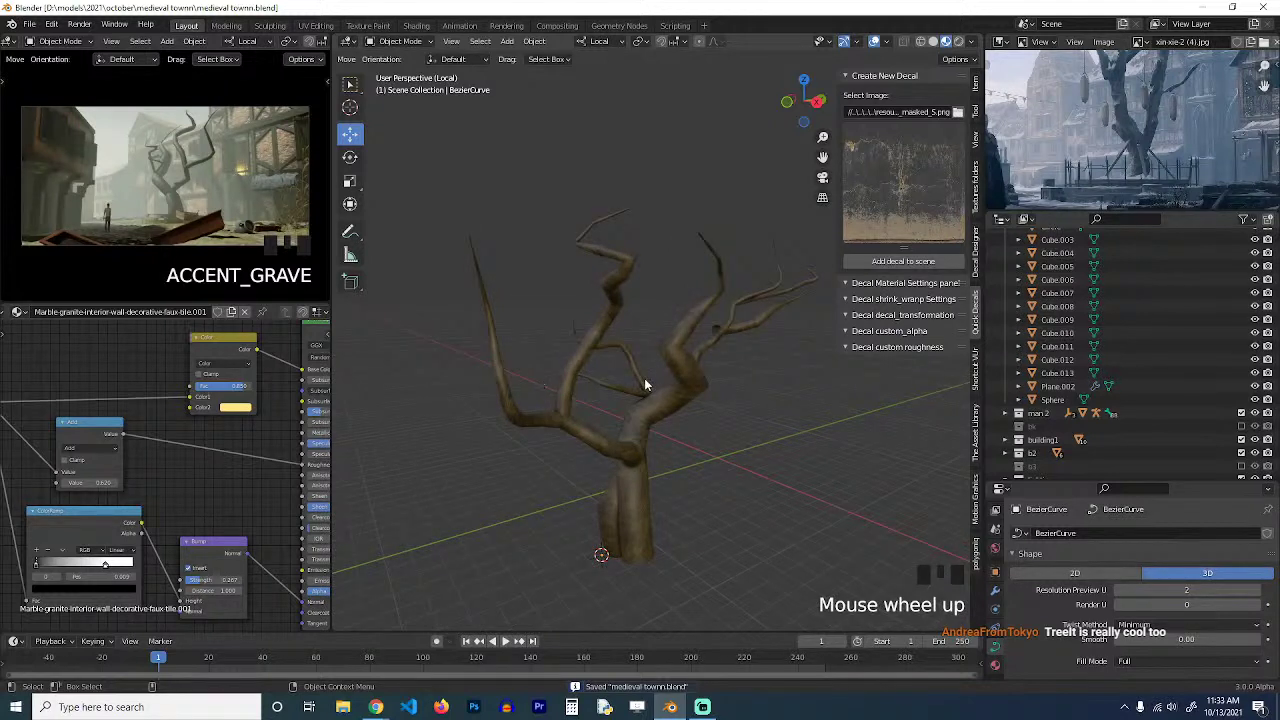
left_click(655, 415)
scroll(1020, 171, "down", 4)
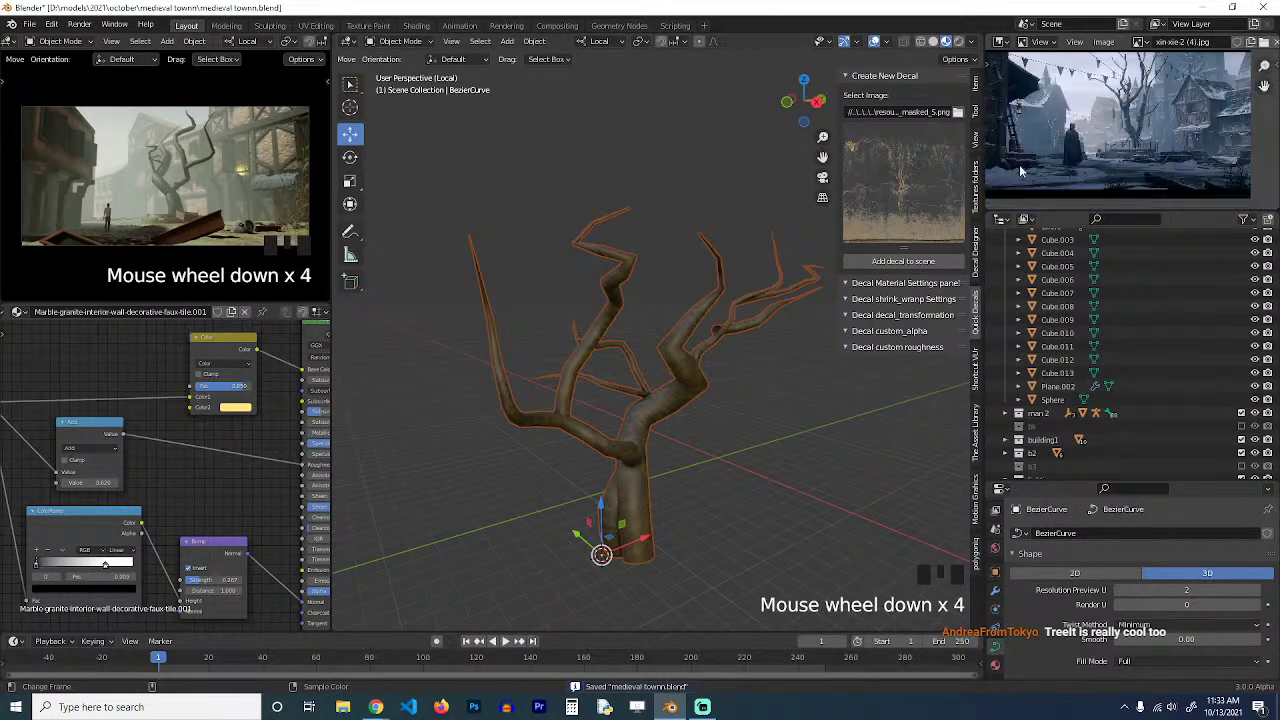
middle_click_drag(630, 262, 646, 230, "shift")
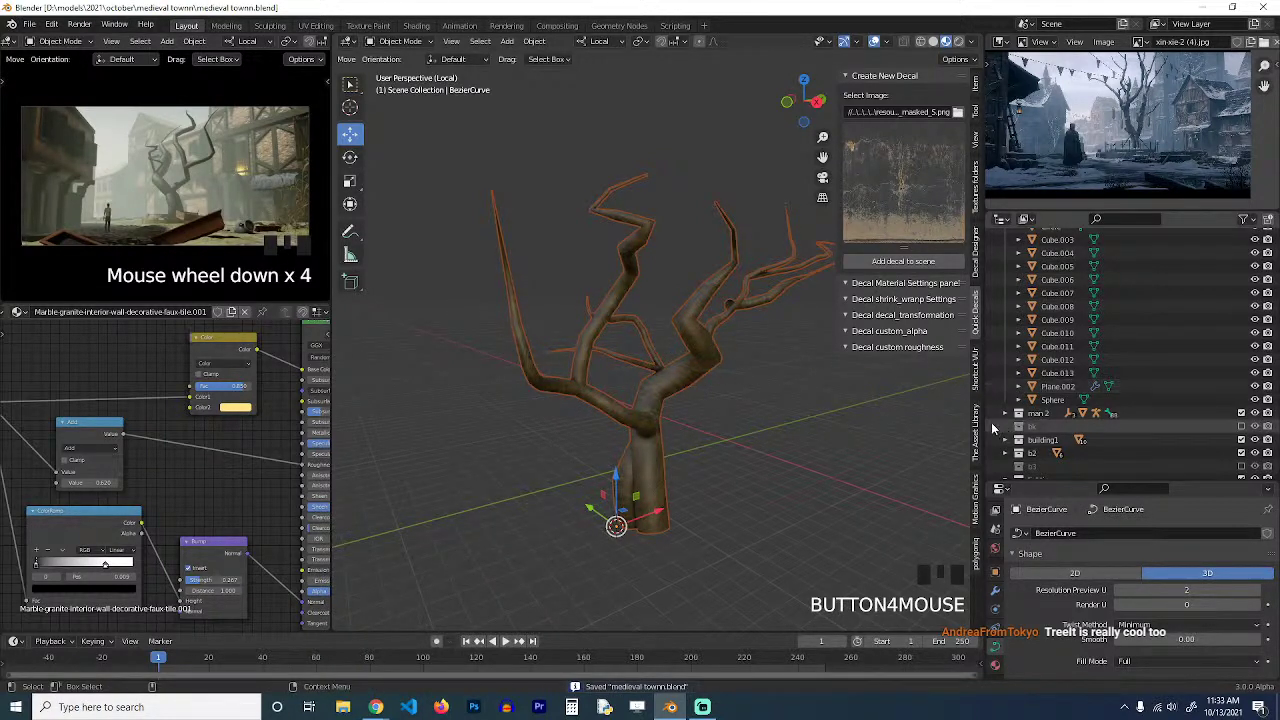
Collapse the main Collection and the botaniq collection in the scene hierarchy.
scroll(1013, 263, "up", 3)
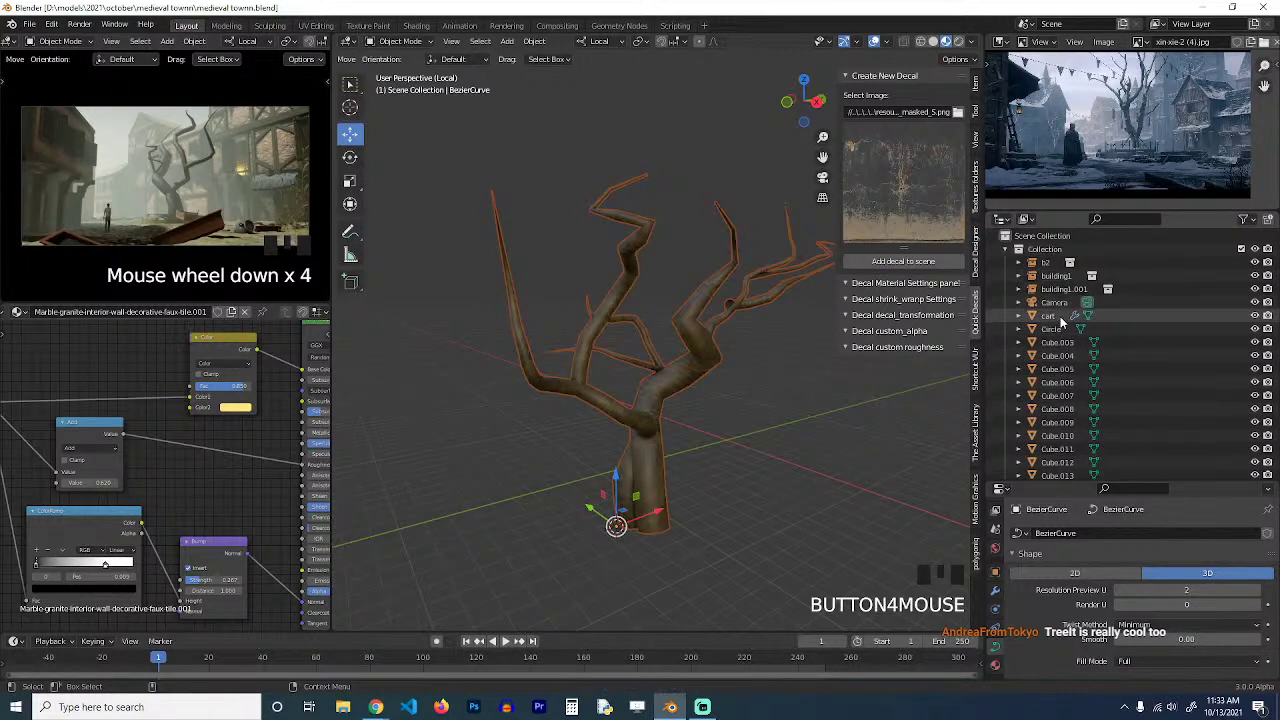
left_click(1010, 250)
scroll(1058, 370, "down", 4)
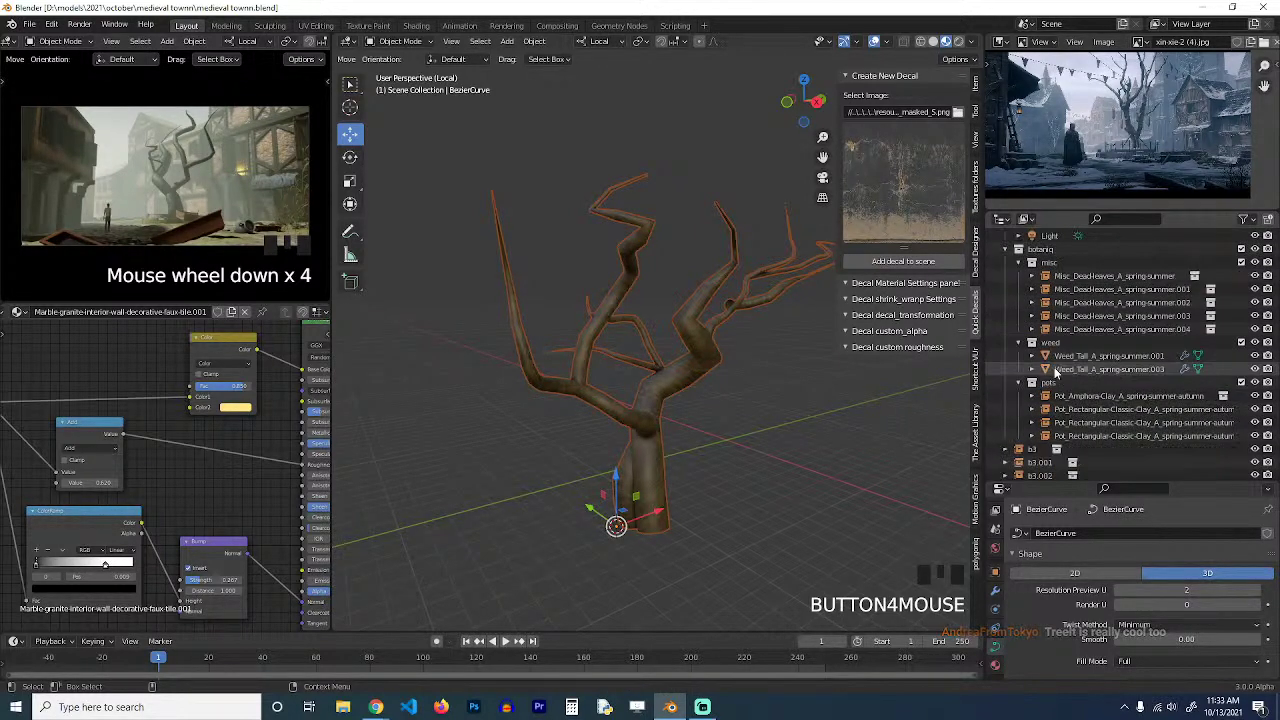
scroll(1018, 290, "up", 2)
left_click(1007, 281)
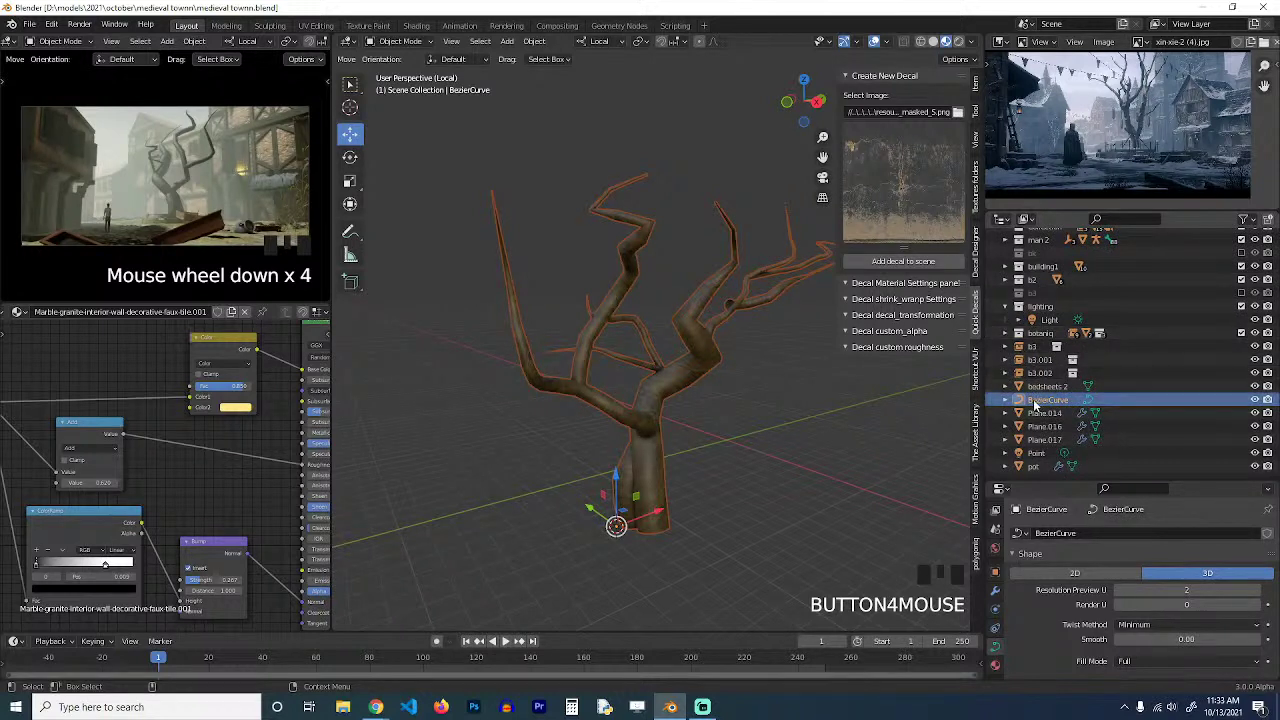
Set the strength of the Hosek / Wilkie world sky to 0.
scroll(575, 336, "down", 5)
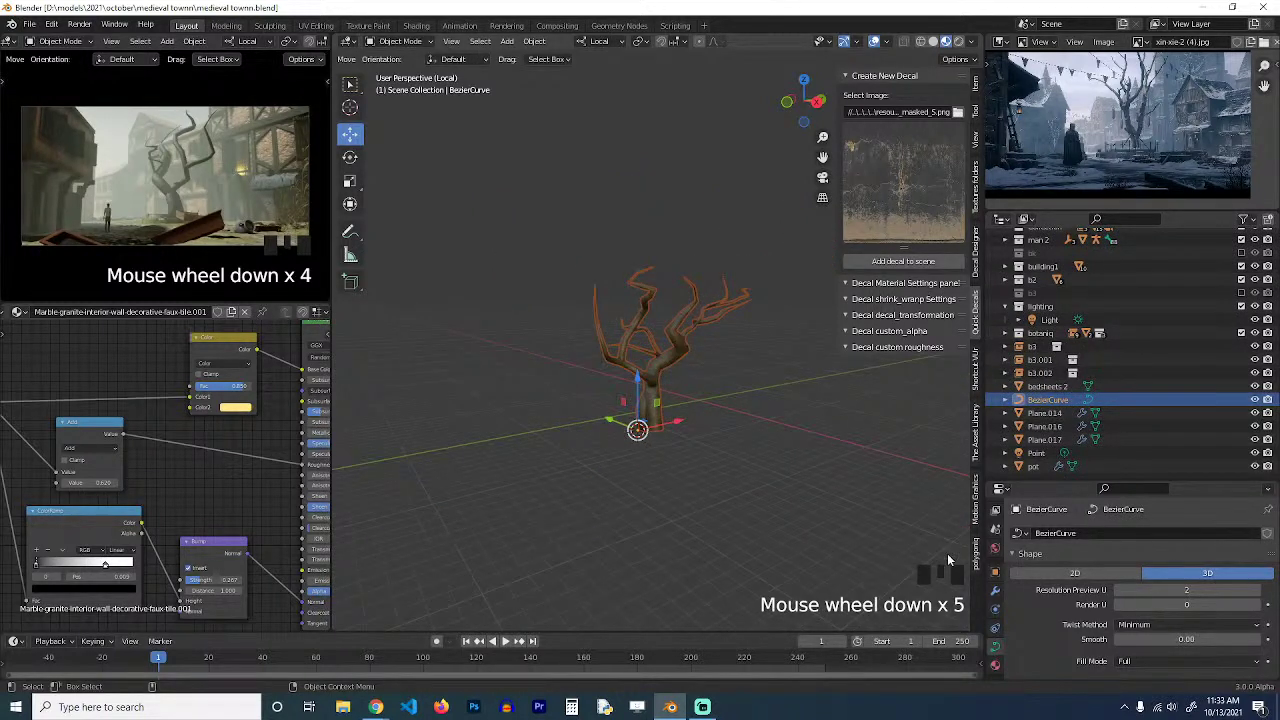
left_click(994, 548)
scroll(1080, 612, "down", 3)
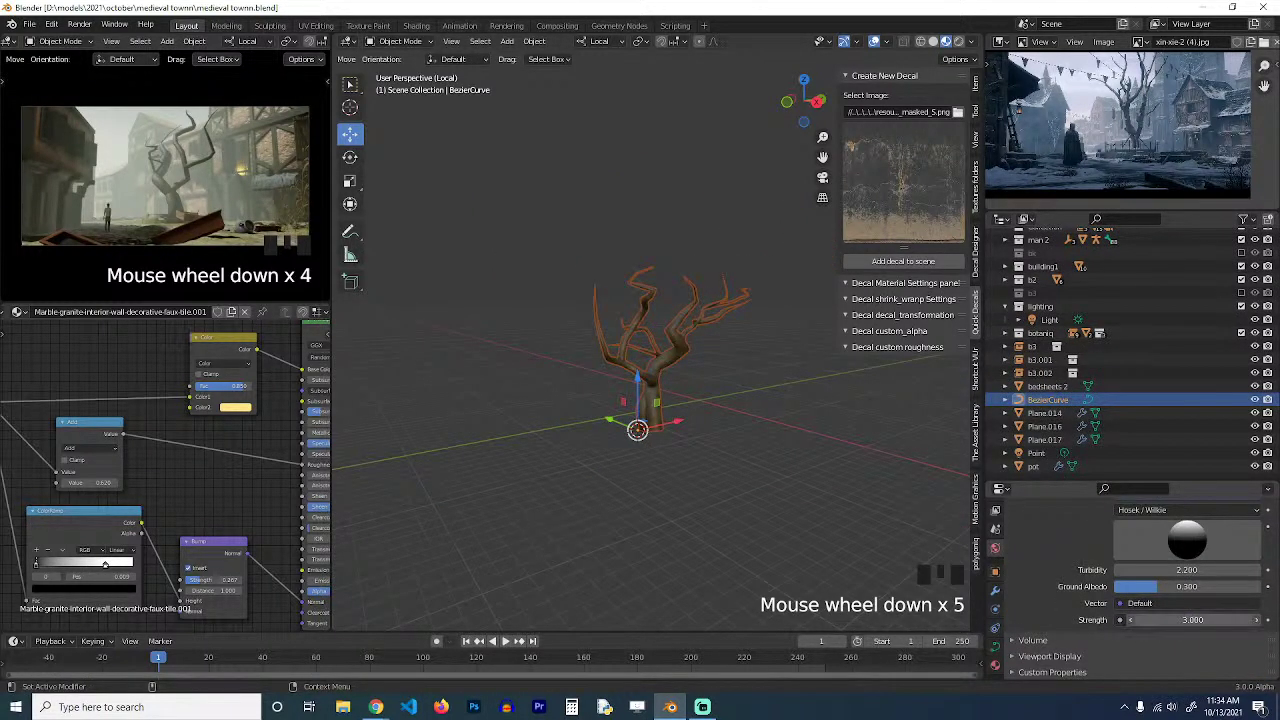
left_click_drag(1190, 620, 1091, 626)
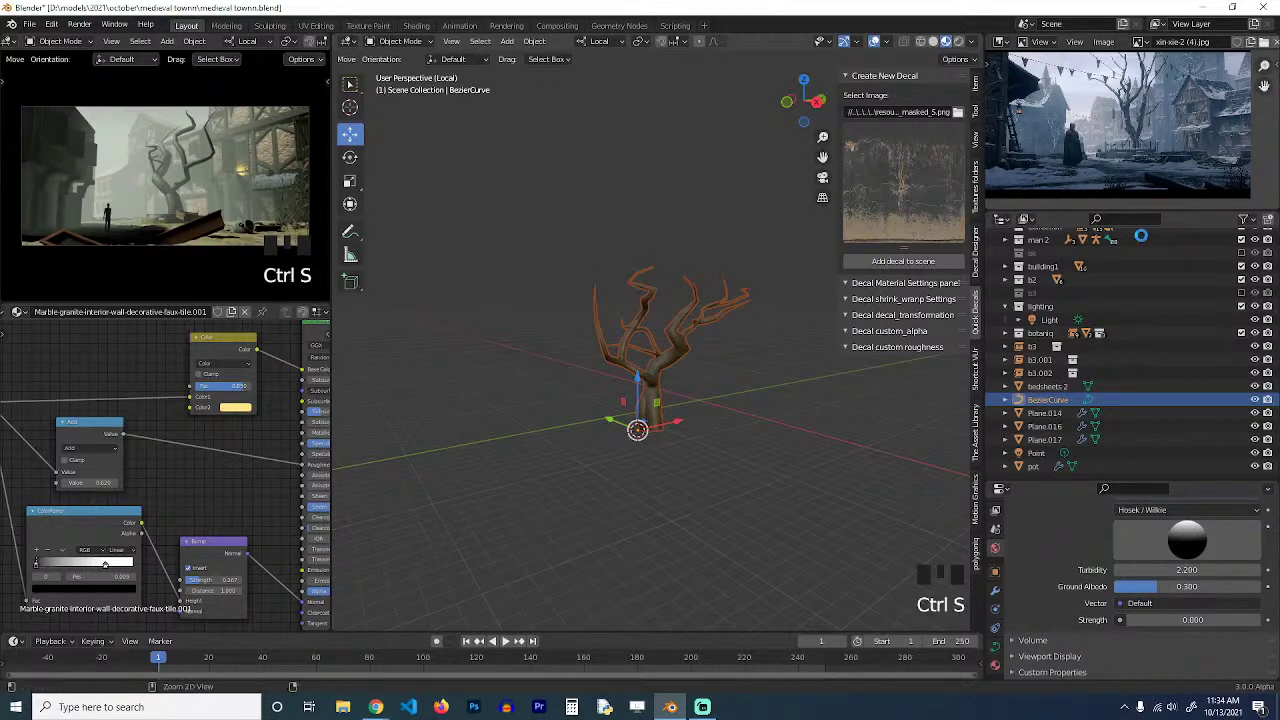
Leave the tree's local view, move the scene's main light to the lighting collection and exclude that collection.
key("KP_Divide")
scroll(756, 287, "down", 5)
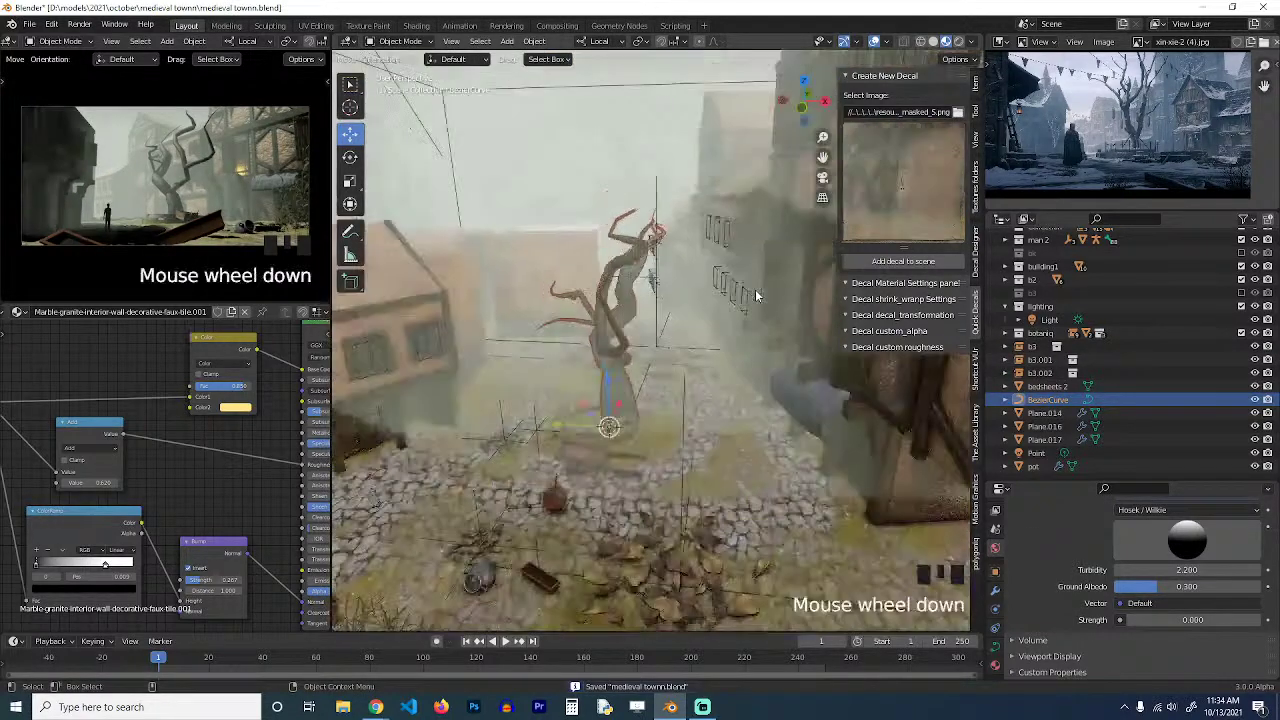
left_click(466, 128)
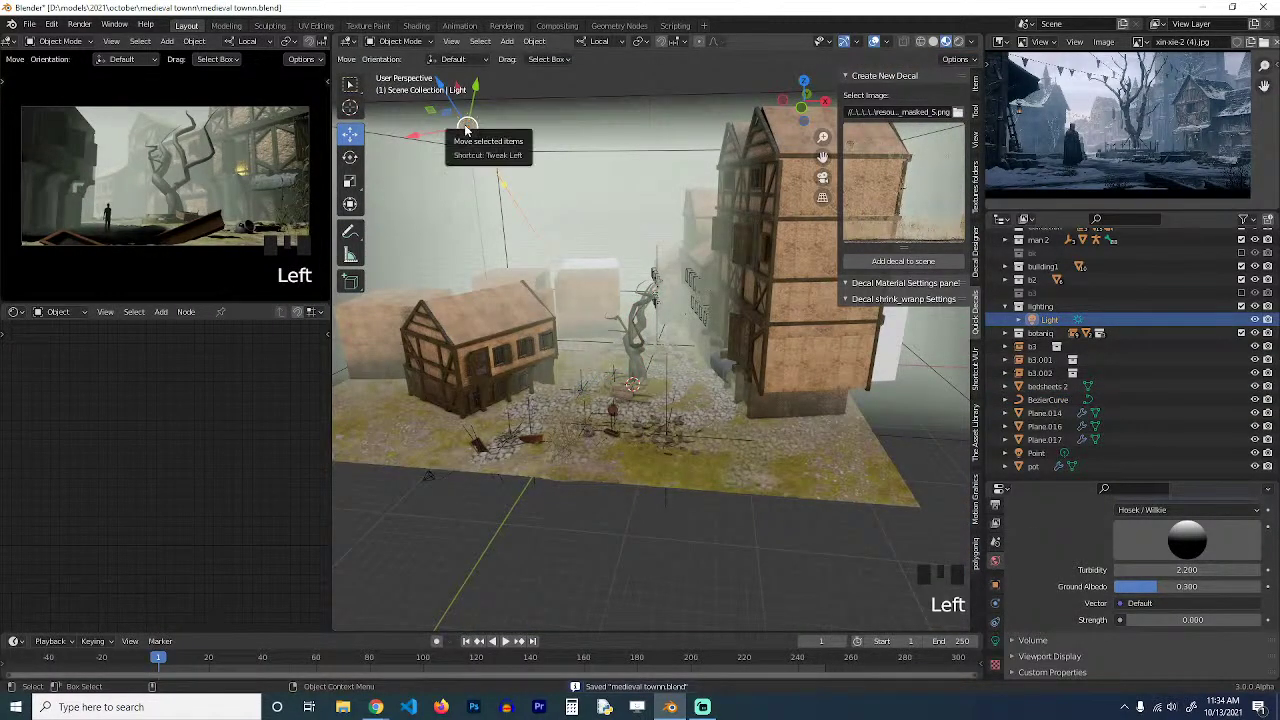
key("m")
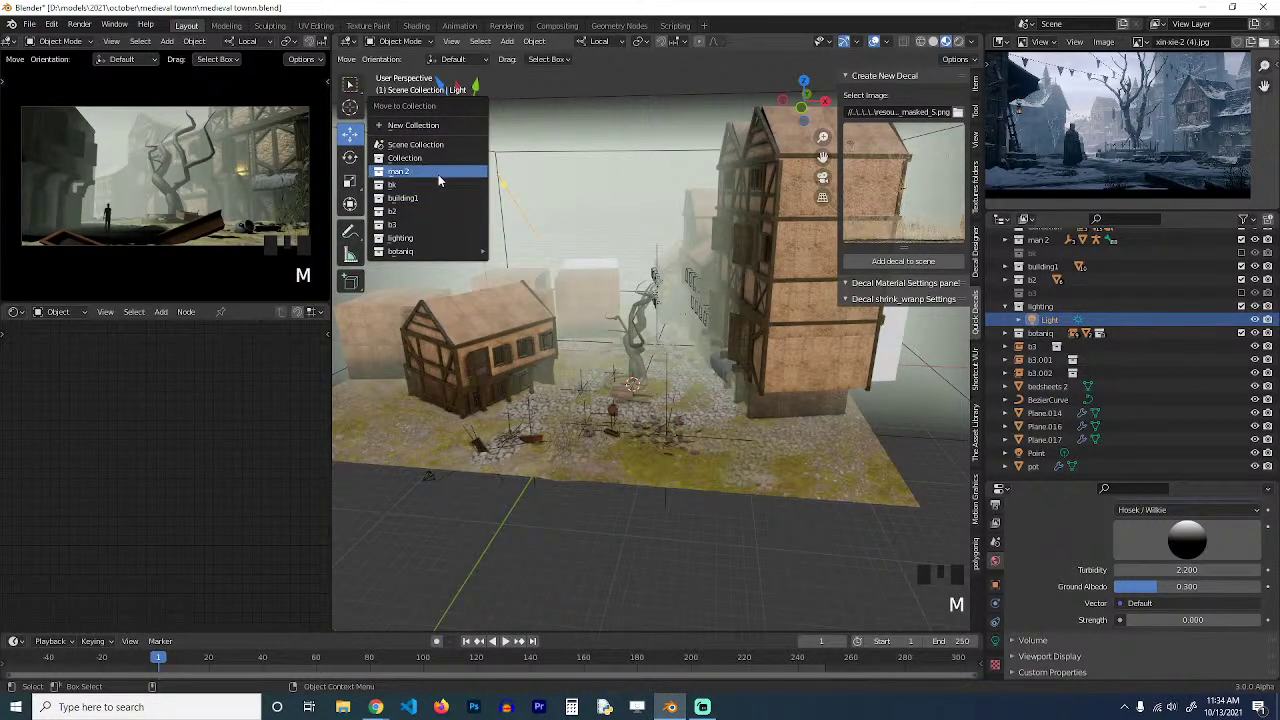
left_click(403, 238)
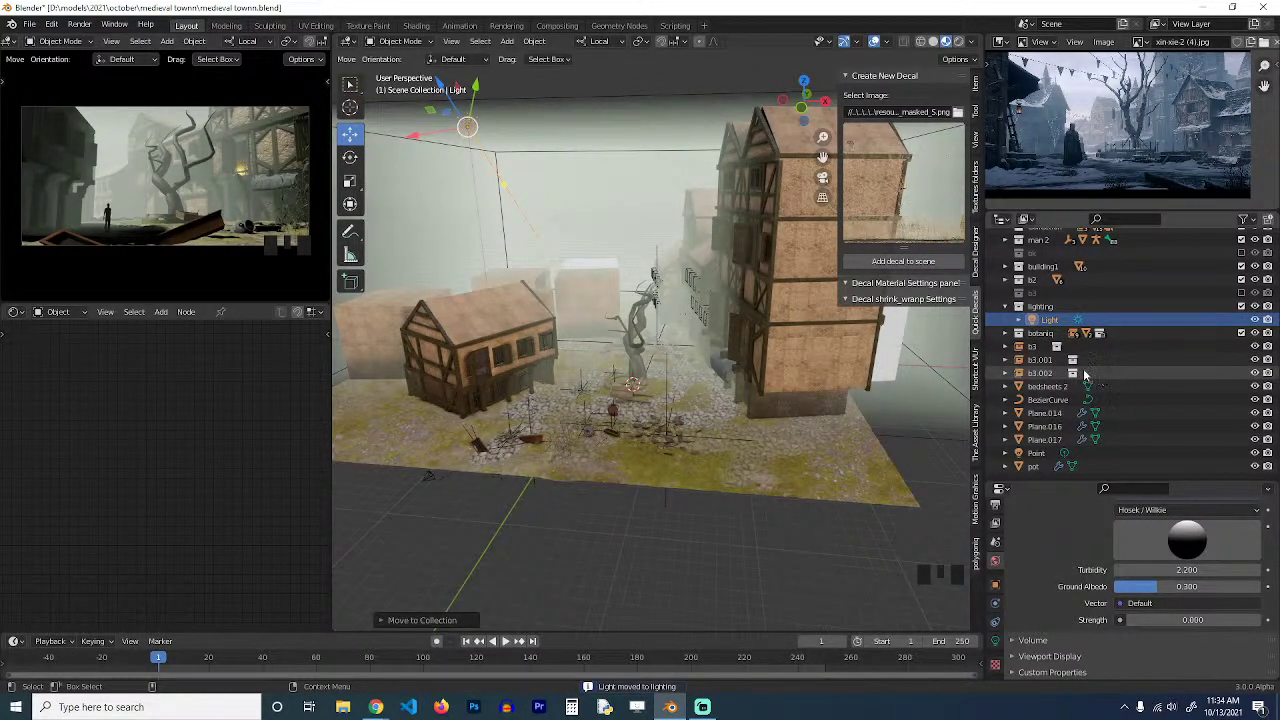
left_click(1241, 306)
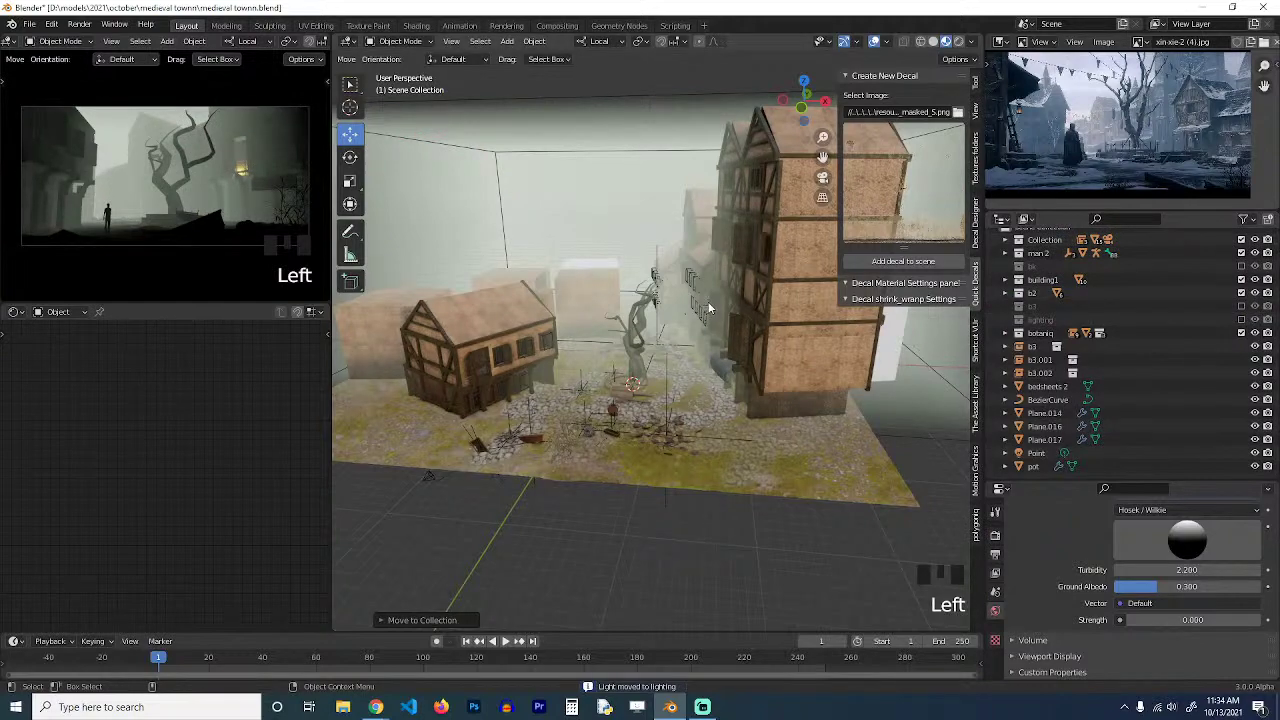
Look over the foggy square around the tree with the lighting collection off and save the scene.
key("shift+grave")
scroll(808, 300, "up", 3)
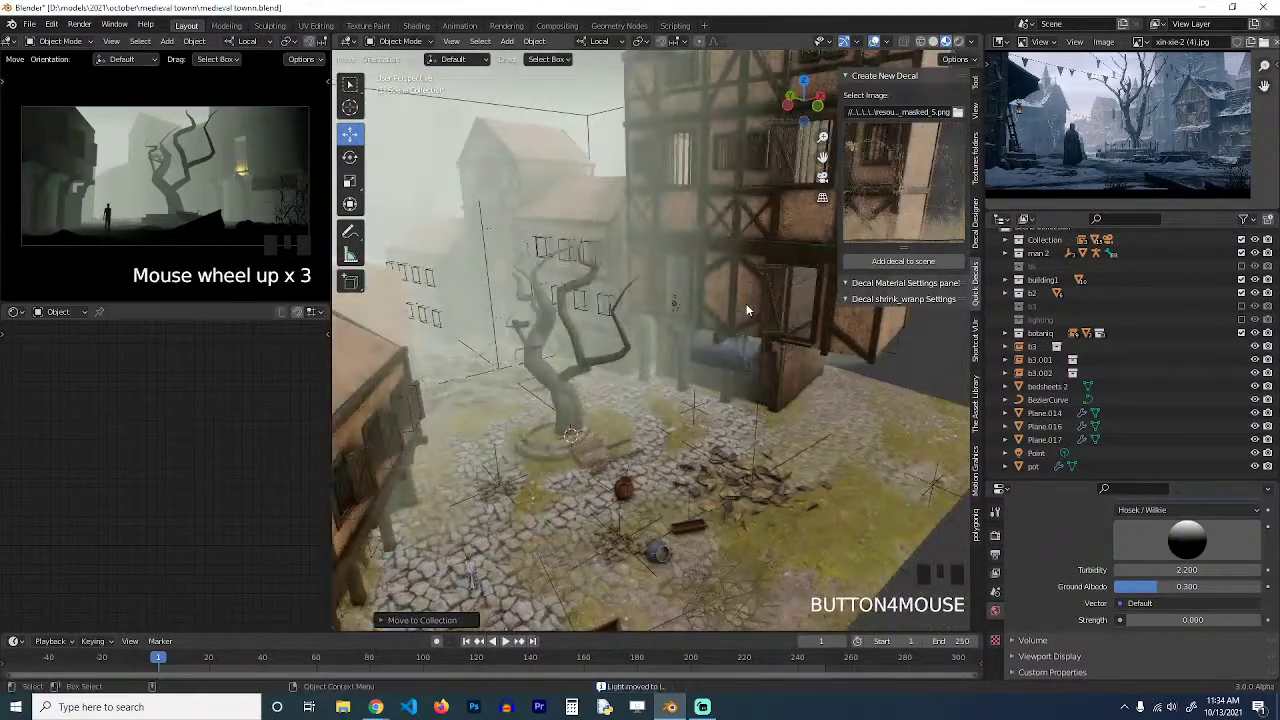
scroll(693, 293, "up", 2)
key("grave")
key("ctrl+s")
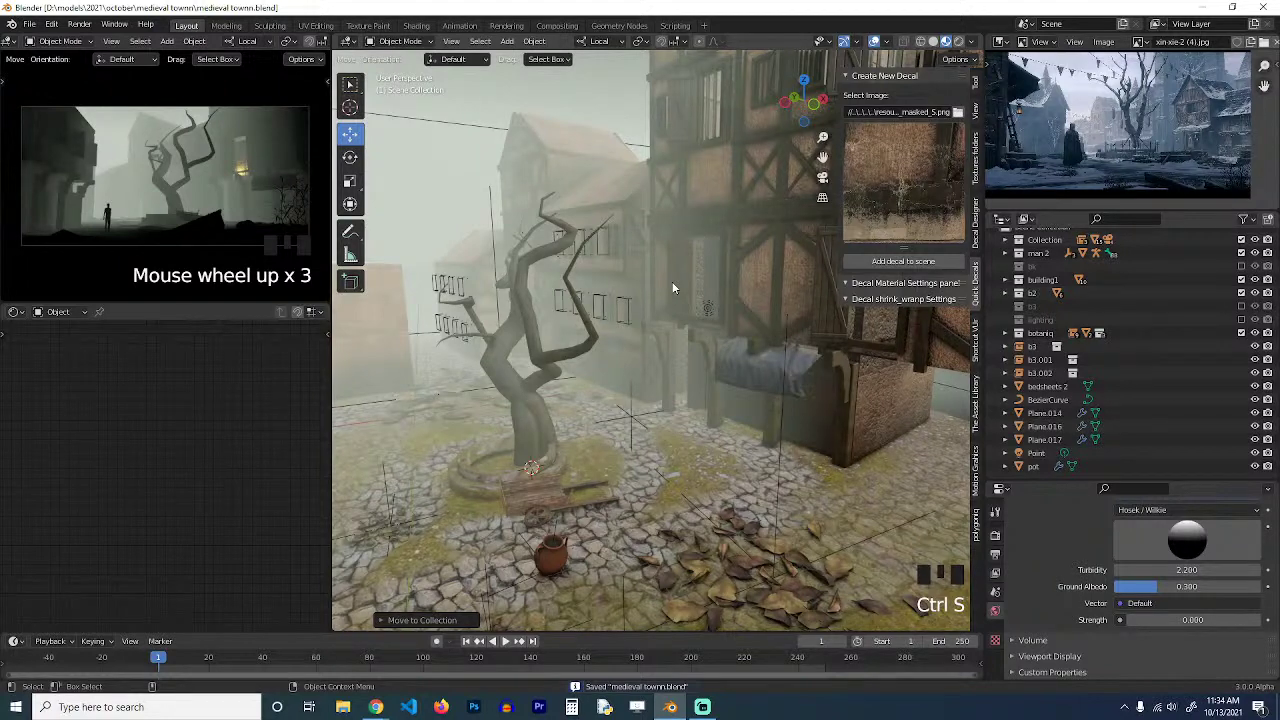
Hide the fog volume cube that encloses the town and save the scene.
key("shift+grave")
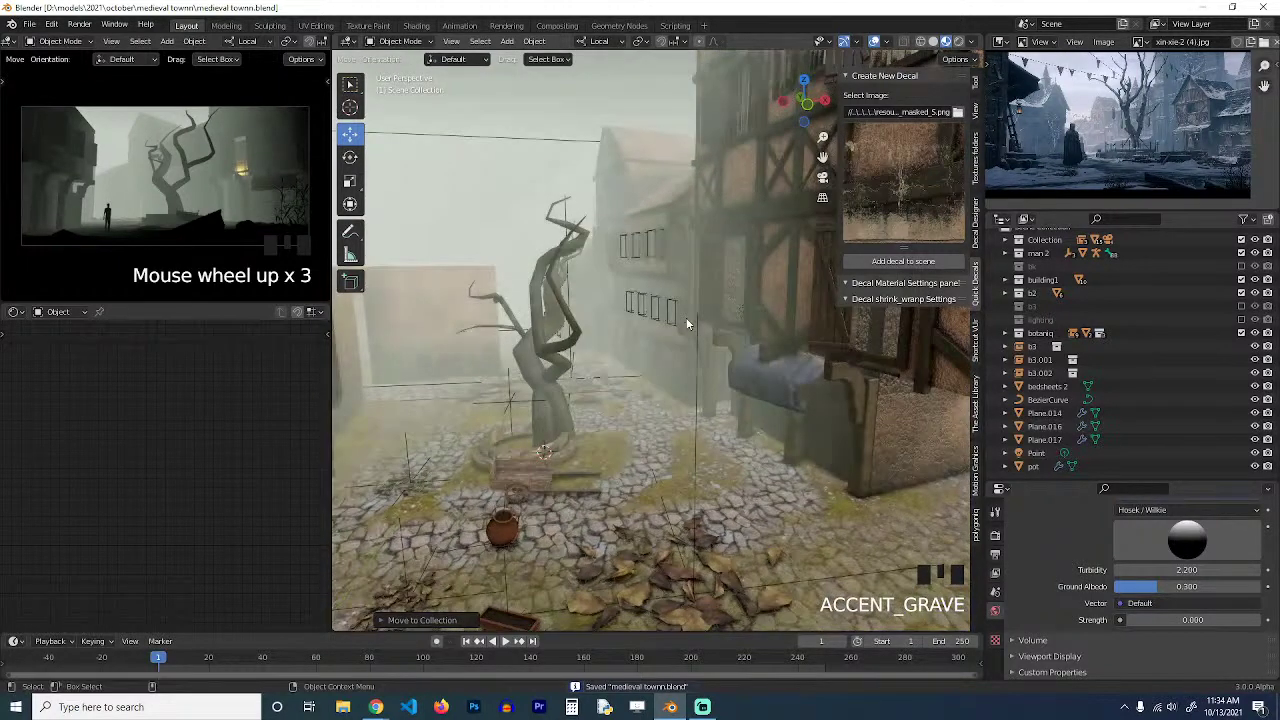
scroll(709, 324, "down", 3)
scroll(709, 324, "down", 6)
left_click(660, 250)
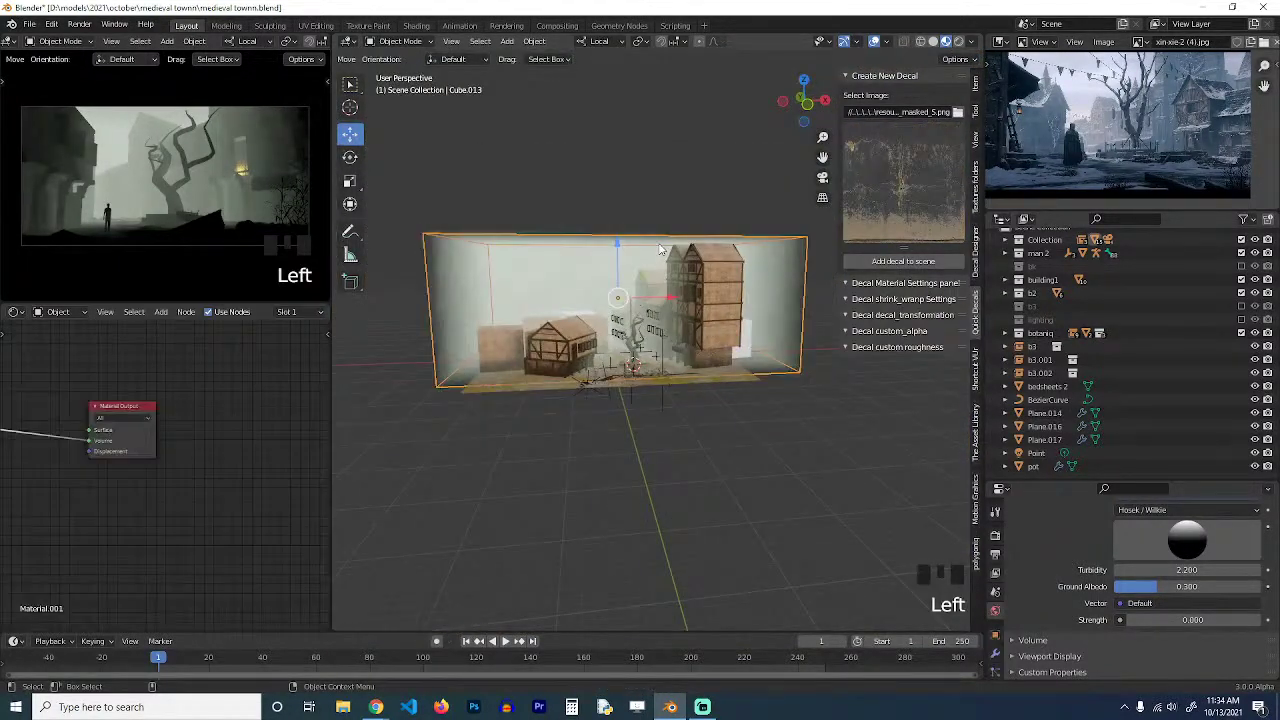
key("h")
middle_click_drag(660, 250, 663, 306, "shift")
scroll(763, 331, "up", 3)
key("ctrl+s")
scroll(710, 325, "up", 3)
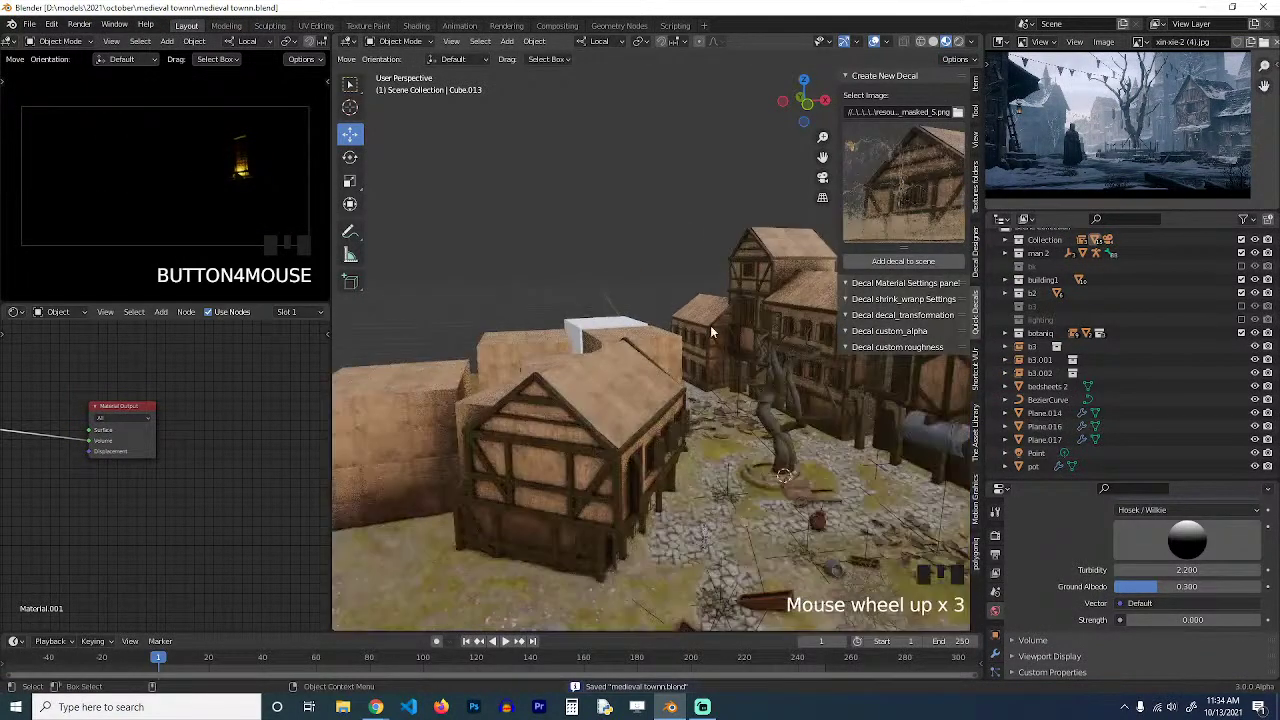
Place the 3D cursor beside the houses along the ground's outer edge in top view and add an area light there.
key("shift+grave")
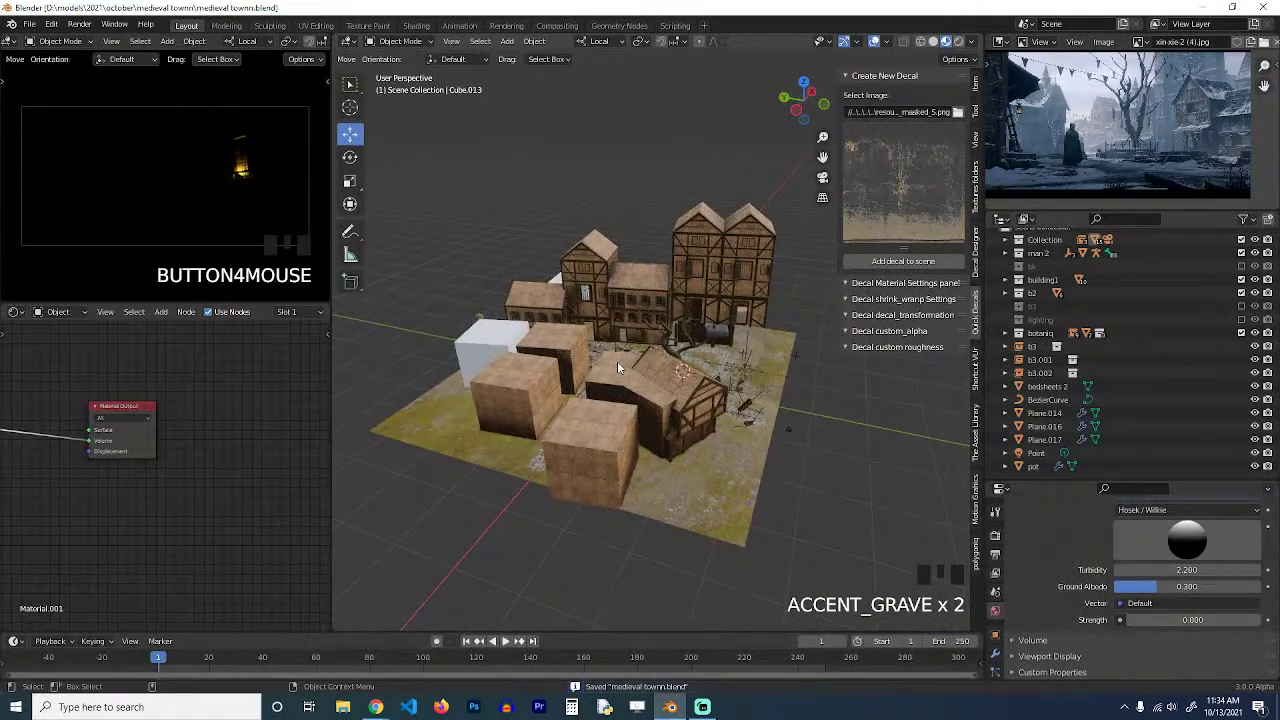
key("KP_7")
right_click(522, 236, "shift")
key("shift+a")
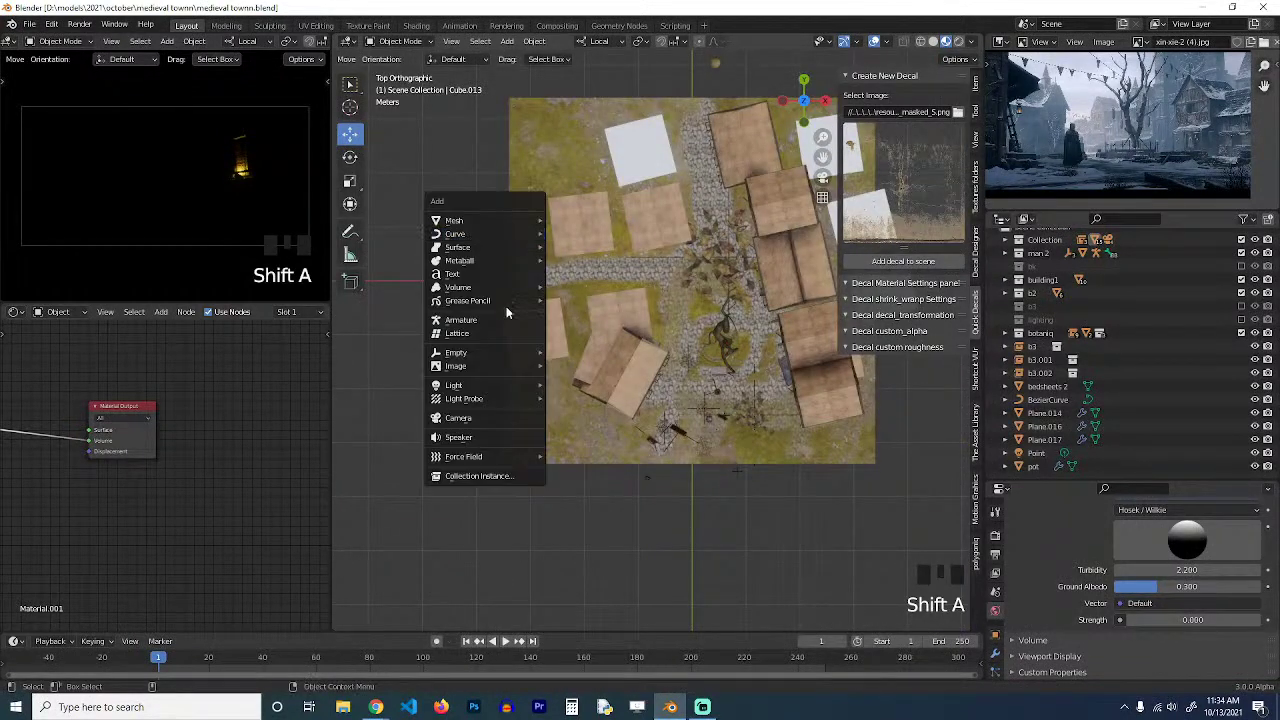
mouse_move(502, 385)
left_click(592, 429)
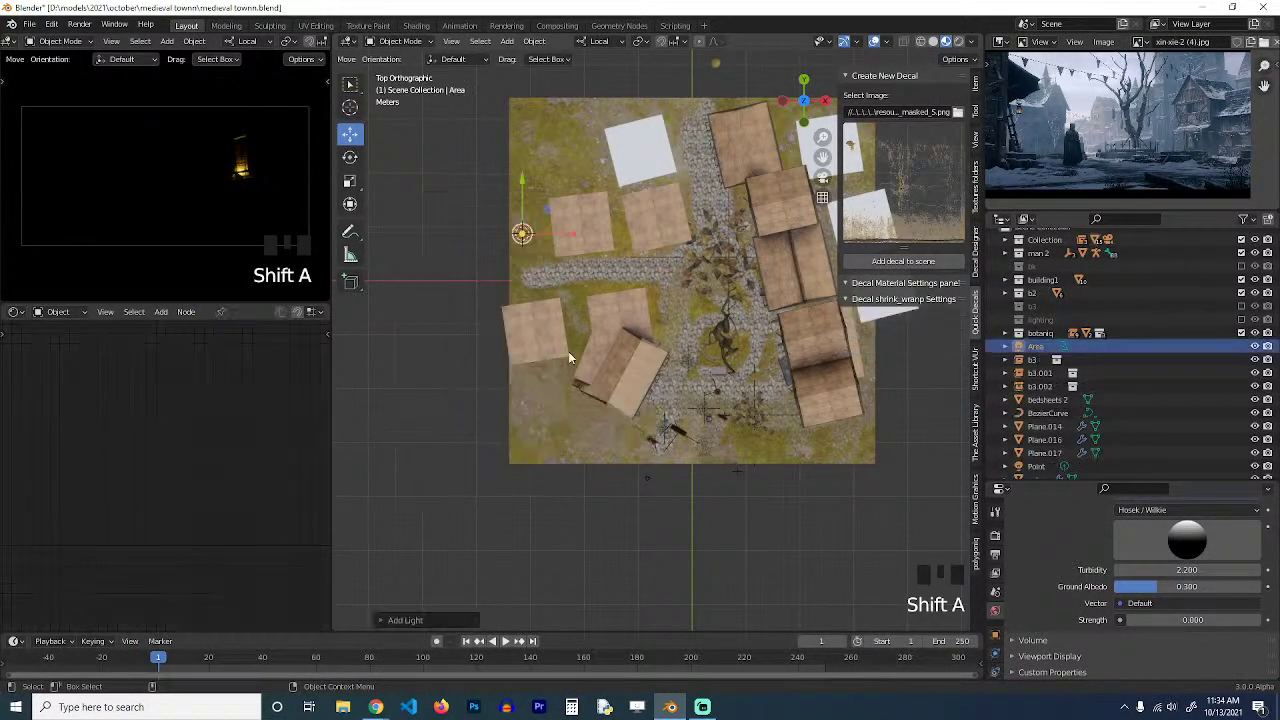
Raise the area light about 27 m above the houses and tilt it down toward the town square.
key("g")
key("grave")
key("g")
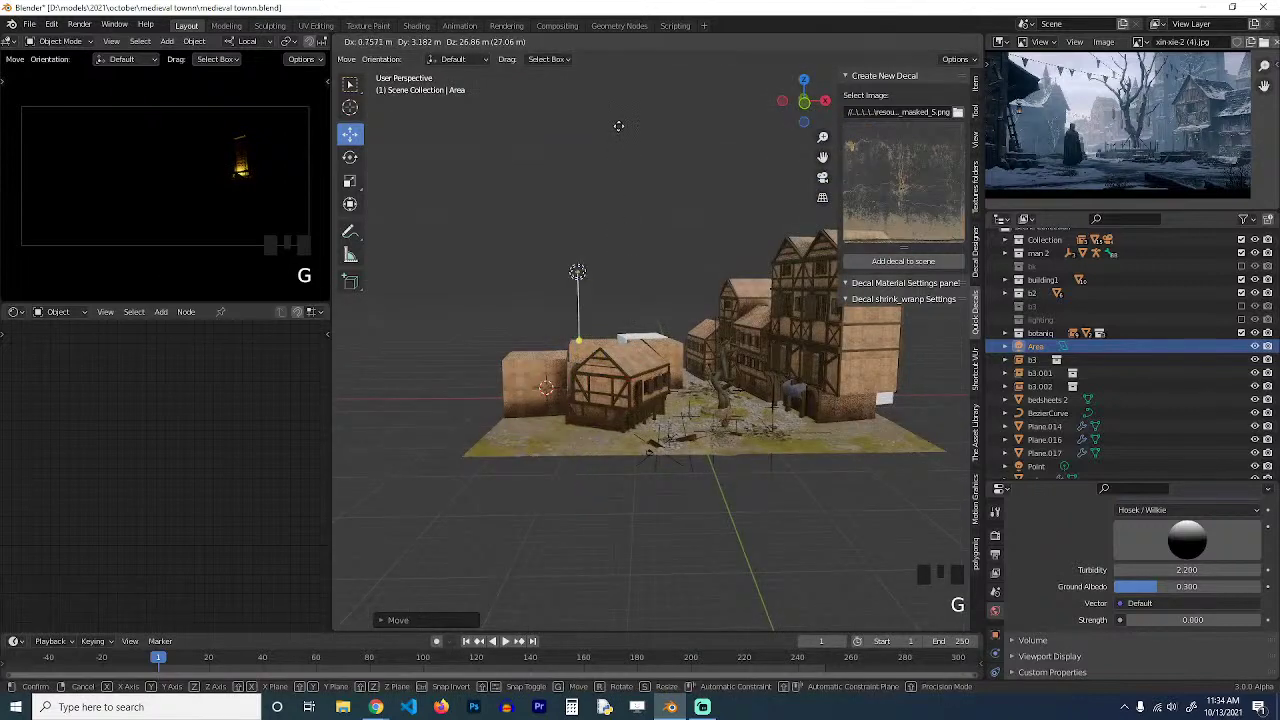
key("r")
key("r")
left_click(577, 270)
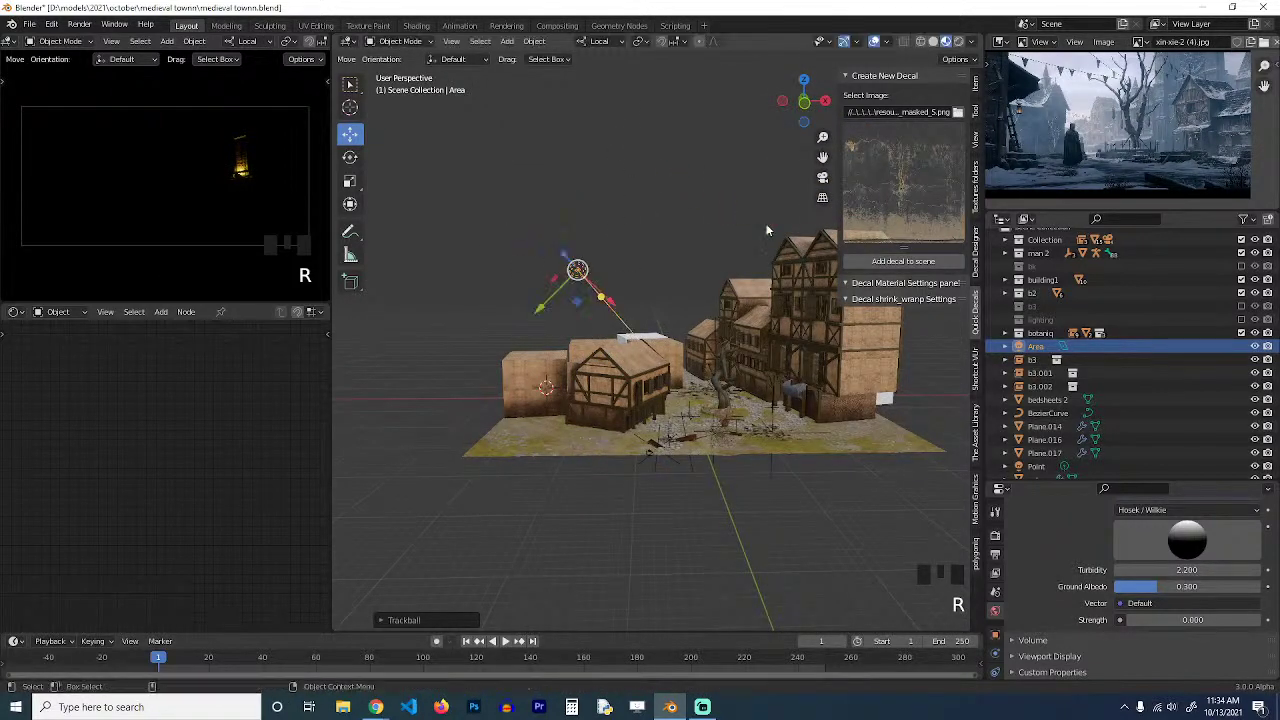
Set the power of the new area light to 10000 W.
left_click(997, 675)
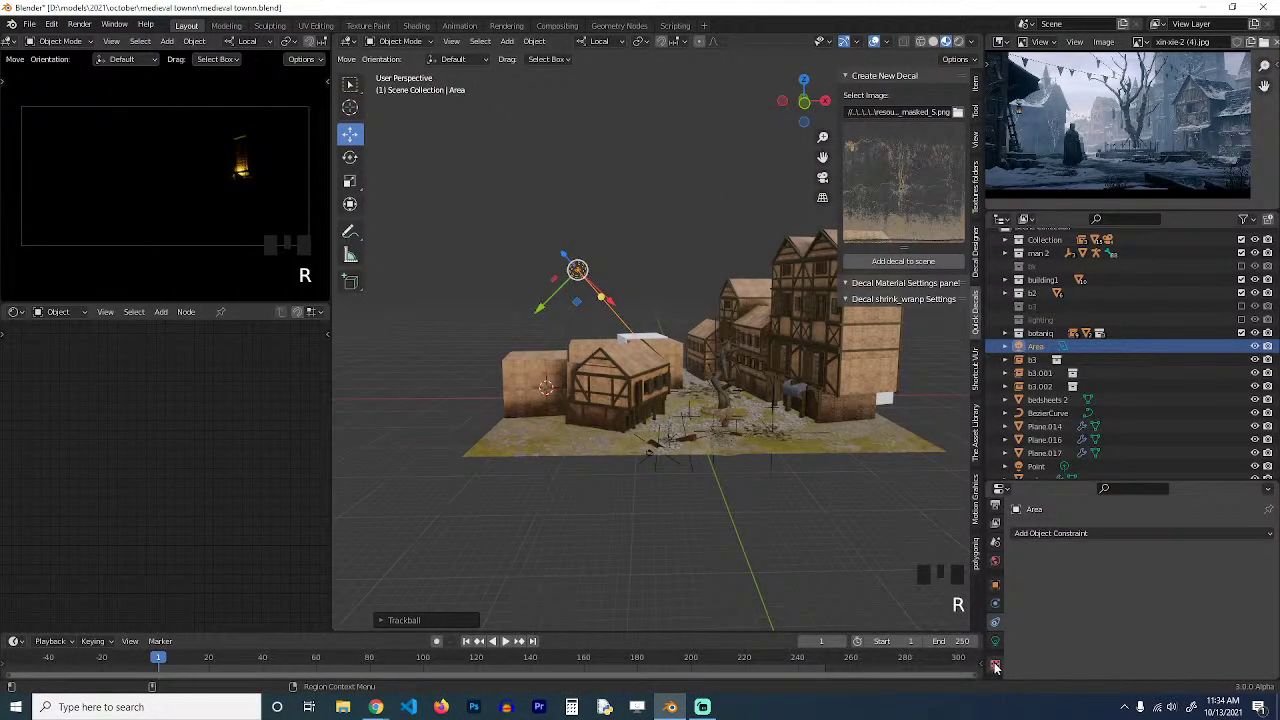
left_click(995, 641)
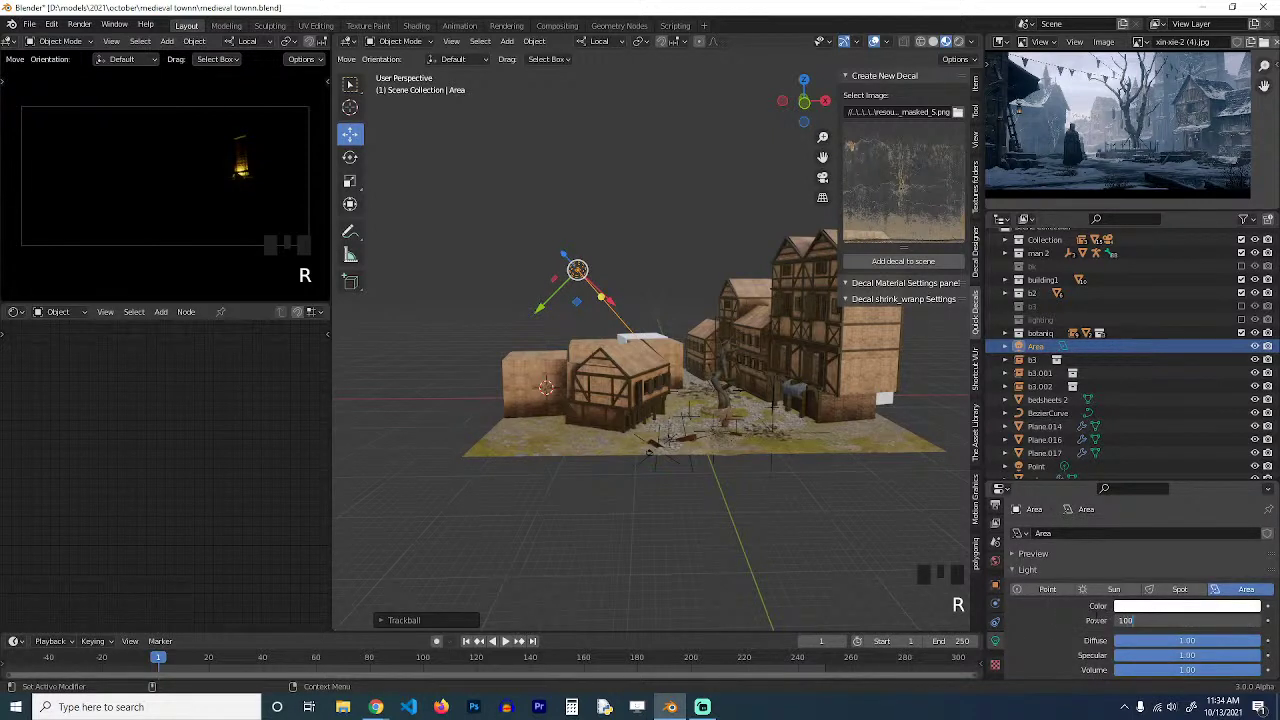
left_click(1180, 620)
type("00")
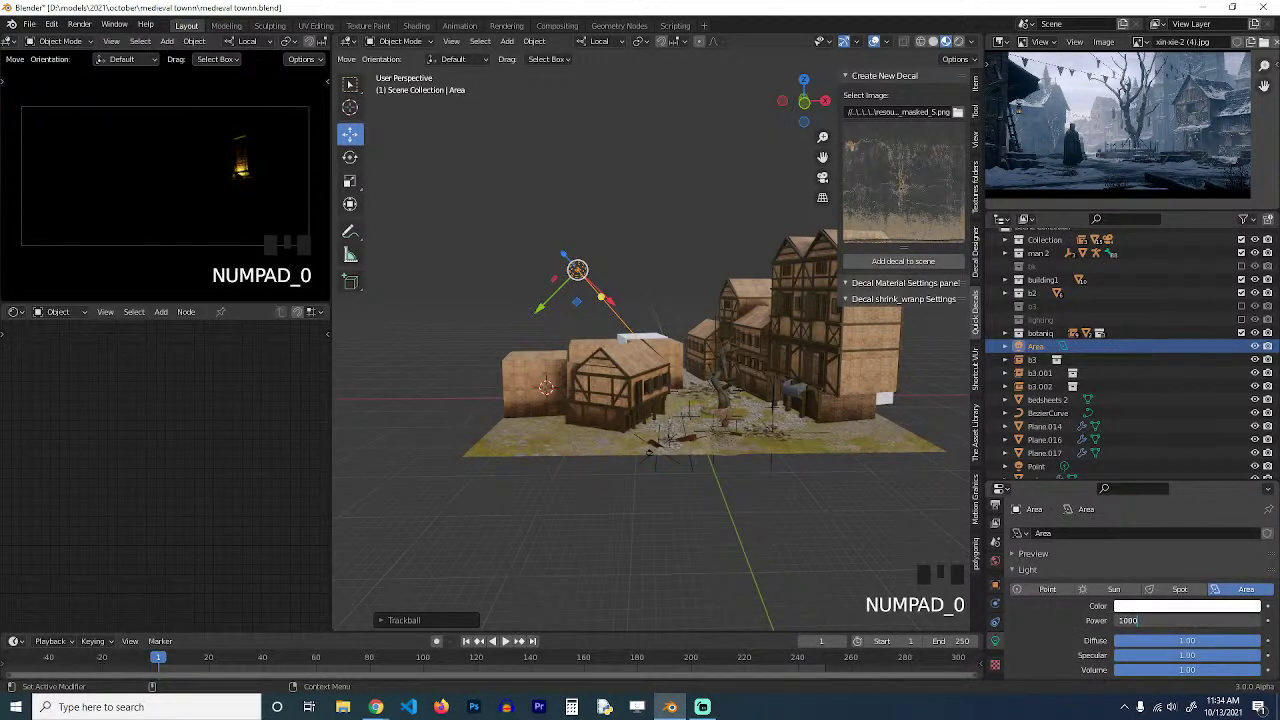
key("Return")
scroll(745, 455, "up", 4)
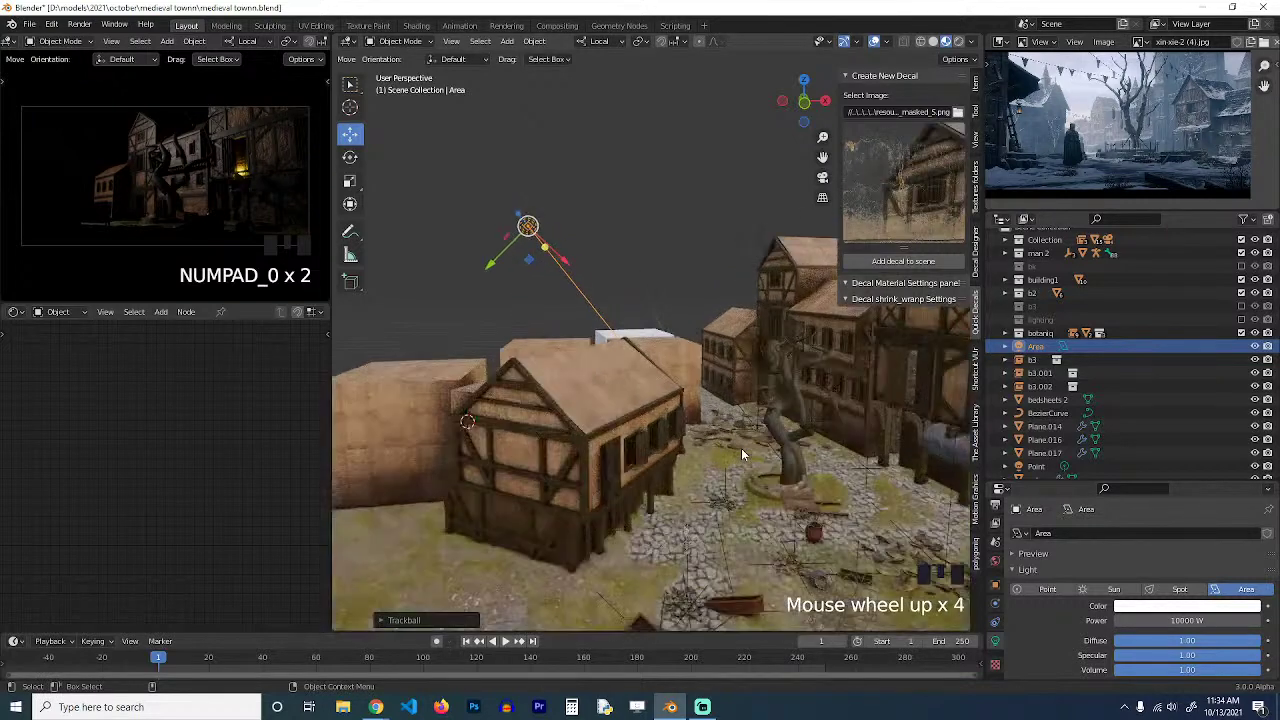
In top view, shift the area light beyond the ground's outer edge beside the houses and rotate it to face the square.
key("KP_7")
scroll(728, 418, "down", 6)
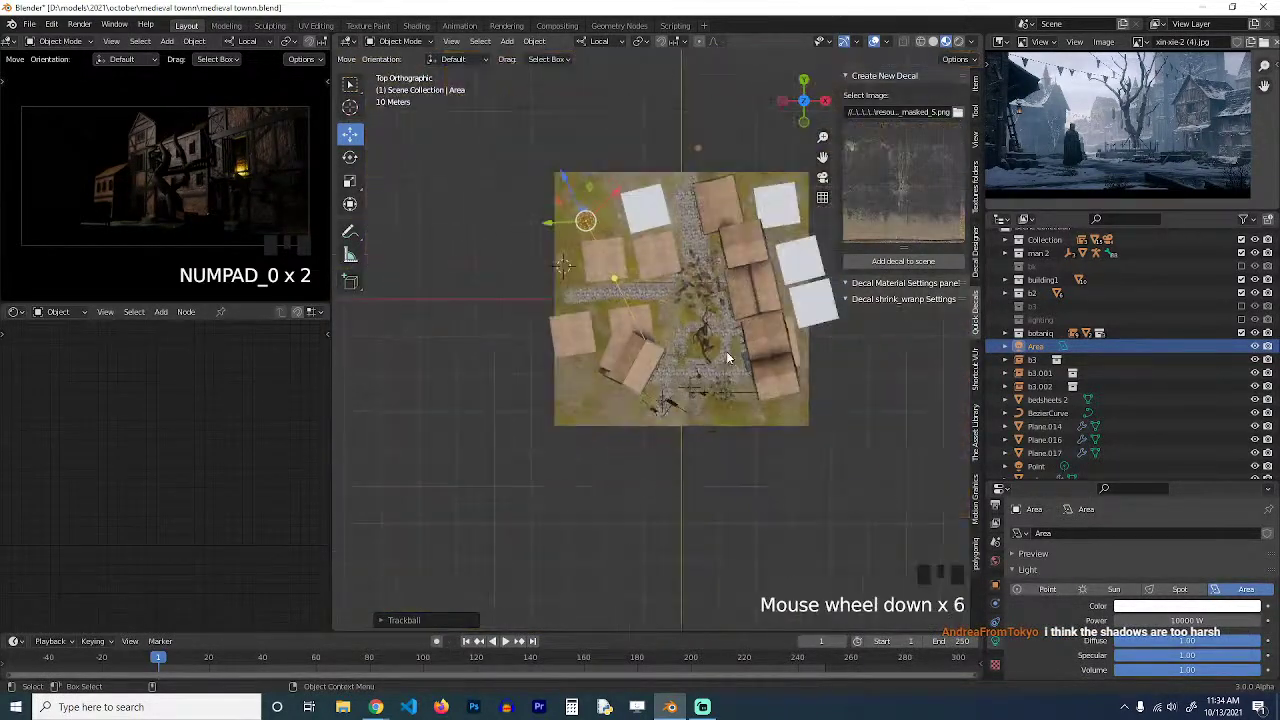
key("g")
left_click(563, 264)
key("r")
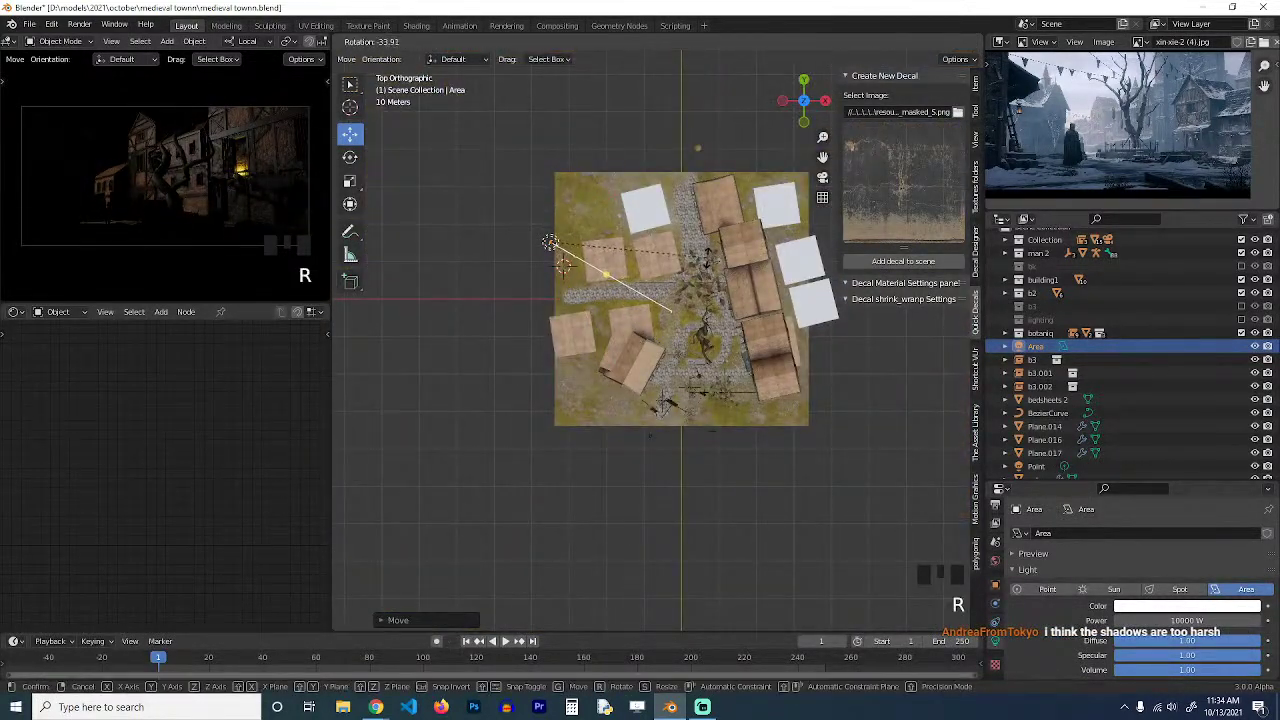
left_click(708, 260)
key("g")
left_click(687, 256)
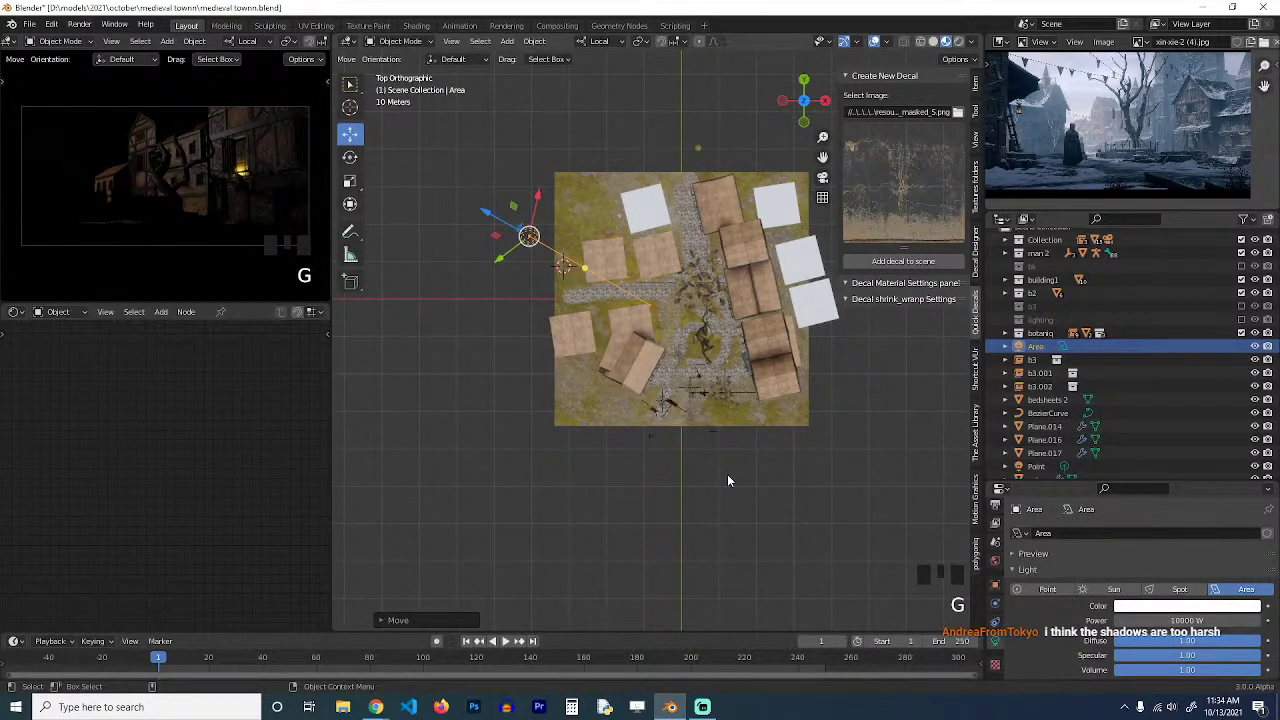
Duplicate the area light in top view, placing the copy beside the small timber house near the camera and rotating it.
middle_click_drag(726, 411, 840, 350)
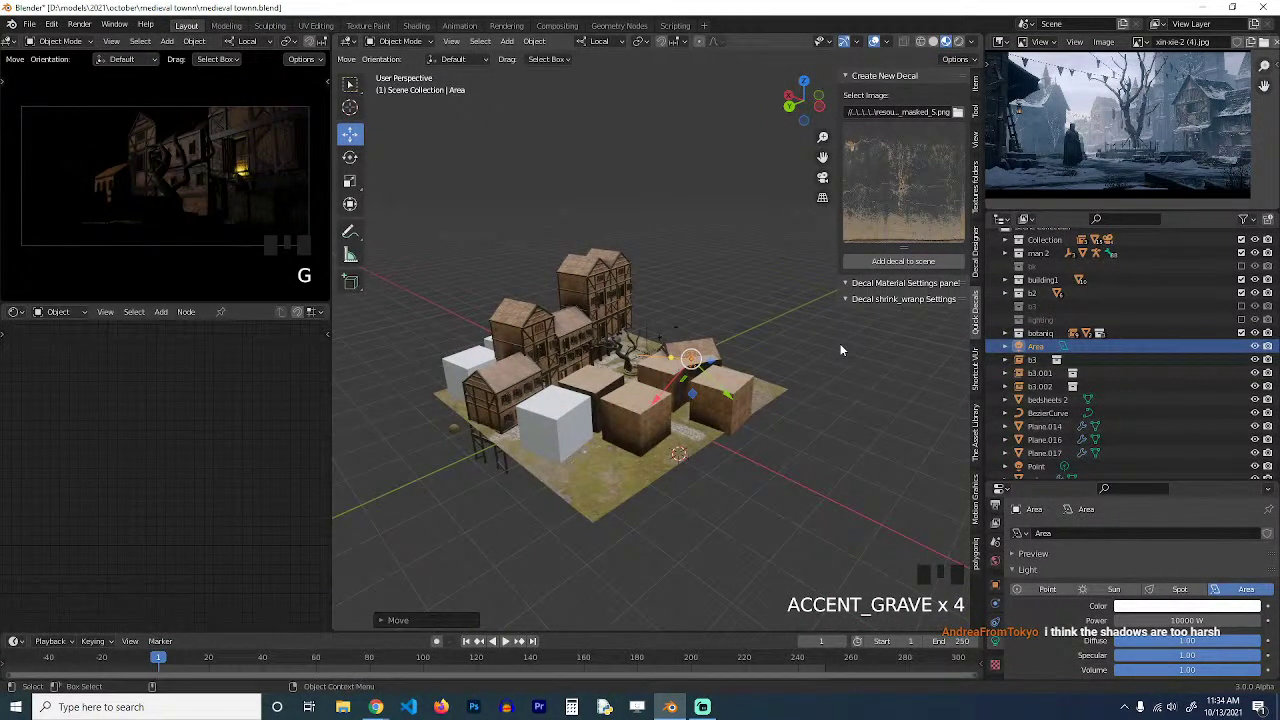
key("KP_7")
key("shift+d")
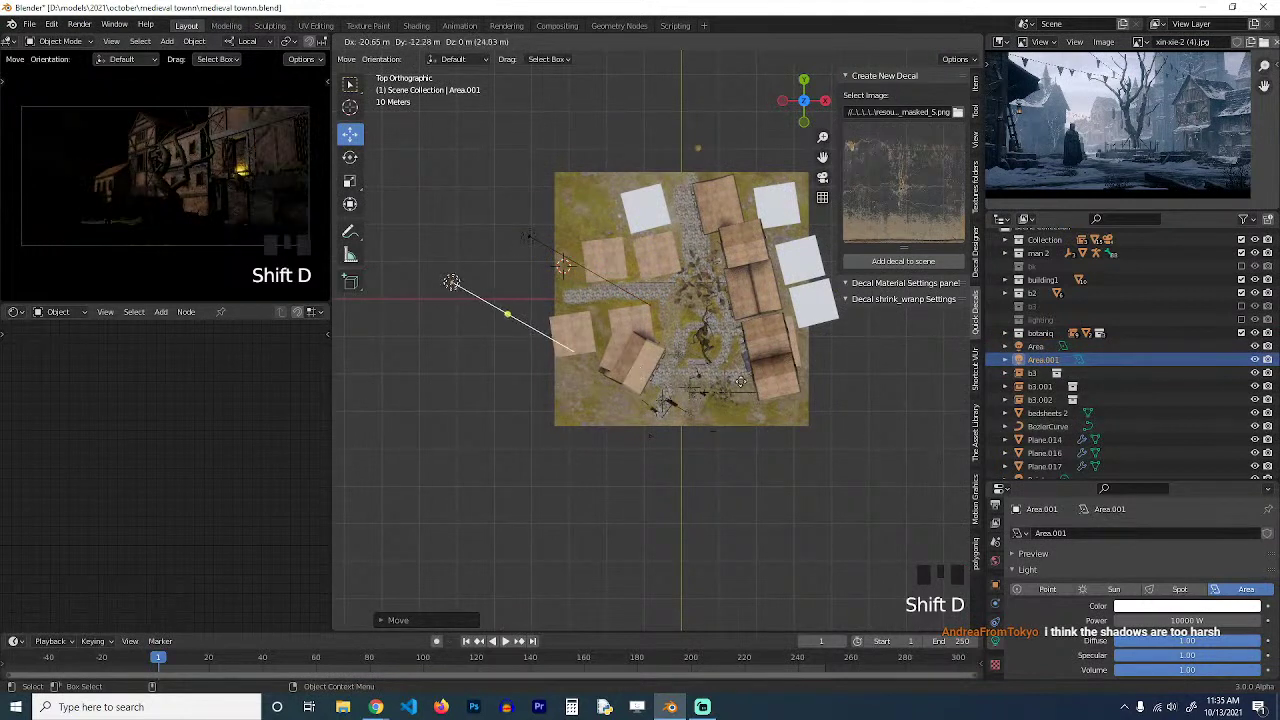
left_click(929, 471)
key("r")
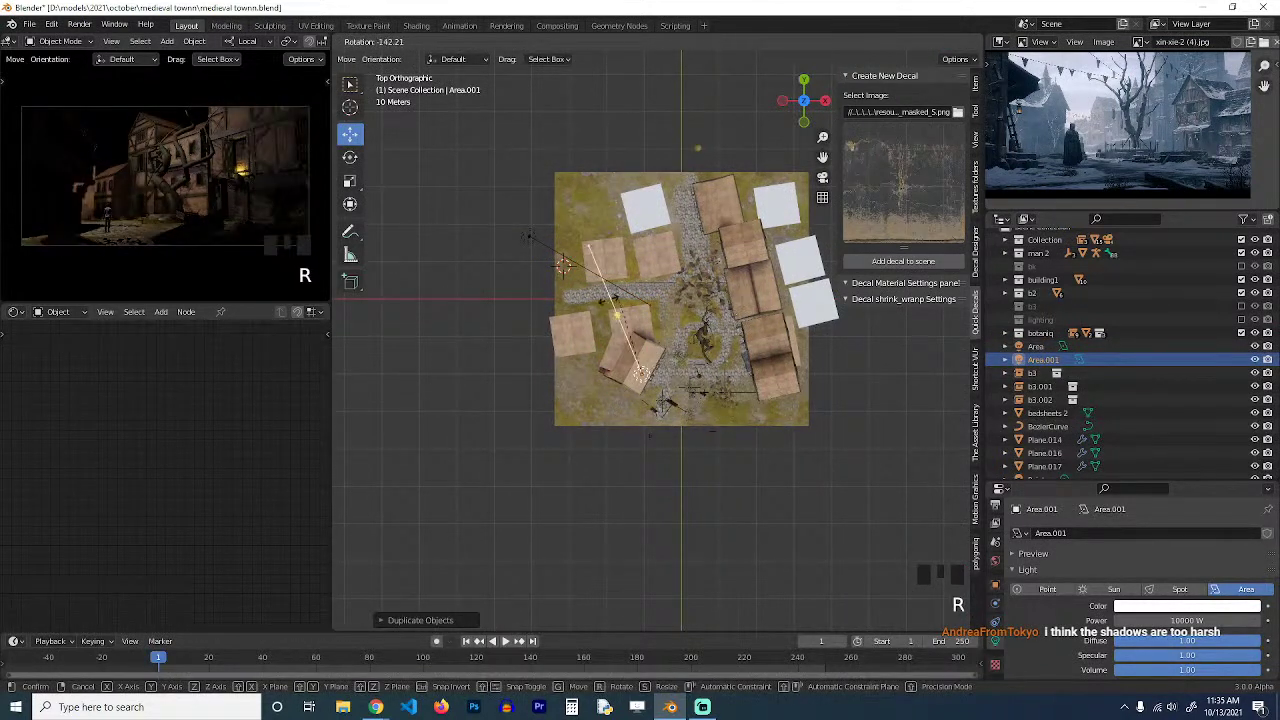
left_click(608, 297)
key("g")
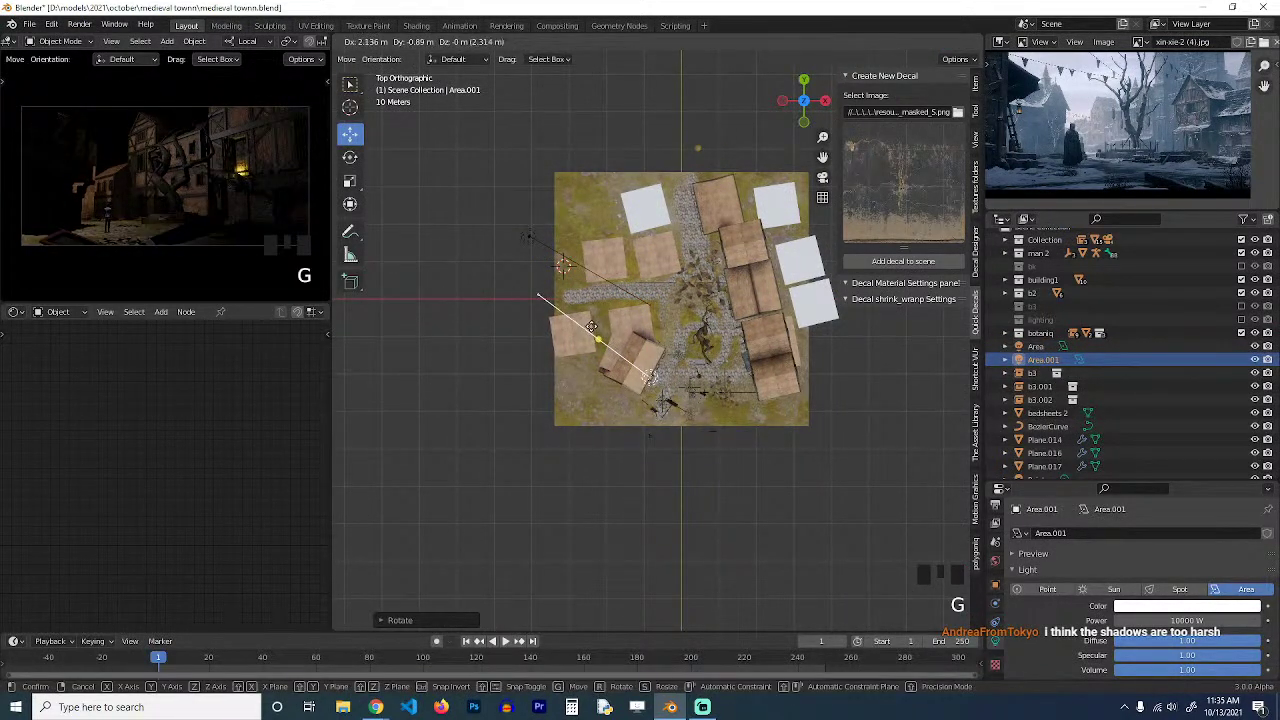
left_click(602, 341)
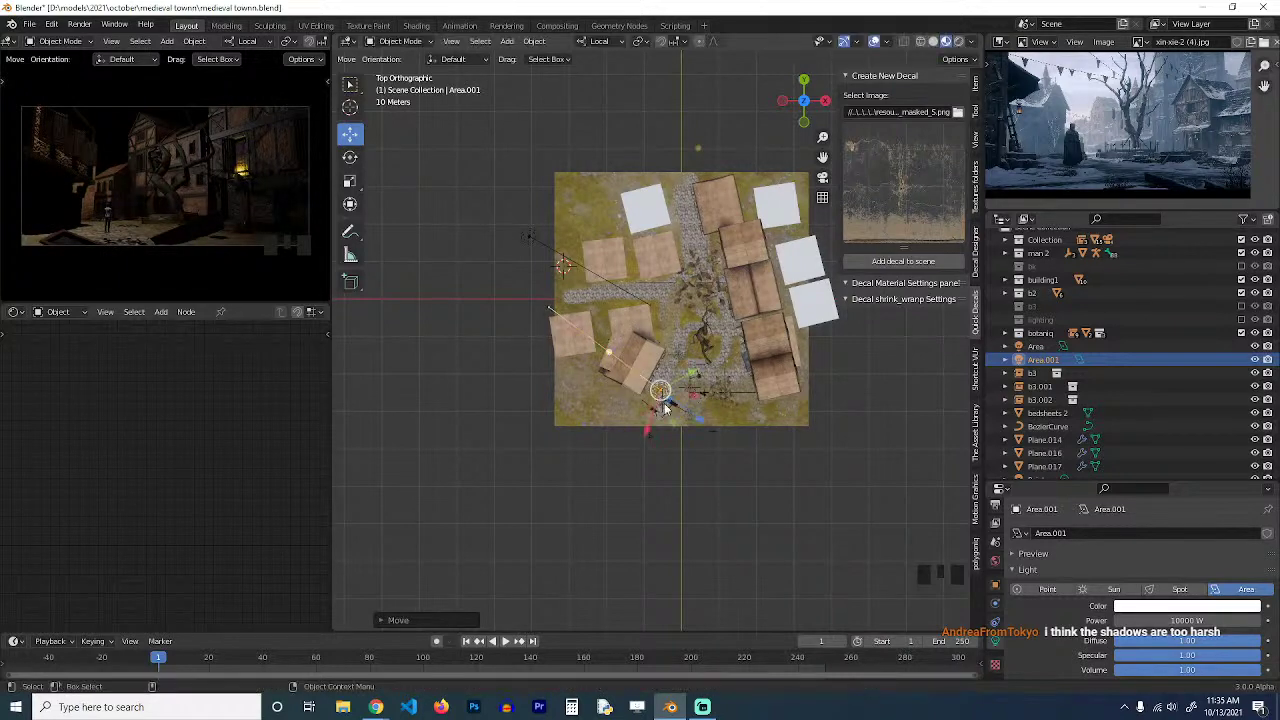
Tilt the duplicated area light freely with trackball rotation in a perspective view to light the square's foreground.
key("grave")
key("r")
key("r")
left_click(673, 287)
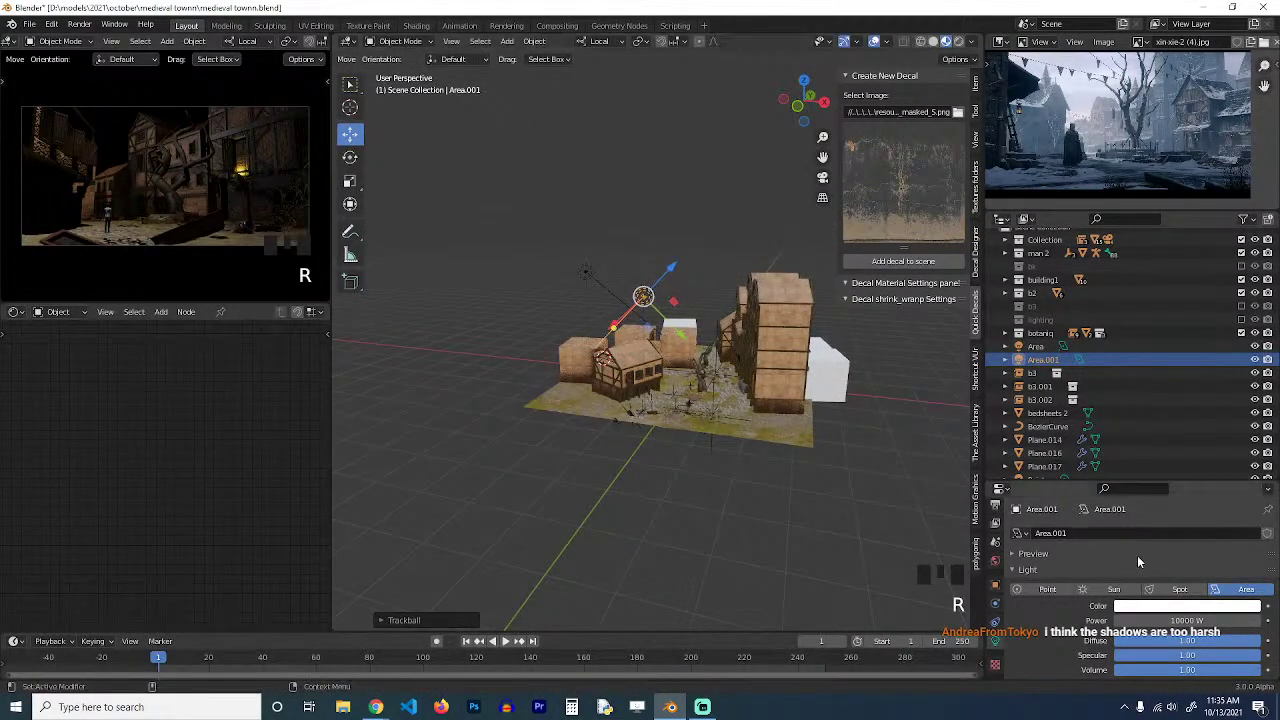
Tint the duplicated area light a pale warm orange and open its contact shadow settings.
left_click(1205, 607)
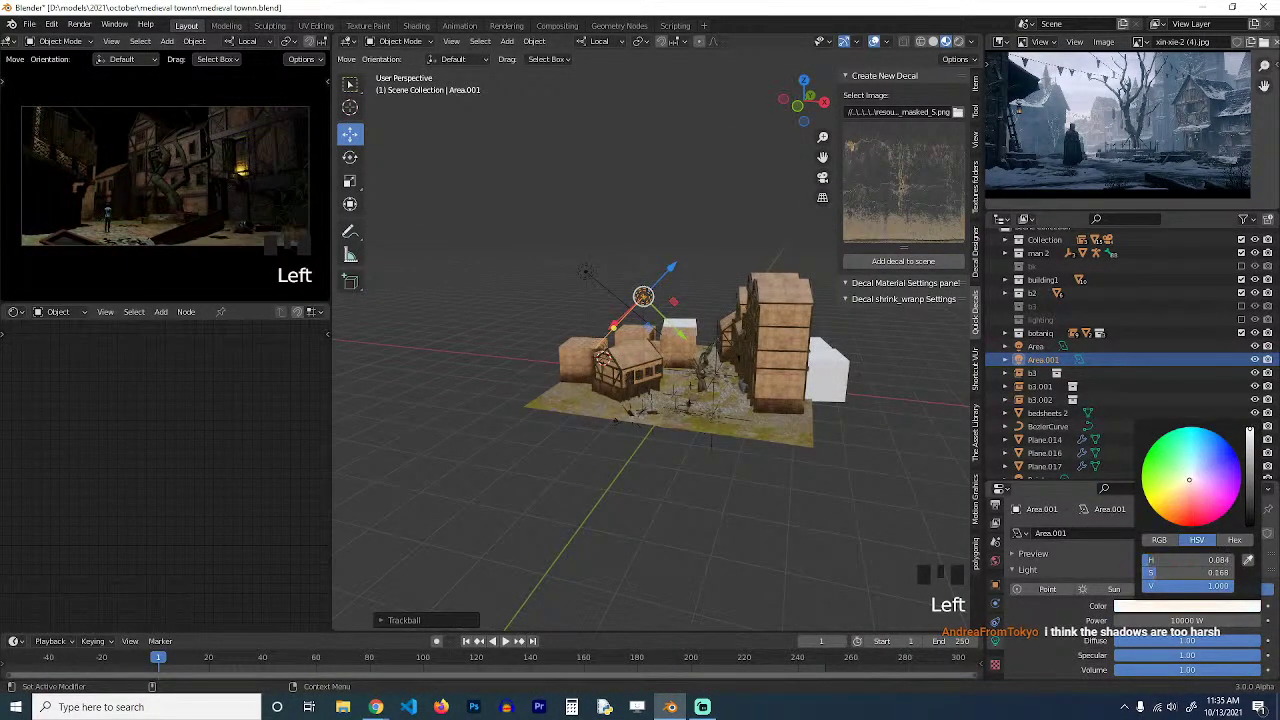
scroll(1100, 640, "down", 6)
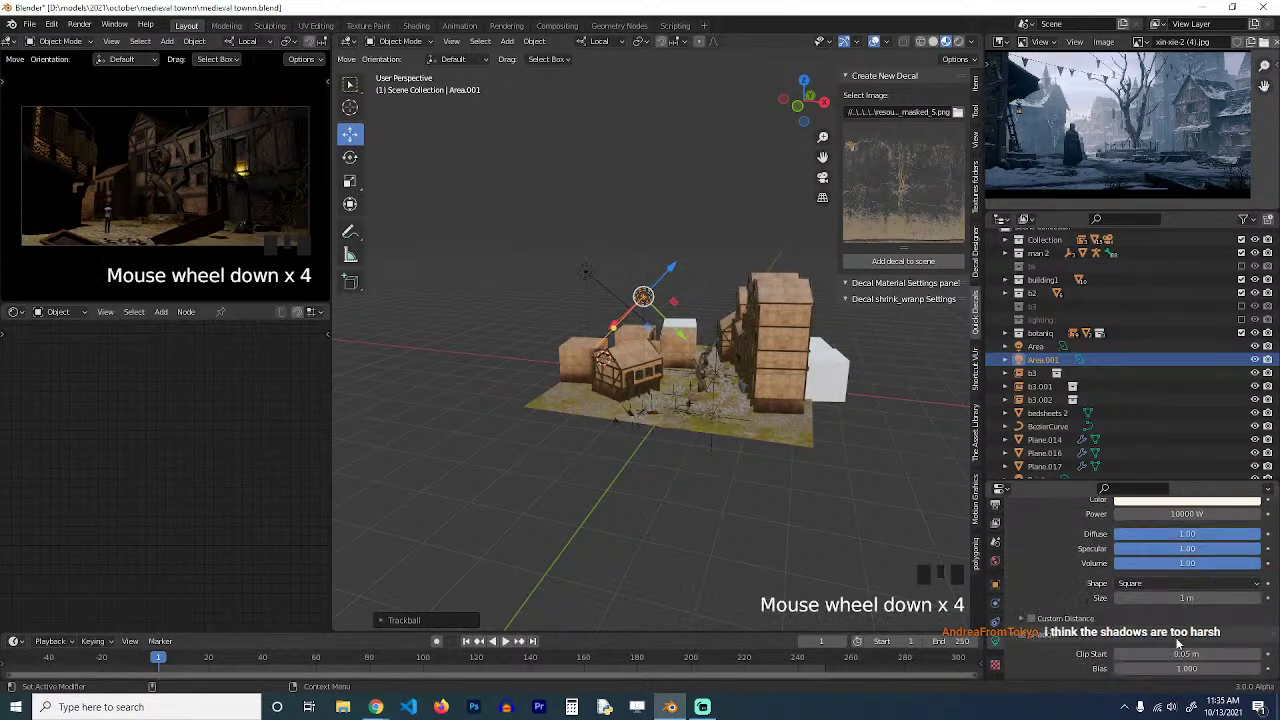
left_click(1036, 640)
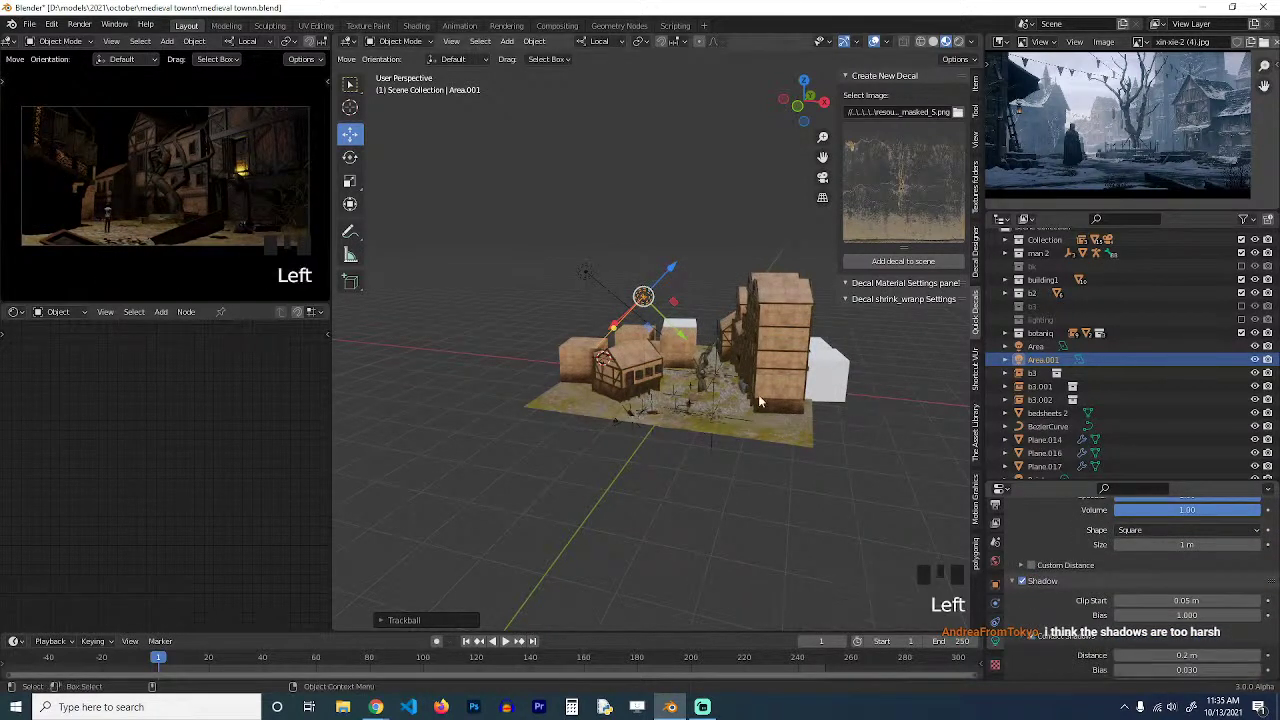
Select the original area light, collapse its contact shadow settings, clear the selection and save the scene.
left_click(588, 273)
left_click(1043, 639)
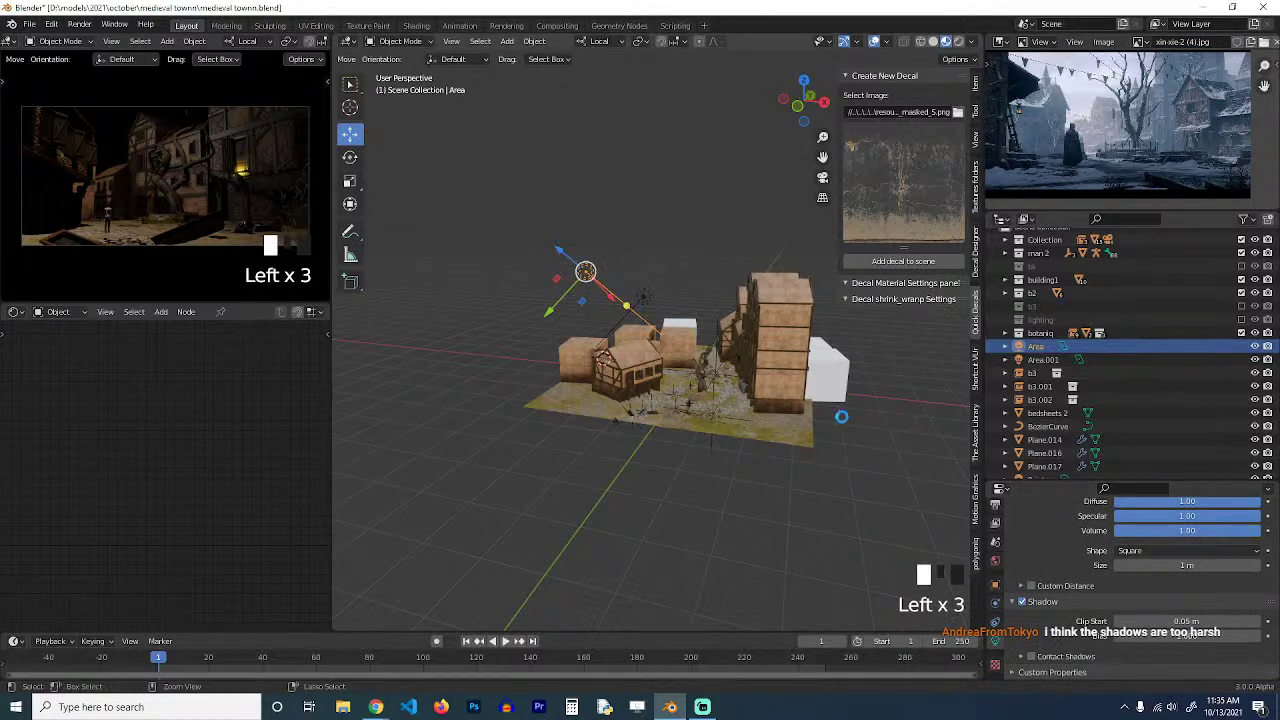
left_click(870, 457)
key("ctrl+s")
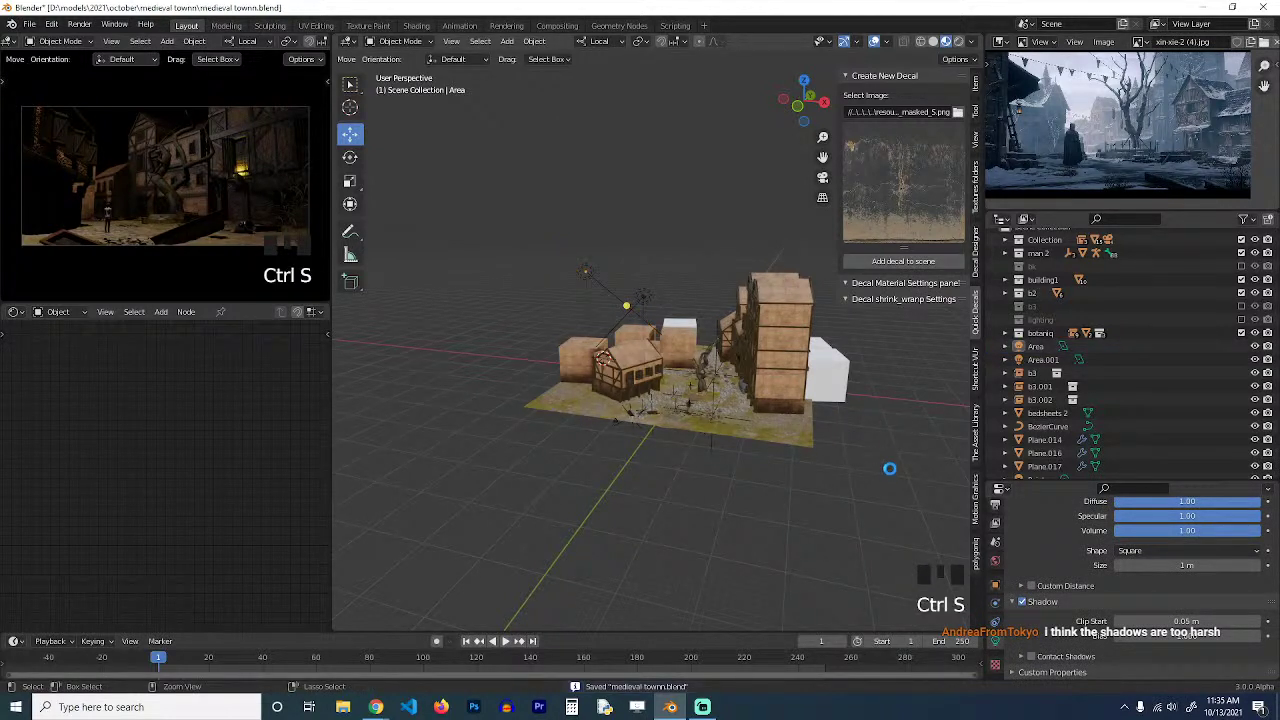
Switch the excluded collections, including b3 and lighting, on and back off to check what each one contributes.
left_click(1242, 266)
left_click(1242, 266)
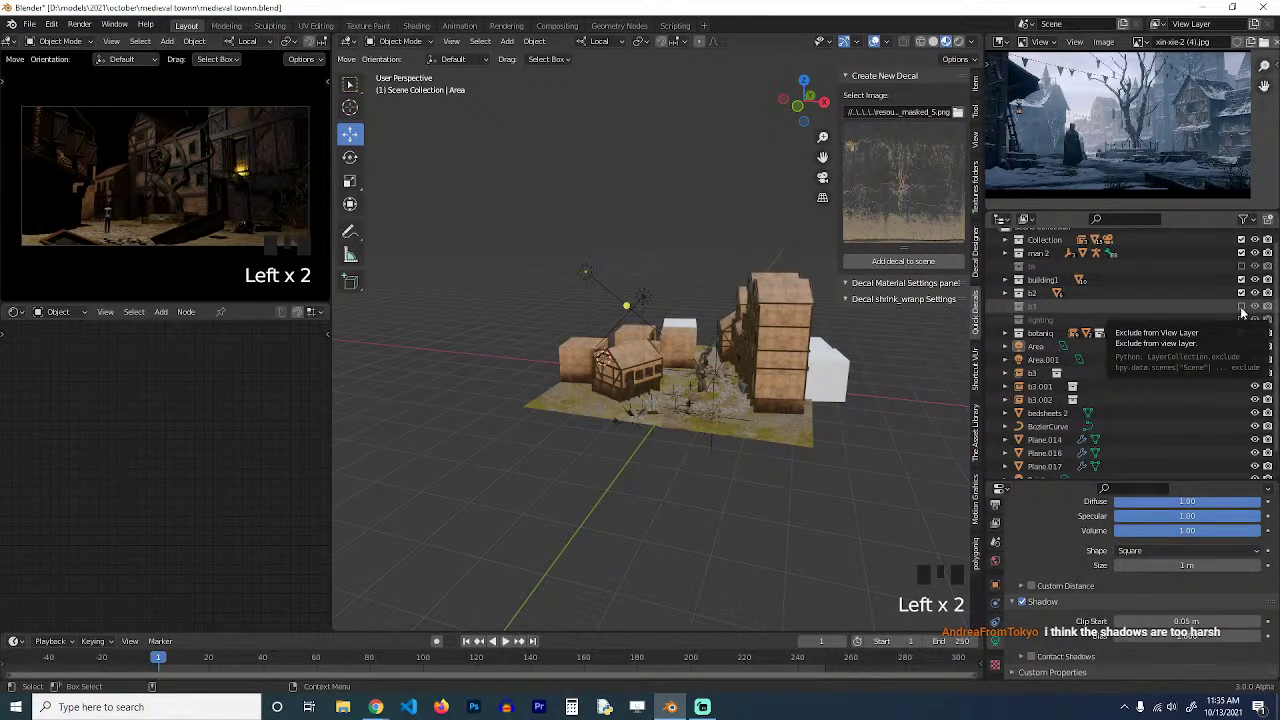
left_click(1242, 307)
left_click(1242, 307)
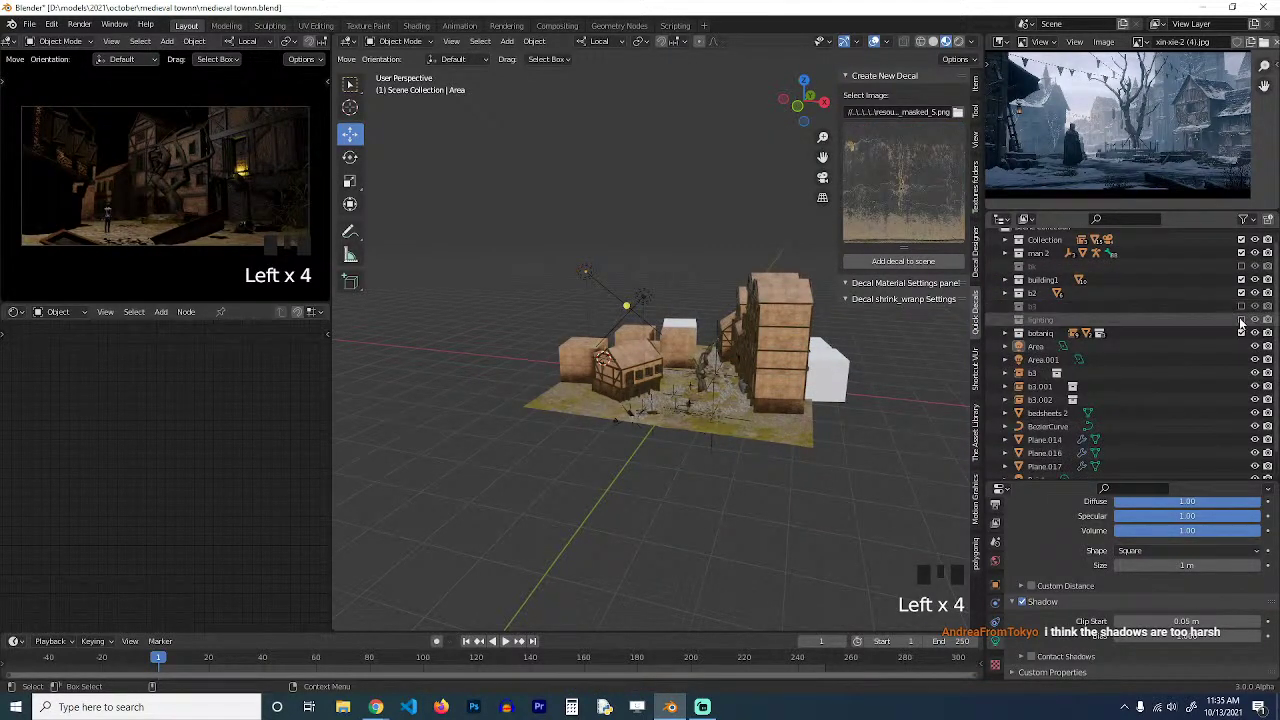
left_click(1242, 320)
left_click(1242, 320)
left_click(1242, 320)
left_click(1242, 320)
scroll(1216, 395, "down", 7)
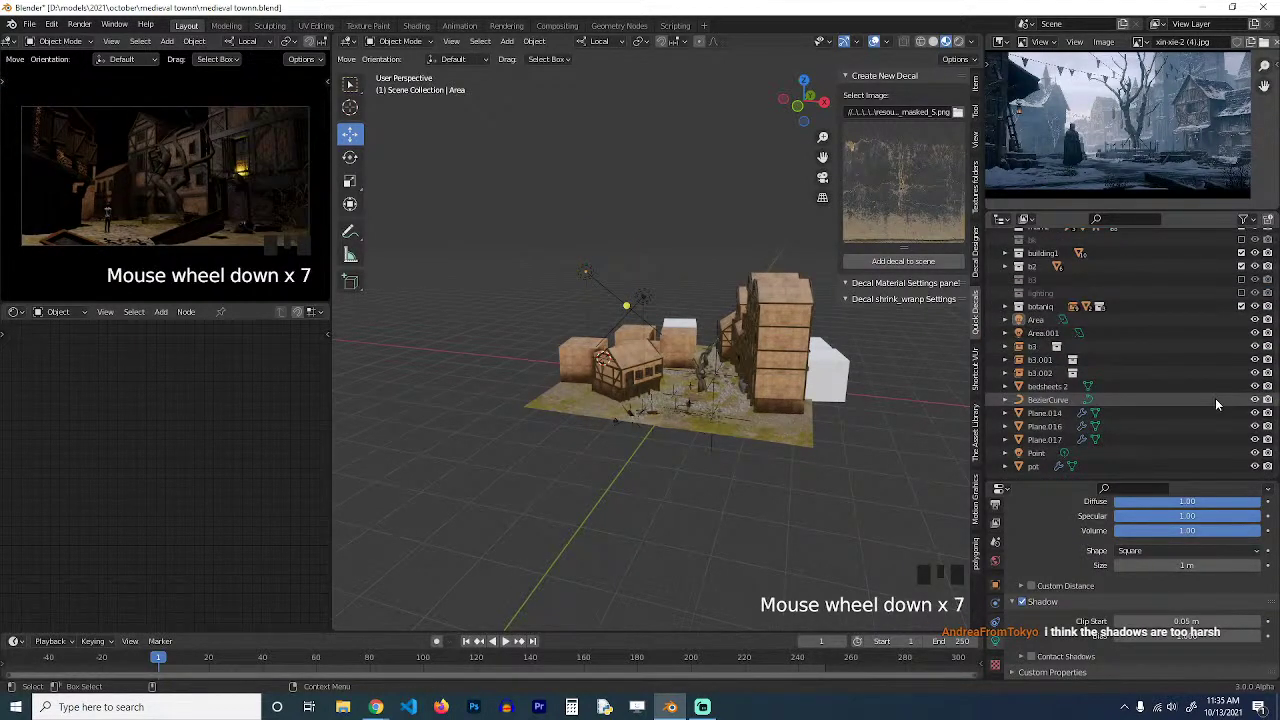
Unhide the fog volume cube around the town and inspect the original area light inside it.
key("alt+h")
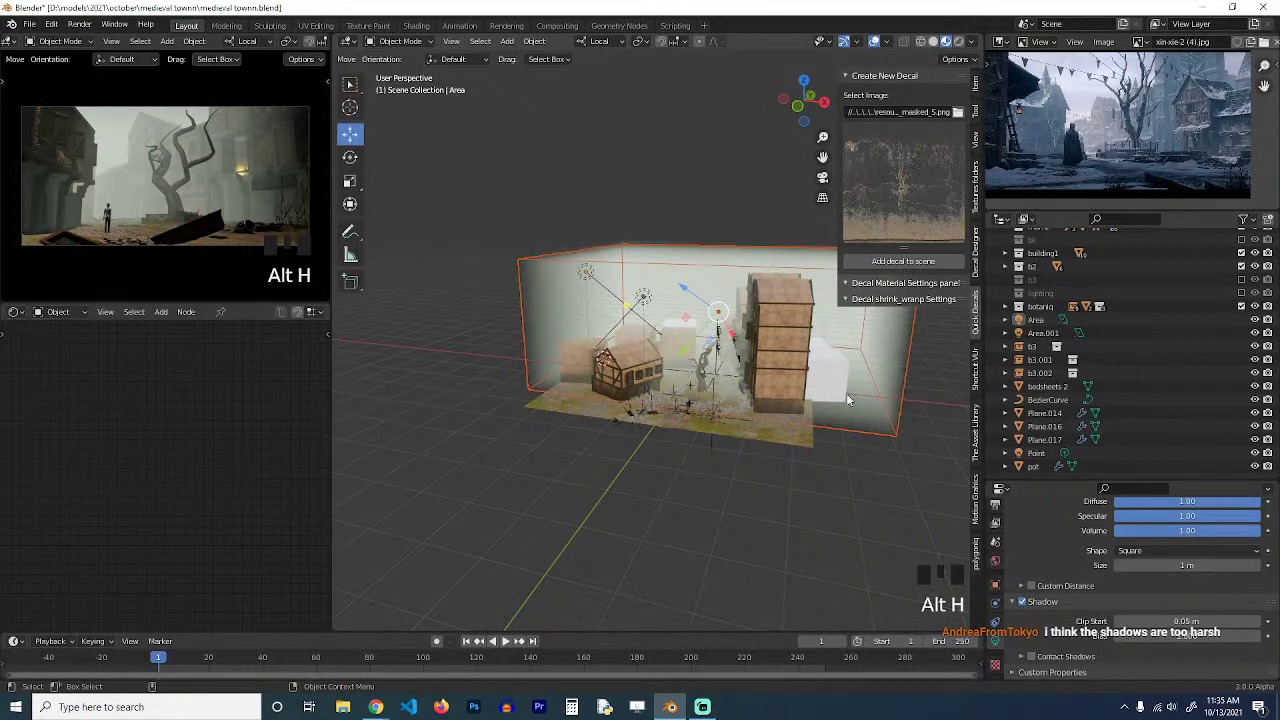
key("alt+a")
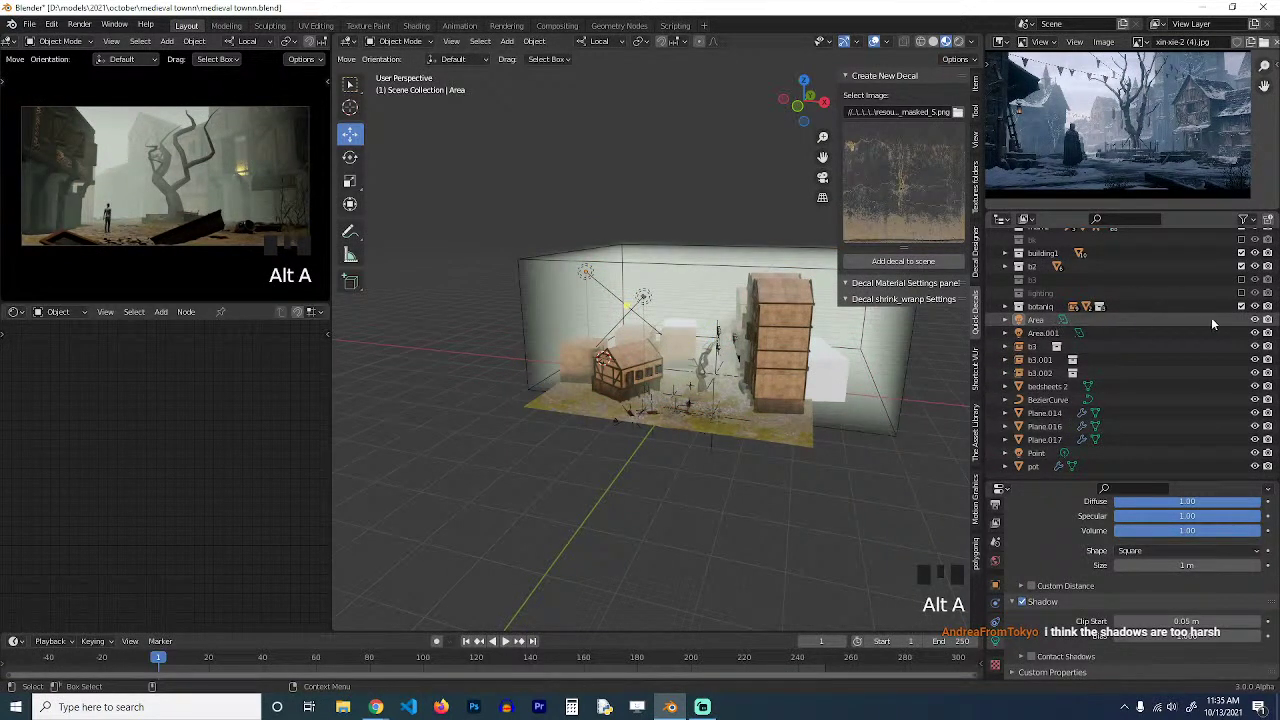
left_click(600, 278)
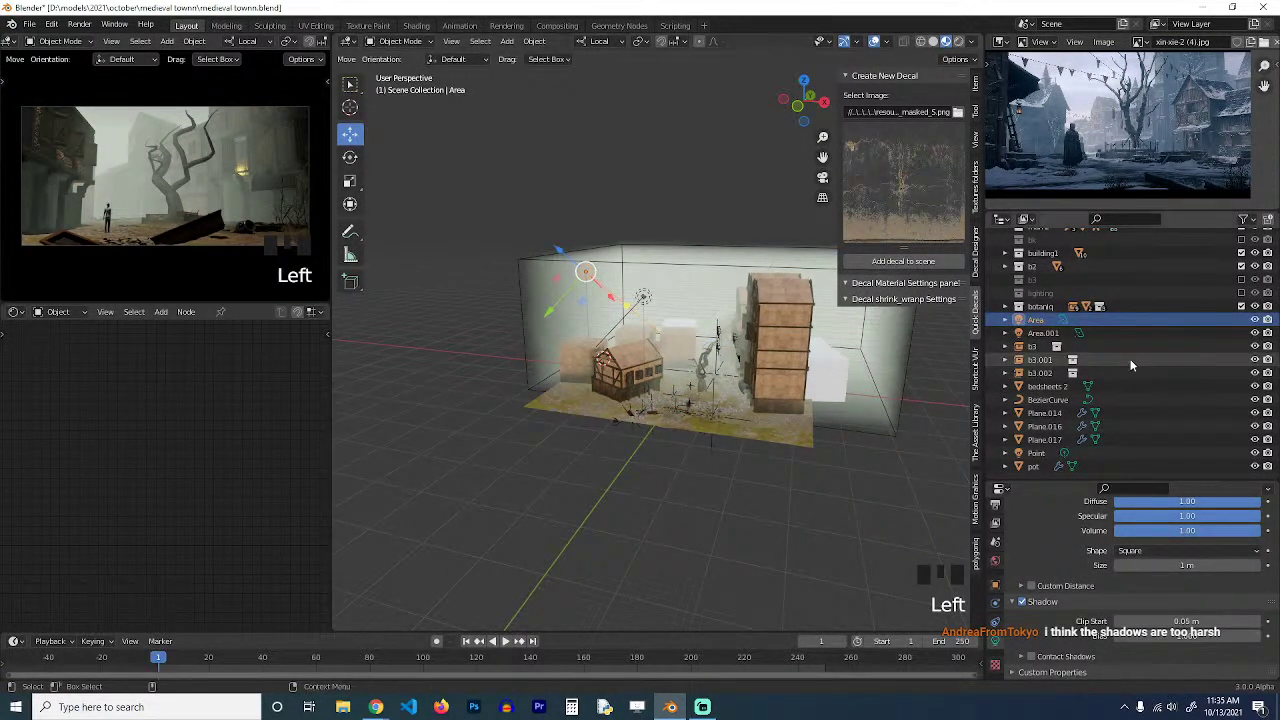
scroll(695, 353, "up", 5)
key("grave")
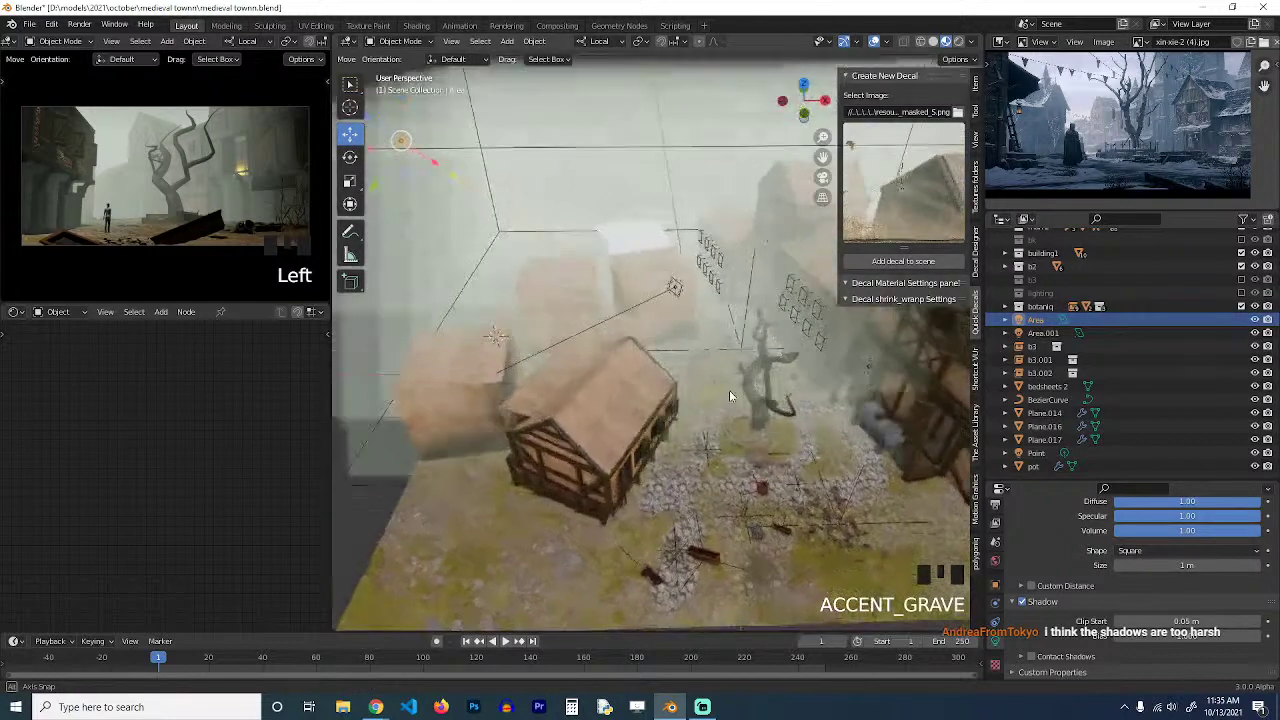
scroll(729, 390, "down", 3)
key("grave")
middle_click_drag(688, 329, 657, 309)
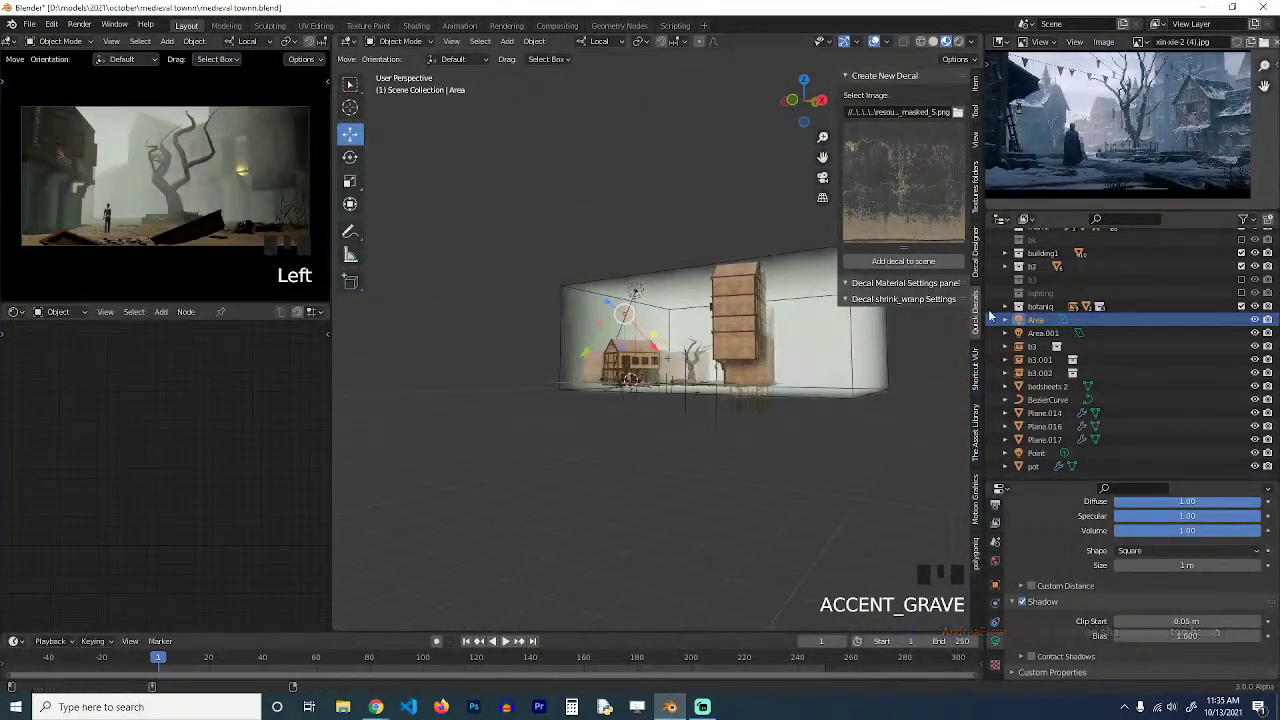
Compare the foggy scene with the lighting collection on and off, clear the selection and save the file.
left_click(1242, 294)
left_click(1242, 294)
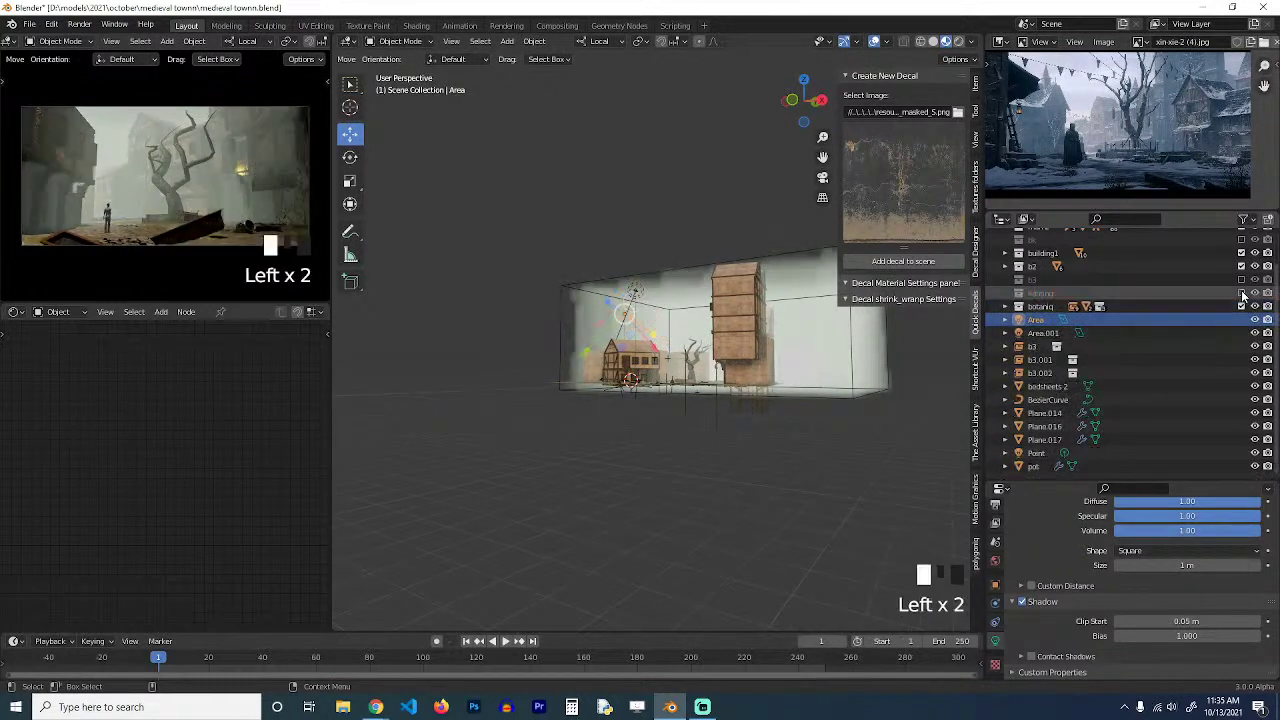
left_click(739, 441)
Duplicate the tall building nearest the camera in top view and place the copy beside the small timber house across the square.
scroll(738, 436, "up", 4)
key("grave")
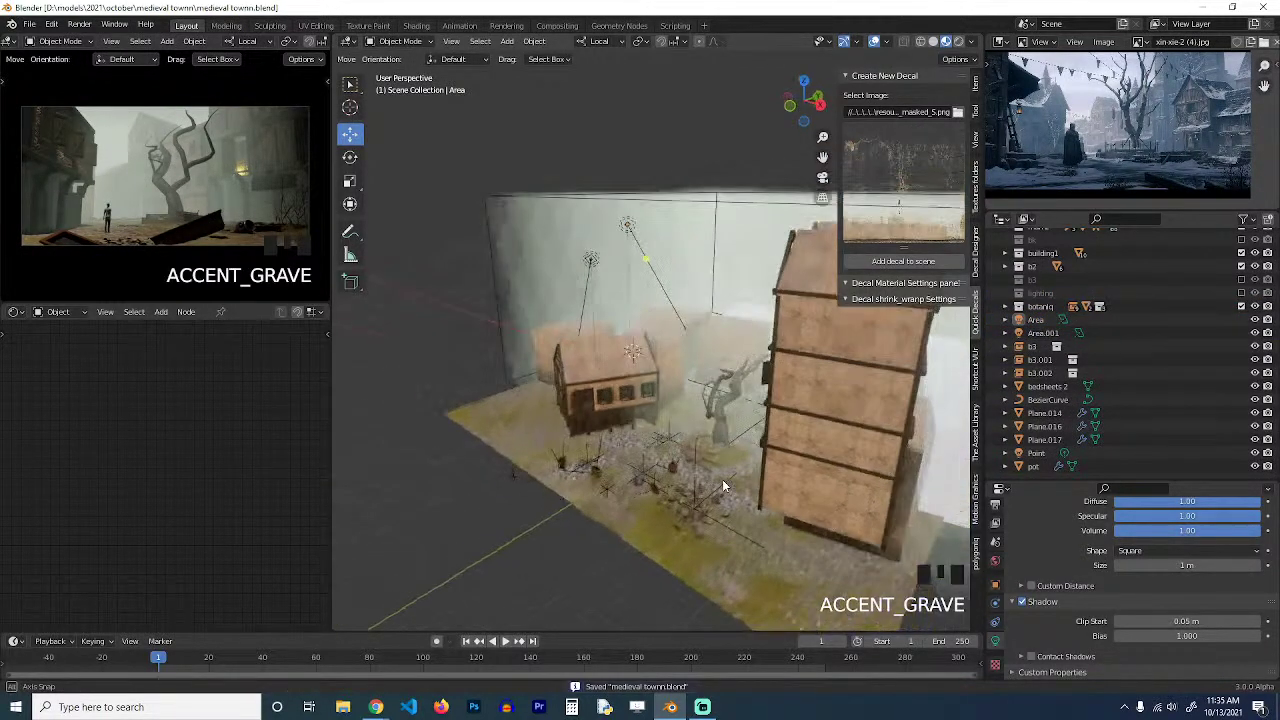
key("grave")
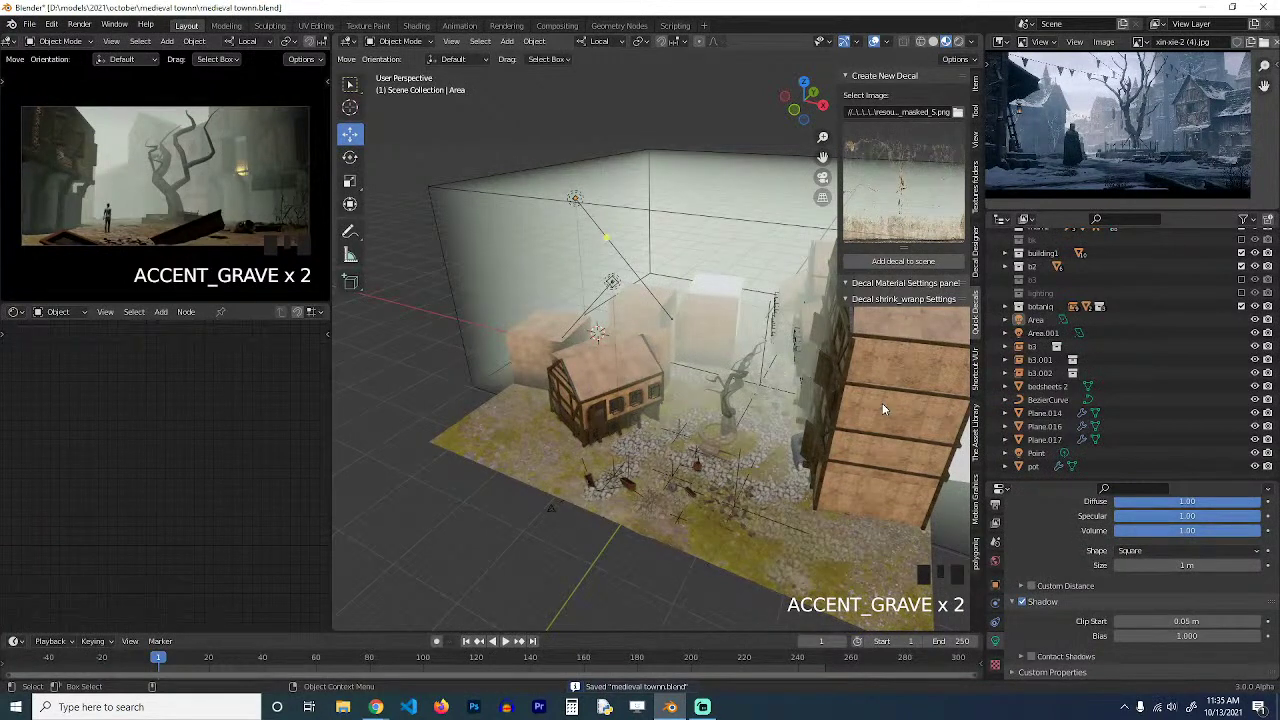
left_click(882, 403)
key("KP_7")
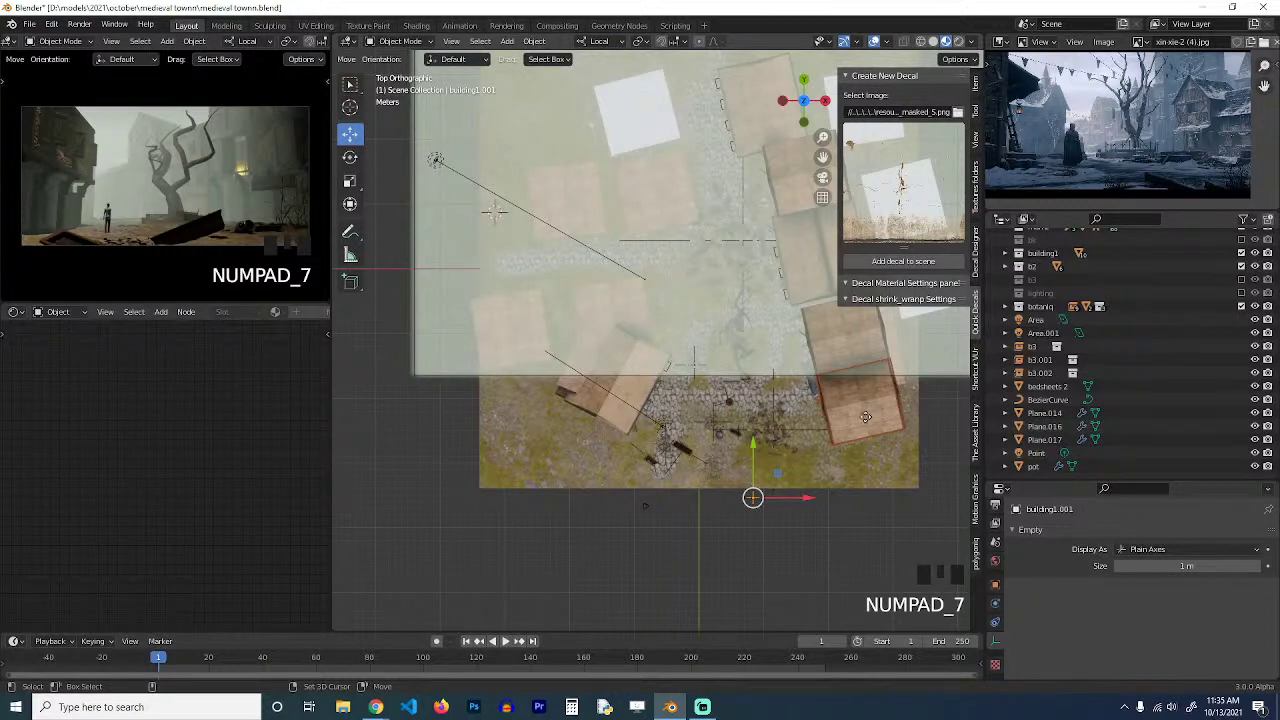
key("shift+d")
left_click(692, 466)
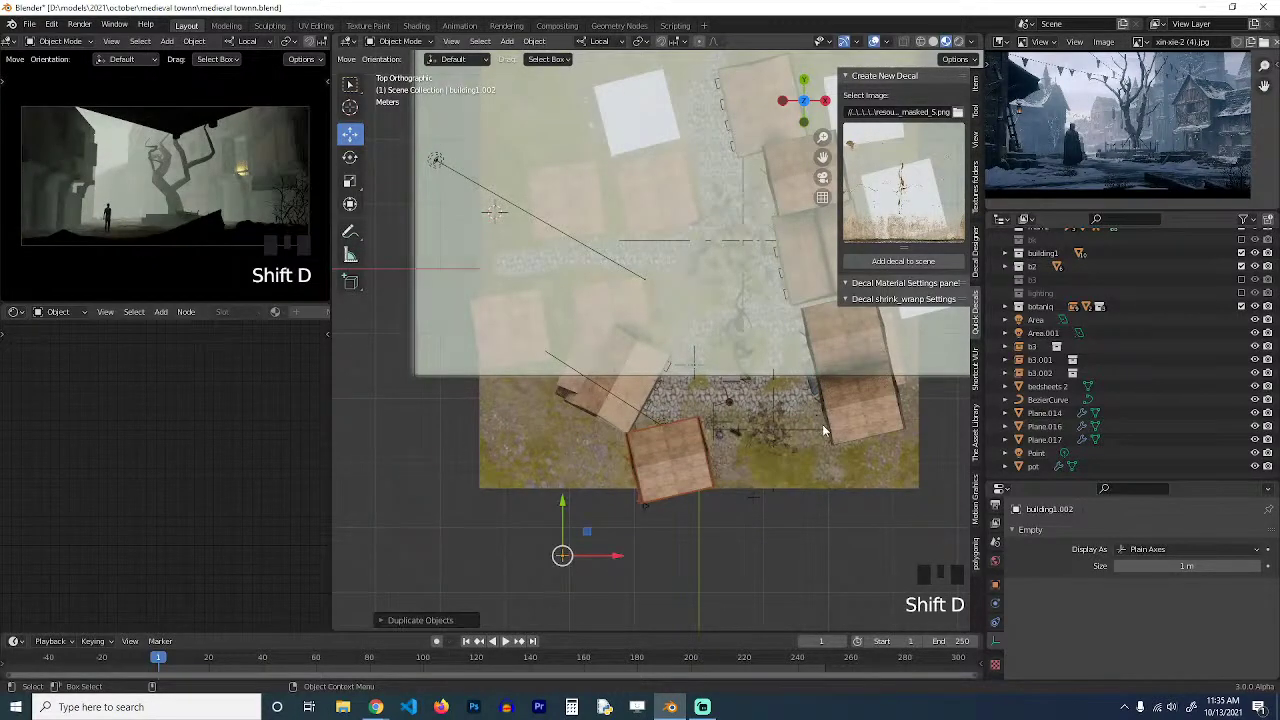
Rotate the duplicated tall building and reposition it at the ground's near edge beside the small timber house.
key("r")
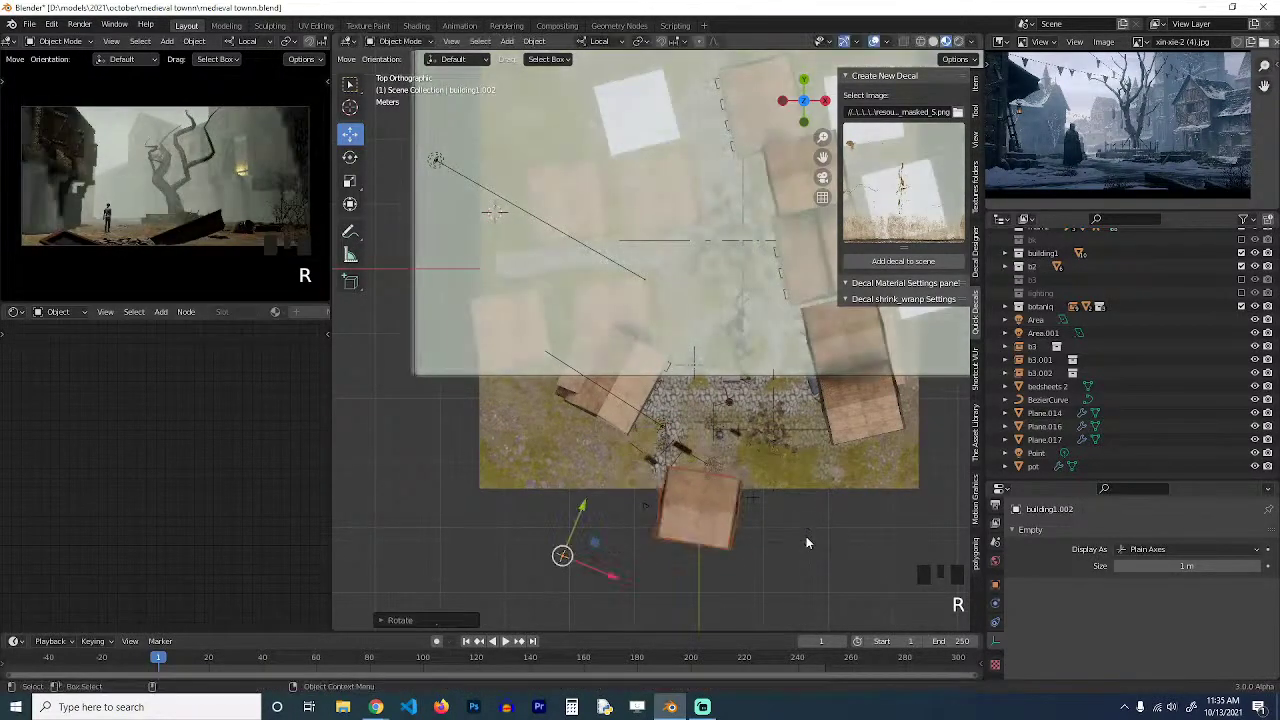
left_click(815, 535)
key("g")
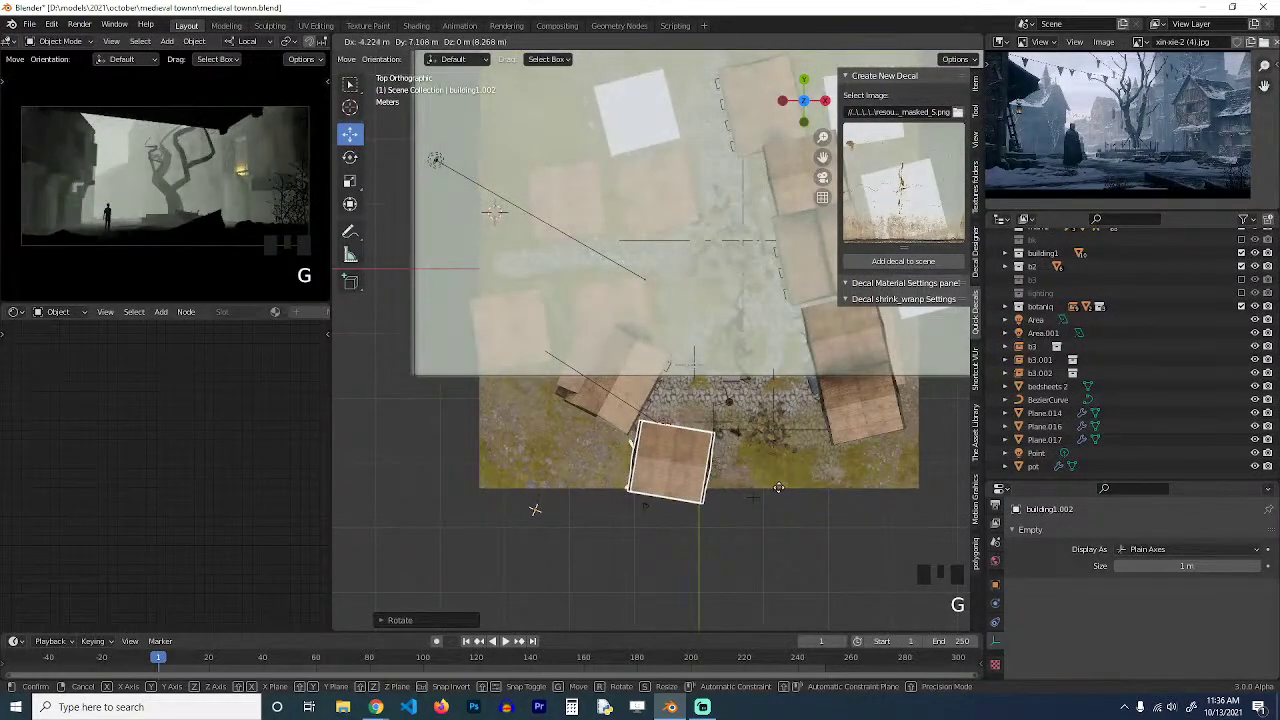
left_click(740, 486)
Lower the duplicated tall building along the Z axis so that its base sits at ground level.
key("grave")
middle_click_drag(742, 371, 704, 298)
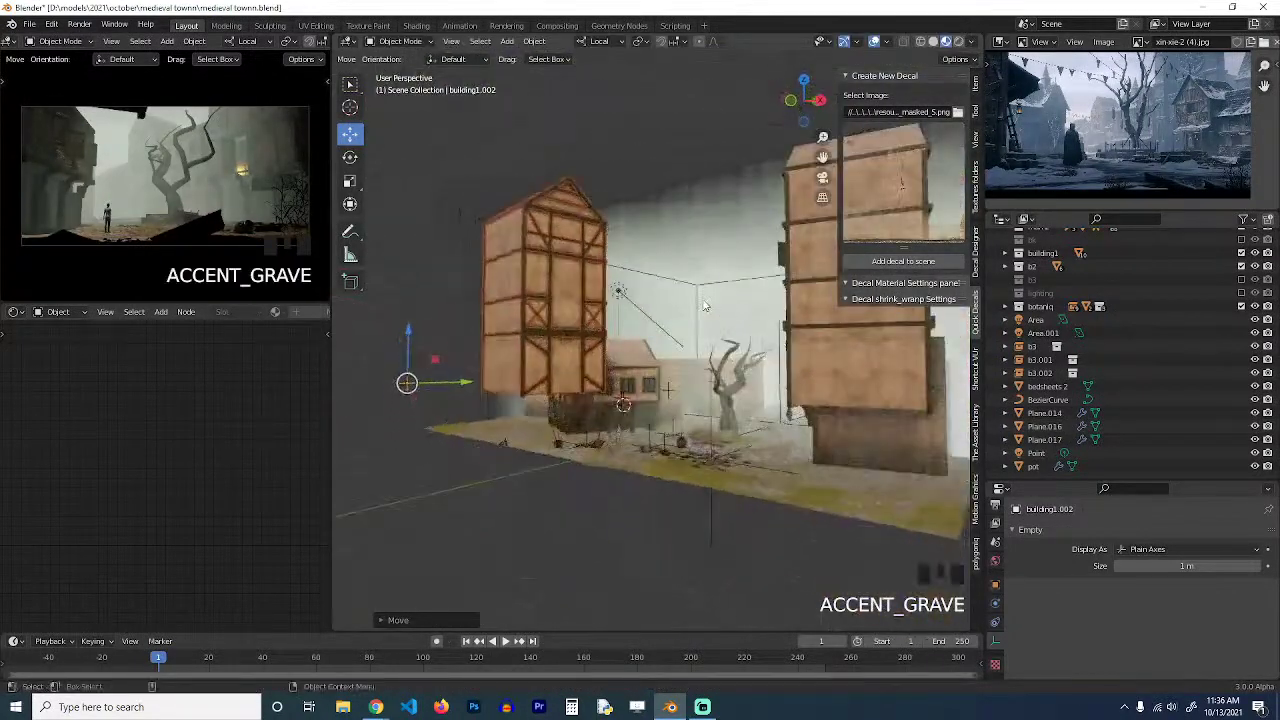
key("g")
key("z")
left_click(702, 355)
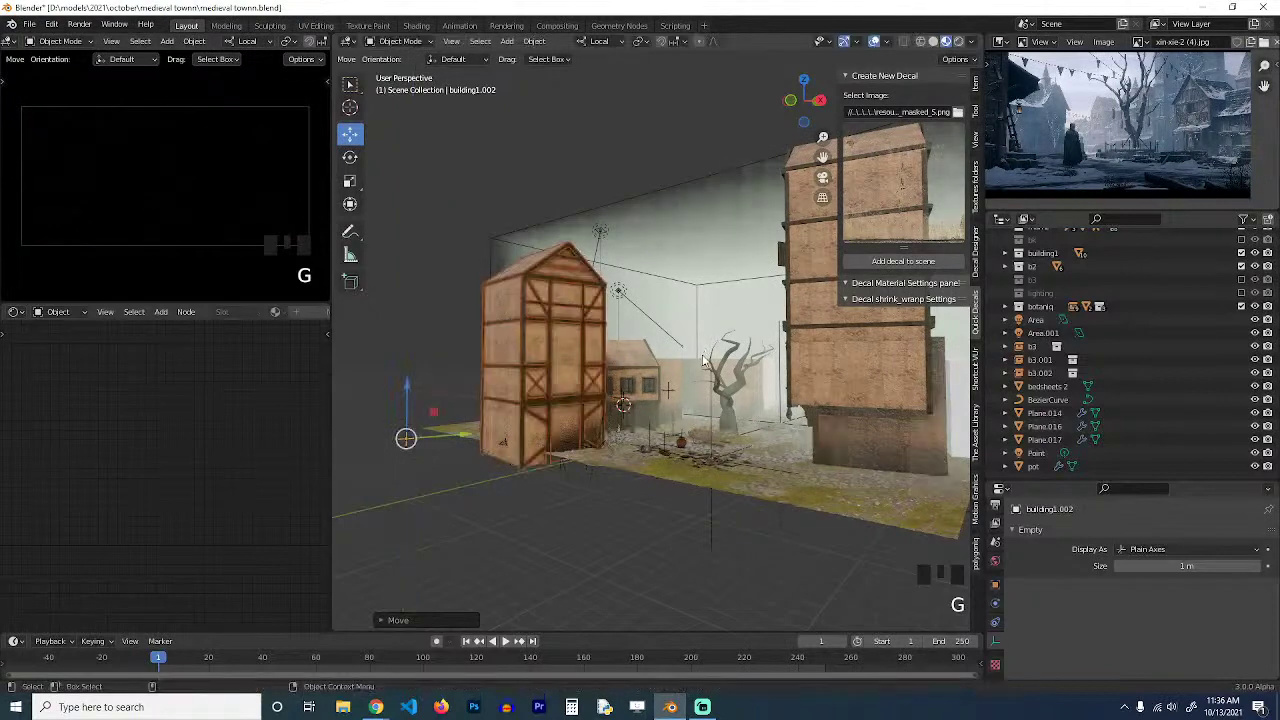
Rotate the duplicated tall building slightly in top view and shift it just past the ground's near edge beside the small timber house.
key("KP_7")
key("g")
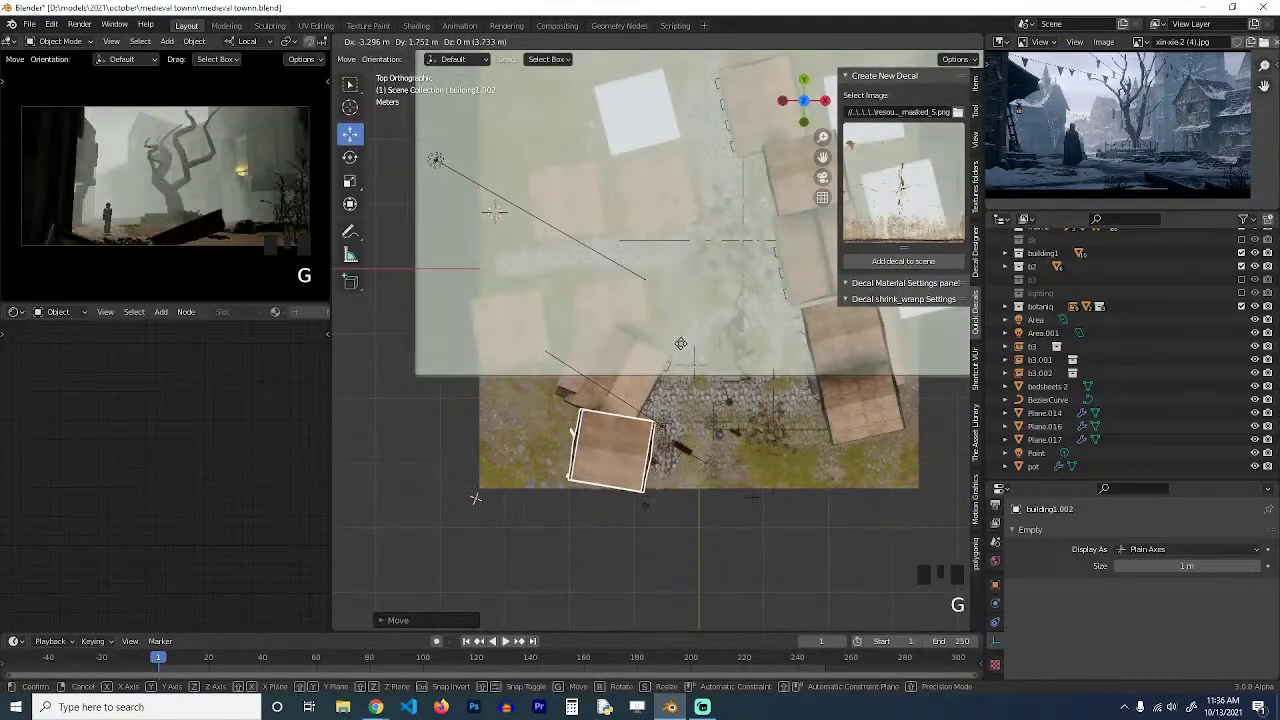
key("r")
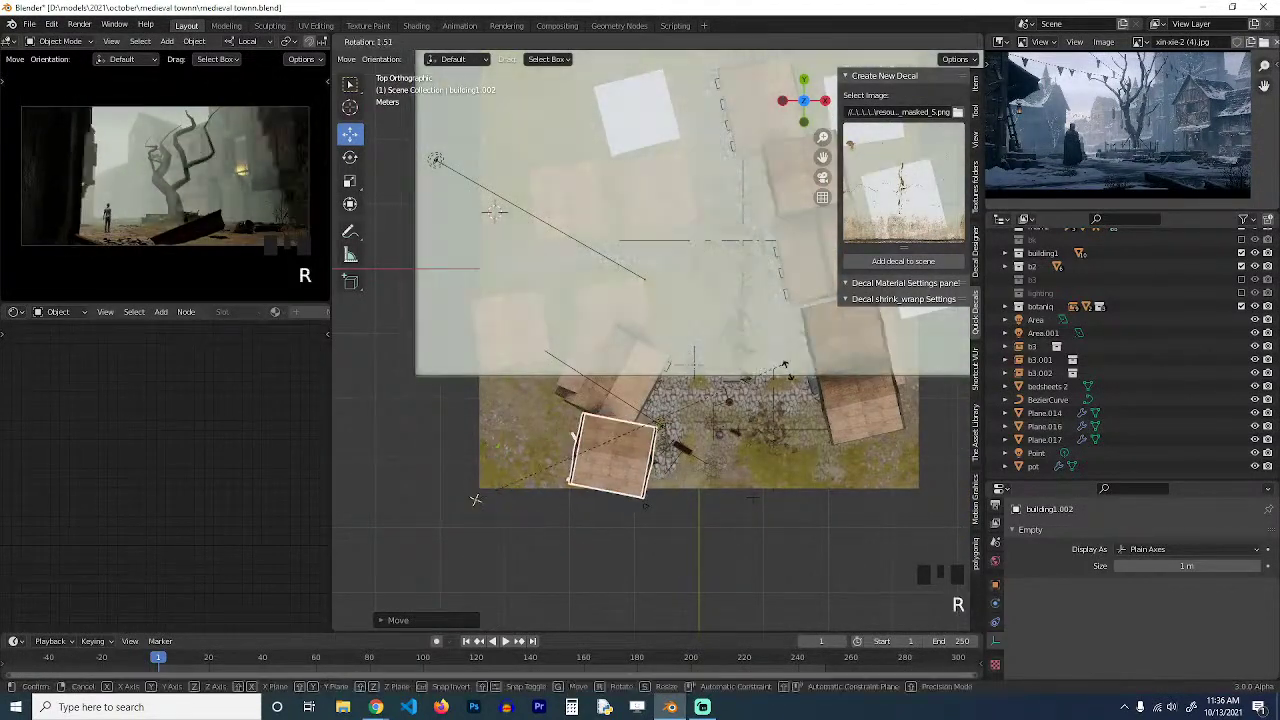
key("g")
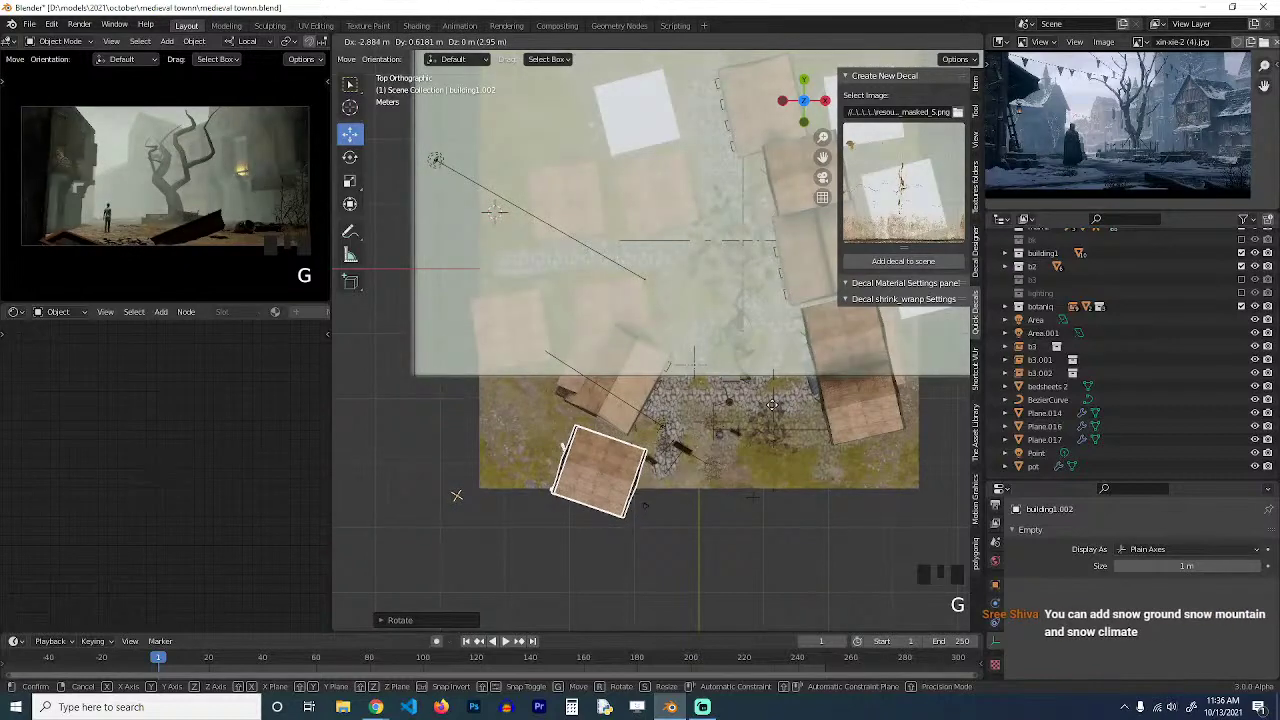
left_click(767, 418)
Duplicate the tall building, place the copy further back behind the small timber house and adjust its scale.
key("shift+d")
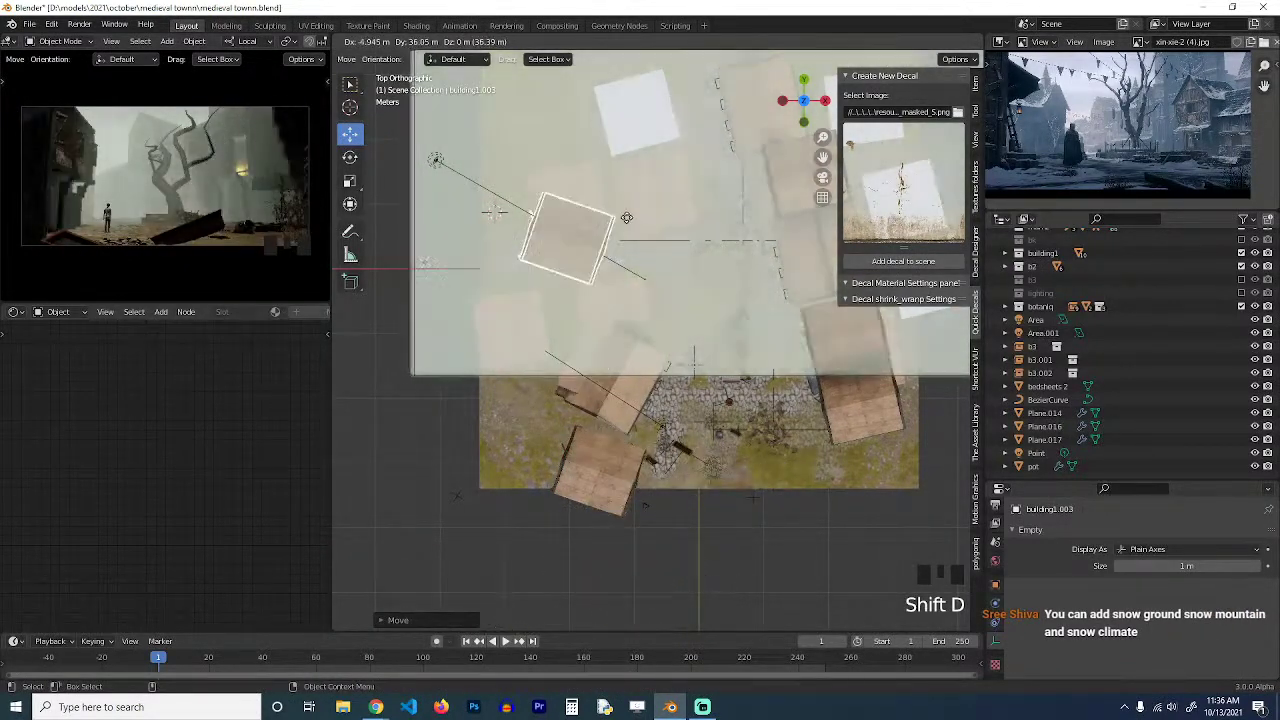
left_click(638, 246)
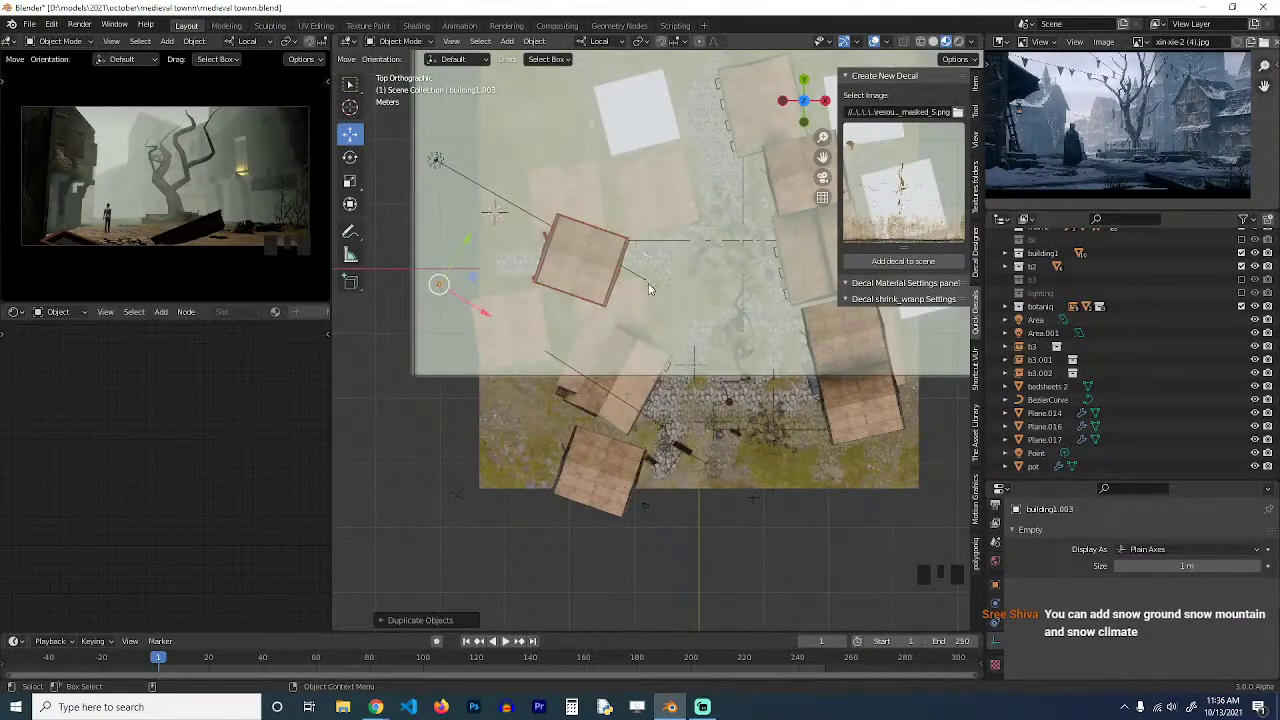
key("grave")
middle_click_drag(649, 287, 622, 200)
key("s")
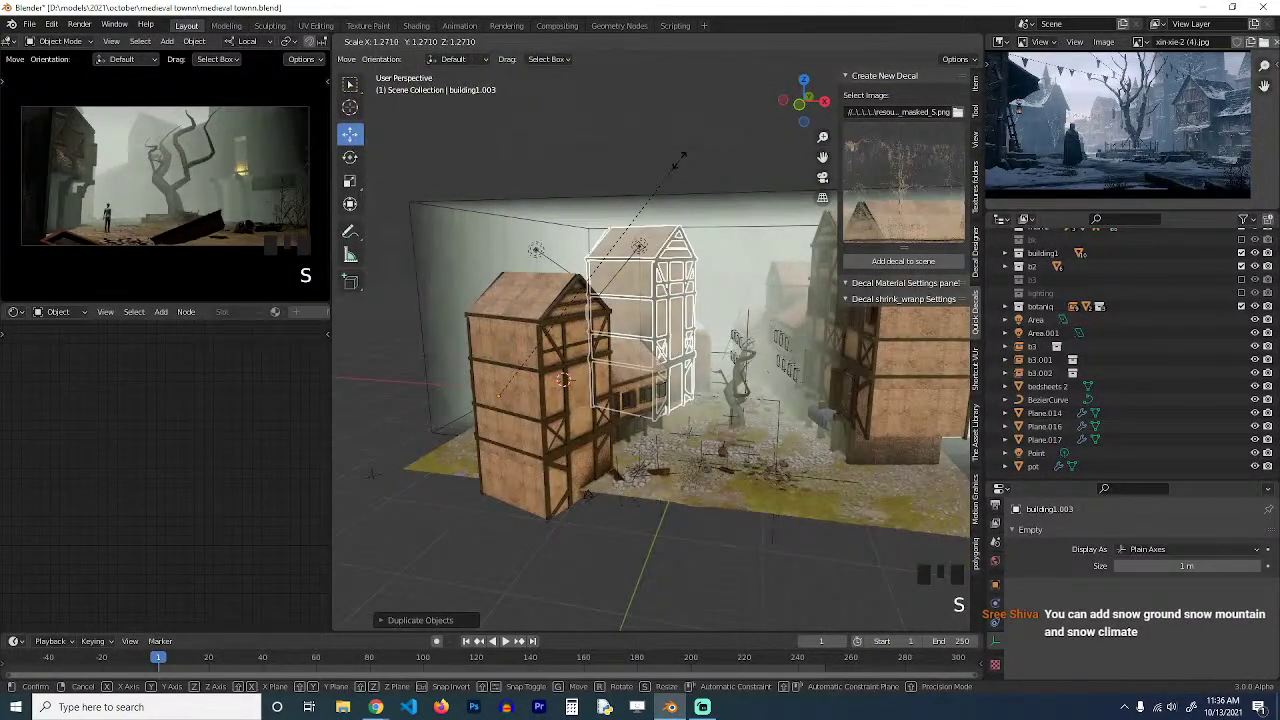
left_click(656, 190)
Shift the new building copy behind the small house and lower it along its local Z axis to the ground.
key("g")
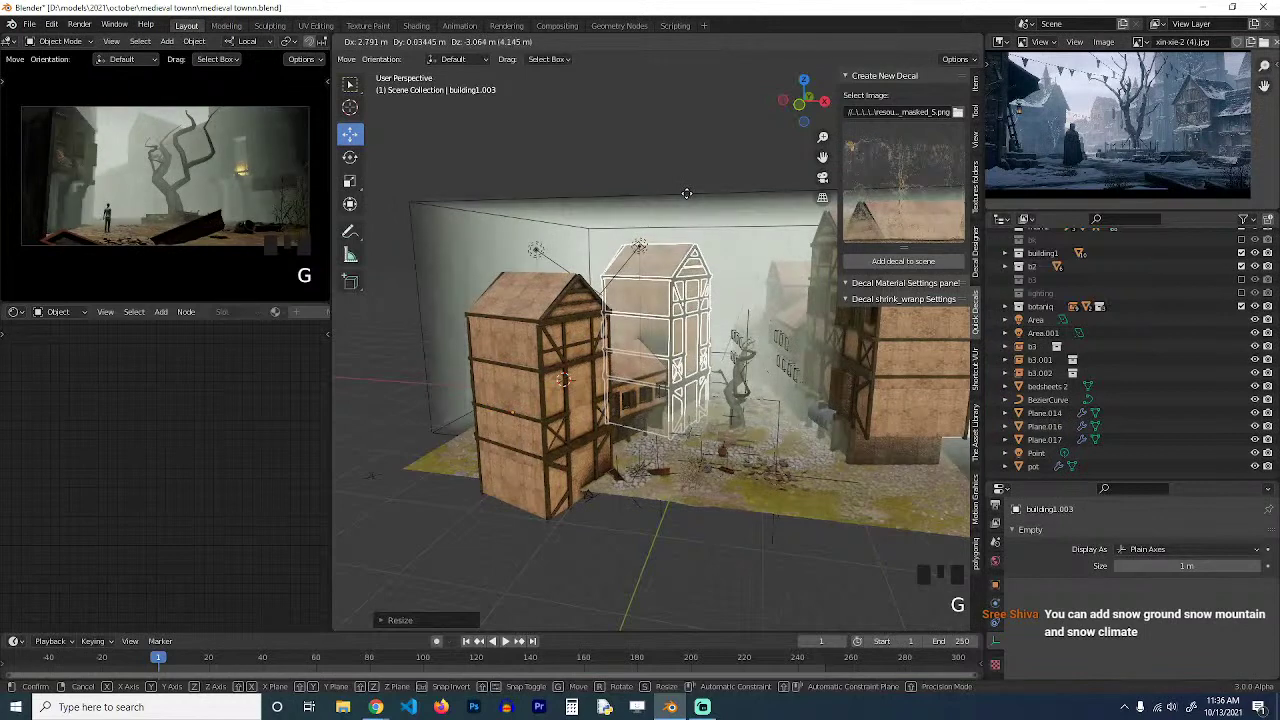
left_click(687, 192)
key("g")
key("z")
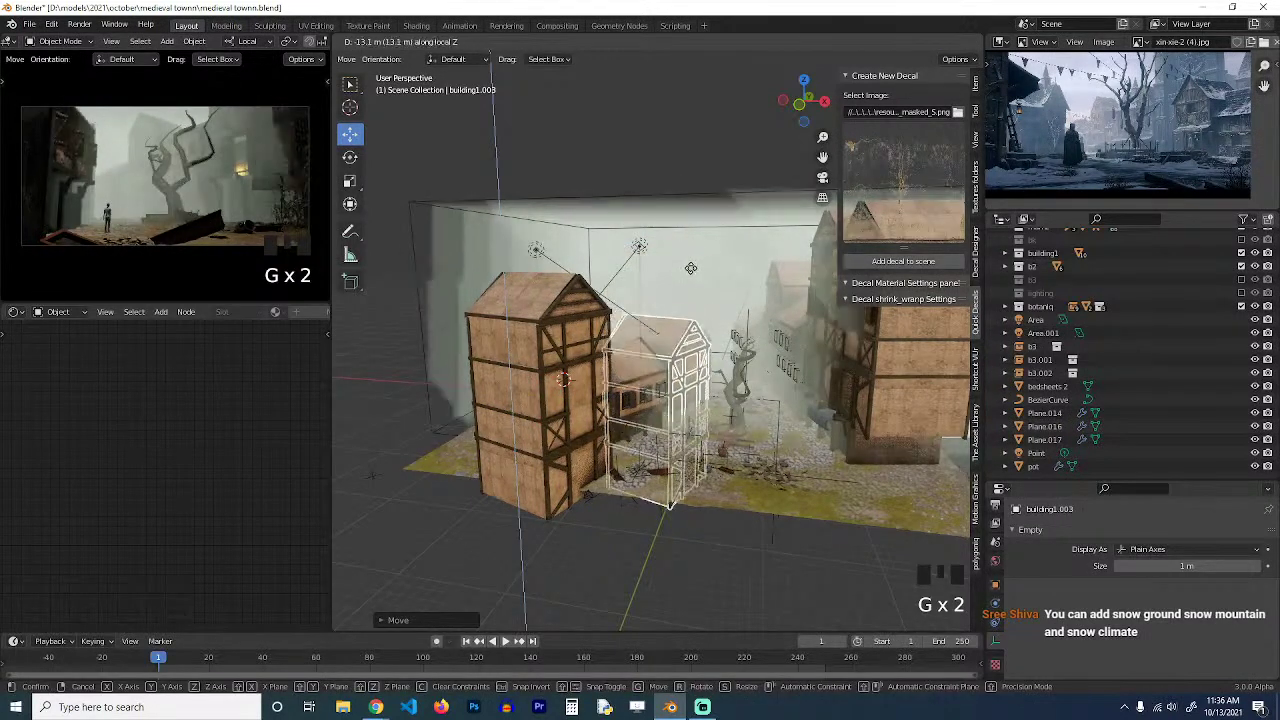
left_click(708, 250)
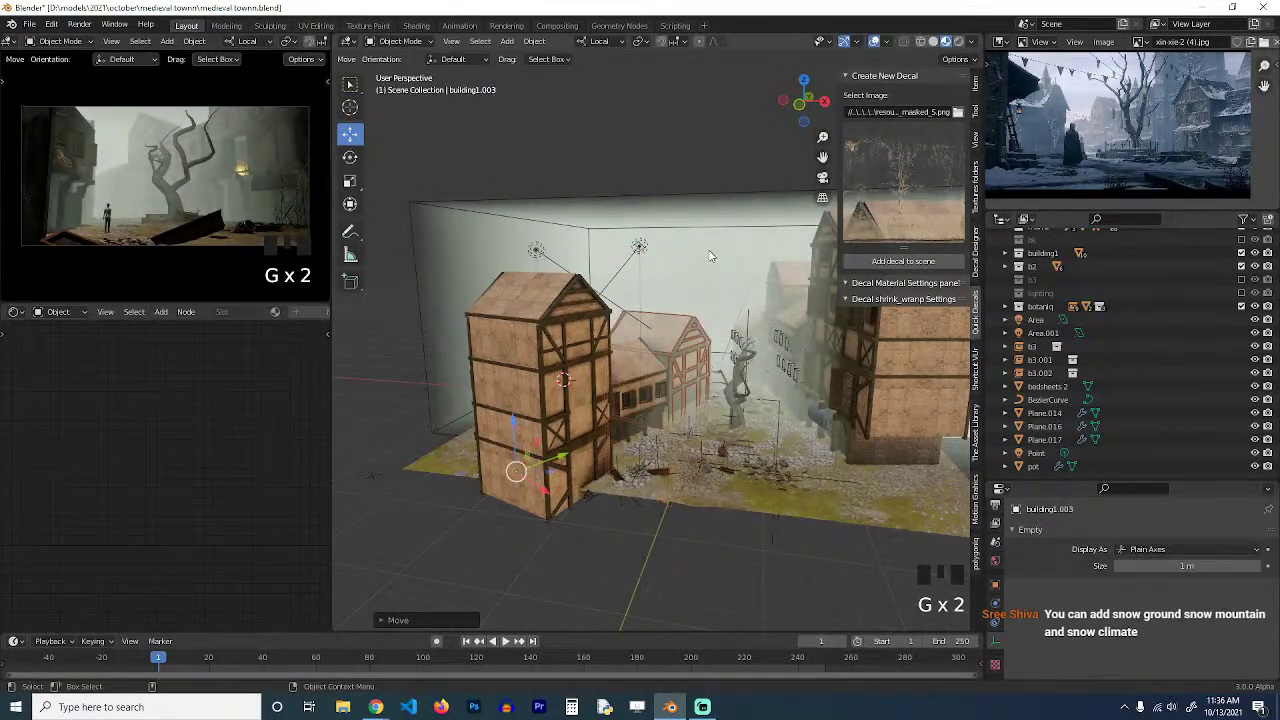
Duplicate the building again in top view and place the copy at the far end of the street.
key("KP_7")
scroll(708, 250, "down", 5)
key("shift+d")
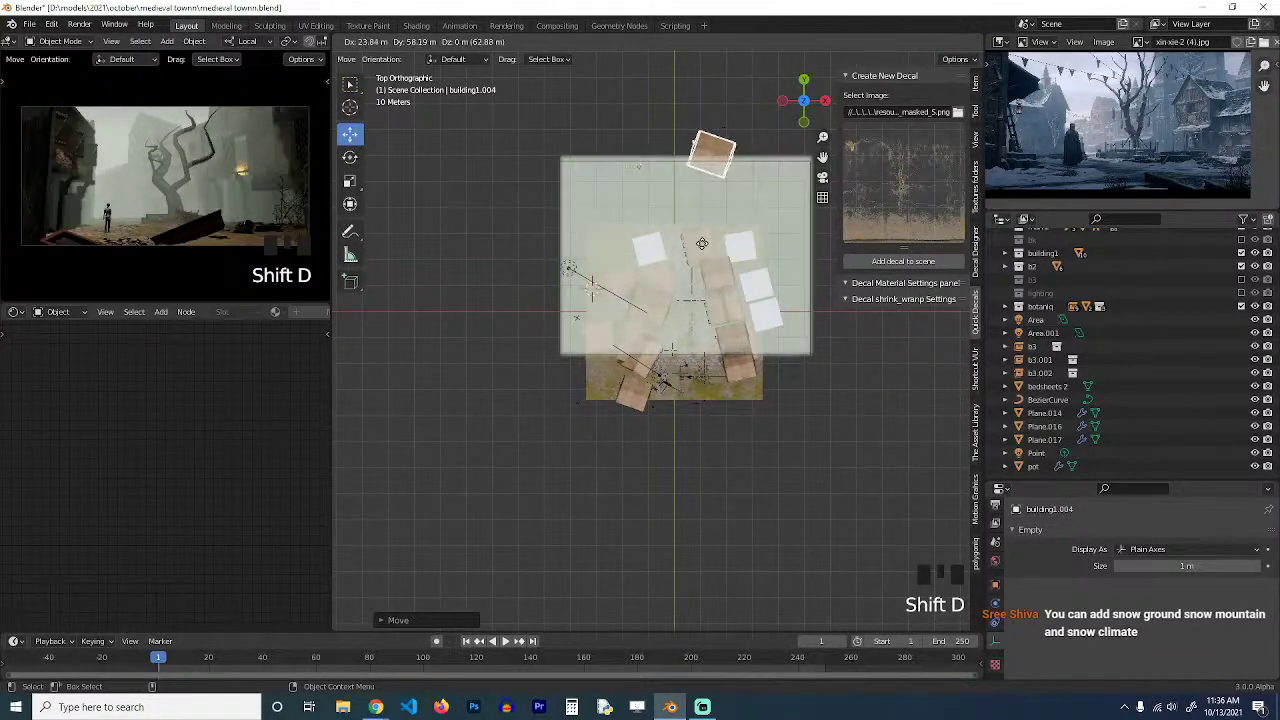
left_click(690, 305)
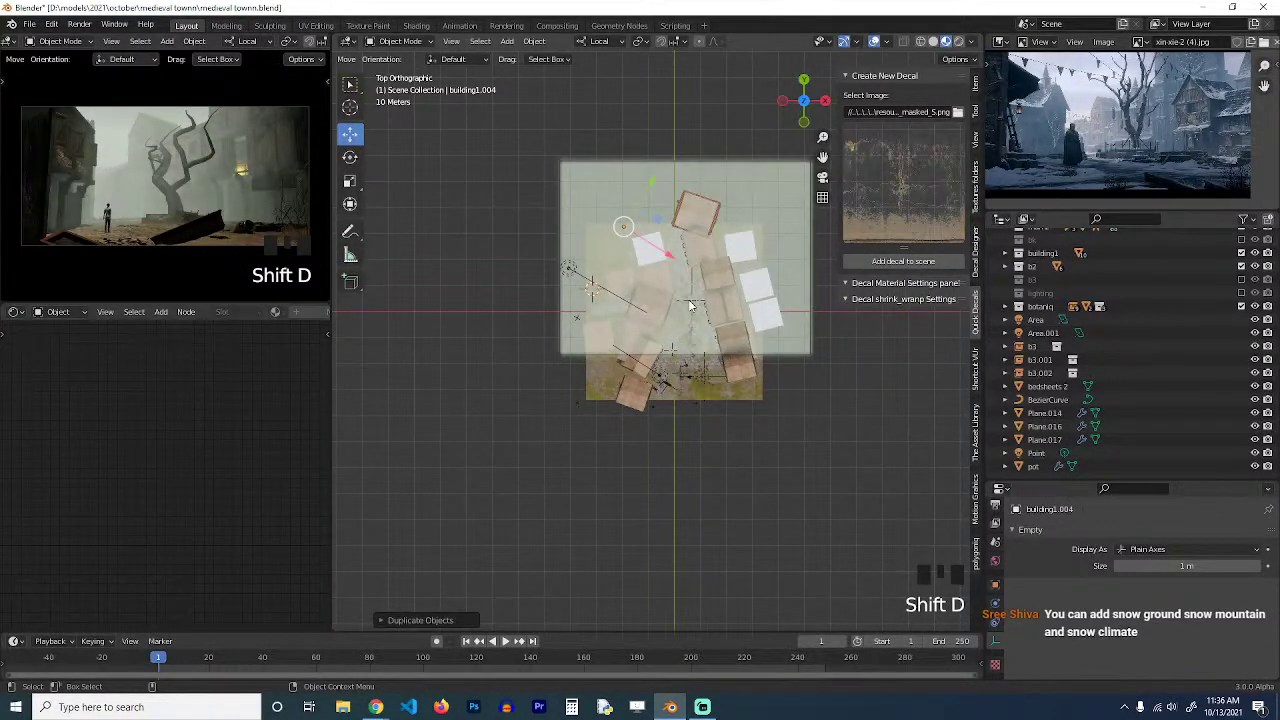
Rotate the far building copy around its local Z axis in camera view and raise it along Z.
key("KP_0")
scroll(692, 339, "up", 2)
key("r")
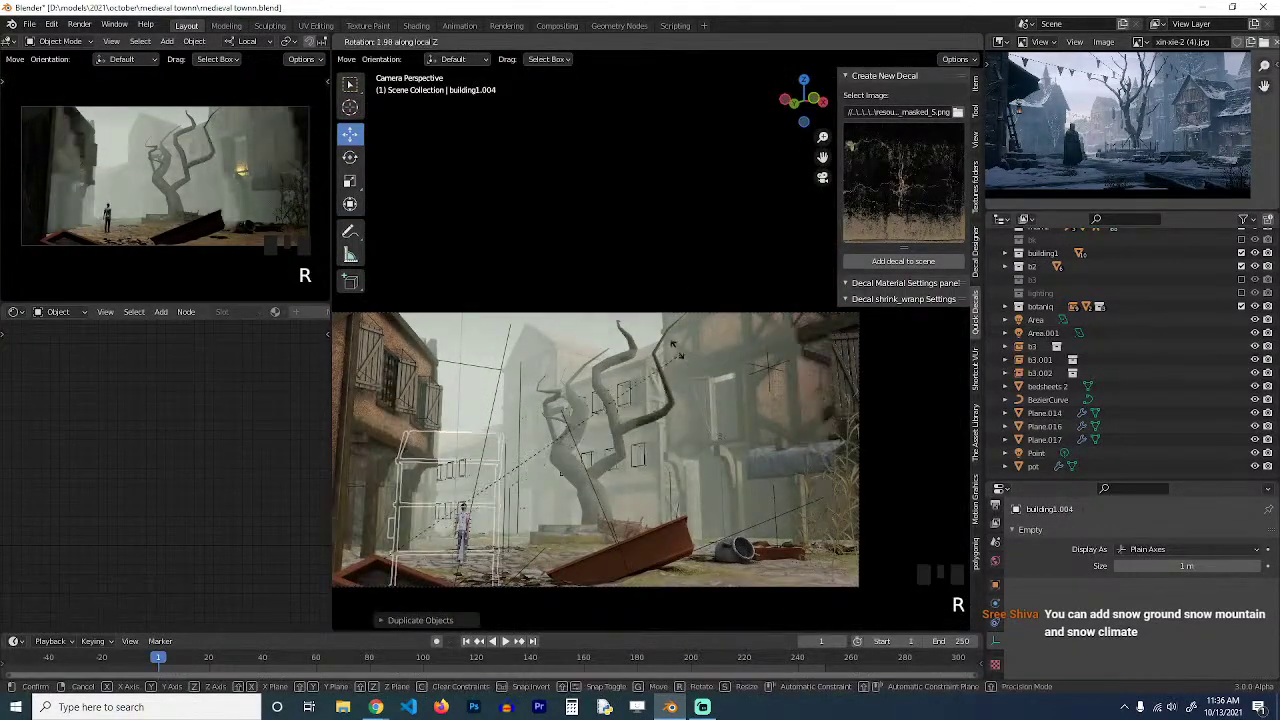
left_click(757, 622)
key("g")
key("z")
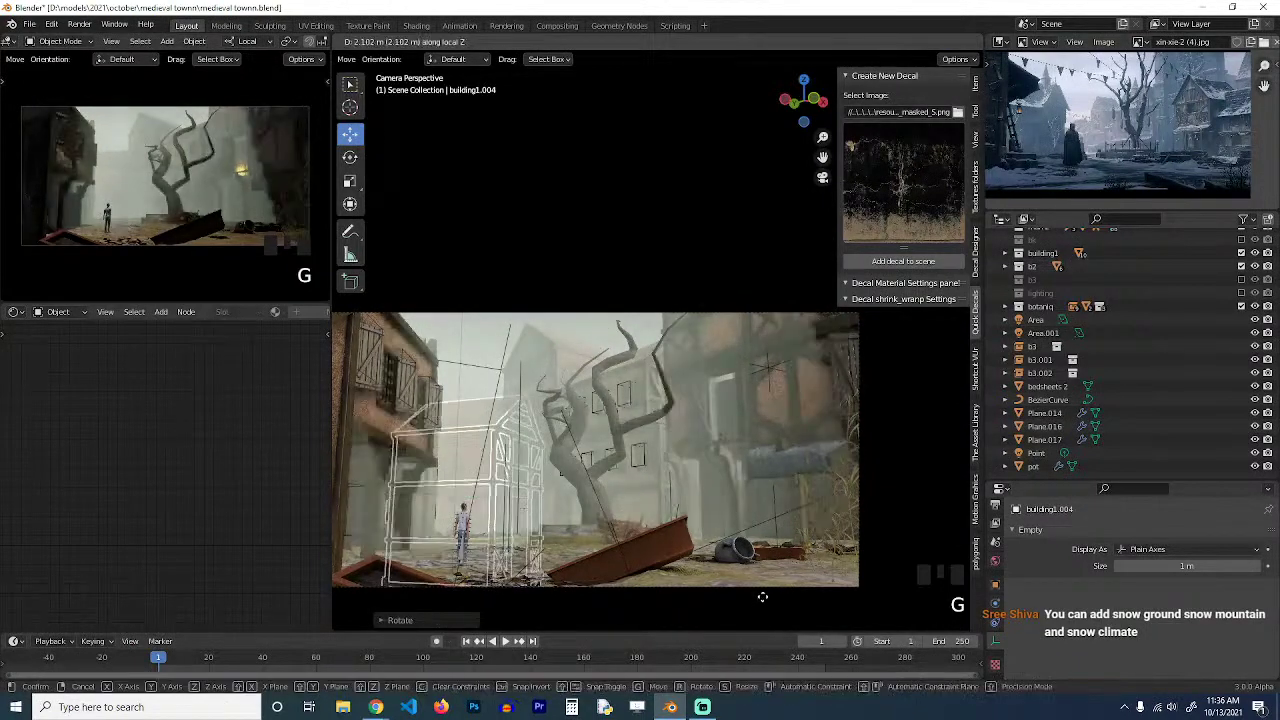
left_click(769, 553)
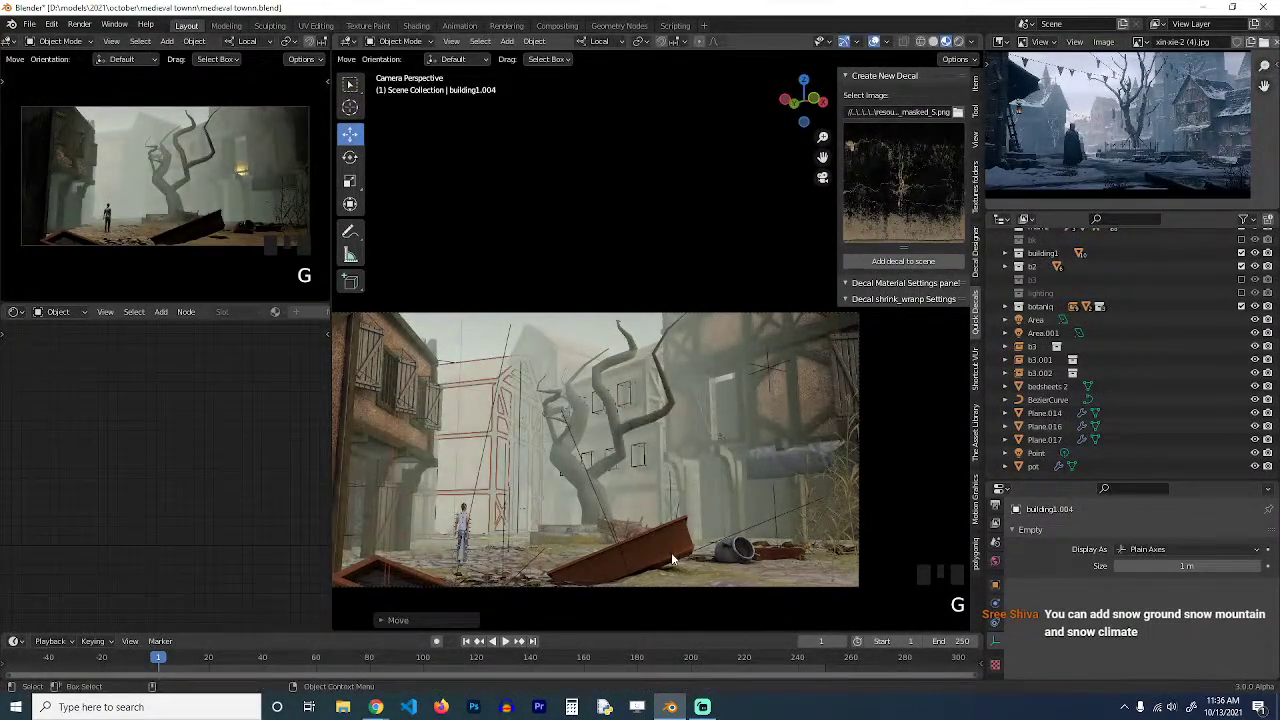
Move the far building copy sideways in top view and rotate it about 15 degrees to close off the street.
key("KP_7")
key("g")
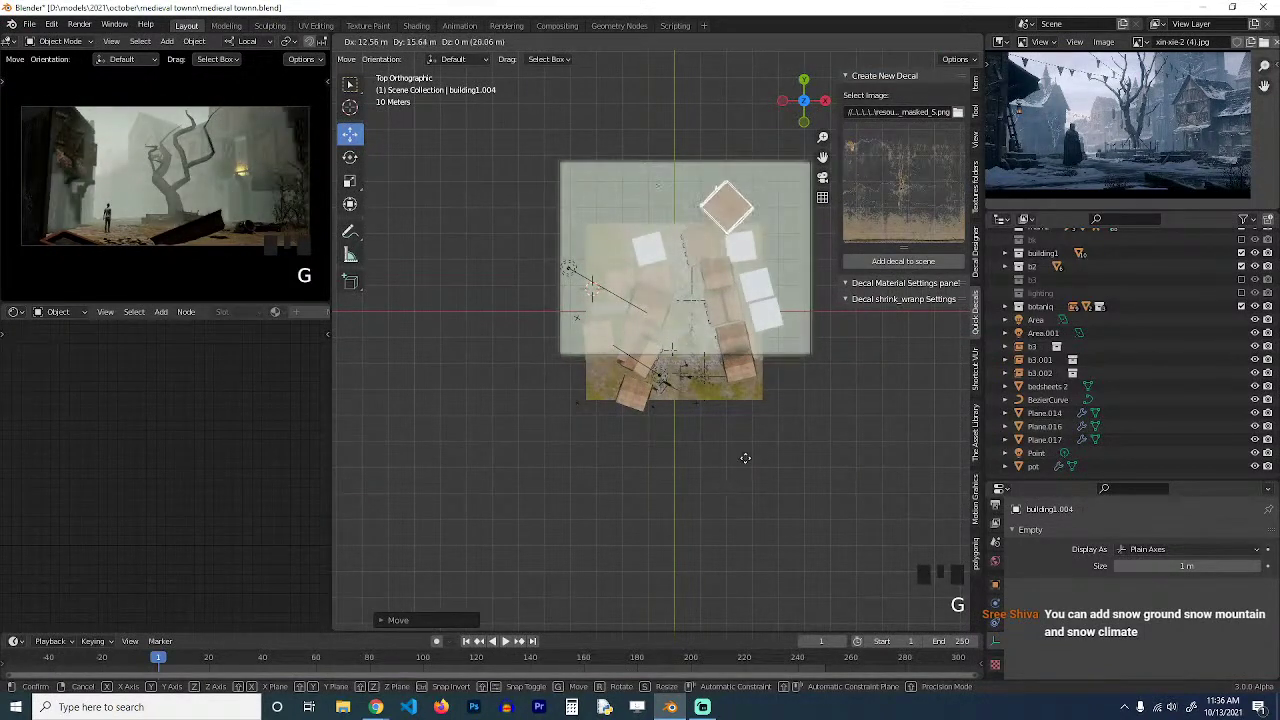
key("r")
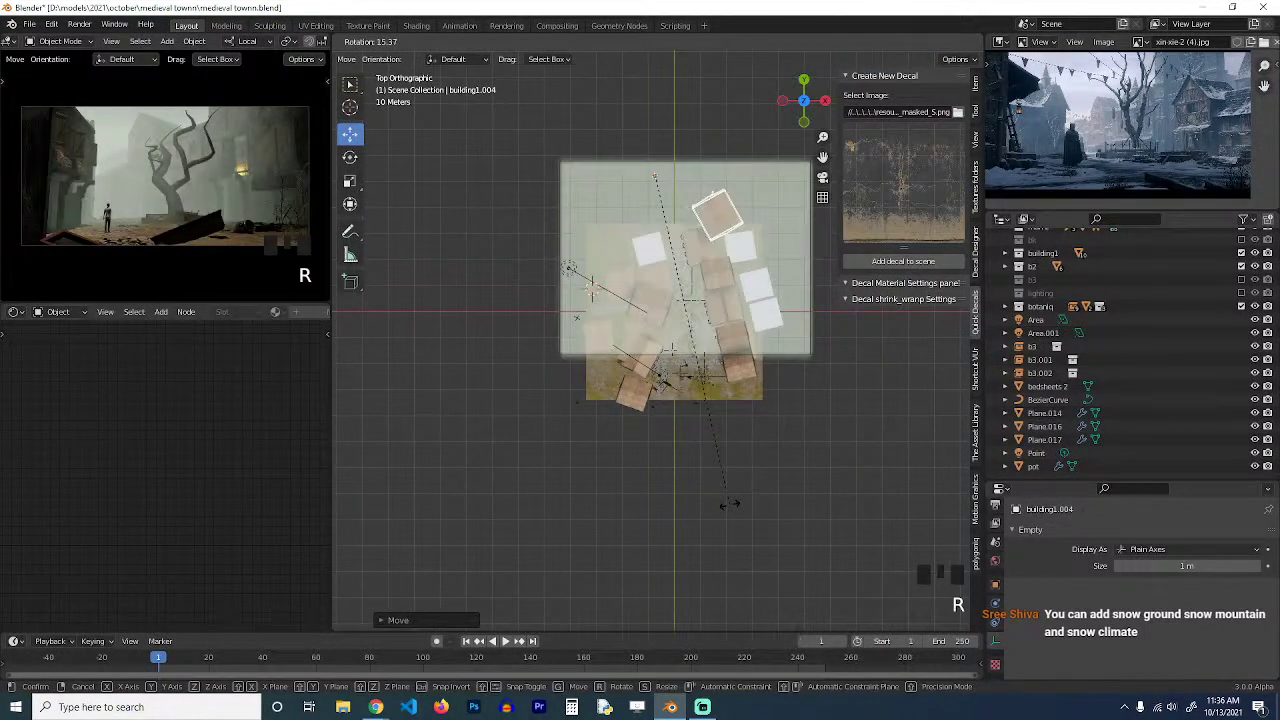
left_click(718, 494)
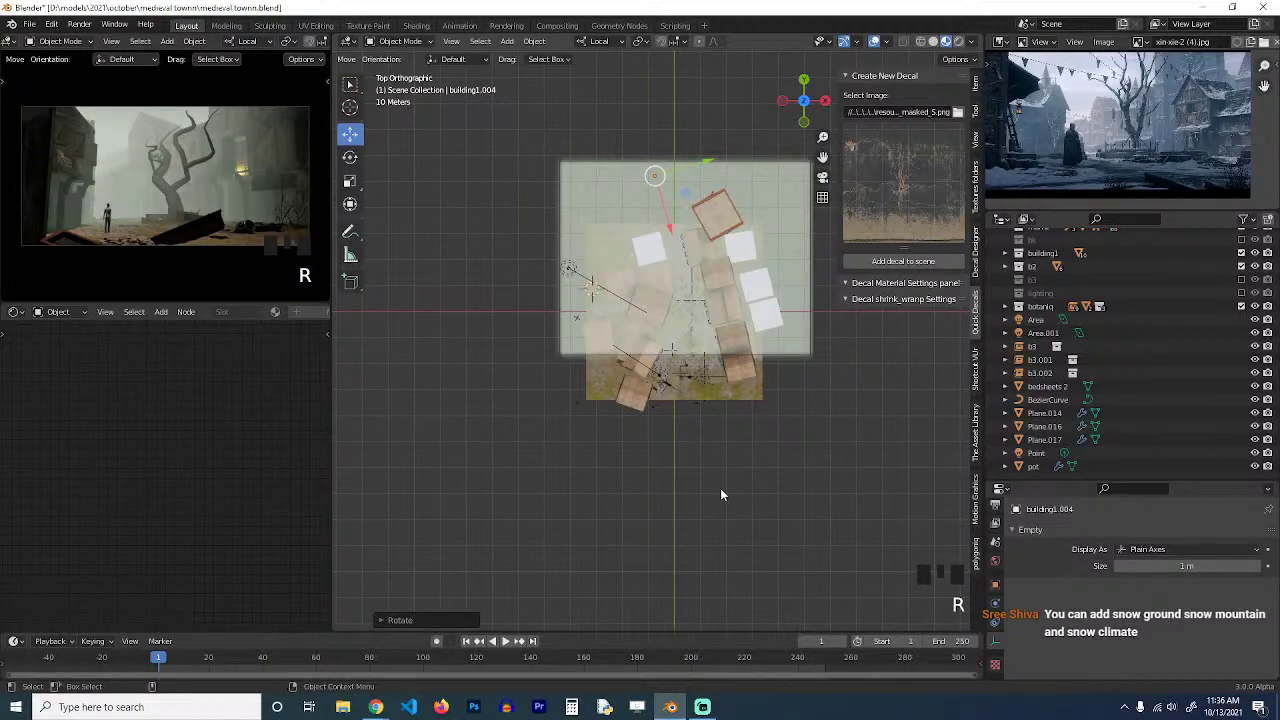
Delete the large rectangular clay planter lying in the foreground of the camera view.
key("grave")
middle_click_drag(720, 488, 740, 440)
scroll(763, 411, "up", 5)
left_click(762, 452)
key("KP_0")
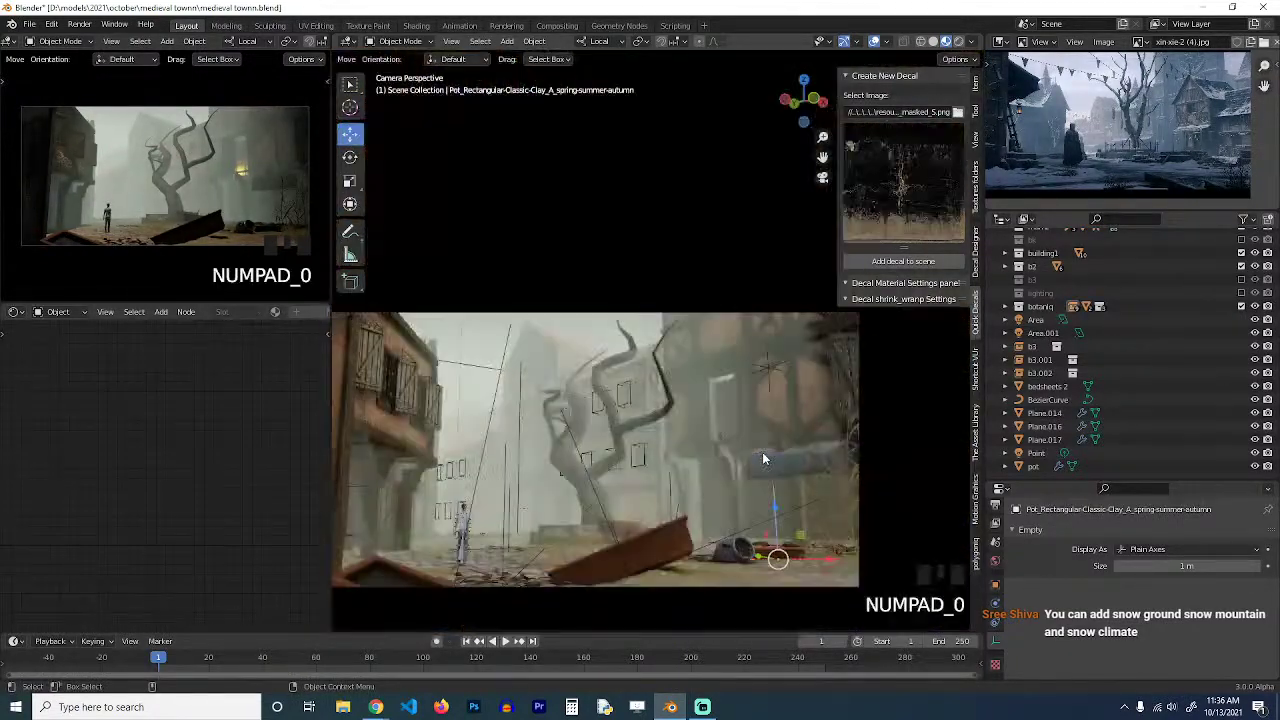
left_click(700, 556)
key("x")
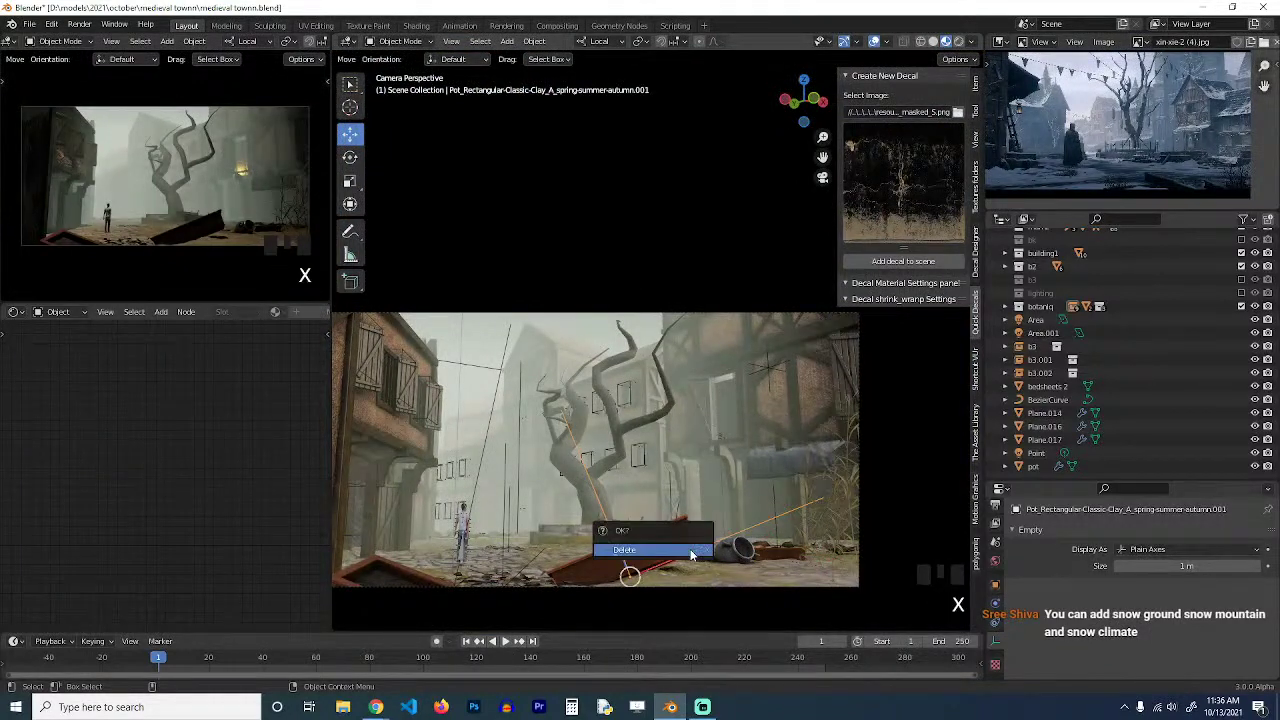
left_click(688, 542)
Scale up the wooden cart in front of the tree to about 1.4 times its size and save the file.
scroll(751, 508, "up", 2)
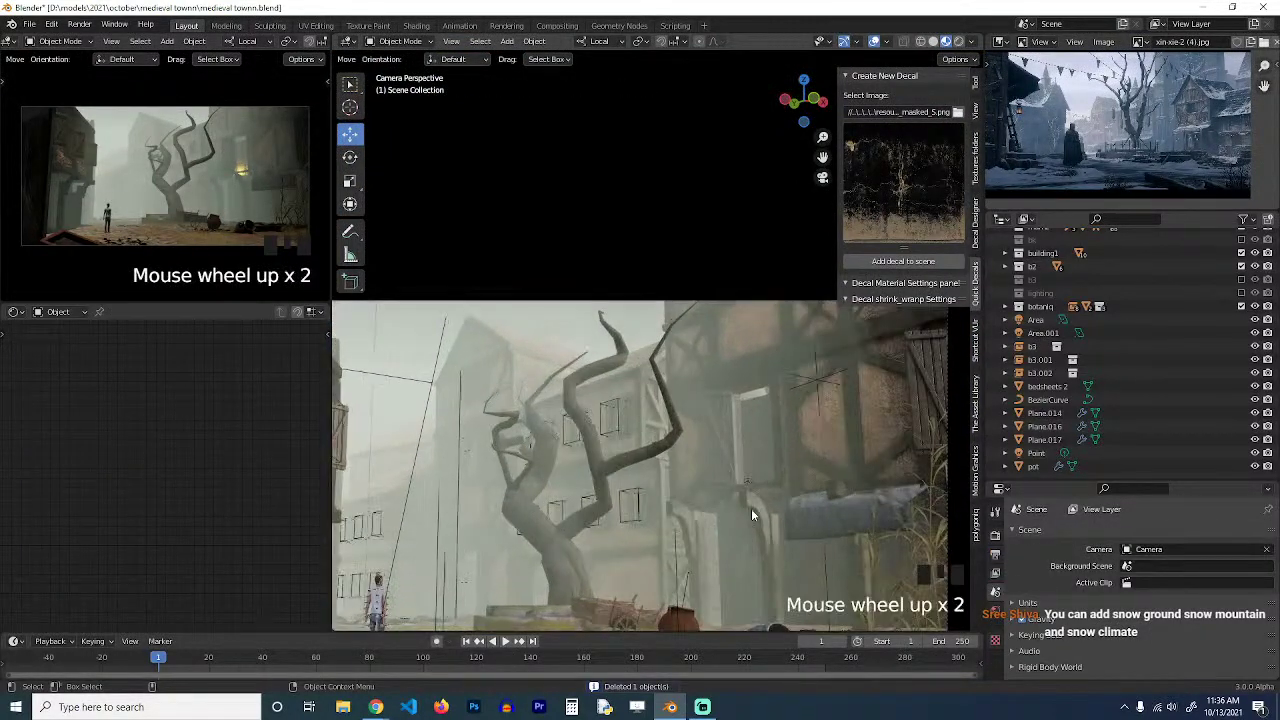
left_click(661, 606)
key("s")
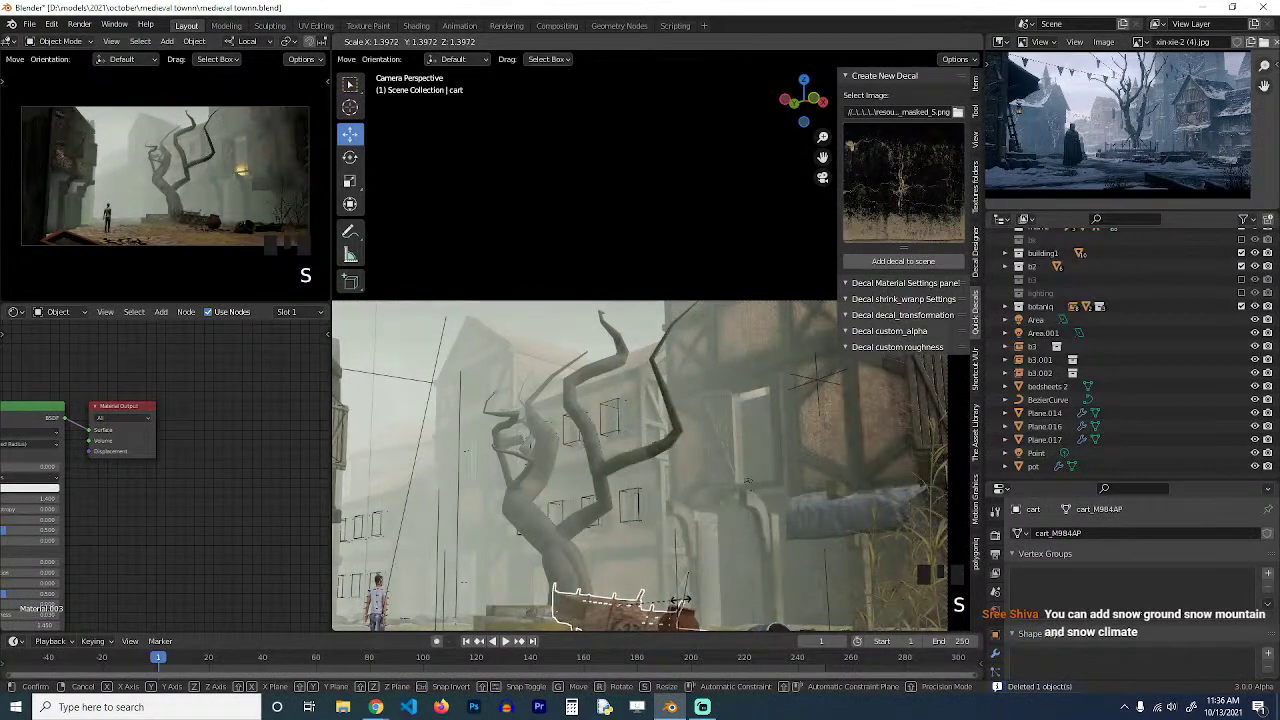
left_click(681, 605)
key("KP_7")
middle_click_drag(727, 523, 693, 466, "shift")
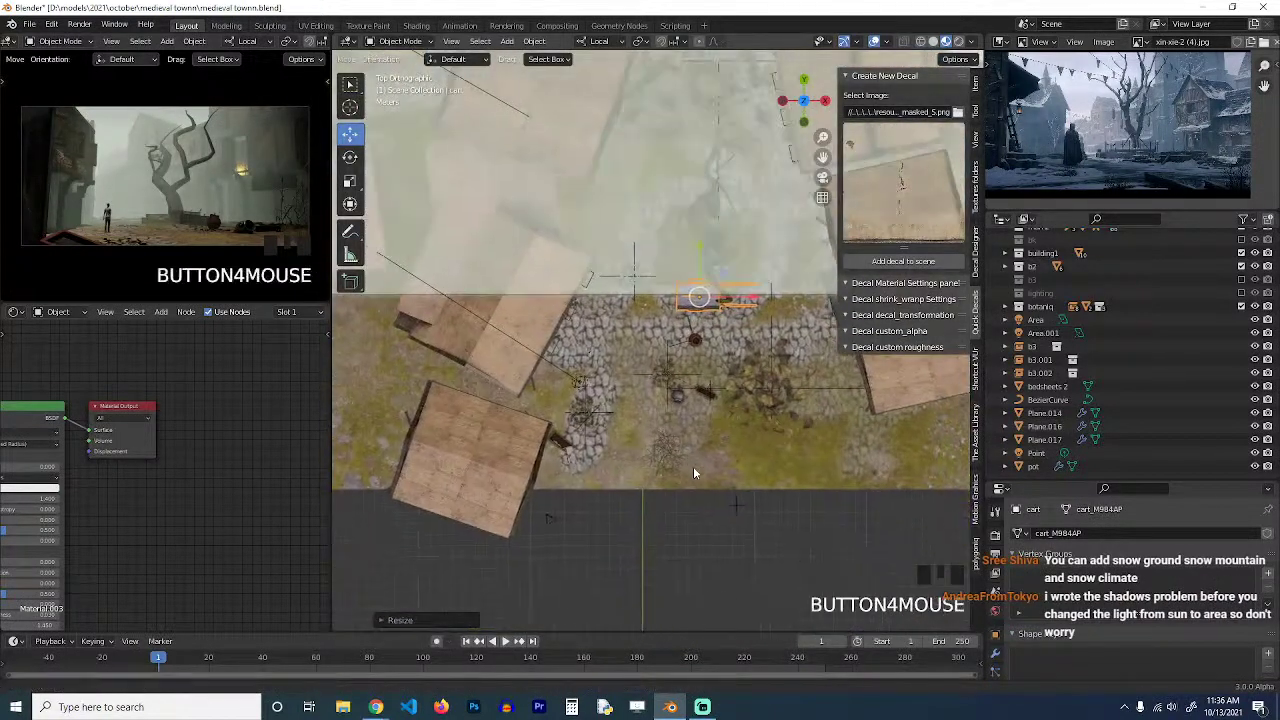
key("ctrl+s")
Duplicate the cart, rotate the copy diagonally and place it at the ground's near edge in the foreground, then save the file.
key("shift+d")
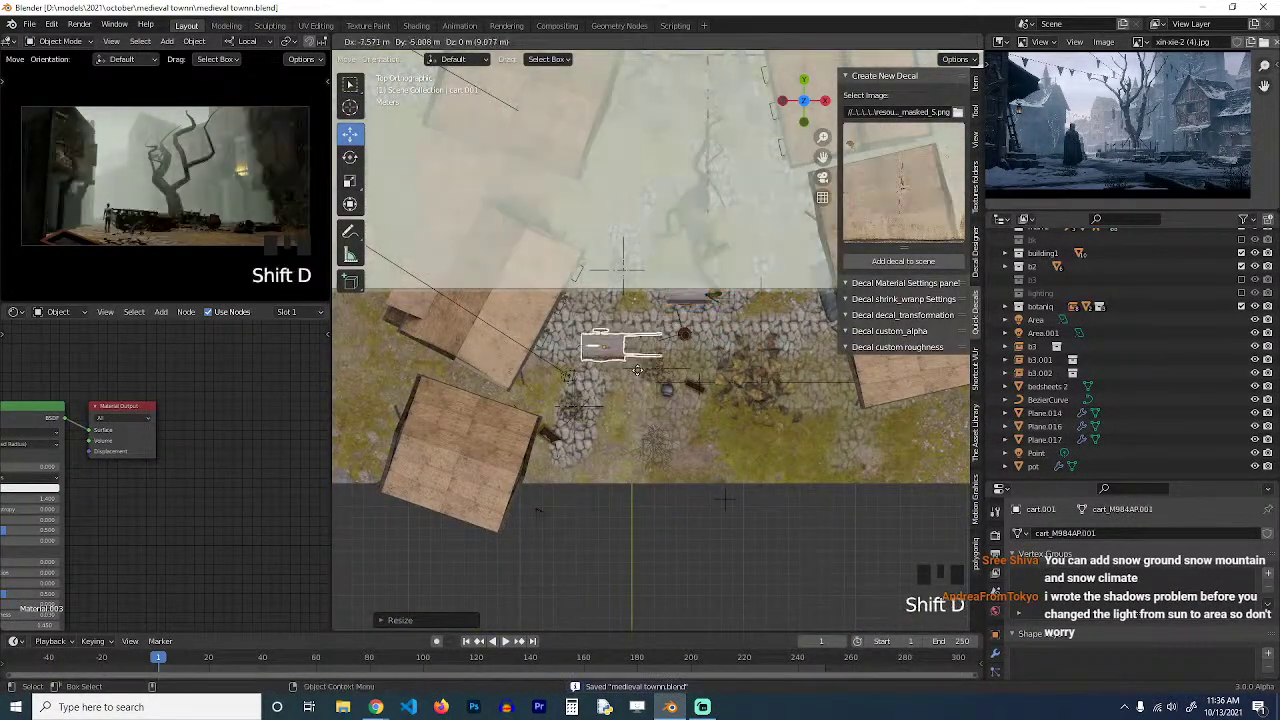
left_click(590, 366)
key("r")
left_click(617, 300)
key("g")
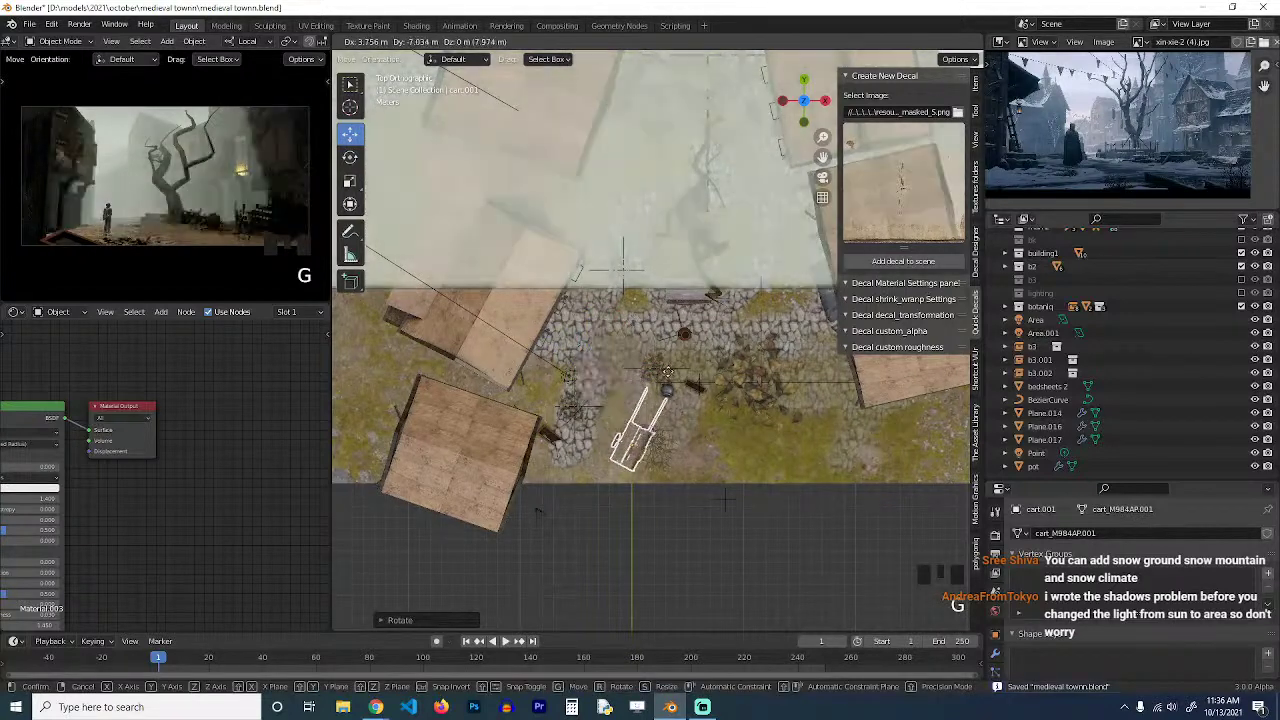
left_click(653, 374)
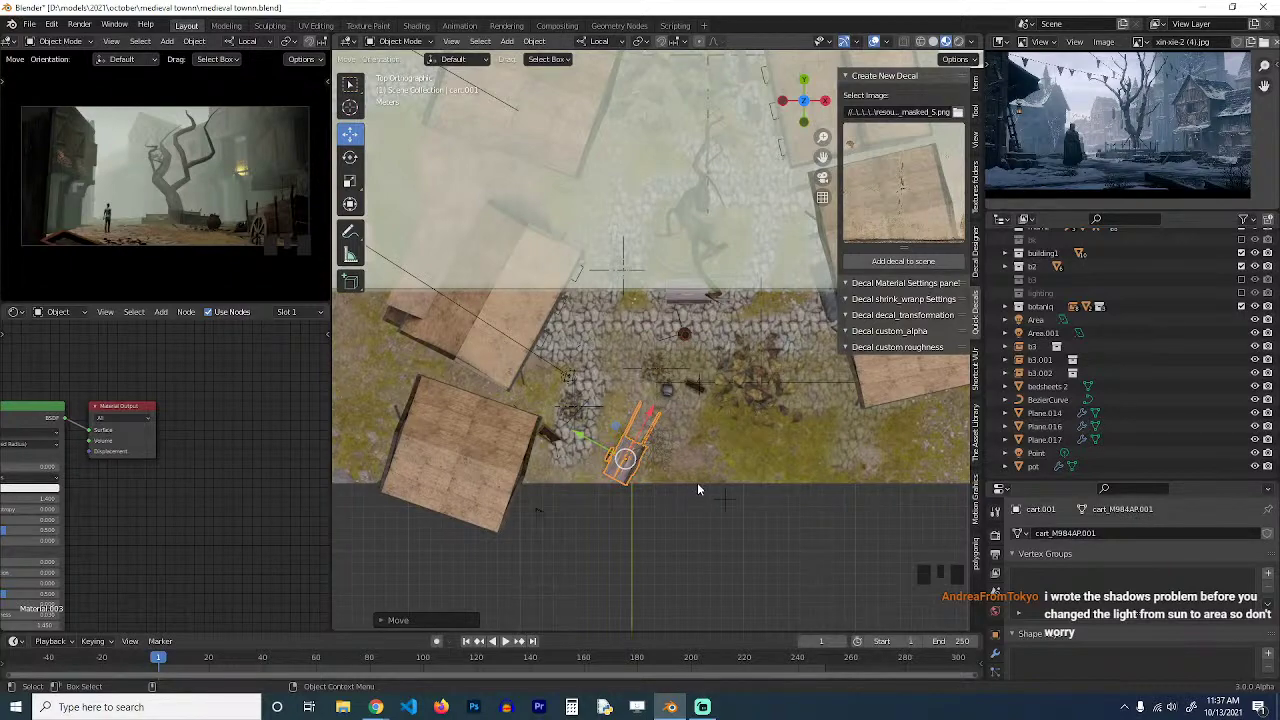
double_click(724, 500)
key("ctrl+s")
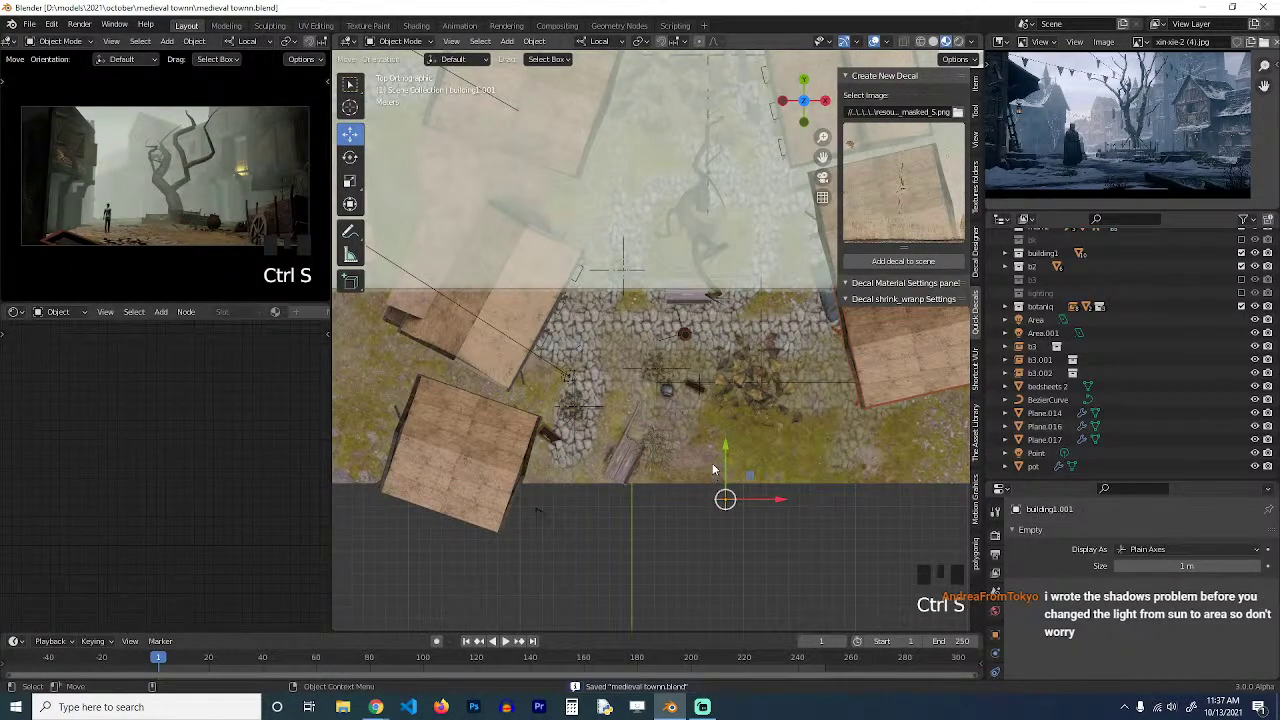
Inspect the arrangement of buildings, cart and props around the square from several angles with the sidebar hidden.
middle_click_drag(659, 428, 577, 259)
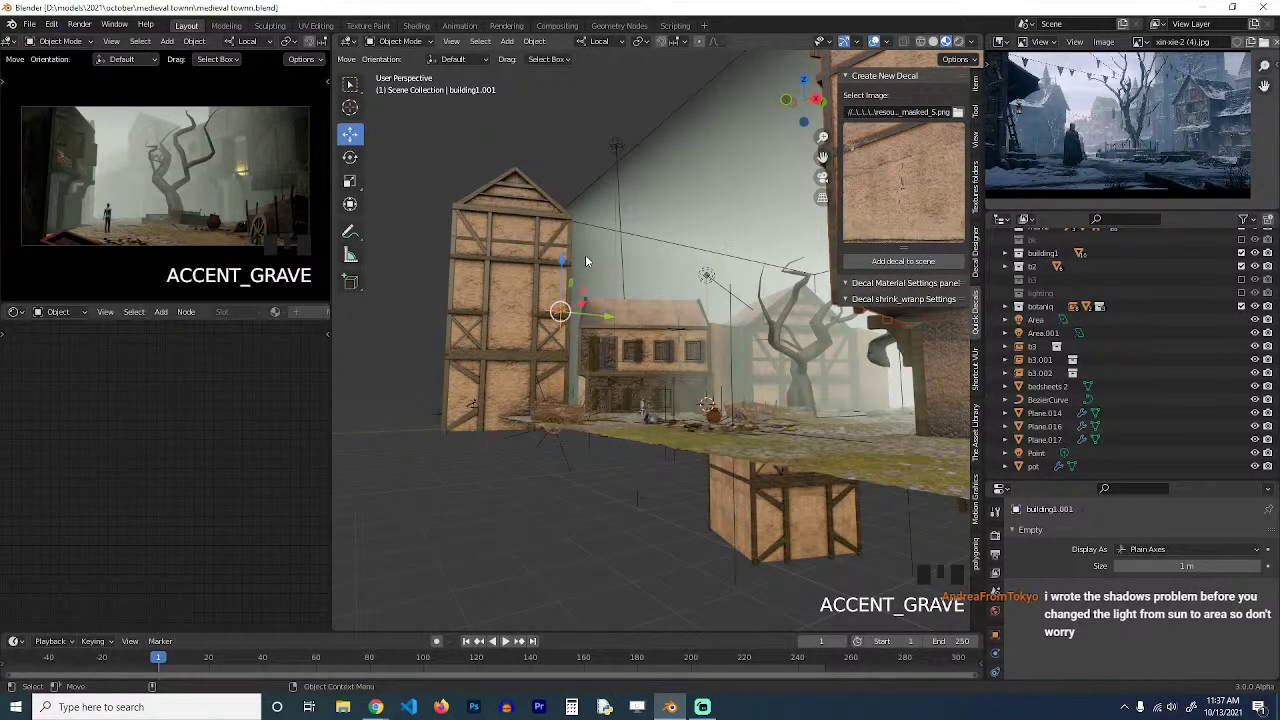
middle_click_drag(663, 177, 661, 216)
scroll(688, 364, "up", 4)
middle_click_drag(688, 364, 602, 356)
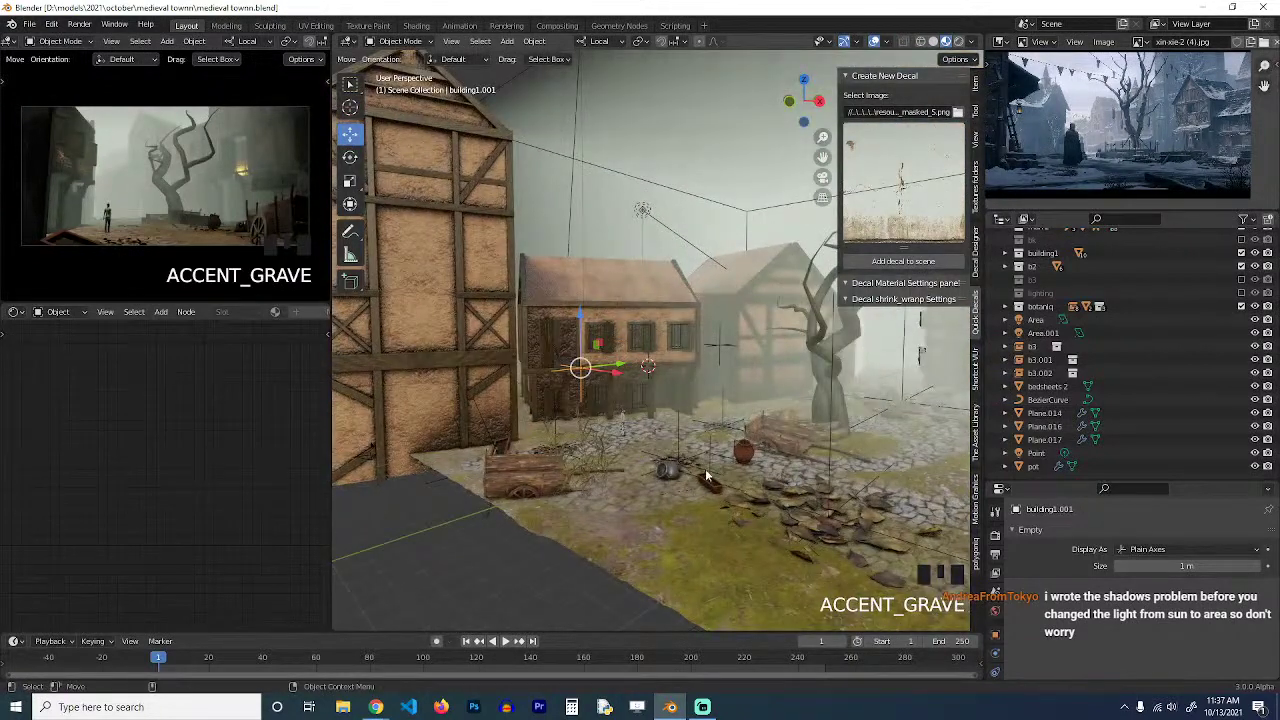
scroll(665, 465, "down", 2)
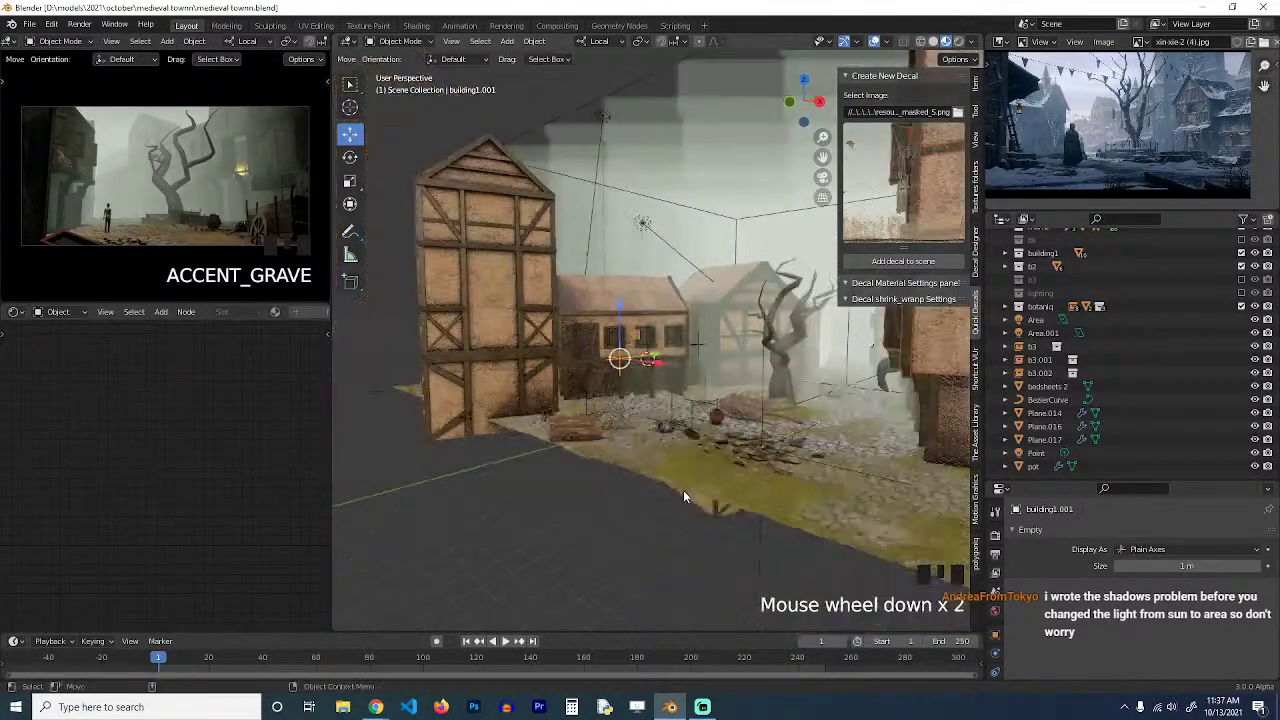
middle_click_drag(683, 490, 712, 418)
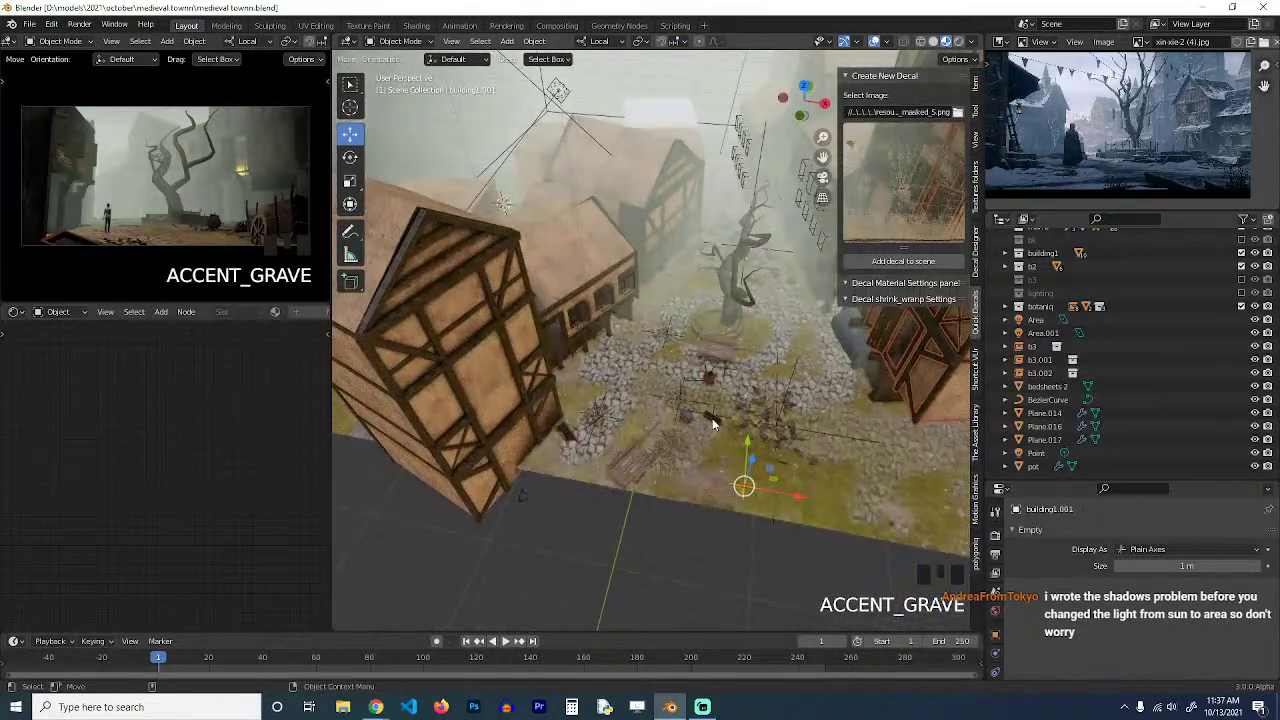
scroll(572, 355, "up", 2)
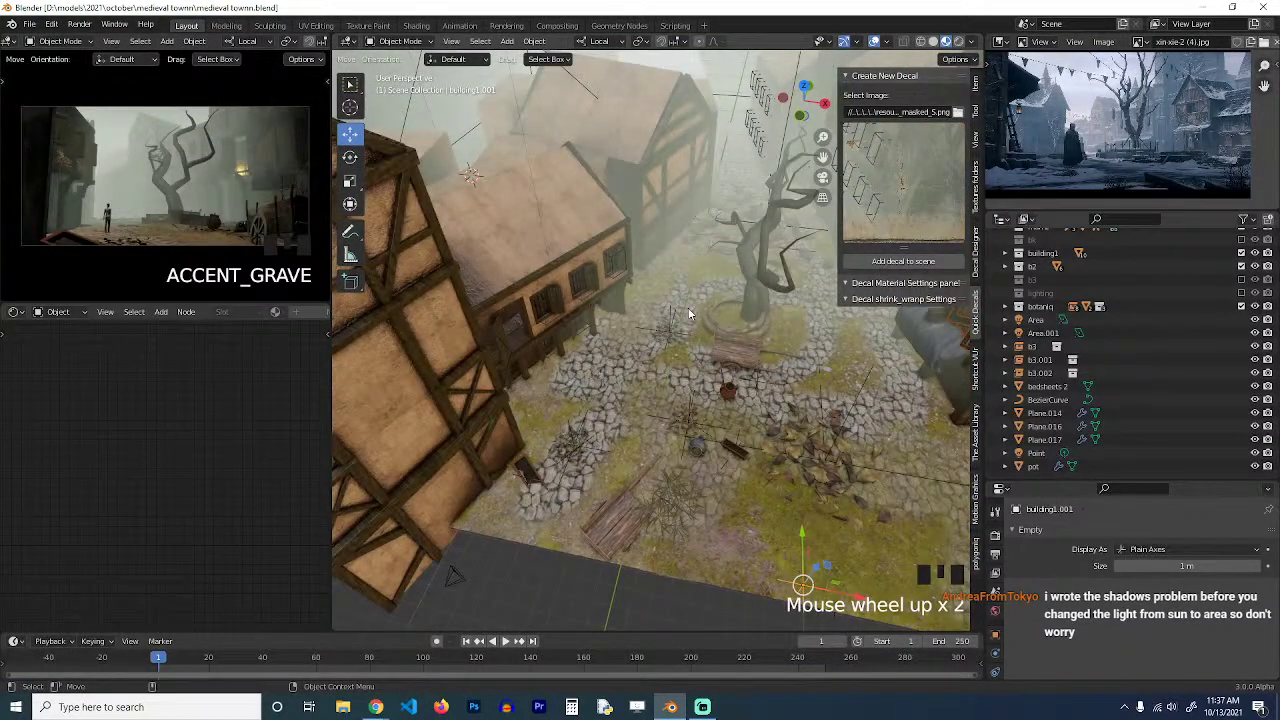
scroll(815, 345, "up", 2)
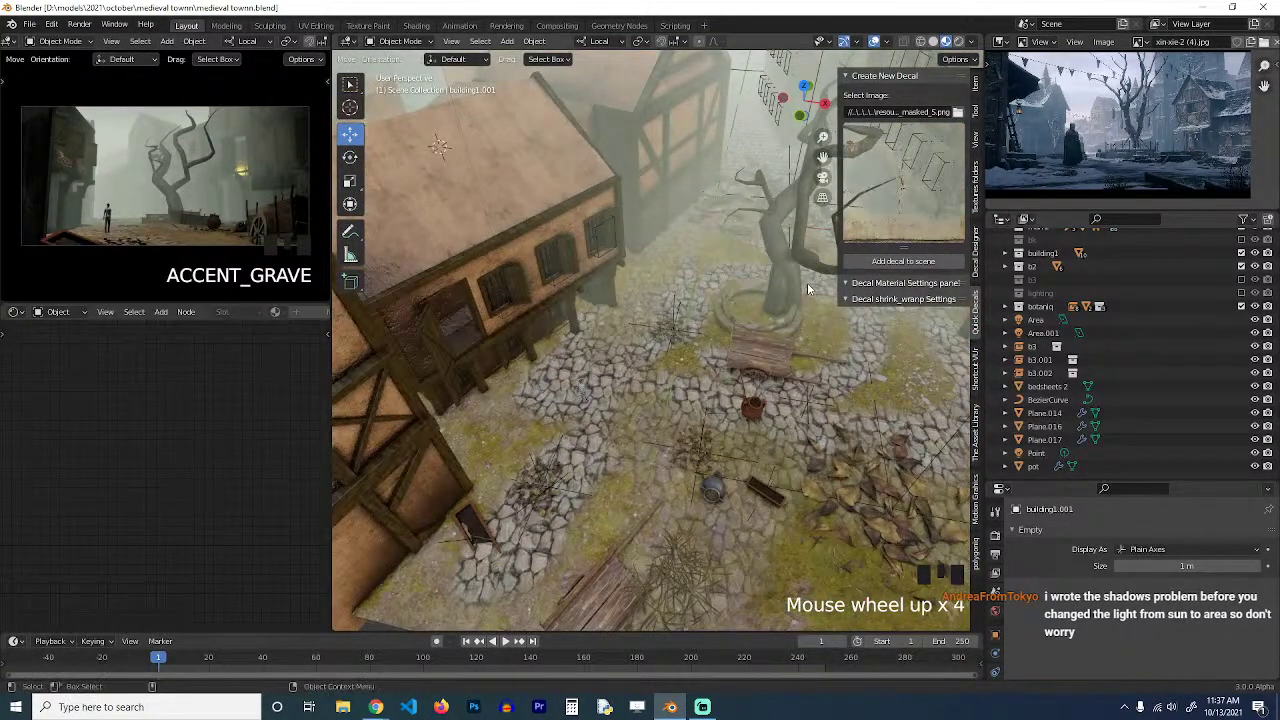
key("n")
key("grave")
middle_click_drag(852, 308, 732, 246)
scroll(806, 270, "down", 6)
key("grave")
key("grave")
middle_click_drag(590, 246, 650, 280)
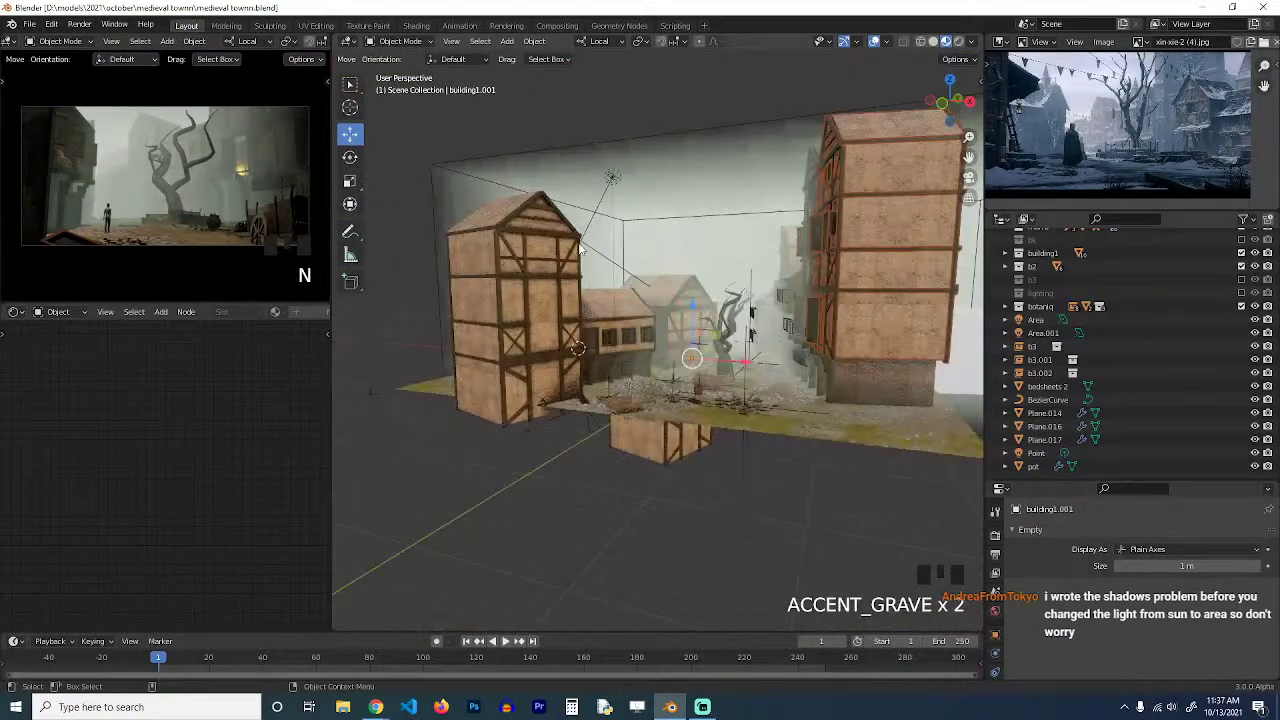
Duplicate the low timber-framed house beside the tall building left of the square and place the copy nearer the ground's front edge.
left_click(578, 256)
key("grave")
middle_click_drag(580, 256, 656, 287)
key("grave")
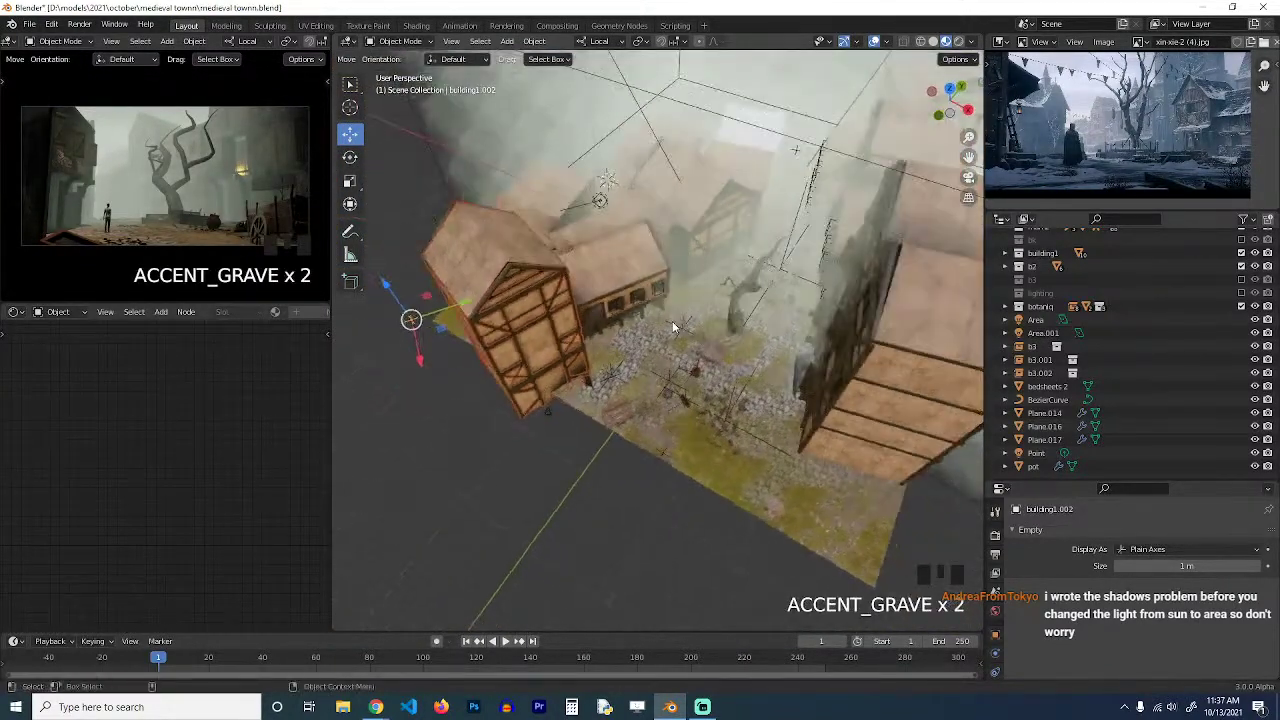
left_click(635, 272)
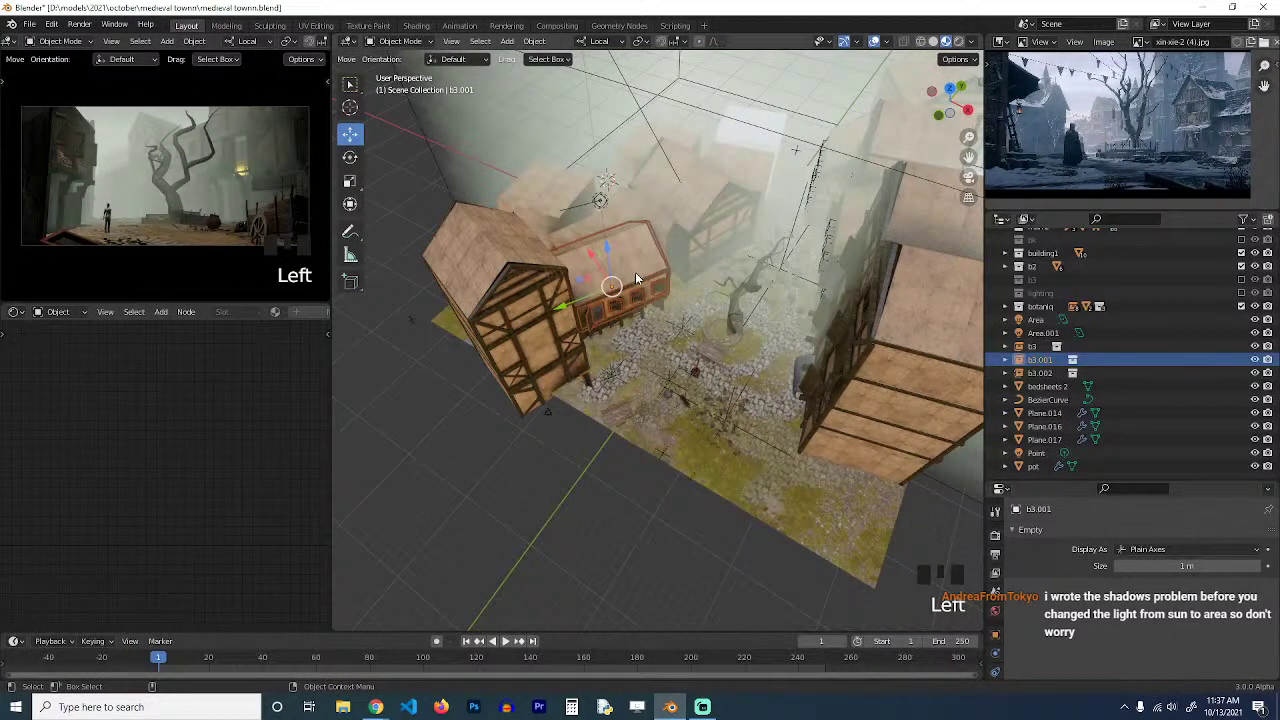
key("KP_7")
key("shift+d")
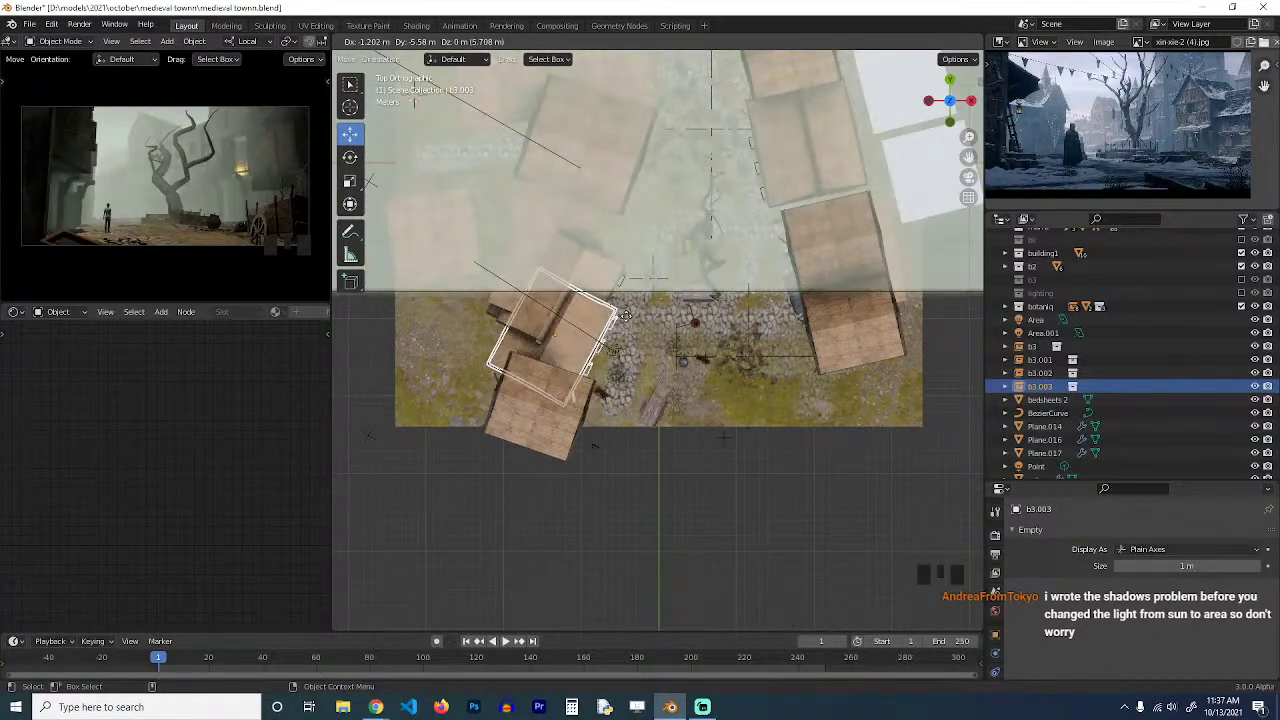
left_click(627, 321)
Duplicate the low house again, rotate the copy about 175 degrees and set it against the tall buildings on the square's right side.
key("shift+d")
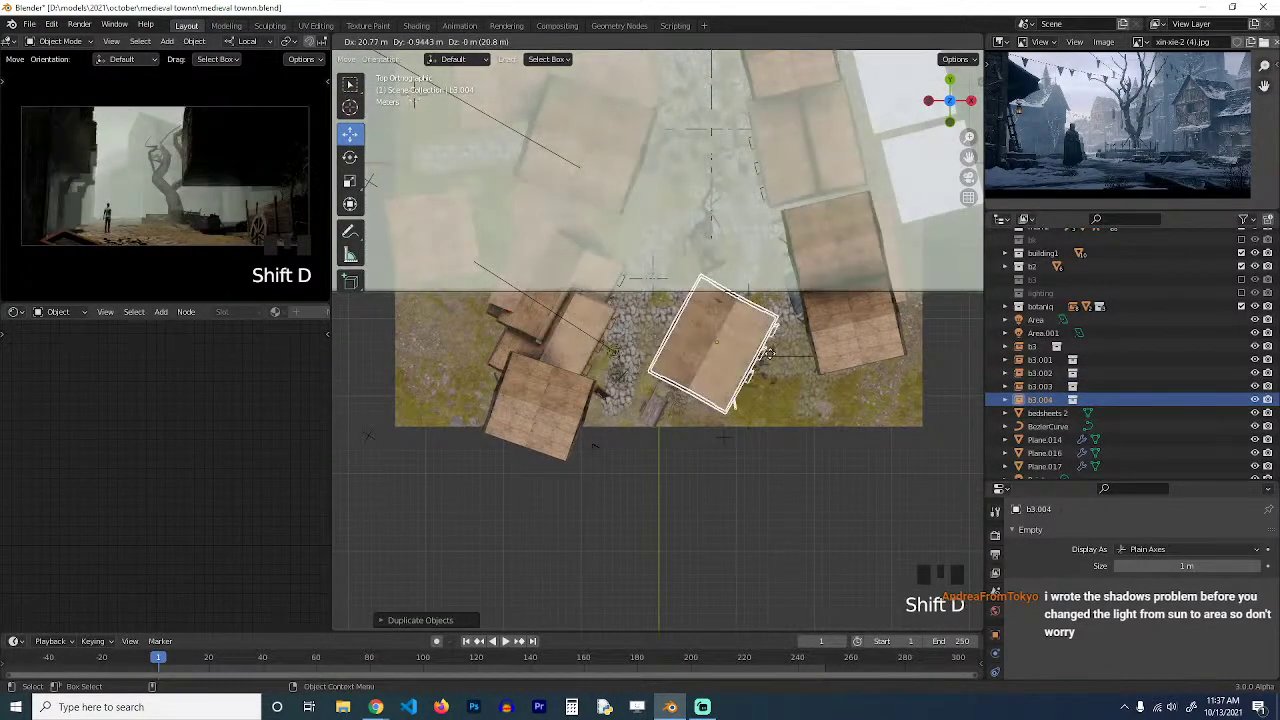
key("r")
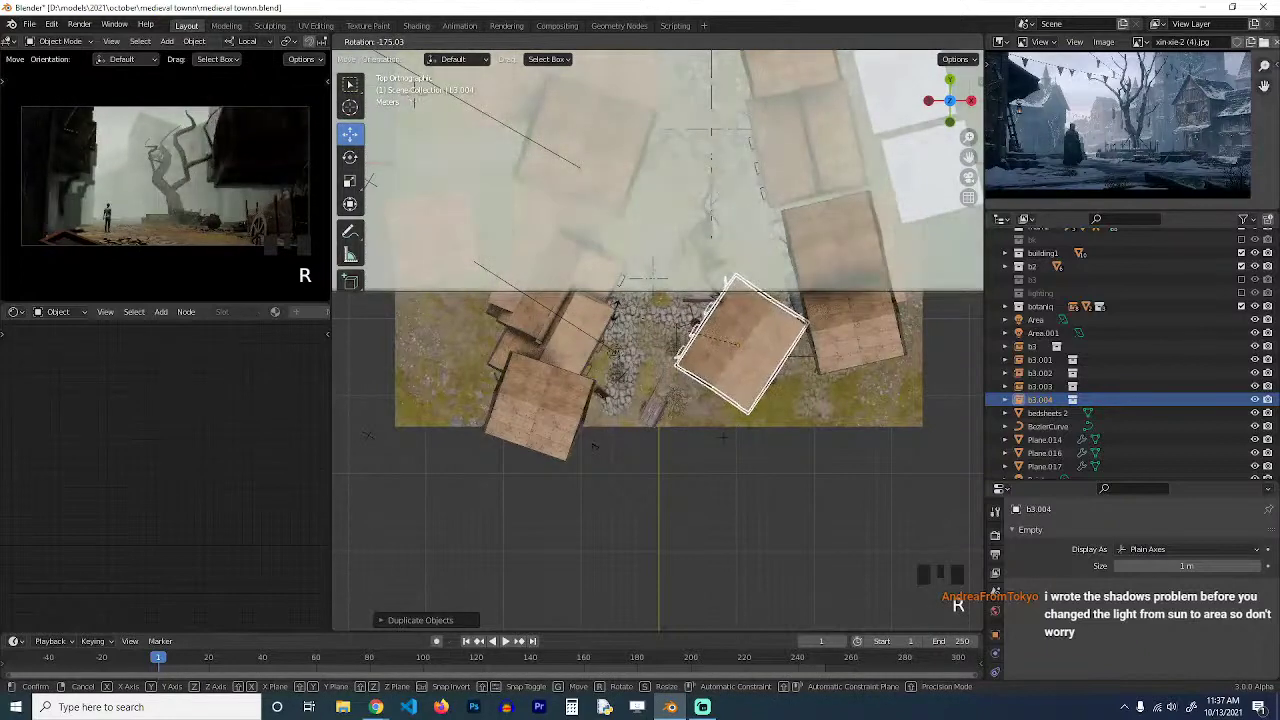
left_click(650, 295)
key("g")
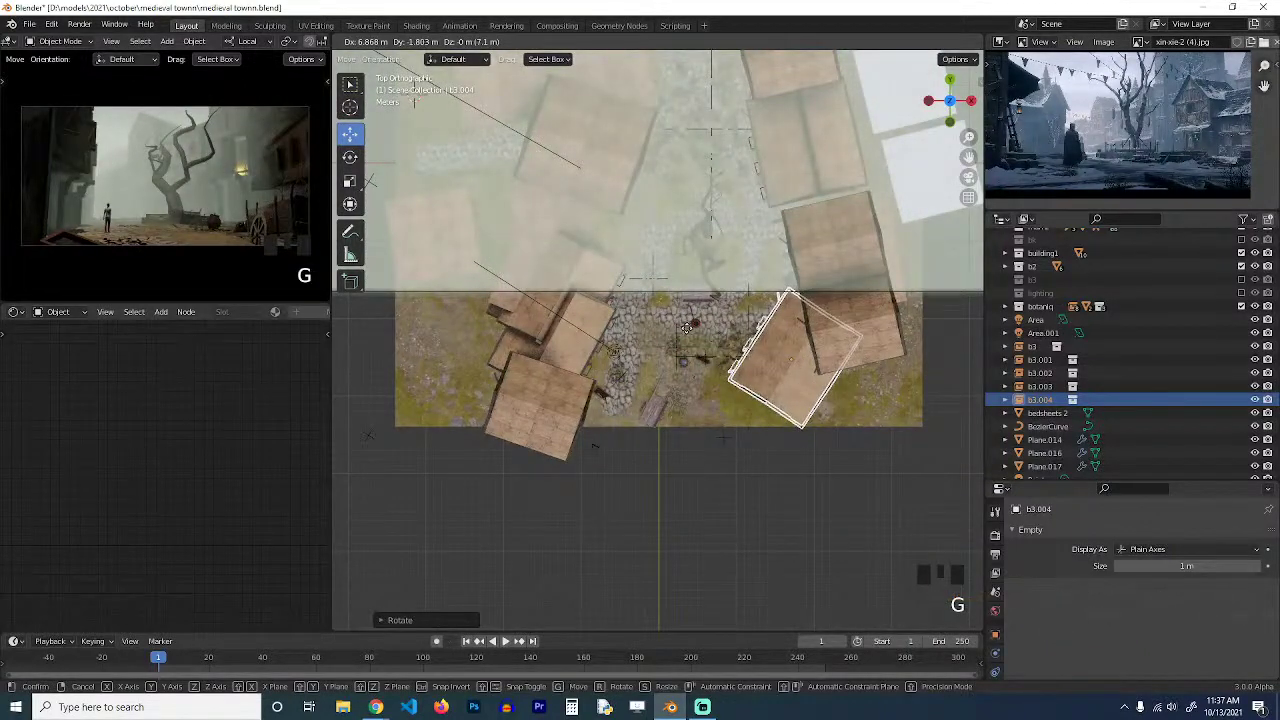
left_click(688, 325)
Duplicate the right-hand low house toward the ground's near edge and raise the copy about 4 m along its local Z axis.
key("shift+d")
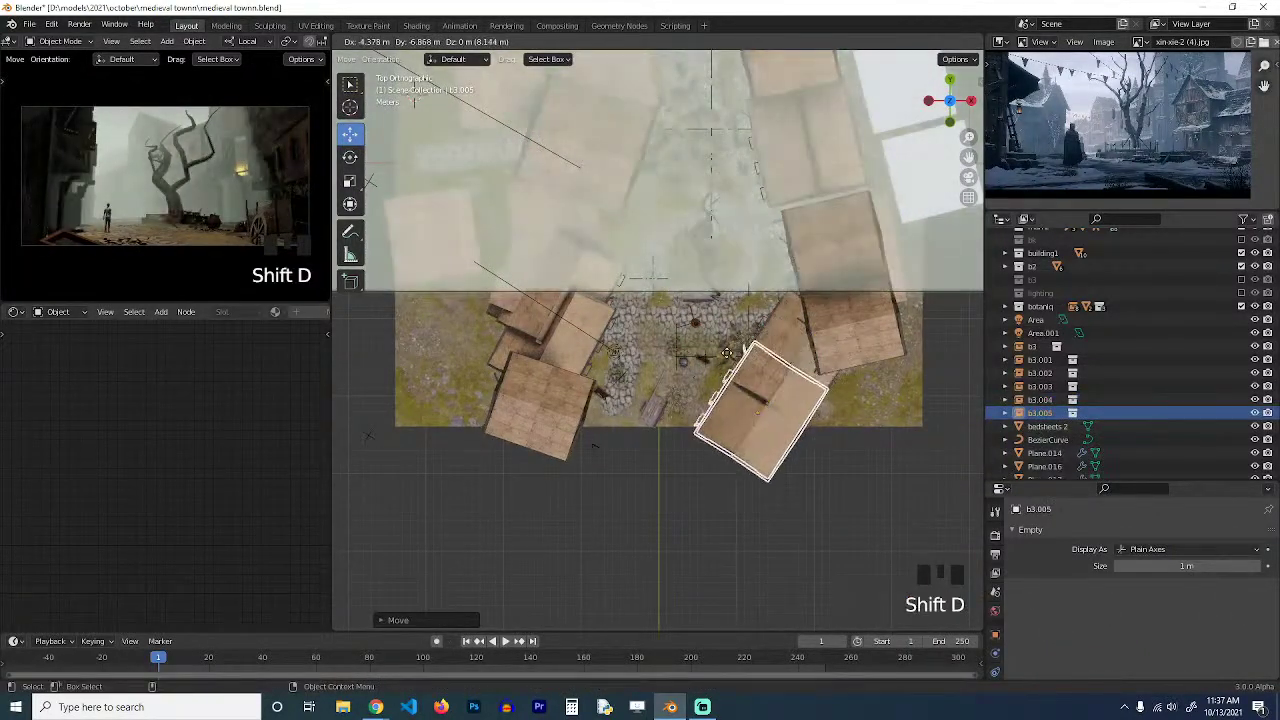
left_click(724, 362)
key("grave")
middle_click_drag(724, 360, 801, 234)
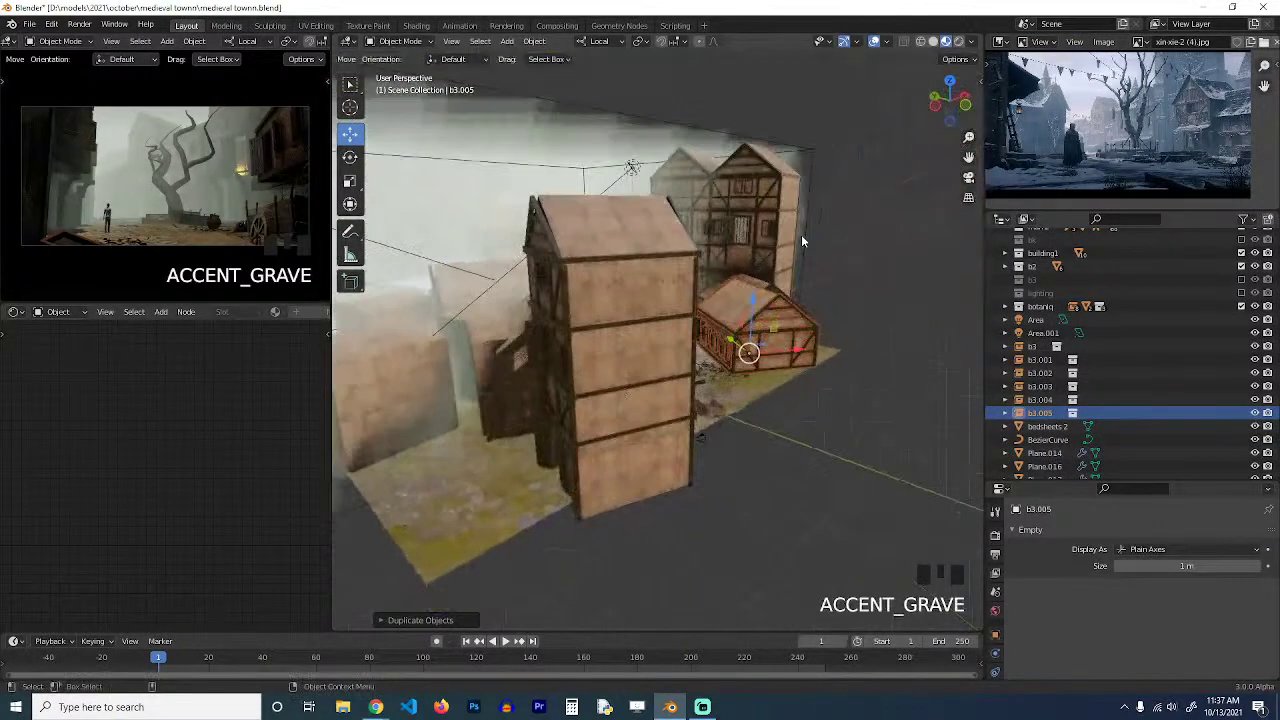
key("g")
key("z")
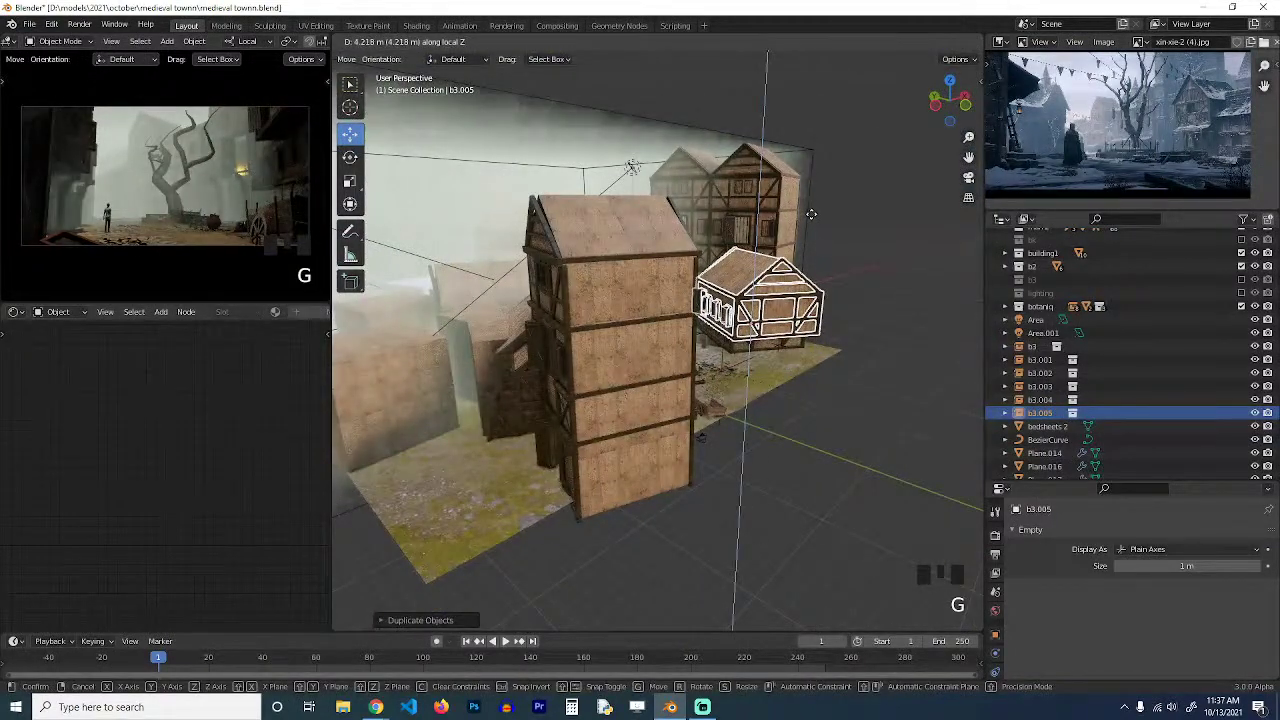
left_click(806, 244)
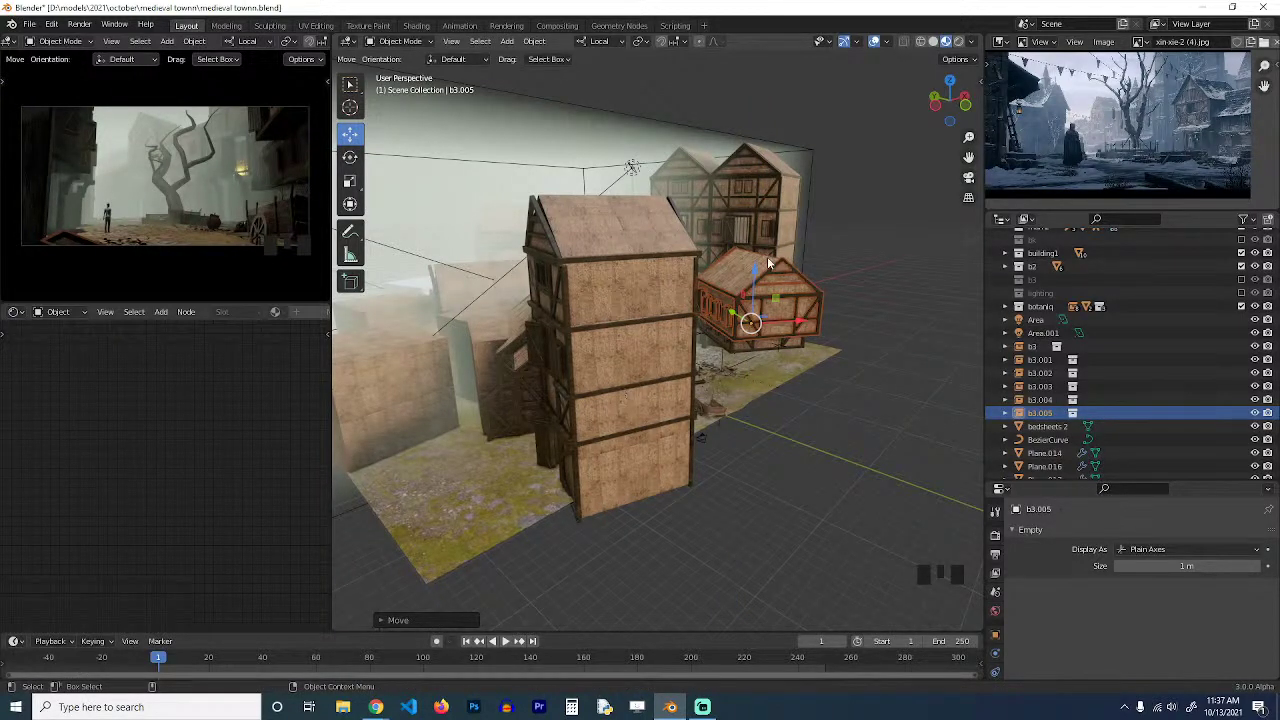
Duplicate the foreground cart, rotate the copy to the opposite diagonal and place it beside the front-left building at the ground's near edge.
key("grave")
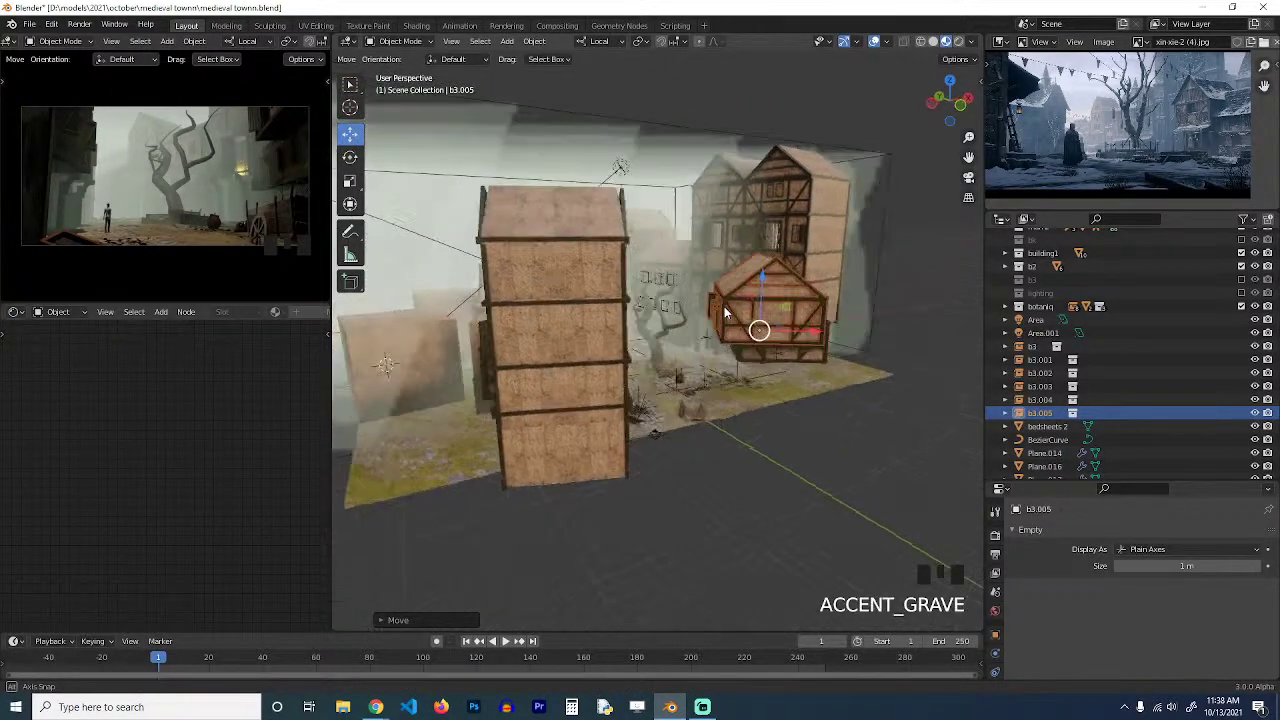
scroll(736, 363, "up", 2)
scroll(738, 370, "up", 1)
left_click(713, 442)
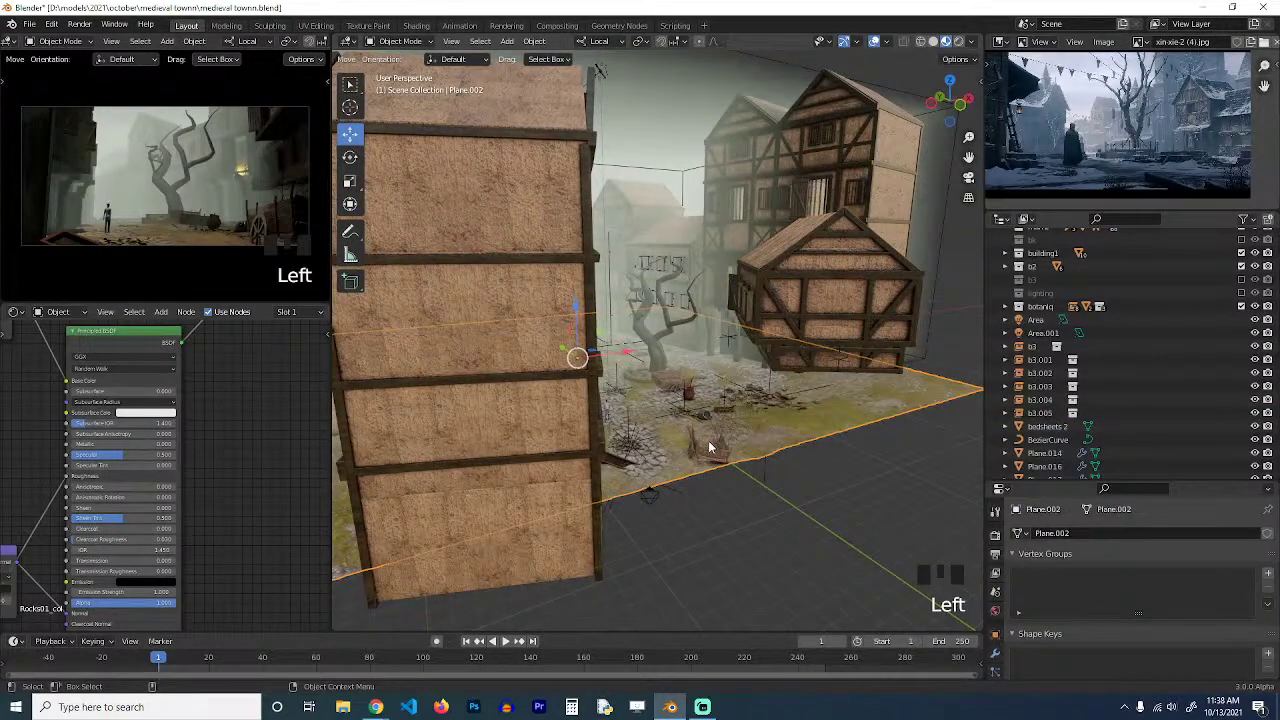
key("grave")
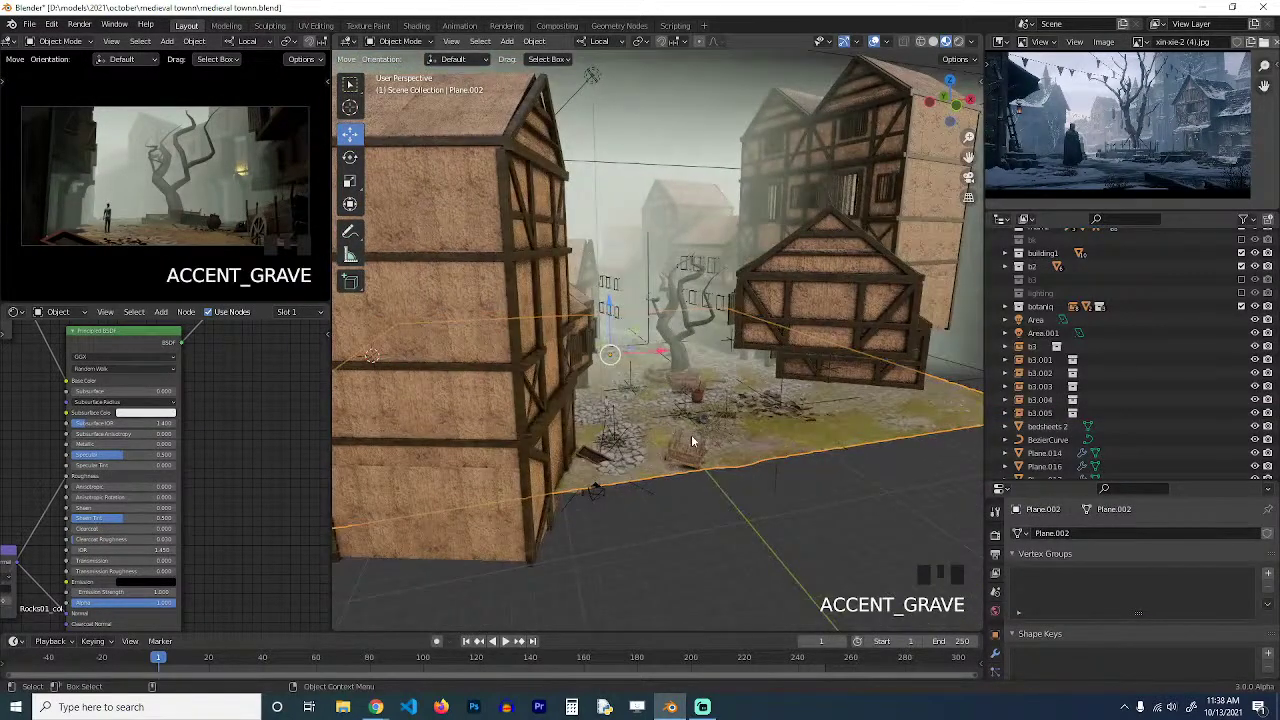
left_click(688, 448)
key("KP_7")
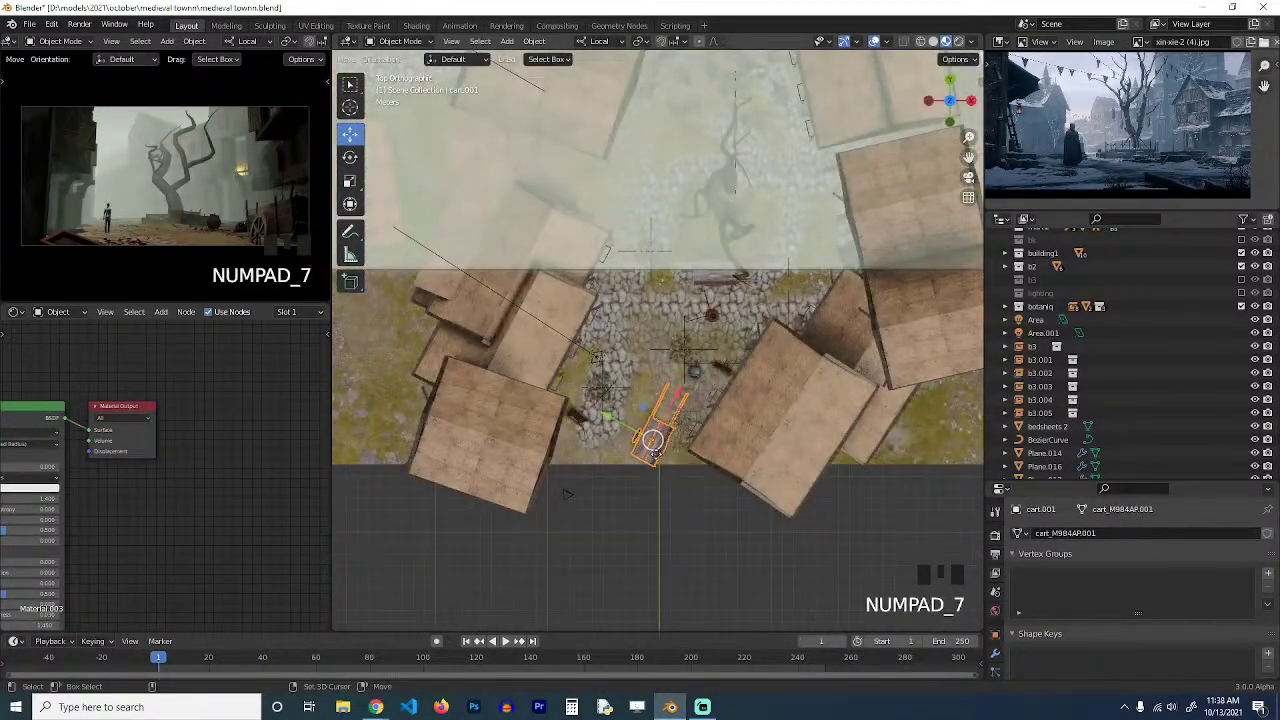
key("shift+d")
left_click(668, 479)
key("r")
left_click(645, 414)
key("g")
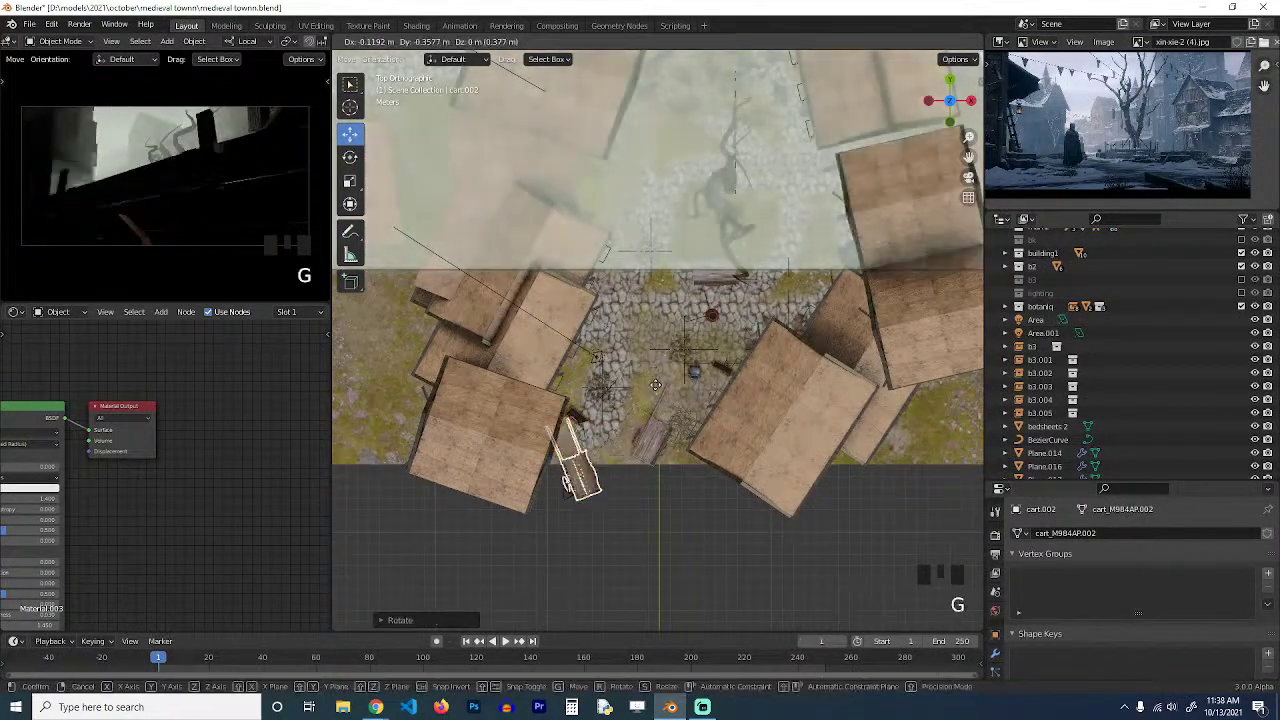
left_click(640, 432)
Reposition the new cart beside the front-left building and lower it about 0.2 m so it sits low in the camera foreground.
key("g")
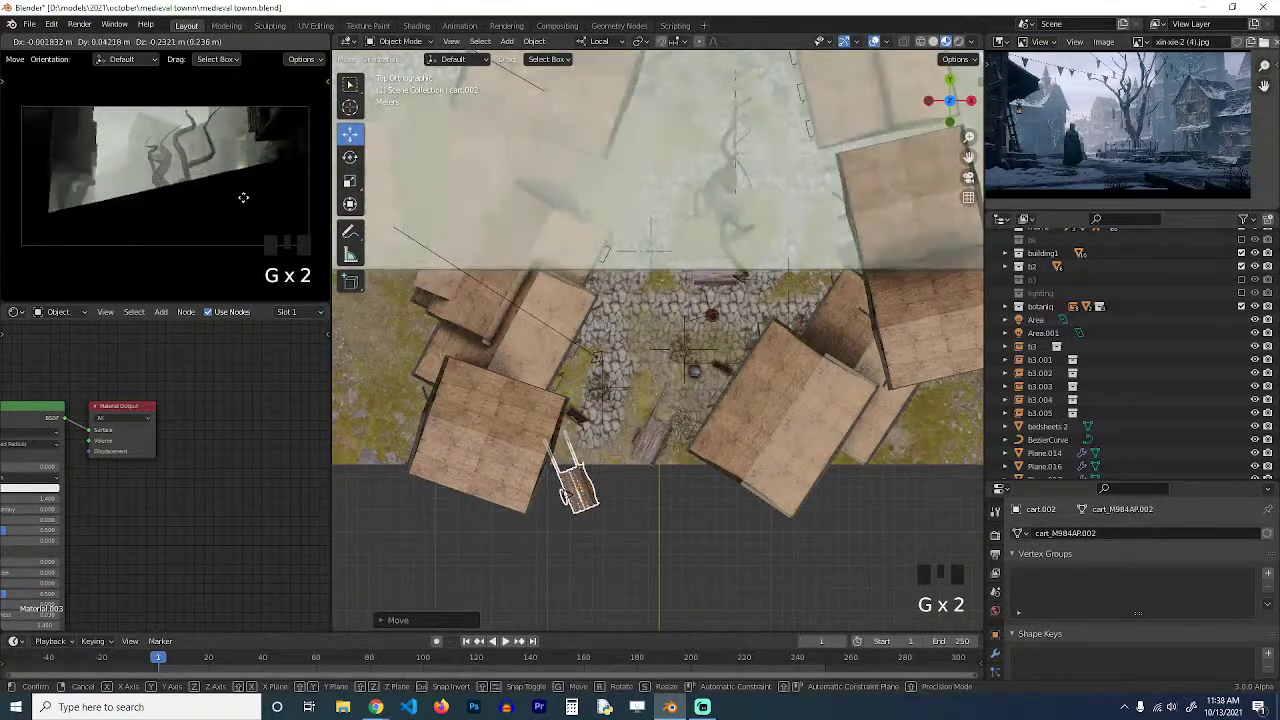
left_click(614, 516)
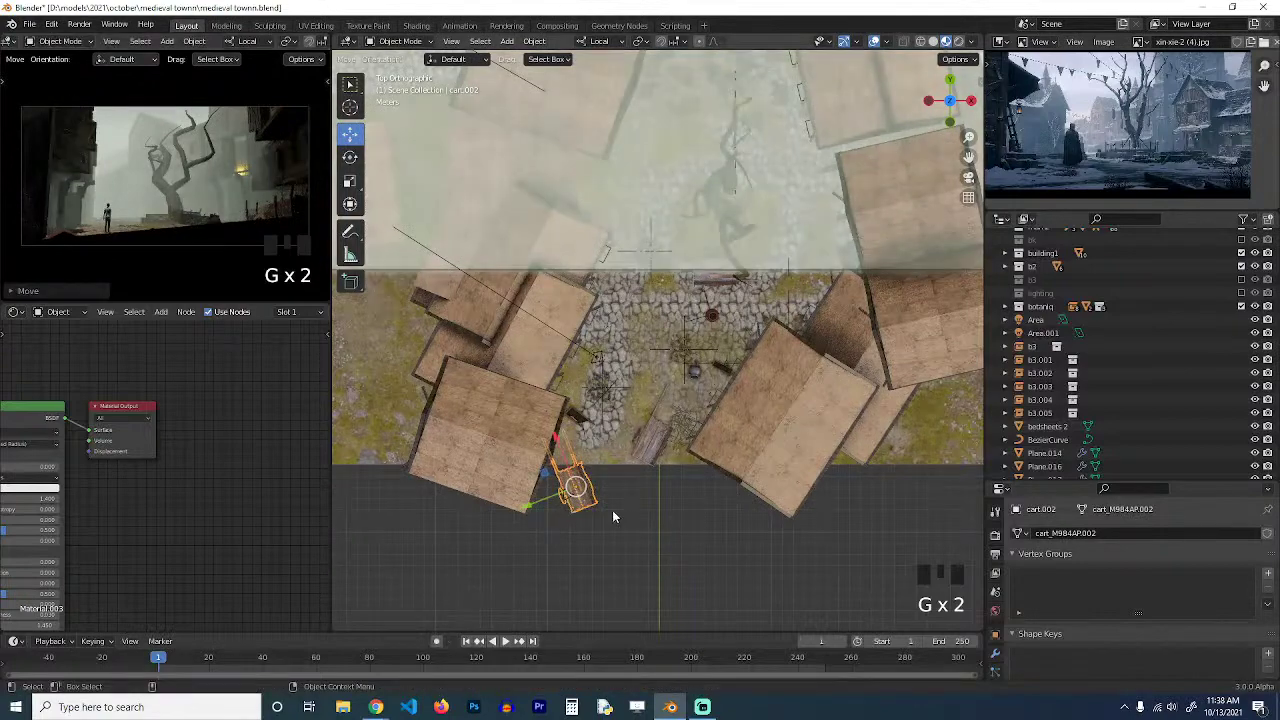
key("g")
left_click(615, 462)
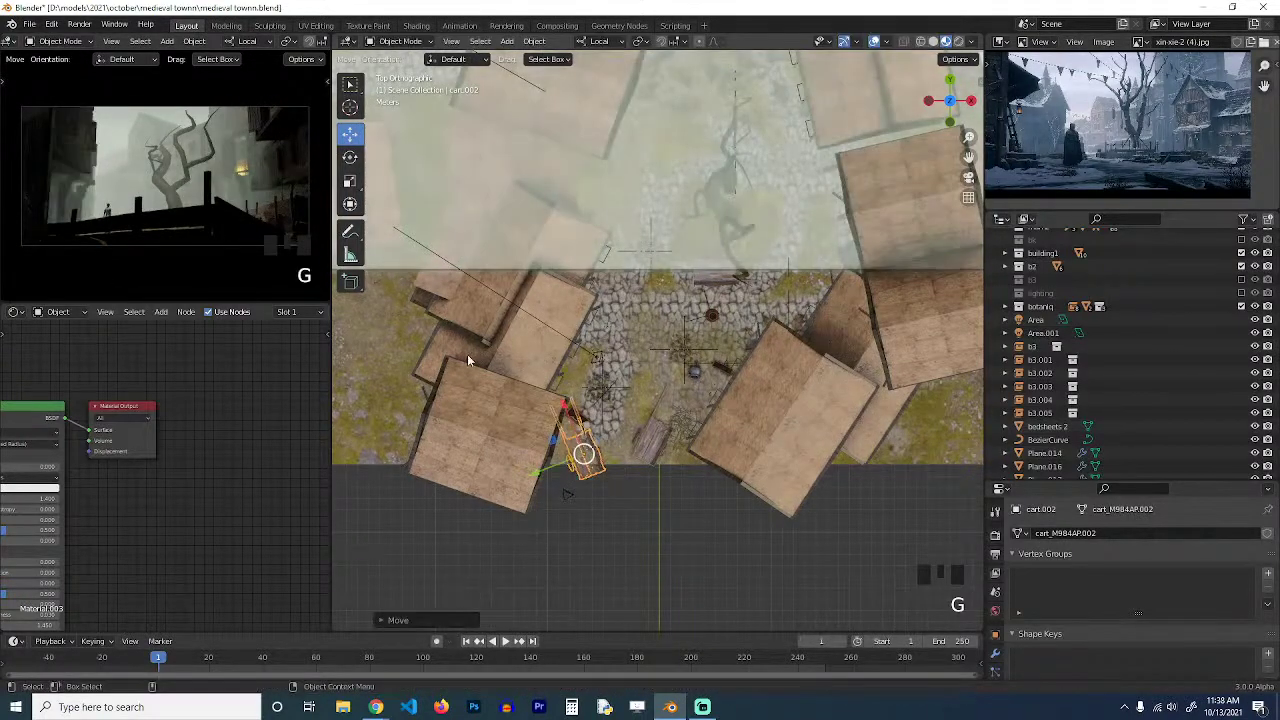
key("g")
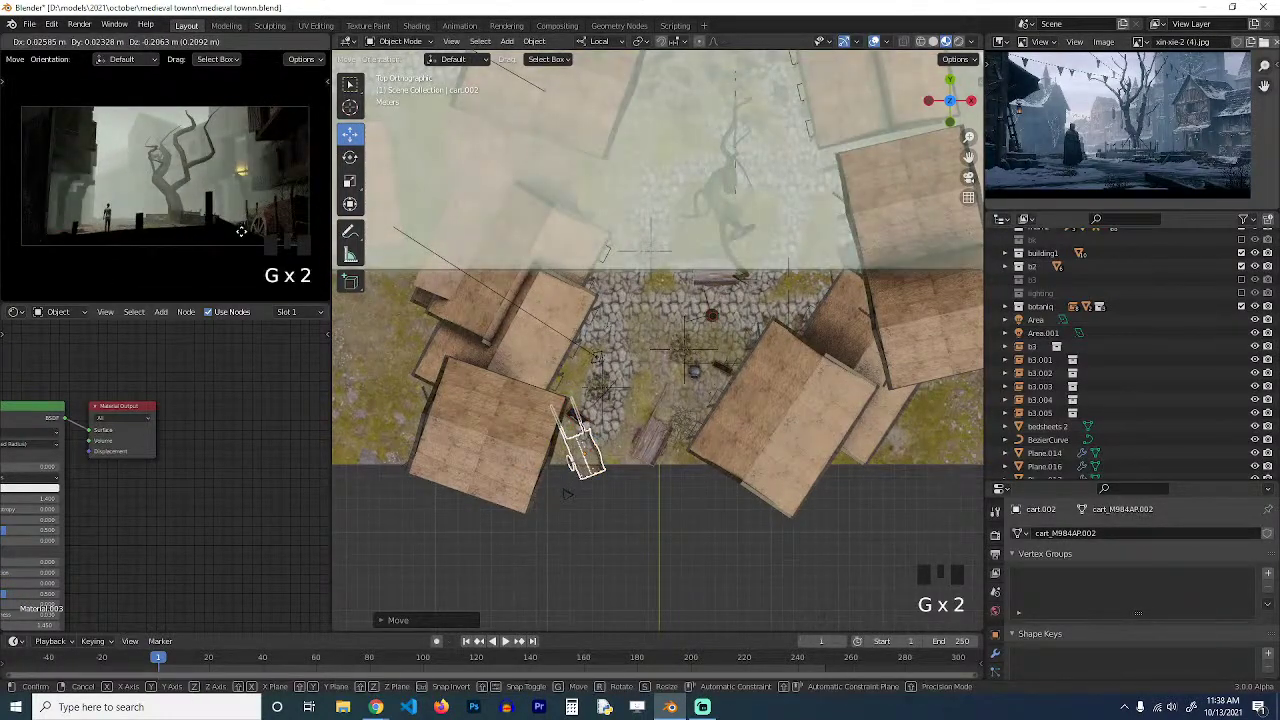
left_click(241, 230)
Duplicate the foreground cart once more, move the copy back near the tree and turn it to a different angle.
scroll(628, 456, "up", 3)
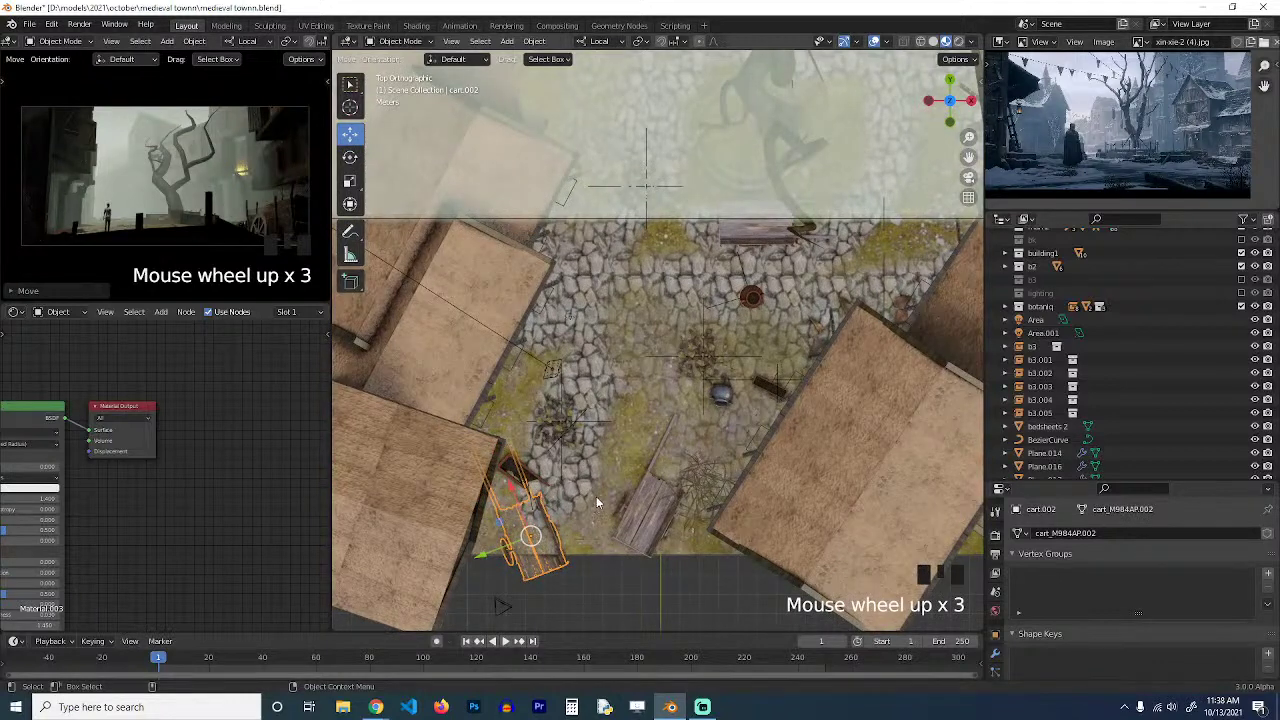
key("shift+d")
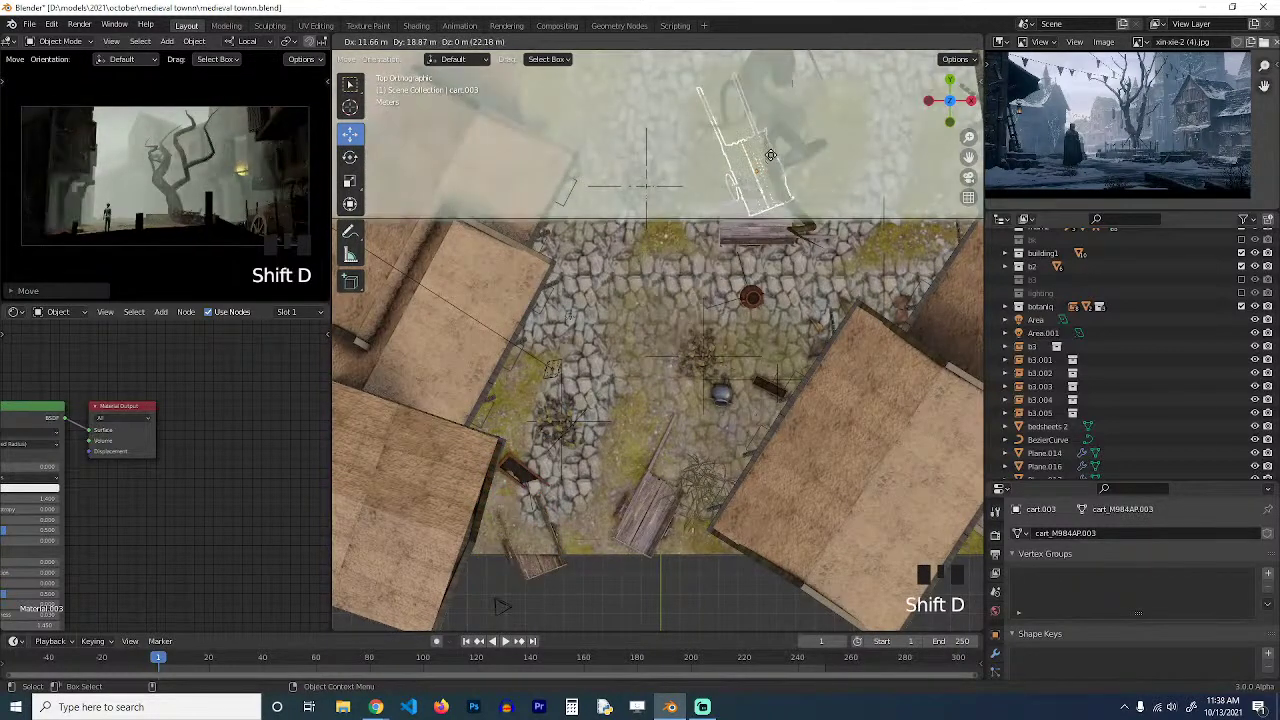
left_click(779, 204)
key("r")
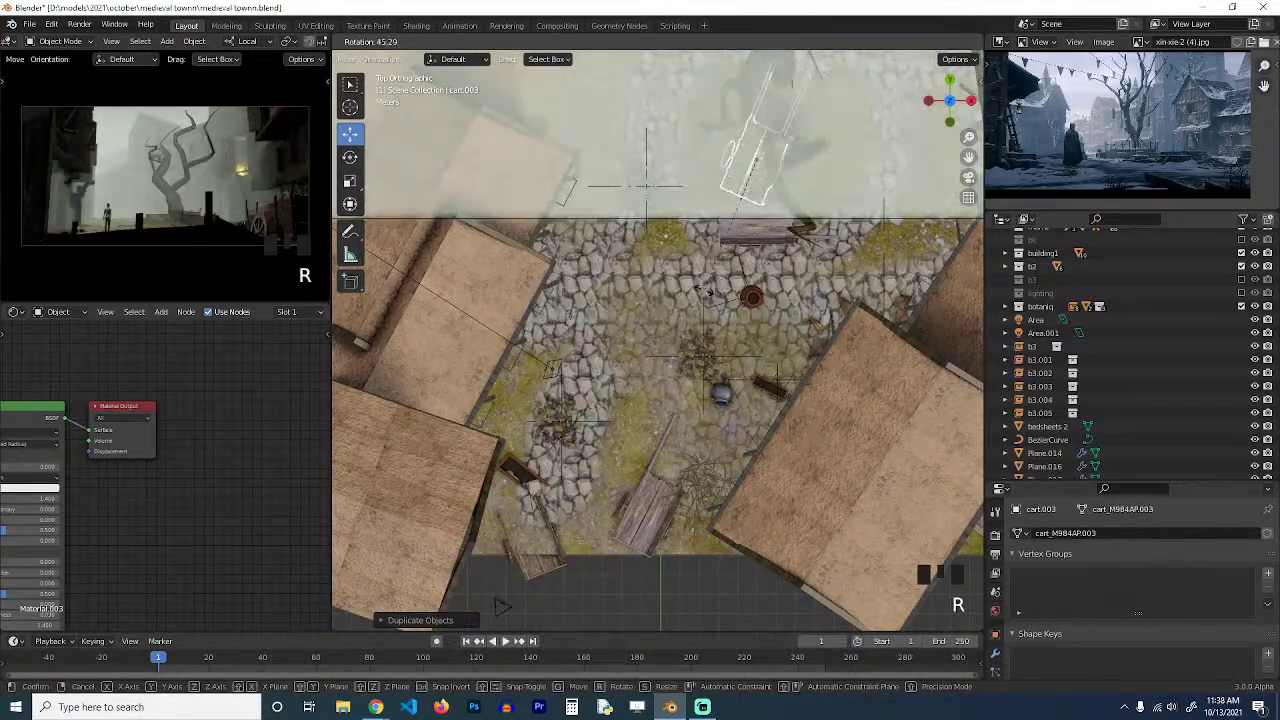
key("g")
key("s")
left_click(697, 250)
Adjust the rotation of the cart copy near the tree and settle it on the ground left of the trunk.
key("grave")
middle_click_drag(698, 249, 712, 150)
key("r")
left_click(697, 240)
key("g")
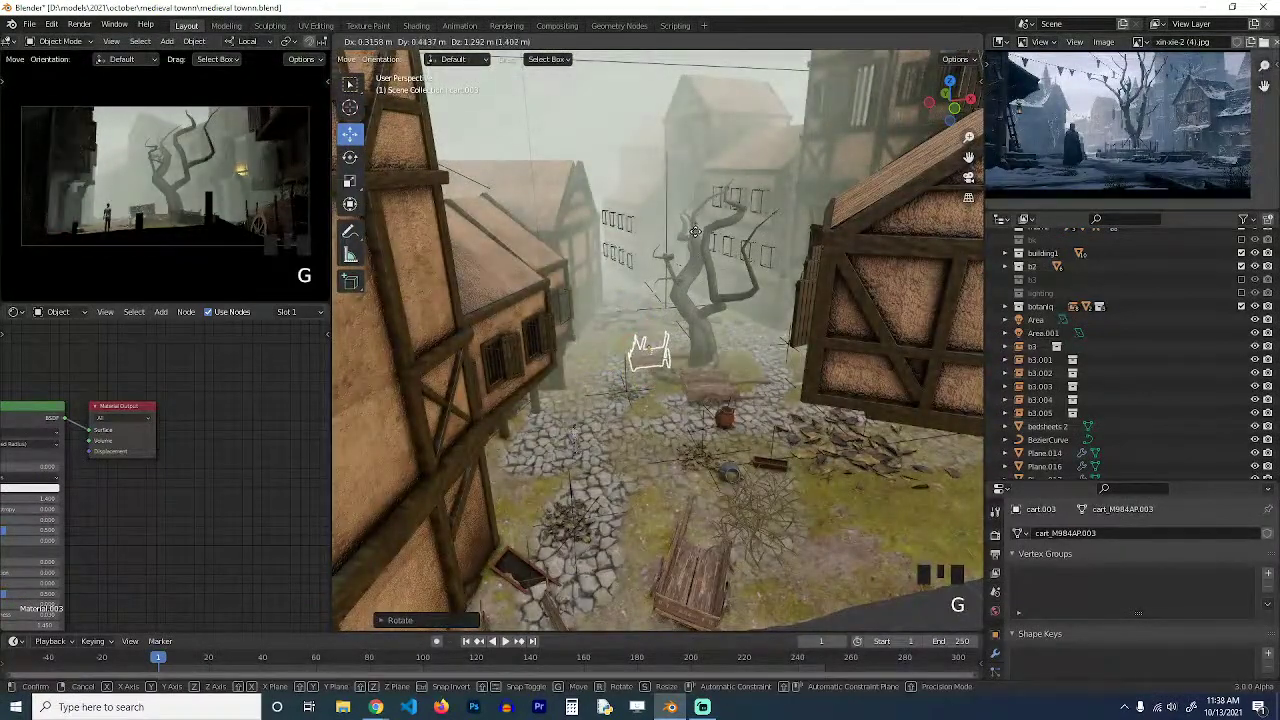
left_click(702, 292)
Select the twisted tree in the square and bring up the botaniq asset tools.
scroll(701, 340, "down", 1)
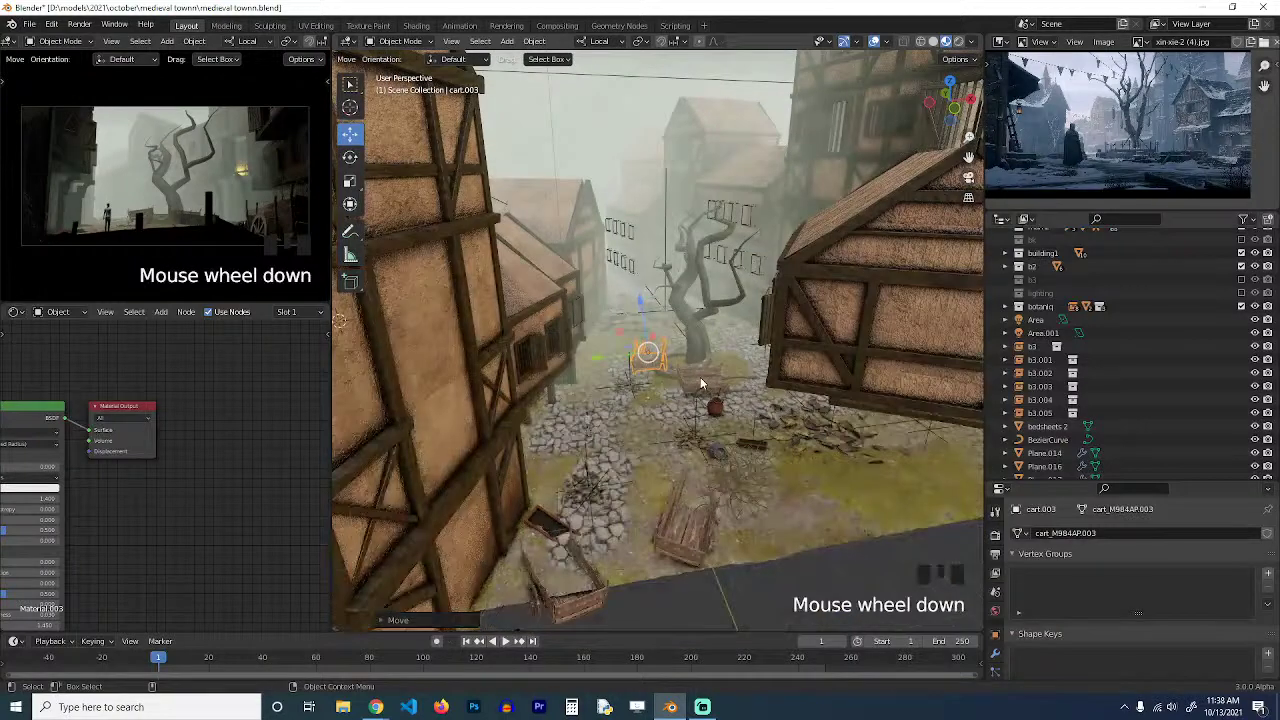
scroll(701, 333, "up", 3)
left_click(720, 274)
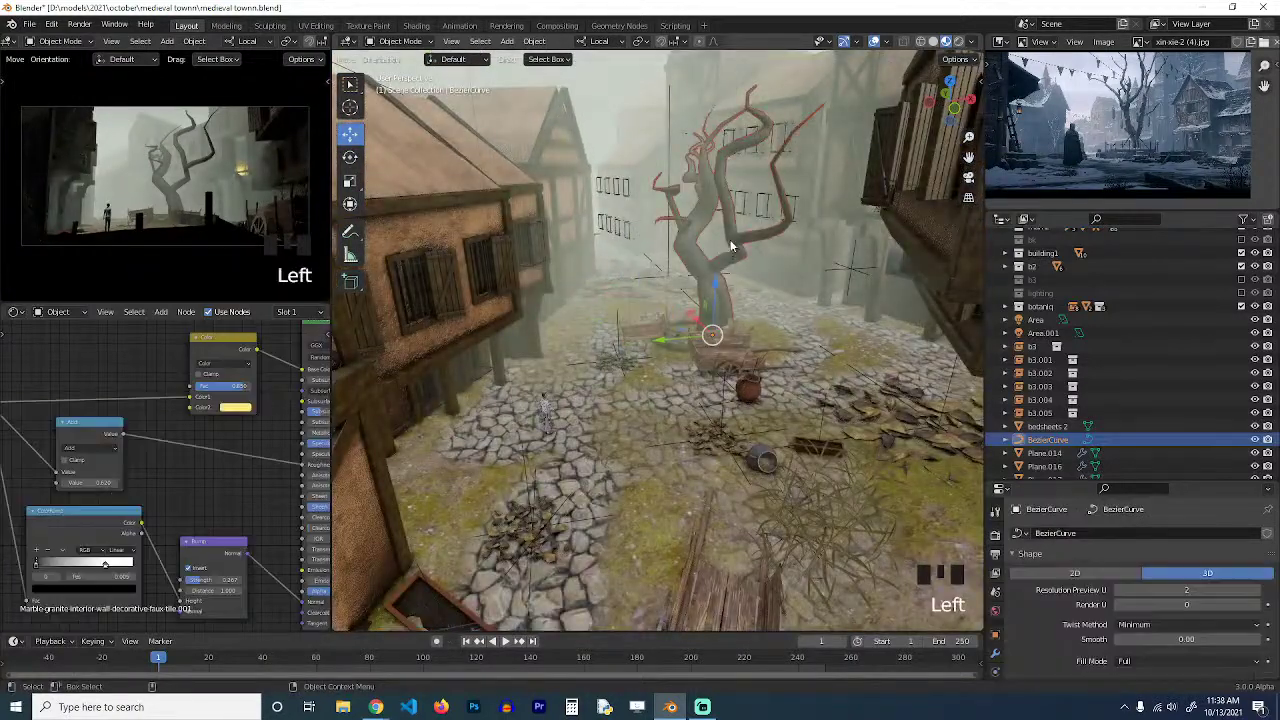
scroll(701, 330, "up", 3)
scroll(701, 330, "up", 3)
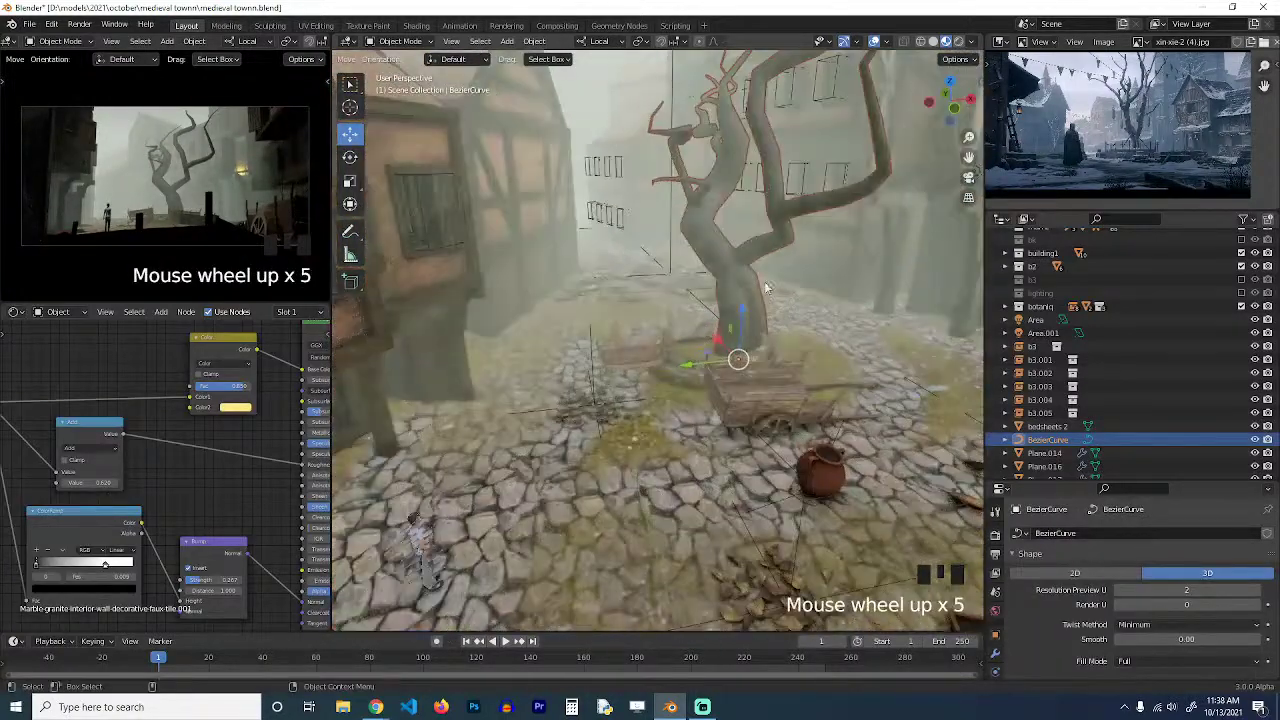
key("n")
key("n")
key("n")
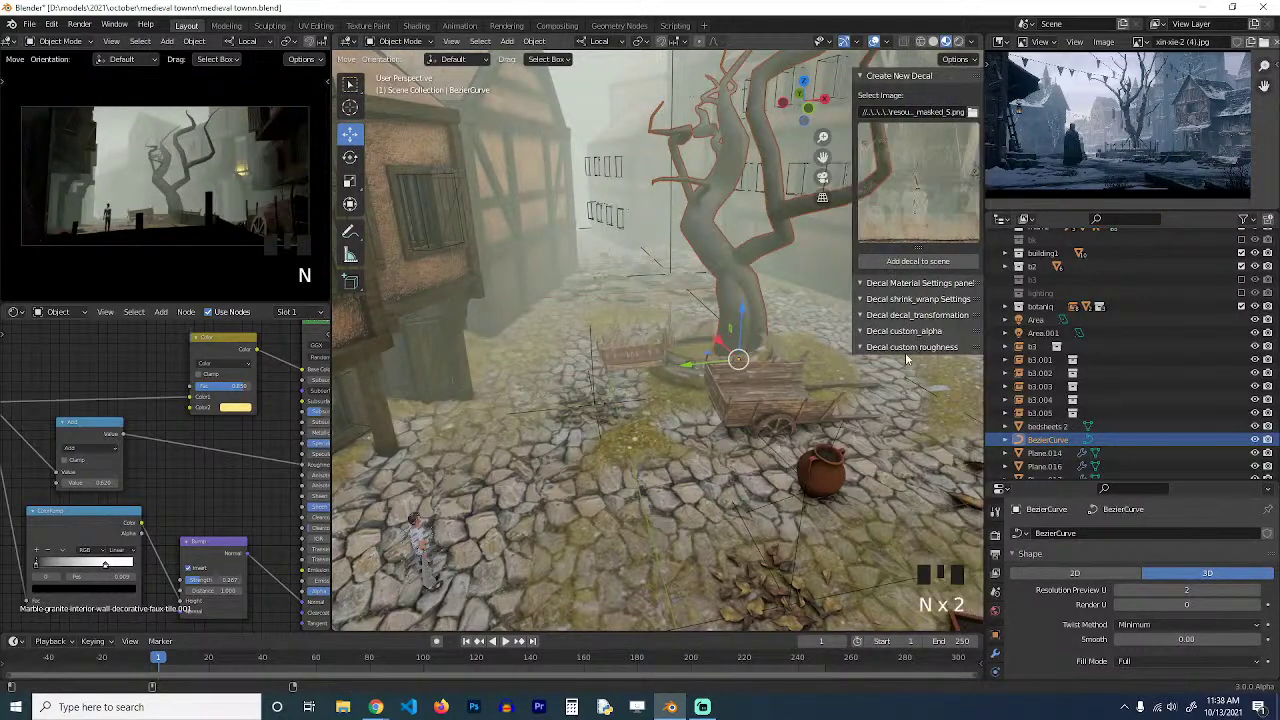
left_click(976, 556)
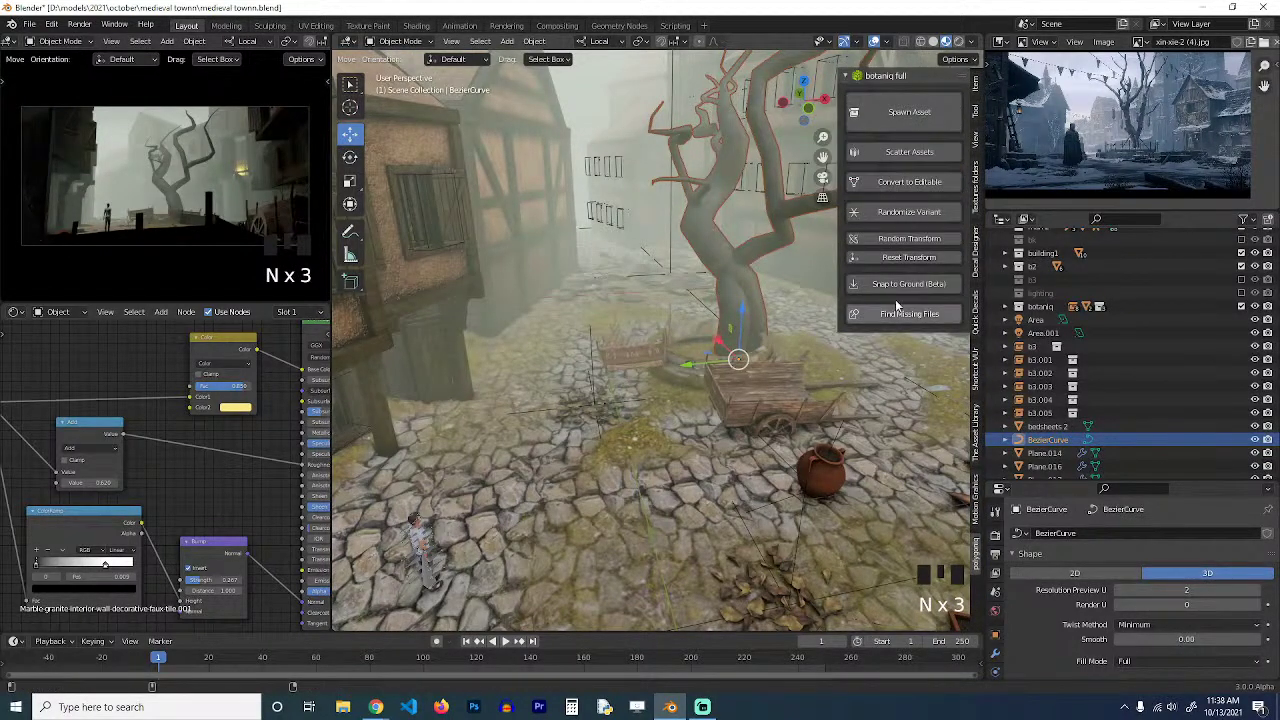
Browse the coniferous trees in the botaniq asset spawner, preview Maritime Pine (D) and close the spawner without adding it.
left_click(919, 116)
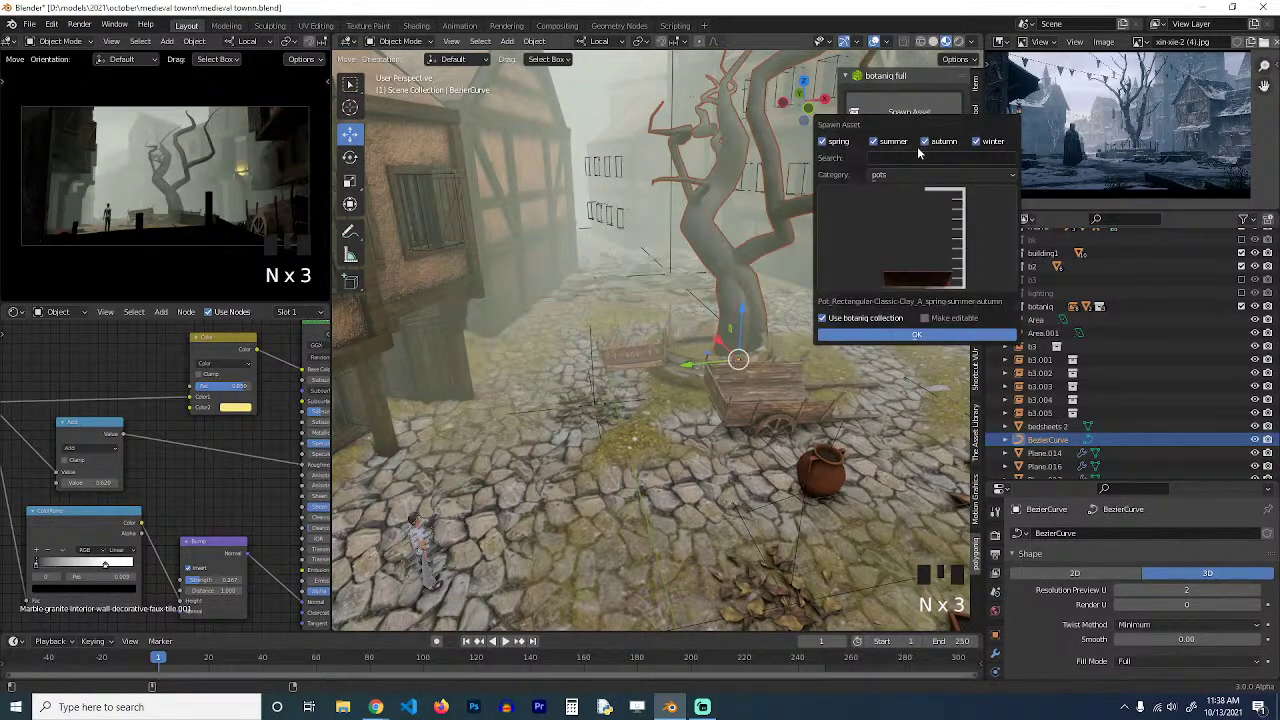
left_click(911, 220)
left_click(920, 174)
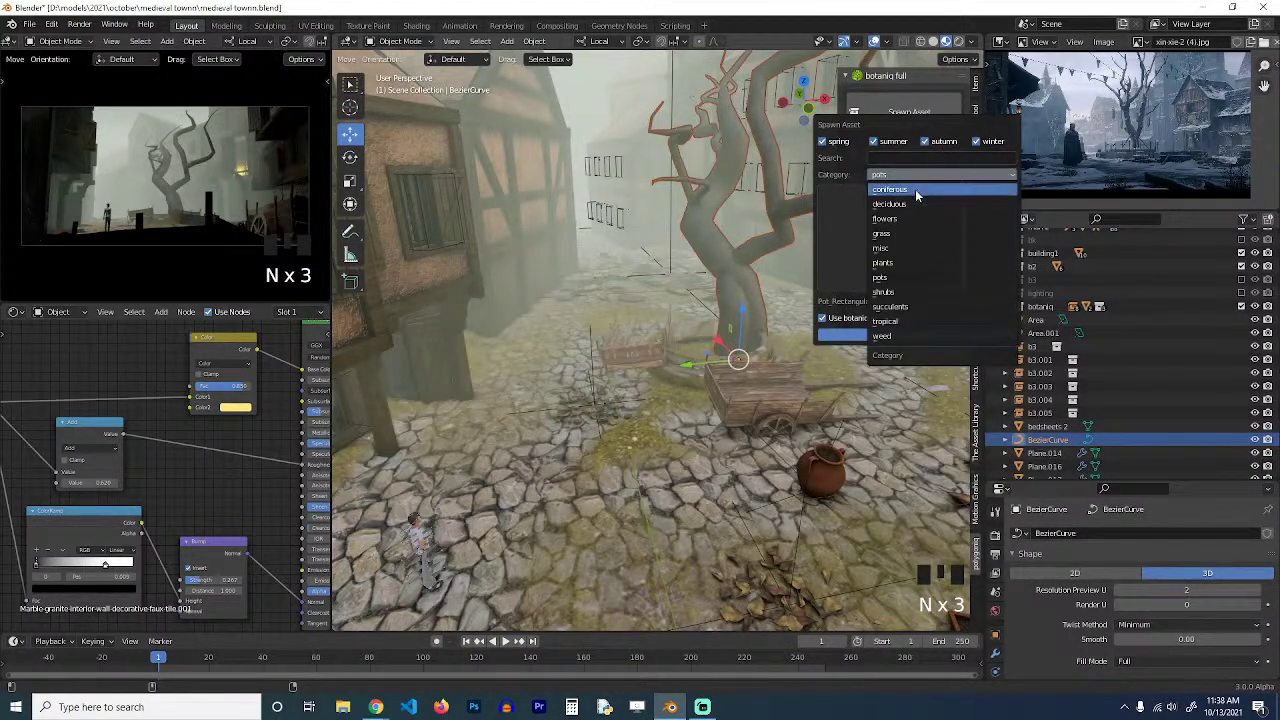
left_click(905, 189)
left_click(905, 229)
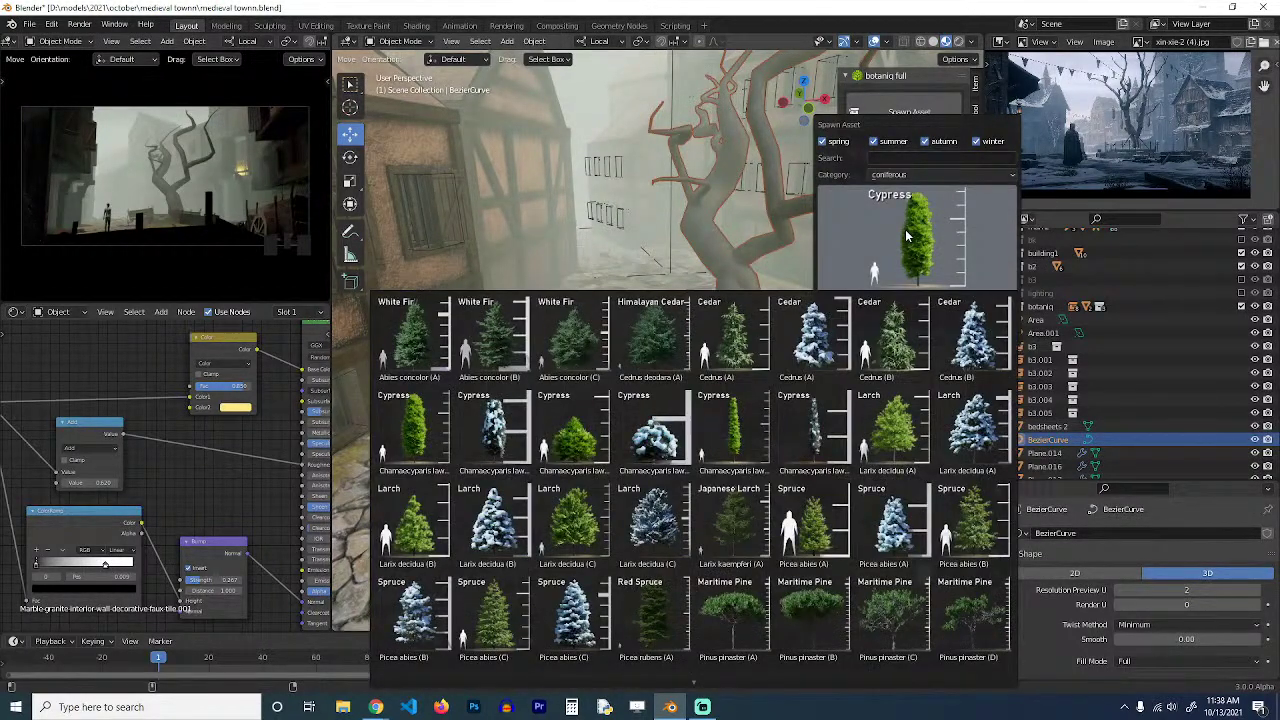
left_click(905, 229)
left_click(905, 229)
left_click(905, 229)
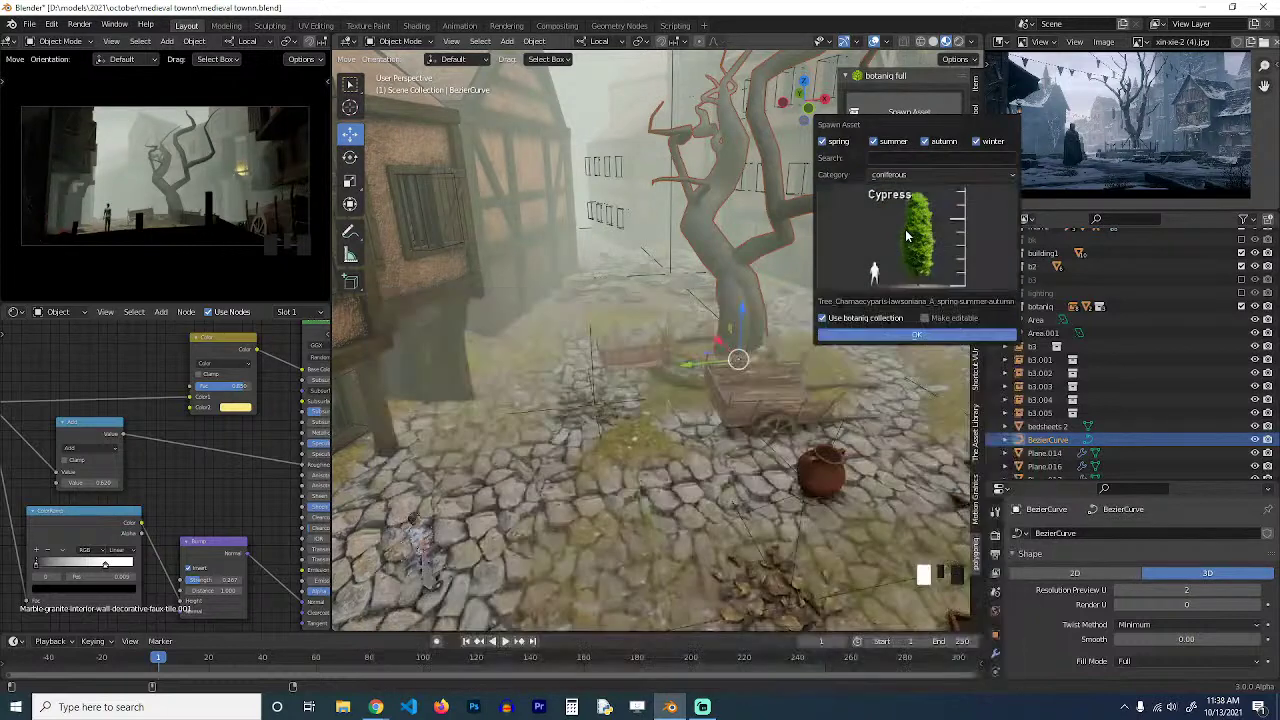
left_click(930, 200)
left_click(965, 648)
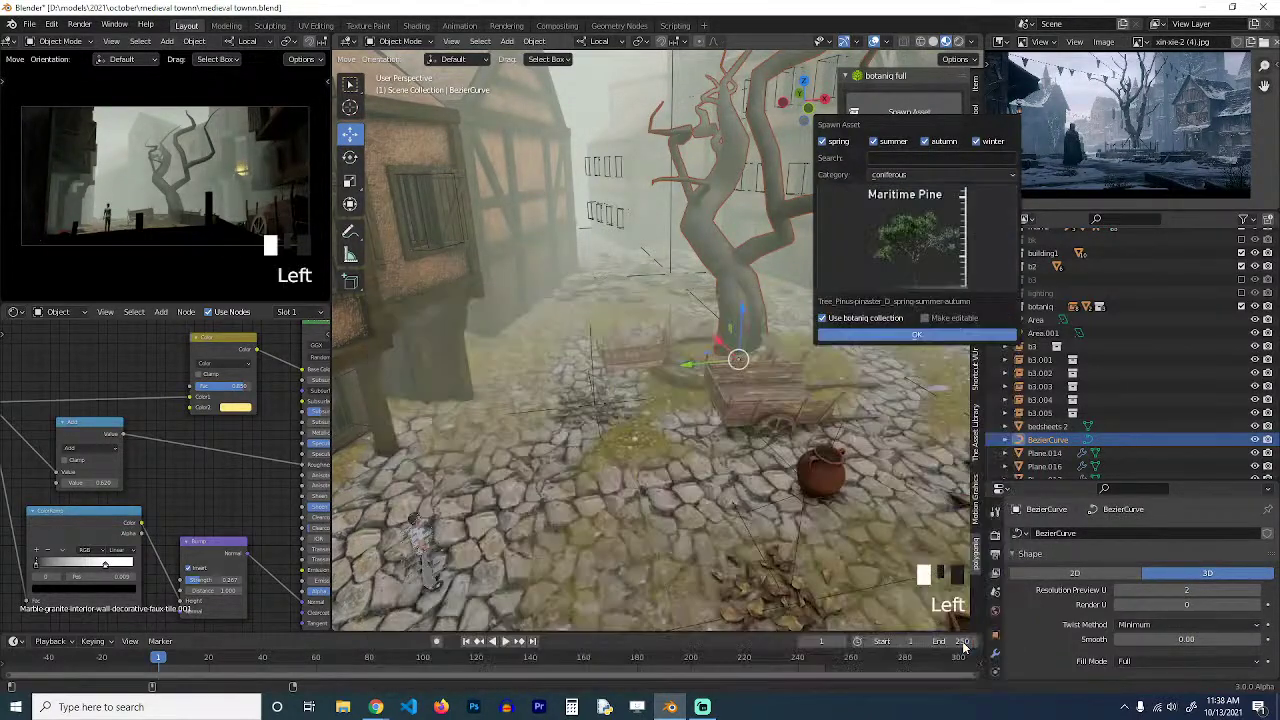
left_click(712, 348)
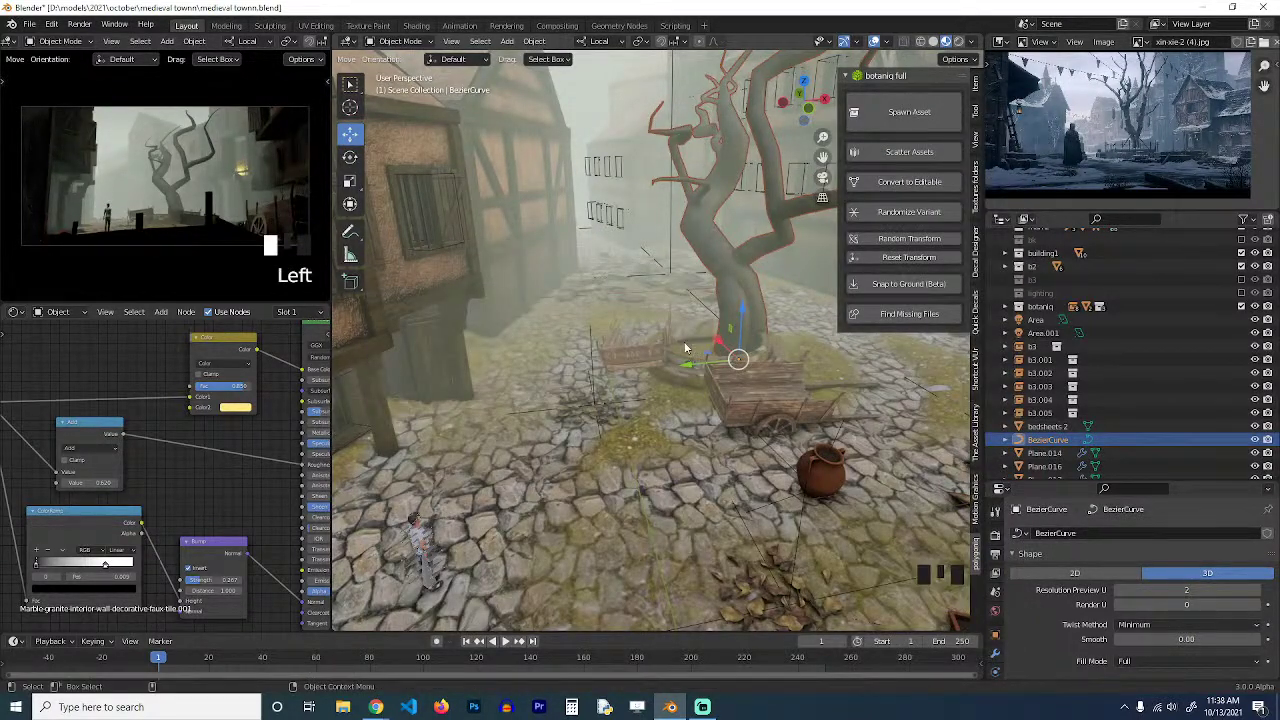
Place the 3D cursor at the foot of the twisted tree, spawn the Maritime Pine from botaniq there and scale it up.
key("alt+a")
right_click(693, 346, "shift")
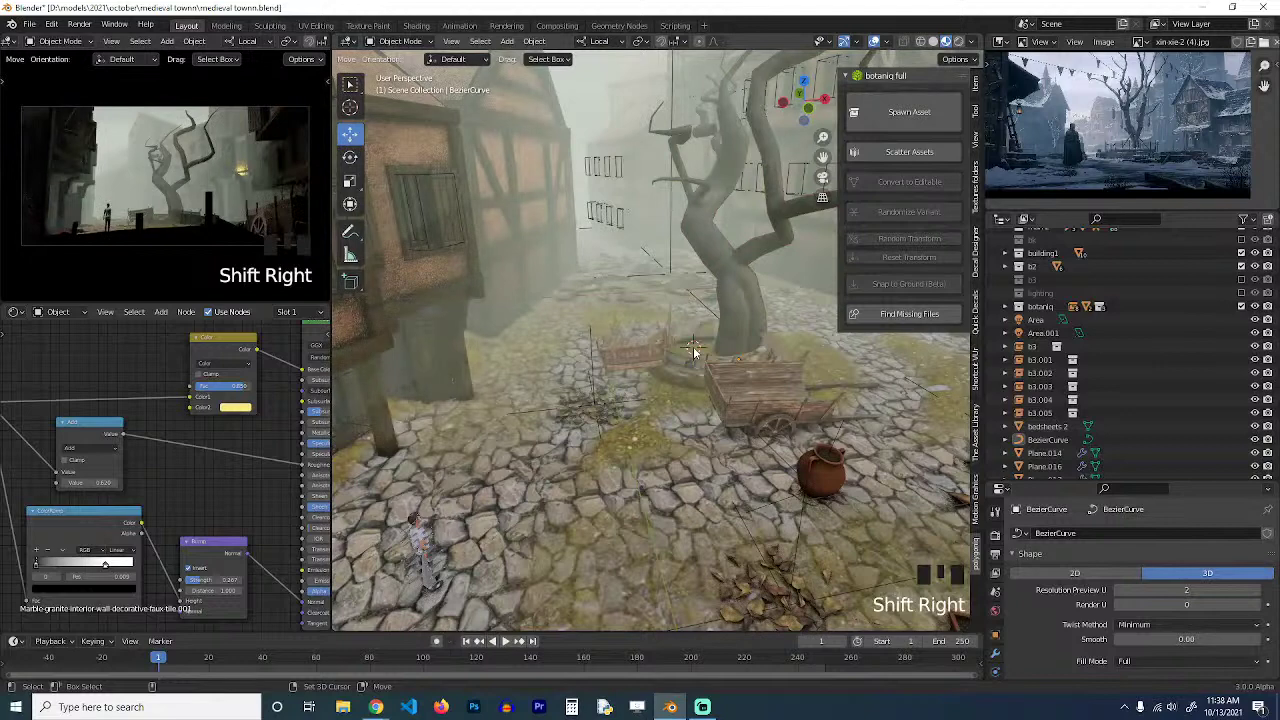
left_click(924, 115)
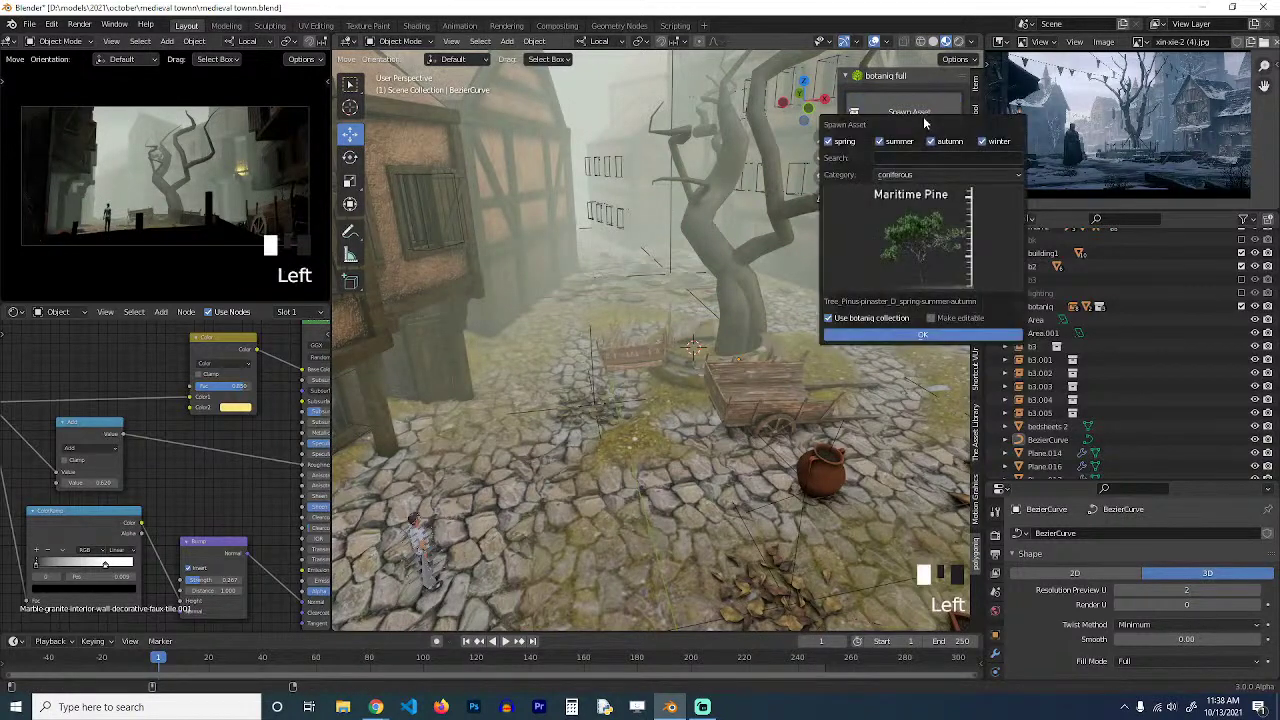
left_click(851, 342)
key("s")
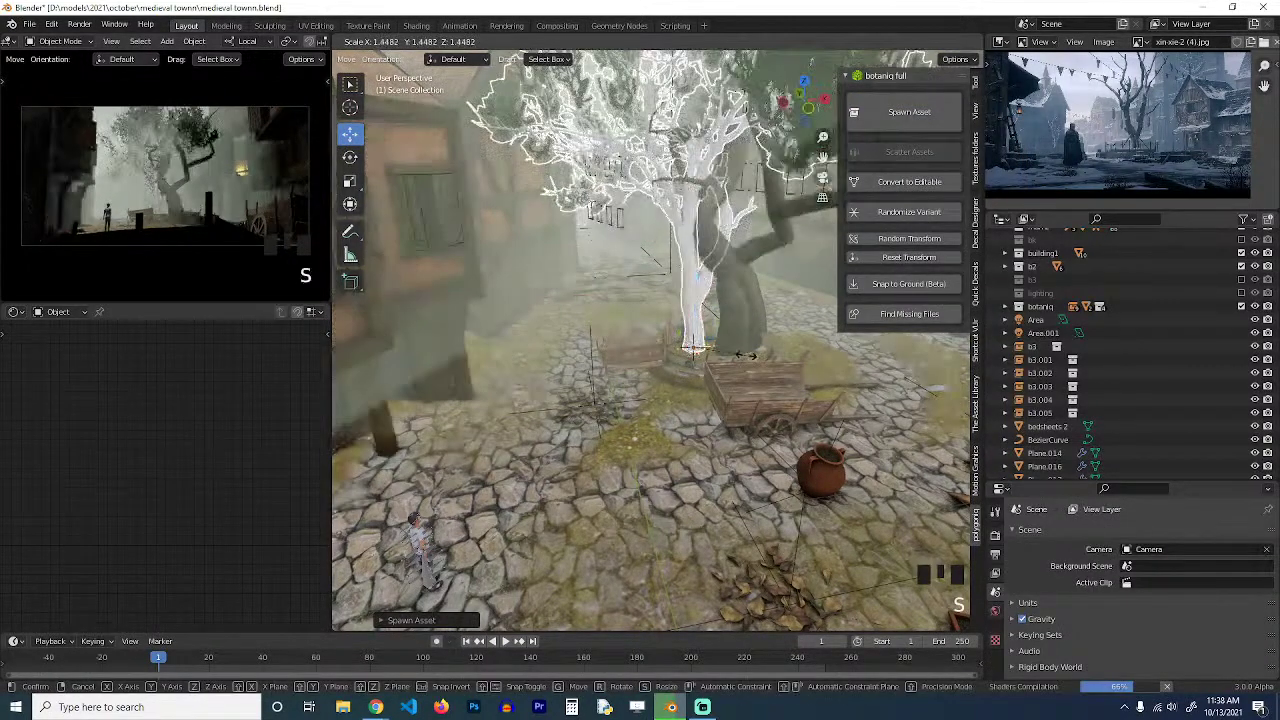
left_click(740, 298)
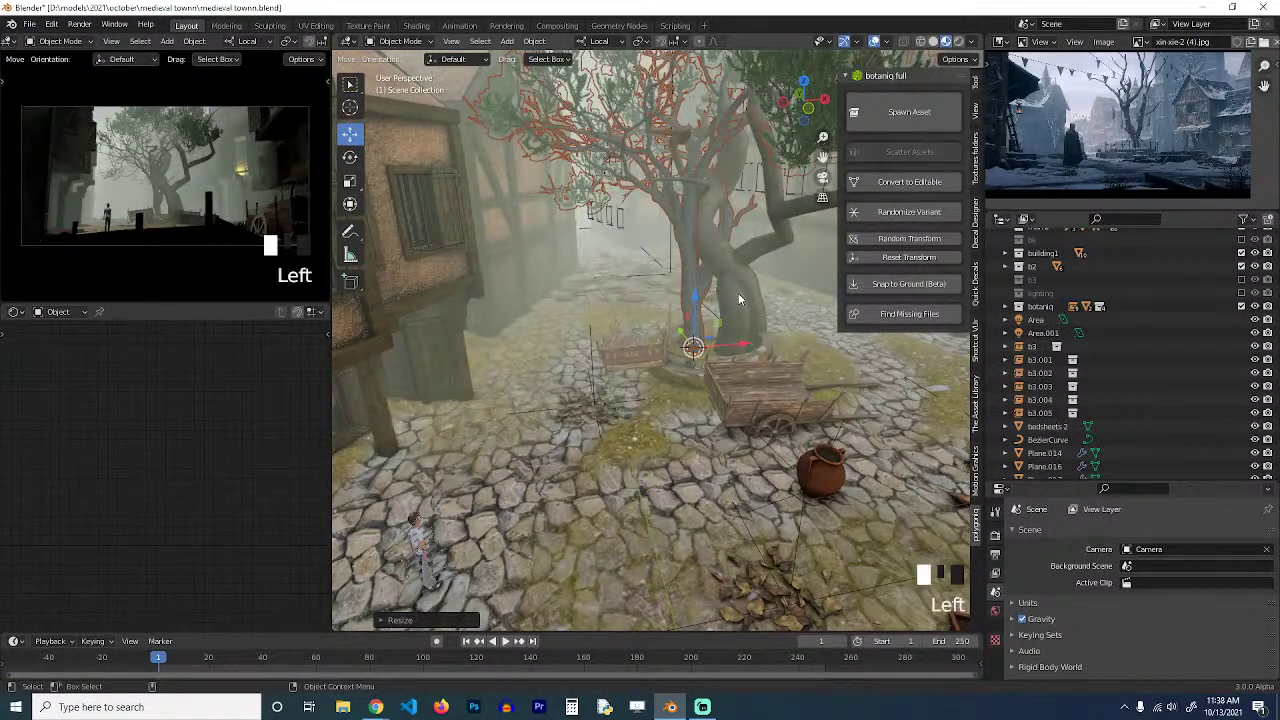
Delete the twisted curve tree behind the pine and save the file.
key("x")
left_click(741, 292)
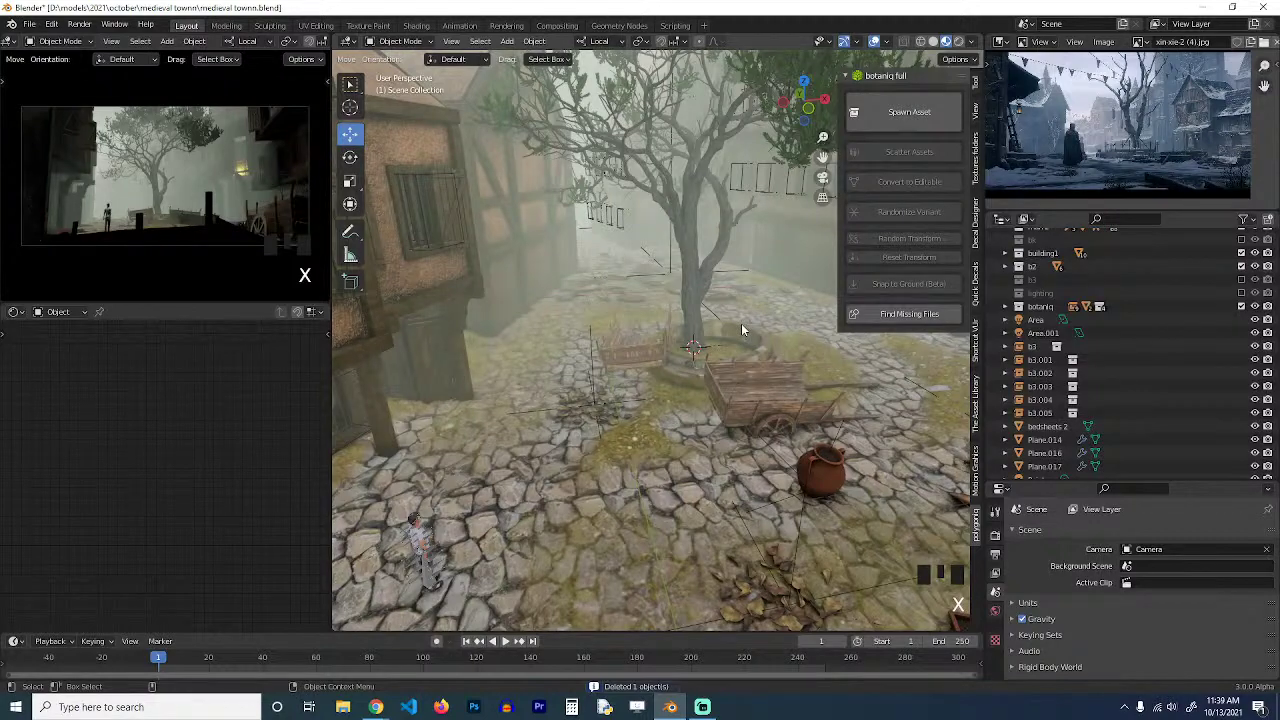
middle_click_drag(692, 327, 769, 295, "shift")
key("ctrl+s")
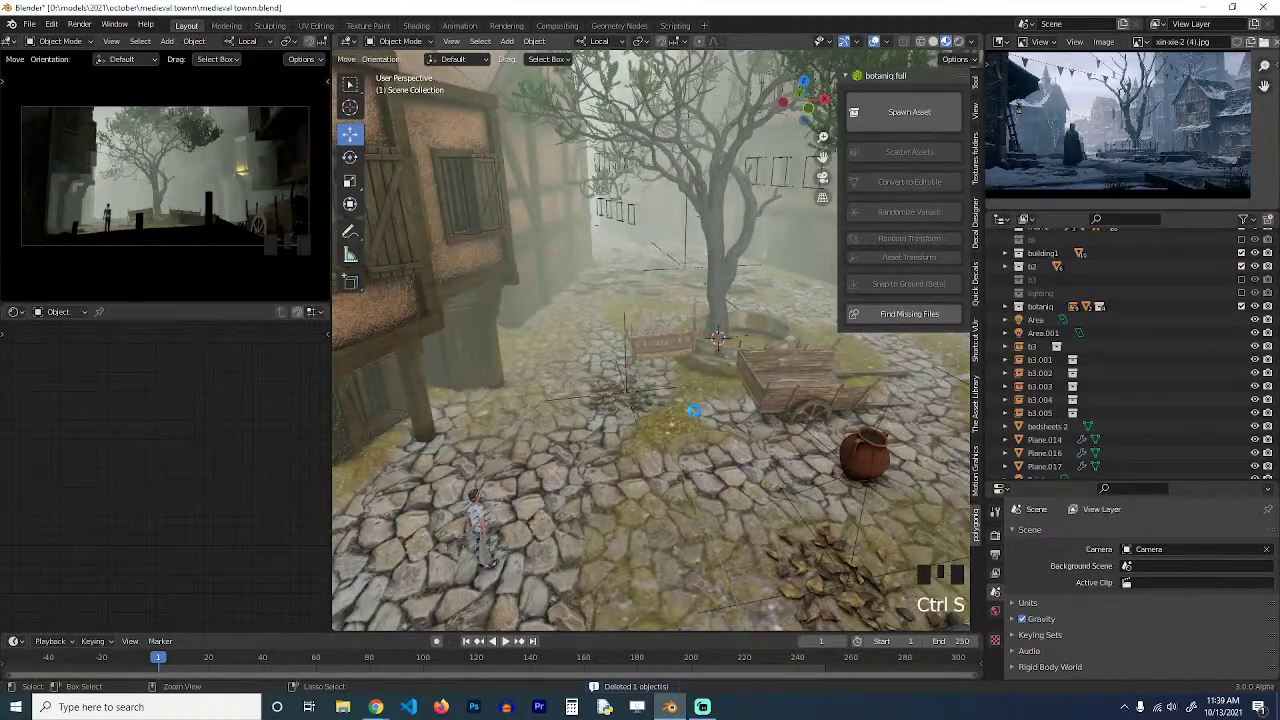
scroll(695, 415, "down", 1)
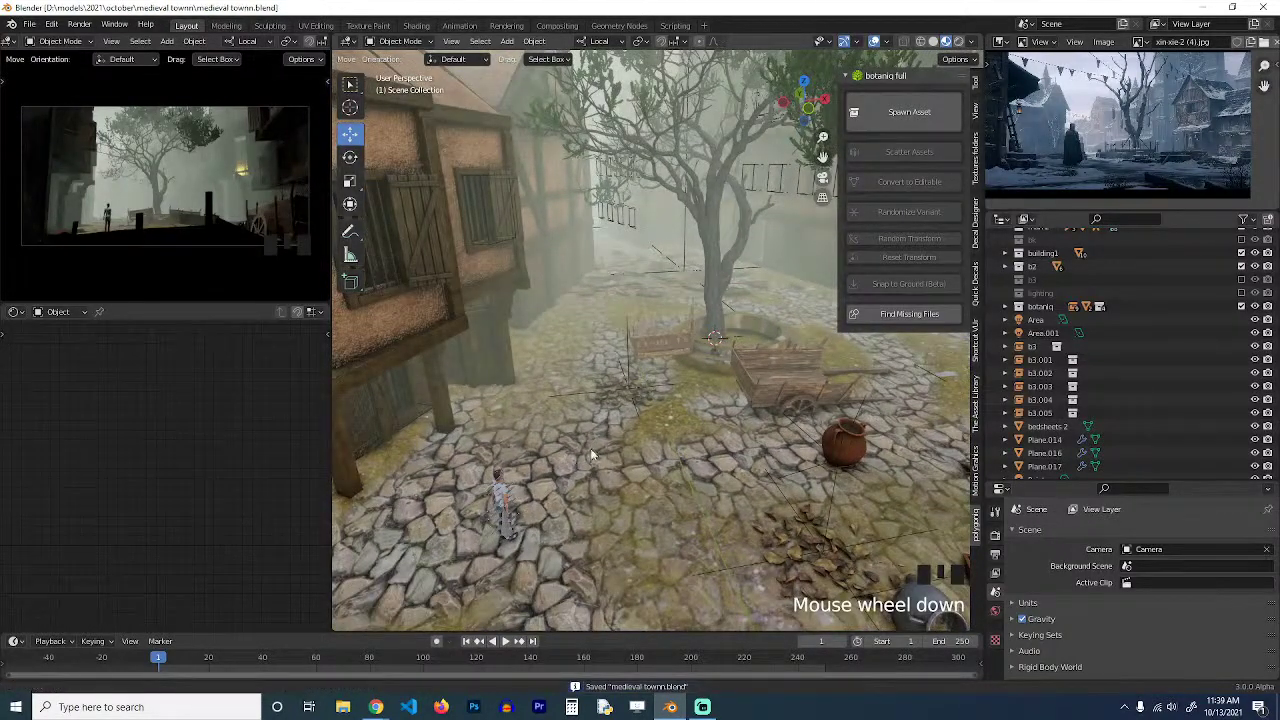
middle_click_drag(590, 448, 767, 296, "shift")
scroll(741, 350, "up", 6)
scroll(741, 350, "up", 2)
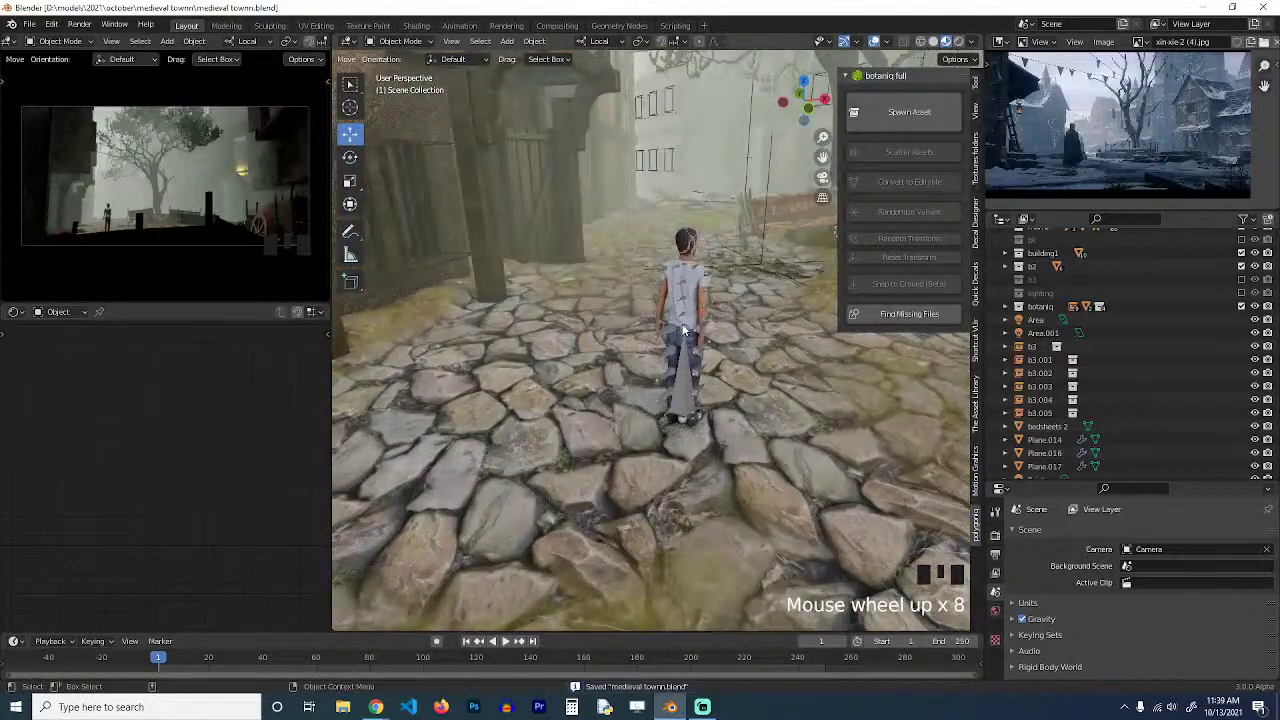
left_click(680, 400)
key("s")
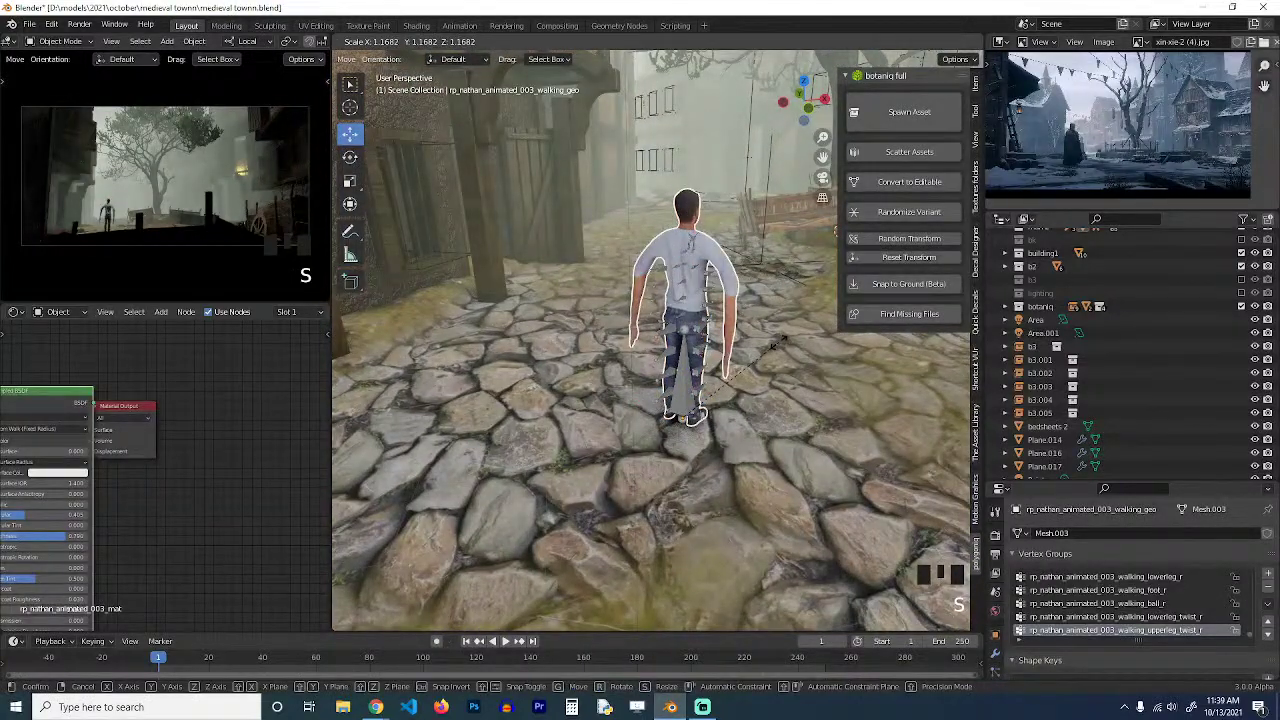
right_click(778, 341)
left_click(702, 352)
double_click(702, 355)
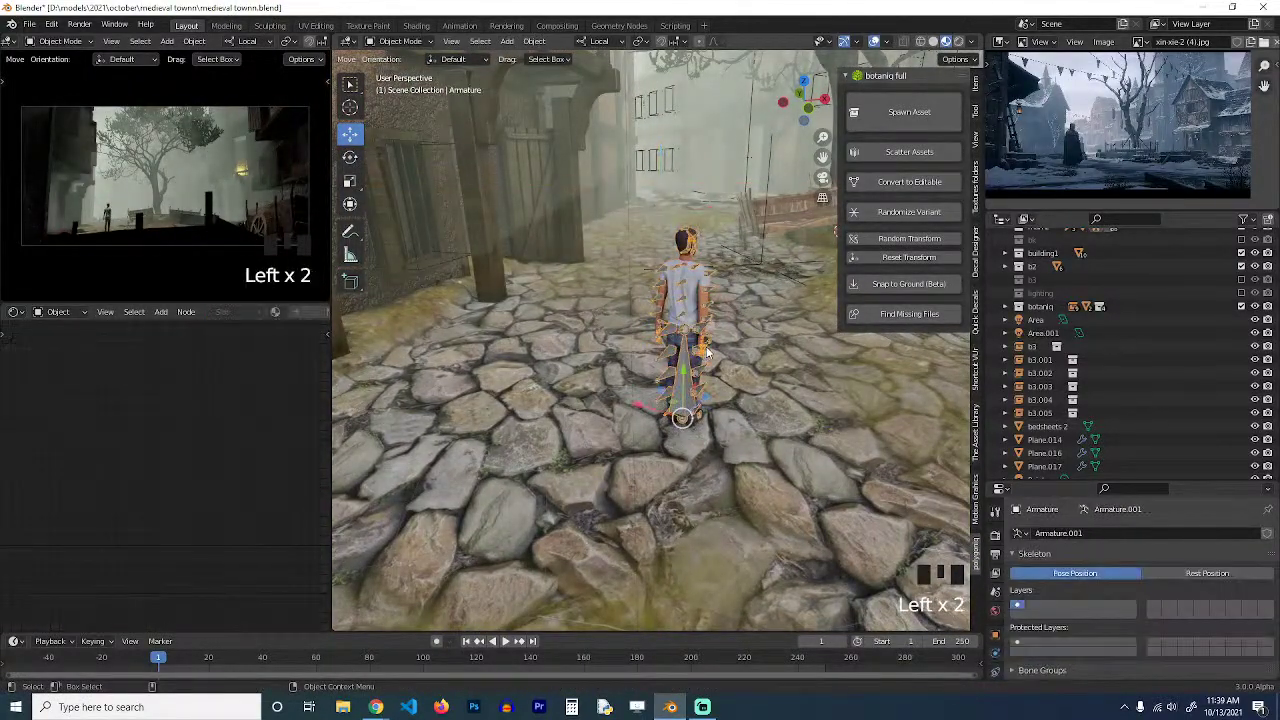
key("s")
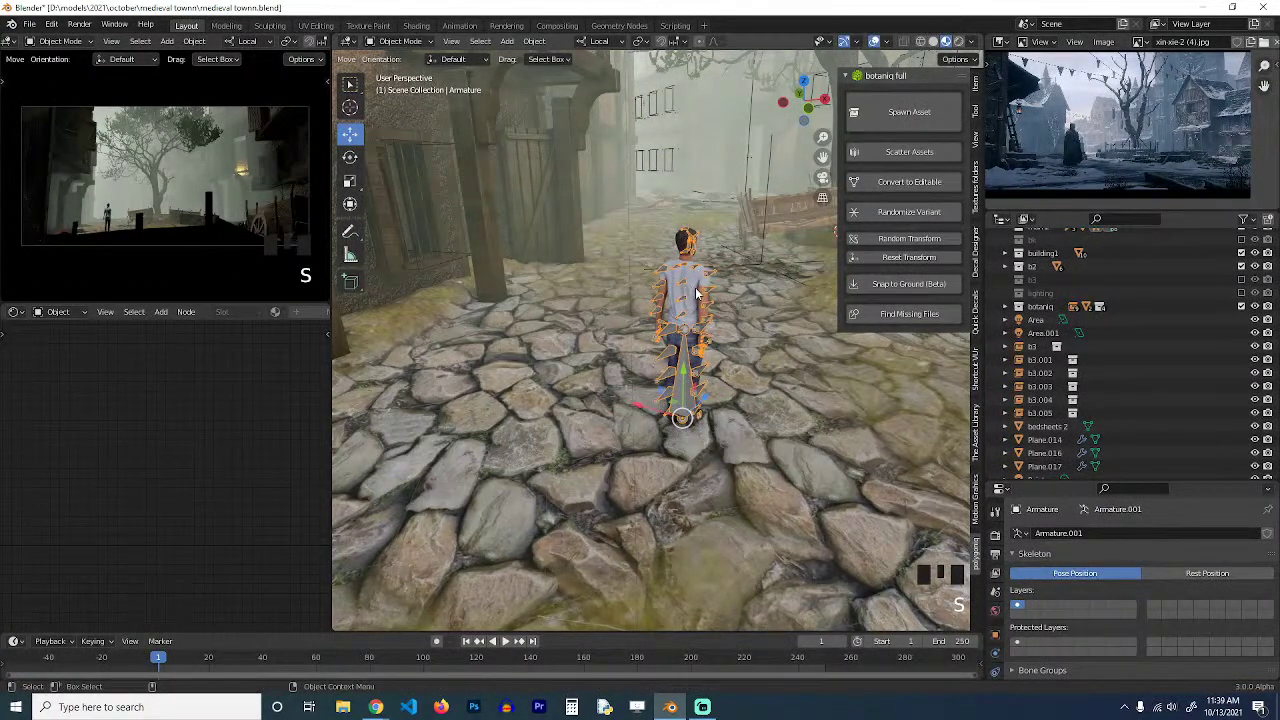
Parent the walking figure's mesh to its armature using the Object option.
left_click(700, 294)
left_click(709, 296, "shift")
key("ctrl+p")
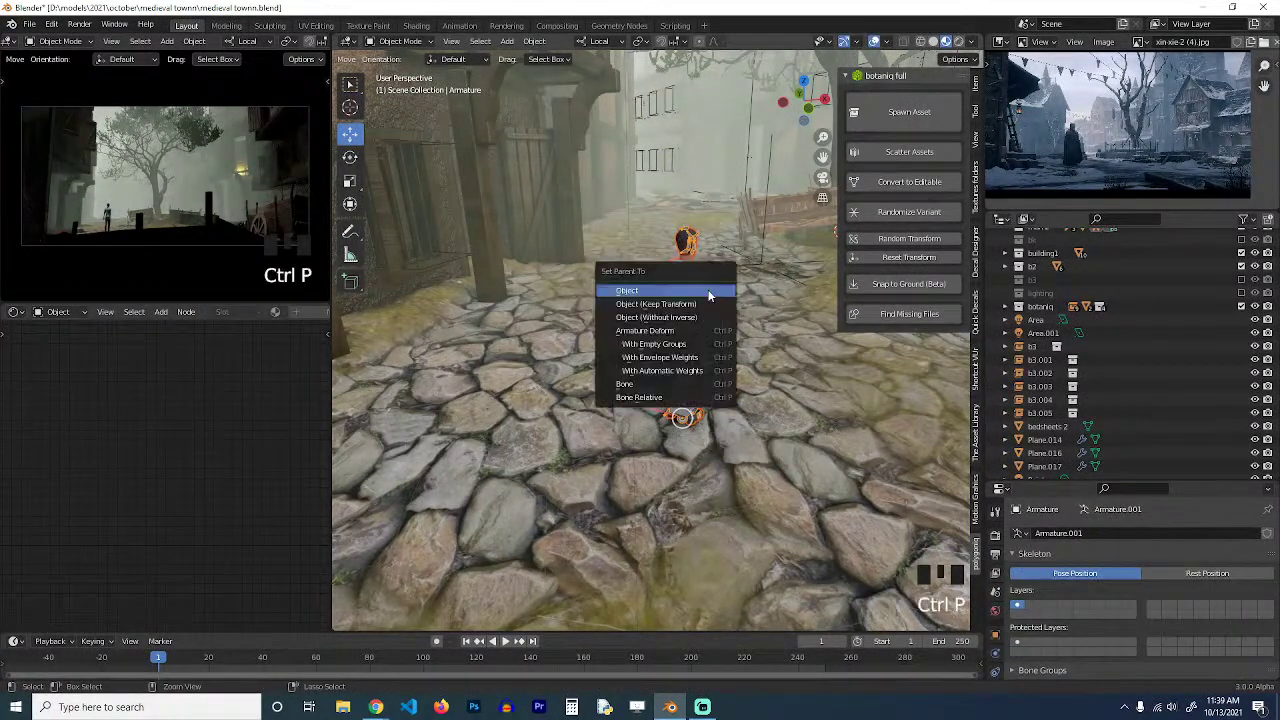
left_click(709, 292)
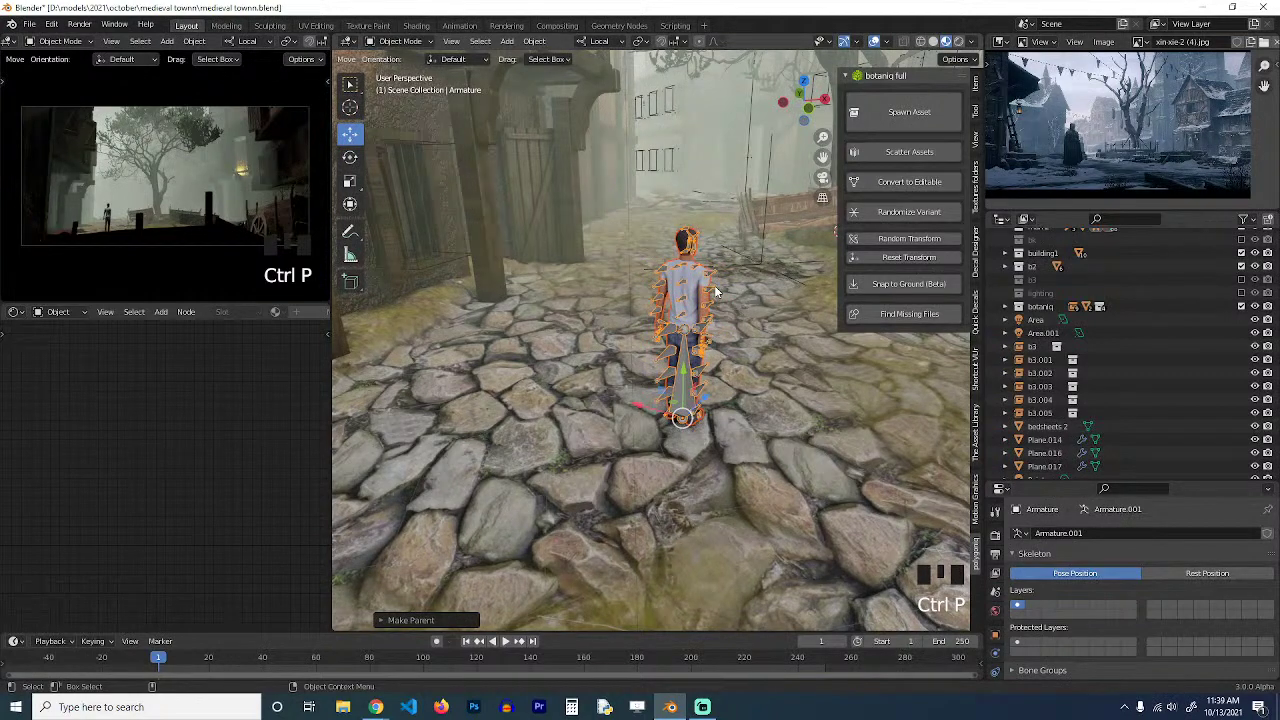
Select only the walking figure's armature, scale it up to about 1.11, deselect everything and save the file.
left_click(713, 287)
left_click(713, 287)
left_click(713, 288)
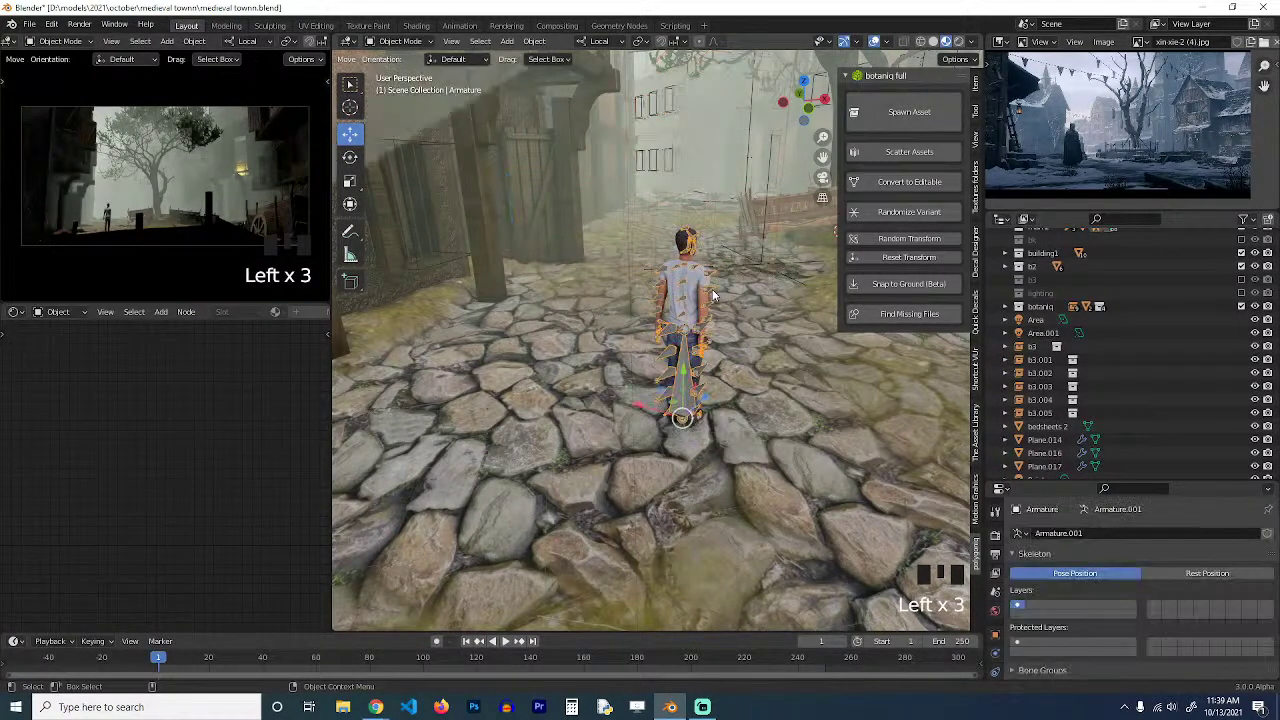
key("s")
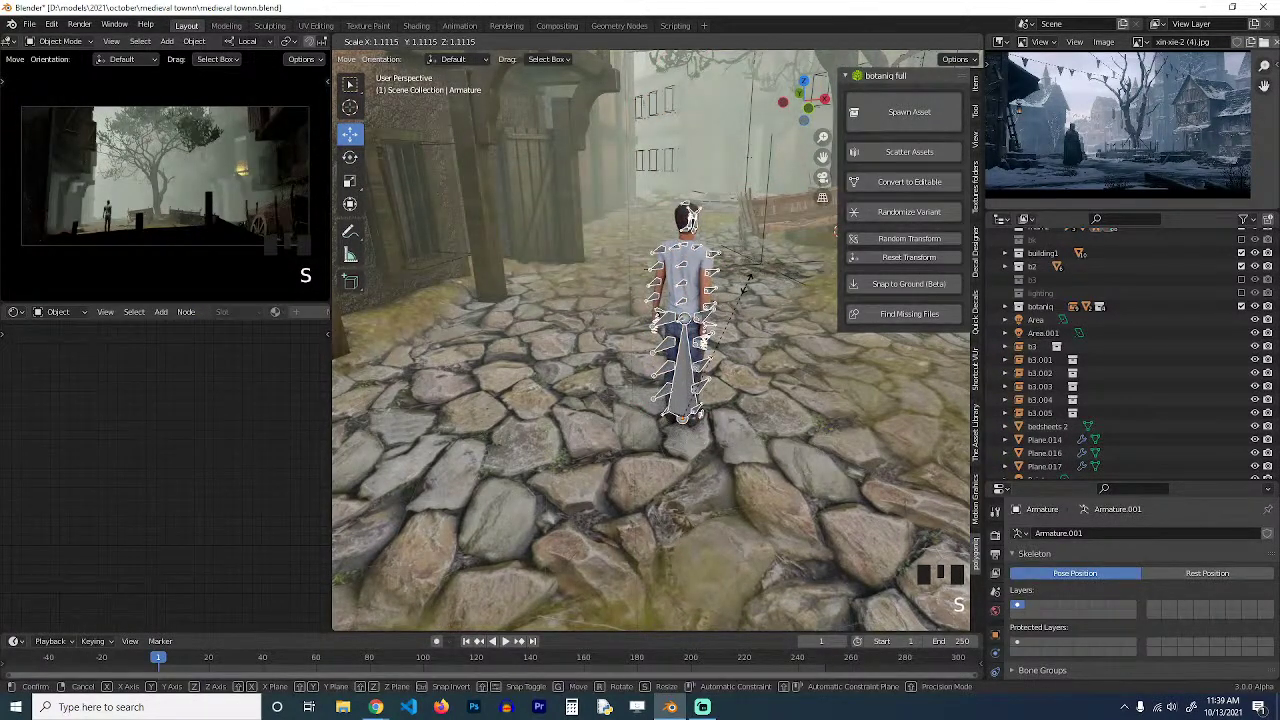
key("ctrl+s")
key("alt+a")
key("ctrl+s")
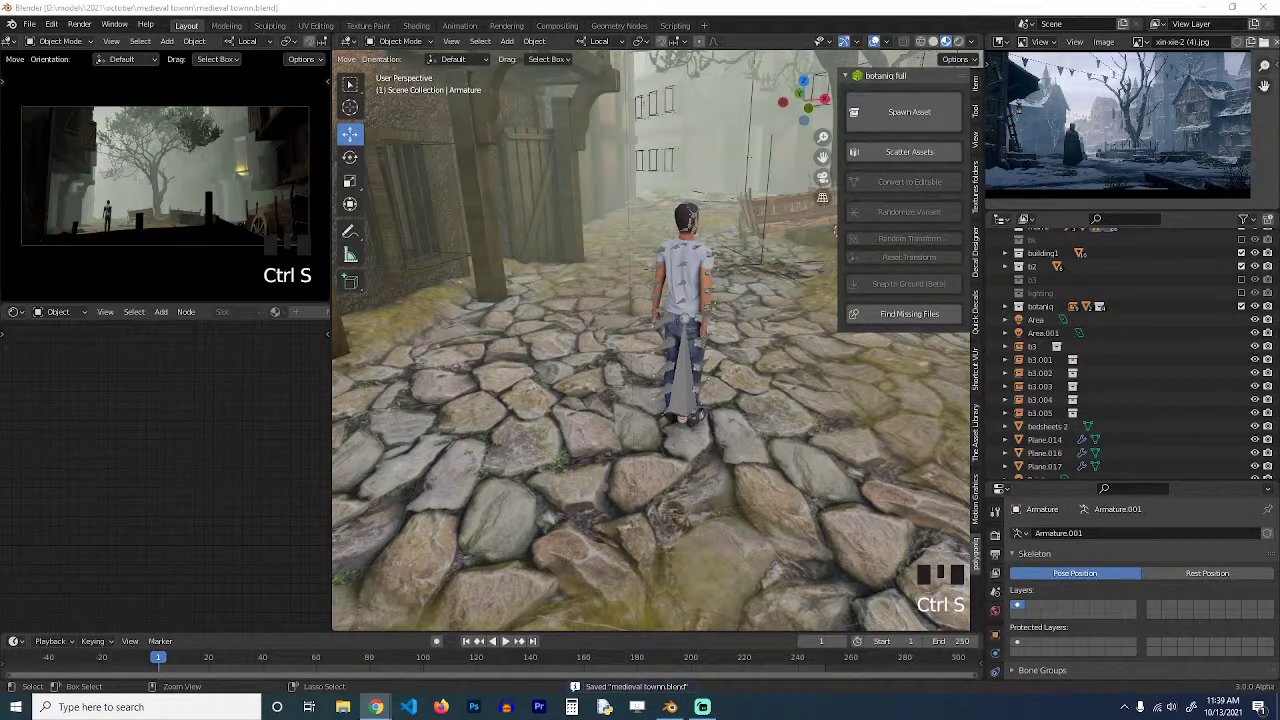
Switch to Chrome, load mixamo.com and move the reduced browser window aside over the Blender scene.
key("alt+Tab")
type("mix")
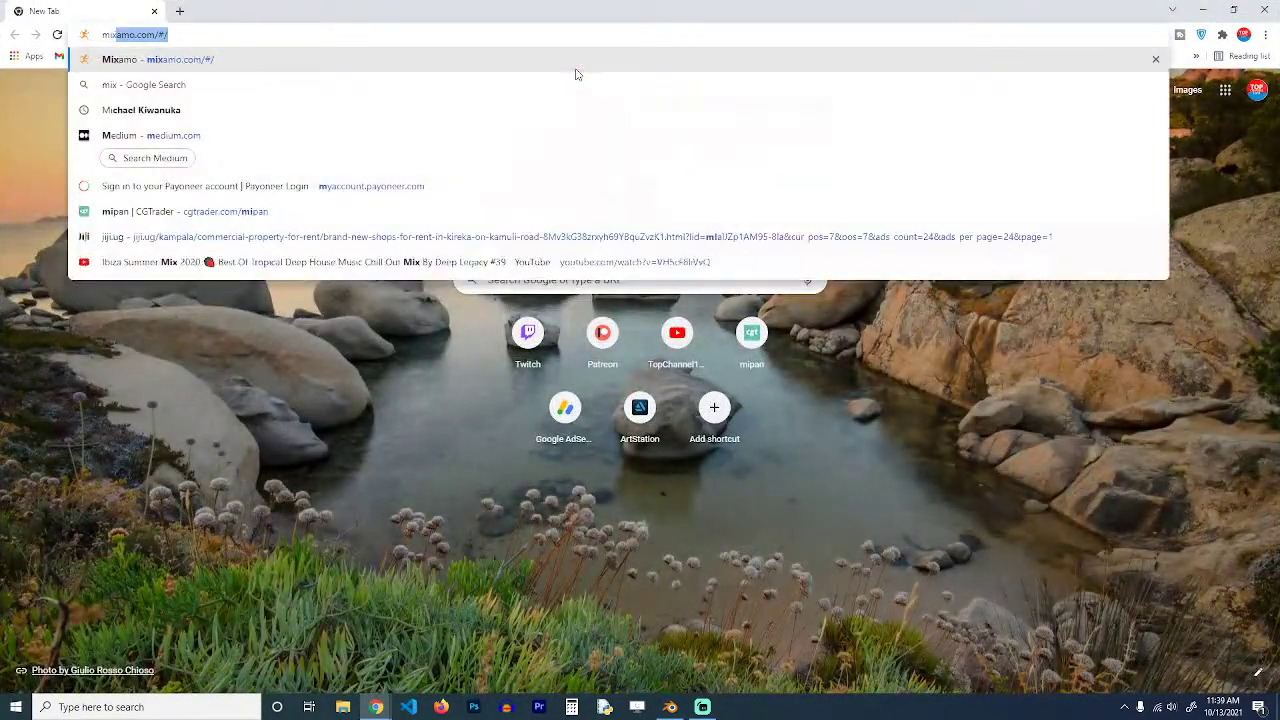
type("amo")
key("Return")
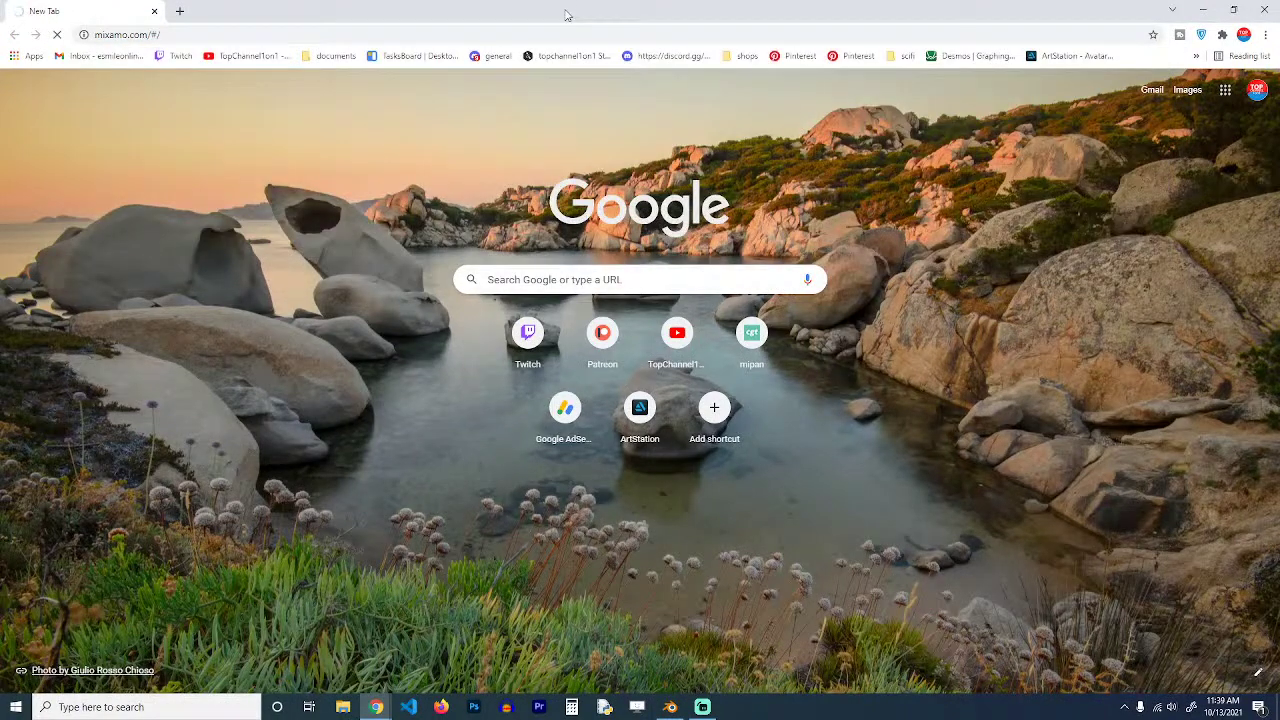
left_click_drag(565, 12, 0, 67)
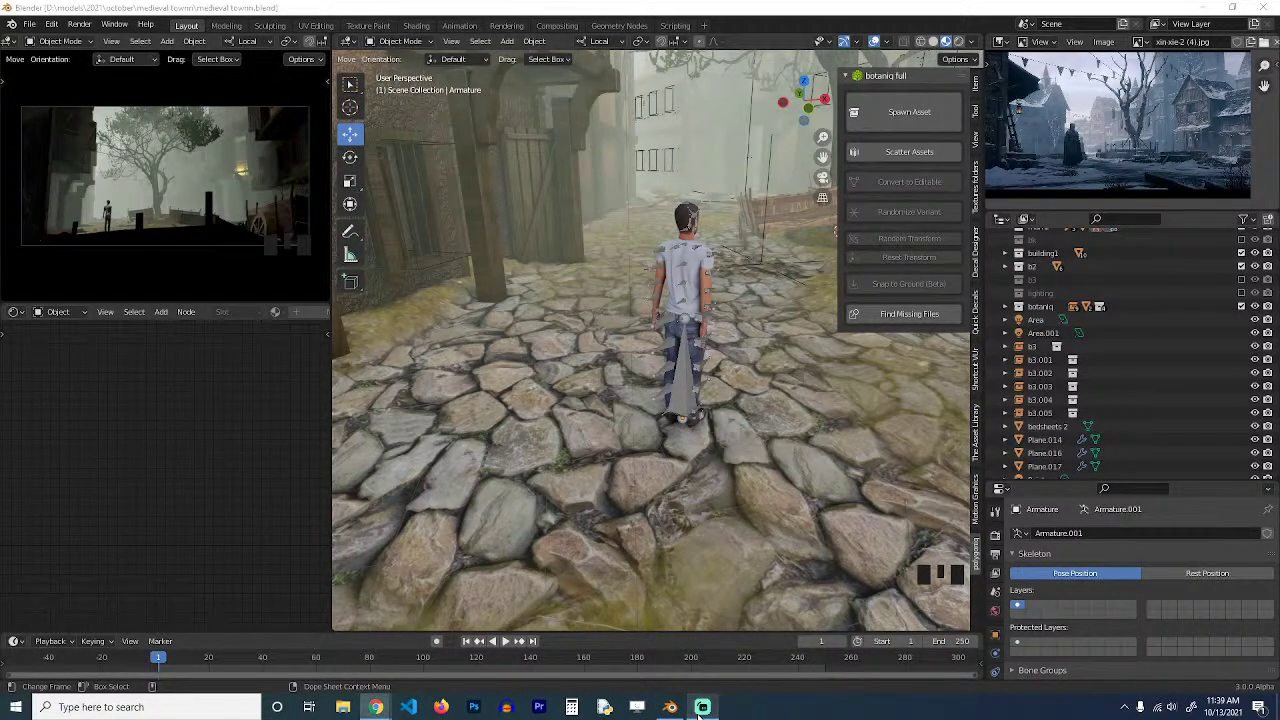
left_click(750, 182)
key("alt+Tab")
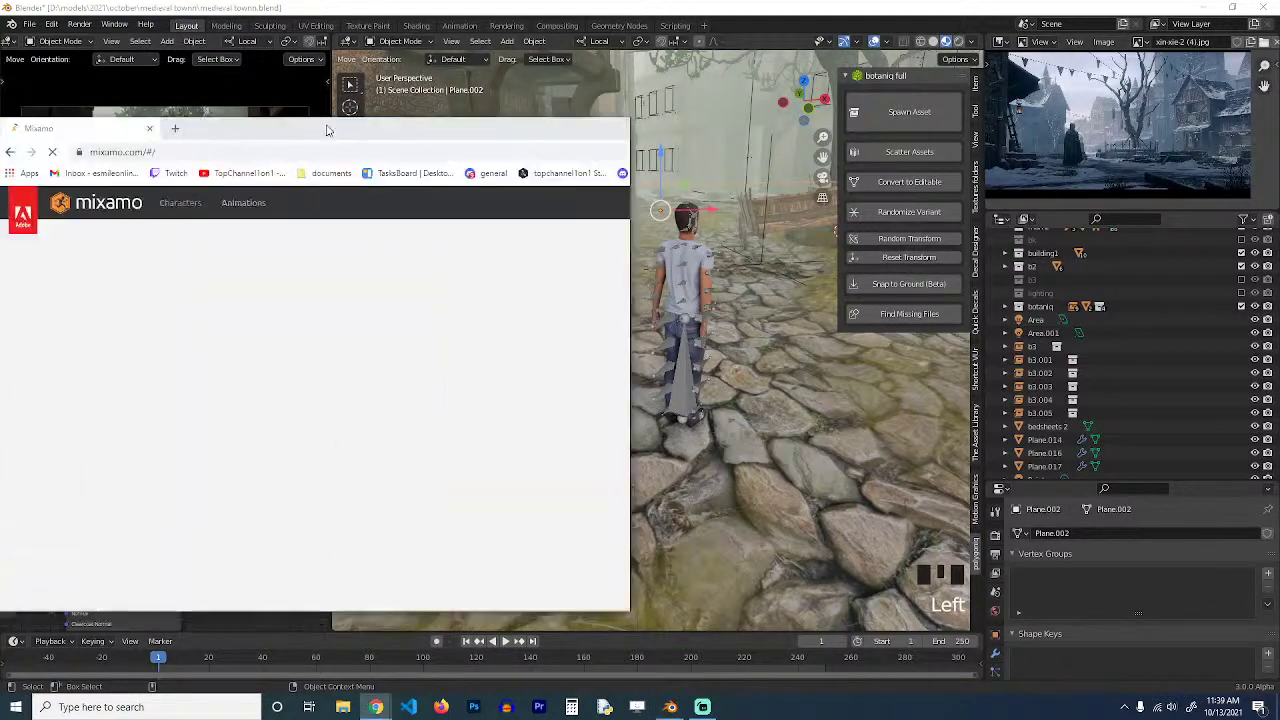
left_click_drag(329, 126, 918, 279)
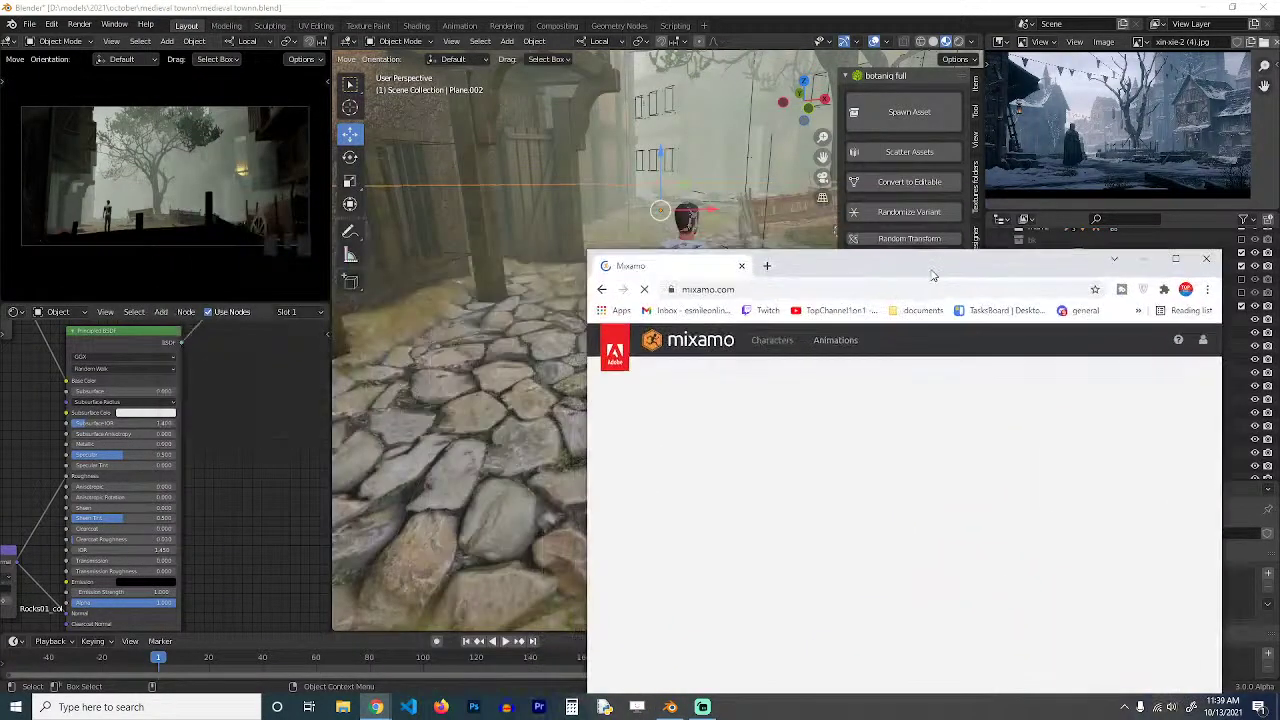
Return to Blender, select the nearest foreground cart, lower it slightly along its local Z axis and save the file.
left_click(637, 13)
scroll(630, 318, "down", 6)
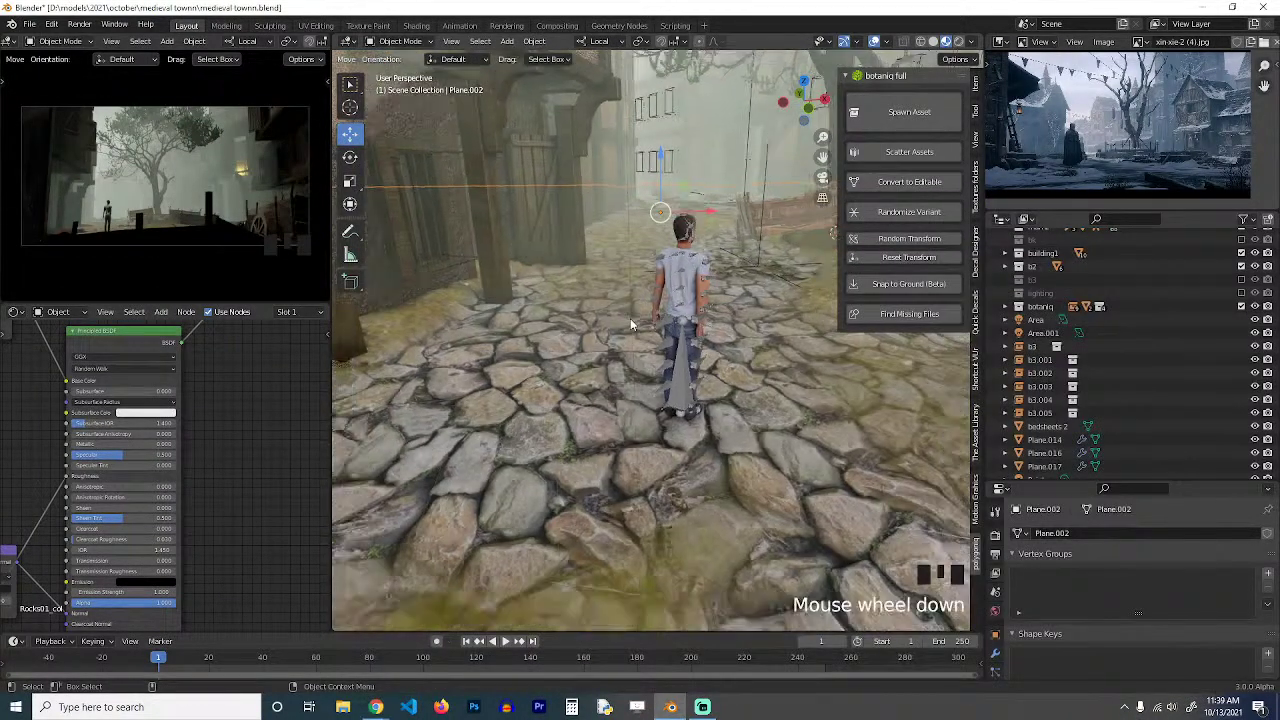
left_click(214, 230)
scroll(708, 346, "down", 7)
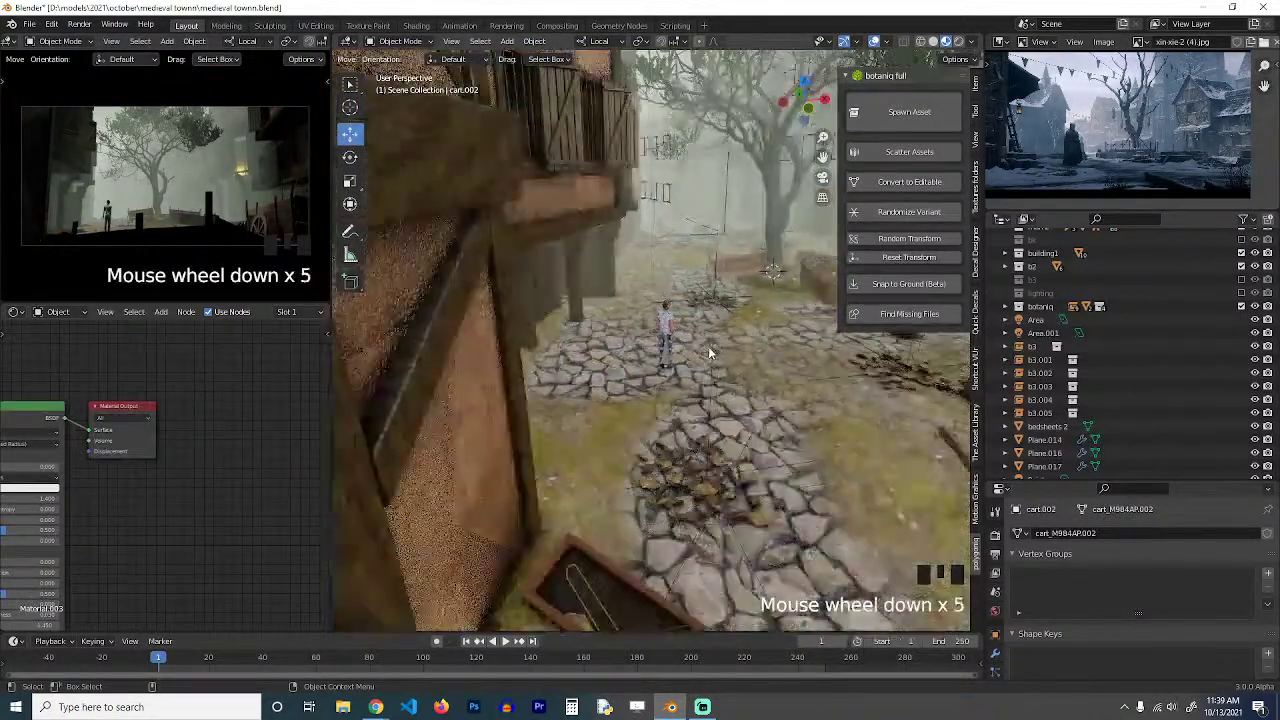
key("g")
key("z")
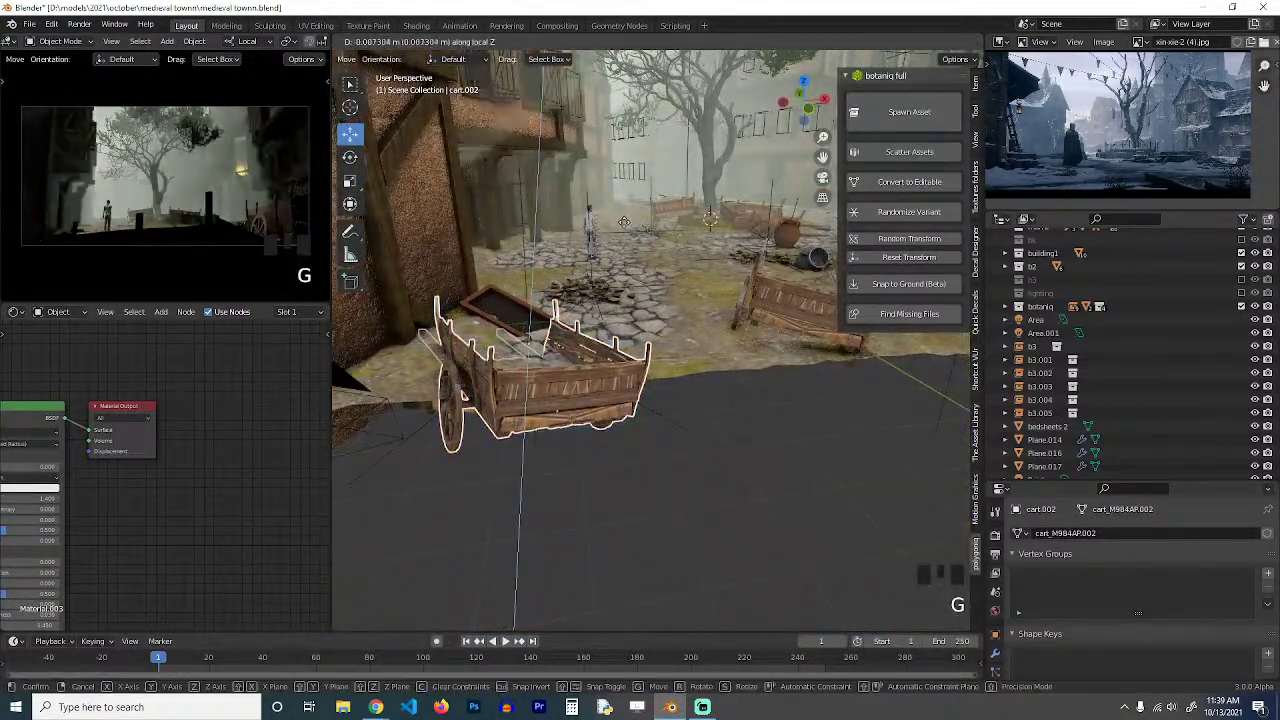
left_click(623, 277)
key("ctrl+s")
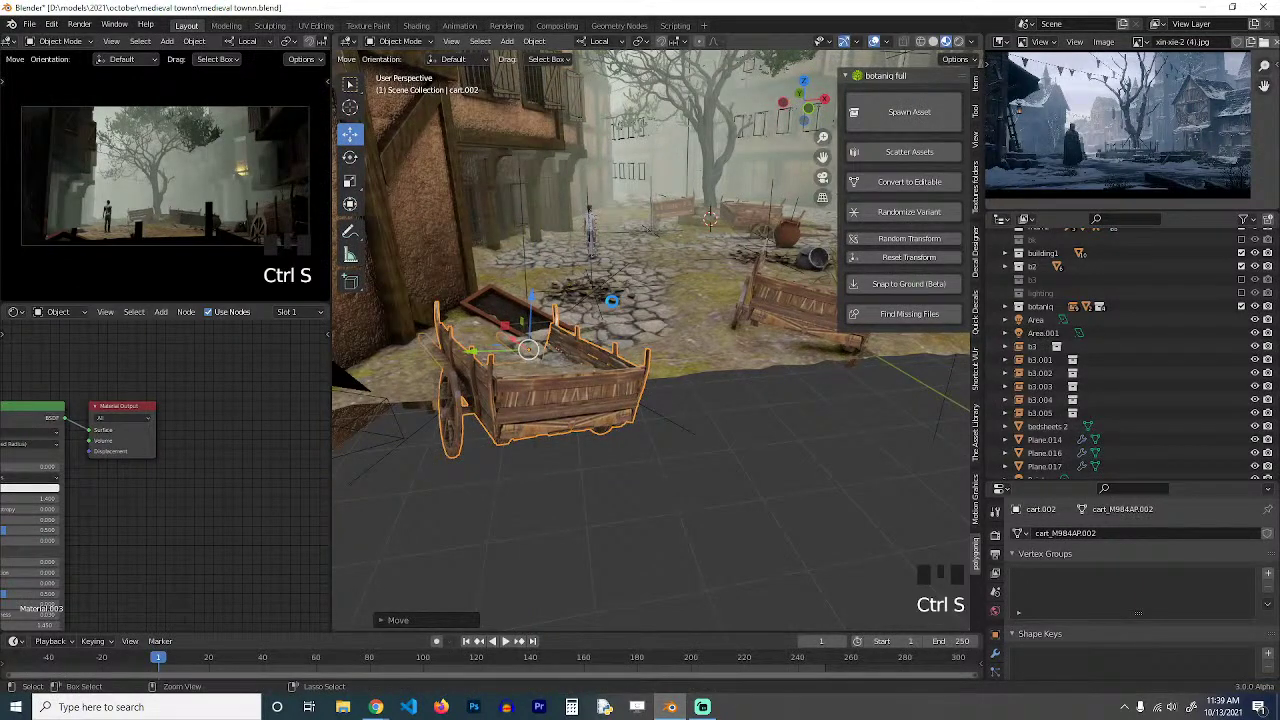
Deselect the cart, bring up The Asset Library 2 and switch it to object assets.
key("alt+a")
key("shift+grave")
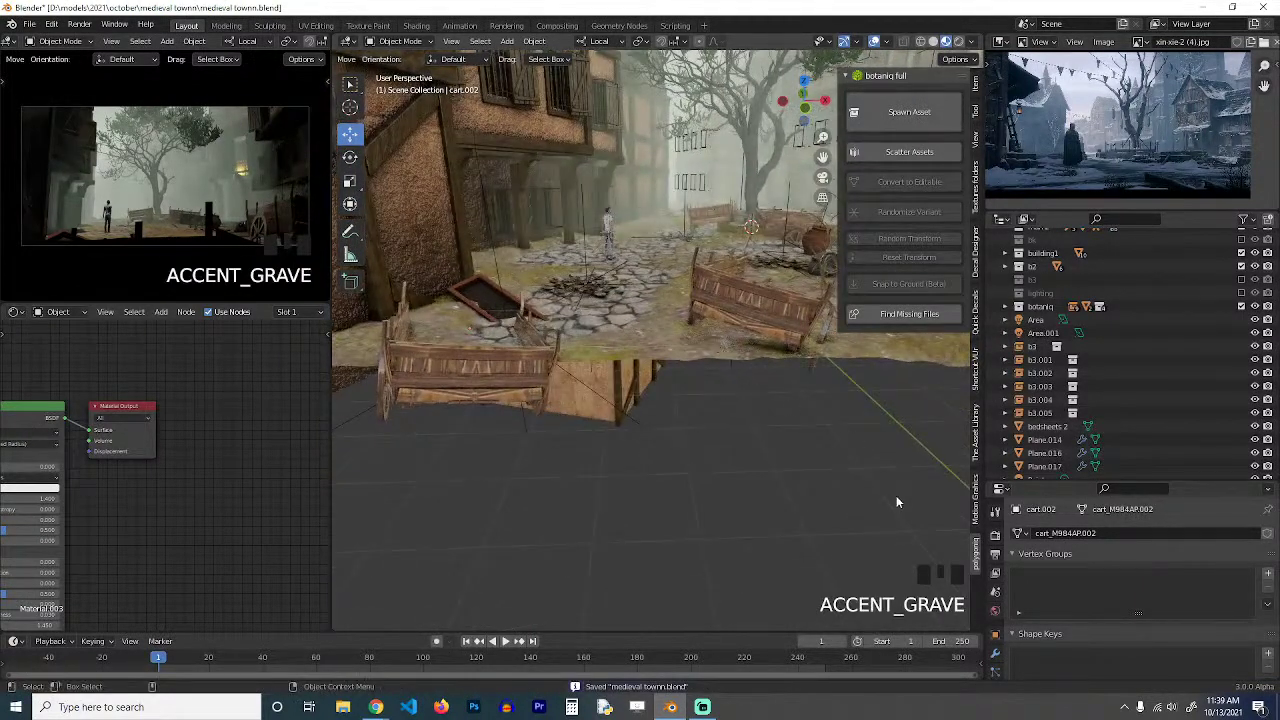
left_click(976, 440)
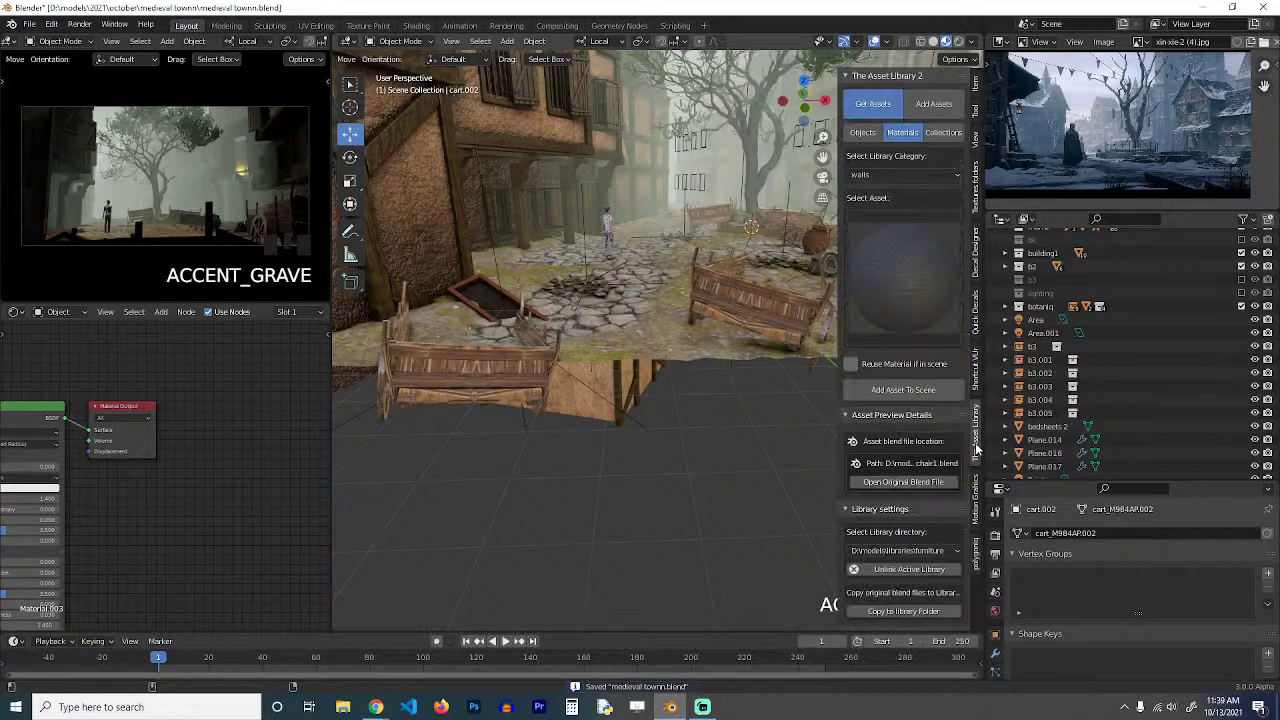
left_click(941, 273)
left_click(941, 273)
left_click(862, 132)
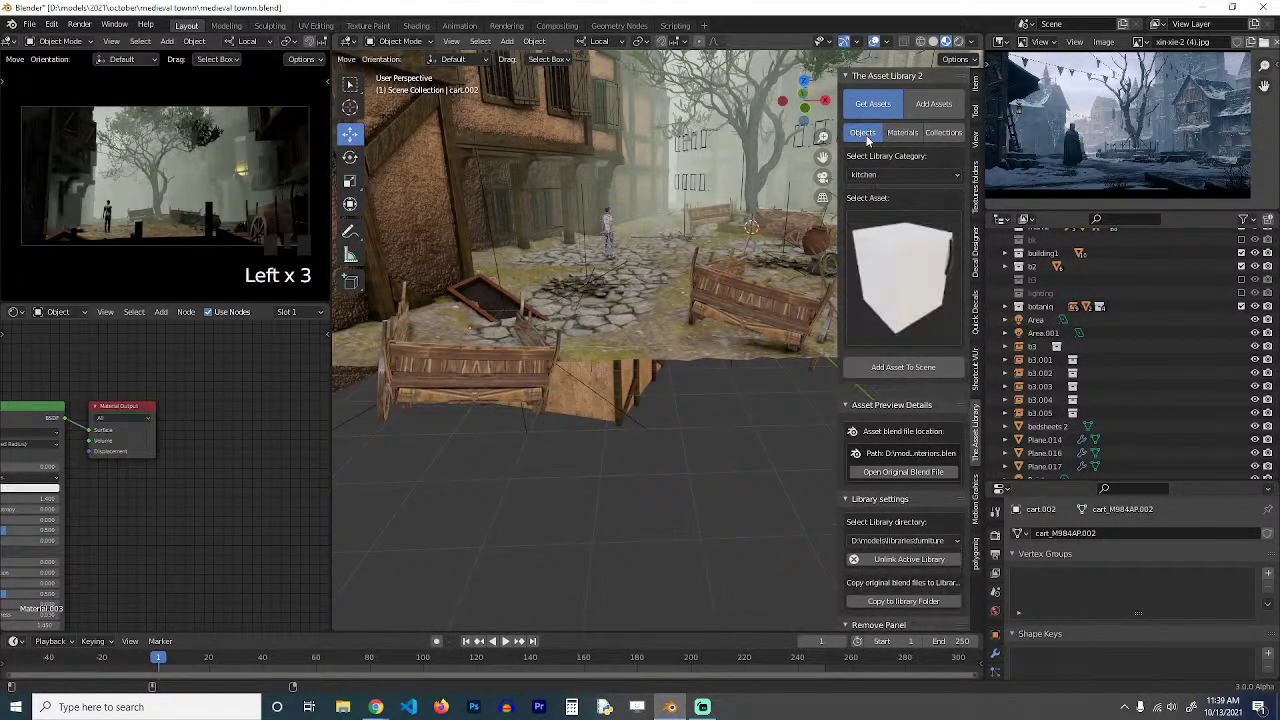
Examine the library's kitchen, chairs and doors categories for props that suit the square.
left_click(886, 236)
left_click_drag(901, 176, 885, 203)
left_click(885, 225)
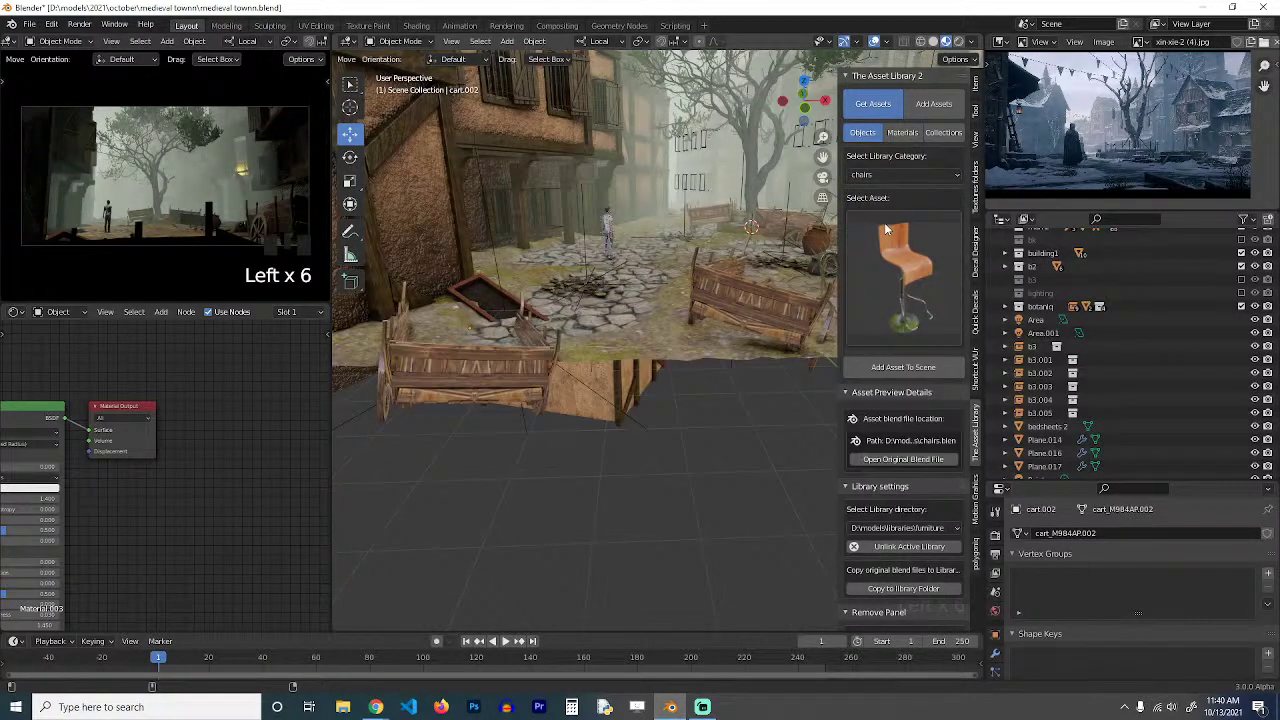
left_click(885, 230)
left_click_drag(895, 175, 885, 242)
left_click(887, 260)
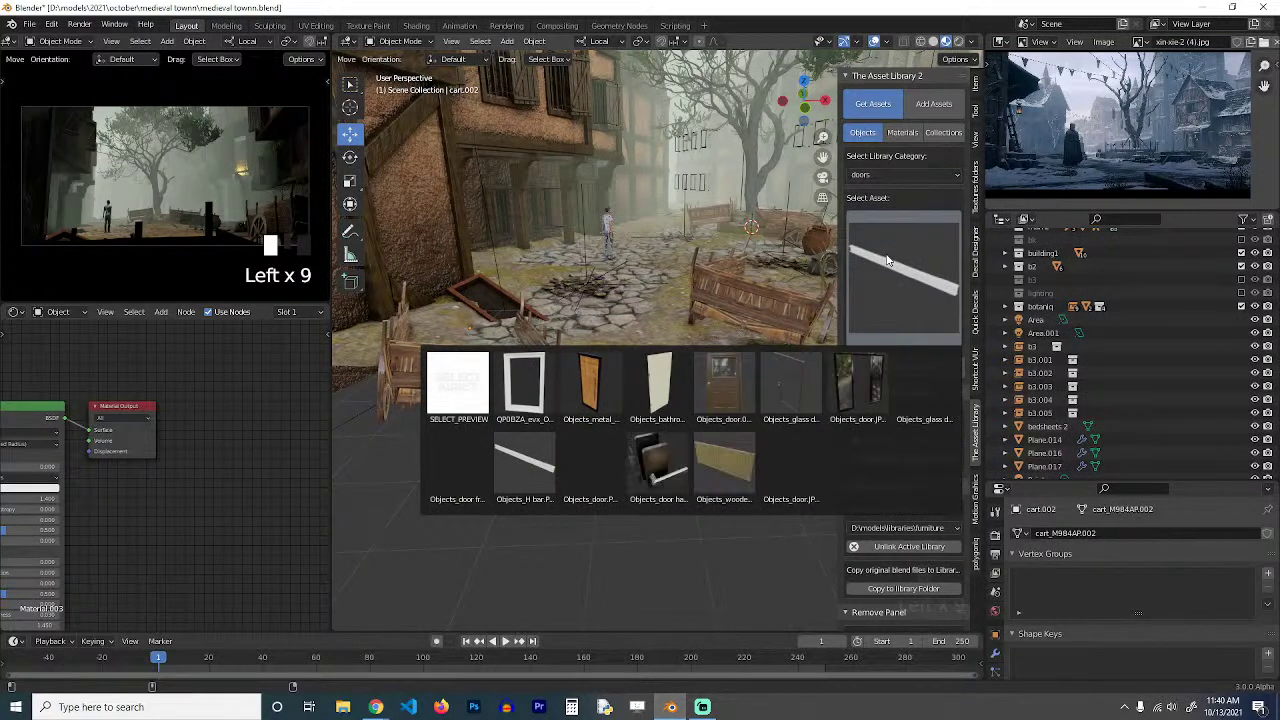
Examine the asset library's electronics, furniture, kitchen and uncategorized categories for usable props and close the sidebar.
left_click(906, 178)
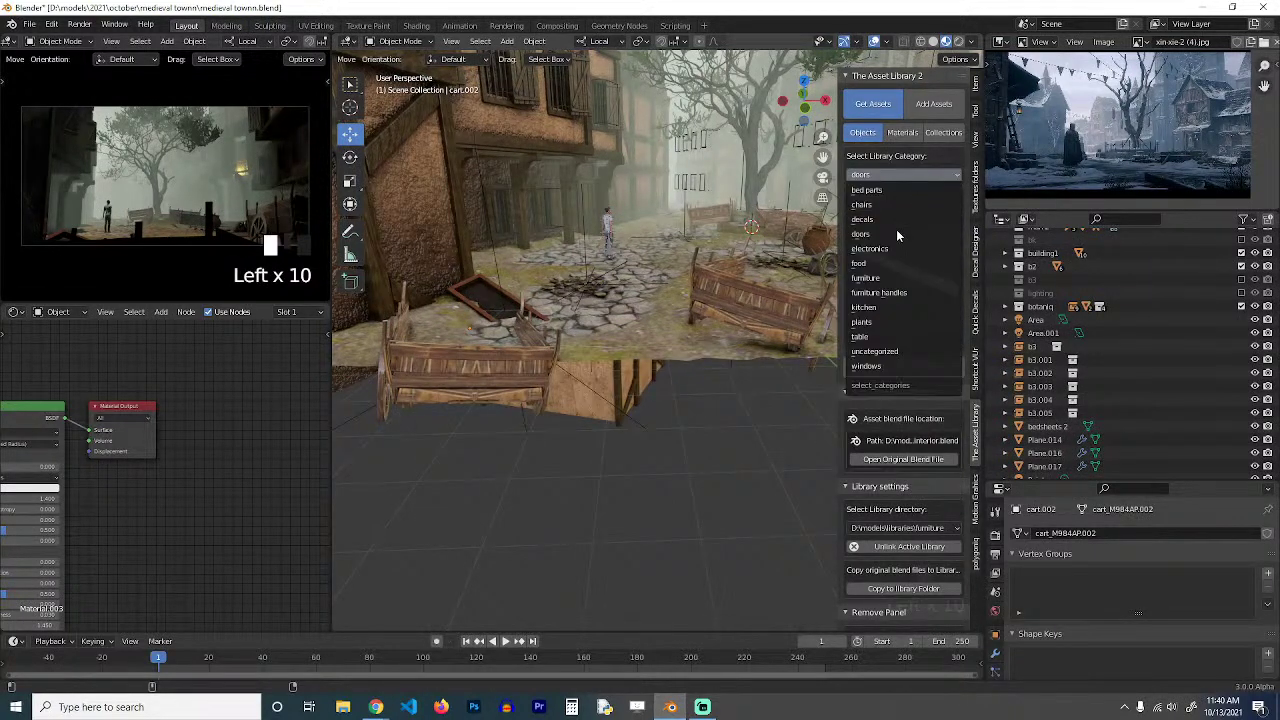
left_click(893, 246)
left_click(893, 245)
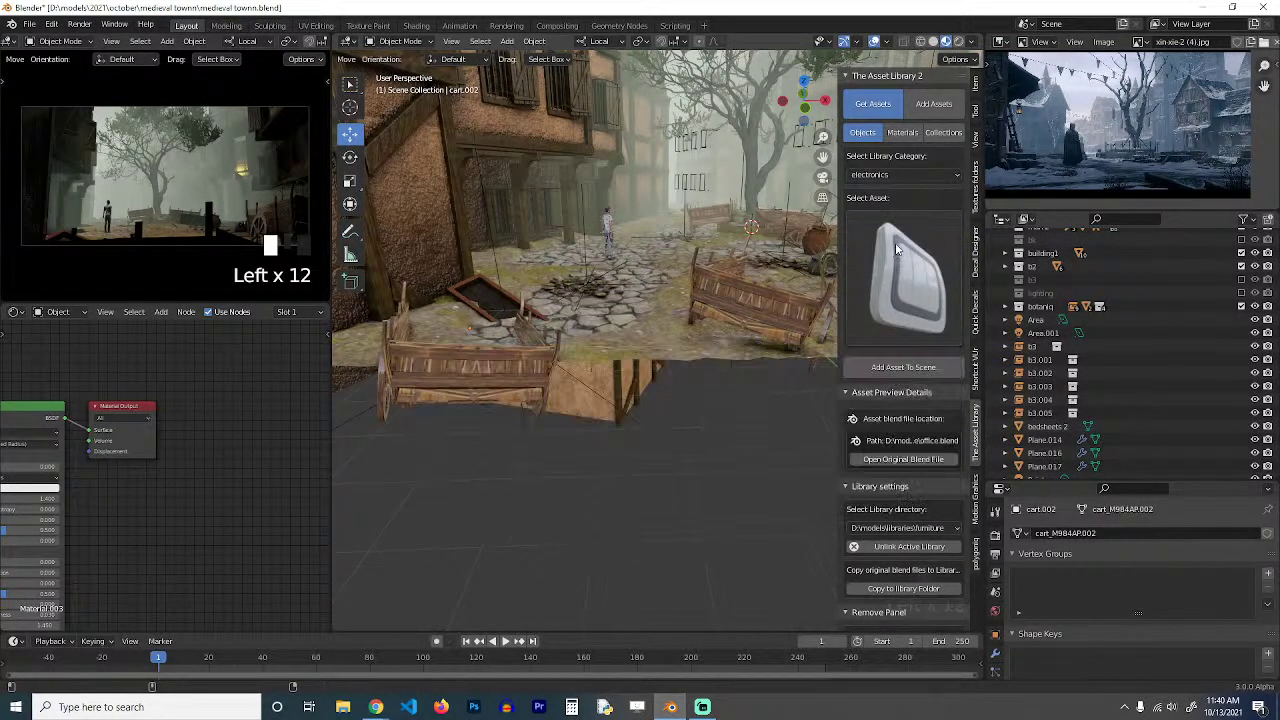
left_click(926, 175)
left_click(891, 281)
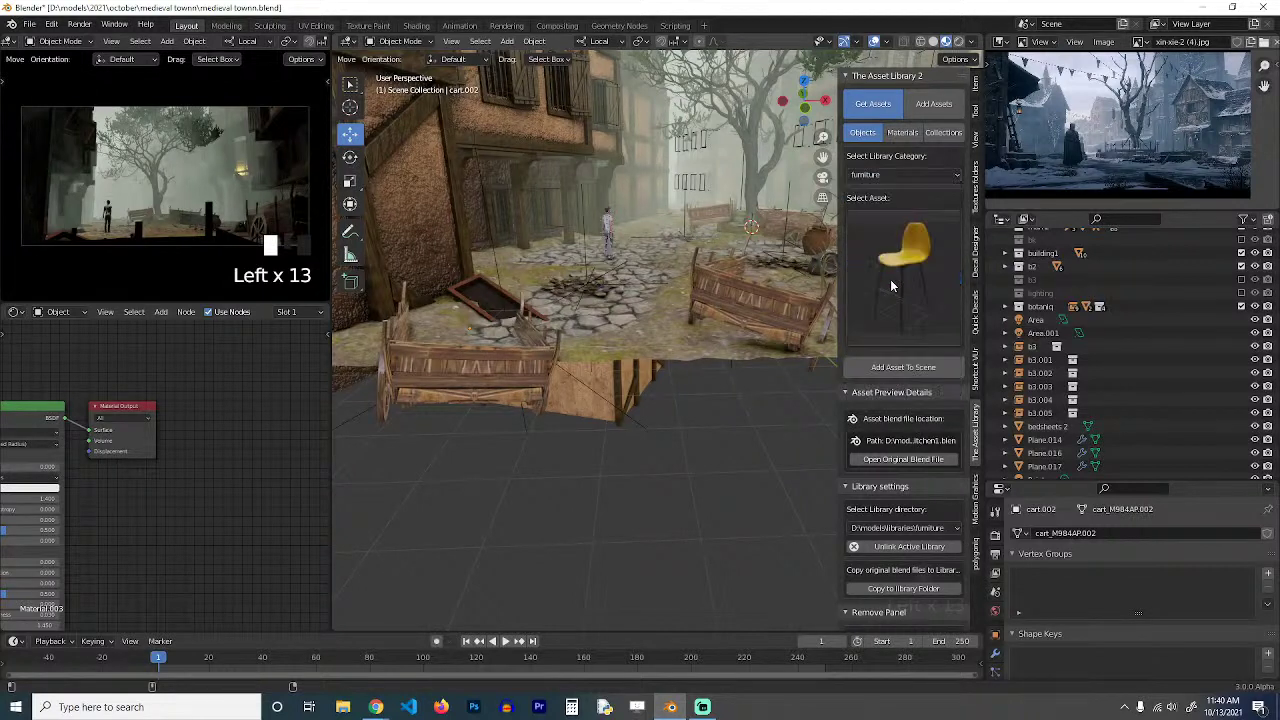
left_click(891, 284)
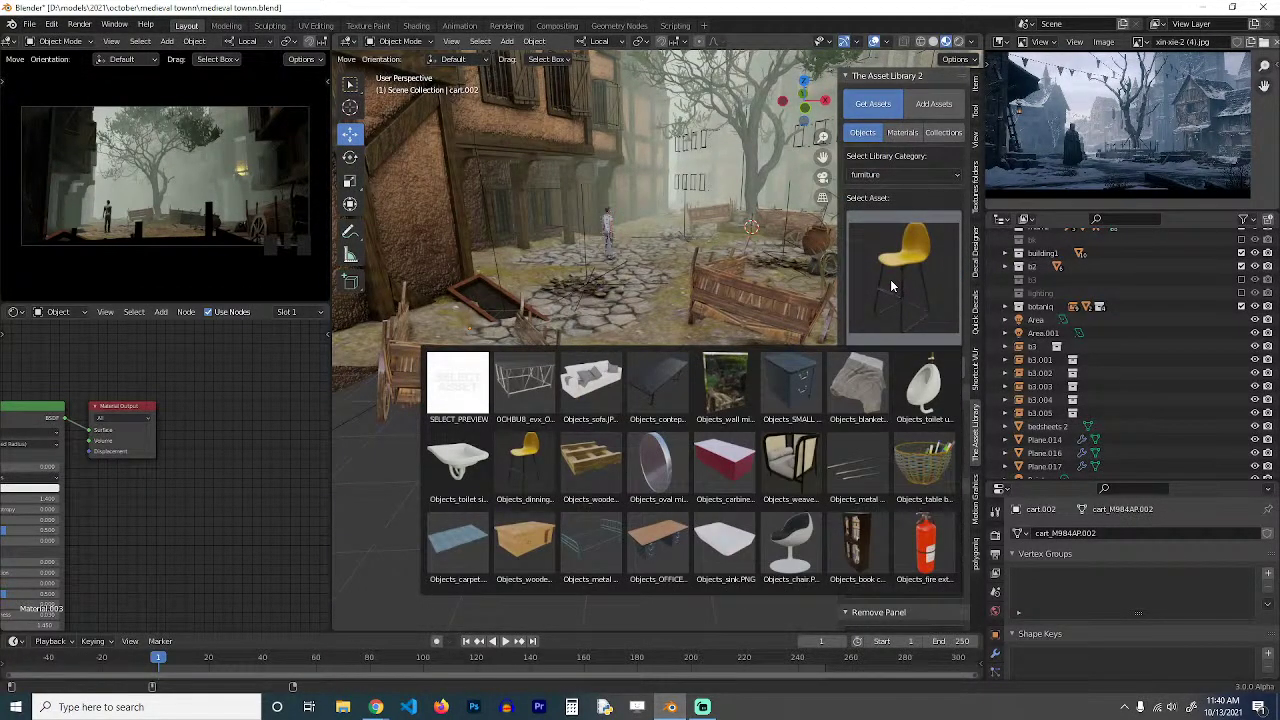
left_click(898, 176)
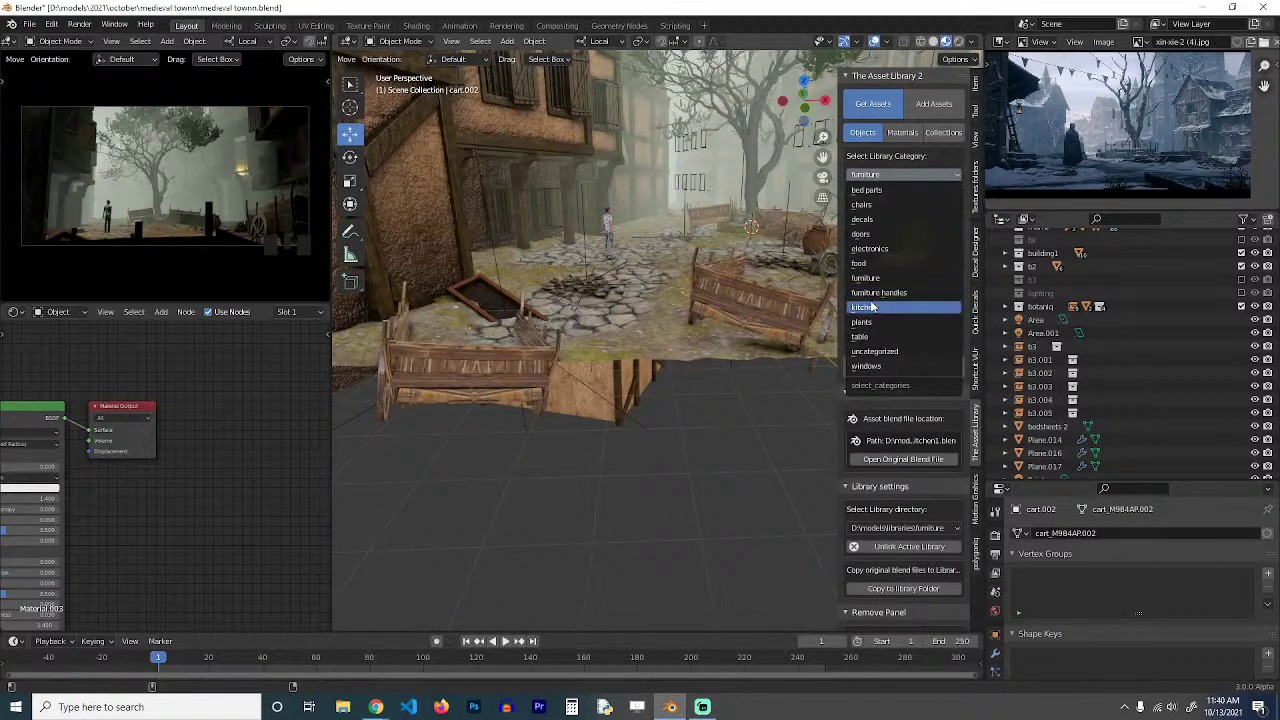
left_click(876, 307)
left_click(873, 316)
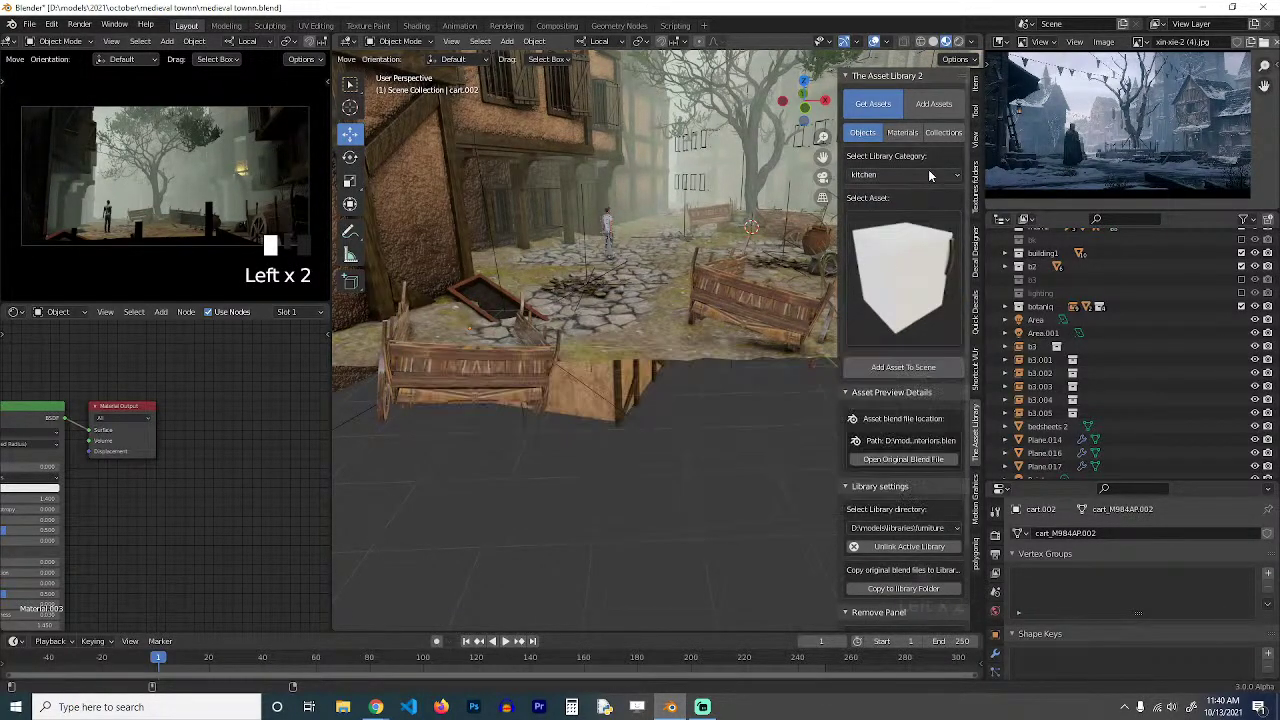
left_click(900, 175)
left_click(890, 350)
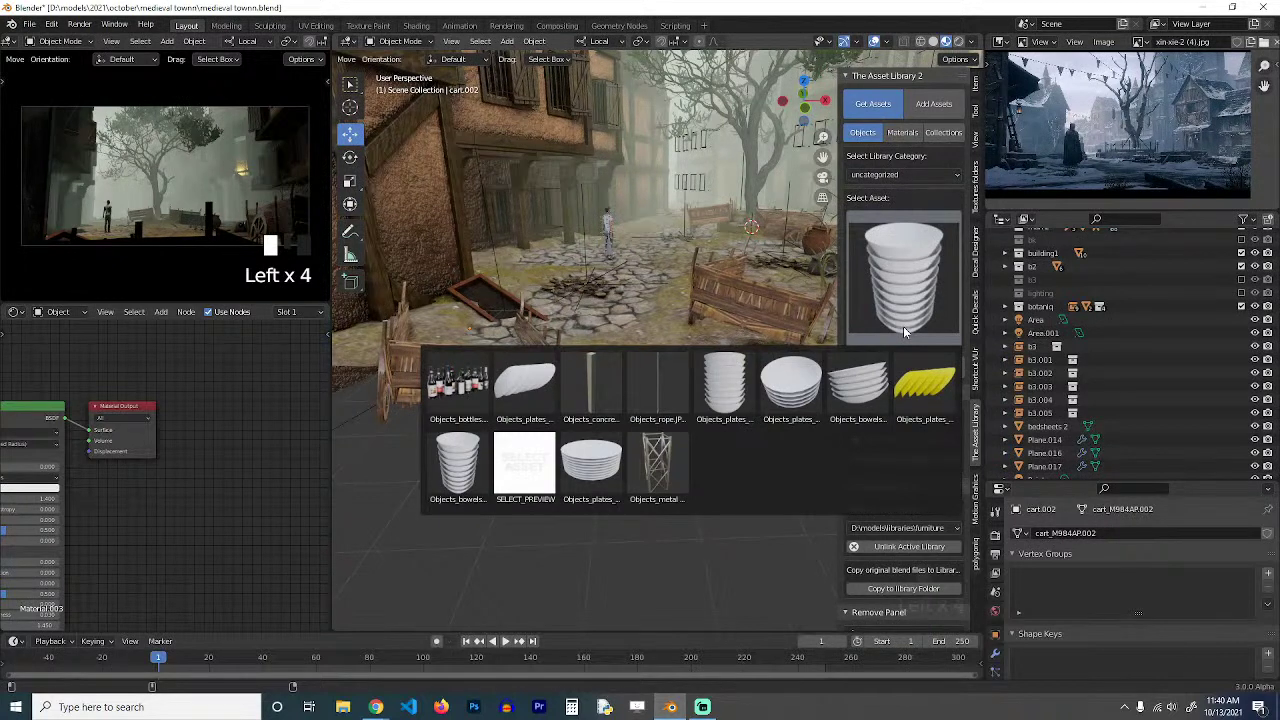
left_click(756, 489)
key("n")
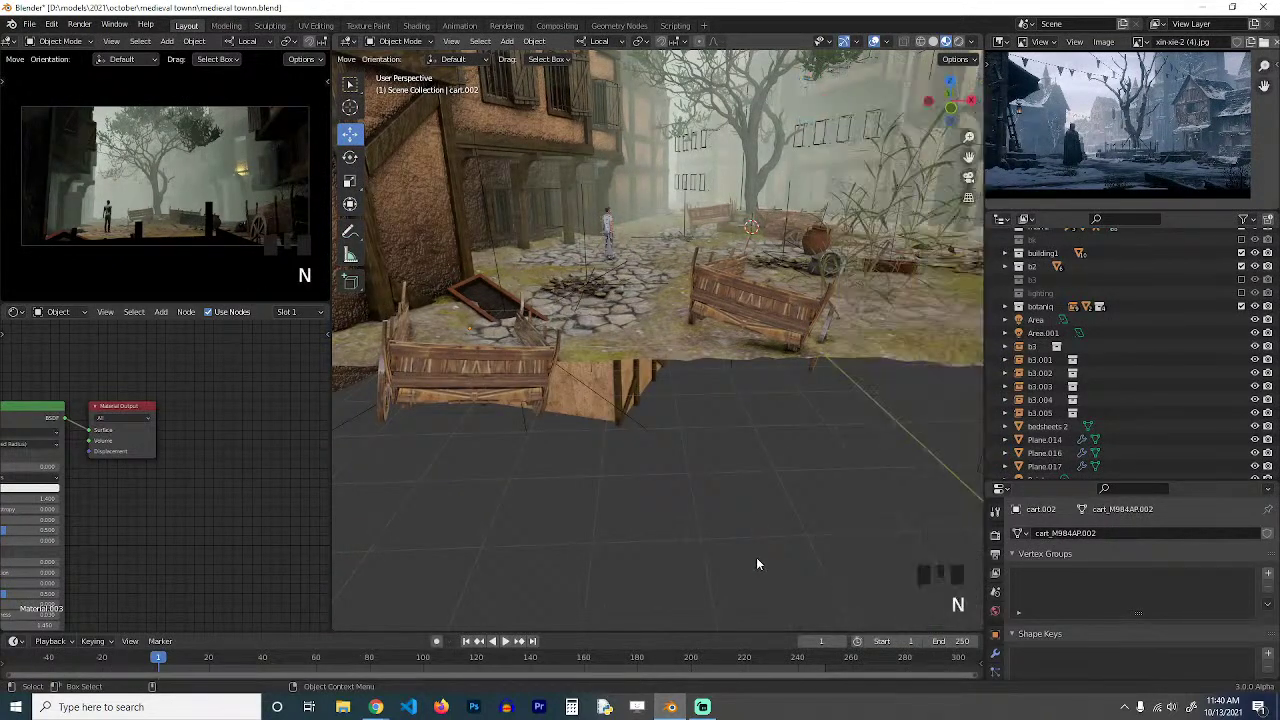
Switch to the Mixamo window in Chrome, move it off the screen and bring it back over the Blender scene.
mouse_move(378, 708)
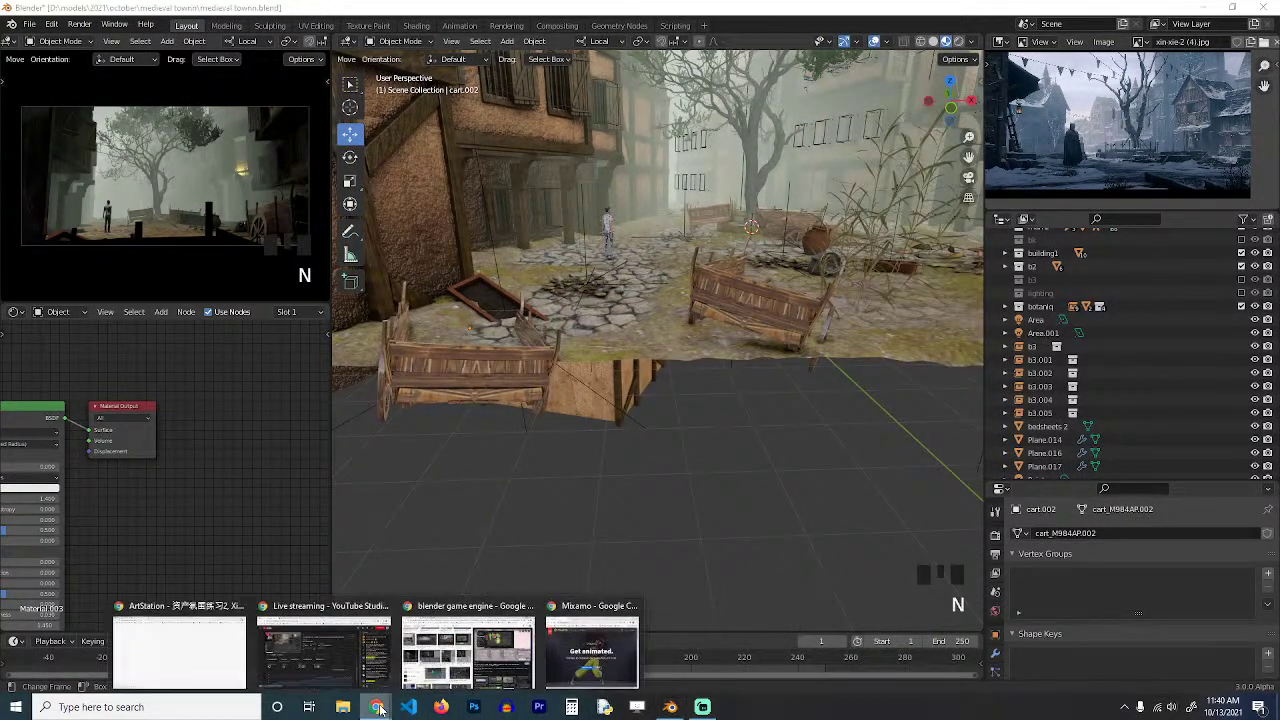
left_click(565, 665)
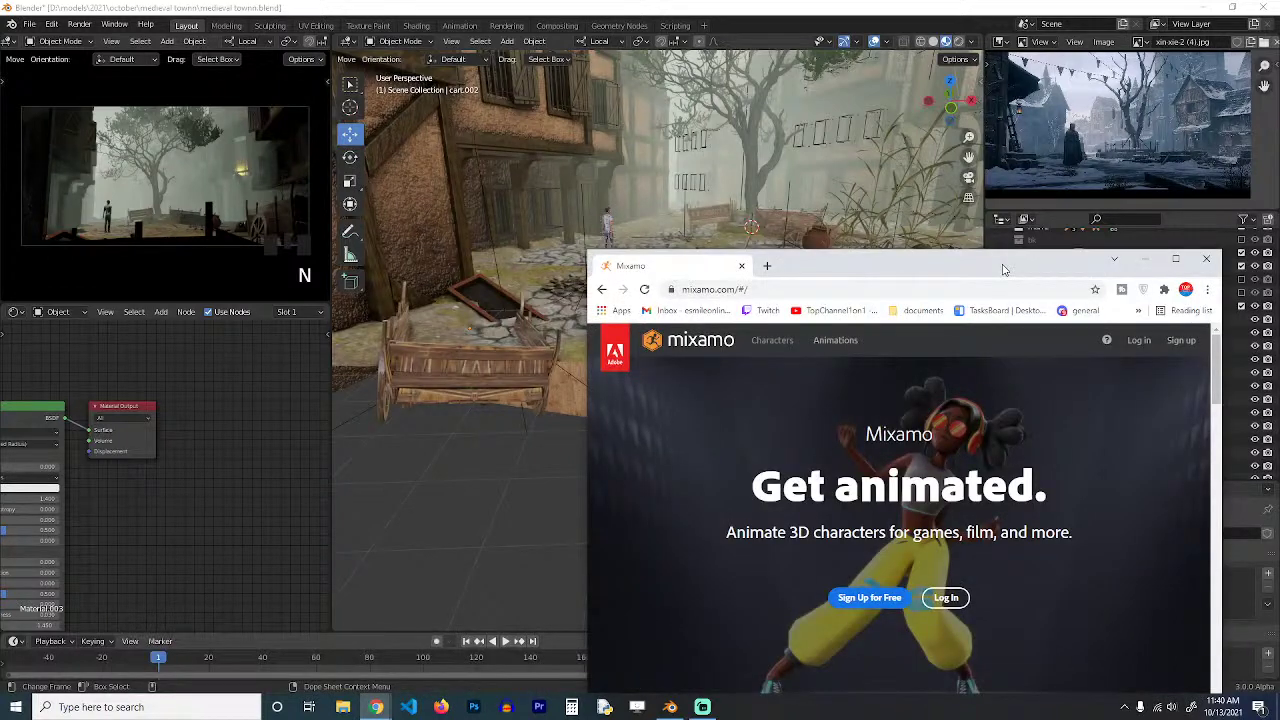
left_click_drag(1005, 270, 0, 192)
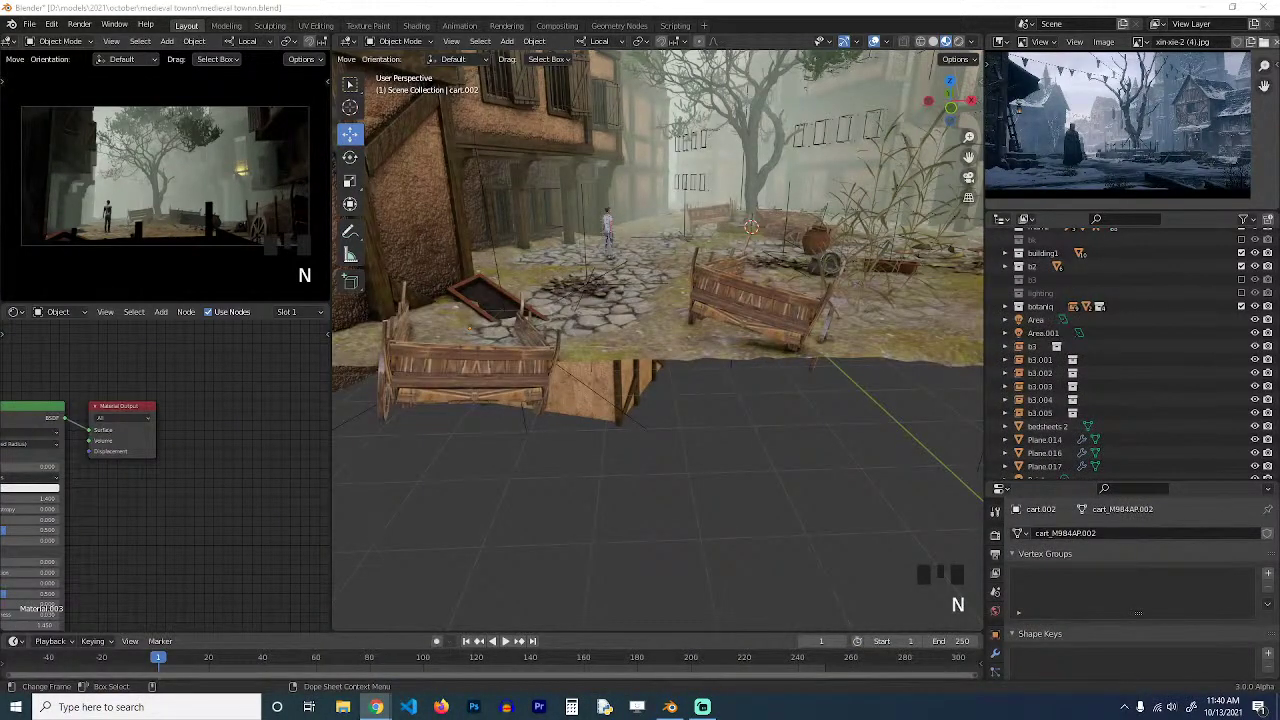
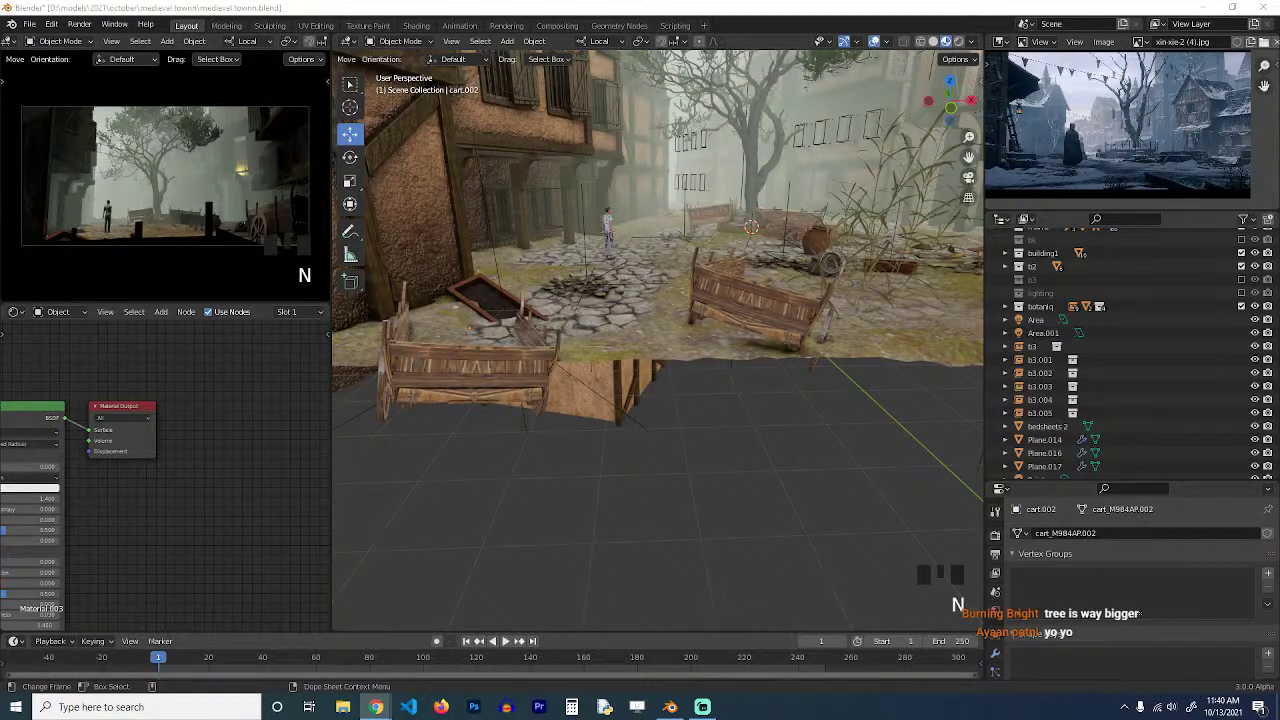
left_click_drag(0, 220, 511, 138)
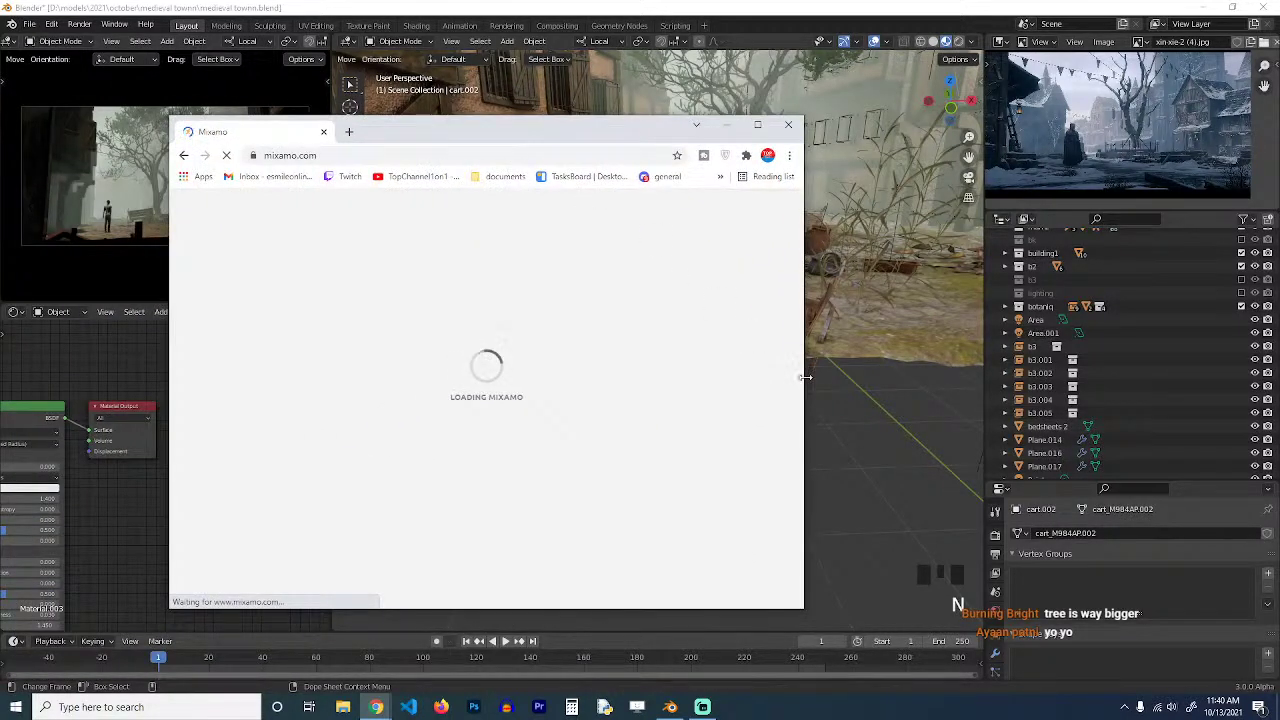
Return to Blender and add a point light at the 3D cursor placed on the wall under the near building's overhang.
left_click(838, 414)
middle_click_drag(838, 416, 800, 511)
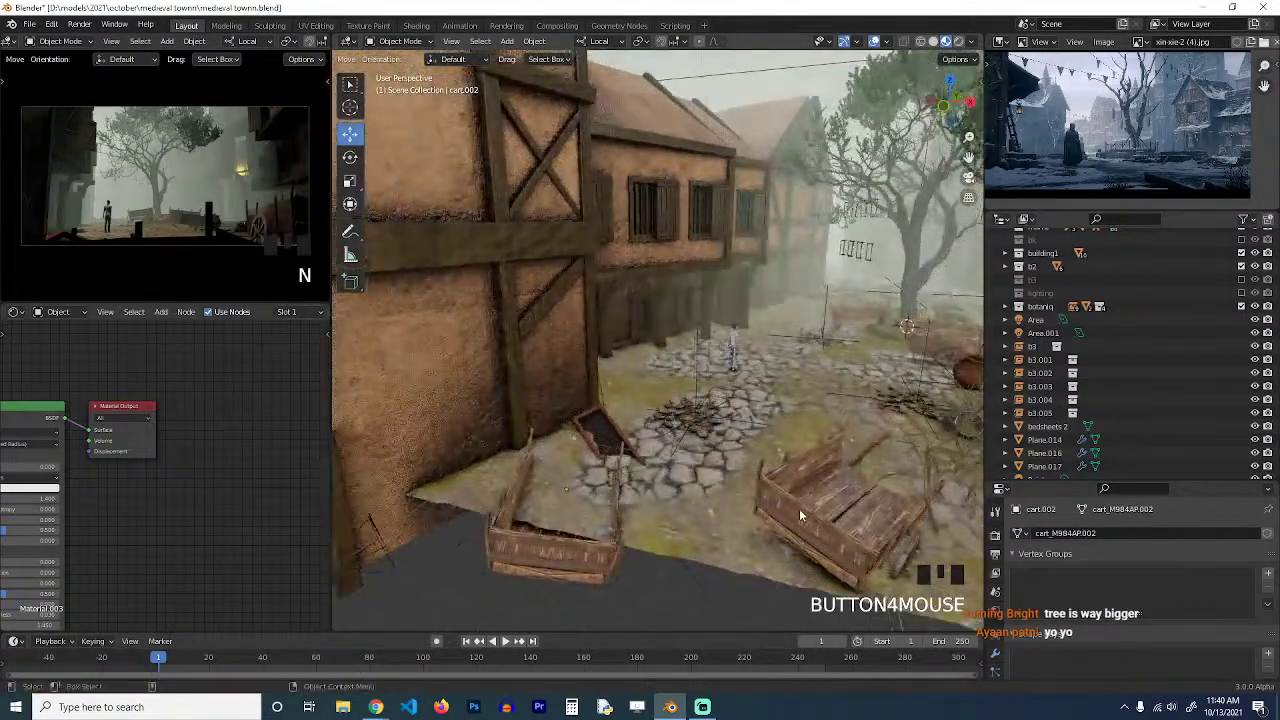
scroll(788, 498, "up", 4)
scroll(772, 423, "up", 3)
middle_click_drag(750, 460, 661, 297)
key("grave")
right_click(641, 263, "shift")
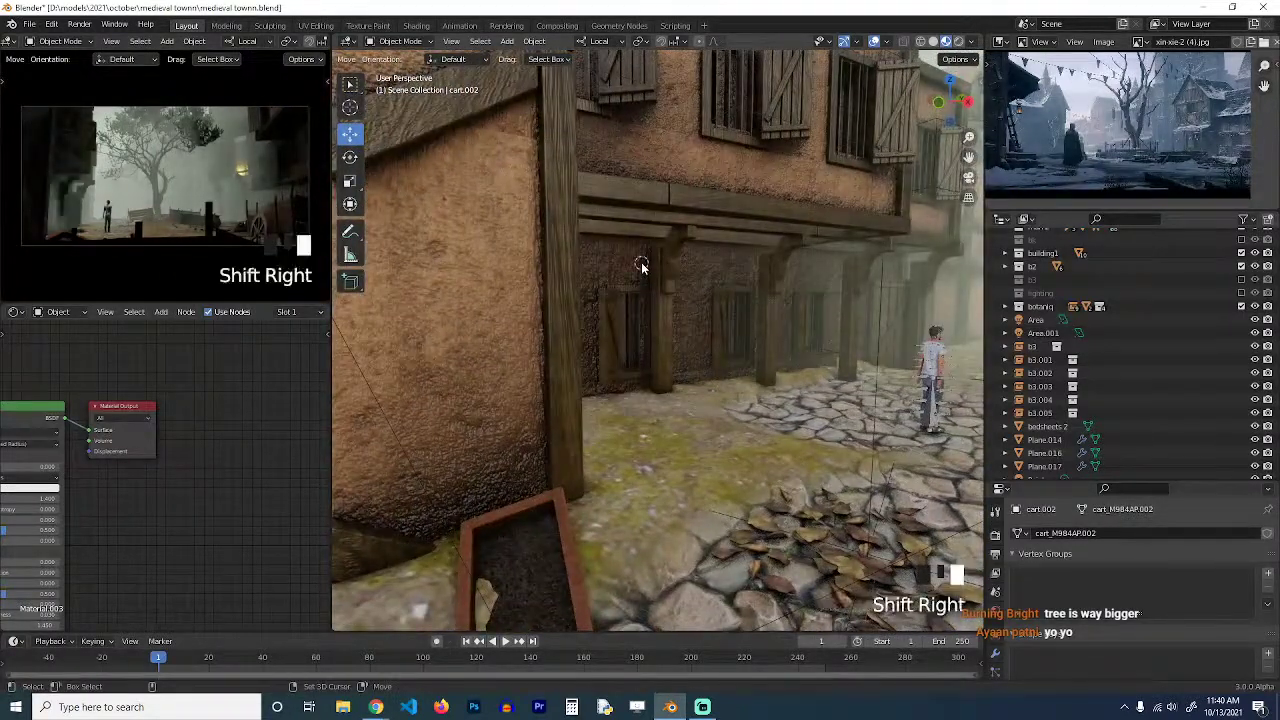
key("shift+a")
mouse_move(630, 263)
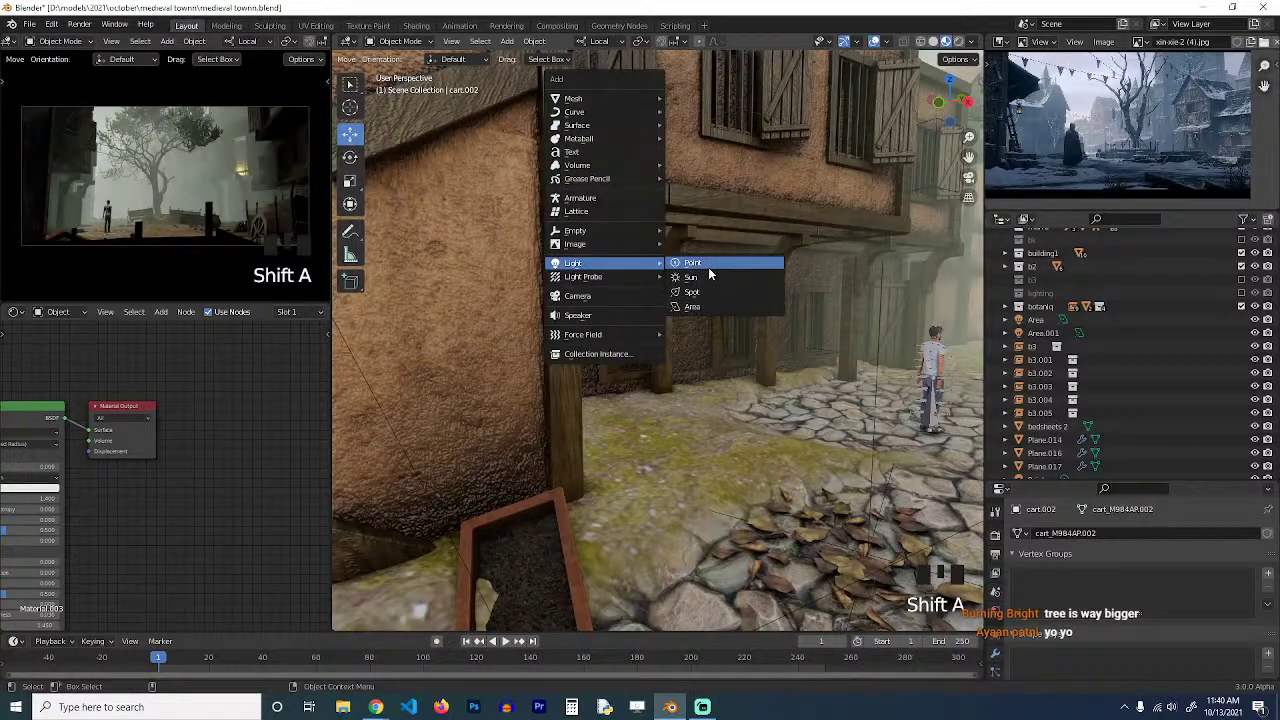
left_click(705, 264)
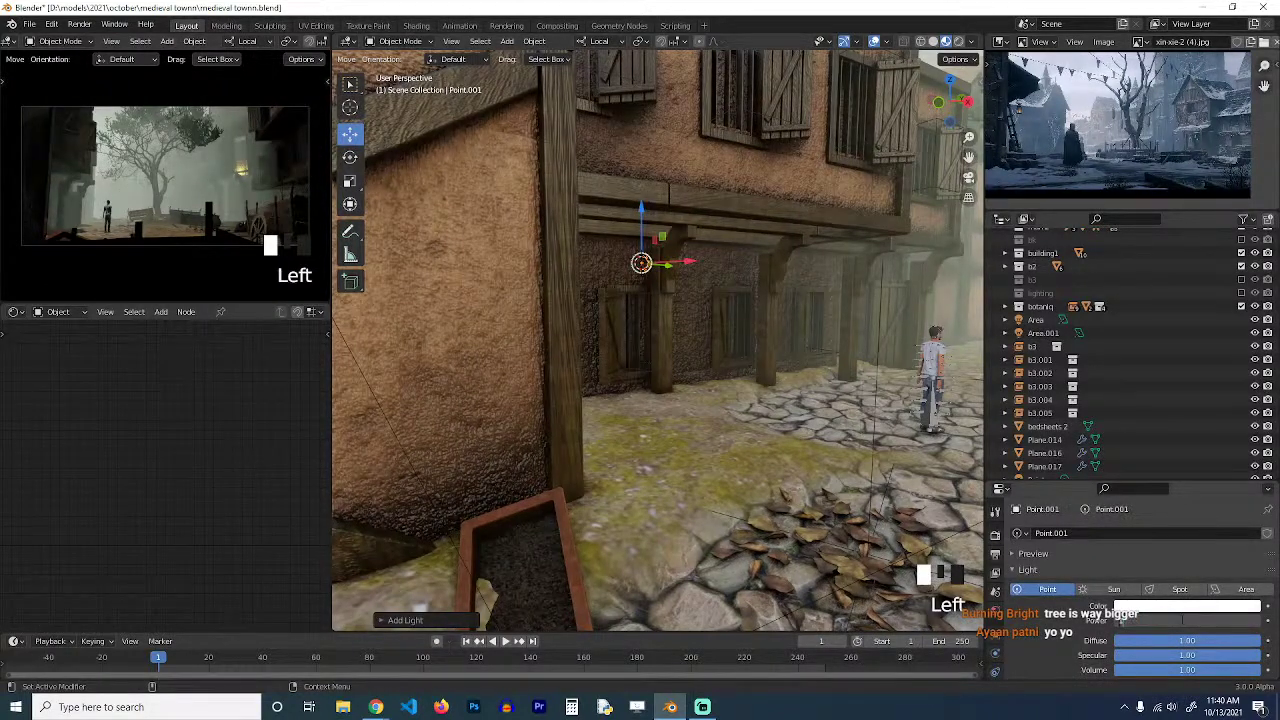
Set the new point light's power to 100 W and its color to a fully saturated orange.
key("KP_0")
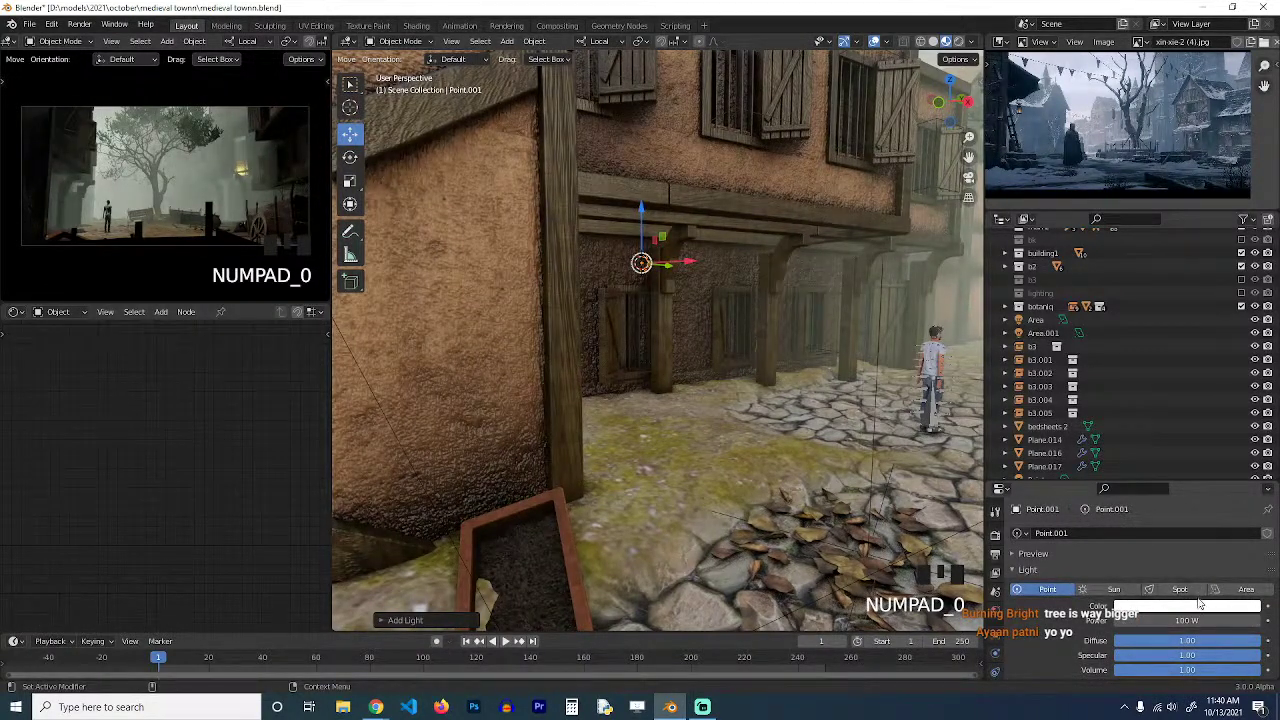
left_click(1199, 604)
left_click_drag(1195, 499, 1150, 520)
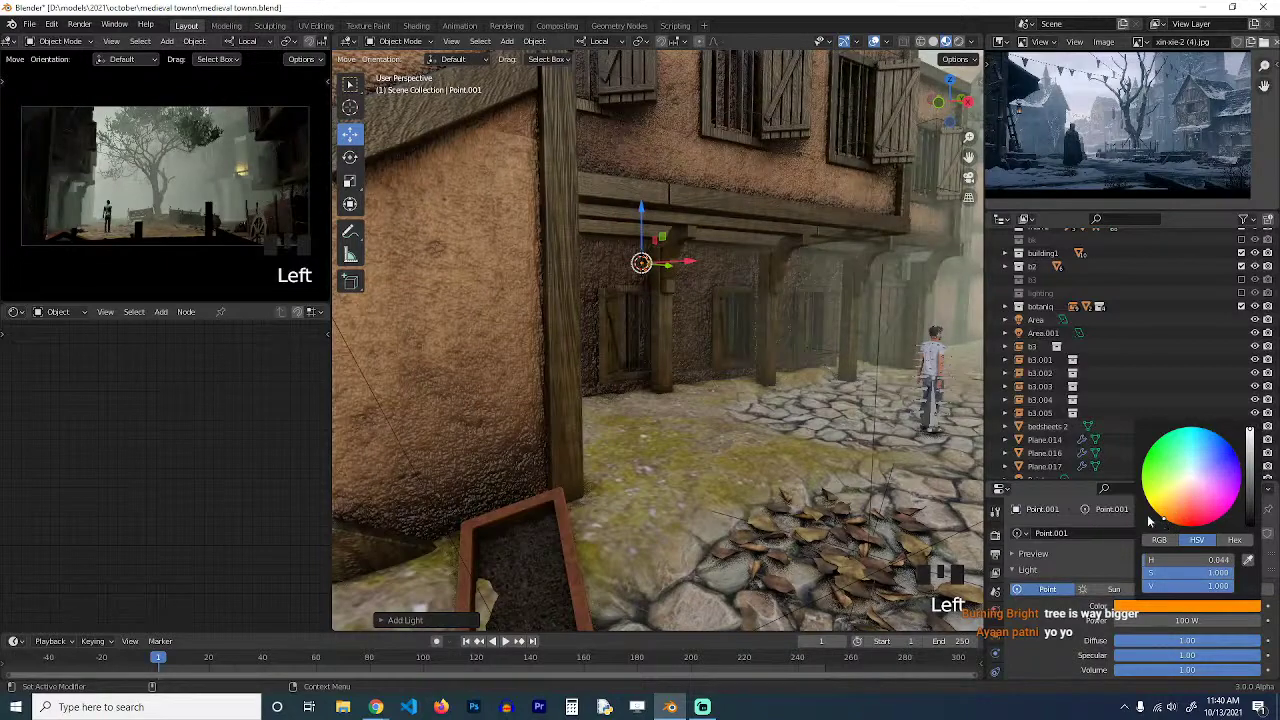
In the camera view, move the orange point light out from the wall to beneath the near building's overhang.
key("shift+grave")
key("KP_0")
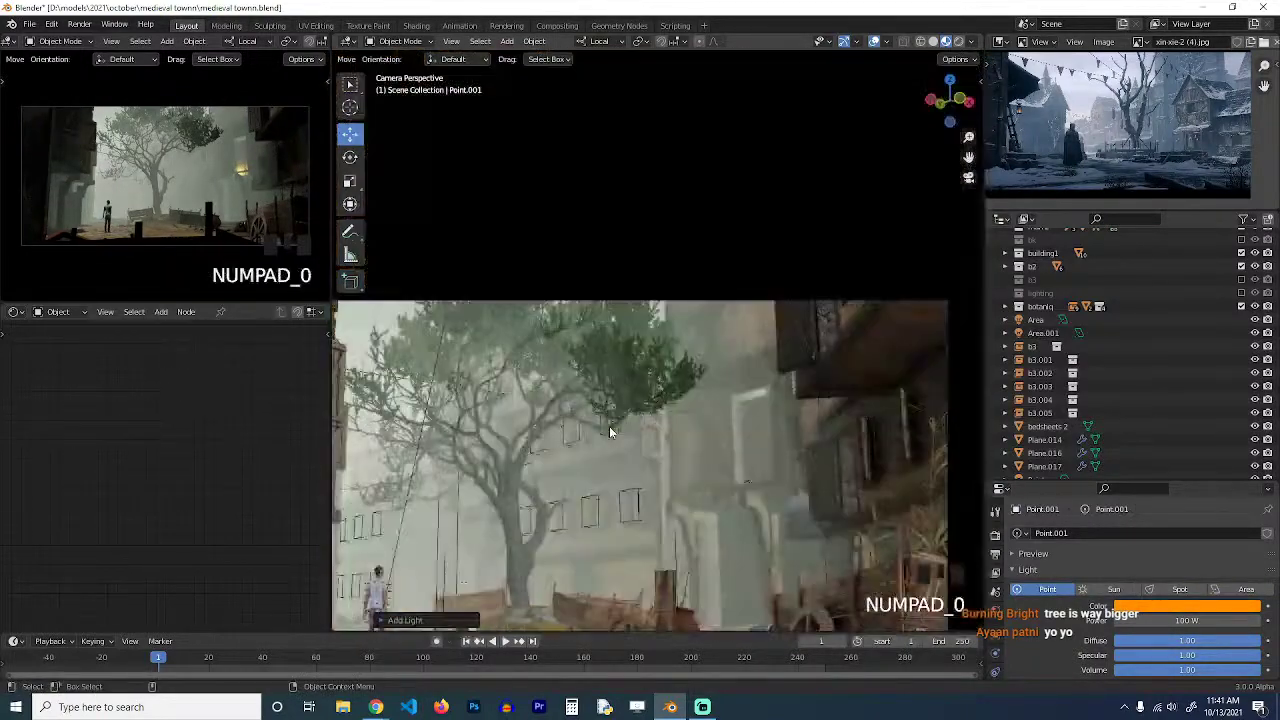
scroll(688, 427, "down", 2)
scroll(688, 427, "up", 4)
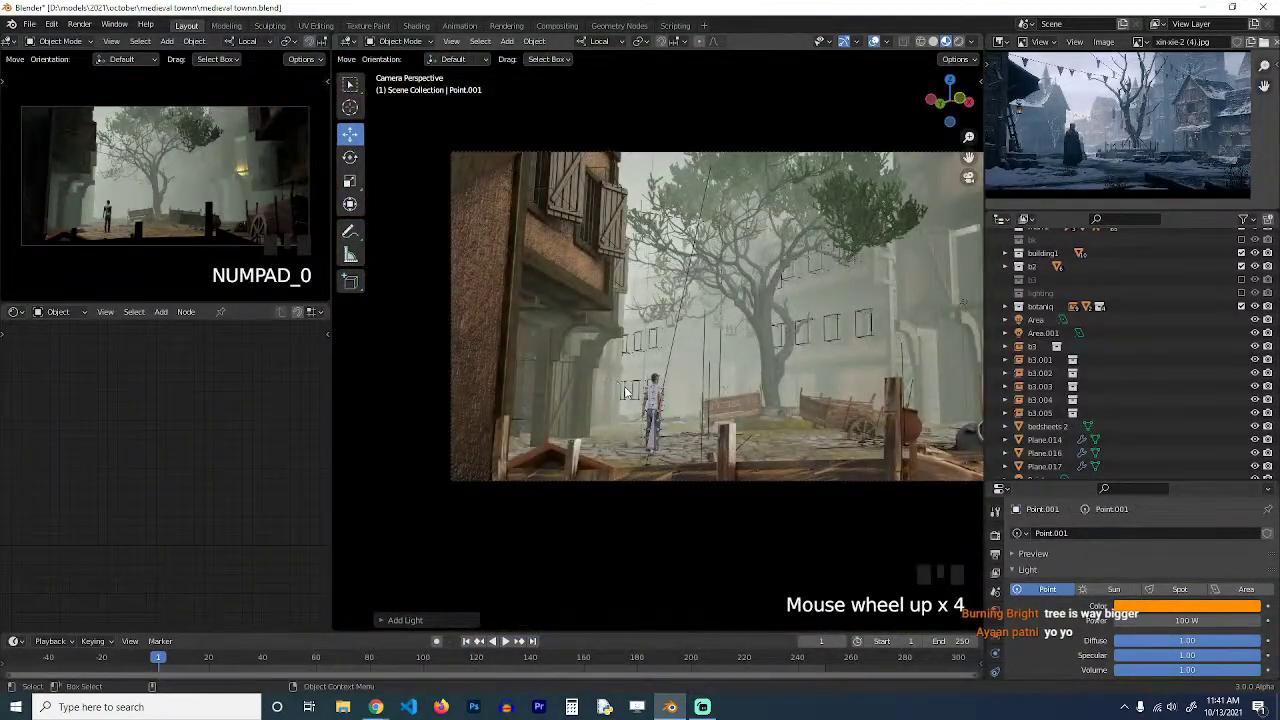
key("g")
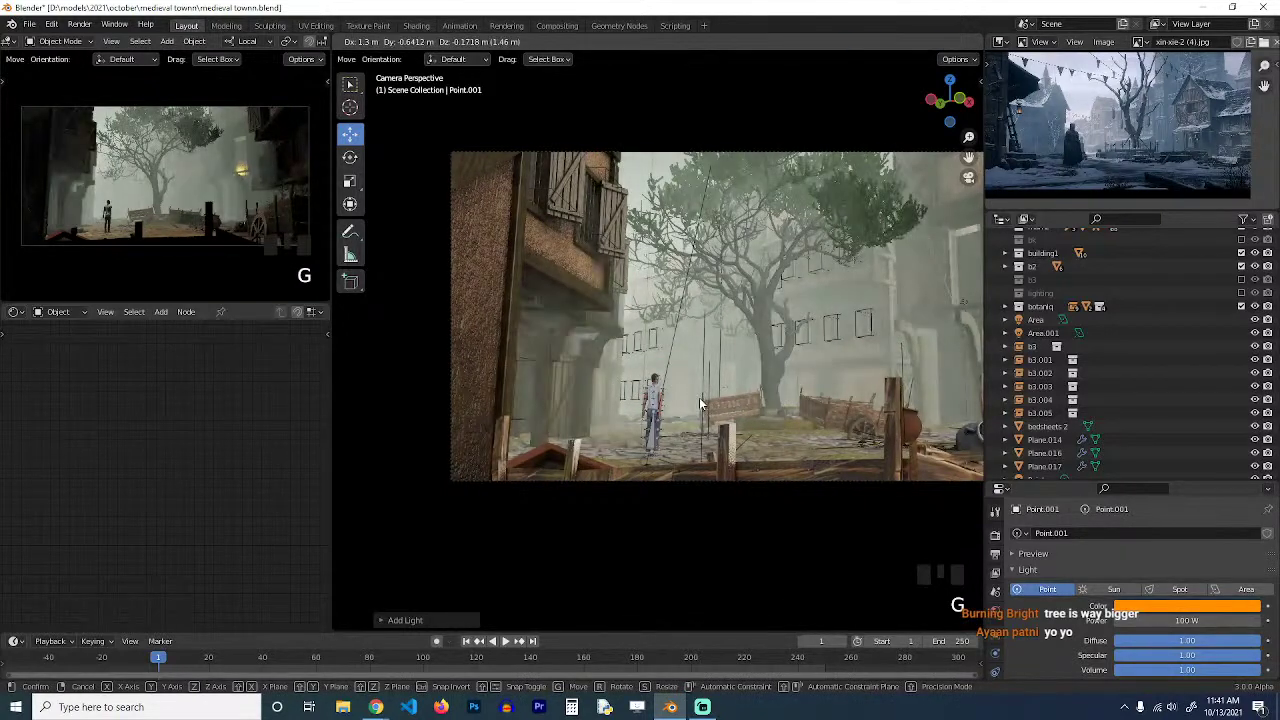
key("g")
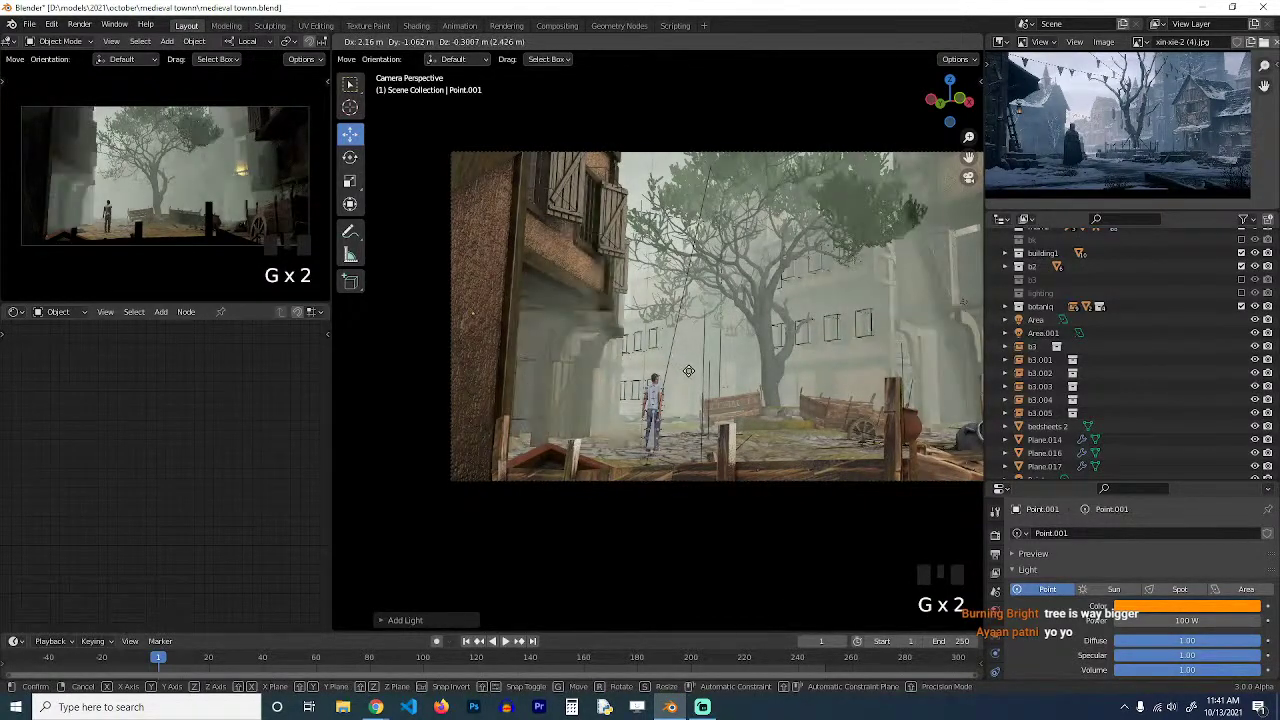
left_click(763, 379)
Raise the point light's power to 1000 W, soften its color to a less saturated orange and save the file.
left_click(1172, 621)
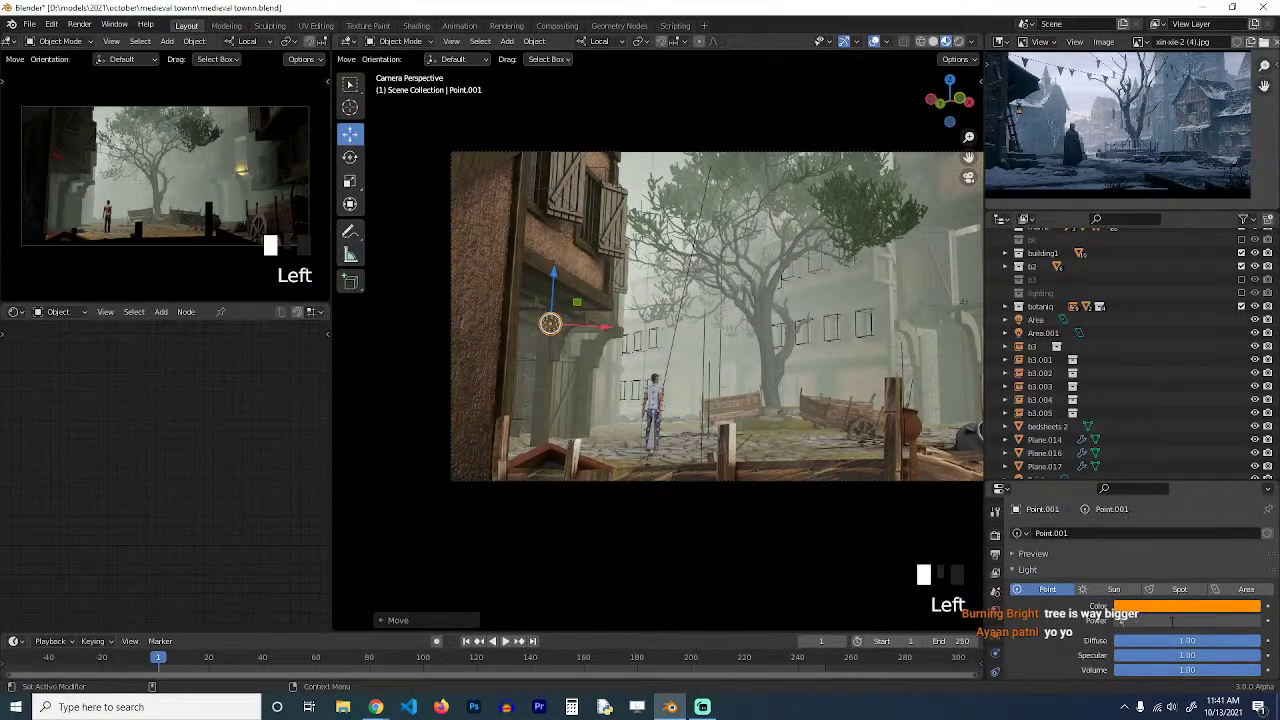
type("00")
key("Return")
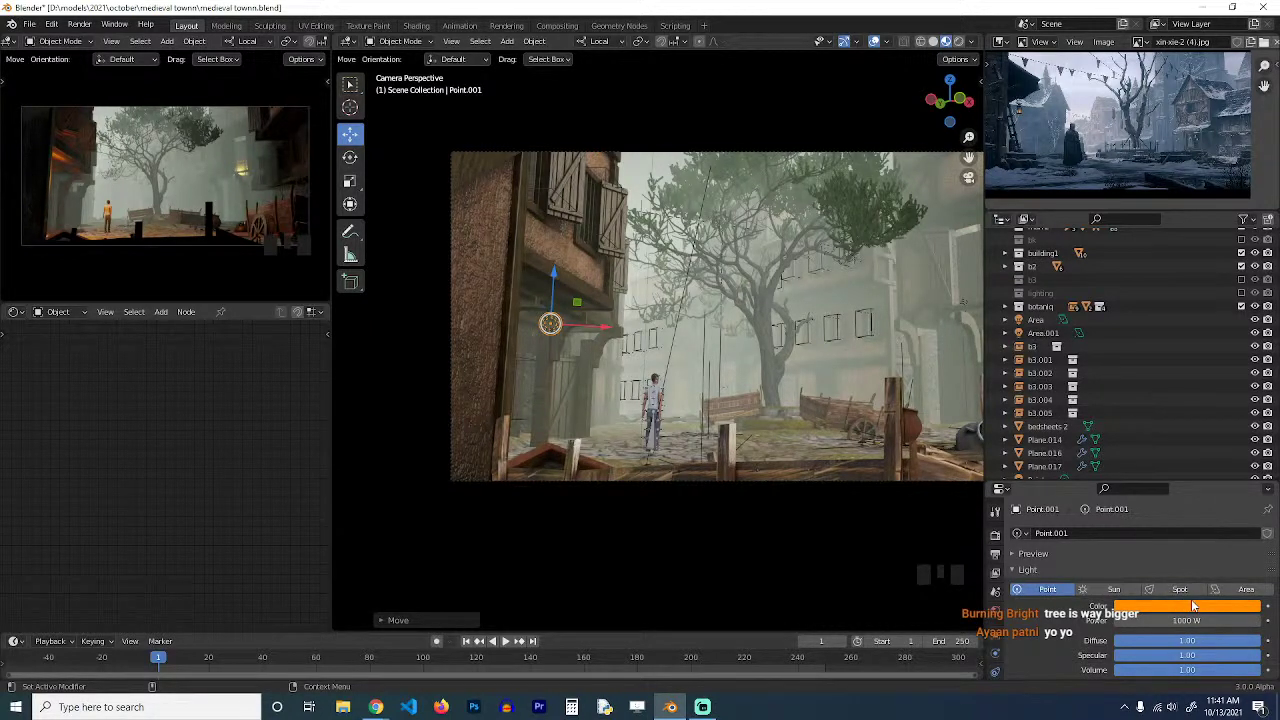
left_click(1193, 606)
left_click_drag(1186, 504, 1177, 510)
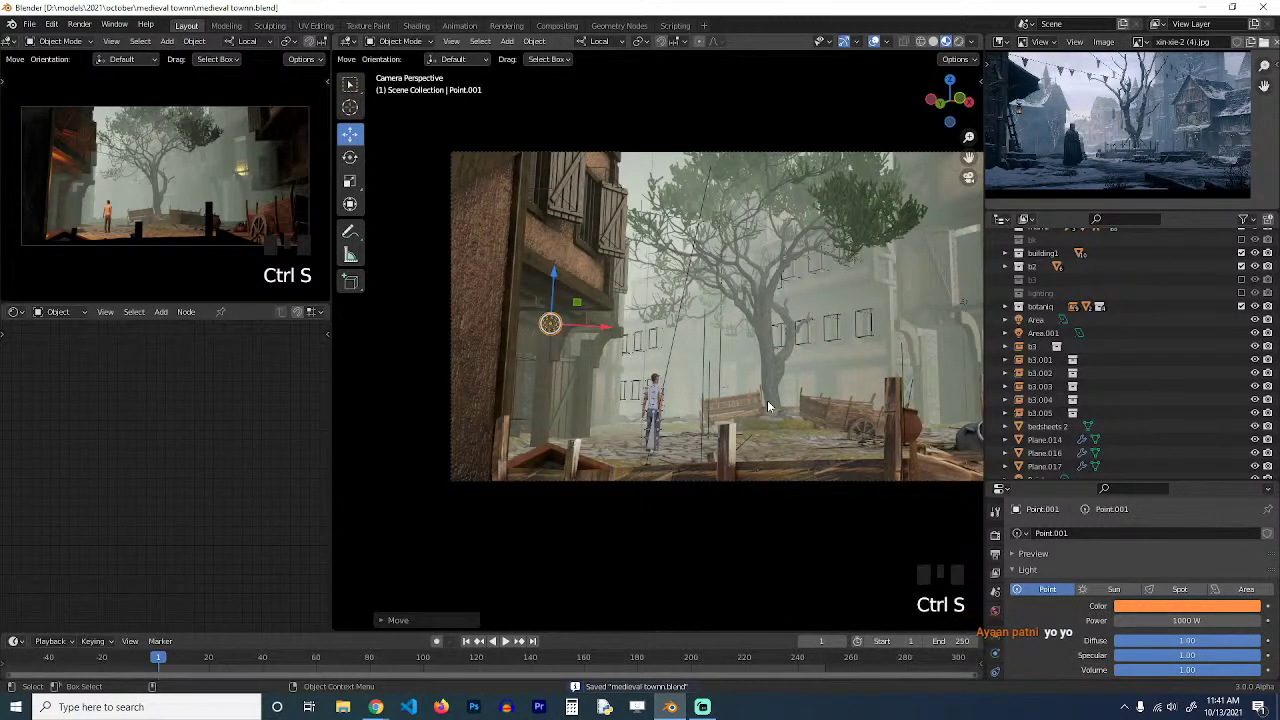
Switch the viewport to solid shading and leave the camera for a free perspective view of the square.
scroll(768, 407, "up", 1)
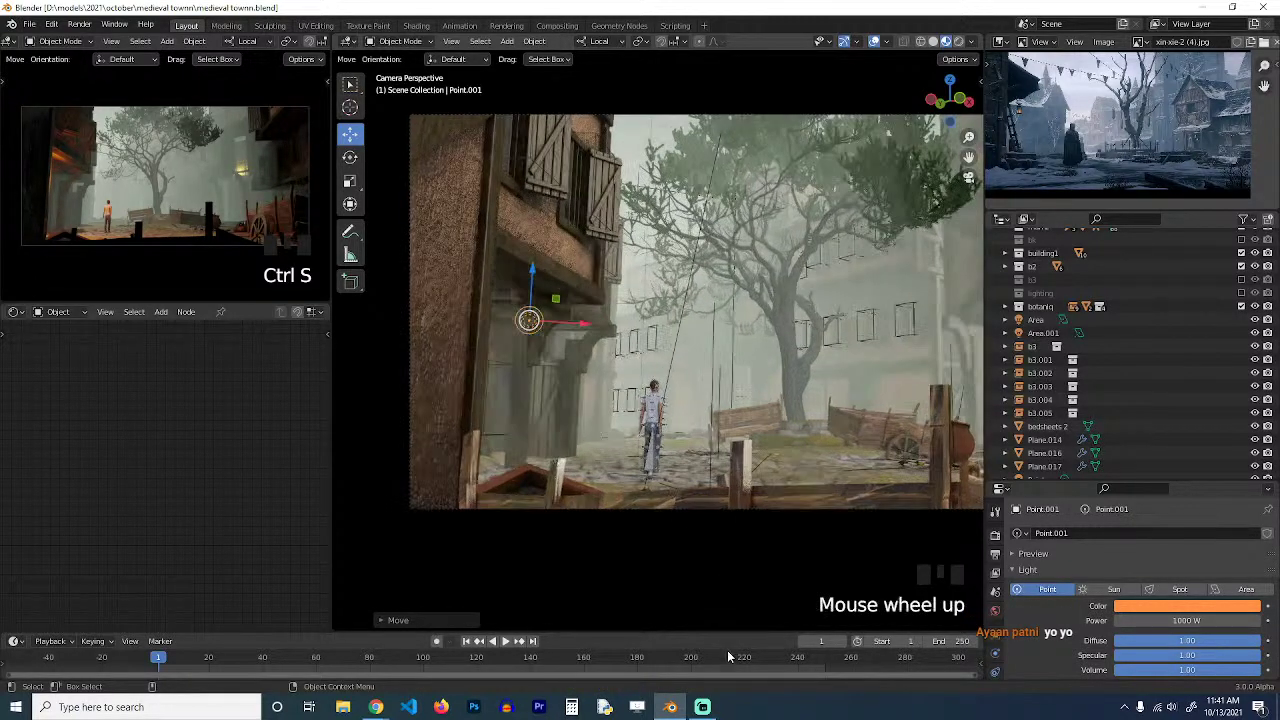
scroll(597, 591, "down", 2)
key("z")
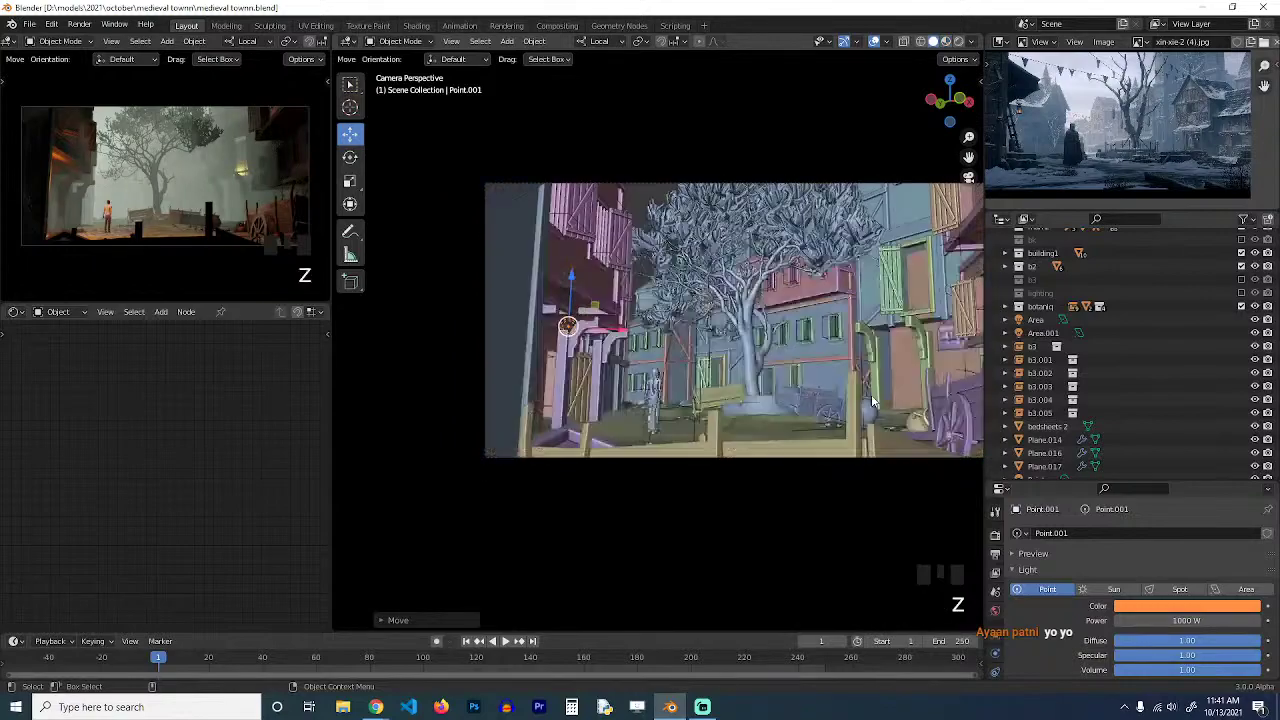
key("grave")
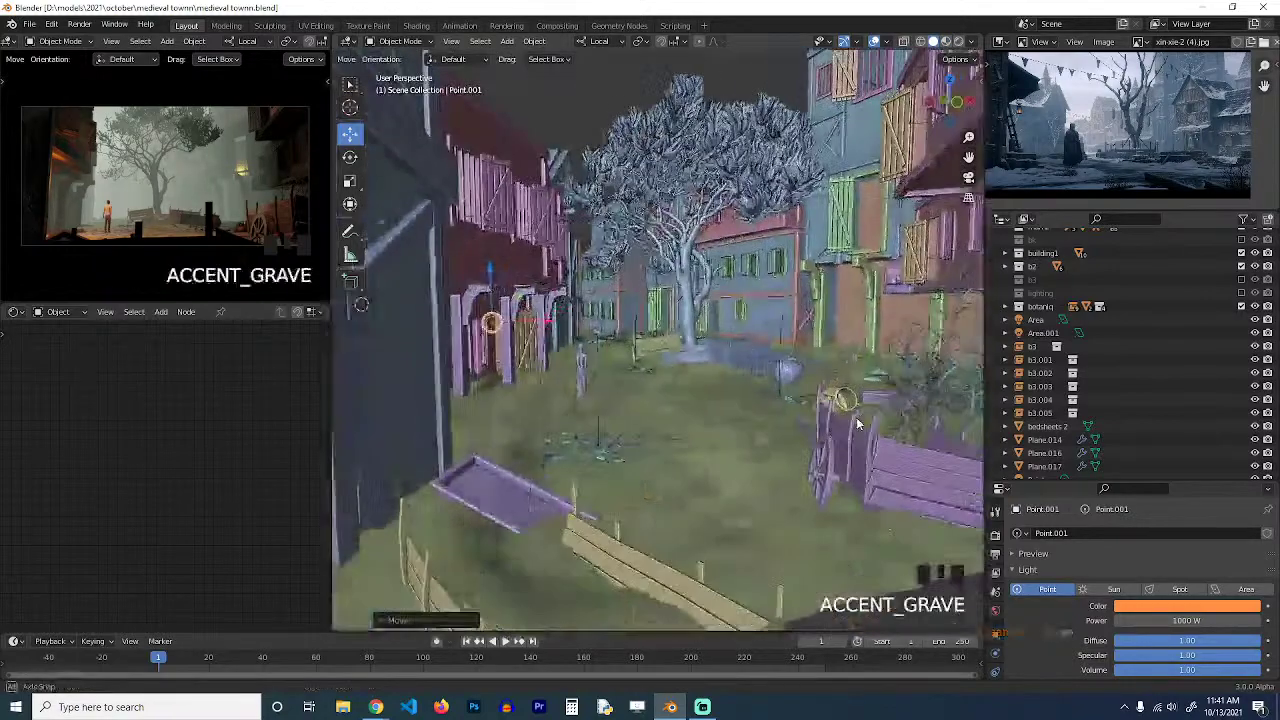
Switch to Mixamo in Chrome, download the PALADIN_J_NORDSTROM character as FBX Binary in T-pose and return to Blender.
mouse_move(395, 707)
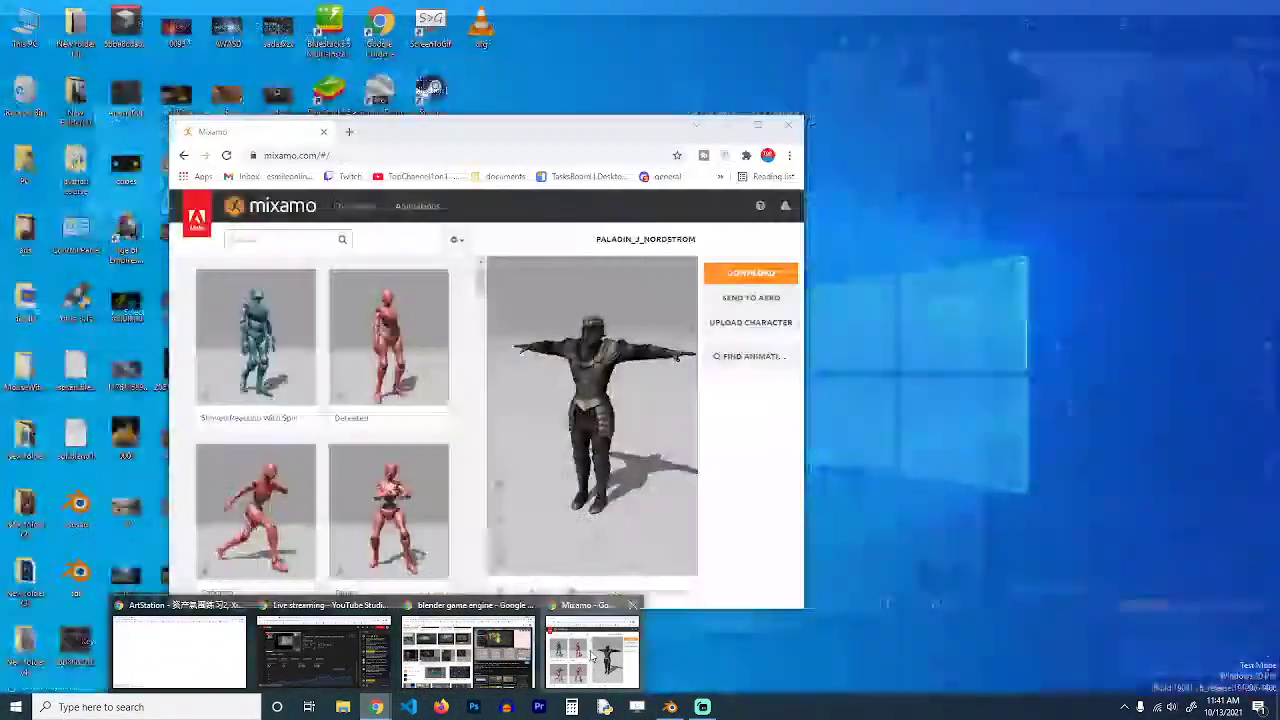
left_click(592, 650)
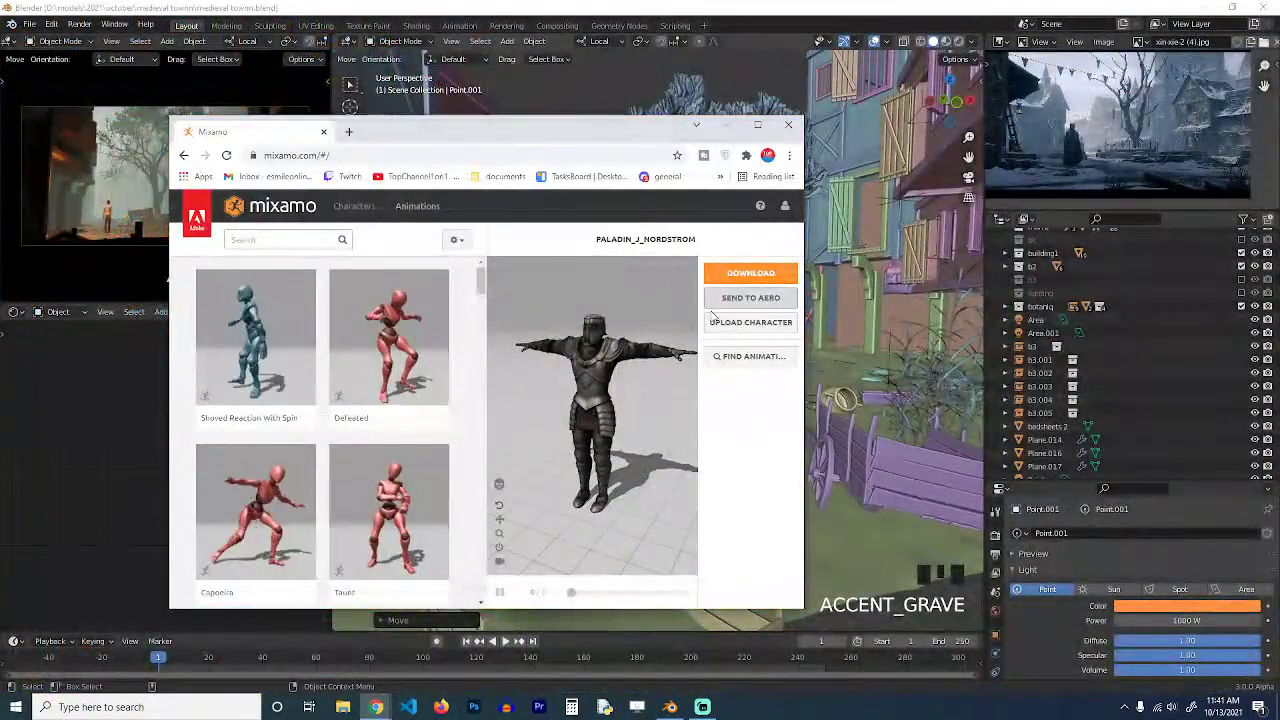
left_click(751, 275)
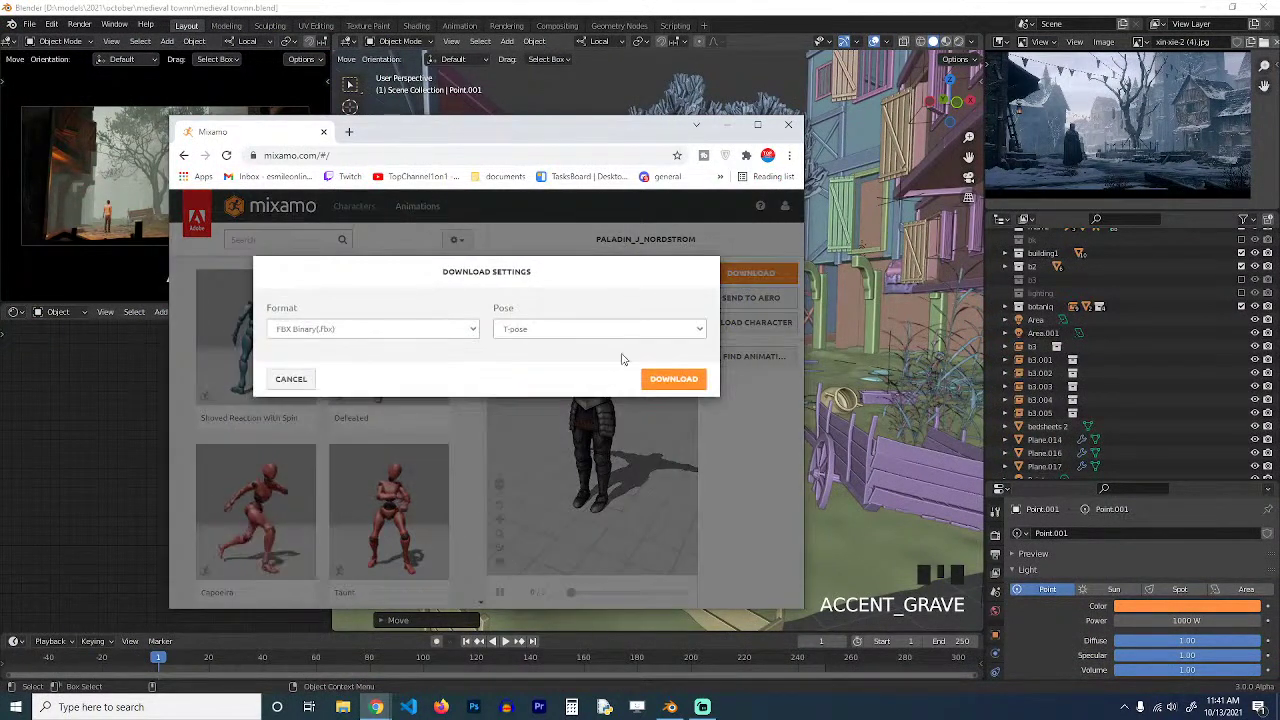
left_click(556, 330)
left_click(537, 354)
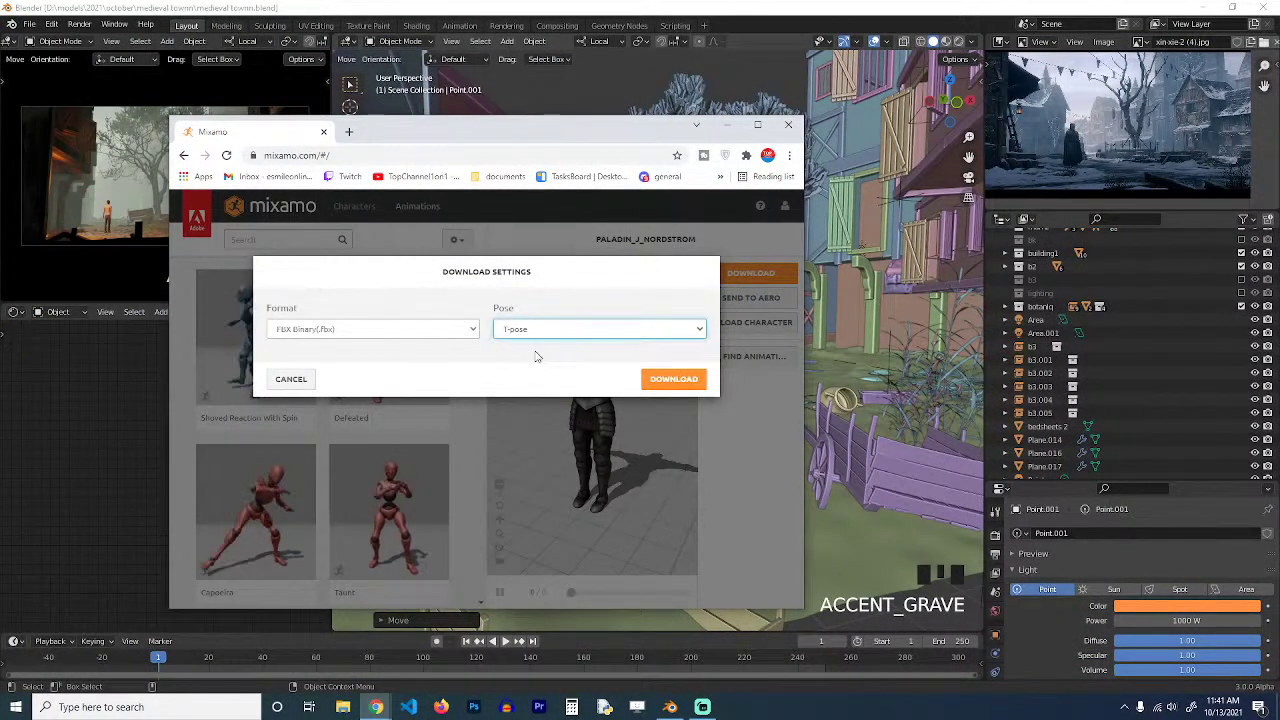
left_click(673, 380)
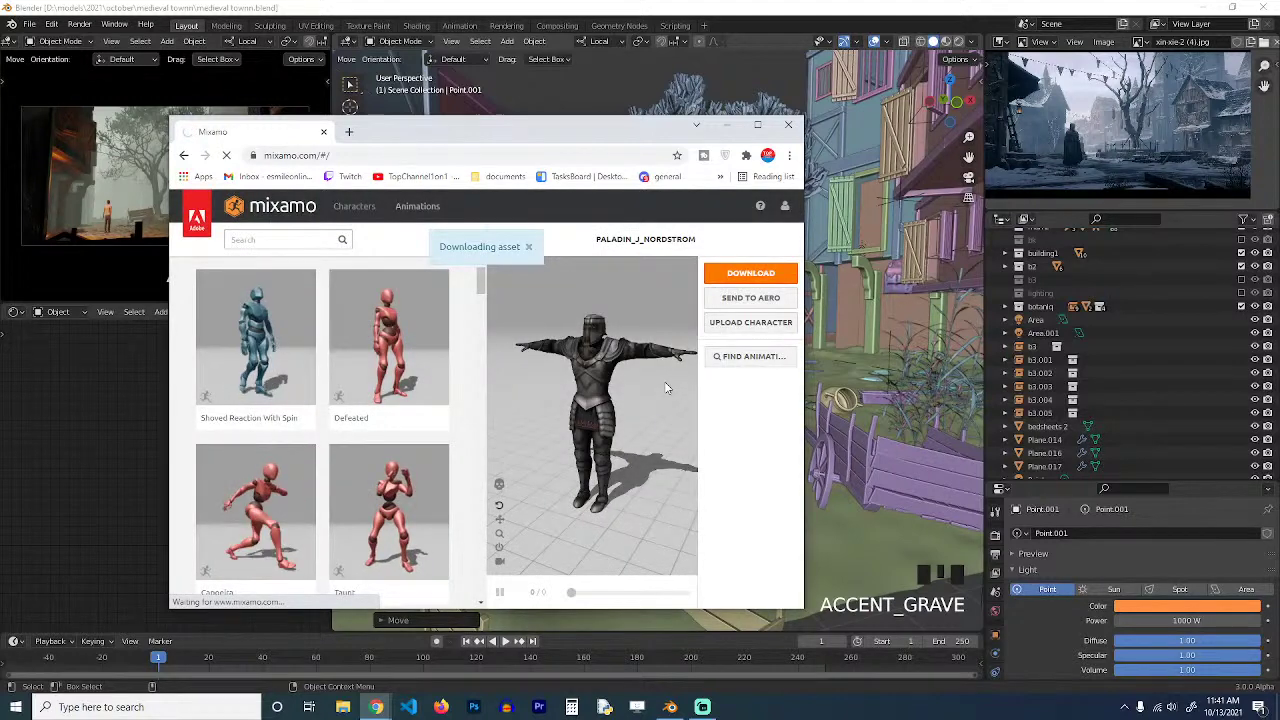
left_click(789, 6)
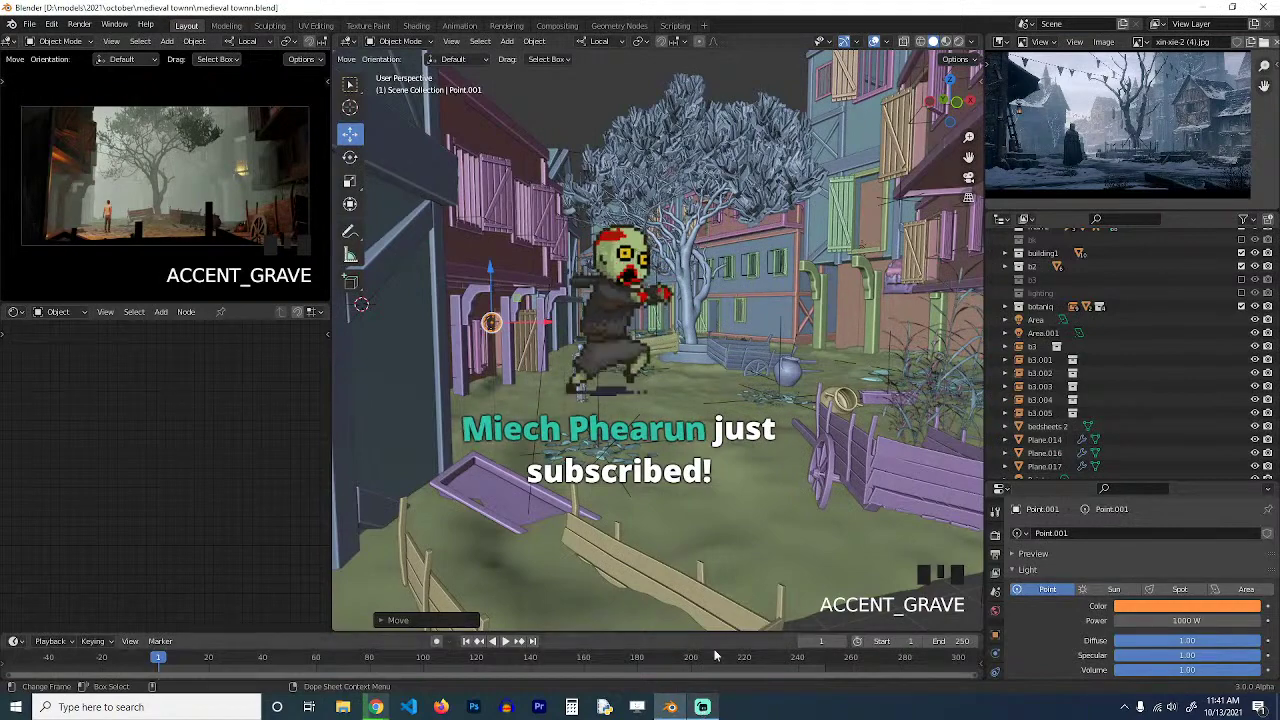
Duplicate the yellow point light and snap the copy to the 3D cursor placed at the overhanging building's corner window.
middle_click_drag(637, 350, 655, 352, "shift")
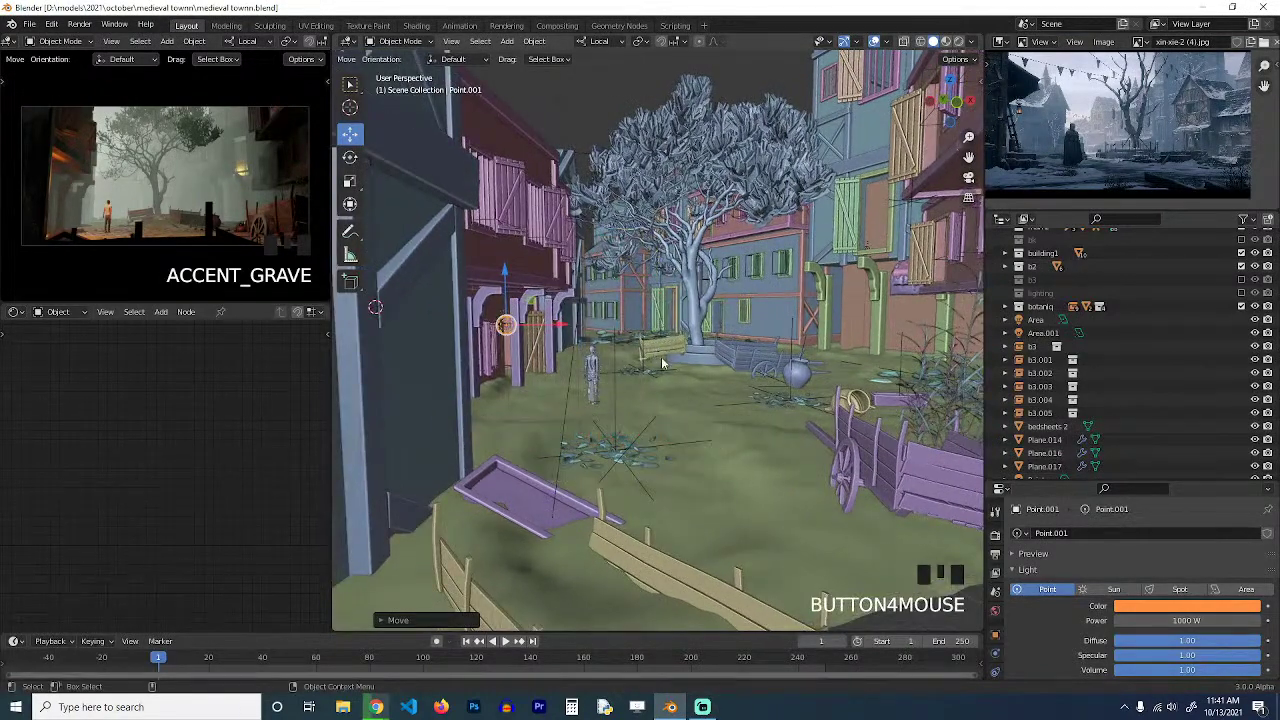
scroll(661, 364, "down", 2)
left_click(649, 367)
middle_click_drag(649, 367, 467, 442)
scroll(654, 366, "up", 3)
scroll(541, 440, "down", 4)
key("grave")
key("grave")
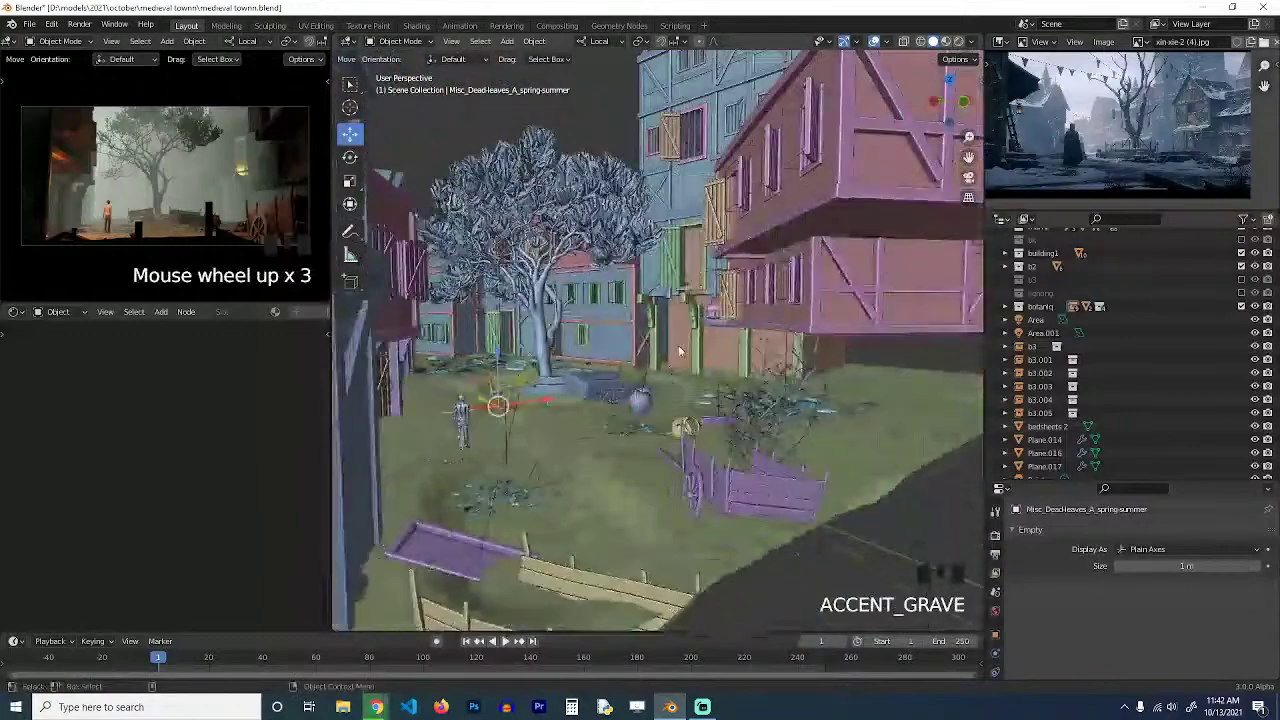
scroll(704, 328, "up", 11)
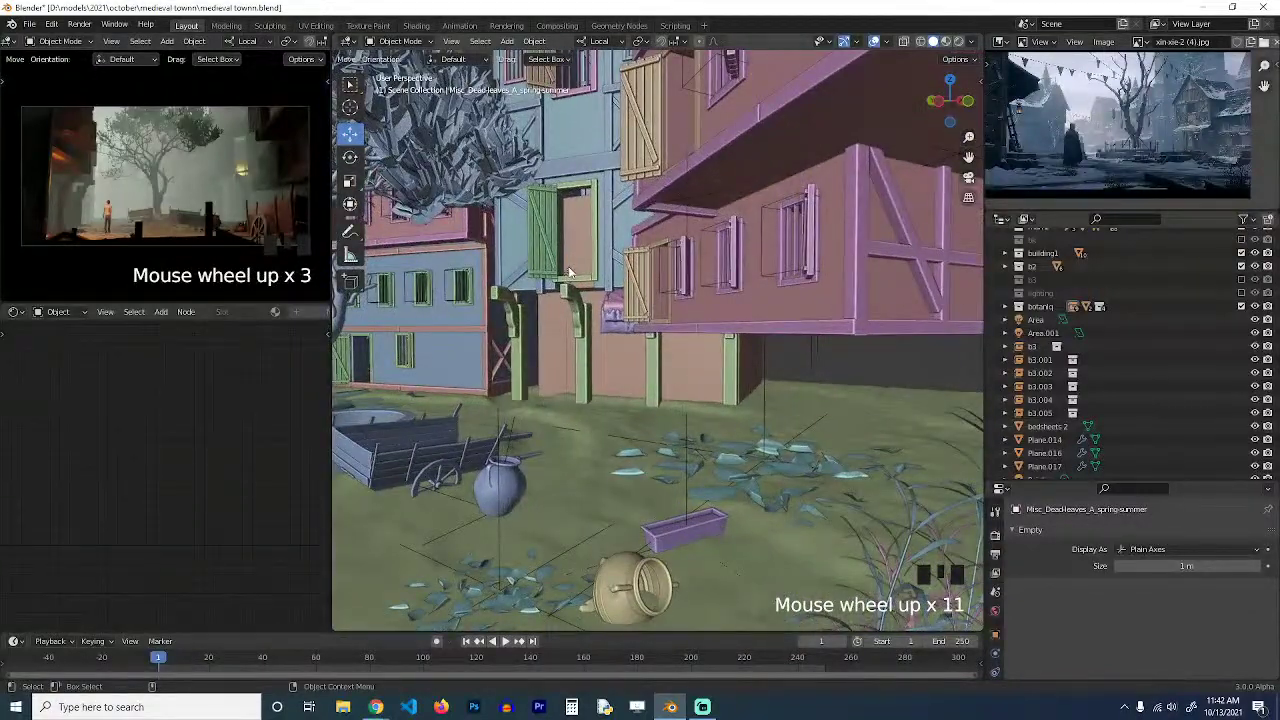
left_click(566, 276)
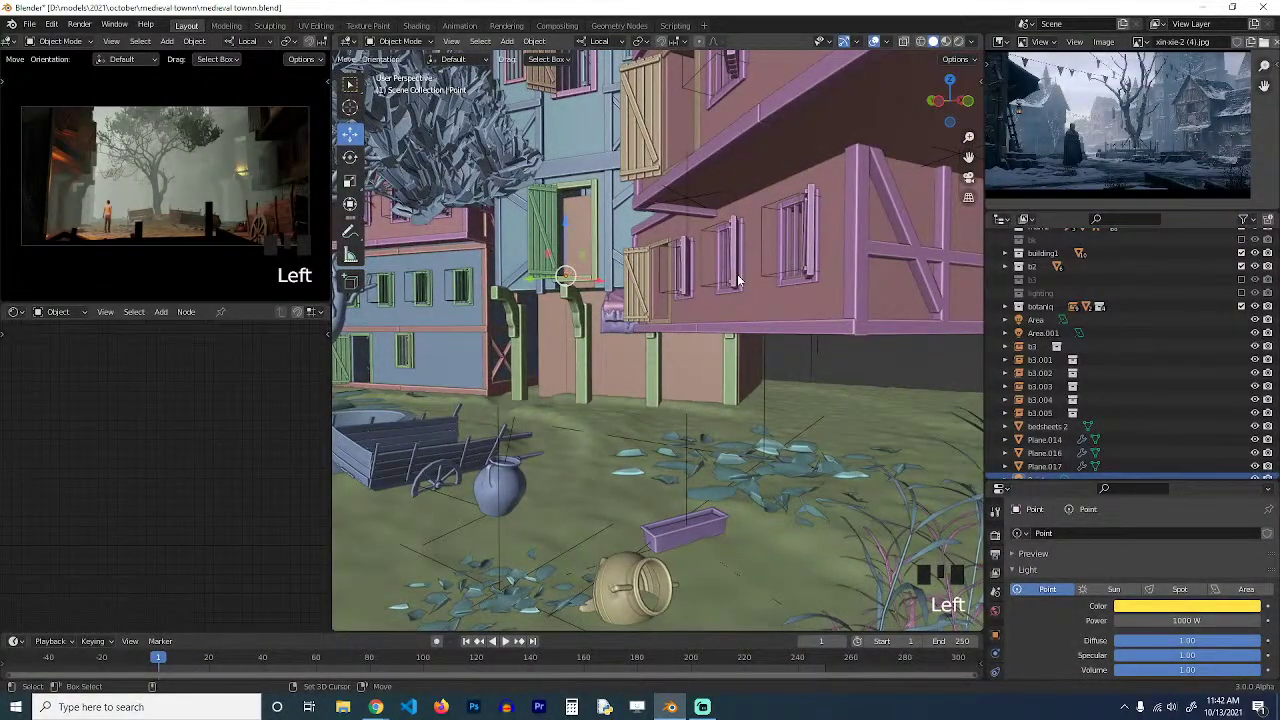
key("shift+d")
right_click(786, 268, "shift")
right_click(790, 264, "shift")
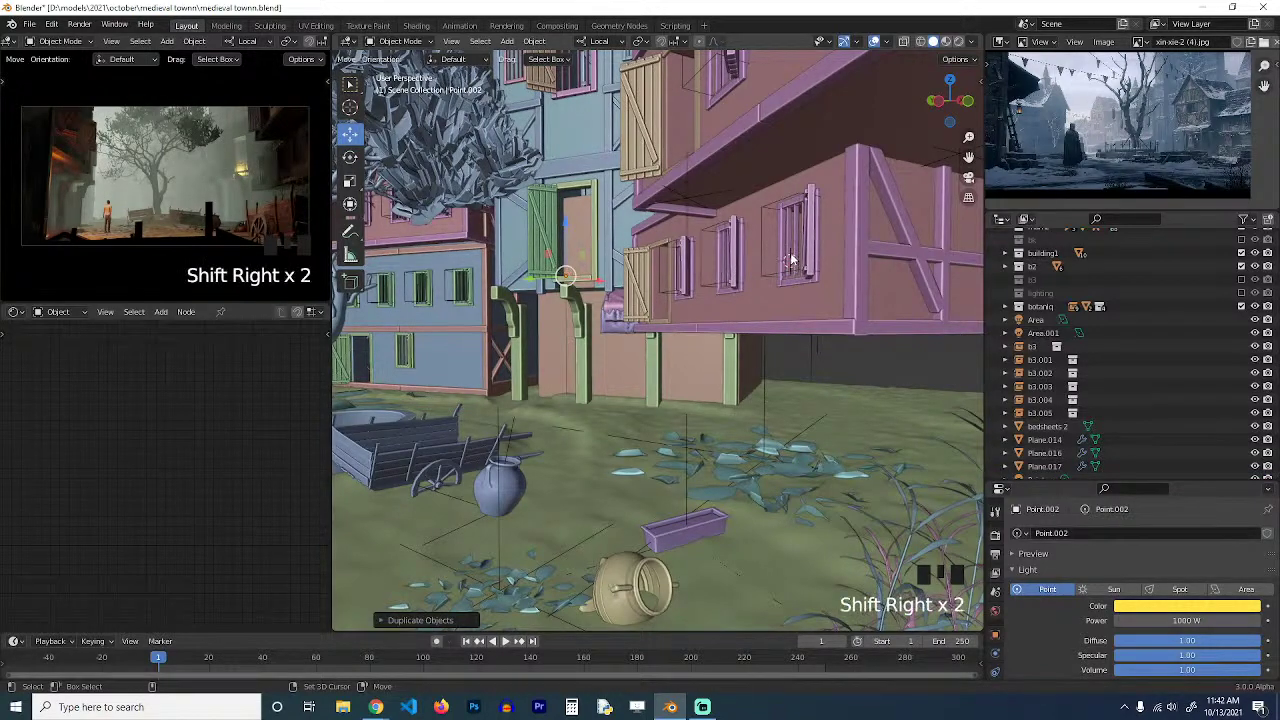
key("shift+s")
Move the duplicated light along the wall from the corner window to the neighbouring middle barred window.
key("grave")
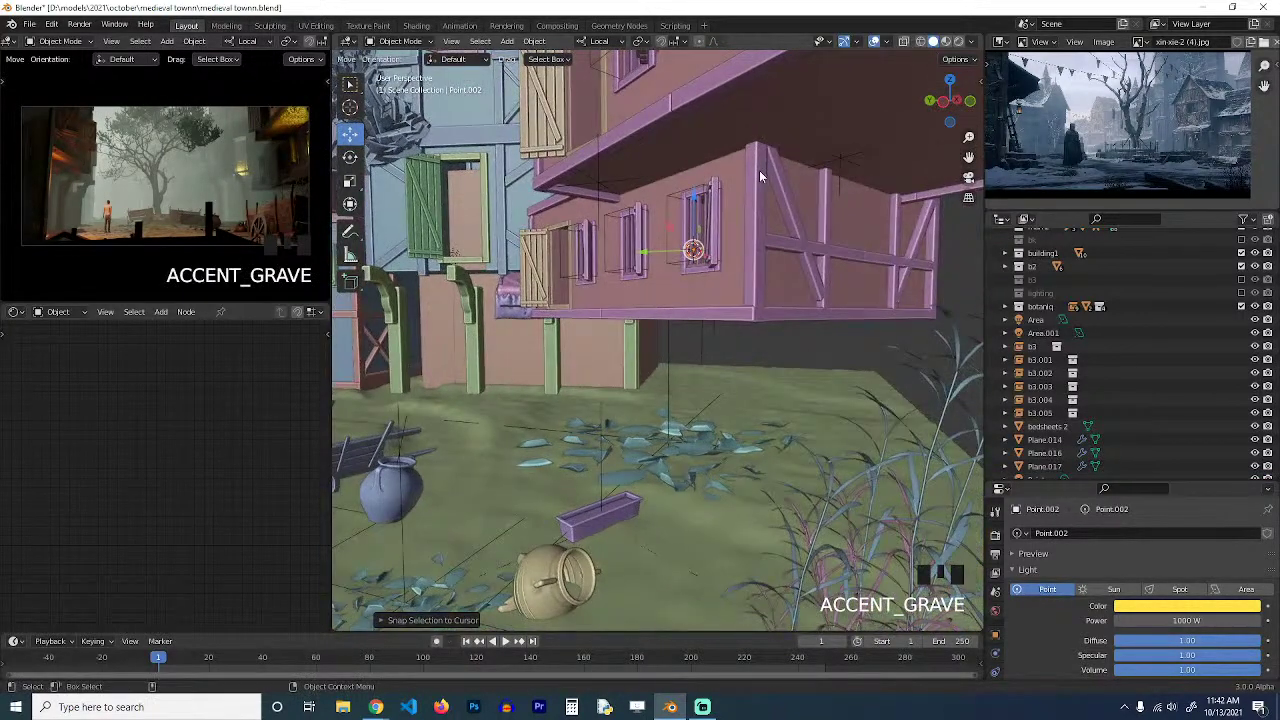
key("KP_Decimal")
scroll(760, 176, "down", 4)
key("grave")
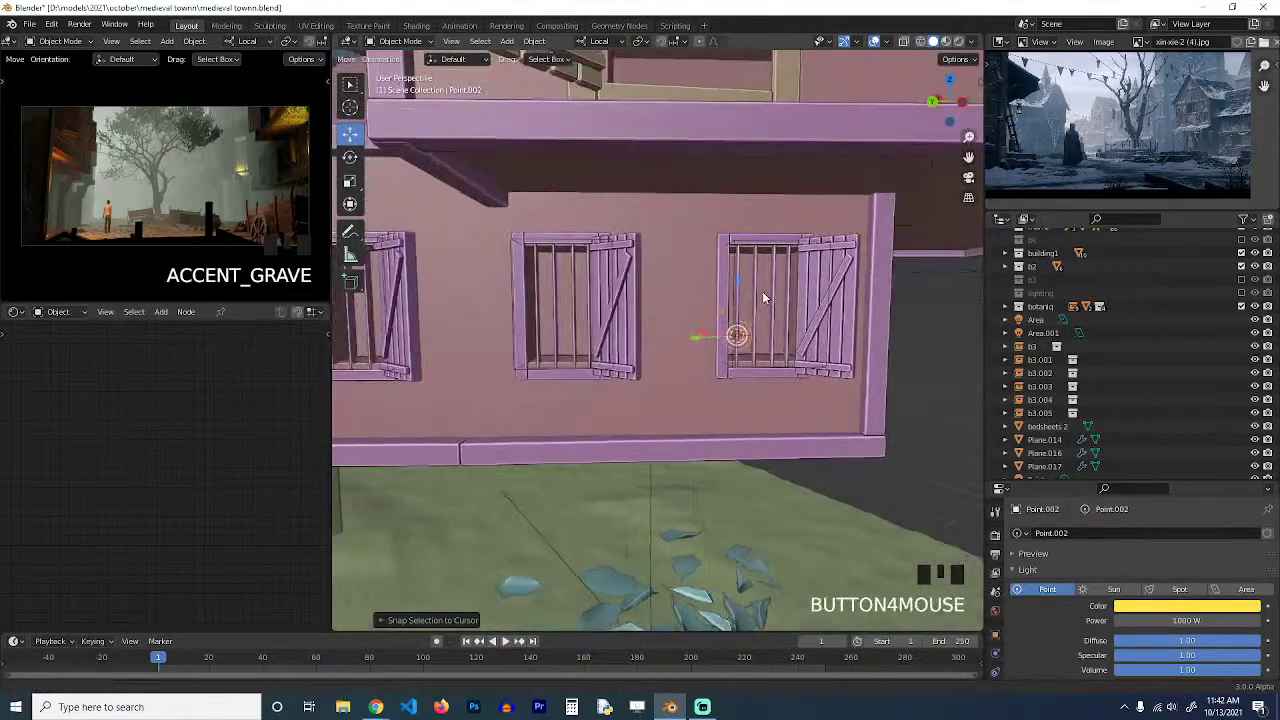
key("g")
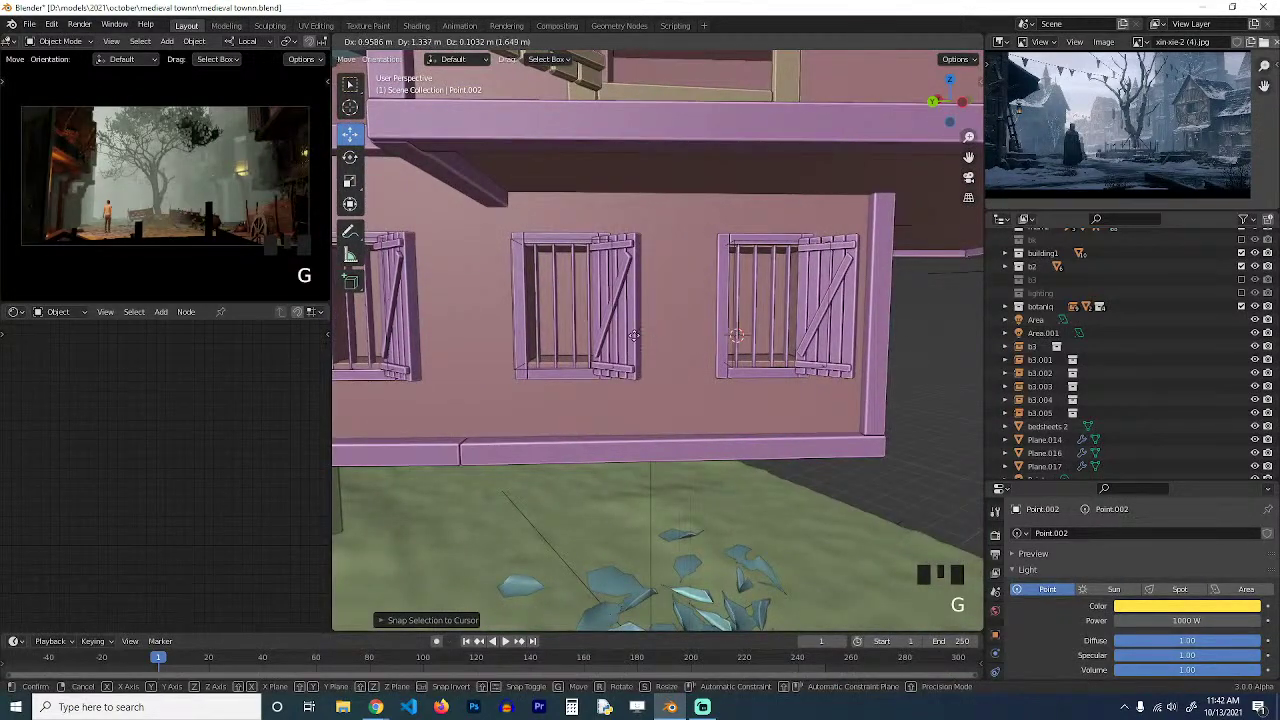
left_click(575, 312)
Push the light back behind the bars so it sits inside the middle window's opening.
key("grave")
scroll(540, 333, "up", 7)
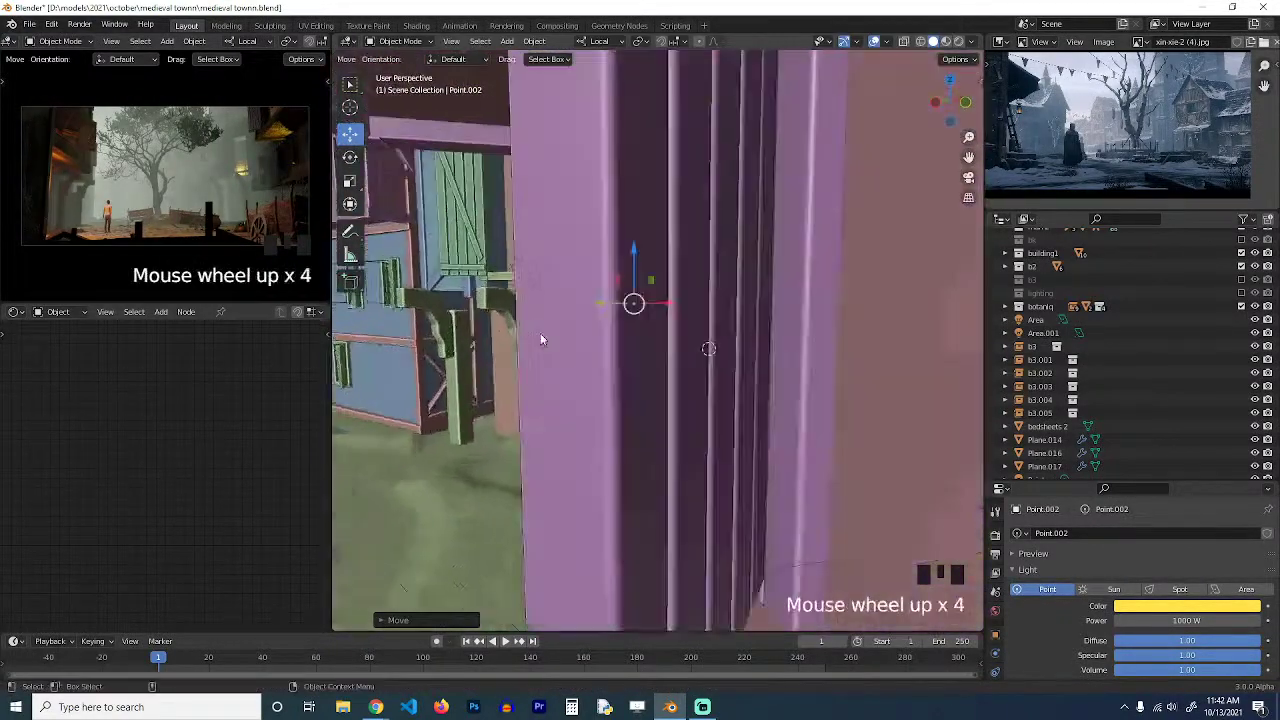
key("grave")
scroll(720, 319, "down", 4)
key("grave")
key("grave")
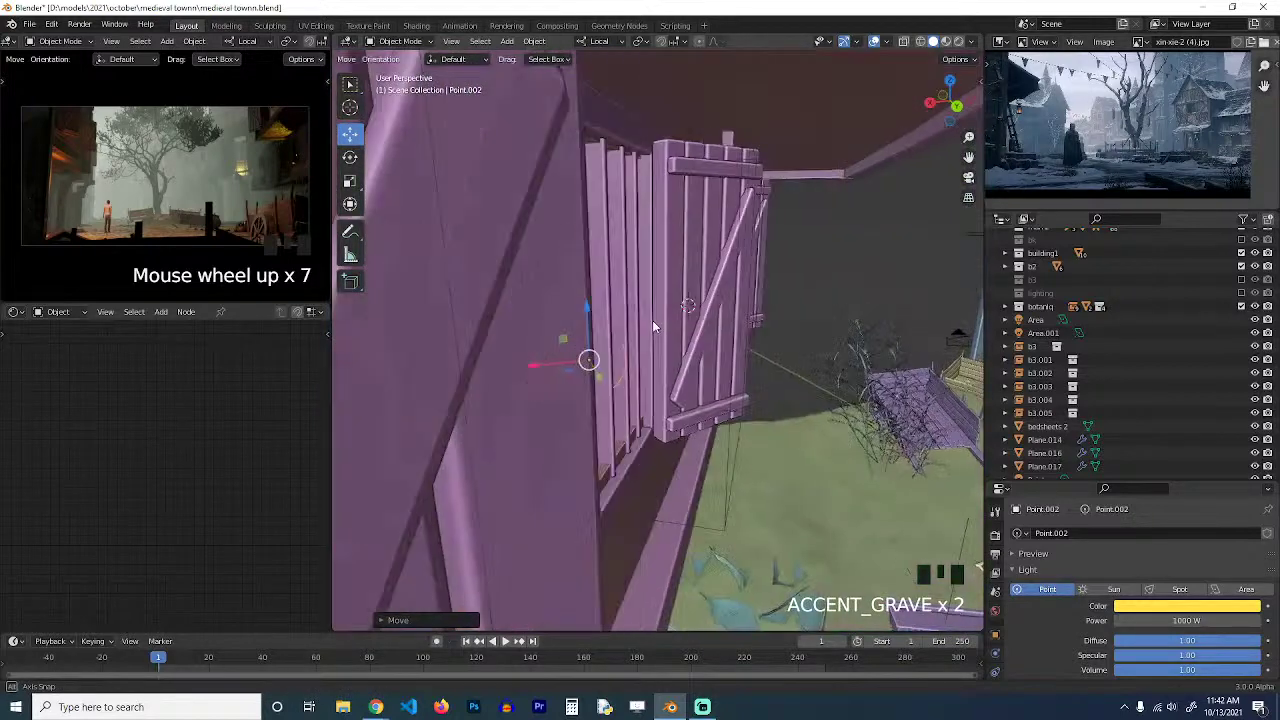
key("g")
left_click(540, 347)
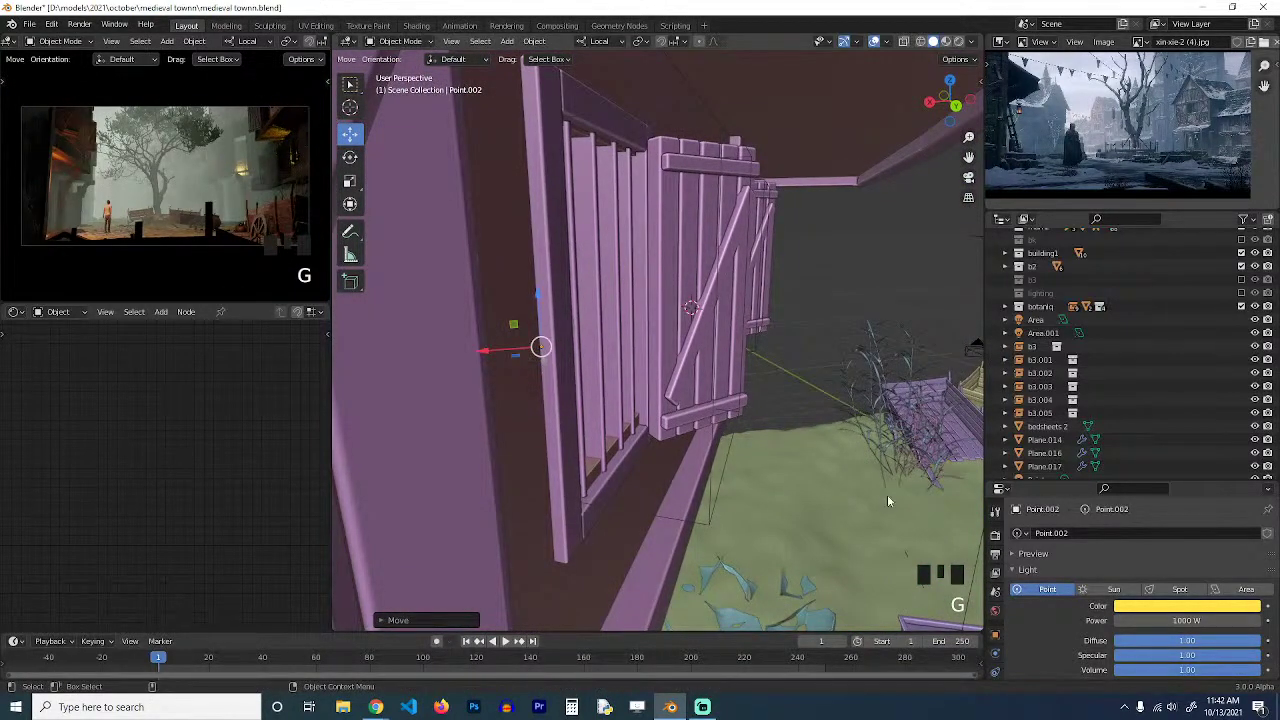
Change the window light's color to a saturated orange and set its radius to 1 m.
left_click(1168, 608)
left_click(1184, 482)
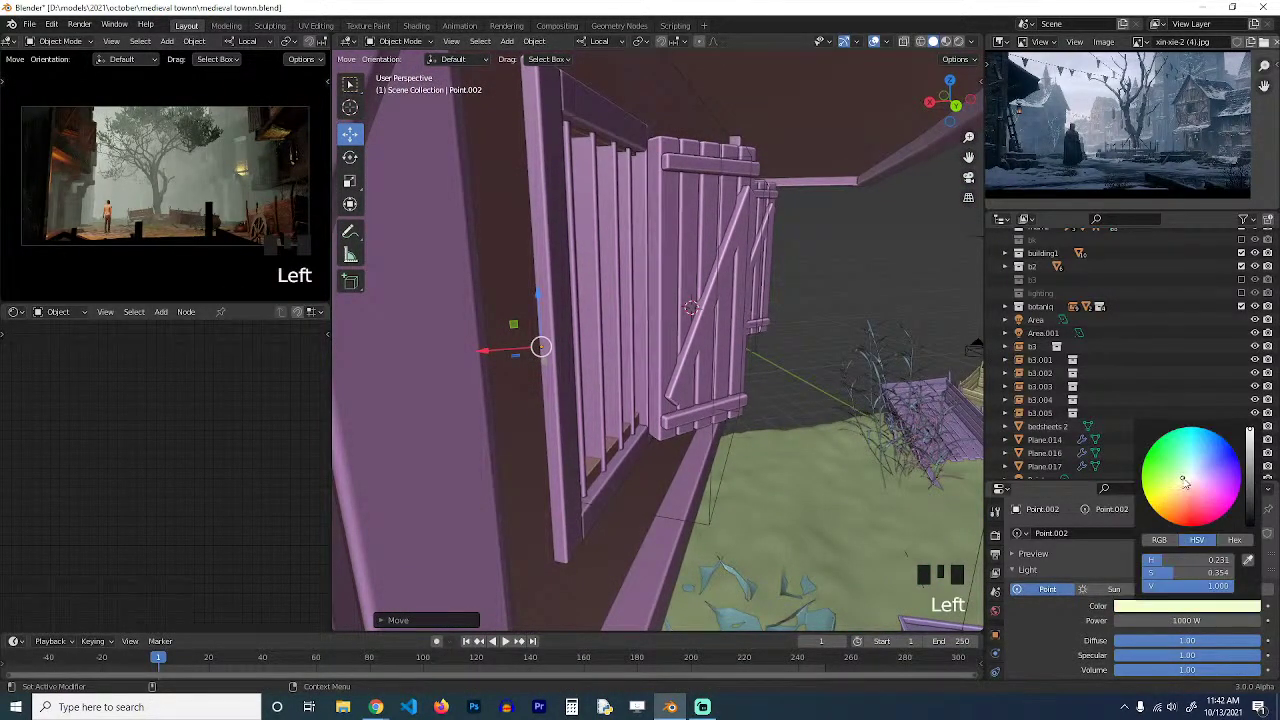
left_click(1167, 515)
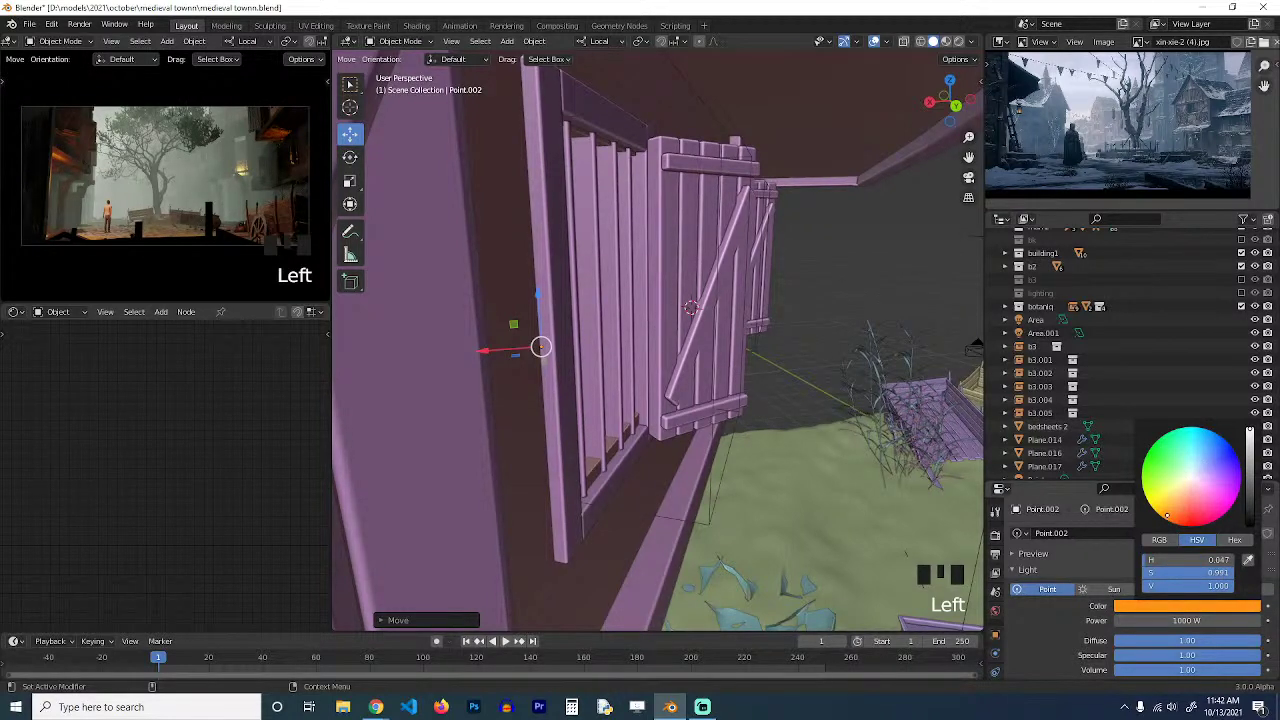
key("grave")
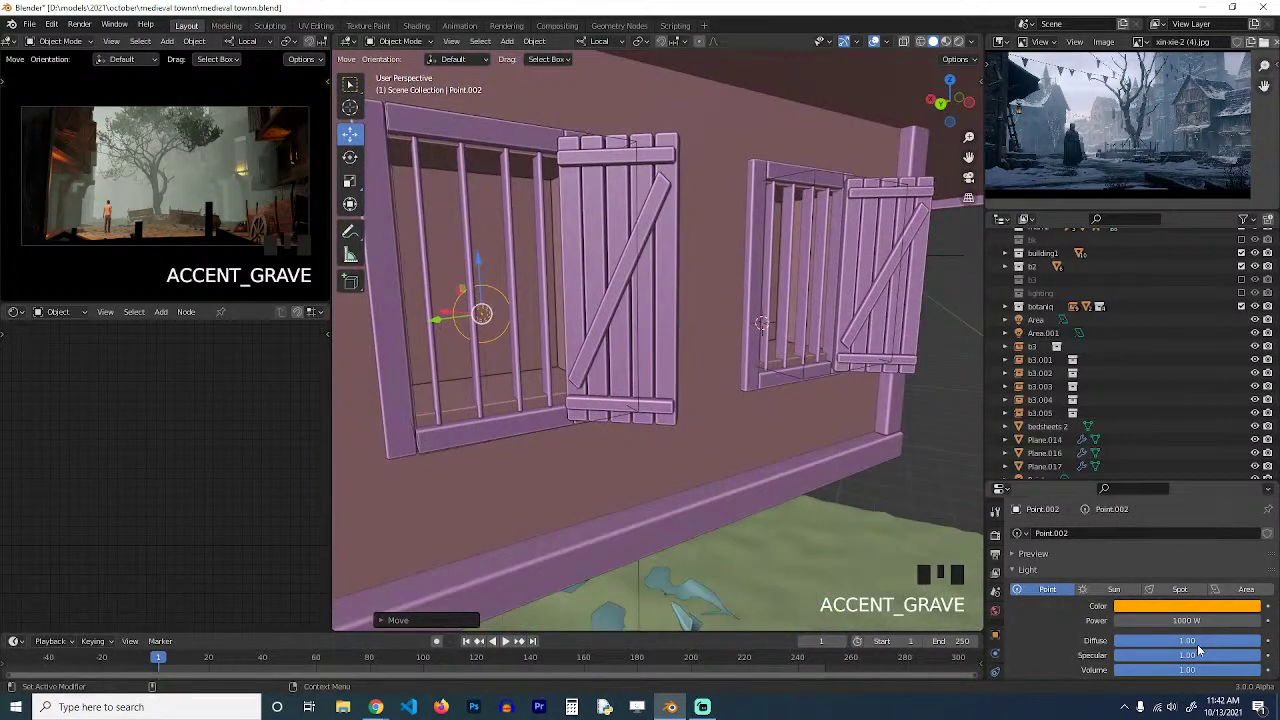
scroll(1200, 650, "down", 4)
double_click(1193, 568)
type("1")
key("Return")
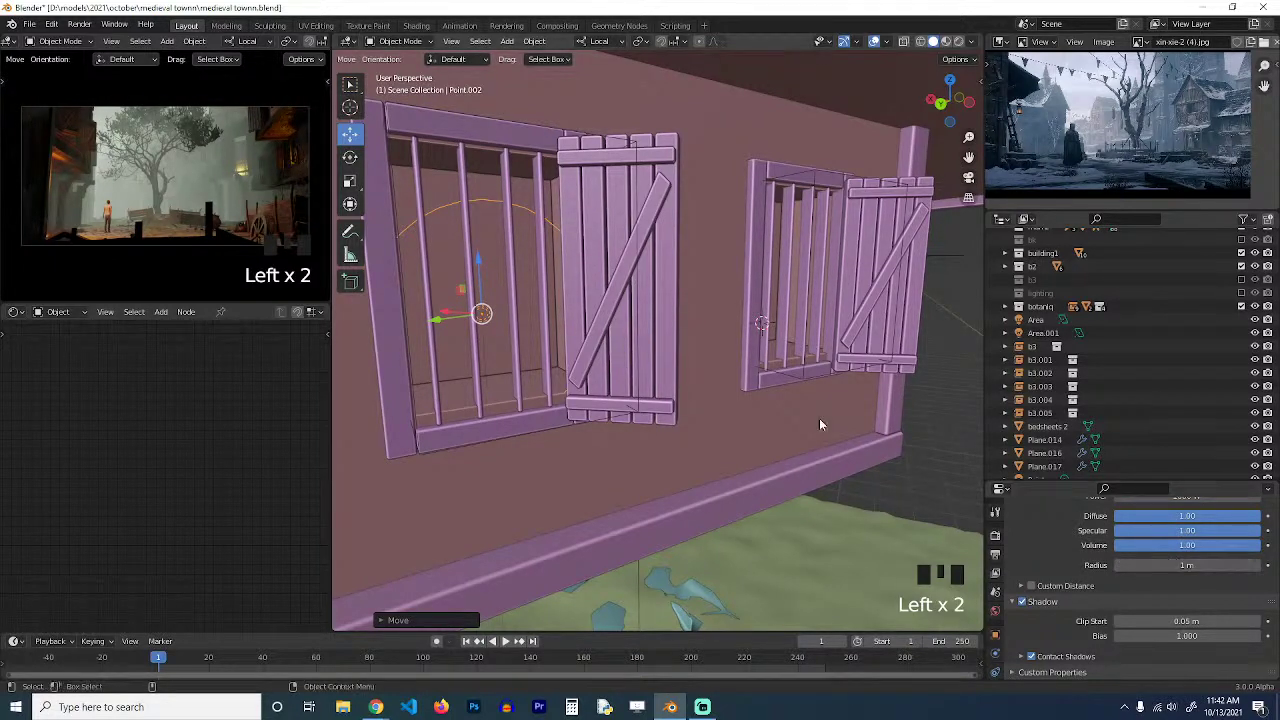
Reposition the enlarged light within the middle window, behind its bars.
key("grave")
key("g")
left_click(609, 368)
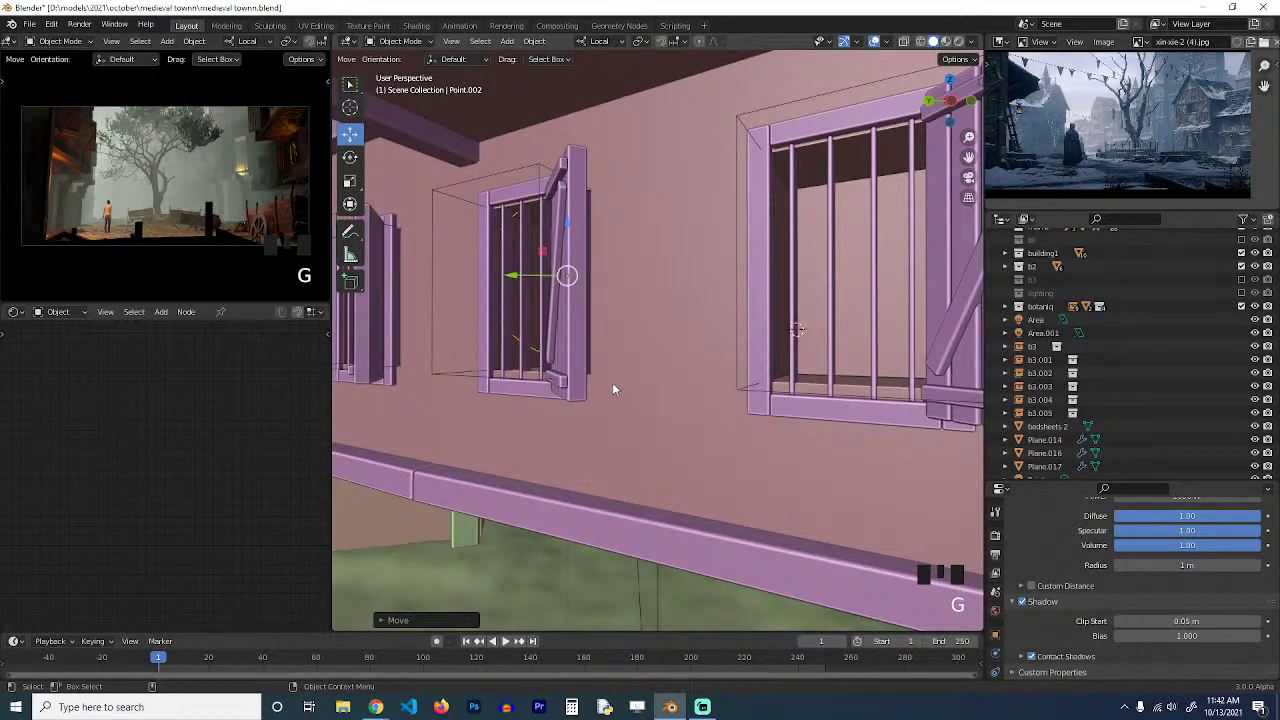
key("grave")
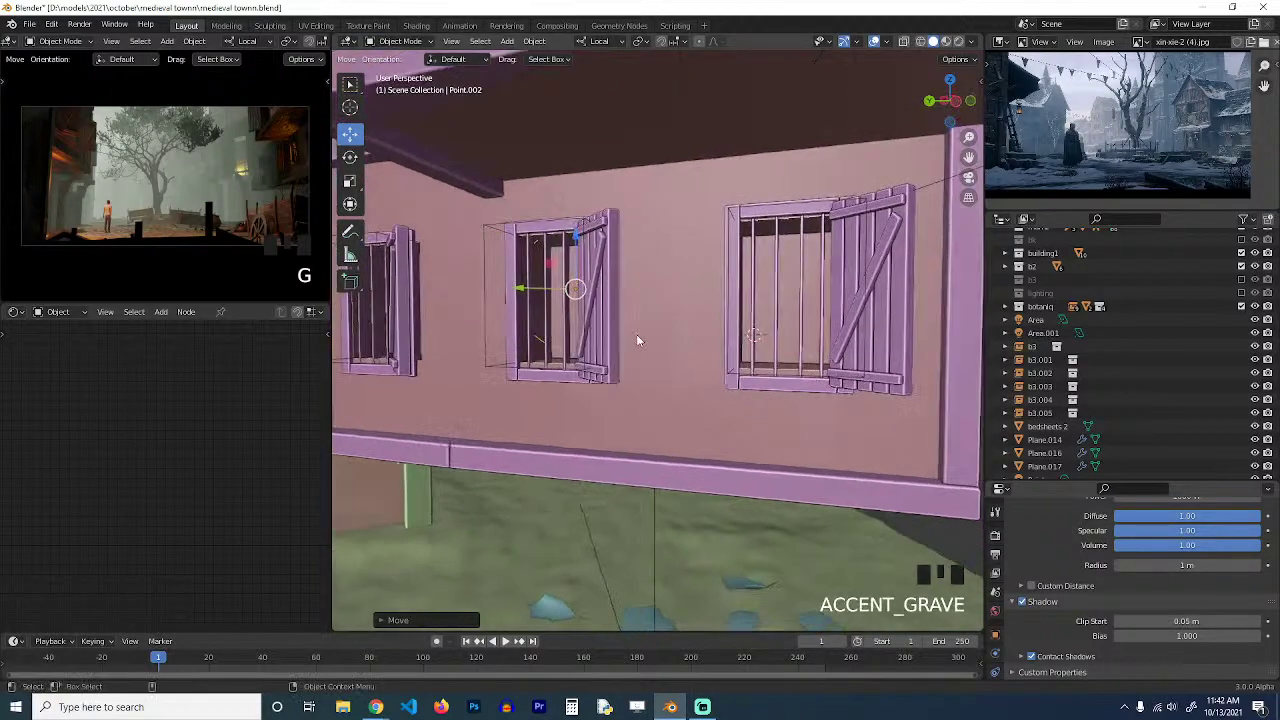
Make a linked duplicate of the light and place it behind the bars of the window beside the open door.
middle_click_drag(637, 337, 860, 394, "shift")
key("alt+d")
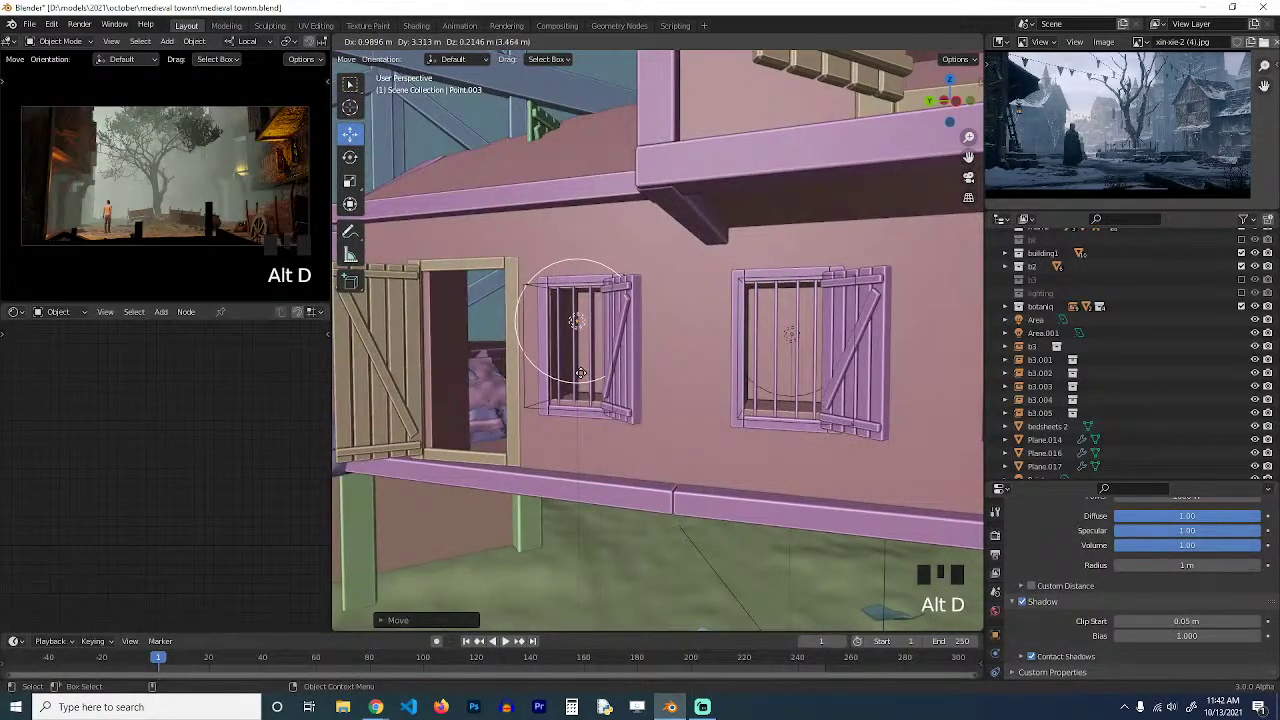
left_click(516, 373)
key("grave")
middle_click_drag(530, 374, 738, 391)
key("g")
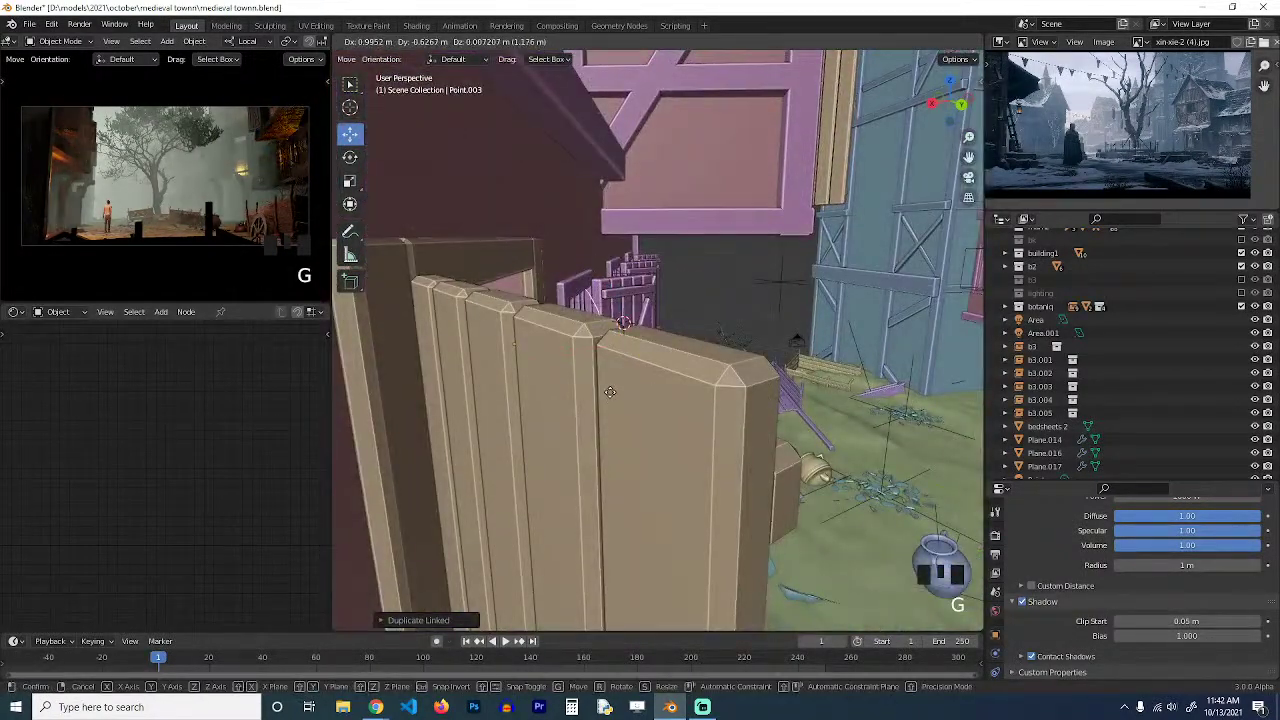
left_click(684, 405)
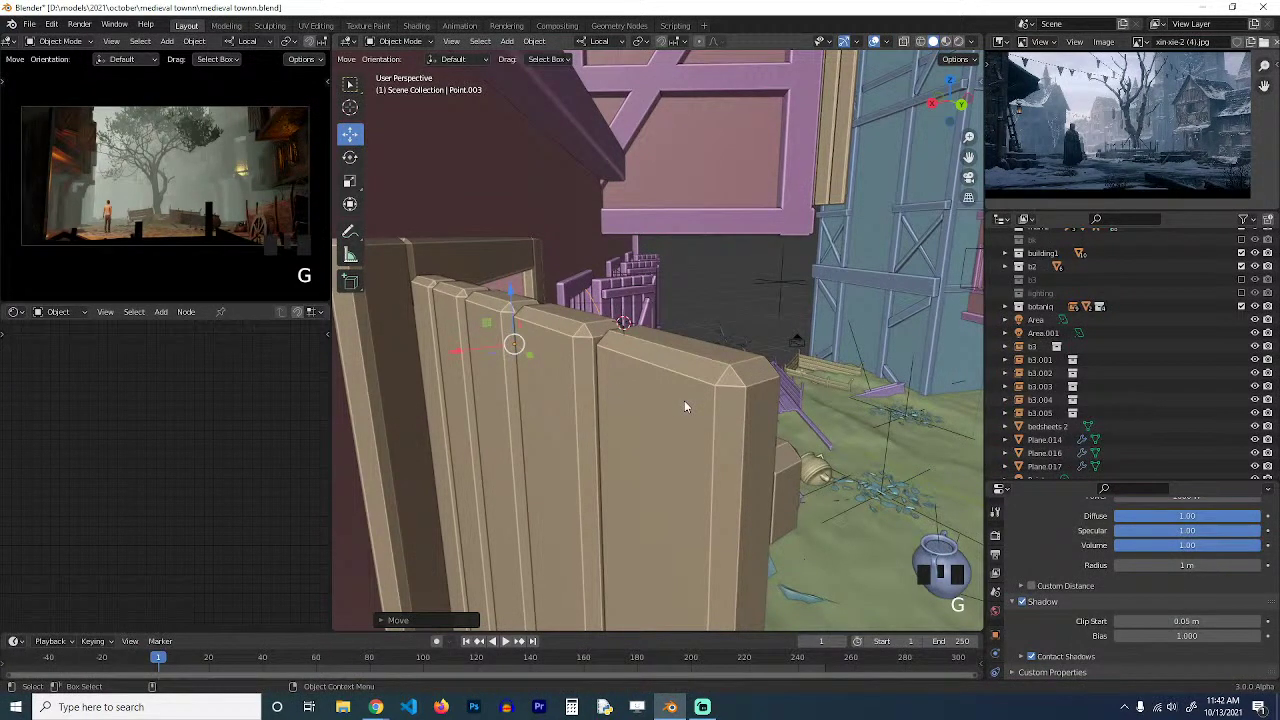
Set the linked window lights' radius to 0.5 m and change their type to Area.
key("grave")
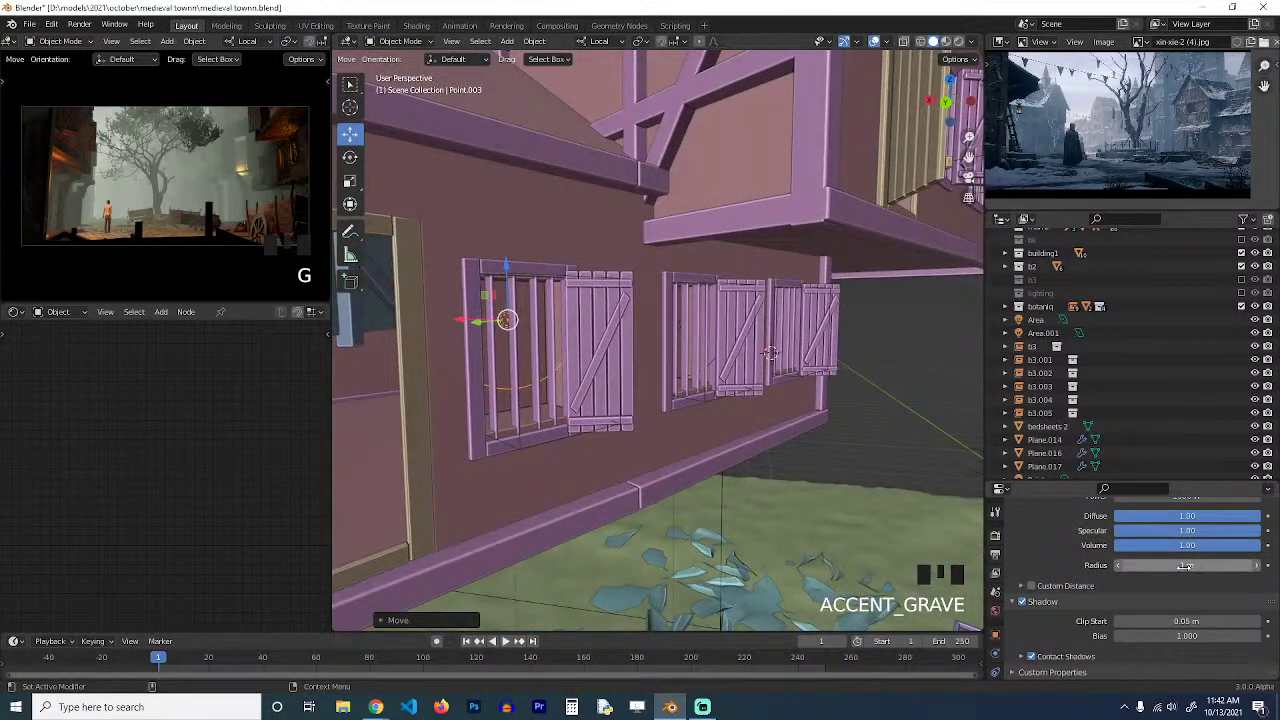
double_click(1184, 565)
left_click(1177, 584)
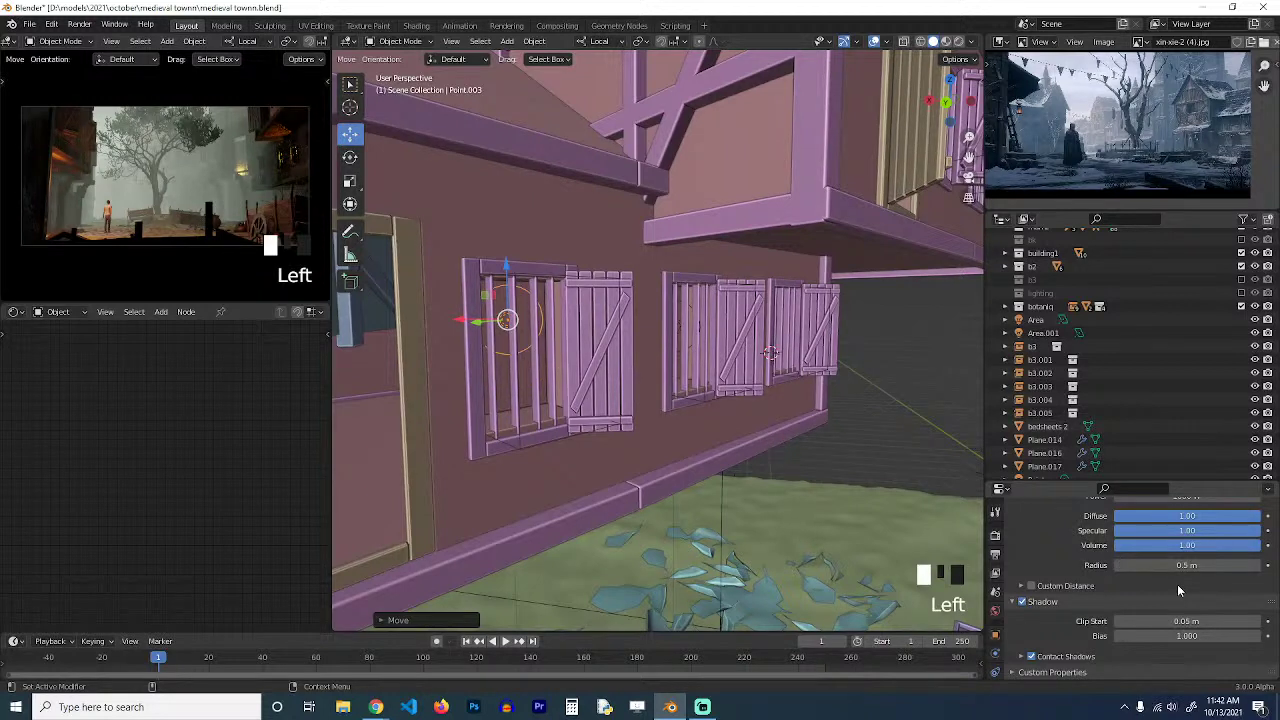
scroll(1276, 568, "up", 2)
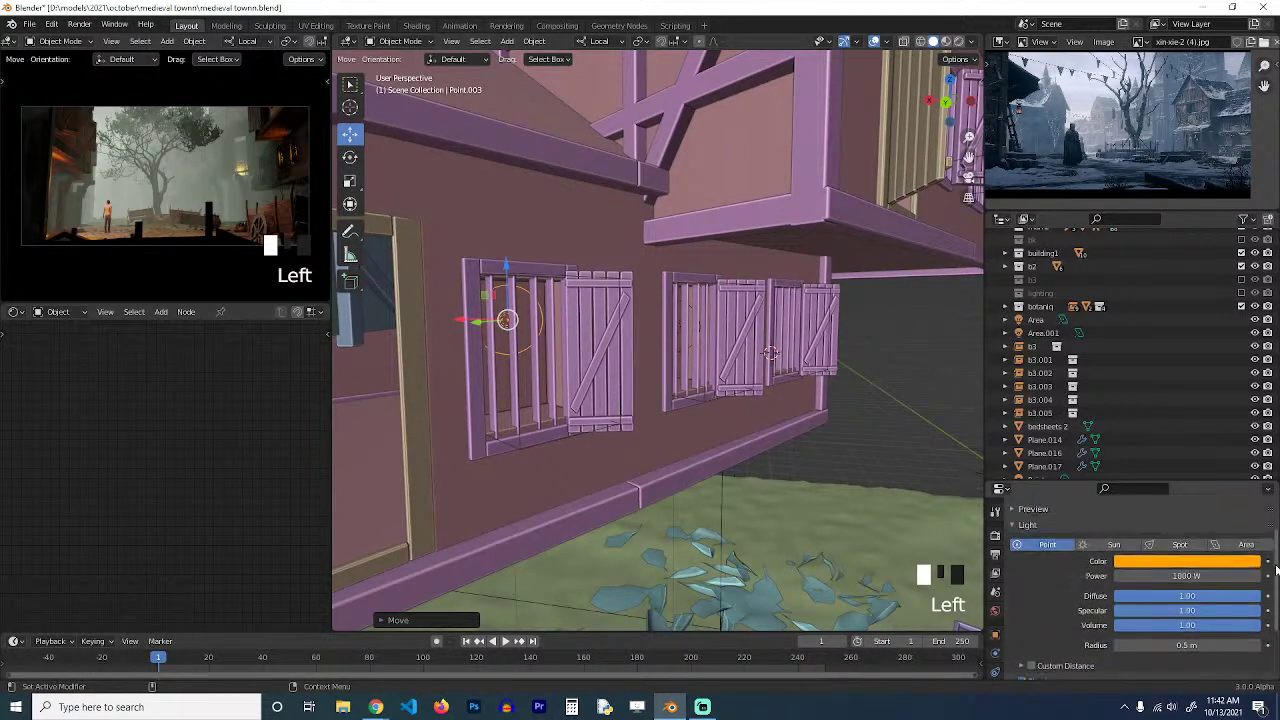
left_click(1259, 543)
Rotate the area light in the window beside the door so it shines outward toward the square.
key("r")
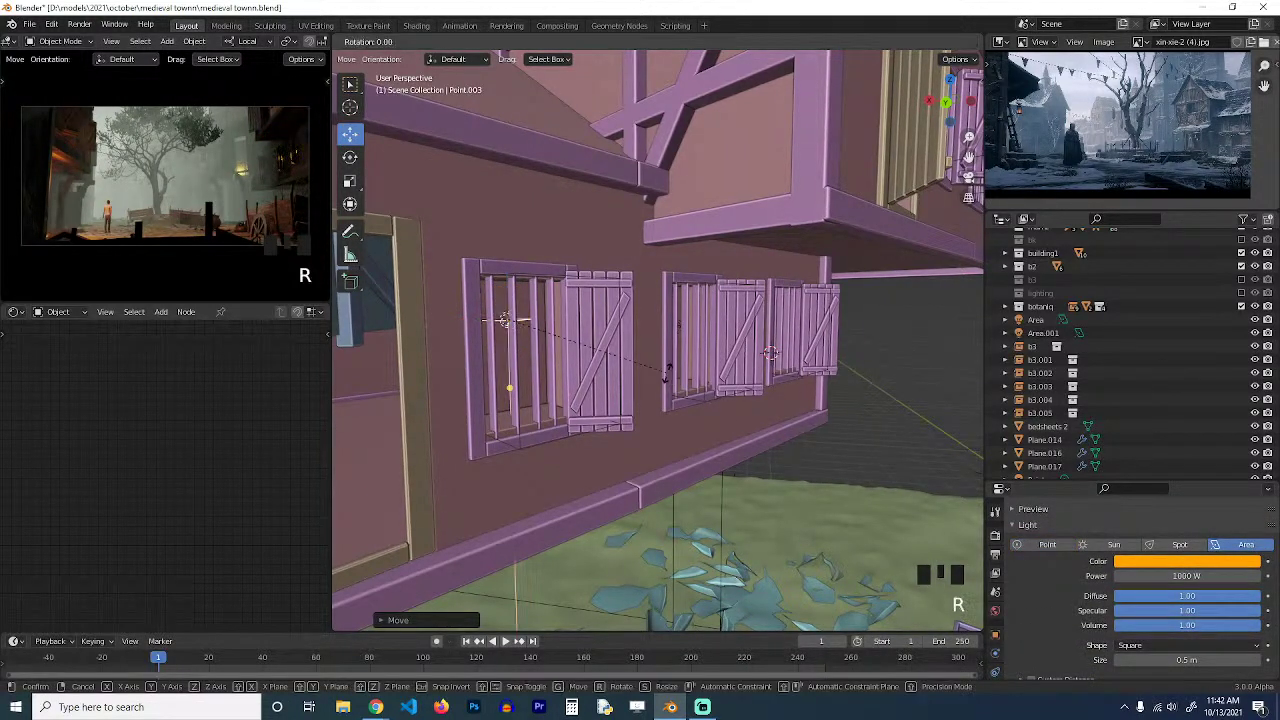
left_click(626, 142)
key("grave")
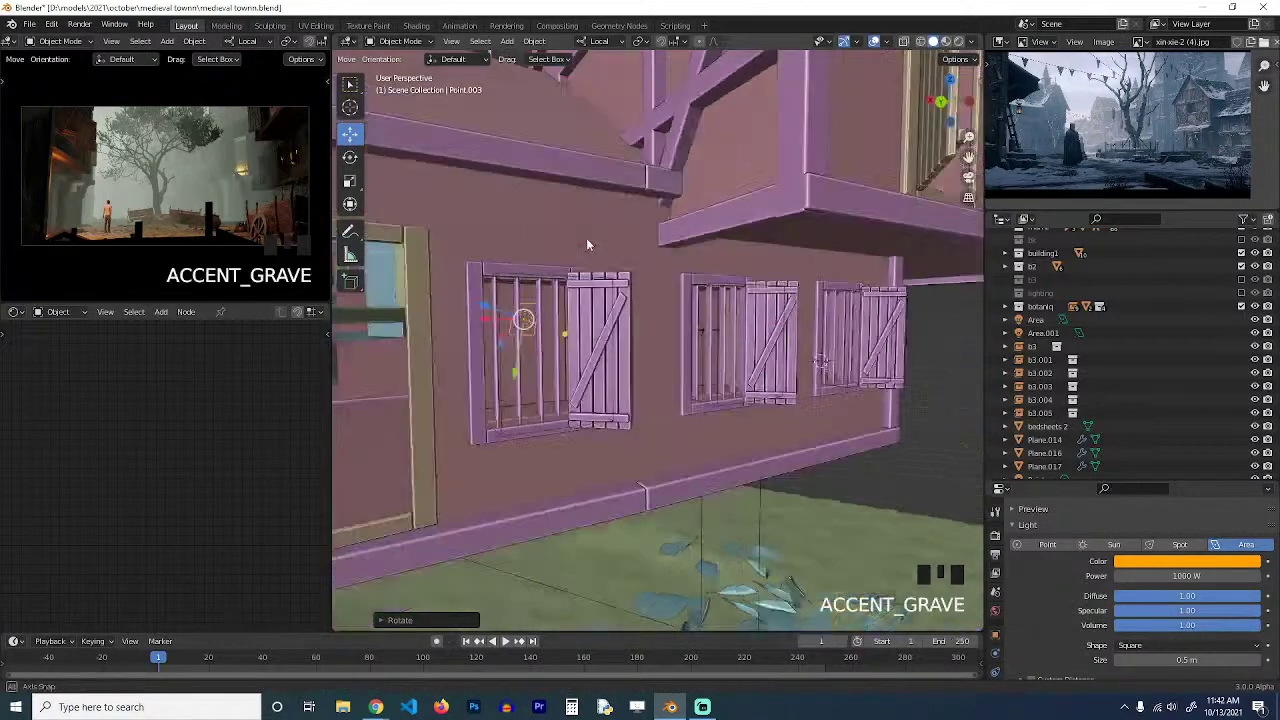
key("r")
key("r")
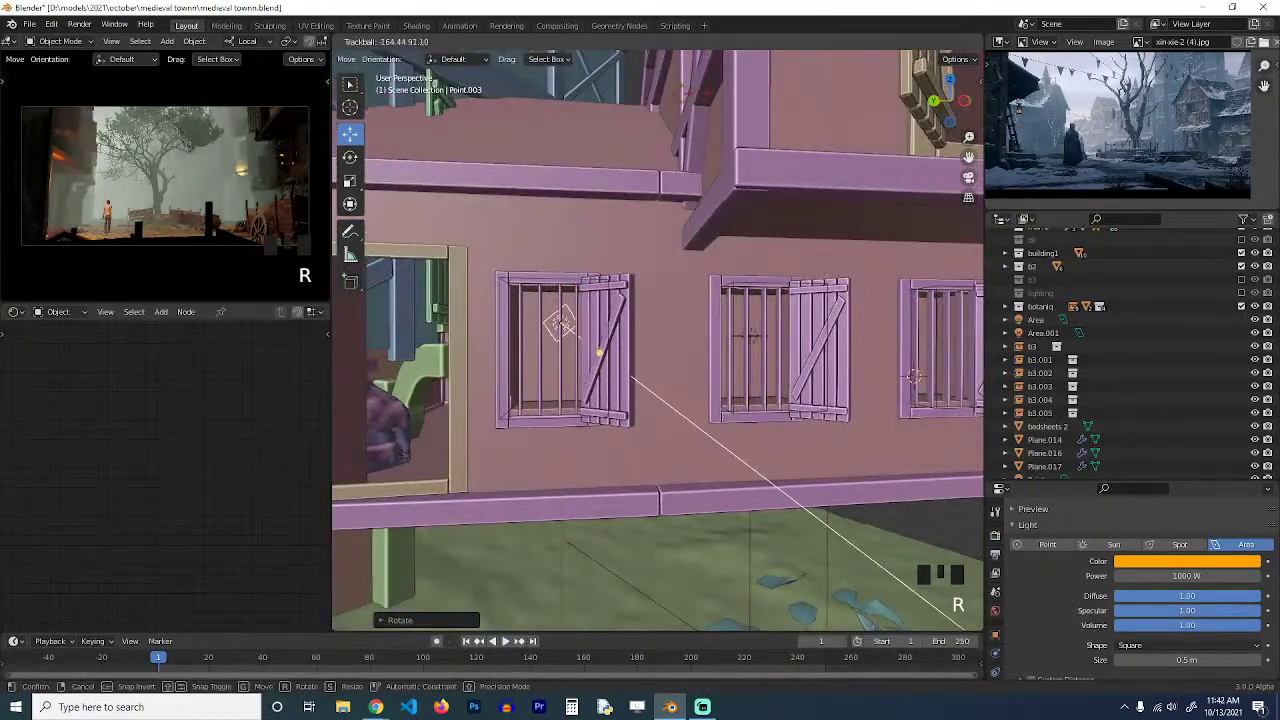
left_click(615, 182)
key("r")
key("r")
left_click(609, 317)
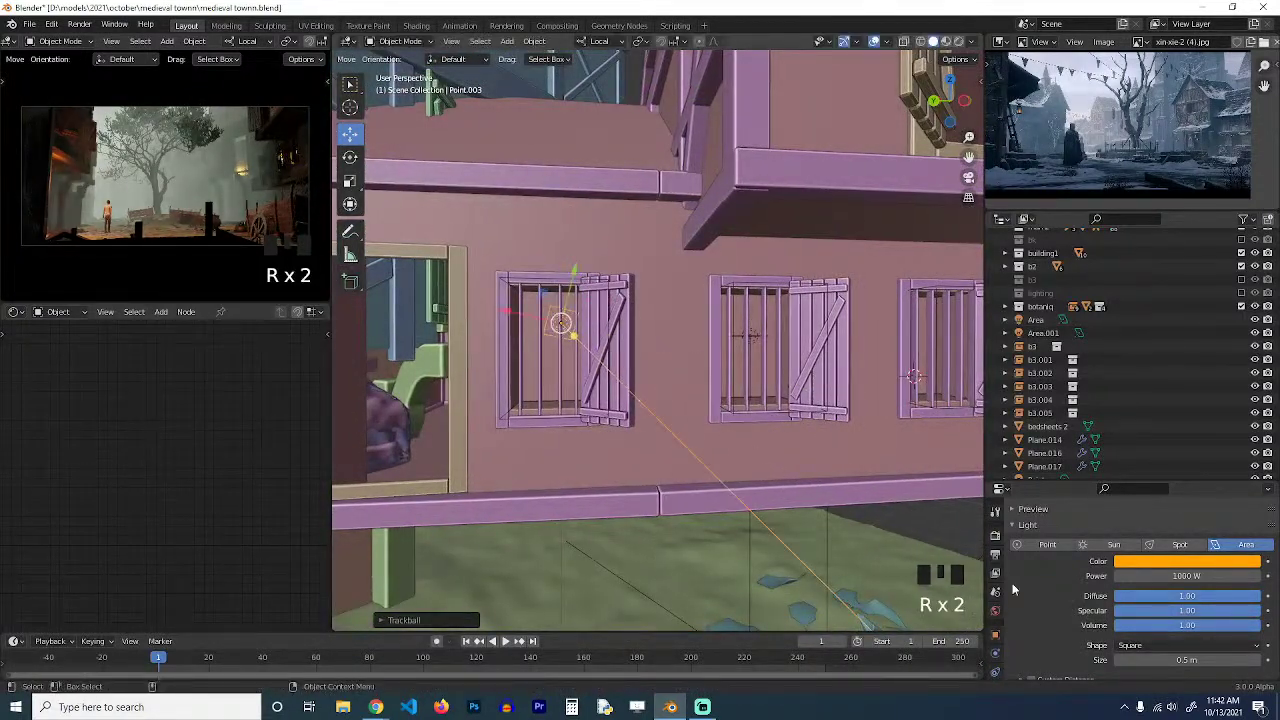
From an overhead view, select the large fog volume cube and move it about 5 m along negative Y.
scroll(797, 423, "down", 7)
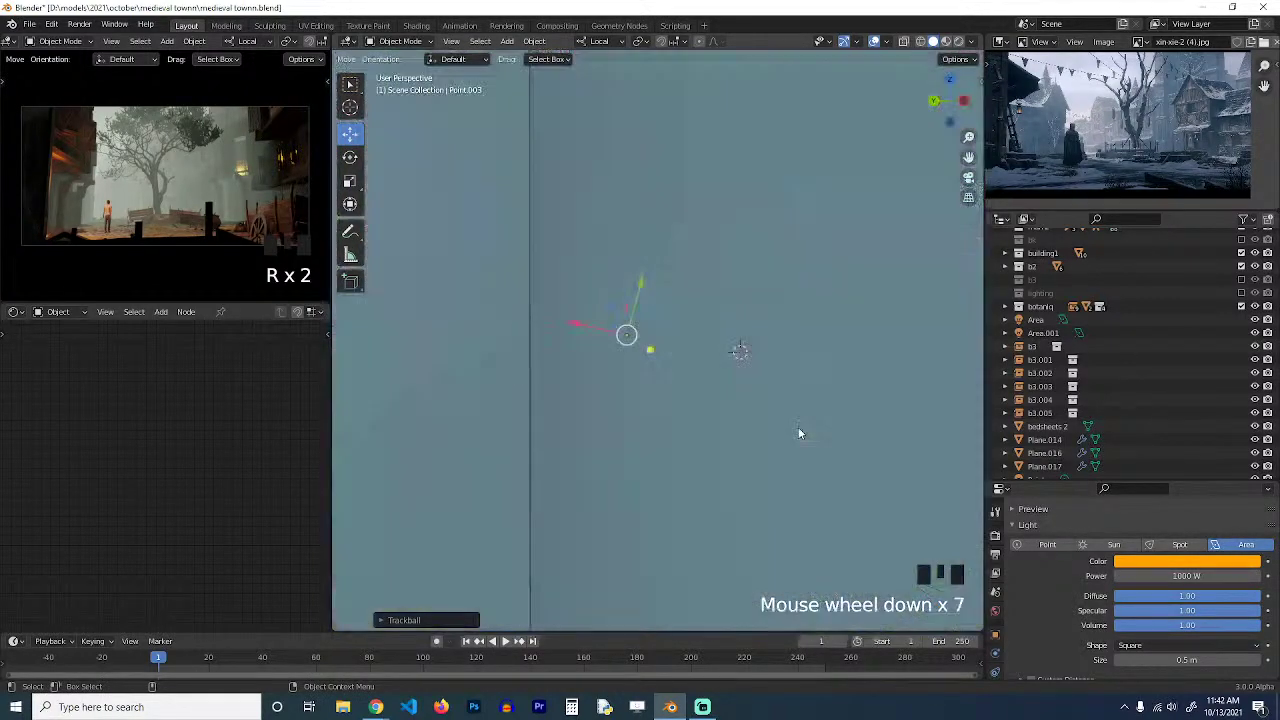
key("grave")
scroll(680, 480, "down", 7)
key("grave")
key("grave")
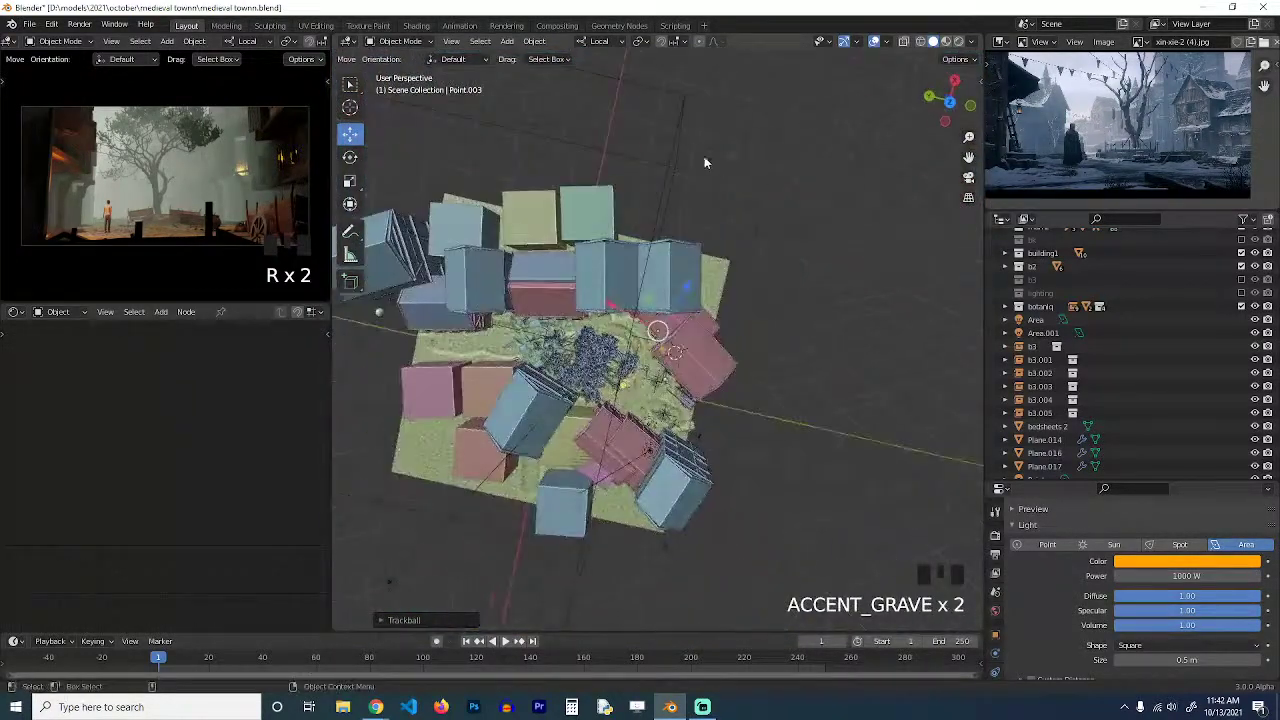
left_click(671, 153)
left_click(671, 157)
key("g")
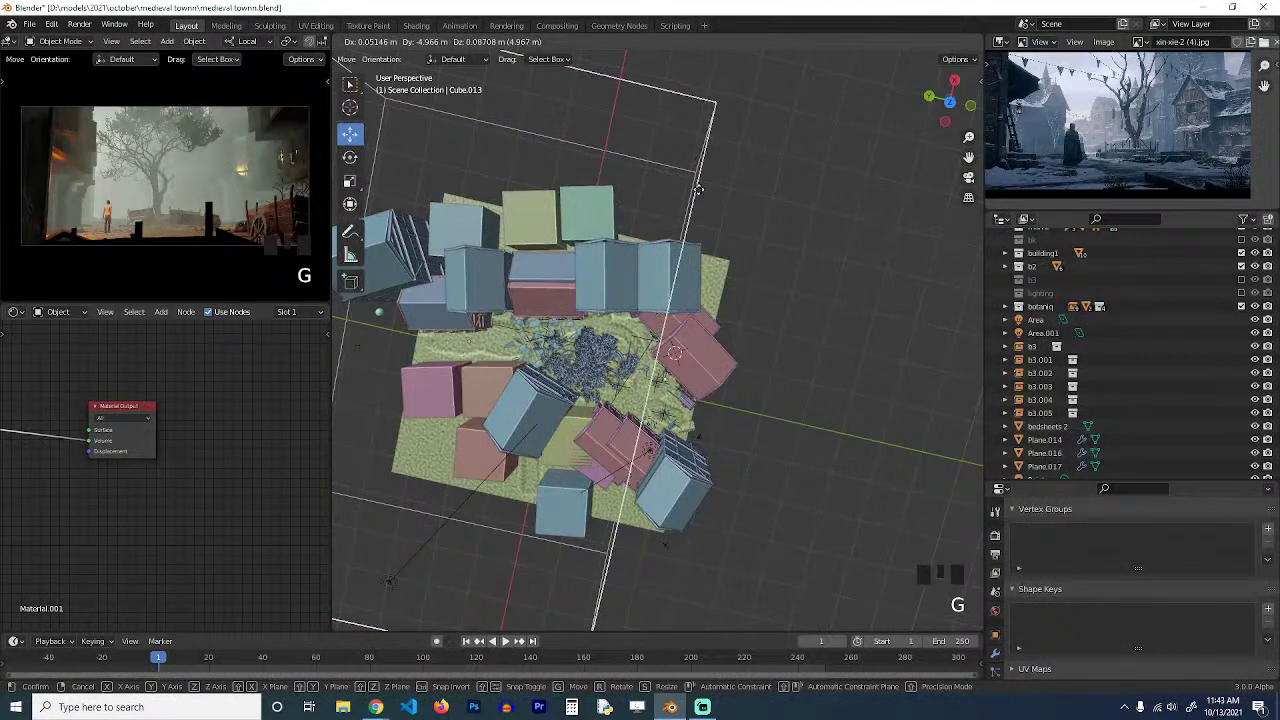
left_click(698, 195)
In the fog material's Principled Volume node, set the density to 1 and the emission strength to 0.
scroll(174, 481, "down", 3)
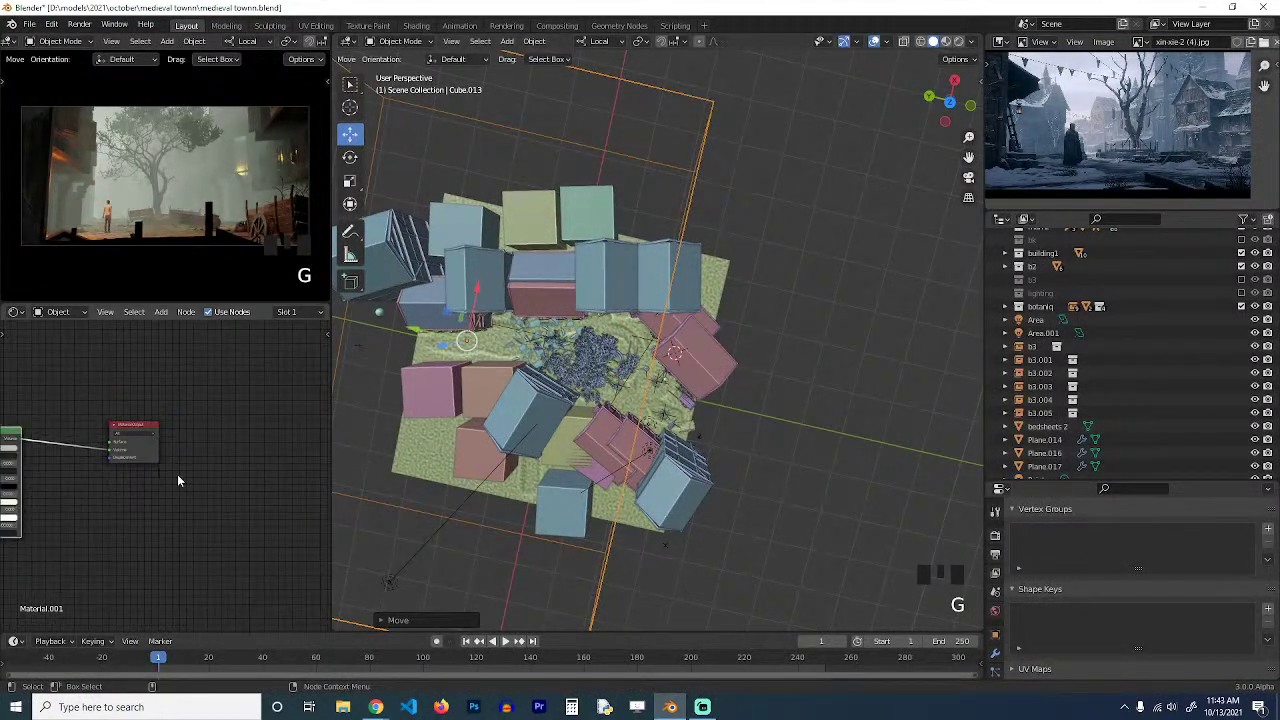
middle_click_drag(177, 480, 396, 457)
scroll(164, 488, "up", 6)
middle_click_drag(236, 462, 178, 455)
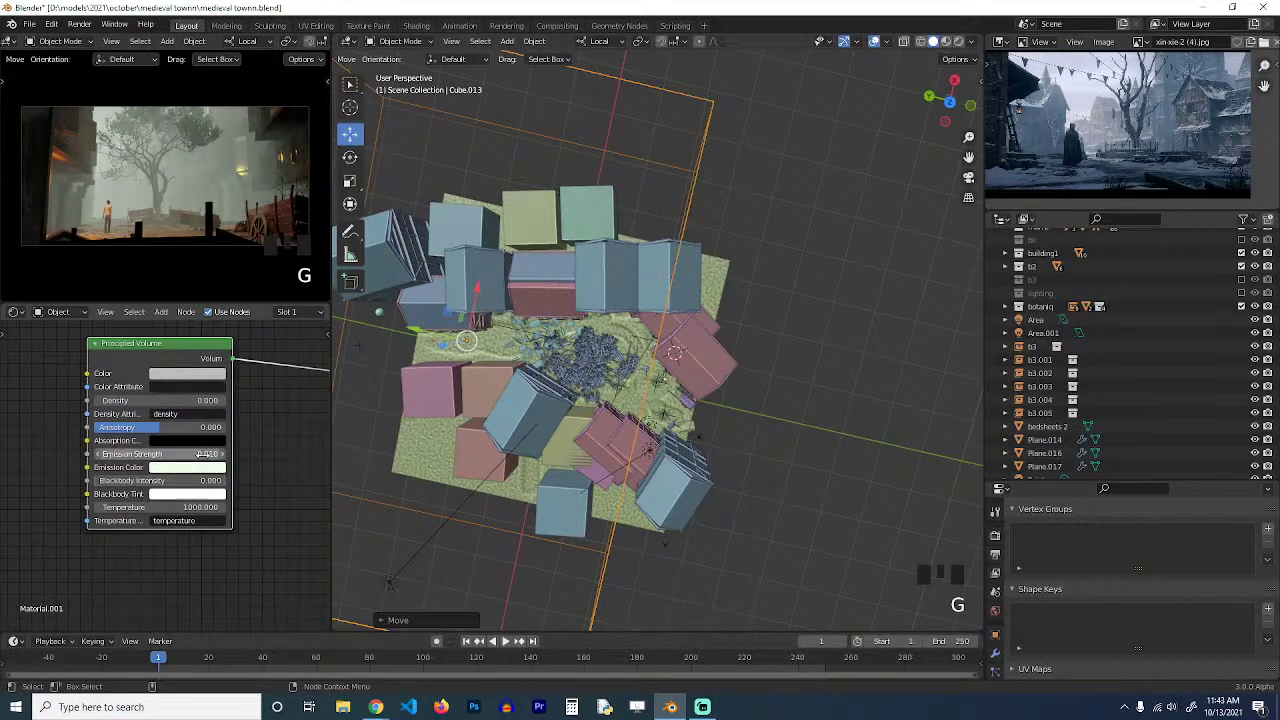
left_click(226, 420)
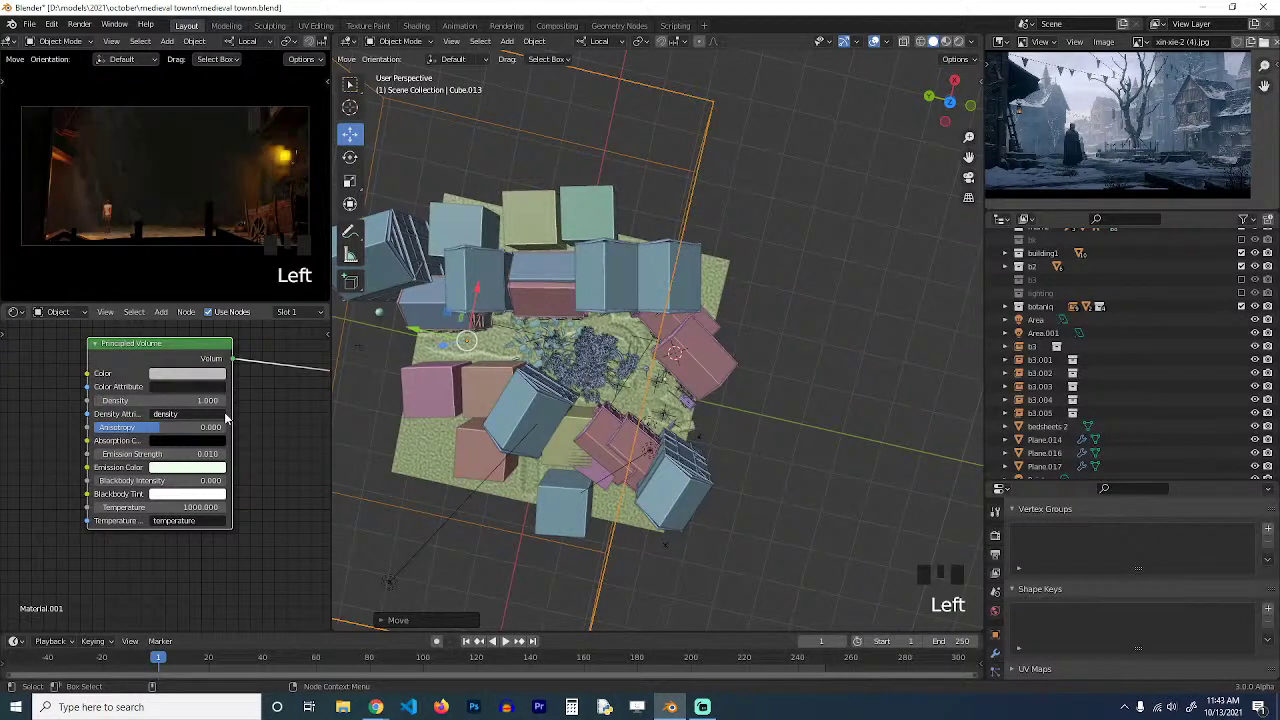
left_click(180, 454)
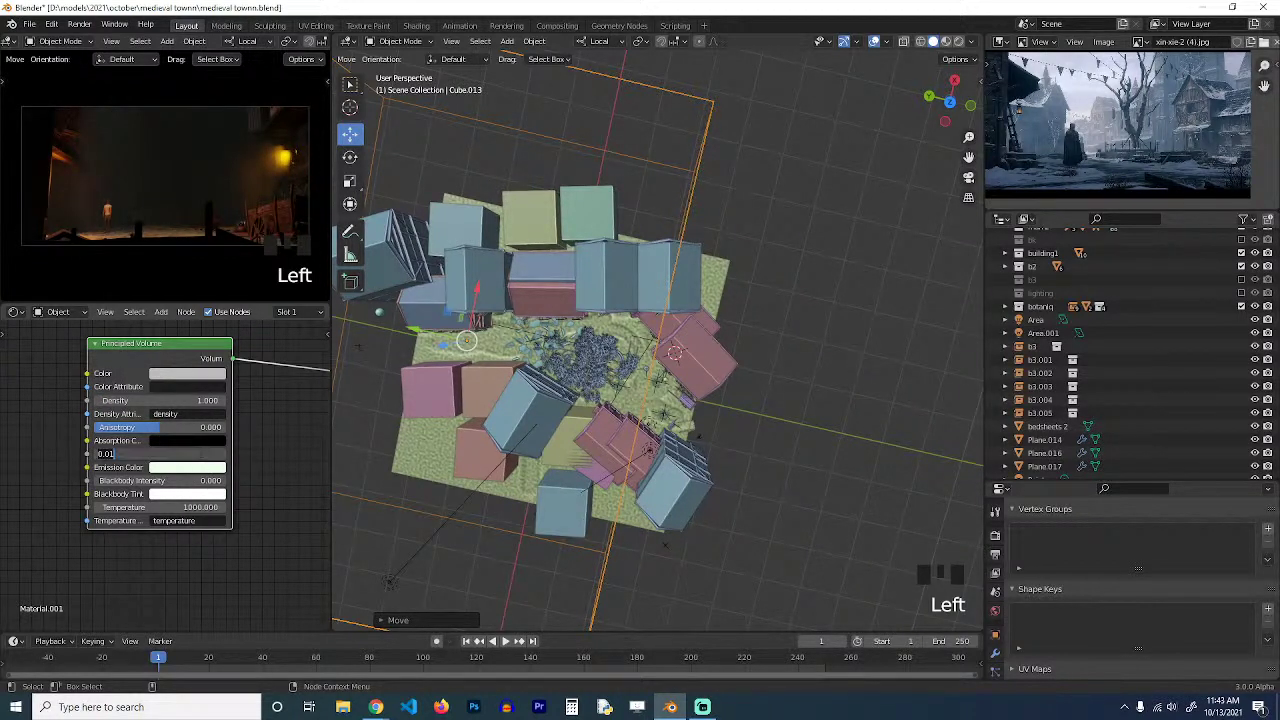
left_click(205, 443)
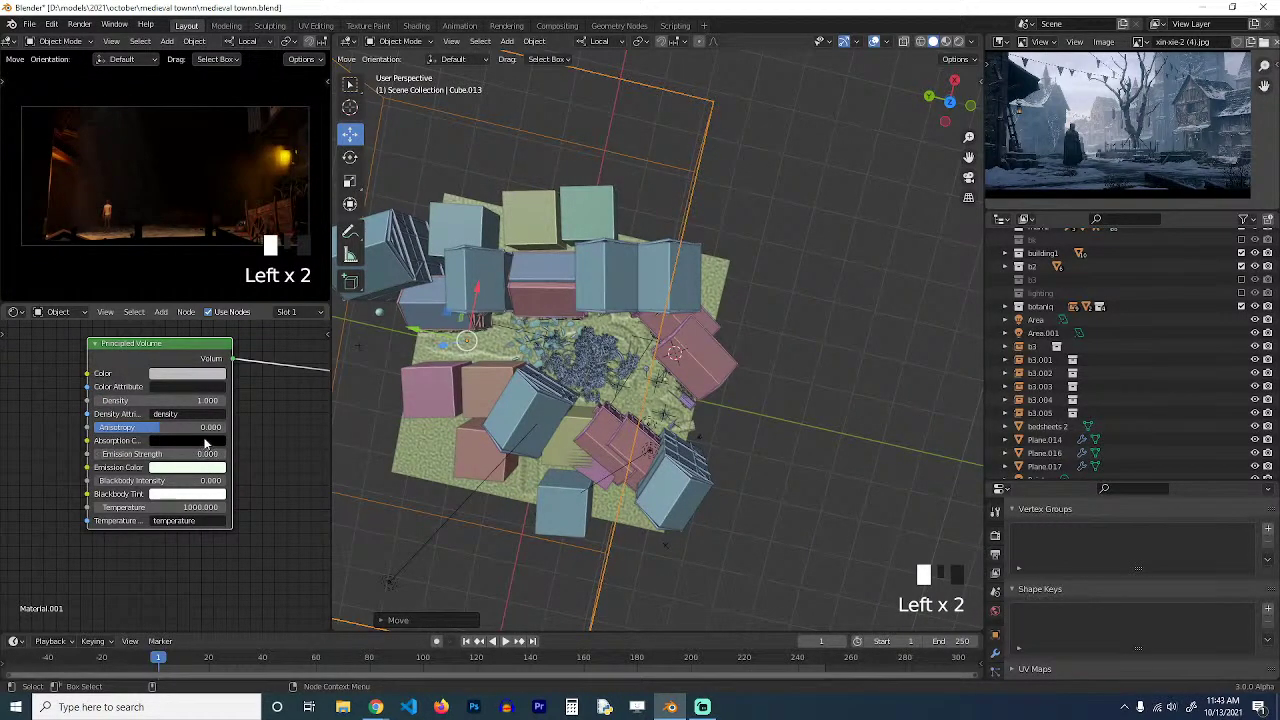
In the fog's Principled Volume node, set the density to 0.01 and the volume color to a warm tan.
left_click(211, 400)
type("0")
left_click(208, 400)
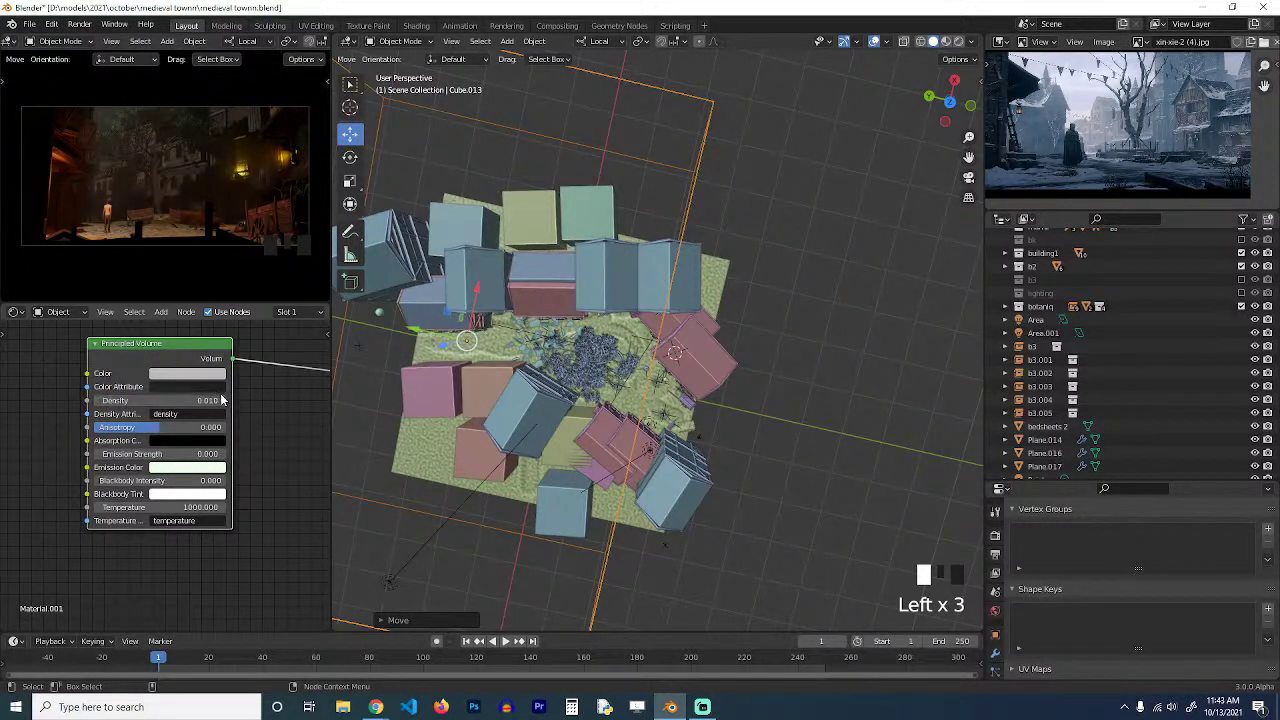
scroll(229, 427, "up", 2)
left_click(212, 357)
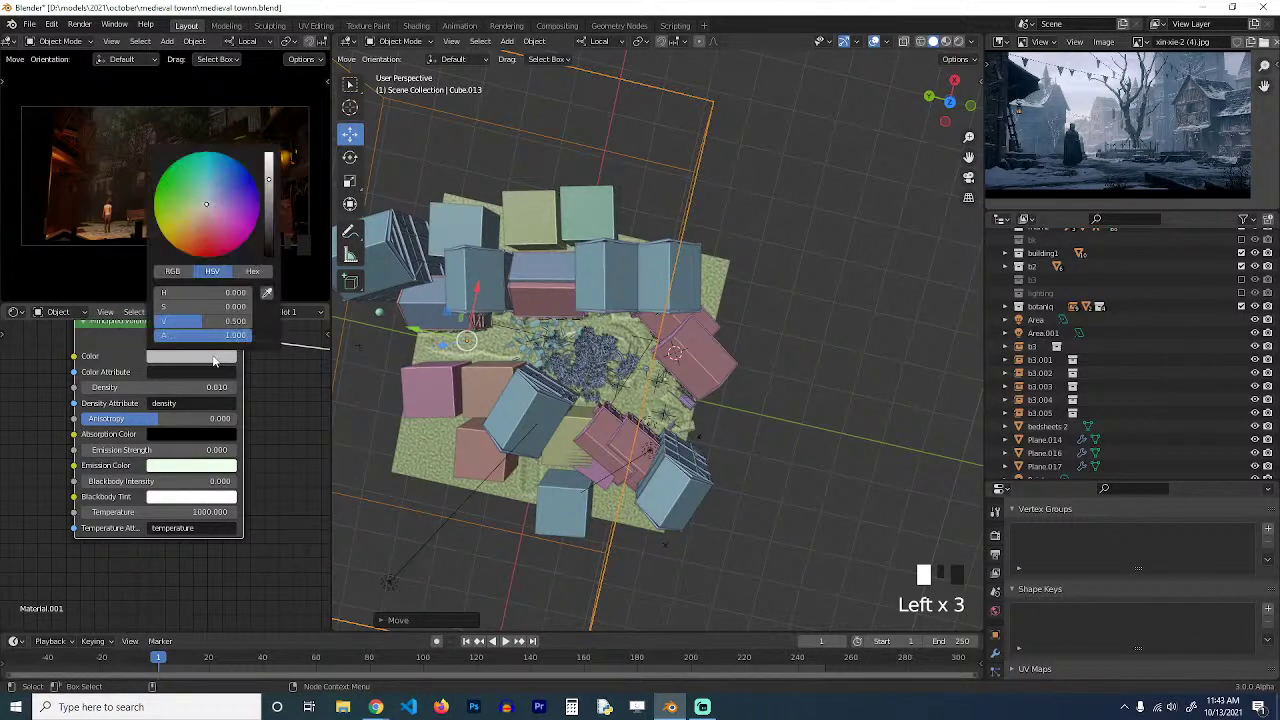
left_click_drag(229, 186, 200, 208)
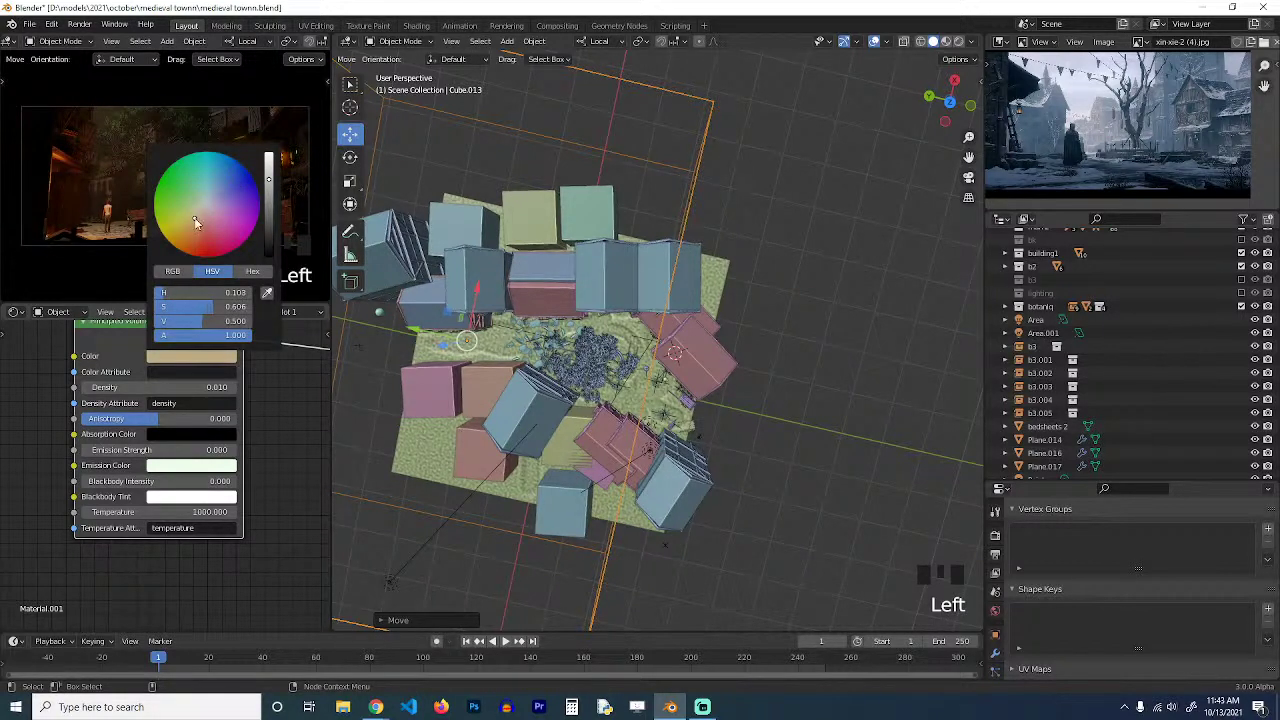
scroll(210, 477, "up", 2)
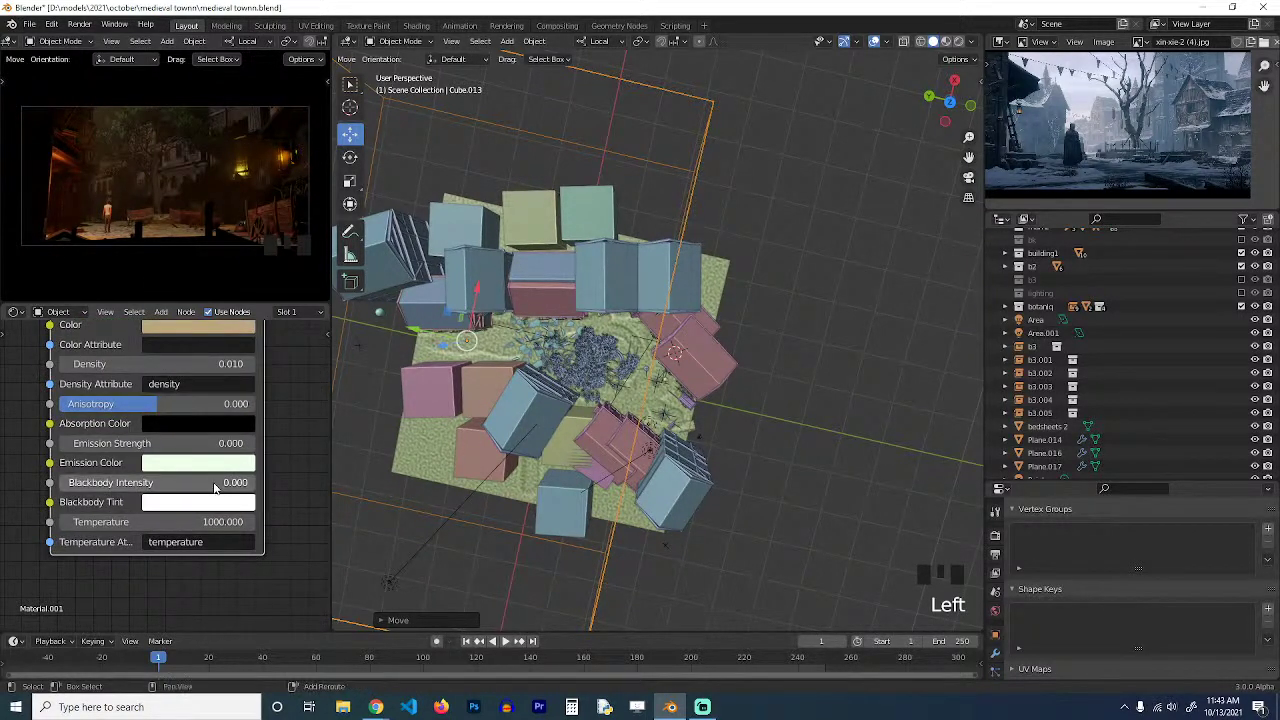
Set the fog's emission strength to 0.01, darken its emission color to a value of about 0.376, and save the file.
mouse_move(160, 443)
left_mouse_down("shift")
mouse_move(187, 443)
mouse_move(160, 443)
mouse_move(172, 443)
left_mouse_up("shift")
left_click(222, 461)
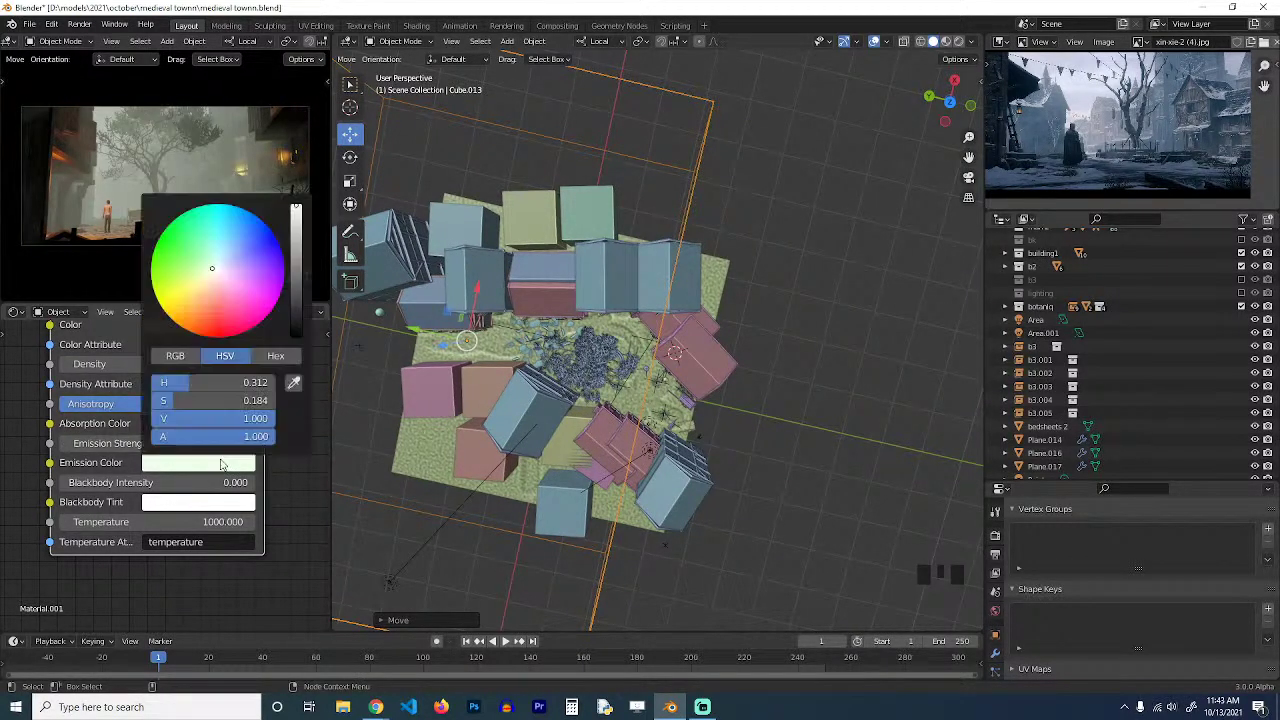
left_click(297, 240)
mouse_move(297, 240)
left_mouse_down()
mouse_move(297, 269)
mouse_move(297, 252)
left_mouse_up()
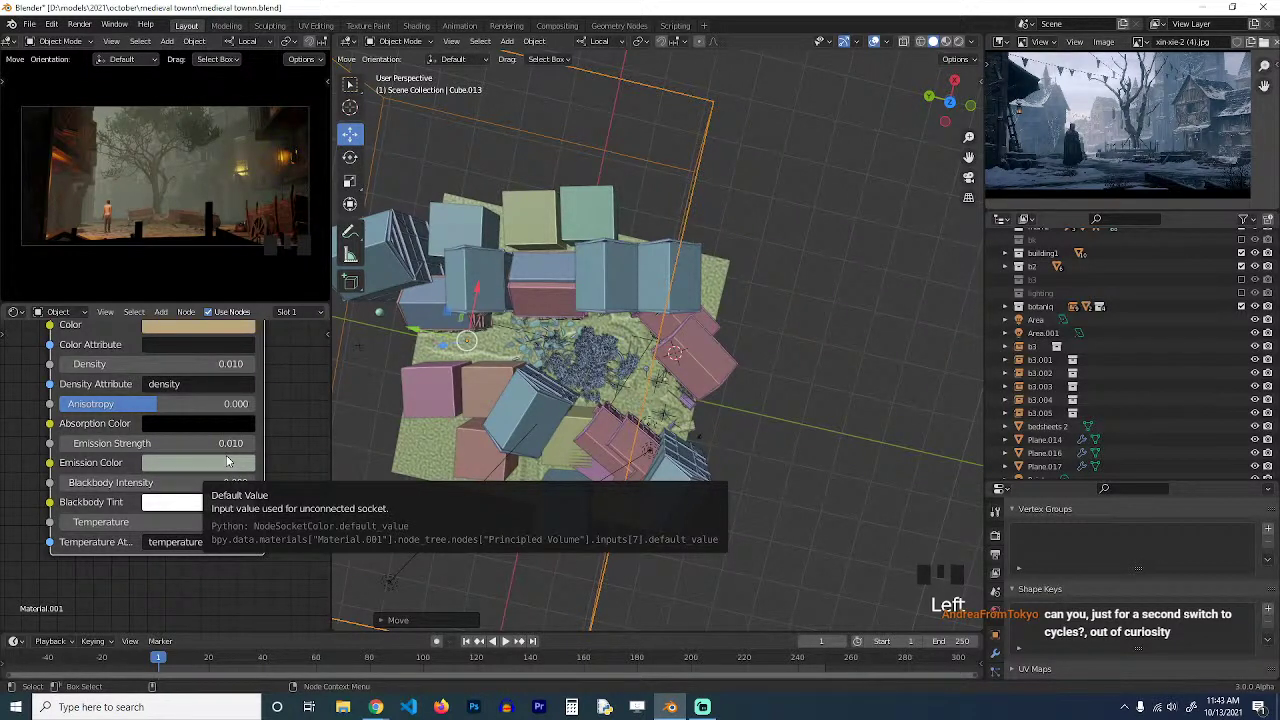
left_click(752, 353)
key("ctrl+s")
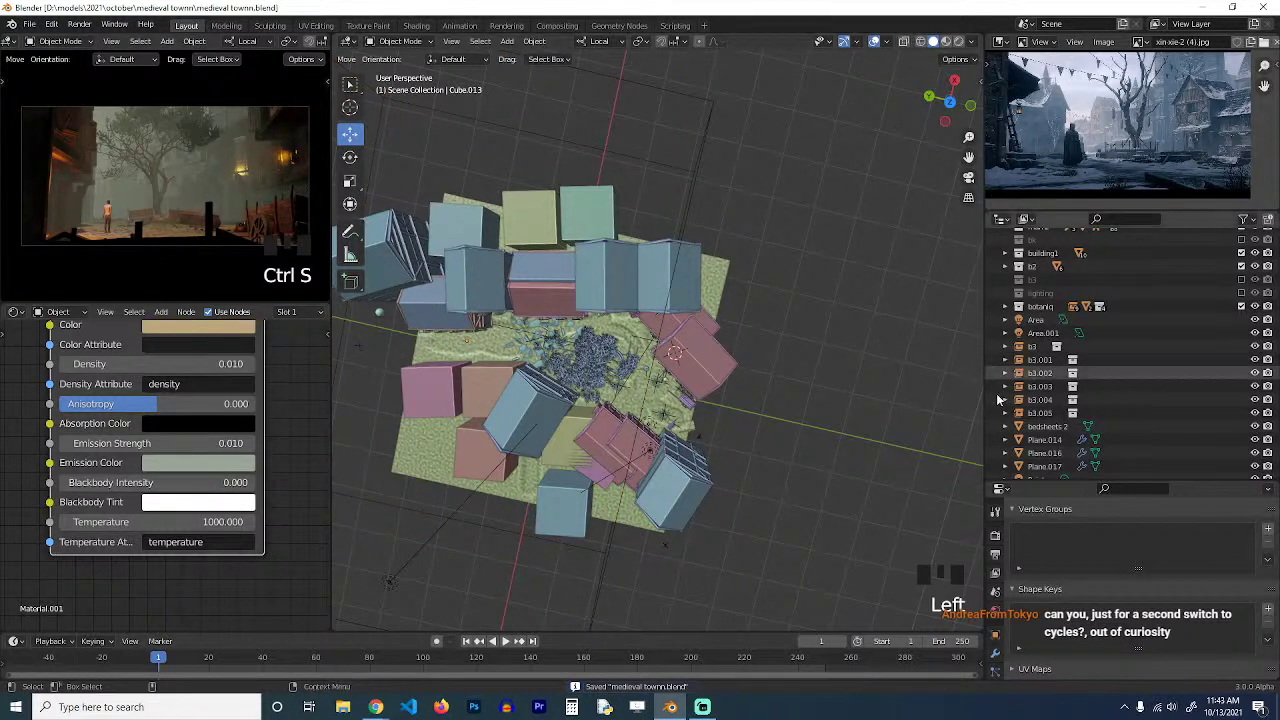
Switch the render engine to Cycles with GPU Compute as the device.
left_click(995, 535)
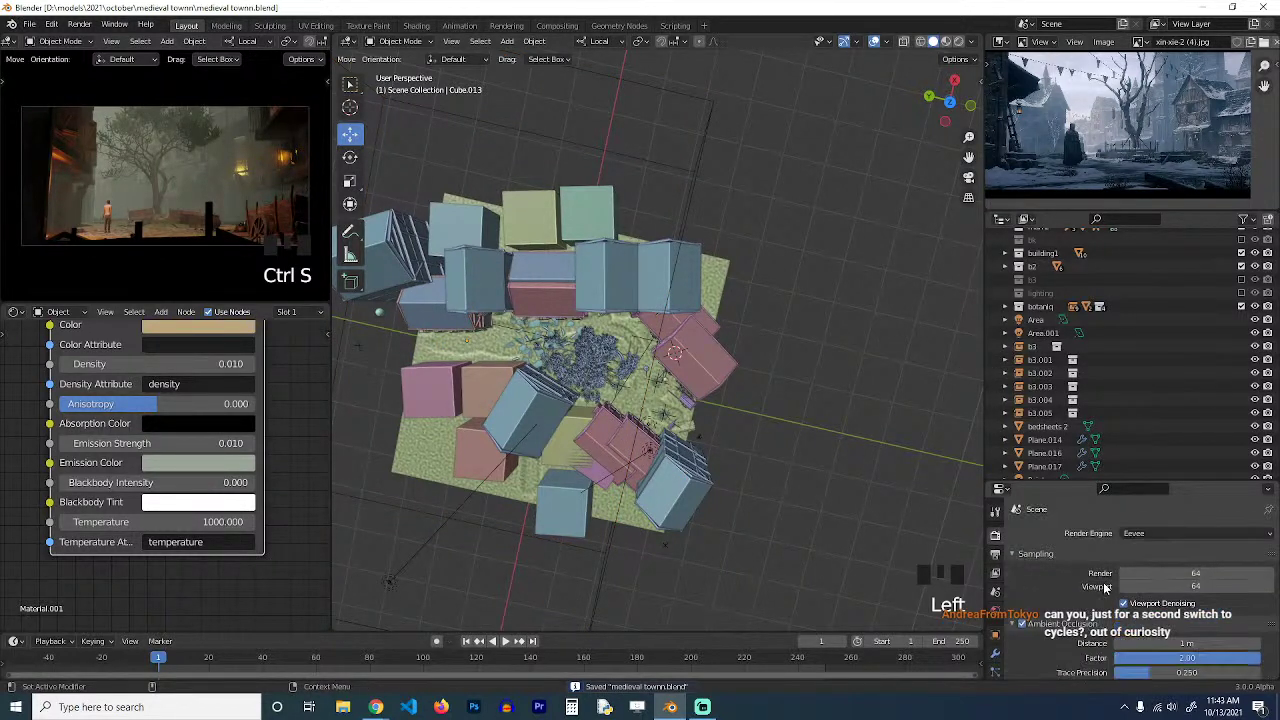
left_click(1145, 538)
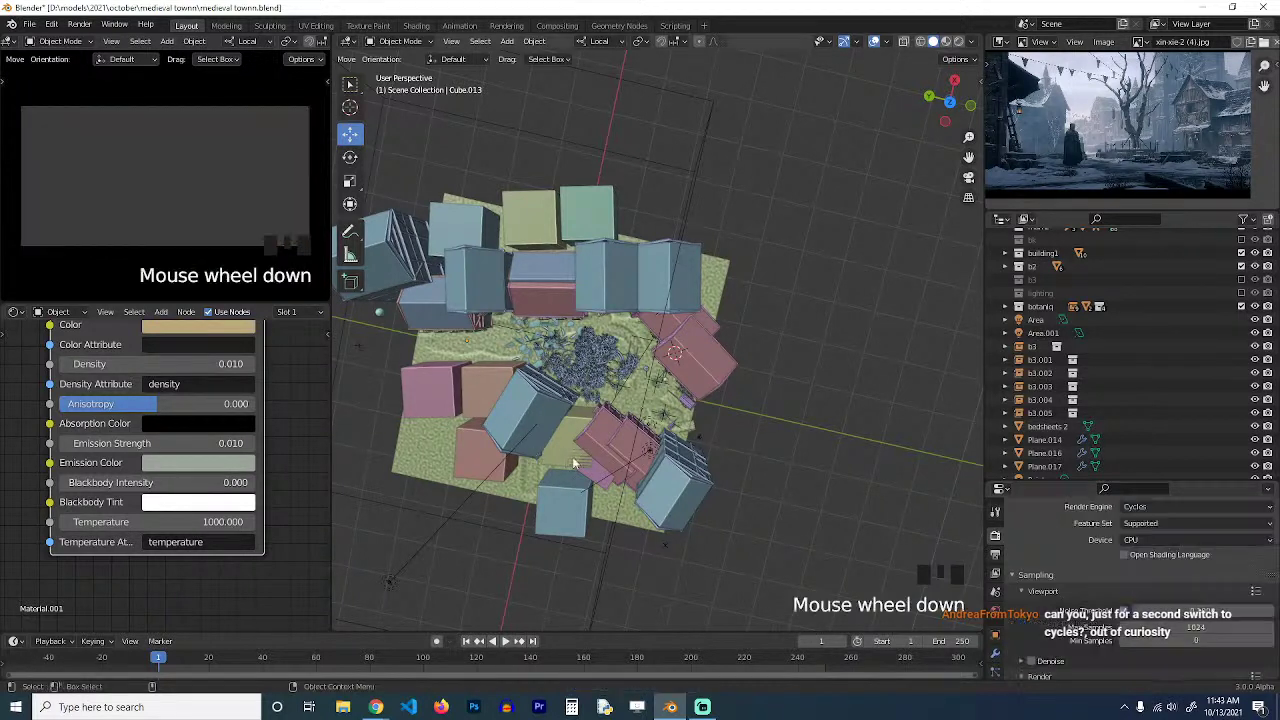
left_click(1130, 540)
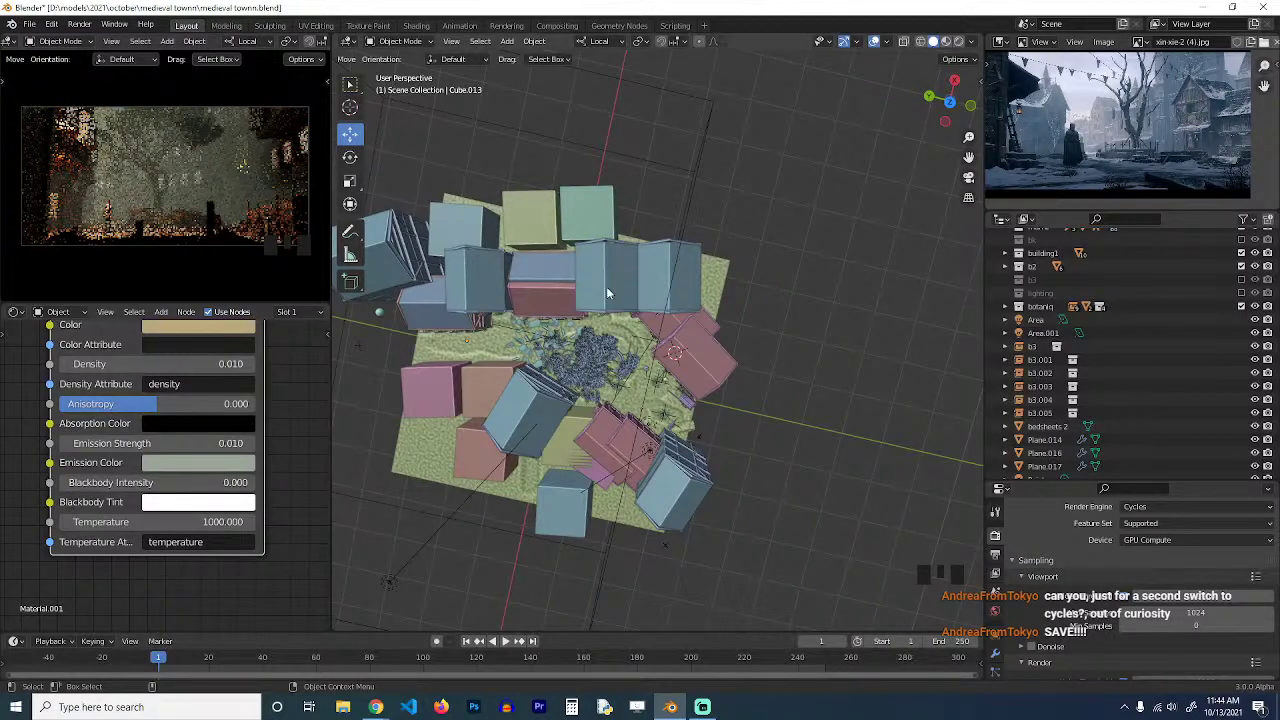
Select the boxes around the windows of the blue-and-pink building and move them to the bk collection.
scroll(694, 414, "up", 6)
middle_click_drag(727, 325, 746, 184)
scroll(714, 321, "up", 2)
middle_click_drag(714, 322, 550, 280)
scroll(722, 389, "up", 2)
scroll(550, 280, "up", 2)
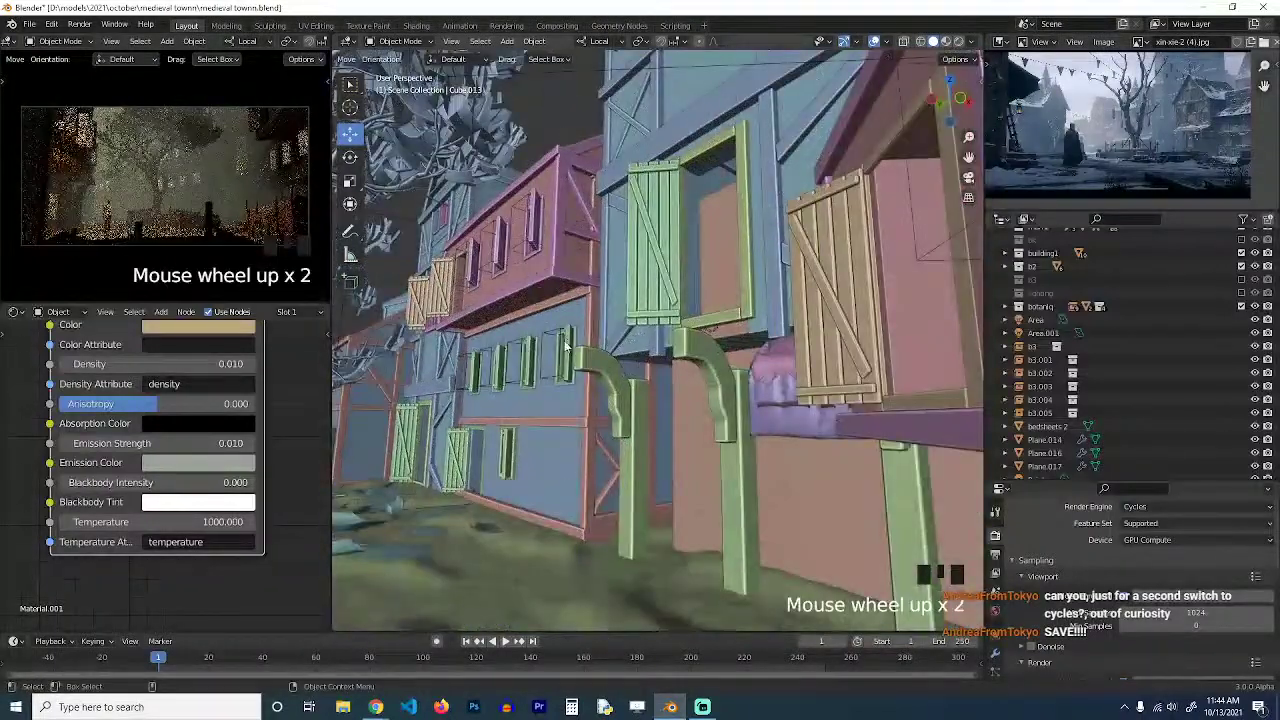
left_click(566, 344)
key("grave")
middle_click_drag(581, 329, 585, 329)
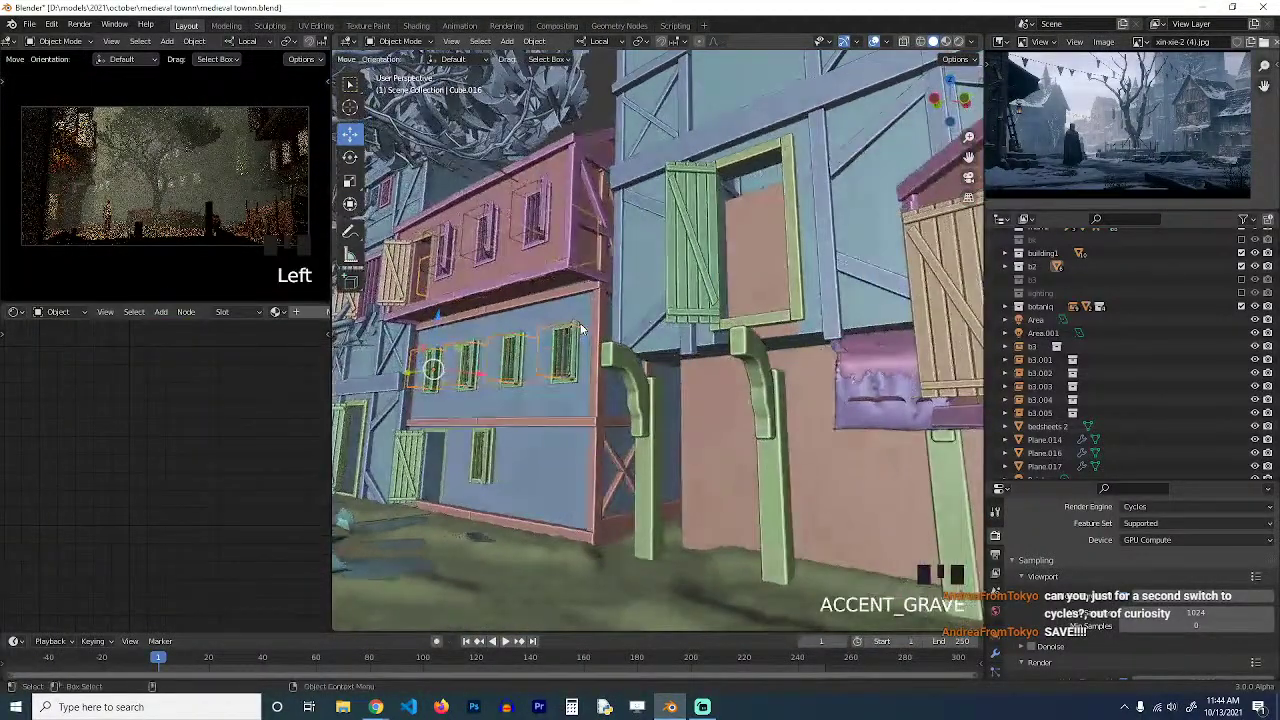
left_click(511, 219, "shift")
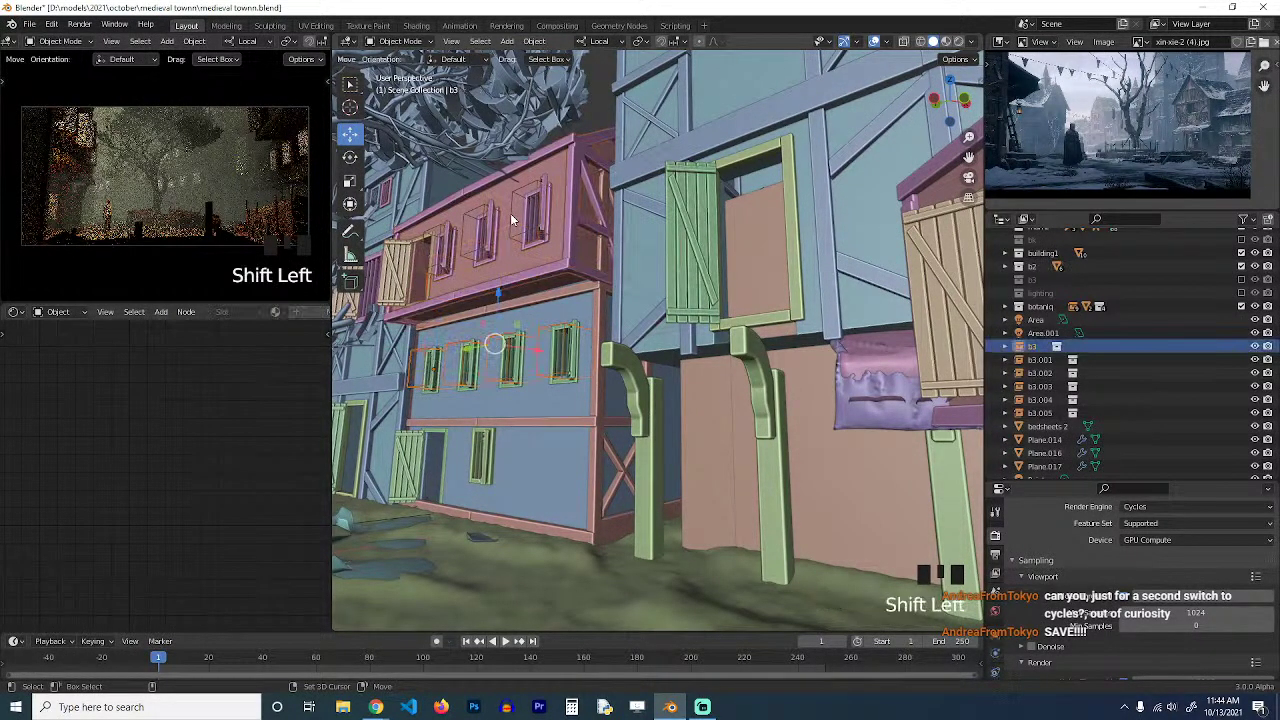
left_click(547, 331)
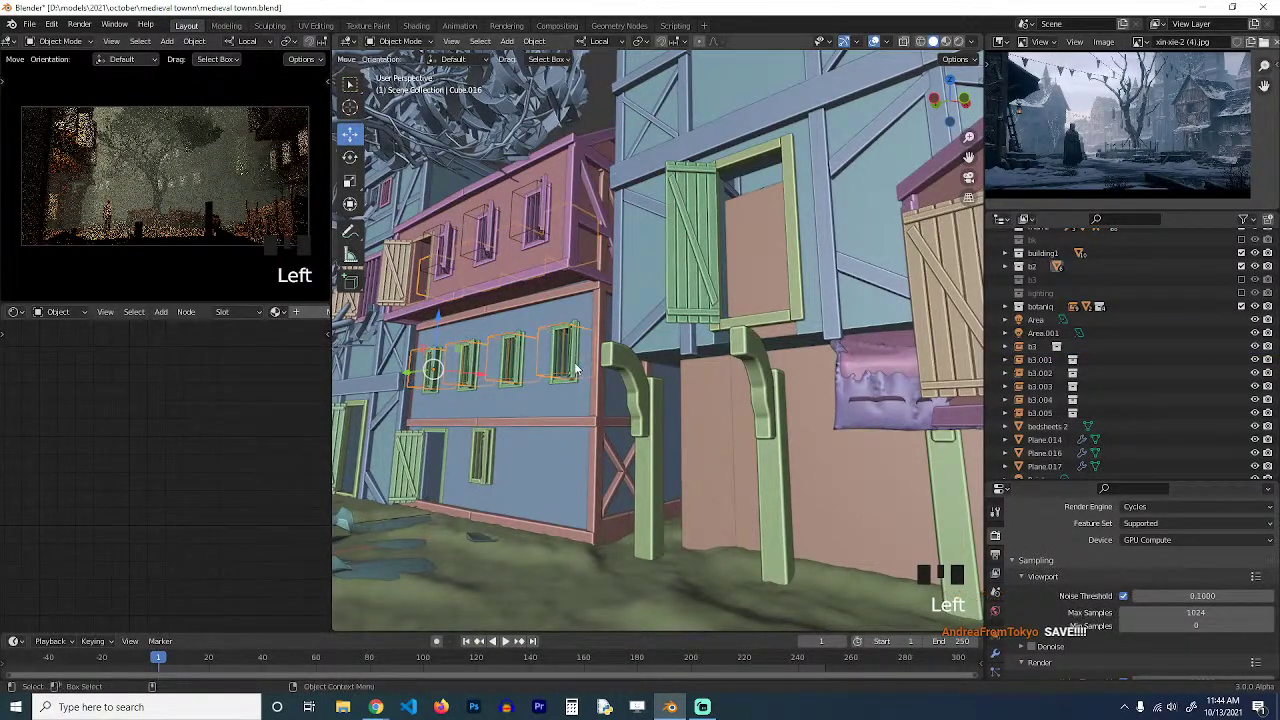
key("m")
left_click(522, 249)
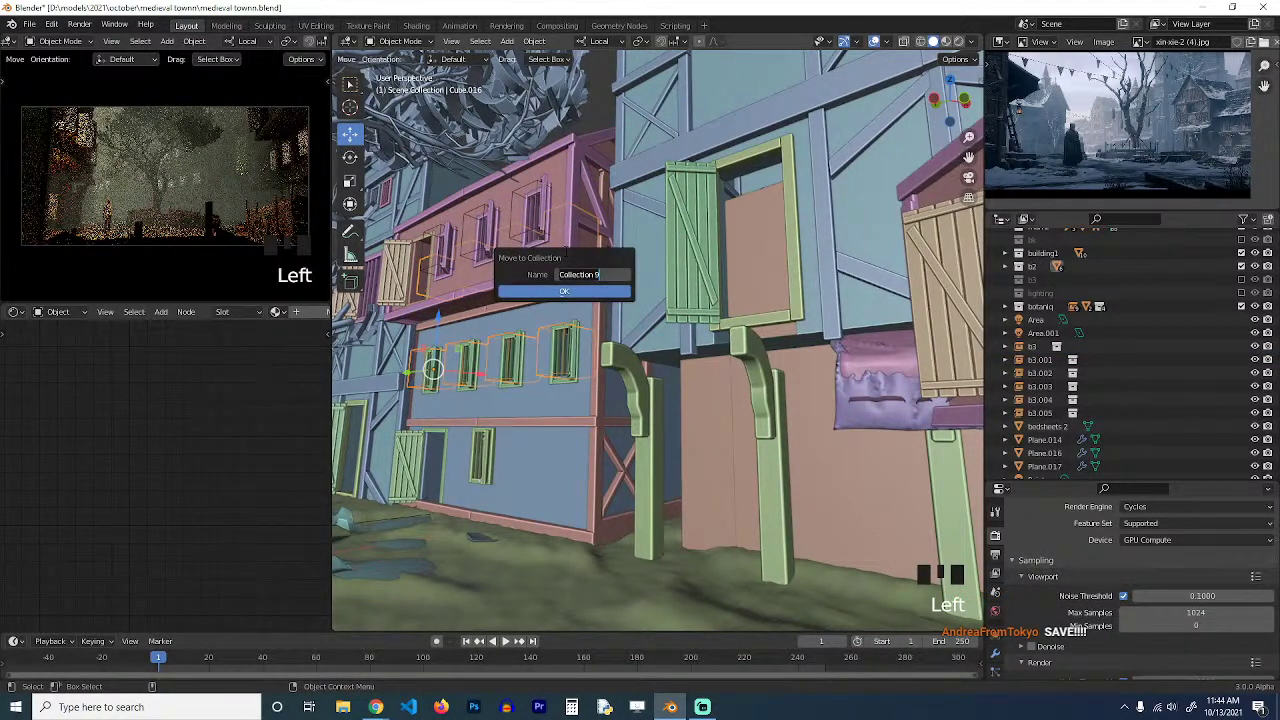
key("Return")
key("Return")
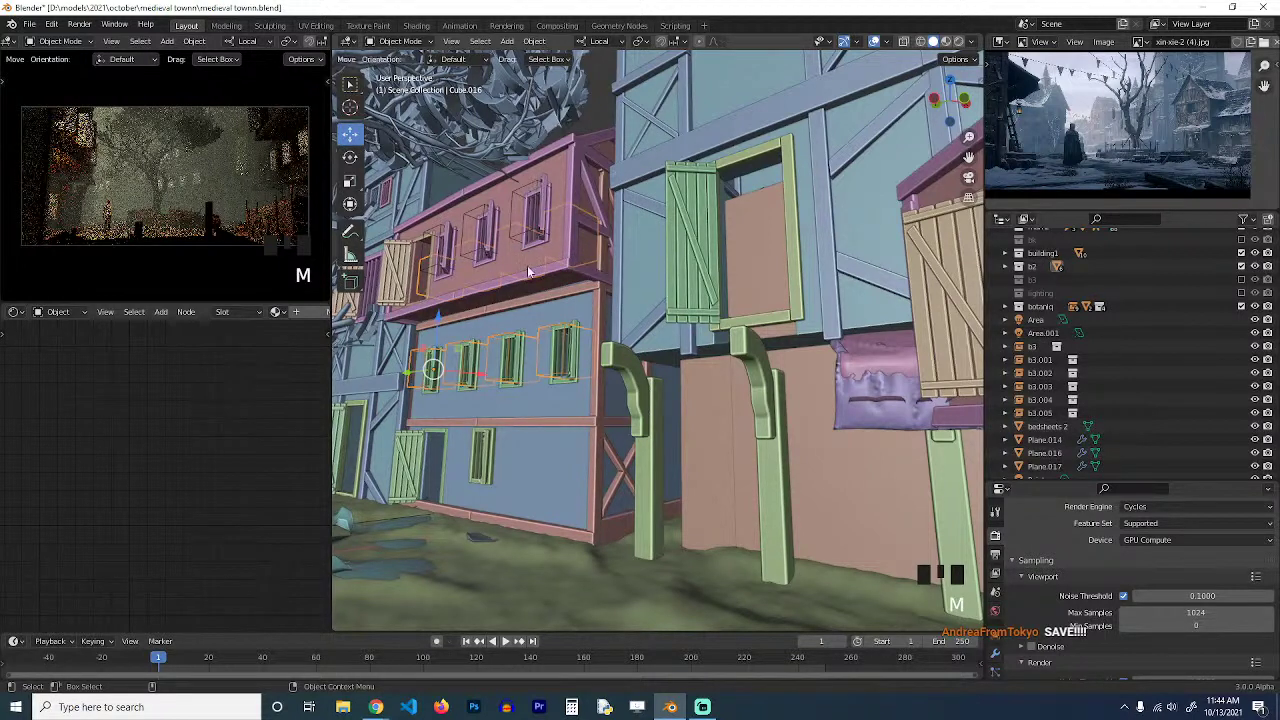
key("m")
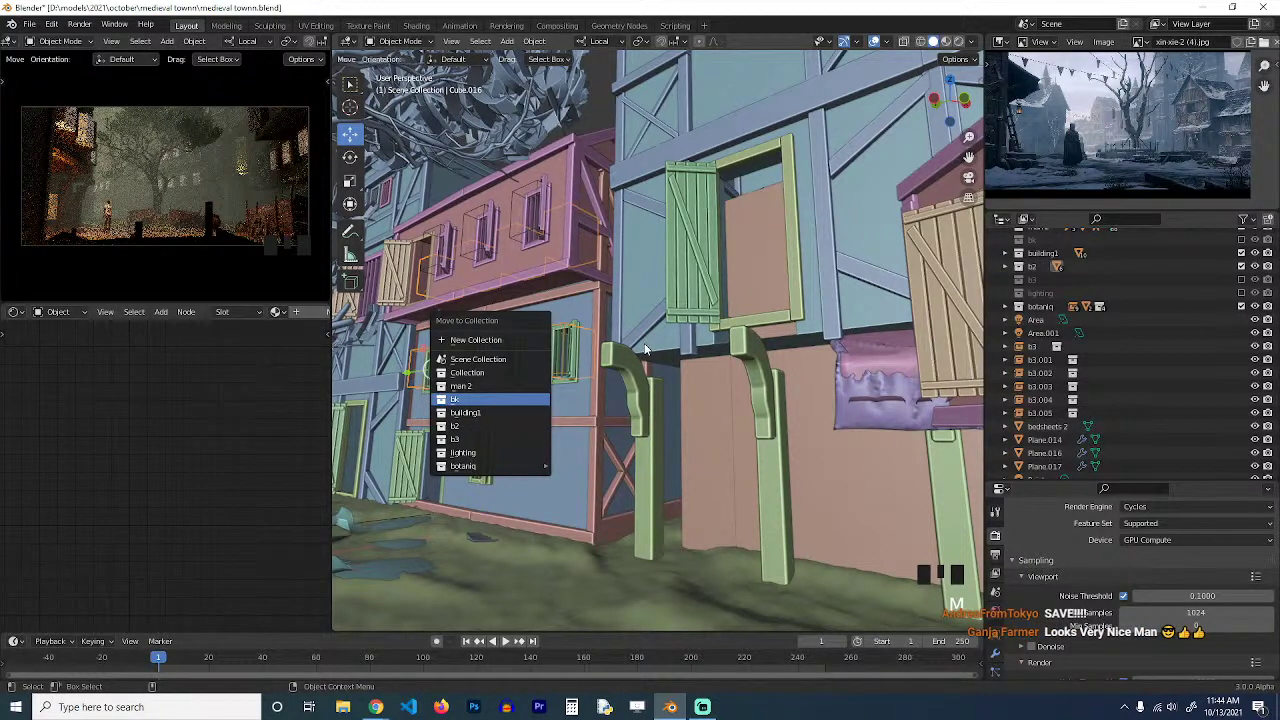
key("Return")
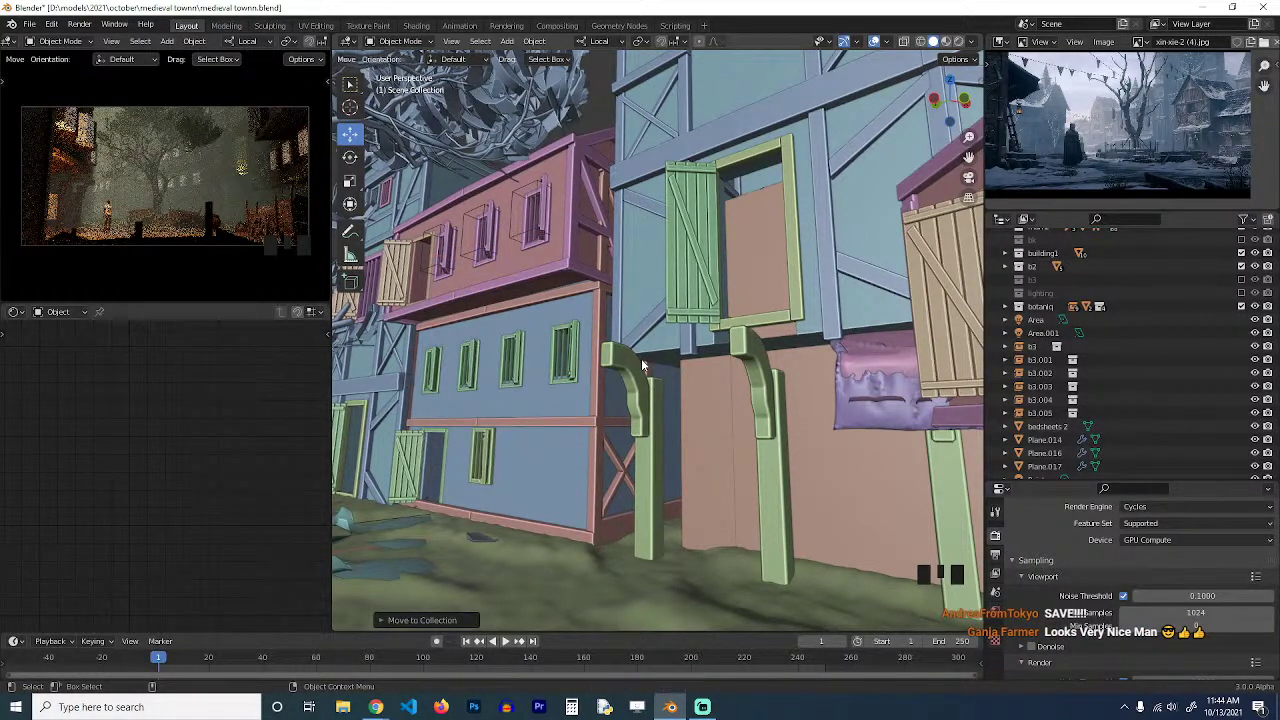
Relaunch Blender and reopen the recent file medieval townn.blend.
key("alt+Tab")
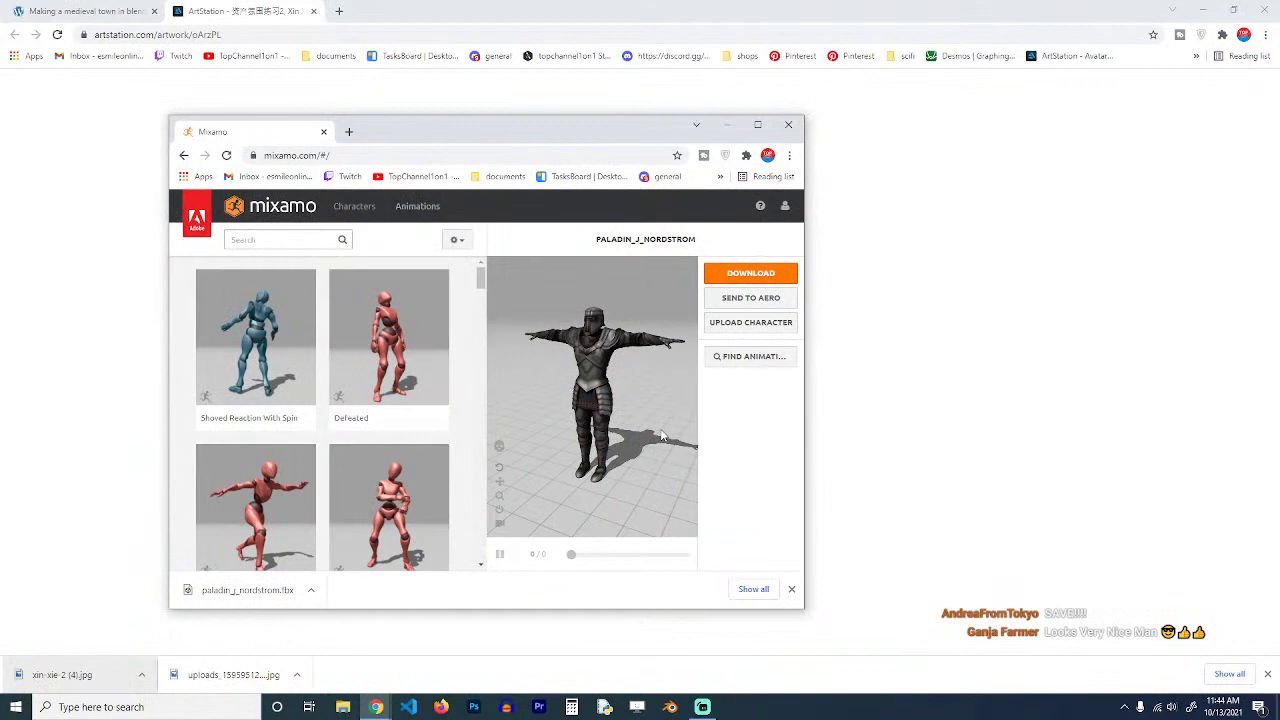
left_click(670, 707)
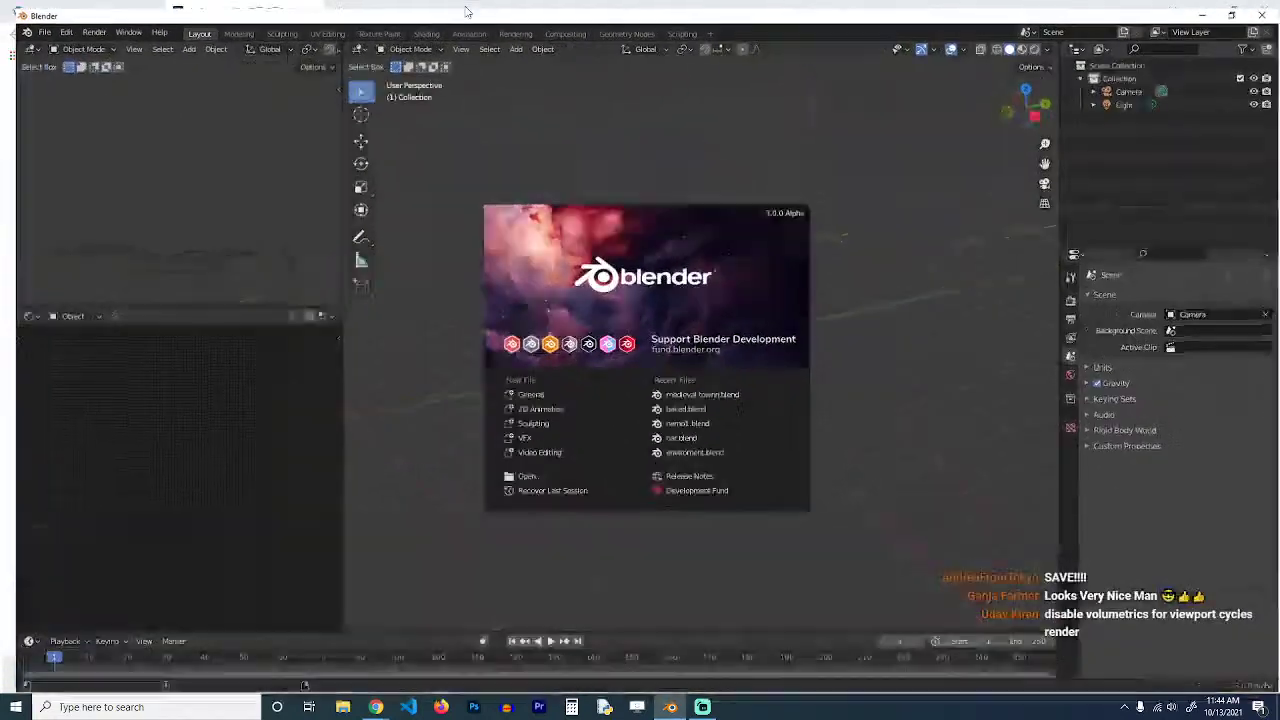
left_click(680, 393)
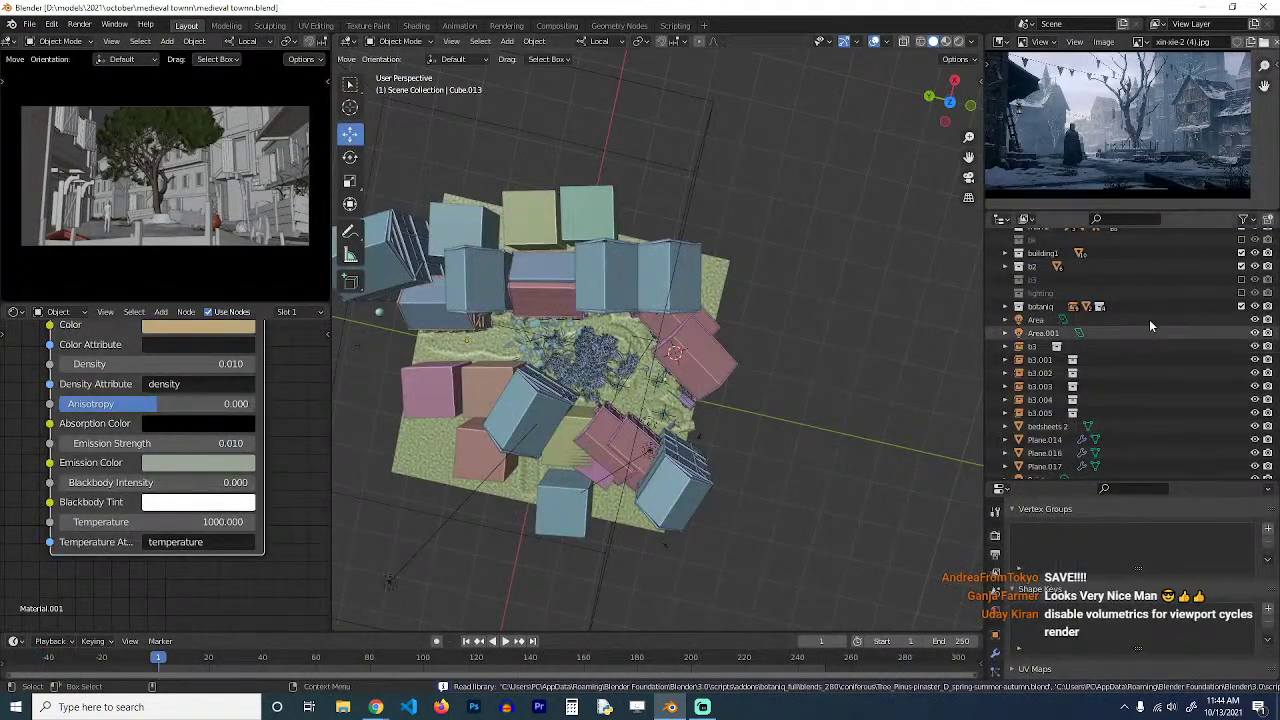
Show the scene's render settings, view the square from ground level and switch the small camera viewport to rendered shading.
left_click(997, 538)
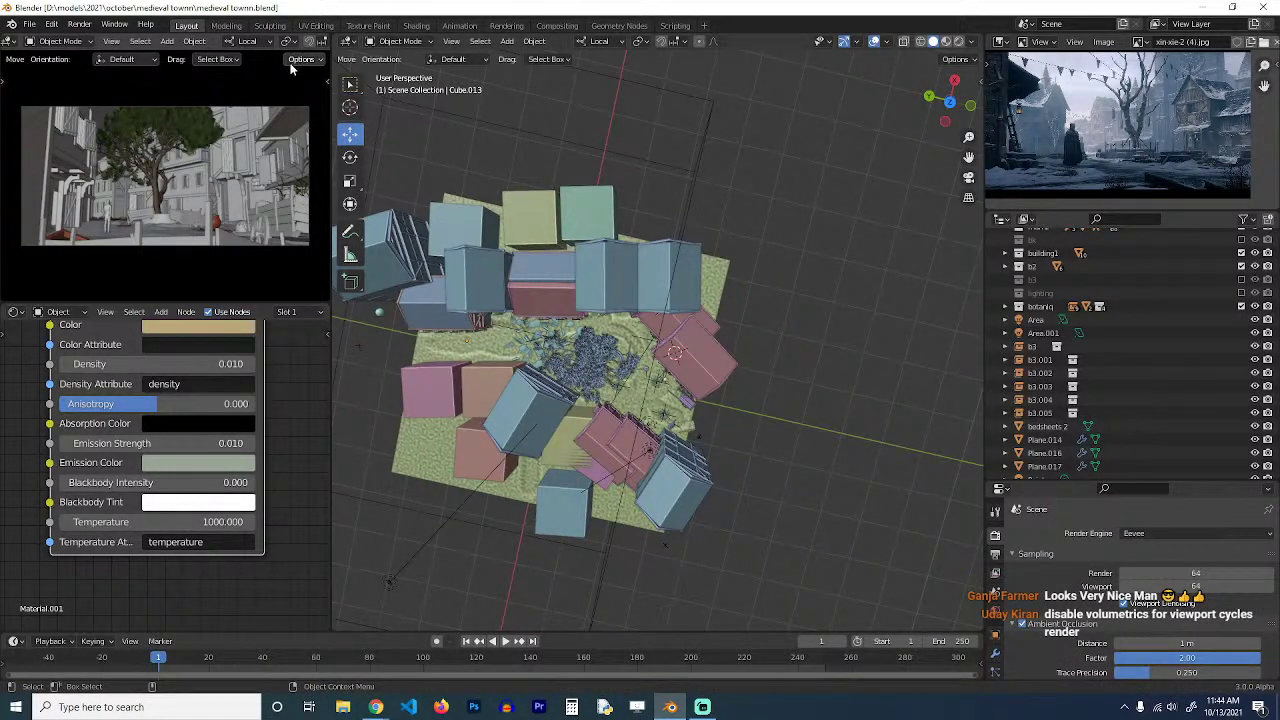
middle_click_drag(671, 374, 797, 212)
scroll(645, 271, "up", 5)
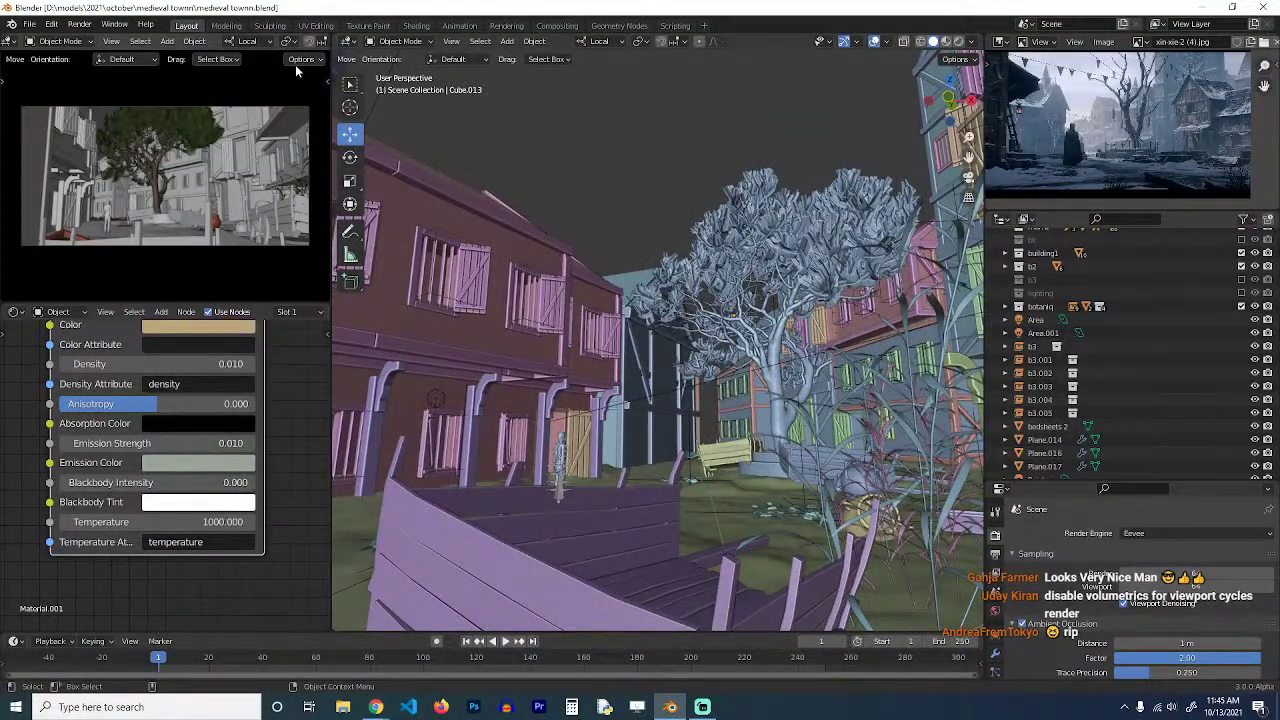
scroll(262, 80, "up", 3)
scroll(264, 58, "down", 4)
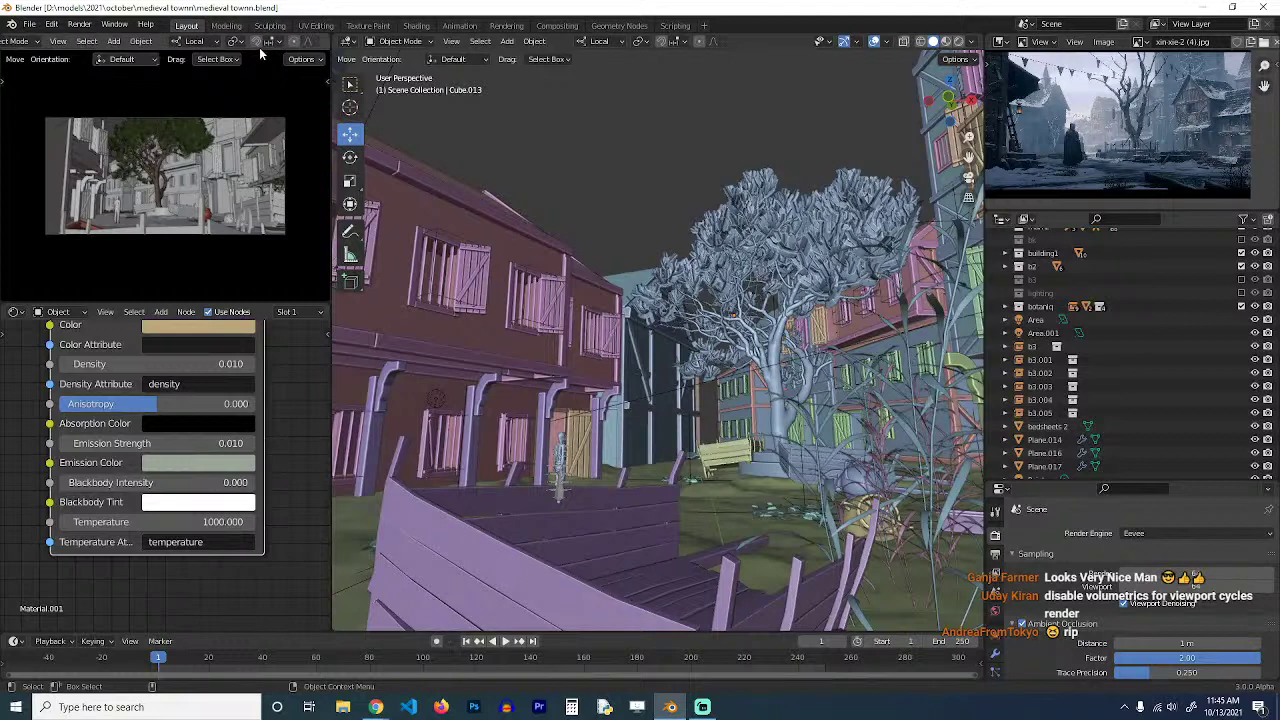
scroll(260, 45, "down", 5)
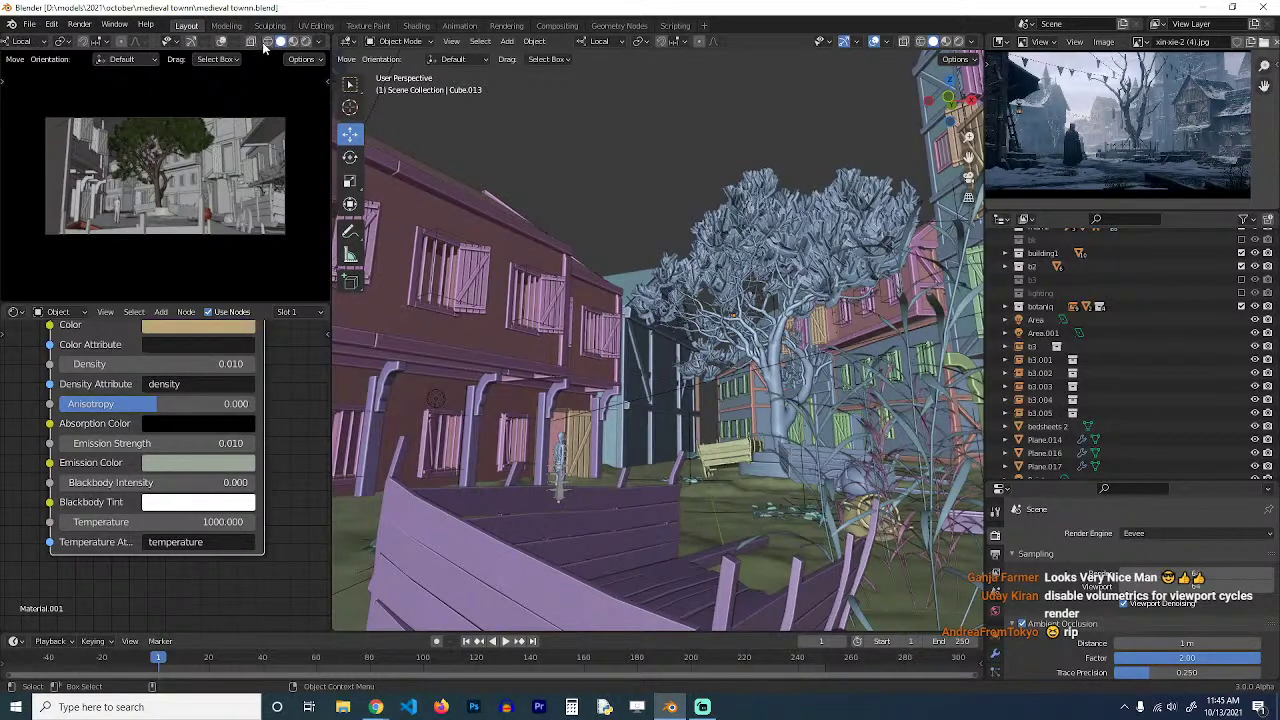
left_click(307, 42)
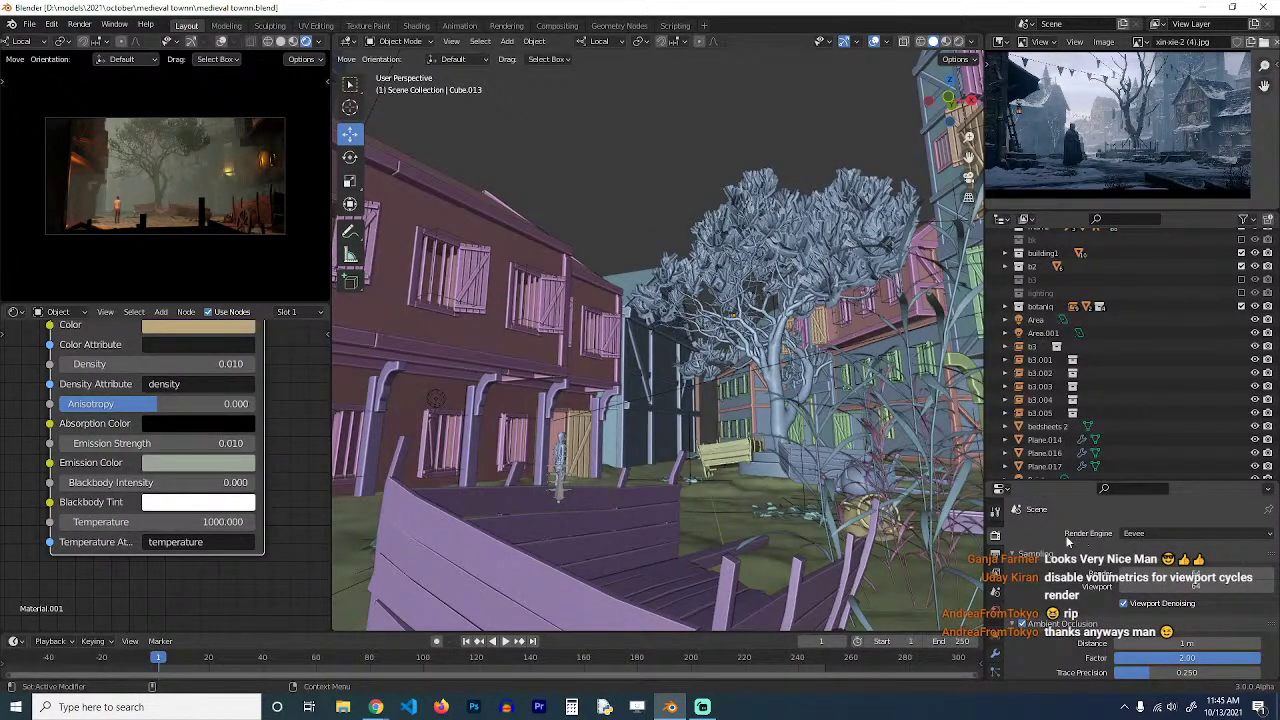
Shift the fog's emission color to a cooler blue-grey and lower its density to 0.
scroll(685, 219, "up", 4)
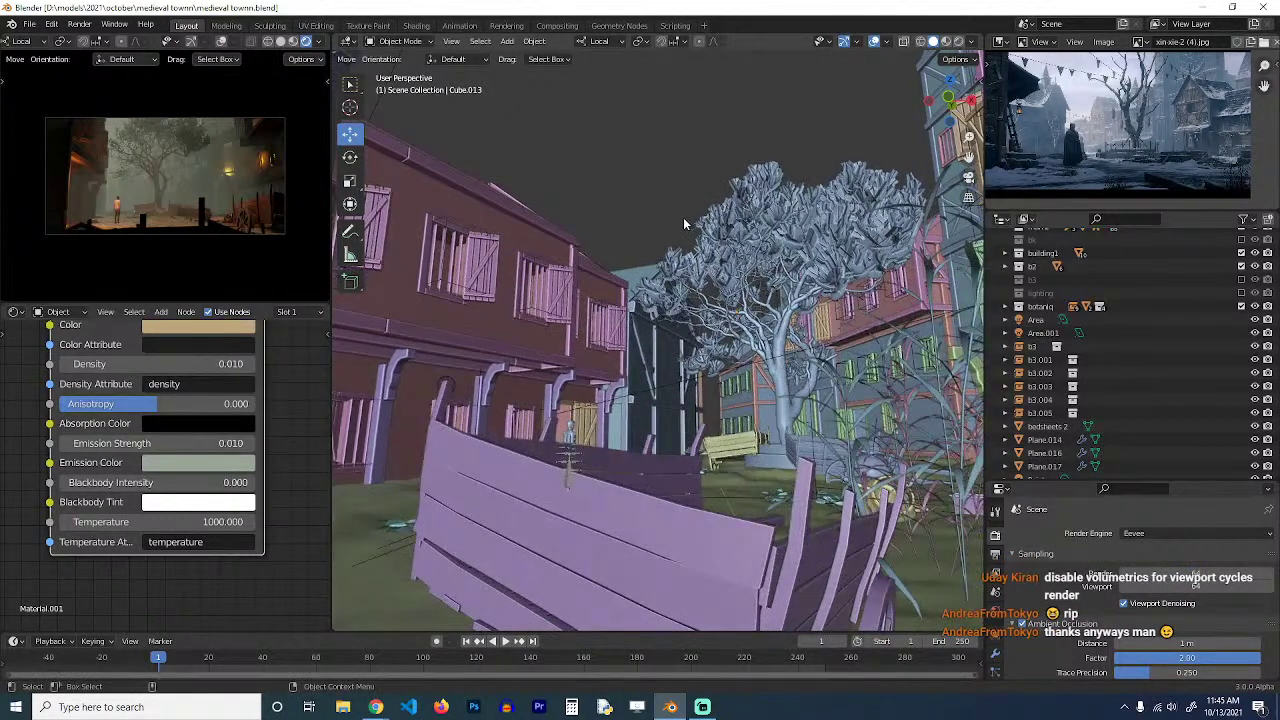
middle_click_drag(683, 217, 643, 225)
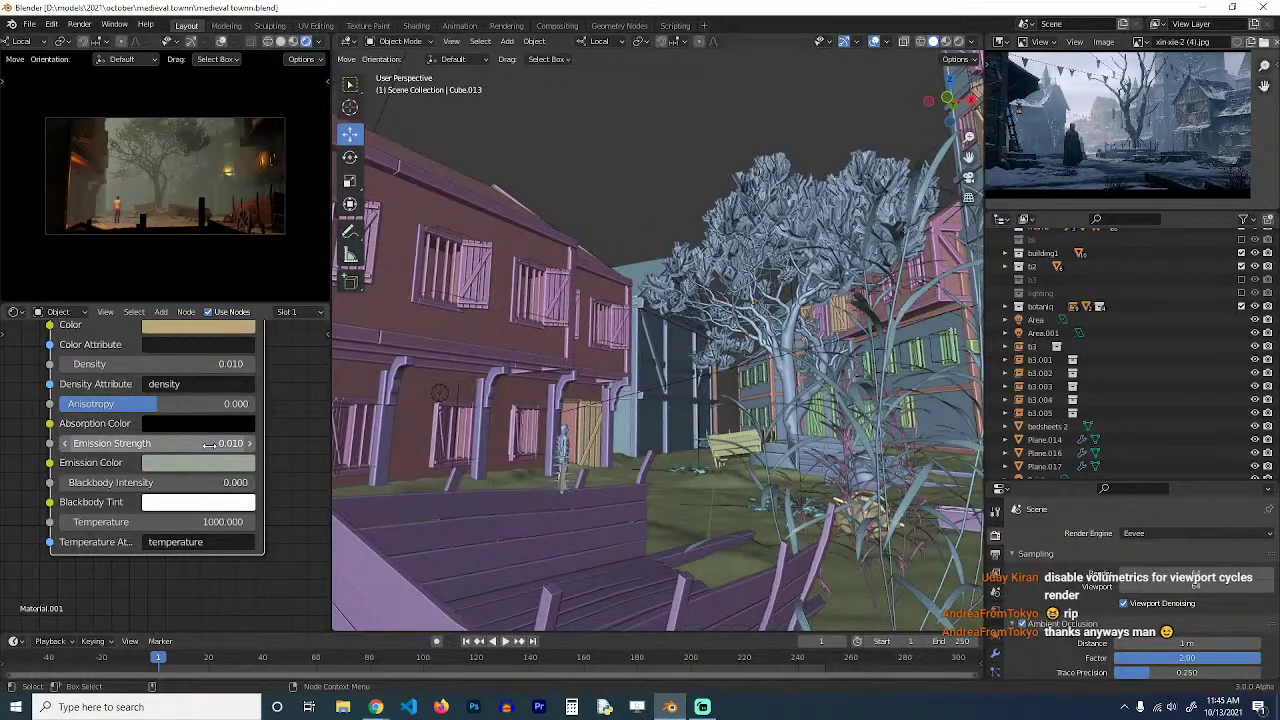
left_click(230, 468)
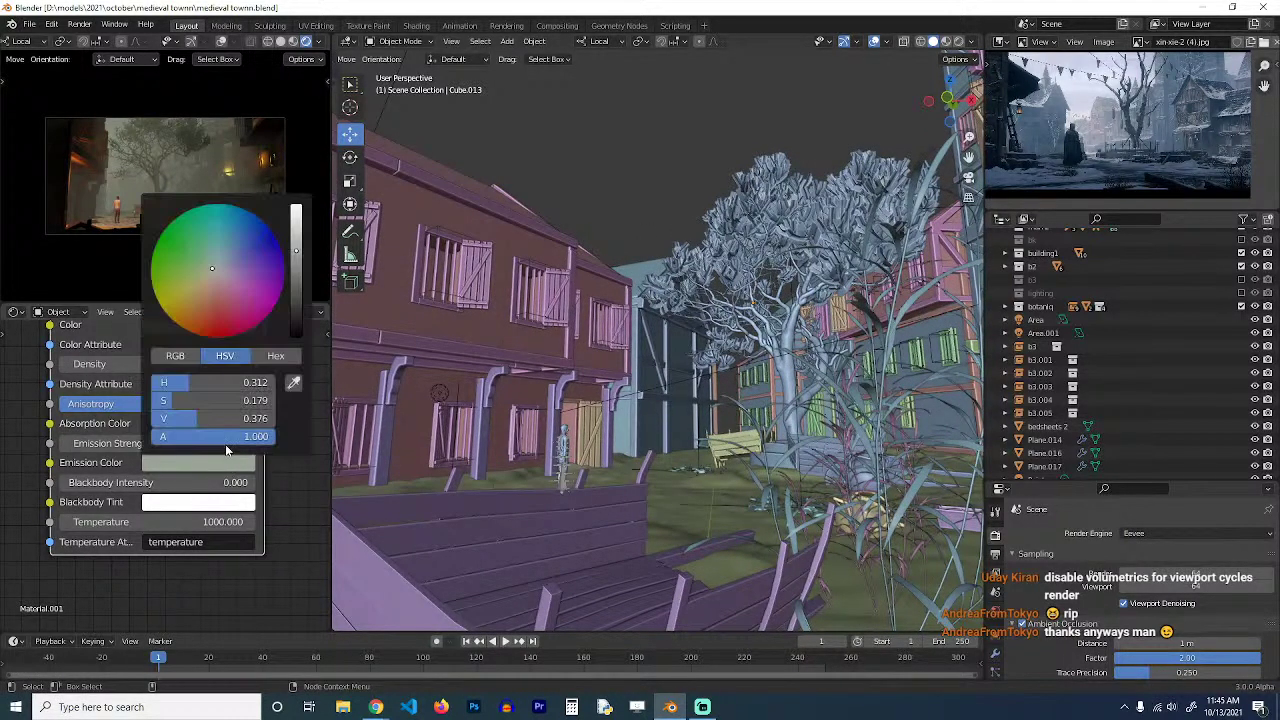
mouse_move(230, 265)
left_mouse_down()
mouse_move(220, 275)
mouse_move(214, 263)
left_mouse_up()
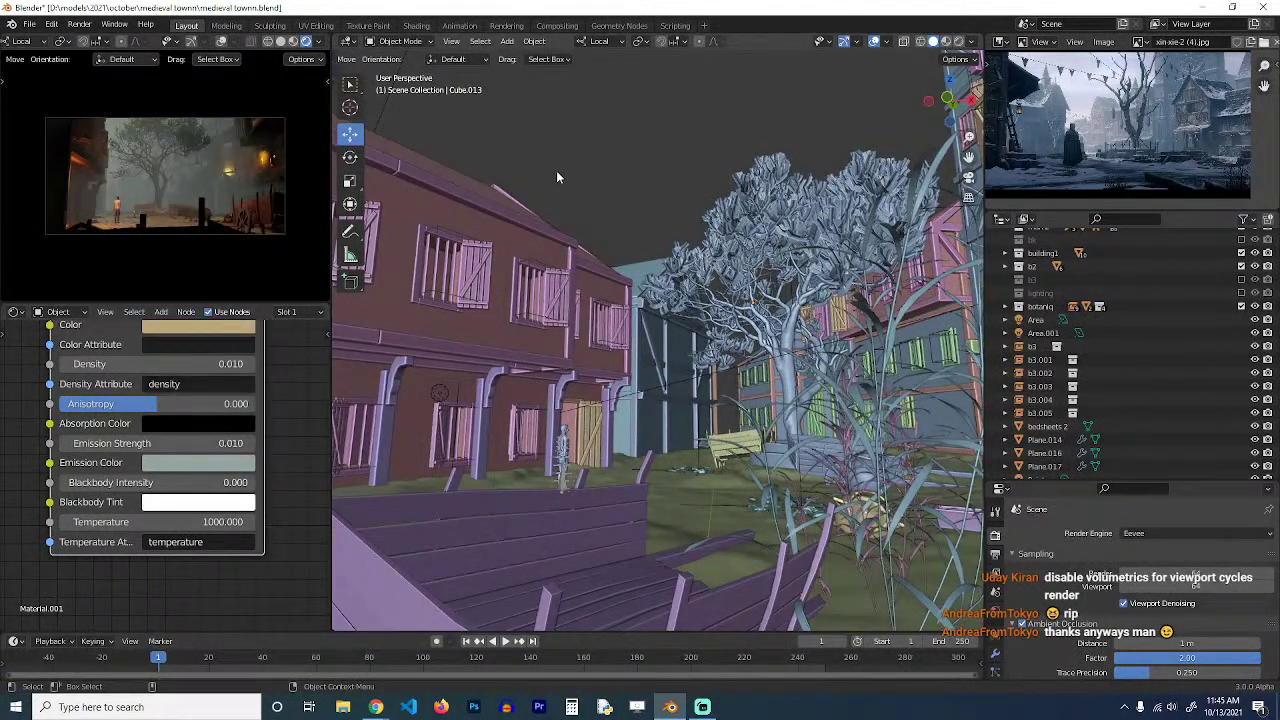
middle_click_drag(221, 358, 195, 352)
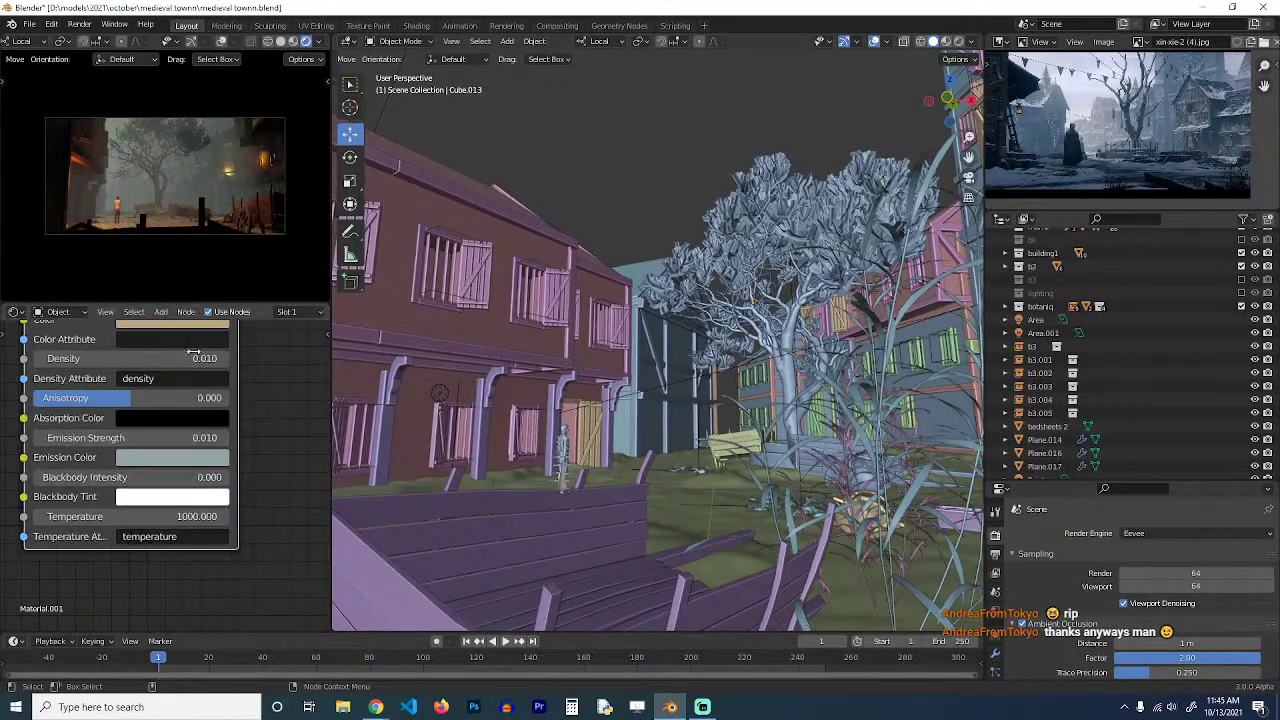
left_click_drag(193, 352, 180, 352)
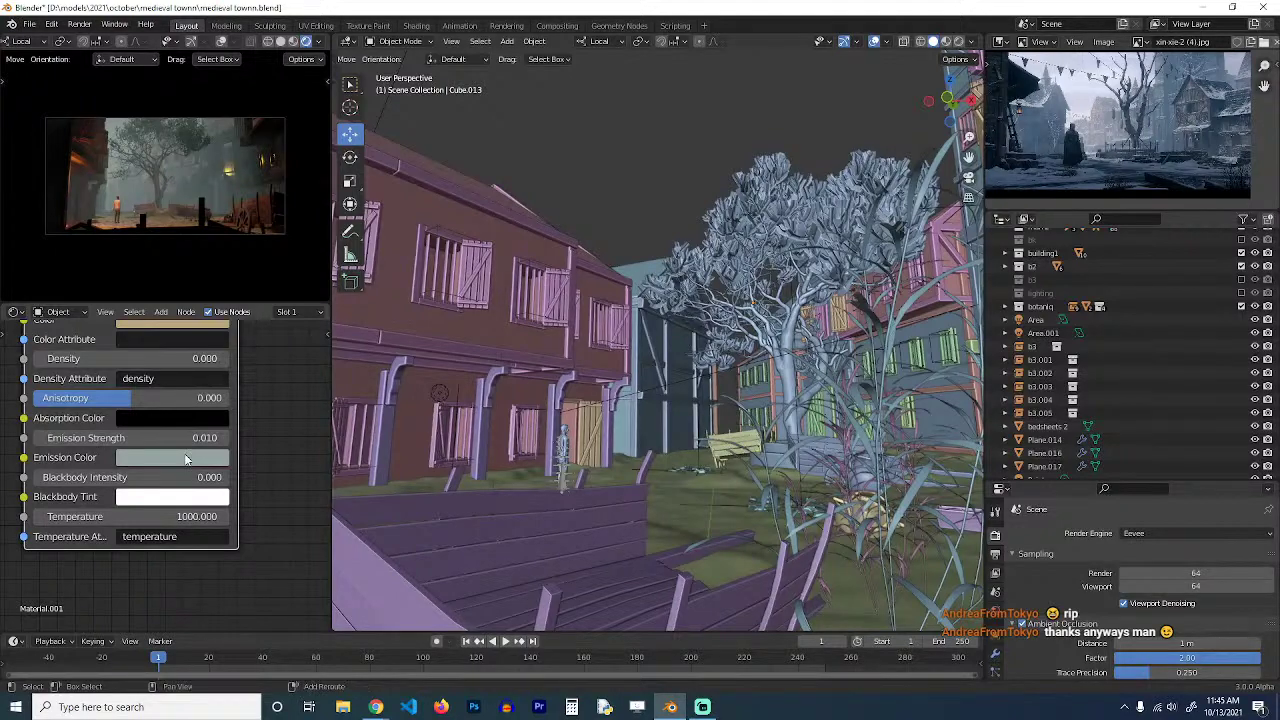
scroll(406, 423, "down", 2)
middle_click_drag(406, 423, 531, 430, "shift")
scroll(531, 430, "up", 1)
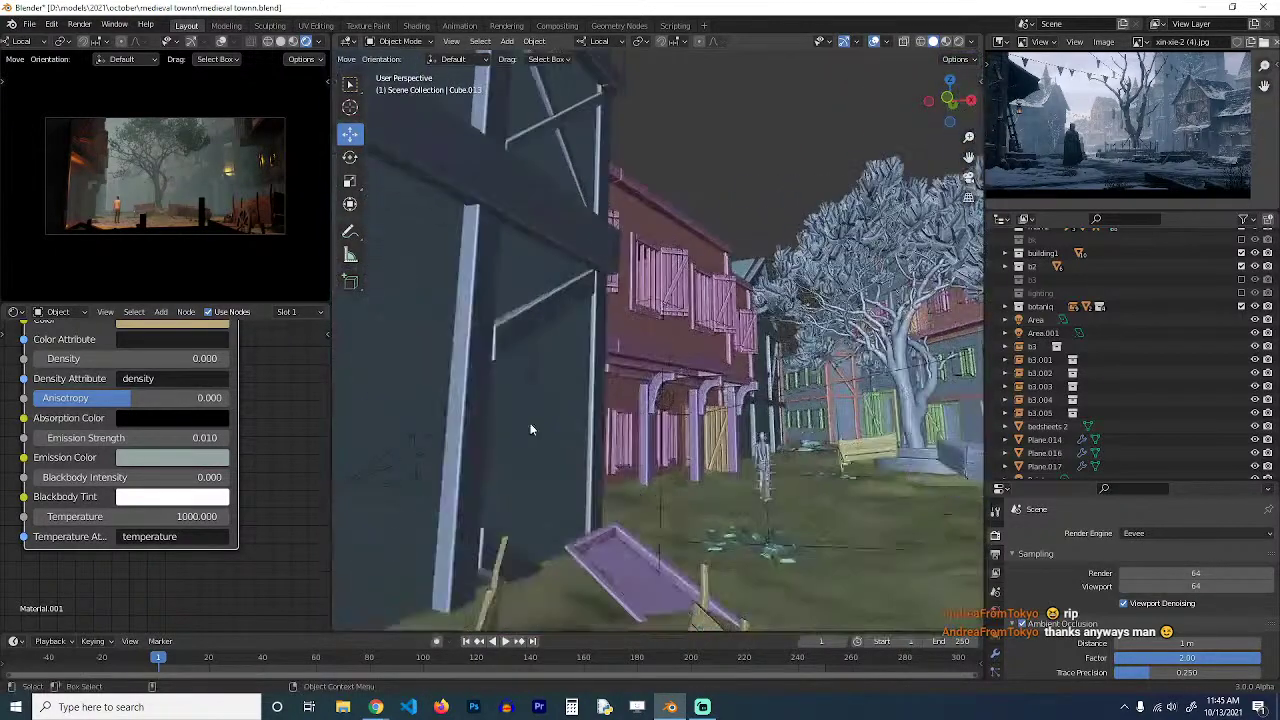
middle_click_drag(634, 303, 620, 323)
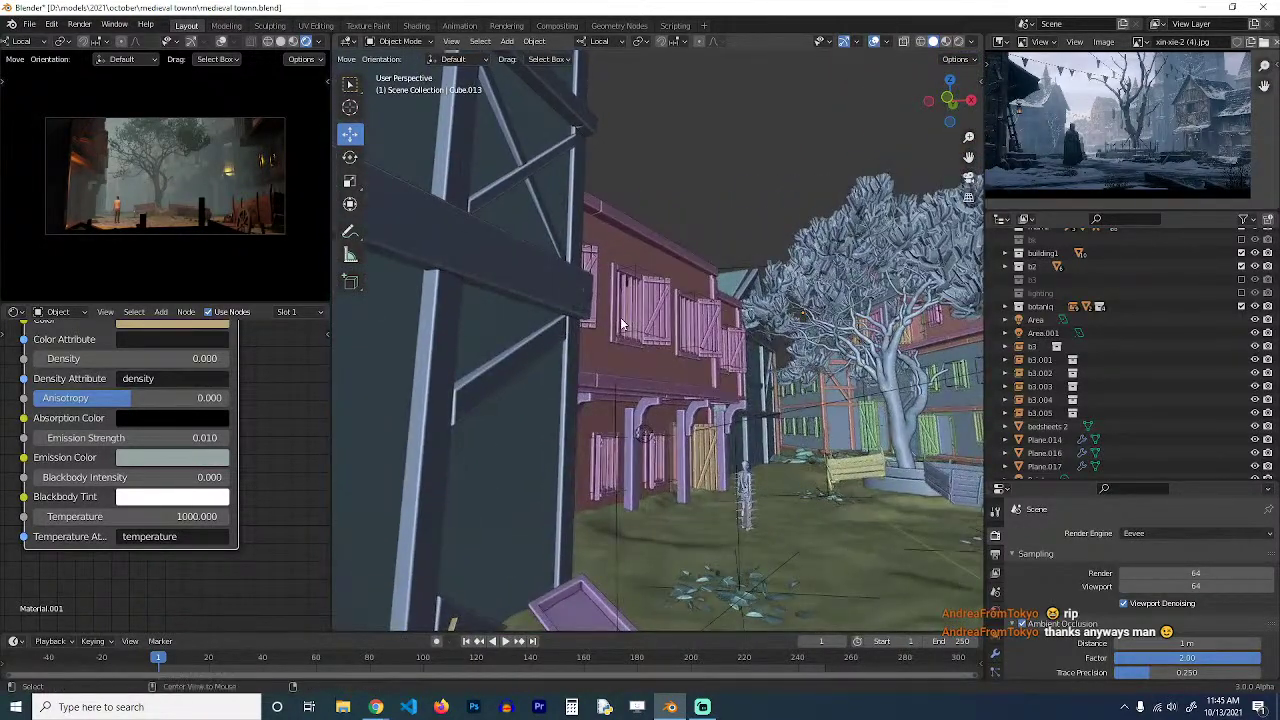
middle_click_drag(683, 288, 675, 348)
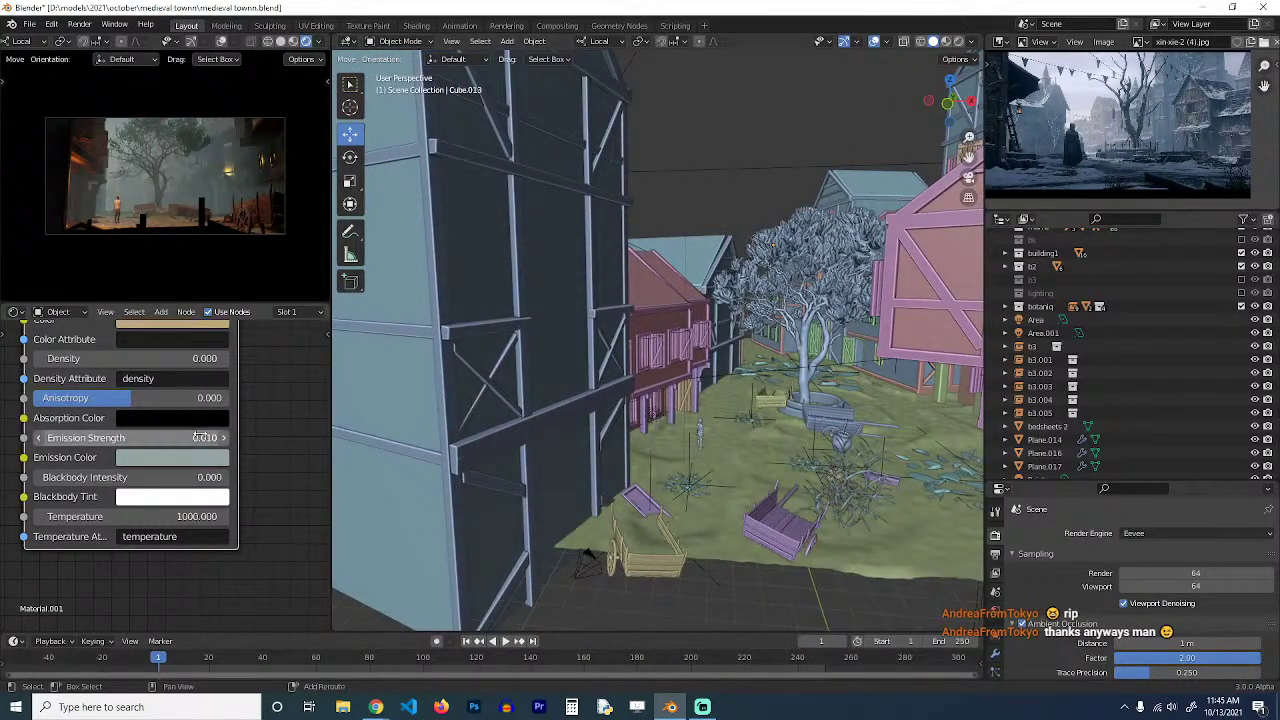
Brighten the fog's emission color to a very pale icy blue, keep the emission strength at 0.010 and save the file.
left_click_drag(205, 438, 222, 438, "shift")
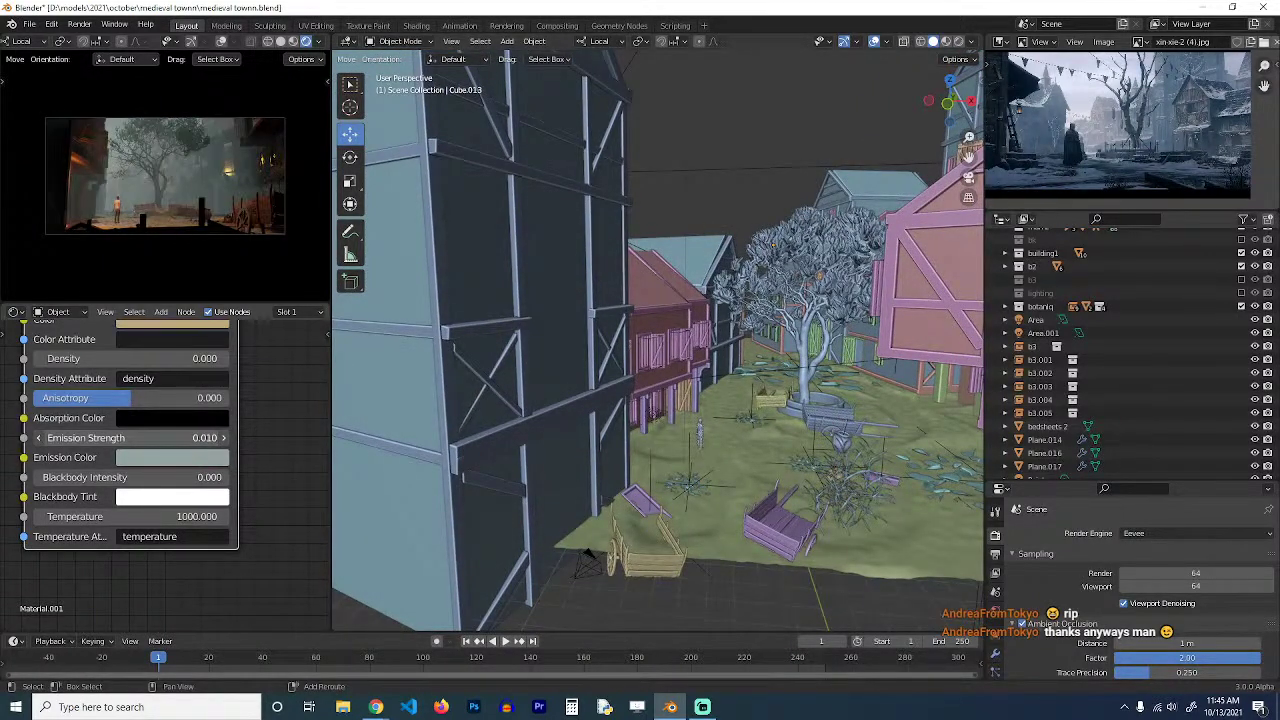
left_click(200, 460)
left_click_drag(276, 225, 272, 205)
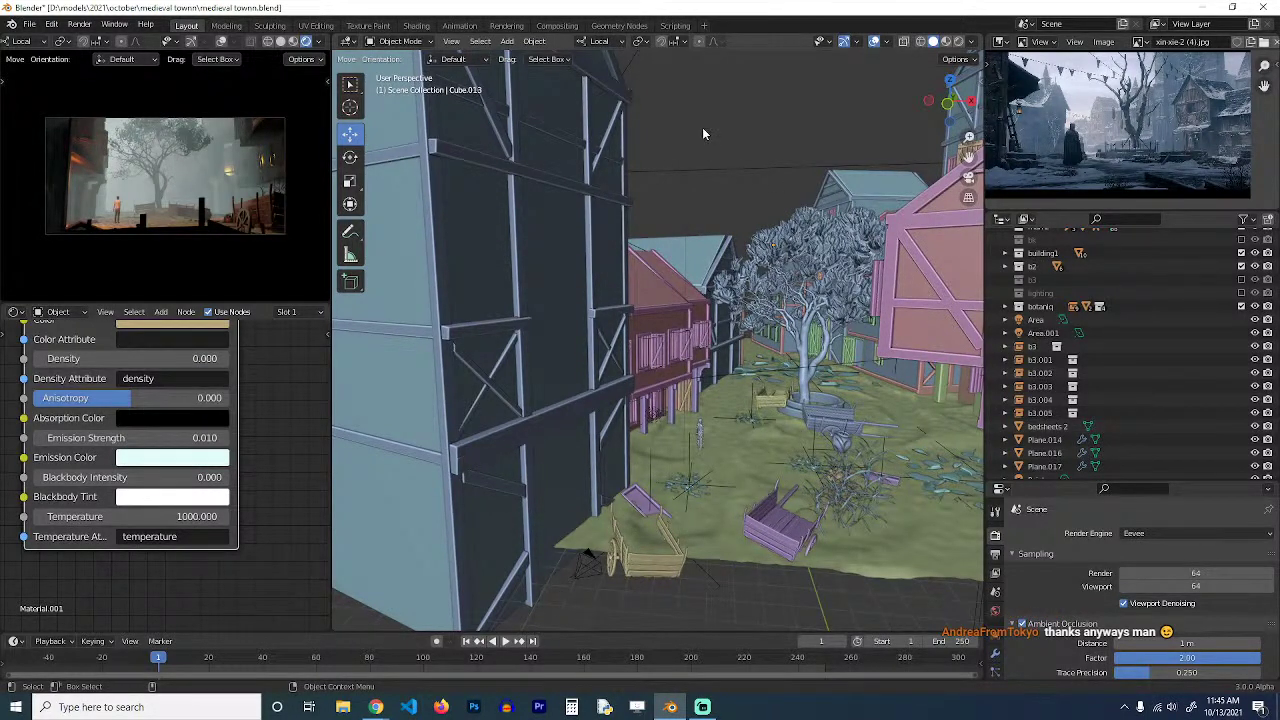
key("ctrl+s")
Set the fog volume's emission strength to 0.005 and save the file.
middle_click_drag(734, 192, 715, 290)
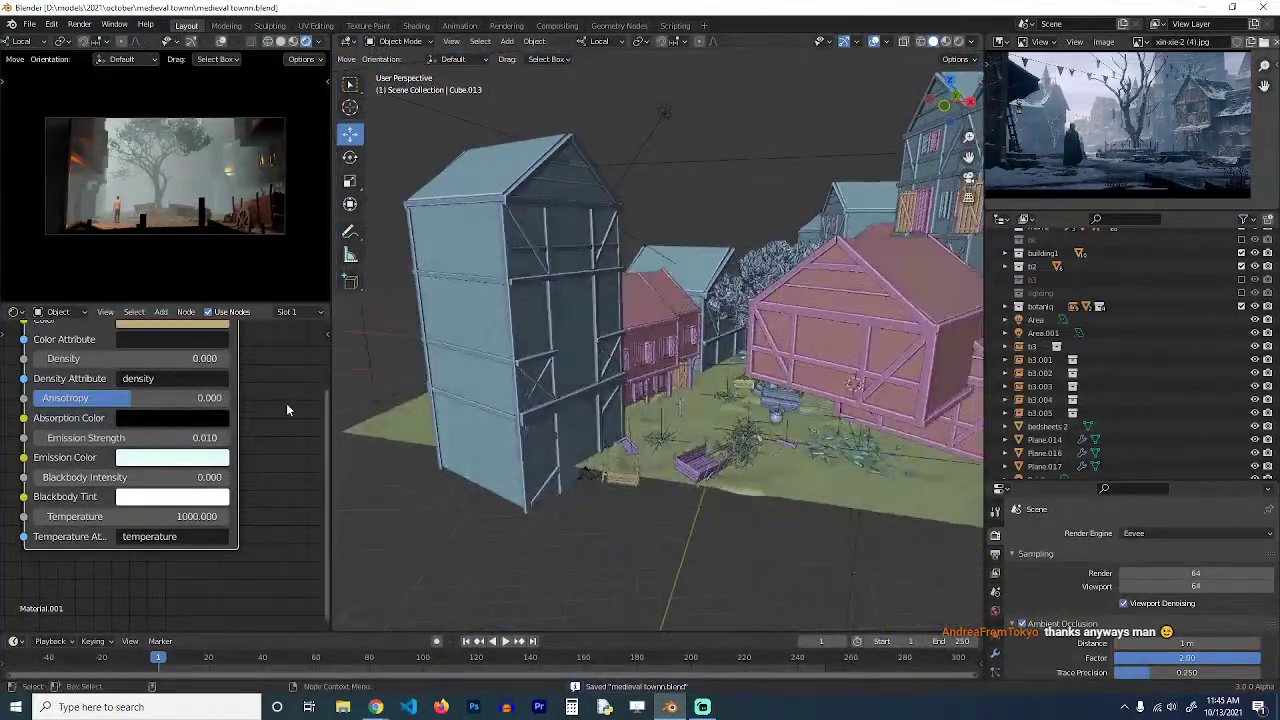
left_click_drag(131, 438, 122, 438)
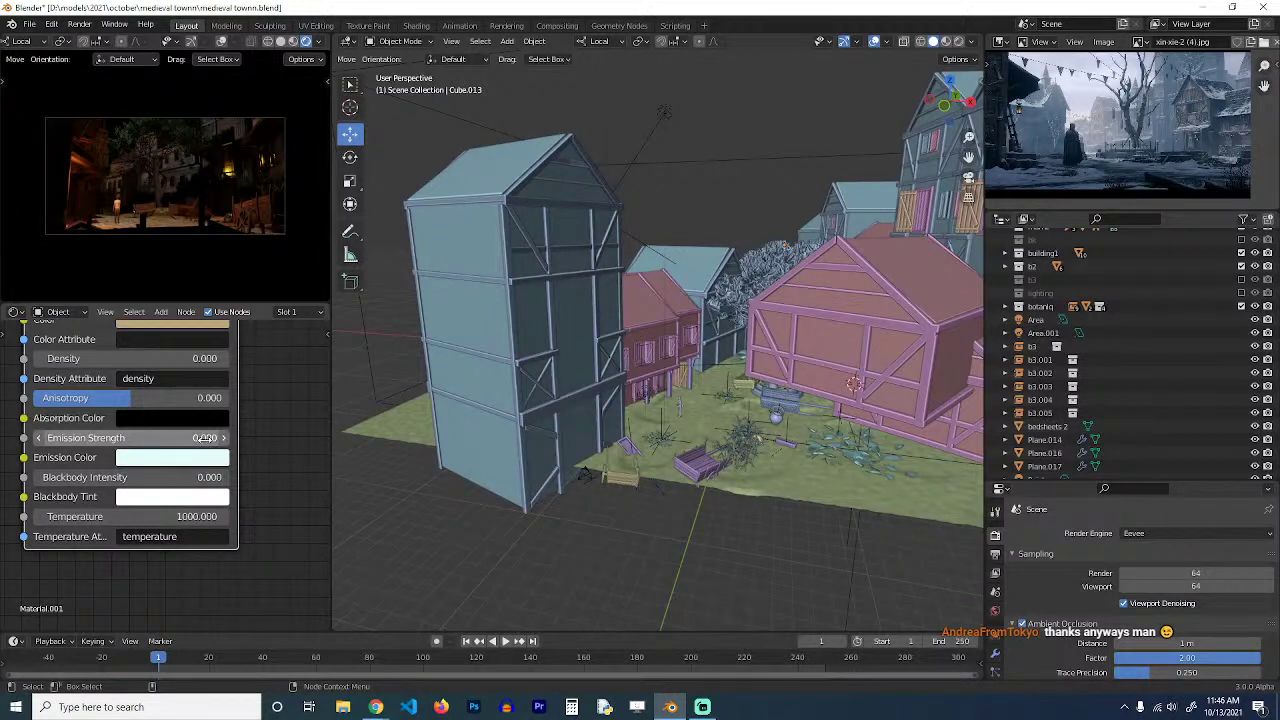
left_click(205, 438)
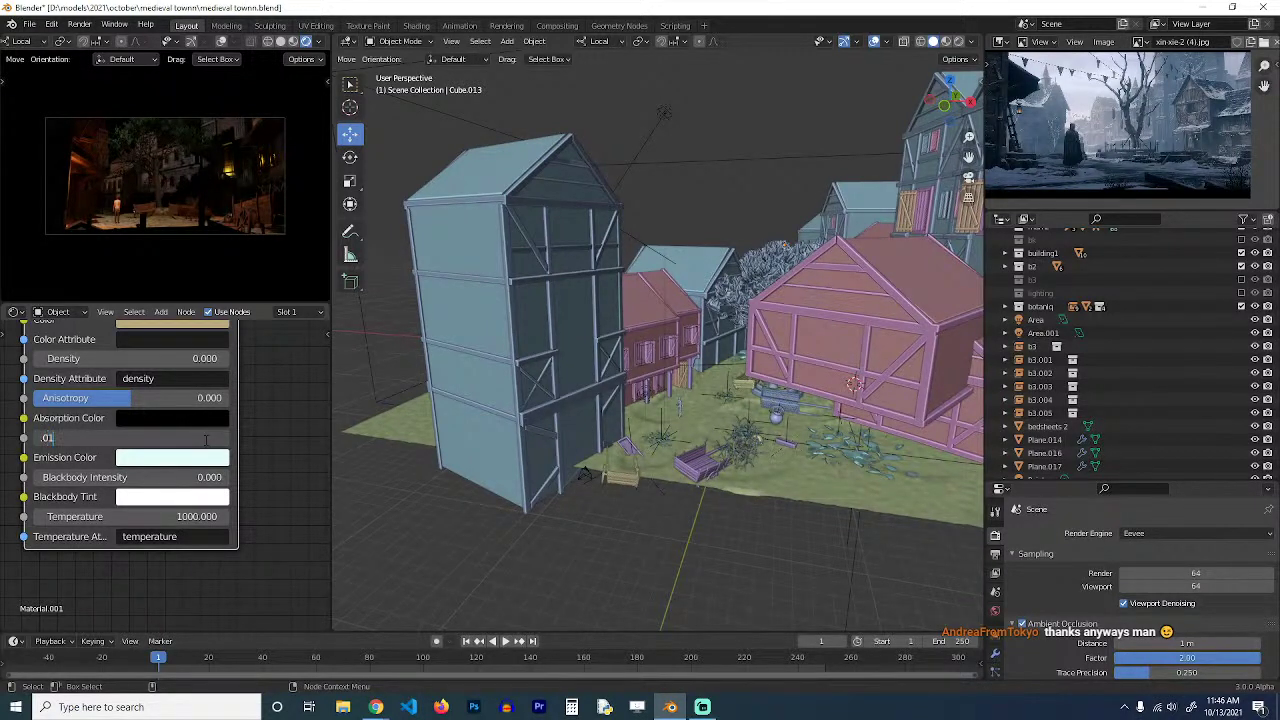
type(".01")
key("Return")
left_click(205, 438)
type(".00")
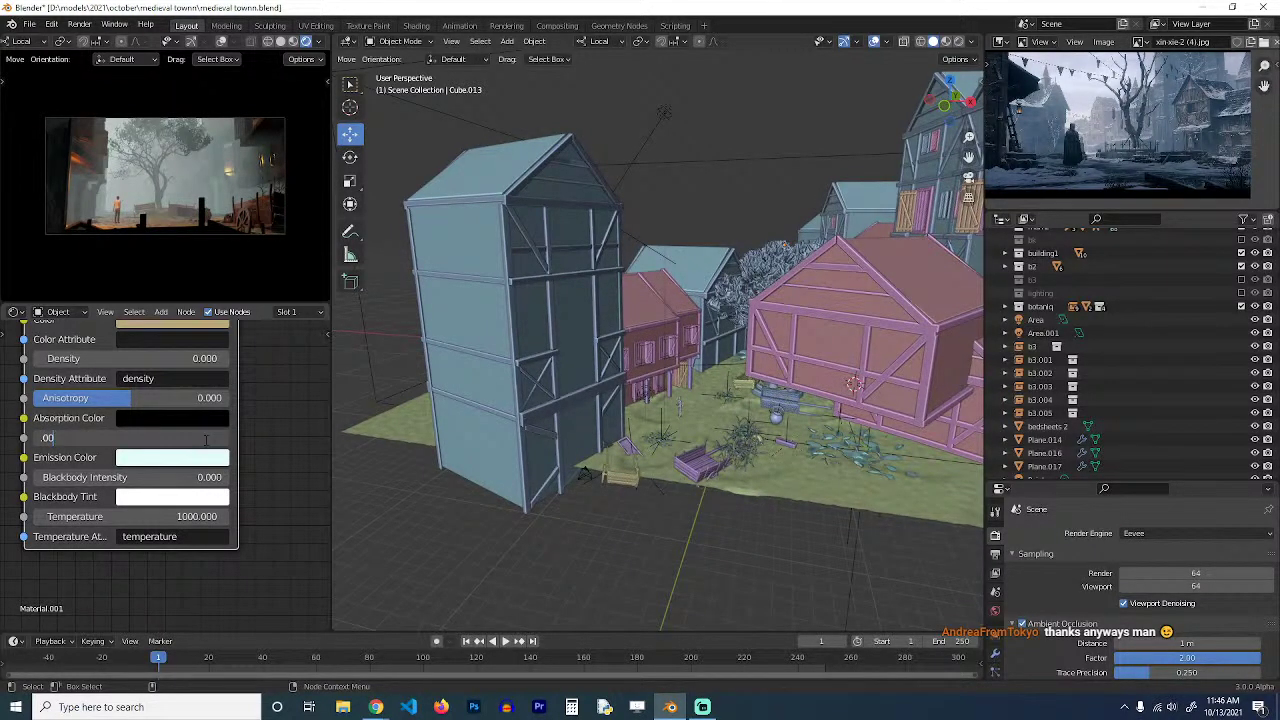
type("5")
key("Return")
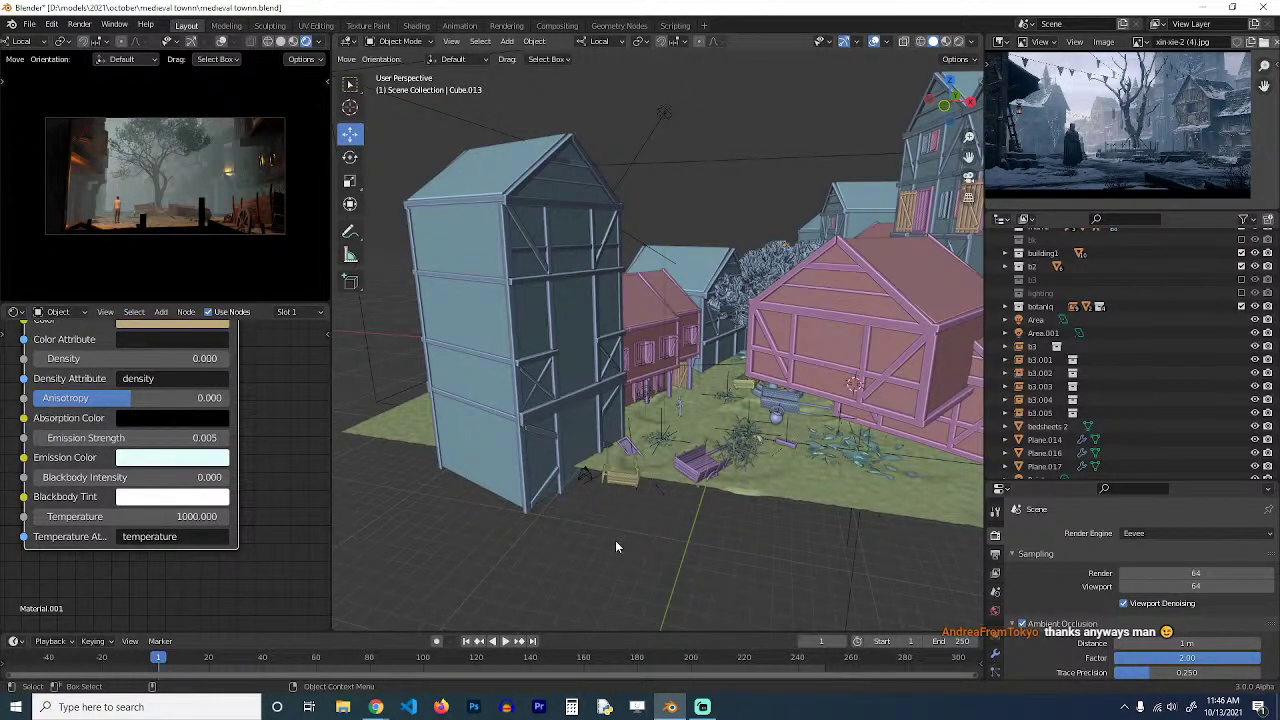
middle_click_drag(615, 546, 604, 550)
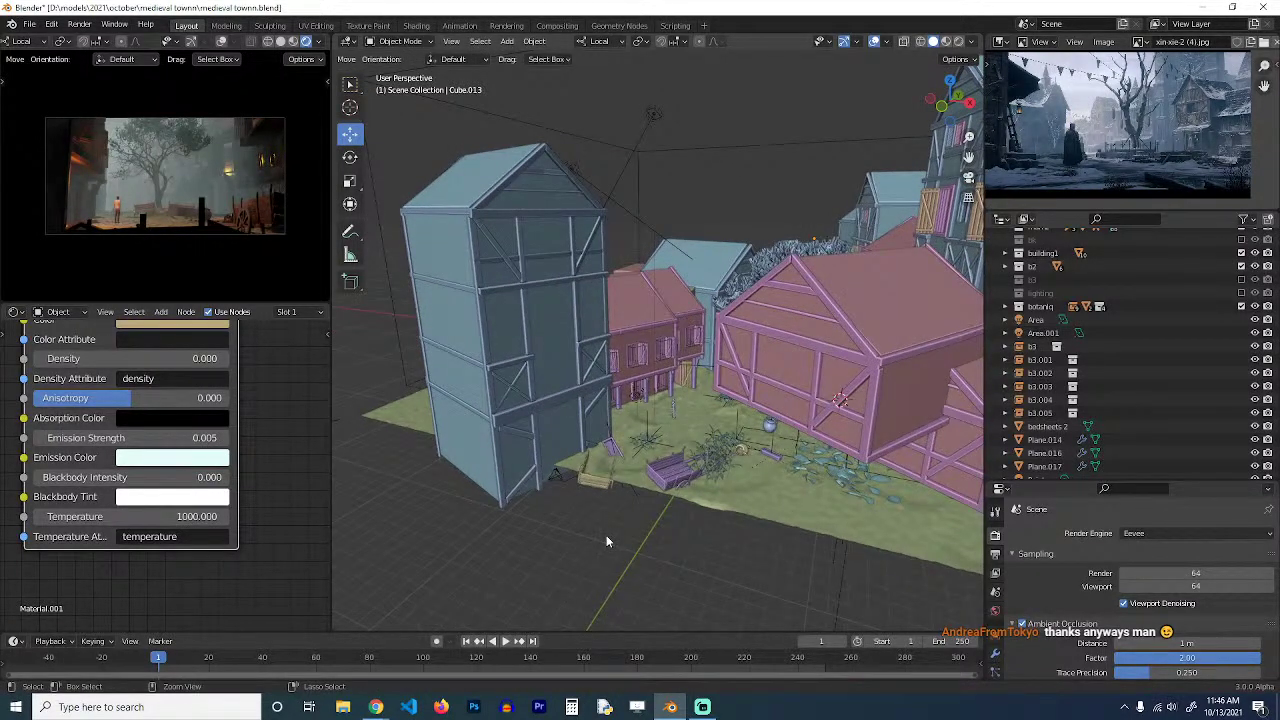
key("ctrl+s")
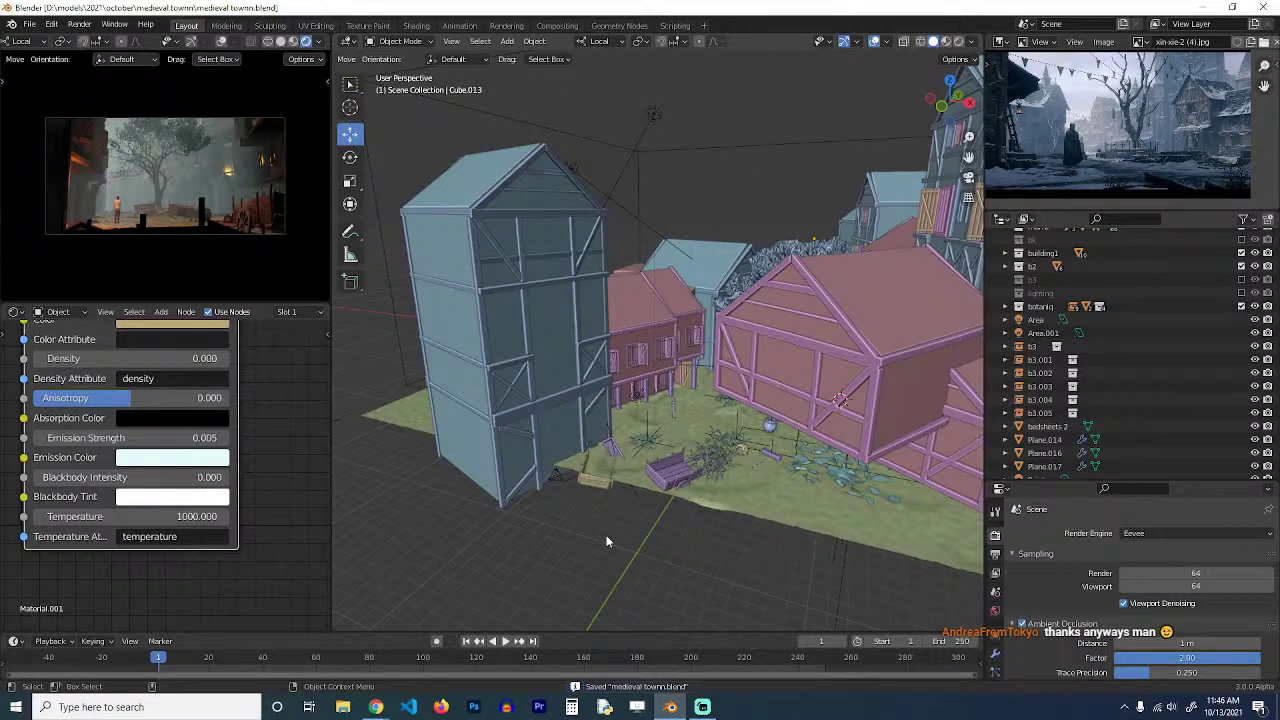
Switch to Mixamo in Chrome, open the paladin's download settings, and reveal the downloaded paladin_j_nordstrom.fbx in its folder.
middle_click_drag(606, 541, 652, 450)
scroll(650, 456, "up", 5)
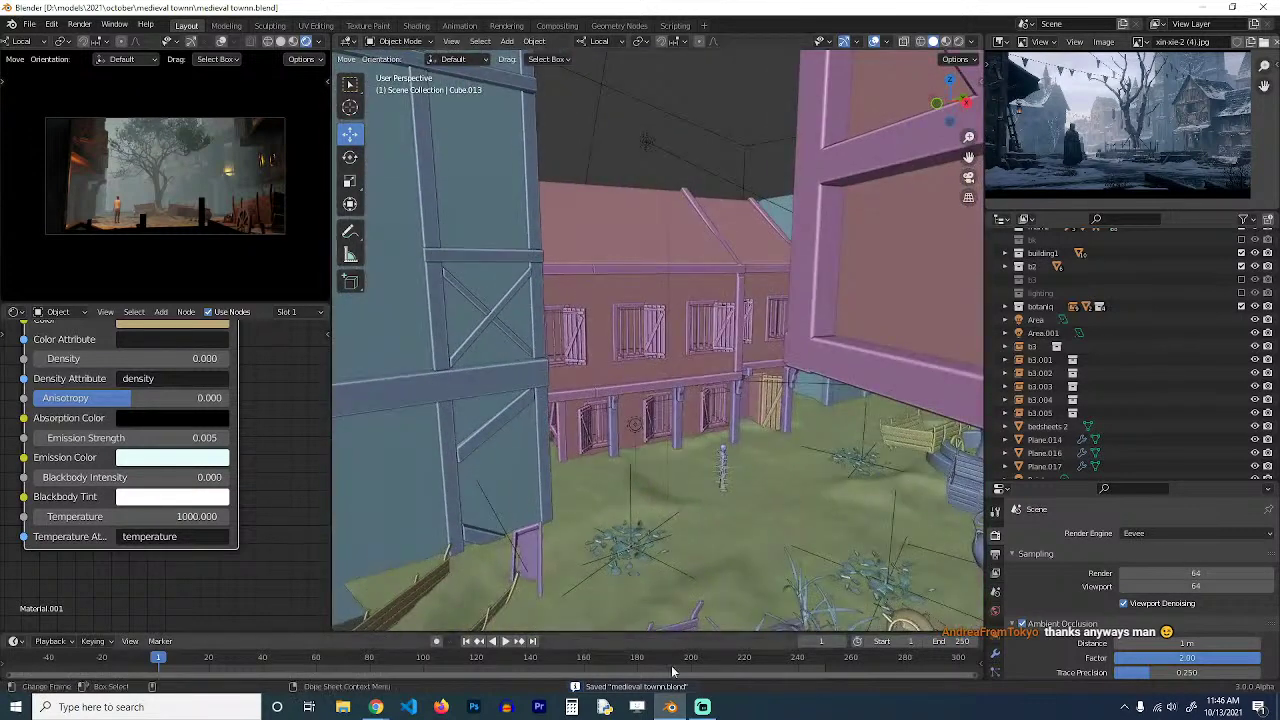
mouse_move(375, 707)
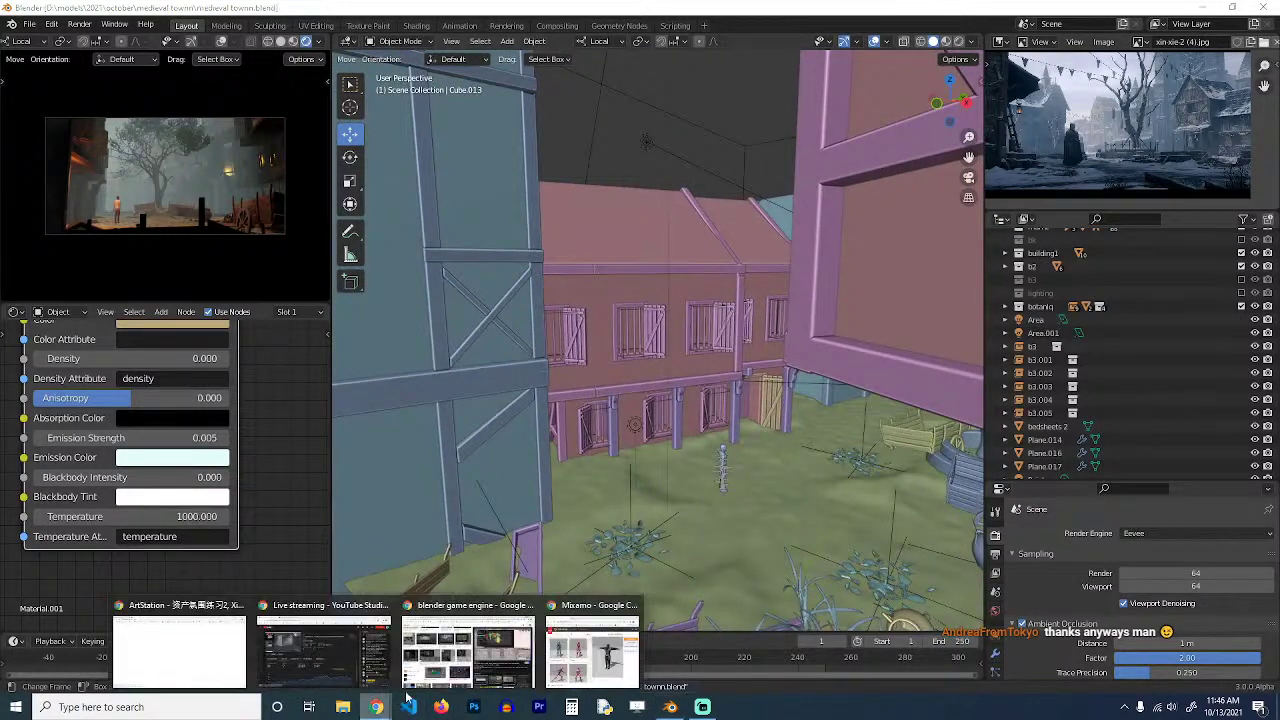
left_click(563, 660)
left_click(745, 273)
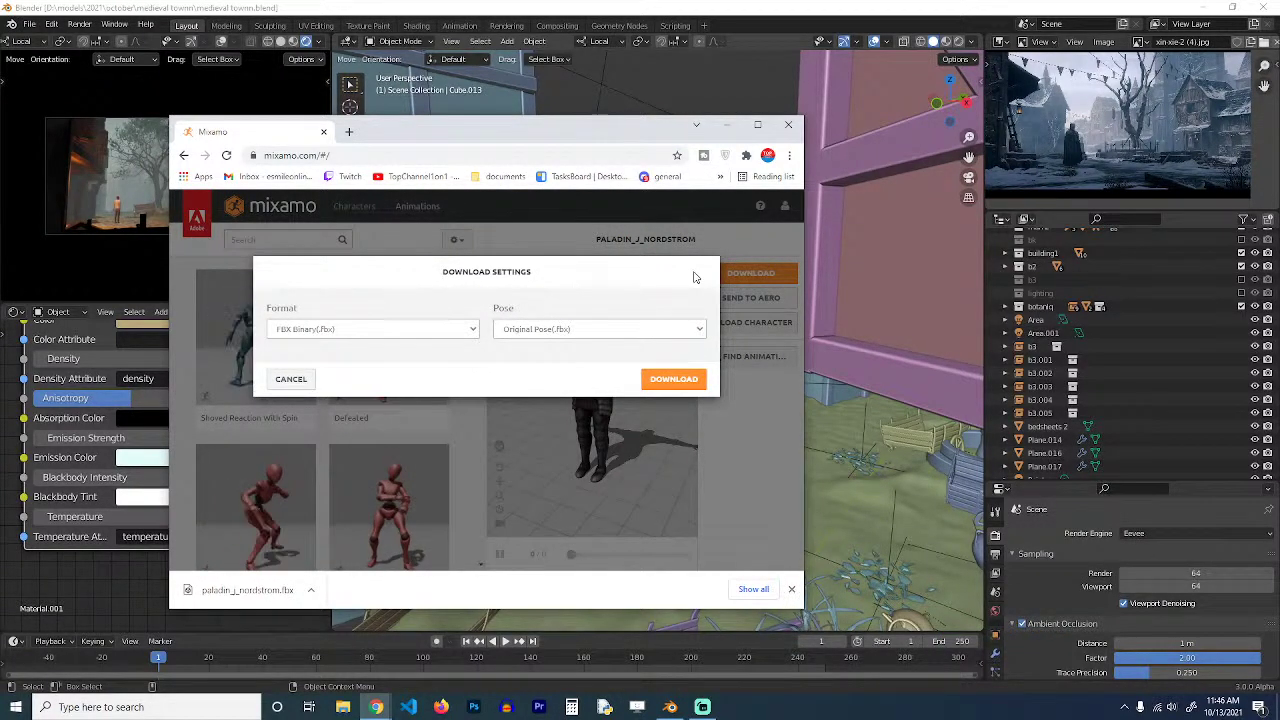
left_click(753, 589)
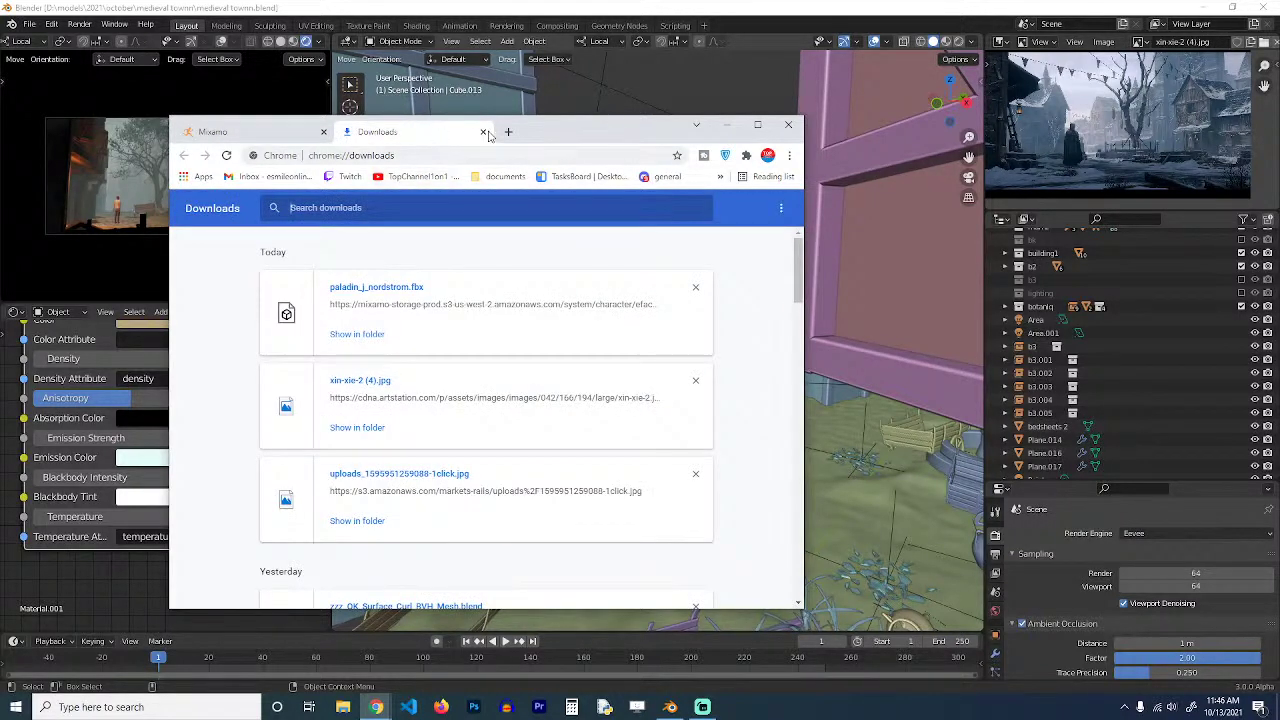
left_click_drag(560, 131, 0, 182)
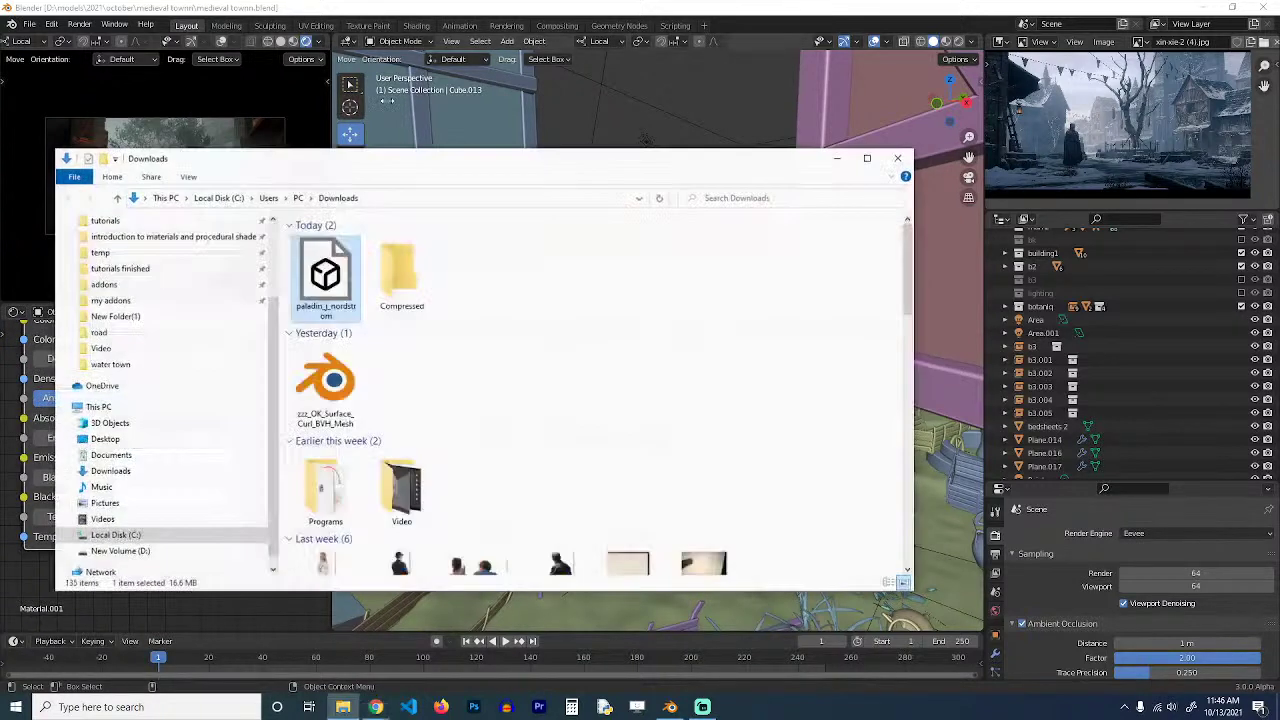
left_click_drag(429, 165, 0, 186)
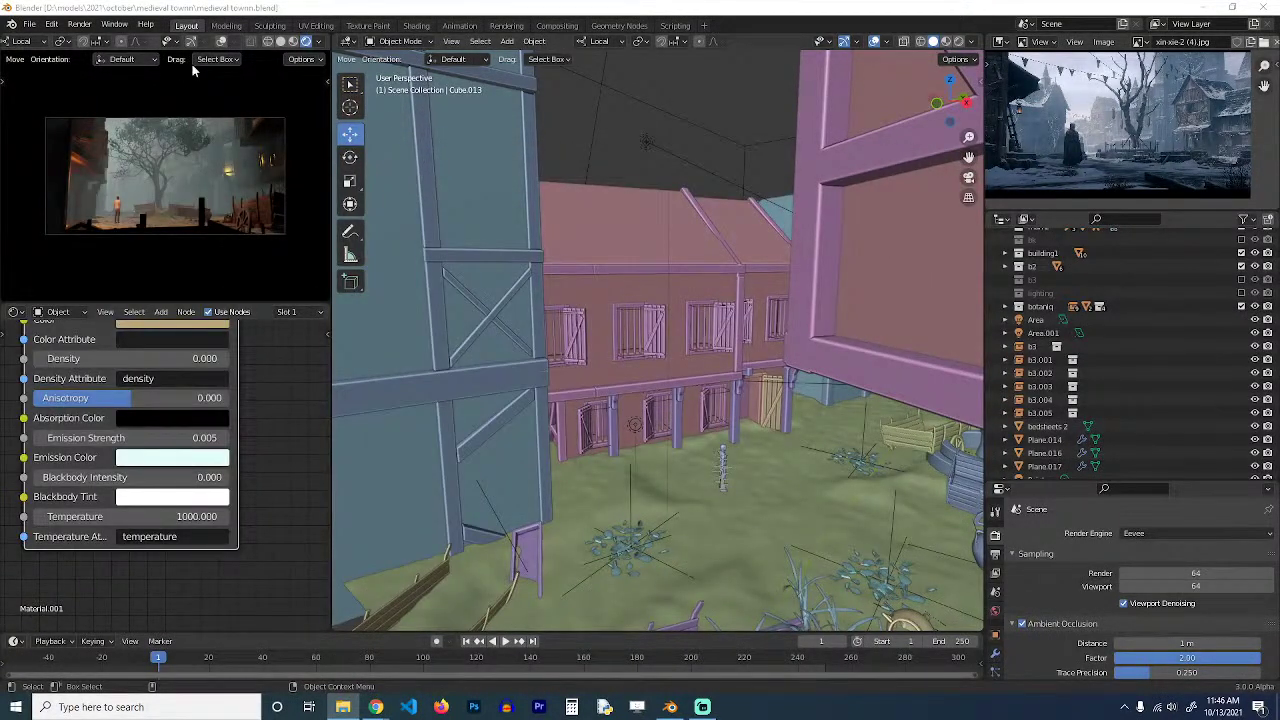
Try to import the paladin FBX file from the Downloads folder into the Blender scene.
left_click(33, 24)
mouse_move(50, 203)
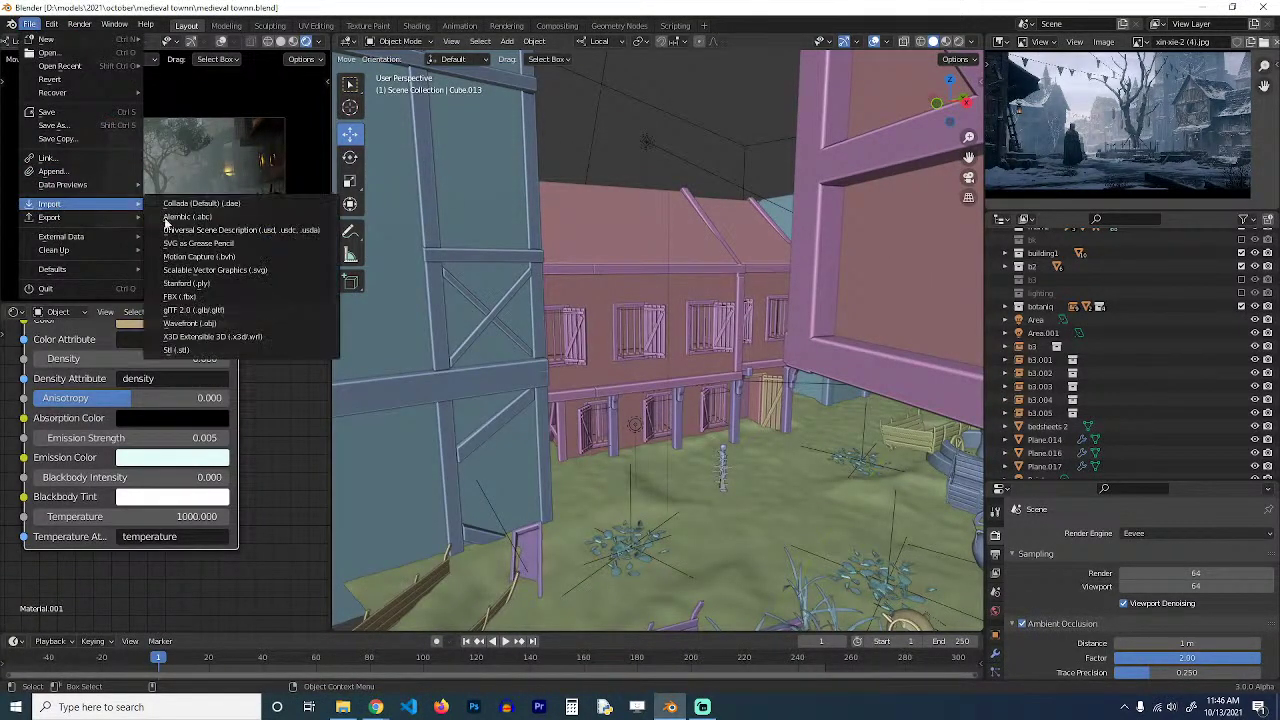
left_click(234, 300)
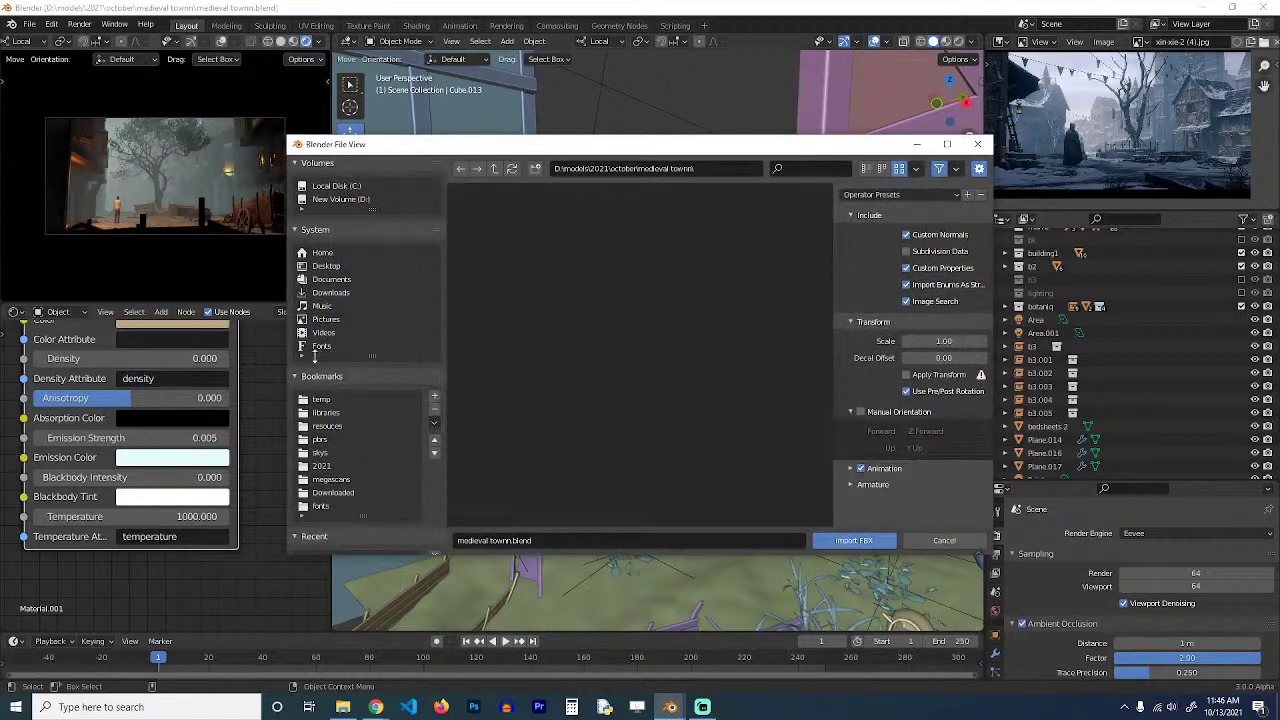
left_click(331, 290)
double_click(594, 447)
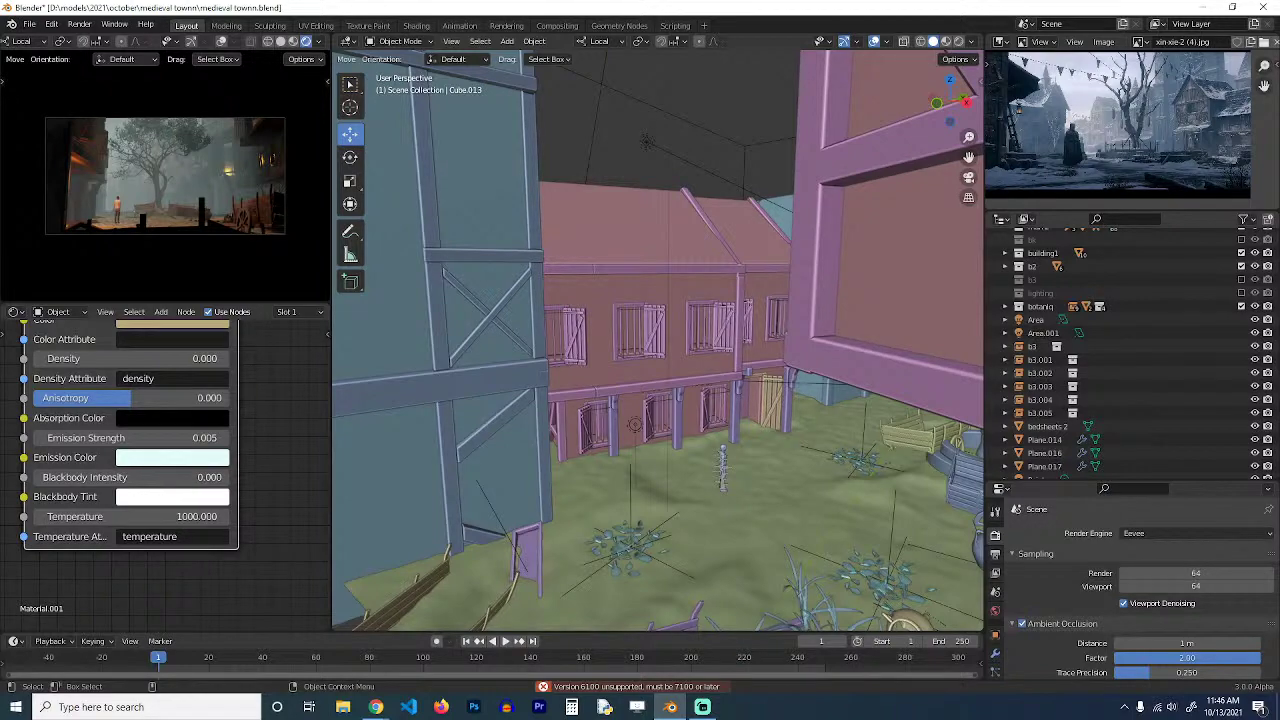
Select the ground plane, view the square from close to the ground and switch the main viewport to rendered shading.
left_click(693, 460)
middle_click_drag(693, 460, 689, 294)
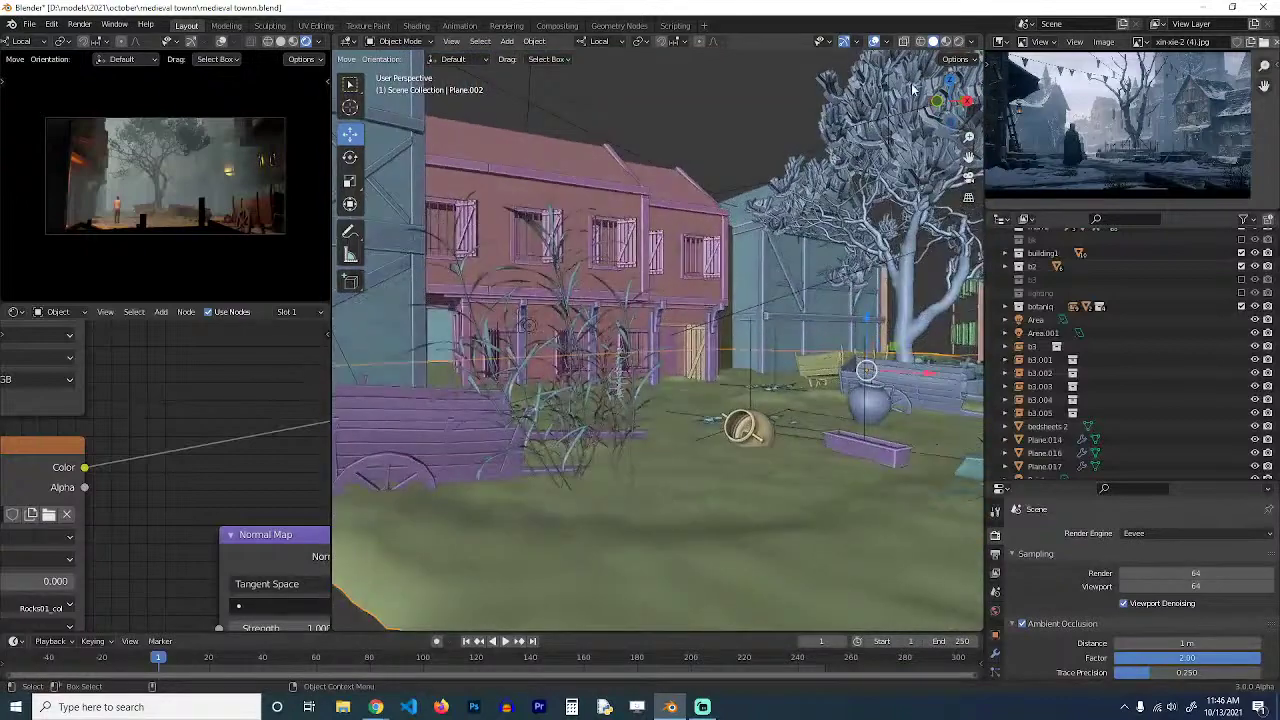
left_click(958, 41)
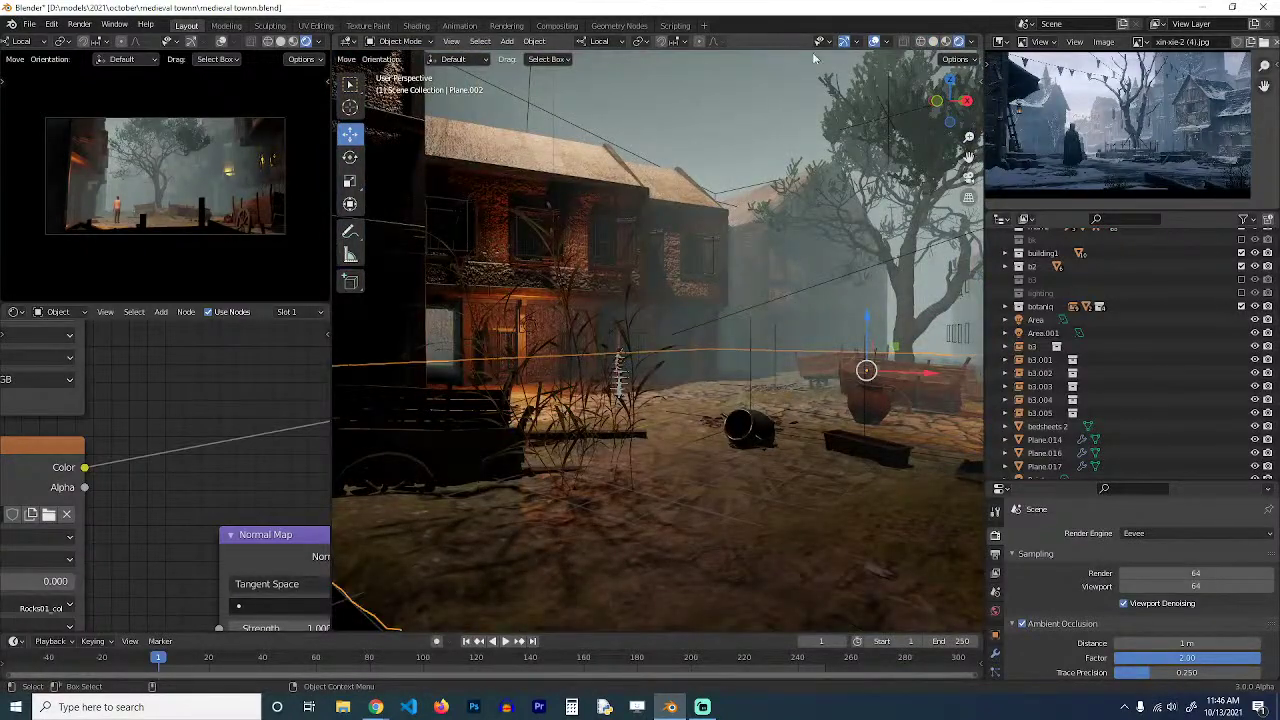
Hide the viewport overlays and examine the rendered town square, including through the scene camera.
left_click(866, 43)
scroll(705, 163, "up", 8)
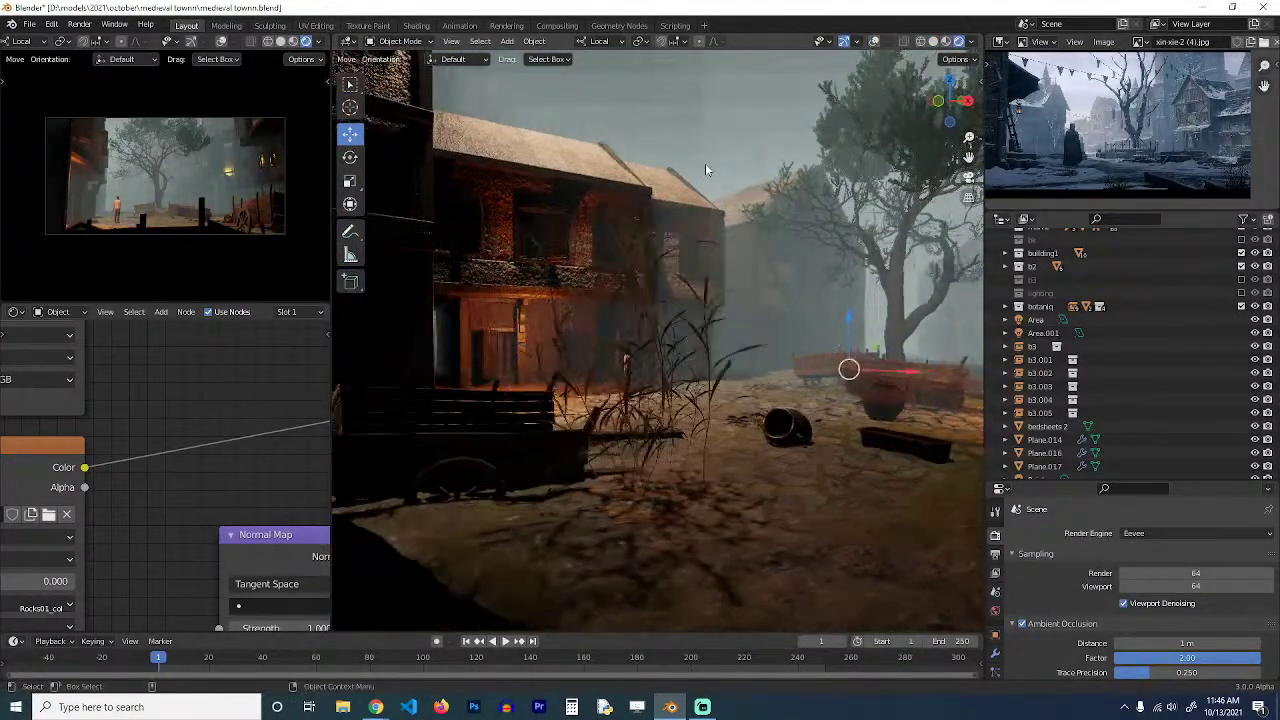
middle_click_drag(743, 159, 742, 259)
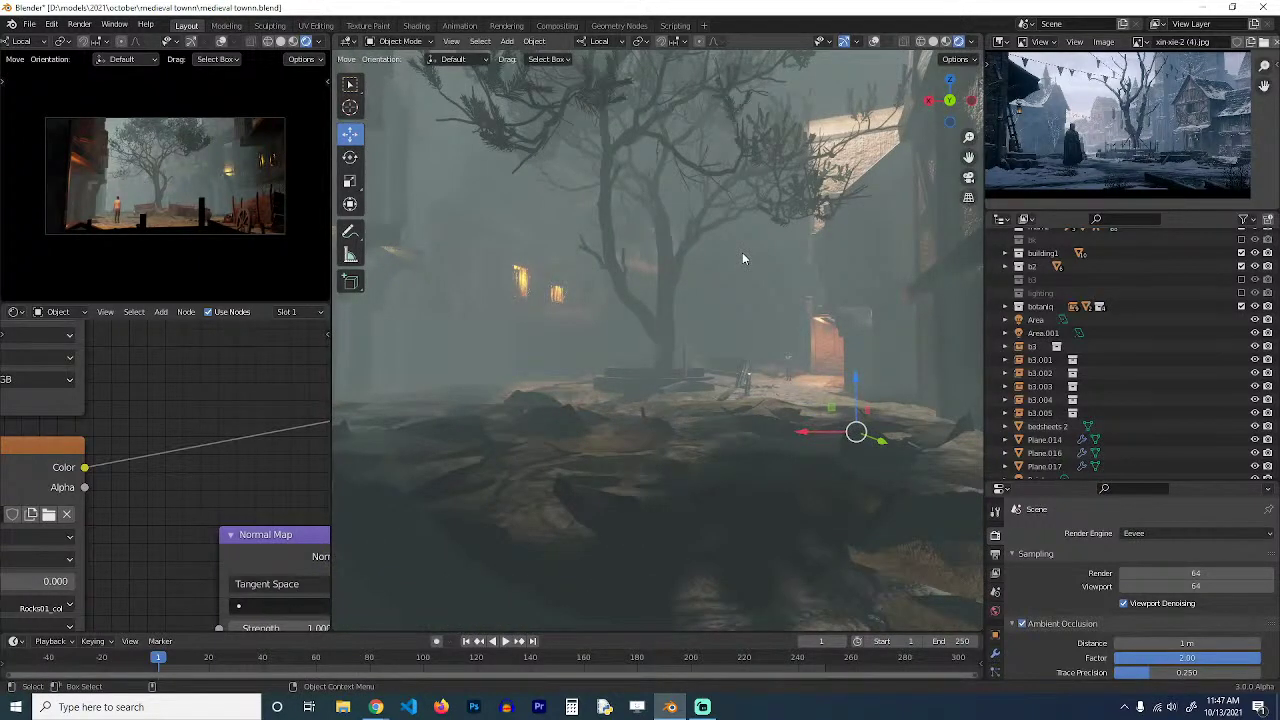
key("KP_0")
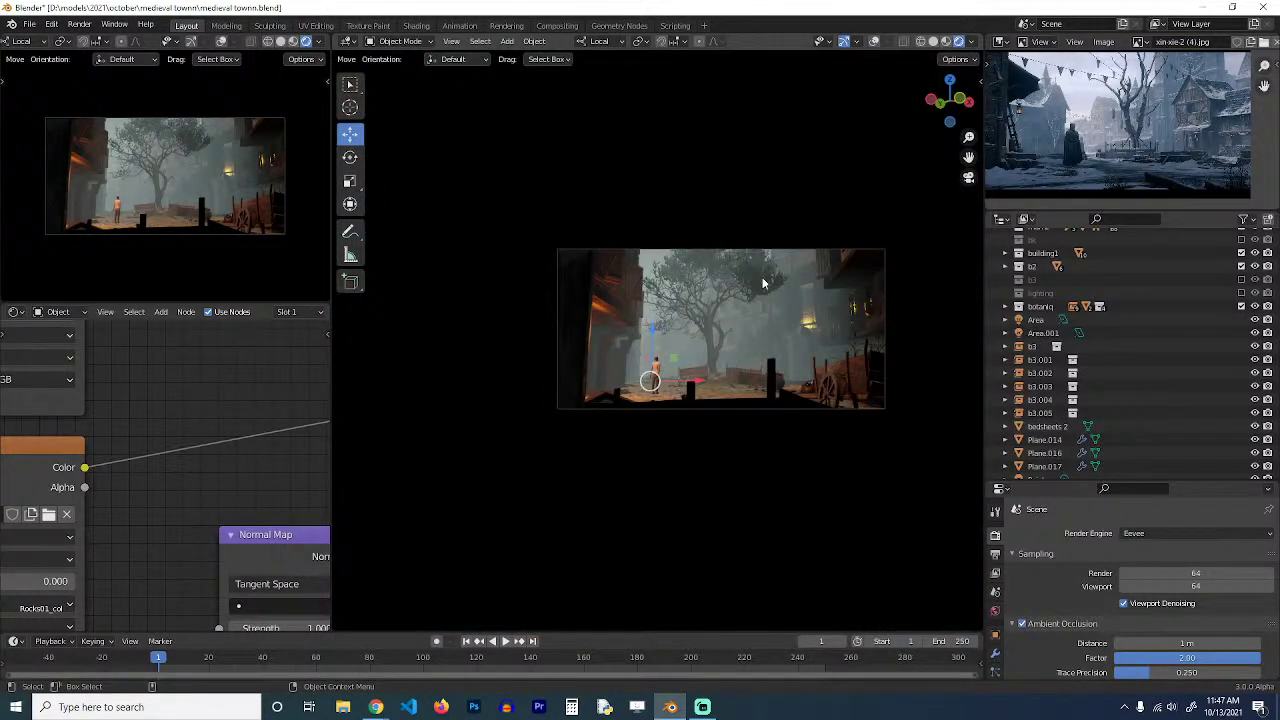
Switch the main viewport to solid shading and turn the overlays back on.
key("z")
left_click(826, 282)
mouse_move(826, 282)
middle_mouse_down()
mouse_move(791, 318)
mouse_move(833, 385)
middle_mouse_up()
left_click(846, 416)
left_click(840, 418)
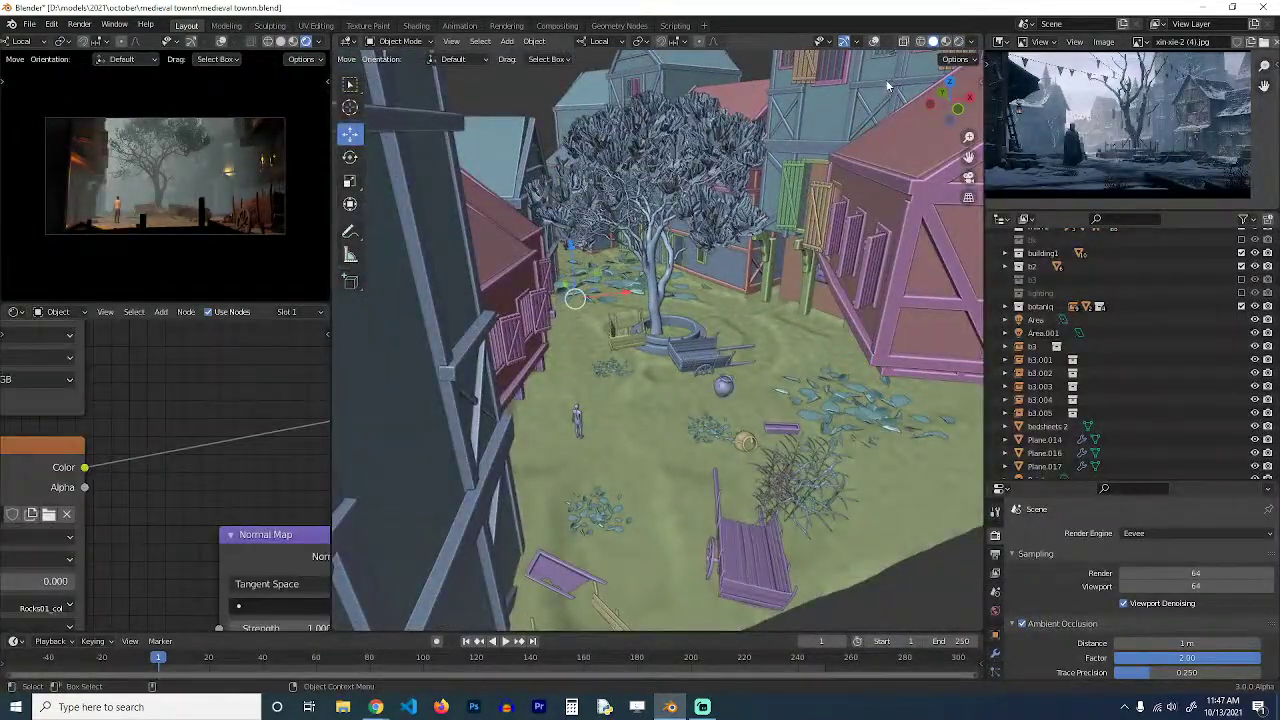
left_click(876, 42)
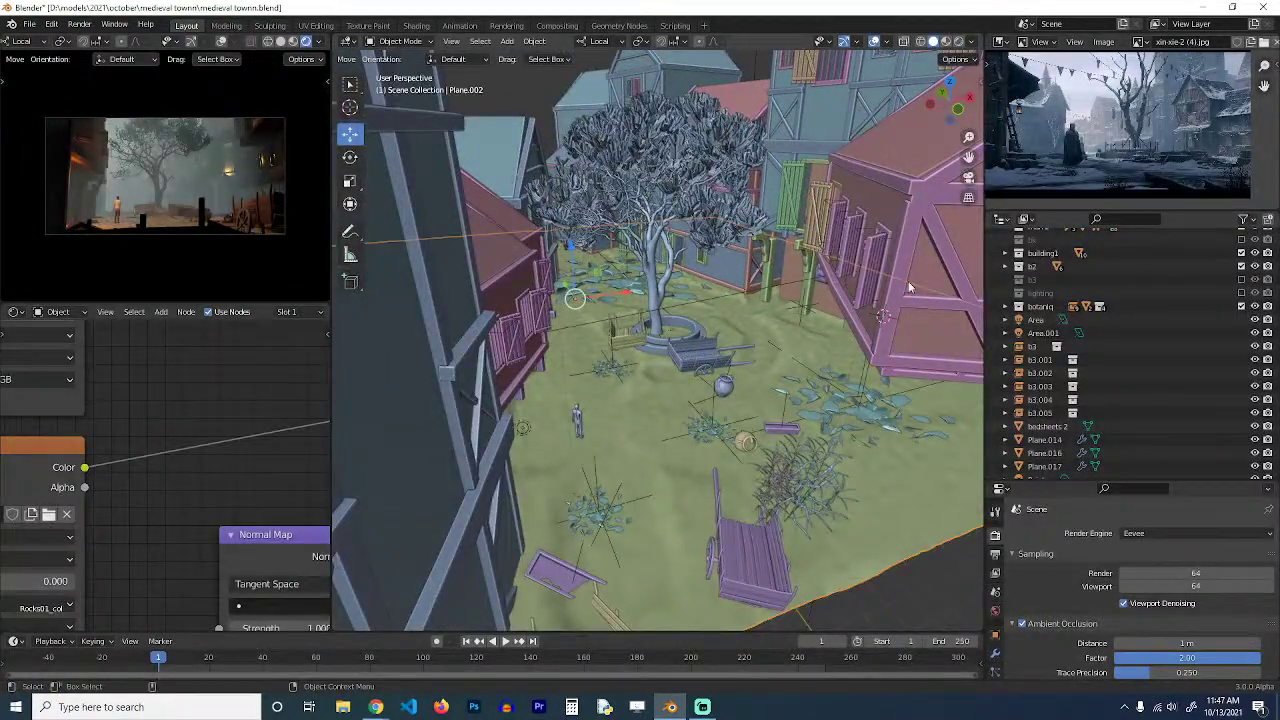
Duplicate the large patch of dead leaves horizontally to the middle of the square and scale the copy down.
left_click(876, 413)
key("shift+d")
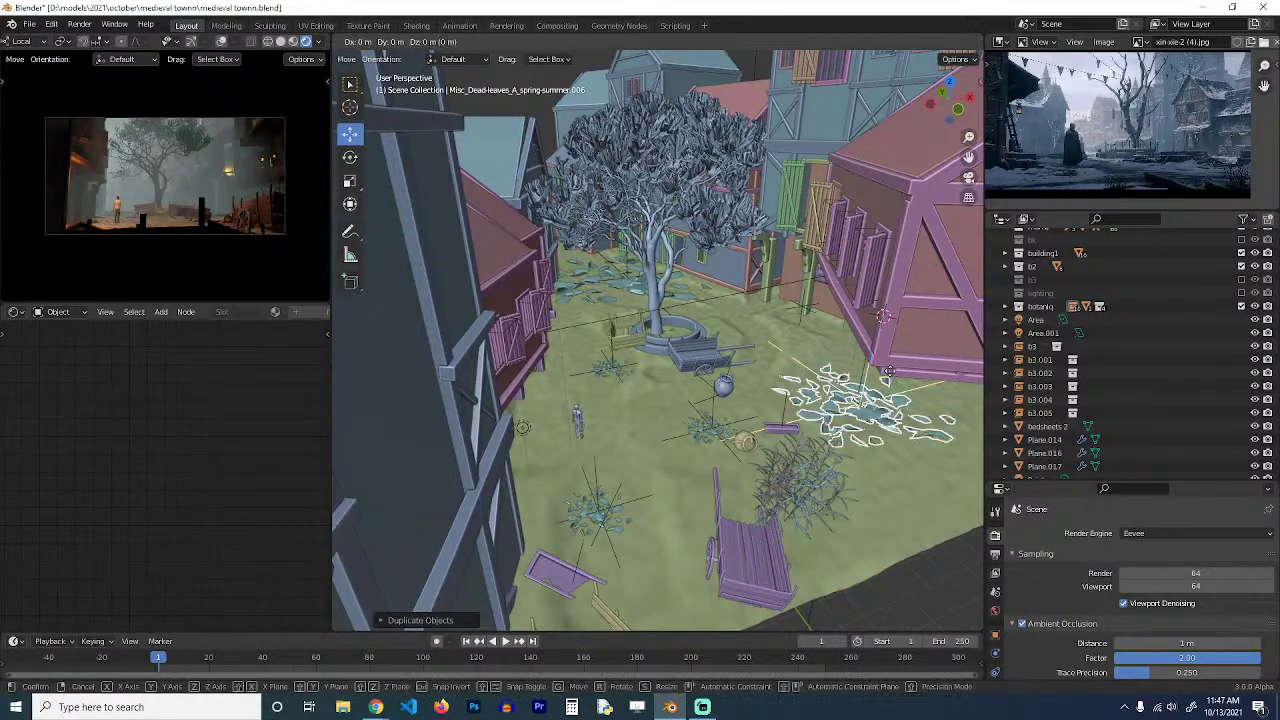
key("shift+z")
left_click(629, 418)
key("s")
left_click(662, 384)
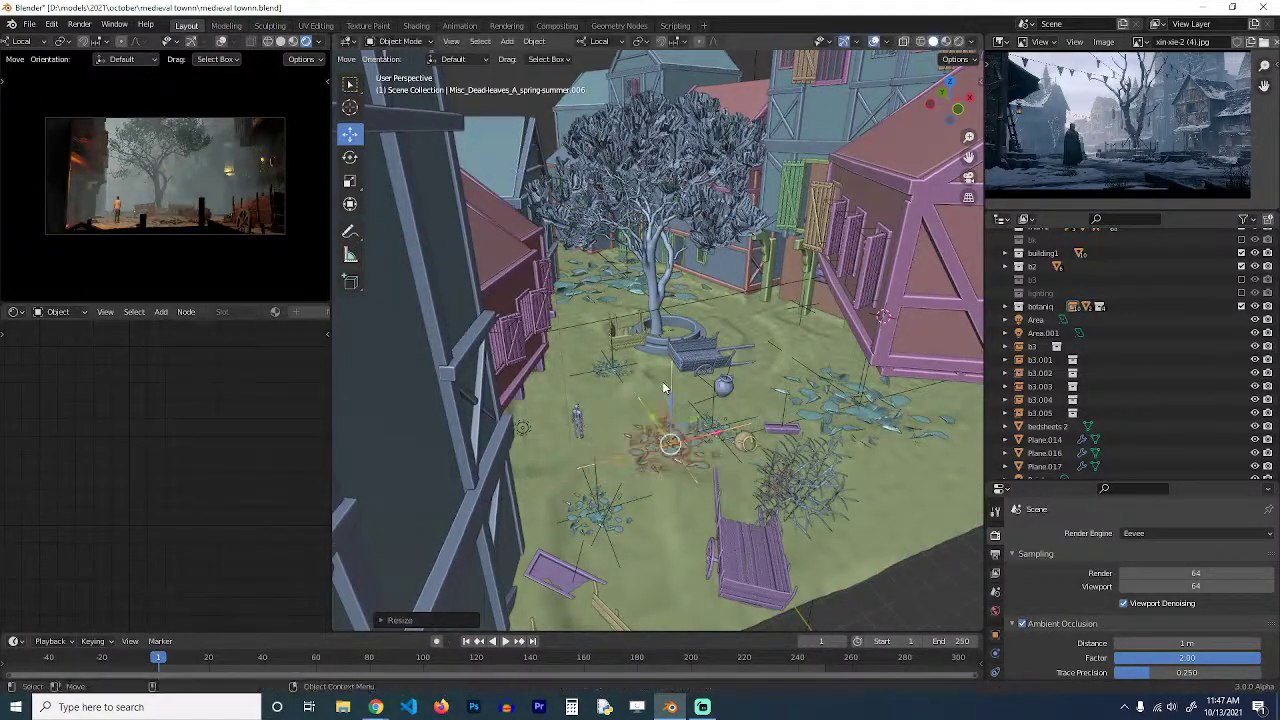
key("g")
left_click(645, 386)
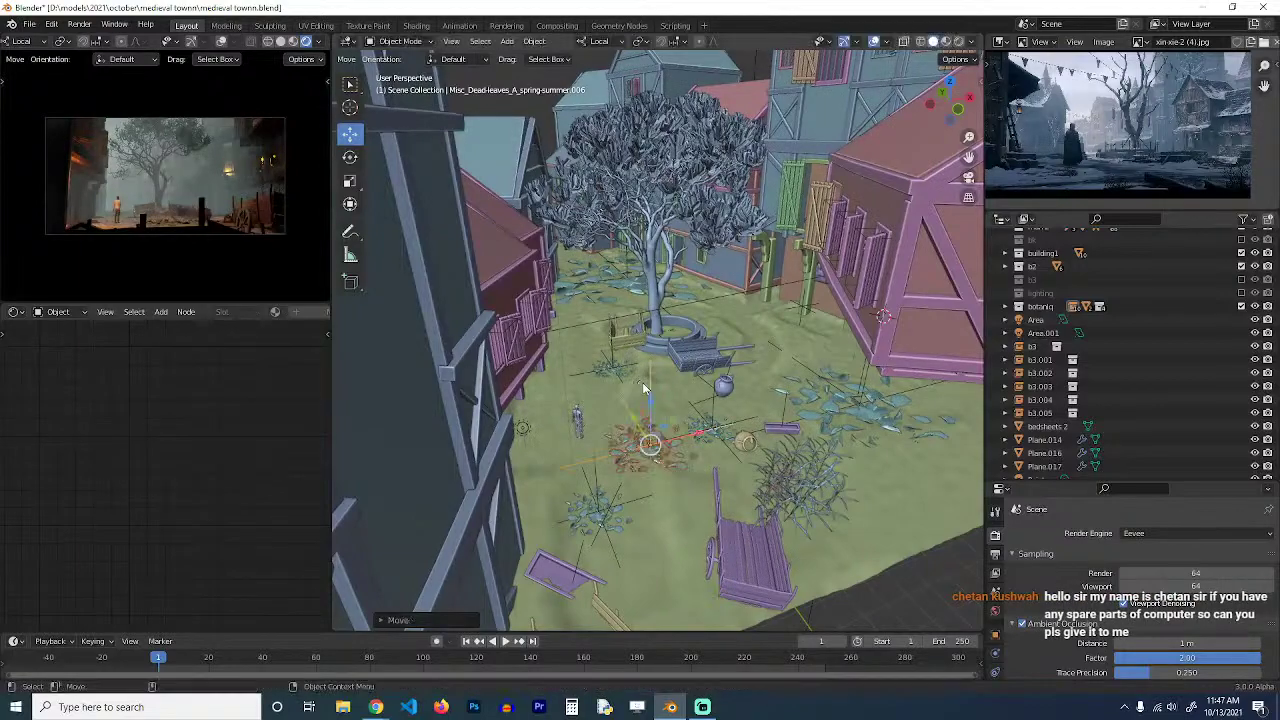
Add a plane at the standing figure and scale it down to about the figure's width.
middle_click_drag(645, 386, 743, 357)
left_click(613, 350)
scroll(620, 352, "up", 4)
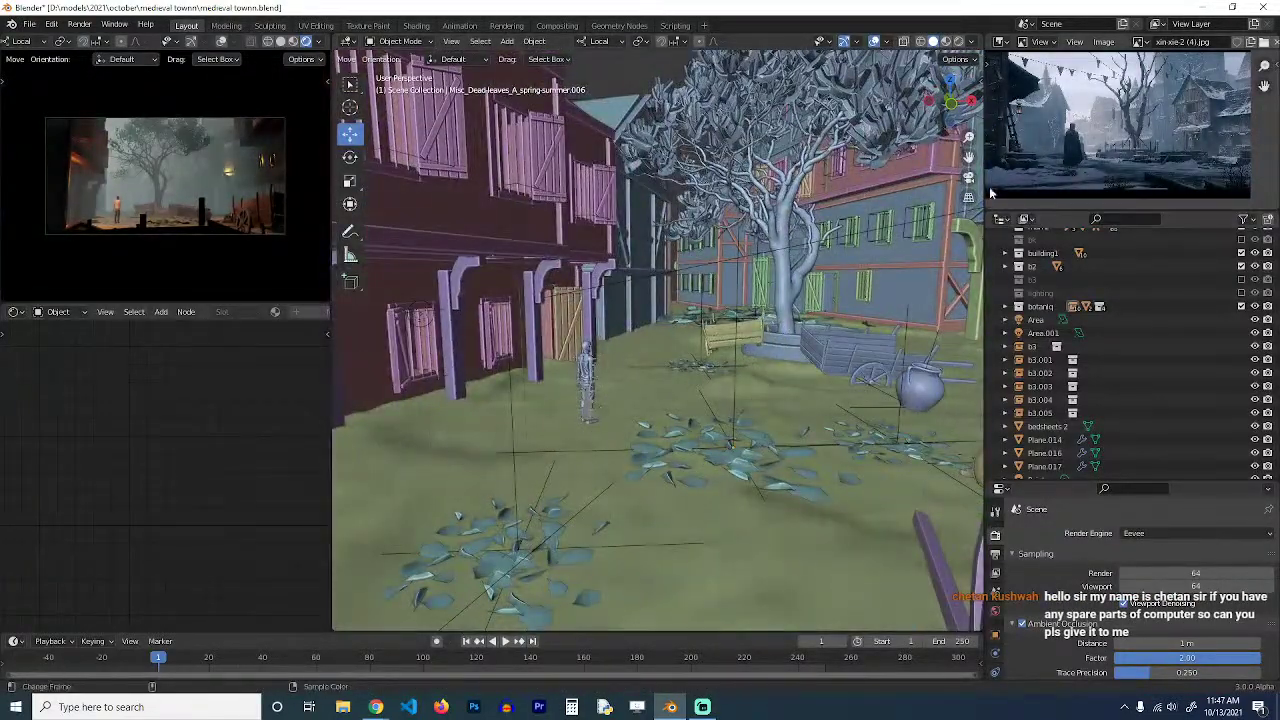
scroll(617, 334, "up", 3)
middle_click_drag(615, 330, 683, 309, "shift")
scroll(708, 292, "up", 3)
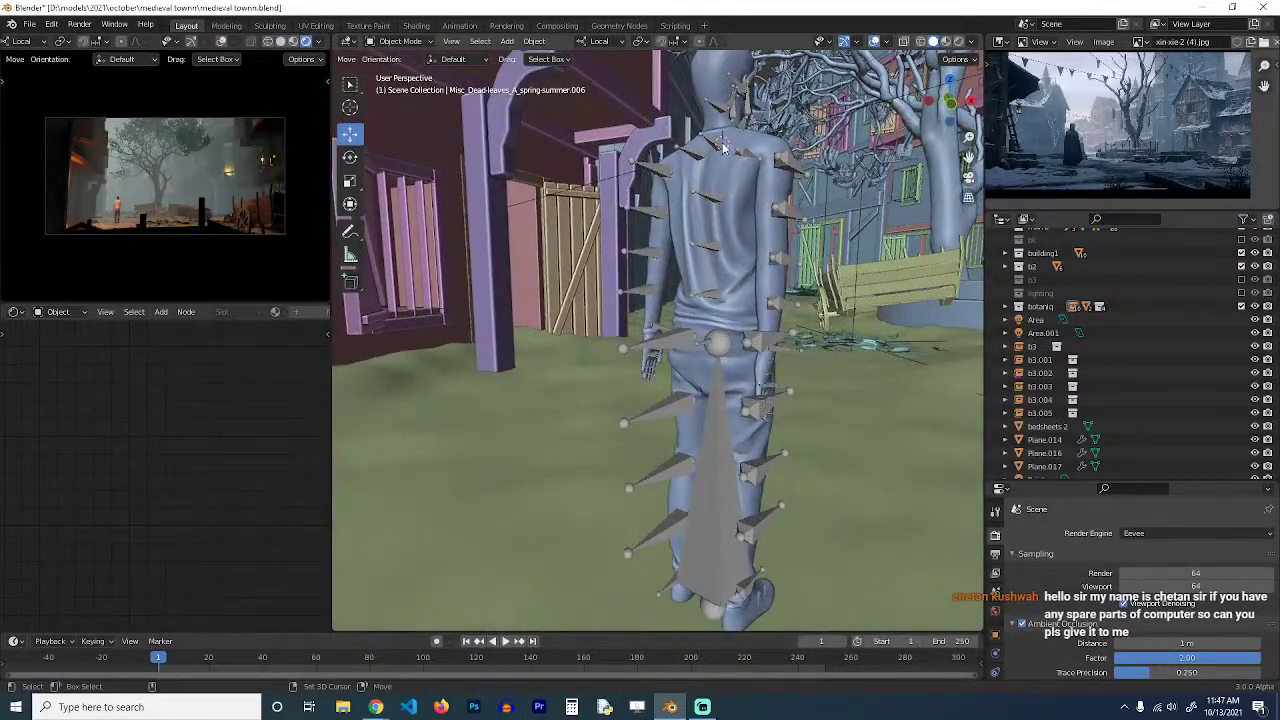
scroll(724, 148, "down", 4)
key("shift+a")
mouse_move(717, 323)
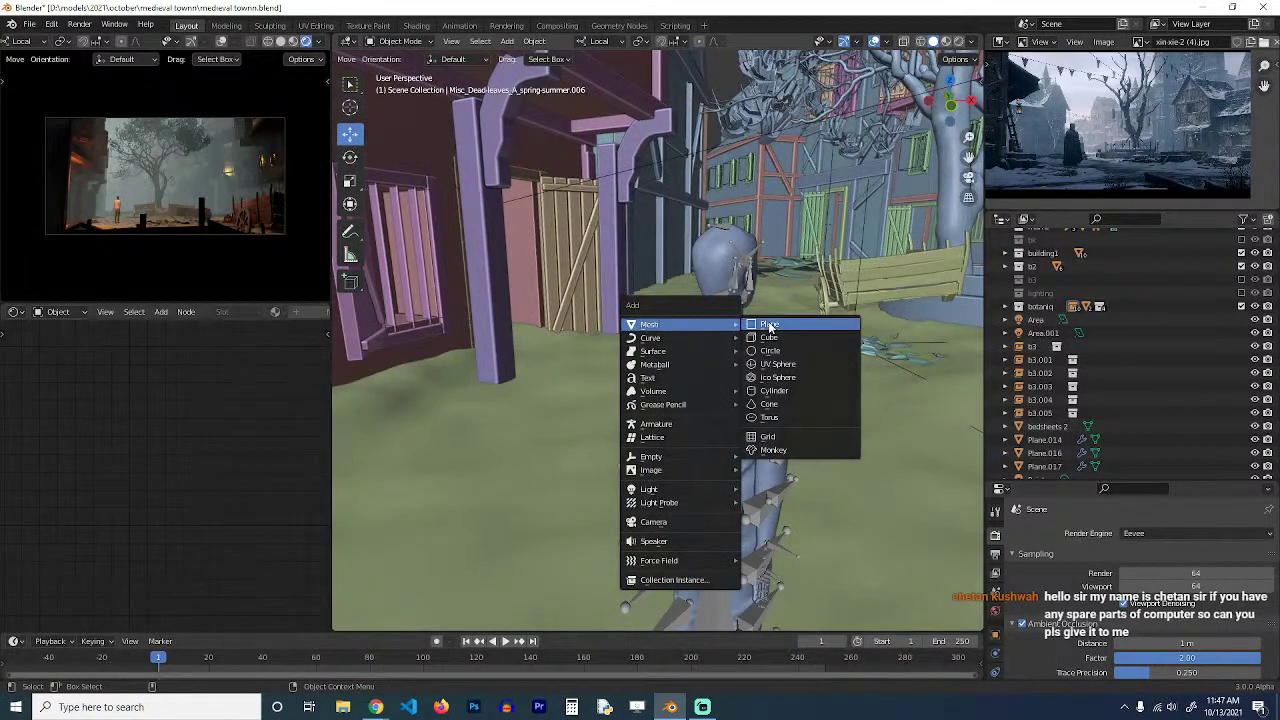
left_click(769, 327)
key("s")
left_click(729, 363)
Rotate the plane in top view to match the figure's orientation and move it slightly to line up.
key("KP_7")
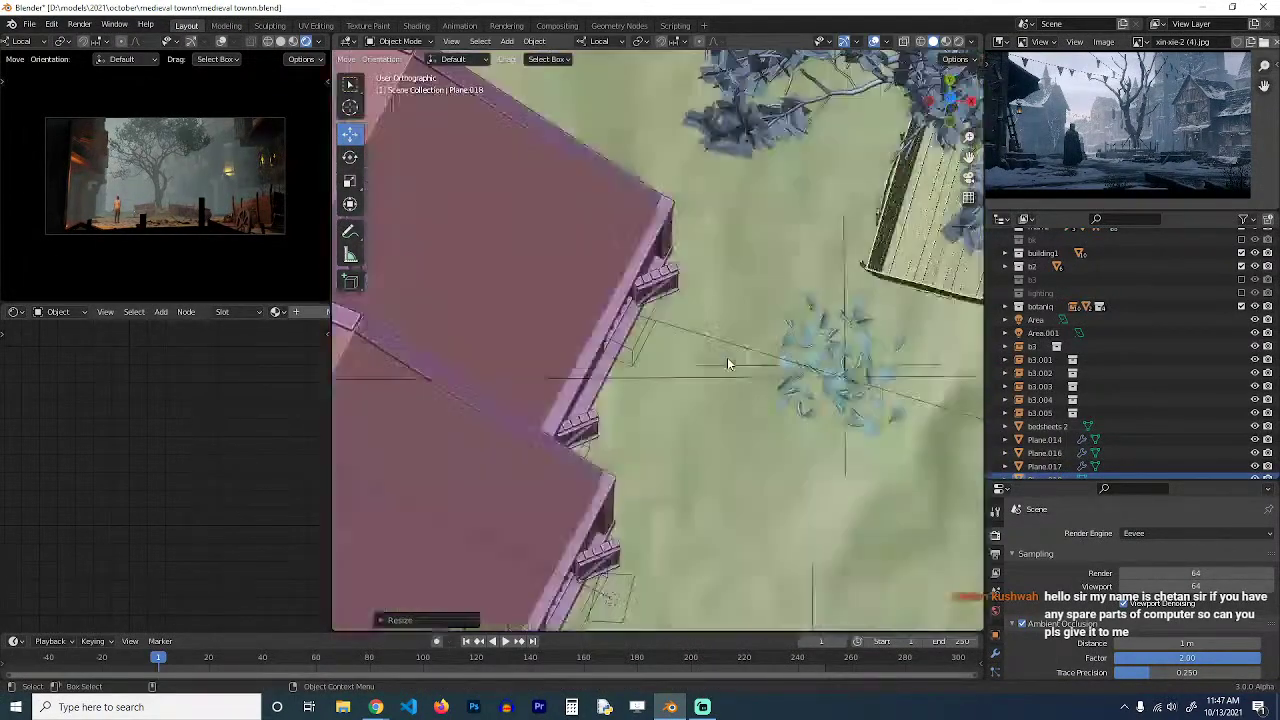
scroll(728, 362, "down", 4)
middle_click_drag(728, 362, 780, 232, "shift")
key("KP_Decimal")
key("KP_7")
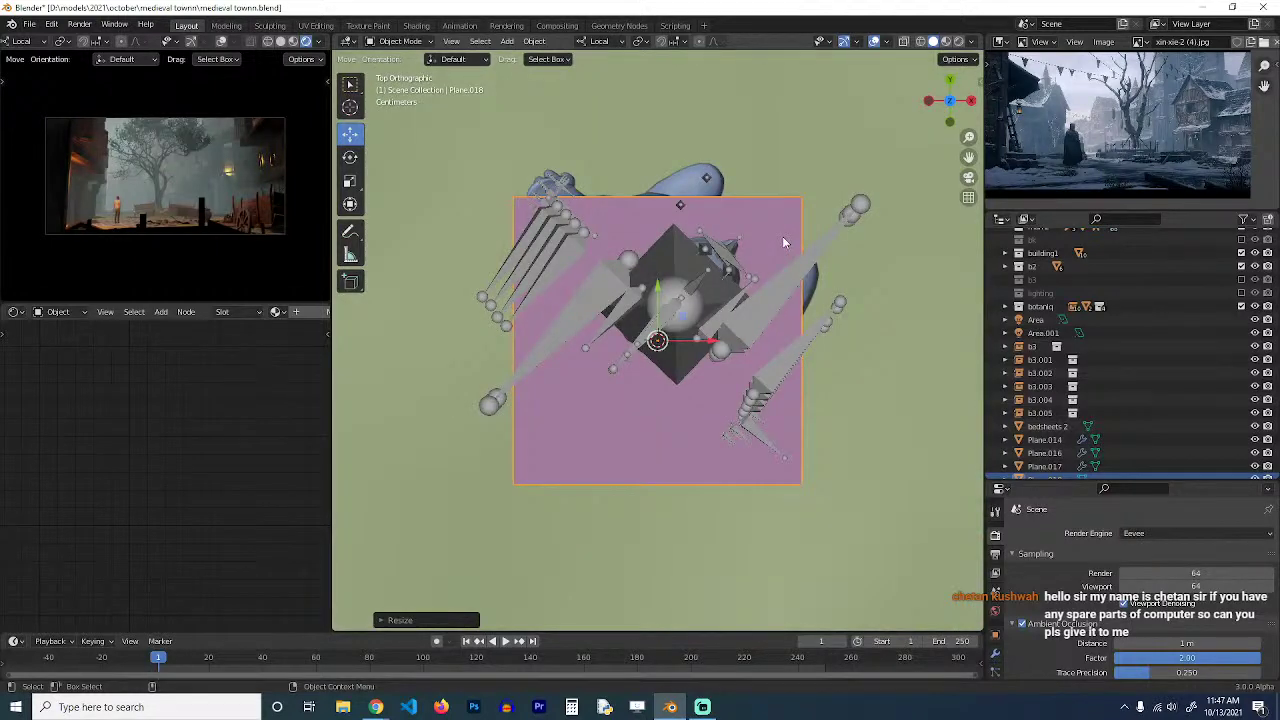
key("r")
left_click(804, 360)
key("g")
left_click(799, 355)
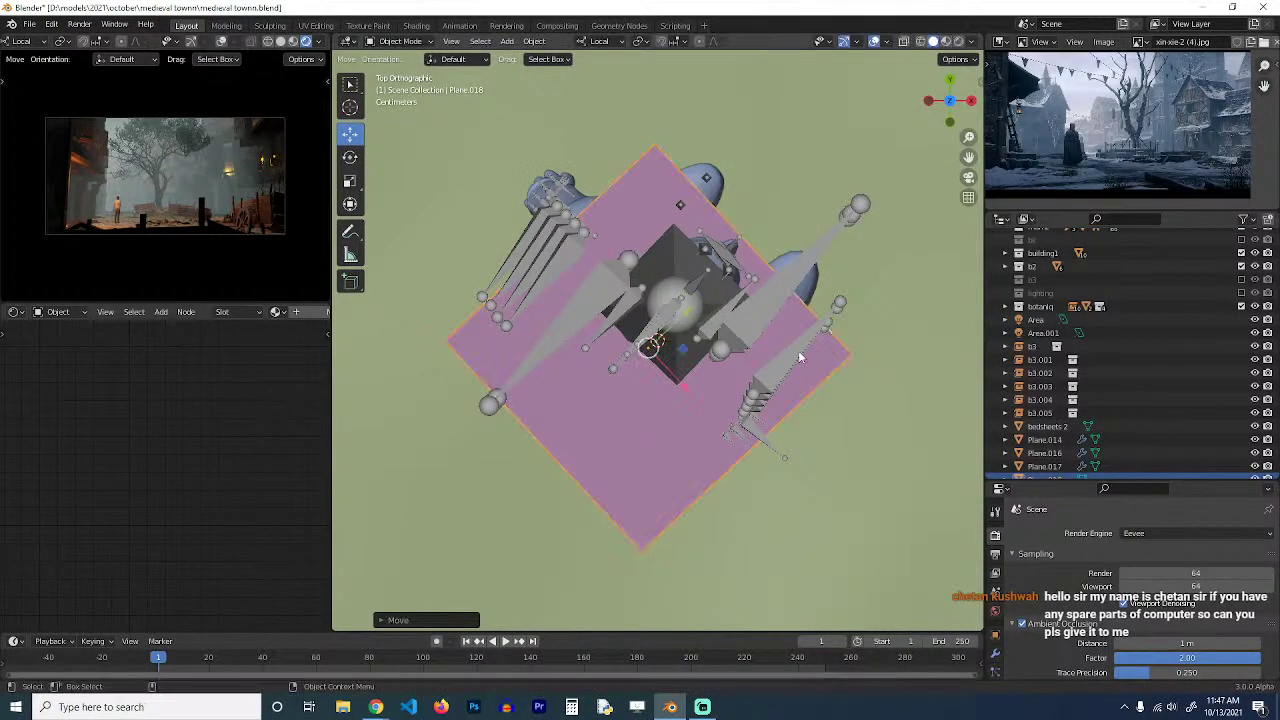
Stretch the plane in Edit Mode into a long strip behind the figure by moving its rear edge outward.
scroll(760, 352, "down", 3)
key("Tab")
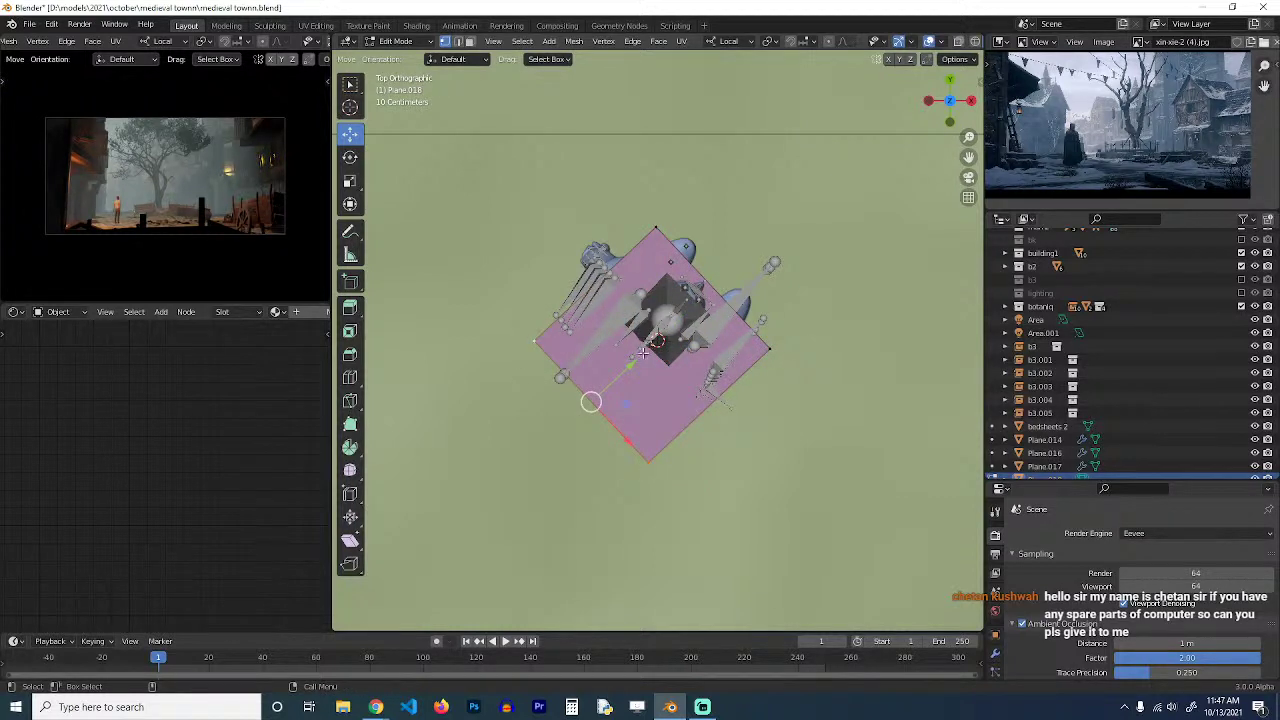
left_click_drag(632, 364, 390, 540)
scroll(589, 383, "down", 4)
key("a")
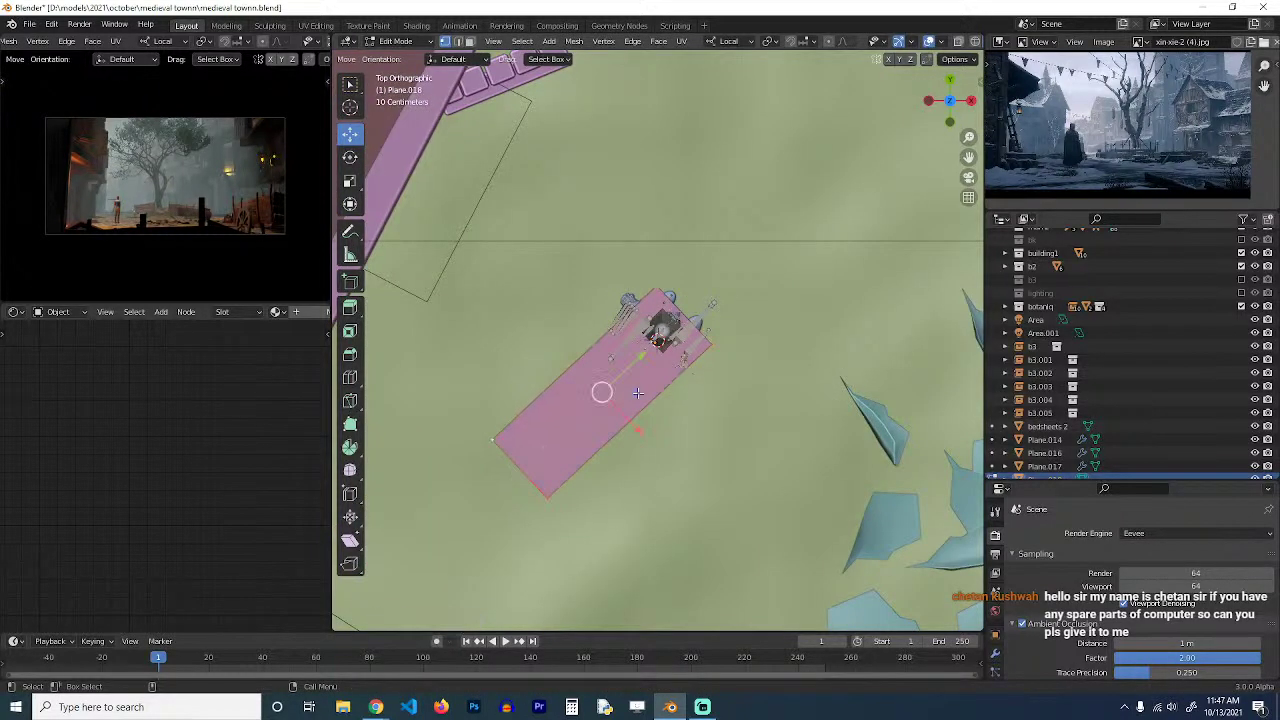
Return to Object Mode and delete the stretched plane.
key("Tab")
key("x")
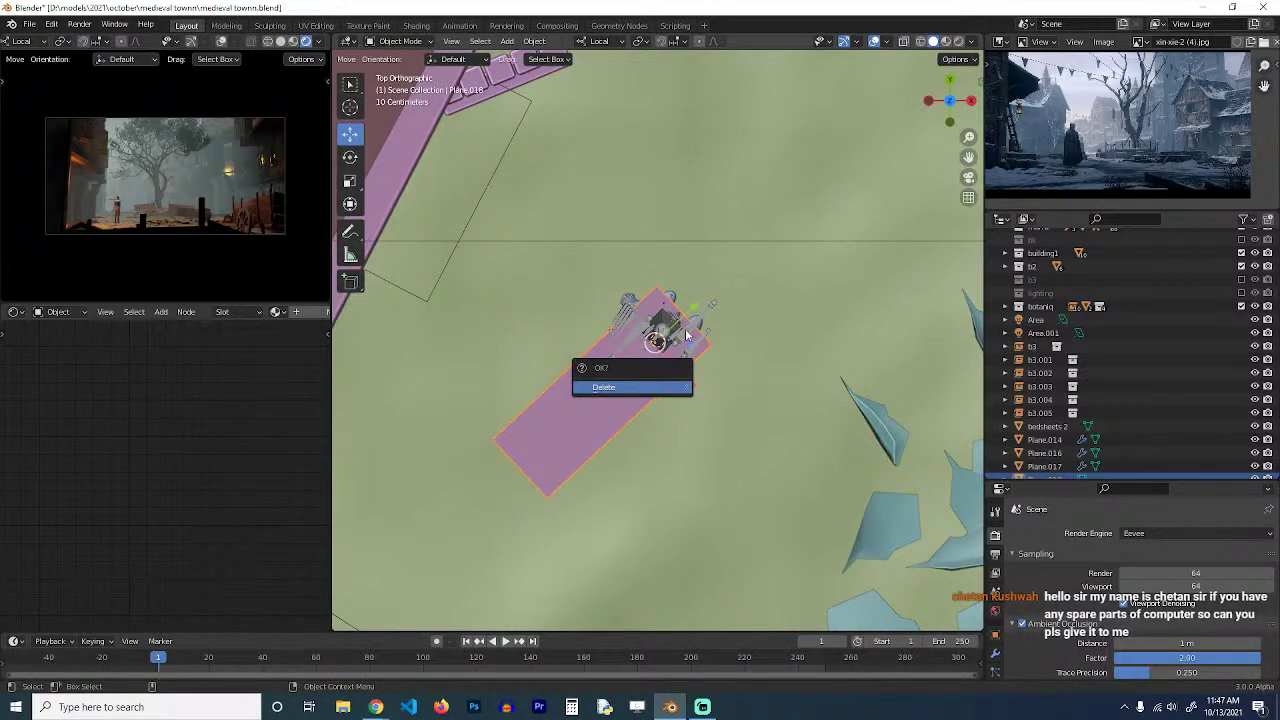
key("Return")
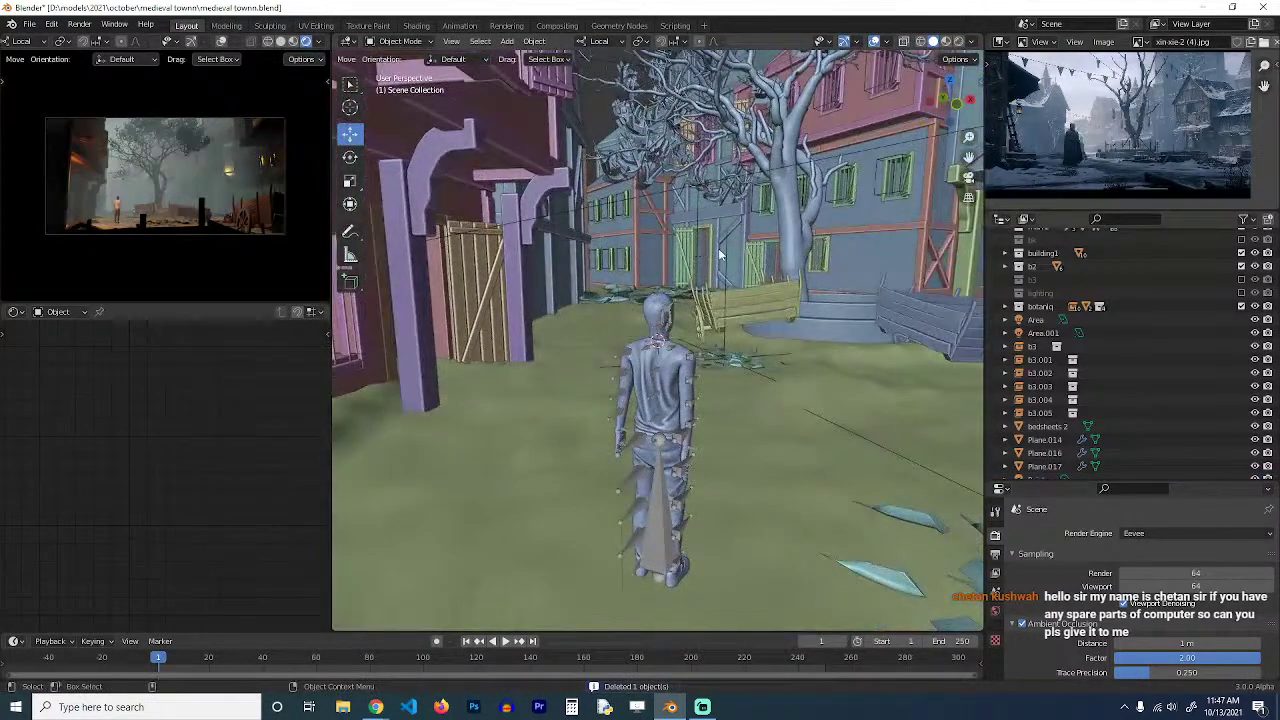
Search the add-ons in the preferences for a cloth library.
key("n")
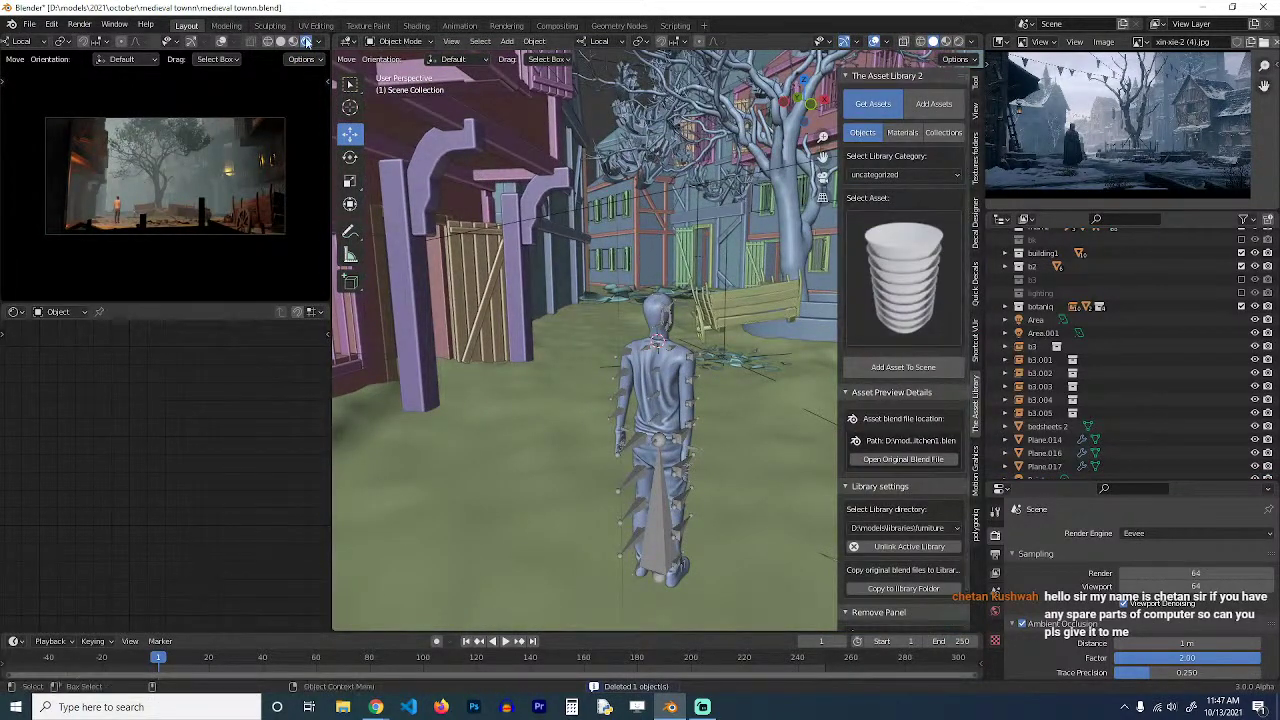
left_click(51, 24)
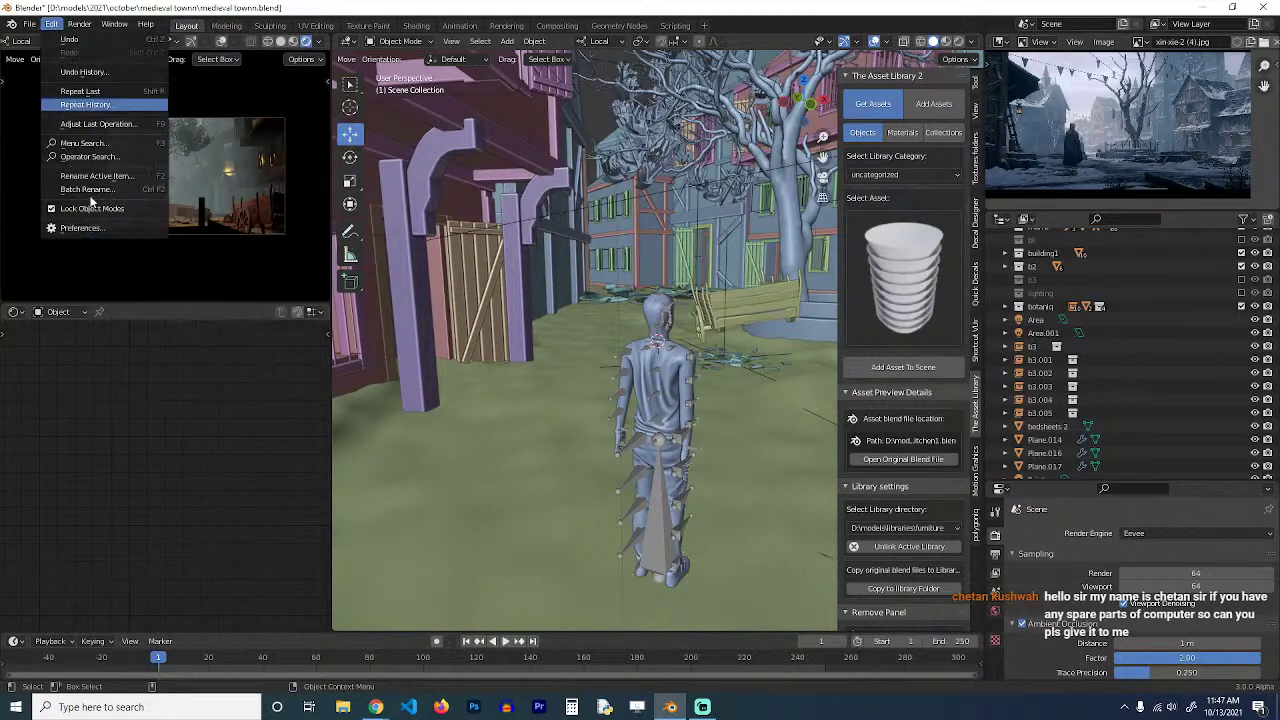
left_click(106, 229)
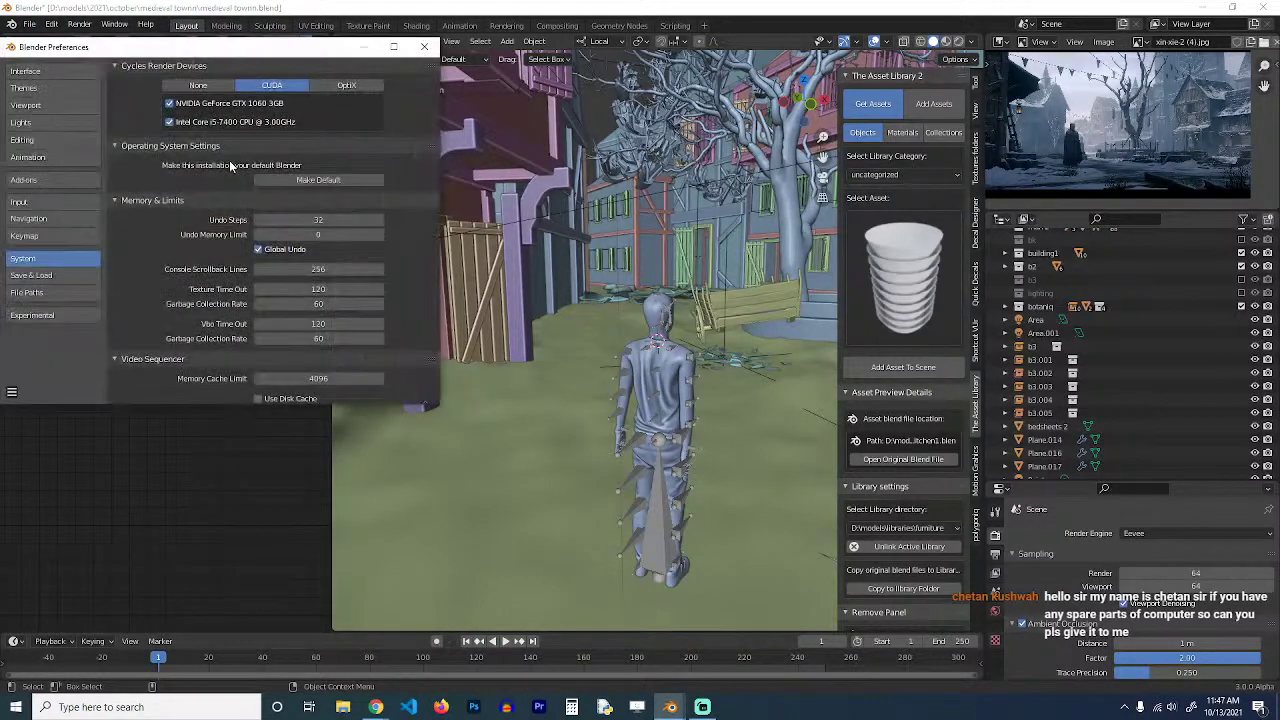
left_click(50, 180)
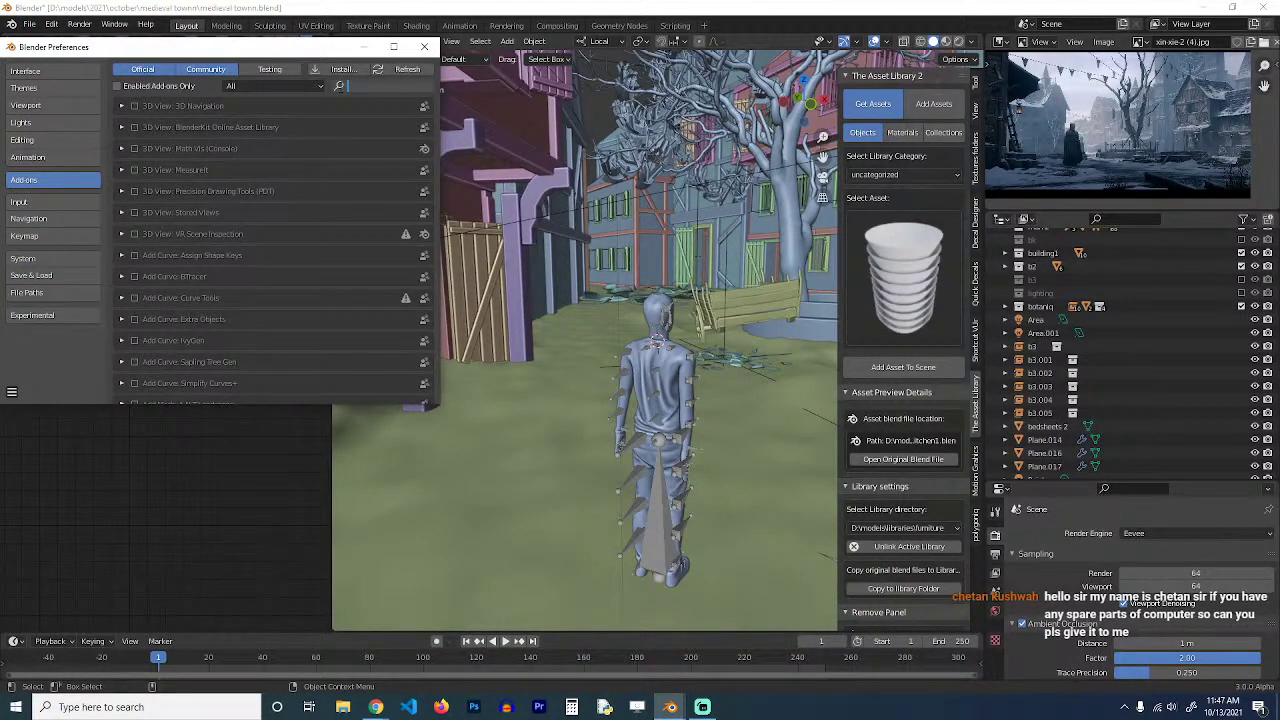
type("clo")
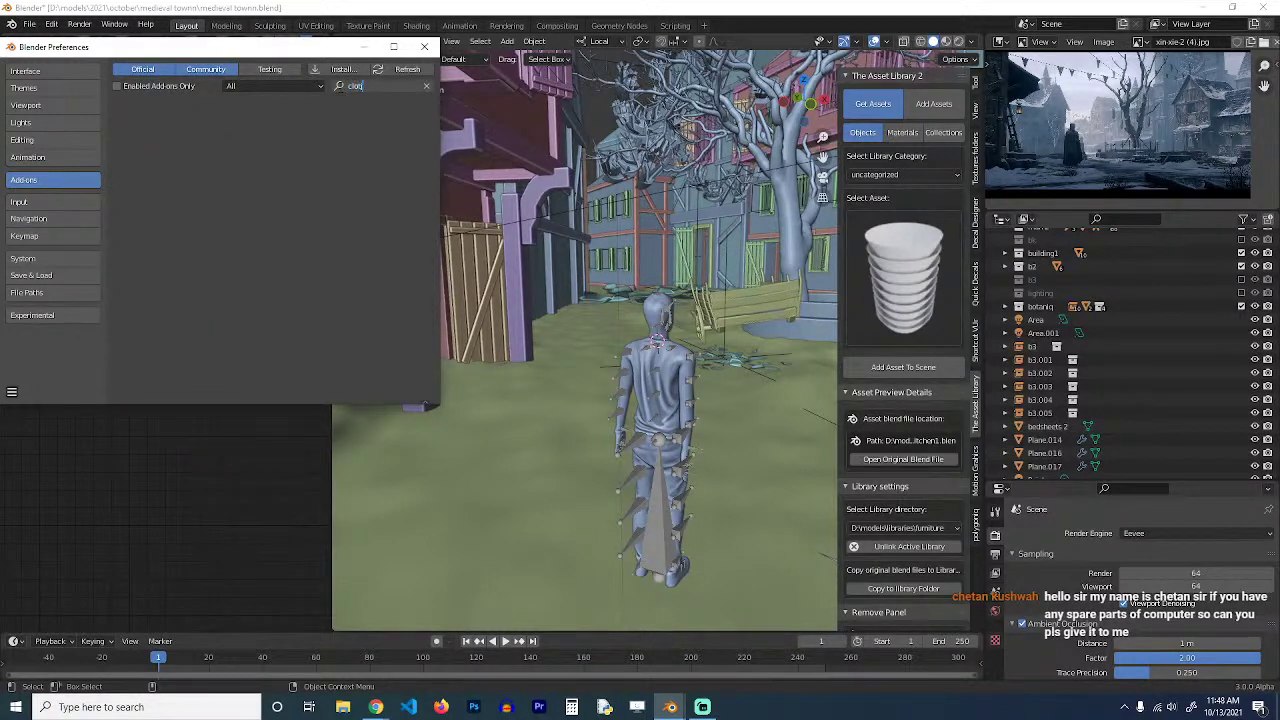
type("t")
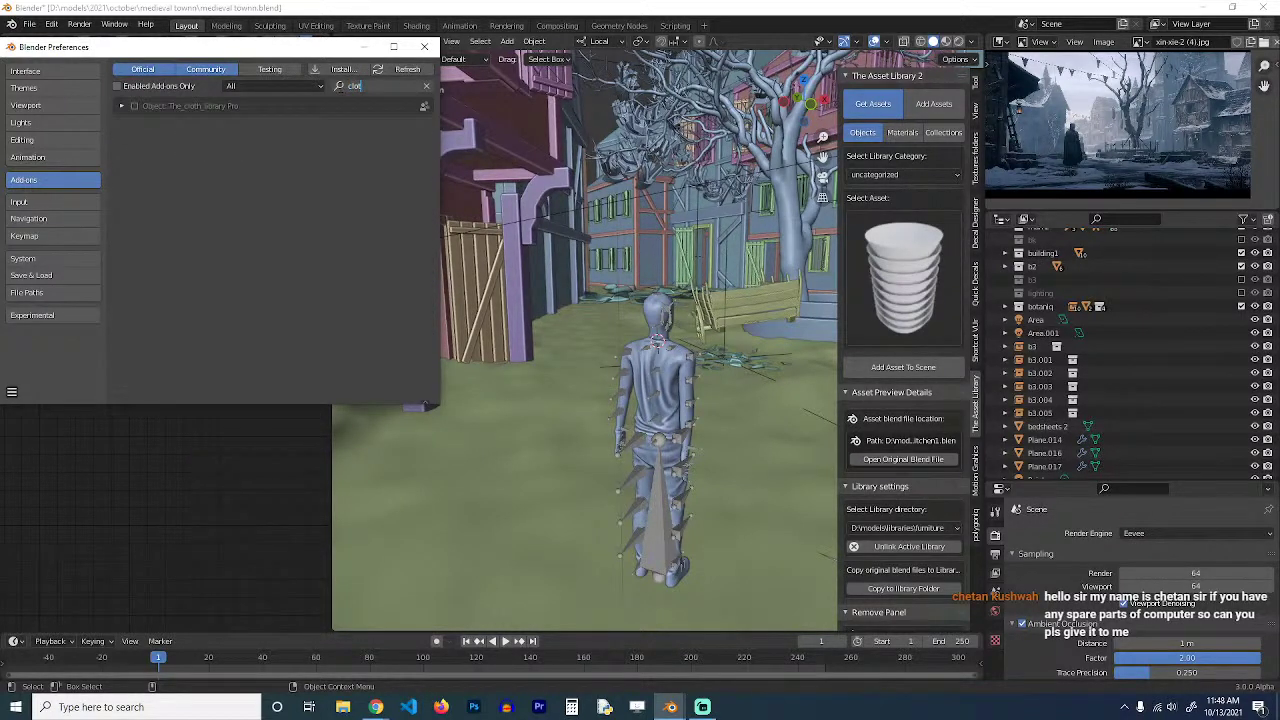
type("h")
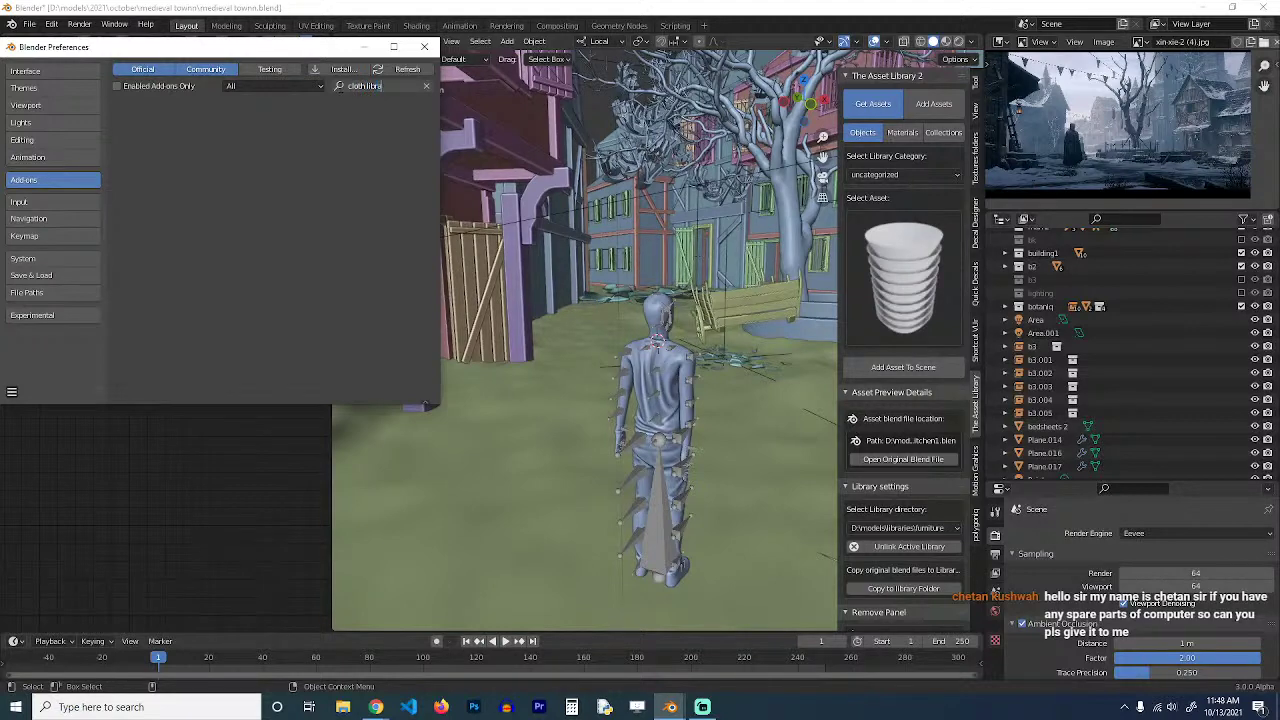
type(" librar")
Filter the add-ons by "the", try to enable The_cloth_library Pro, and close the preferences.
key("ctrl+a")
type("the")
key("Return")
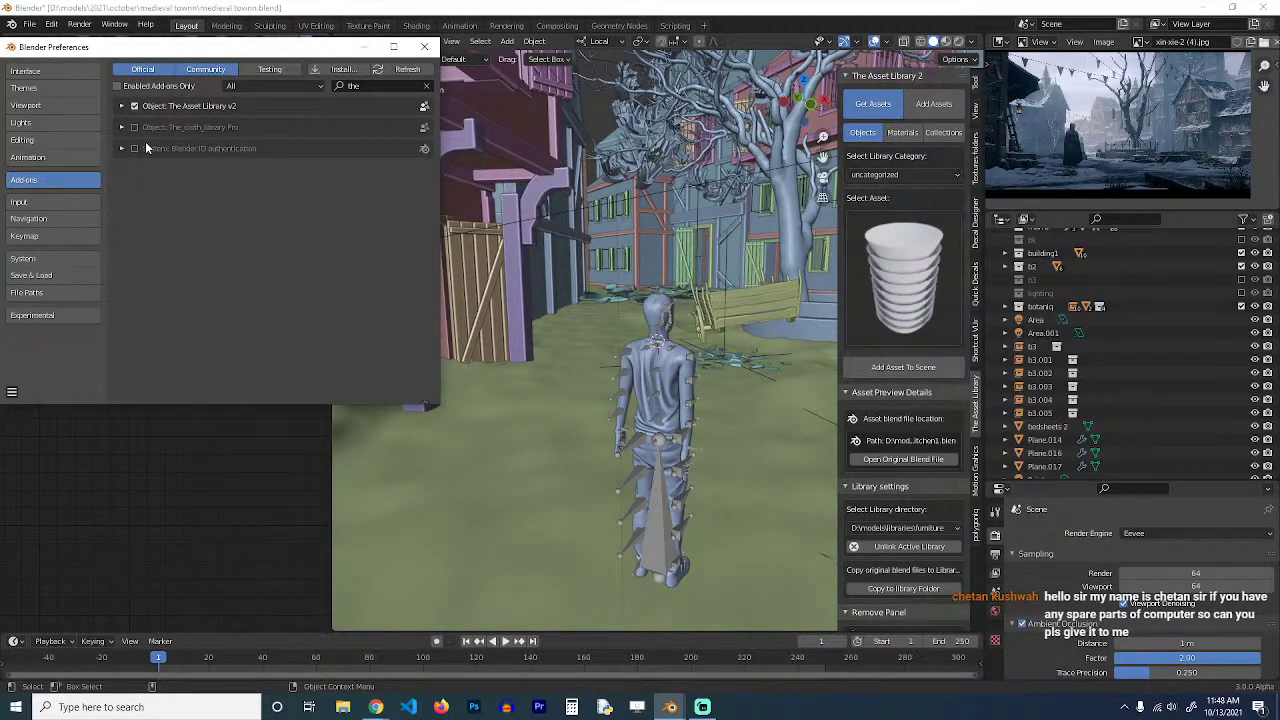
left_click(135, 128)
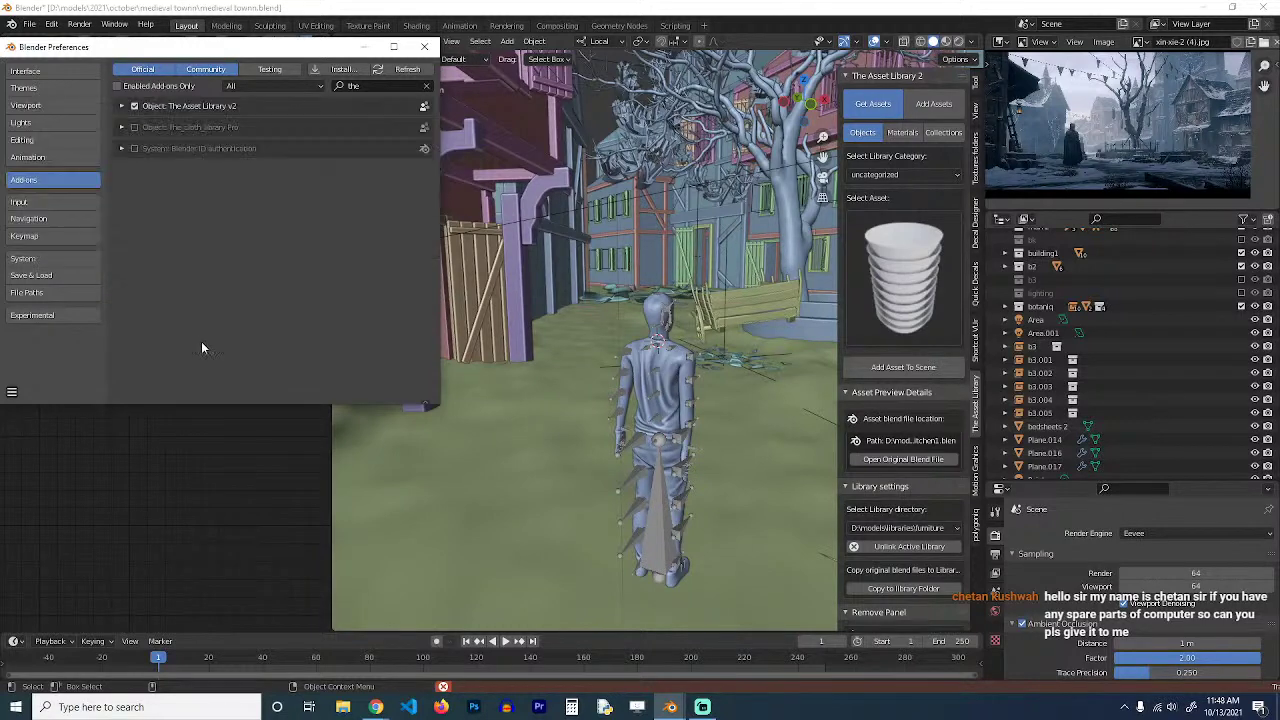
left_click(424, 47)
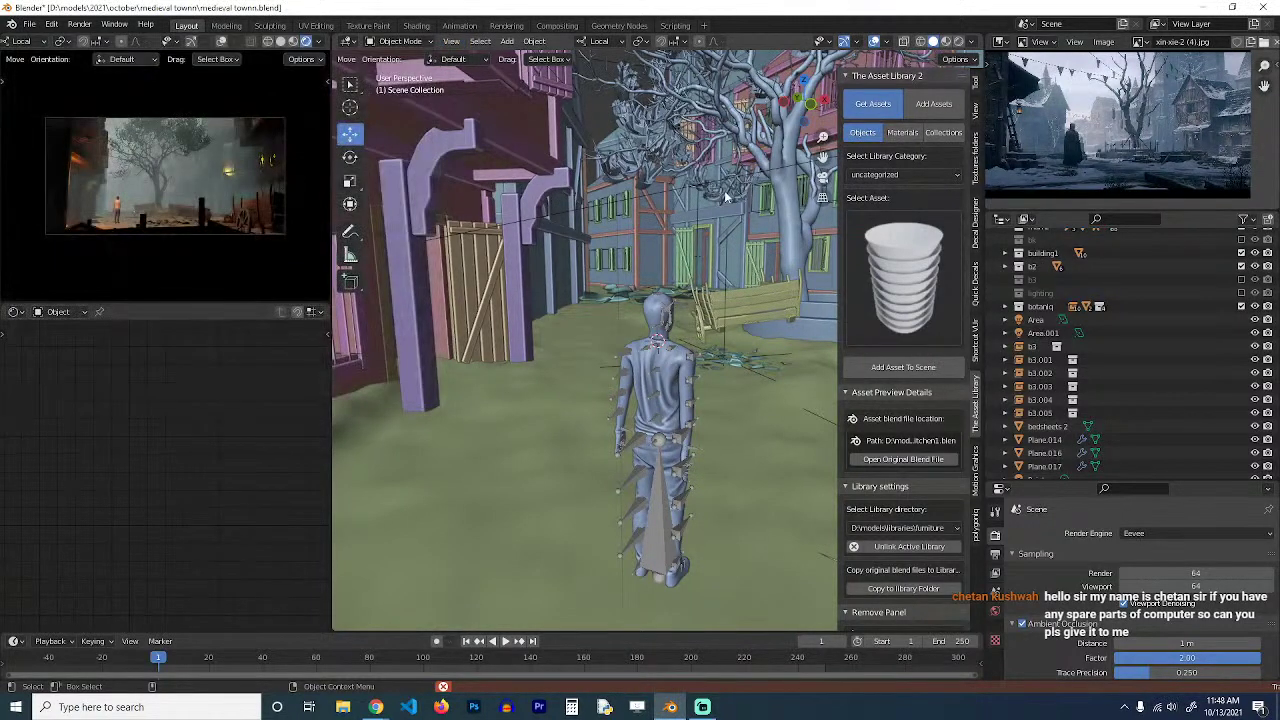
Select the standing figure's armature, hide the sidebar, and save the file.
left_click(701, 383)
key("n")
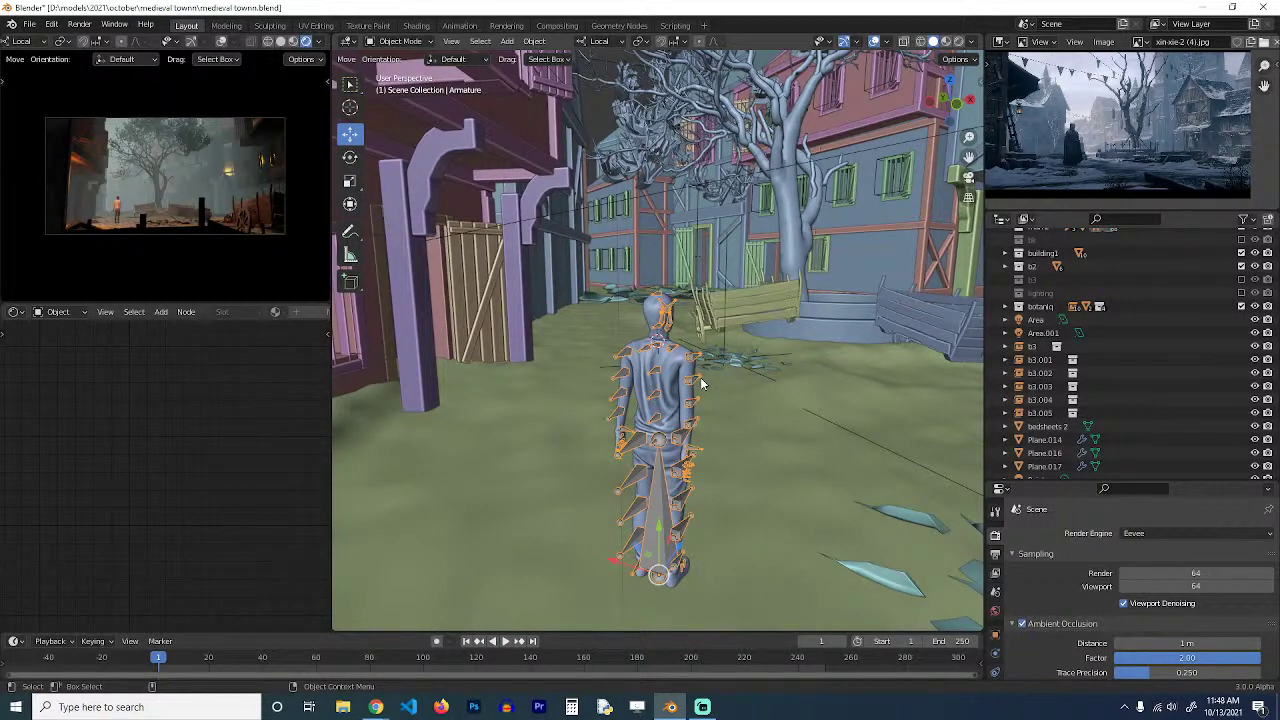
scroll(701, 383, "up", 3)
scroll(710, 350, "up", 2)
key("ctrl+s")
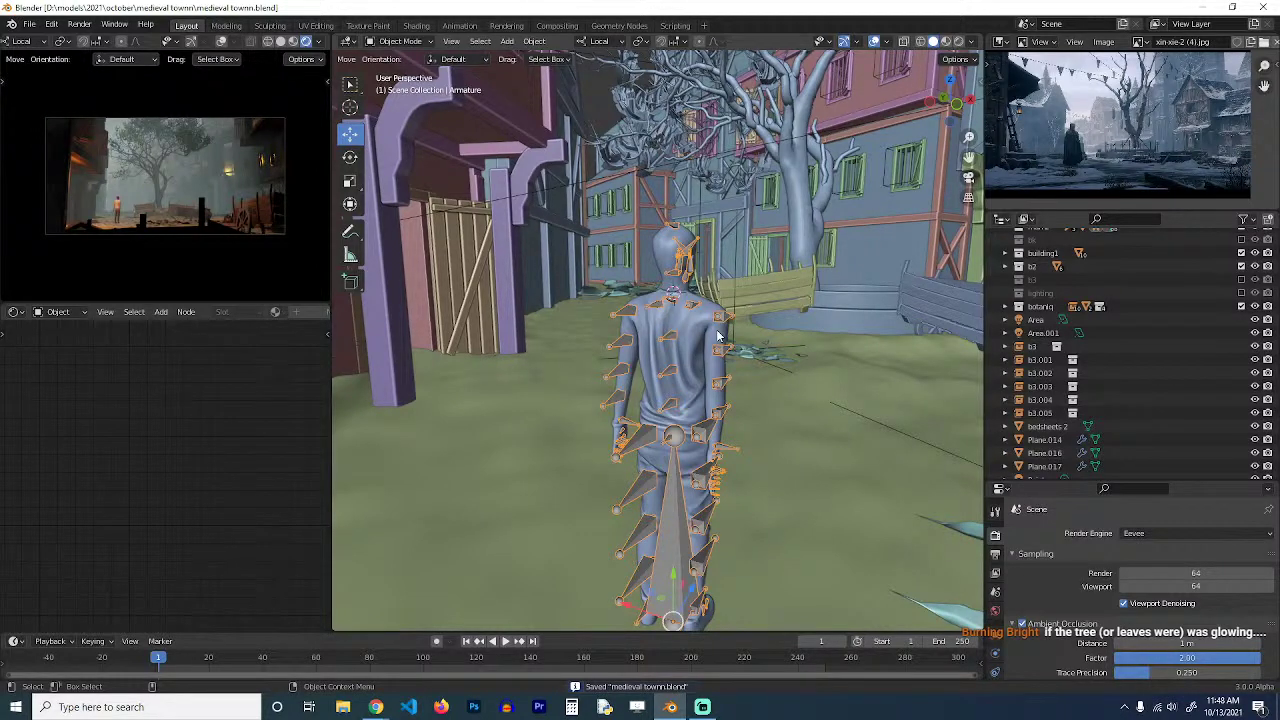
Make the linked pine tree in the square editable and local with The Asset Library, and select the local tree.
middle_click_drag(716, 330, 660, 248, "shift")
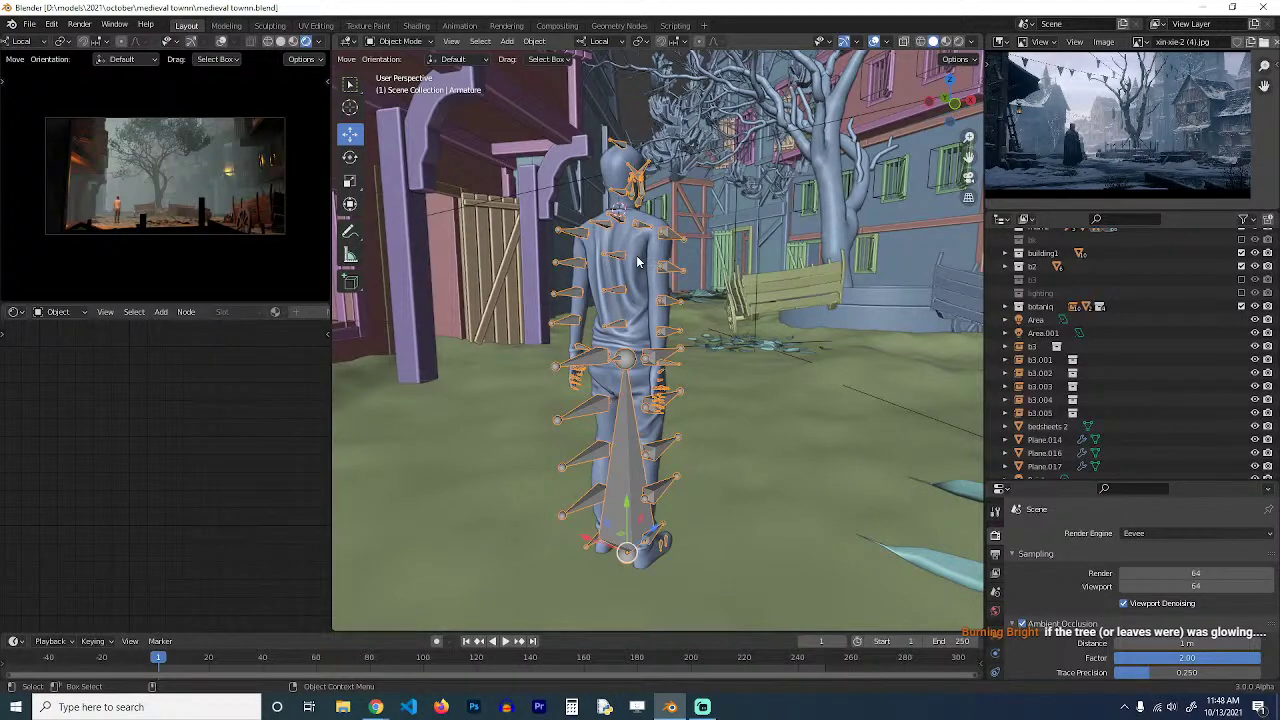
scroll(638, 262, "down", 10)
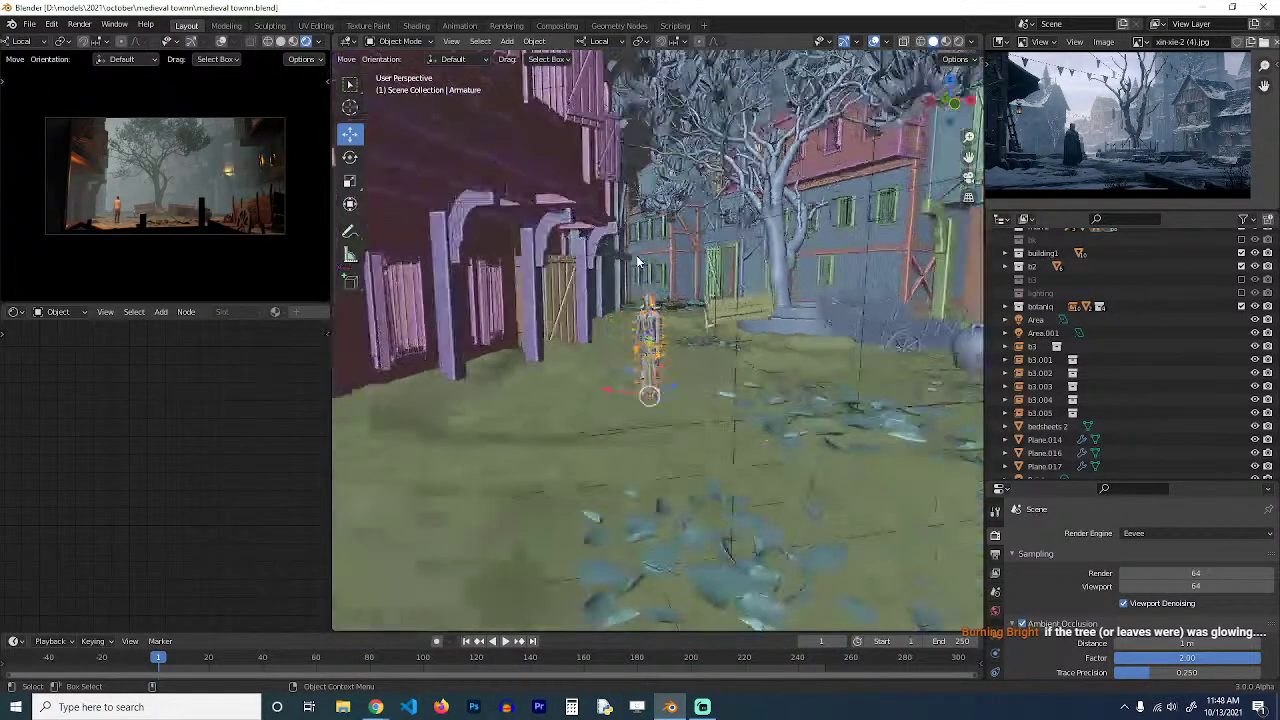
middle_click_drag(672, 135, 653, 340, "shift")
scroll(646, 273, "up", 5)
left_click(653, 340)
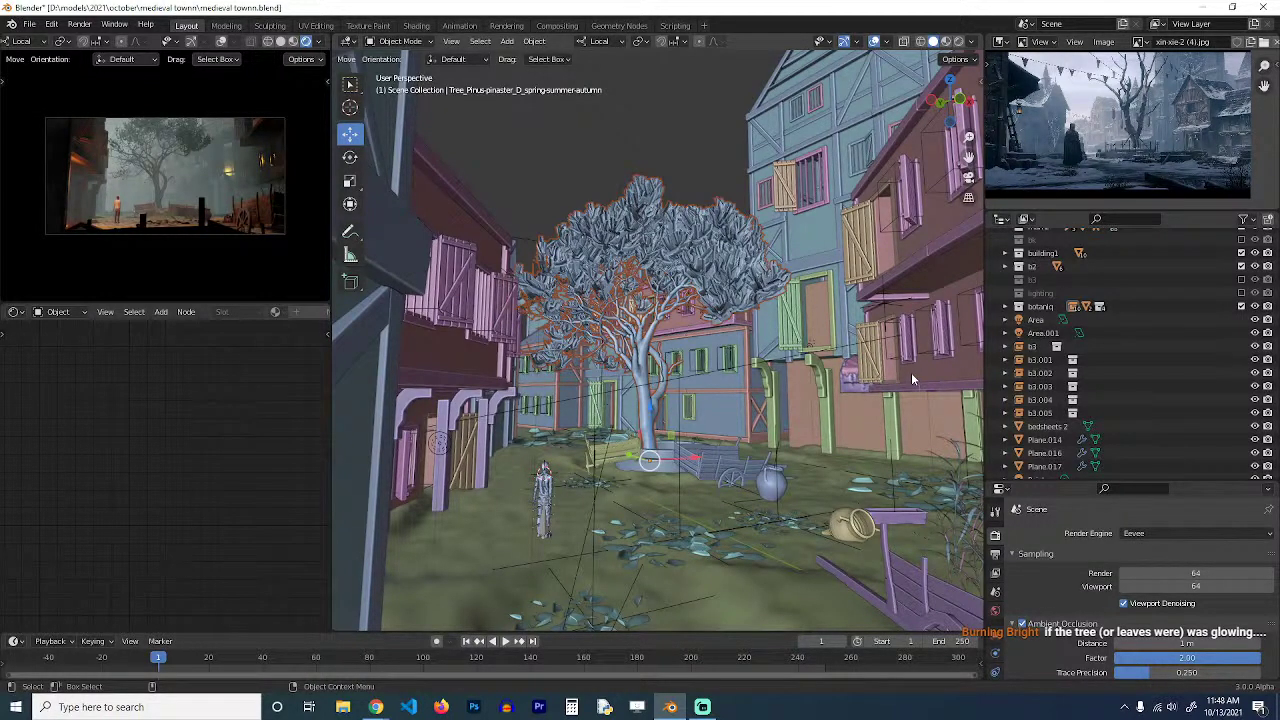
key("n")
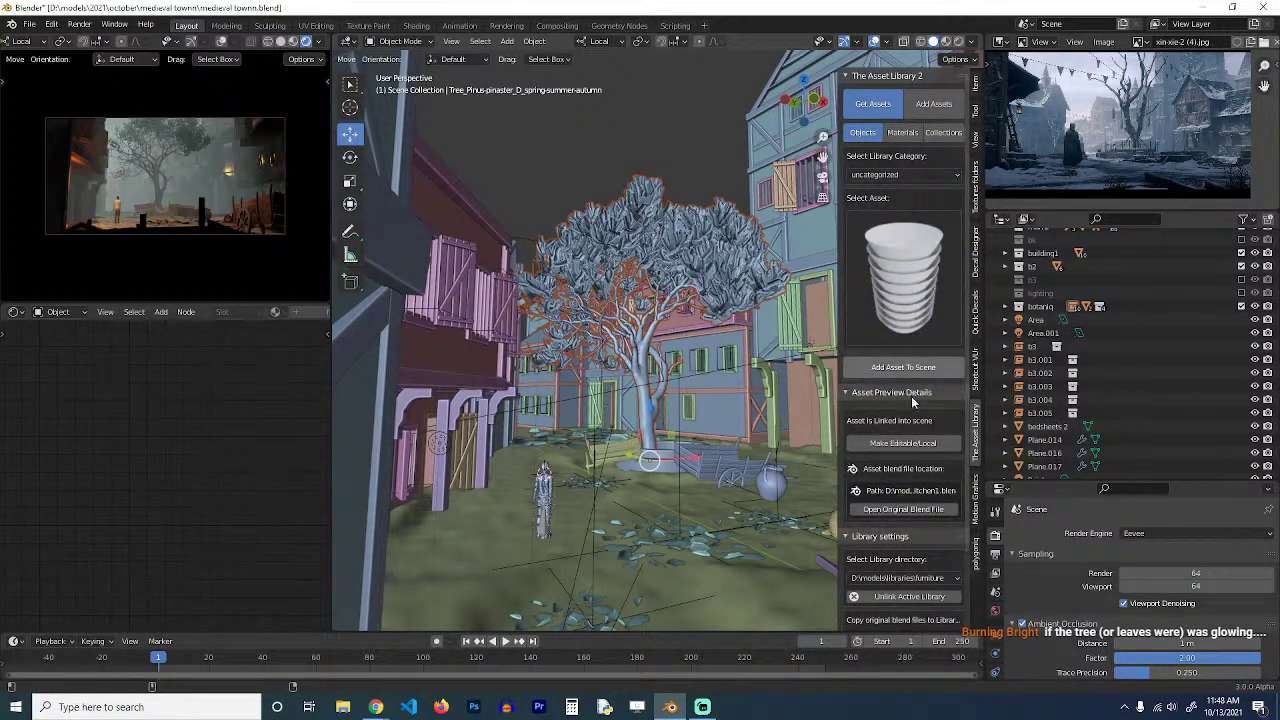
left_click(903, 443)
left_click(685, 280)
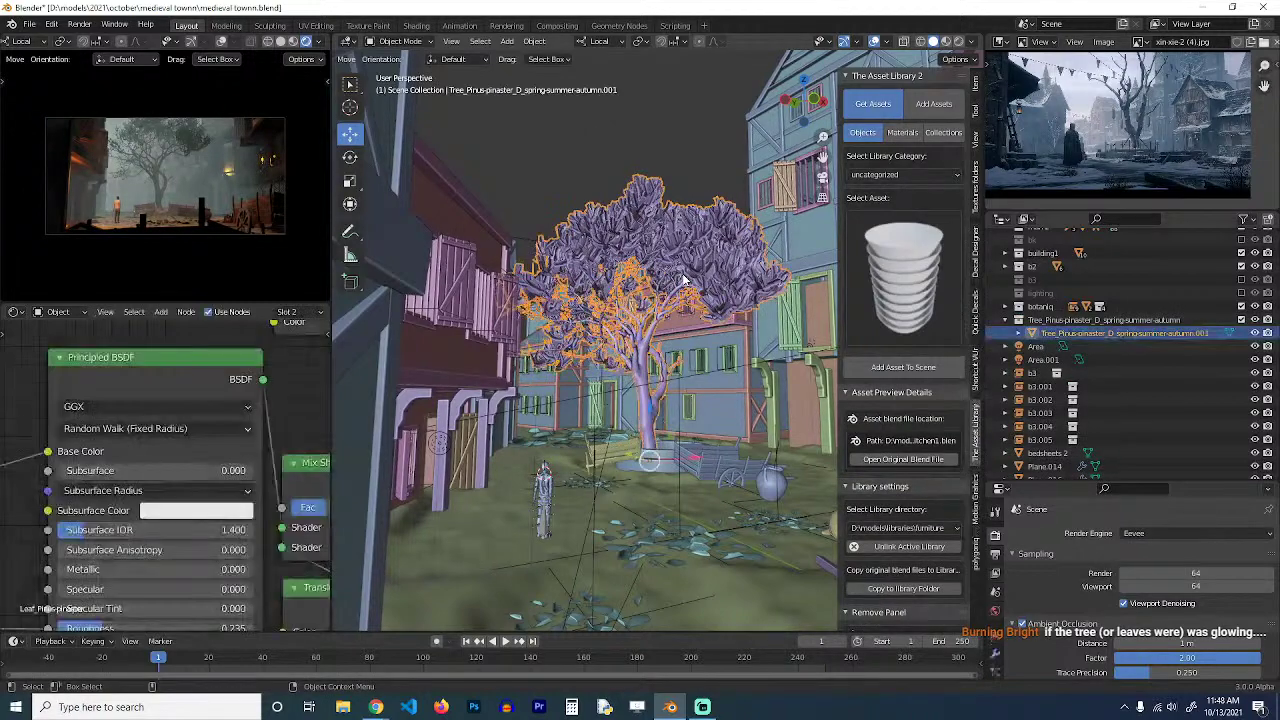
Show the pine tree's Leaf_Pinus-pinaster material nodes and move the Material Output away from the Mix Shader to make room.
key("n")
key("KP_Decimal")
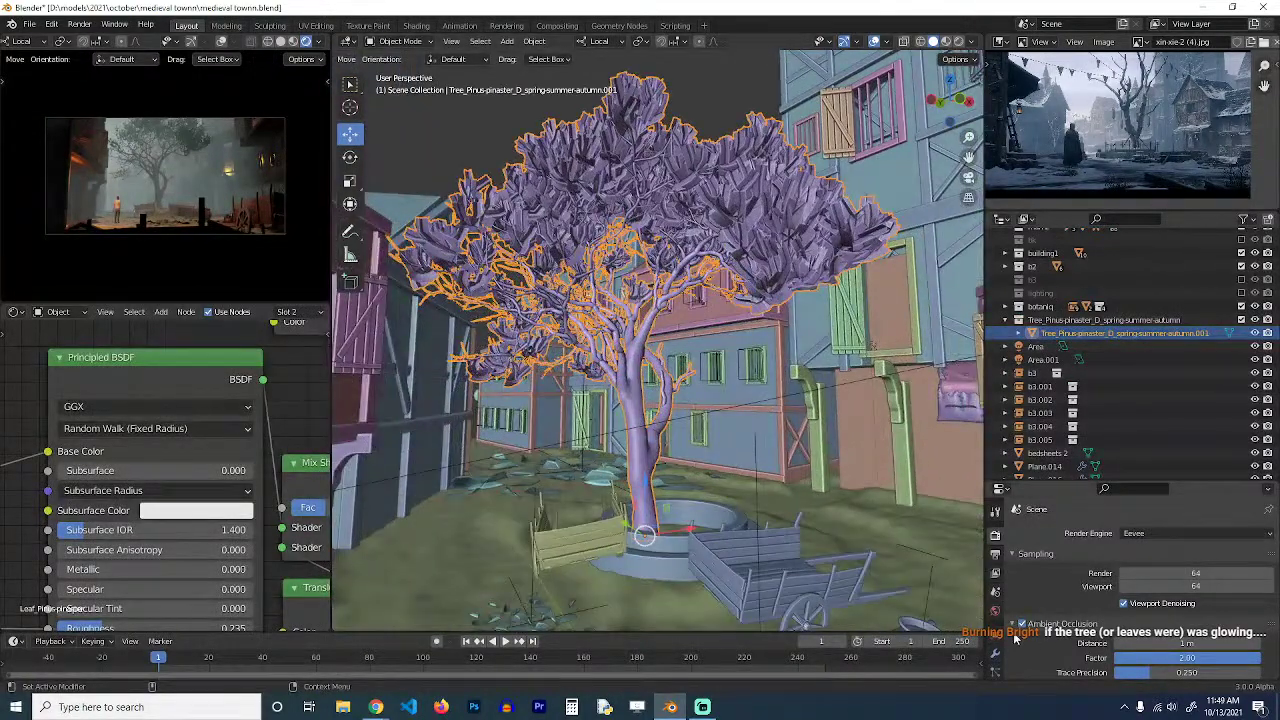
left_click(995, 668)
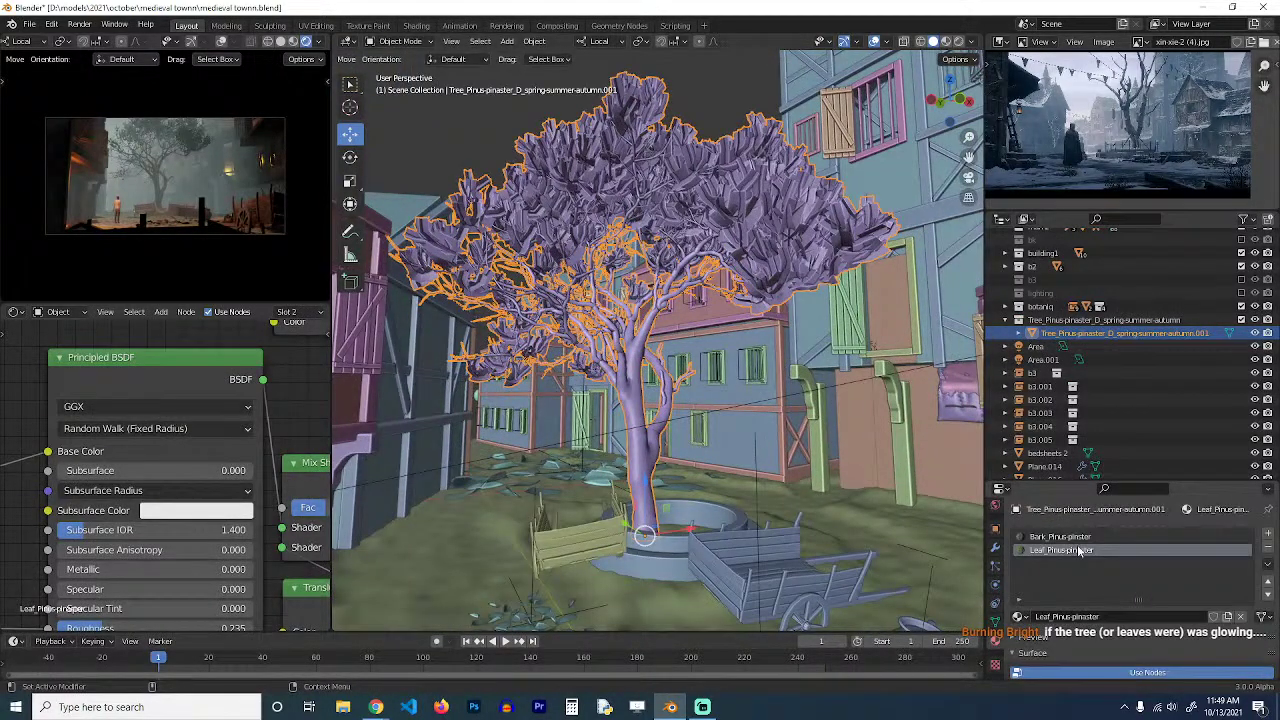
scroll(122, 524, "down", 10)
middle_click_drag(248, 440, 61, 439)
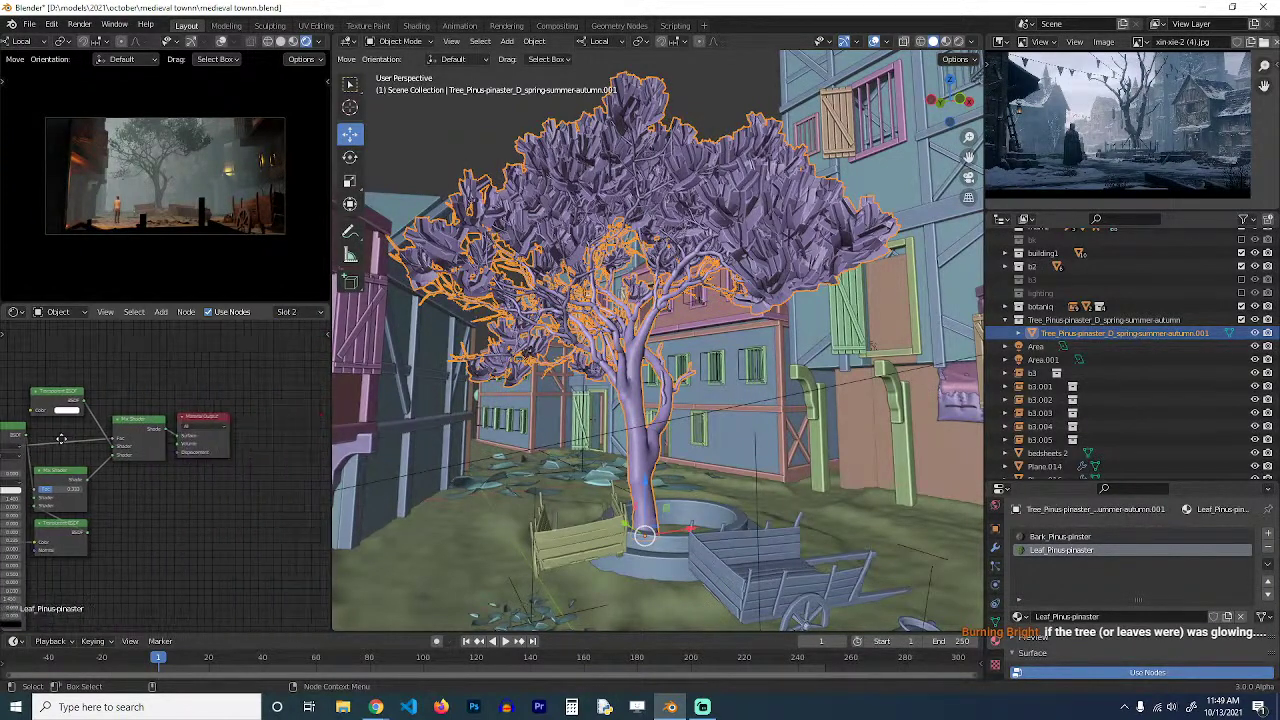
left_click_drag(274, 392, 318, 429)
Add an Emission shader to the leaf material and blend it with the existing shading through a new Mix Shader feeding the output.
key("shift+a")
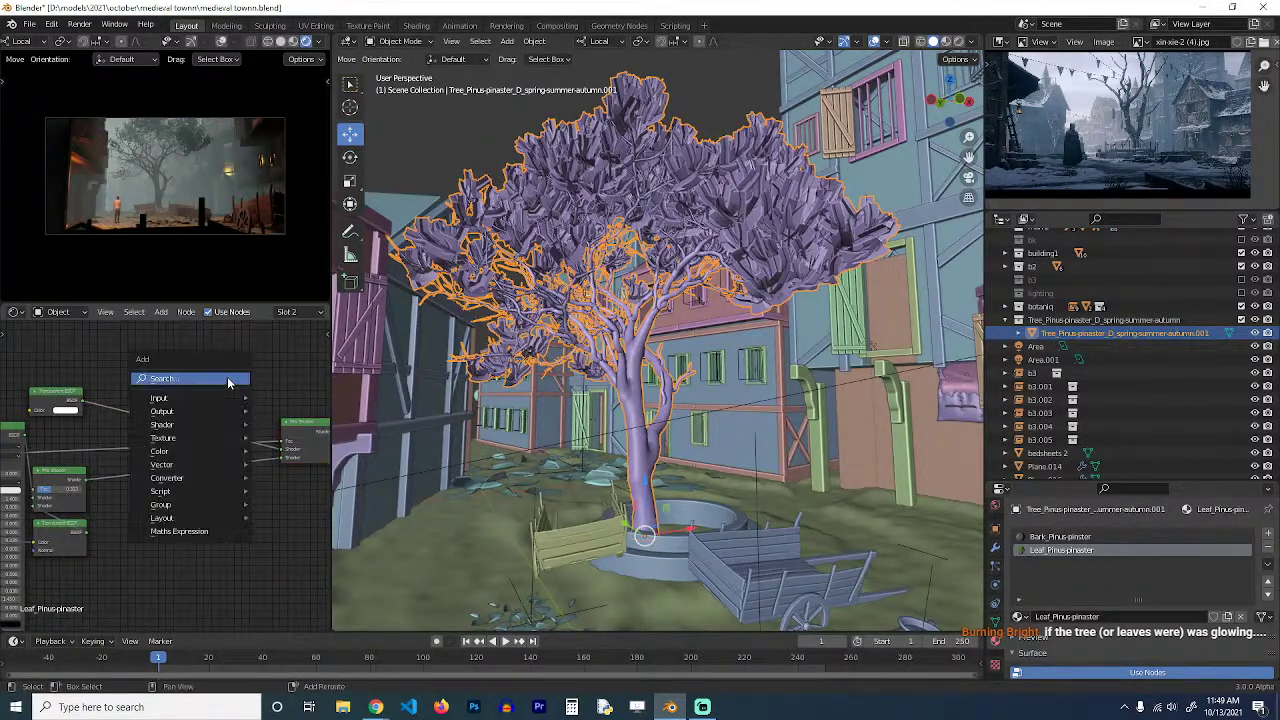
mouse_move(165, 426)
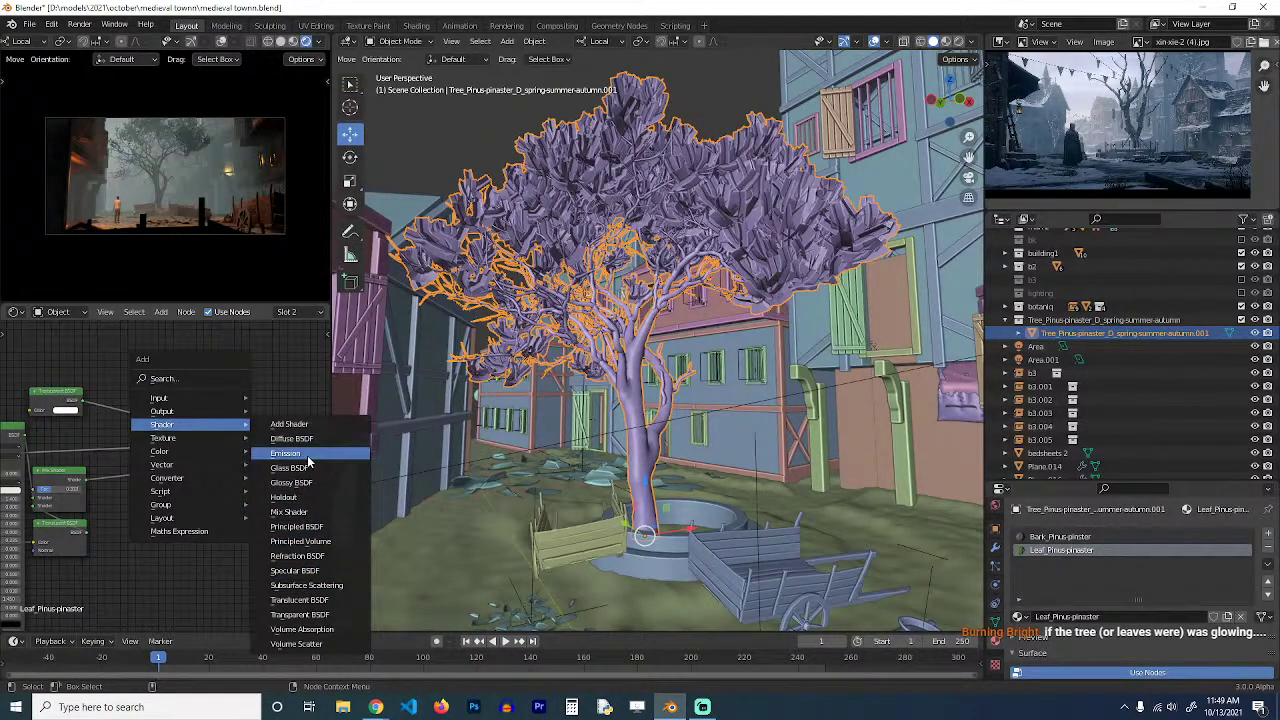
left_click(285, 453)
left_click(196, 423)
left_click_drag(239, 433, 148, 449)
right_click_drag(147, 447, 174, 404, "ctrl+shift")
left_click_drag(253, 413, 212, 405)
left_click_drag(285, 438, 309, 440)
left_click_drag(175, 387, 142, 386)
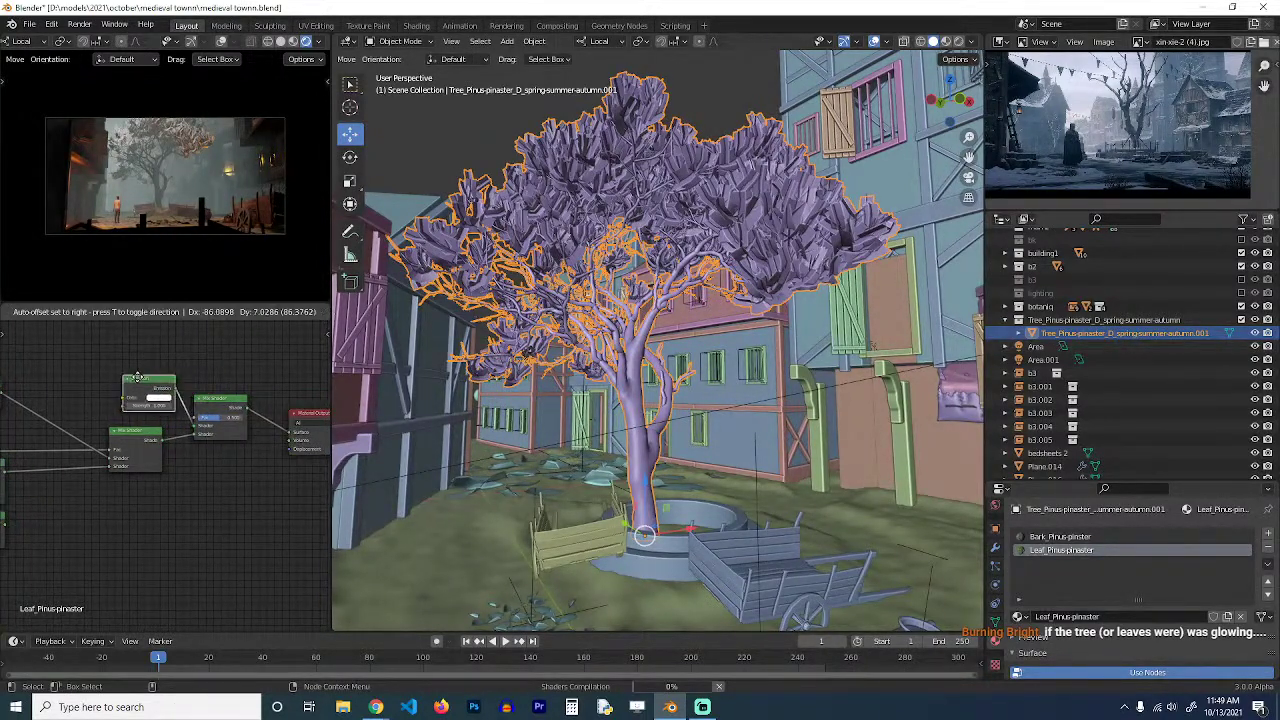
Set the leaf material's Emission strength to 10.
left_click(156, 398)
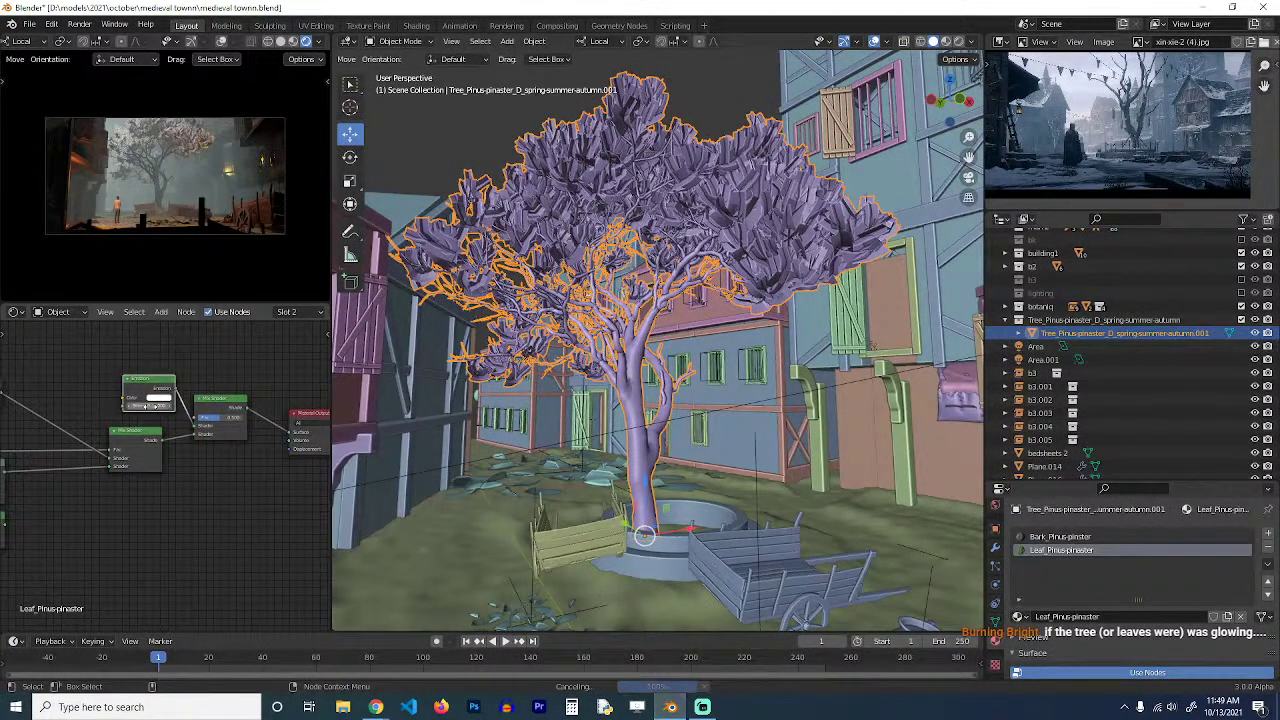
left_click(152, 407)
type("10")
key("Return")
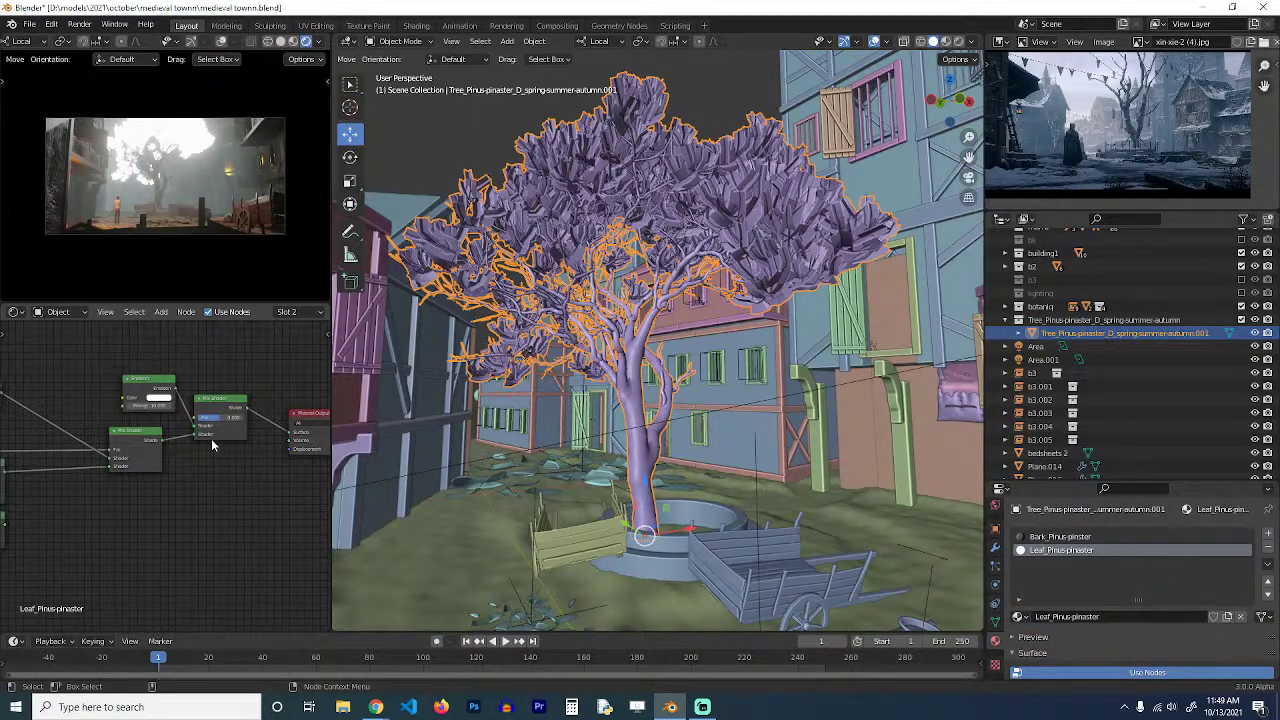
Set the leaf material's Emission color to a saturated orange-red.
scroll(166, 420, "up", 2)
left_click(156, 370)
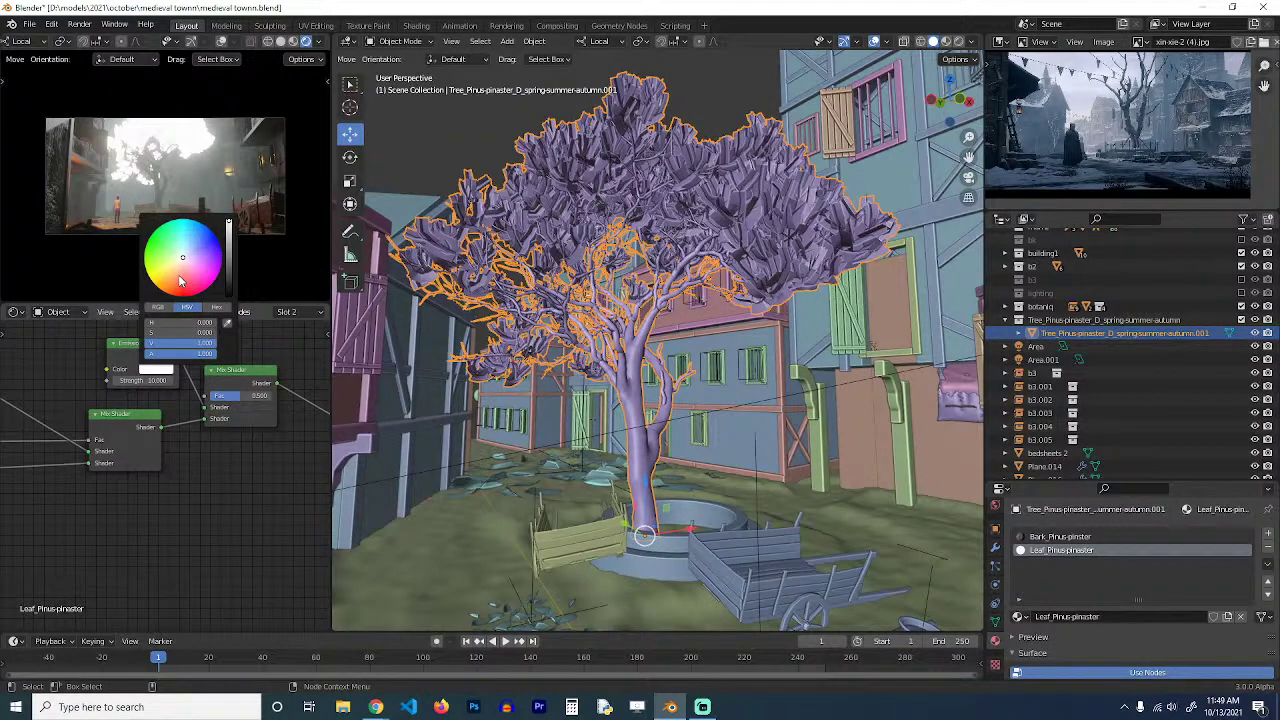
left_click(180, 280)
left_click_drag(180, 282, 176, 297)
scroll(510, 326, "up", 1)
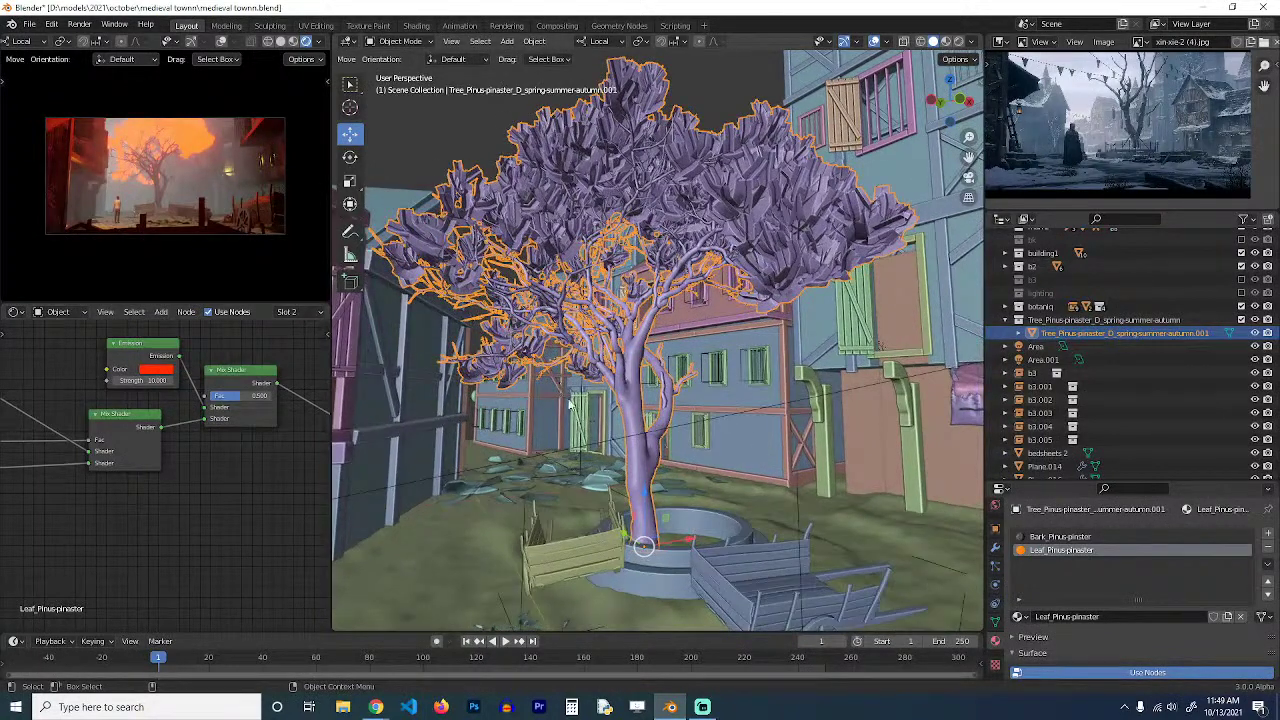
Move the lights Point through Point.003 into the lighting collection and enable that collection in the view layer.
scroll(575, 378, "down", 5)
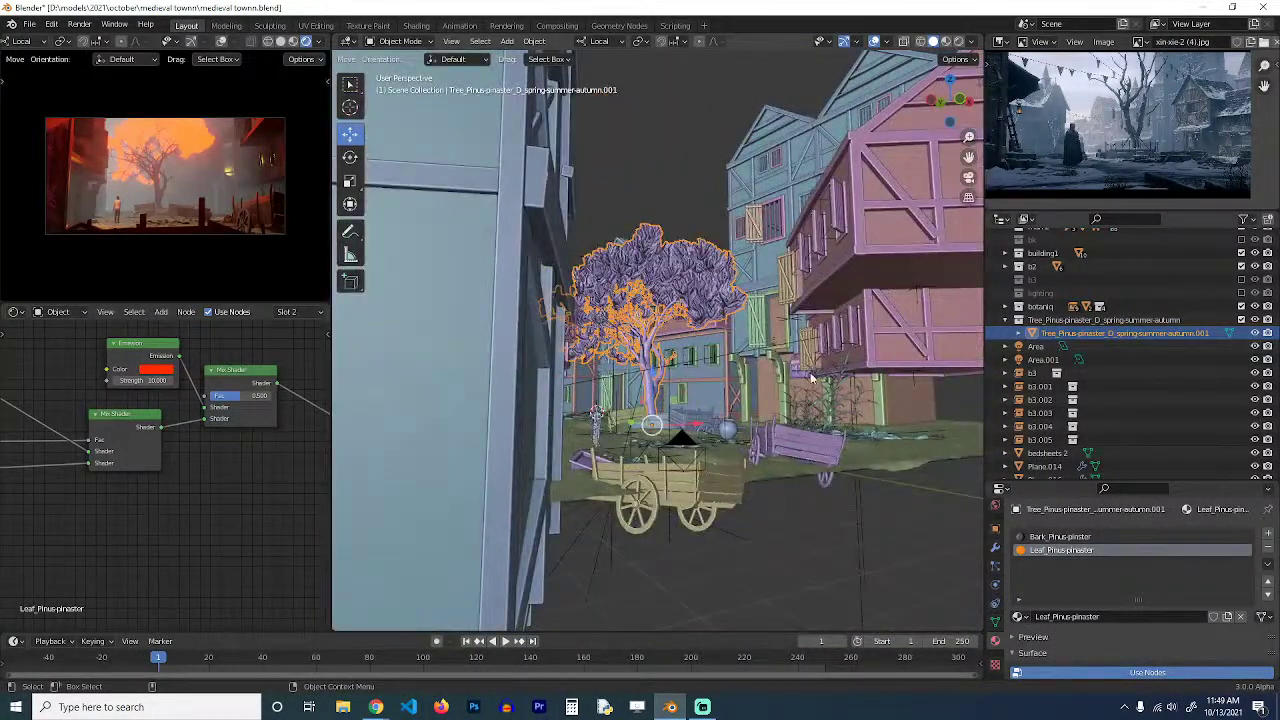
scroll(1125, 415, "down", 3)
left_click(1122, 411)
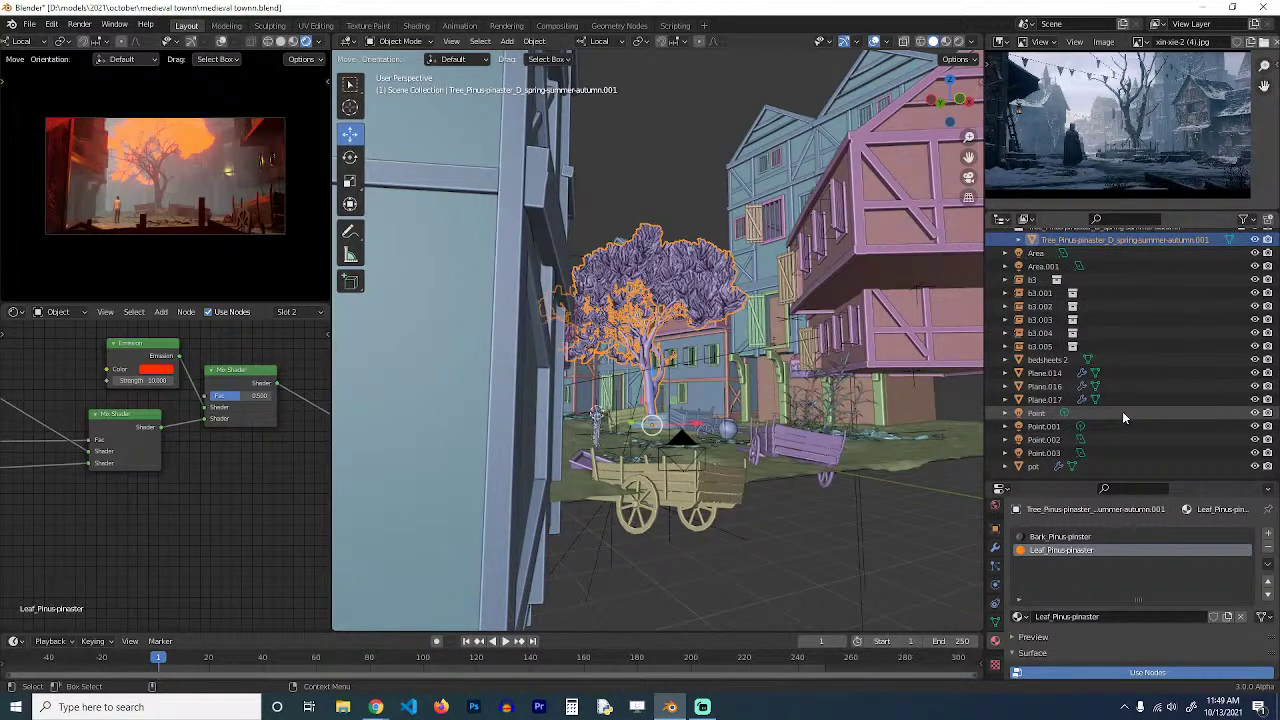
left_click(1125, 451, "shift")
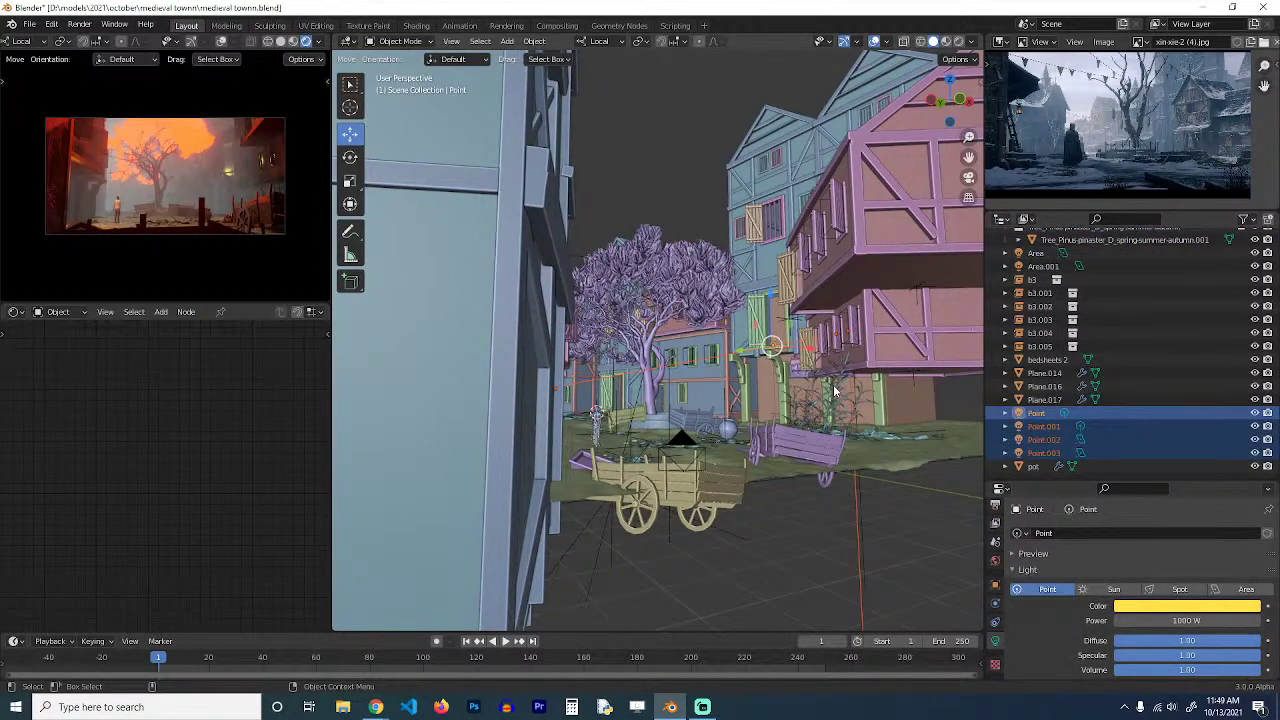
key("m")
left_click(801, 484)
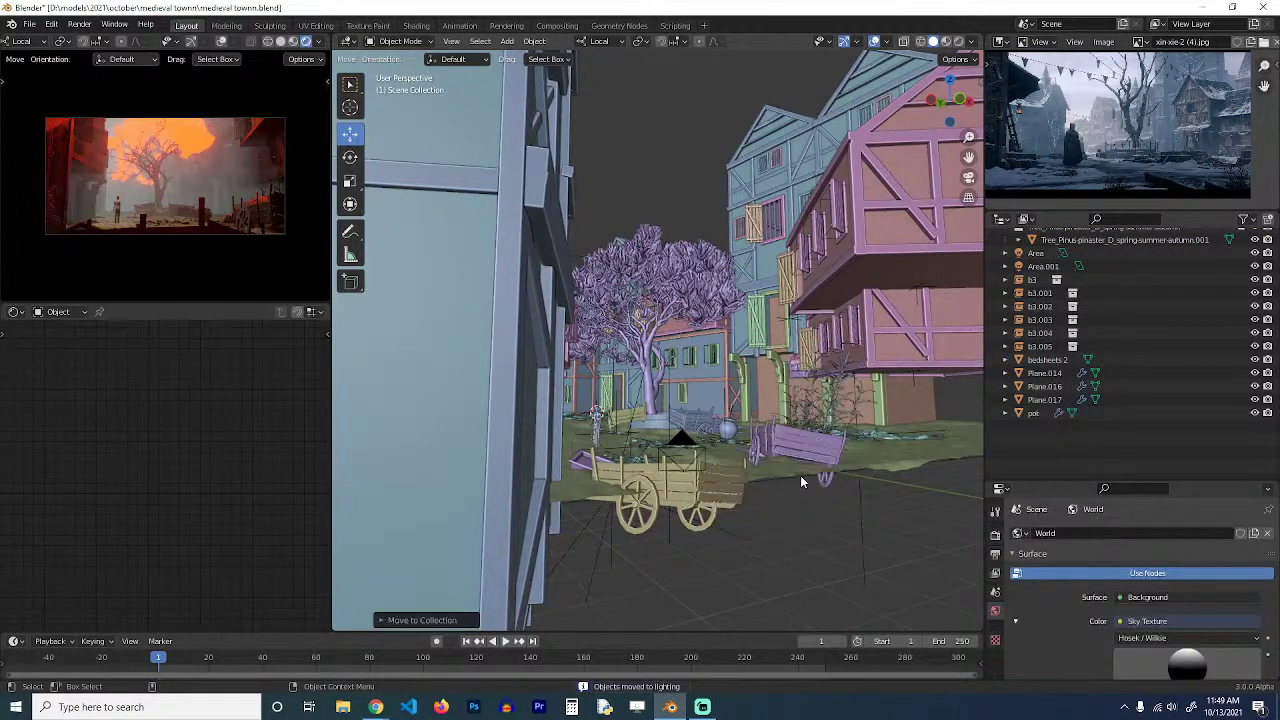
scroll(1085, 340, "up", 5)
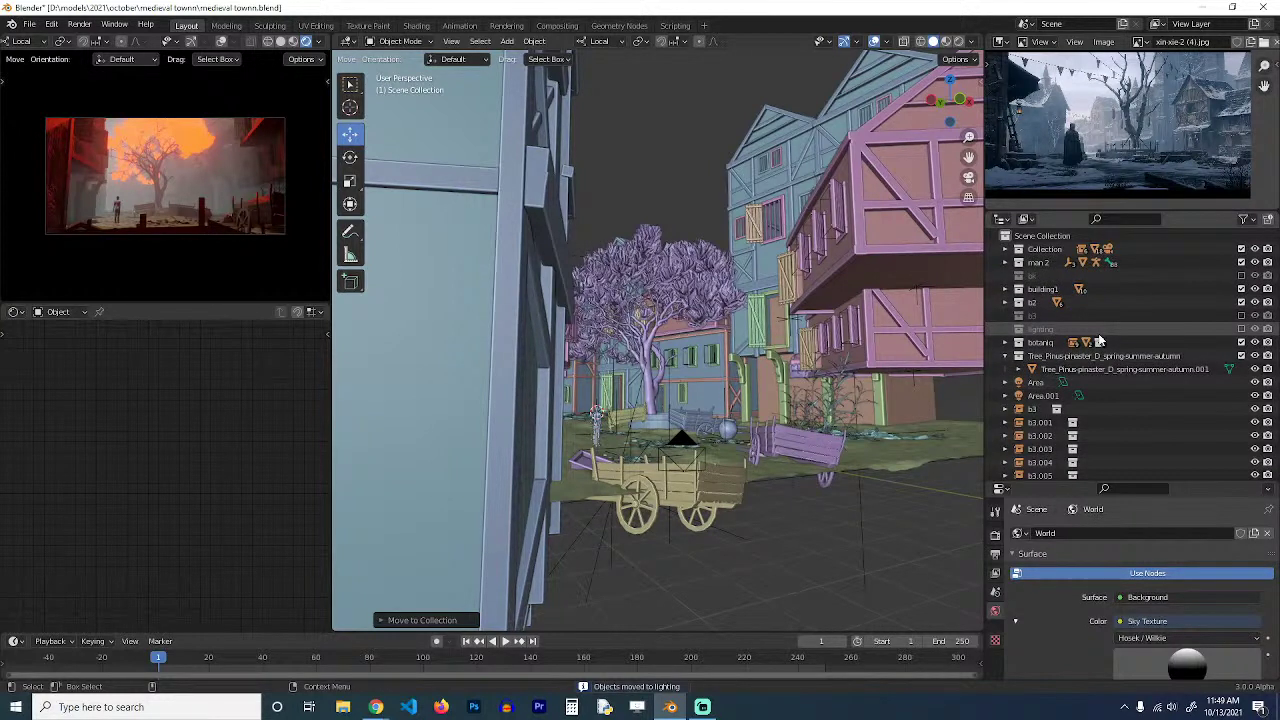
left_click(1241, 328)
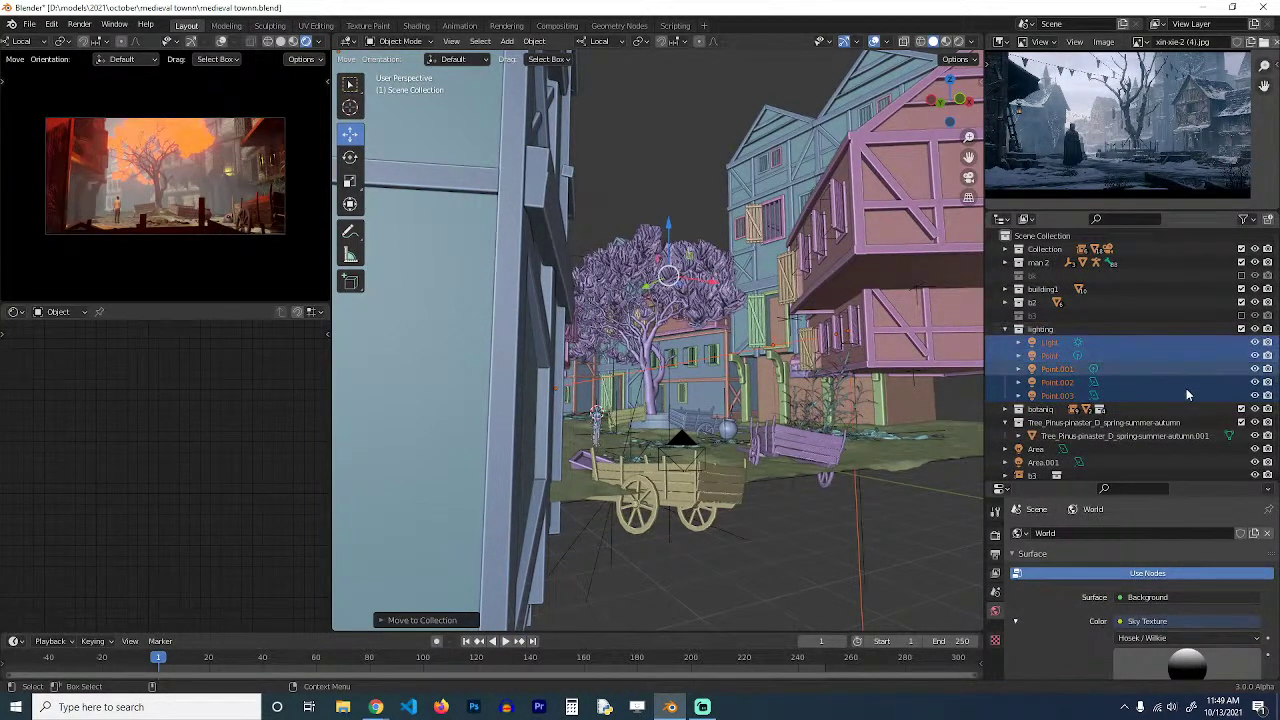
Delete the sun light named Light above the town.
left_click(1061, 355)
key("KP_Decimal")
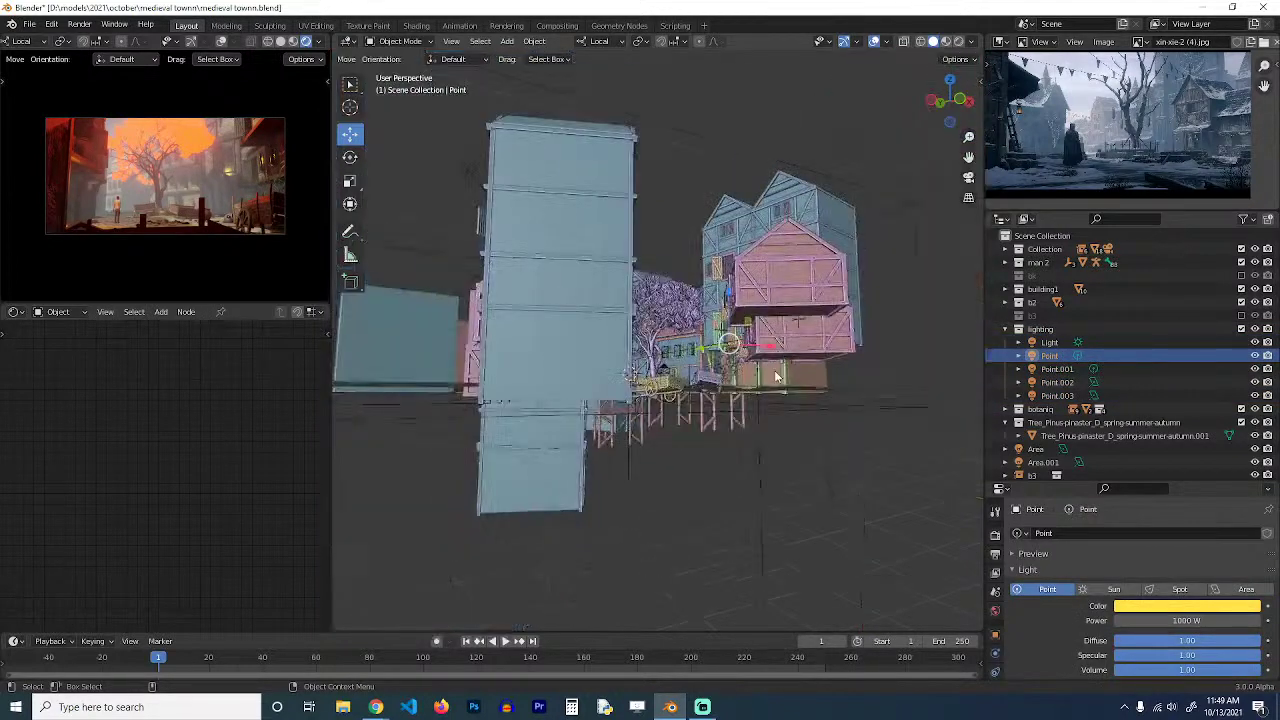
scroll(629, 289, "down", 5)
left_click(571, 229)
key("x")
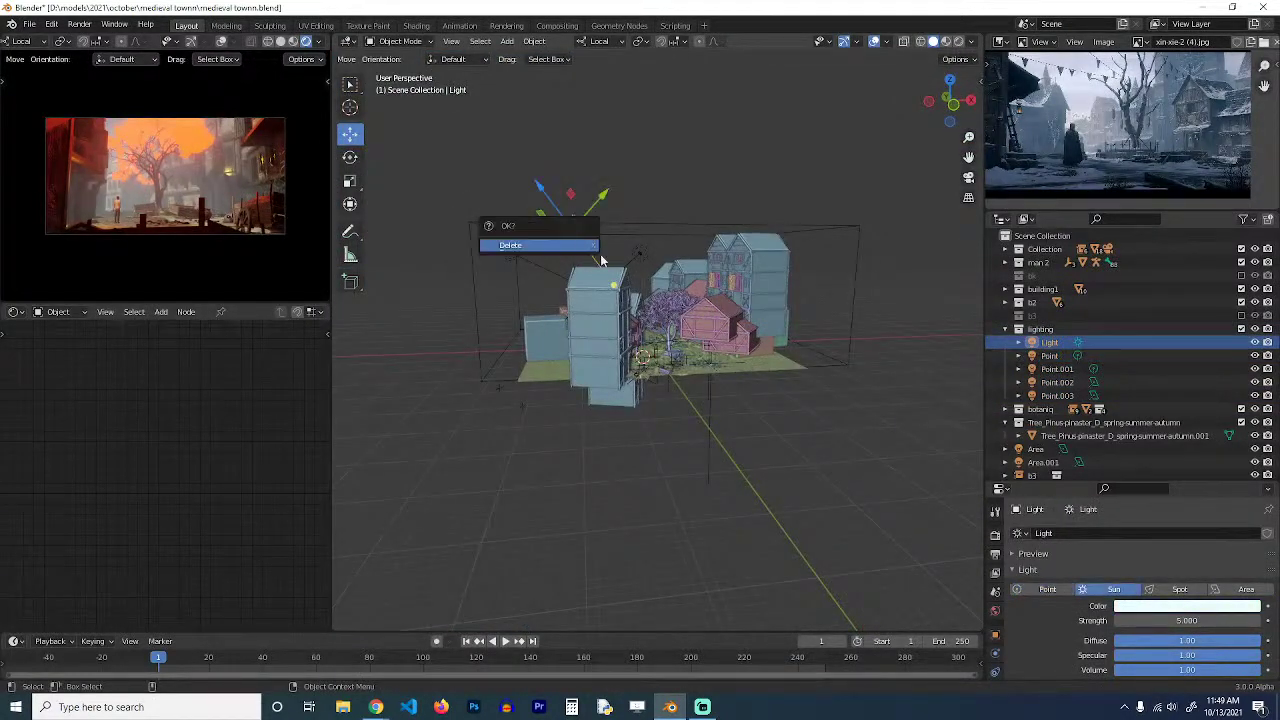
left_click(598, 252)
Select the two area lights, extend the selection to all lights by type, and move them into the lighting collection.
scroll(808, 327, "up", 3)
middle_click_drag(777, 318, 722, 357)
scroll(722, 357, "up", 3)
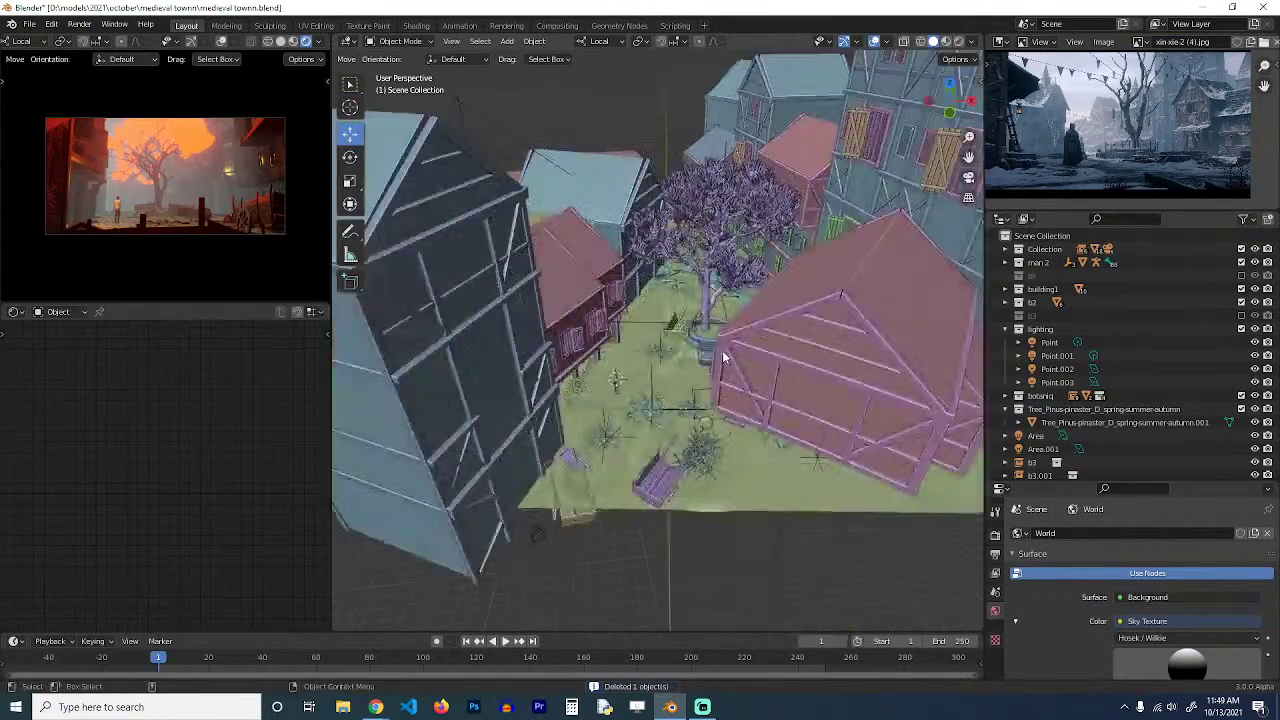
scroll(760, 292, "down", 3)
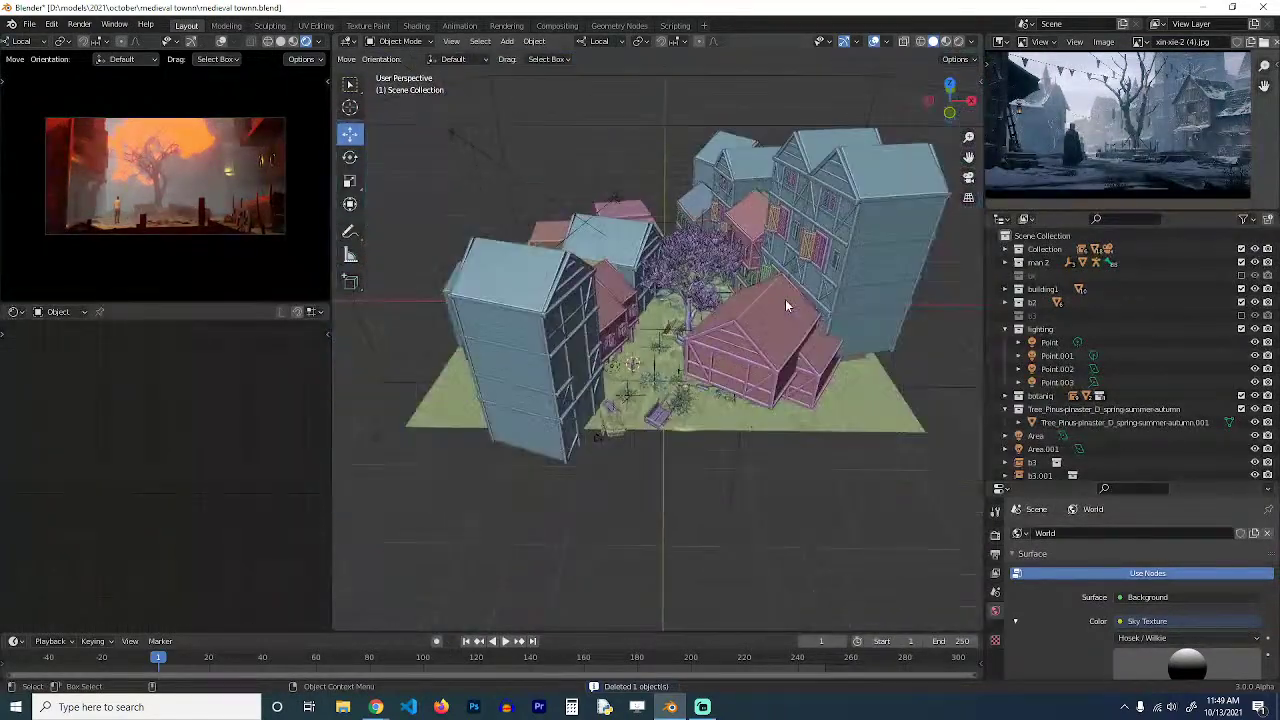
left_click(618, 195)
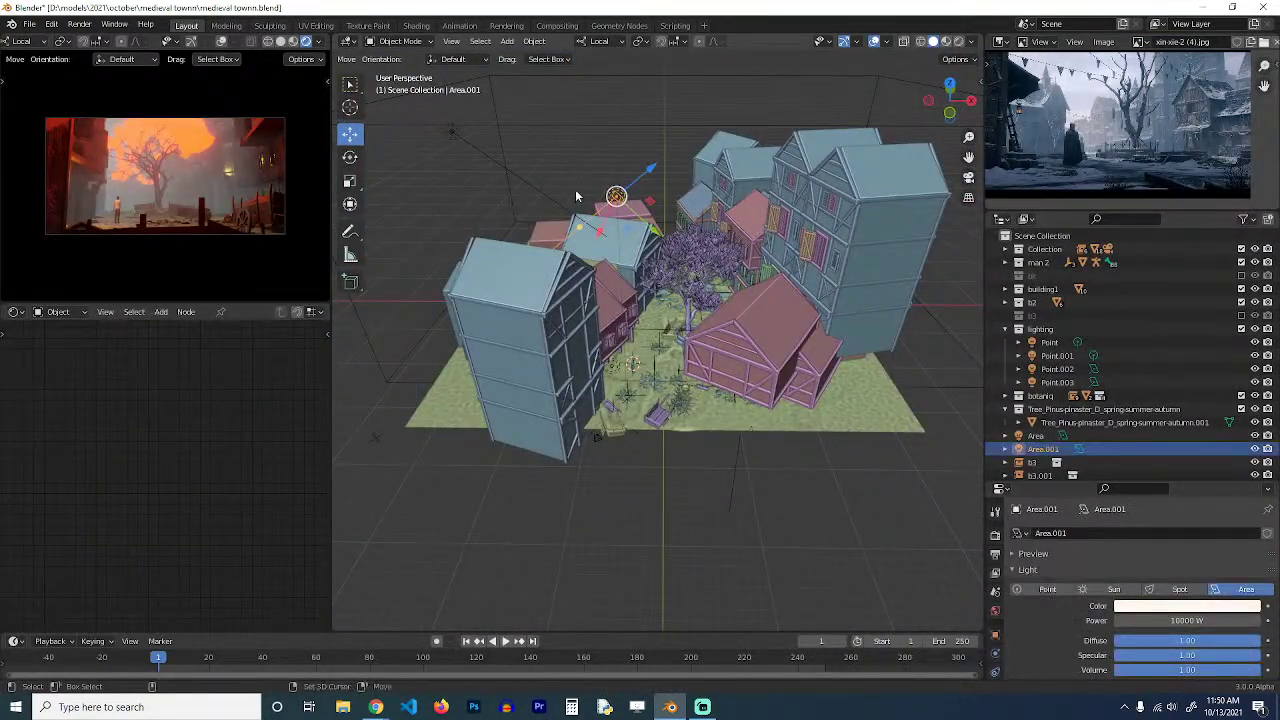
left_click(513, 157, "shift")
key("shift+g")
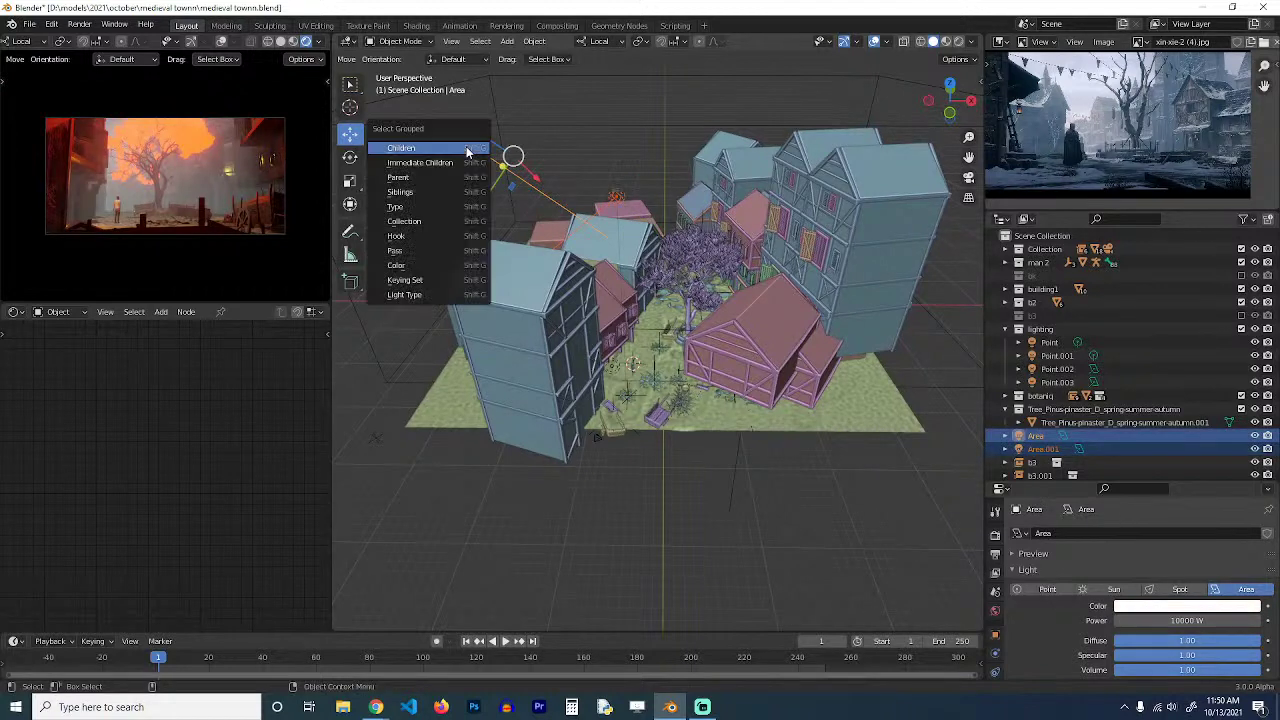
left_click(443, 206)
key("m")
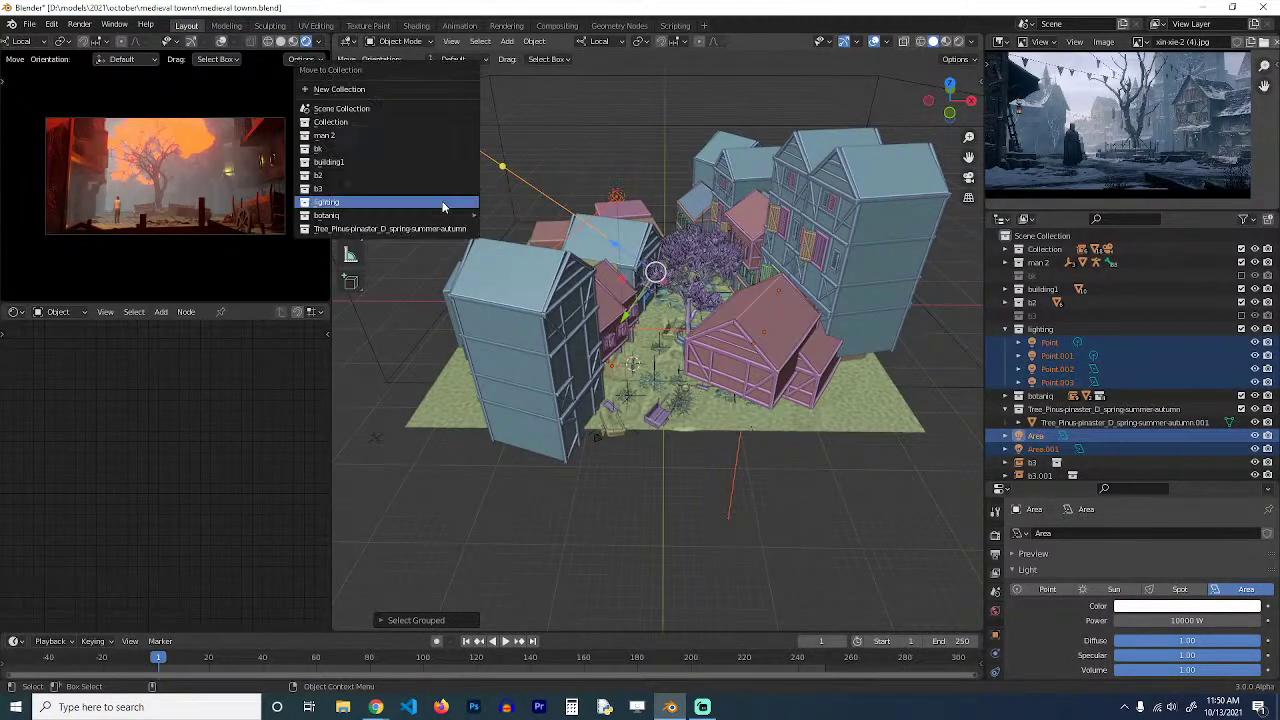
left_click(443, 202)
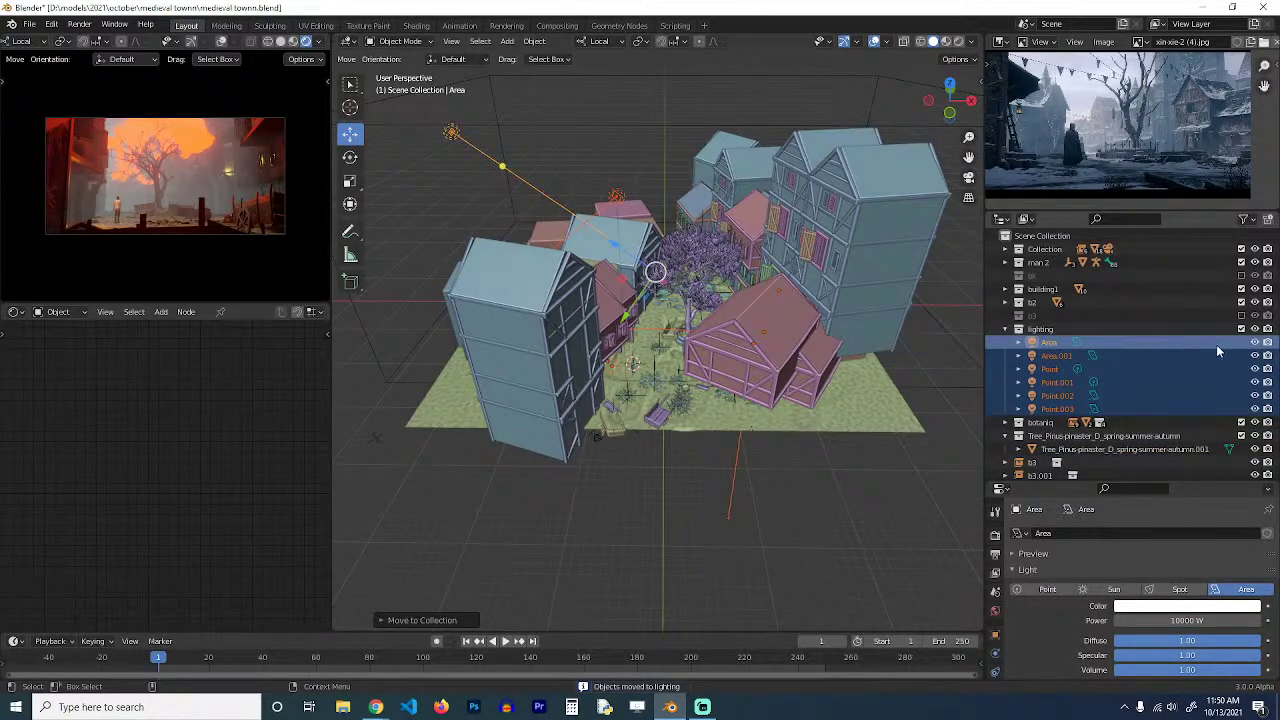
Hide all the lights in the lighting collection from the viewport and save the file.
left_click(1256, 408)
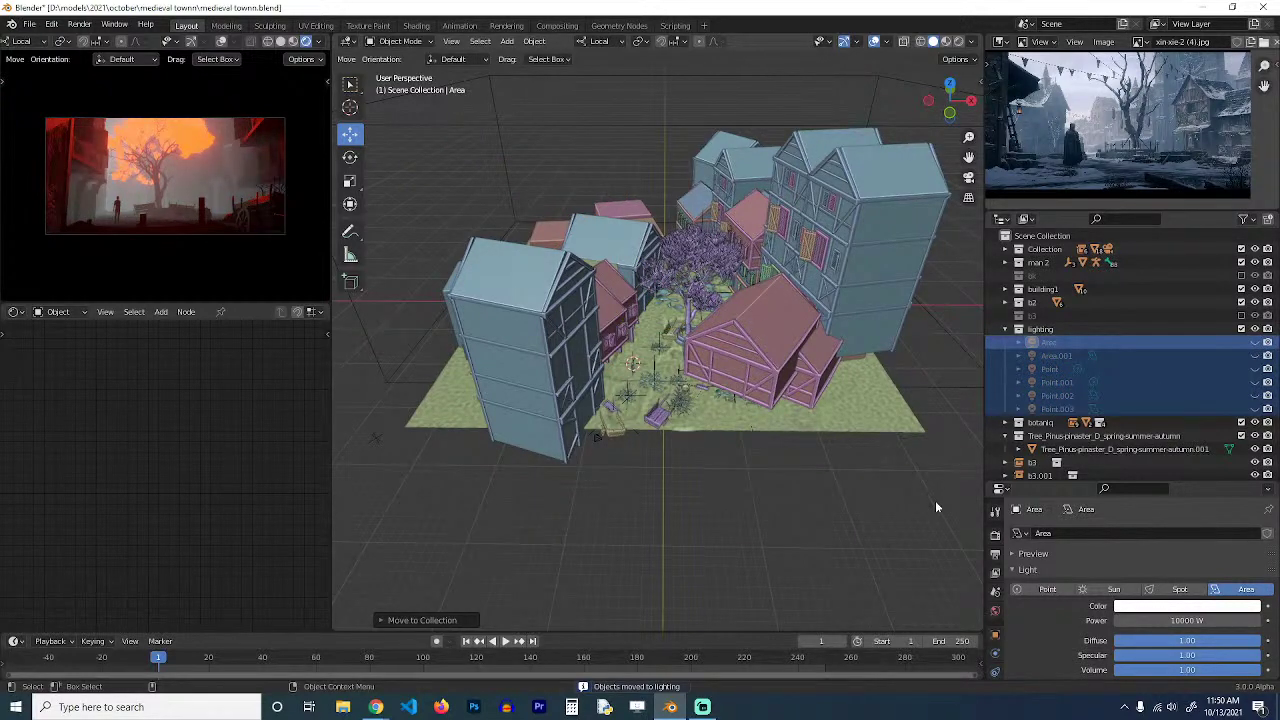
scroll(740, 380, "up", 6)
key("ctrl+s")
Select the pine tree and set its leaf material's Shadow Mode to None.
middle_click_drag(742, 274, 752, 238)
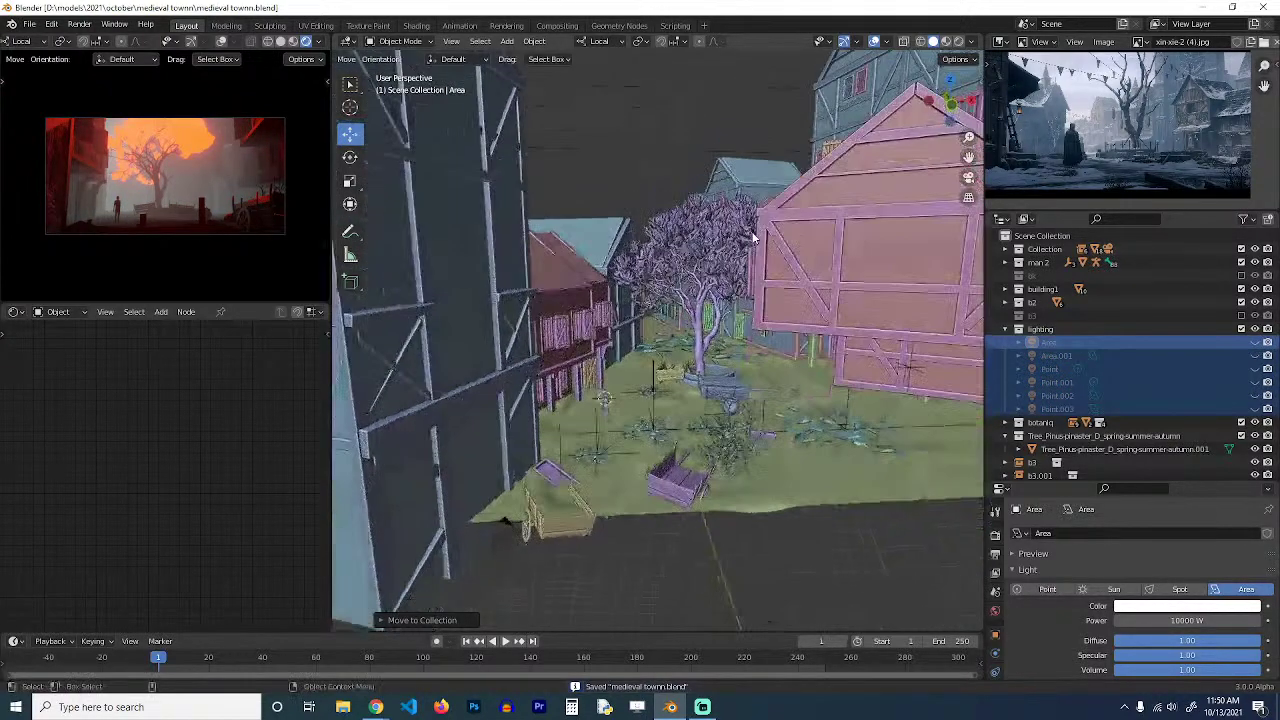
scroll(754, 237, "up", 4)
key("shift+a")
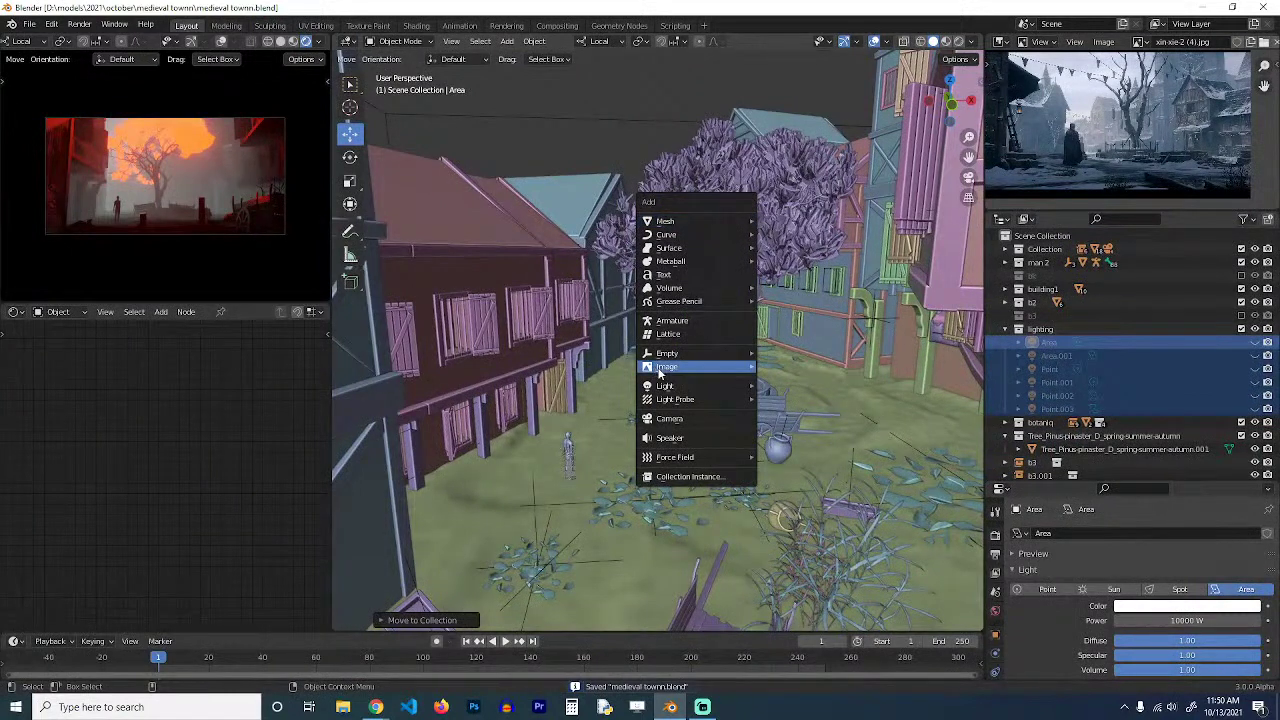
left_click(772, 132)
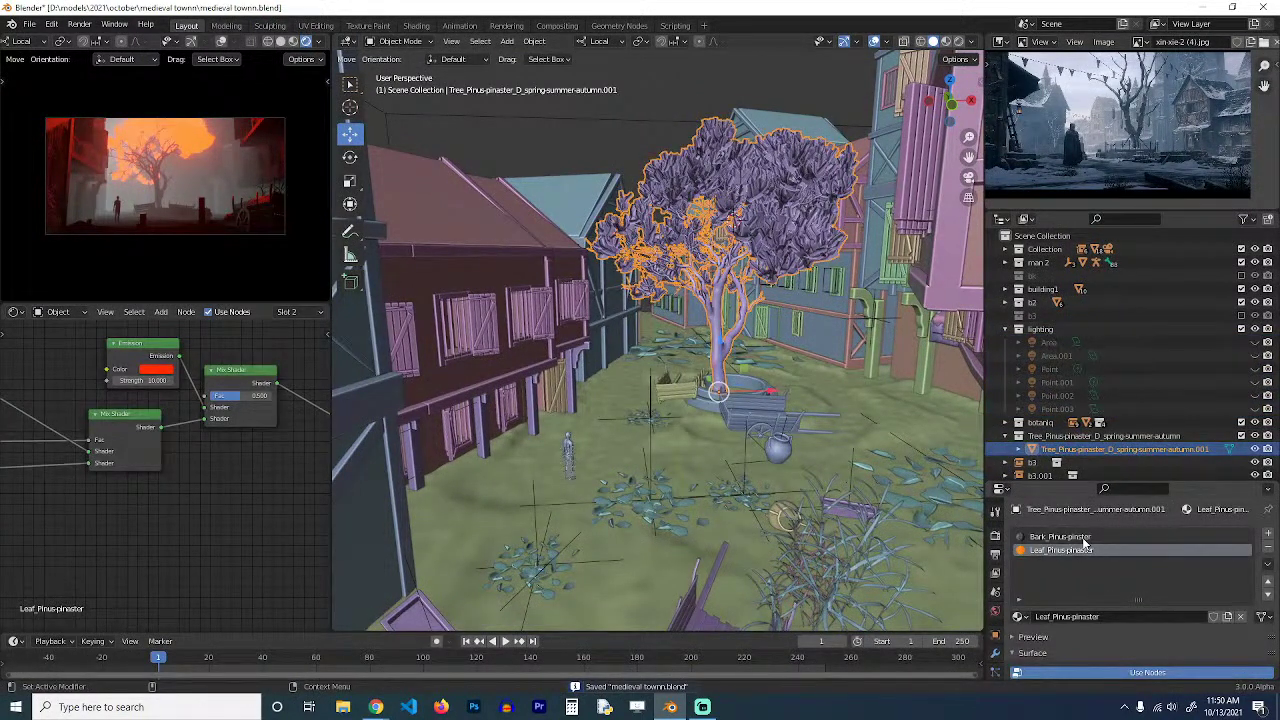
scroll(1123, 631, "down", 6)
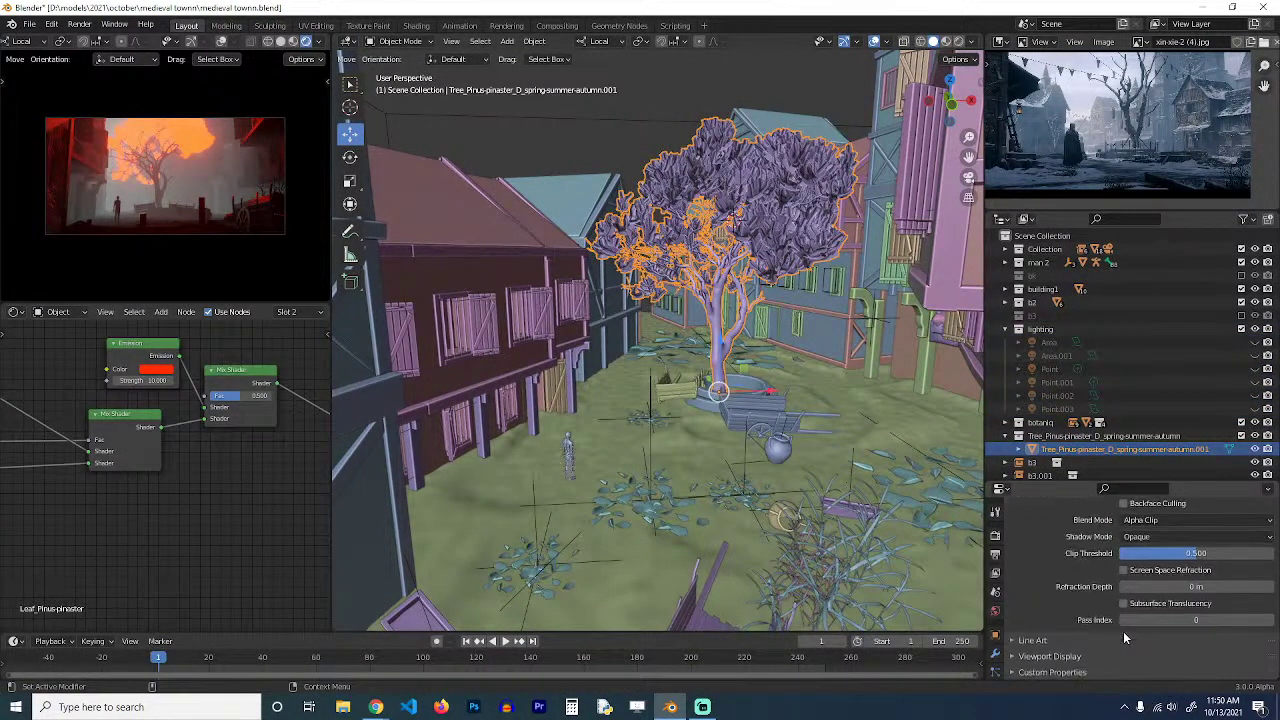
scroll(1162, 561, "up", 2)
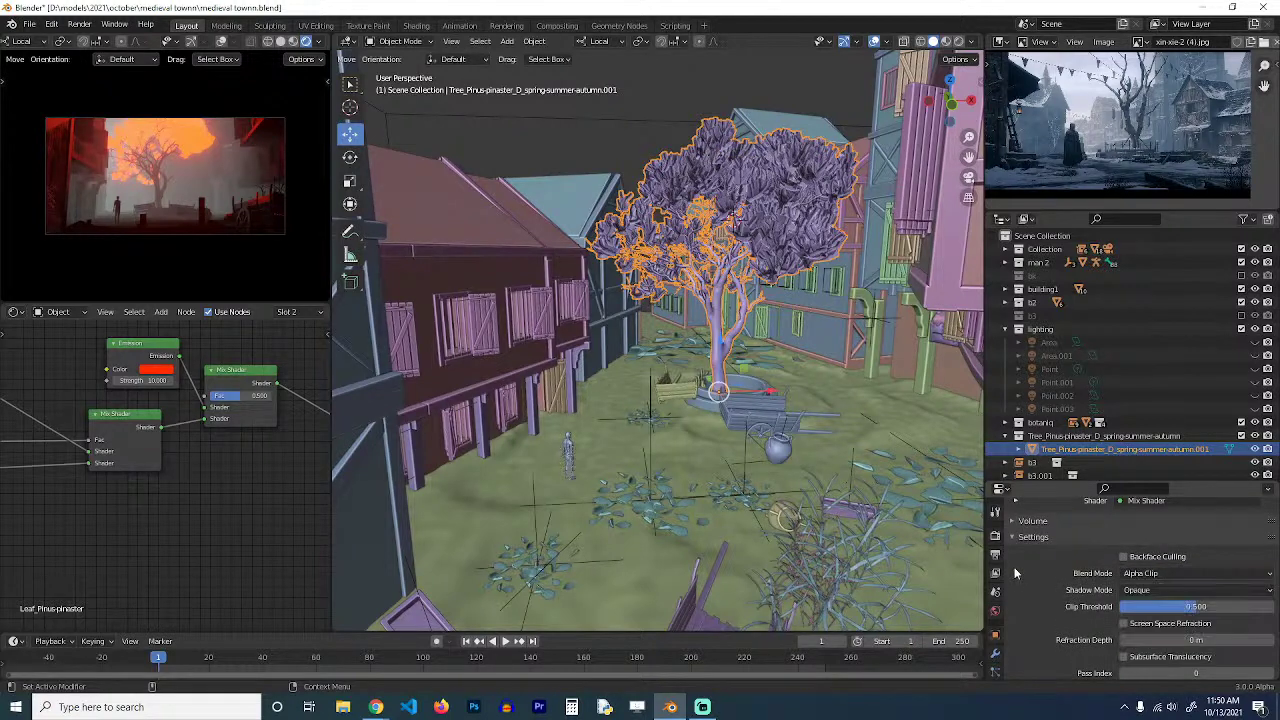
left_click(1145, 590)
left_click(1147, 607)
Add a point light in the crown of the central tree and set its power to 10000 W.
scroll(851, 318, "up", 2)
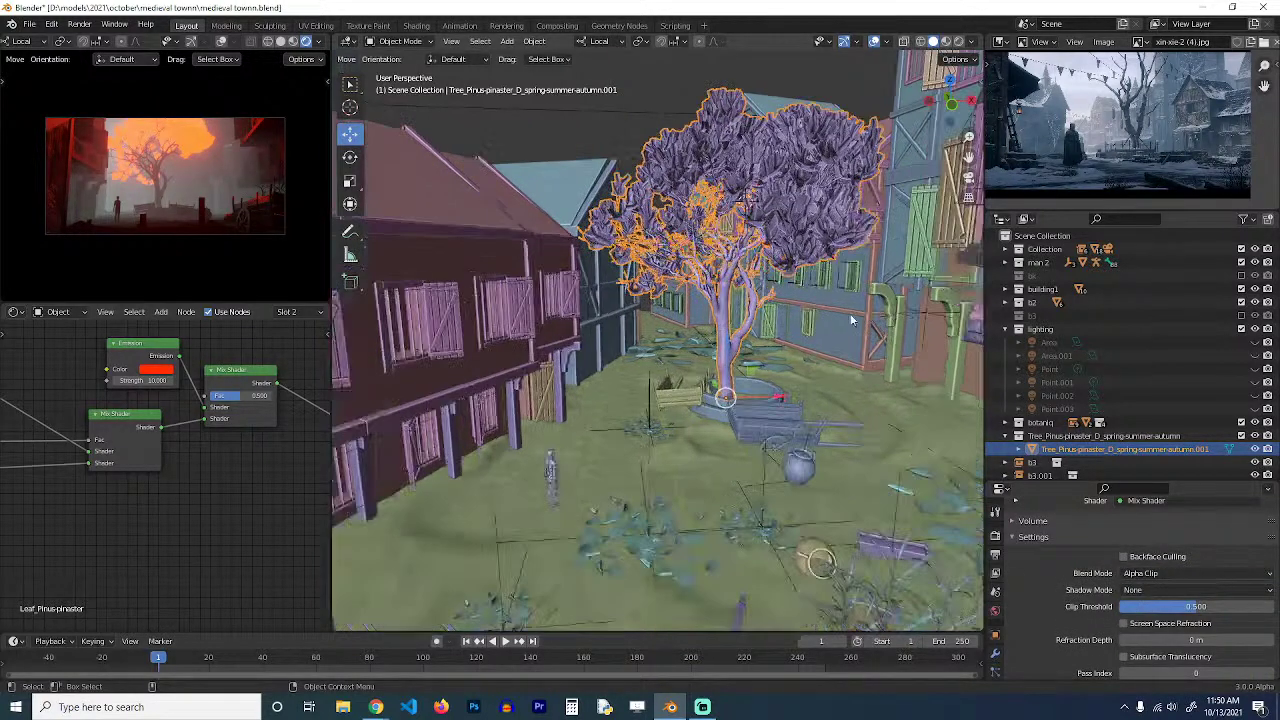
middle_click_drag(815, 235, 799, 322, "shift")
key("shift+a")
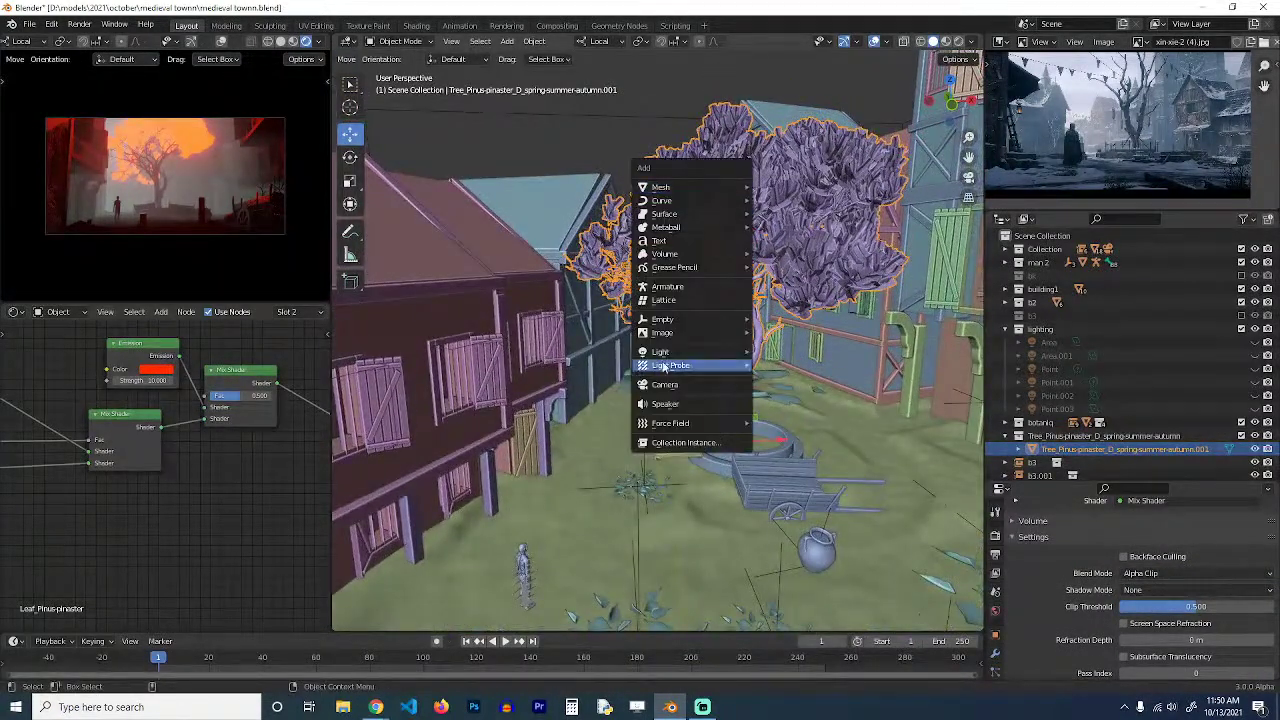
mouse_move(689, 353)
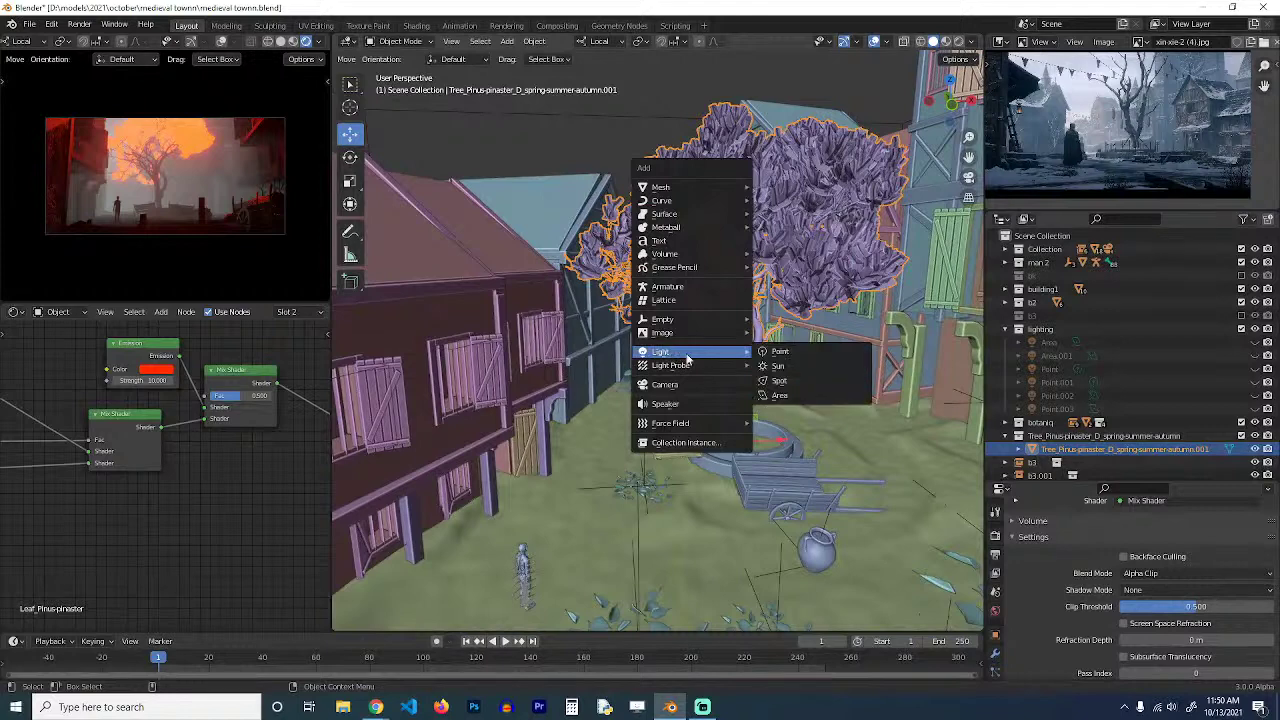
left_click(801, 356)
middle_click_drag(749, 263, 738, 304)
scroll(1118, 561, "up", 4)
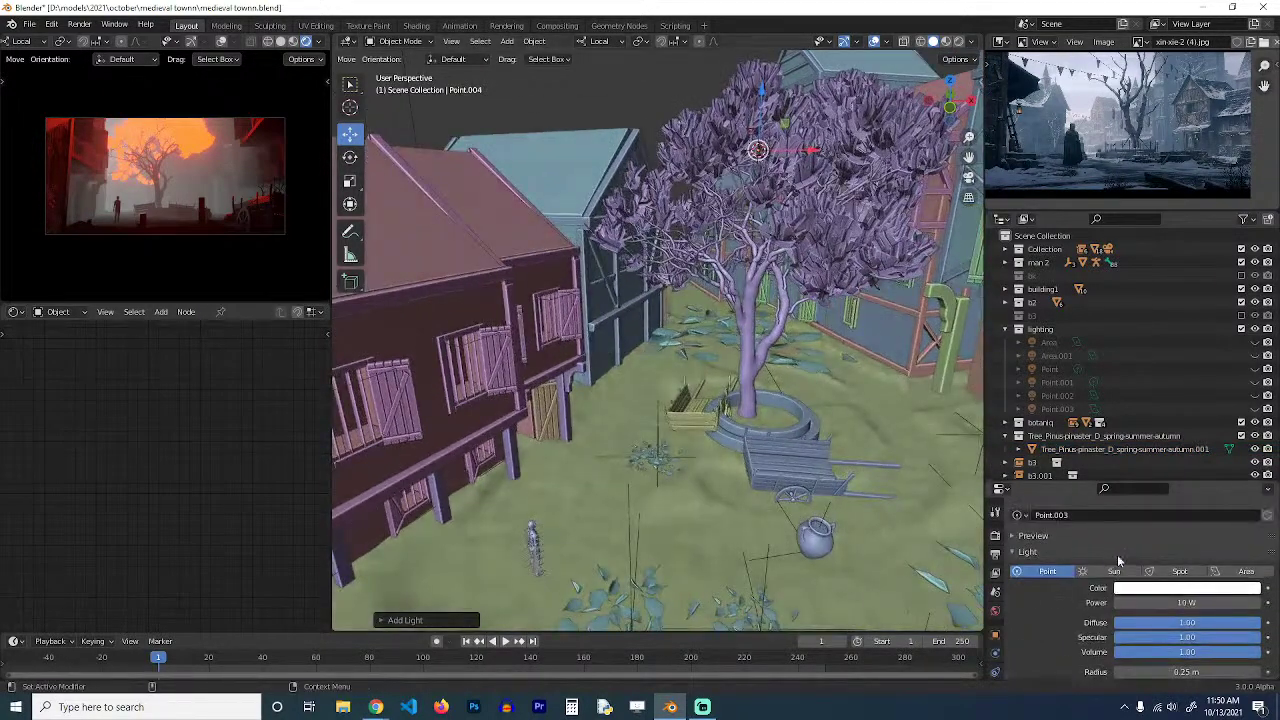
left_click(1226, 603)
type("100")
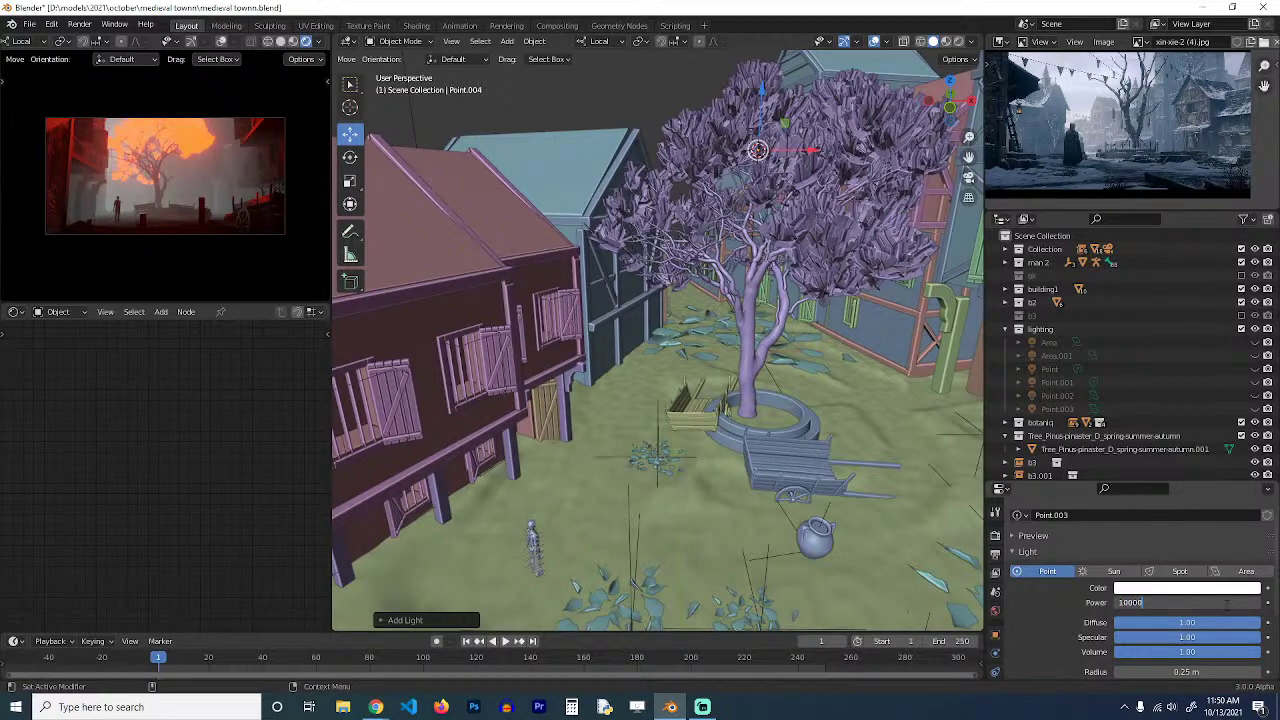
type("00")
key("Return")
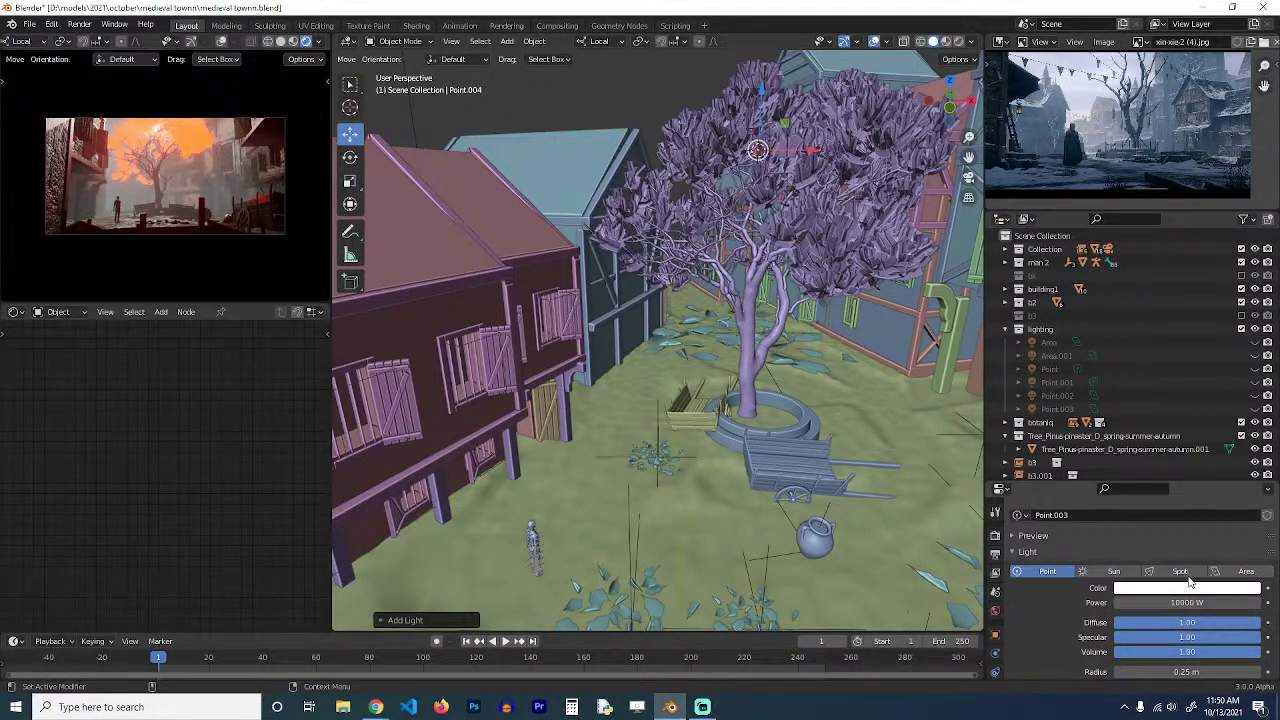
Set the new point light's colour to saturated orange with hue 0.021 and saturation 0.989, and move the light lower inside the crown.
left_click(1188, 588)
left_click(1178, 494)
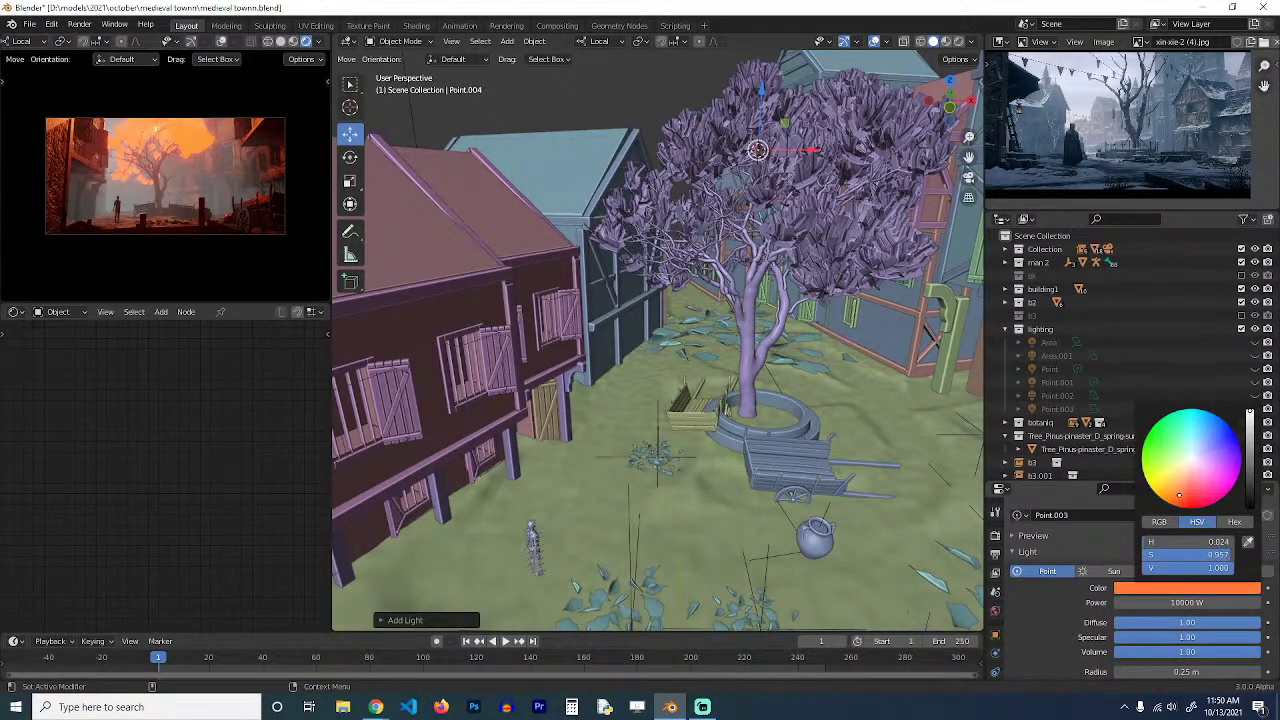
left_click(1176, 501)
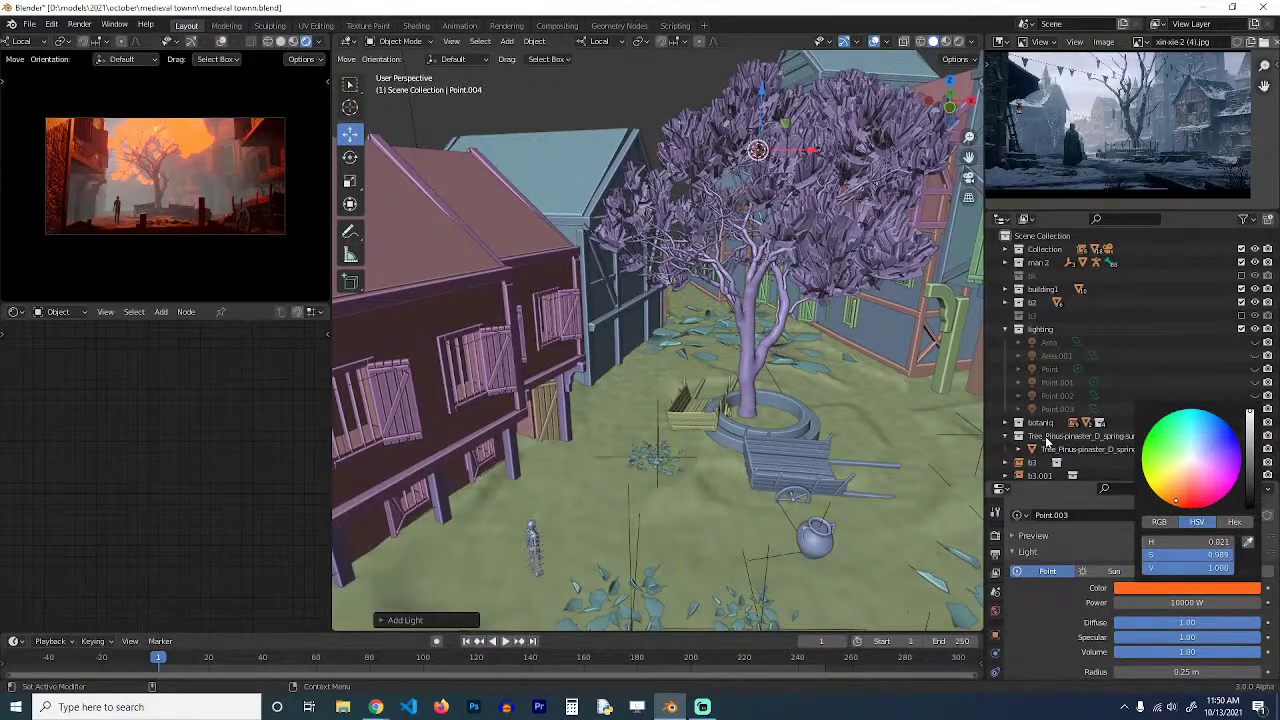
middle_click_drag(680, 262, 695, 240)
key("g")
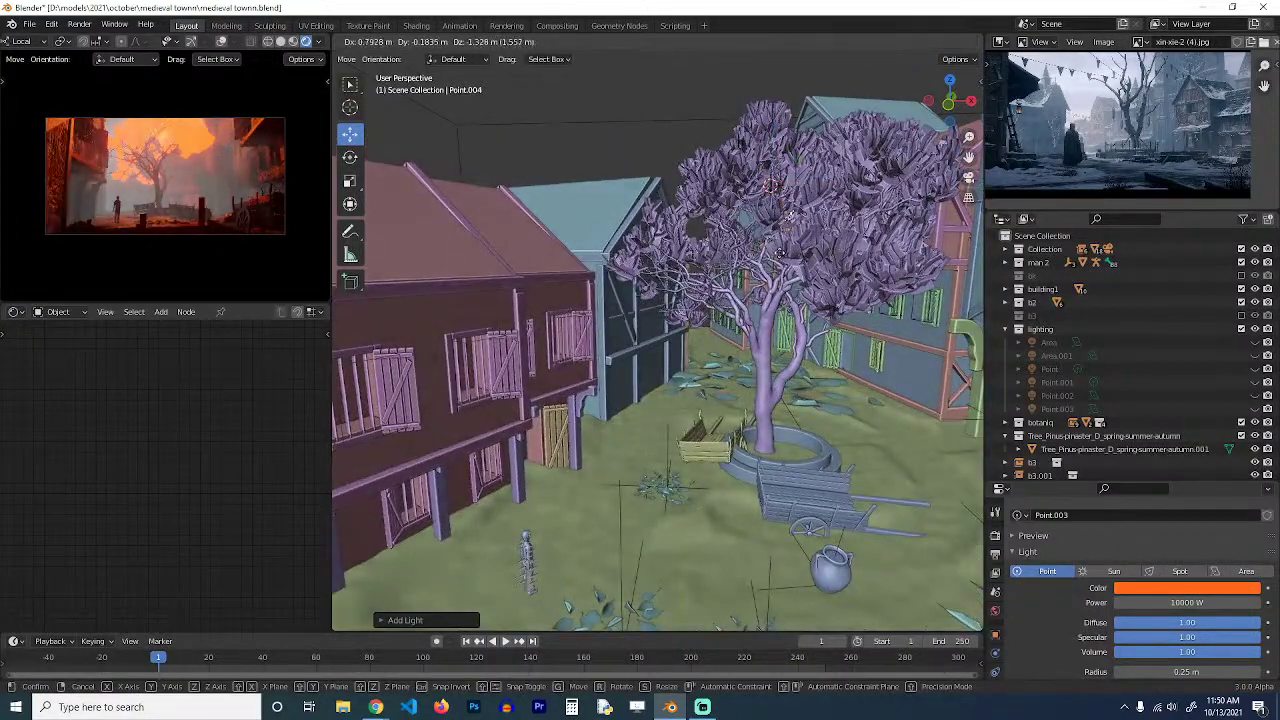
left_click(775, 244)
Duplicate the orange point light to the side of the crown nearest the dark red house and set the copy's power to 30000 W.
middle_click_drag(802, 293, 755, 290)
key("shift+d")
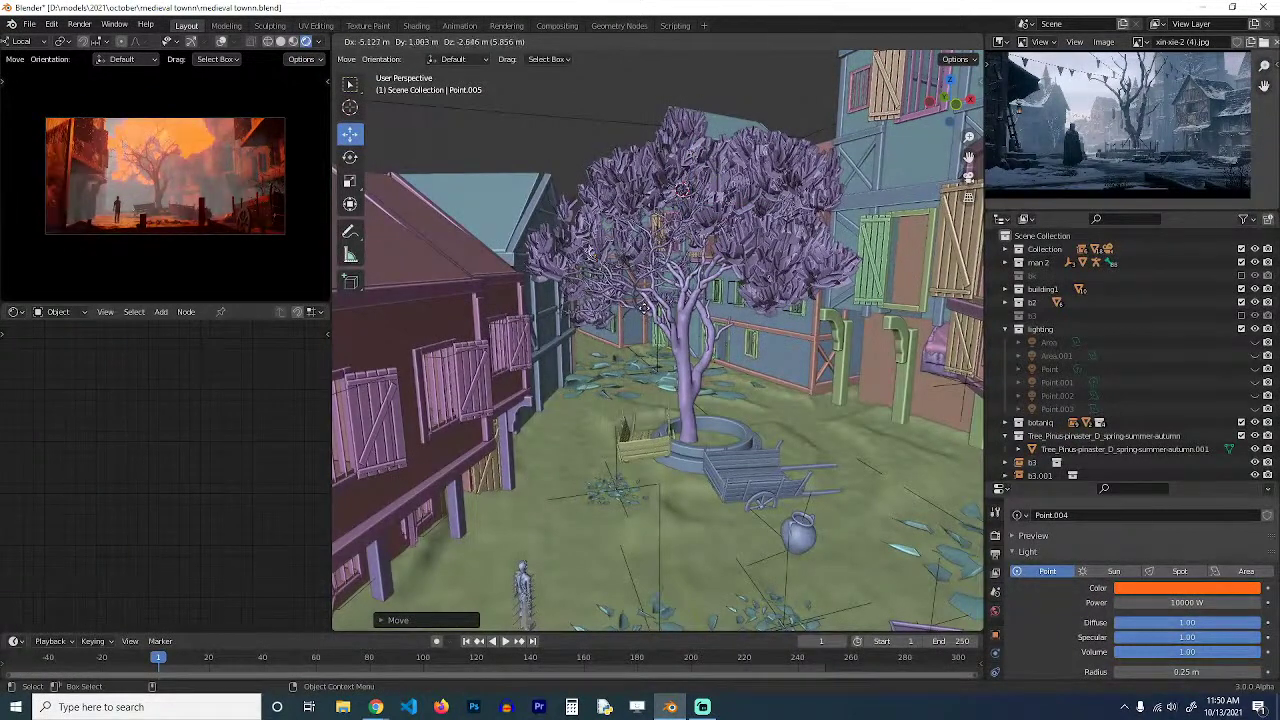
left_click(665, 289)
left_click(1194, 602)
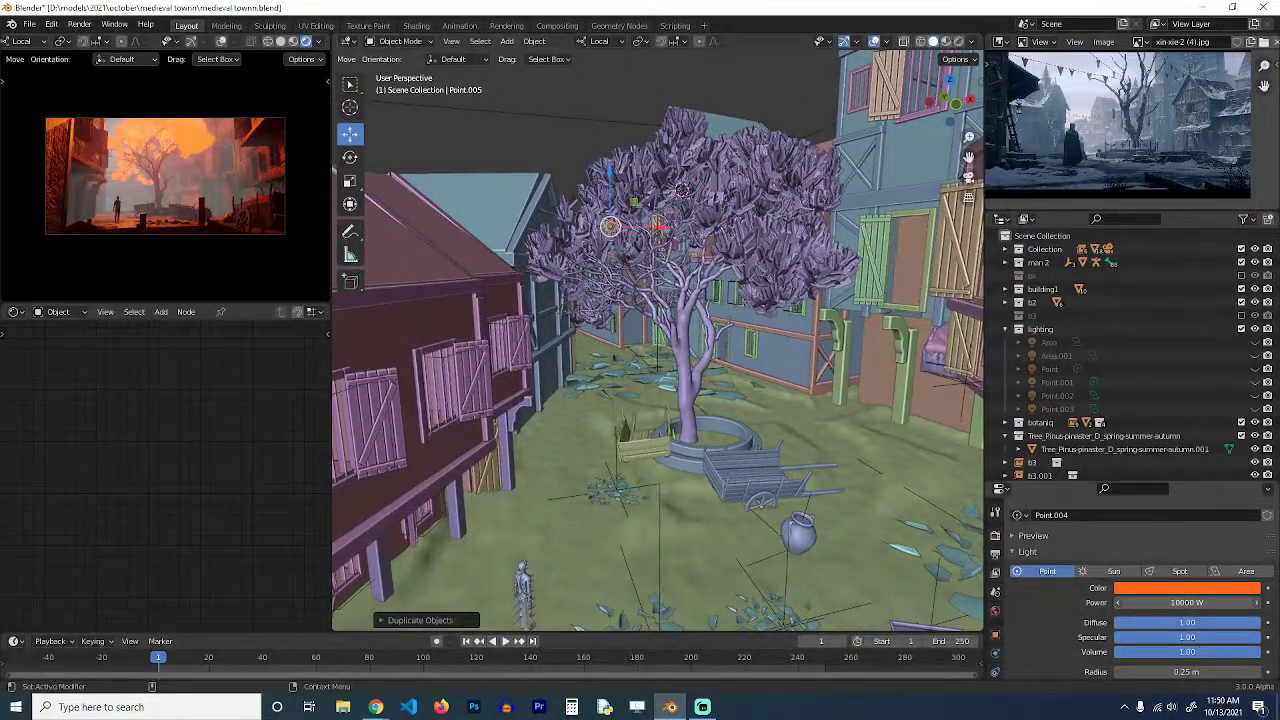
type("3")
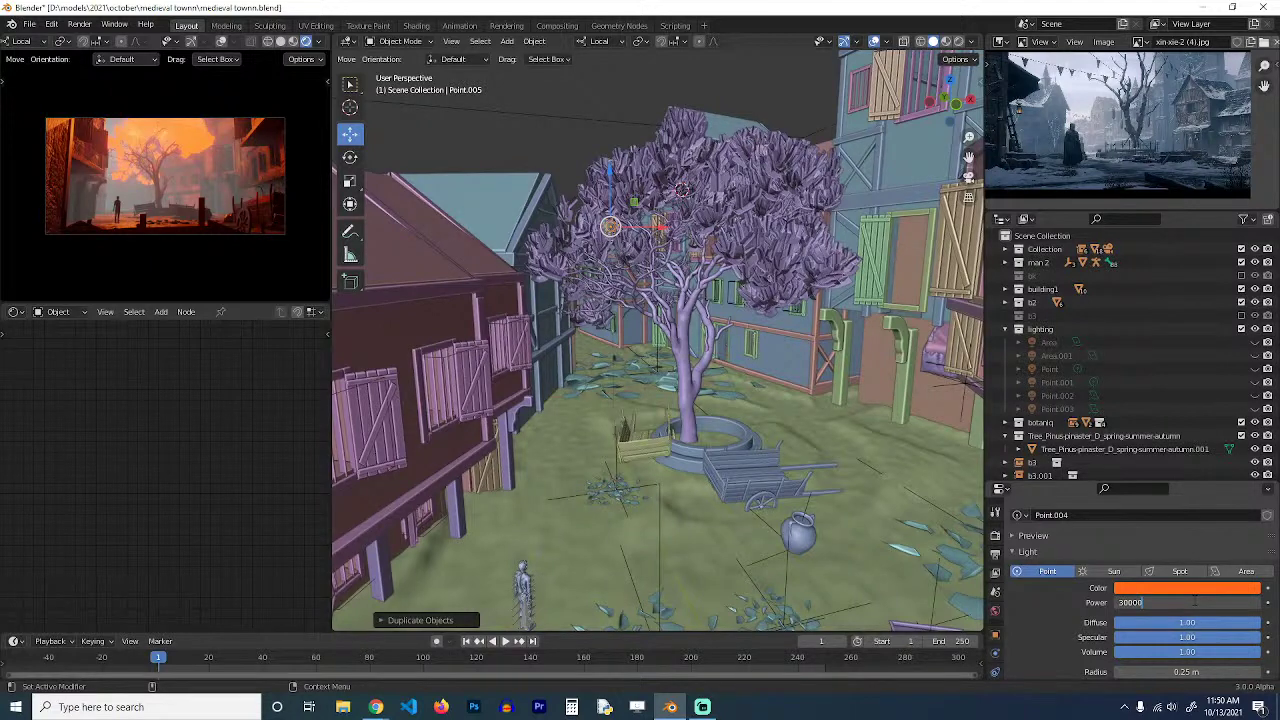
type("0000")
key("Return")
scroll(1190, 600, "up", 1)
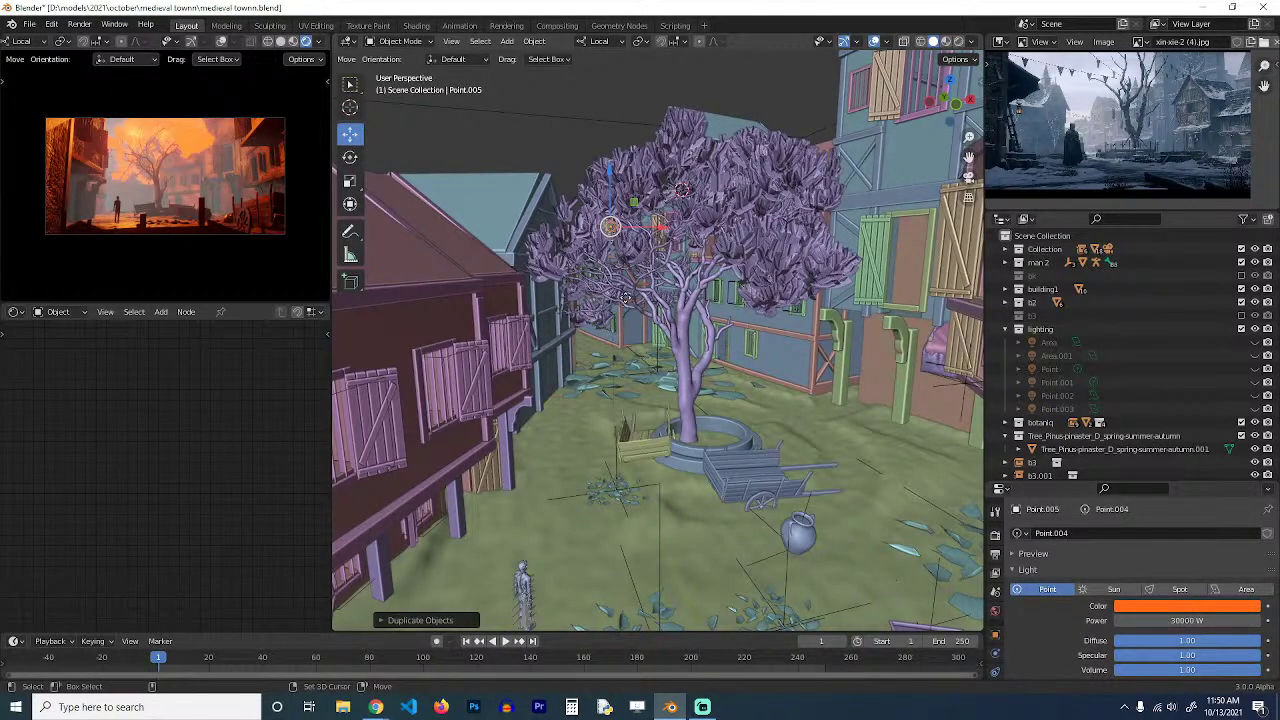
key("shift+d")
left_click(768, 310)
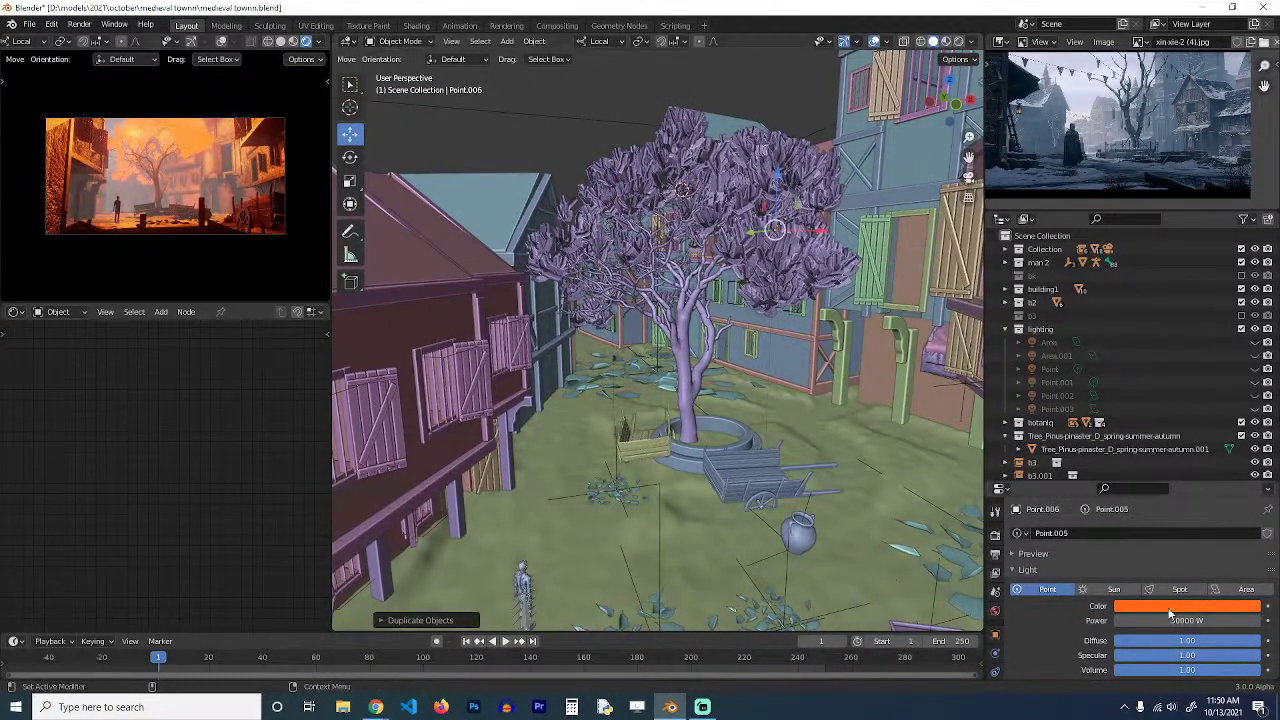
key("x")
left_click(750, 346)
scroll(1096, 402, "down", 5)
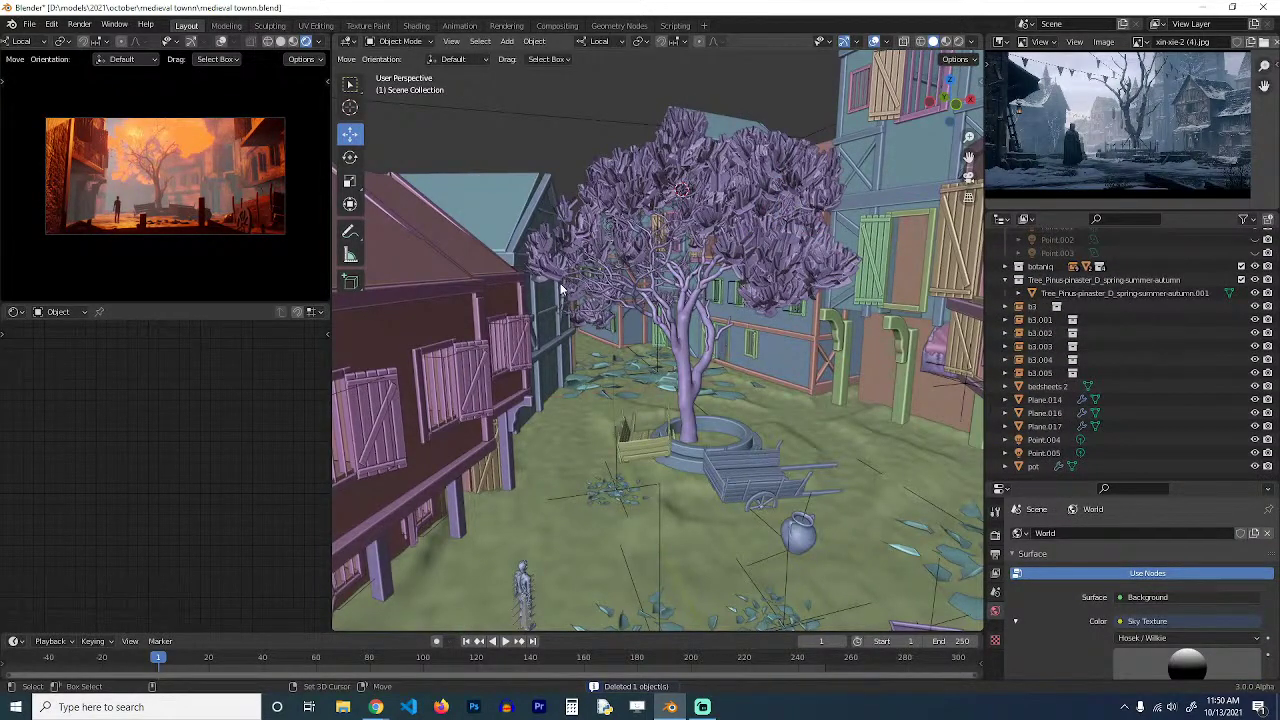
key("shift+g")
left_click(520, 287)
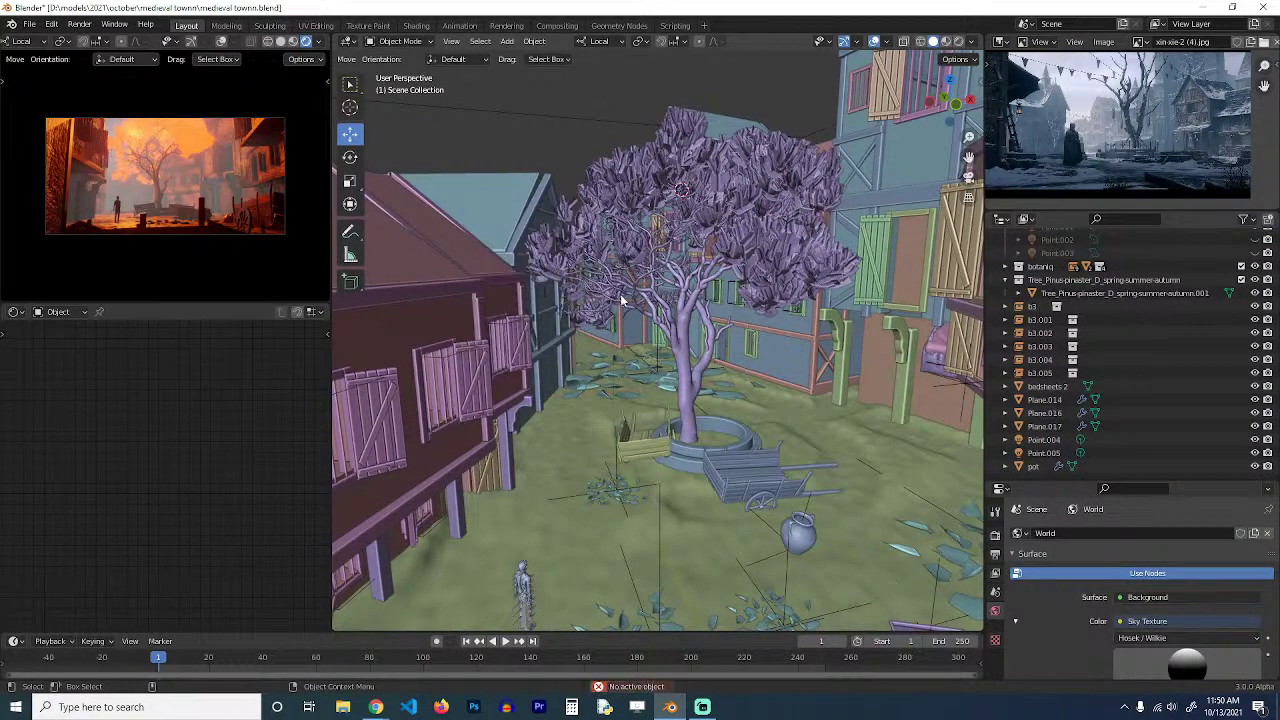
Hide the tree, select both orange point lights, and link the 30000 W light's data to the other one.
mouse_move(735, 295)
middle_mouse_down()
mouse_move(760, 290)
mouse_move(742, 288)
middle_mouse_up()
left_click(742, 288)
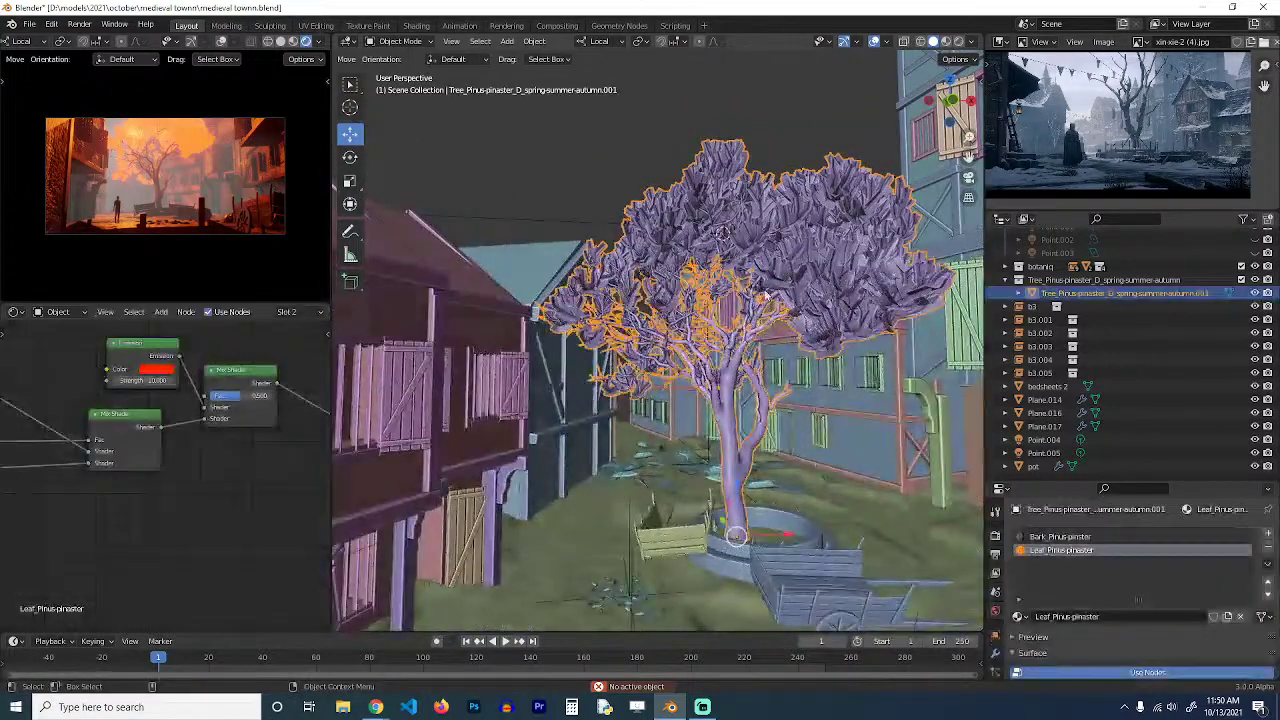
key("h")
left_click(729, 248)
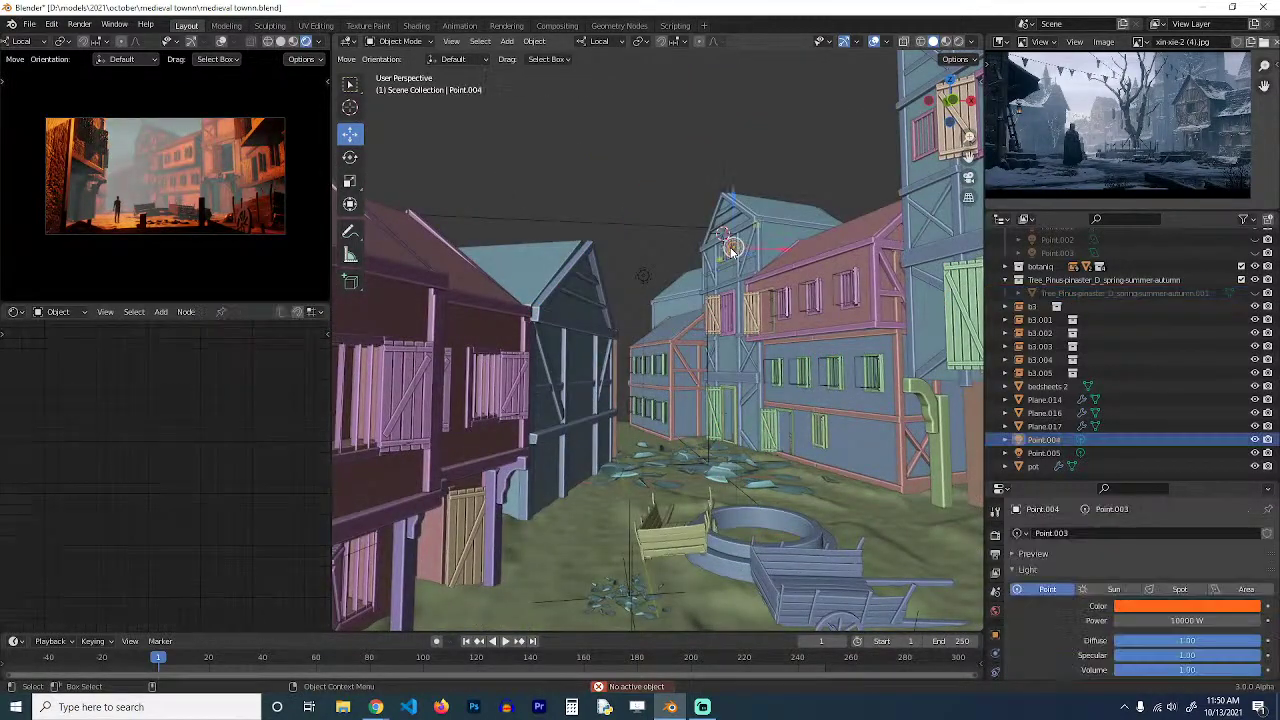
left_click(644, 276, "shift")
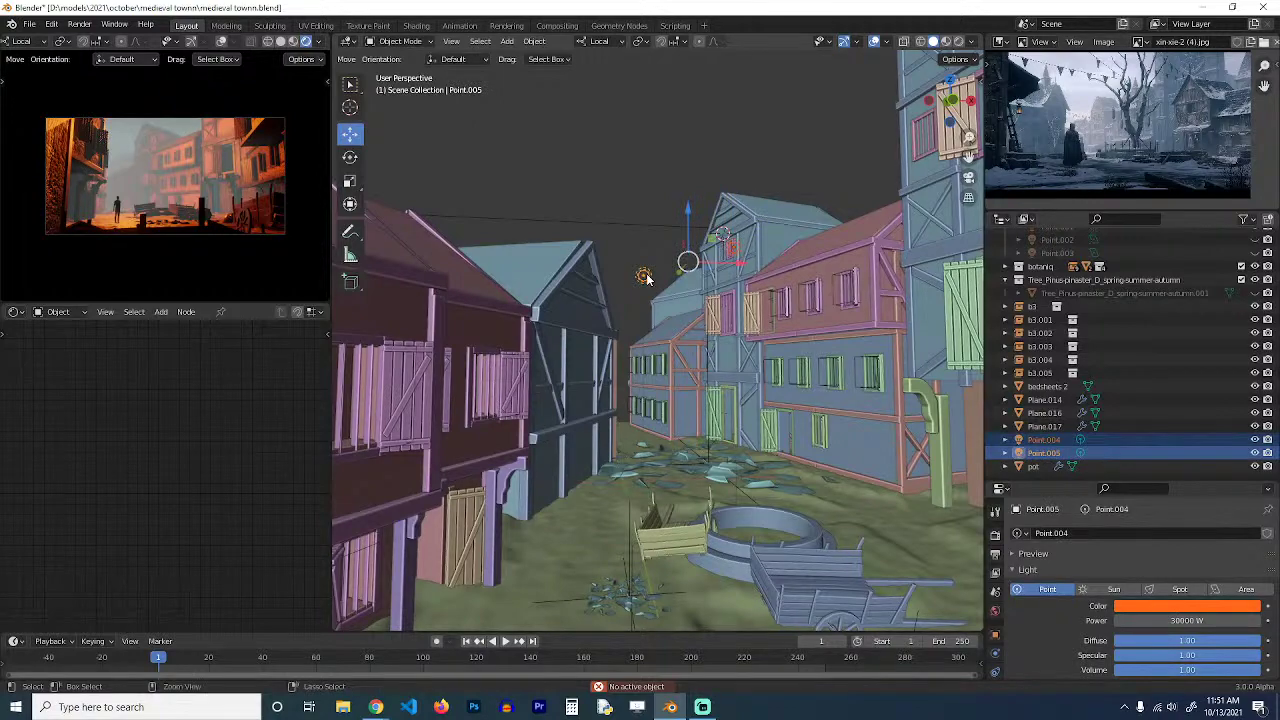
key("ctrl+l")
left_click(637, 296)
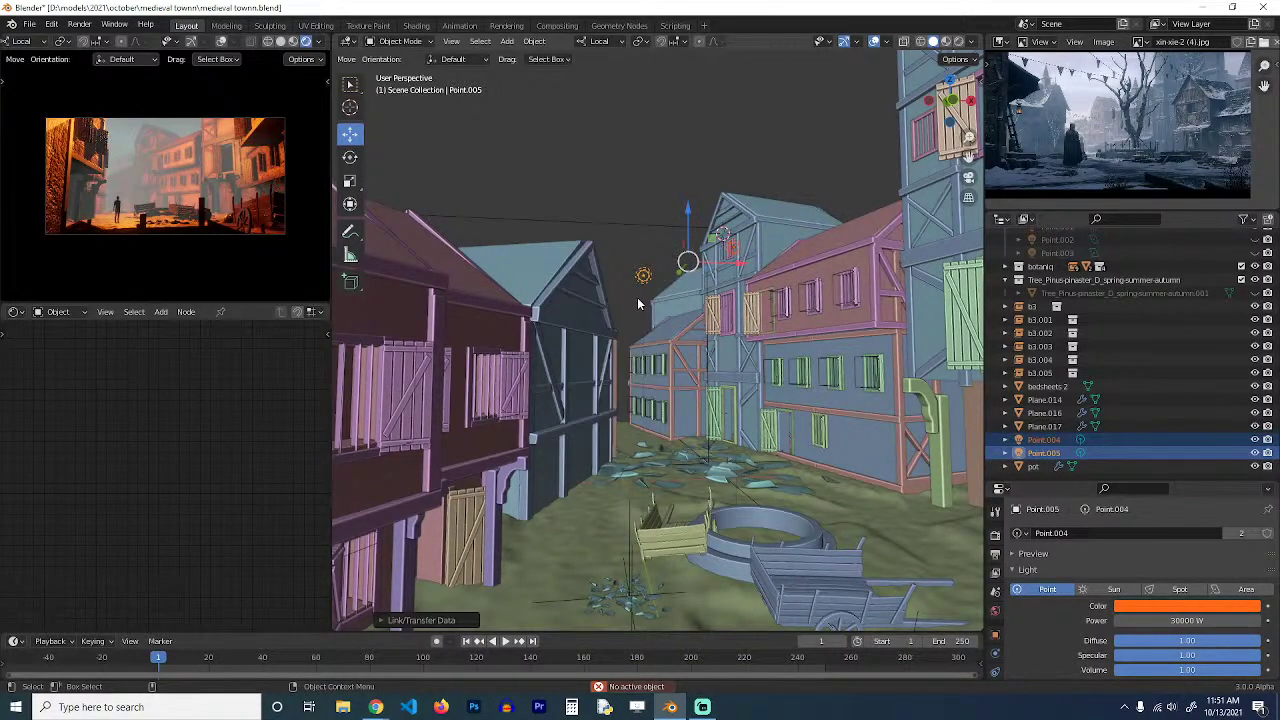
Reveal all hidden objects and select only the point light Point.005 in the tree's crown.
key("alt+h")
scroll(642, 290, "up", 3)
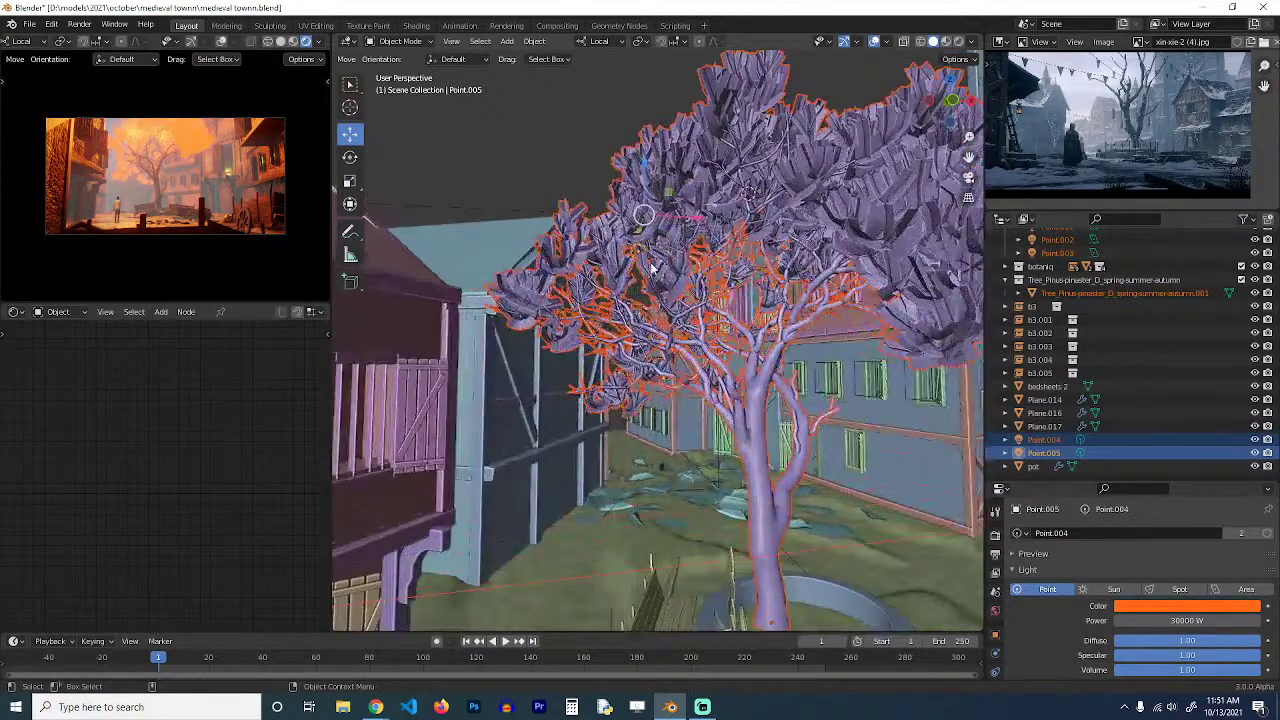
left_click(641, 253)
left_click(639, 251)
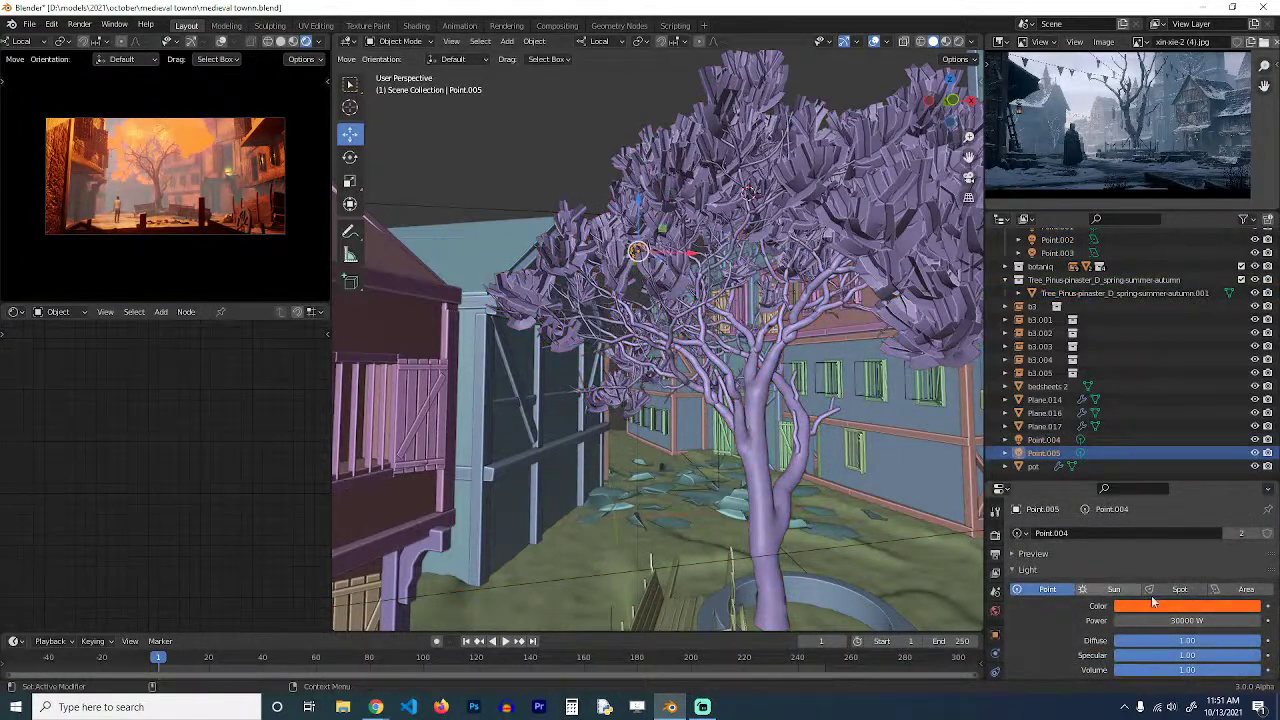
Test the linked lights' power at 10000 W and 1000 W, and settle on 50000 W.
scroll(1172, 620, "down", 3)
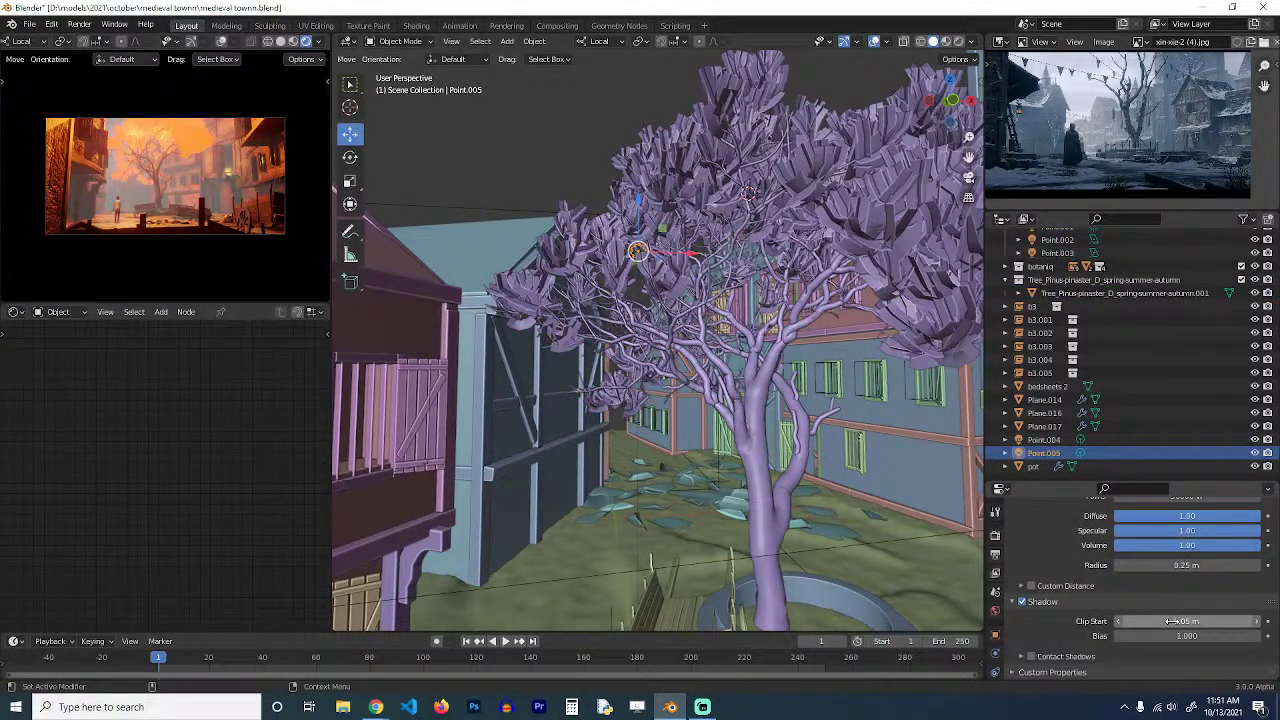
scroll(1172, 620, "up", 3)
left_click(1180, 576)
type("10")
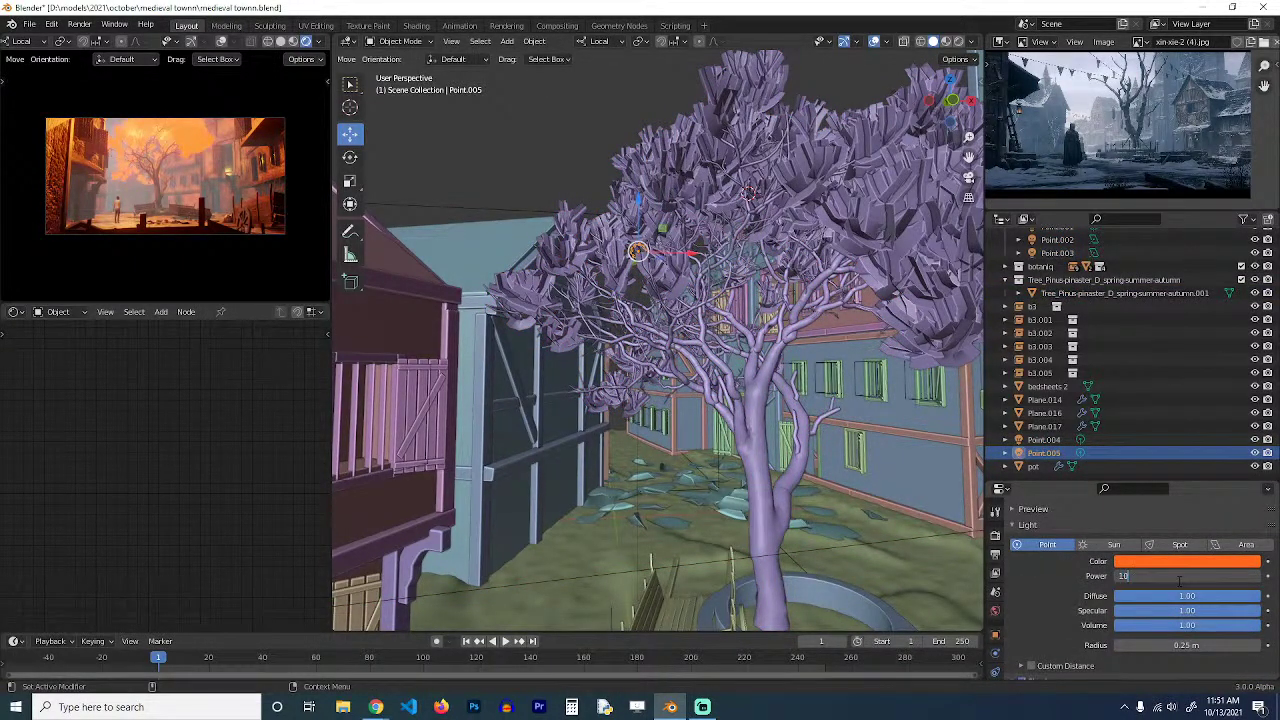
type("000")
key("Return")
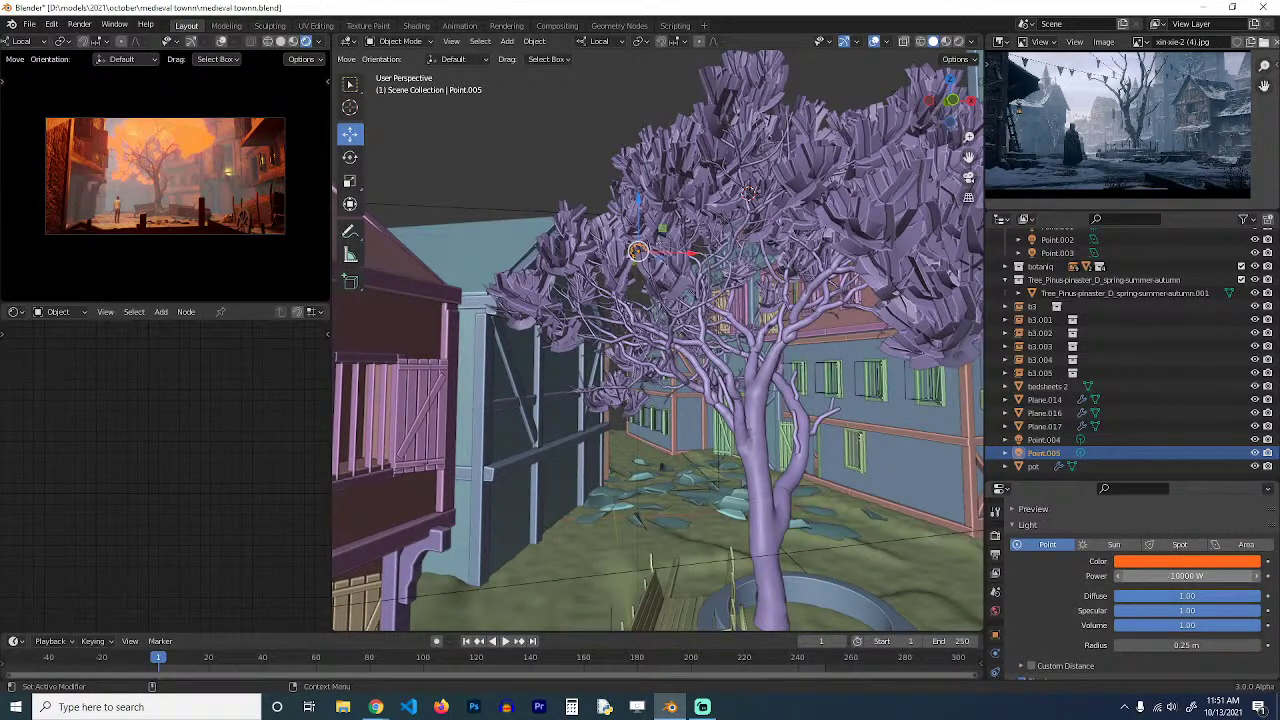
left_click(1179, 577)
type("10")
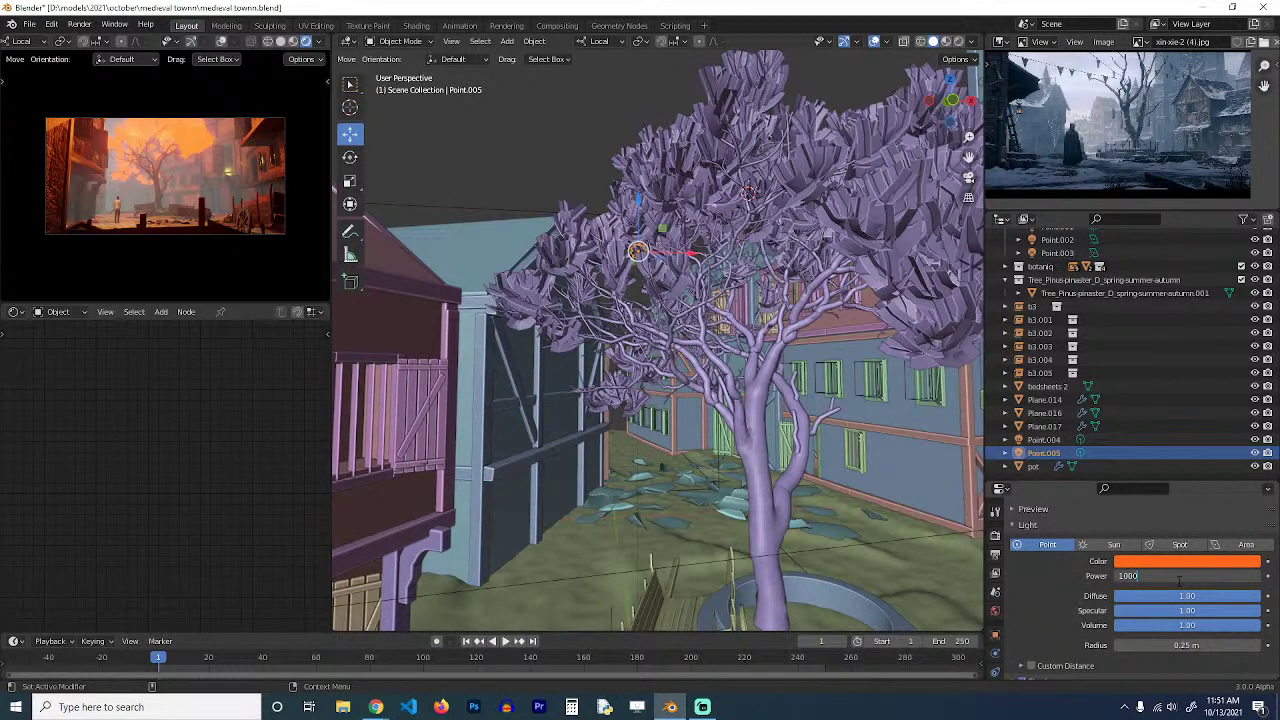
key("Return")
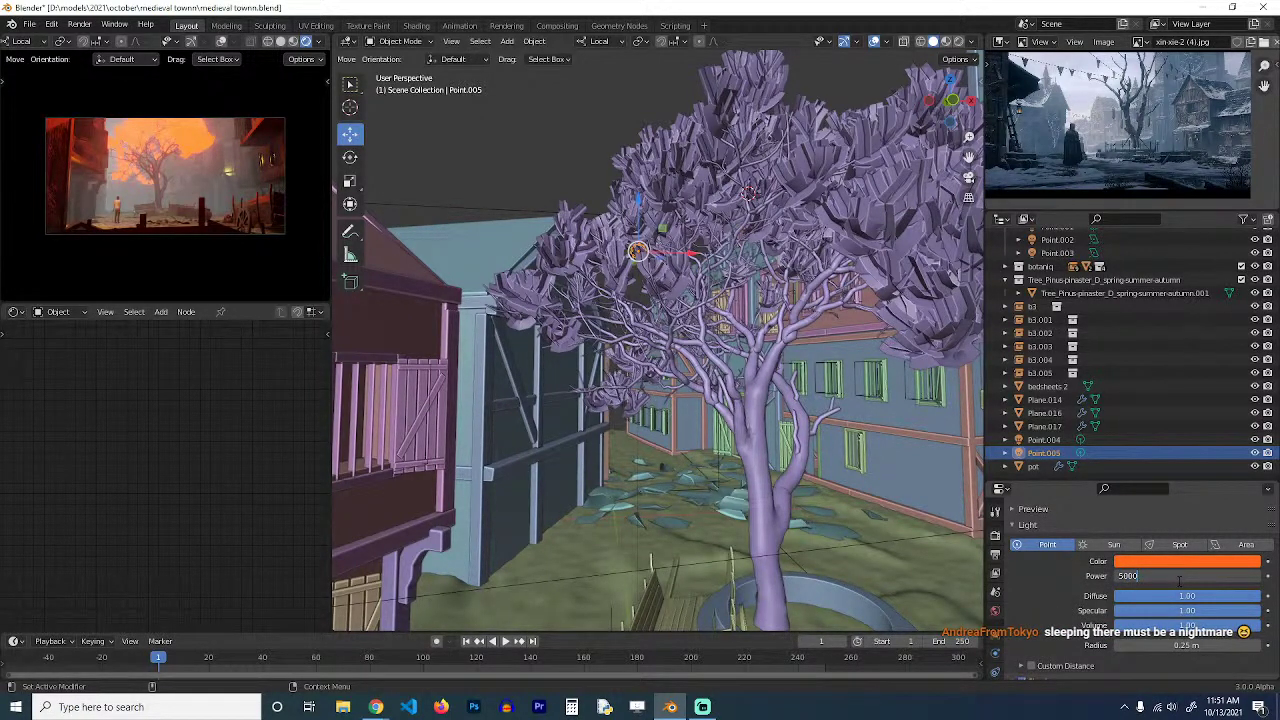
key("Return")
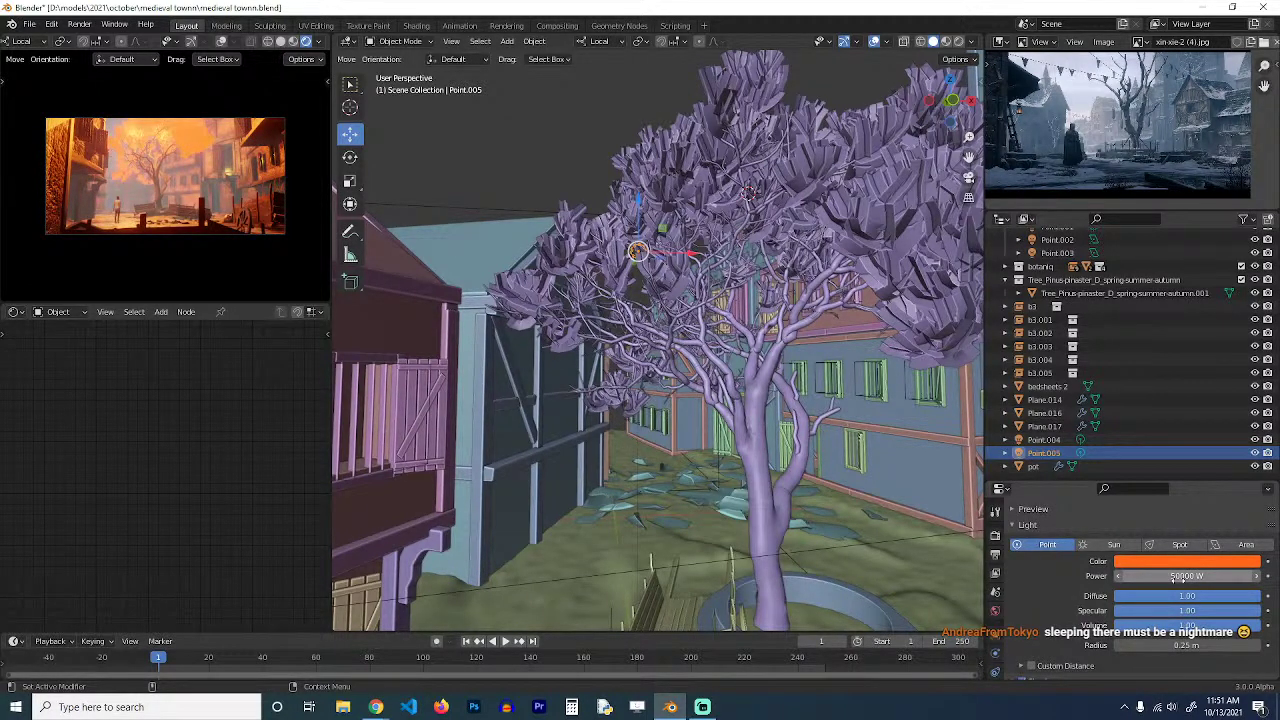
left_click(1177, 577)
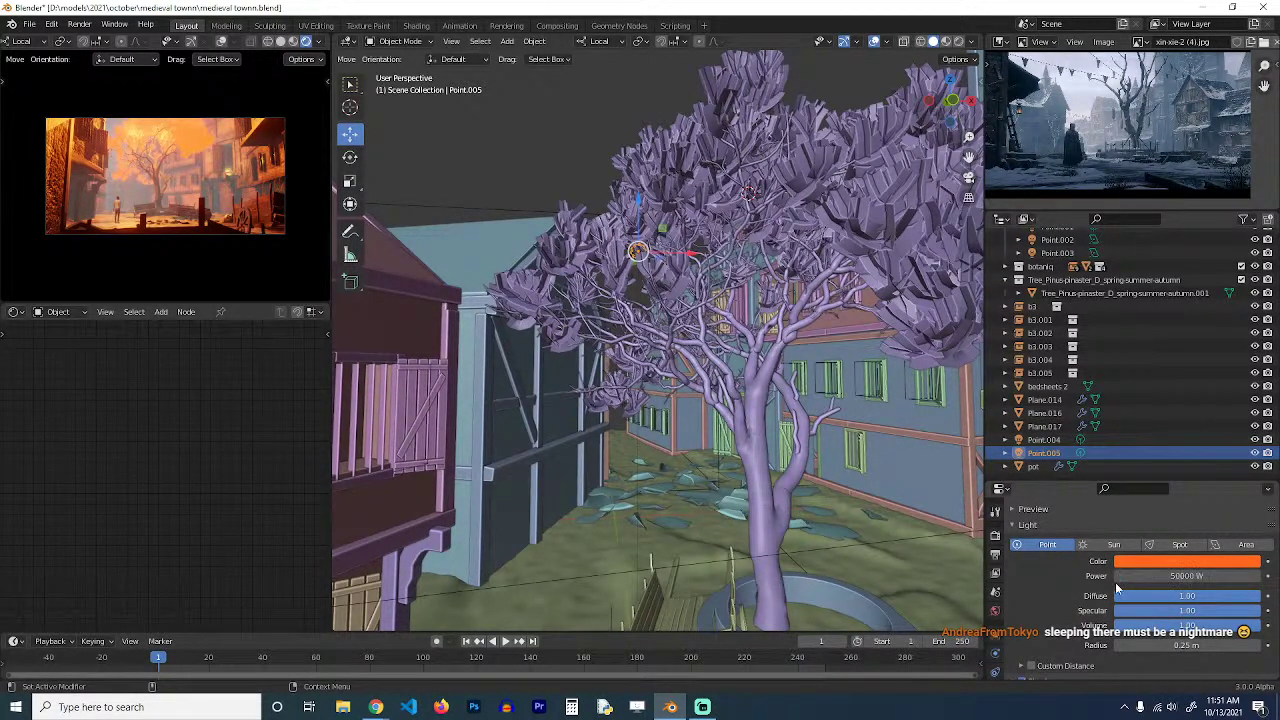
Enable Custom Distance for the linked point lights and set the distance to 1 m.
left_click(1034, 667)
left_click(1024, 666)
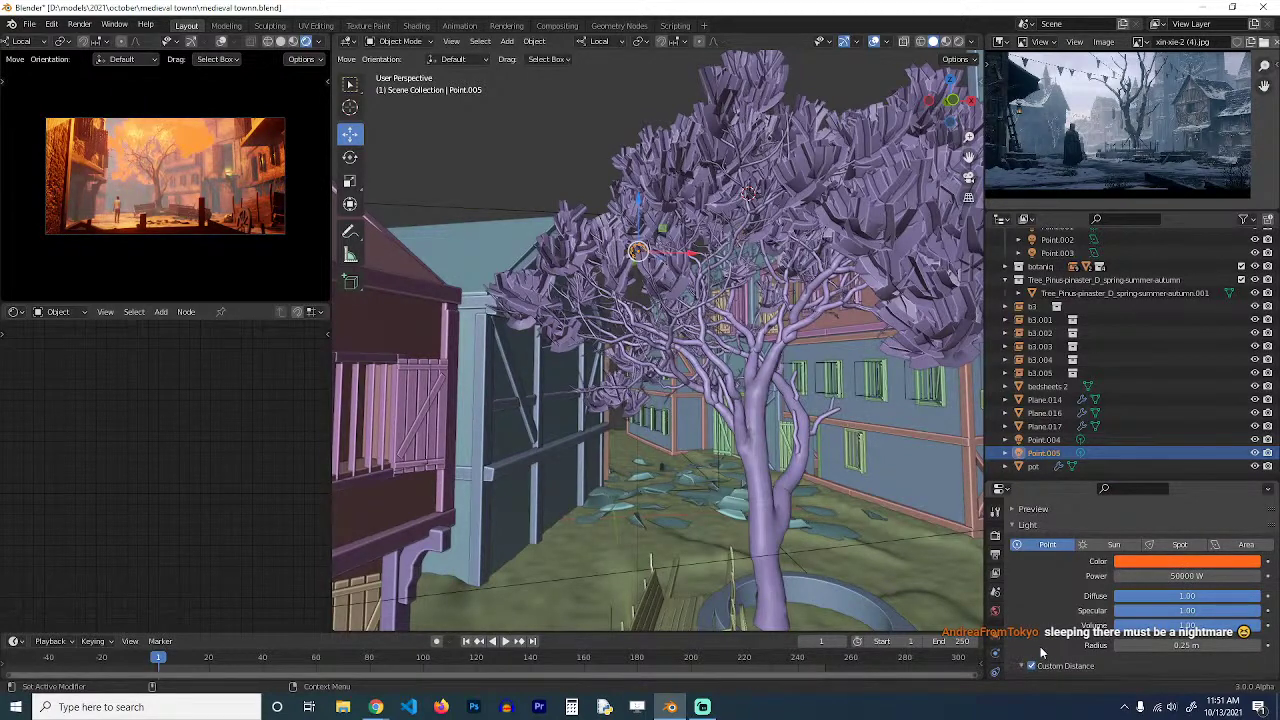
scroll(1083, 625, "down", 3)
left_click(1160, 583)
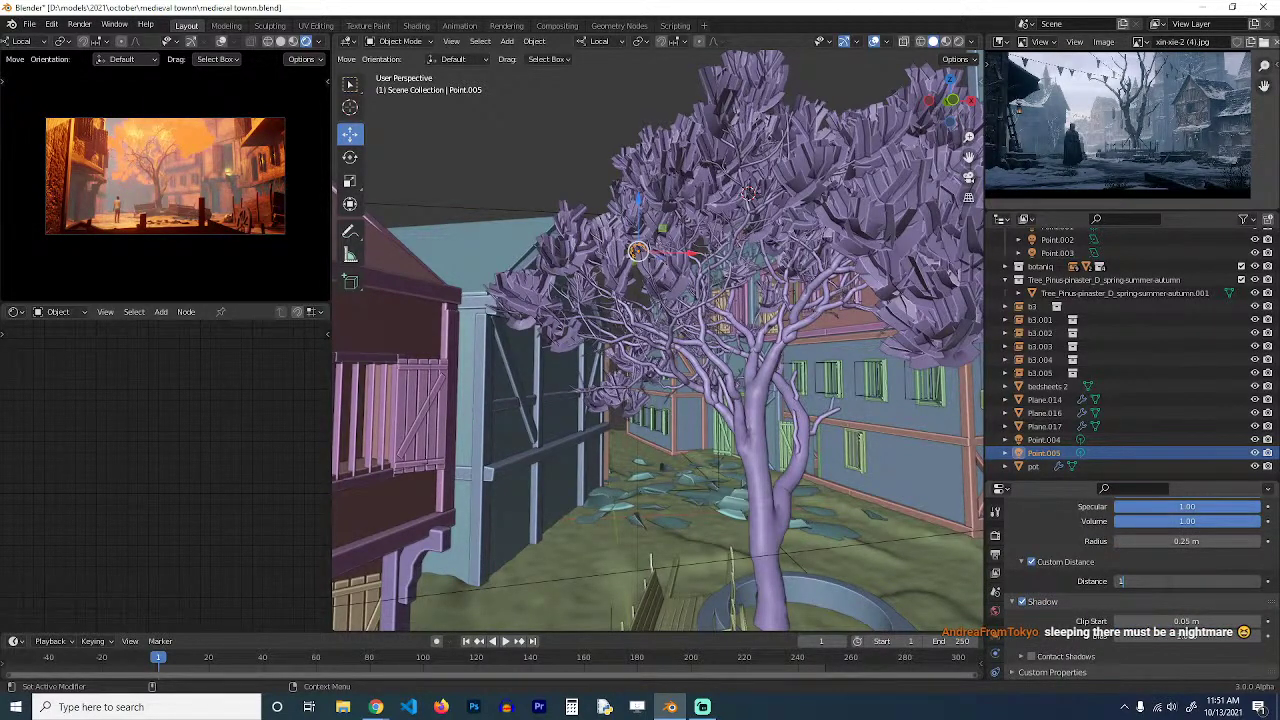
type("1.6")
key("Return")
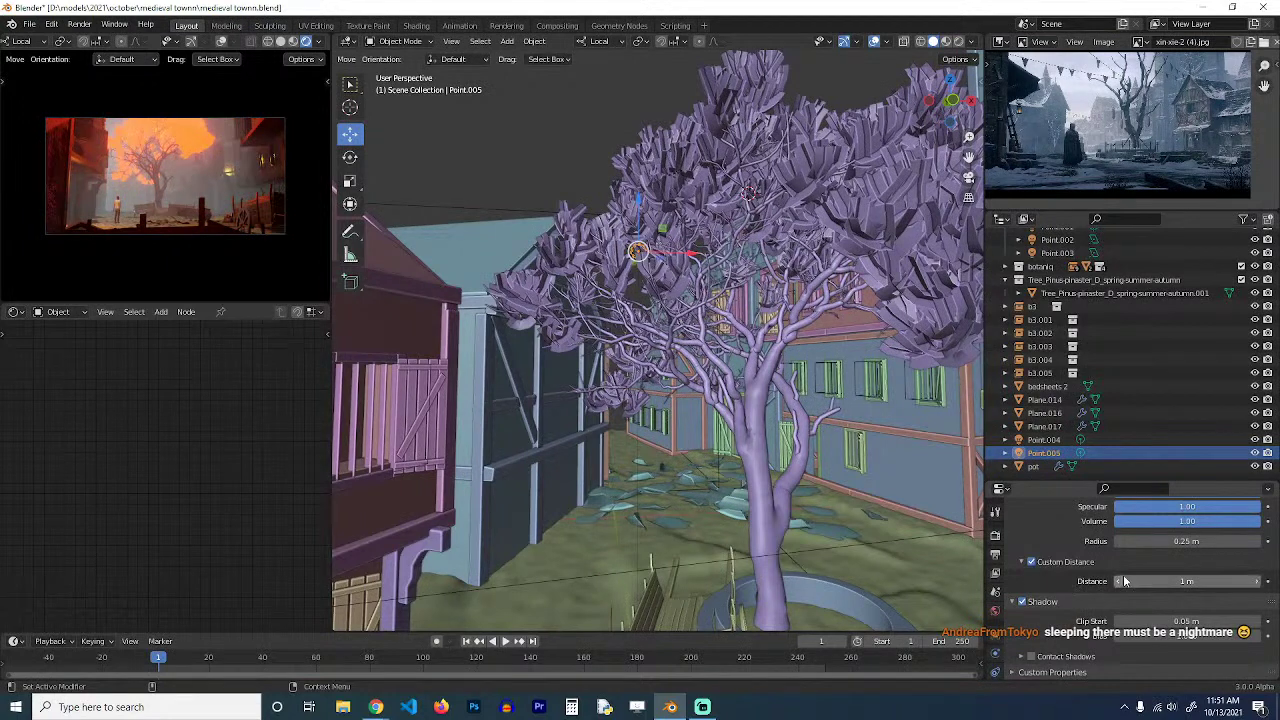
Adjust the linked point lights' custom distance, testing values including 2.6 m and 19.79 m.
left_click(1174, 581)
type("20")
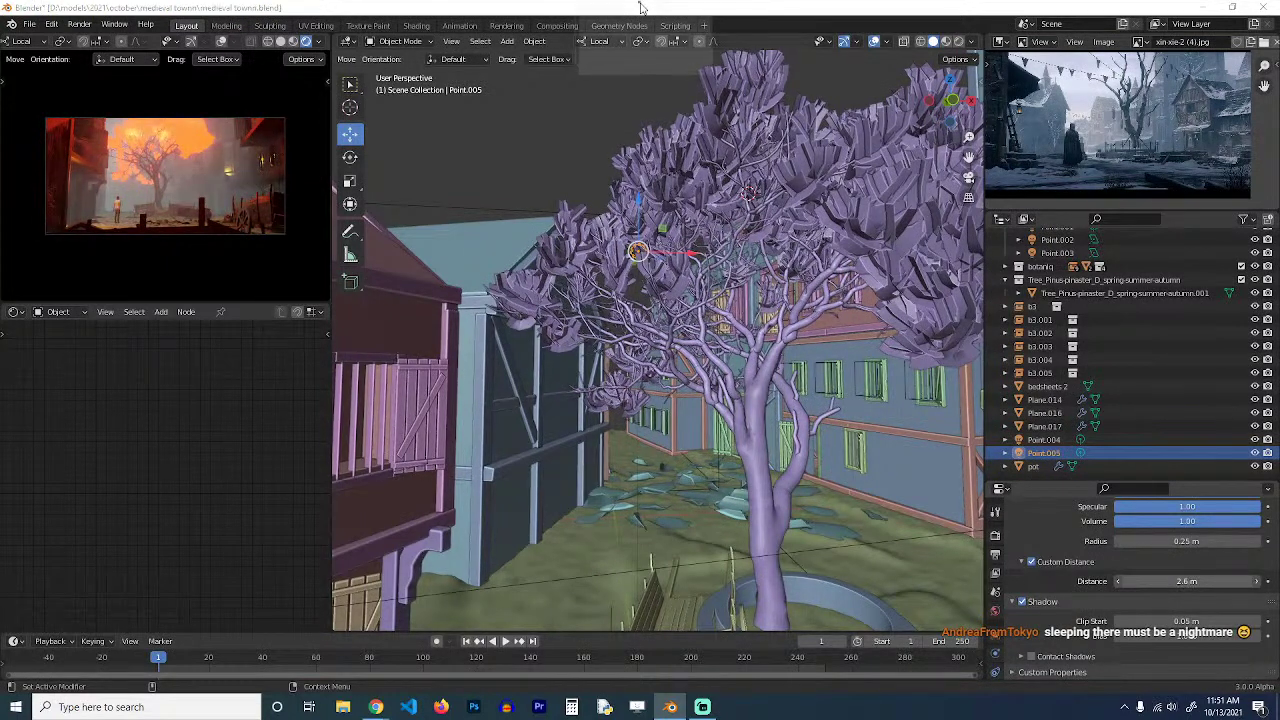
key("Return")
left_click_drag(1149, 585, 1145, 585)
left_click(1190, 581)
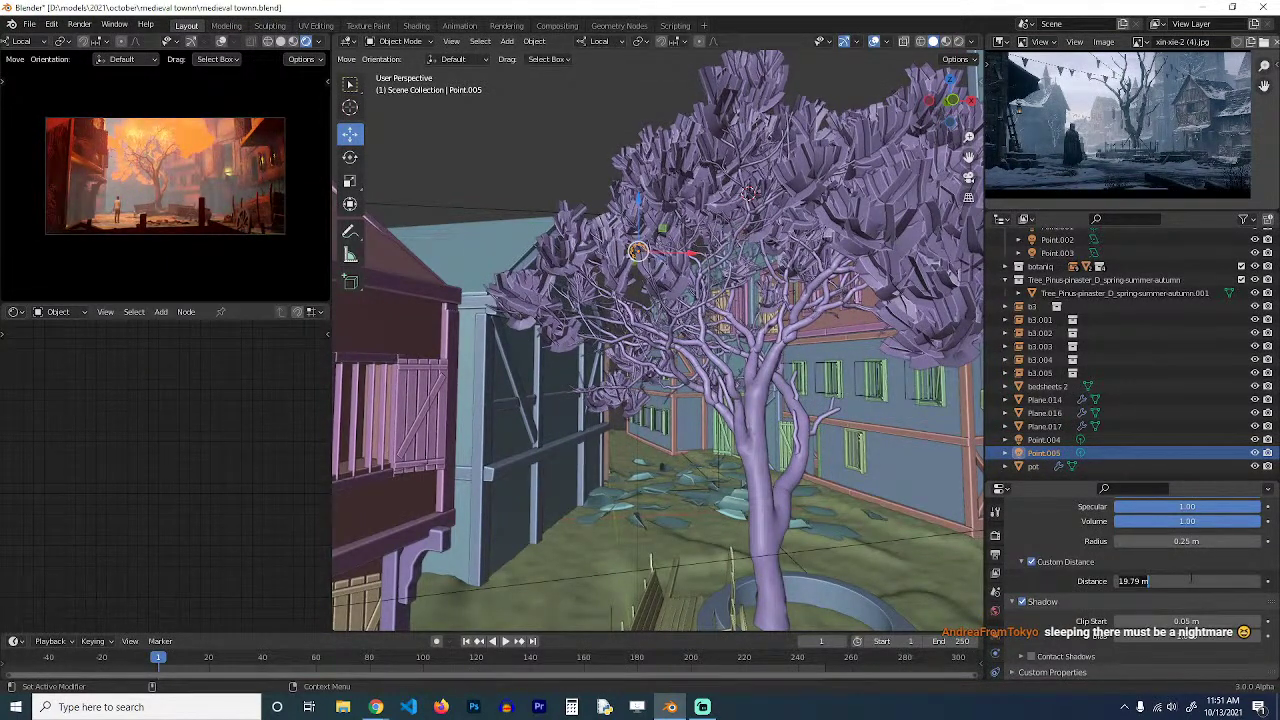
key("Return")
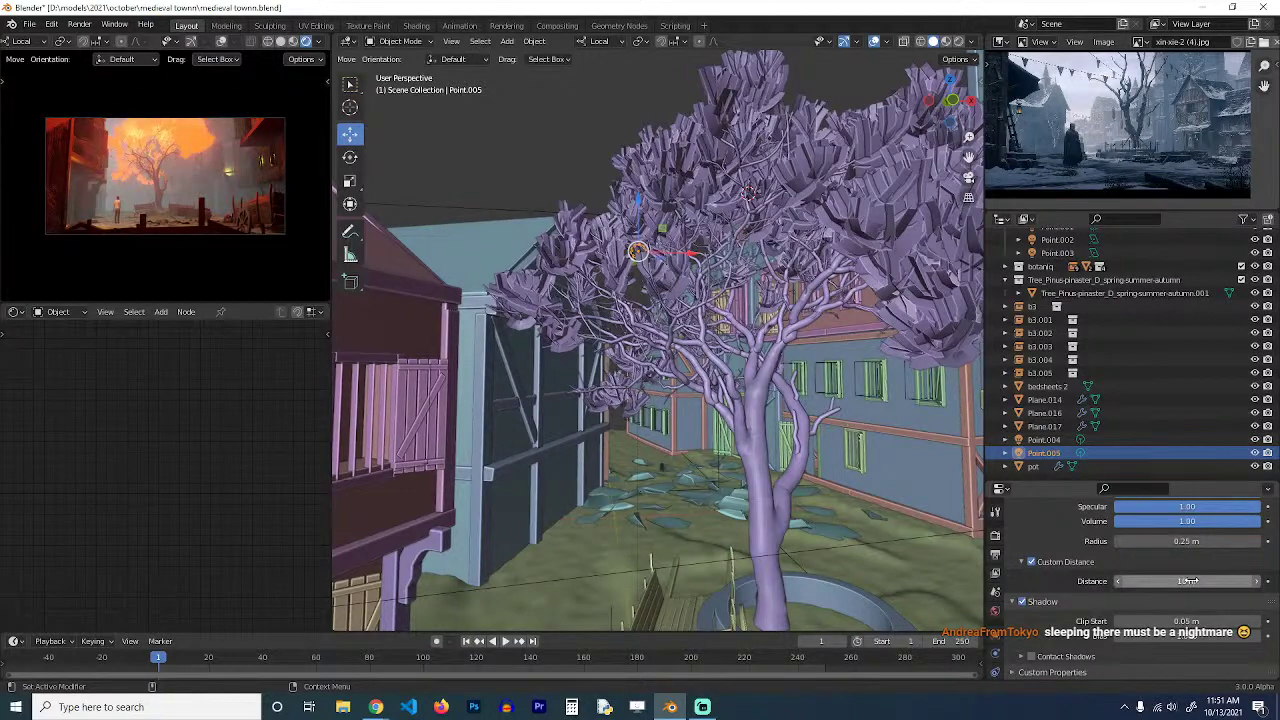
Set the linked point lights' custom distance to 5 m.
left_click(1189, 581)
type("5")
key("Return")
Duplicate the point light and place the copy in the low front branches of the tree's crown.
mouse_move(640, 330)
middle_mouse_down()
mouse_move(685, 322)
mouse_move(655, 318)
middle_mouse_up()
key("shift+d")
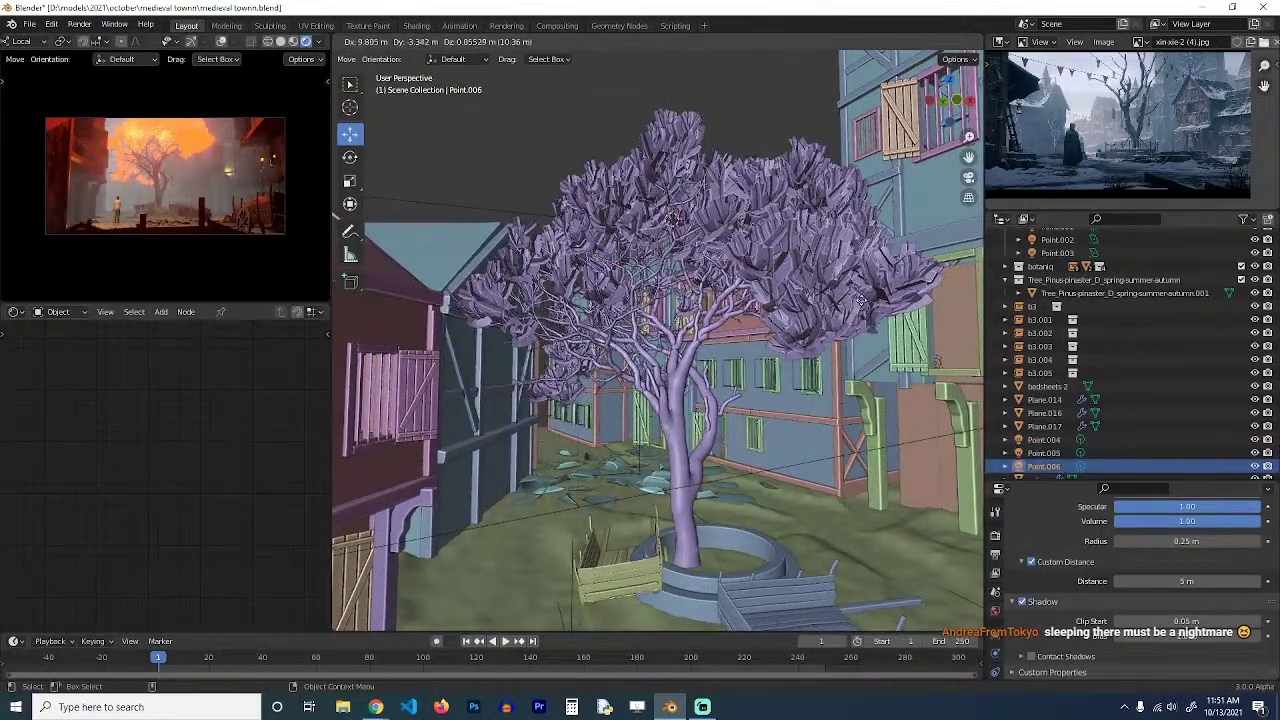
left_click(861, 300)
middle_click_drag(861, 300, 785, 286)
scroll(740, 320, "down", 5)
key("g")
left_click(783, 354)
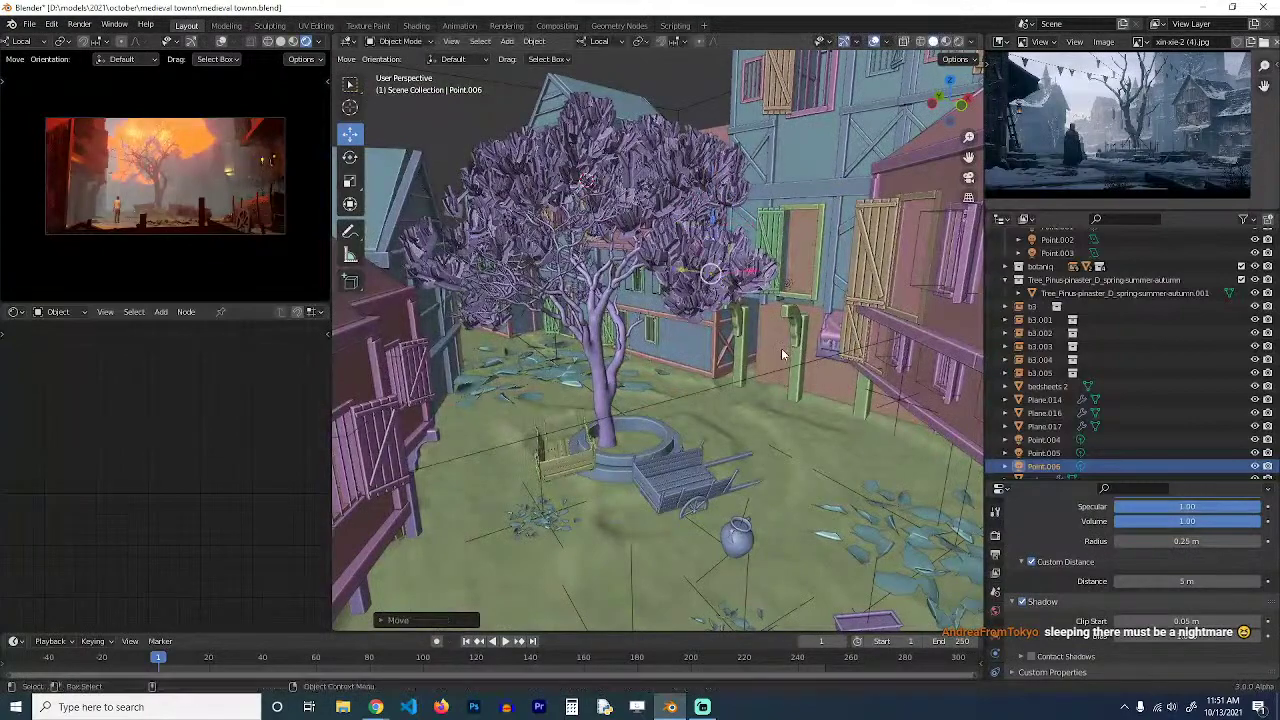
middle_click_drag(783, 354, 808, 272)
key("g")
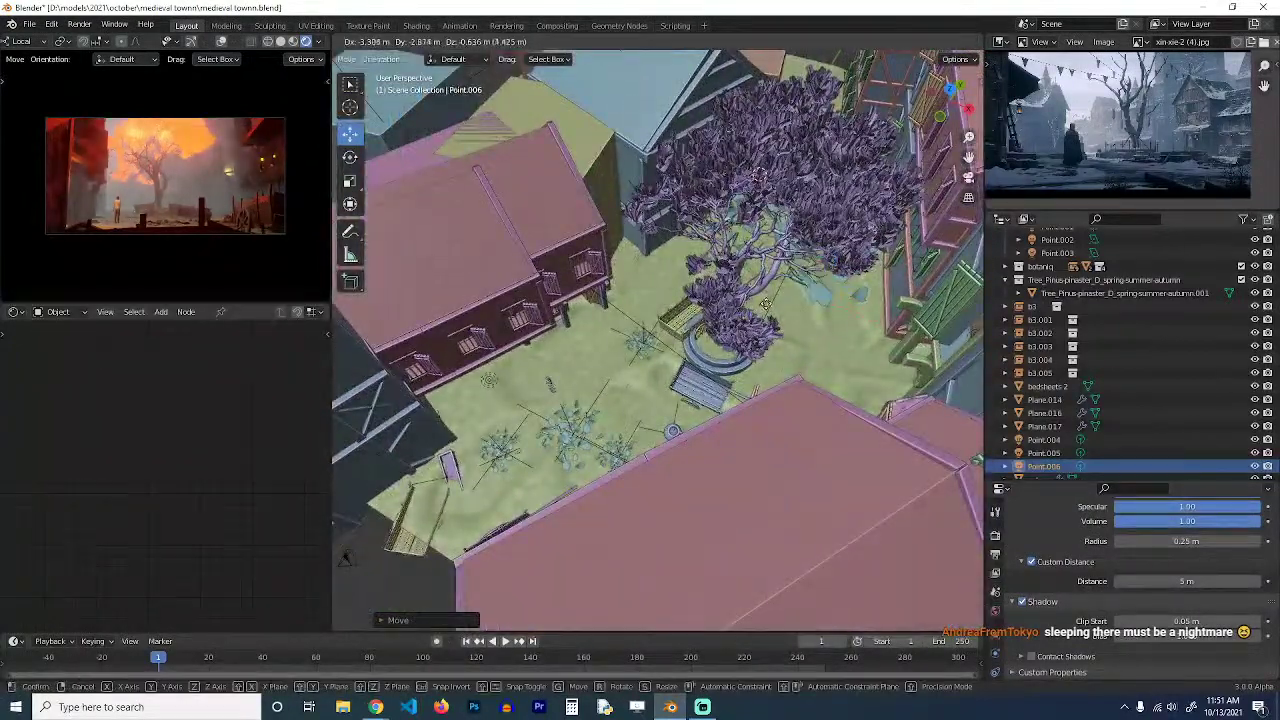
left_click(769, 306)
middle_click_drag(770, 318, 790, 358)
Add two linked duplicates of the new light, one at the back of the crown and one in its lower left branches.
key("KP_7")
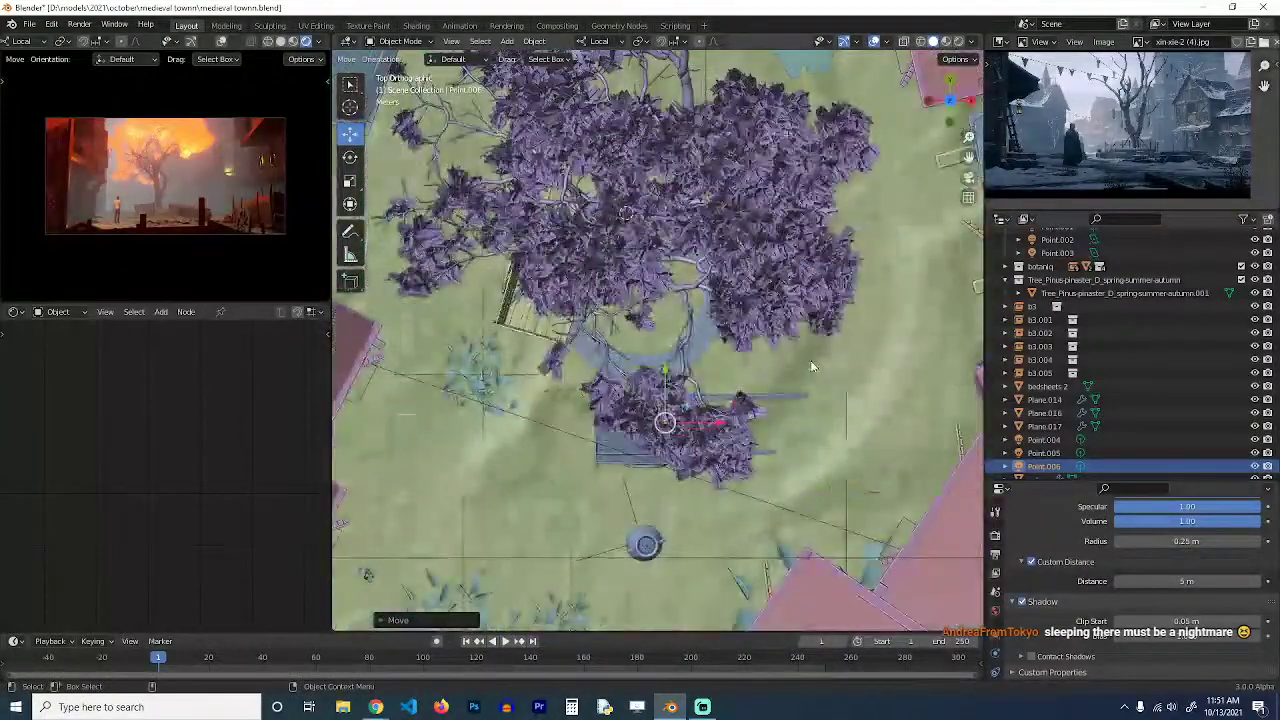
scroll(658, 360, "down", 4)
key("alt+d")
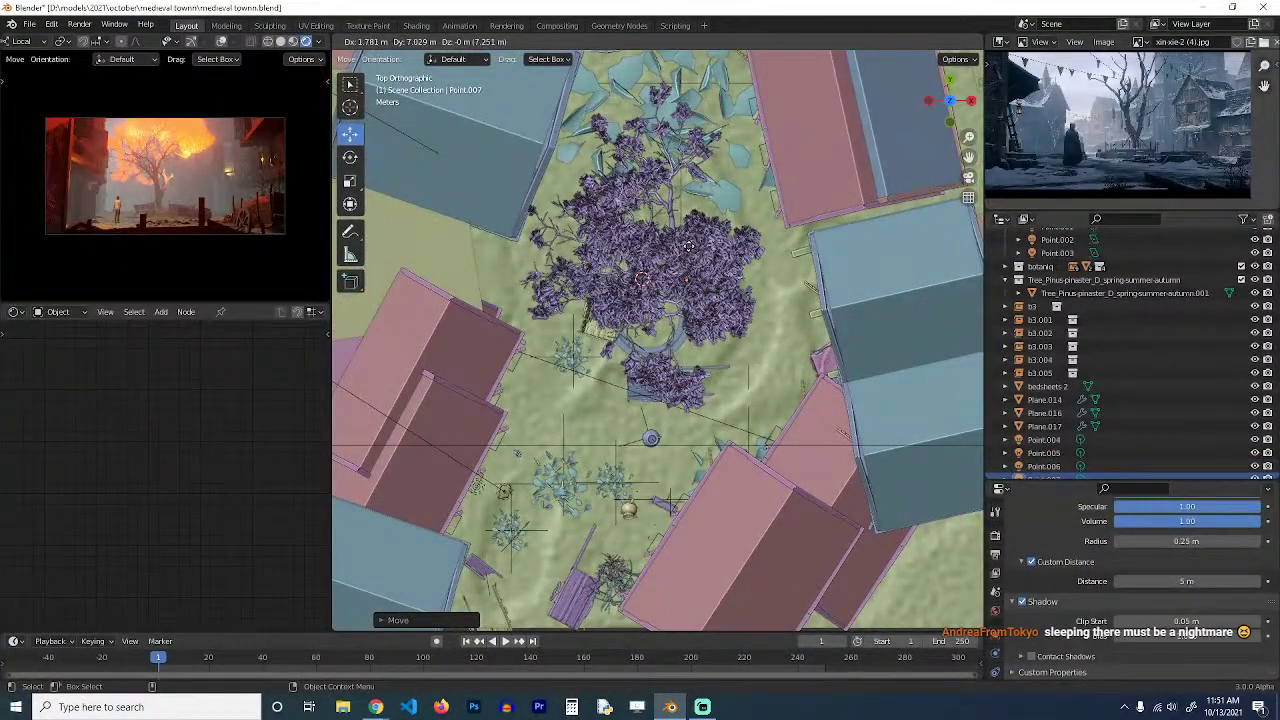
left_click(706, 212)
middle_click_drag(648, 334, 616, 320)
scroll(616, 320, "up", 3)
key("alt+d")
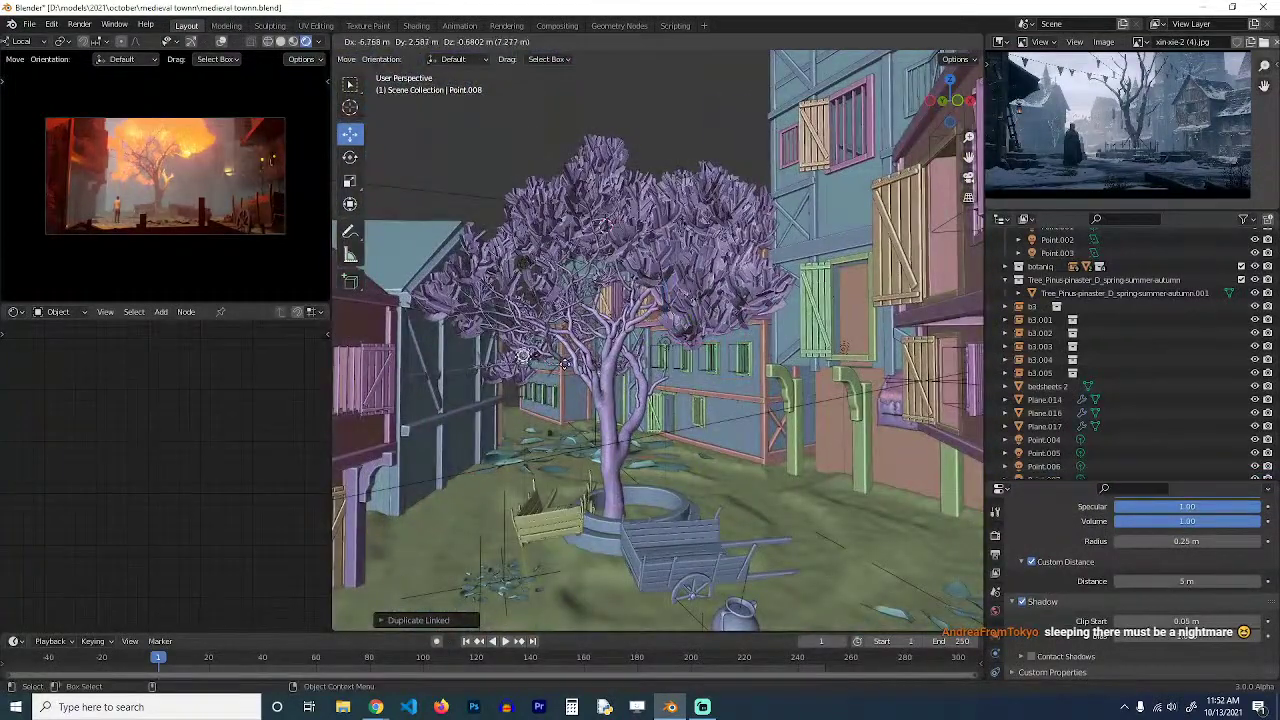
left_click(569, 367)
Select all lights of the same type and move them into the lighting collection.
scroll(613, 379, "down", 4)
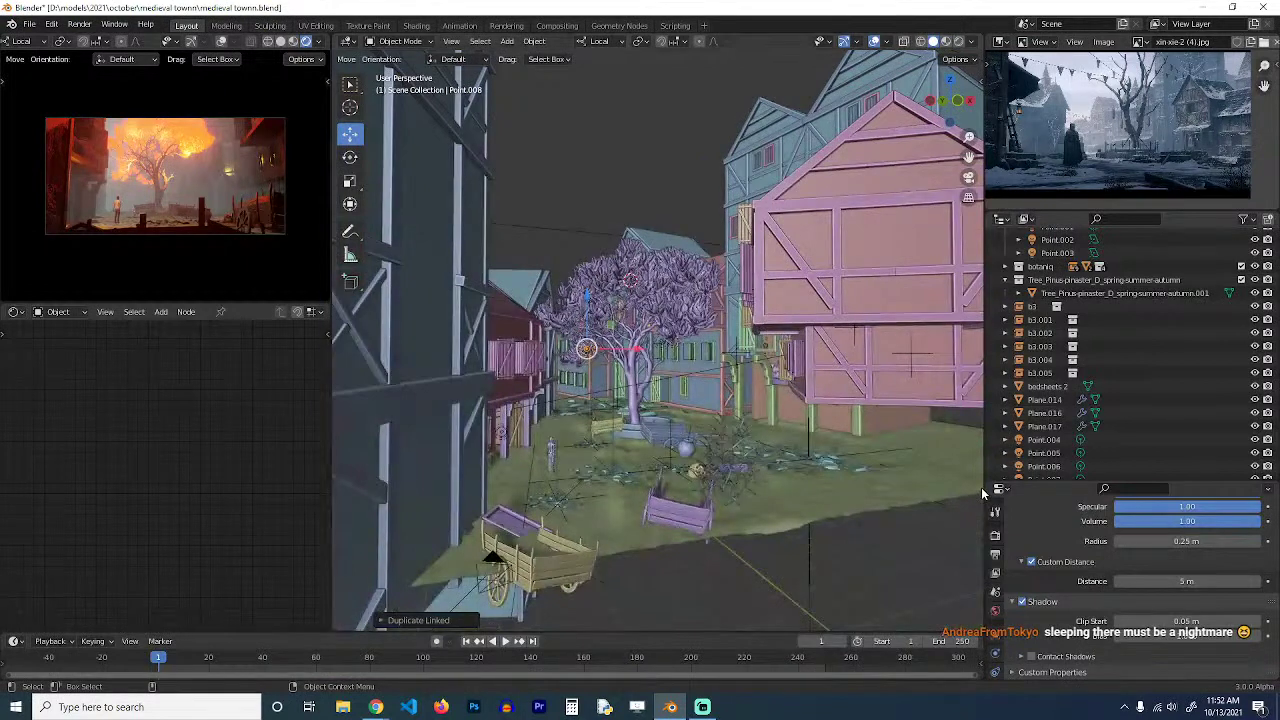
left_click(995, 611)
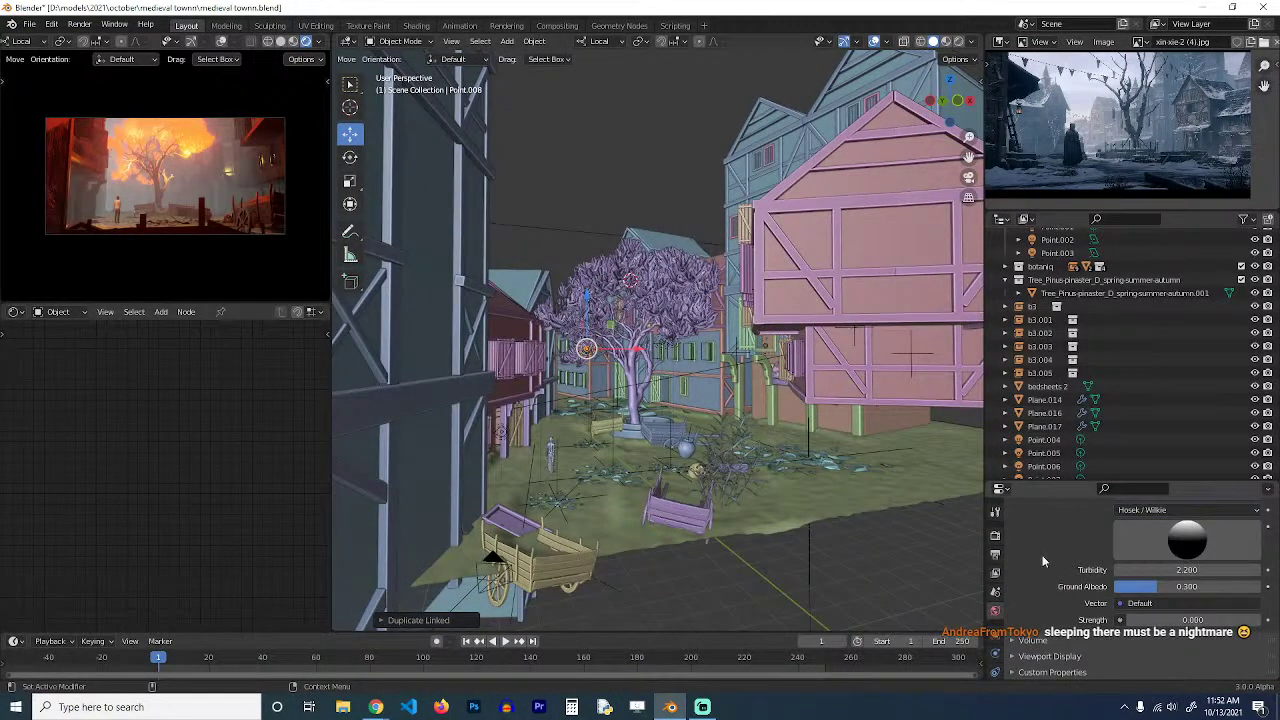
scroll(1044, 370, "up", 5)
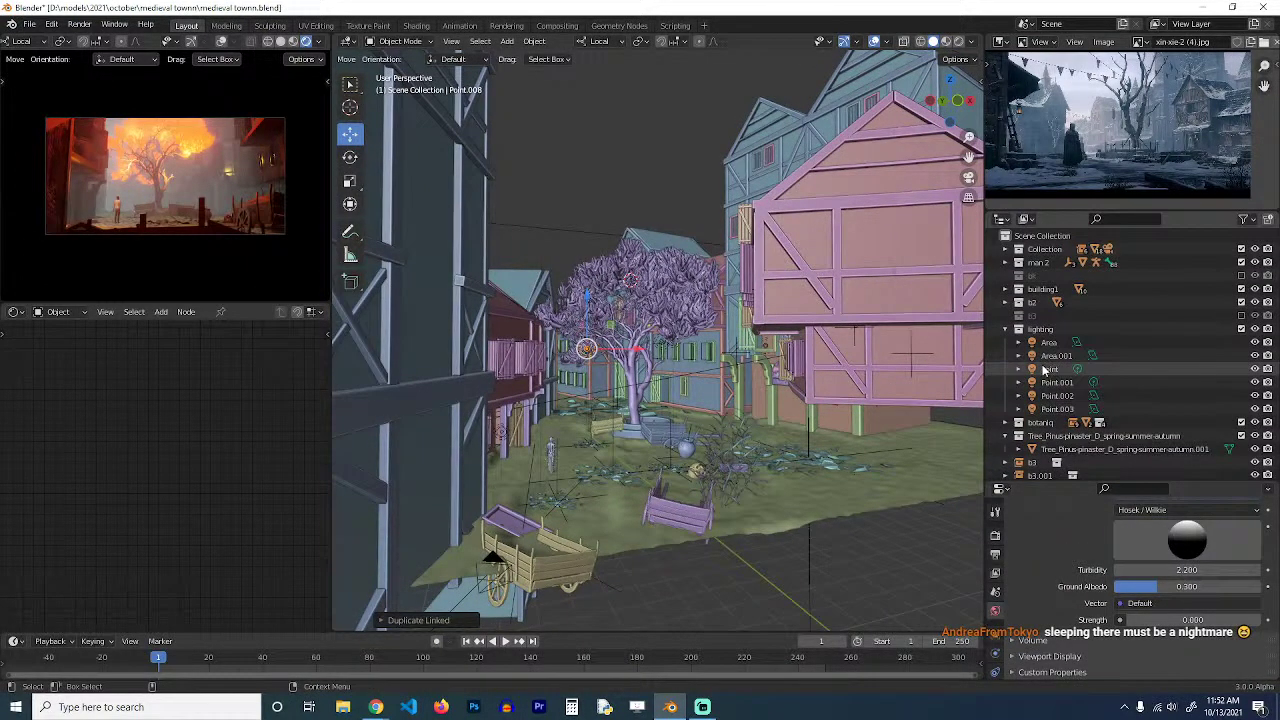
scroll(950, 370, "down", 3)
scroll(1091, 374, "down", 3)
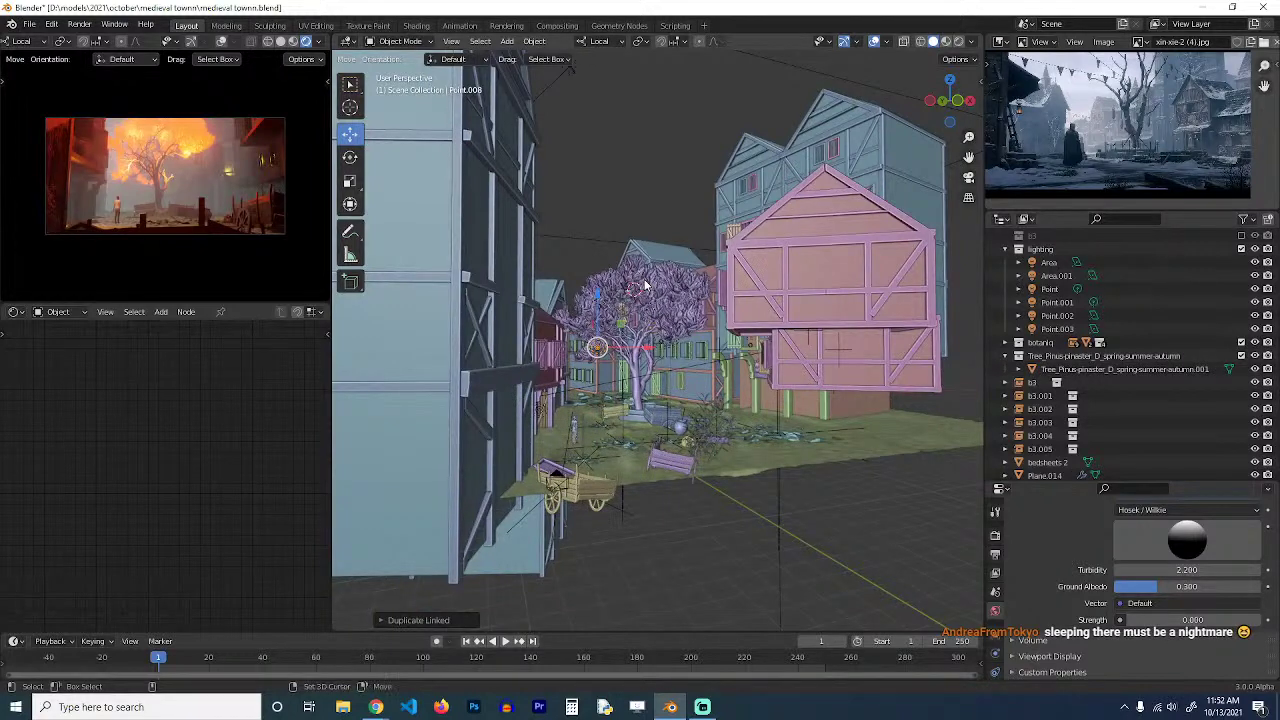
key("shift+g")
left_click(650, 285)
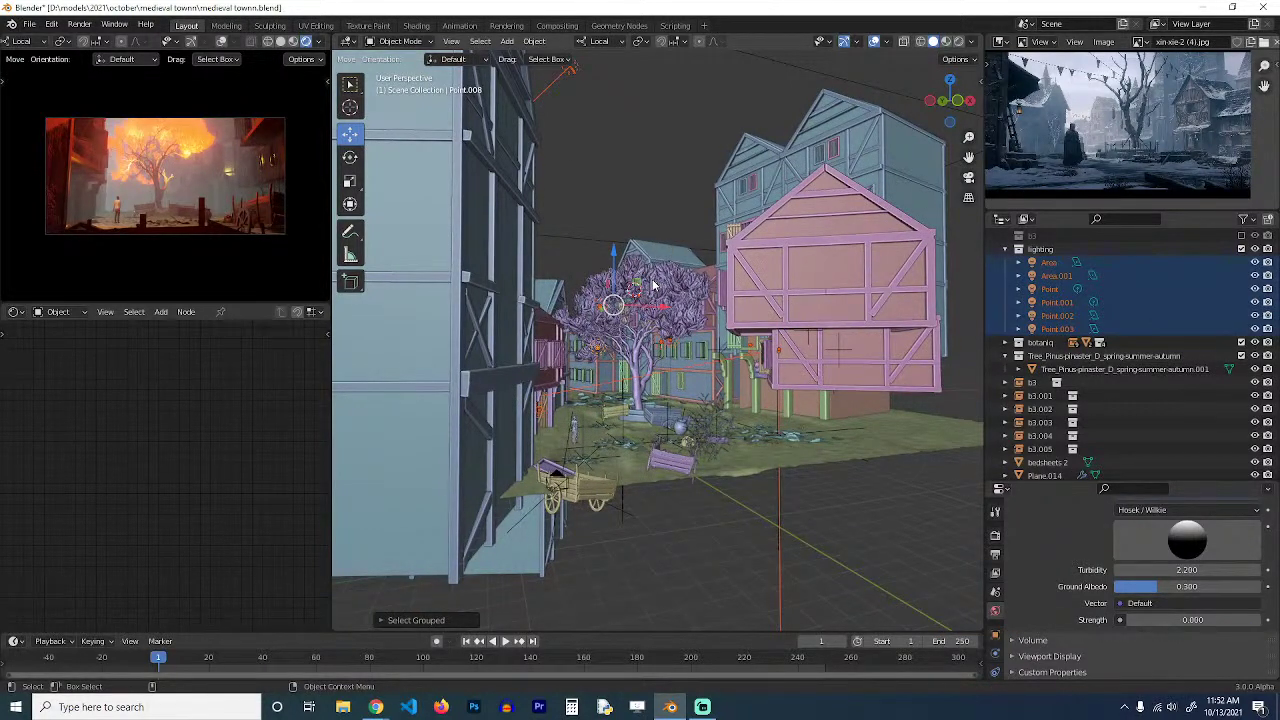
key("m")
left_click(652, 285)
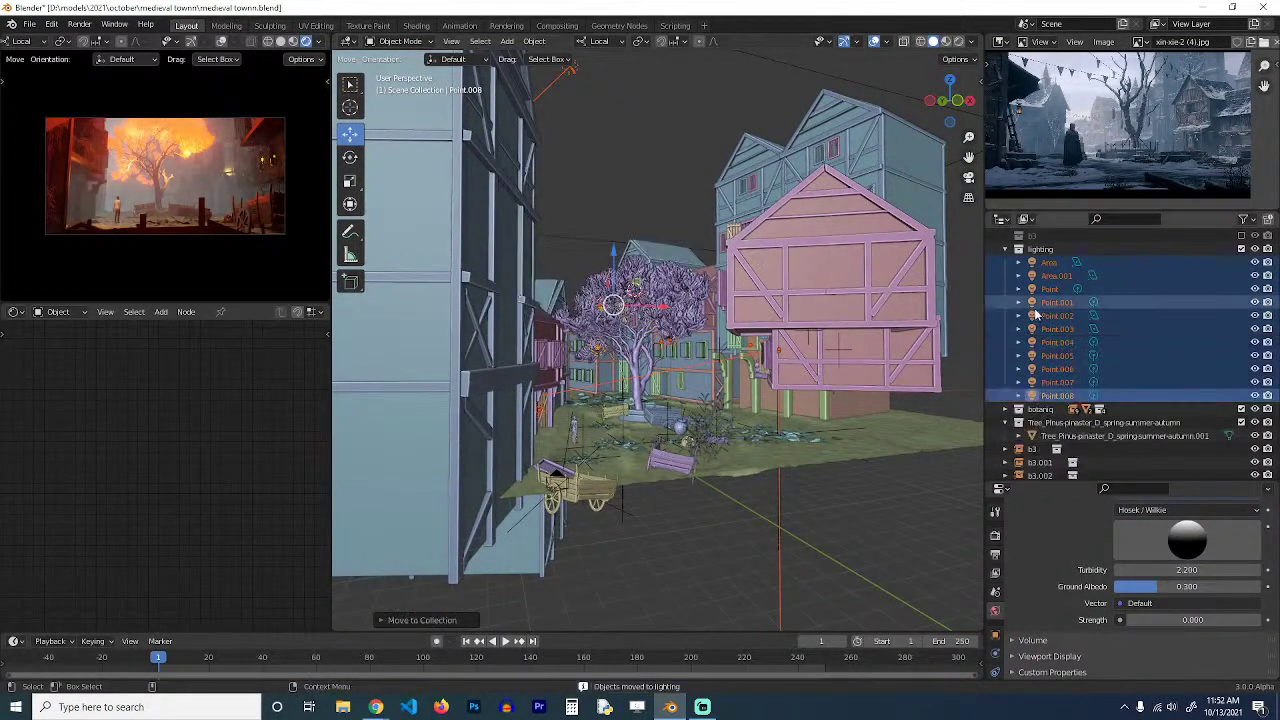
Hide all the lights and the tree to check the unlit scene, and reveal everything again.
mouse_move(652, 285)
middle_mouse_down()
mouse_move(665, 366)
mouse_move(650, 297)
middle_mouse_up()
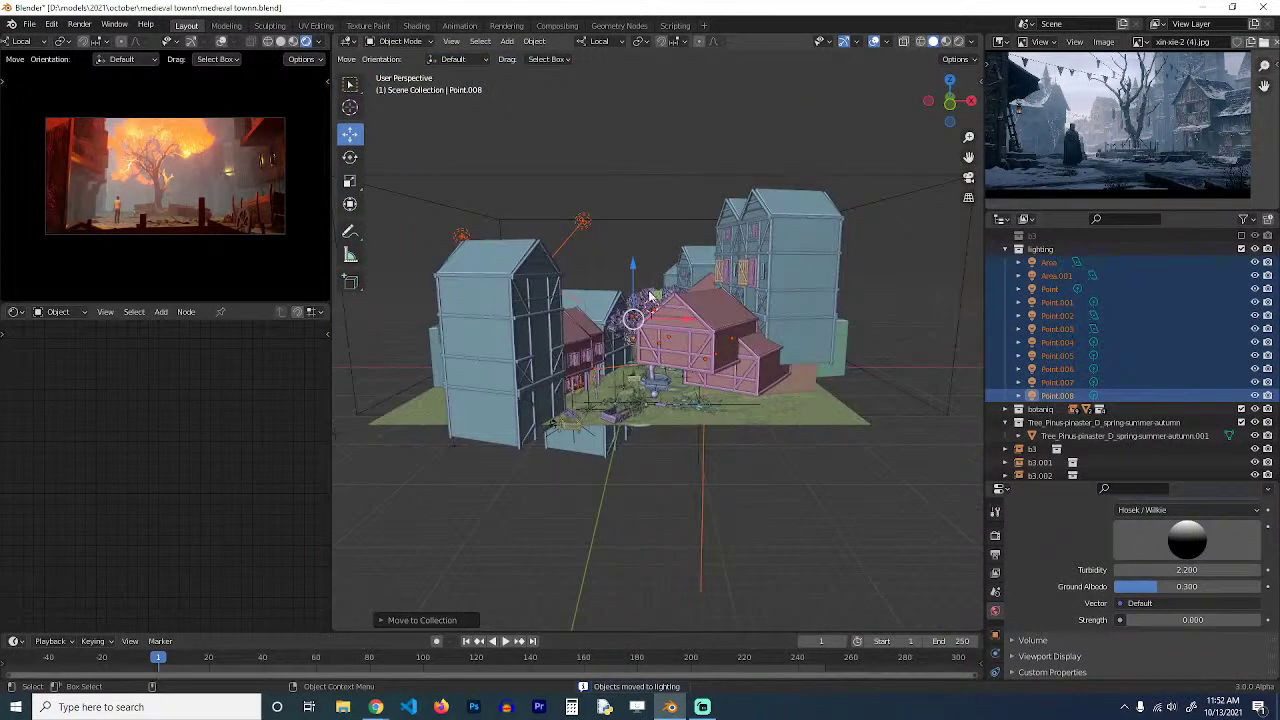
left_click(583, 221)
left_click(1100, 262, "ctrl")
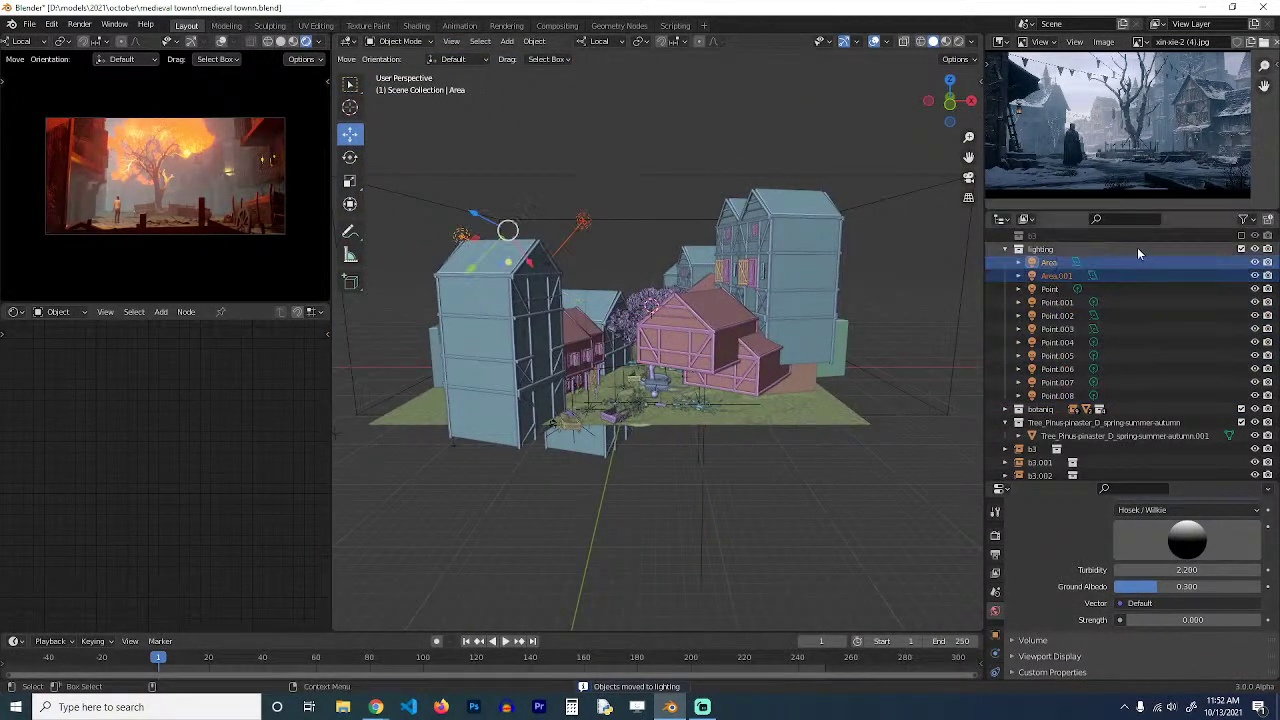
left_click_drag(1255, 262, 1258, 396)
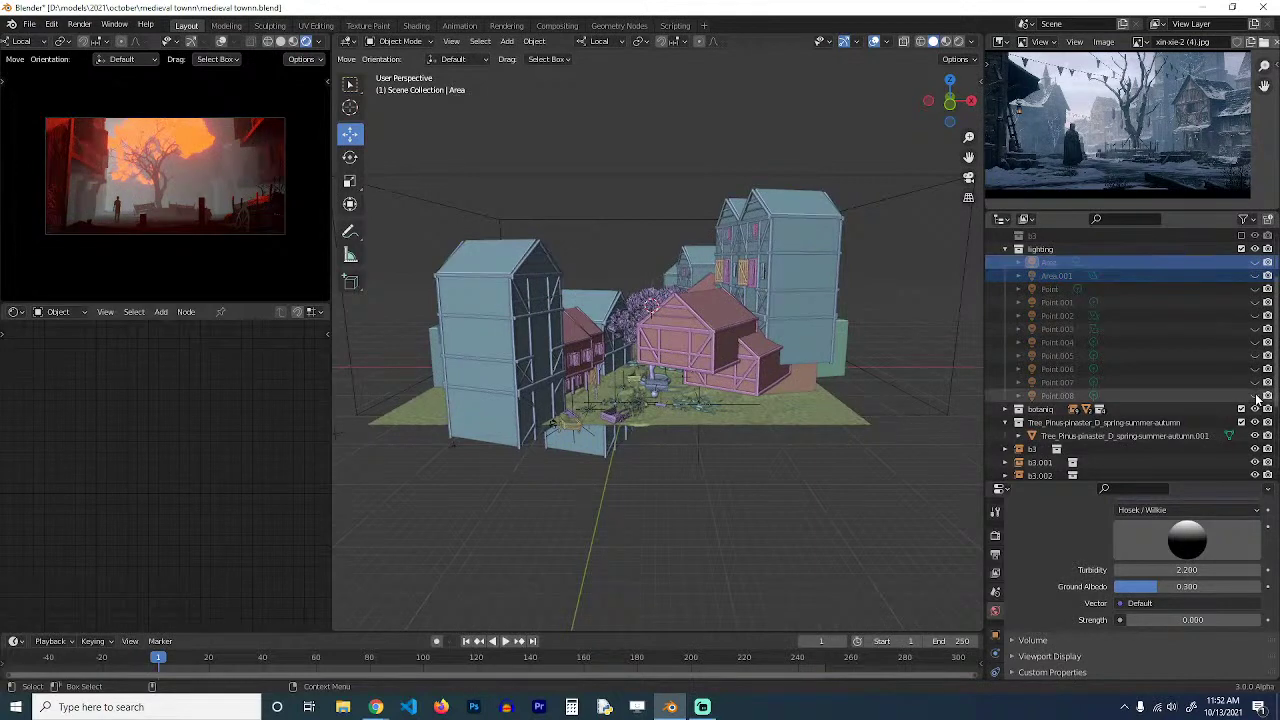
middle_click_drag(646, 328, 668, 331)
left_click(661, 318)
key("h")
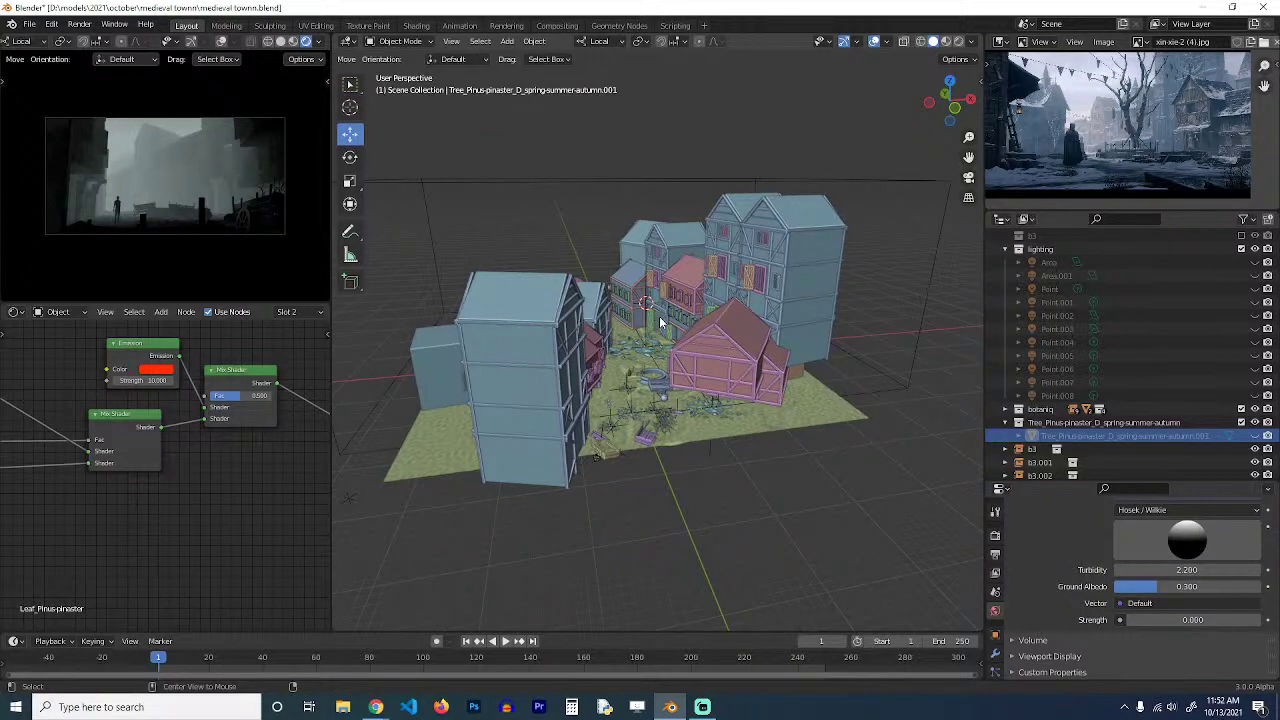
key("alt+h")
Select the tree and test its leaf emission strength at 5, 1 and 0, settling on 0.5.
scroll(675, 303, "up", 4)
left_click(675, 303)
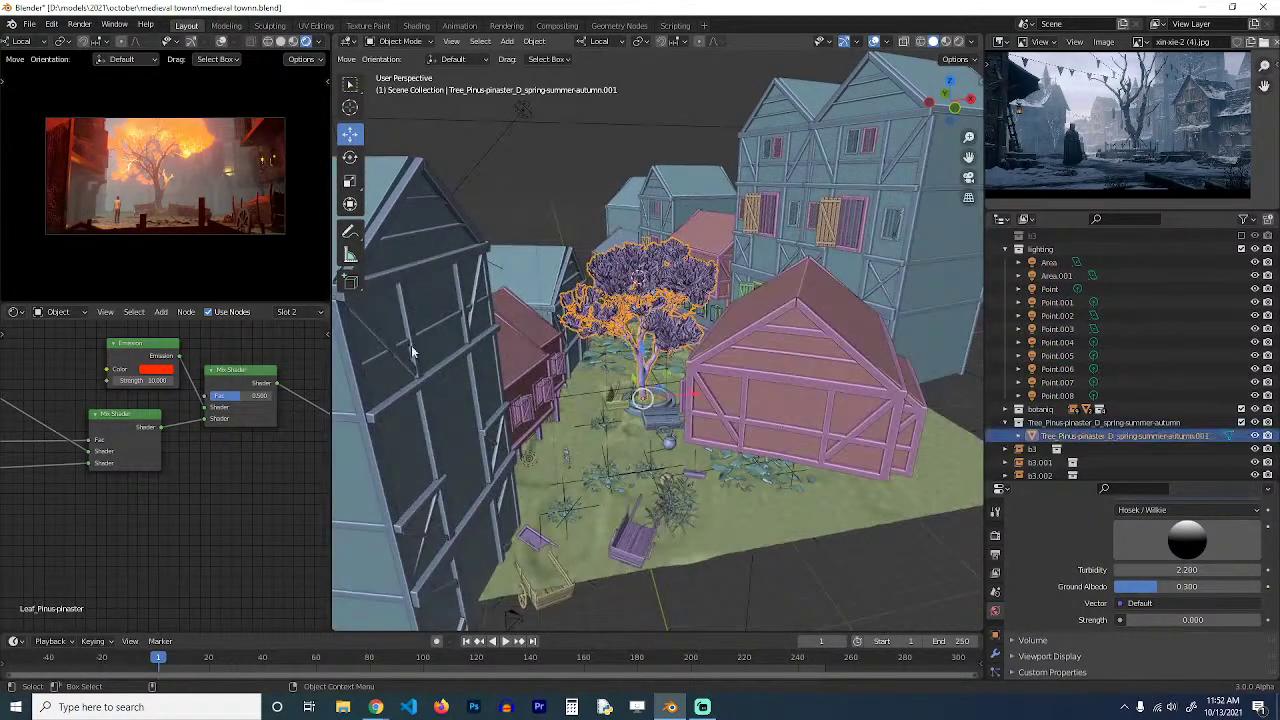
type("5")
key("Return")
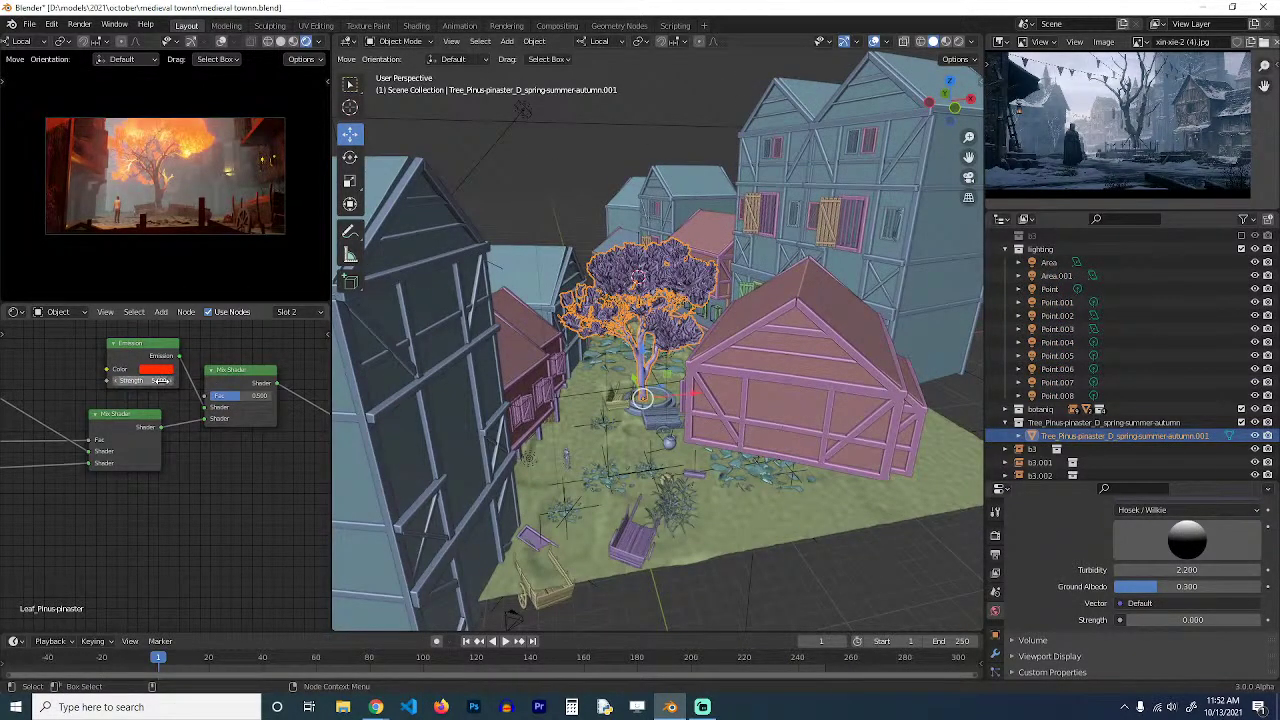
key("Return")
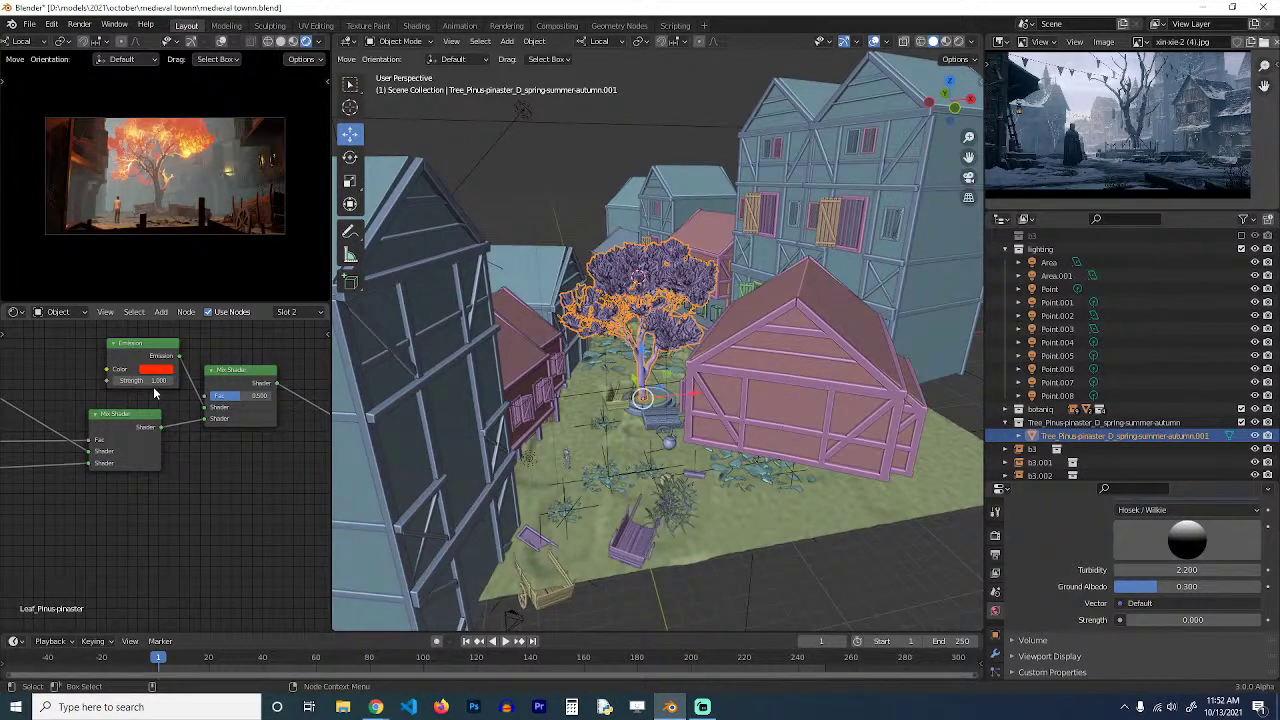
key("Return")
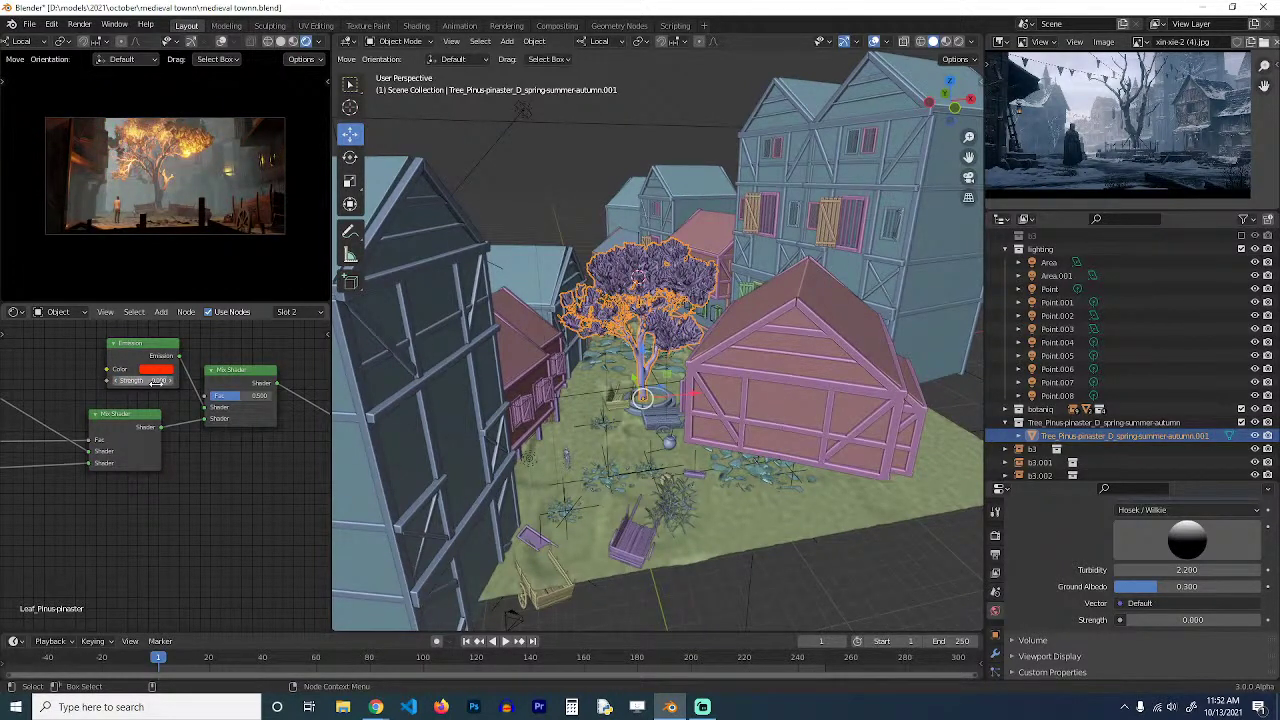
key("Return")
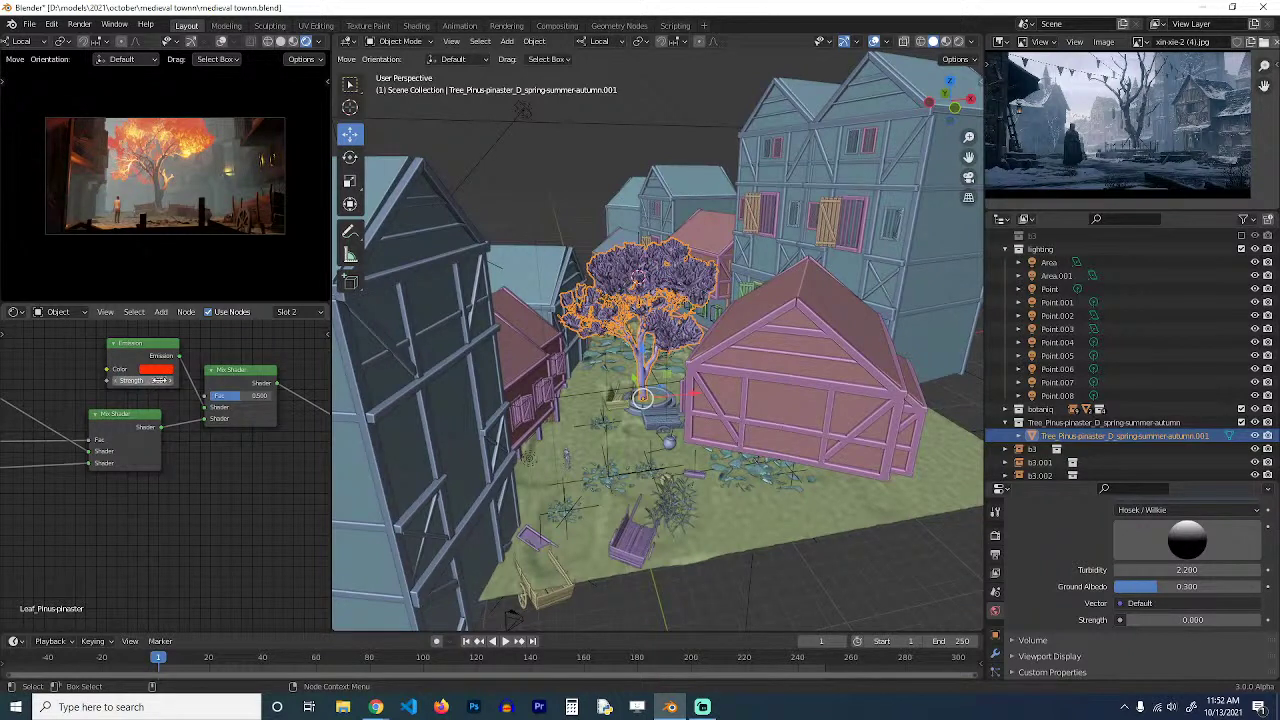
type("0")
key("Return")
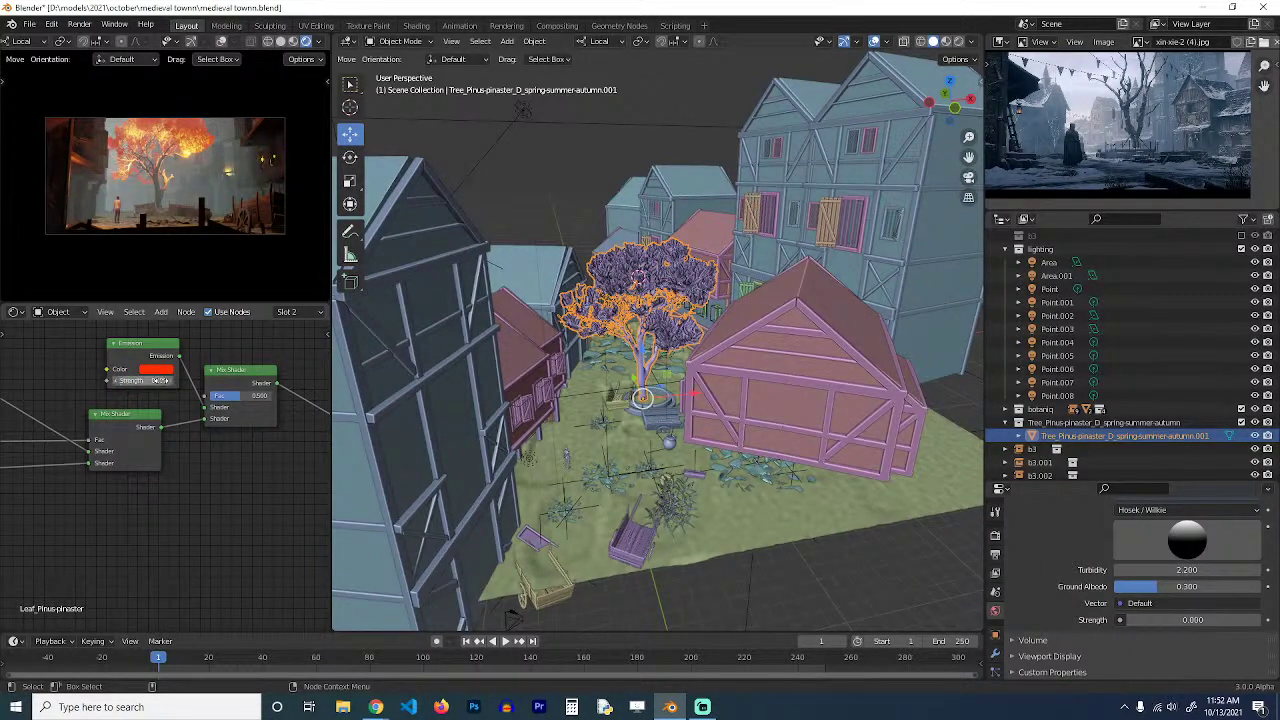
Try a bright green emission colour for the tree's leaves.
left_click(166, 373)
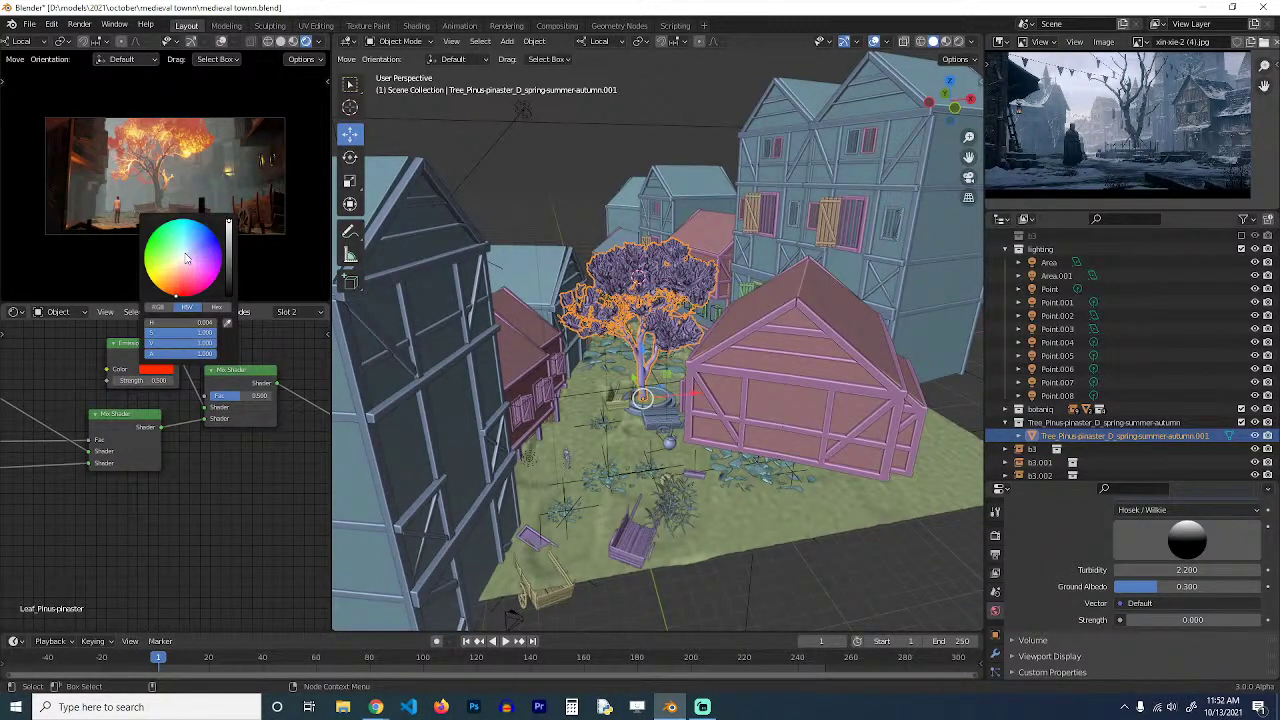
left_click(185, 258)
mouse_move(184, 252)
left_mouse_down()
mouse_move(173, 284)
mouse_move(163, 249)
mouse_move(152, 254)
left_mouse_up()
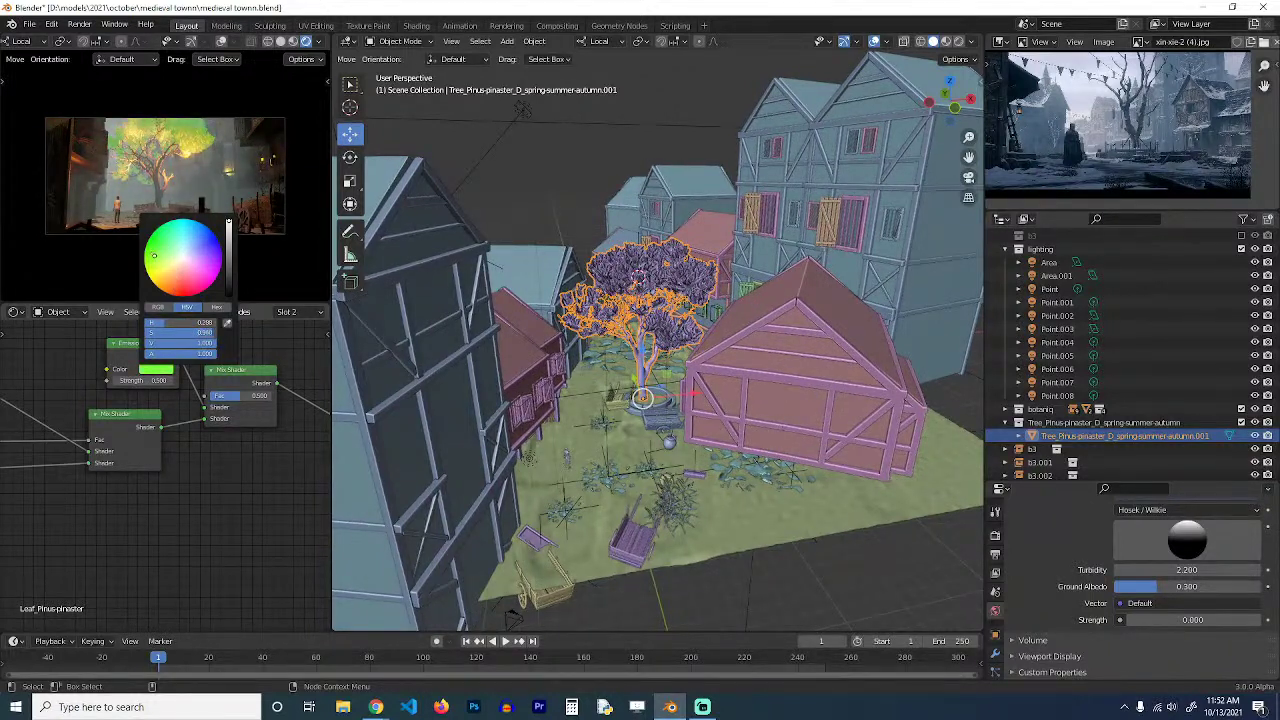
Set the leaf Mix Shader factor to 0.442 and the emission colour to orange, and deselect the tree.
mouse_move(240, 395)
left_mouse_down()
mouse_move(268, 395)
mouse_move(236, 395)
left_mouse_up()
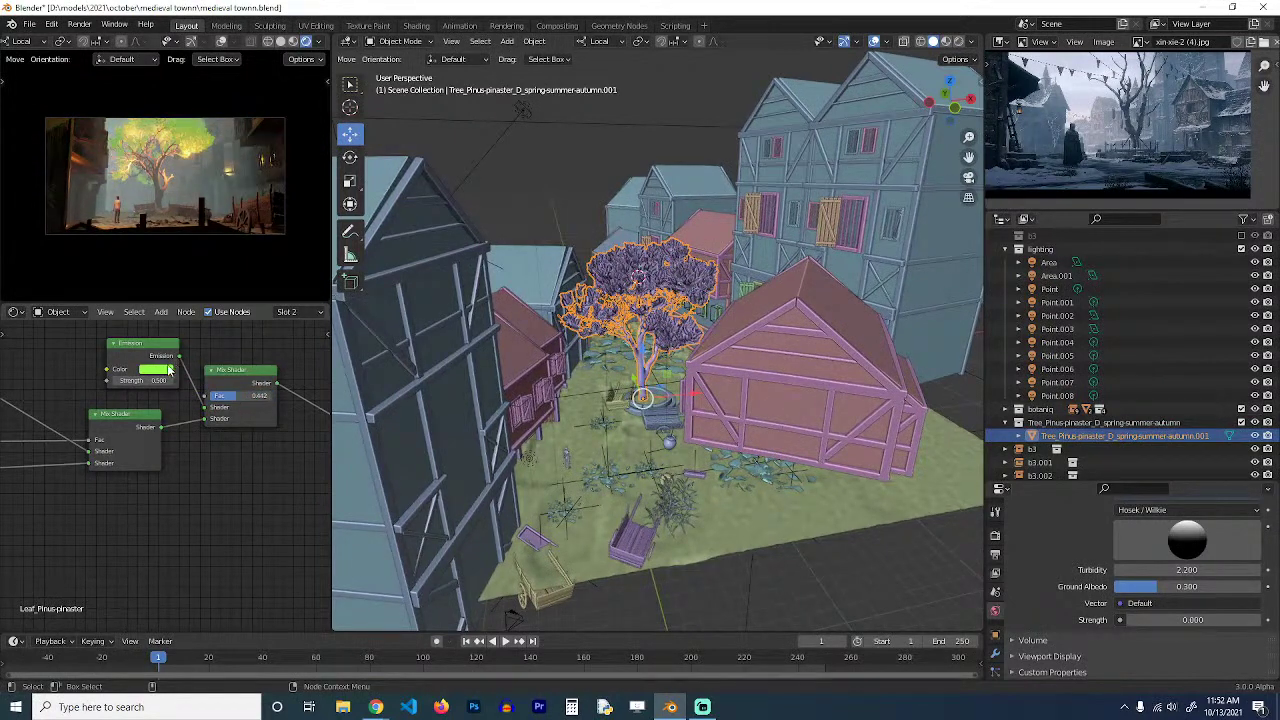
left_click(170, 370)
left_click(168, 293)
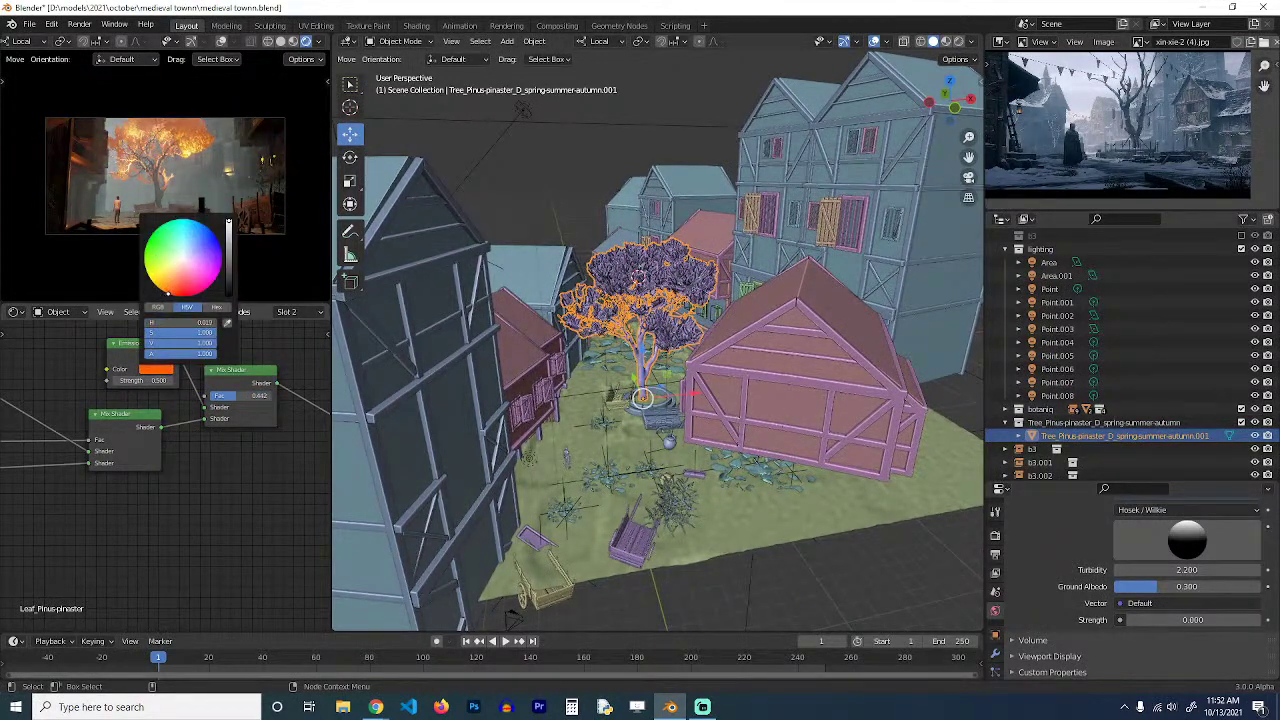
mouse_move(644, 366)
middle_mouse_down()
mouse_move(619, 296)
mouse_move(685, 357)
mouse_move(668, 373)
middle_mouse_up()
key("alt+a")
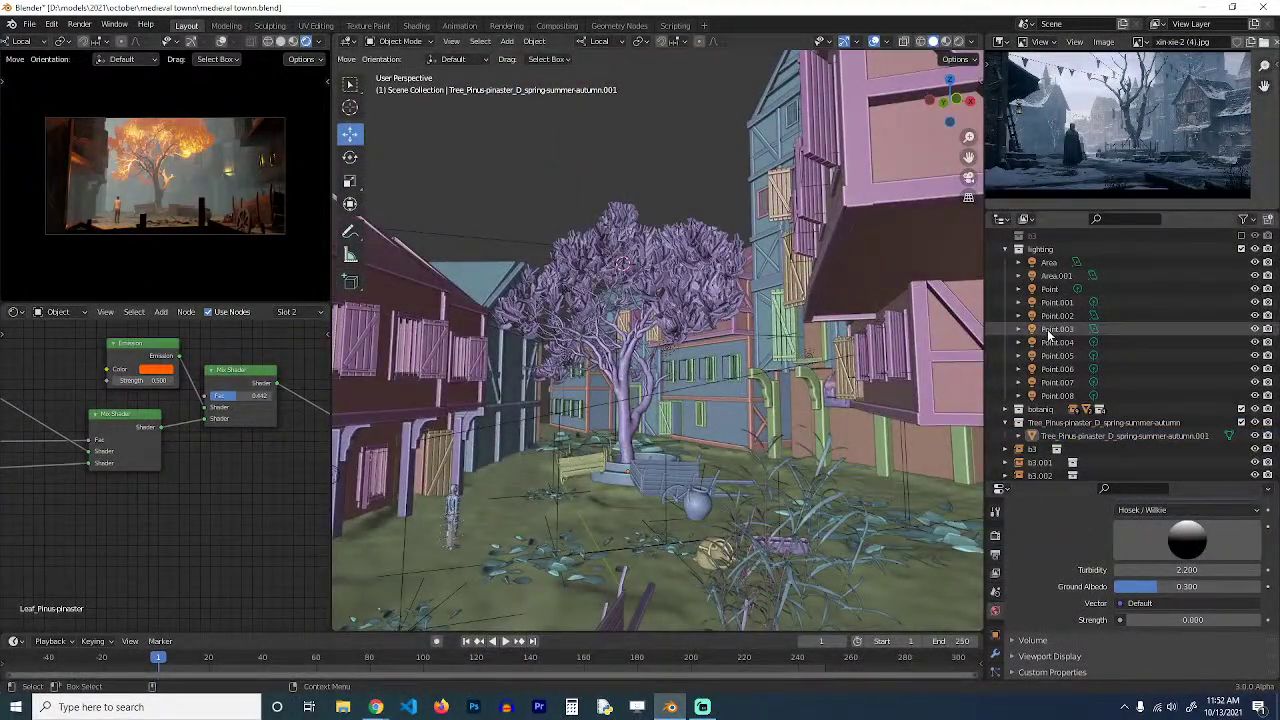
Hide all lights and the botaniq collection, and check lights one by one, leaving only Point.001 and Point.004 to Point.008 shown.
middle_click_drag(598, 306, 645, 341)
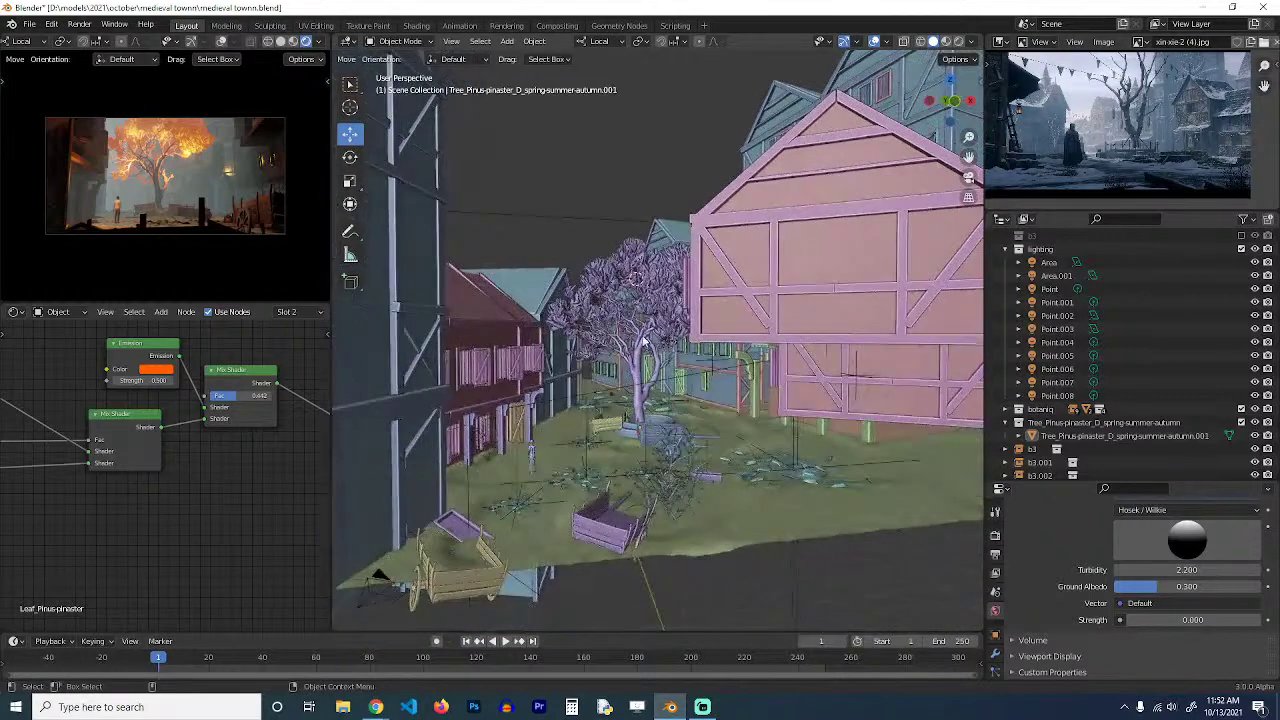
left_click_drag(1254, 262, 1261, 408)
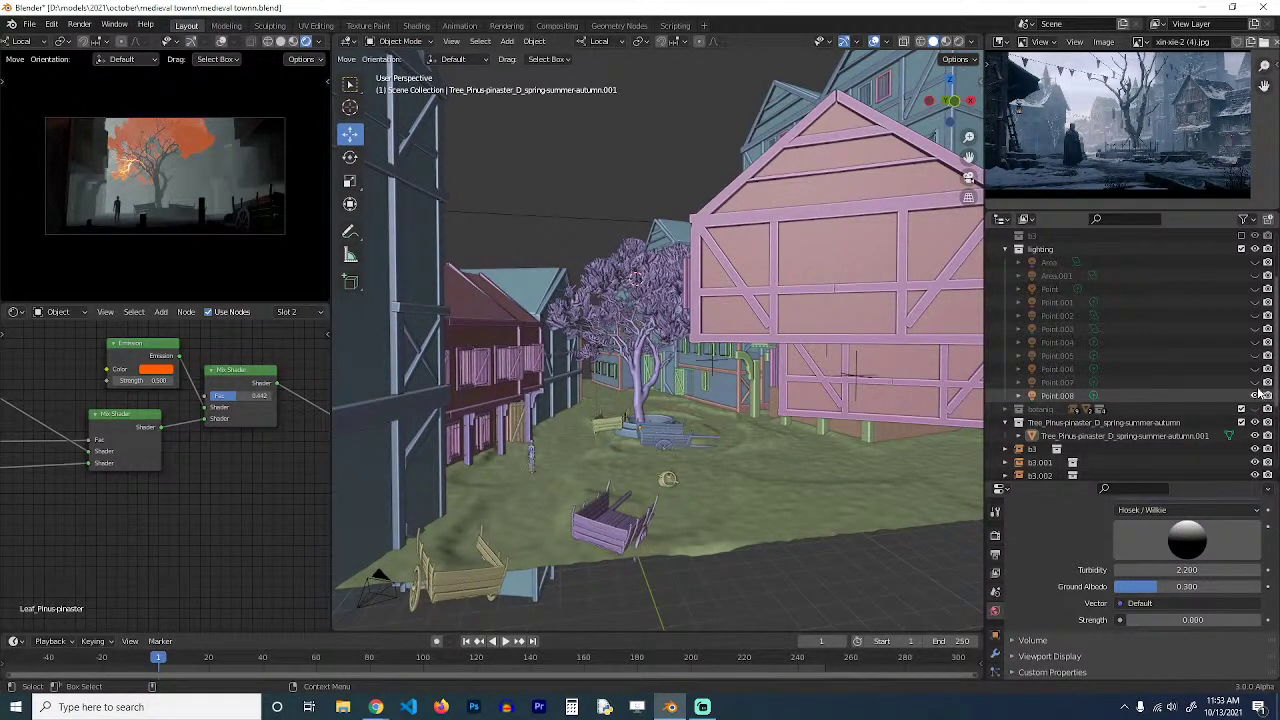
left_click_drag(1256, 383, 1248, 368)
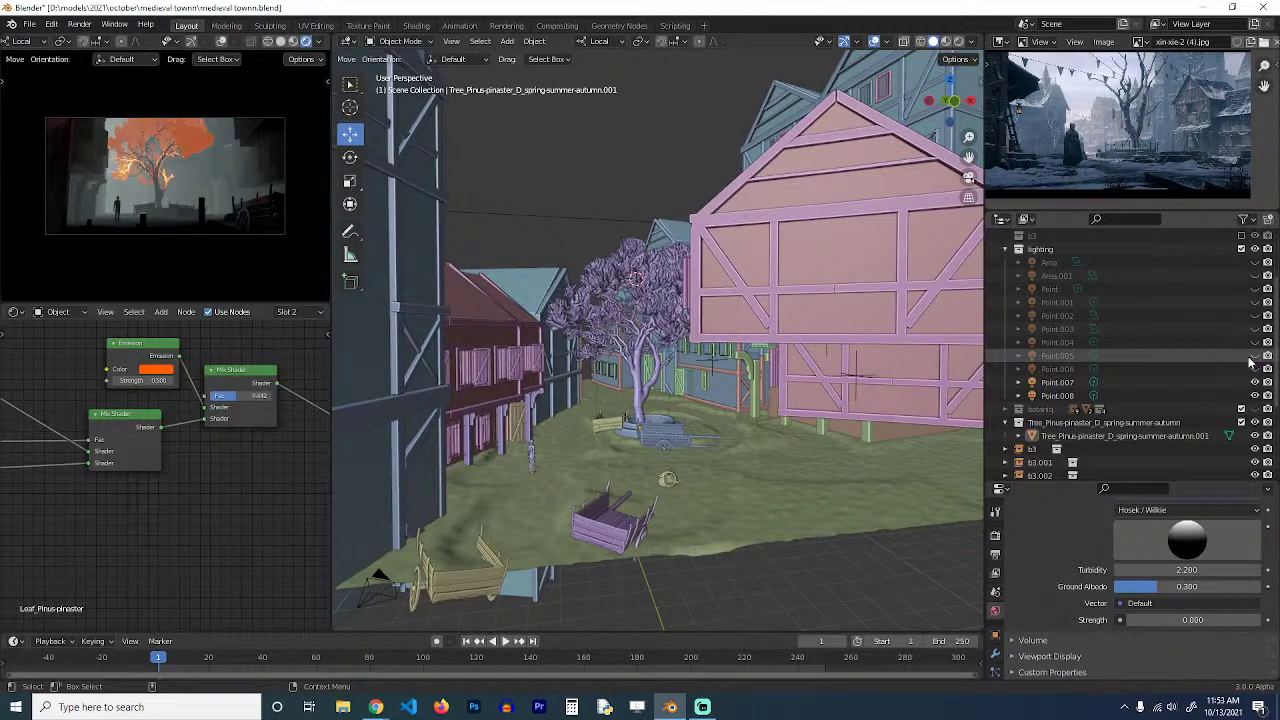
left_click(1255, 369)
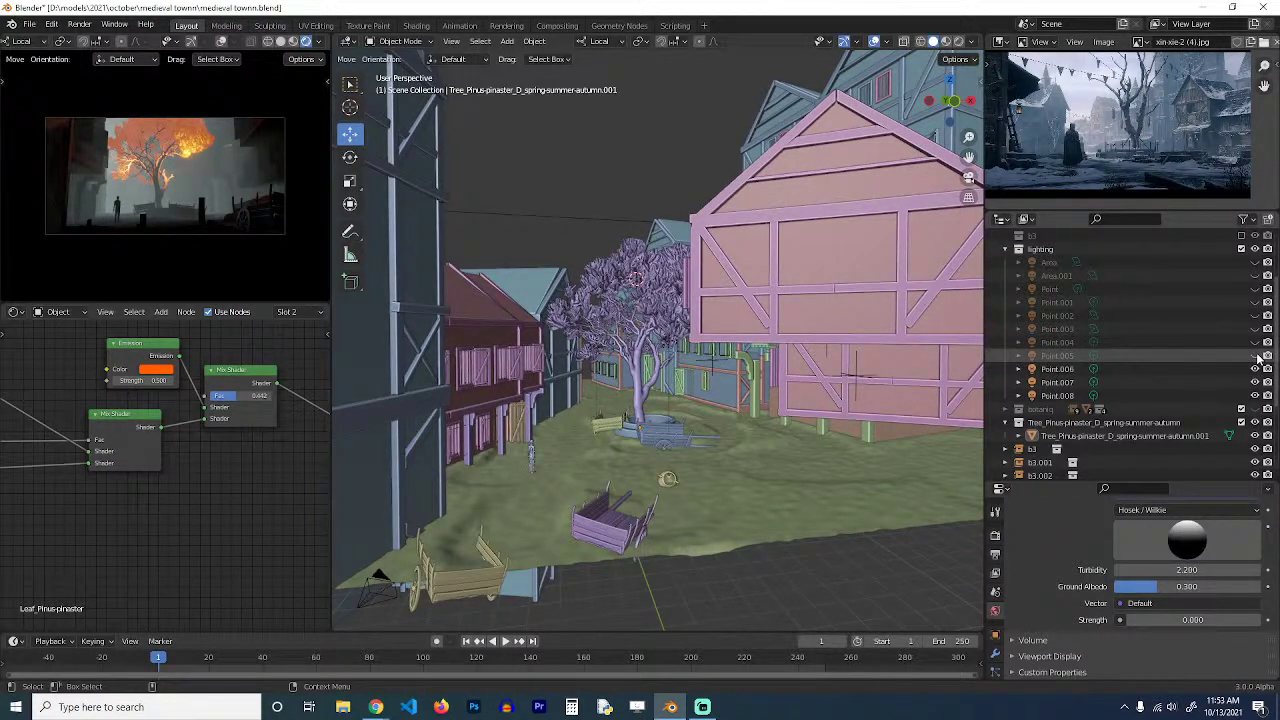
left_click(1256, 342)
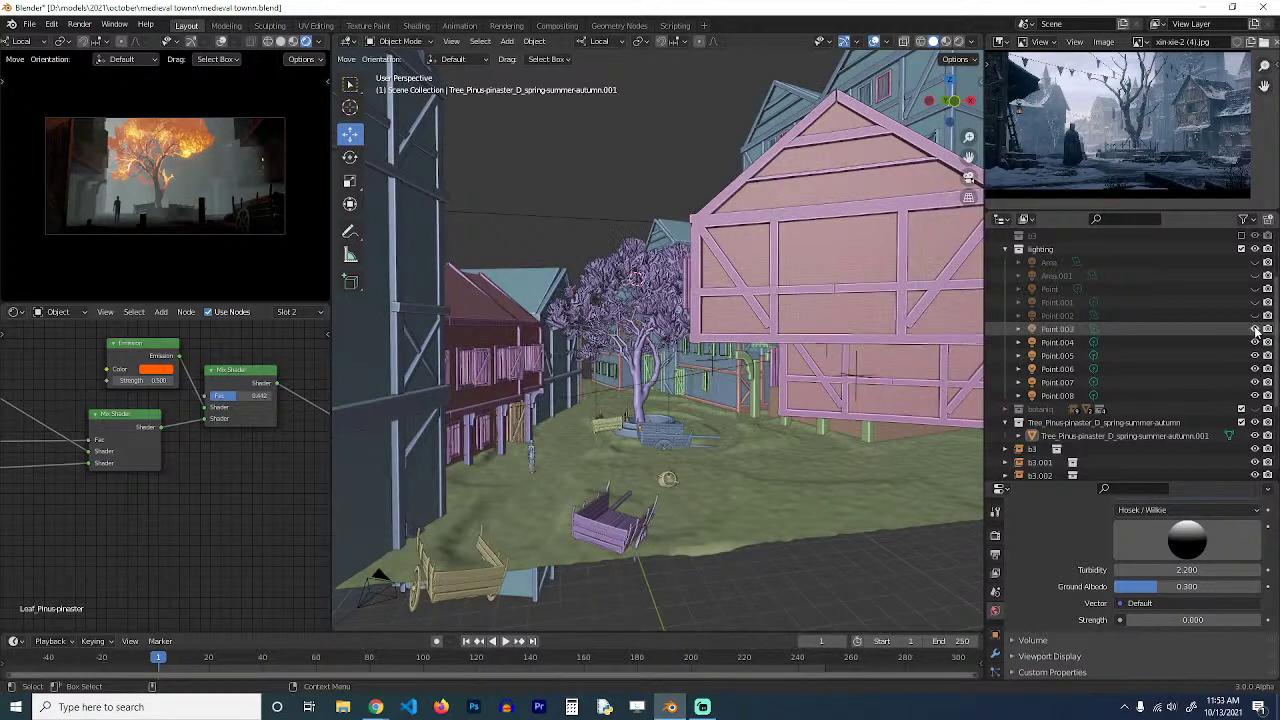
left_click(1256, 329)
left_click(1256, 316)
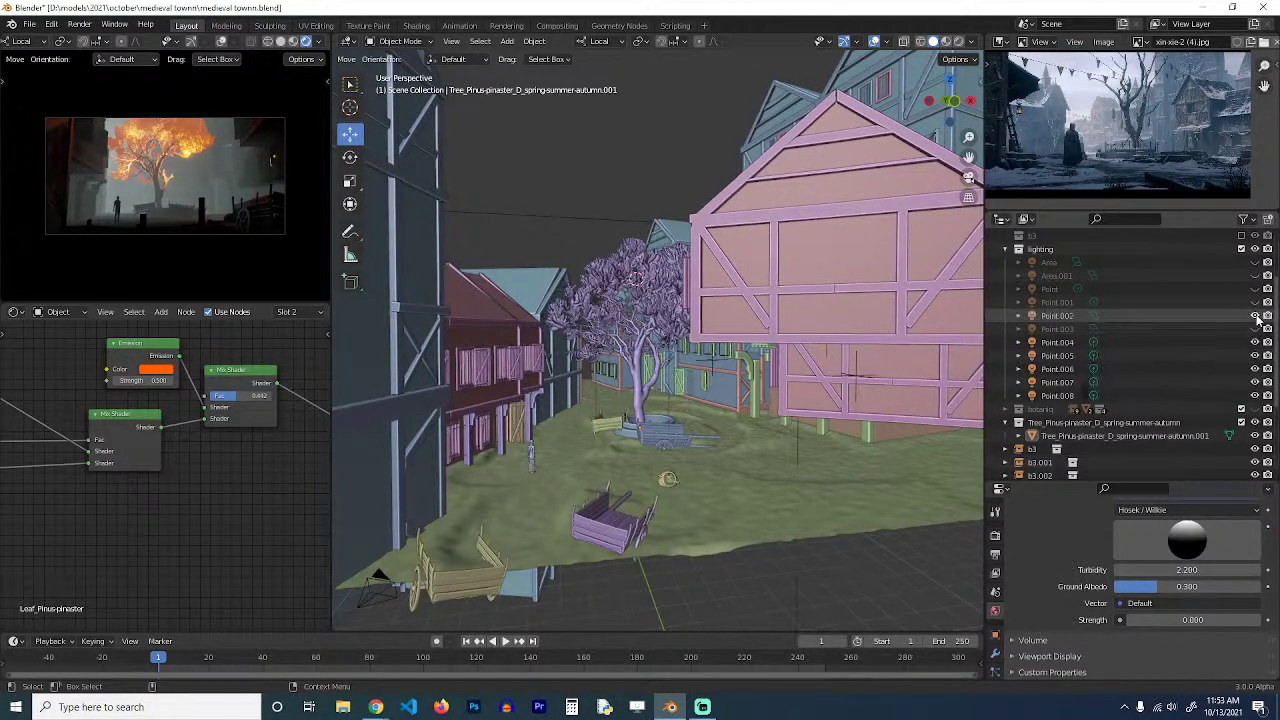
left_click(1256, 302)
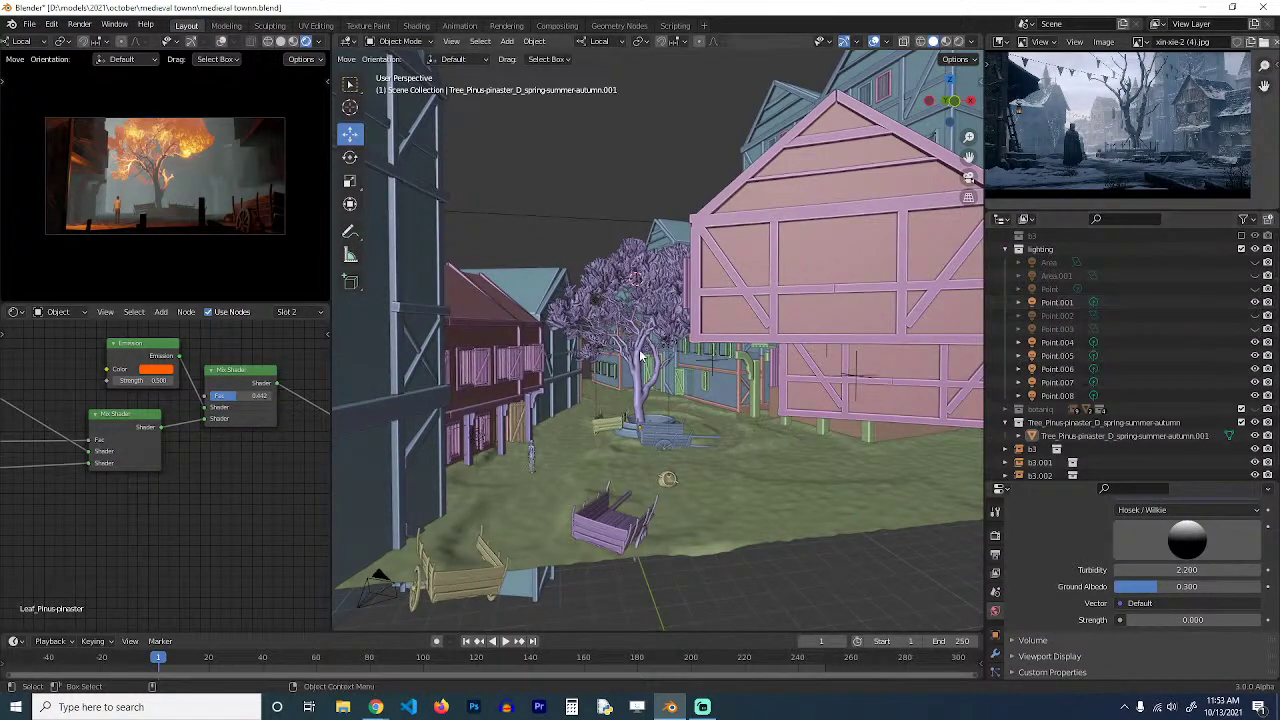
Move the Point.001 light into the square beside the tree's lower branches, deselect it, and save the file.
left_click(480, 441)
middle_click_drag(480, 441, 448, 425)
key("g")
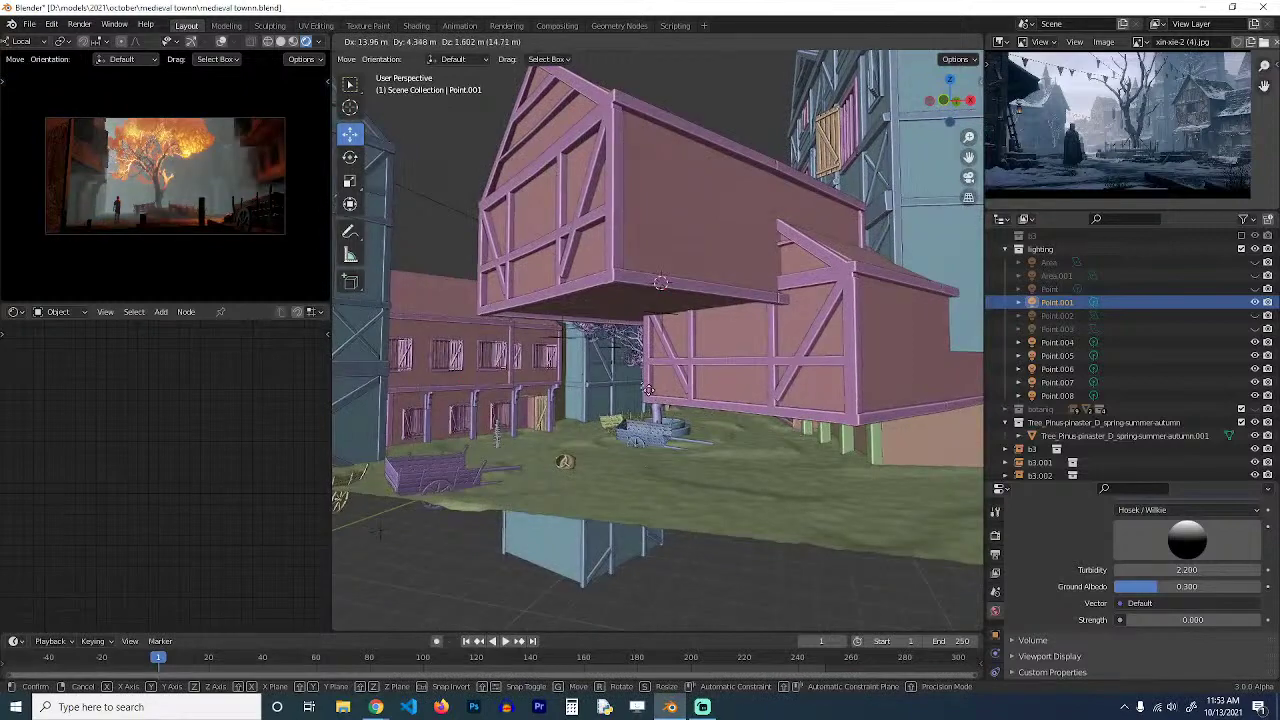
left_click(622, 388)
middle_click_drag(622, 388, 660, 356)
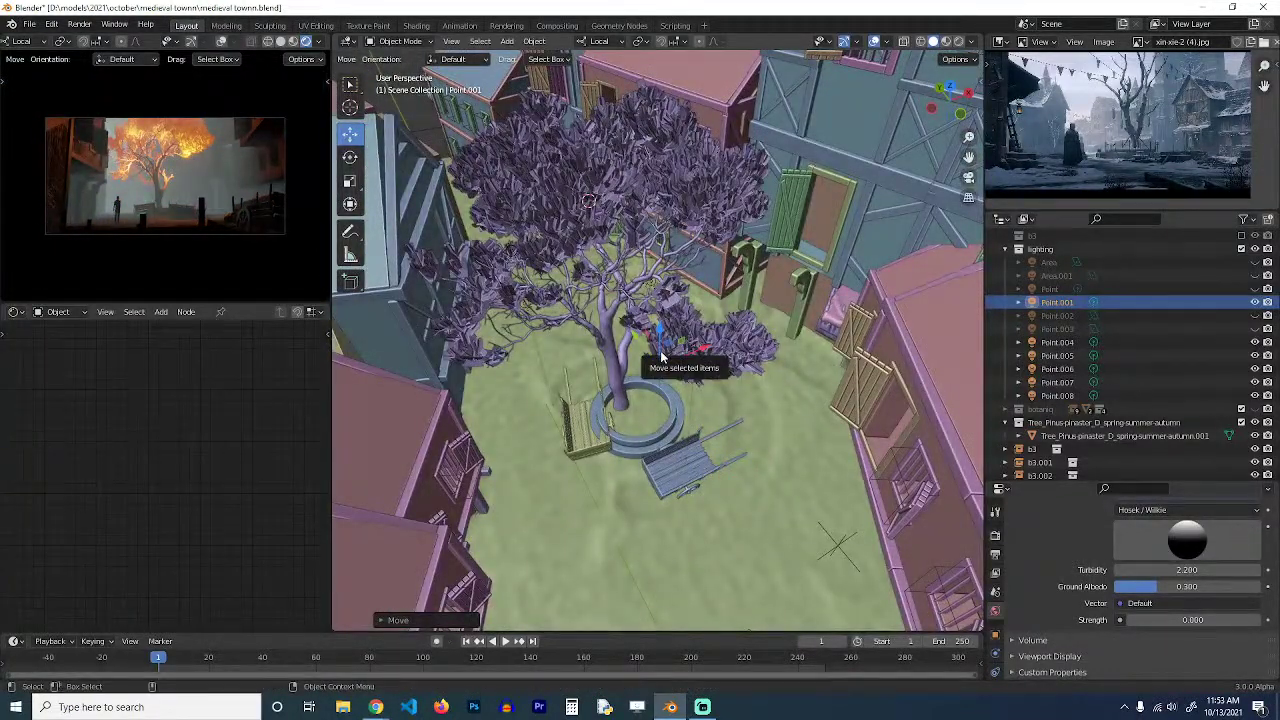
key("alt+a")
key("ctrl+s")
Add a mesh plane at the tree's crown, try rotating it about its local X axis, and scale it up.
middle_click_drag(660, 356, 628, 302)
key("shift+a")
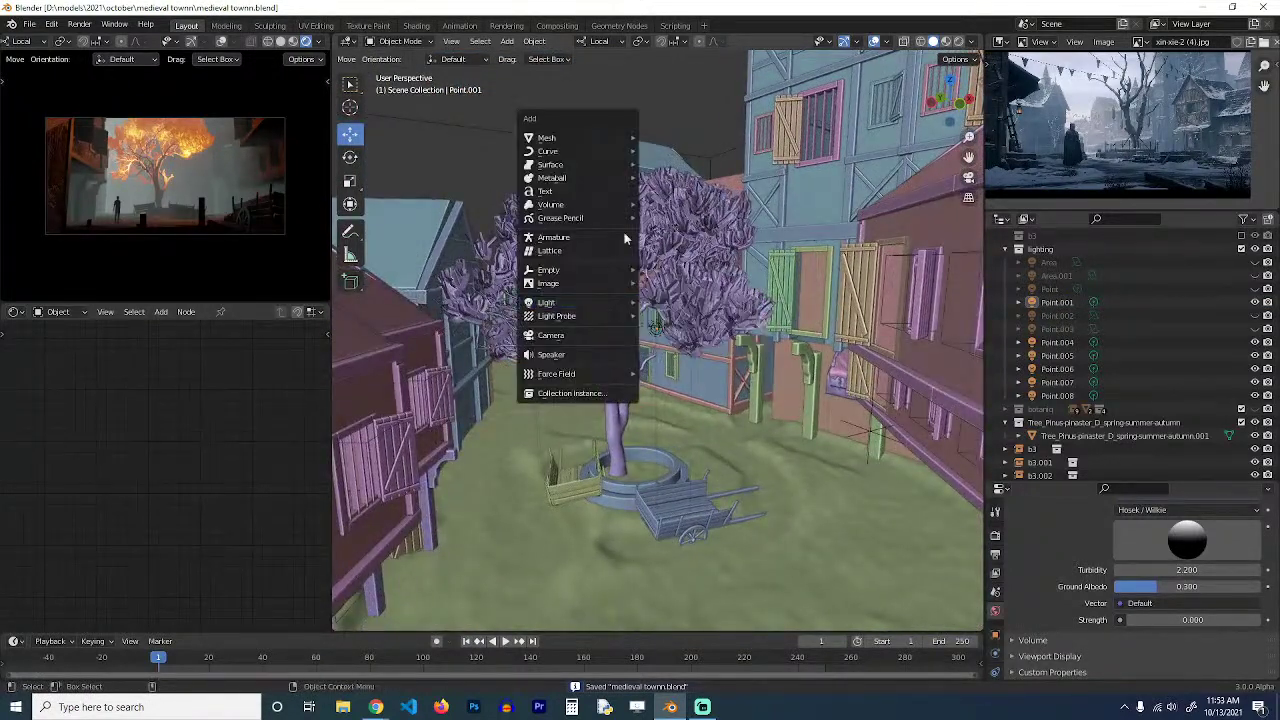
mouse_move(603, 140)
left_click(655, 137)
key("r")
key("x")
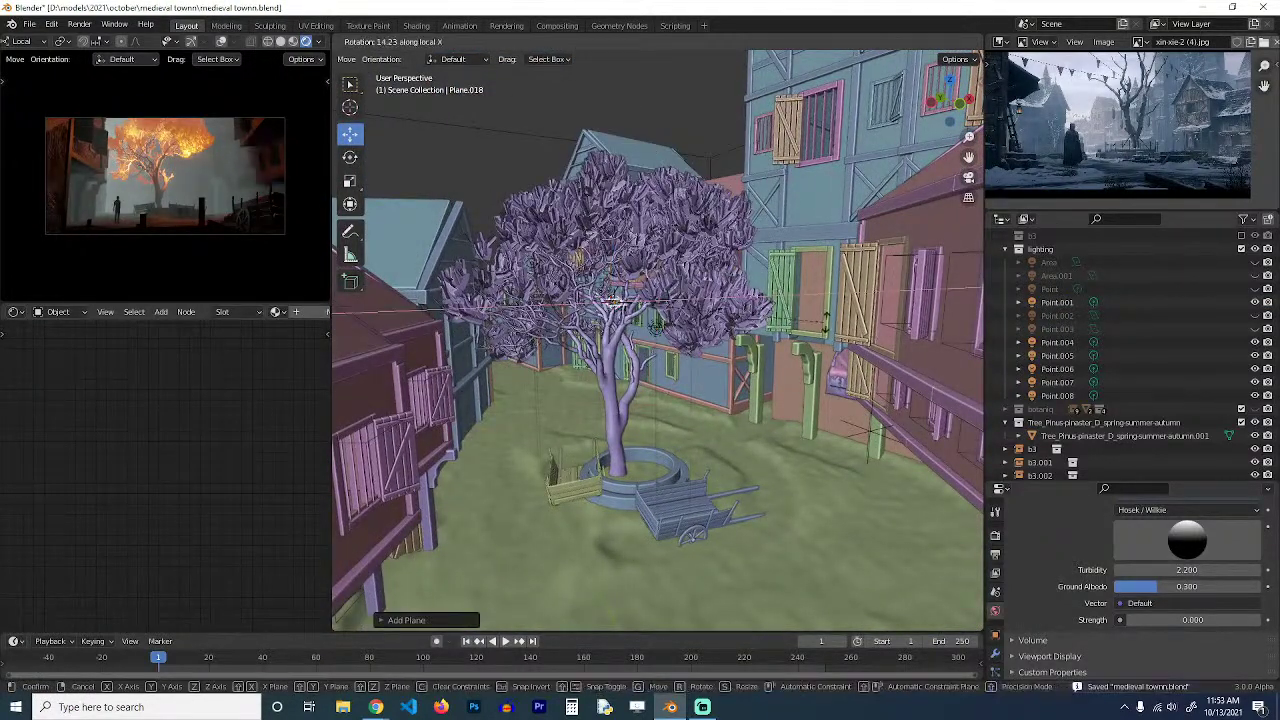
left_click(838, 318)
key("s")
left_click(873, 420)
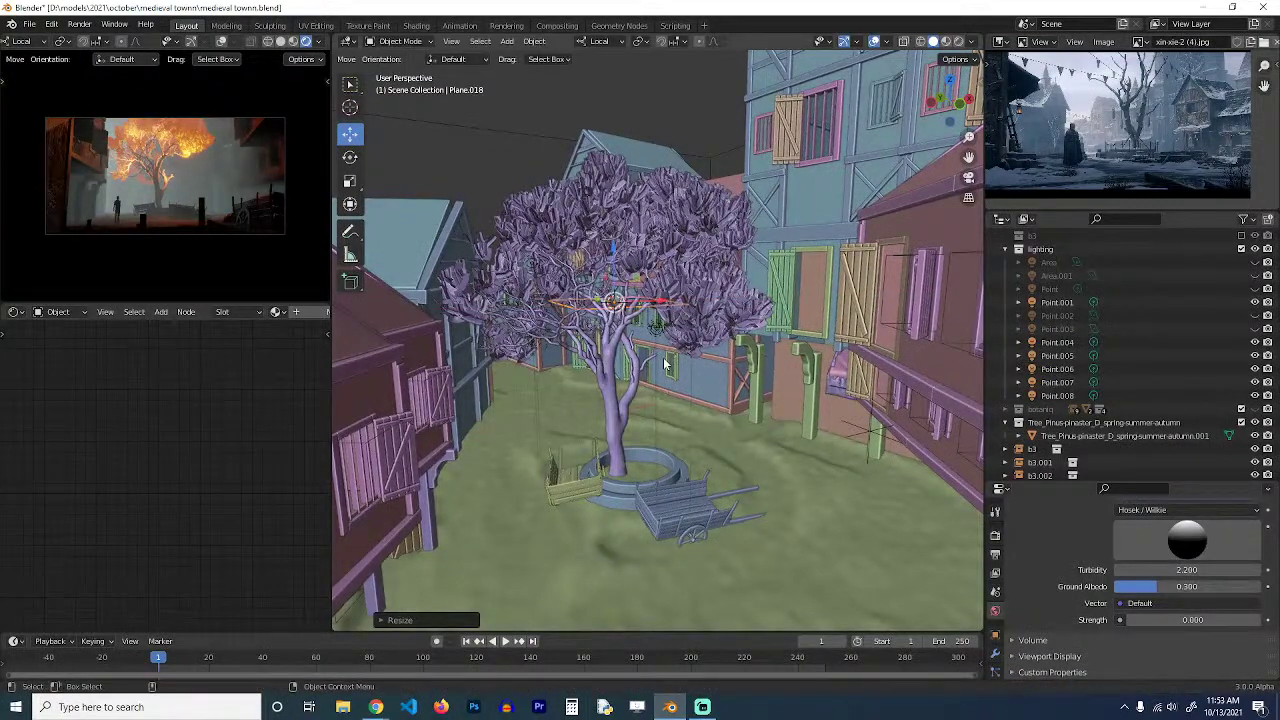
Rotate the plane 90° about its local X axis to stand upright and position it at the tree in front view.
key("KP_7")
key("r")
key("x")
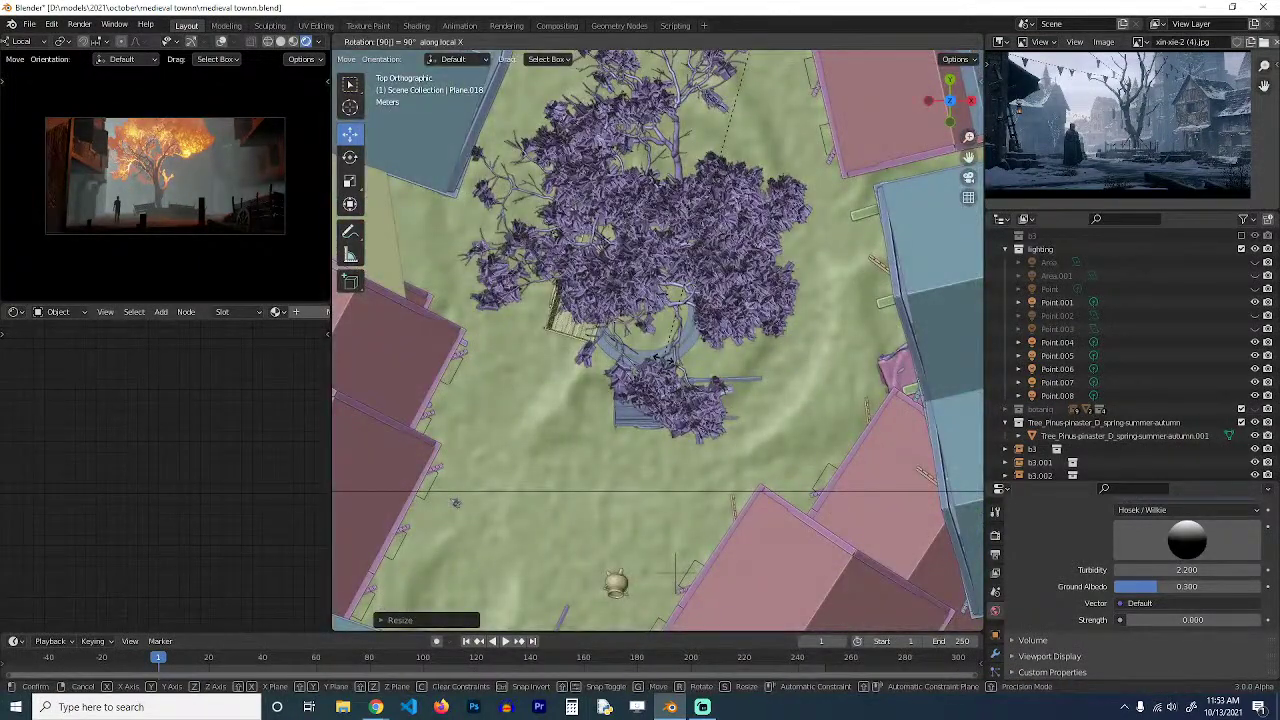
key("Return")
key("KP_1")
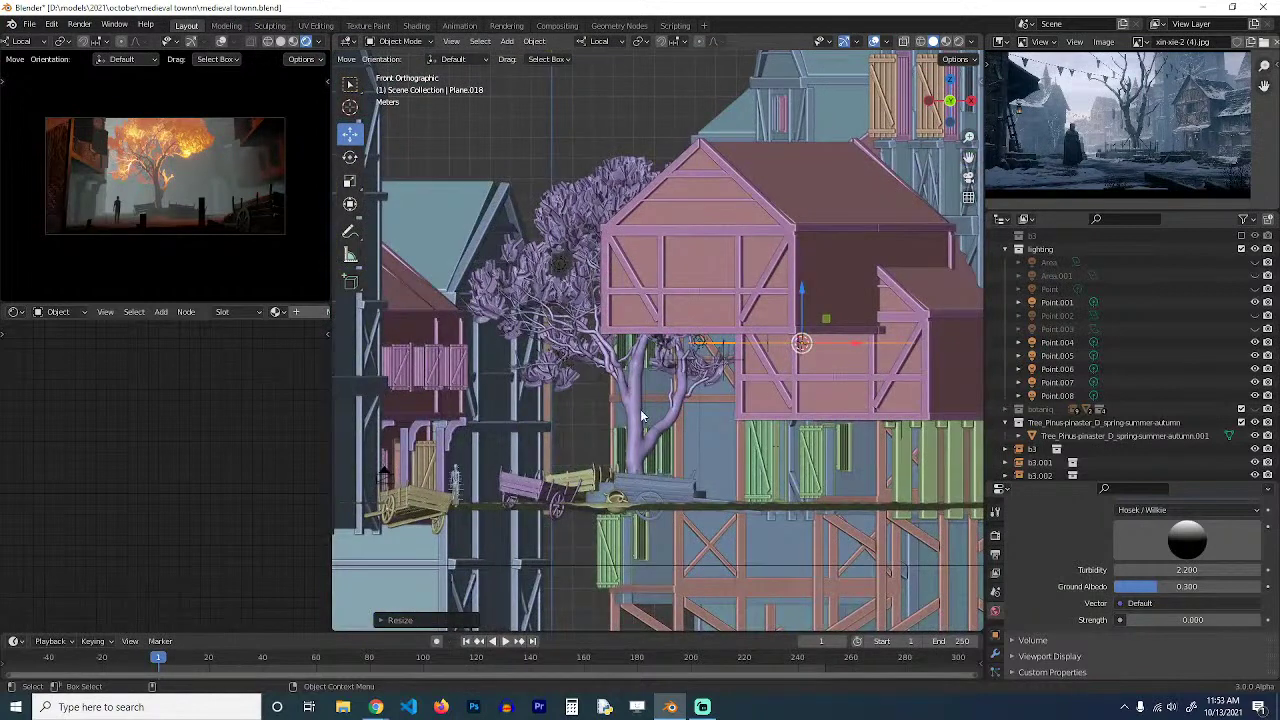
key("g")
left_click(583, 388)
type("rx9")
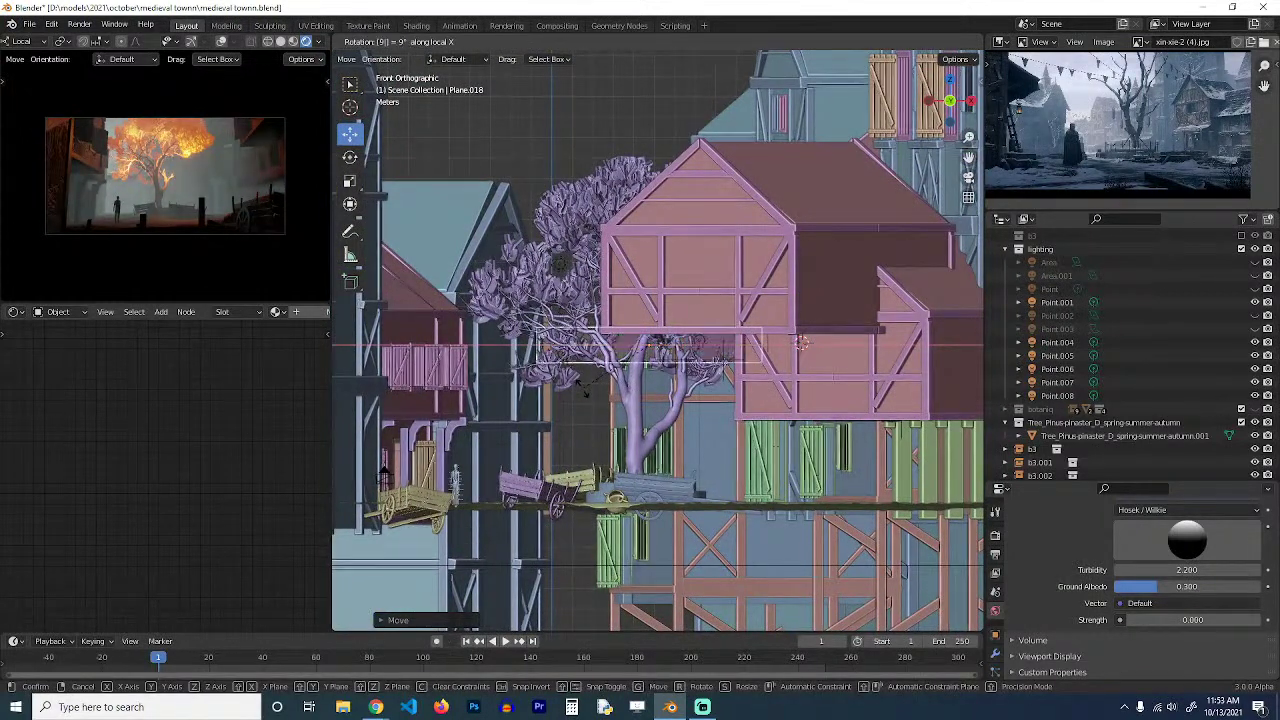
type("0")
key("Return")
key("g")
left_click(559, 443)
Isolate the main collection, and bring back the lighting collection with all its lights.
key("1")
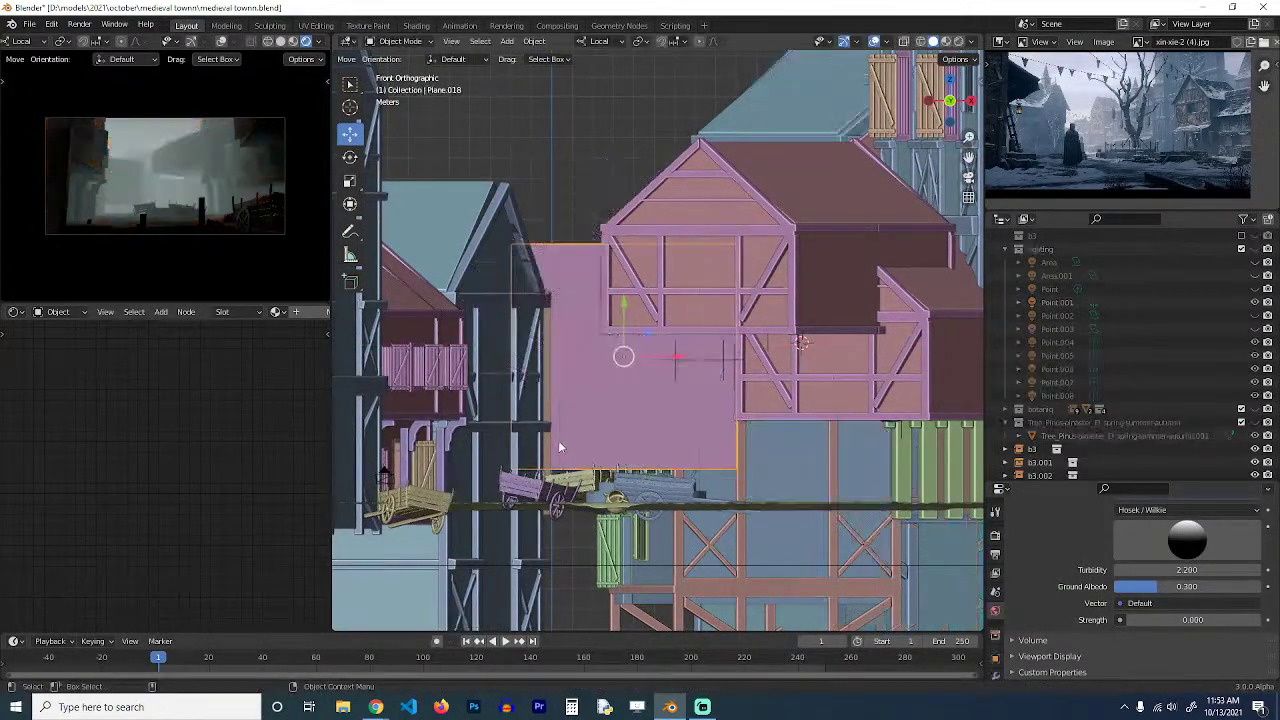
key("Tab")
key("Tab")
scroll(632, 403, "down", 2)
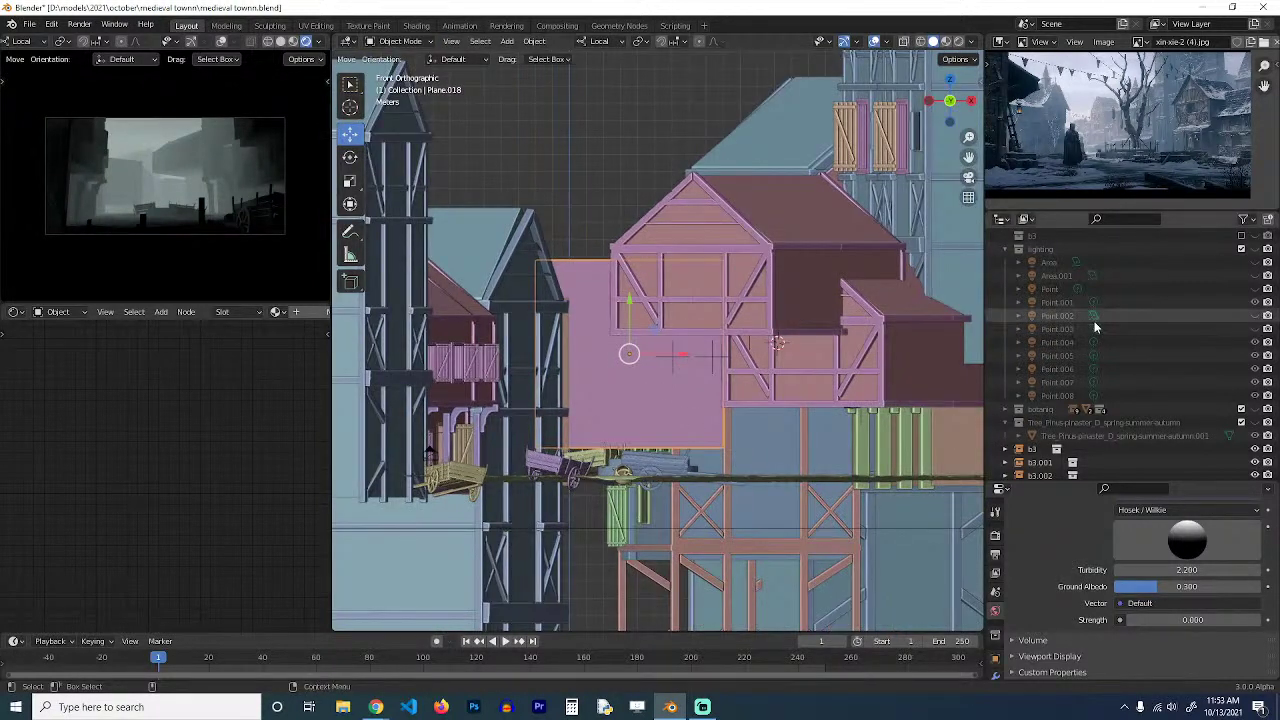
scroll(1094, 321, "up", 2)
left_click(1241, 302)
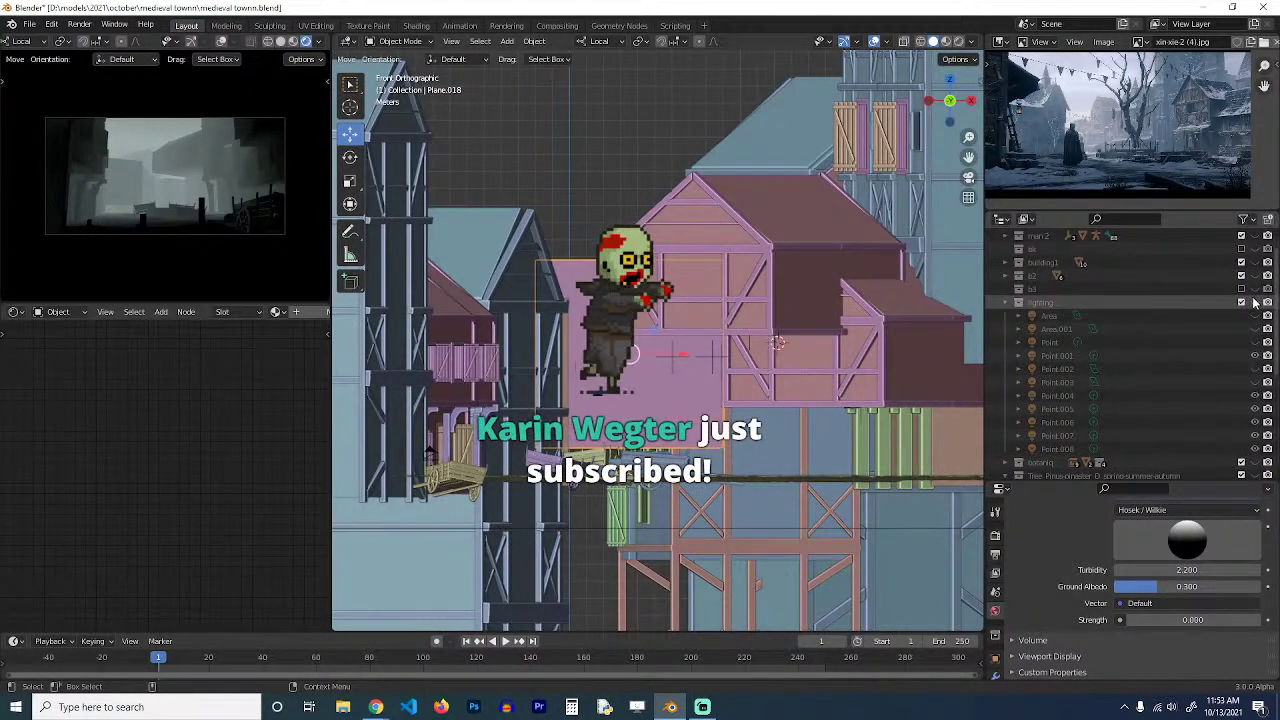
scroll(712, 319, "down", 1)
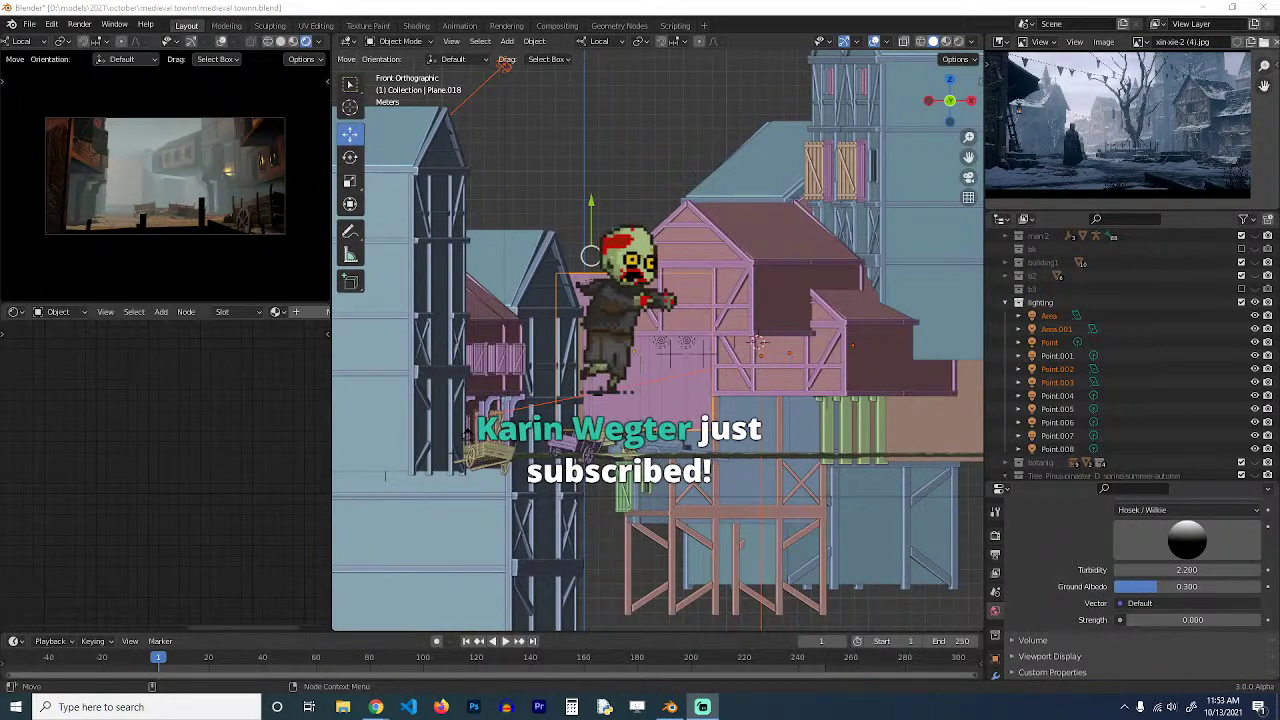
scroll(609, 356, "down", 3)
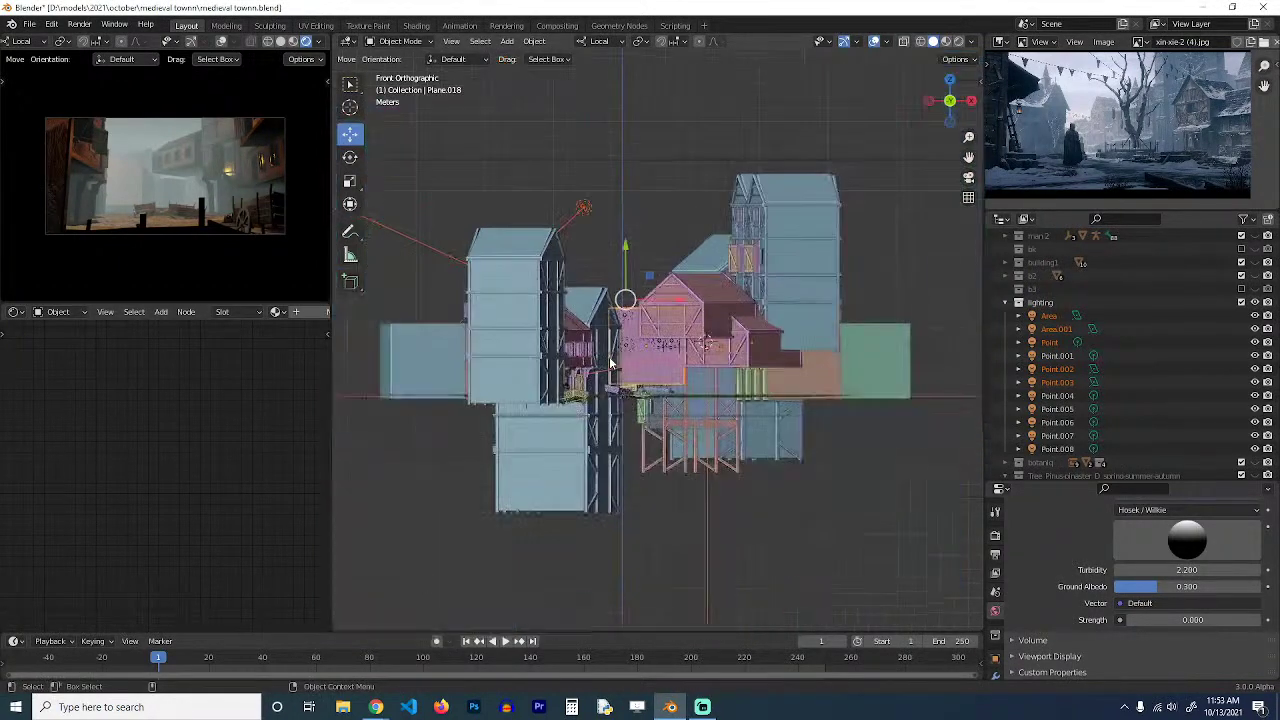
middle_click_drag(609, 356, 636, 426)
scroll(640, 422, "up", 4)
scroll(647, 418, "down", 3)
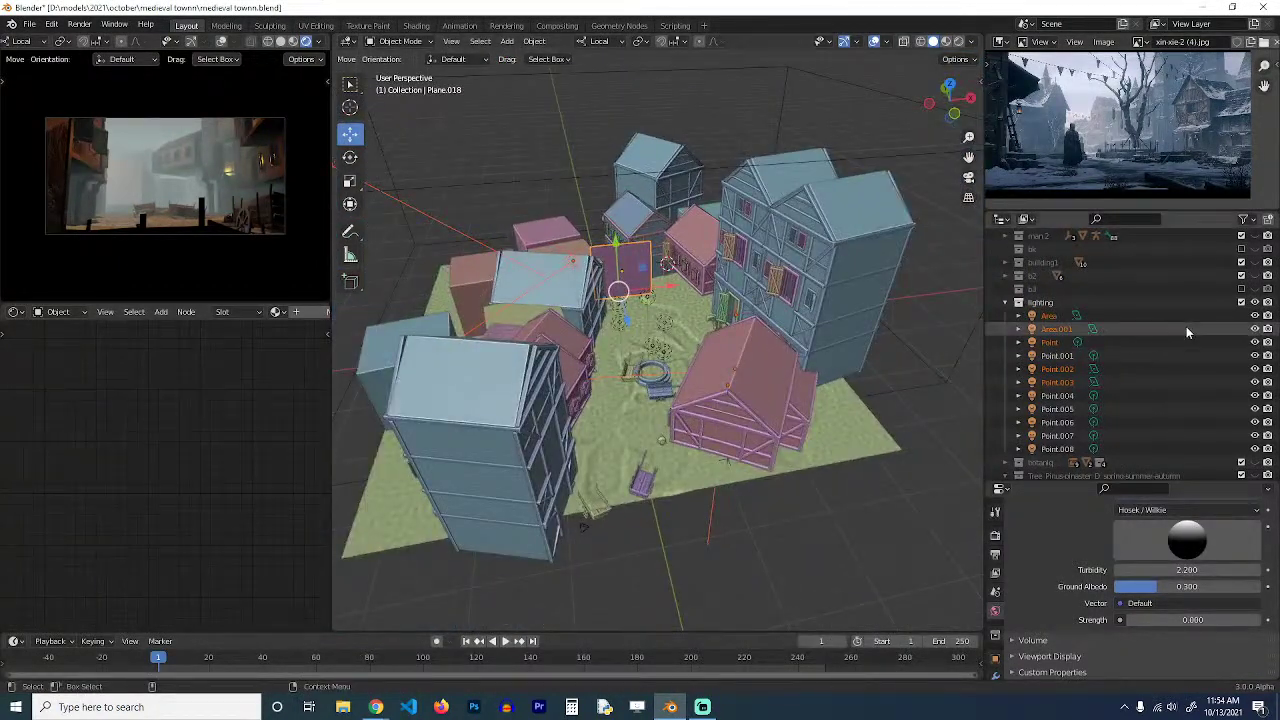
Show the man 2, building1, b2, botaniq and tree collections again.
scroll(1186, 326, "up", 3)
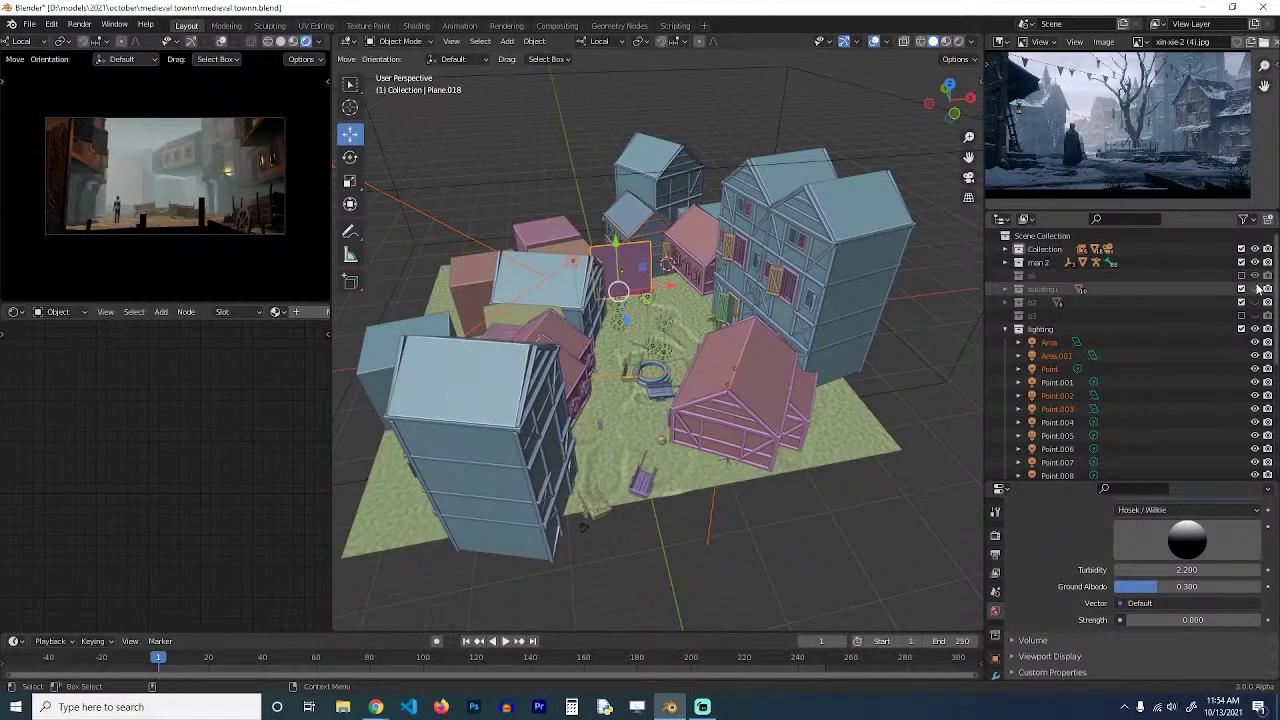
left_click(1256, 289)
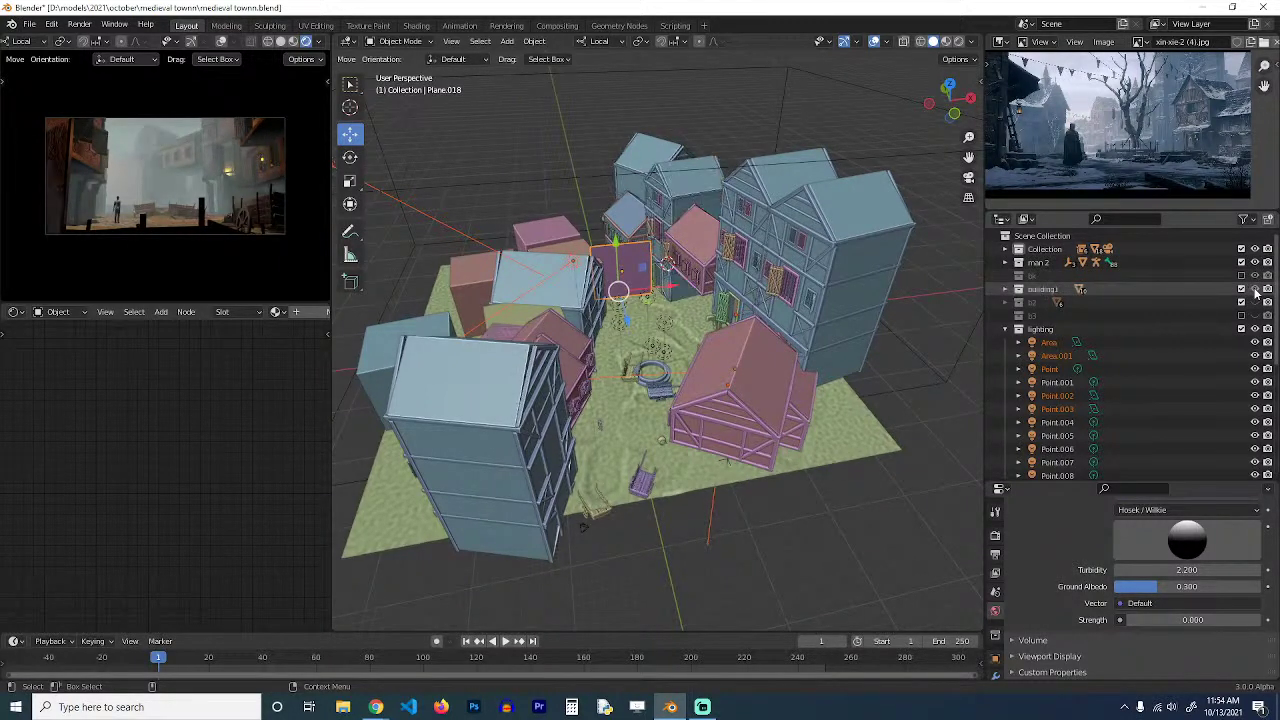
left_click(1255, 302)
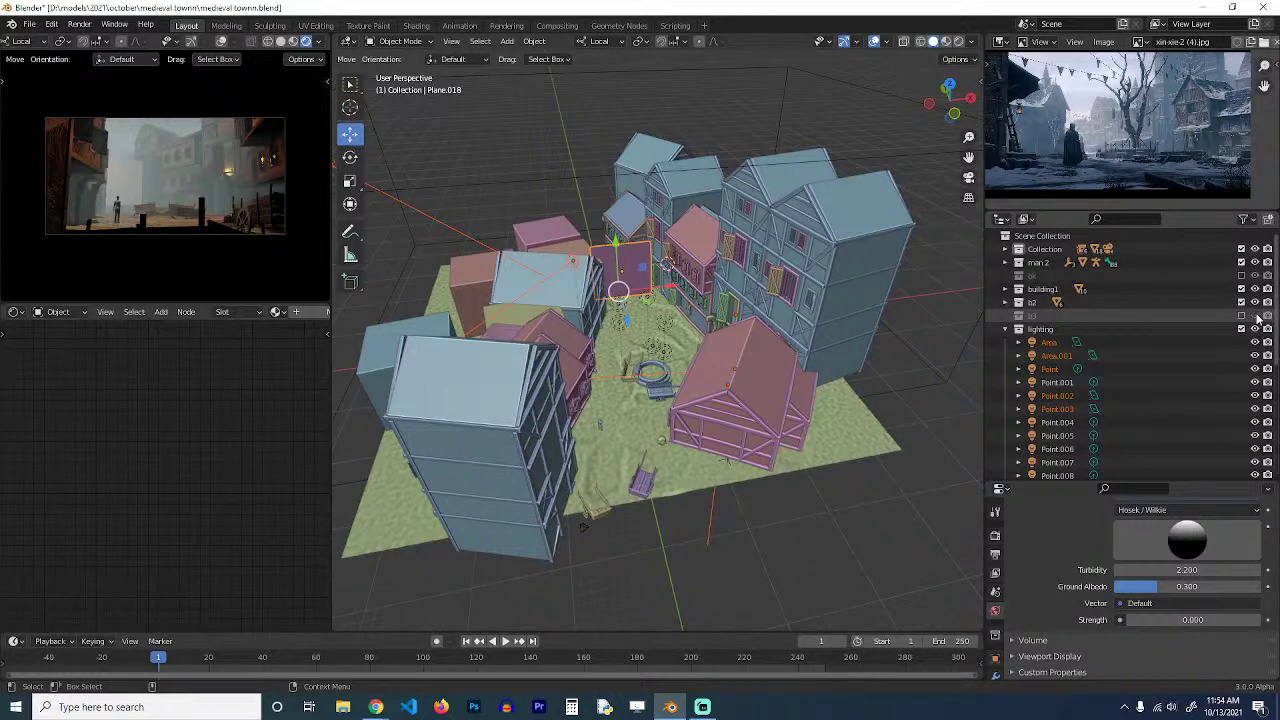
scroll(1257, 316, "down", 5)
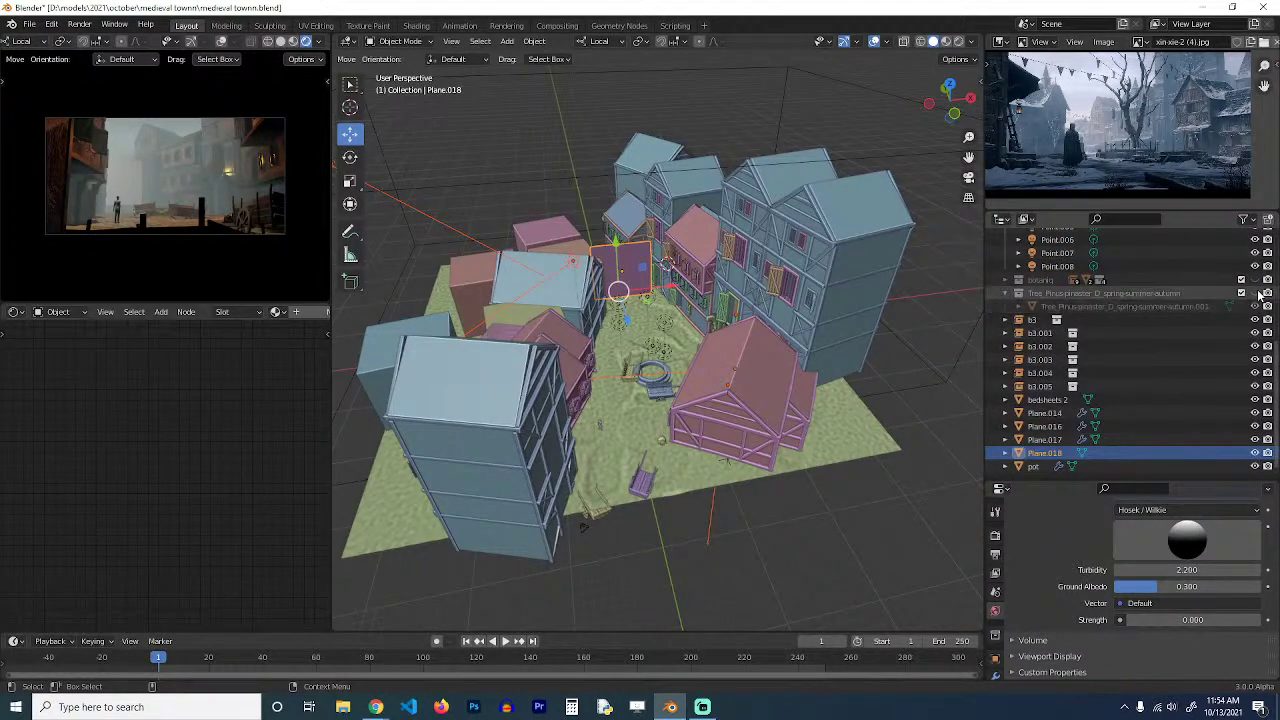
left_click(1260, 293)
scroll(919, 355, "up", 6)
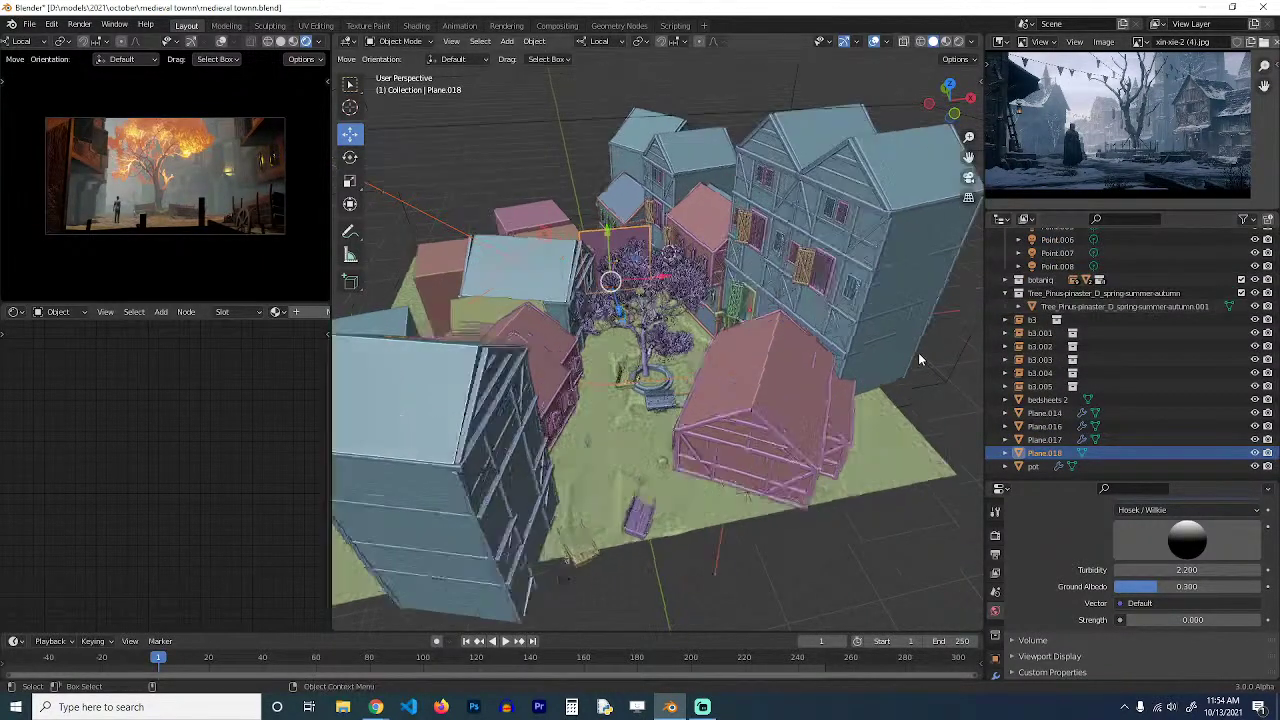
Deselect the plane, hide the lights from Area.001 through Point.003, and save the file.
left_click(1043, 308)
scroll(1098, 314, "up", 7)
scroll(1099, 316, "down", 4)
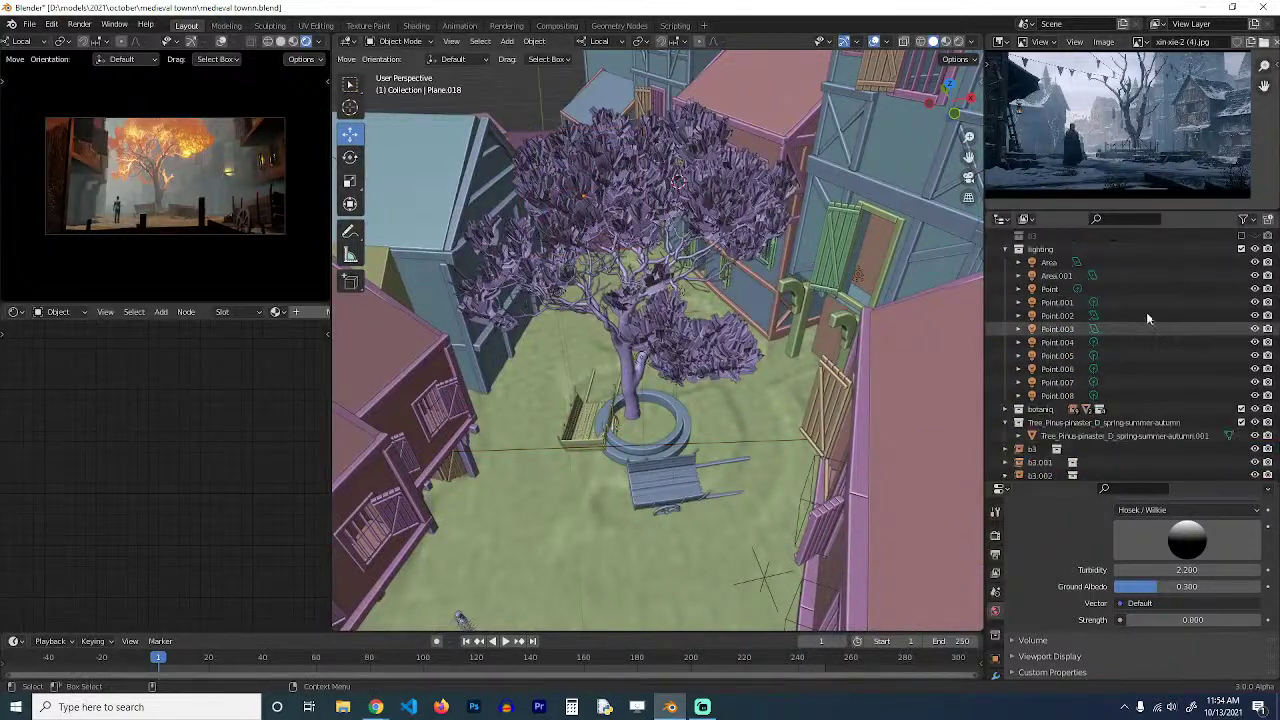
left_click_drag(1255, 275, 1256, 320)
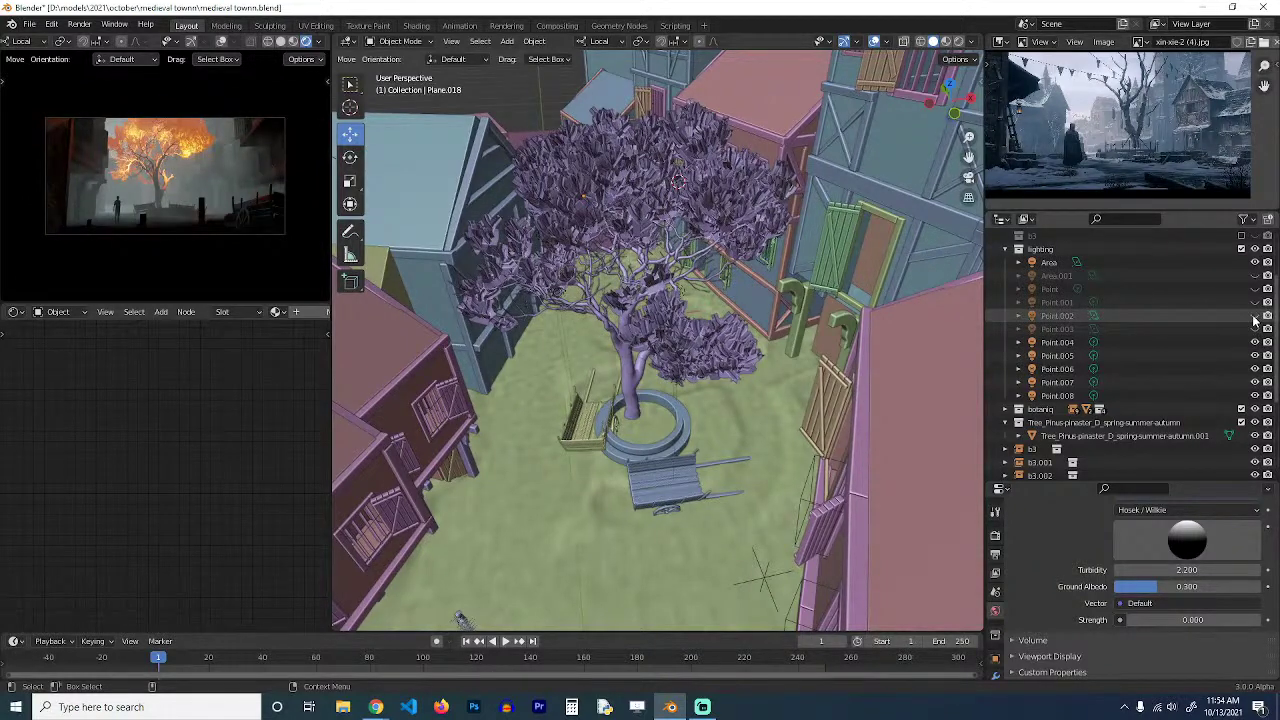
scroll(709, 303, "down", 4)
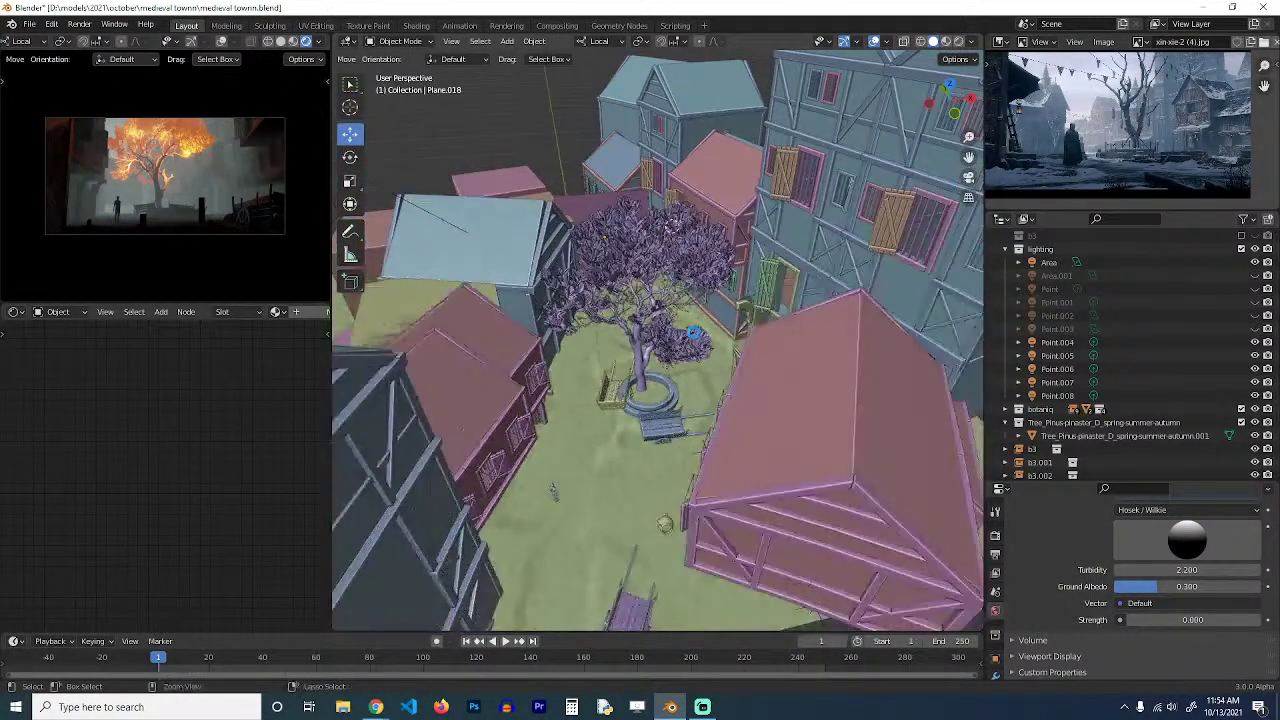
key("ctrl+s")
Add another plane at the tree's crown, scale it up, and rotate it 90° about its local X axis.
middle_click_drag(709, 304, 838, 320)
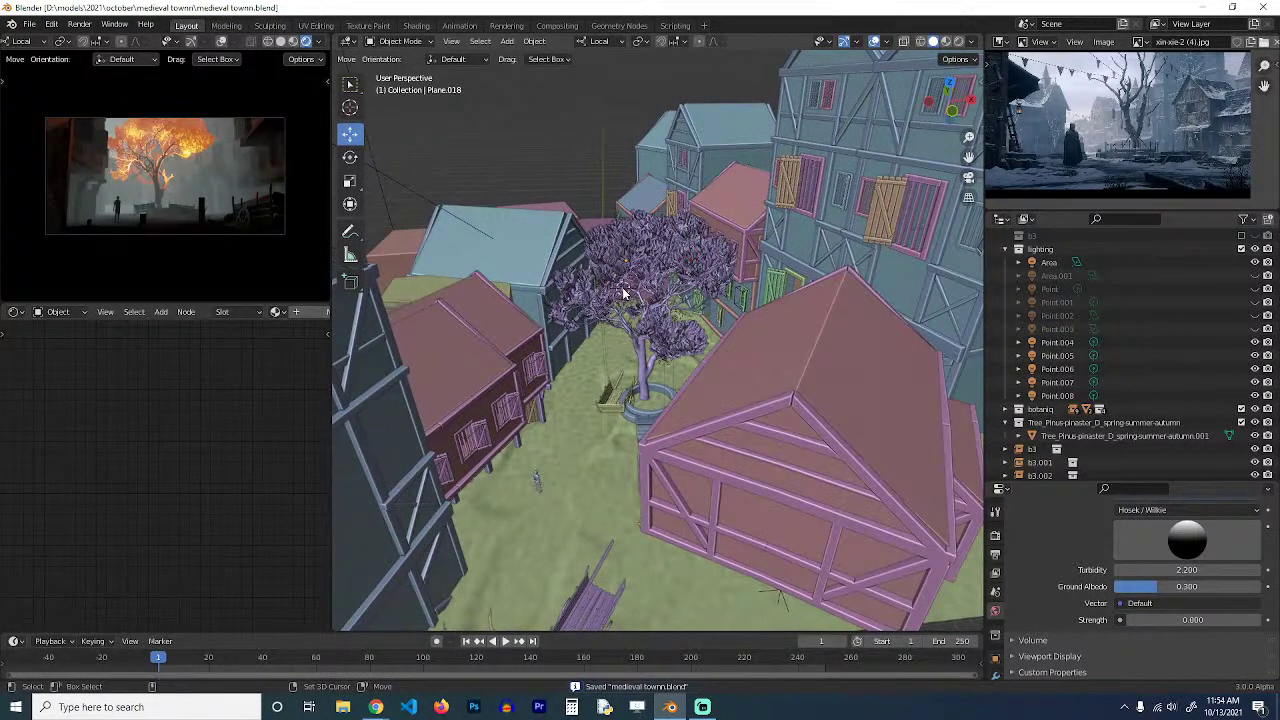
key("shift+a")
mouse_move(623, 288)
left_click(700, 290)
key("s")
left_click(643, 307)
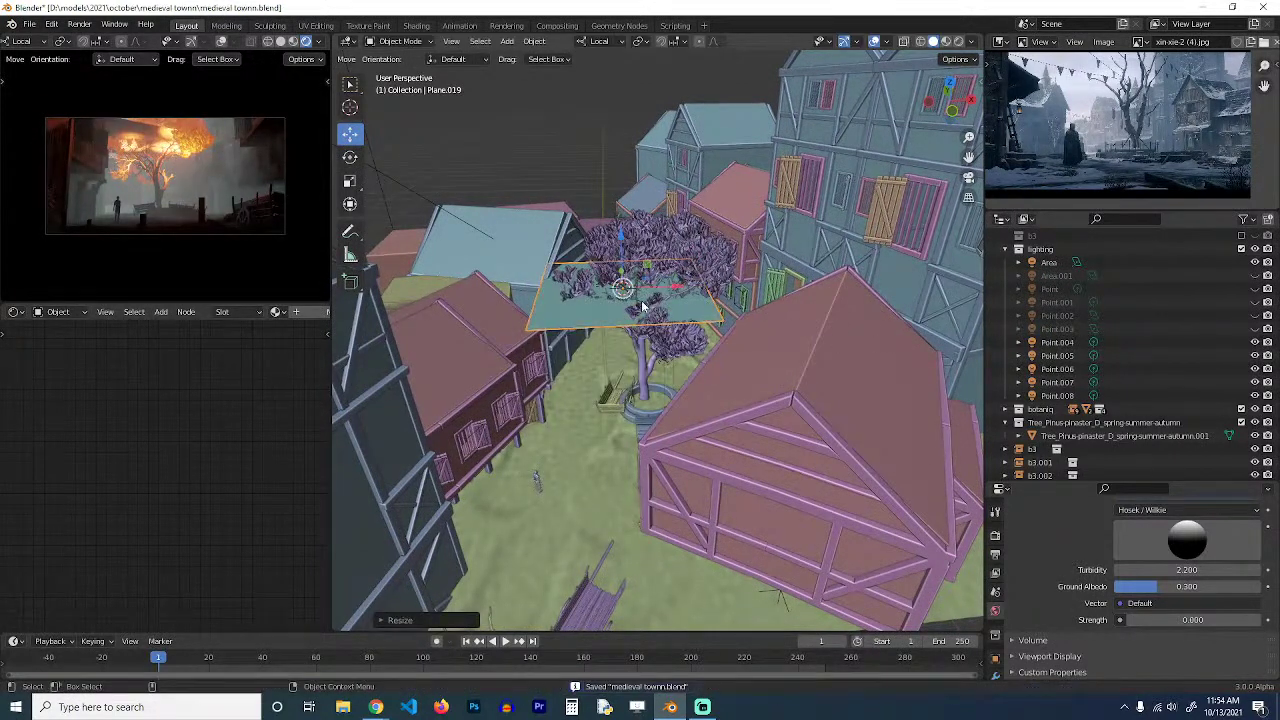
type("rx")
type("90")
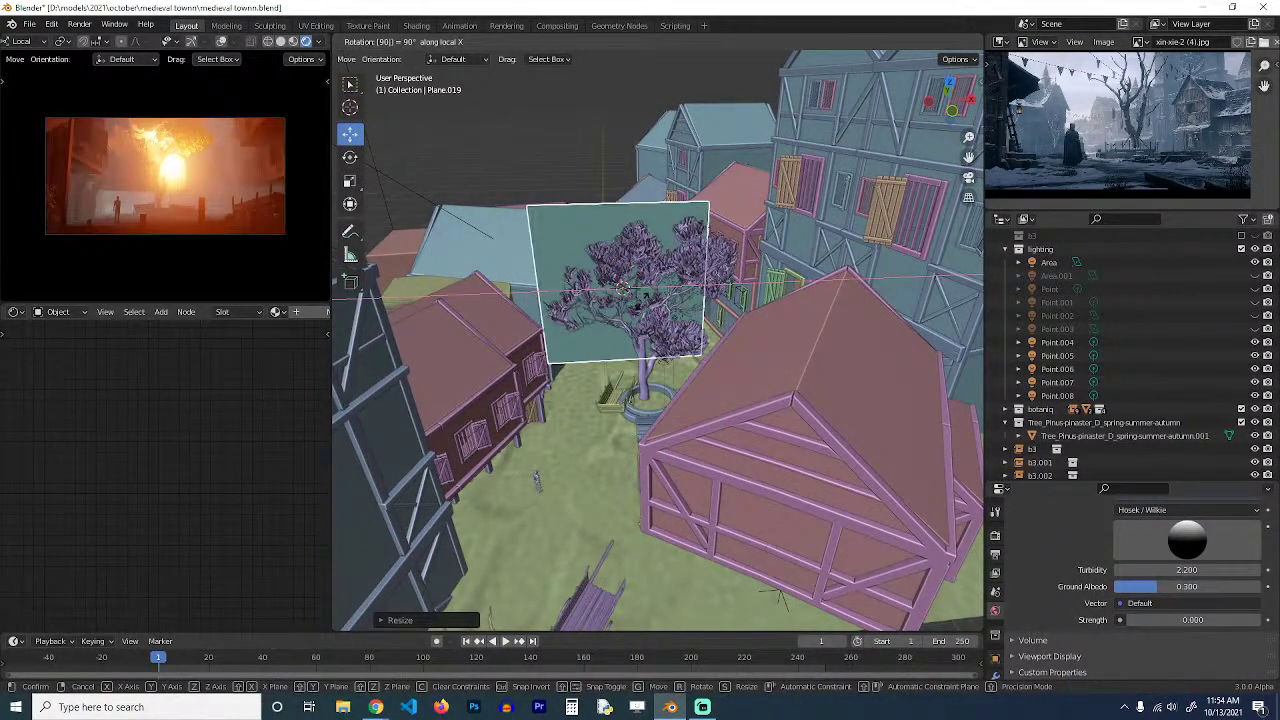
key("Return")
key("g")
right_click(697, 262)
Stretch the upright plane vertically and move it about 1.8 m along X and -1 m along Y in top view.
middle_click_drag(697, 264, 723, 203)
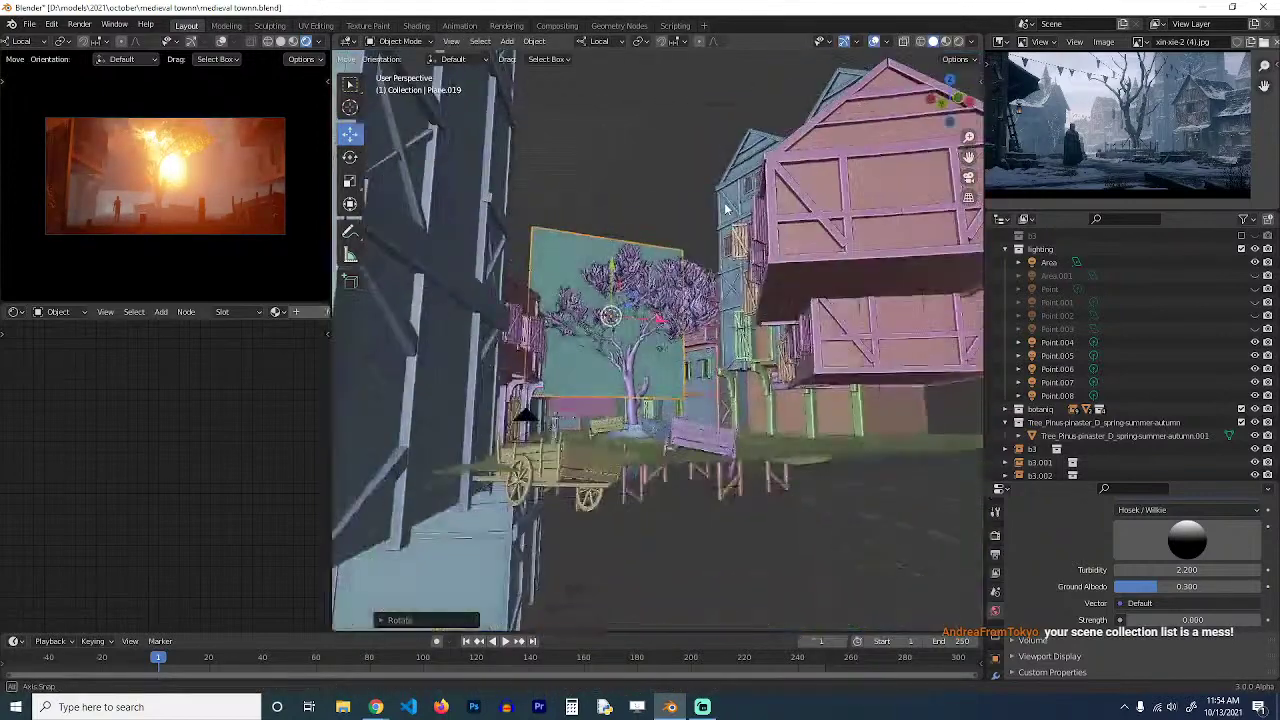
key("s")
key("z")
left_click(684, 147)
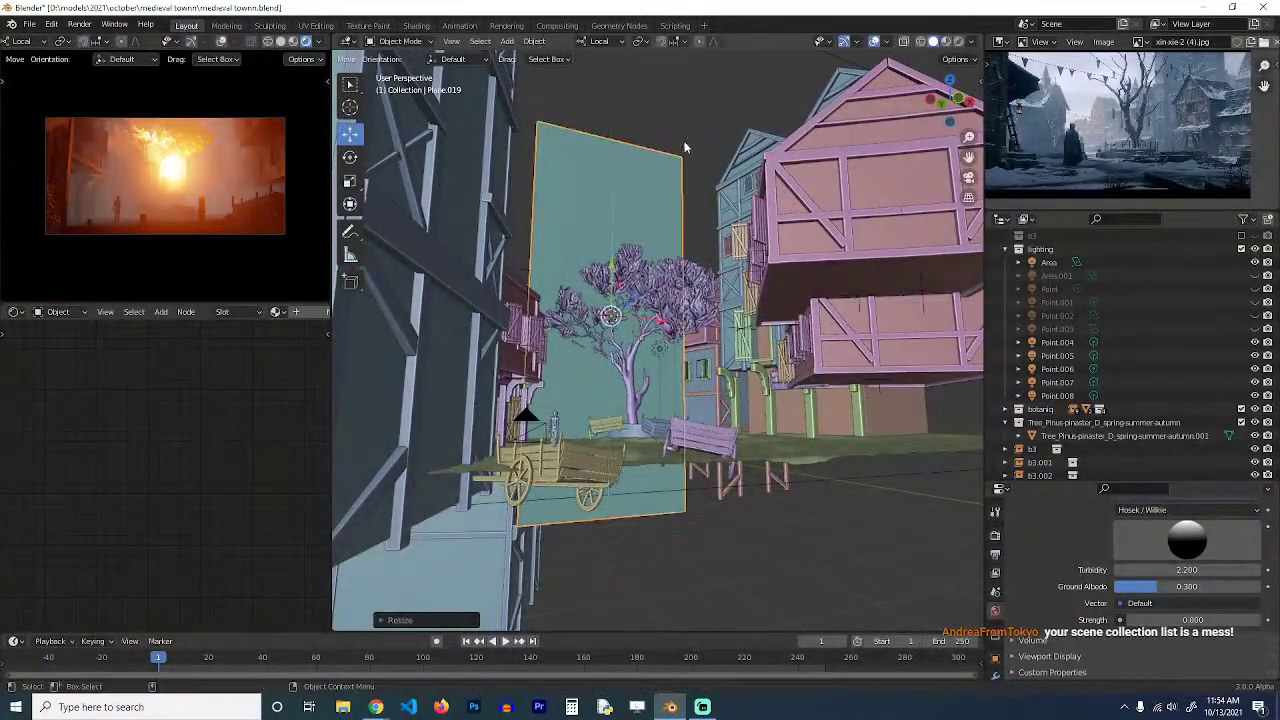
middle_click_drag(702, 202, 658, 193)
key("KP_7")
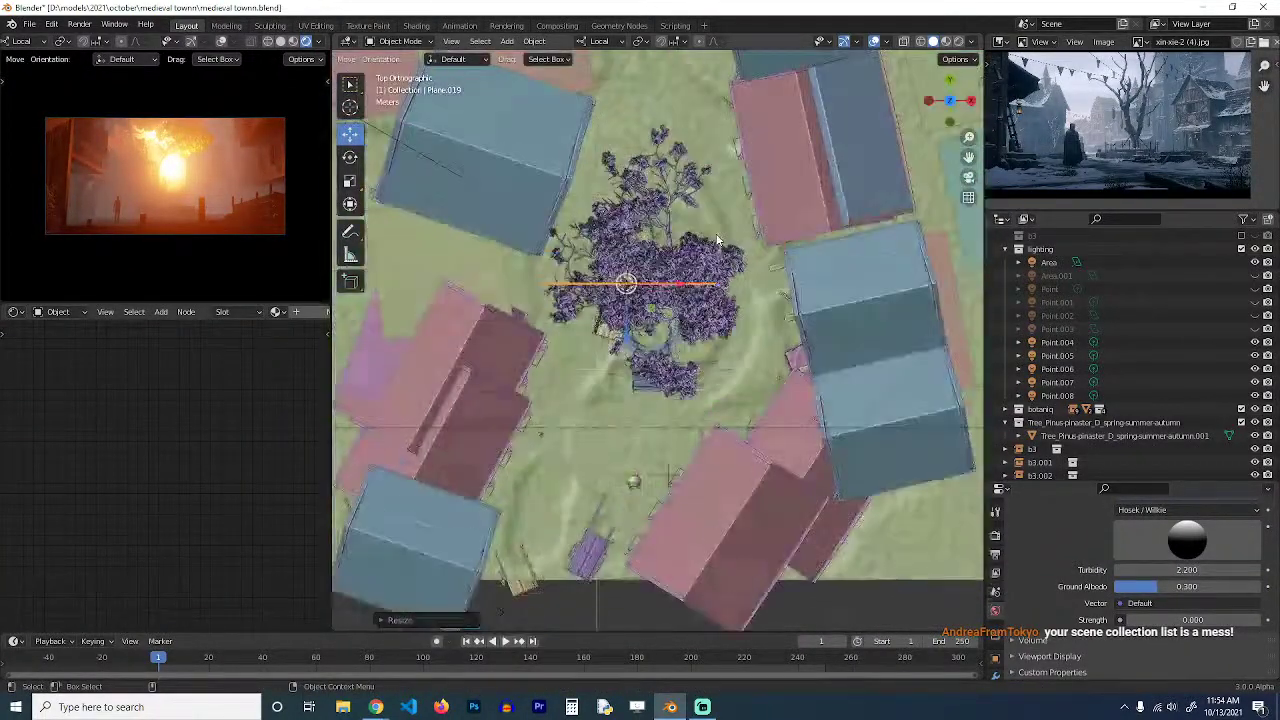
key("g")
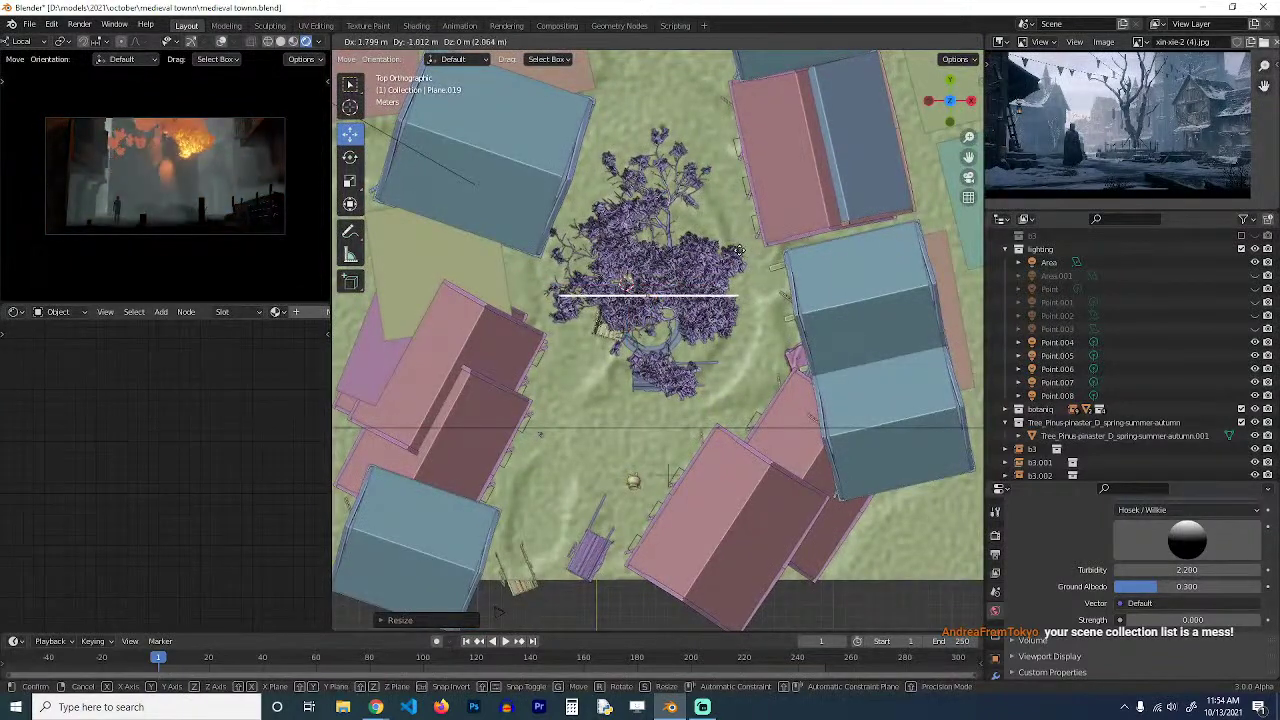
left_click(737, 251)
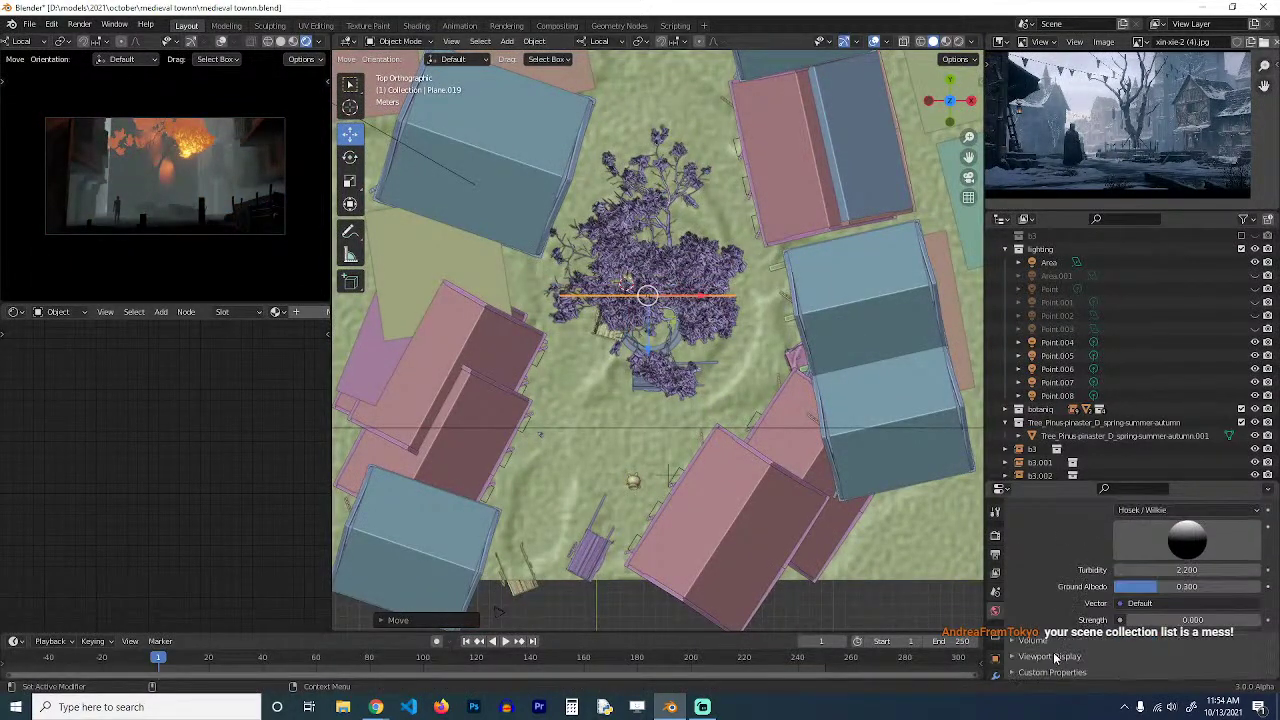
Give the plane a new material with its Shadow Mode set to None, and save the file.
left_click(996, 663)
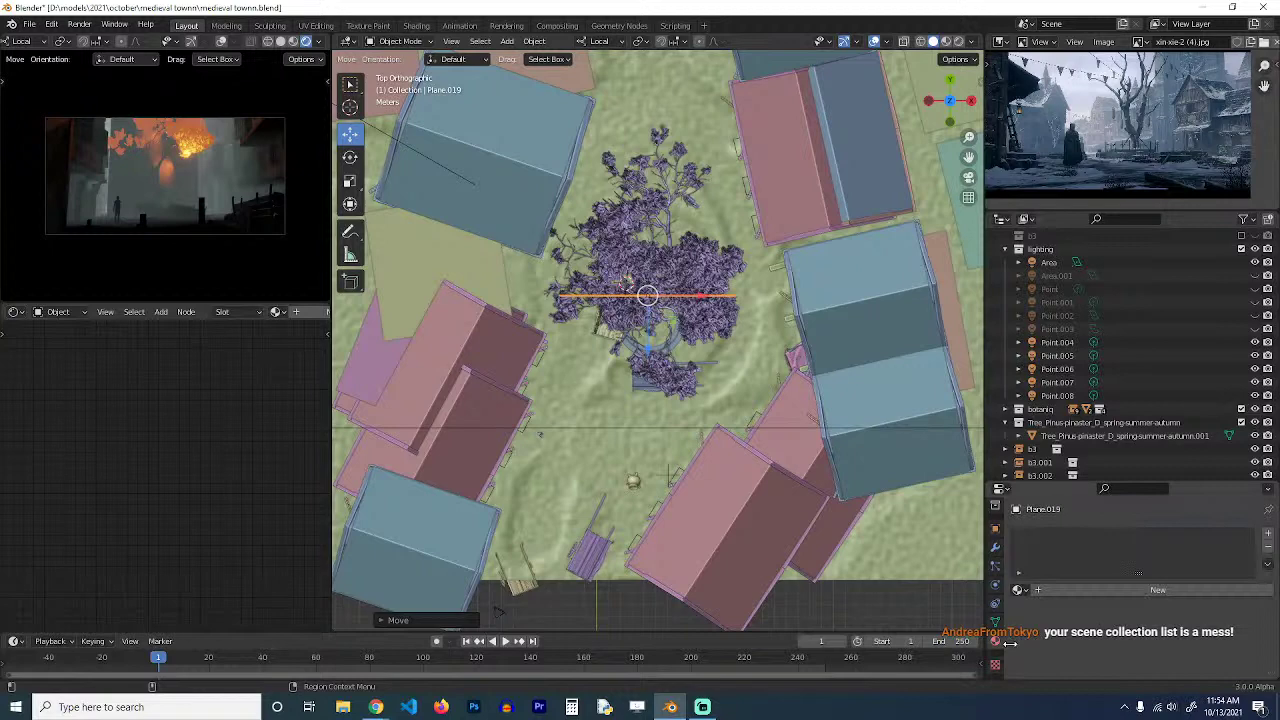
left_click(1134, 592)
scroll(1145, 614, "down", 10)
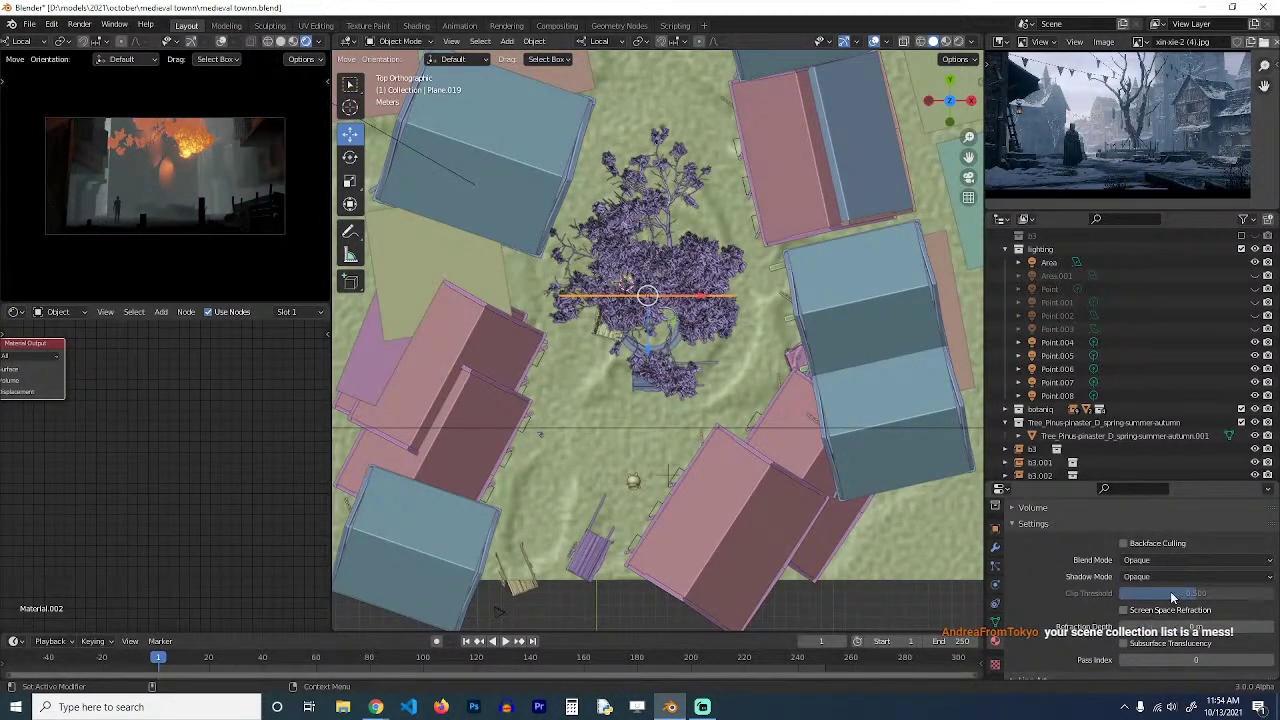
left_click(1181, 576)
left_click(1145, 592)
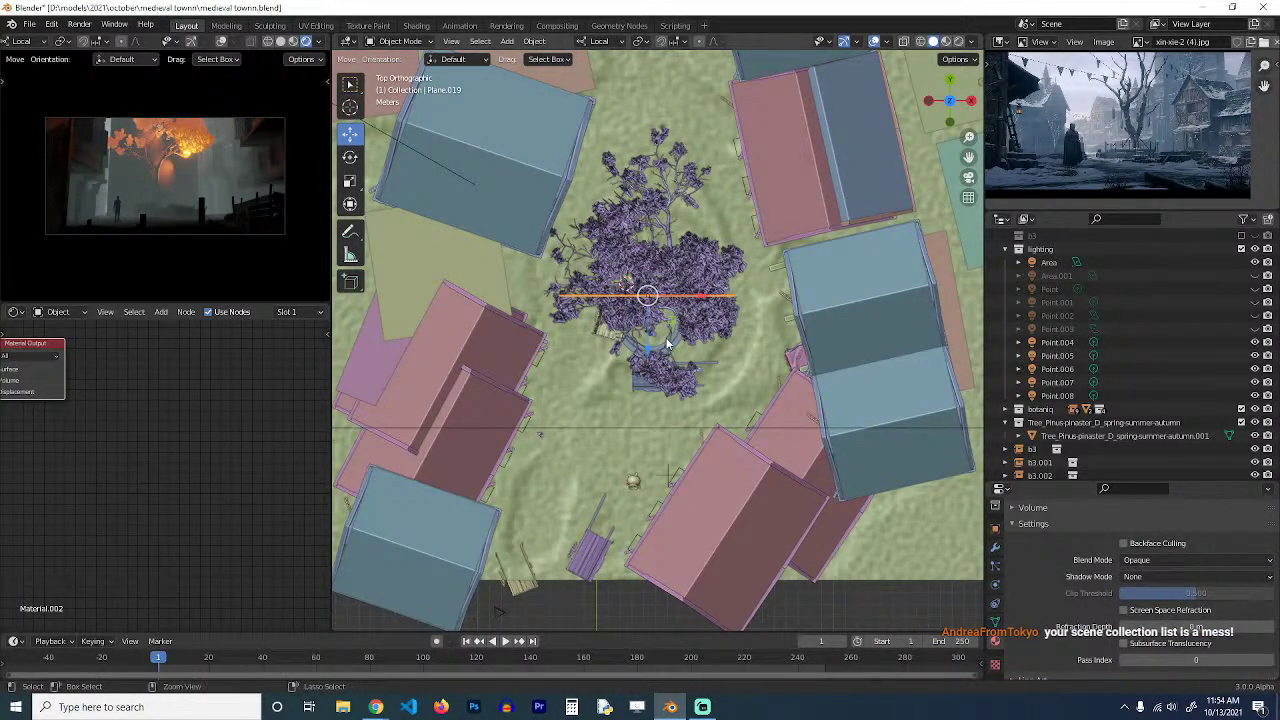
key("ctrl+s")
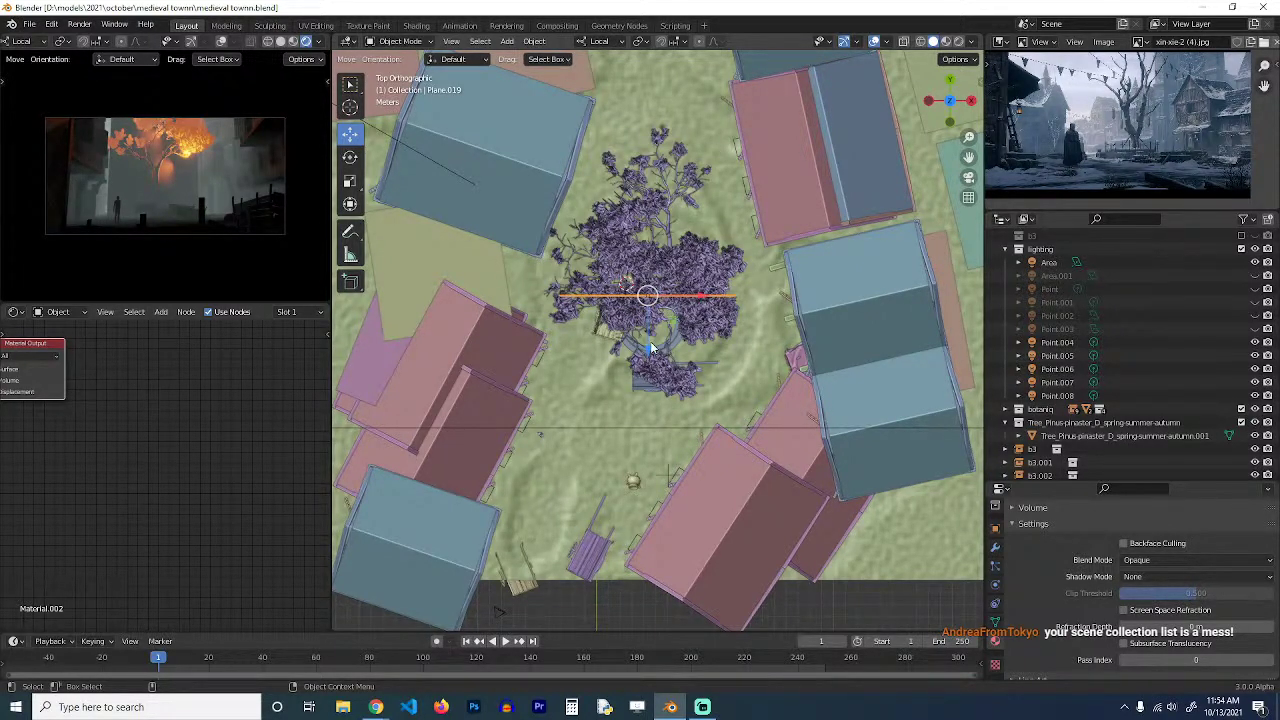
Scale the upright plane to about 0.8 along the global Z axis, save the file, and isolate the plane in local view.
middle_click_drag(651, 347, 668, 237)
key("s")
key("z")
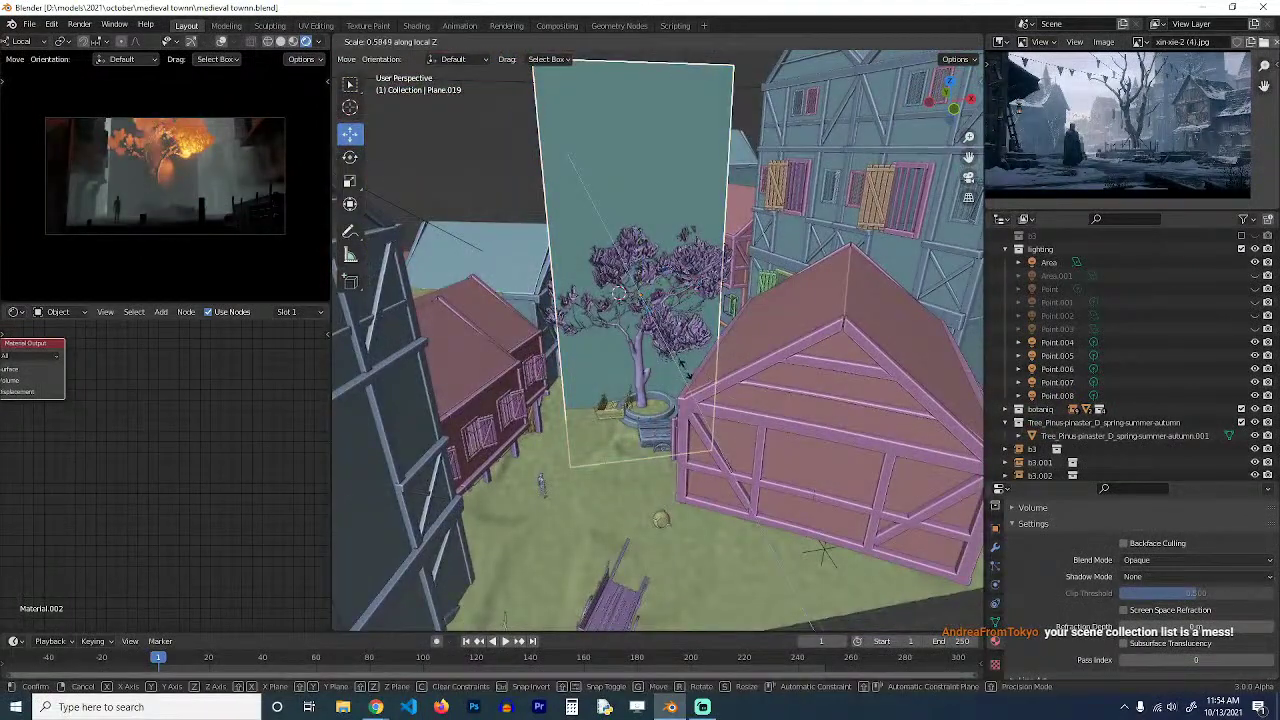
key("z")
key("z")
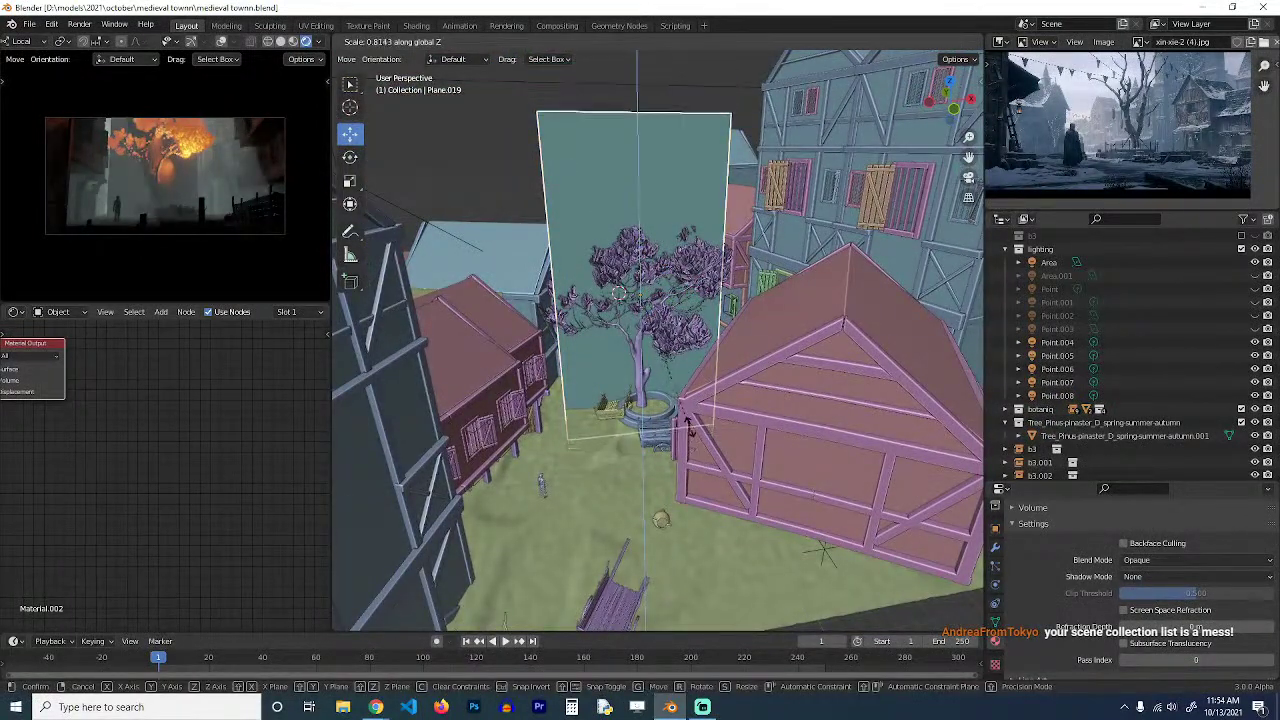
left_click(690, 427)
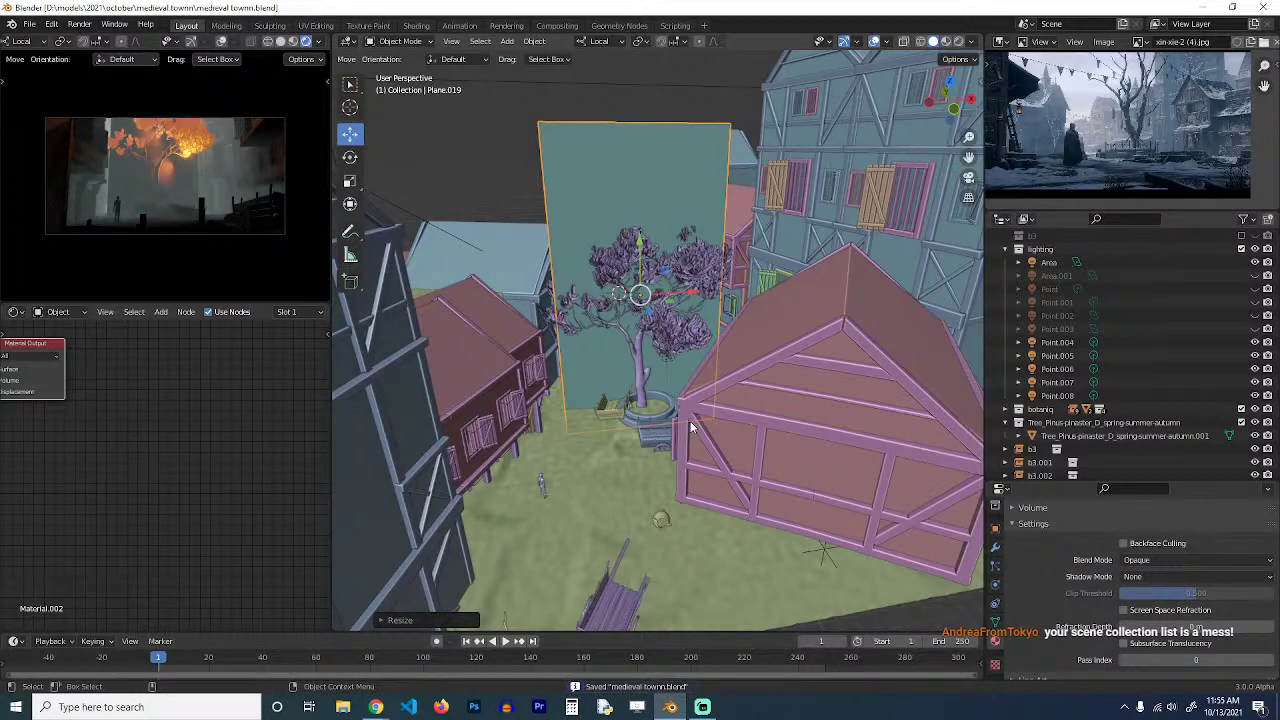
key("KP_Divide")
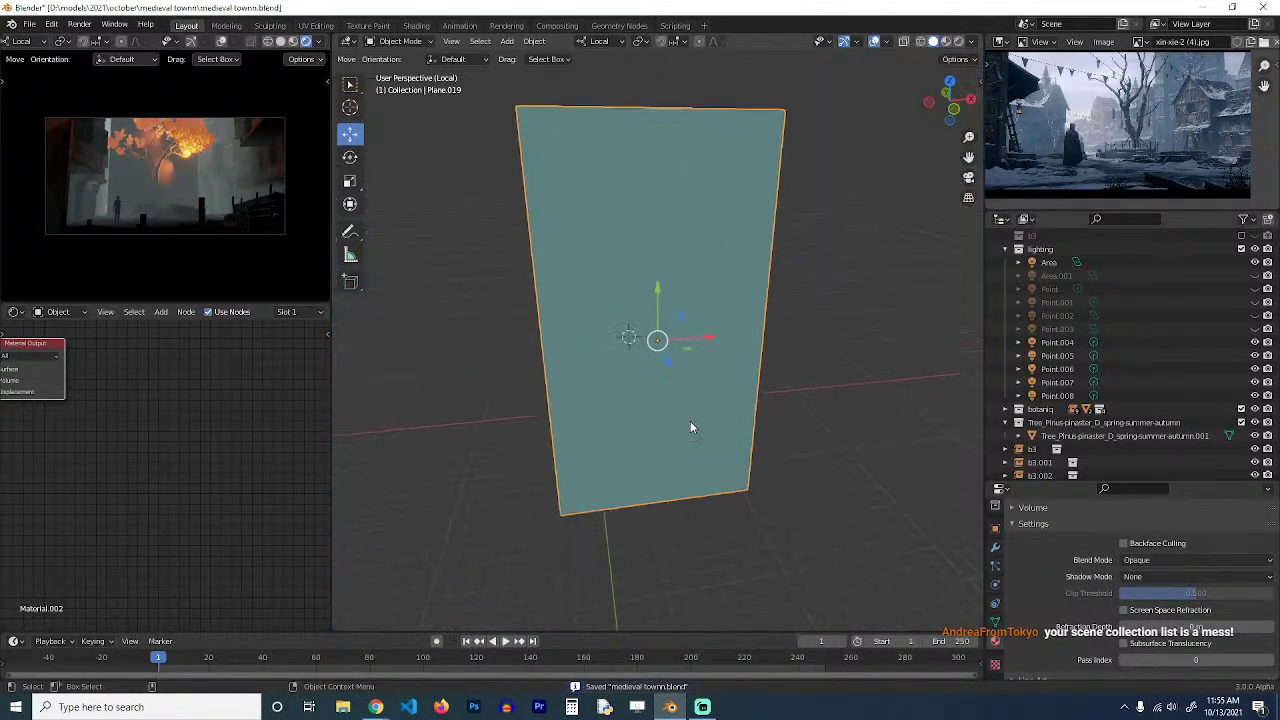
Try to add a Noise Texture node to the plane's material while viewing it in Material Preview shading.
left_click(947, 42)
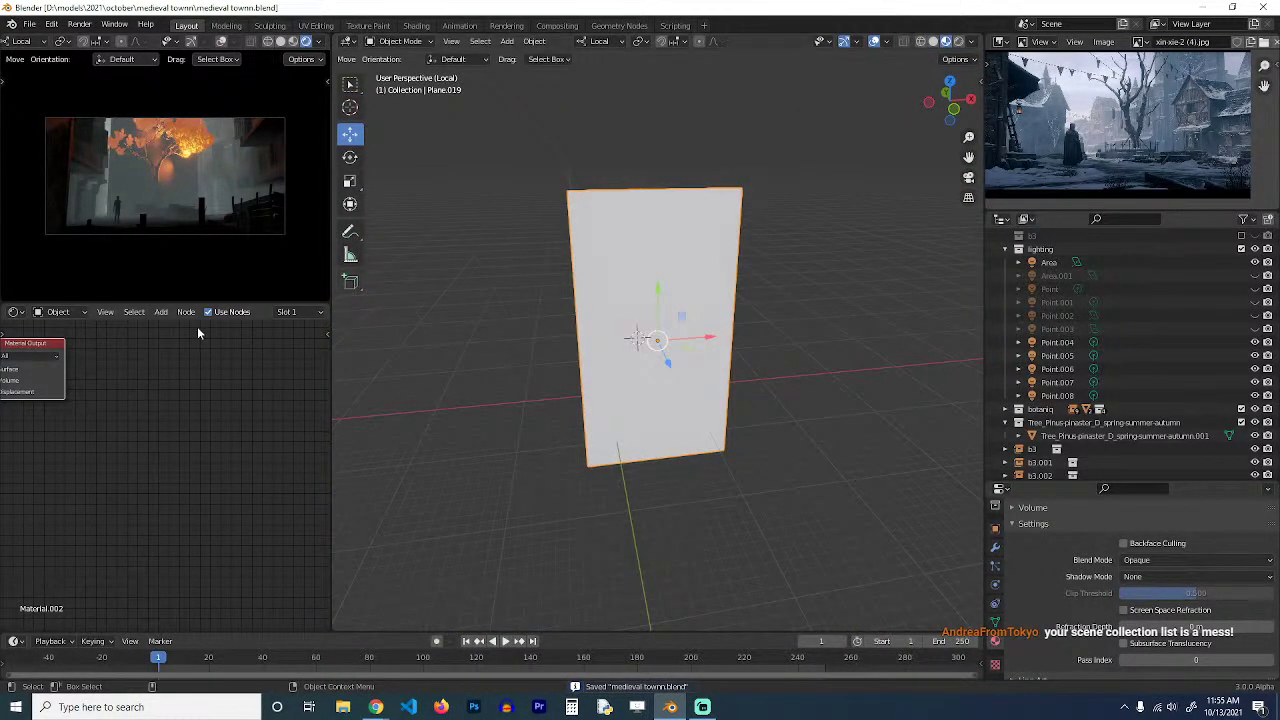
key("Home")
middle_click_drag(631, 291, 622, 289)
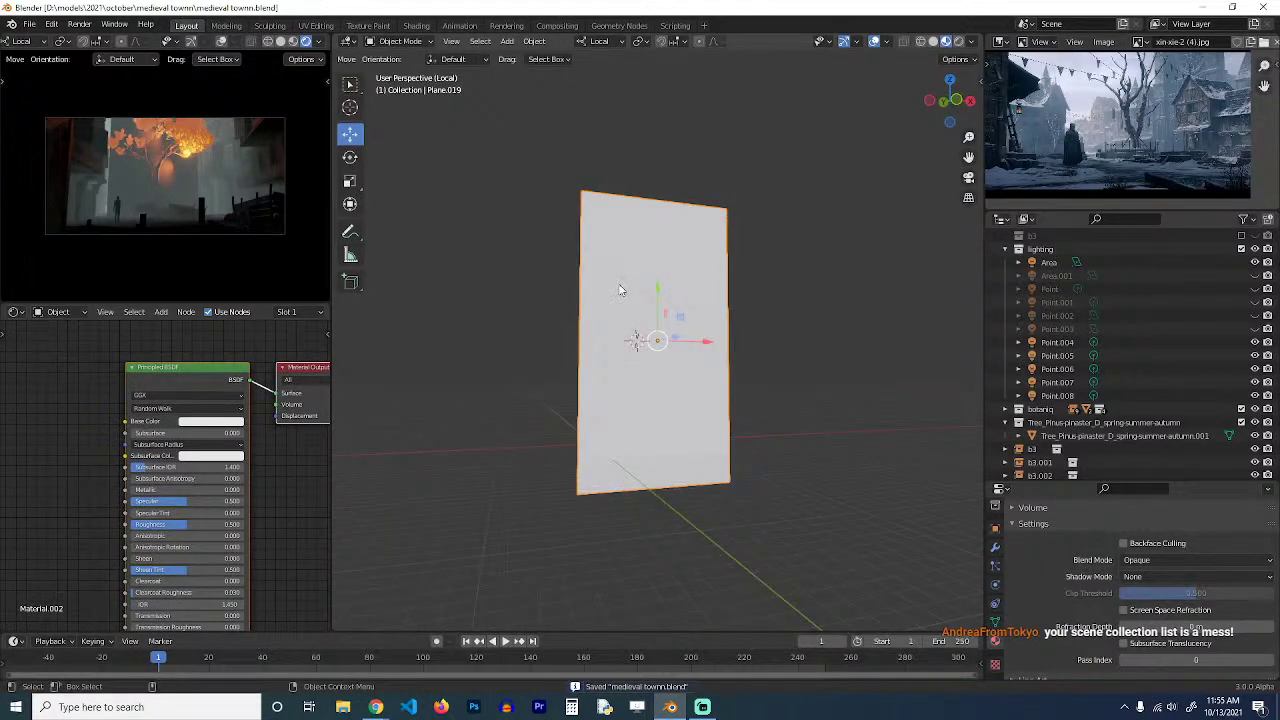
middle_click_drag(49, 452, 133, 451)
key("shift+a")
mouse_move(60, 447)
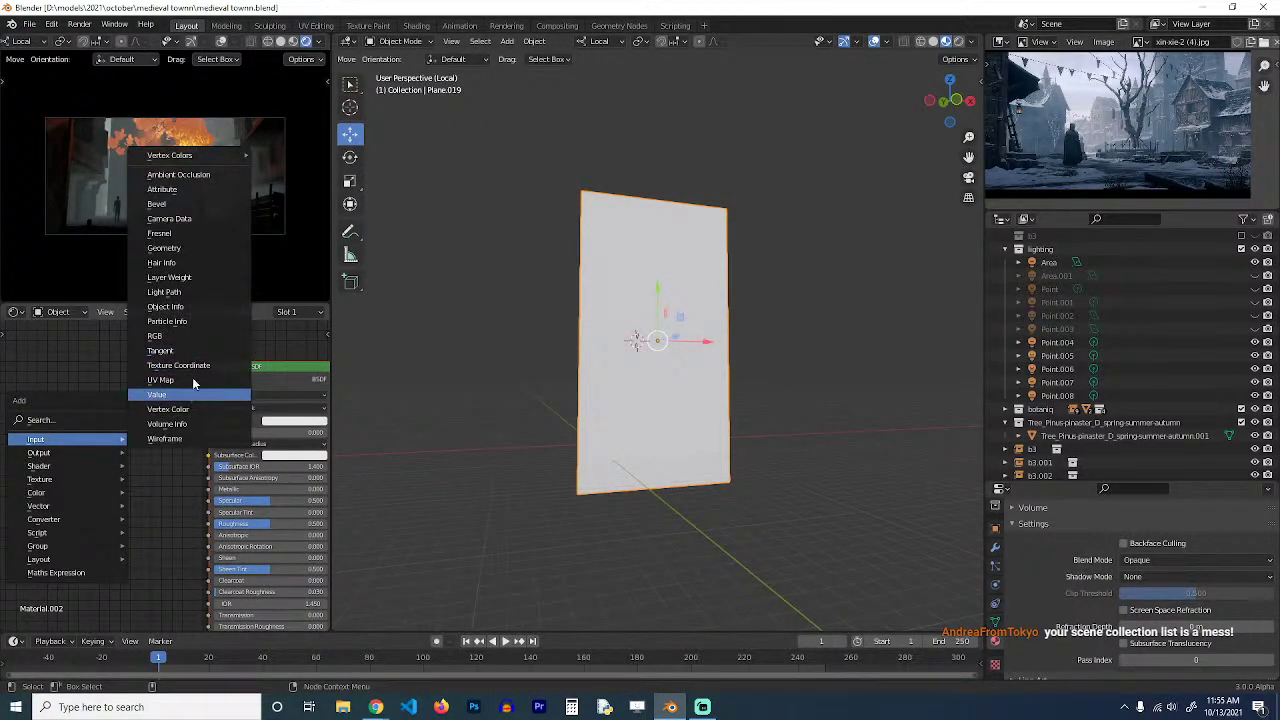
mouse_move(60, 479)
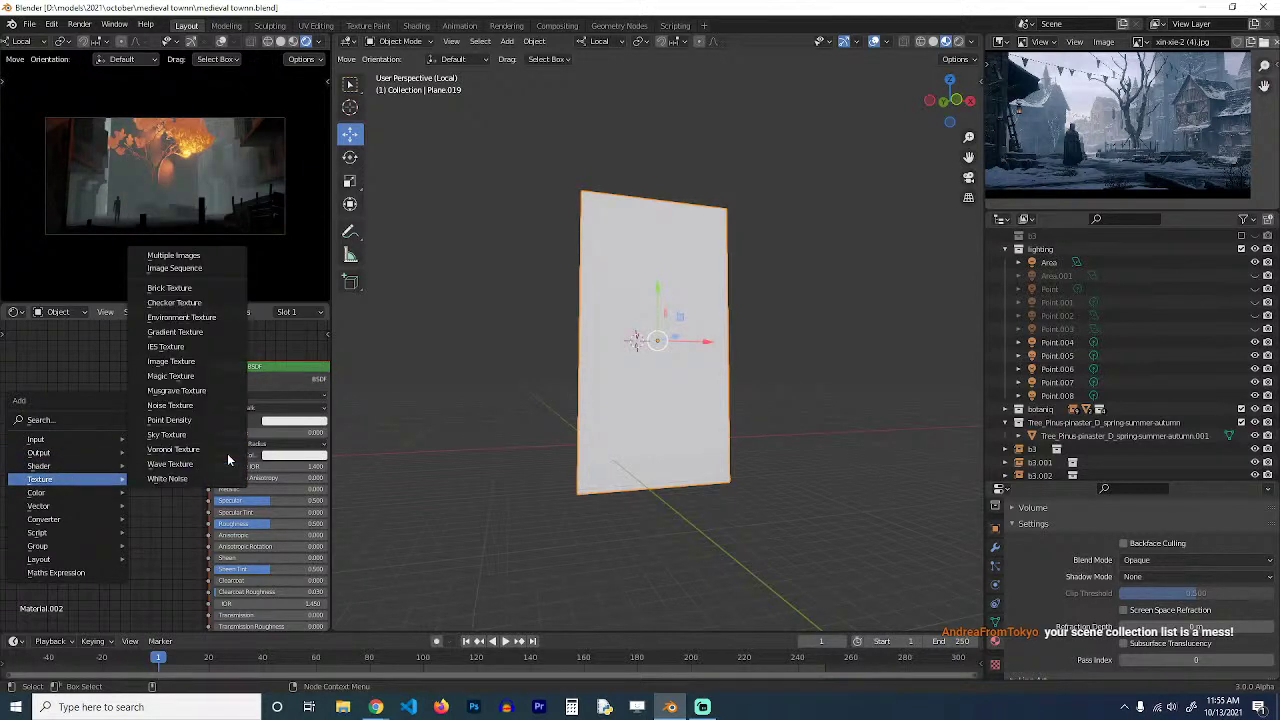
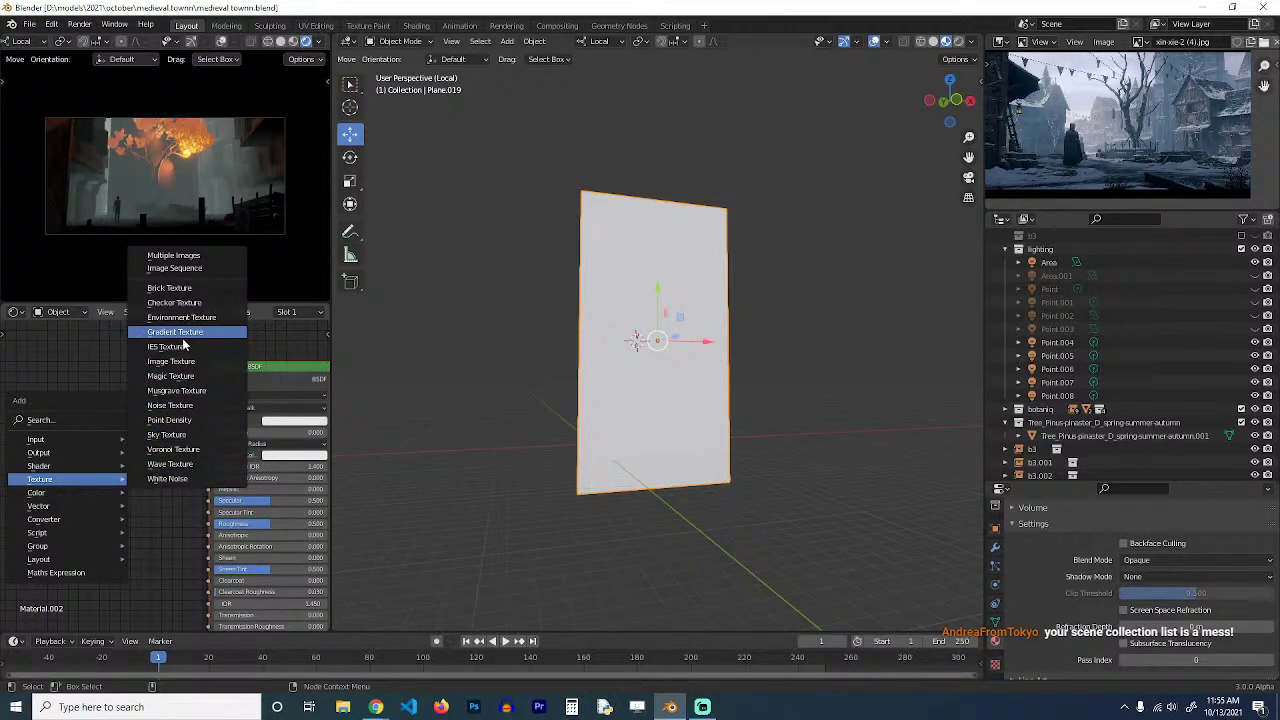
left_click(170, 405)
left_click(104, 422)
middle_click_drag(561, 406, 496, 420)
middle_click_drag(112, 471, 192, 484)
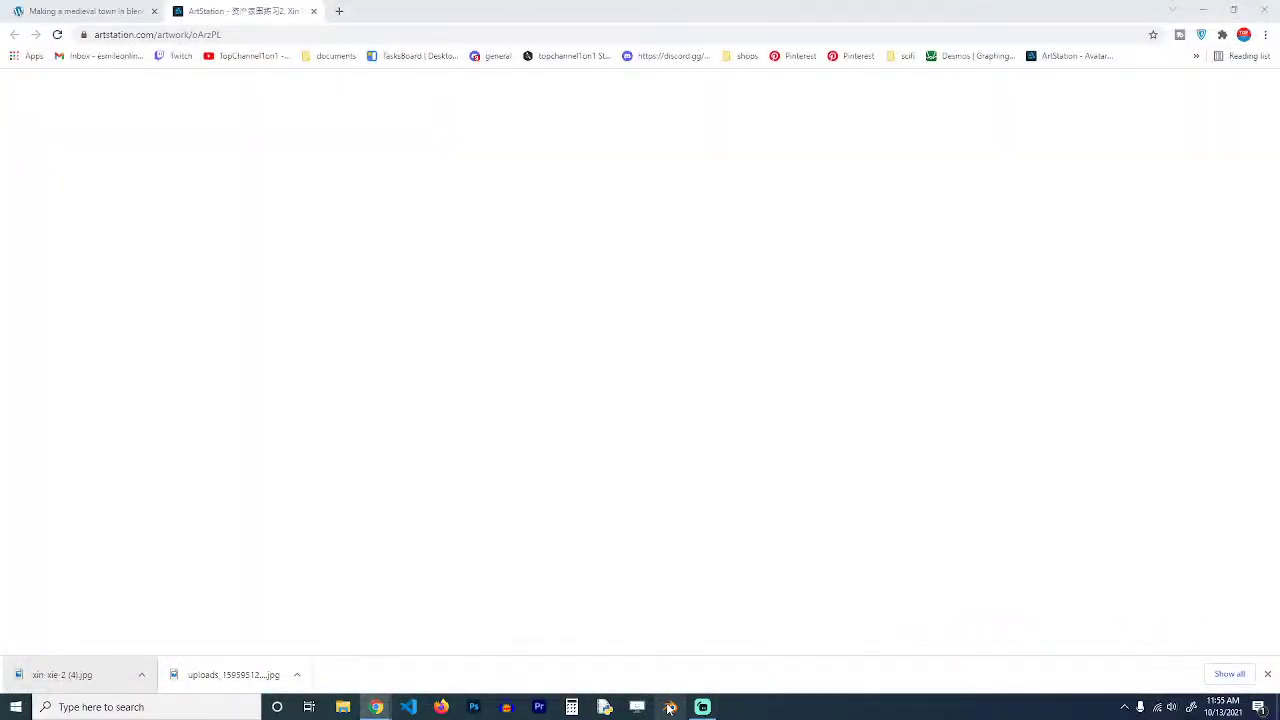
Relaunch Blender, reopen medieval townn.blend, and show the isolated plane in Material Preview shading.
left_click(670, 709)
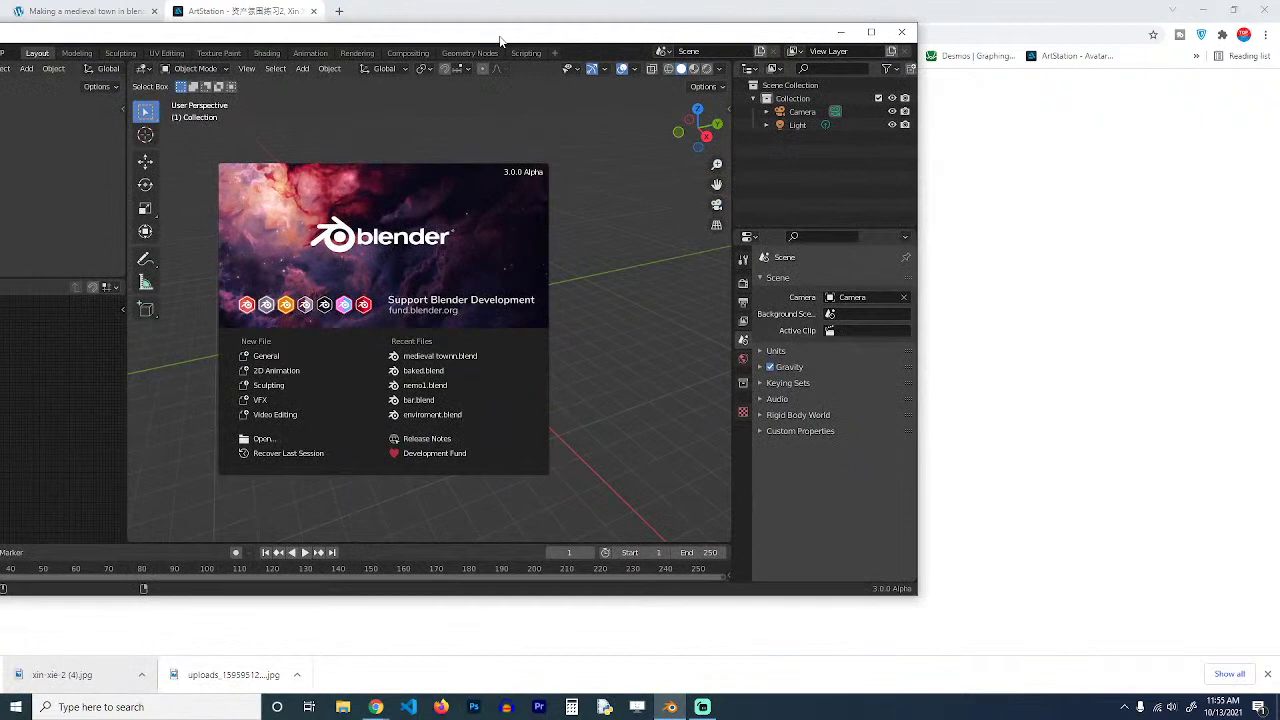
double_click(500, 32)
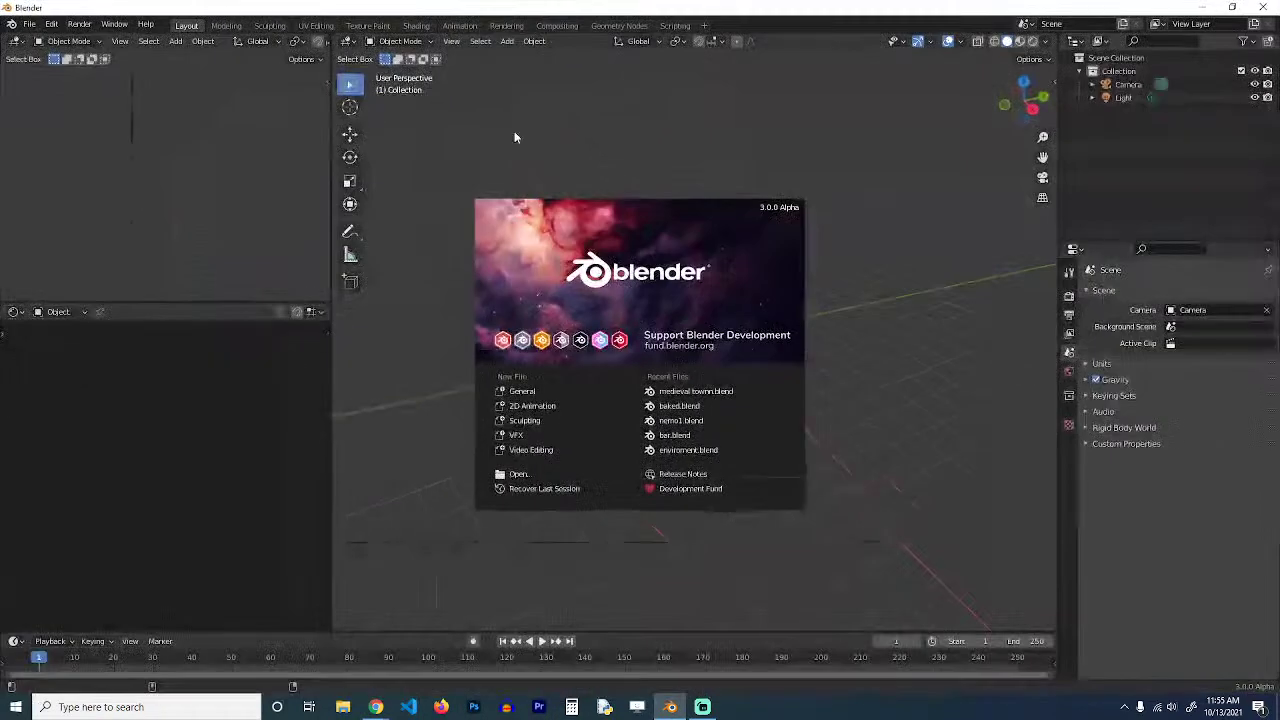
left_click(735, 390)
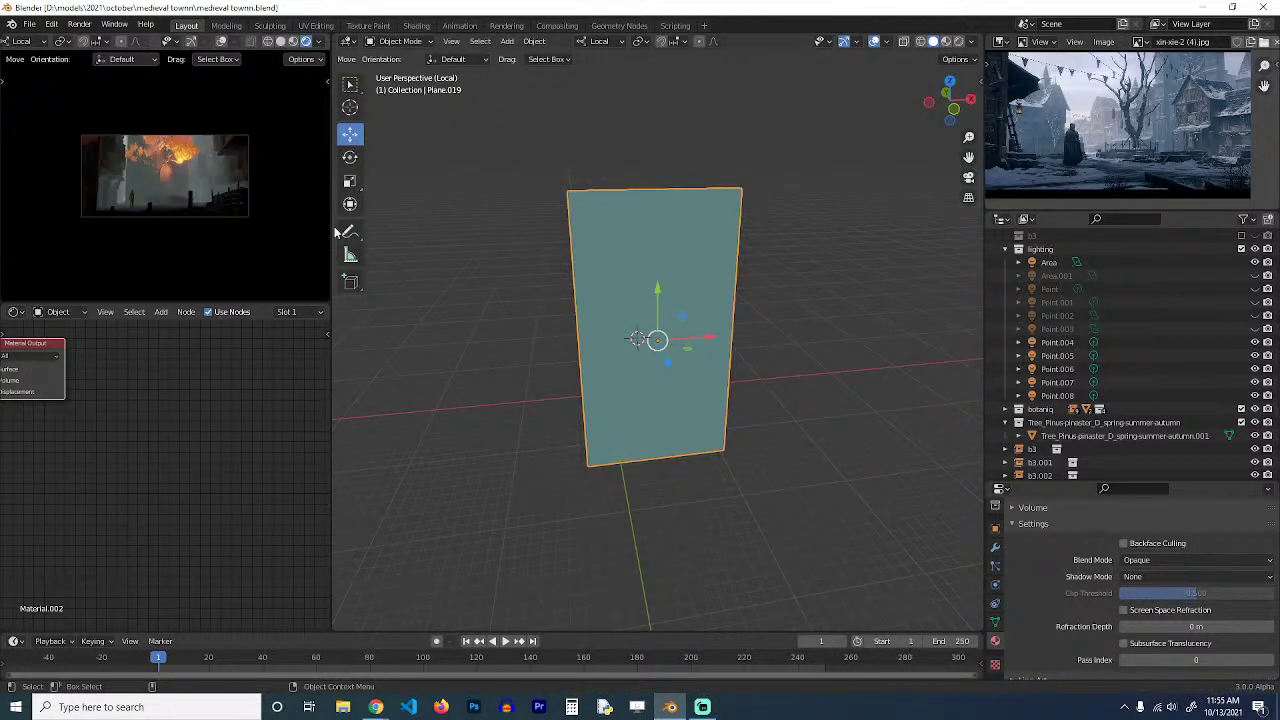
scroll(825, 99, "up", 3)
left_click(945, 43)
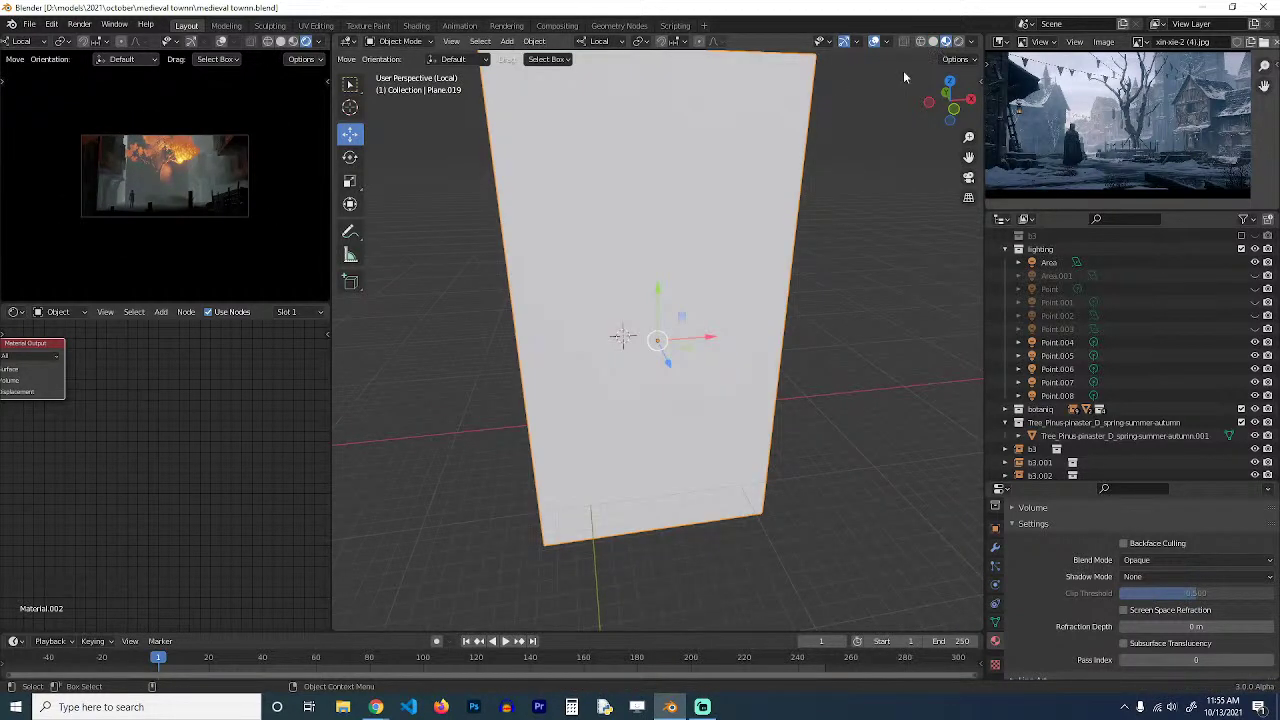
Try again to add a Noise Texture node beside the Principled BSDF in the plane's material.
middle_click_drag(131, 392, 155, 401)
key("shift+a")
mouse_move(72, 453)
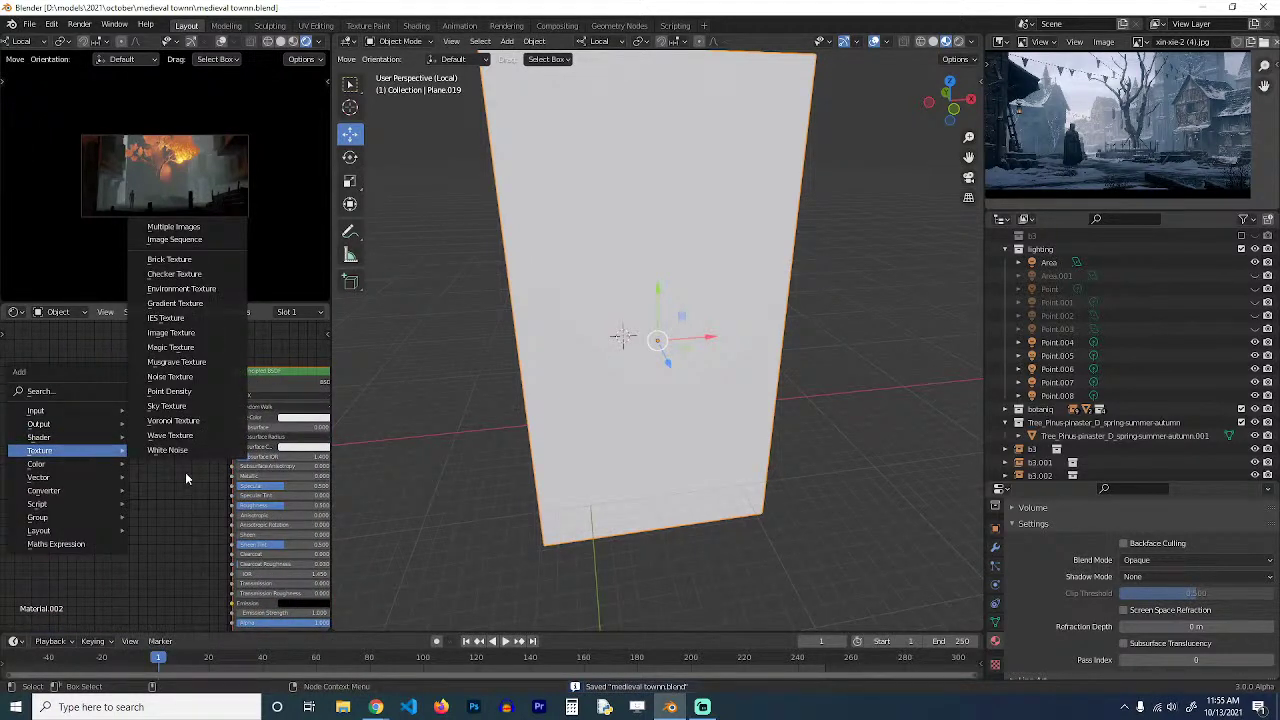
left_click(181, 382)
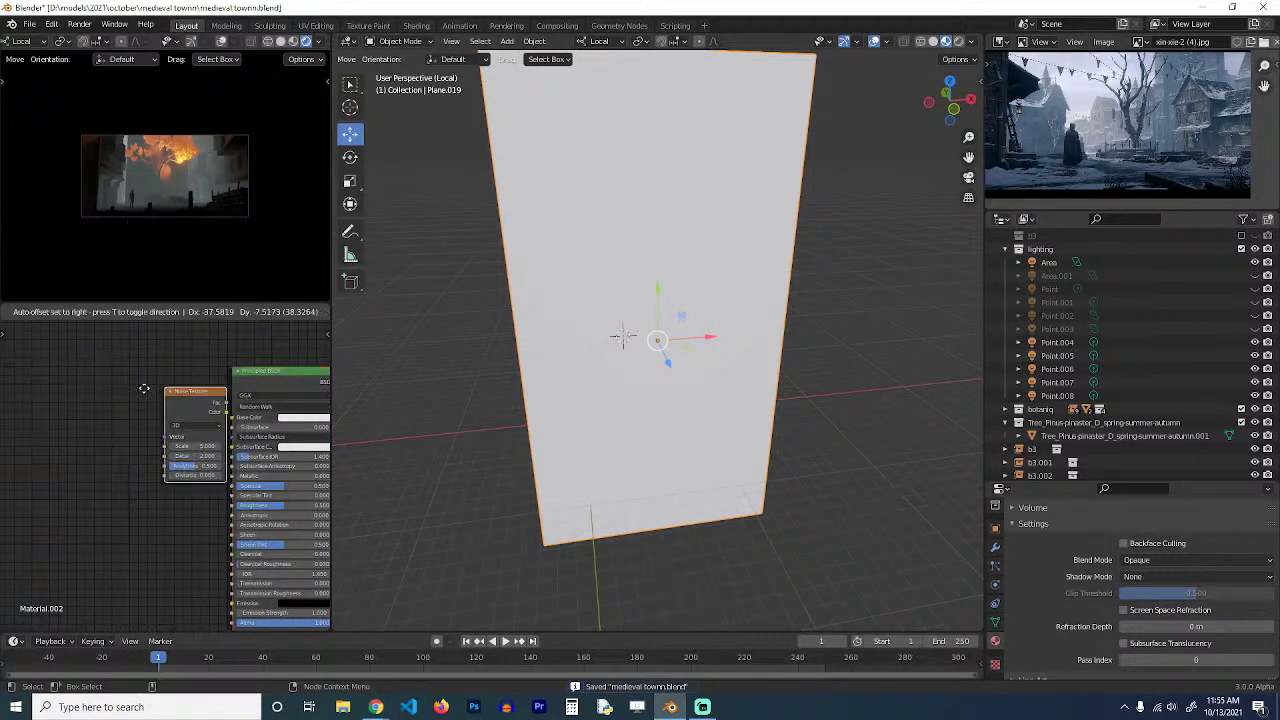
Restart Blender and load medieval townn.blend from the recent files once more.
key("alt+Tab")
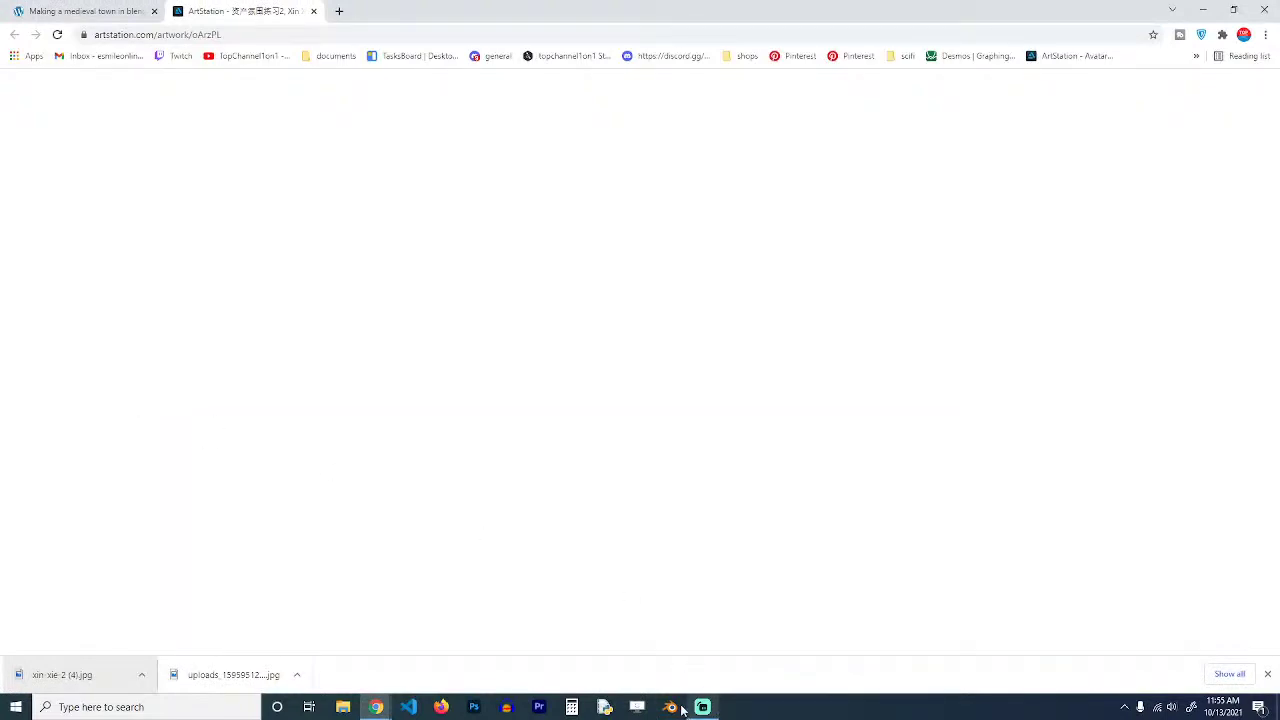
left_click(674, 711)
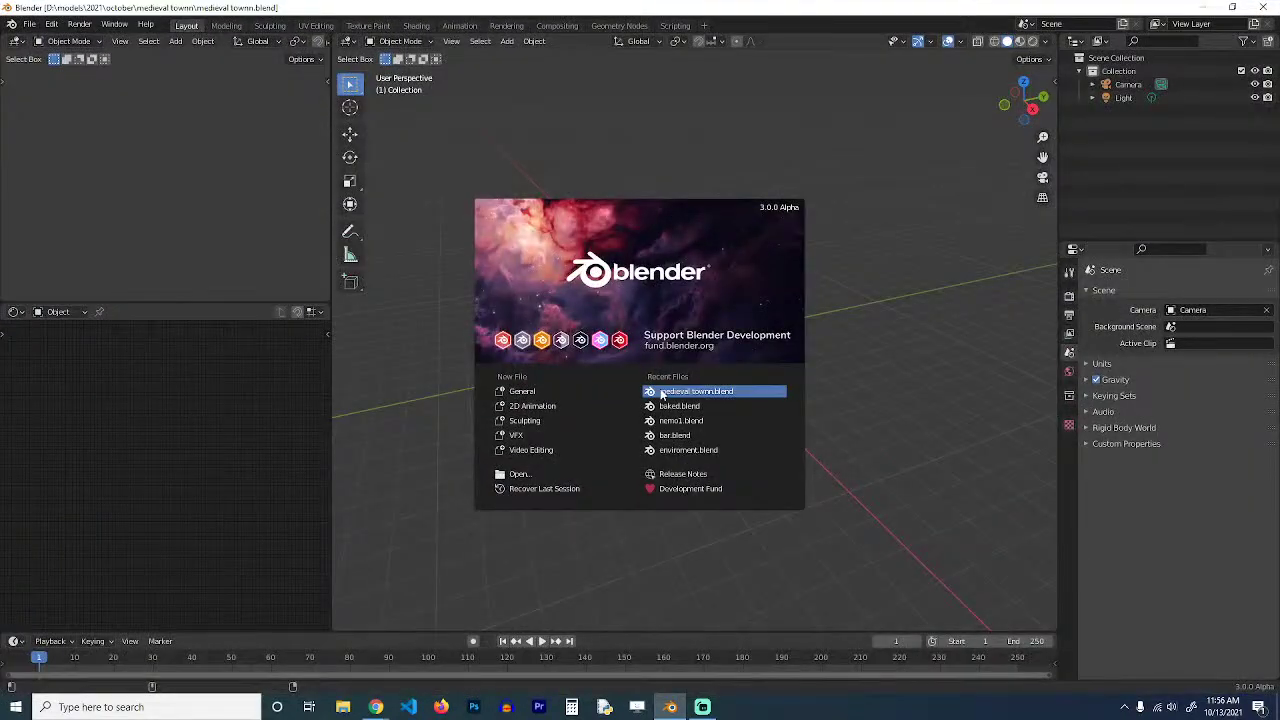
left_click(696, 391)
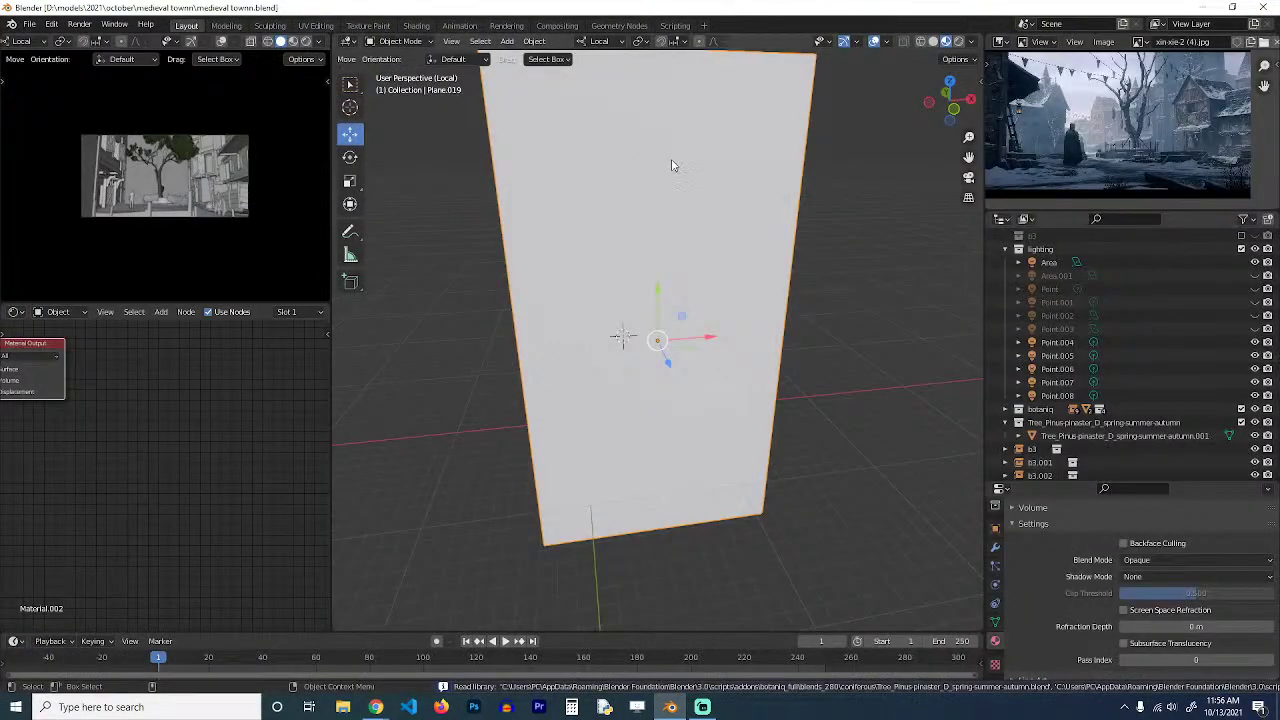
Add a Noise Texture node to the plane's material and preview its output on the plane.
scroll(198, 221, "down", 1)
middle_click_drag(102, 422, 297, 451)
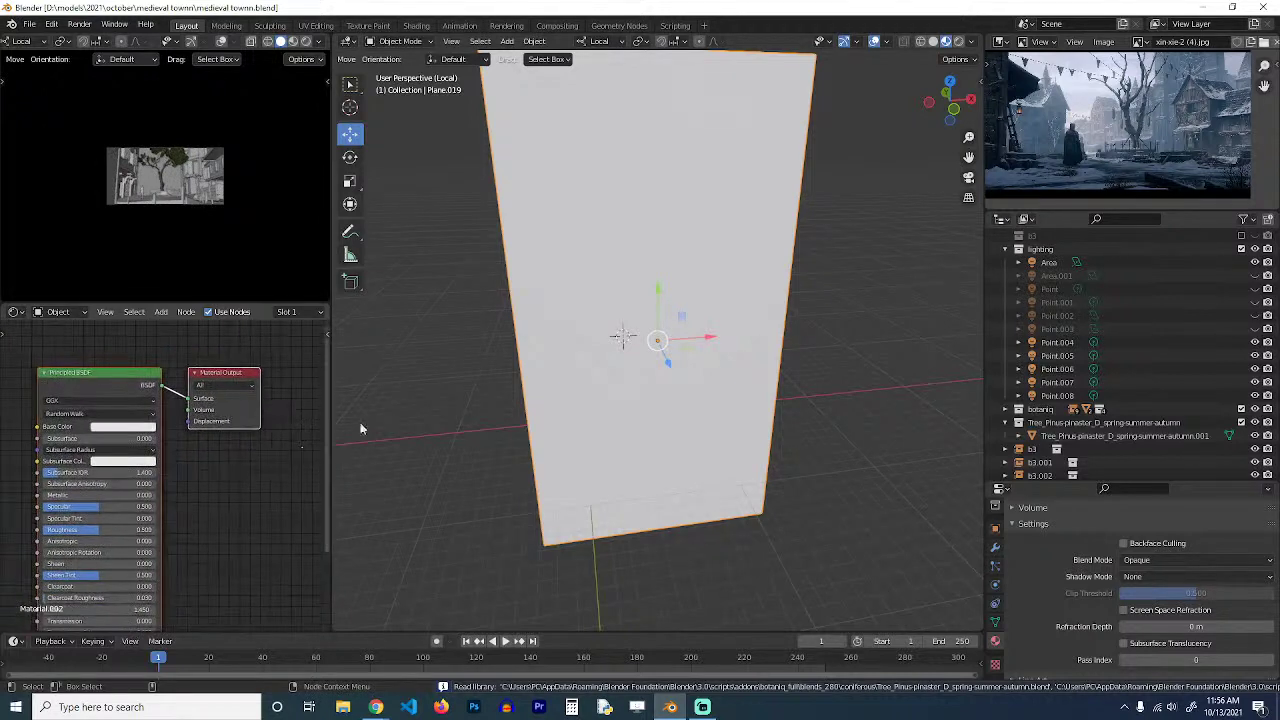
middle_click_drag(728, 310, 748, 230)
scroll(86, 362, "down", 4)
middle_click_drag(86, 364, 240, 388)
key("shift+a")
mouse_move(94, 464)
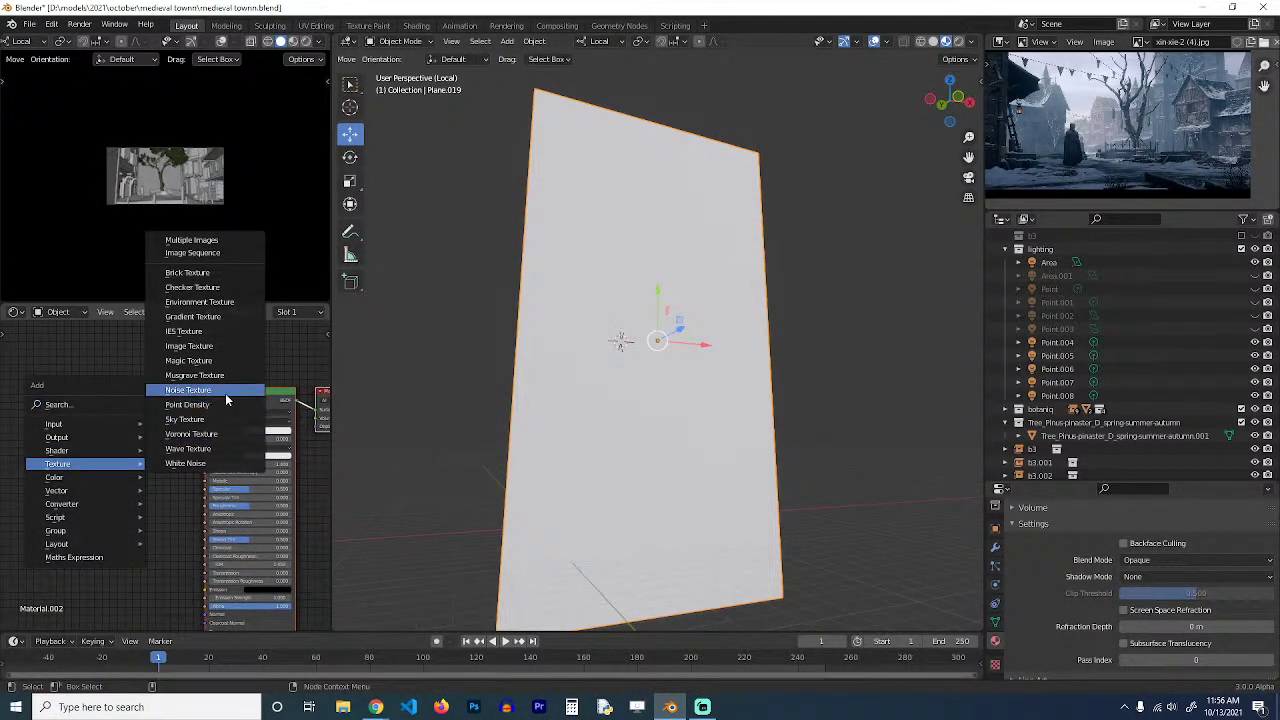
left_click(185, 387)
left_click(110, 382)
left_click(130, 393, "ctrl+shift")
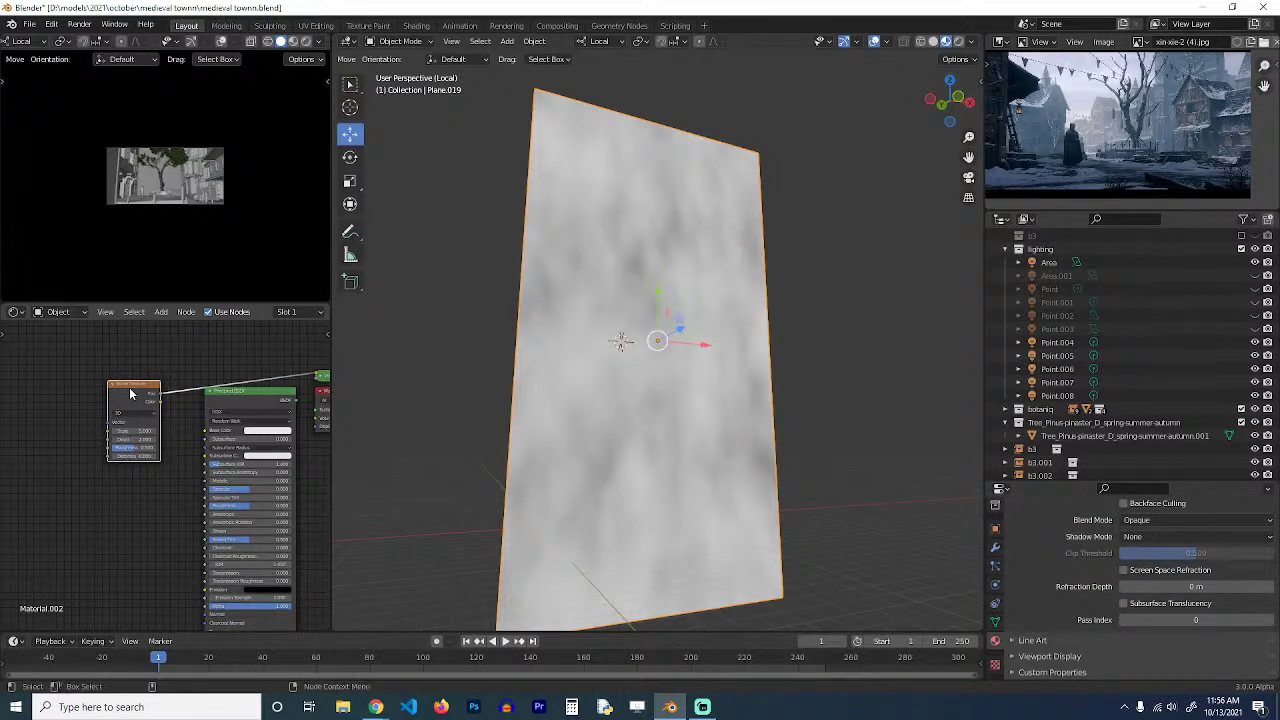
Add Mapping and Texture Coordinate nodes to the noise and adjust the Mapping scale to stretch the noise vertically.
key("ctrl+t")
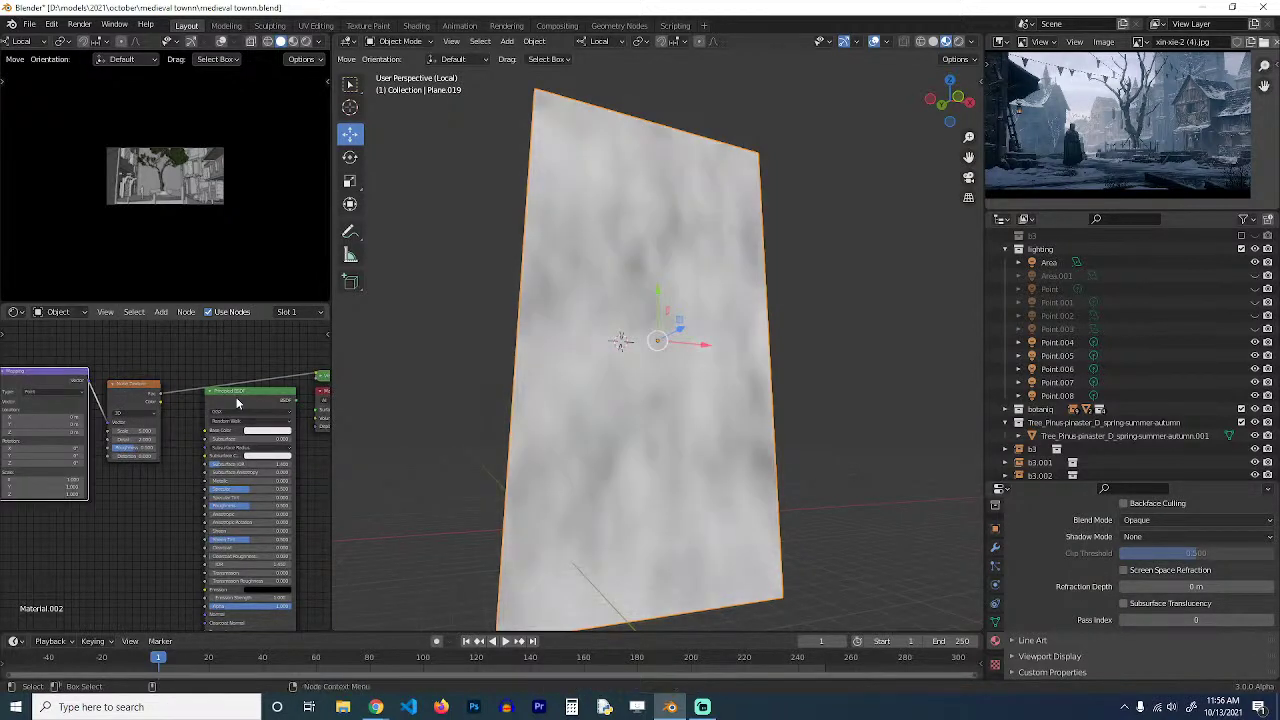
middle_click_drag(164, 405, 270, 402)
scroll(270, 402, "up", 4)
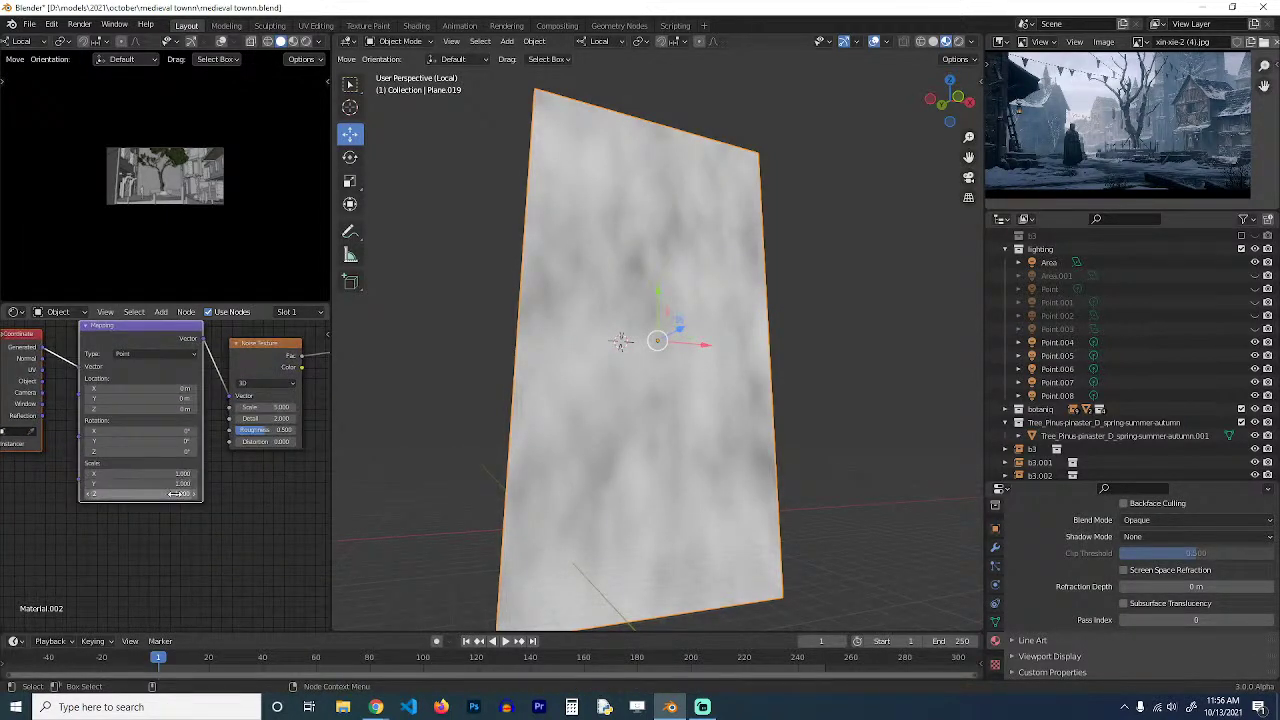
mouse_move(175, 493)
left_mouse_down()
mouse_move(235, 484)
mouse_move(132, 484)
left_mouse_up()
scroll(180, 470, "down", 3)
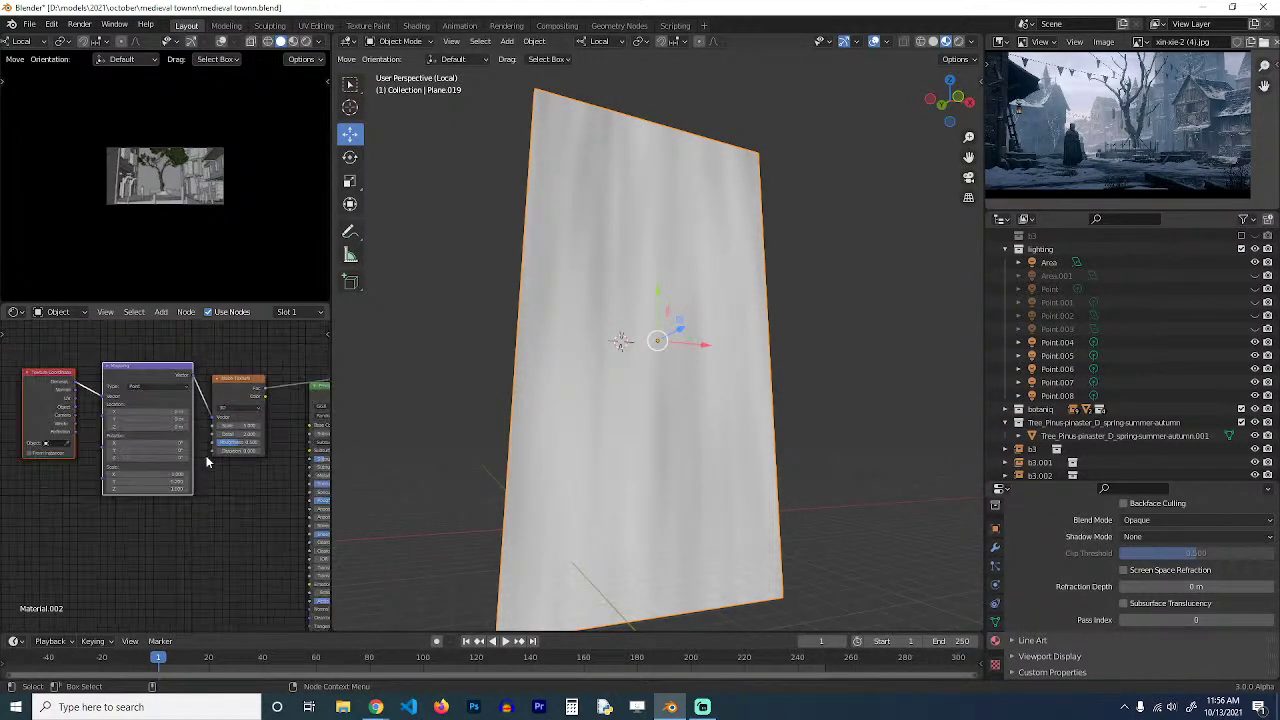
Insert a ColorRamp after the Noise Texture and move its stops closer together to increase the streaks' contrast.
left_click_drag(181, 398, 101, 400)
key("shift+a")
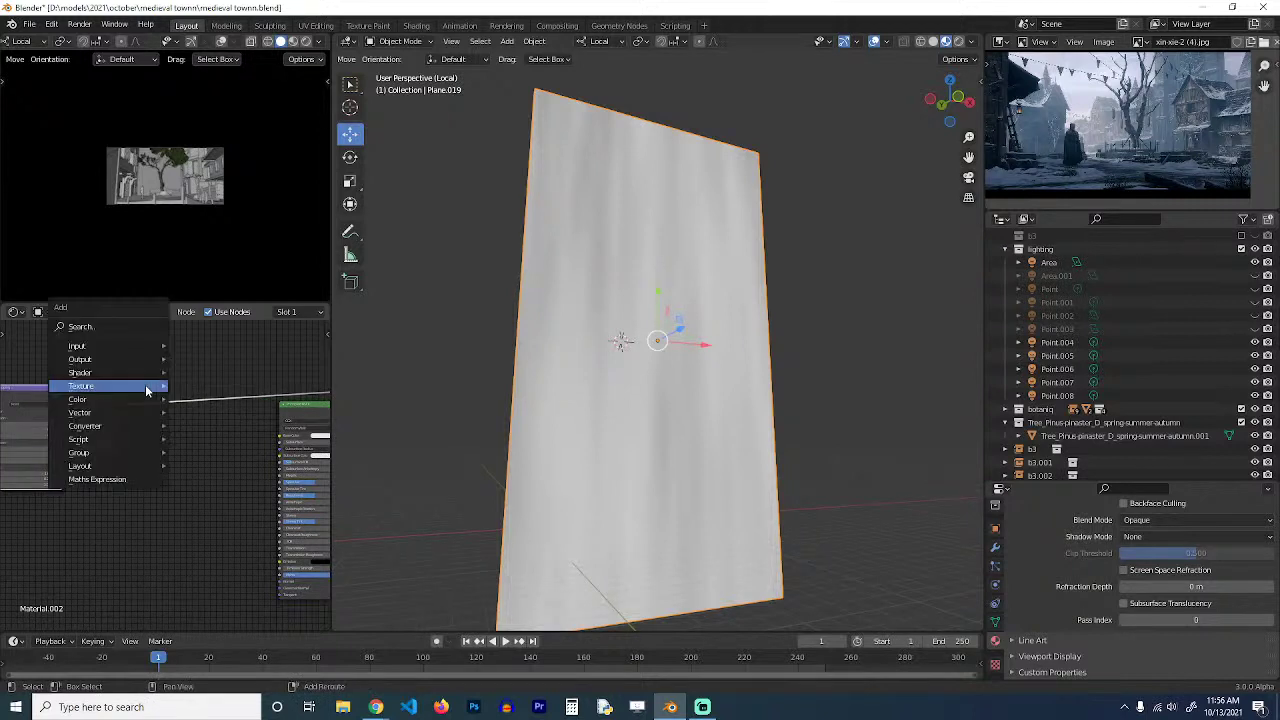
mouse_move(161, 435)
left_click(192, 450)
left_click(187, 402)
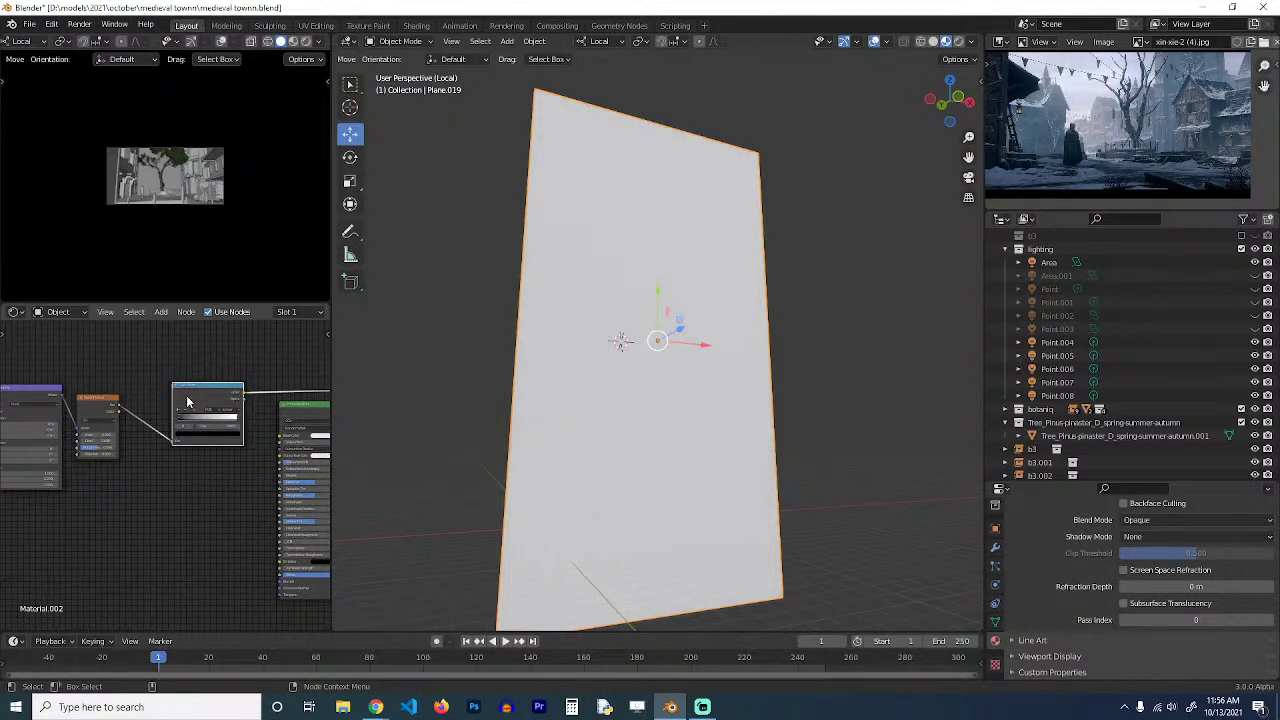
mouse_move(189, 423)
left_mouse_down()
mouse_move(224, 424)
mouse_move(200, 425)
left_mouse_up()
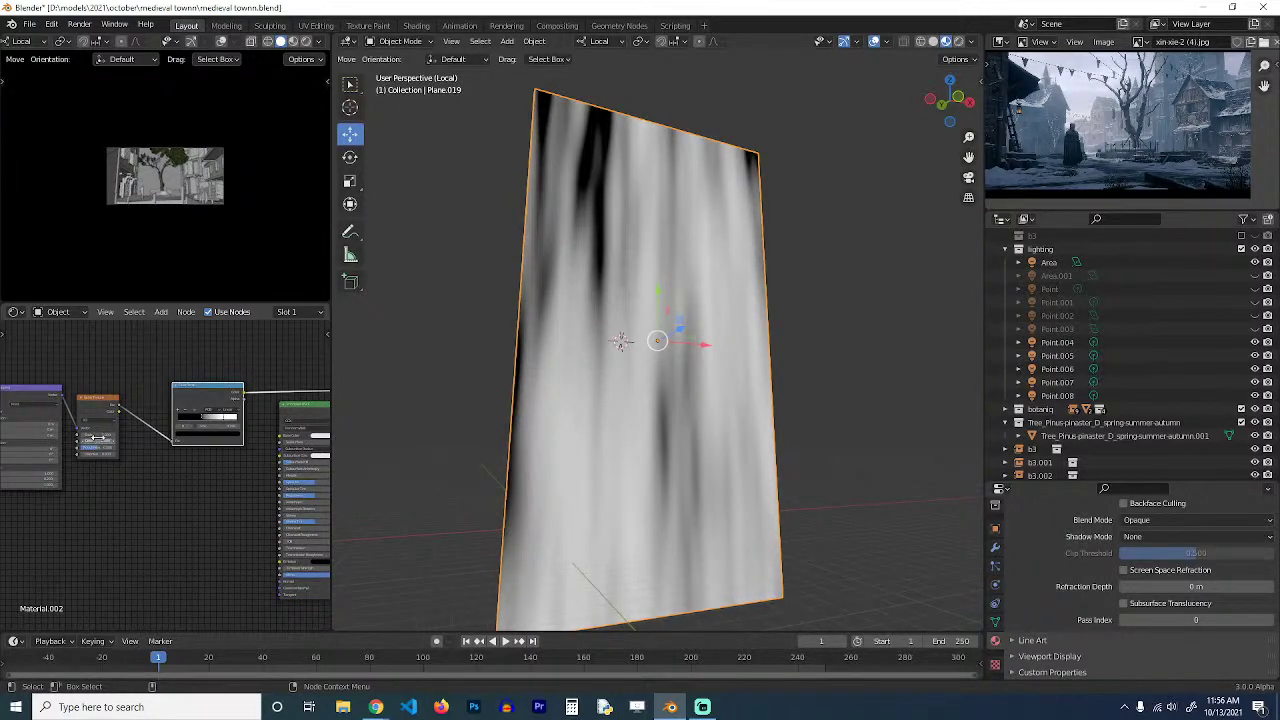
Raise the Noise Texture's scale and readjust the Mapping scale to form narrower, longer vertical streaks.
left_click_drag(98, 434, 126, 434)
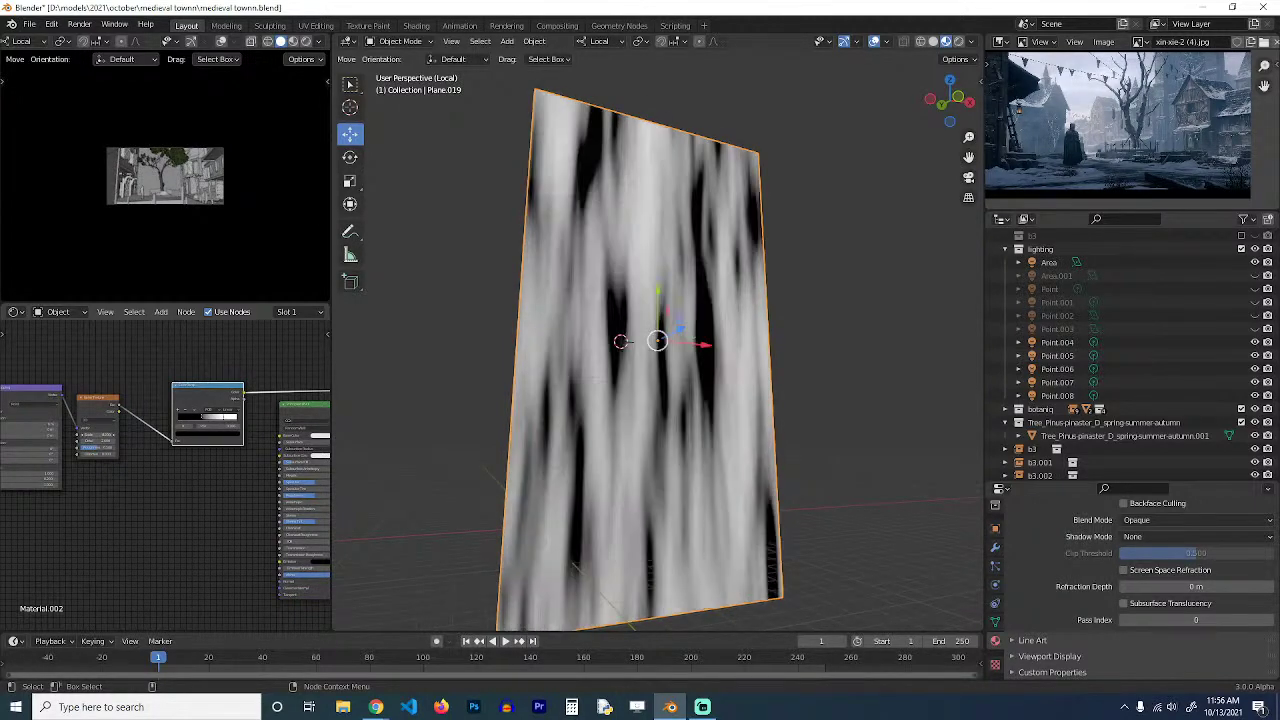
mouse_move(46, 478)
left_mouse_down()
mouse_move(62, 478)
mouse_move(46, 478)
left_mouse_up()
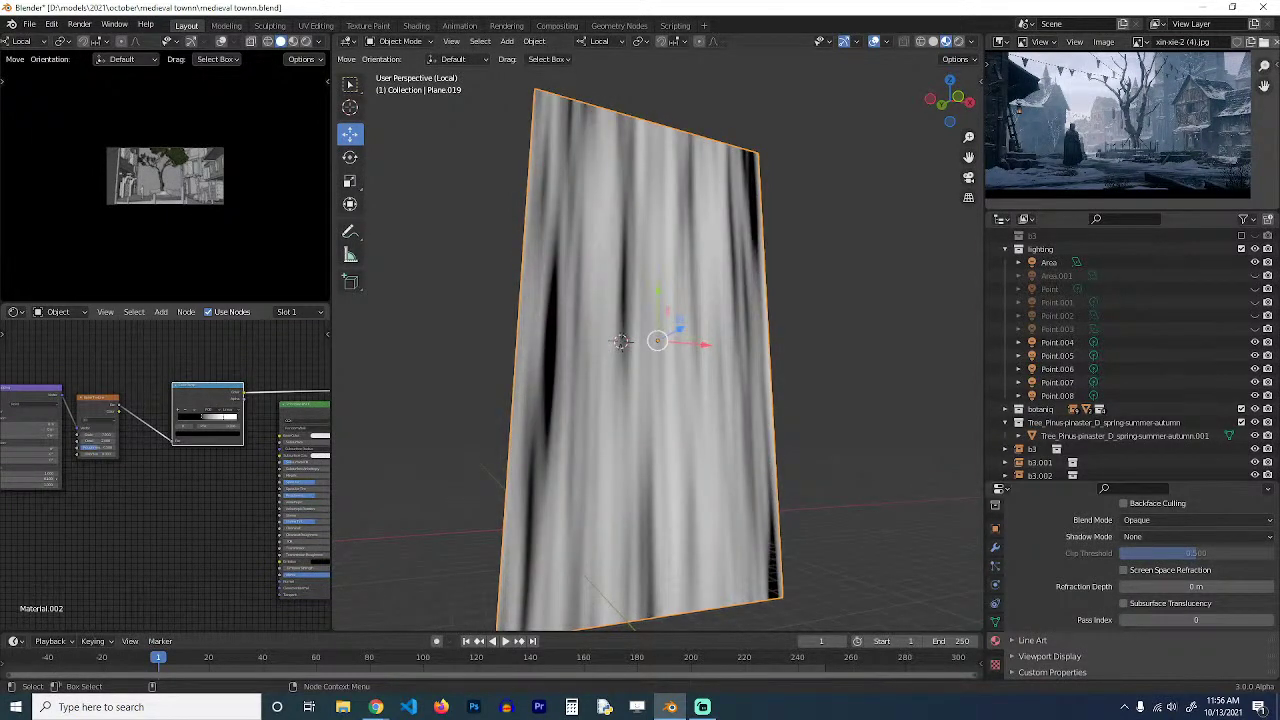
scroll(543, 347, "down", 3)
mouse_move(591, 329)
middle_mouse_down()
mouse_move(543, 347)
mouse_move(577, 349)
middle_mouse_up()
scroll(547, 350, "up", 3)
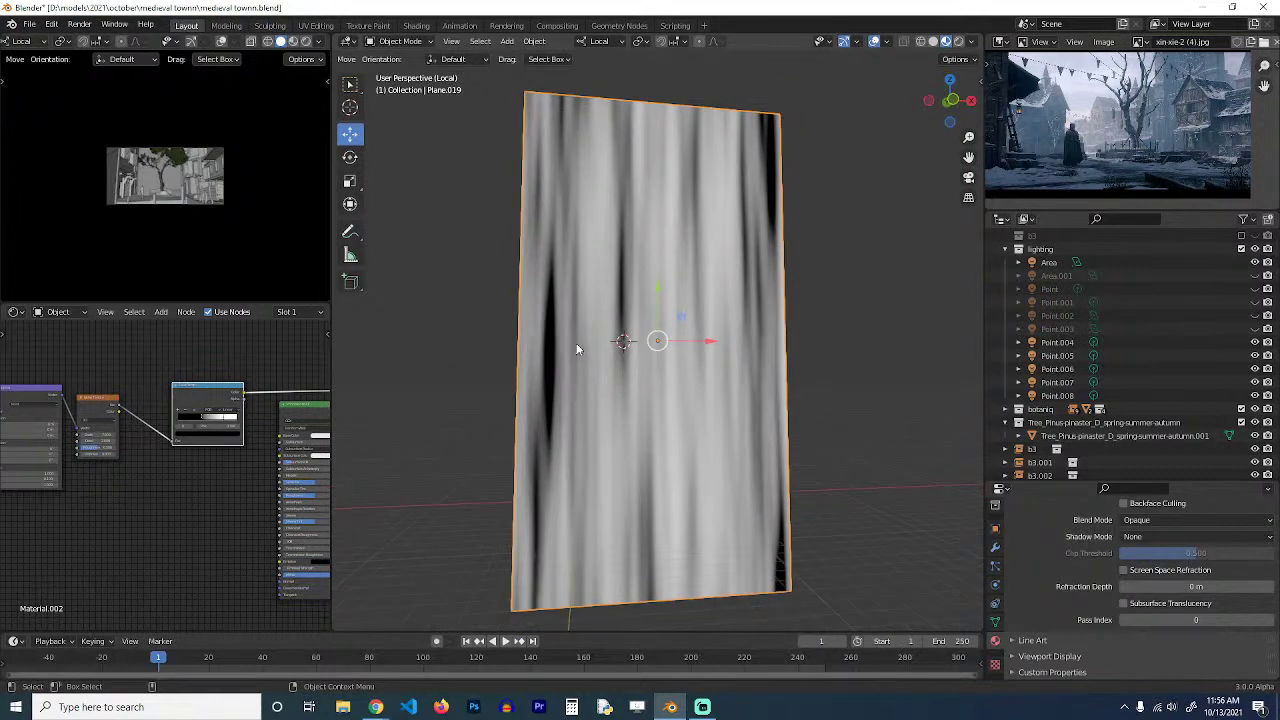
Move the Principled BSDF node below the other nodes, add a Gradient Texture above the noise nodes, and preview it on the plane.
scroll(131, 448, "down", 3)
middle_click_drag(239, 432, 135, 446)
left_click_drag(177, 438, 179, 513)
middle_click_drag(137, 440, 191, 457)
key("shift+a")
mouse_move(110, 376)
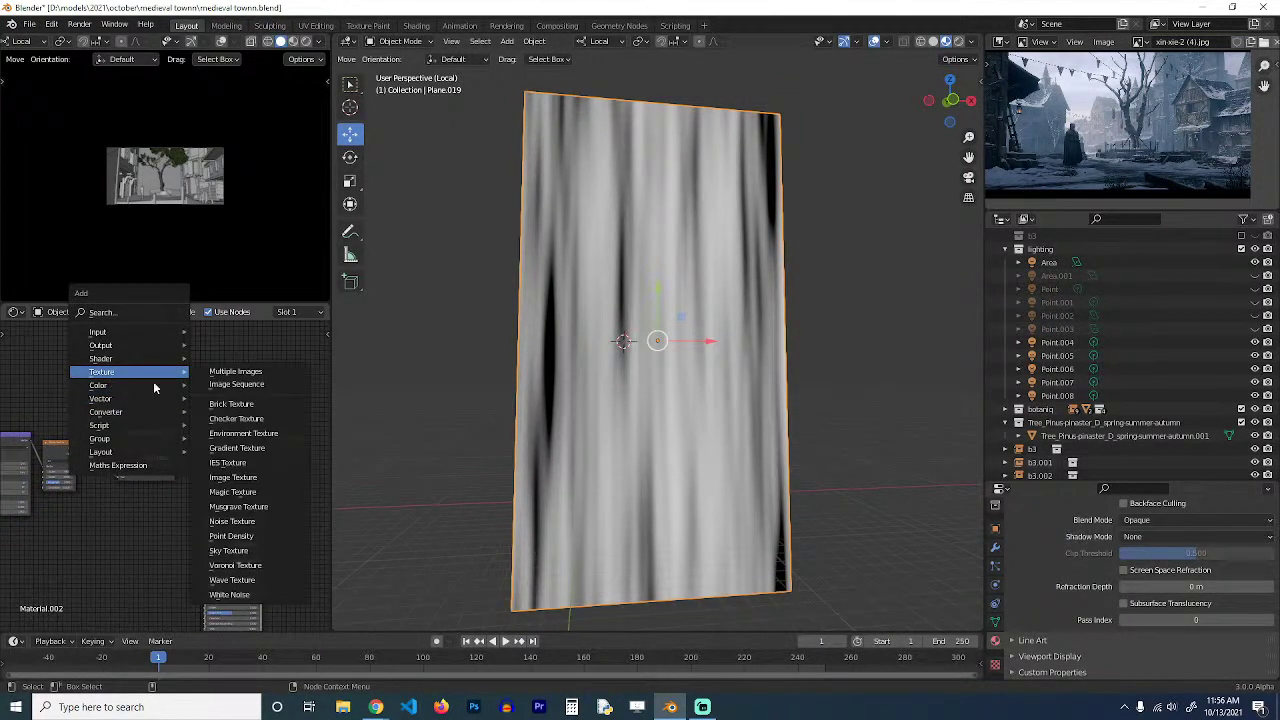
left_click(237, 448)
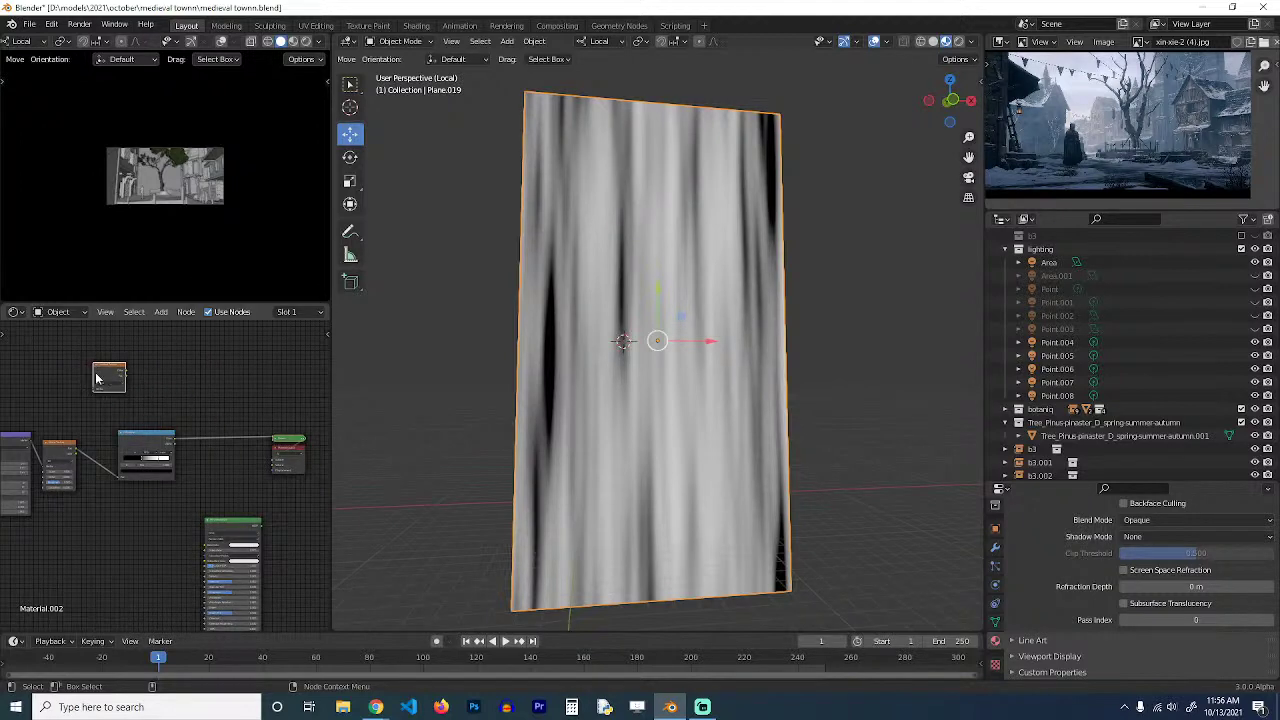
left_click(177, 418)
left_click_drag(177, 418, 140, 422)
scroll(140, 422, "up", 1)
left_click(141, 422, "ctrl+shift")
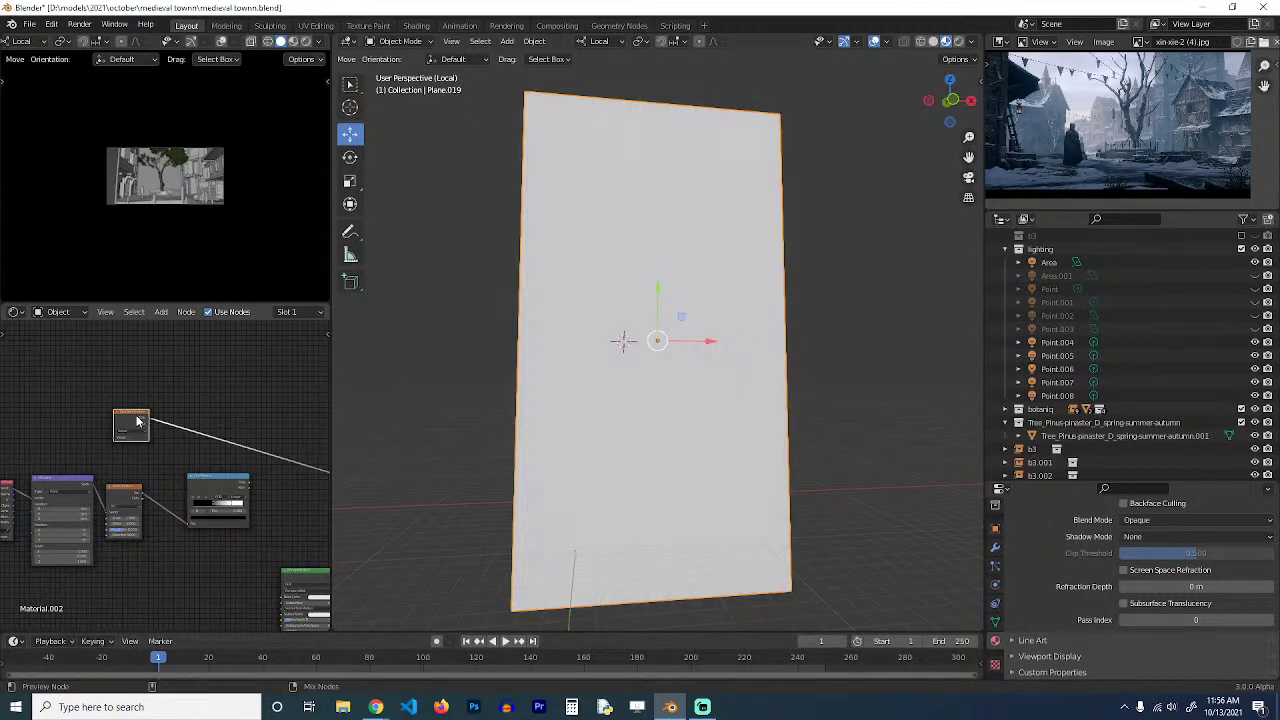
scroll(160, 430, "up", 1)
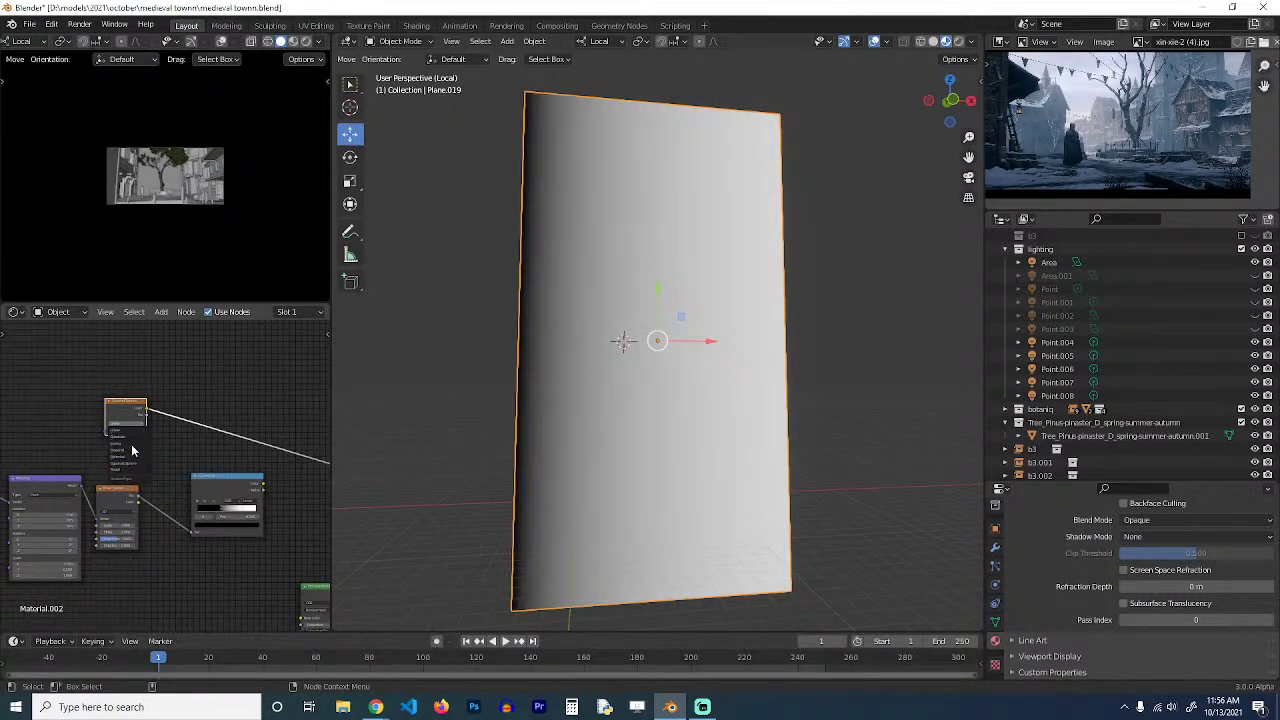
Set the Gradient Texture to Spherical, add Mapping and Texture Coordinate nodes, and feed Object coordinates into the Mapping.
left_click(129, 458)
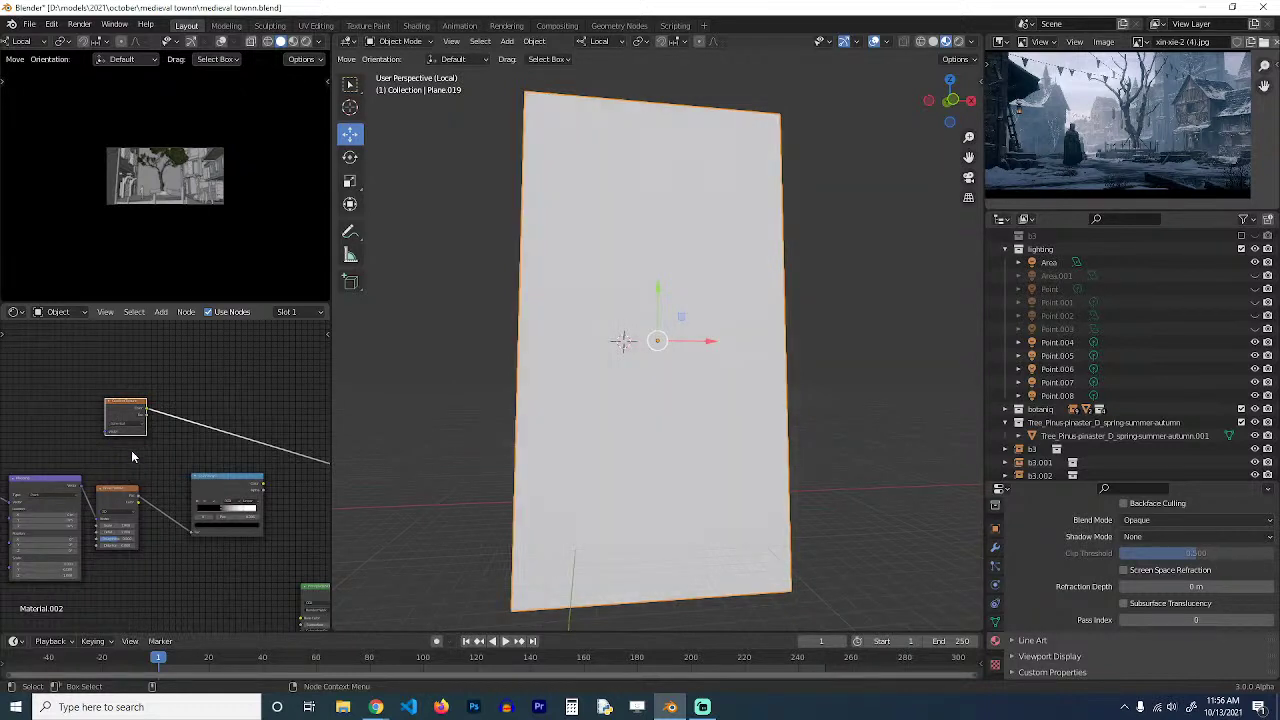
middle_click_drag(120, 415, 172, 420)
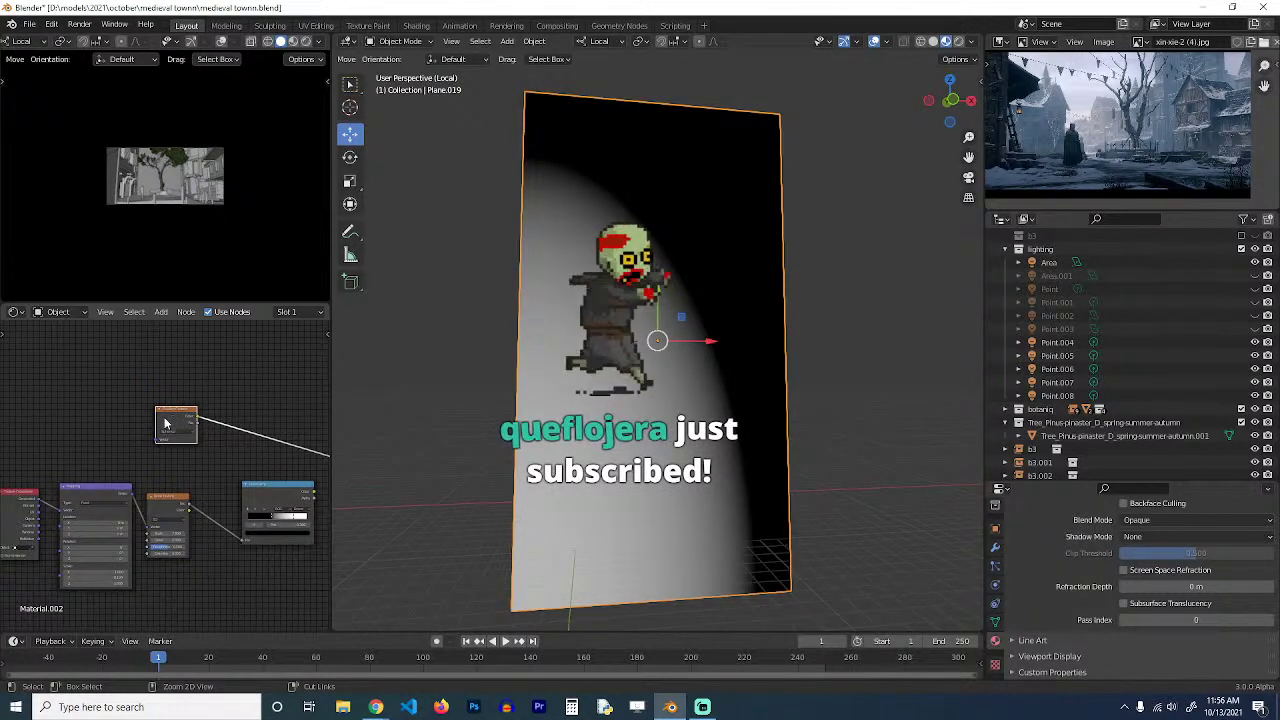
key("ctrl+t")
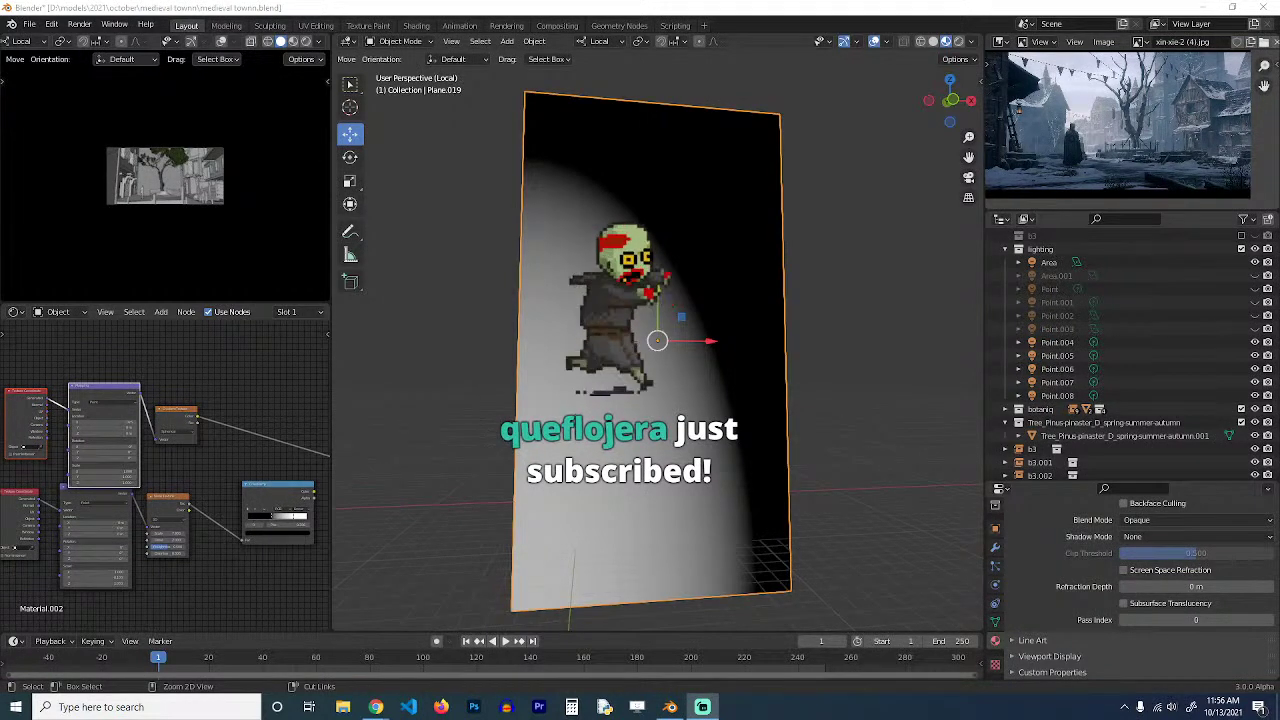
middle_click_drag(93, 441, 212, 443)
scroll(212, 443, "up", 1)
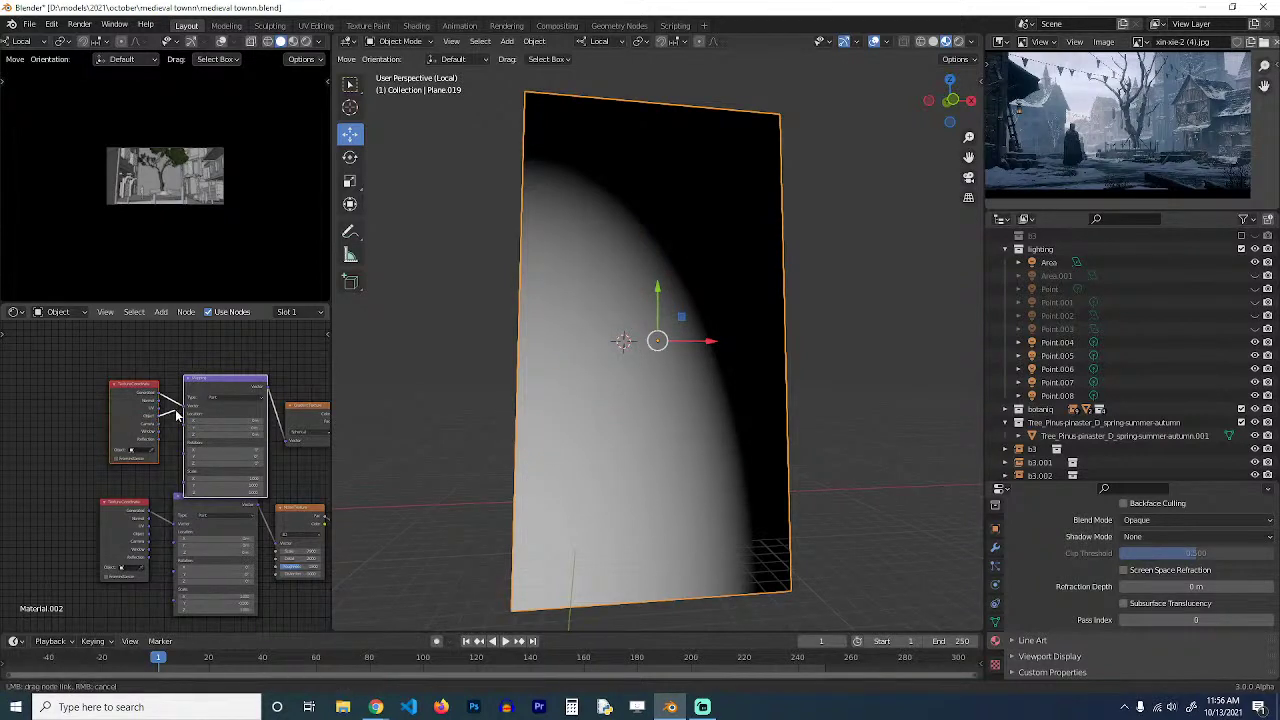
left_click_drag(184, 410, 184, 410)
middle_click_drag(277, 468, 107, 440)
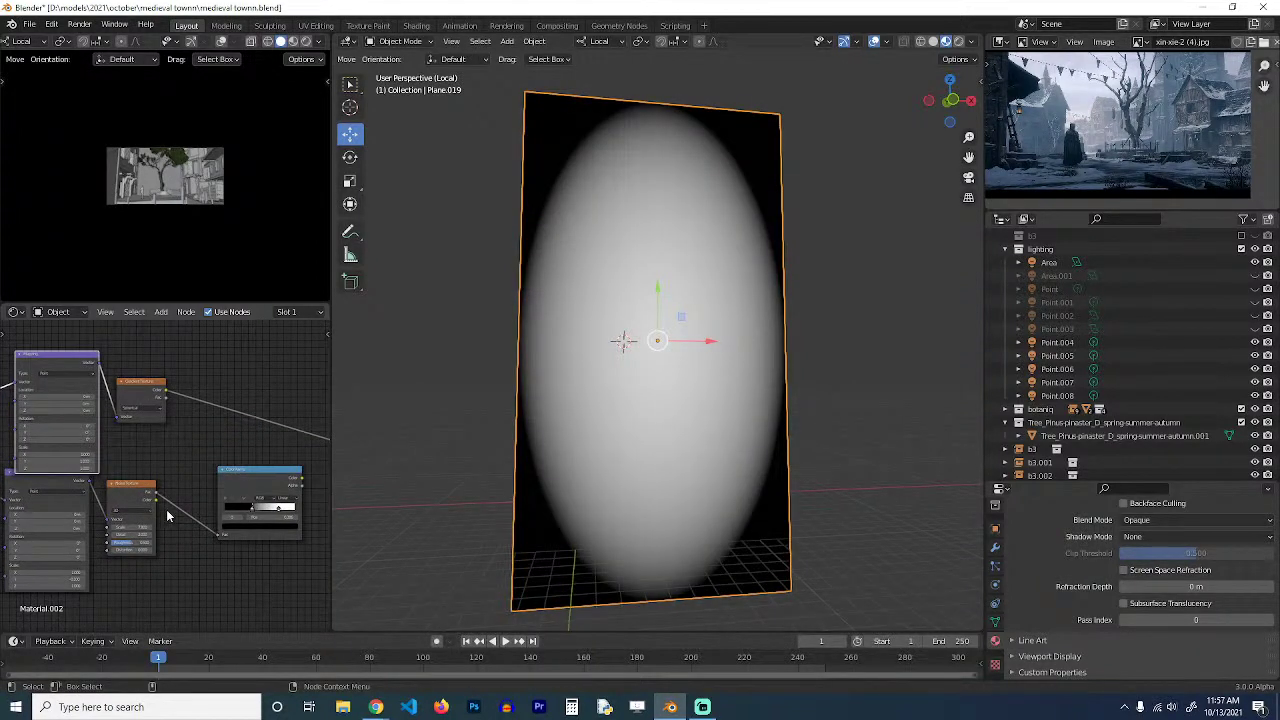
Combine the gradient and the ColorRamp in a mix node set to Subtract, with the gradient as the first colour.
left_click_drag(248, 492, 213, 488)
mouse_move(214, 471)
right_mouse_down("ctrl+shift")
mouse_move(146, 431)
mouse_move(141, 413)
right_mouse_up("ctrl+shift")
middle_click_drag(293, 447, 180, 463)
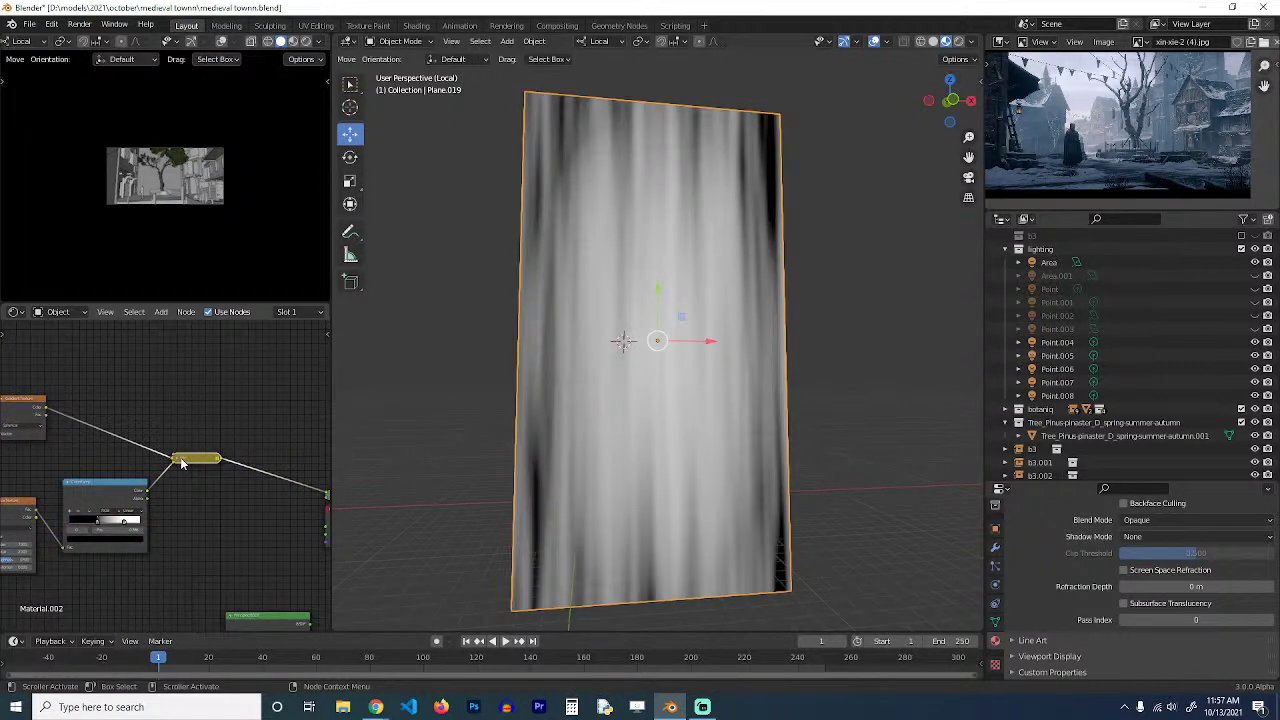
left_click(178, 461)
left_click(197, 481)
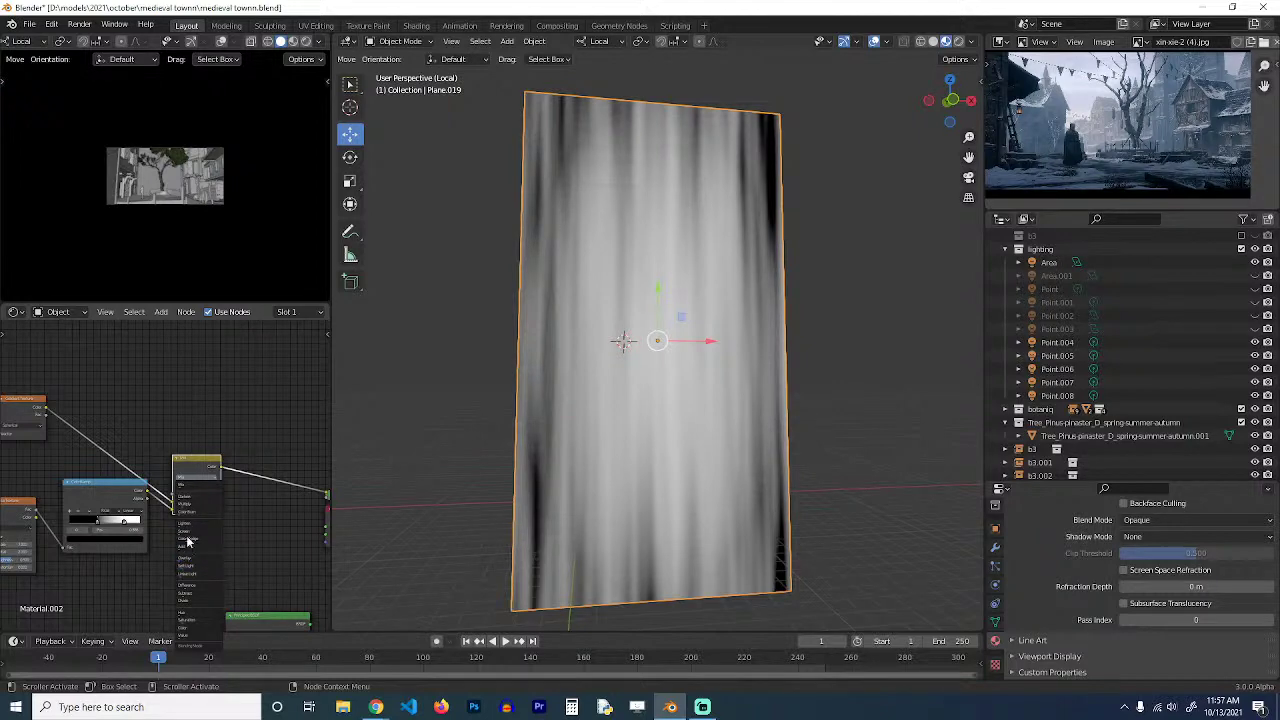
left_click(187, 597)
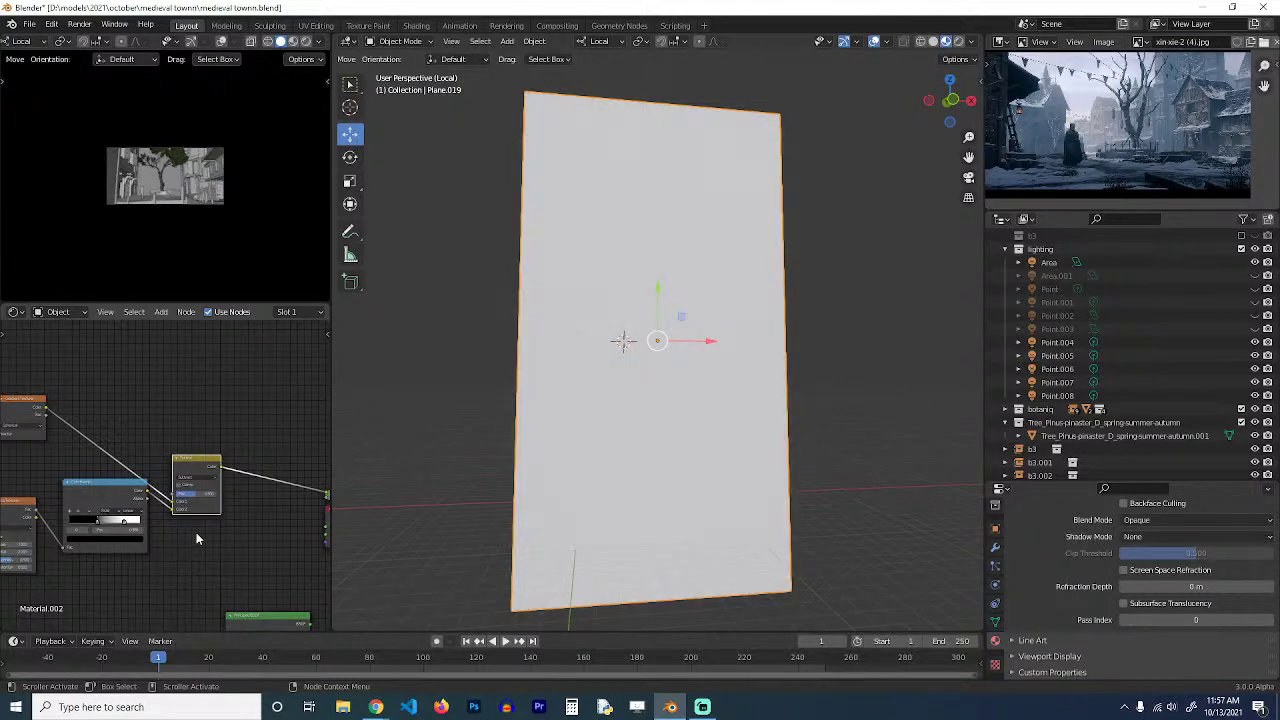
left_click_drag(212, 464, 228, 430)
scroll(264, 496, "down", 2)
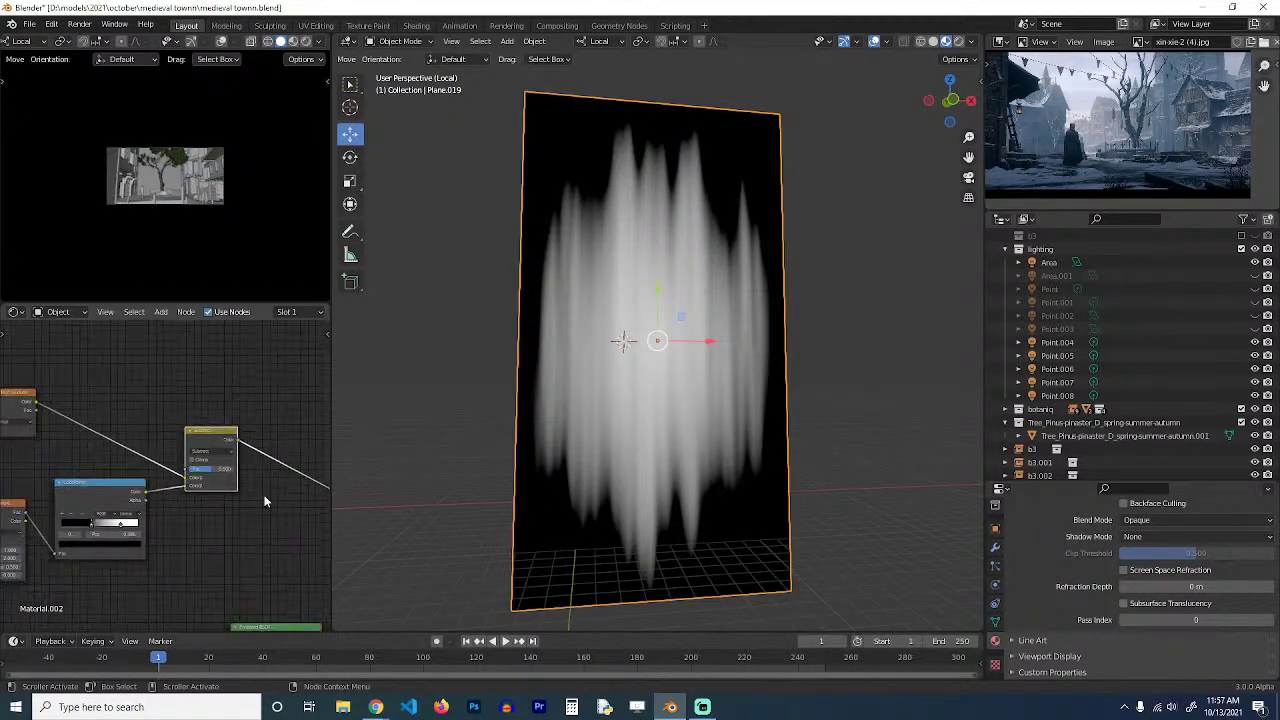
Adjust the gradient's Mapping scale and location to shift the glow up to the plane's upper edge.
middle_click_drag(272, 490, 306, 485)
middle_click_drag(180, 449, 371, 450)
mouse_move(174, 466)
left_mouse_down()
mouse_move(188, 466)
mouse_move(151, 474)
left_mouse_up()
left_click_drag(177, 415, 168, 422)
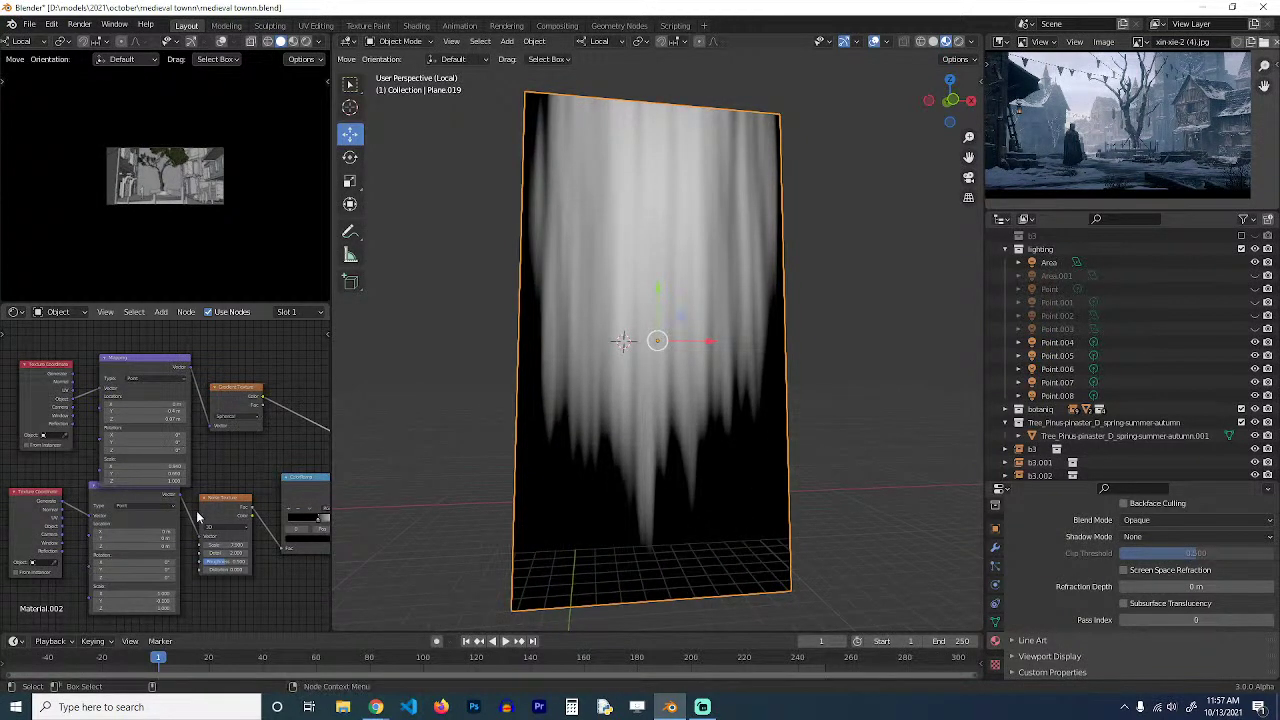
Fine-tune the ColorRamp's white stop and the Subtract node's factor to soften the streaks' contrast.
middle_click_drag(197, 517, 86, 496)
left_click_drag(210, 502, 226, 503)
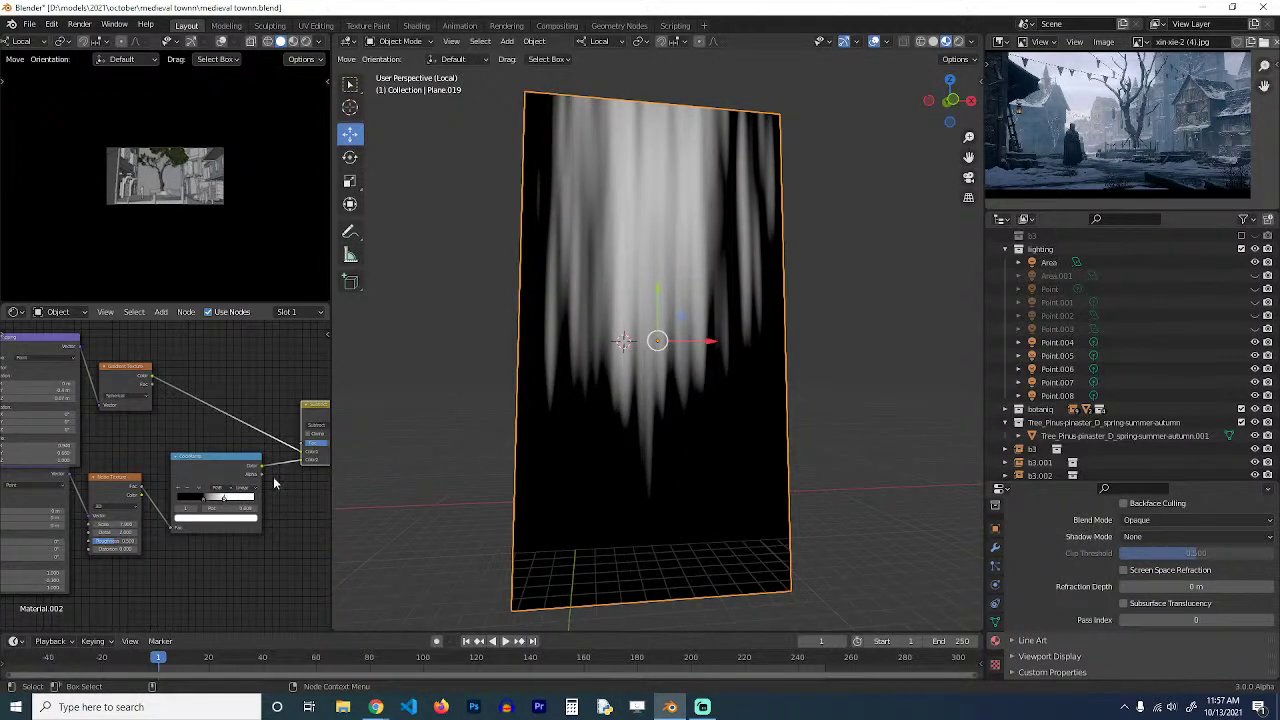
middle_click_drag(275, 484, 183, 485)
left_click_drag(229, 453, 223, 453)
middle_click_drag(111, 498, 211, 484)
left_click_drag(227, 491, 240, 492)
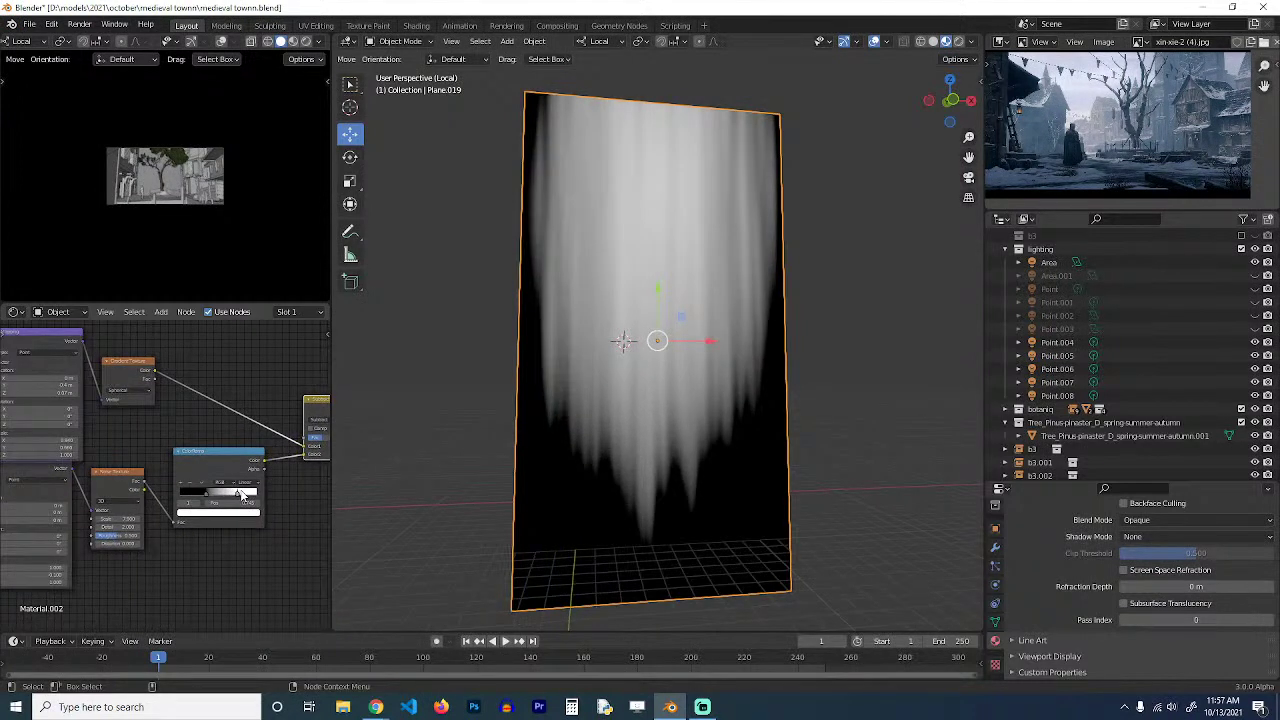
Readjust the noise Mapping's scale and the gradient Mapping's scale so the streaks reach further down the plane.
middle_click_drag(154, 501, 176, 498)
mouse_move(148, 516)
left_mouse_down()
mouse_move(160, 516)
mouse_move(148, 516)
left_mouse_up()
middle_click_drag(80, 477, 147, 477)
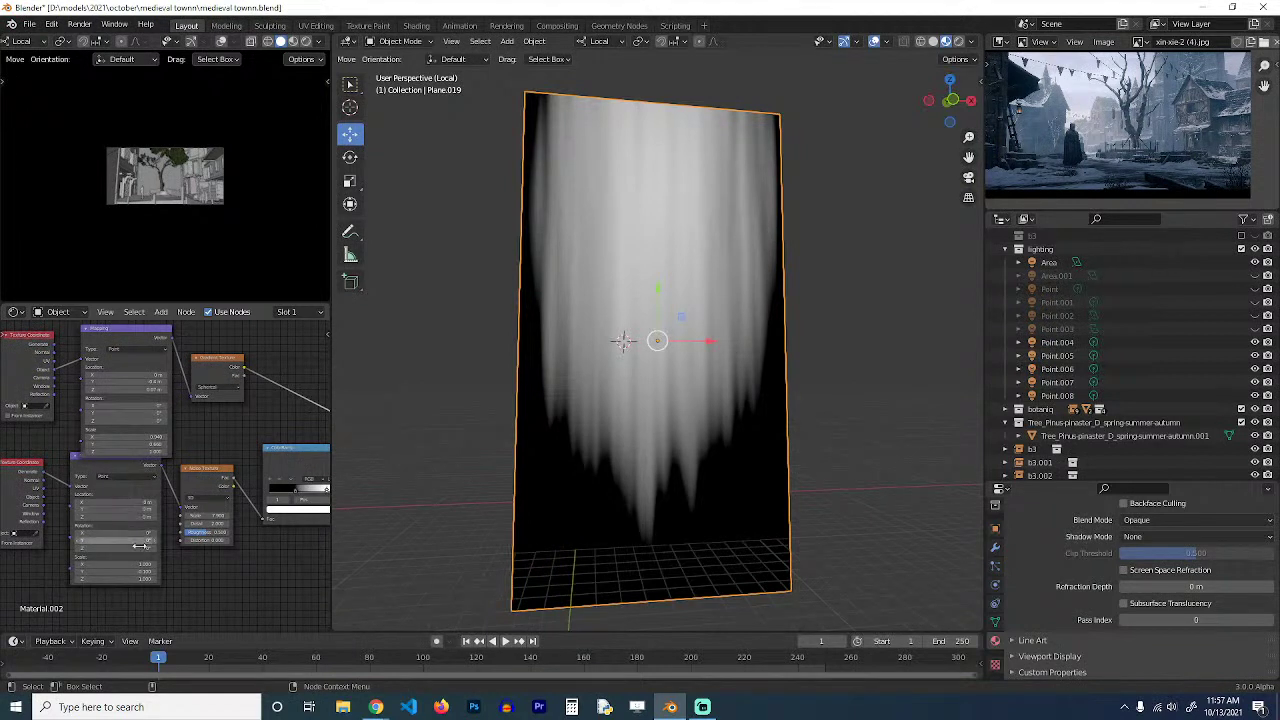
mouse_move(144, 571)
left_mouse_down()
mouse_move(163, 571)
mouse_move(145, 571)
left_mouse_up()
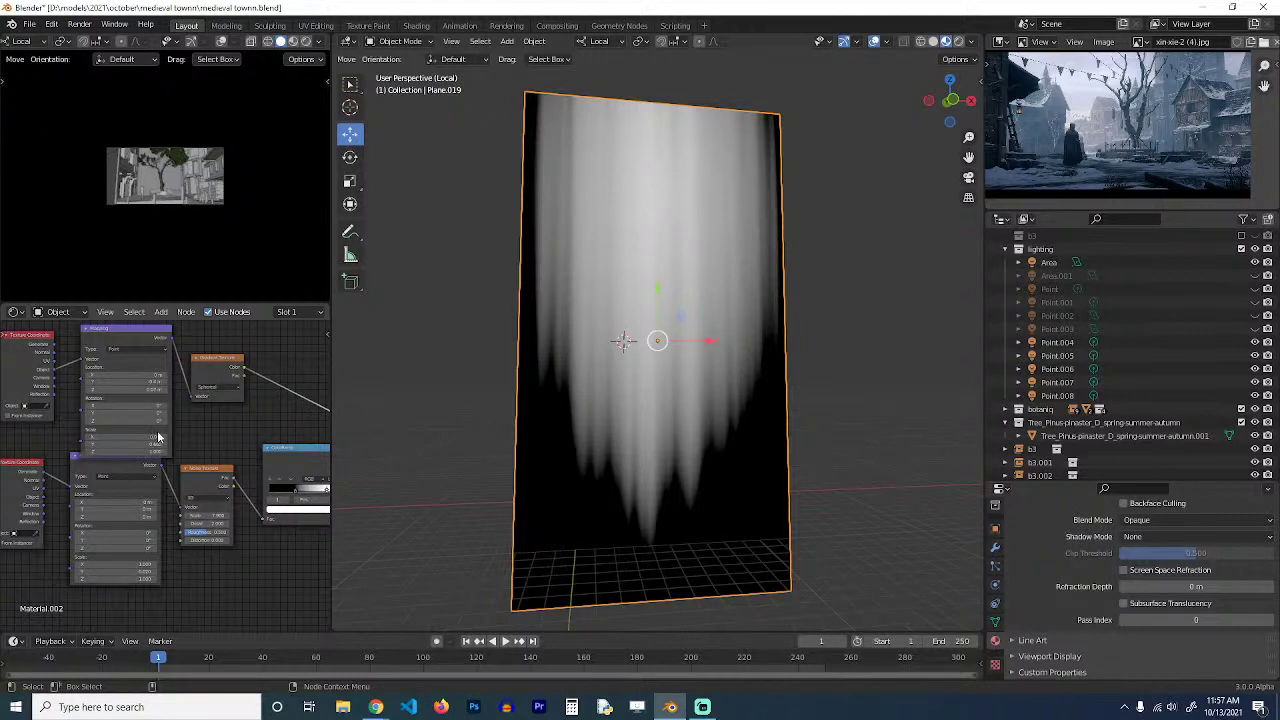
mouse_move(126, 437)
left_mouse_down()
mouse_move(158, 443)
mouse_move(104, 451)
mouse_move(117, 451)
left_mouse_up()
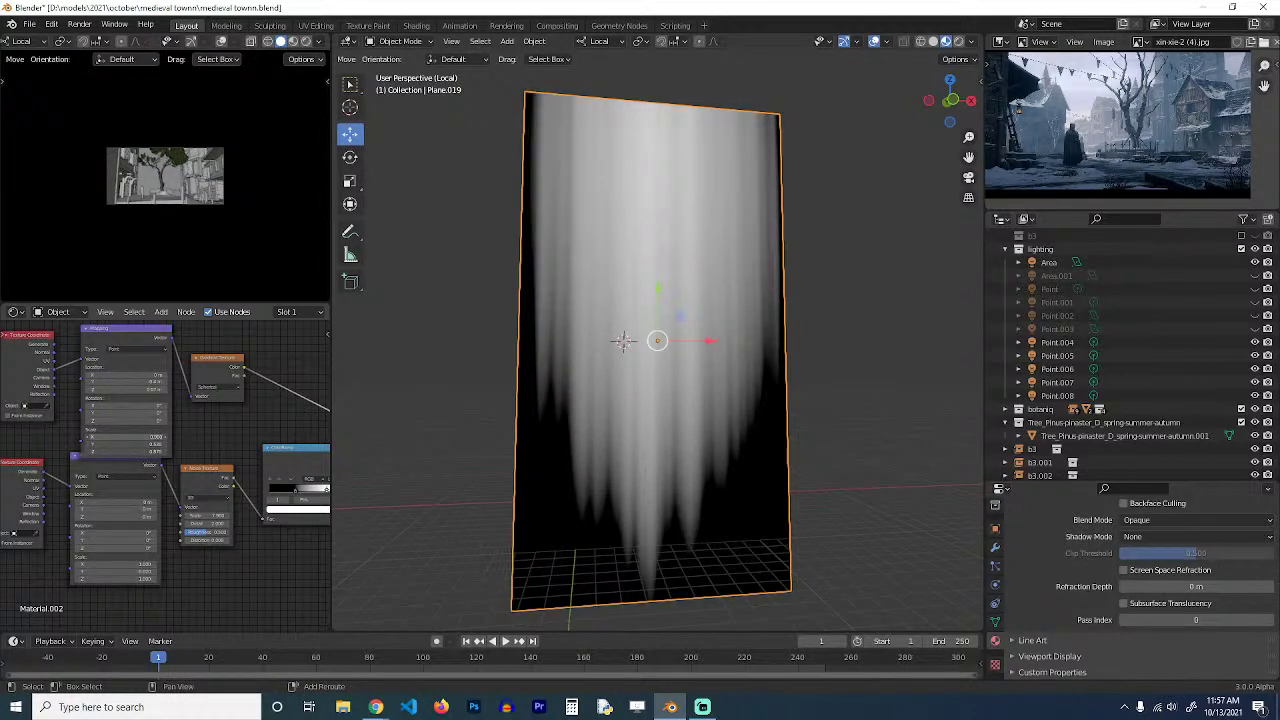
Remove the Principled BSDF nodes from the plane's material.
scroll(115, 505, "down", 6)
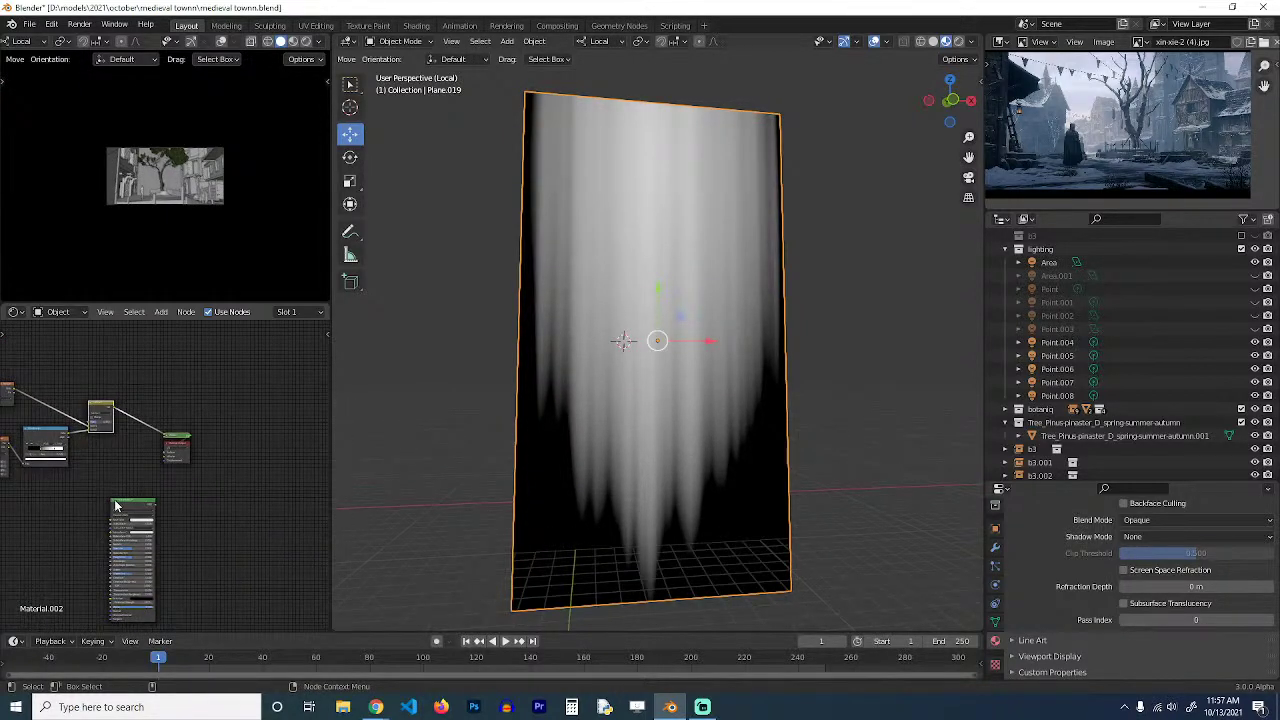
left_click_drag(115, 502, 223, 456)
key("shift+a")
mouse_move(145, 370)
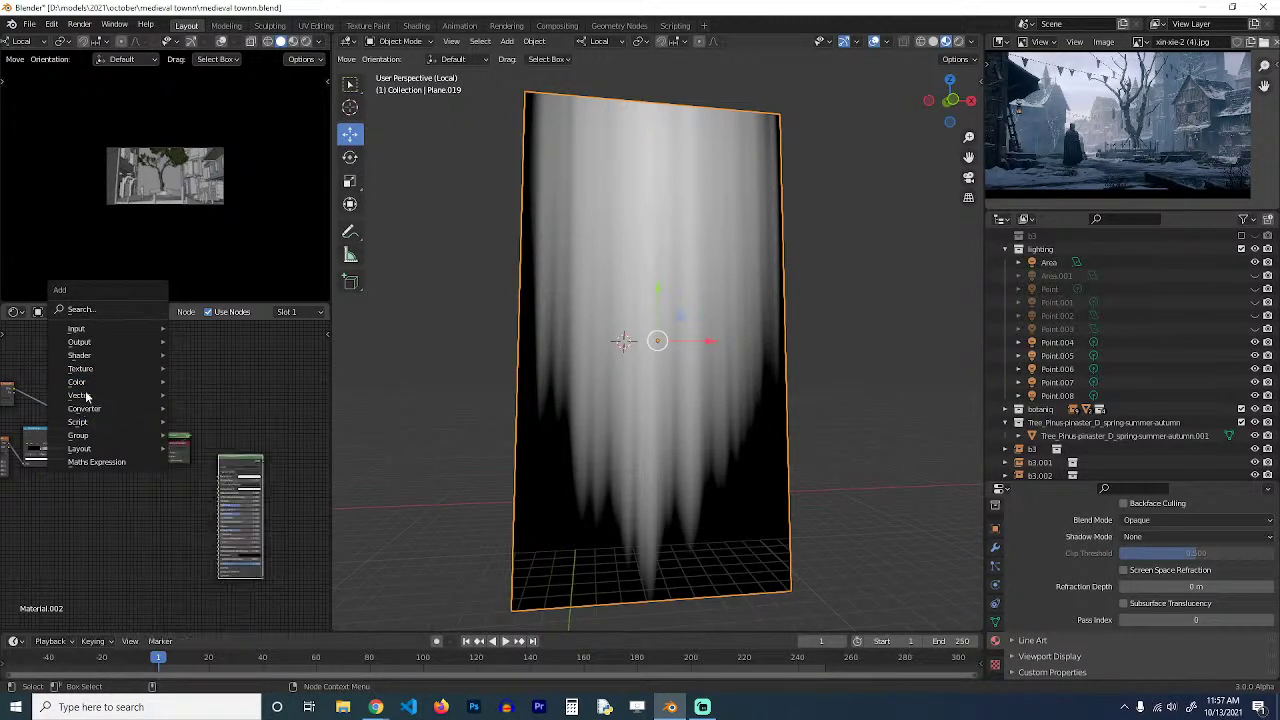
mouse_move(104, 358)
left_click(217, 471)
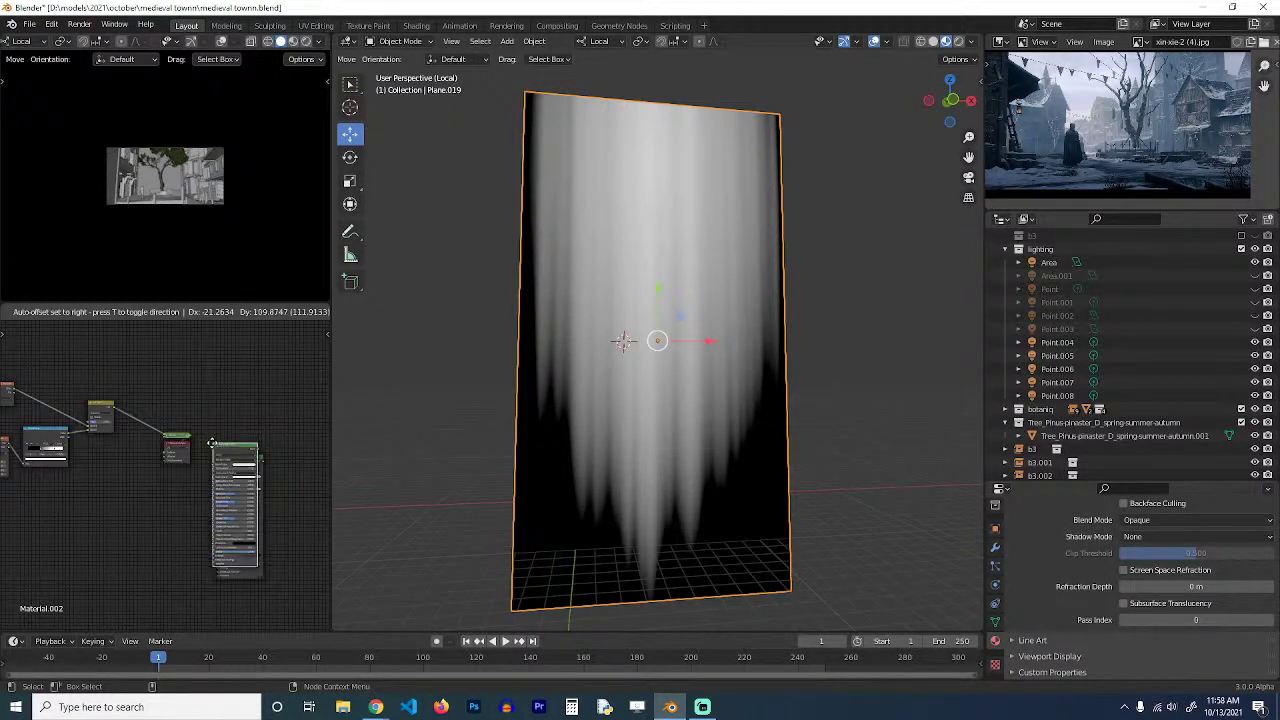
left_click(221, 412)
key("x")
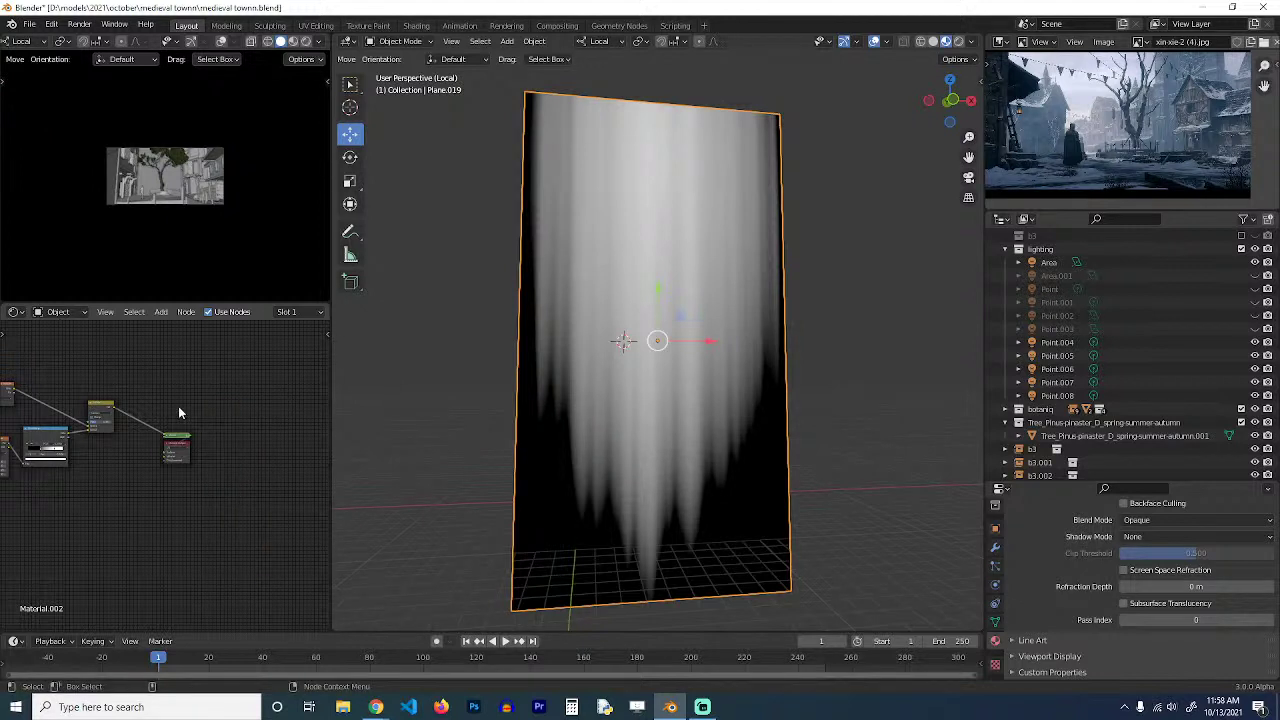
Add a Principled Volume, feed the Subtract colour into its Emission Strength, and link it to the Material Output's Volume.
key("shift+a")
mouse_move(179, 403)
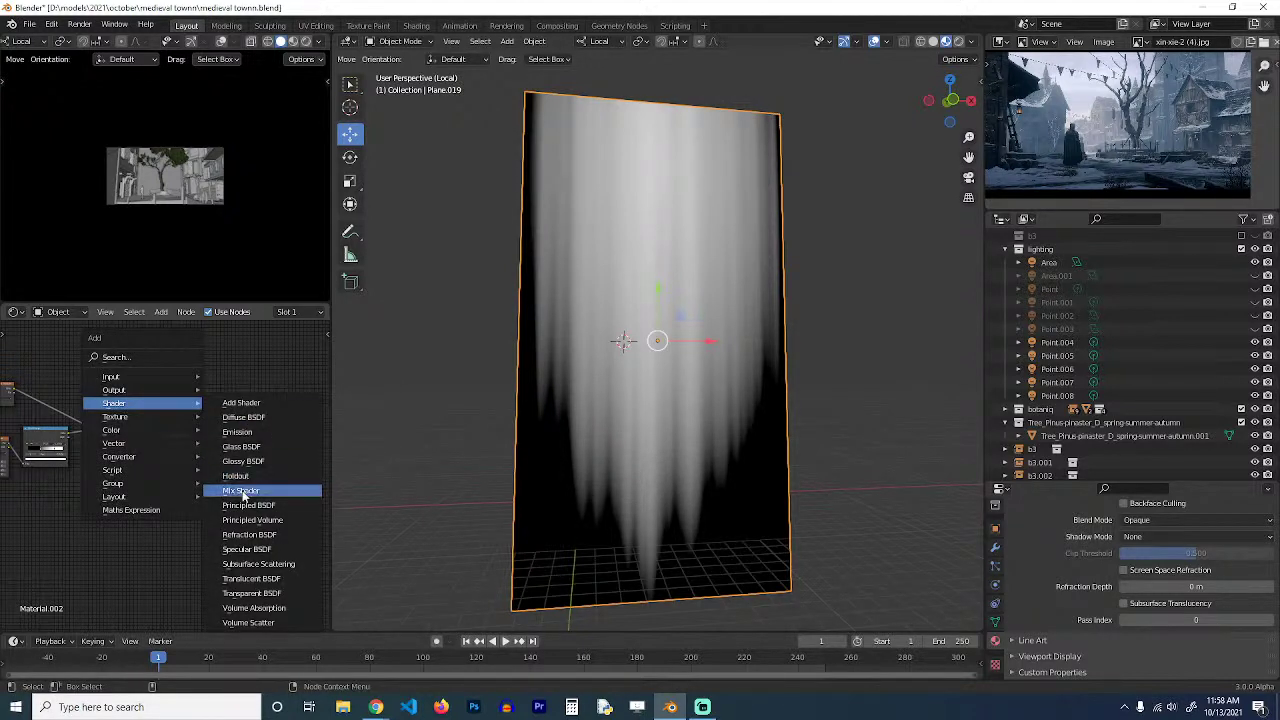
left_click(252, 521)
left_click(220, 398)
scroll(159, 438, "up", 4)
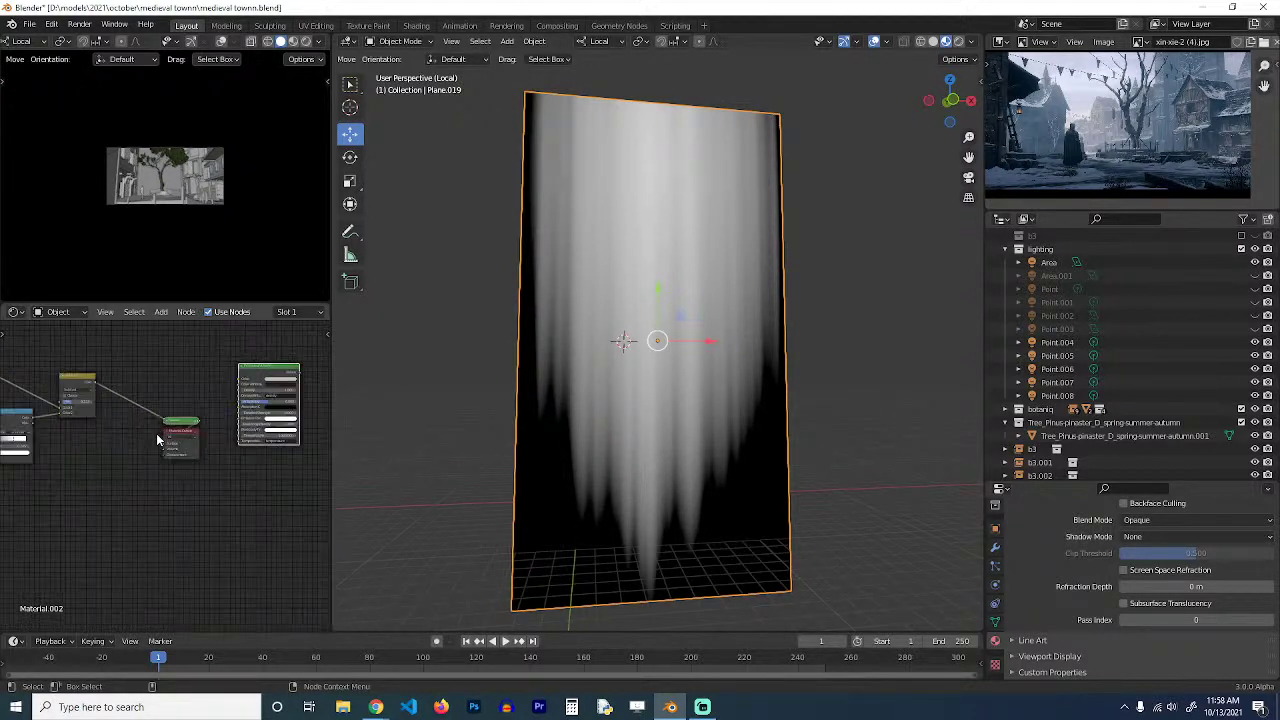
left_click_drag(95, 386, 239, 425)
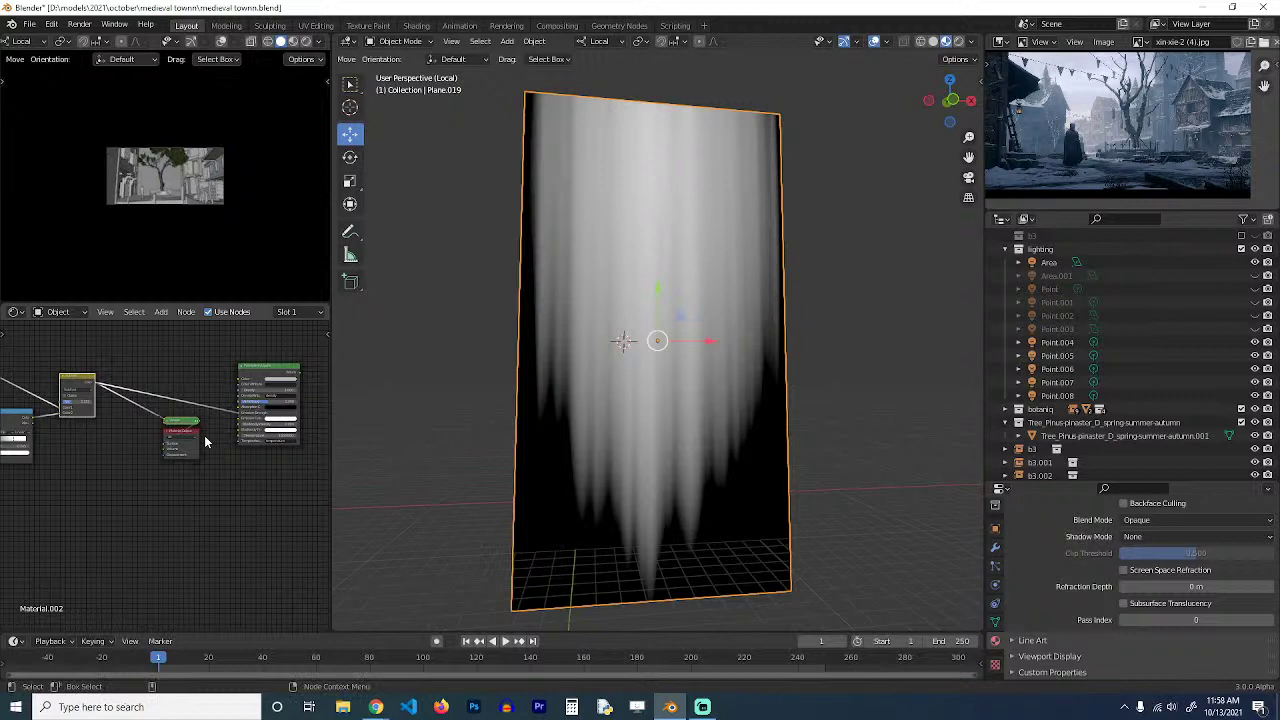
left_click(281, 371, "ctrl+shift")
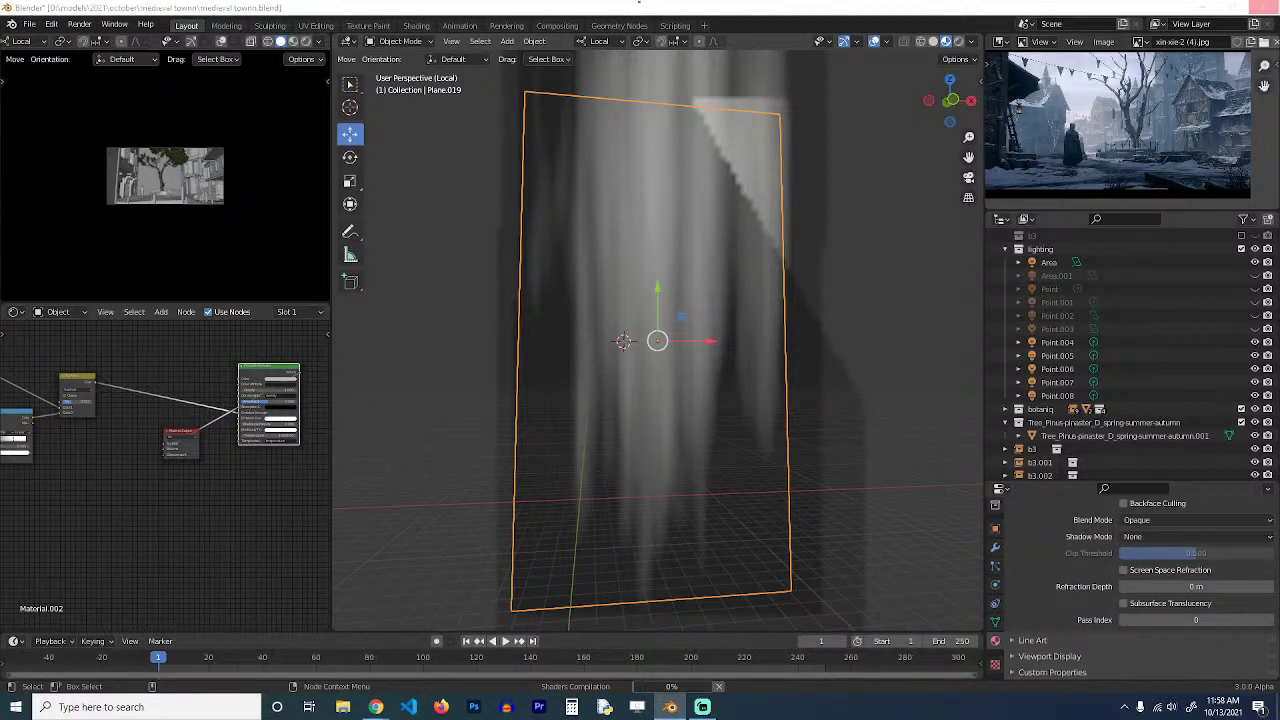
Save the file, check the volume from above and apply the plane's transform.
key("ctrl+s")
key("KP_7")
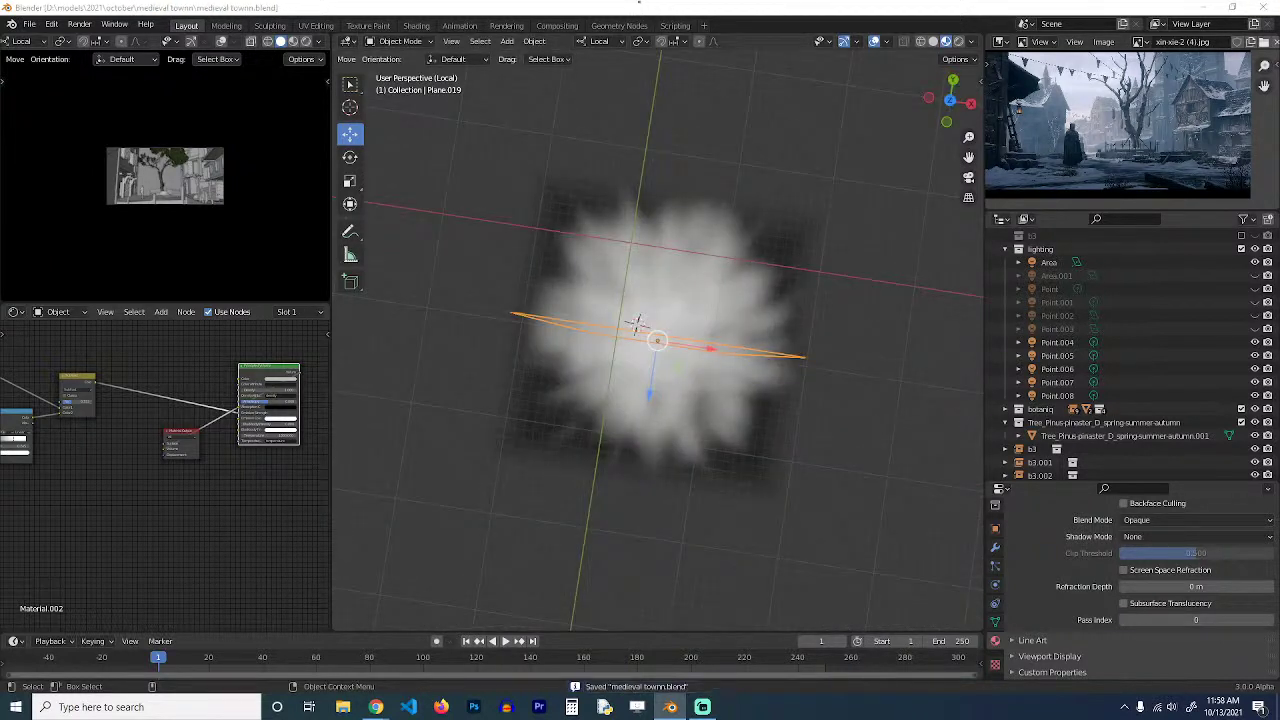
left_click(831, 371)
middle_click_drag(831, 371, 625, 324)
left_click(718, 308)
key("ctrl+a")
left_click(675, 367)
Rearrange the node tree so the Material Output sits to the right of the Principled Volume.
scroll(185, 424, "up", 3)
middle_click_drag(181, 432, 122, 460)
left_click_drag(124, 457, 308, 393)
left_click_drag(233, 376, 185, 395)
scroll(162, 468, "up", 5)
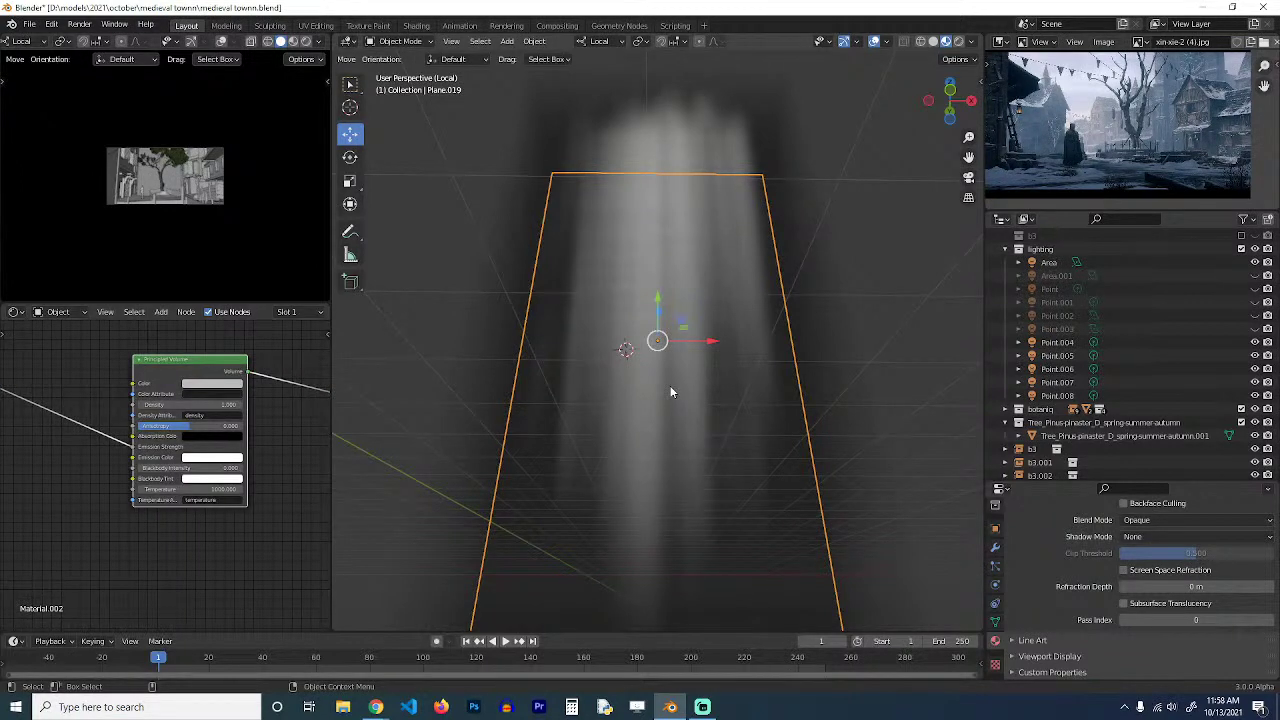
Leave local view, switch to the camera view, and rotate and move the plane to slant across the tree.
key("KP_Divide")
key("KP_0")
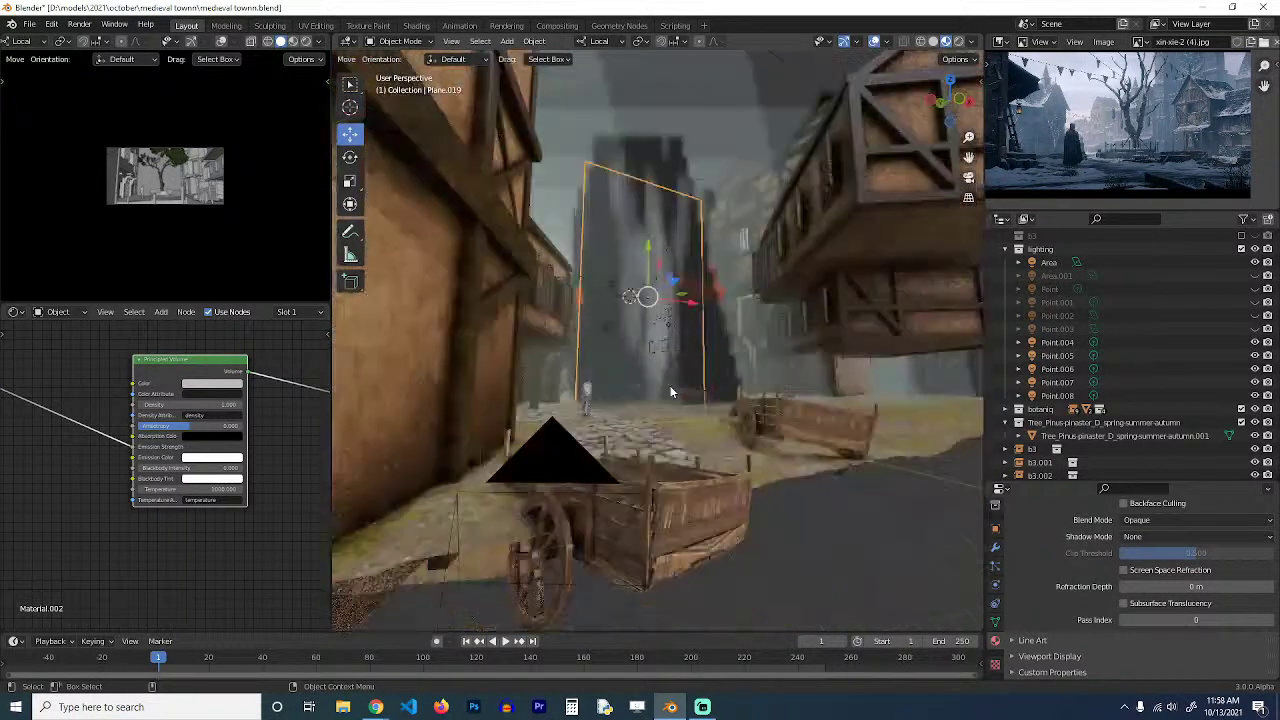
key("r")
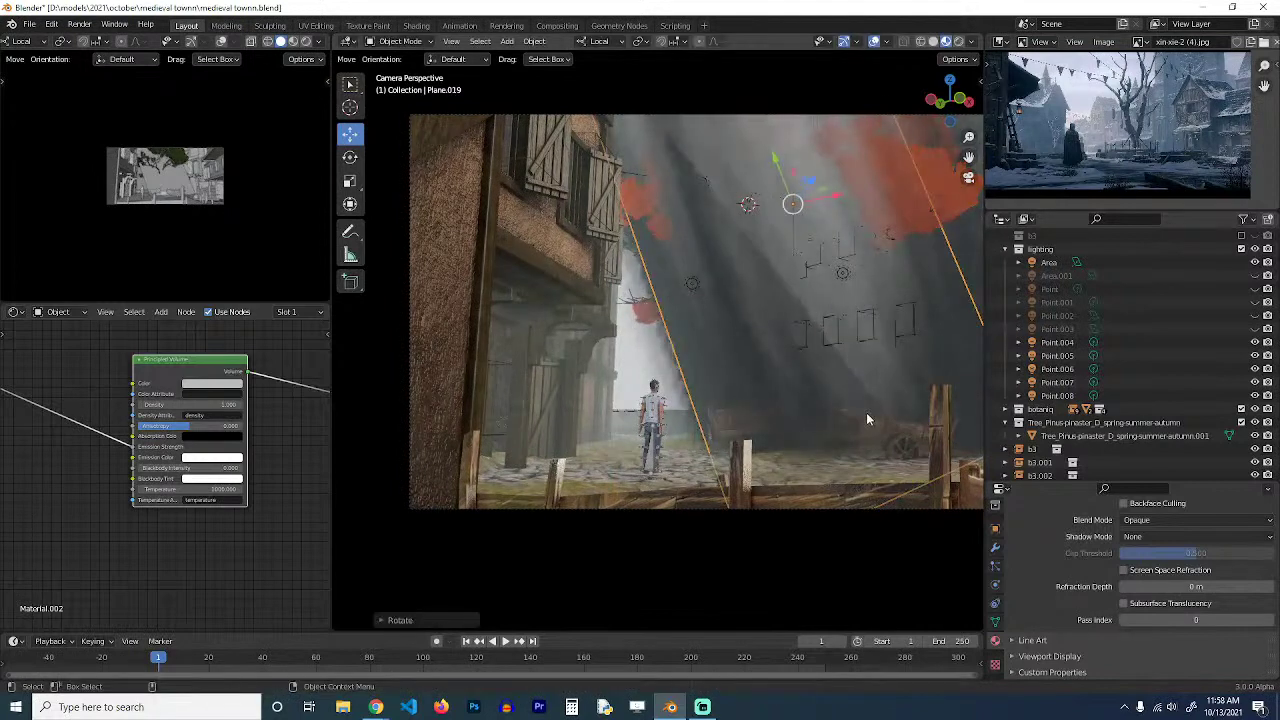
left_click(790, 448)
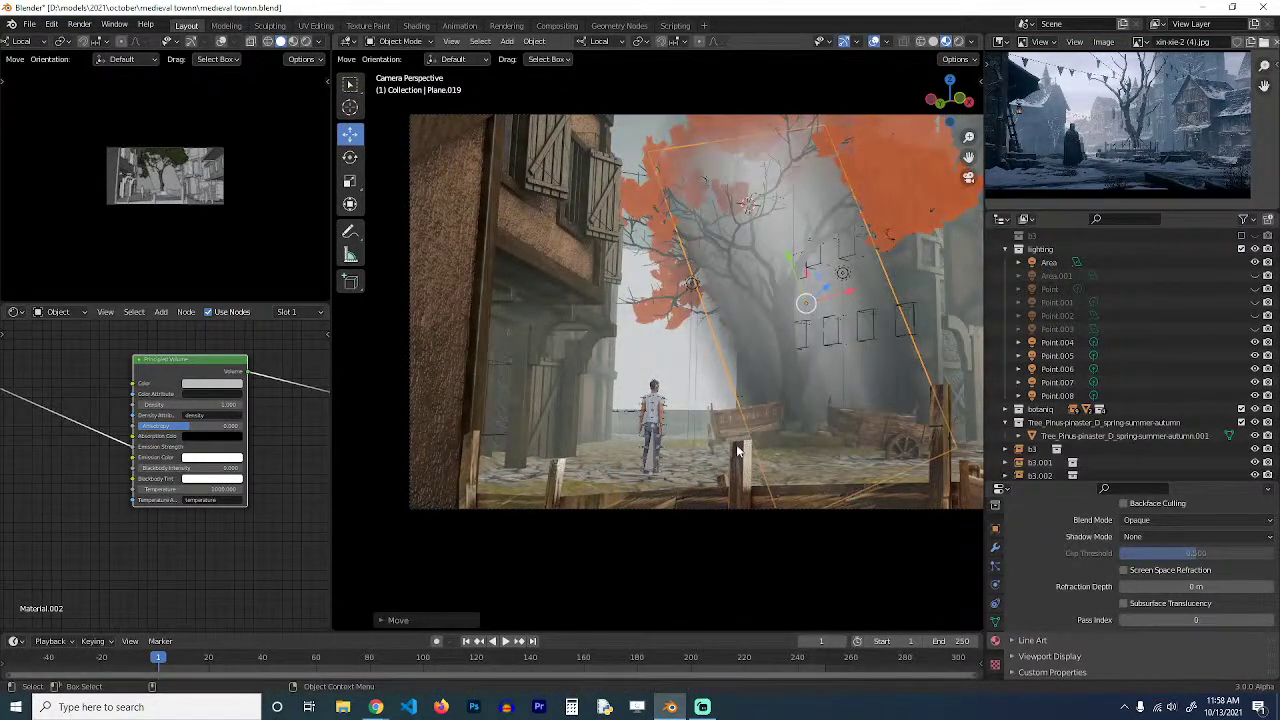
Set the Principled Volume's emission colour to a warm orange.
scroll(232, 152, "up", 4)
middle_click_drag(230, 155, 214, 173, "shift")
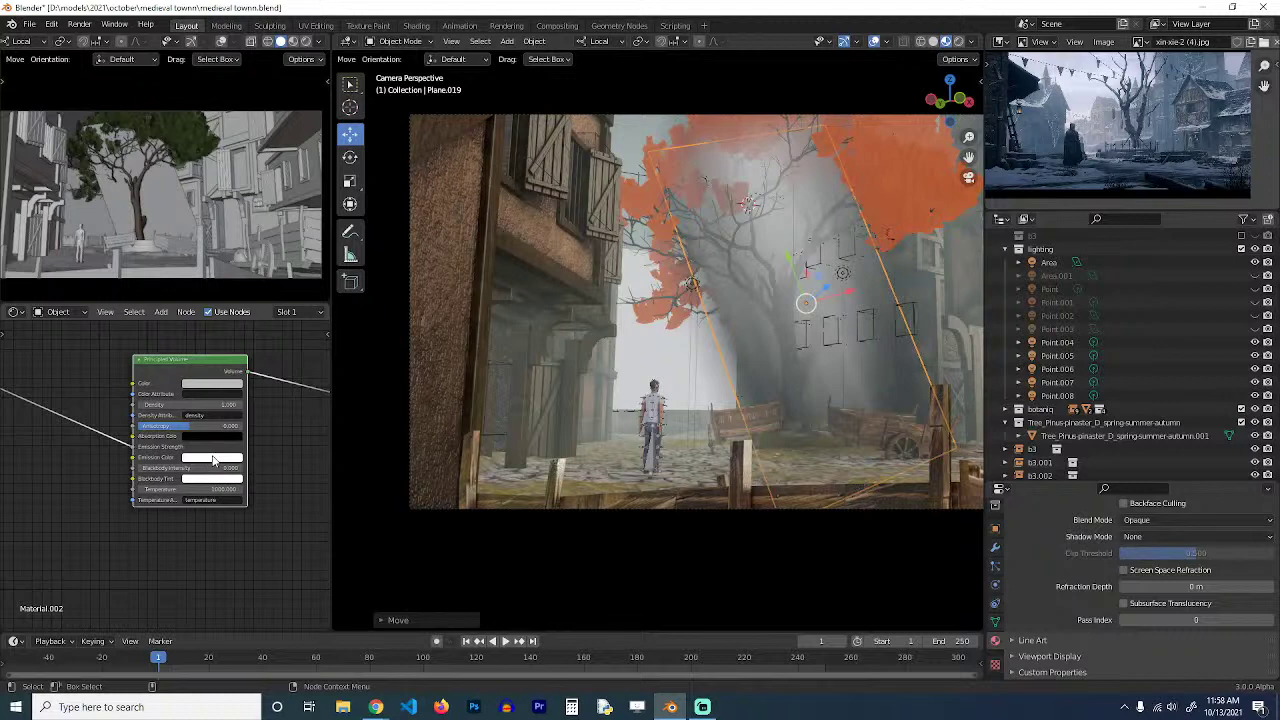
left_click(213, 459)
left_click(210, 376)
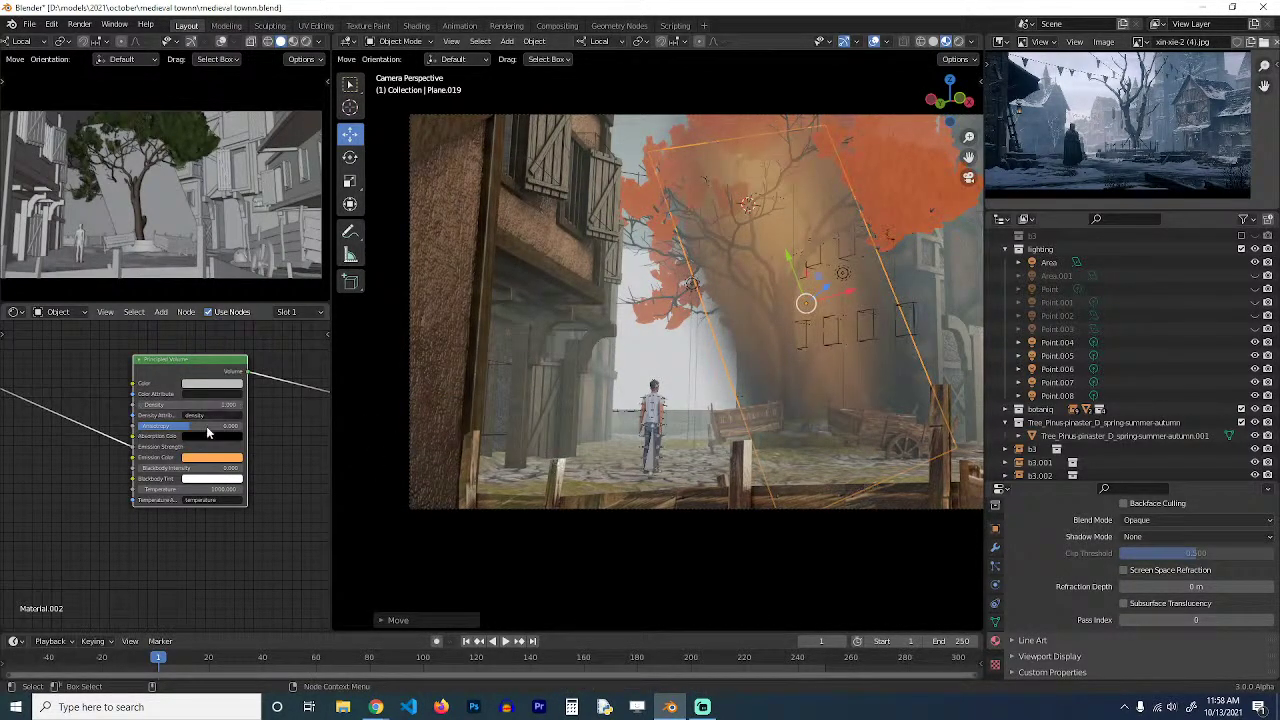
left_click(213, 457)
Insert a Math node between the mix node and the Principled Volume's Emission Strength.
scroll(98, 407, "down", 1)
middle_click_drag(98, 407, 255, 418)
left_click(87, 375)
key("shift+a")
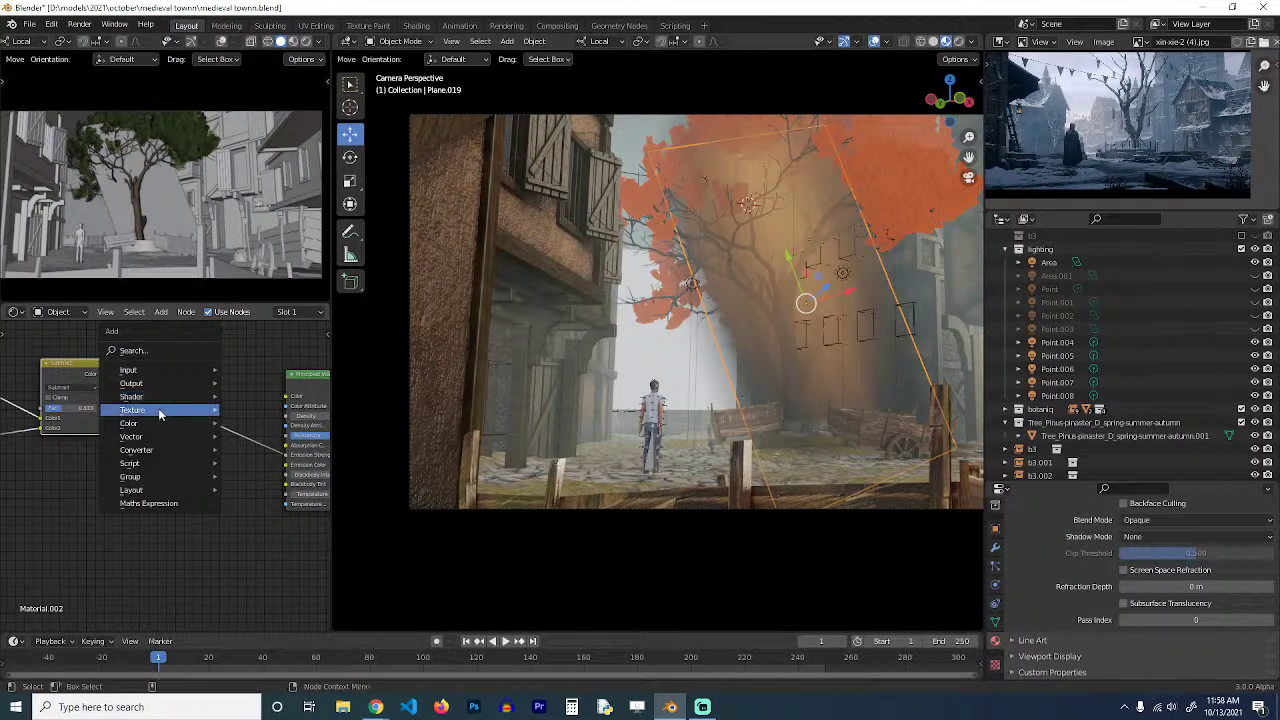
mouse_move(136, 449)
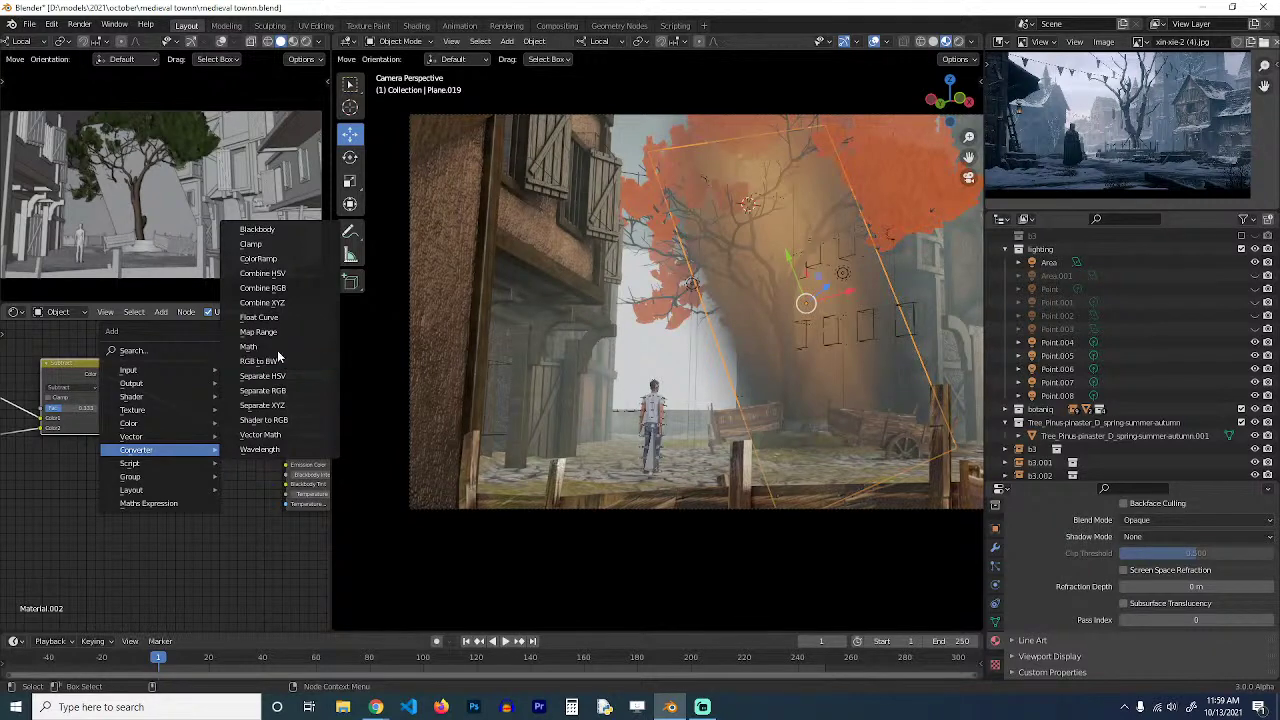
left_click(250, 346)
left_click(197, 366)
Set the Math node's operation to Subtract and enter a new second value.
left_click(205, 393)
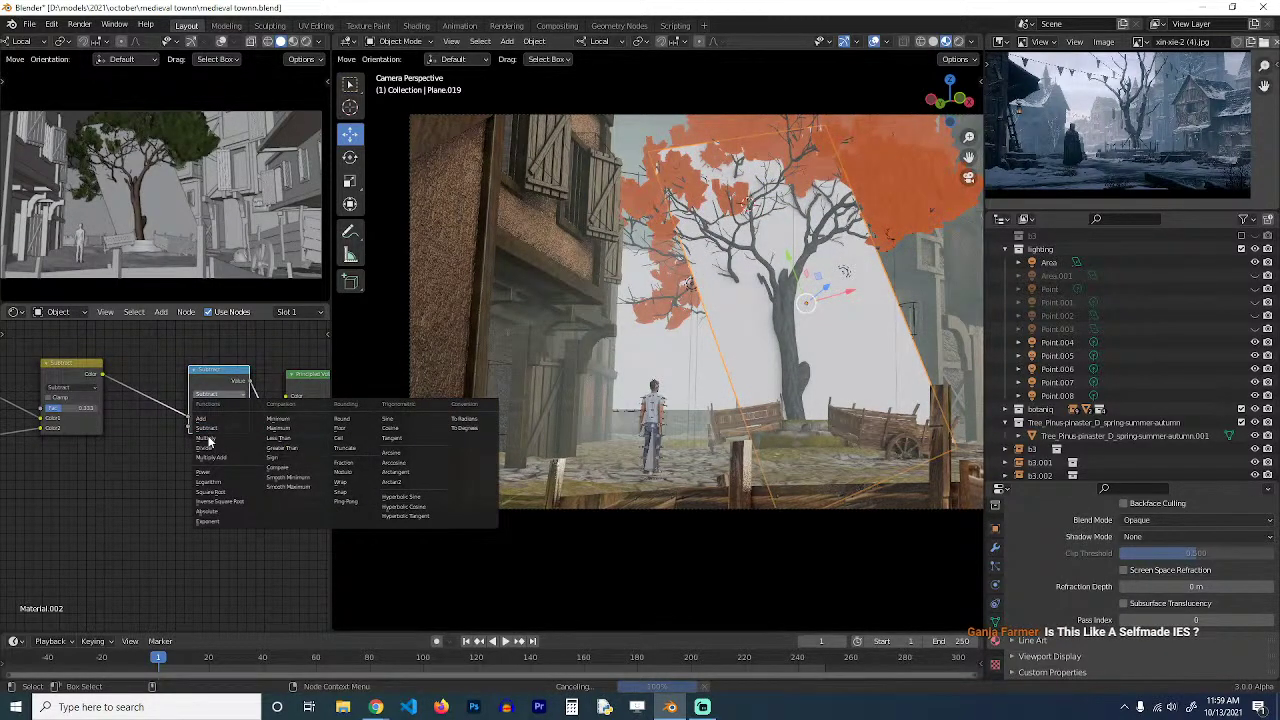
left_click(208, 441)
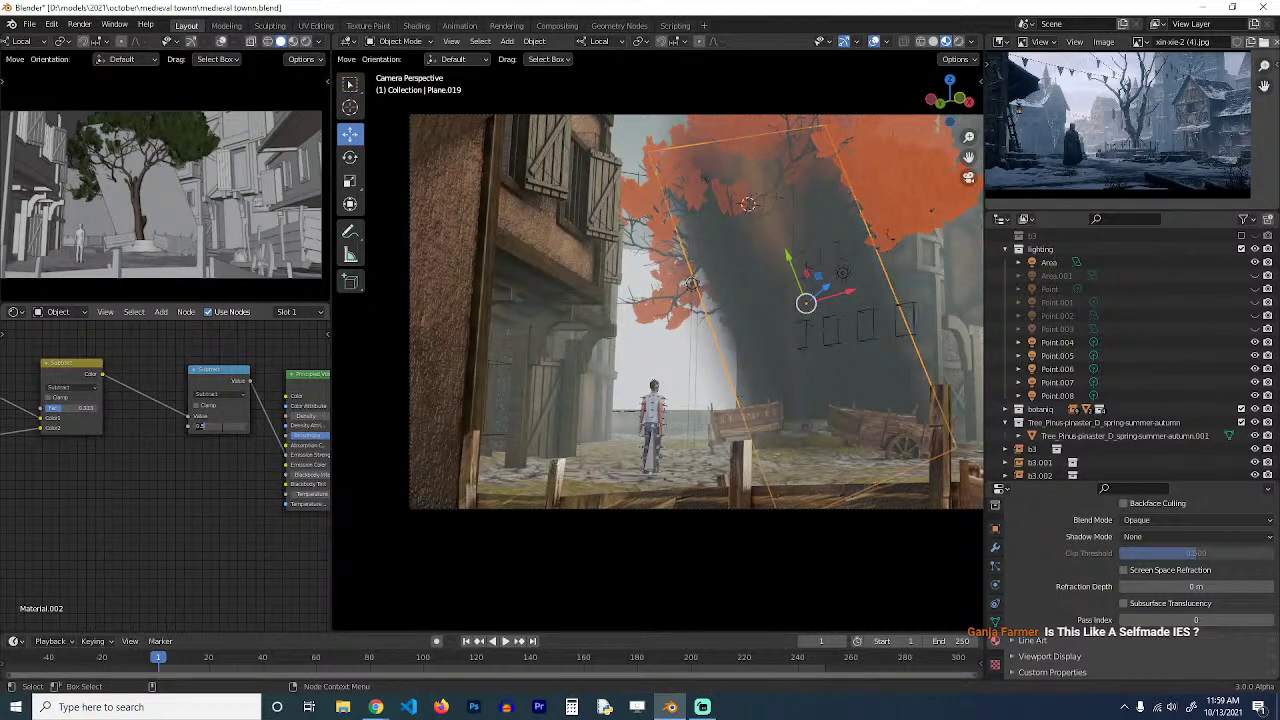
key("Return")
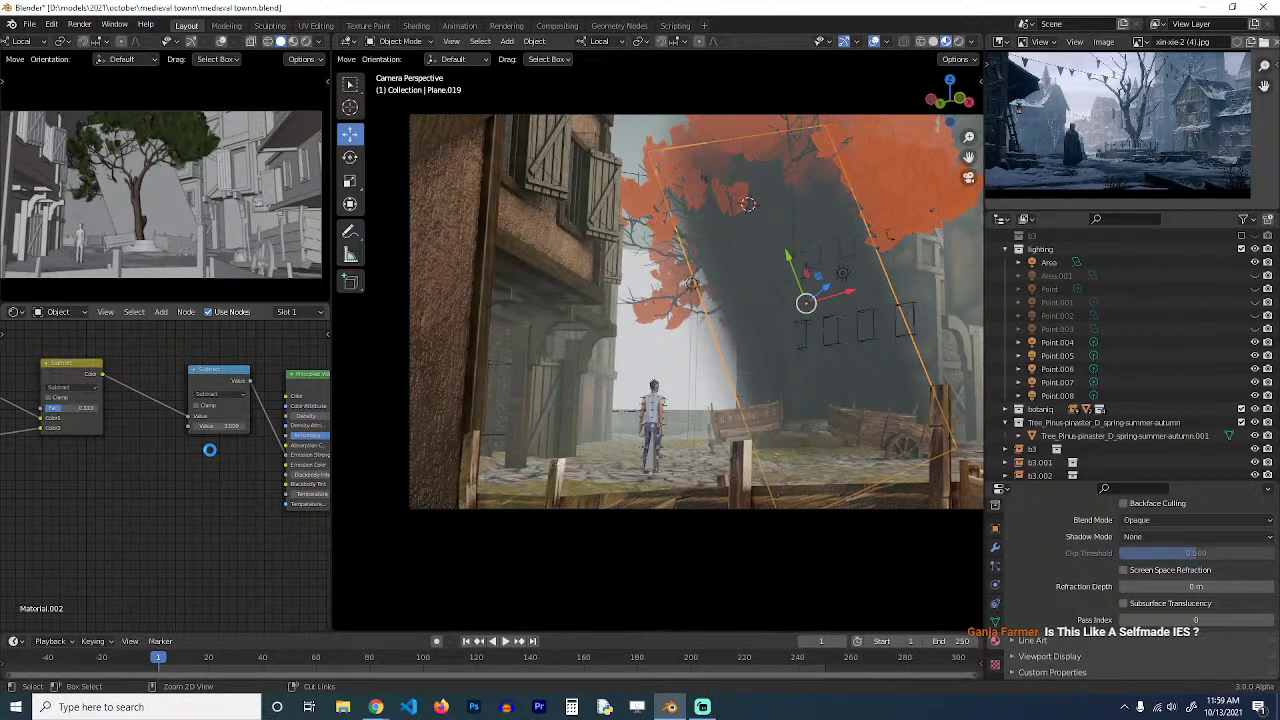
Save the file and change the Math node's operation to Multiply.
key("ctrl+s")
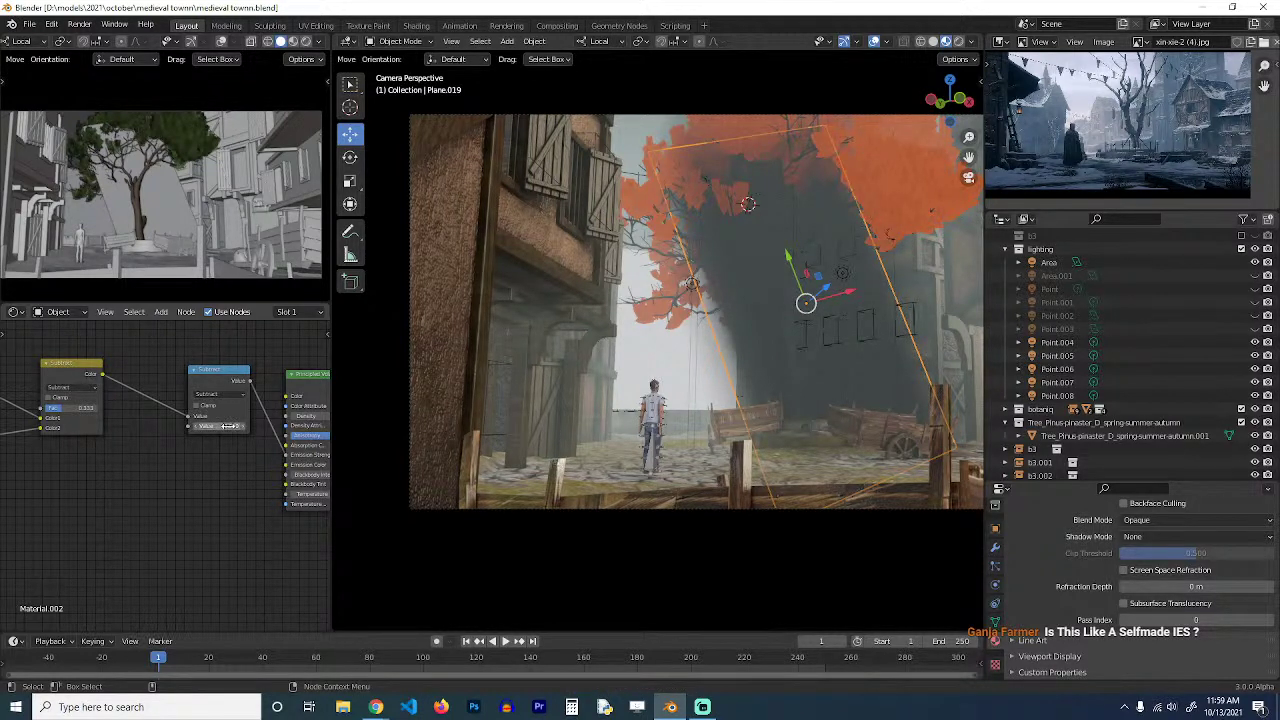
left_click(238, 394)
left_click(236, 398)
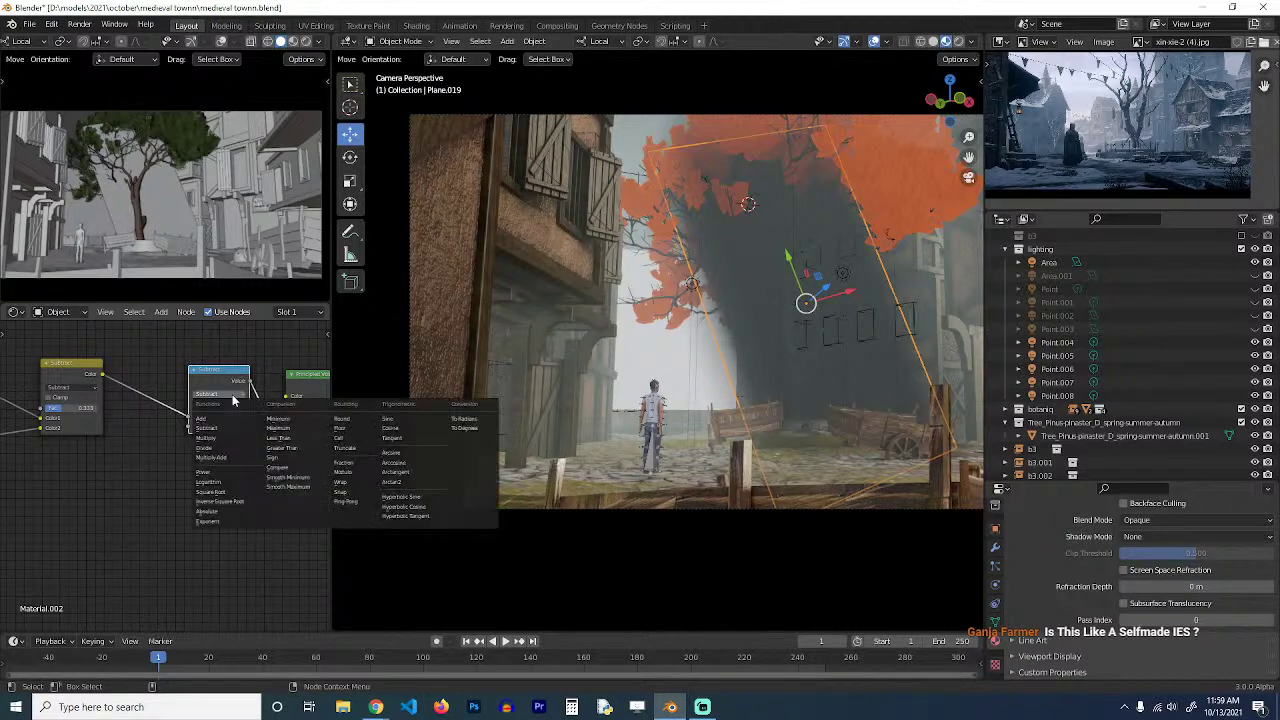
left_click(216, 437)
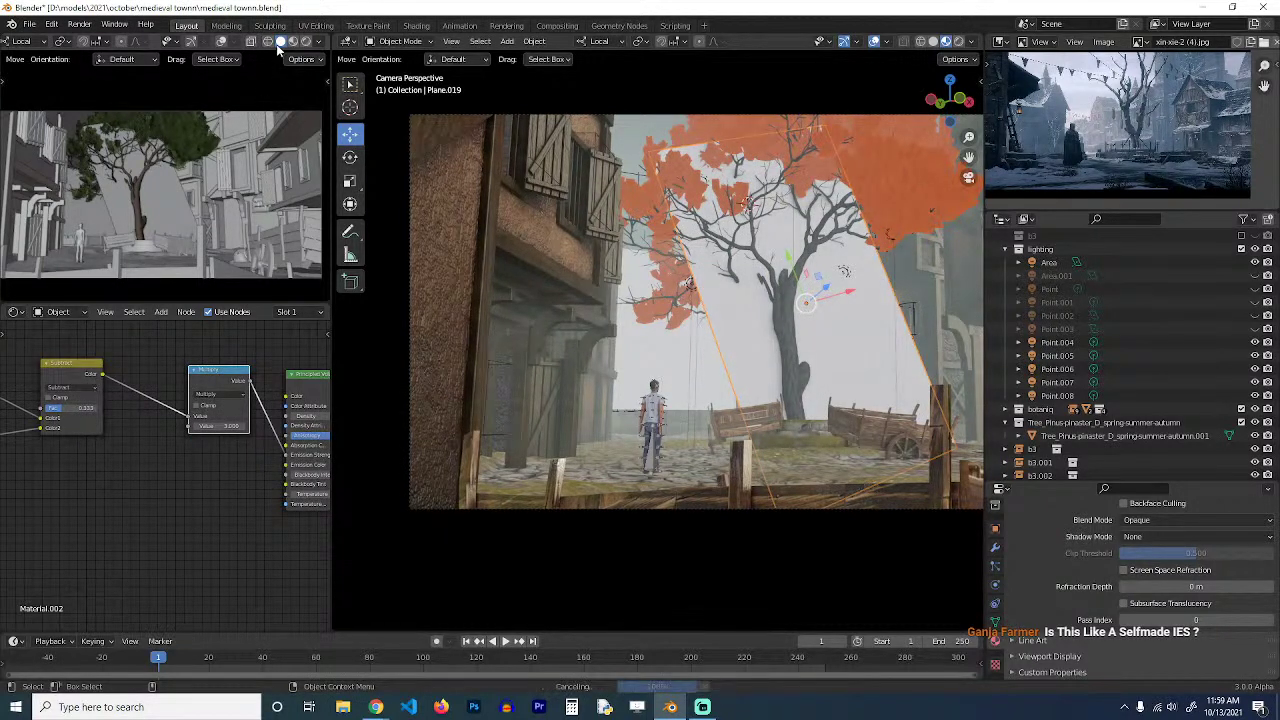
Switch the small camera viewport to rendered shading and set the Principled Volume's density to 0.
scroll(356, 71, "down", 2)
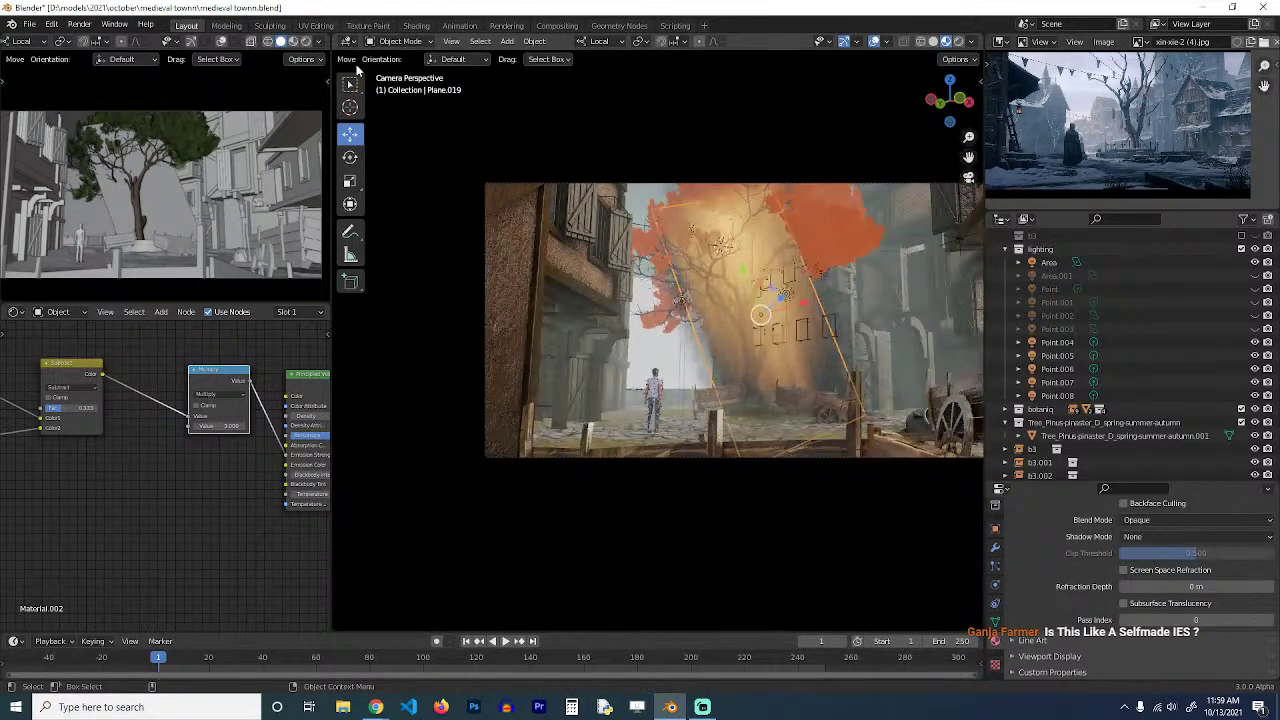
left_click(309, 42)
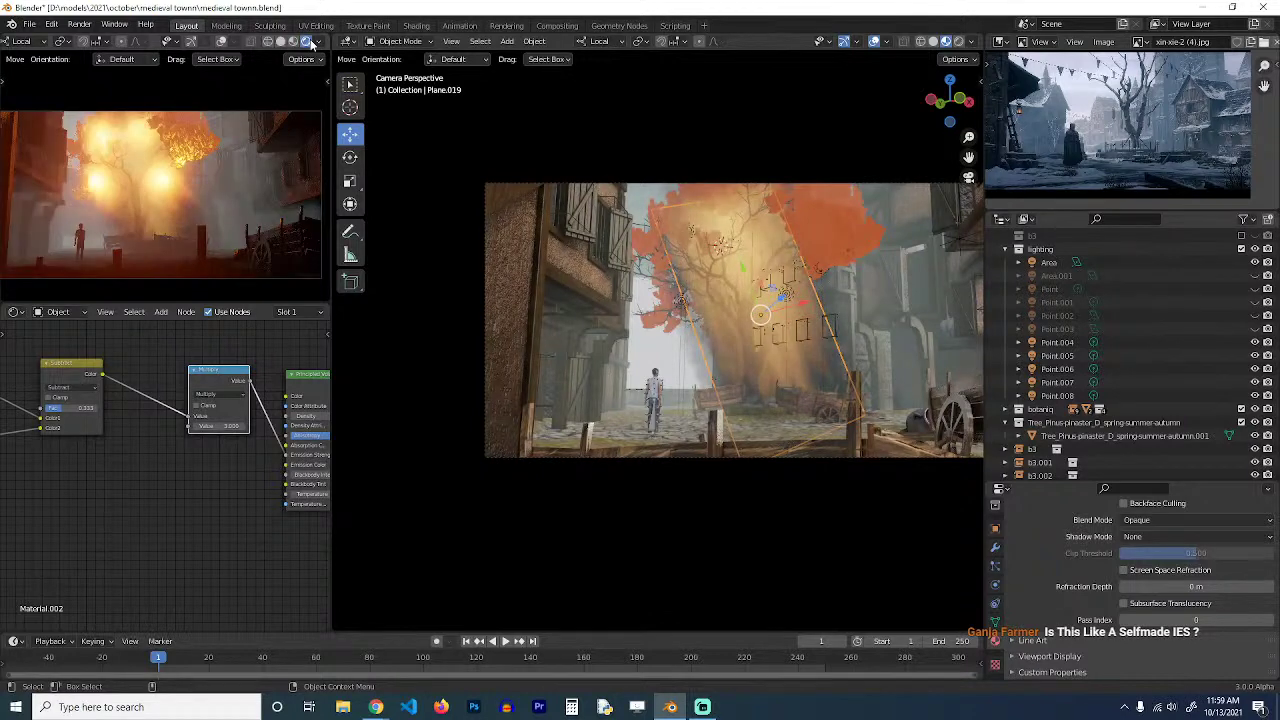
middle_click_drag(296, 438, 214, 428)
key("Return")
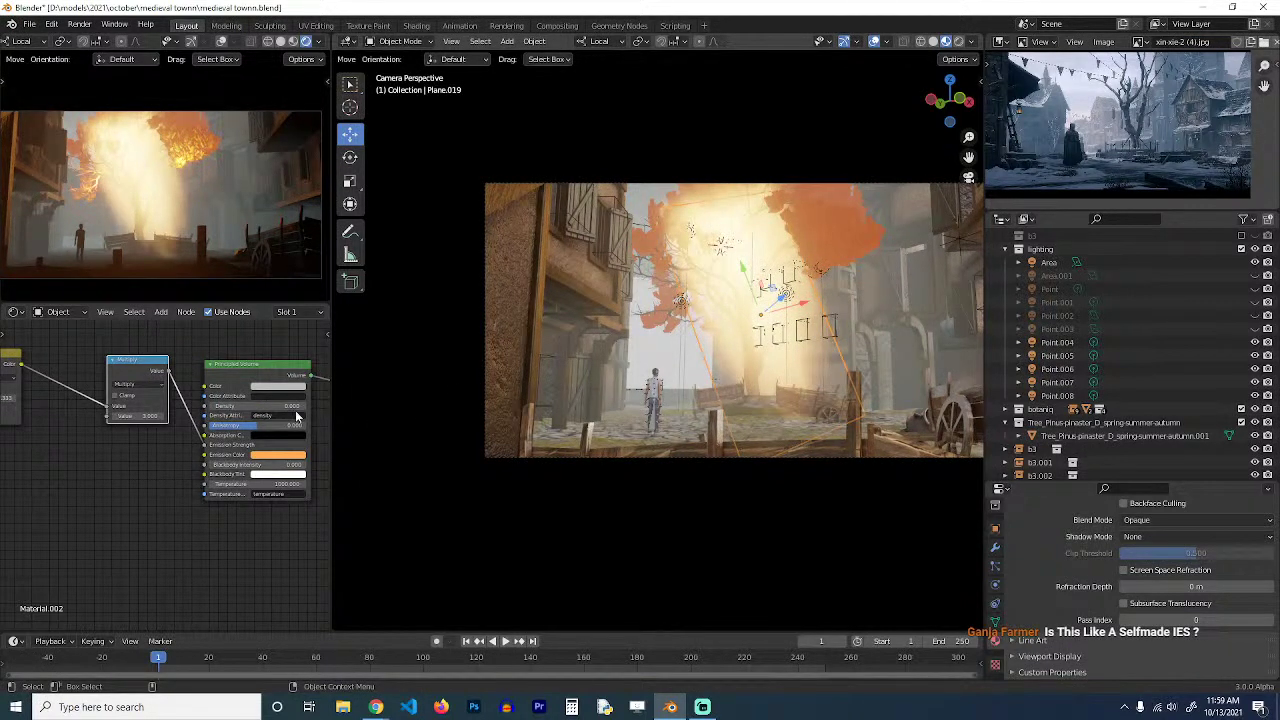
Move the Multiply and Principled Volume nodes down and add an Emission shader node above them.
left_click_drag(145, 374, 113, 406)
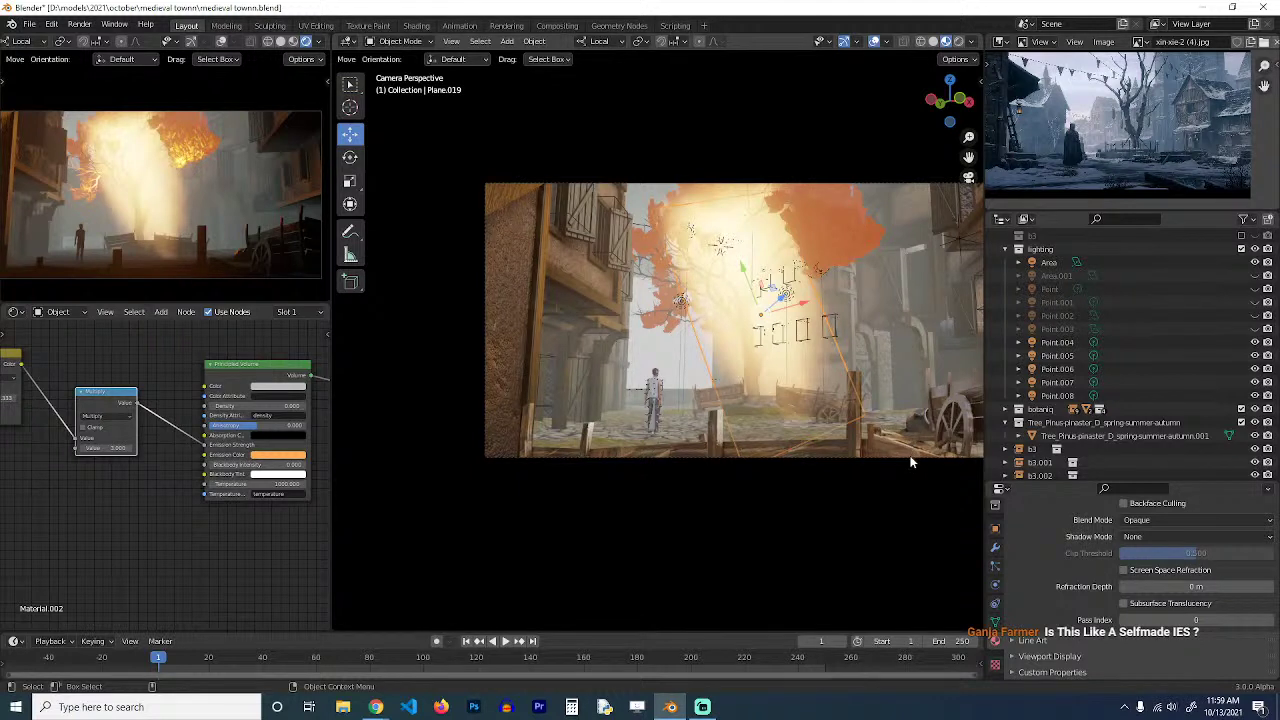
middle_click_drag(171, 412, 80, 443)
left_click_drag(165, 404, 165, 457)
key("shift+a")
mouse_move(94, 300)
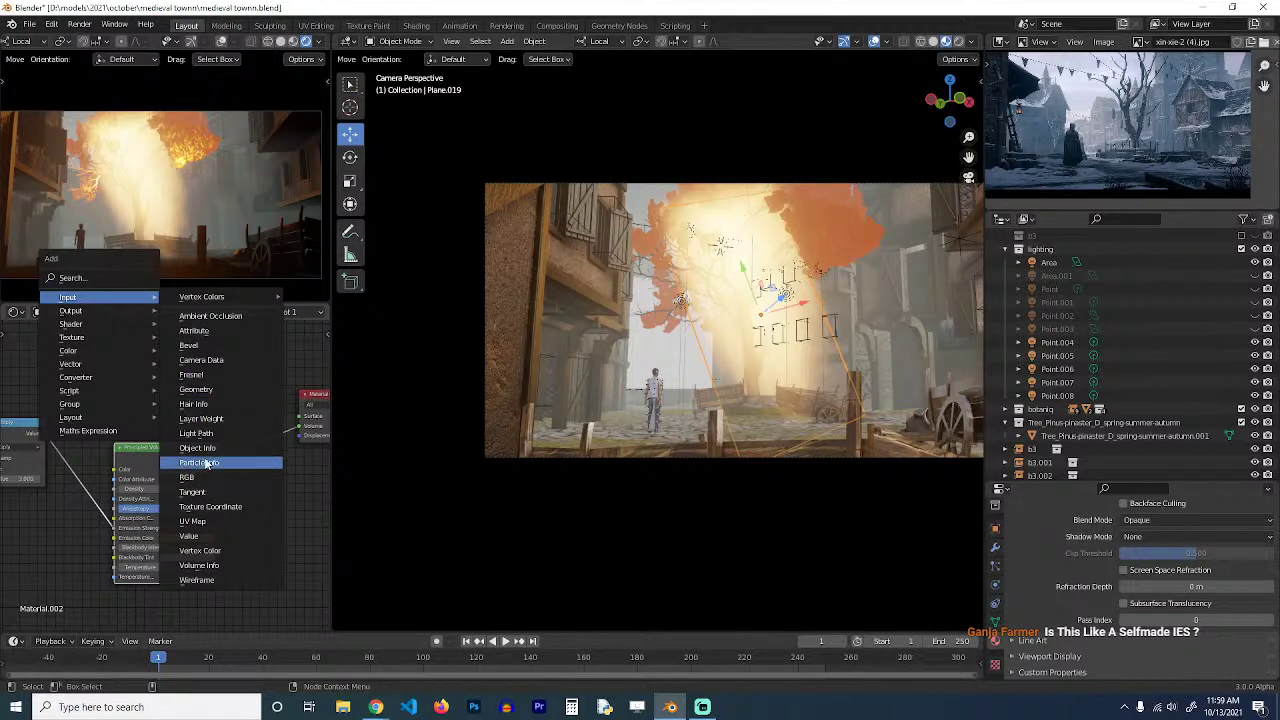
mouse_move(111, 350)
mouse_move(107, 328)
left_click(217, 354)
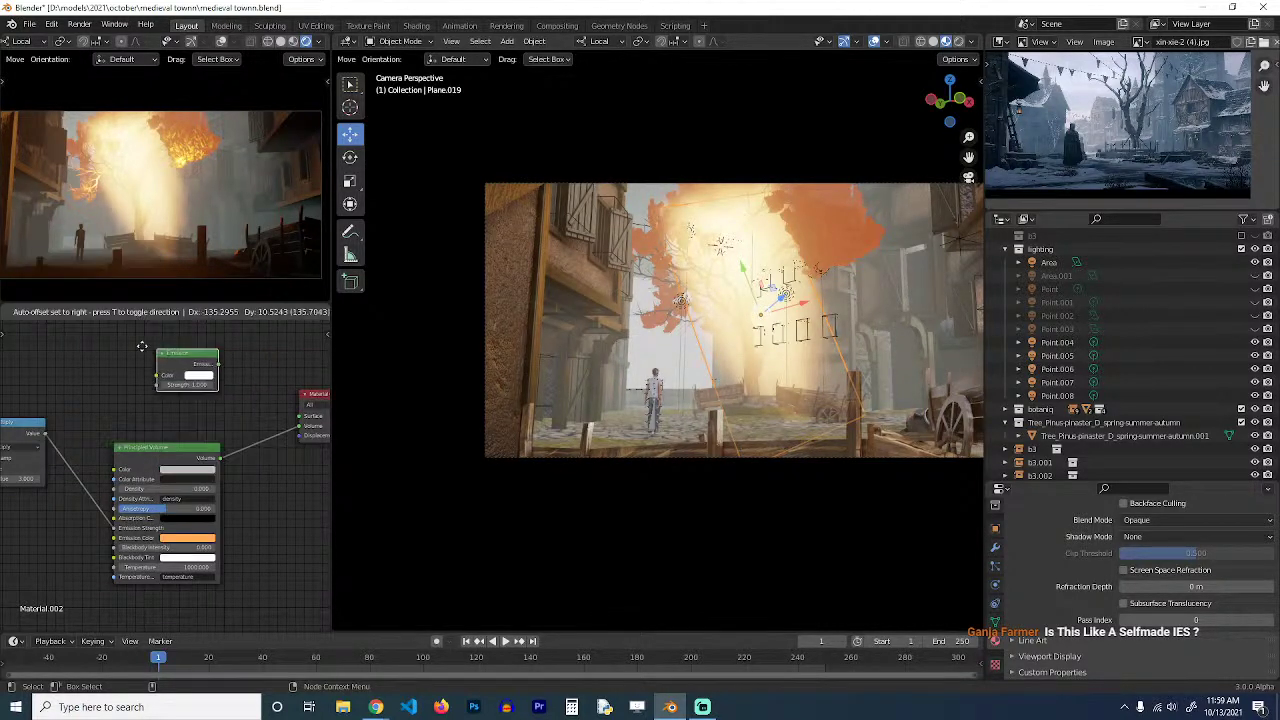
left_click(128, 346)
Add a Transparent BSDF below the Emission node and combine both in a Mix Shader feeding the material output.
key("shift+a")
mouse_move(157, 356)
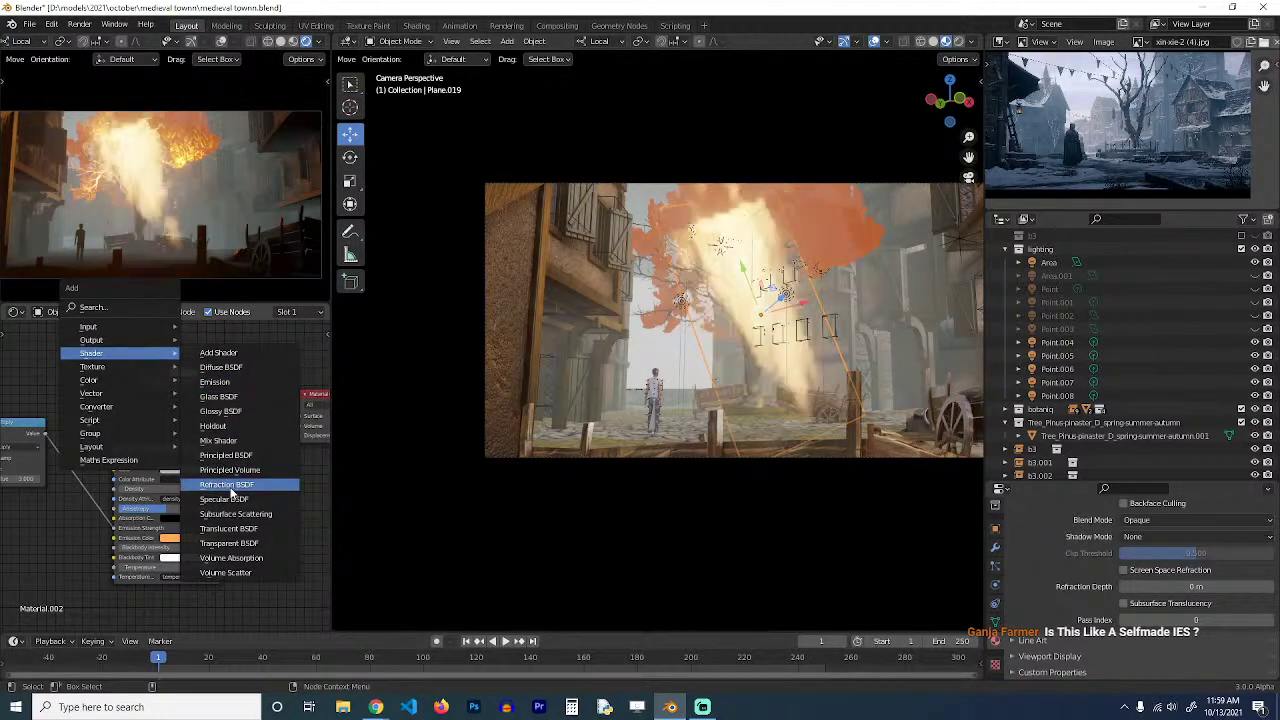
left_click(229, 543)
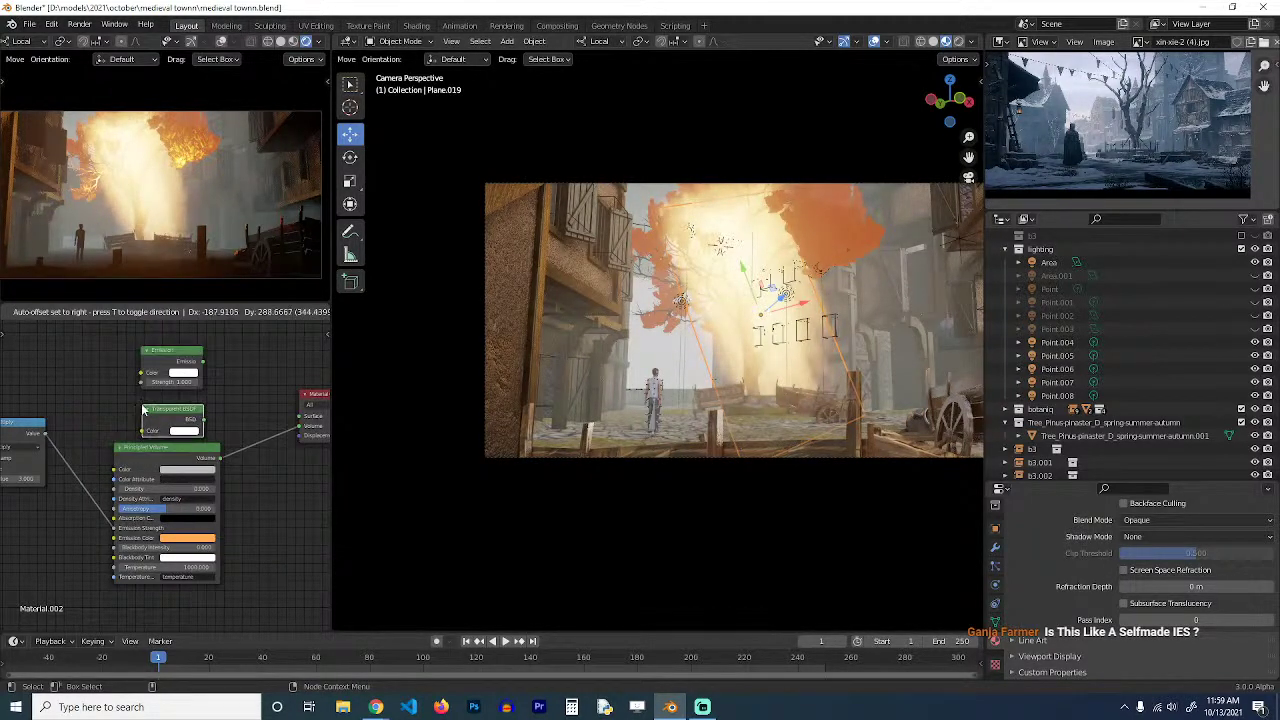
left_click(170, 400)
right_click_drag(168, 393, 172, 384, "ctrl+shift")
left_click(255, 387, "ctrl+shift")
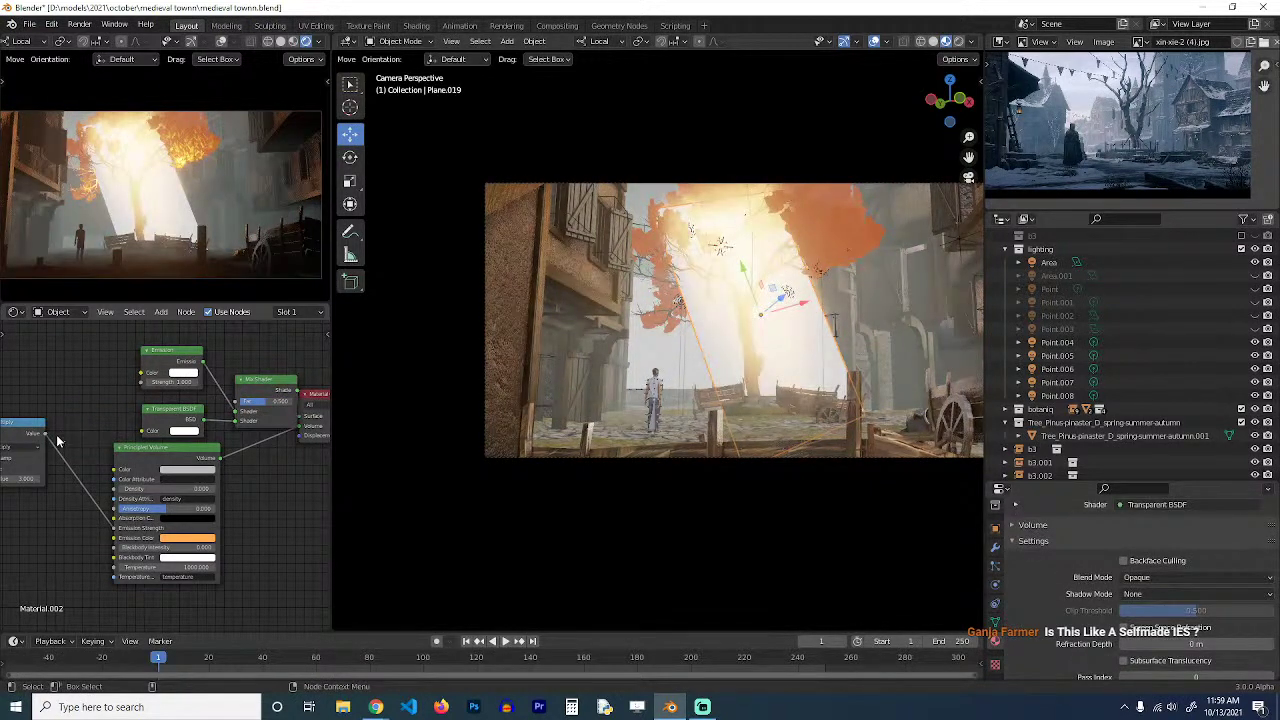
Link the Multiply node's value to the Mix Shader's factor and delete the Principled Volume node.
left_click_drag(45, 432, 237, 402)
left_click(211, 474)
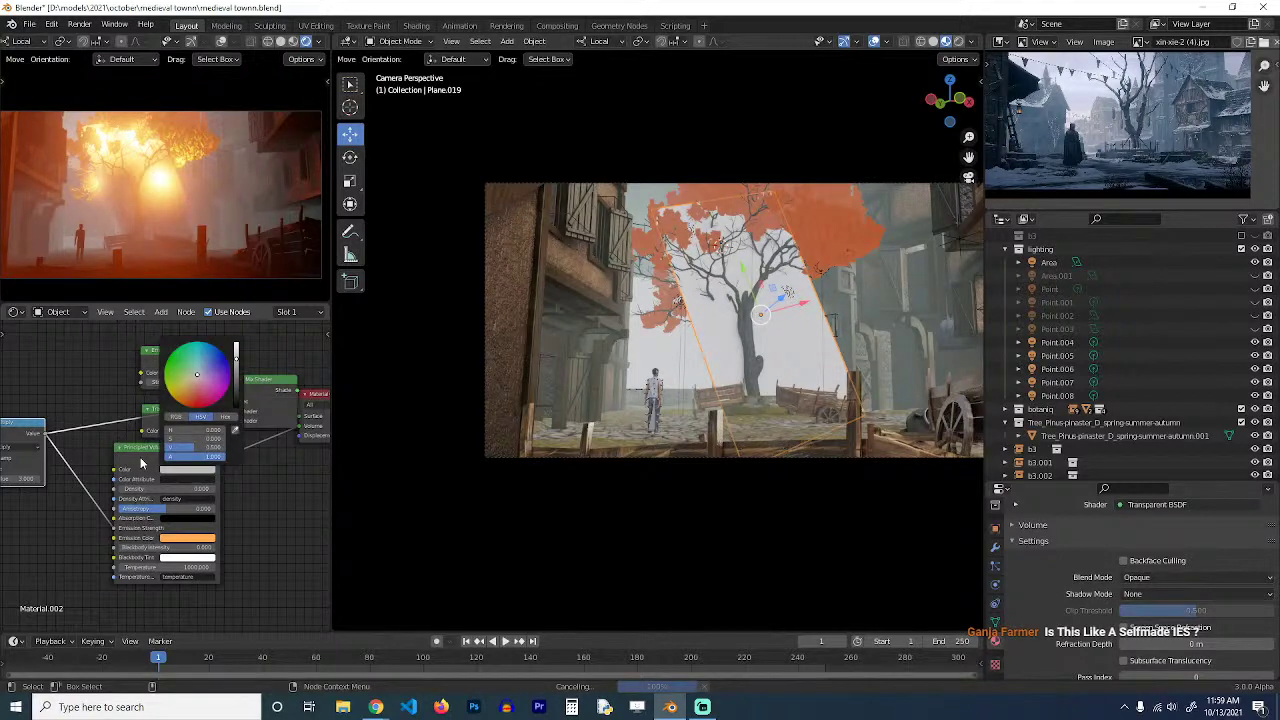
left_click(141, 463)
key("x")
Save the file, move the Material Output node aside and swap the Mix Shader's two shader inputs.
middle_click_drag(173, 449, 111, 467)
key("ctrl+s")
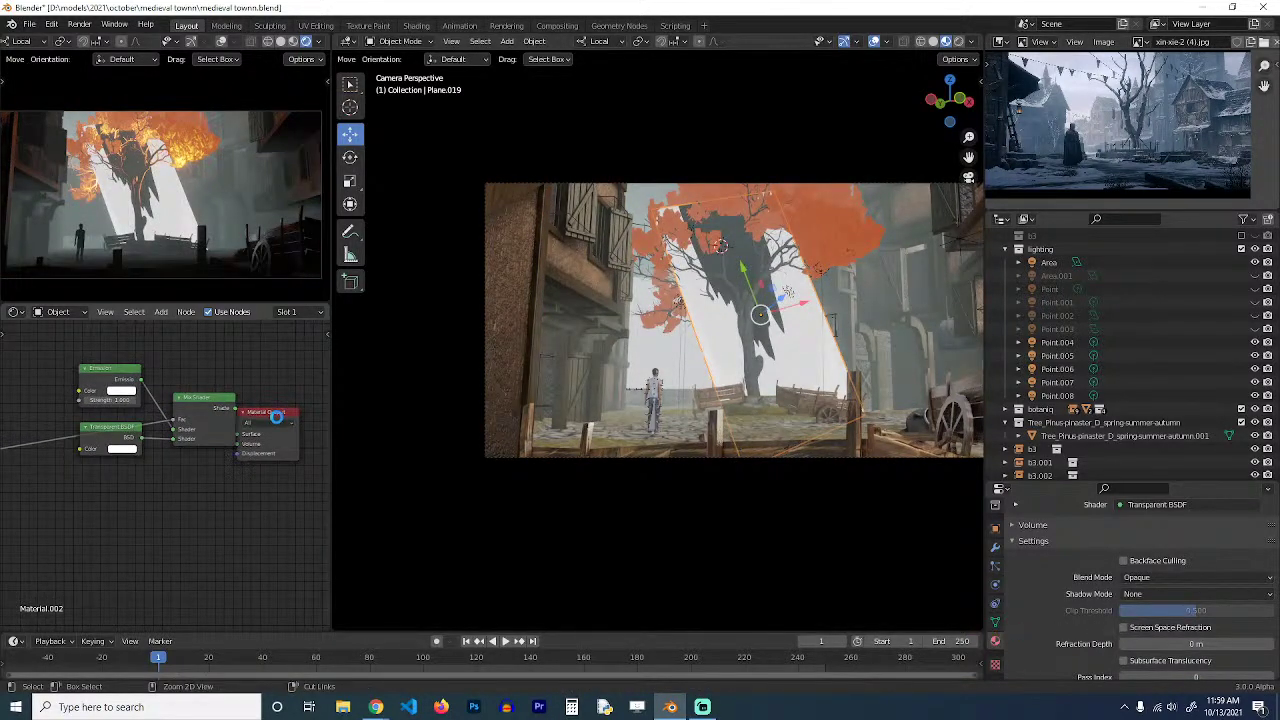
left_click_drag(278, 416, 328, 396)
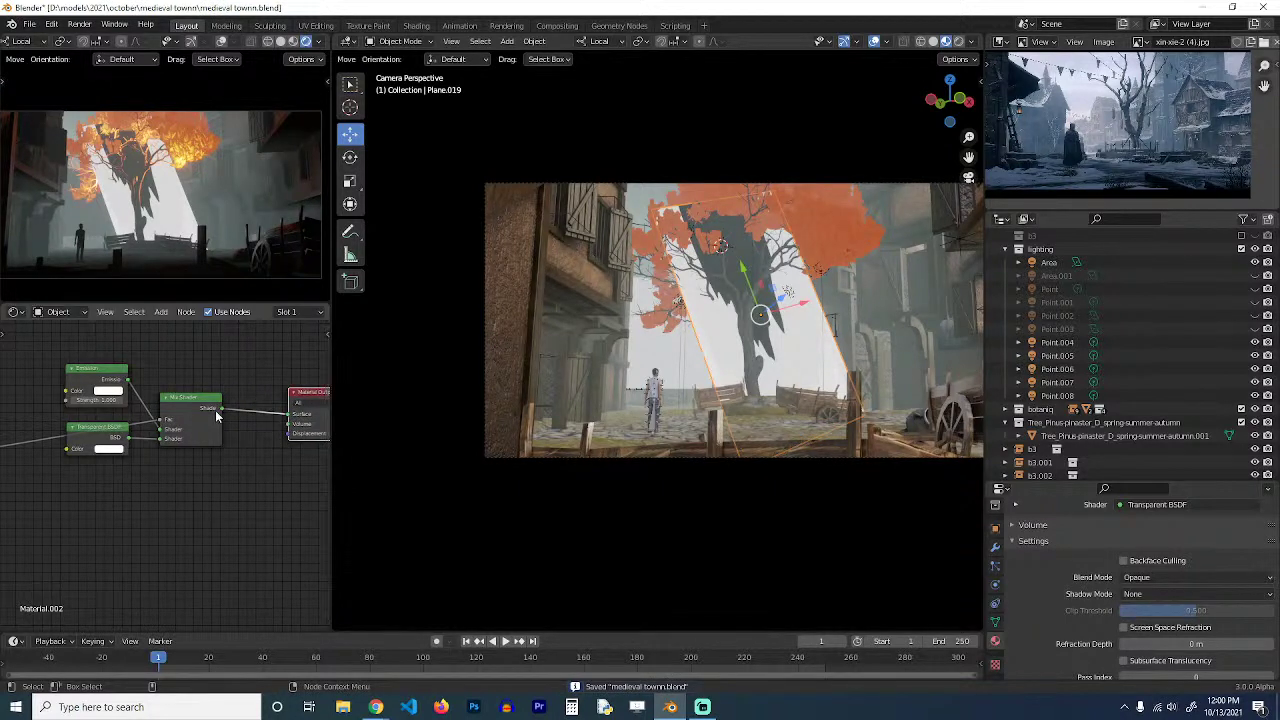
mouse_move(164, 432)
left_mouse_down()
mouse_move(152, 437)
mouse_move(162, 430)
left_mouse_up()
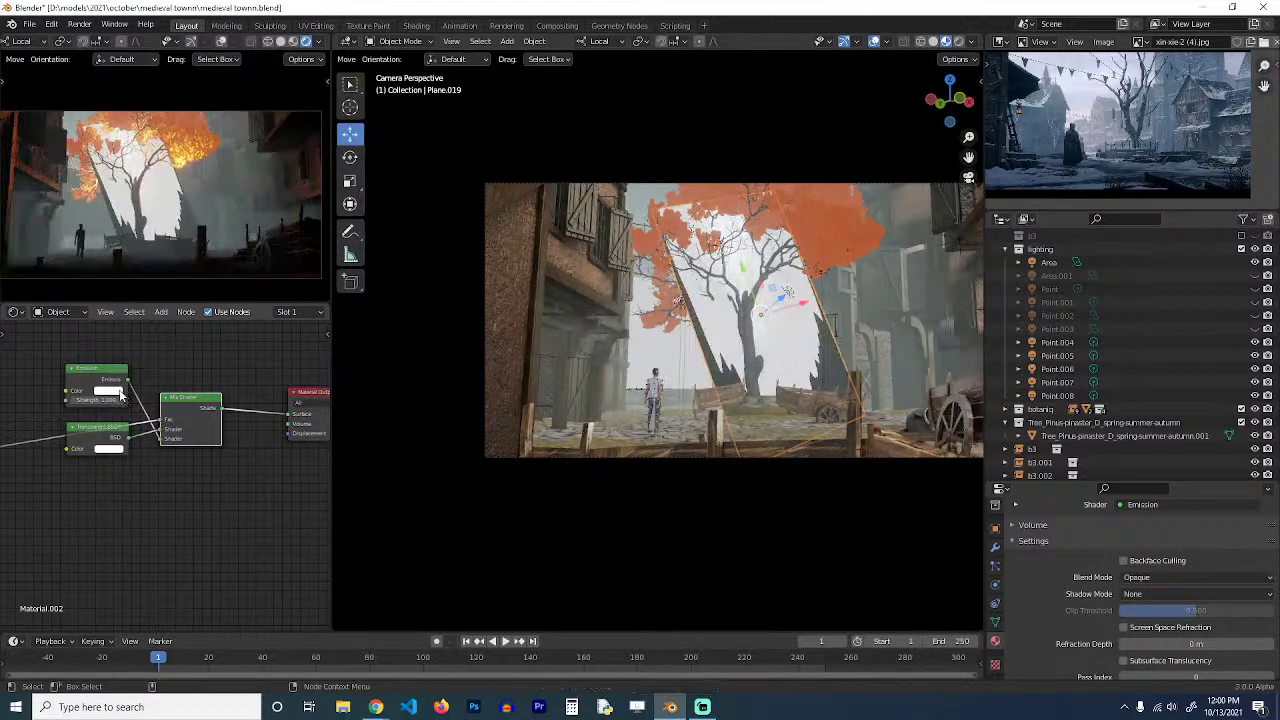
Set the Emission colour to a warm orange and the material's blend mode to Alpha Blend.
left_click(120, 390)
left_click_drag(131, 295, 116, 314)
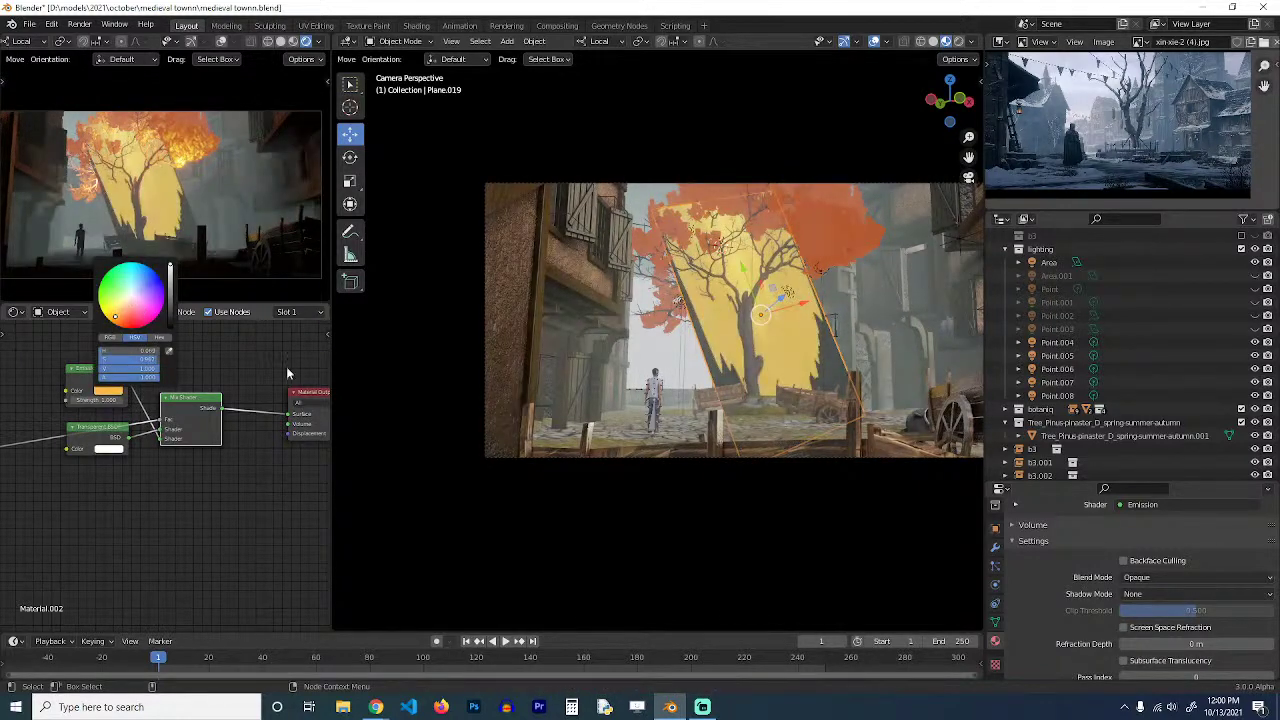
left_click(1150, 580)
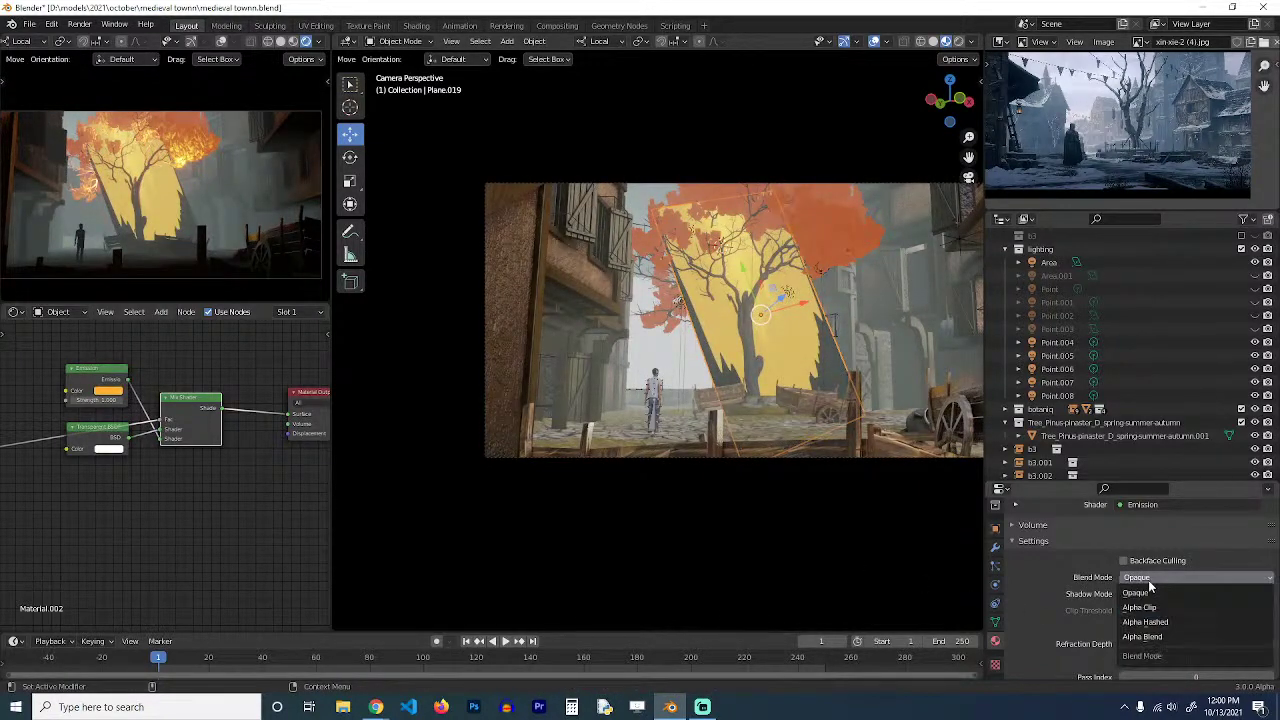
left_click(1145, 636)
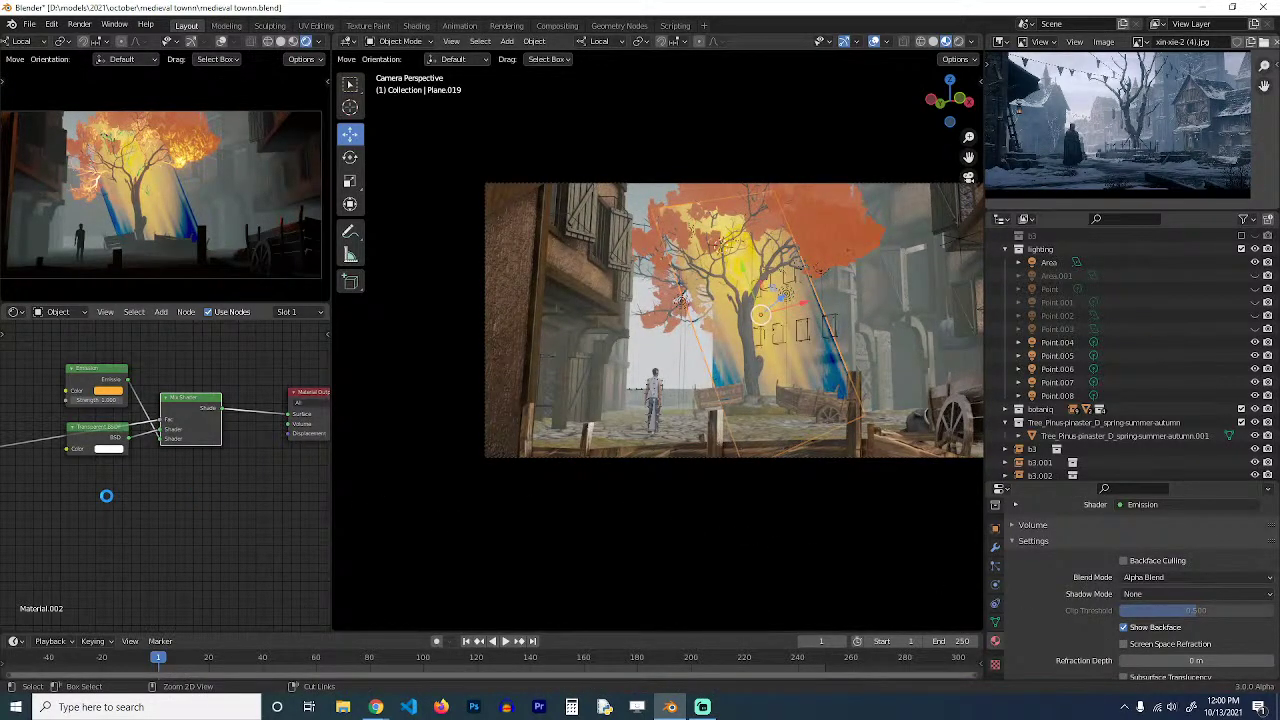
Insert a ColorRamp between the Multiply node and the Mix Shader's factor, and set the Emission strength to 4.
middle_click_drag(108, 494, 168, 505)
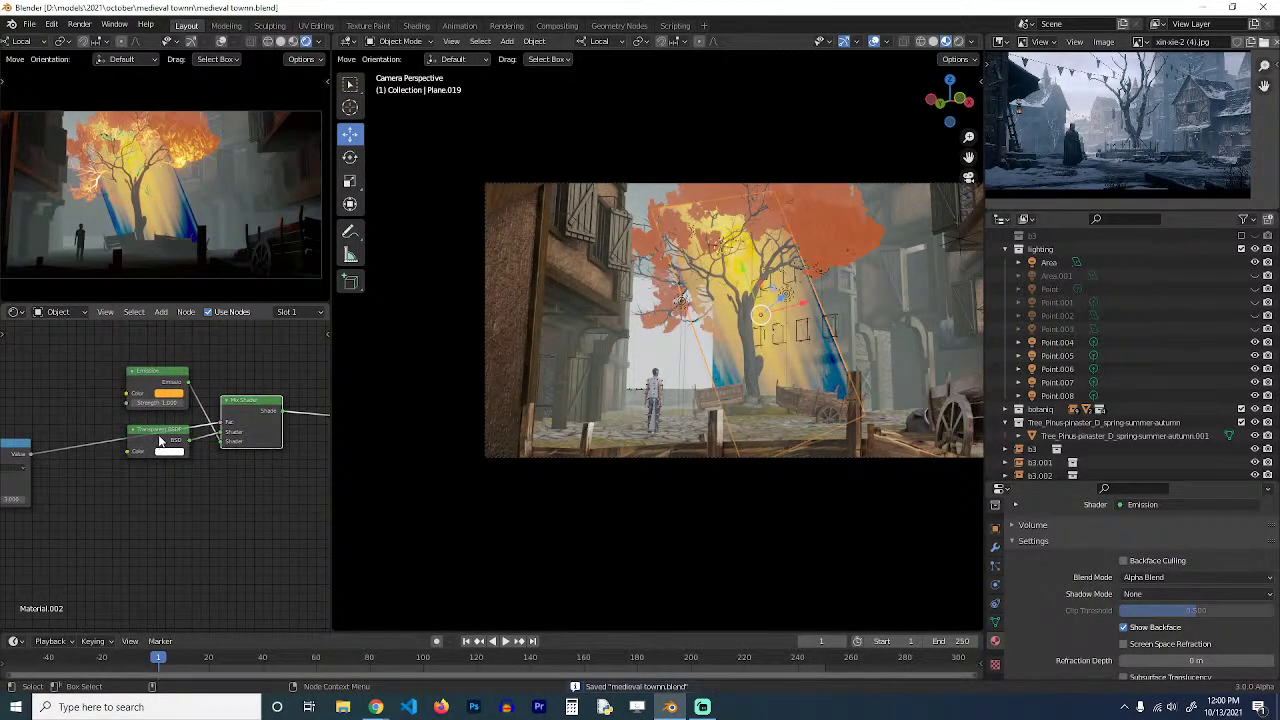
middle_click_drag(160, 441, 246, 494)
key("shift+a")
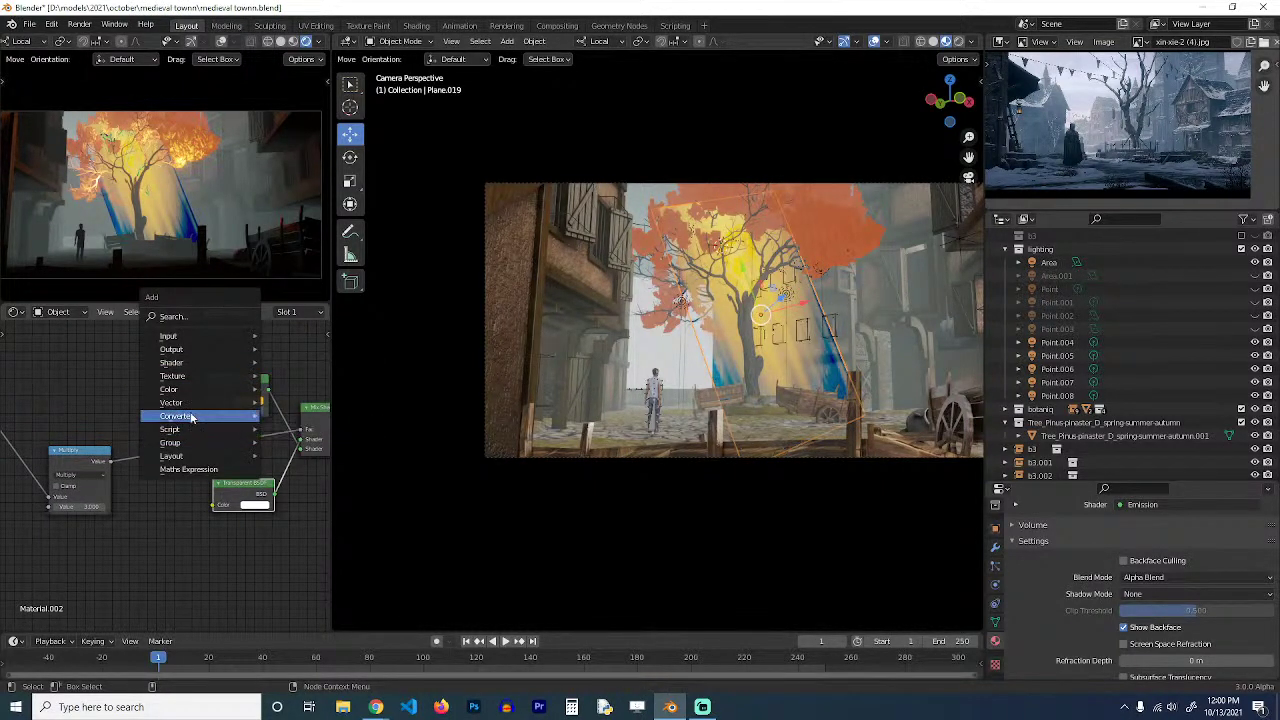
mouse_move(191, 417)
left_click(300, 443)
left_click(127, 449)
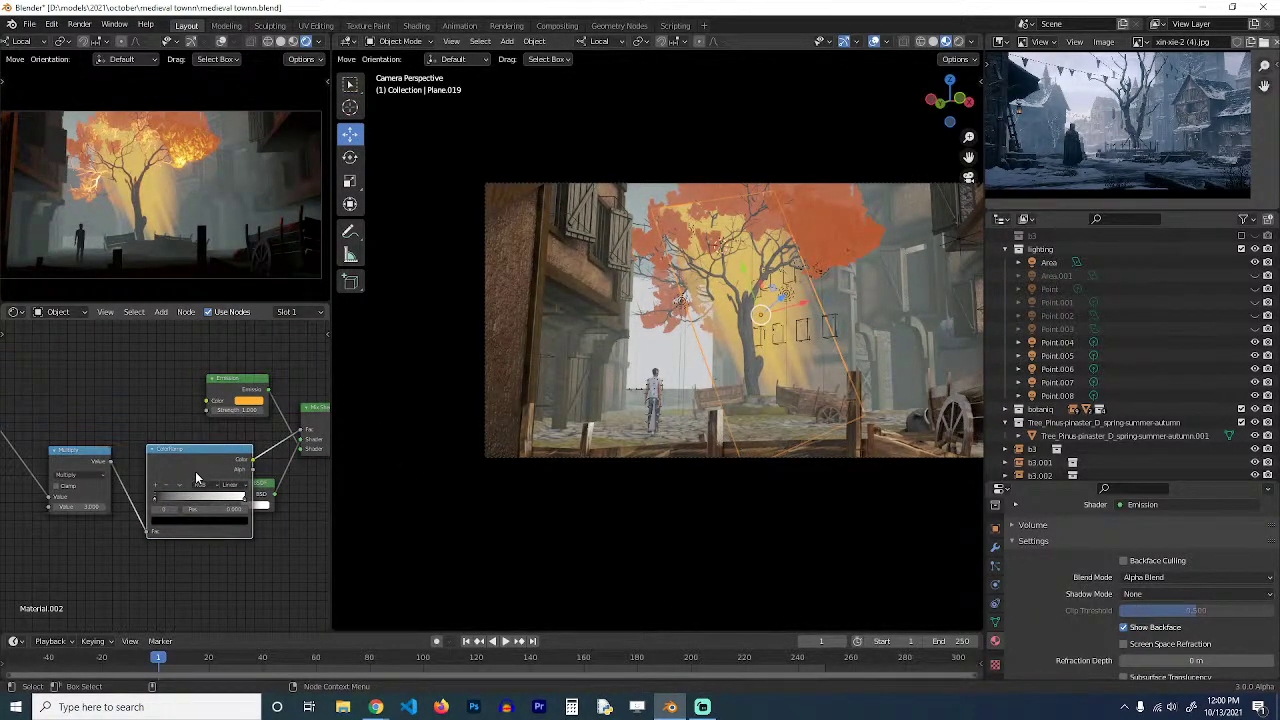
left_click_drag(196, 478, 178, 462)
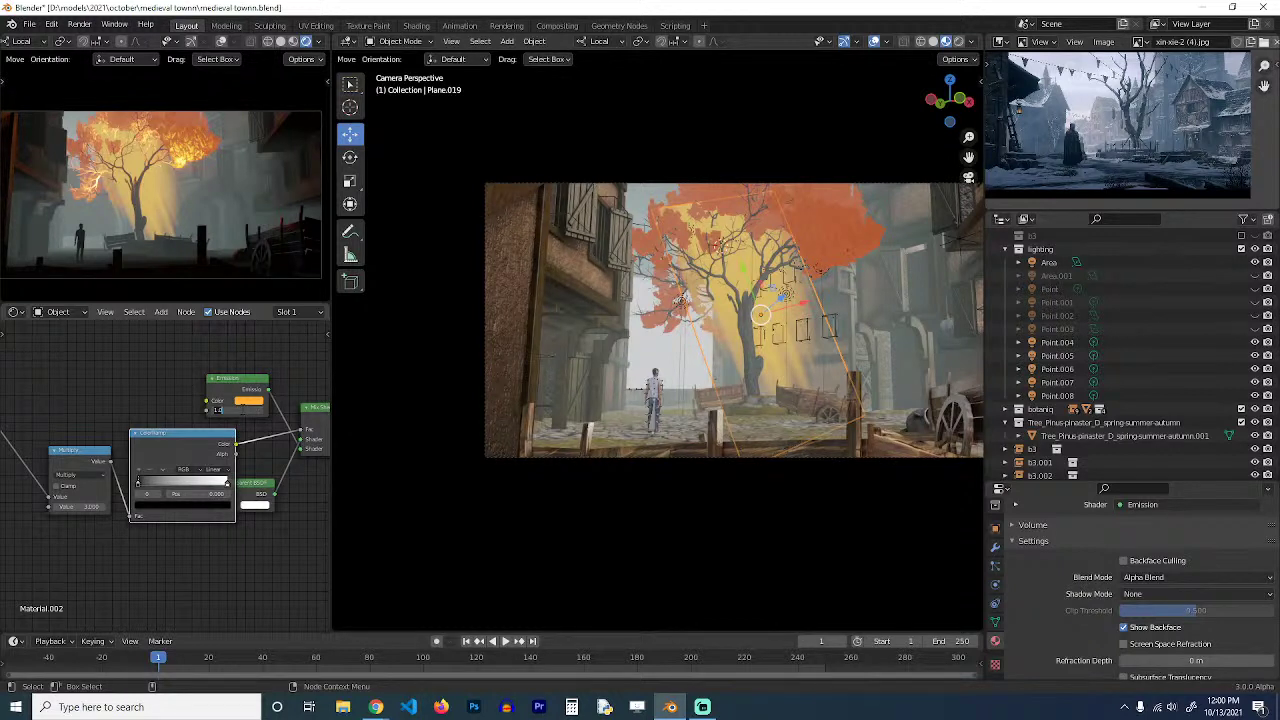
middle_click_drag(99, 481, 201, 481)
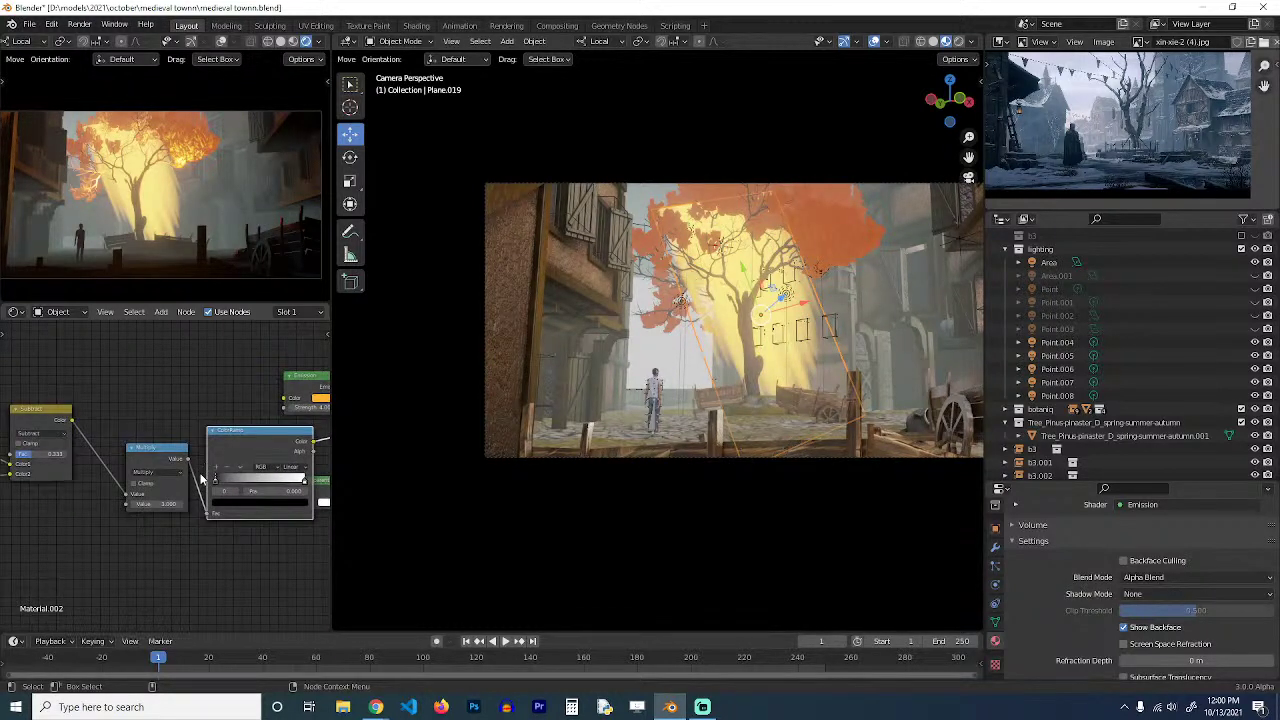
Reposition the new ColorRamp and the Multiply node to space them apart.
left_click_drag(212, 486, 208, 479)
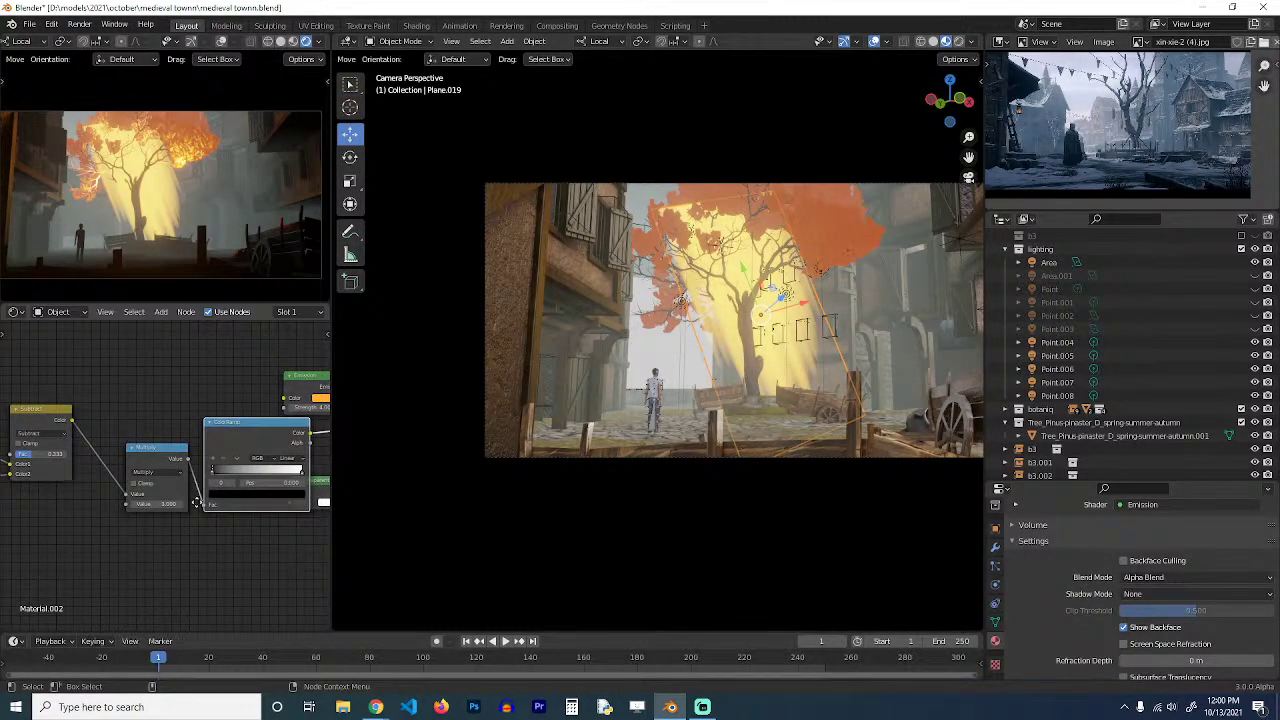
middle_click_drag(194, 501, 208, 503)
left_click_drag(169, 453, 147, 451)
Adjust the noise ColorRamp's stops, with black at about 0.31, and raise the Subtract mix node's factor to 0.75.
middle_click_drag(120, 478, 208, 480)
middle_click_drag(79, 495, 223, 503)
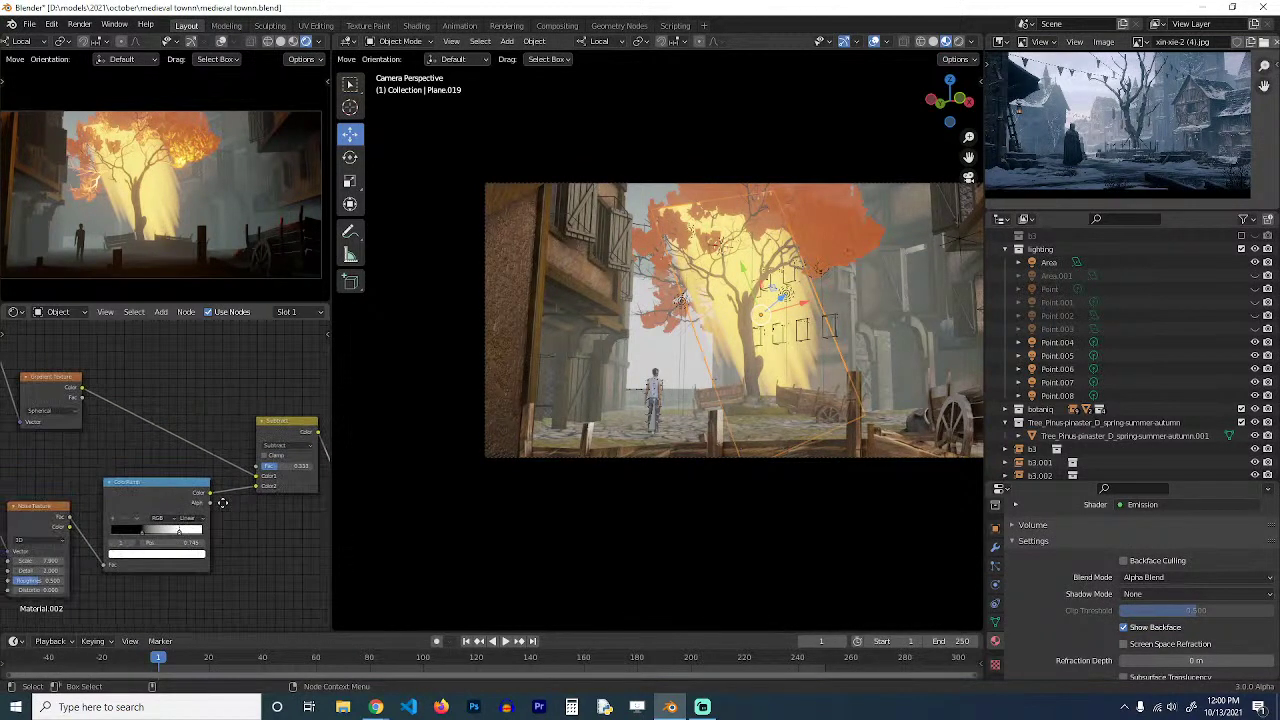
left_click_drag(143, 534, 169, 532)
middle_click_drag(215, 499, 219, 499)
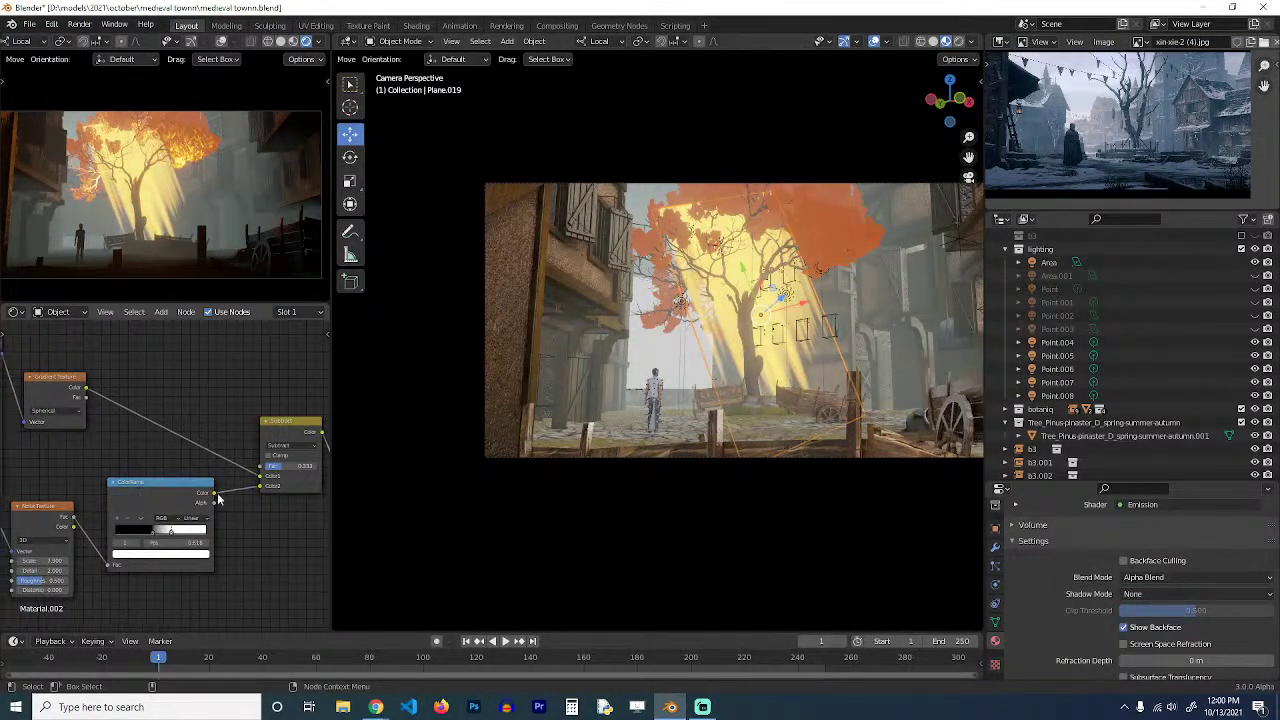
left_click_drag(280, 468, 302, 468)
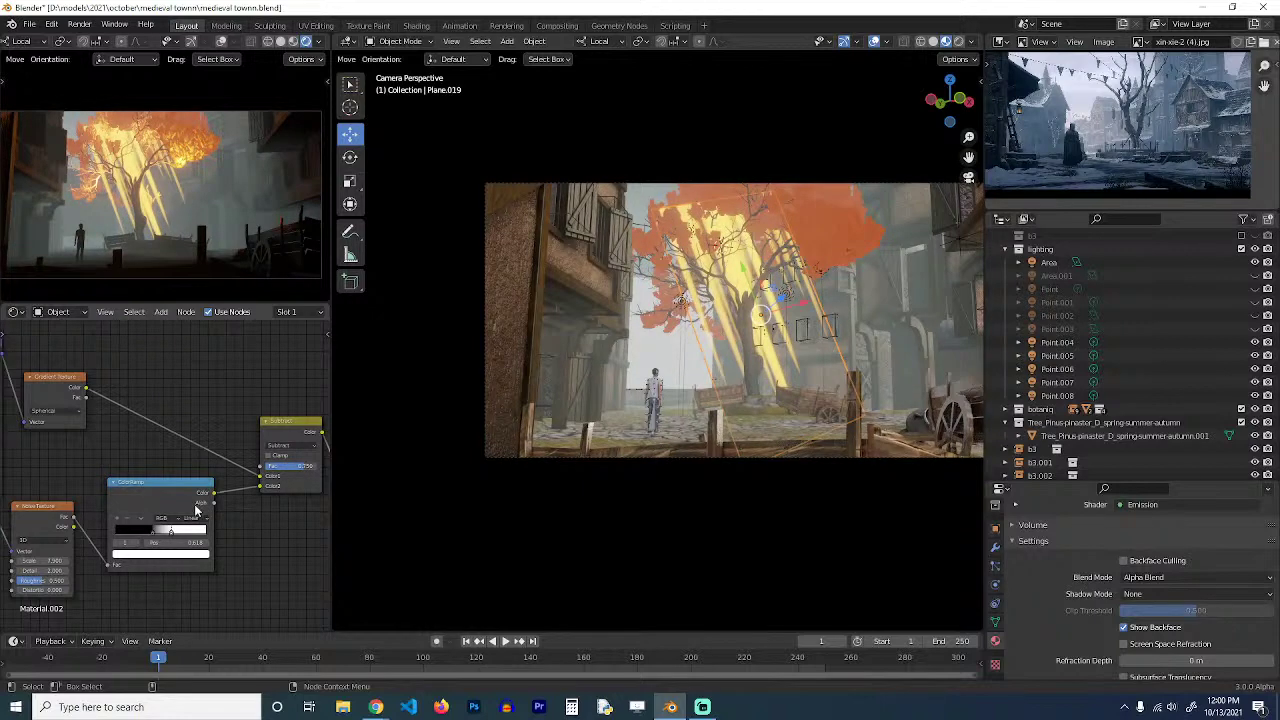
left_click_drag(182, 535, 143, 533)
Raise the Noise Texture's detail to about 3.4 and its roughness to about 0.72.
middle_click_drag(143, 533, 262, 494)
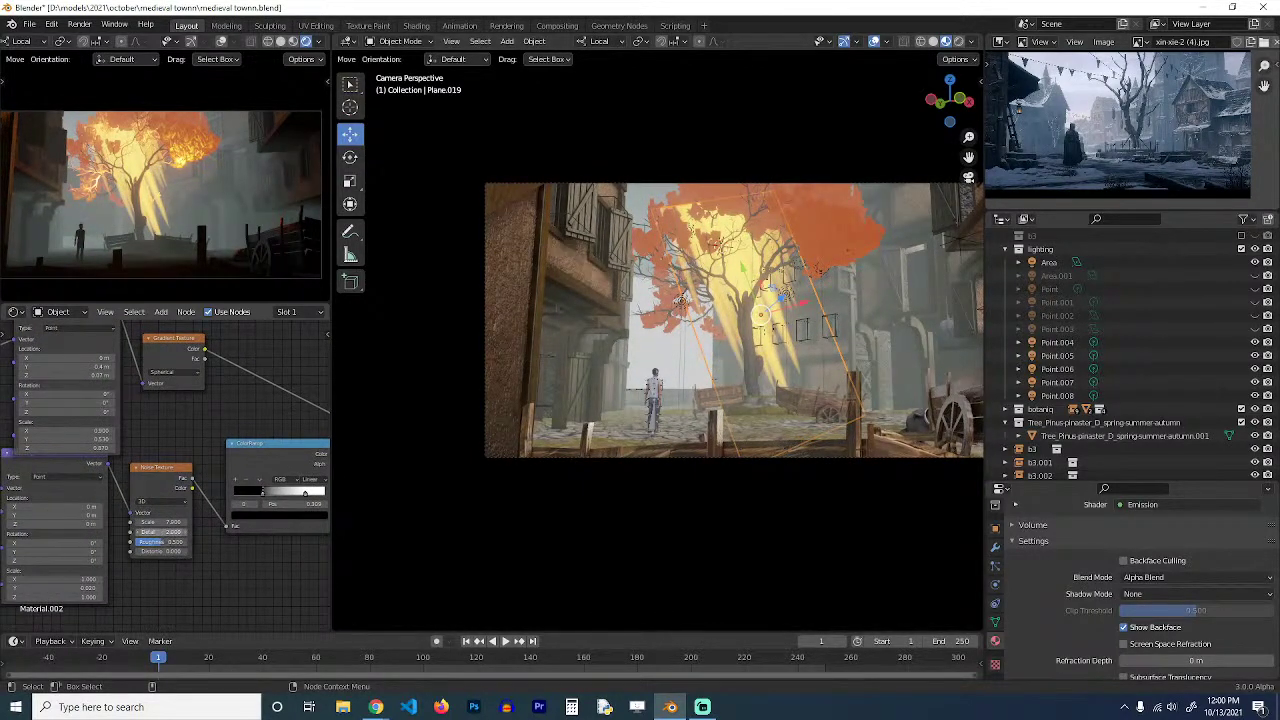
left_click_drag(161, 545, 180, 545)
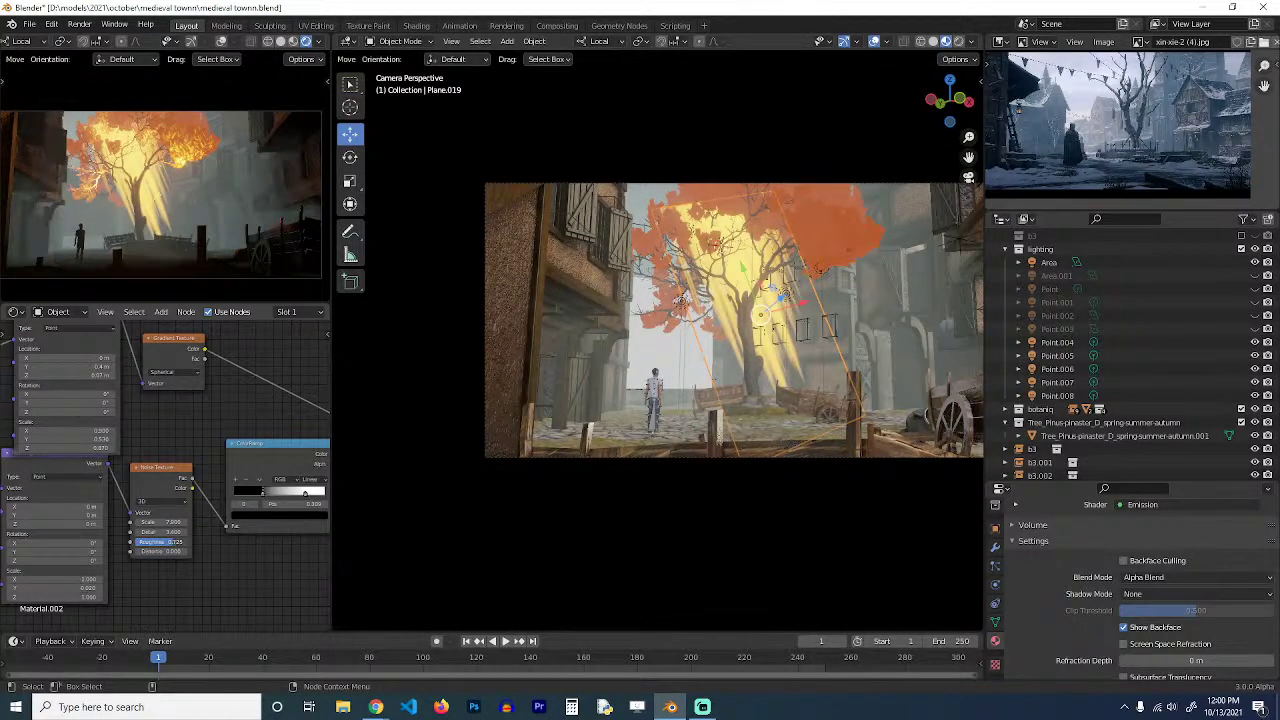
Rescale and reposition the light-ray plane so its rays fall across the orange tree.
key("s")
left_click(771, 417)
key("g")
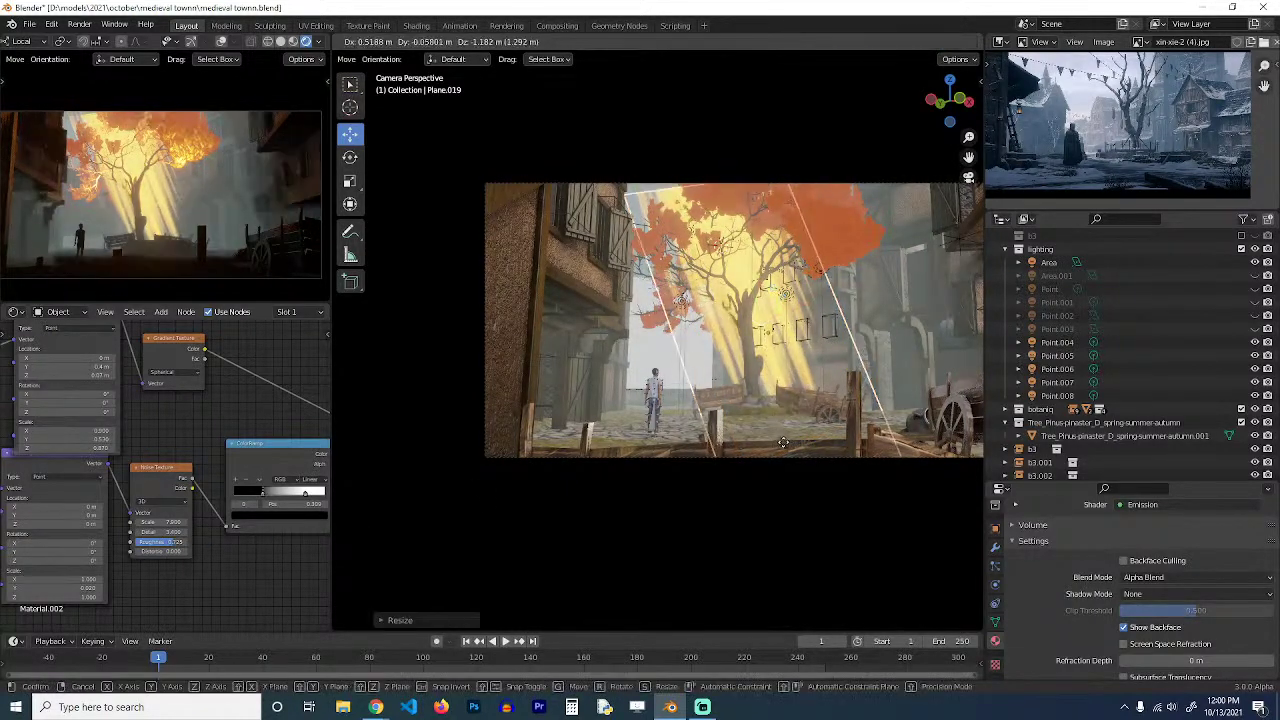
left_click(790, 464)
key("s")
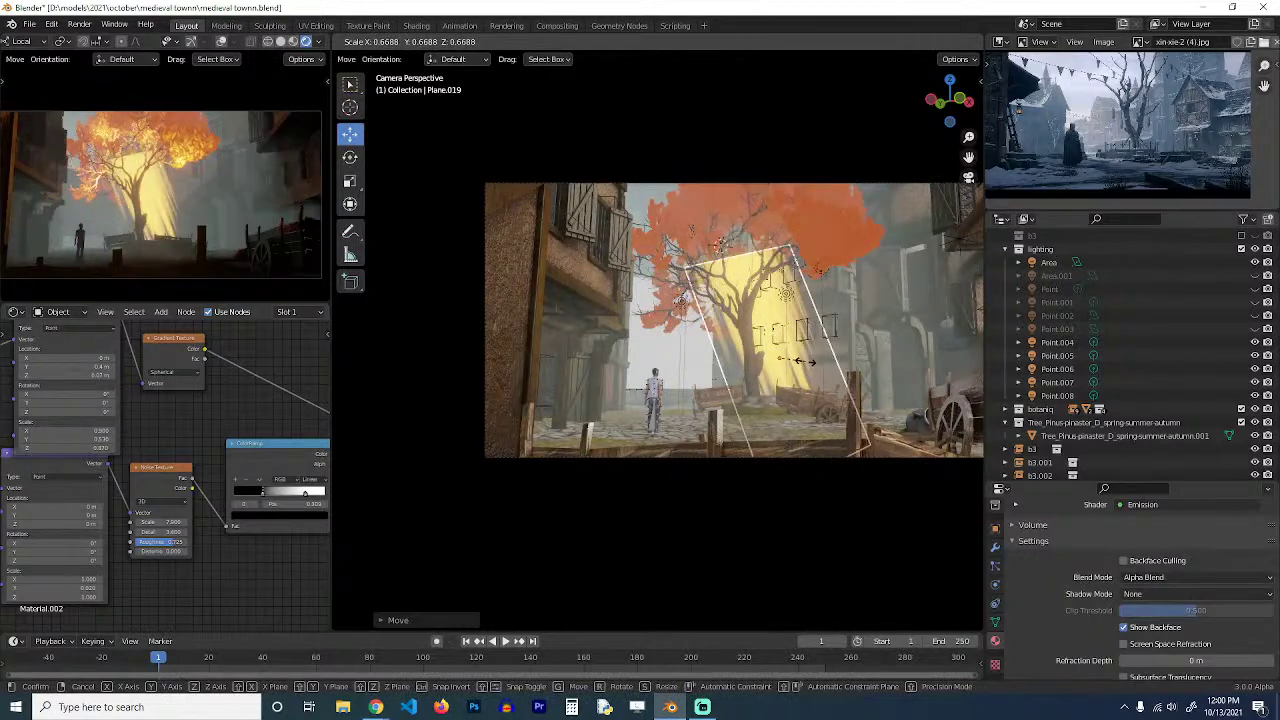
left_click(817, 353)
key("g")
left_click(822, 341)
Move the Transparent BSDF node down beneath the ColorRamp that feeds the Mix Shader.
middle_click_drag(145, 473, 8, 460)
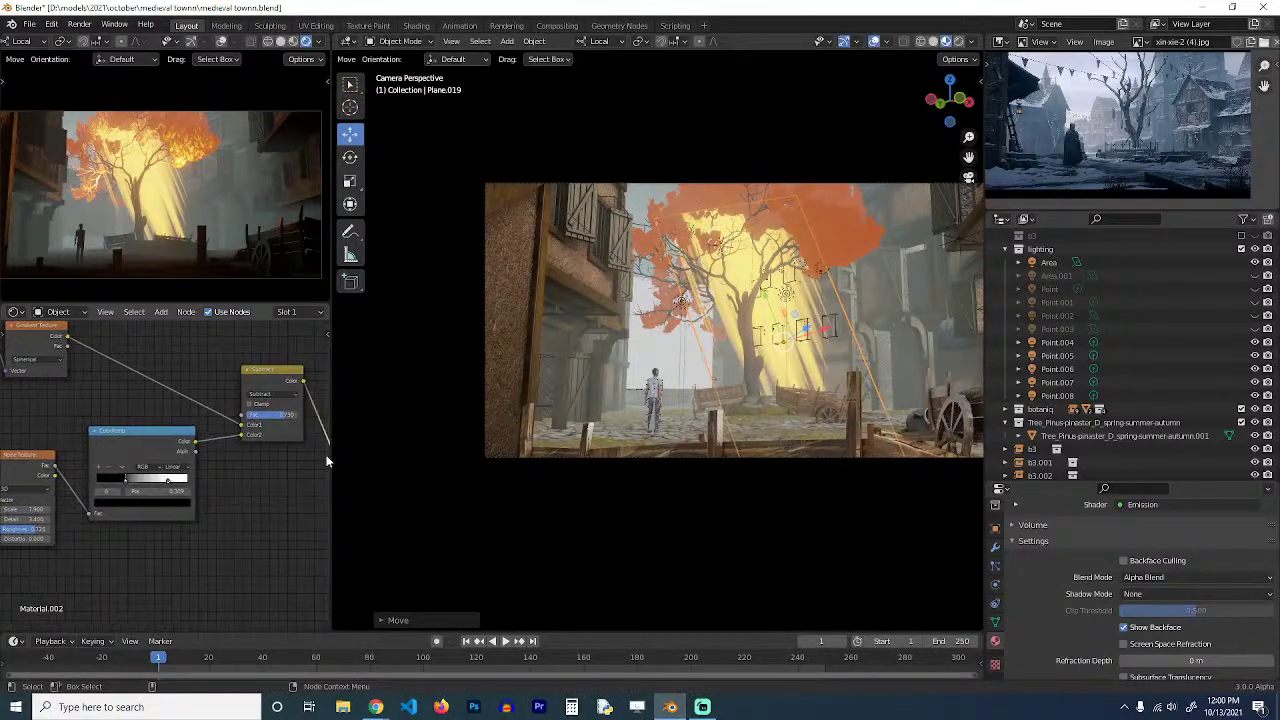
middle_click_drag(251, 461, 63, 452)
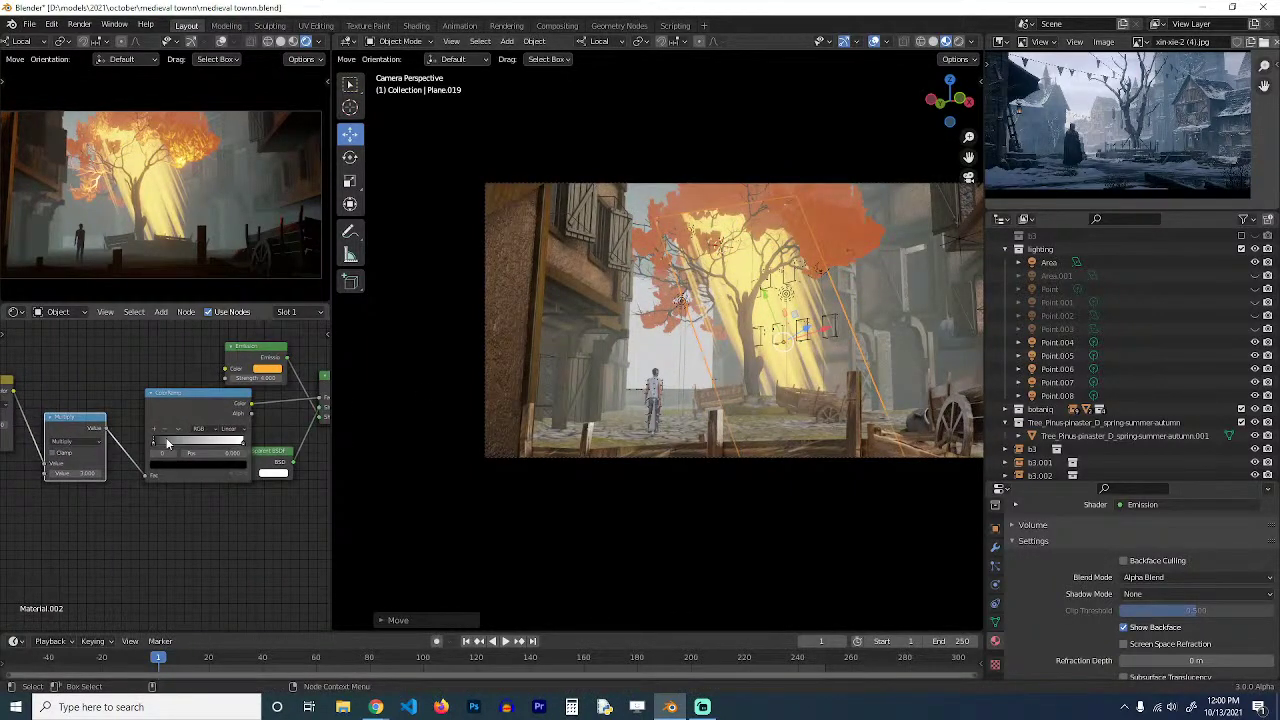
middle_click_drag(168, 443, 113, 451)
left_click_drag(226, 470, 228, 492)
left_click(230, 502)
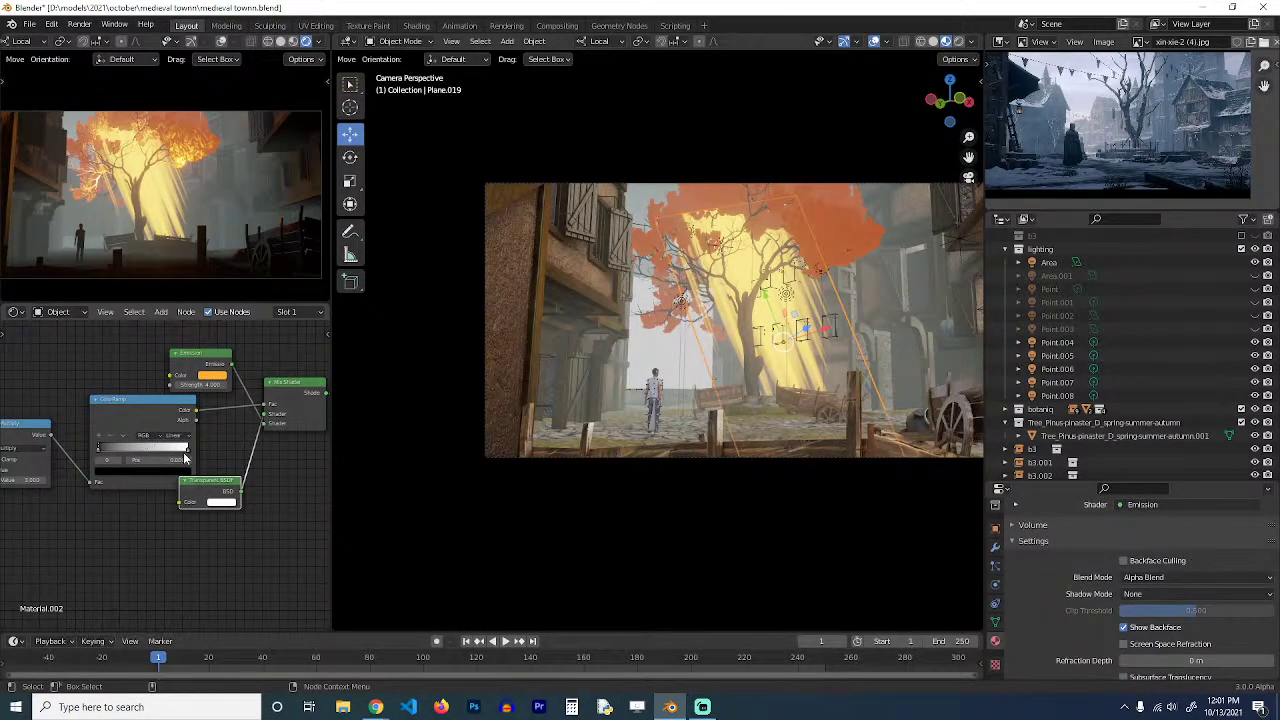
Nudge the black stop of the Mix Shader factor's ColorRamp inward, darken its white stop to grey, and set the Emission strength to 10.
mouse_move(187, 453)
left_mouse_down()
mouse_move(124, 457)
mouse_move(188, 455)
left_mouse_up()
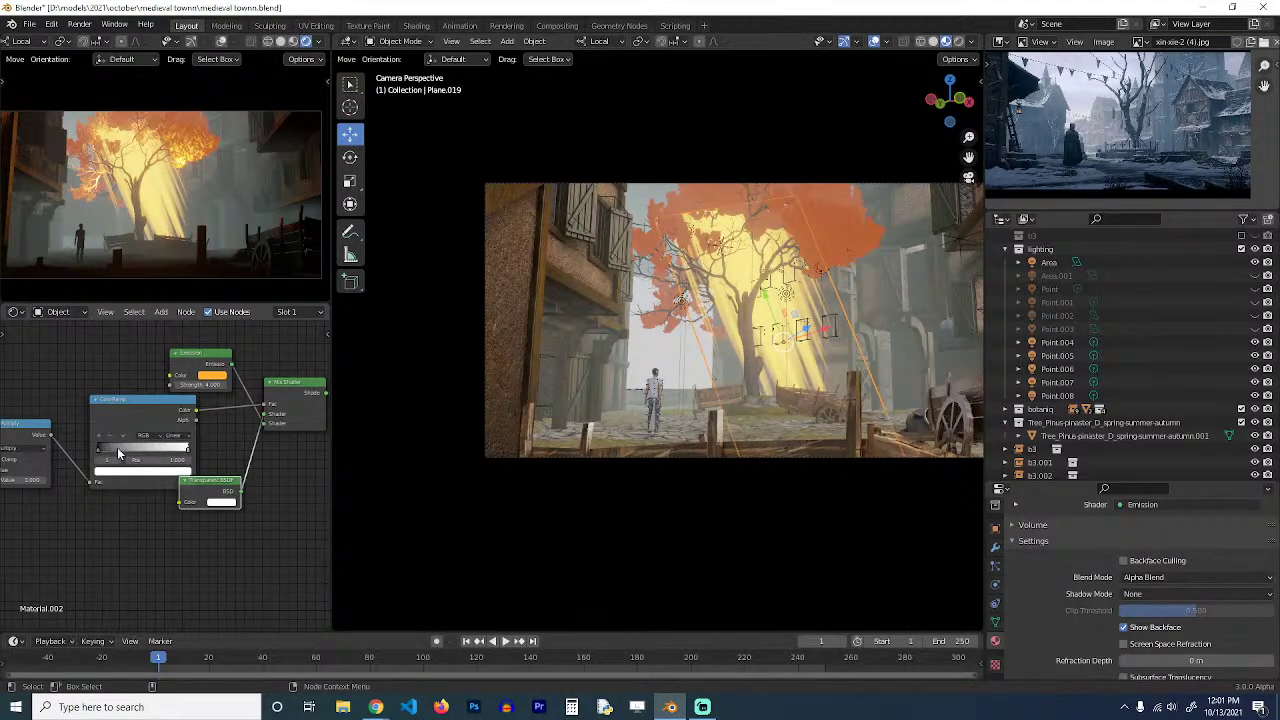
mouse_move(99, 451)
left_mouse_down()
mouse_move(135, 450)
mouse_move(104, 451)
left_mouse_up()
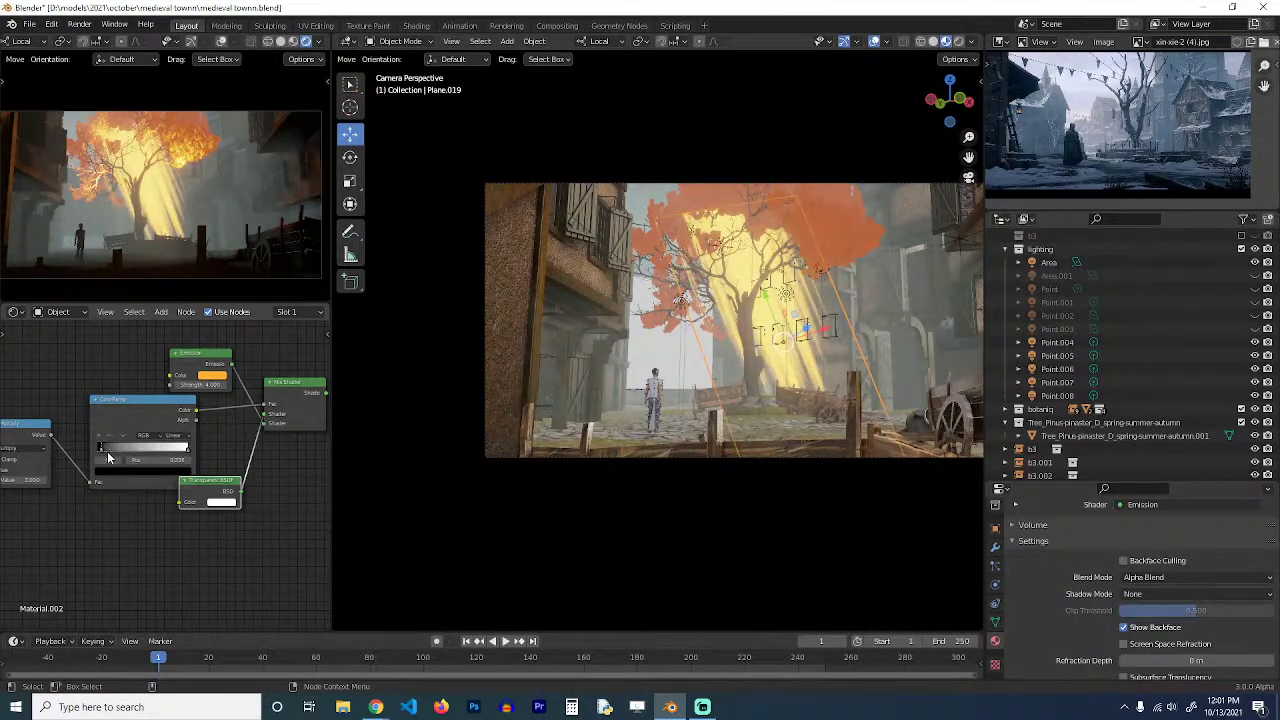
left_click(183, 449)
left_click(167, 471)
left_click_drag(172, 357, 207, 384)
left_click(212, 377)
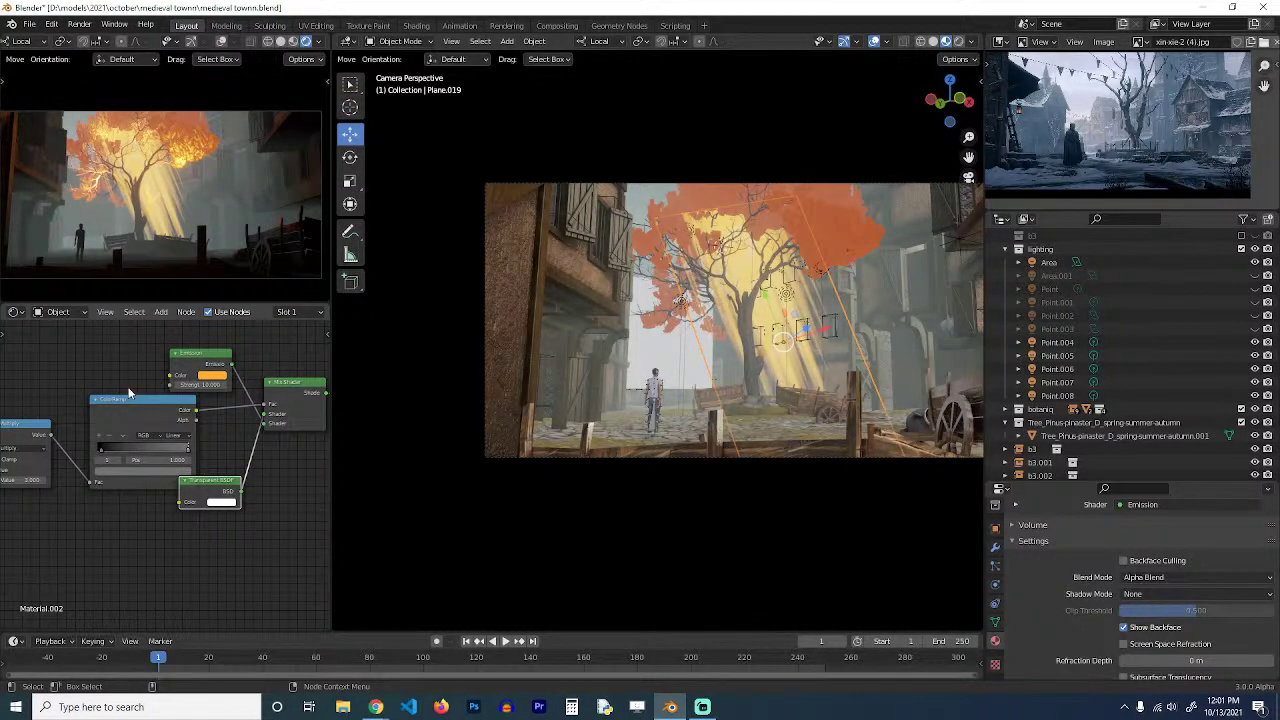
Feed the Subtract node's colour into the Emission colour through a new ColorRamp placed above the other nodes.
middle_click_drag(197, 388, 232, 382)
middle_click_drag(132, 407, 222, 407)
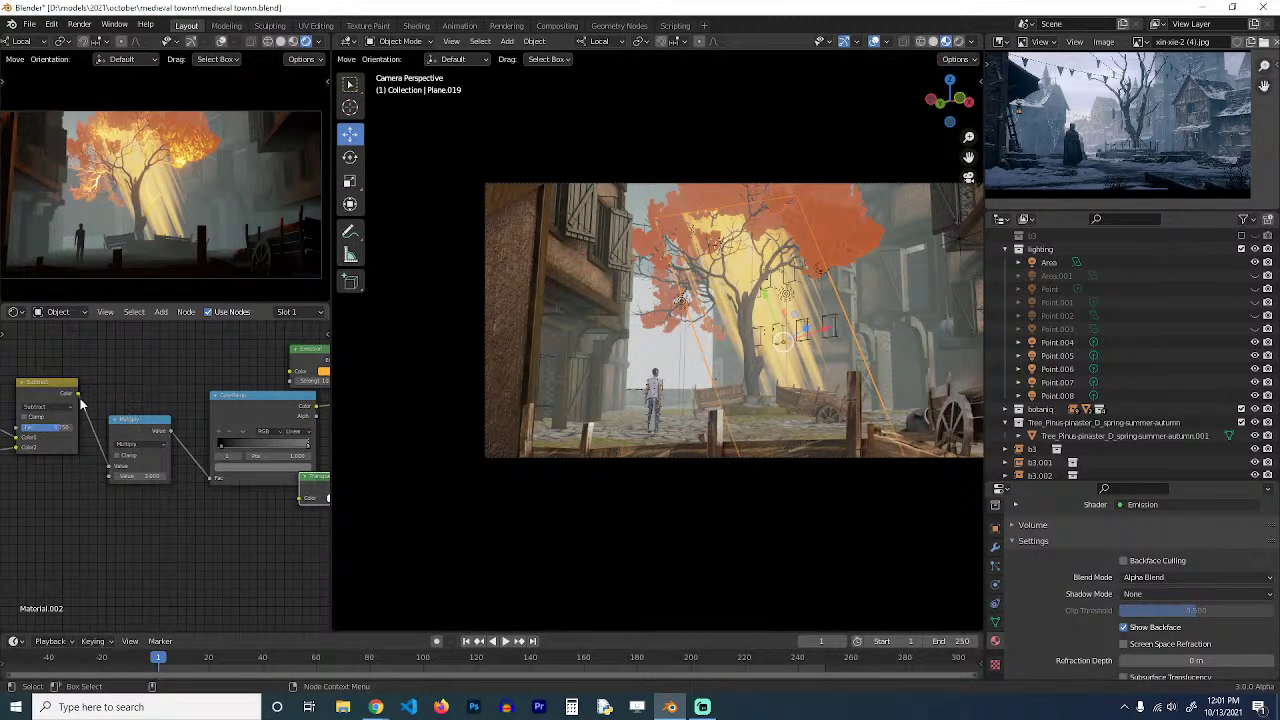
left_click_drag(80, 397, 290, 376)
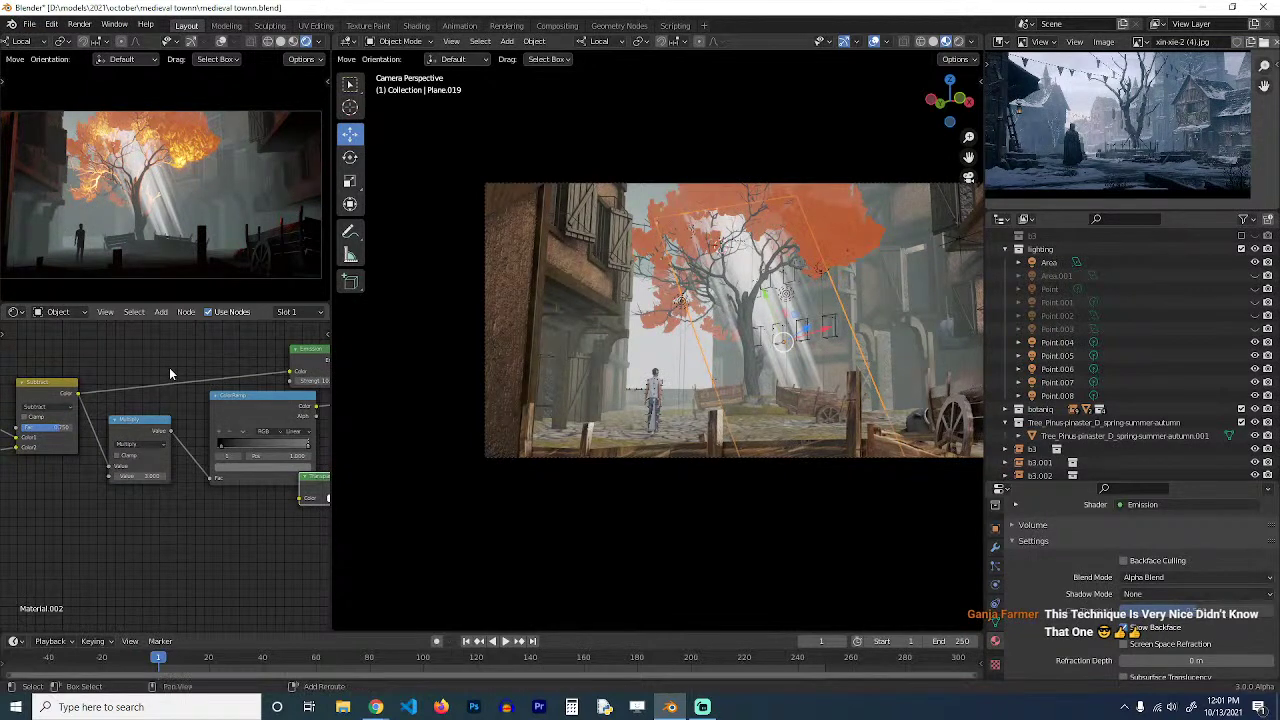
key("shift+a")
mouse_move(148, 372)
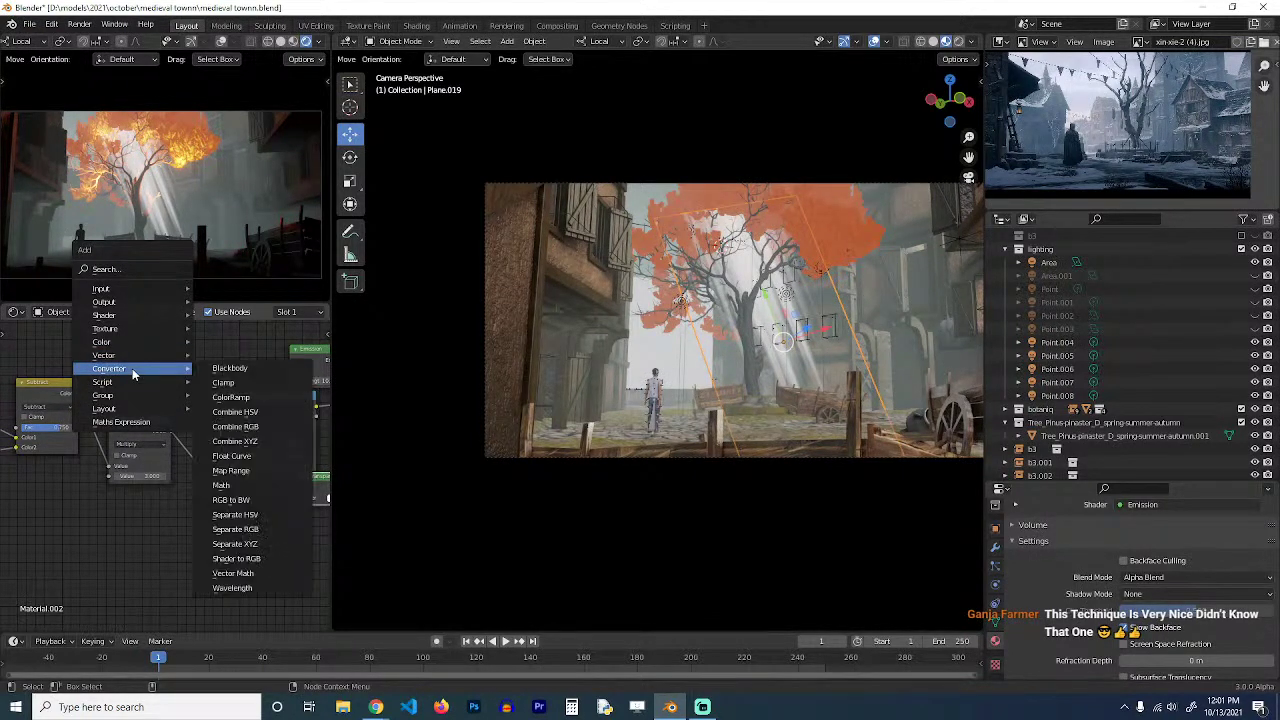
left_click(238, 398)
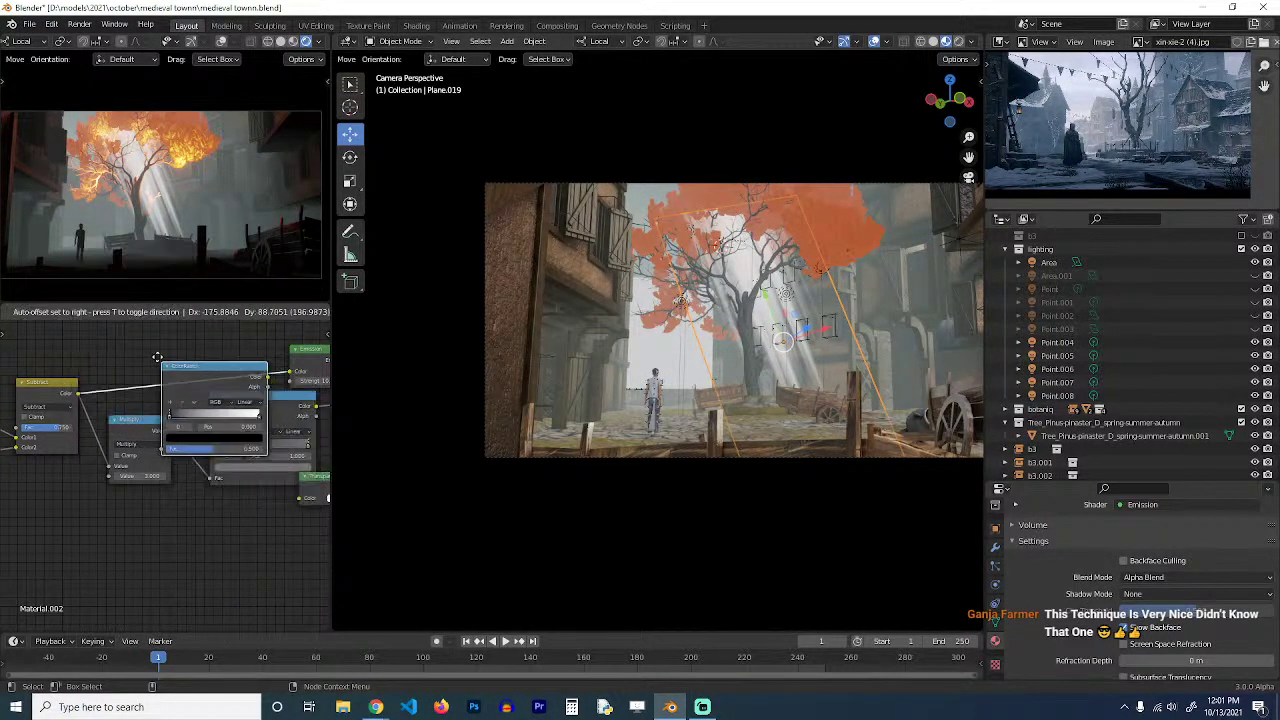
left_click(160, 363)
left_click_drag(176, 346, 167, 345)
scroll(193, 448, "up", 1)
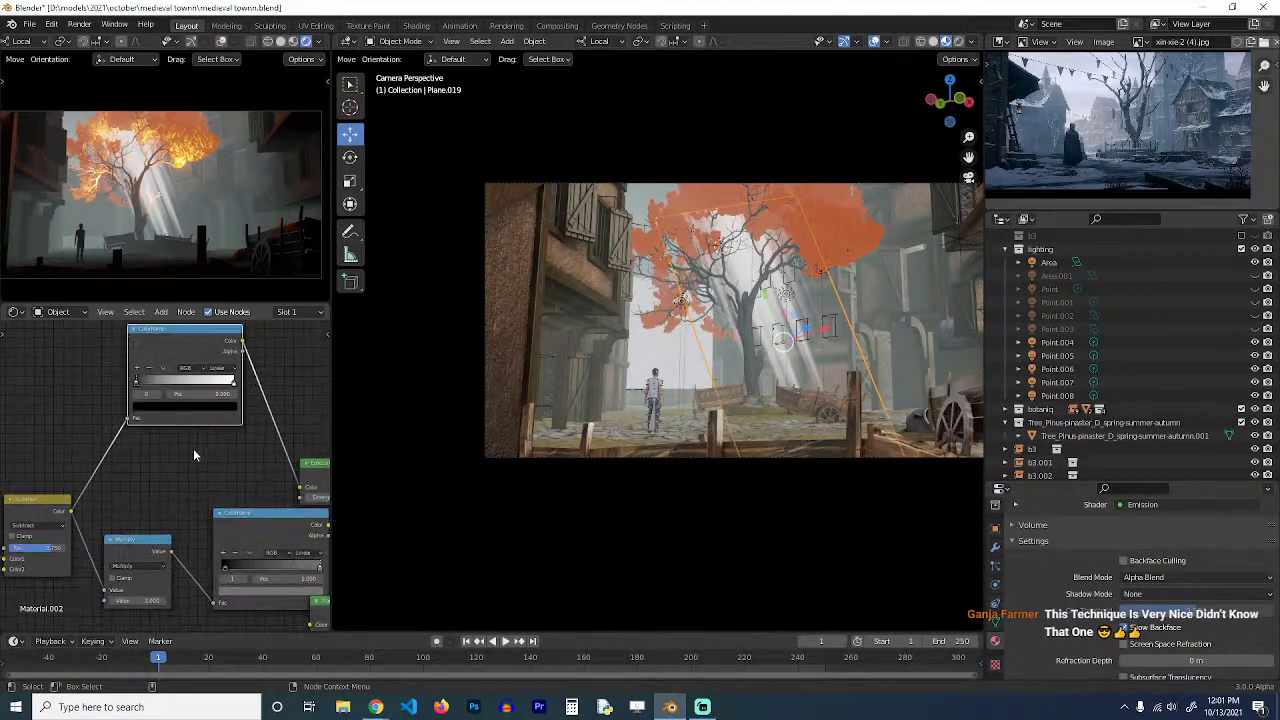
Save the file and change the new ColorRamp's white stop to a saturated orange.
key("ctrl+s")
left_click(231, 383)
left_click(213, 410)
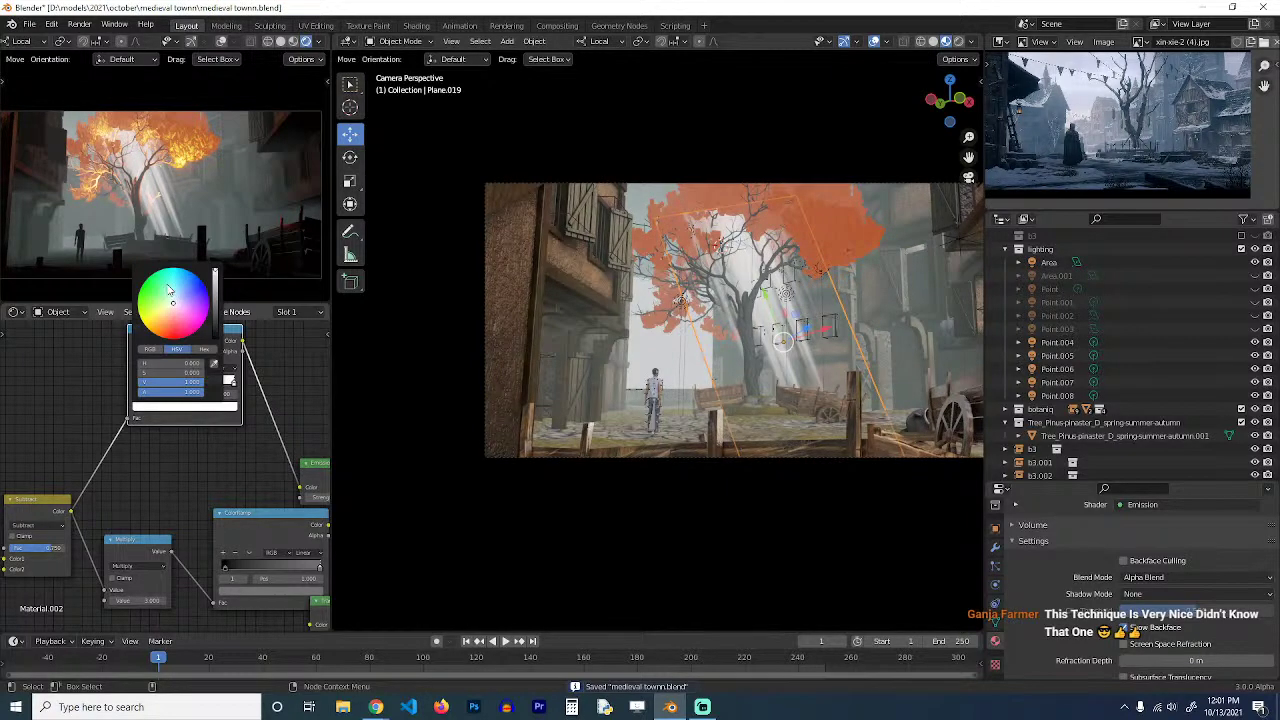
mouse_move(170, 290)
left_mouse_down()
mouse_move(163, 331)
mouse_move(152, 330)
left_mouse_up()
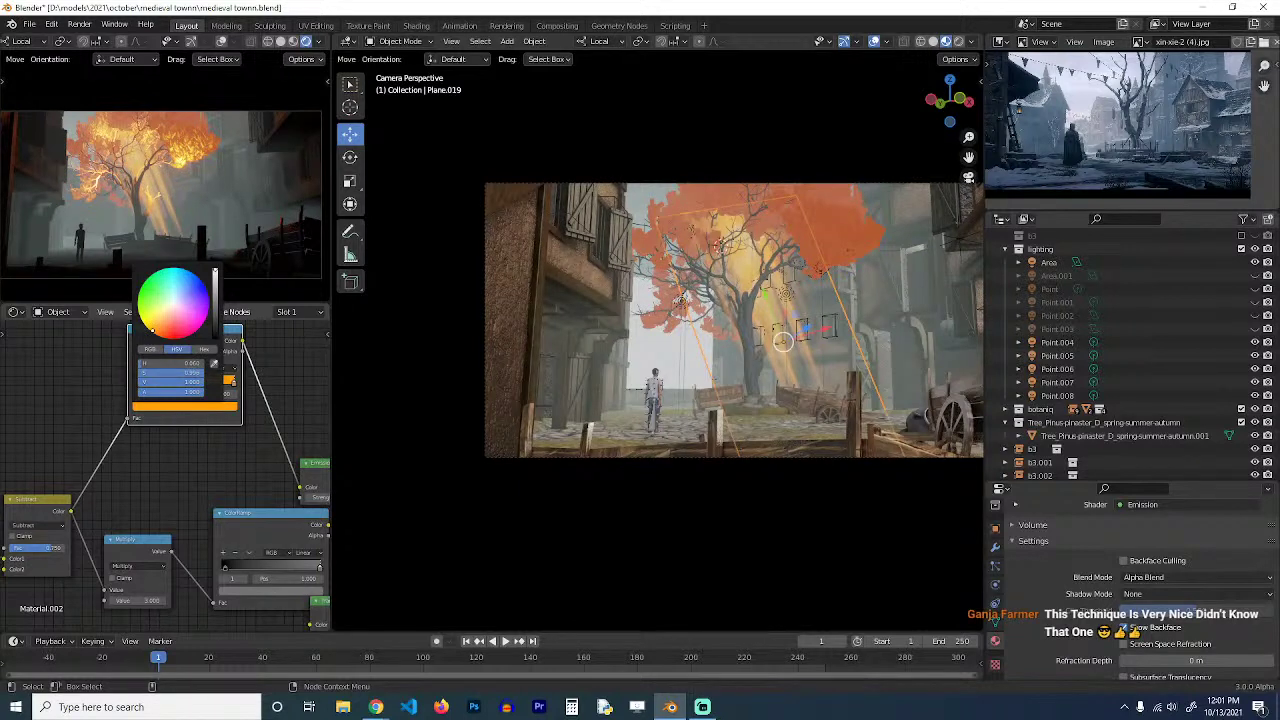
middle_click_drag(225, 436, 150, 408)
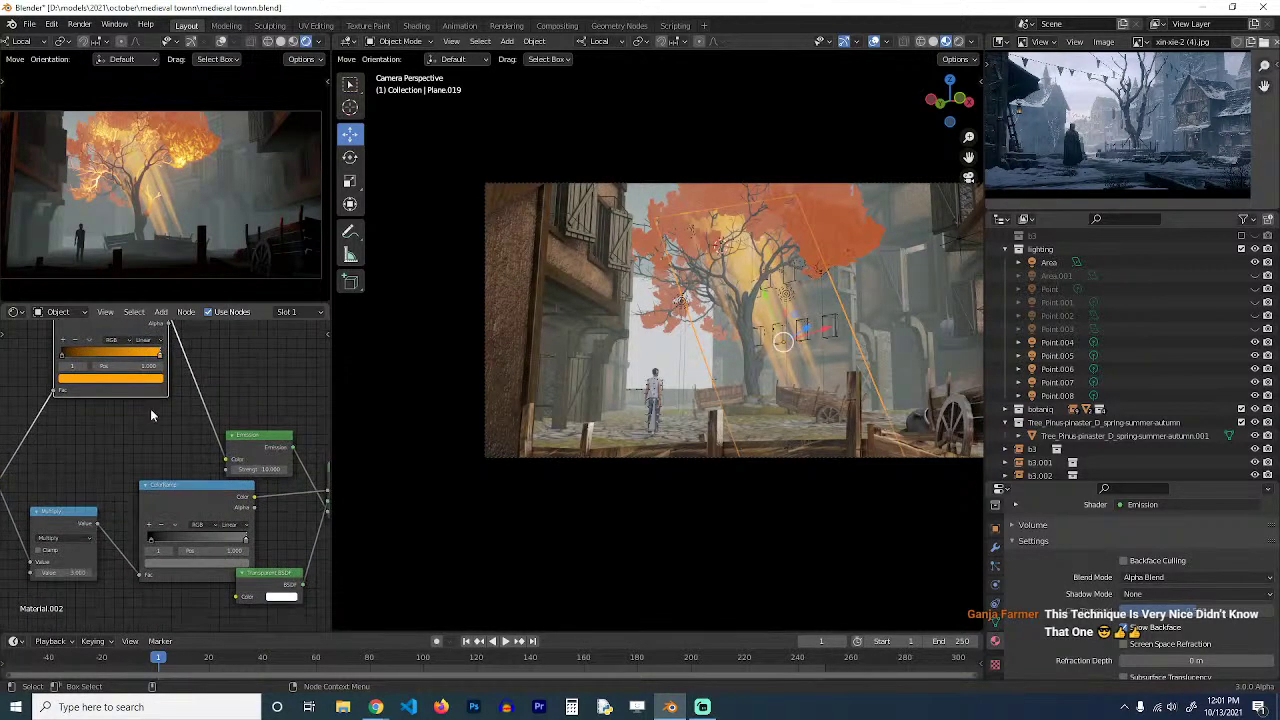
scroll(998, 564, "up", 4)
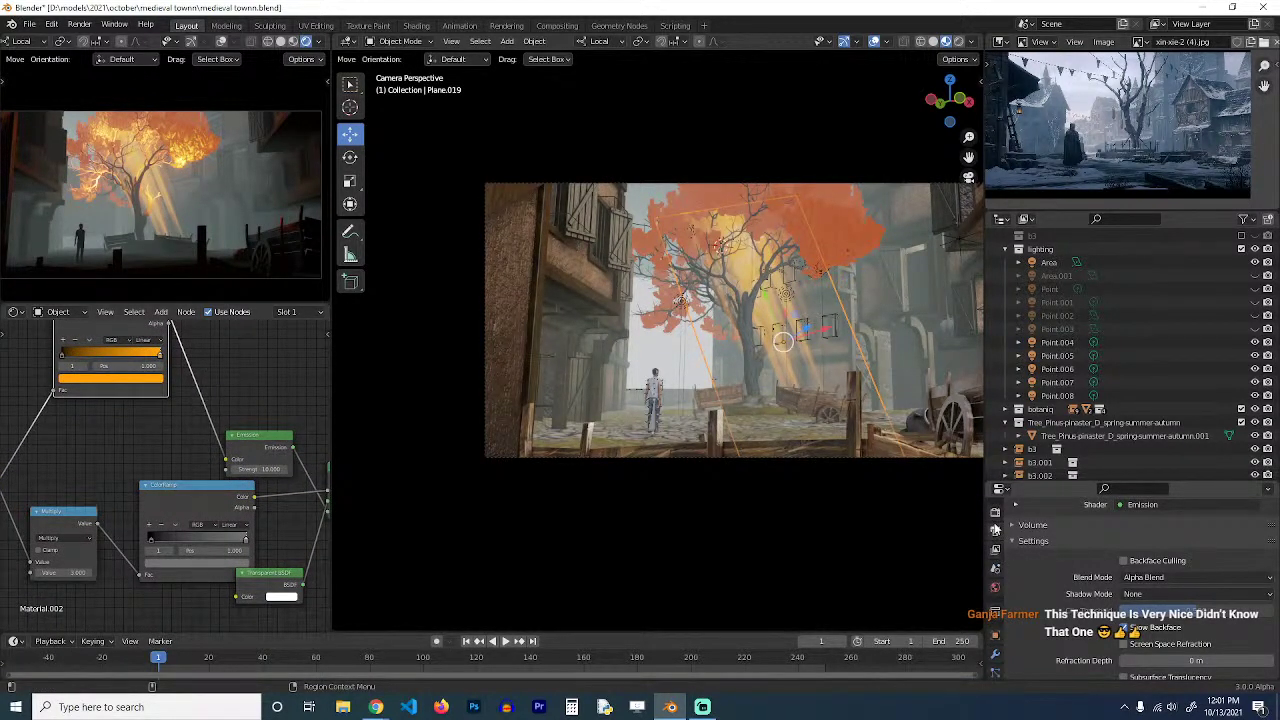
left_click(995, 513)
scroll(1061, 597, "up", 3)
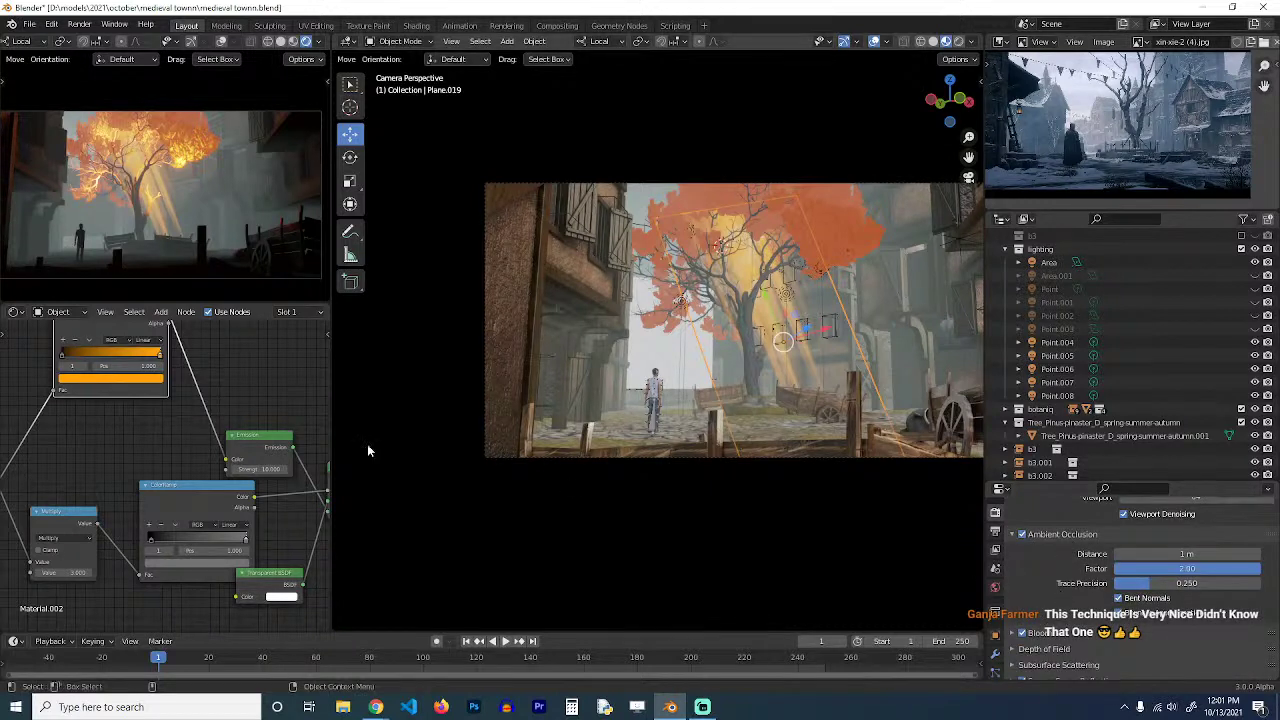
Add an orange stop before the end of the emission ColorRamp and make its end stop nearly white.
left_click_drag(160, 364, 137, 363)
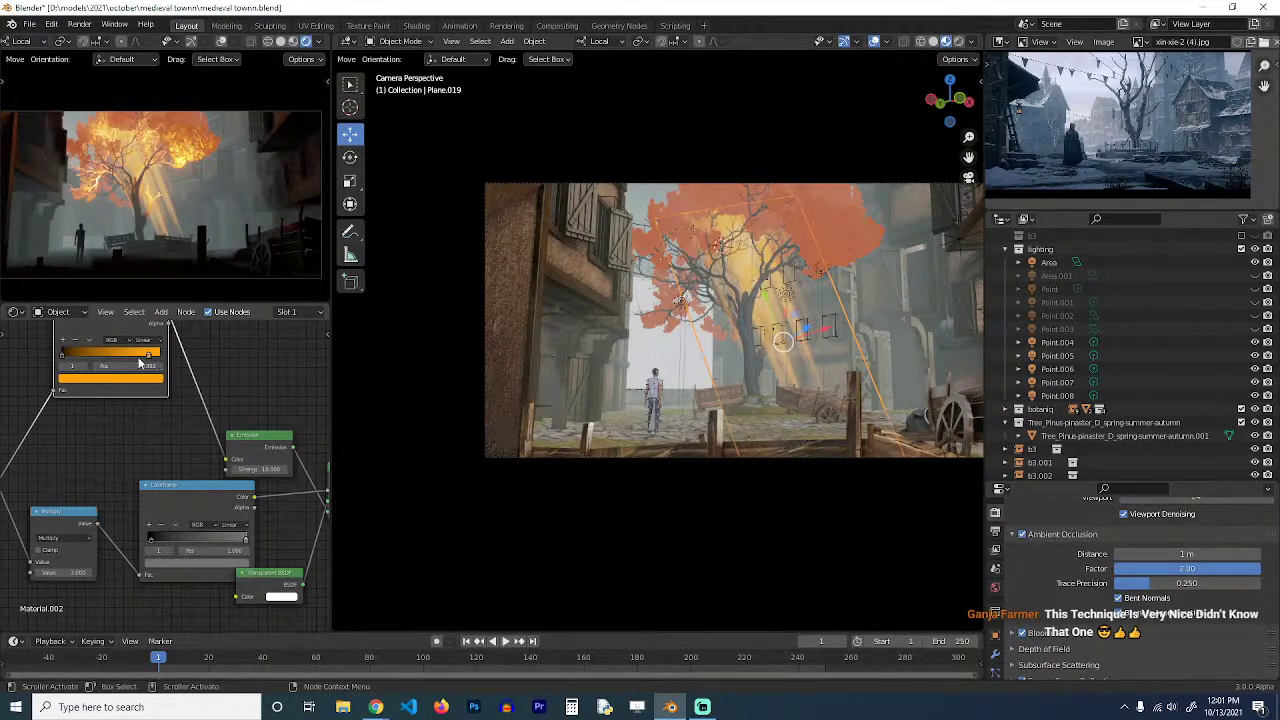
left_click_drag(63, 348, 153, 367)
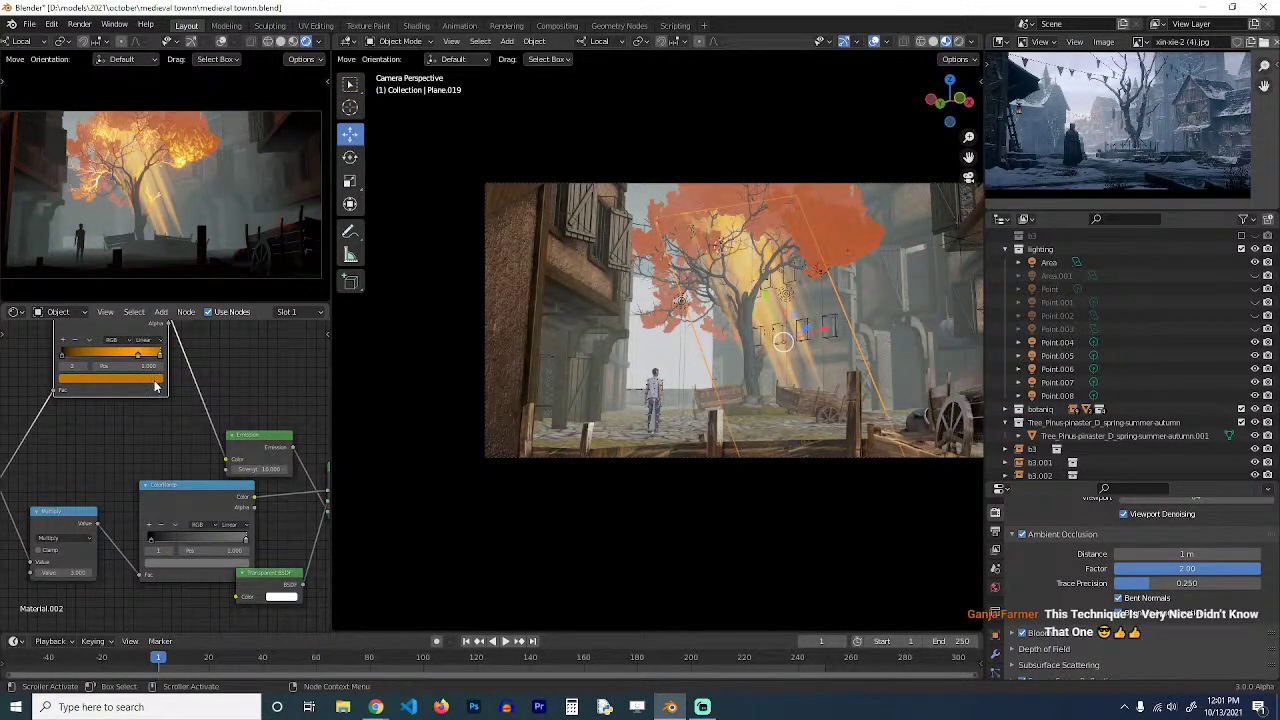
left_click(155, 380)
left_click_drag(100, 286, 141, 240)
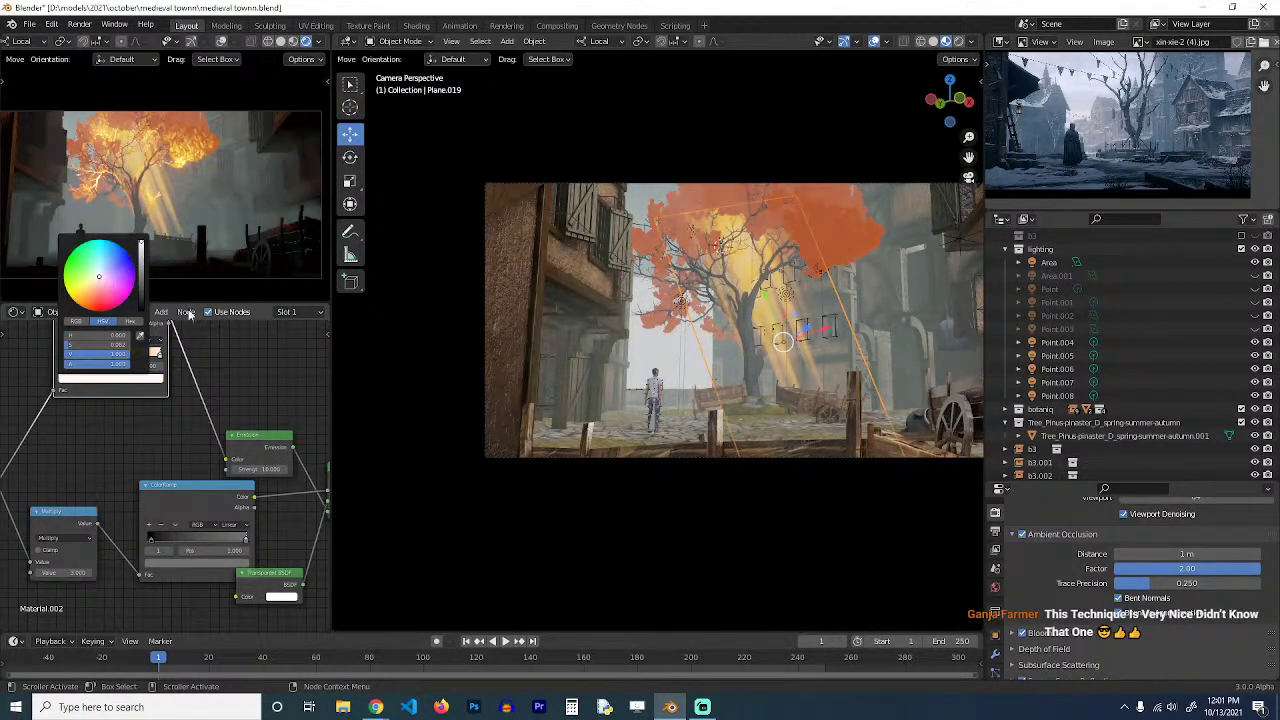
Brighten the grey end stop of the ColorRamp that drives the Mix Shader factor.
middle_click_drag(204, 481, 163, 482)
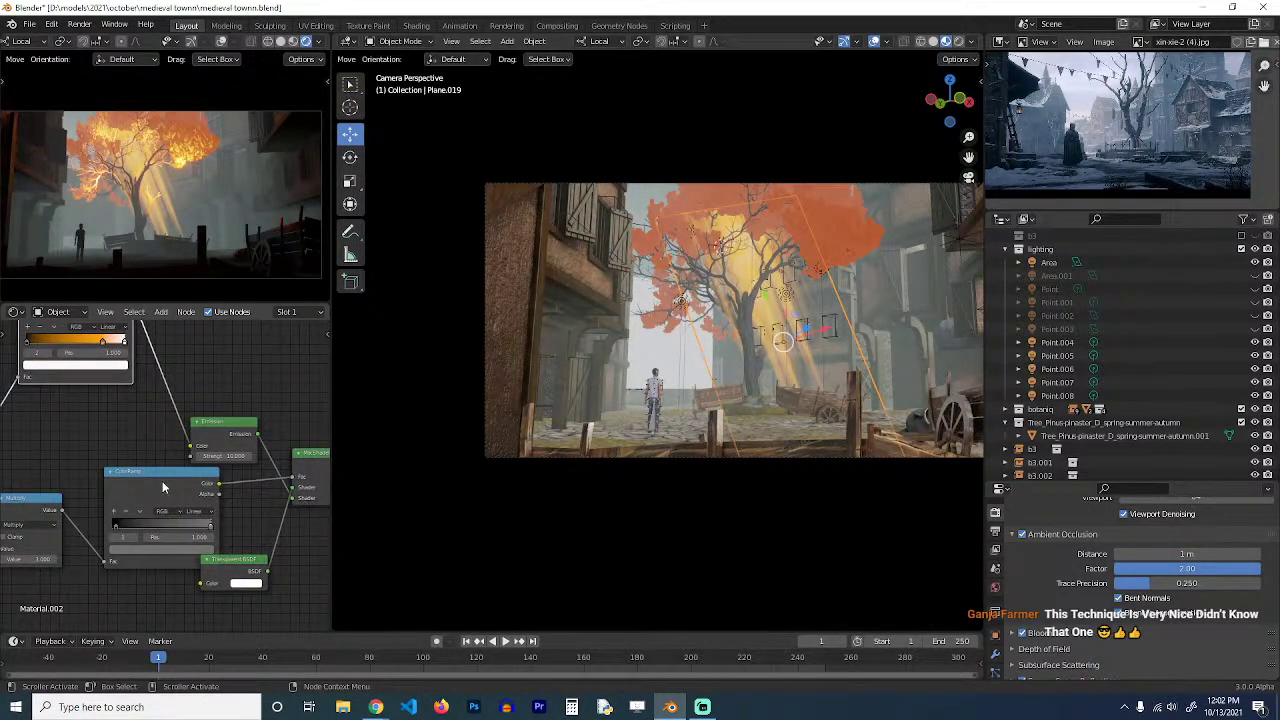
scroll(193, 520, "down", 1)
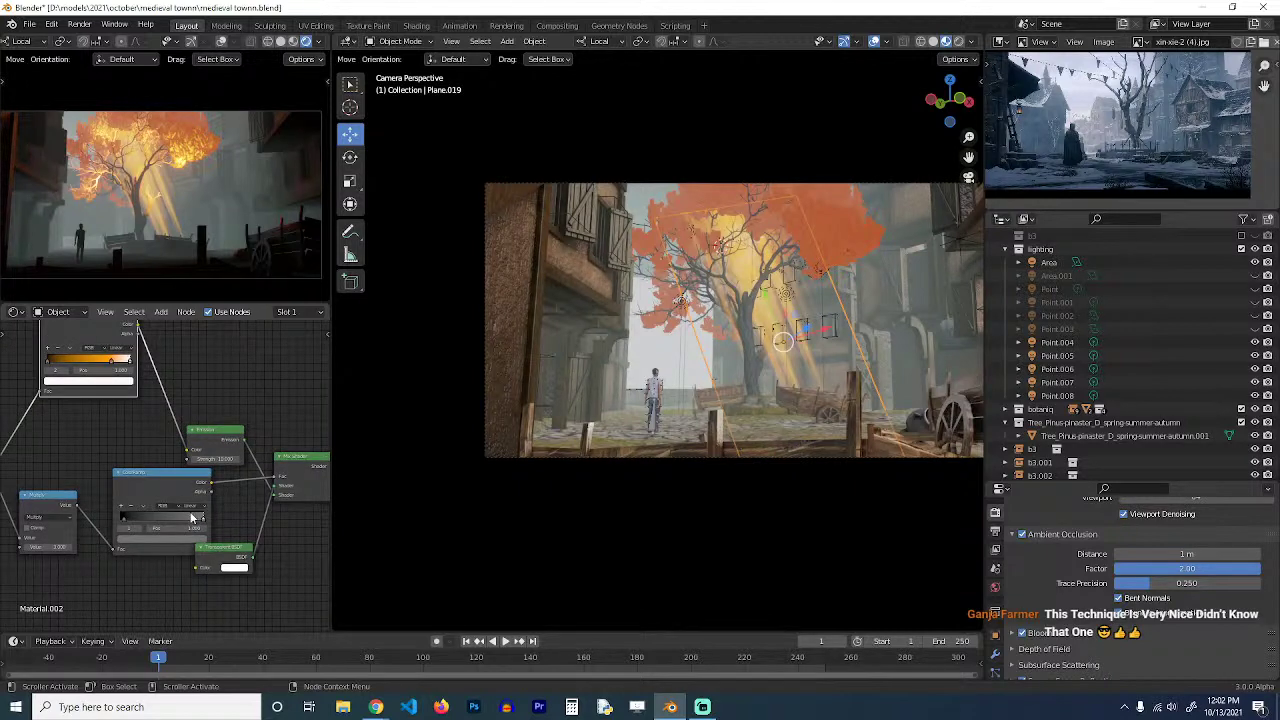
left_click(196, 538)
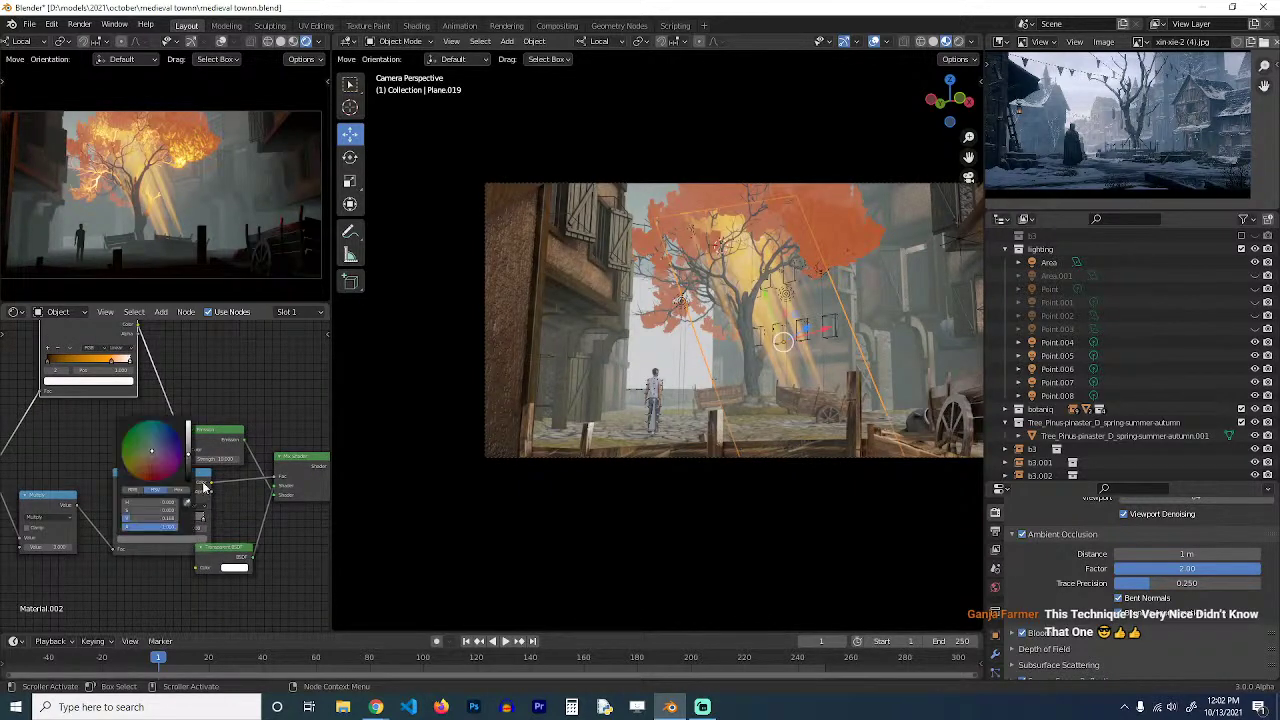
mouse_move(188, 454)
left_mouse_down()
mouse_move(188, 422)
mouse_move(188, 436)
left_mouse_up()
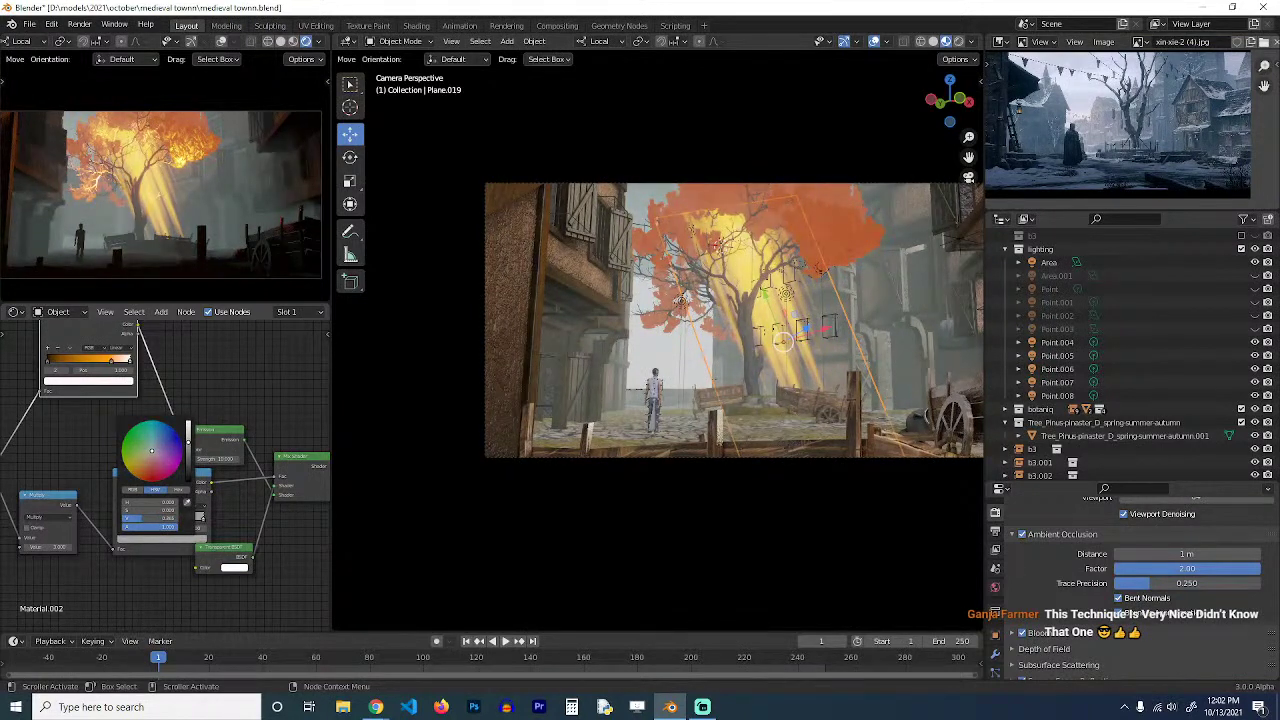
Shift the light-ray plane slightly and scale it up to about 1.85 times its size.
key("g")
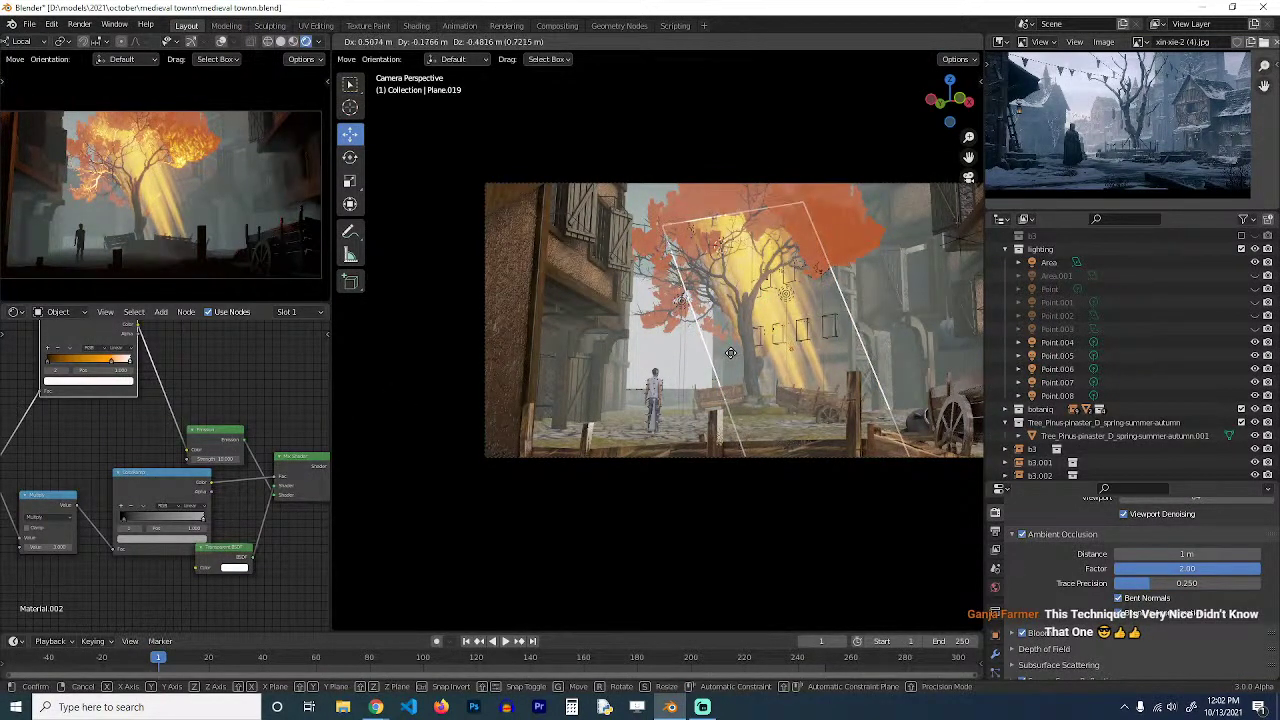
left_click(731, 358)
key("s")
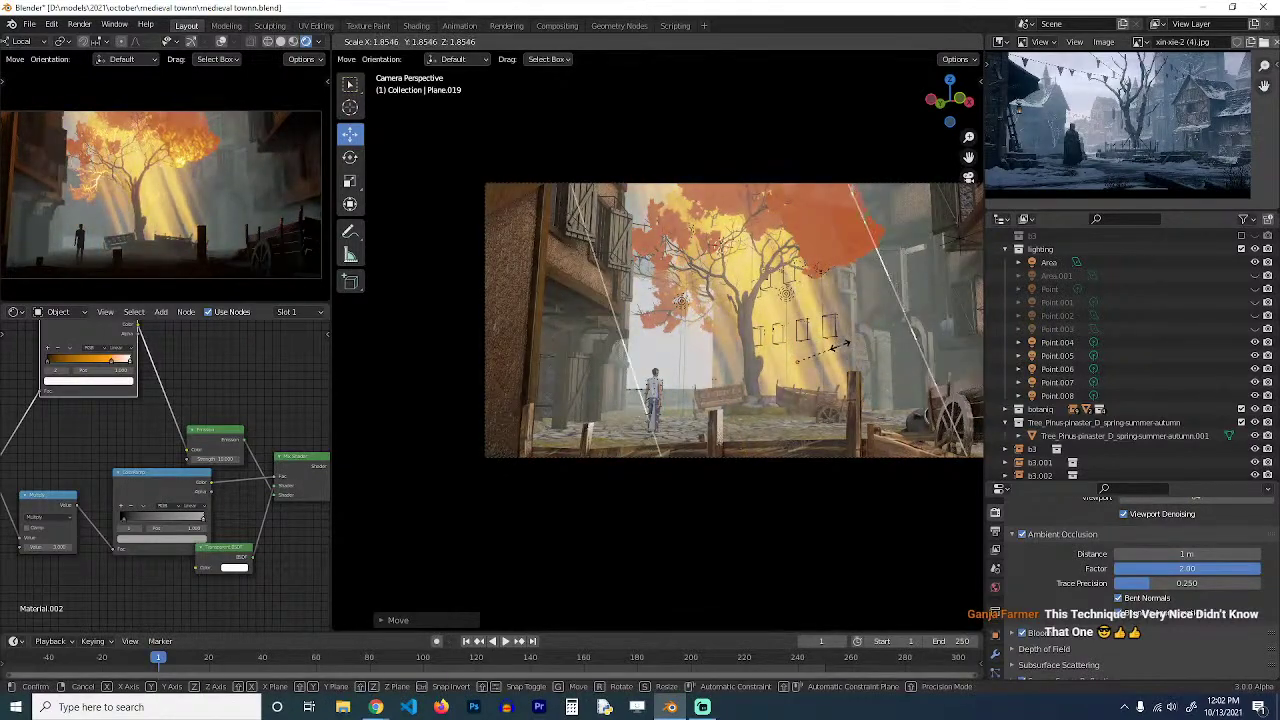
left_click(840, 345)
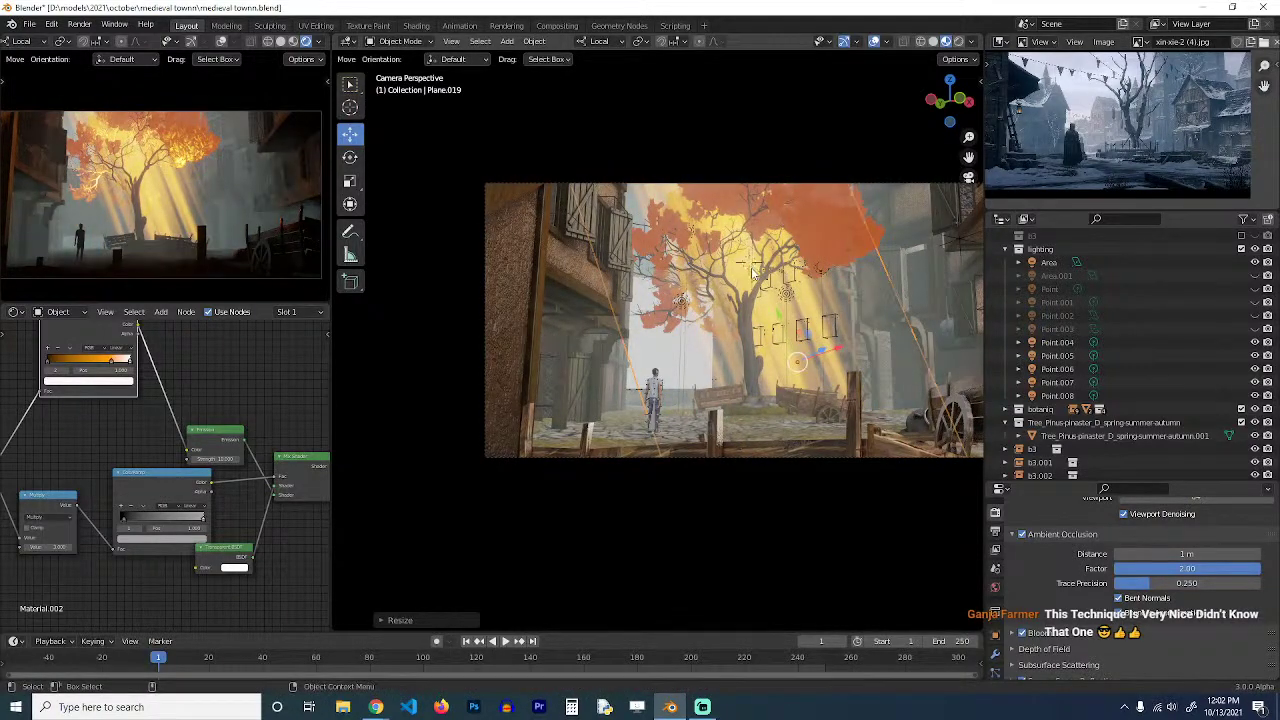
Reposition the light-ray plane and scale it down so a narrower set of rays falls beside the tree trunk.
middle_click_drag(751, 267, 703, 310)
key("g")
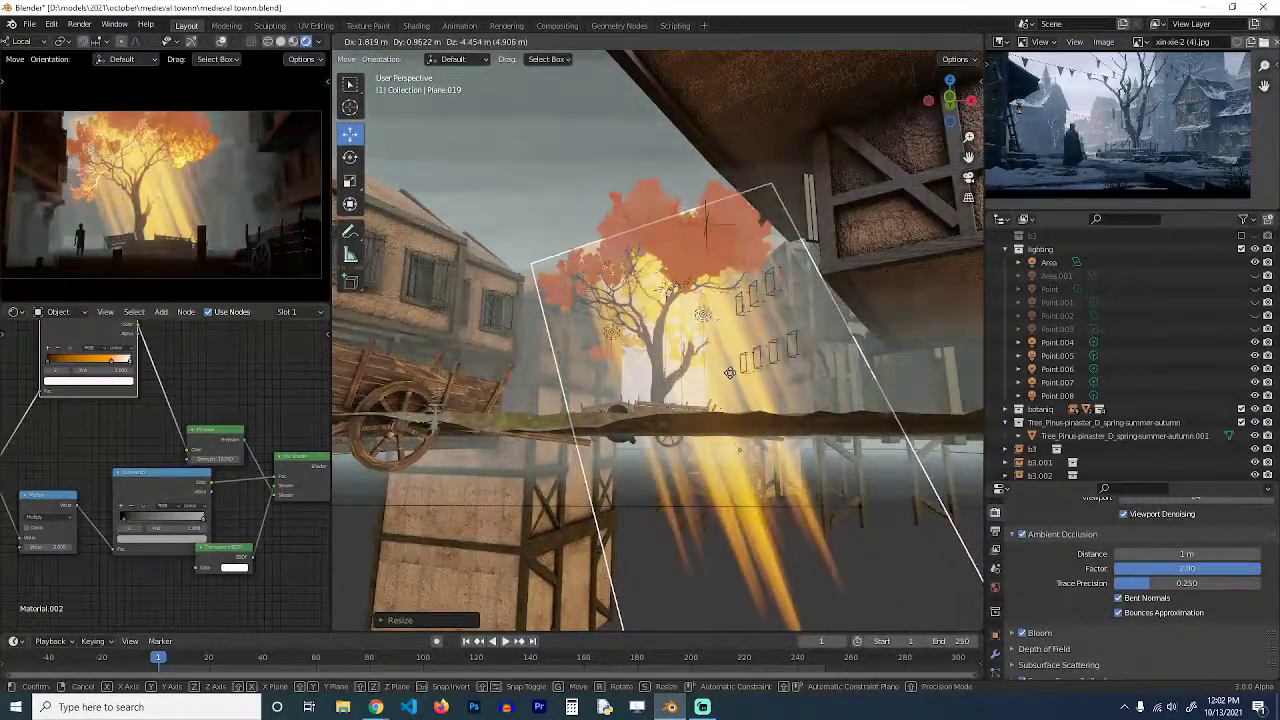
left_click(748, 378)
key("s")
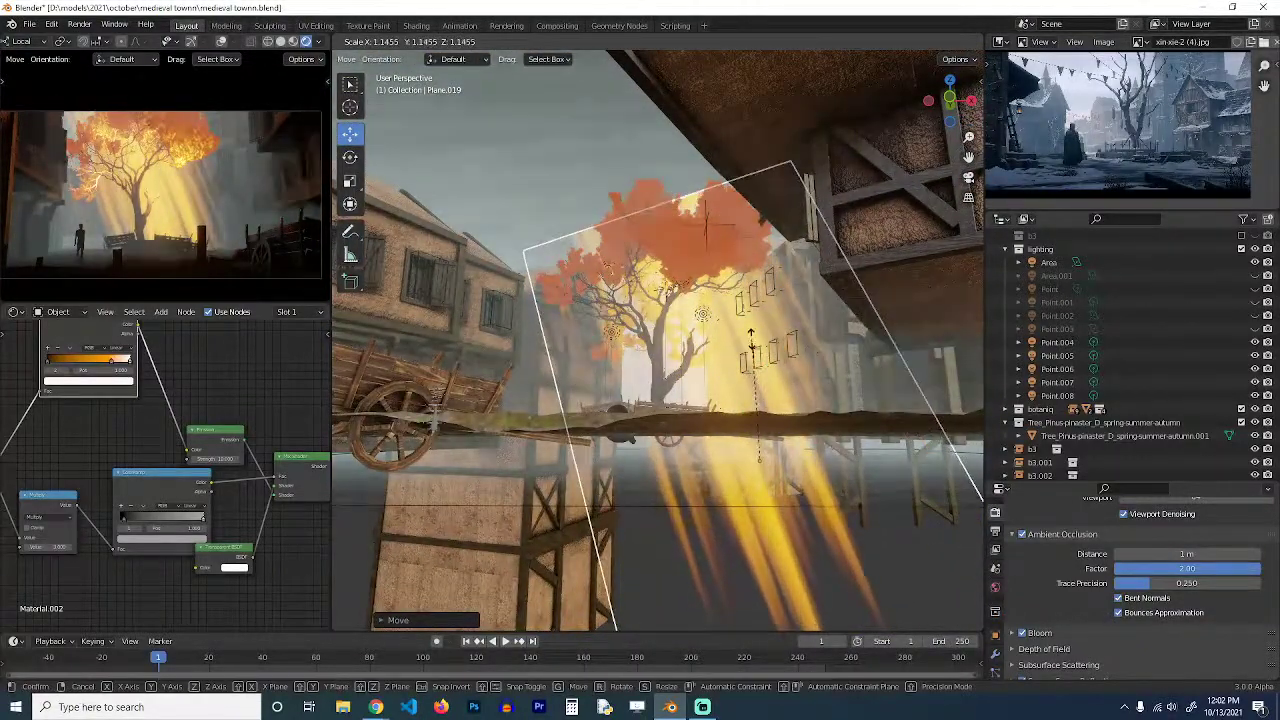
left_click(765, 386)
key("g")
left_click(756, 346)
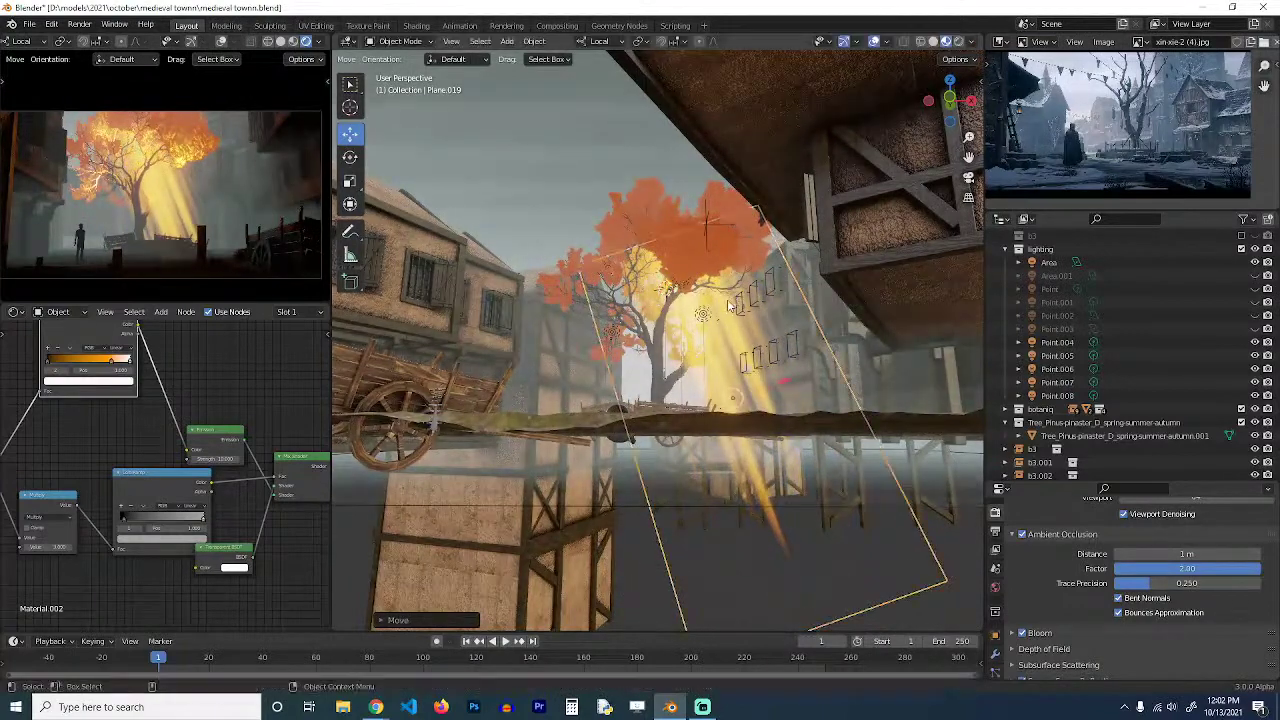
middle_click_drag(756, 342, 758, 359)
scroll(758, 359, "up", 1)
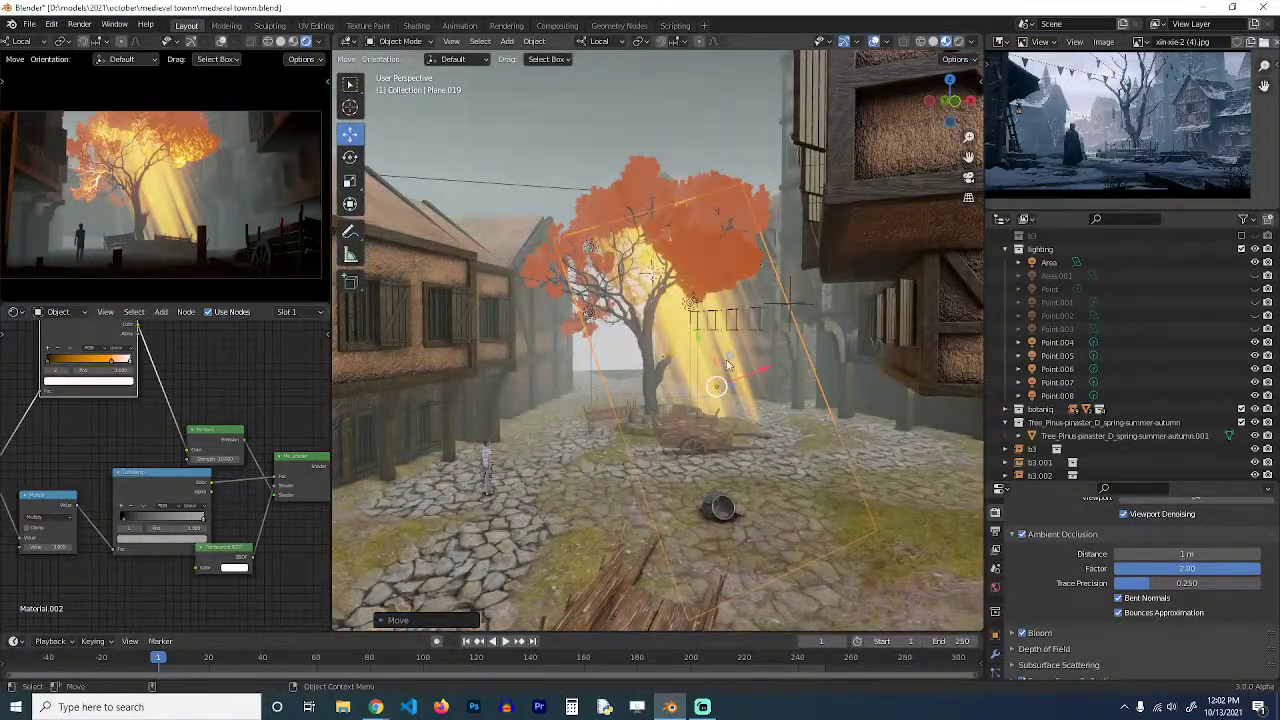
scroll(692, 336, "up", 1)
Spread out the shader nodes, moving the Transparent BSDF below the ColorRamp and the Material Output farther from the Mix Shader.
middle_click_drag(230, 555, 225, 521)
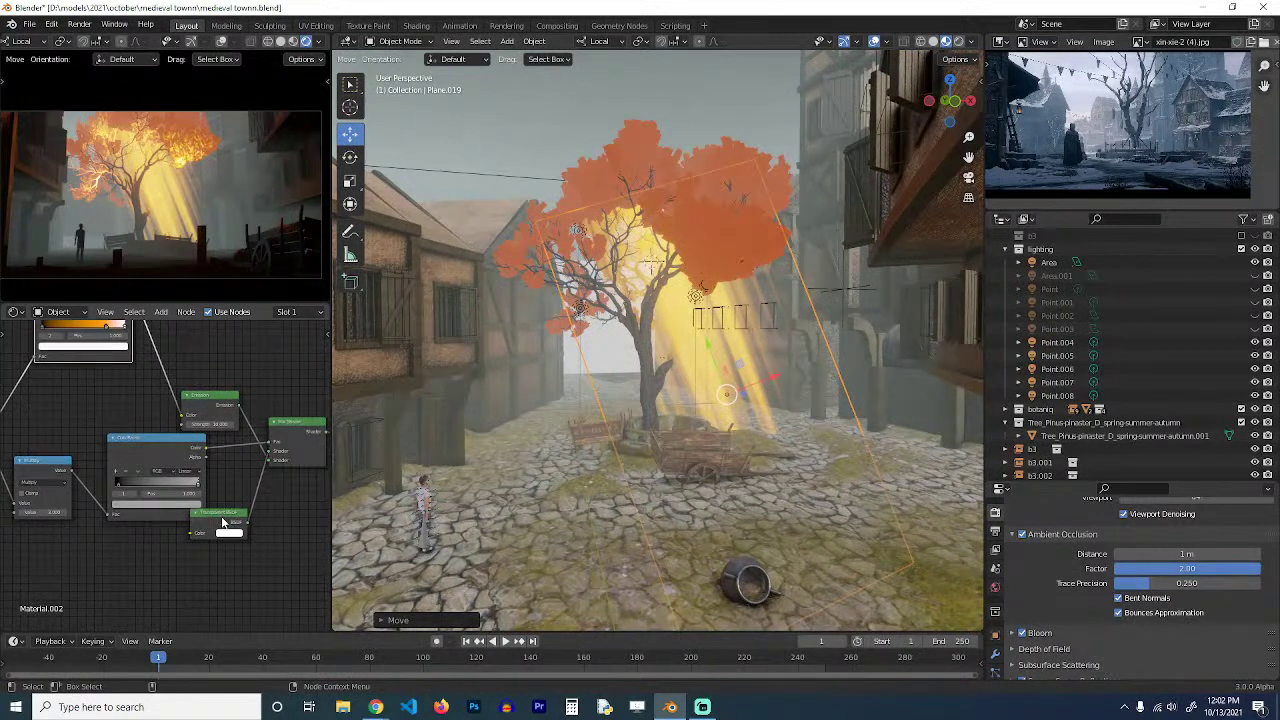
left_click_drag(225, 521, 162, 554)
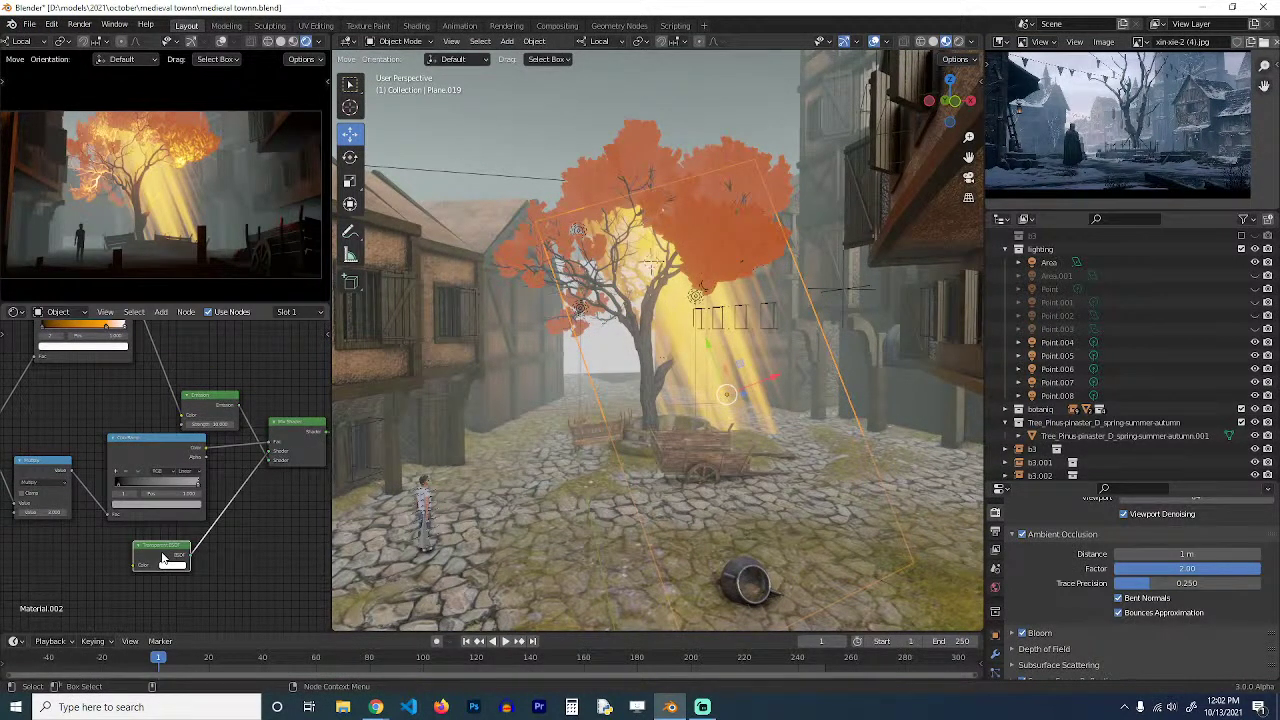
middle_click_drag(213, 495, 107, 446)
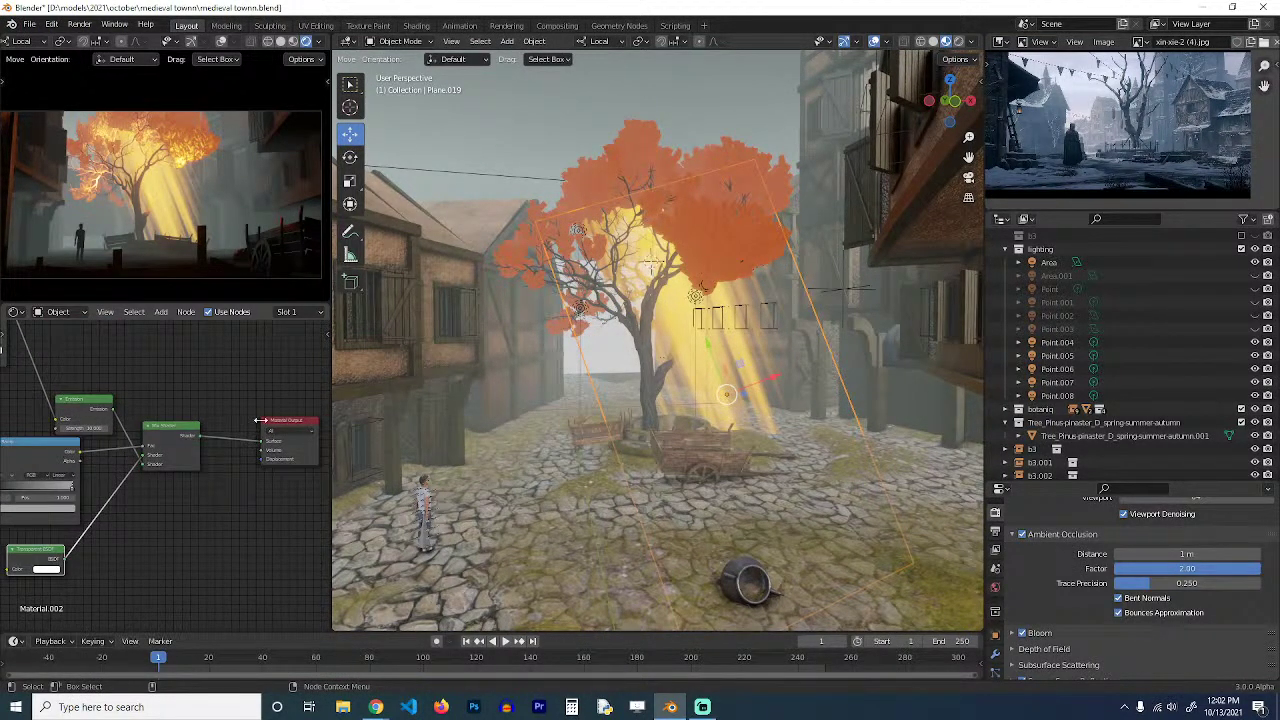
left_click_drag(270, 424, 295, 425)
left_click_drag(176, 424, 171, 411)
middle_click_drag(208, 456, 204, 447)
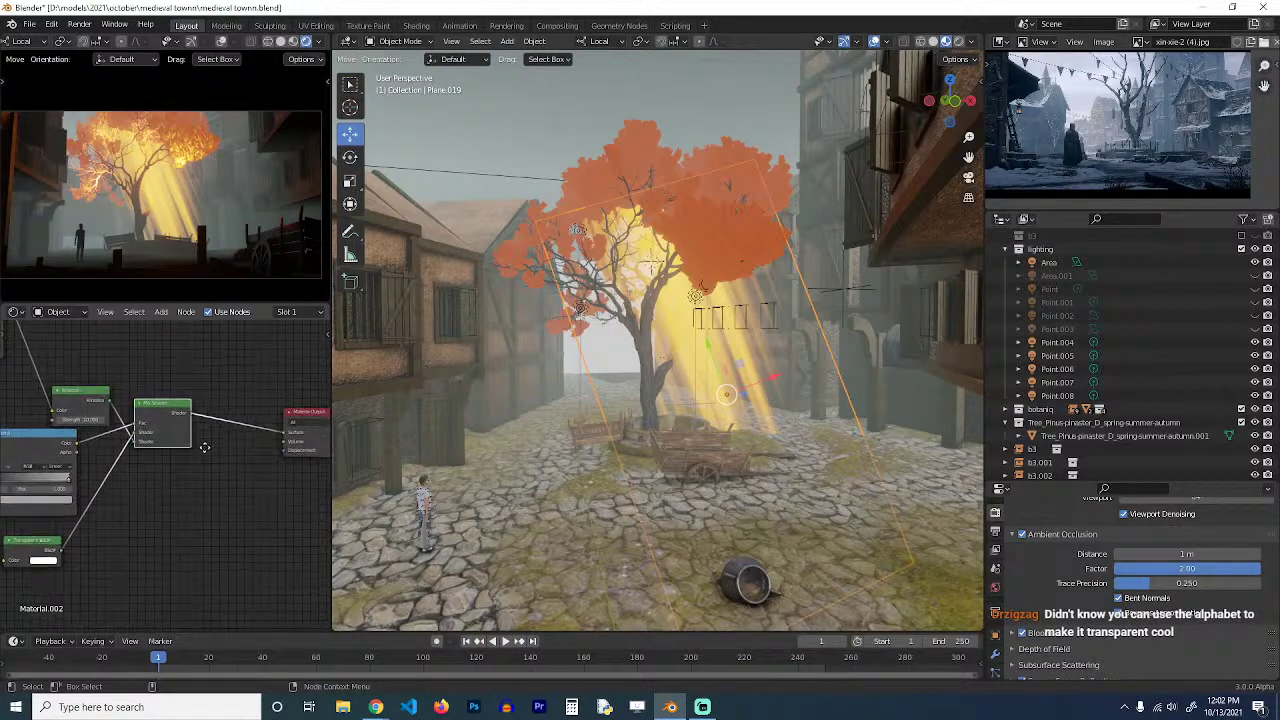
Add a Translucent BSDF node below the Mix Shader.
key("shift+a")
mouse_move(122, 421)
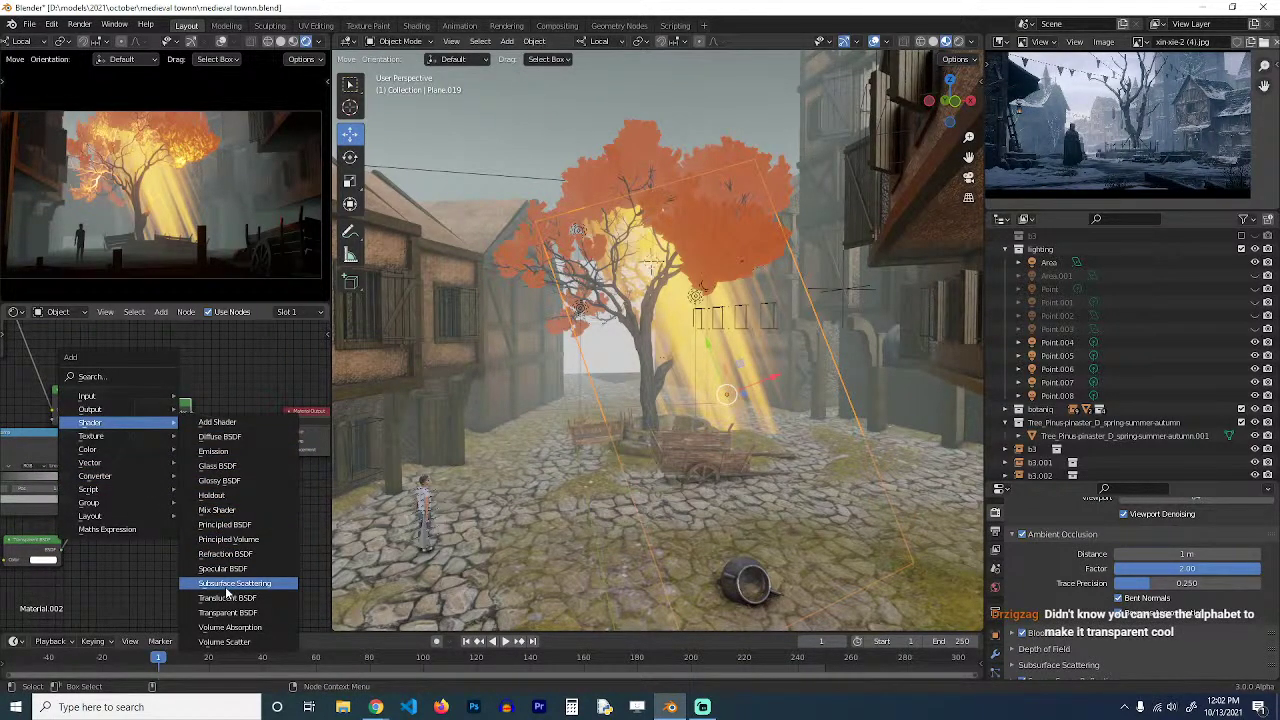
left_click(227, 597)
left_click(185, 528)
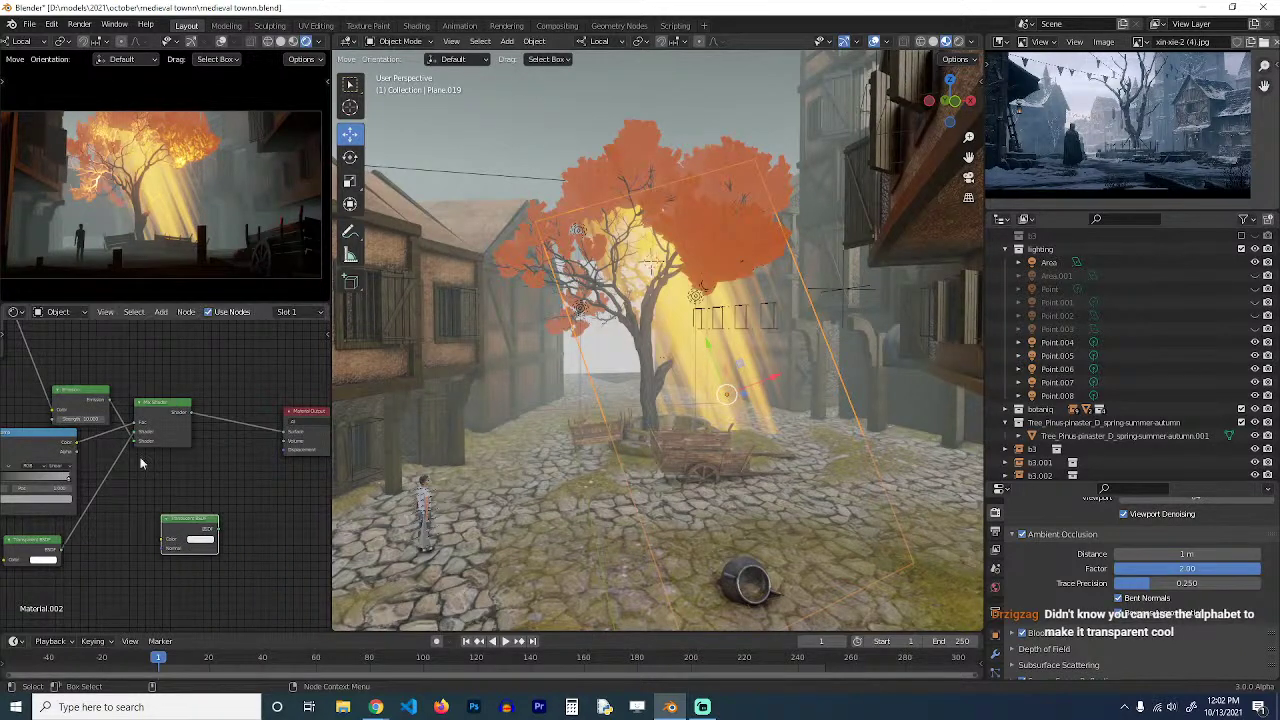
Collapse the Mix Shader beside the Material Output and move the Translucent BSDF above the Emission node.
left_click(139, 402)
left_click_drag(146, 402, 239, 426)
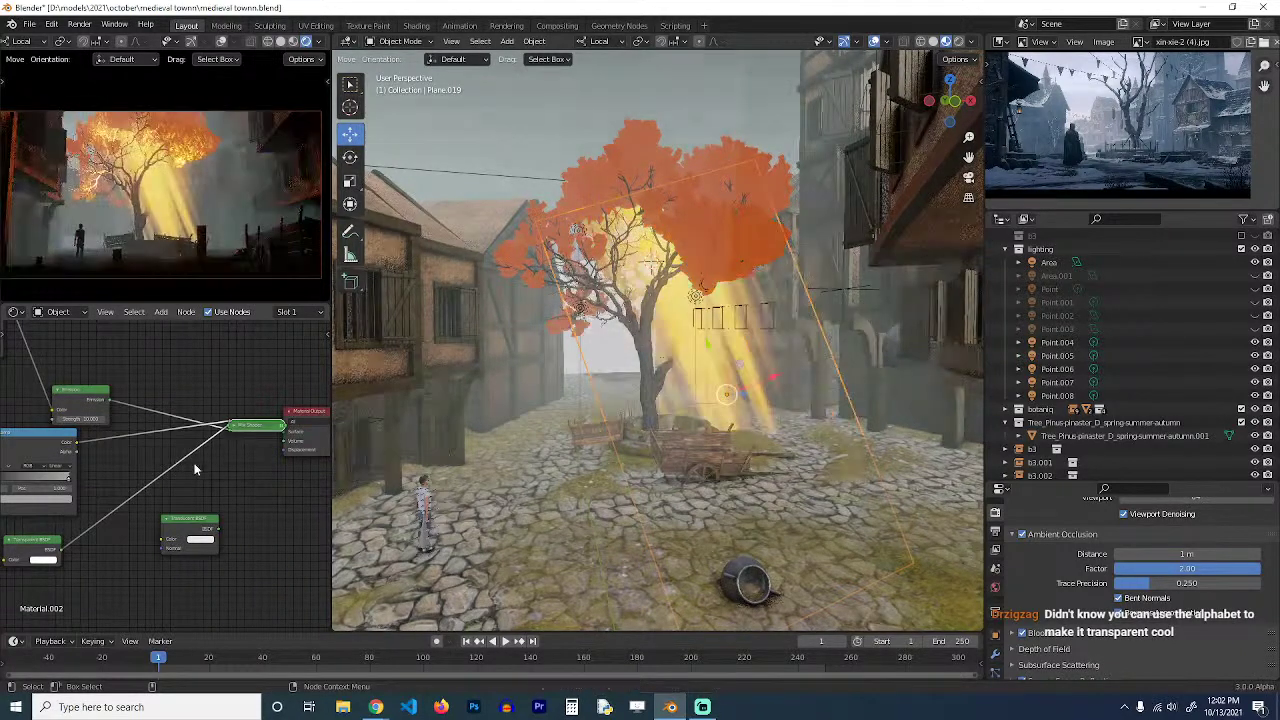
left_click(186, 520)
left_click_drag(186, 519, 102, 349)
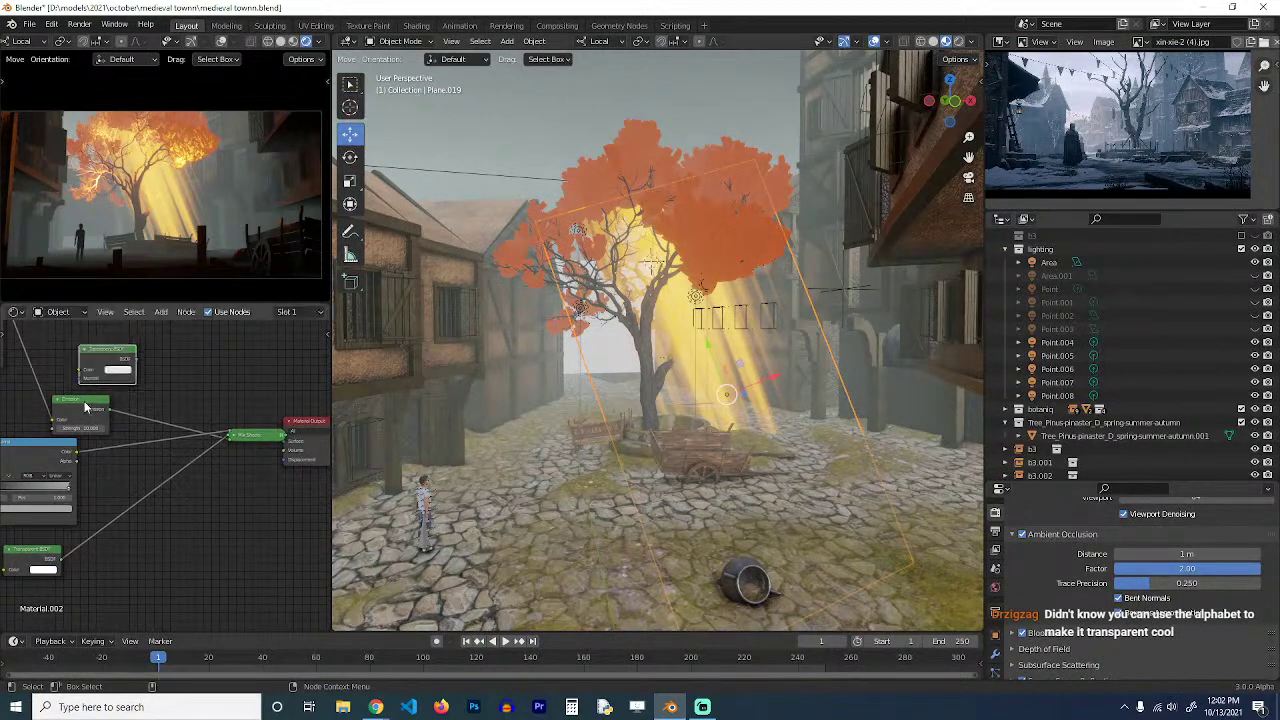
Blend the Translucent BSDF and Emission through a new Mix Shader, tidy the nodes' spacing, and adjust the mix factor.
right_click_drag(87, 407, 104, 371, "ctrl+shift")
left_click_drag(197, 384, 177, 388)
left_click_drag(111, 359, 93, 366)
middle_click_drag(102, 386, 142, 396)
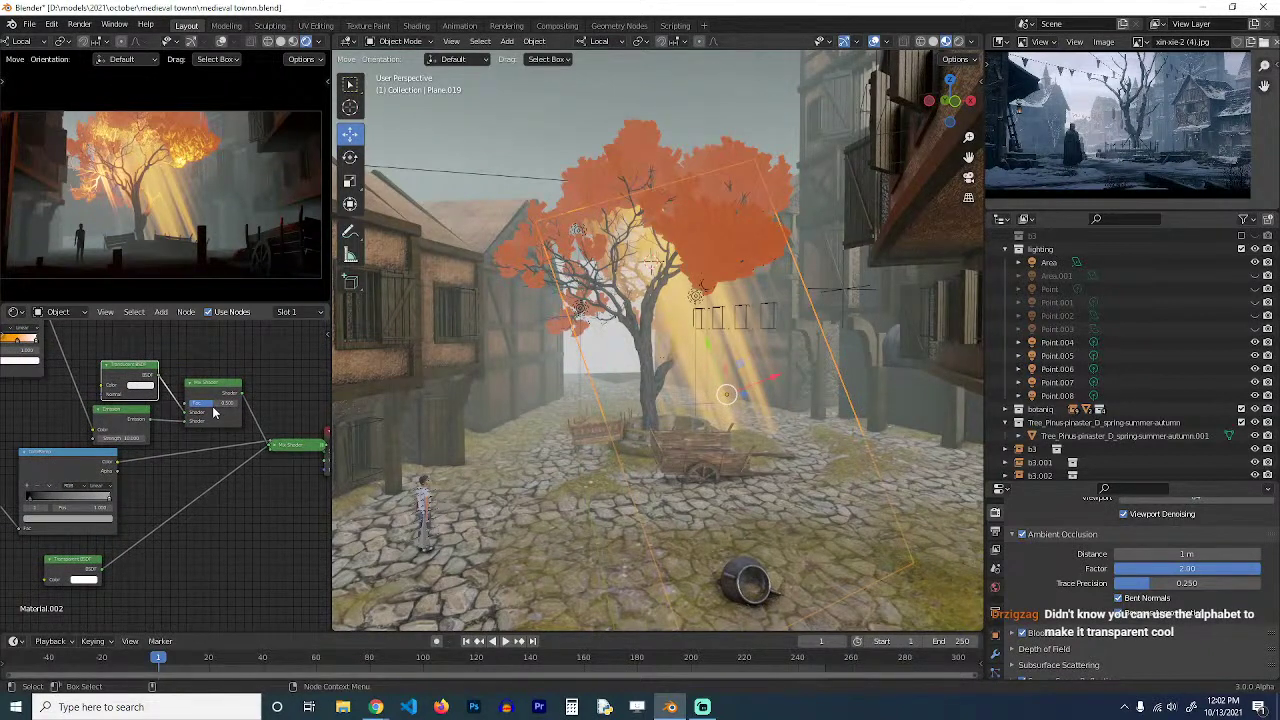
mouse_move(218, 404)
left_mouse_down()
mouse_move(194, 404)
mouse_move(218, 405)
left_mouse_up()
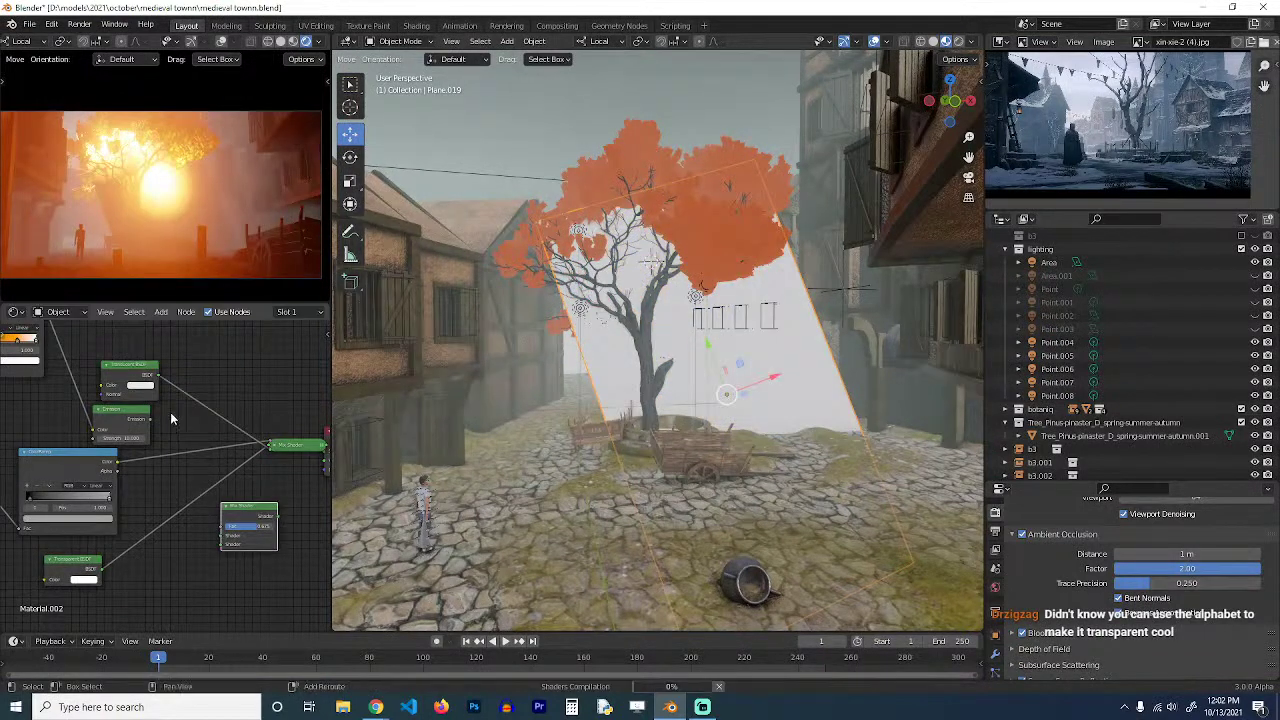
Insert an Add Shader after the Translucent BSDF and connect the Emission to its second shader input.
key("shift+a")
mouse_move(172, 418)
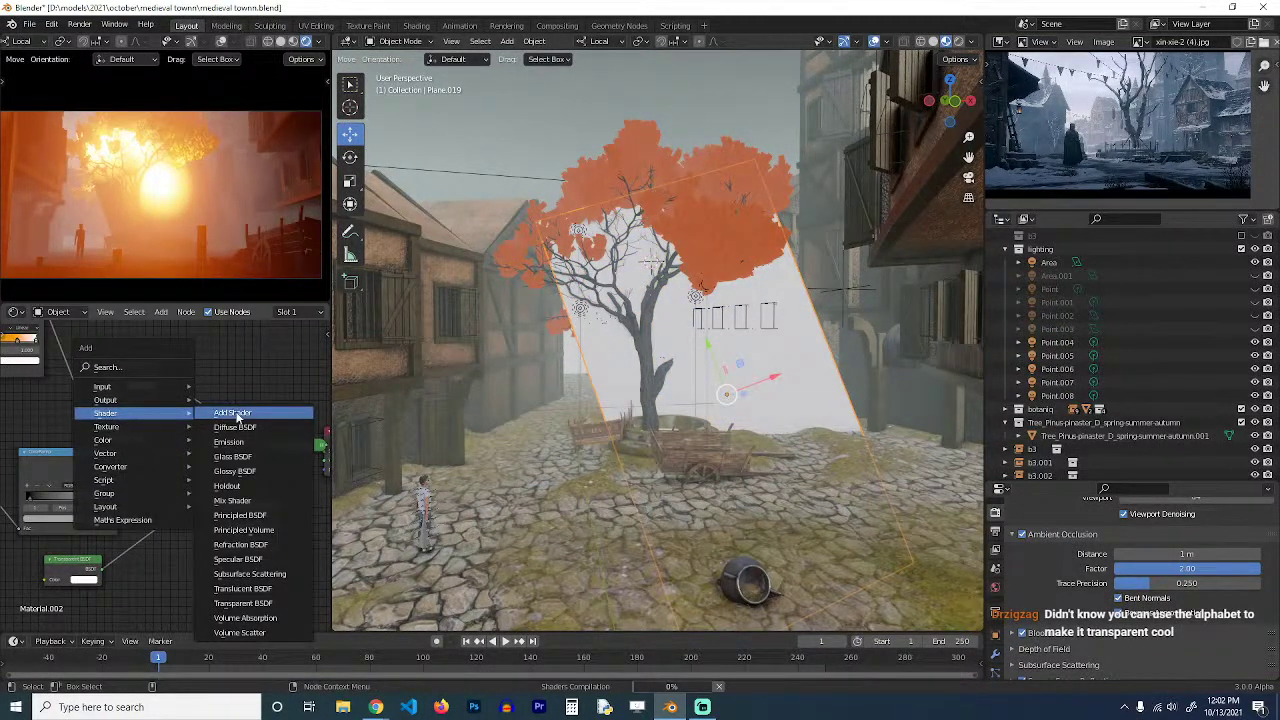
left_click(232, 413)
left_click(180, 412)
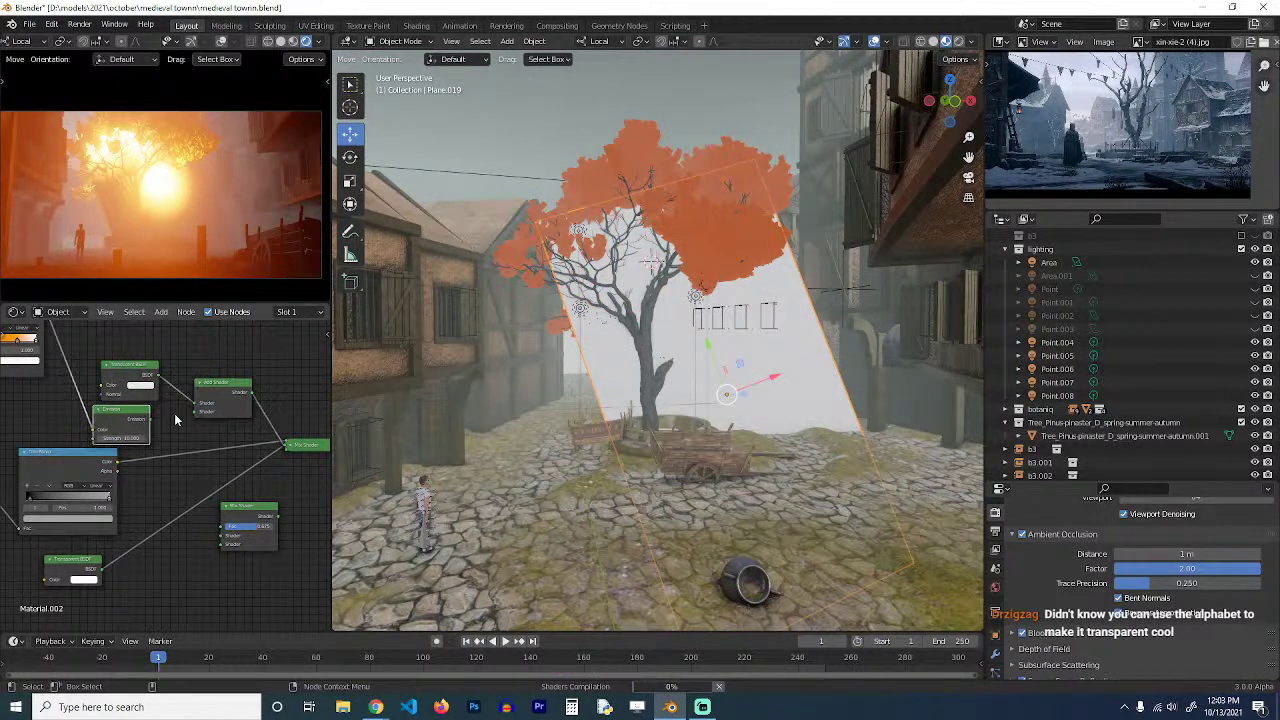
left_click_drag(151, 419, 197, 411)
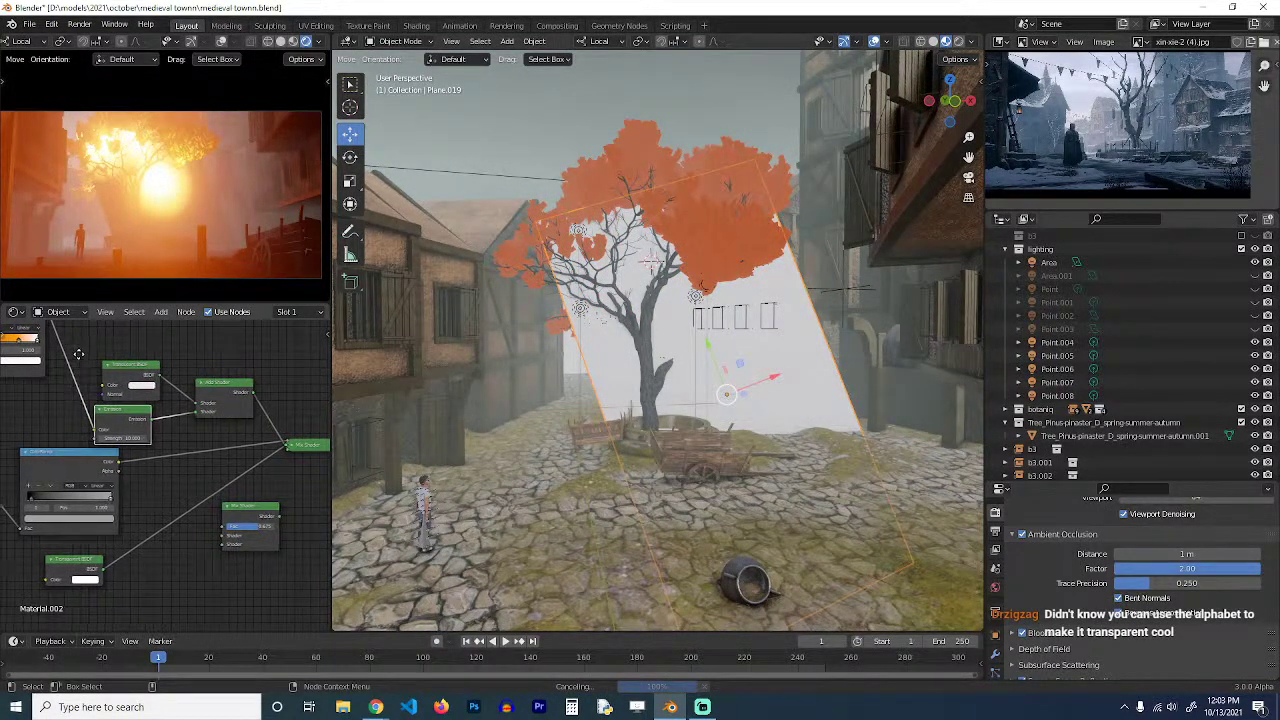
Feed the orange ColorRamp's color into the Translucent BSDF's color as well, and save the file.
middle_click_drag(74, 348, 104, 378)
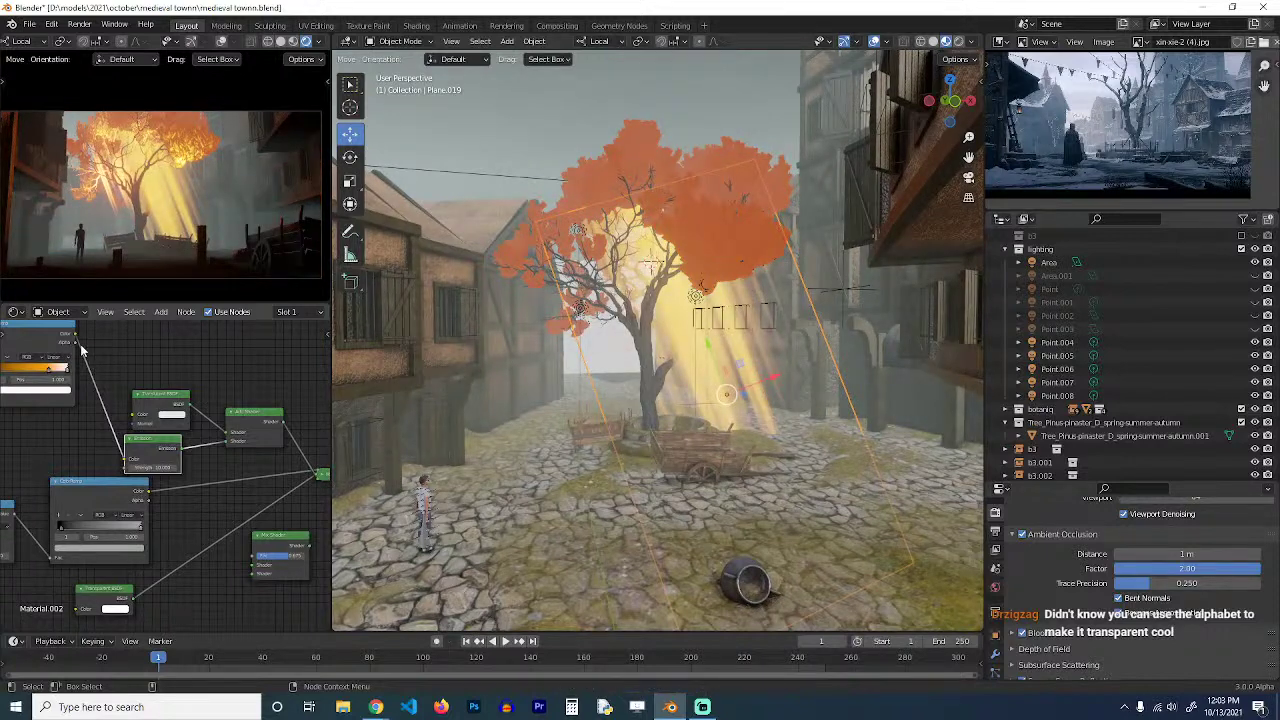
left_click_drag(77, 344, 142, 418)
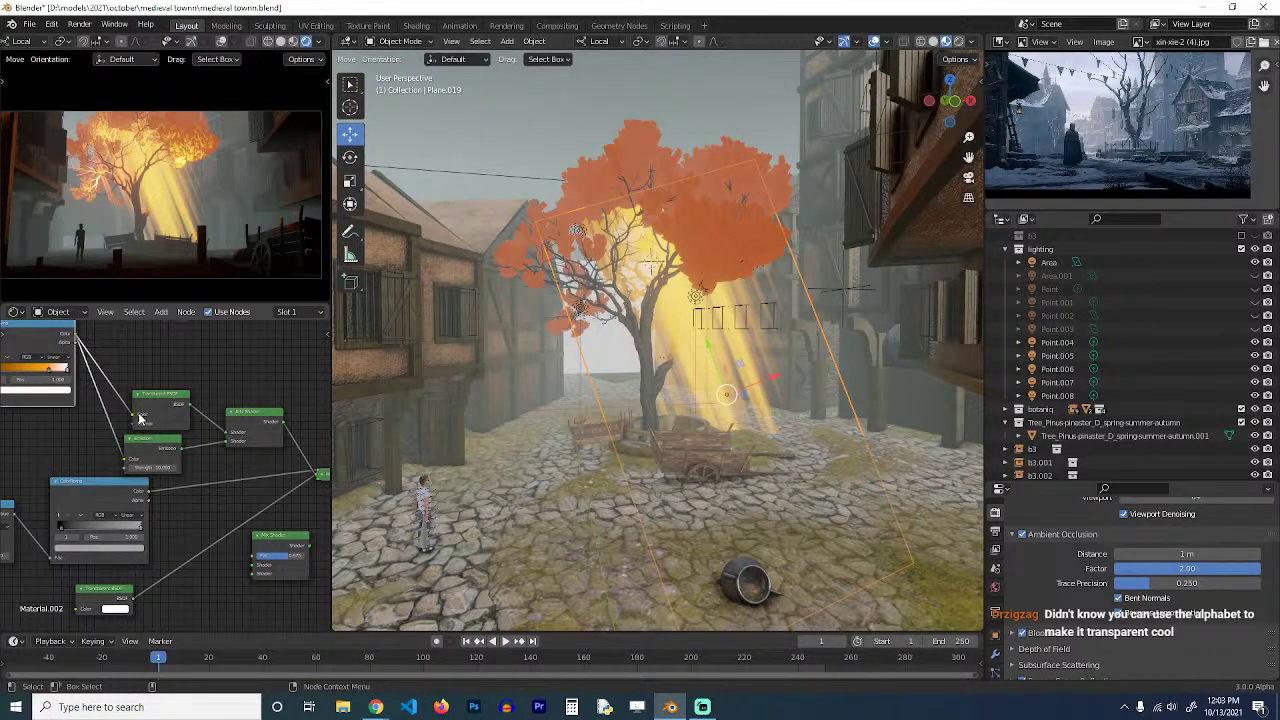
scroll(133, 503, "up", 5, "ctrl")
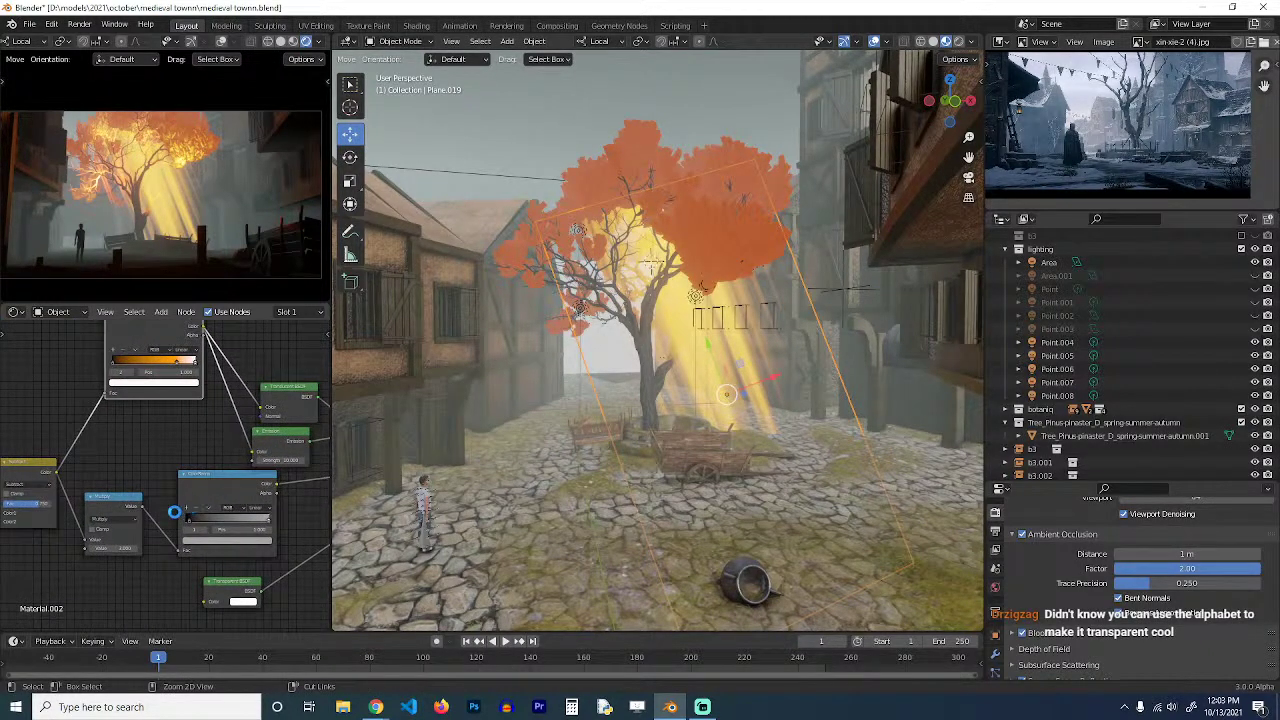
key("ctrl+s")
Isolate the light-ray plane in local view.
middle_click_drag(157, 512, 273, 488)
scroll(103, 544, "down", 3)
middle_click_drag(129, 539, 305, 526)
scroll(237, 557, "down", 1)
middle_click_drag(237, 557, 179, 548)
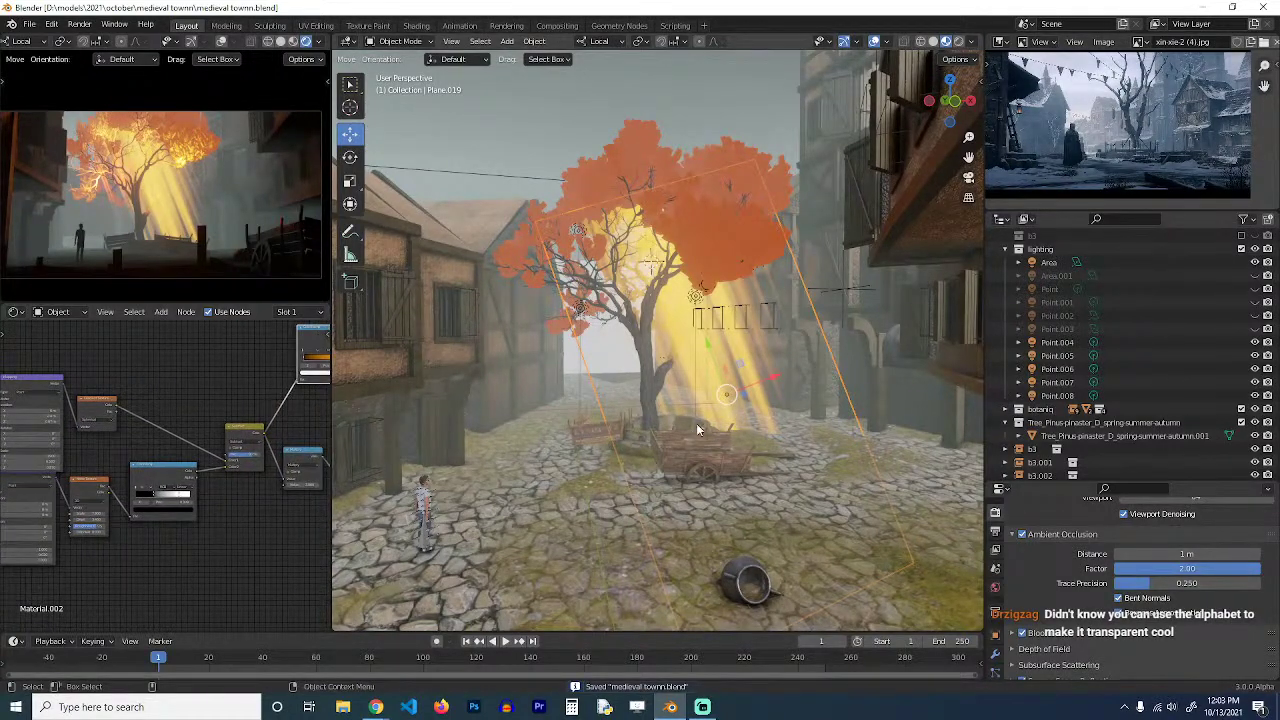
middle_click_drag(694, 390, 663, 222)
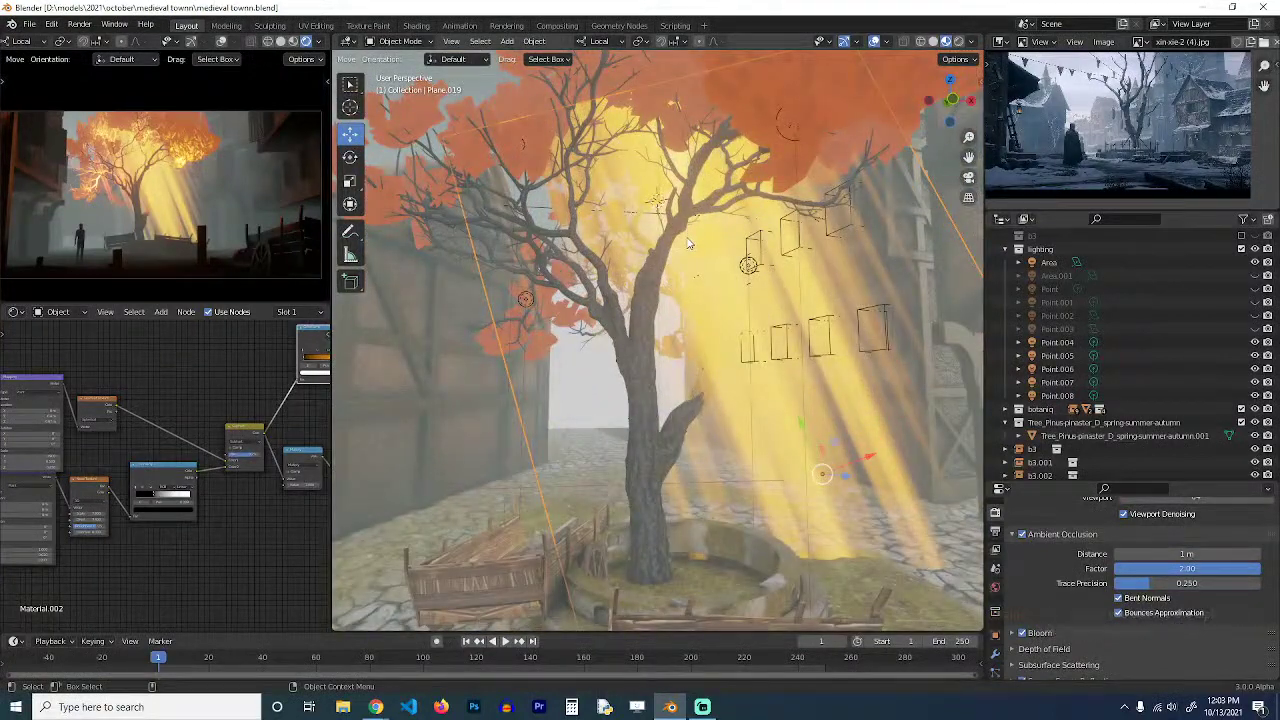
key("KP_Divide")
Recolor the orange ColorRamp's middle stop to a paler, less saturated yellow.
middle_click_drag(181, 453, 119, 504)
scroll(226, 441, "up", 2)
middle_click_drag(226, 441, 103, 470)
left_click(181, 430)
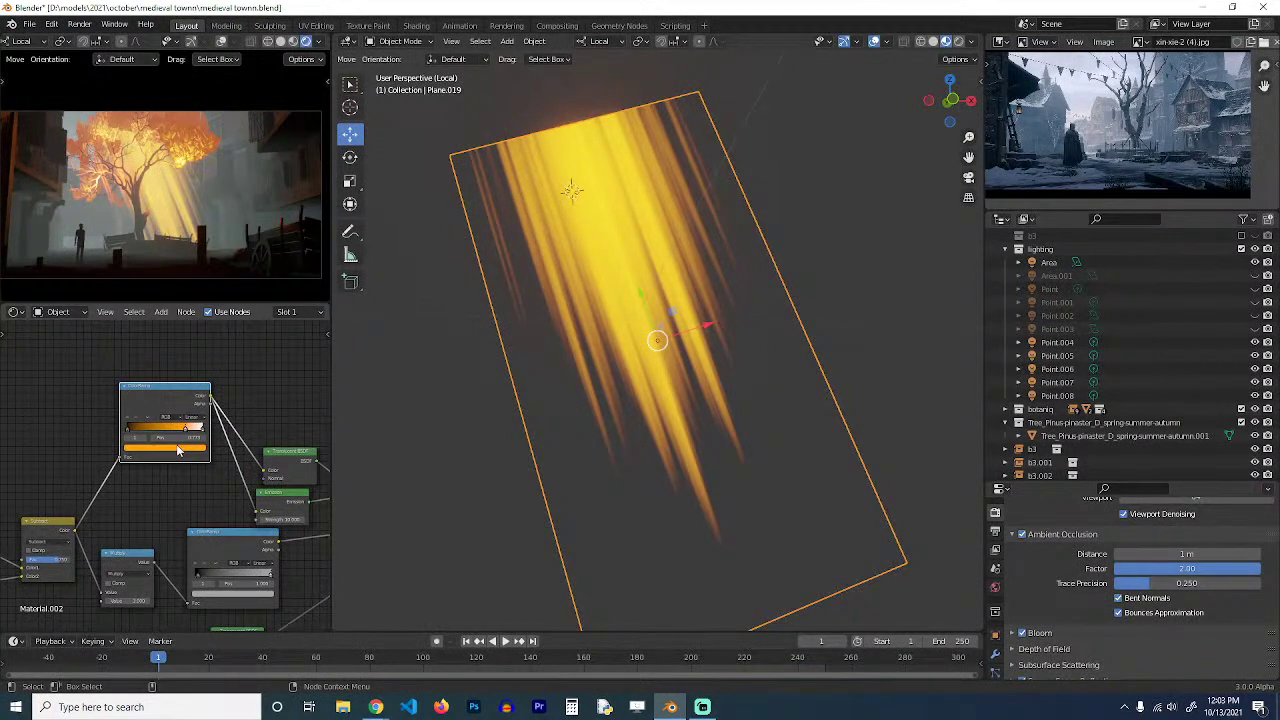
left_click(178, 450)
left_click_drag(167, 432, 172, 433)
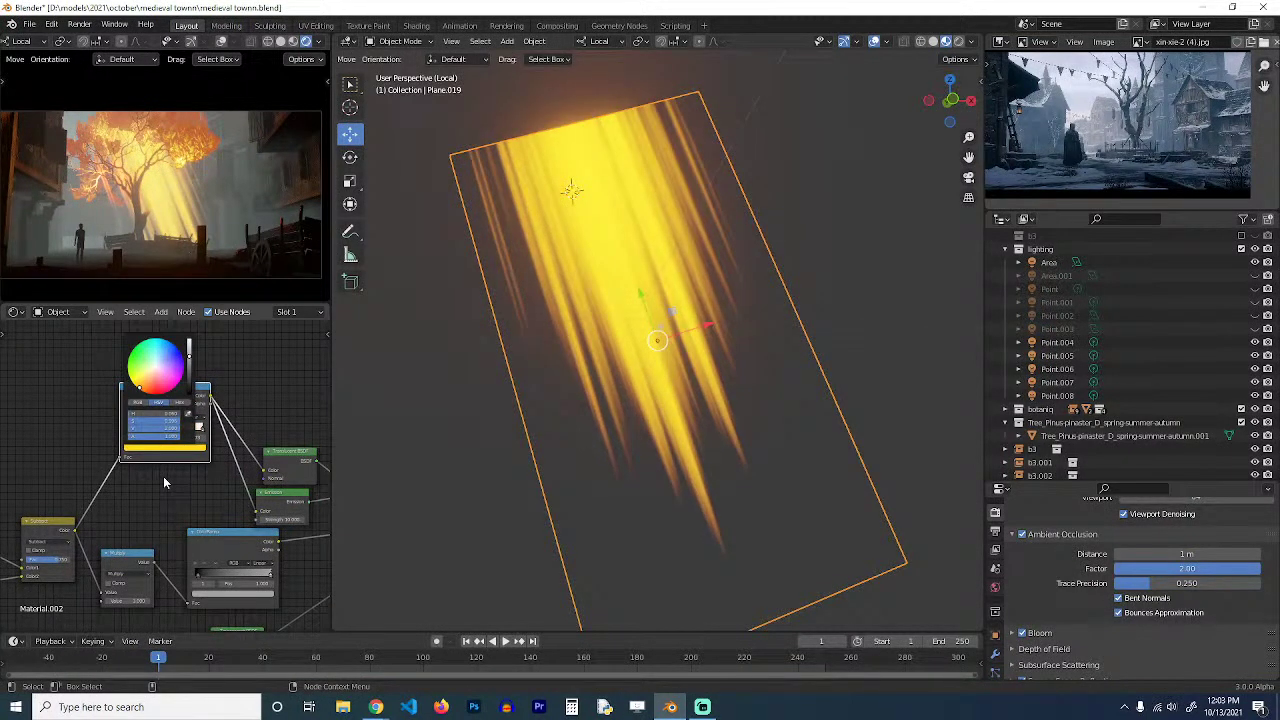
left_click_drag(155, 374, 143, 383)
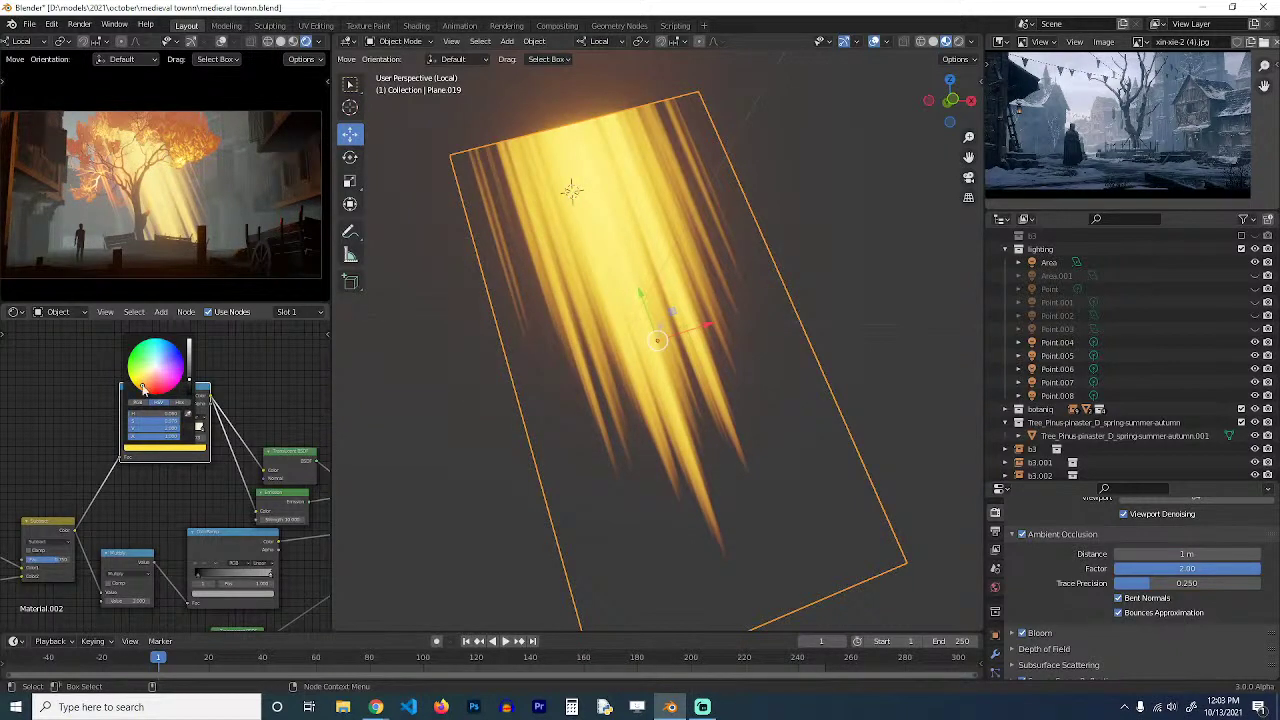
Set the color value of the ColorRamp's white end stop to 10 for an overbright core.
left_click(200, 429)
left_click(196, 449)
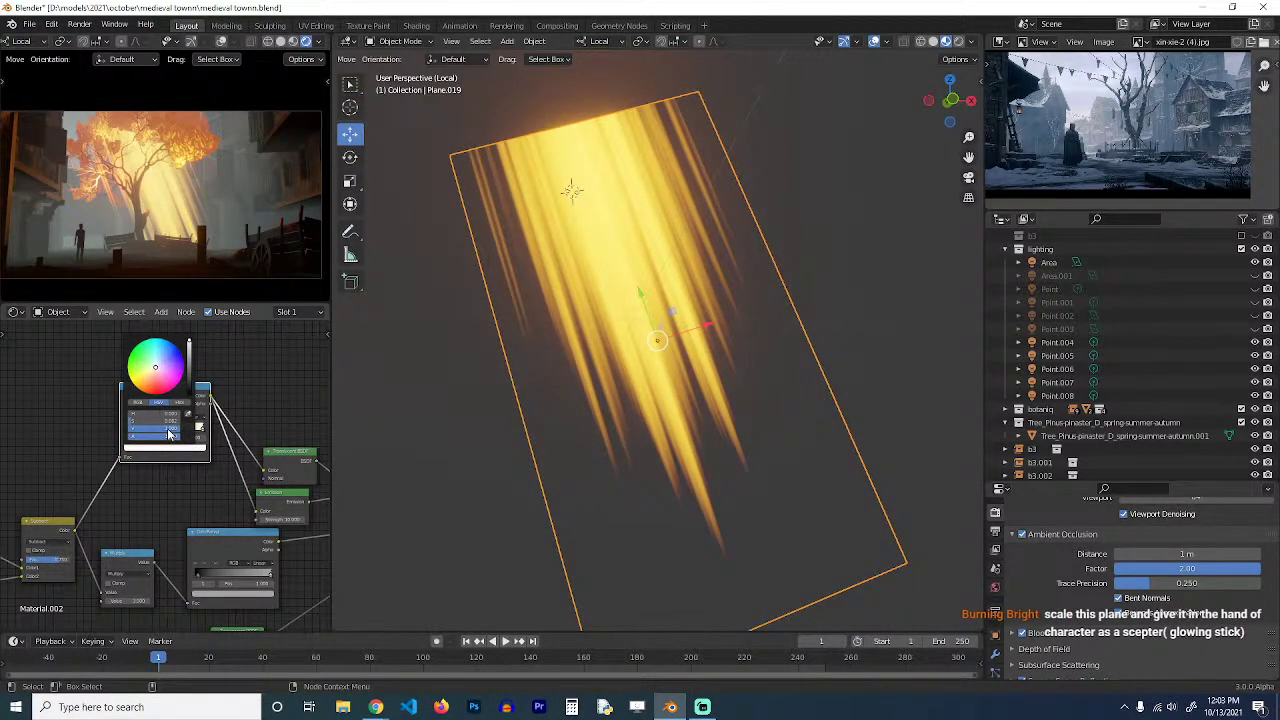
left_click(168, 430)
type("10")
key("Return")
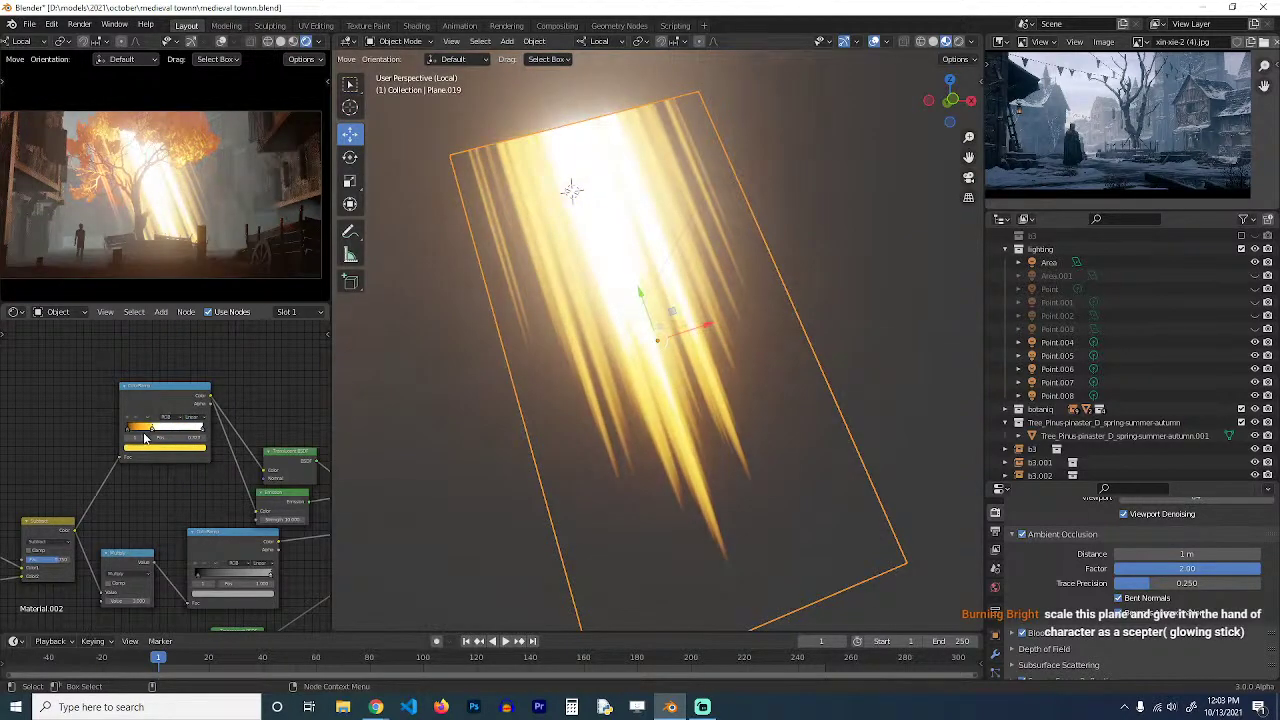
Shift the ColorRamp's yellow stop toward the white end and make it a more saturated golden yellow.
left_click_drag(145, 437, 157, 437)
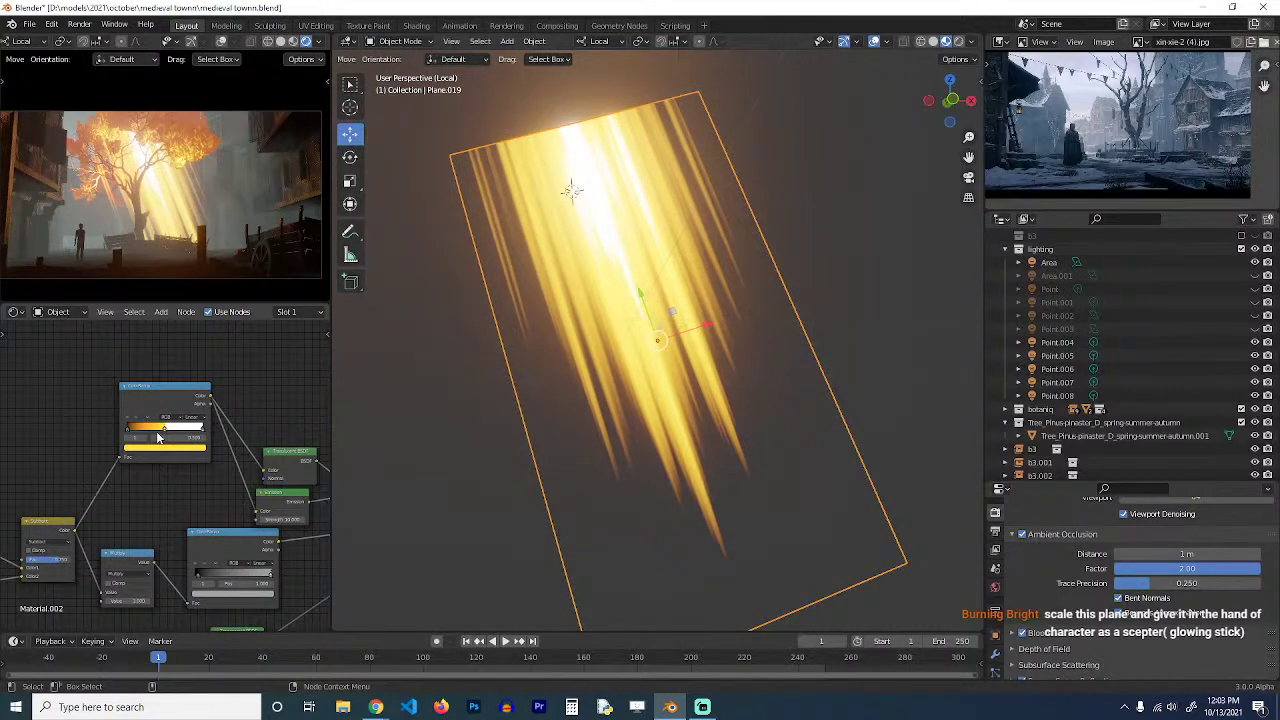
left_click(158, 449)
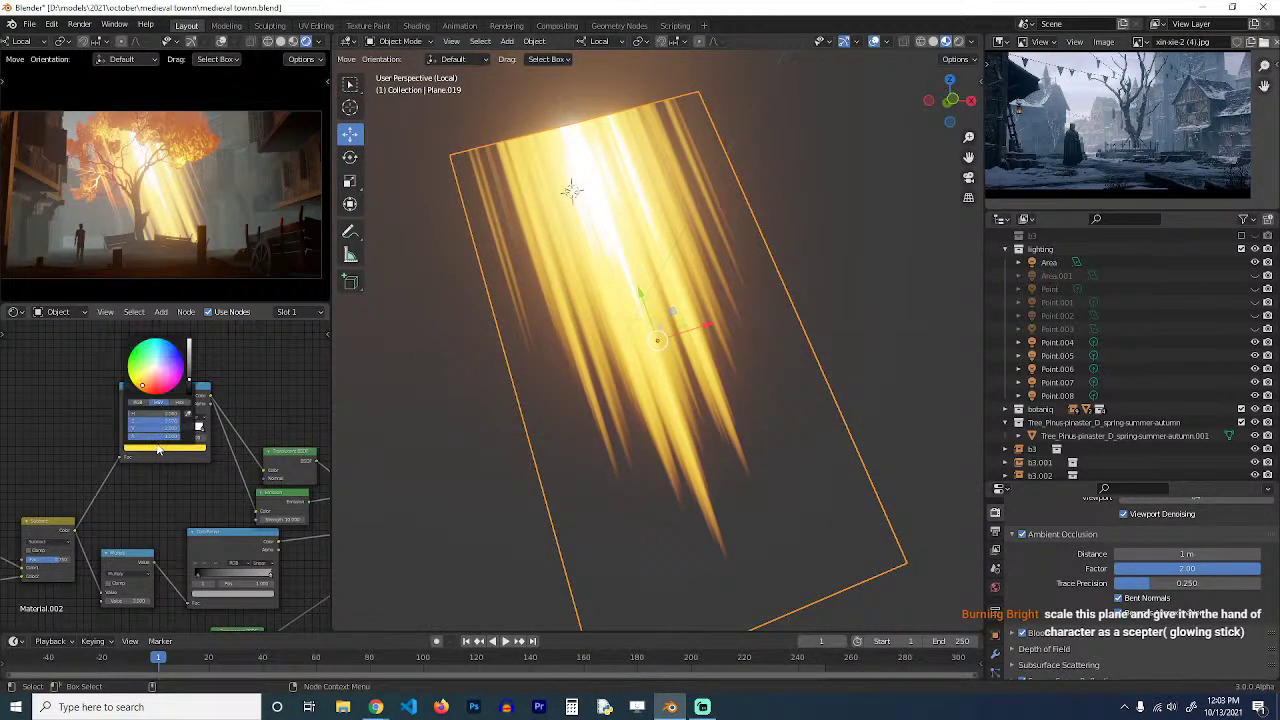
left_click_drag(149, 383, 138, 388)
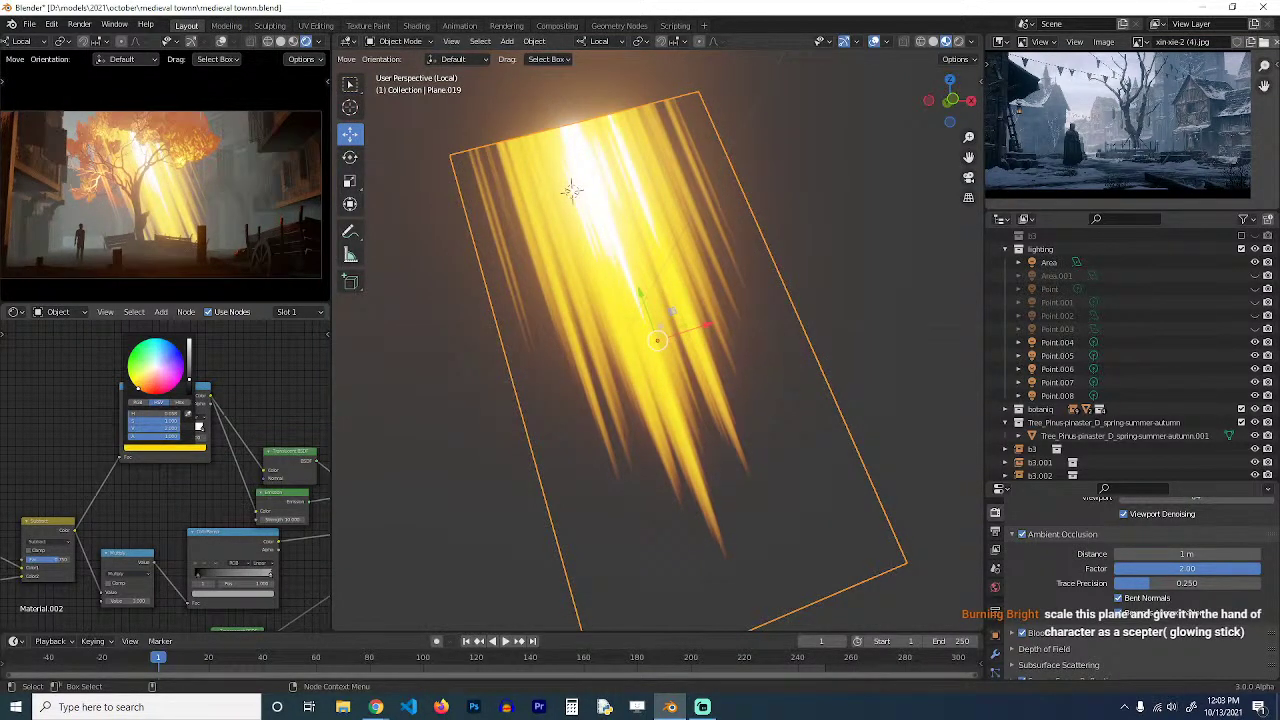
Scale the light-ray plane down very slightly and lower the Subtract mix node's factor a little.
key("s")
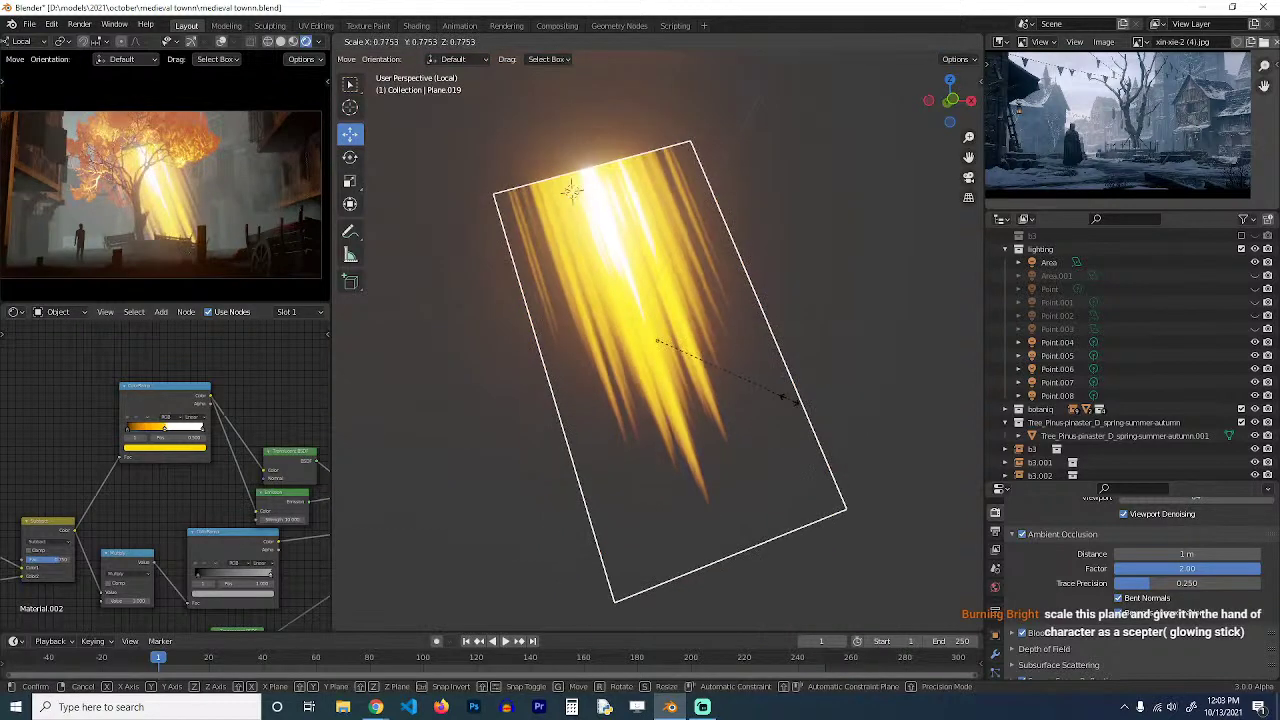
left_click(822, 420)
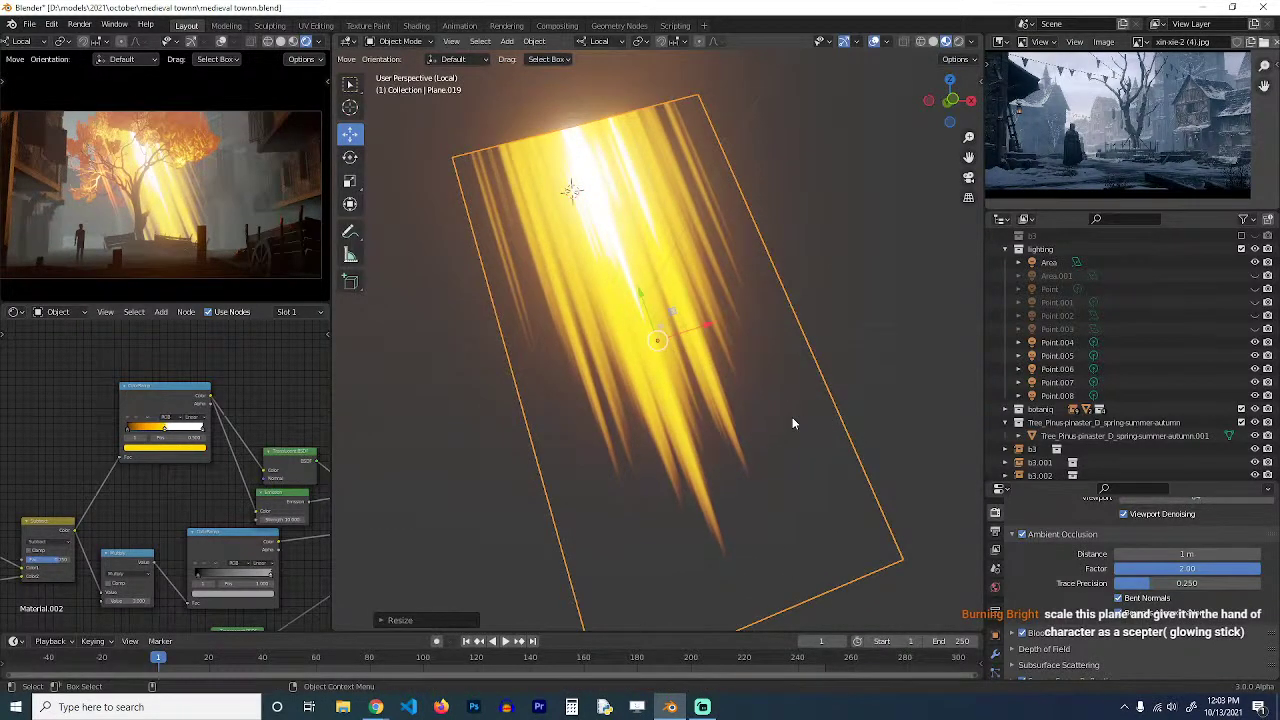
middle_click_drag(178, 474, 251, 446)
middle_click_drag(145, 520, 236, 473)
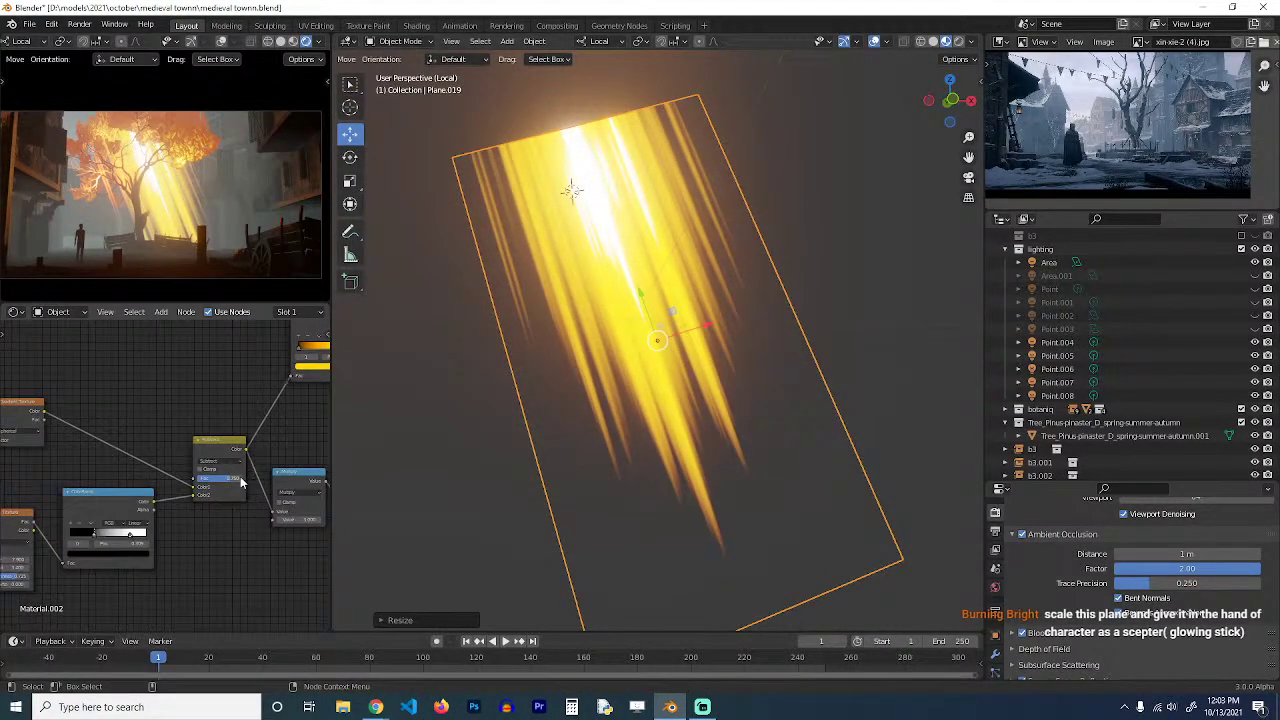
mouse_move(239, 478)
left_mouse_down()
mouse_move(198, 478)
mouse_move(236, 478)
left_mouse_up()
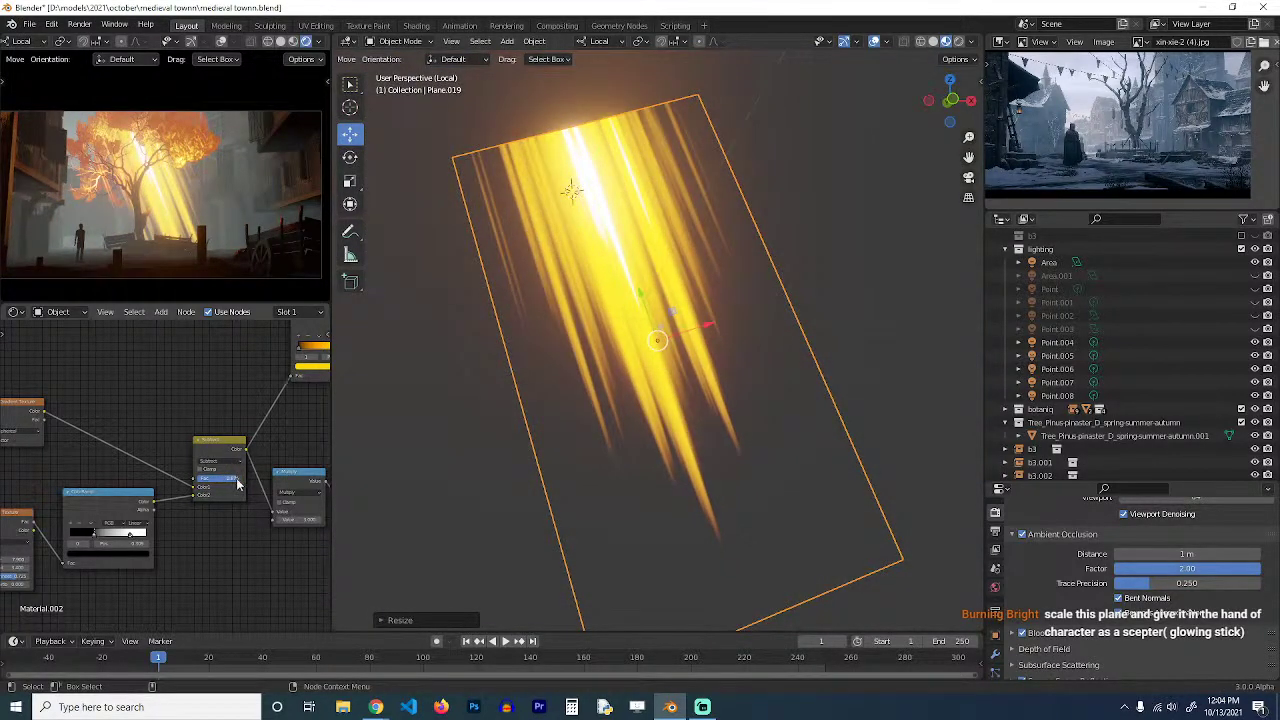
Leave local view to bring back the whole town scene and clear the selection.
scroll(736, 380, "down", 3)
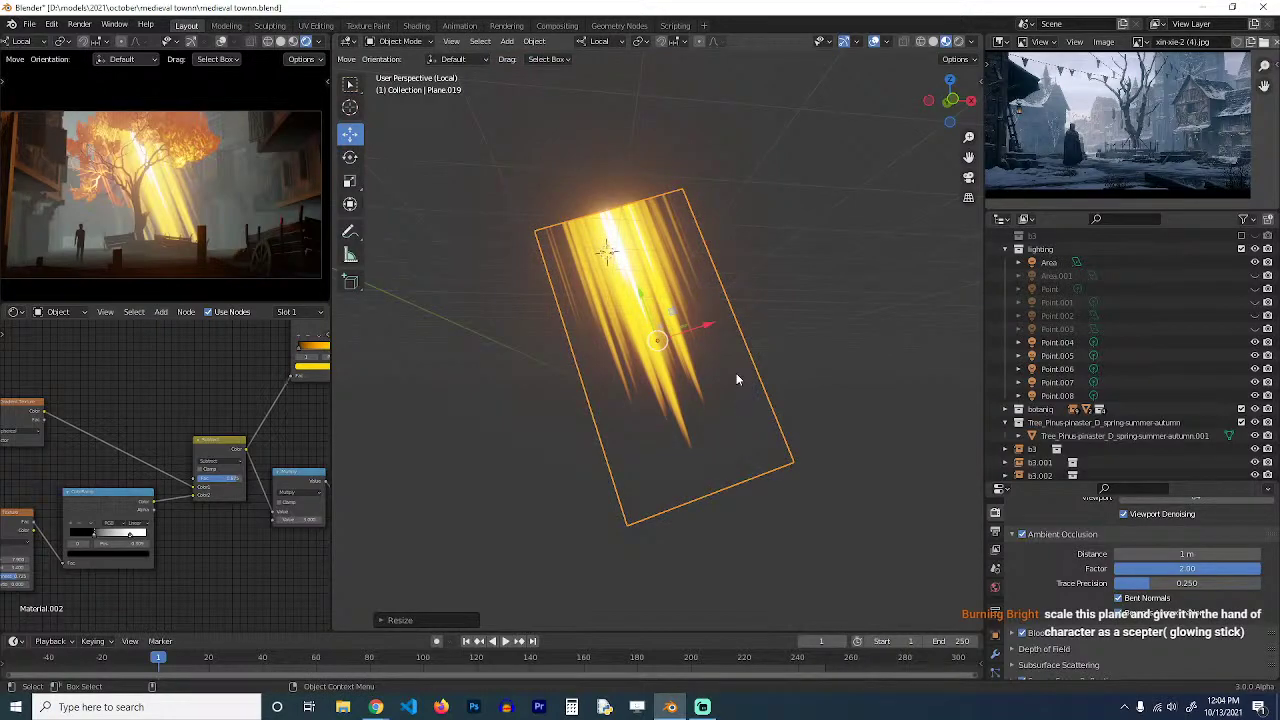
key("KP_Divide")
scroll(736, 374, "down", 2)
middle_click_drag(736, 374, 734, 431)
key("alt+a")
scroll(801, 352, "down", 3)
middle_click_drag(801, 352, 820, 333)
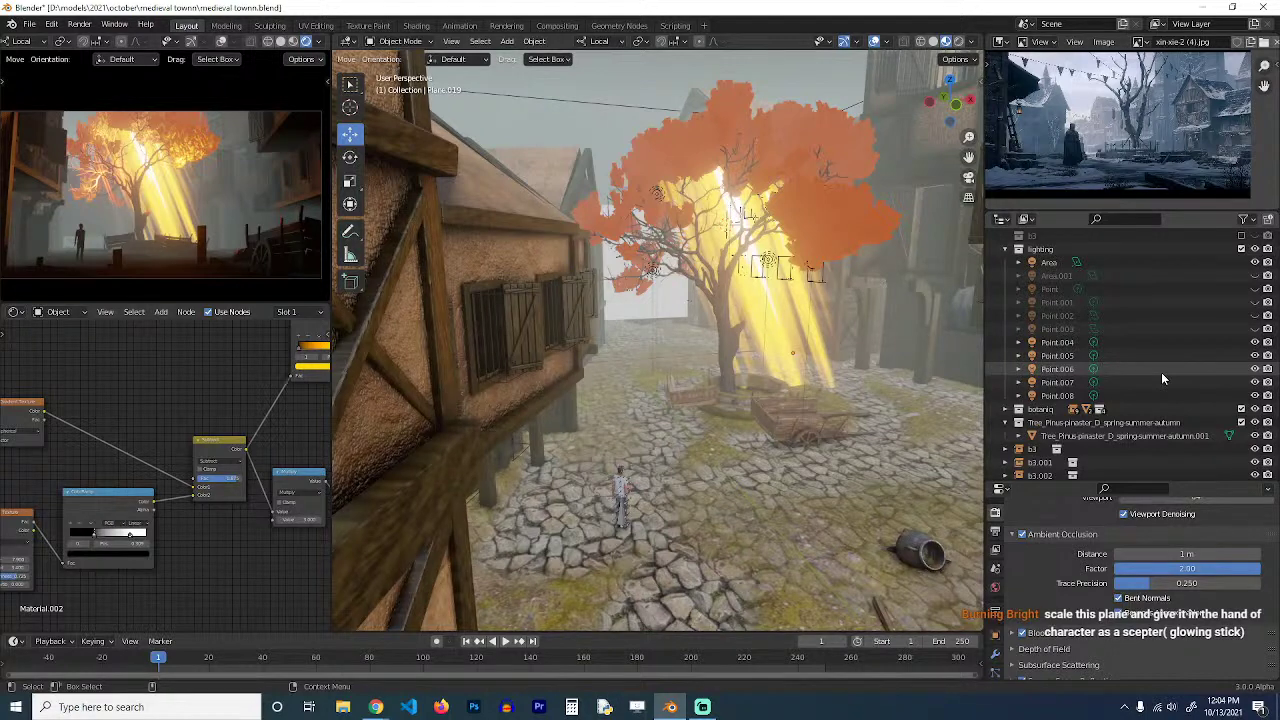
Duplicate the light-ray plane in place and snap the copy to the 3D cursor at the standing character.
left_click(780, 341)
middle_click_drag(780, 341, 751, 348)
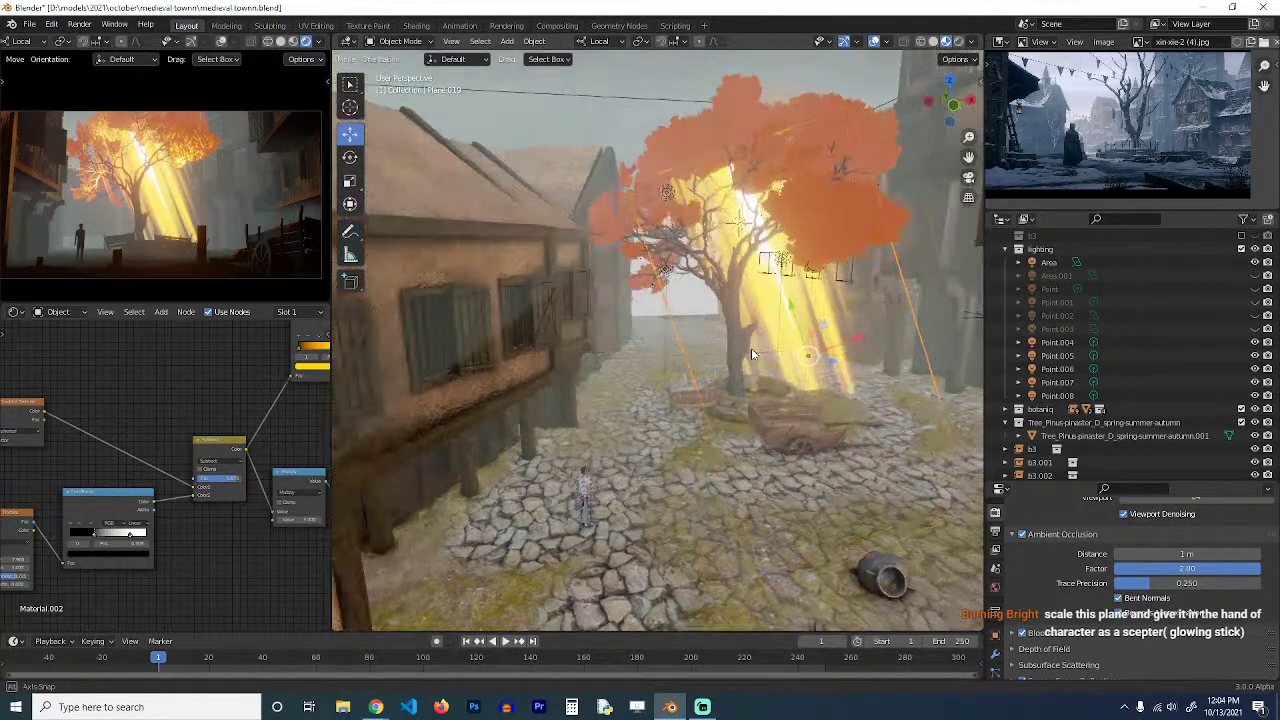
middle_click_drag(666, 424, 718, 397, "shift")
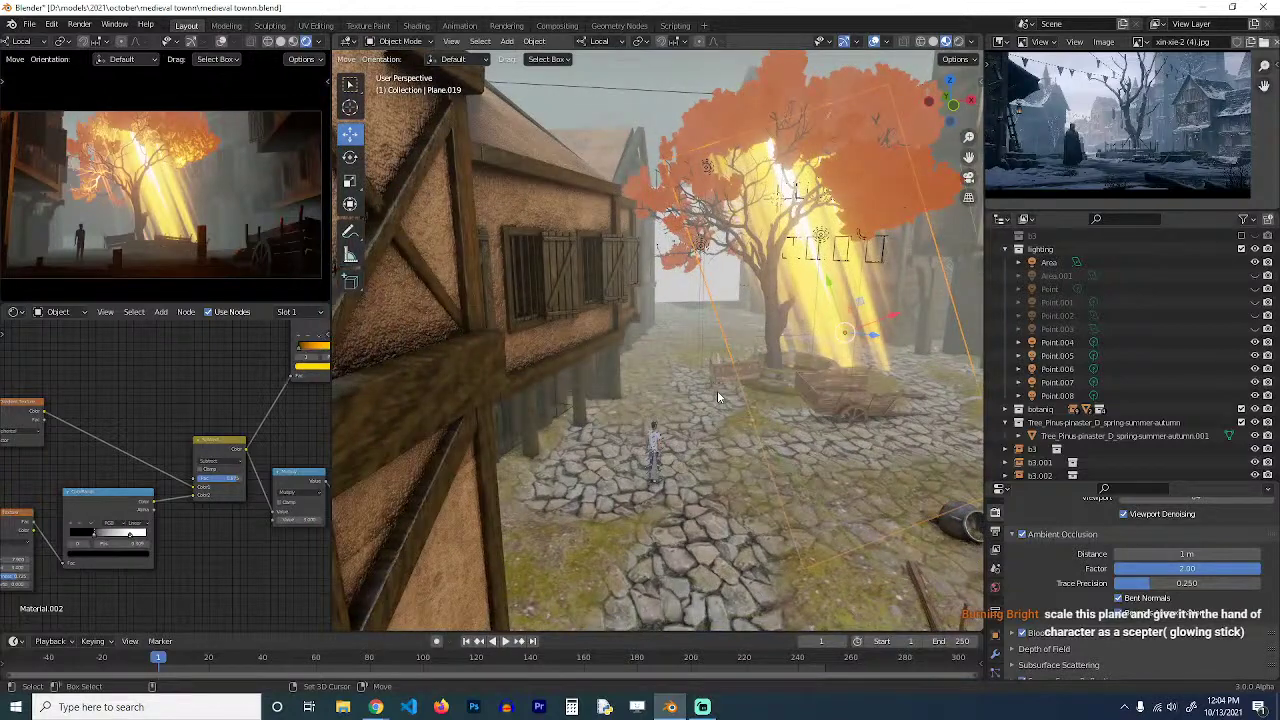
key("shift+d")
right_click(677, 445)
key("shift+s")
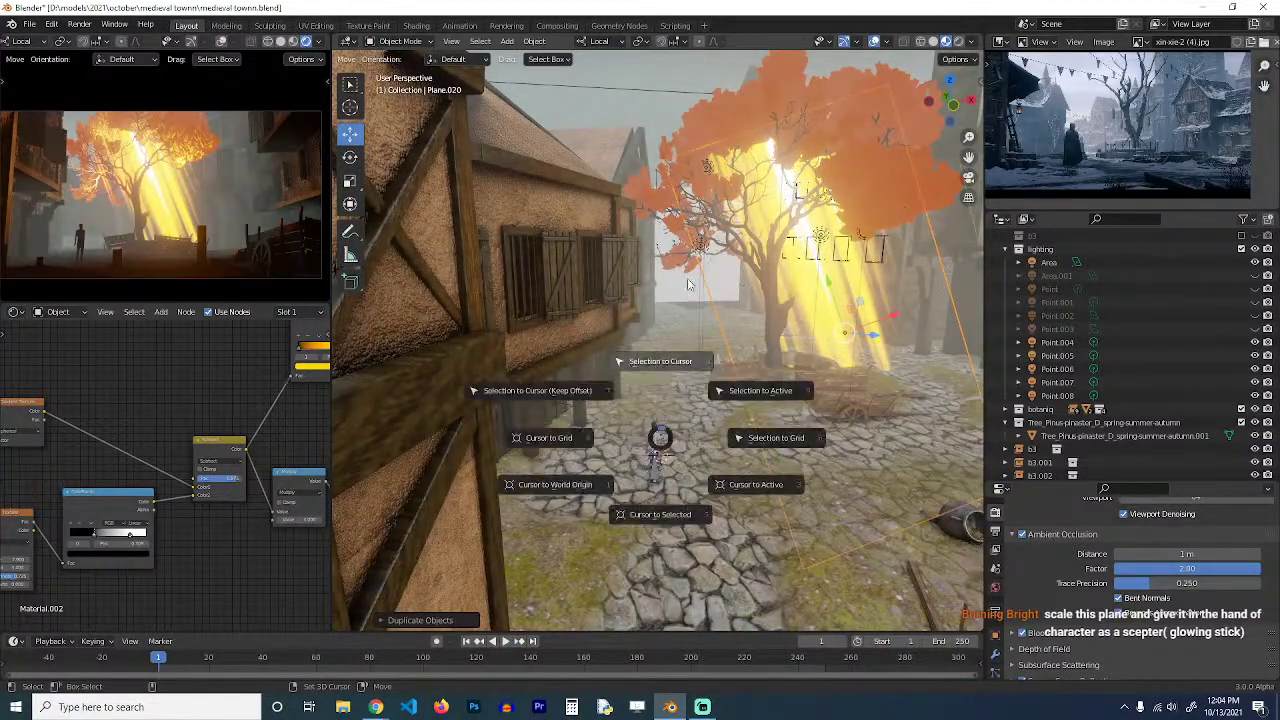
left_click(688, 284)
Scale the copy down to about a fifth of its size and narrow it along X into a thin glowing stick.
key("s")
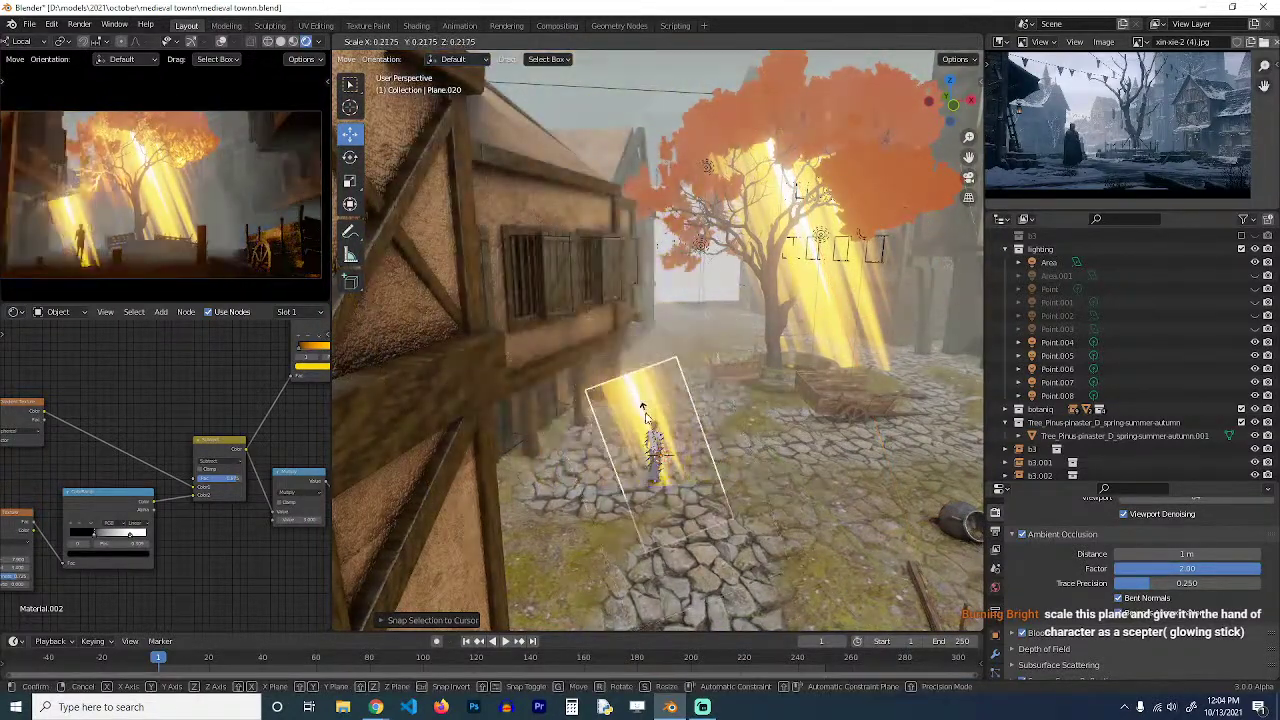
key("x")
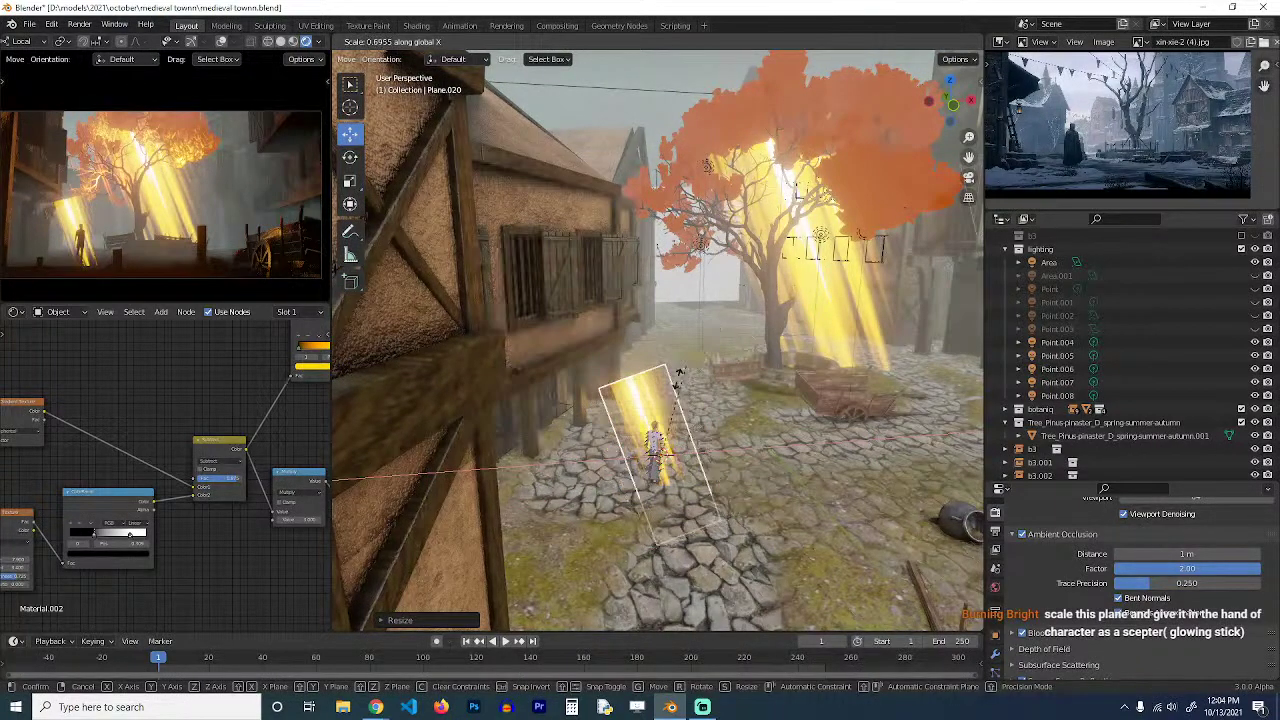
left_click(657, 455)
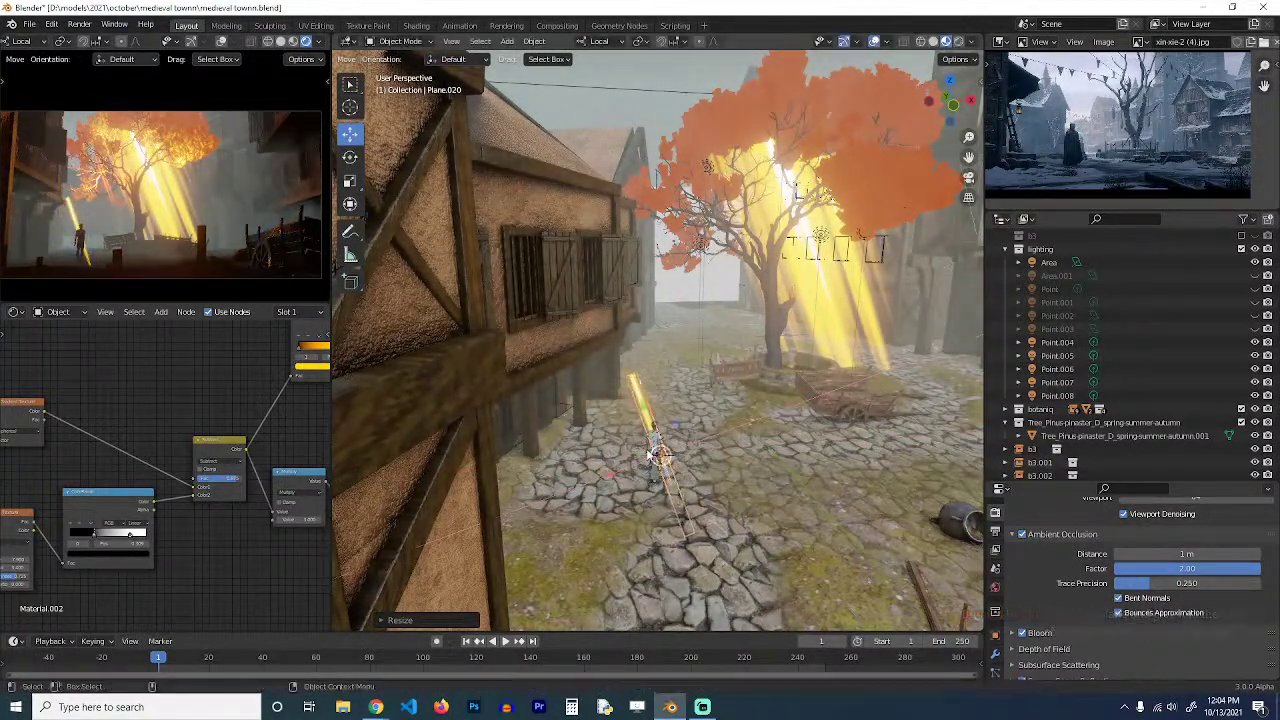
Rotate the thin glowing stick freely so it crosses the character at a shallow angle near the hips.
key("KP_Decimal")
key("r")
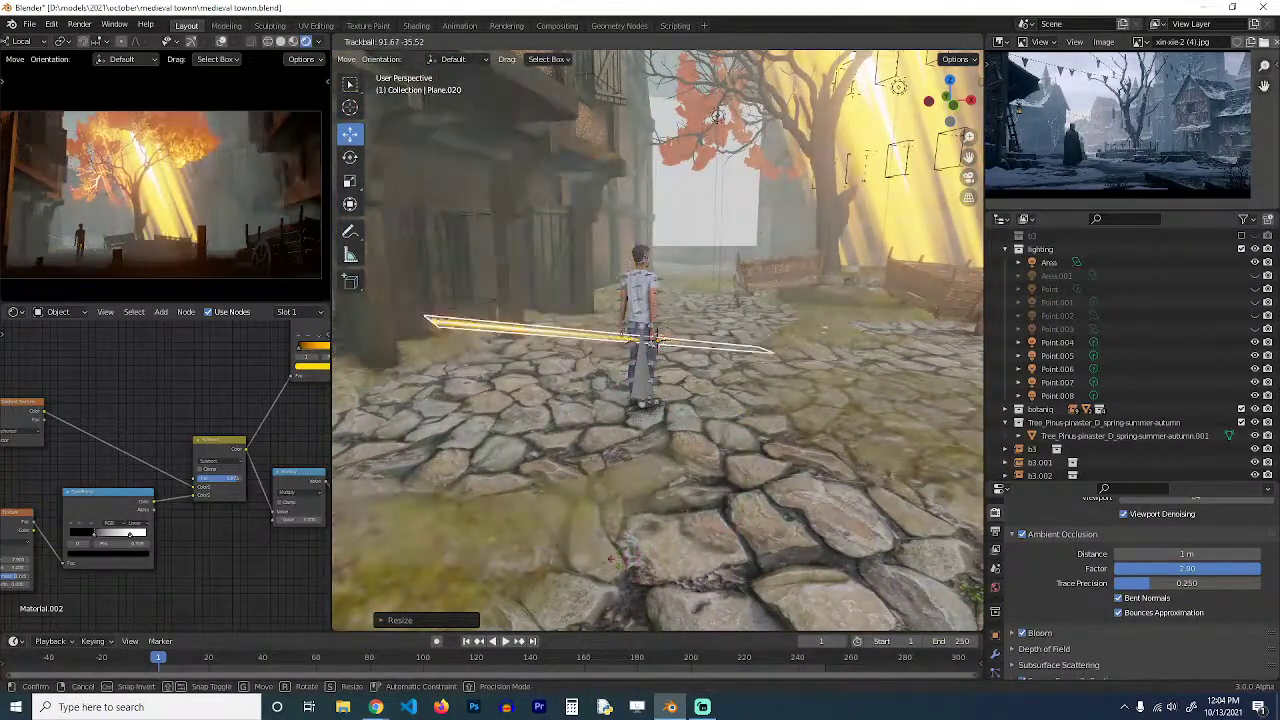
left_click(617, 543)
key("r")
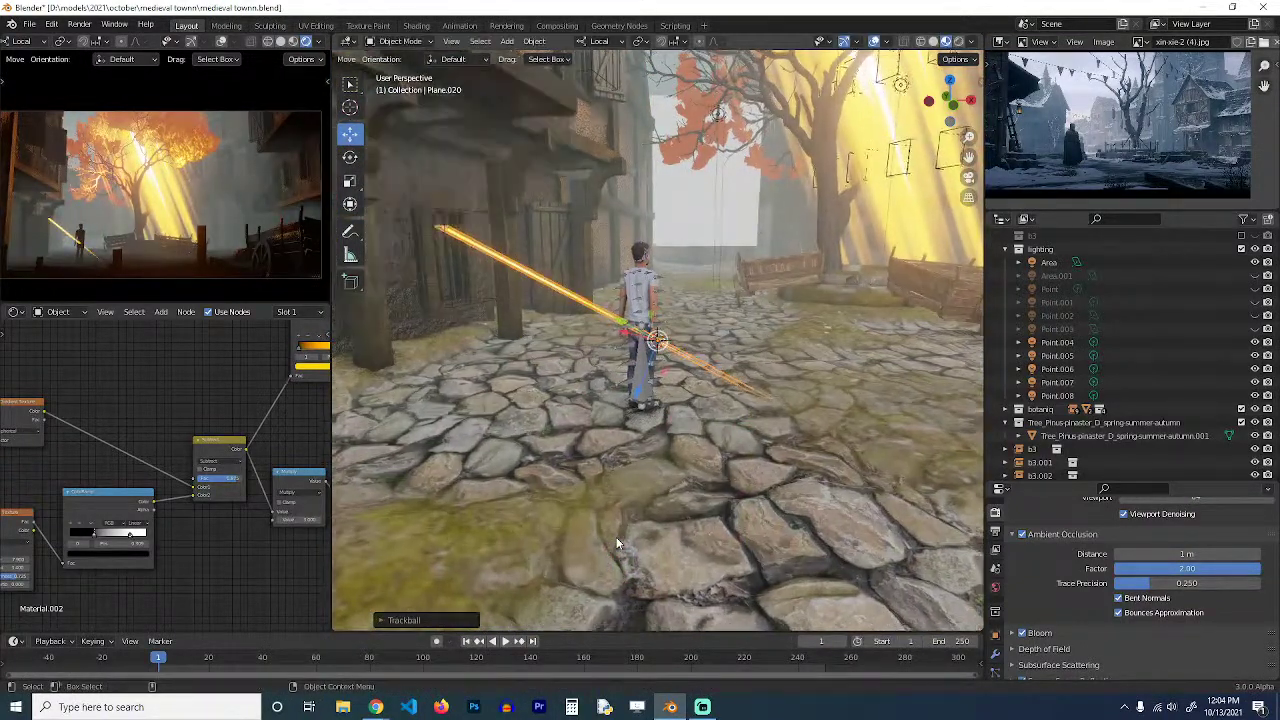
left_click(622, 419)
key("r")
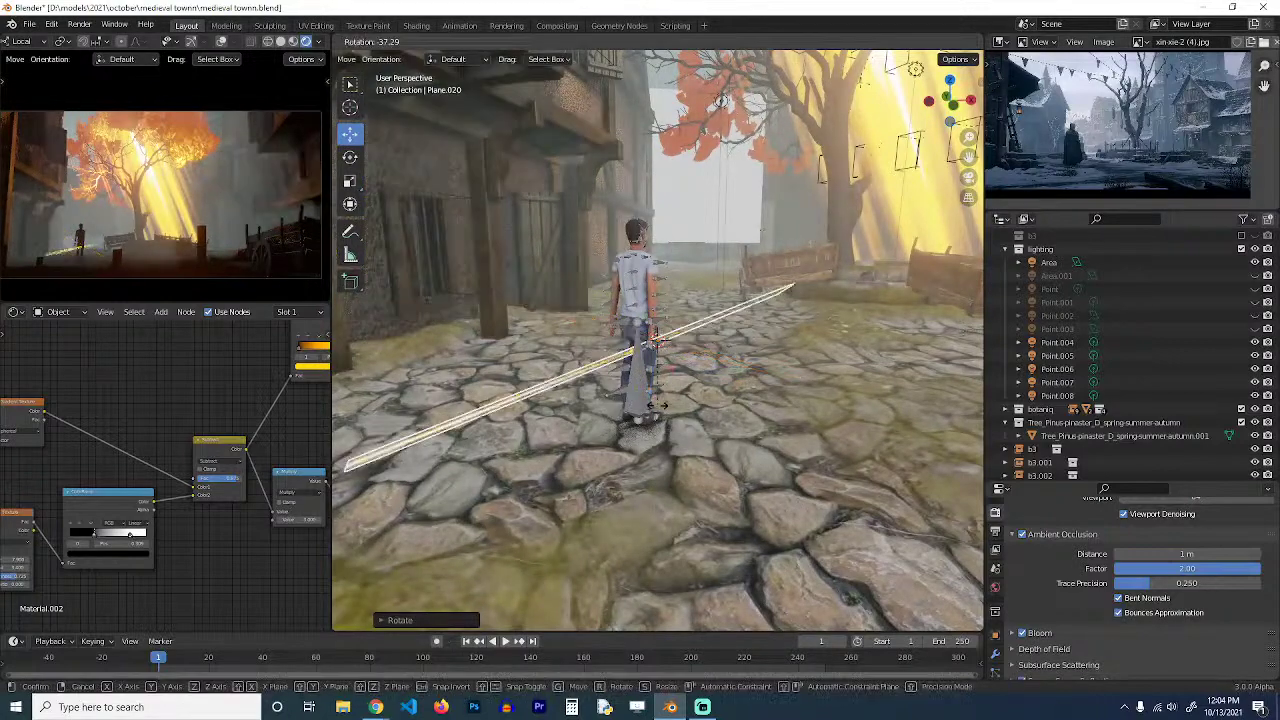
left_click(661, 412)
Turn the glowing stick's face toward the view and move it sideways past the character's right hand.
scroll(657, 404, "up", 3)
key("r")
key("r")
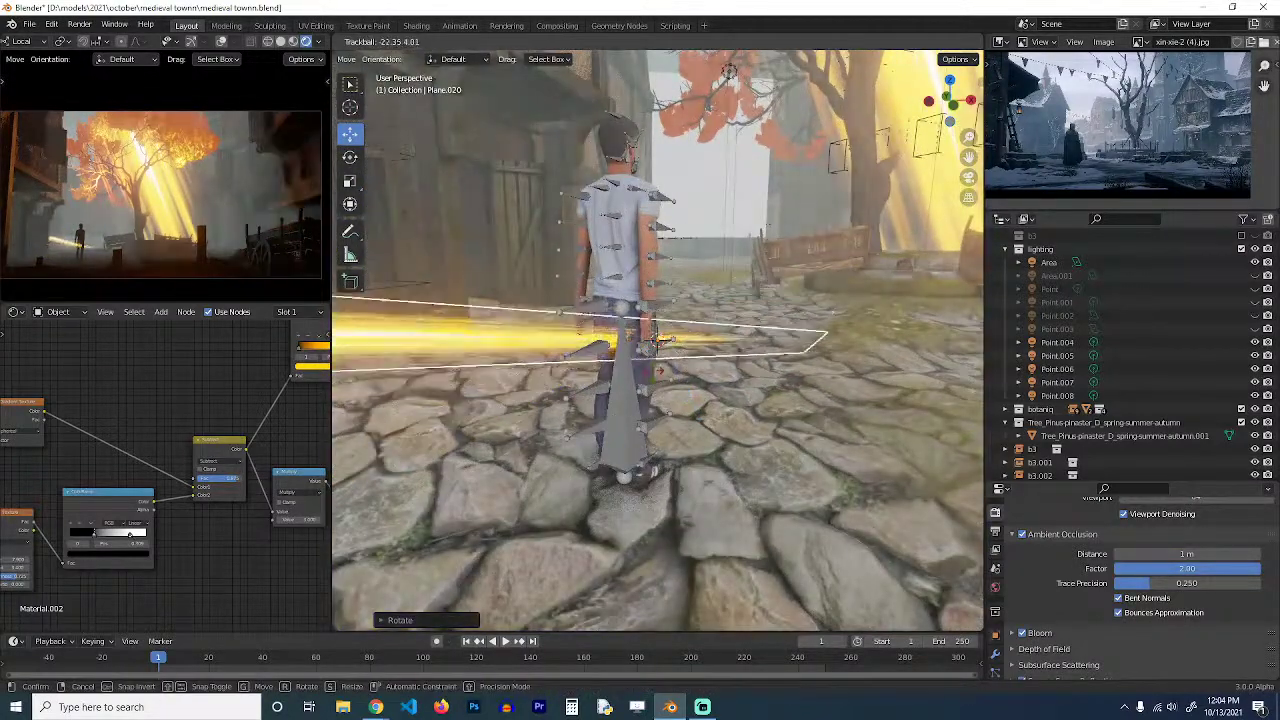
left_click(680, 358)
key("g")
left_click(712, 358)
scroll(711, 352, "up", 2)
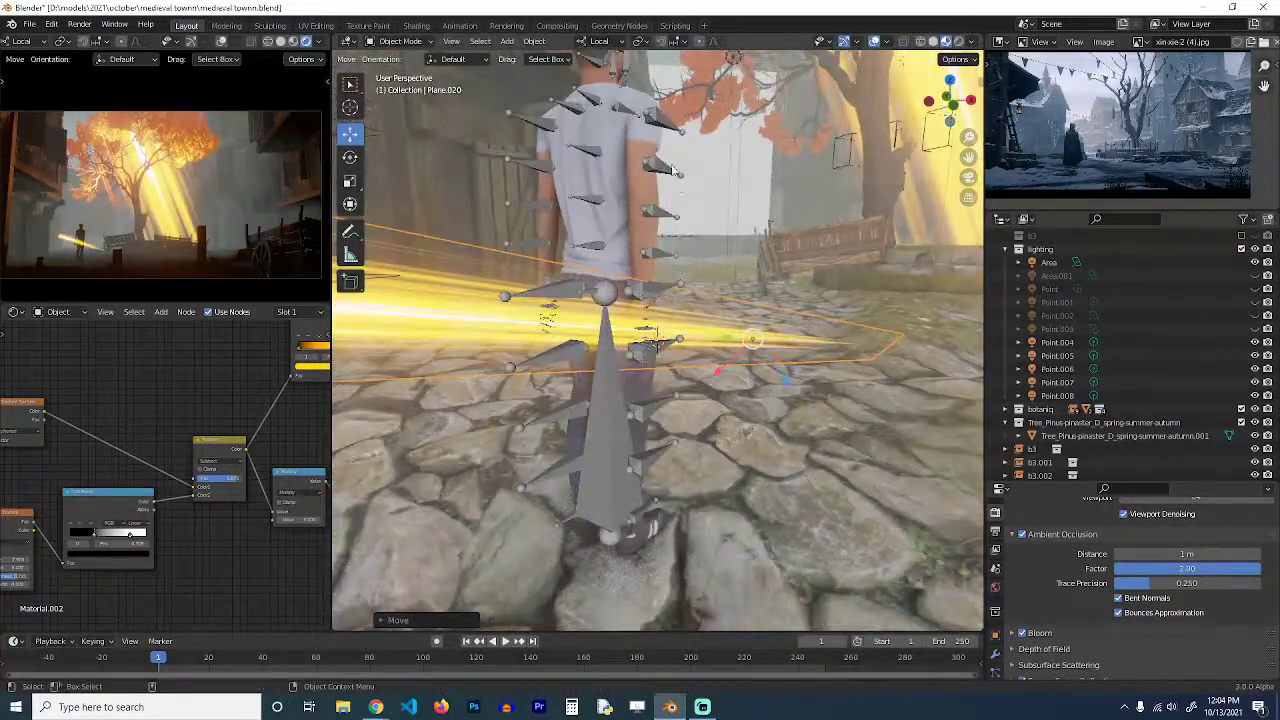
Narrow the glowing stick along its local X axis so the beam across the character becomes thinner.
left_click(730, 343)
left_click(730, 343)
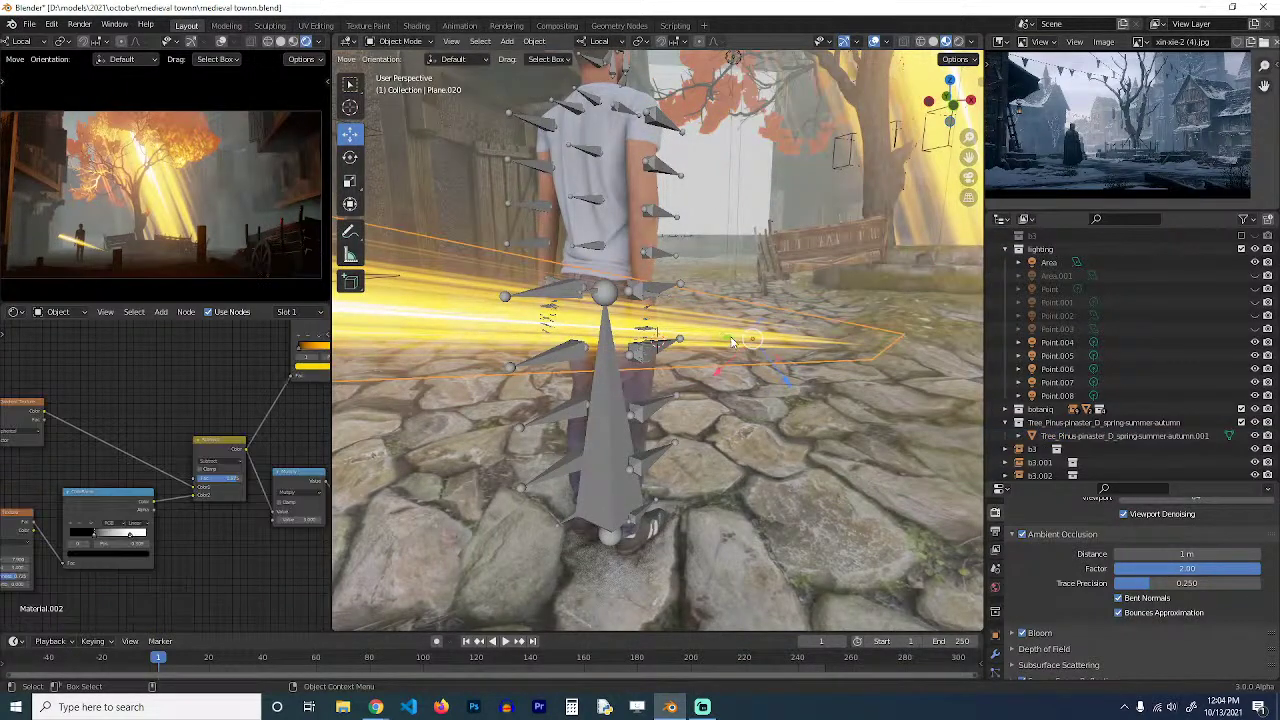
scroll(742, 315, "down", 6)
key("s")
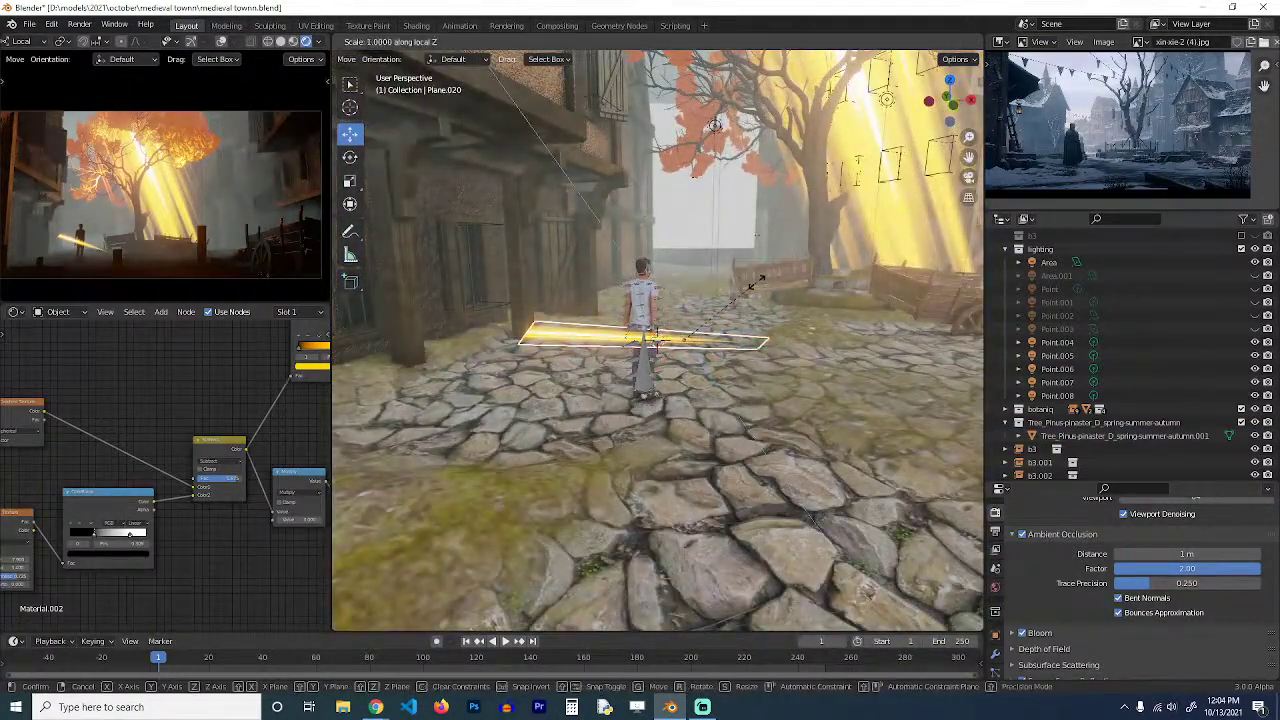
key("x")
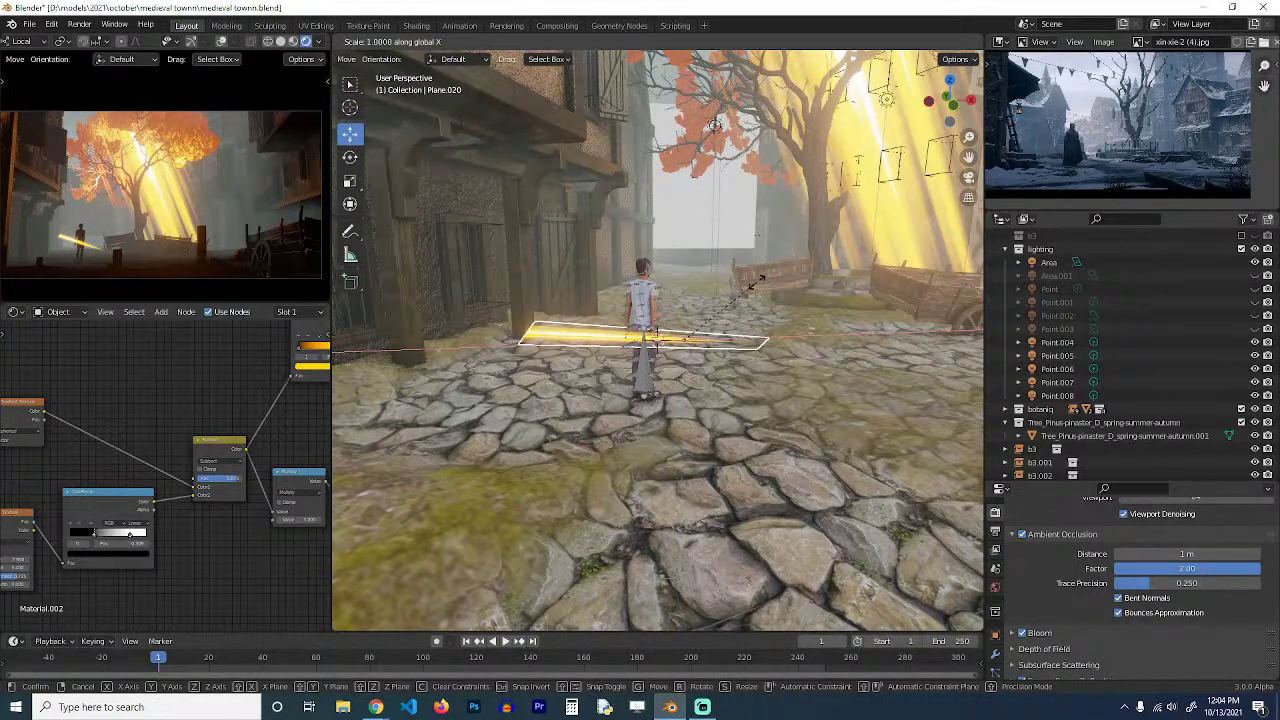
key("y")
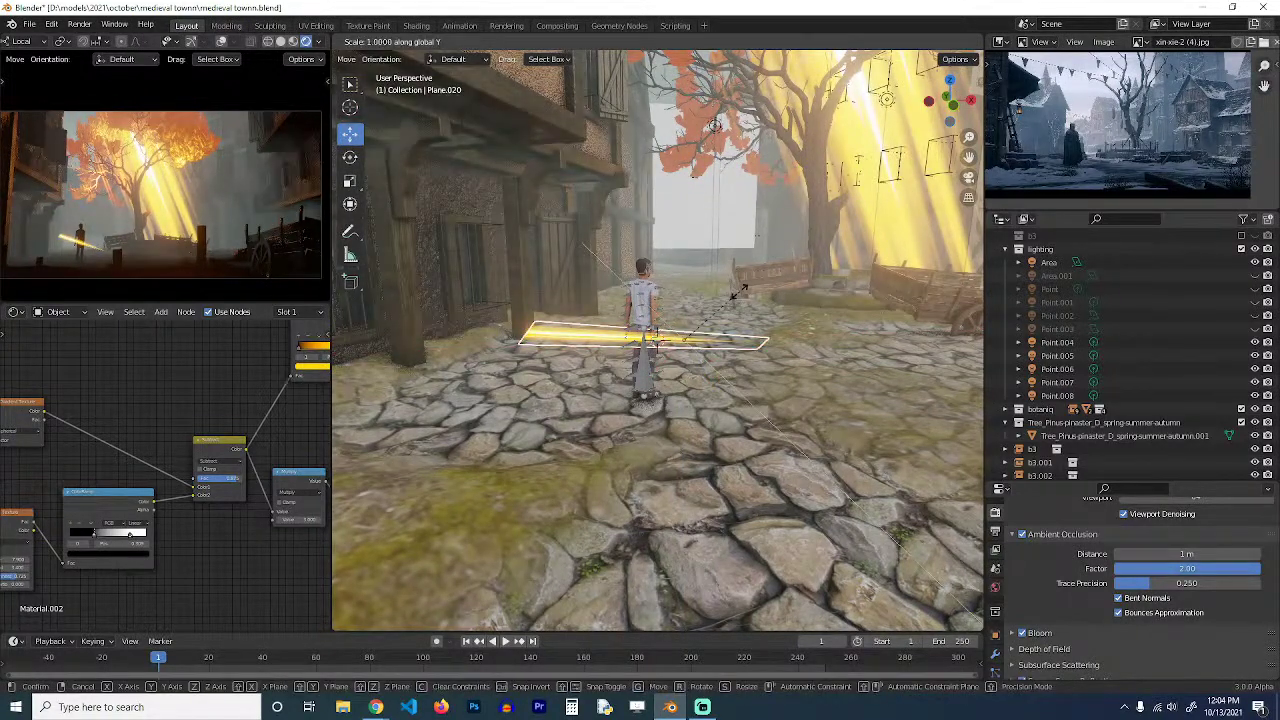
key("x")
key("x")
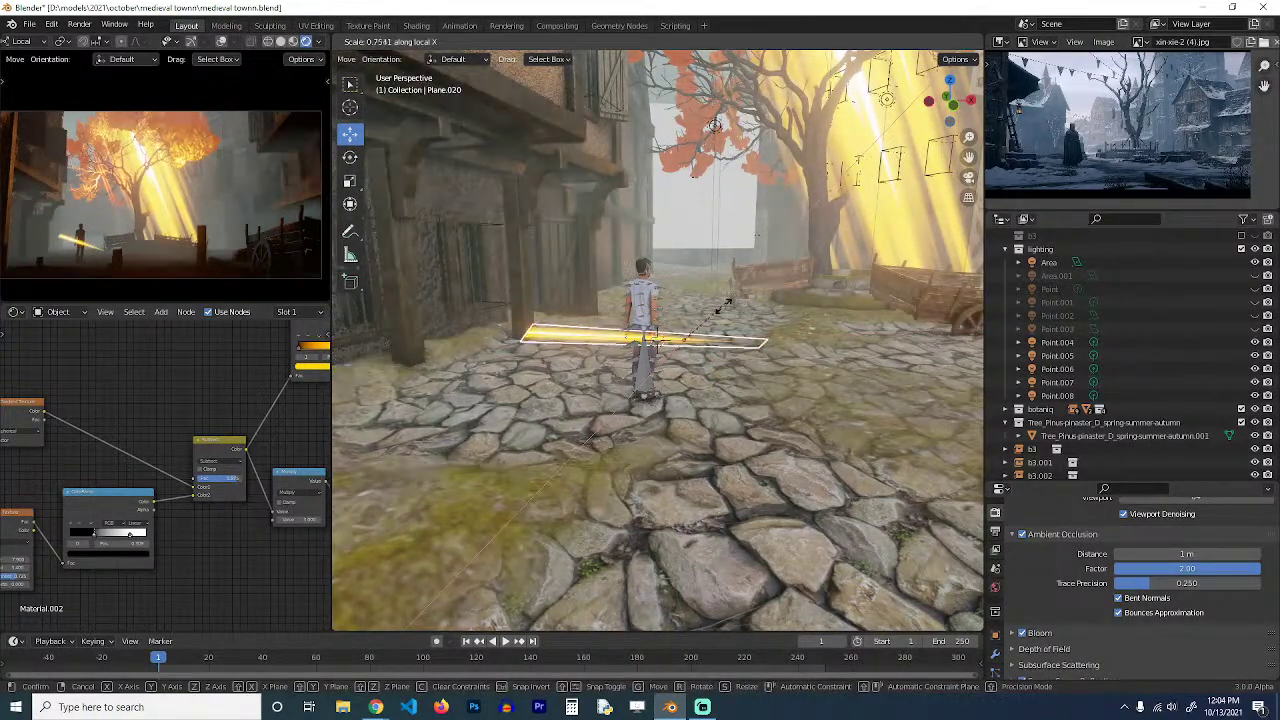
key("Return")
Give the stick its own copy of the material and reset the Gradient Texture's Mapping location to 0 m on all axes.
scroll(274, 312, "down", 5)
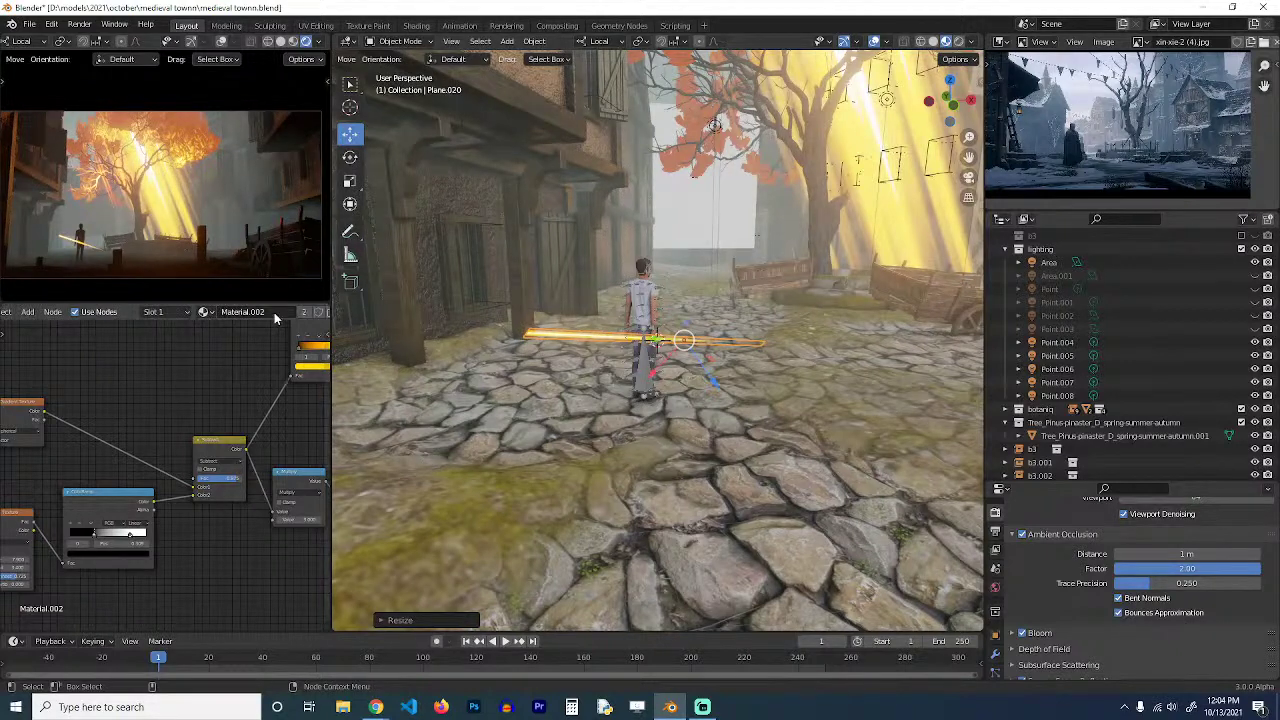
scroll(274, 312, "down", 4)
left_click(197, 311)
middle_click_drag(152, 352, 322, 362)
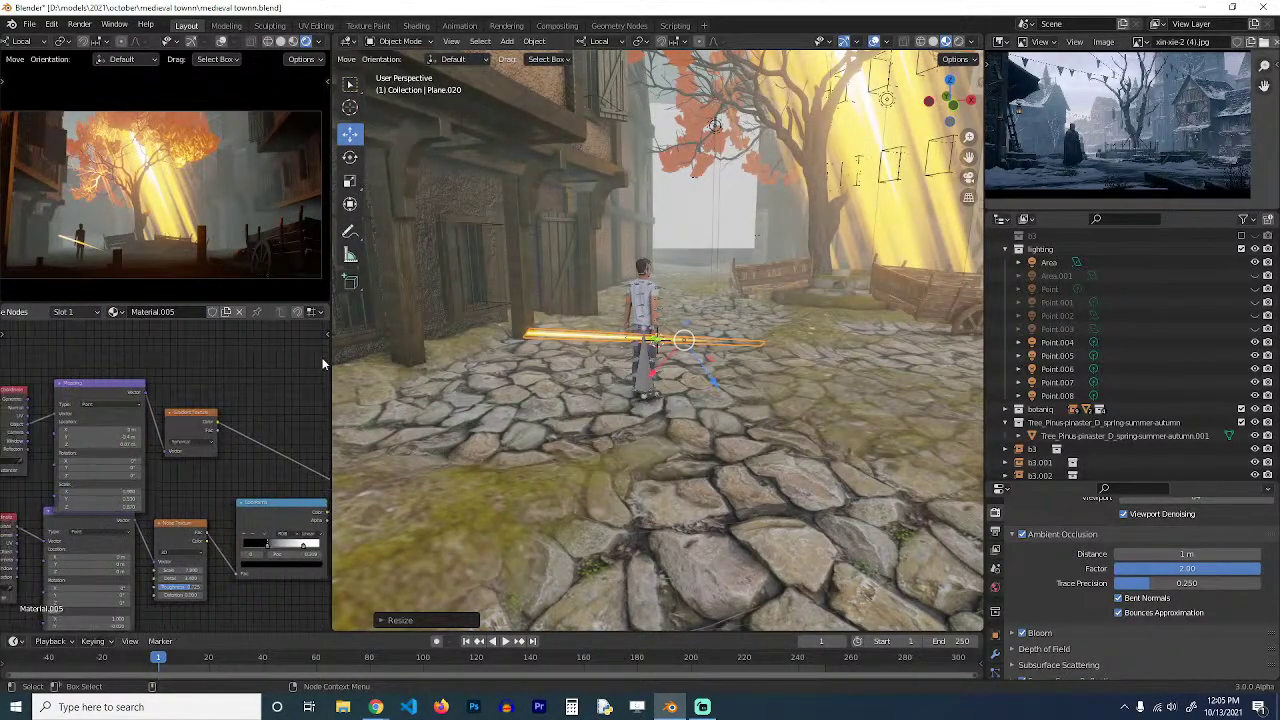
scroll(279, 377, "up", 2)
middle_click_drag(157, 397, 177, 393)
left_click(126, 424)
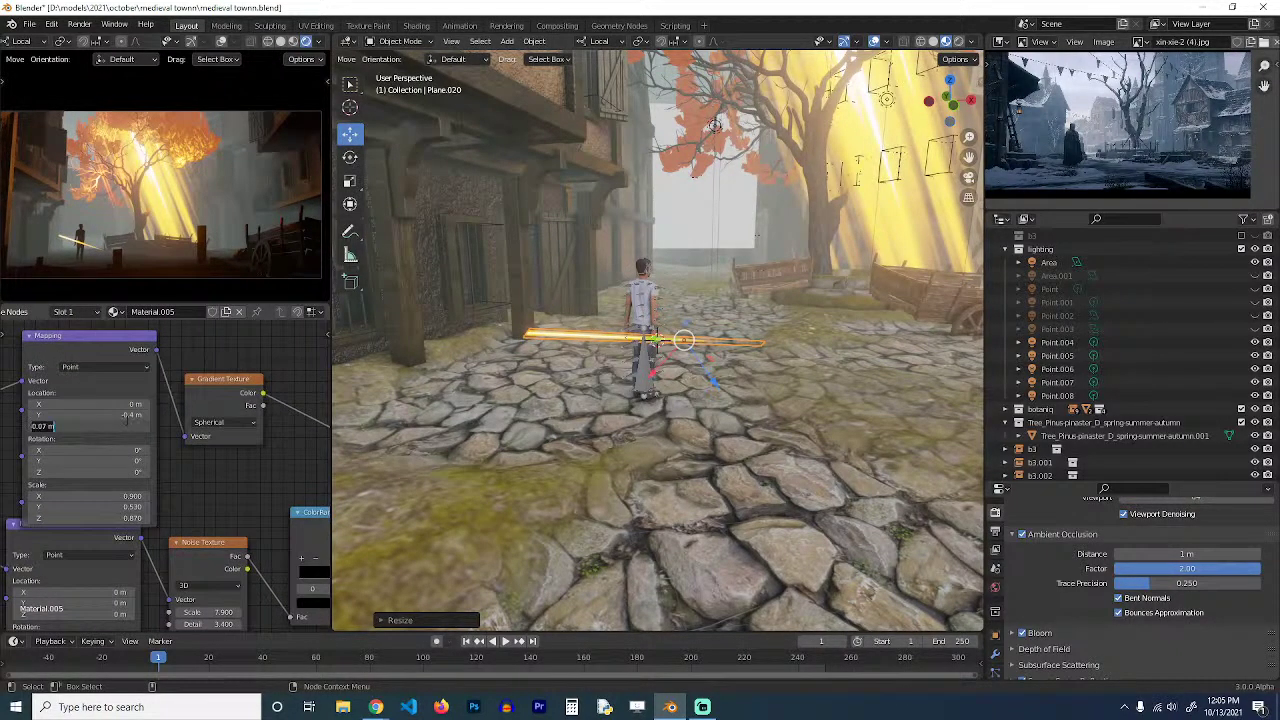
type("0")
key("Return")
key("BackSpace")
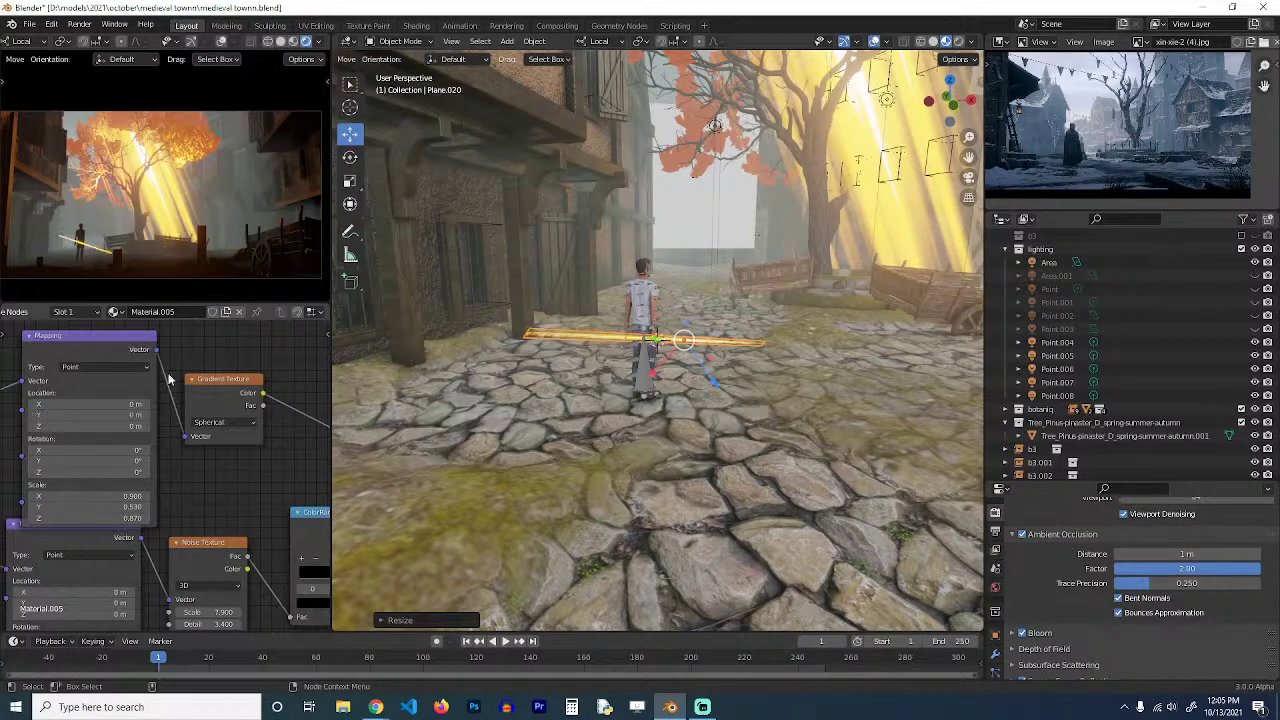
Pose the character's right upper arm by rotating its bone outward so the hand reaches the glowing stick.
scroll(555, 345, "up", 5)
mouse_move(635, 330)
middle_mouse_down()
mouse_move(592, 271)
mouse_move(650, 318)
middle_mouse_up()
left_click(659, 170)
key("ctrl+Tab")
left_click(660, 171)
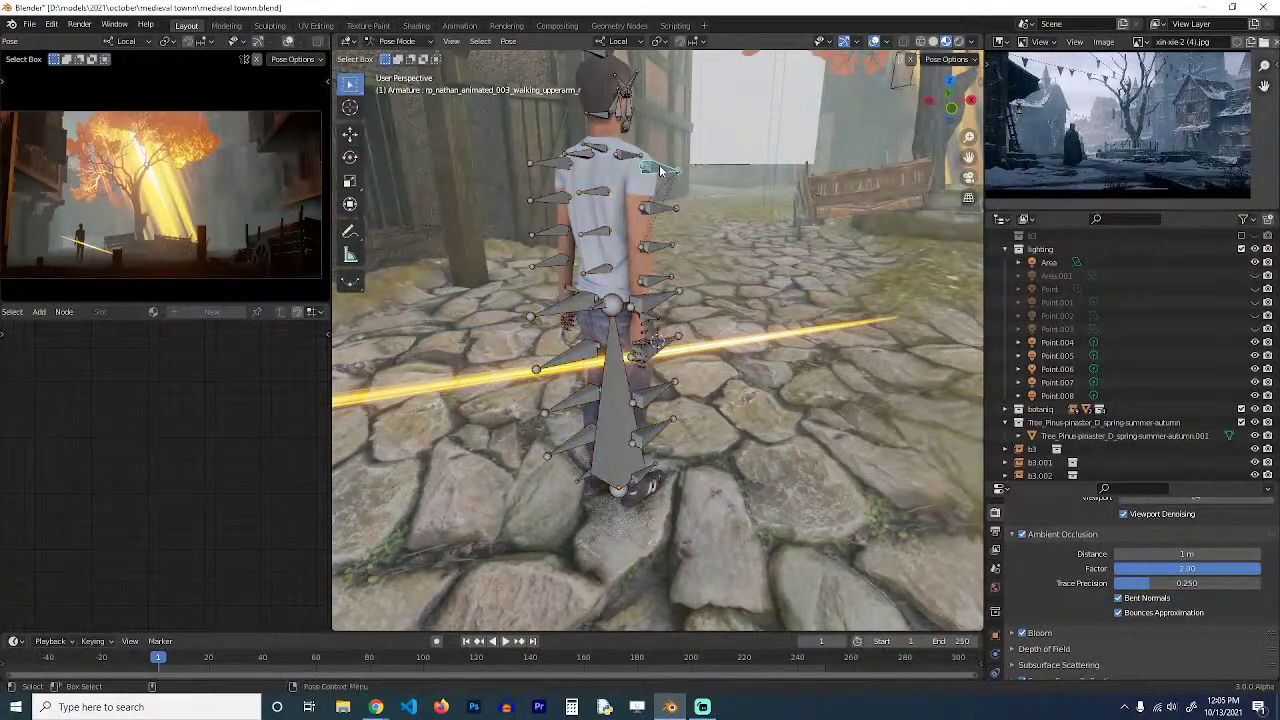
key("r")
key("r")
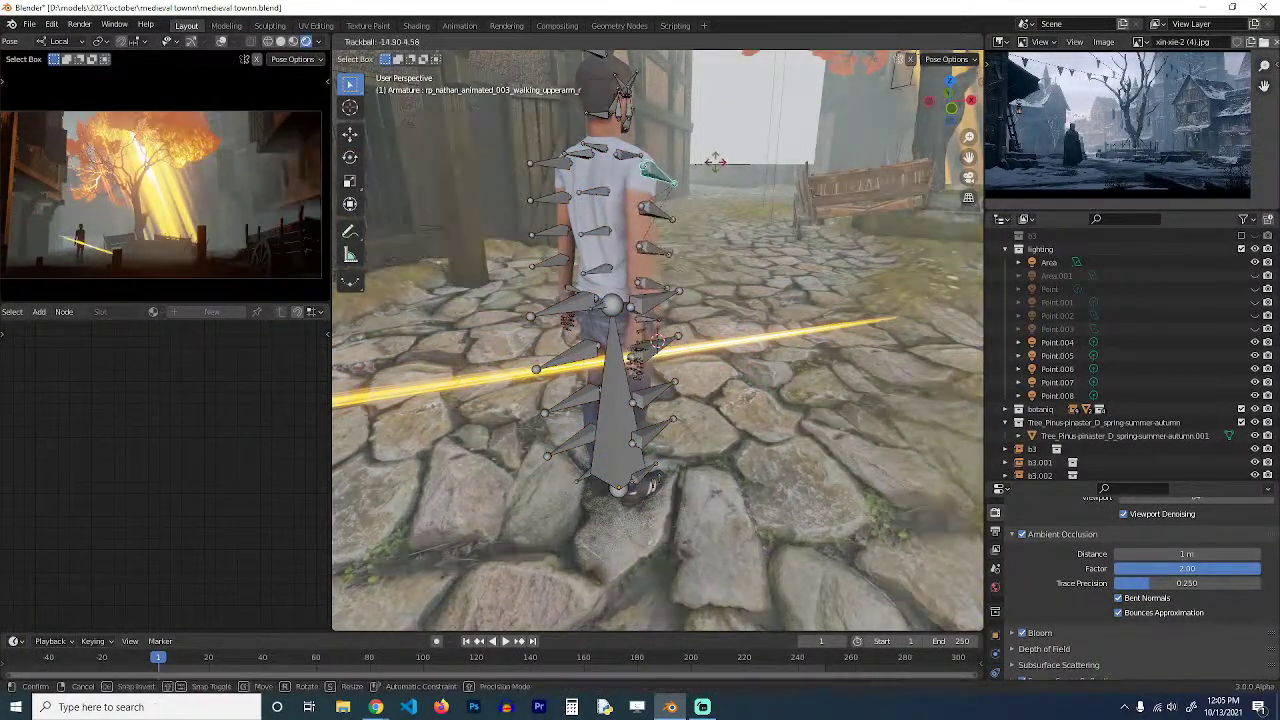
key("r")
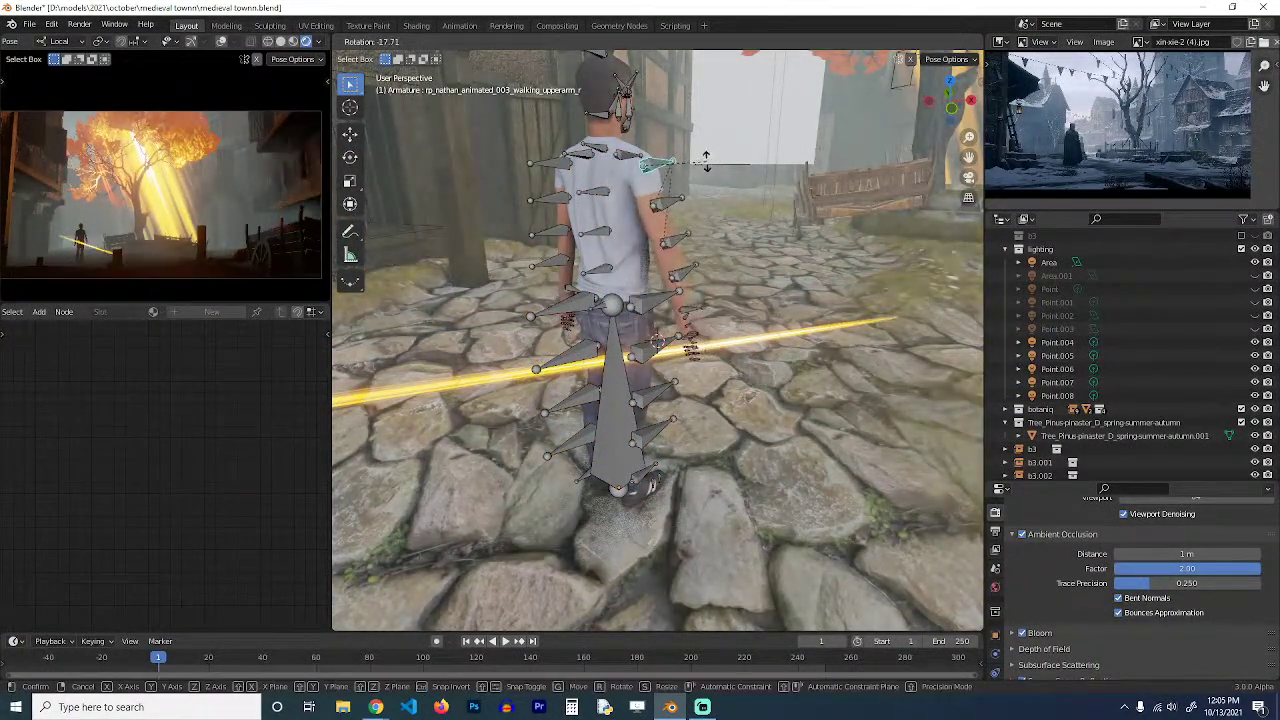
left_click(699, 250)
middle_click_drag(692, 326, 668, 328)
key("ctrl+Tab")
Add a point light at the 3D cursor and move it just beside the character's right hand, along the stick.
scroll(690, 338, "down", 3, "alt")
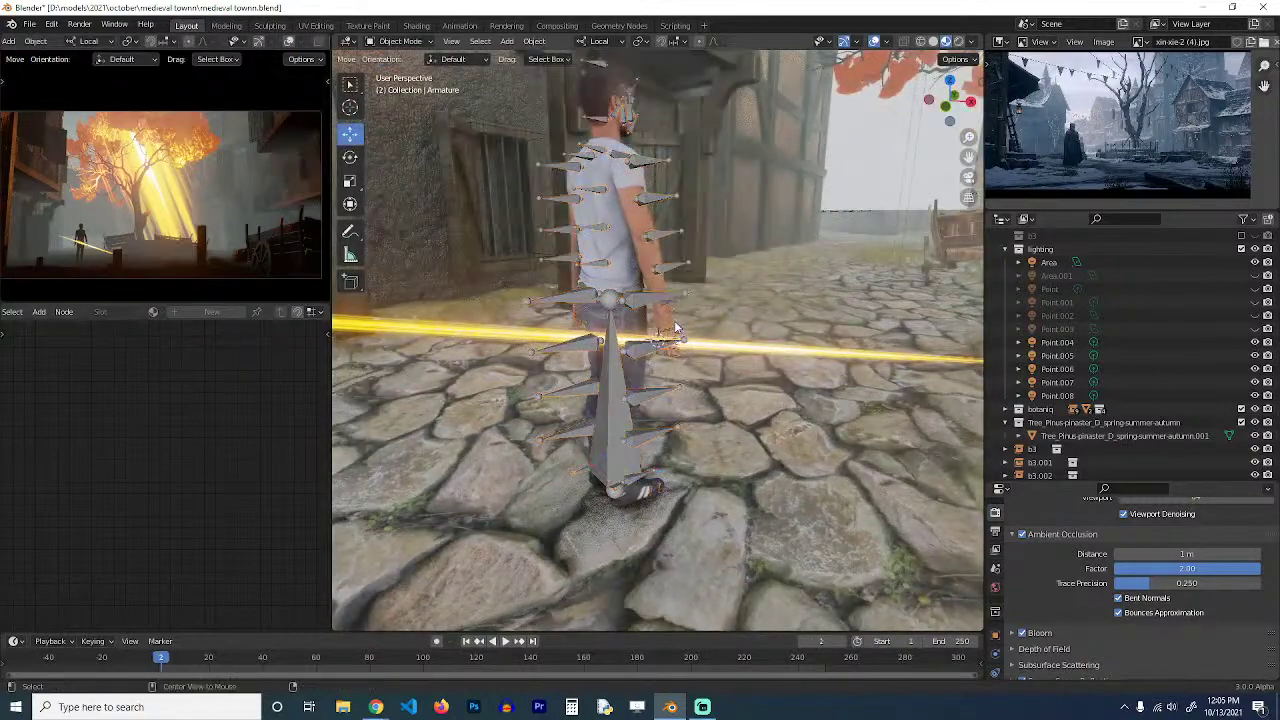
scroll(696, 345, "down", 5)
scroll(697, 346, "up", 4)
key("shift+a")
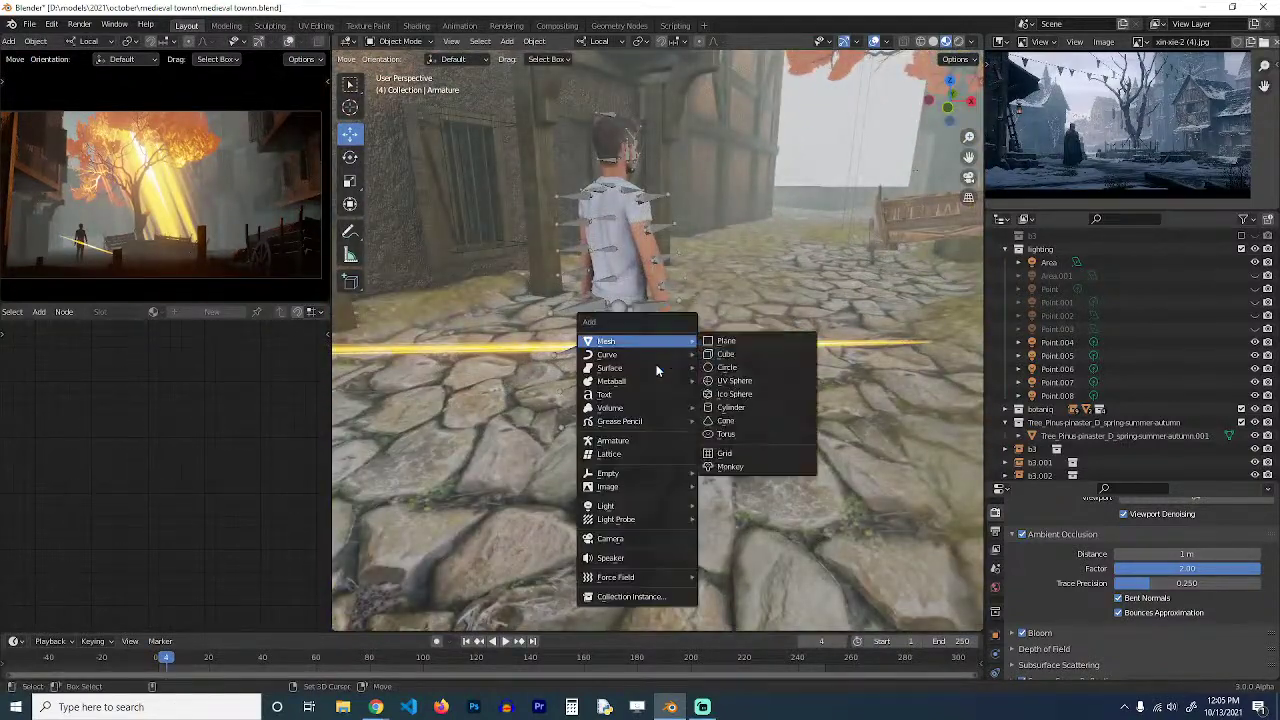
mouse_move(613, 505)
left_click(726, 508)
key("g")
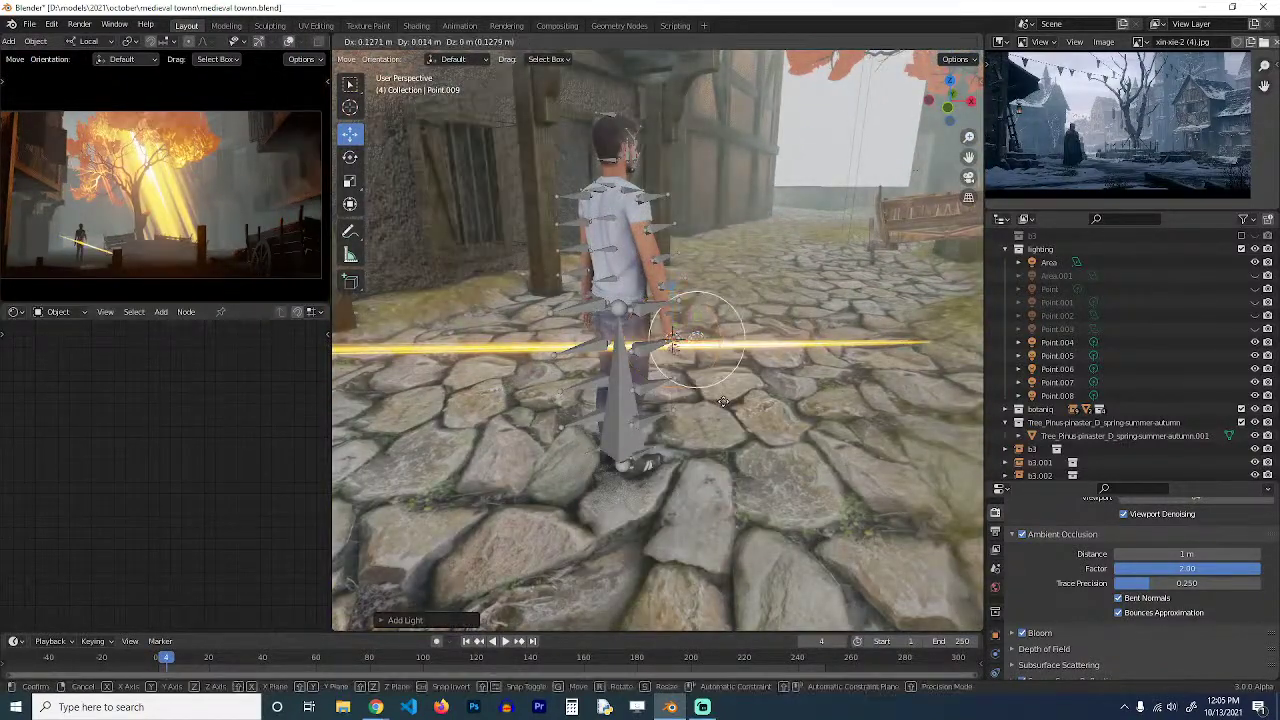
left_click(763, 412)
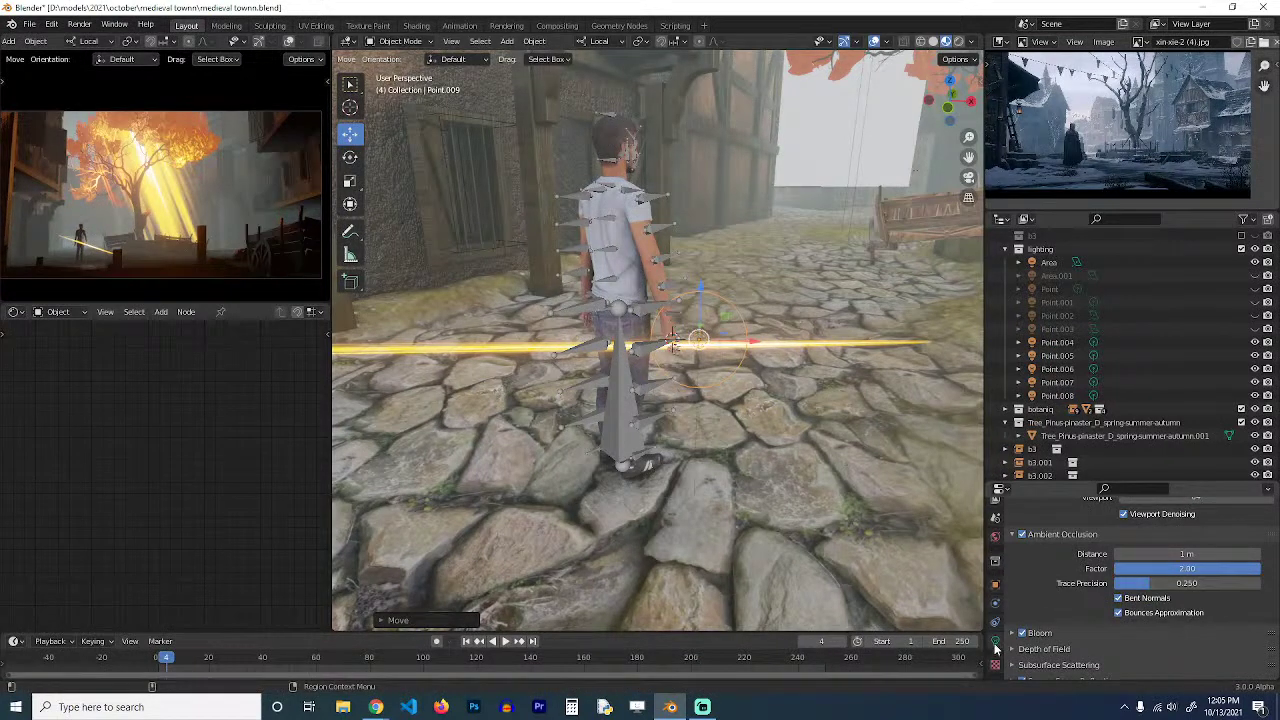
Set the new point light's power to 100 W and its color to warm orange.
left_click(995, 641)
left_click(1166, 531)
type("100")
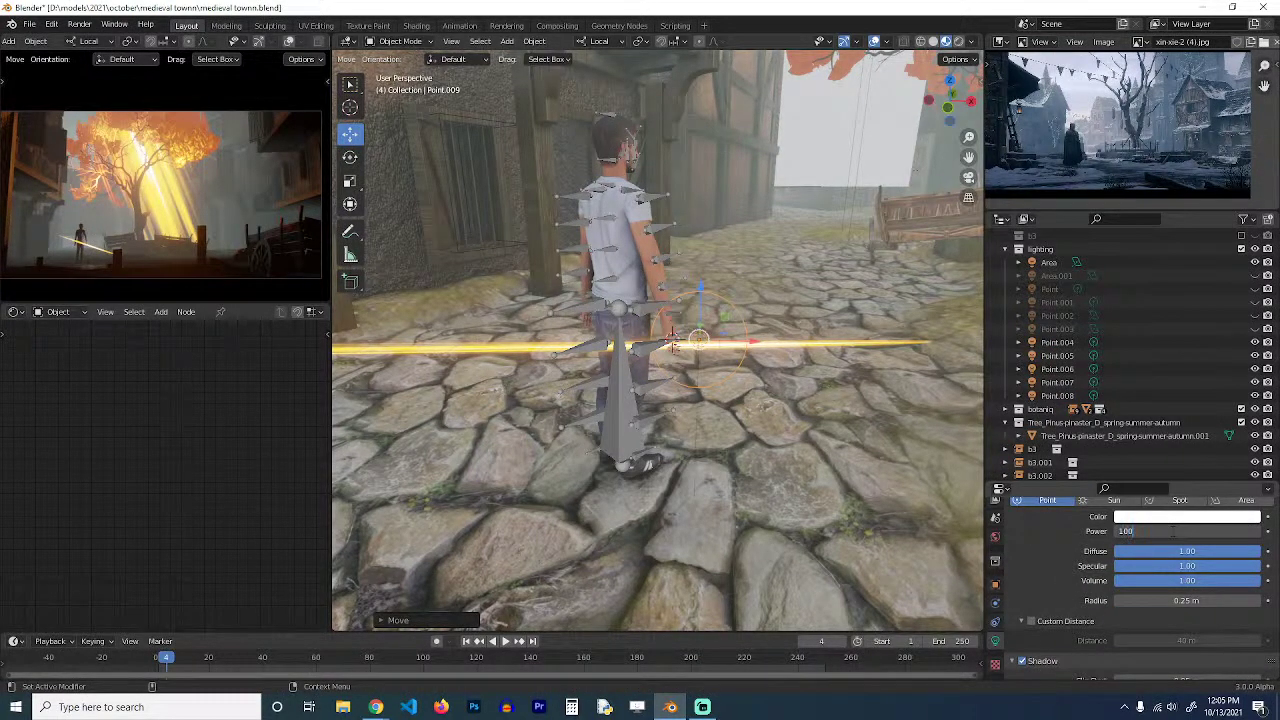
key("Return")
left_click(1200, 517)
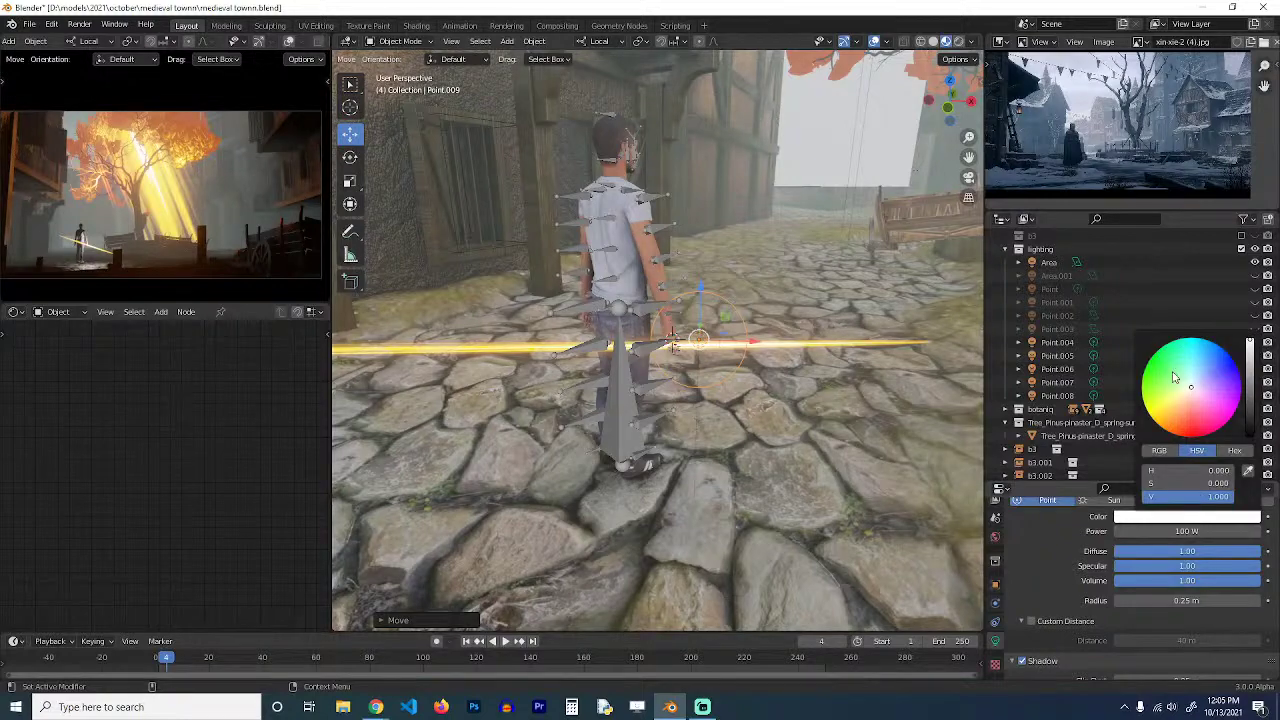
left_click(1174, 411)
left_click_drag(1173, 411, 1175, 418)
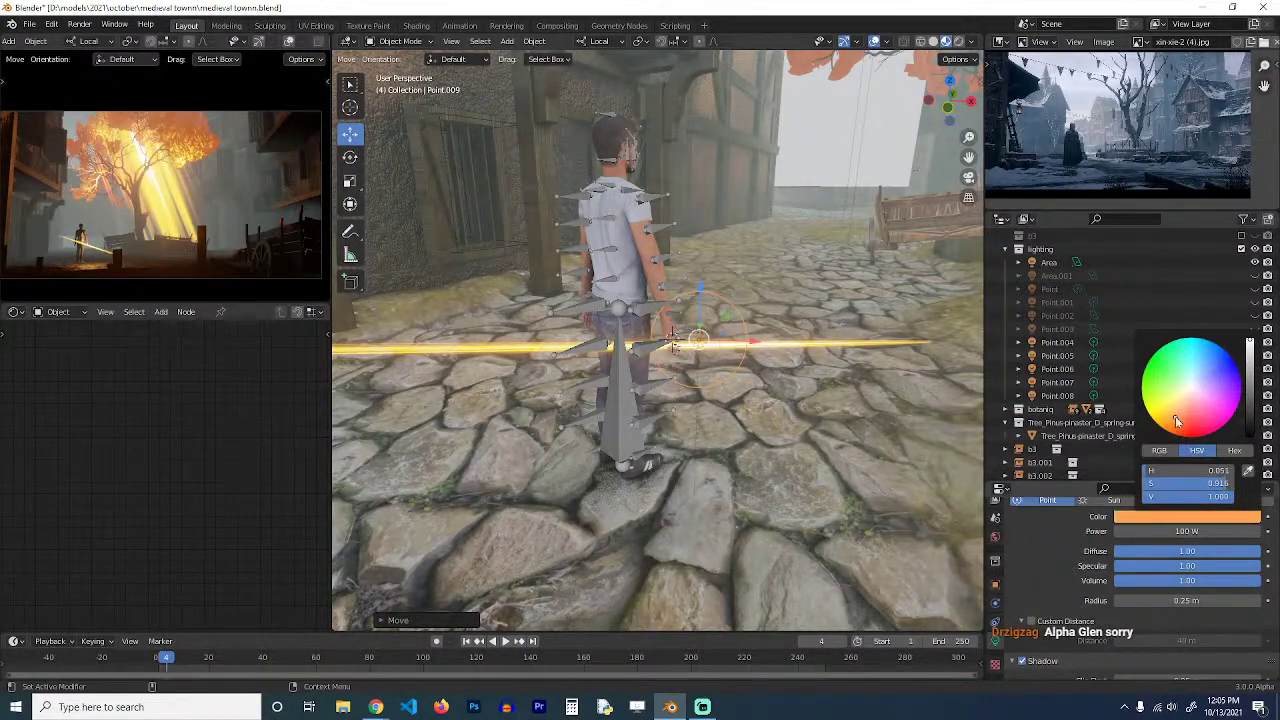
Preview the hidden lights Point.003 and Point.002 one at a time, hiding each one again.
scroll(708, 306, "down", 5)
middle_click_drag(749, 242, 575, 382)
scroll(683, 267, "down", 4)
middle_click_drag(683, 267, 609, 362, "shift")
scroll(609, 362, "up", 4)
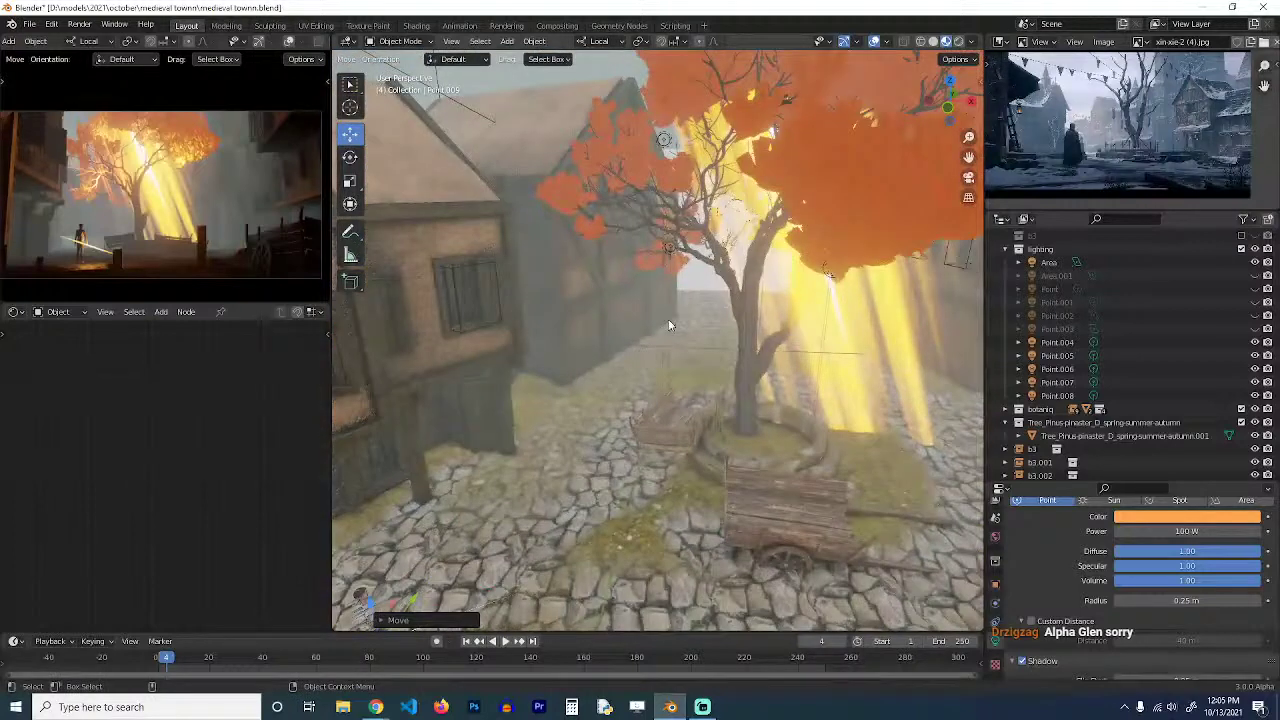
middle_click_drag(670, 325, 678, 313)
left_click(1256, 330)
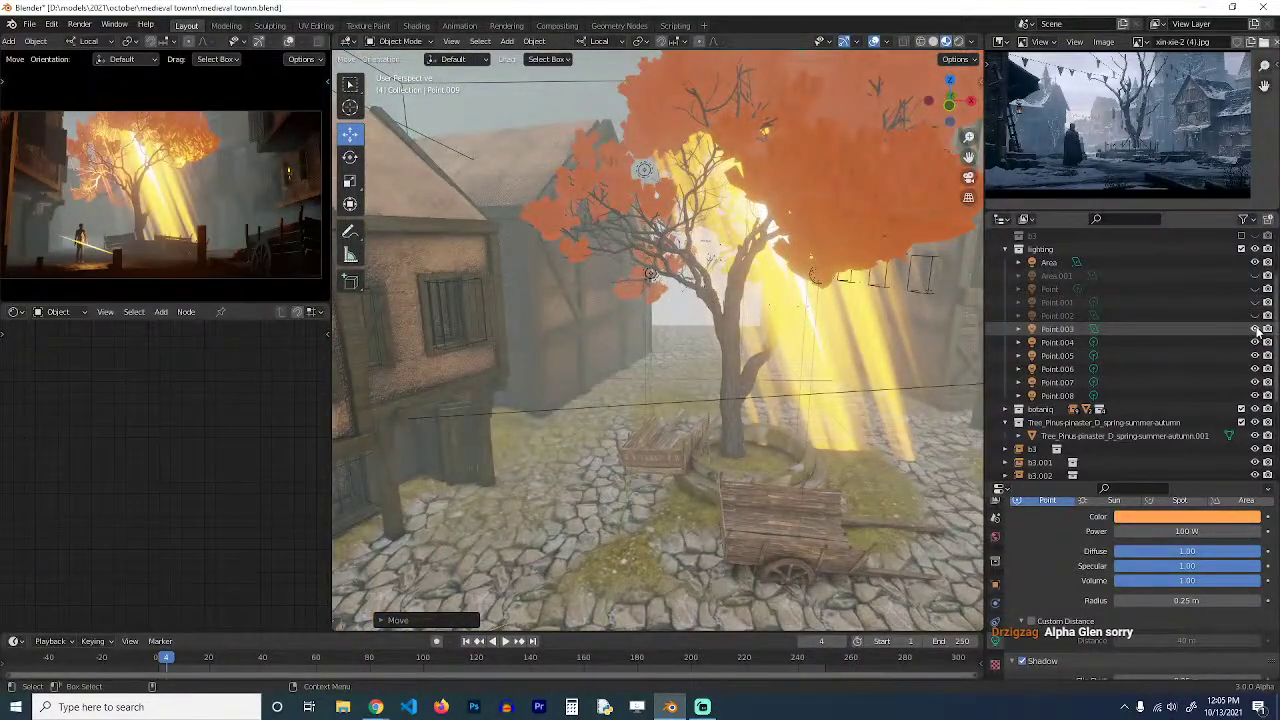
left_click(1256, 329)
left_click(1256, 316)
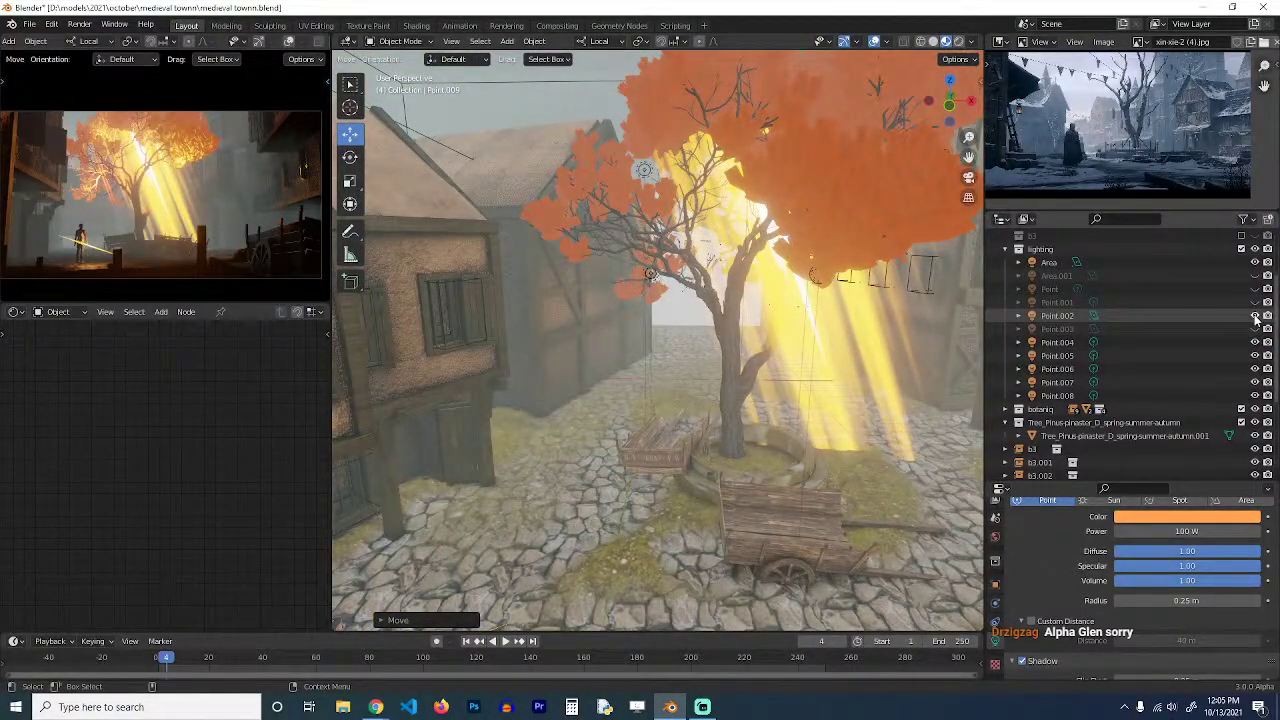
left_click(1256, 316)
Unhide the light named Point, bring it closer to the orange tree and shift its color to a lighter yellow.
left_click(1256, 289)
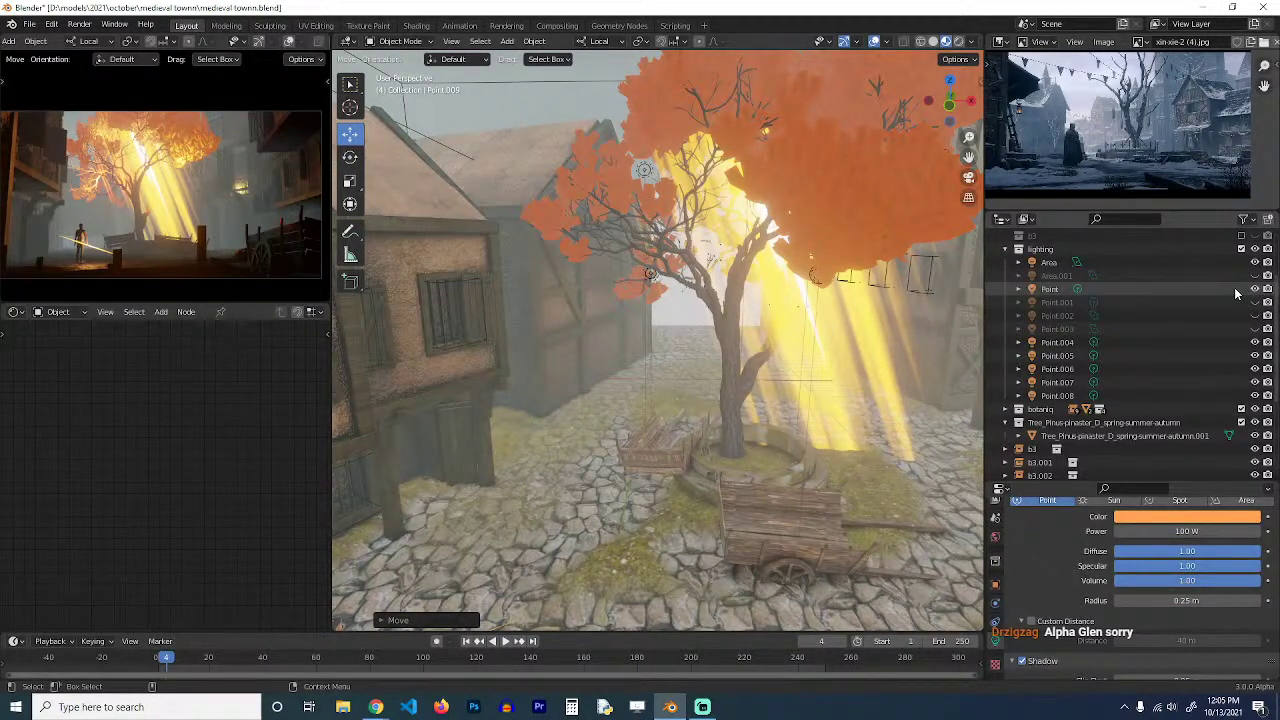
left_click(1182, 289)
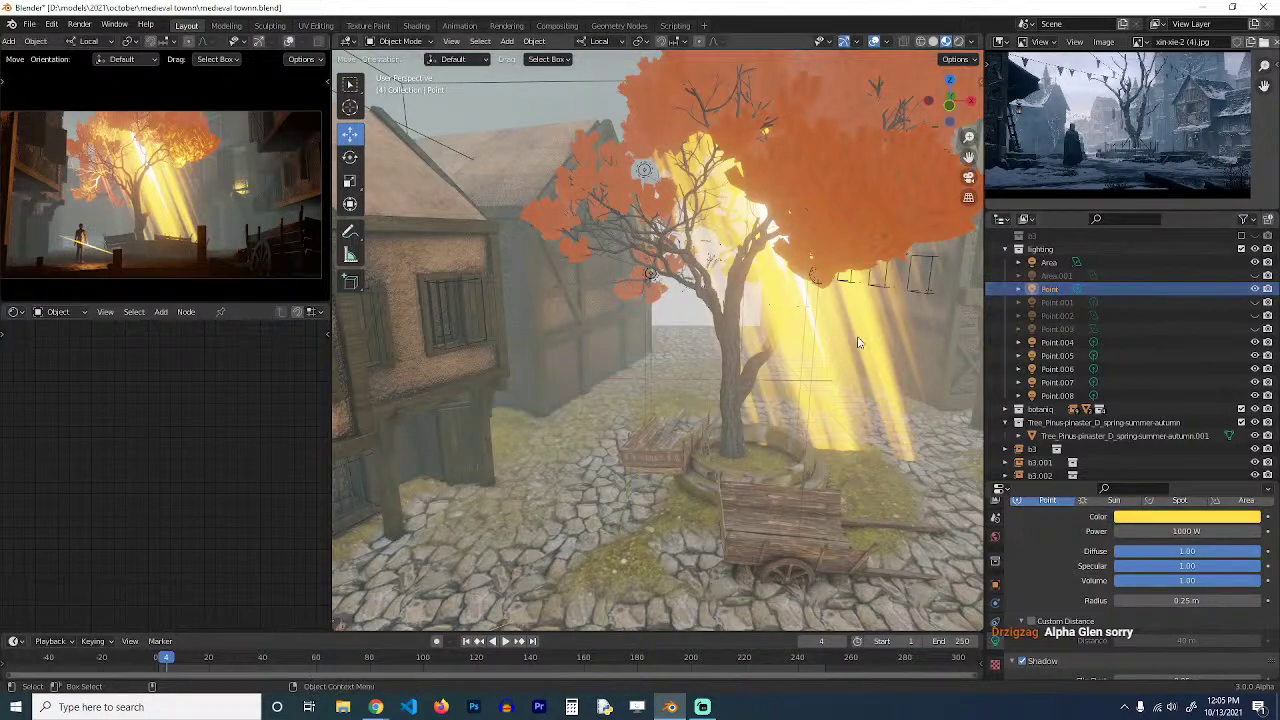
scroll(860, 345, "down", 2)
middle_click_drag(853, 356, 883, 346)
scroll(910, 318, "up", 1)
key("g")
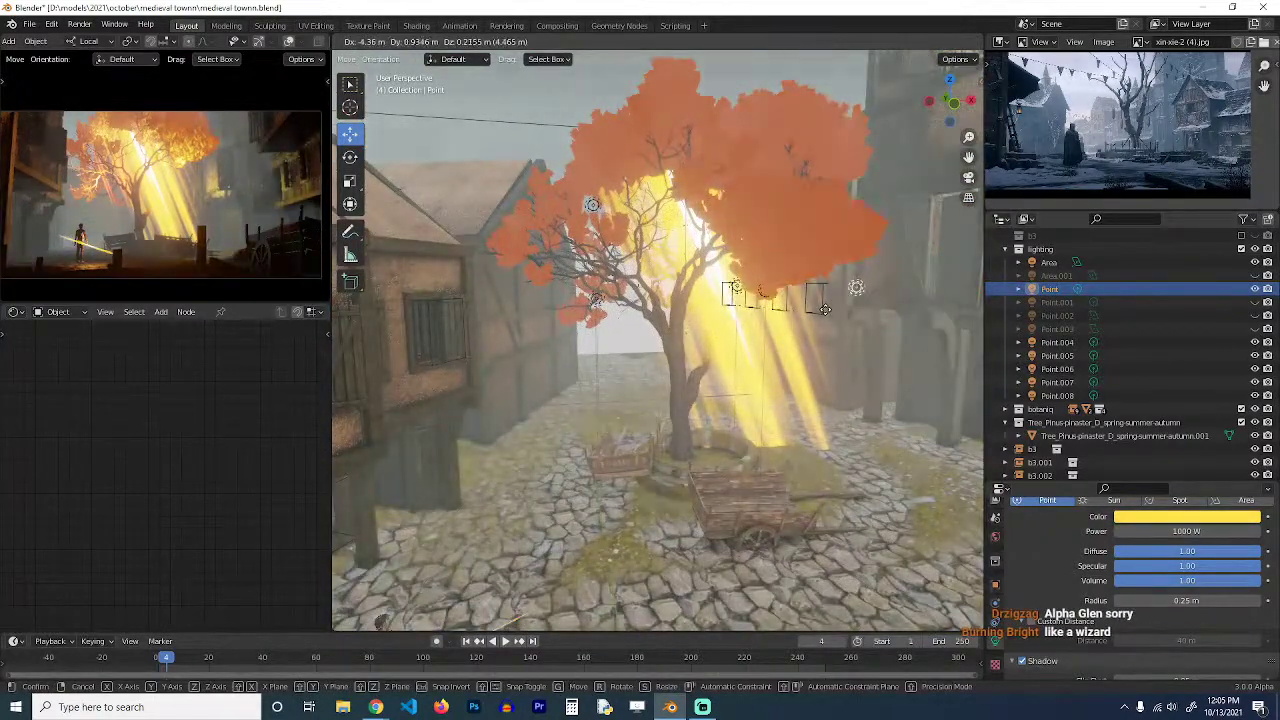
left_click(806, 316)
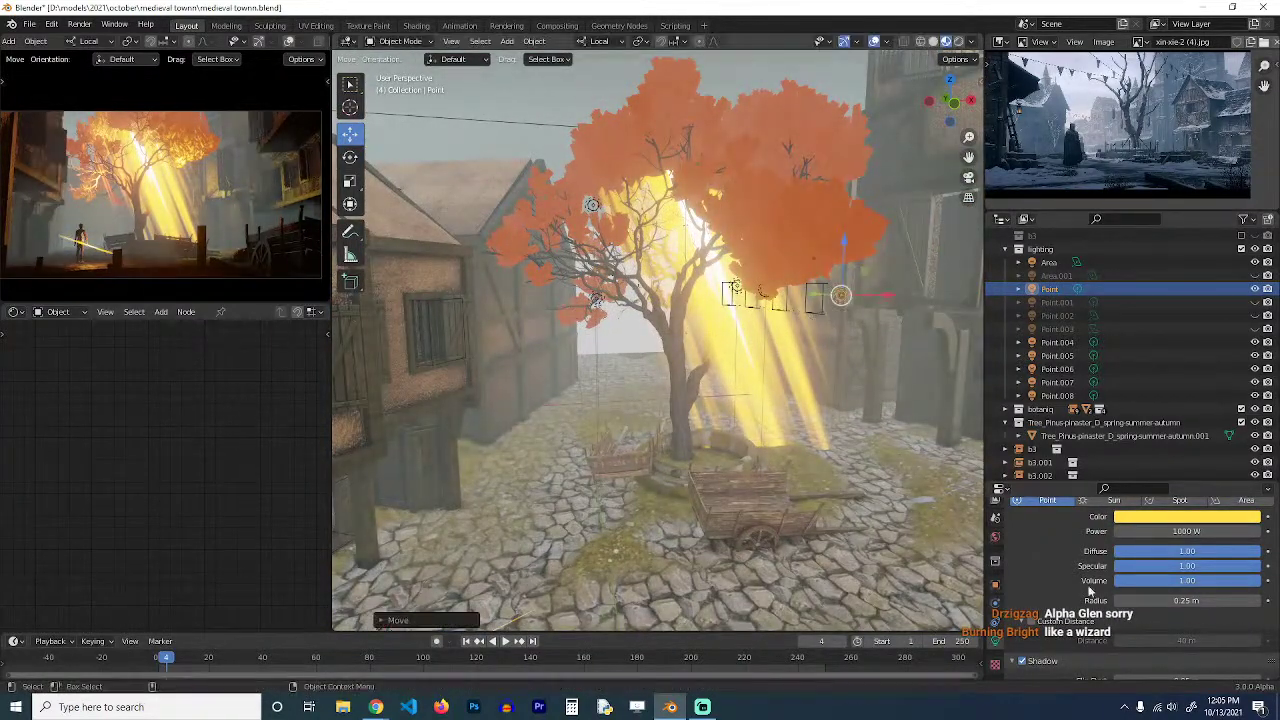
left_click(1170, 517)
left_click_drag(1185, 424, 1167, 403)
Increase the custom distance of the light Point.005 above the tree to 10 m.
middle_click_drag(729, 362, 756, 417)
scroll(757, 418, "down", 1)
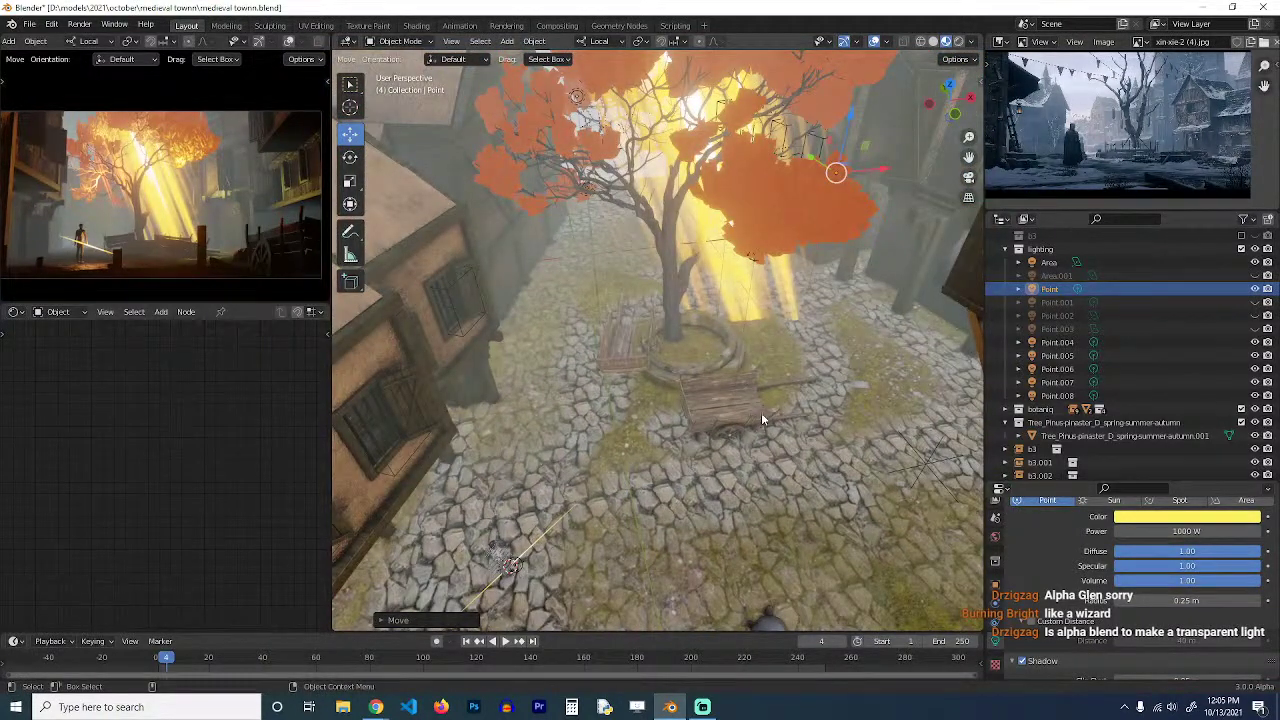
middle_click_drag(757, 284, 616, 84)
left_click(636, 100)
scroll(1160, 570, "down", 2)
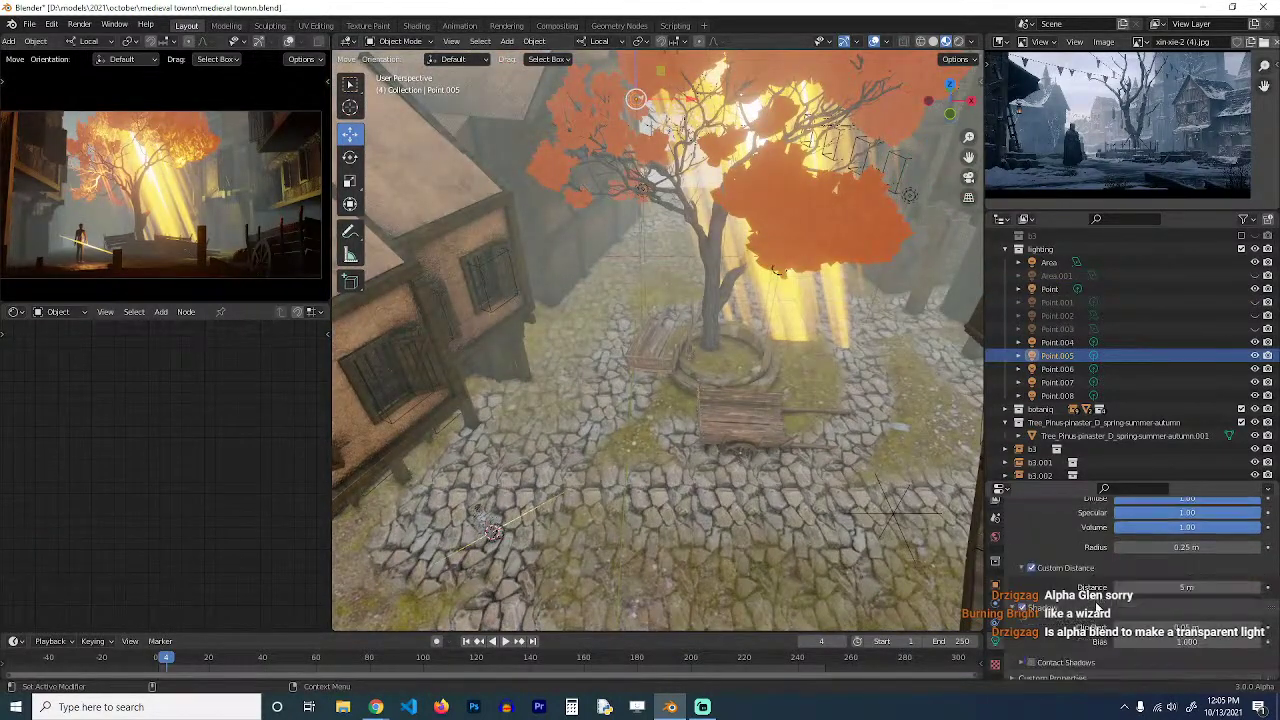
mouse_move(1167, 580)
left_mouse_down()
mouse_move(1205, 580)
mouse_move(1167, 580)
left_mouse_up()
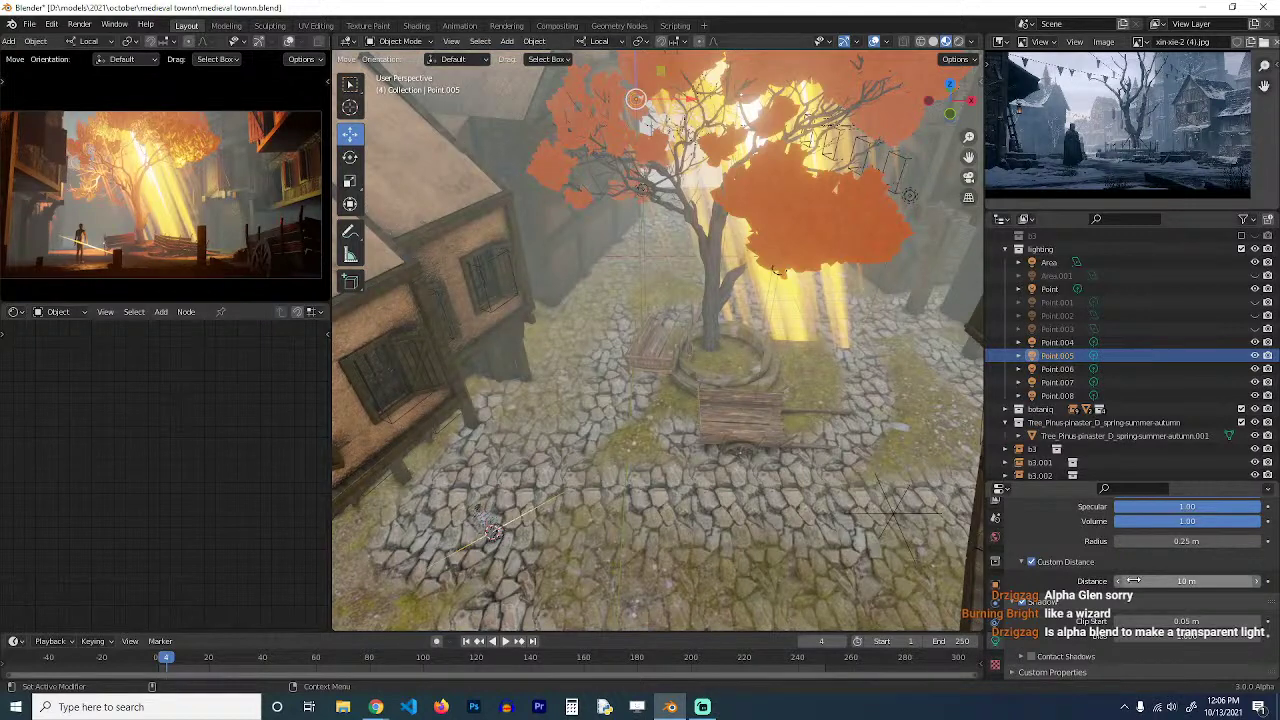
Hide the fog volume cube around the town for comparison, and unhide all hidden objects in the scene.
scroll(640, 480, "down", 10)
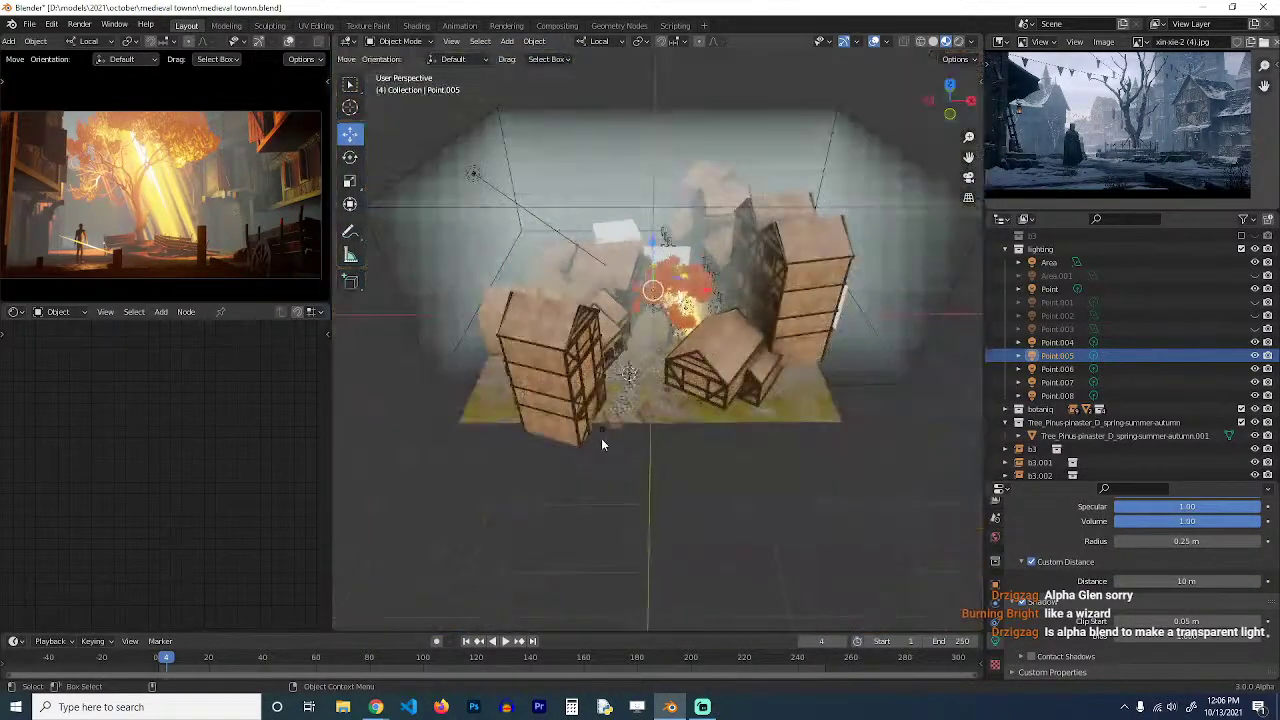
left_click(707, 119)
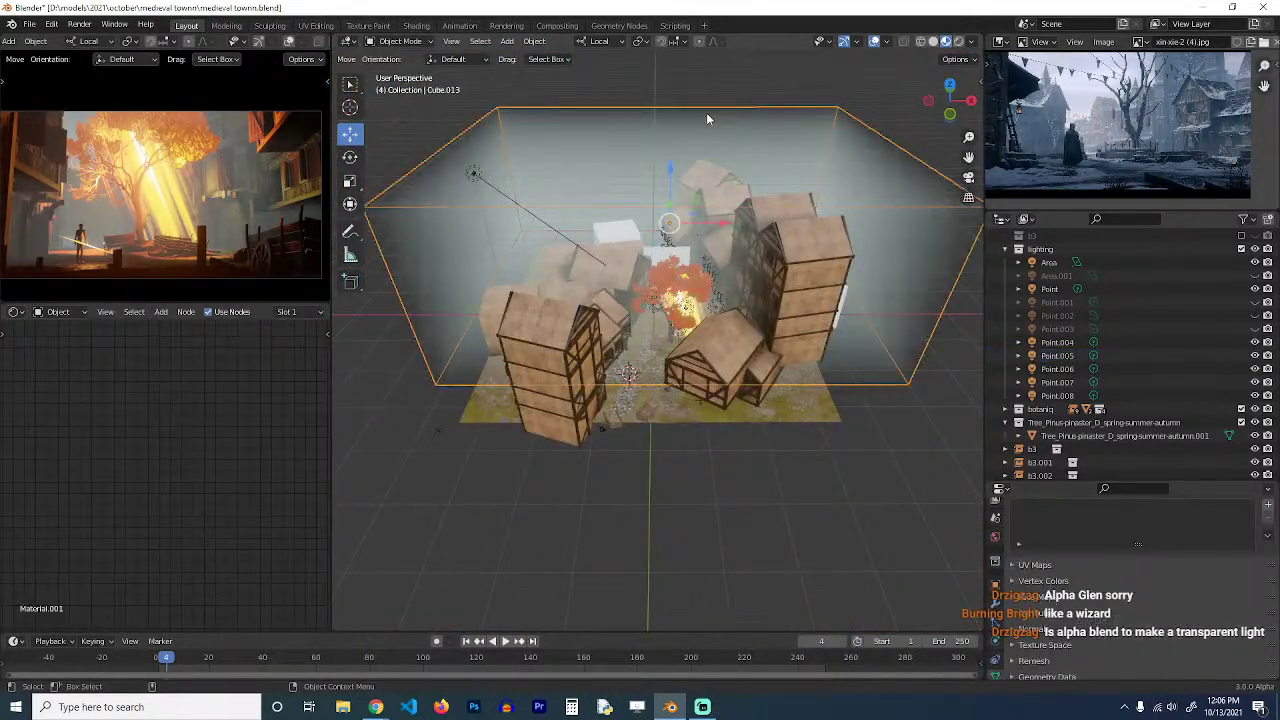
key("h")
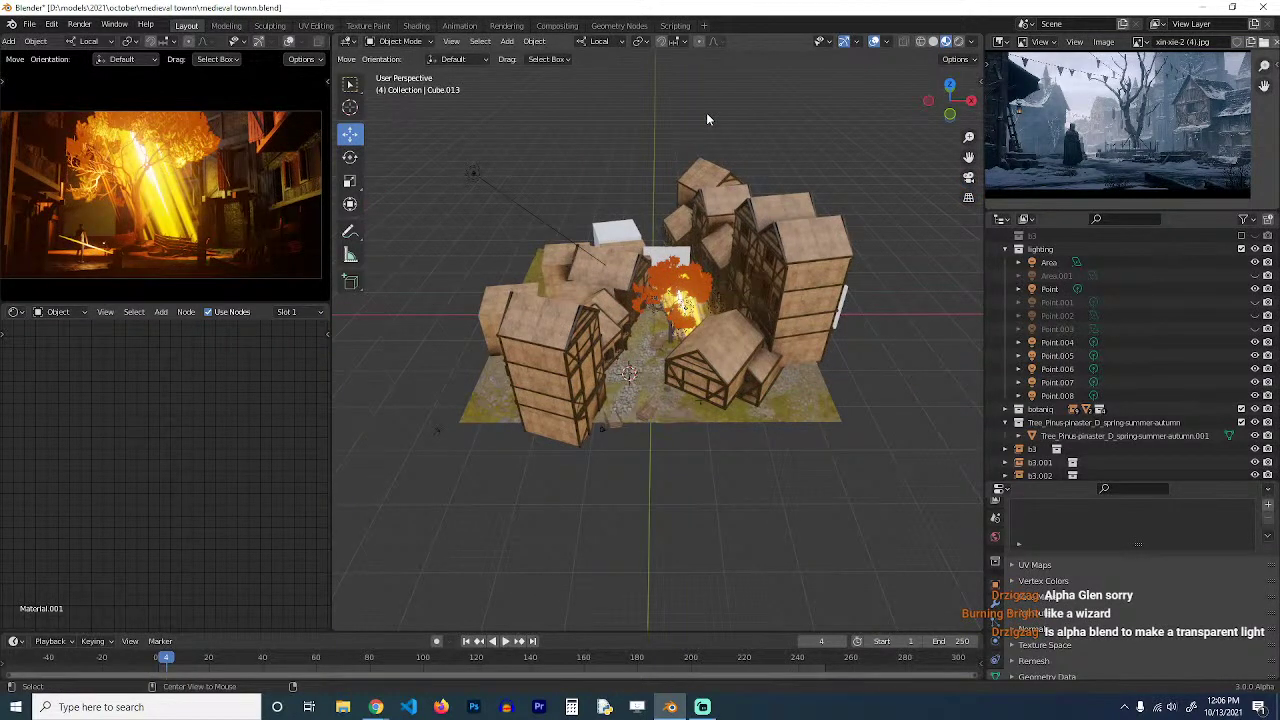
key("alt+h")
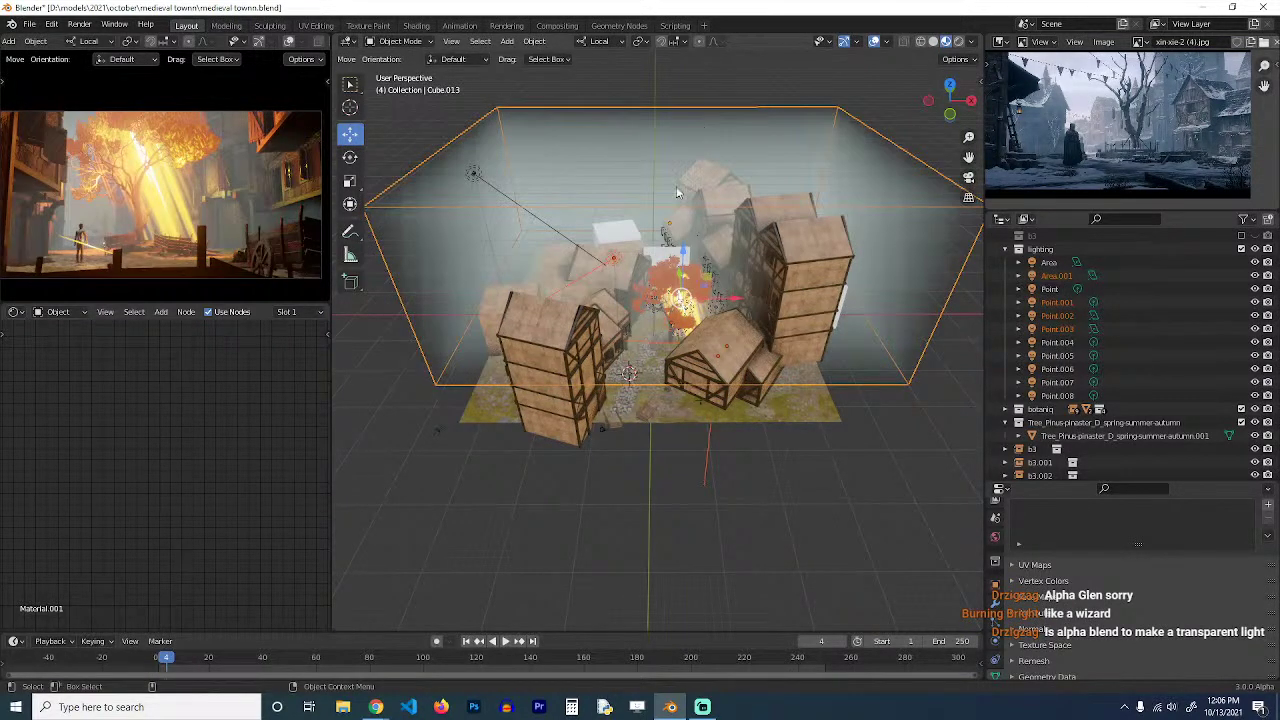
Select the fog volume cube around the town and set its volume density to 0.1.
left_click(679, 103)
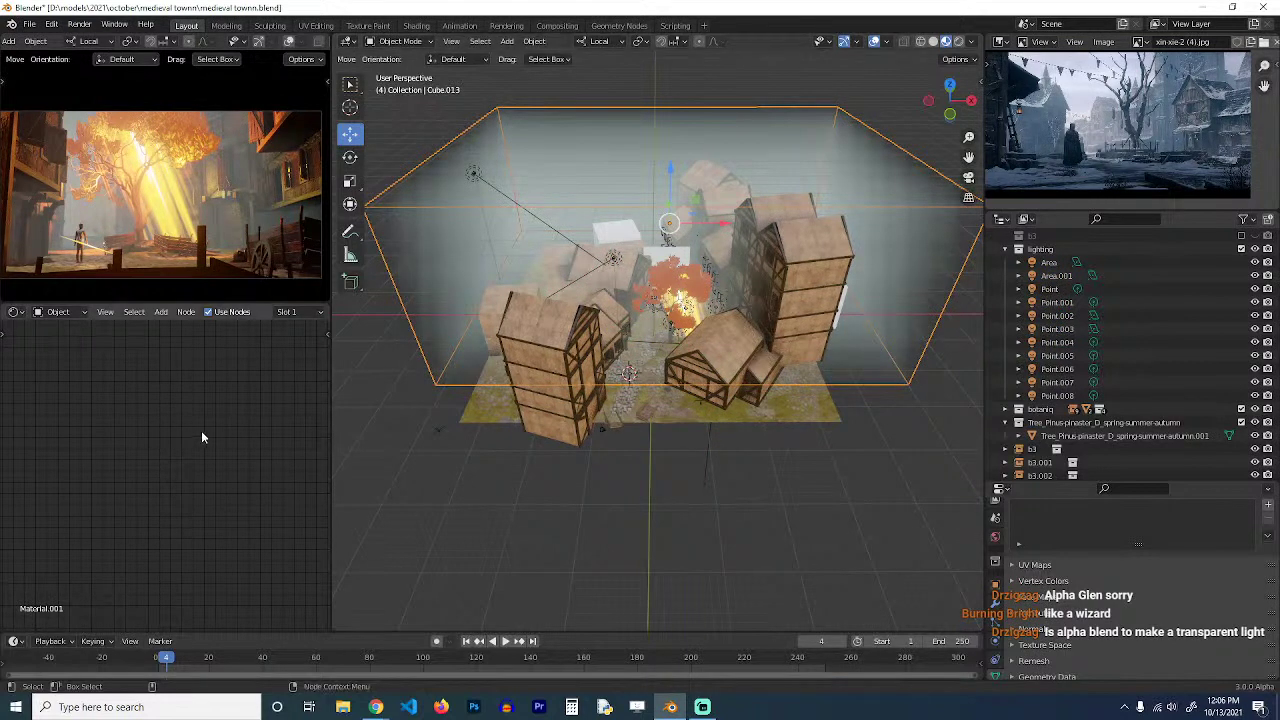
key("Home")
left_click(172, 446)
scroll(155, 454, "up", 10)
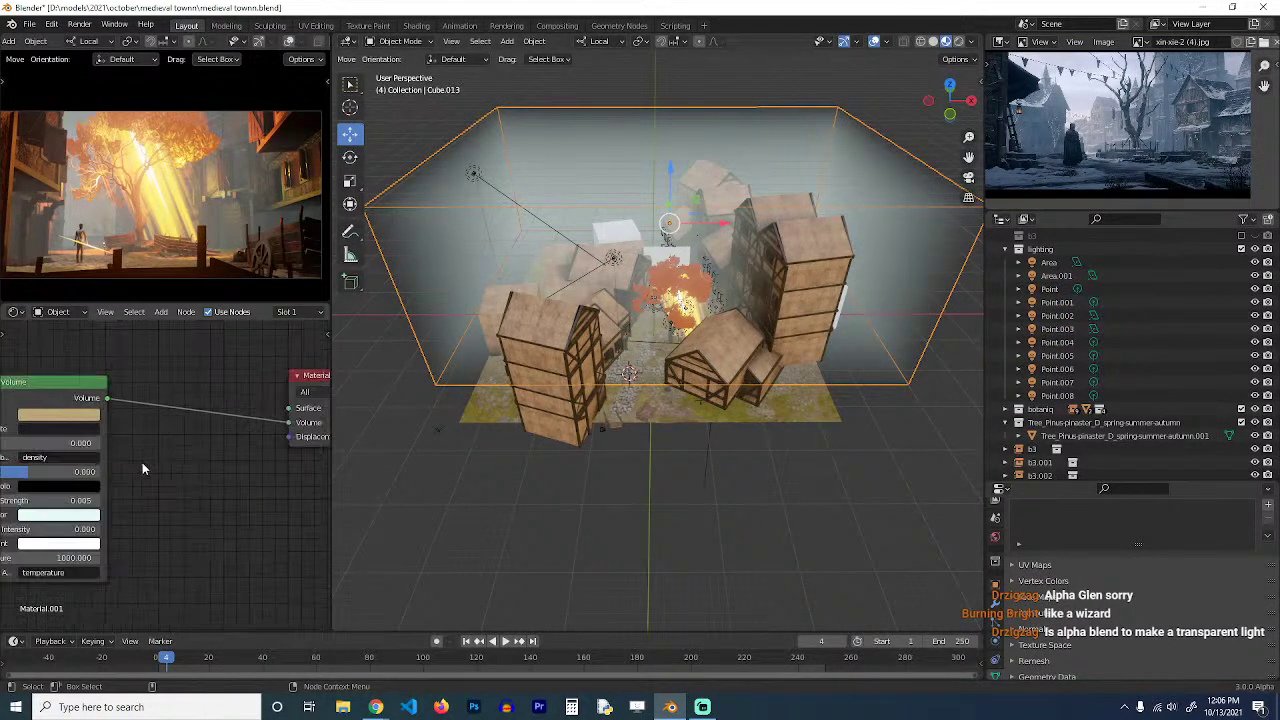
middle_click_drag(142, 462, 287, 431)
scroll(285, 431, "up", 4)
double_click(220, 390)
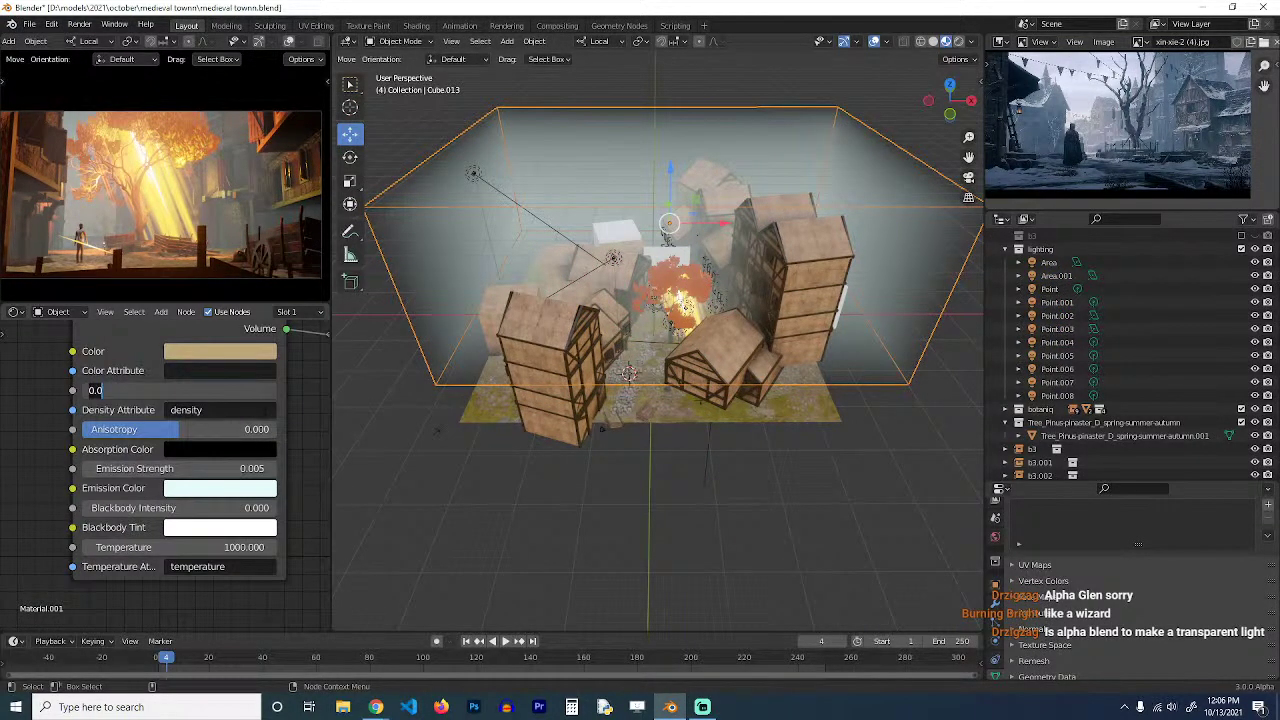
key("BackSpace")
type(".1")
key("Return")
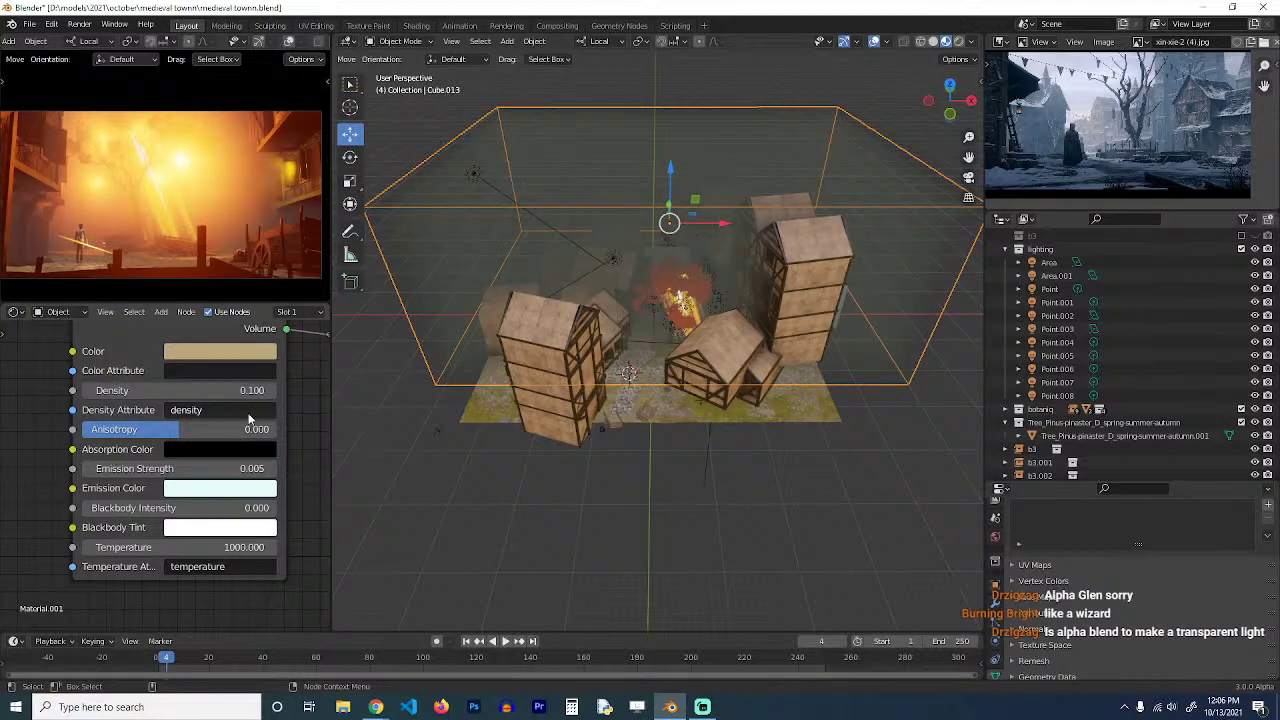
Set the emission strength of the fog volume's material to 0.
double_click(193, 469)
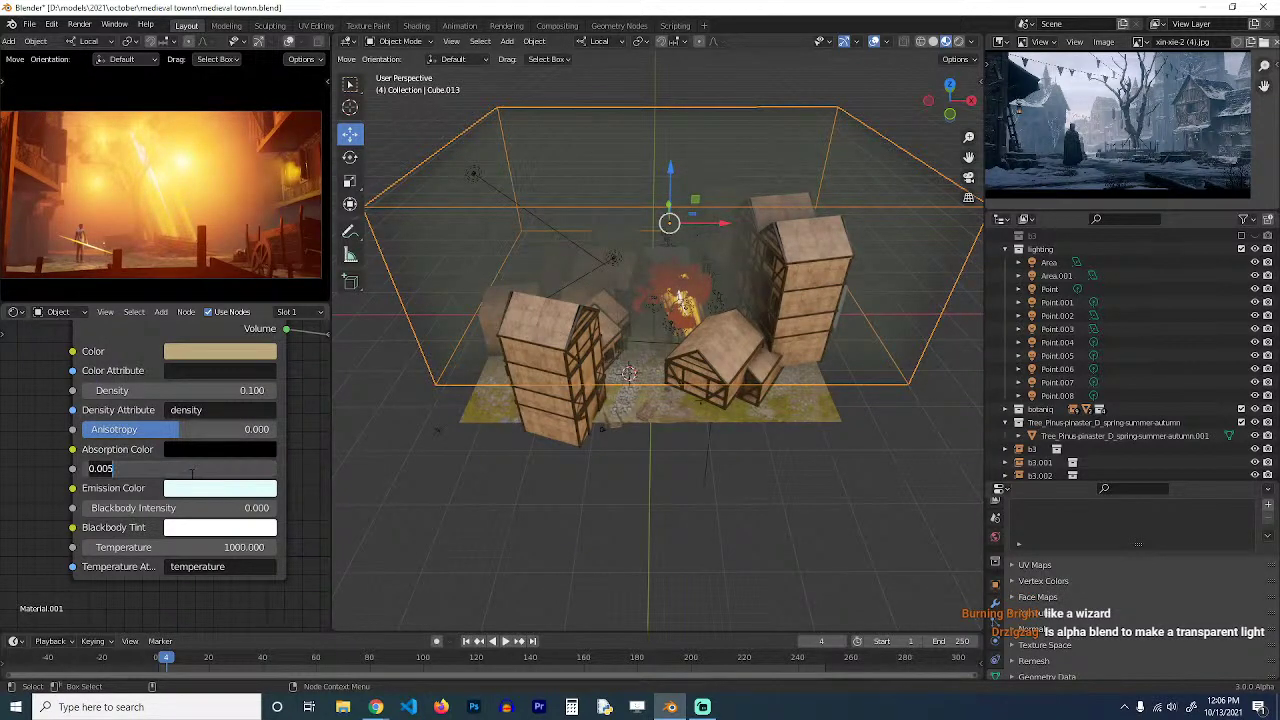
type("0")
key("Return")
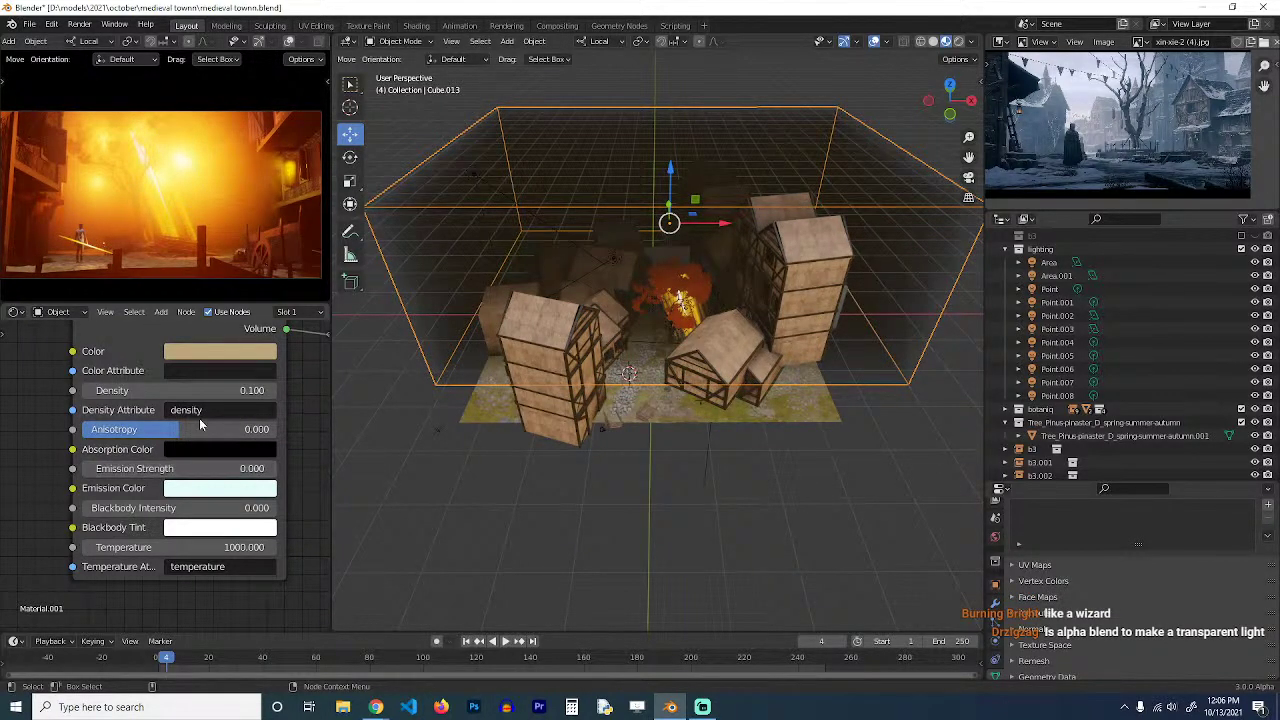
Lower the fog volume's density to about 0.04 as a trial, and reset it to 0.
left_click_drag(193, 390, 187, 390)
left_click(219, 396)
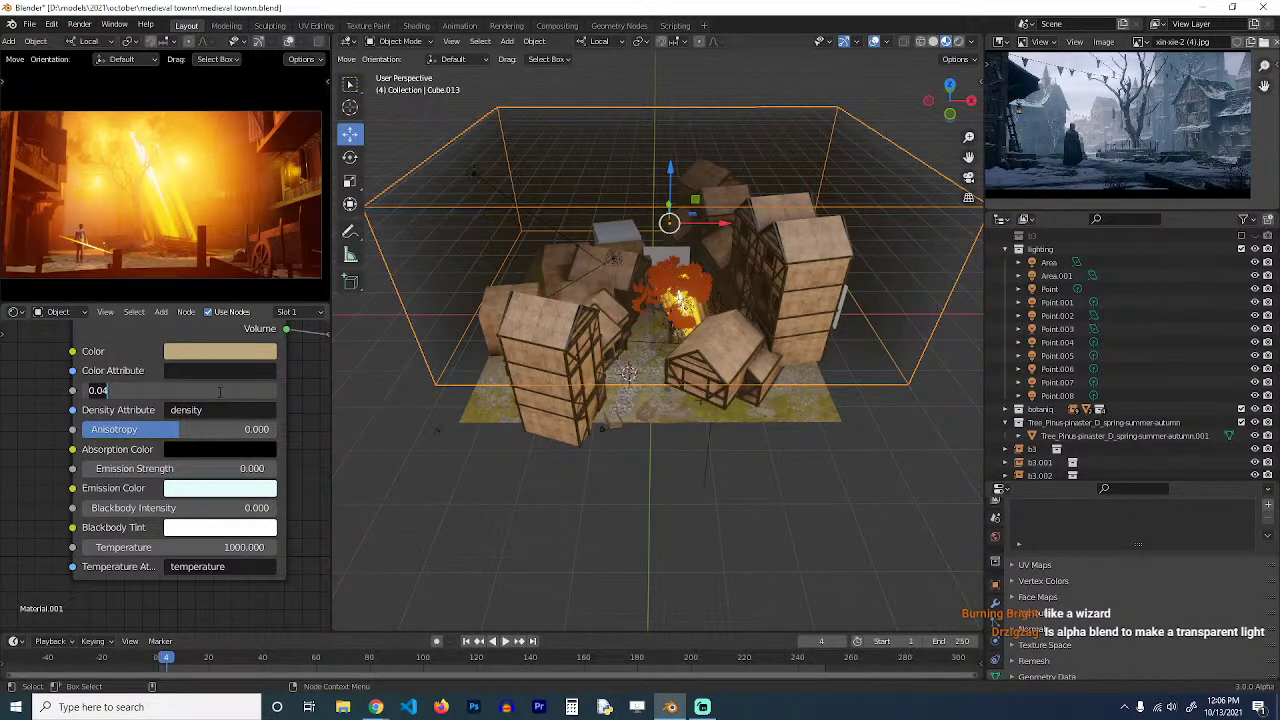
type("0")
key("Return")
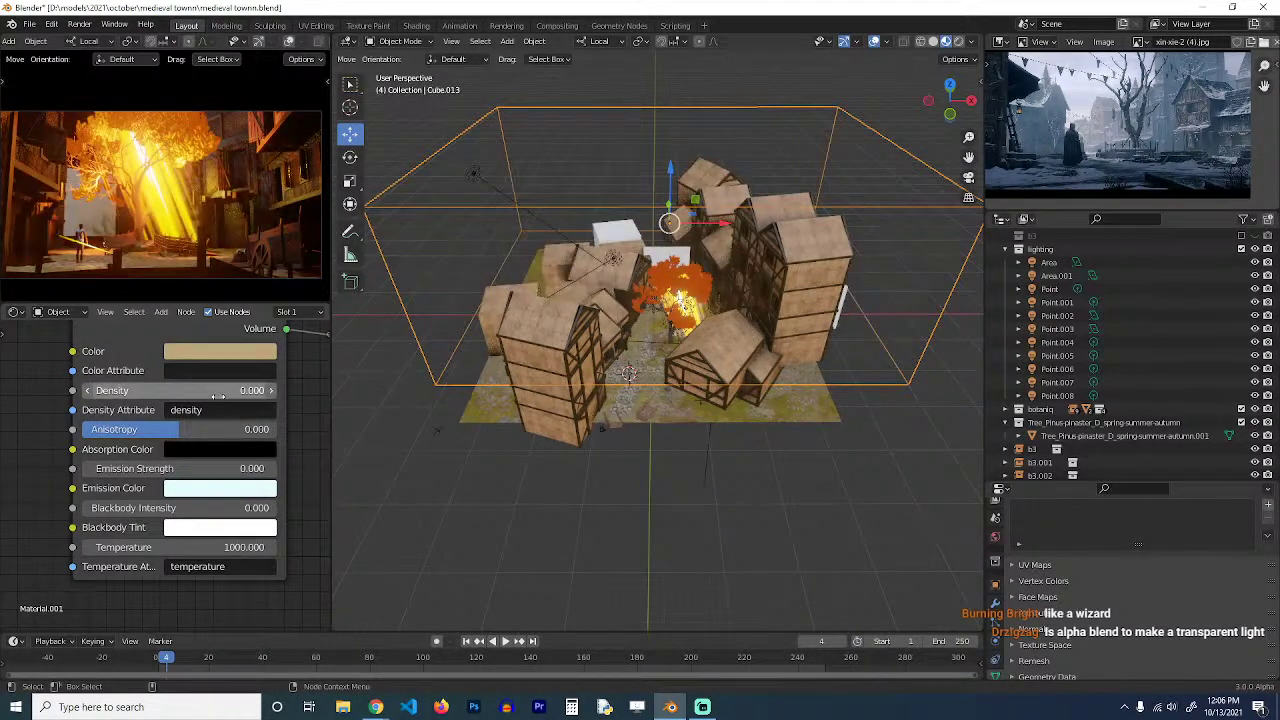
Raise the fog volume's emission strength to 0.01 and change its emission color to a saturated orange.
mouse_move(216, 468)
left_mouse_down()
mouse_move(262, 468)
mouse_move(223, 468)
left_mouse_up()
left_click(219, 491)
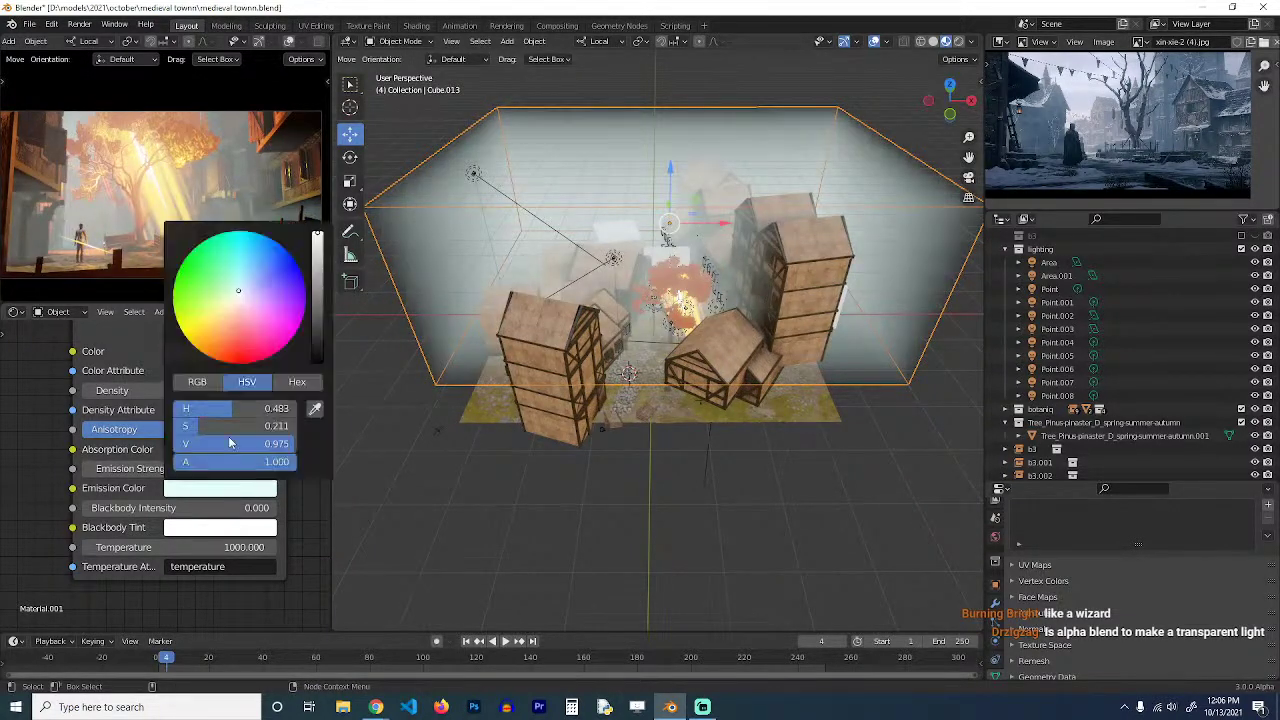
left_click(226, 323)
left_click_drag(226, 327, 201, 347)
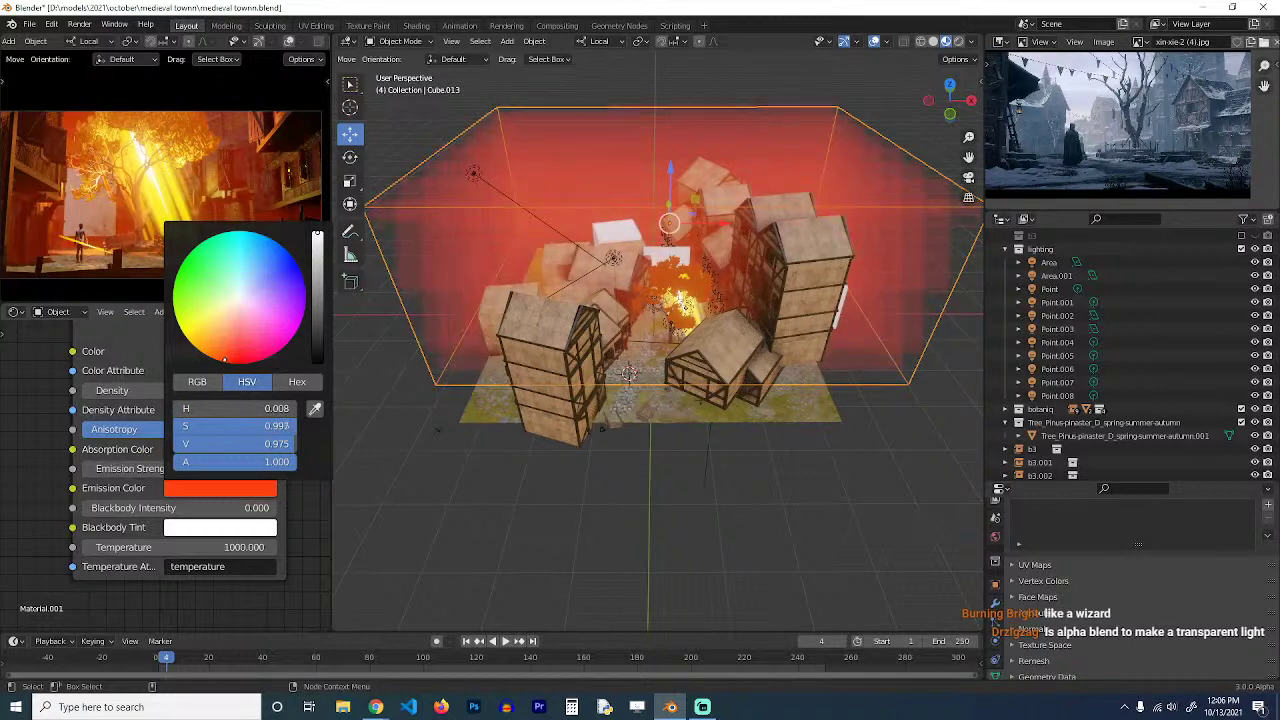
left_click(588, 556)
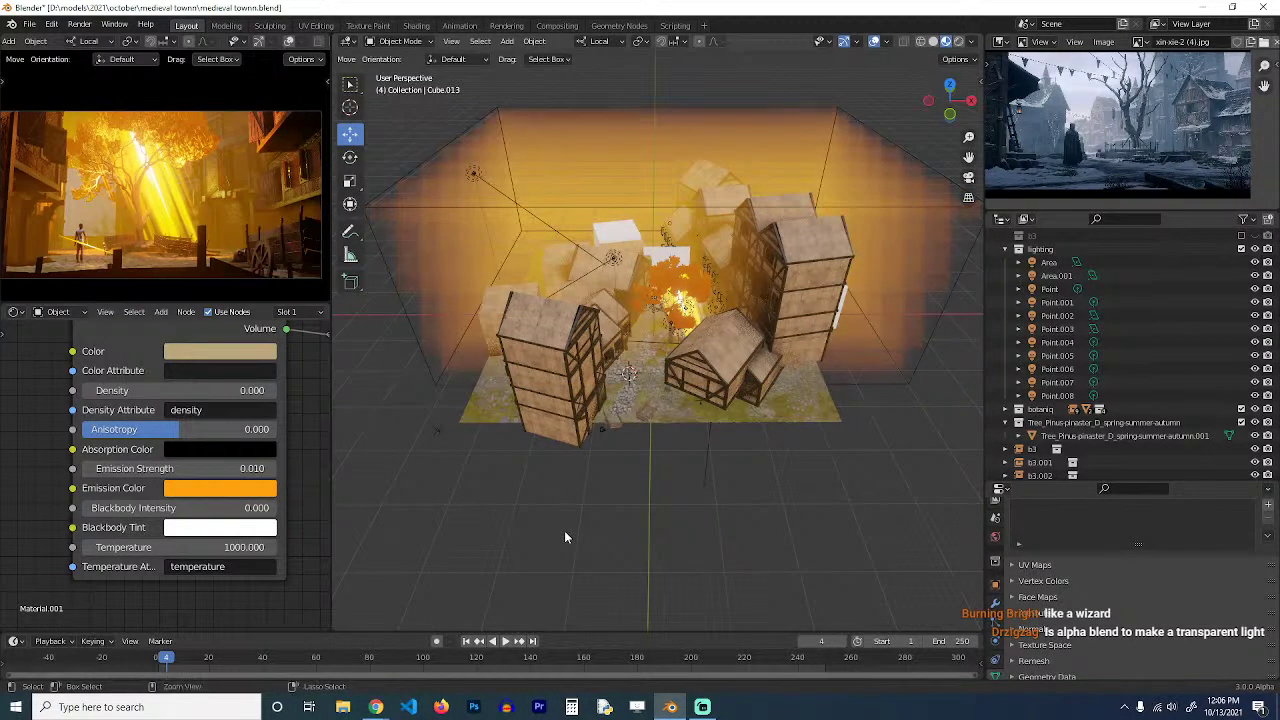
Save the file and shift the fog volume's emission color to a redder orange with hue 0.036 and saturation 0.985.
key("ctrl+s")
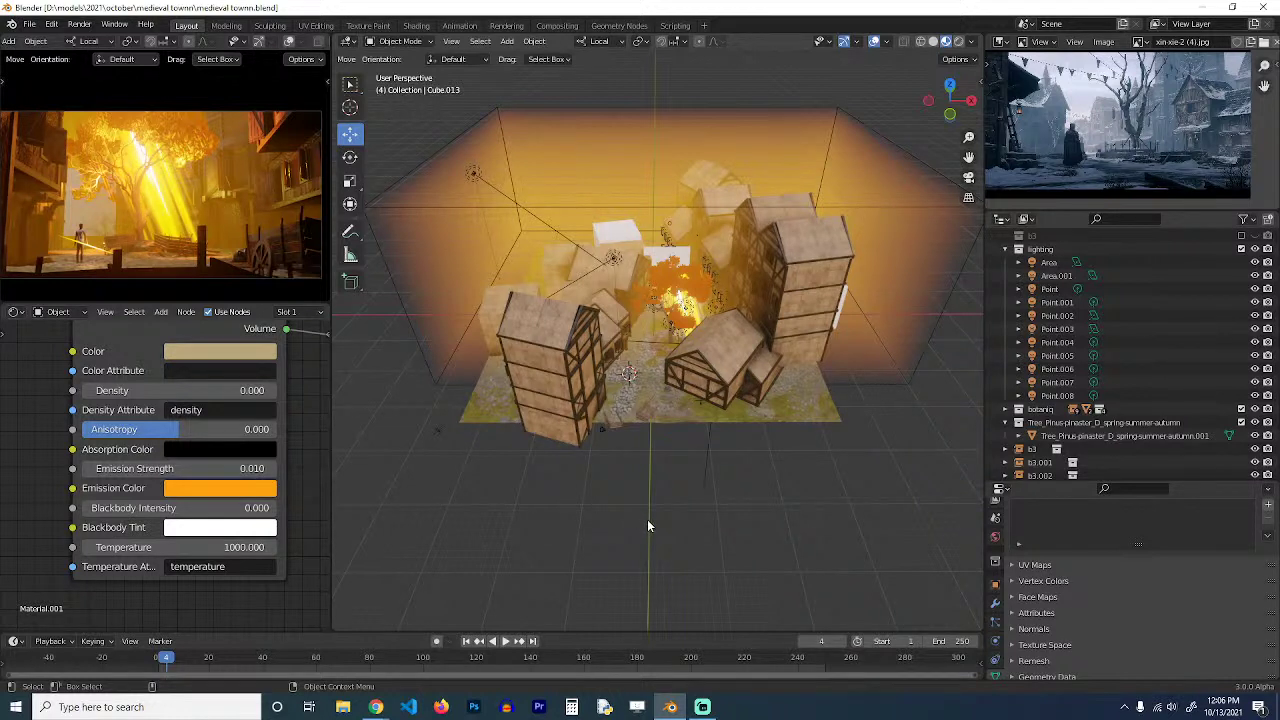
left_click(272, 488)
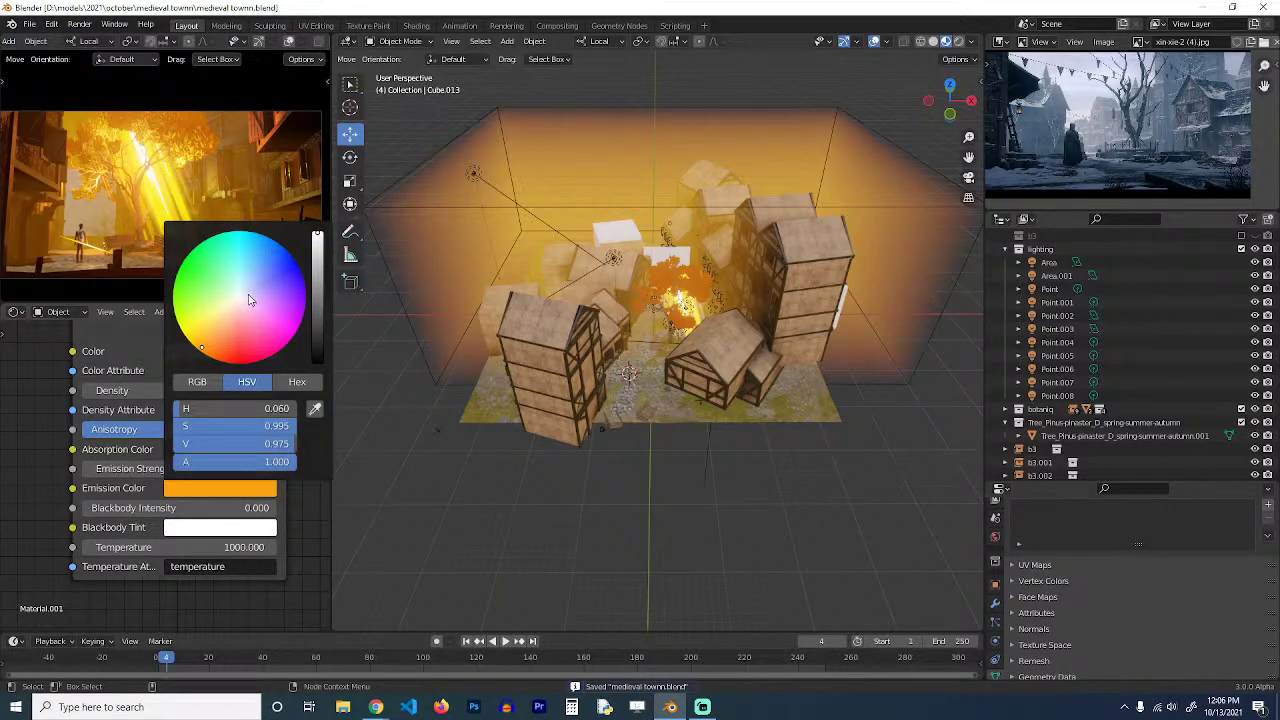
left_click_drag(218, 327, 214, 349)
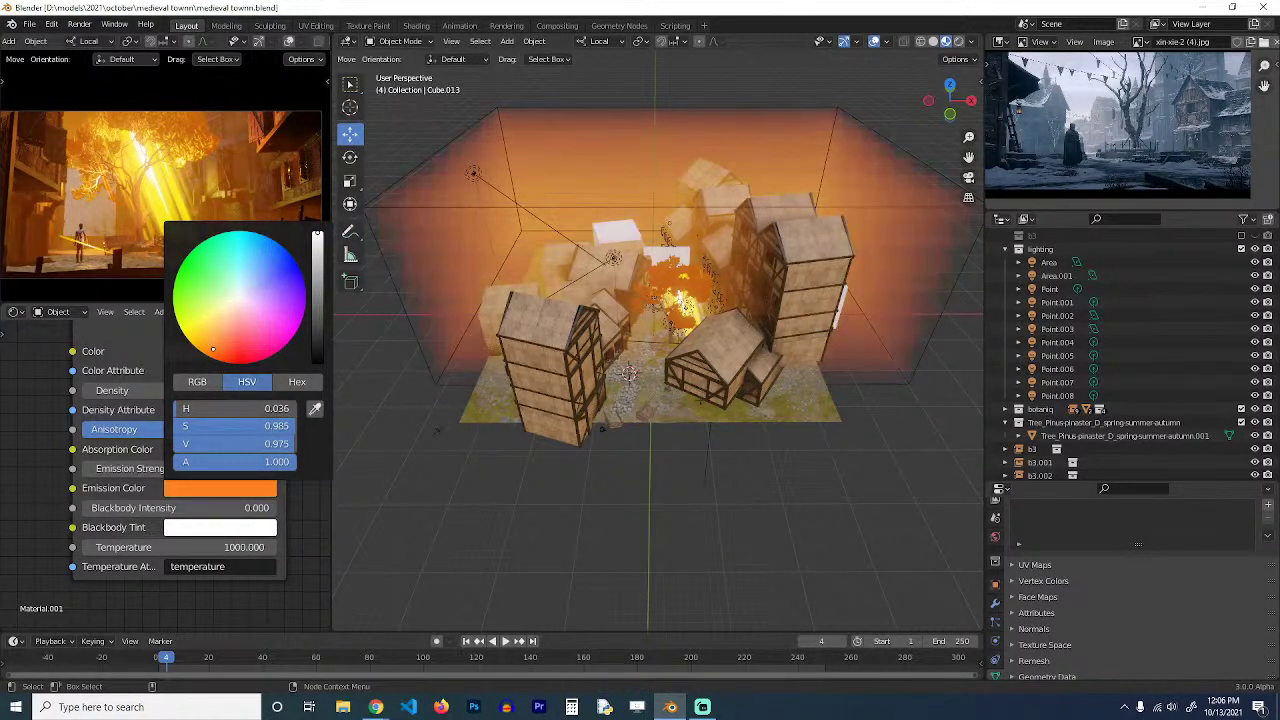
Delete the pale background plane behind the standing figure in the camera view.
scroll(651, 443, "up", 3)
key("KP_0")
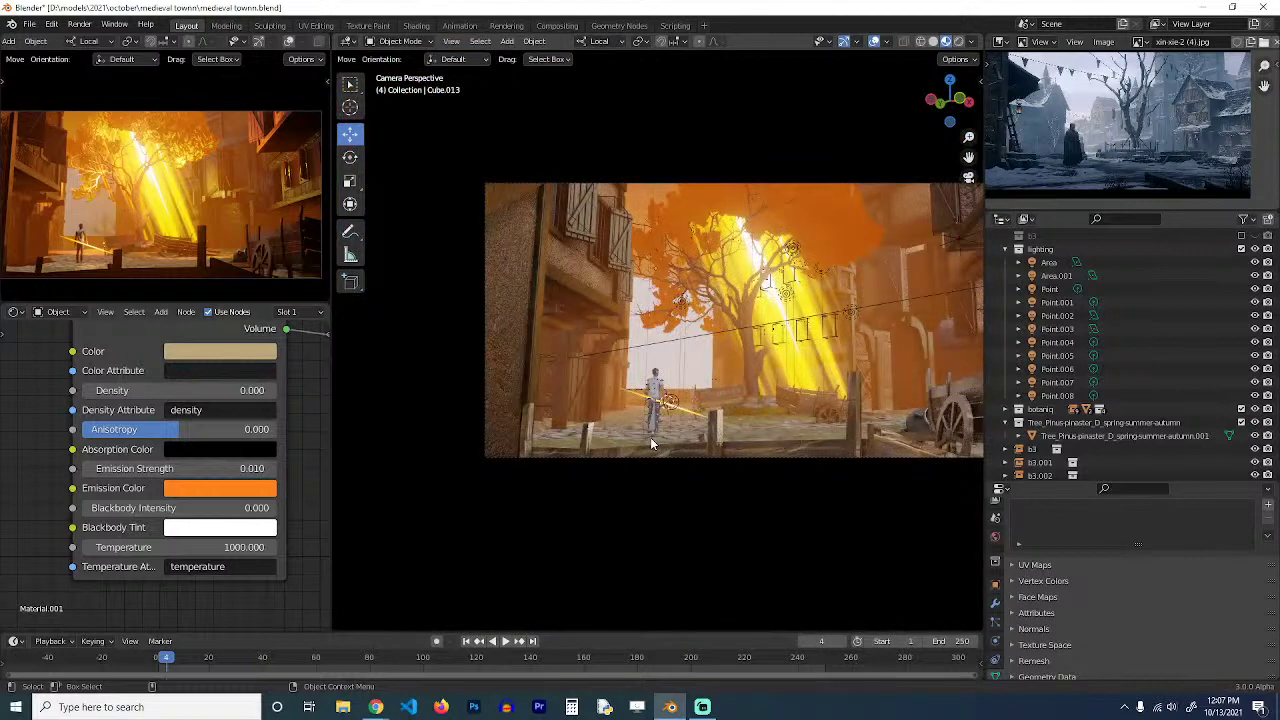
scroll(670, 397, "up", 3)
left_click(671, 395)
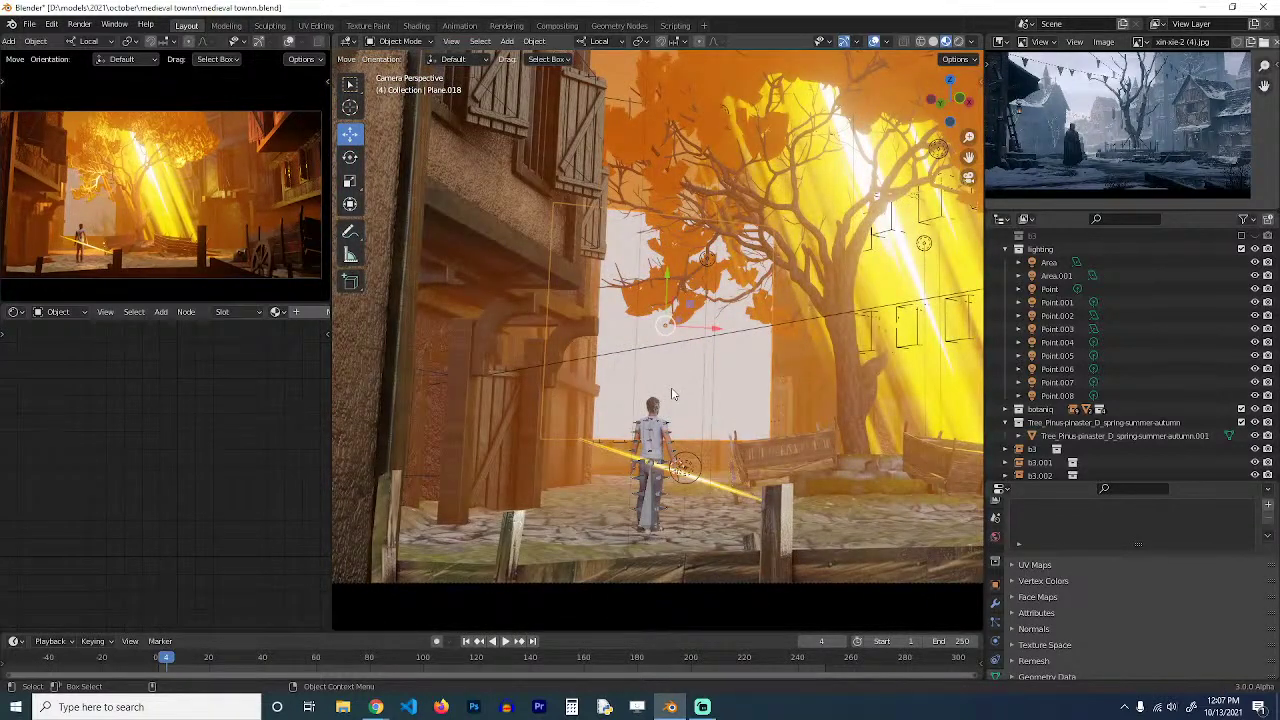
key("x")
left_click(673, 395)
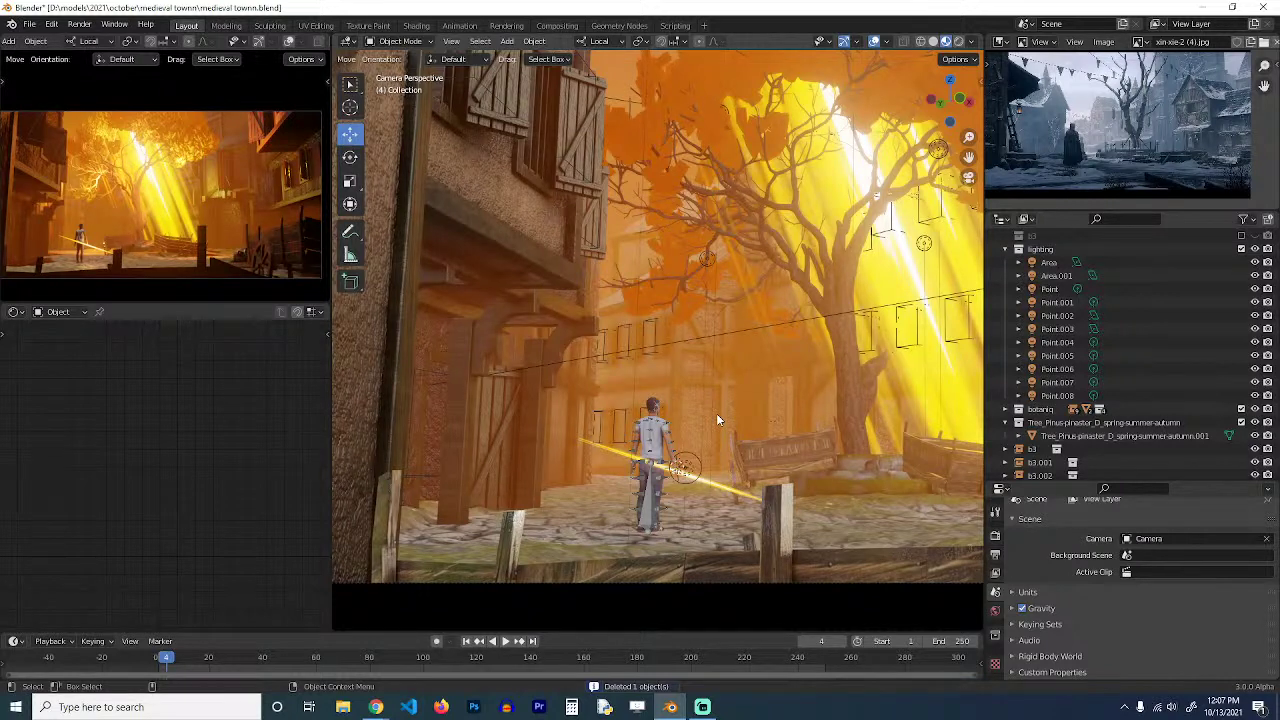
left_click(614, 448)
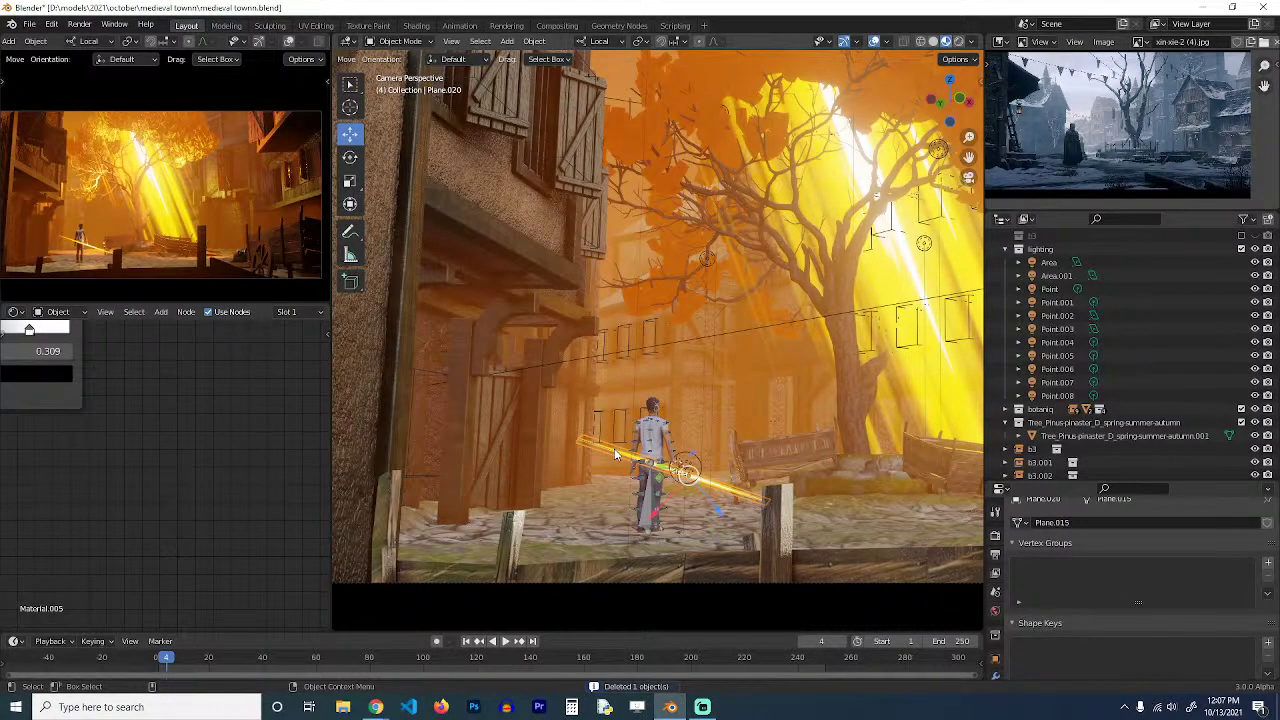
key("Delete")
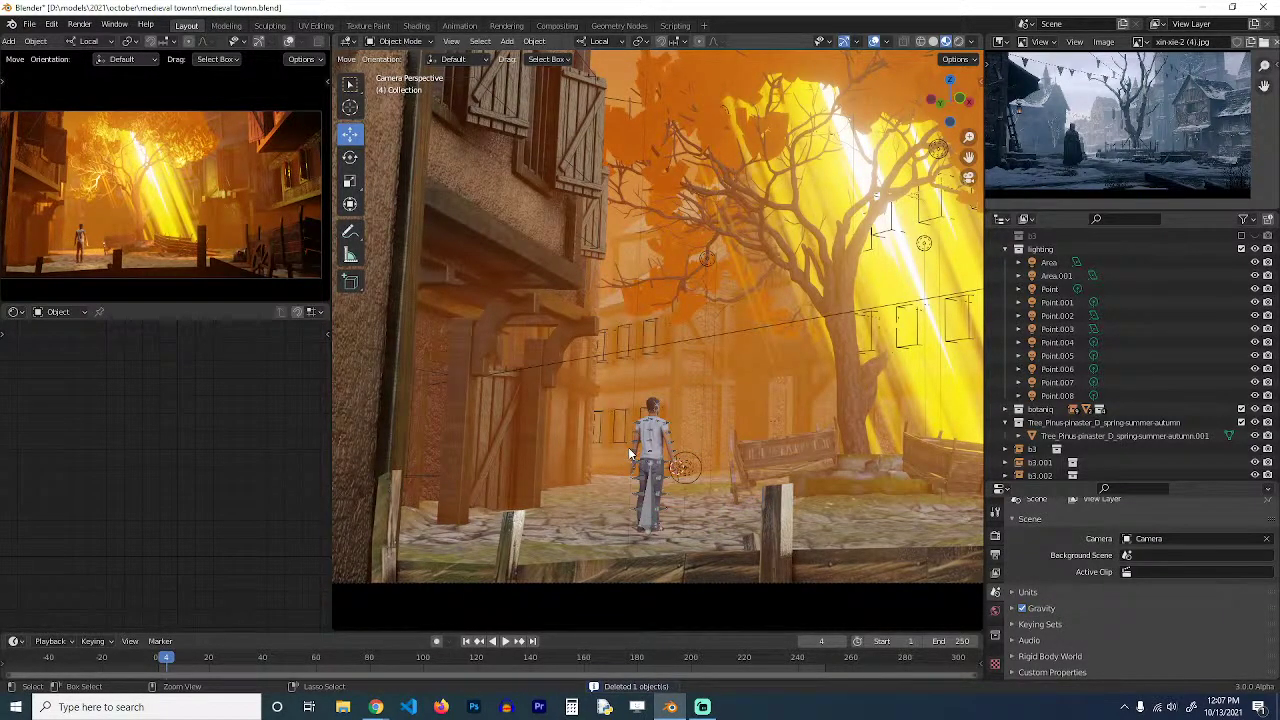
key("ctrl+z")
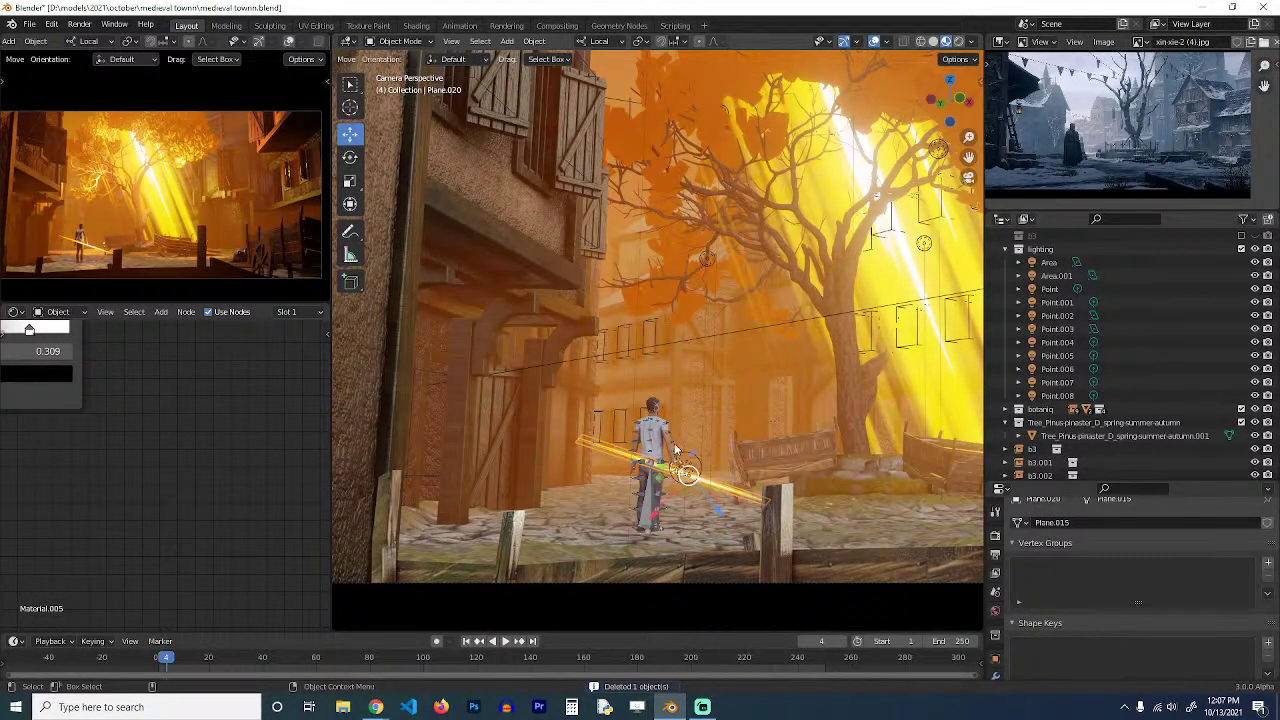
Swing the standing figure's right upper arm outward with a trackball rotation in Pose Mode, return to Object Mode and select the glowing beam.
left_click(670, 430)
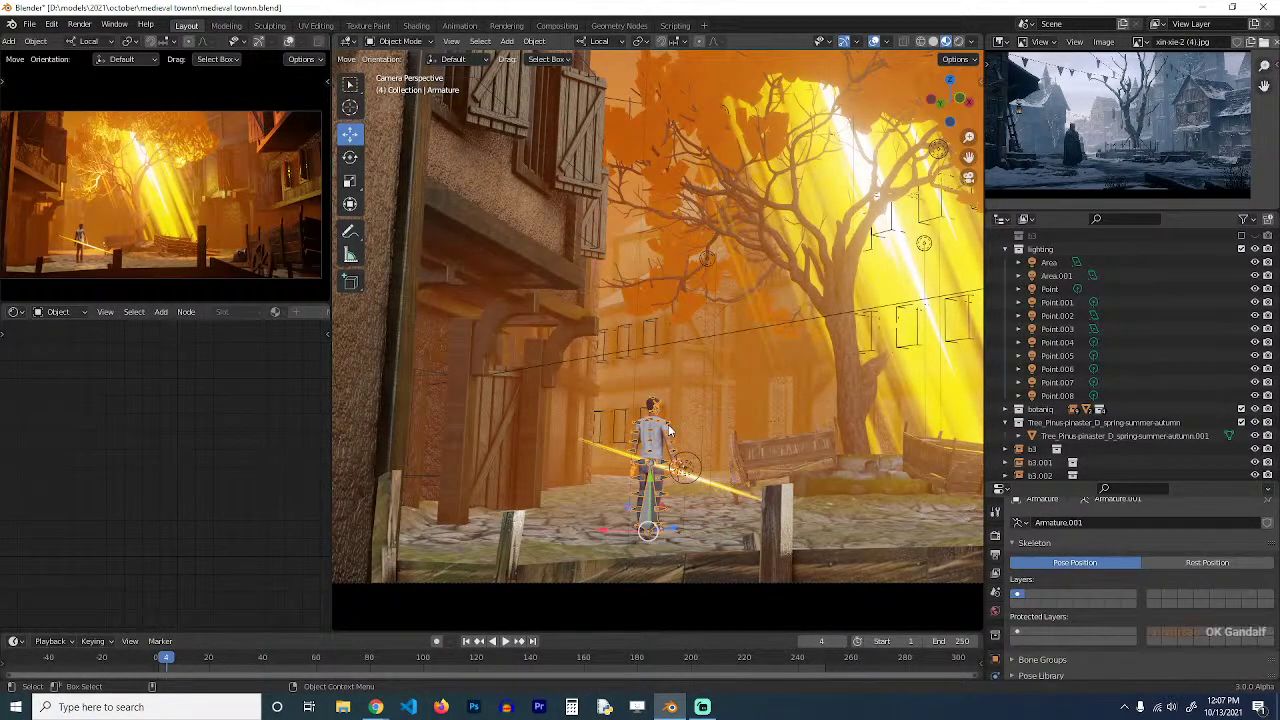
key("ctrl+Tab")
key("r")
key("r")
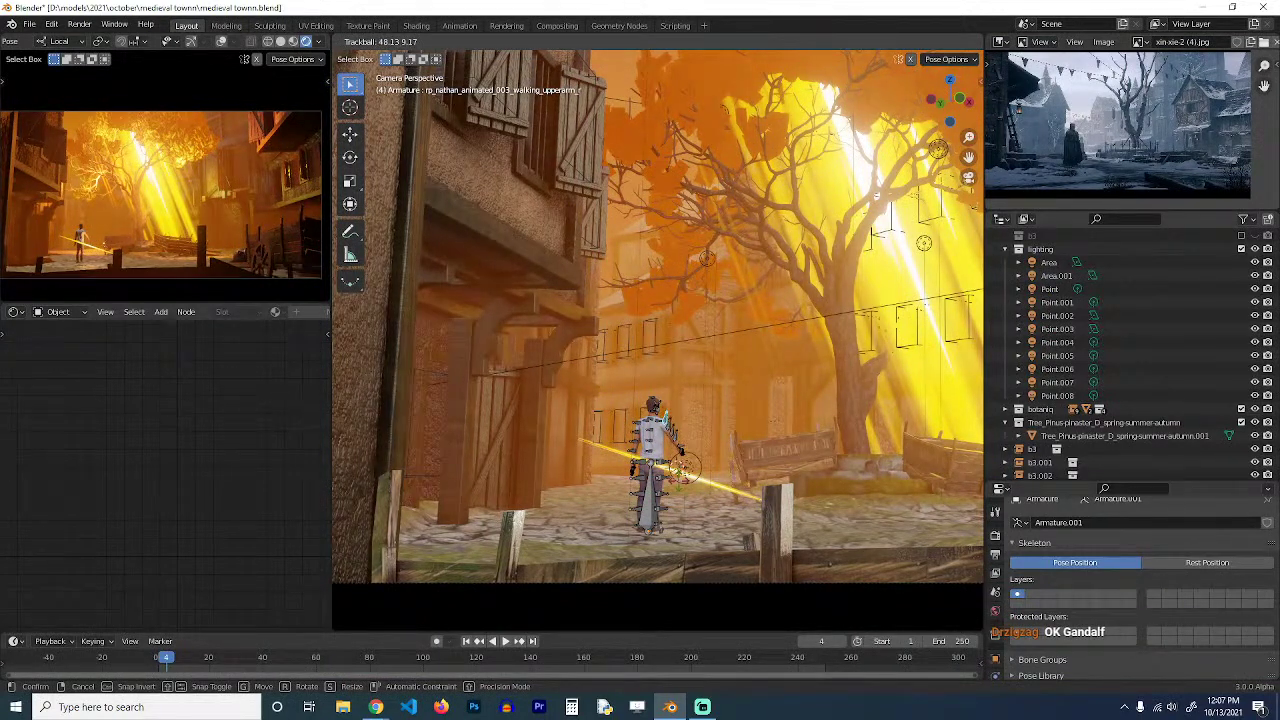
left_click(680, 484)
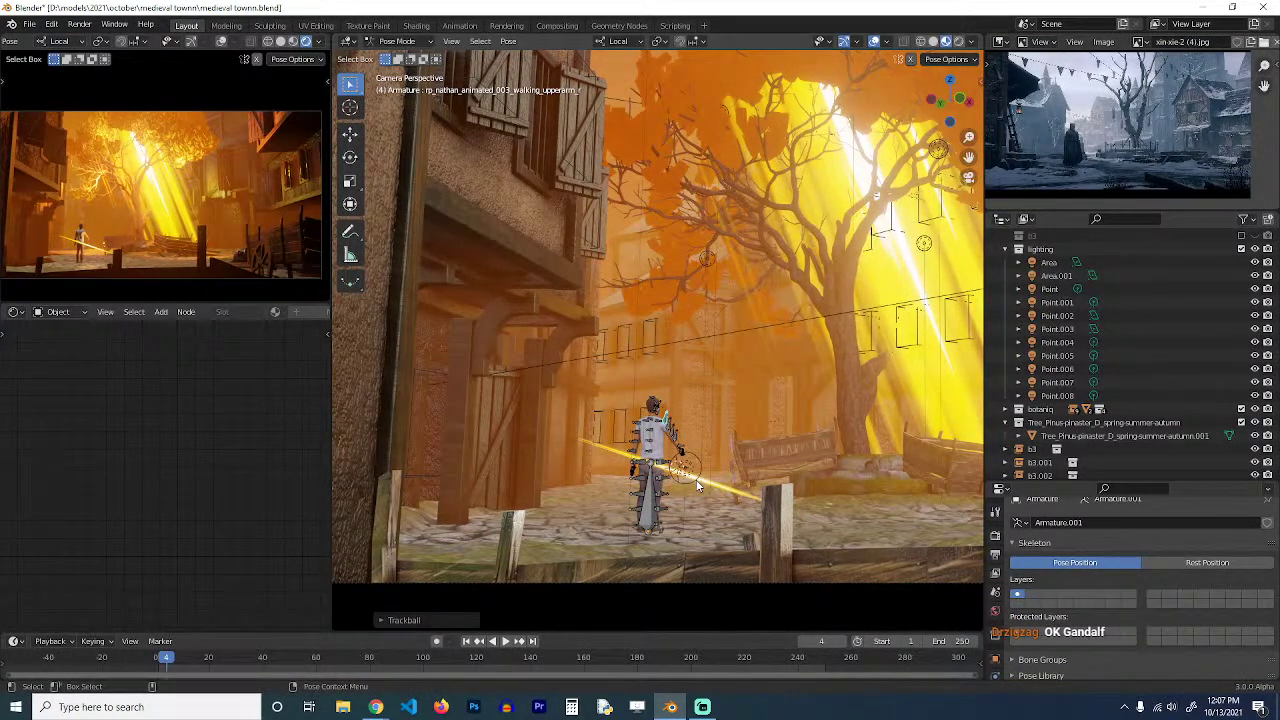
key("ctrl+Tab")
left_click(701, 481)
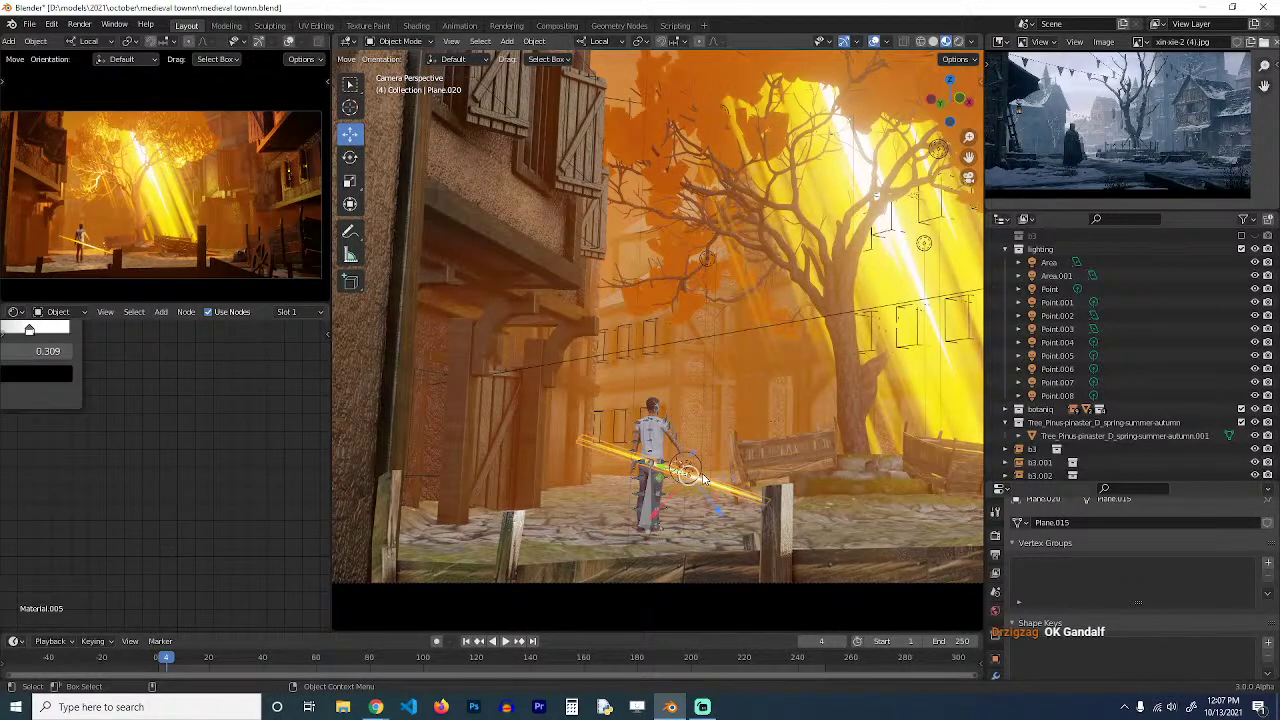
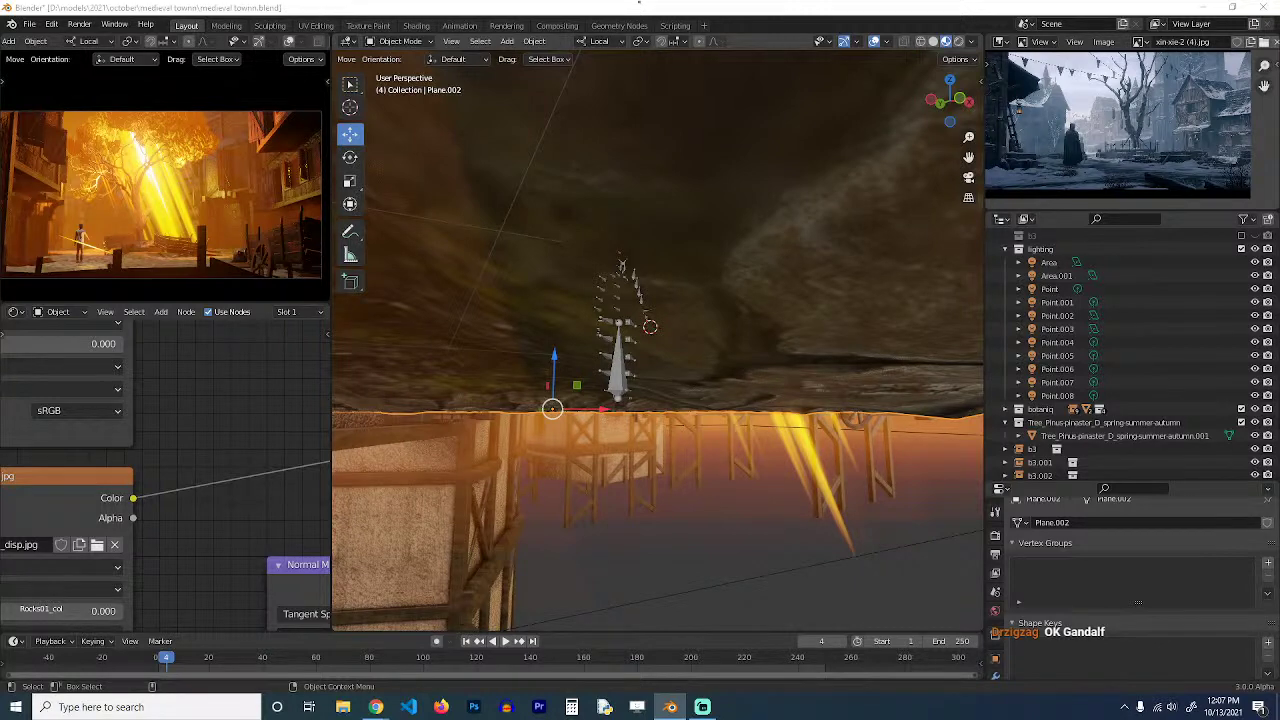
Switch the main viewport to solid shading and view the street from above with nothing selected.
scroll(658, 341, "down", 3)
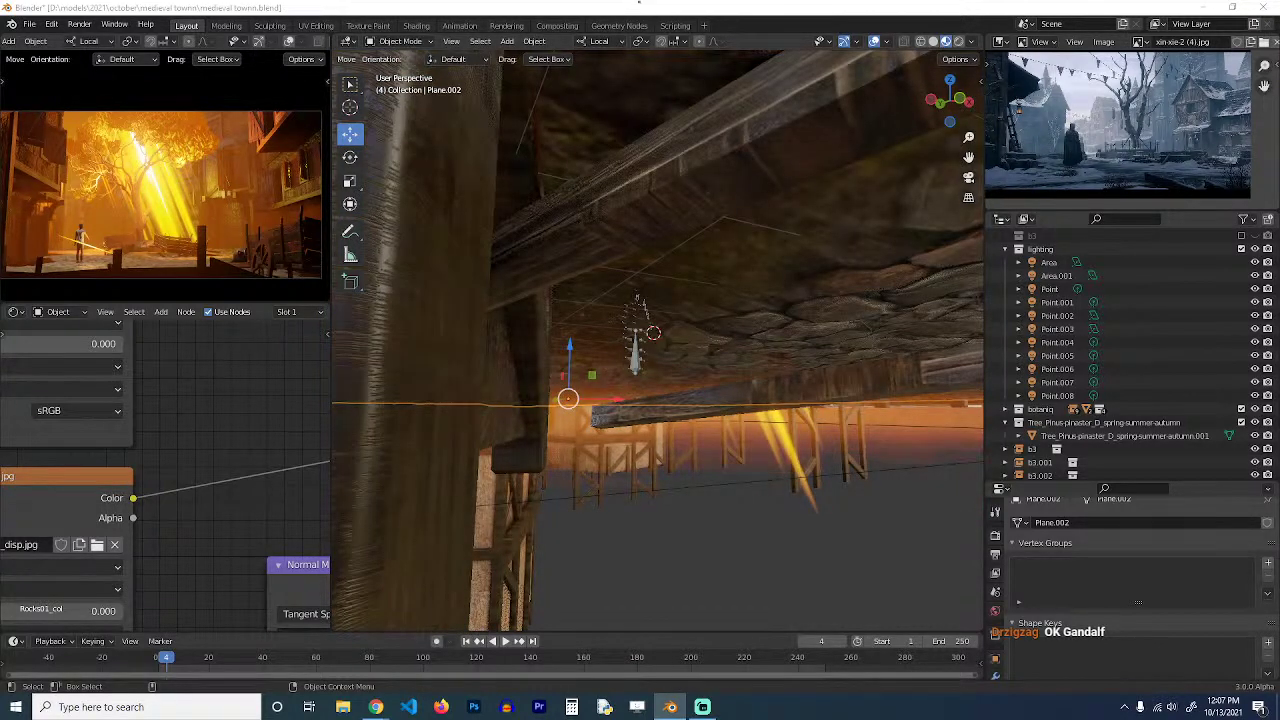
left_click(922, 43)
mouse_move(904, 110)
middle_mouse_down()
mouse_move(880, 225)
mouse_move(877, 191)
mouse_move(825, 246)
middle_mouse_up()
key("z")
left_click(951, 228)
key("alt+a")
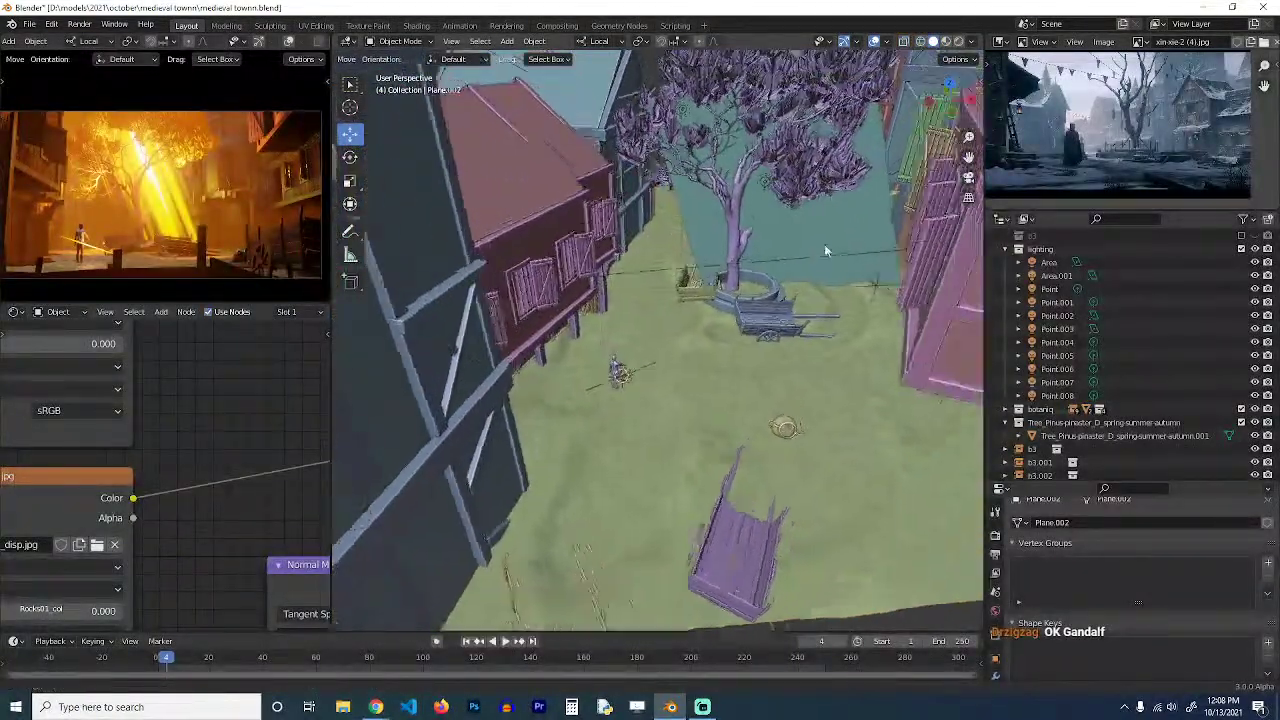
Re-pose the standing figure's right upper arm with a trackball rotation of about -55 and 30 degrees and return to Object Mode.
scroll(829, 246, "up", 3)
scroll(831, 249, "up", 1)
middle_click_drag(636, 432, 723, 252, "shift")
scroll(772, 338, "up", 6)
left_click(861, 217)
key("ctrl+Tab")
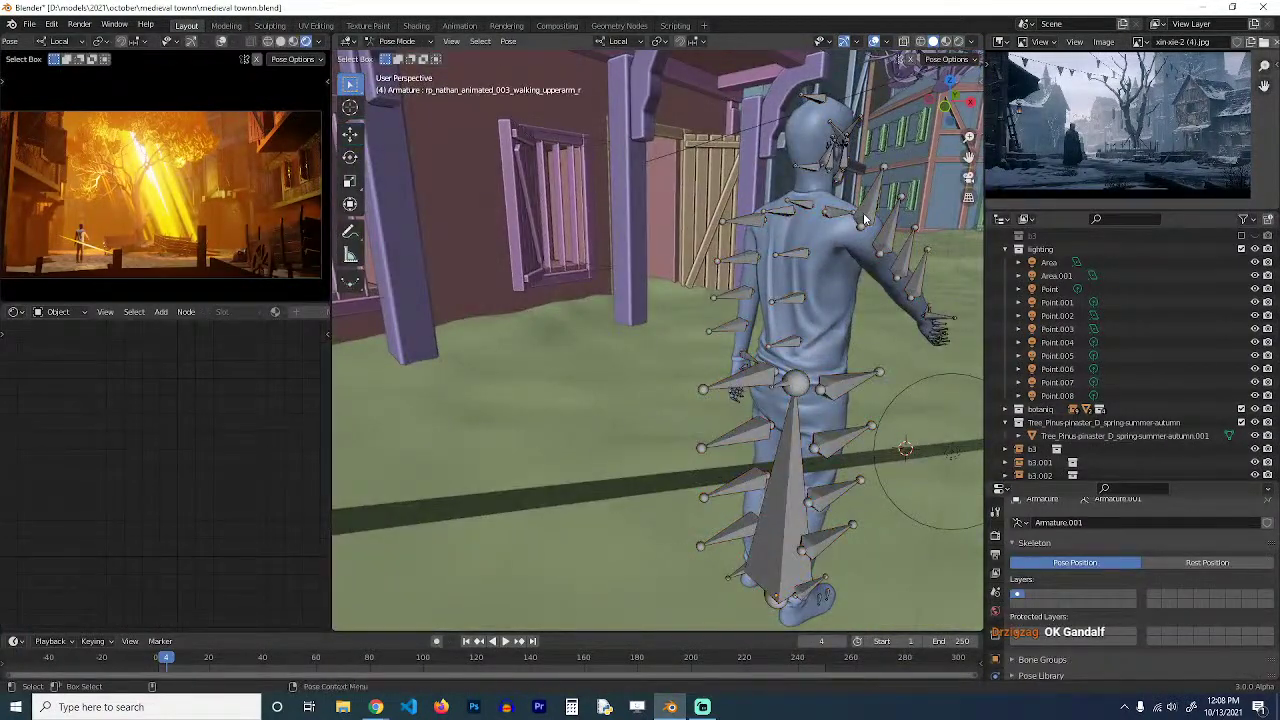
left_click(866, 218)
key("r")
key("r")
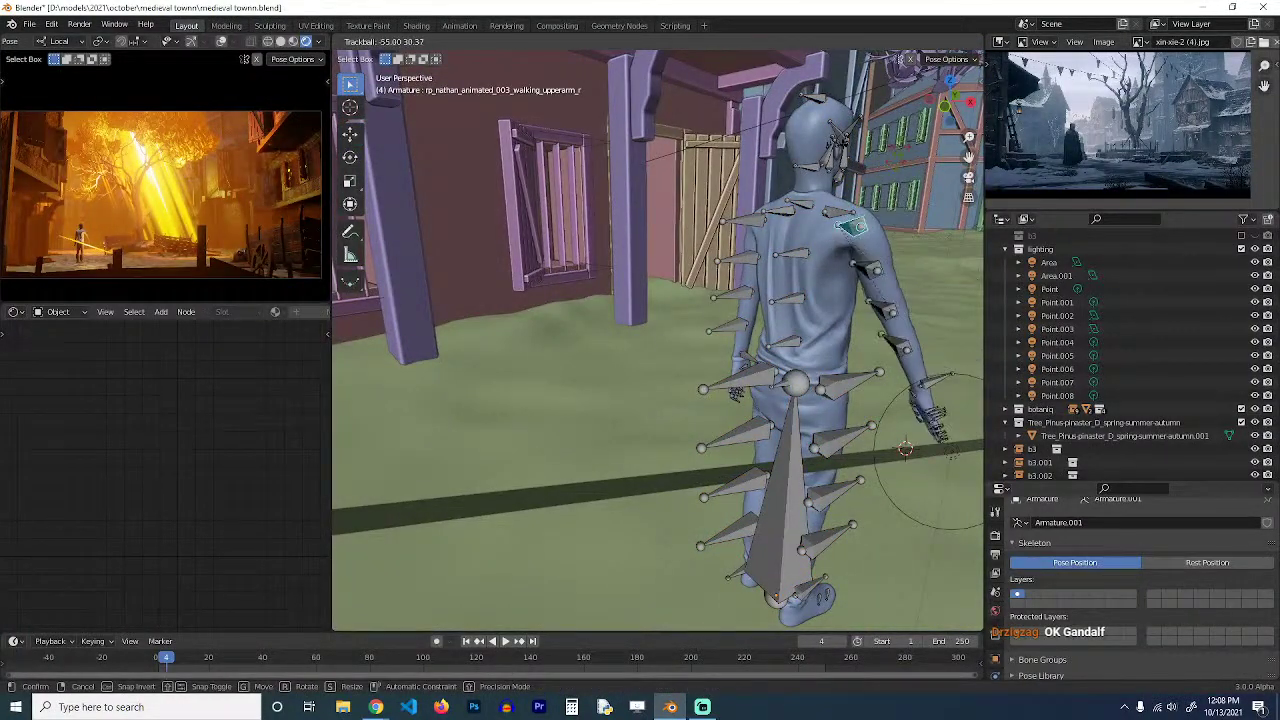
left_click(930, 257)
scroll(936, 306, "down", 3)
key("ctrl+Tab")
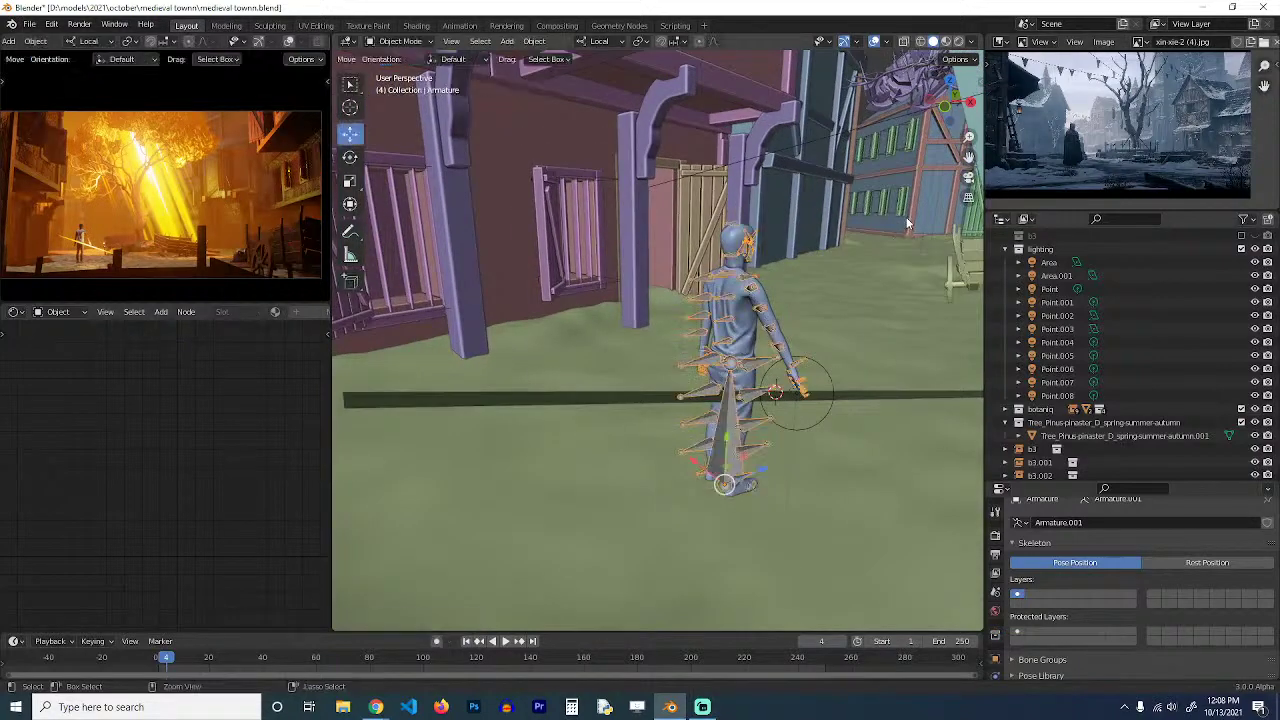
Add the girl character to the scene from the xters collections category of the megascans asset library.
middle_click_drag(936, 306, 656, 303)
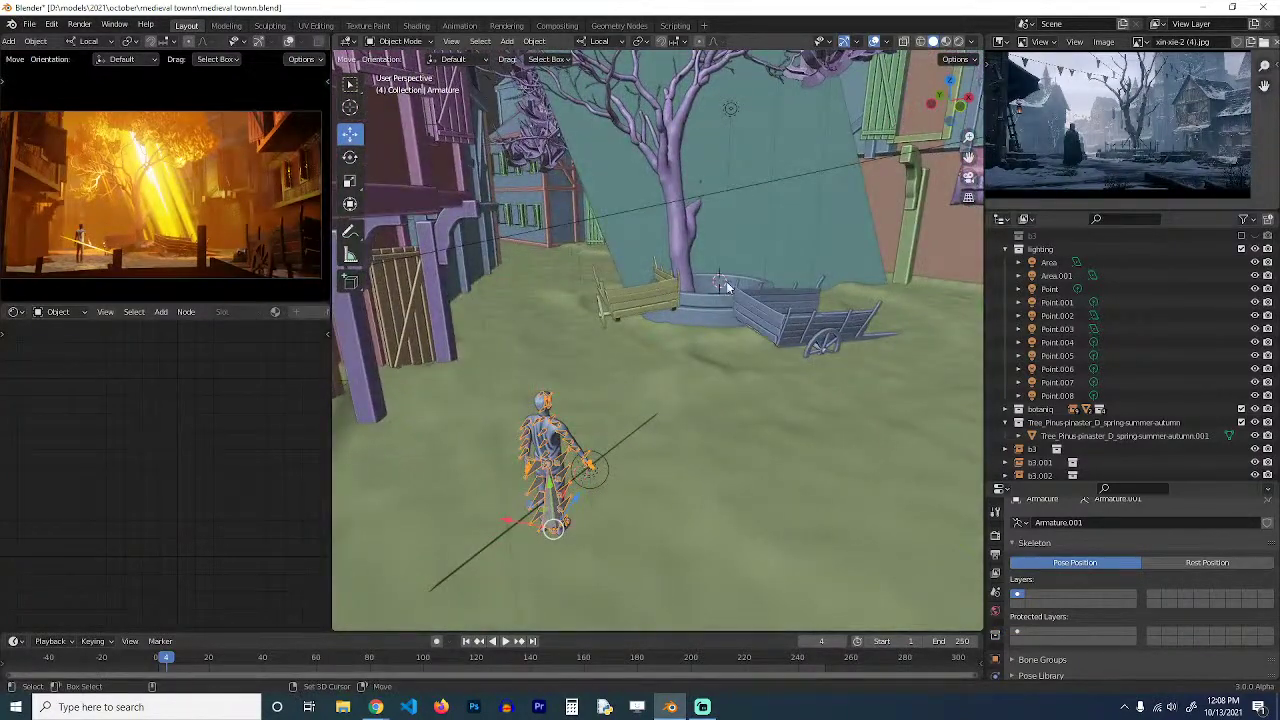
key("n")
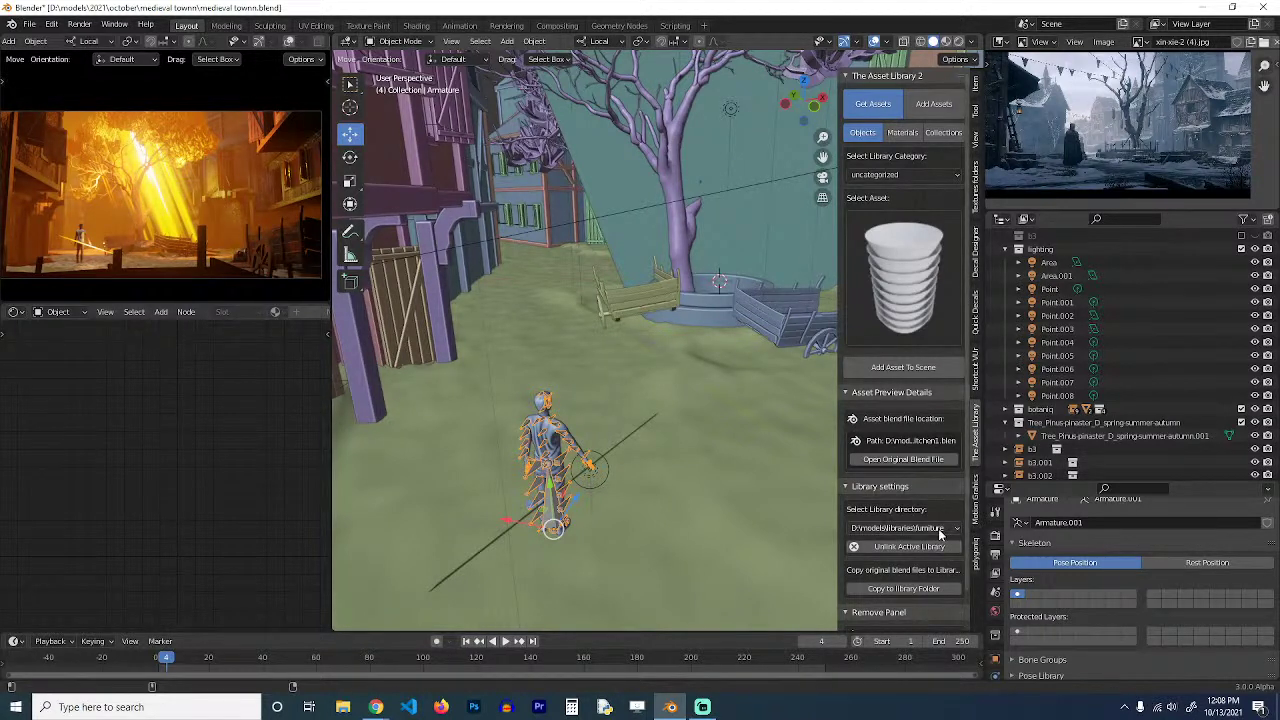
left_click(930, 528)
left_click(968, 381)
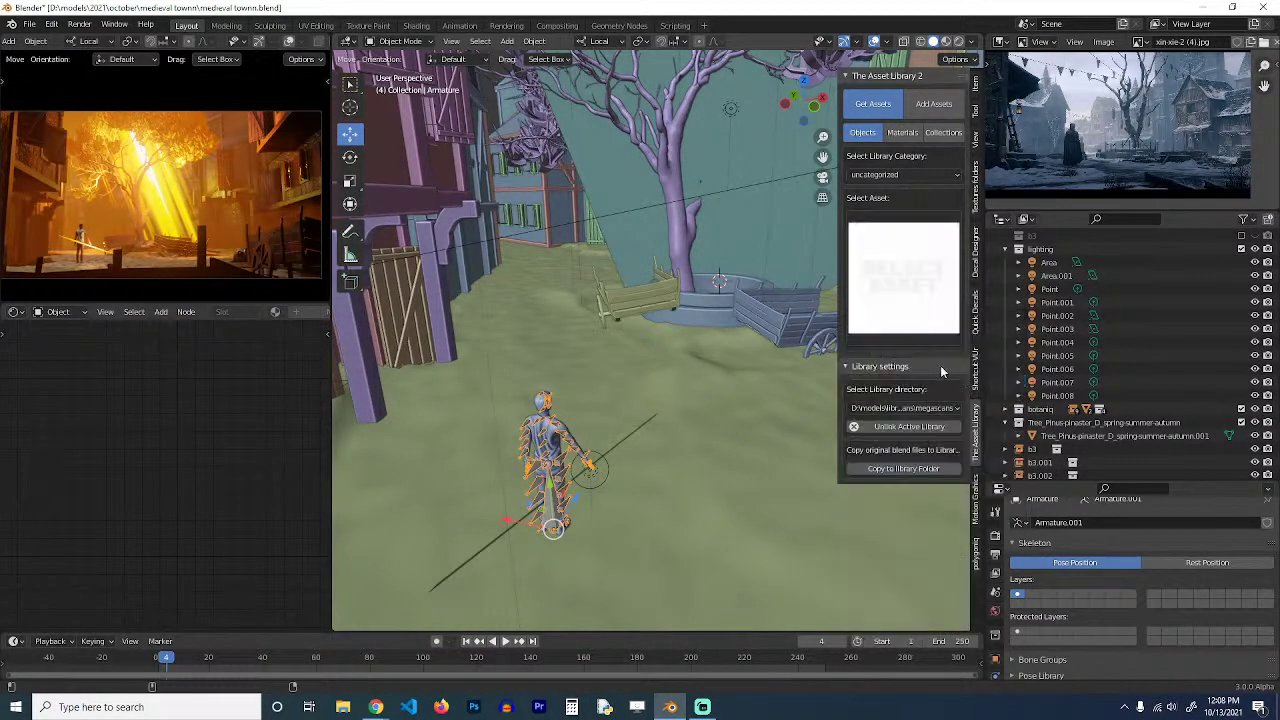
left_click(924, 174)
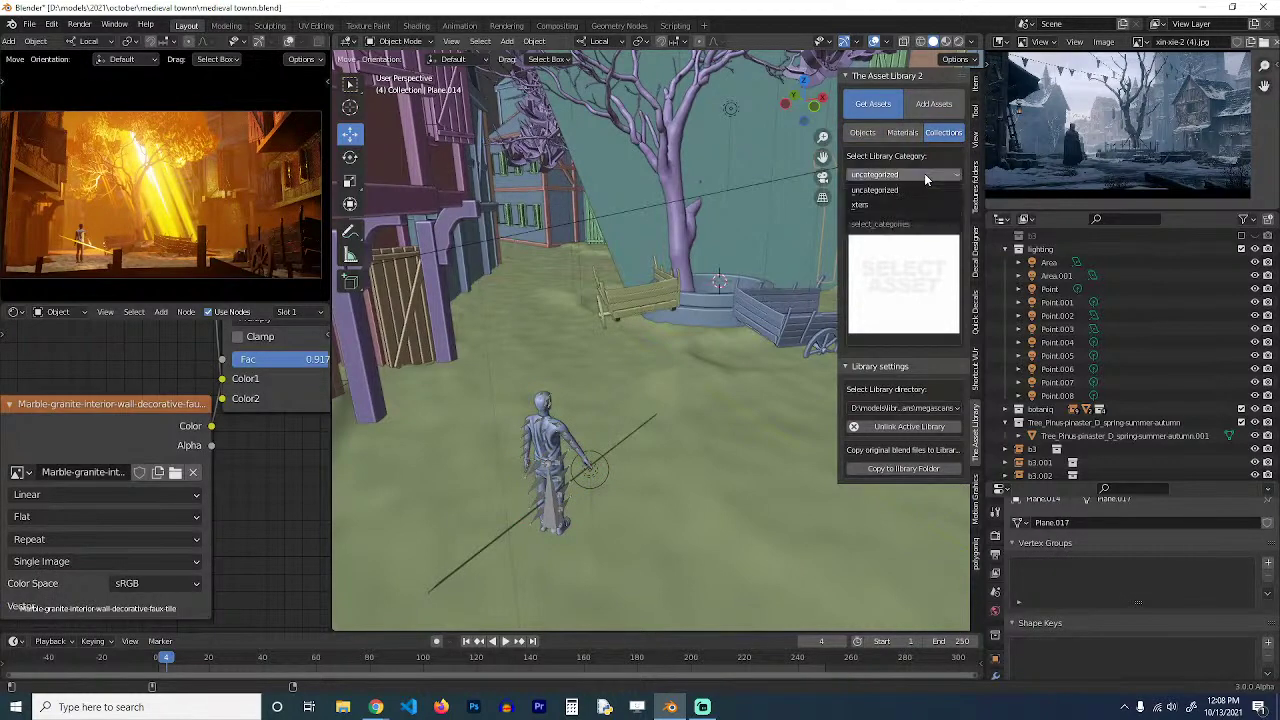
left_click(910, 204)
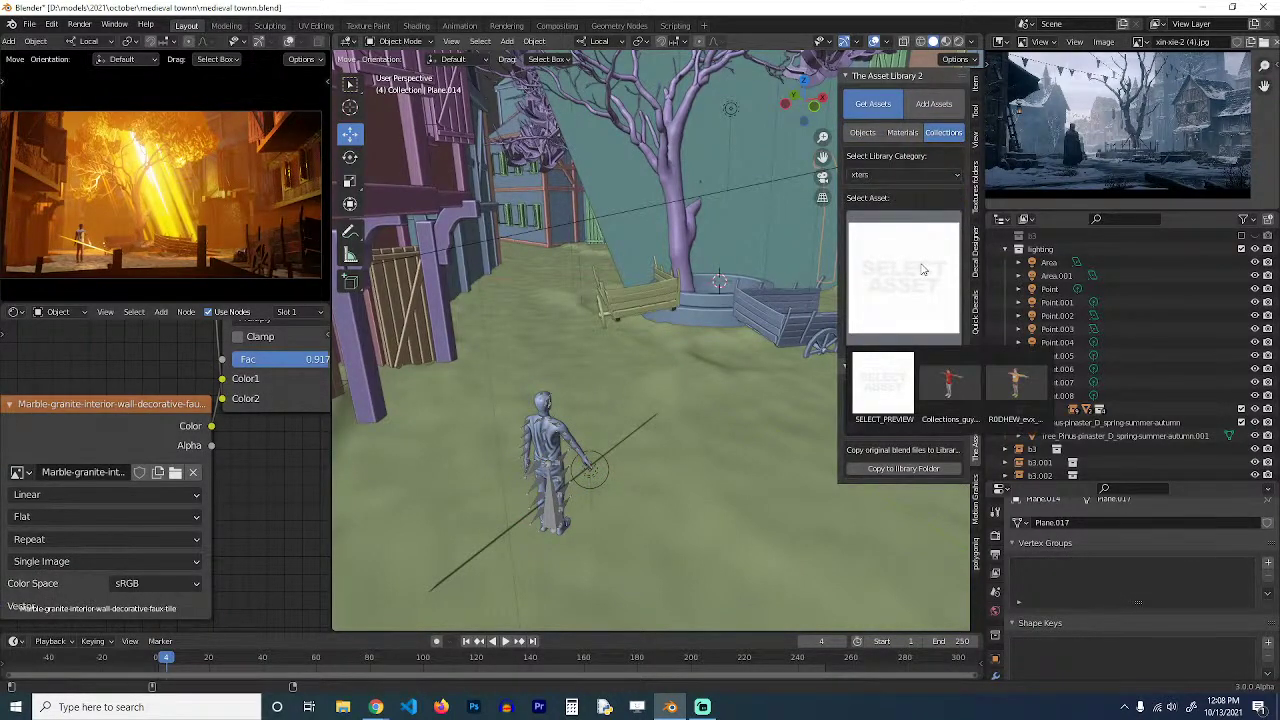
left_click(1000, 388)
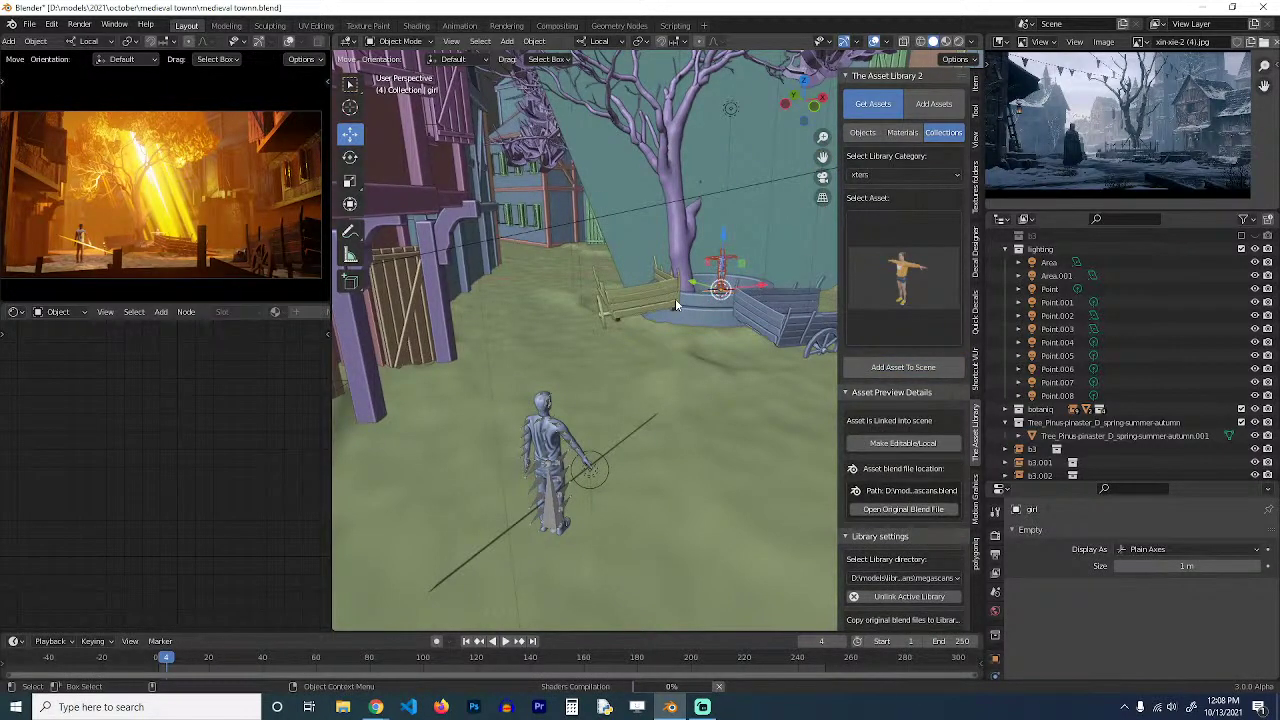
Scale up the girl beside the tree, judging her size against the standing figure in the camera view.
scroll(675, 305, "up", 3)
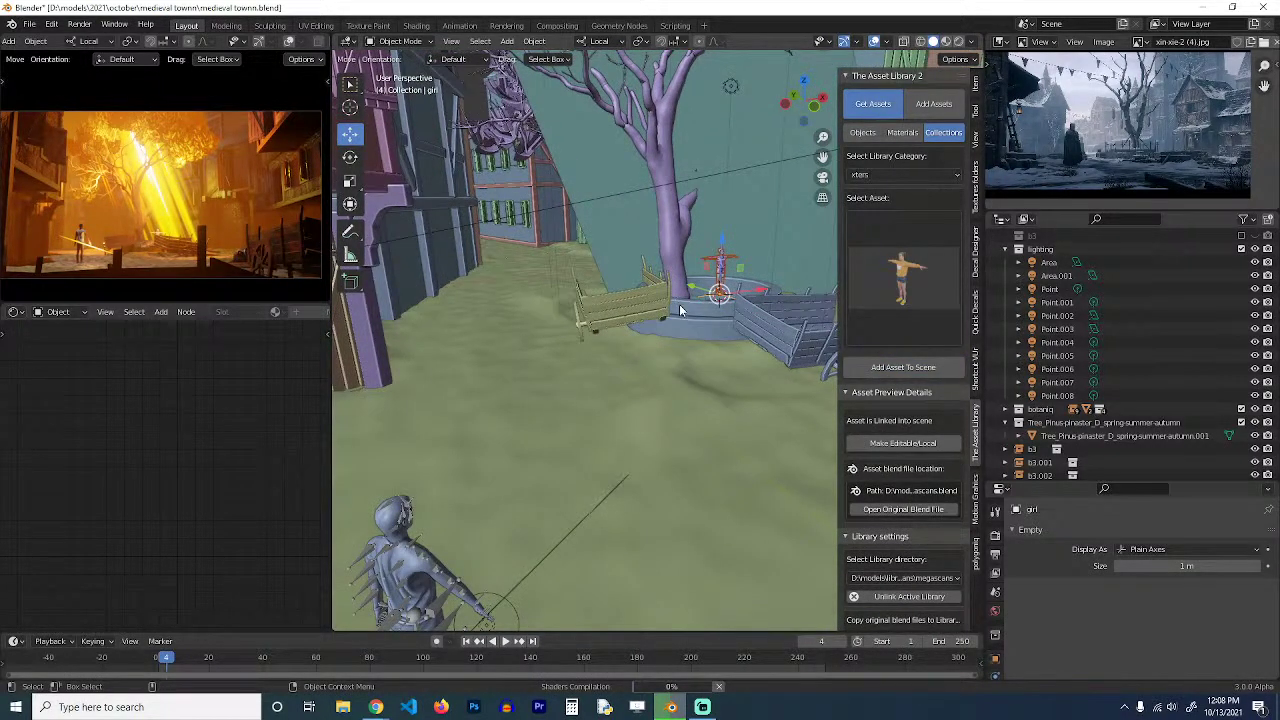
key("KP_Decimal")
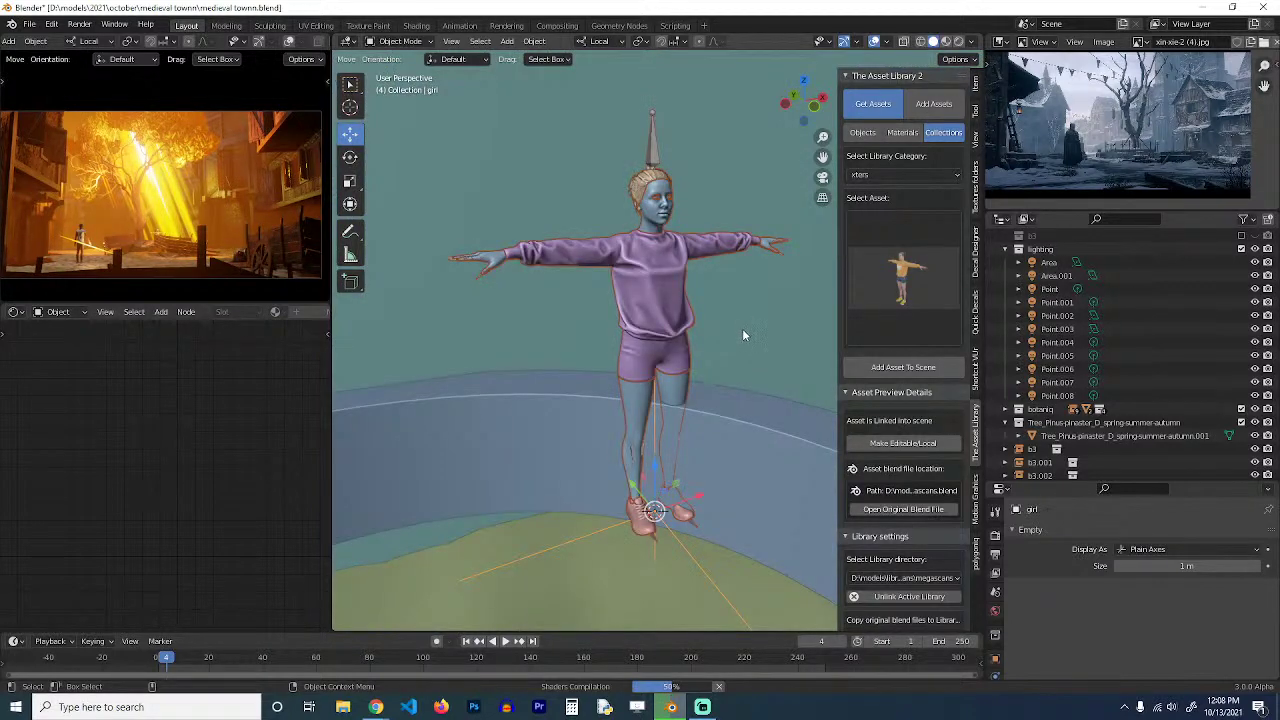
key("KP_0")
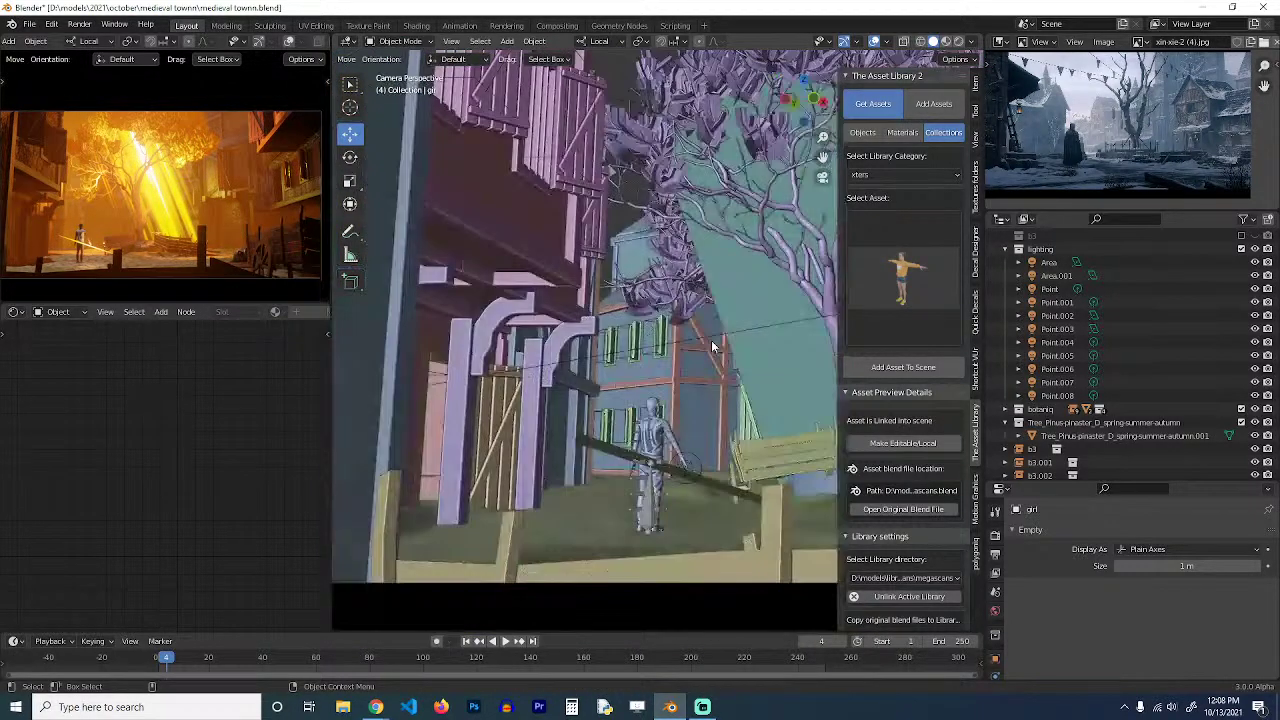
scroll(712, 346, "down", 4)
middle_click_drag(712, 350, 612, 334, "shift")
scroll(614, 338, "up", 4)
key("s")
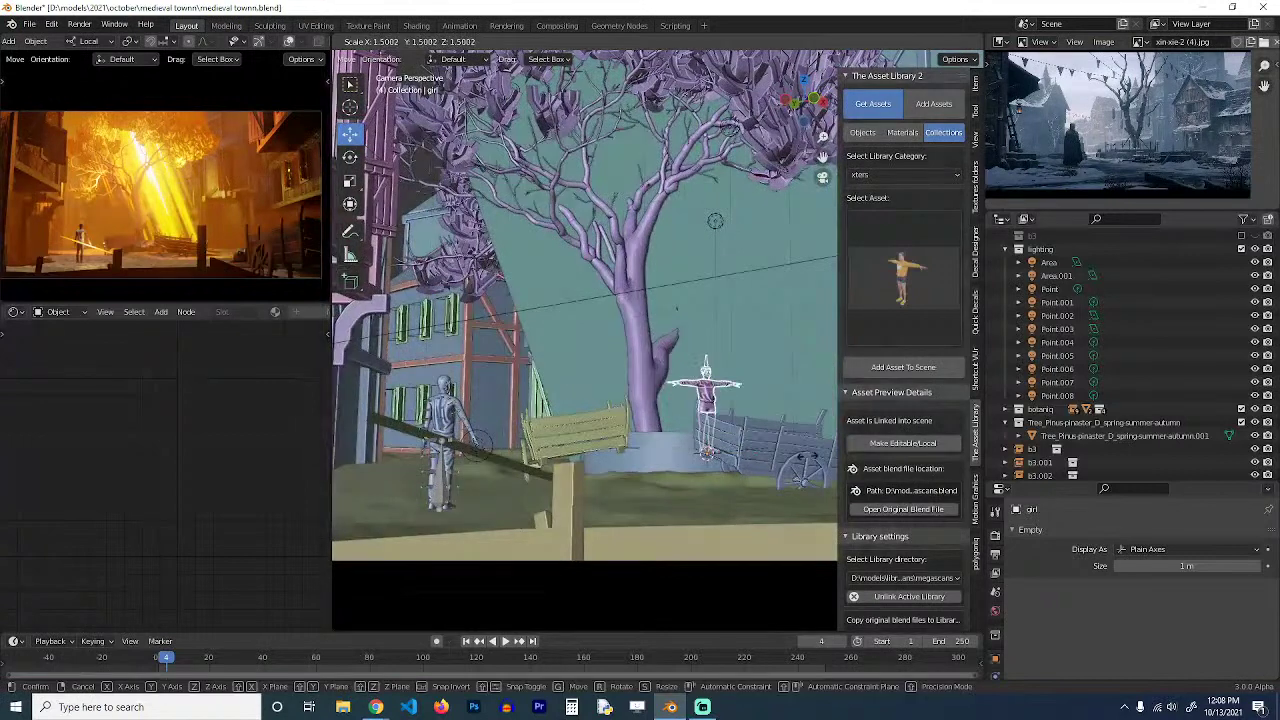
left_click(824, 458)
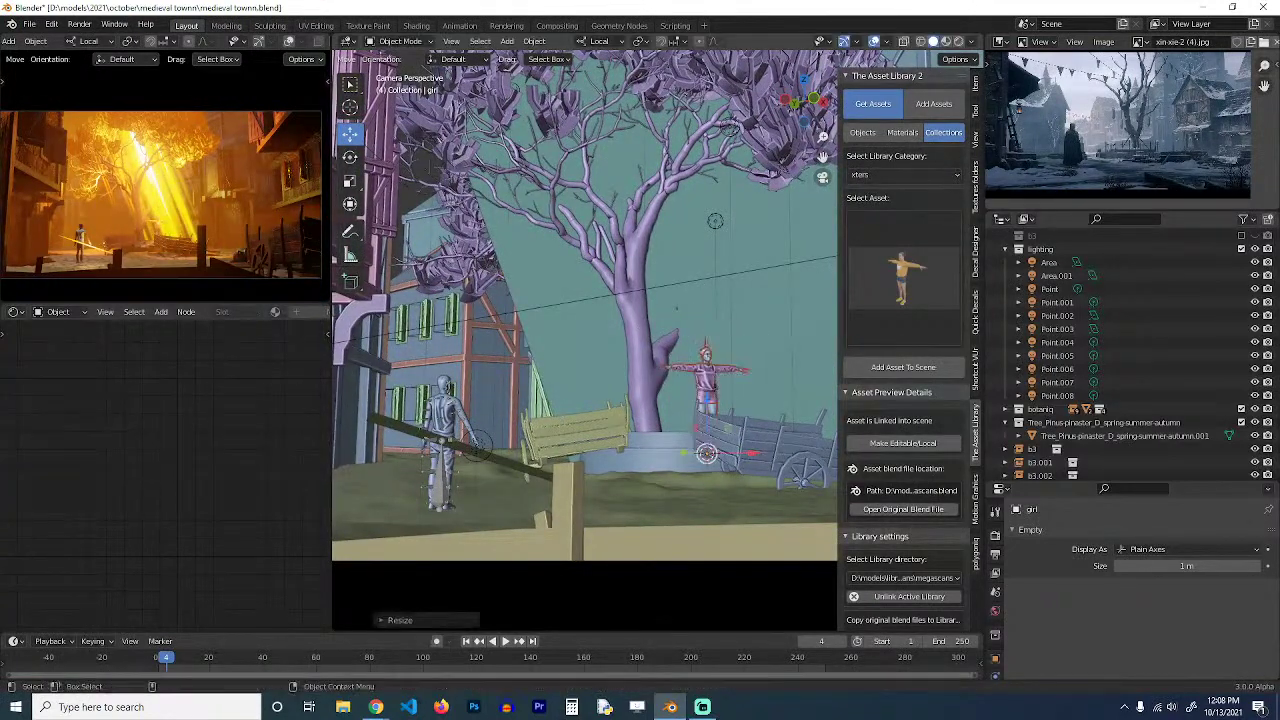
Rotate the girl about -39 degrees around her local Z axis.
key("r")
key("z")
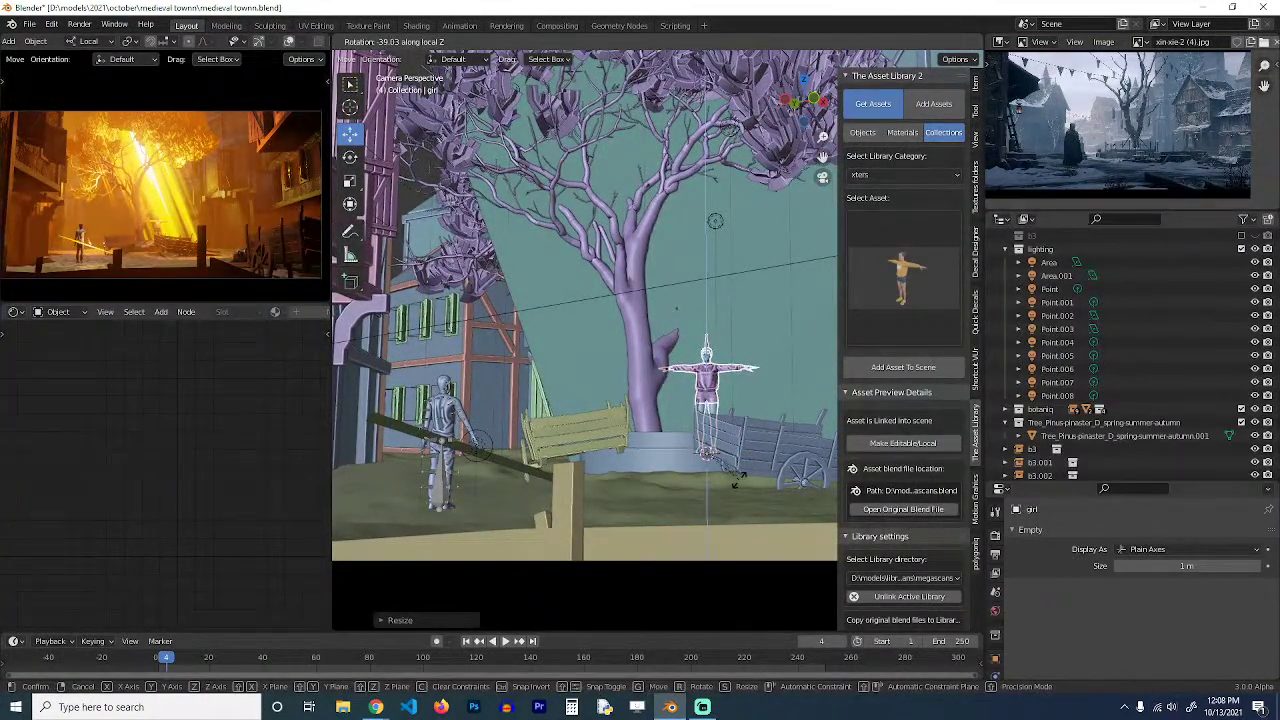
left_click(740, 485)
Make the linked girl asset local and editable, and select her armature.
scroll(744, 403, "up", 3)
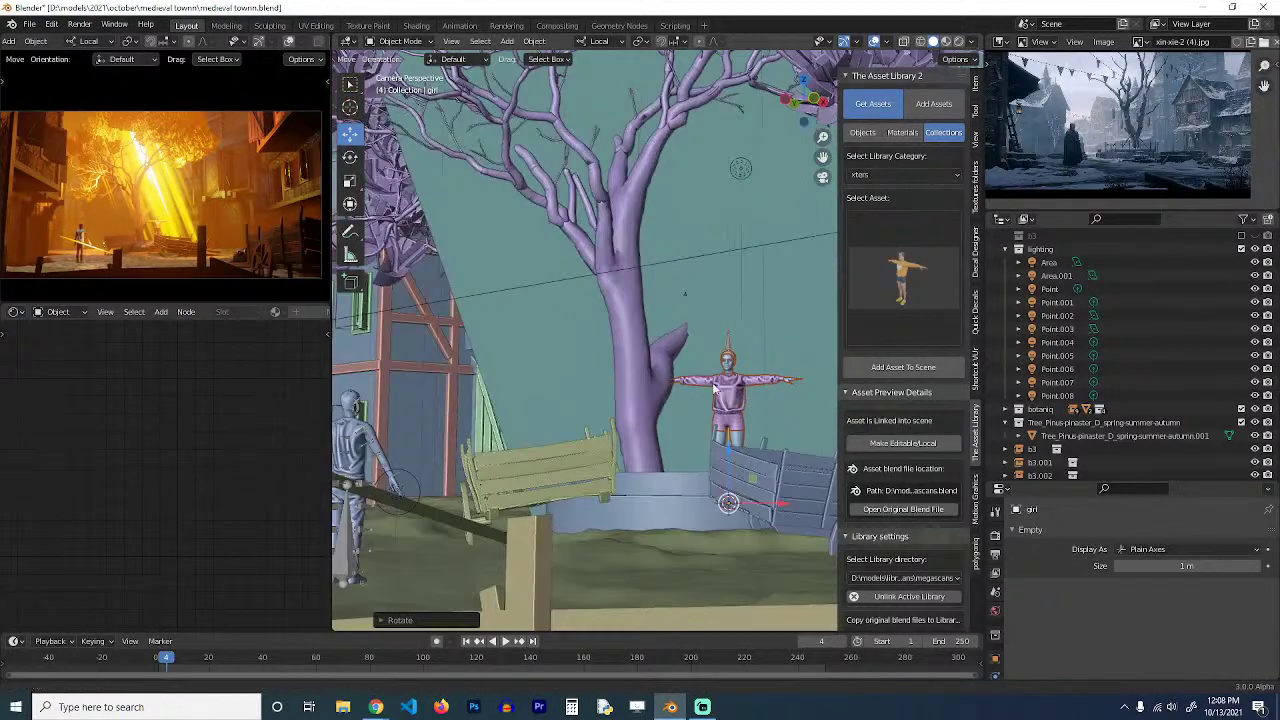
left_click(903, 443)
left_click(672, 333)
Pose the girl with both arms lowered to her sides, rotating her left arm about 71 degrees and her right arm about -82 degrees.
key("ctrl+Tab")
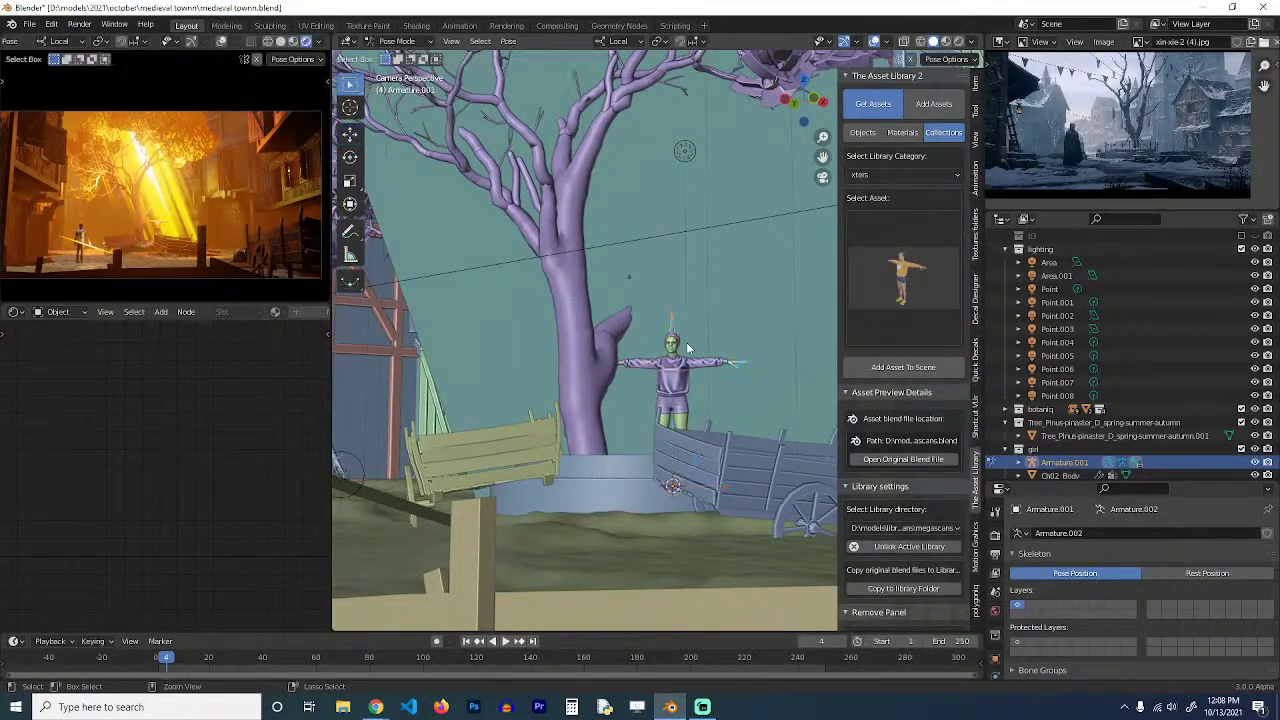
key("r")
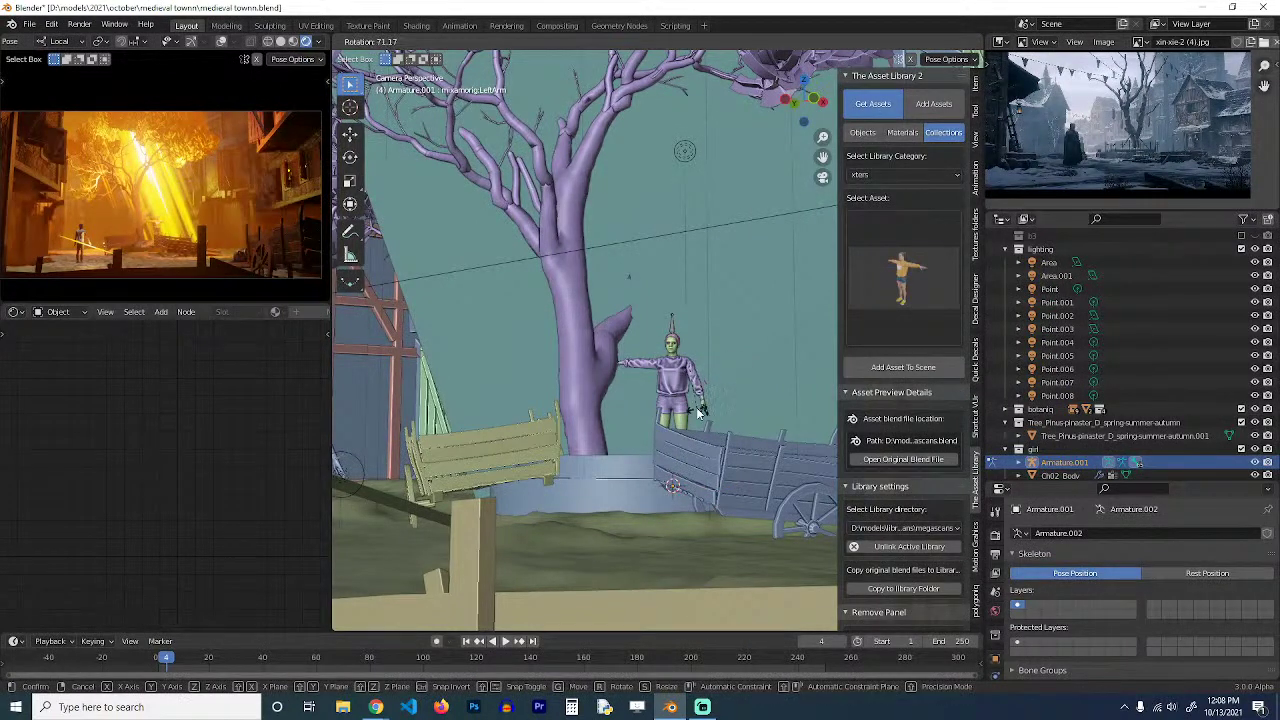
left_click(694, 392)
left_click(645, 364)
key("r")
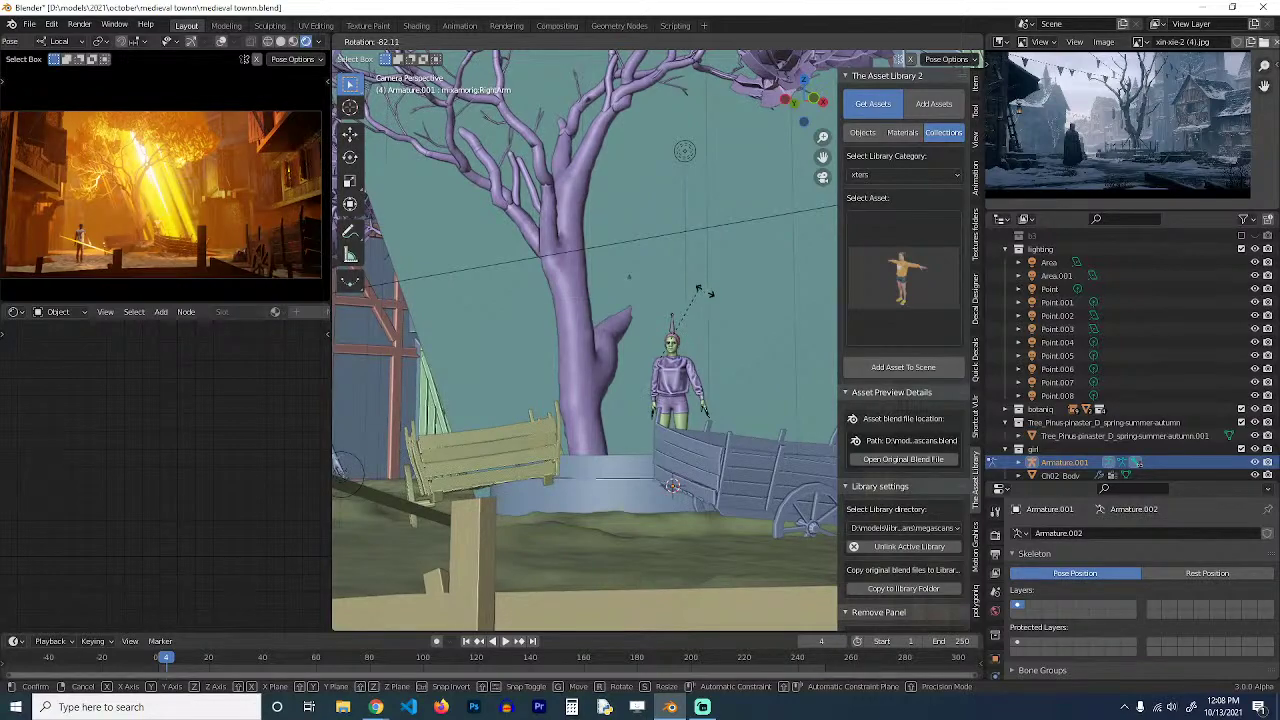
left_click(710, 299)
key("ctrl+Tab")
scroll(728, 410, "up", 1)
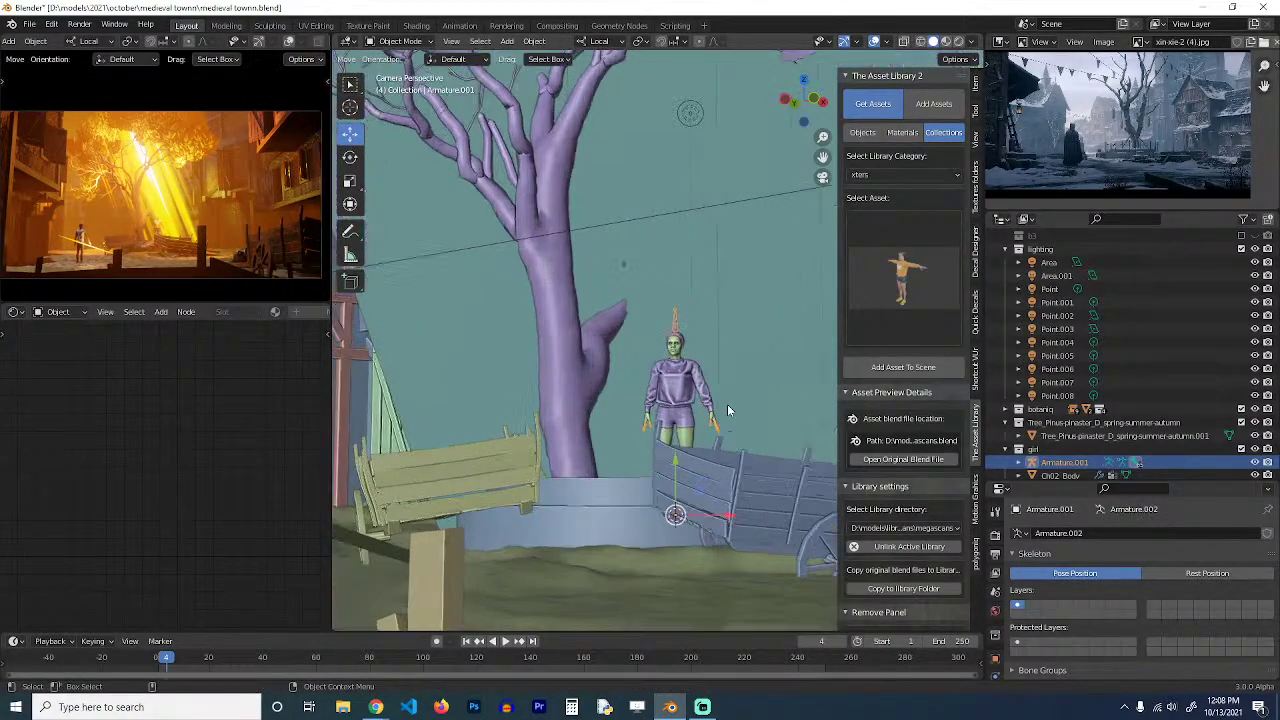
scroll(728, 410, "up", 1)
scroll(730, 410, "down", 3)
middle_click_drag(730, 410, 755, 529)
scroll(668, 436, "up", 3)
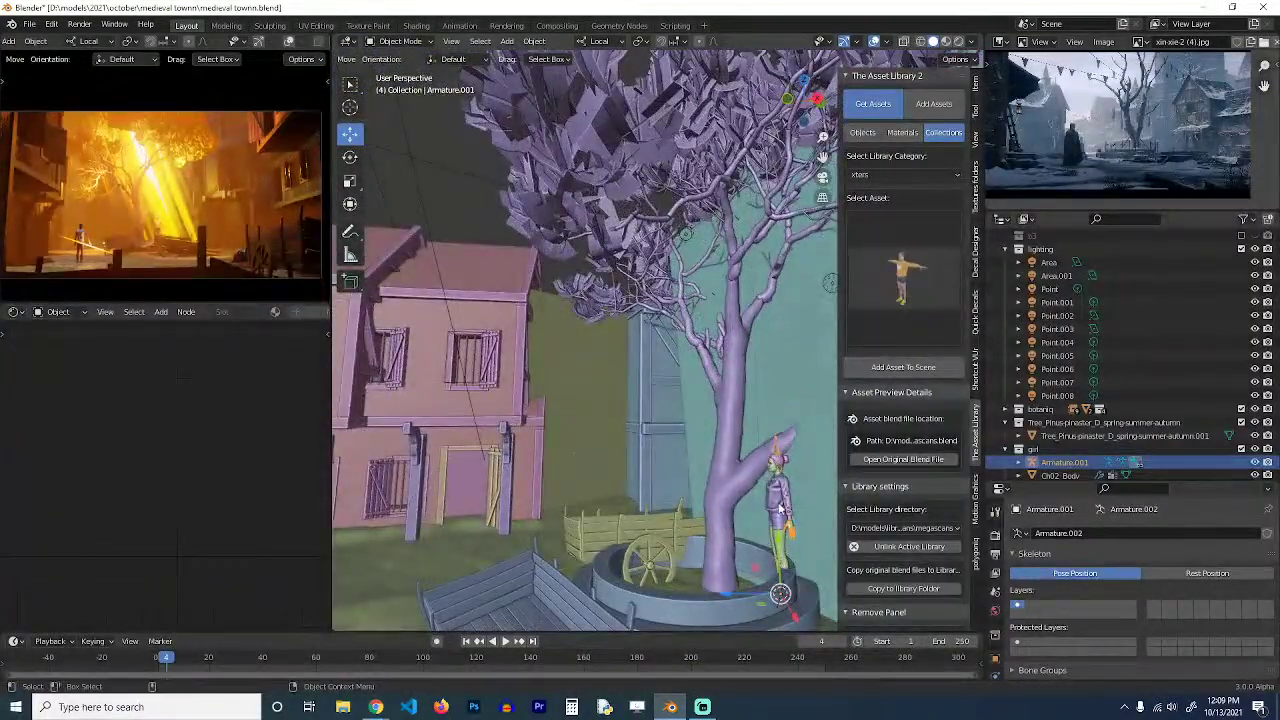
key("g")
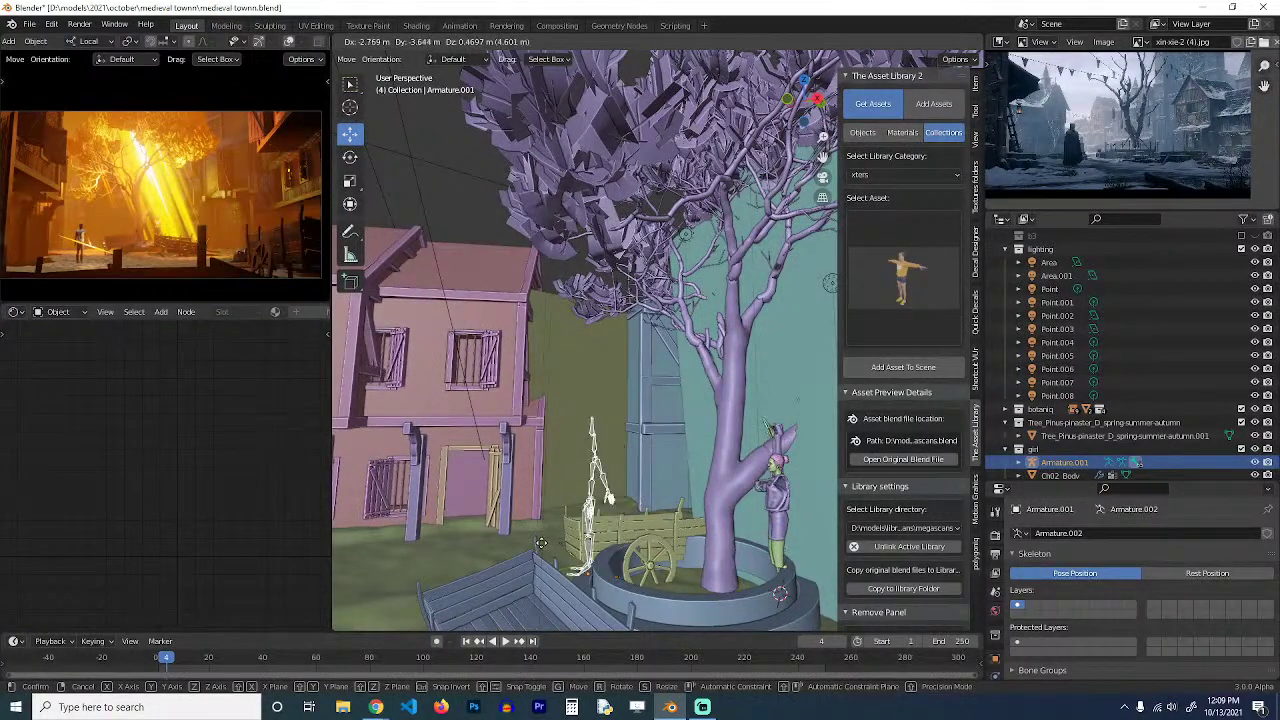
right_click(546, 540)
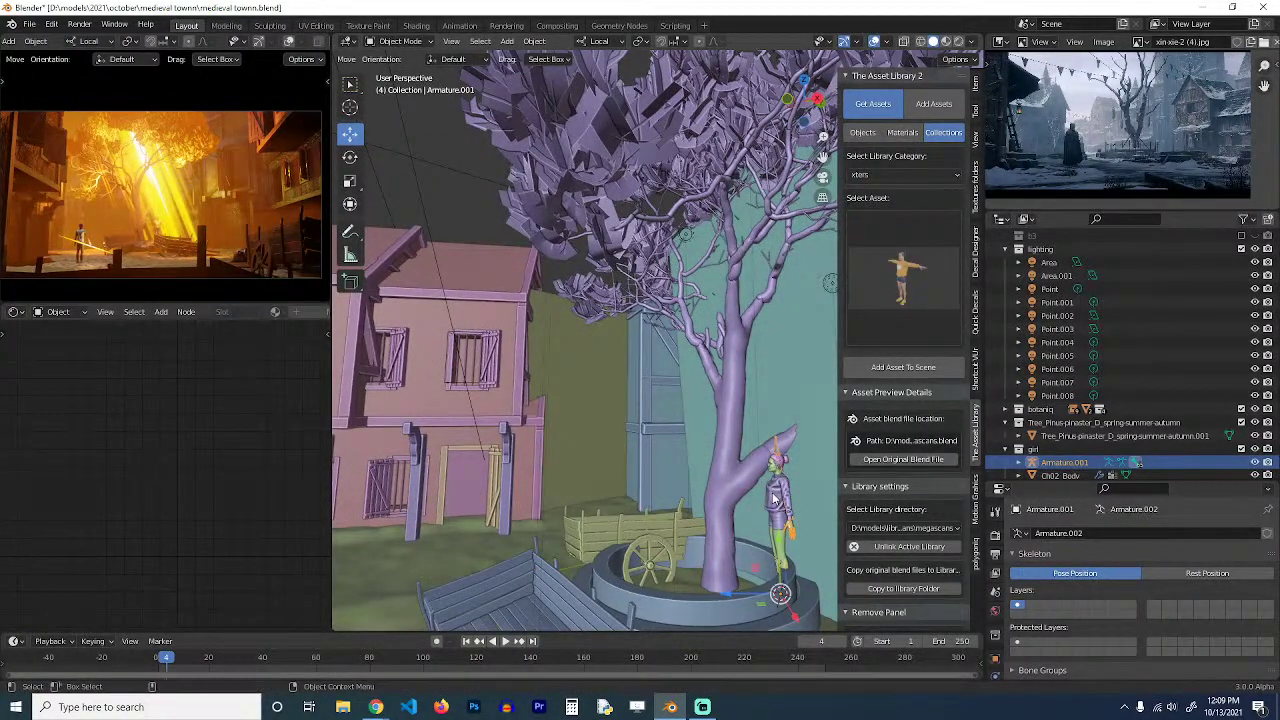
Select all objects in the girl's collection and parent her meshes to the armature.
left_click(776, 496)
key("shift+g")
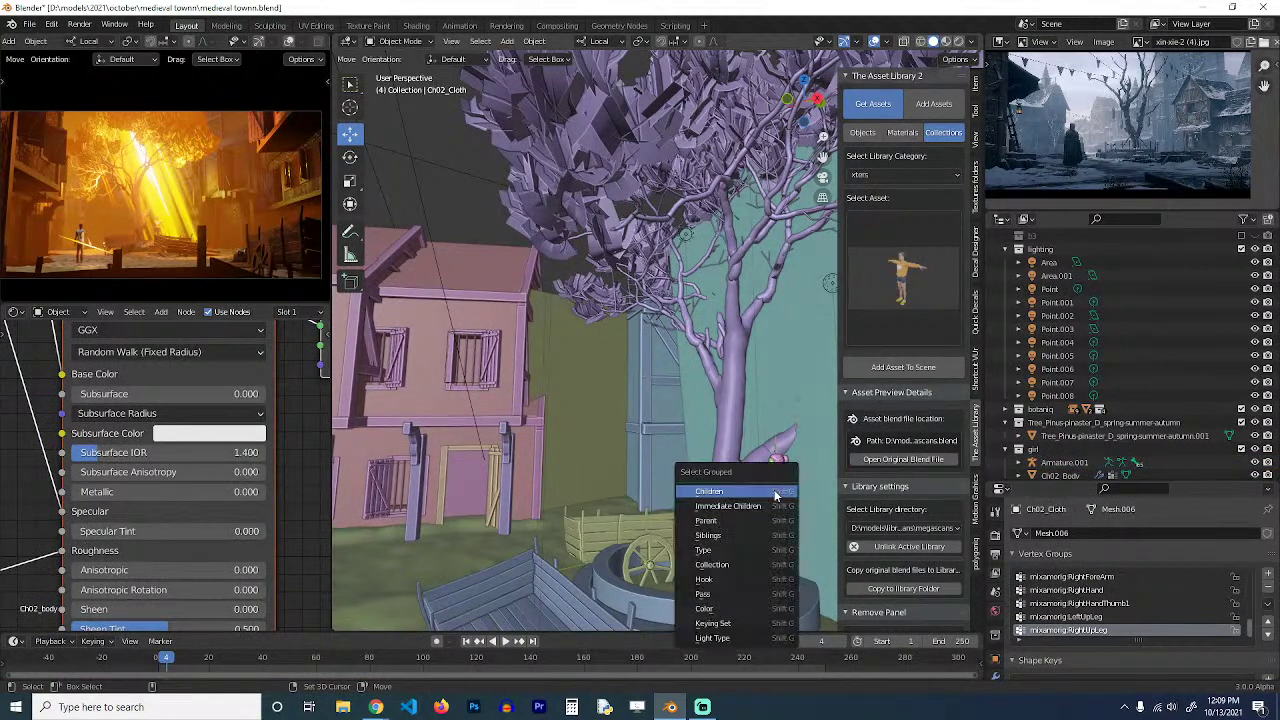
left_click(731, 566)
left_click(775, 457, "shift")
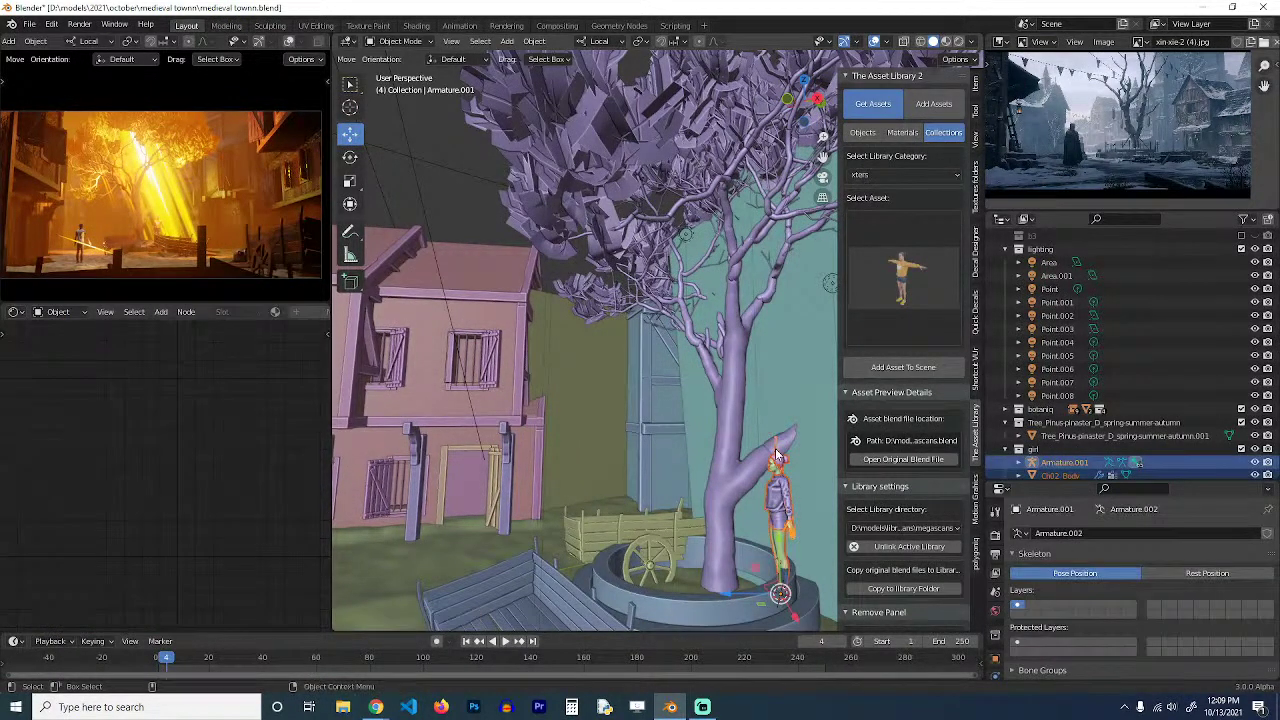
key("ctrl+p")
left_click(775, 450)
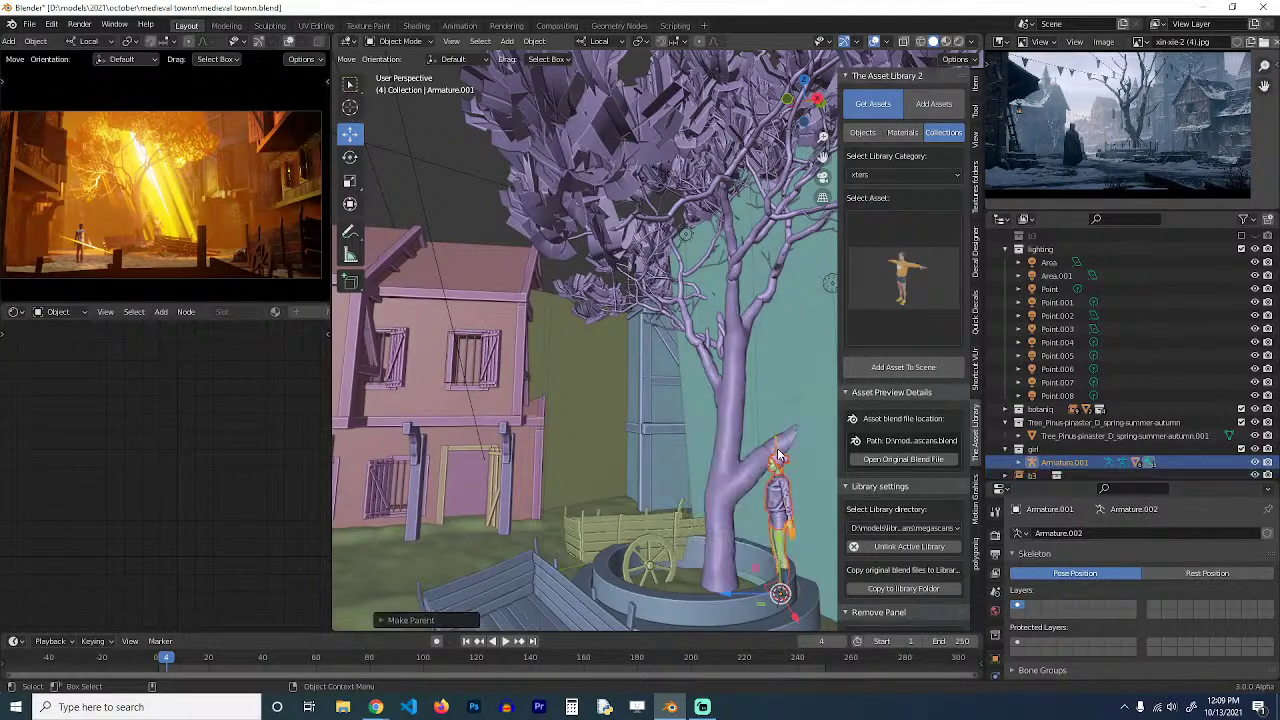
Snap the girl's armature to the 3D cursor within the round stone planter in front of the tree.
middle_click_drag(751, 475, 600, 505)
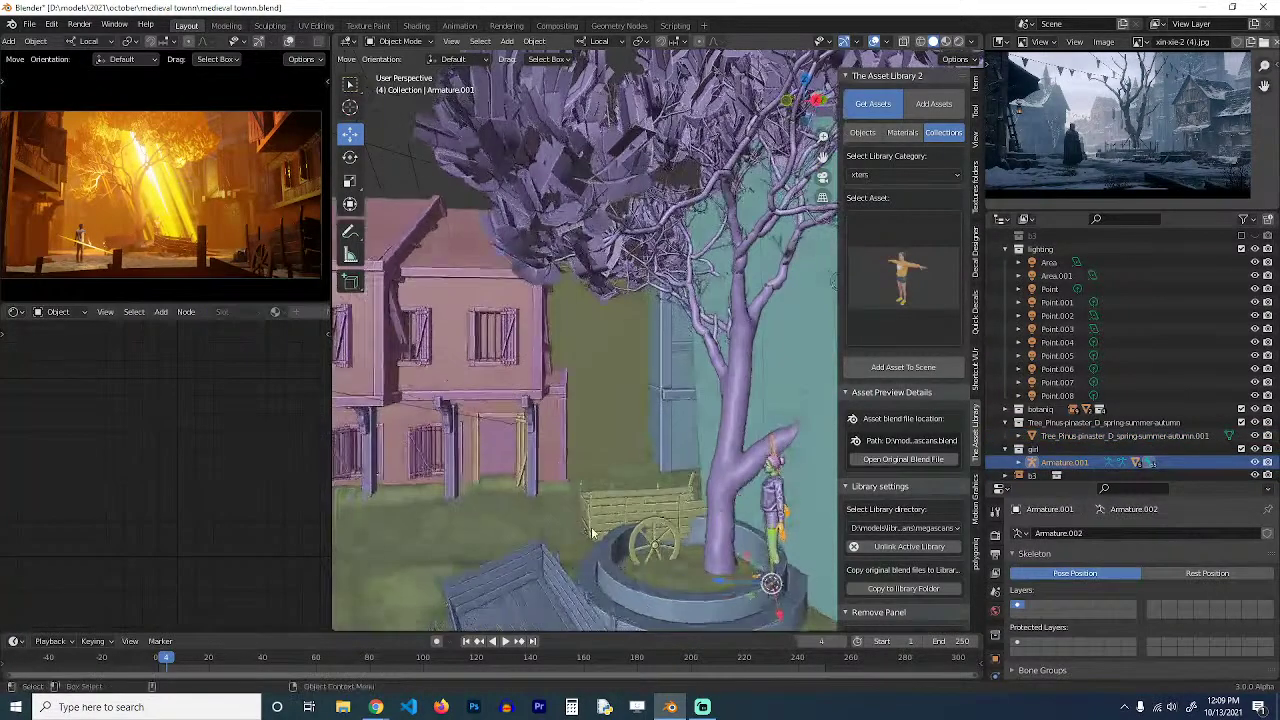
key("shift+s")
left_click(575, 440)
middle_click_drag(576, 452, 656, 563)
key("shift+s")
left_click(656, 419)
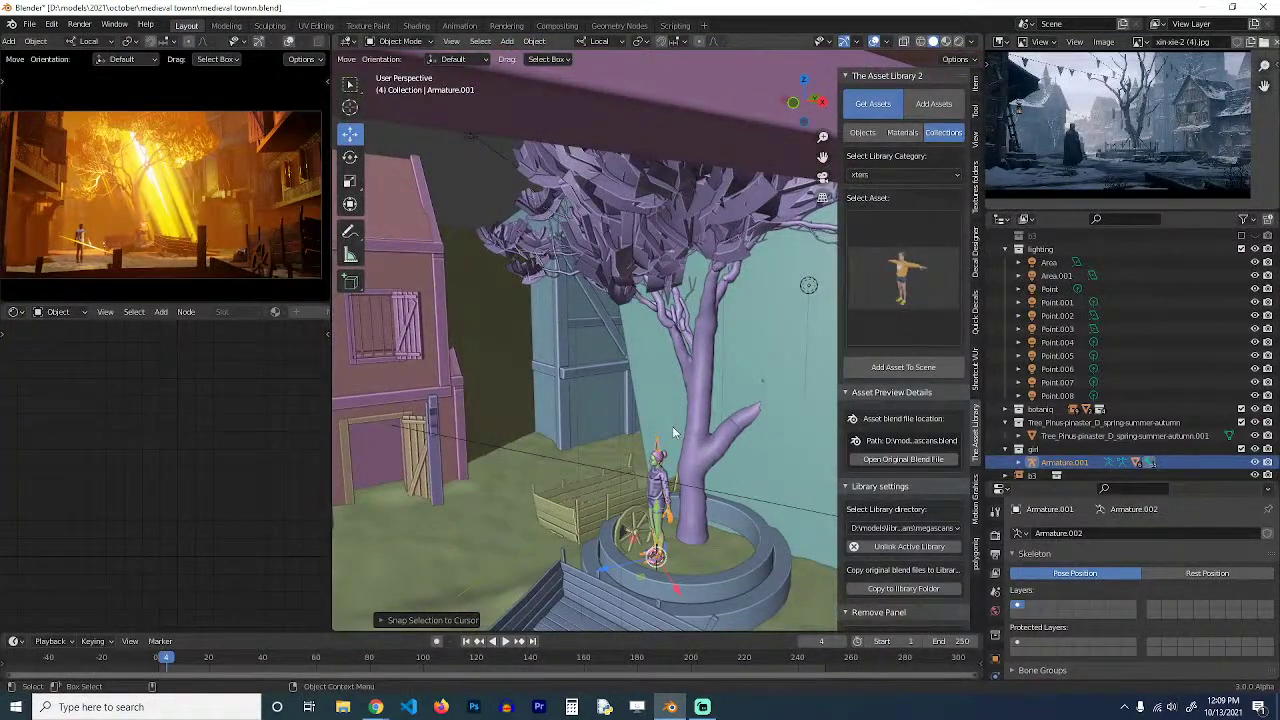
Remove the Ch02_body material from the girl's clothing mesh and create a new material for it.
middle_click_drag(674, 437, 669, 471)
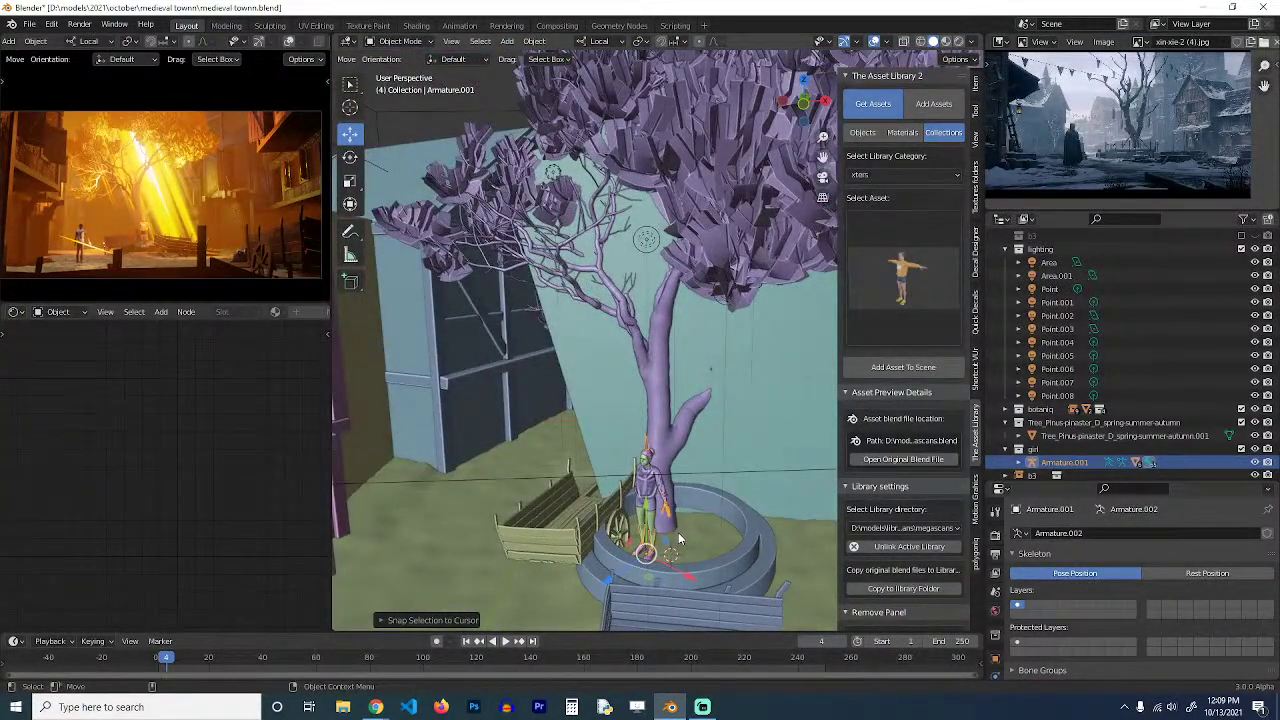
key("KP_Decimal")
left_click(667, 356)
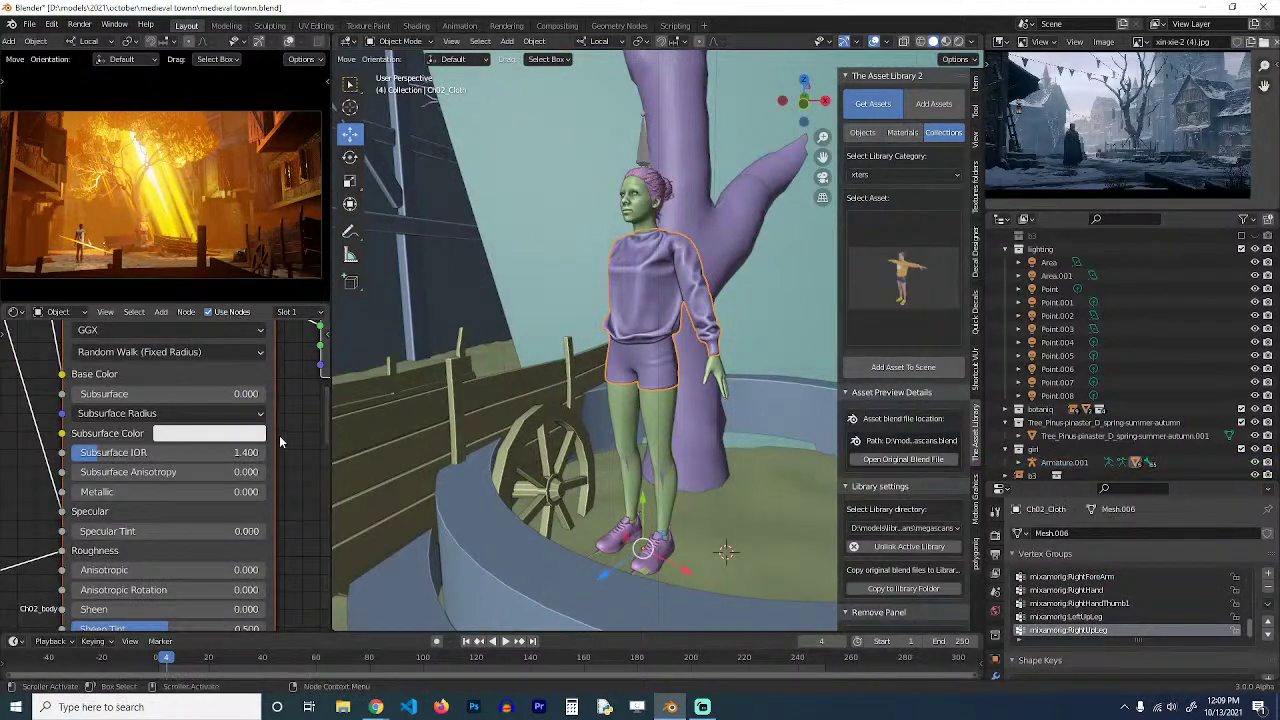
scroll(280, 442, "down", 6)
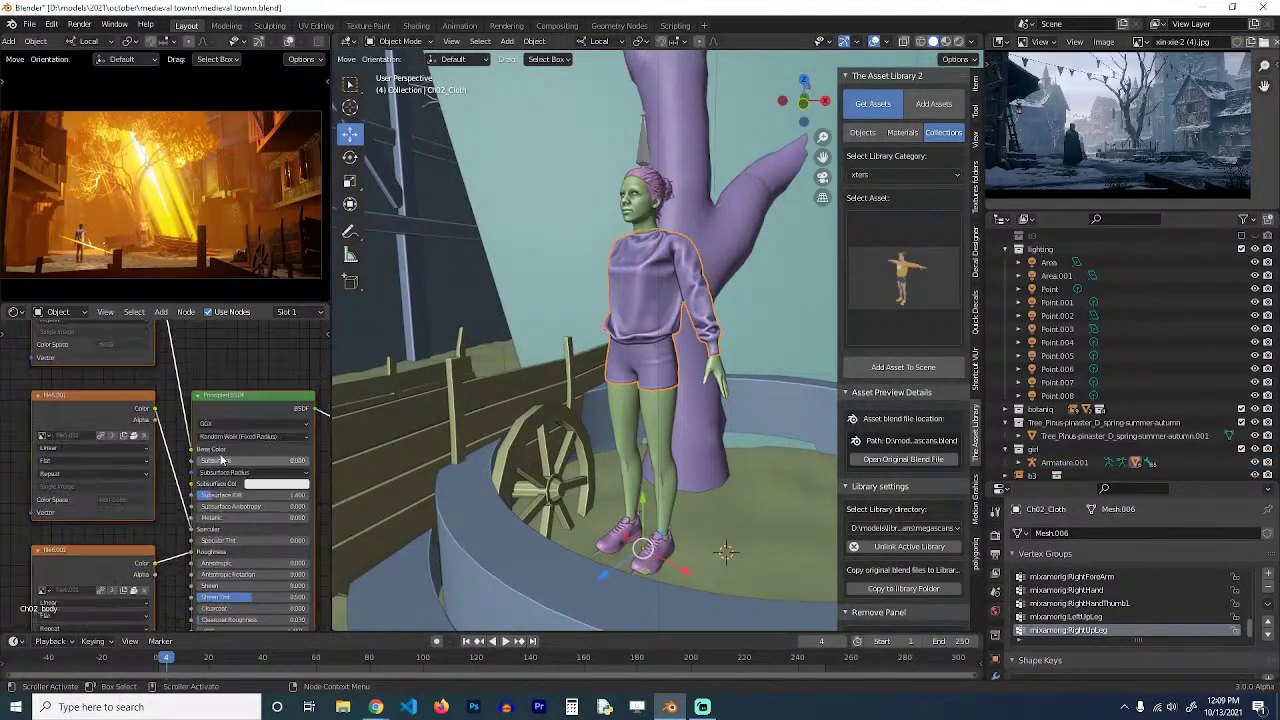
scroll(222, 460, "down", 1)
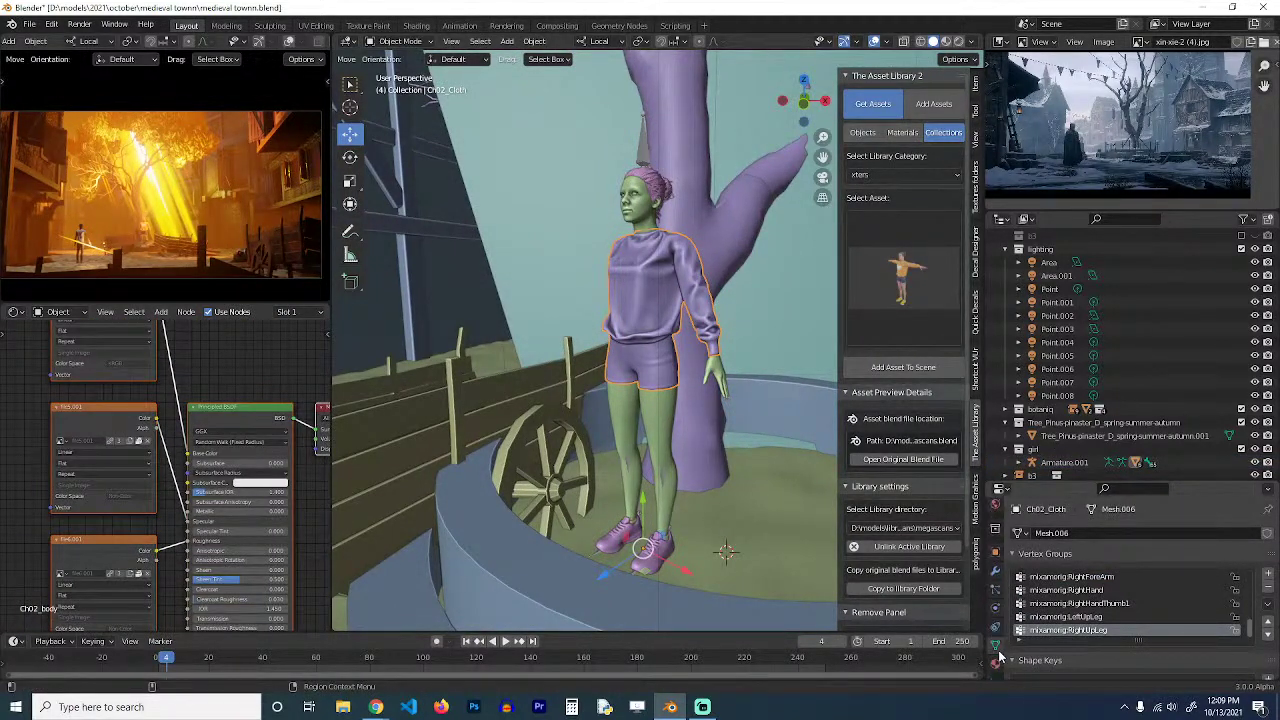
left_click(996, 661)
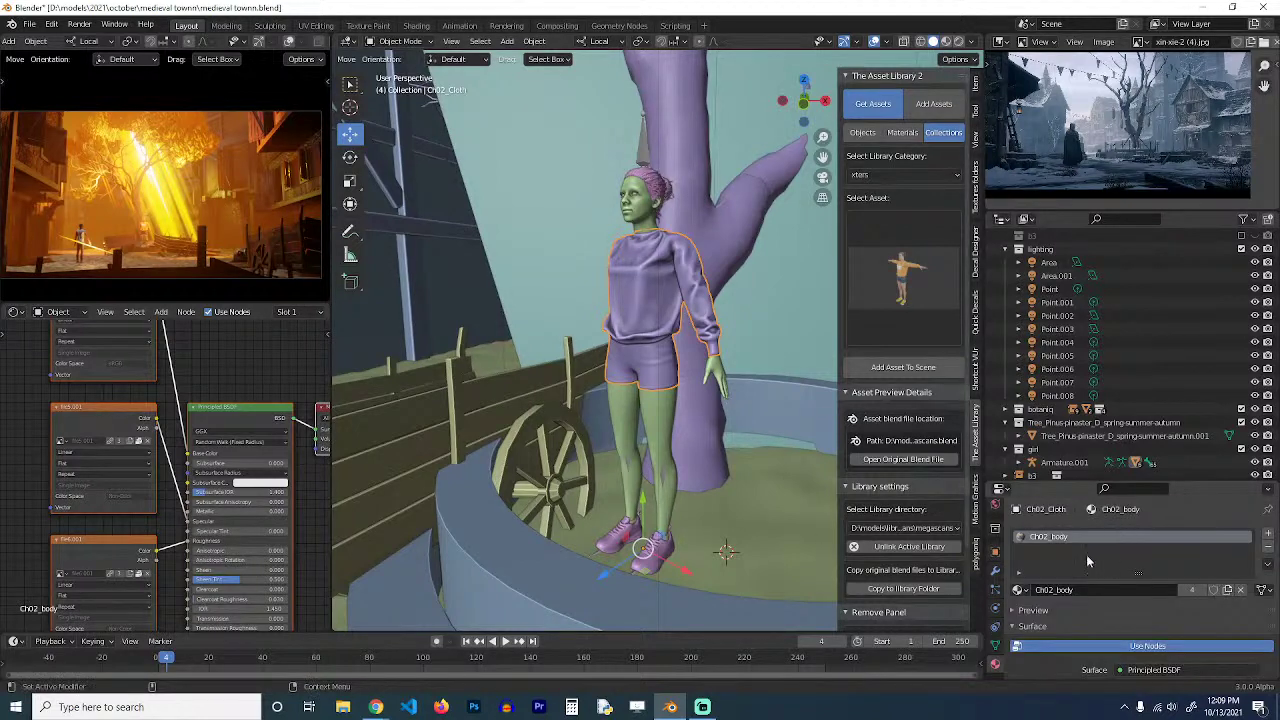
left_click(1267, 549)
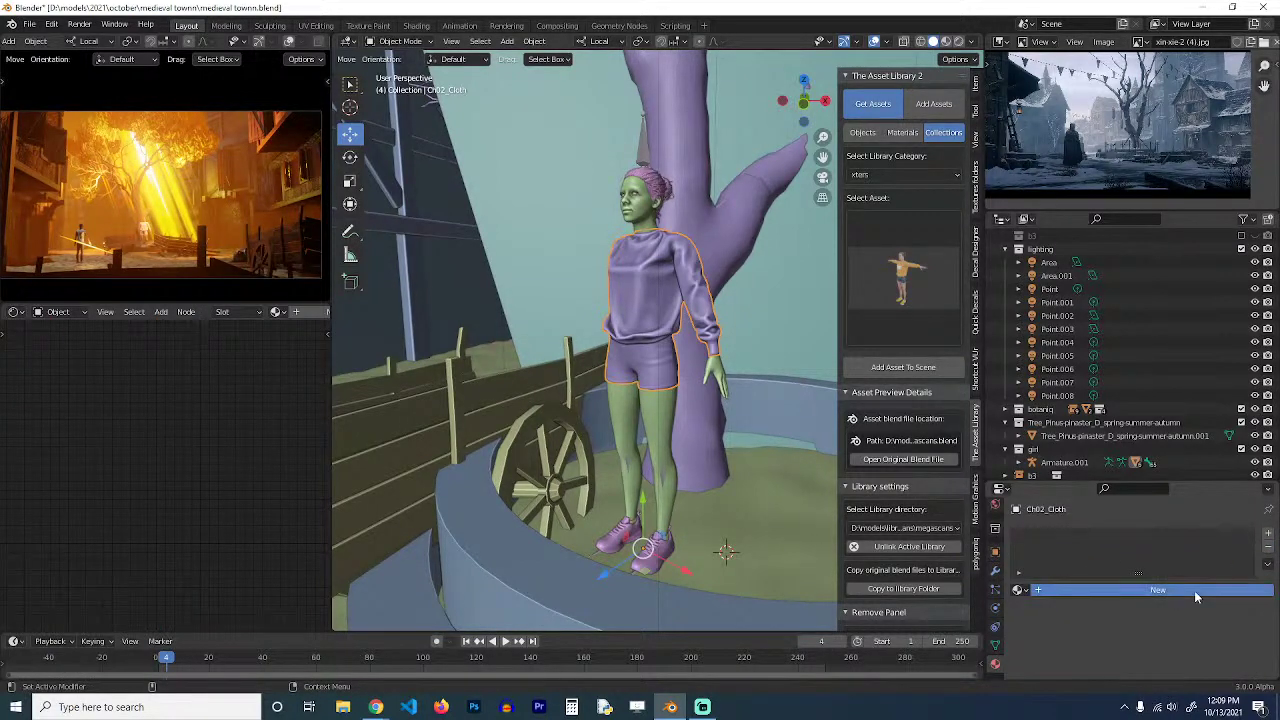
left_click(1194, 590)
Darken the new clothing material's base color to near black and raise its roughness to about 0.84.
middle_click_drag(242, 496, 195, 481)
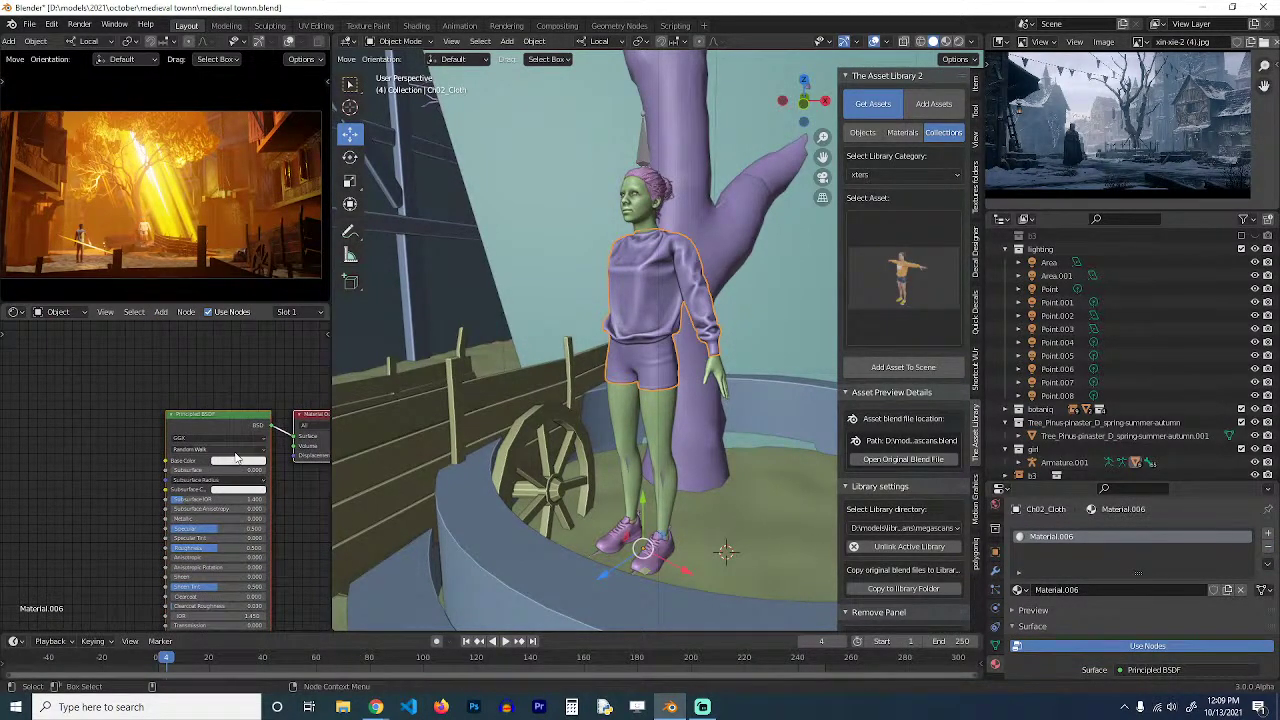
left_click(238, 459)
left_click(287, 391)
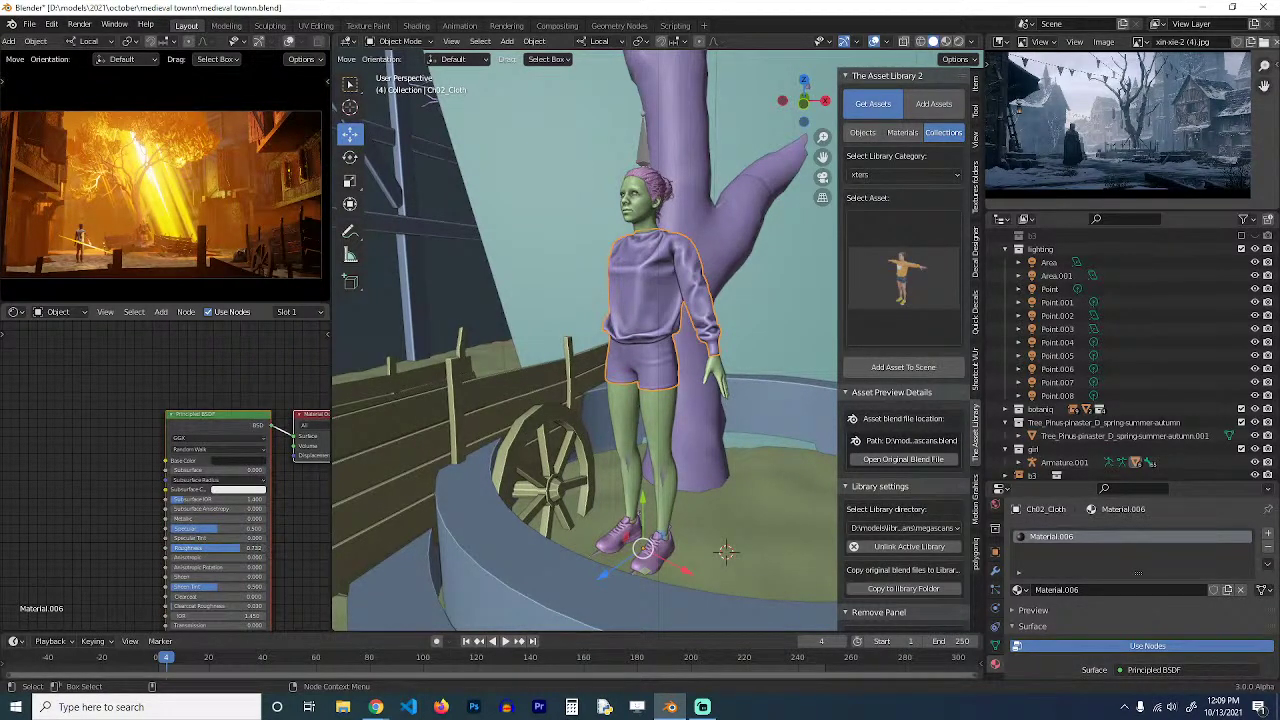
Link the clothing's dark material to the girl's body and hair meshes, with the clothing as the active object.
left_click(664, 451)
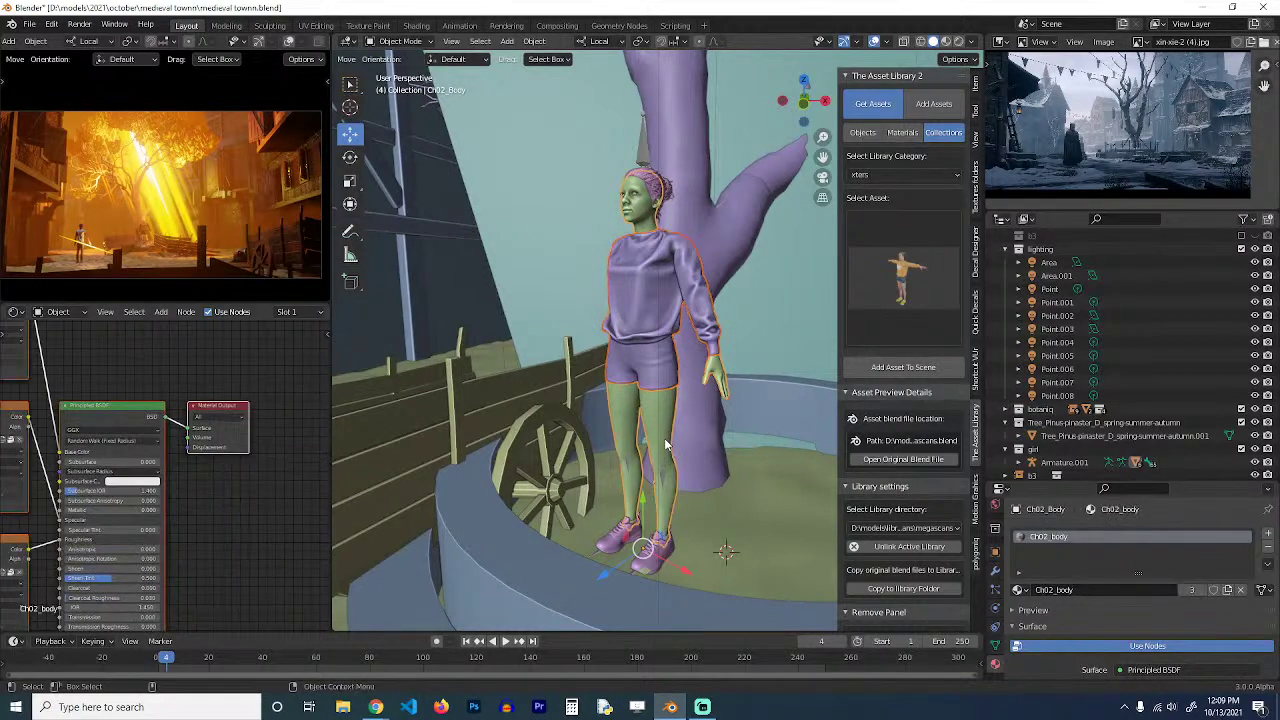
left_click(641, 187)
left_click(660, 277)
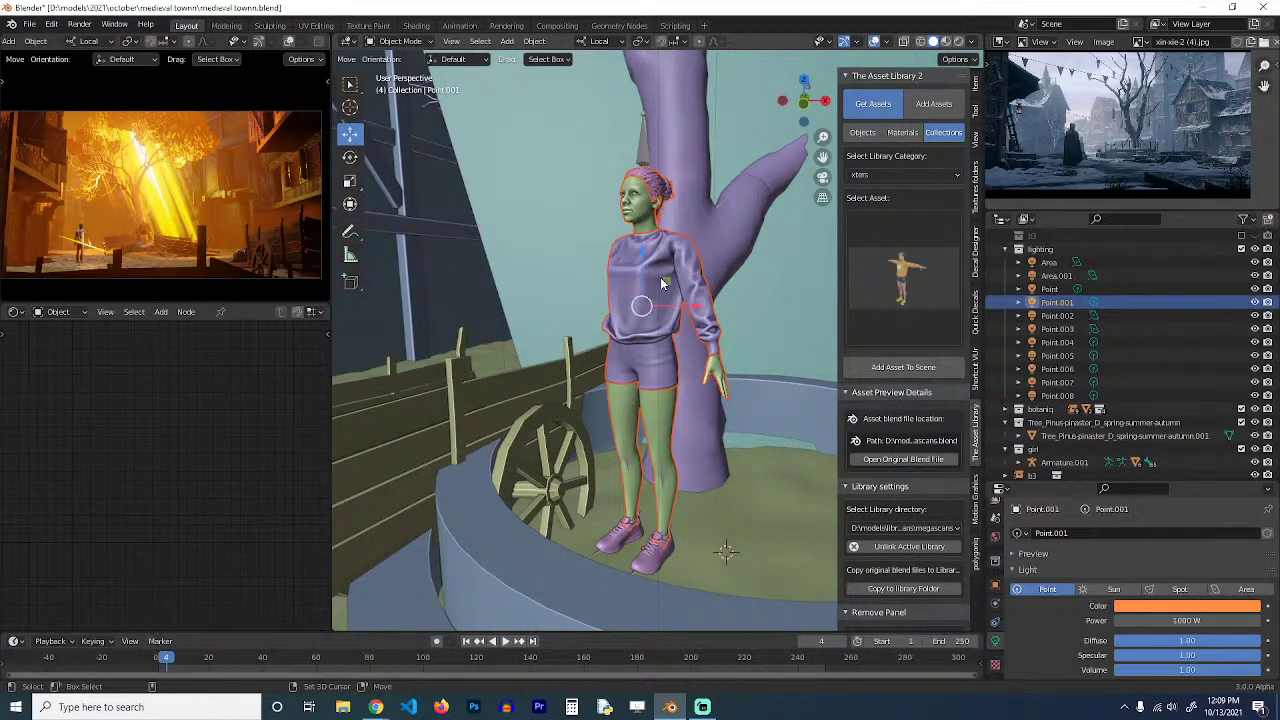
left_click(680, 286)
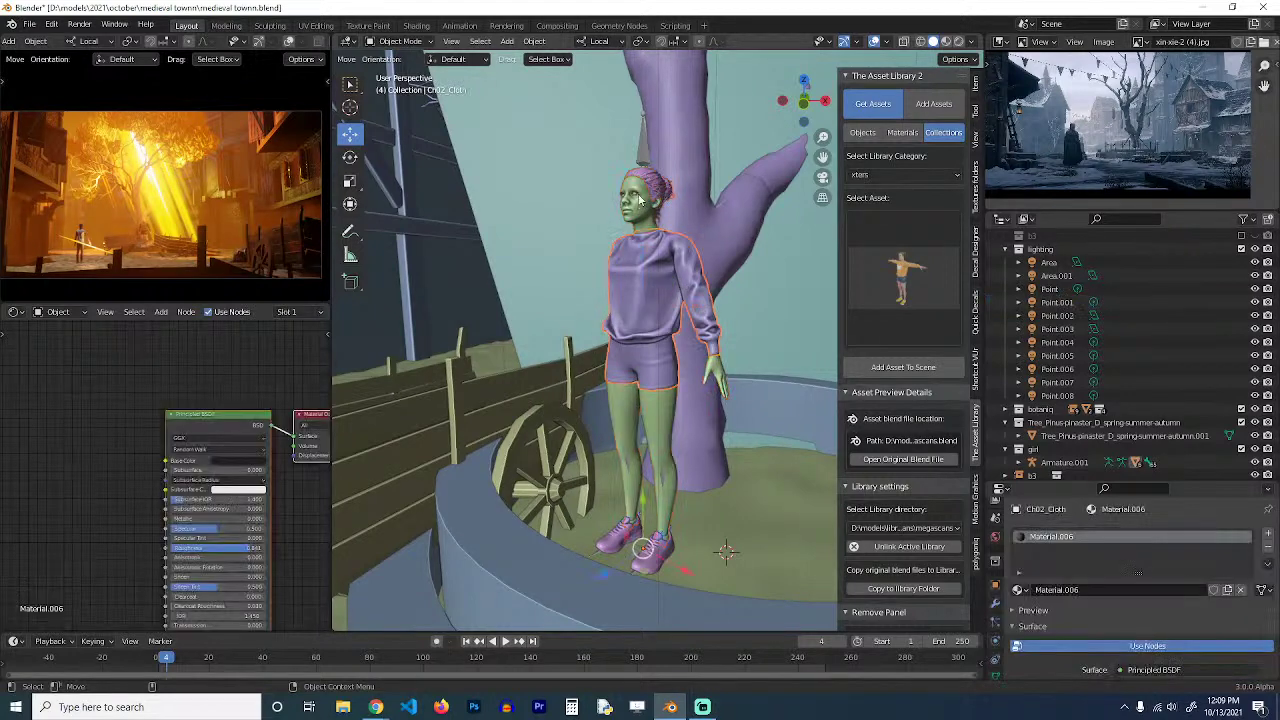
left_click(648, 240)
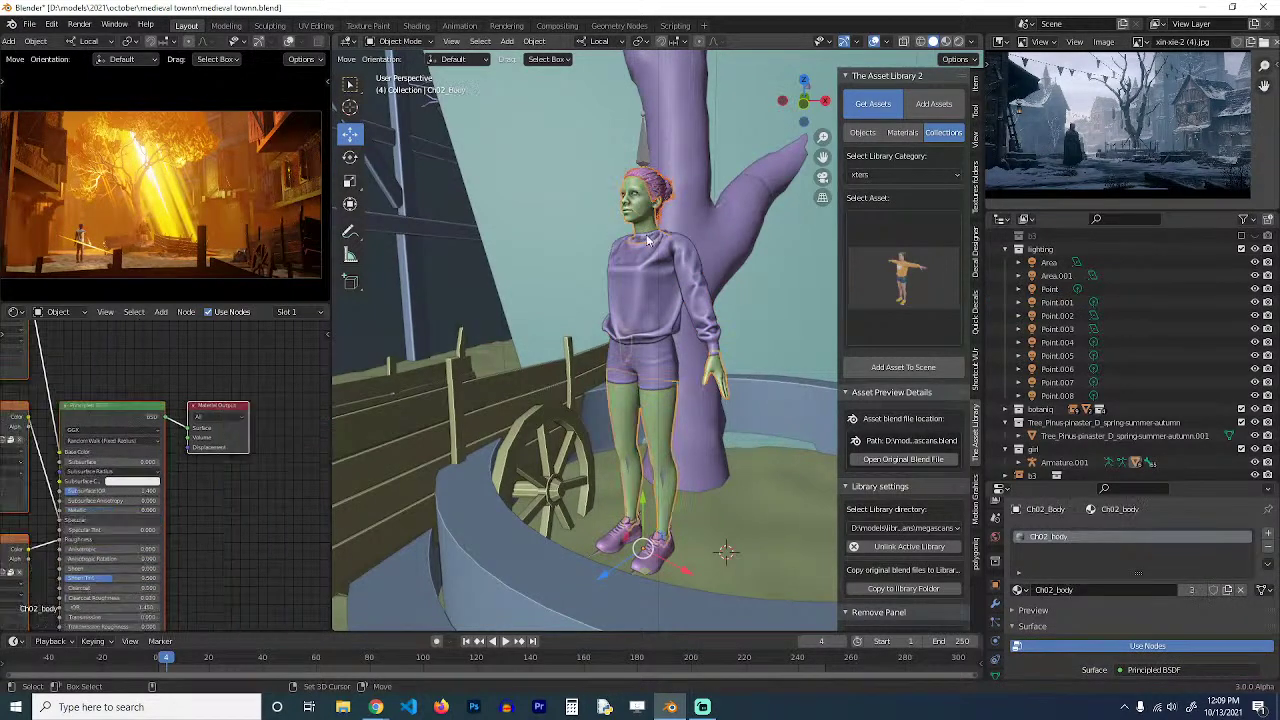
left_click(707, 333)
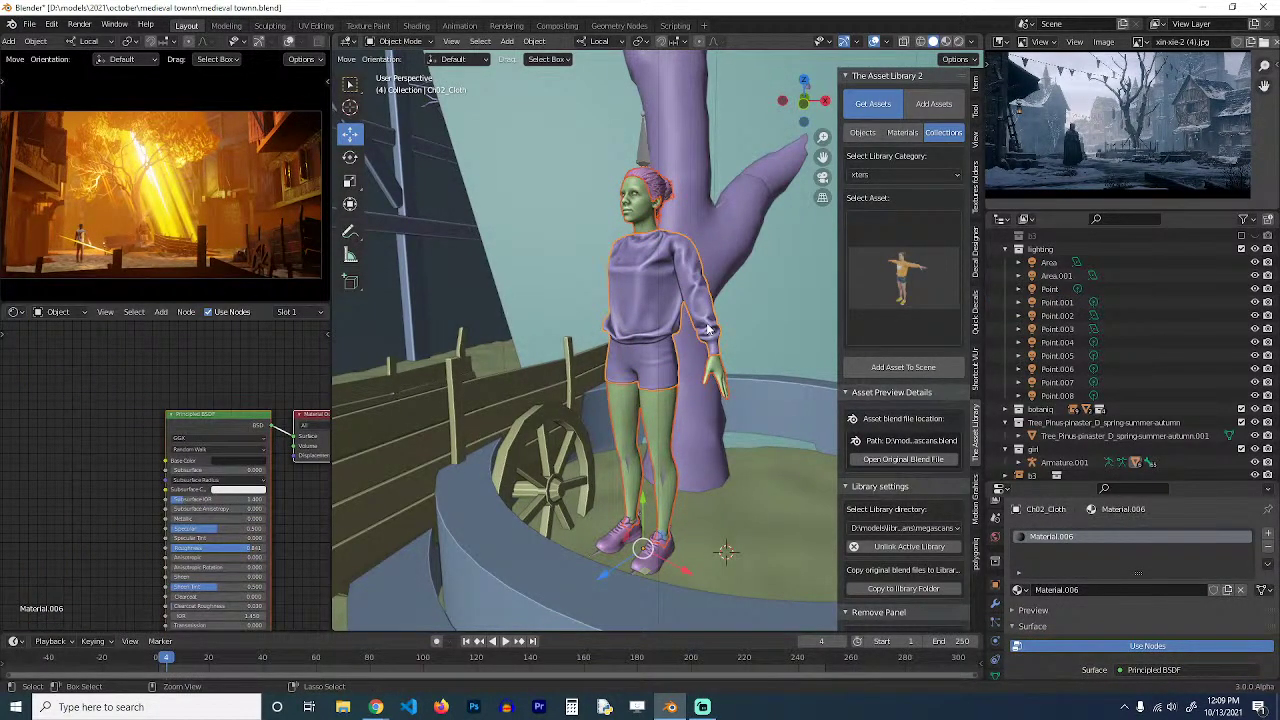
key("ctrl+l")
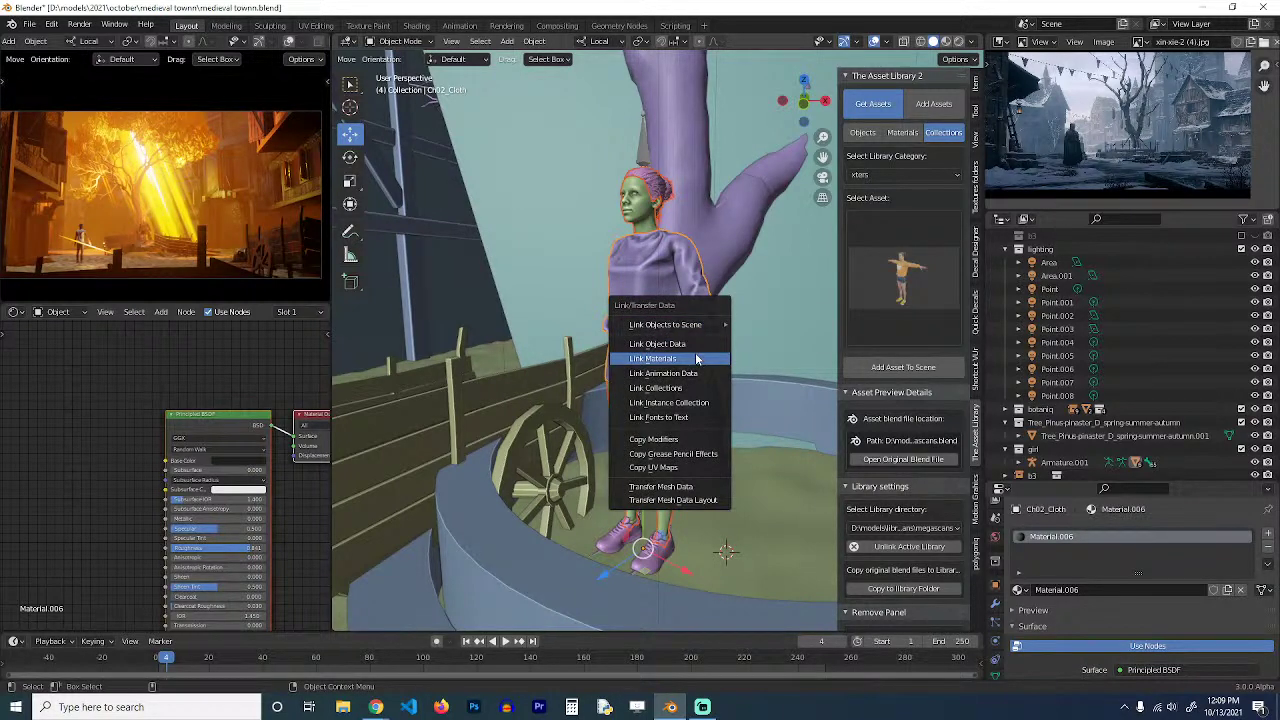
left_click(695, 356)
Darken the base color of the girl's shared material further, to almost pure black.
middle_click_drag(692, 353, 620, 360)
left_click(257, 463)
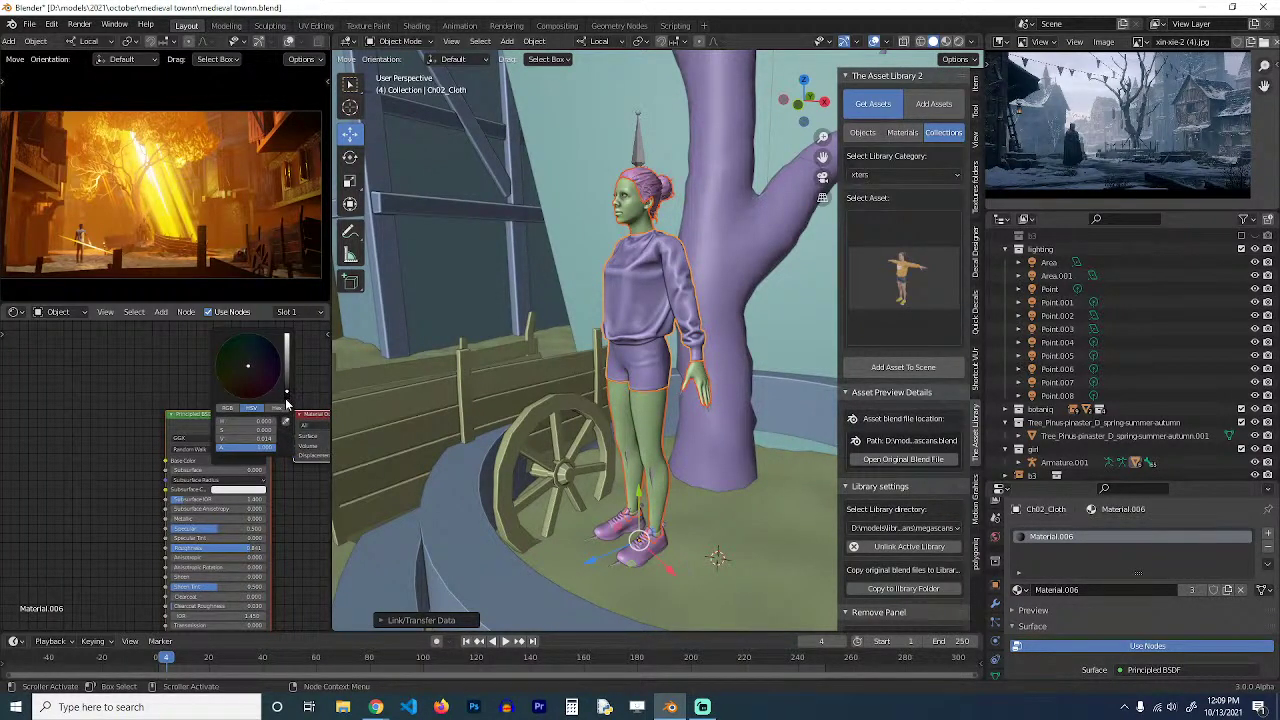
left_click_drag(286, 400, 286, 398)
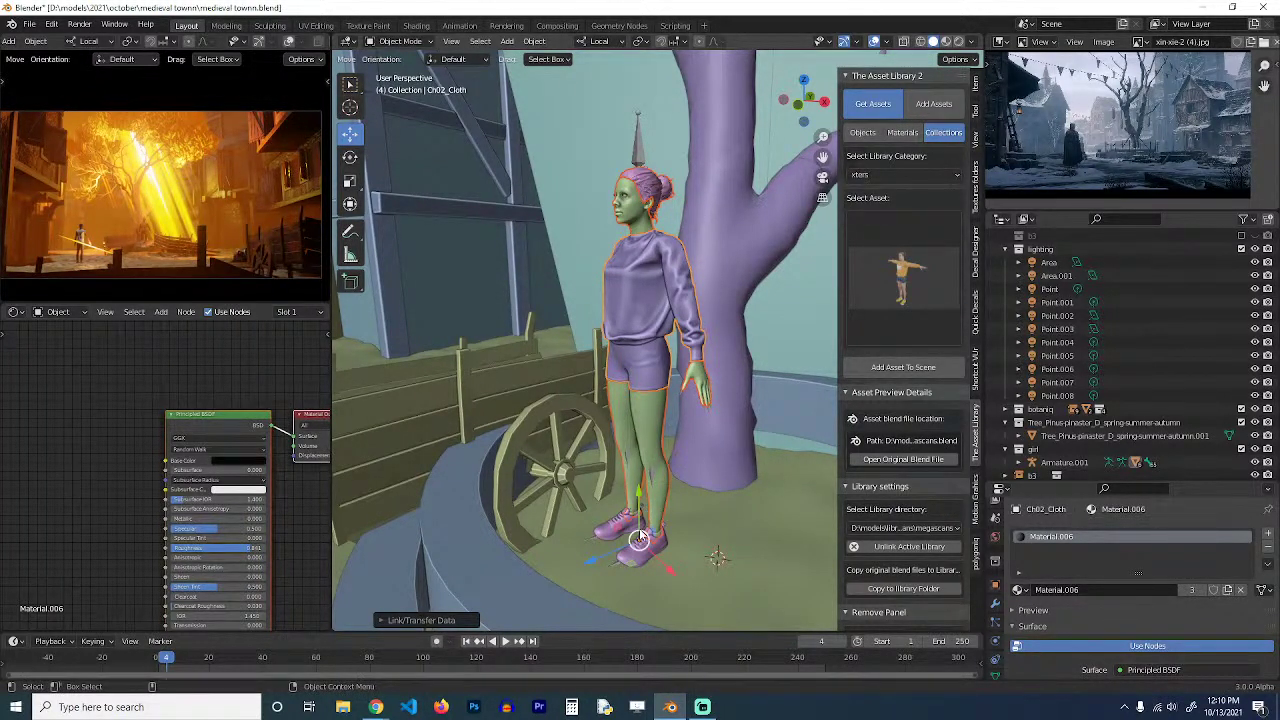
Select the girl's armature and scale her up by a factor of about 2.6.
left_click(634, 125)
middle_click_drag(635, 258, 654, 339)
key("s")
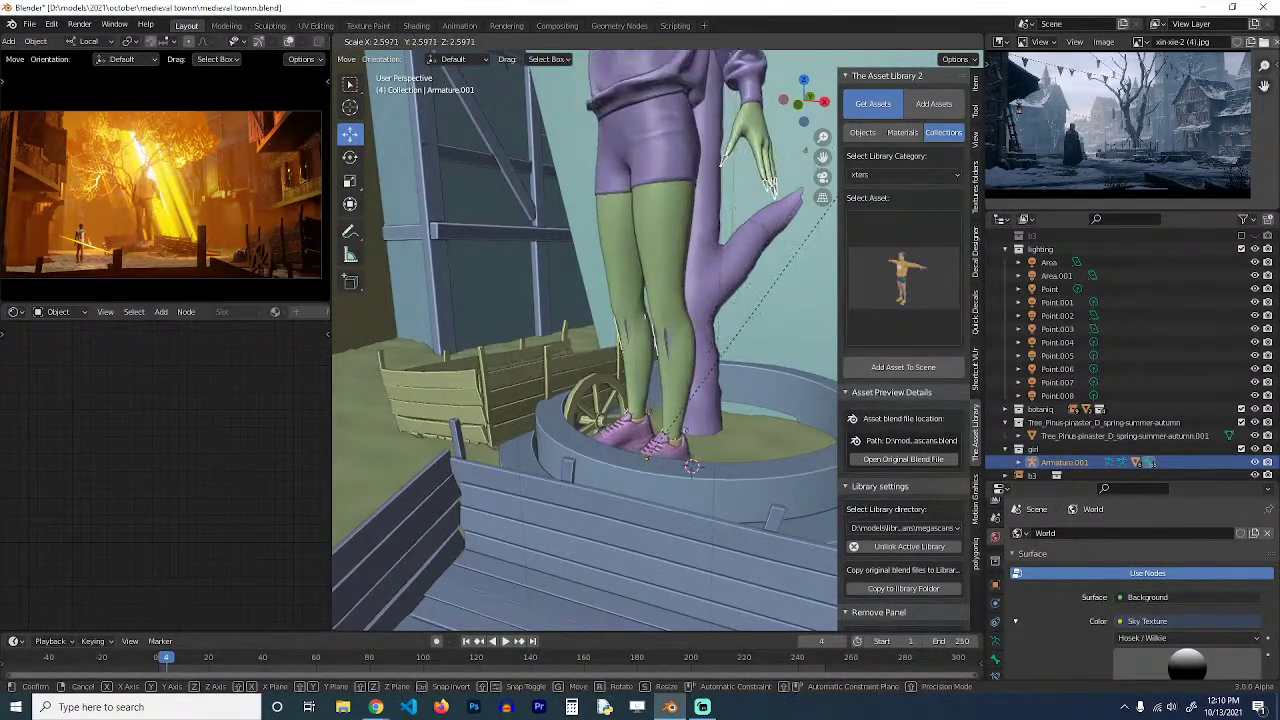
left_click(886, 135)
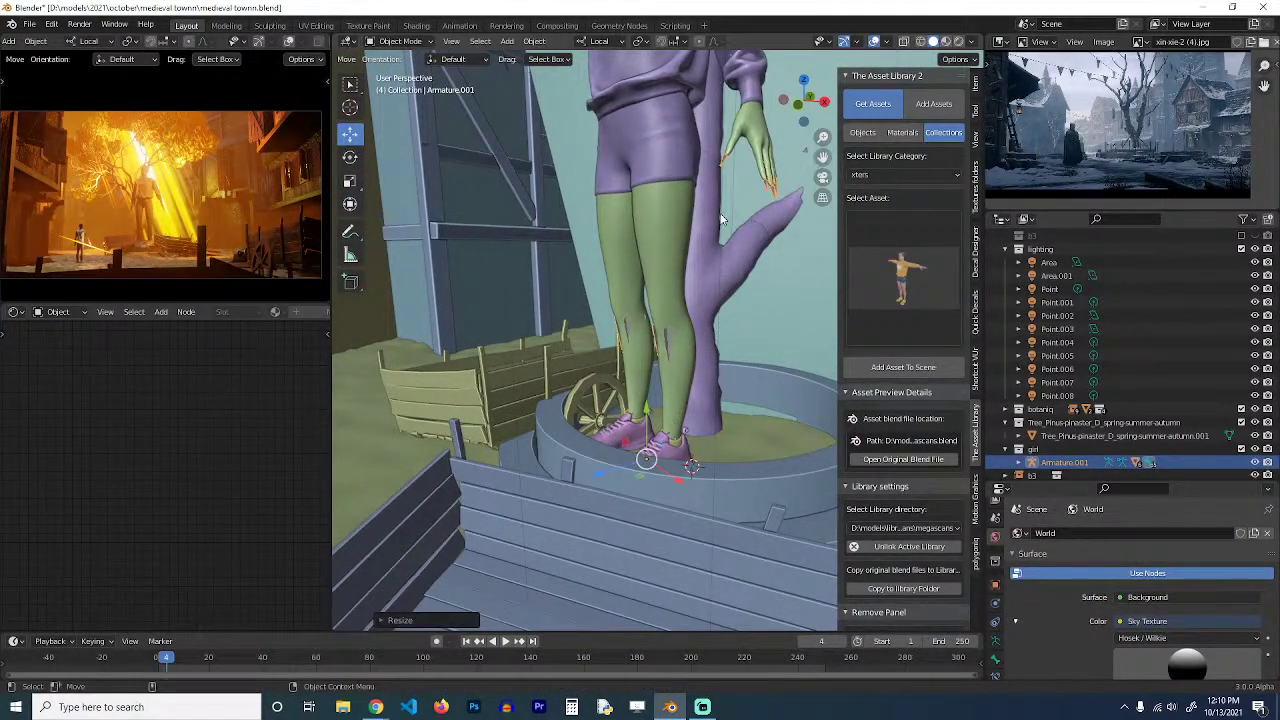
Move the girl back toward the tree trunk, shifting her by about another 2 m after the first move.
middle_click_drag(640, 200, 634, 241)
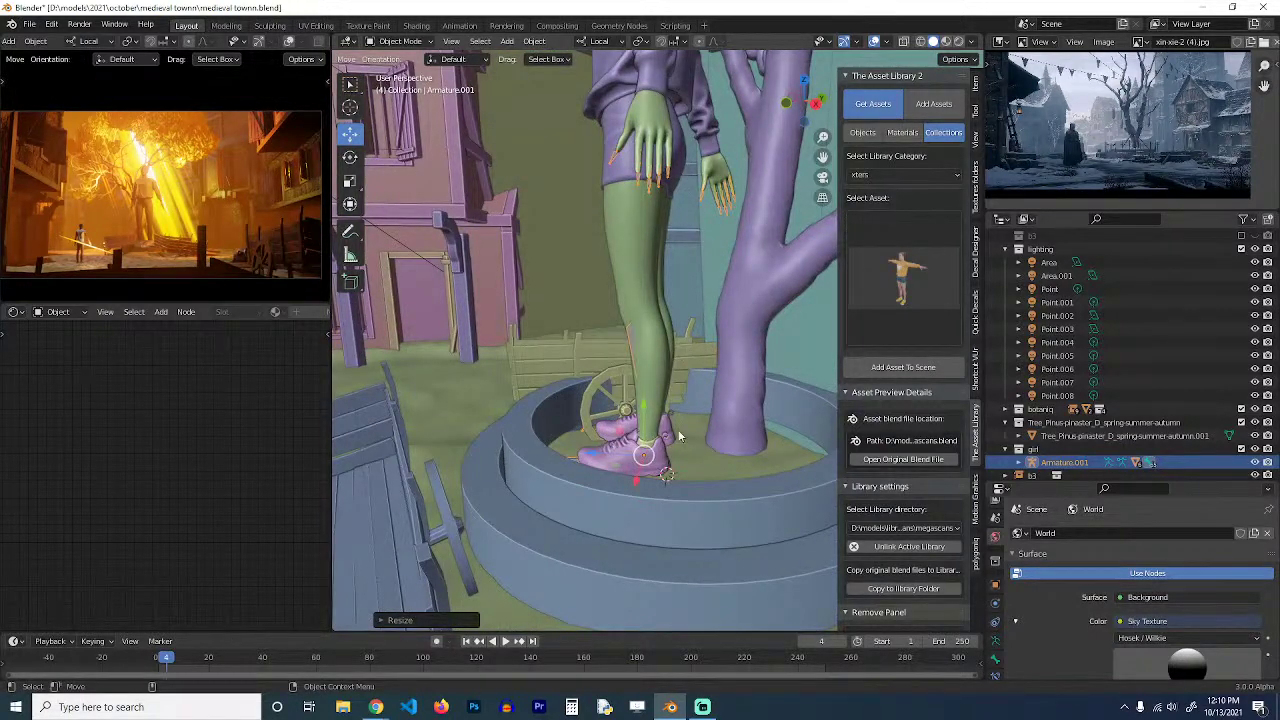
key("g")
left_click(754, 428)
scroll(685, 408, "down", 4)
middle_click_drag(685, 408, 597, 413, "shift")
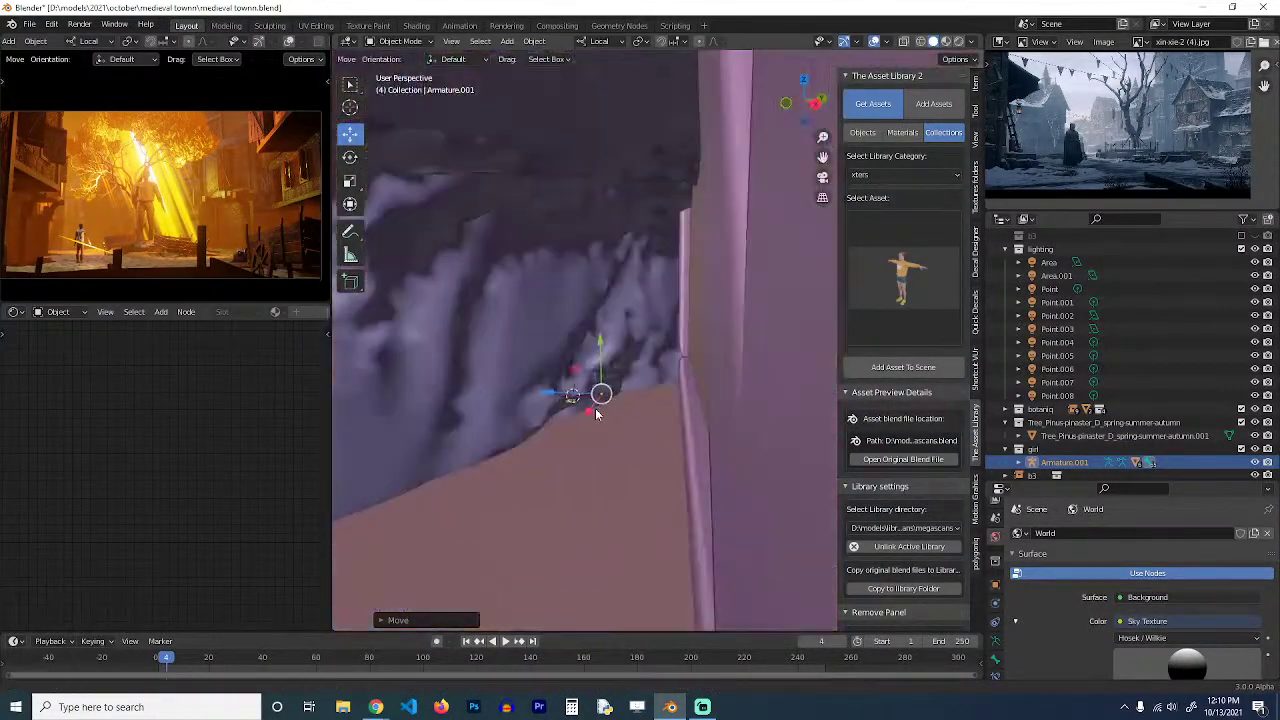
key("g")
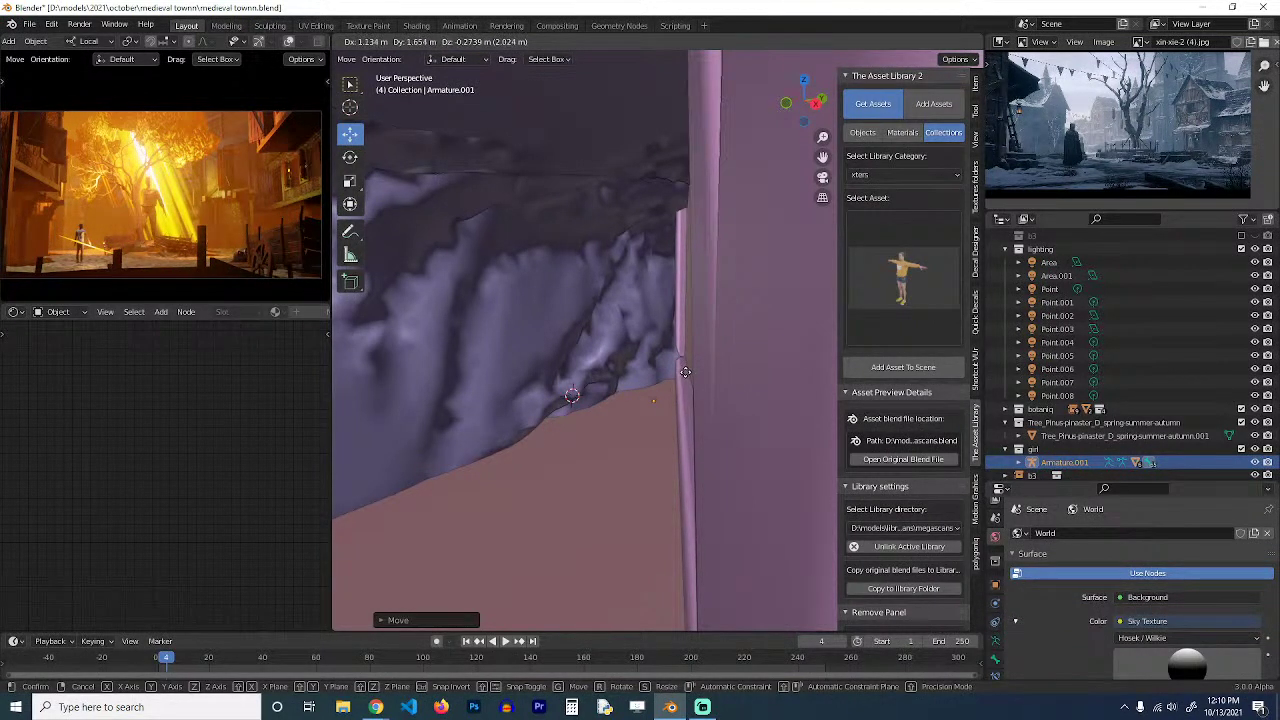
Scale the girl down to about 0.69 of her size, judging her proportions in the camera render.
key("s")
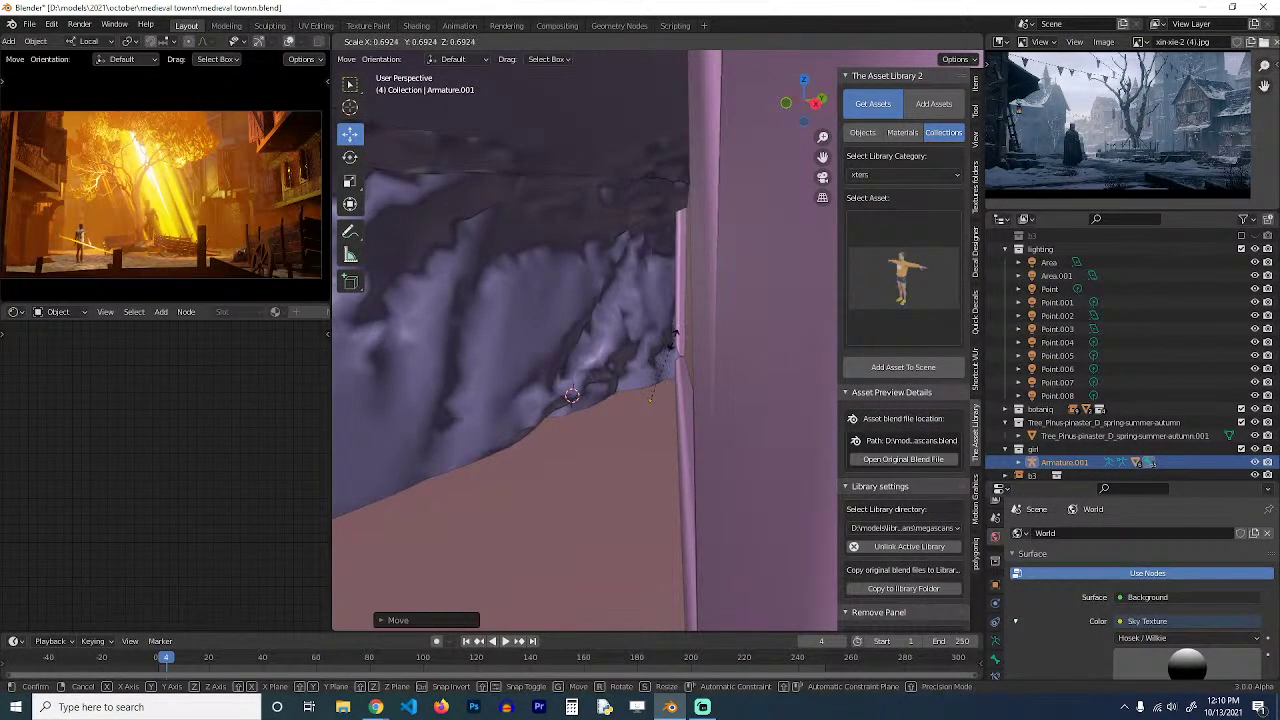
left_click(675, 335)
scroll(660, 364, "down", 4)
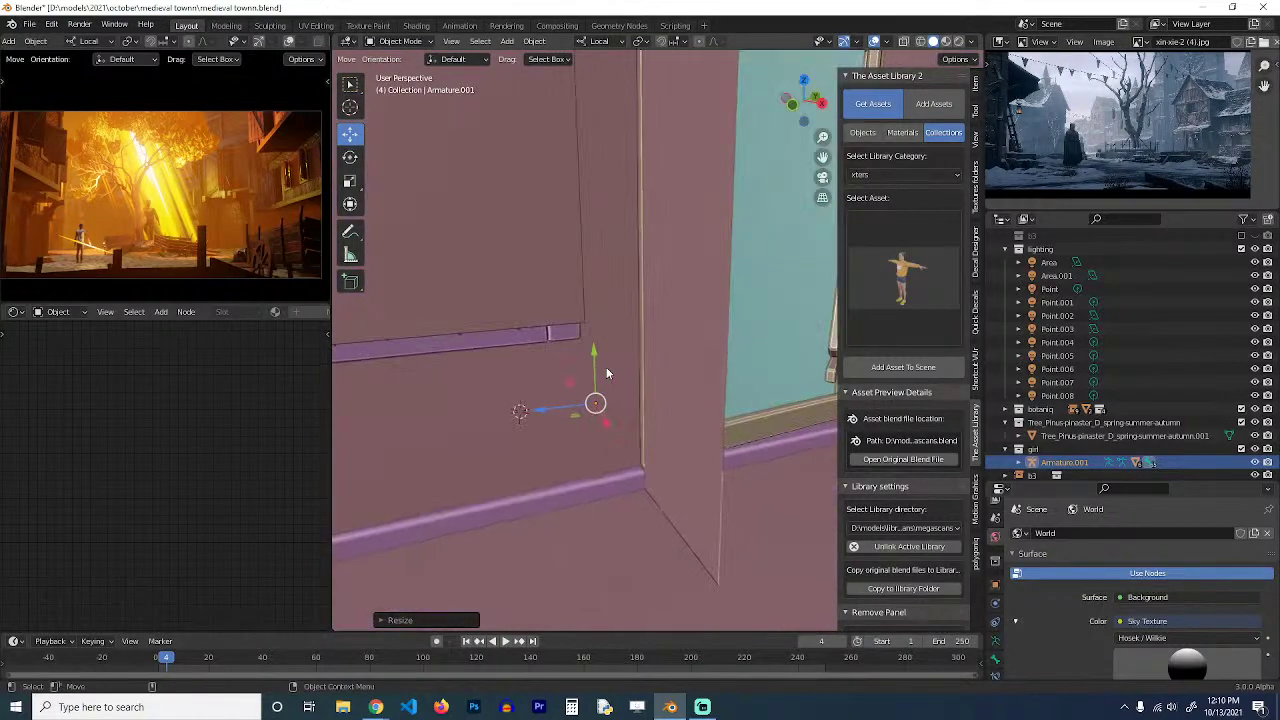
Move the girl's armature by about 0.9 m and turn her with a trackball rotation to face the tree trunk.
key("g")
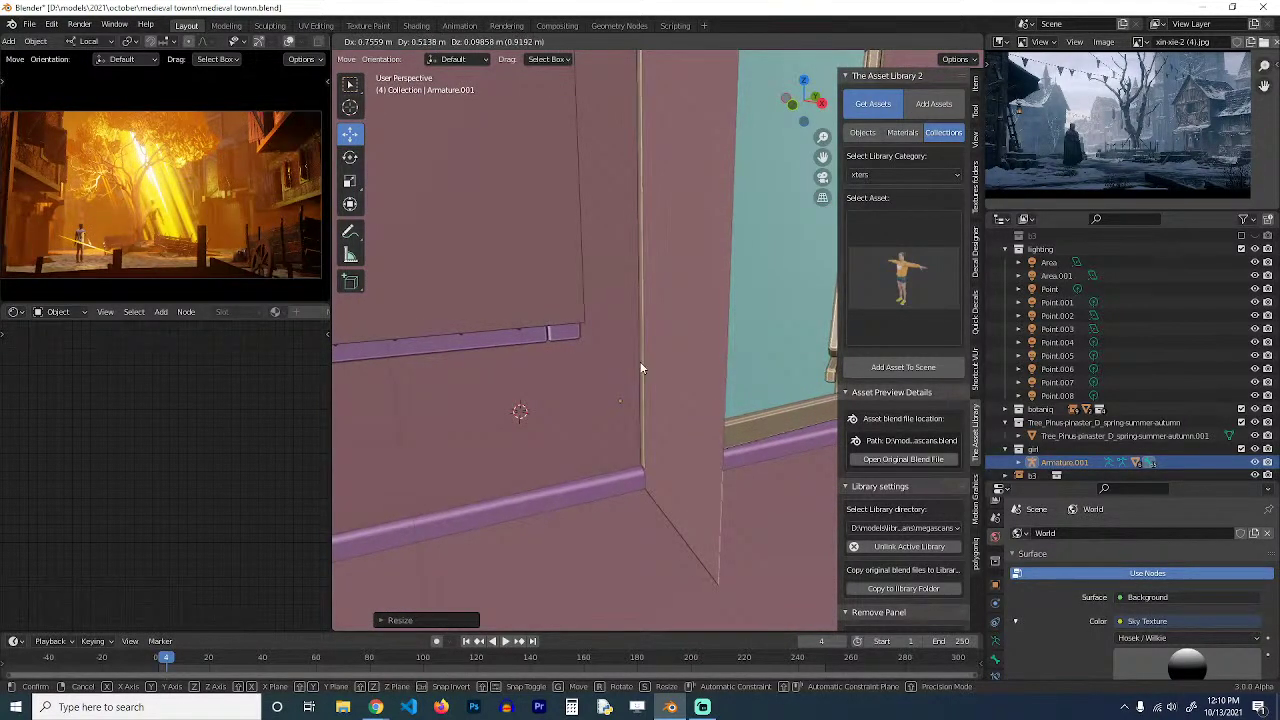
left_click(643, 366)
key("KP_1")
scroll(642, 369, "up", 5)
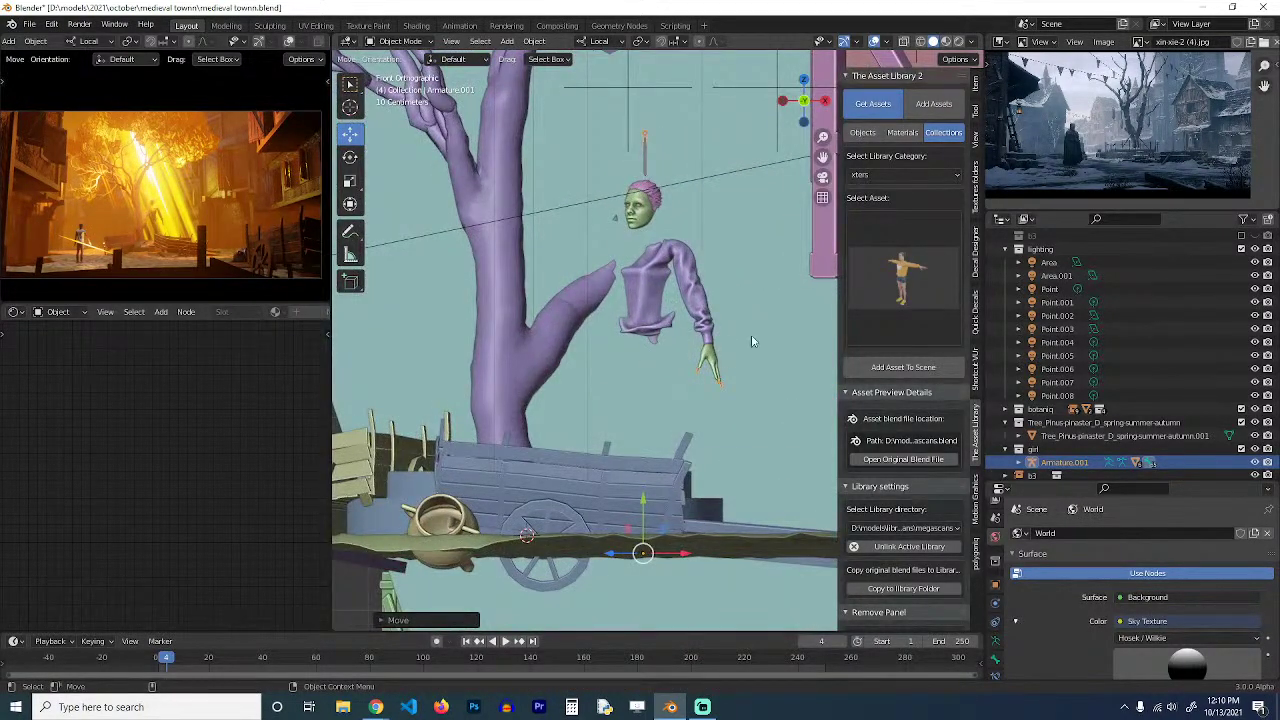
key("r")
key("r")
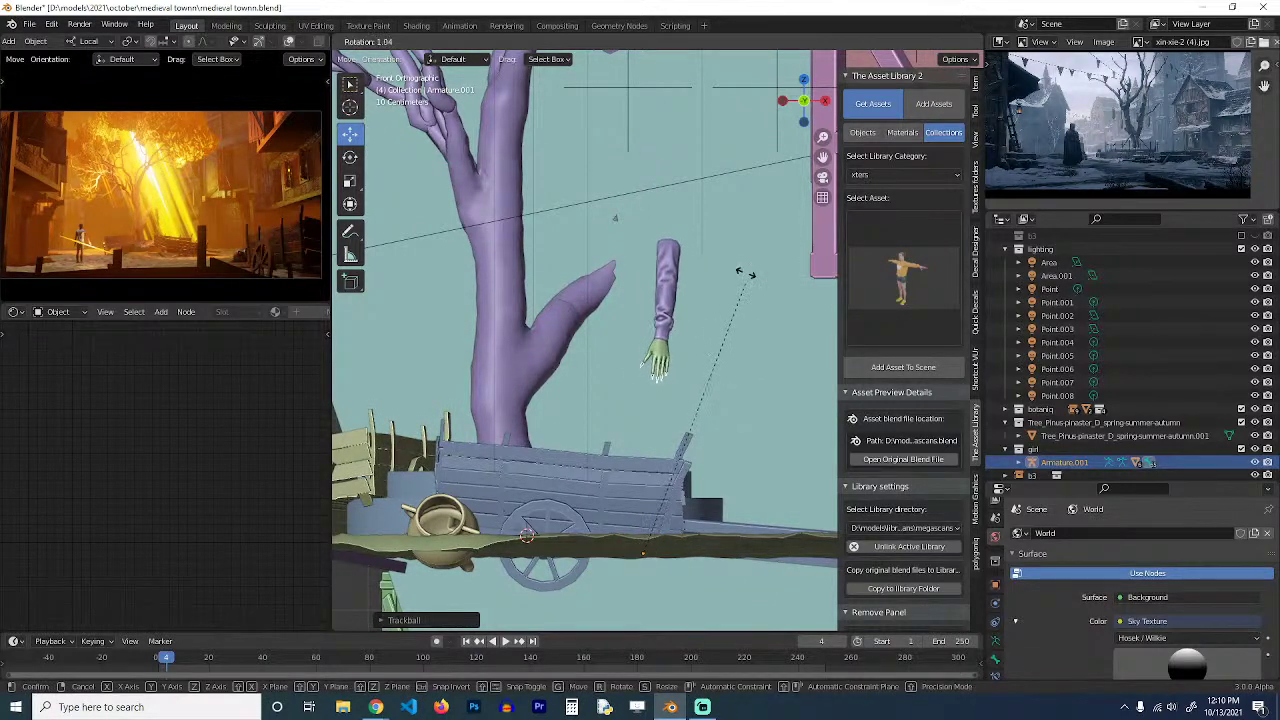
left_click(685, 268)
Raise the girl's armature clear of the ground beside the trunk, judging her position in the front wireframe view.
key("g")
left_click(743, 257)
key("z")
left_click(556, 257)
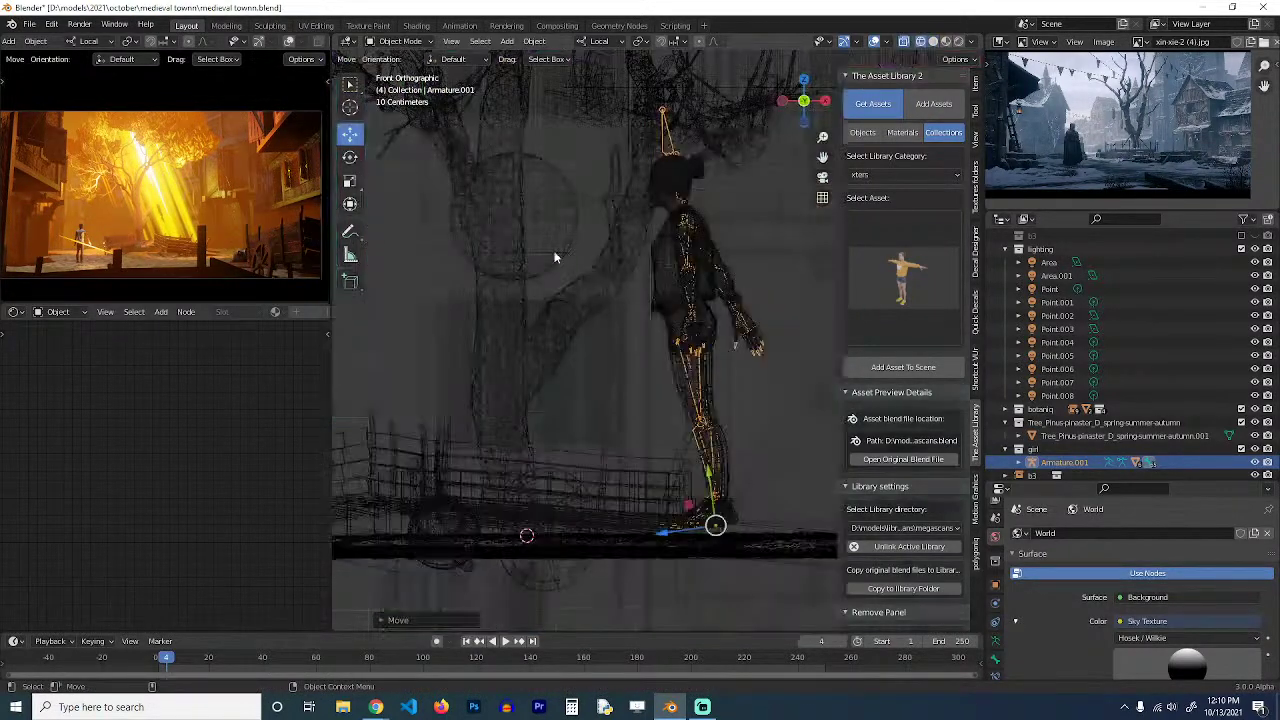
key("g")
left_click(755, 298)
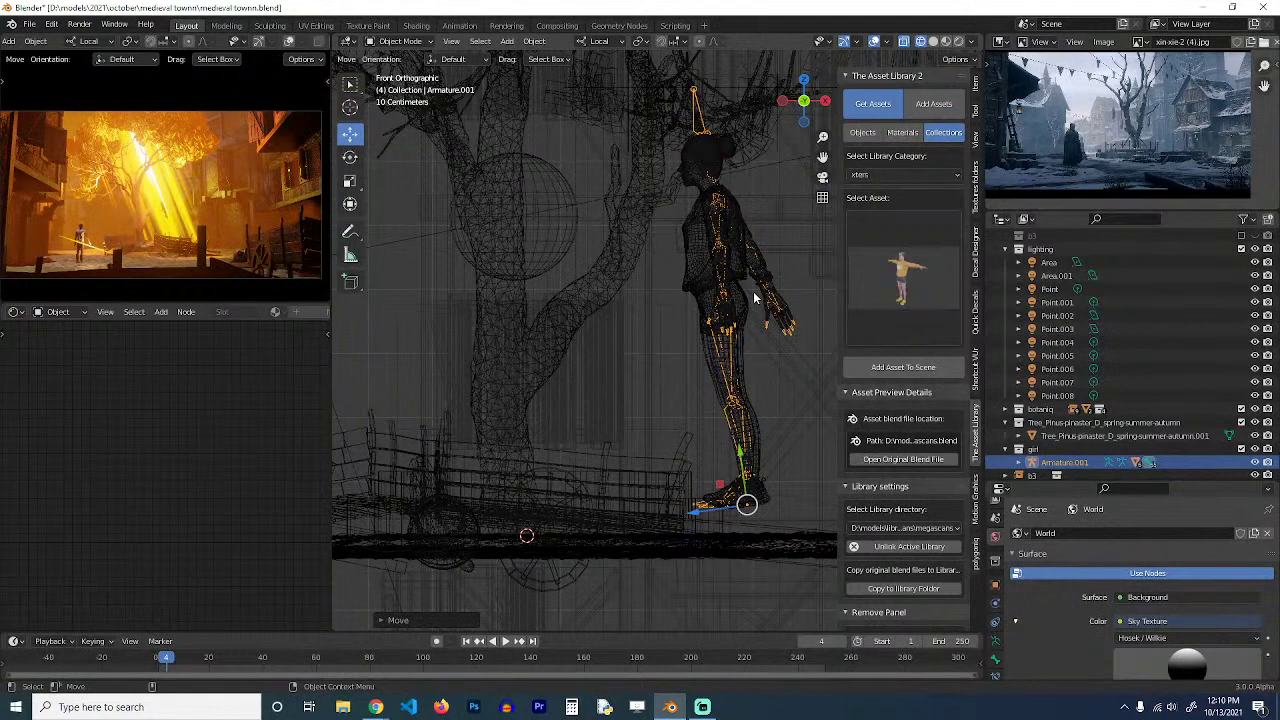
Pose the girl's left arm forward with the forearm bent upward, and shift her whole armature closer to the trunk.
key("ctrl+Tab")
left_click(718, 226)
key("r")
left_click(636, 172)
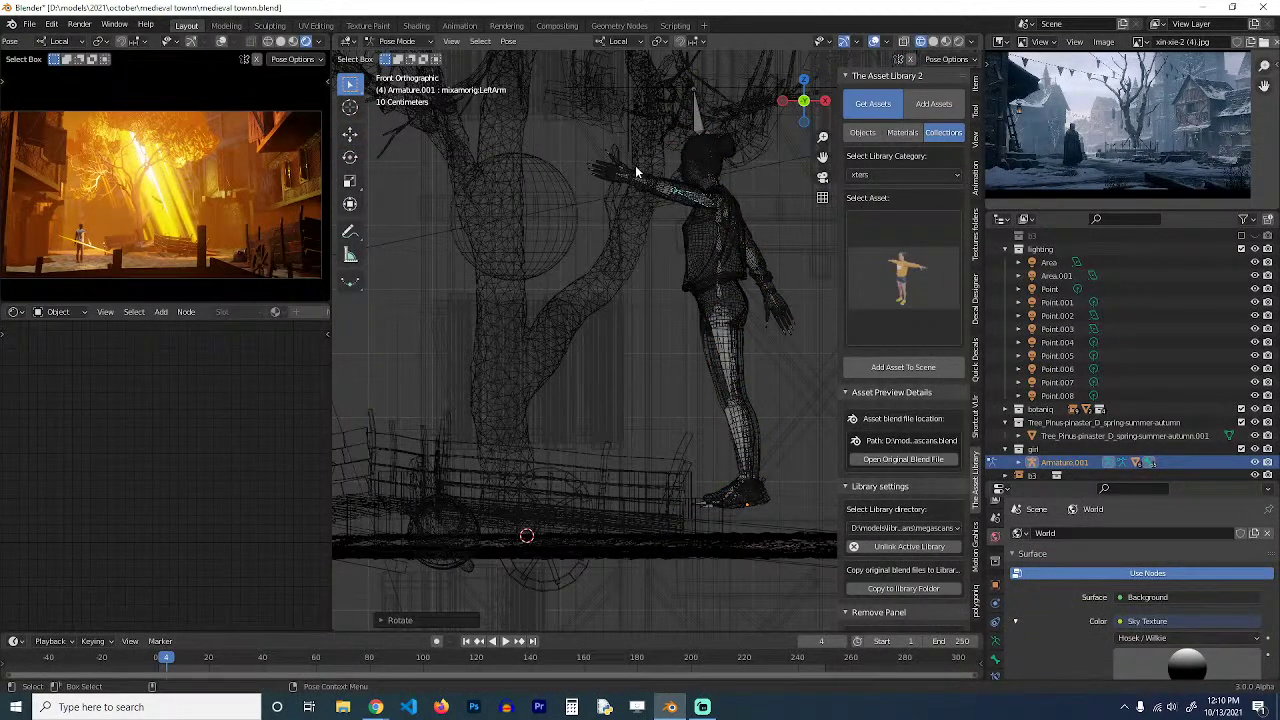
left_click(645, 180)
key("r")
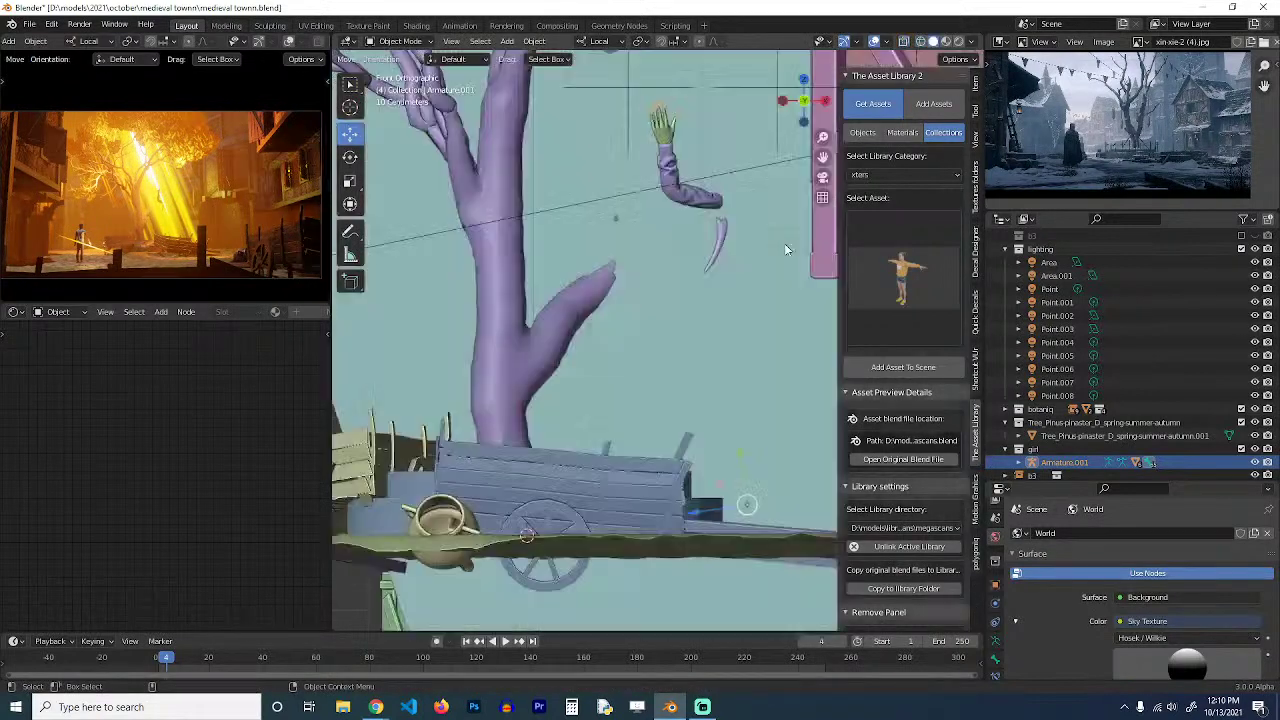
middle_click_drag(784, 249, 708, 252)
key("g")
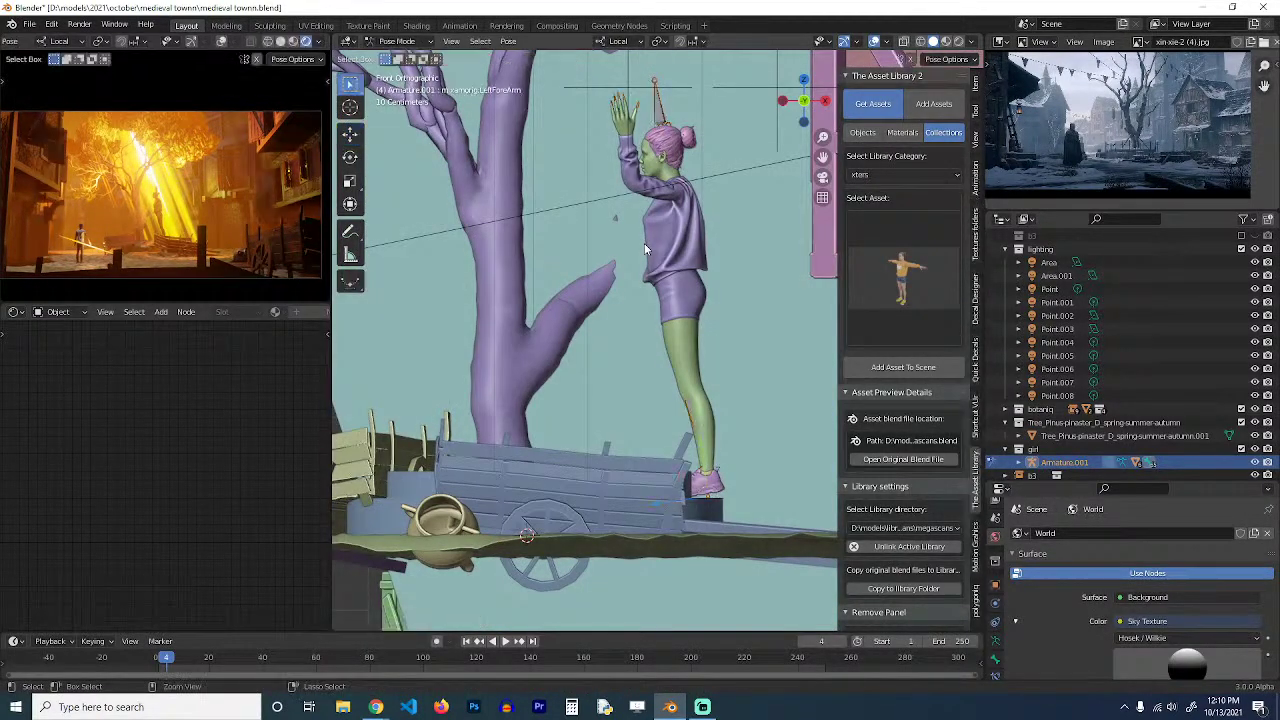
Swing the girl's left thigh backward and rotate her left lower leg so the leg trails behind her.
key("z")
left_click(486, 247)
left_click(687, 335)
key("r")
left_click(726, 338)
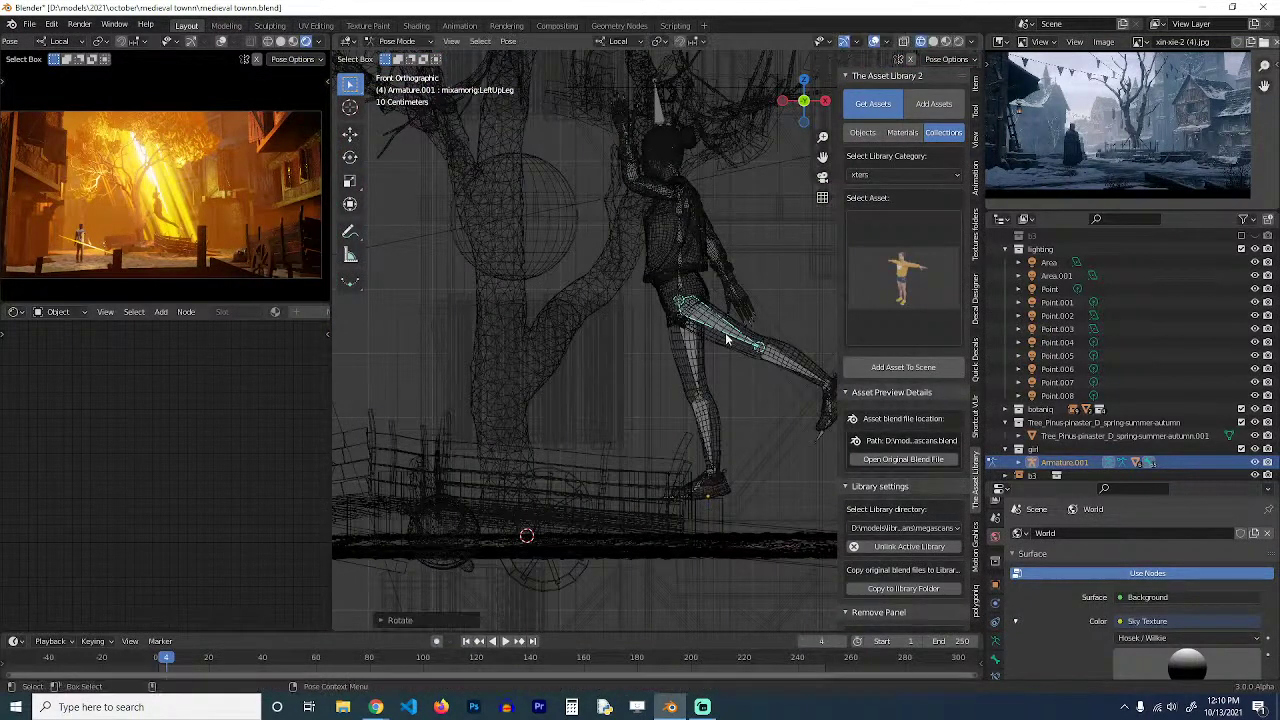
middle_click_drag(748, 348, 659, 331, "shift")
left_click(701, 347)
key("r")
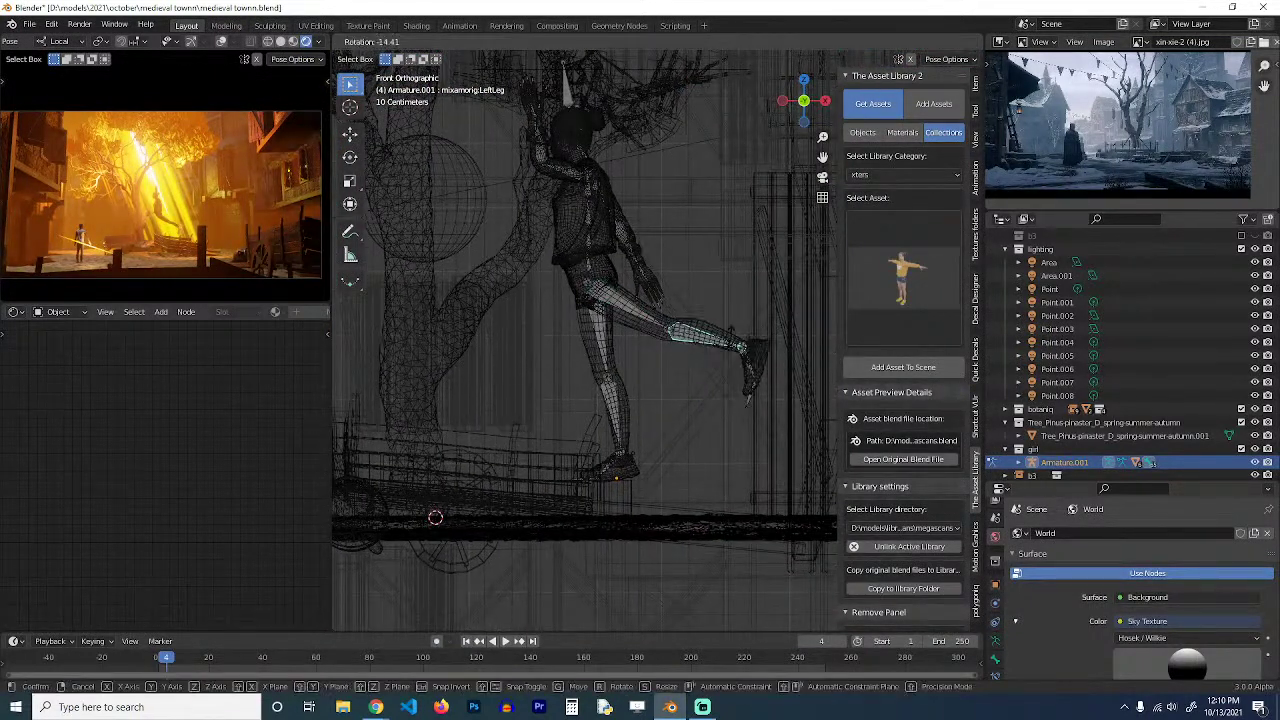
left_click(738, 355)
Rotate the girl's left foot and toe bones so the foot points backward in line with the trailing leg.
left_click(752, 364)
key("r")
left_click(774, 361)
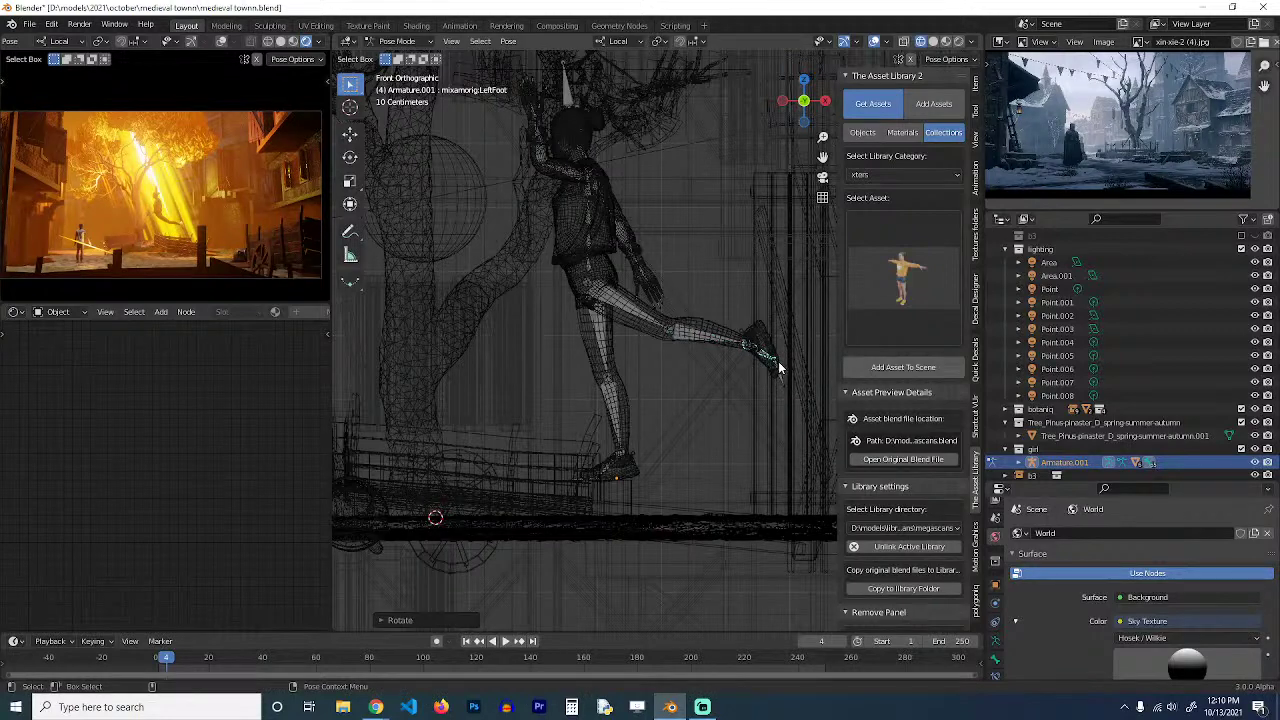
left_click(781, 368)
key("r")
left_click(786, 364)
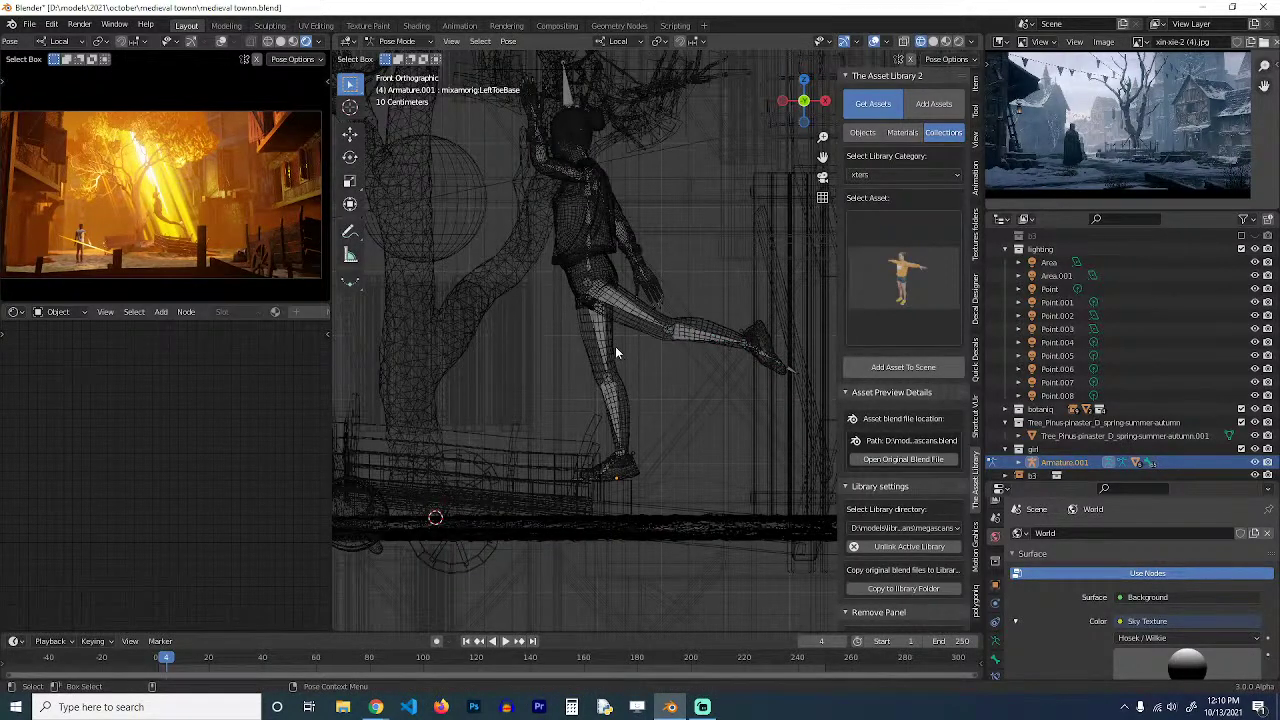
Rotate the girl's right thigh and lower leg backward so the leg dangles in a floating pose.
left_click(612, 348)
key("r")
left_click(661, 395)
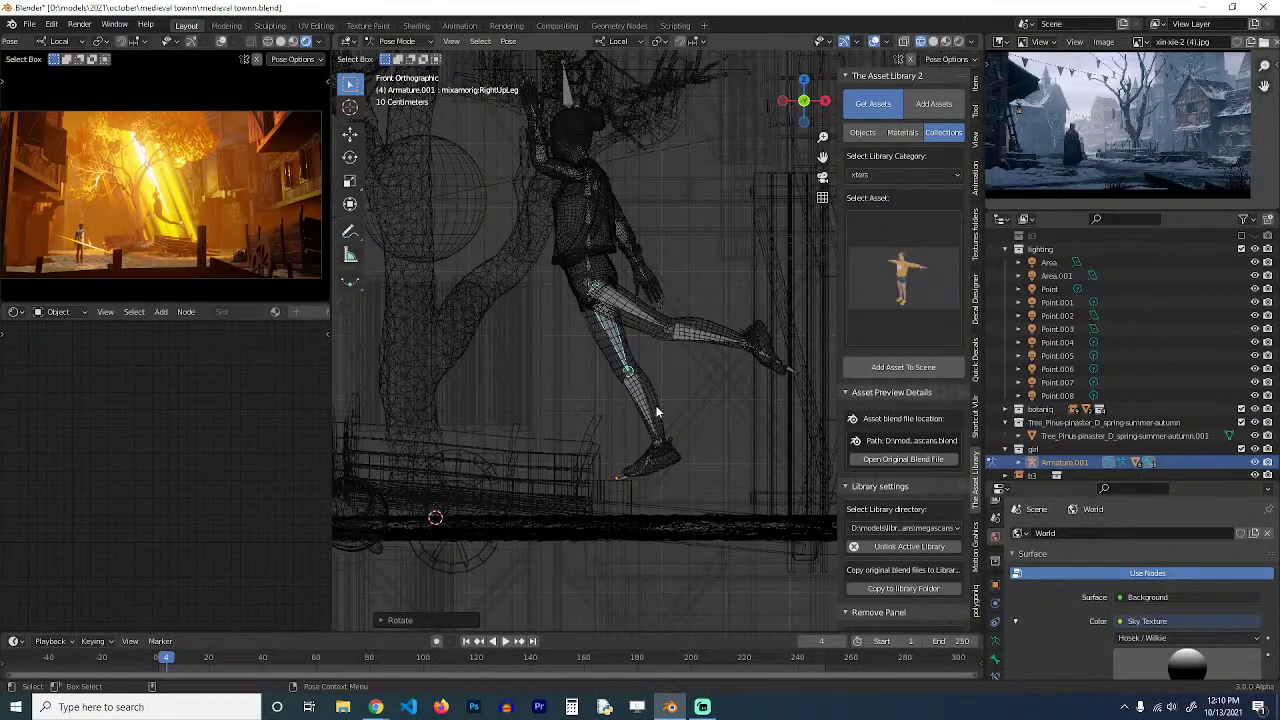
left_click(655, 410)
key("r")
left_click(591, 157)
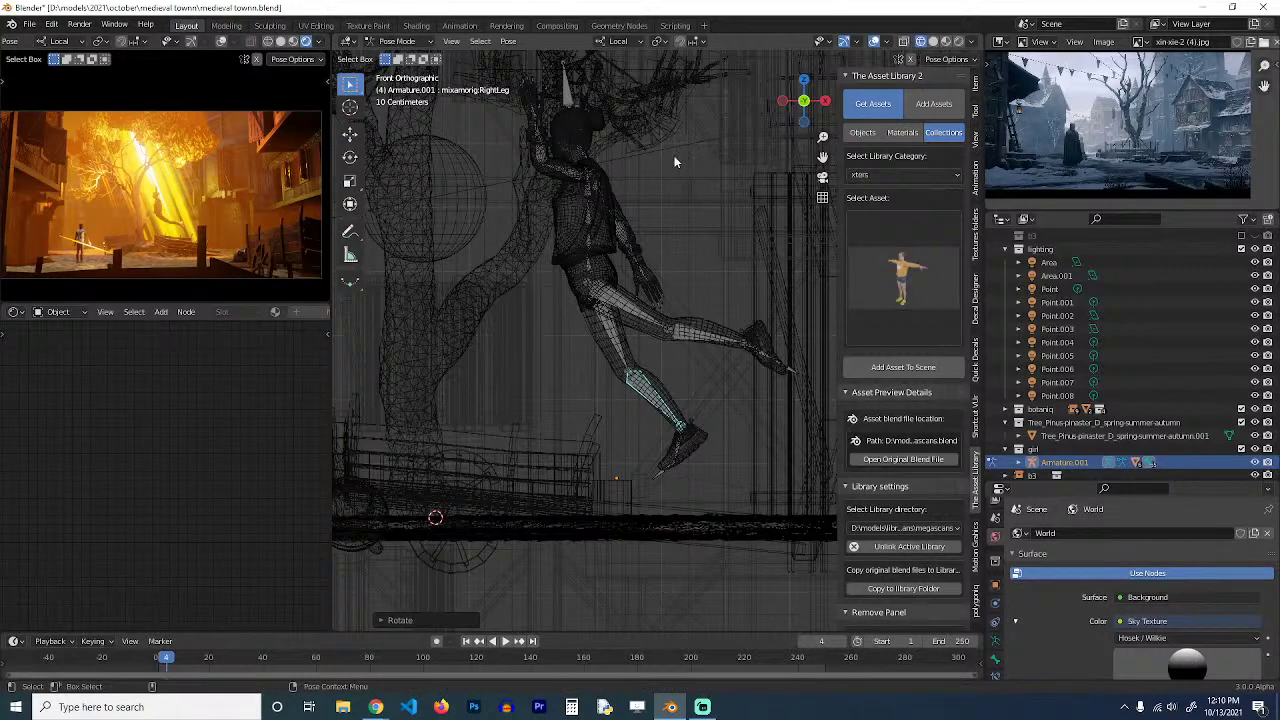
Tilt the girl's head backward so she looks upward.
left_click(580, 130)
key("r")
left_click(646, 235)
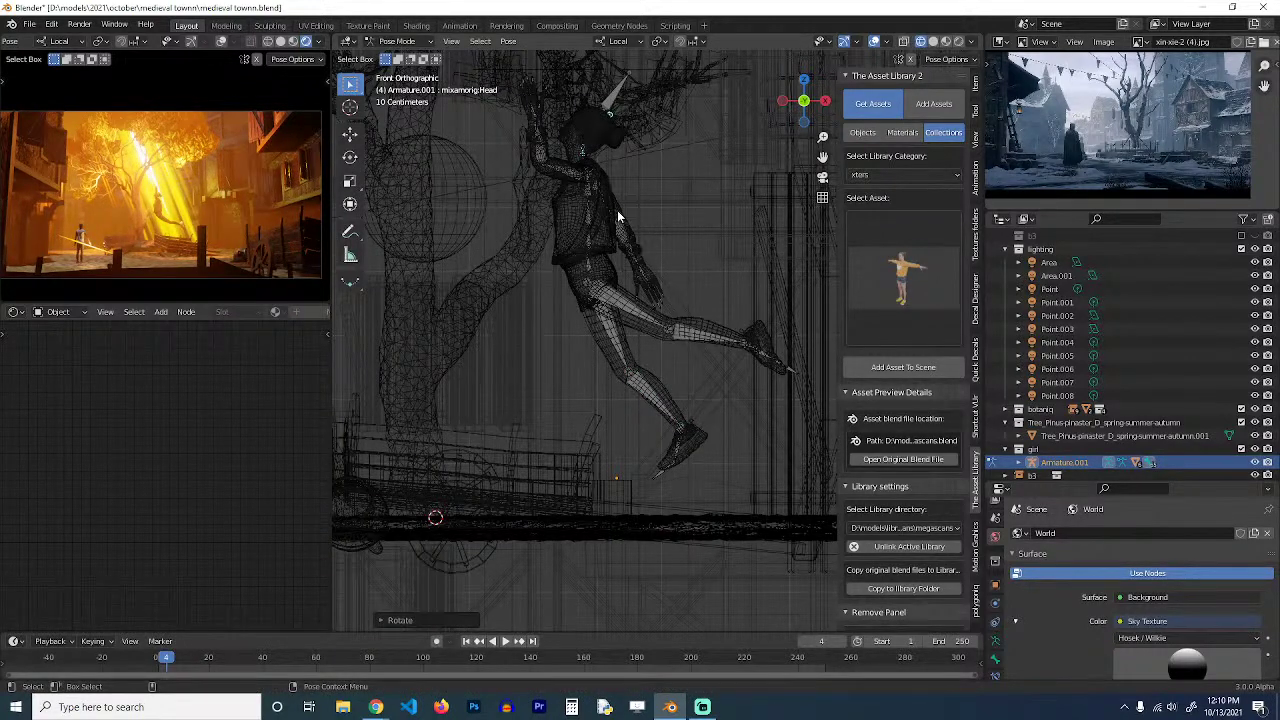
Adjust the girl's right arm slightly and bend her right forearm forward toward her body.
left_click(630, 240)
key("r")
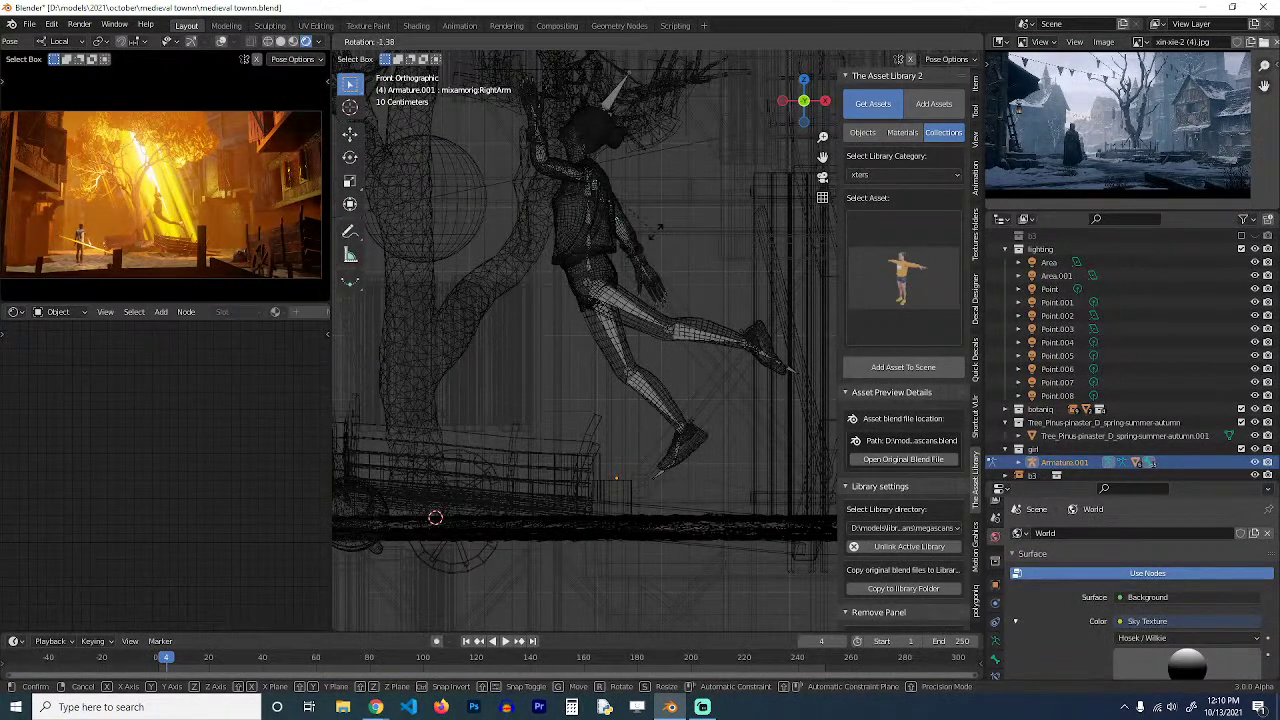
left_click(645, 248)
key("r")
left_click(627, 239)
left_click(626, 243)
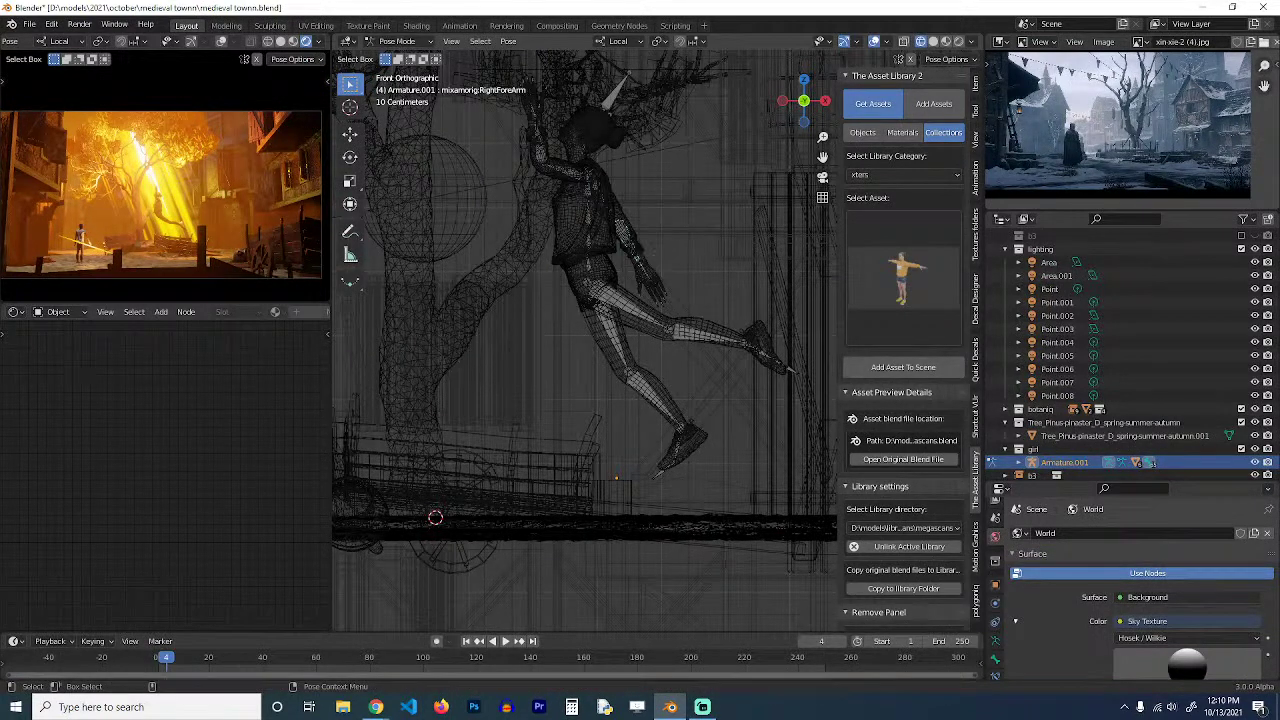
key("r")
left_click(633, 268)
Turn the girl's raised left hand with a trackball rotation and return to Object Mode.
left_click(532, 109)
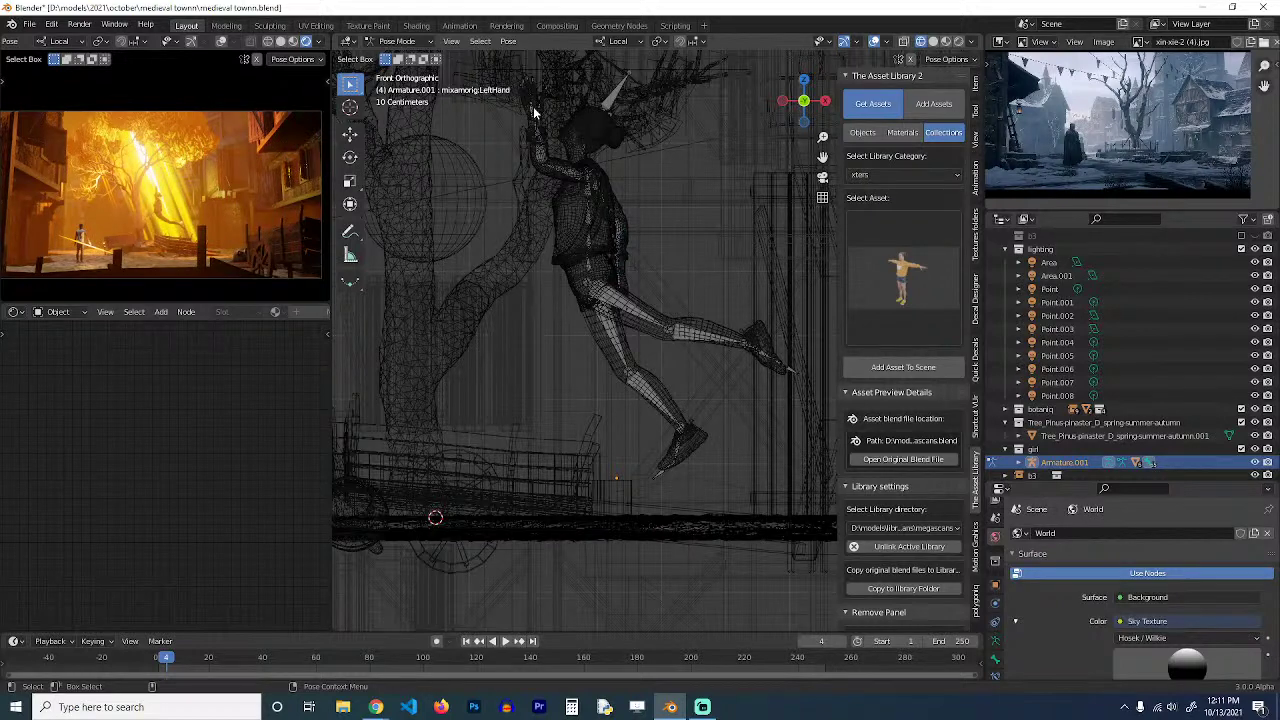
key("r")
key("r")
left_click(519, 112)
key("ctrl+Tab")
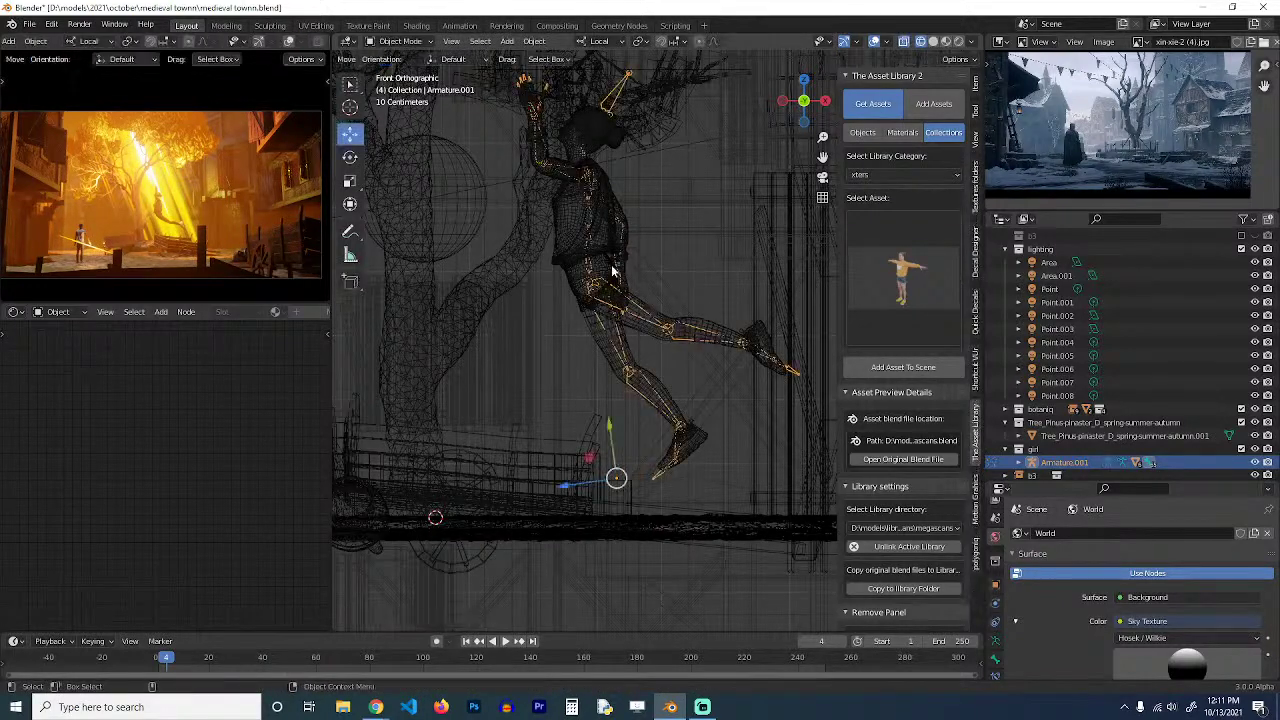
Move the posed girl toward the tree trunk by about 0.8 m in the solid perspective view.
middle_click_drag(730, 273, 641, 272)
key("shift+z")
key("g")
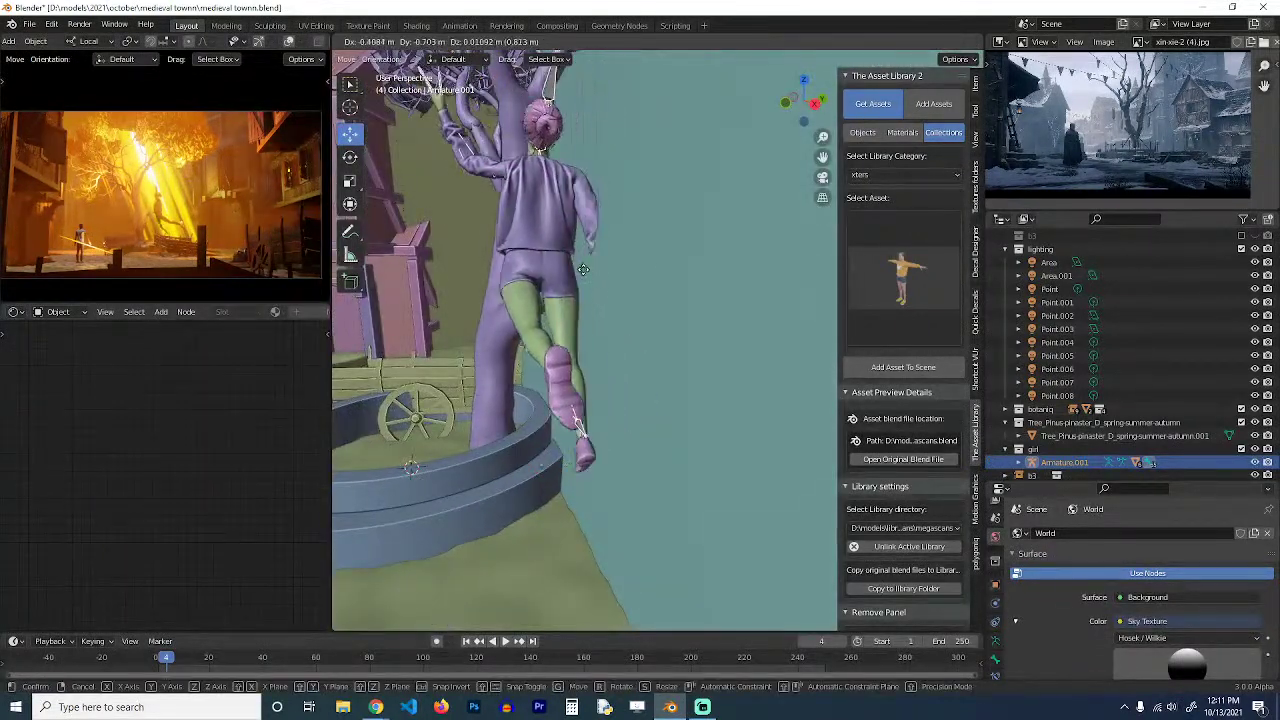
left_click(567, 266)
Reorient the whole girl with a trackball rotation and a further view-axis rotation so she leans toward the trunk.
key("r")
key("r")
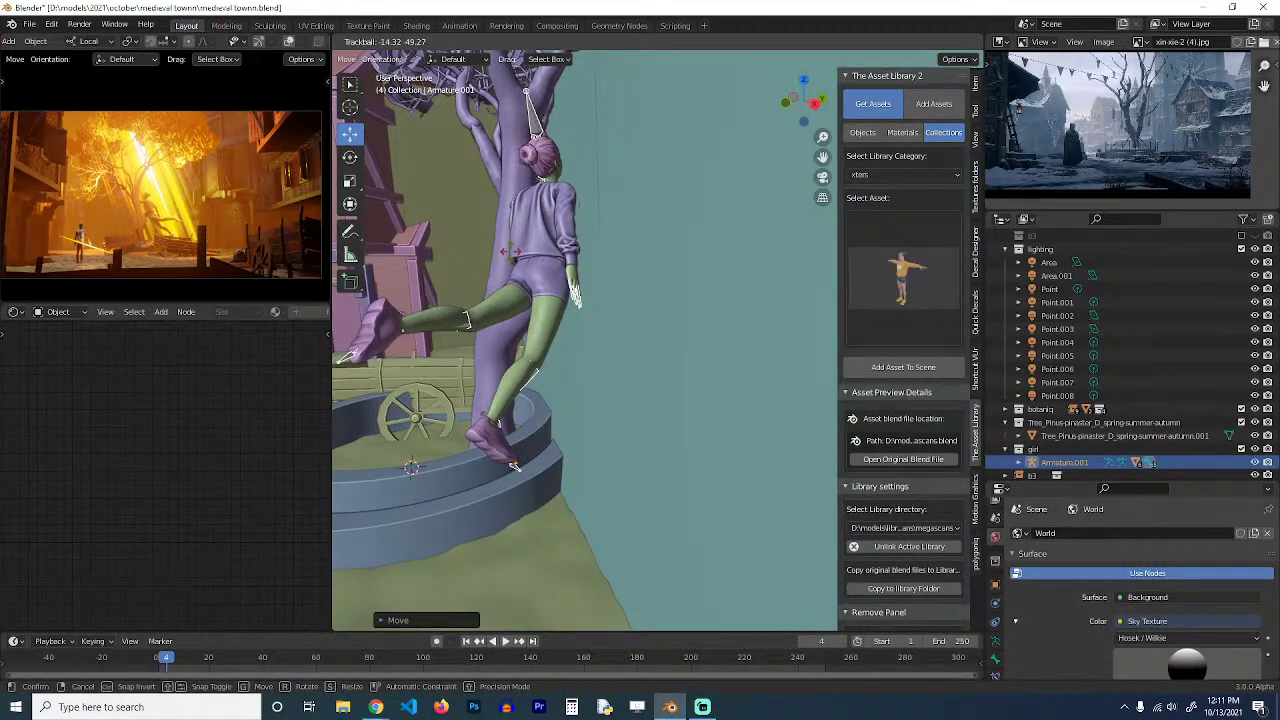
left_click(654, 261)
middle_click_drag(654, 261, 754, 300)
key("r")
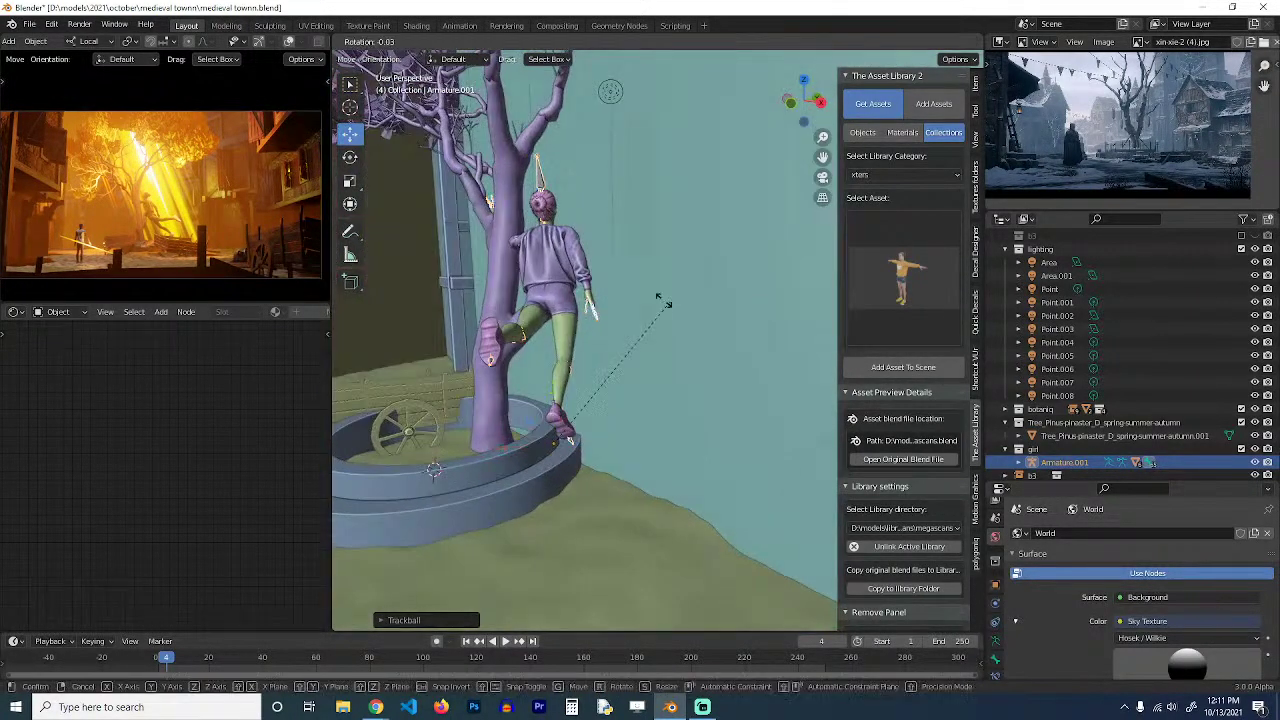
left_click(662, 318)
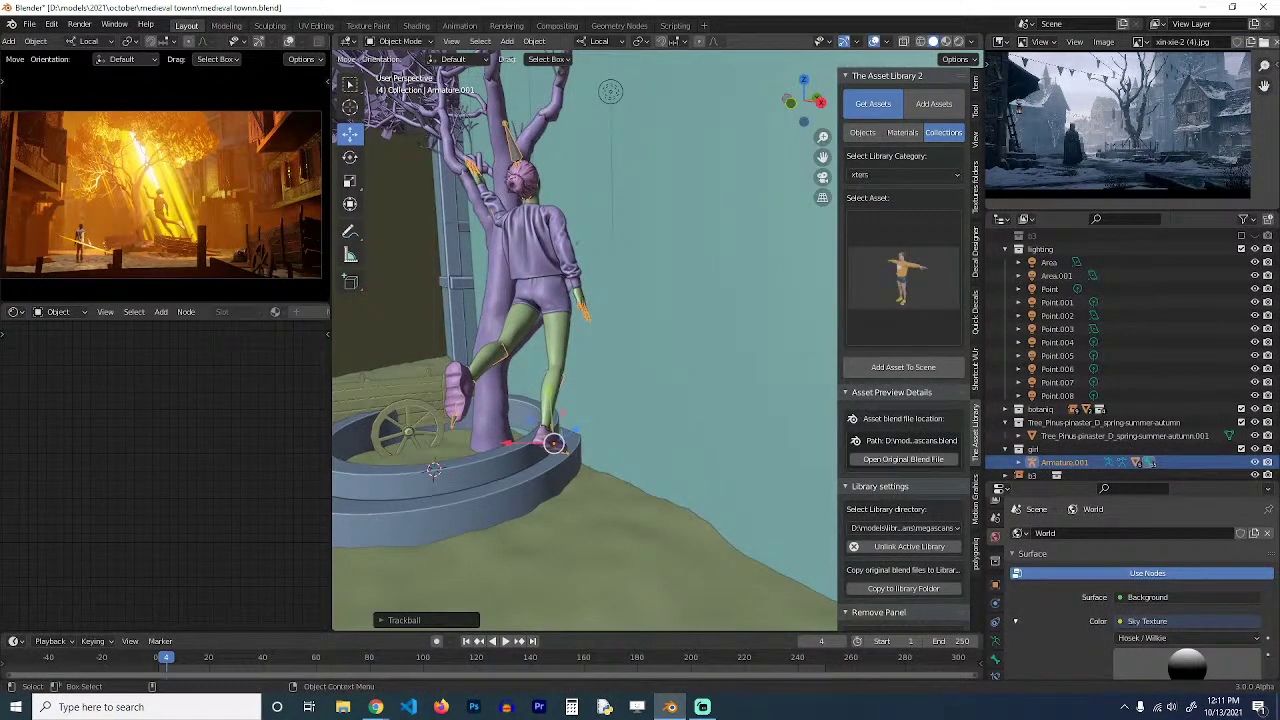
Scale the girl down slightly and raise her by about 1 m beside the trunk.
key("s")
left_click(600, 342)
key("g")
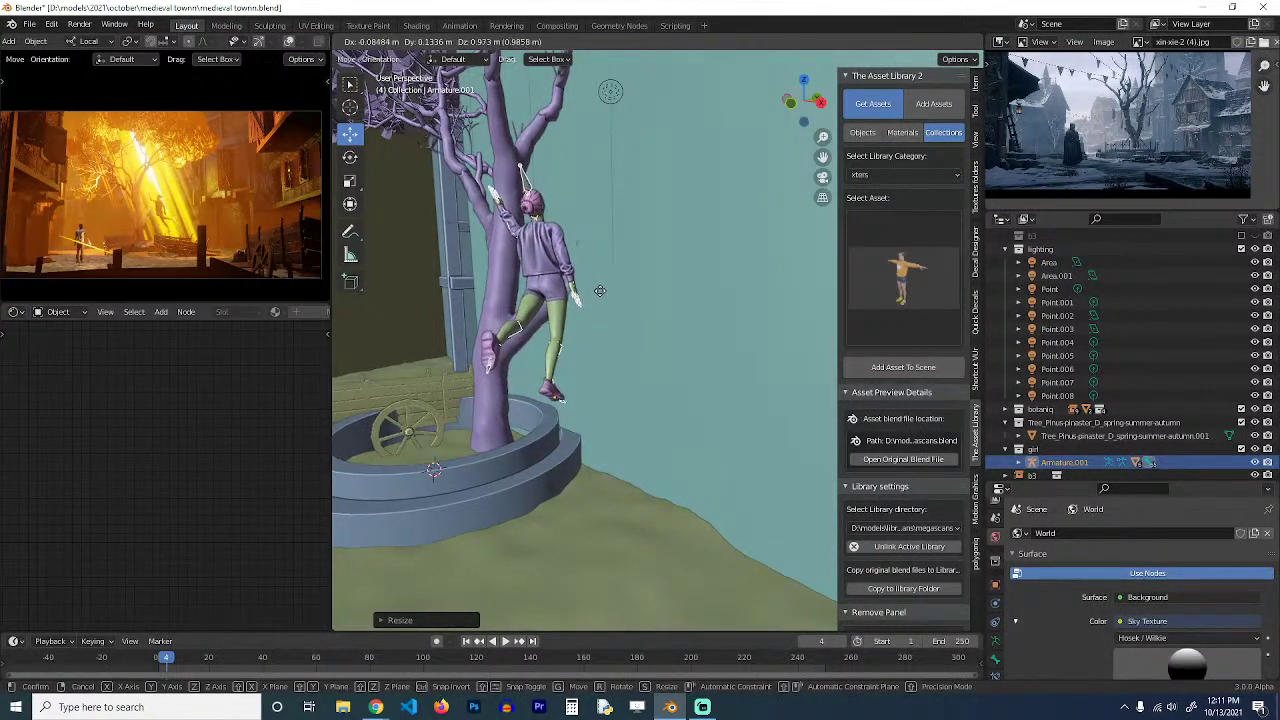
left_click(599, 281)
Scale the girl up by a factor of about 1.2 in the front view.
middle_click_drag(643, 297, 673, 280)
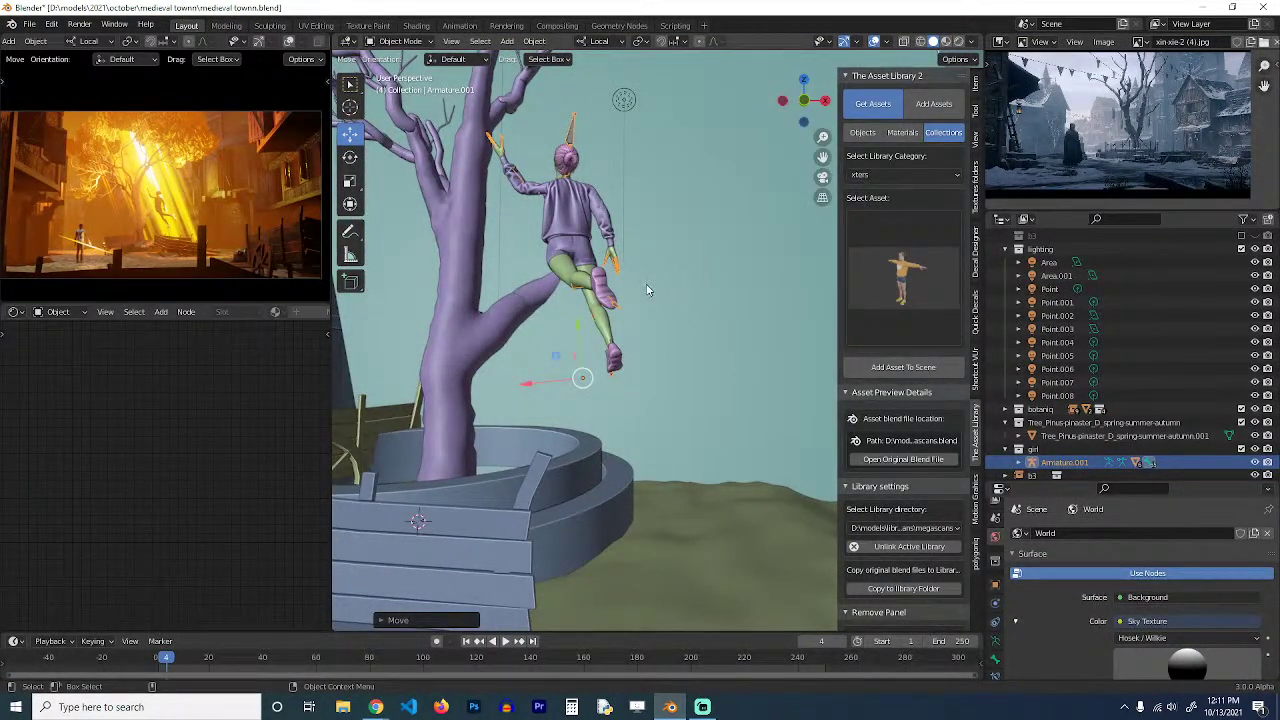
key("KP_1")
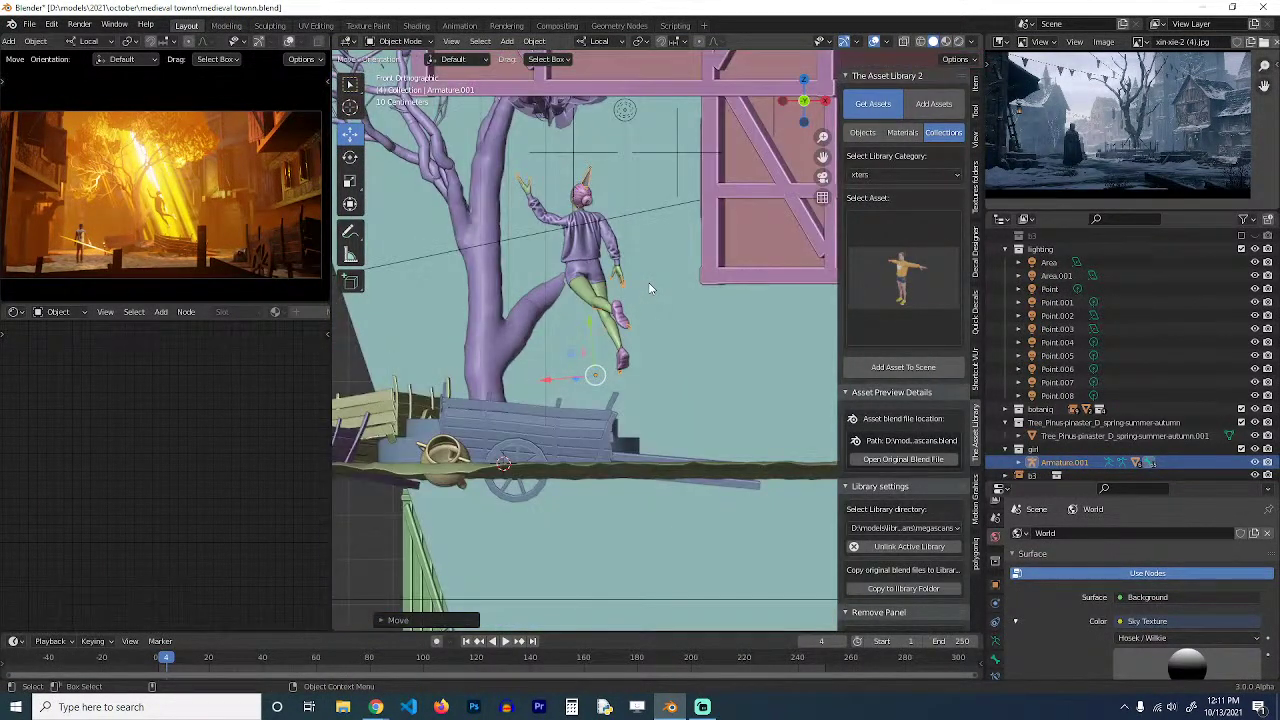
scroll(613, 288, "up", 2)
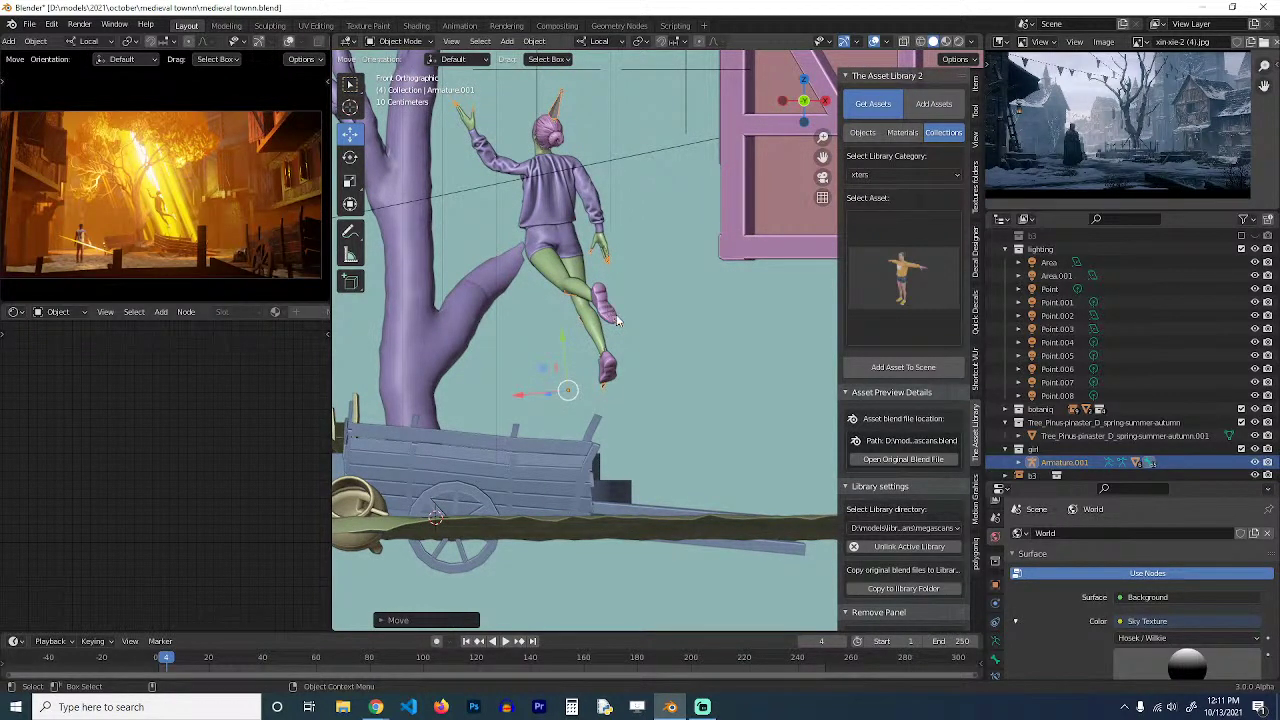
key("s")
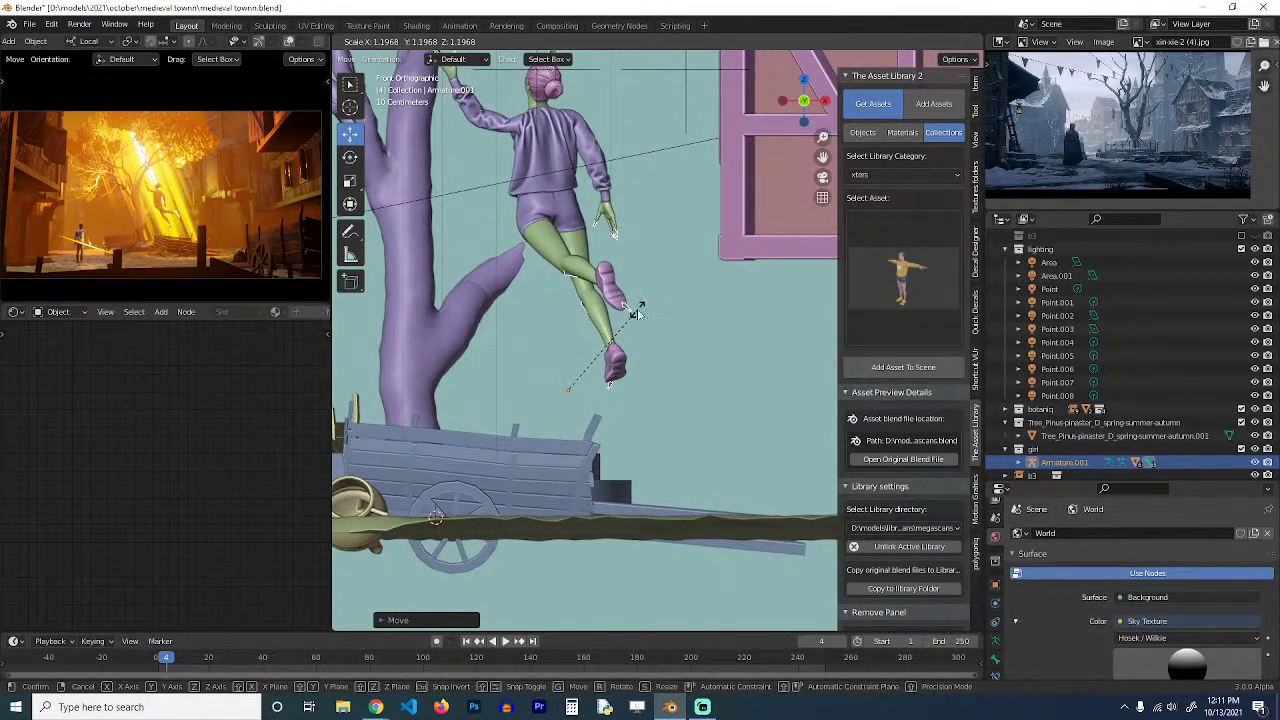
left_click(637, 310)
Duplicate the pink house in the foreground and place the copy, rotated, over the pink houses across the street.
scroll(653, 365, "down", 3)
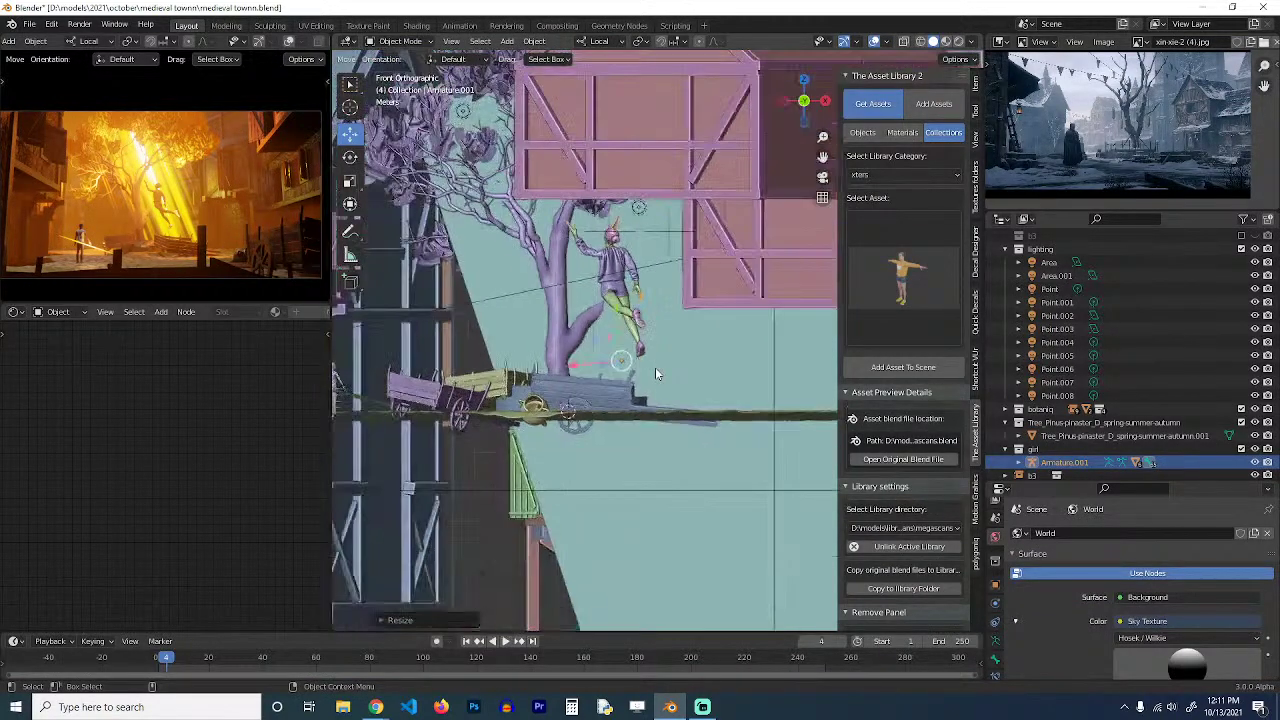
scroll(656, 372, "down", 6)
middle_click_drag(656, 372, 600, 388)
scroll(585, 383, "up", 5)
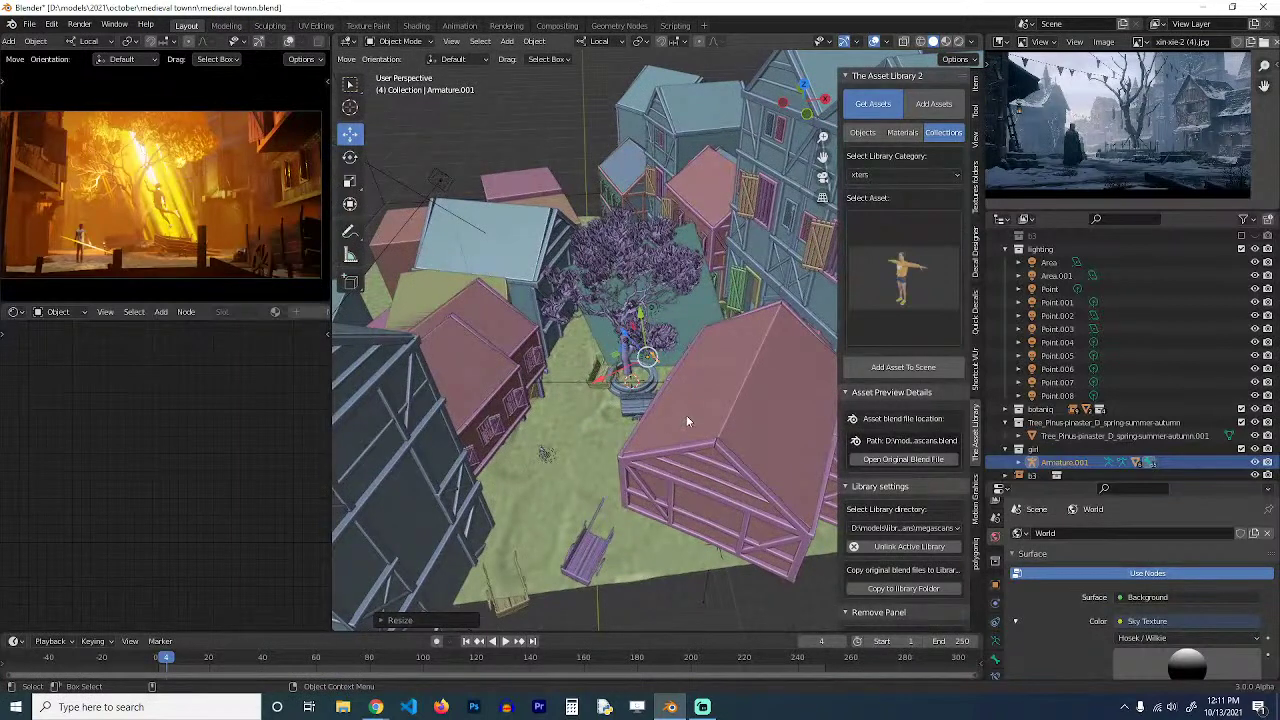
left_click(686, 421)
key("KP_7")
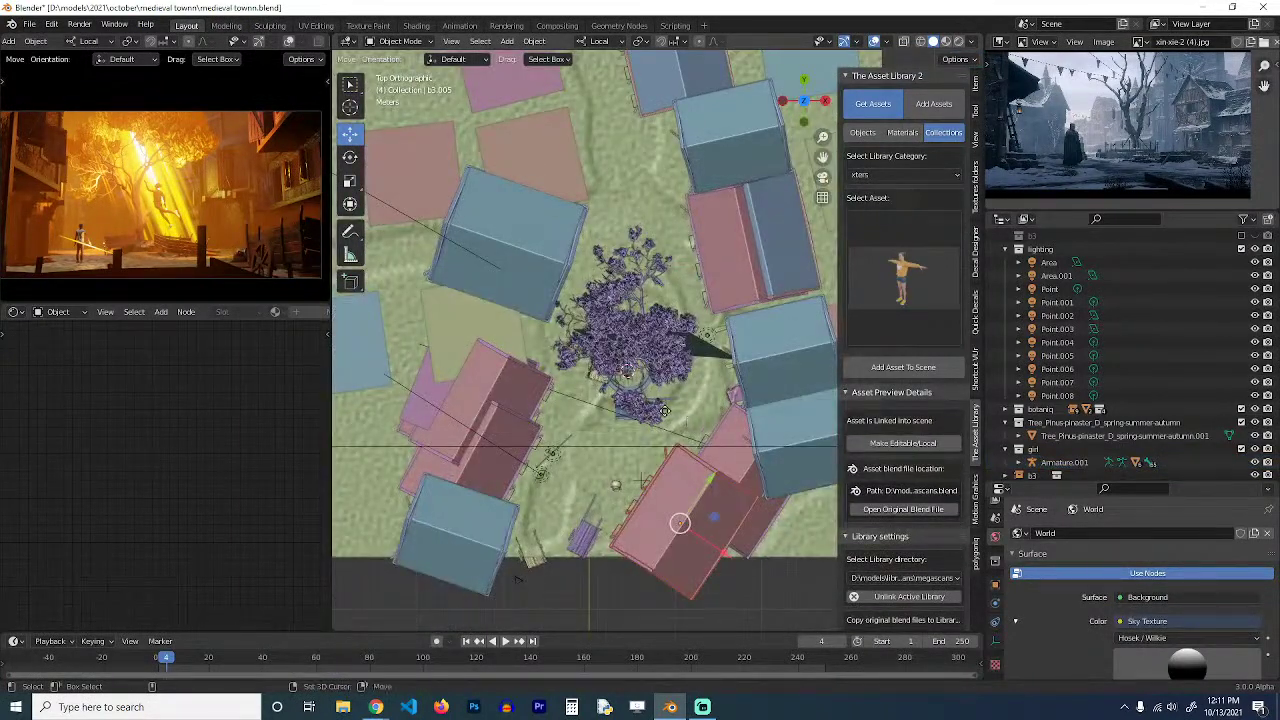
key("shift+d")
left_click(500, 332)
key("r")
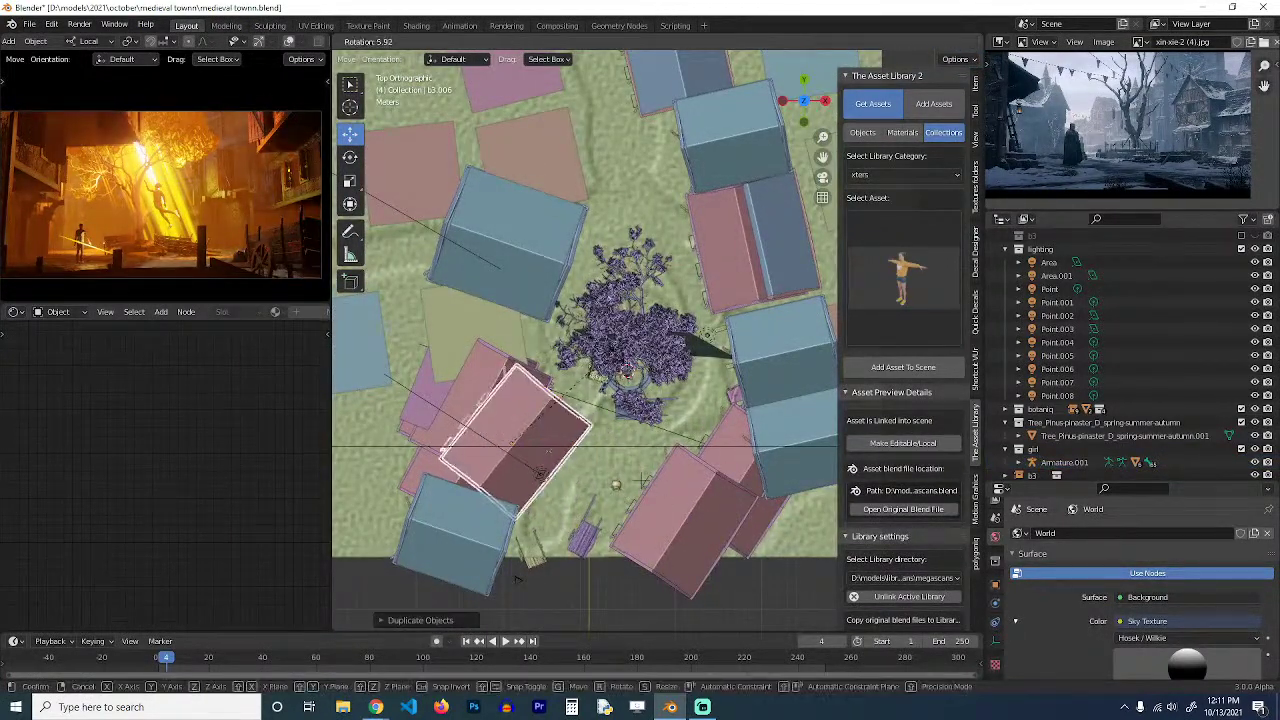
left_click(508, 443)
Try shifting the house copy and shrinking it to about 0.78 in the camera view, and delete it.
key("g")
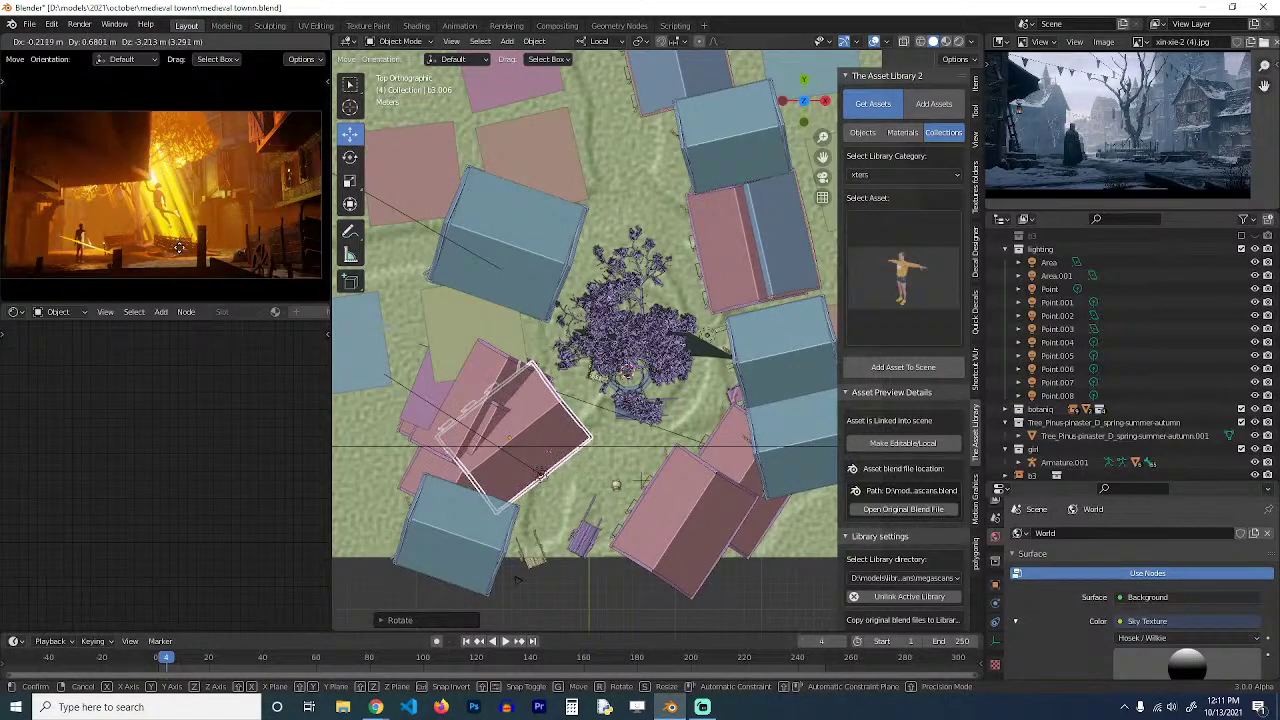
left_click(541, 470)
key("s")
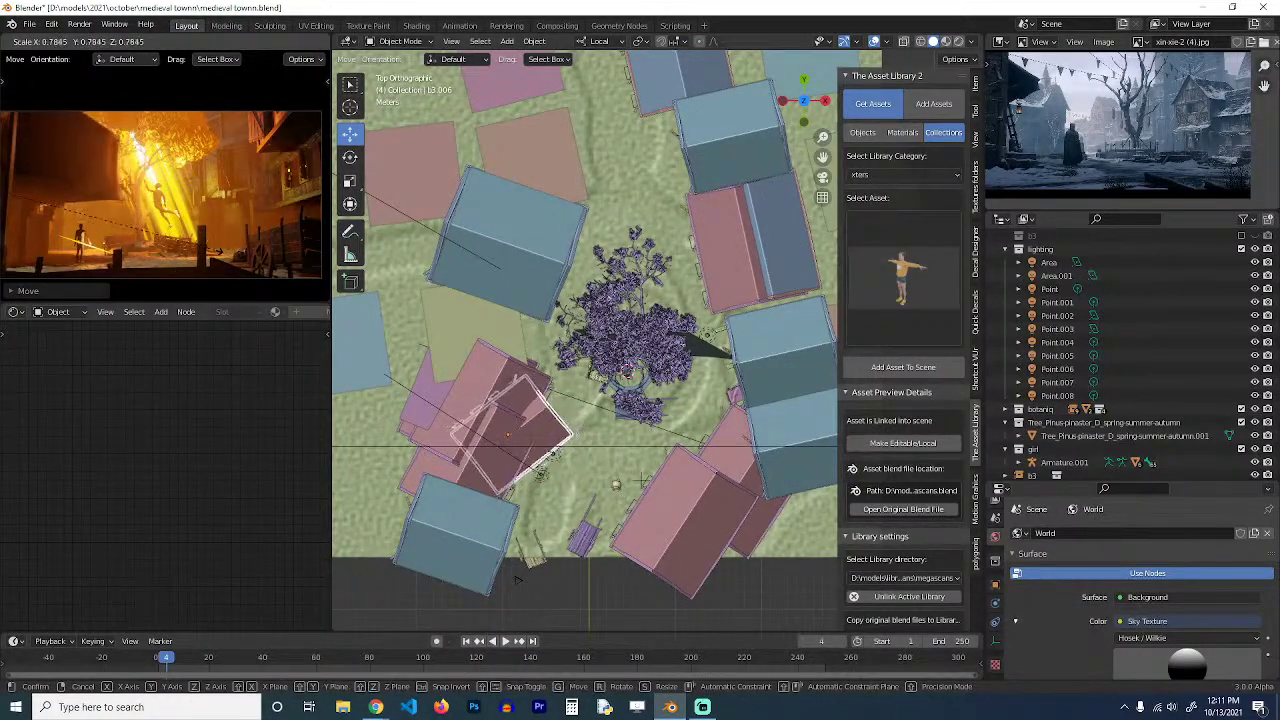
left_click(127, 246)
key("x")
left_click(126, 246)
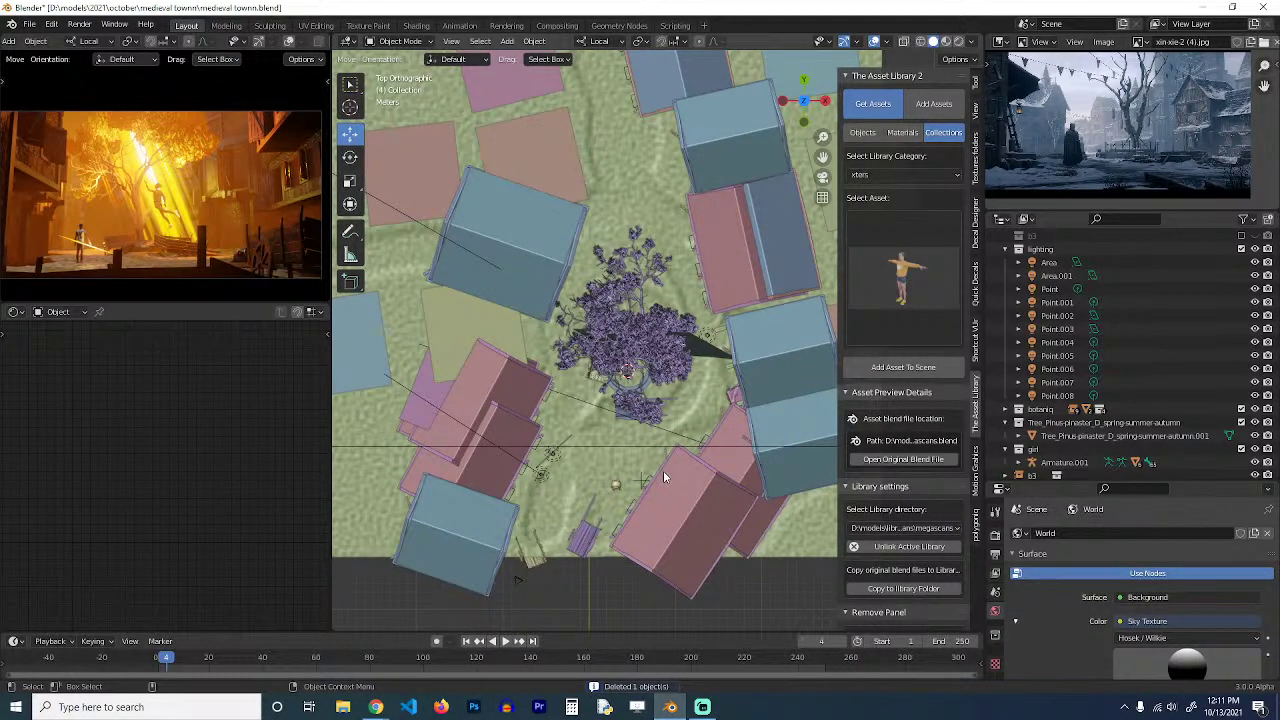
Collapse the lighting and girl collections, leave only Plane.017 and the pot hidden among the toggled objects, and save the file.
left_click(1005, 249)
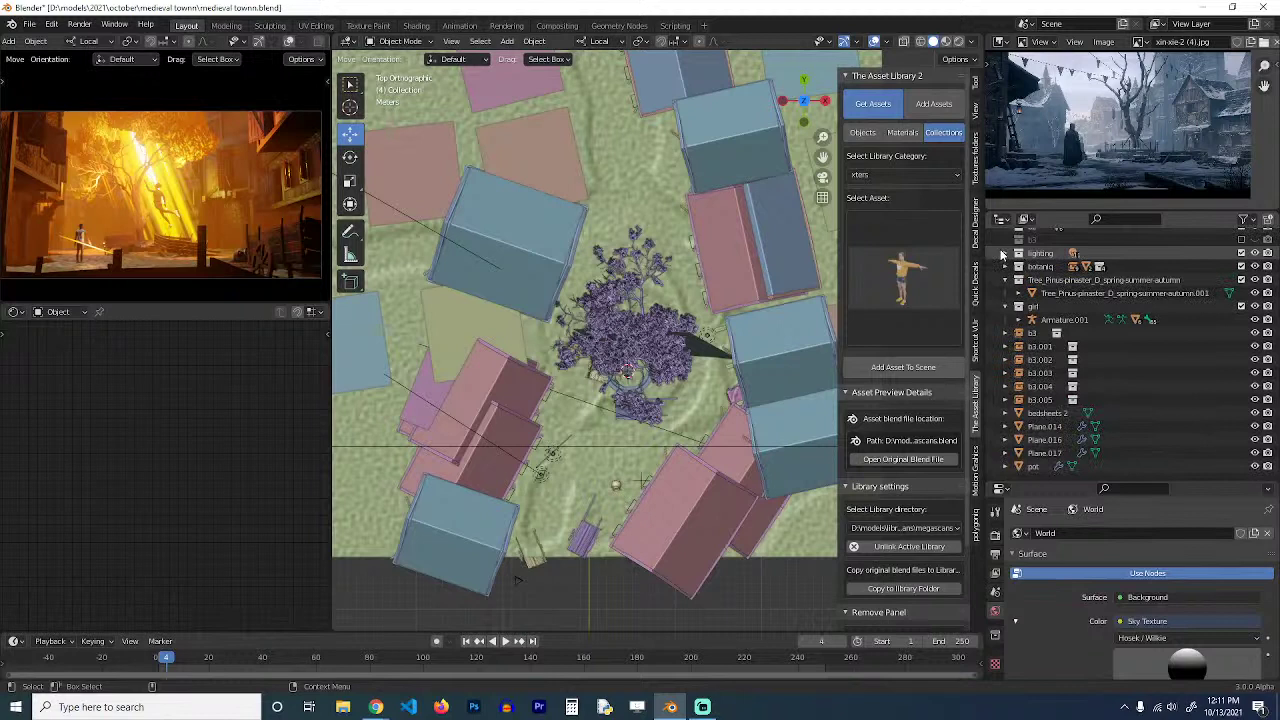
left_click(1005, 307)
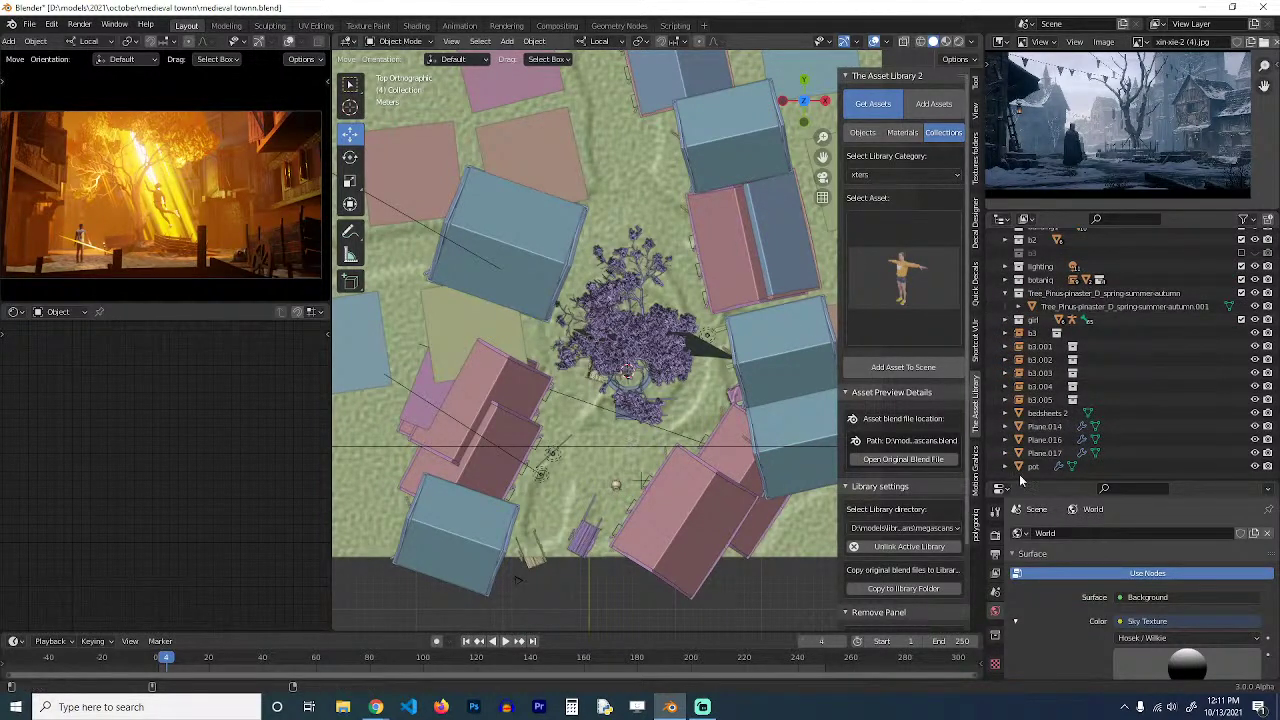
left_click_drag(1255, 320, 1256, 466)
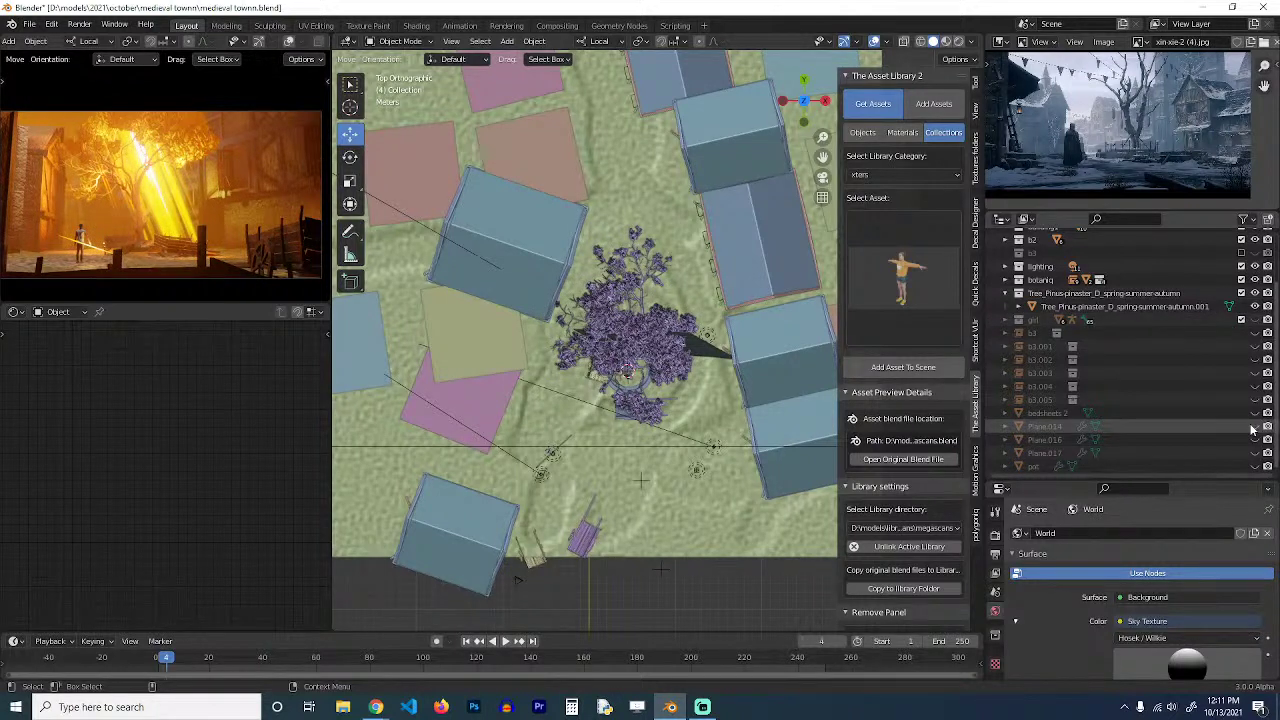
scroll(1254, 428, "up", 2)
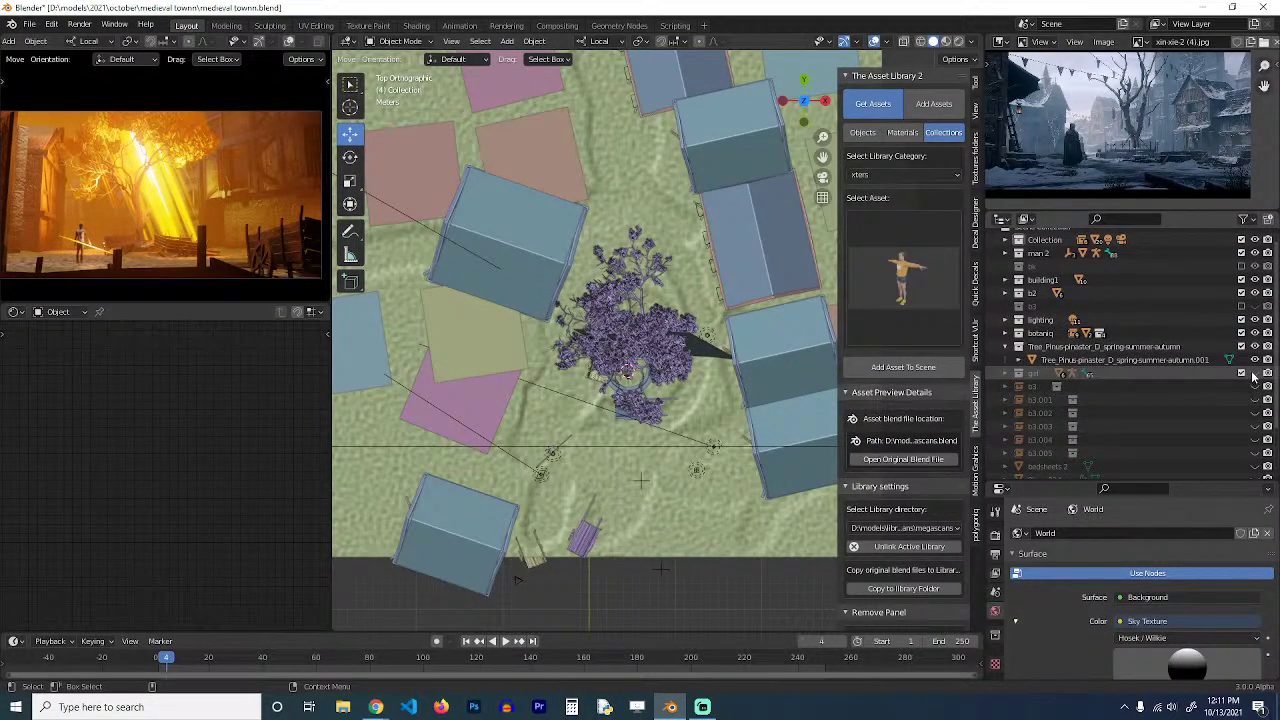
left_click_drag(1255, 374, 1260, 489)
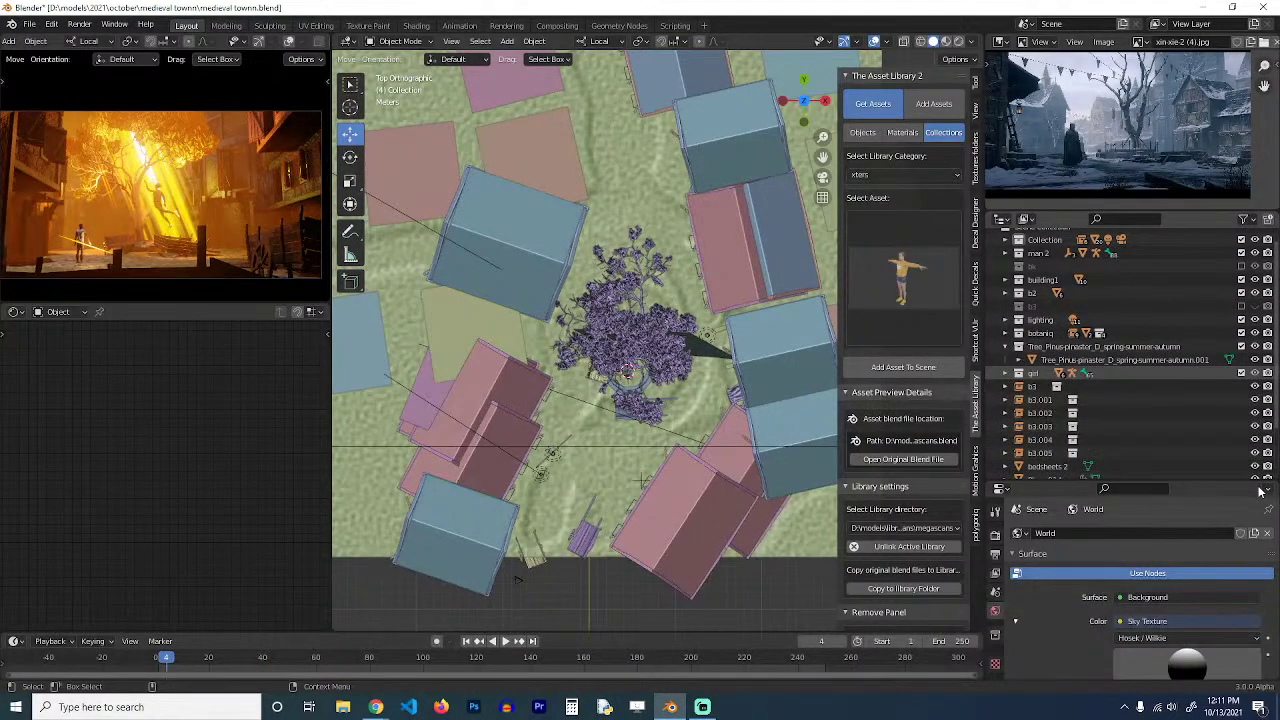
scroll(1167, 417, "down", 2)
left_click(713, 446)
key("ctrl+s")
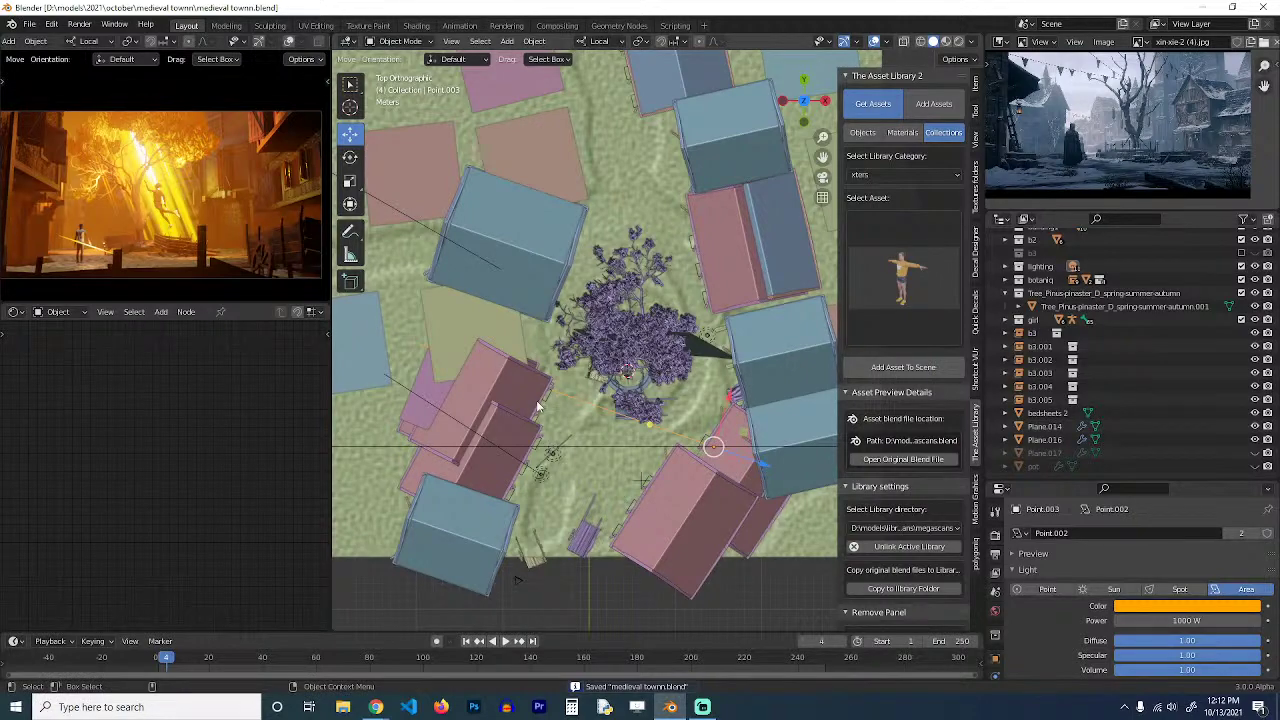
Switch the rendered camera preview to Material Preview shading and open its viewport shading options.
left_click(604, 456)
middle_click_drag(604, 456, 610, 345)
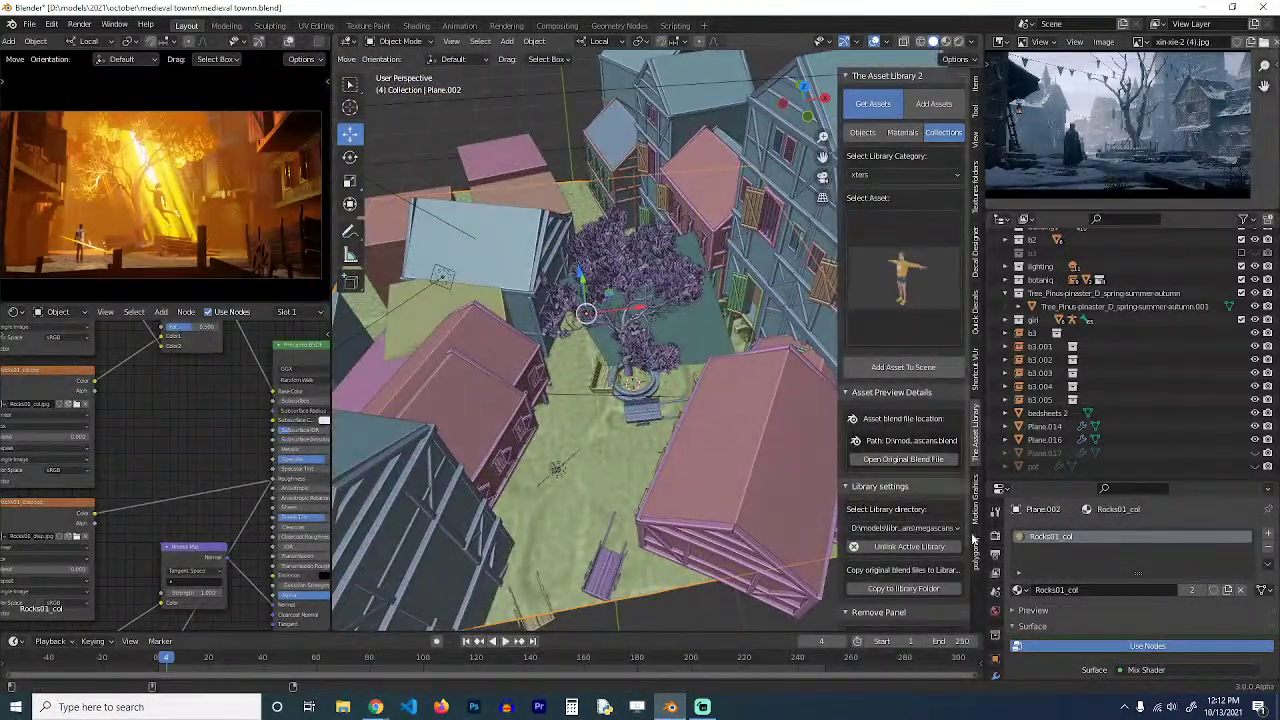
scroll(323, 43, "down", 3)
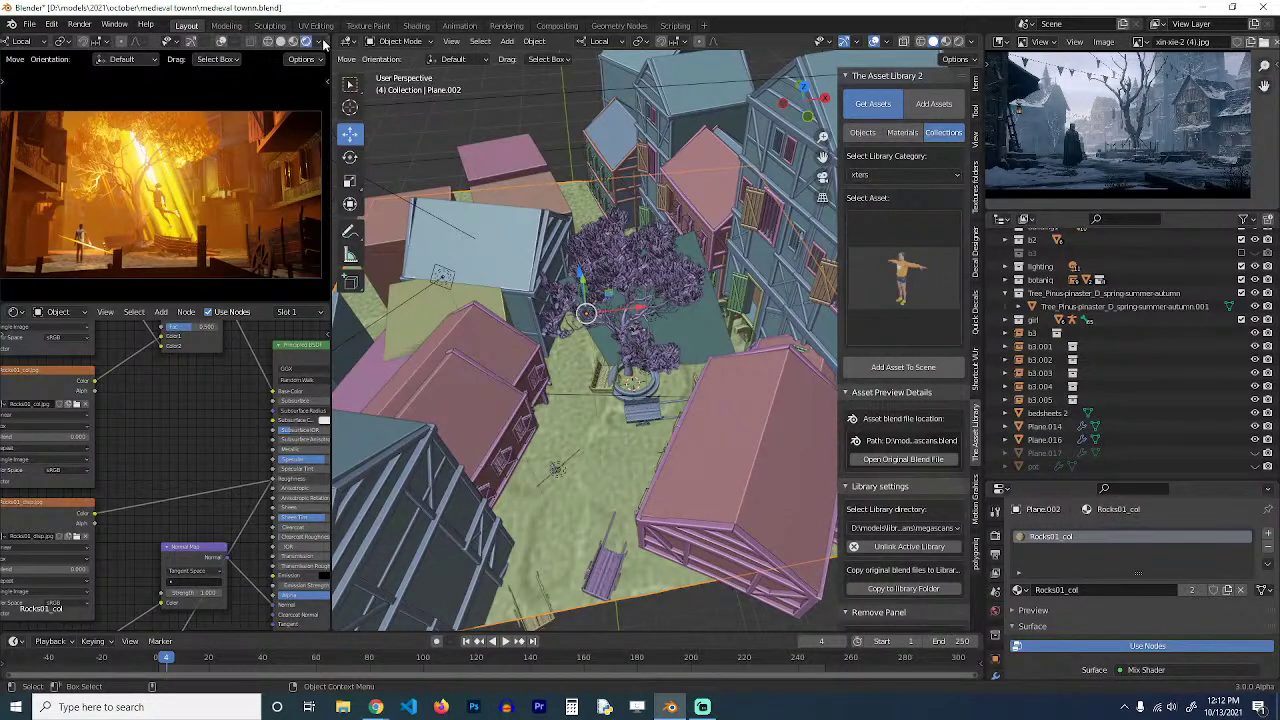
left_click(293, 41)
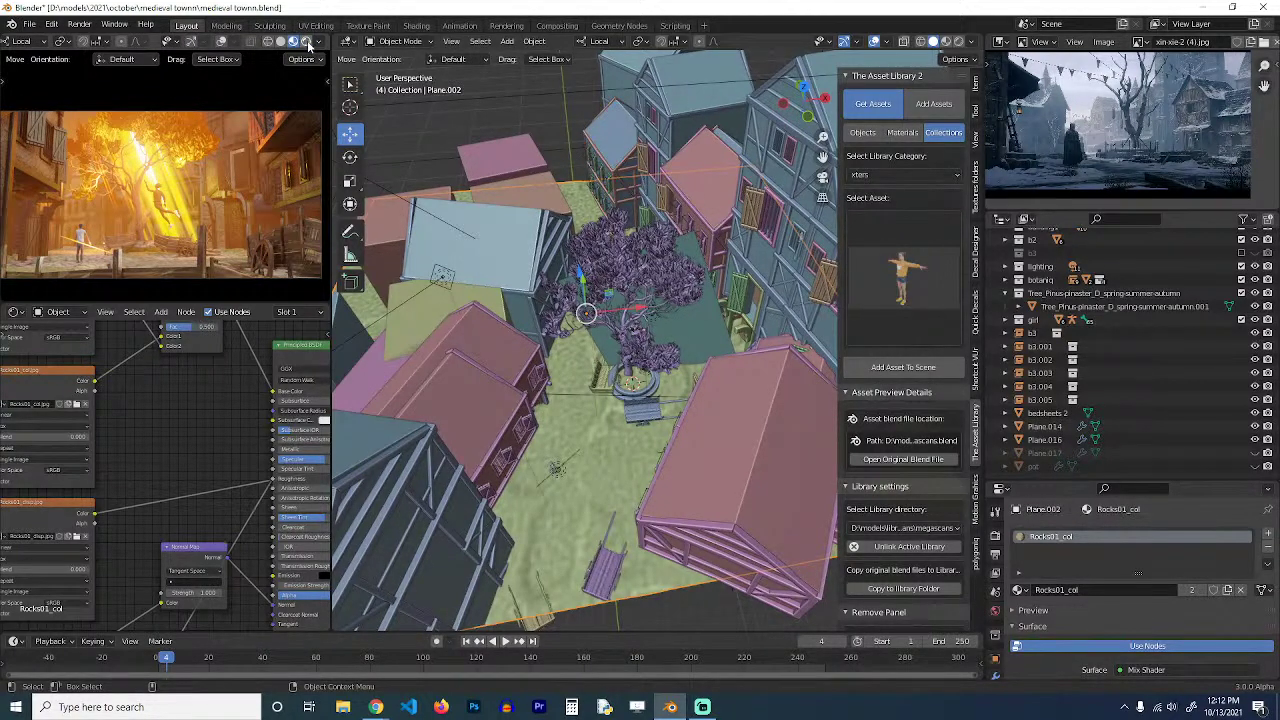
left_click(317, 43)
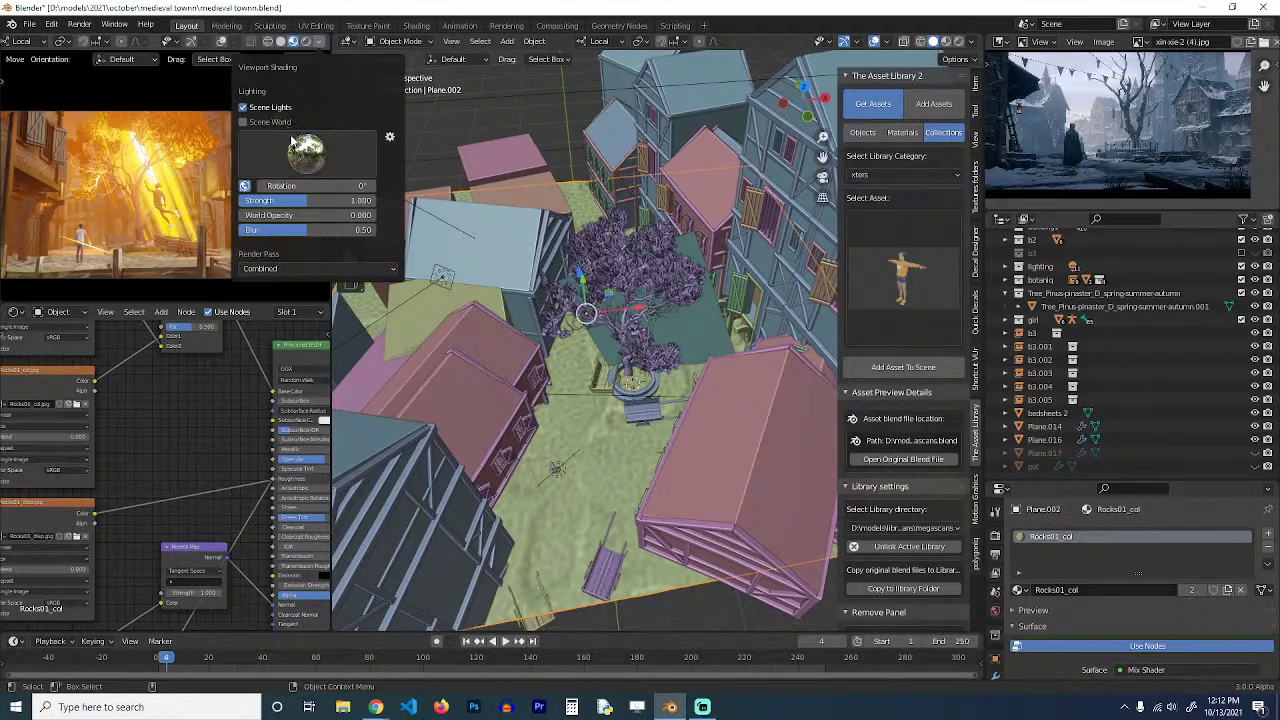
Try several of the built-in HDRI environments as the lighting for the material preview.
left_click(306, 156)
left_click(263, 201)
left_click(308, 158)
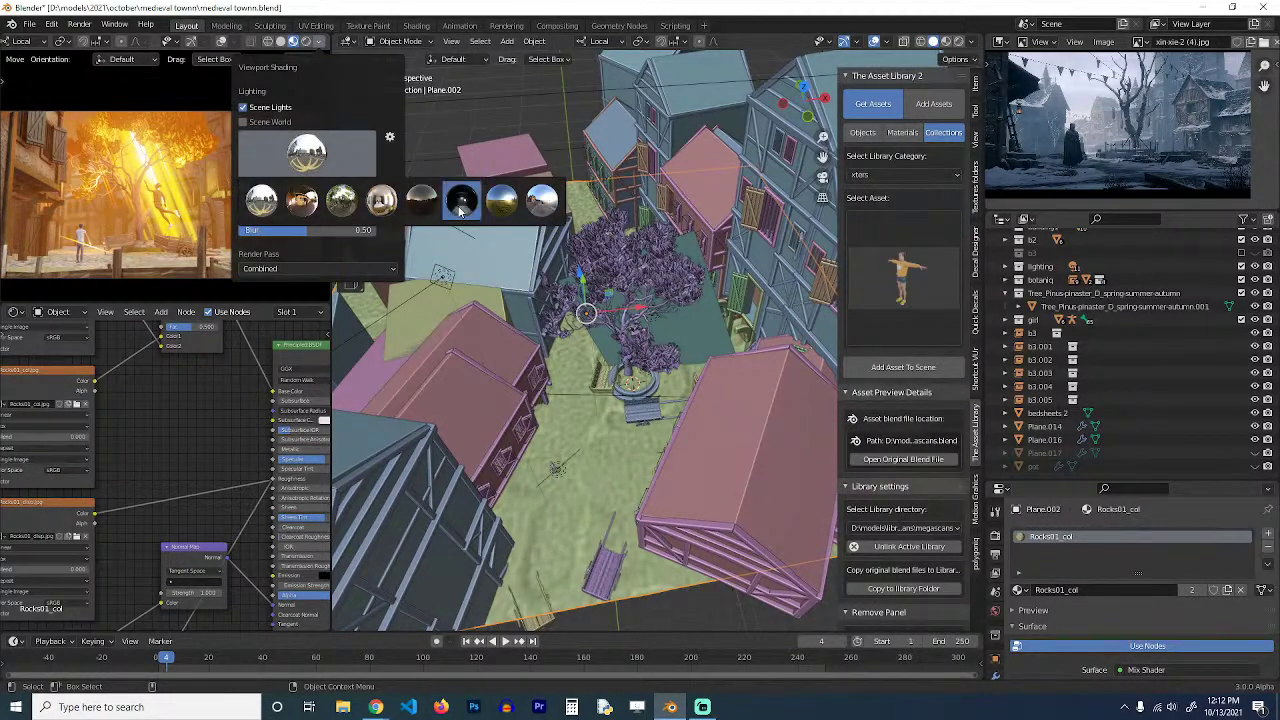
left_click(421, 201)
left_click(307, 155)
left_click(421, 202)
left_click(340, 159)
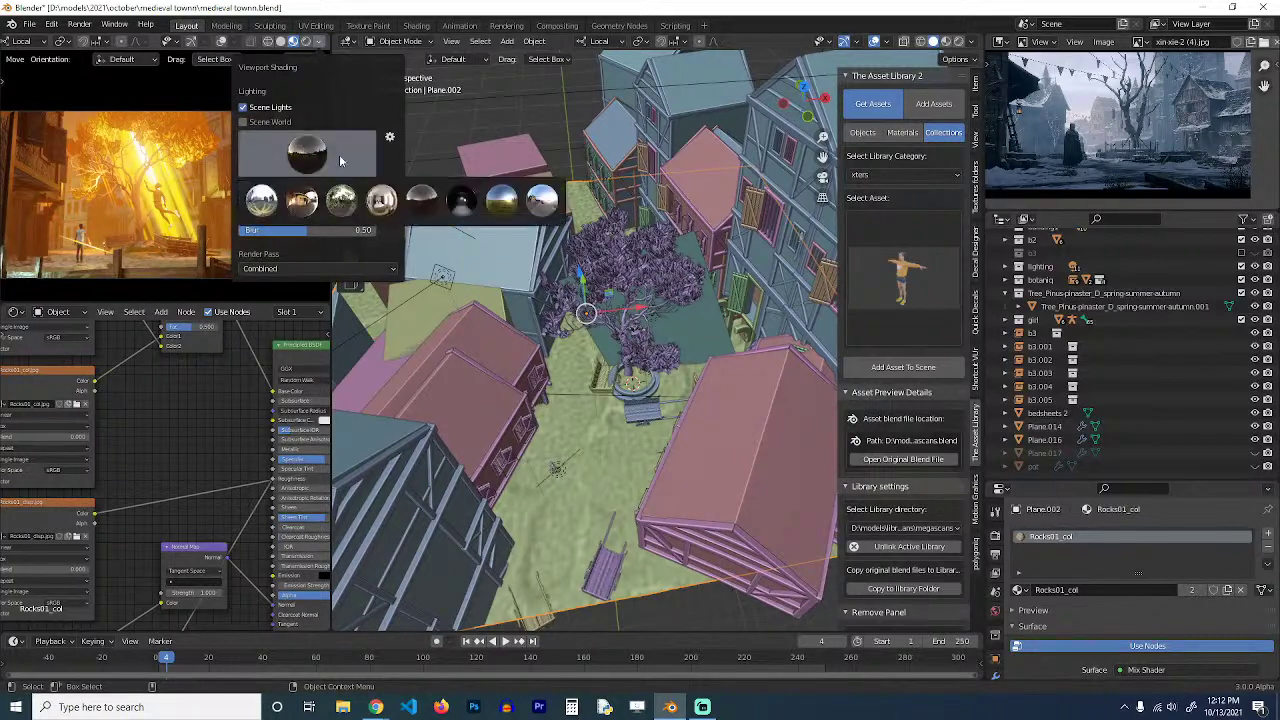
left_click(541, 201)
left_click(340, 156)
left_click(341, 201)
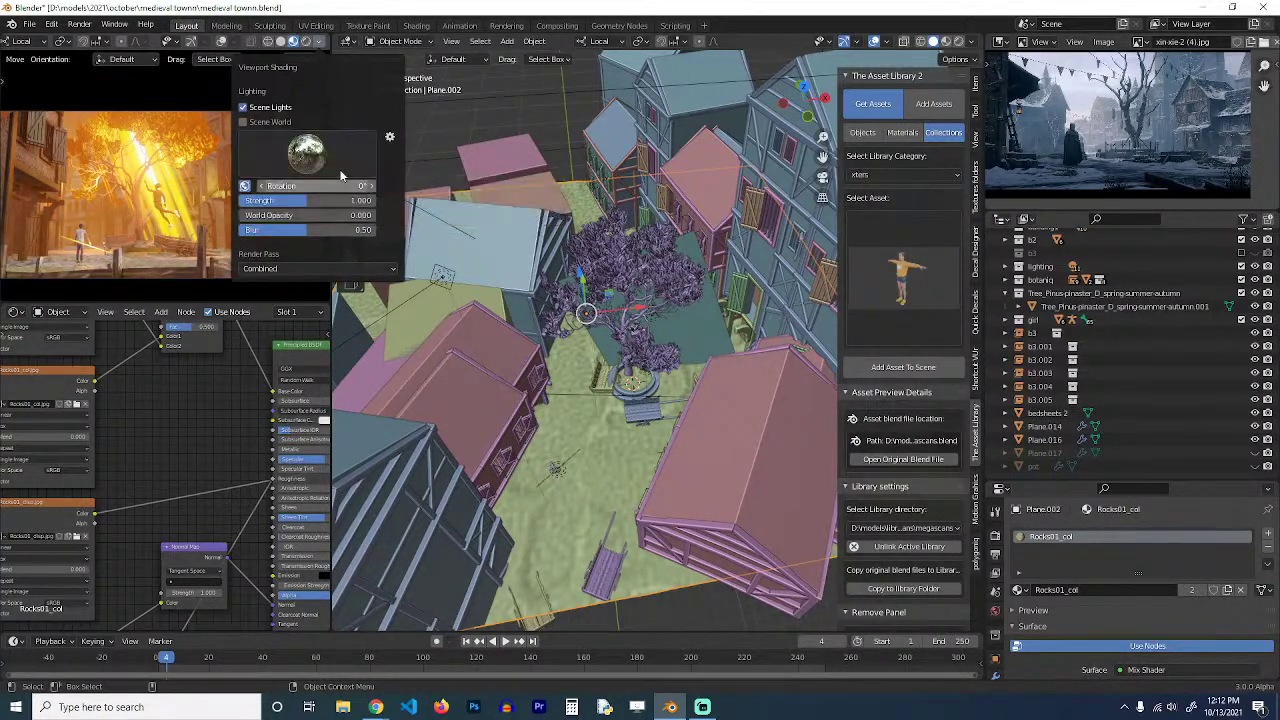
Light the material preview with the interior HDRI, lower its strength almost to zero, and save the file.
left_click(307, 155)
left_click(381, 201)
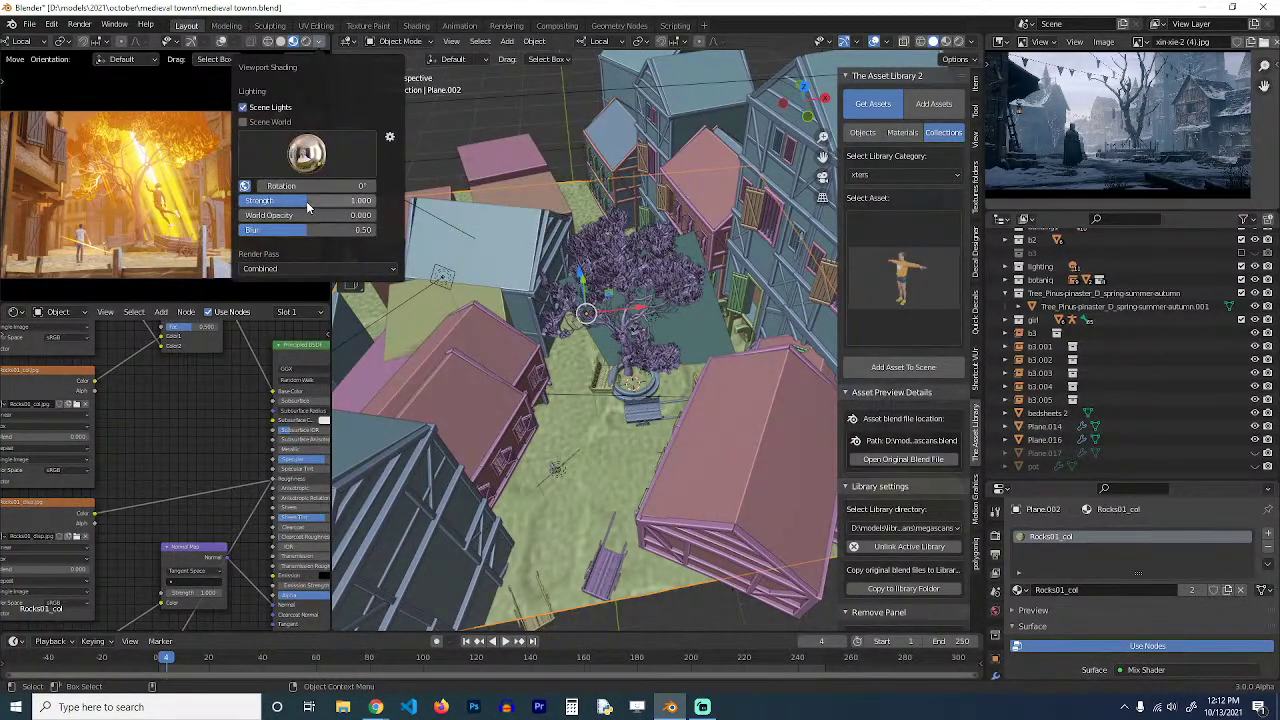
left_click_drag(310, 200, 247, 200)
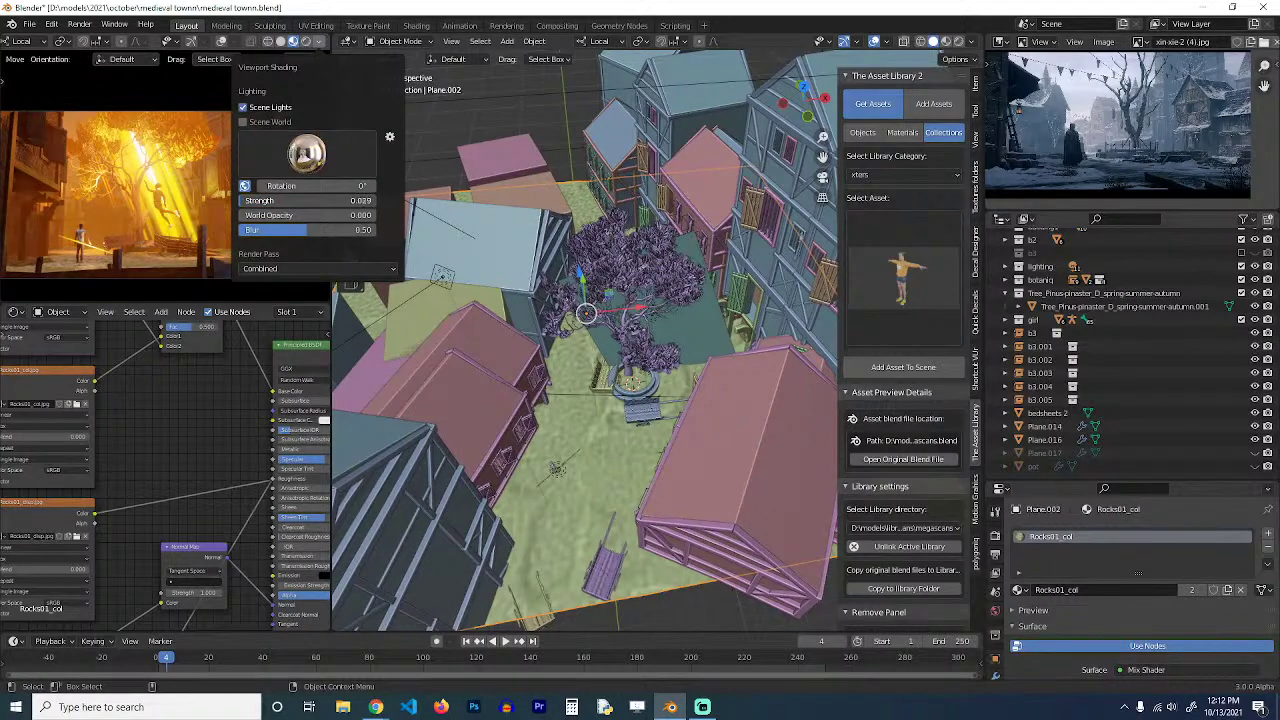
left_click(566, 232)
key("ctrl+s")
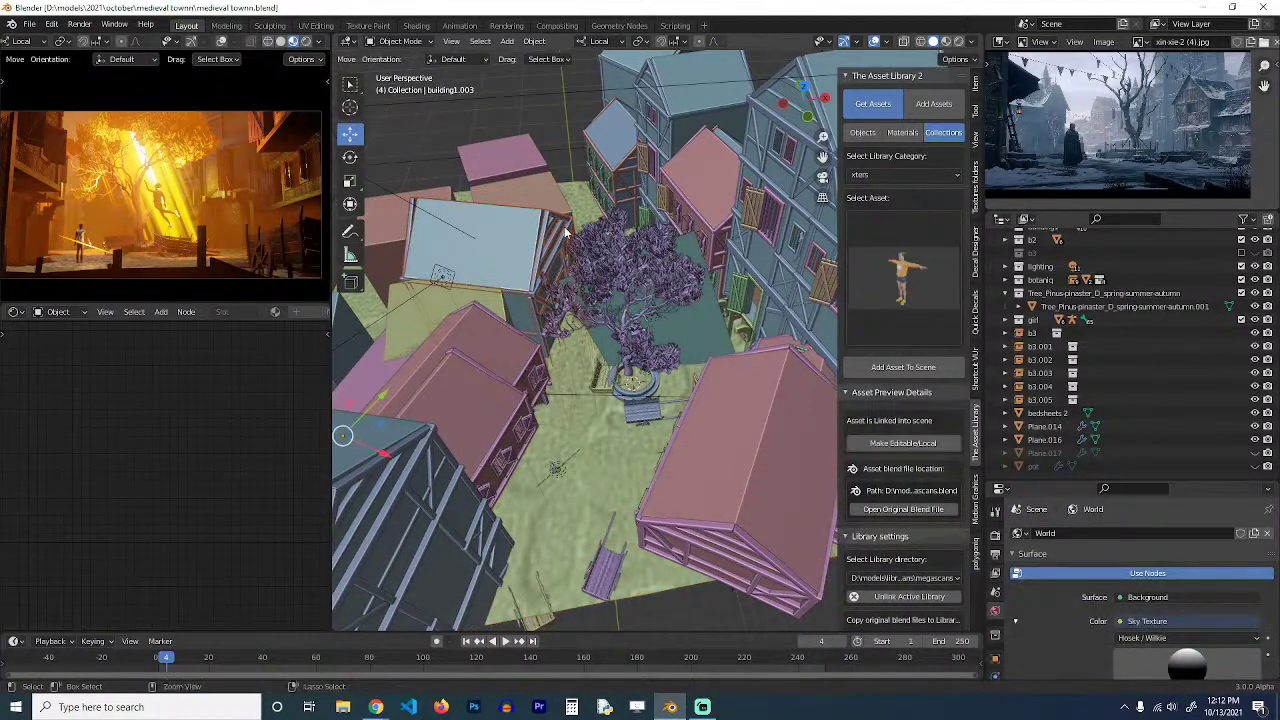
Select all objects of the same type as the pink foreground house and move them into a new collection named builds.
middle_click_drag(566, 232, 489, 246)
scroll(496, 276, "down", 4)
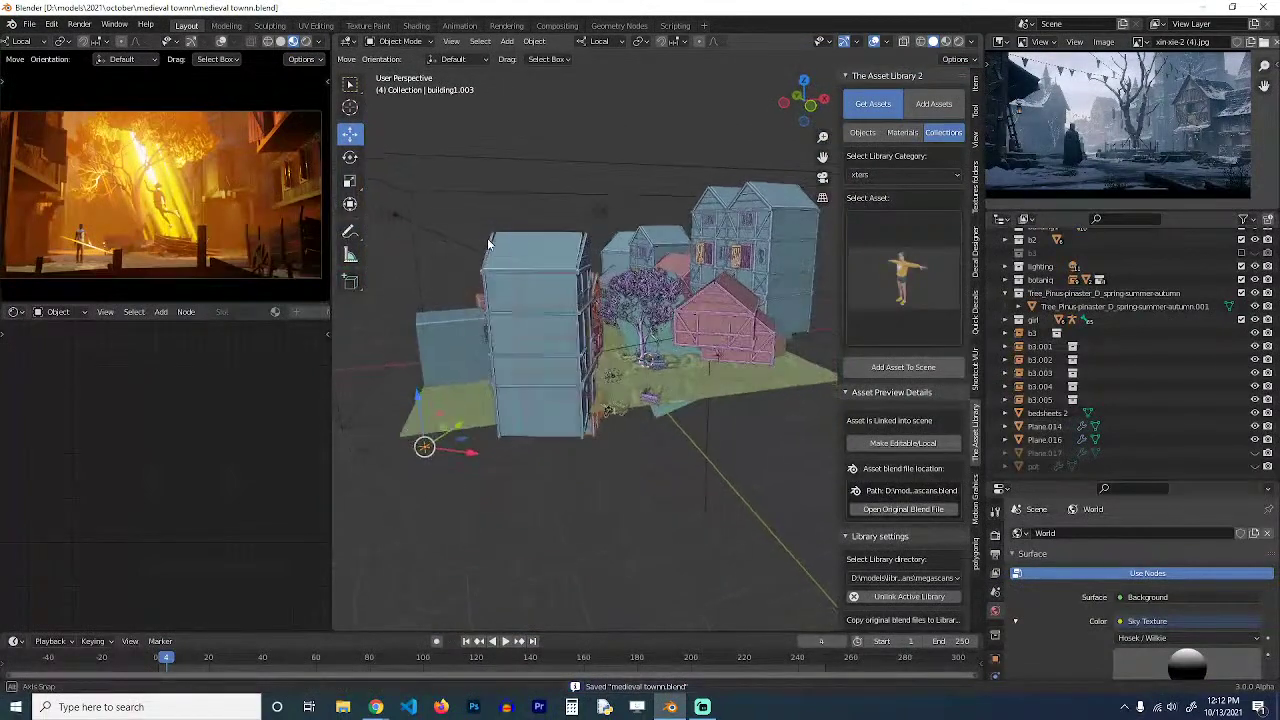
left_click(717, 291)
middle_click_drag(717, 291, 670, 317)
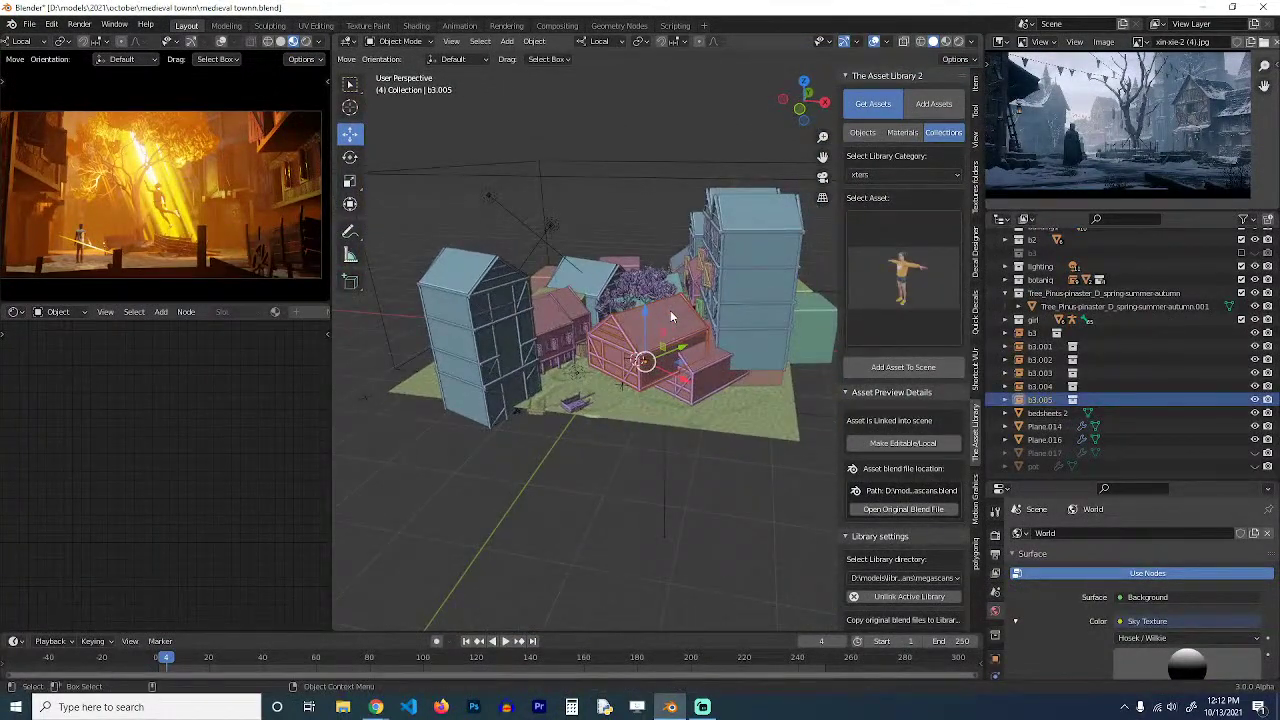
key("shift+g")
left_click(670, 313)
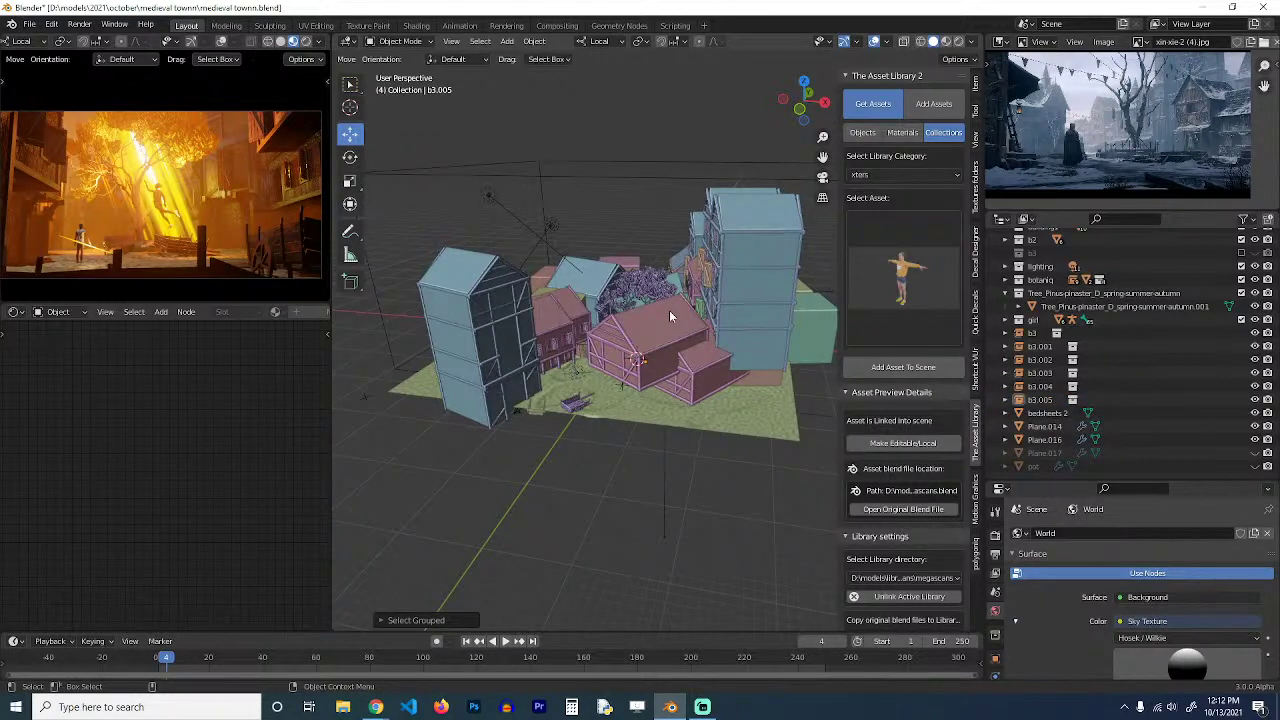
key("shift+g")
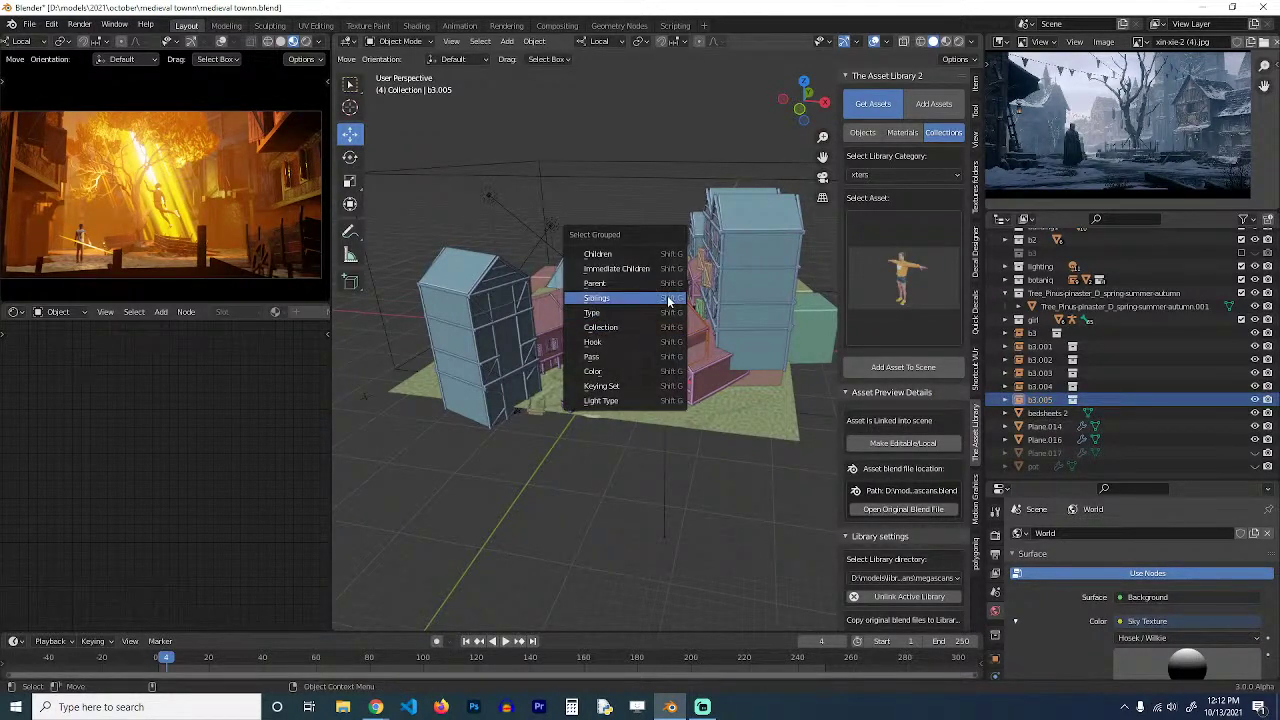
left_click(664, 325)
middle_click_drag(667, 320, 737, 358)
key("m")
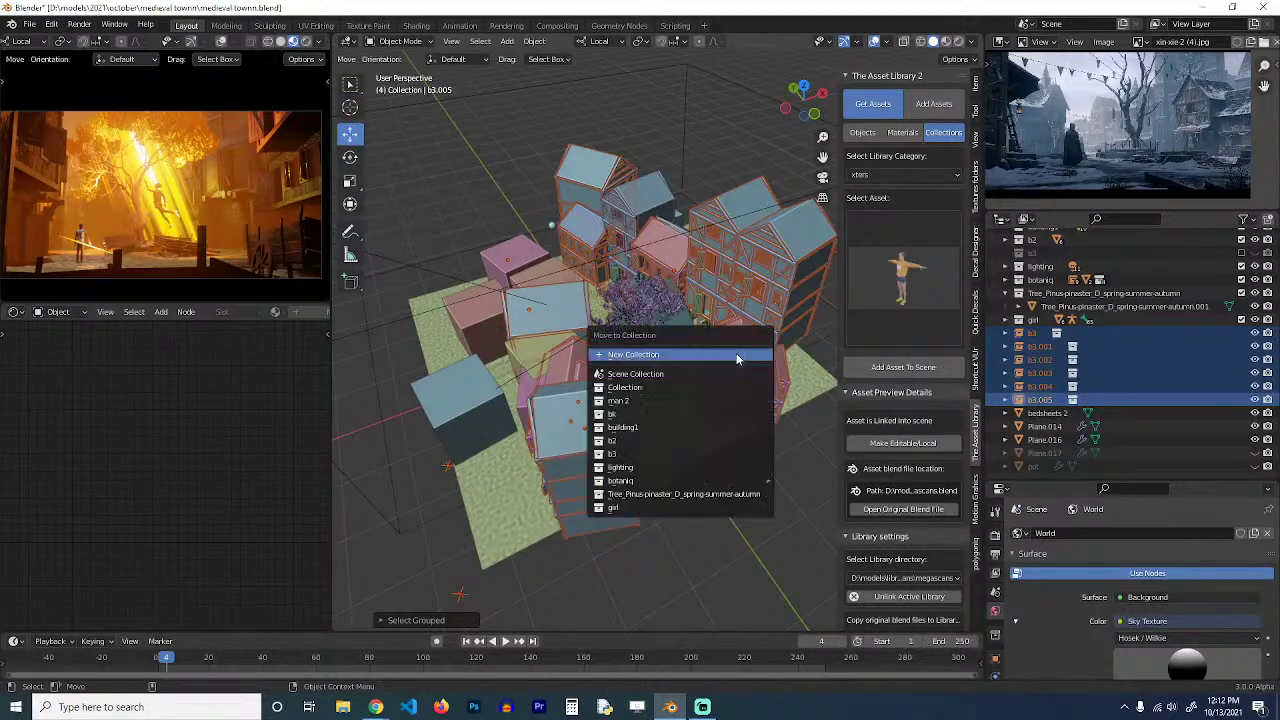
left_click(737, 354)
type("b")
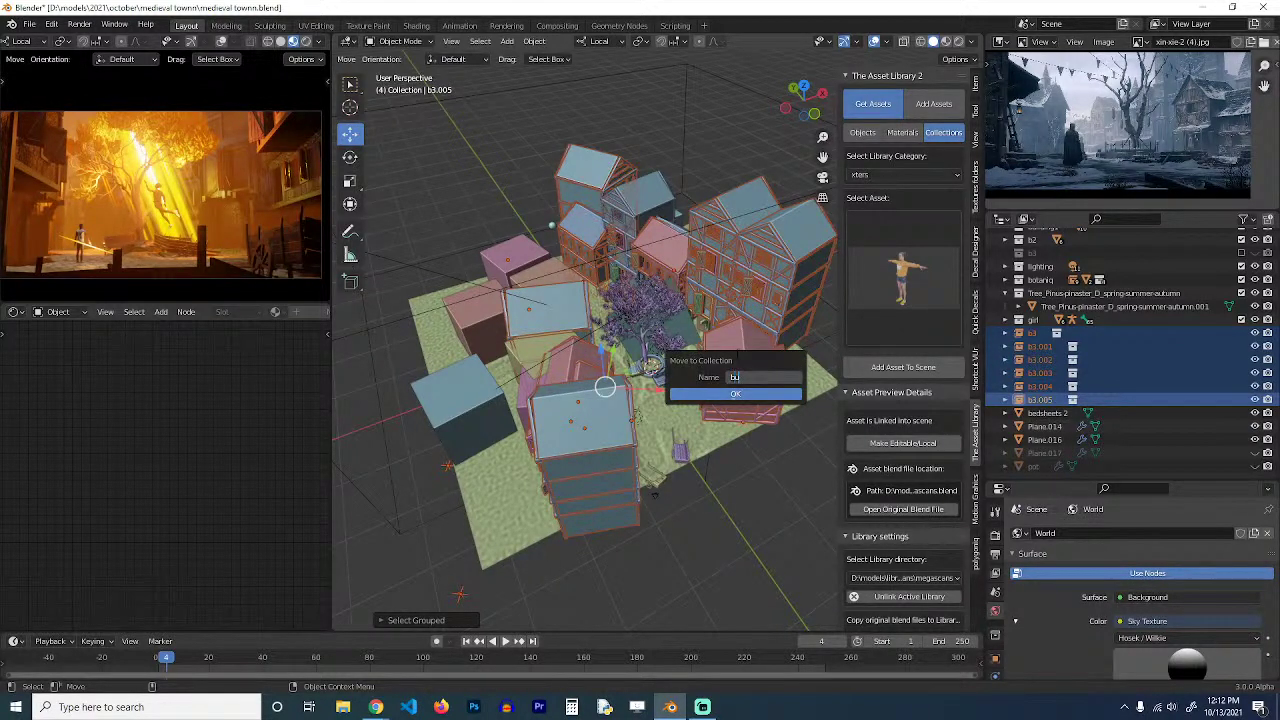
type("uilds")
key("Return")
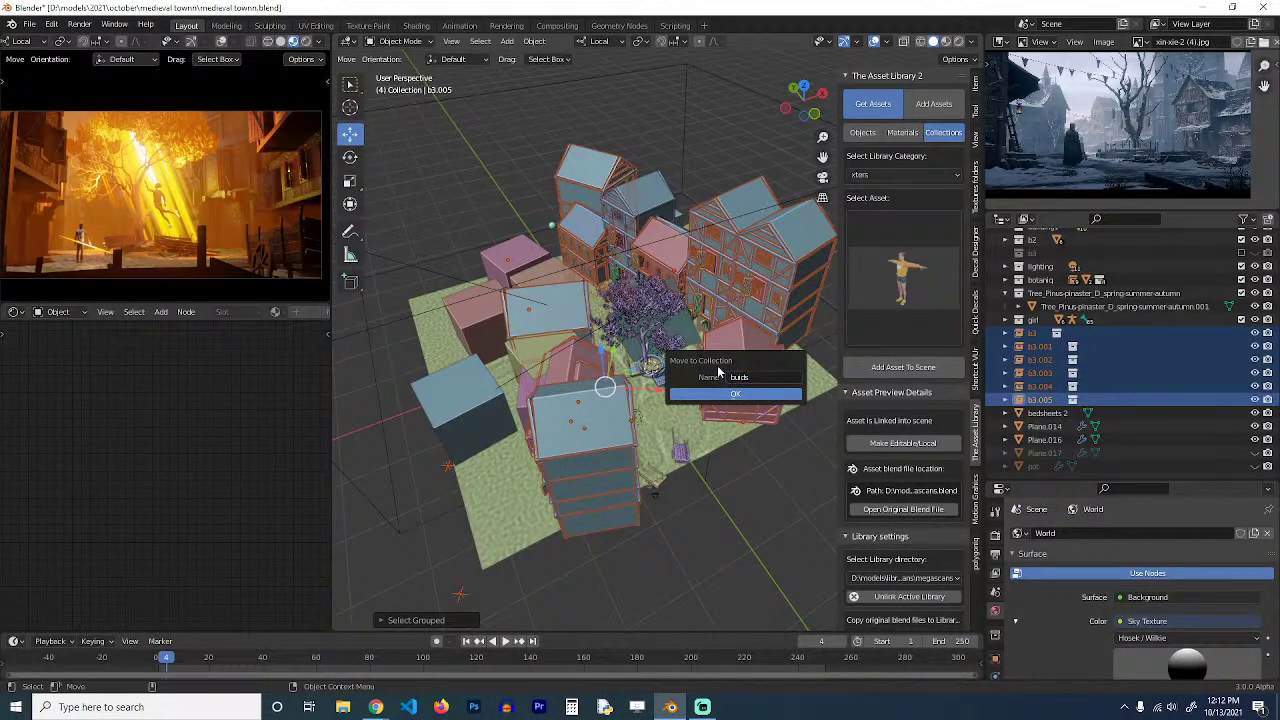
key("Return")
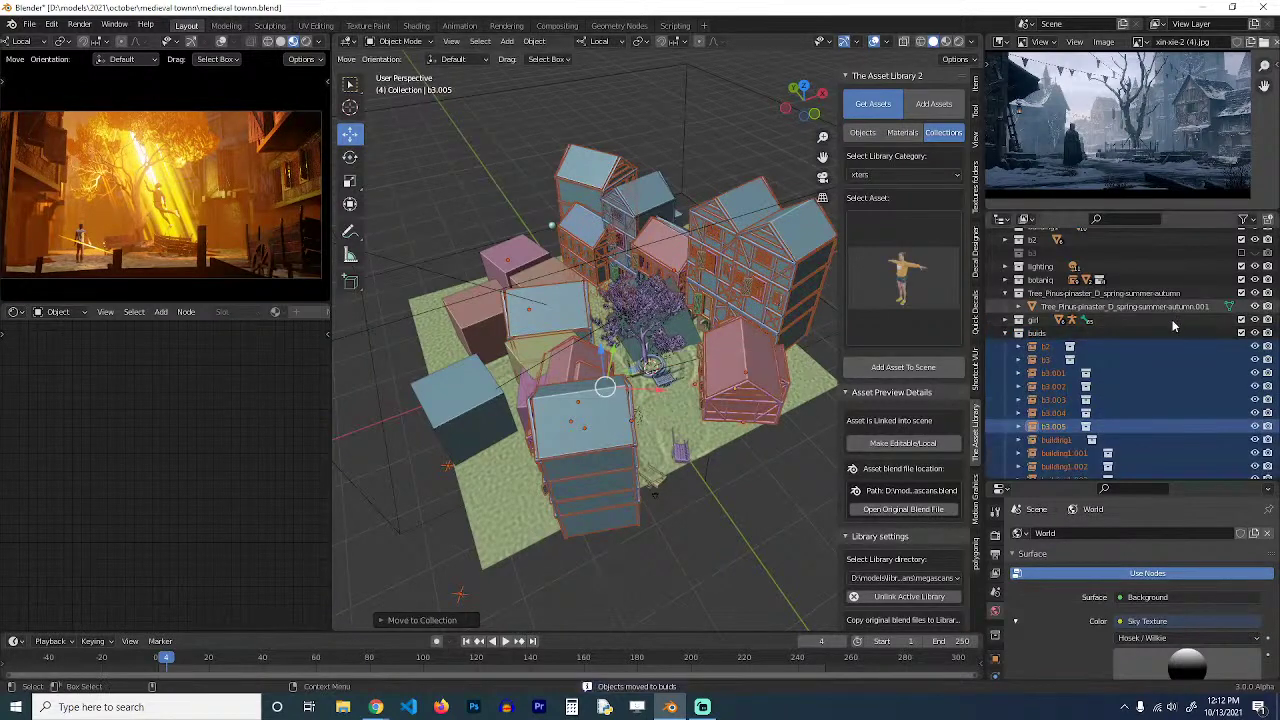
Exclude the builds, building1 and b2 collections from the view layer and collapse the tree collection.
left_click(1241, 332)
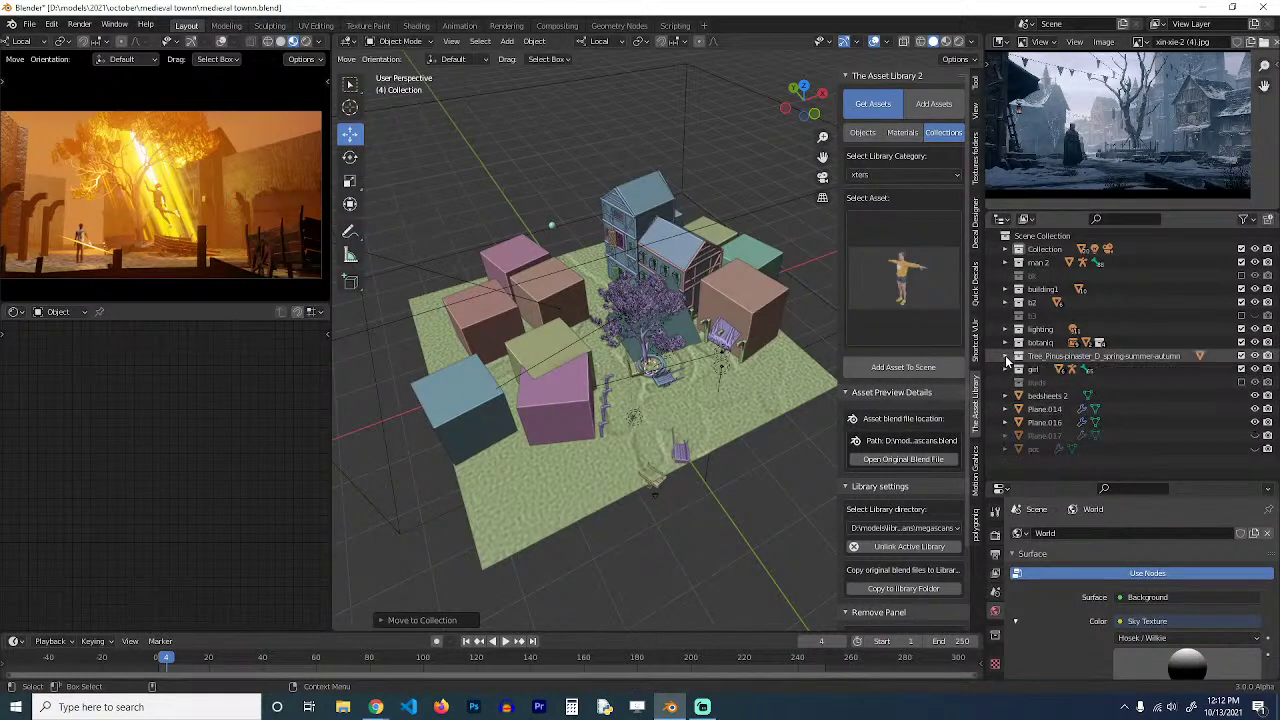
left_click(1006, 356)
left_click(1241, 302)
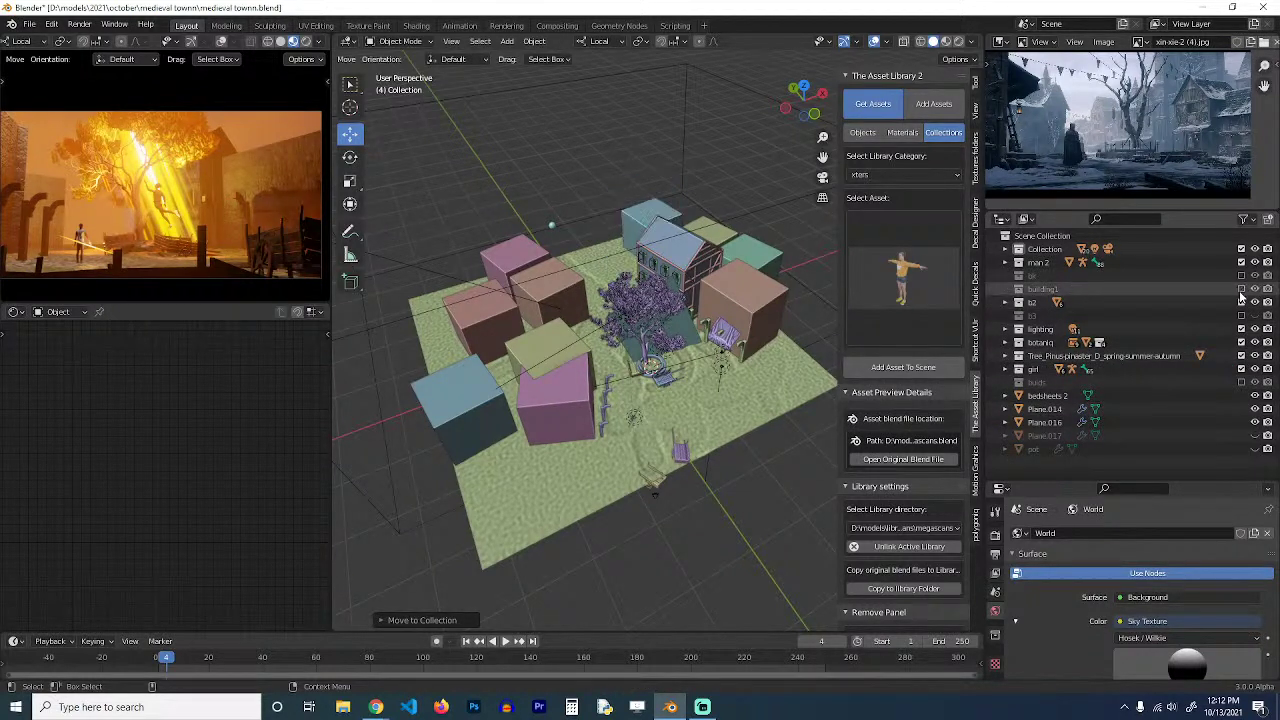
left_click(1241, 289)
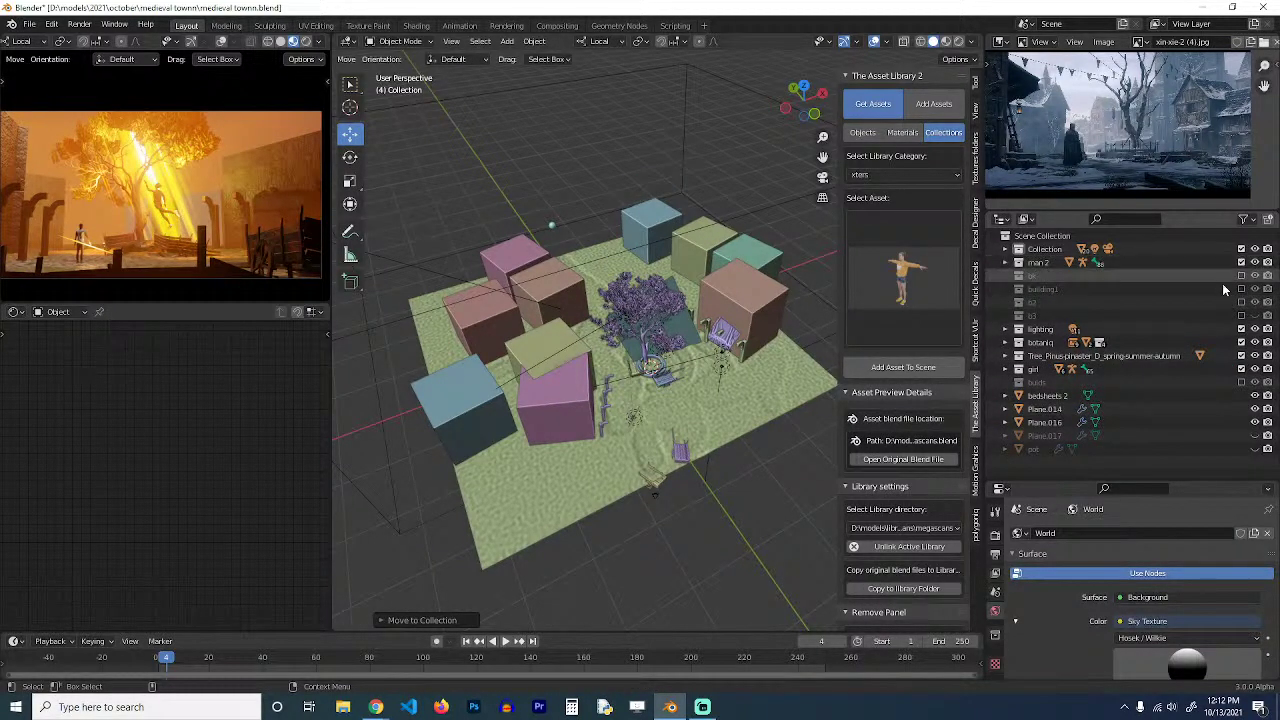
Delete all the placeholder cubes standing on the ground around the tree.
left_click(728, 255)
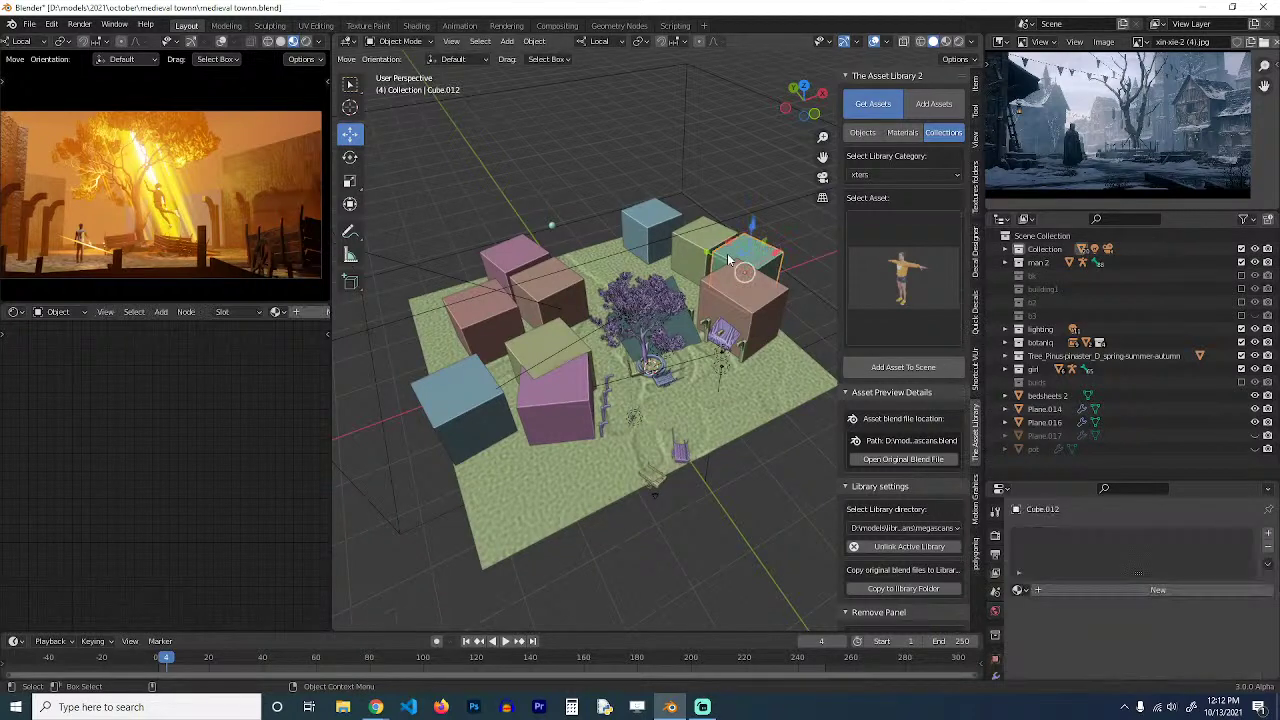
left_click(747, 304, "shift")
left_click(700, 252, "shift")
left_click(652, 238, "shift")
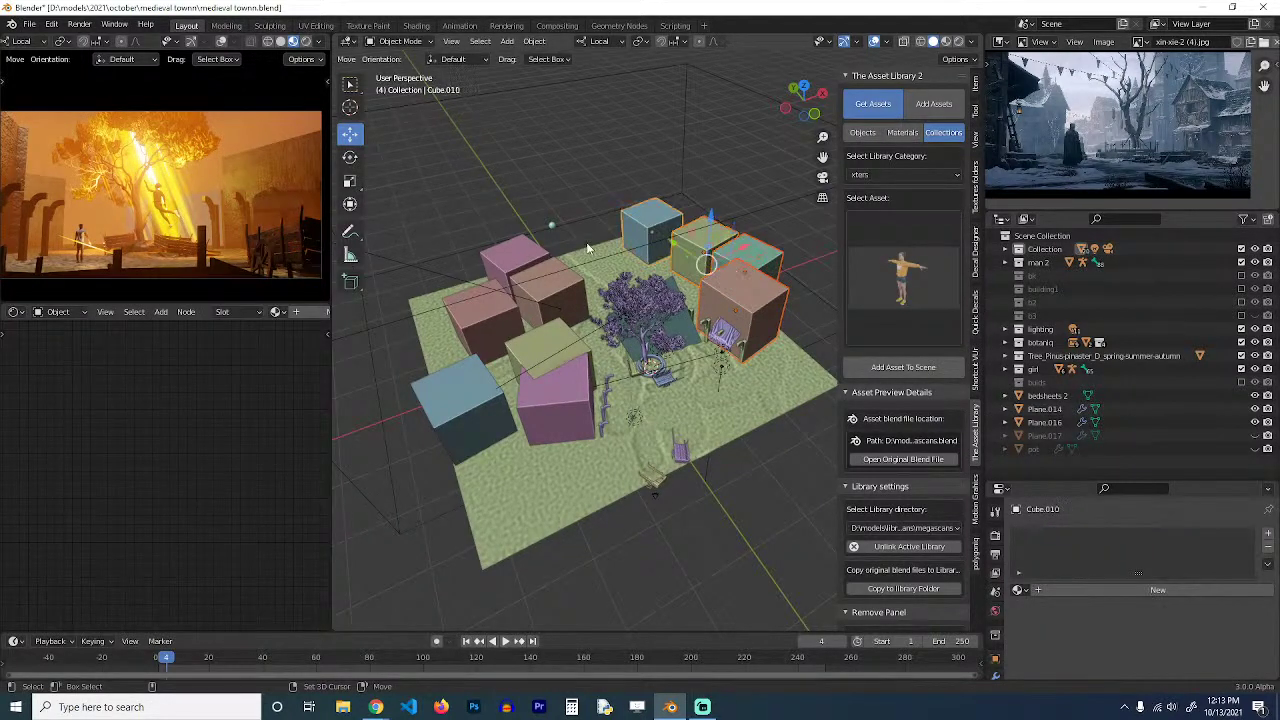
left_click(516, 252, "shift")
left_click(471, 320, "shift")
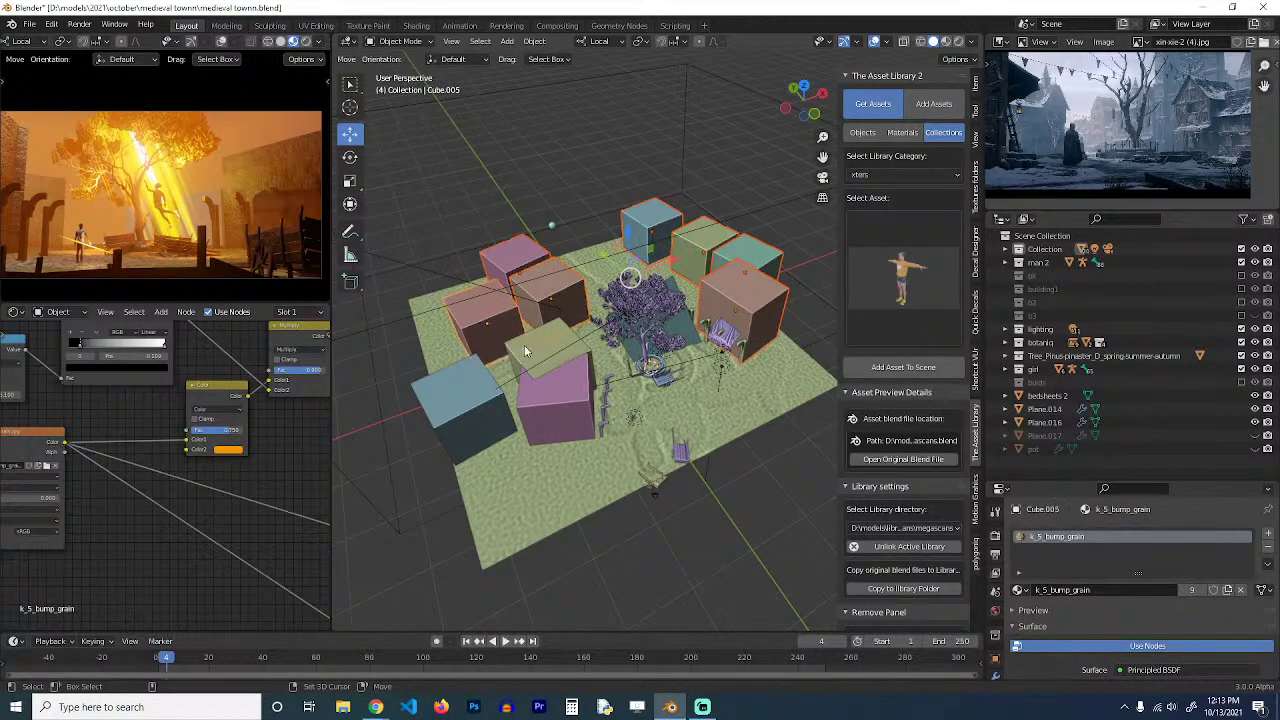
left_click(540, 340, "shift")
left_click(560, 401, "shift")
left_click(452, 401, "shift")
key("x")
left_click(452, 402)
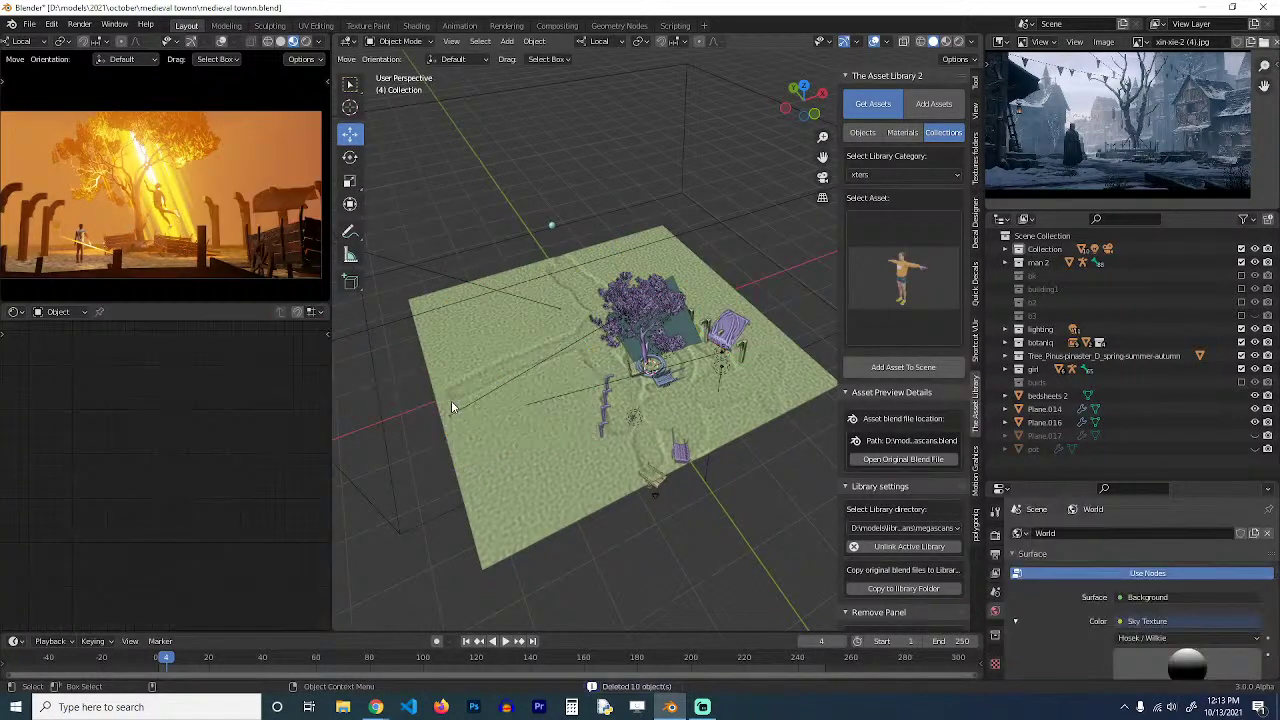
Hide the large volume box that encloses the scene.
middle_click_drag(551, 223, 680, 210)
left_click(692, 192)
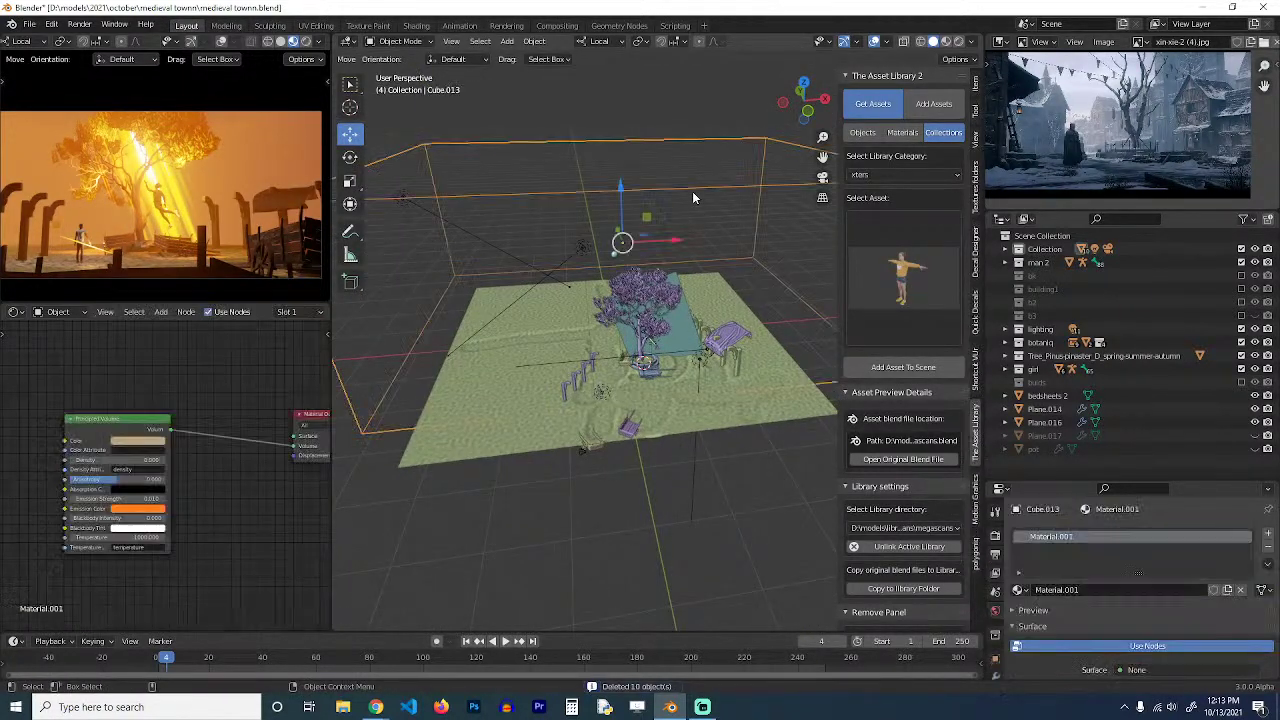
key("h")
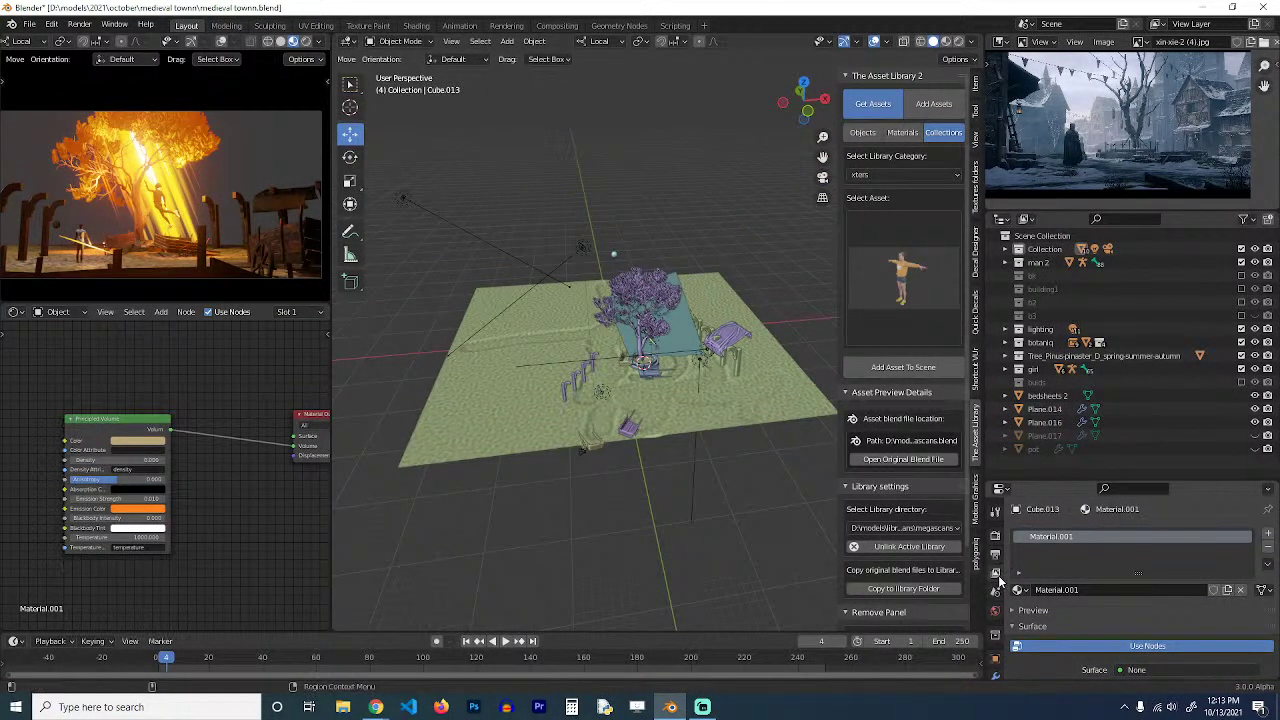
Examine the world's sky texture settings and view the scene through the camera.
left_click(995, 610)
scroll(1093, 598, "down", 3)
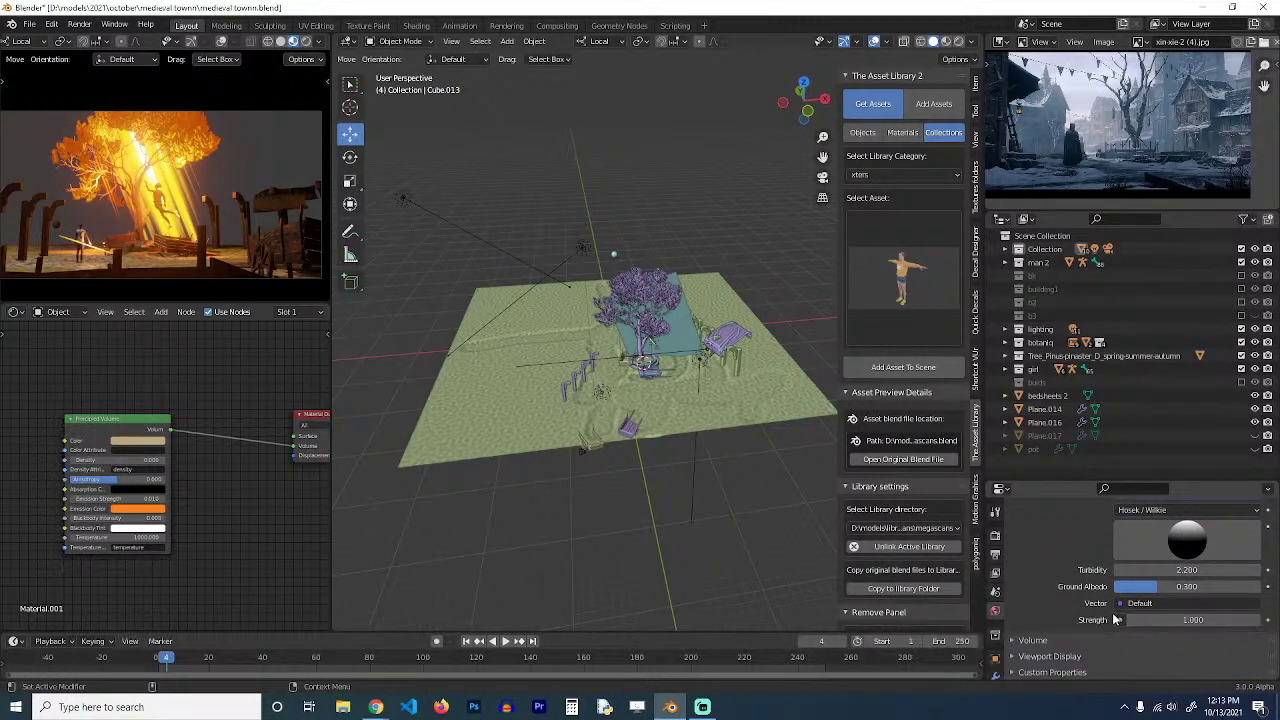
scroll(1112, 612, "up", 3)
scroll(1089, 588, "down", 3)
key("KP_0")
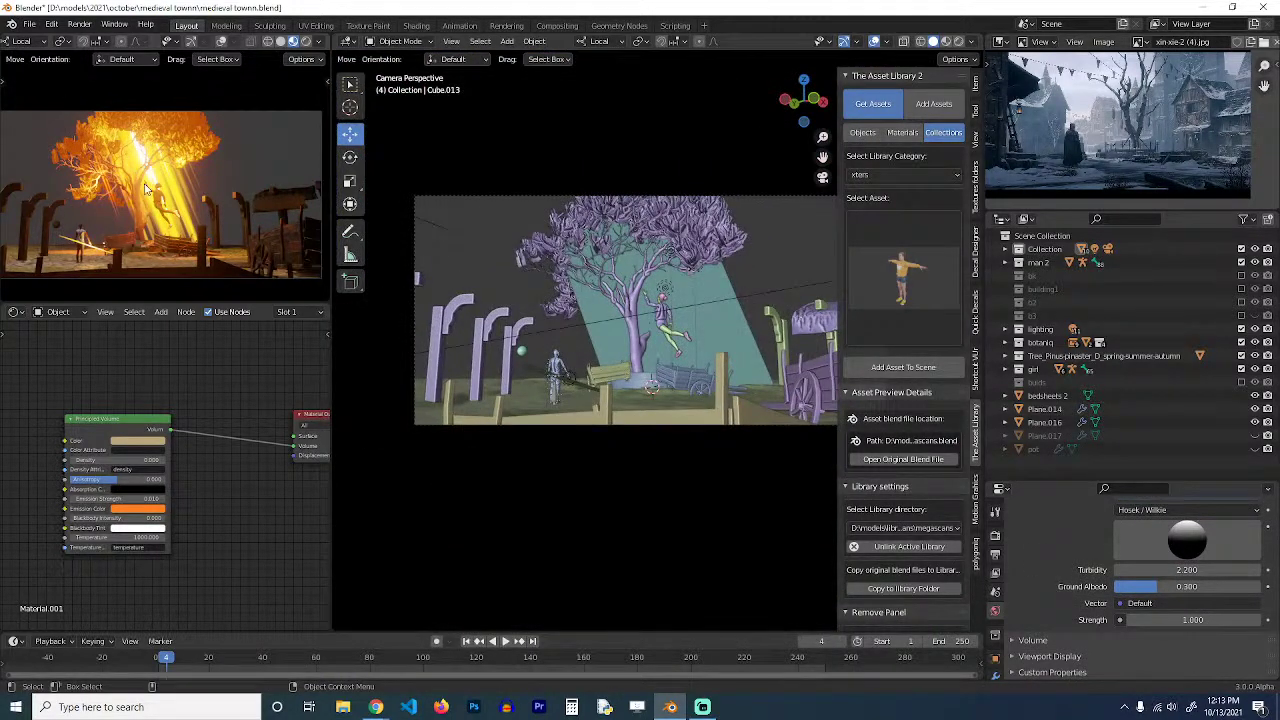
Return the small viewport to the camera view and display it with rendered shading.
middle_click_drag(150, 215, 71, 209)
key("KP_0")
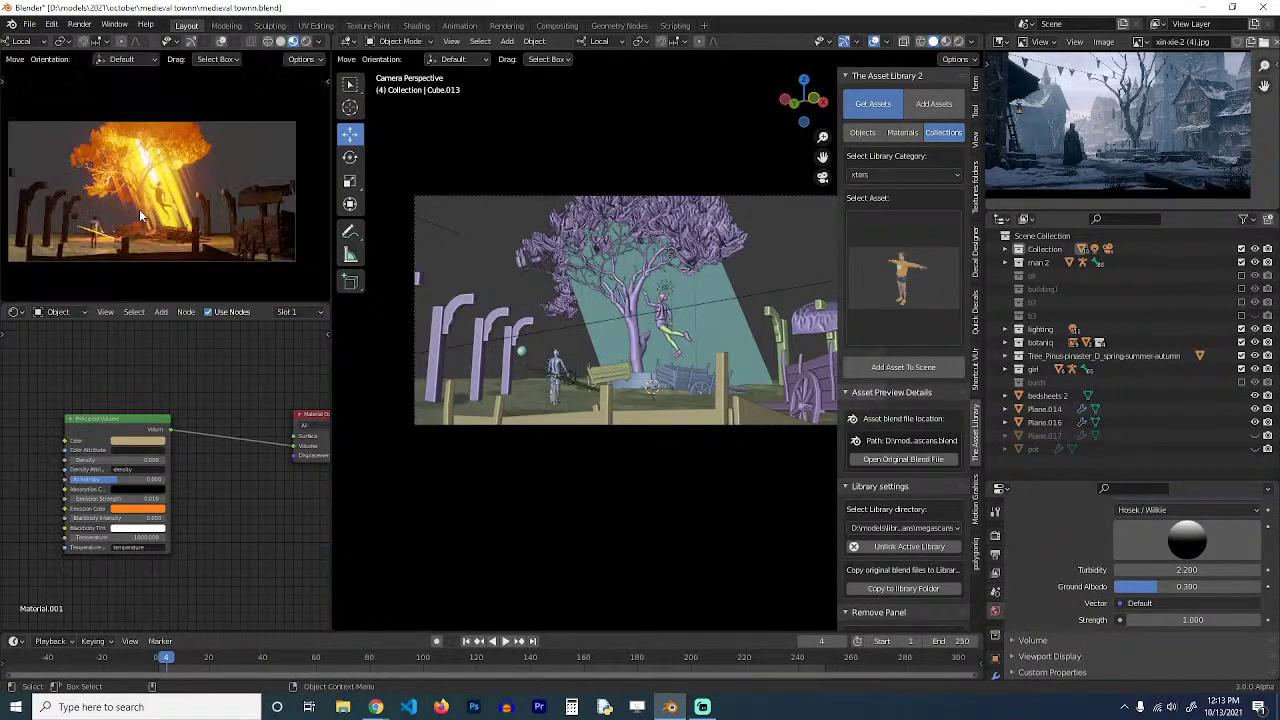
left_click(307, 42)
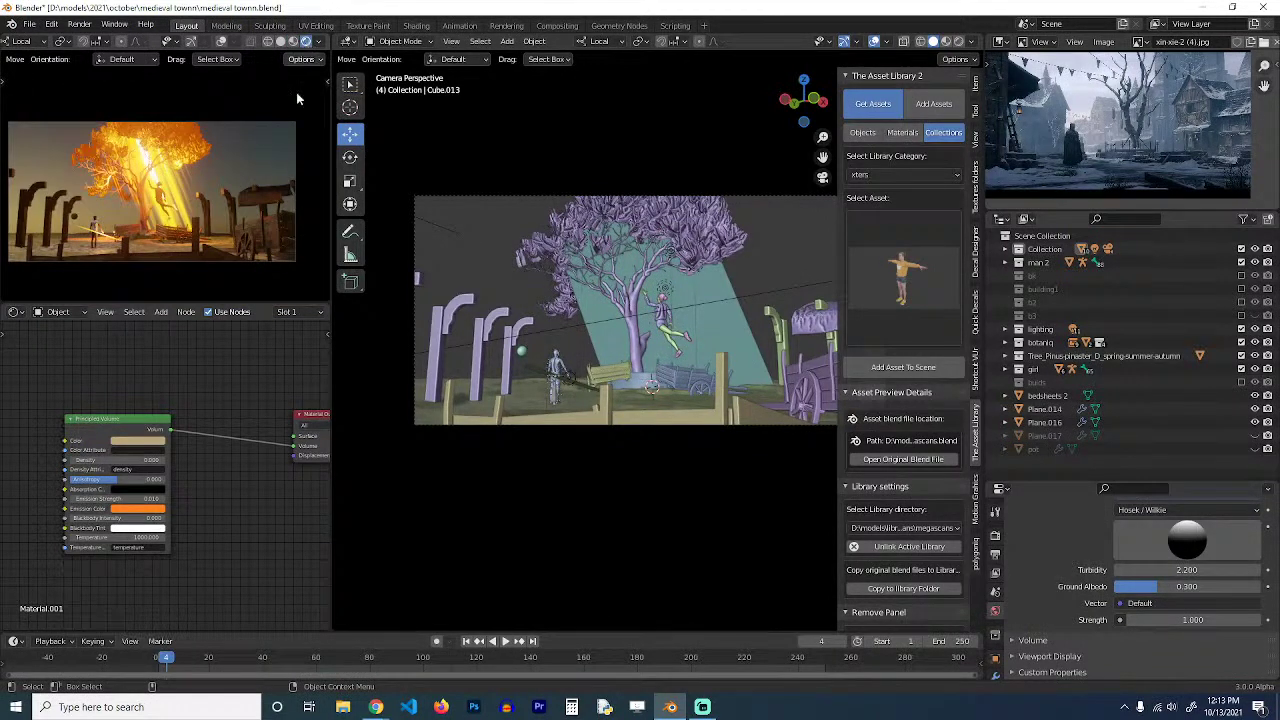
scroll(237, 213, "up", 1)
scroll(416, 262, "down", 1)
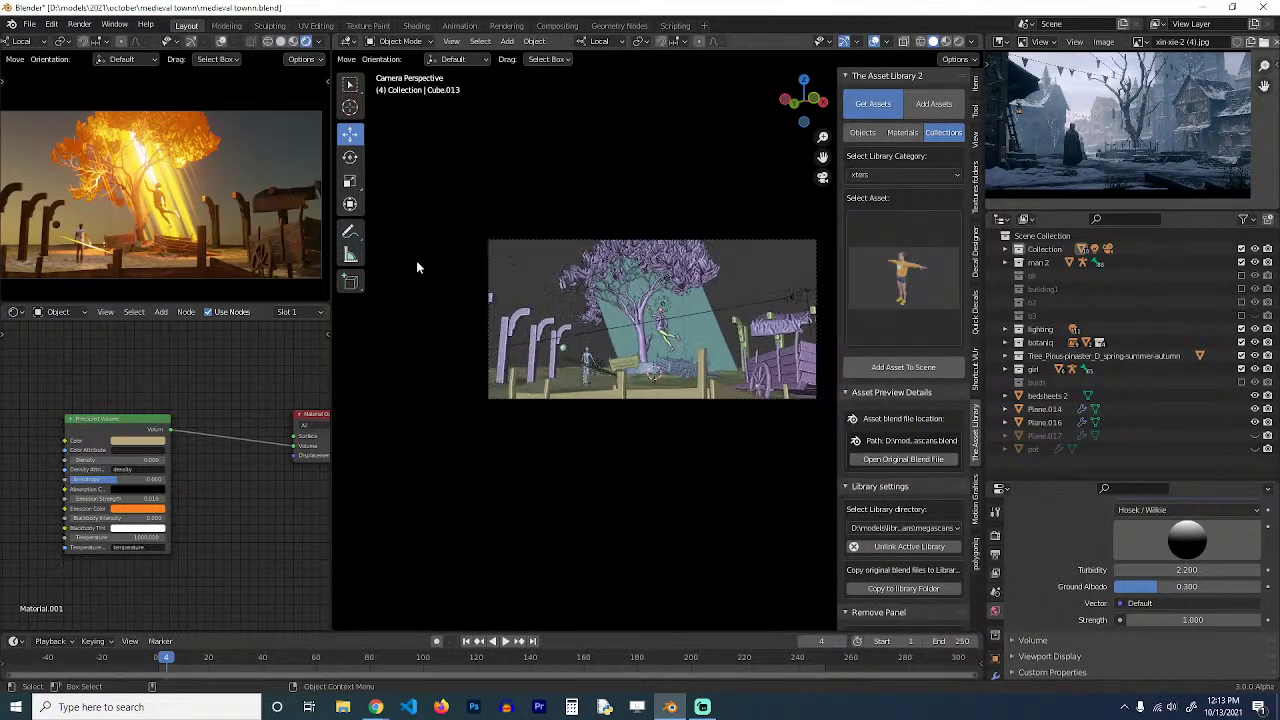
Hide the curved wooden posts on both sides of the tree and the bedsheets above the cart, and save the file.
left_click(549, 322)
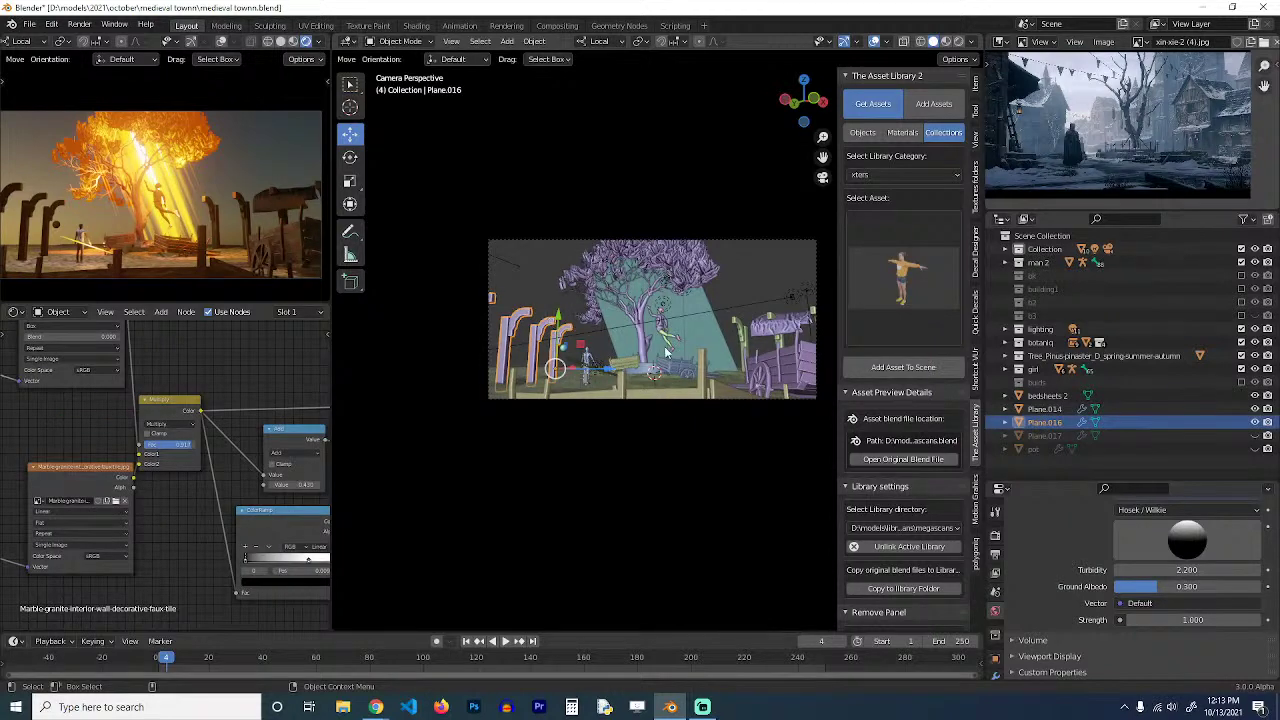
key("h")
middle_click_drag(741, 330, 698, 322, "shift")
left_click(708, 324)
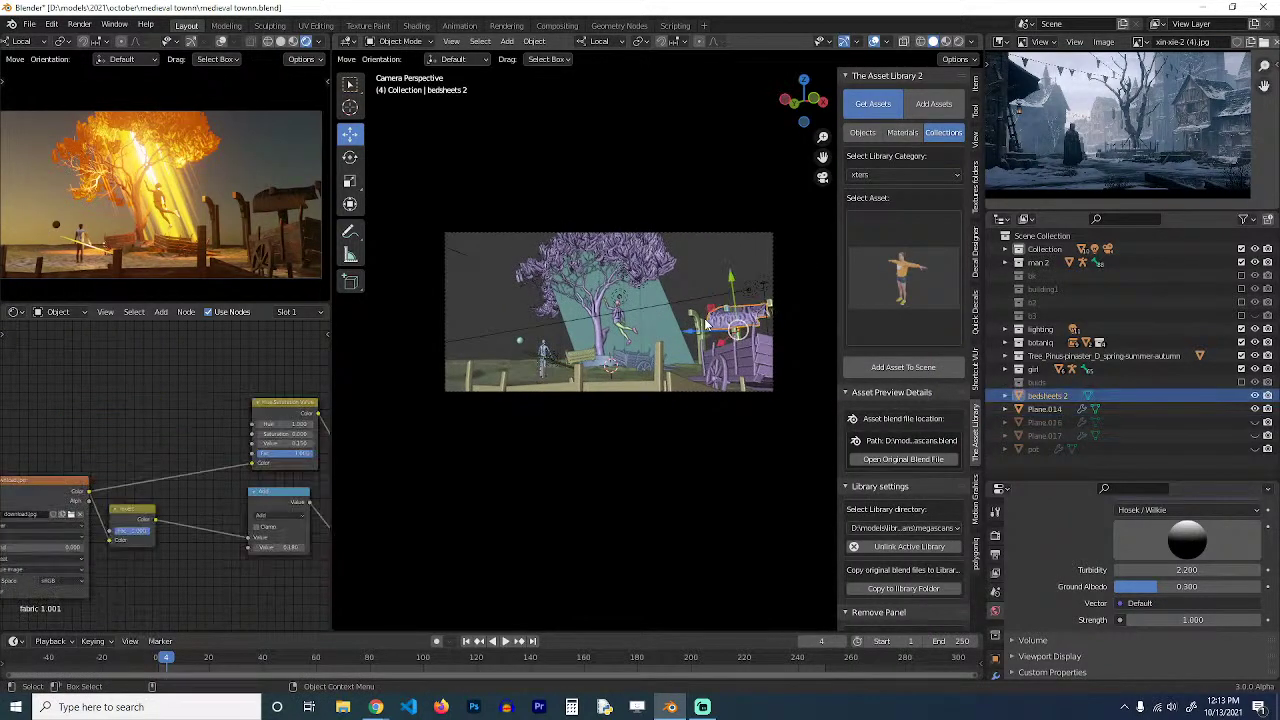
key("h")
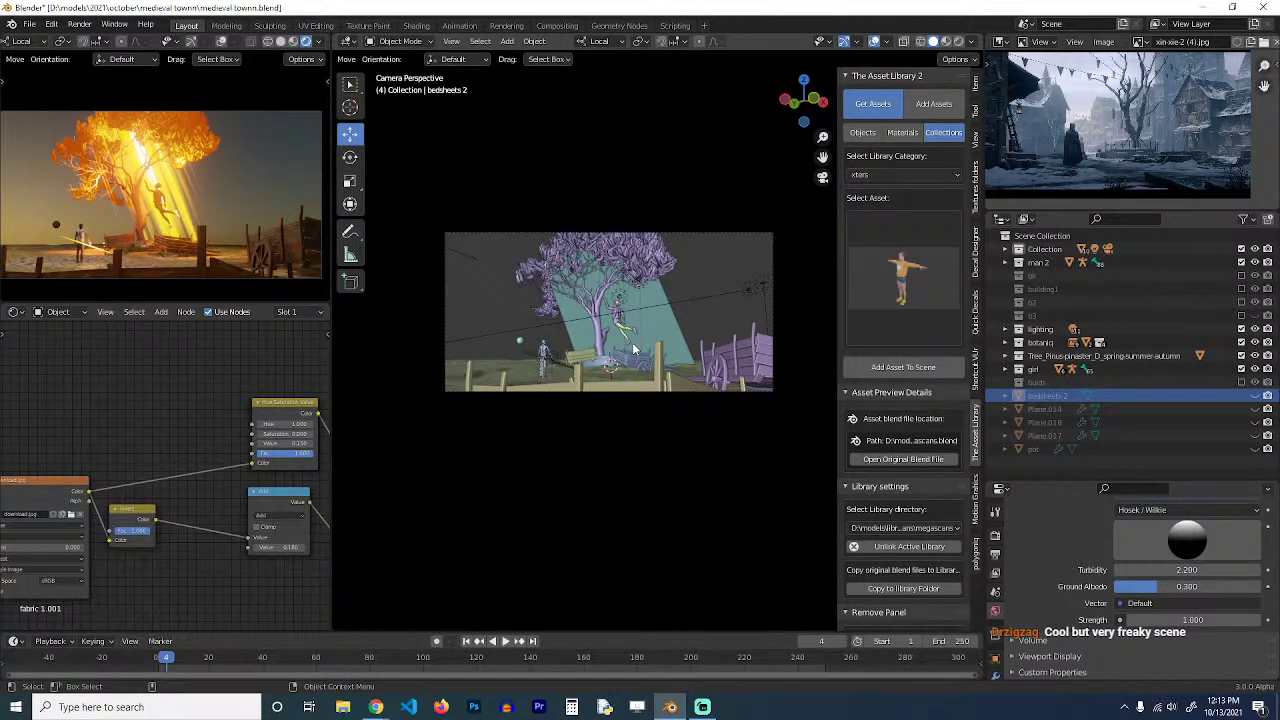
key("ctrl+s")
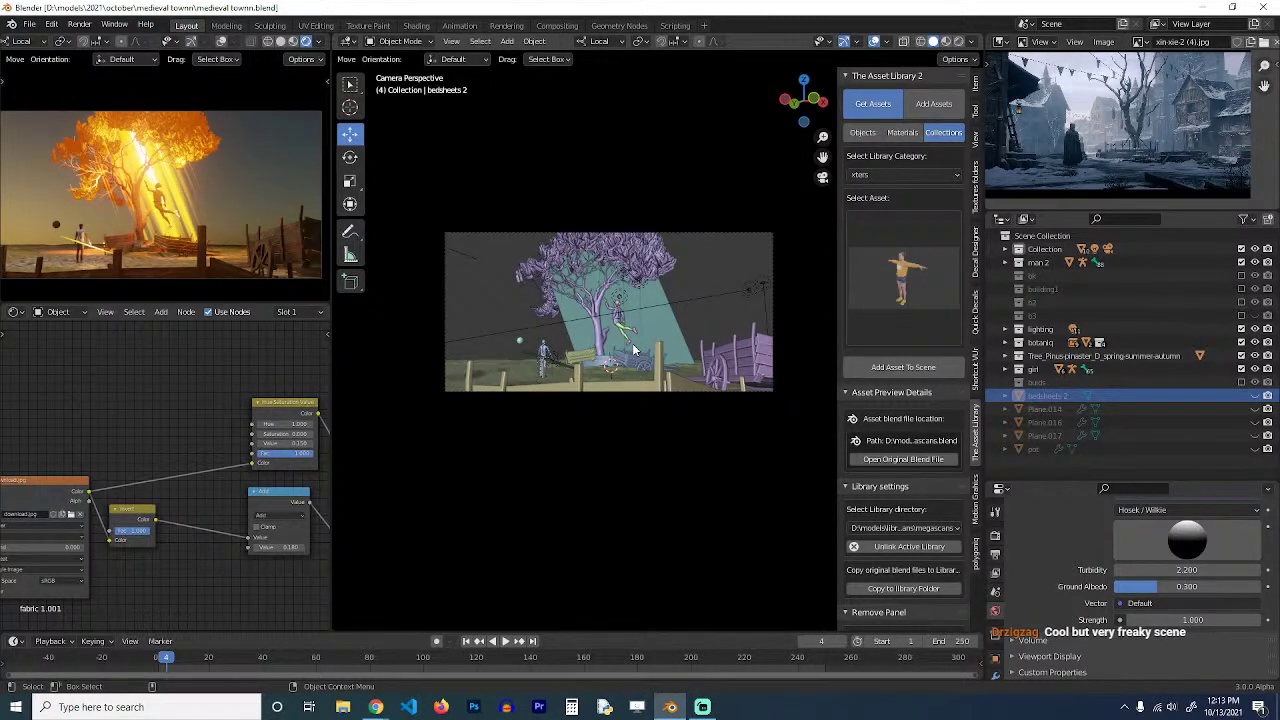
Delete the small floating sphere near the standing man and save the file.
middle_click_drag(588, 346, 620, 331, "shift")
key("Delete")
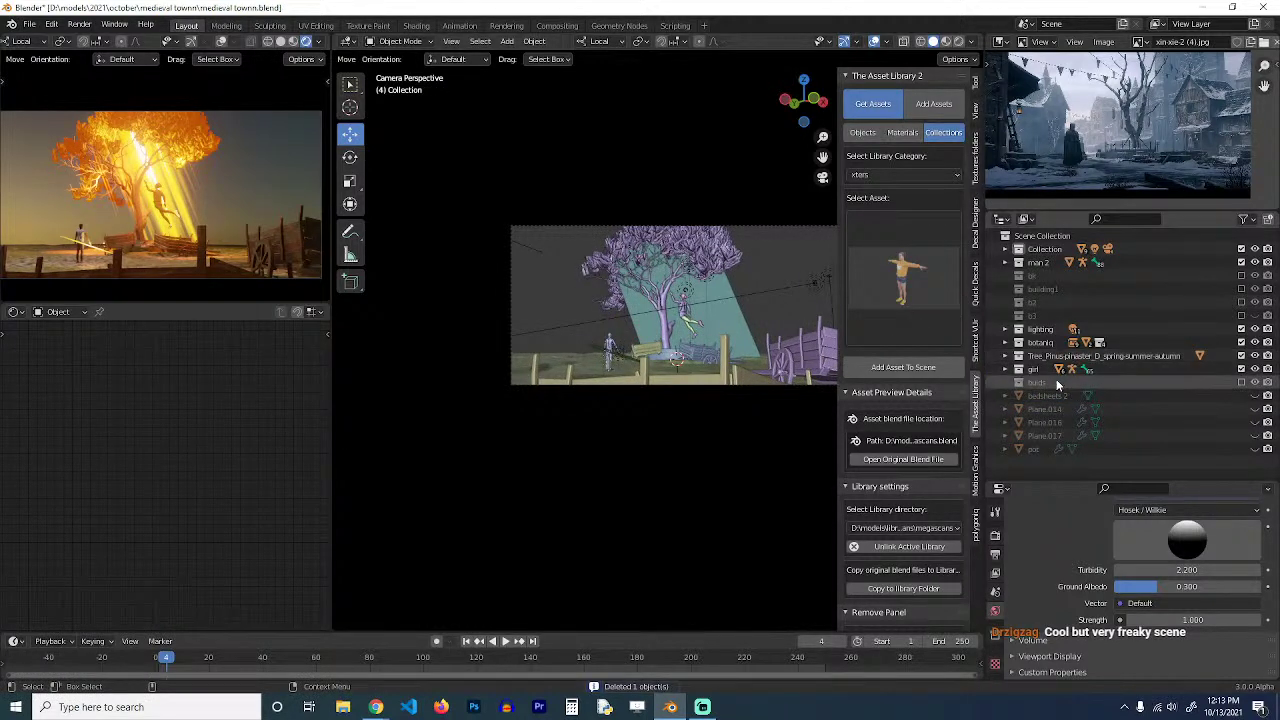
key("ctrl+s")
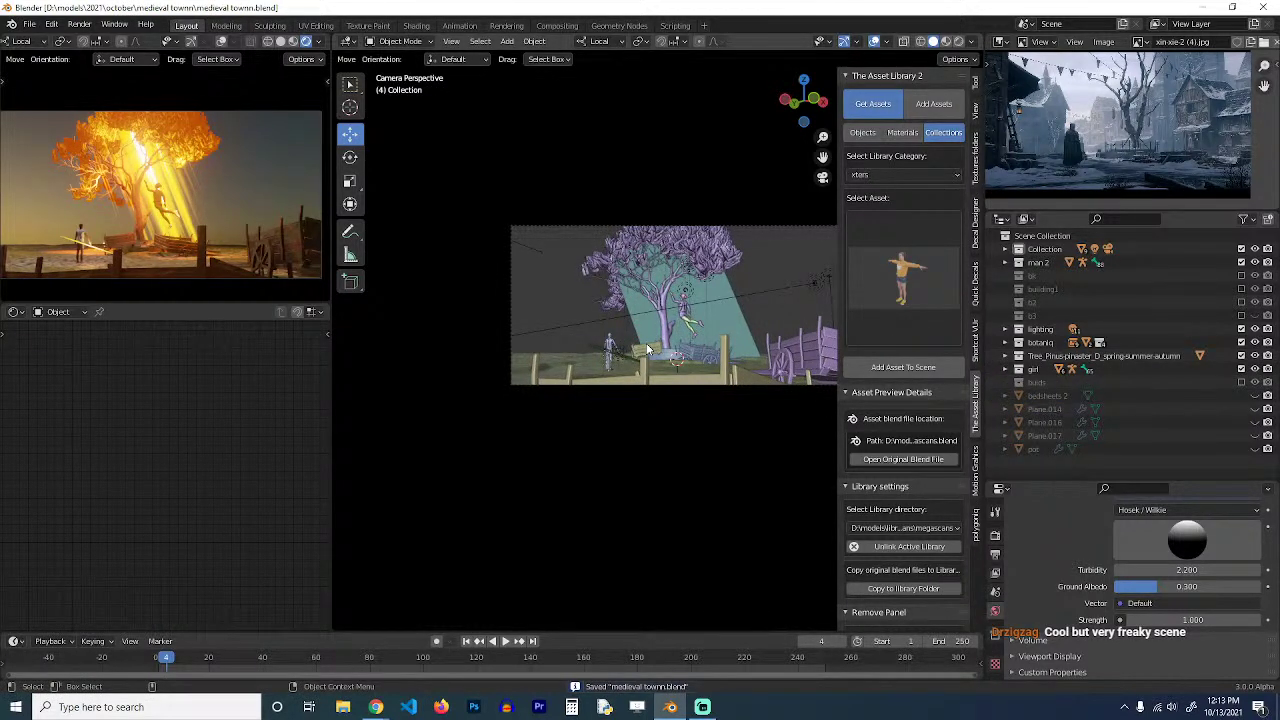
Set the world background strength to 0.280 and delete the group of area lights spread around the scene.
left_click_drag(1166, 620, 1089, 620)
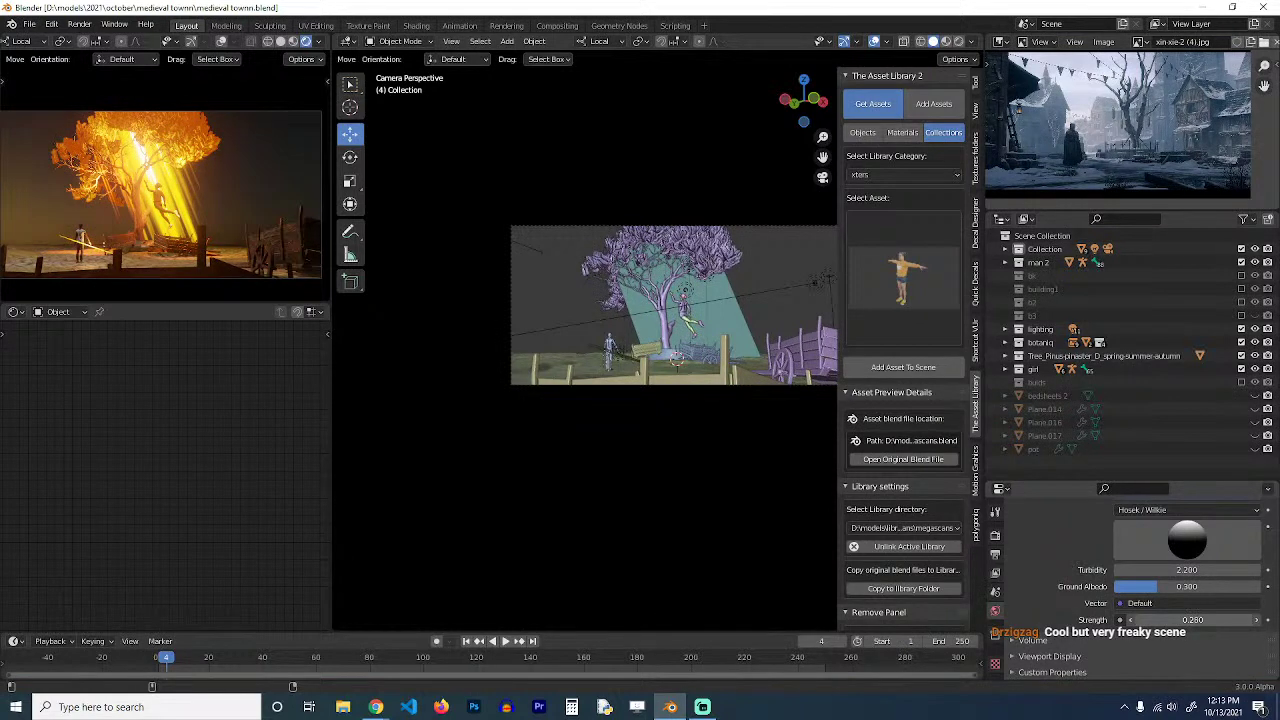
middle_click_drag(728, 381, 697, 368)
scroll(717, 408, "down", 4)
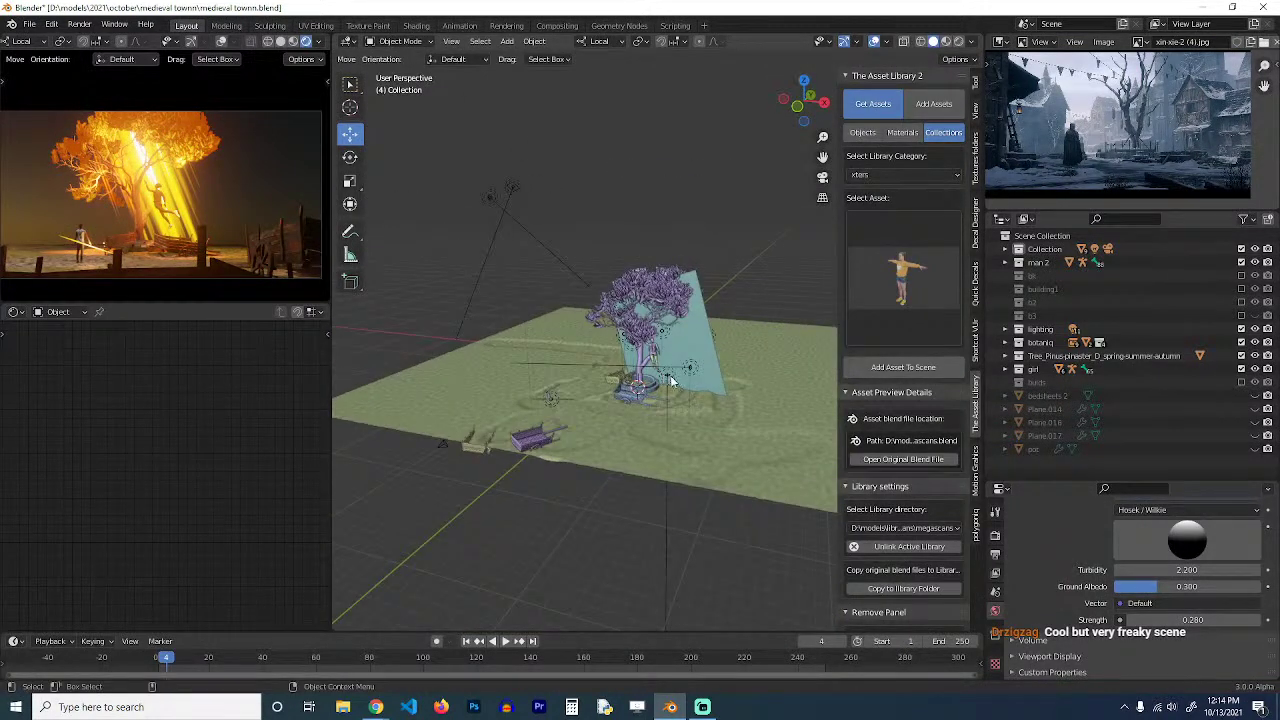
left_click(674, 378)
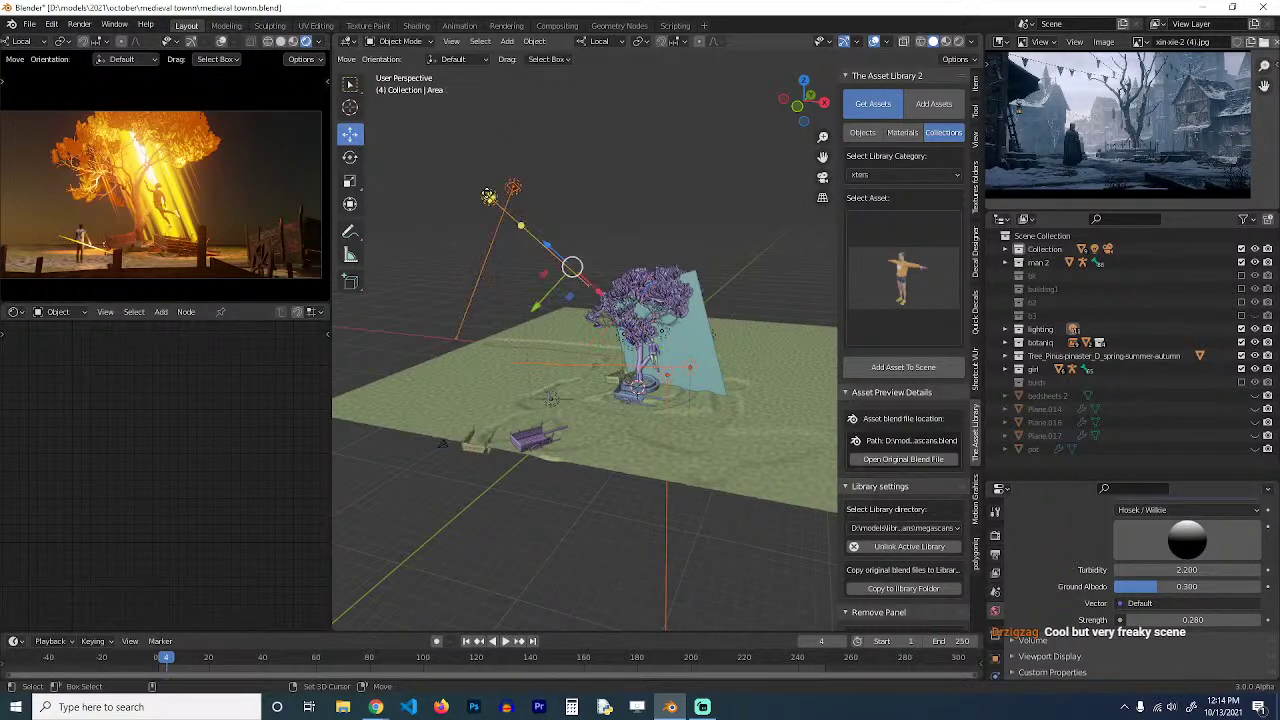
key("x")
left_click(486, 192)
middle_click_drag(499, 199, 549, 196)
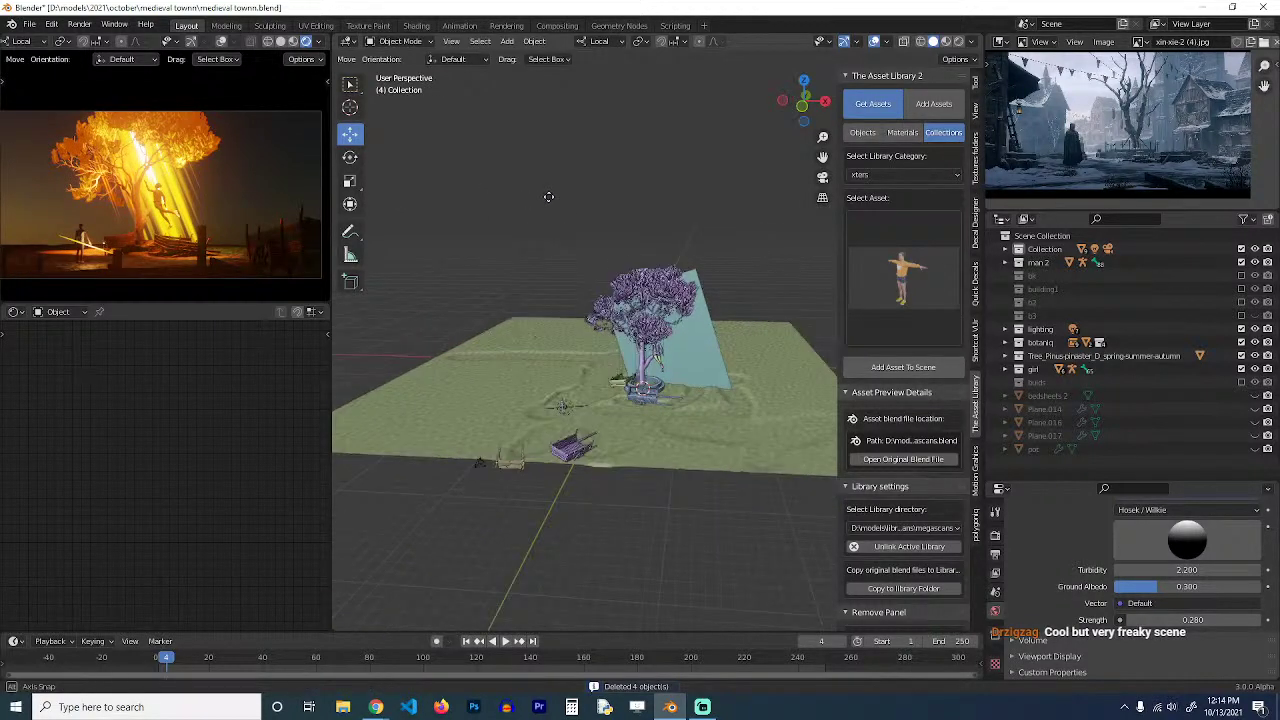
Set the radius of the orange point light beside the tree crown to 1 m and its shadow clip start to 0.001 m.
scroll(670, 292, "up", 7)
left_click(541, 311)
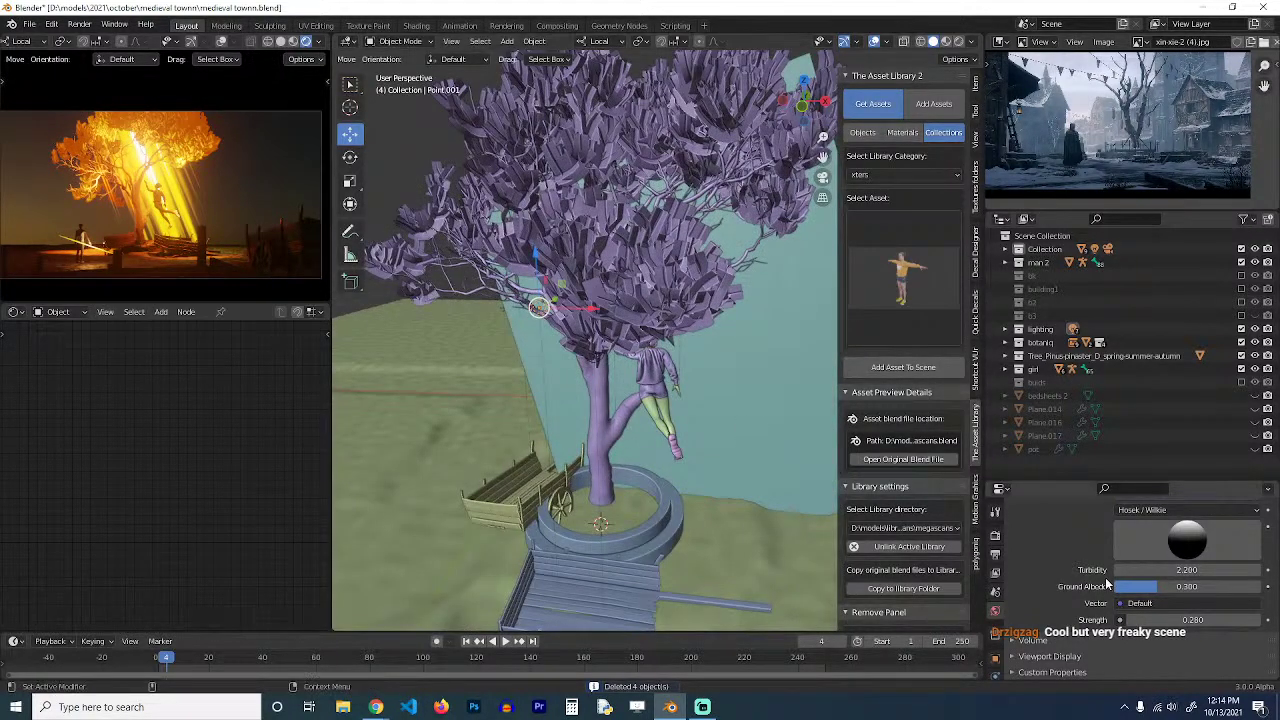
scroll(1003, 657, "down", 3)
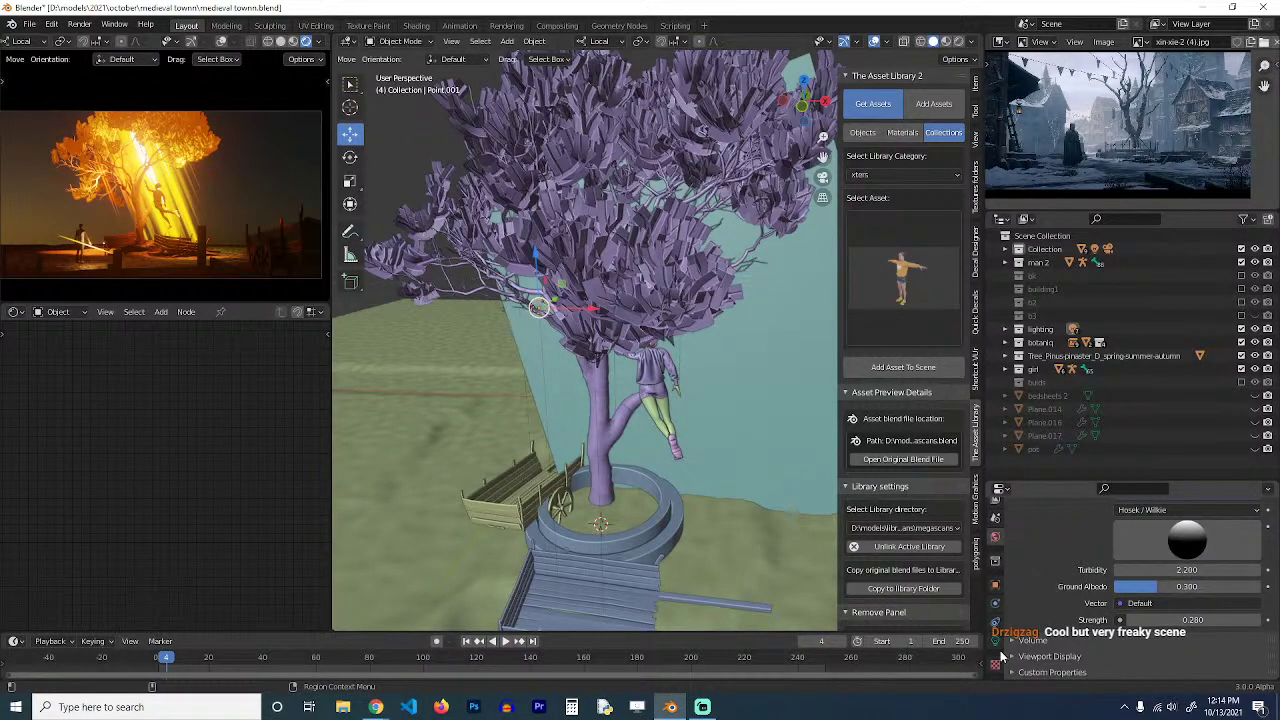
left_click(997, 643)
scroll(1088, 636, "down", 2)
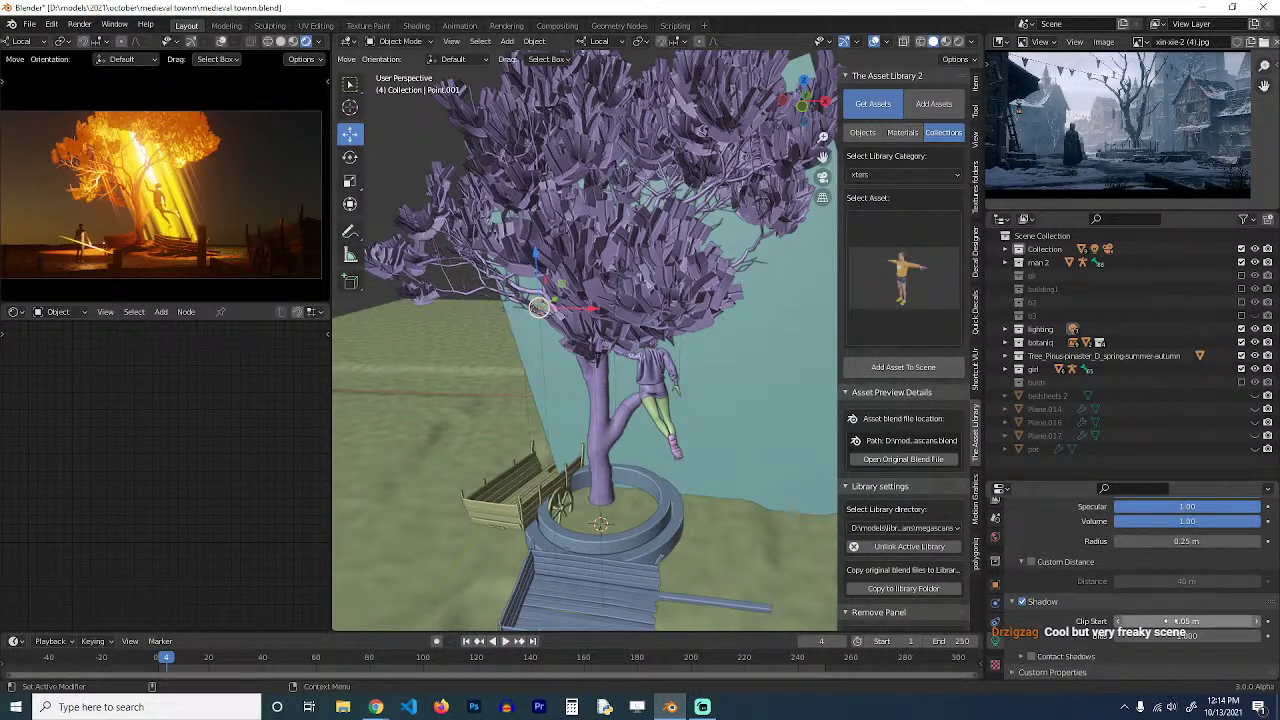
mouse_move(1190, 541)
left_mouse_down()
mouse_move(1230, 541)
mouse_move(1175, 541)
left_mouse_up()
left_click(1180, 541)
type("1")
key("Return")
left_click_drag(1159, 623, 1180, 623)
scroll(1050, 551, "up", 4)
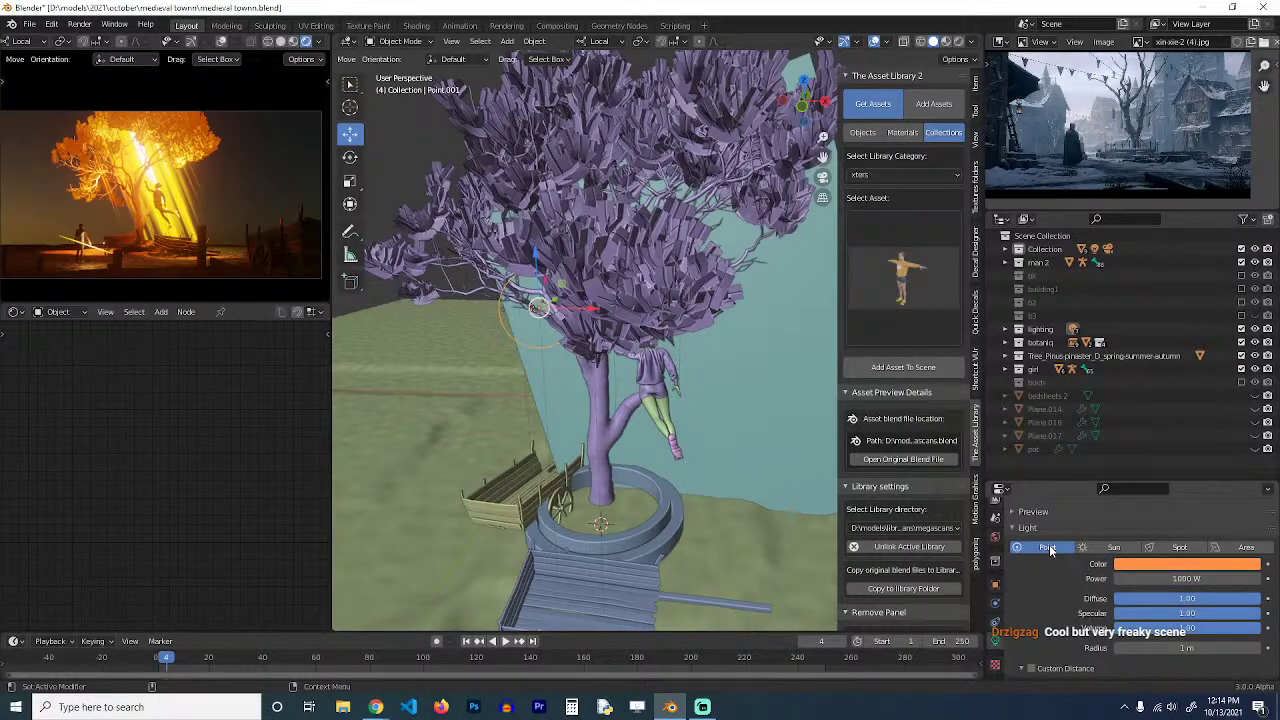
Turn the point light's shadow off and back on, and review its light settings.
scroll(1050, 551, "down", 4)
left_click(1026, 602)
left_click(1026, 602)
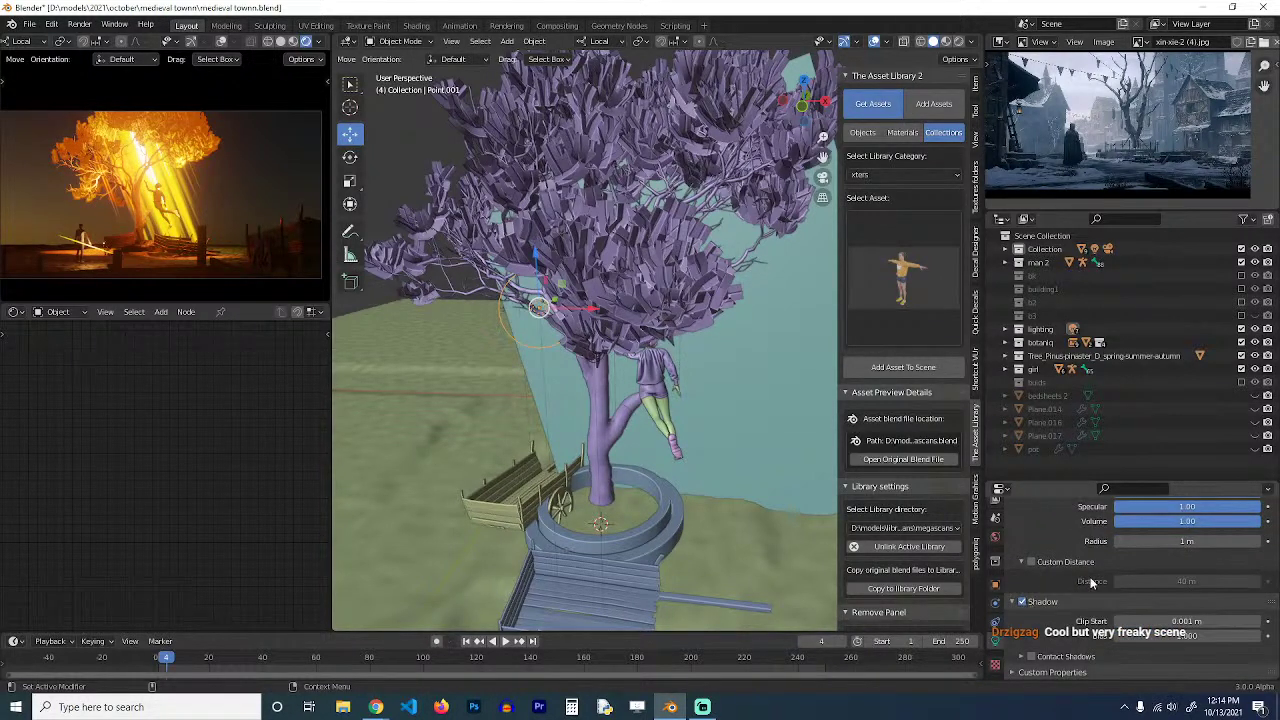
scroll(1094, 580, "up", 2)
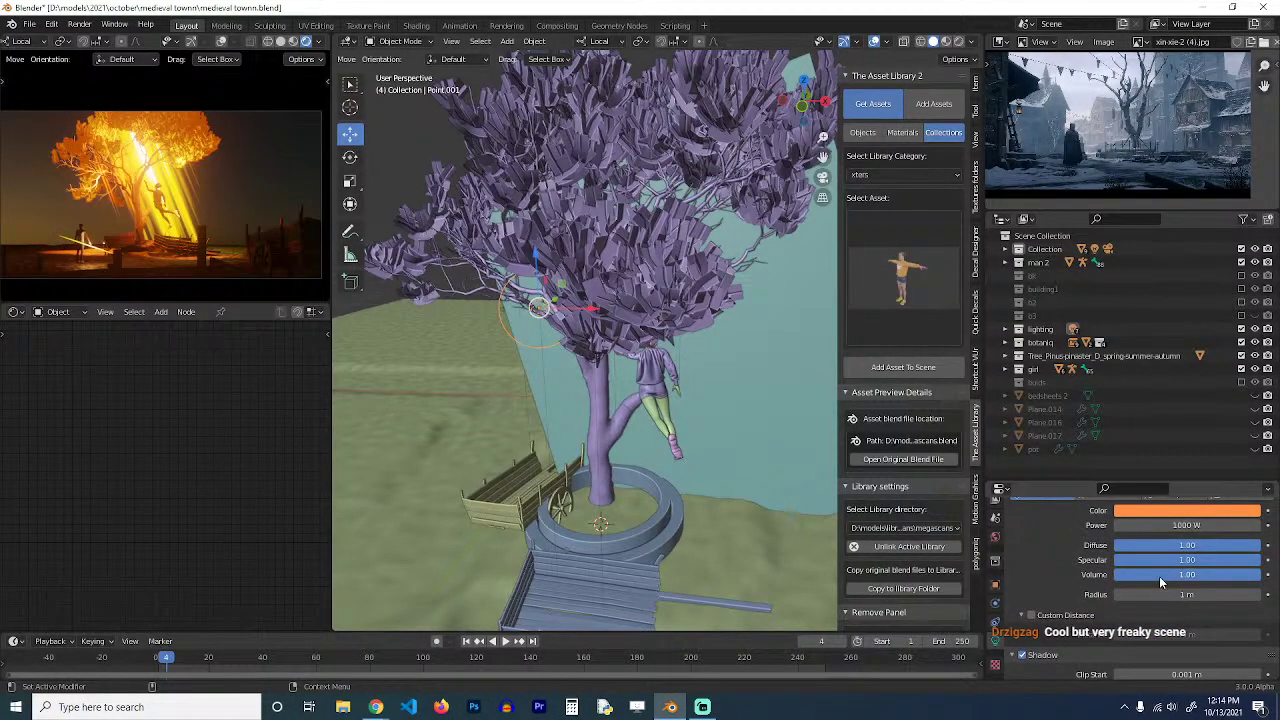
scroll(1159, 576, "down", 2)
scroll(710, 357, "up", 1)
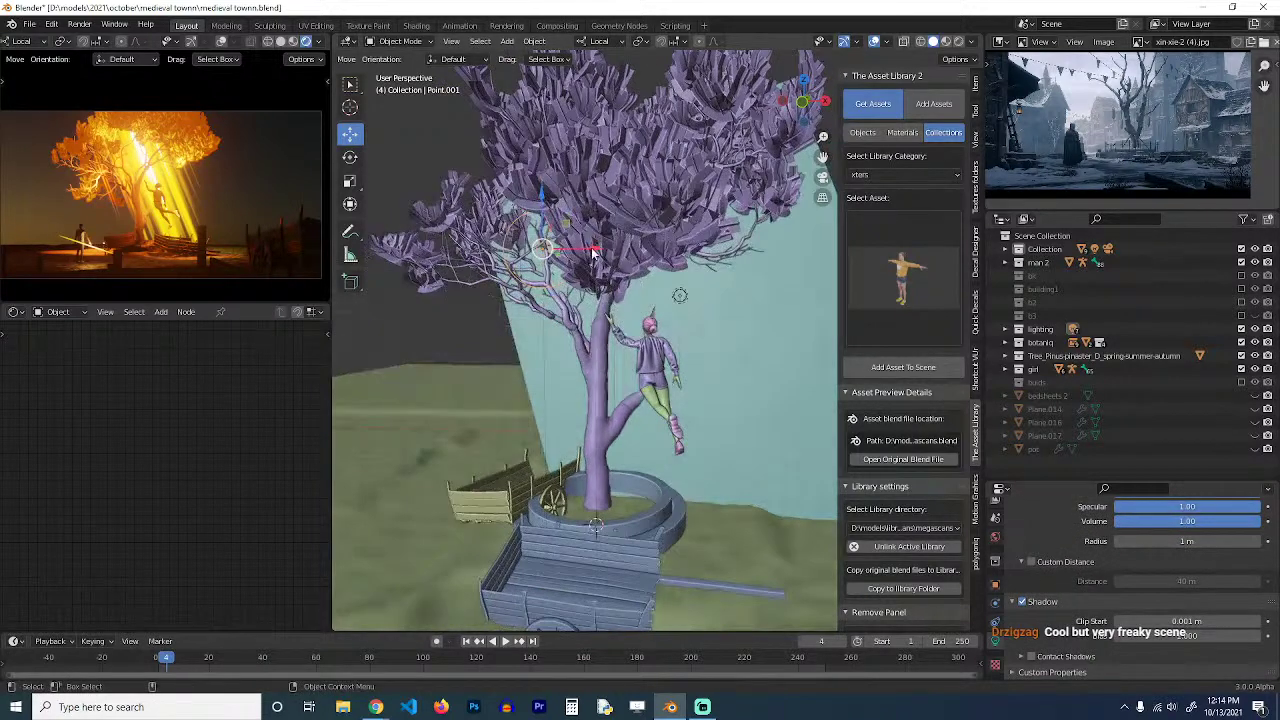
Set the custom distance of the point light in the tree's outer branches to 20 m.
scroll(608, 266, "down", 4)
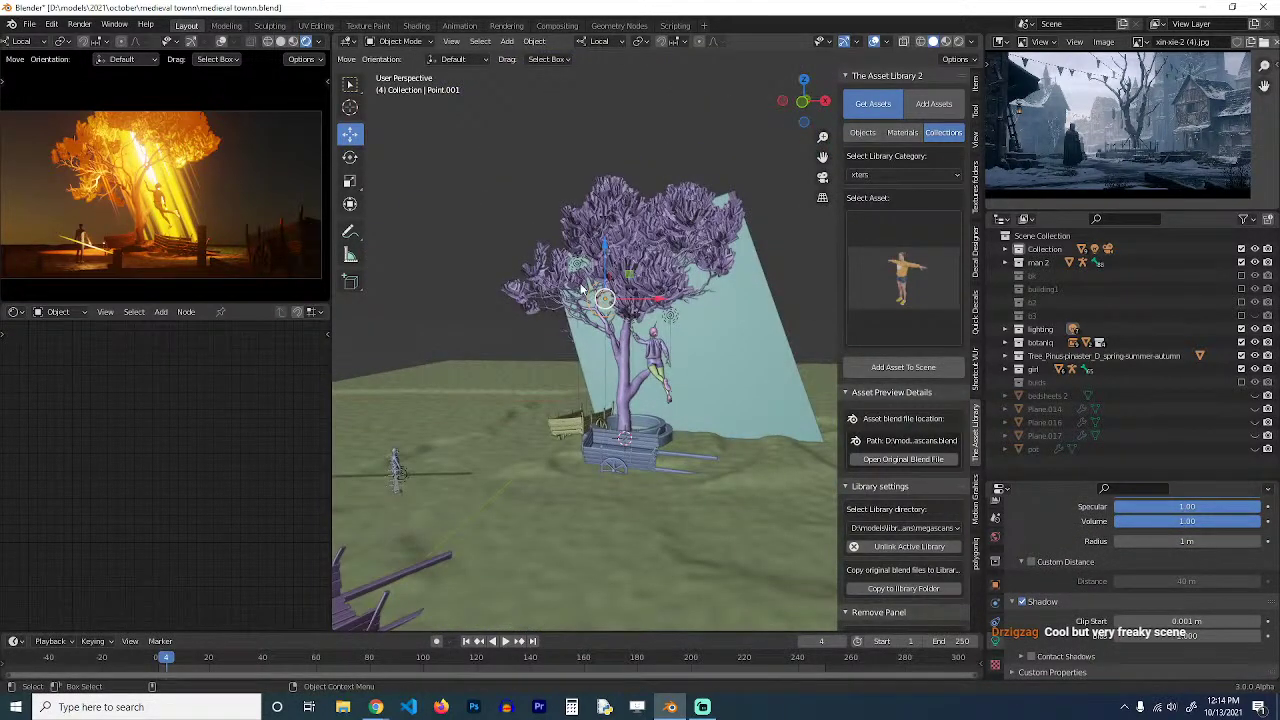
left_click(580, 272)
left_click(579, 270)
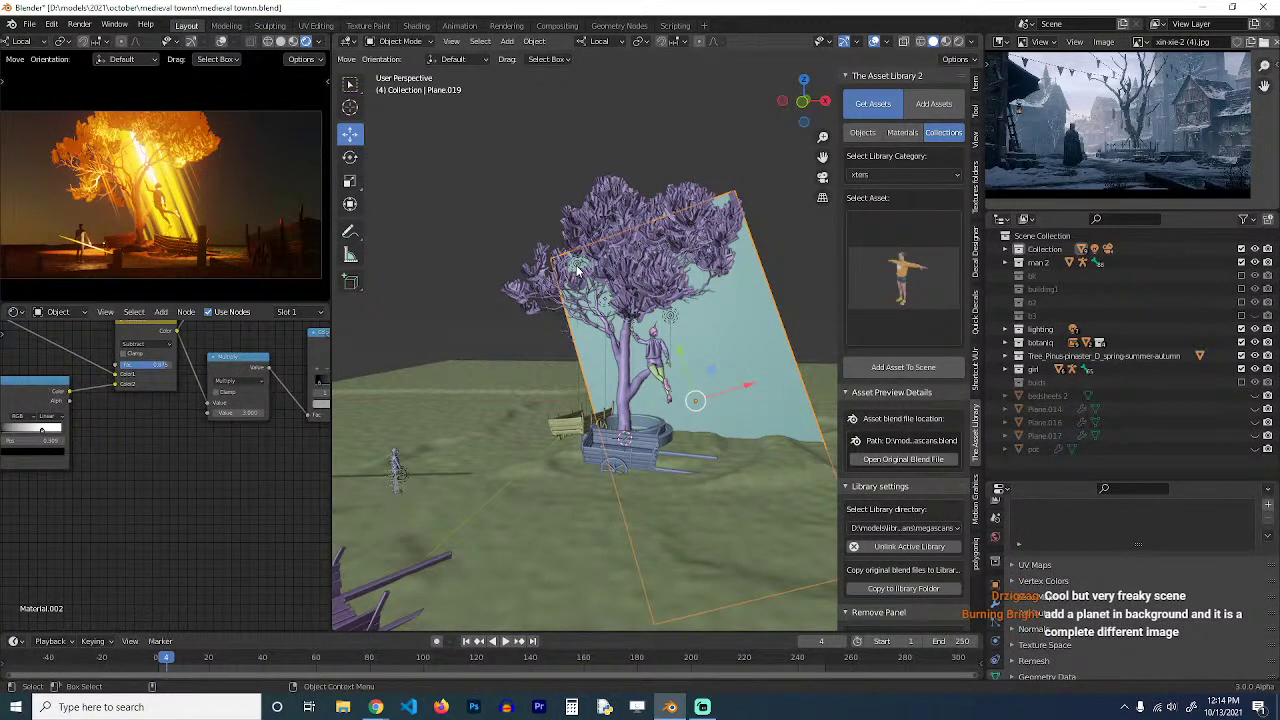
left_click(577, 270)
left_click(577, 266)
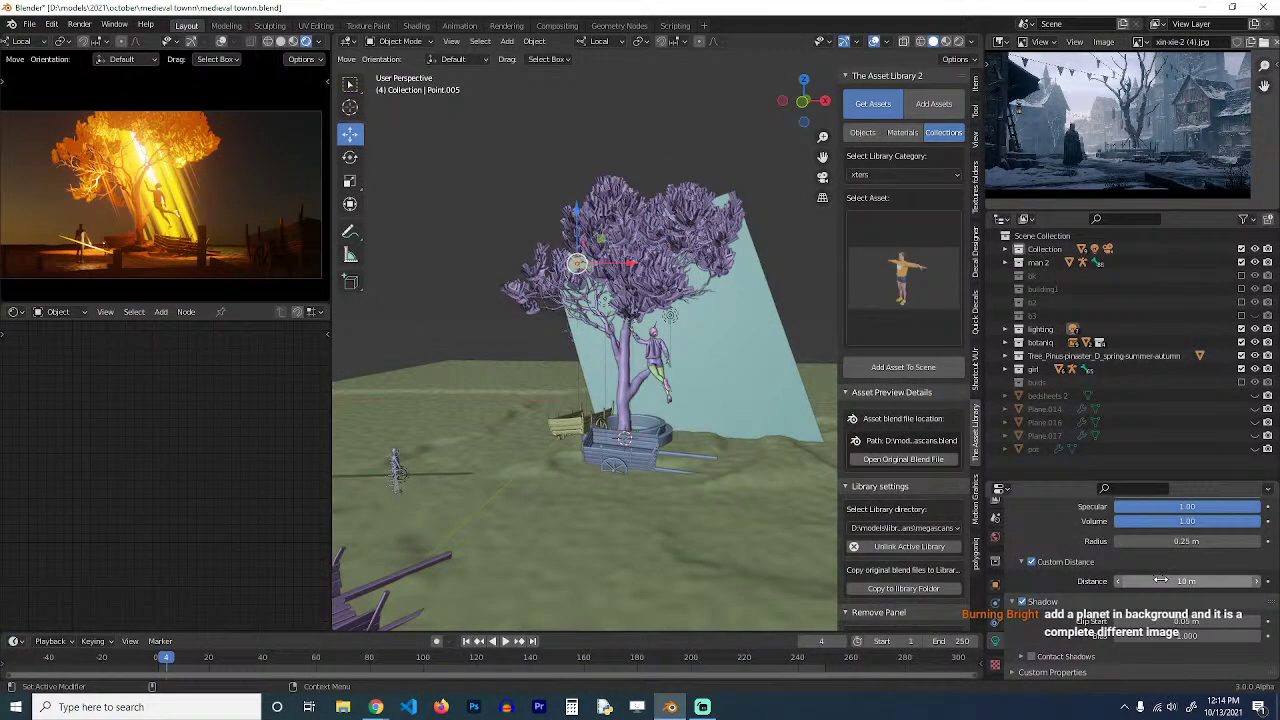
key("ctrl+s")
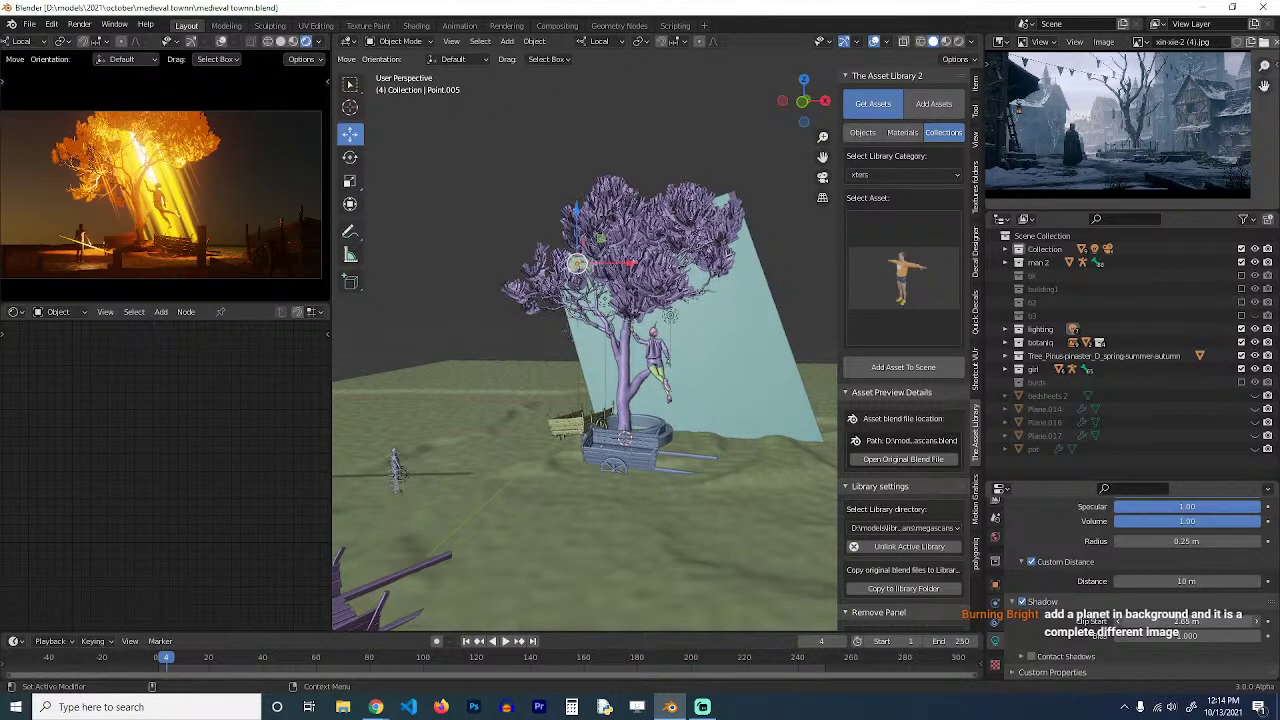
left_click_drag(1160, 621, 1169, 580)
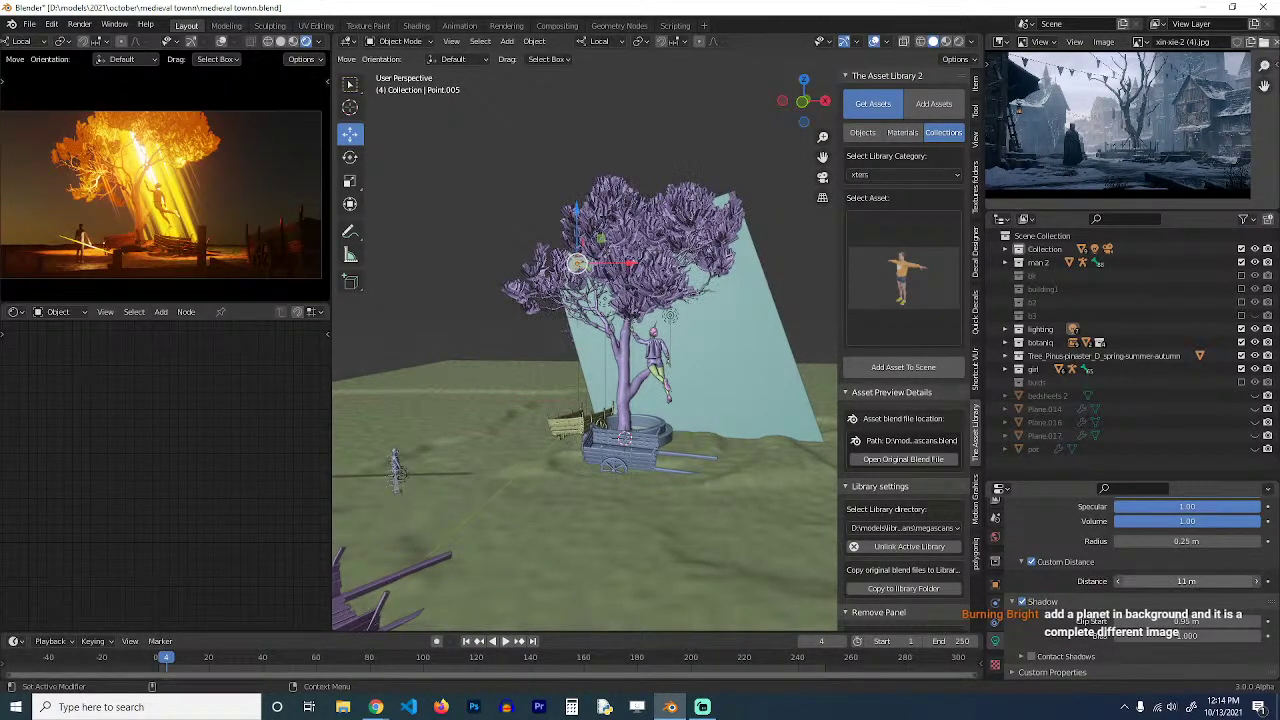
left_click(1161, 581)
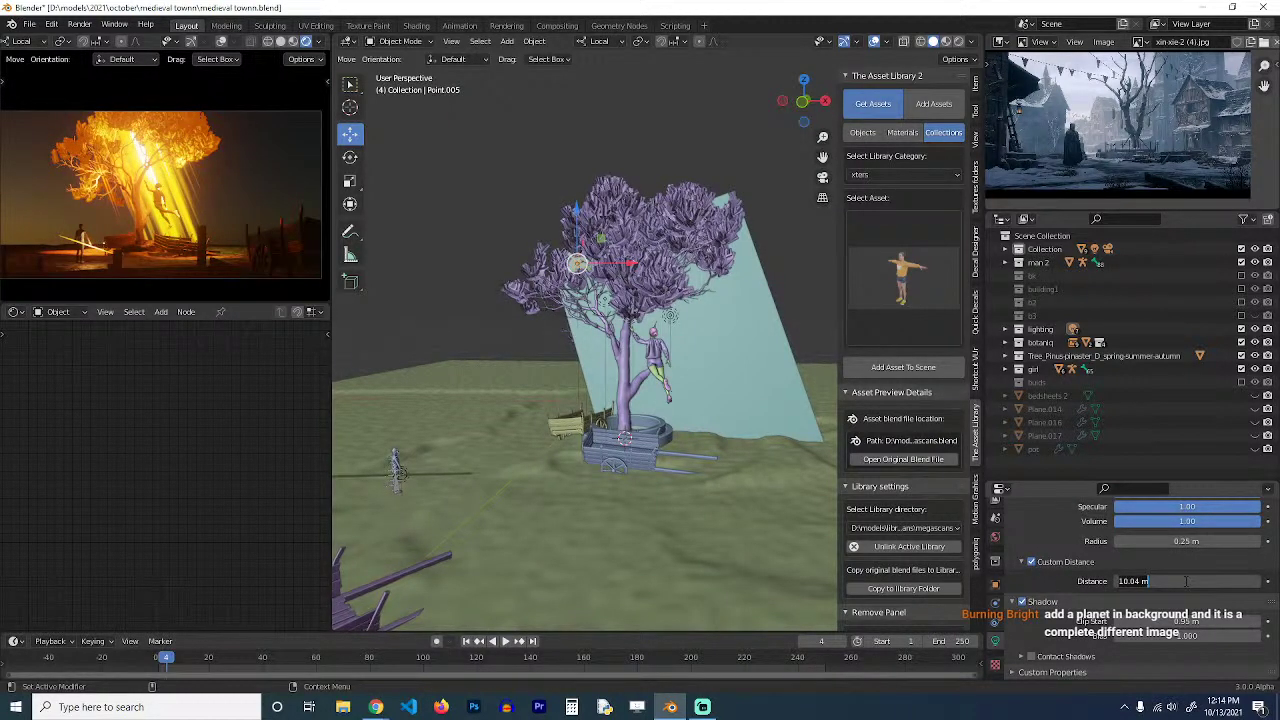
type("20")
key("Return")
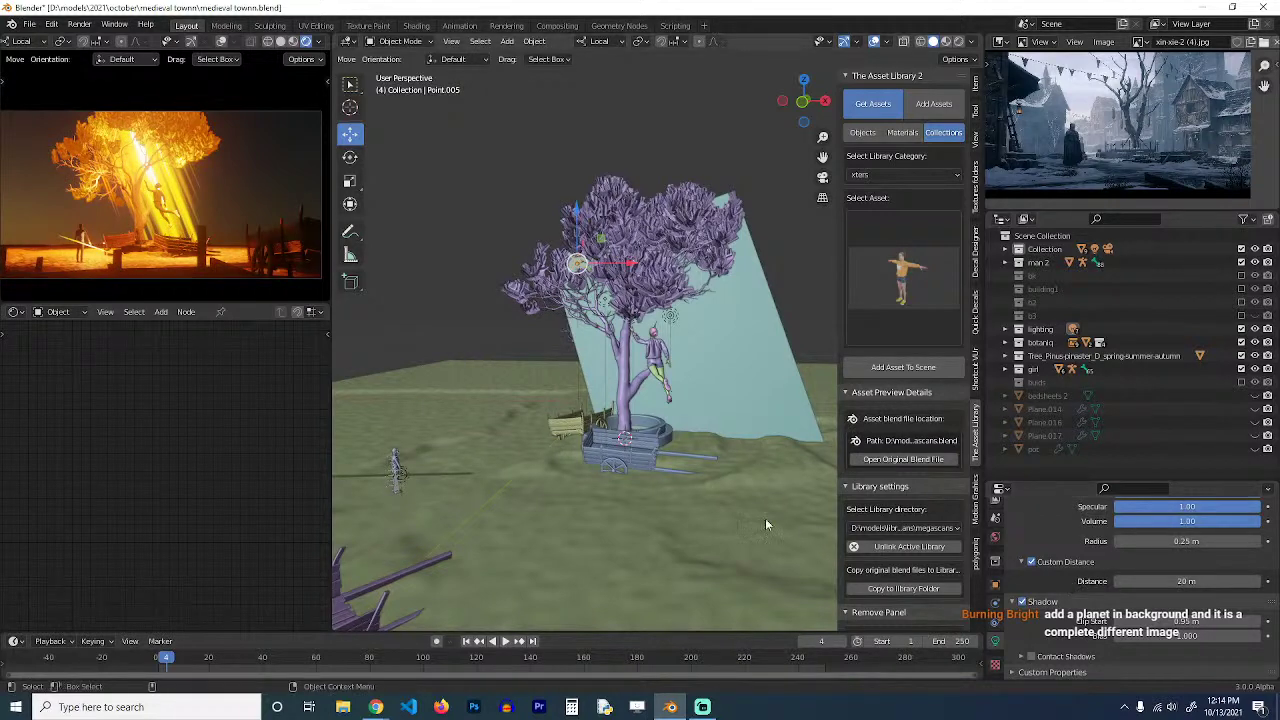
Delete the light next to the standing man and save the file.
scroll(706, 438, "down", 3)
scroll(715, 456, "up", 3)
middle_click_drag(706, 438, 836, 386)
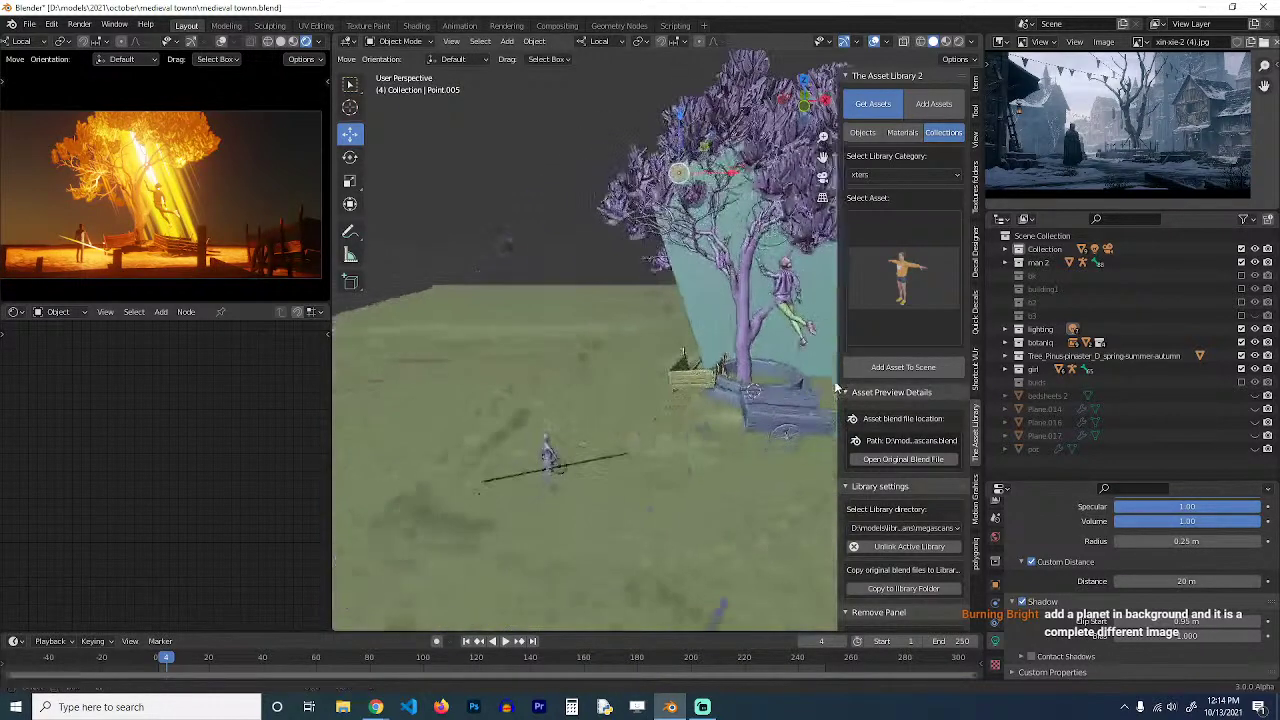
scroll(768, 432, "up", 3)
middle_click_drag(768, 432, 762, 374)
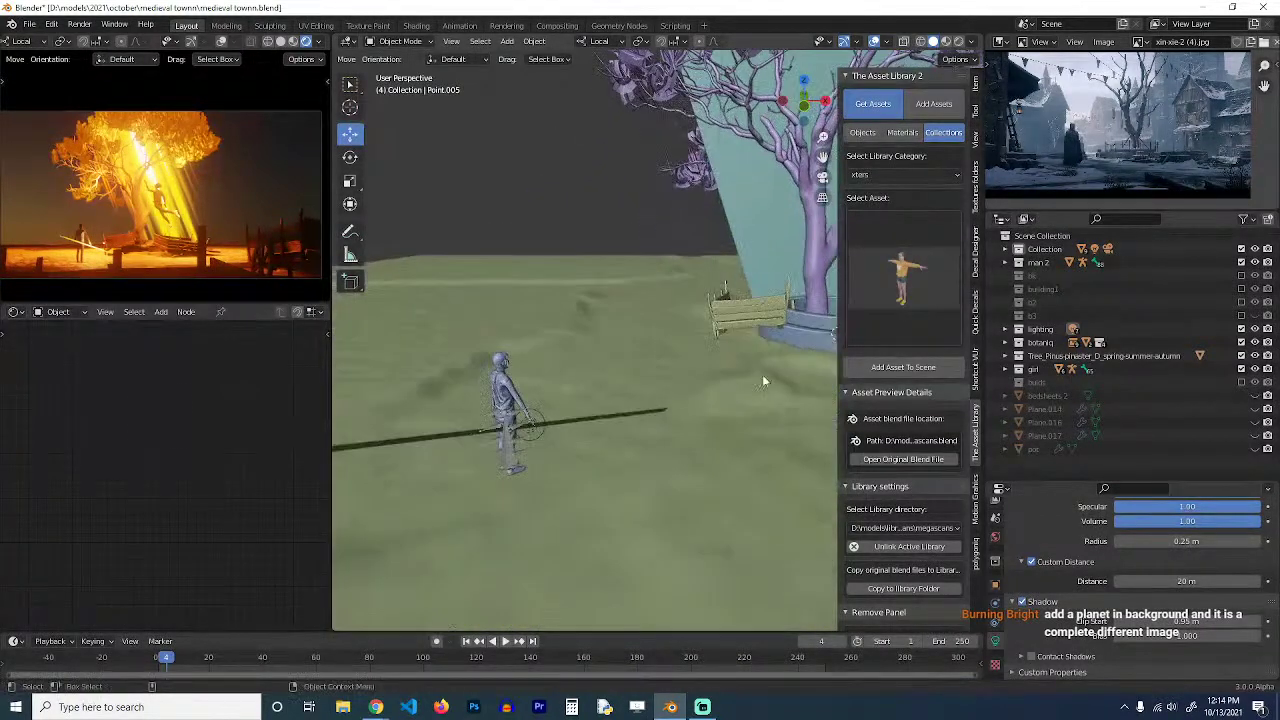
key("x")
left_click(536, 428)
middle_click_drag(538, 428, 659, 435)
scroll(661, 422, "down", 4)
key("ctrl+s")
Turn and scale down the foreground cart near the camera, and shift it along the X axis.
scroll(661, 422, "down", 3)
scroll(659, 435, "up", 2)
left_click(663, 484)
key("r")
key("z")
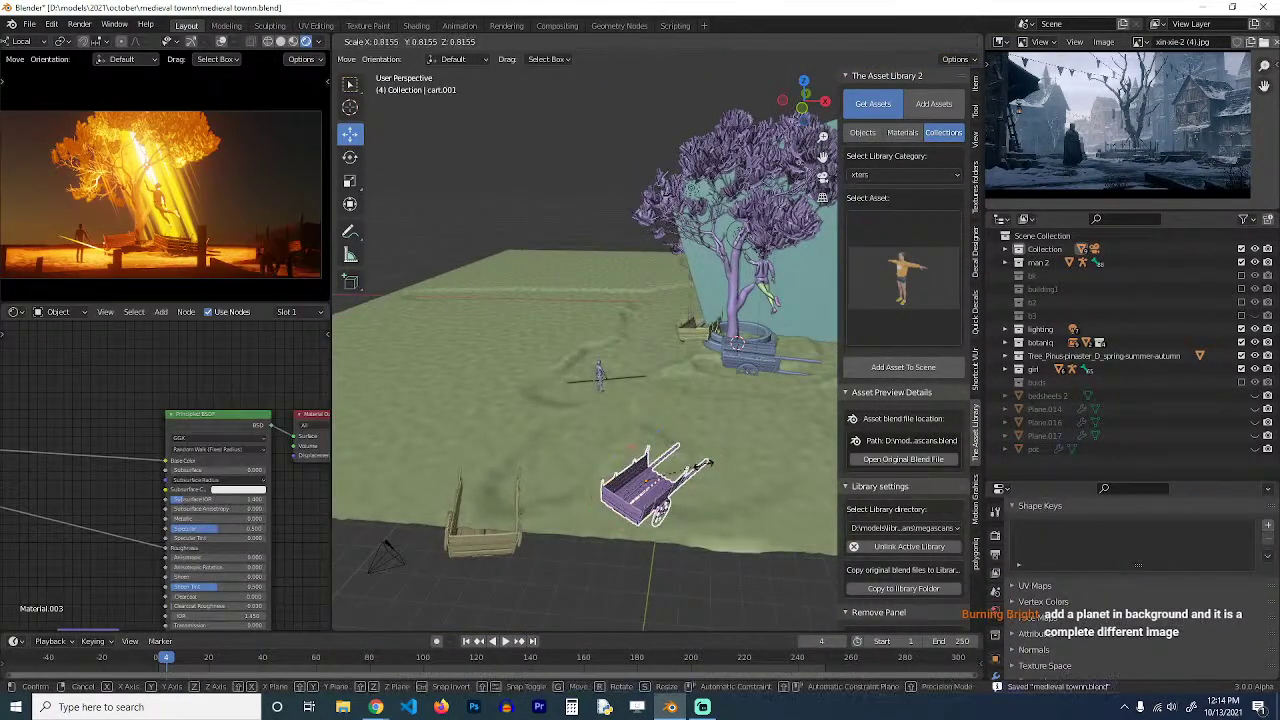
left_click(706, 471)
key("g")
key("x")
left_click(736, 418)
middle_click_drag(736, 410, 758, 337)
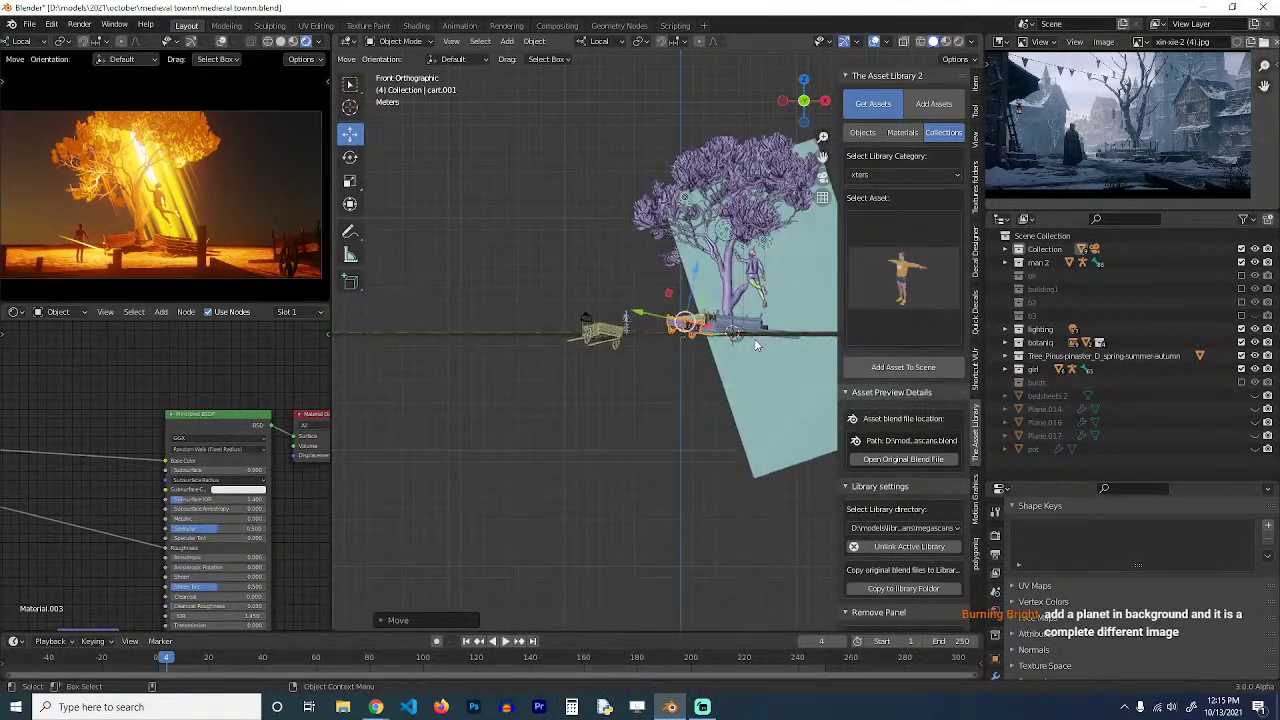
middle_click_drag(779, 291, 768, 289)
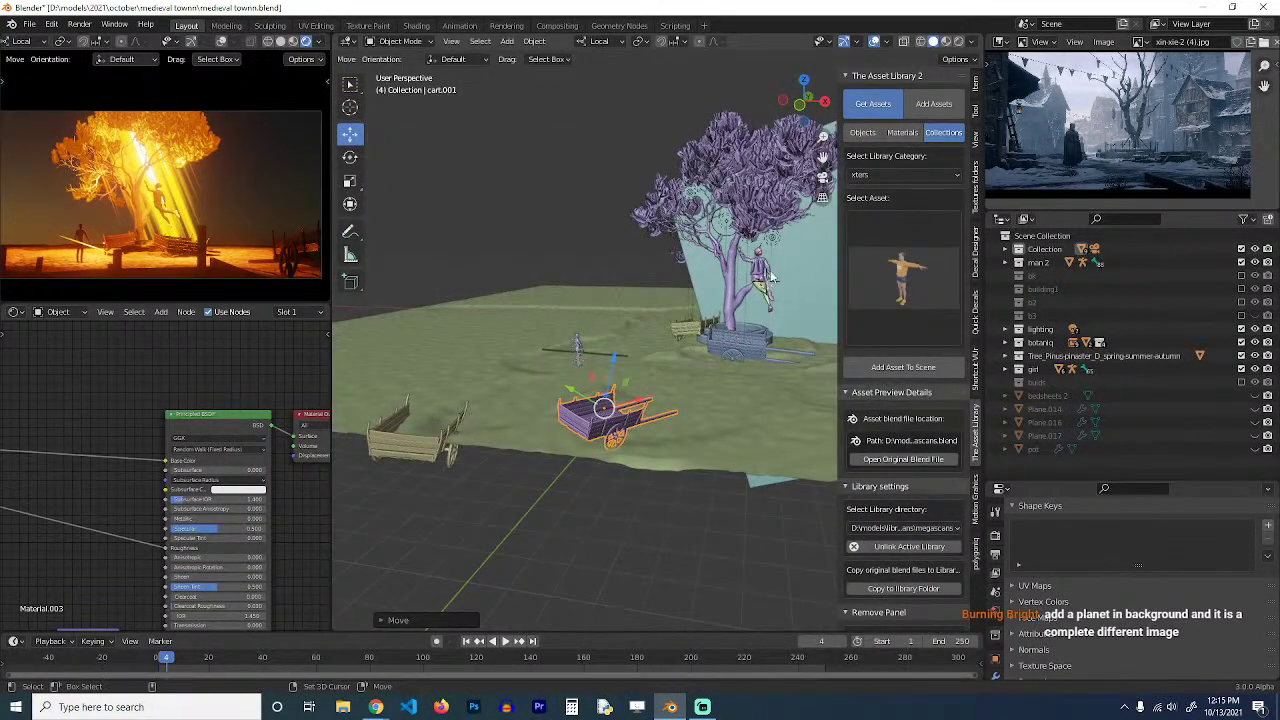
Place the 3D cursor on the floating girl, snap the cart to it and tilt the cart freely.
right_click(771, 277, "shift")
key("shift+s")
left_click(781, 147)
key("r")
key("r")
left_click(760, 314)
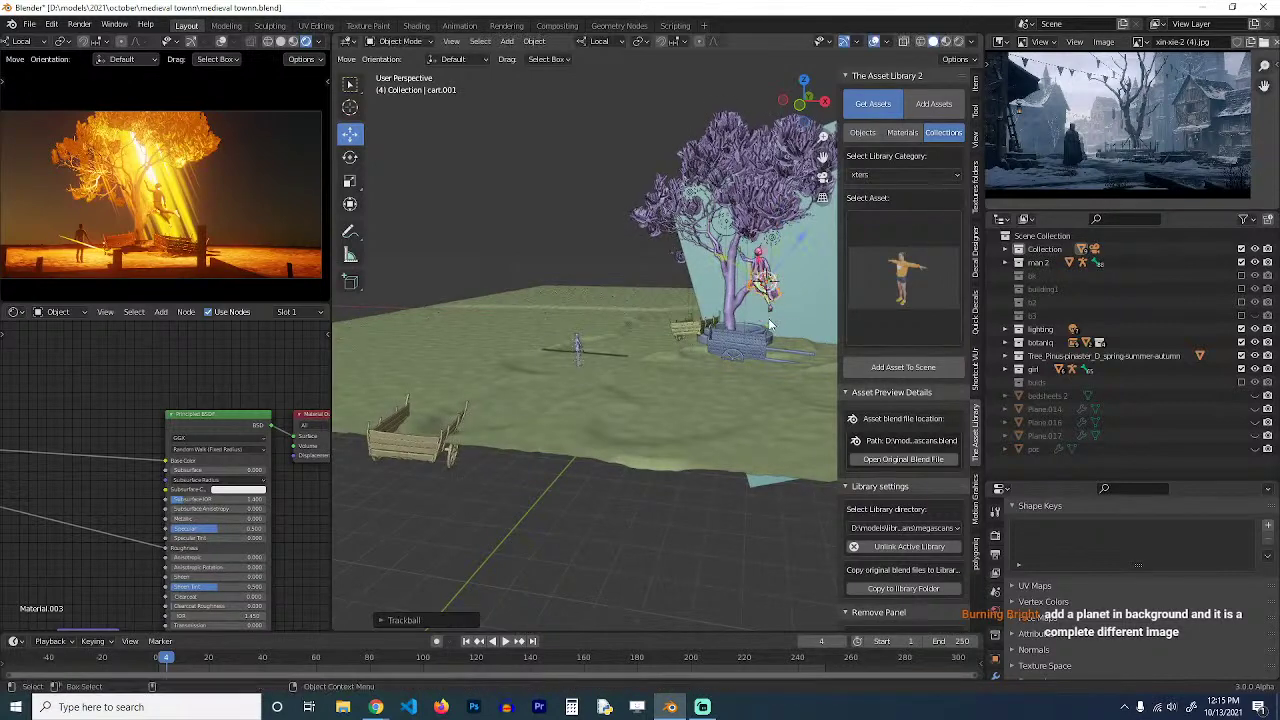
From the camera view, move the floating cart away from the girl to the tree's open side and tumble it with free trackball rotations.
key("KP_0")
key("g")
left_click(808, 325)
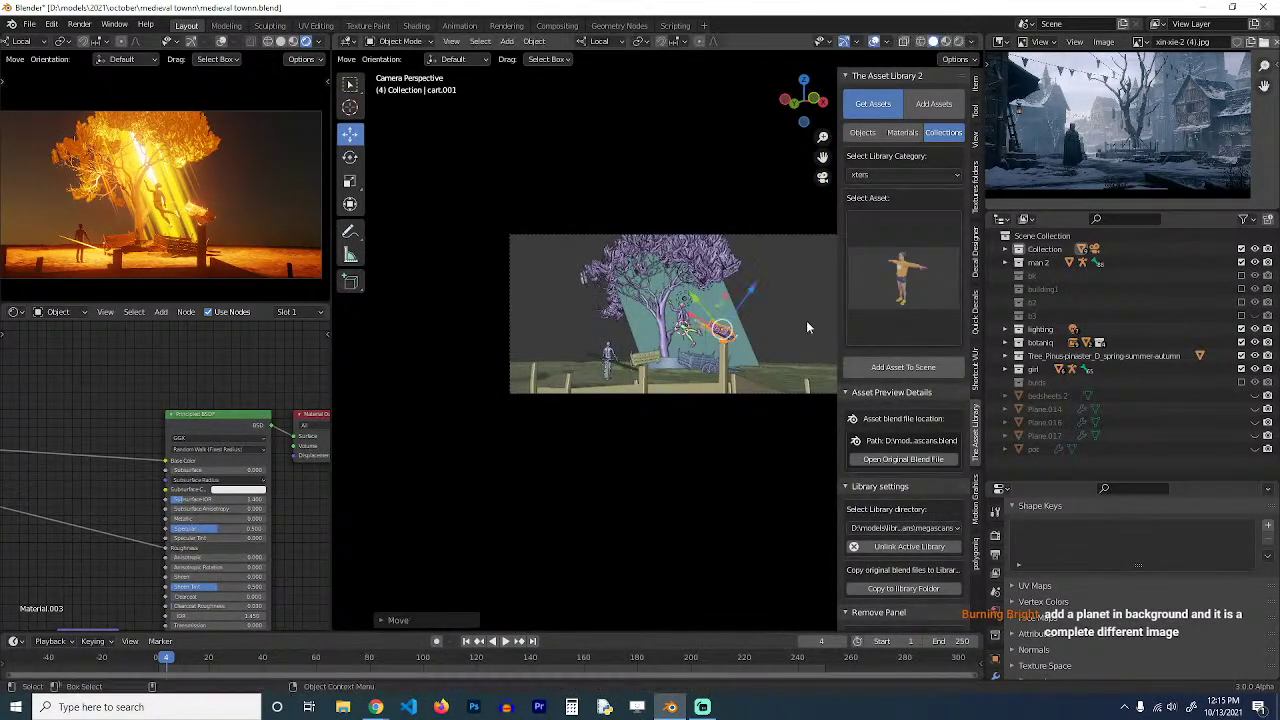
key("r")
key("r")
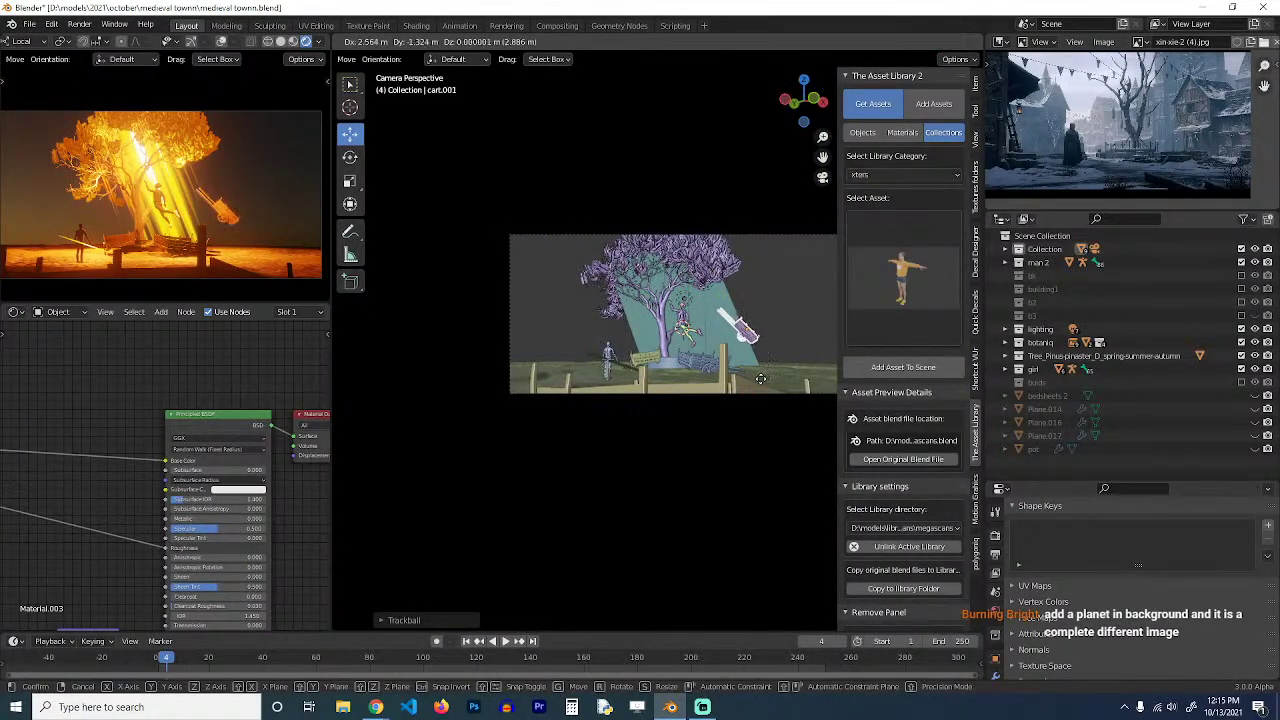
left_click(664, 414)
key("r")
key("r")
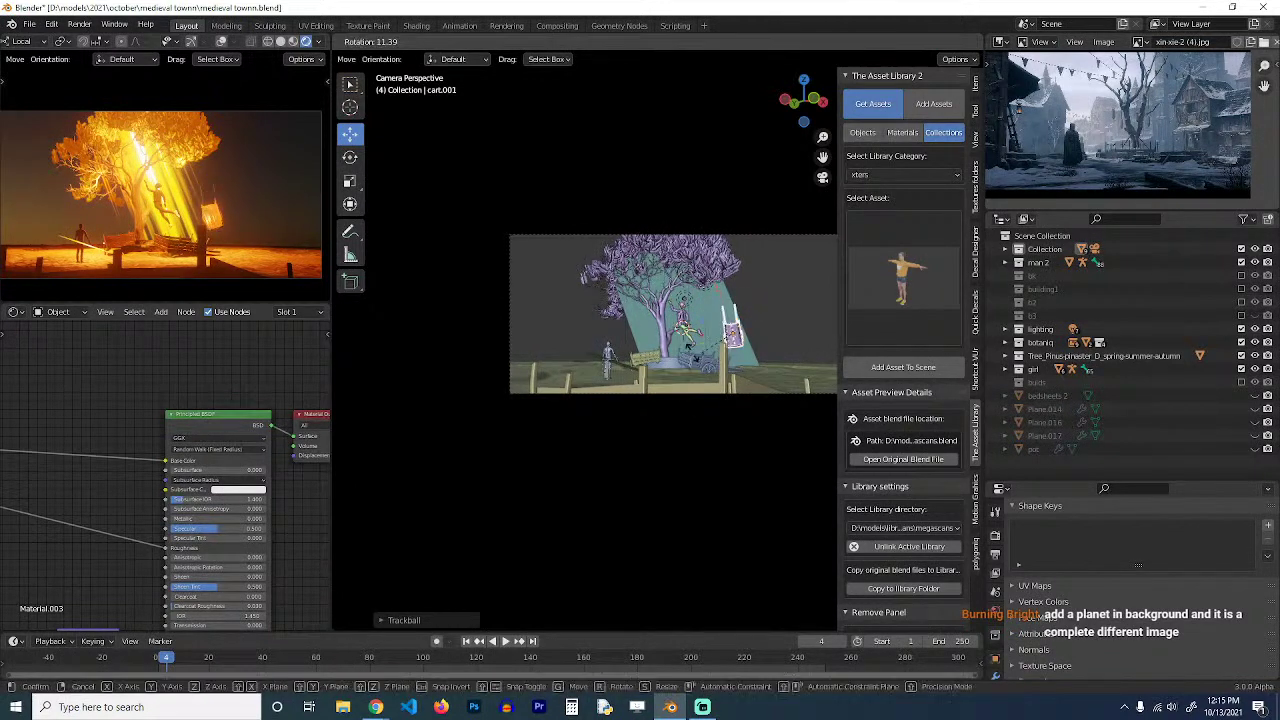
left_click(737, 325)
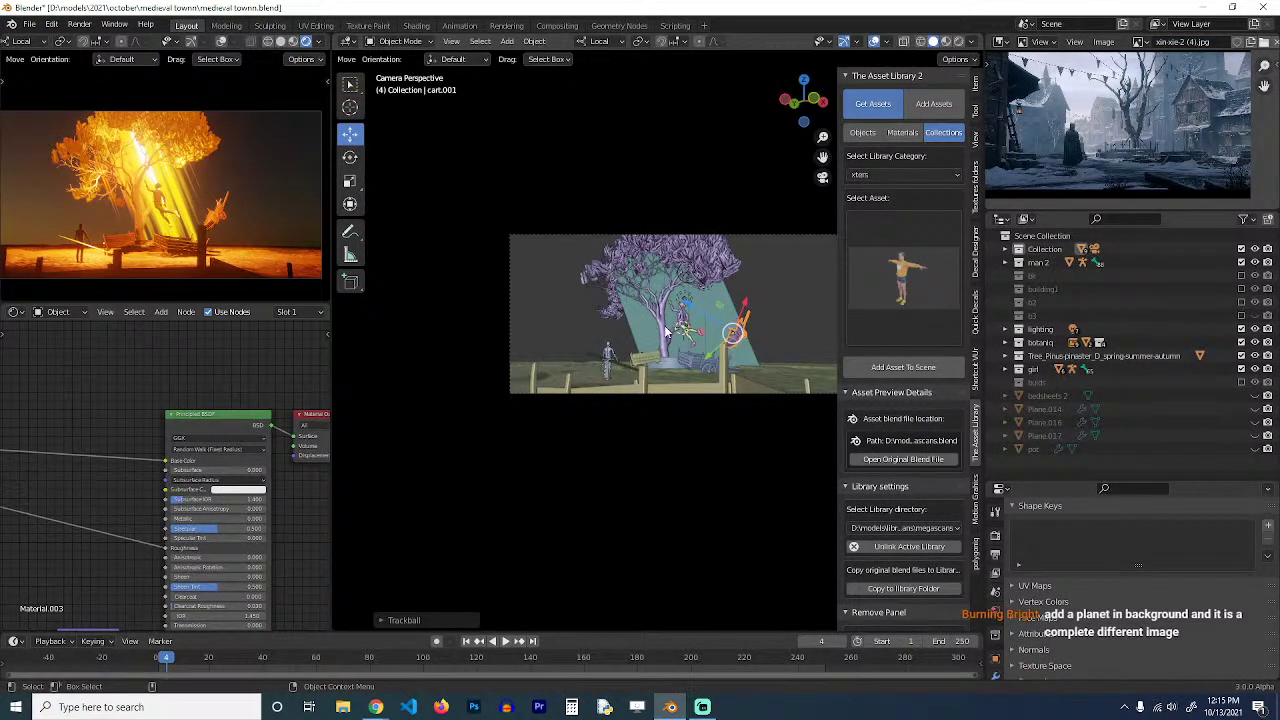
Add a UV sphere behind the tree and scale it up about 11 times.
middle_click_drag(667, 332, 663, 372)
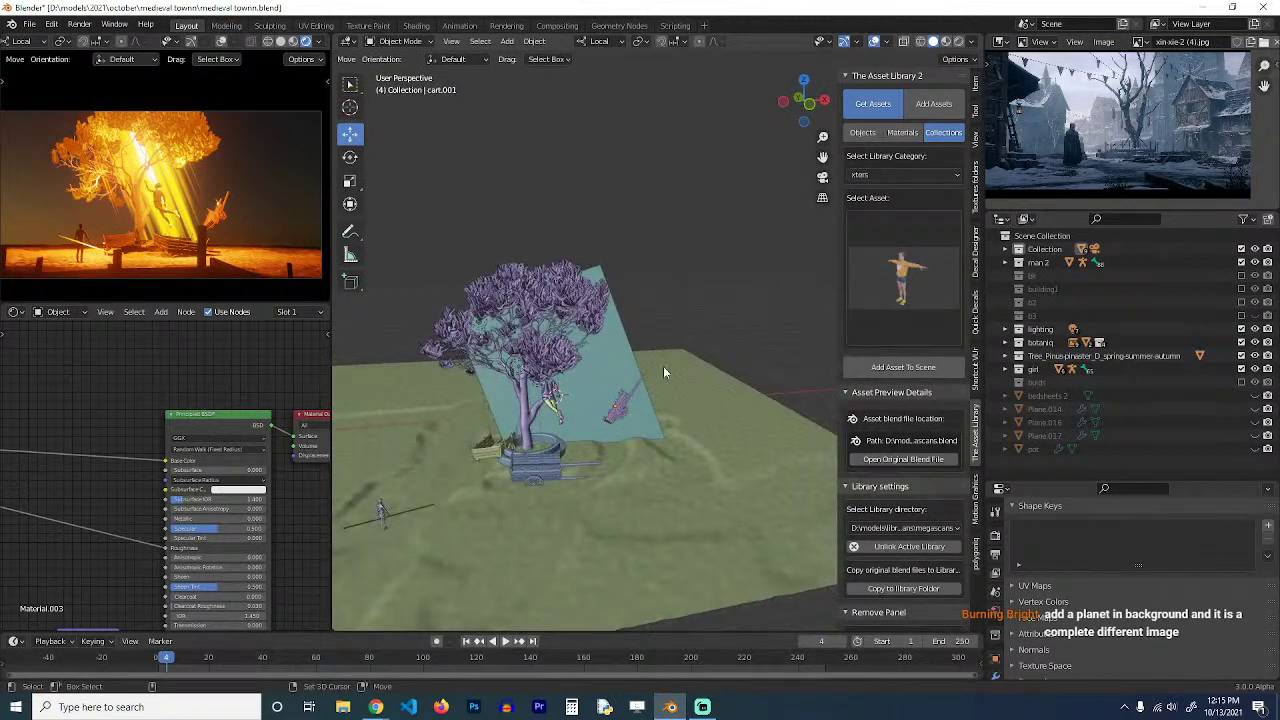
key("shift+a")
mouse_move(650, 203)
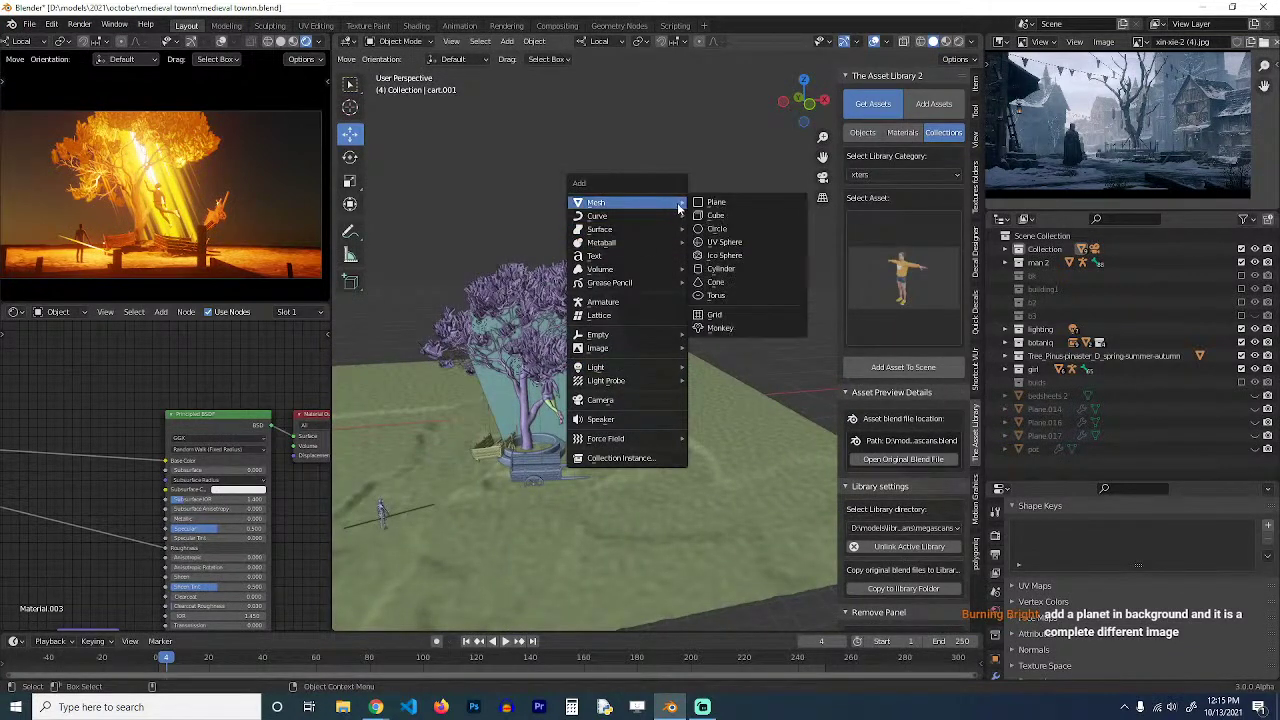
left_click(724, 242)
key("s")
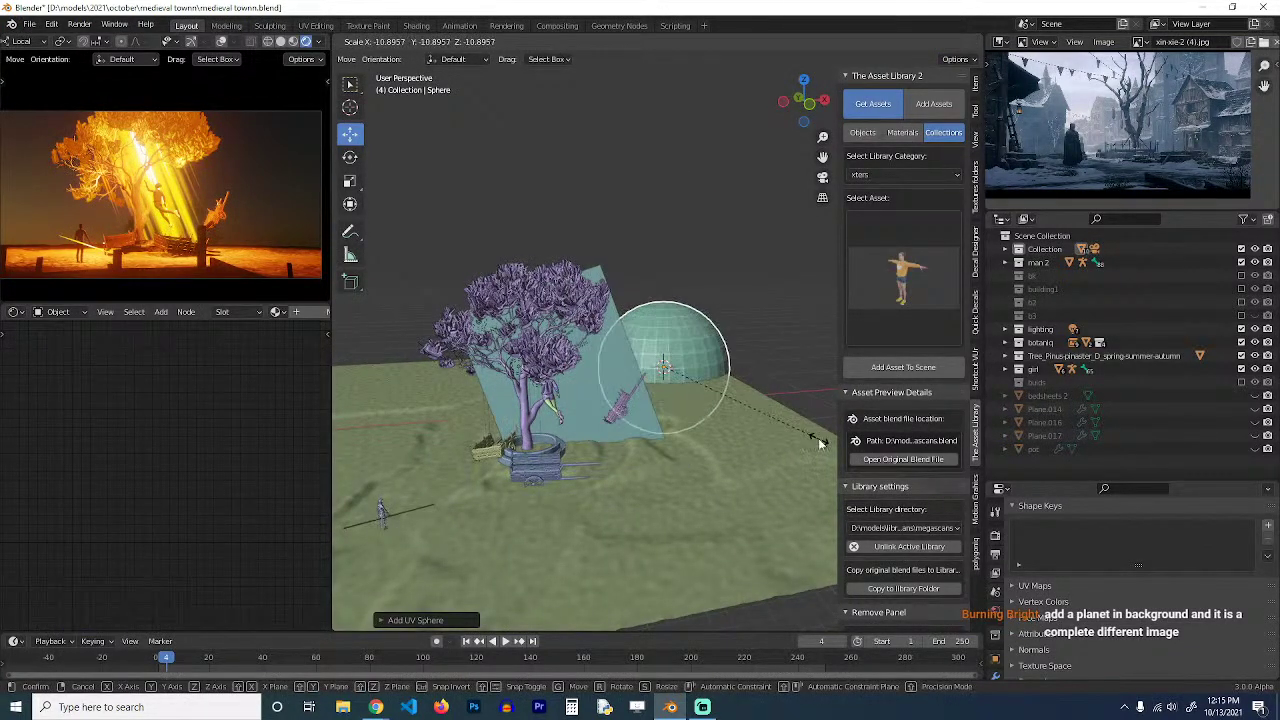
left_click(818, 440)
From the camera view, place the sphere behind the tree above the standing man and enlarge it about 1.5 times.
key("KP_0")
right_click(818, 438)
key("Escape")
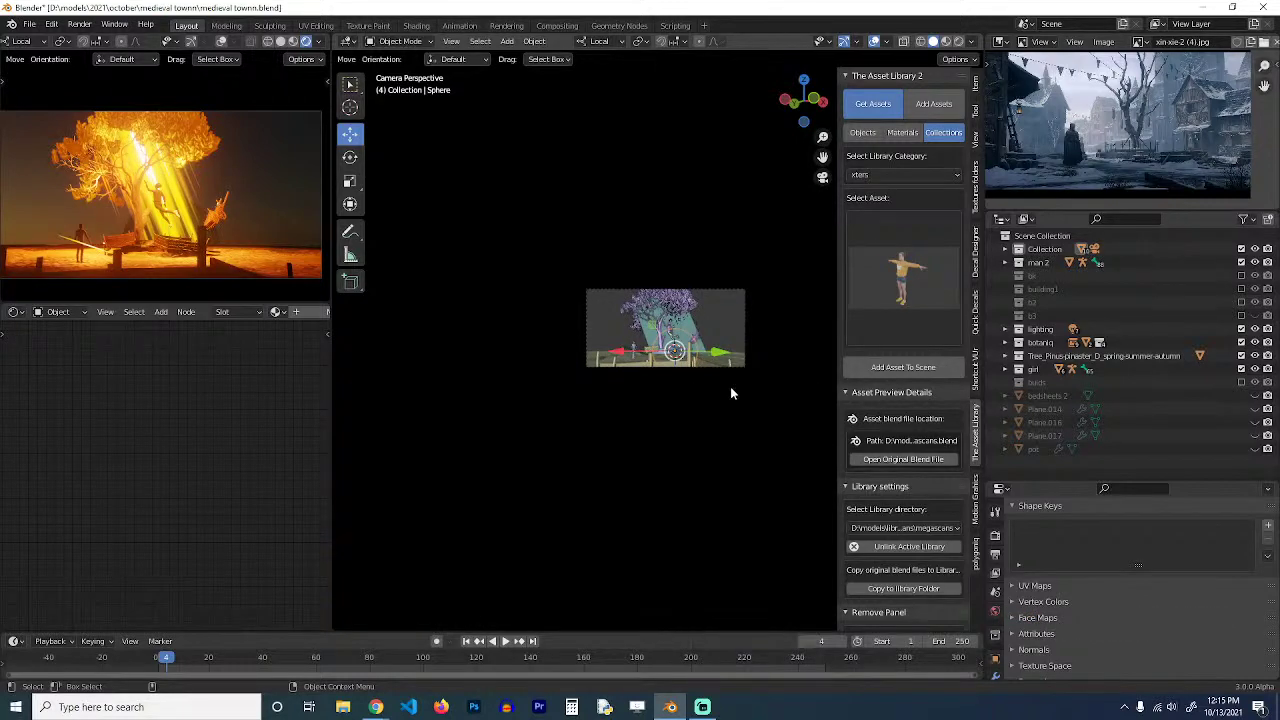
scroll(730, 393, "up", 5)
key("s")
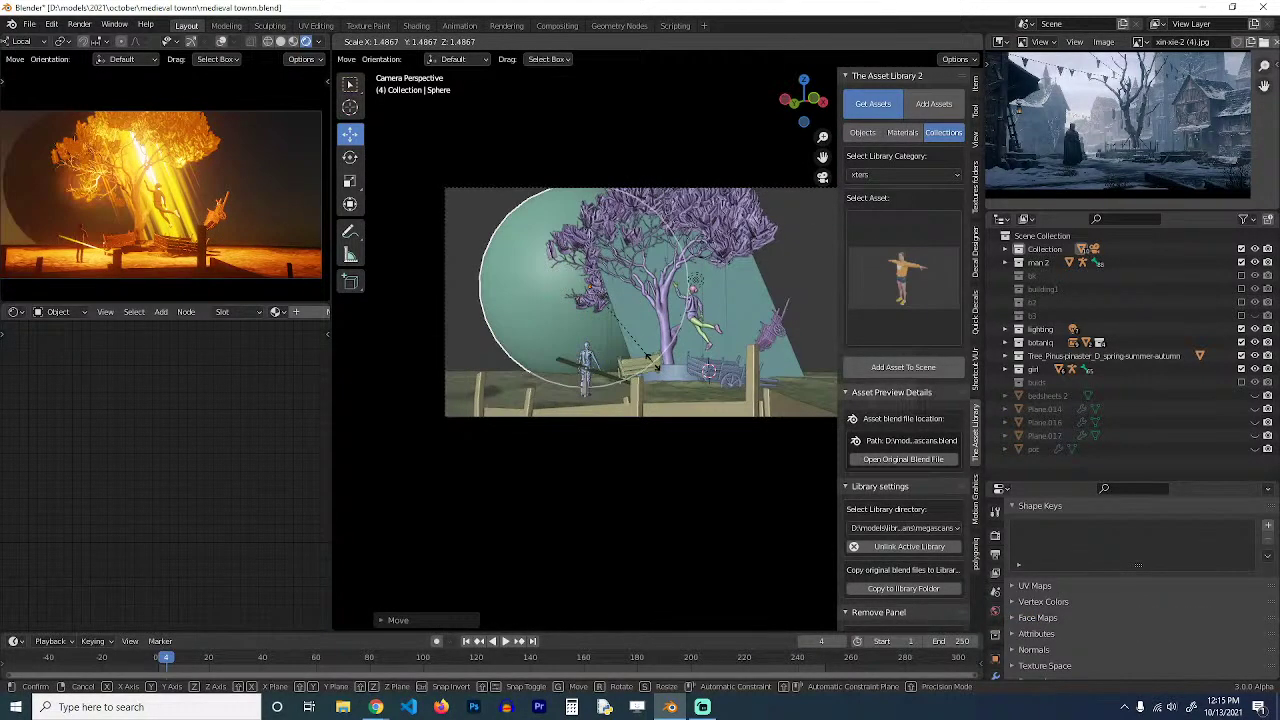
left_click(650, 356)
scroll(645, 343, "down", 2)
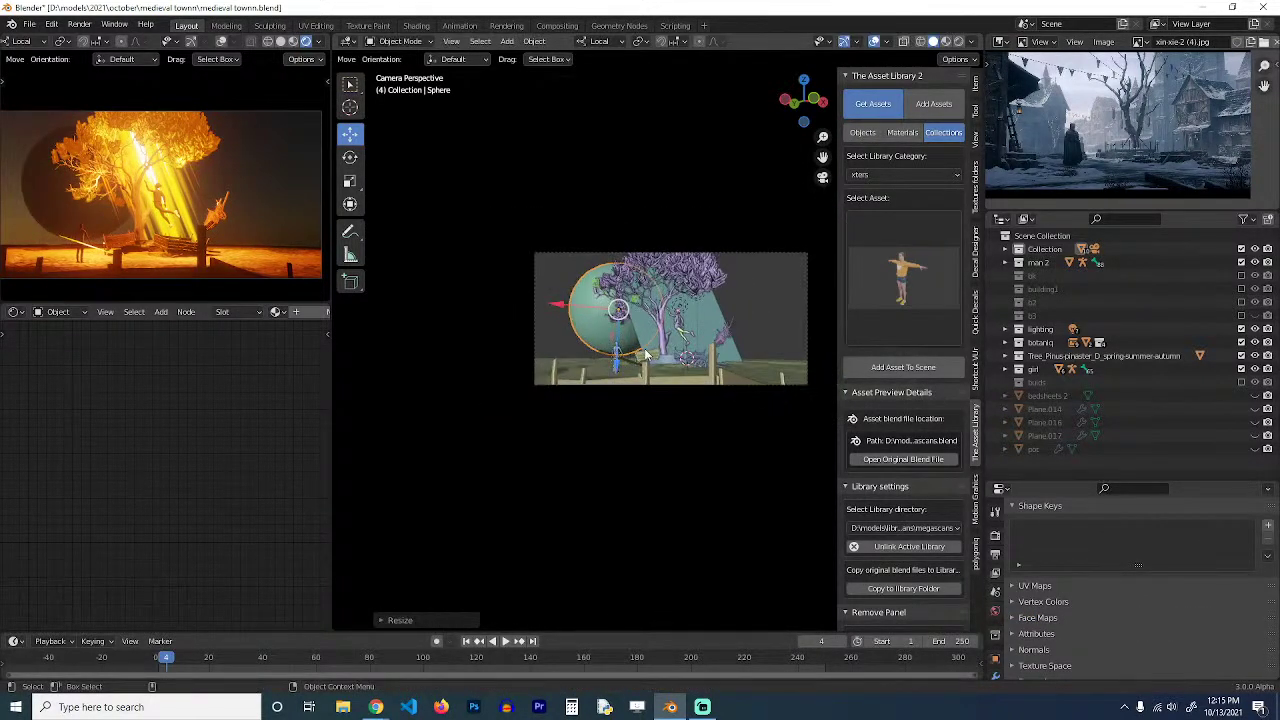
Move the sphere farther into the background, well beyond the tree and the light-beam plane.
middle_click_drag(645, 354, 514, 413)
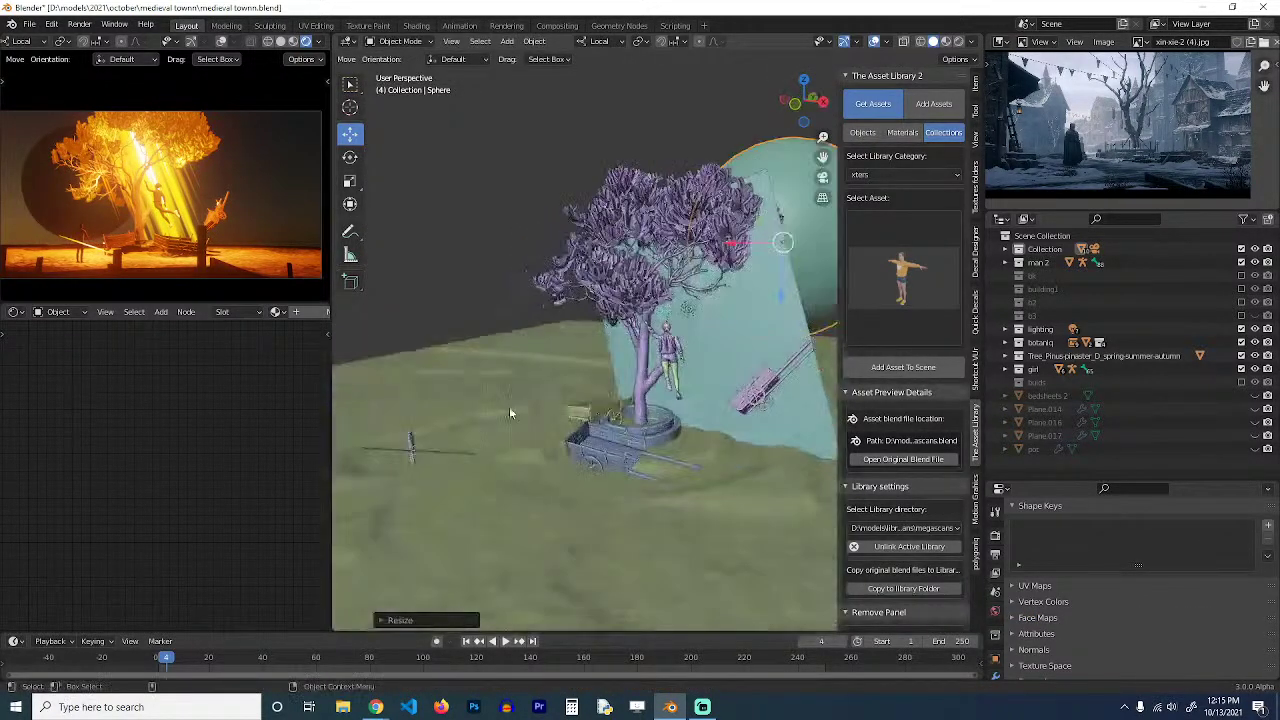
scroll(550, 380, "down", 3)
middle_click_drag(557, 371, 575, 360)
key("g")
left_click(655, 344)
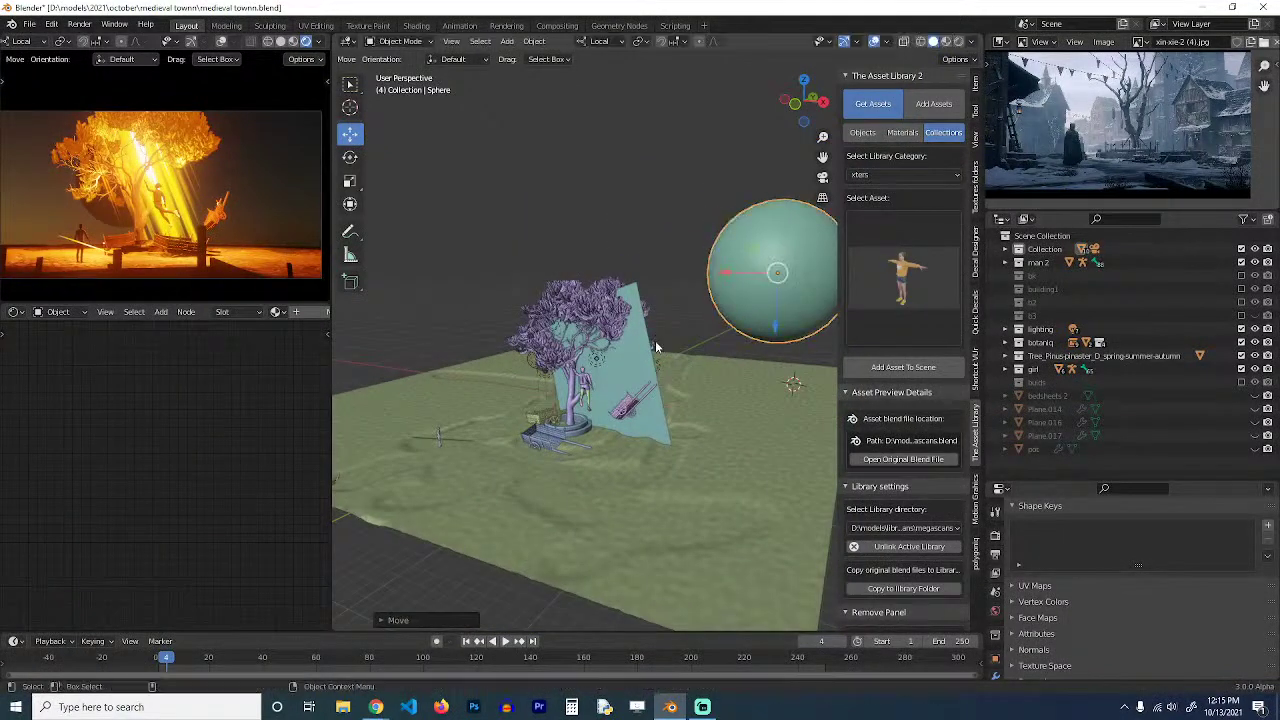
middle_click_drag(654, 349, 696, 338)
key("g")
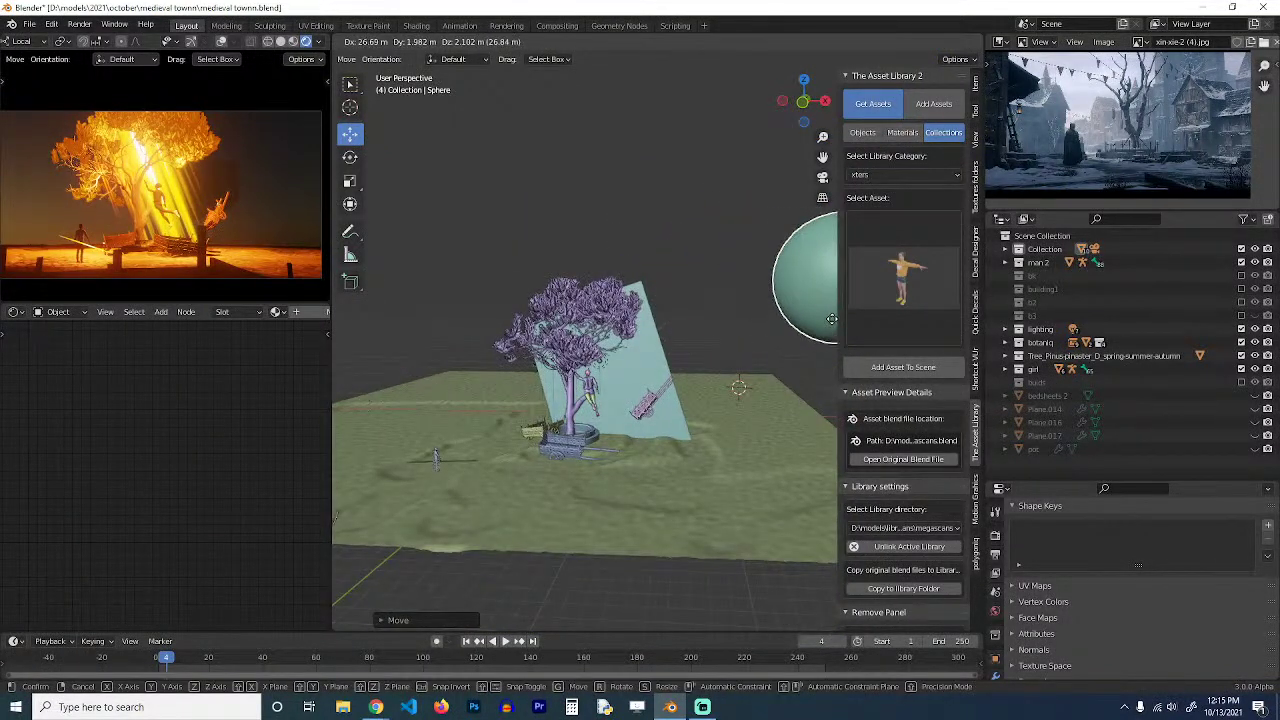
left_click(829, 325)
Enlarge the background sphere and reposition it high in the sky behind the tree, checking the placement through the camera.
key("s")
left_click(772, 441)
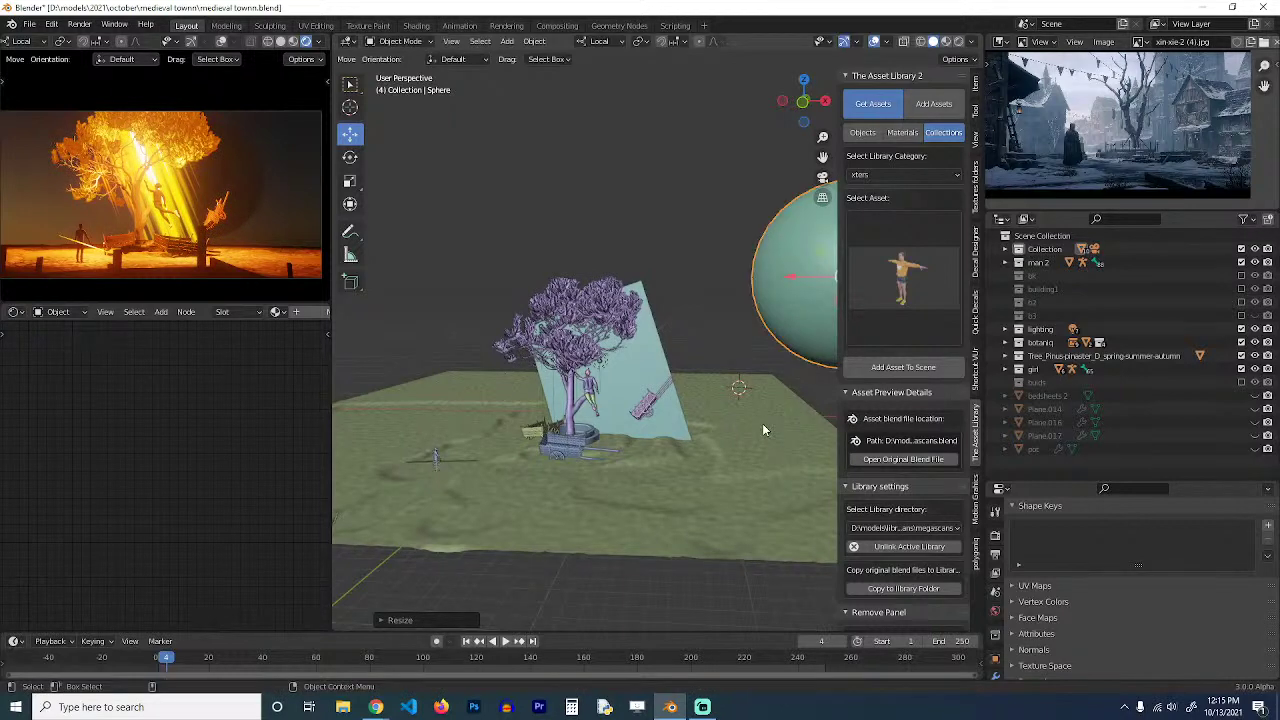
key("g")
left_click(770, 435)
key("s")
left_click(763, 450)
key("g")
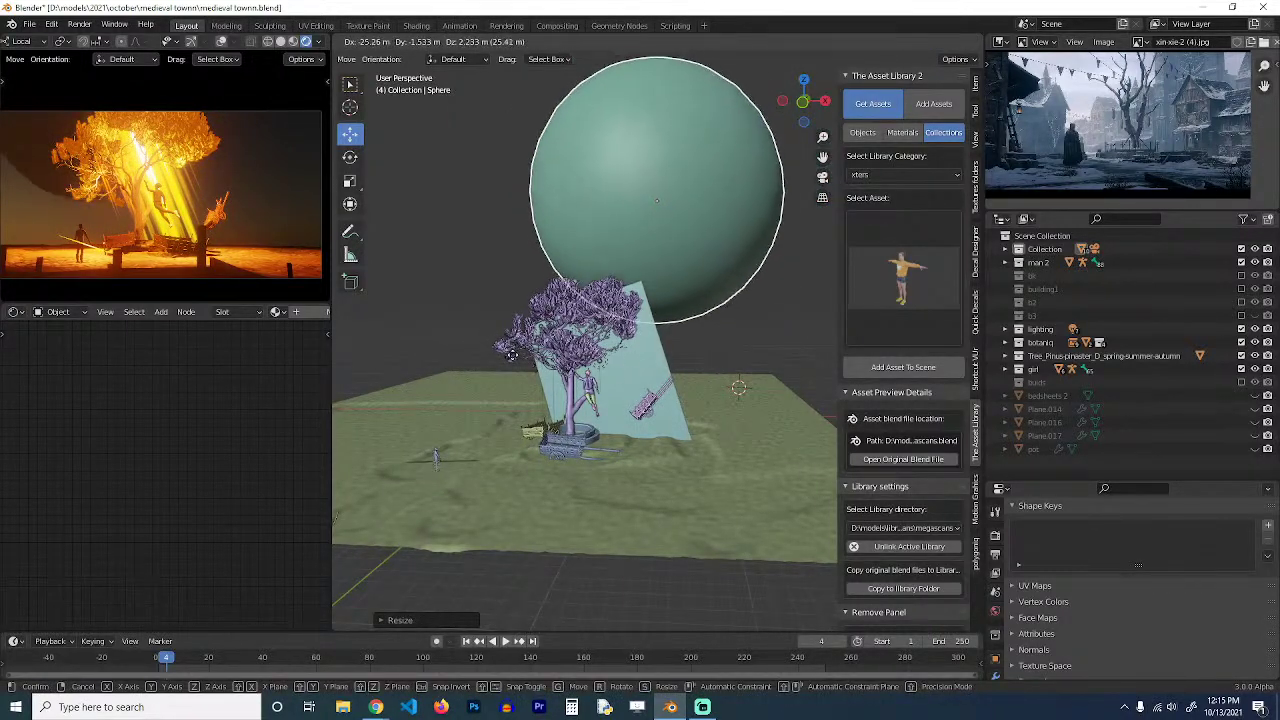
left_click(515, 354)
key("KP_0")
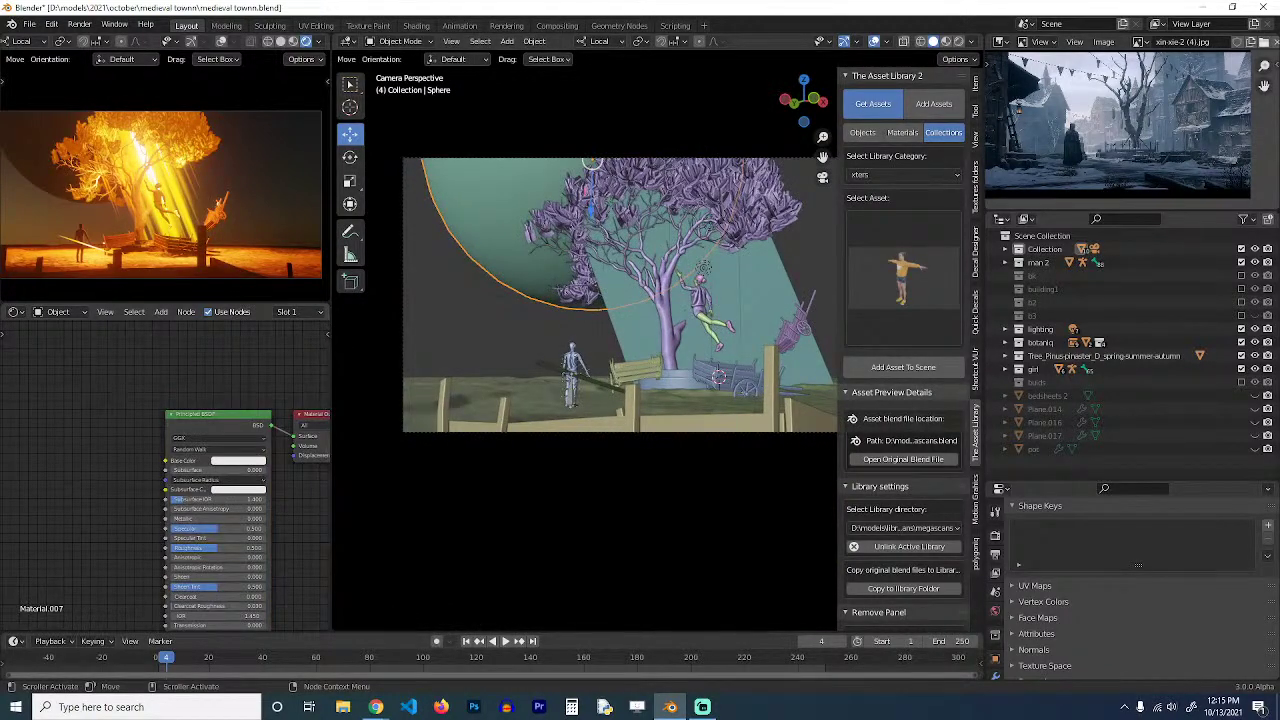
Switch to Chrome, search Google for "planet" and browse the image results.
left_click(375, 707)
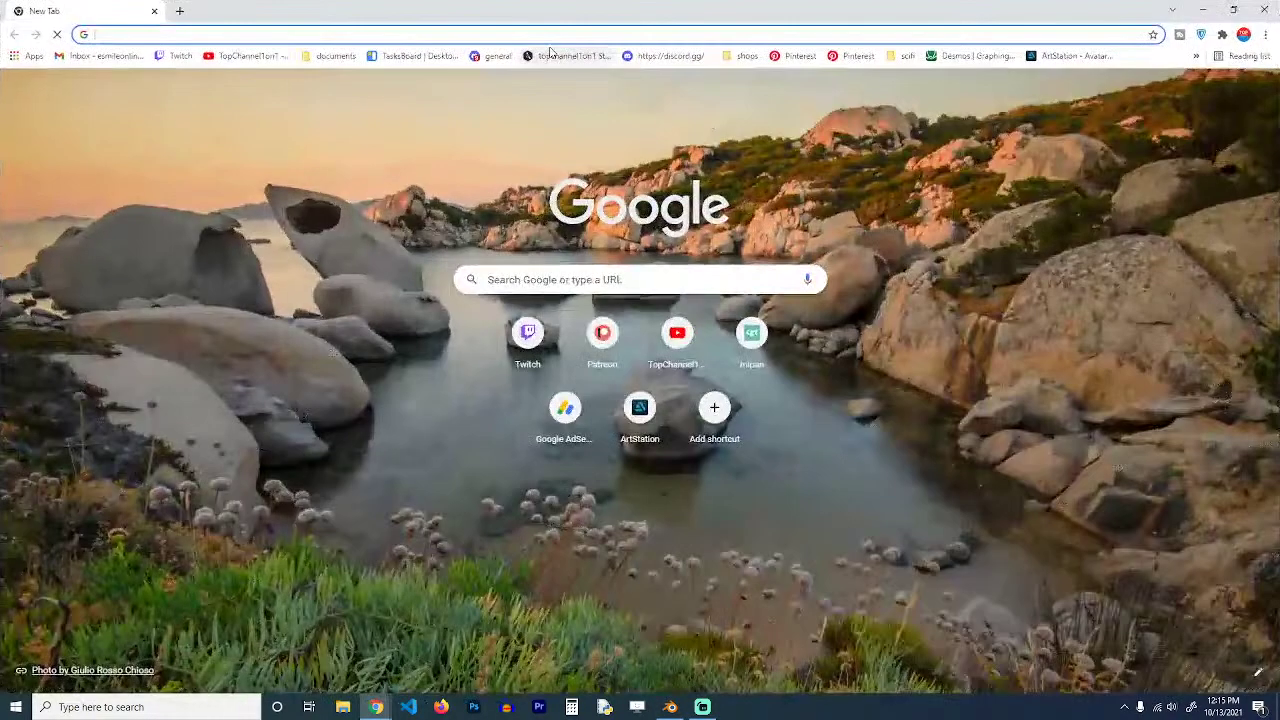
type("planet")
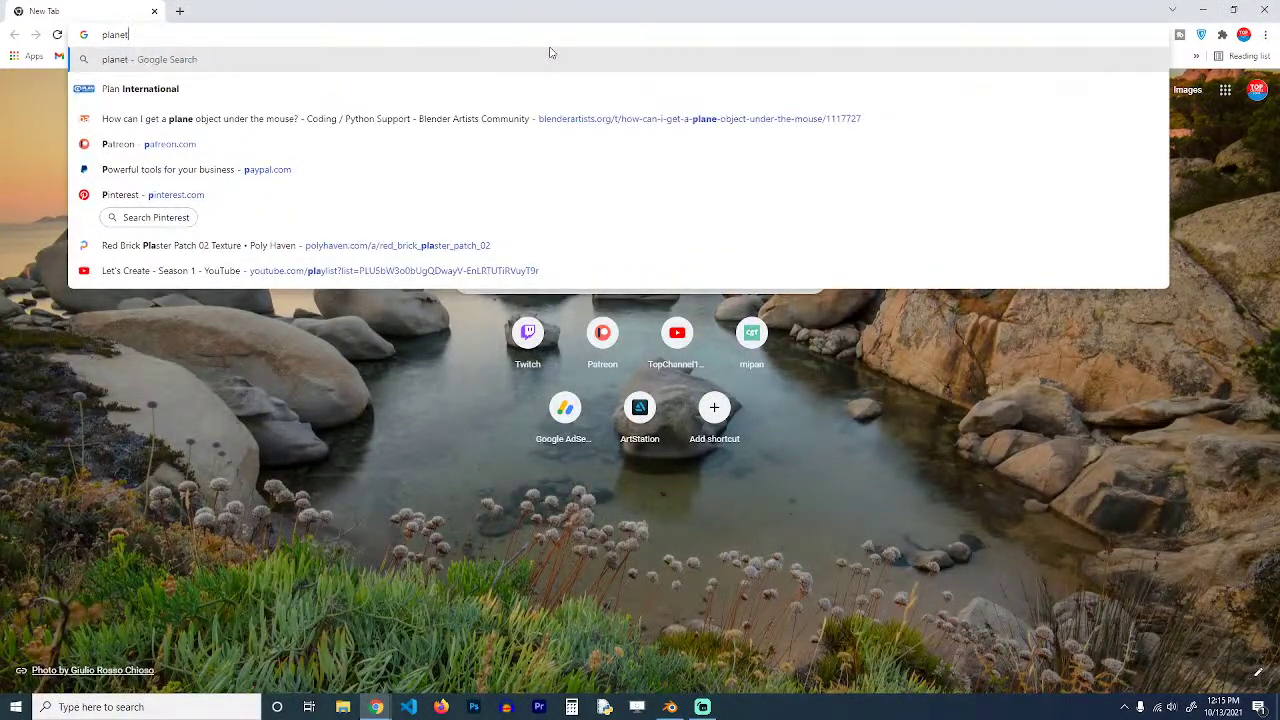
key("Return")
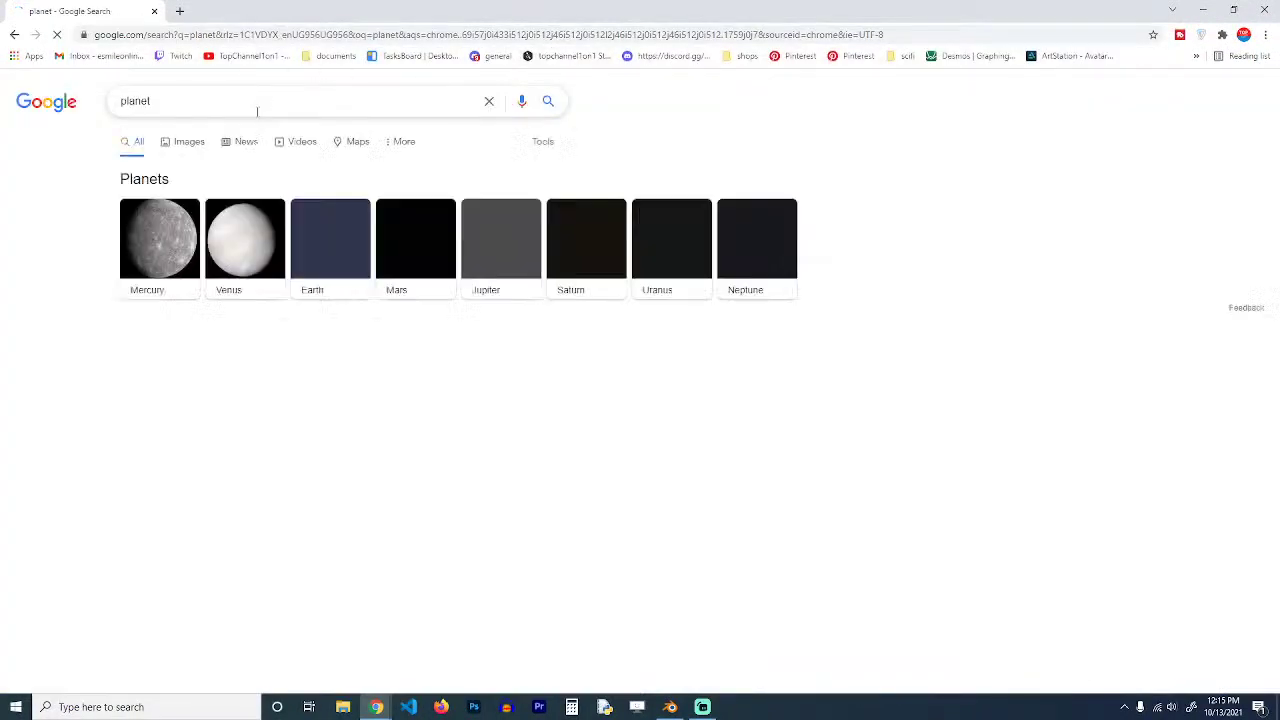
left_click(246, 145)
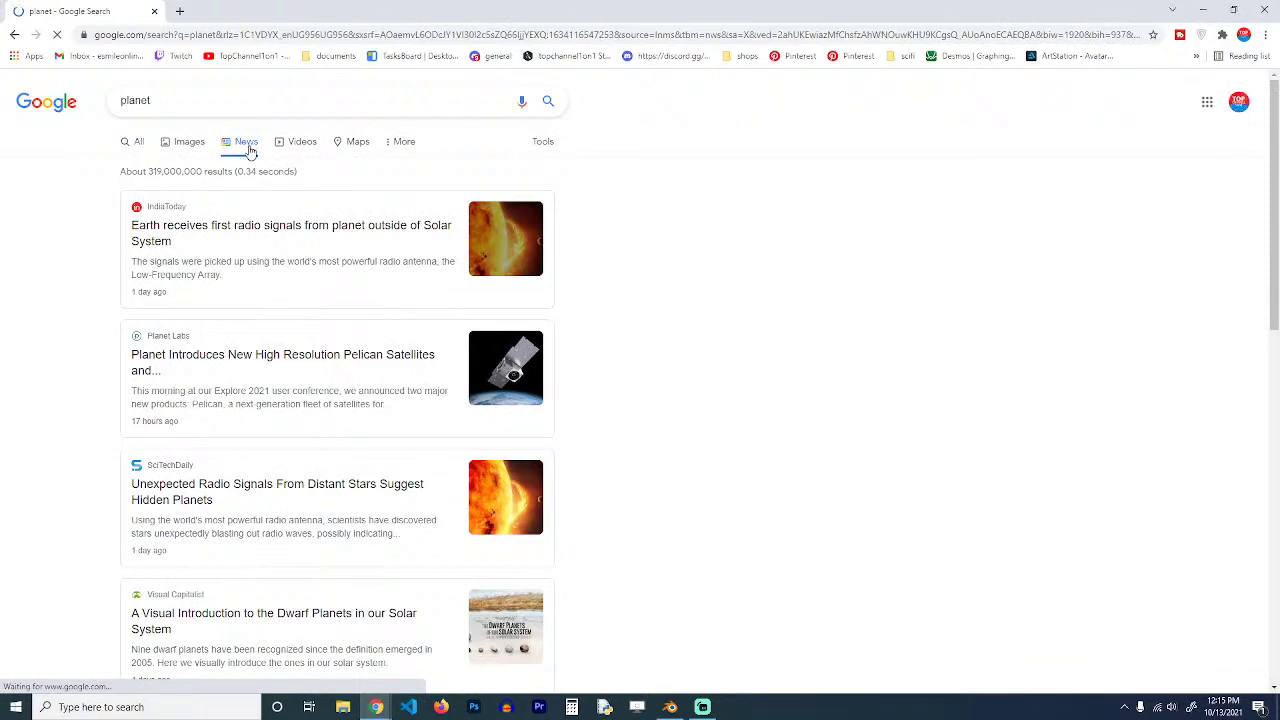
left_click(192, 144)
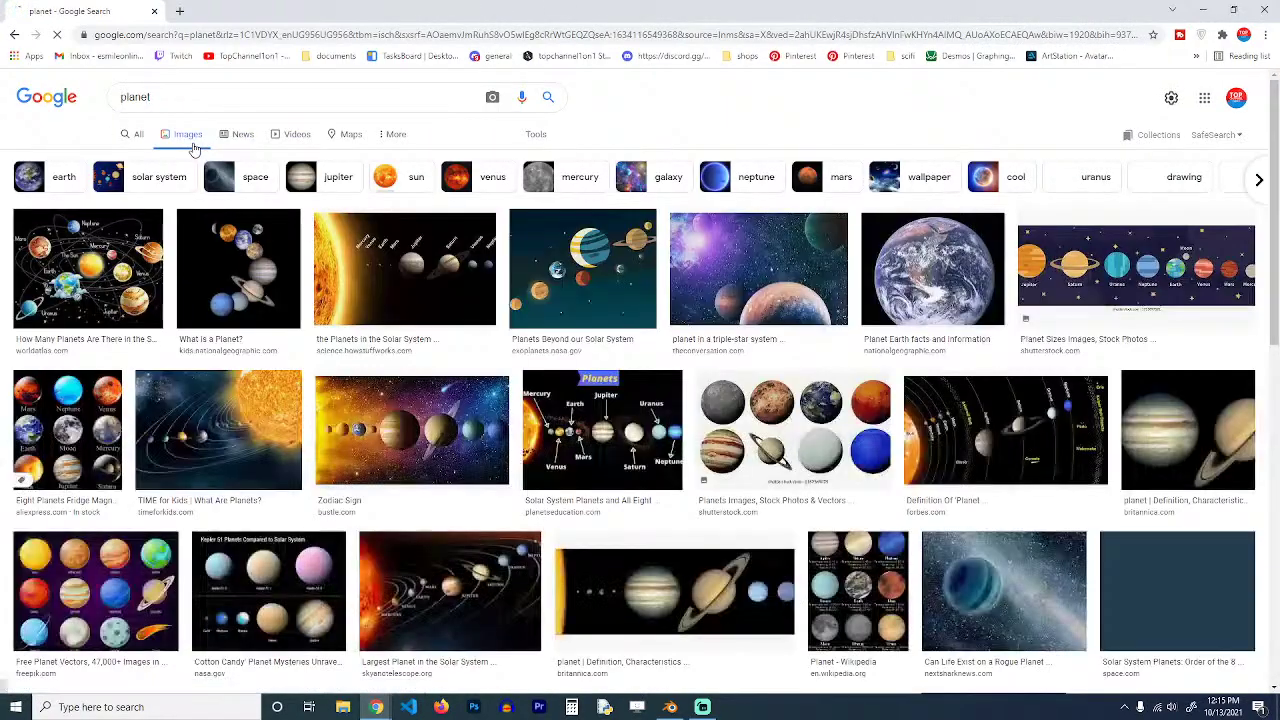
scroll(278, 312, "down", 10)
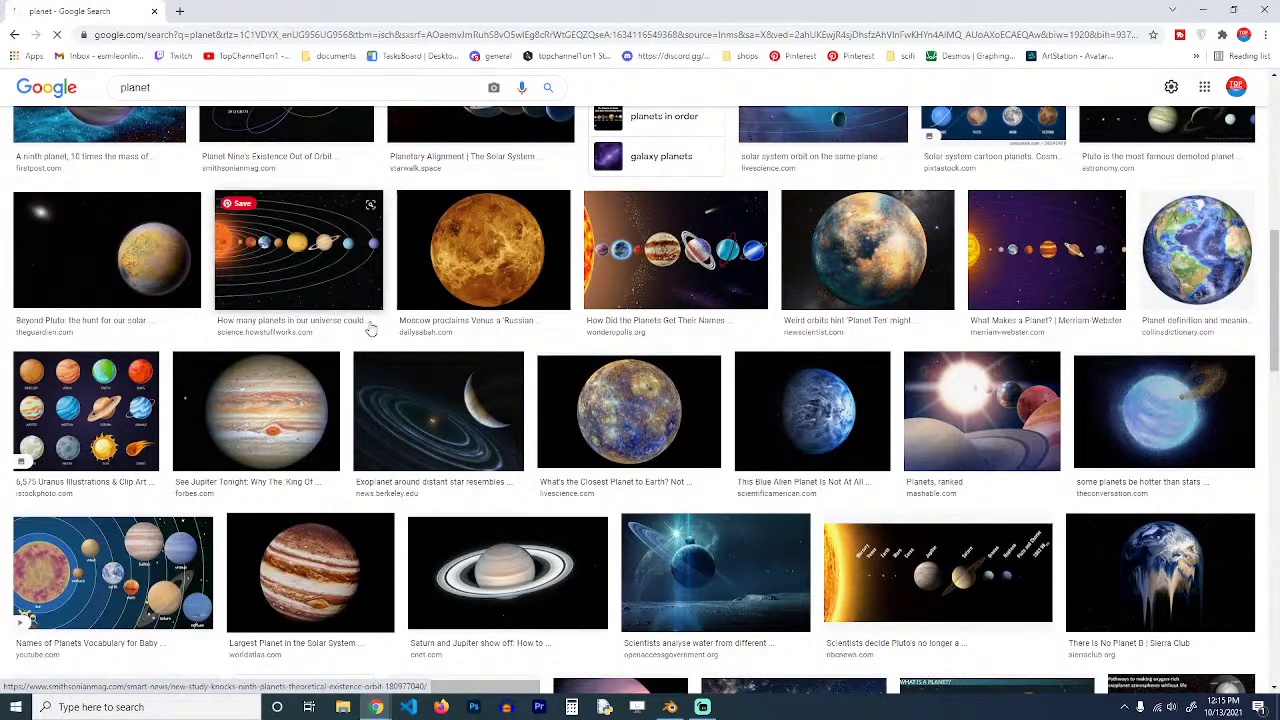
Open the Forbes Jupiter picture in a new tab and save the image to disk.
right_click(286, 386)
left_click(343, 399)
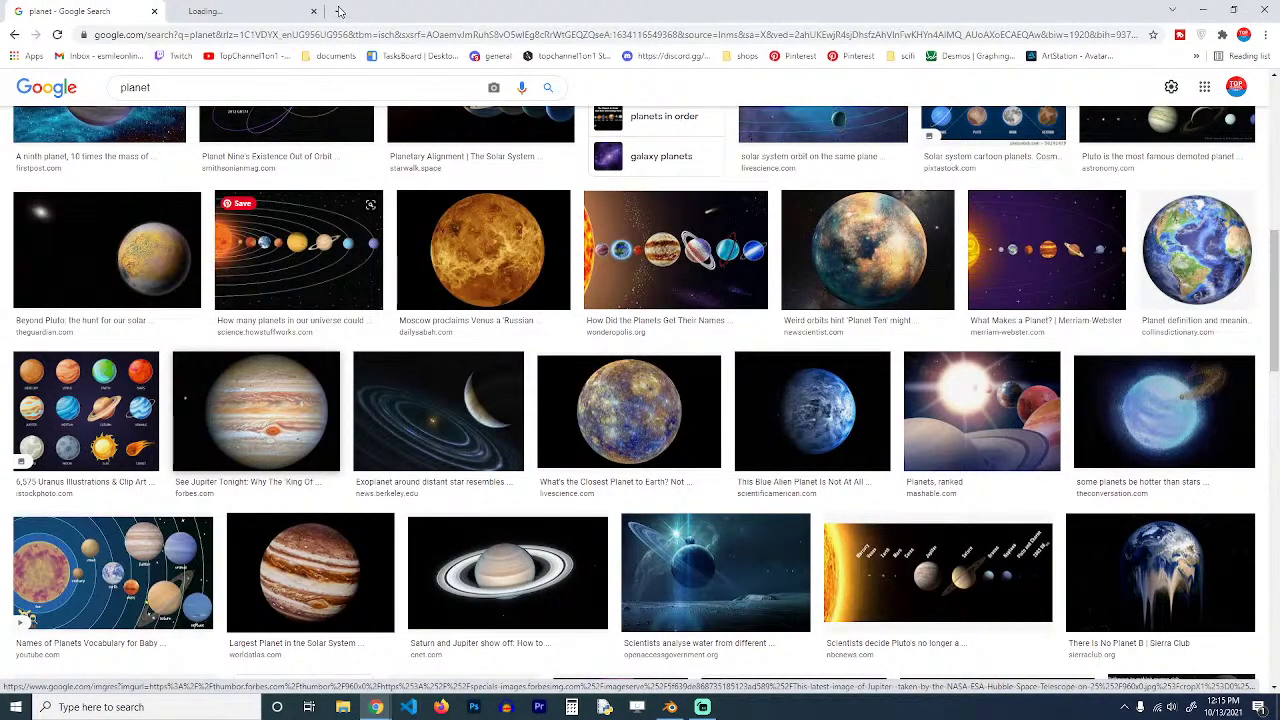
scroll(722, 320, "down", 3)
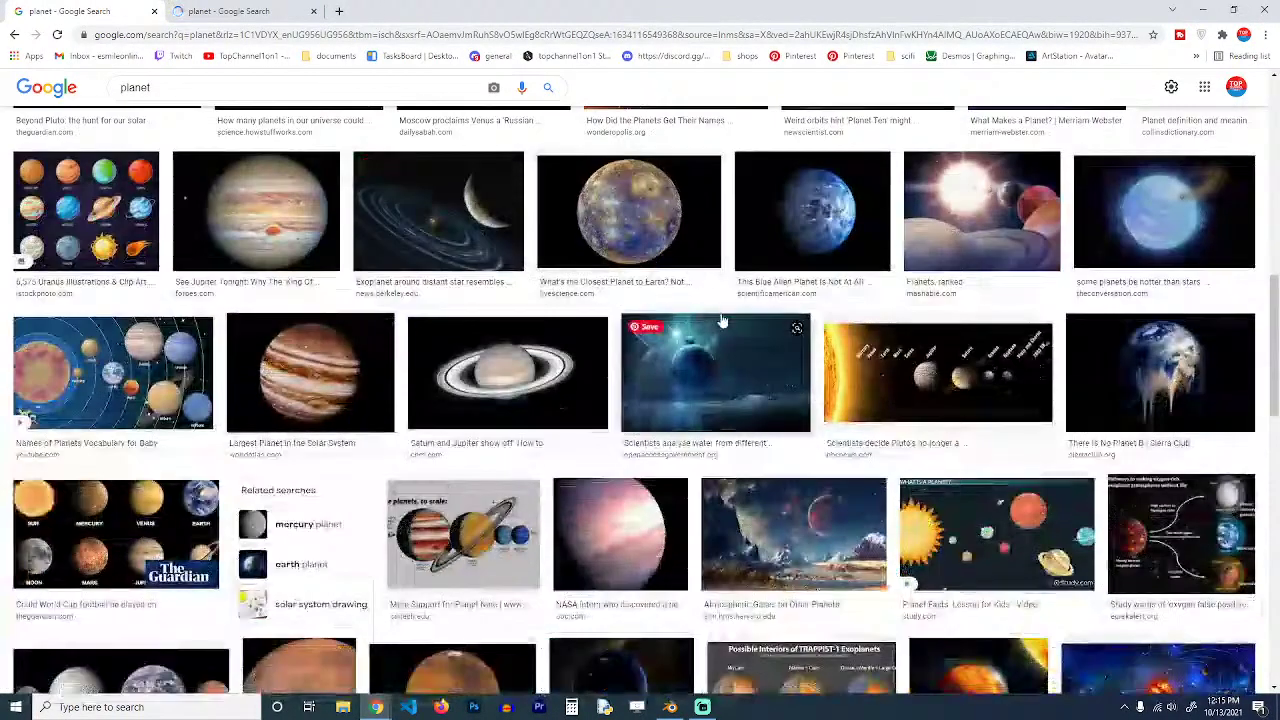
left_click(250, 10)
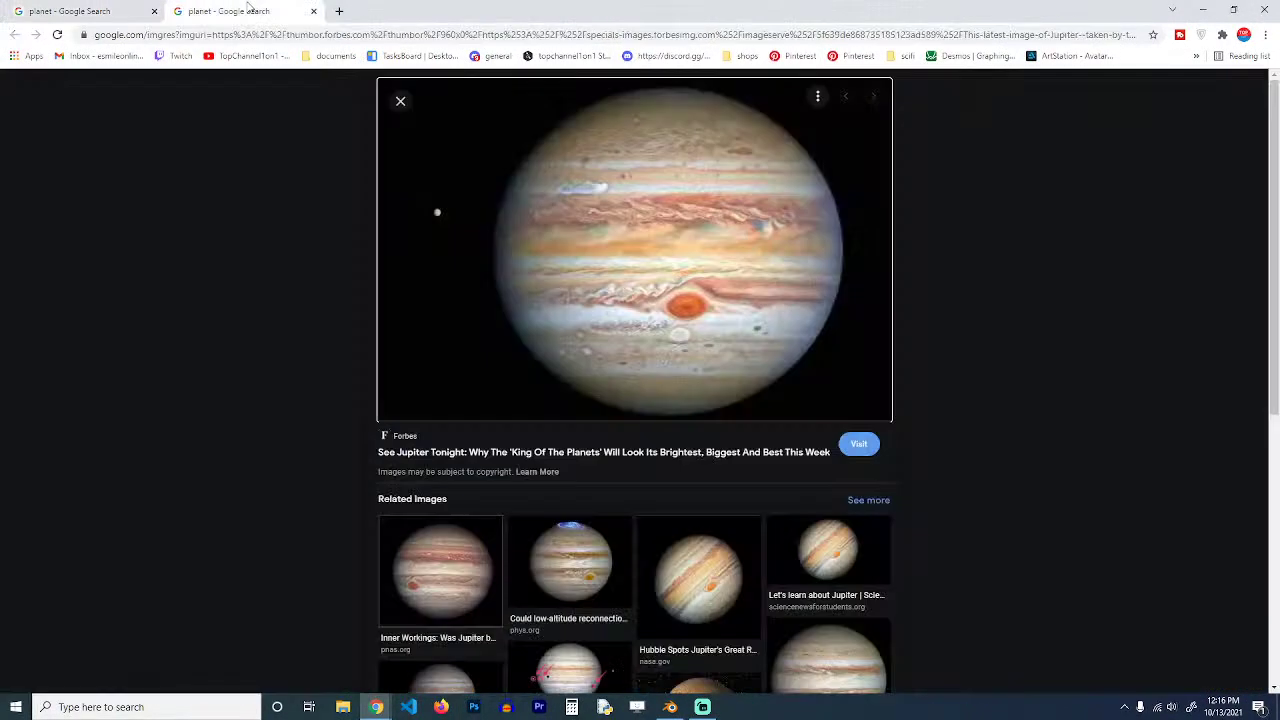
right_click(686, 245)
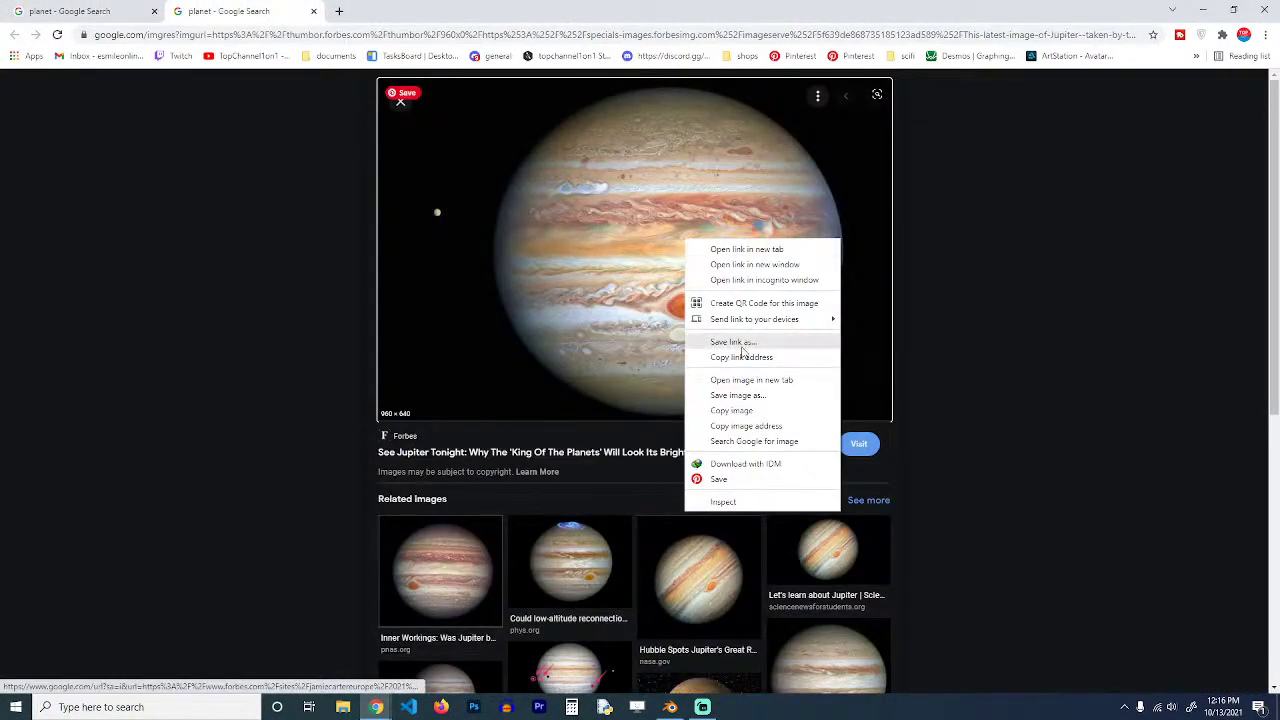
left_click(757, 399)
key("Return")
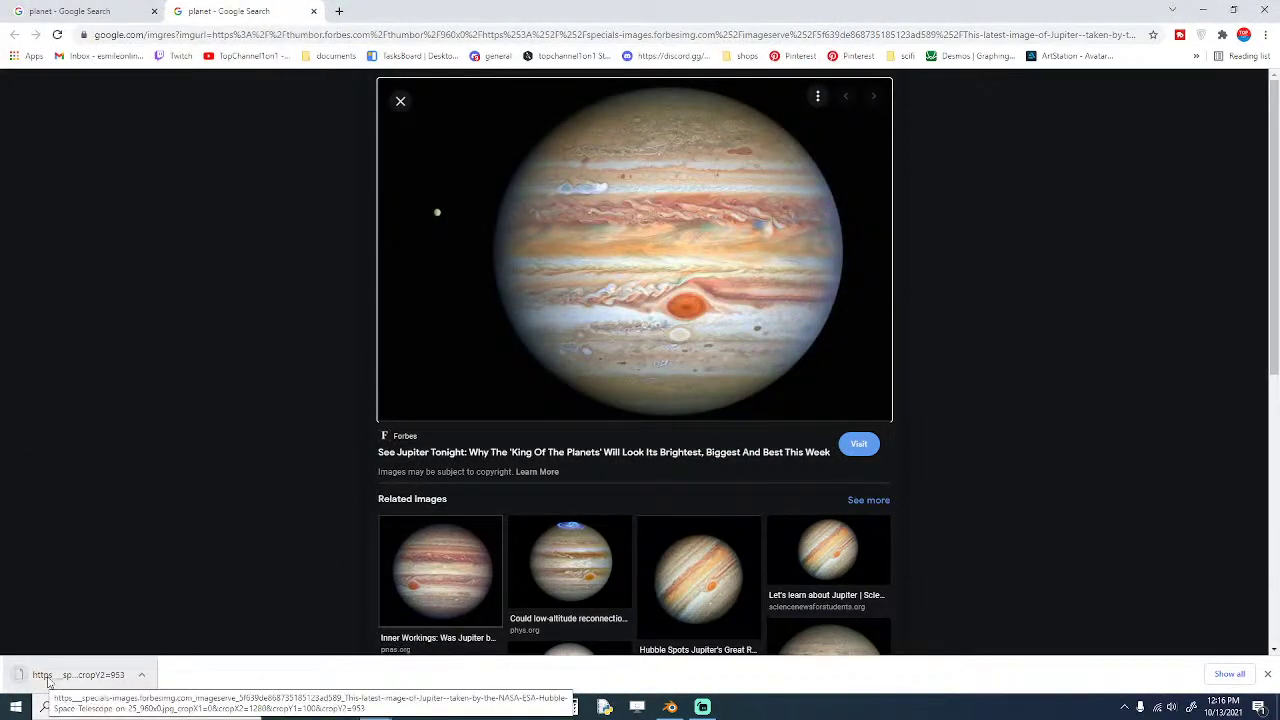
Try to open the downloaded Jupiter file, and dismiss the prompt for choosing an app.
left_click(47, 678)
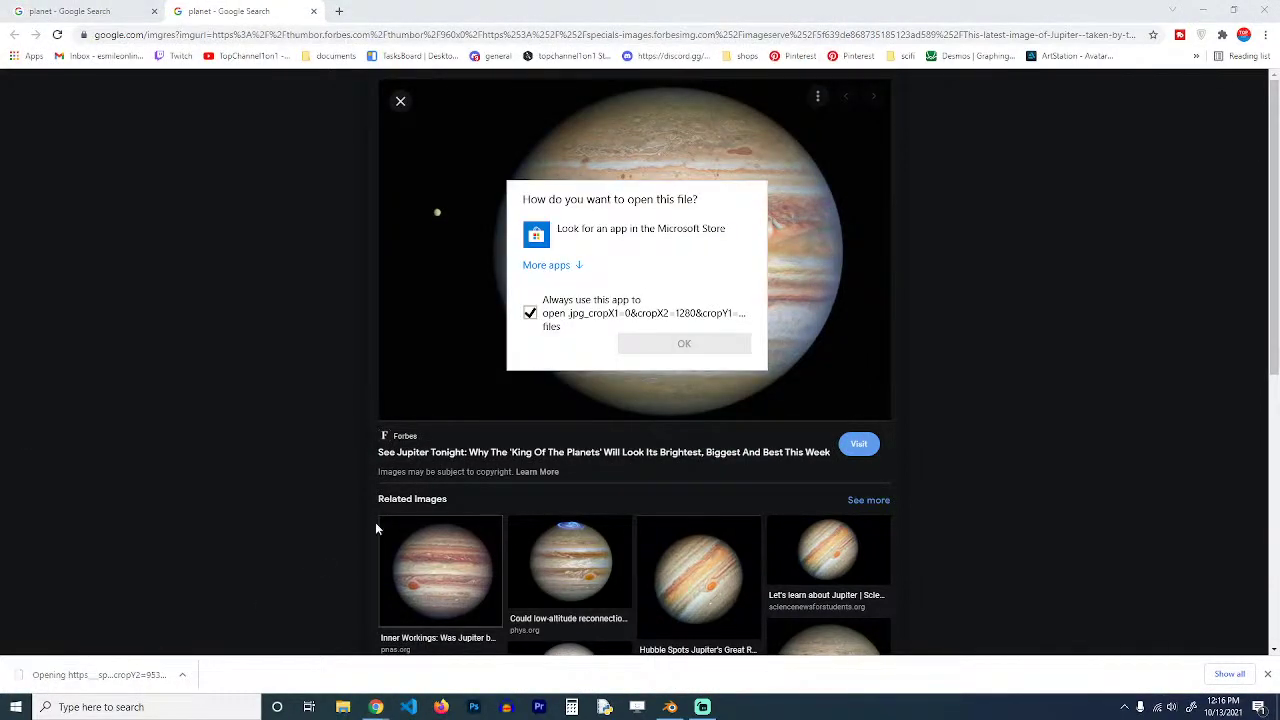
left_click(364, 337)
scroll(314, 477, "down", 3)
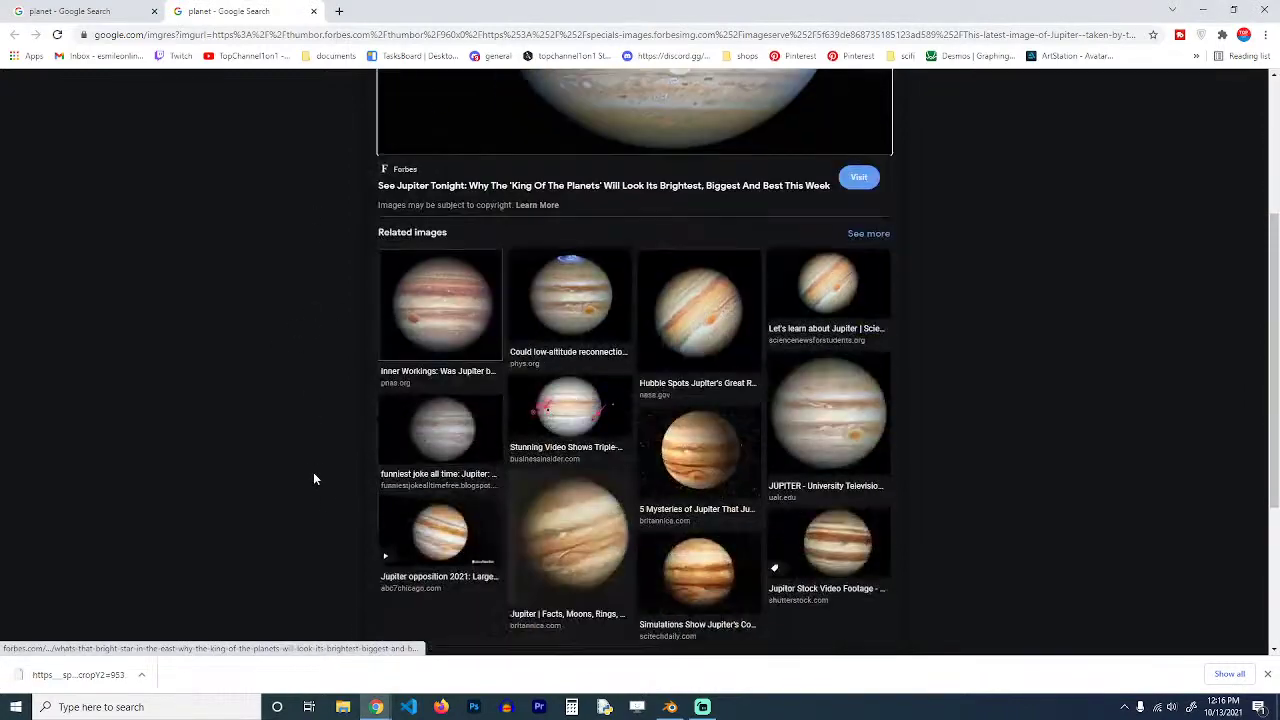
Return to the planet image results and open the National Geographic Earth picture in a new tab.
left_click(110, 11)
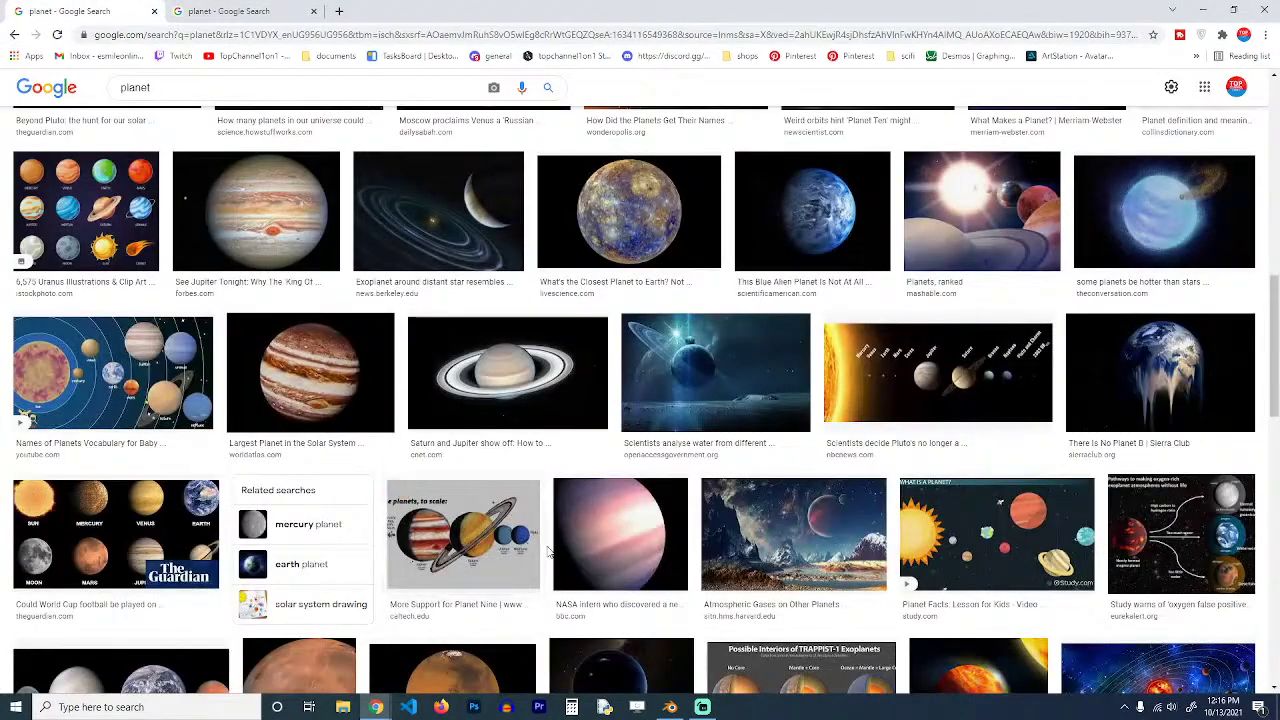
scroll(548, 553, "down", 5)
scroll(548, 553, "up", 4)
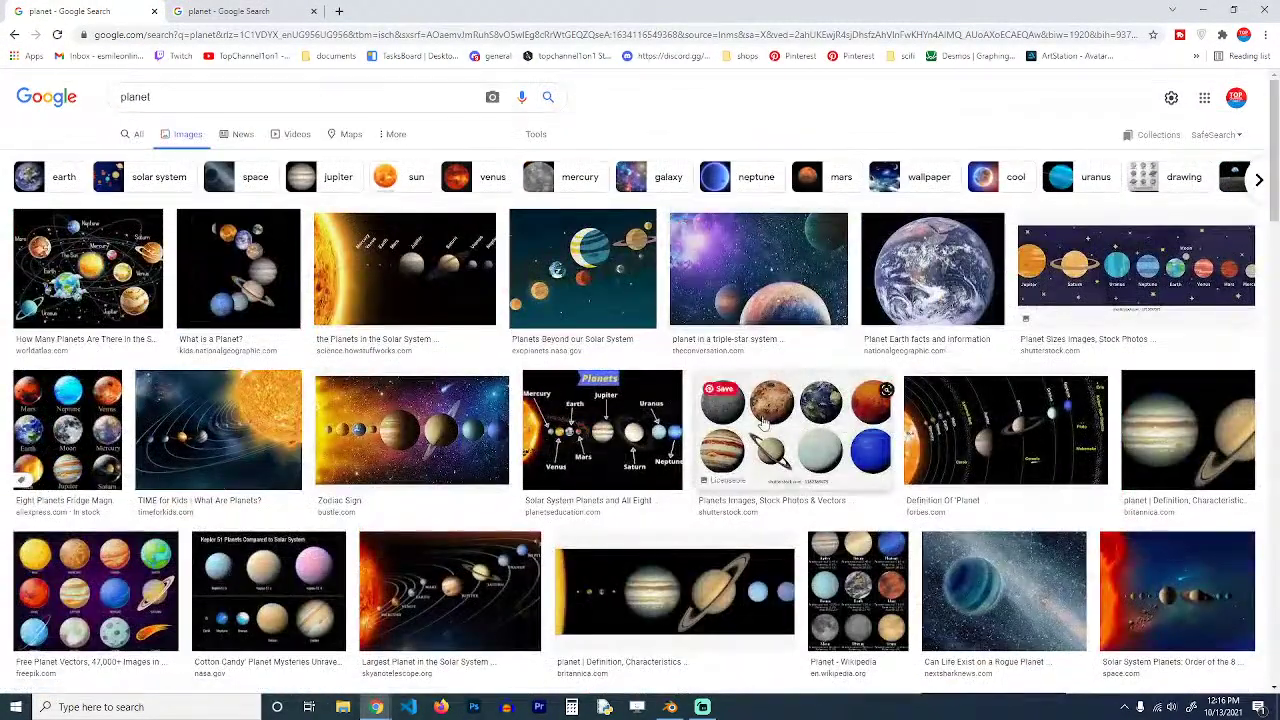
scroll(812, 485, "down", 3)
scroll(800, 240, "up", 2)
middle_click(928, 215)
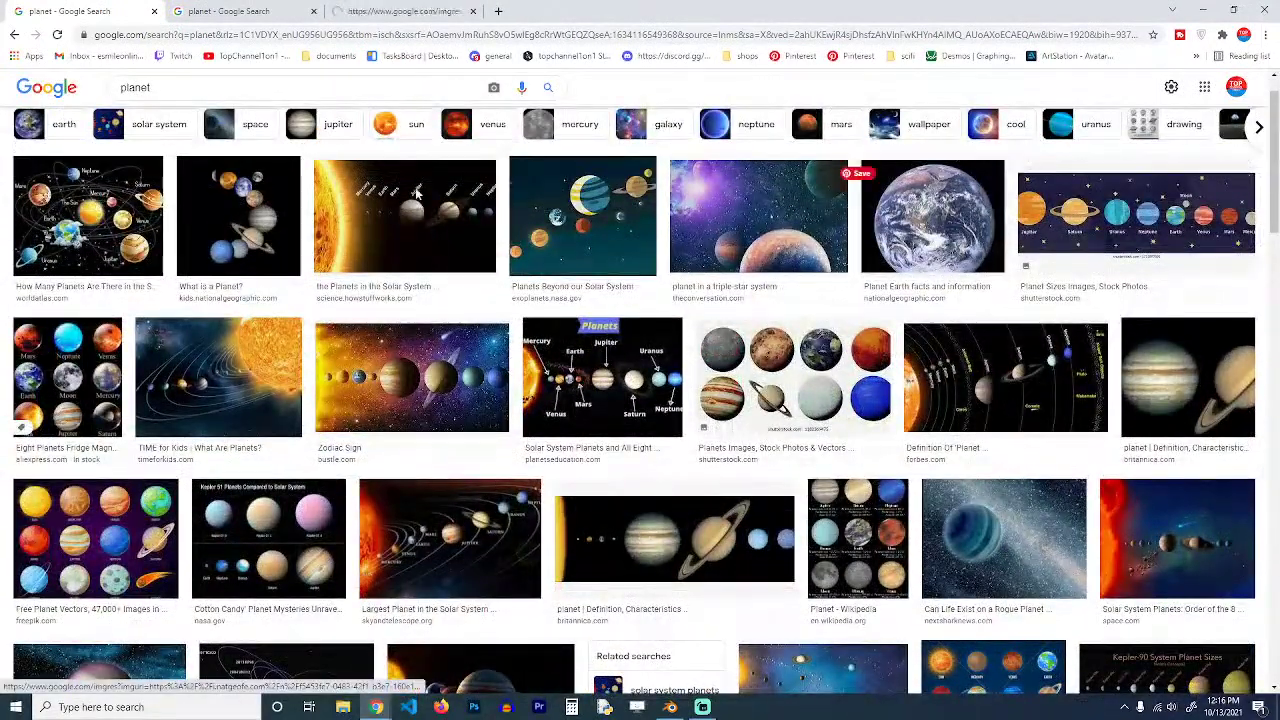
Search Google Images for "moon" and open the preview of the full-moon picture from space.com.
scroll(258, 232, "up", 1)
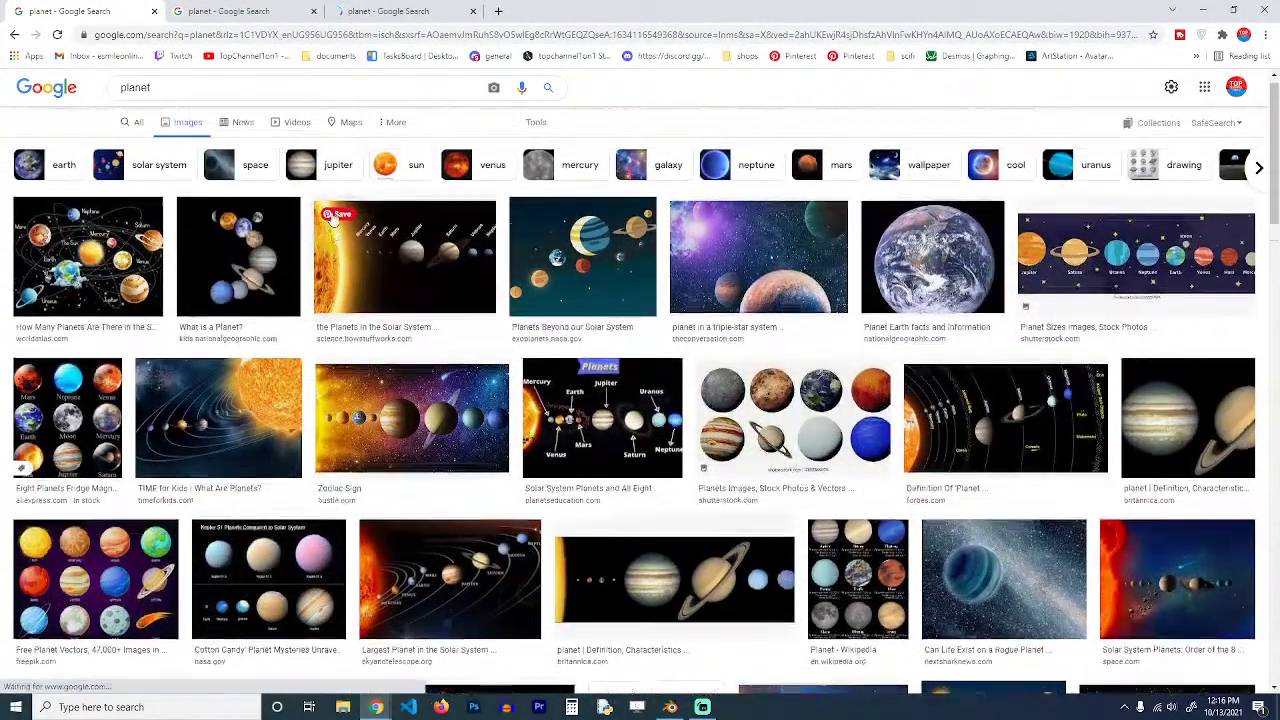
left_click(263, 93)
type("moon")
key("Return")
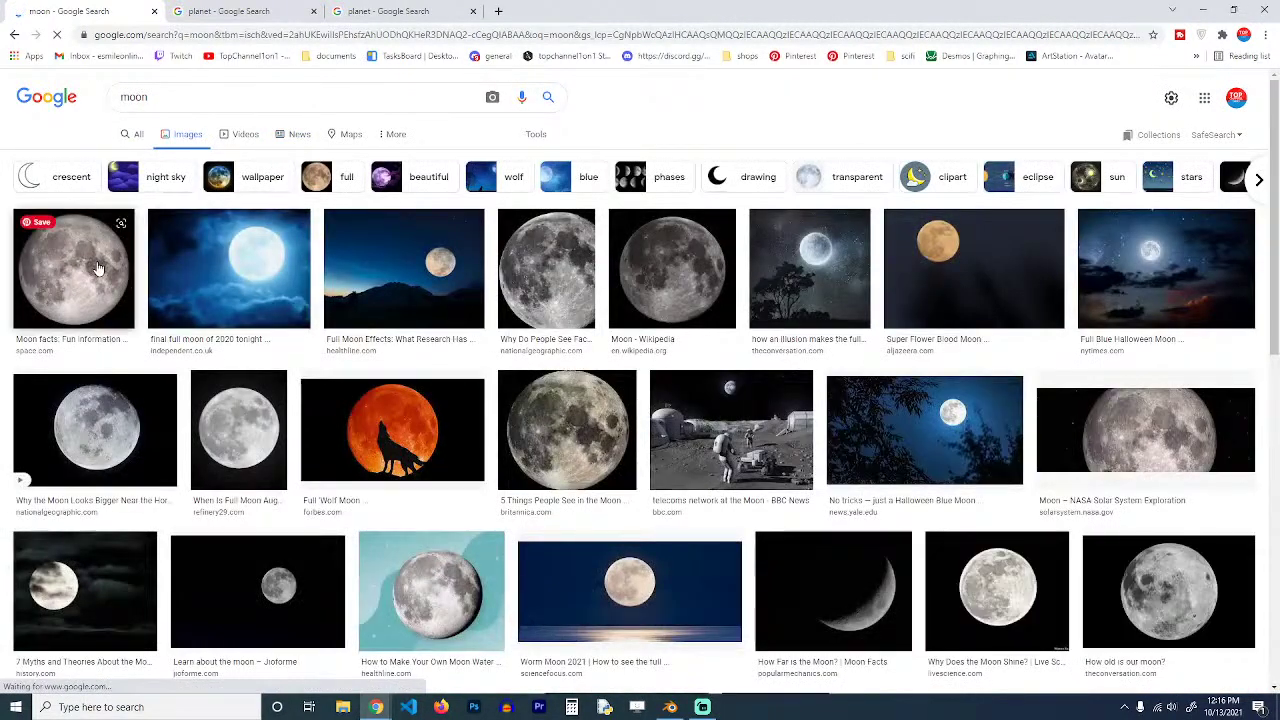
left_click(98, 268)
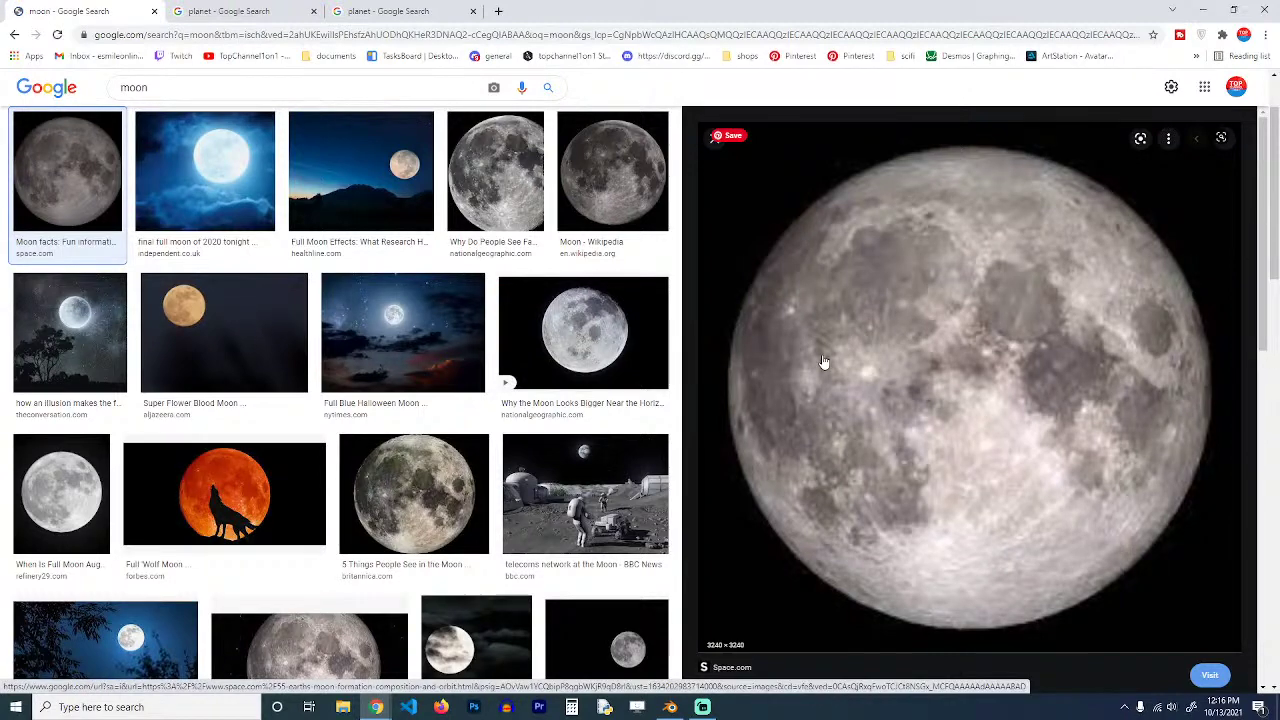
Save the full-moon picture to disk, switch to Blender, and add it as an image texture node in the sphere's material.
right_click(926, 313)
left_click(980, 468)
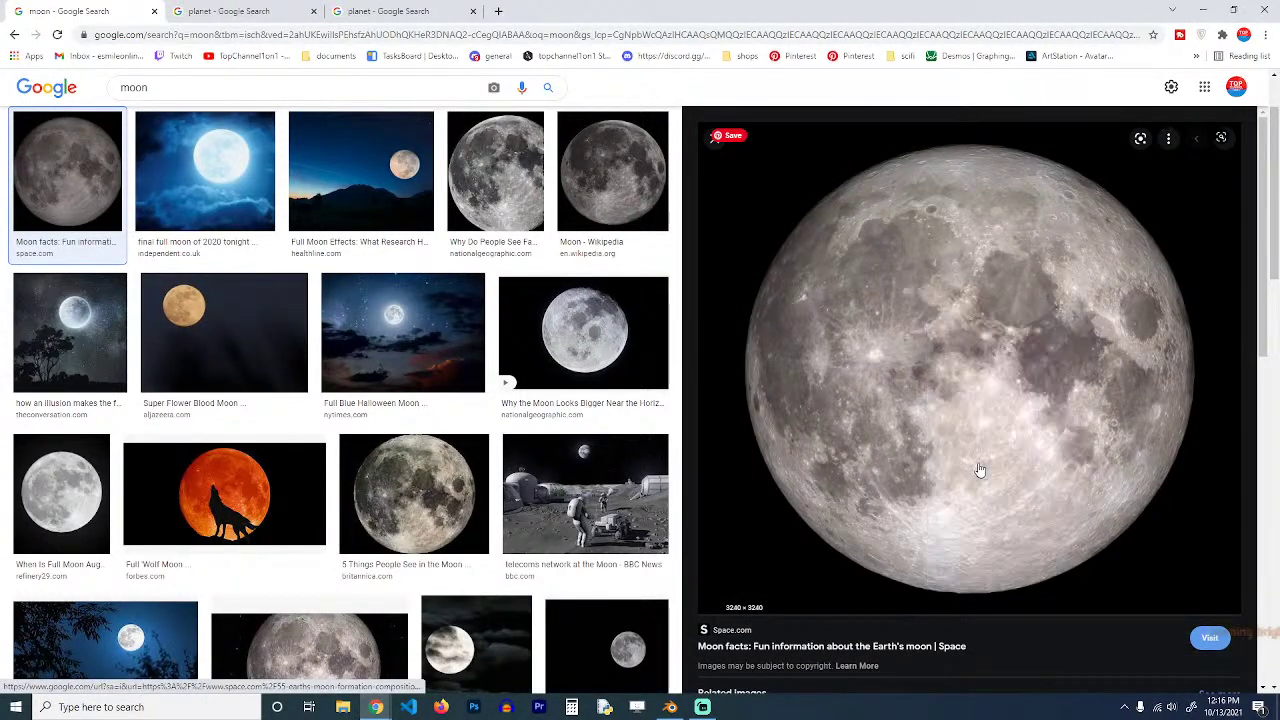
left_click(726, 434)
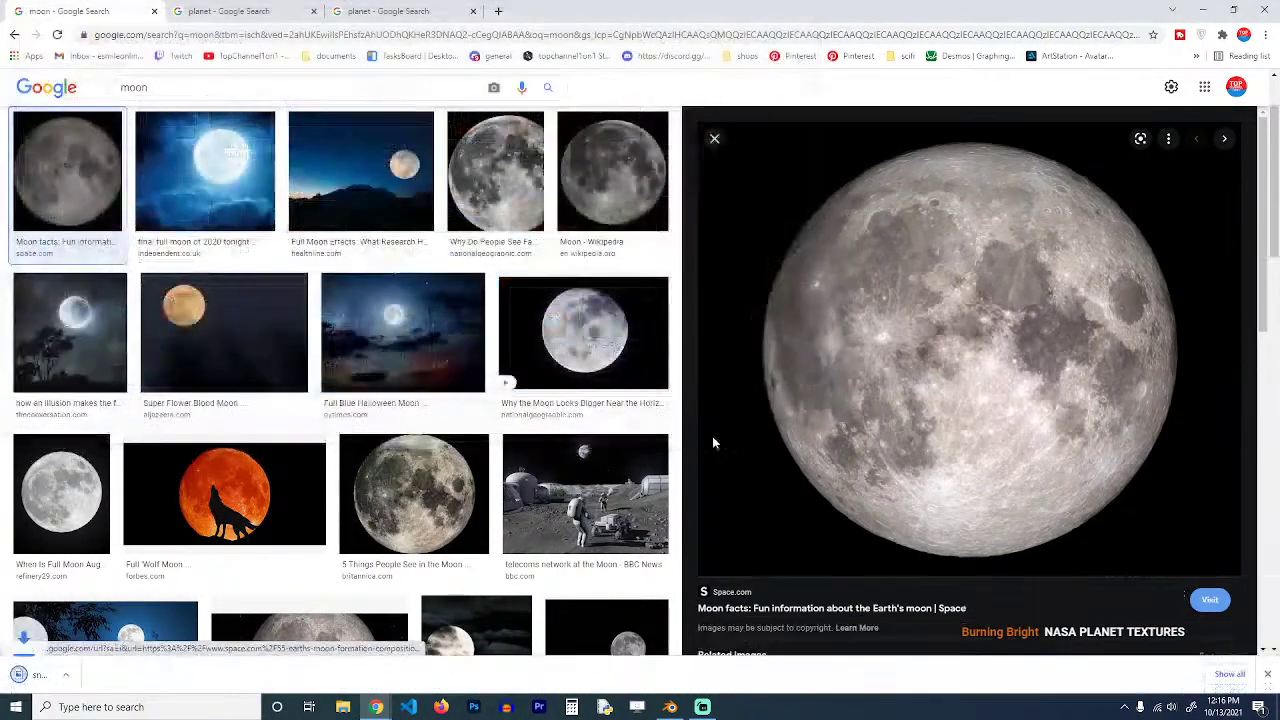
left_click(670, 707)
left_click_drag(97, 406, 88, 422)
Project the UVs of the whole background sphere from the front view.
key("Tab")
key("KP_Decimal")
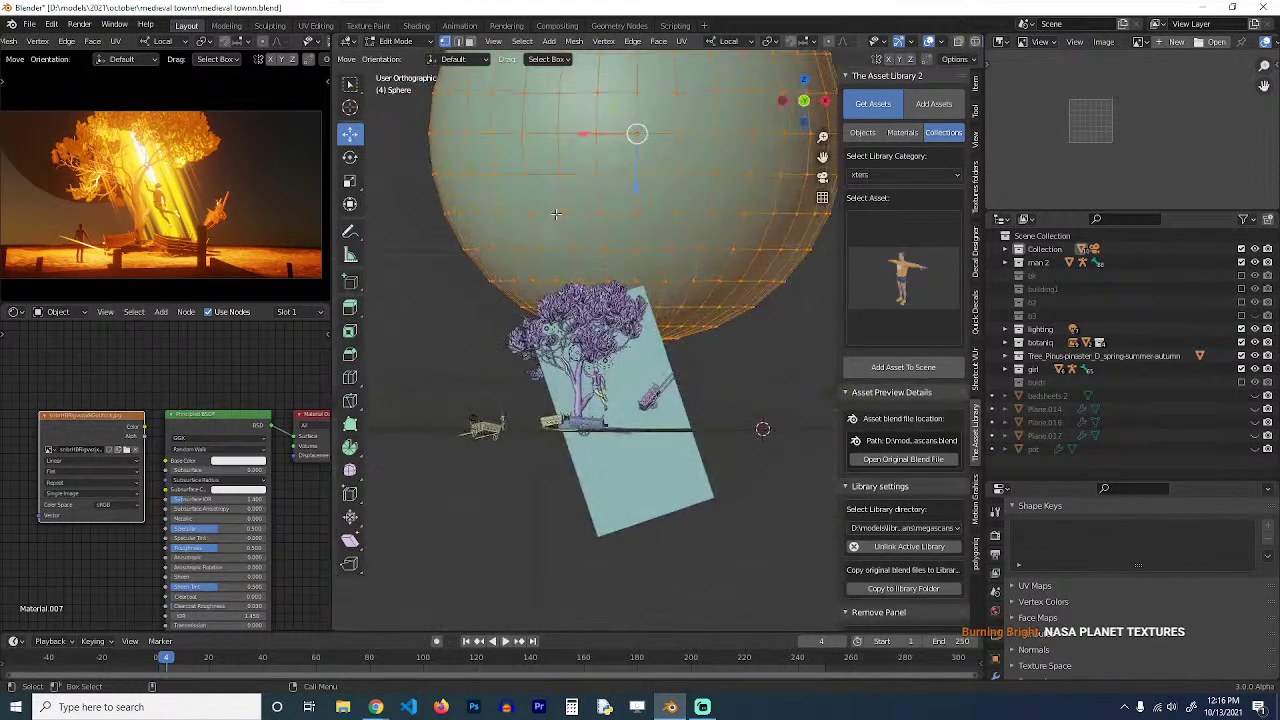
key("KP_1")
key("u")
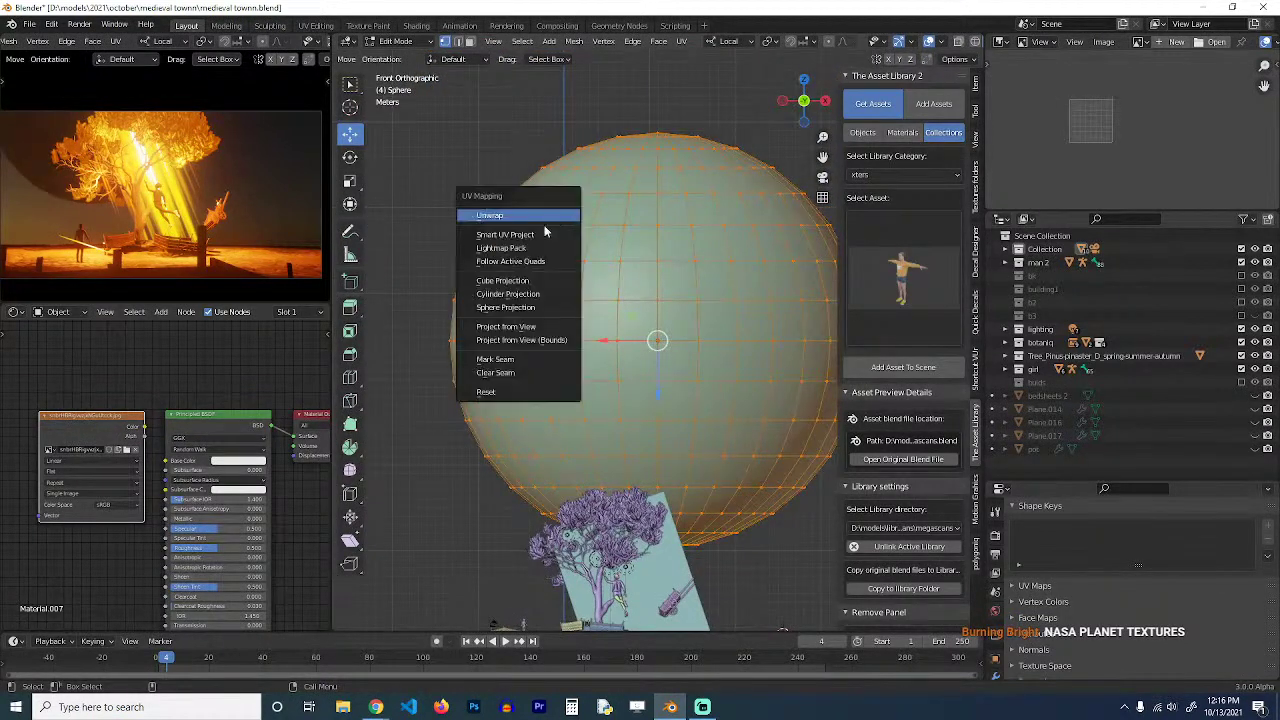
left_click(527, 325)
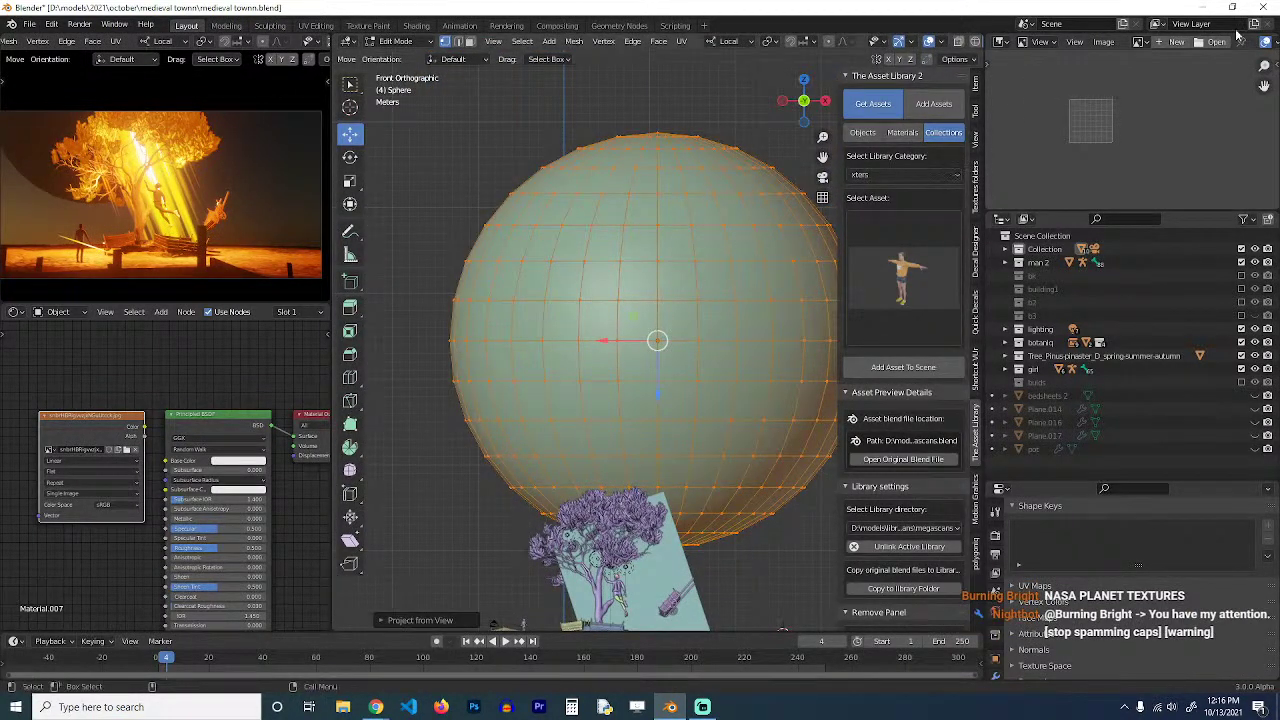
Preview the moon texture directly on the sphere and display the same moon image in the image editor.
left_click(135, 423, "ctrl+shift")
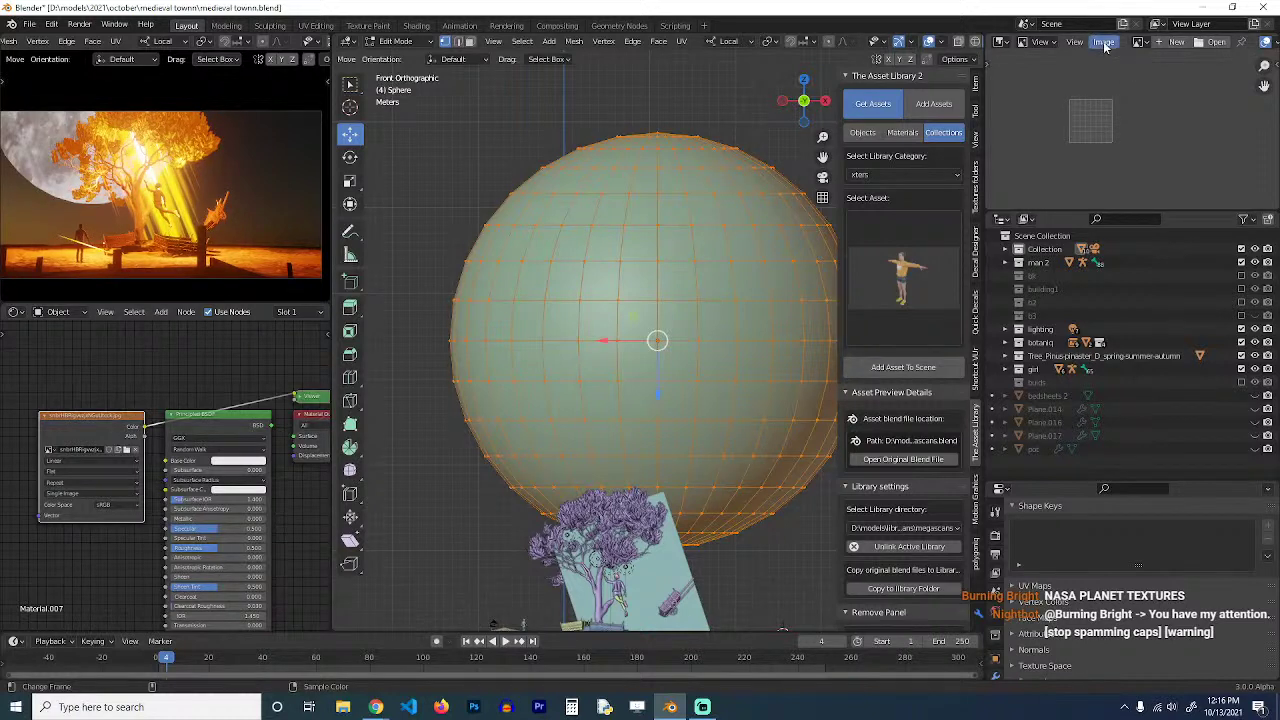
left_click(1139, 42)
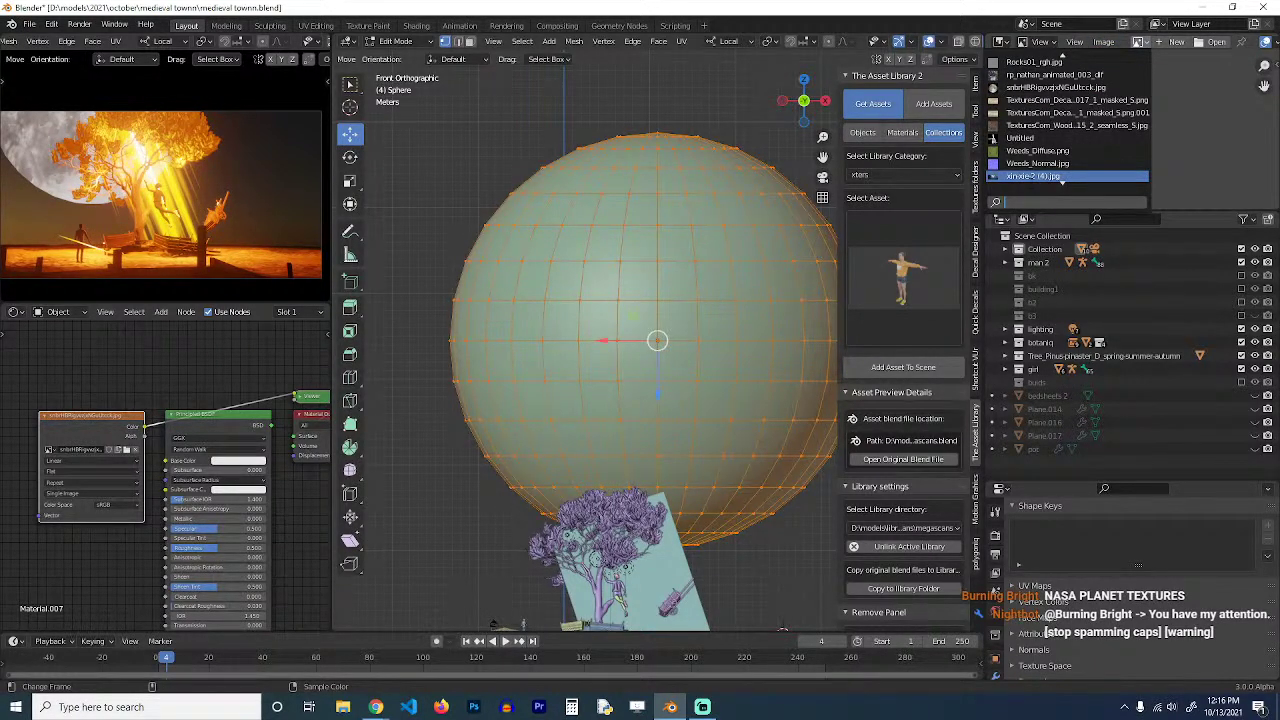
scroll(1061, 182, "up", 10)
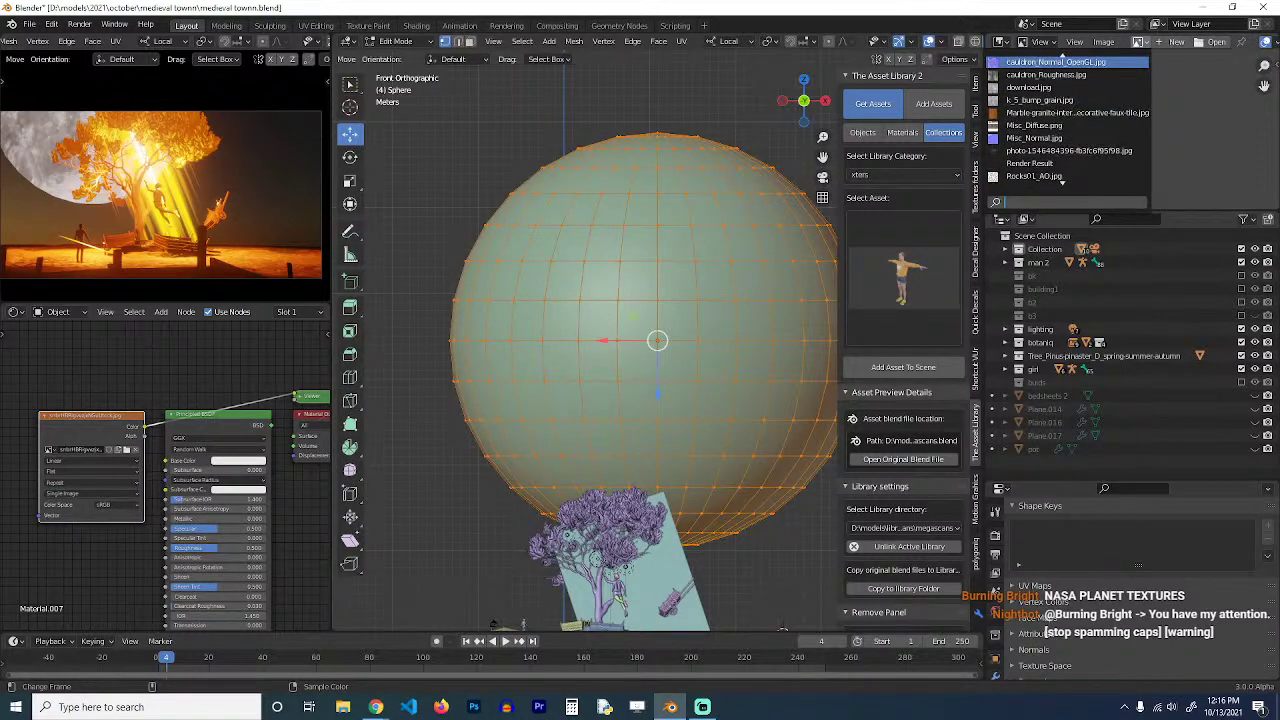
scroll(1062, 183, "down", 8)
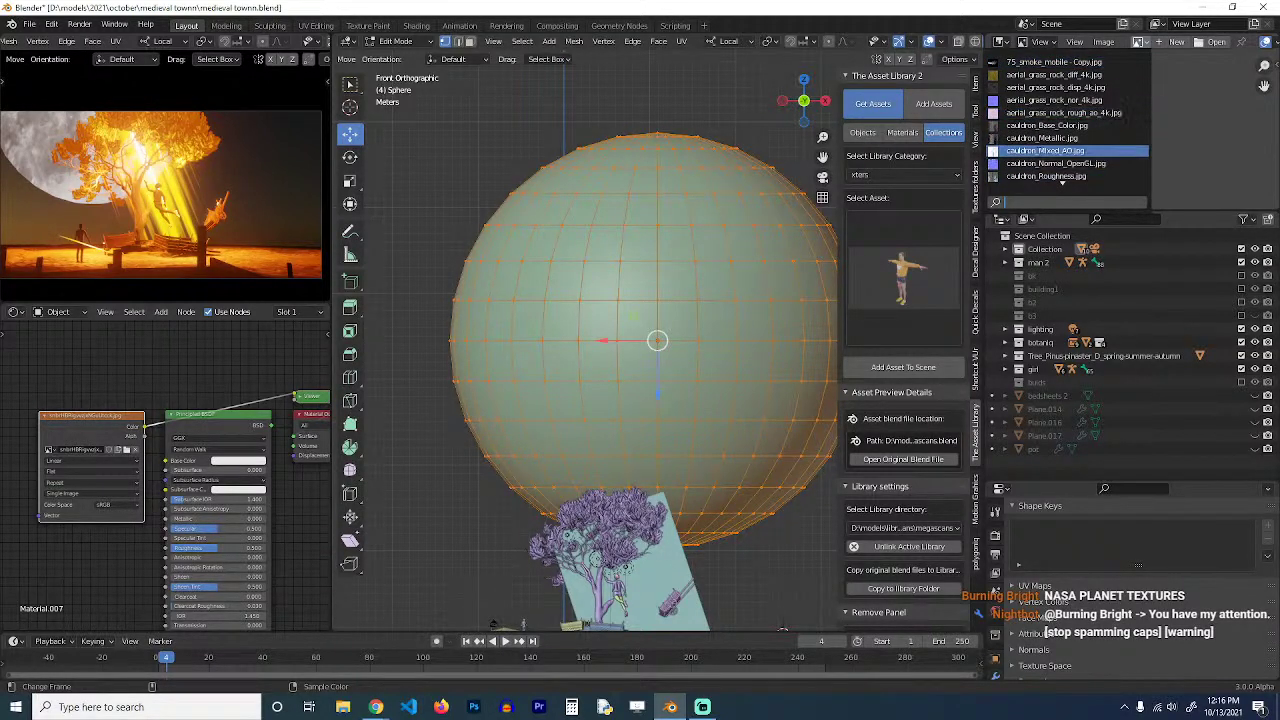
scroll(1062, 183, "down", 3)
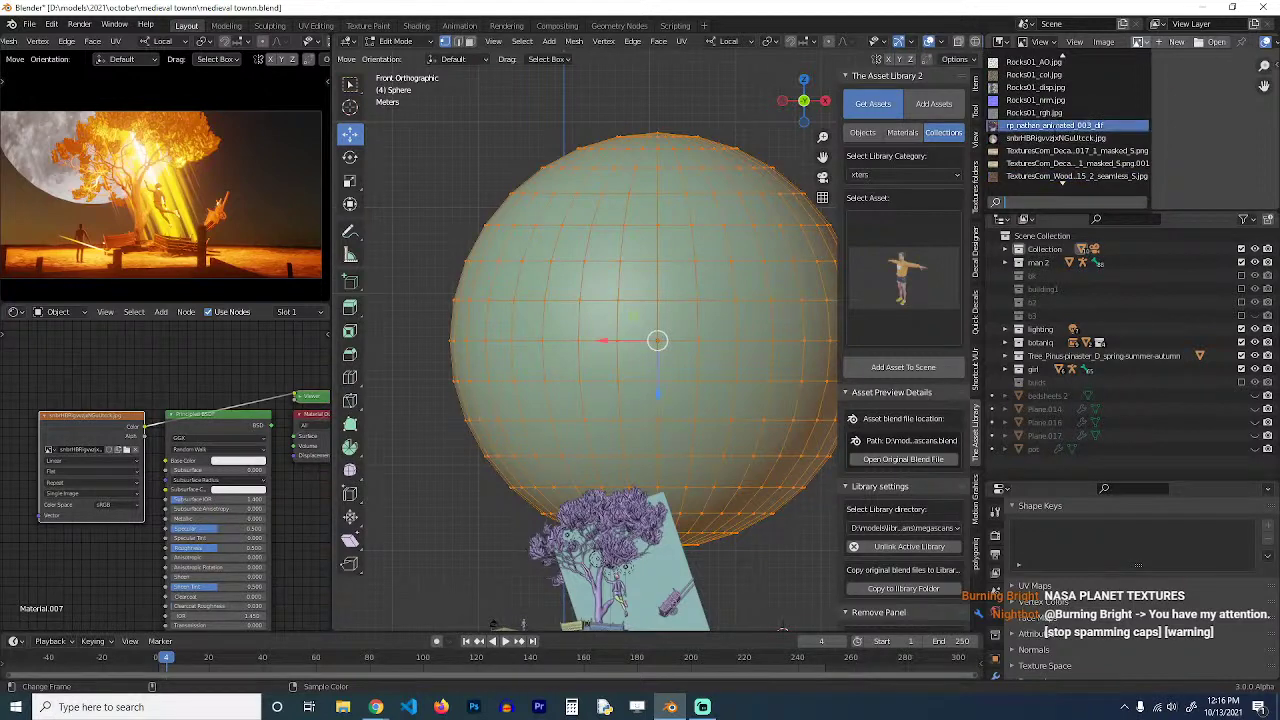
left_click(1062, 138)
scroll(1065, 158, "down", 3)
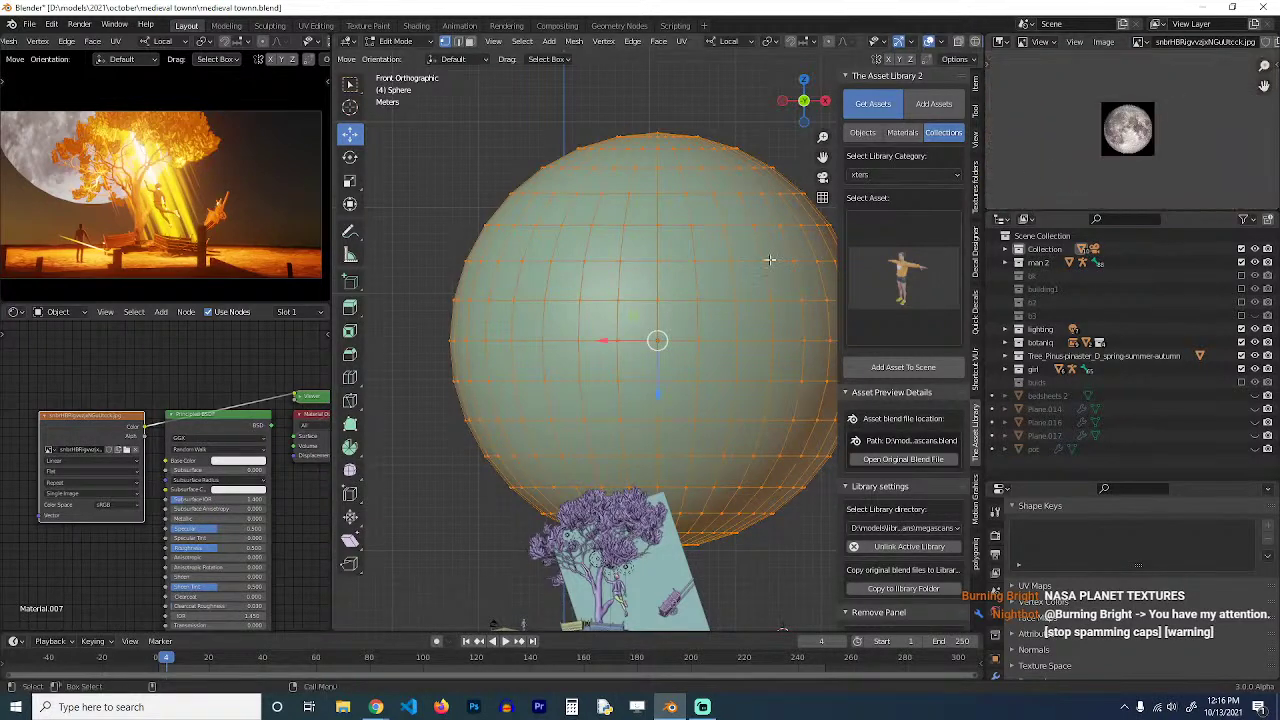
In the UV editor, scale all the sphere's UVs up by about 1.39 to fill the moon disc, and save the file.
left_click(997, 41)
left_click(633, 108)
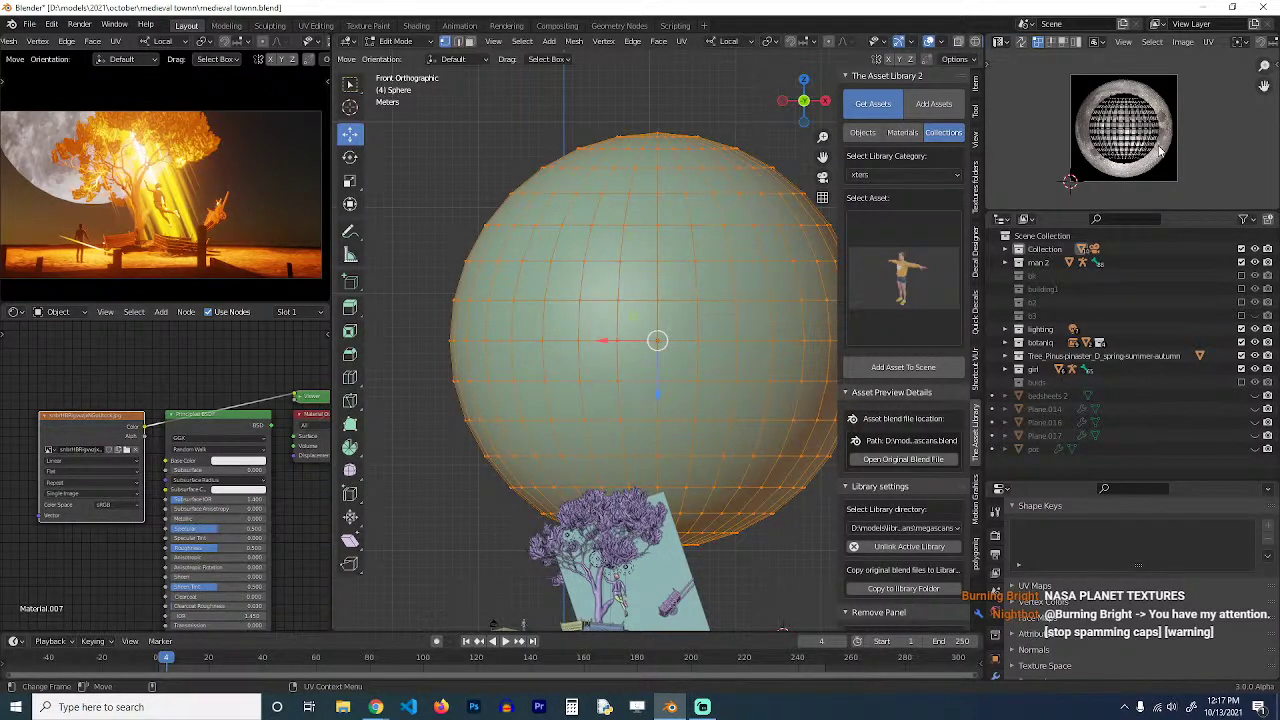
key("a")
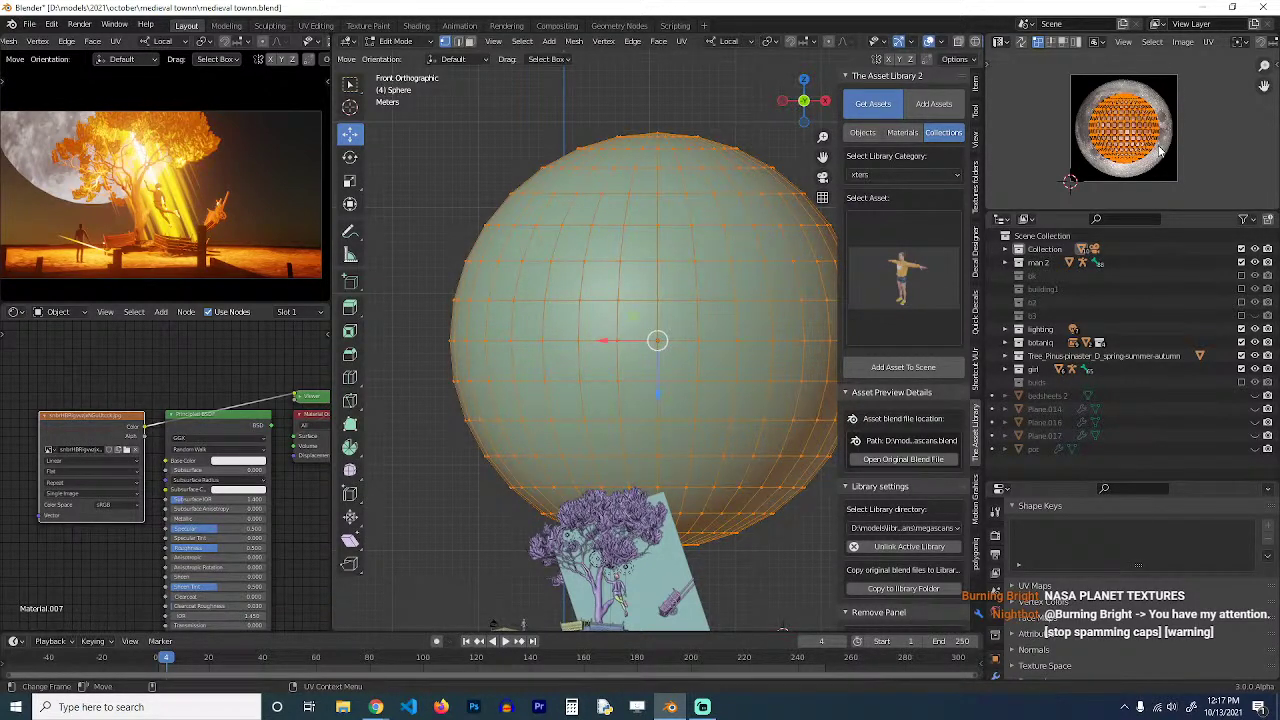
key("s")
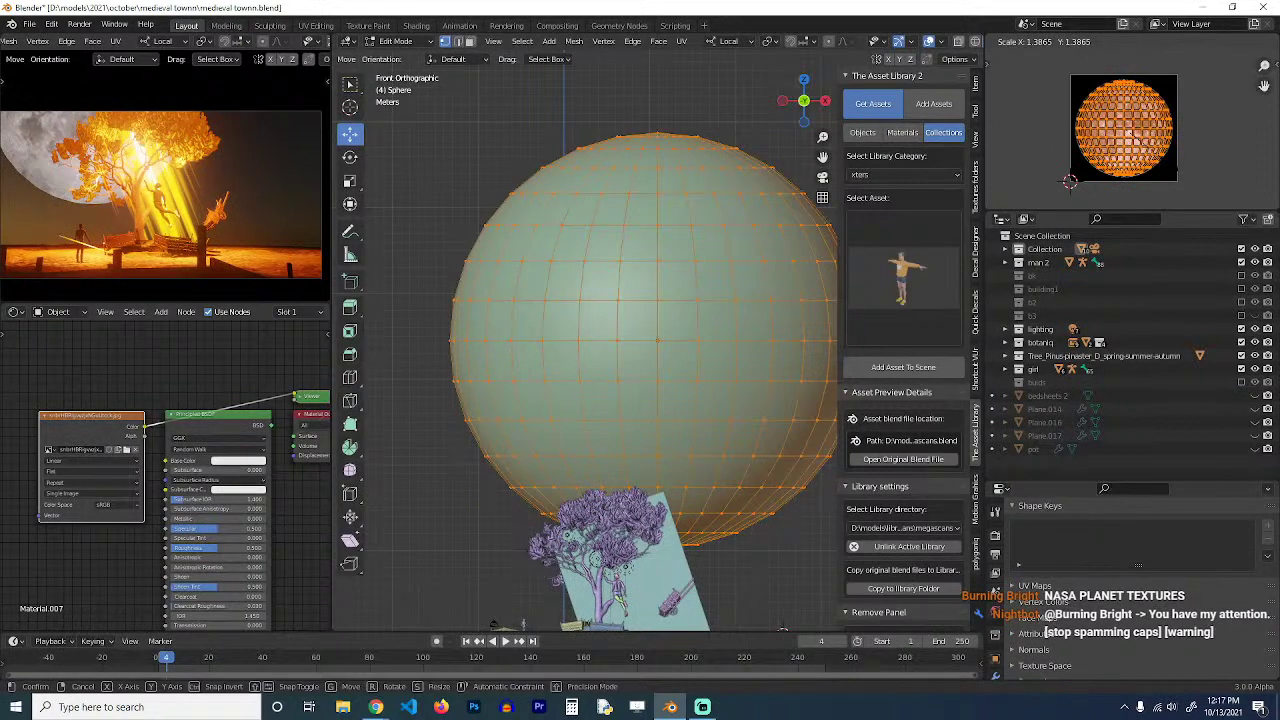
left_click(1168, 160)
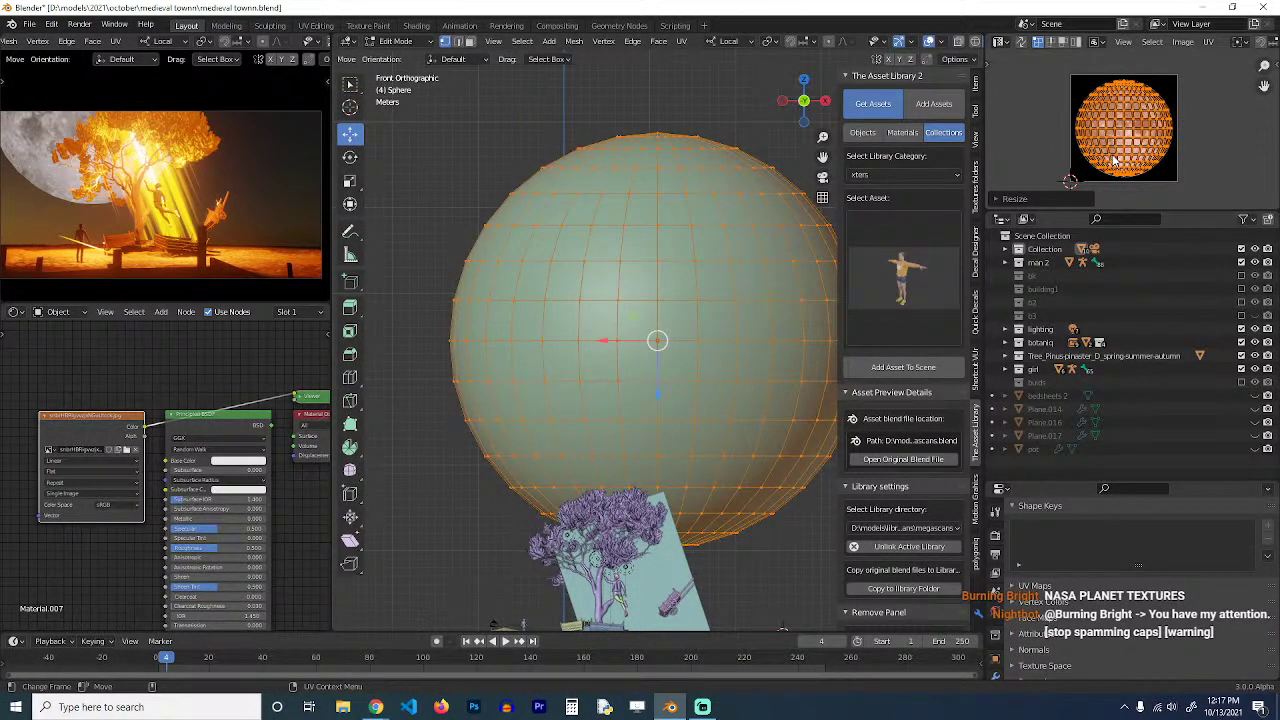
key("Tab")
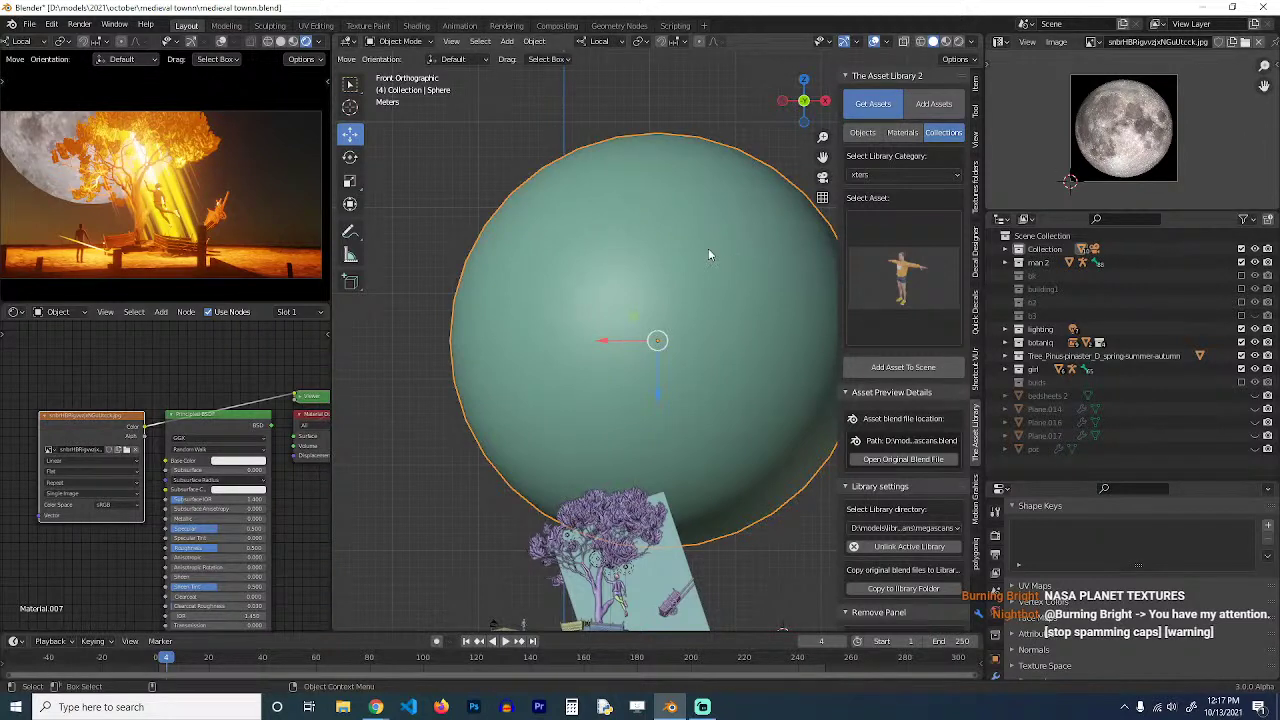
key("ctrl+s")
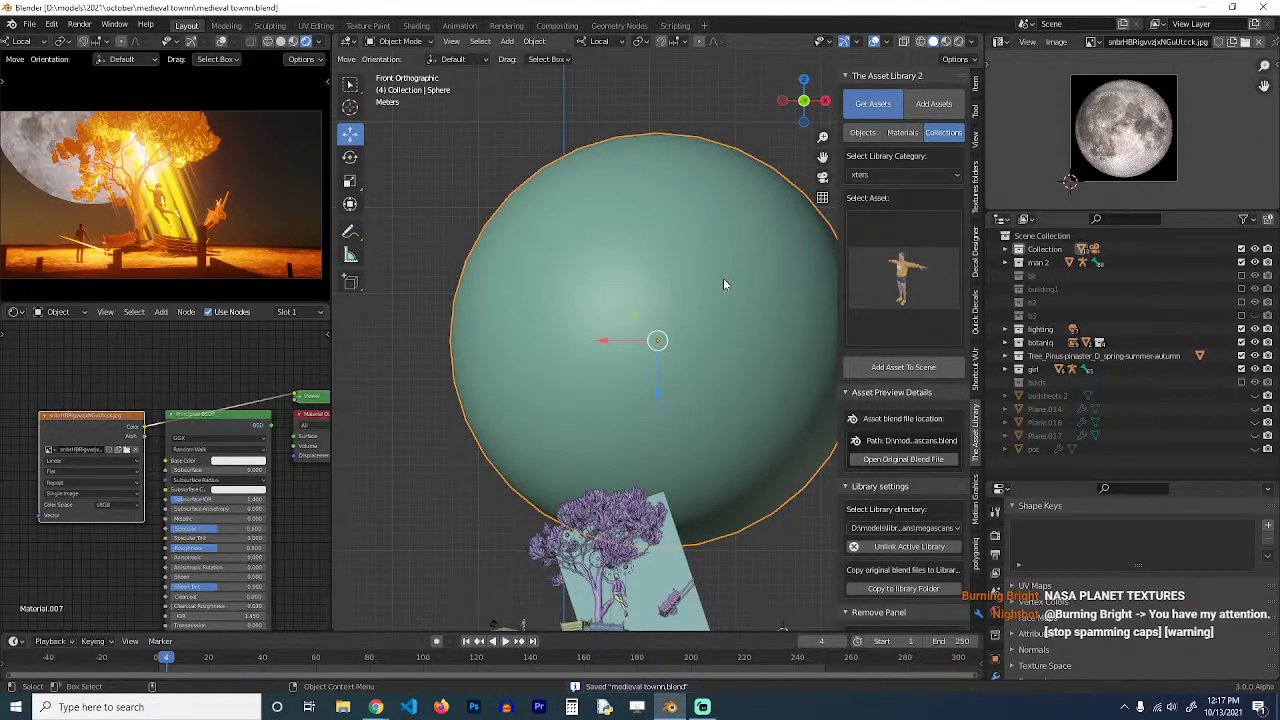
Rotate the moon sphere freely to change which part of its surface faces the camera.
scroll(723, 278, "down", 3)
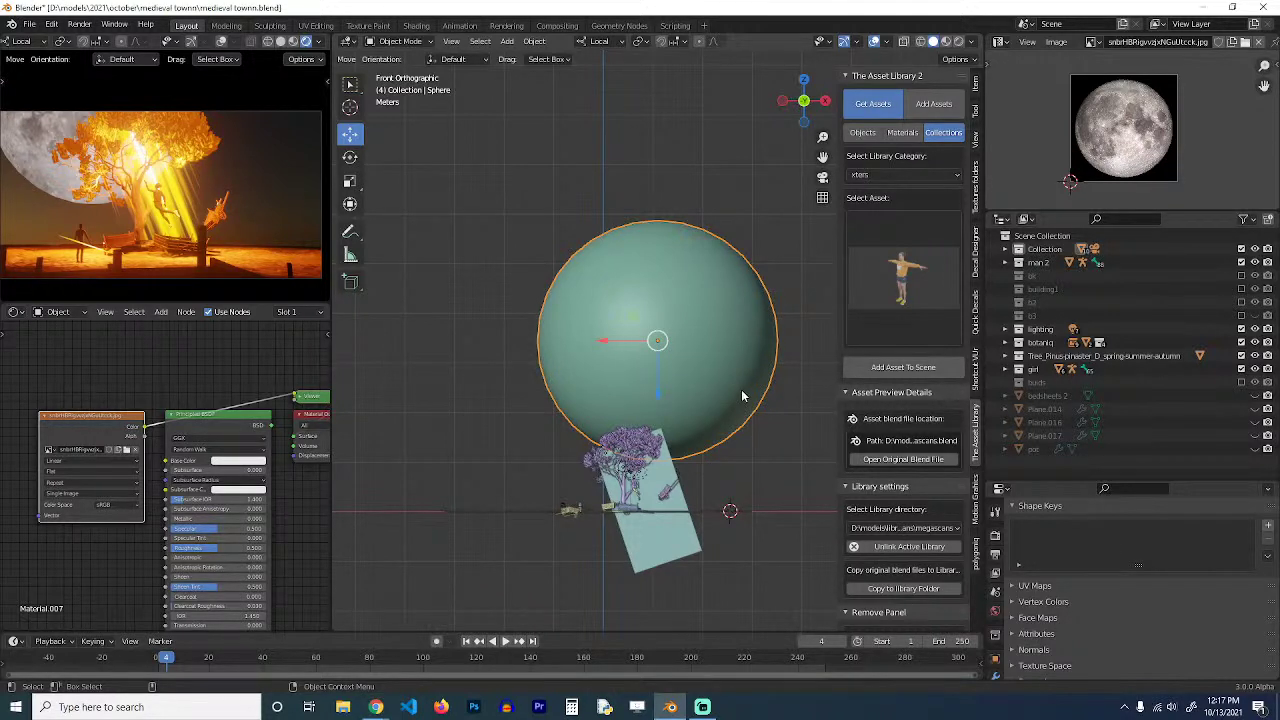
key("r")
key("r")
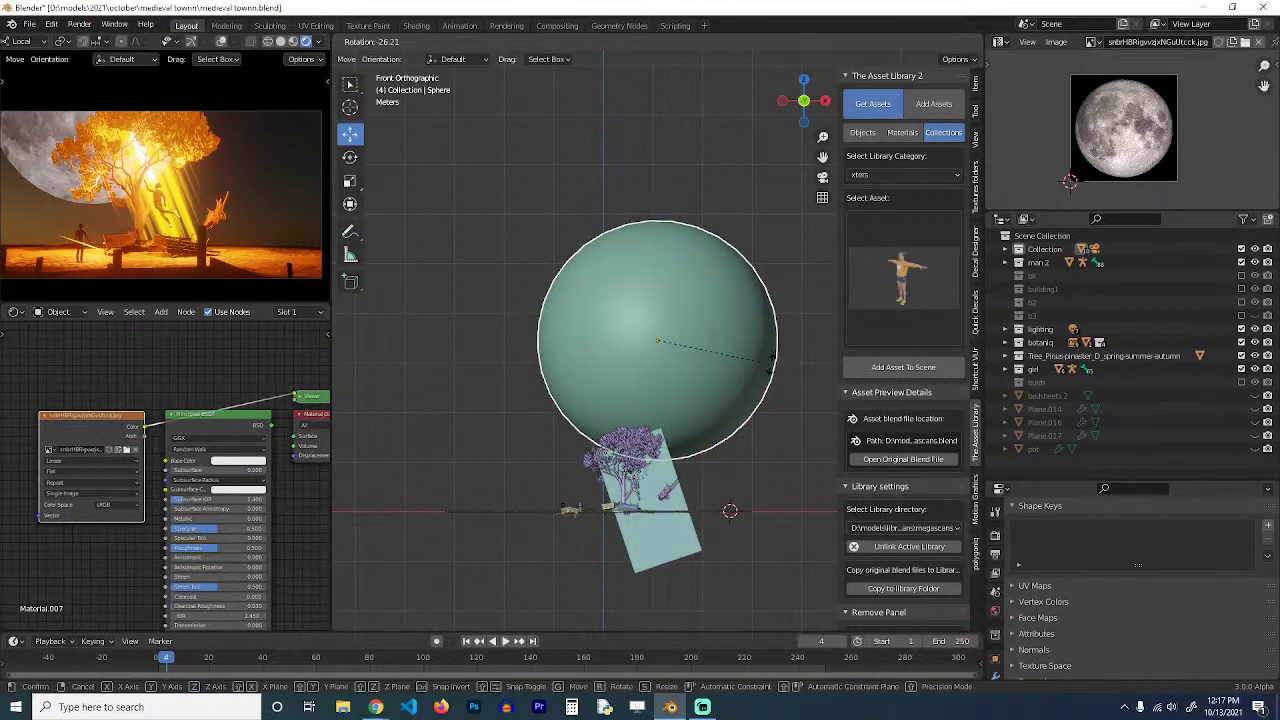
left_click(770, 388)
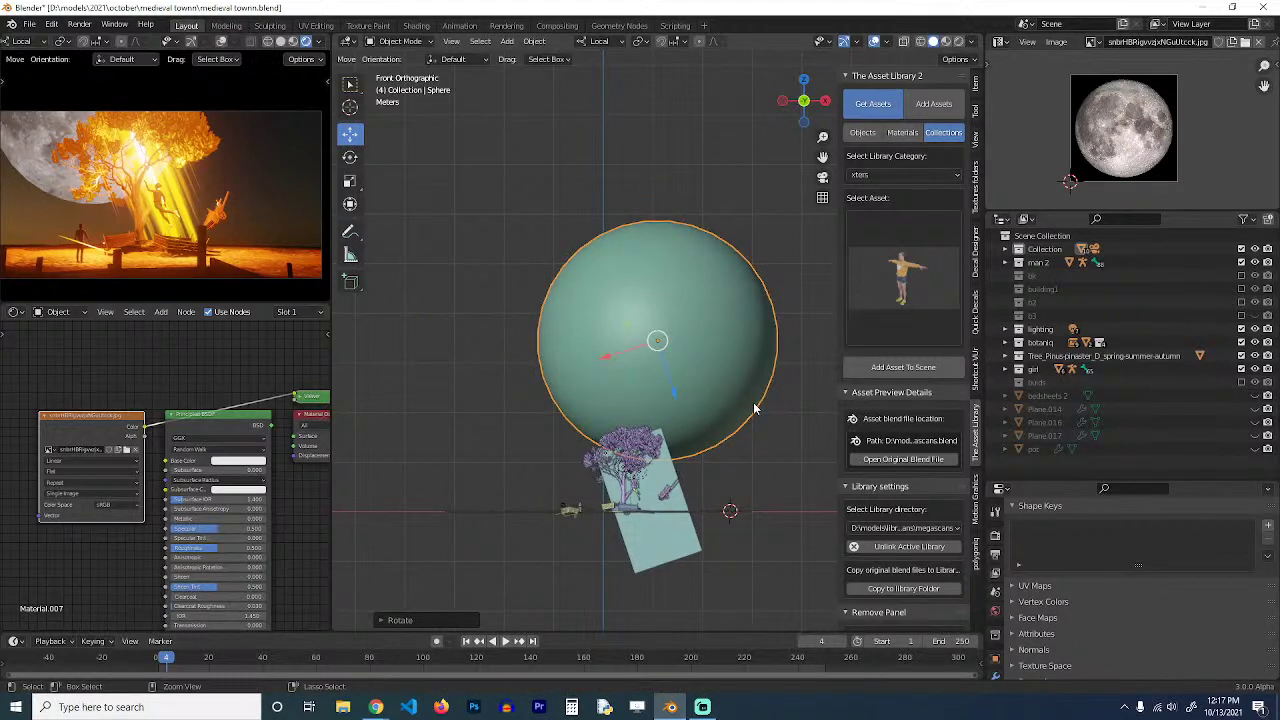
Apply level 2 subdivision to the moon sphere and scale it down slightly.
key("ctrl+2")
key("s")
left_click(752, 406)
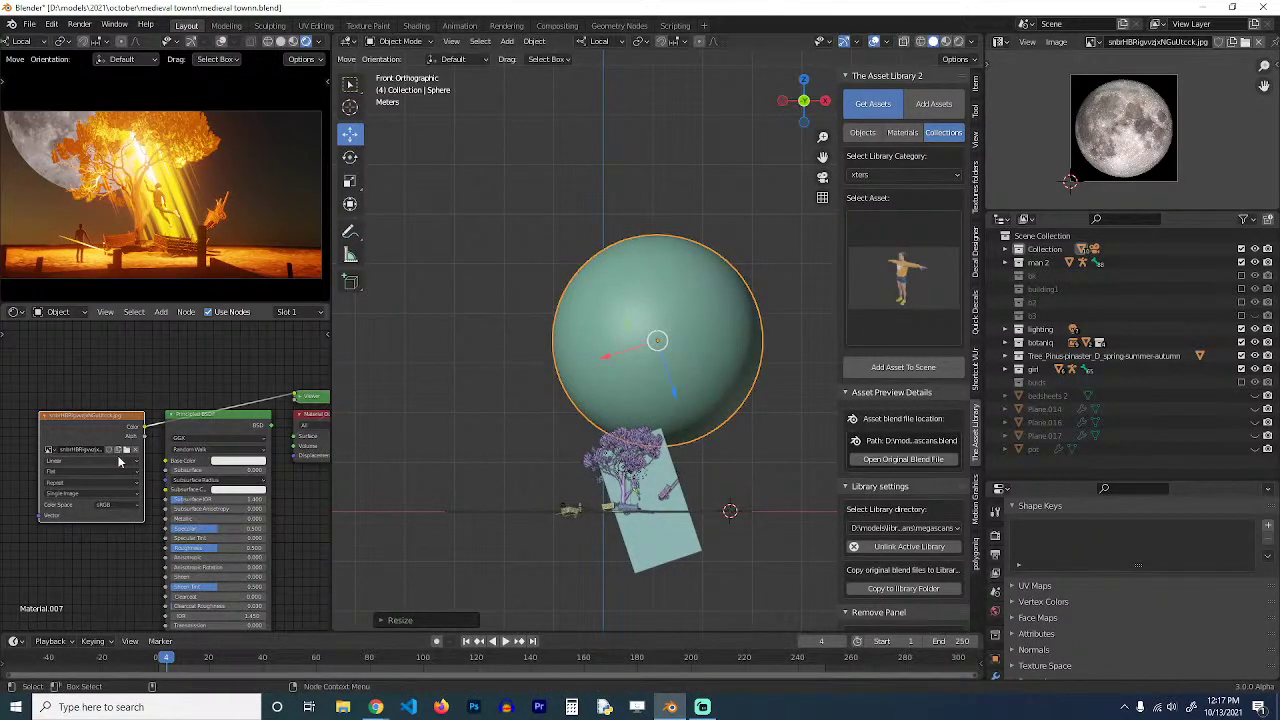
Connect the moon texture's color to the Principled BSDF's Base Color, route the shader back to the material output, and save.
middle_click_drag(118, 458, 200, 460)
left_click_drag(217, 423, 87, 438)
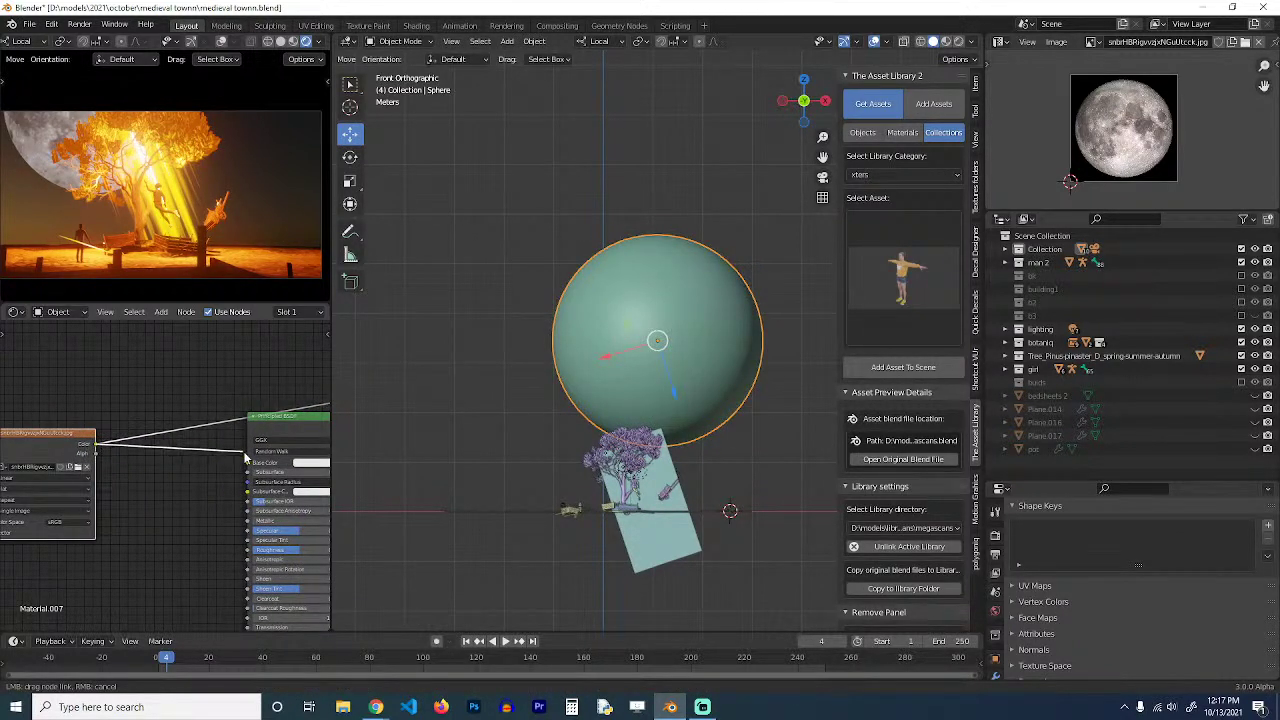
left_click_drag(245, 457, 248, 462)
middle_click_drag(260, 446, 137, 447)
left_click(200, 442, "ctrl+shift")
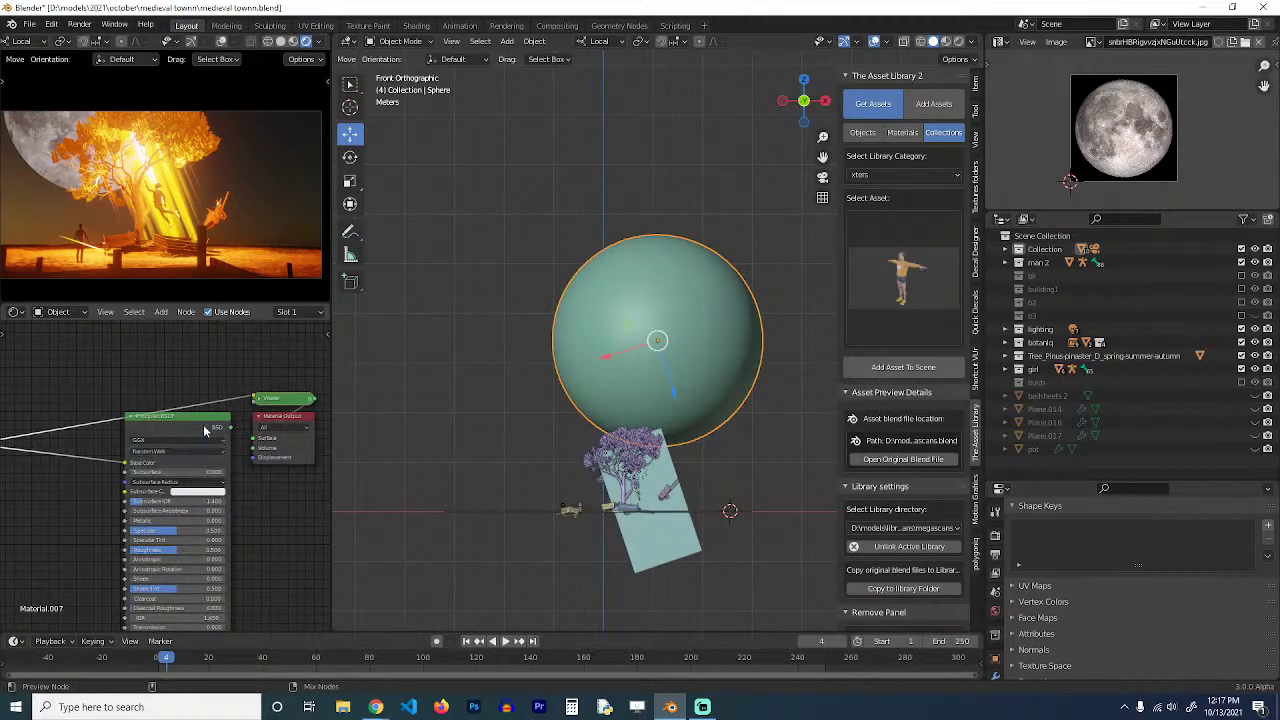
scroll(565, 438, "up", 1)
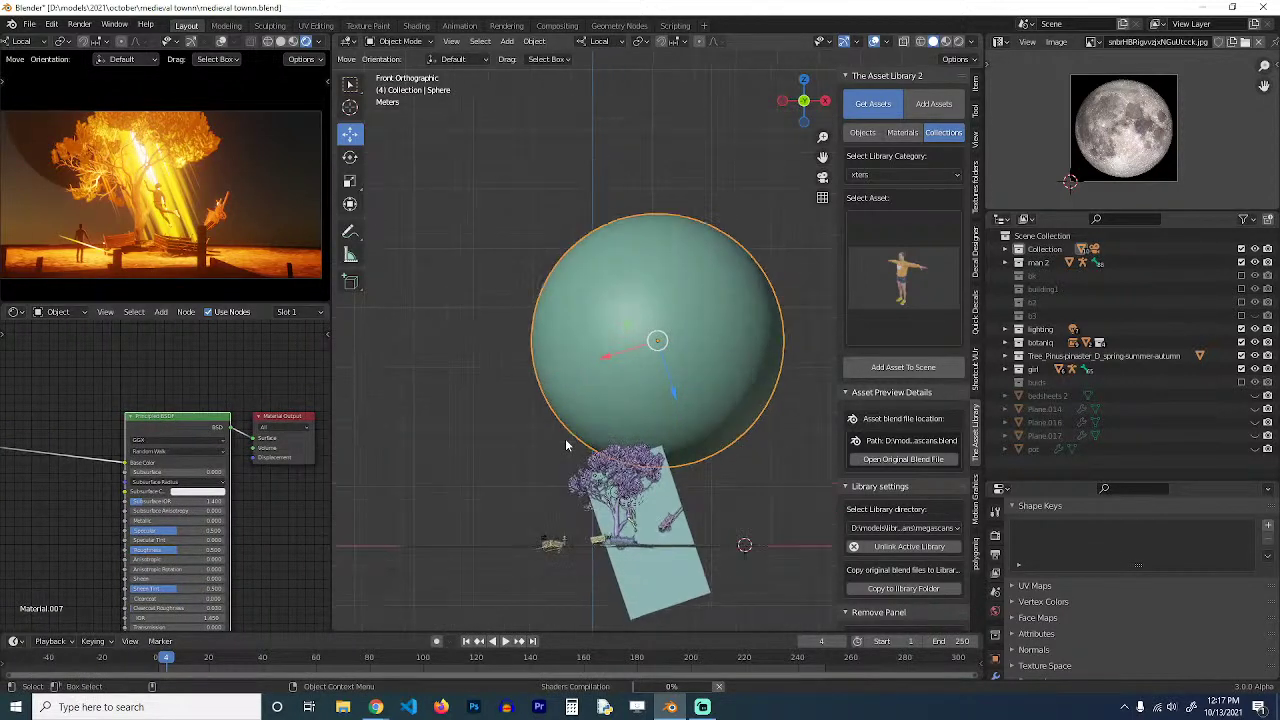
scroll(566, 442, "up", 1)
key("ctrl+s")
Connect the moon texture's color to the Principled BSDF's Emission, reduce the emission strength, and save the file.
middle_click_drag(141, 443, 229, 415)
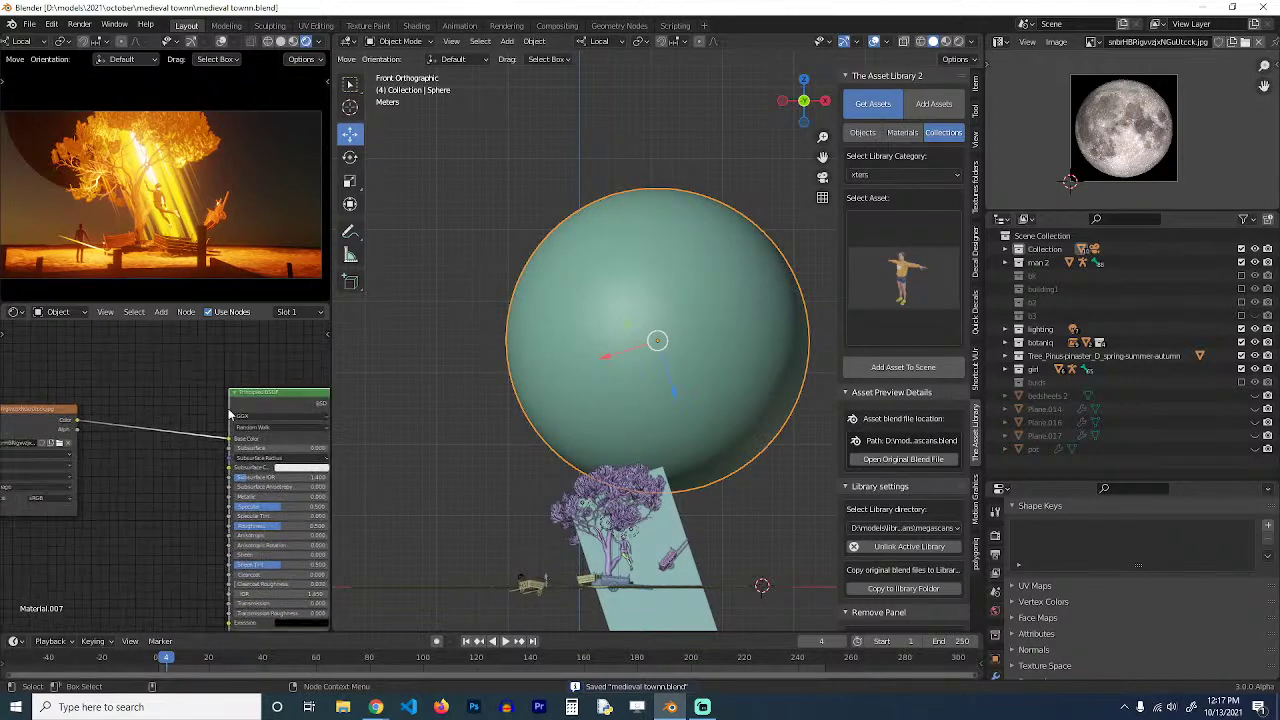
middle_click_drag(141, 430, 111, 387)
scroll(103, 427, "down", 3)
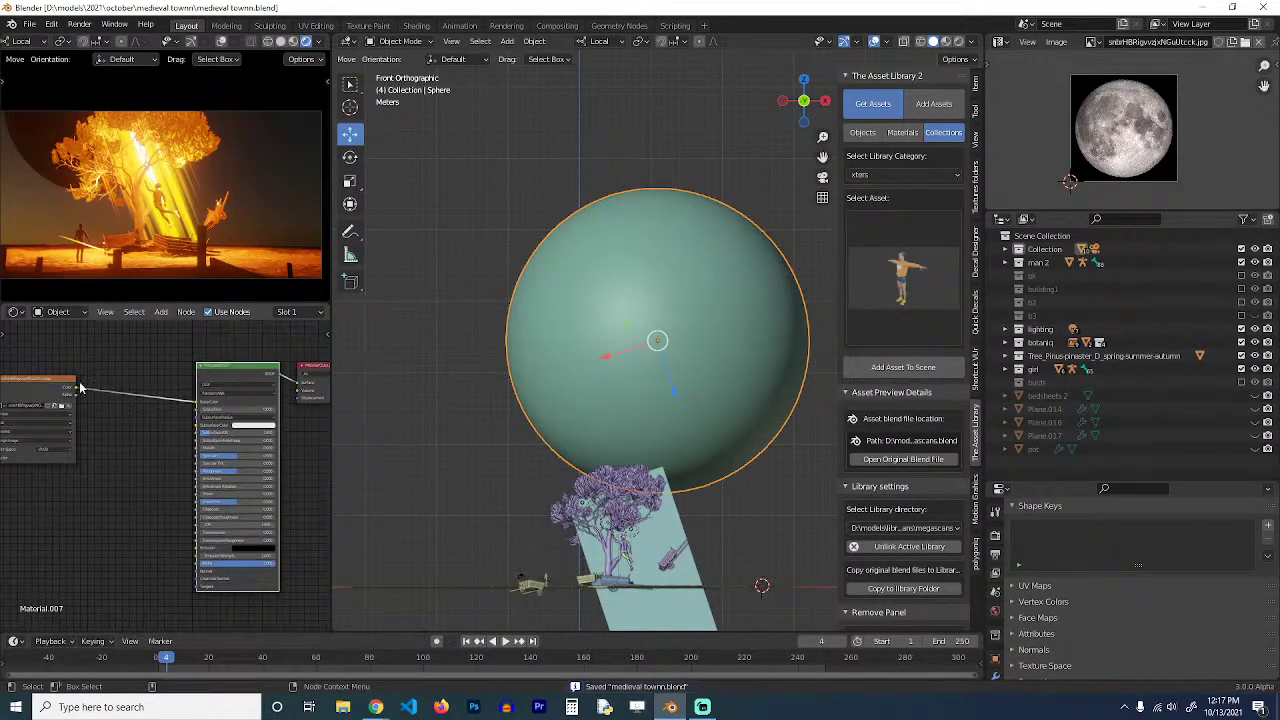
left_click_drag(76, 388, 205, 553)
scroll(223, 567, "up", 1)
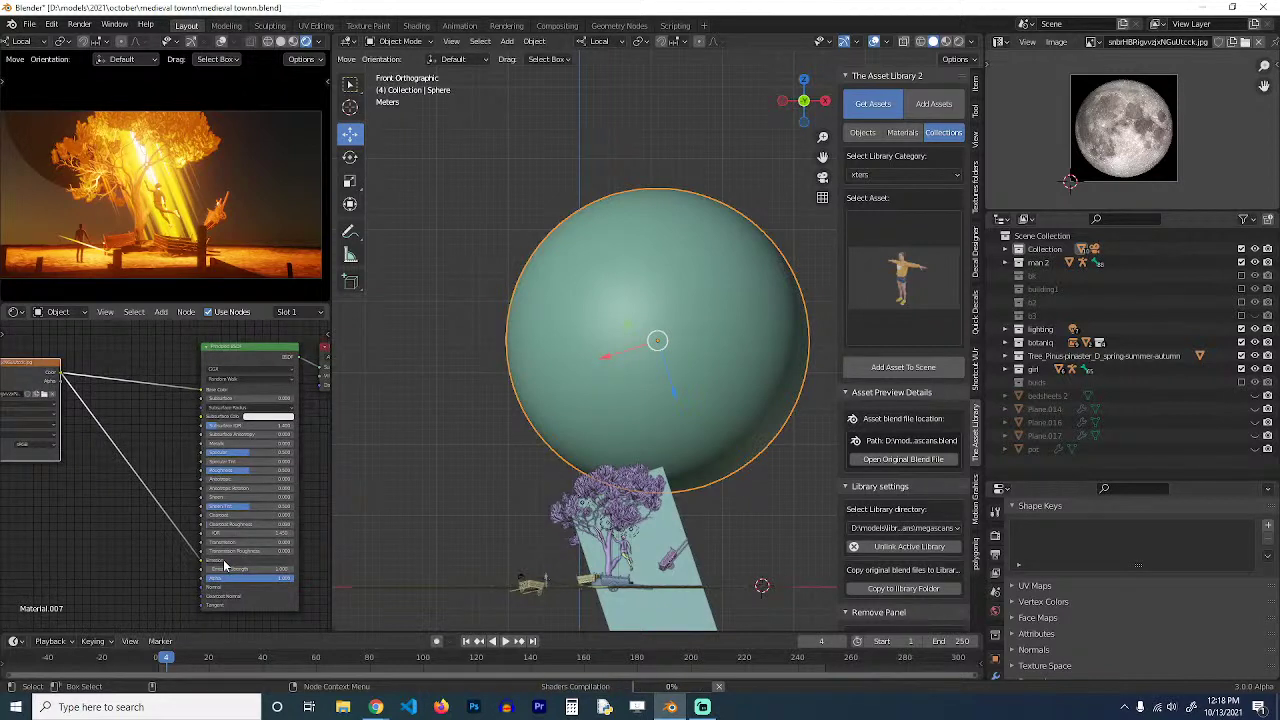
scroll(210, 505, "up", 1)
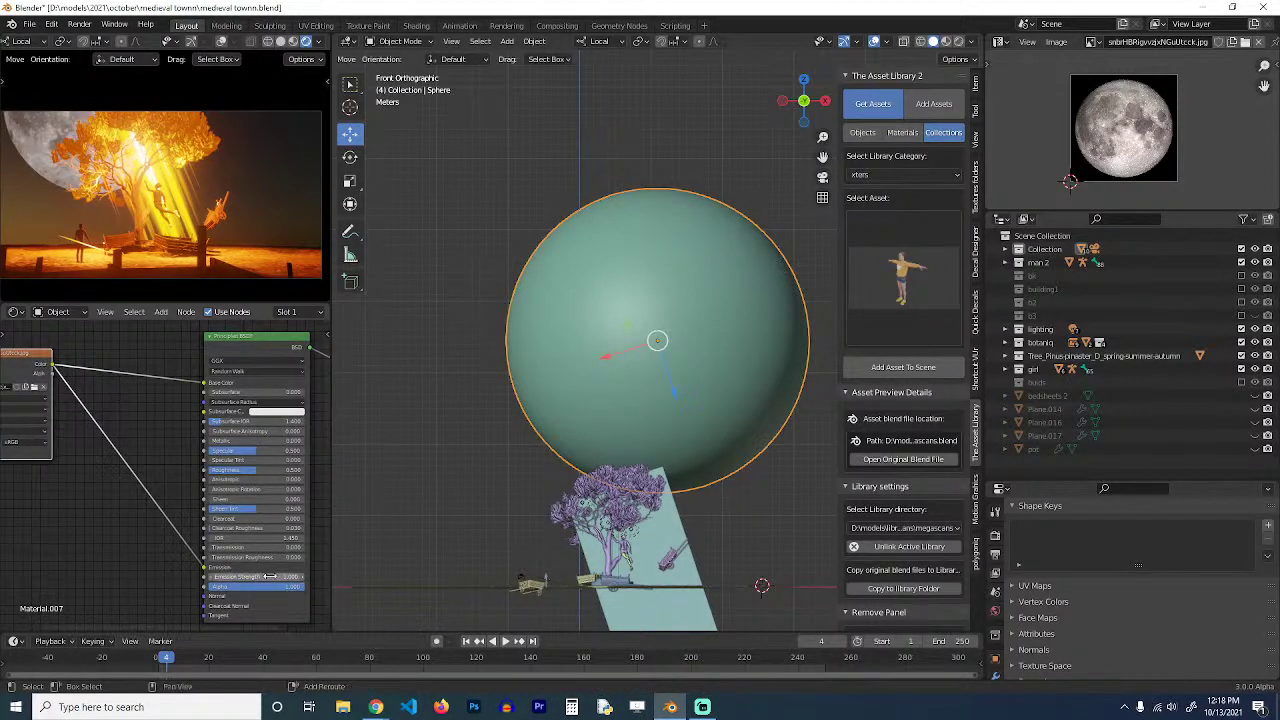
mouse_move(257, 577)
left_mouse_down()
mouse_move(212, 577)
mouse_move(270, 577)
left_mouse_up()
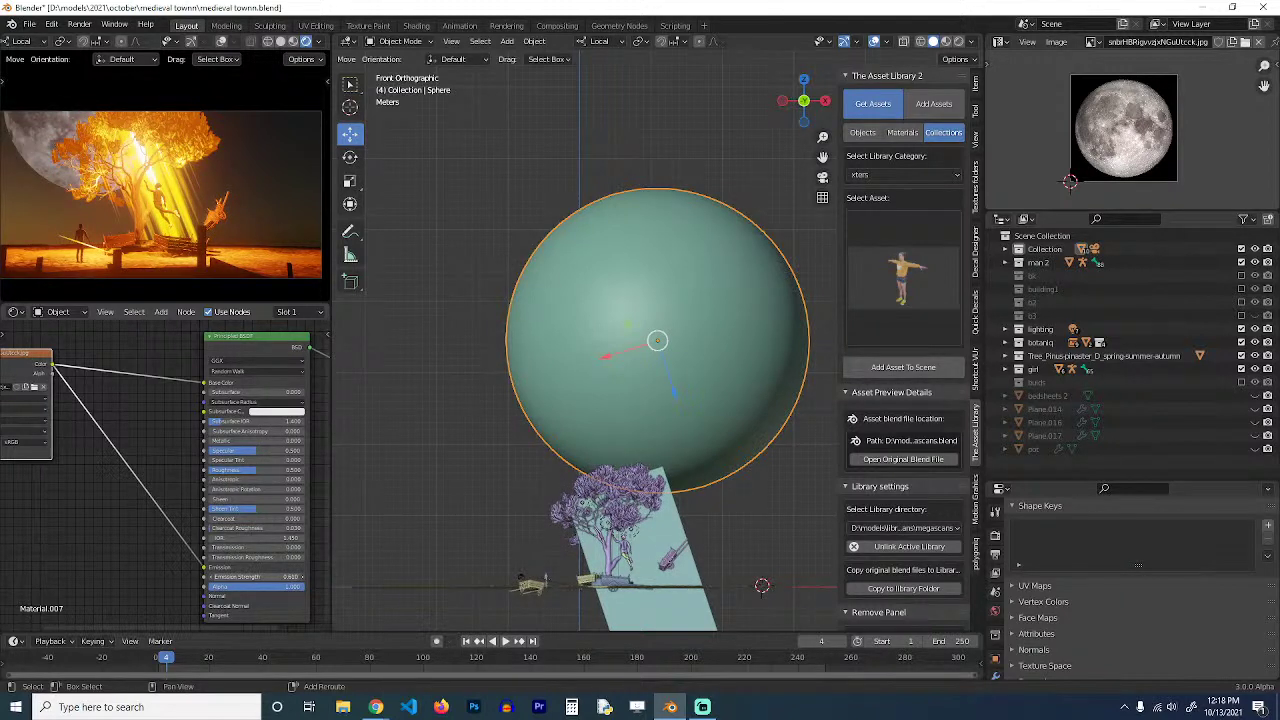
key("ctrl+s")
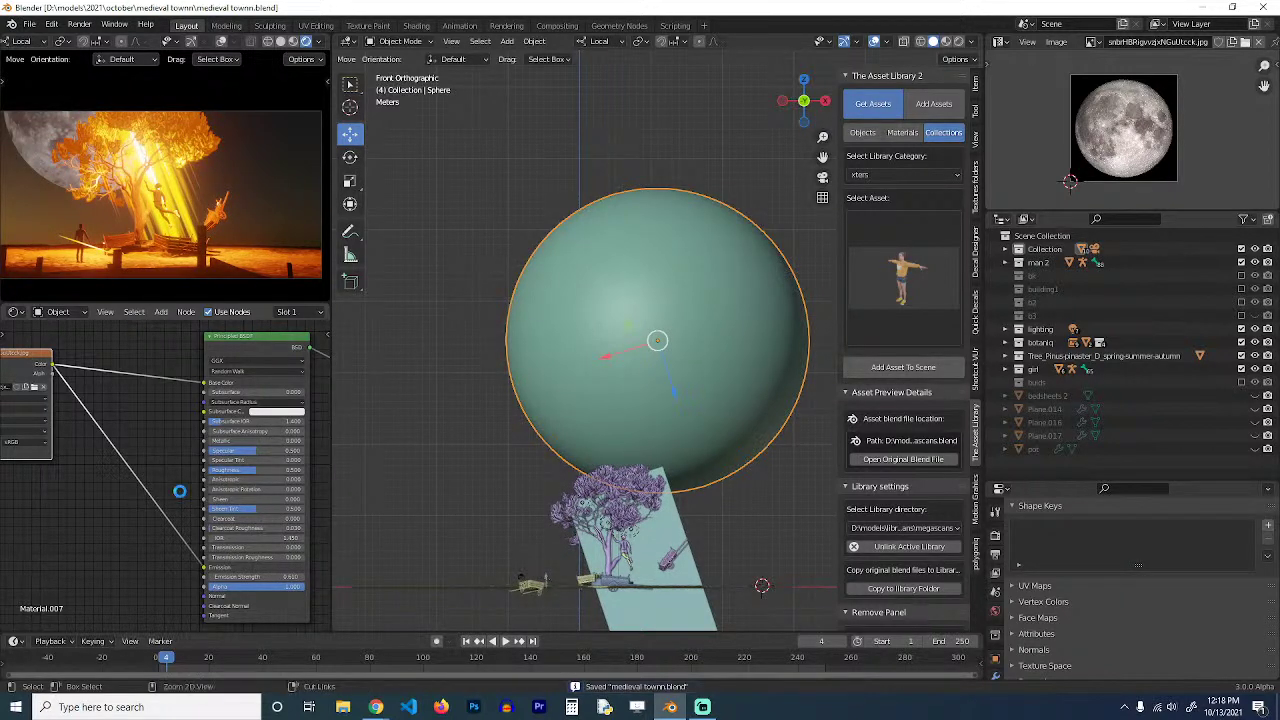
Merge the moon texture's two outgoing links through a shared reroute point.
key("shift+a")
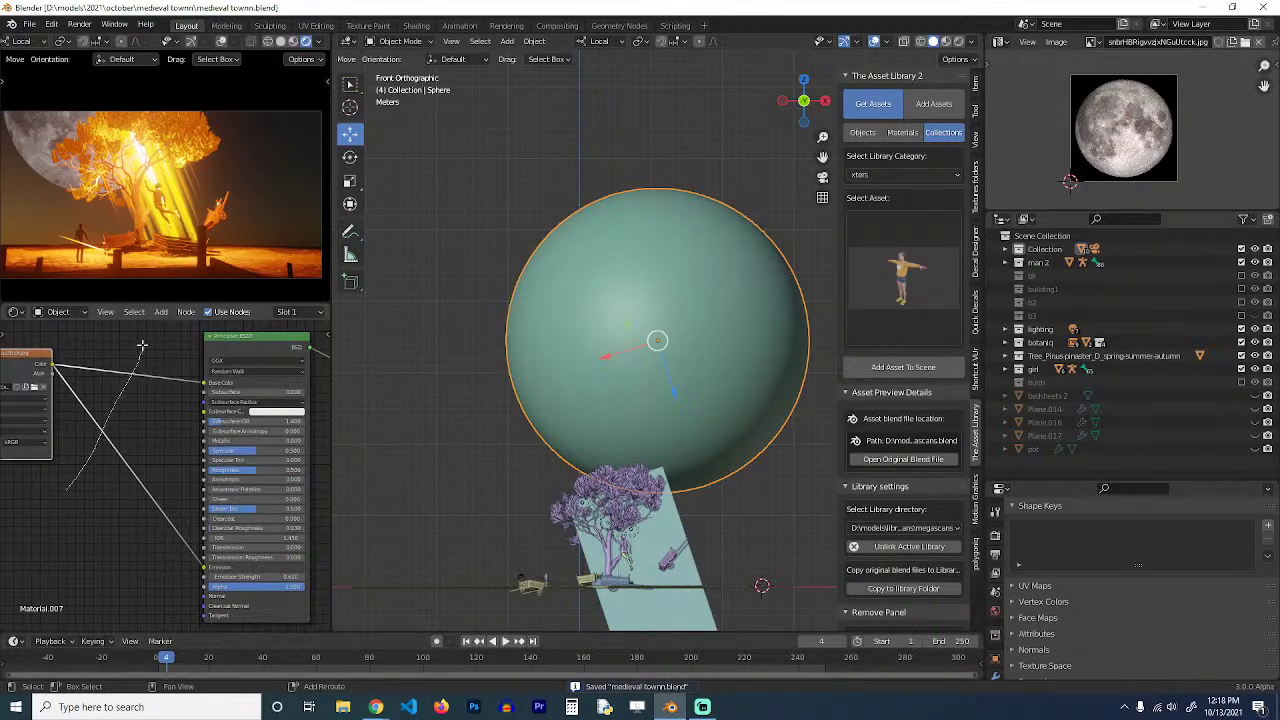
right_click_drag(142, 345, 138, 352, "shift")
middle_click_drag(138, 387, 211, 394)
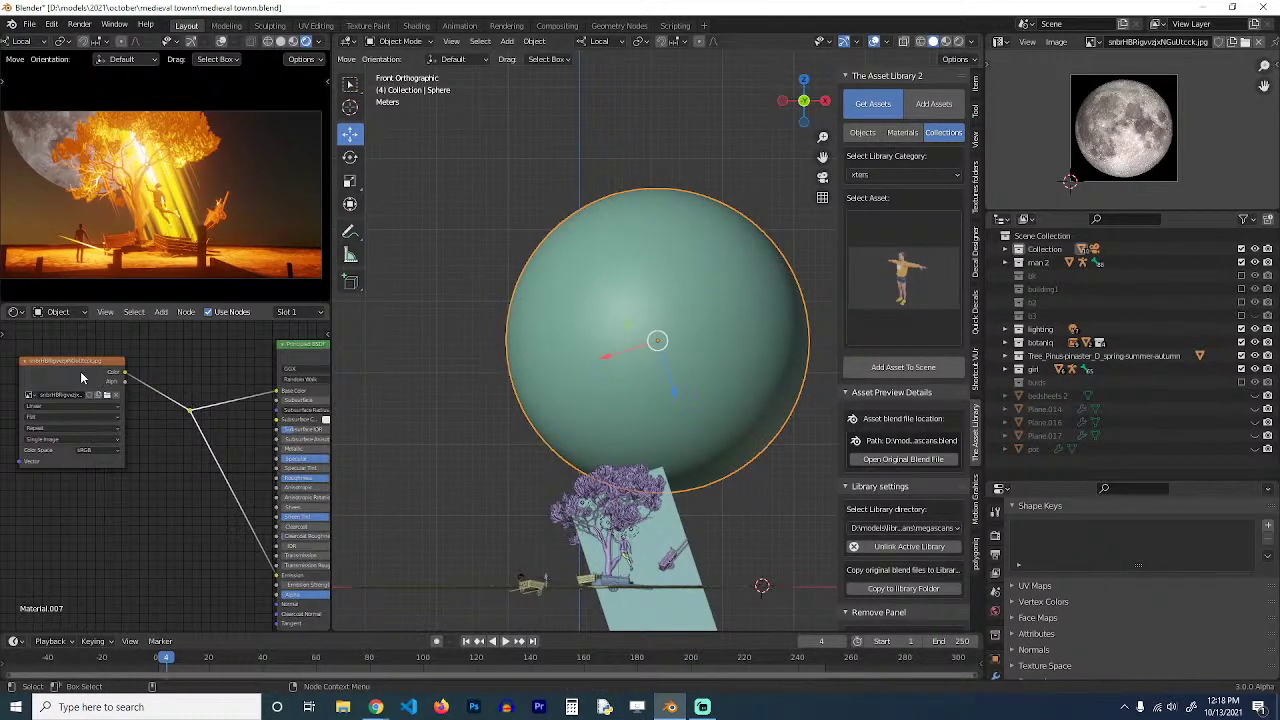
Insert a MixRGB node between the moon texture and the reroute point, and set its blend mode to Color.
key("shift+a")
mouse_move(45, 459)
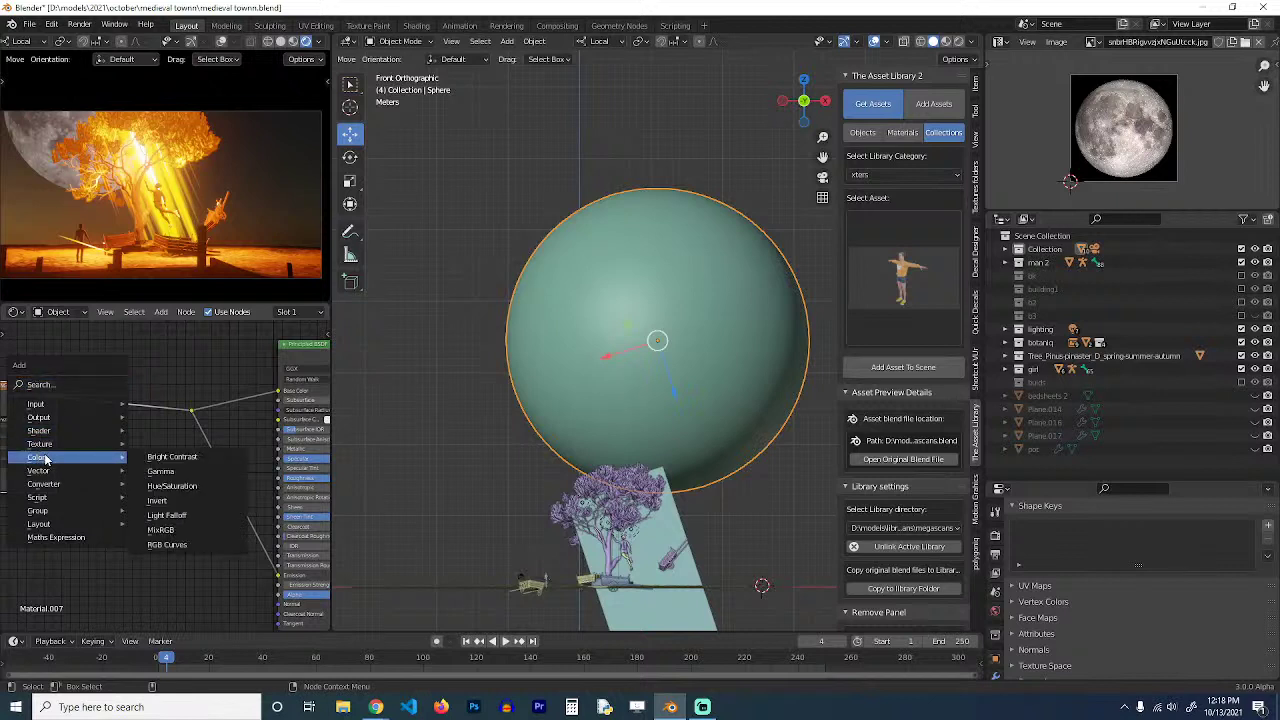
left_click(160, 530)
left_click(123, 420)
left_click(123, 415)
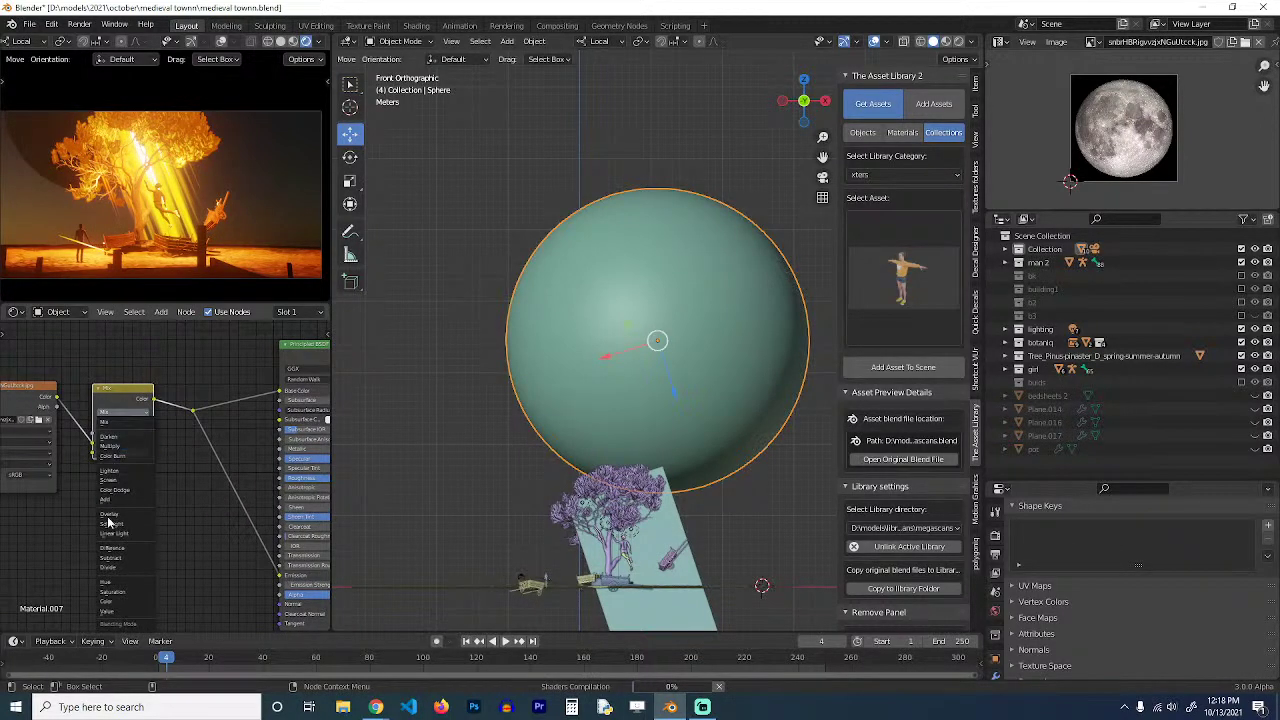
left_click(131, 455)
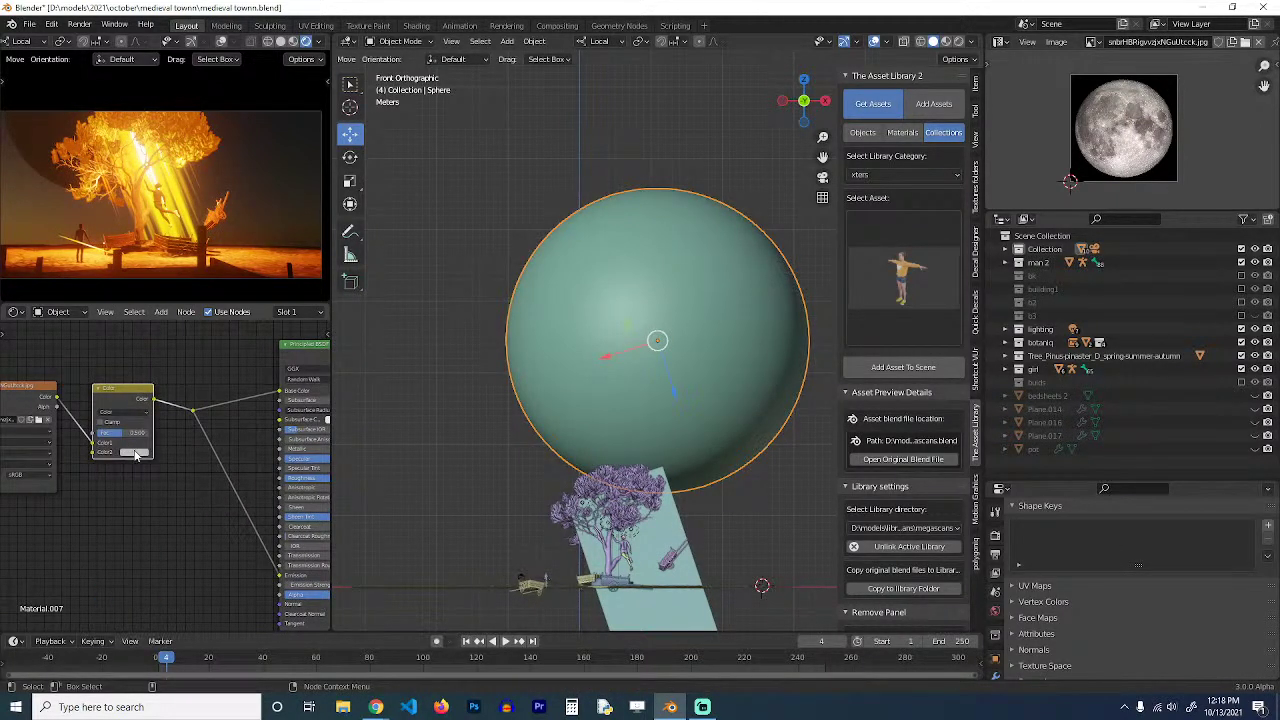
Set the mix node's second color to a warm golden orange and its factor to 1.
left_click(136, 453)
mouse_move(157, 358)
left_mouse_down()
mouse_move(143, 389)
mouse_move(158, 391)
mouse_move(132, 380)
mouse_move(139, 372)
left_mouse_up()
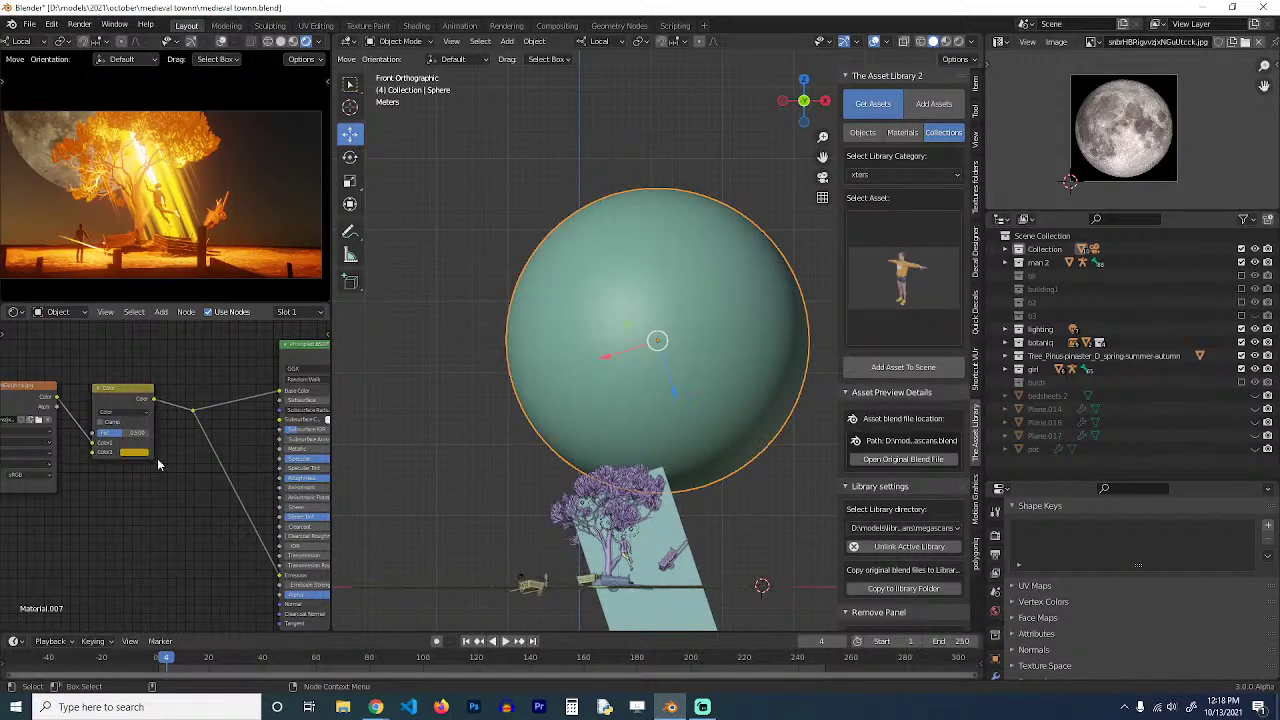
middle_click_drag(138, 456, 110, 420)
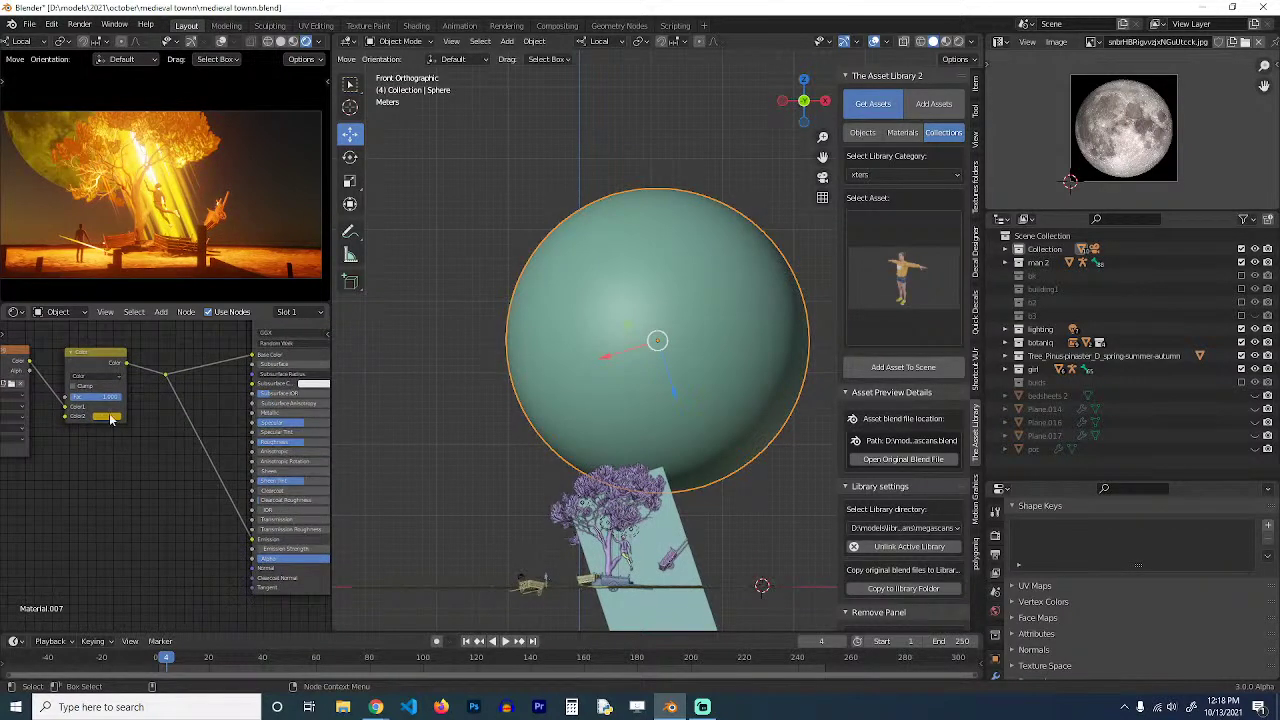
left_click(110, 420)
mouse_move(120, 346)
left_mouse_down()
mouse_move(112, 332)
mouse_move(155, 302)
mouse_move(115, 342)
left_mouse_up()
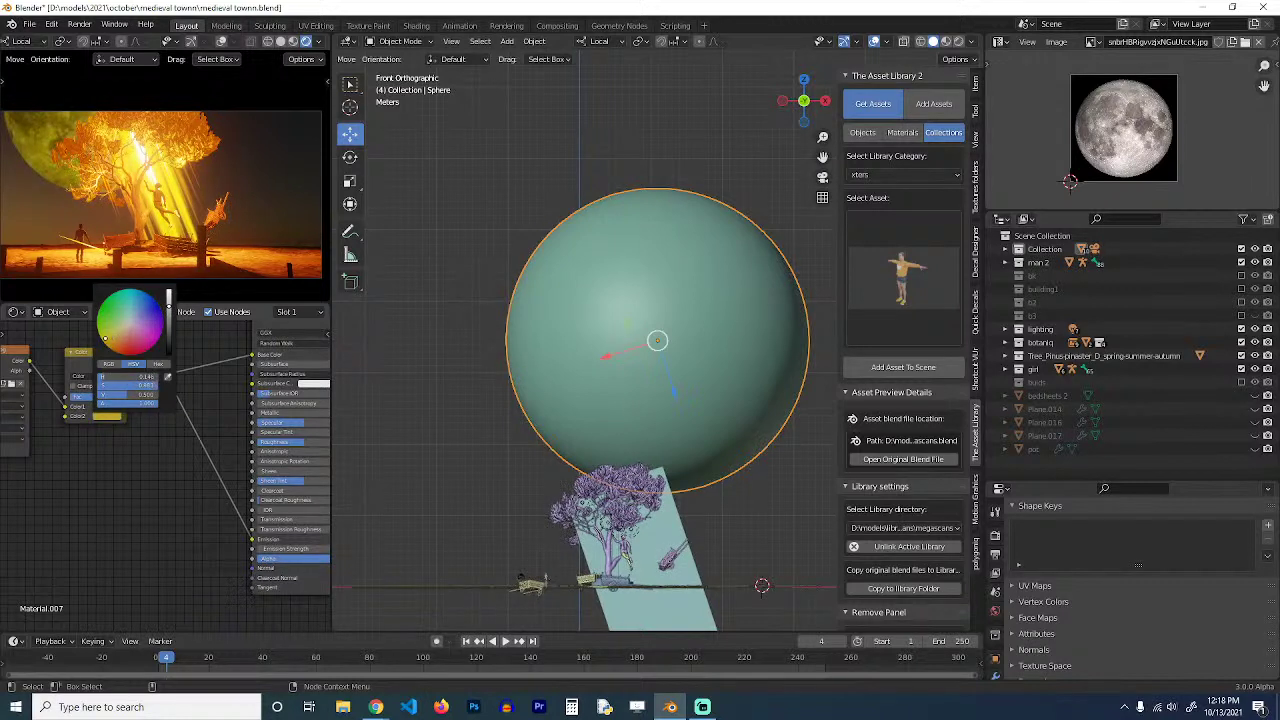
Try a strength of 10, settle on 5 for the moon shader's emission strength, and save the file.
middle_click_drag(303, 546, 275, 546)
left_click(275, 546)
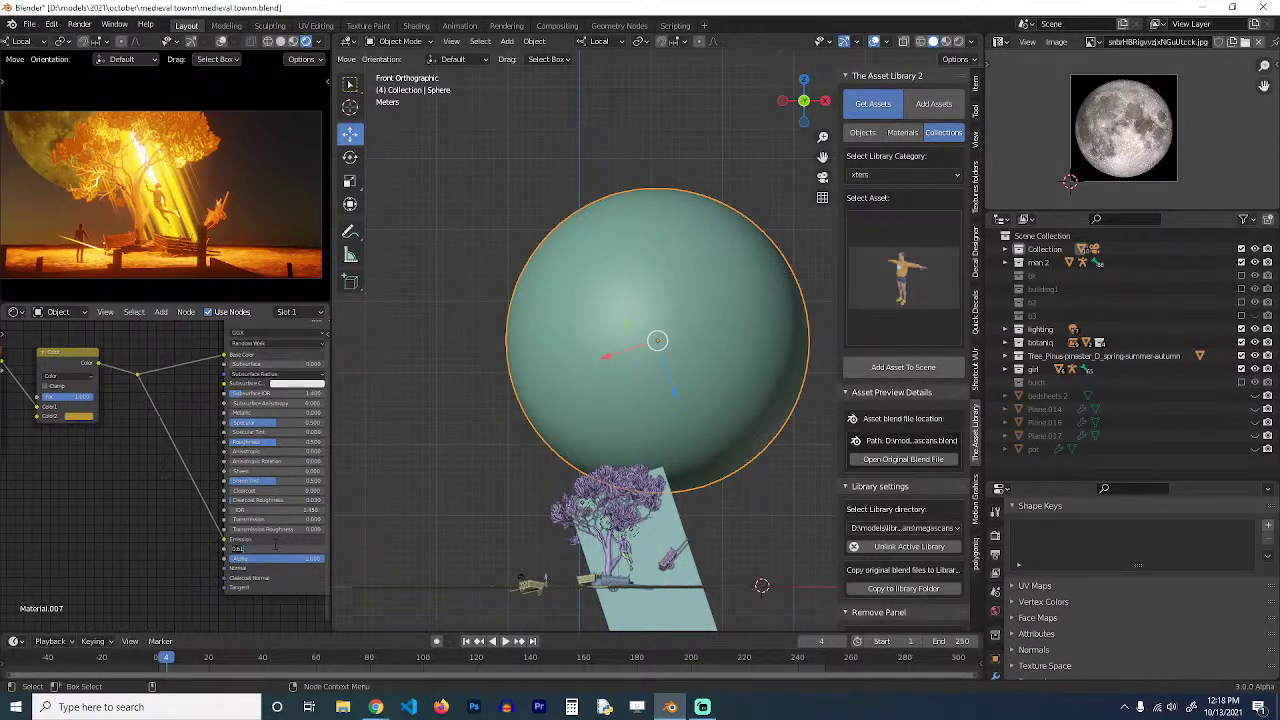
key("Return")
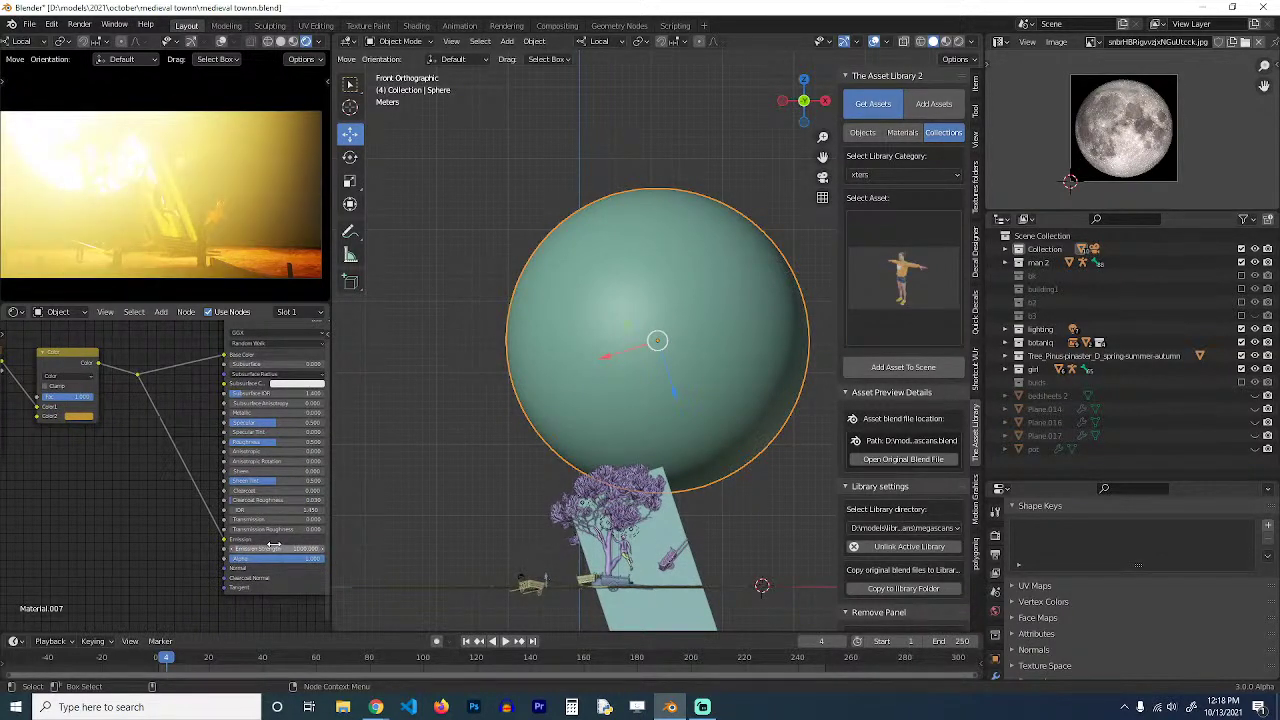
left_click(275, 545)
type("1")
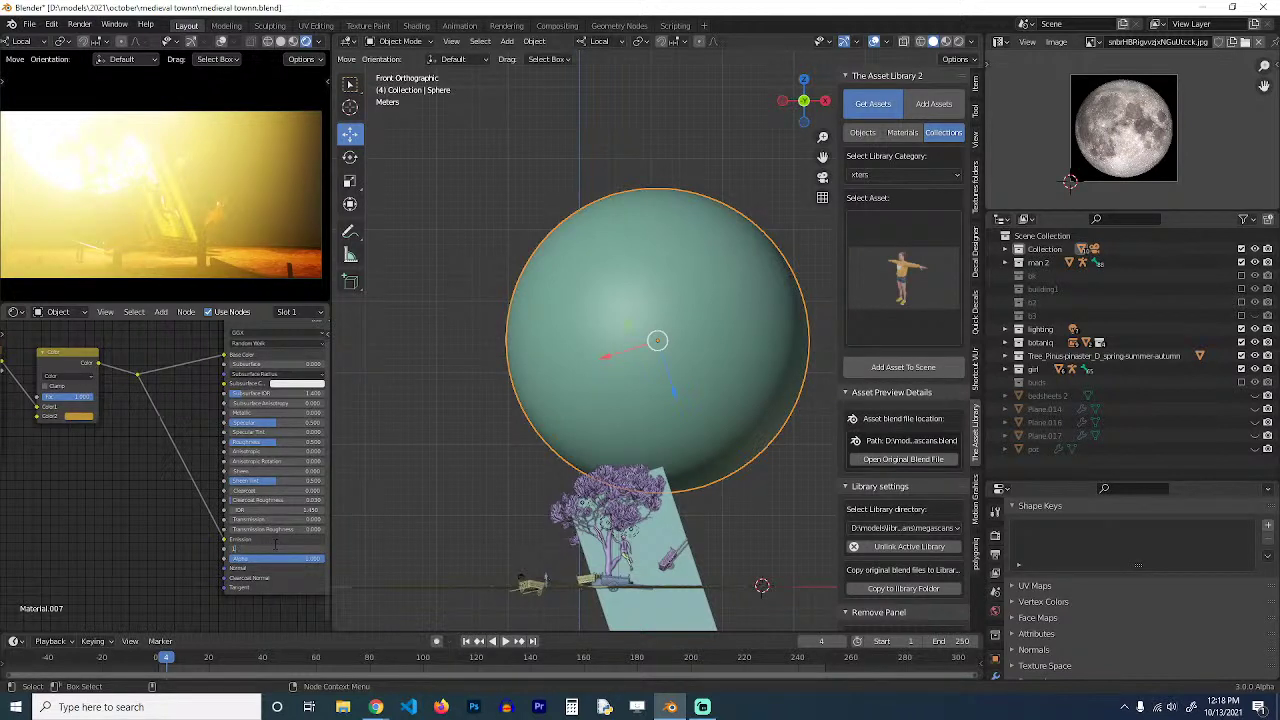
type("0")
key("Return")
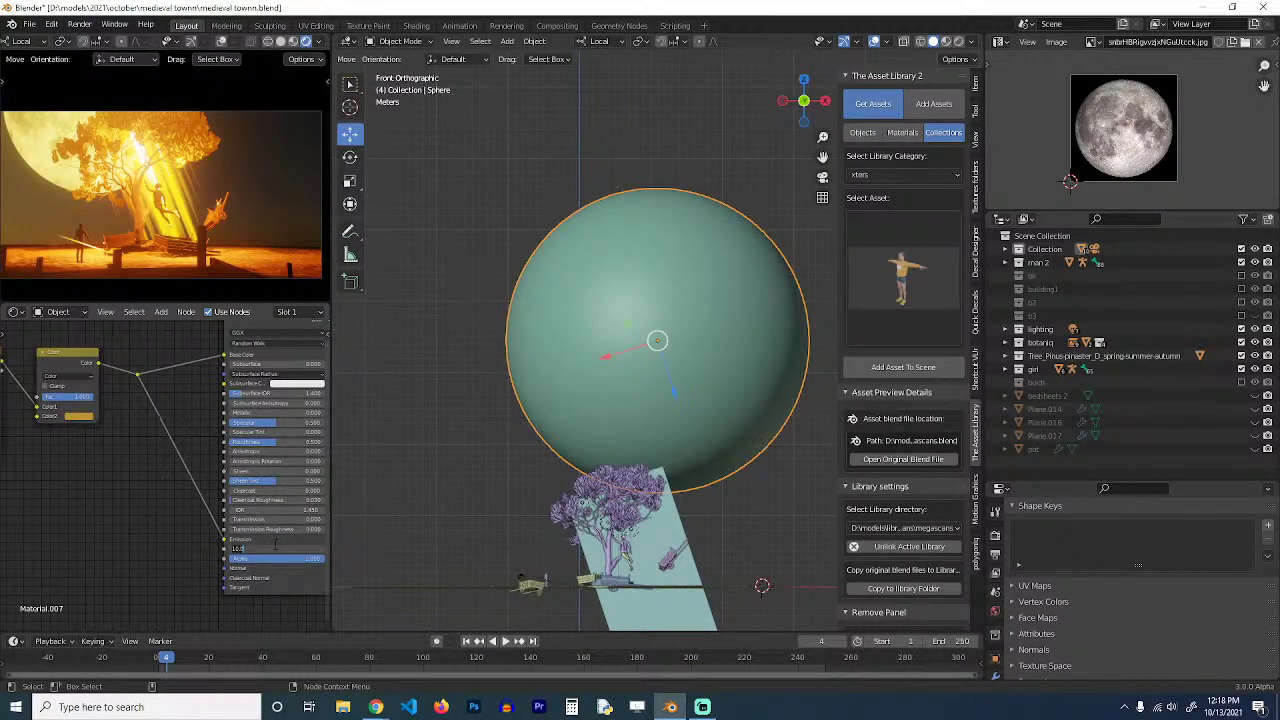
key("Return")
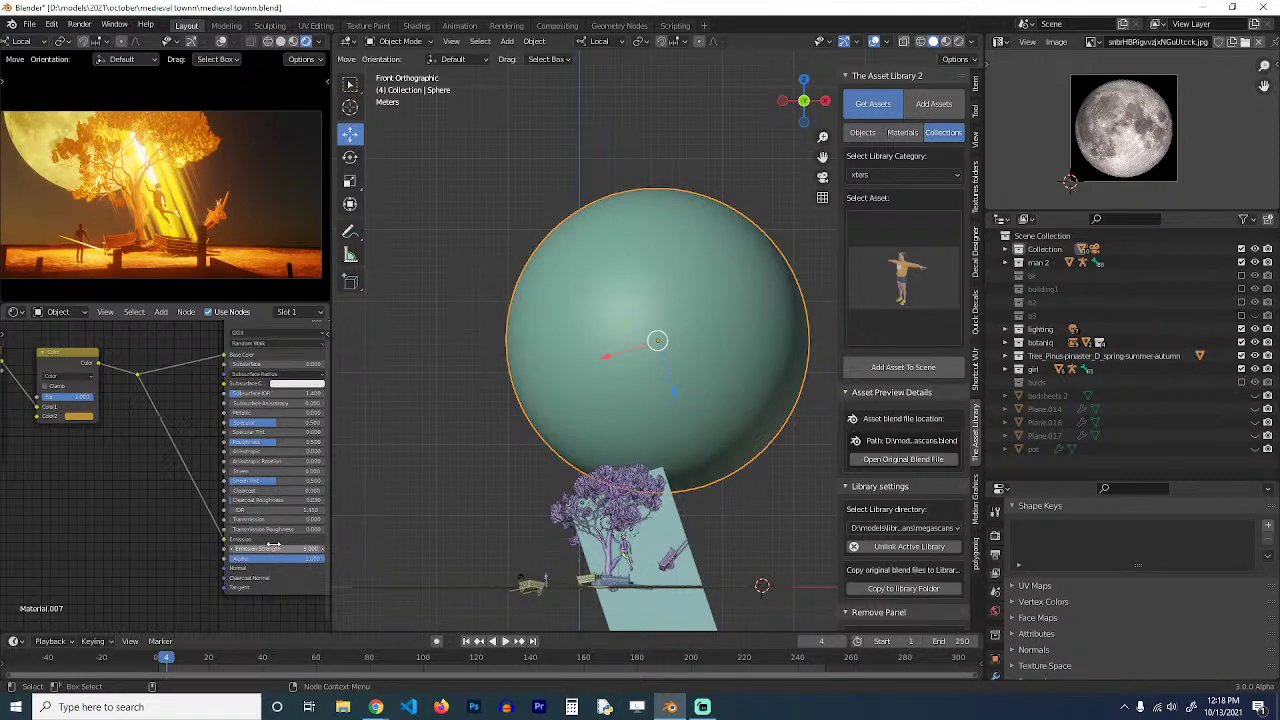
key("ctrl+s")
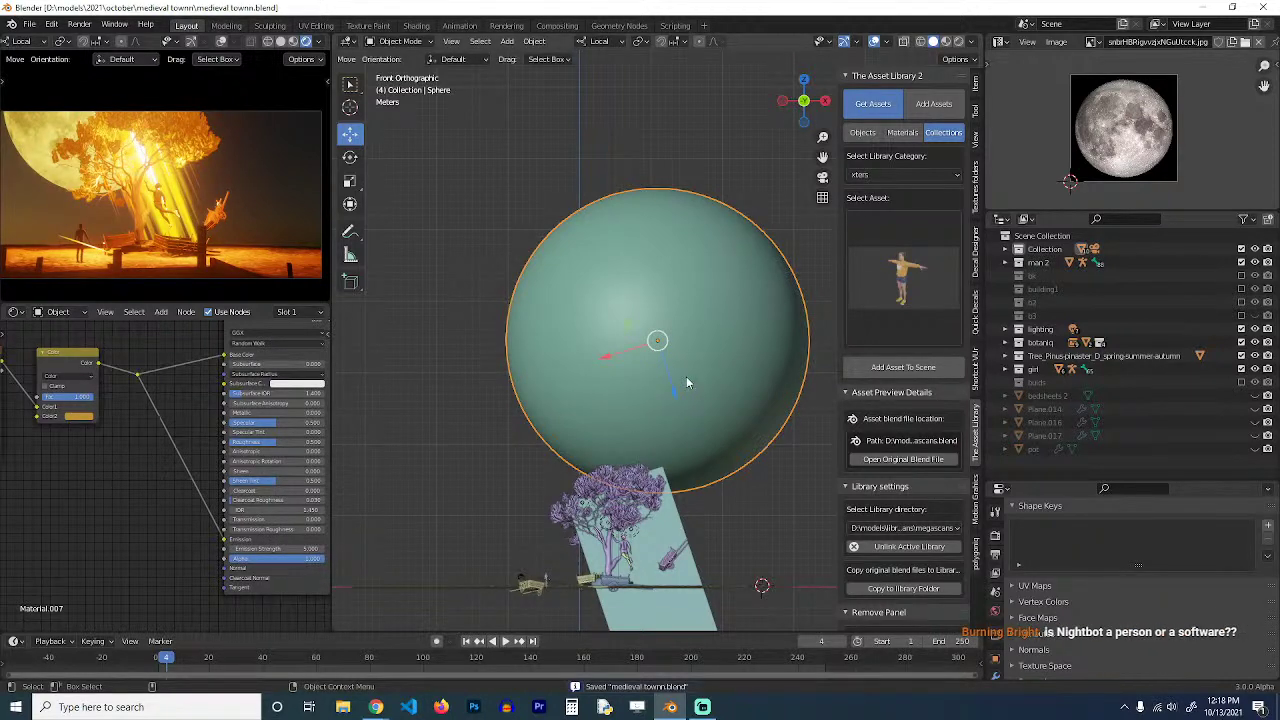
Scale the moon sphere down slightly and save the file.
scroll(688, 380, "down", 3)
key("s")
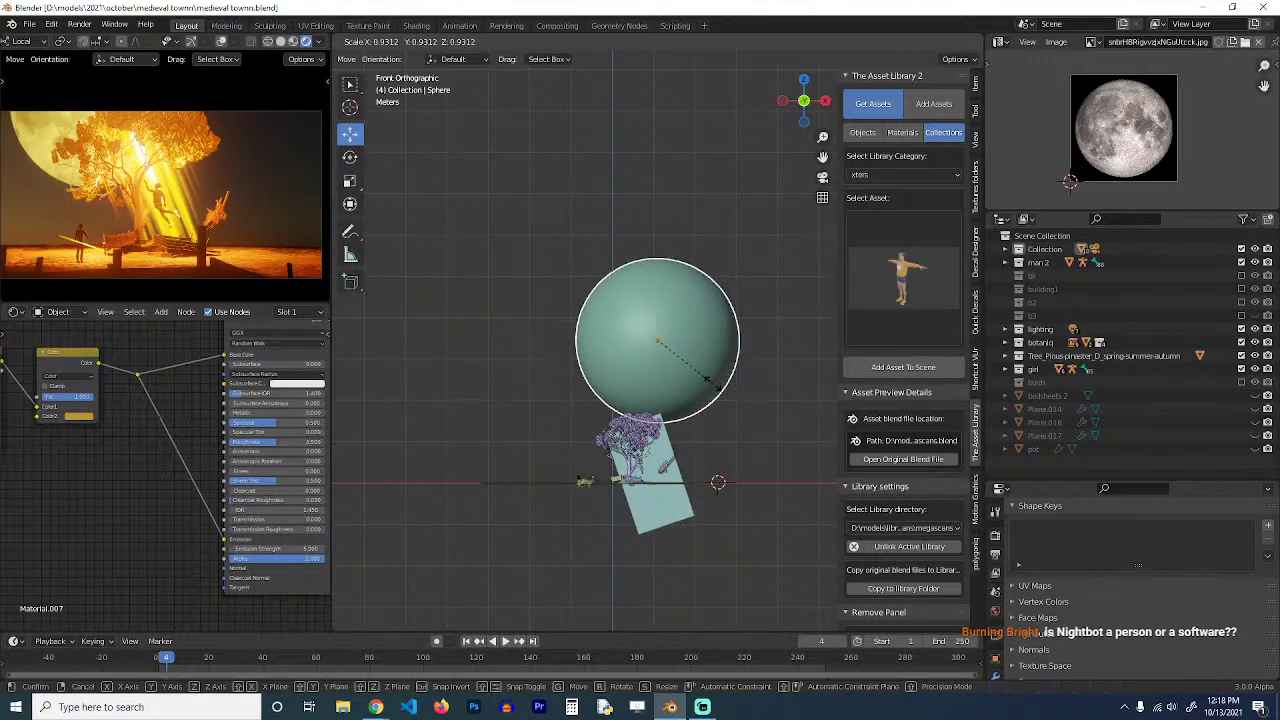
left_click(712, 385)
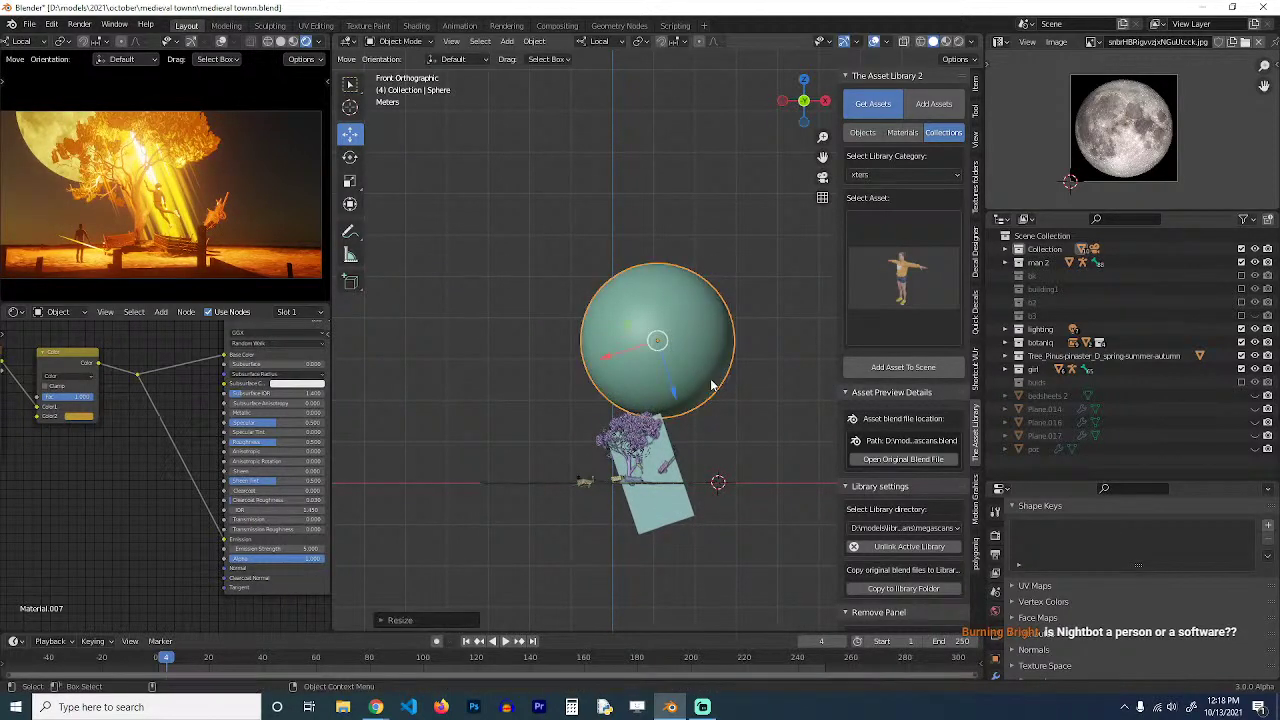
key("ctrl+s")
scroll(718, 395, "up", 3)
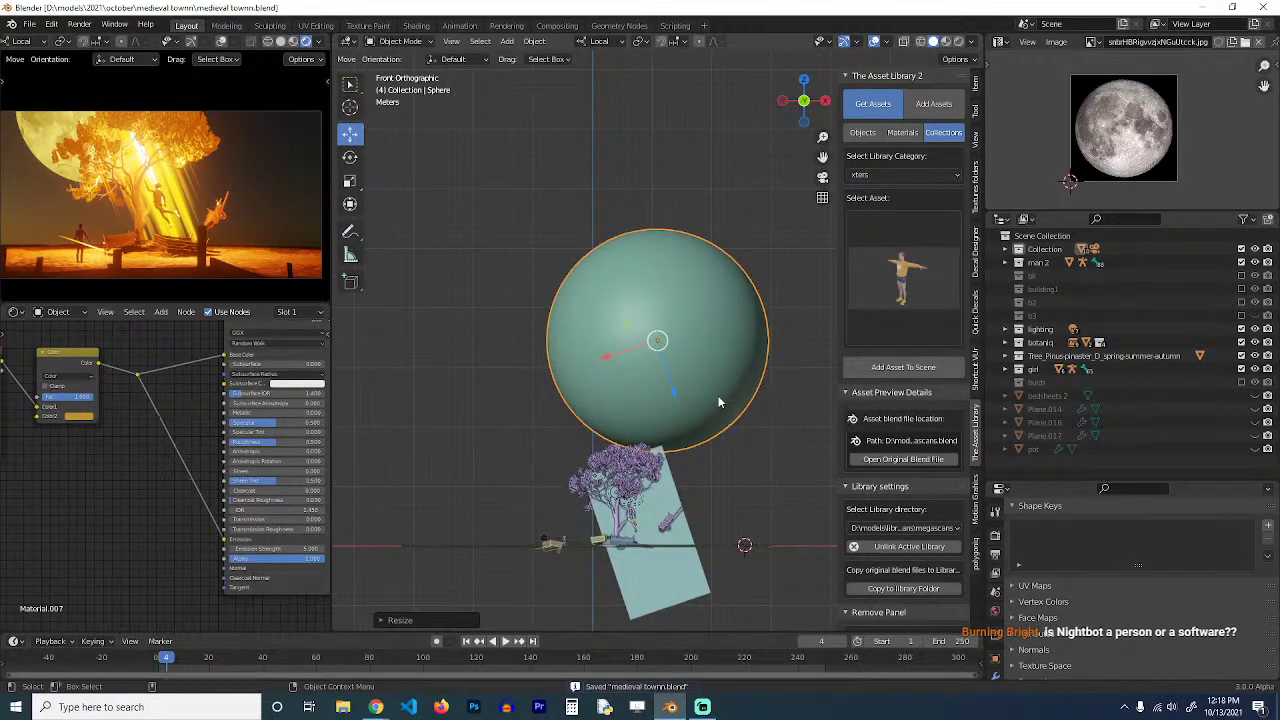
In the camera view, rotate the moon freely and reposition it in the sky to the left of the tree.
middle_click_drag(718, 395, 681, 401)
key("KP_0")
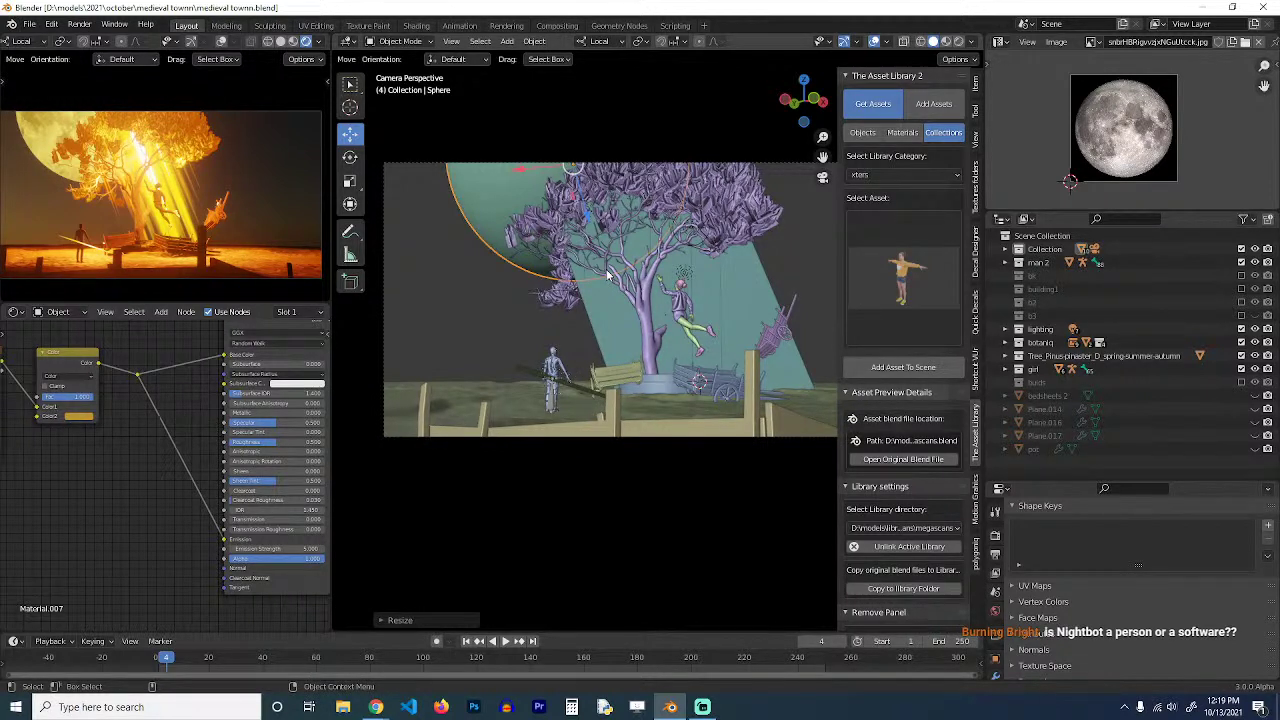
key("g")
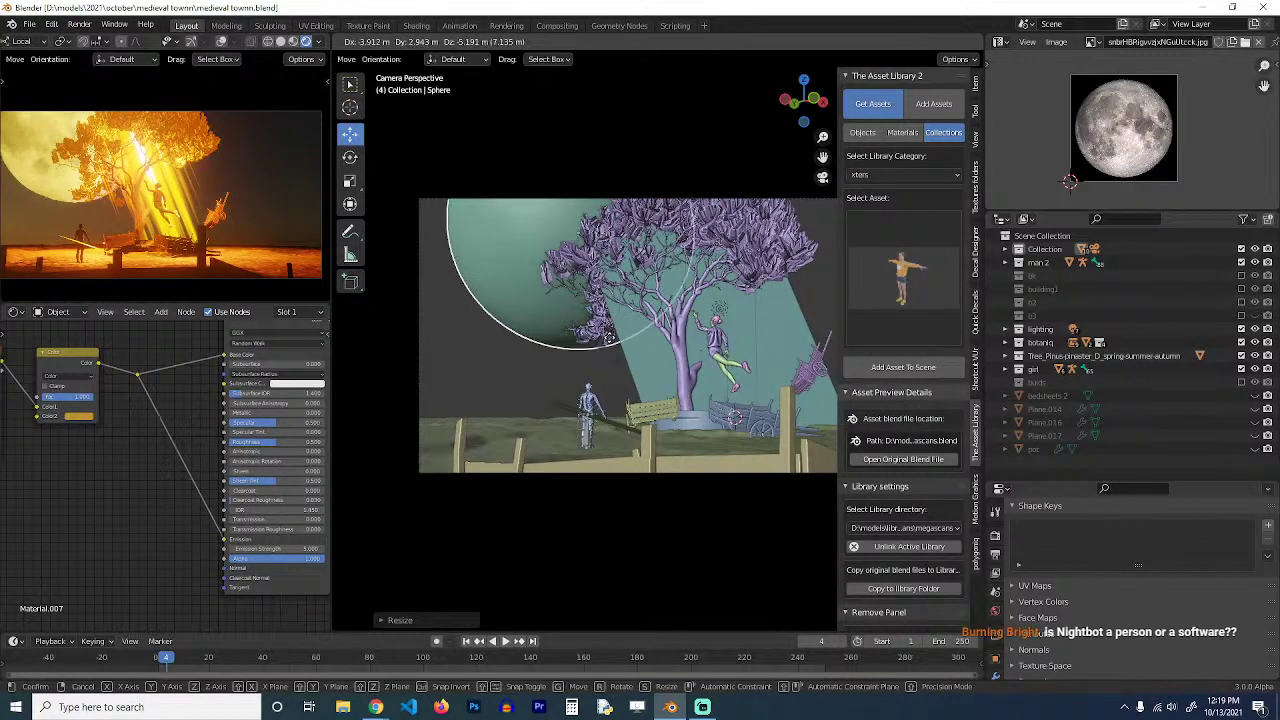
left_click(609, 338)
key("r")
key("r")
left_click(556, 347)
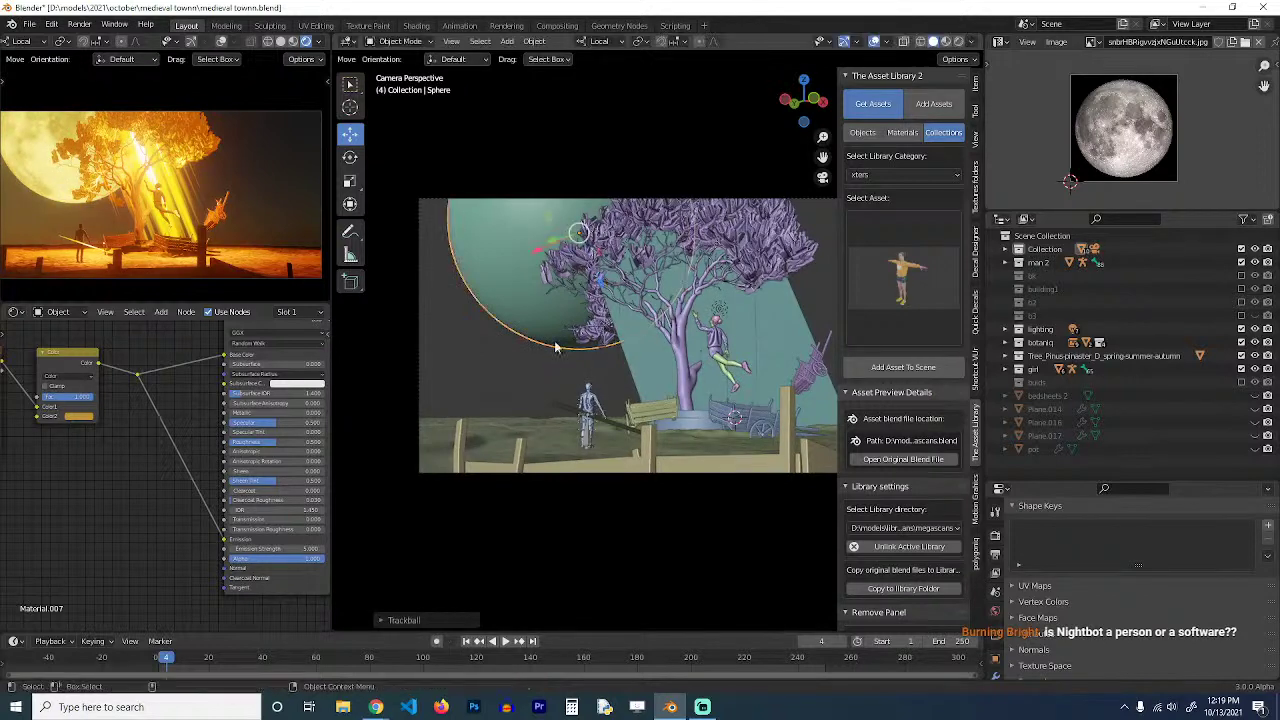
key("g")
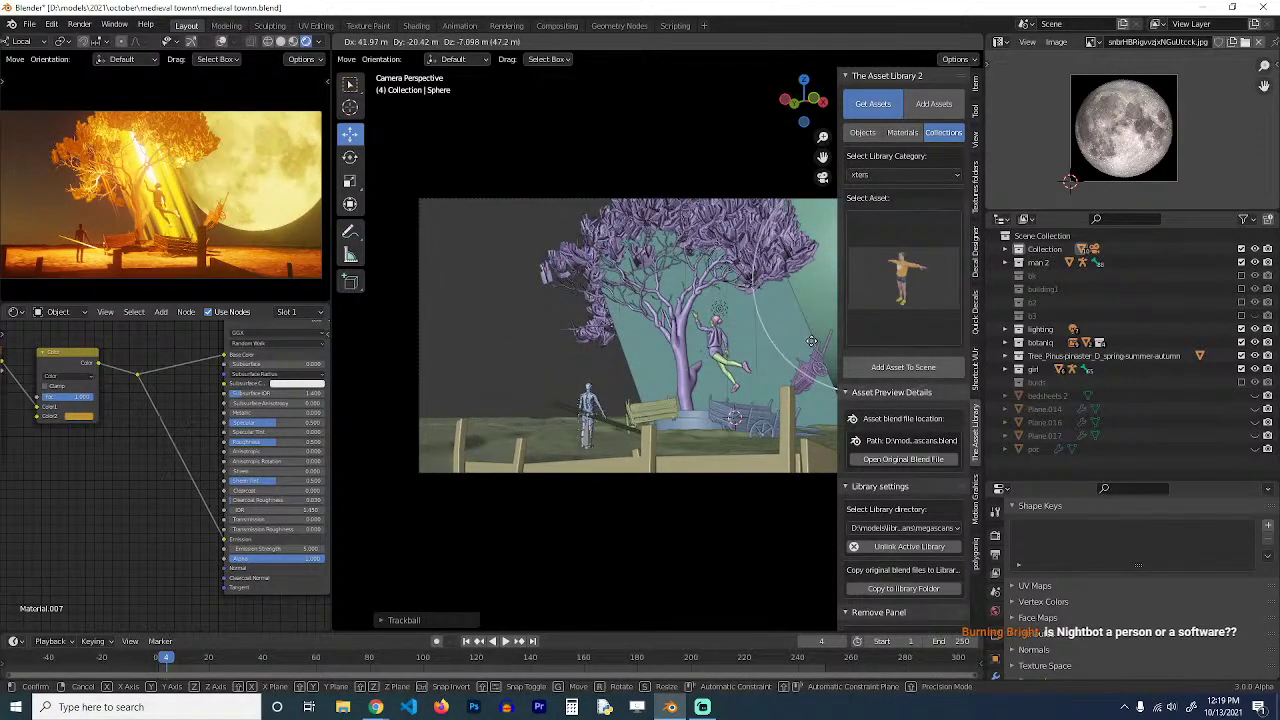
left_click(441, 269)
Duplicate the moon, shrink the copy to a tiny sphere, and place it low in the sky right of the tree.
key("shift+d")
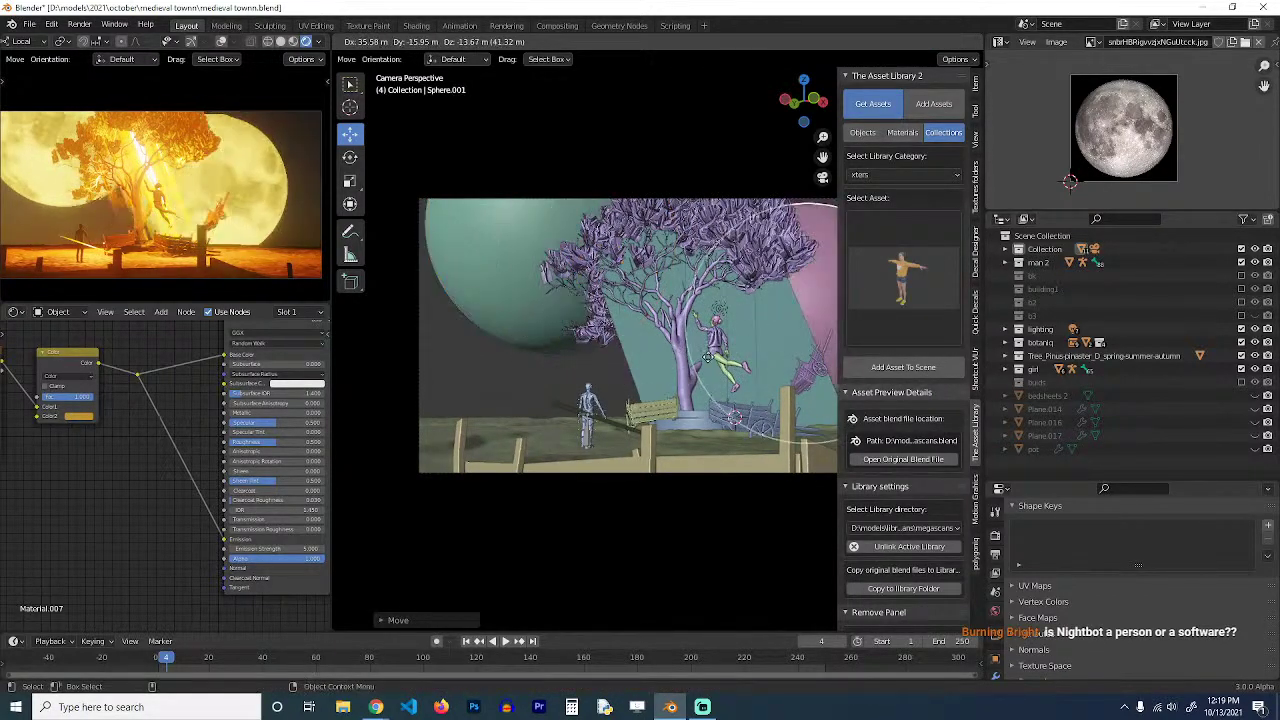
left_click(716, 371)
middle_click_drag(716, 371, 601, 346, "shift")
key("s")
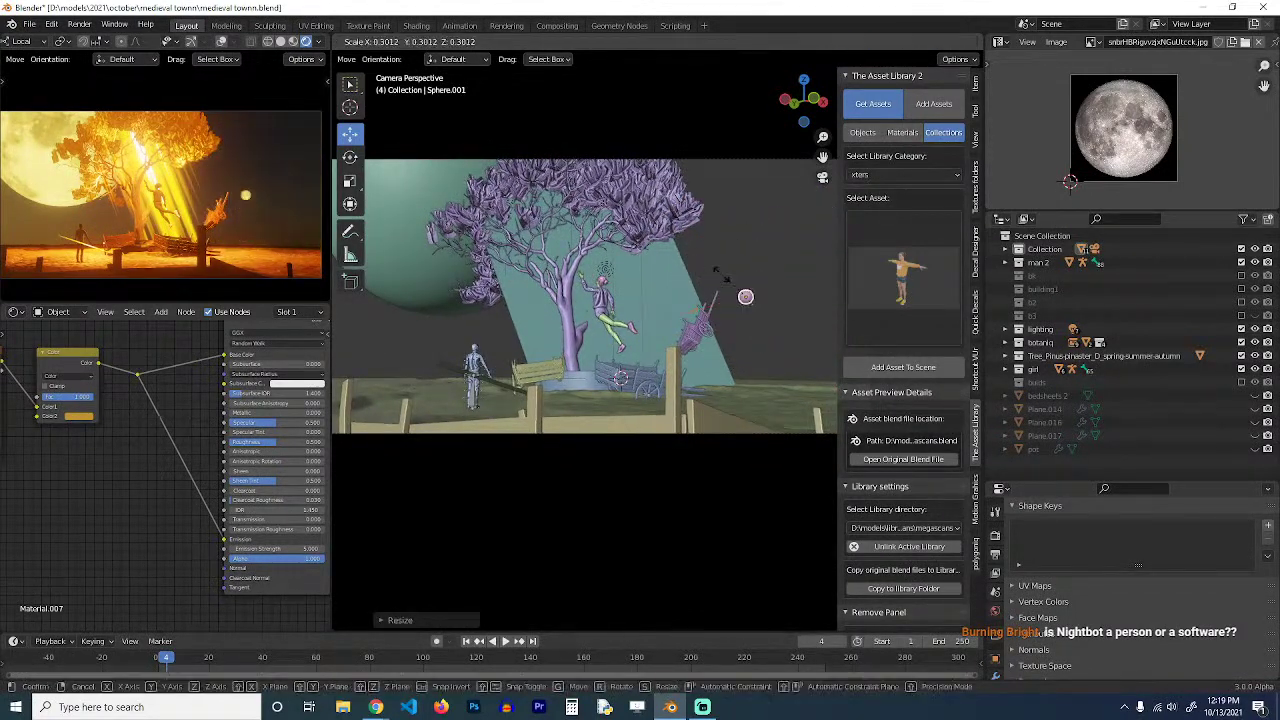
left_click(718, 266)
key("g")
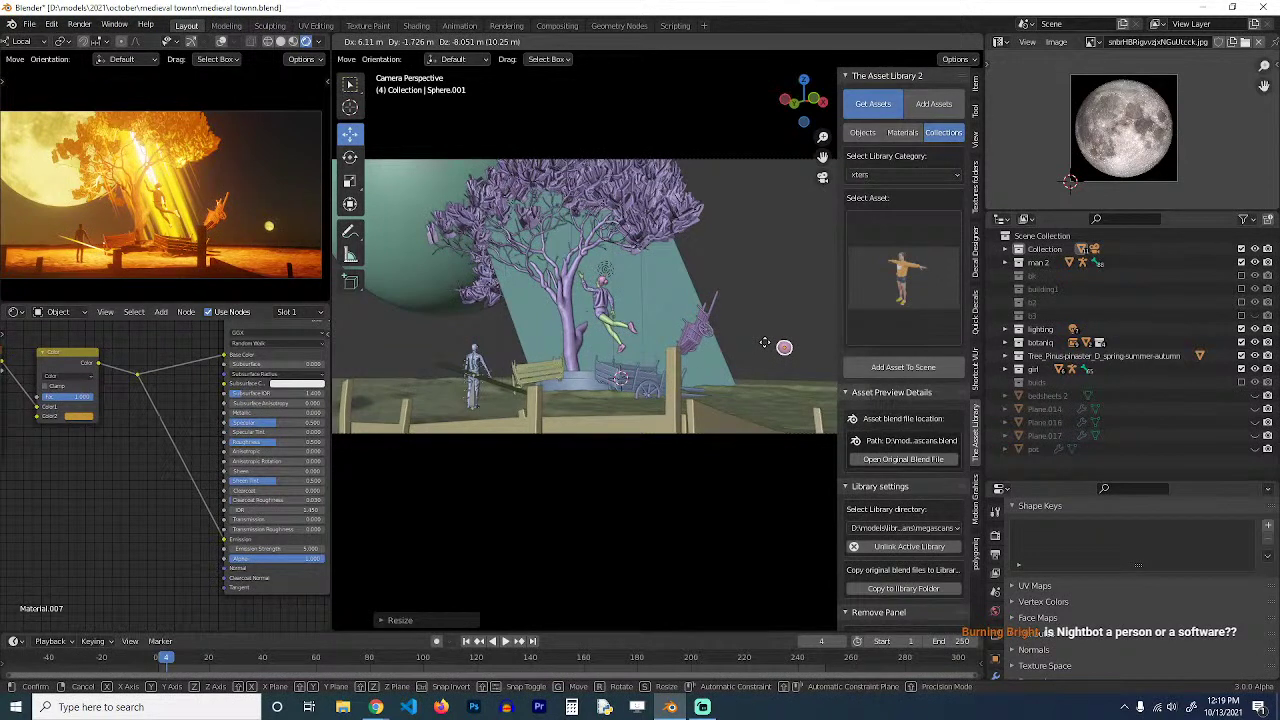
left_click(764, 343)
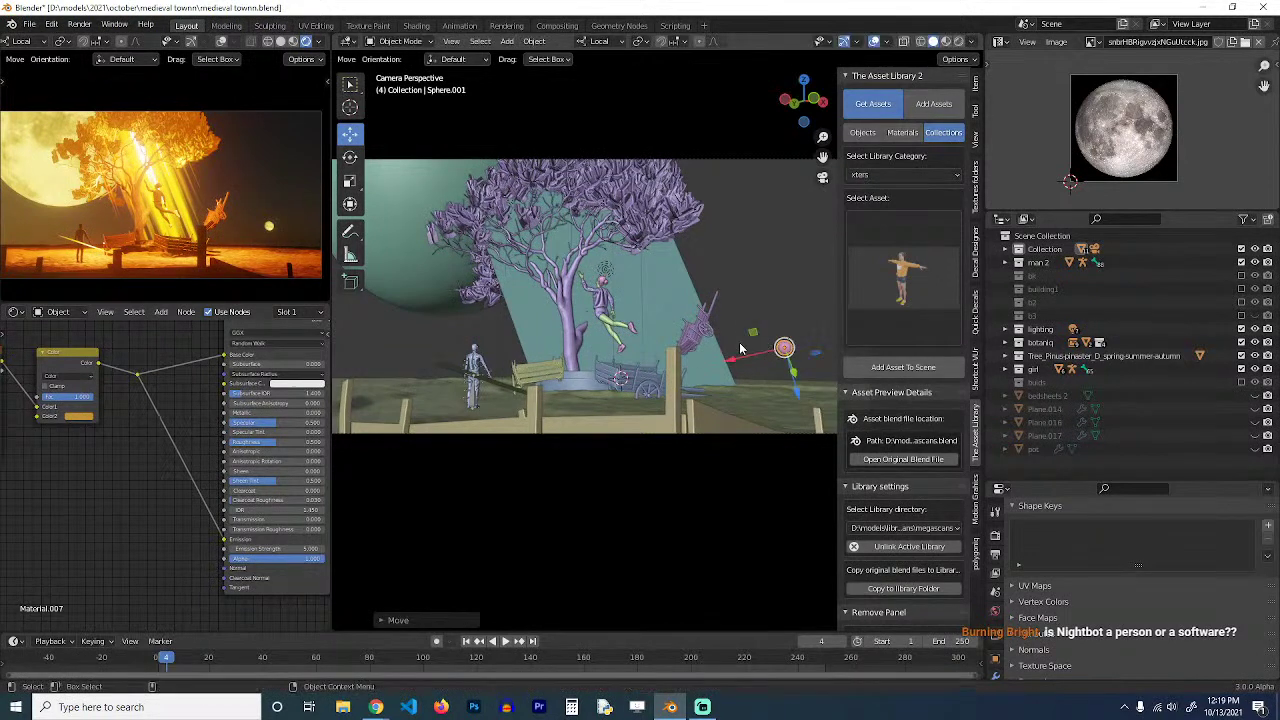
Delete the long thin prop beside the standing man and save the file.
left_click(457, 372)
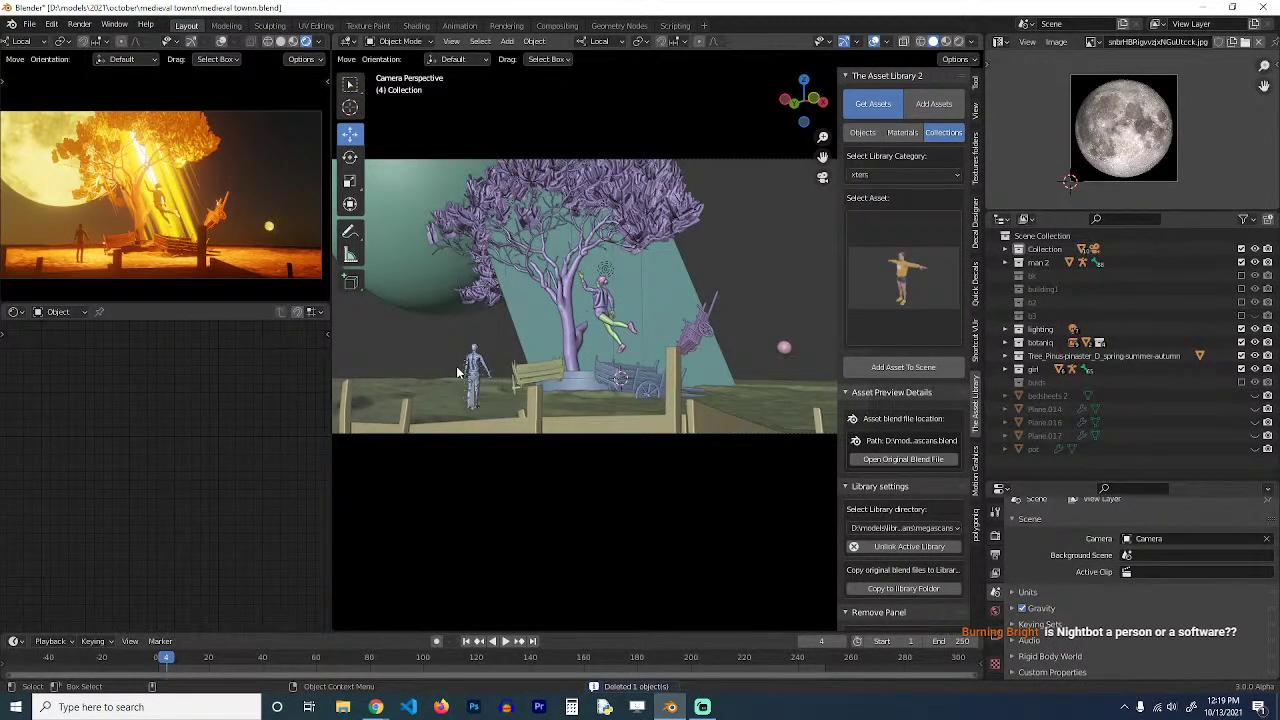
key("ctrl+s")
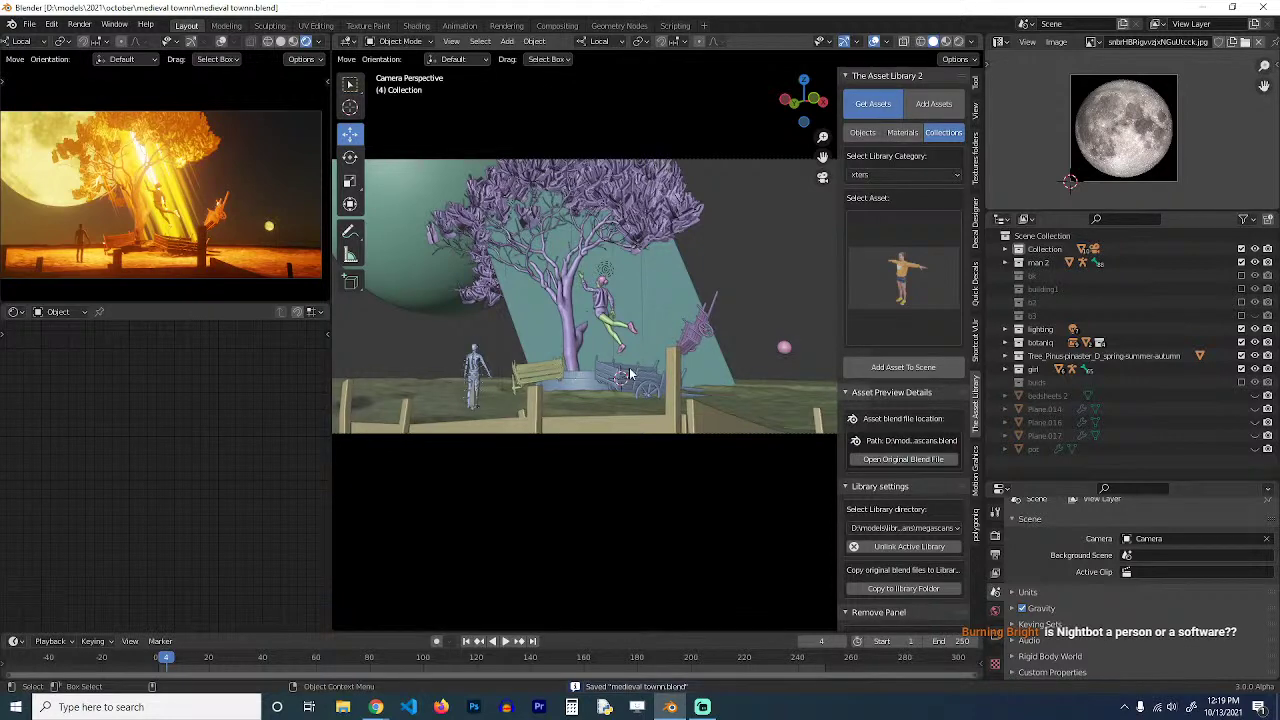
Select the ground plane and display its modifier stack.
middle_click_drag(628, 367, 562, 318, "shift")
scroll(661, 358, "up", 2)
scroll(661, 358, "down", 2)
middle_click_drag(661, 358, 610, 343, "shift")
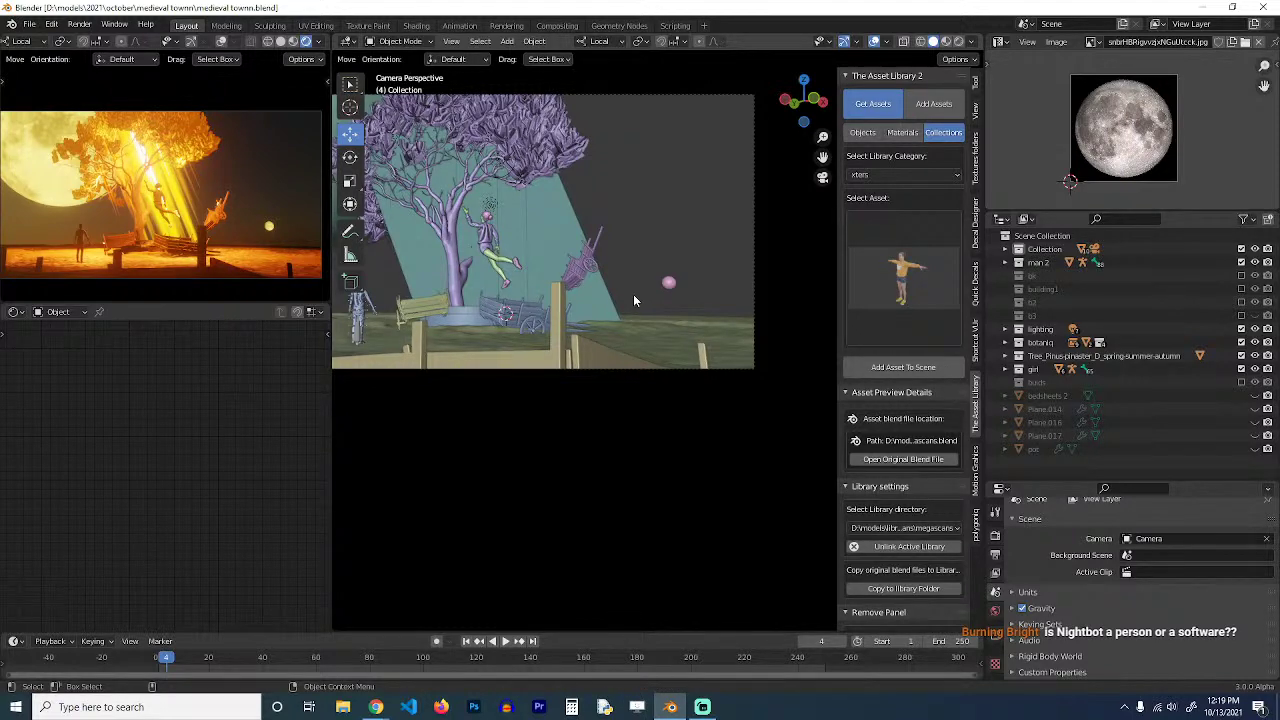
middle_click_drag(633, 294, 656, 336)
scroll(656, 336, "up", 3)
scroll(656, 336, "down", 3)
left_click(649, 416)
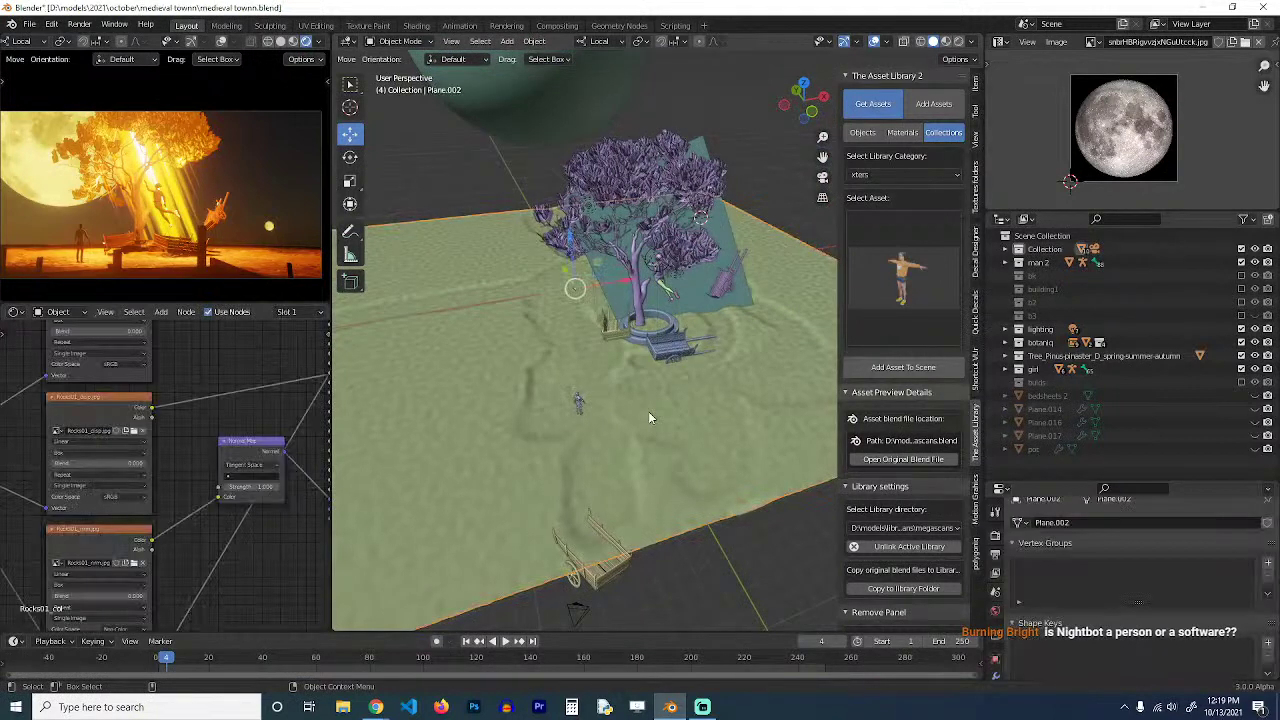
left_click(998, 657)
scroll(1051, 649, "down", 5)
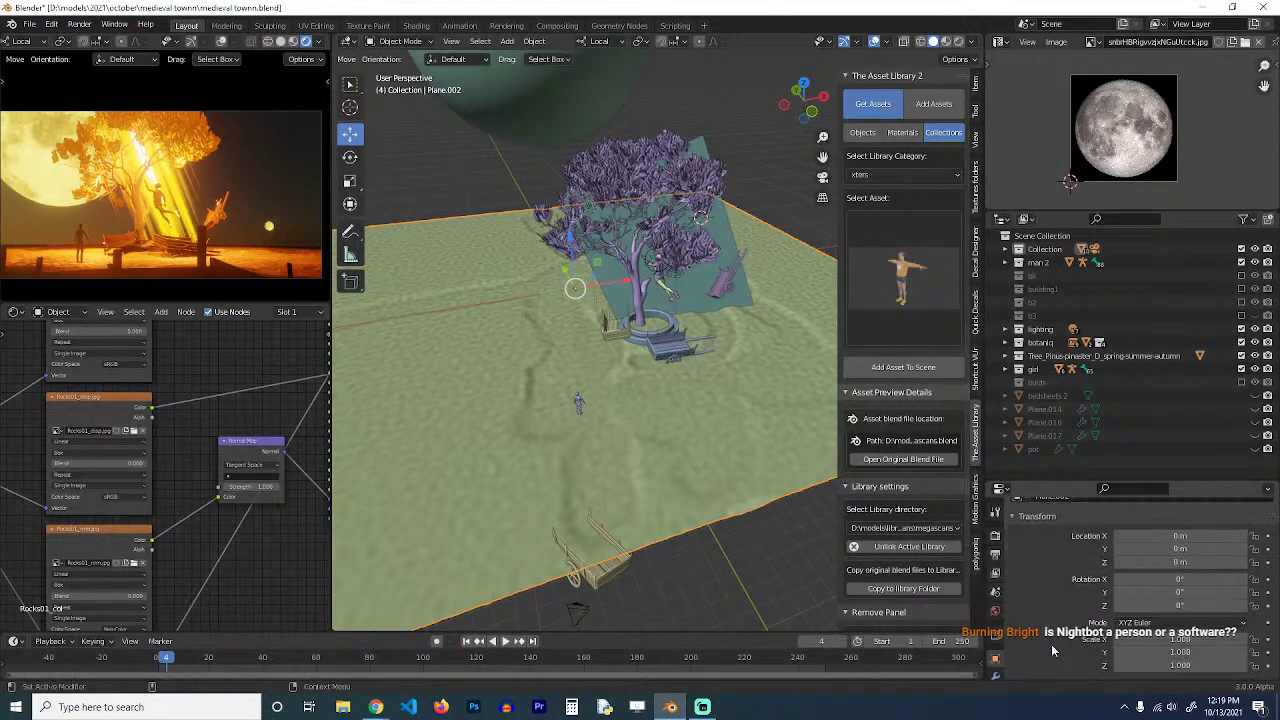
left_click(997, 676)
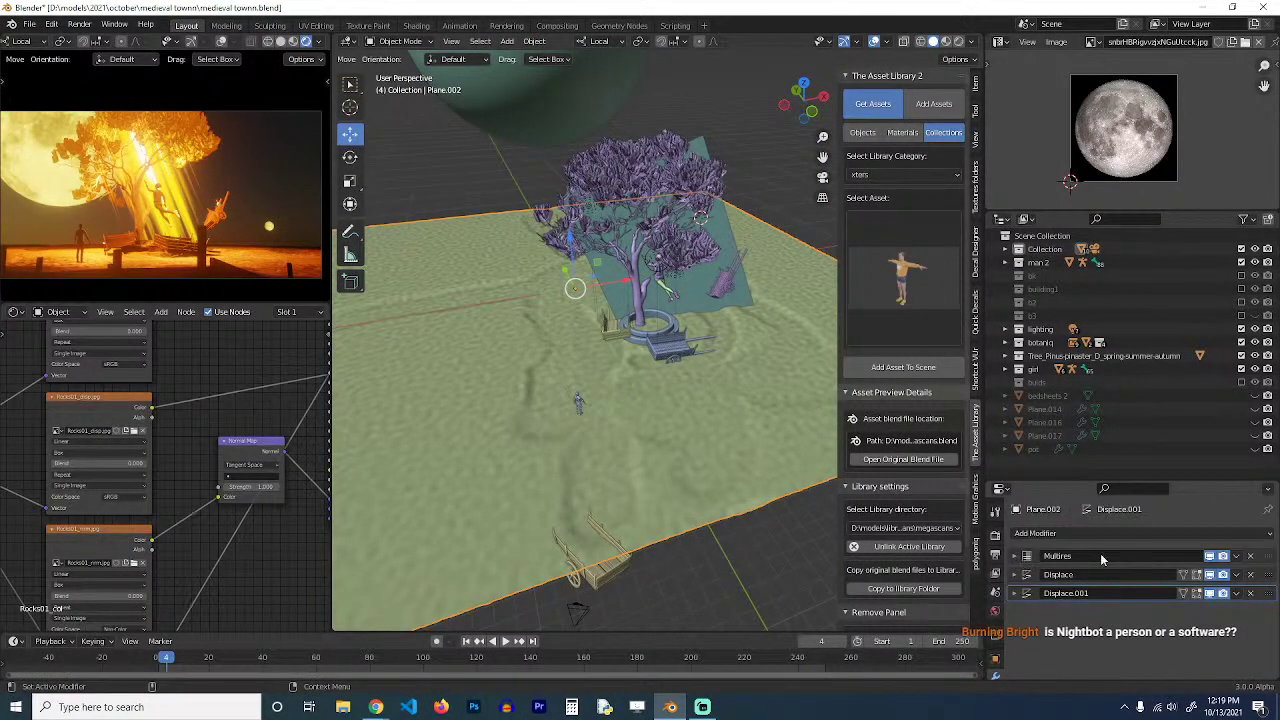
Set the ground's Multires viewport and render levels to 4 and save the file.
left_click(1211, 557)
left_click(1212, 557)
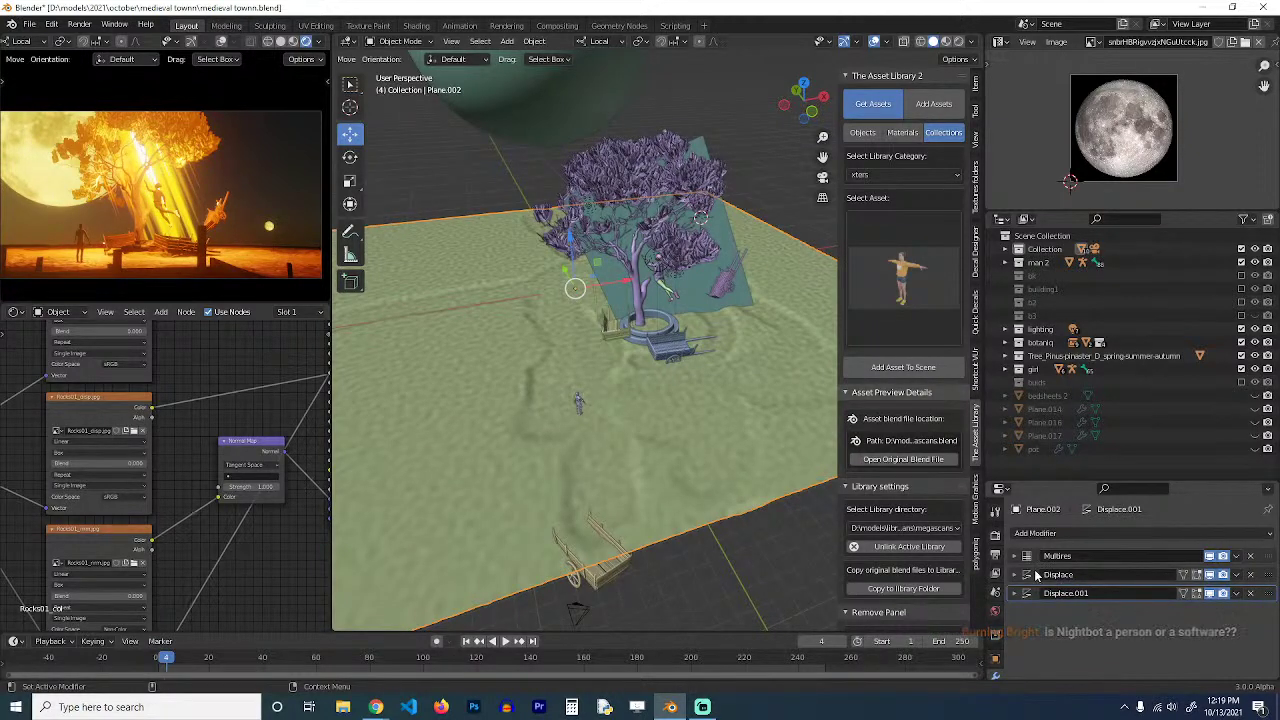
left_click(1015, 556)
double_click(1182, 575)
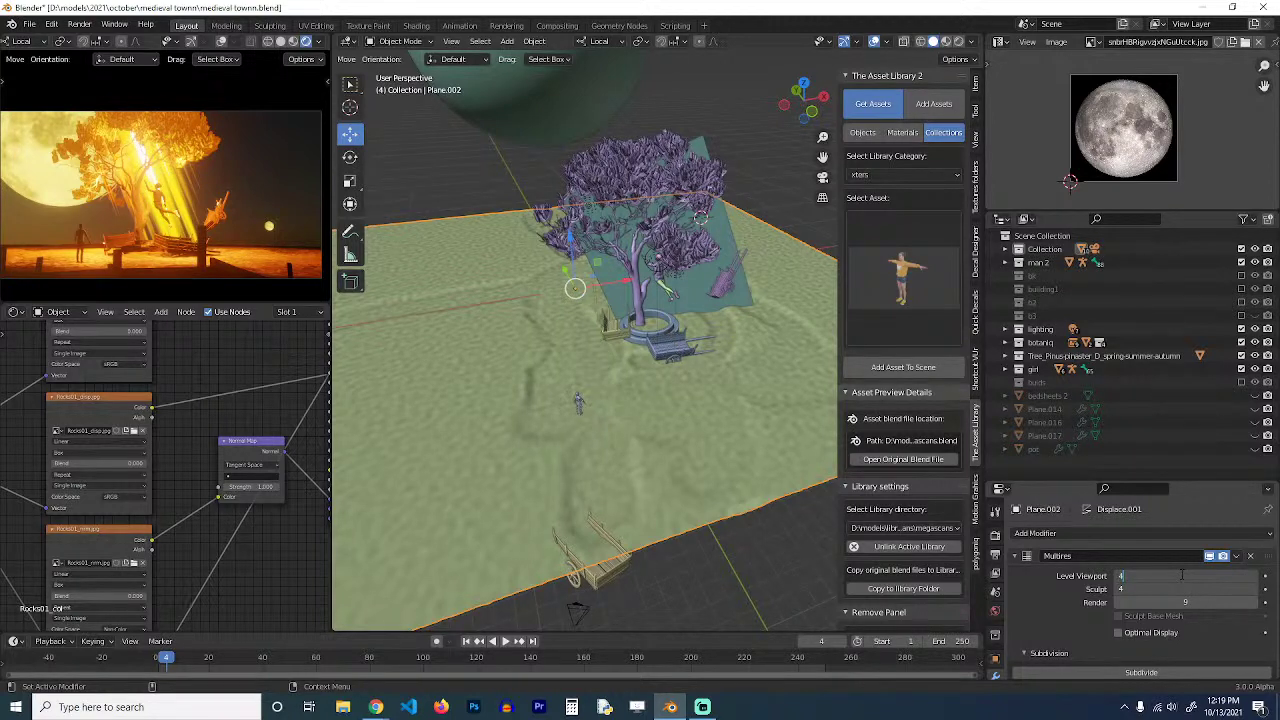
type("4")
key("Return")
double_click(1184, 602)
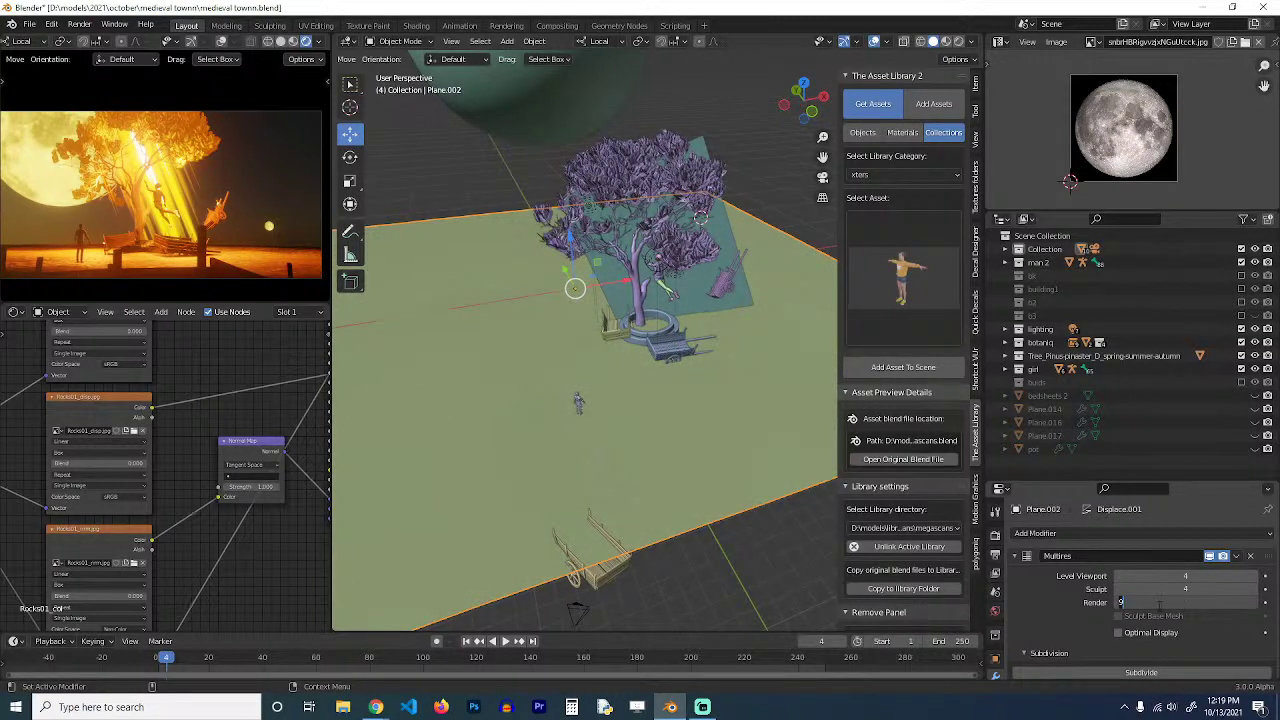
key("ctrl+s")
Deselect everything and add a mesh cube at the front of the scene, beyond the ground plane's edge.
middle_click_drag(436, 419, 530, 294)
key("alt+a")
scroll(534, 298, "down", 4)
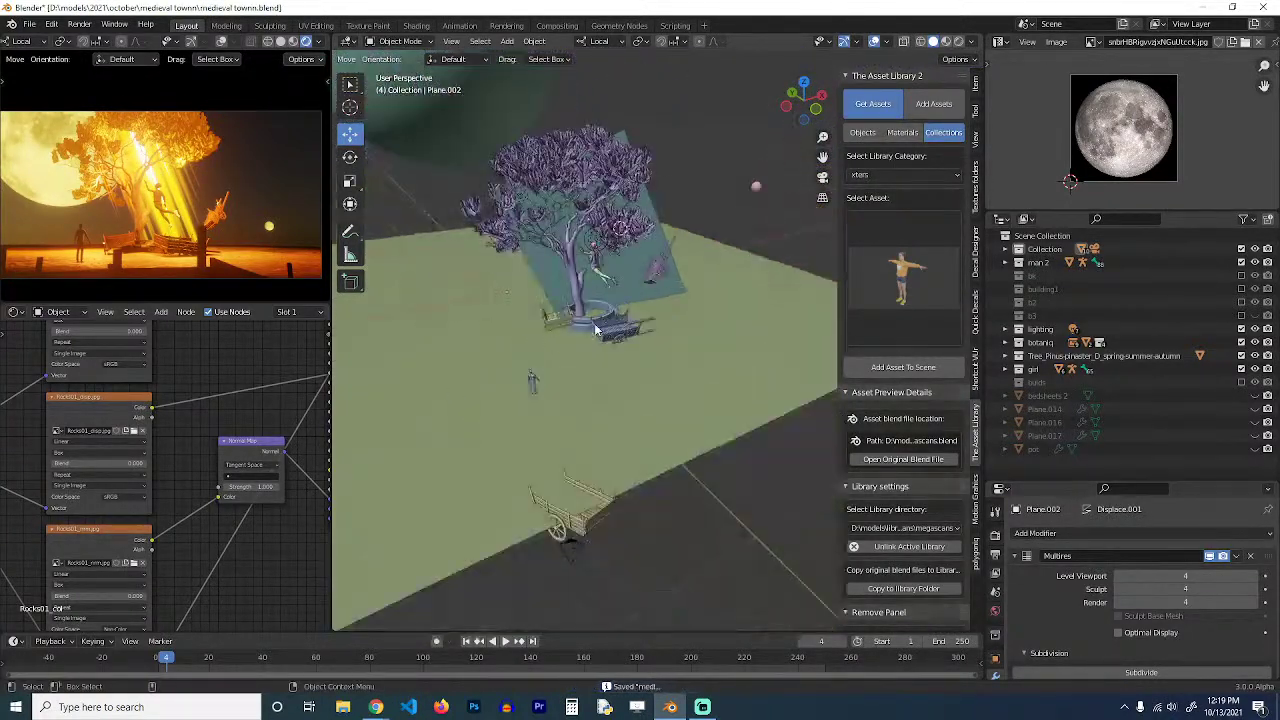
middle_click_drag(668, 440, 582, 427, "shift")
key("shift+a")
mouse_move(600, 421)
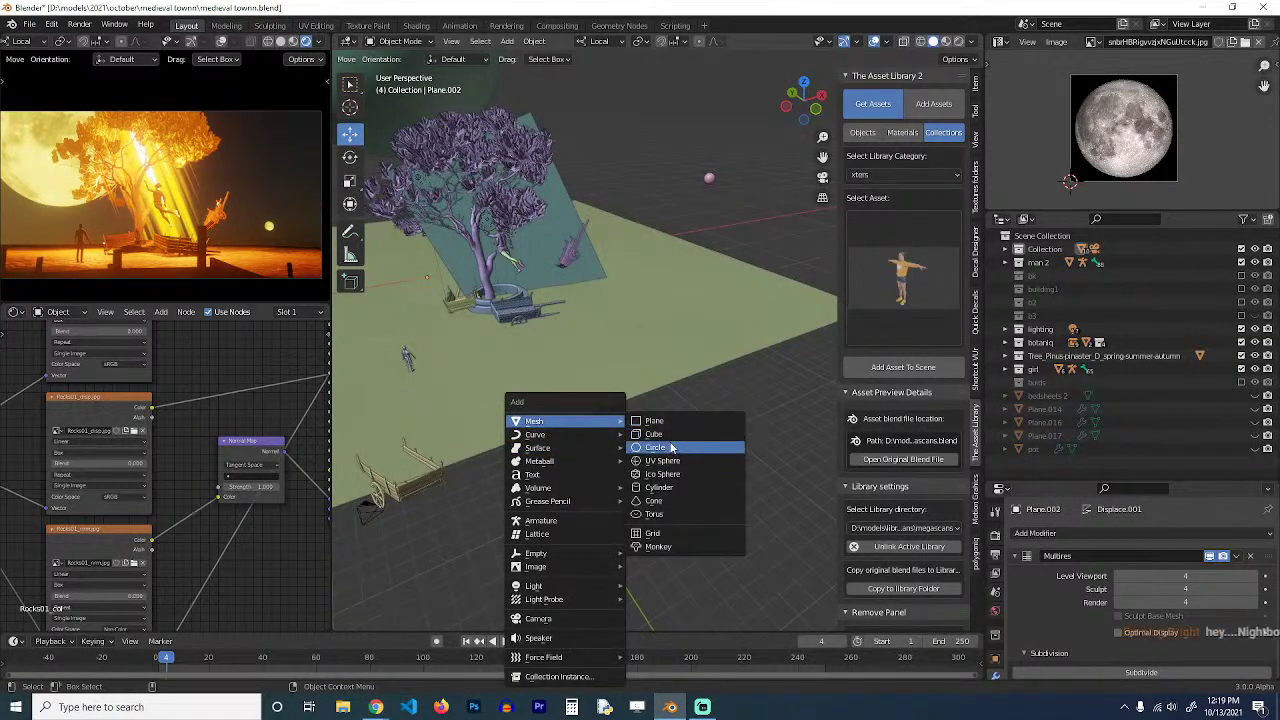
left_click(675, 432)
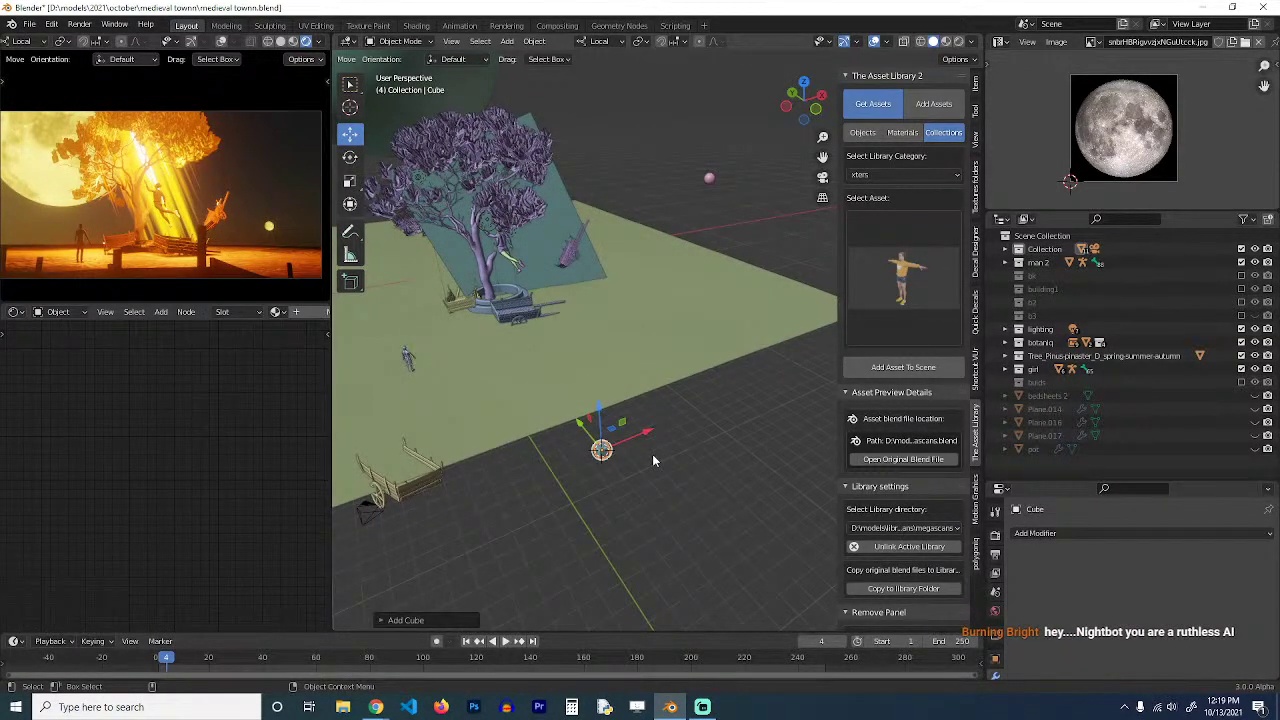
Subdivide the new cube's mesh once in Edit Mode and return to Object Mode.
key("KP_Decimal")
scroll(652, 454, "down", 3)
key("Tab")
right_click(664, 380)
left_click(664, 379)
key("Tab")
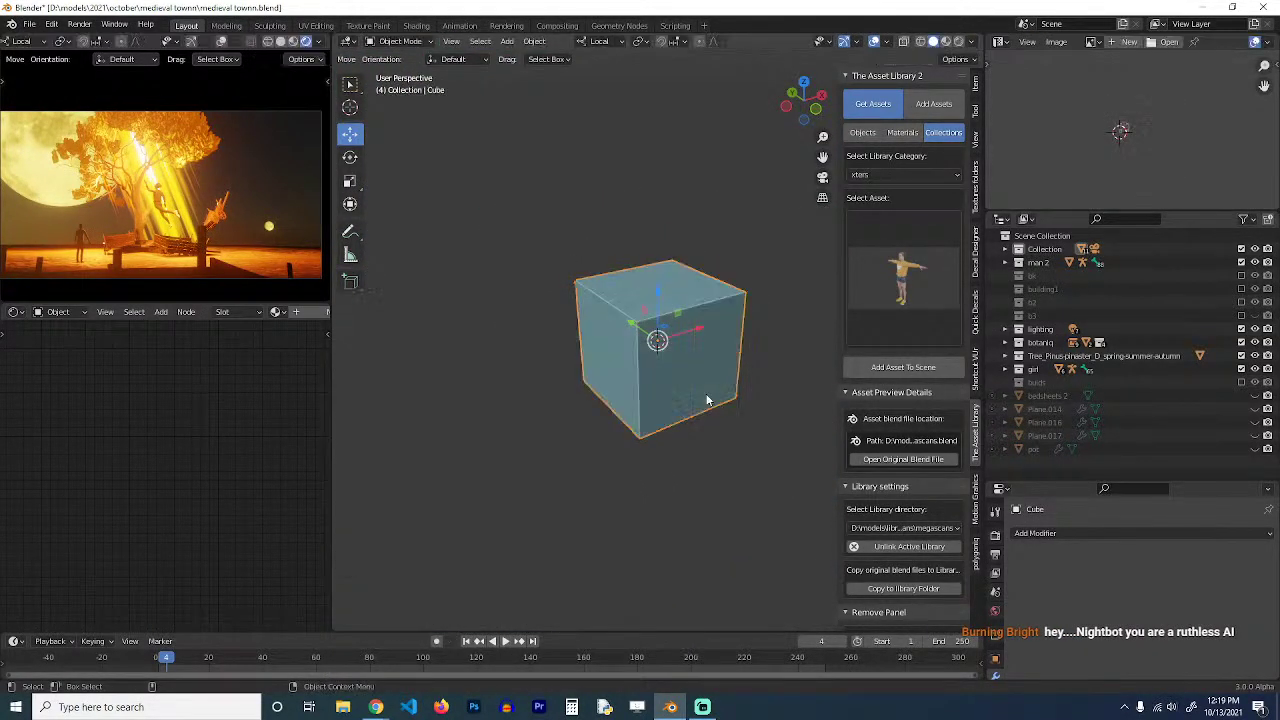
Add a level 2 Subdivision modifier to the cube and shade it smooth.
key("ctrl+2")
right_click(693, 391)
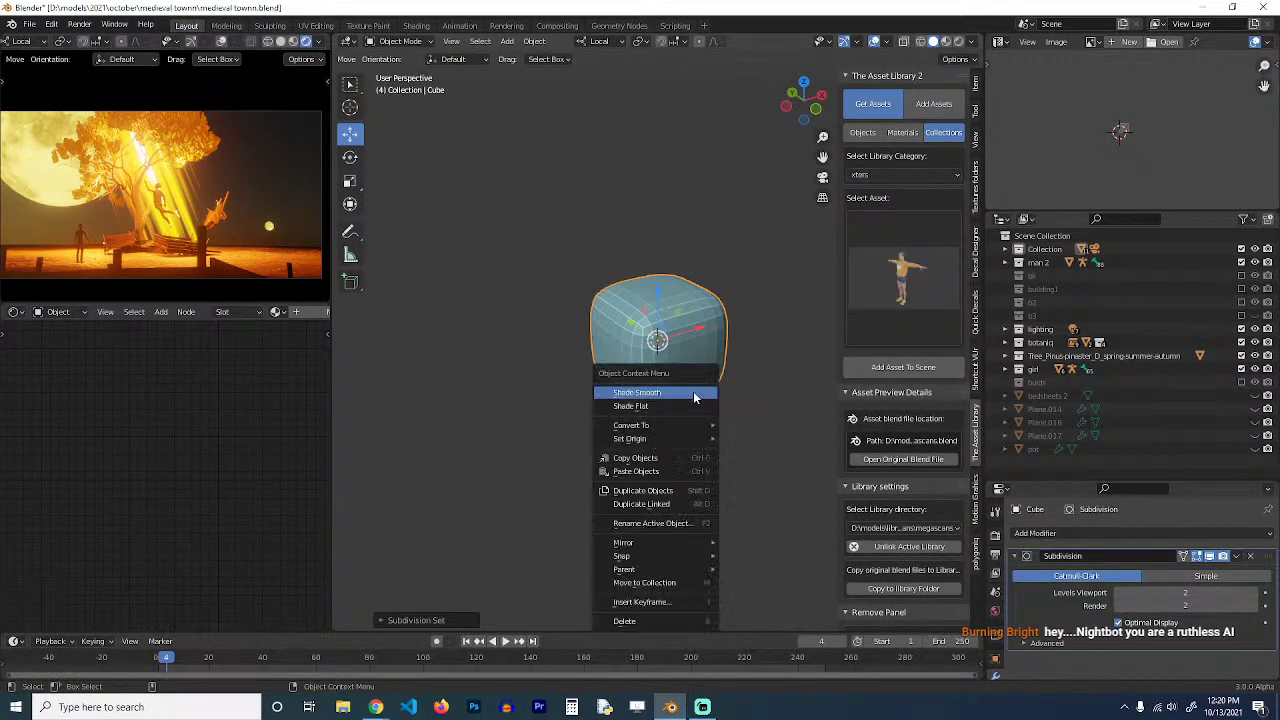
left_click(698, 394)
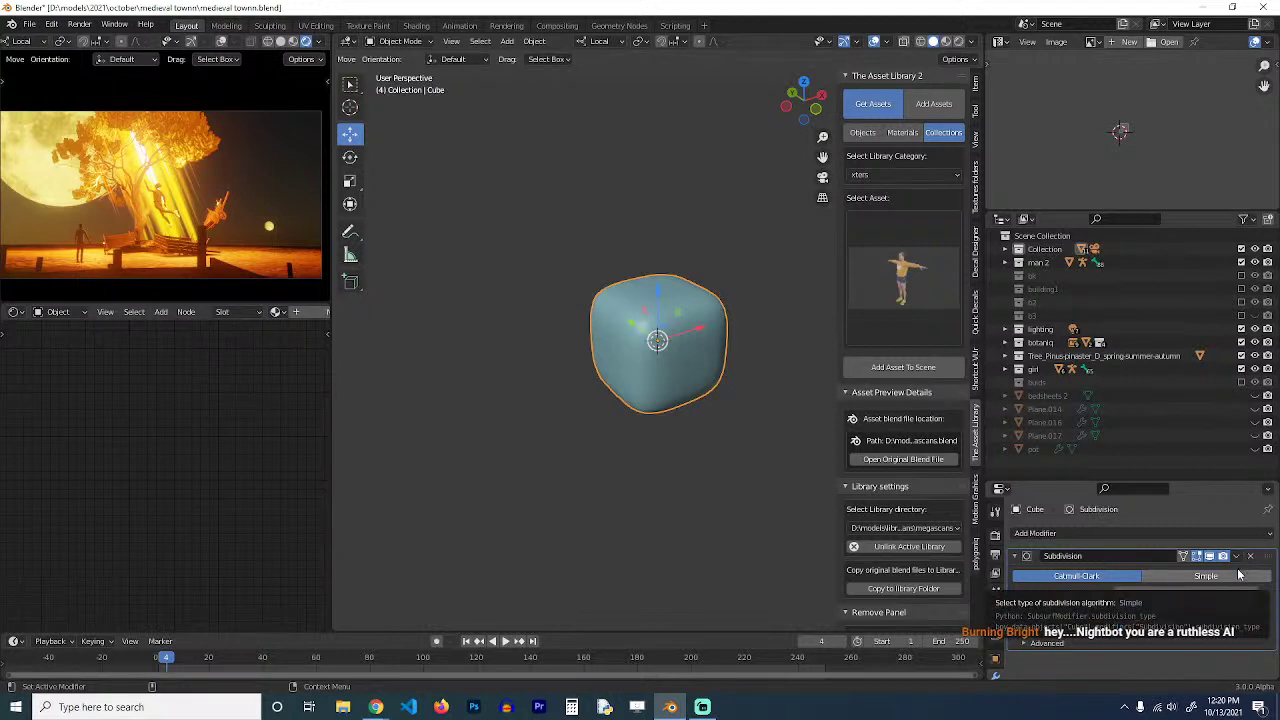
Remove the cube's Subdivision modifier, then fully round its mesh into a sphere in Edit Mode using a factor of 1.
left_click(1250, 556)
key("Tab")
type("g")
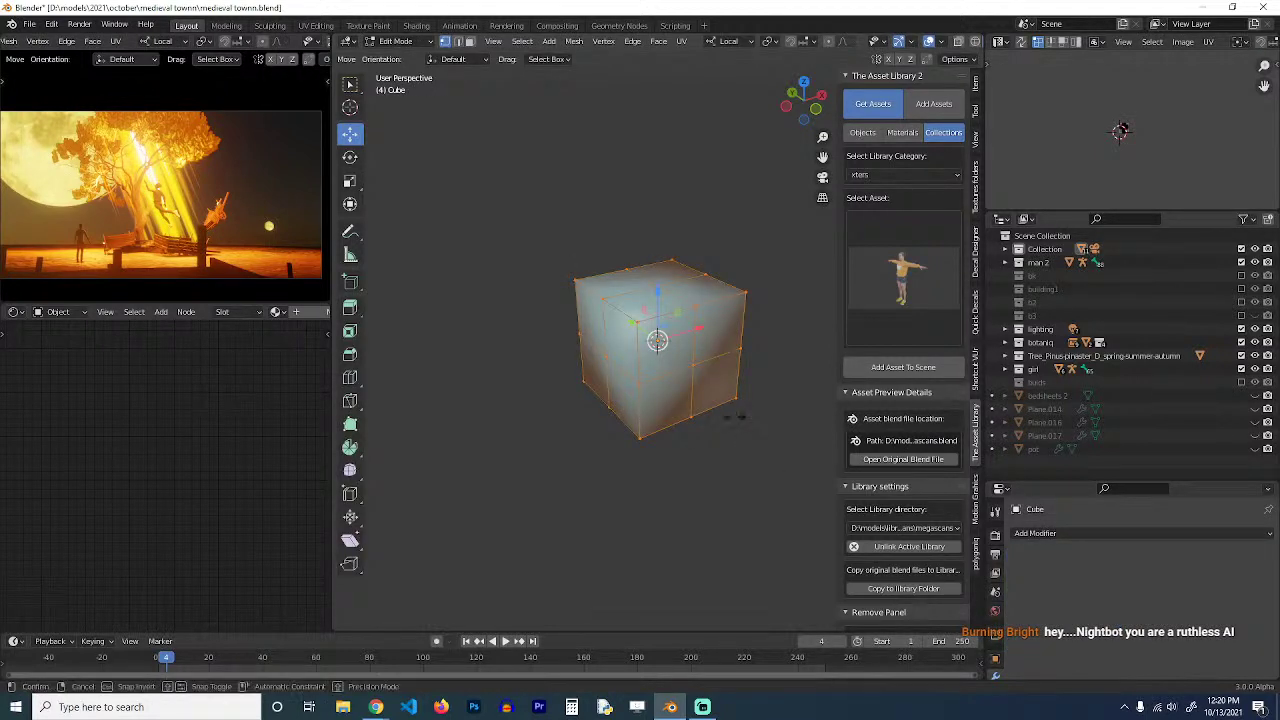
type("1")
left_click(735, 416)
key("Tab")
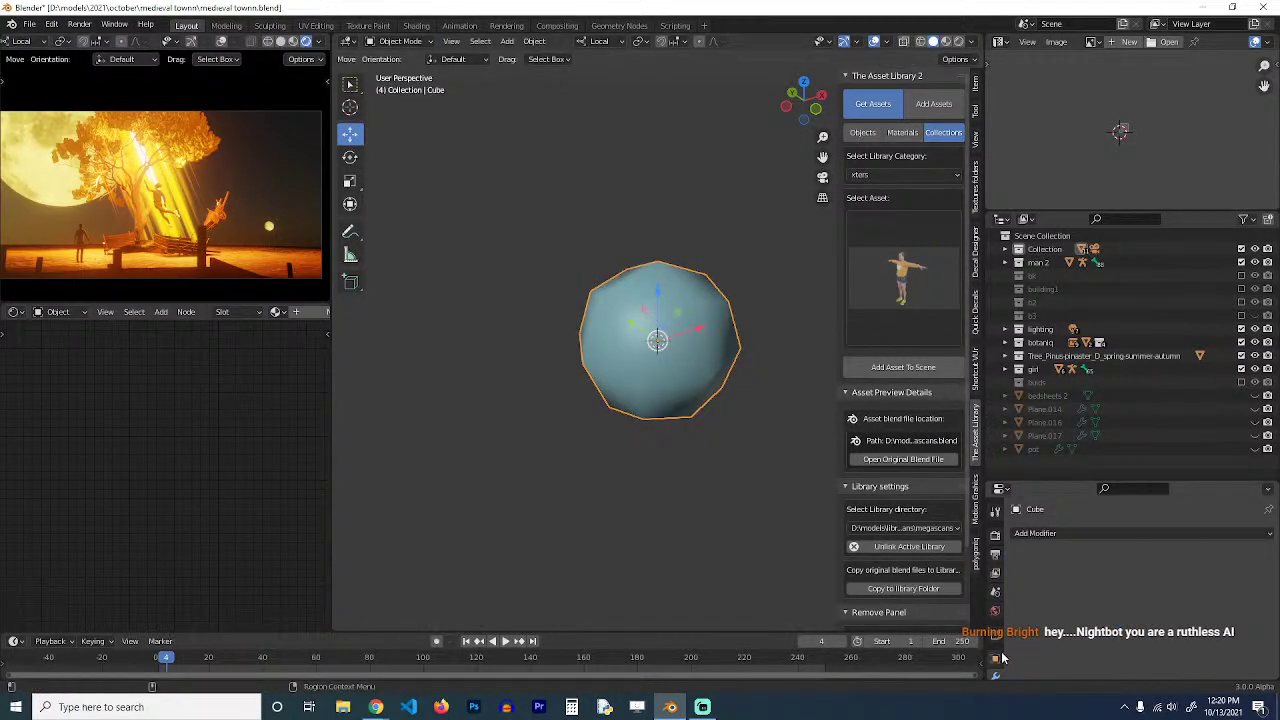
Add a Displace modifier to the rounded cube and give it a new texture of type Clouds.
scroll(1003, 658, "down", 3)
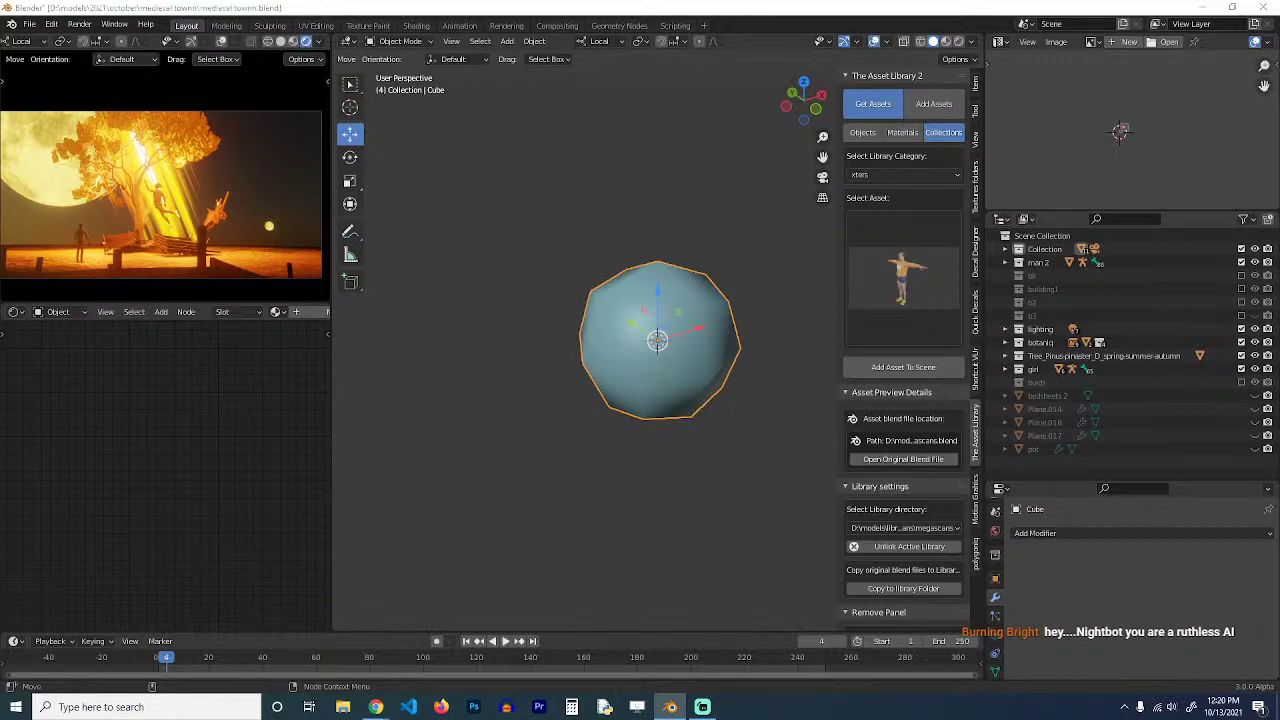
scroll(711, 447, "down", 3)
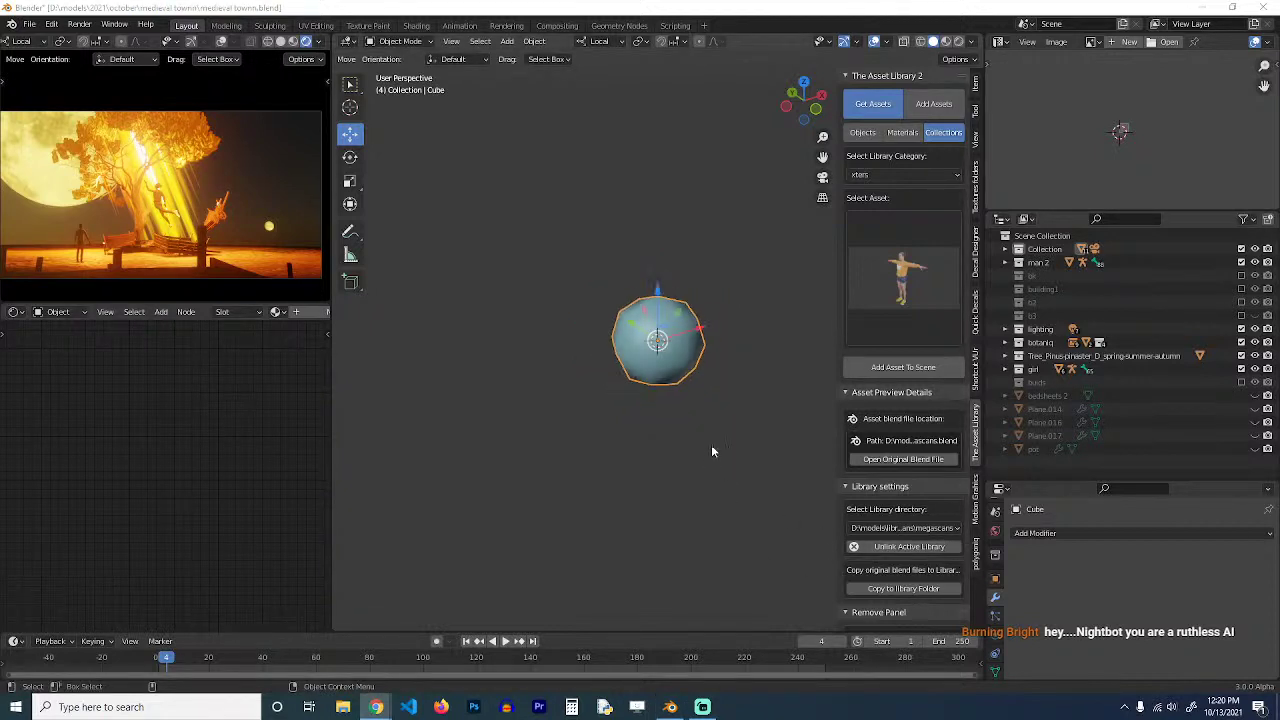
left_click(1018, 537)
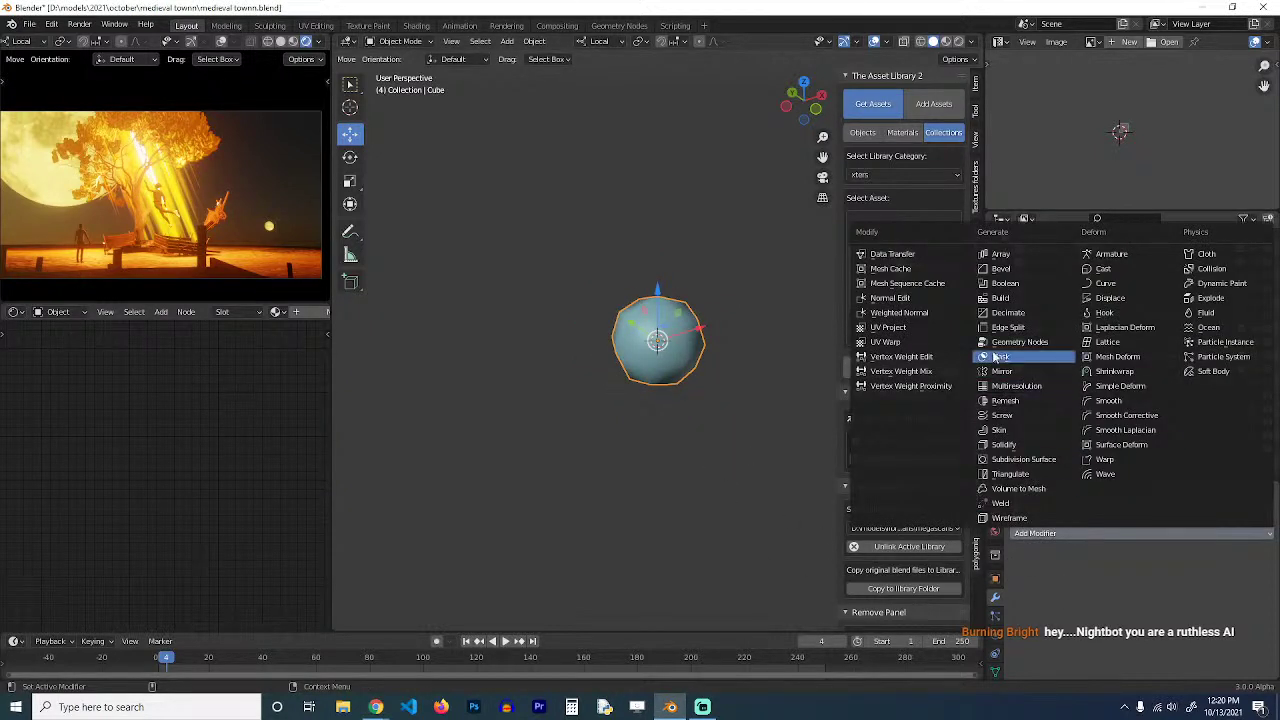
left_click(1128, 300)
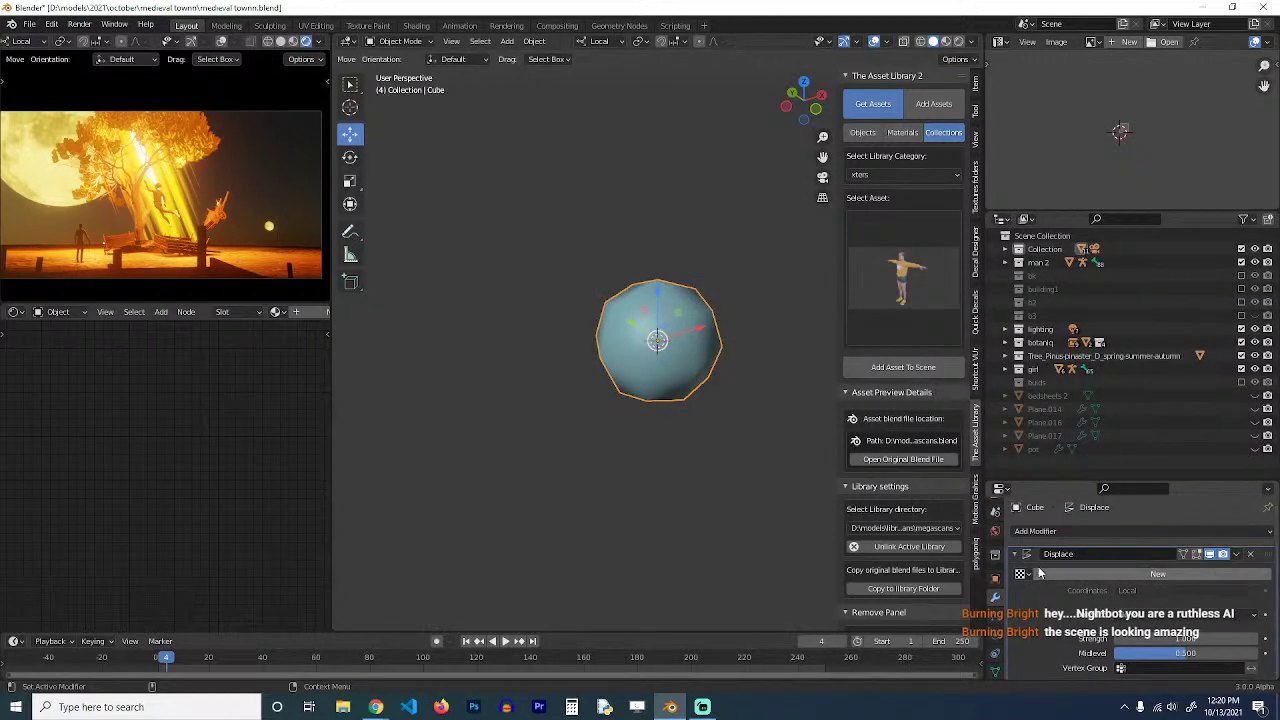
left_click(1210, 575)
left_click(1263, 575)
left_click(1195, 569)
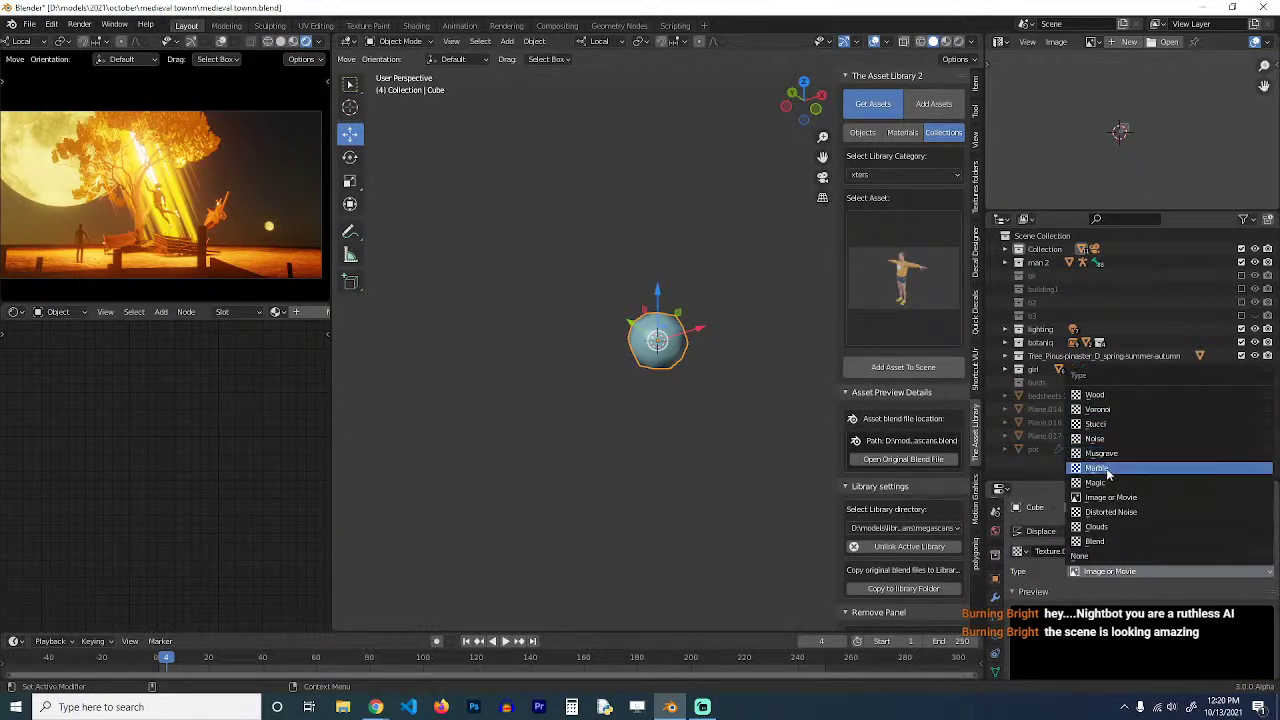
left_click(1100, 526)
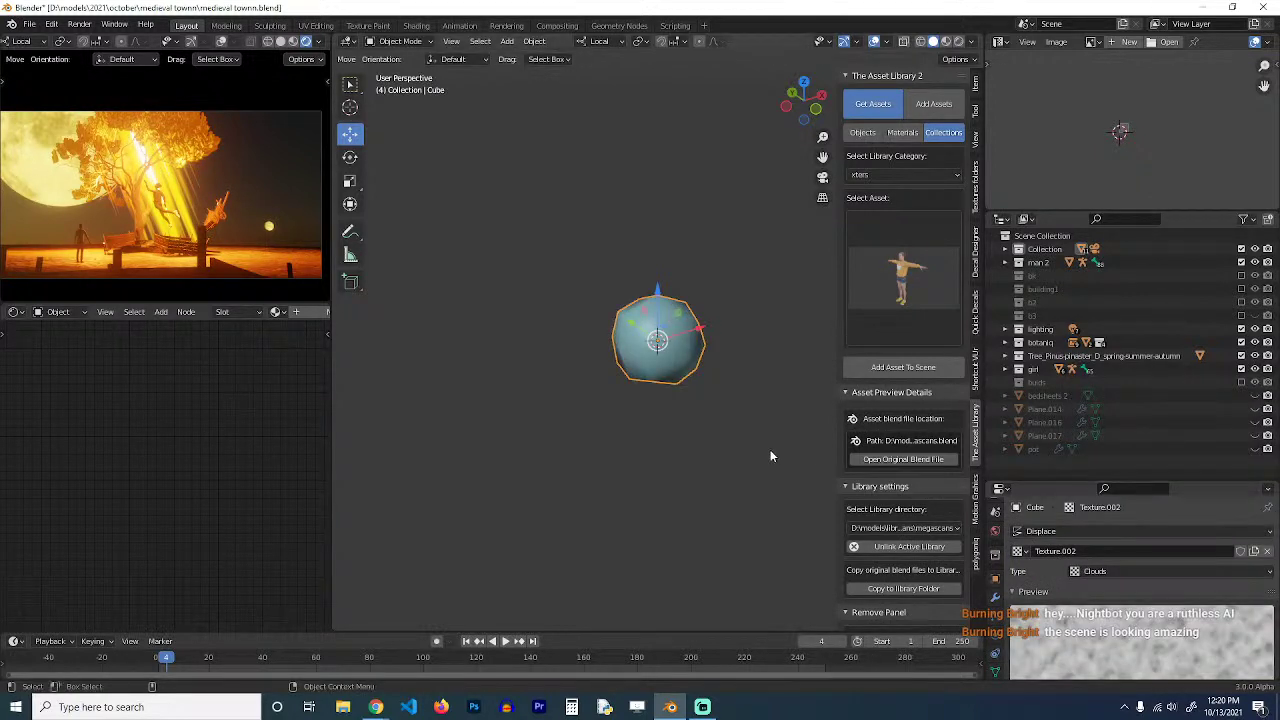
Set the Displace modifier's texture coordinates to Global.
scroll(1123, 588, "down", 3)
scroll(1123, 588, "down", 2)
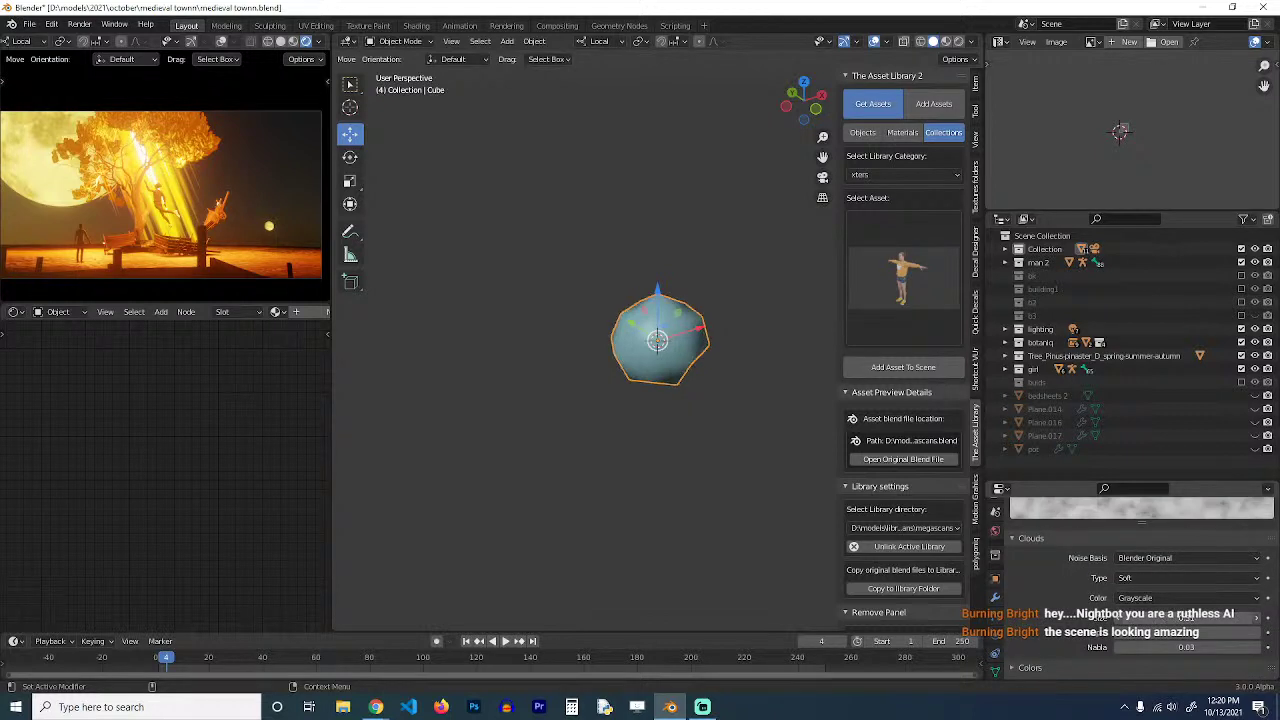
left_click(994, 598)
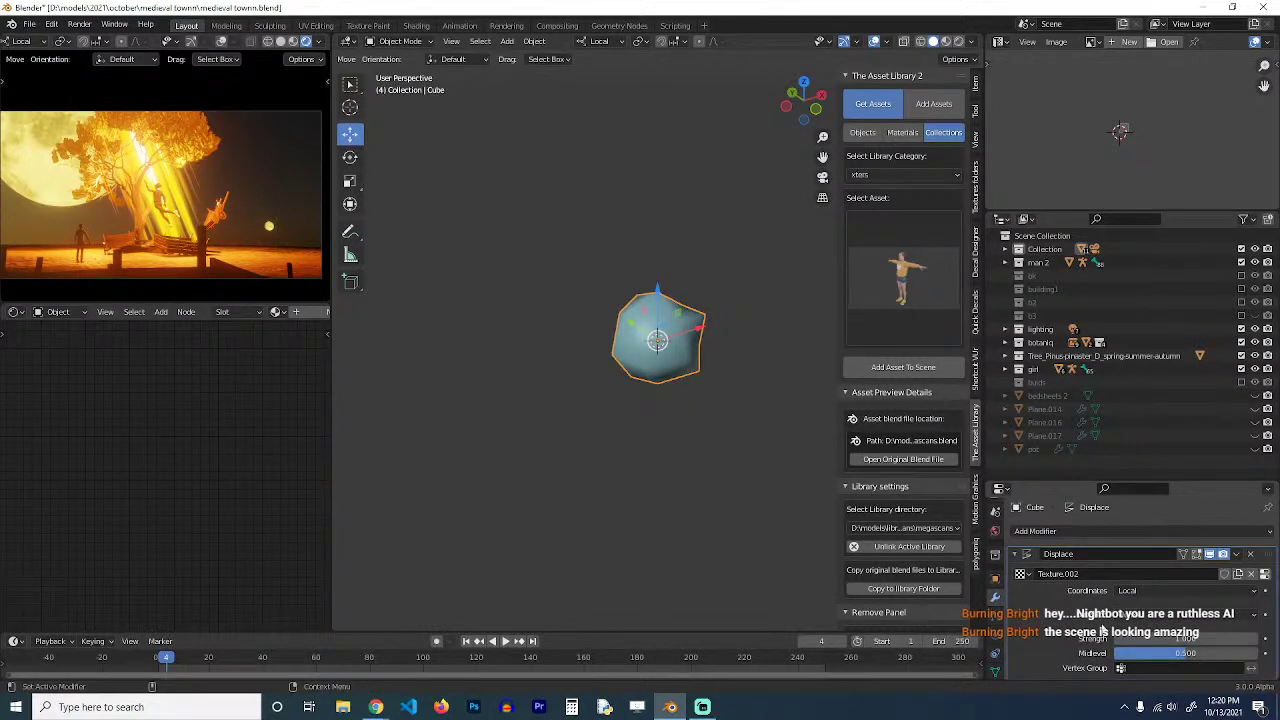
left_click(1145, 591)
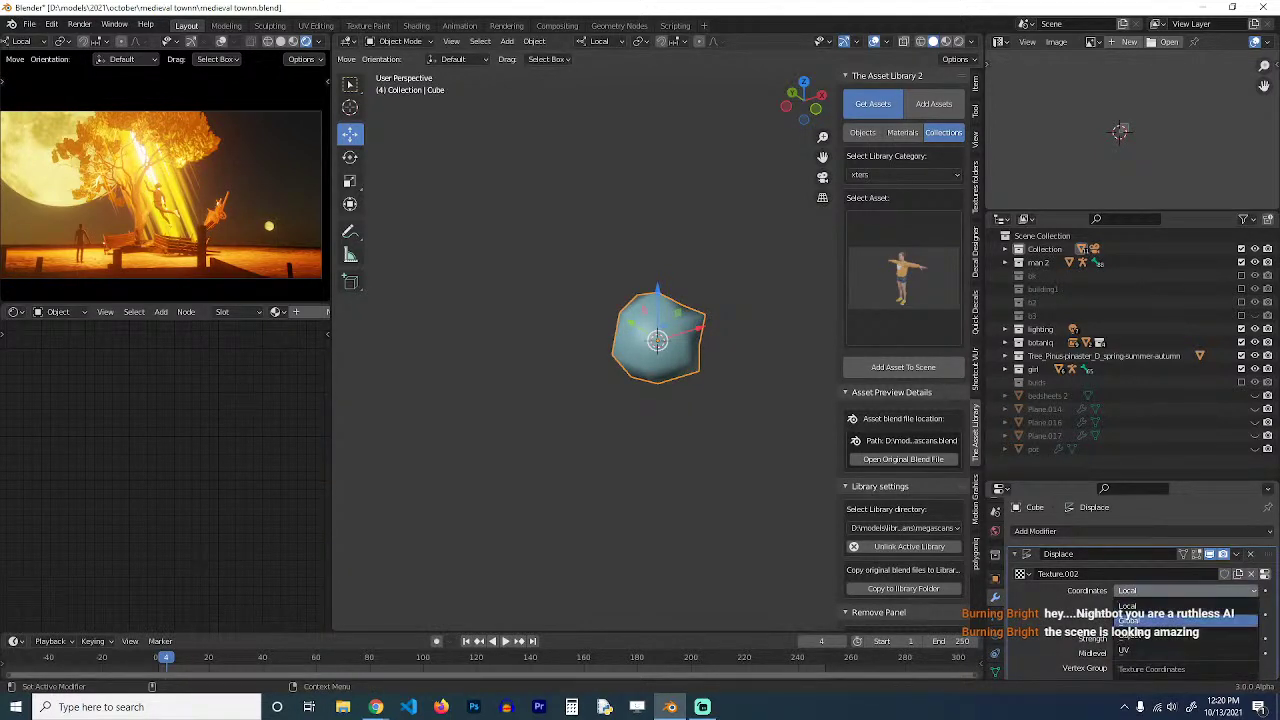
left_click(1130, 620)
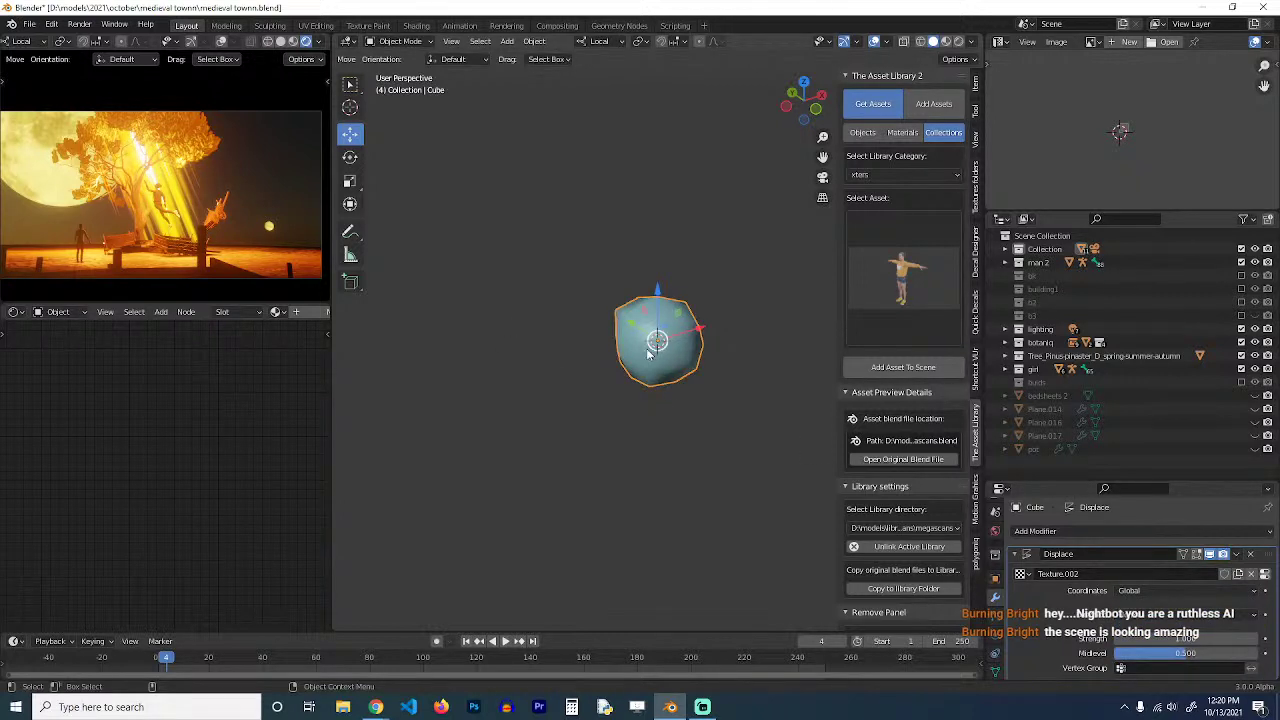
Move the displaced rock slightly and duplicate it twice to form a cluster of three separate rocks.
left_click_drag(658, 341, 732, 304)
key("shift+d")
left_click(602, 284)
key("shift+d")
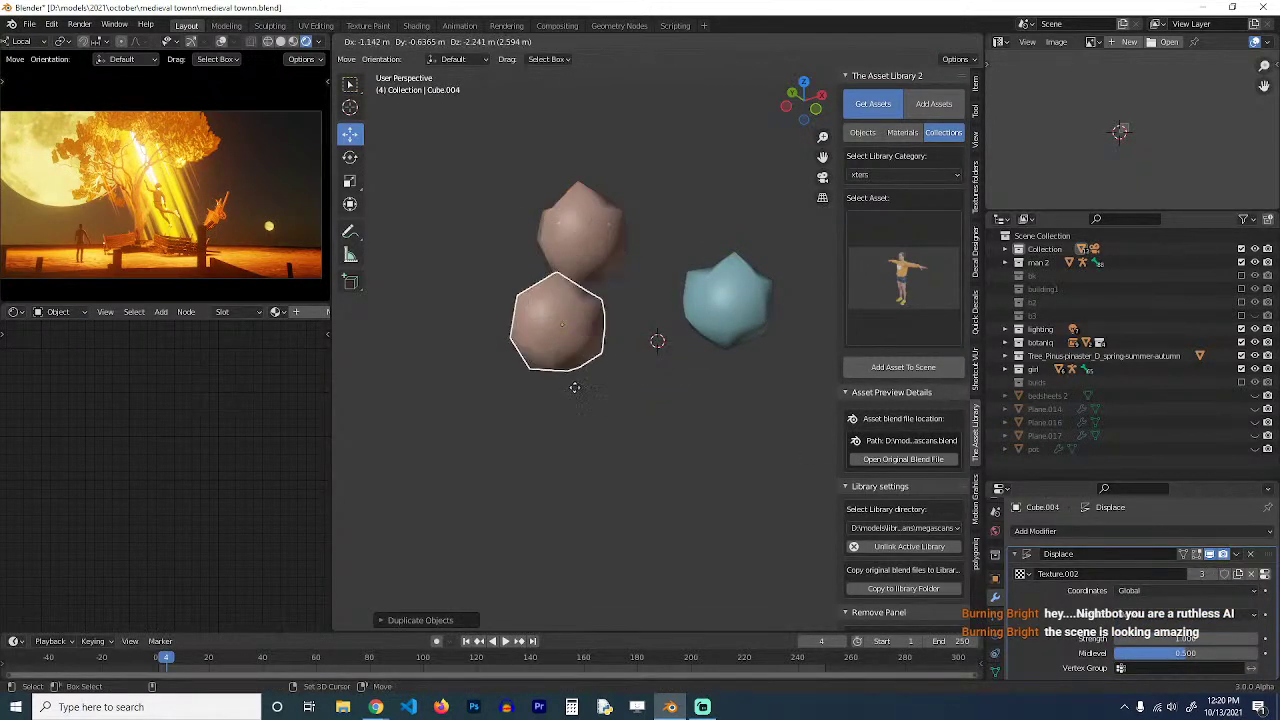
left_click(572, 385)
Stretch the lowest rock copy along its local Z axis to about twice its height and tilt it.
middle_click_drag(577, 384, 704, 392)
key("s")
key("z")
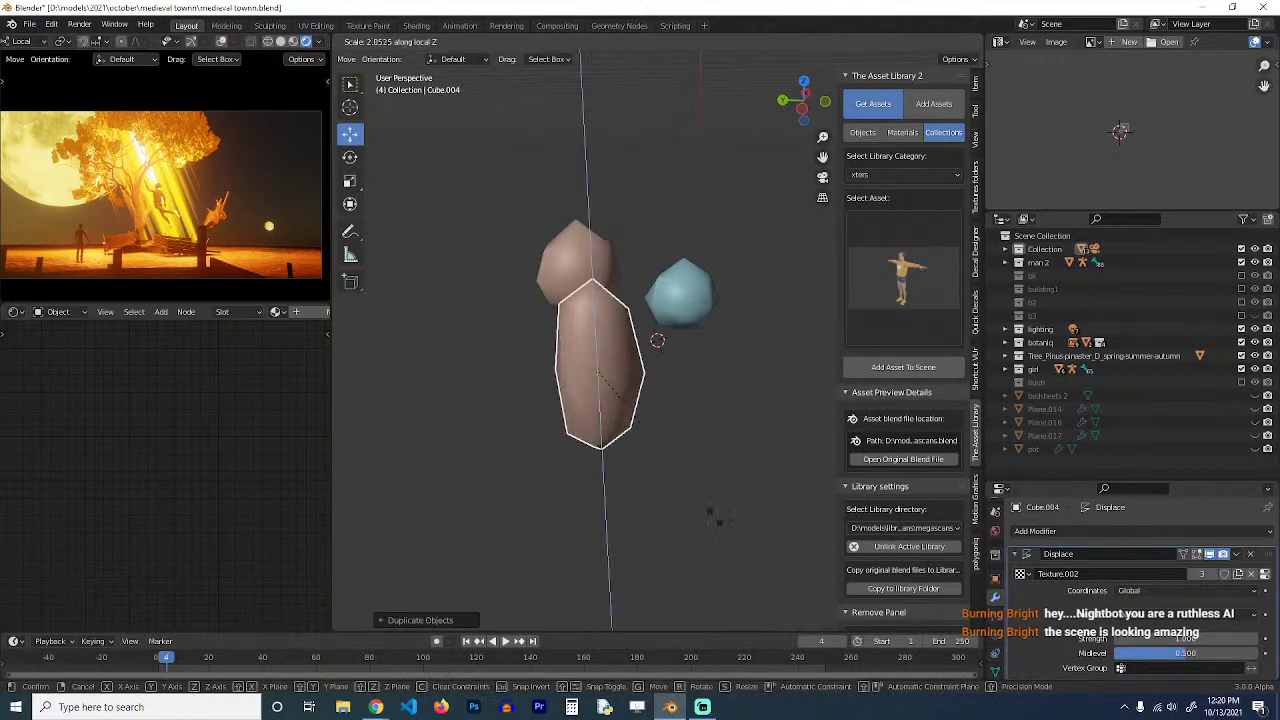
left_click(699, 487)
key("r")
left_click(737, 443)
Stretch the upper rock copy along its local Z axis.
left_click(606, 267)
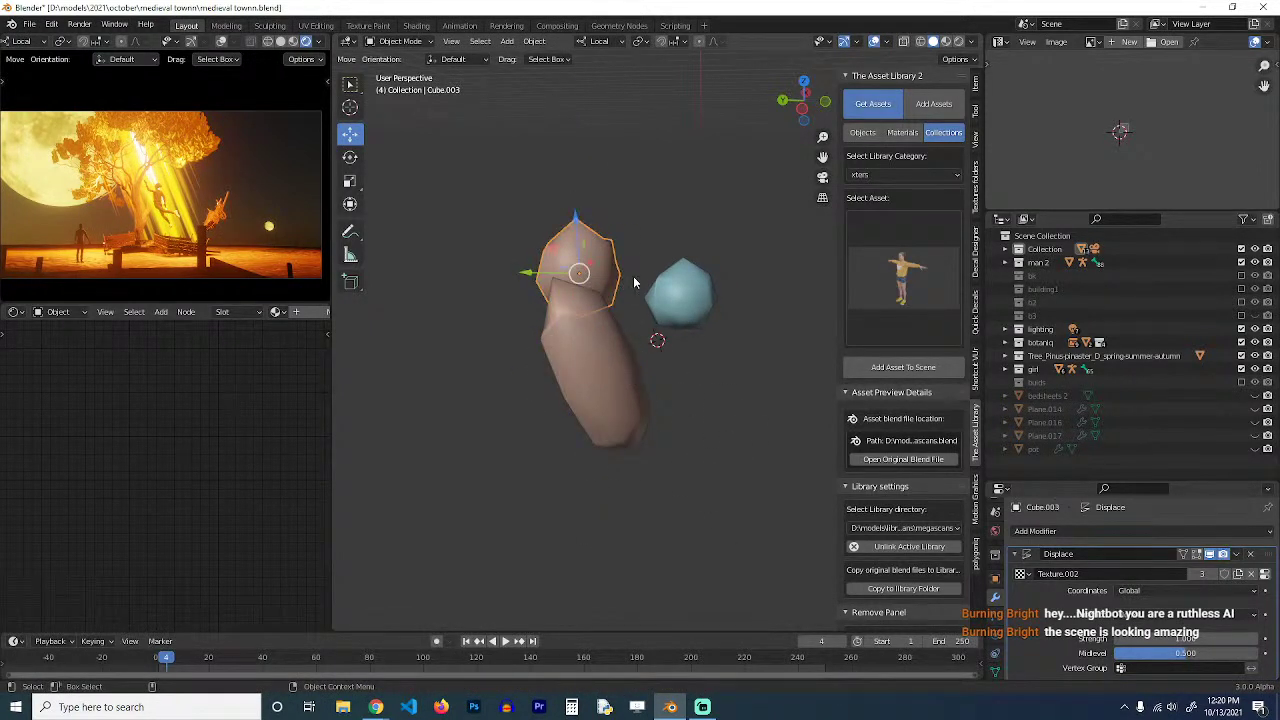
key("s")
key("z")
left_click(664, 372)
middle_click_drag(664, 372, 540, 293)
Link the ground plane's material to the three rocks, deselect everything and save the file.
scroll(540, 293, "down", 5)
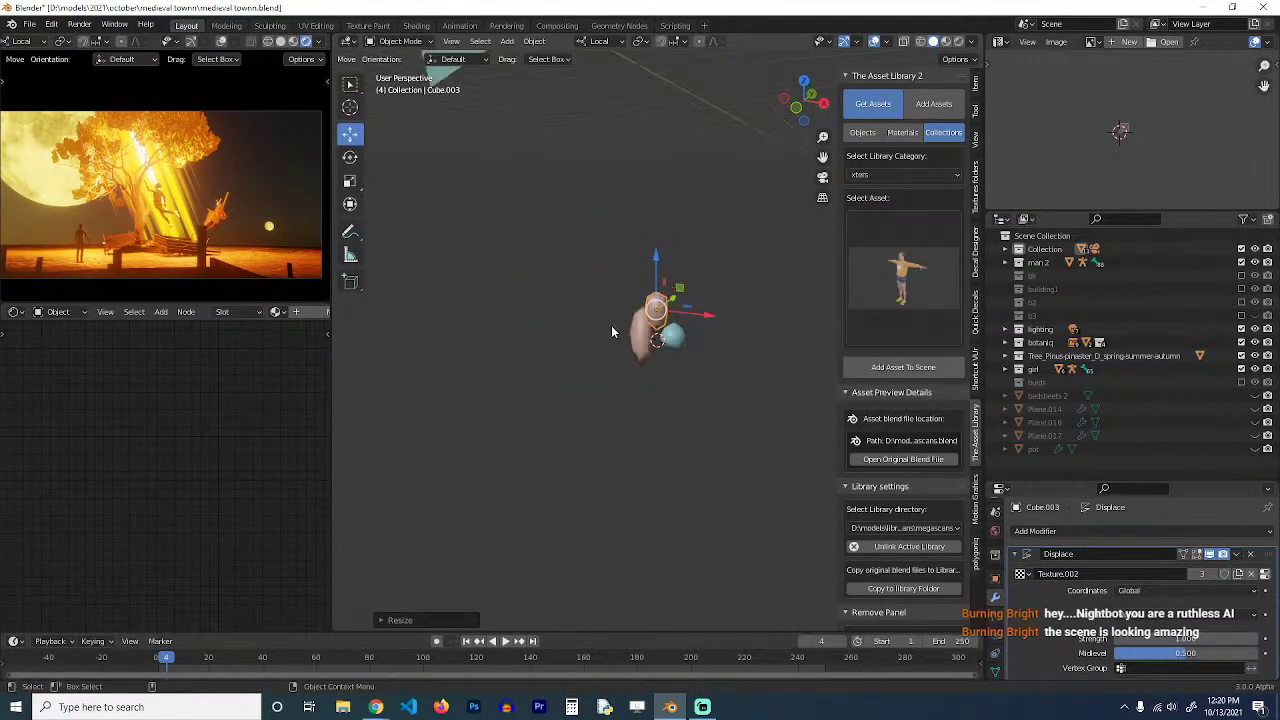
middle_click_drag(611, 325, 611, 286)
left_click_drag(606, 282, 750, 385)
scroll(677, 387, "down", 5)
left_click(676, 194)
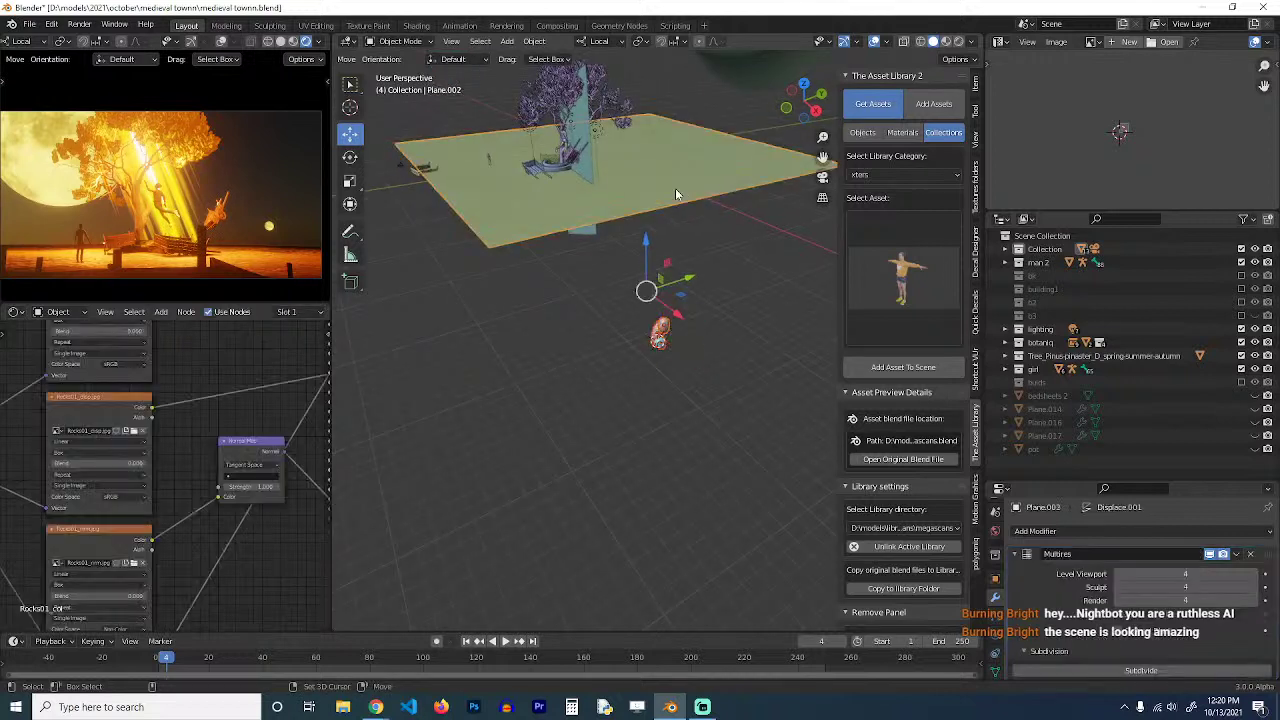
key("ctrl+l")
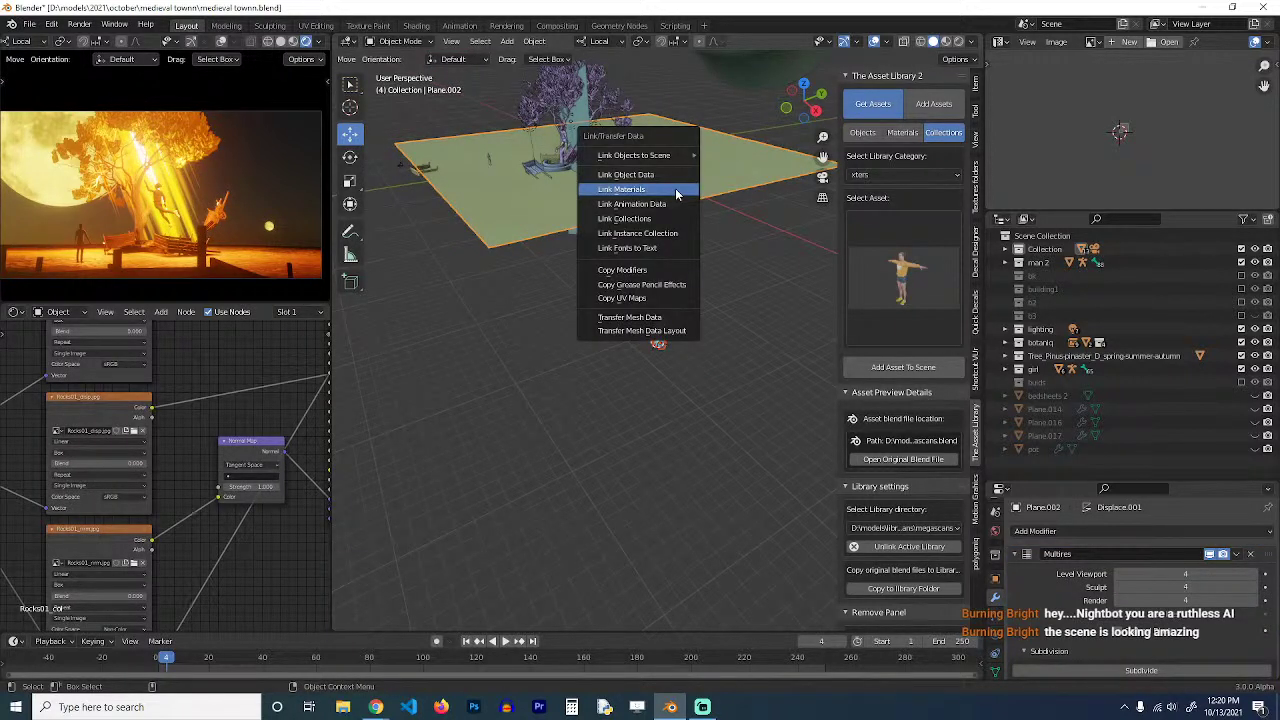
left_click(675, 190)
key("alt+a")
key("ctrl+s")
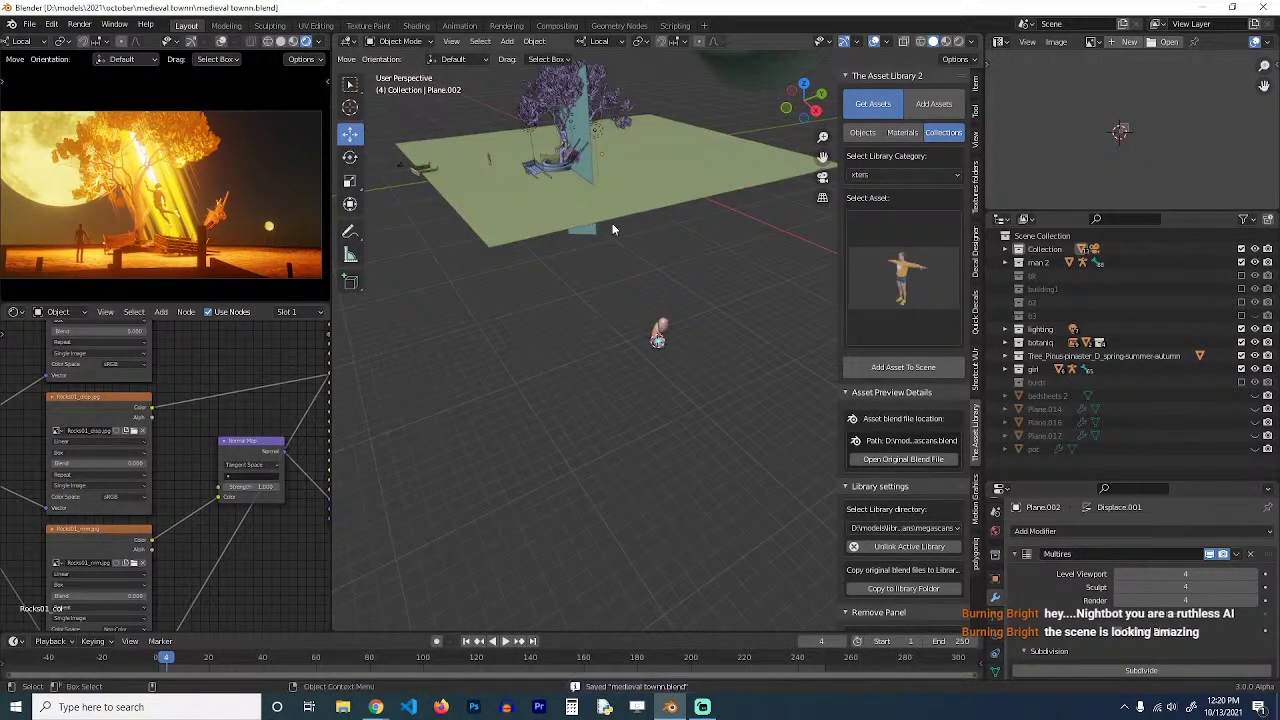
Add a mesh cube on the ground beside the tree, enlarge it and raise it above the ground.
middle_click_drag(572, 228, 665, 362)
scroll(603, 226, "up", 5)
scroll(633, 296, "down", 5)
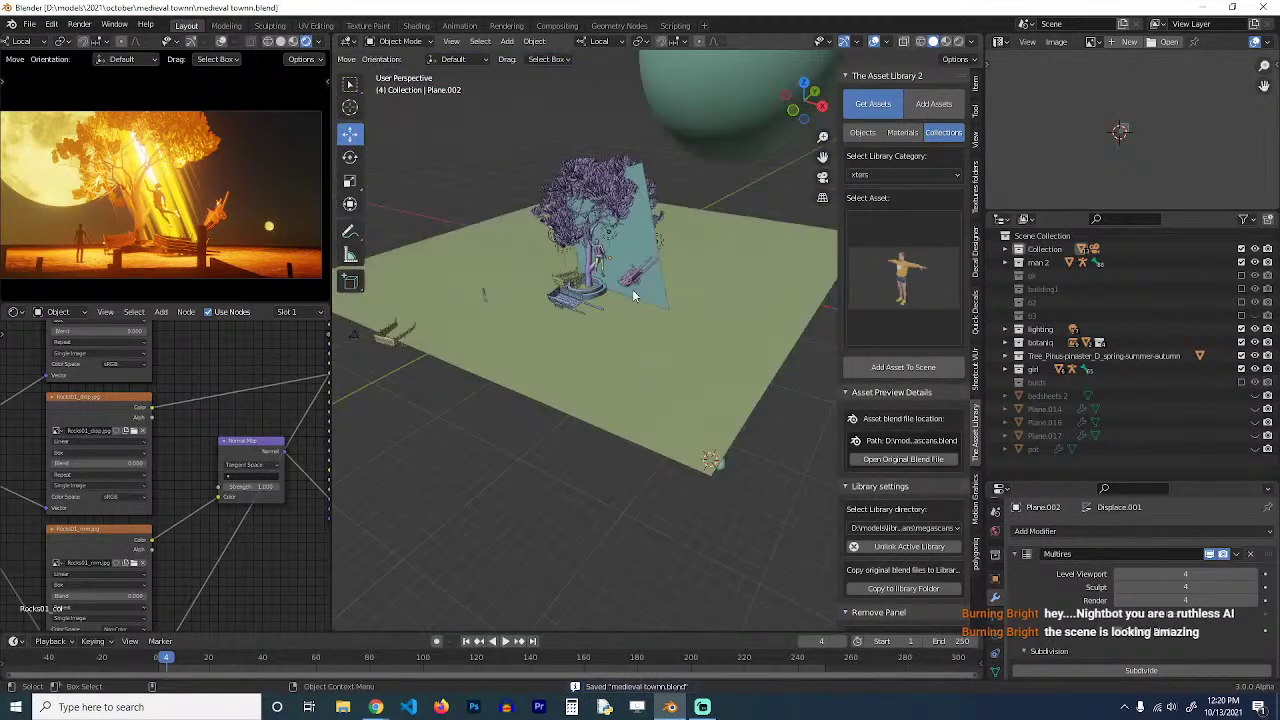
left_click(642, 306, "shift")
key("shift+a")
left_click(712, 312)
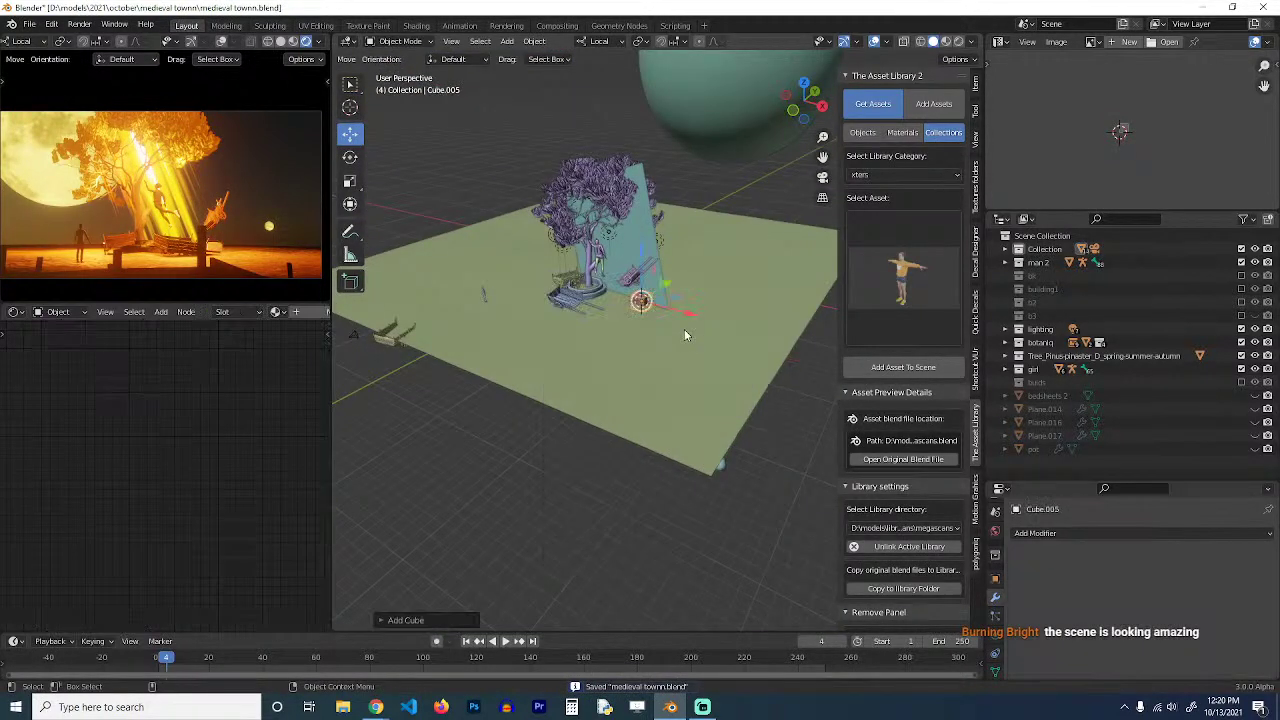
key("s")
left_click(700, 356)
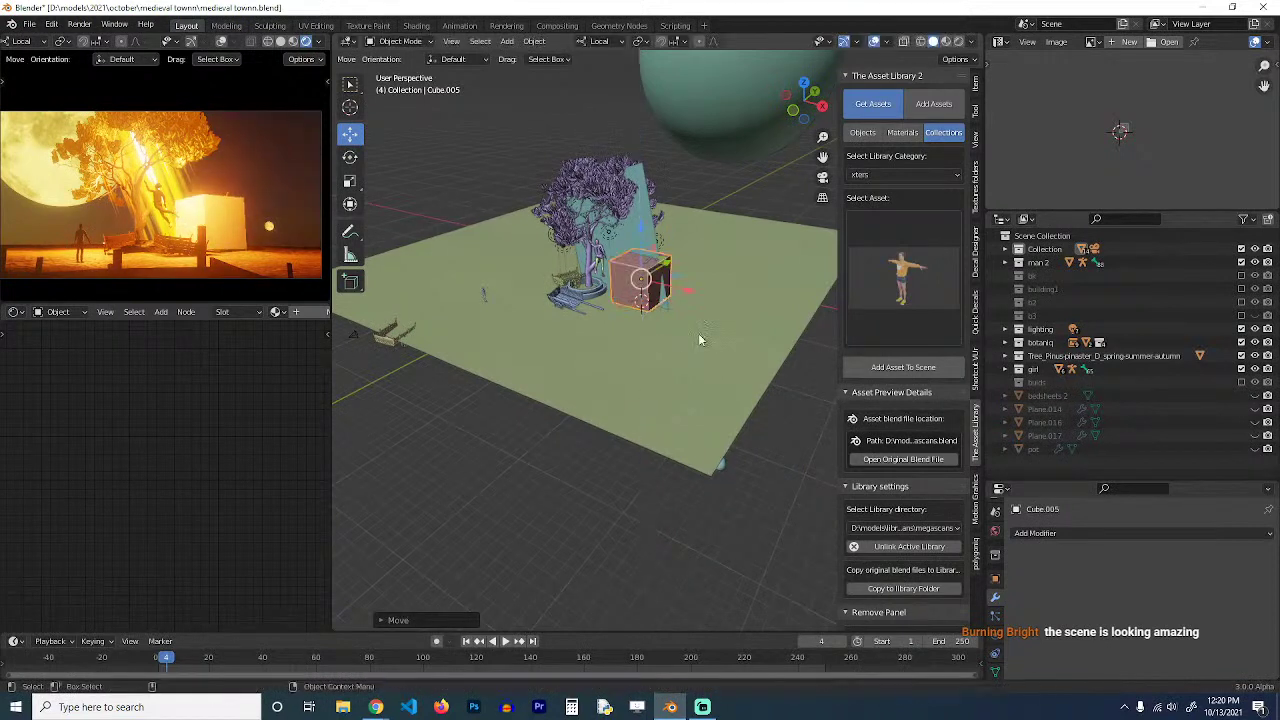
Add a level 2 Subdivision modifier to the new cube and stretch it along the Z axis.
key("ctrl+2")
key("s")
key("z")
left_click(716, 446)
Cut three evenly spaced horizontal edge loops around the stretched cube in Edit Mode and return to Object Mode.
key("Tab")
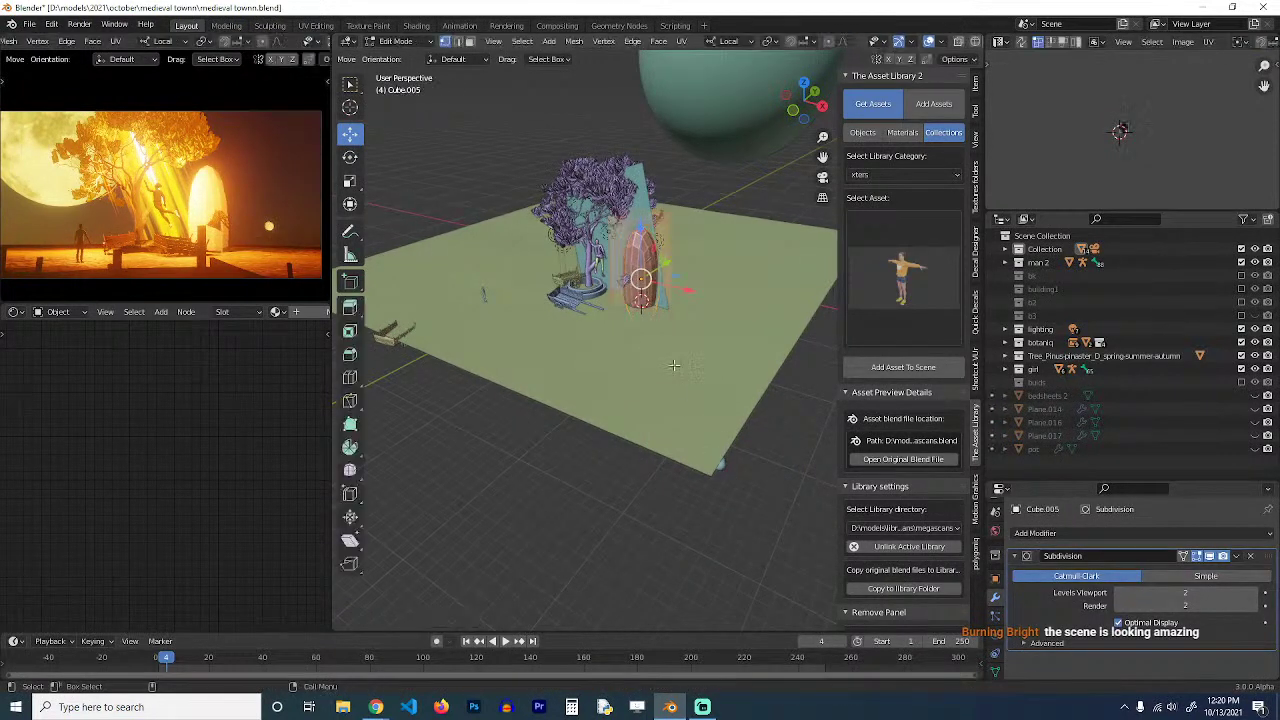
key("ctrl+r")
left_click(669, 291)
left_click(688, 333)
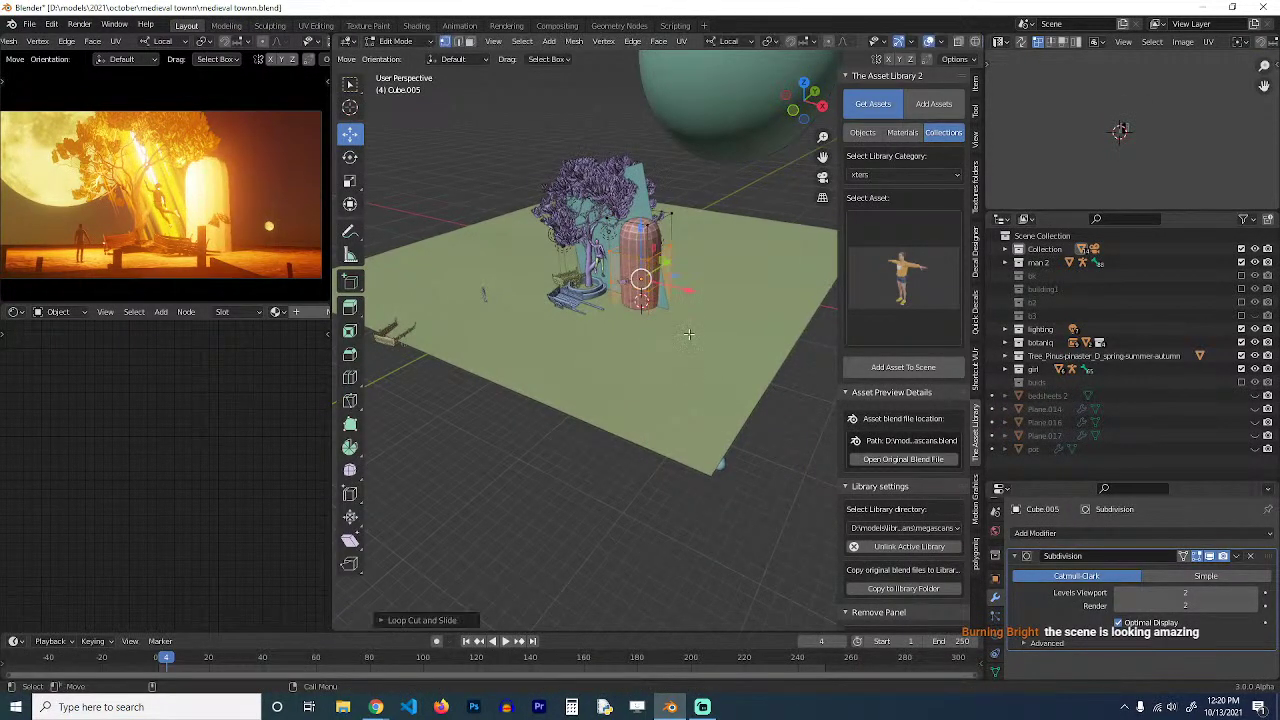
key("Tab")
Tilt the capsule-shaped object in front view to follow the light beam's slant and move it in front of the tree.
key("KP_1")
key("r")
left_click(746, 319)
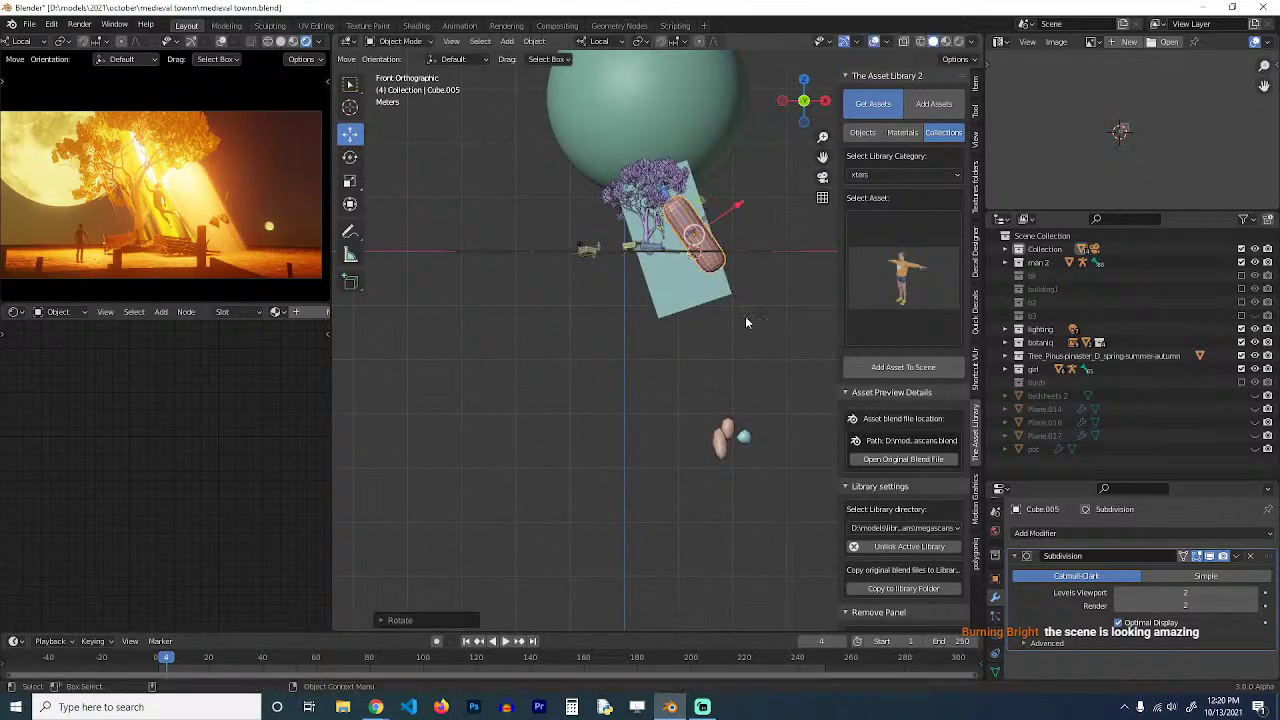
key("g")
left_click(717, 326)
Shade the tilted capsule-shaped object smooth.
scroll(712, 326, "up", 3)
middle_click_drag(733, 243, 680, 340, "shift")
right_click(671, 341)
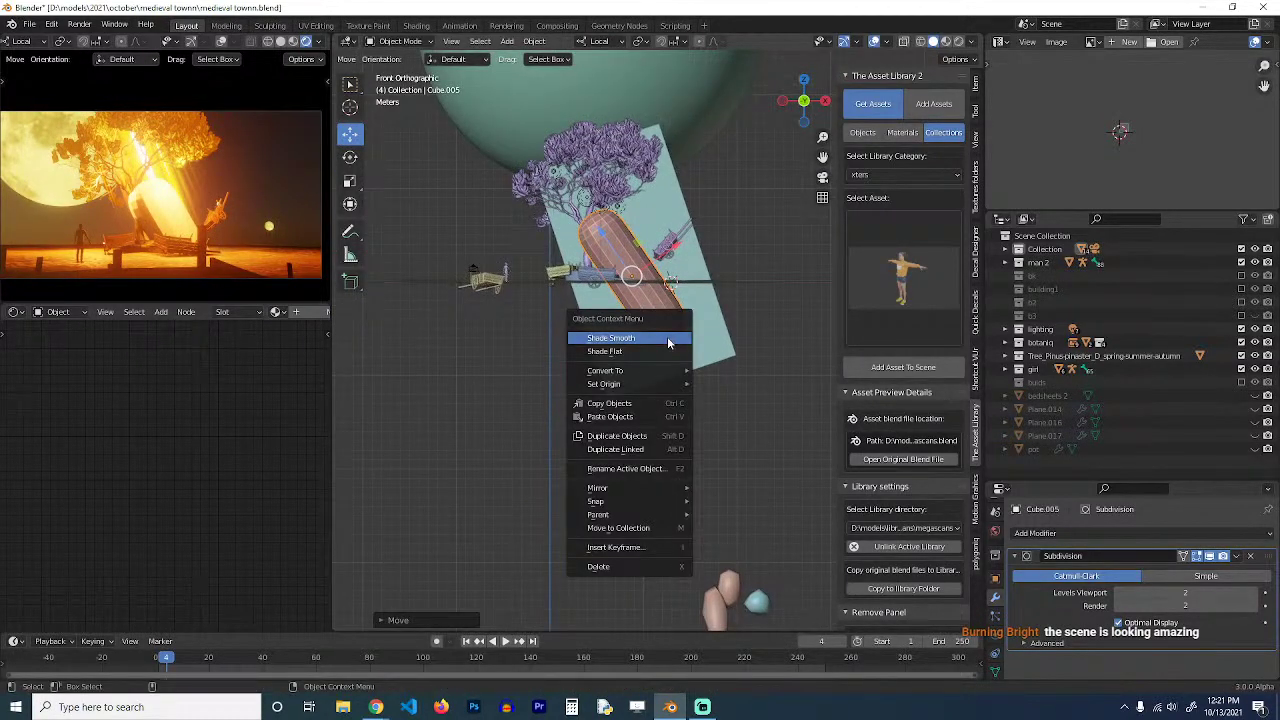
left_click(671, 341)
Scale down the upper-end vertices in Edit Mode with X-ray on, using proportional editing to taper the shape.
scroll(673, 338, "up", 2)
key("Tab")
key("alt+z")
left_click_drag(479, 115, 609, 182)
key("s")
left_click(681, 158)
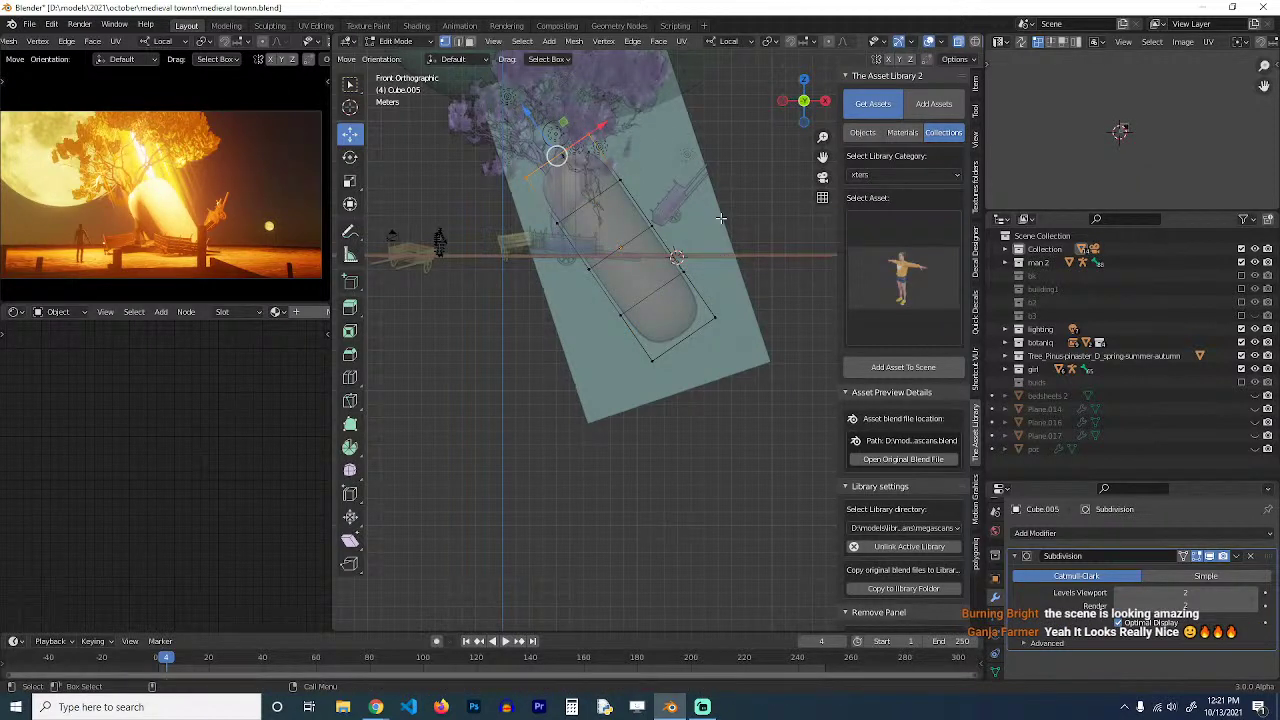
key("s")
left_click(602, 198)
scroll(656, 287, "down", 2)
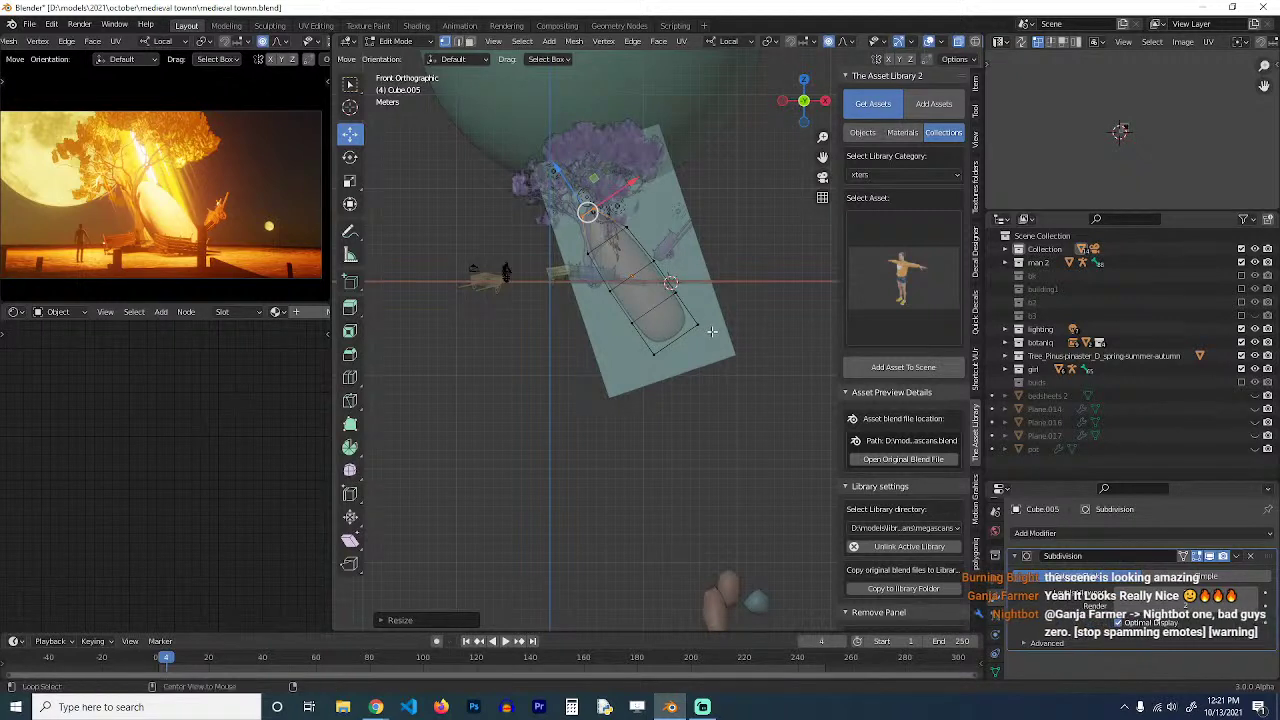
Select only the vertices at the lower end of the tapered object.
key("alt+a")
key("c")
left_click(651, 365)
right_click(668, 384)
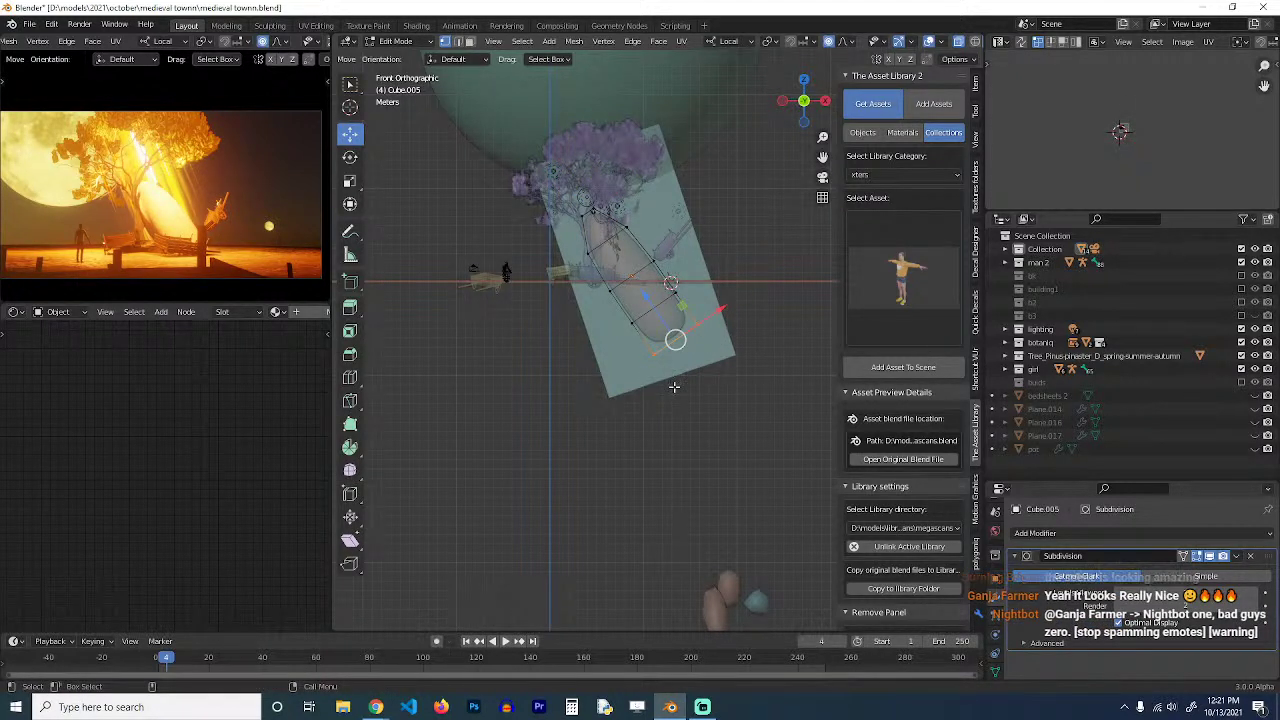
scroll(665, 378, "down", 2)
key("s")
left_click(755, 374)
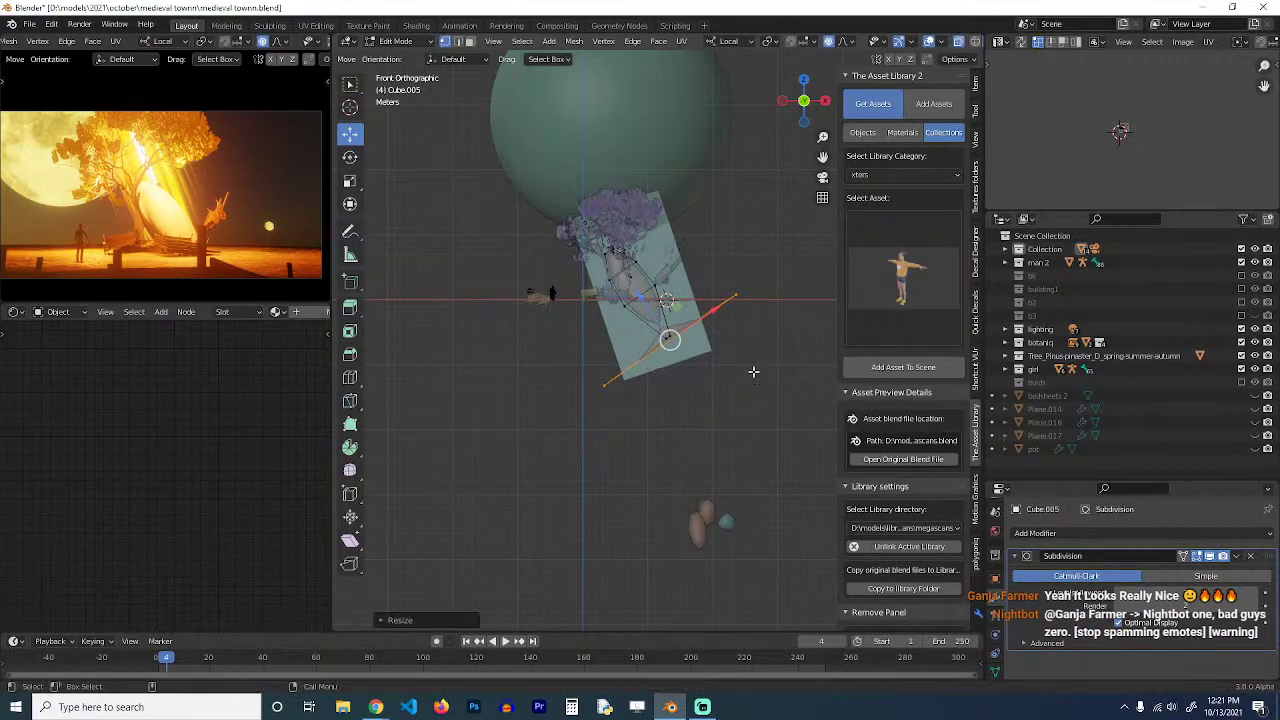
key("ctrl+z")
Scale up the lower-end vertices with smooth proportional editing so the object flares into a wide base.
key("s")
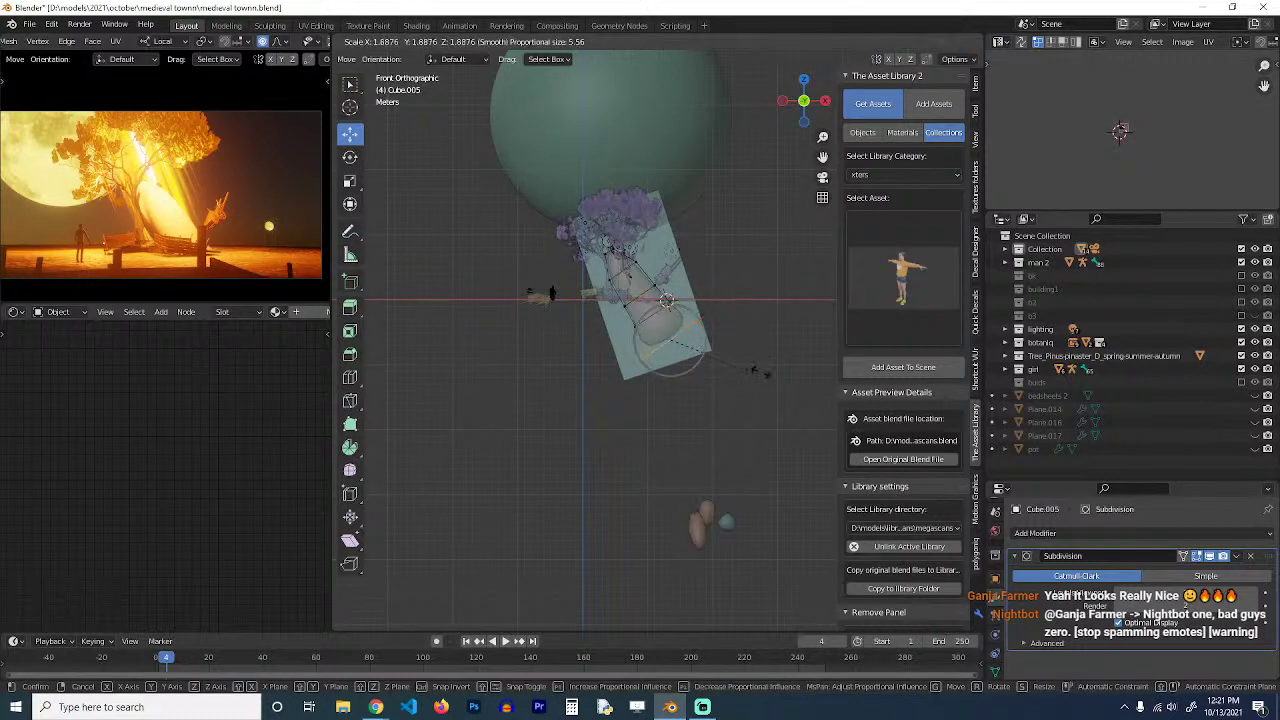
left_click(793, 370)
scroll(792, 375, "down", 1)
middle_click_drag(745, 366, 696, 380, "shift")
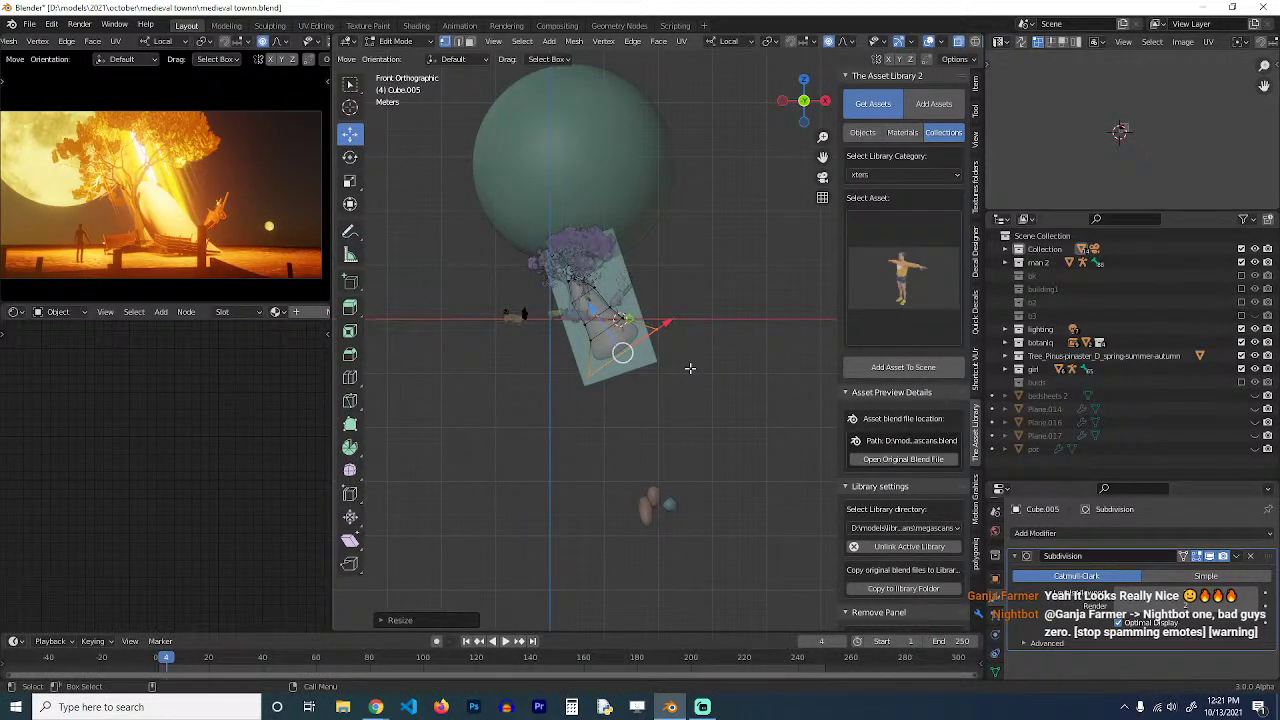
scroll(685, 369, "up", 2)
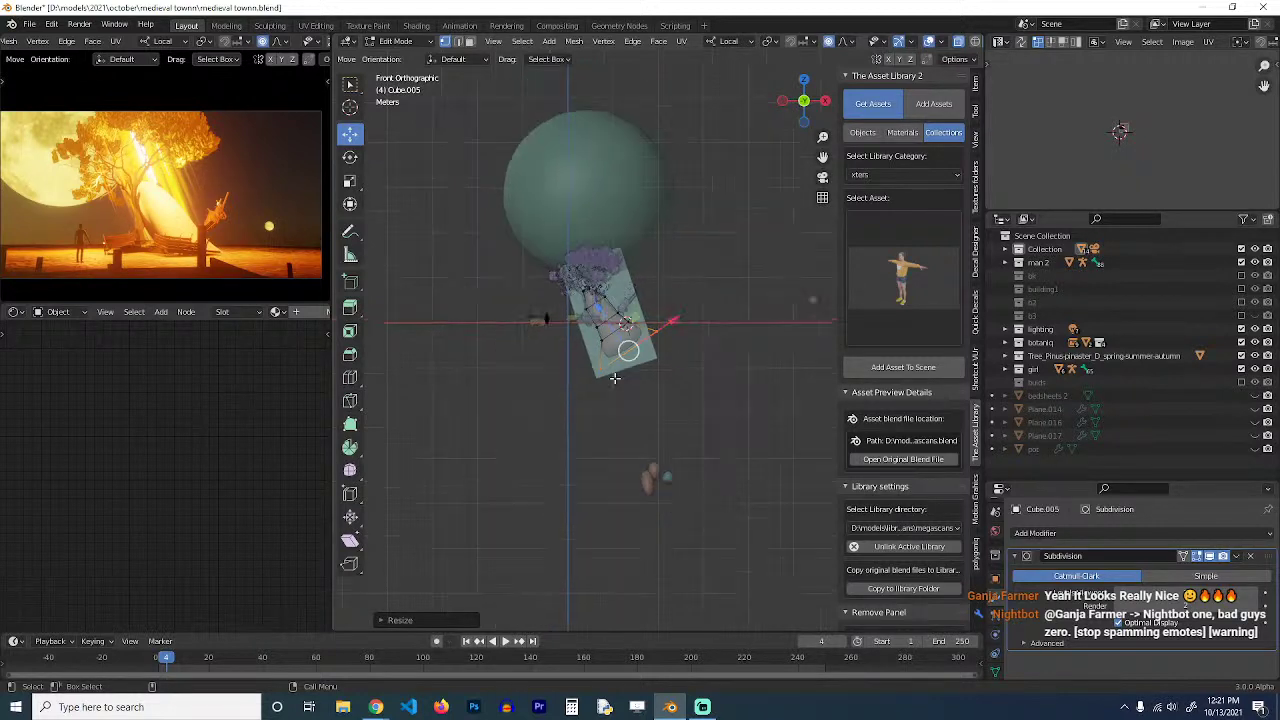
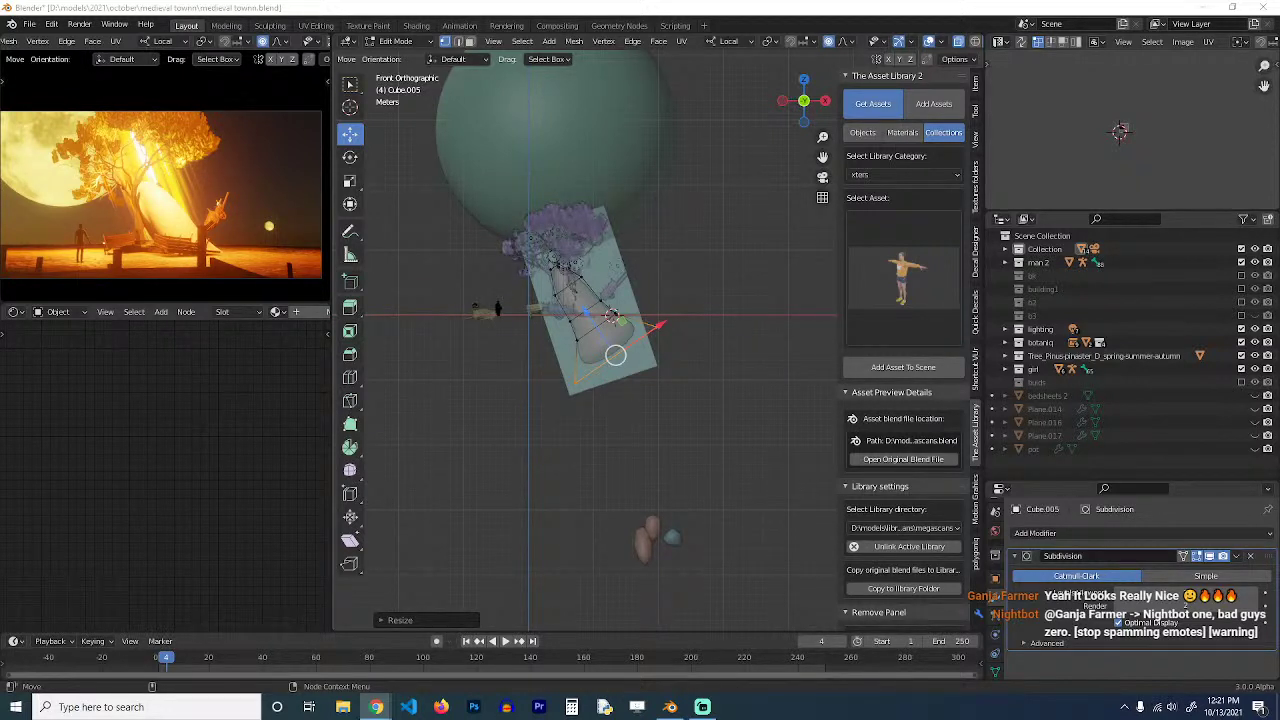
scroll(609, 470, "up", 3)
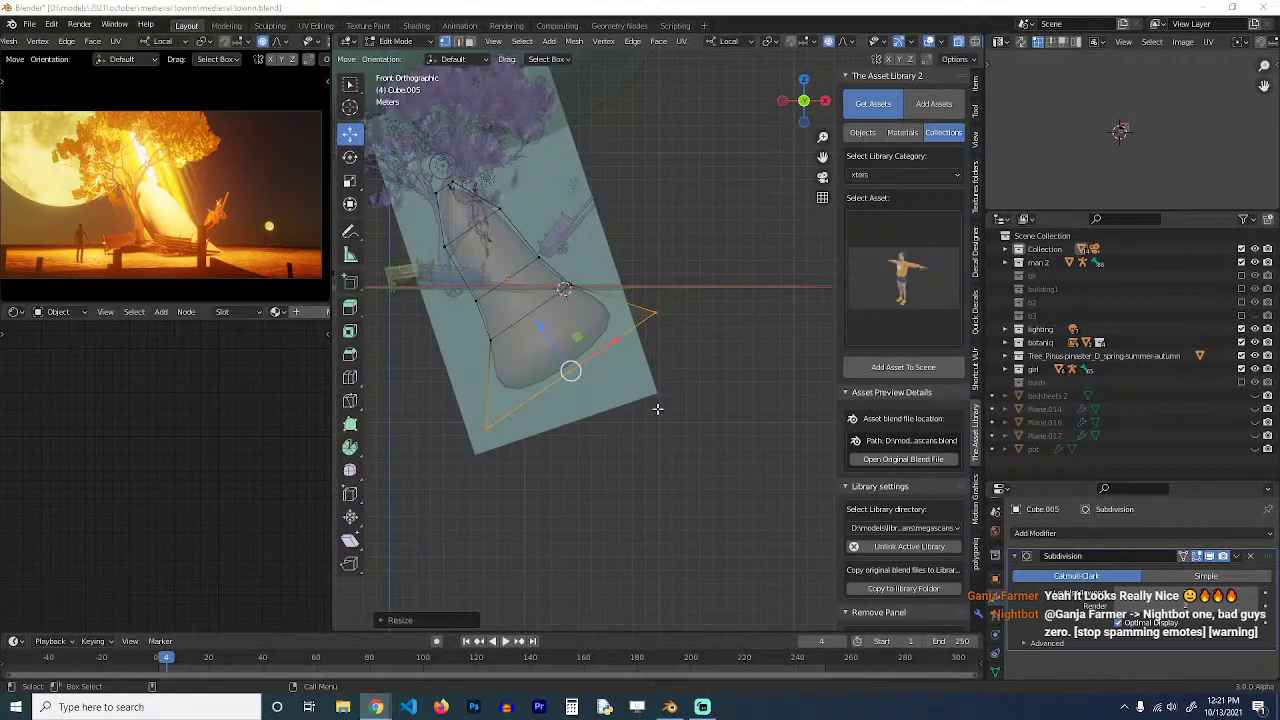
Reselect the flared object's lower-end vertices and rotate them with smooth proportional editing until the base lies roughly level with the ground.
left_click(676, 377)
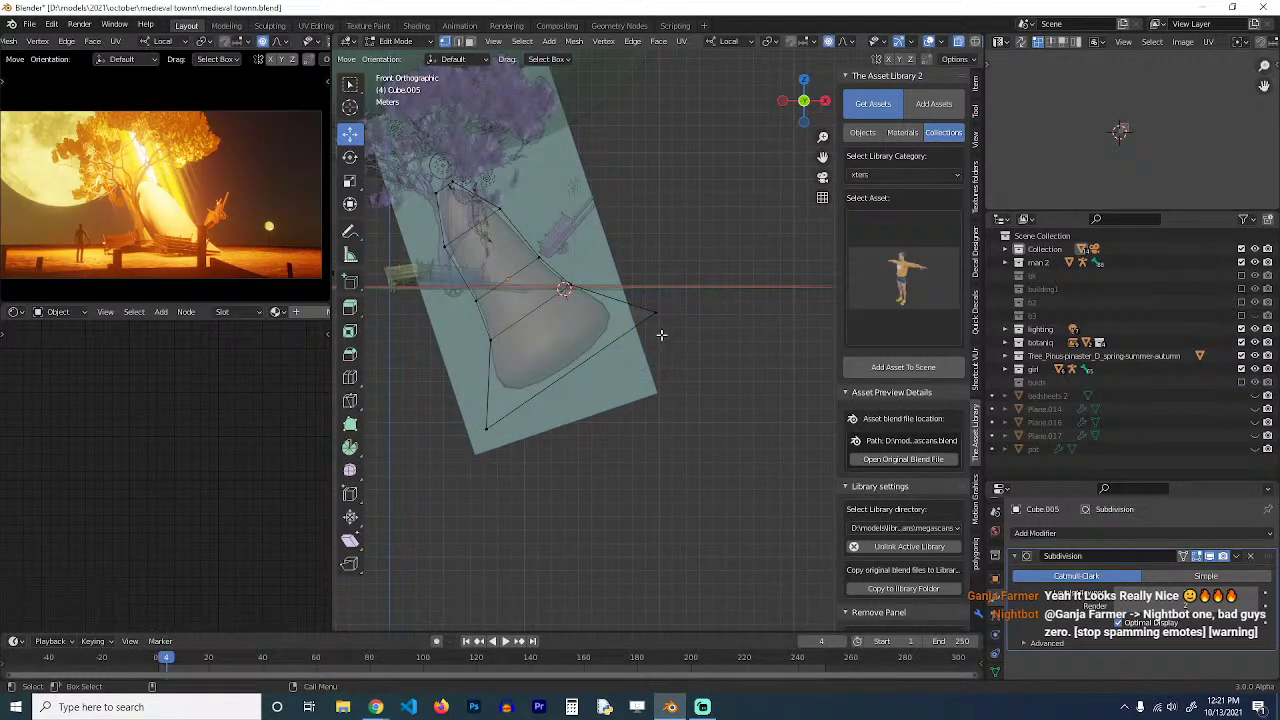
key("c")
left_click(663, 310)
left_click(480, 424)
right_click(752, 321)
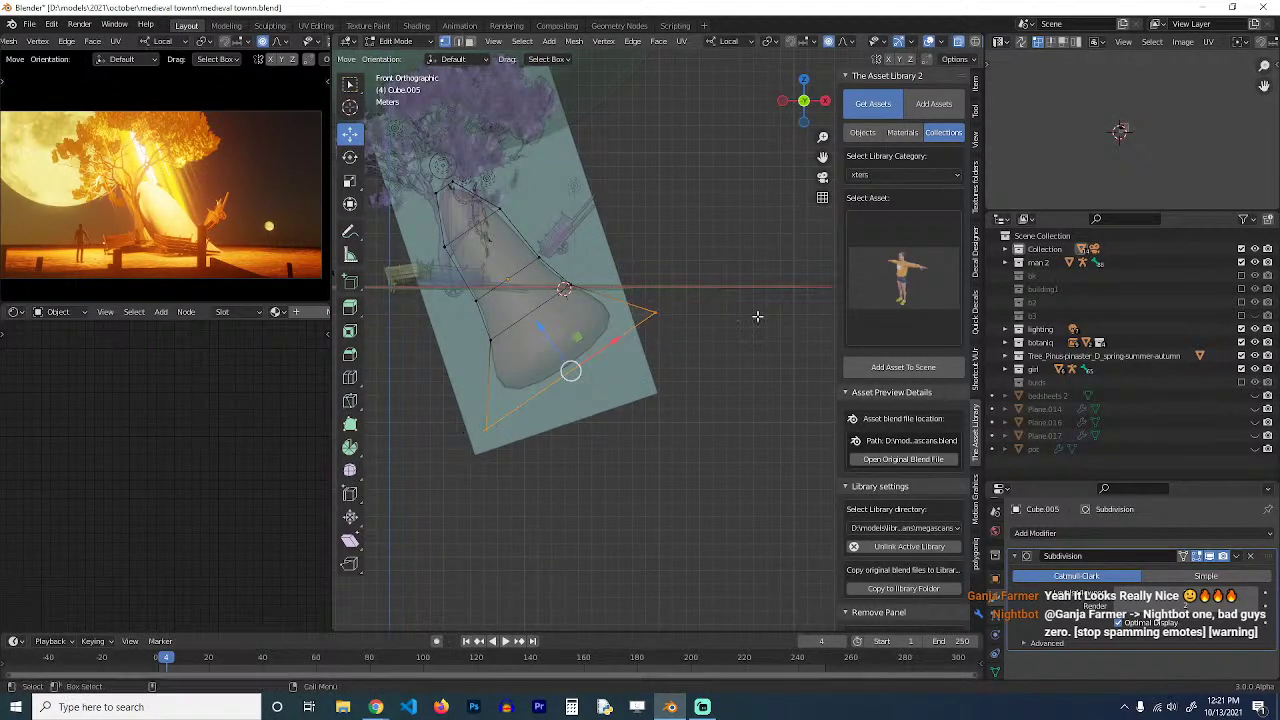
key("r")
scroll(766, 360, "down", 5)
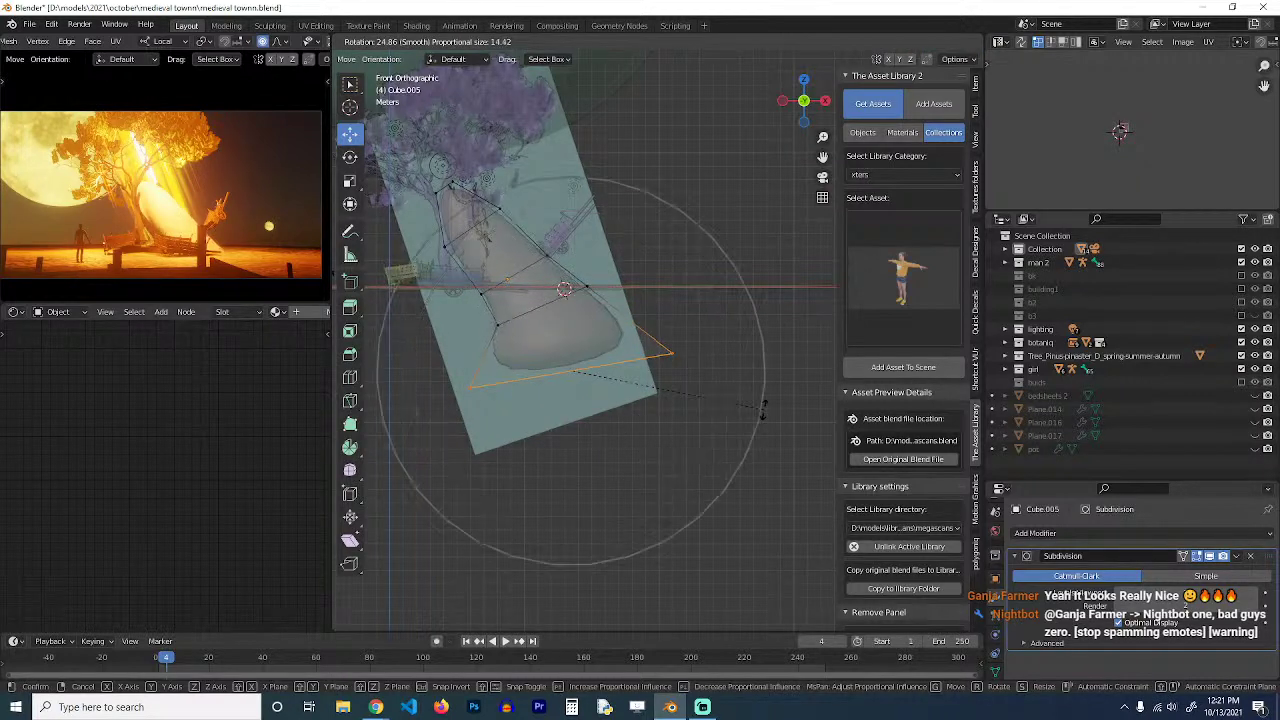
left_click(743, 439)
Raise the lower-end vertices to ground level and rescale them proportionally, then return to Object Mode with X-ray off.
key("g")
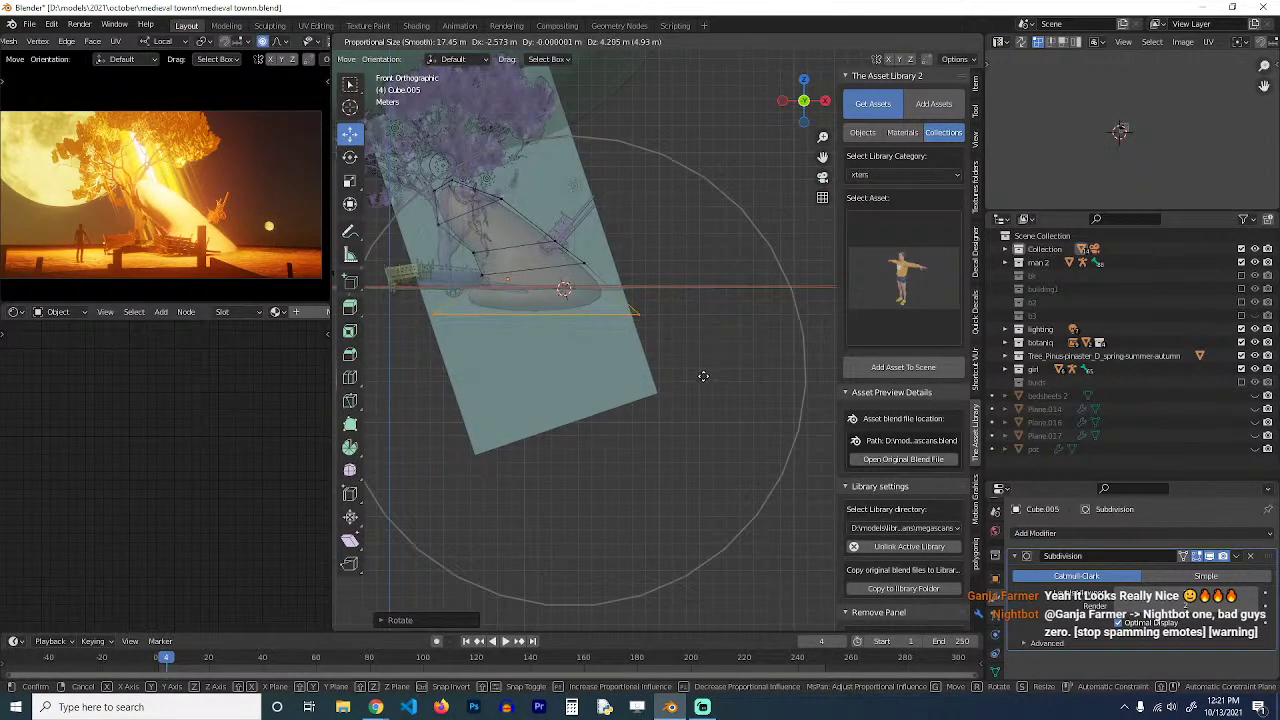
left_click(706, 374)
key("s")
left_click(692, 375)
key("Tab")
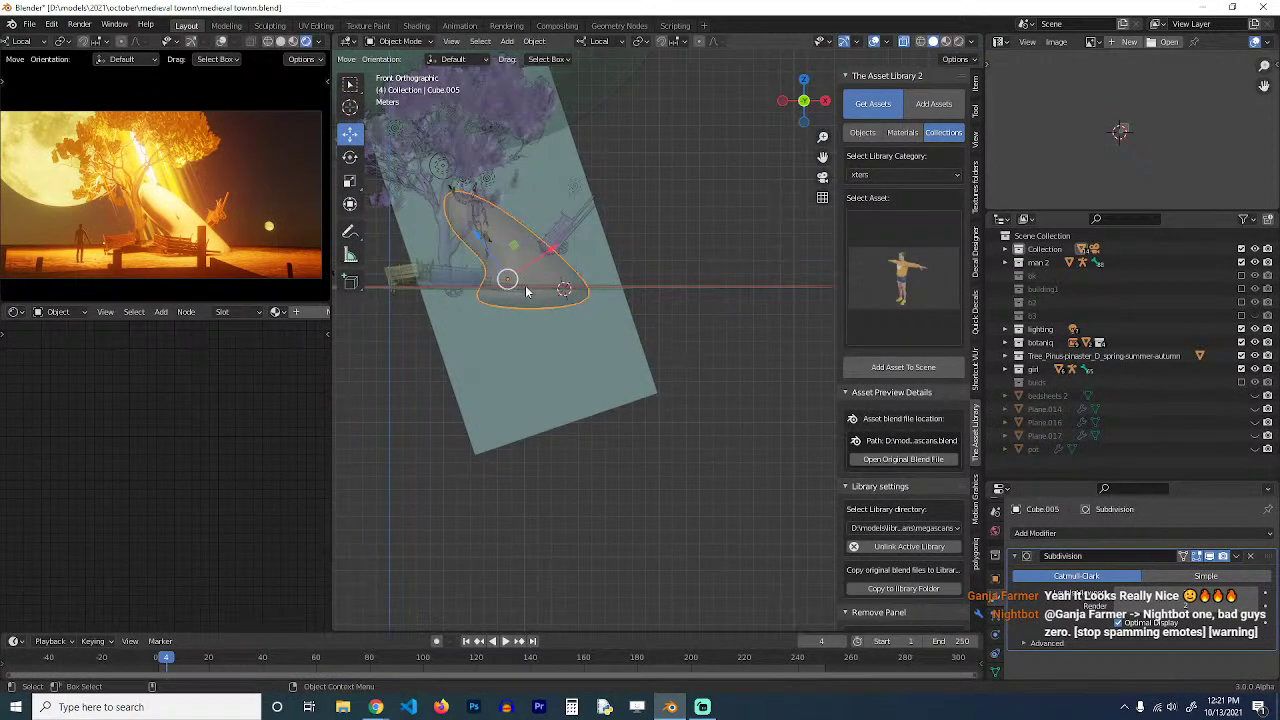
middle_click_drag(525, 285, 489, 319)
key("alt+z")
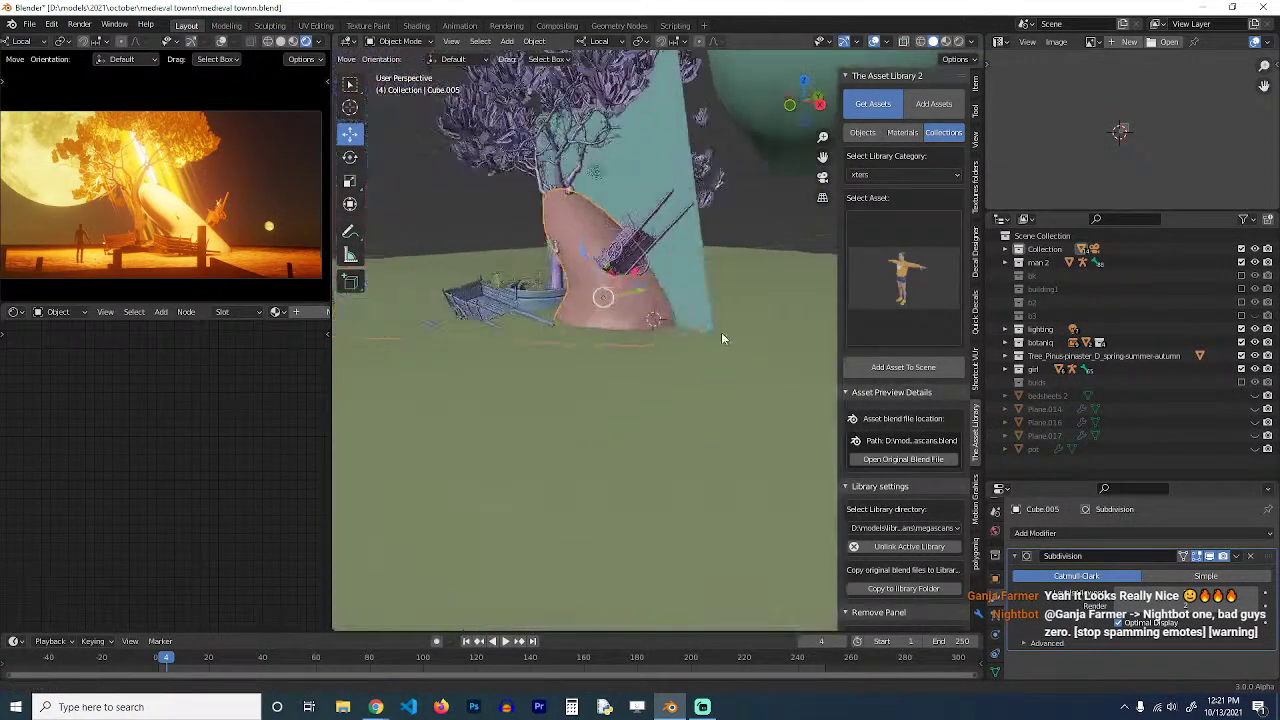
Add a Hair particle system to the flared object and save the file.
left_click(1001, 636)
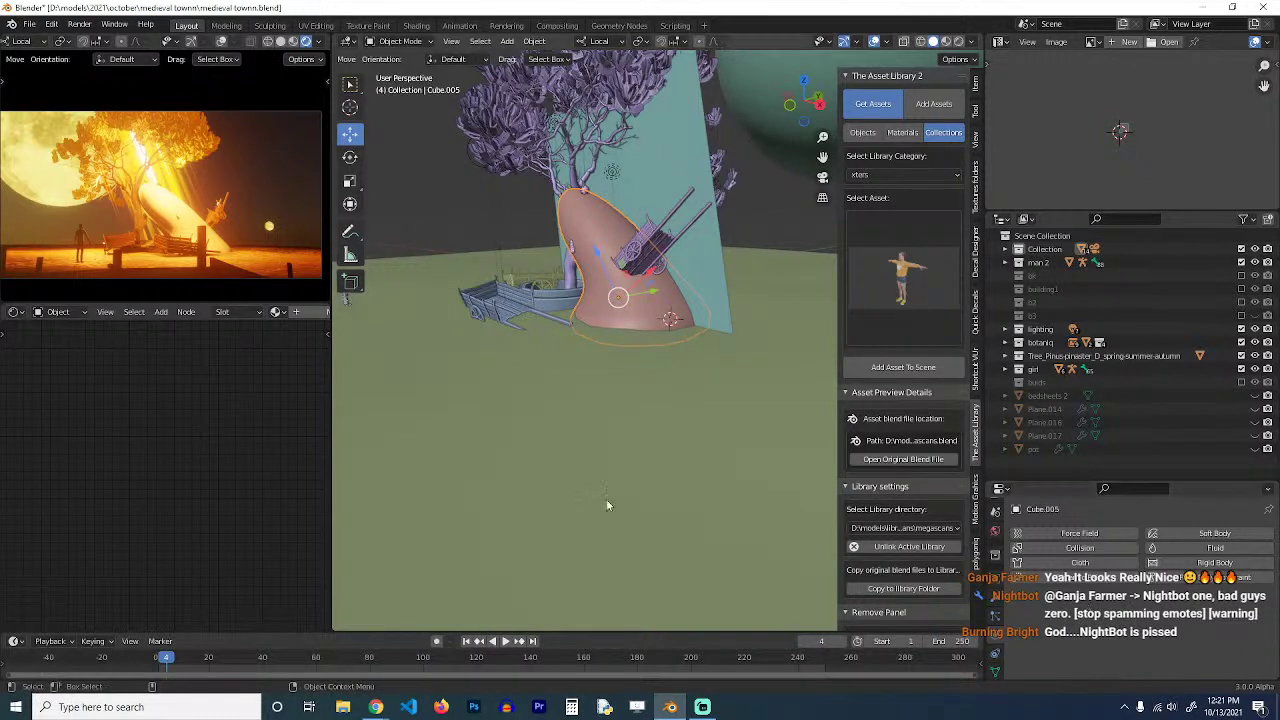
middle_click_drag(640, 470, 622, 464, "shift")
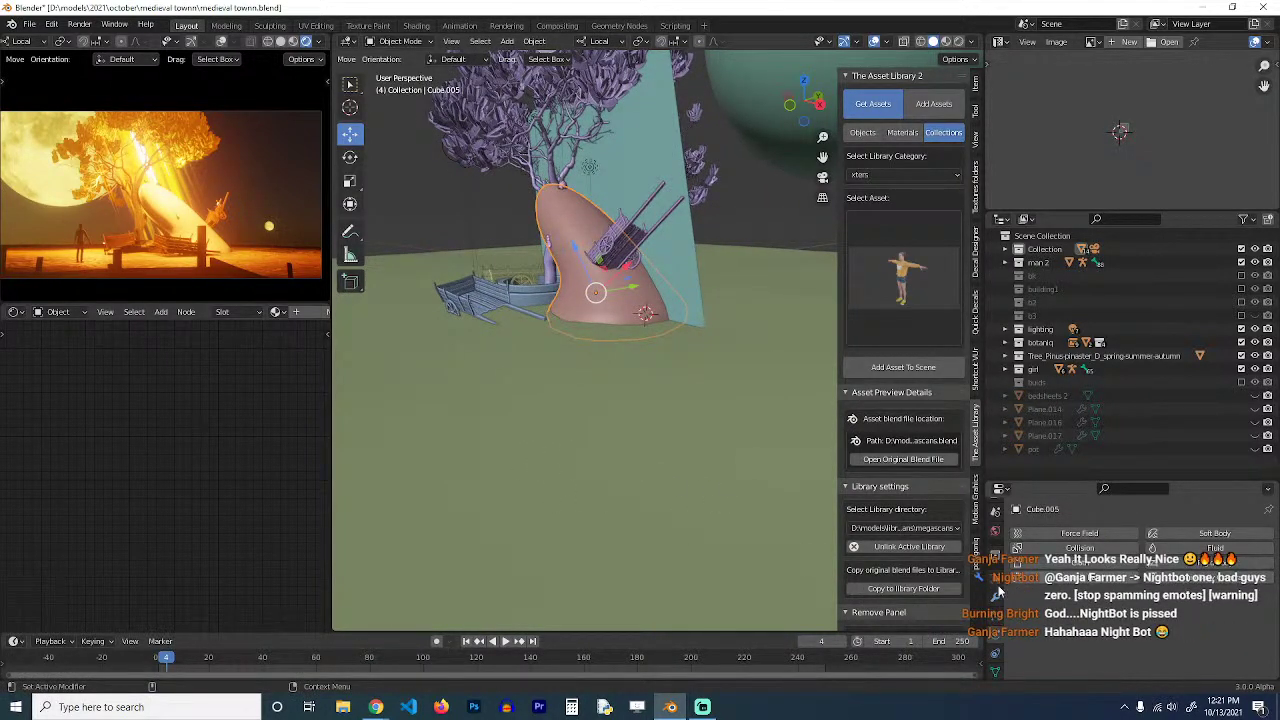
left_click(995, 634)
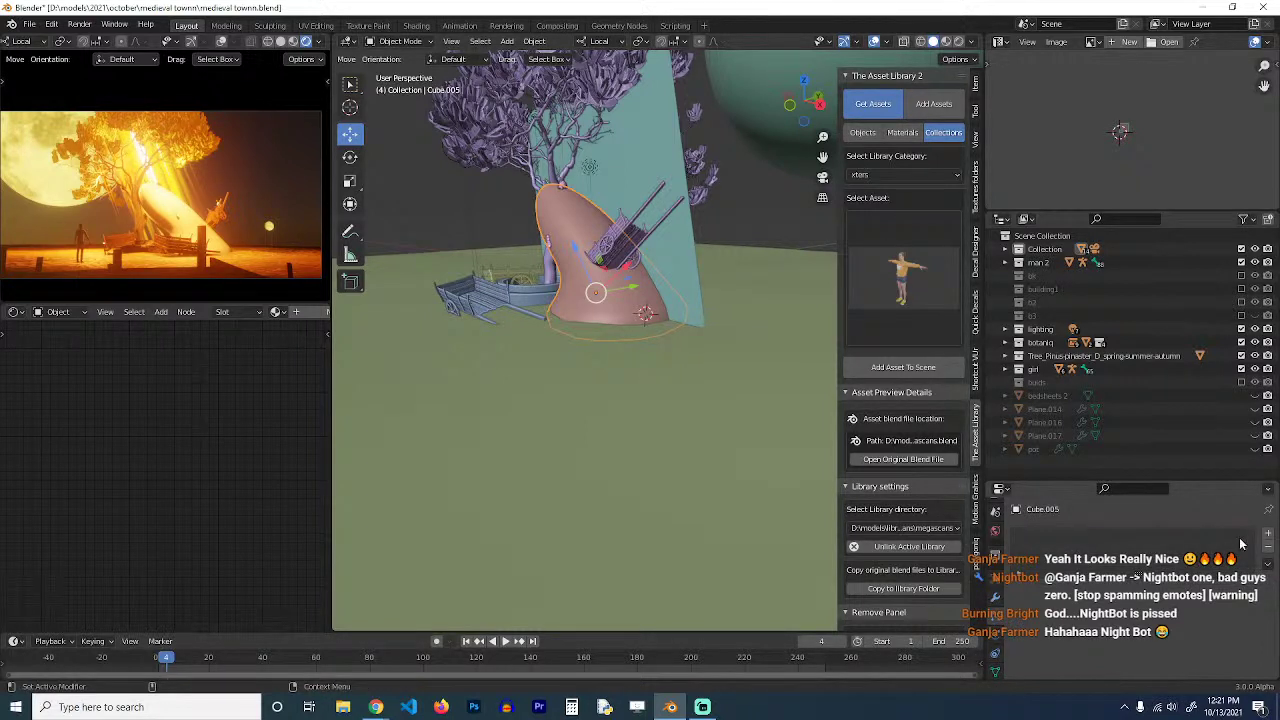
left_click(1268, 539)
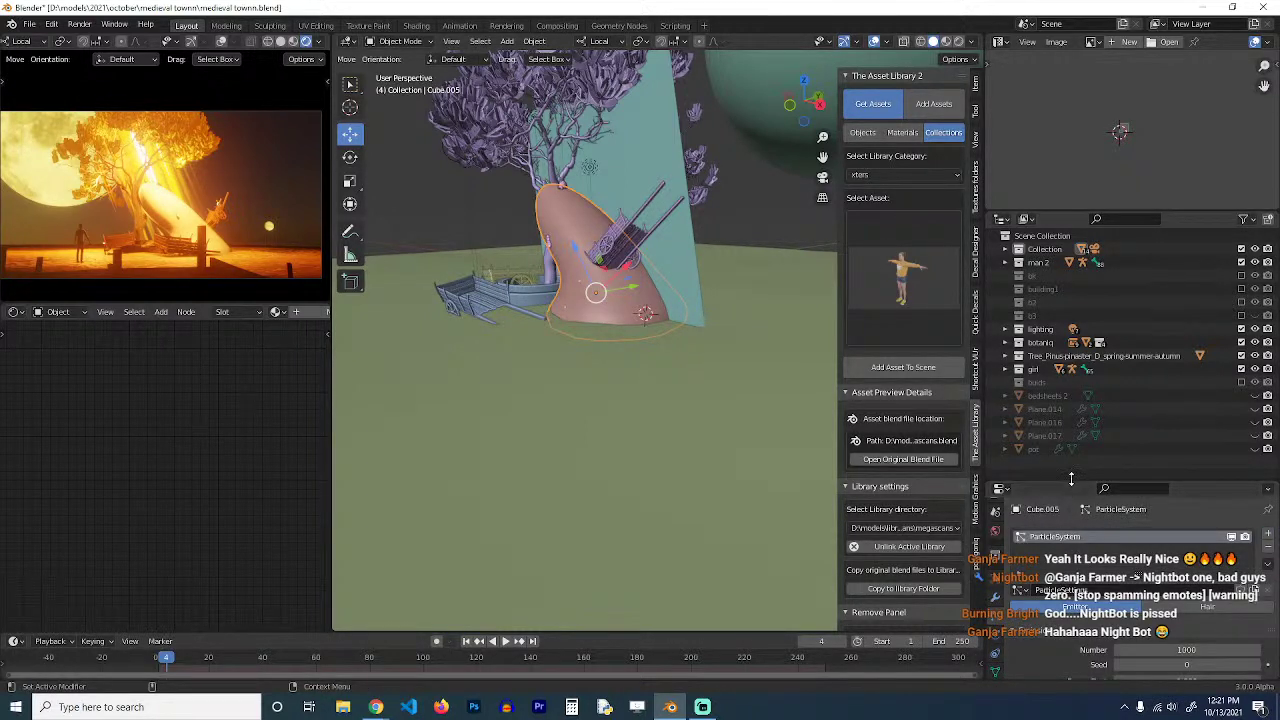
left_click_drag(1072, 481, 1067, 382)
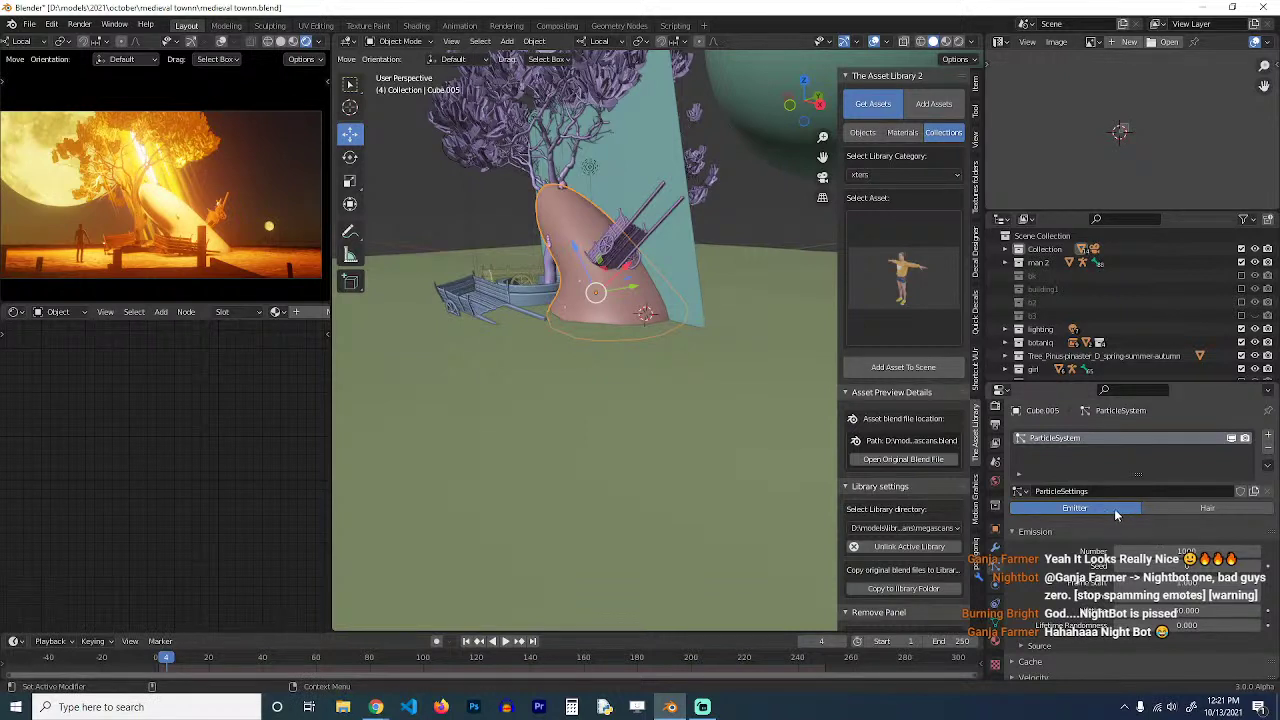
left_click(1203, 510)
key("ctrl+s")
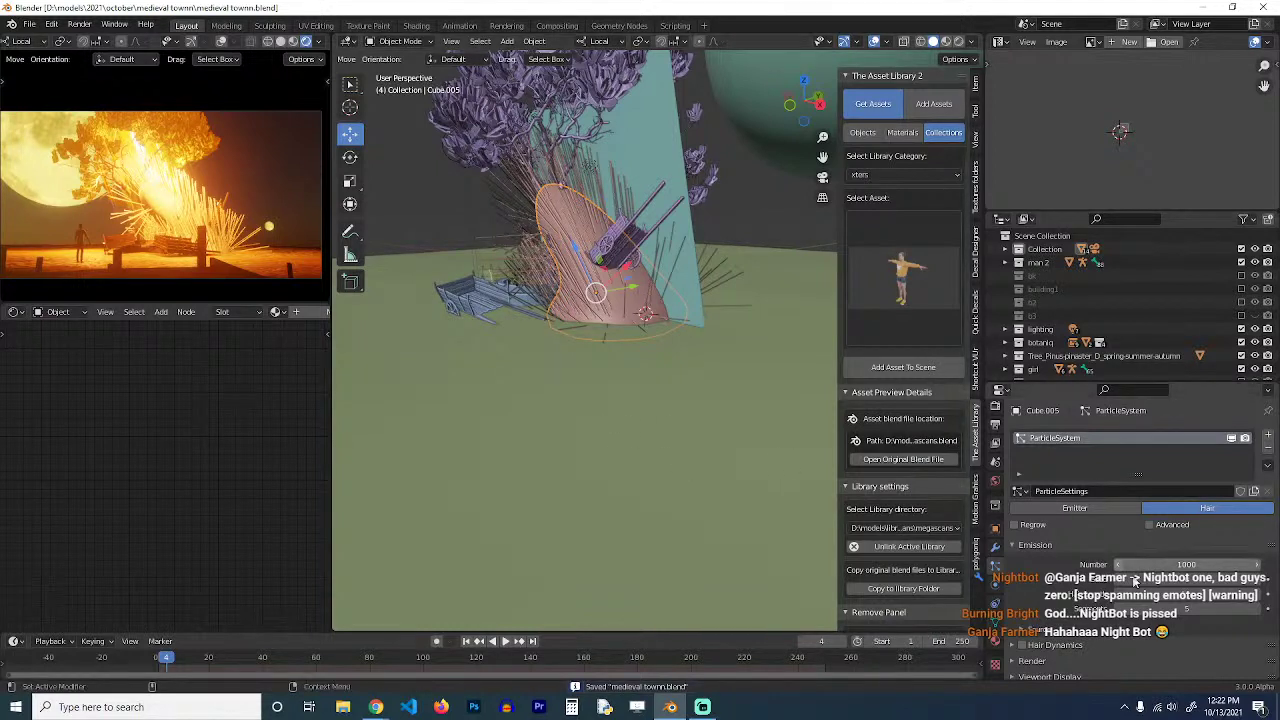
Set the hair particles to emit from Volume and expand their render settings.
scroll(1134, 581, "down", 4)
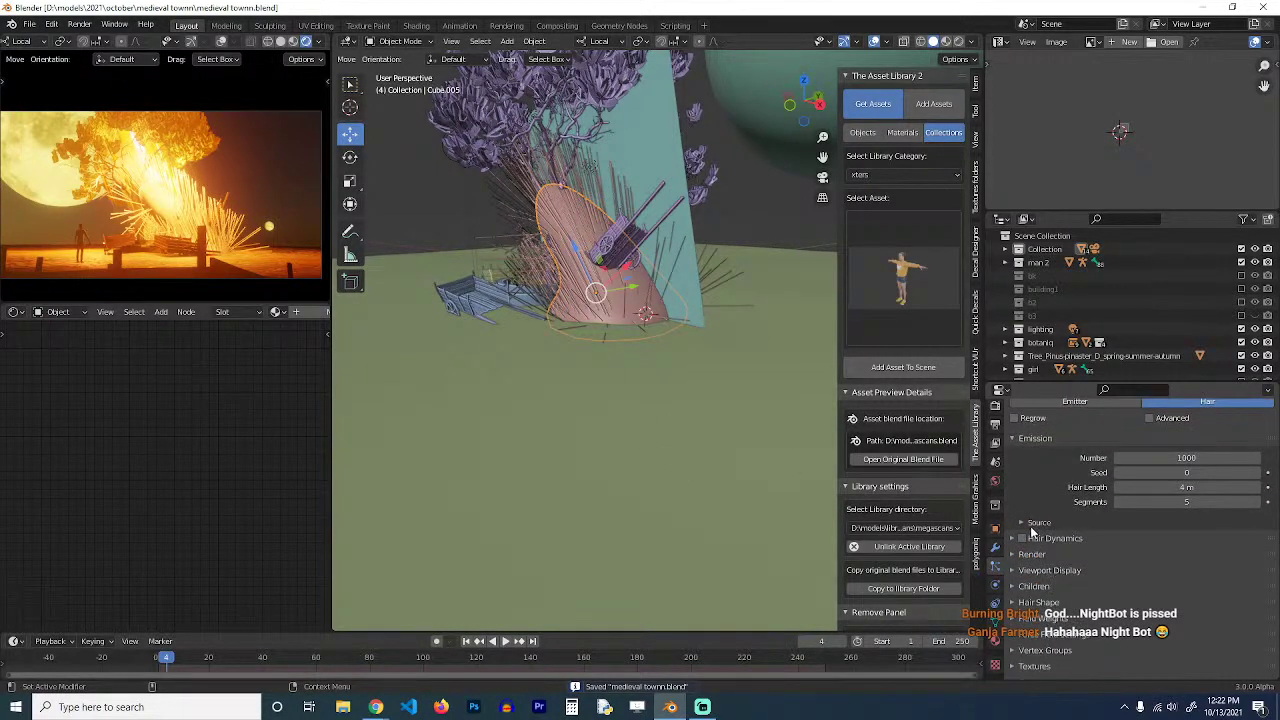
left_click(1036, 523)
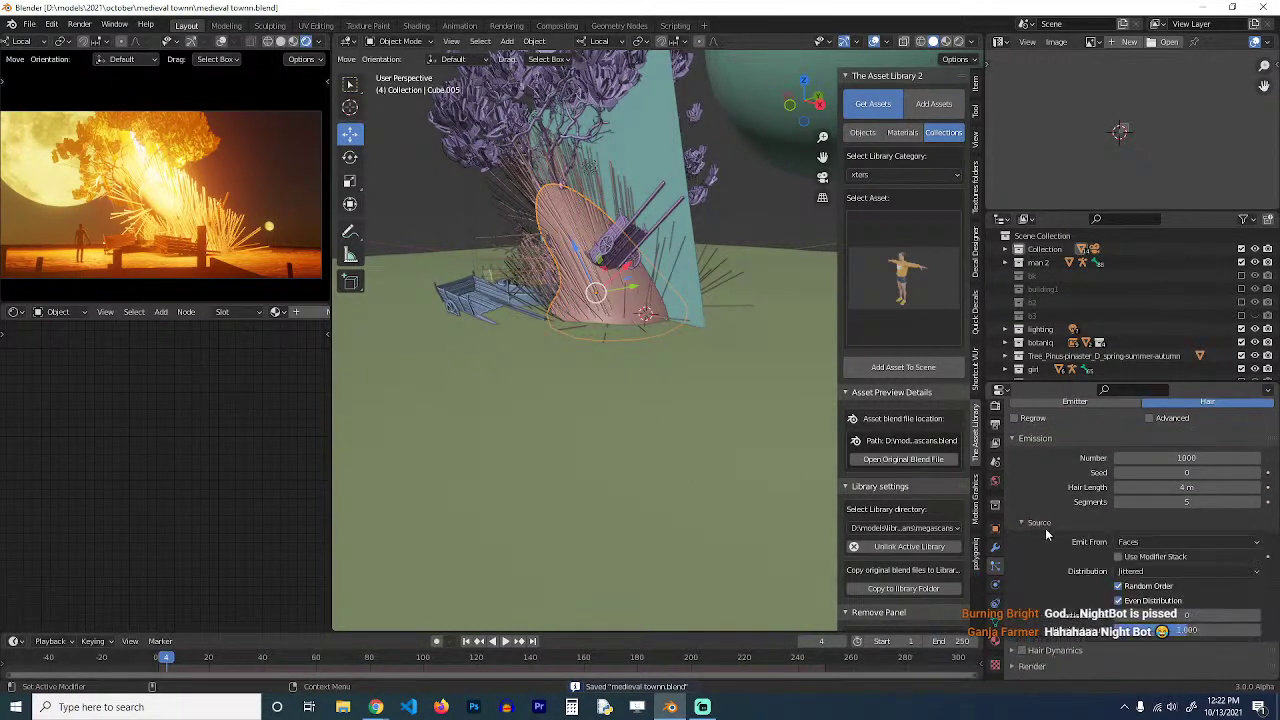
left_click(1160, 542)
left_click(1142, 588)
scroll(1072, 572, "down", 3)
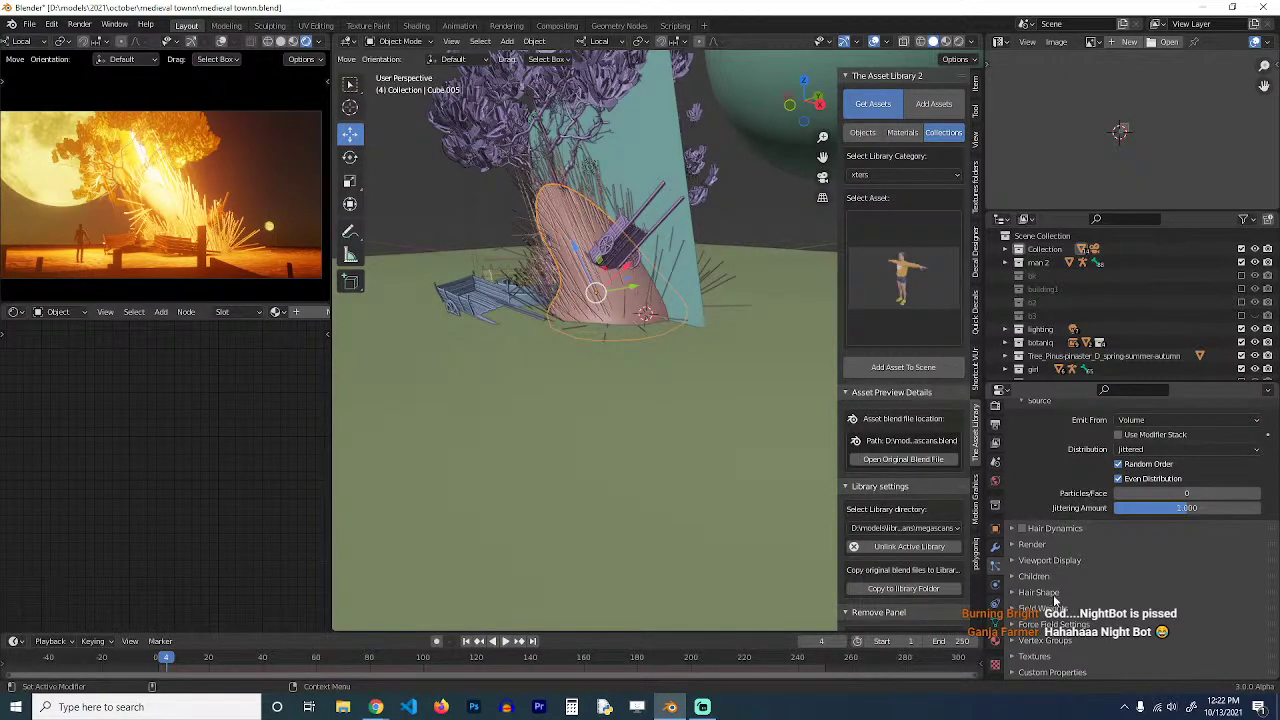
left_click(1032, 544)
Move the small rocks outside the ground plane into a new collection named "stones".
scroll(718, 449, "down", 6)
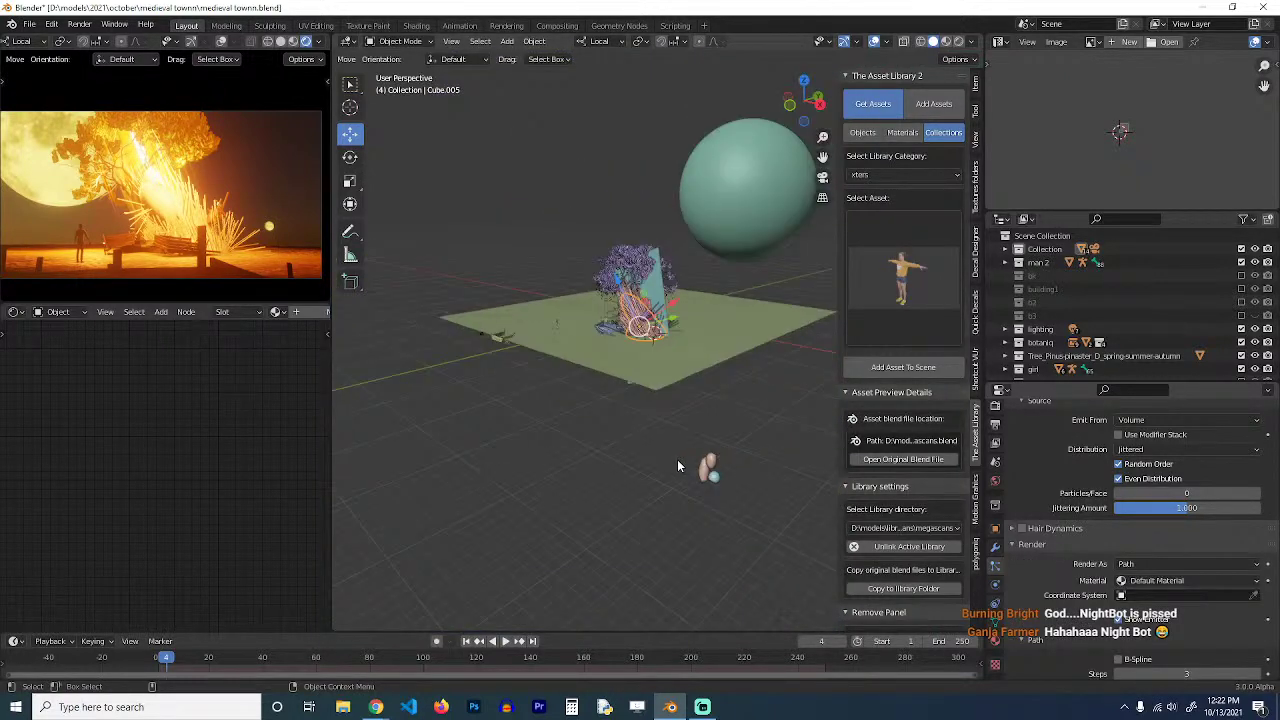
key("m")
left_click(732, 476)
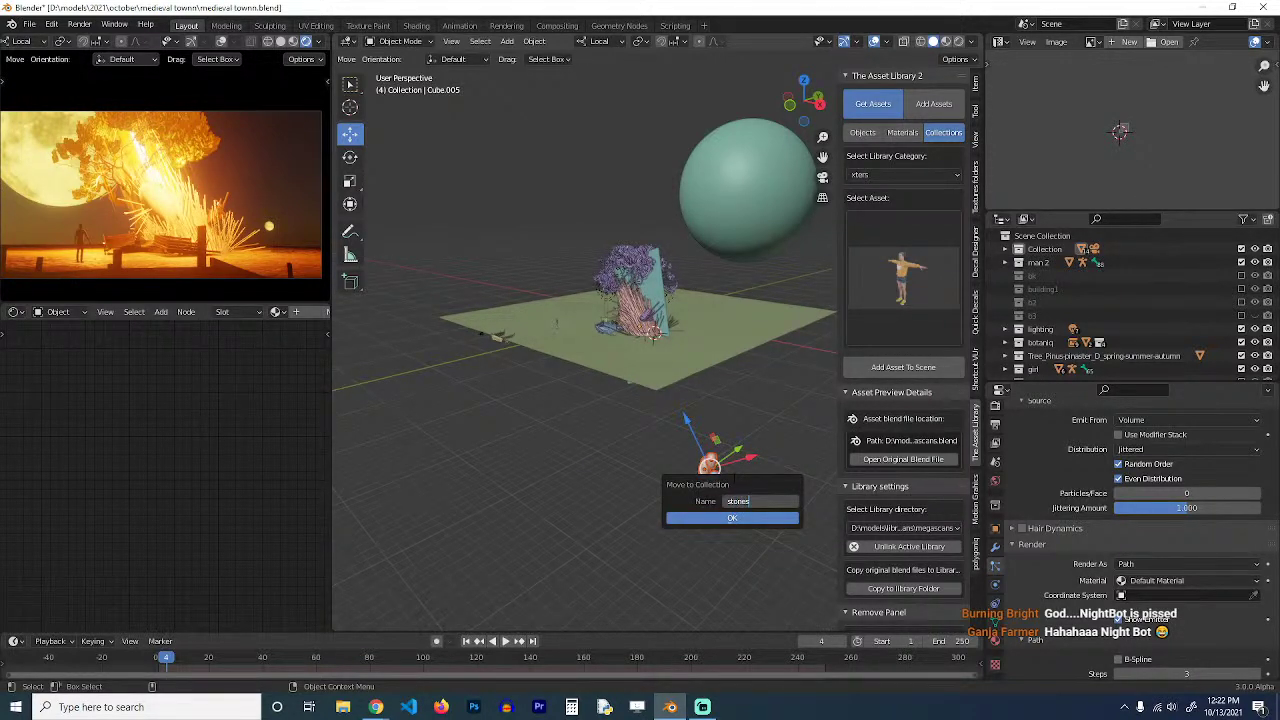
type("stones")
left_click(690, 518)
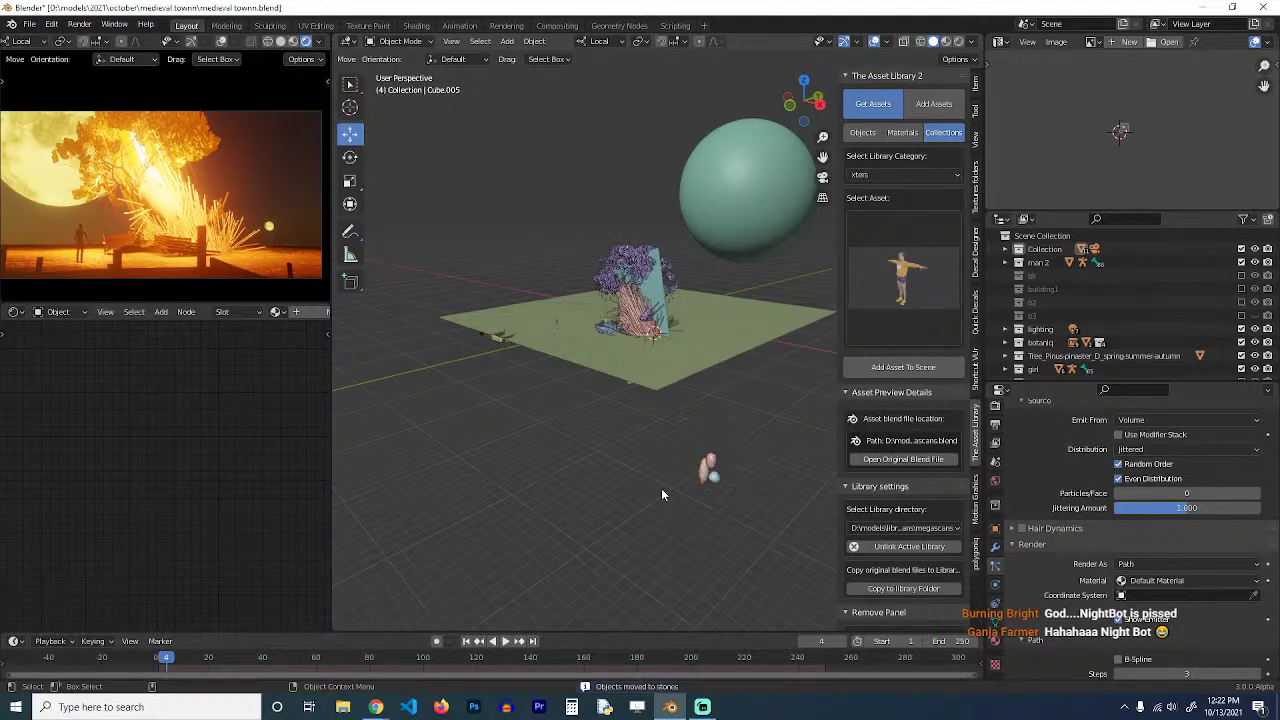
Render the flared object's particles as a Collection, using "stones" as the instance collection.
key("KP_Decimal")
scroll(1175, 590, "down", 3)
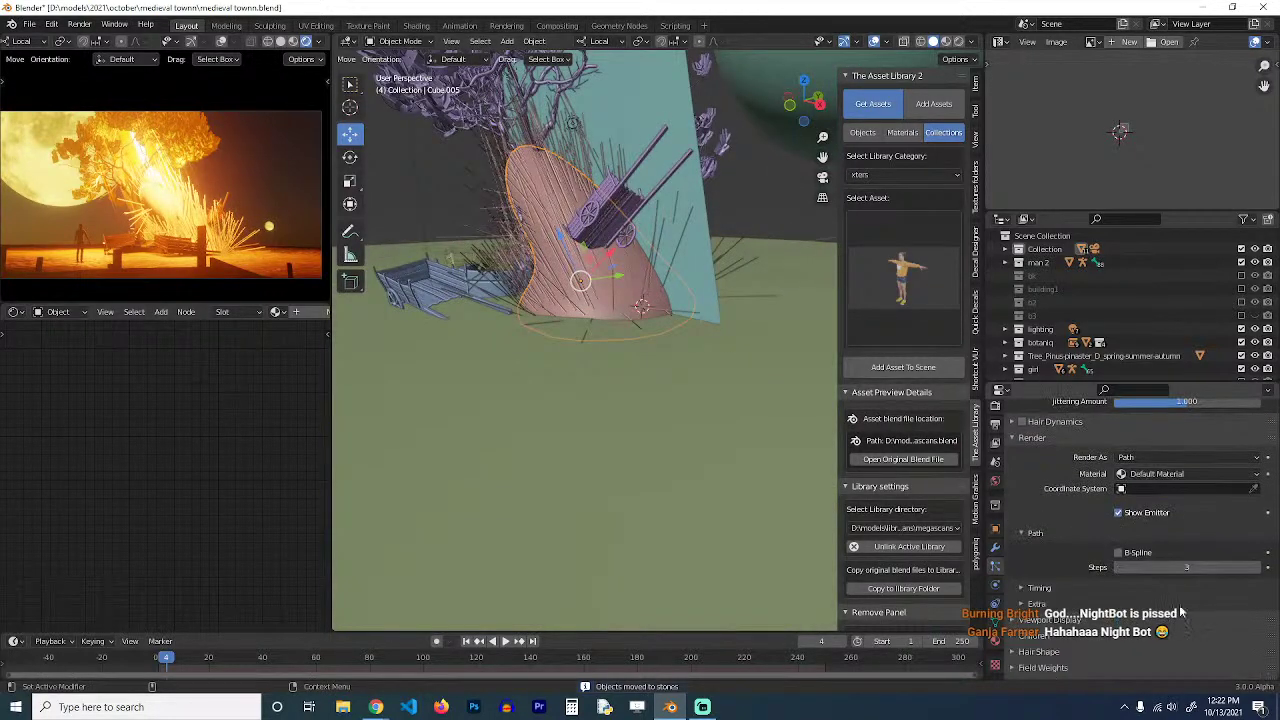
left_click(1175, 457)
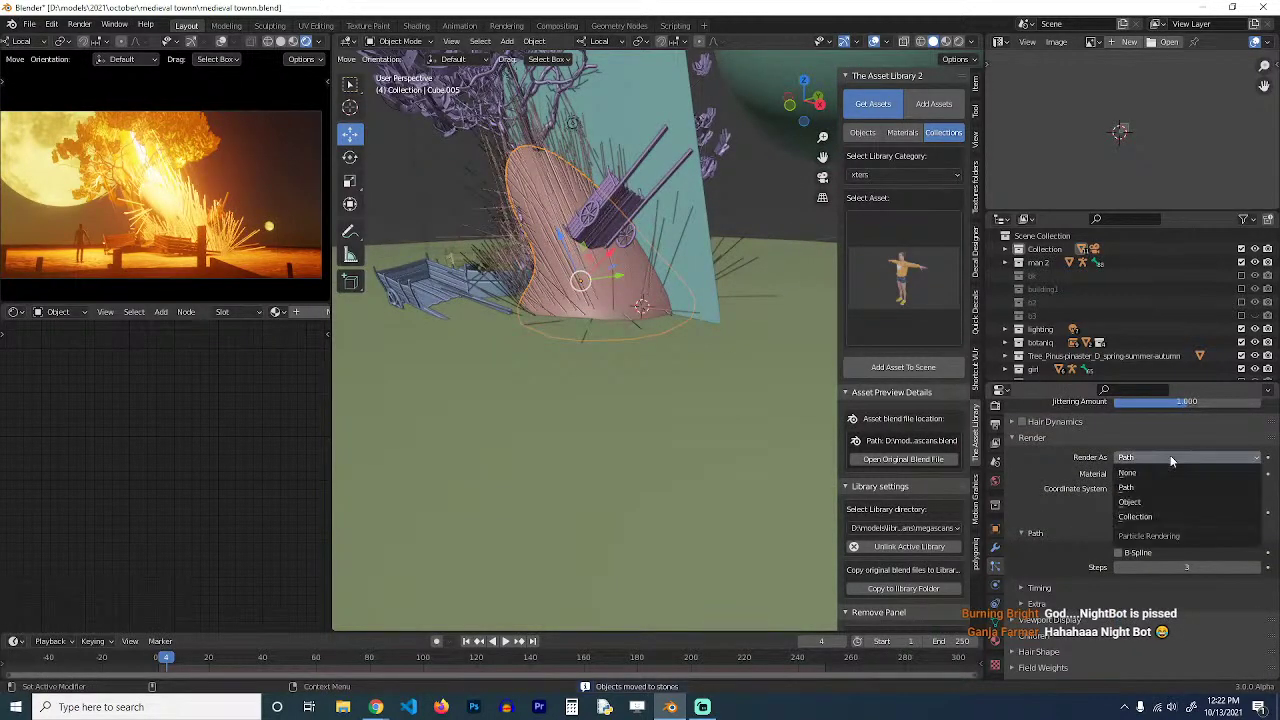
left_click(1160, 514)
left_click(1177, 552)
type("f")
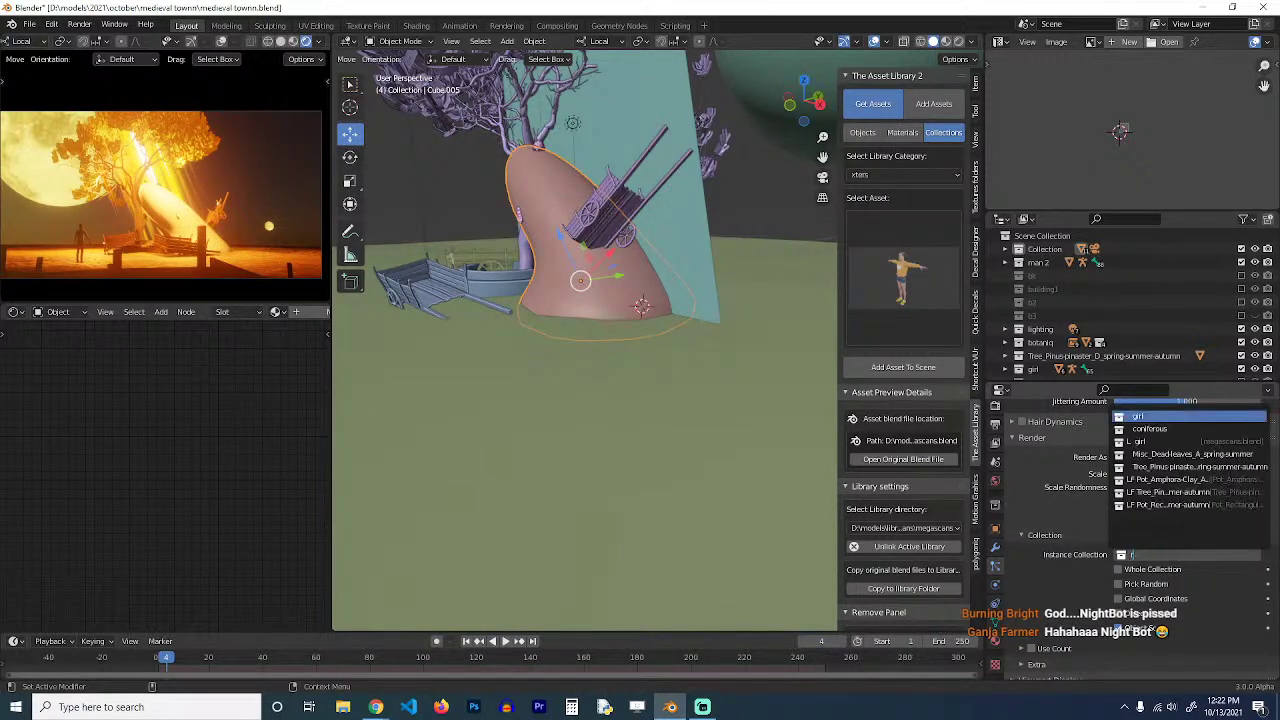
key("BackSpace")
type("sto")
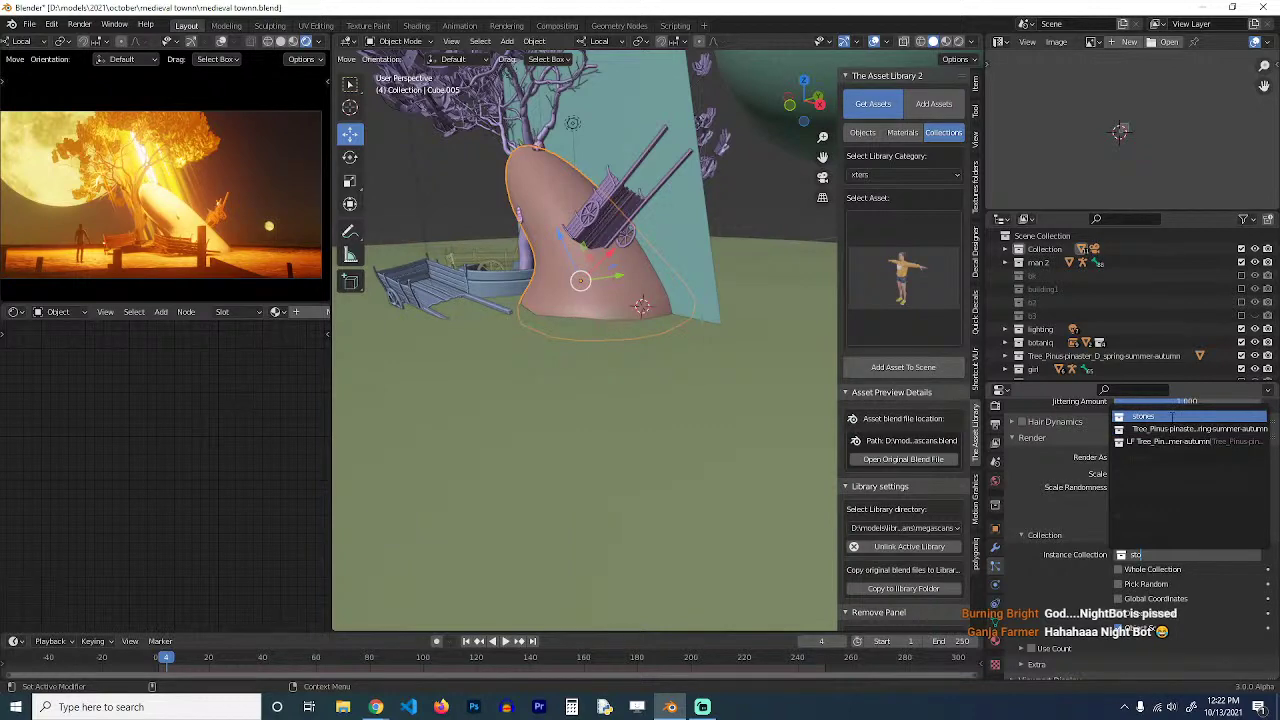
key("Return")
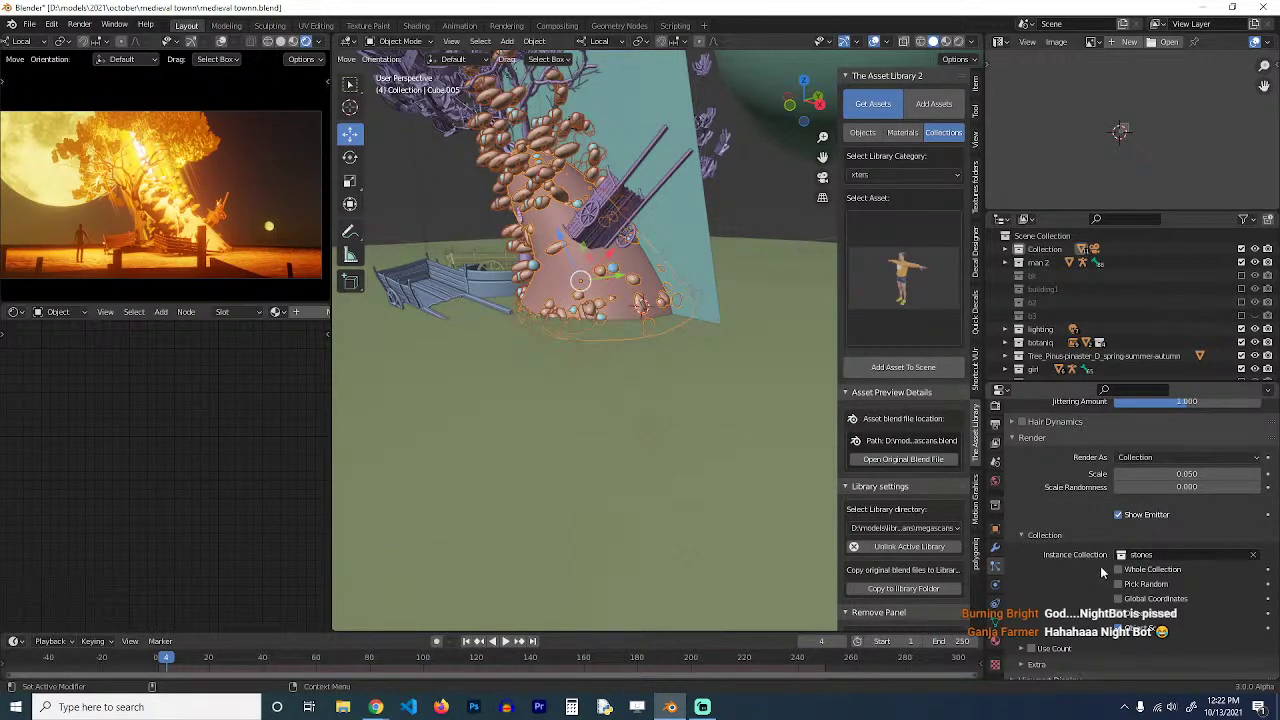
Set the particle emission number to 500.
scroll(1165, 549, "up", 15)
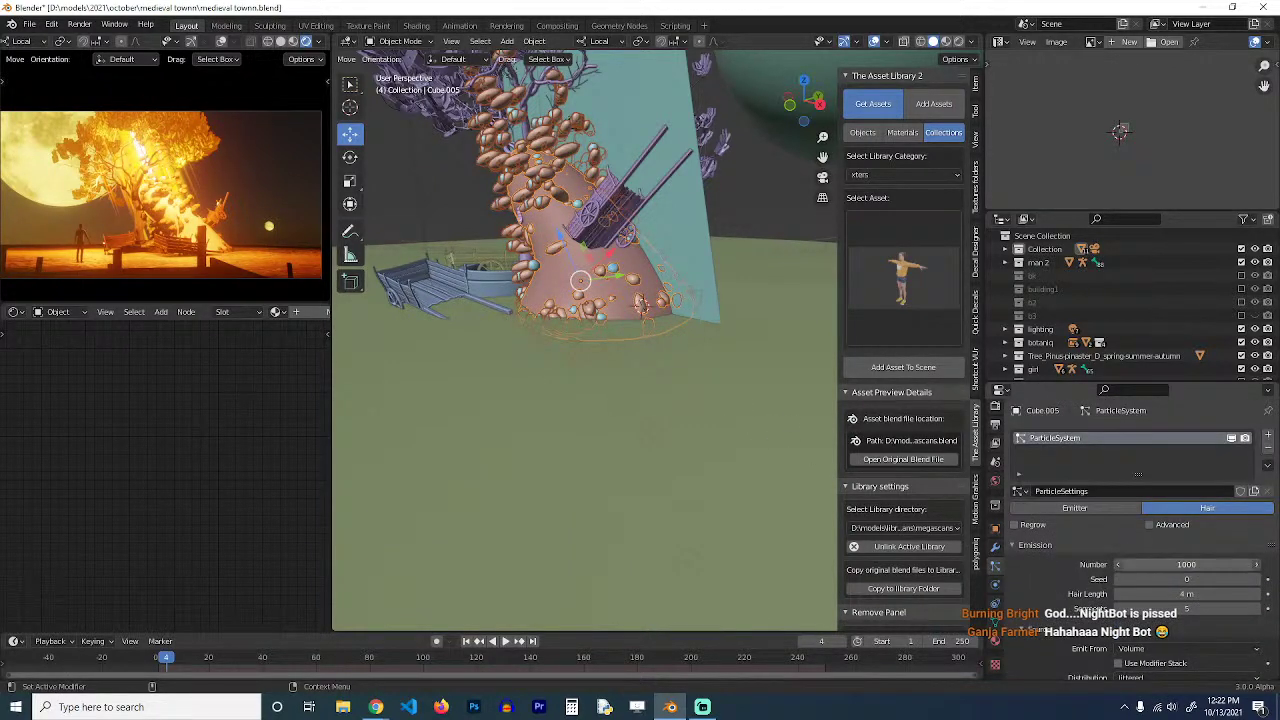
left_click(1170, 564)
key("Return")
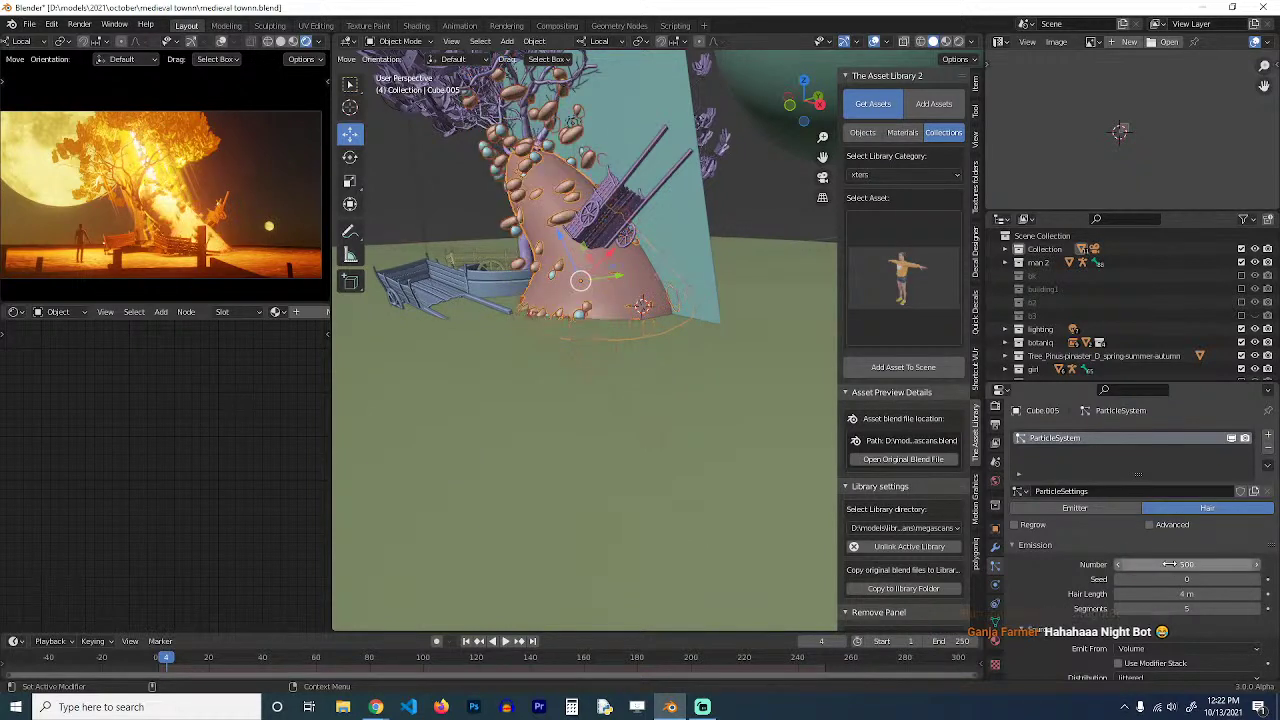
Hide the emitter mesh by turning off Show Instancer for both viewport and render.
left_click(995, 528)
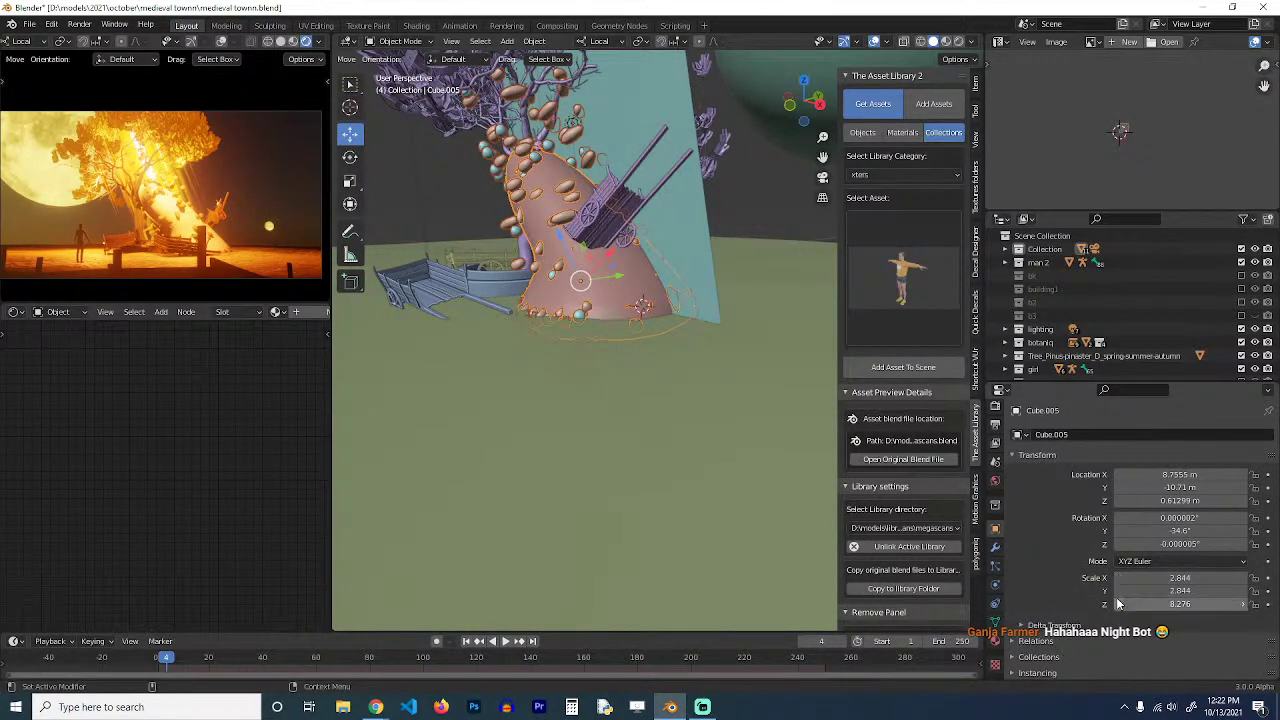
scroll(1073, 610, "down", 3)
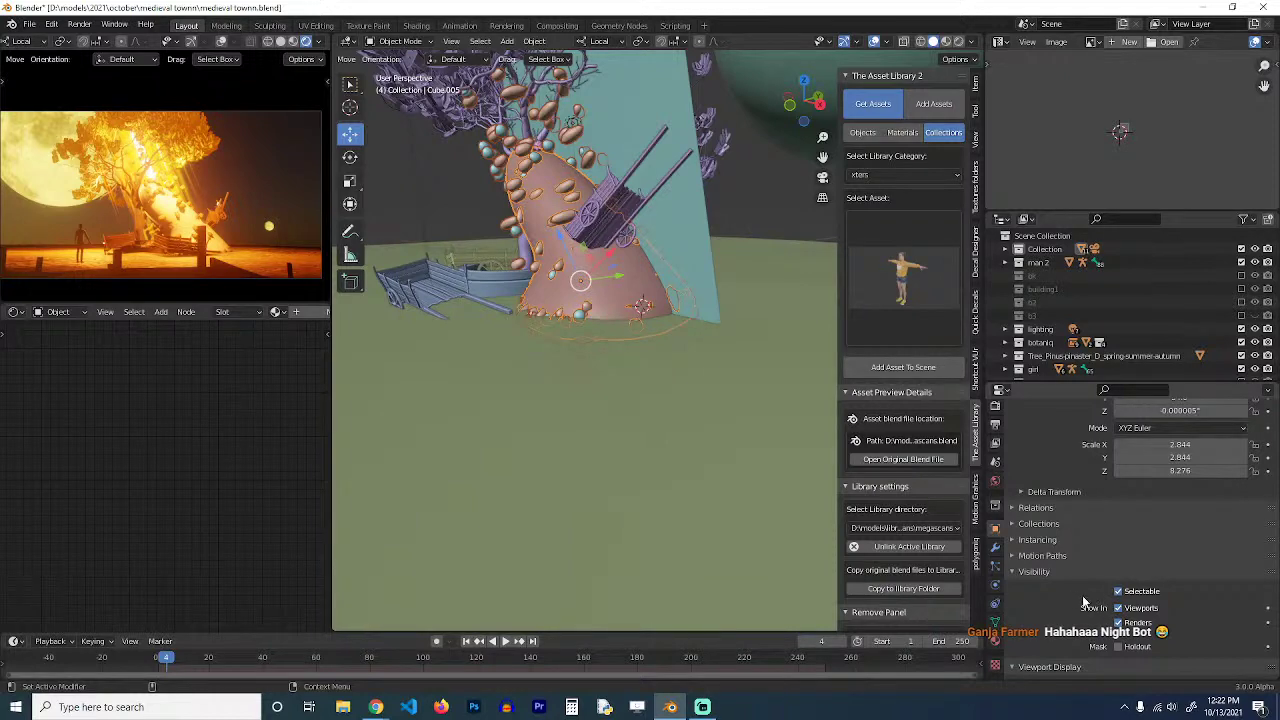
left_click(1038, 539)
left_click(1119, 577)
left_click(1119, 589)
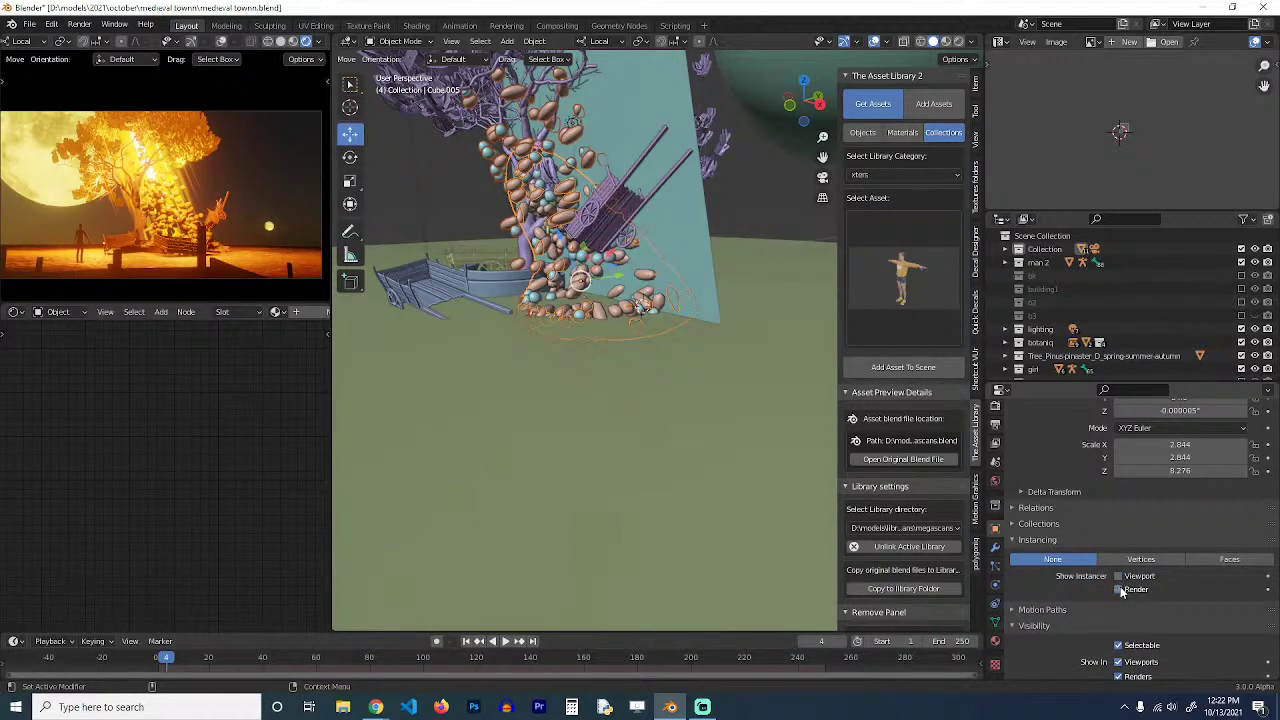
Check the scattered stones through the camera and set the particles' scale randomness to 1.
middle_click_drag(616, 392, 648, 391)
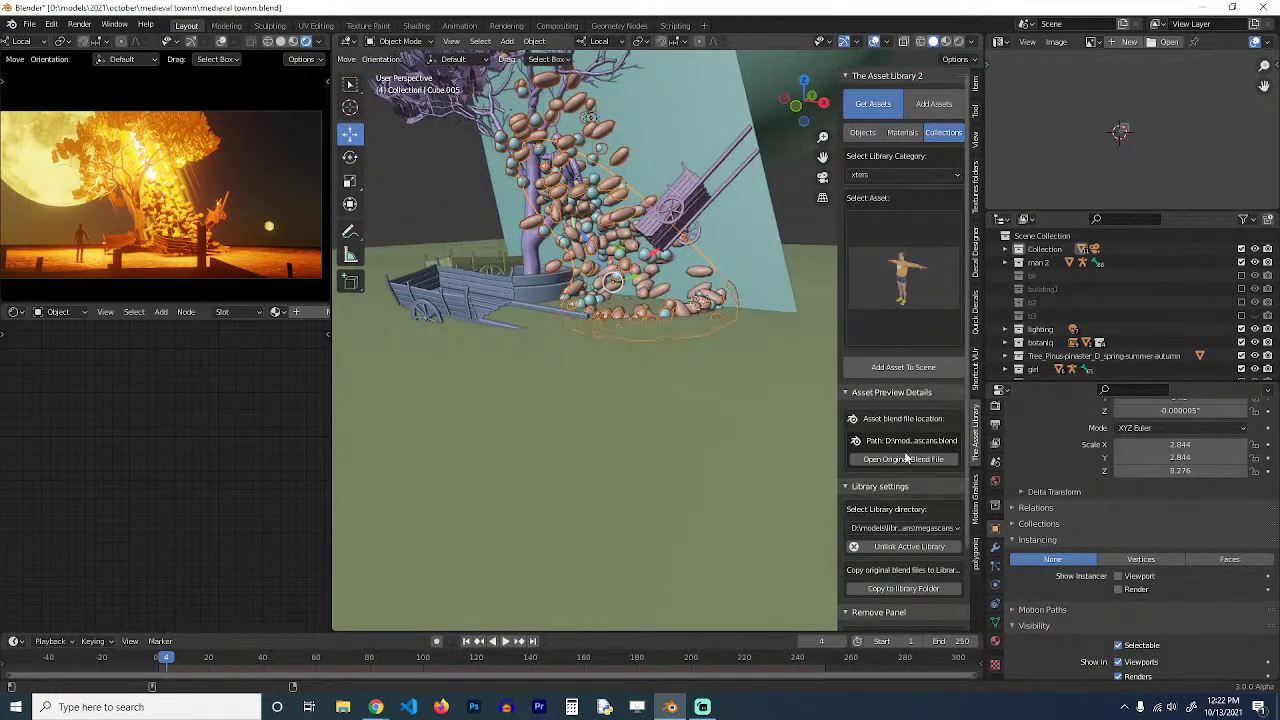
key("KP_0")
scroll(678, 284, "up", 3)
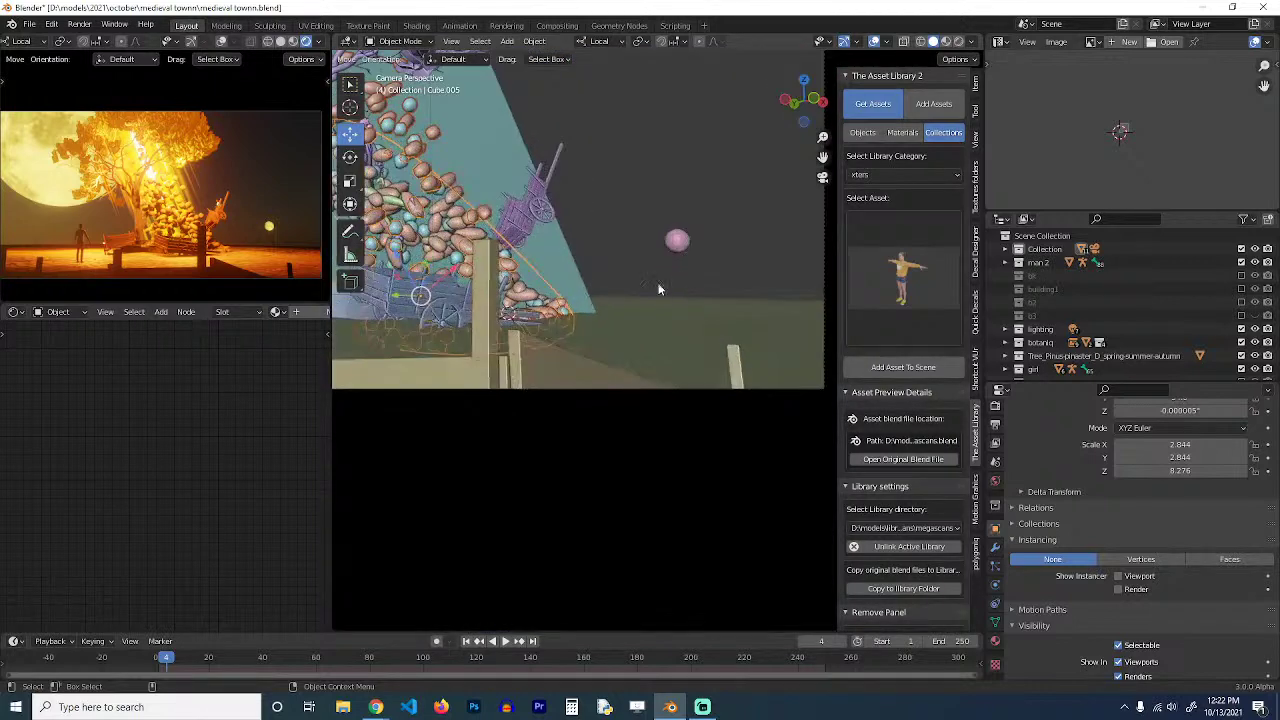
scroll(657, 289, "down", 3)
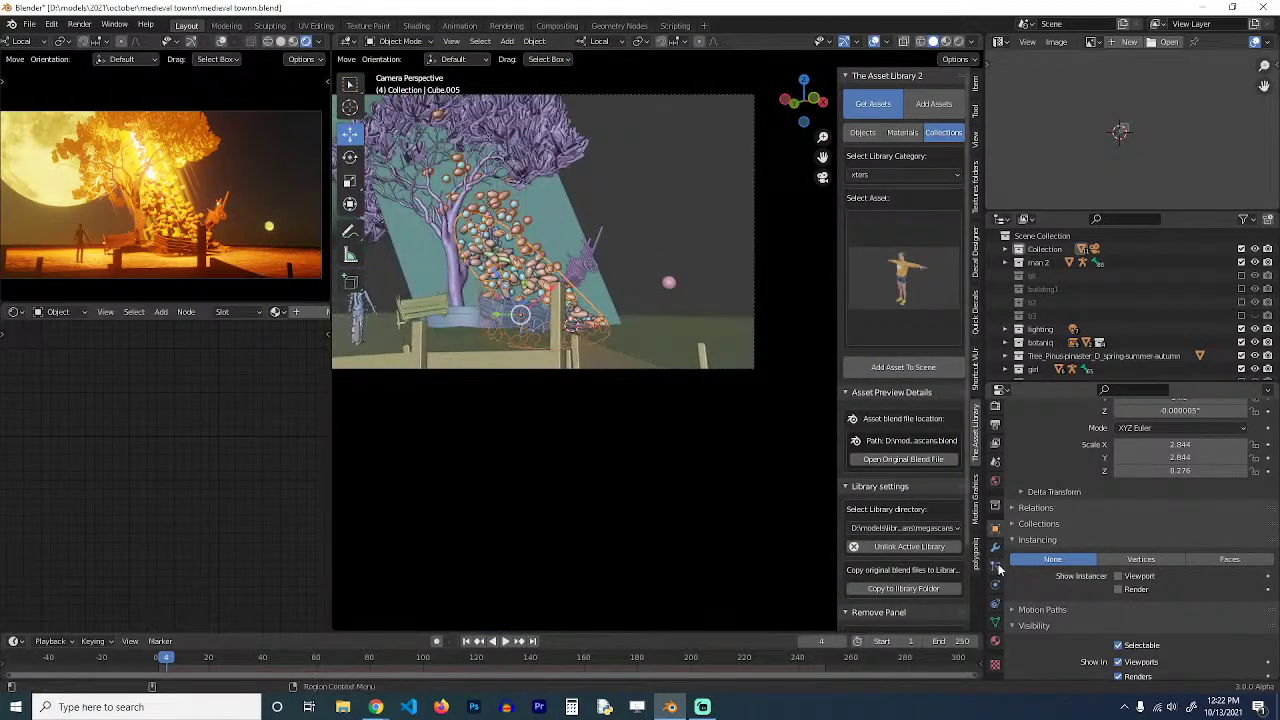
left_click(995, 566)
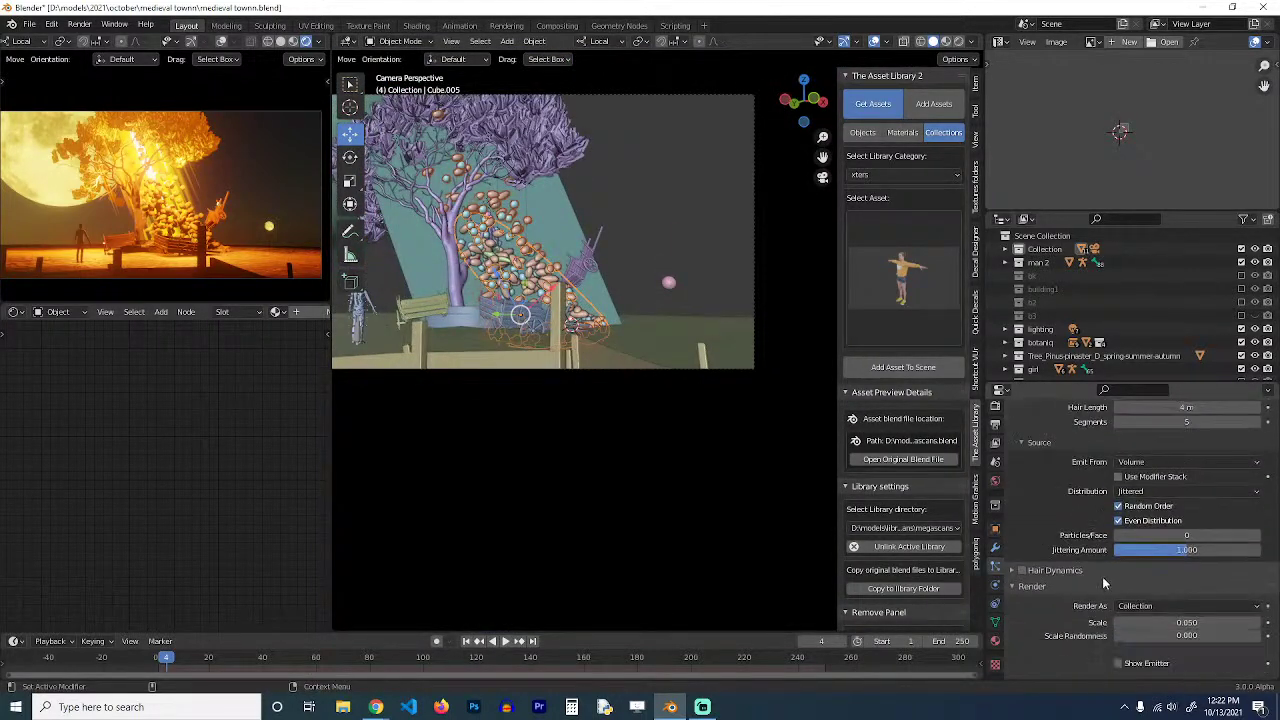
scroll(1102, 576, "down", 6)
scroll(1130, 583, "down", 5)
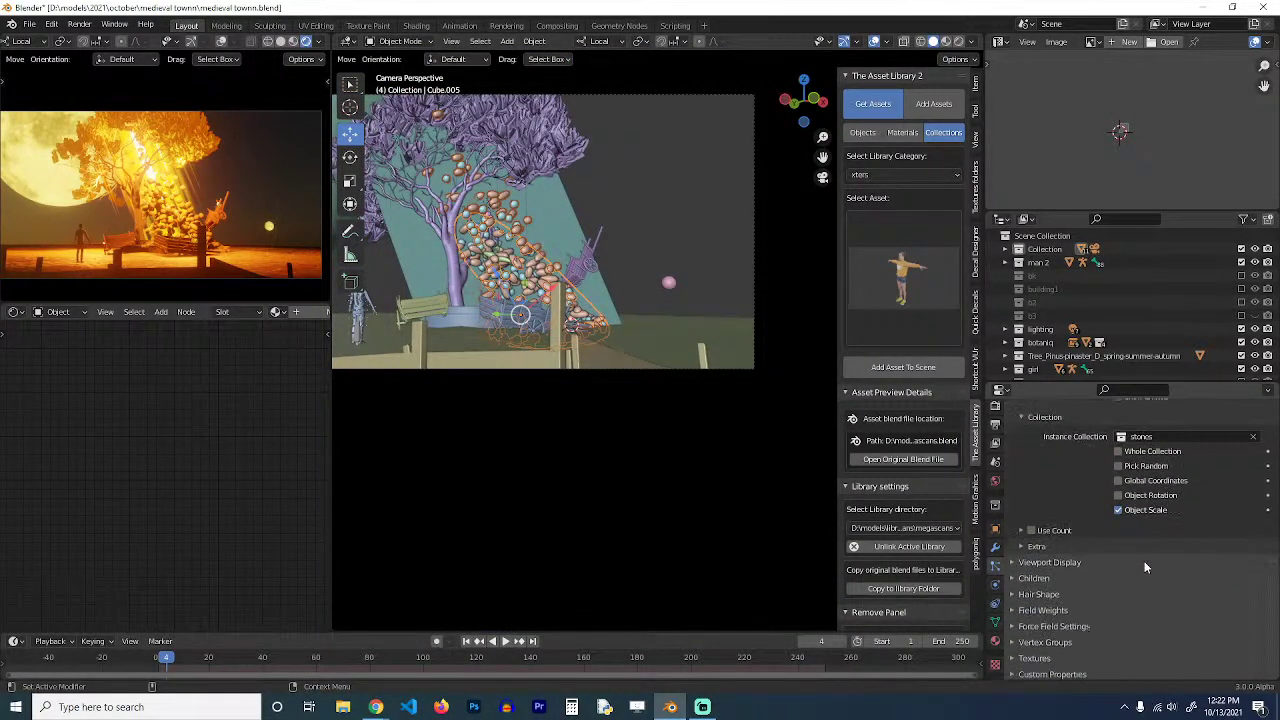
scroll(1144, 561, "up", 3)
key("Return")
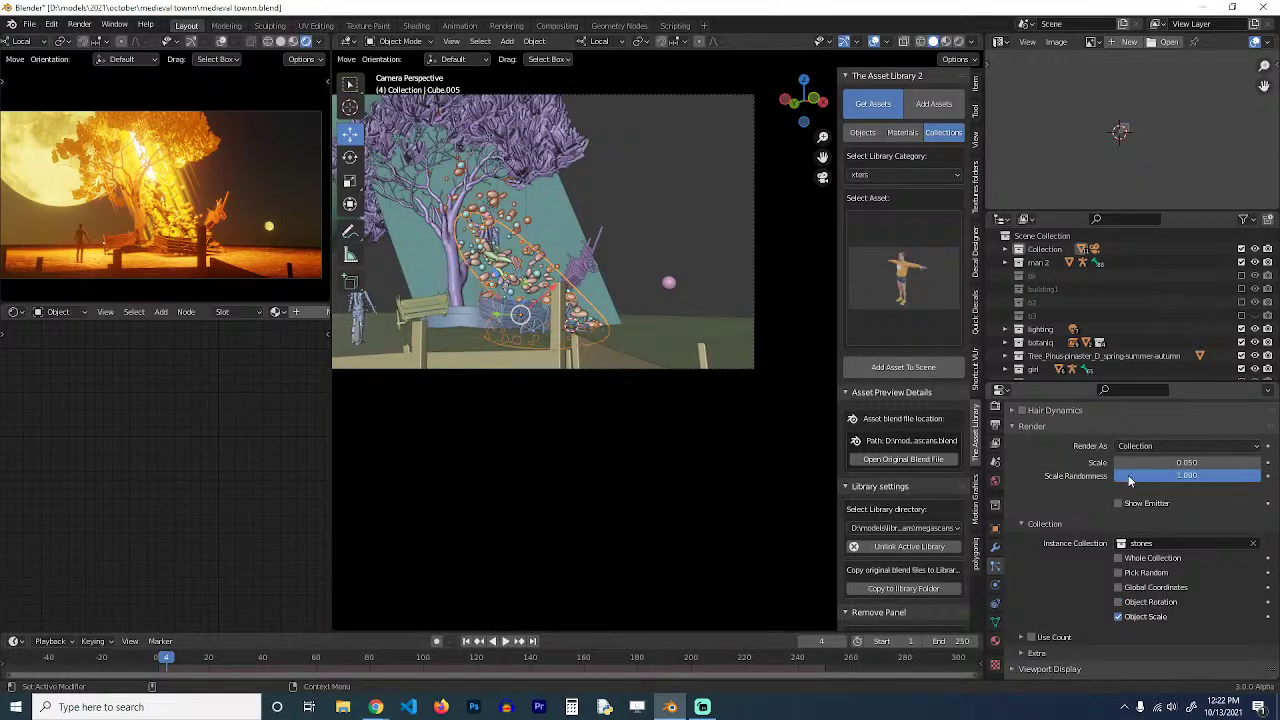
scroll(632, 399, "up", 1)
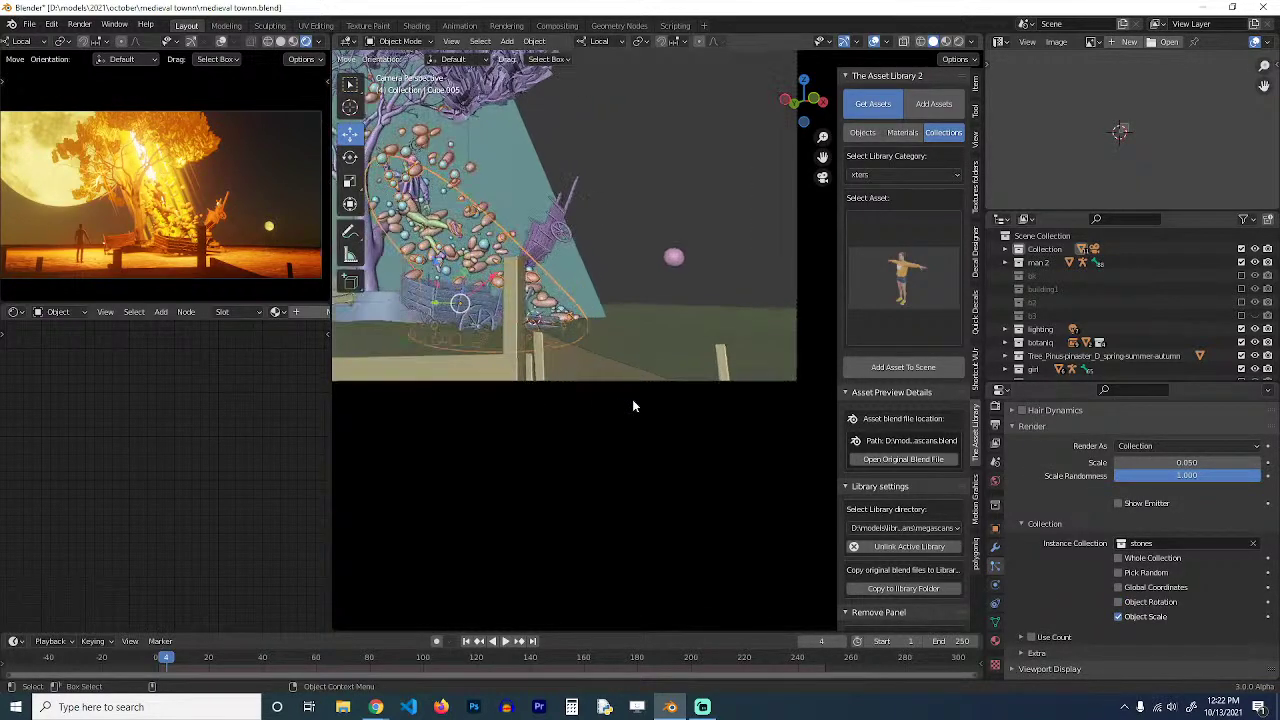
Duplicate the brown stone's mesh within the same object and rotate the copy freely beside the original.
scroll(676, 450, "down", 3)
mouse_move(632, 399)
middle_mouse_down()
mouse_move(676, 450)
mouse_move(708, 385)
mouse_move(712, 466)
mouse_move(670, 397)
mouse_move(662, 498)
middle_mouse_up()
left_click(648, 490)
key("KP_Decimal")
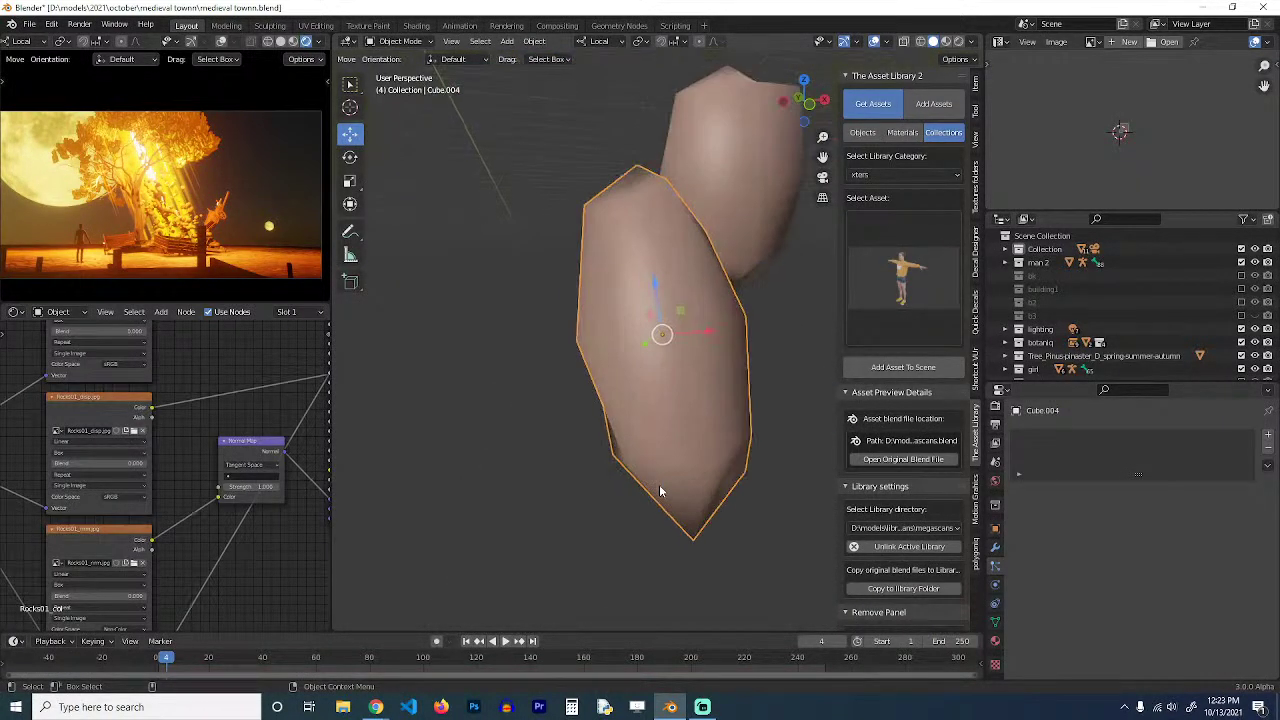
scroll(680, 436, "down", 2)
key("Tab")
key("shift+d")
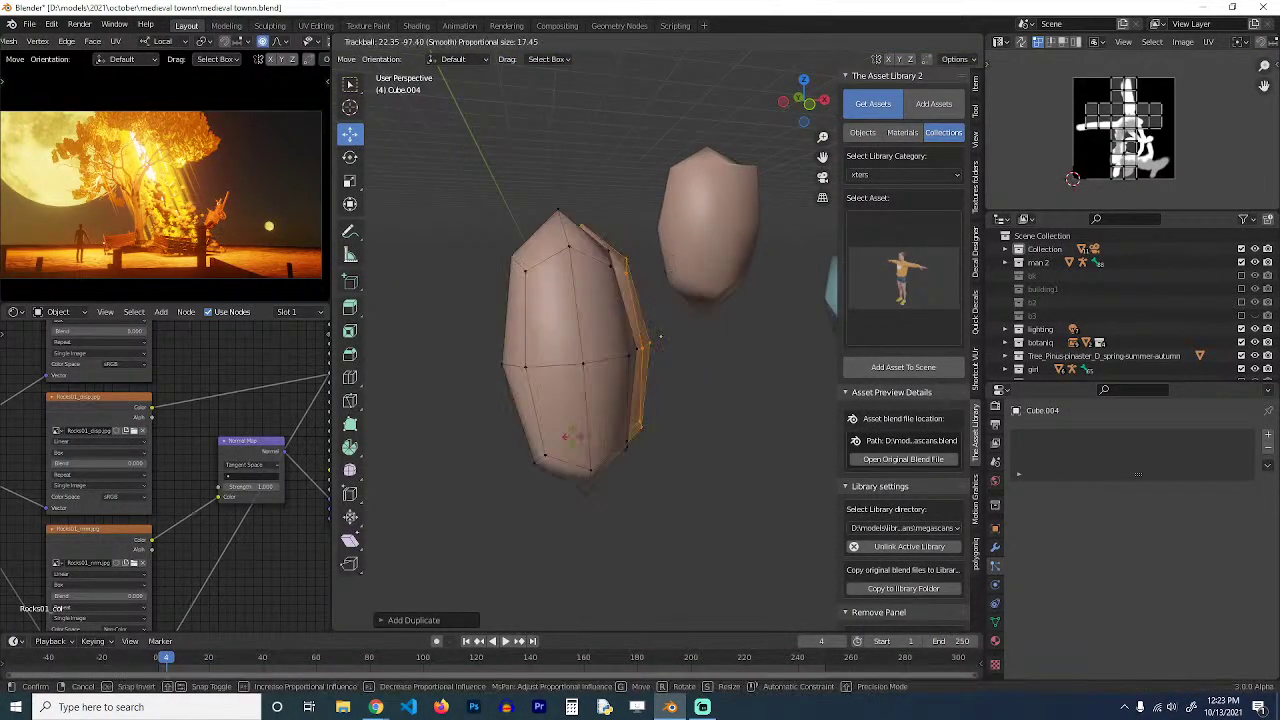
left_click(577, 411)
key("r")
key("r")
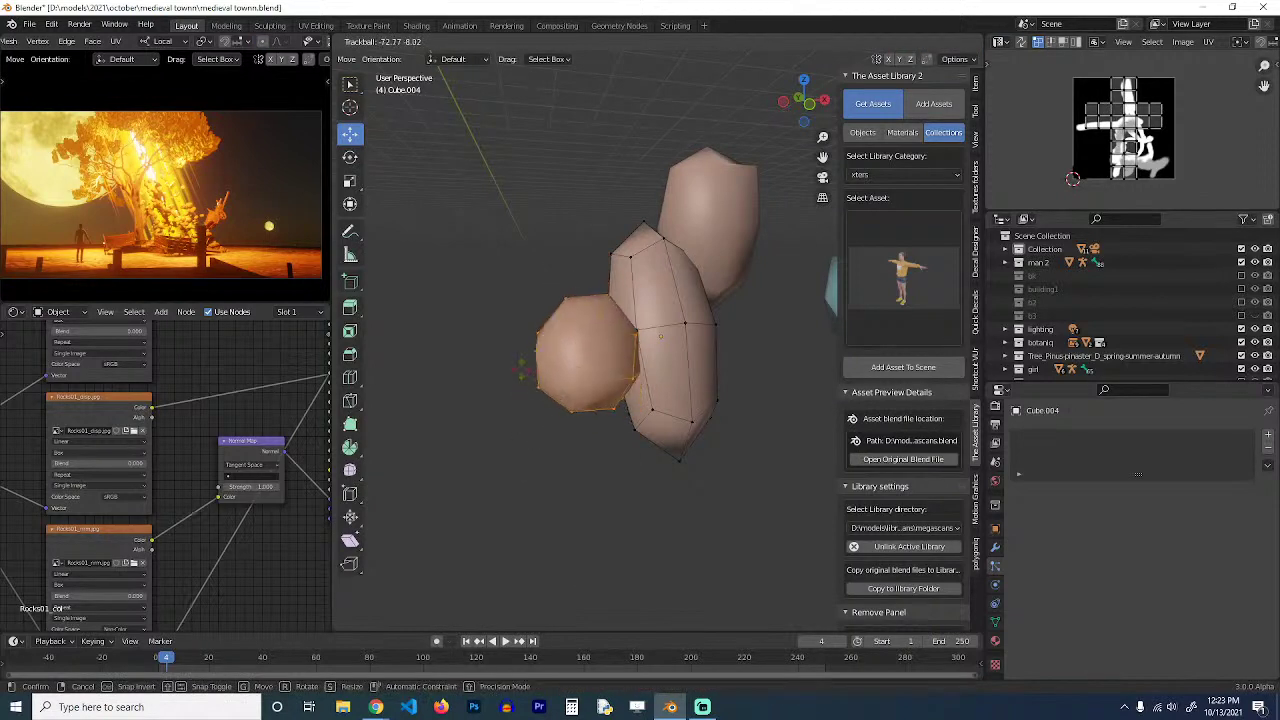
left_click(578, 374)
Scale the copied stone along its local X axis and return to object mode.
middle_click_drag(630, 381, 680, 430)
key("s")
key("x")
key("x")
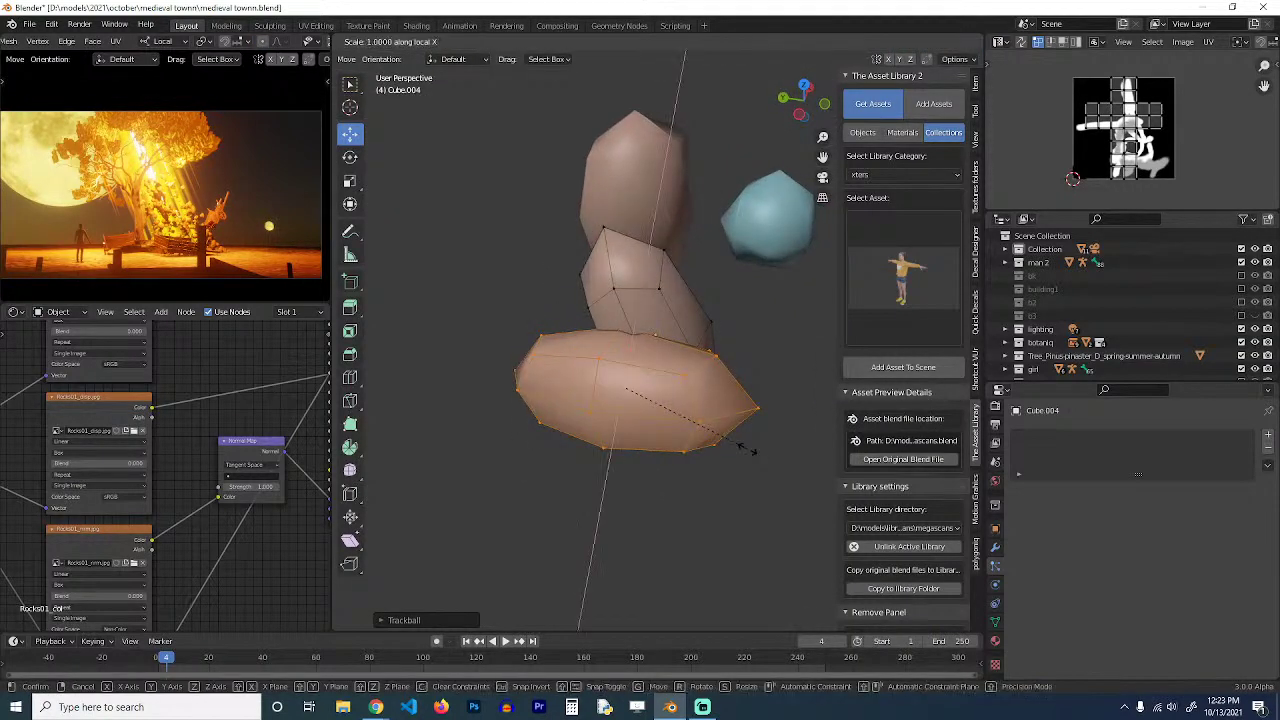
right_click(682, 433)
key("Tab")
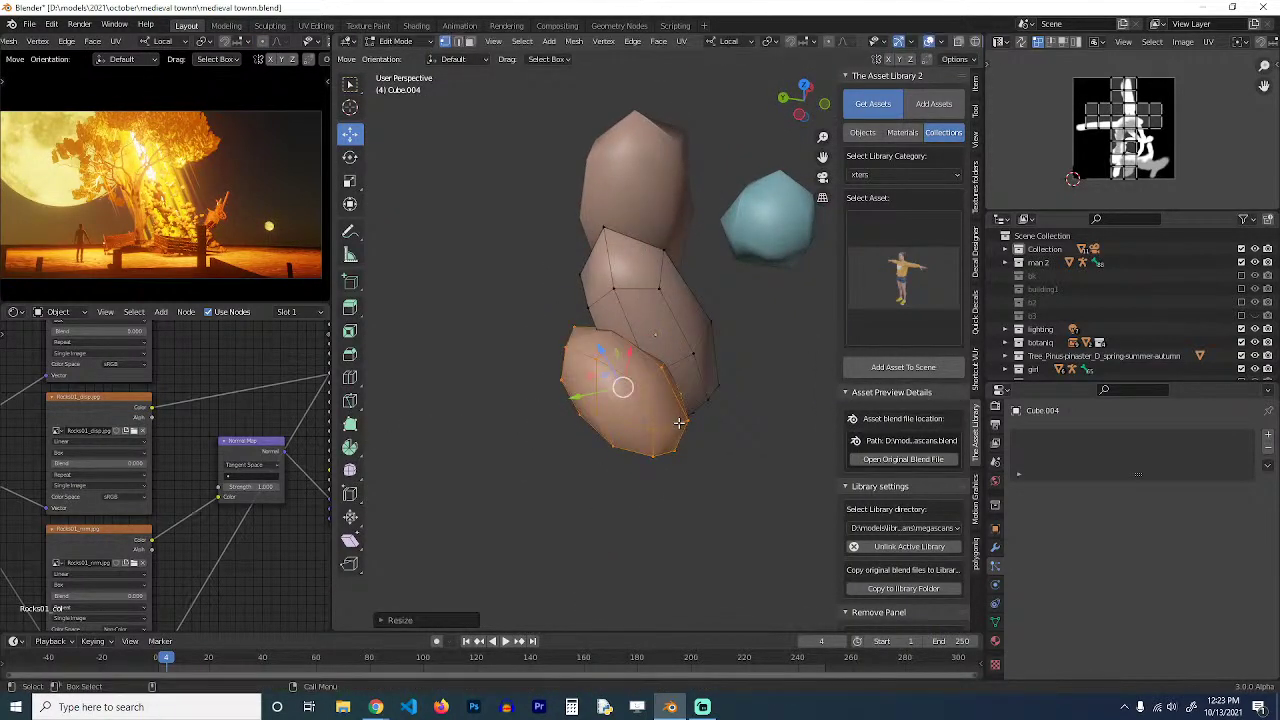
middle_click_drag(660, 410, 718, 333)
scroll(698, 388, "down", 10)
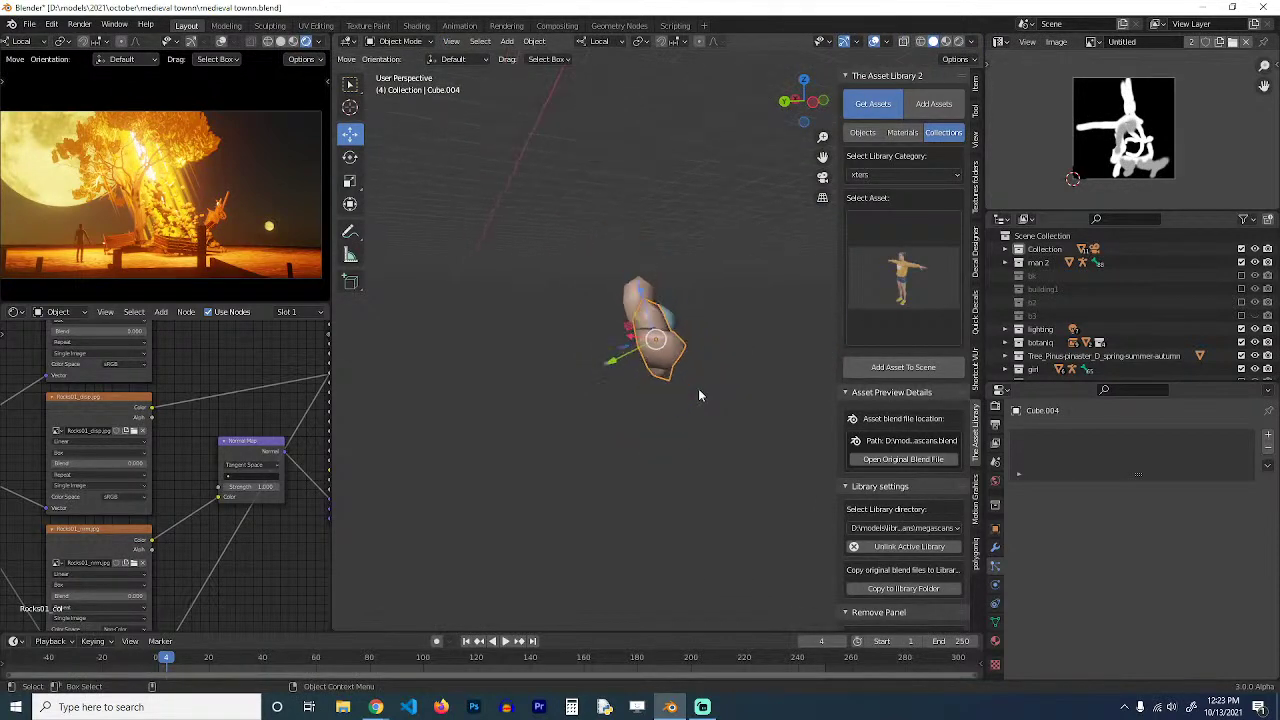
Enable Advanced and Use Modifier Stack in the stone emitter's particle settings.
middle_click_drag(660, 286, 643, 360, "shift")
scroll(651, 417, "up", 4)
scroll(680, 299, "down", 1)
scroll(610, 355, "up", 6)
left_click(624, 294)
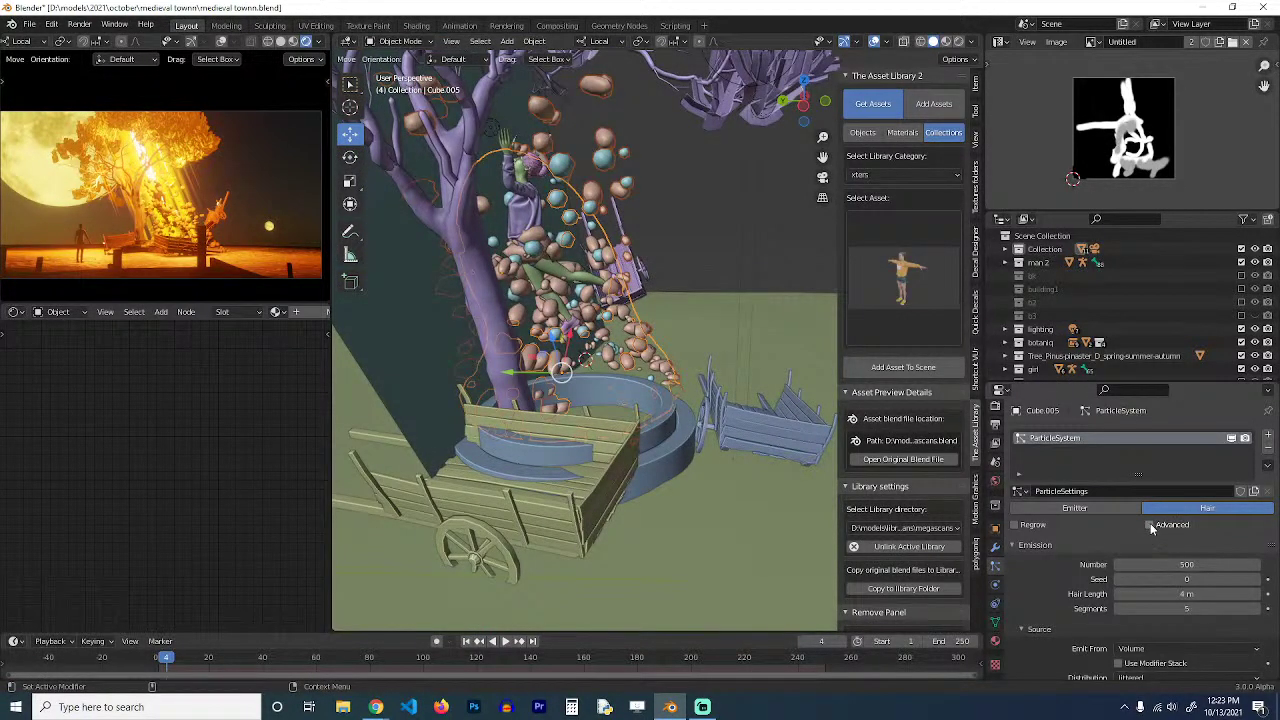
scroll(1092, 551, "down", 2)
left_click(1119, 583)
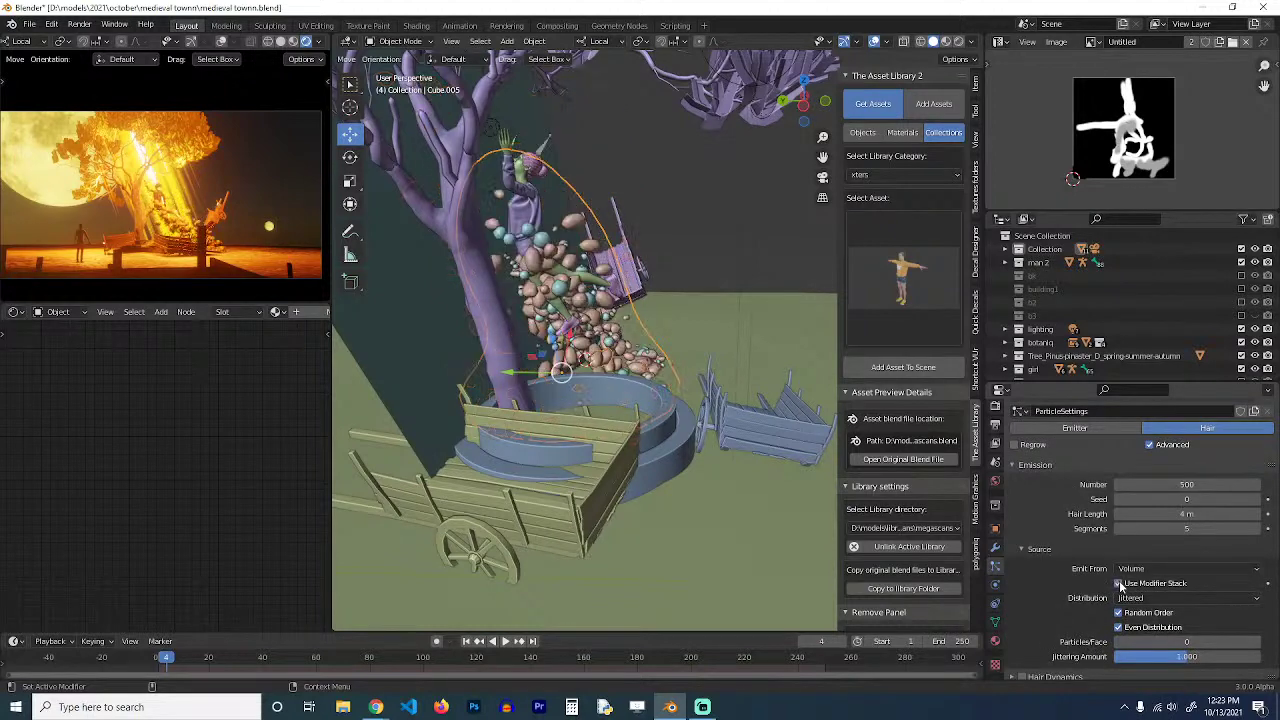
Scale down the emitter's whole mesh and raise it so its base sits just above the ground in front view.
middle_click_drag(658, 430, 614, 360)
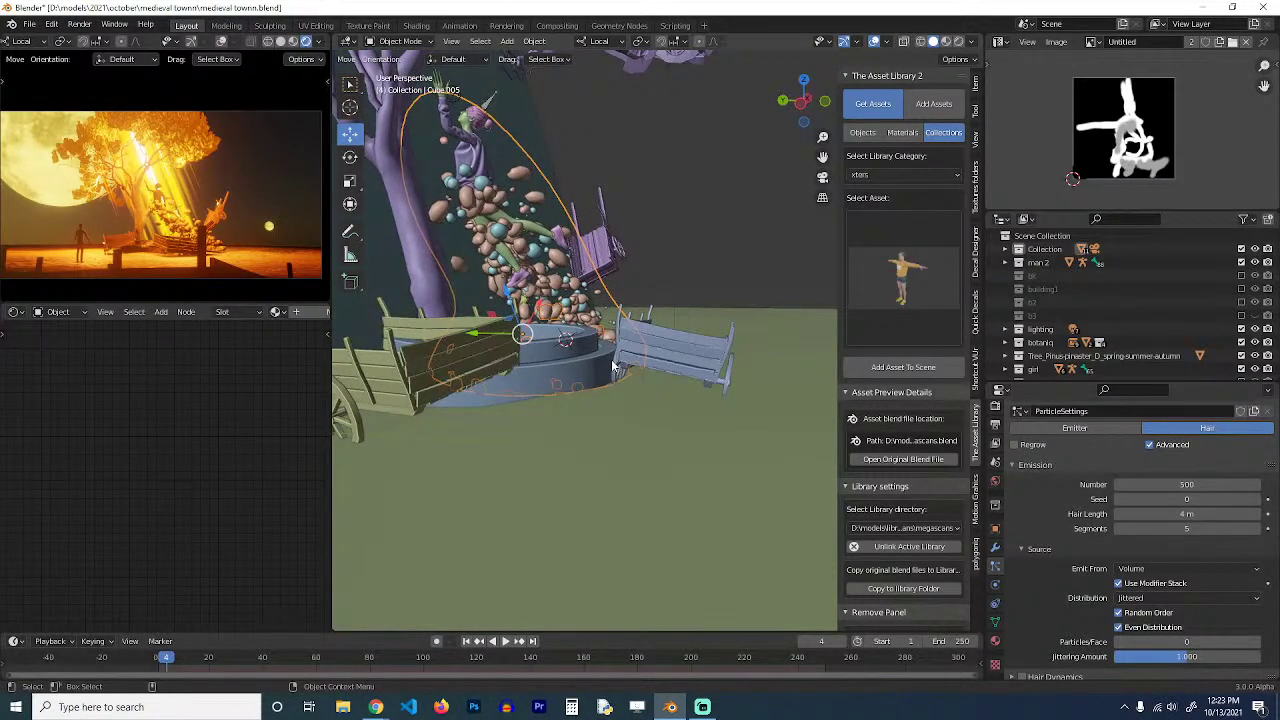
key("KP_3")
key("KP_1")
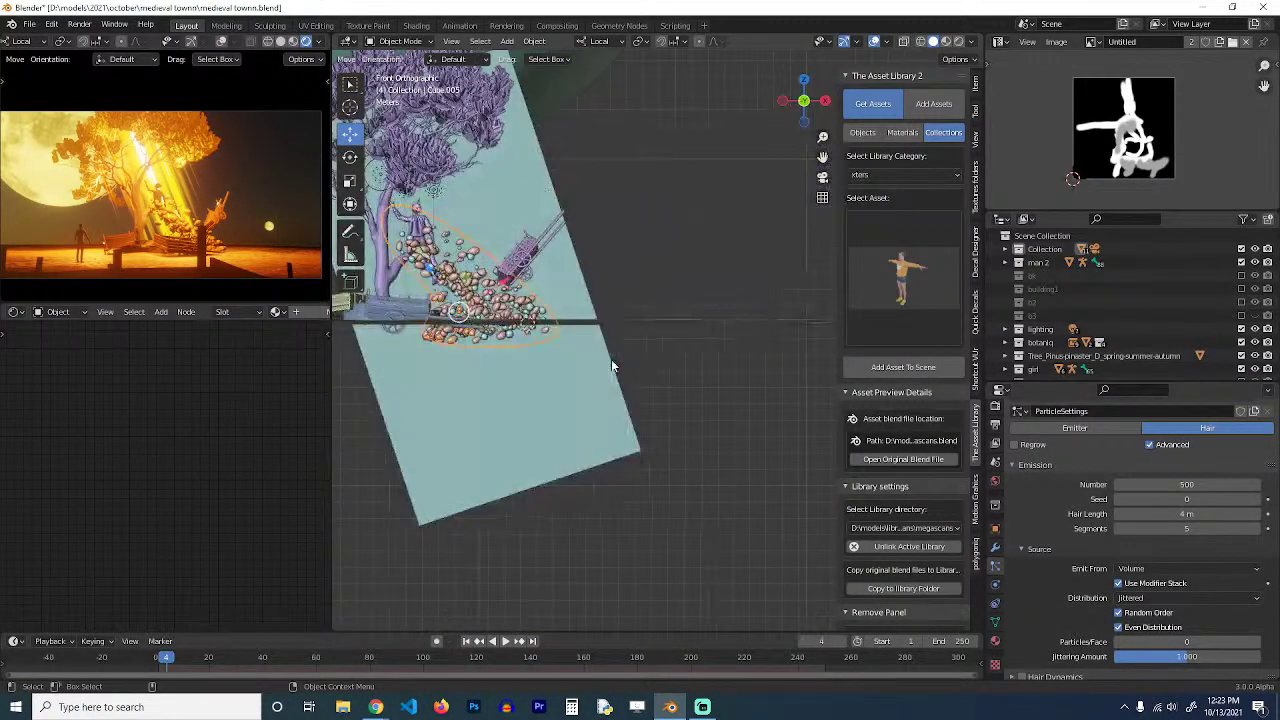
key("Tab")
key("g")
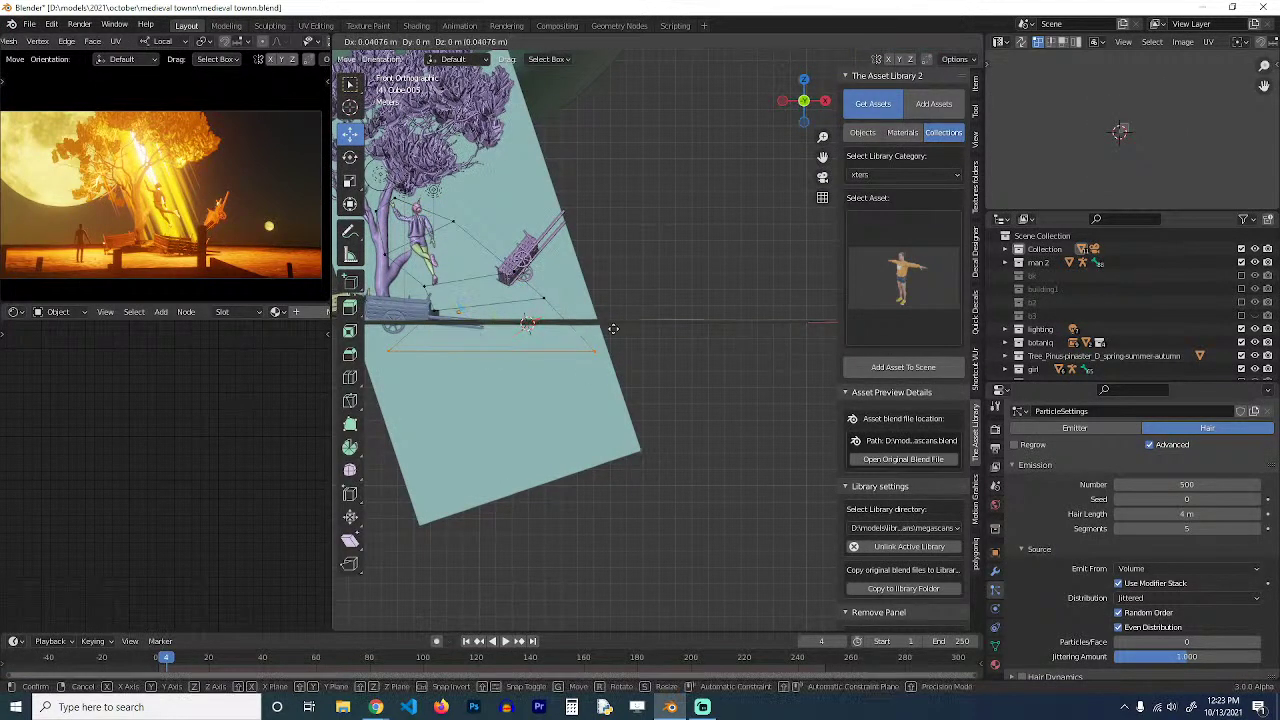
right_click(680, 316)
key("a")
key("g")
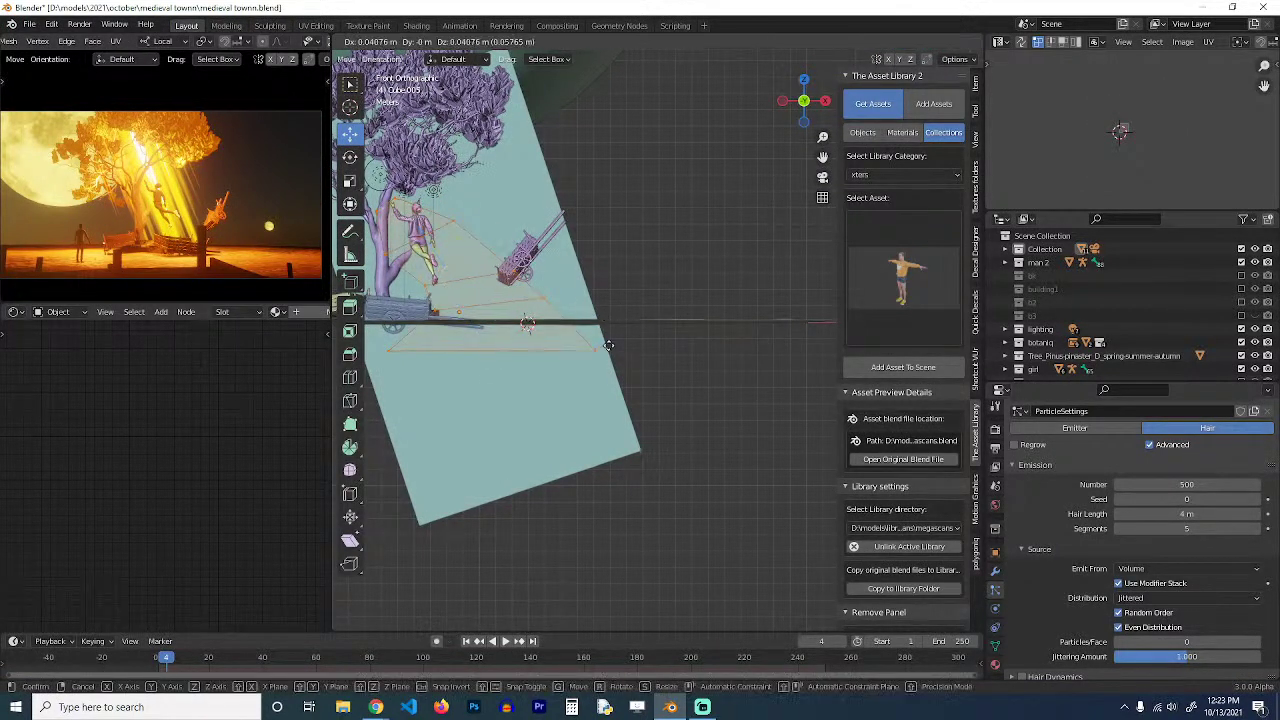
left_click(657, 334)
key("s")
left_click(617, 314)
key("g")
left_click(597, 325)
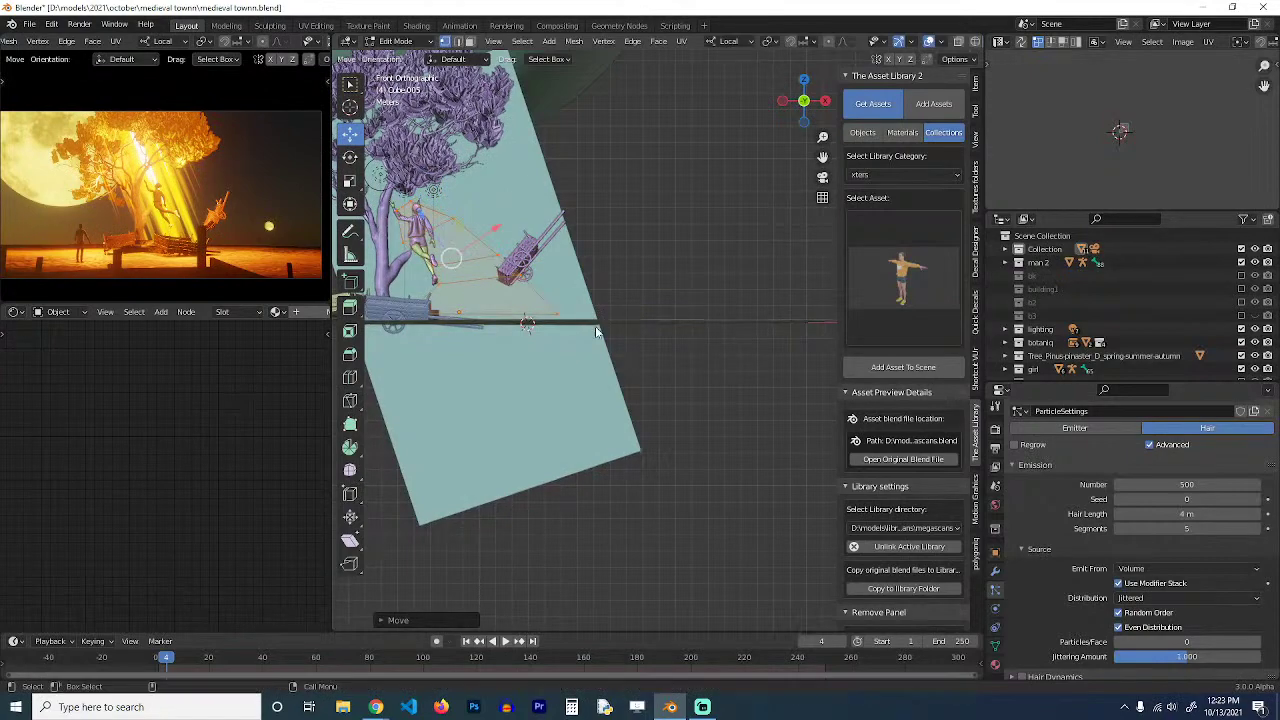
key("Tab")
Examine the resized emitter and its mesh from the top, right and front views.
middle_click_drag(595, 326, 589, 410)
key("KP_7")
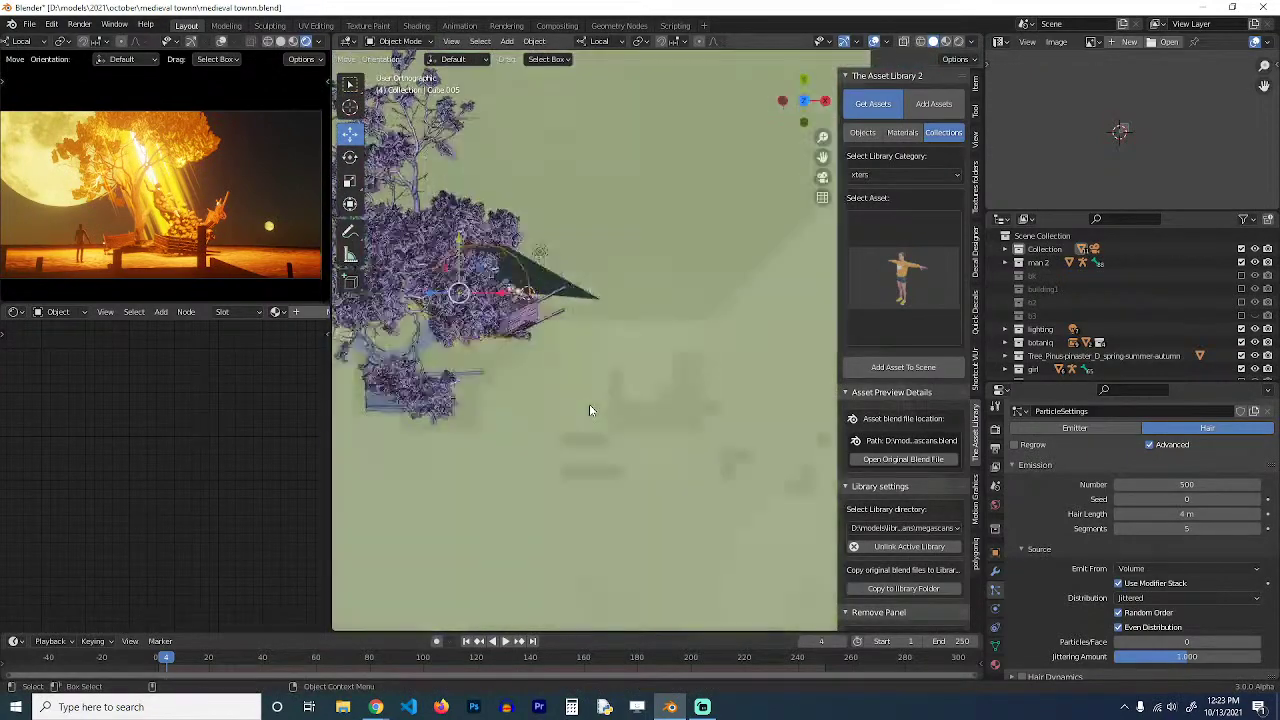
key("KP_3")
key("Tab")
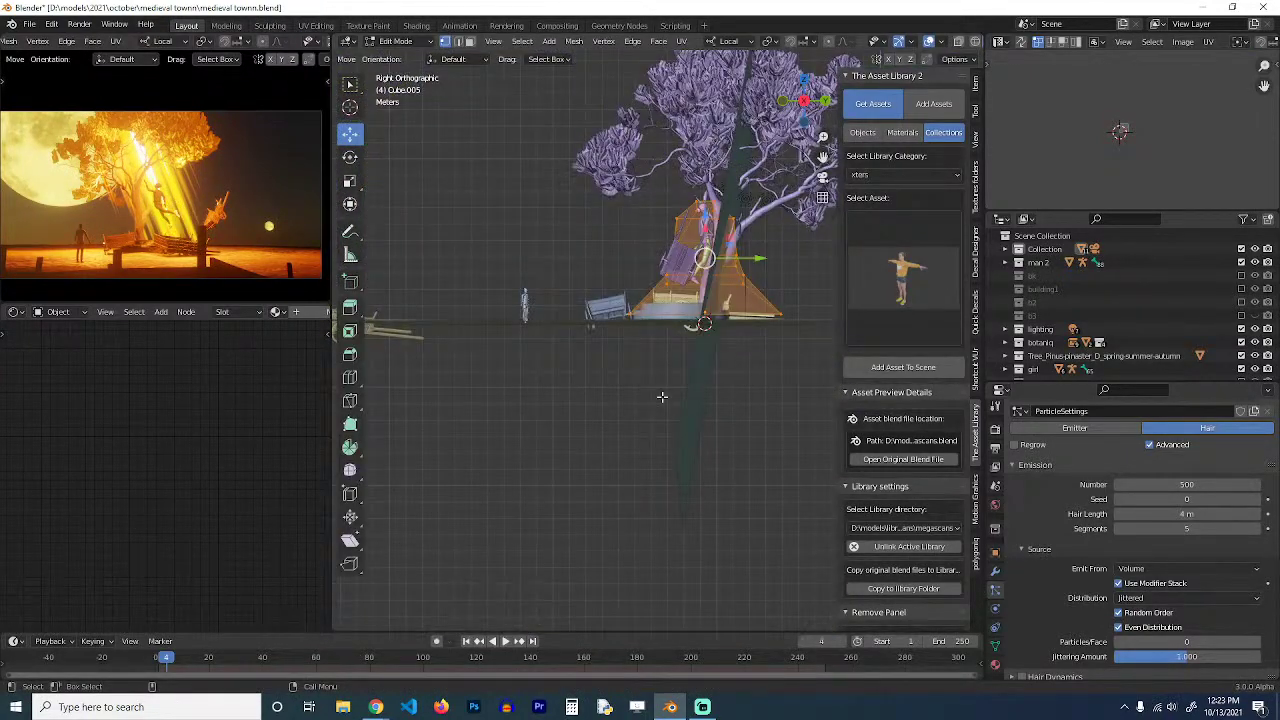
key("KP_1")
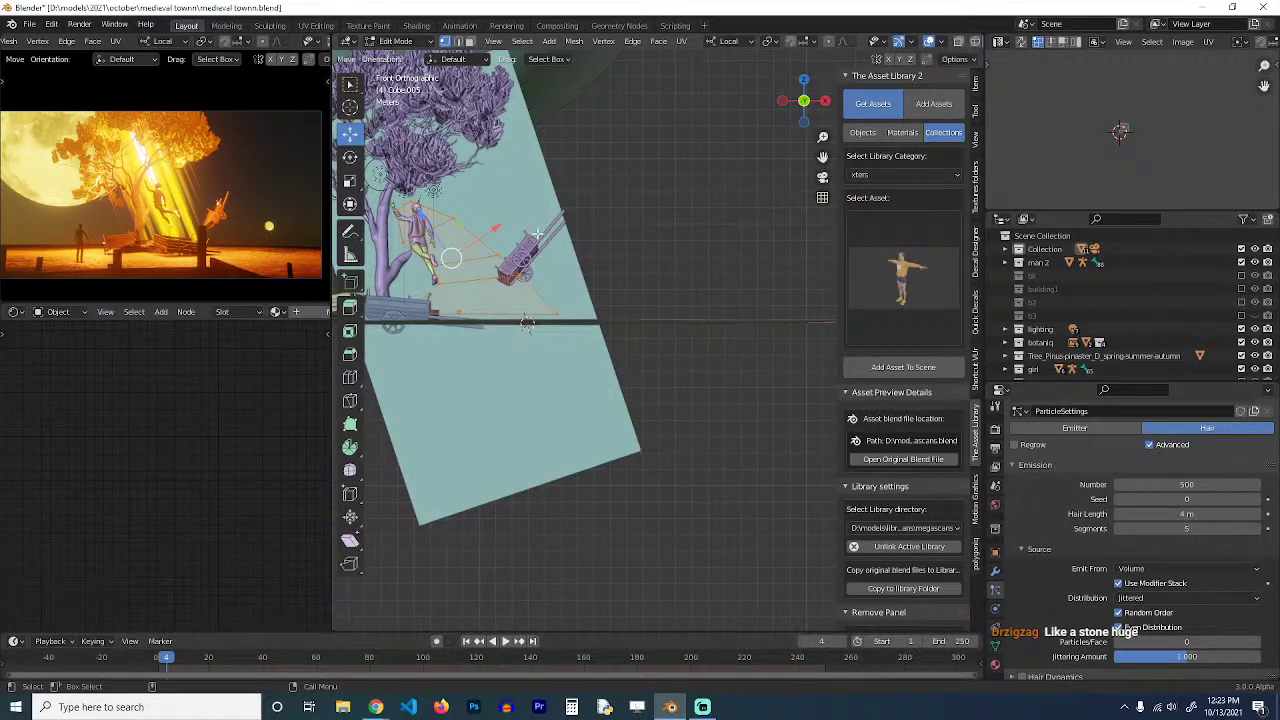
right_click(538, 234)
key("Tab")
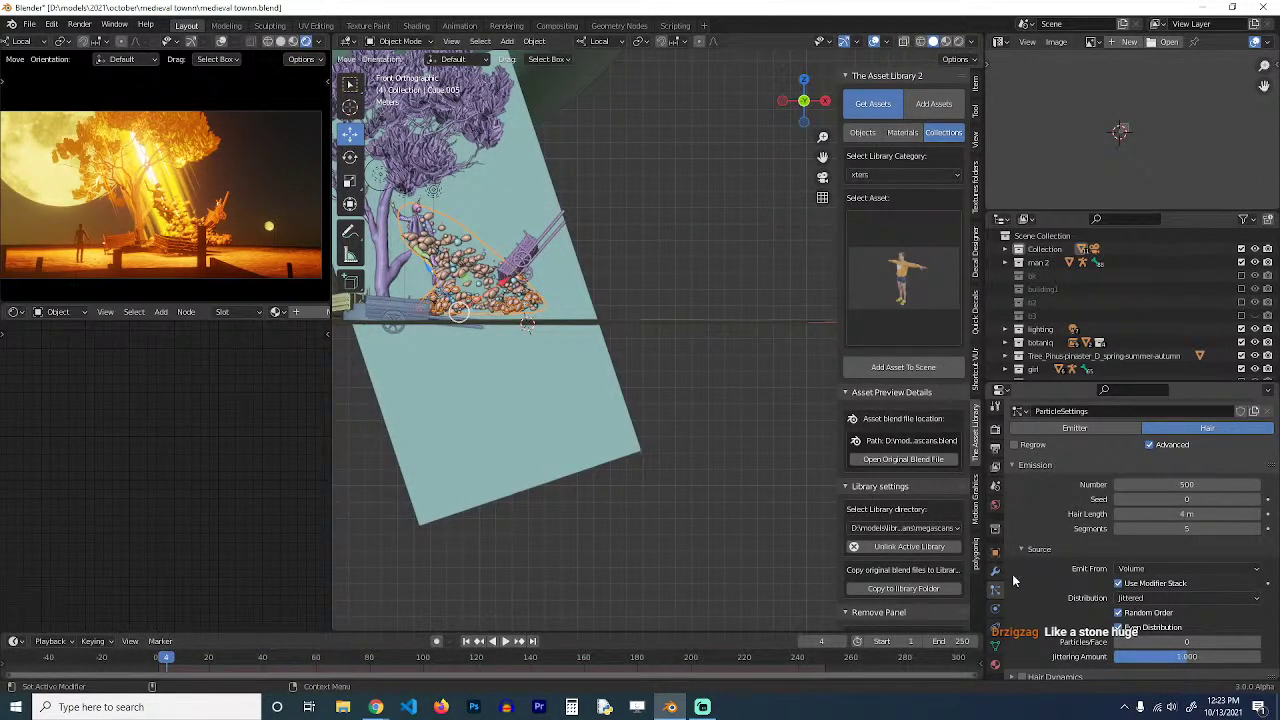
Add a Displace modifier to the emitter above its particle system and assign Texture.002 to it.
left_click(995, 571)
left_click(1132, 430)
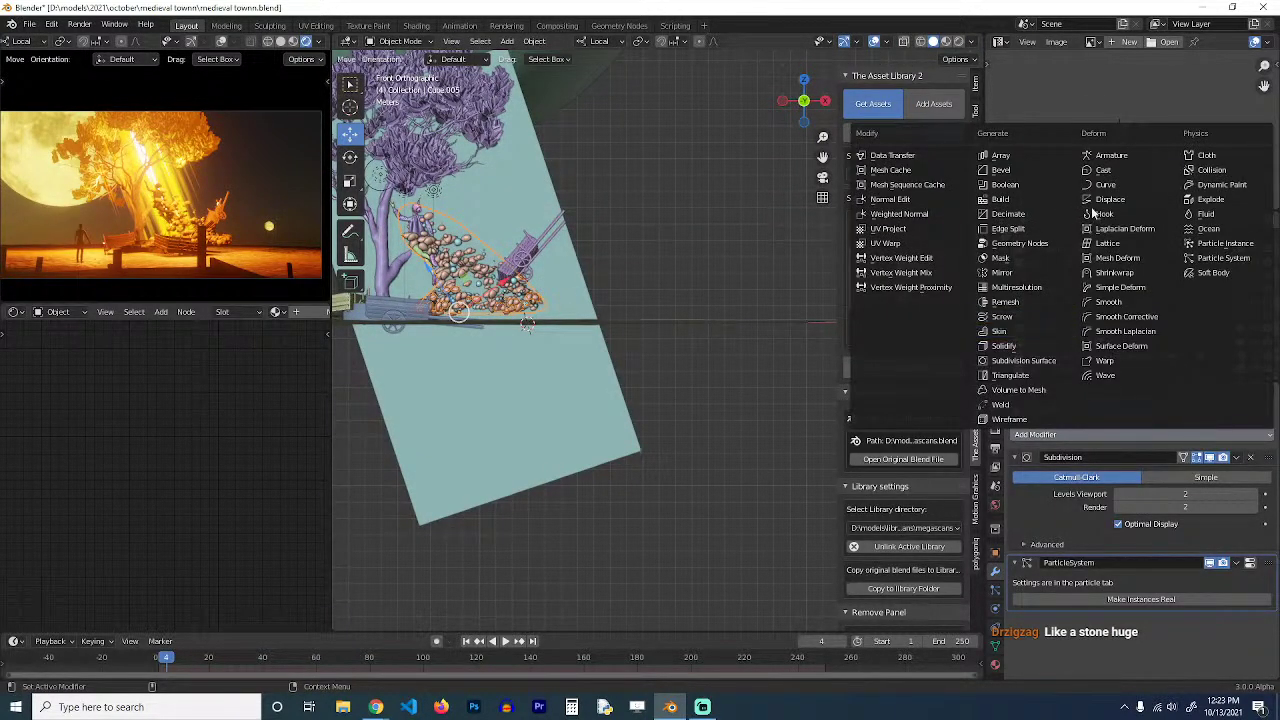
left_click(1108, 199)
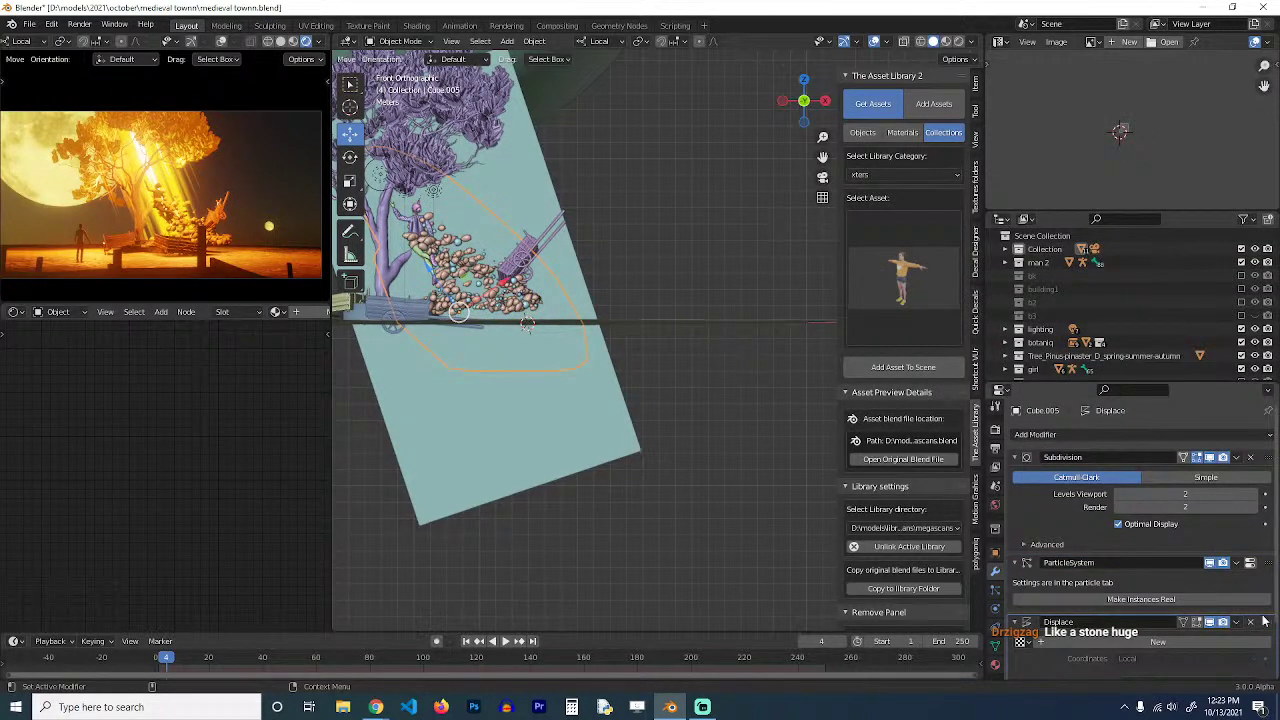
scroll(1240, 600, "down", 2)
left_click(1020, 582)
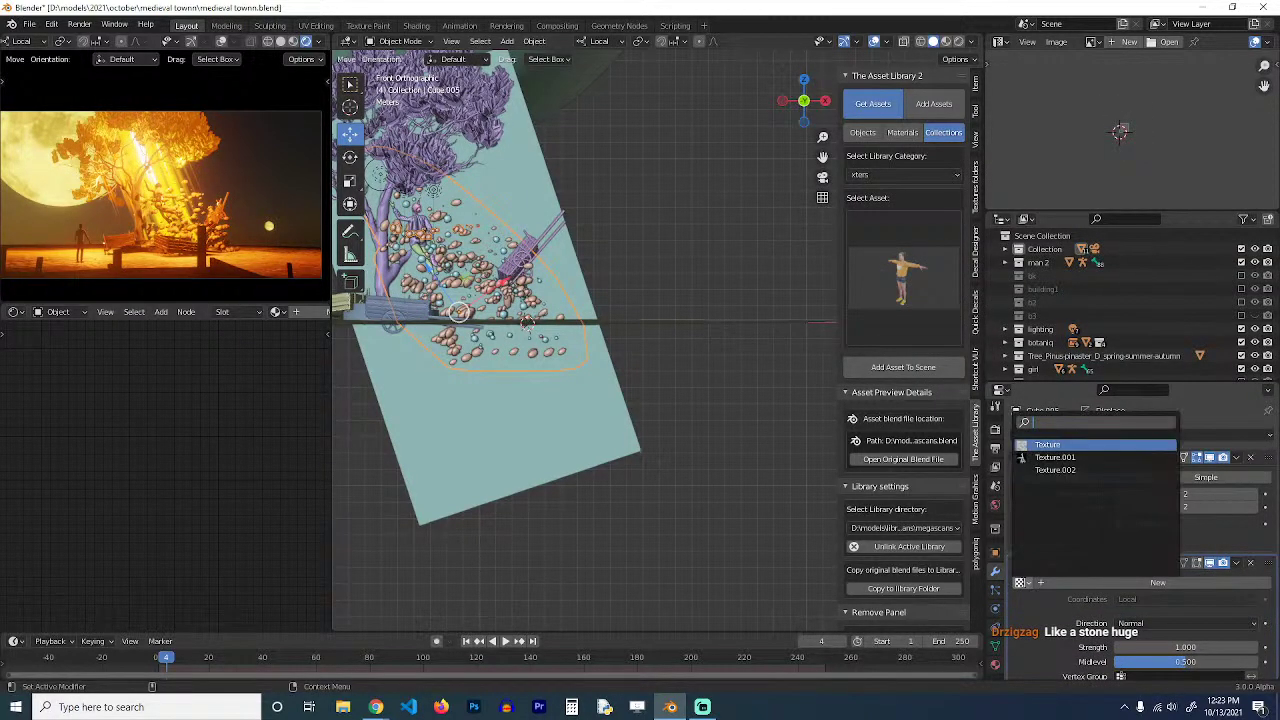
left_click(1078, 470)
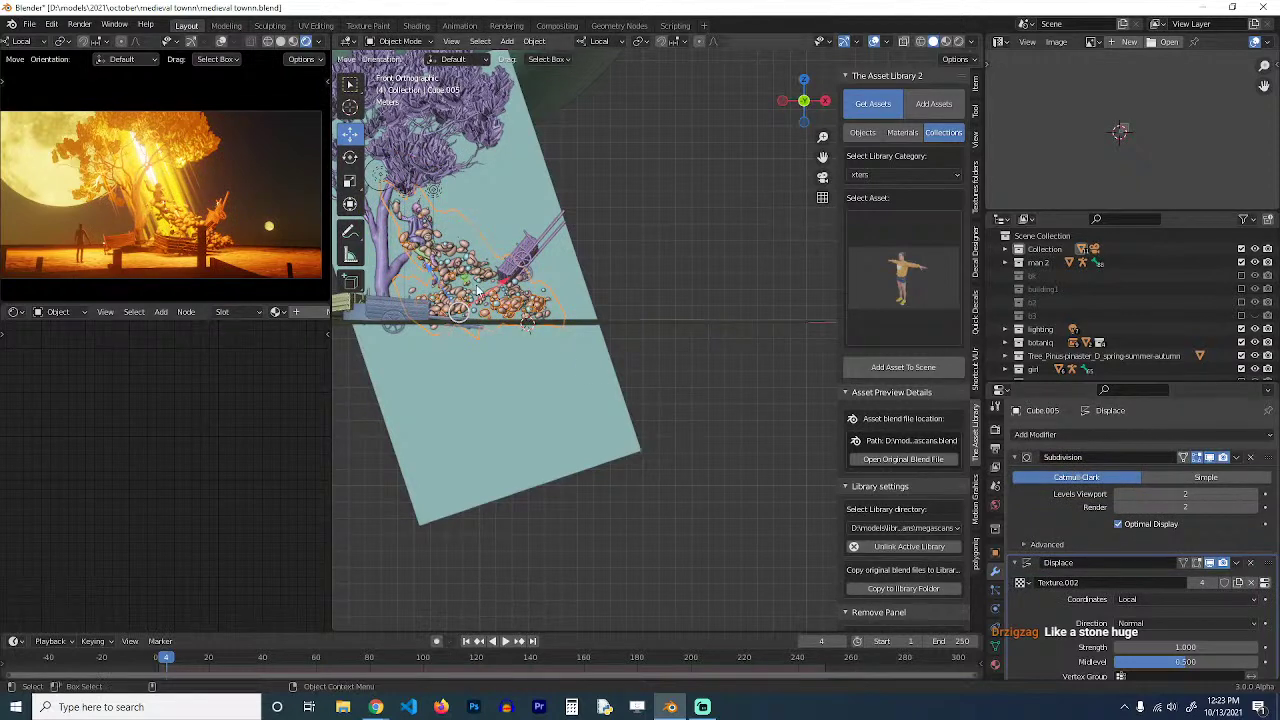
Widen the emitter on every axis except its local Z and rotate it slightly in front view.
key("s")
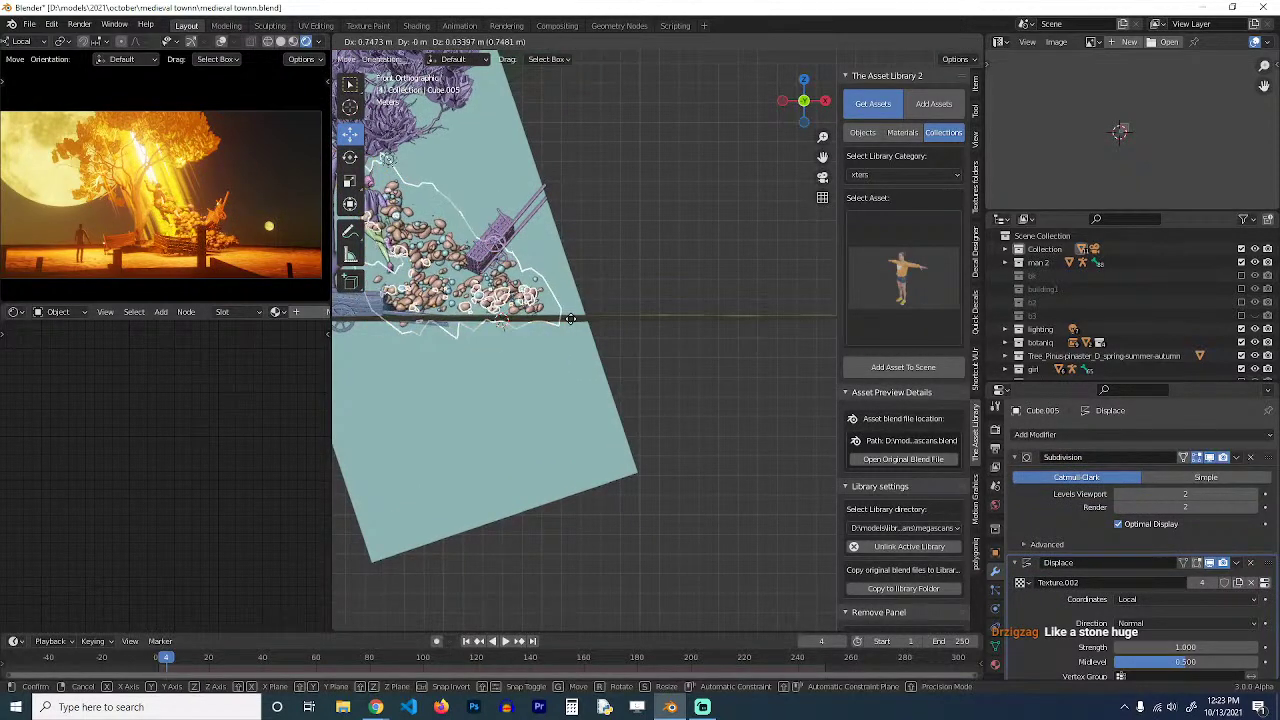
key("shift+z")
key("shift+z")
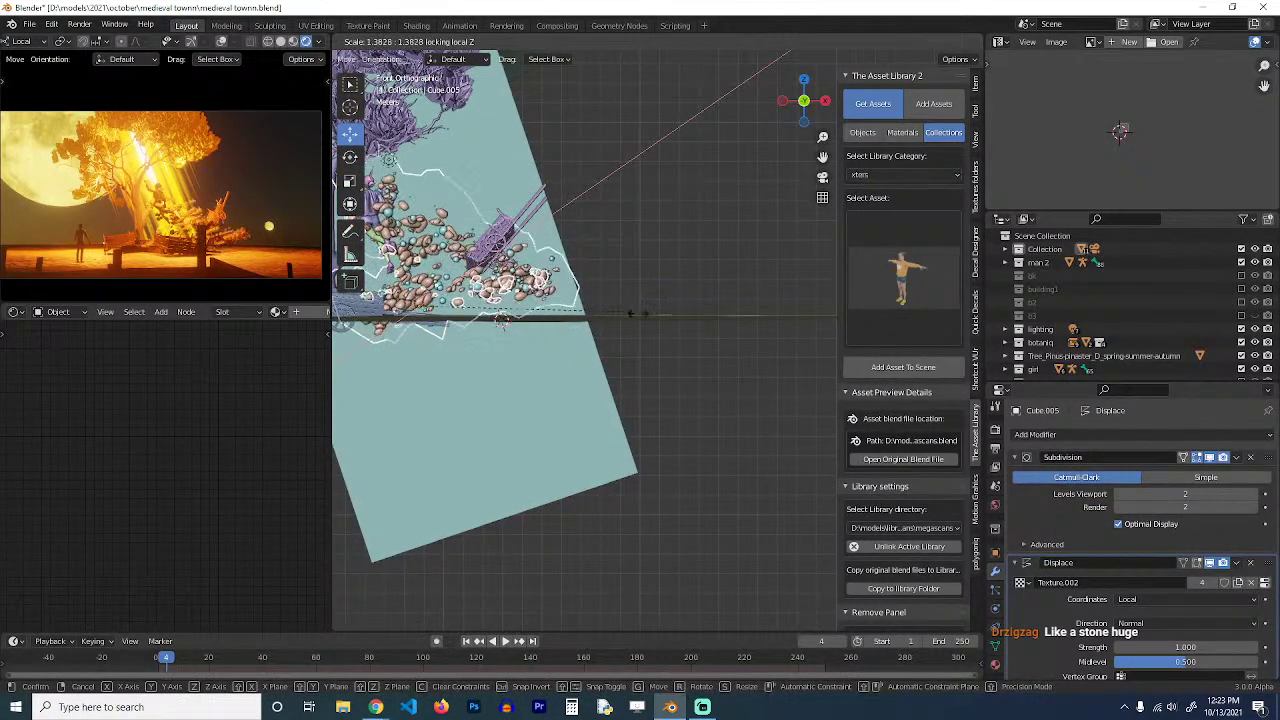
left_click(648, 325)
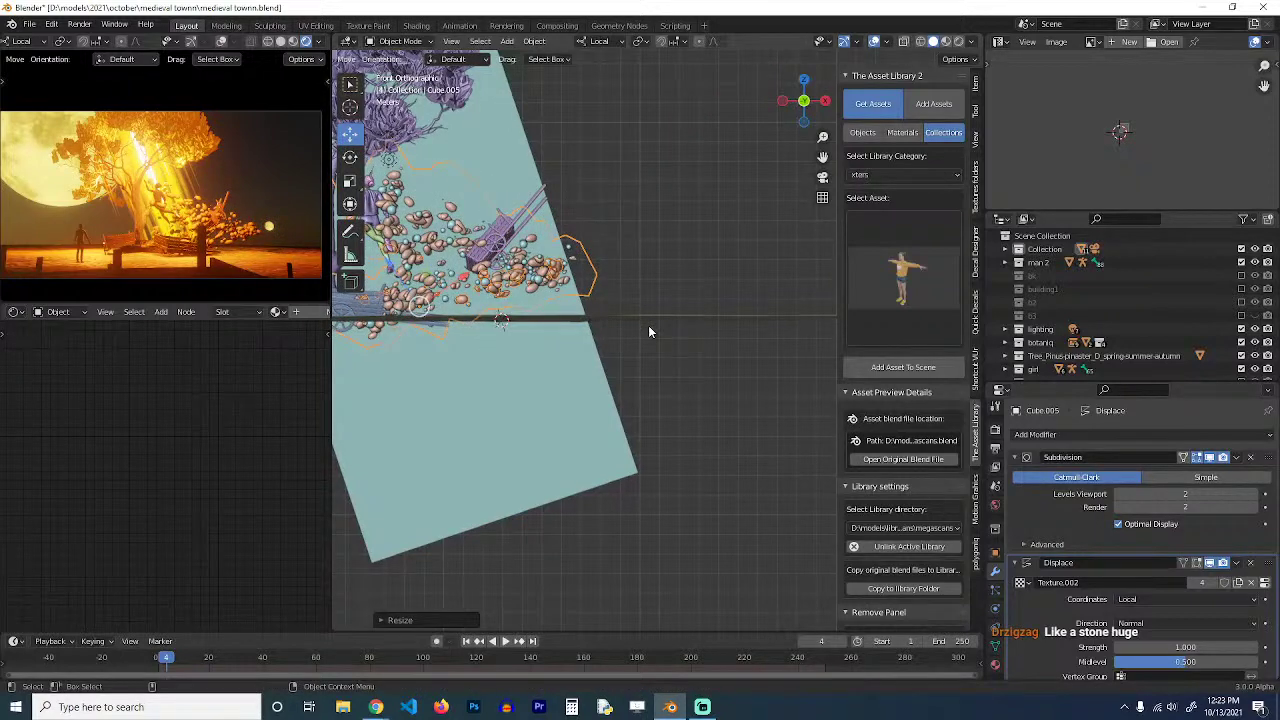
key("r")
left_click(670, 362)
Enlarge the emitter well past the light beam, reposition it in front view and fine-tune its overall size.
key("s")
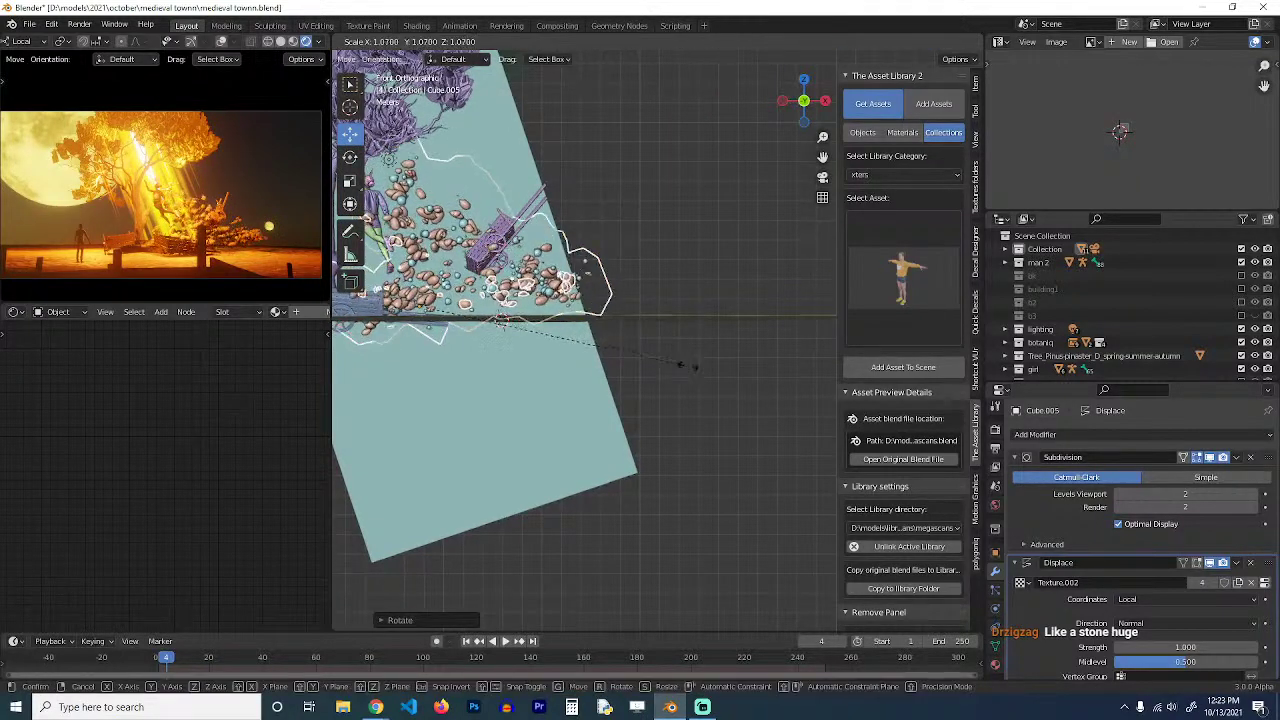
left_click(785, 381)
key("g")
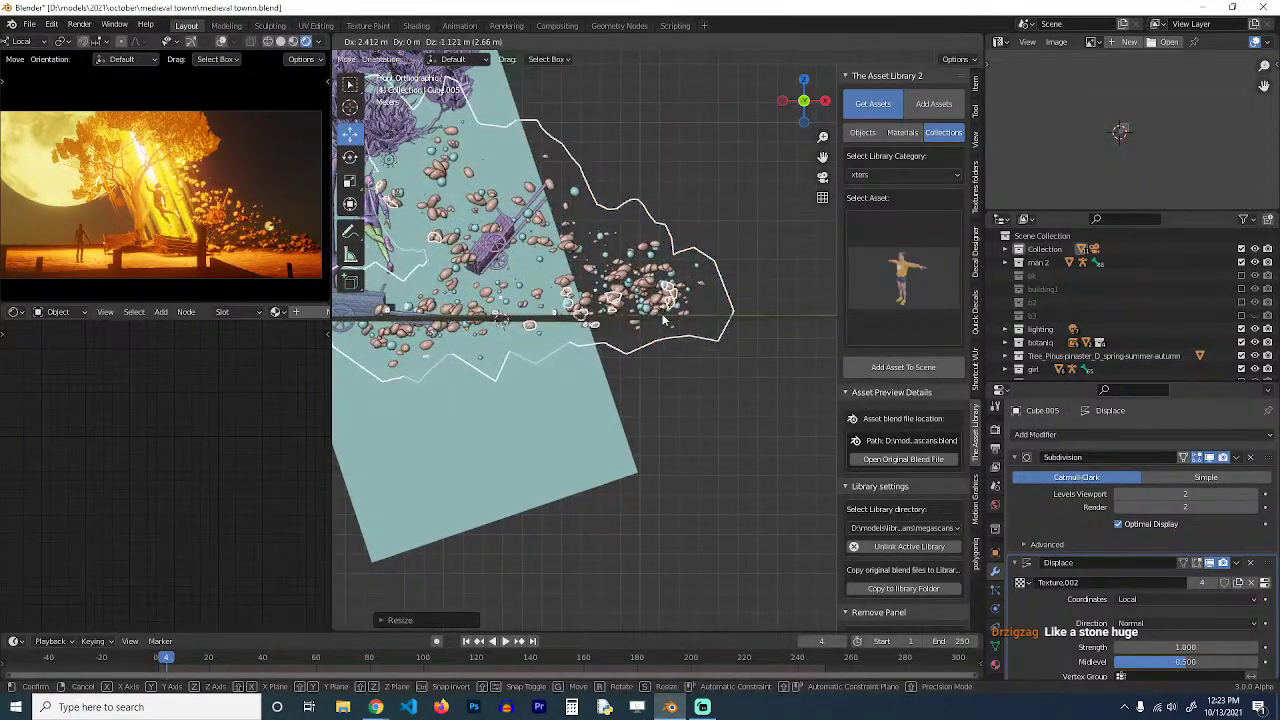
left_click(663, 320)
key("s")
left_click(687, 308)
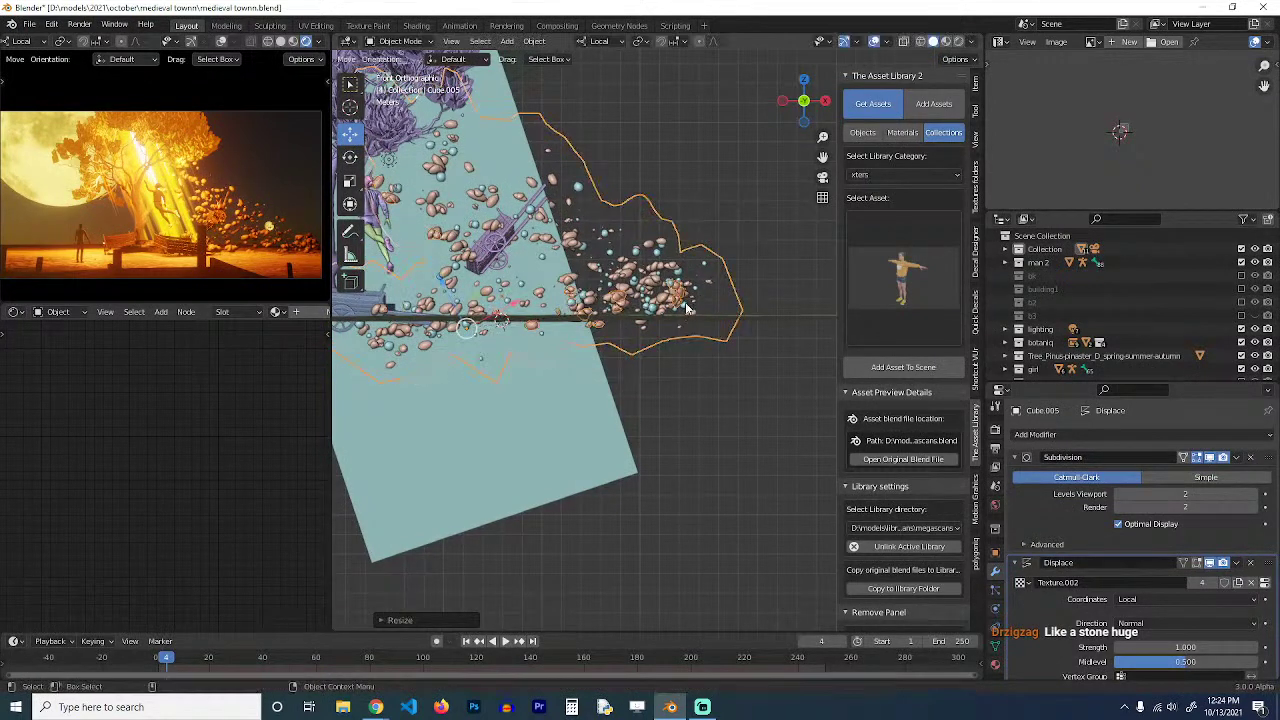
key("s")
left_click(693, 328)
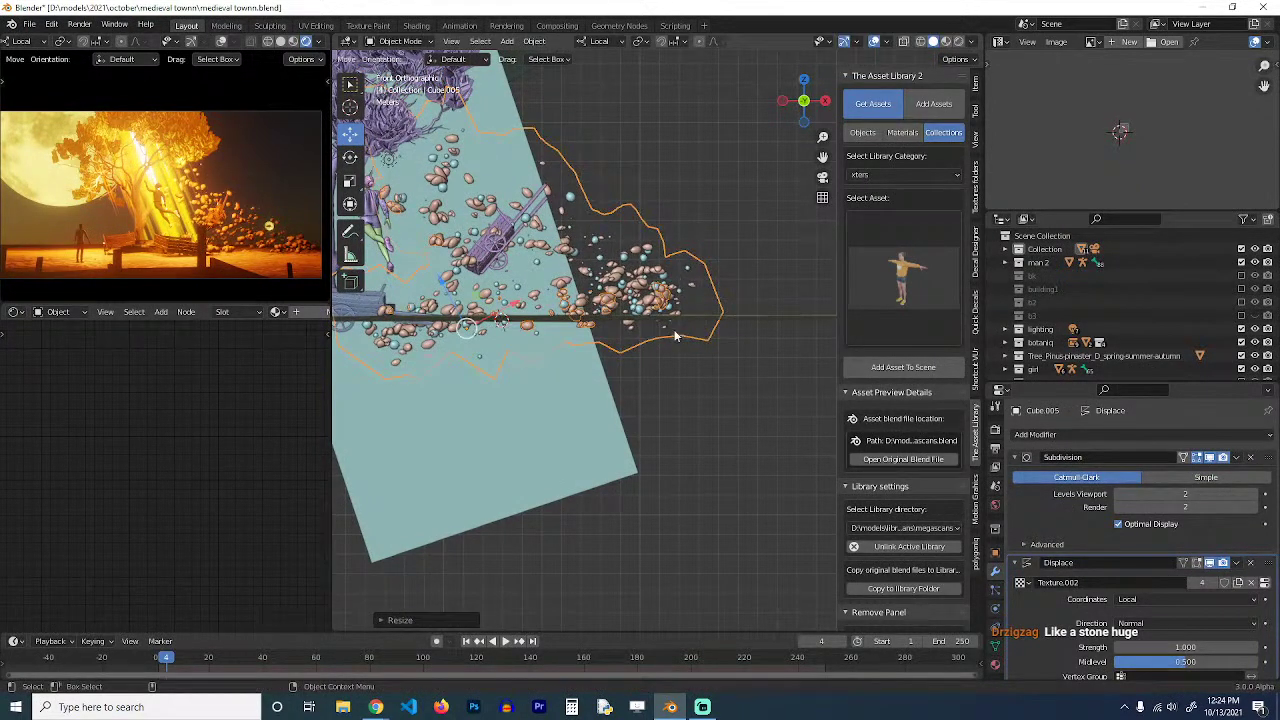
Select the emitter's bottom vertices in X-ray, rotate them nearly level and raise them to the ground with proportional editing.
key("Tab")
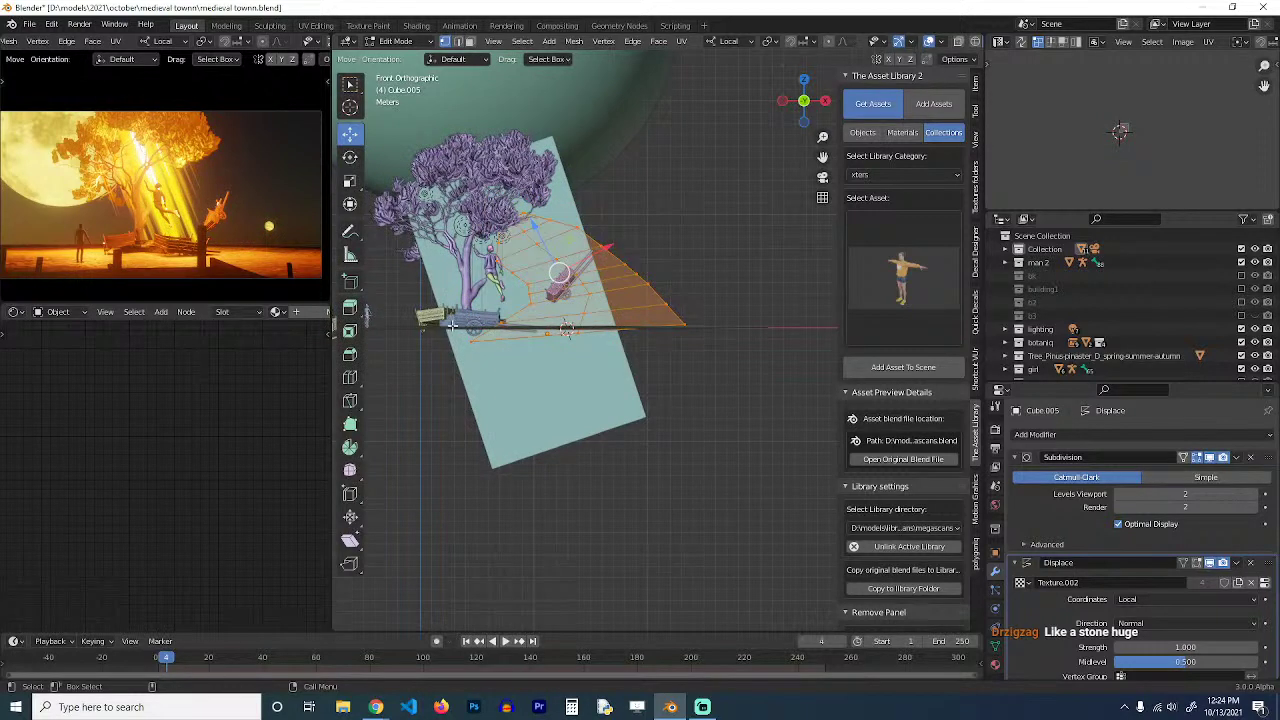
key("alt+a")
key("alt+z")
key("c")
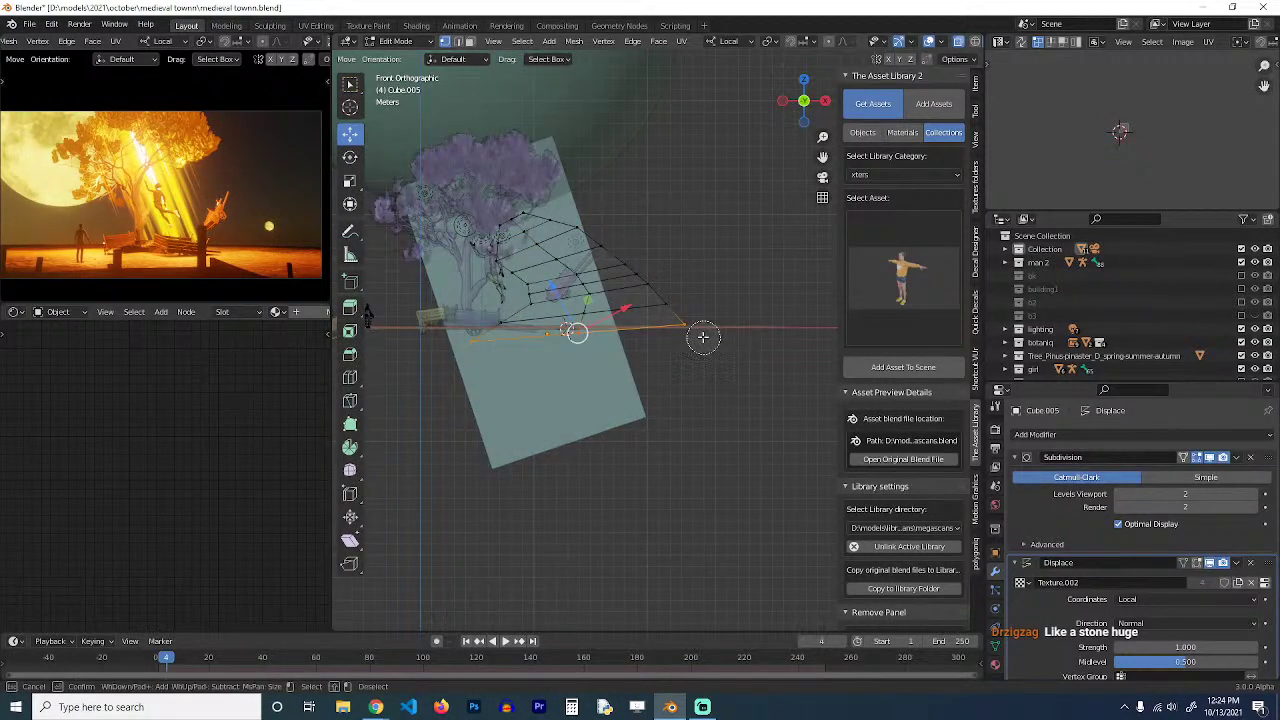
scroll(707, 328, "down", 4)
left_click_drag(705, 332, 487, 359)
right_click(489, 360)
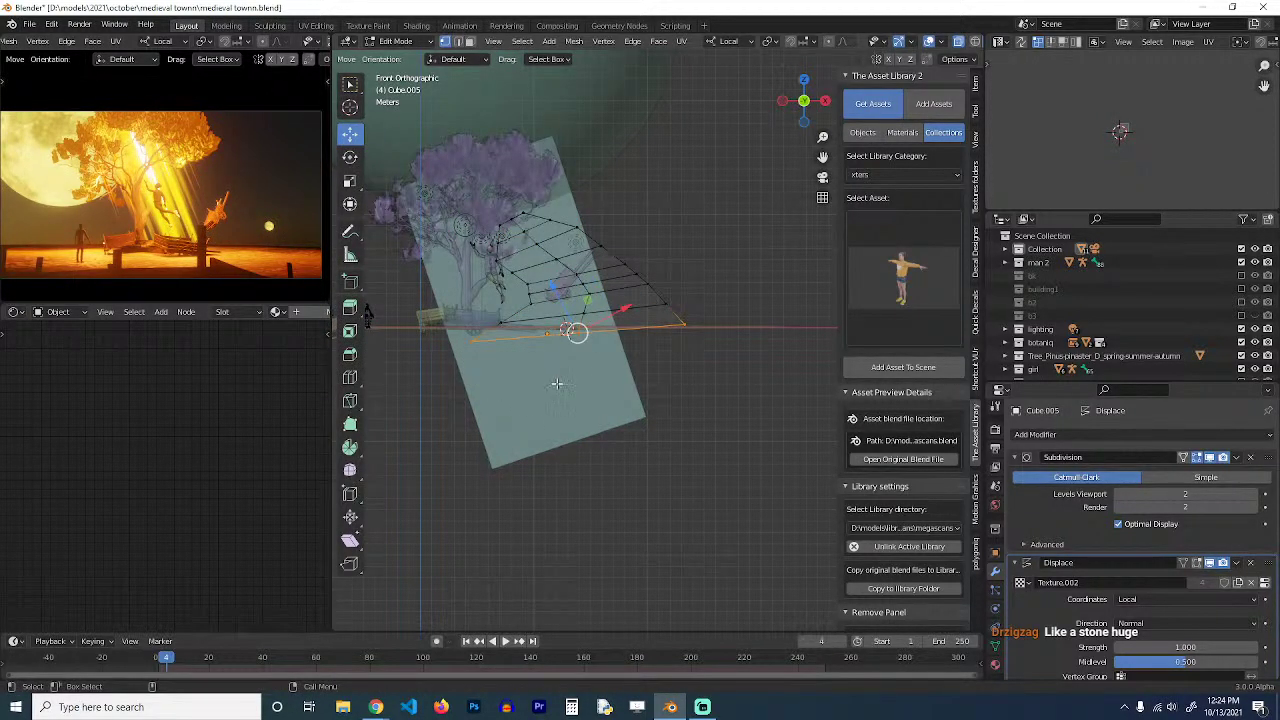
scroll(712, 404, "down", 1)
key("g")
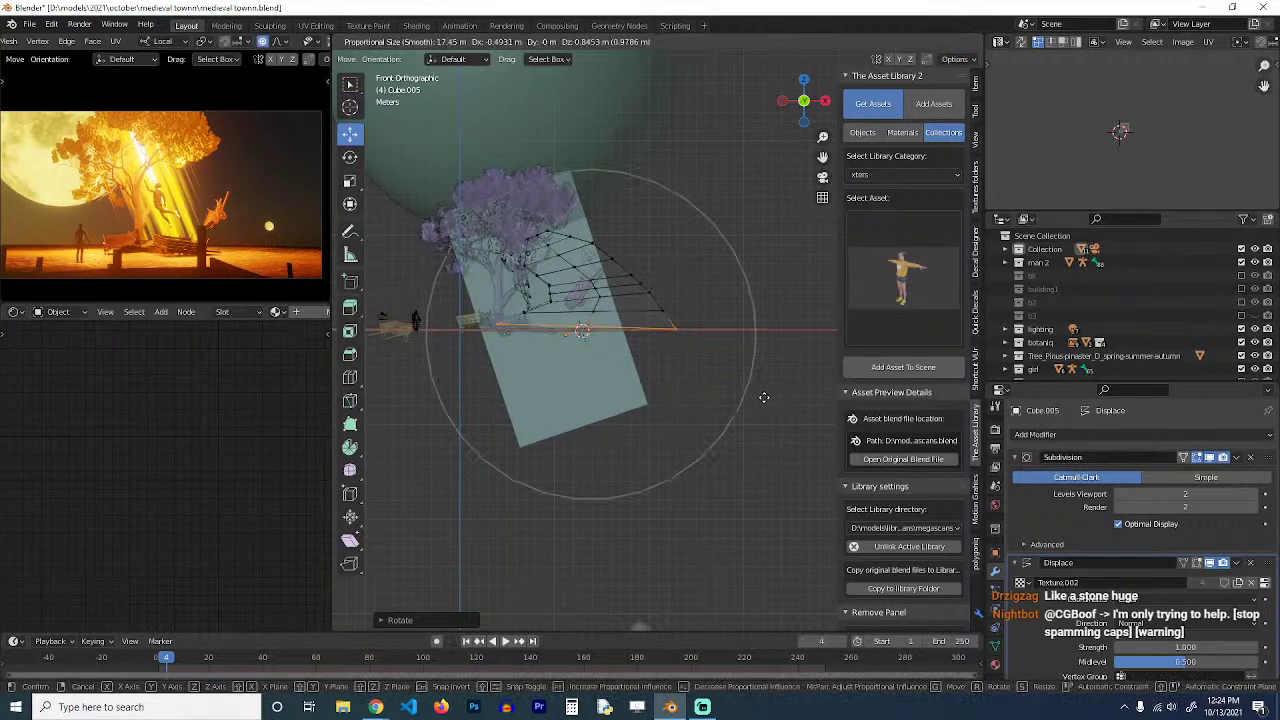
left_click(758, 399)
key("Tab")
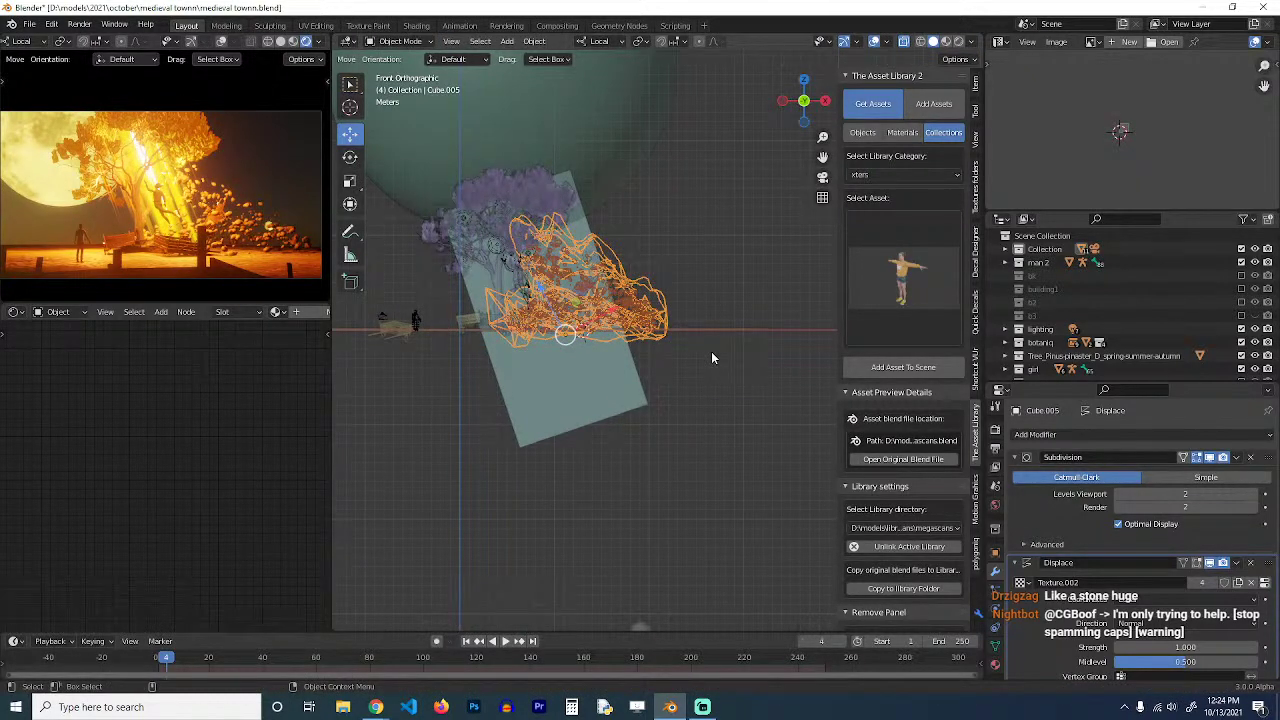
Duplicate the stone emitter in top view, rotate the copy about a quarter turn and place it behind the tree.
key("KP_7")
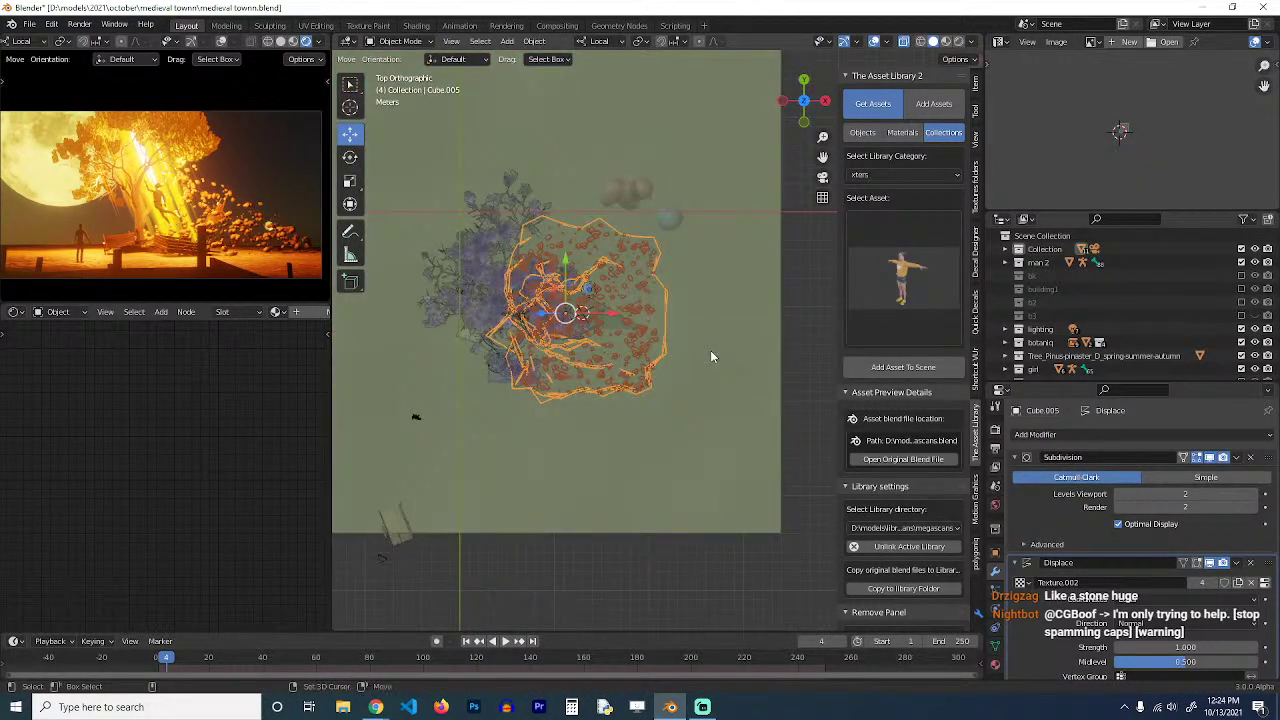
key("shift+d")
key("r")
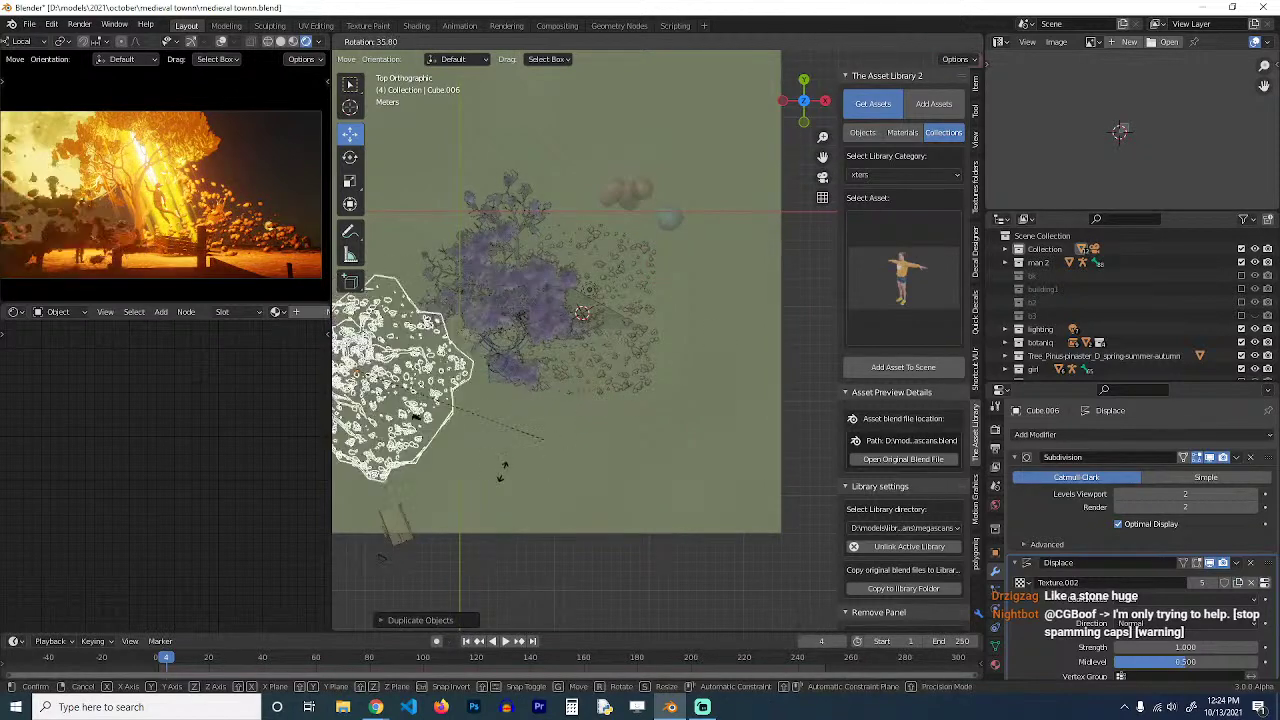
left_click(457, 383)
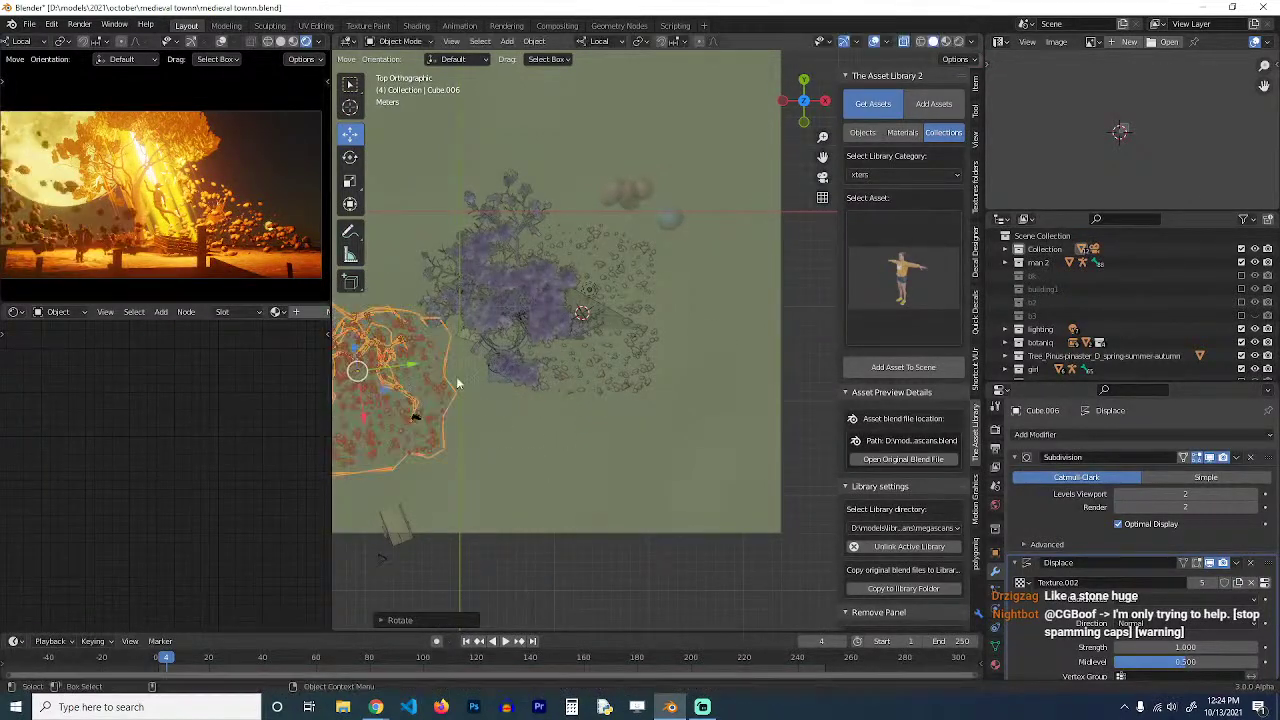
key("g")
left_click(675, 158)
scroll(640, 240, "down", 2)
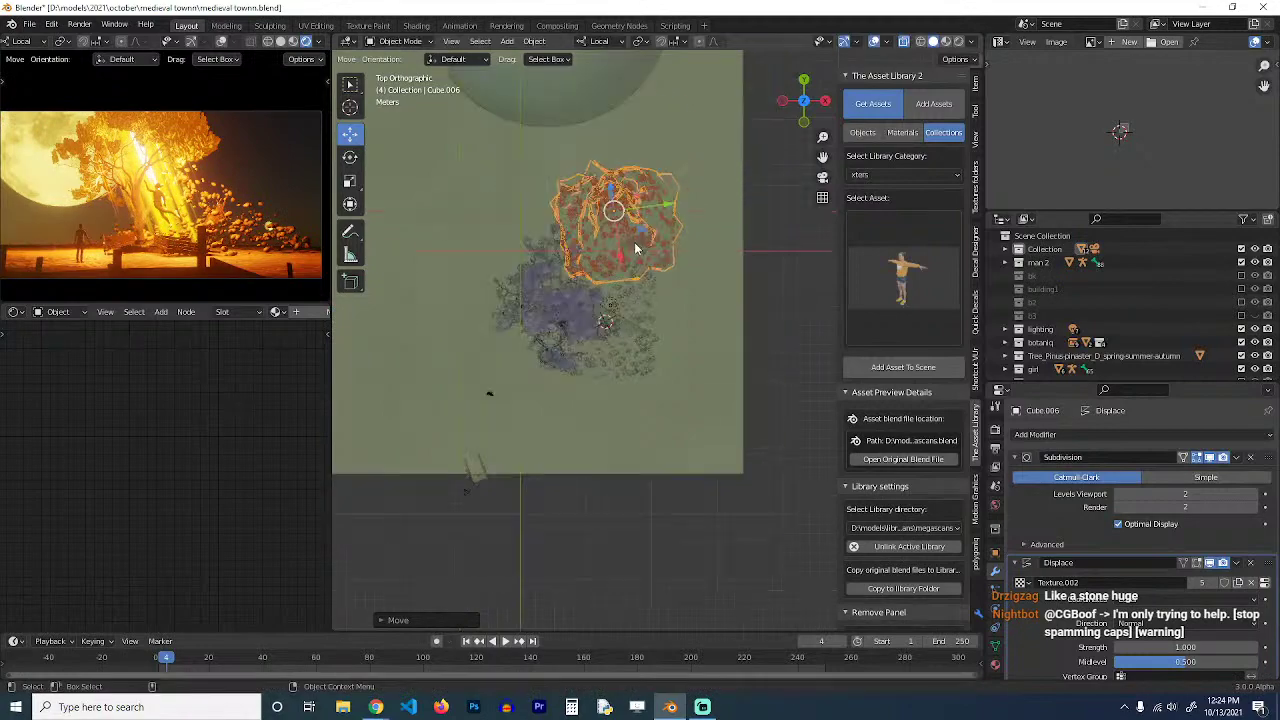
Enlarge the duplicated emitter to over three times its size so it surrounds the tree, and fine-tune its scale in front view.
key("s")
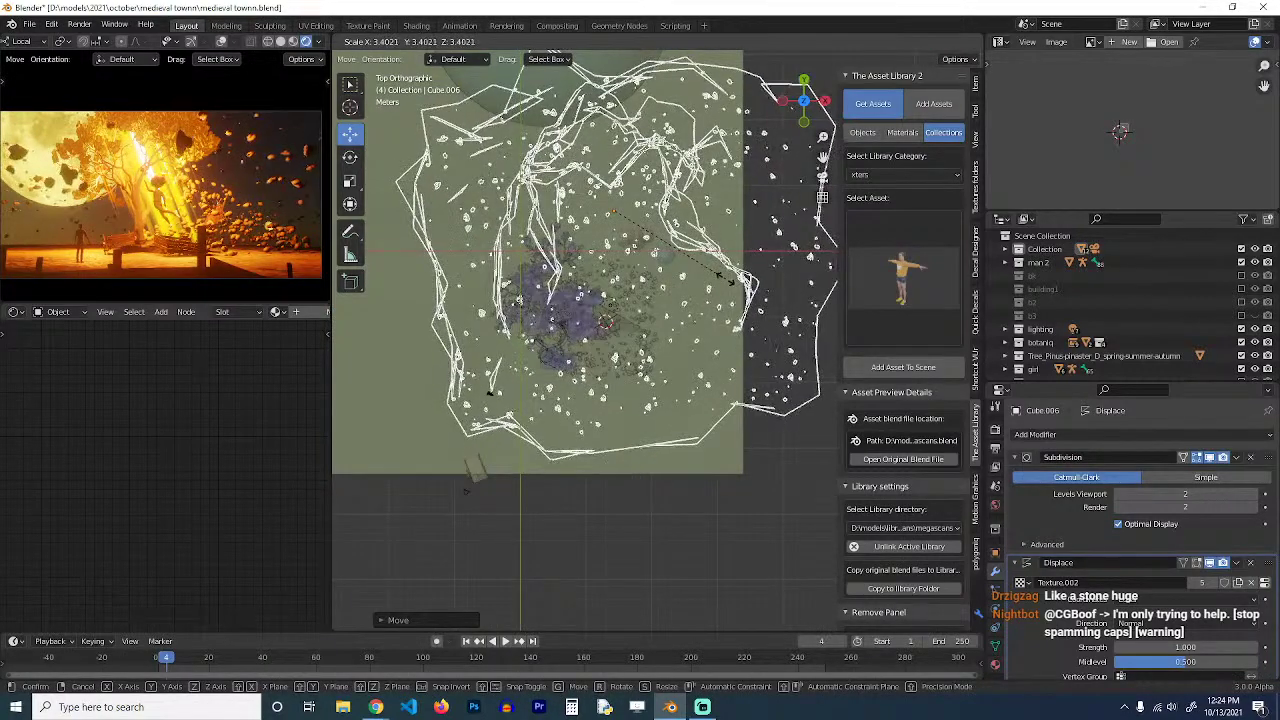
left_click(731, 291)
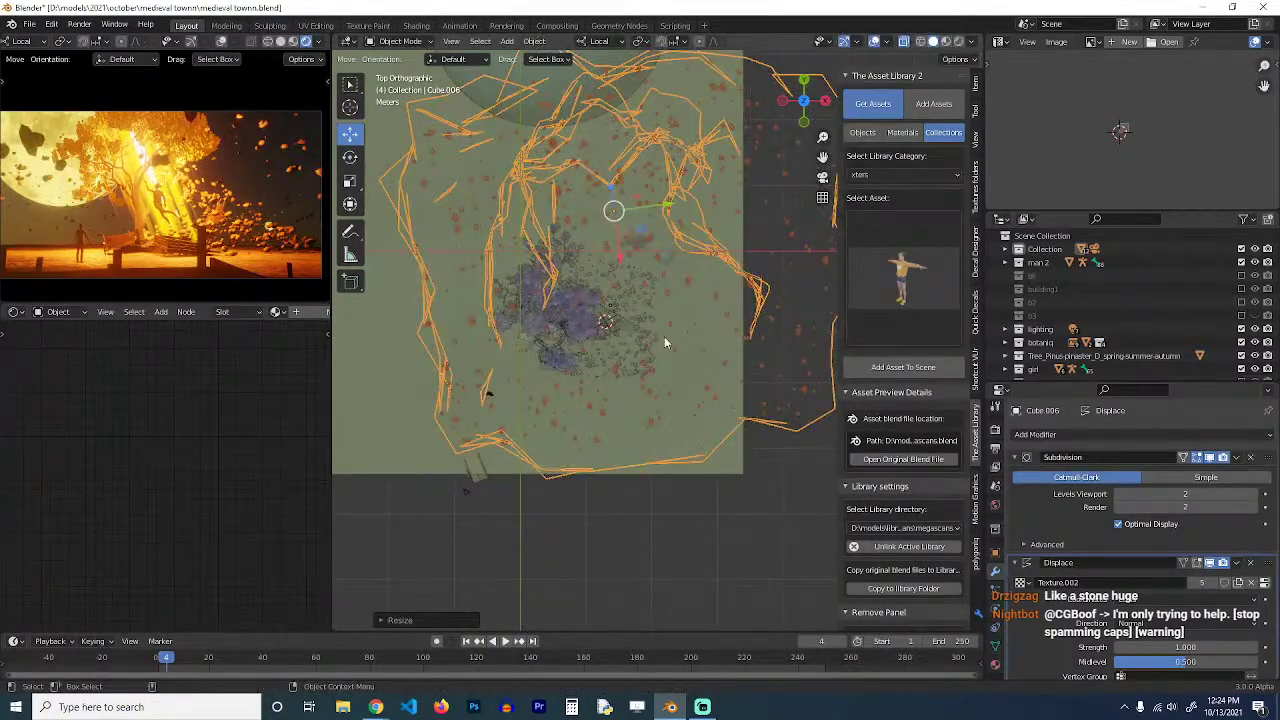
middle_click_drag(664, 336, 760, 328)
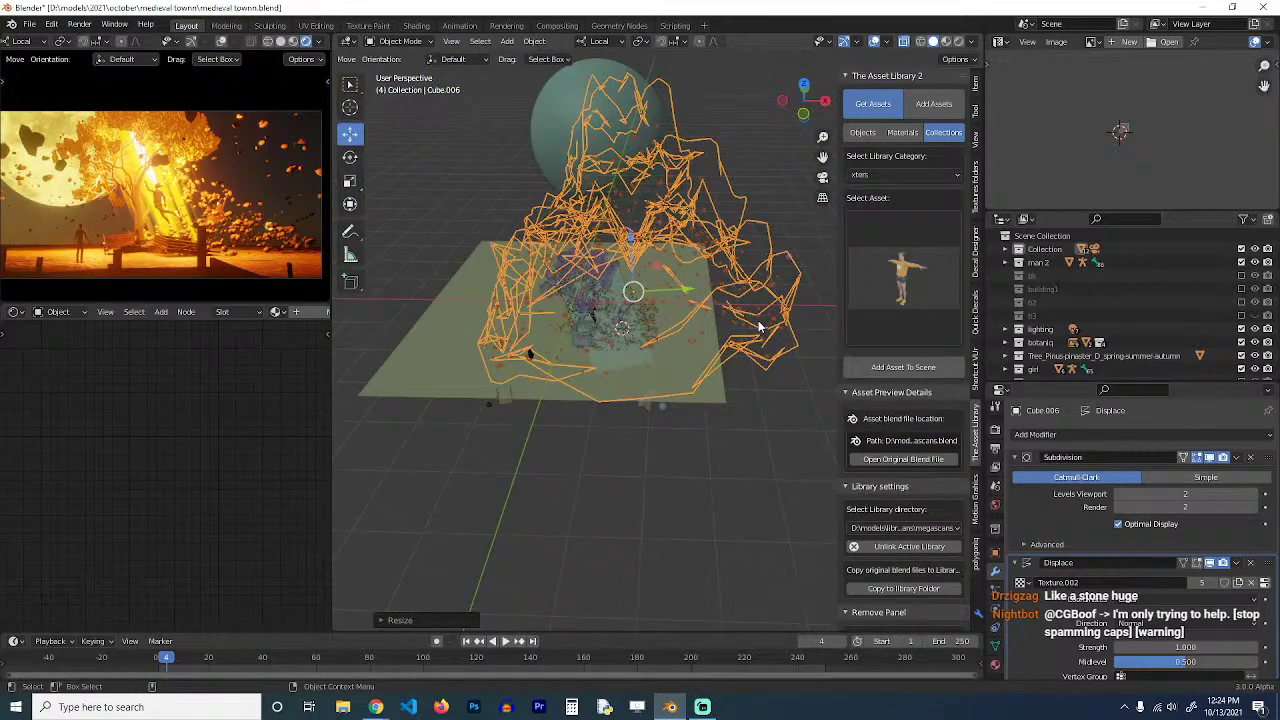
key("KP_1")
key("s")
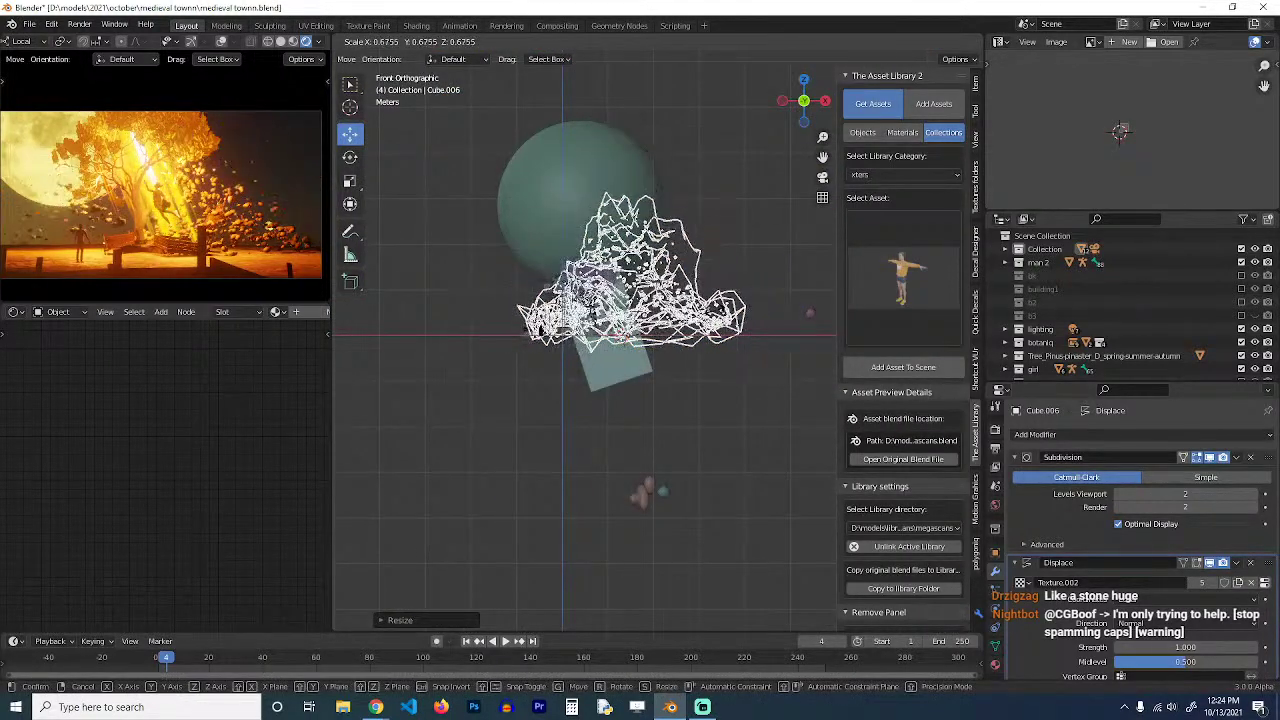
left_click(780, 366)
scroll(1141, 597, "down", 2)
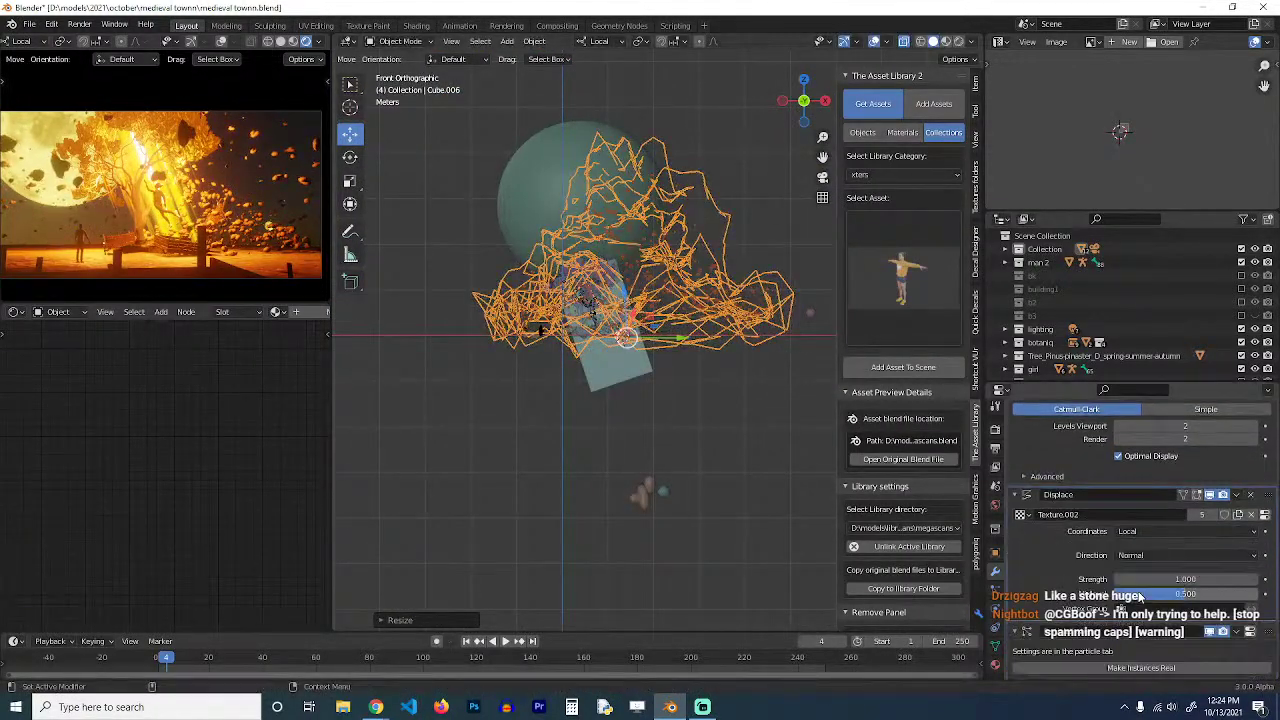